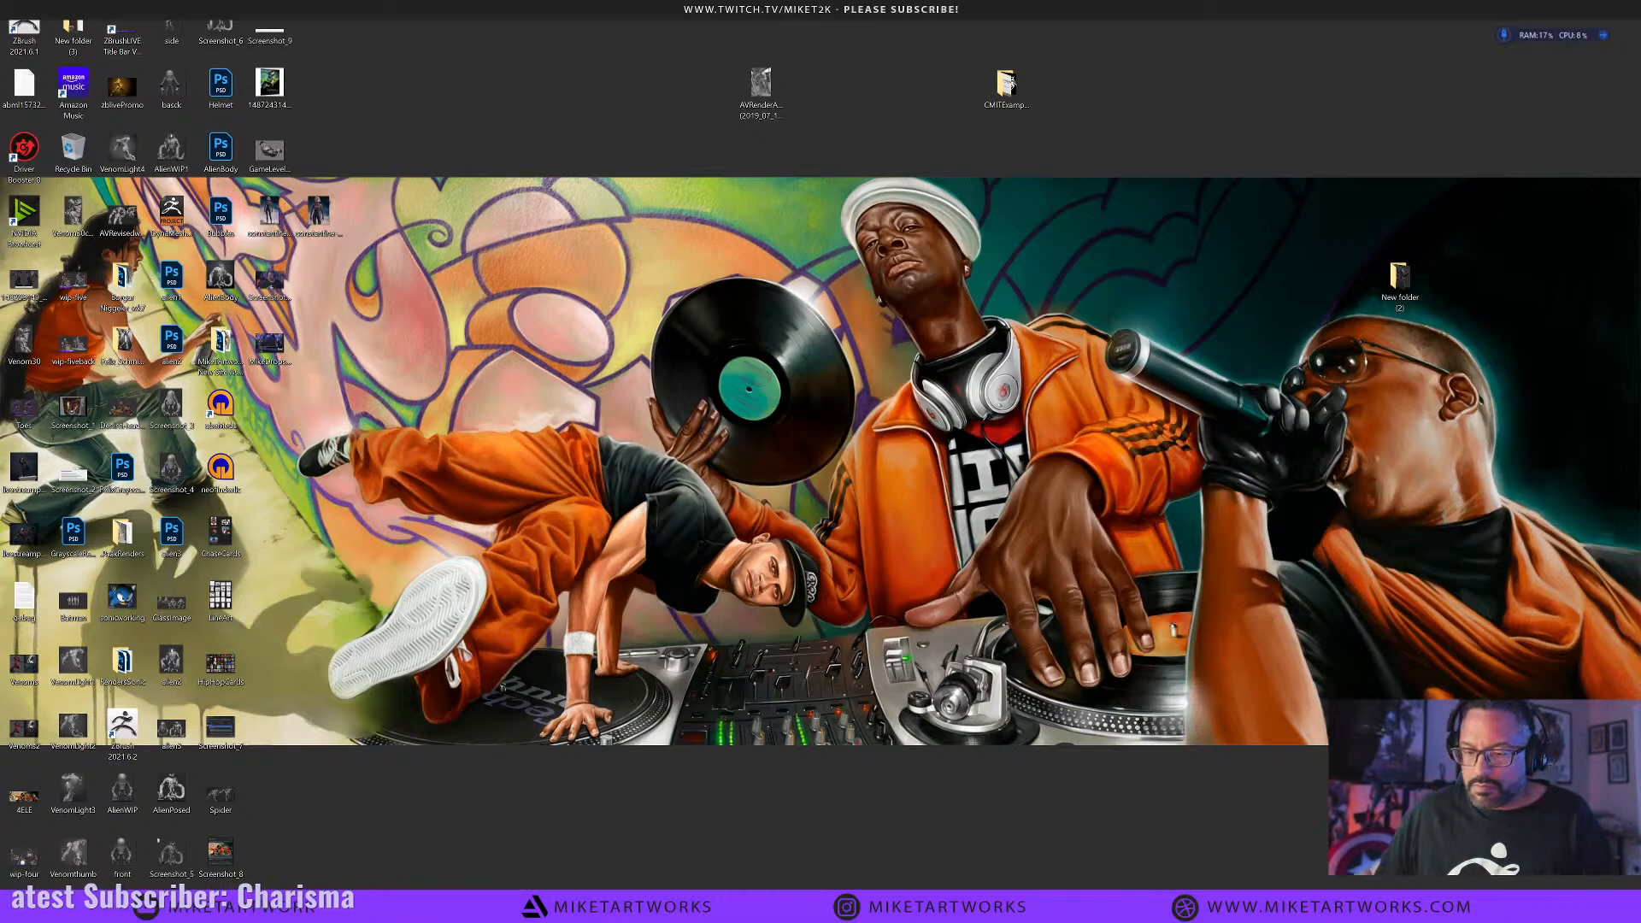
Launch ZBrush 2021 and dismiss the notice about the abnormally terminated session.
key("super")
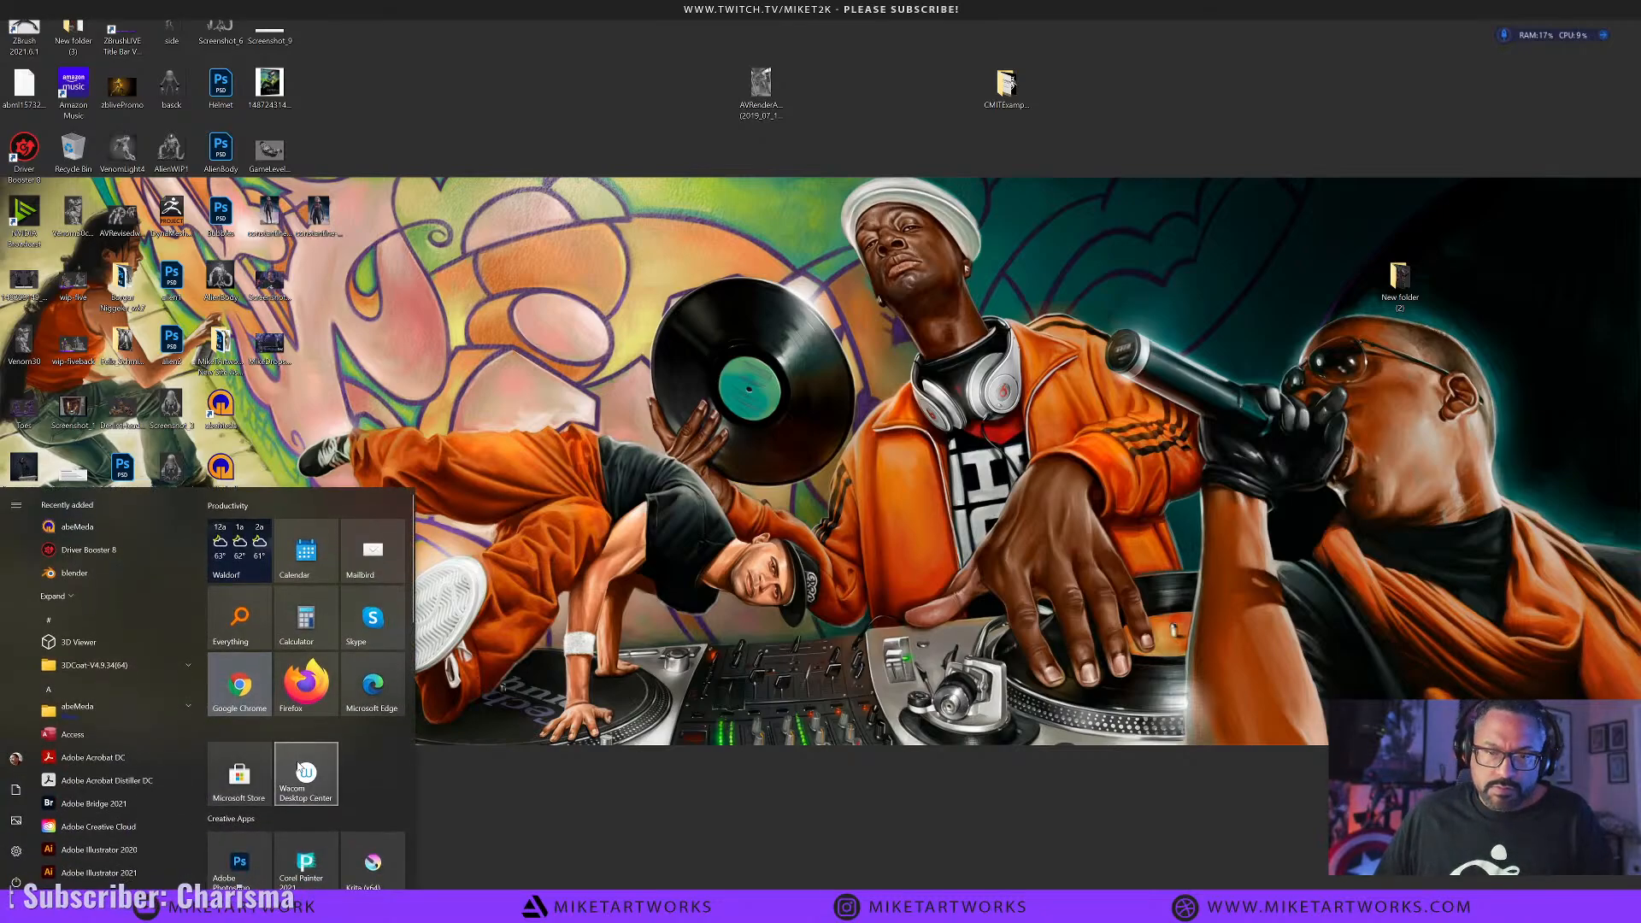
scroll(325, 818, "down", 3)
scroll(321, 785, "down", 5)
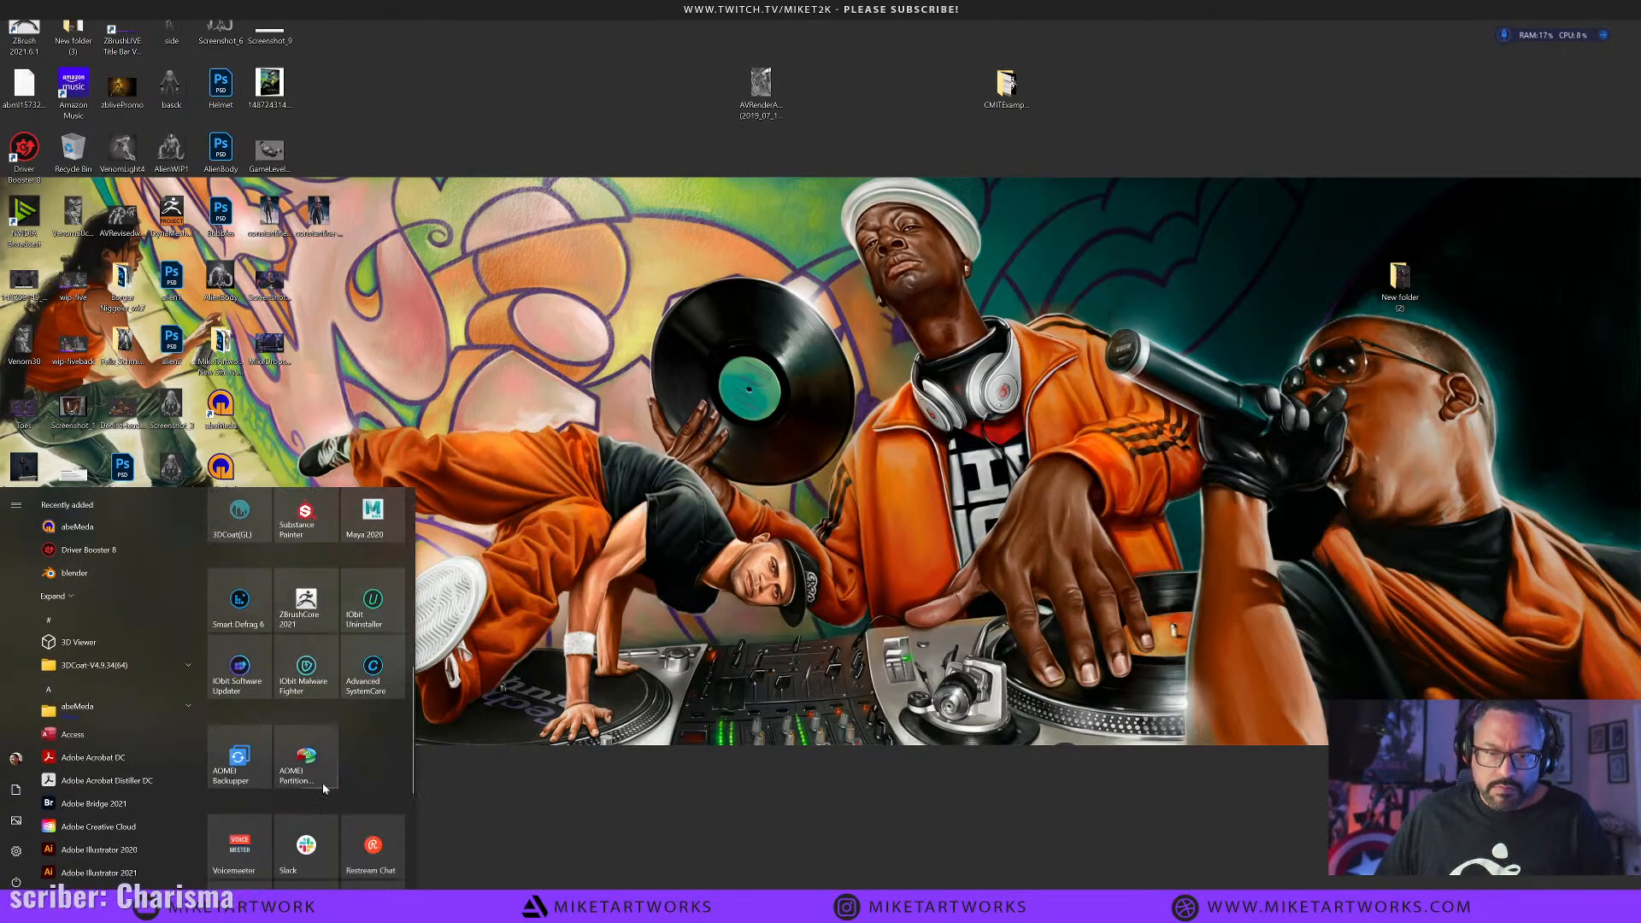
scroll(321, 786, "up", 5)
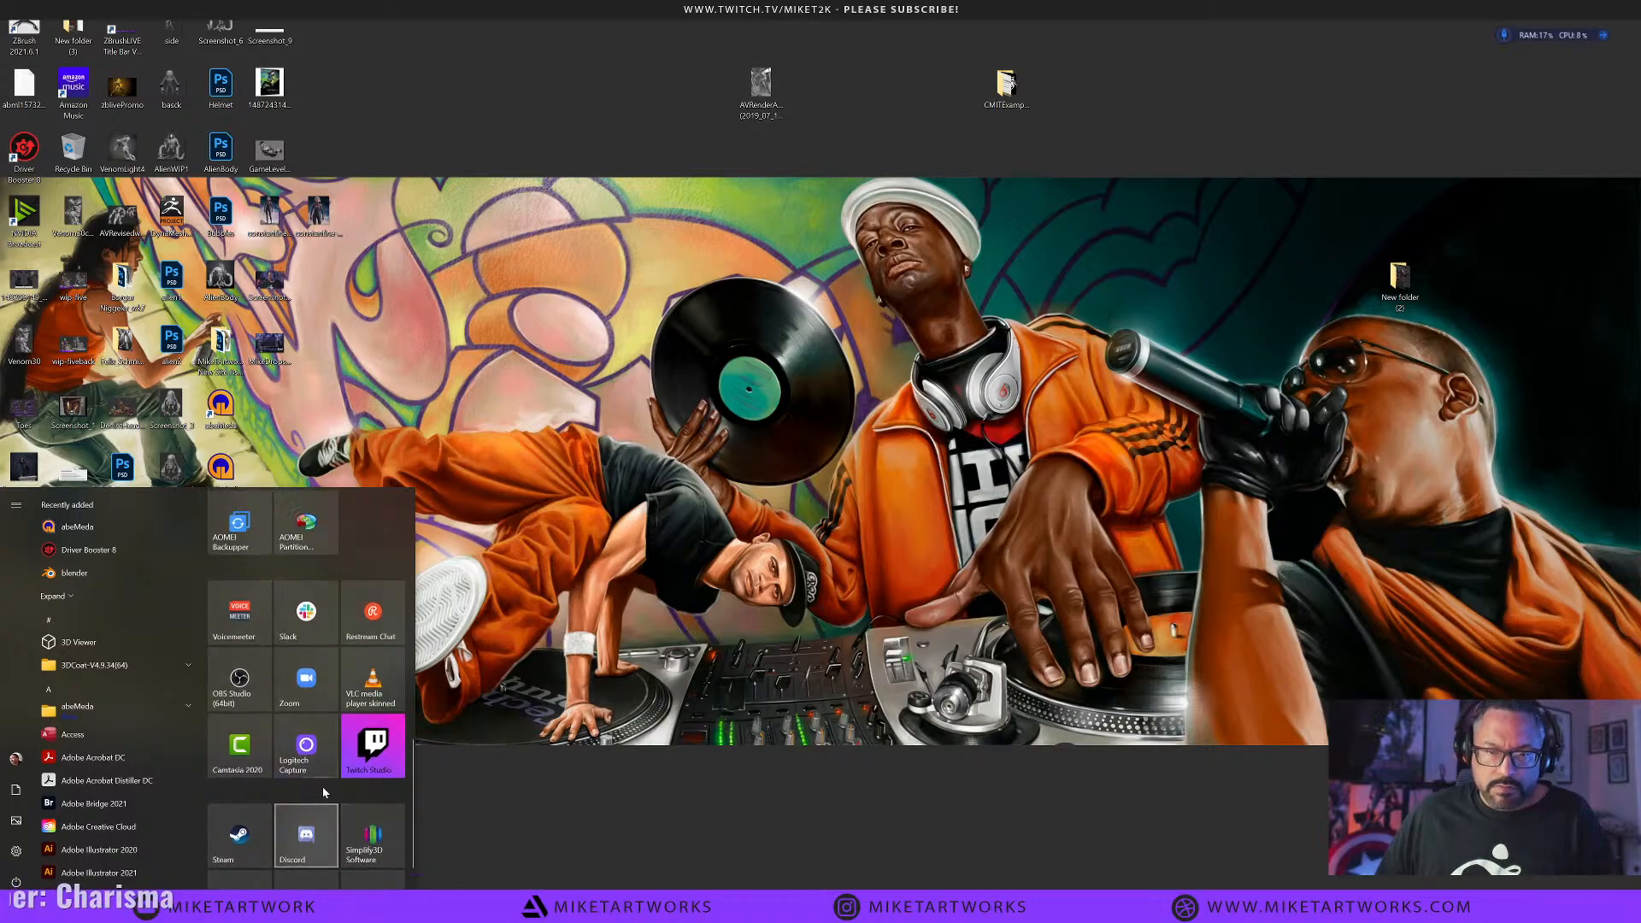
left_click(256, 640)
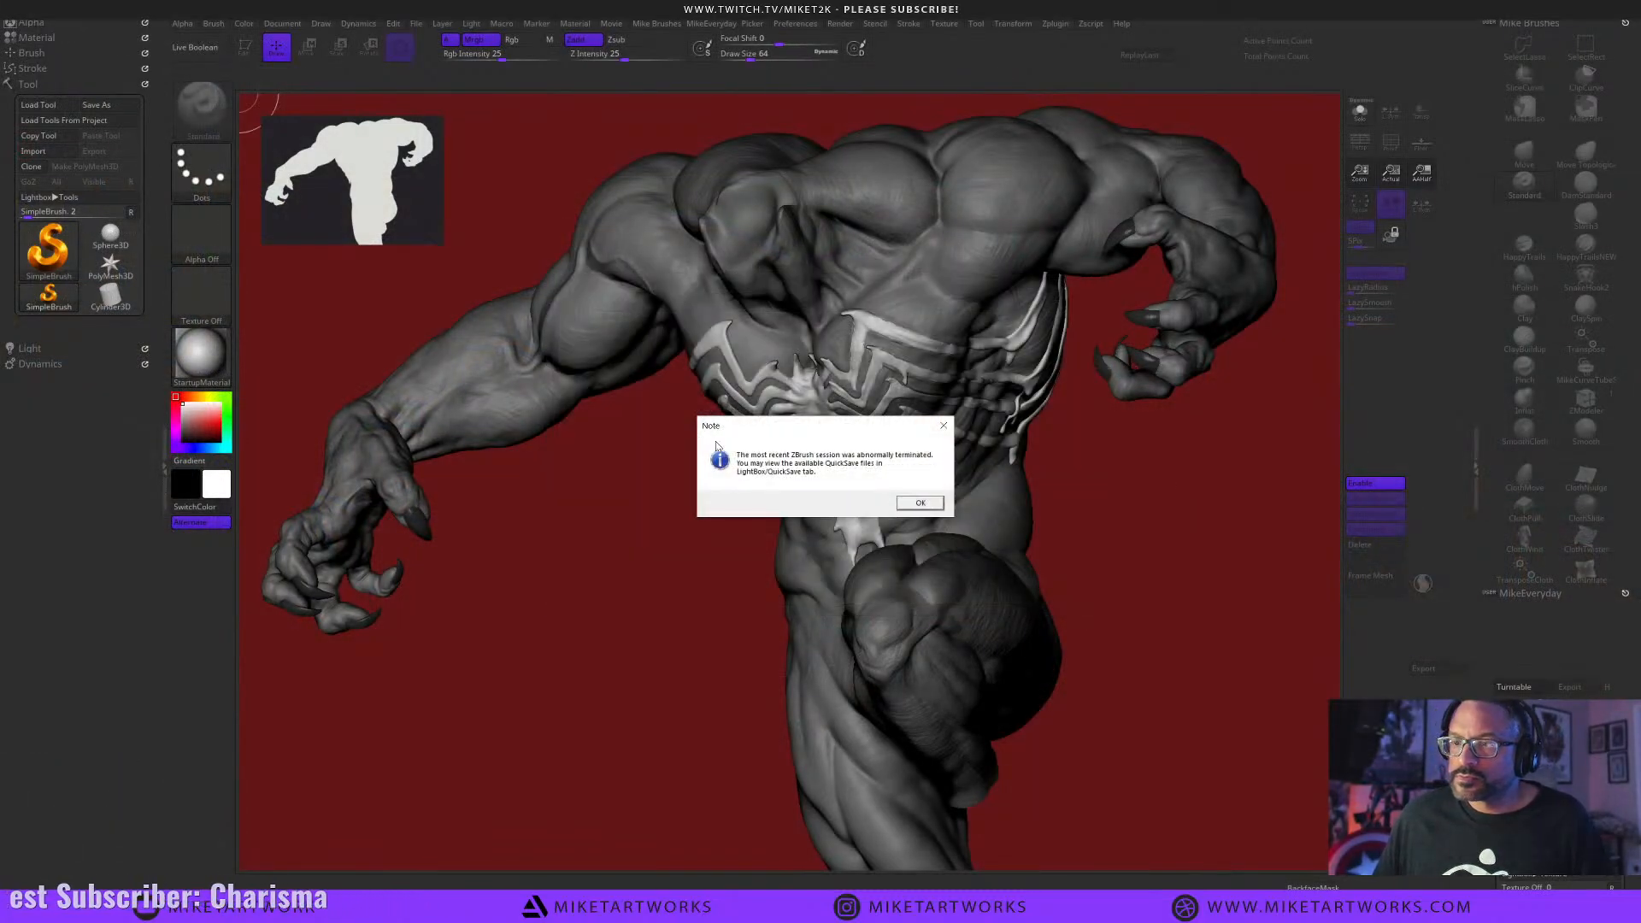
left_click(920, 503)
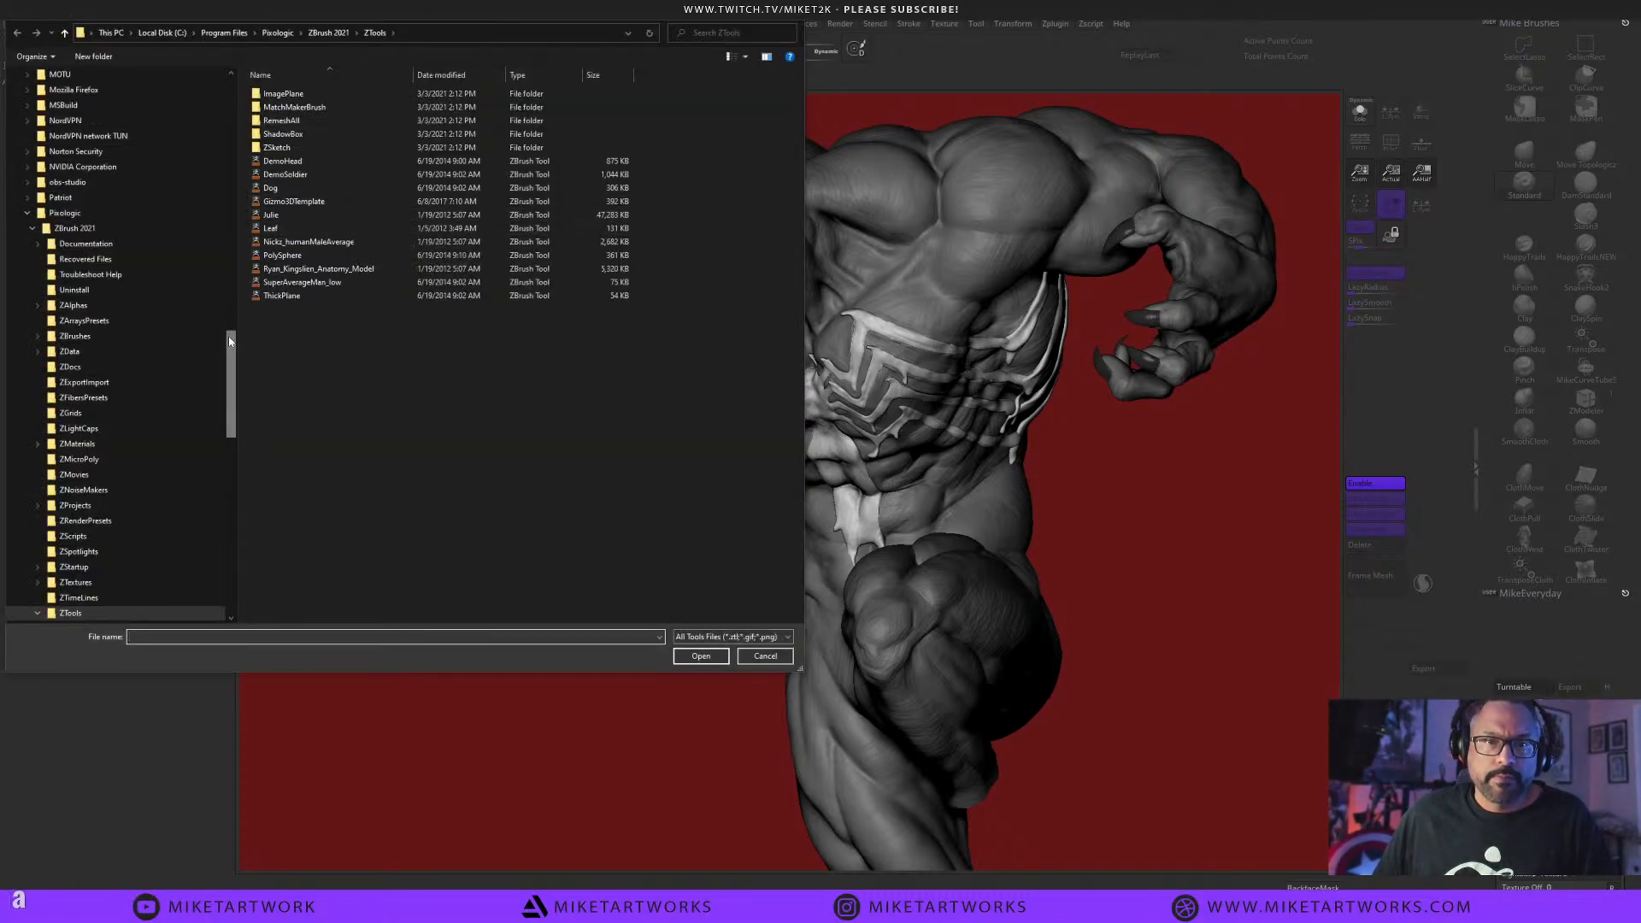
Load the VenomWip18 tool from the Pixologic client folder.
left_click_drag(229, 341, 238, 78)
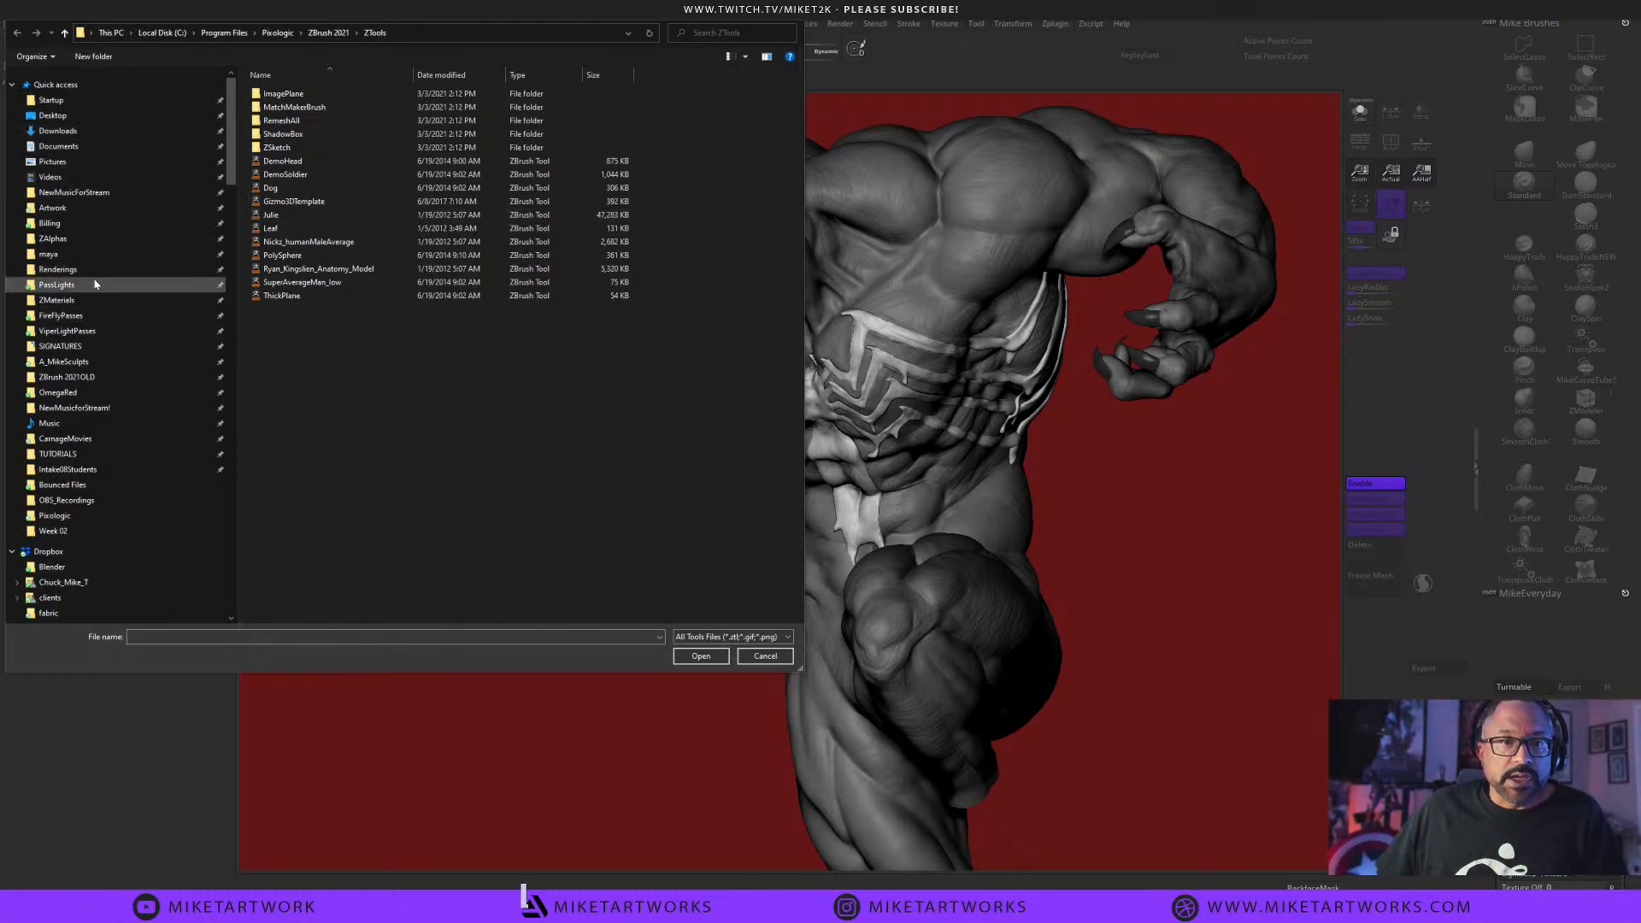
scroll(127, 338, "down", 2)
scroll(126, 341, "down", 1)
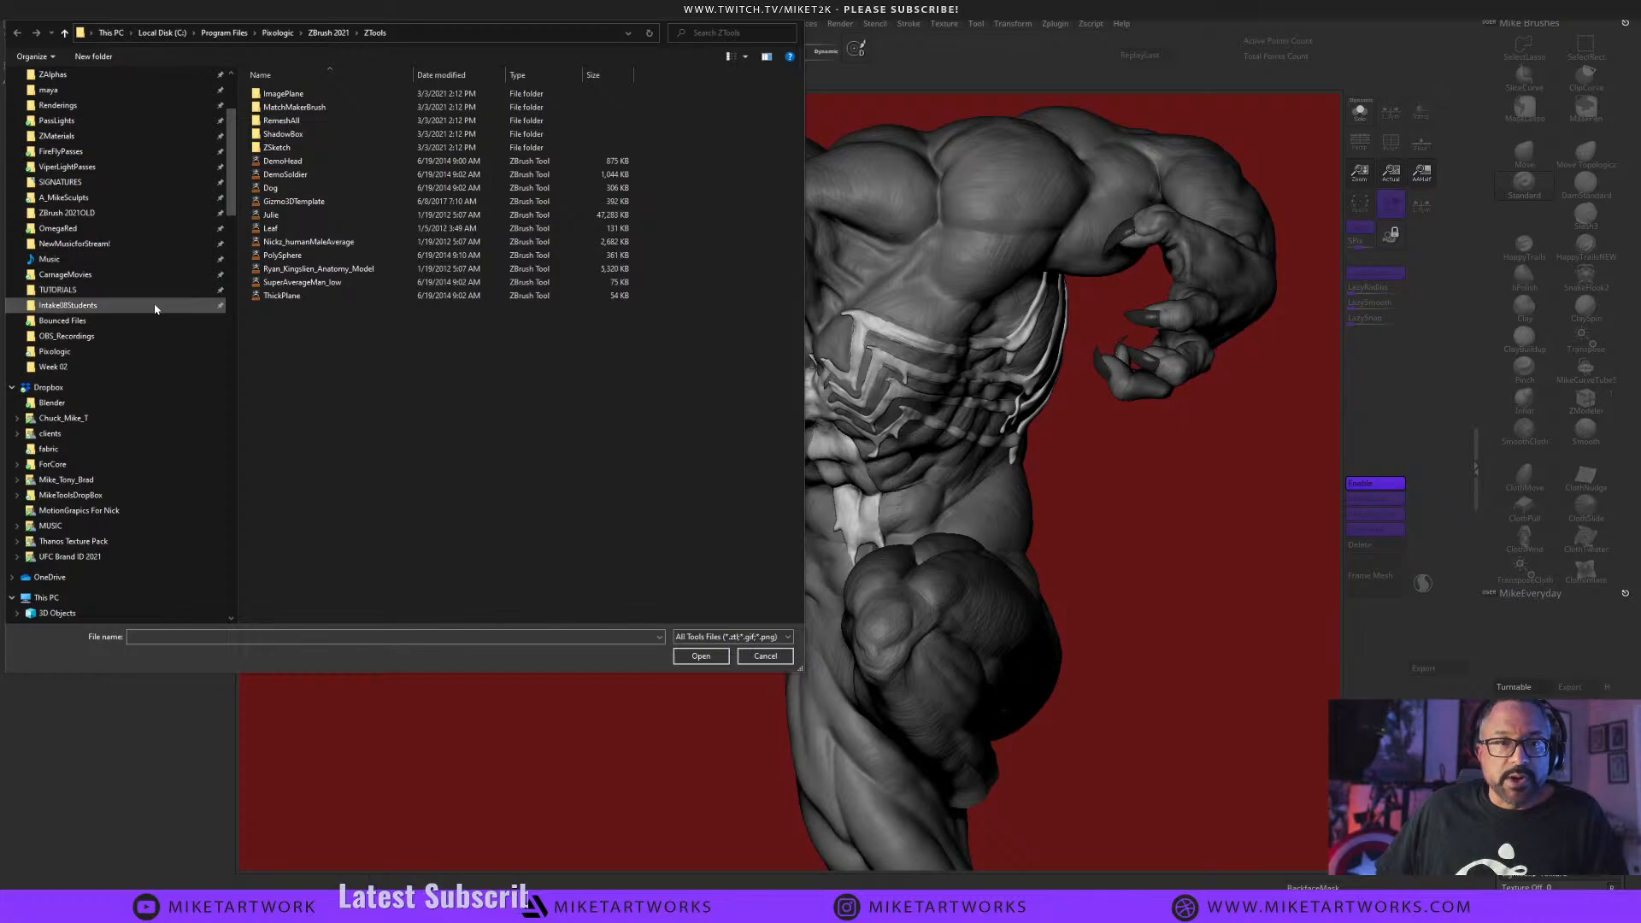
scroll(155, 309, "down", 1)
left_click(102, 336)
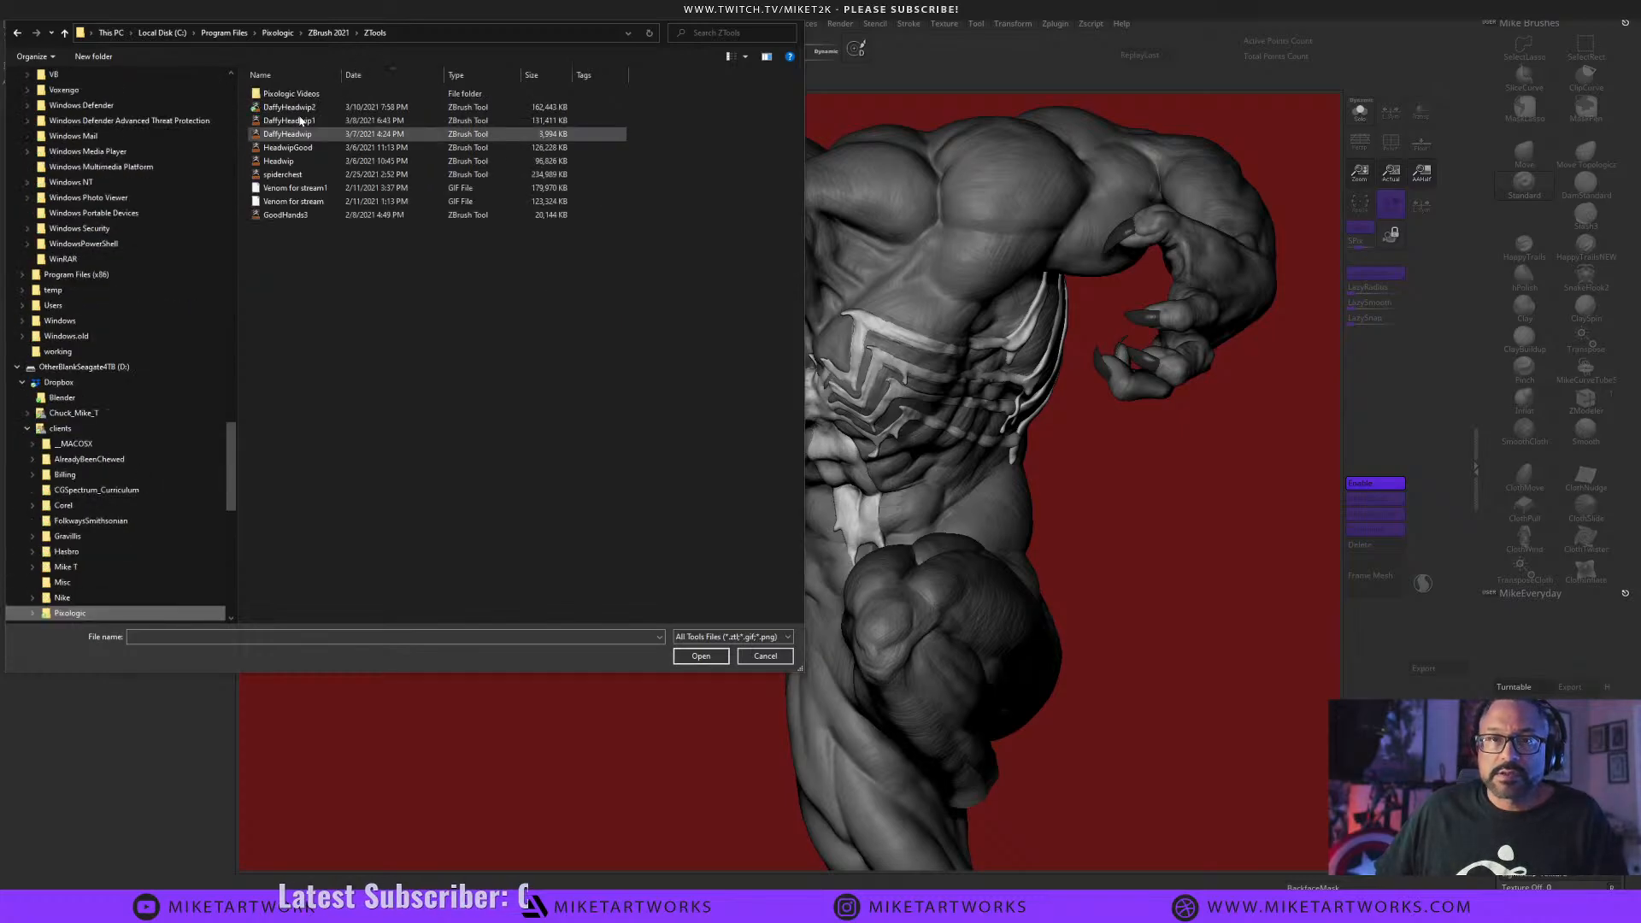
left_click(315, 147)
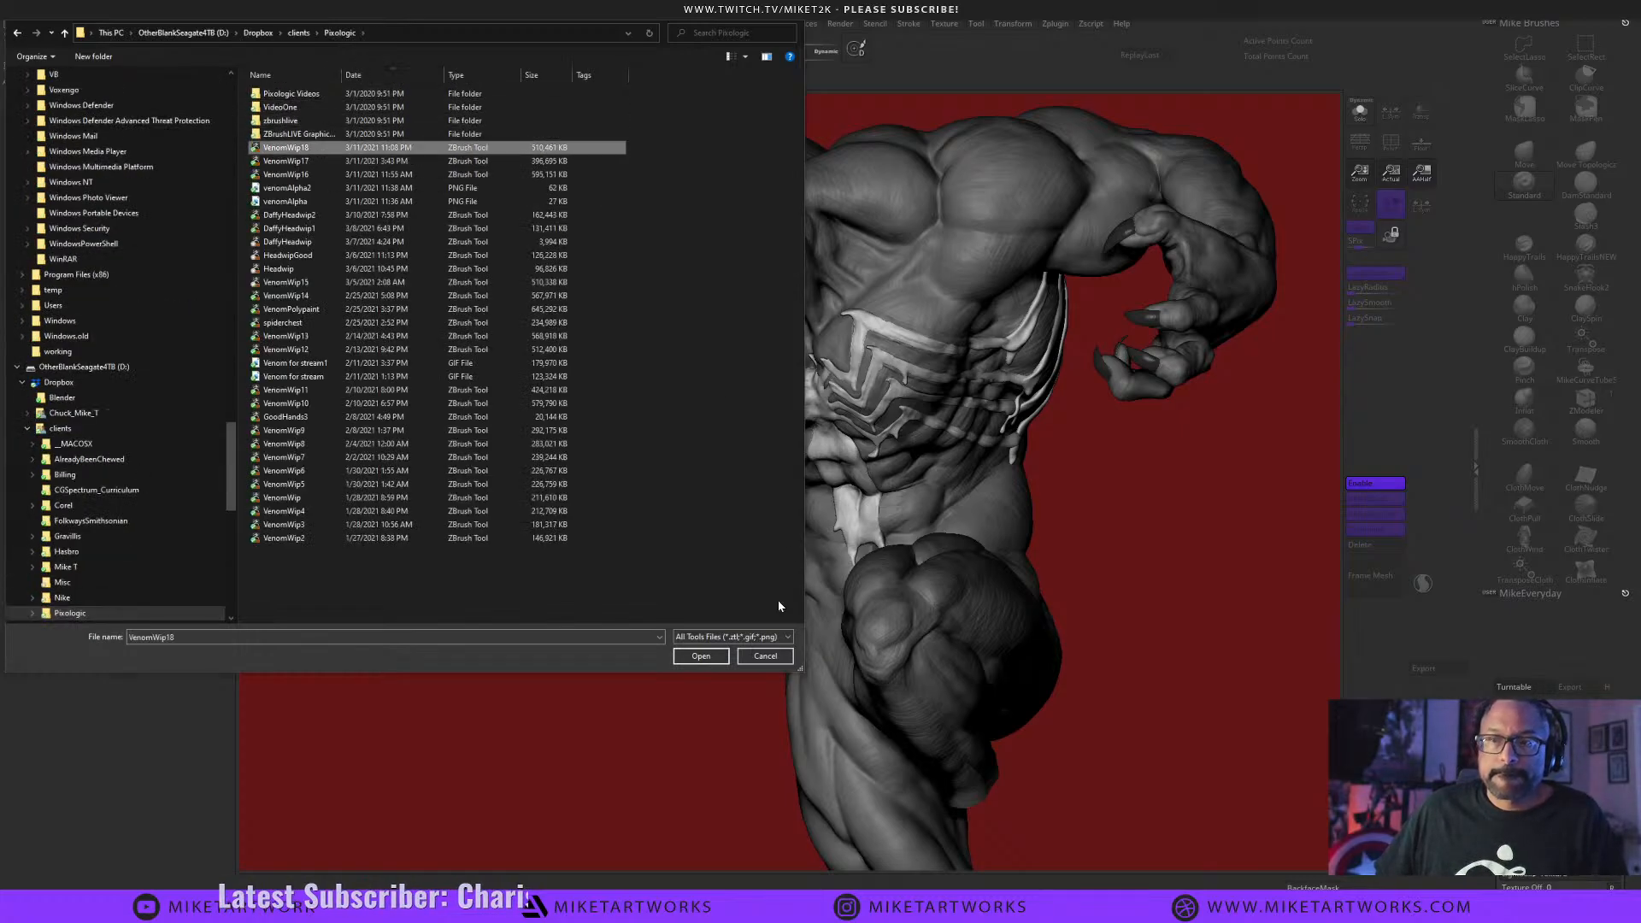
left_click(701, 656)
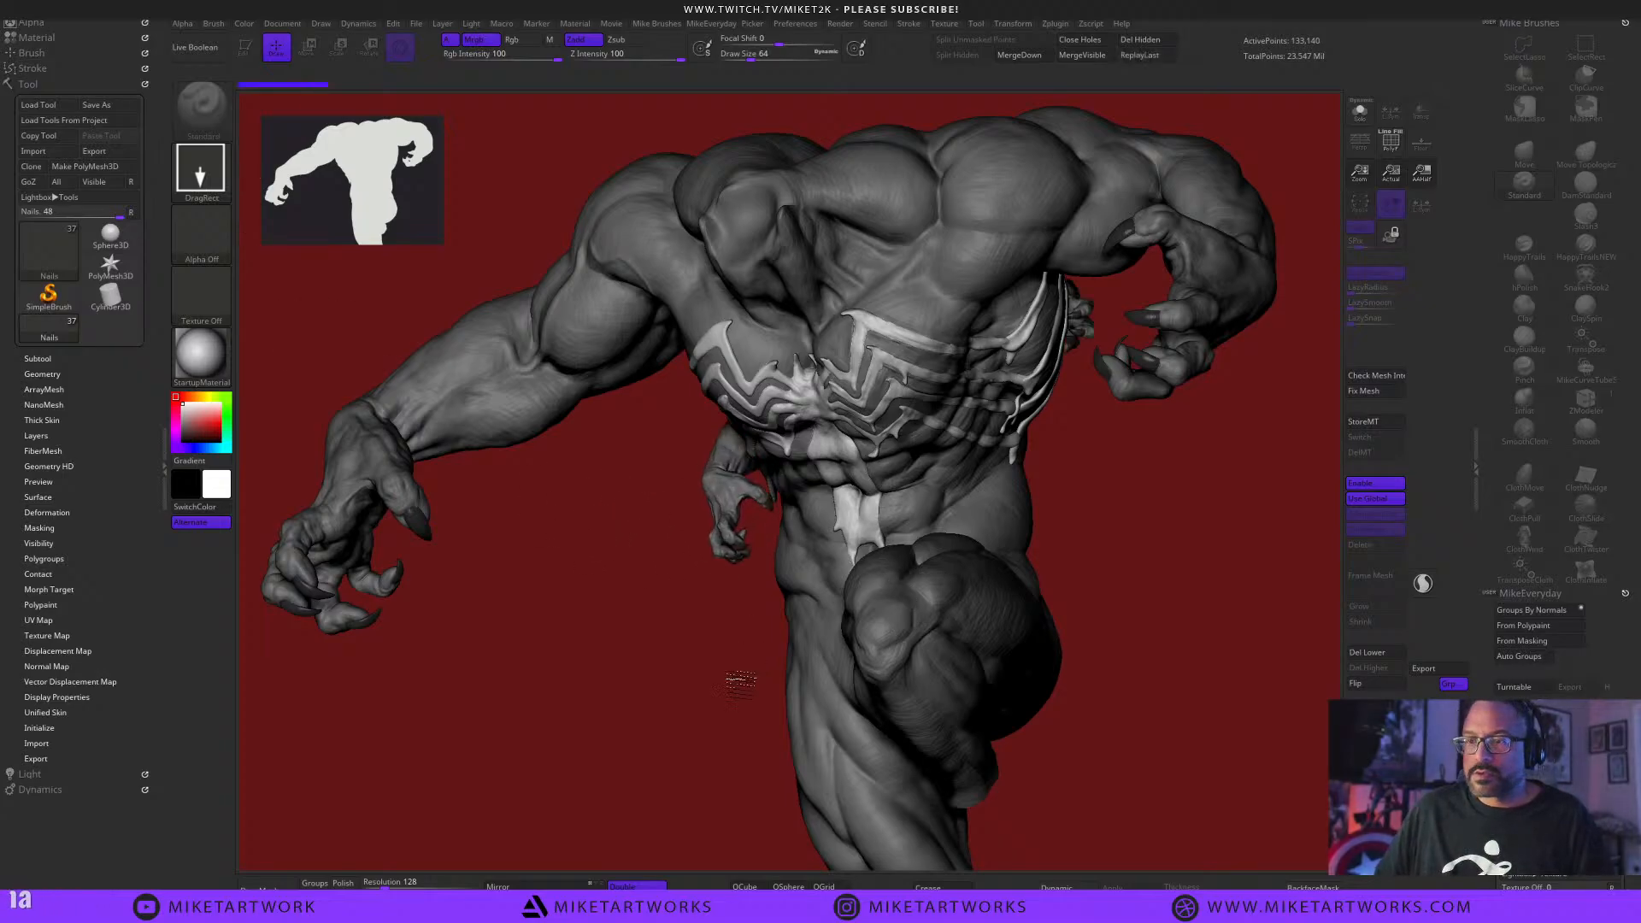
Draw the loaded model on the canvas in Edit mode, clear the leftover copies and make the newbody_5 subtool active.
left_click_drag(1163, 402, 1197, 667)
key("t")
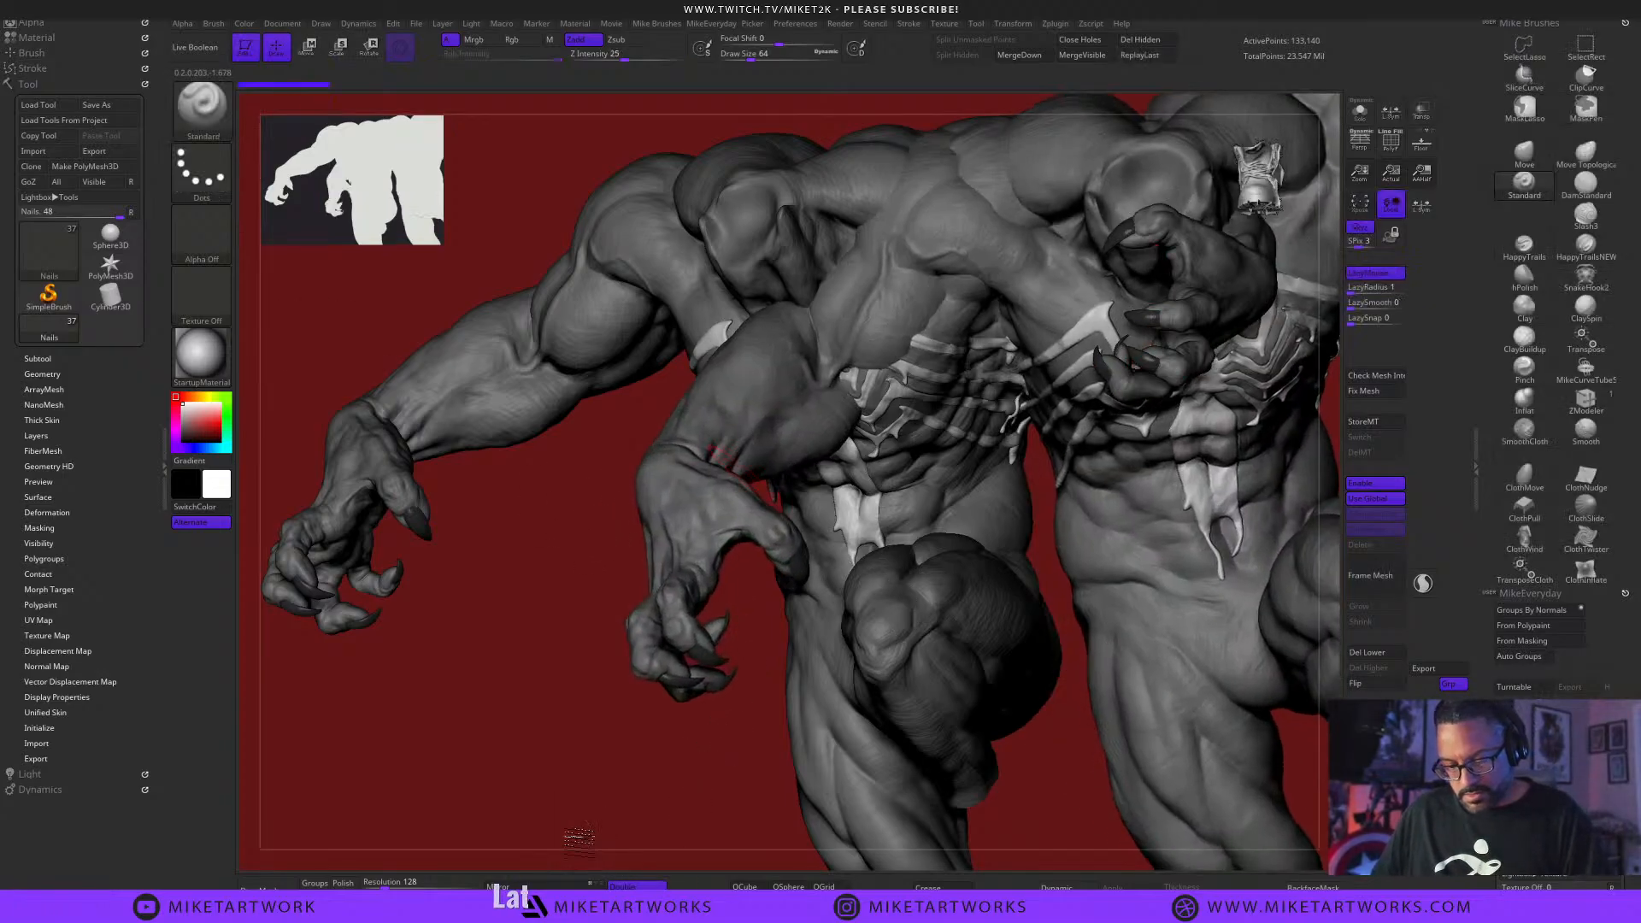
key("ctrl+n")
left_click_drag(766, 773, 937, 630)
left_click(791, 652, "alt")
left_click_drag(791, 652, 1000, 665)
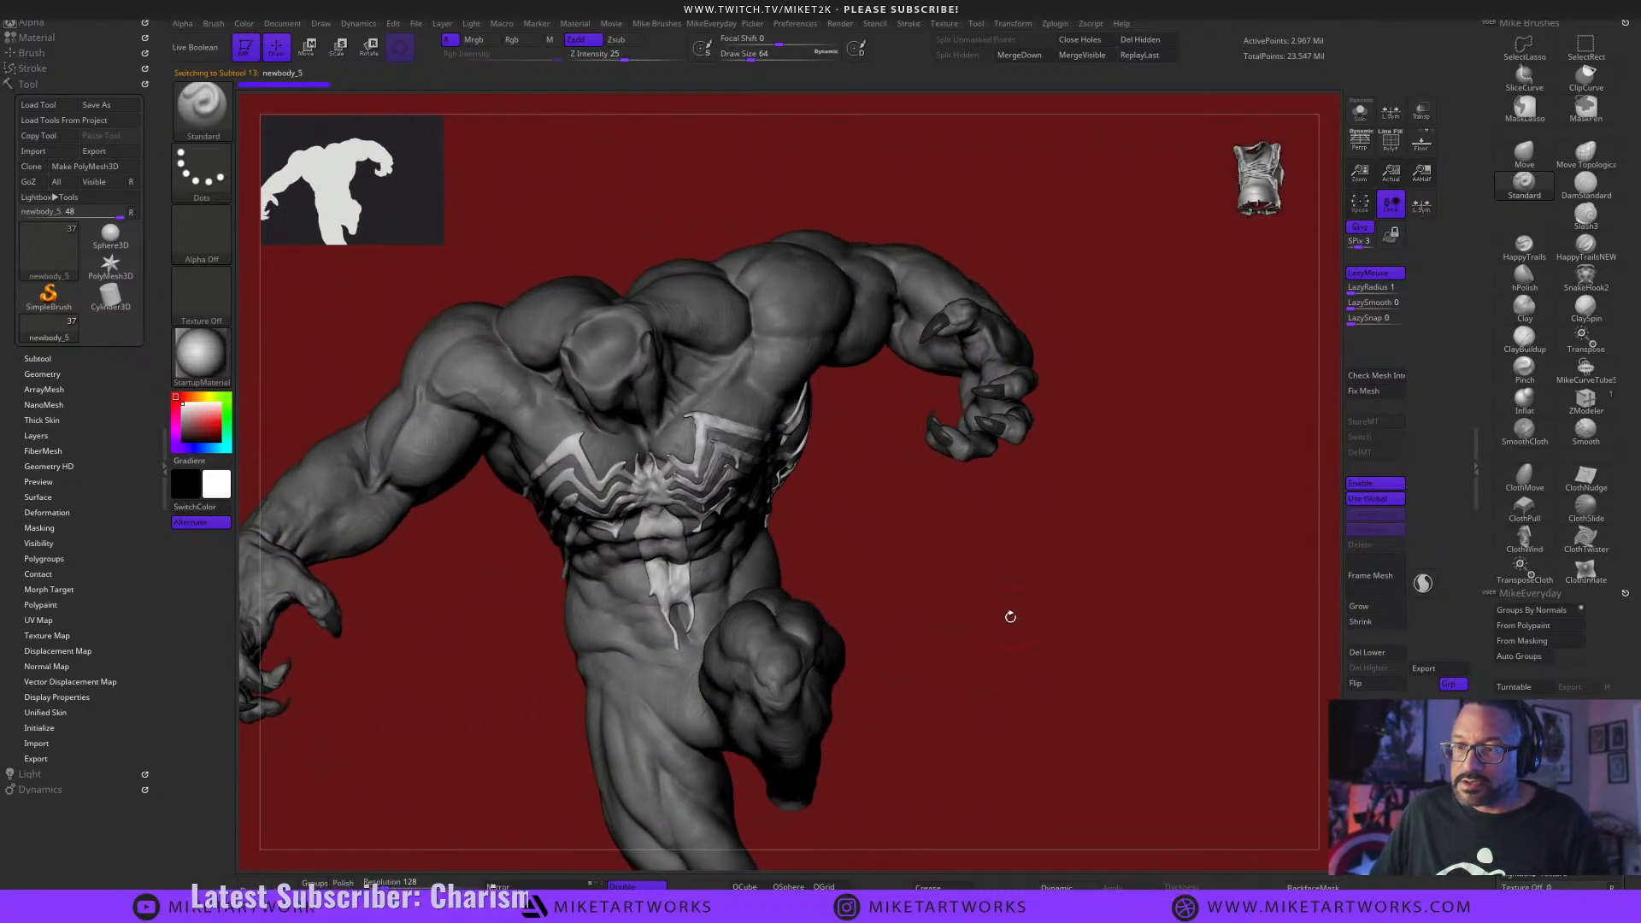
Make the white chest emblem, ChestVenom2, the active subtool and show the subtool list.
mouse_move(952, 612)
left_mouse_down()
mouse_move(838, 622)
mouse_move(1028, 622)
mouse_move(1089, 495)
mouse_move(1118, 505)
mouse_move(1150, 567)
mouse_move(1145, 526)
left_mouse_up()
left_click(893, 594, "alt")
key("s")
mouse_move(1173, 535)
left_mouse_down("alt")
mouse_move(1215, 522)
mouse_move(1172, 608)
mouse_move(1180, 633)
left_mouse_up("alt")
left_click_drag(1155, 543, 1178, 587, "alt")
key("s")
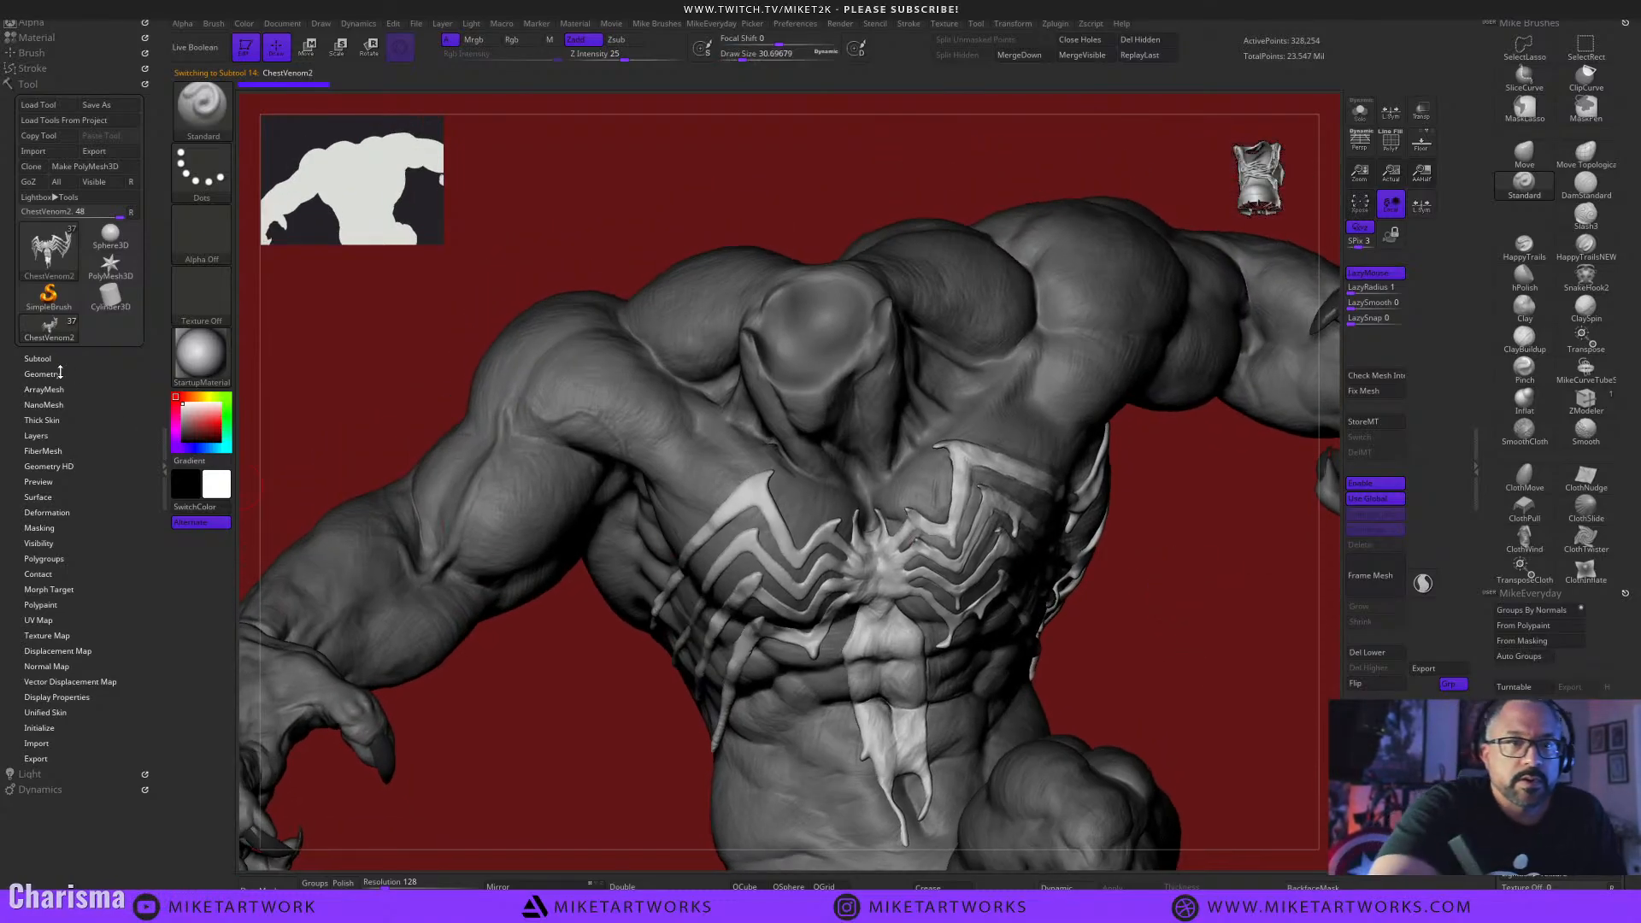
left_click(38, 359)
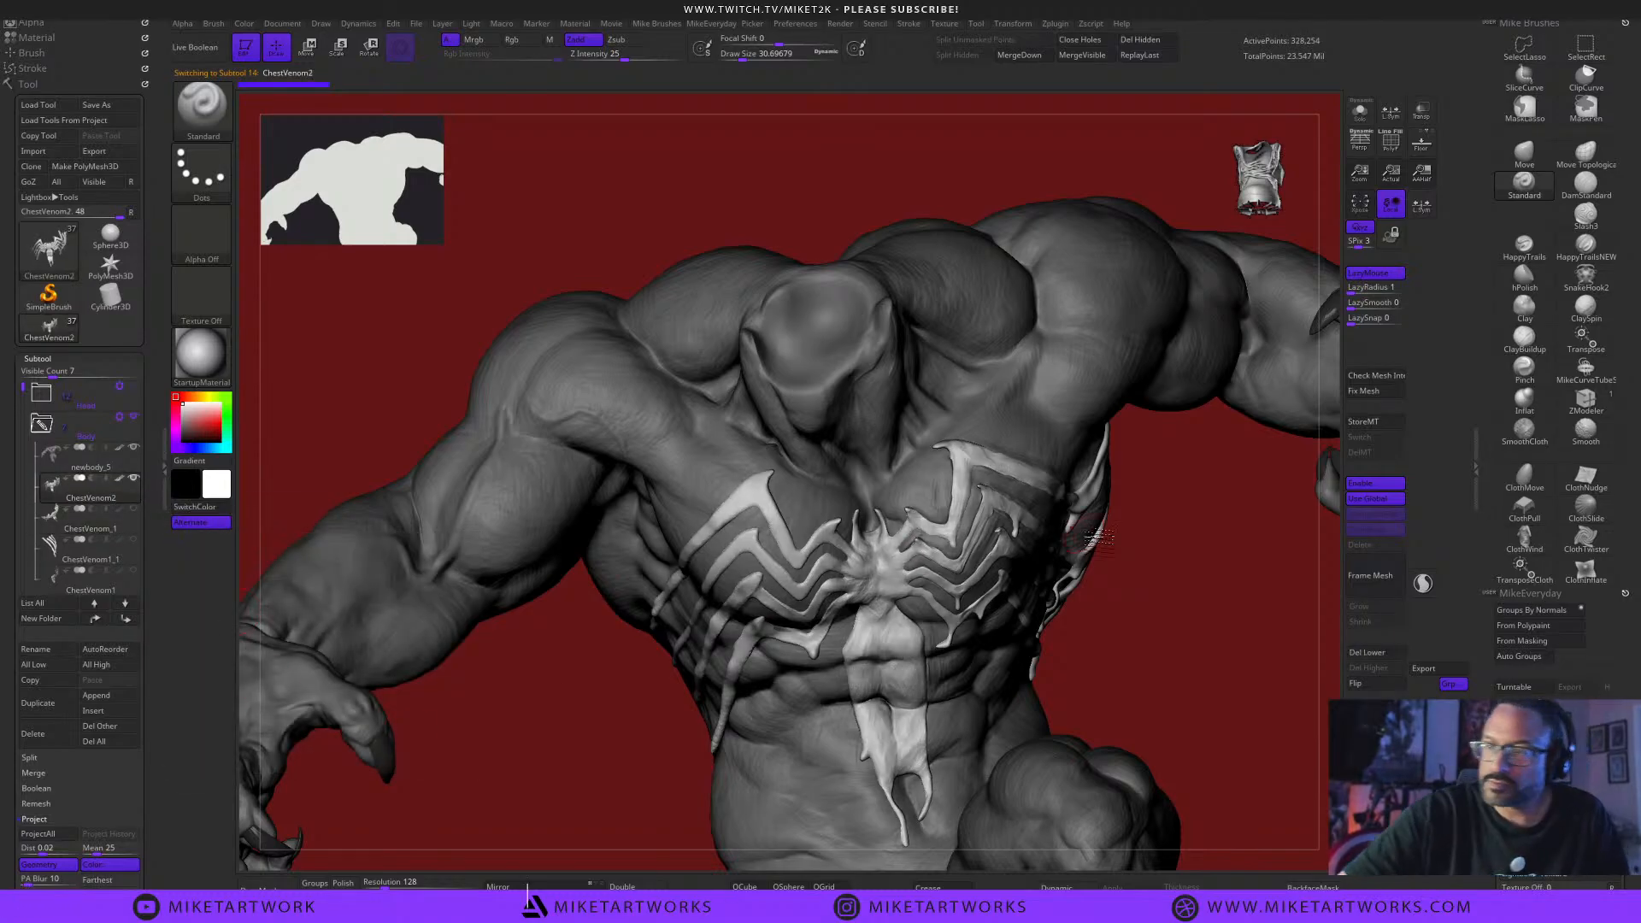
Mask the tip of a spider leg bend on the character's right pectoral at draw size about 16, and invert the mask.
left_click_drag(1120, 566, 1149, 572)
key("s")
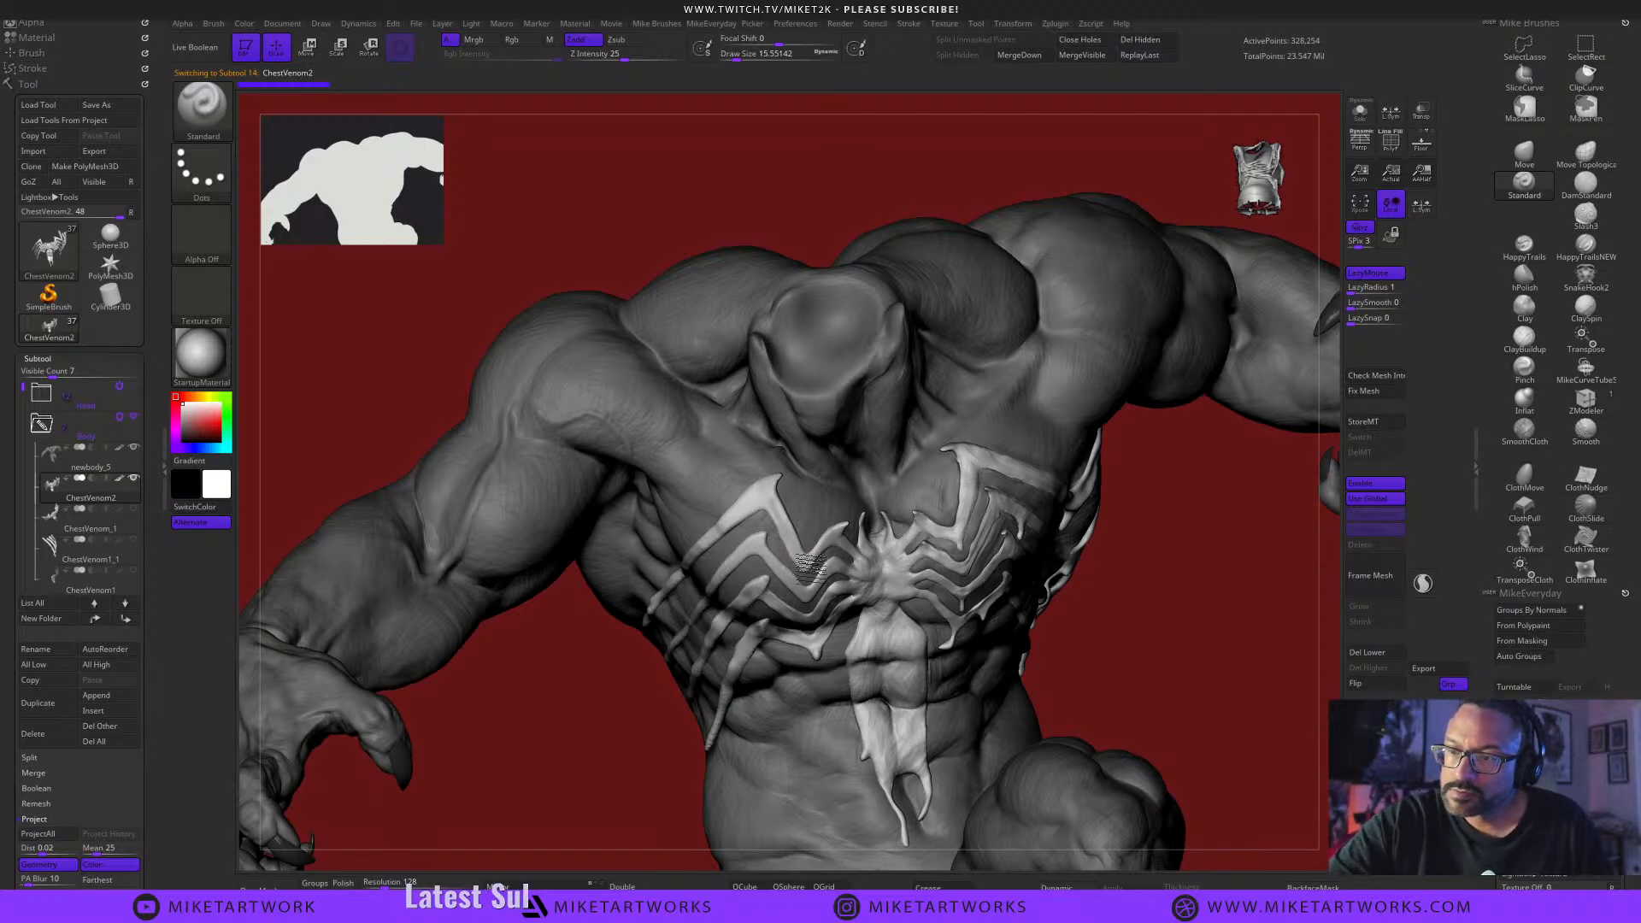
left_click_drag(1132, 599, 1232, 635, "alt")
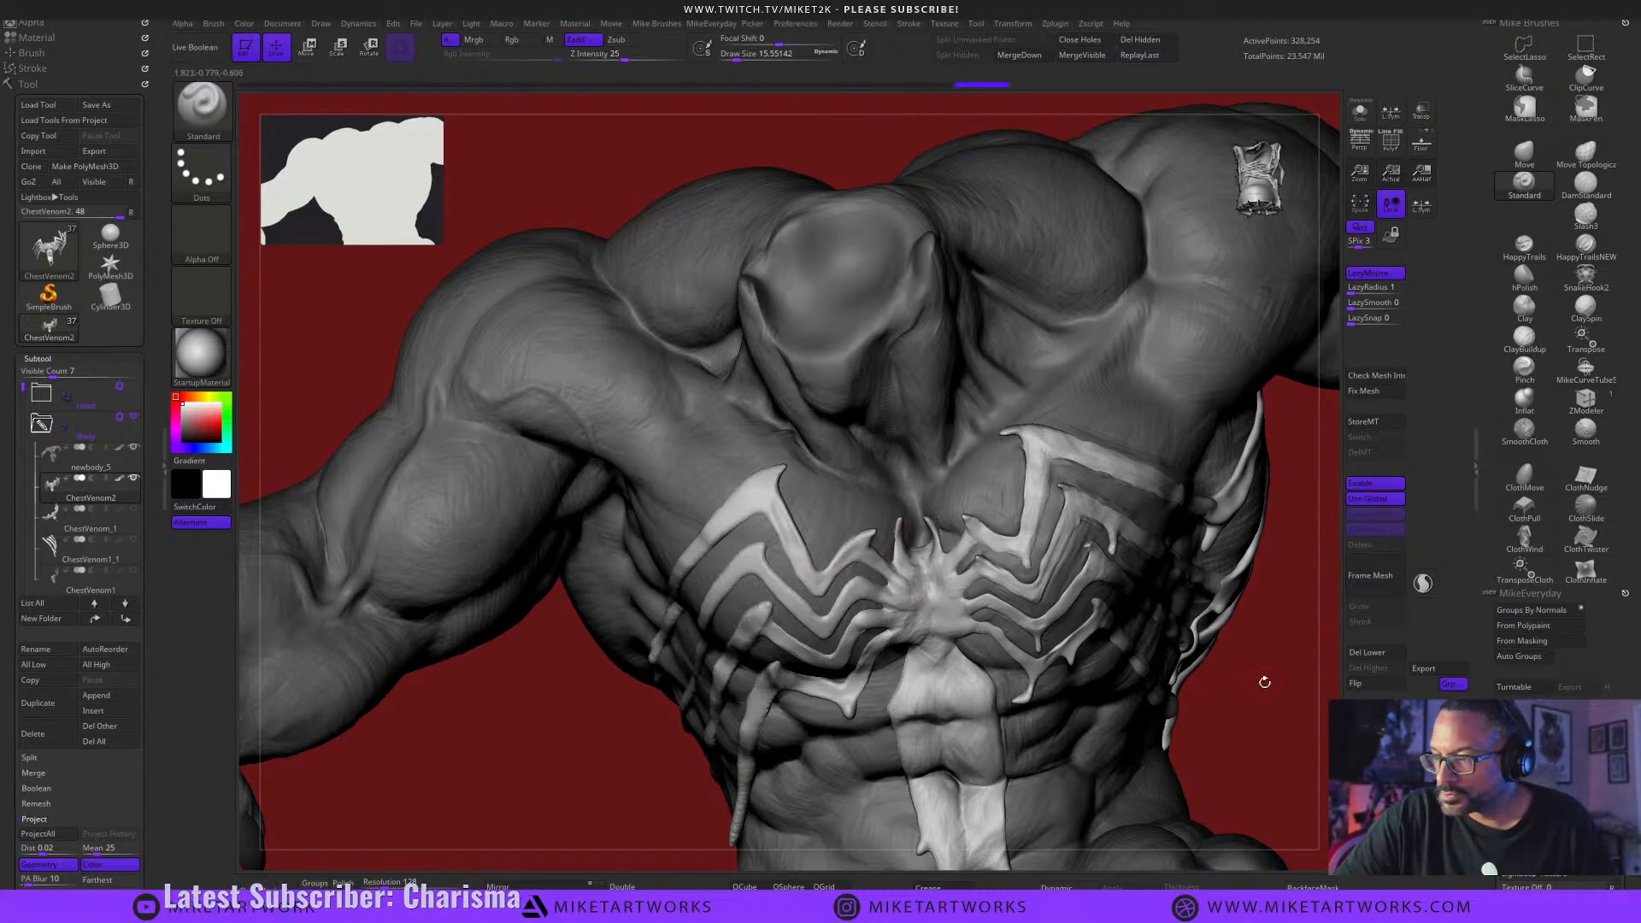
left_click_drag(1265, 682, 1197, 650)
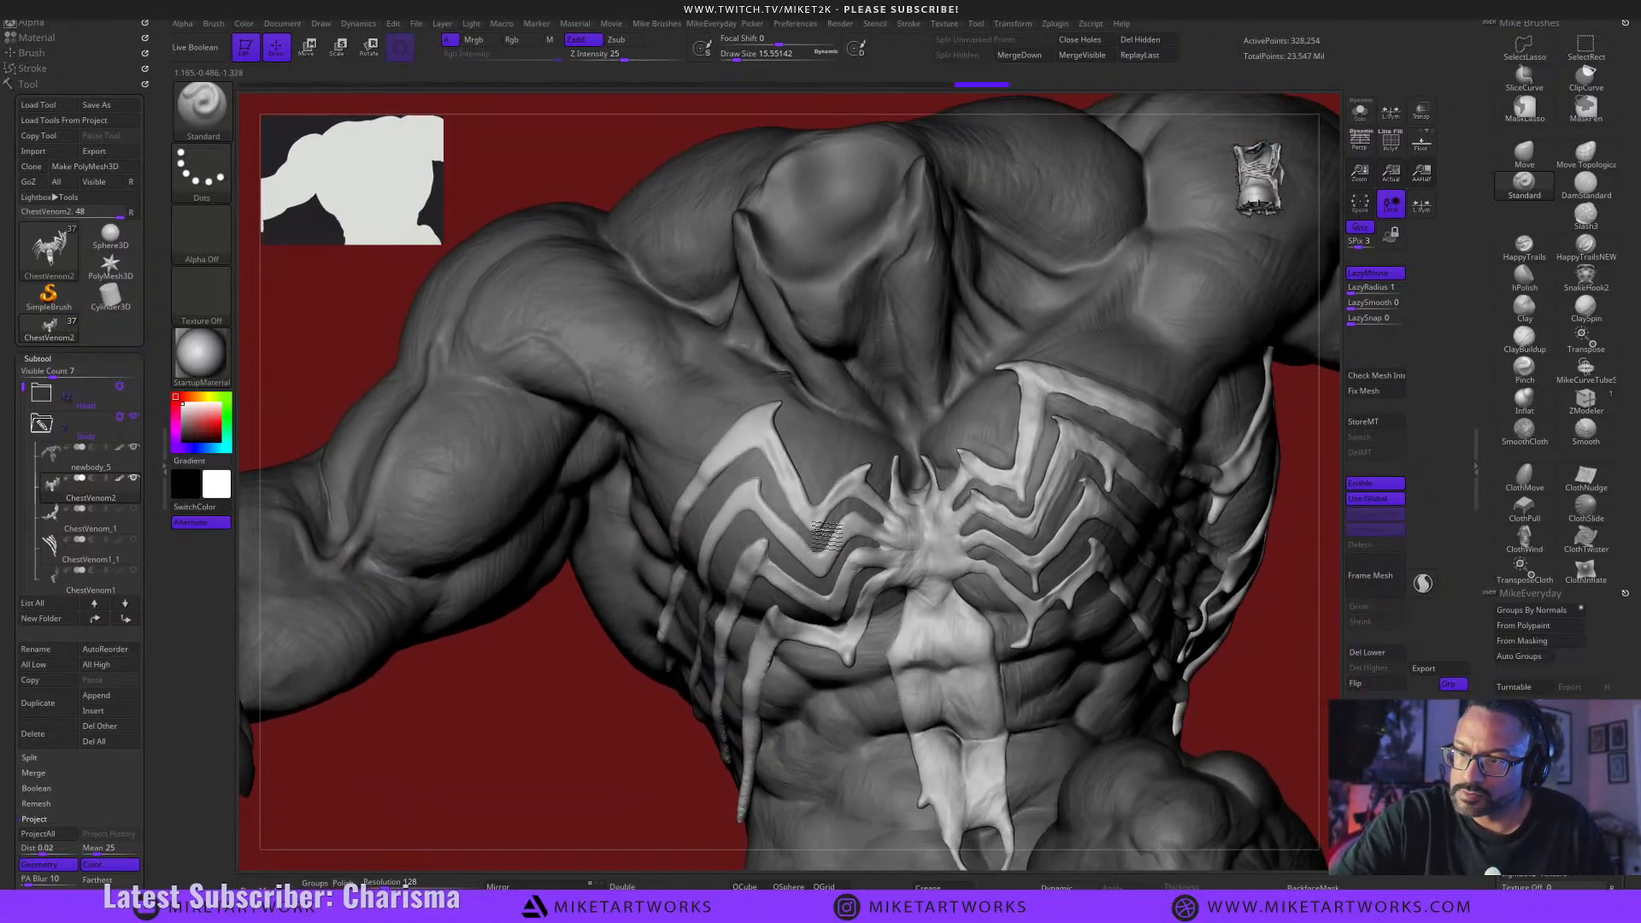
key("ctrl")
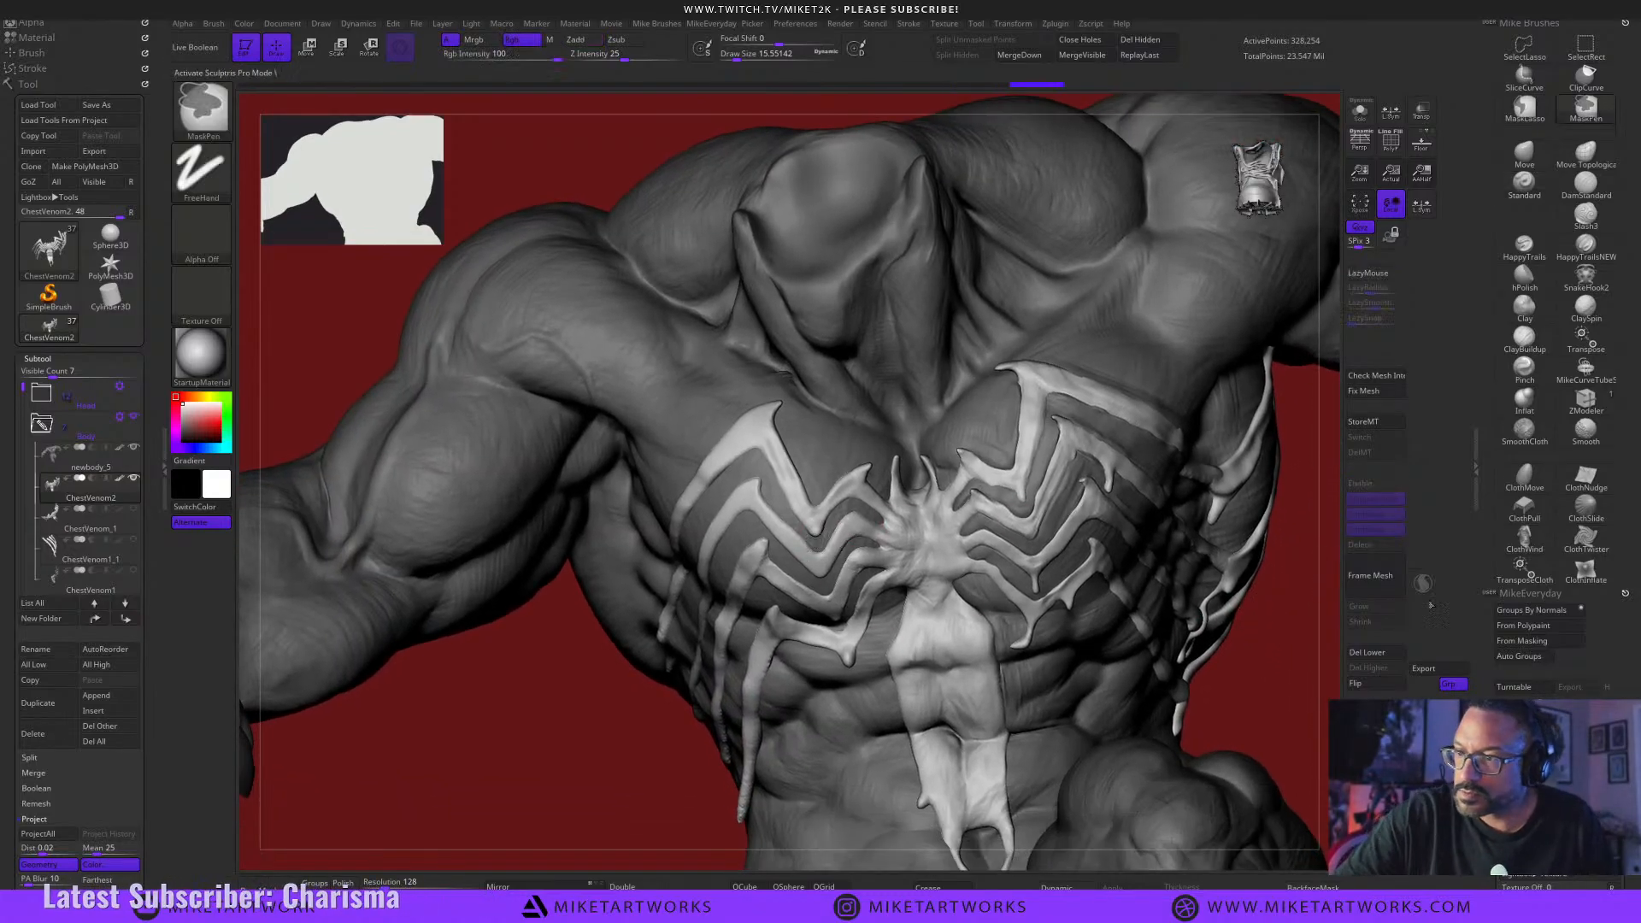
left_click(1525, 399)
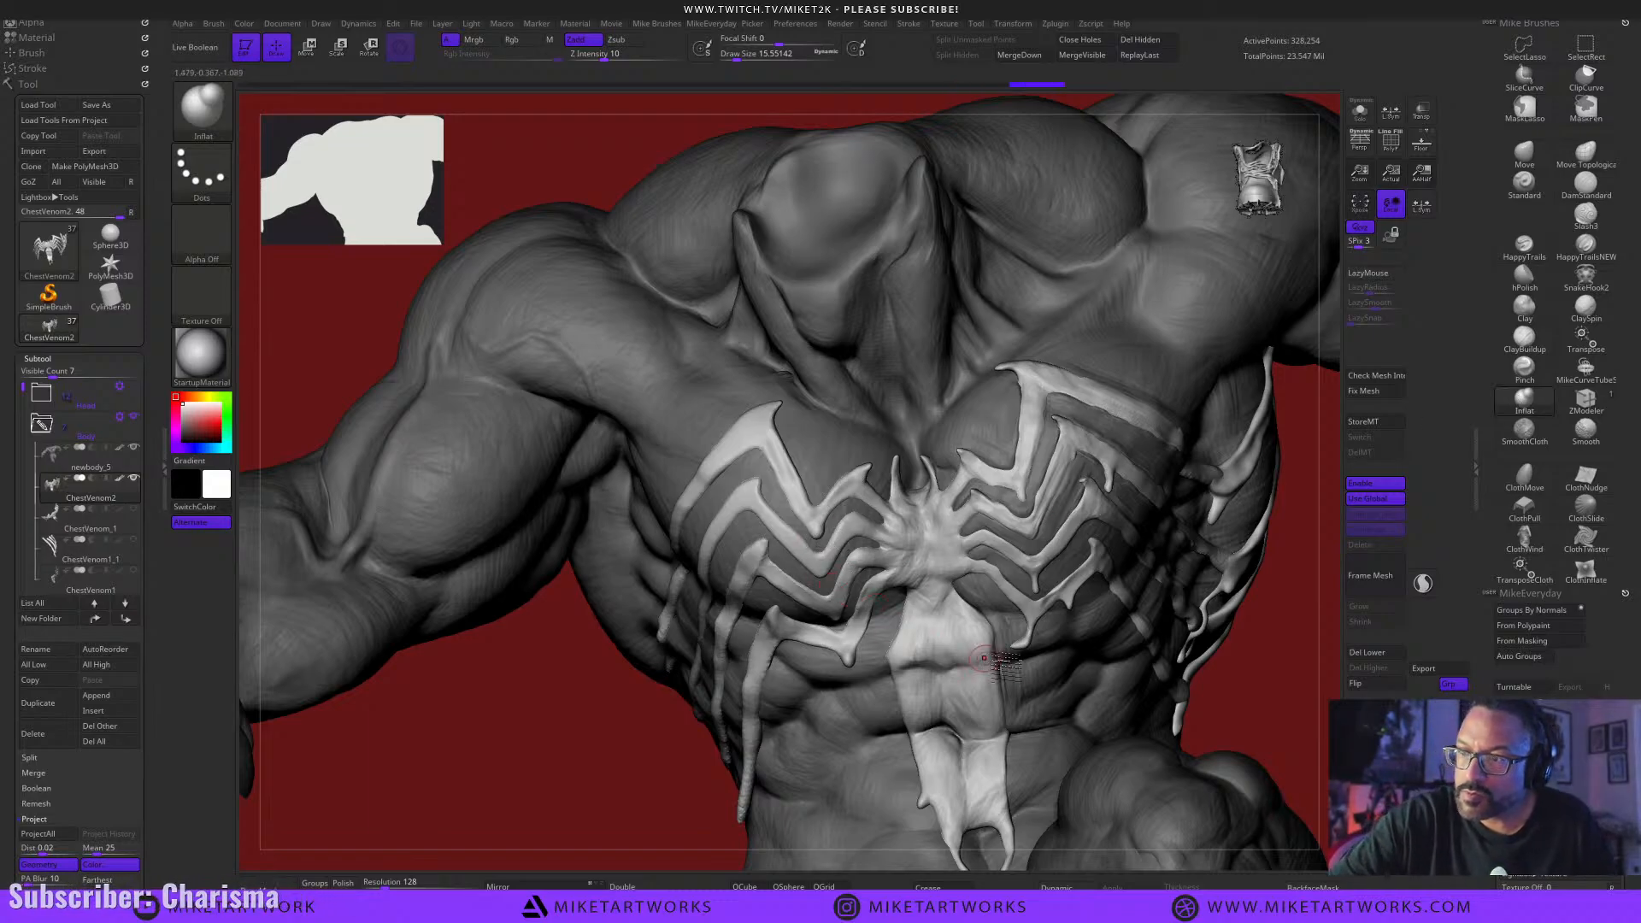
left_click(1497, 157)
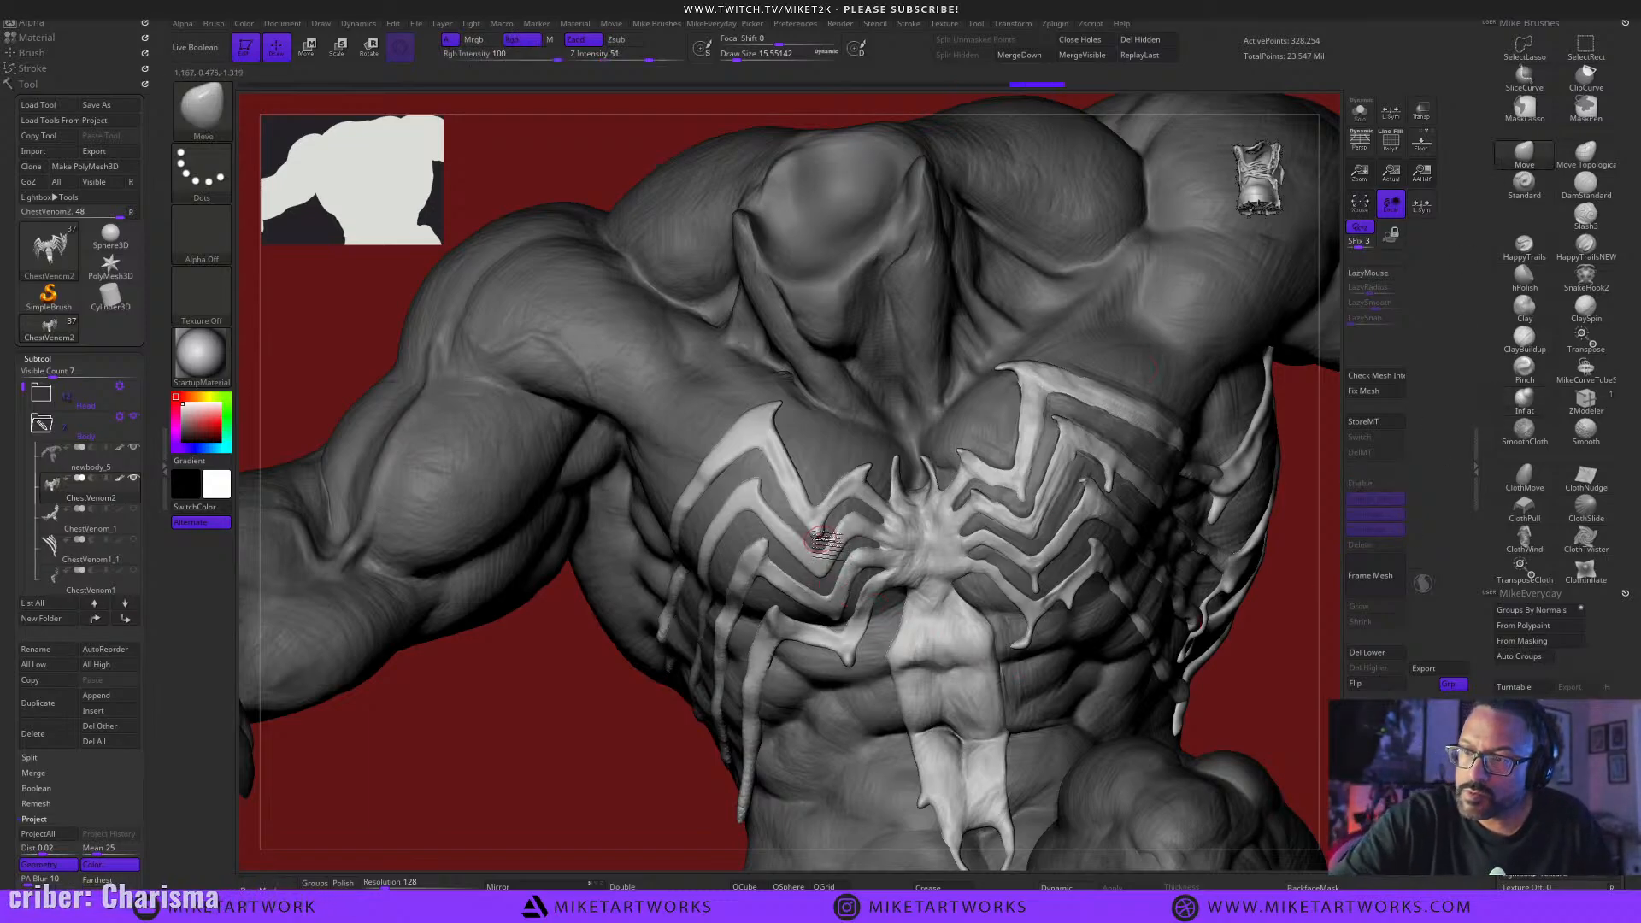
key("ctrl")
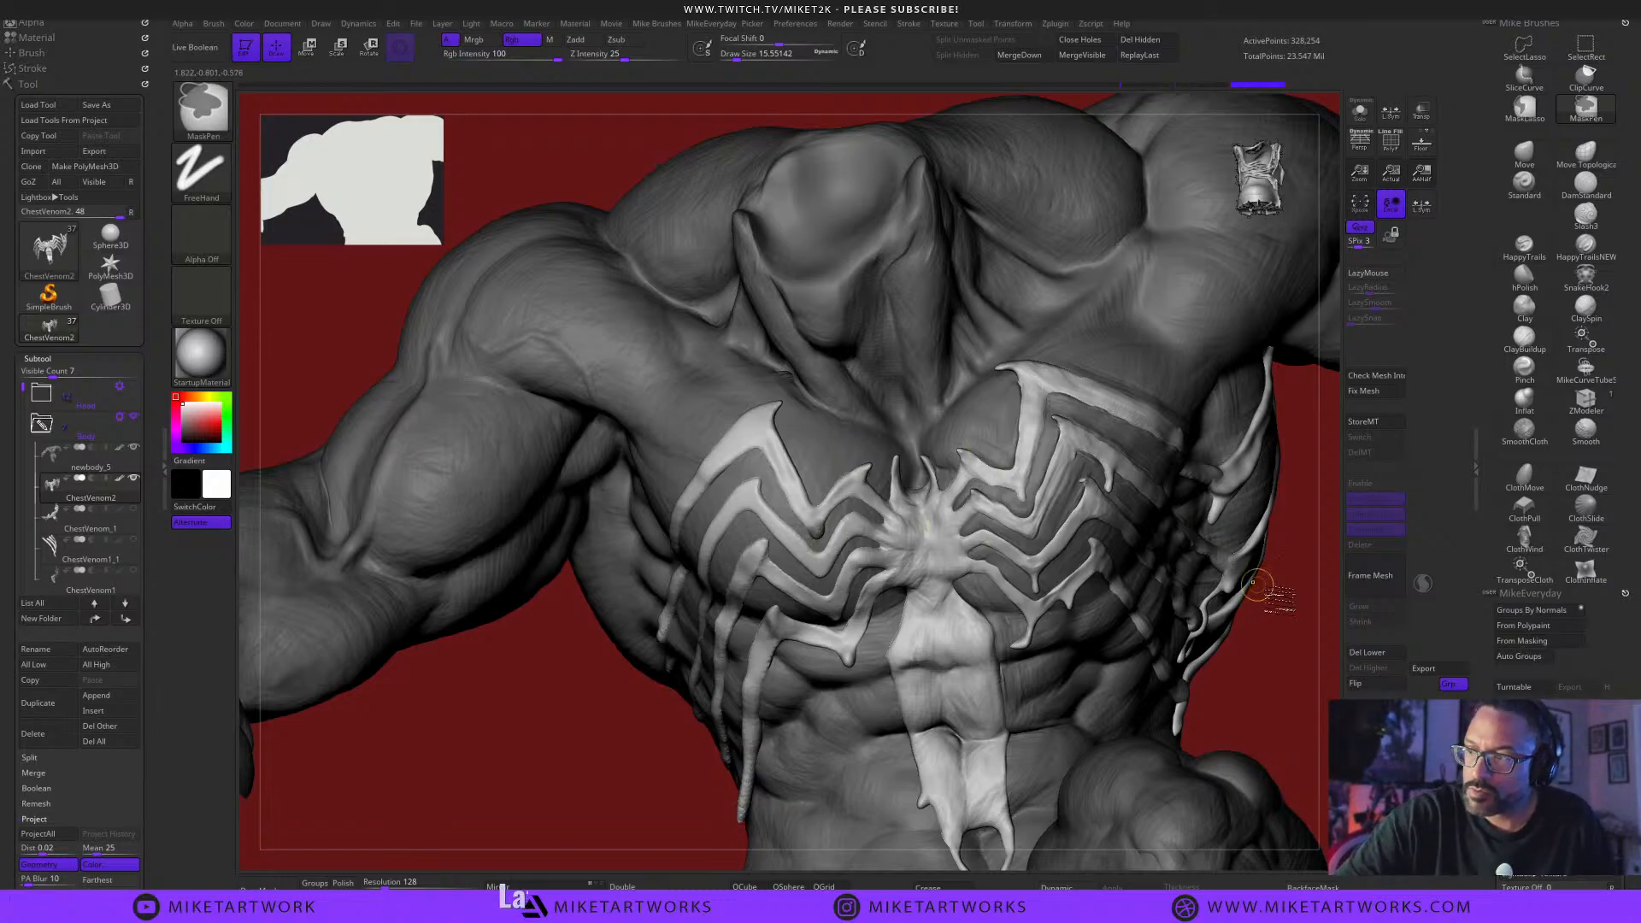
left_click(1287, 620, "ctrl")
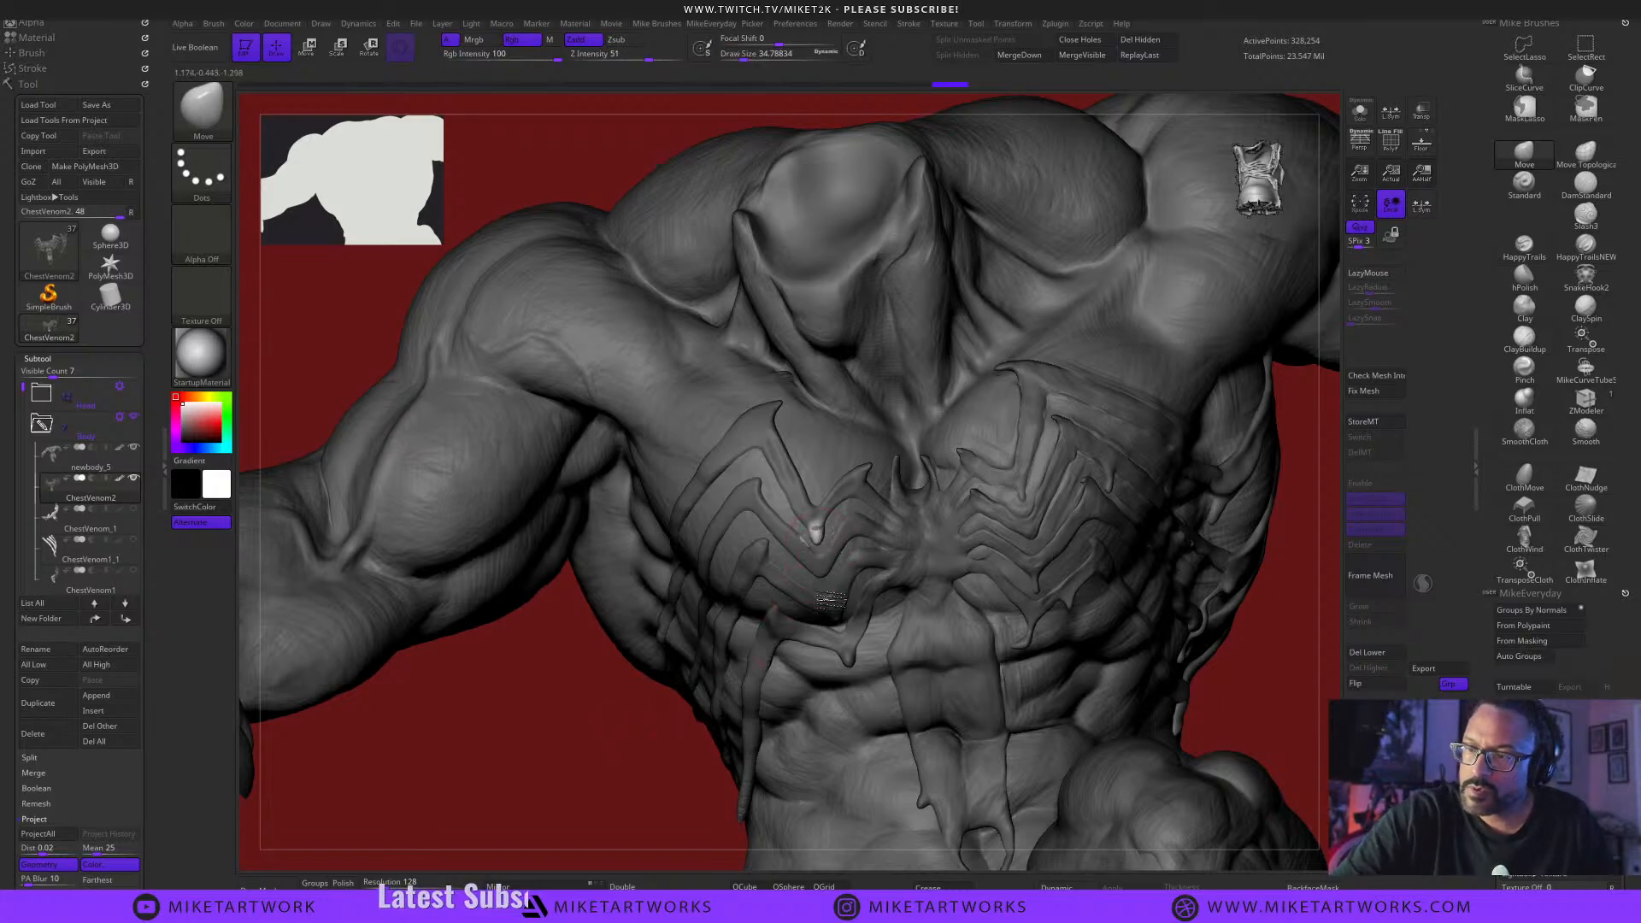
Pull the unmasked emblem tip down into a long drip with the Move brush at draw size about 35, fitting it to the chest.
left_click_drag(836, 628, 830, 548, "shift")
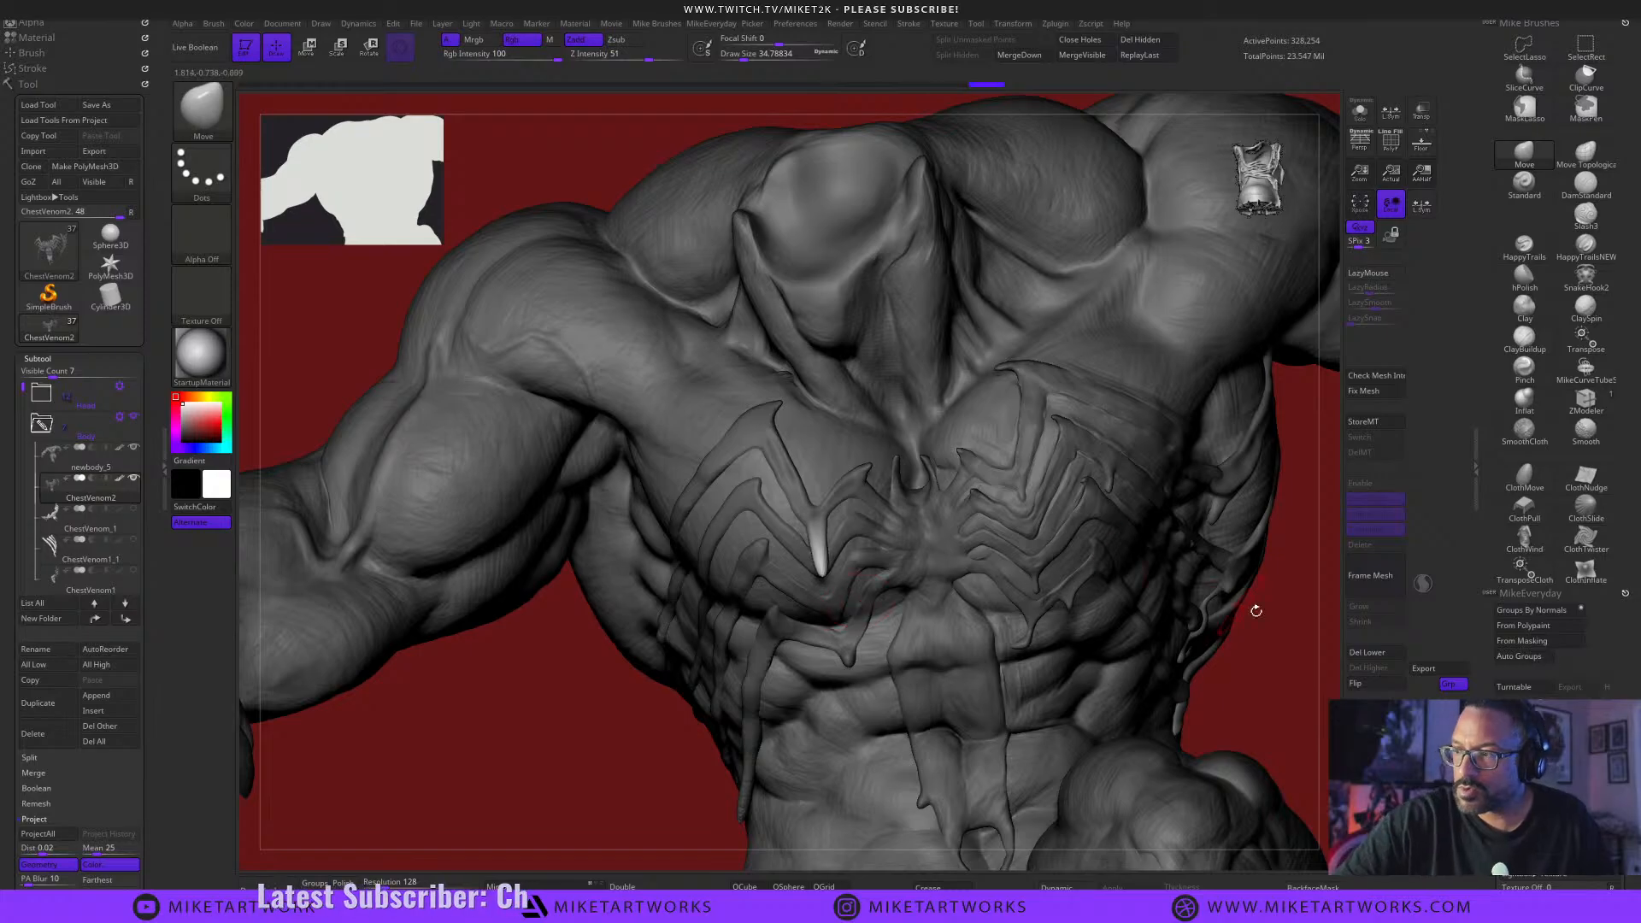
mouse_move(1254, 612)
left_mouse_down()
mouse_move(1214, 538)
mouse_move(1099, 635)
mouse_move(1036, 622)
left_mouse_up()
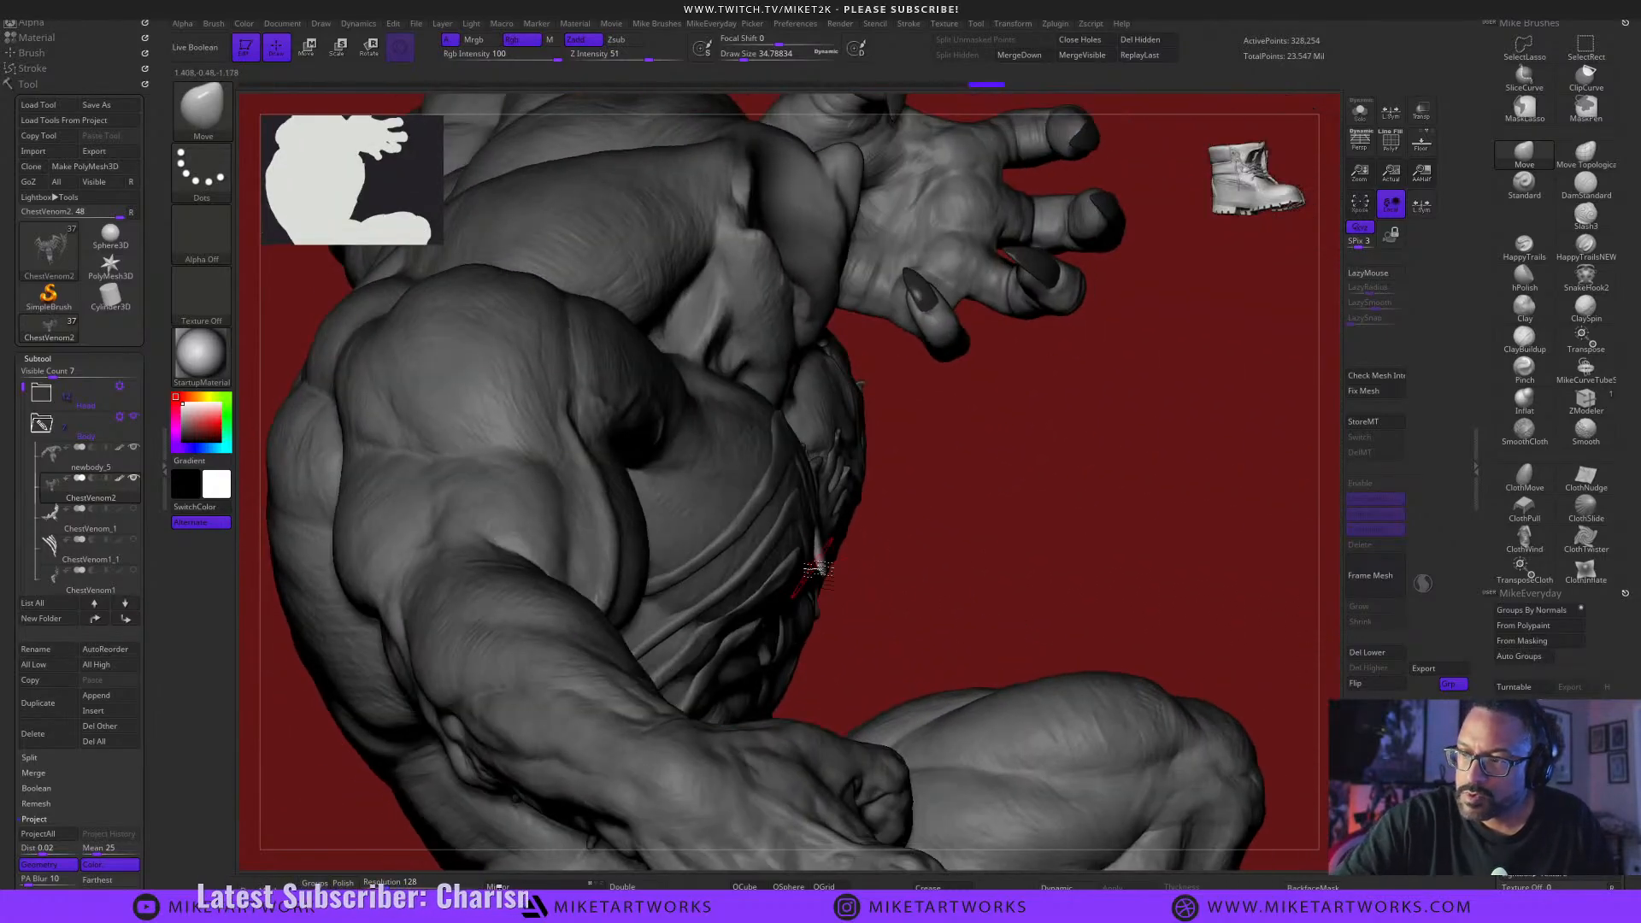
left_click_drag(824, 564, 812, 562)
mouse_move(1070, 542)
left_mouse_down()
mouse_move(855, 568)
mouse_move(836, 551)
left_mouse_up()
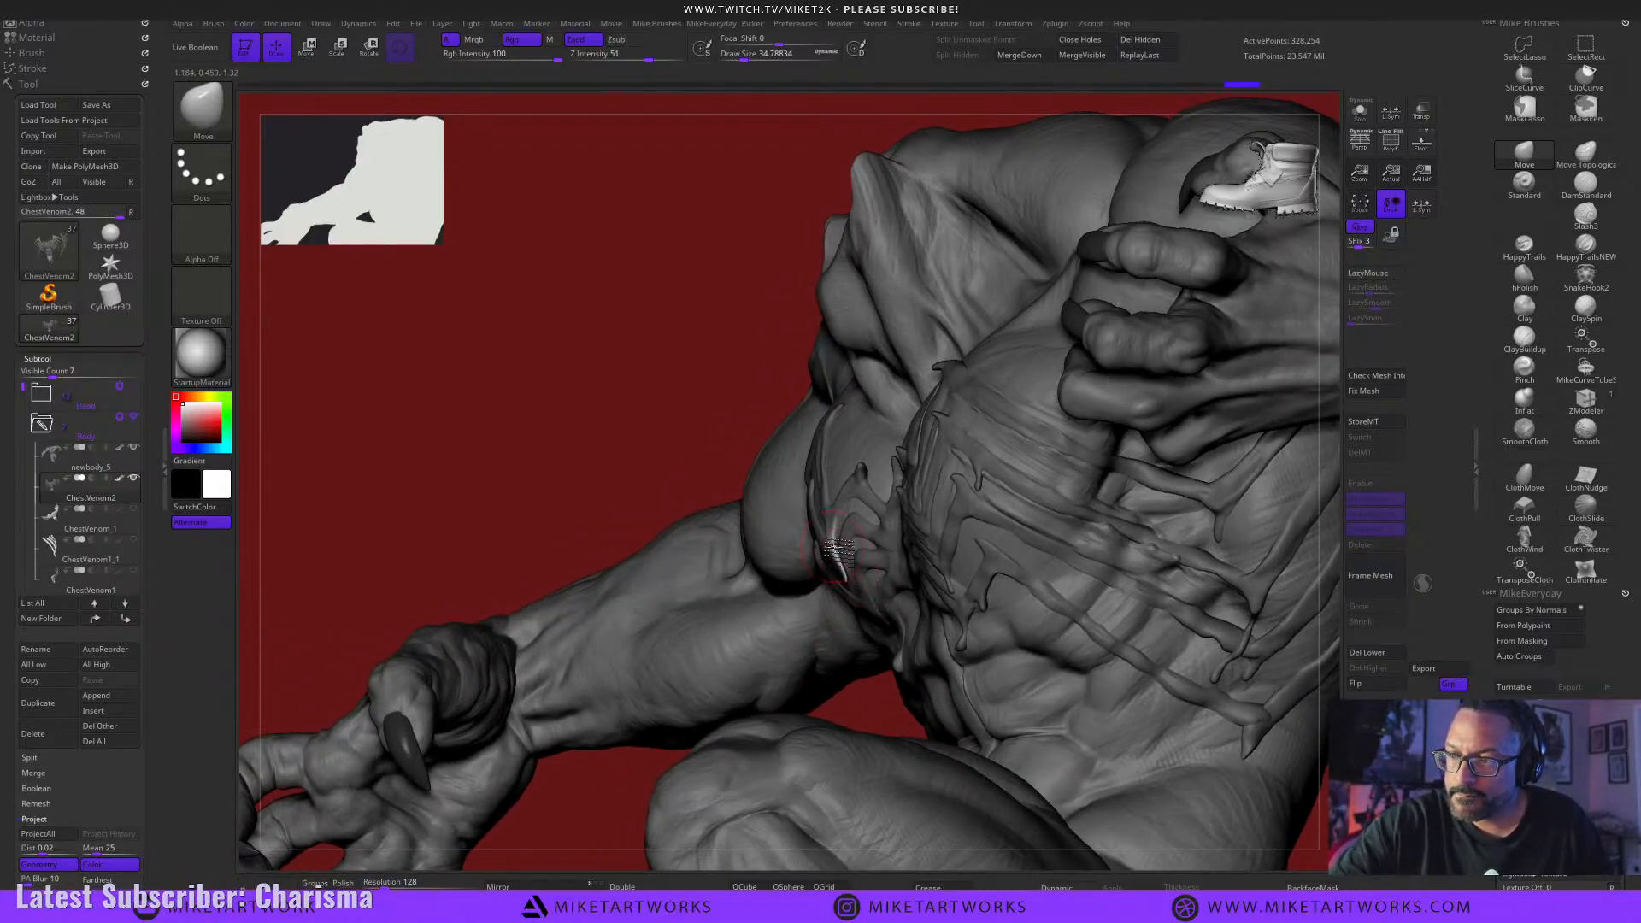
left_click_drag(657, 785, 670, 760)
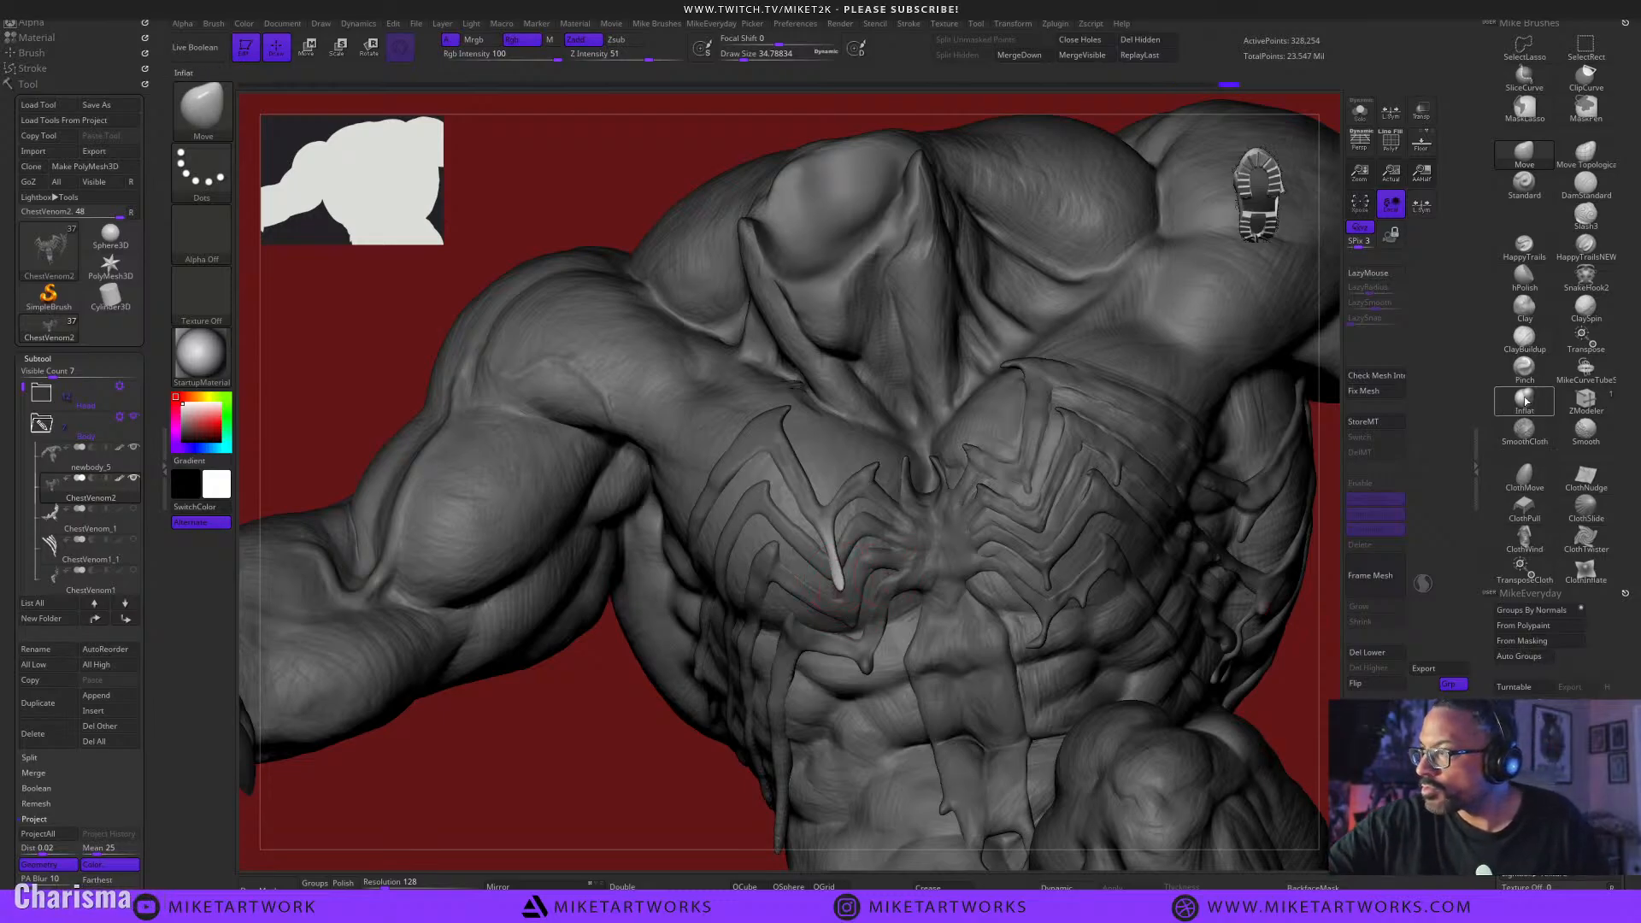
Thicken the new drip with the Inflat brush at draw size about 25 and remove the mask from the emblem.
left_click(1526, 400)
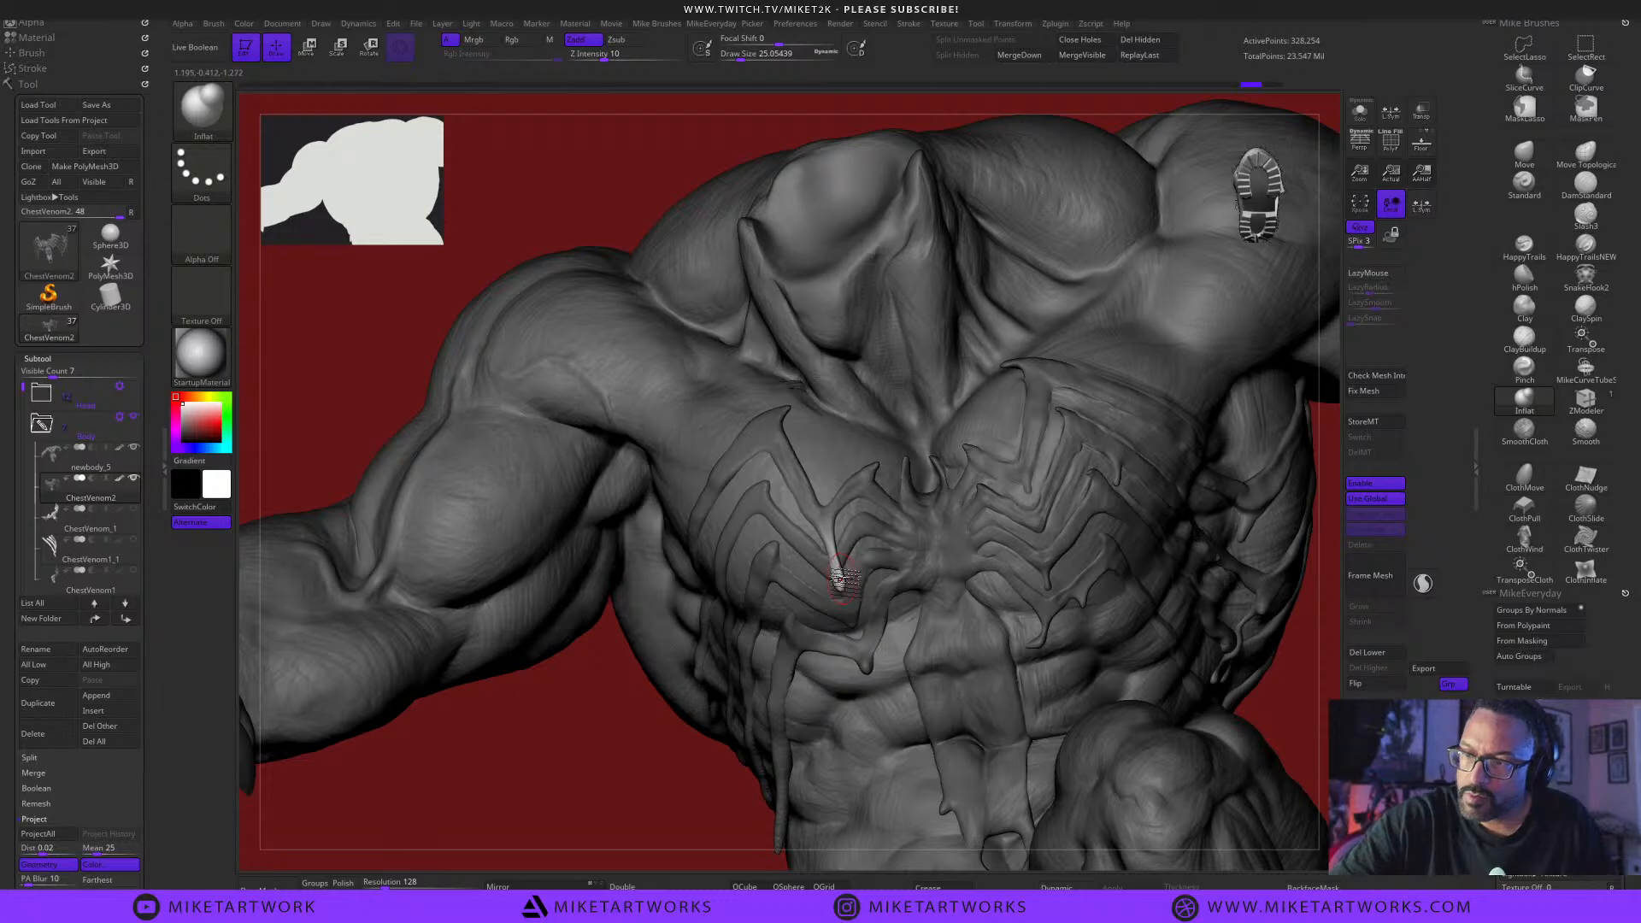
mouse_move(1299, 680)
left_mouse_down()
mouse_move(1223, 626)
mouse_move(1270, 615)
mouse_move(1272, 636)
mouse_move(1249, 634)
left_mouse_up()
left_click(1234, 631, "ctrl")
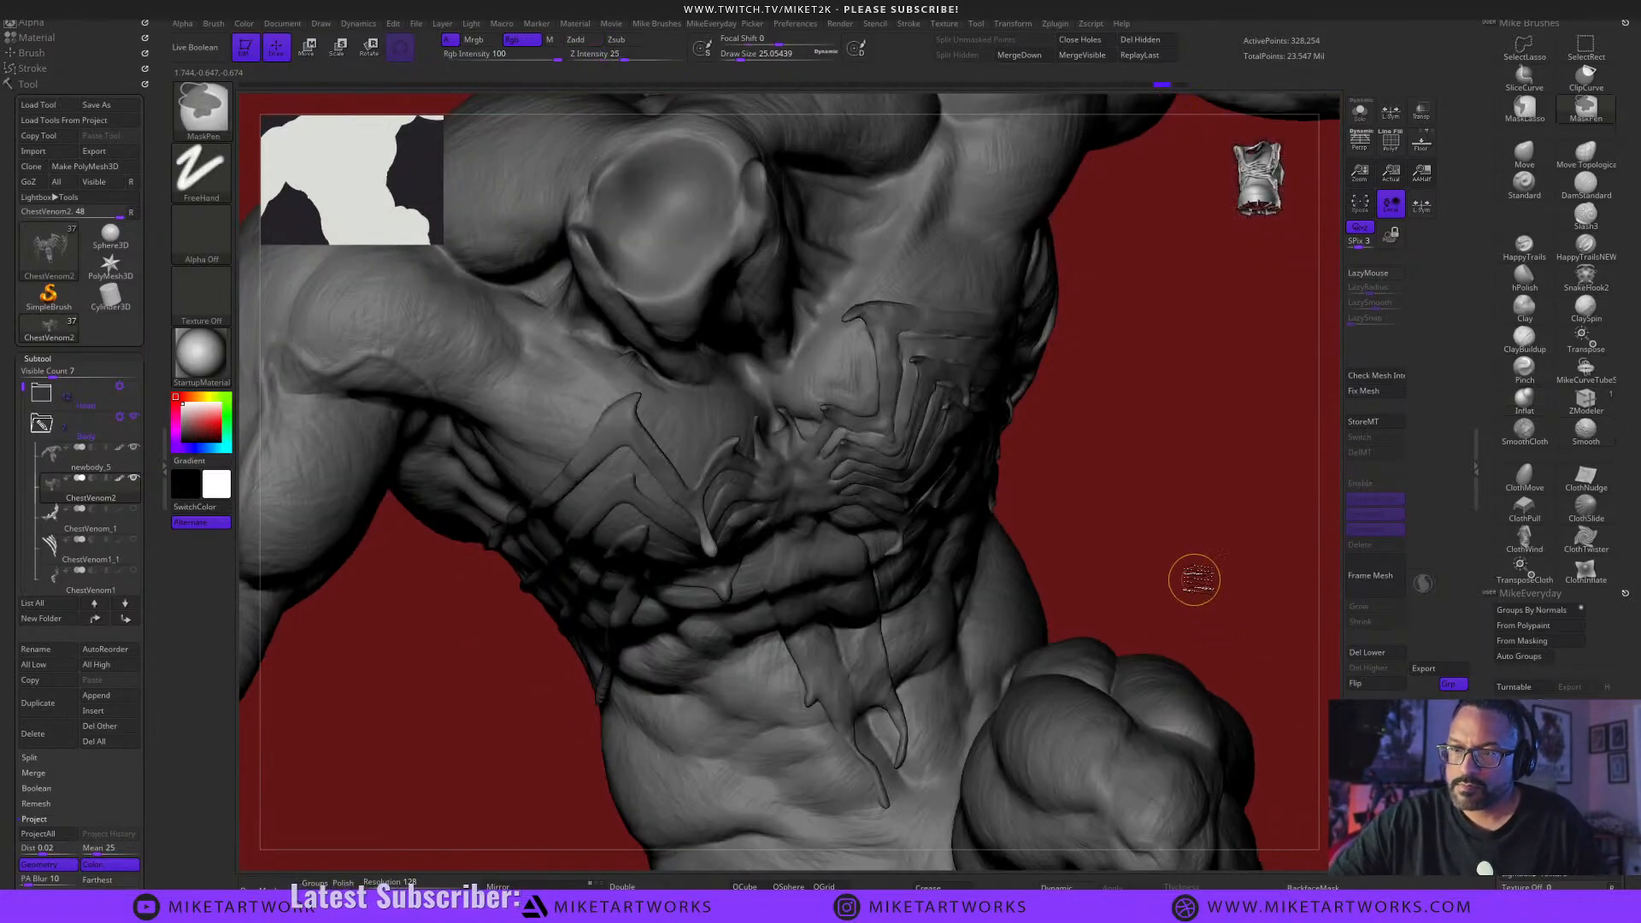
left_click_drag(1208, 553, 1224, 534)
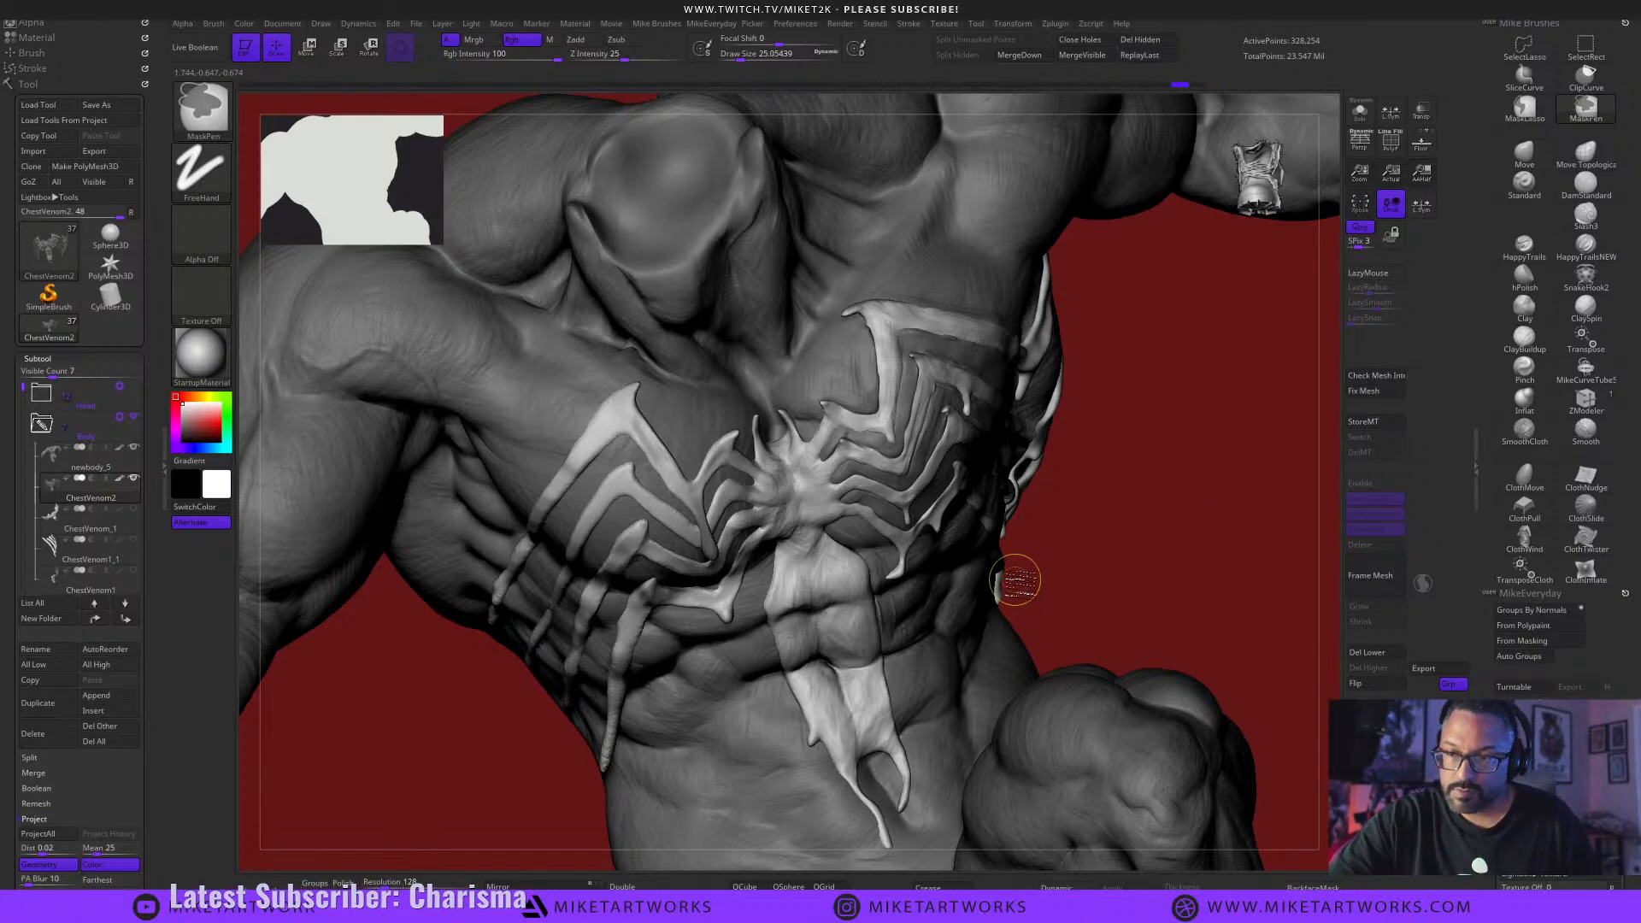
mouse_move(1197, 560)
left_mouse_down()
mouse_move(1231, 558)
mouse_move(1238, 587)
mouse_move(1260, 564)
mouse_move(733, 767)
mouse_move(787, 691)
mouse_move(1267, 611)
left_mouse_up()
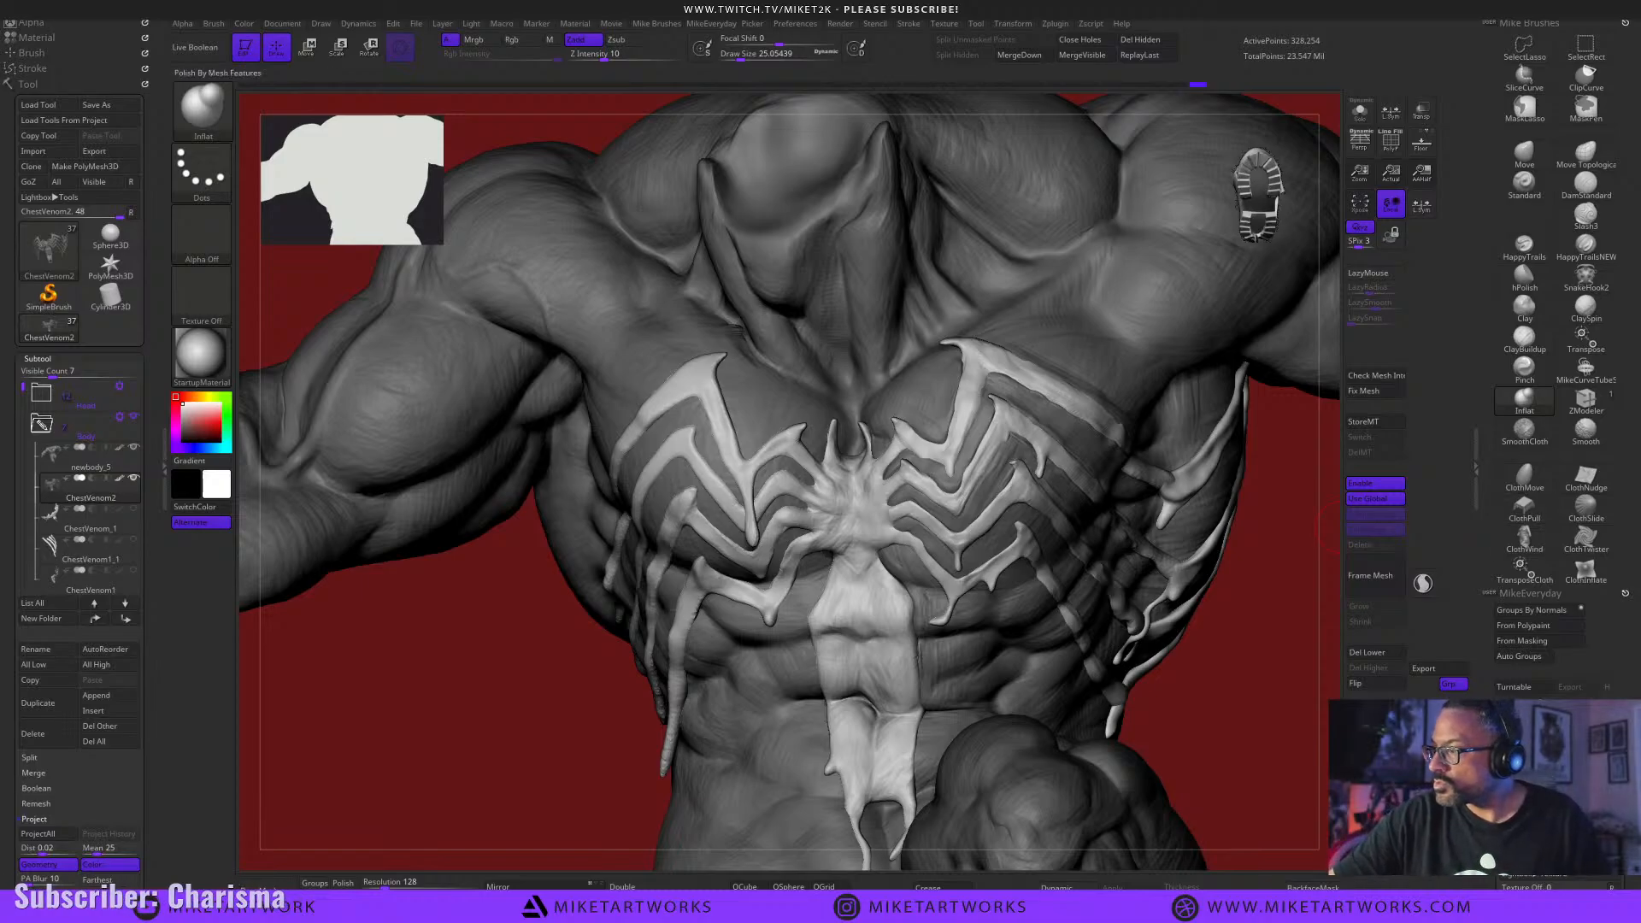
Delete the chest emblem's lower subdivision levels and activate Sculptris Pro mode.
left_click(1388, 655)
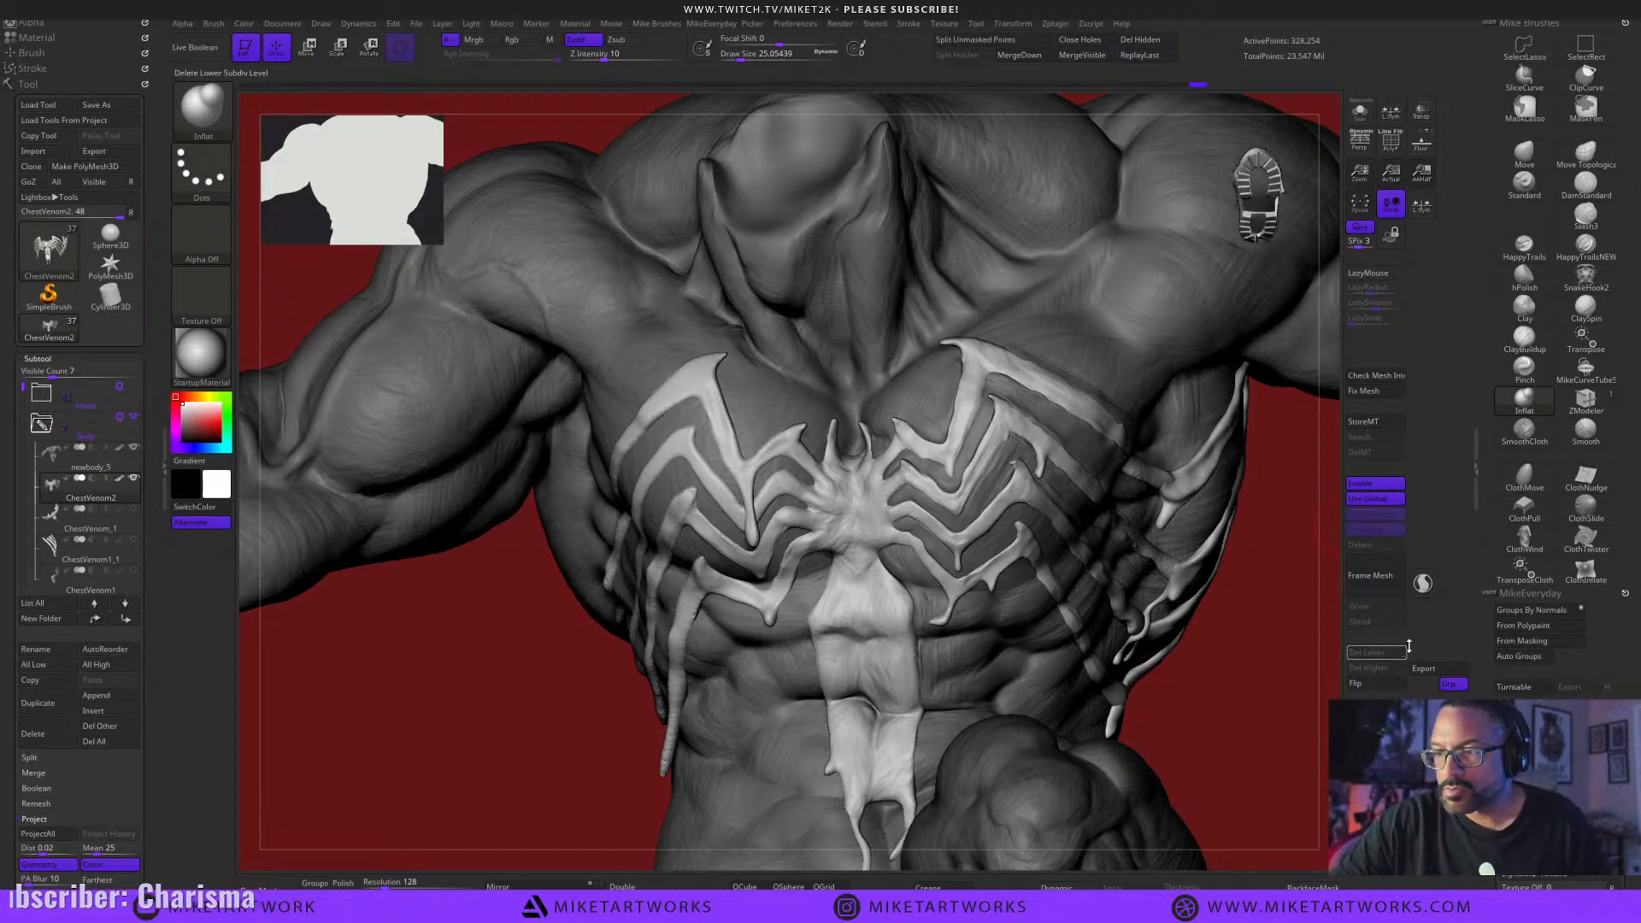
left_click(1428, 581)
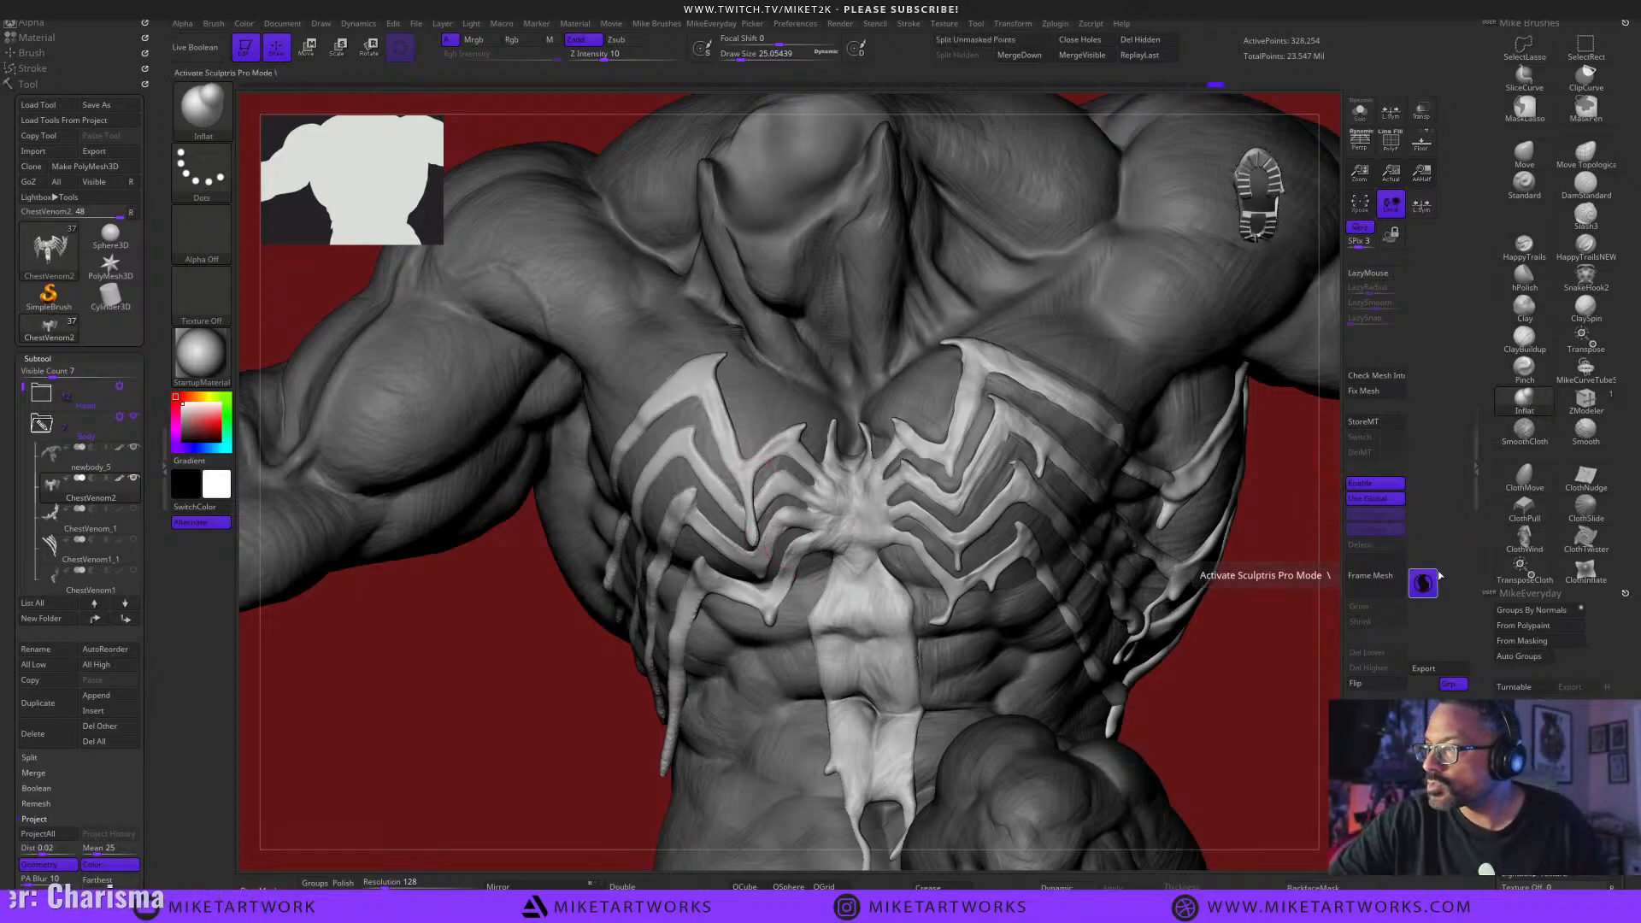
Inflate and smooth the emblem's spider legs on the character's right pectoral at draw size about 14.
key("s")
key("shift")
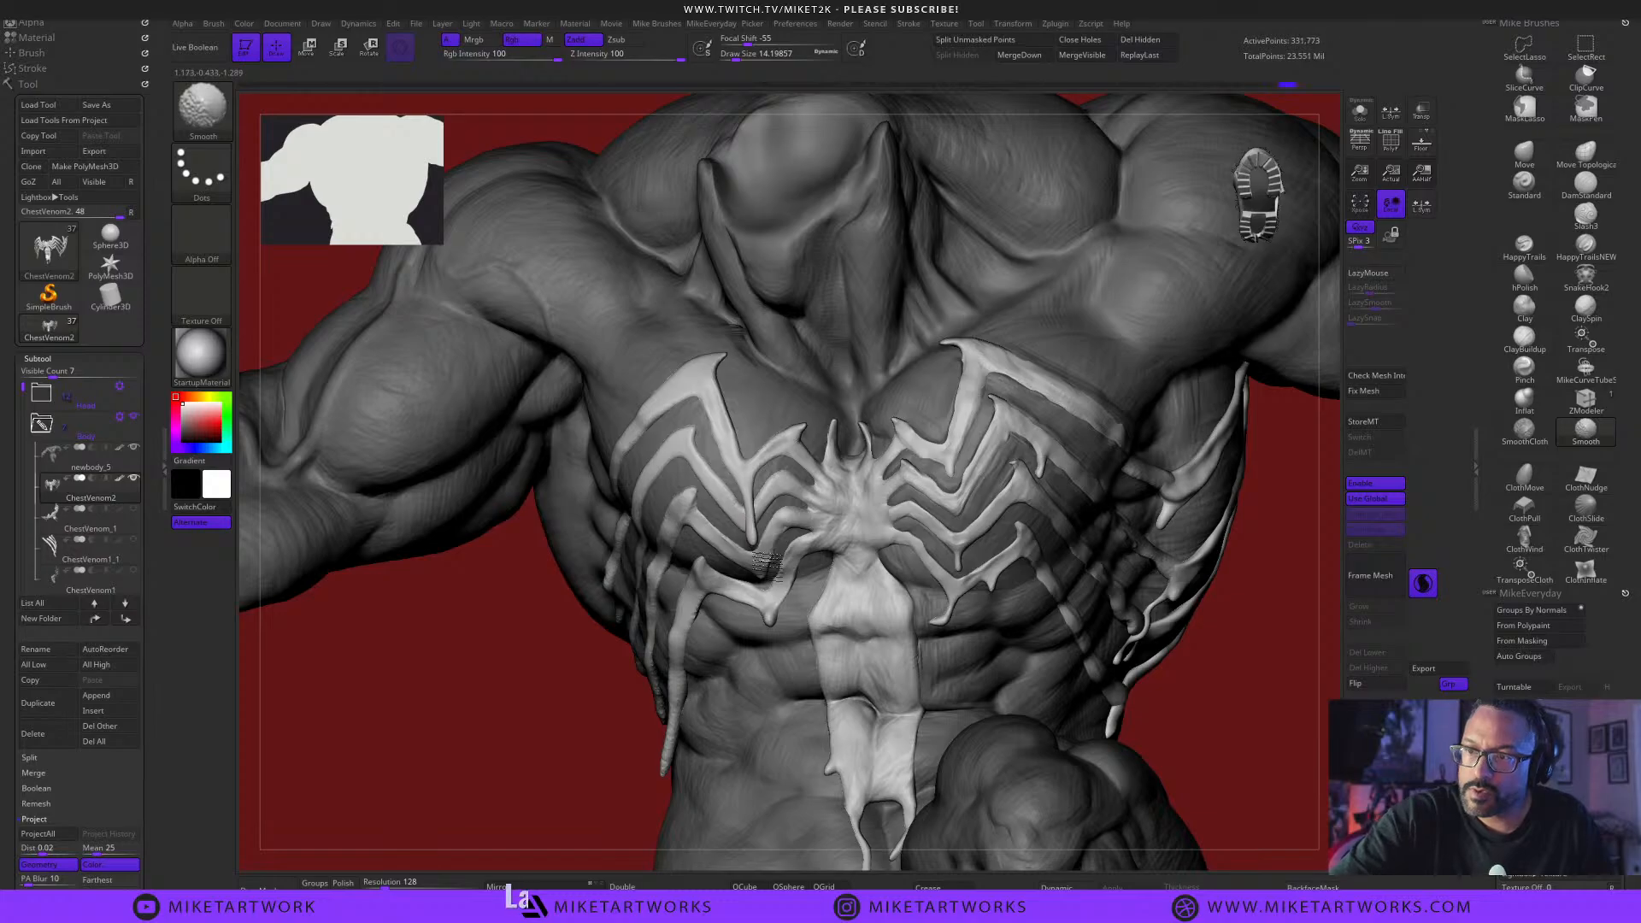
mouse_move(1249, 748)
left_mouse_down()
mouse_move(1260, 693)
mouse_move(1272, 756)
mouse_move(1291, 735)
mouse_move(1249, 696)
mouse_move(1197, 686)
left_mouse_up()
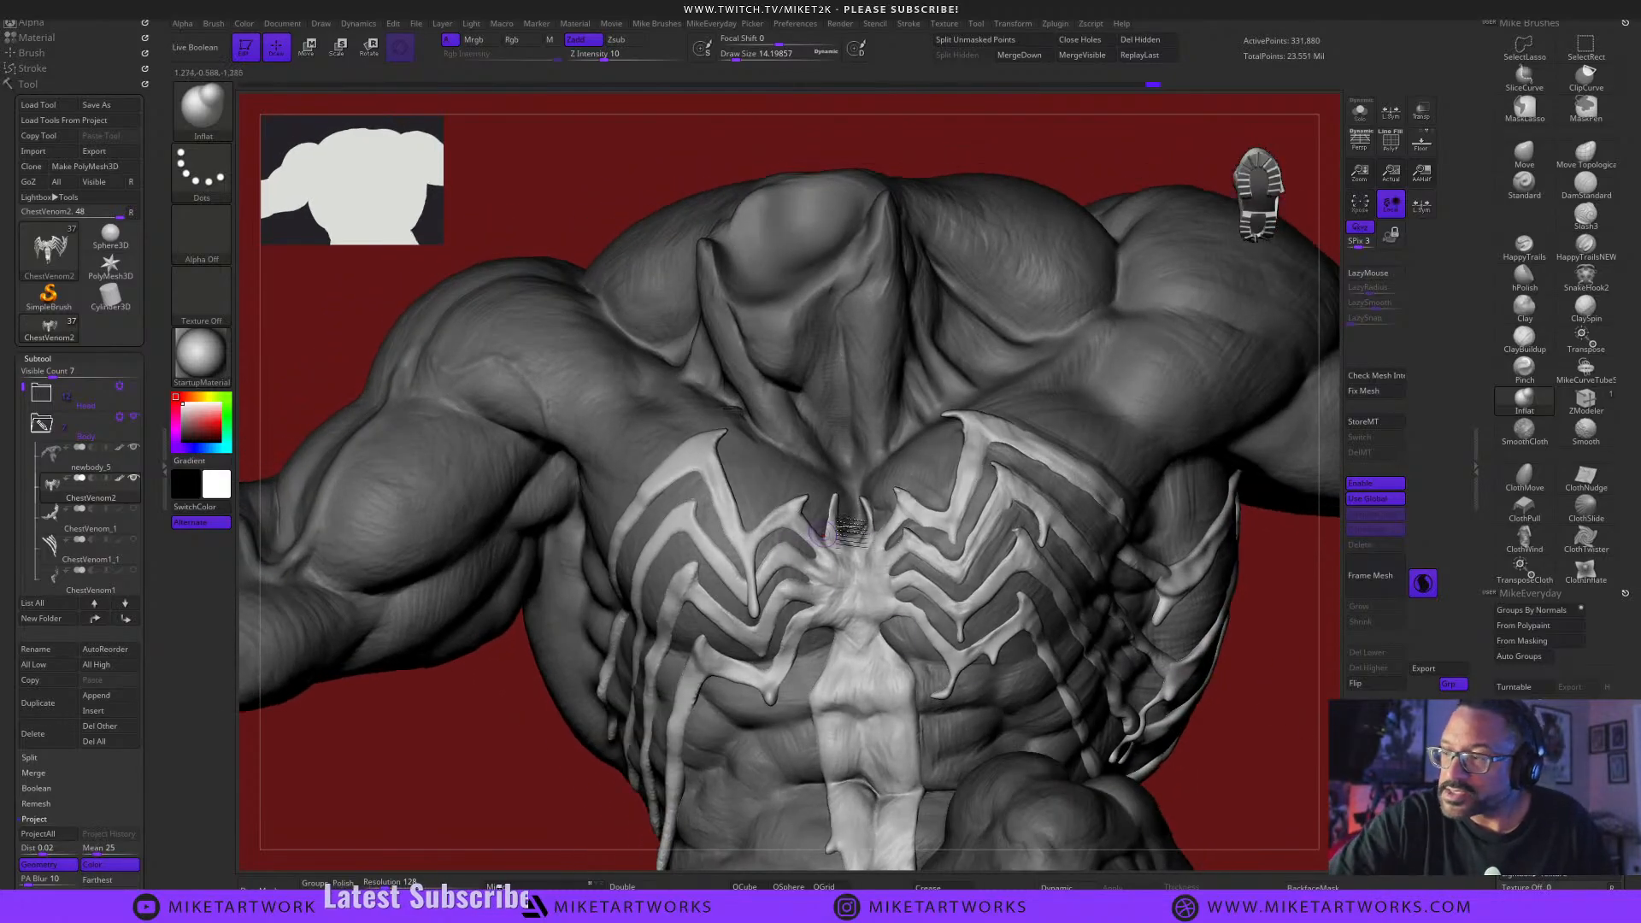
Build up the emblem's spider legs on the character's right pectoral with ClayBuildup at draw size about 14, smoothing the uppermost leg.
left_click(1525, 340)
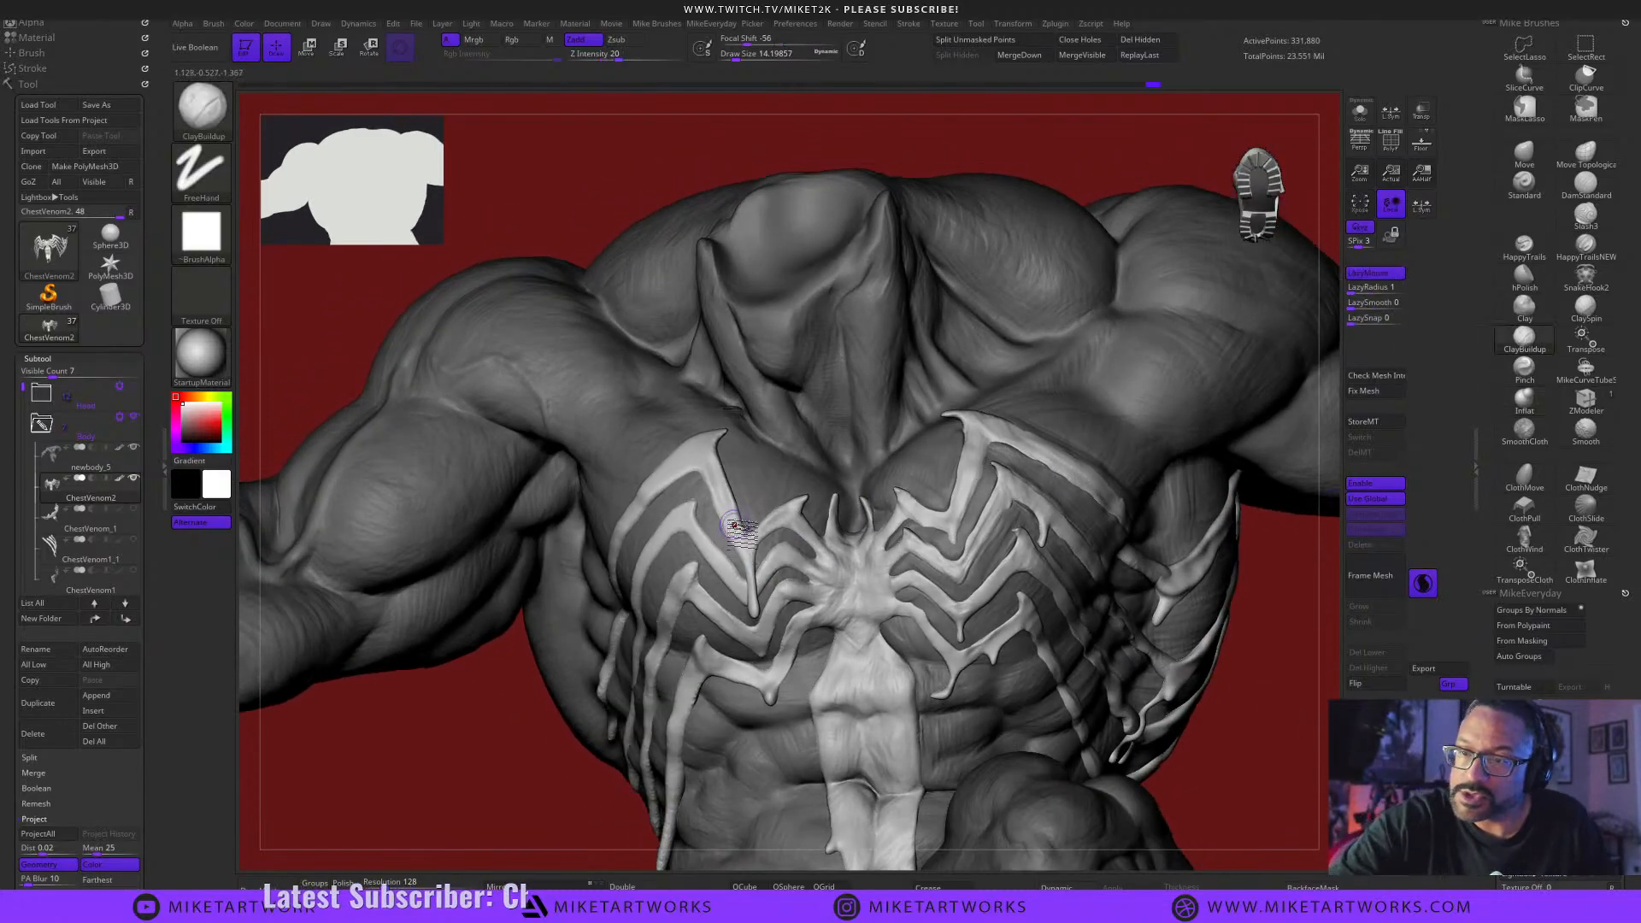
mouse_move(719, 482)
left_mouse_down()
mouse_move(750, 551)
mouse_move(708, 445)
mouse_move(734, 508)
left_mouse_up()
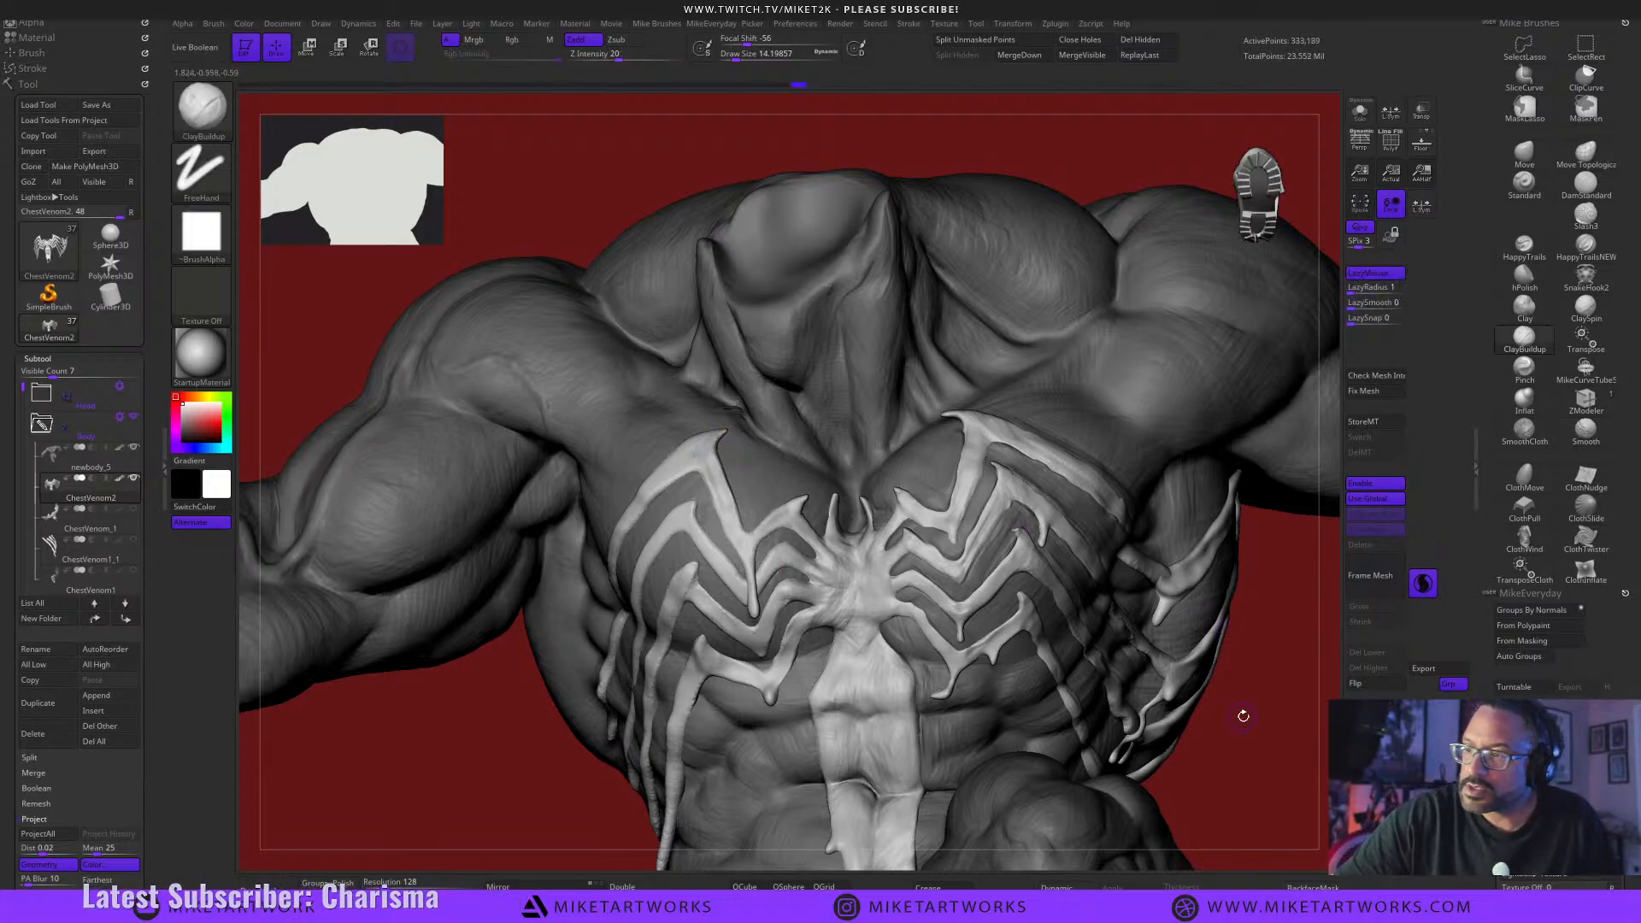
mouse_move(1238, 718)
left_mouse_down()
mouse_move(1278, 697)
mouse_move(1223, 704)
left_mouse_up()
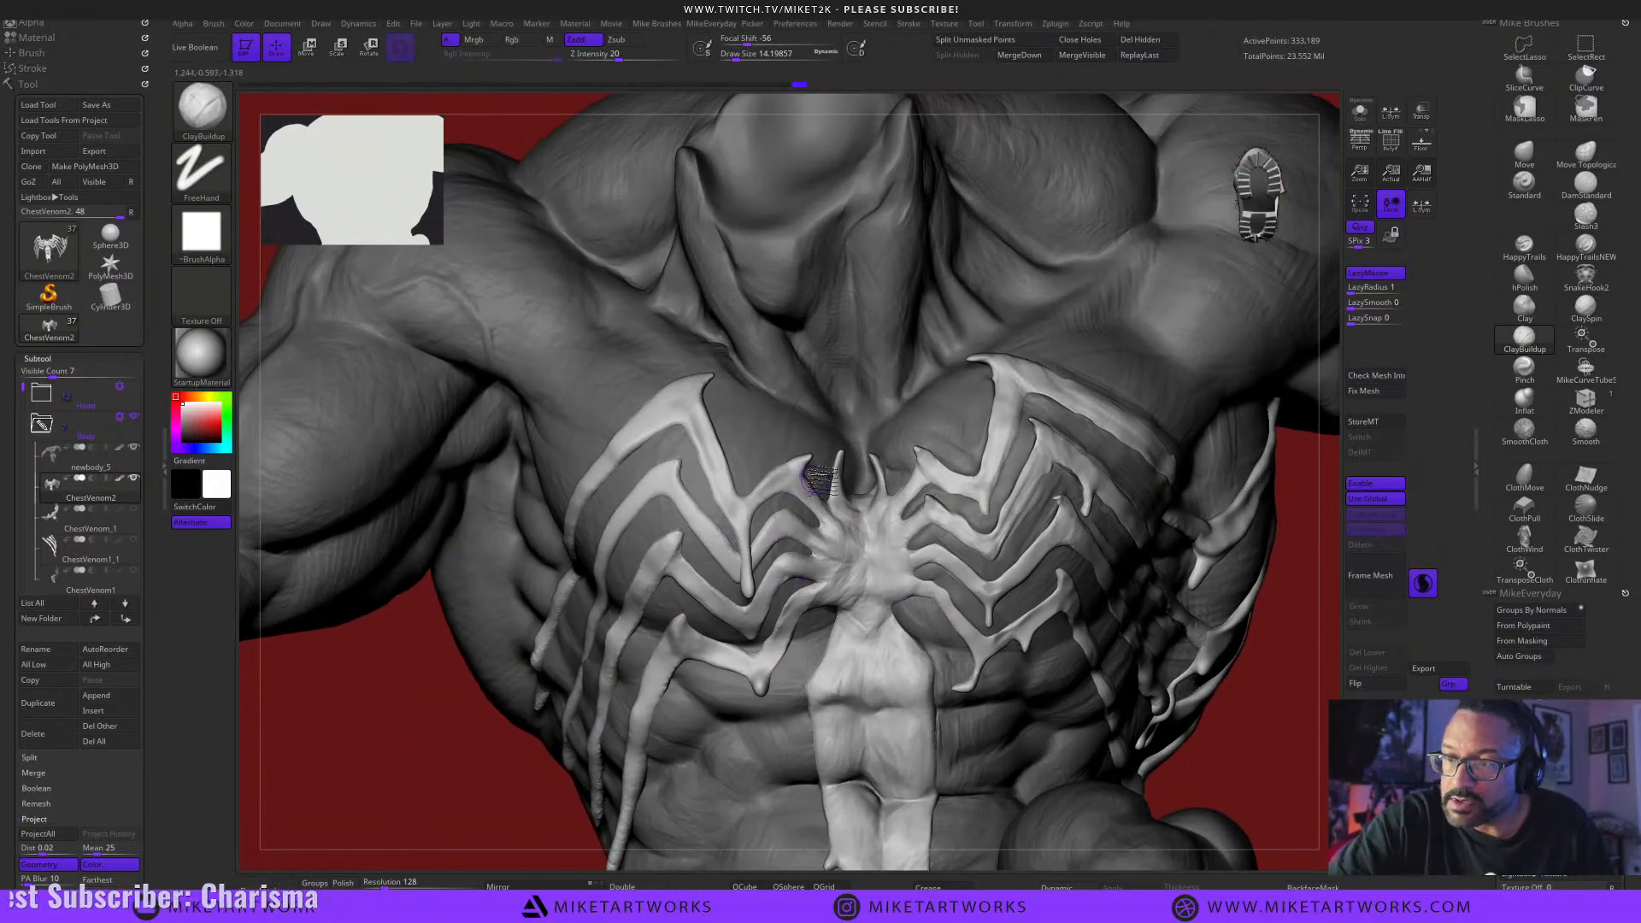
left_click_drag(805, 462, 775, 496)
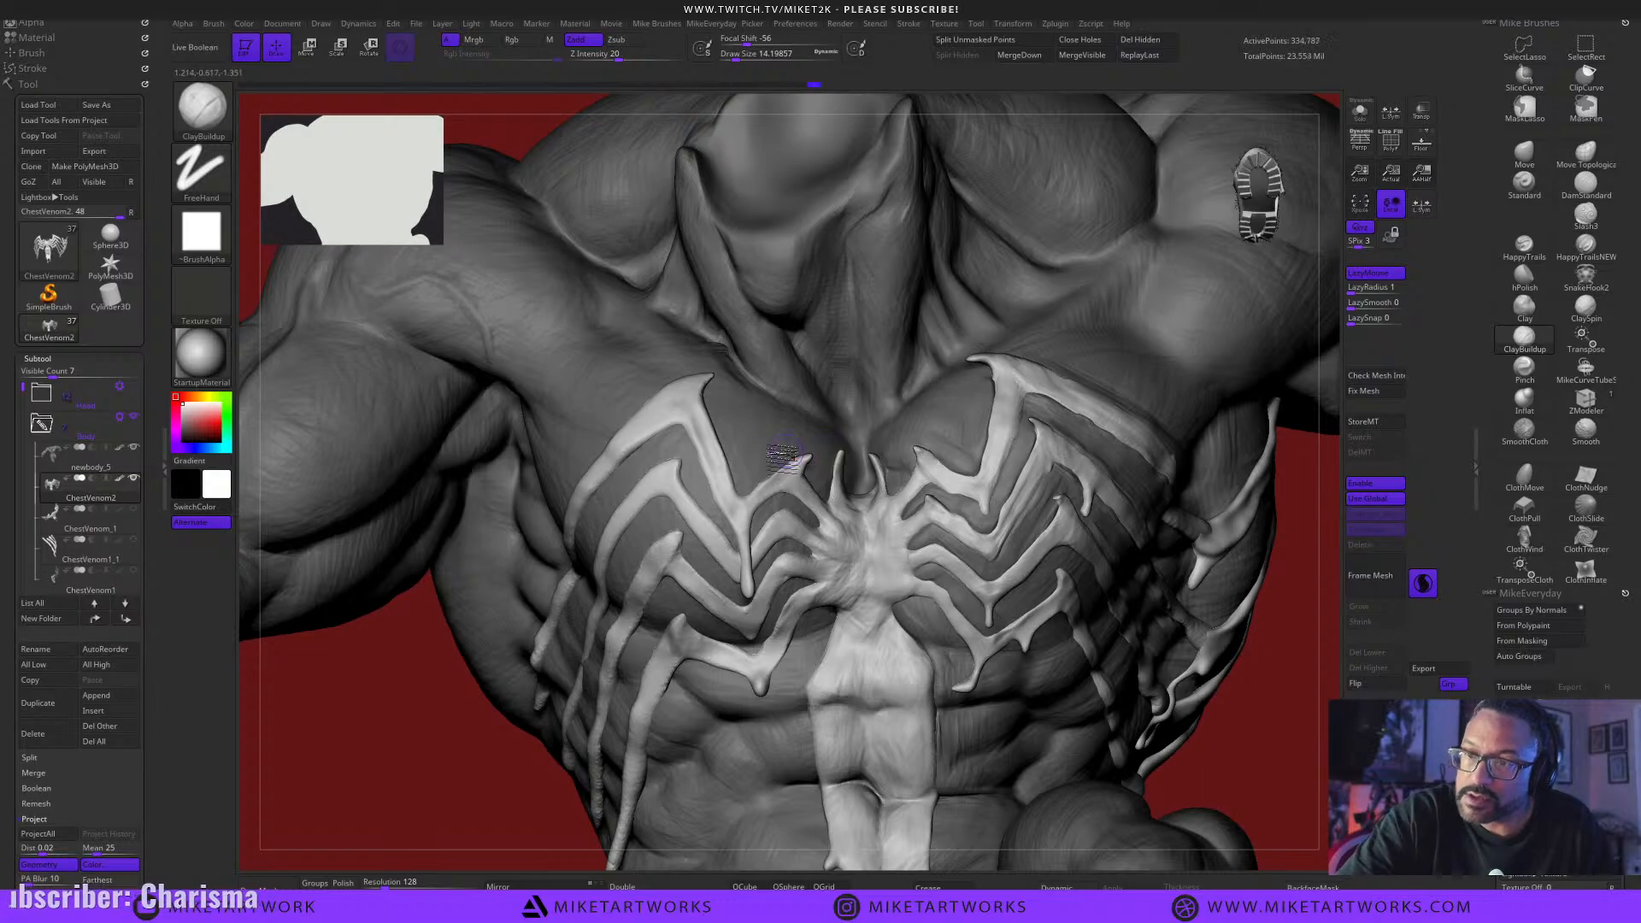
left_click_drag(686, 407, 642, 445)
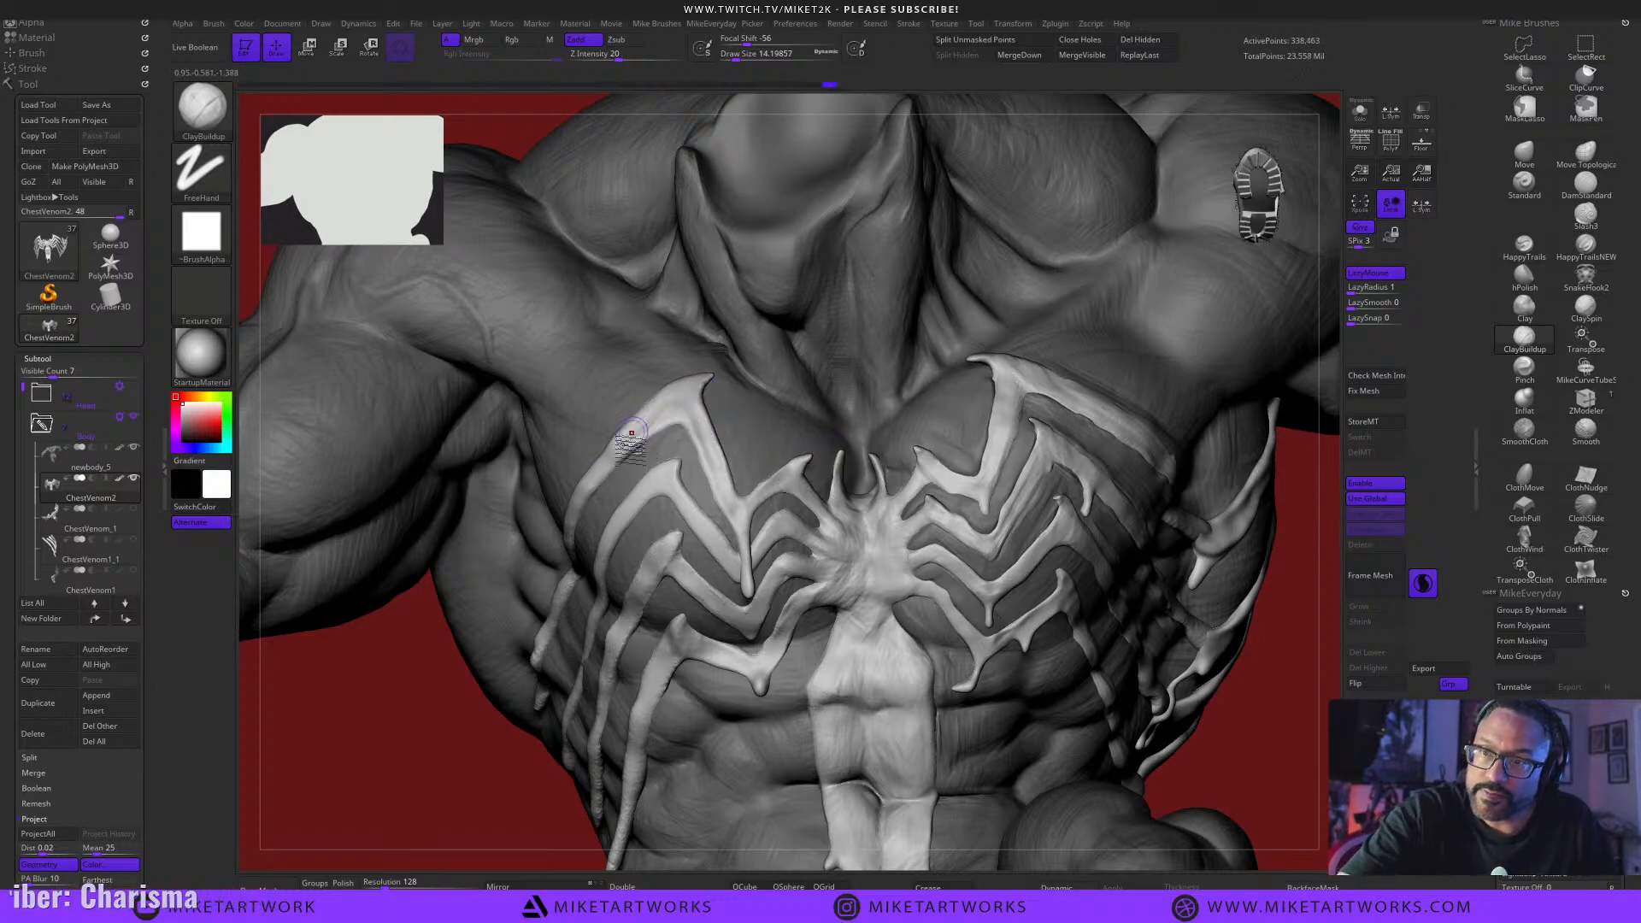
left_click_drag(711, 395, 612, 458, "shift")
Lower ClayBuildup's Z Intensity to 5 at draw size about 14 and add volume to the uppermost leg on the right pectoral.
left_click_drag(449, 710, 445, 710)
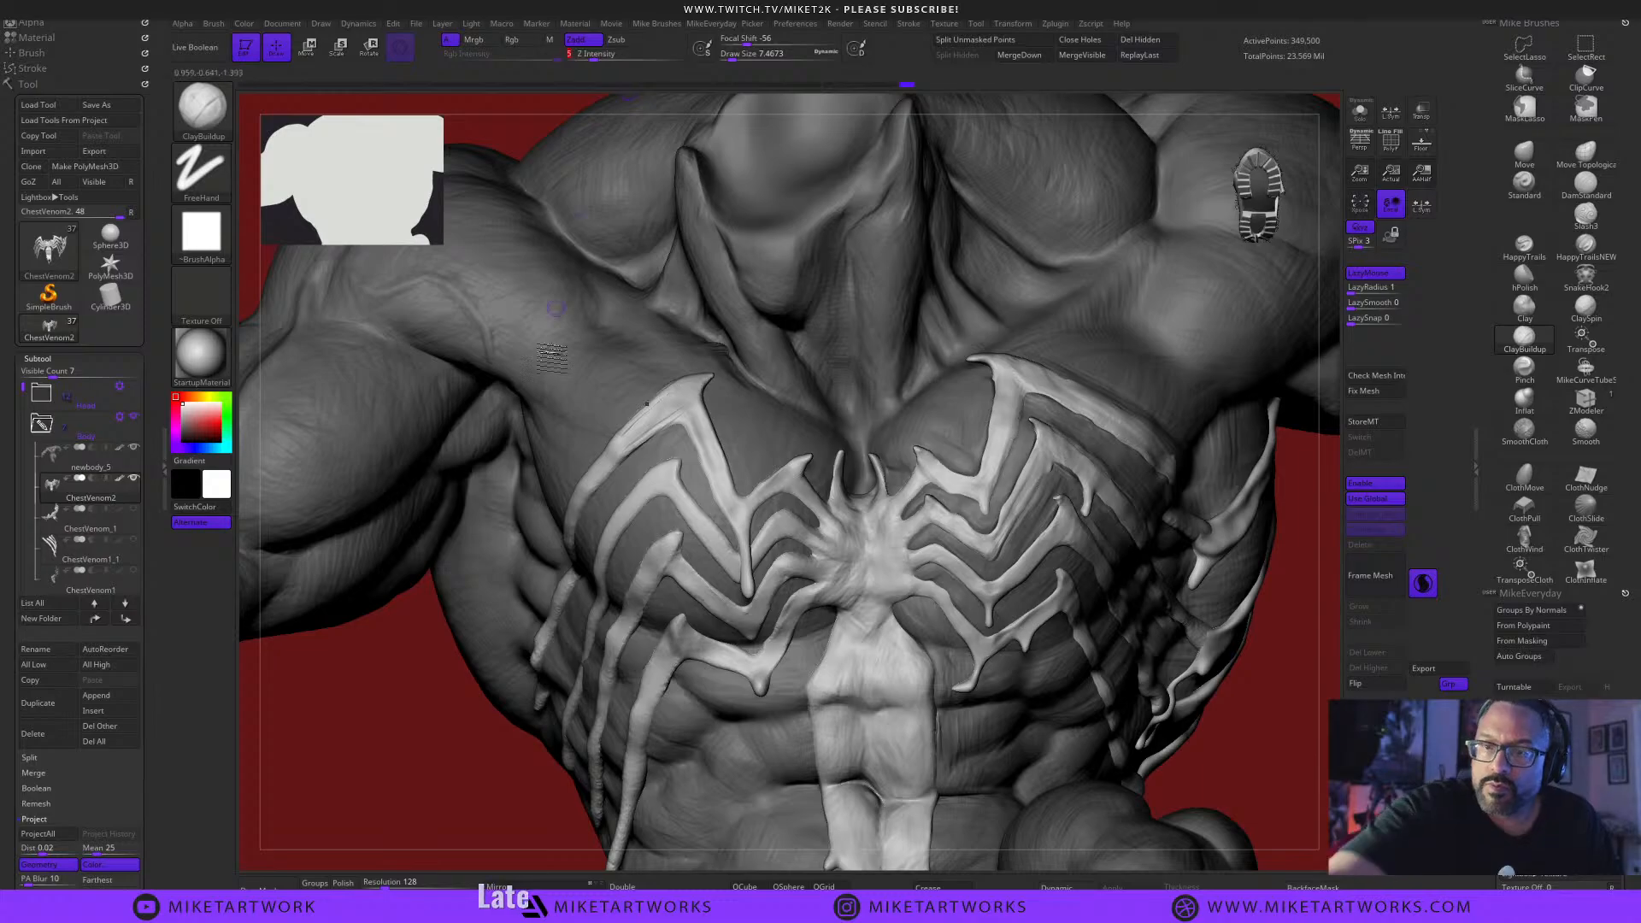
key("Return")
key("s")
left_click_drag(473, 738, 477, 739)
left_click_drag(490, 808, 513, 684, "alt")
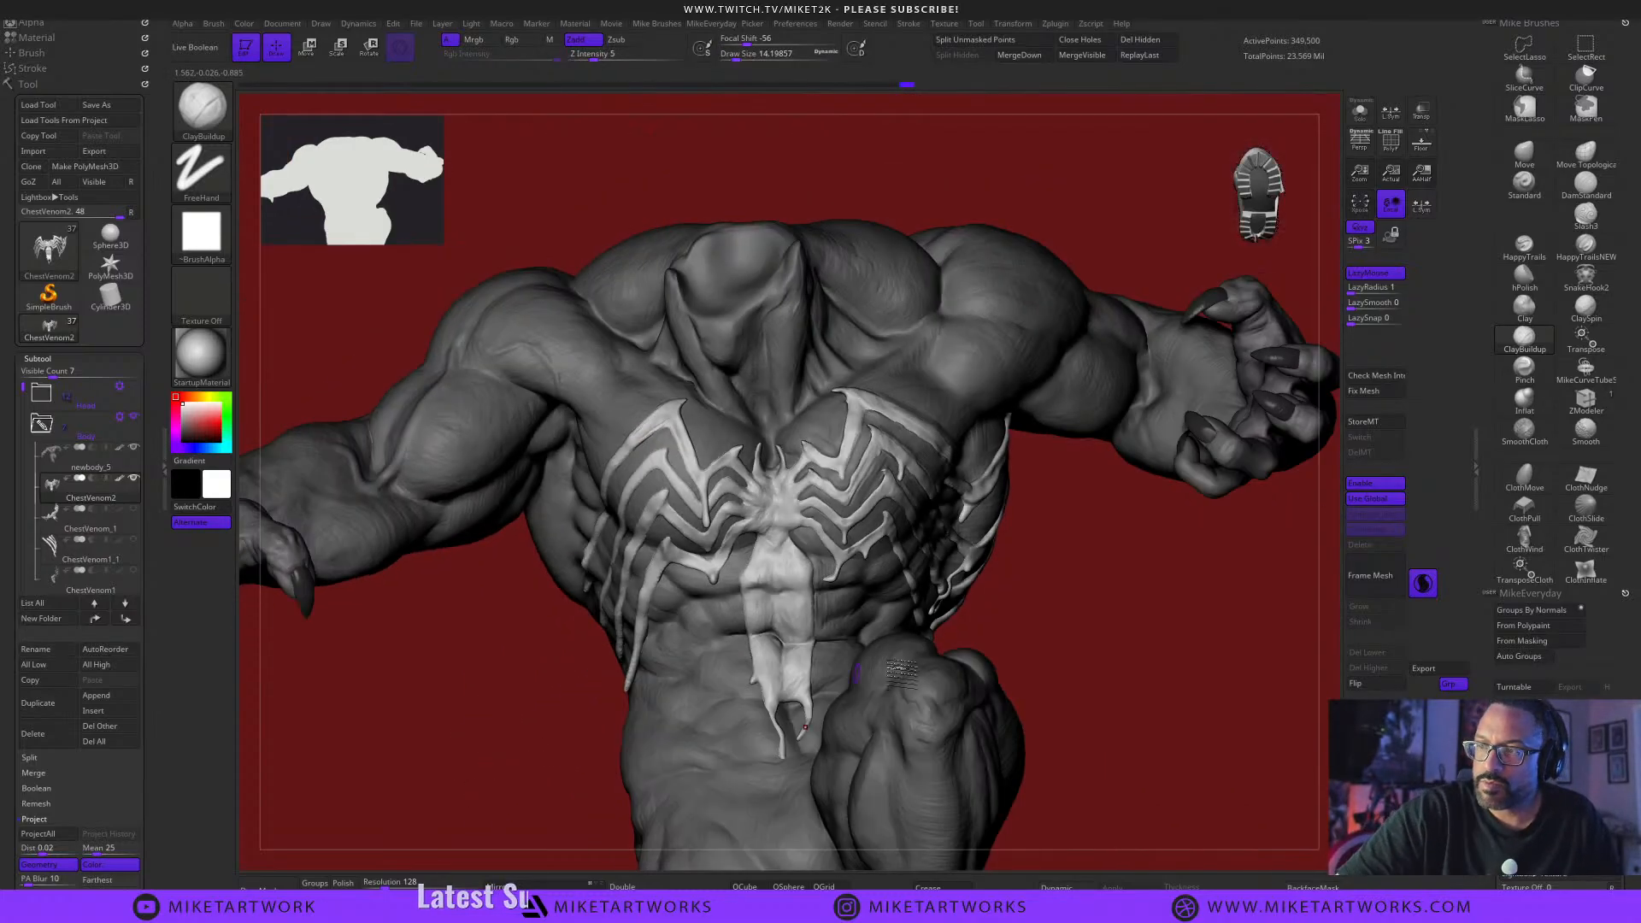
left_click_drag(902, 671, 1128, 590)
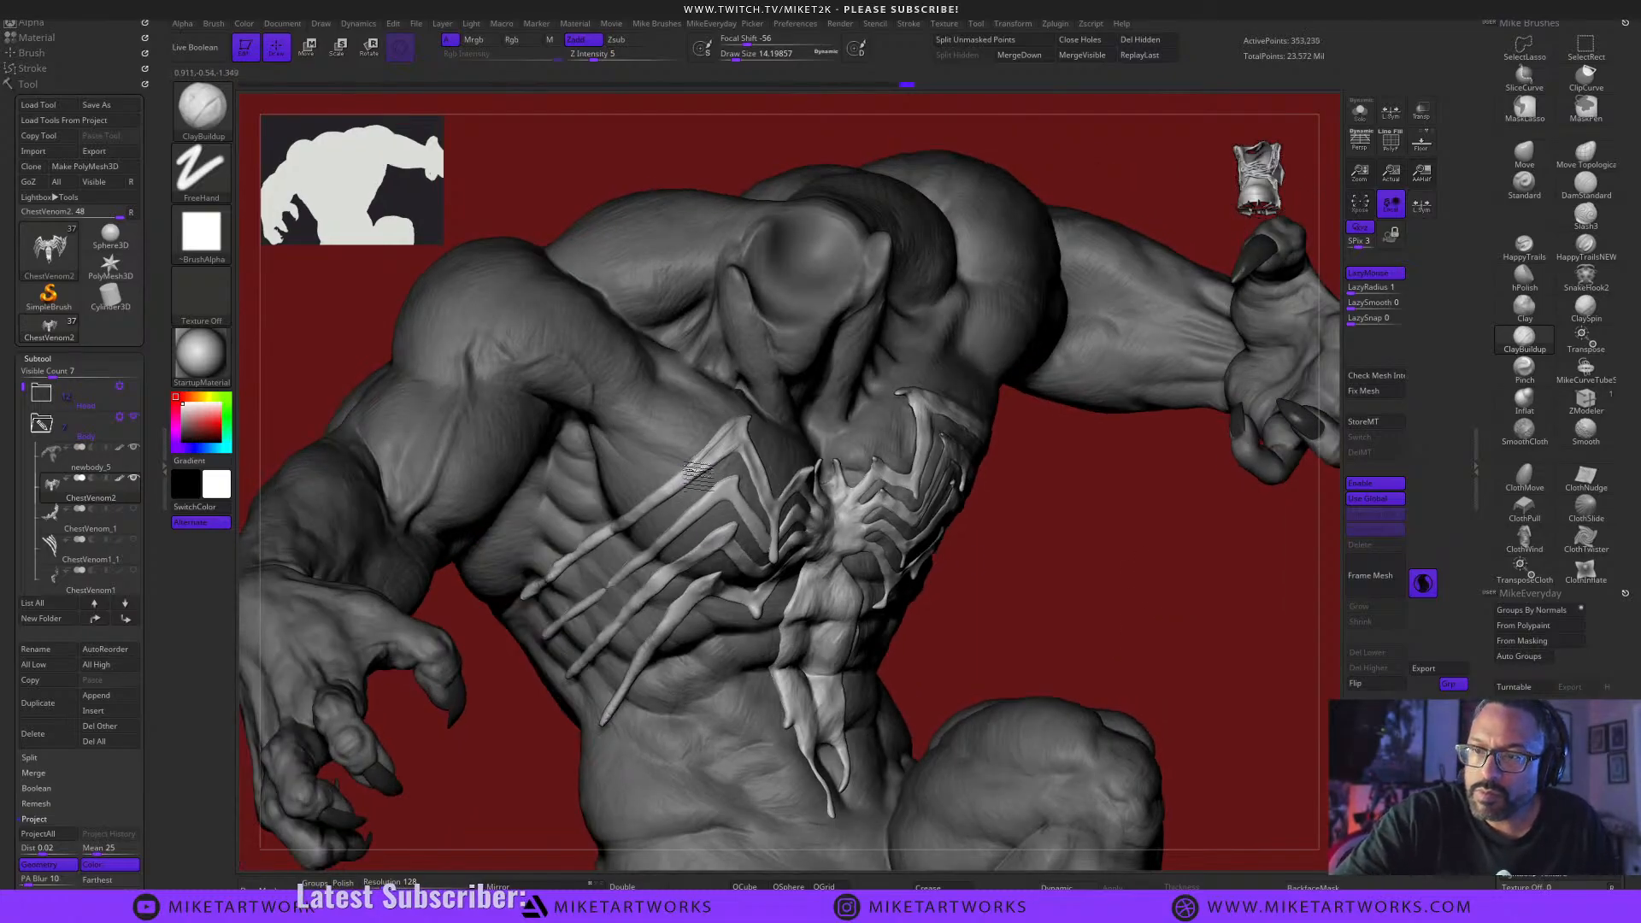
mouse_move(735, 442)
left_mouse_down()
mouse_move(716, 462)
mouse_move(727, 451)
left_mouse_up()
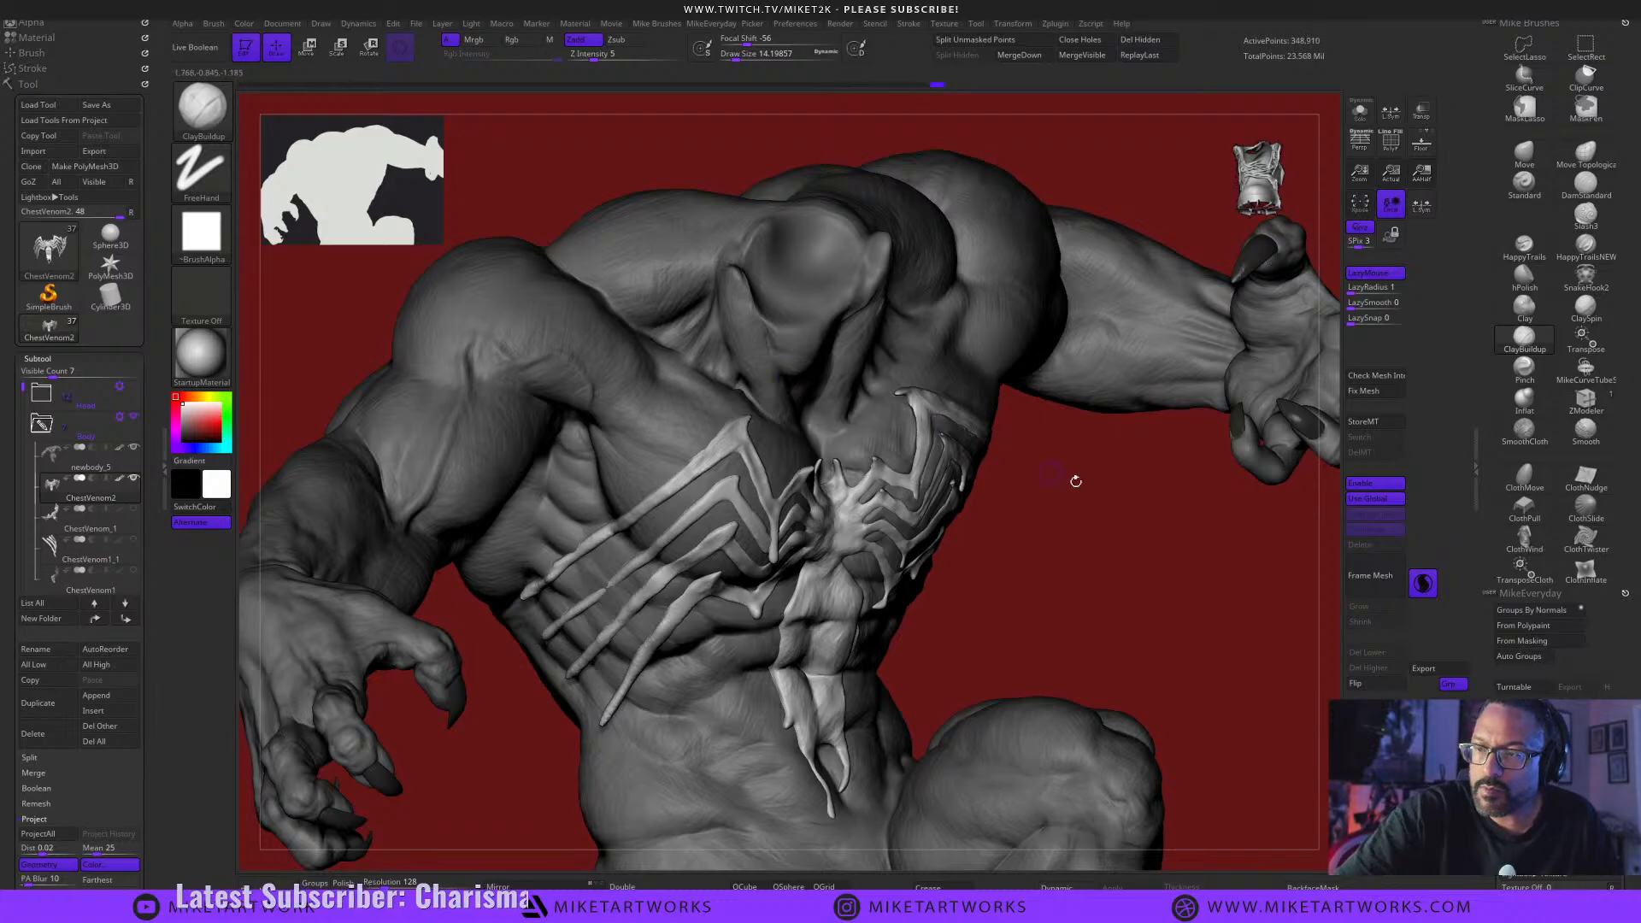
Thicken the tip of the right pectoral's uppermost leg with the Inflat brush at draw size about 14.
left_click_drag(1075, 482, 1132, 438)
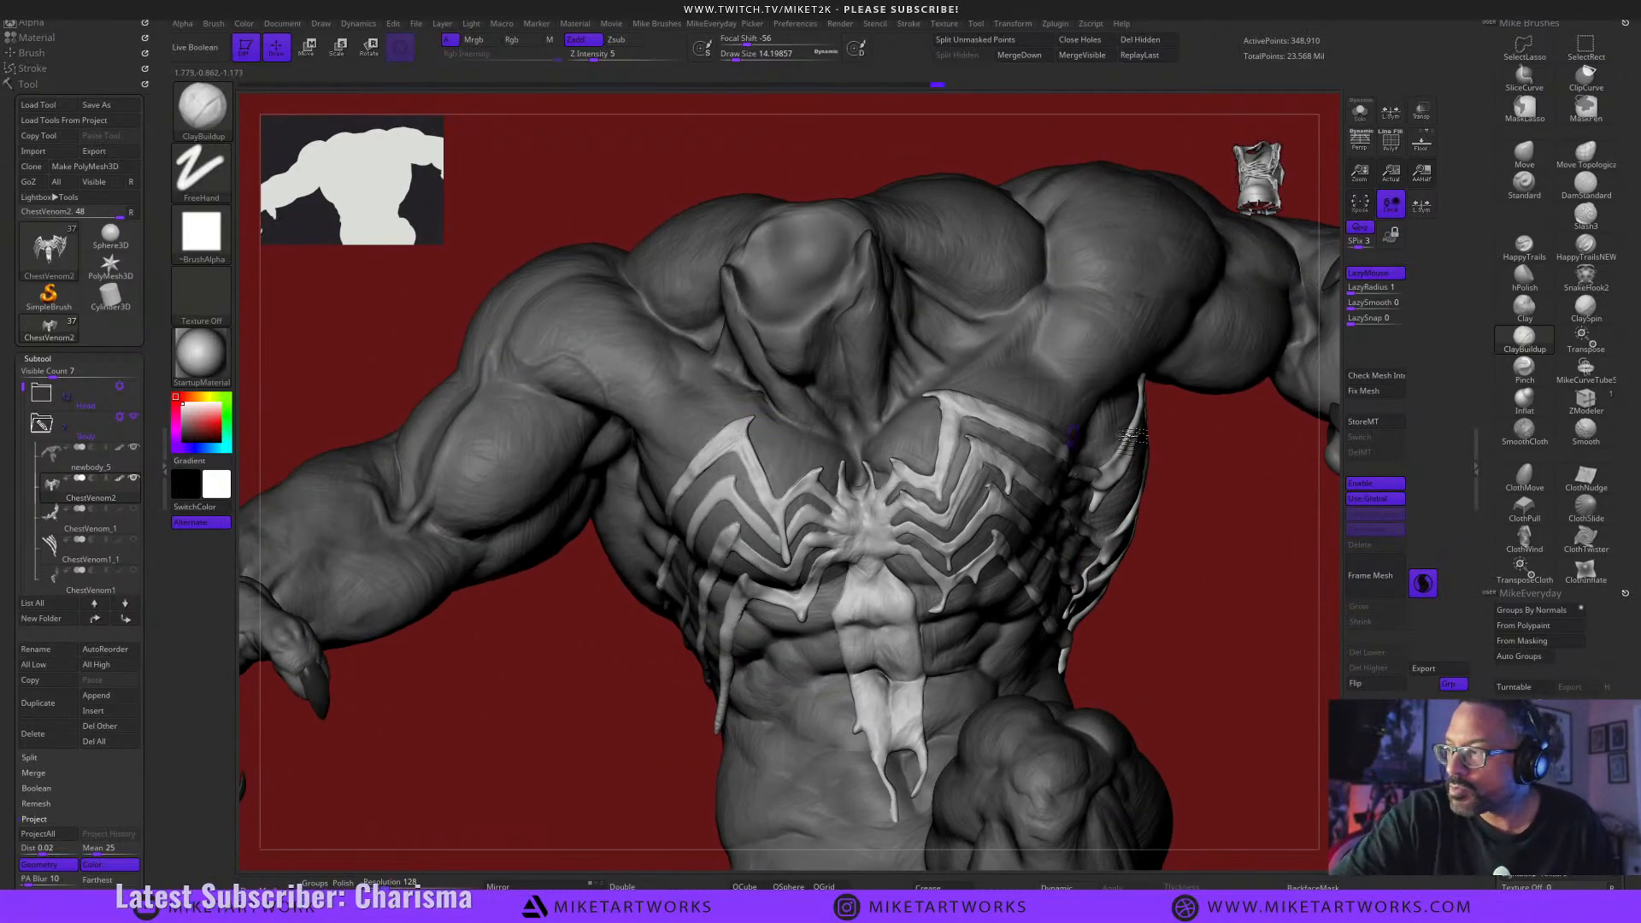
left_click(1525, 397)
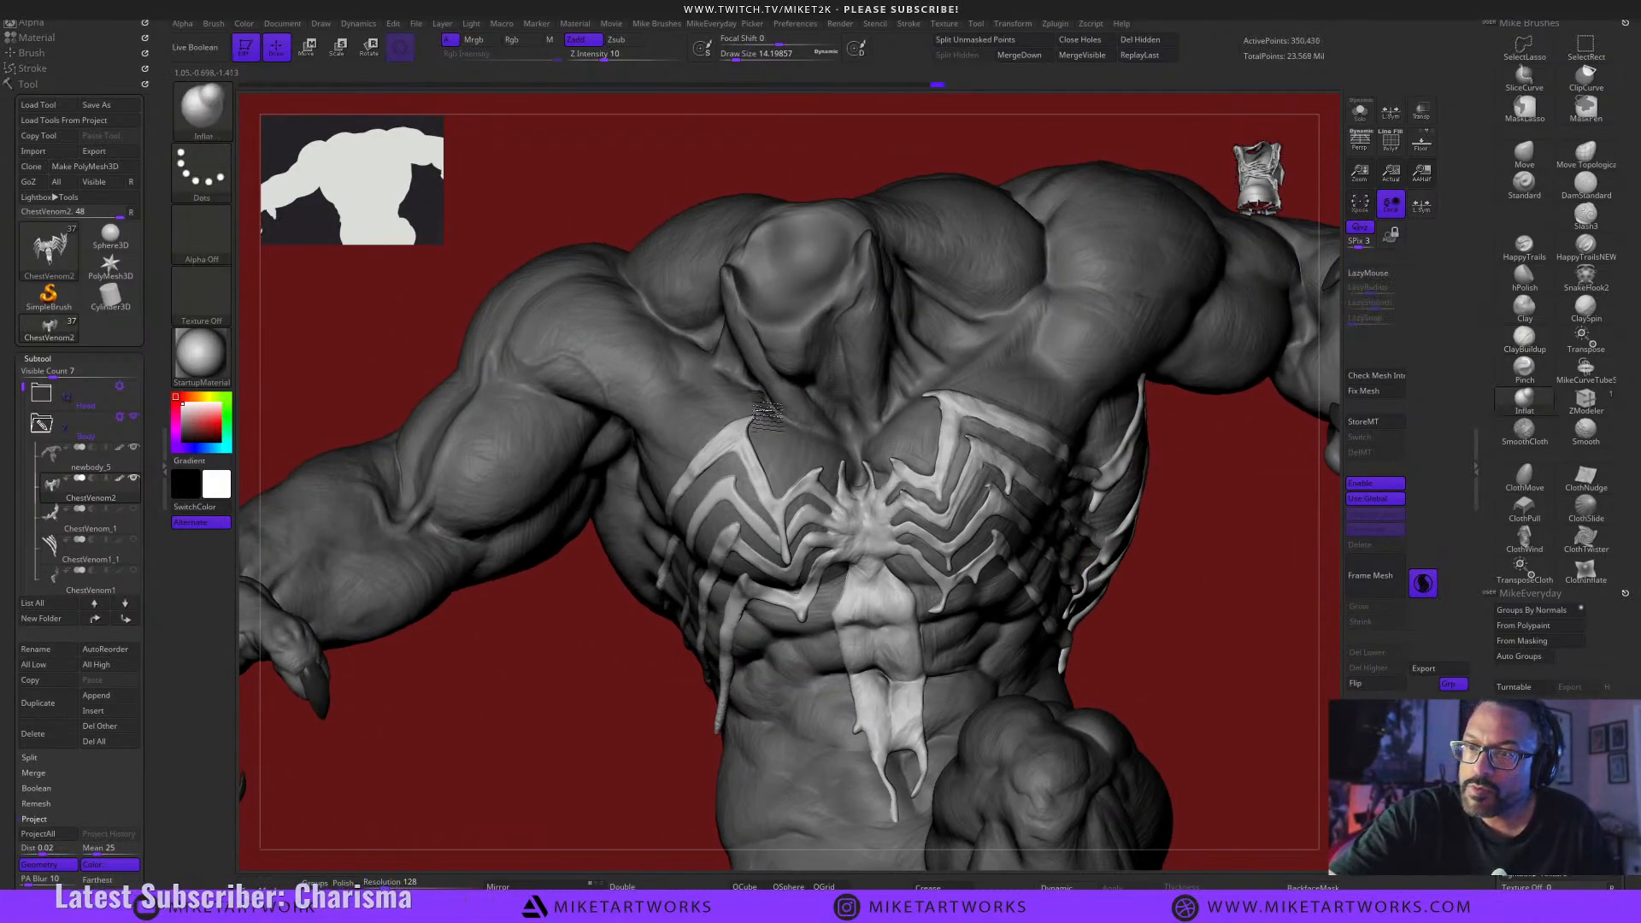
left_click_drag(1165, 491, 1329, 476)
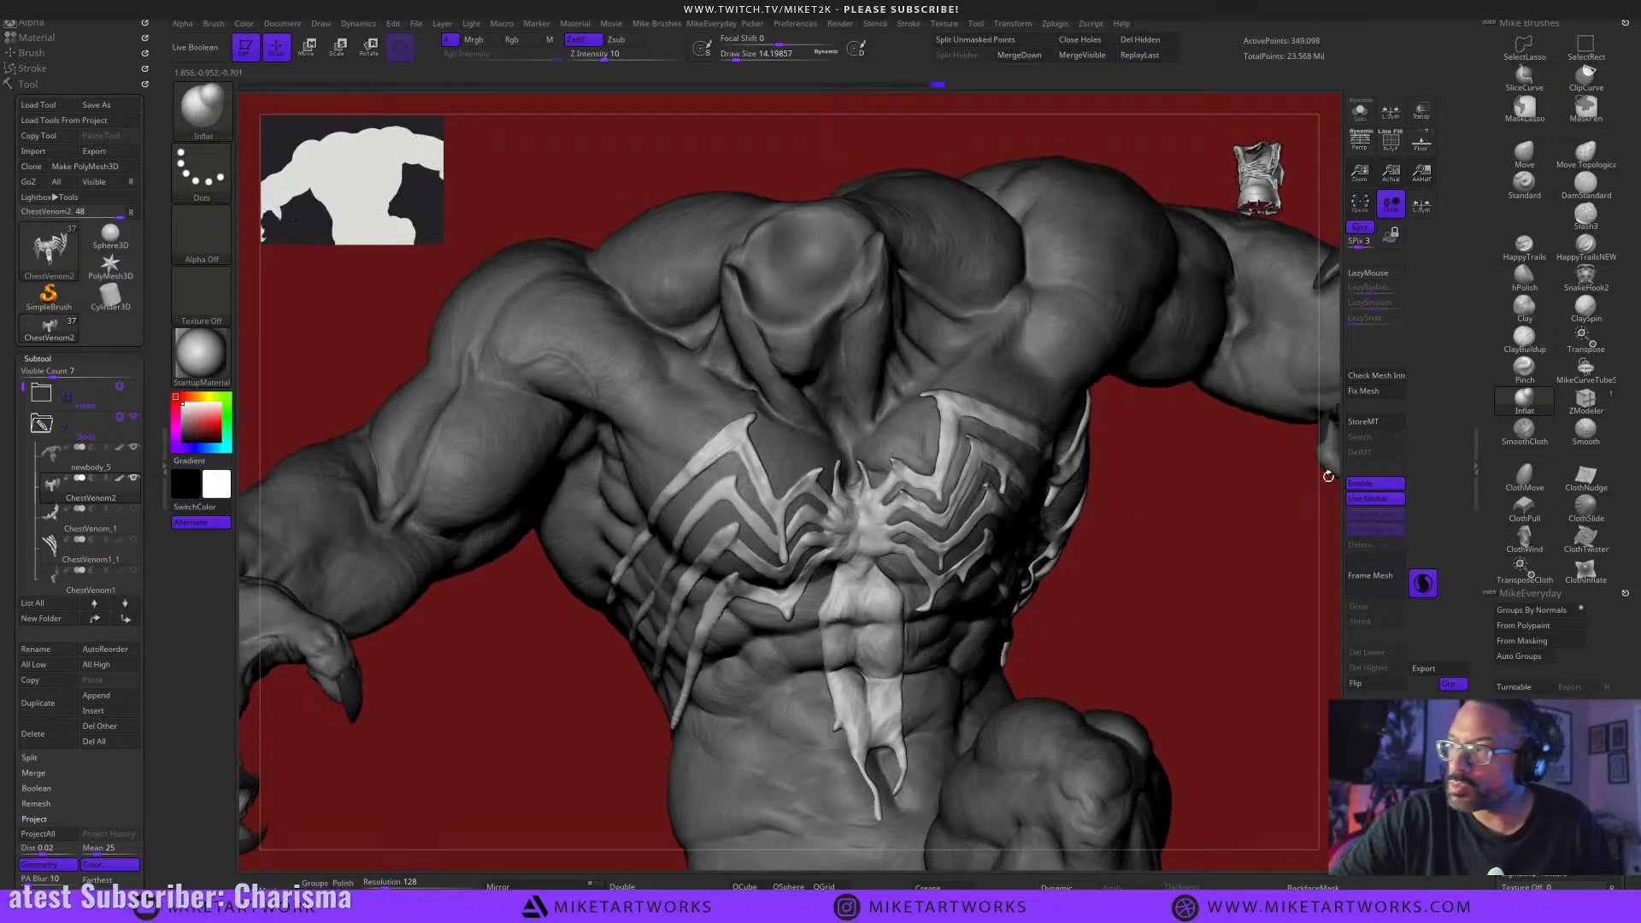
Reshape the upper tip of the emblem on the right pectoral with the Move brush at draw size about 51.
key("b")
key("m")
key("v")
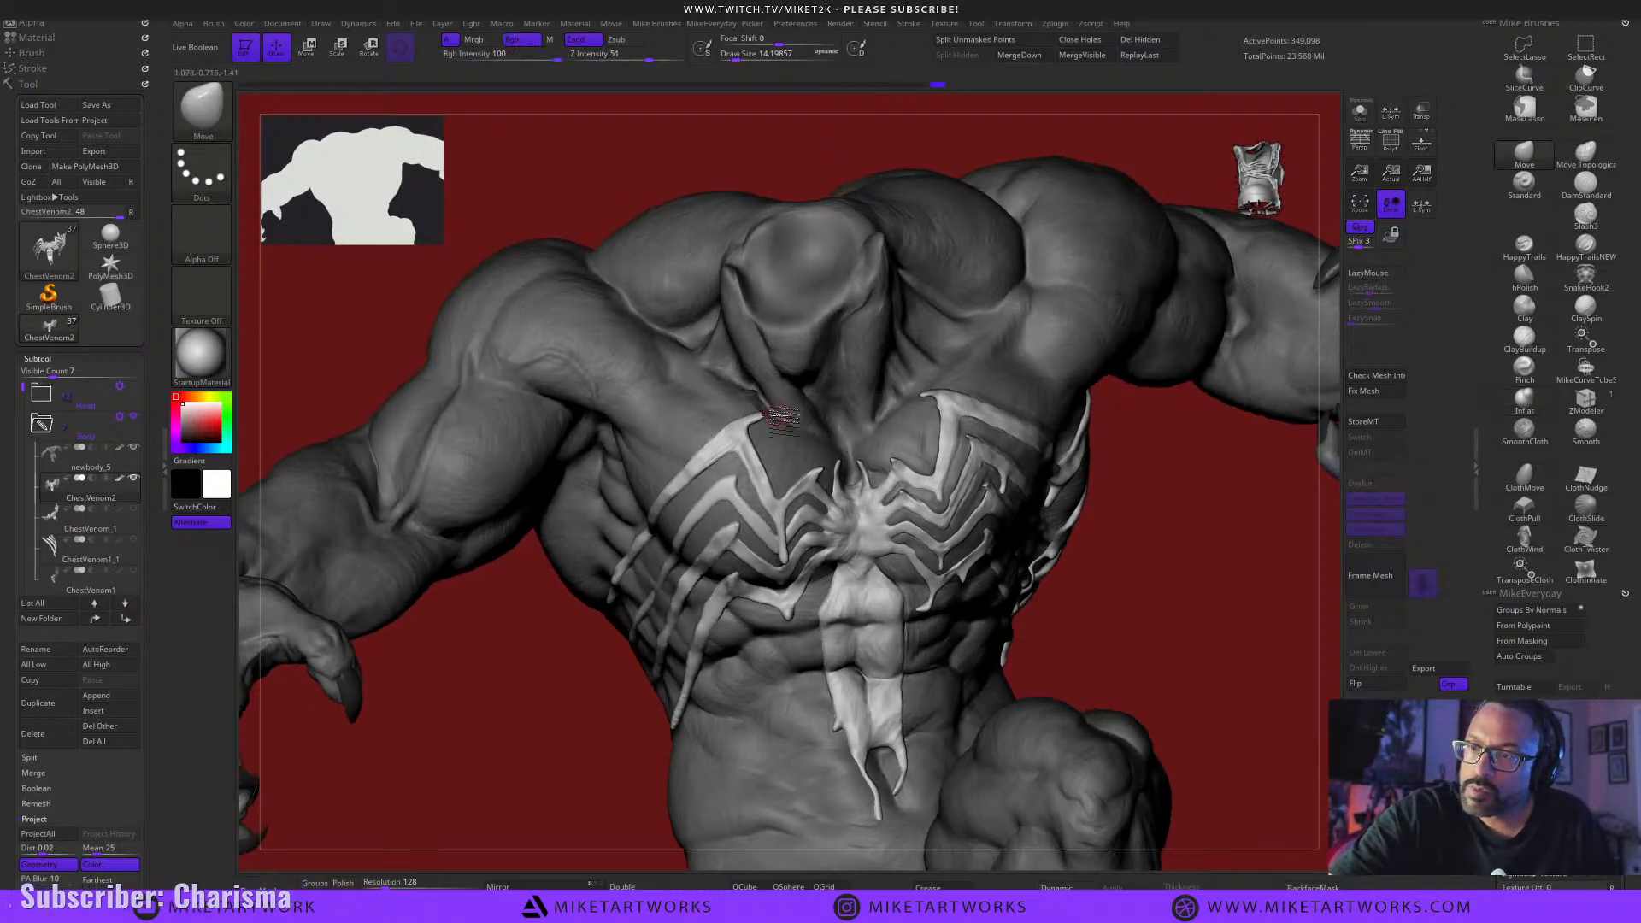
key("s")
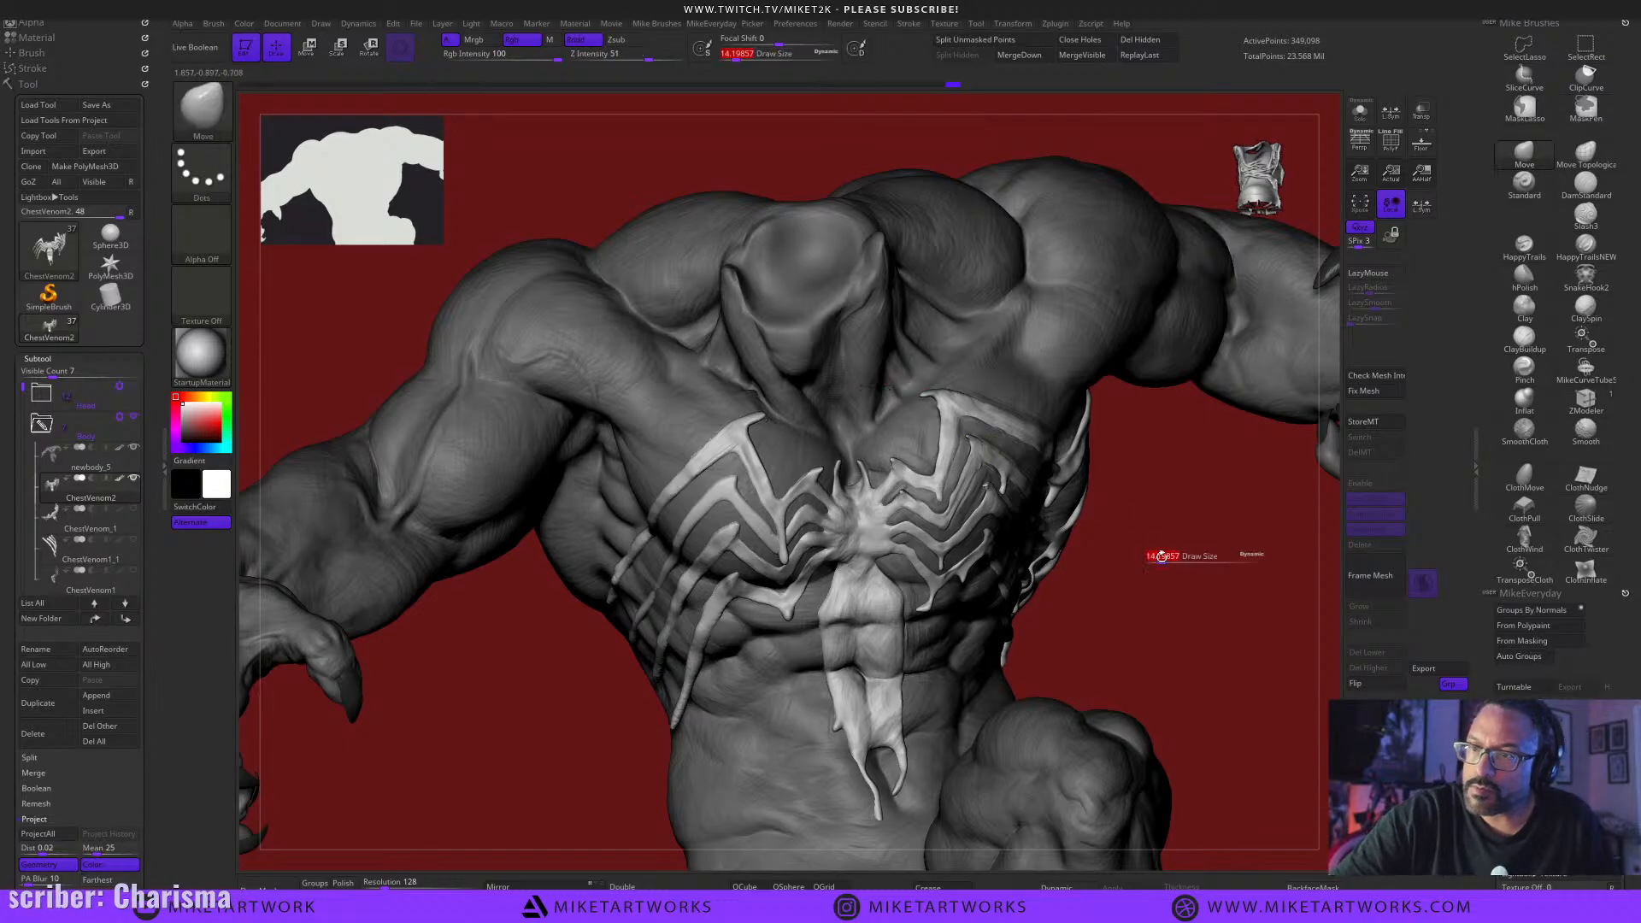
left_click_drag(1161, 557, 1166, 557)
key("s")
left_click_drag(1173, 492, 1195, 493)
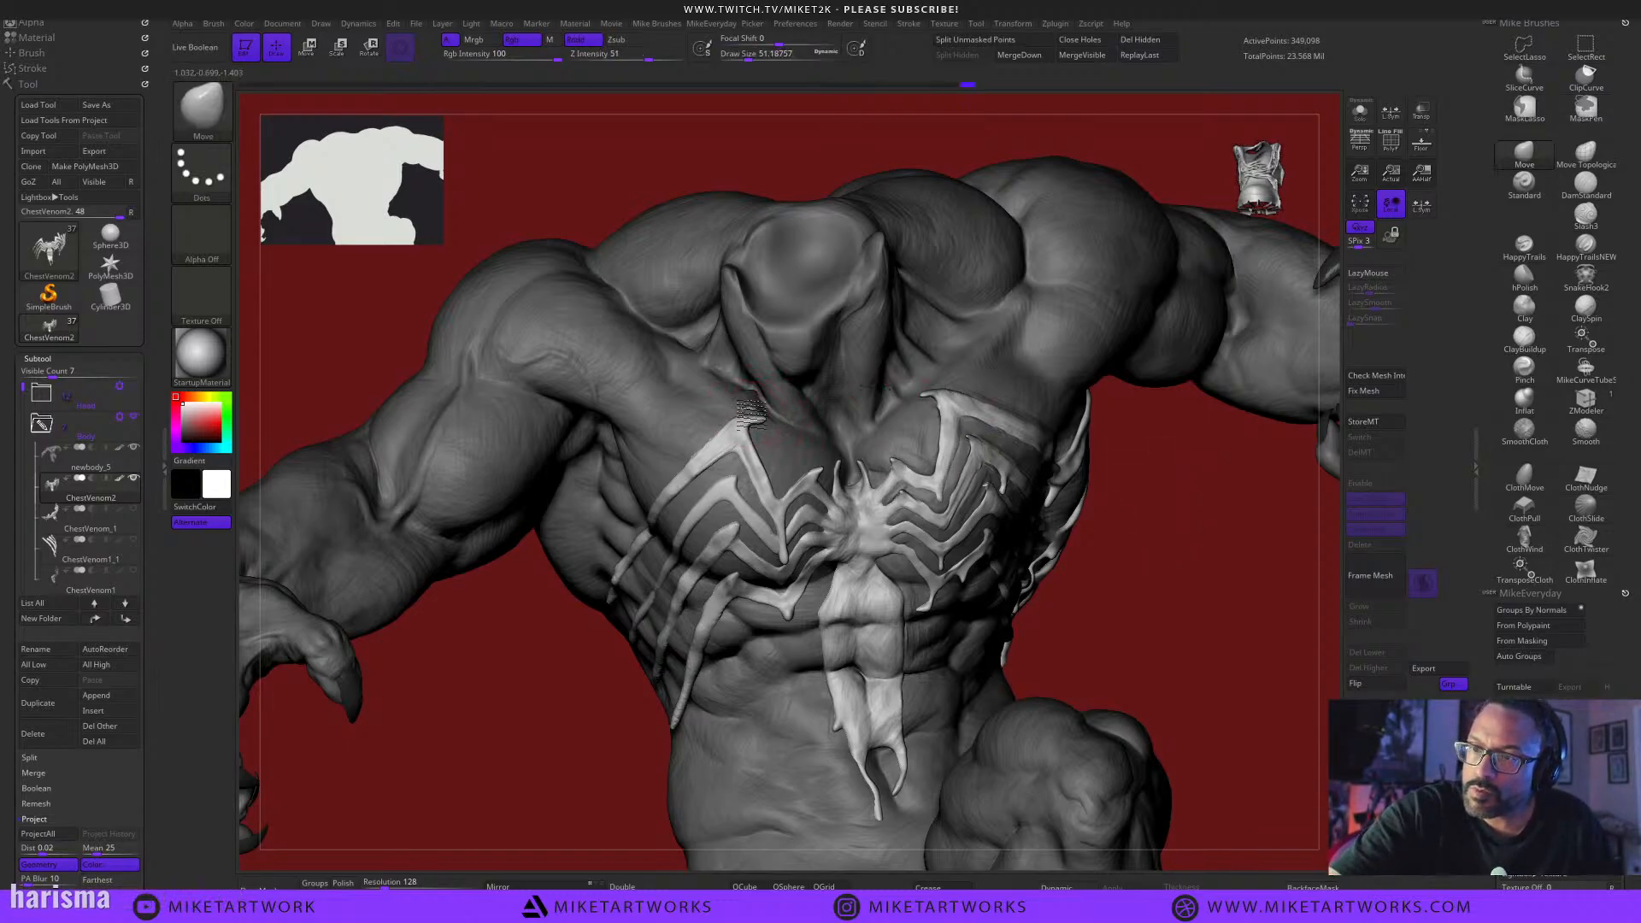
left_click_drag(568, 689, 753, 409)
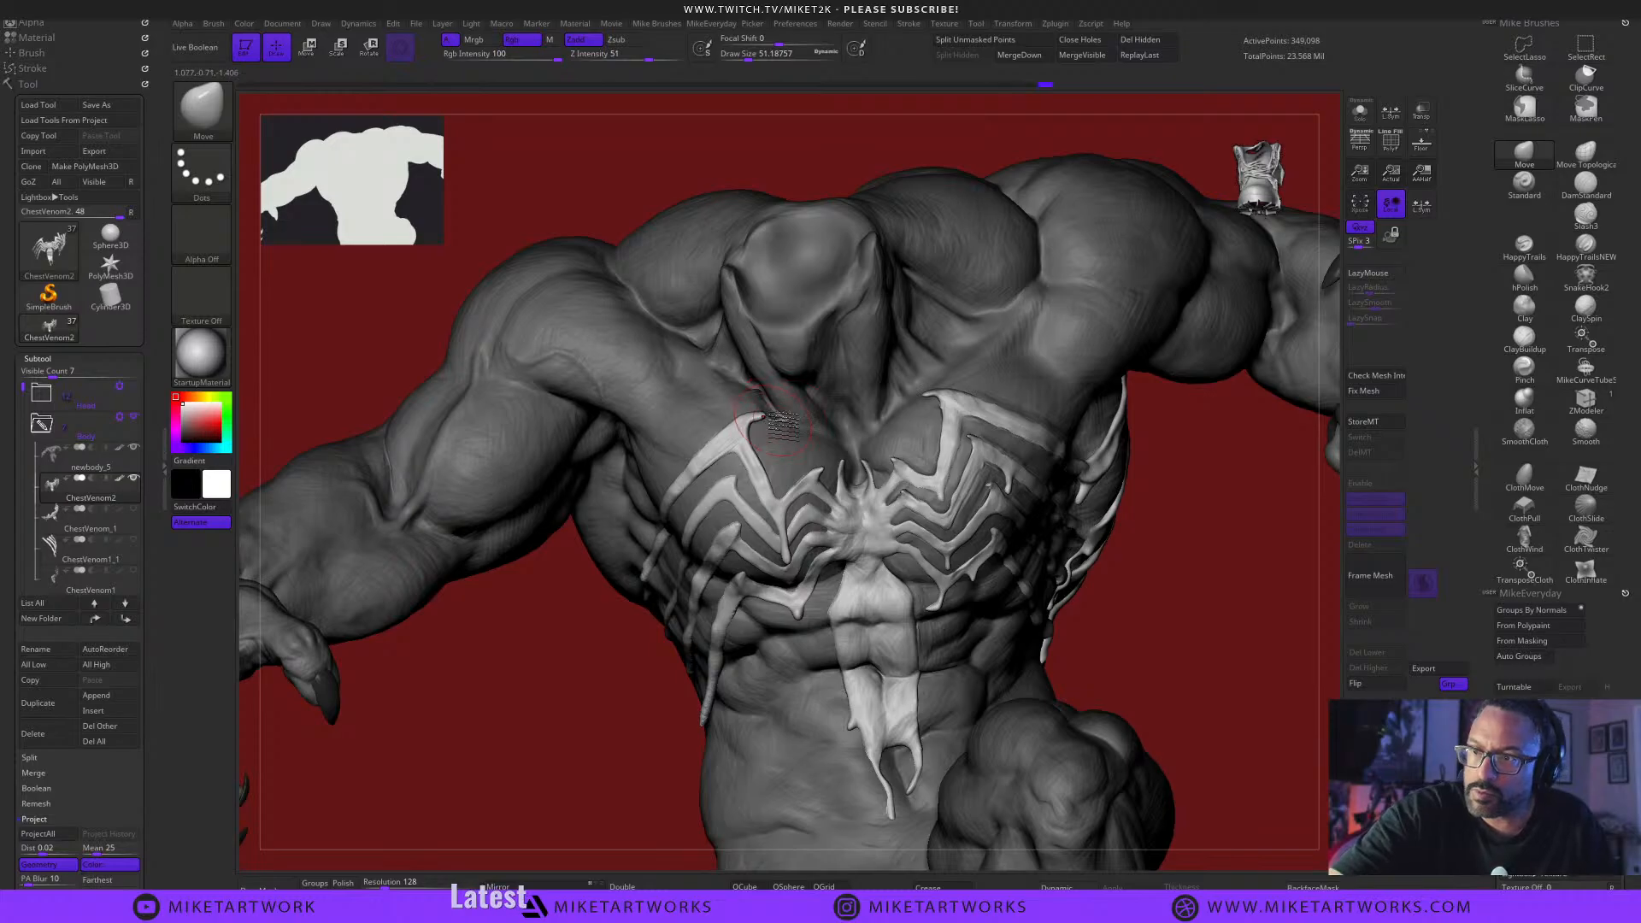
Fit the right pectoral's upper tip to the chest in profile with the Move brush at draw size about 35.
mouse_move(1186, 553)
left_mouse_down()
mouse_move(767, 417)
mouse_move(727, 457)
mouse_move(716, 582)
left_mouse_up()
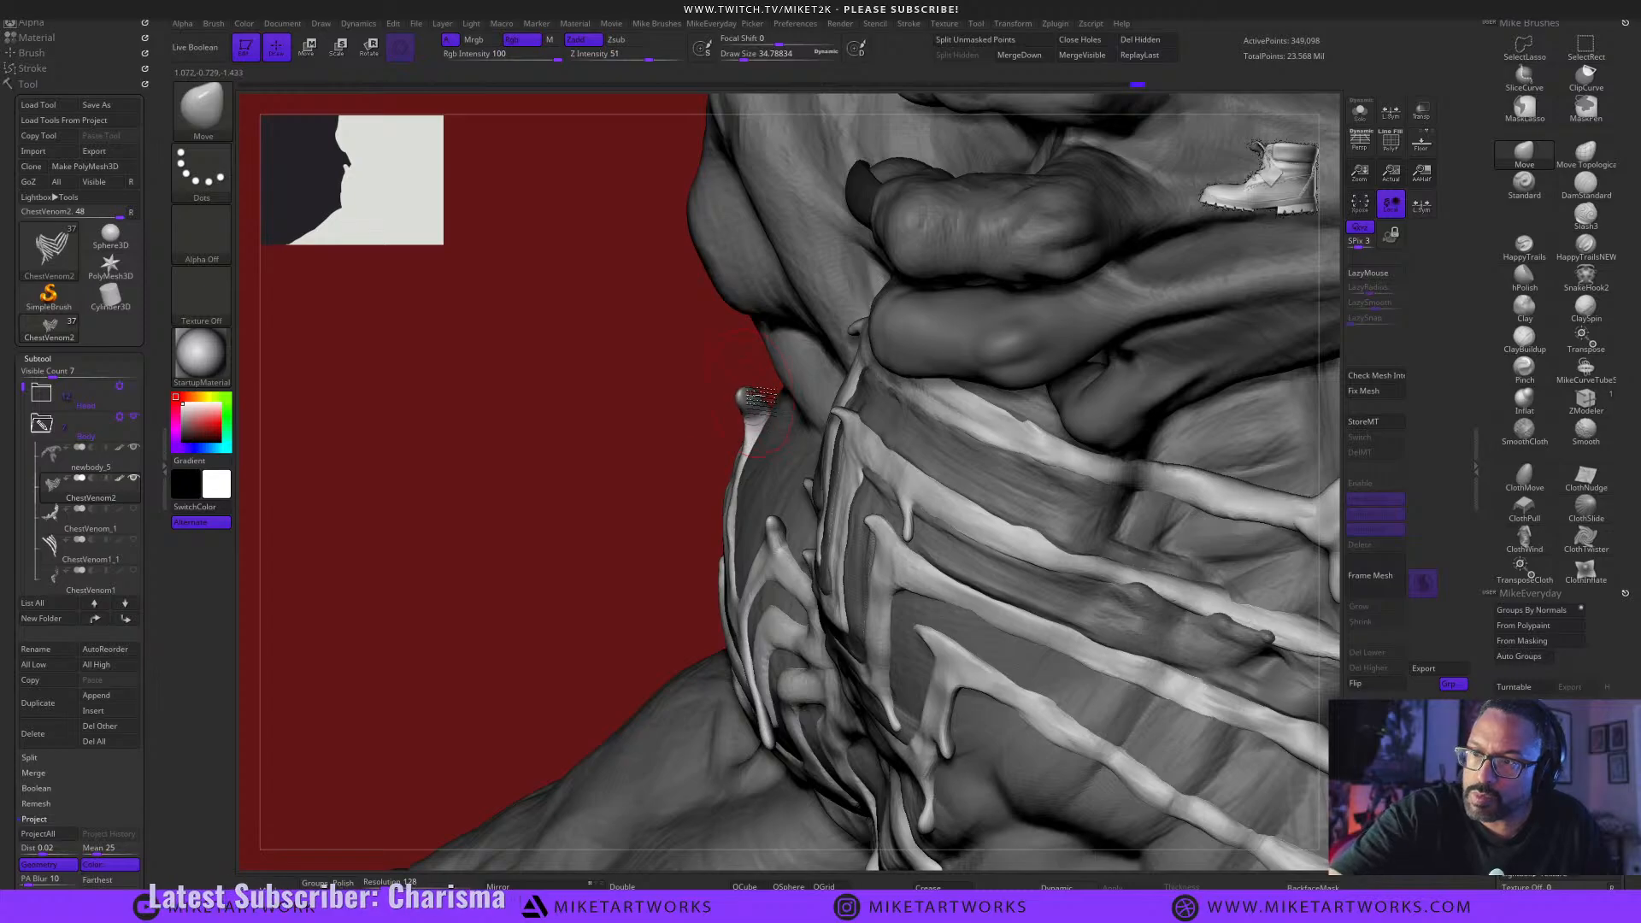
left_click_drag(628, 494, 752, 478)
left_click_drag(1330, 599, 1135, 630)
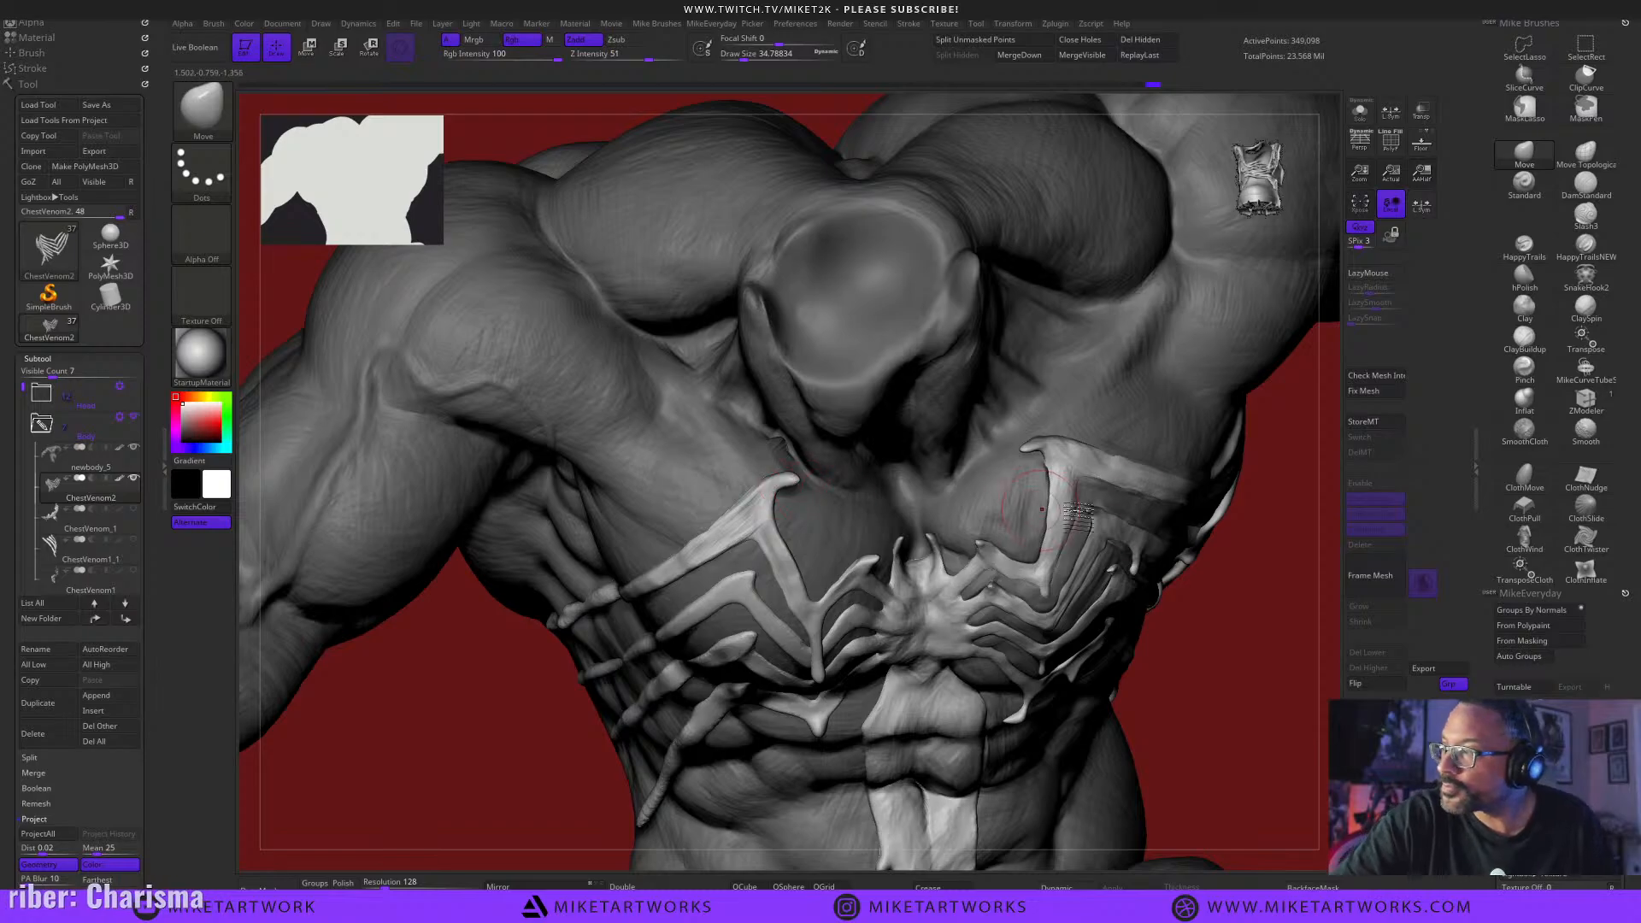
Reduce the draw size to about 14 and smooth the emblem's upper tip on the right pectoral.
key("s")
left_click(1306, 563)
left_click_drag(1244, 537, 1226, 556)
left_click_drag(797, 484, 789, 477, "shift")
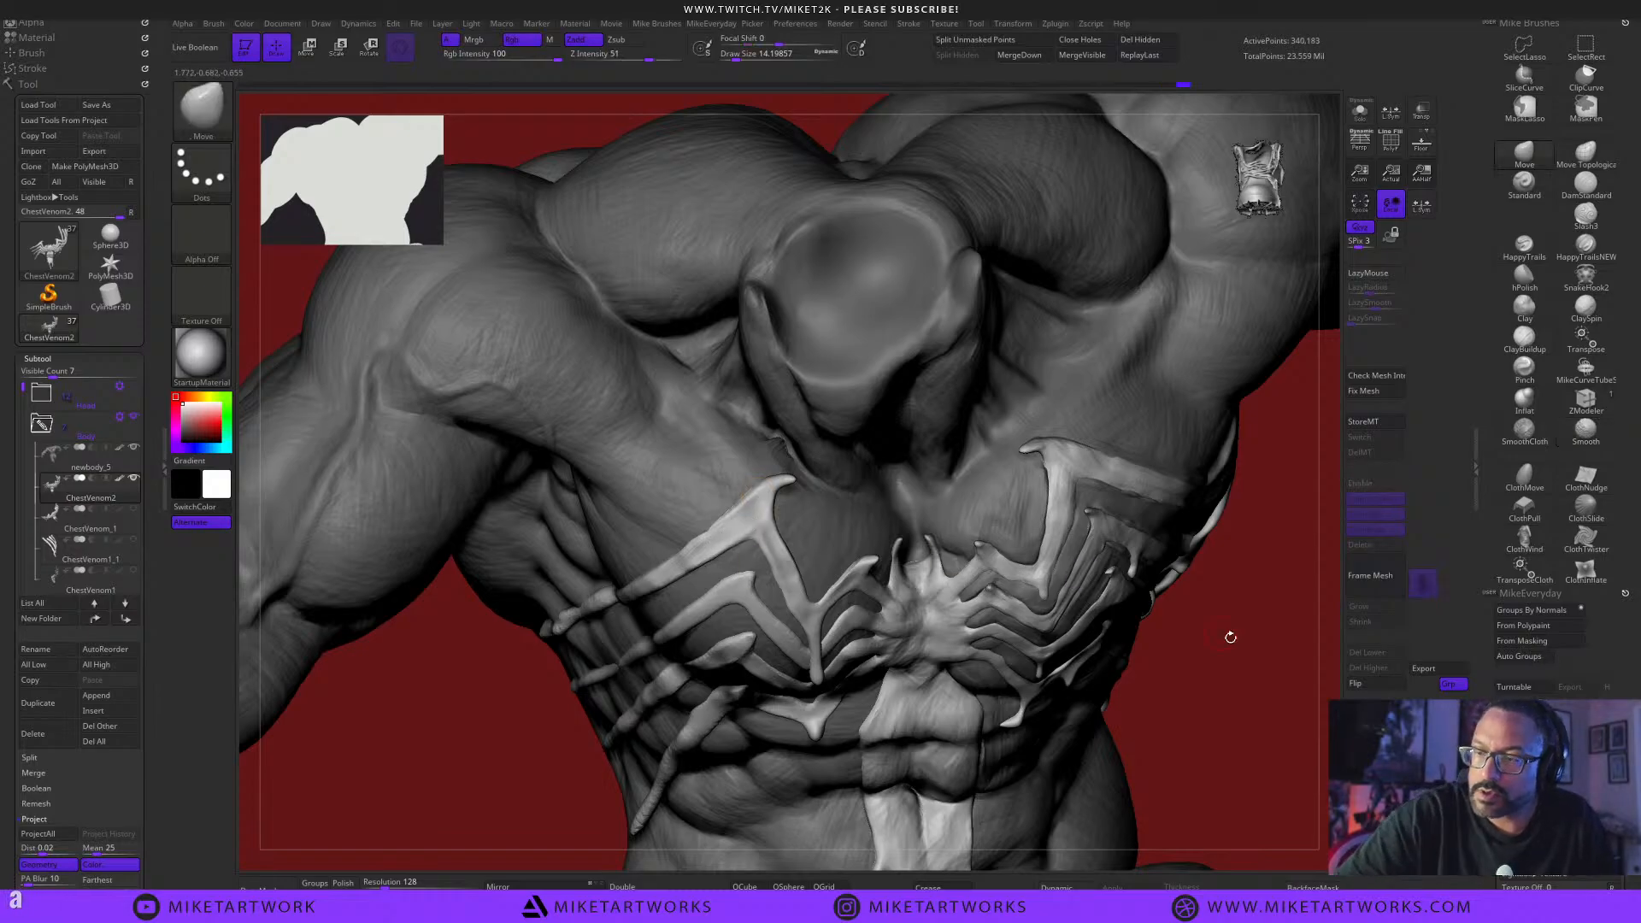
Refine the emblem's upper tip on the character's left pectoral with the Move brush at draw size about 10.5.
mouse_move(1231, 637)
left_mouse_down()
mouse_move(1080, 657)
mouse_move(878, 581)
left_mouse_up()
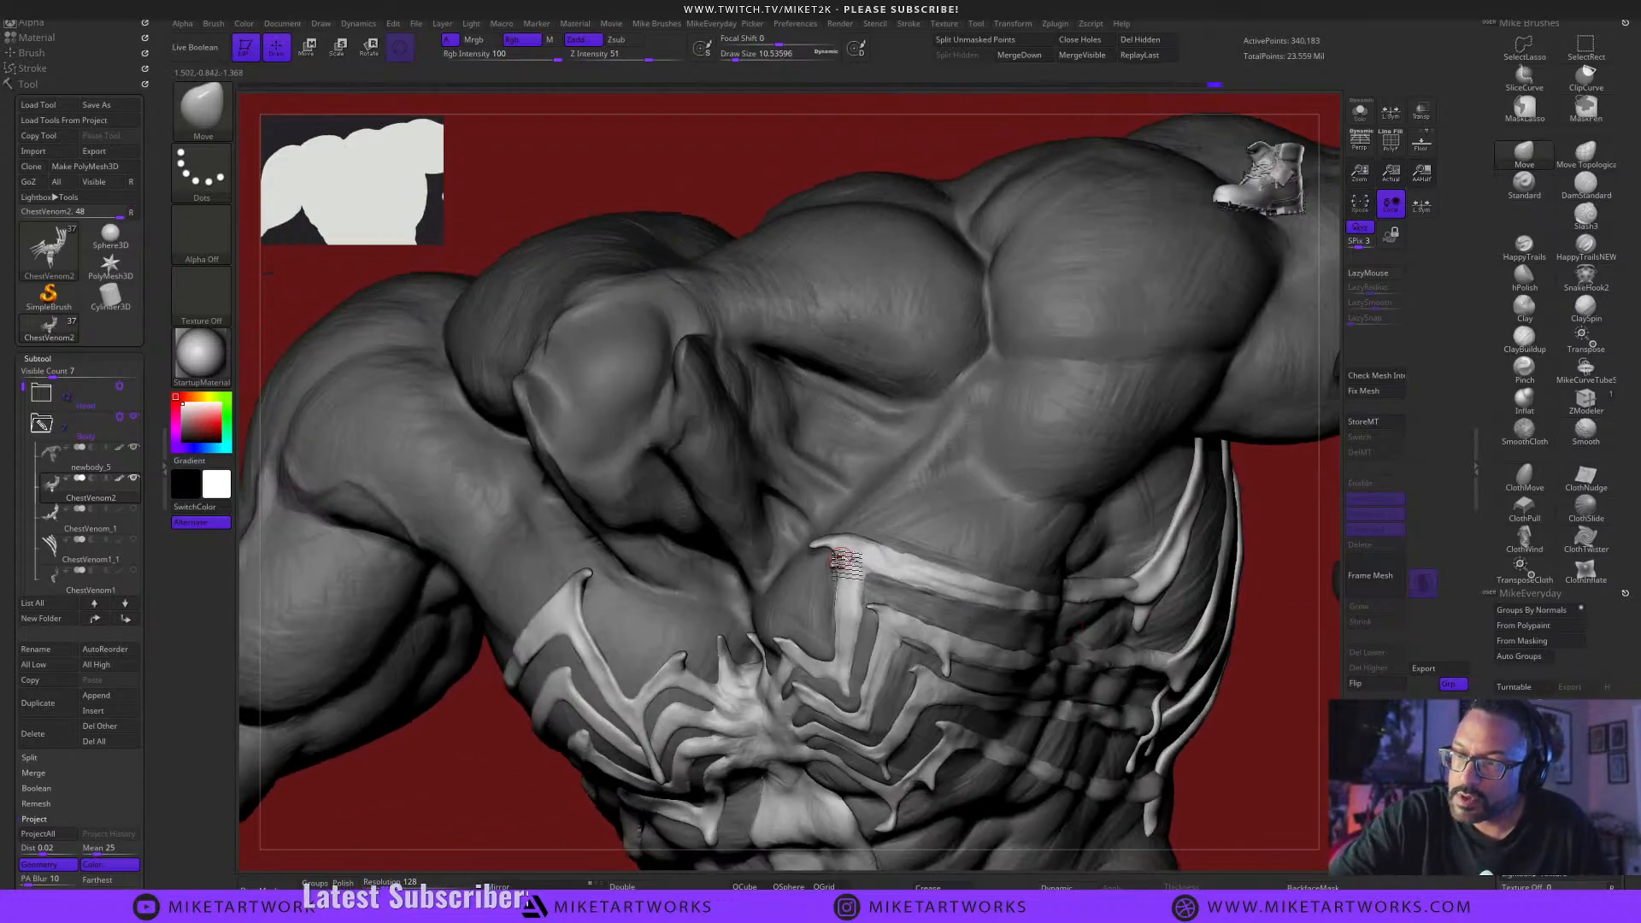
mouse_move(1246, 601)
left_mouse_down()
mouse_move(849, 593)
mouse_move(842, 575)
left_mouse_up()
mouse_move(1212, 695)
left_mouse_down()
mouse_move(1236, 782)
mouse_move(1220, 737)
mouse_move(1377, 551)
left_mouse_up()
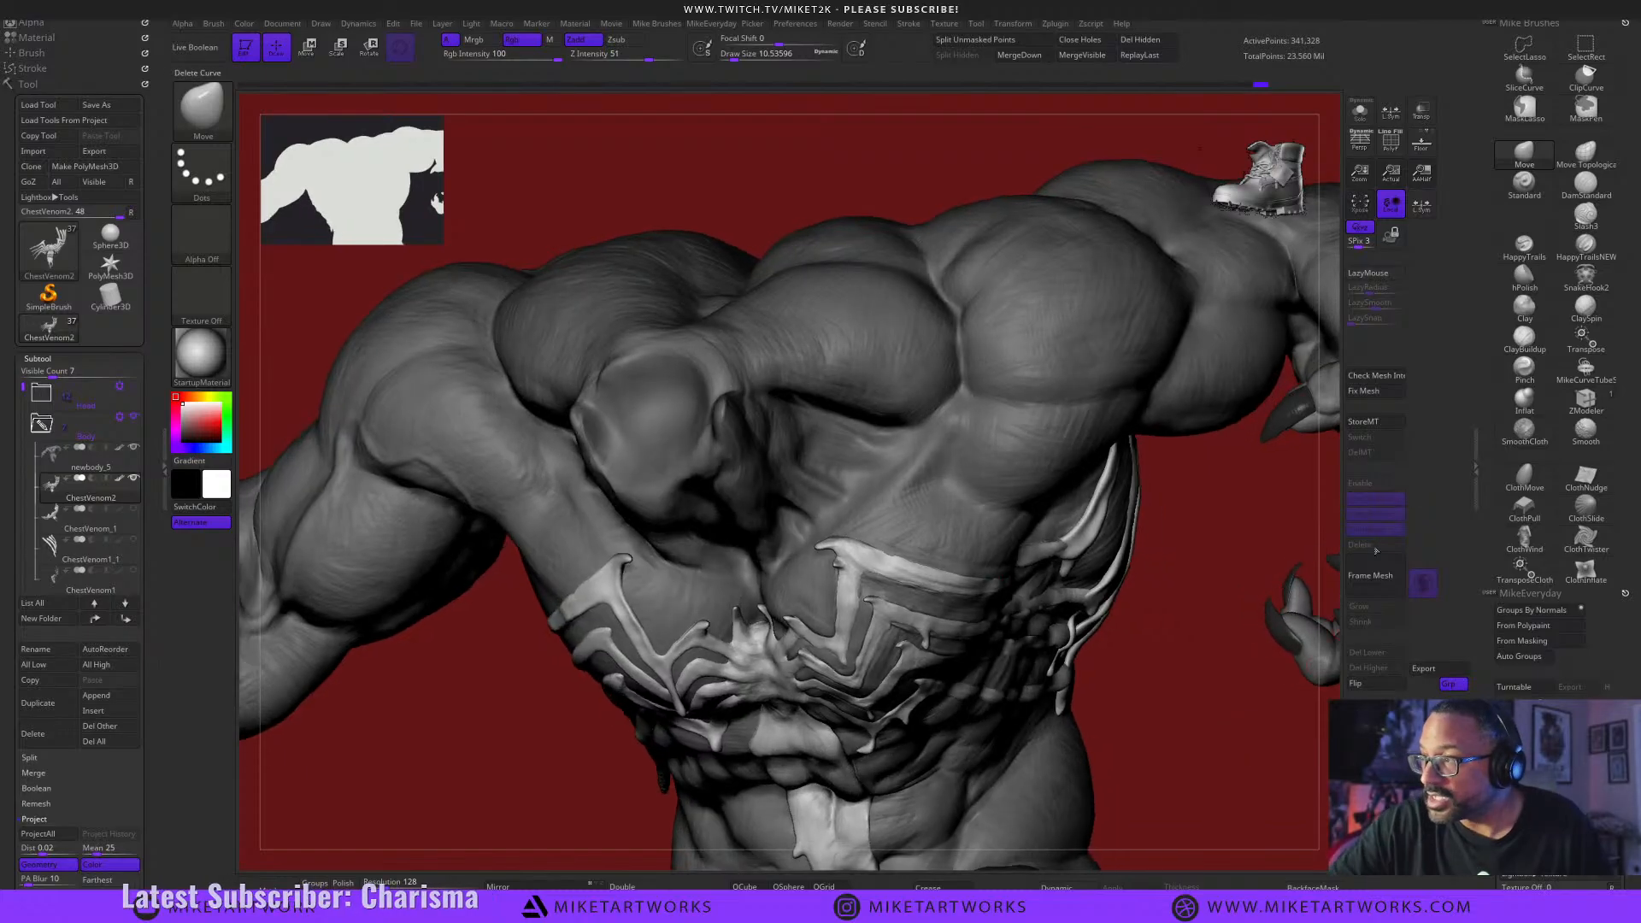
left_click_drag(1186, 712, 1172, 721)
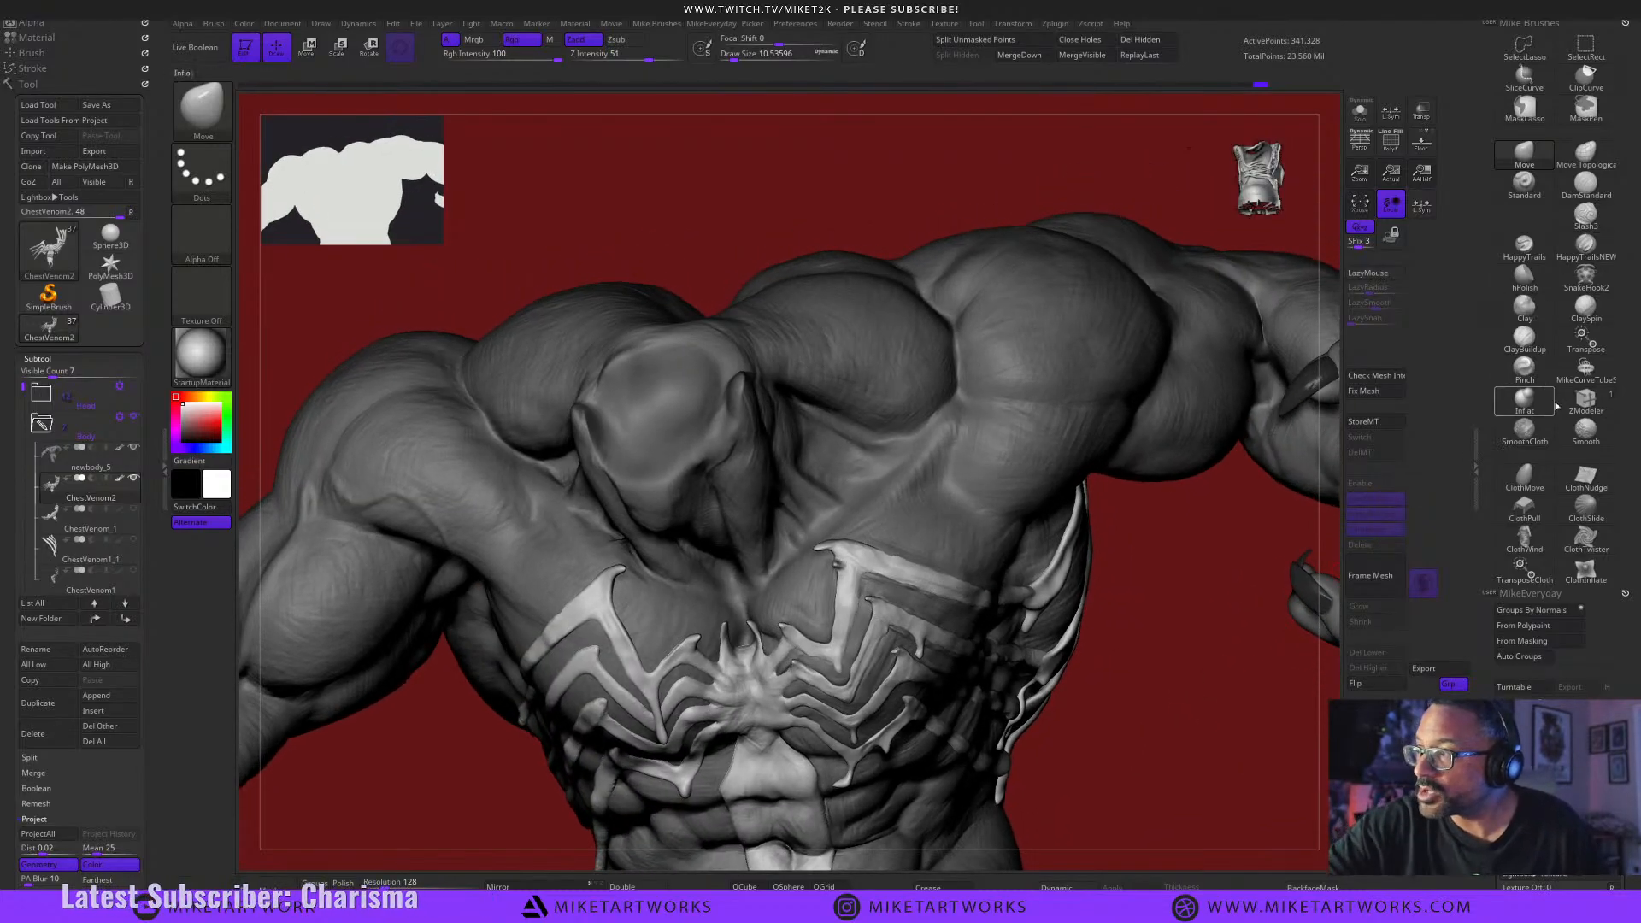
Thicken the left pectoral's upper tip with the Inflat brush at draw size about 10.5.
left_click(1526, 400)
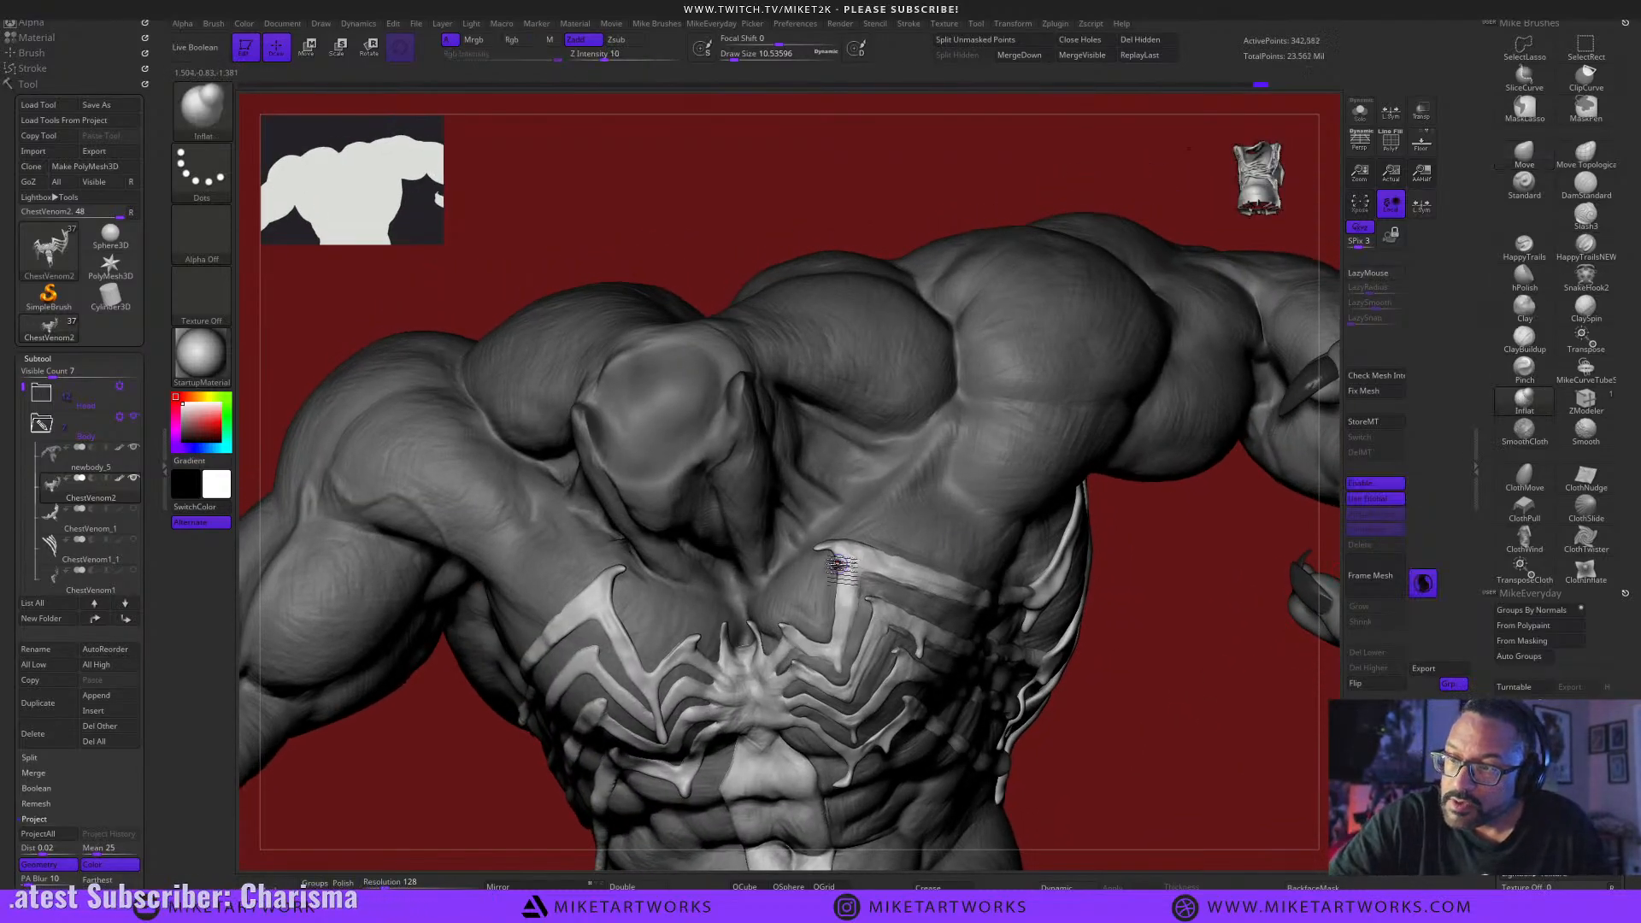
mouse_move(1136, 675)
left_mouse_down()
mouse_move(1187, 703)
mouse_move(850, 583)
left_mouse_up()
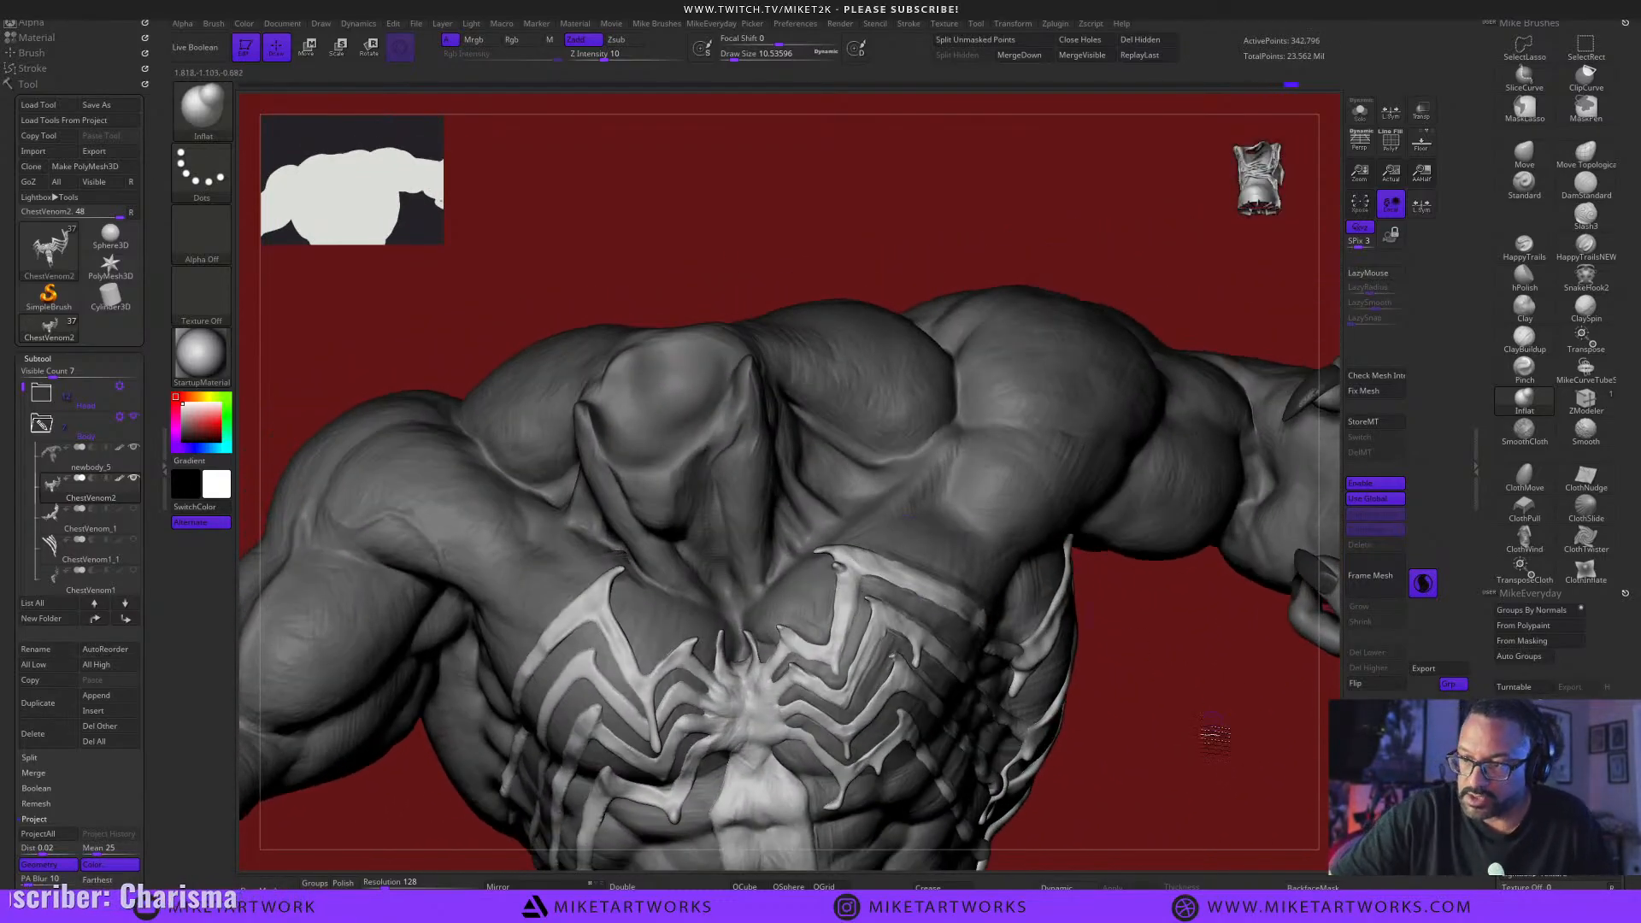
mouse_move(1214, 735)
left_mouse_down()
mouse_move(1228, 775)
mouse_move(1202, 761)
mouse_move(1194, 674)
mouse_move(1233, 733)
mouse_move(1210, 807)
mouse_move(1197, 795)
mouse_move(1177, 813)
mouse_move(1214, 771)
mouse_move(1172, 777)
mouse_move(1197, 761)
left_mouse_up()
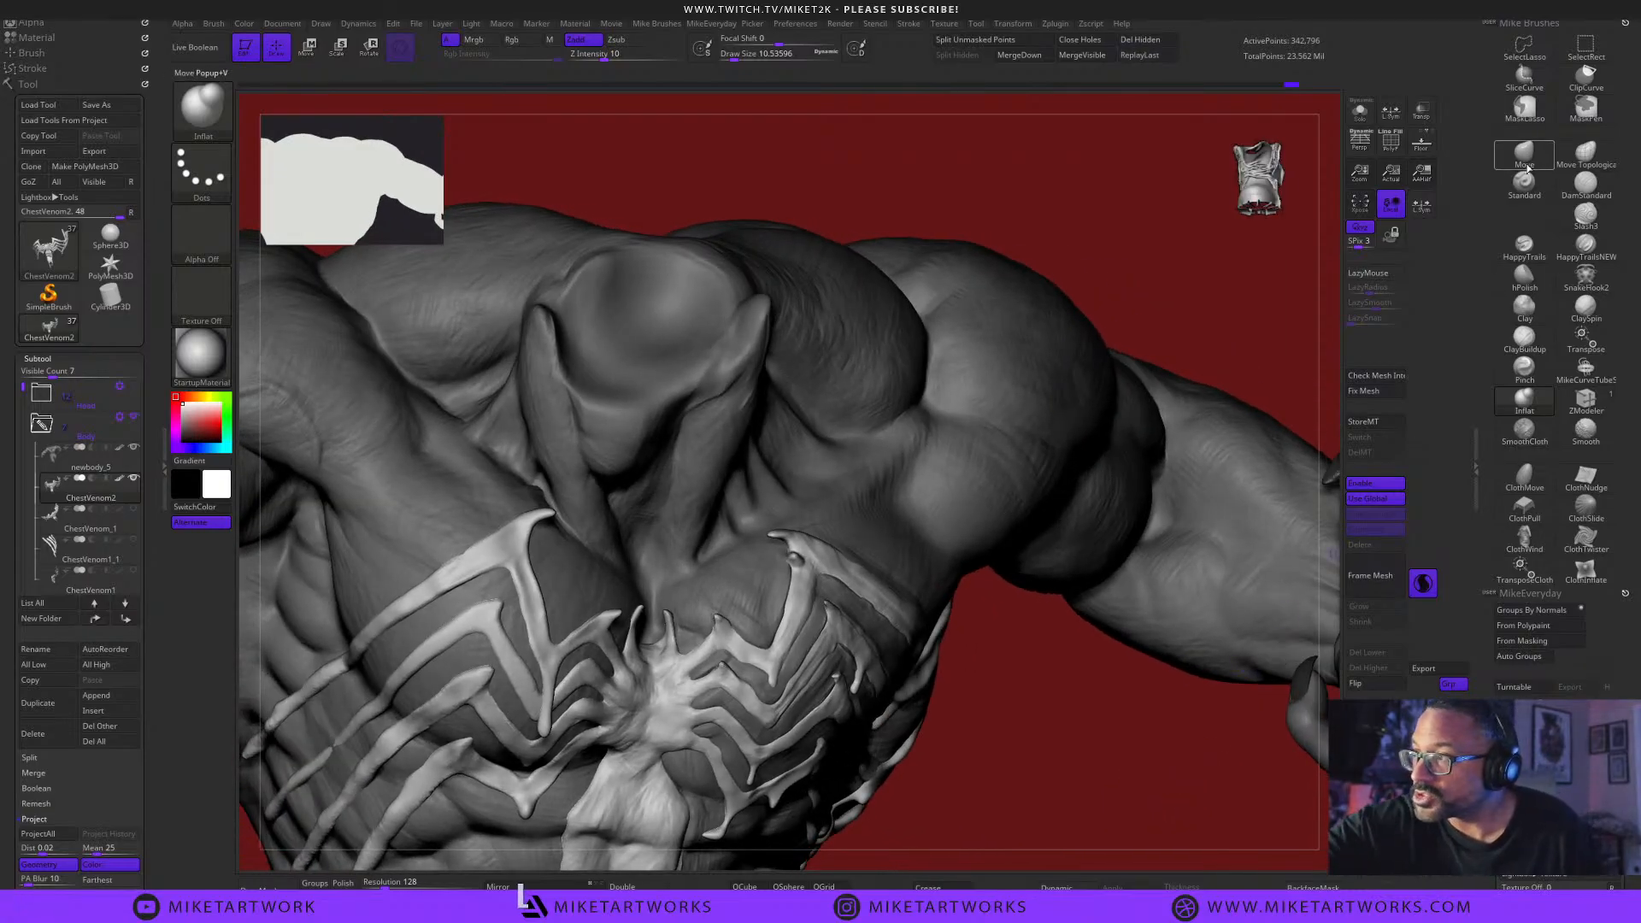
Adjust the left pectoral's upper tip from several angles with the Move brush at draw size about 18.
left_click_drag(1022, 705, 794, 579)
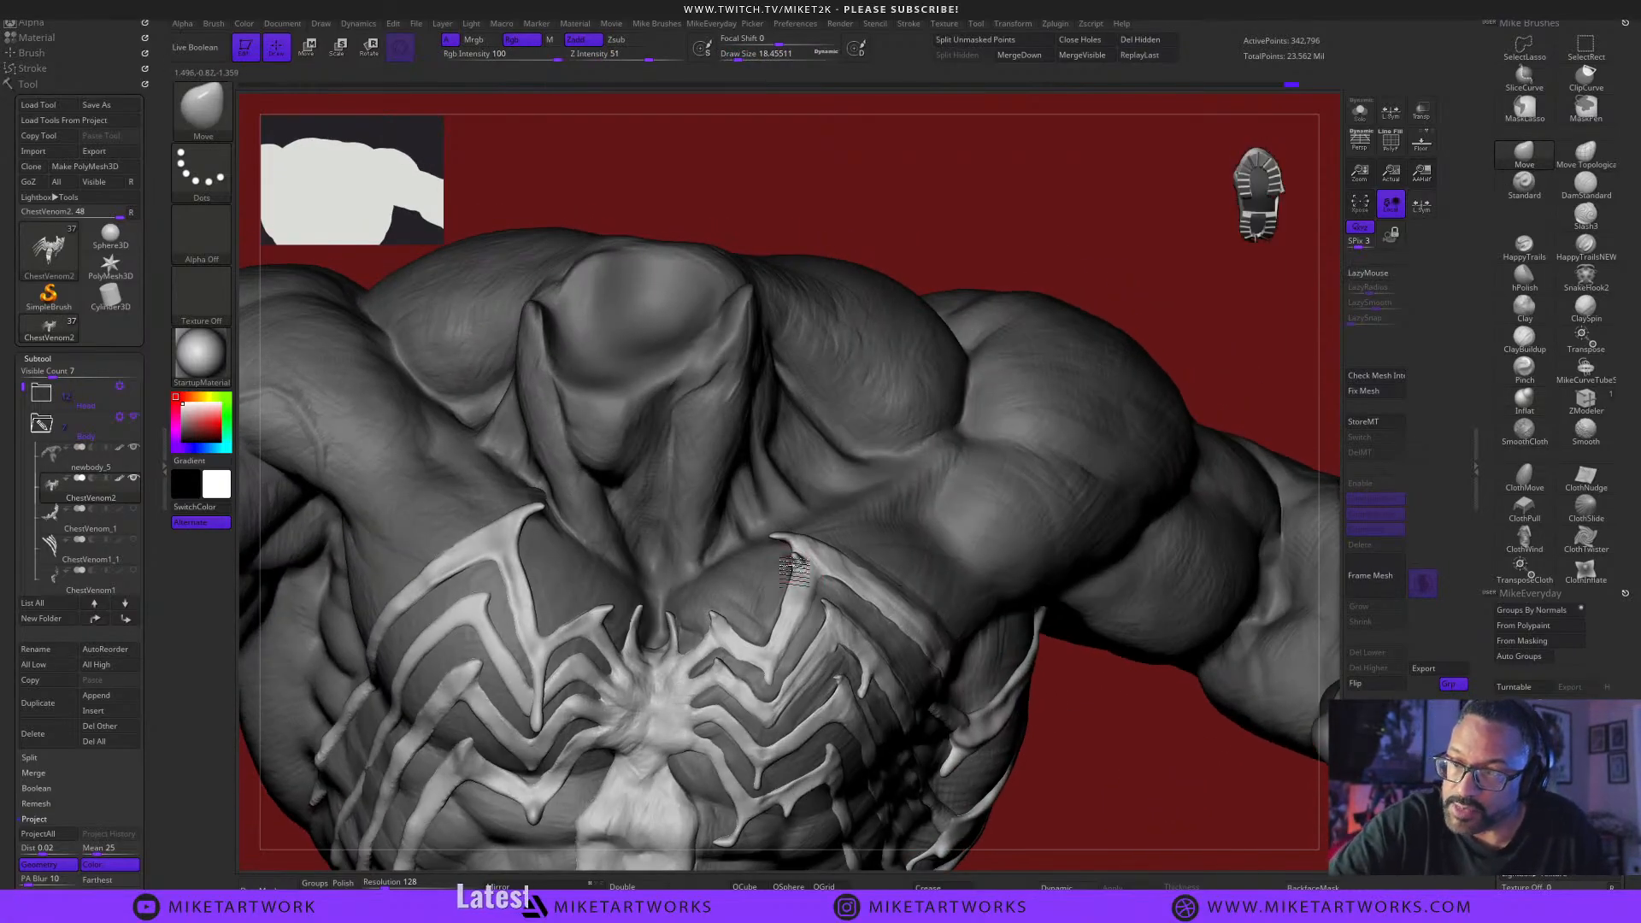
left_click_drag(1145, 767, 1030, 752)
left_click_drag(1045, 214, 932, 295)
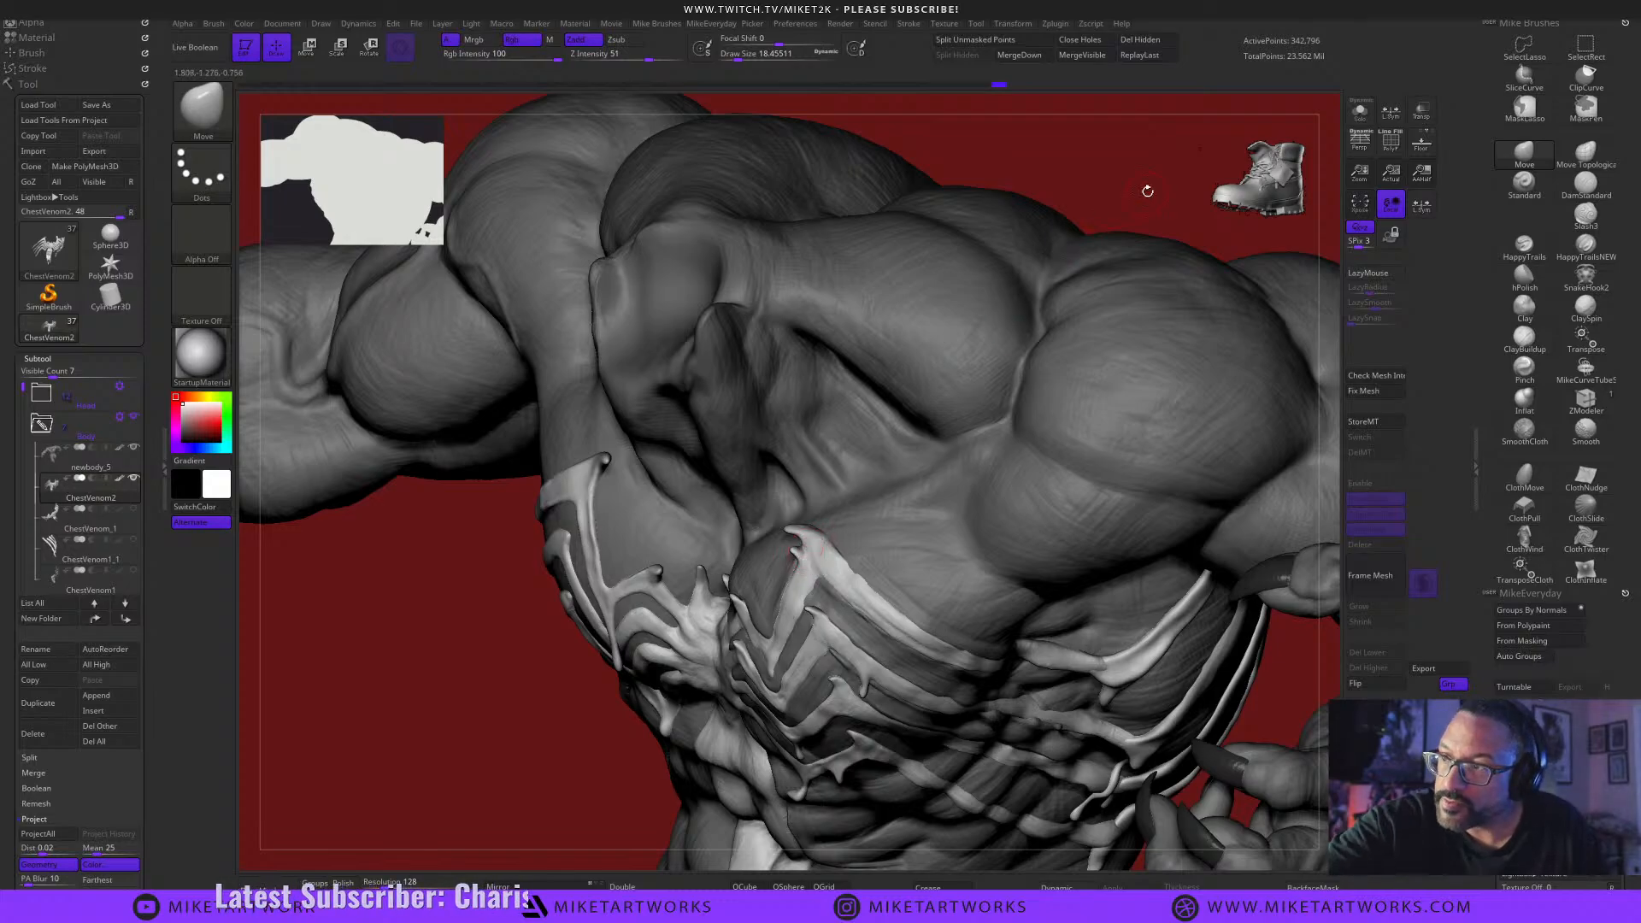
left_click_drag(1148, 191, 1146, 199)
mouse_move(1140, 736)
left_mouse_down()
mouse_move(1081, 766)
mouse_move(1121, 799)
mouse_move(1121, 747)
mouse_move(1176, 675)
mouse_move(1166, 715)
mouse_move(1231, 708)
mouse_move(1199, 714)
mouse_move(1238, 726)
mouse_move(1099, 704)
mouse_move(1074, 733)
mouse_move(1091, 763)
mouse_move(1127, 727)
left_mouse_up()
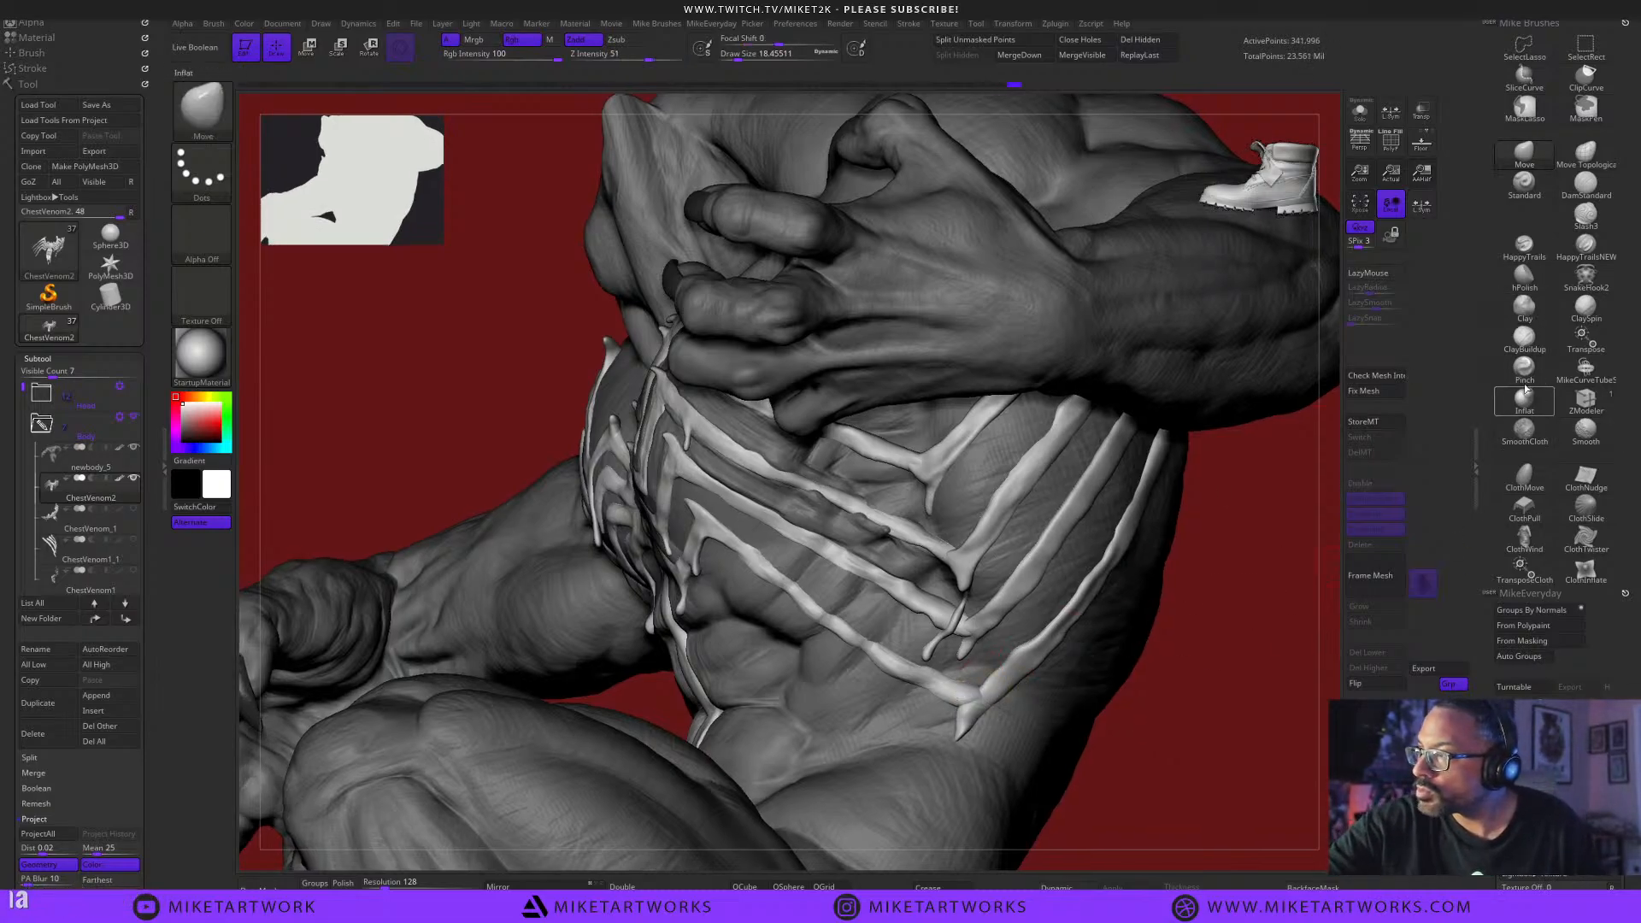
Build up the lowest strand junction on the character's left ribs with ClayBuildup at Z Intensity 5 and draw size about 18.
left_click(1524, 338)
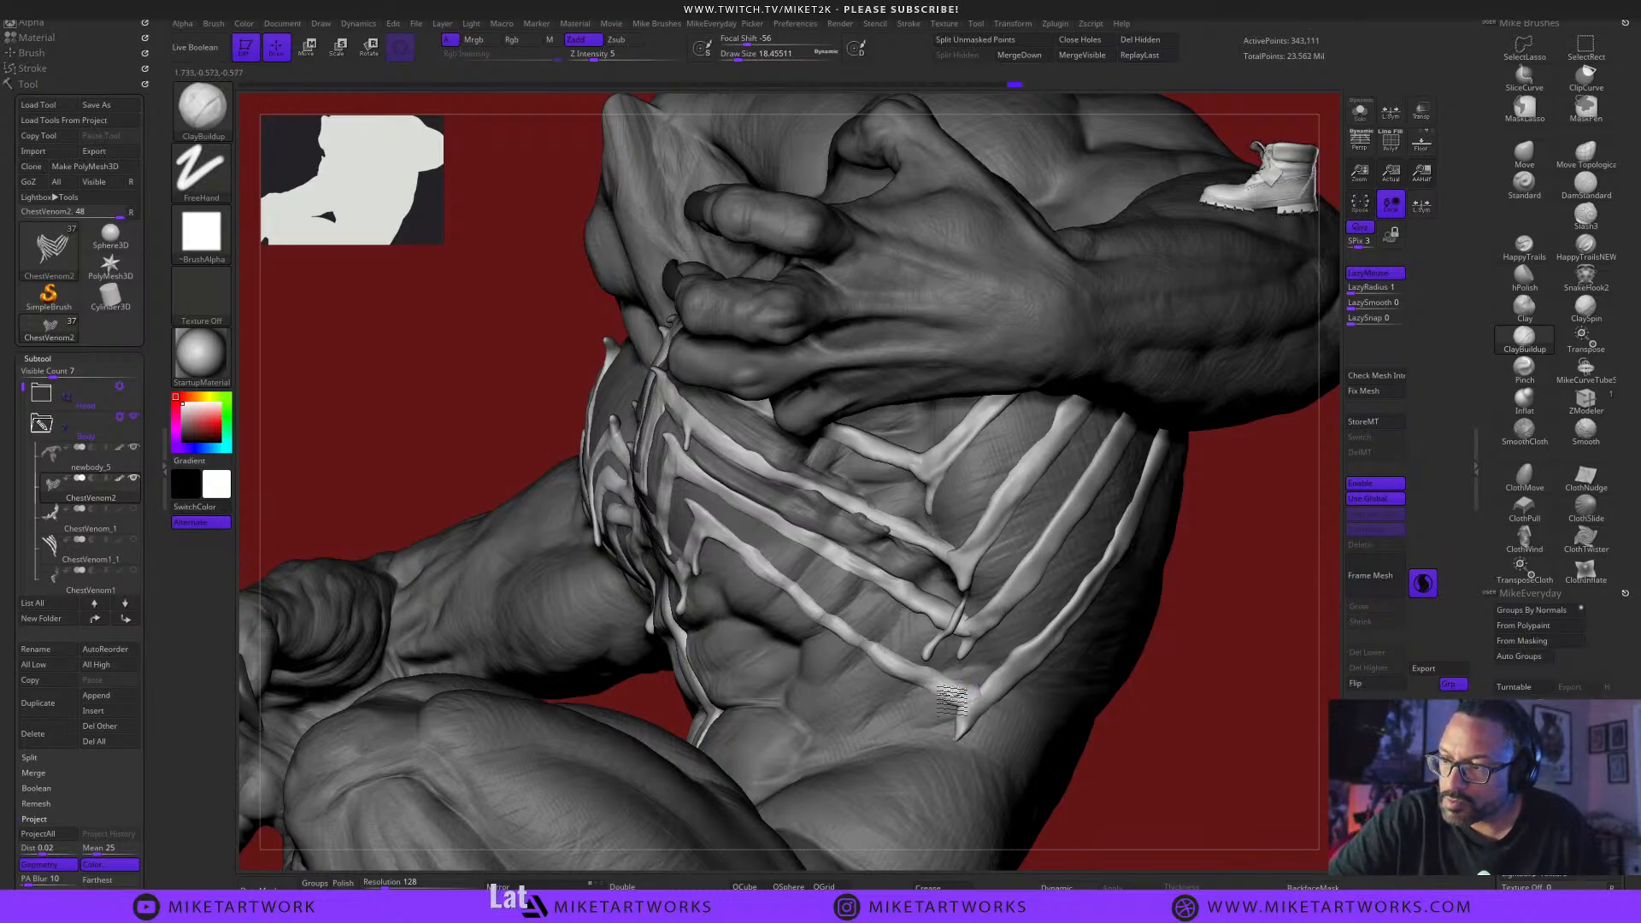
left_click_drag(1198, 752, 1222, 716)
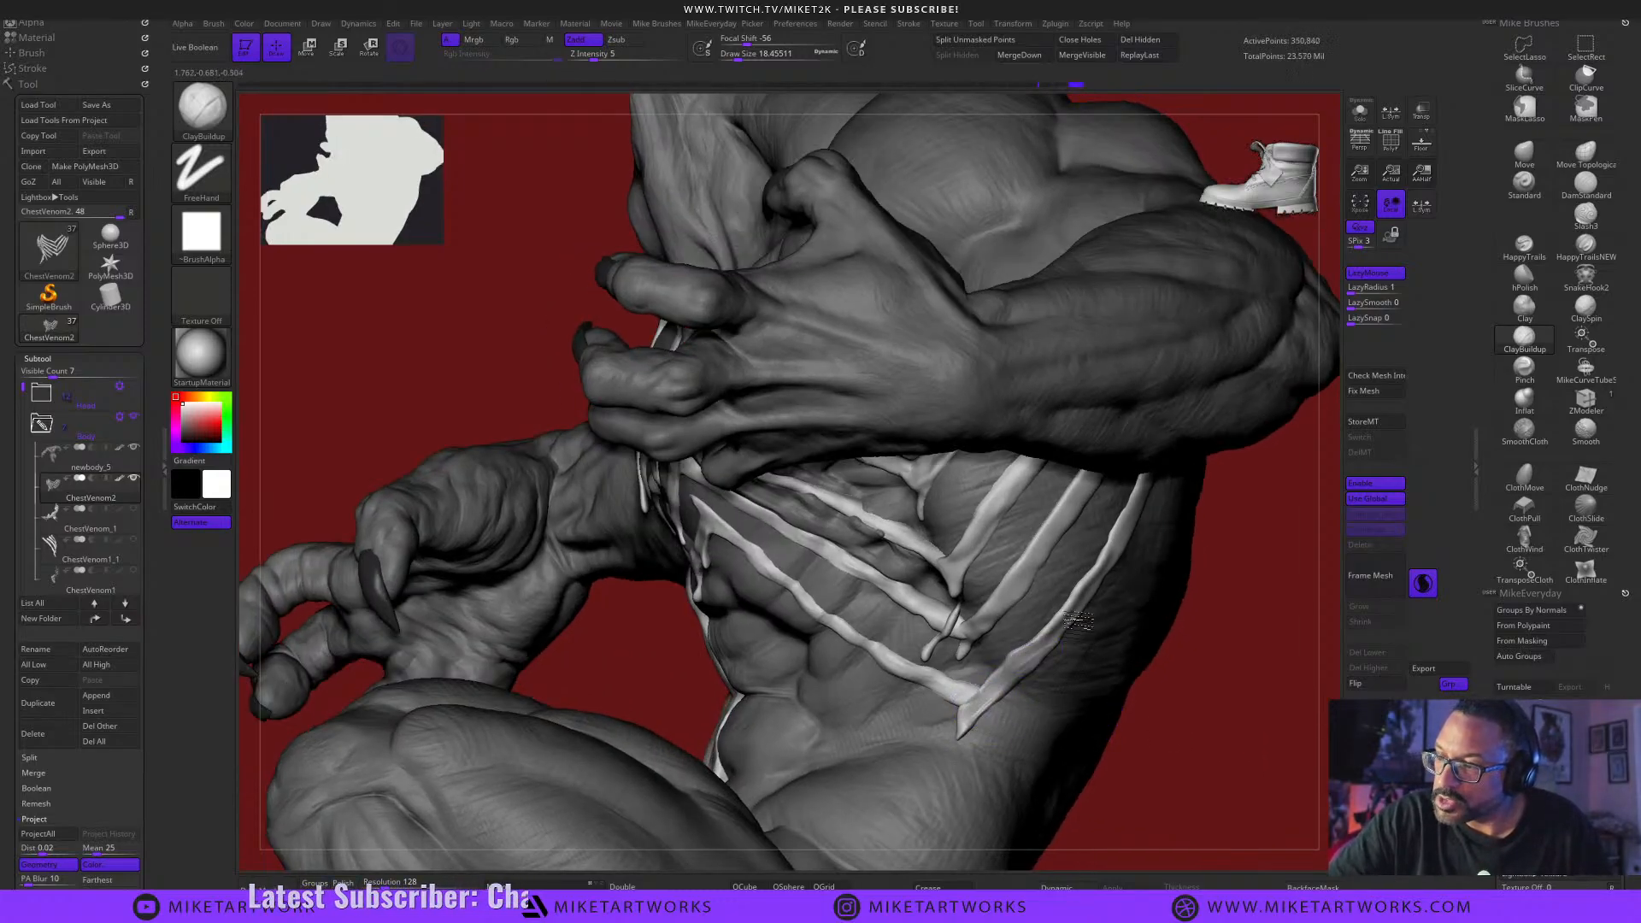
left_click_drag(1231, 726, 1223, 675)
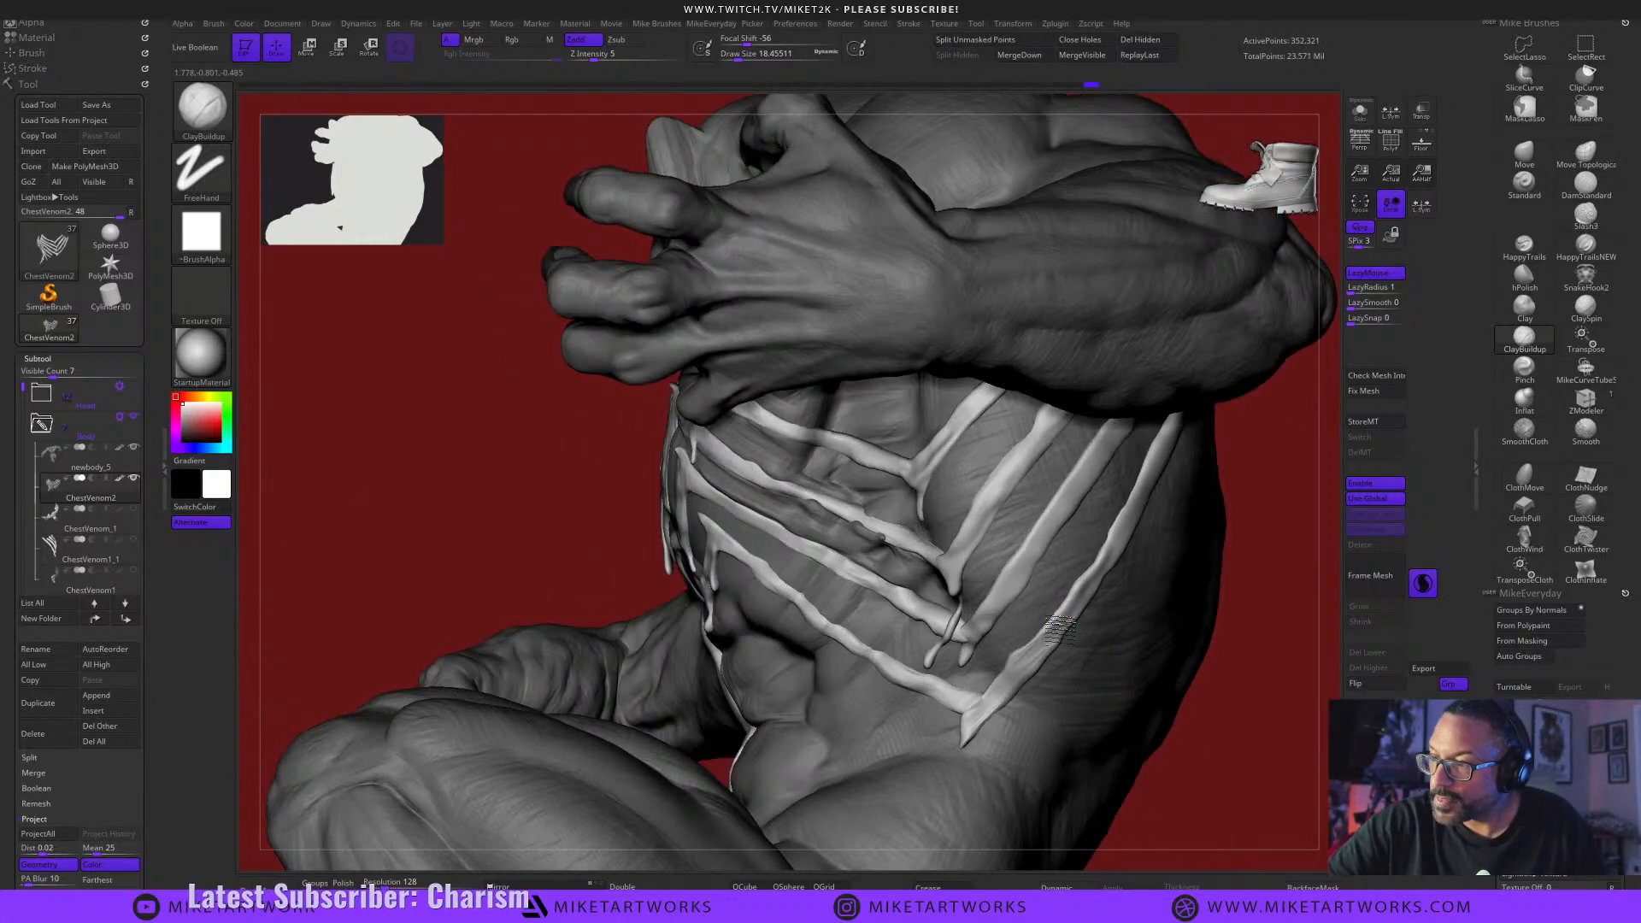
Build up the rearmost diagonal strand along the character's left side with ClayBuildup, following it up toward the armpit.
left_click_drag(1030, 663, 1143, 479)
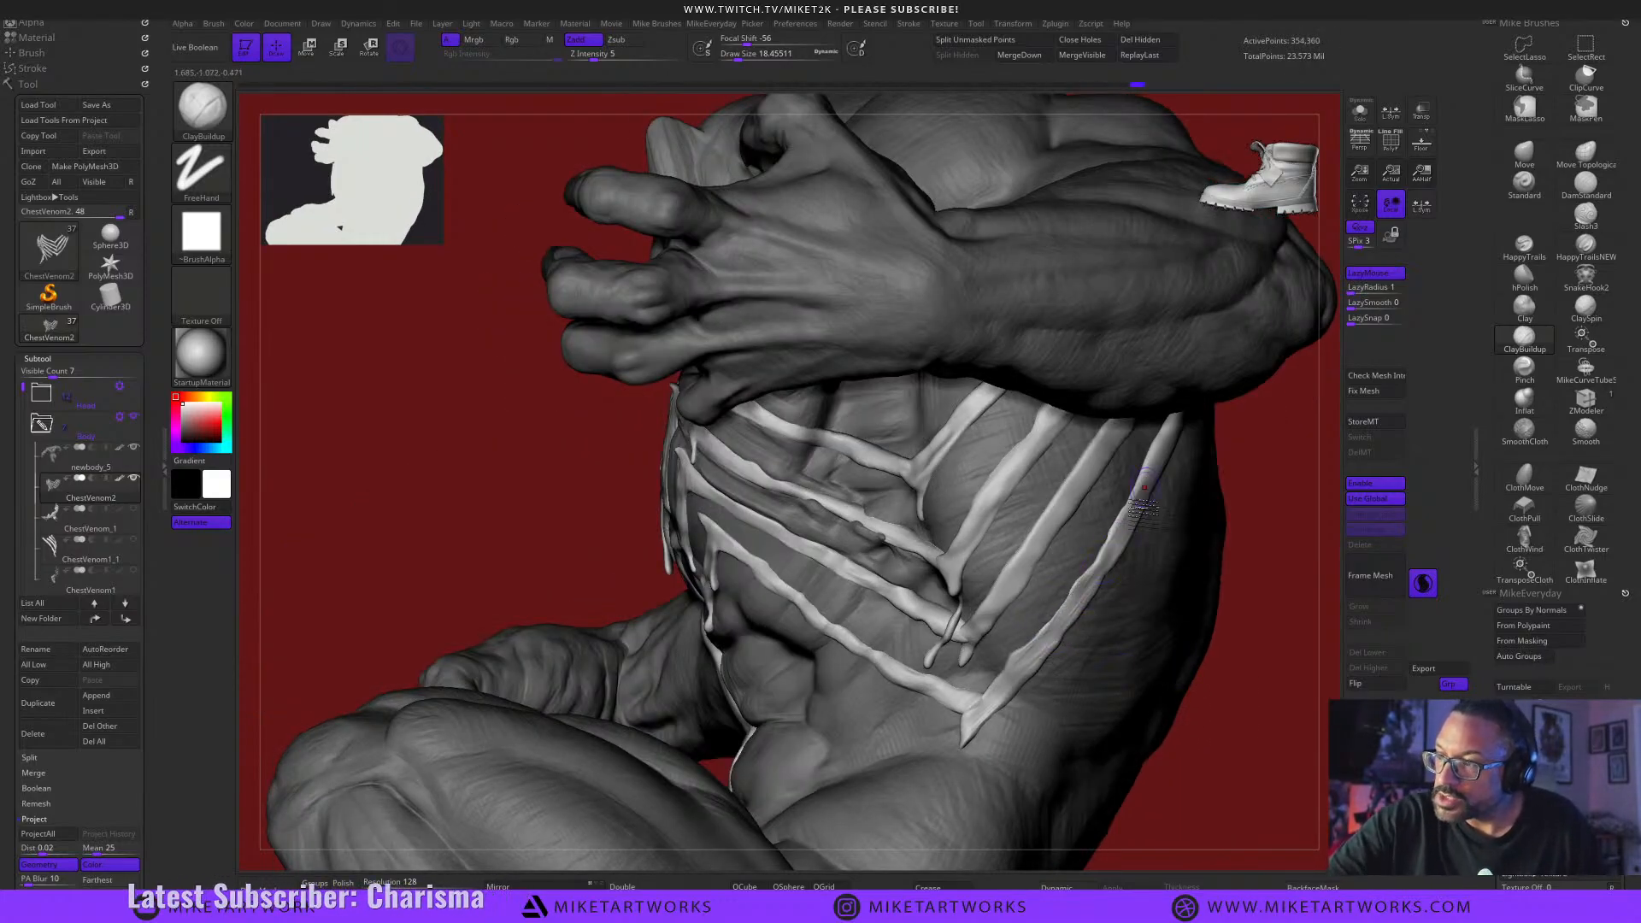
left_click_drag(1103, 569, 1171, 436)
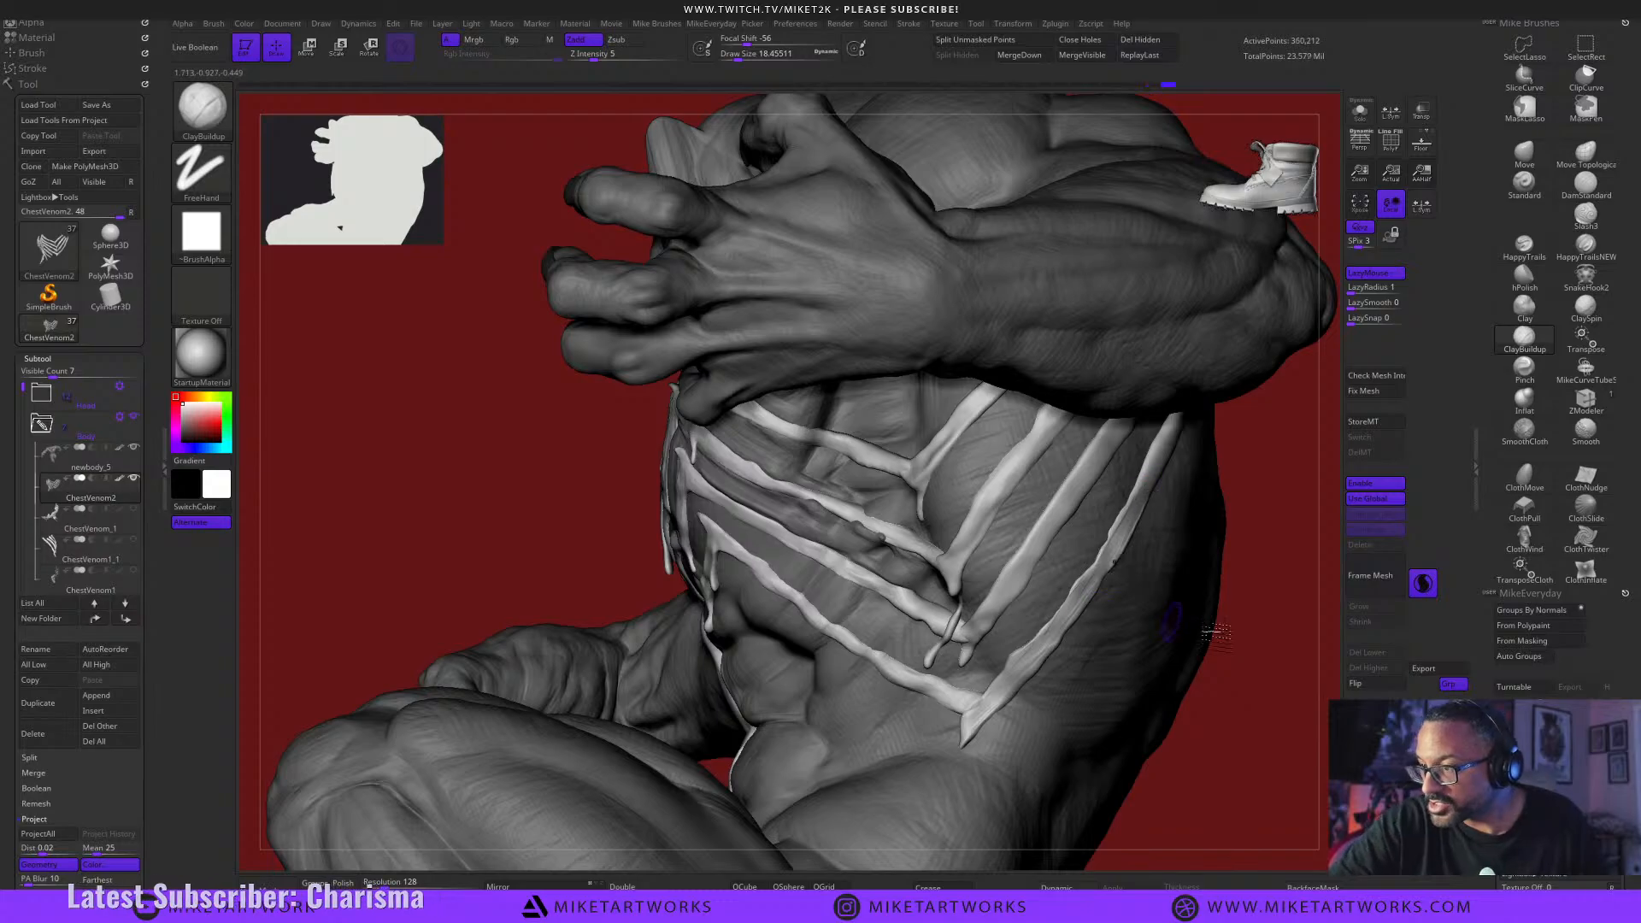
left_click_drag(1253, 723, 1267, 680)
left_click_drag(1117, 532, 1147, 484)
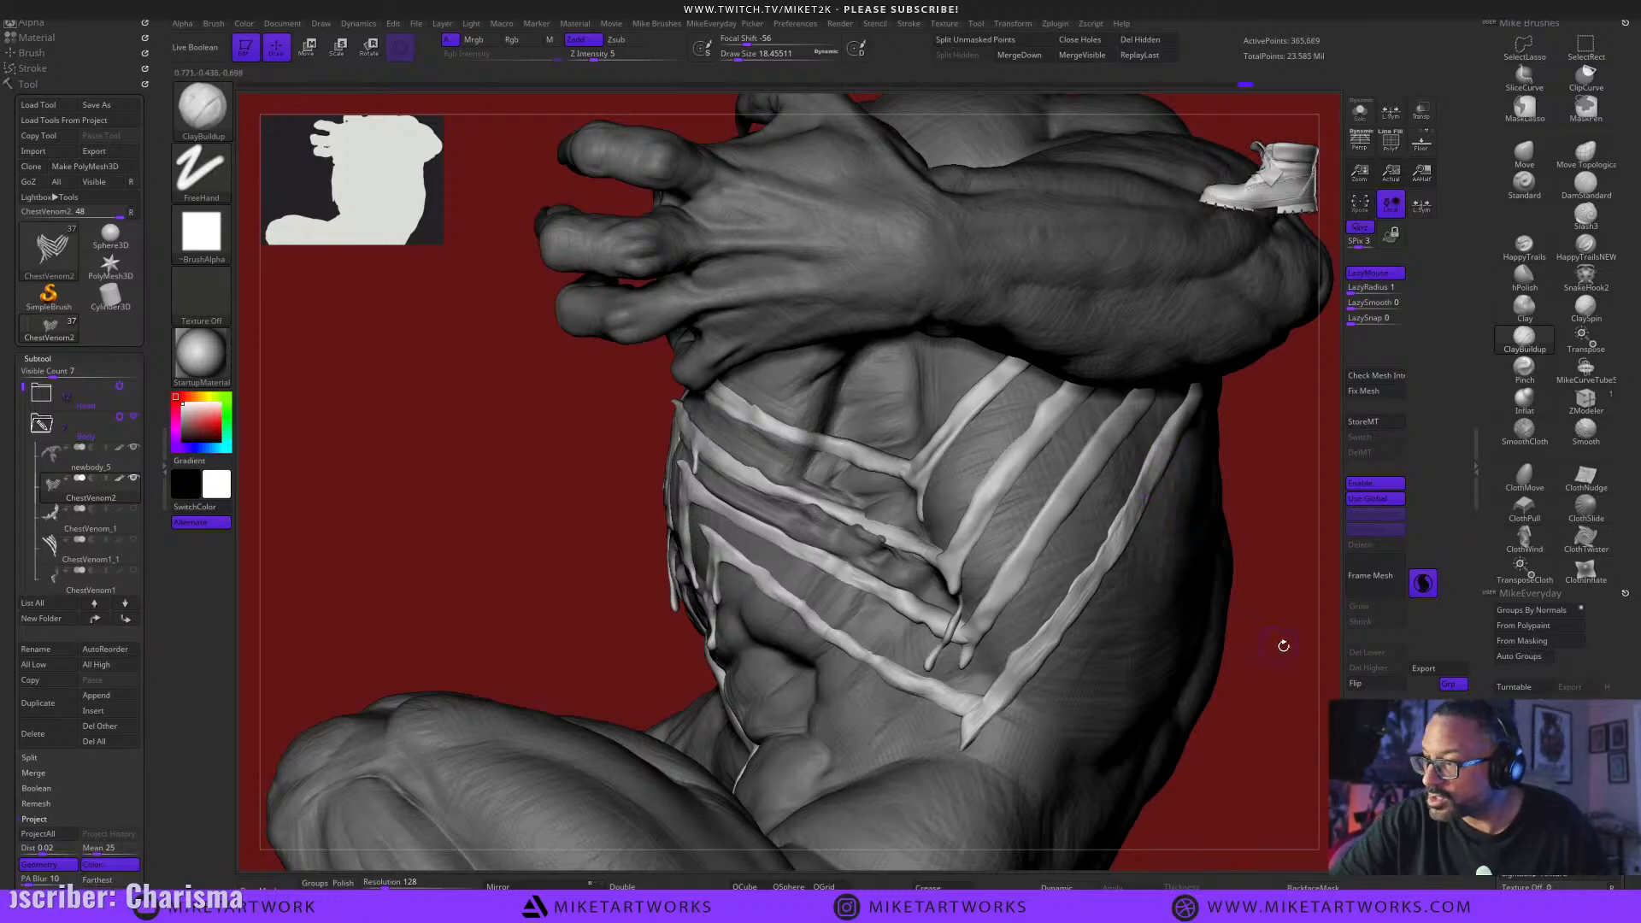
mouse_move(1283, 645)
left_mouse_down()
mouse_move(1209, 722)
mouse_move(1231, 703)
left_mouse_up()
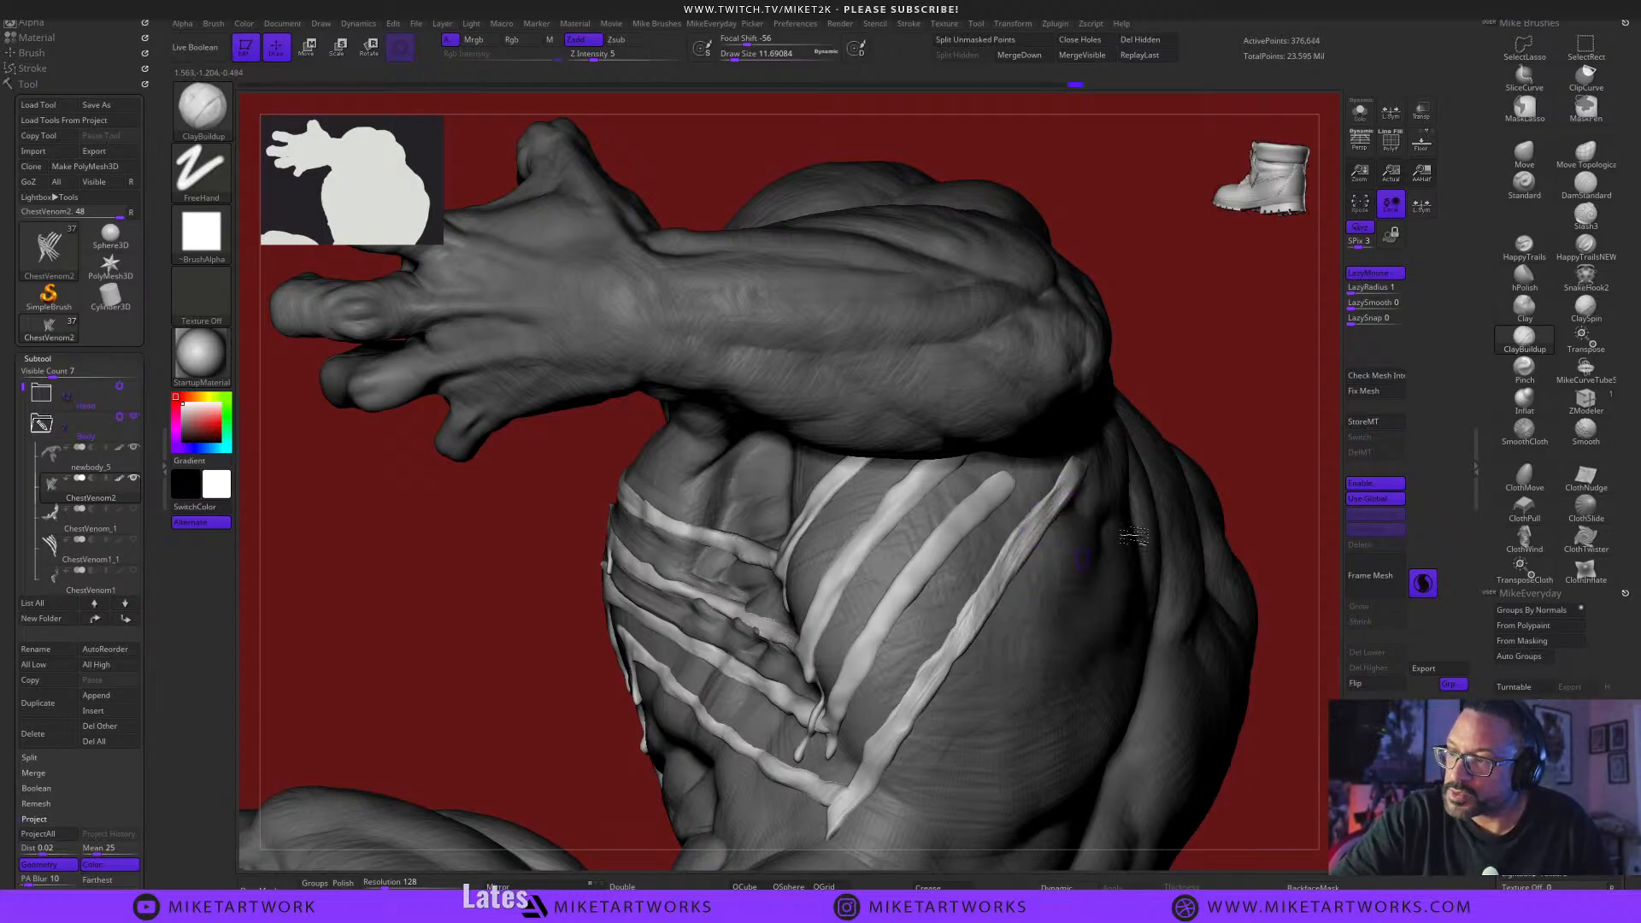
Smooth and build up the rearmost diagonal strand below the left armpit with ClayBuildup at draw size about 25.
mouse_move(1284, 395)
left_mouse_down()
mouse_move(1239, 377)
mouse_move(1239, 321)
mouse_move(1068, 511)
left_mouse_up()
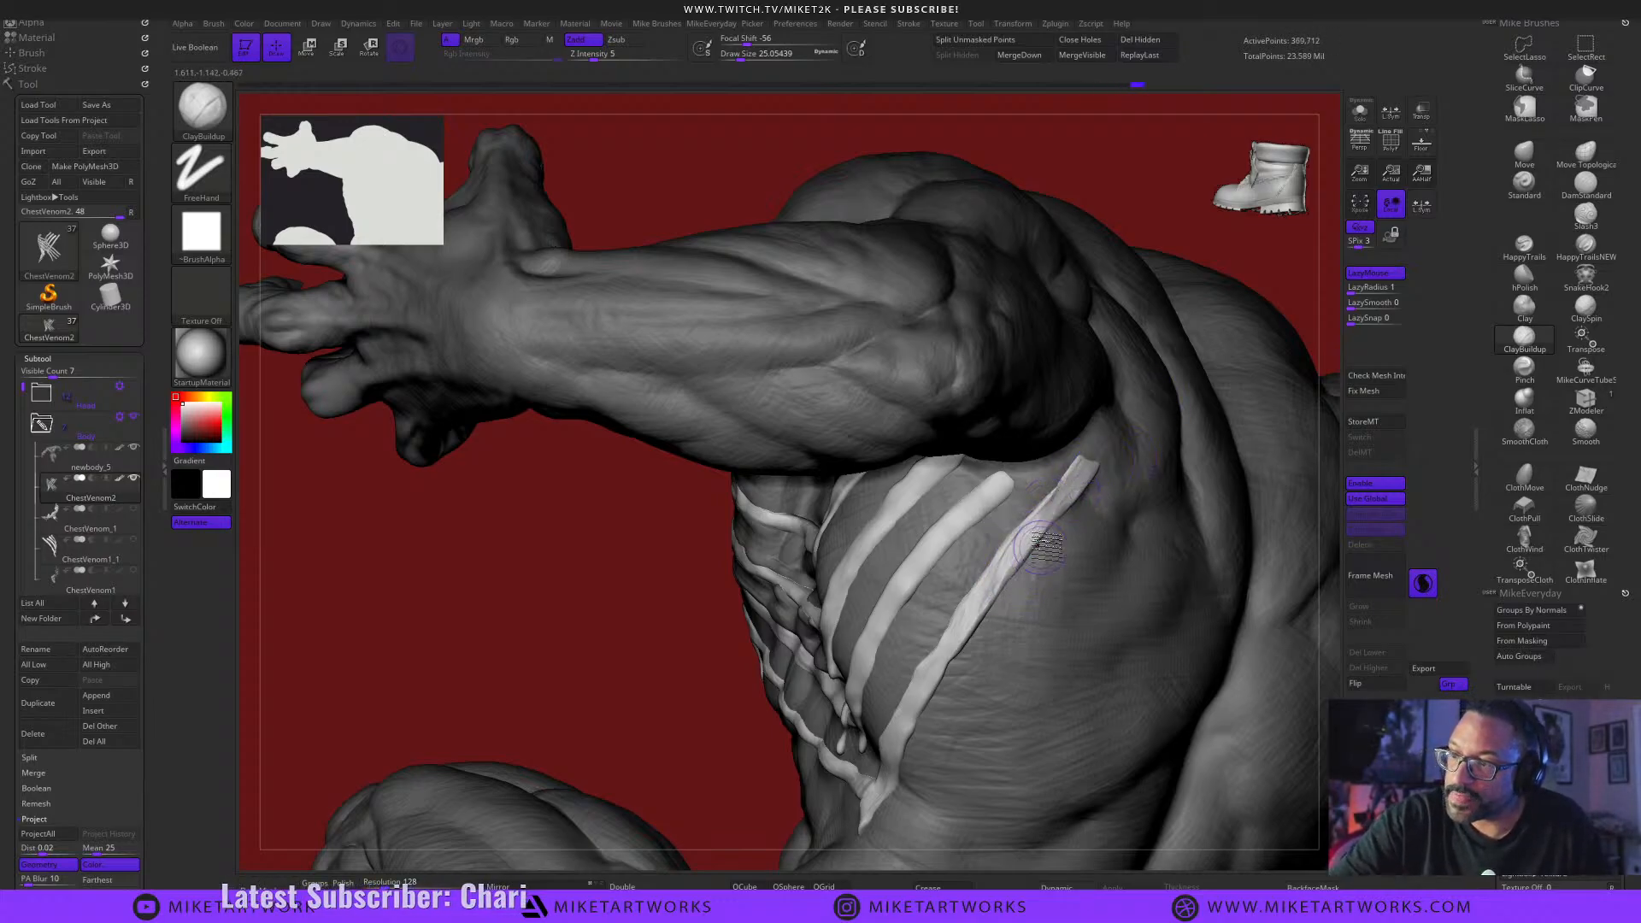
key("shift")
right_click_drag(1057, 566, 965, 645)
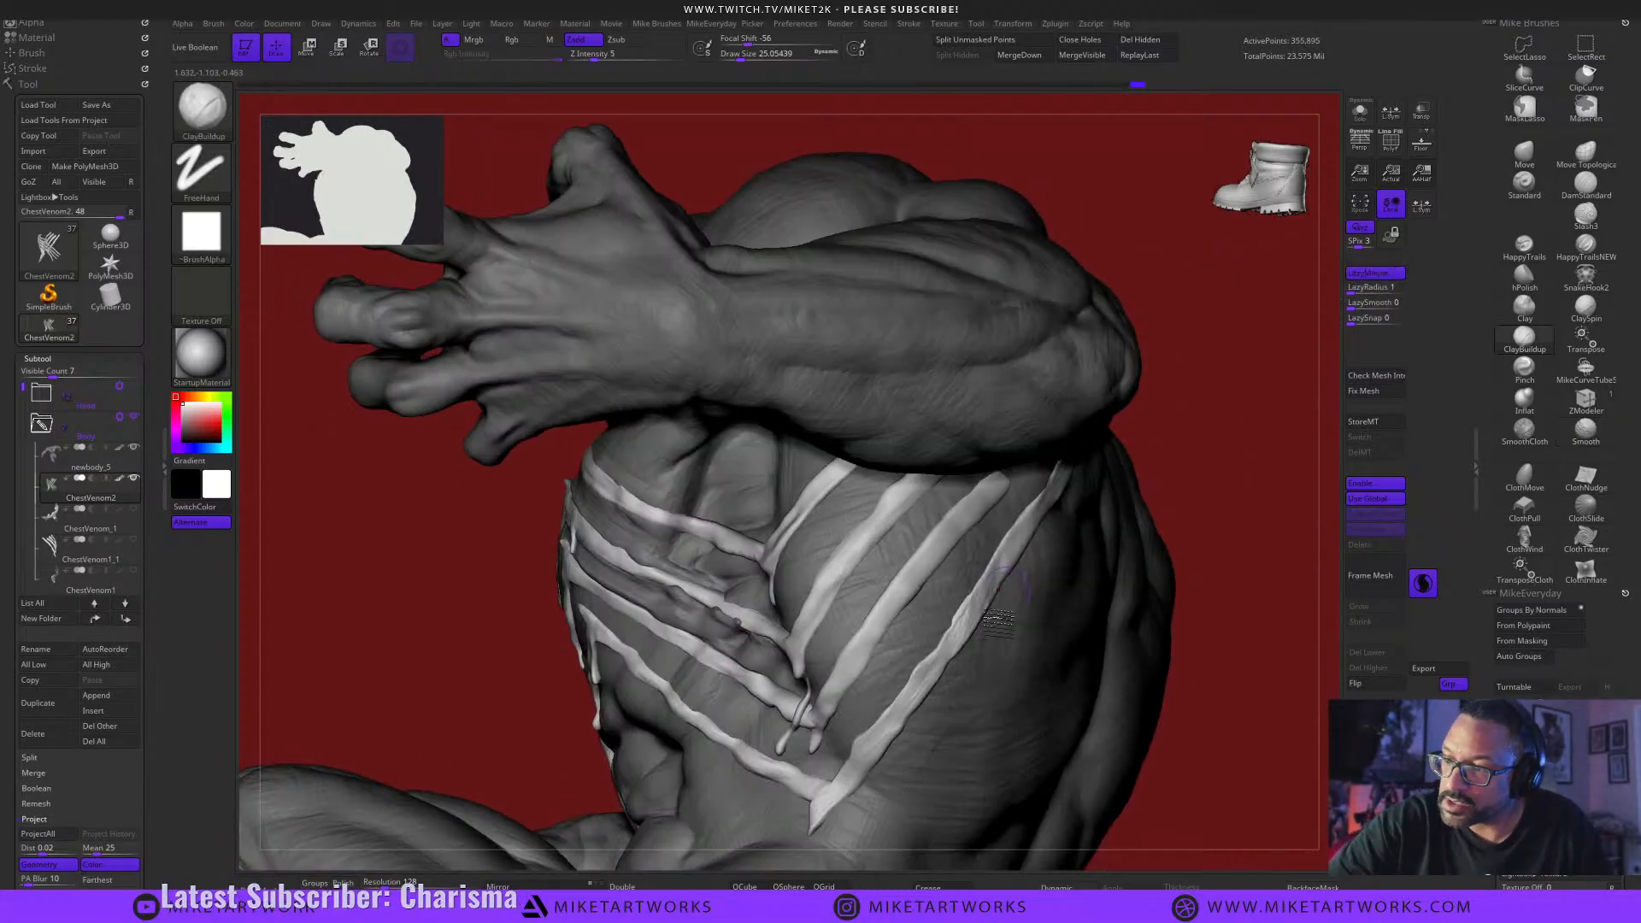
mouse_move(1201, 723)
left_mouse_down()
mouse_move(1180, 798)
mouse_move(1173, 755)
left_mouse_up()
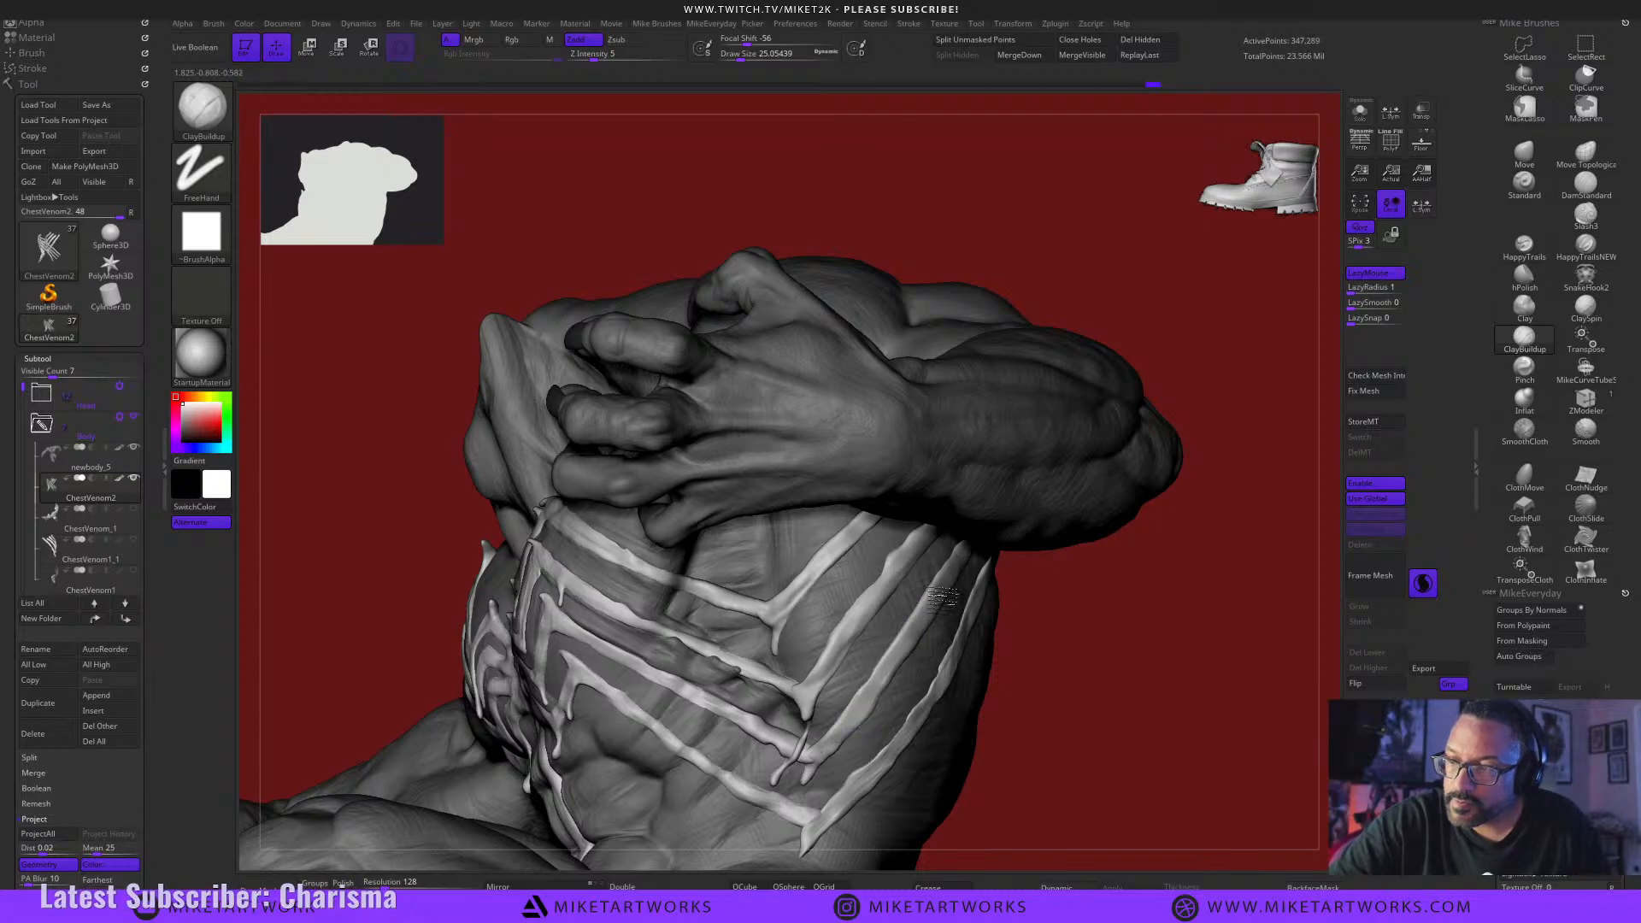
Build up the drips at the lower strand junctions on the left ribs with ClayBuildup at draw sizes of about 7.5 to 13.
left_click_drag(1147, 759, 1058, 716)
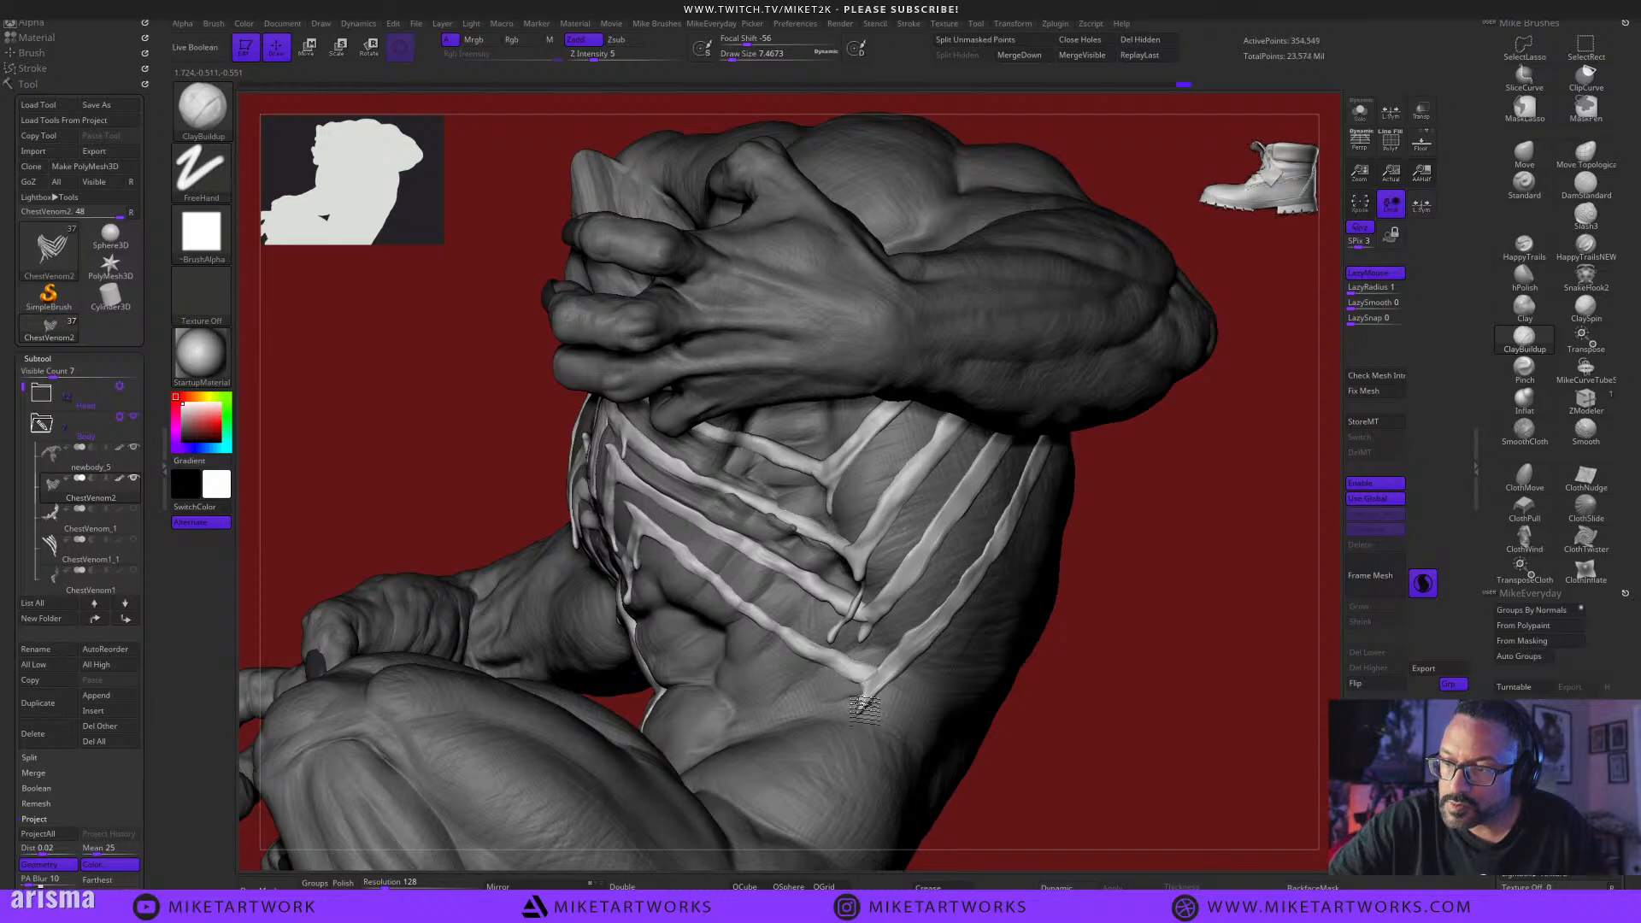
left_click_drag(1071, 727, 945, 645)
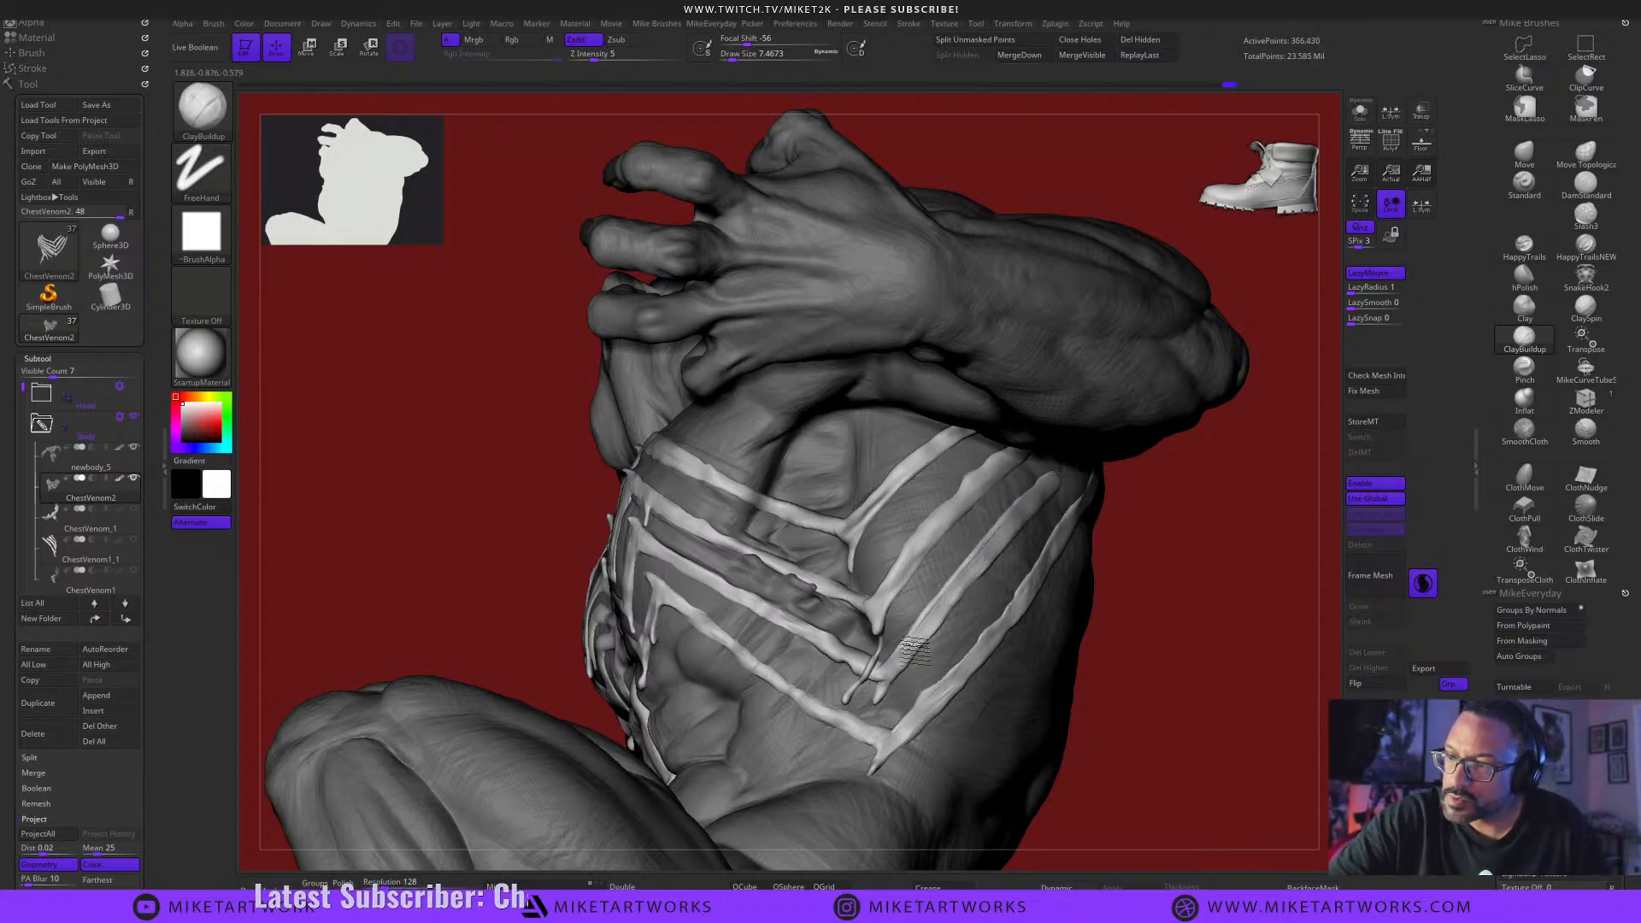
mouse_move(1121, 693)
left_mouse_down()
mouse_move(1165, 721)
mouse_move(1143, 733)
mouse_move(1184, 734)
mouse_move(1137, 711)
mouse_move(1197, 698)
mouse_move(1253, 715)
mouse_move(1180, 733)
mouse_move(1176, 709)
mouse_move(1228, 641)
mouse_move(1255, 670)
left_mouse_up()
key("s")
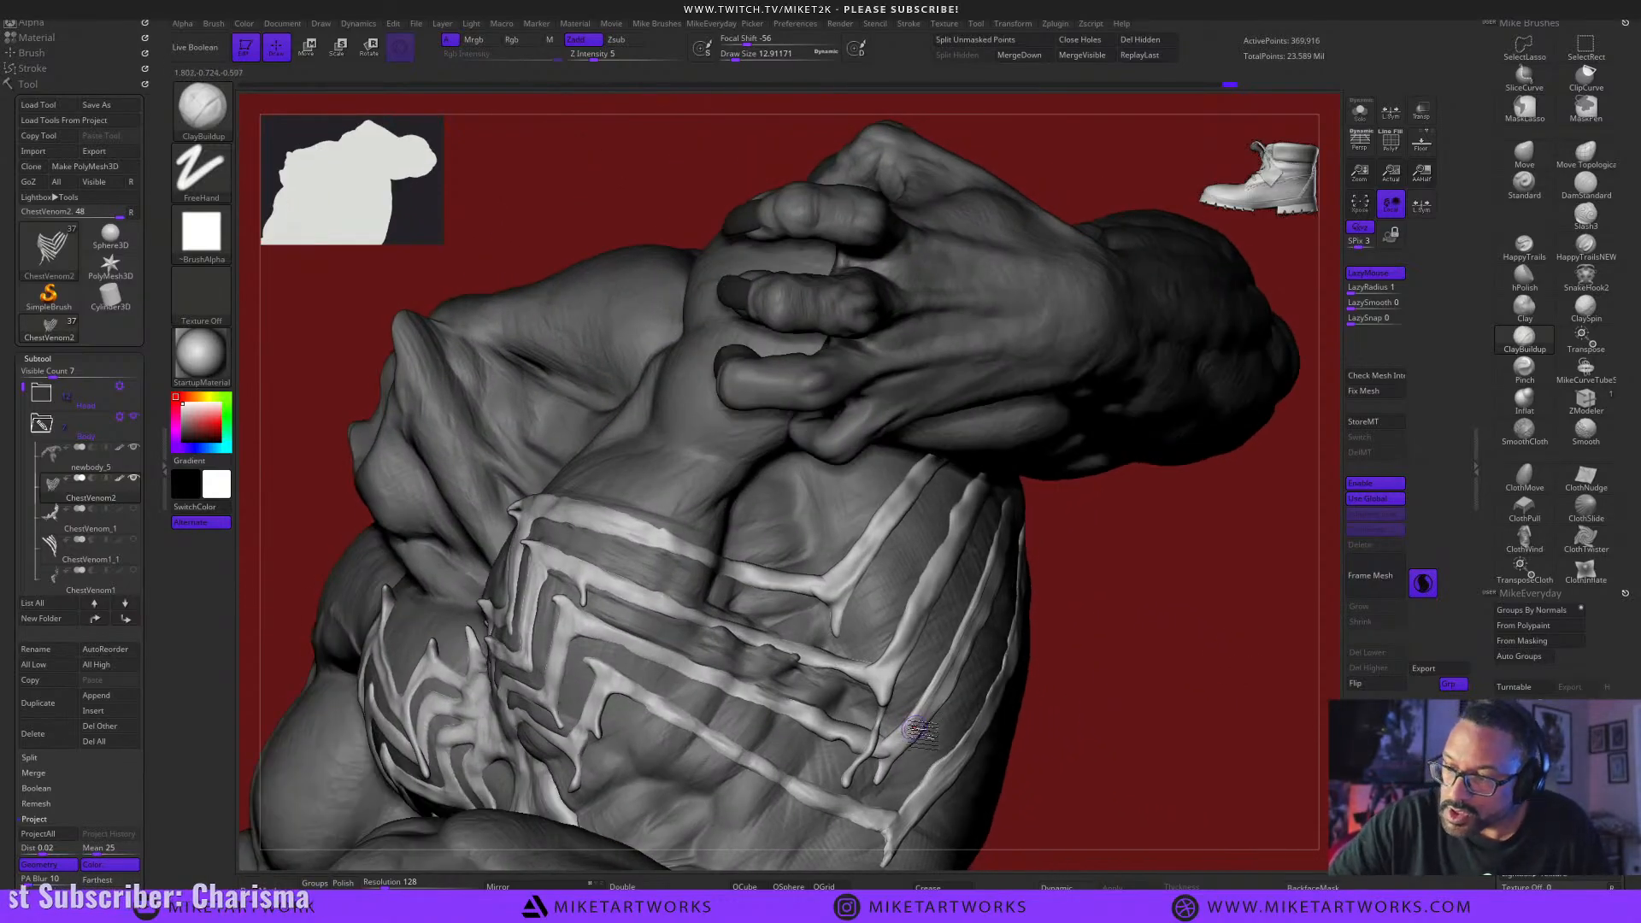
mouse_move(1064, 688)
left_mouse_down()
mouse_move(1143, 705)
mouse_move(1121, 717)
mouse_move(1103, 712)
mouse_move(1150, 707)
mouse_move(1120, 703)
mouse_move(1128, 681)
left_mouse_up()
Adjust the lower stretches of the diagonal strands on the left ribs with the Move brush at draw size about 31.
key("b")
key("m")
key("v")
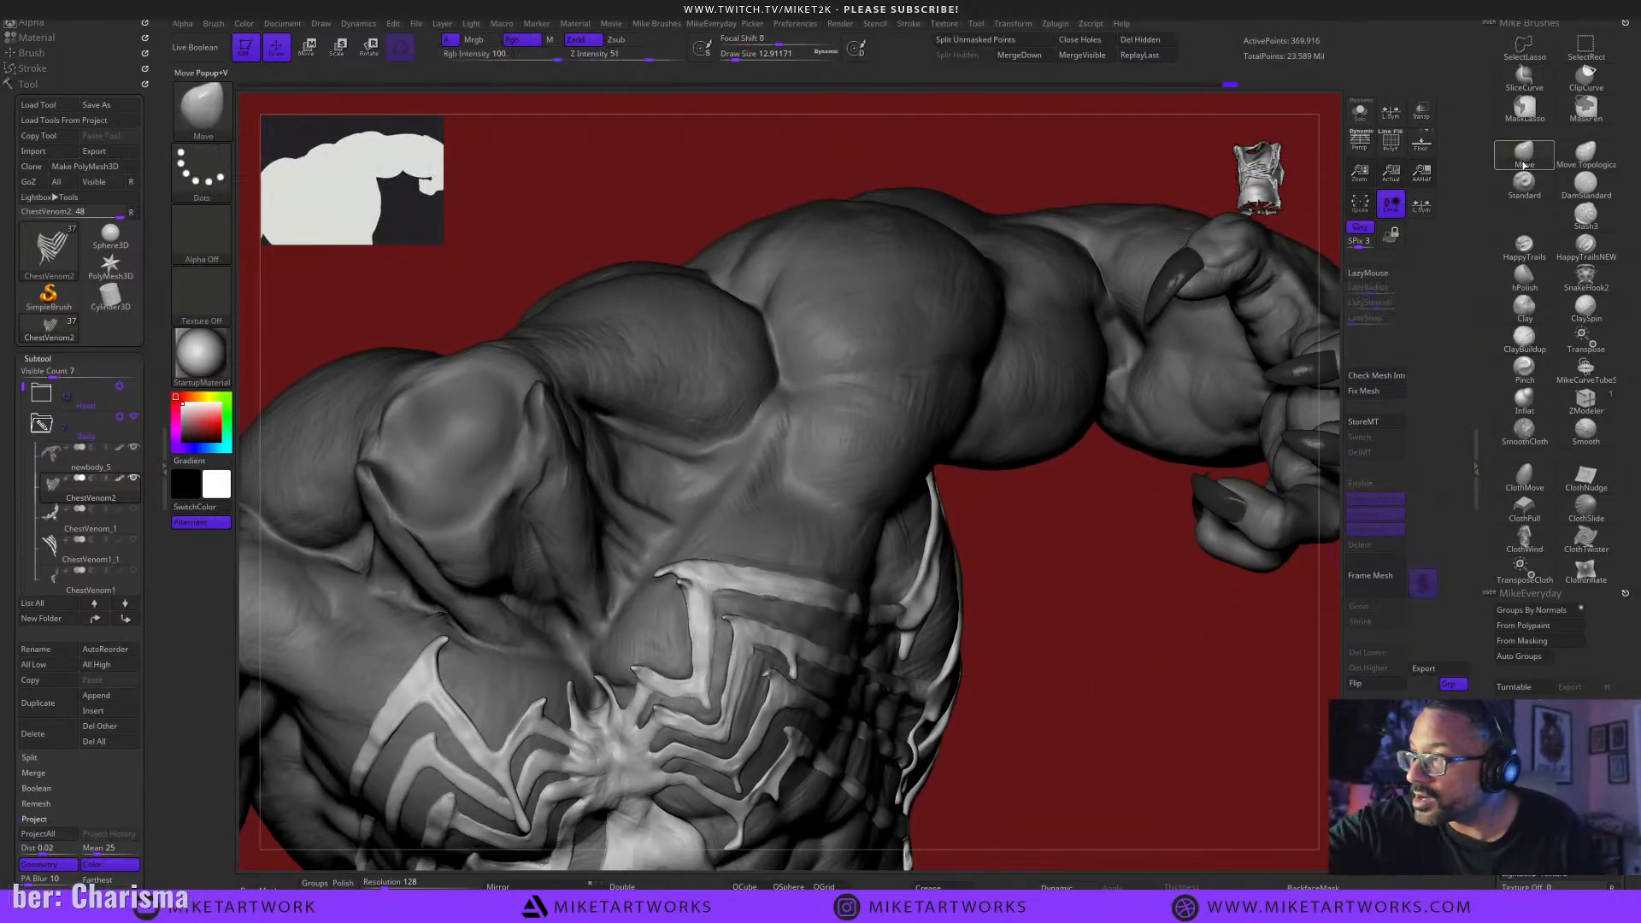
key("s")
left_click_drag(989, 751, 949, 737)
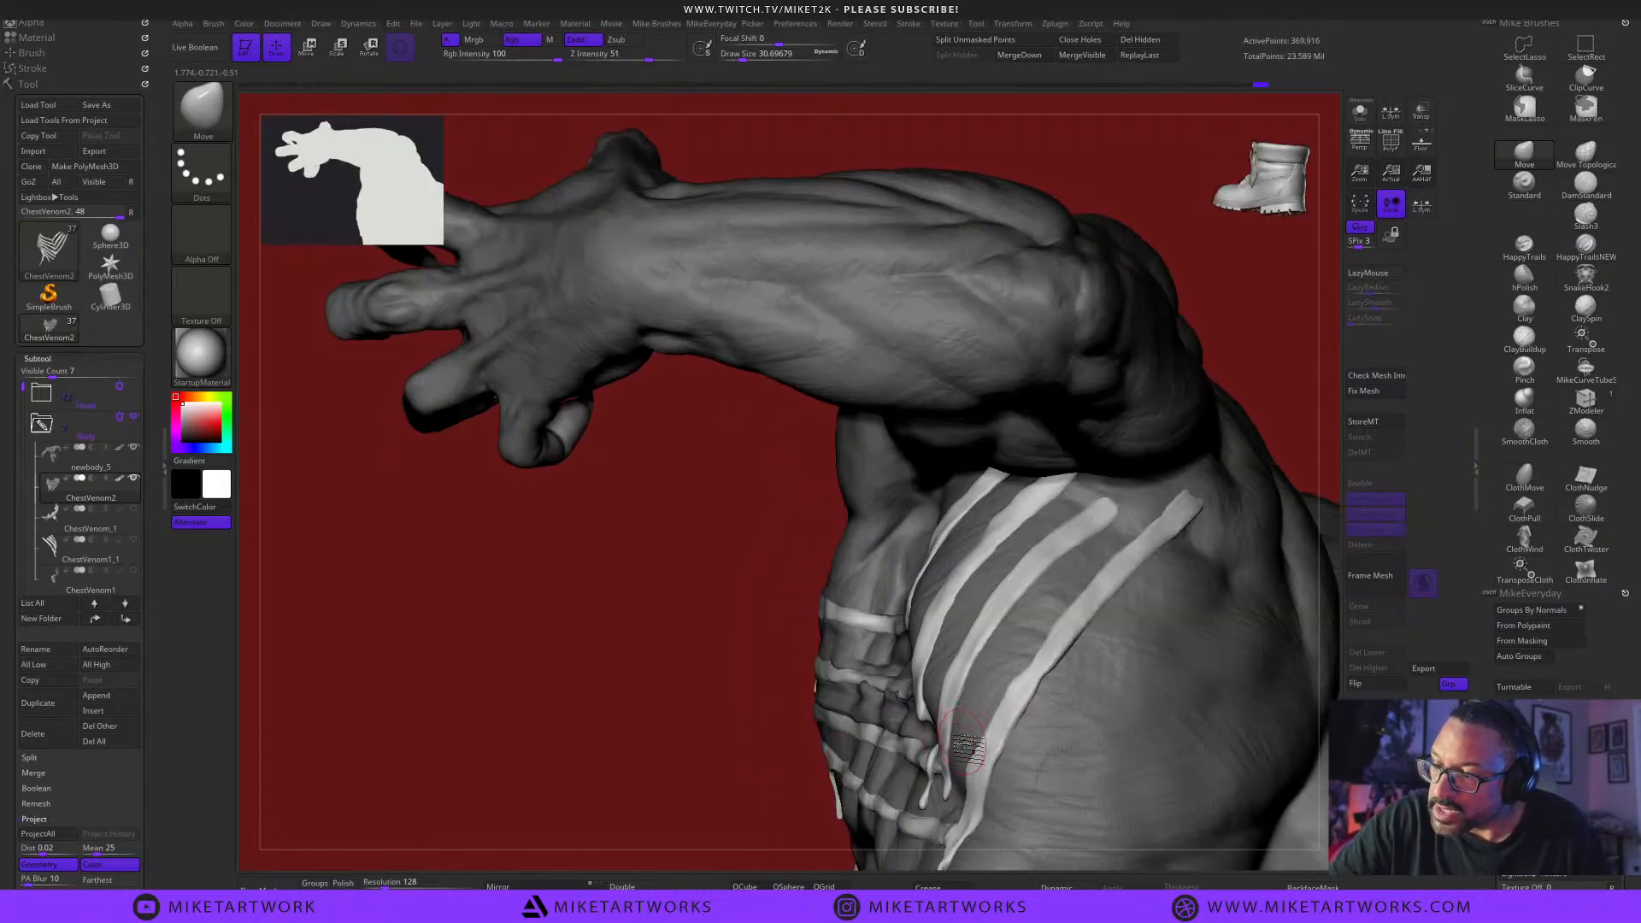
left_click_drag(922, 769, 959, 751)
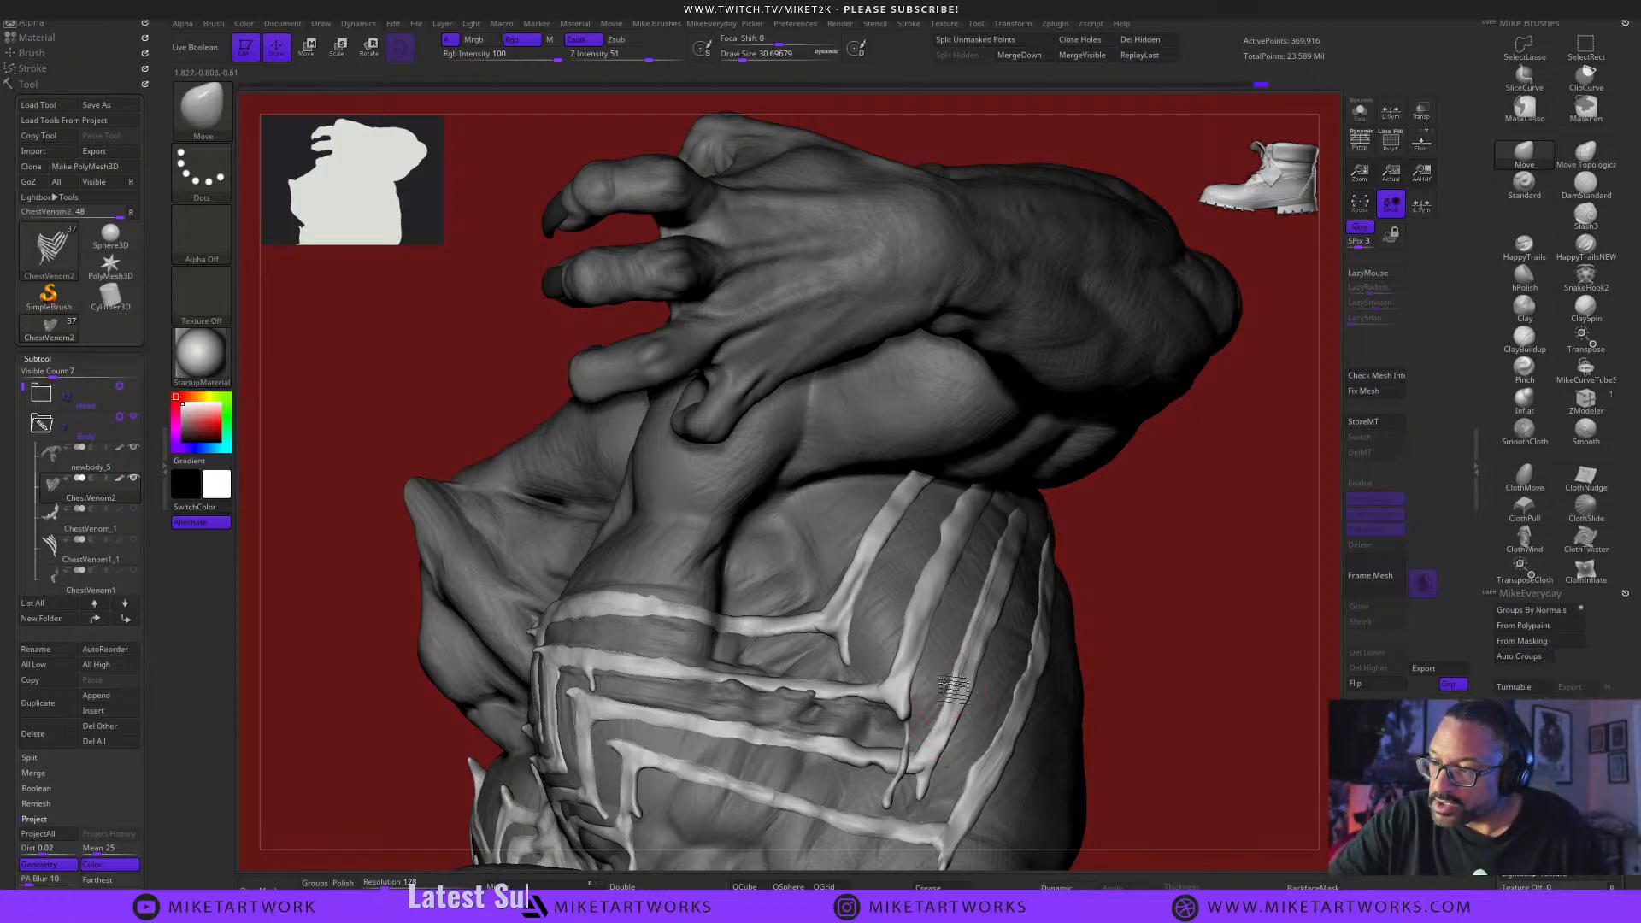
left_click_drag(1148, 636, 966, 662)
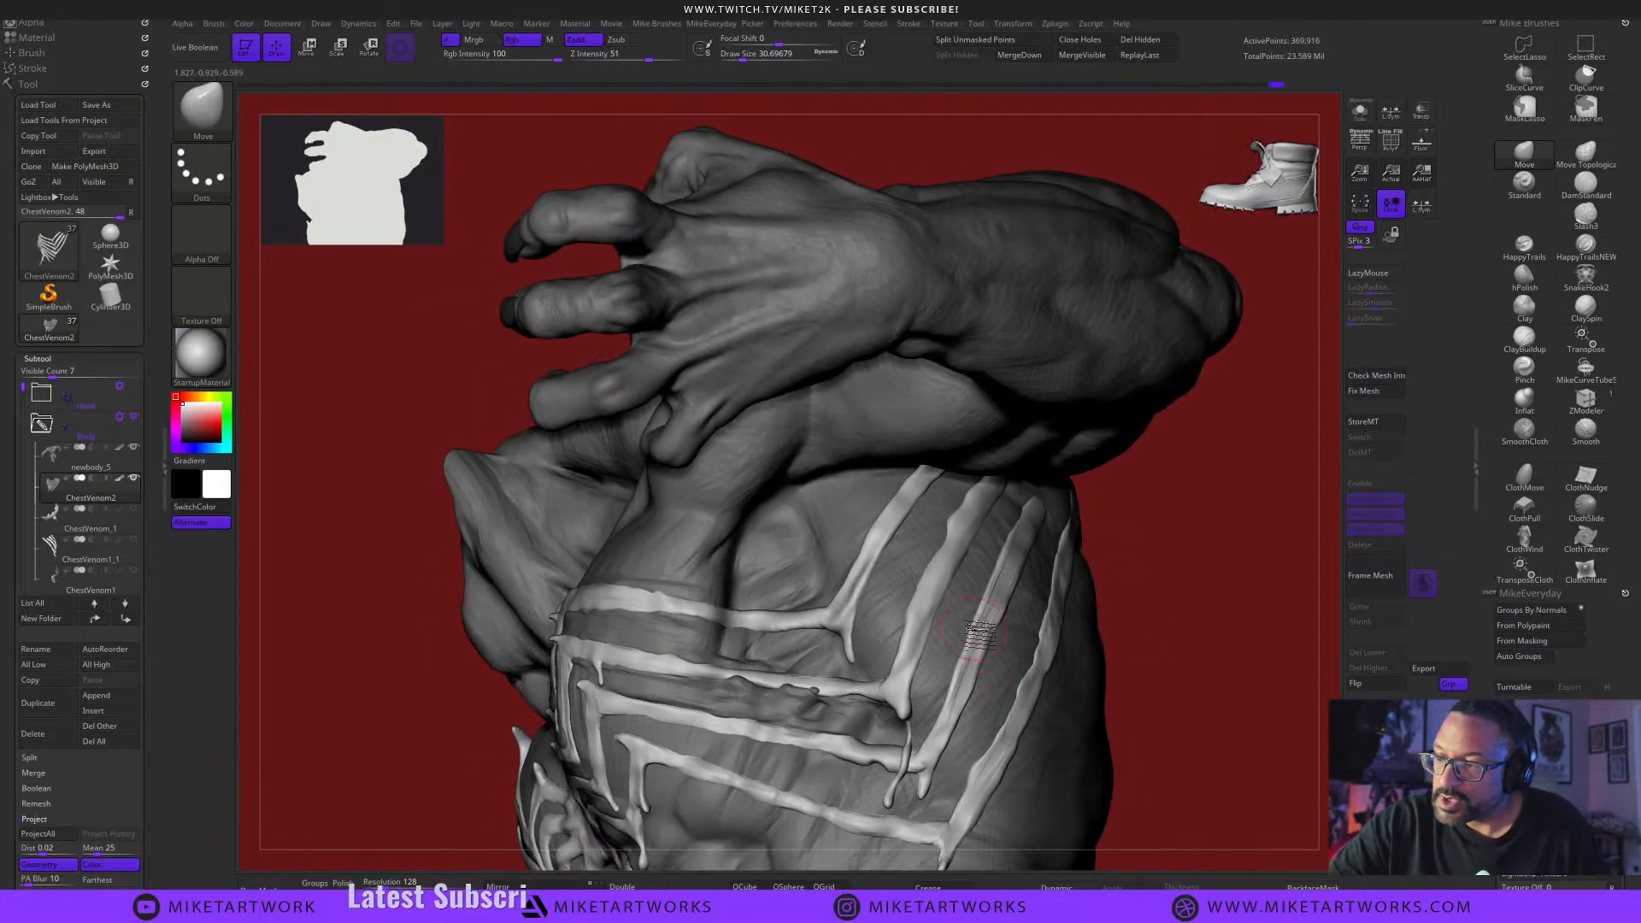
left_click_drag(1214, 639, 1184, 663)
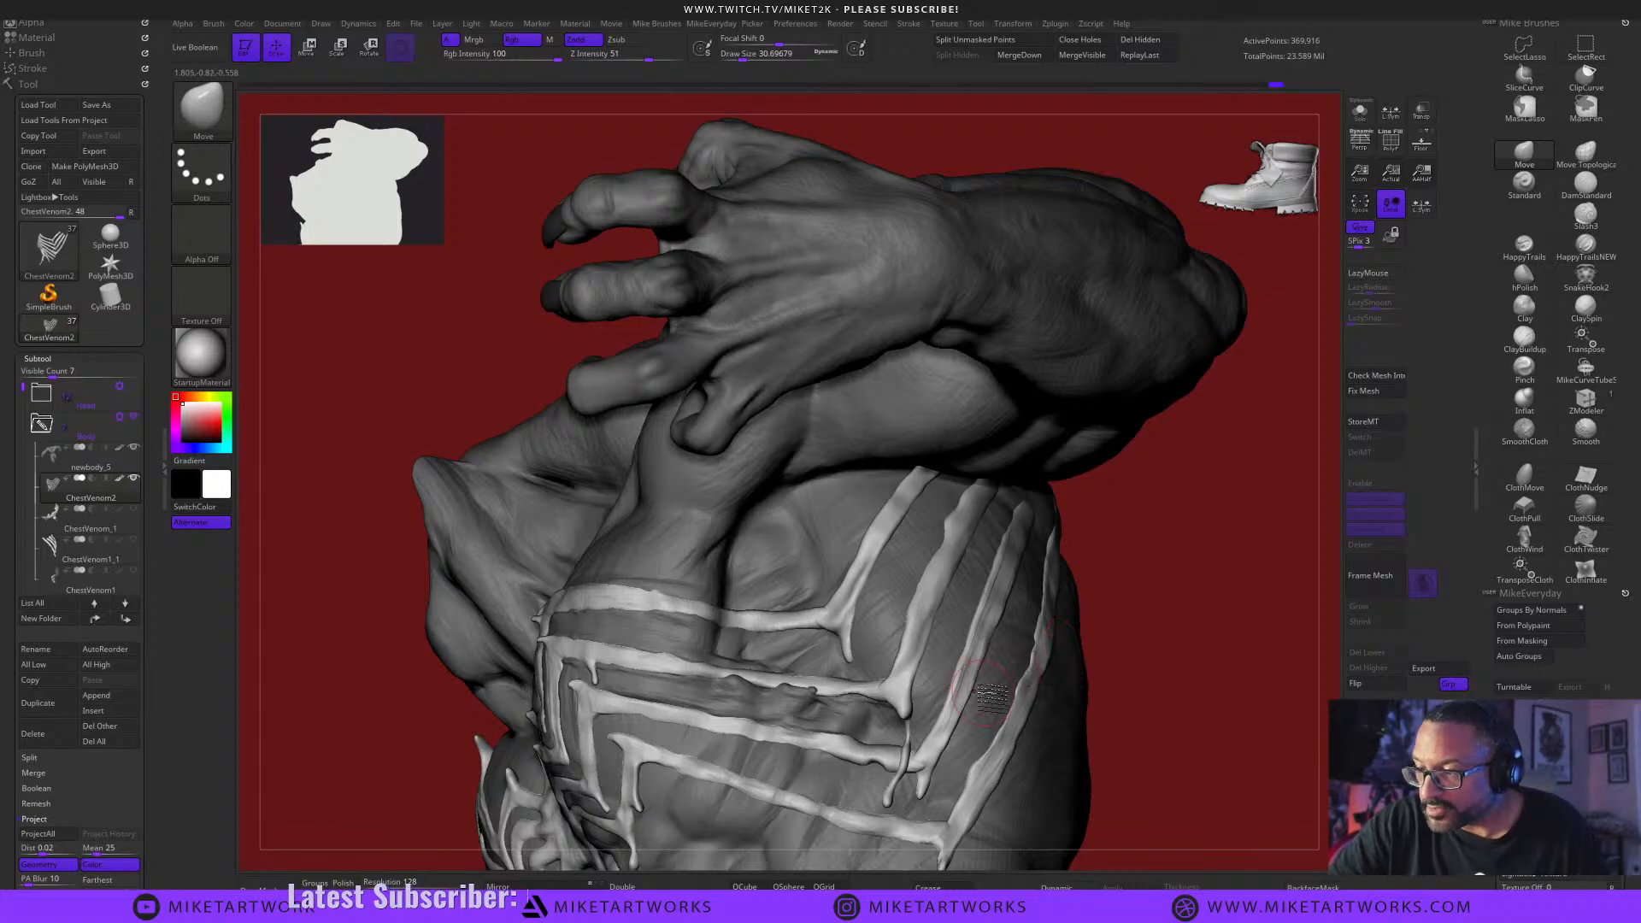
Reshape the upper ends of the diagonal strands below the left armpit with the Move brush, checking them from several angles.
left_click_drag(992, 694, 1146, 480)
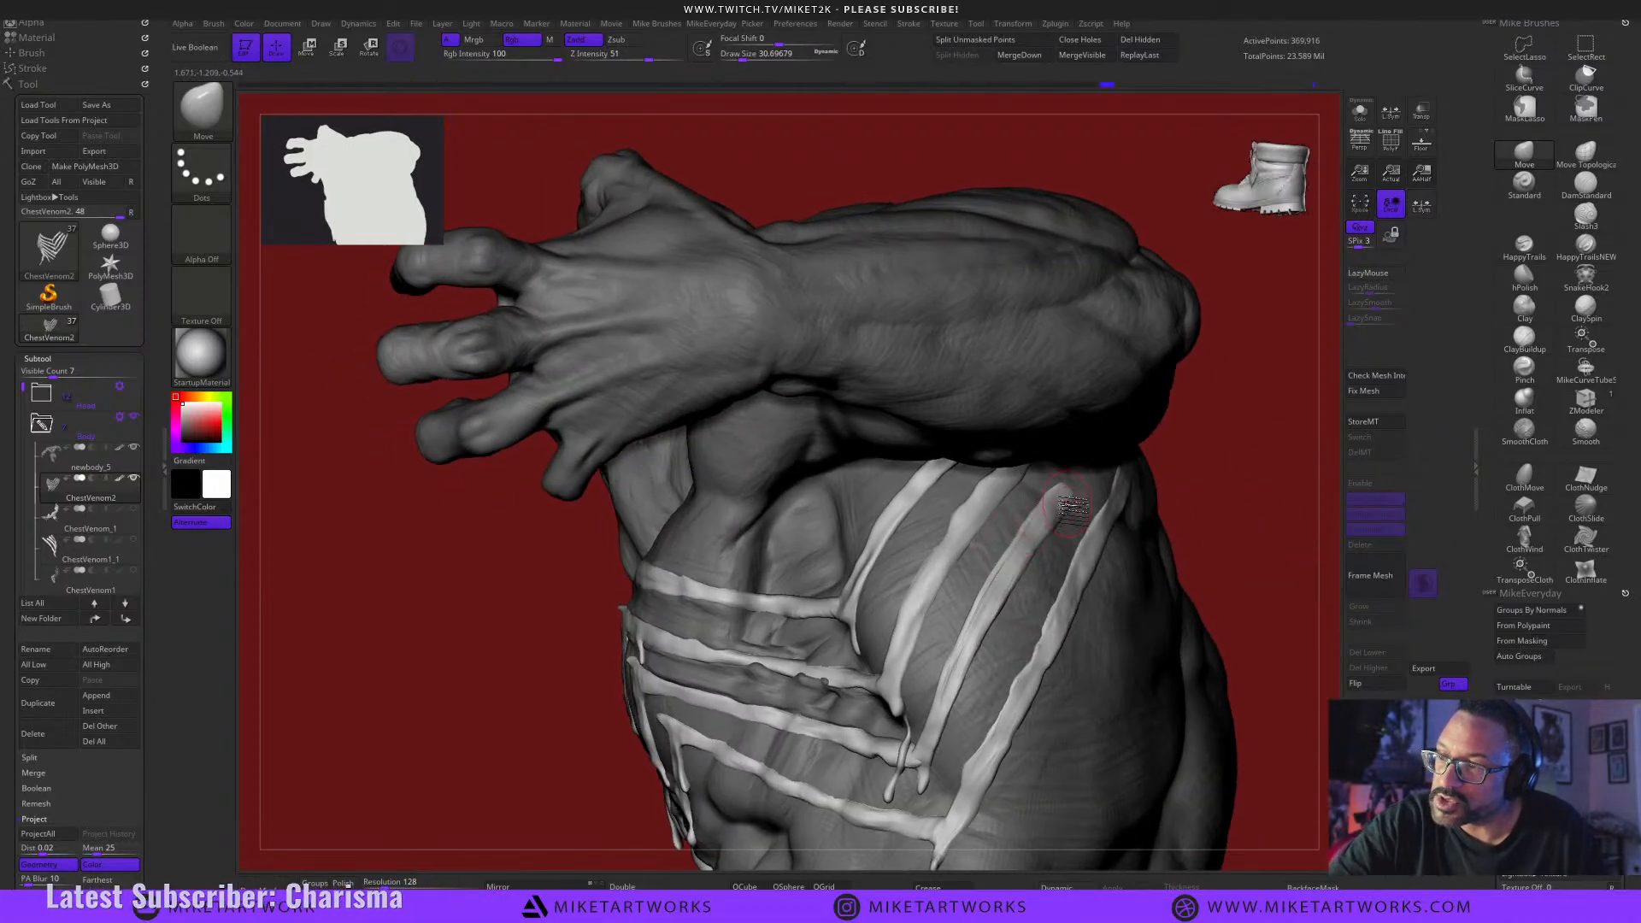
left_click_drag(1220, 443, 1044, 573)
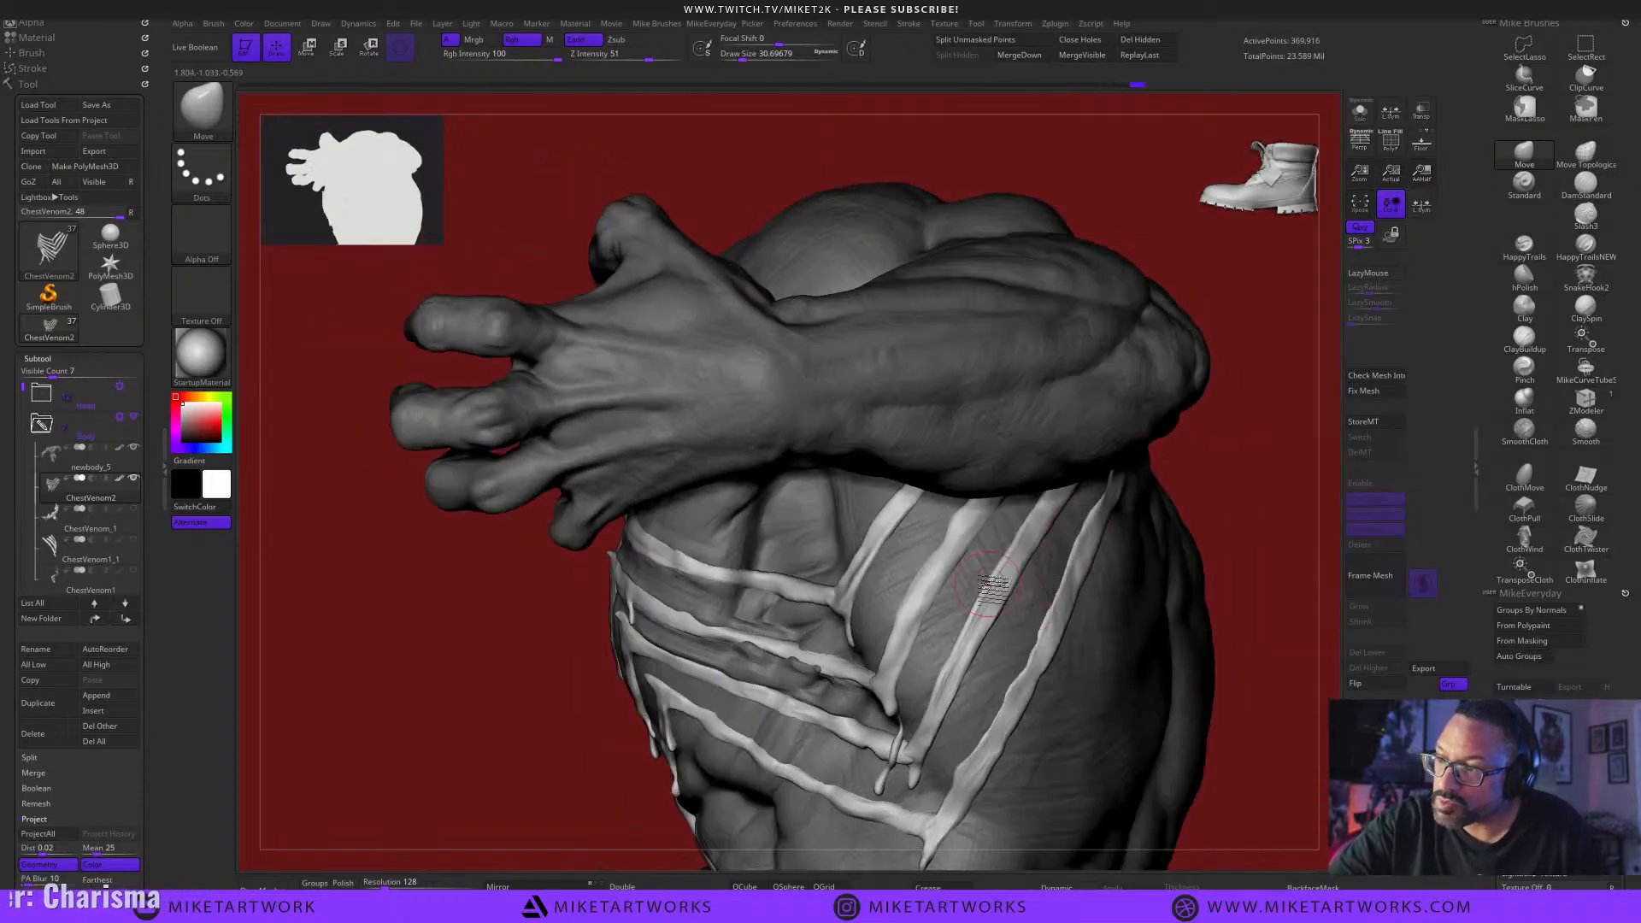
mouse_move(1261, 437)
left_mouse_down()
mouse_move(1187, 621)
mouse_move(1198, 659)
mouse_move(1168, 682)
mouse_move(1231, 651)
mouse_move(1089, 684)
mouse_move(1154, 538)
mouse_move(1206, 601)
mouse_move(1146, 612)
mouse_move(1180, 644)
mouse_move(1158, 630)
mouse_move(1188, 675)
mouse_move(1171, 703)
mouse_move(1180, 689)
left_mouse_up()
key("s")
left_click(1104, 665)
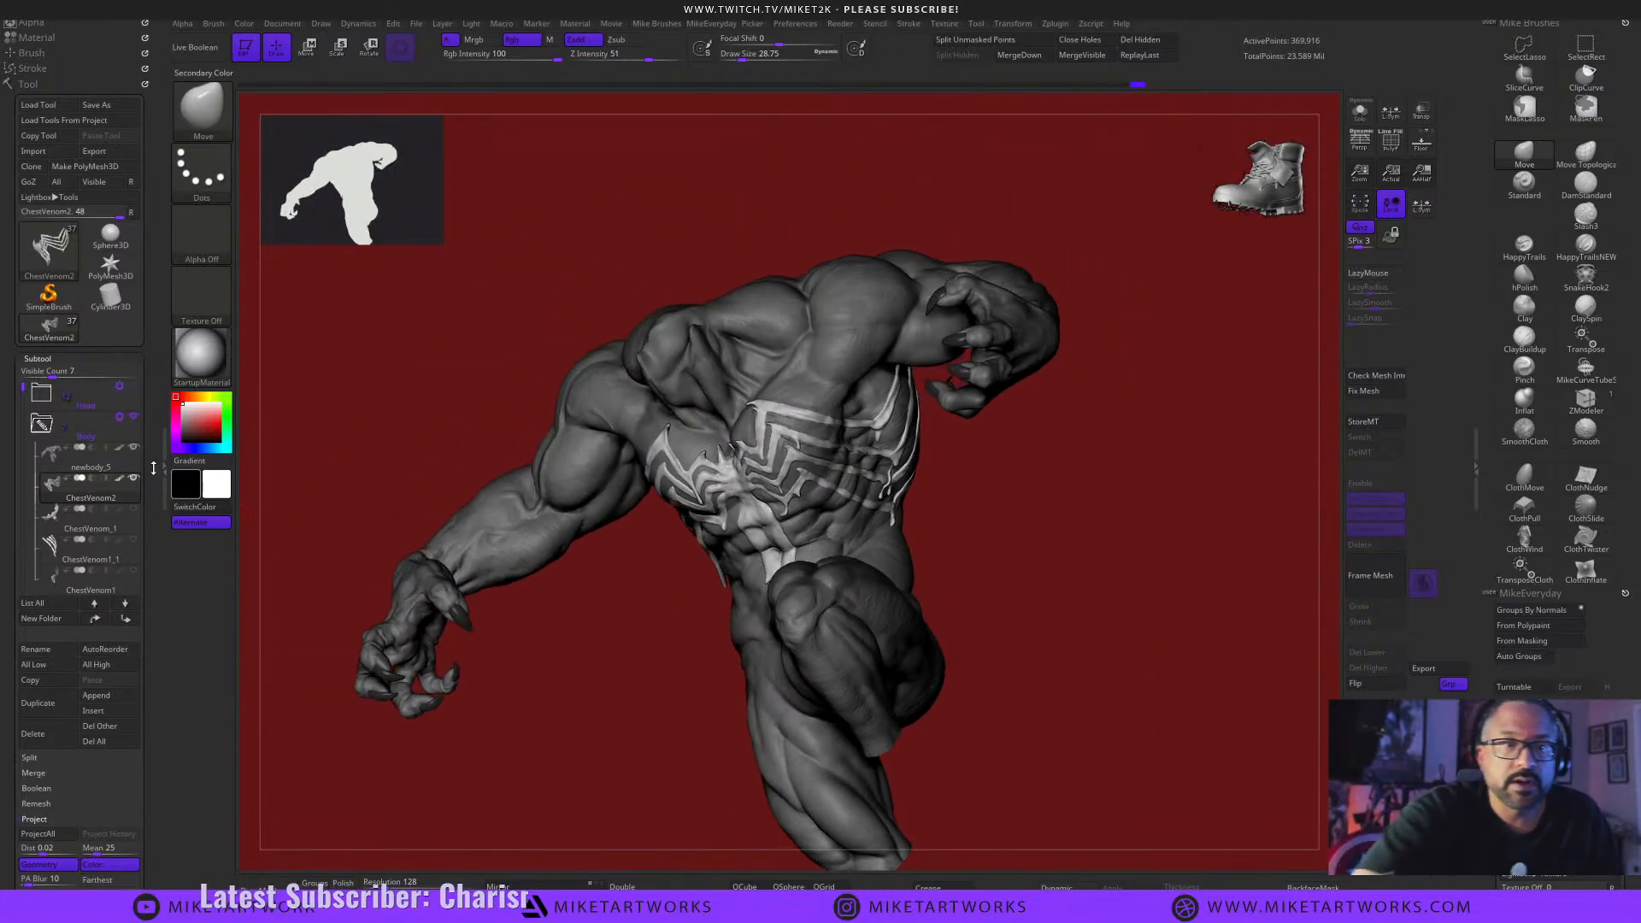
Show the hidden head parts and make HeadTop4 the active subtool.
left_click(134, 387)
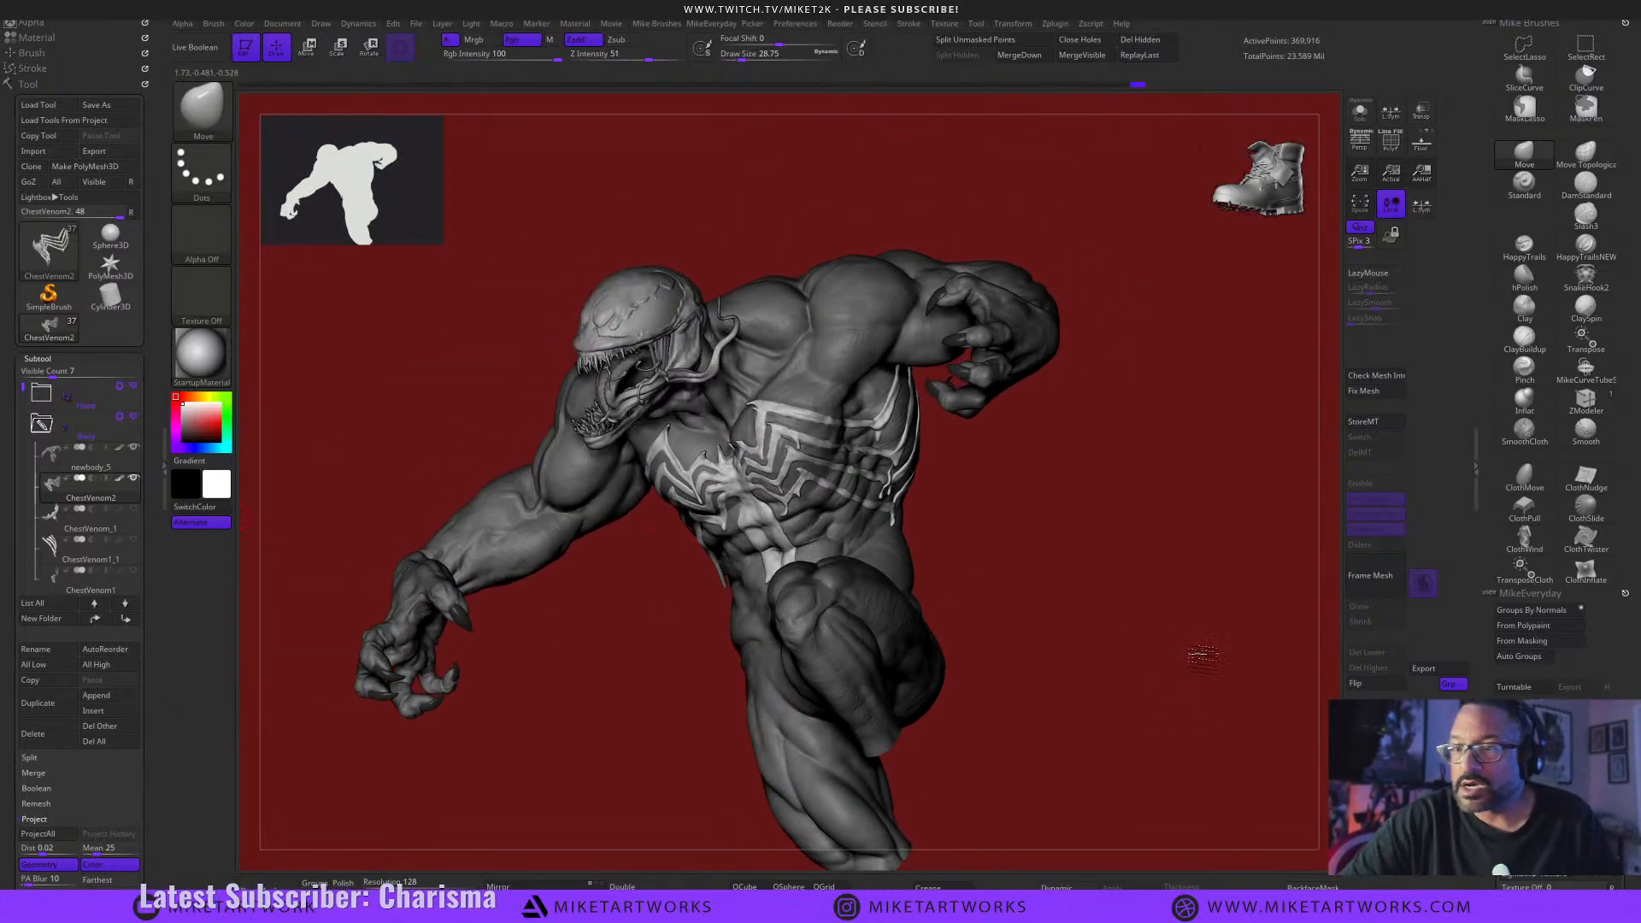
left_click_drag(1202, 655, 1277, 777)
left_click(778, 476, "alt")
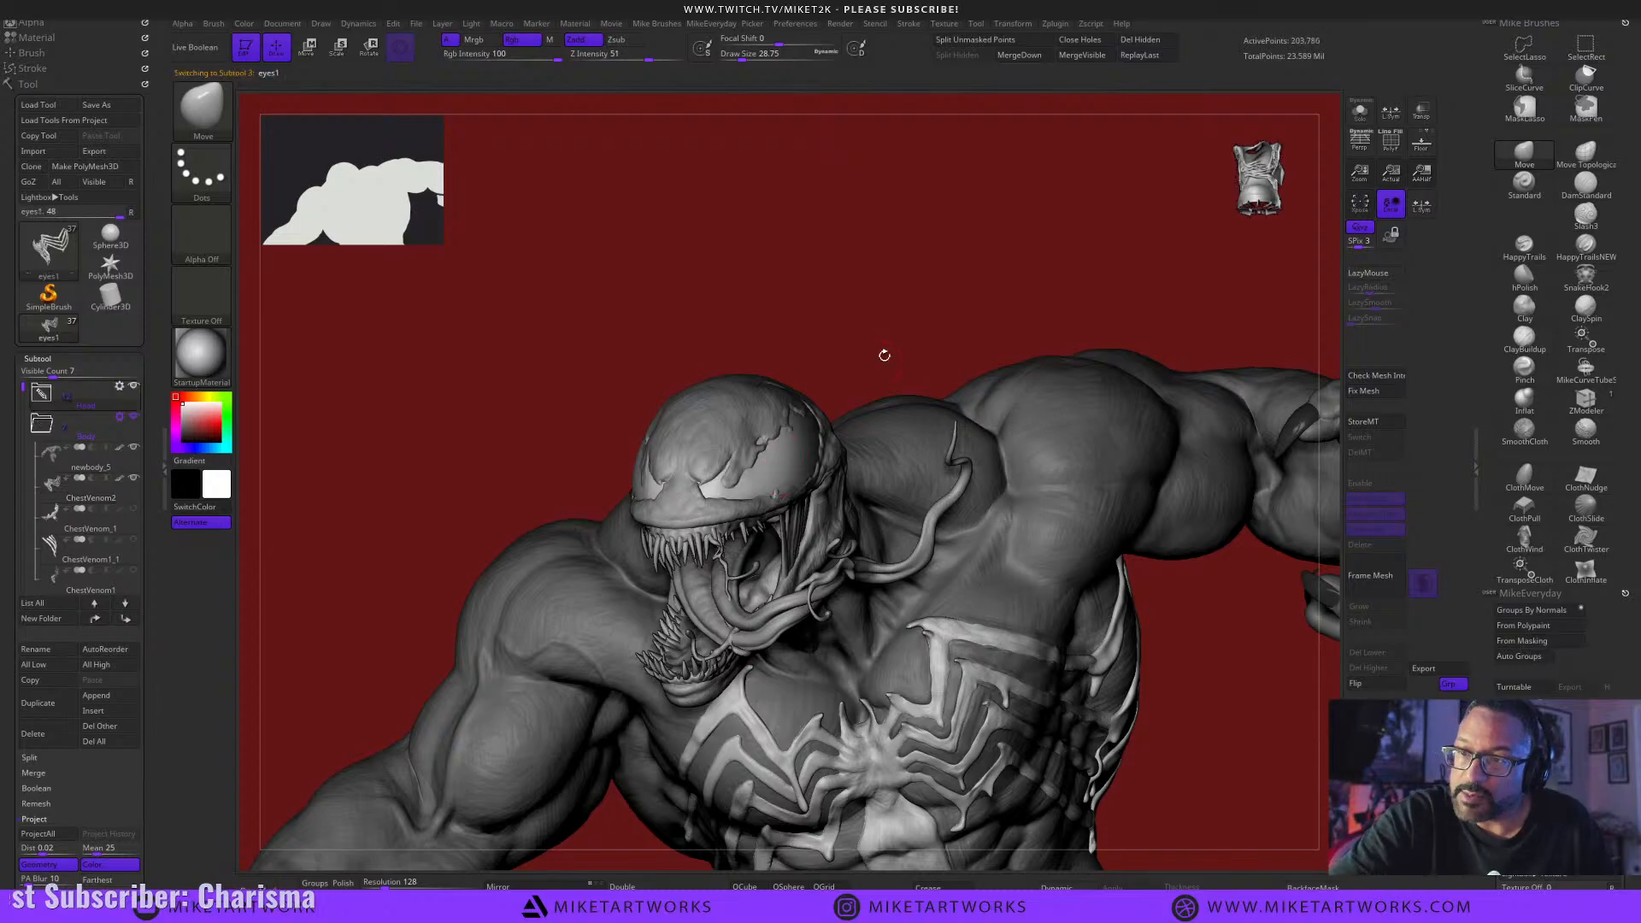
left_click_drag(885, 355, 874, 282, "alt")
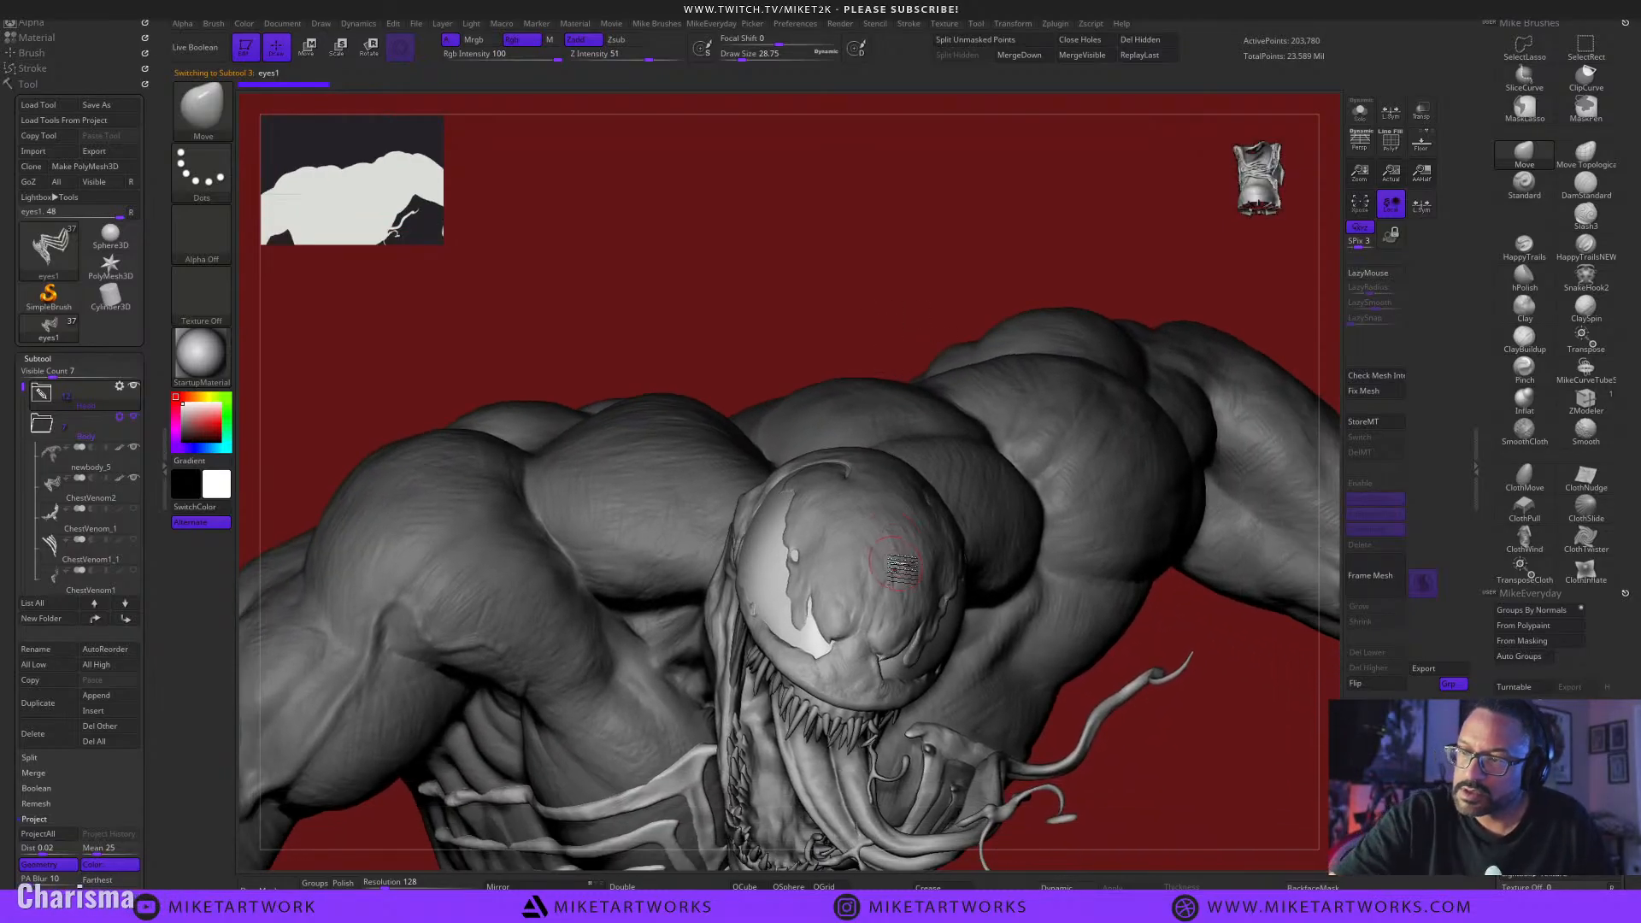
left_click(906, 553, "alt")
mouse_move(1187, 719)
left_mouse_down()
mouse_move(1234, 756)
mouse_move(998, 650)
mouse_move(933, 668)
mouse_move(966, 655)
left_mouse_up()
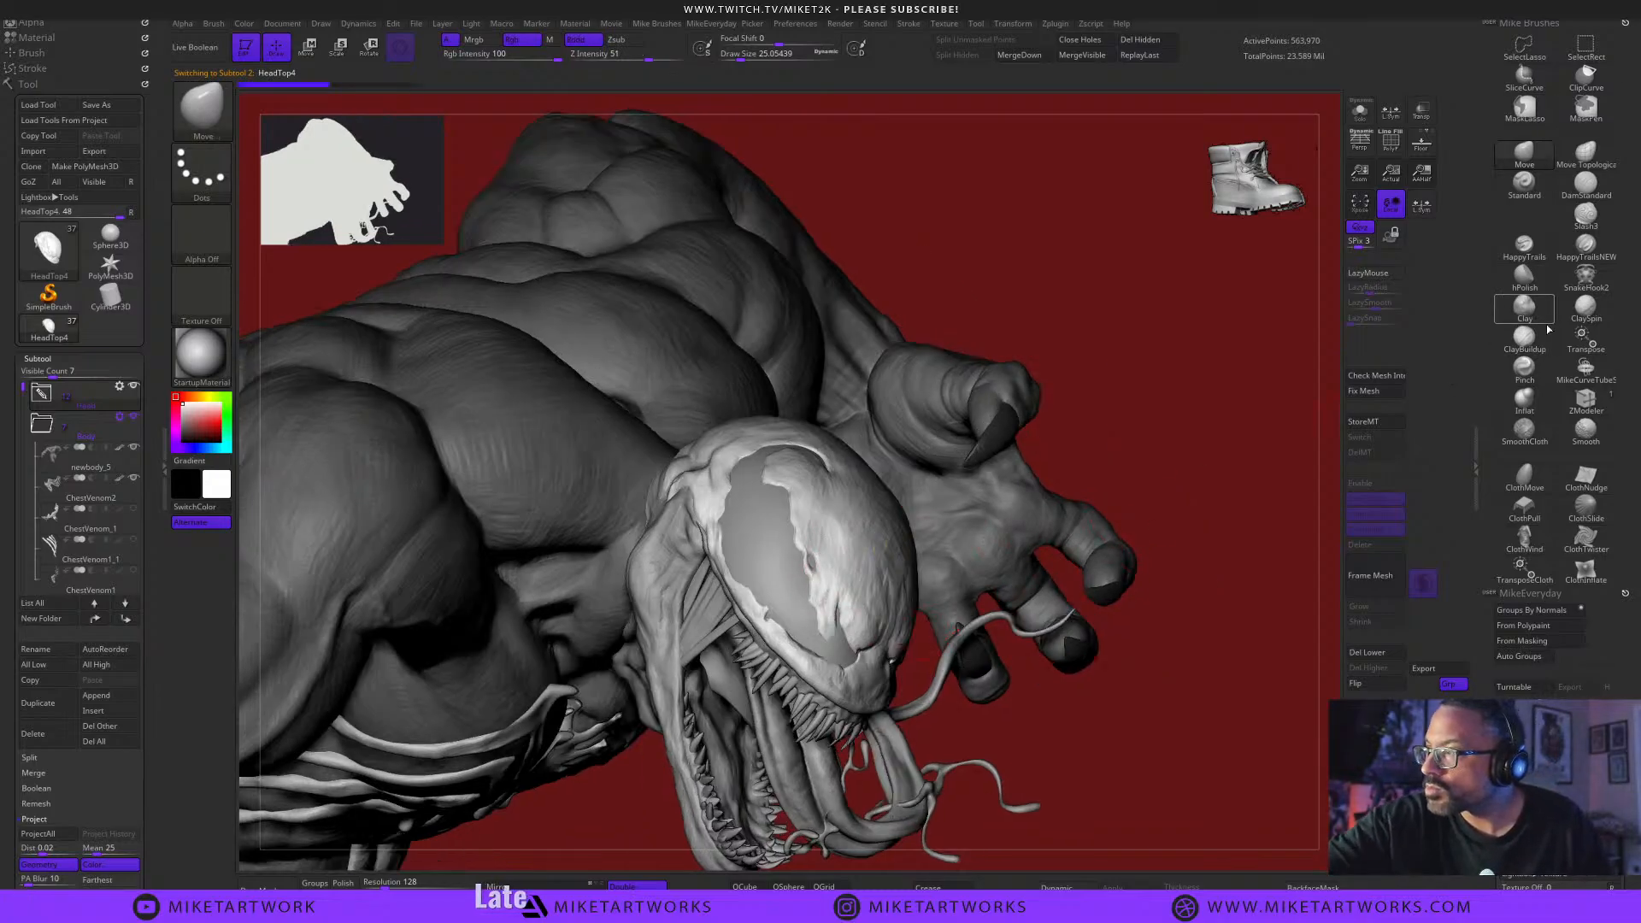
Build up the surface between the eyes on the head top with ClayBuildup at Z Intensity 5 and draw size about 18.
left_click(1522, 343)
key("s")
left_click_drag(1106, 737, 1102, 737)
left_click_drag(1179, 720, 1267, 704)
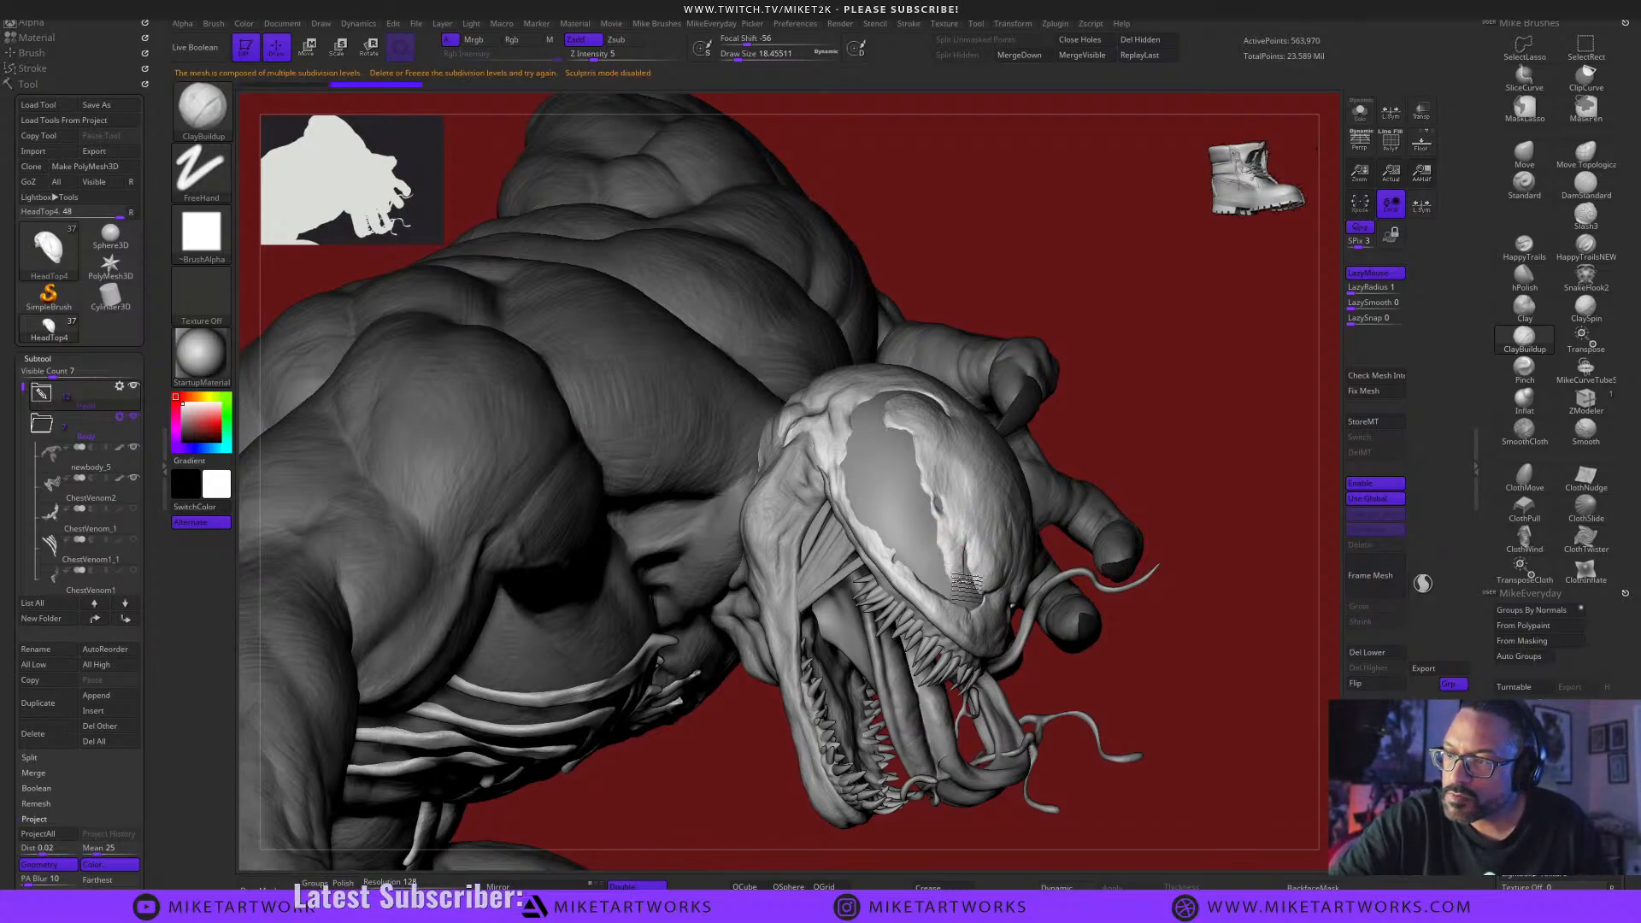
left_click_drag(1237, 673, 1202, 674)
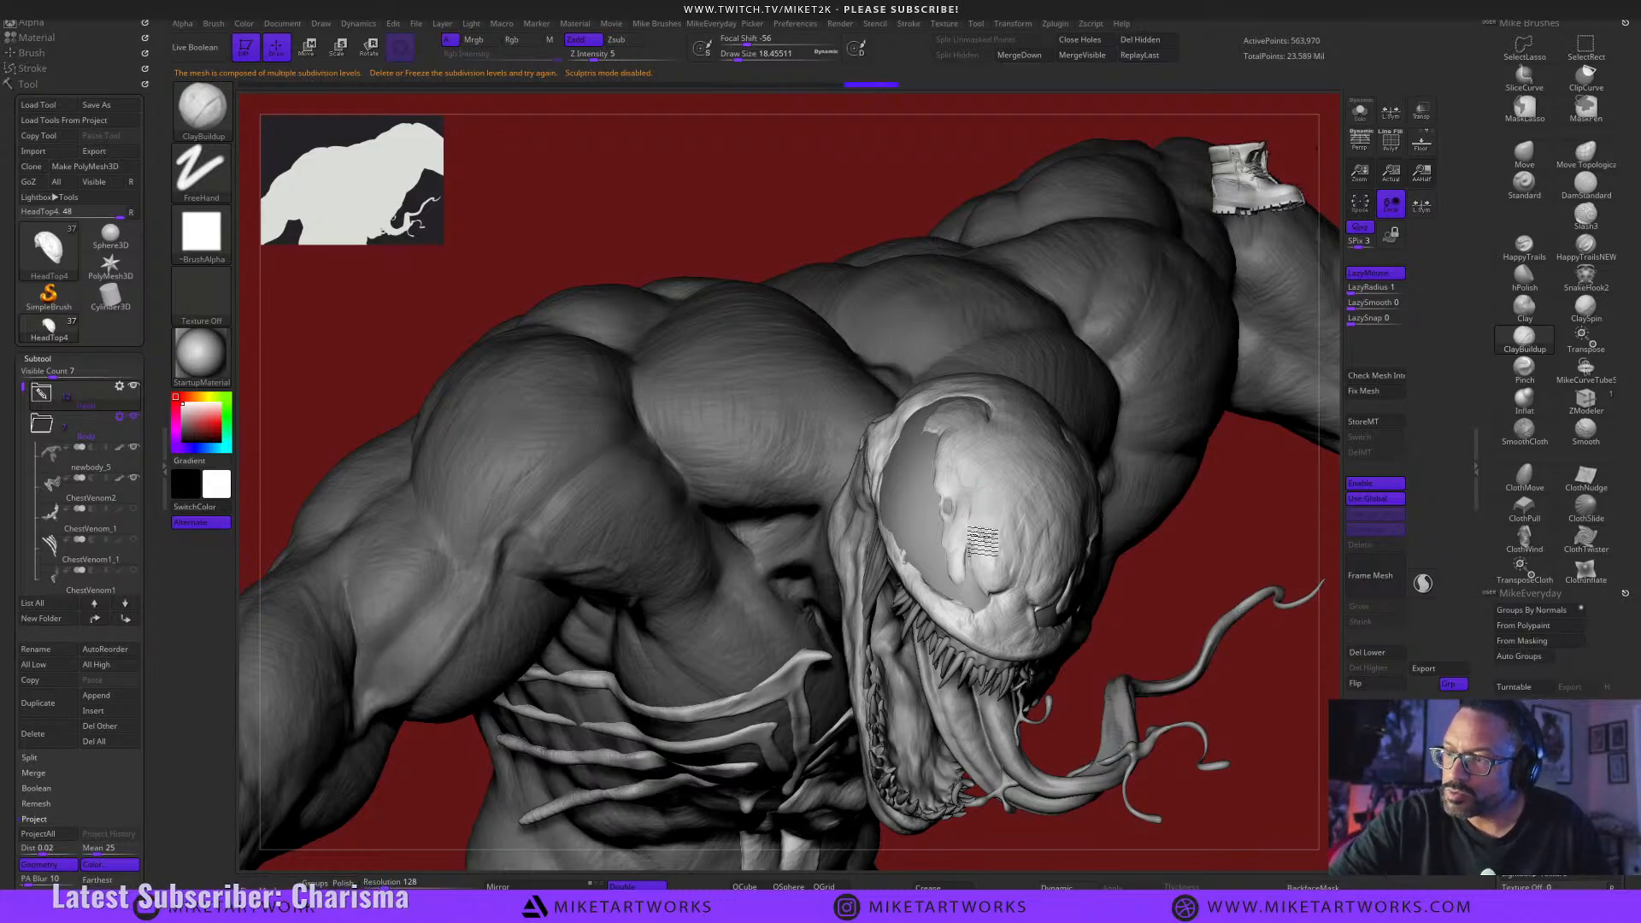
mouse_move(1274, 582)
left_mouse_down()
mouse_move(1232, 736)
mouse_move(1267, 784)
mouse_move(1234, 755)
mouse_move(1223, 773)
left_mouse_up()
Cut deeper creases at the eyes' inner corners with the Slash3 brush at draw size about 9.4 and LazyRadius 32.
left_click(1588, 215)
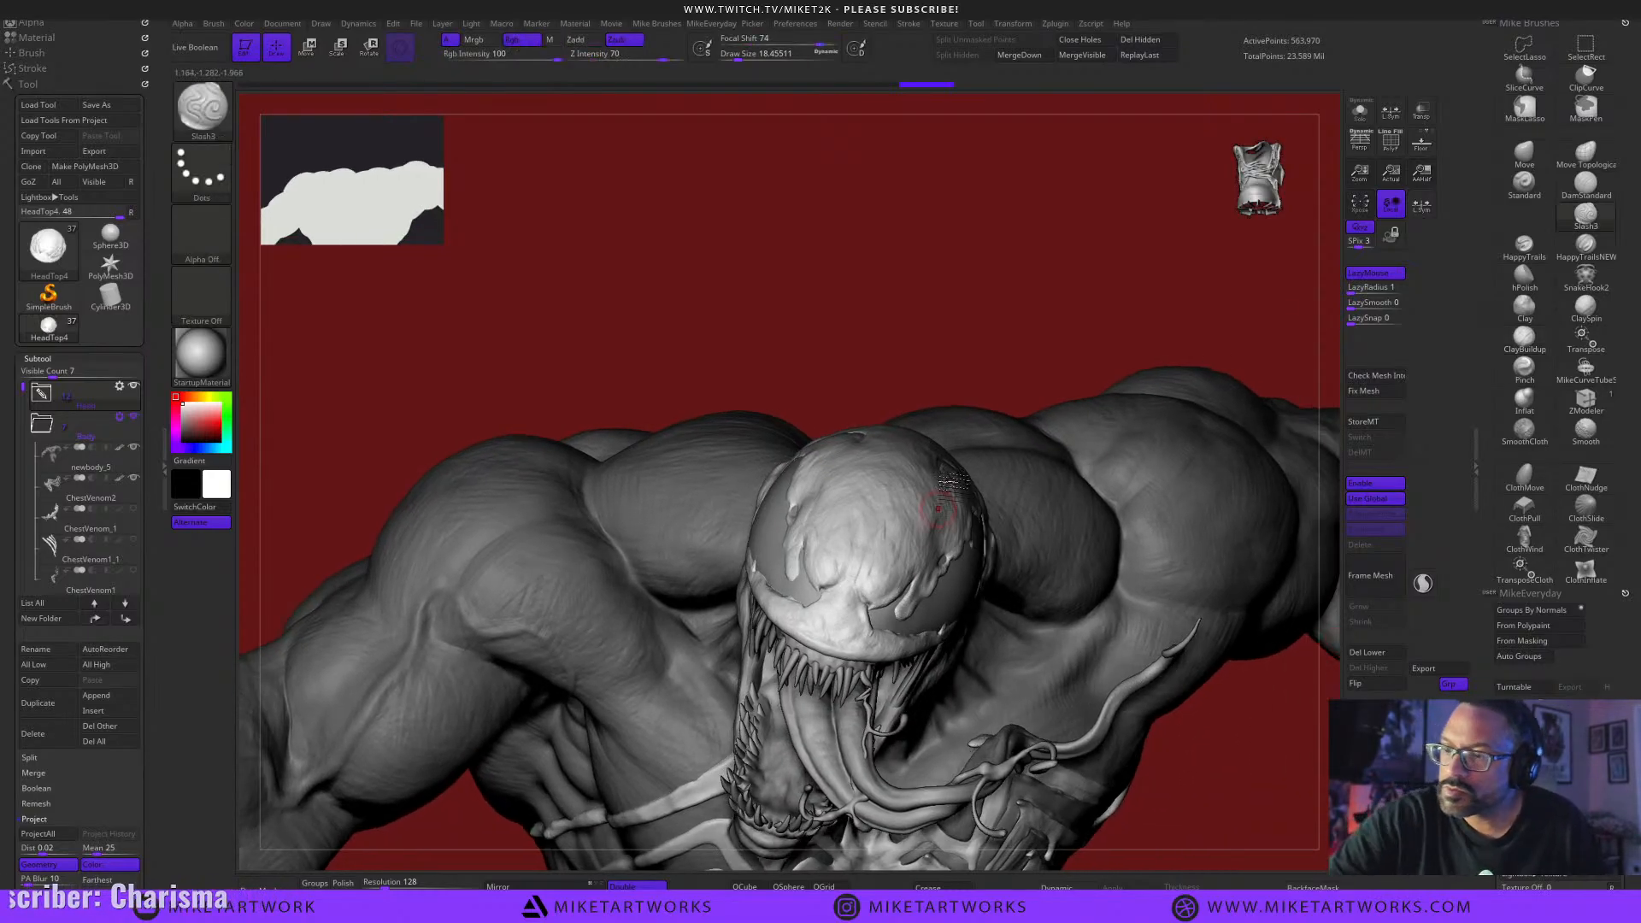
key("s")
left_click(967, 347)
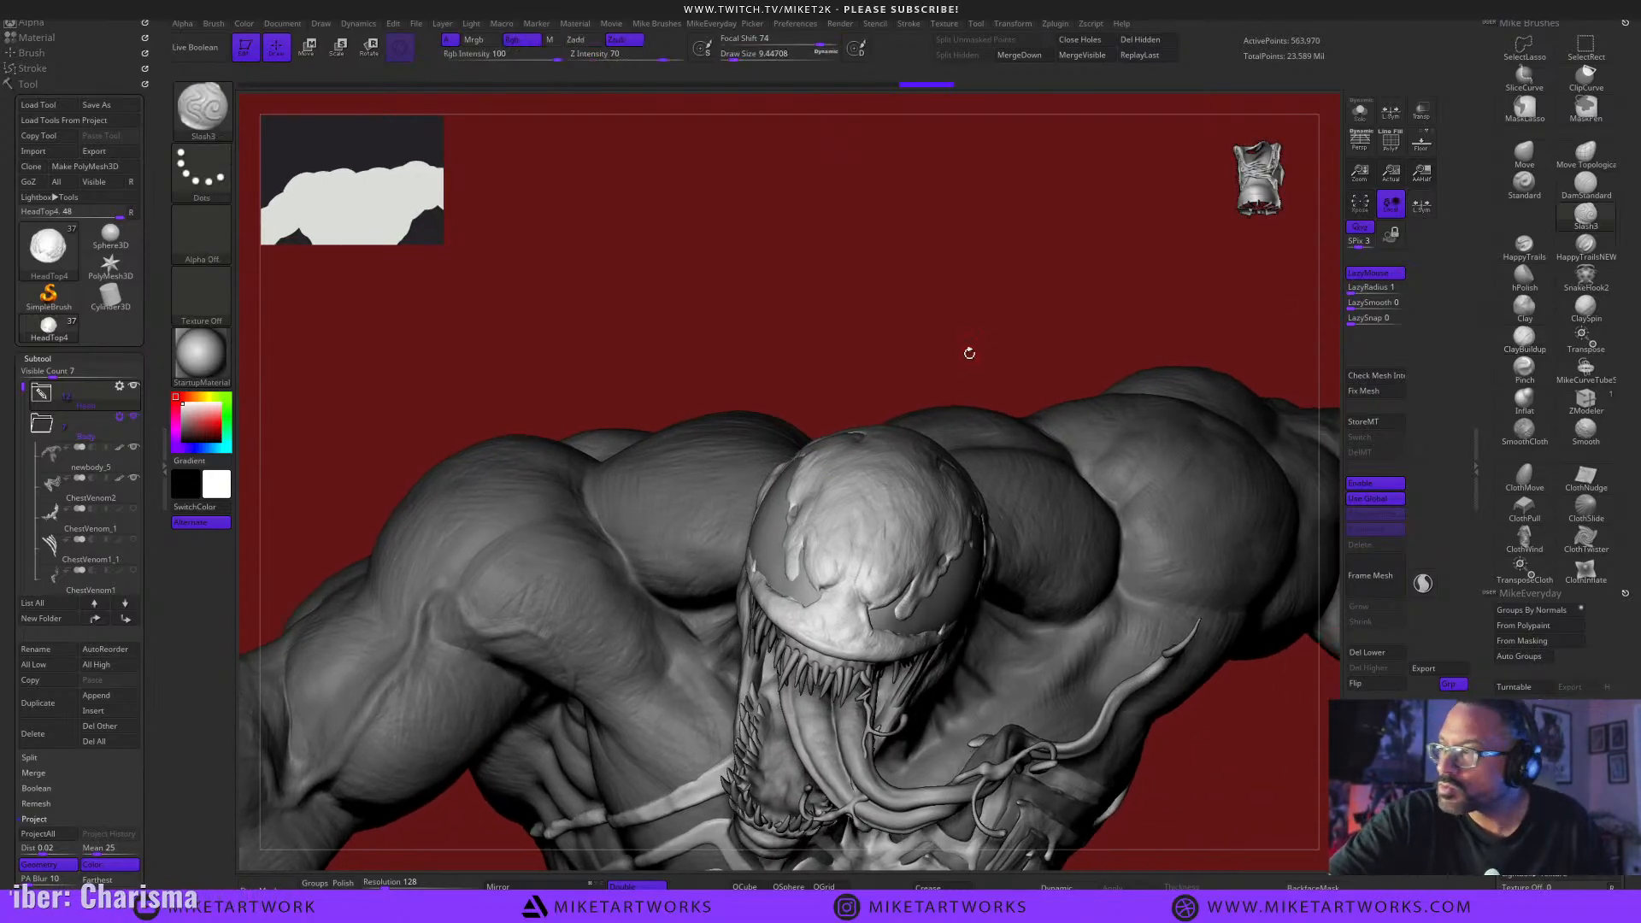
left_click(1373, 291)
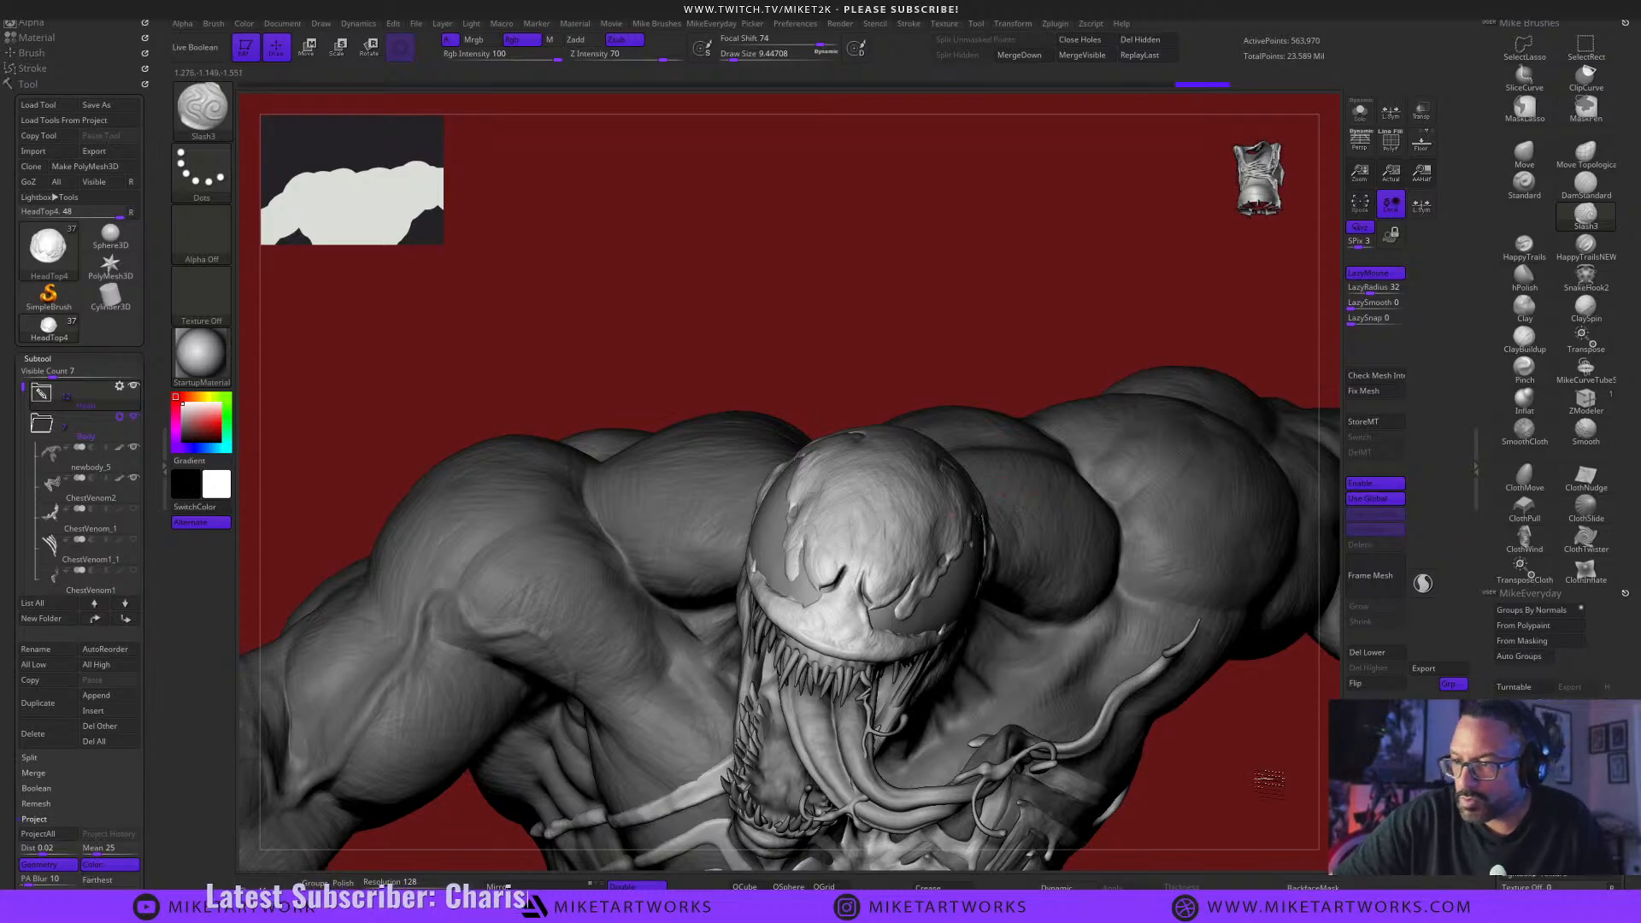
Smooth the new creases between the eyes, starting three subdivision levels down and continuing two levels higher.
mouse_move(1269, 779)
left_mouse_down()
mouse_move(1081, 377)
mouse_move(1046, 268)
mouse_move(1059, 260)
mouse_move(1045, 364)
mouse_move(1071, 425)
left_mouse_up()
key("shift+d")
key("shift+d")
key("shift+d")
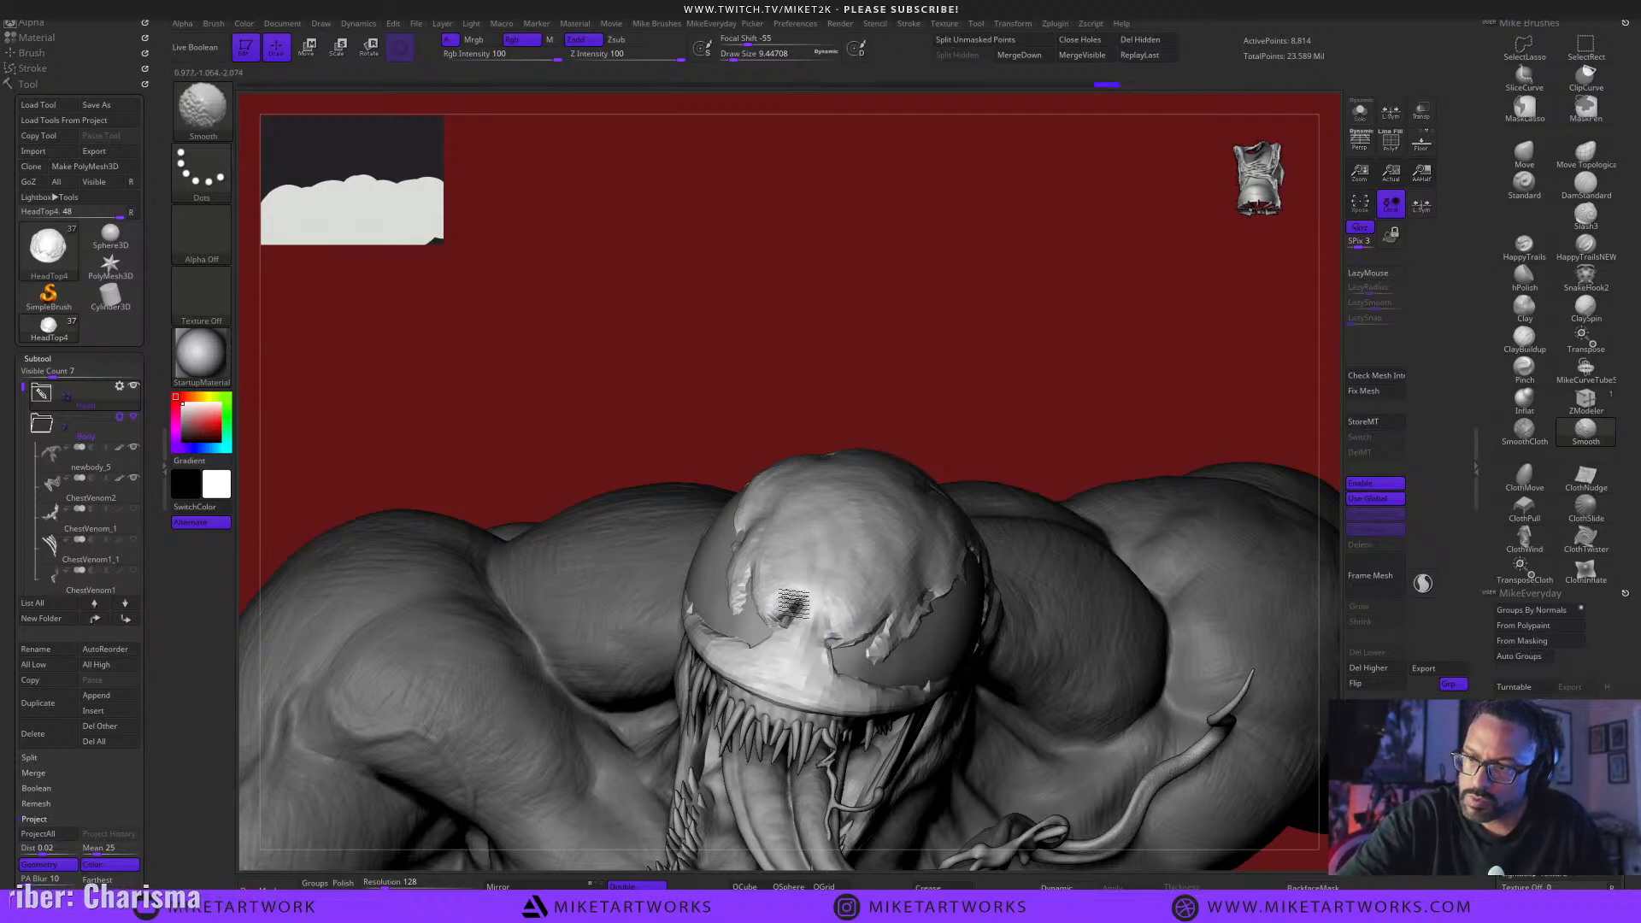
left_click_drag(1010, 437, 849, 575)
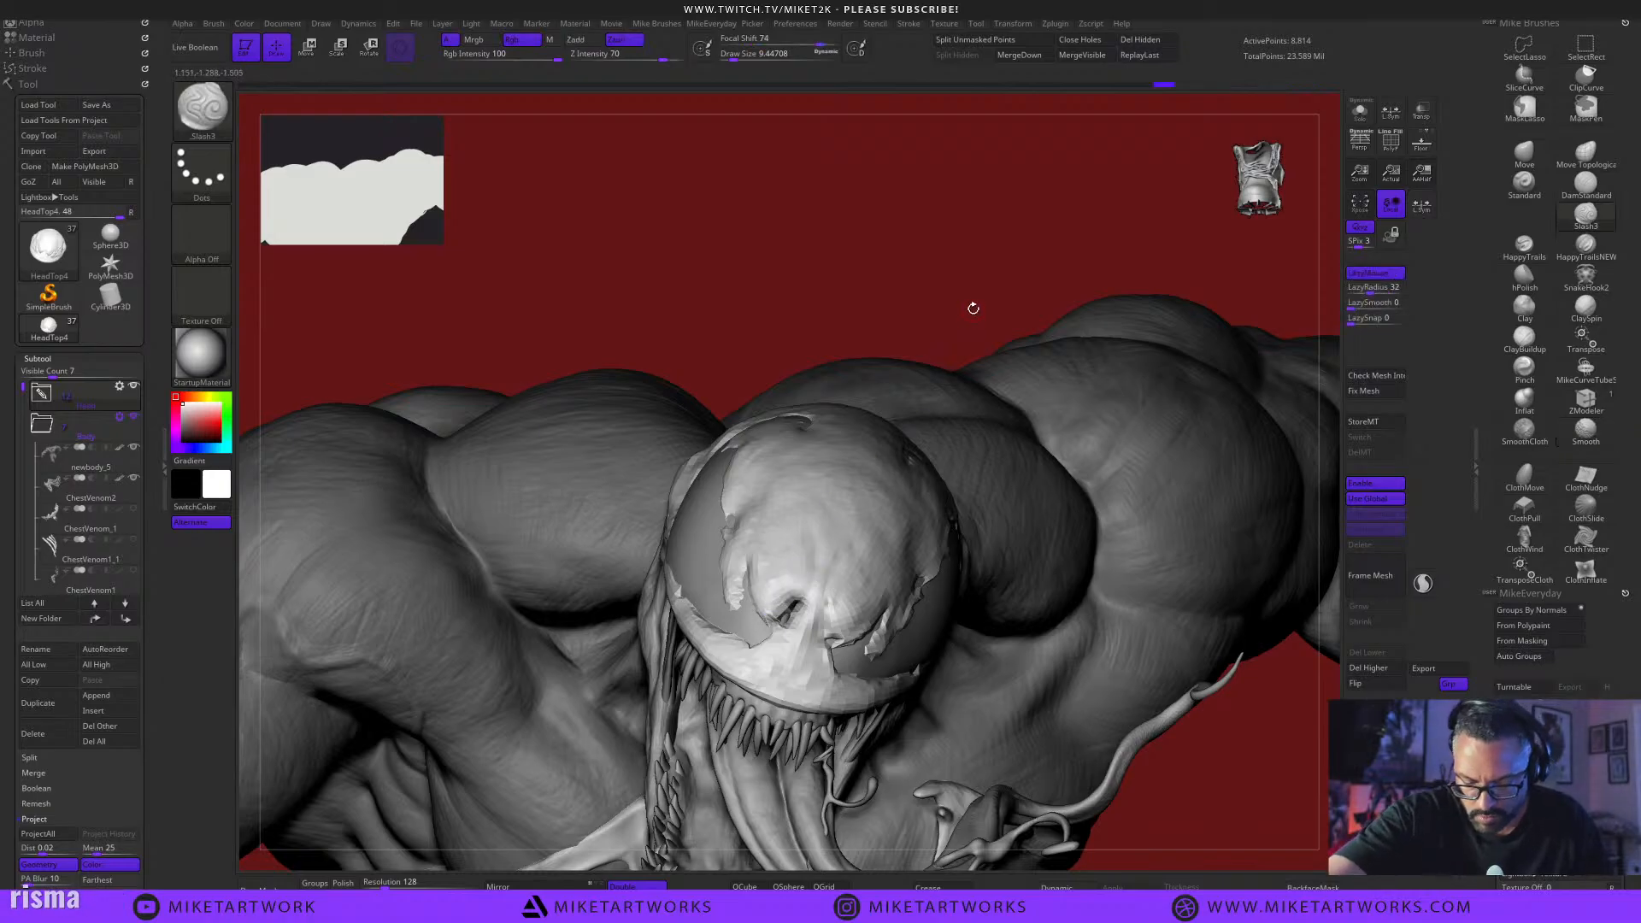
key("d")
key("shift")
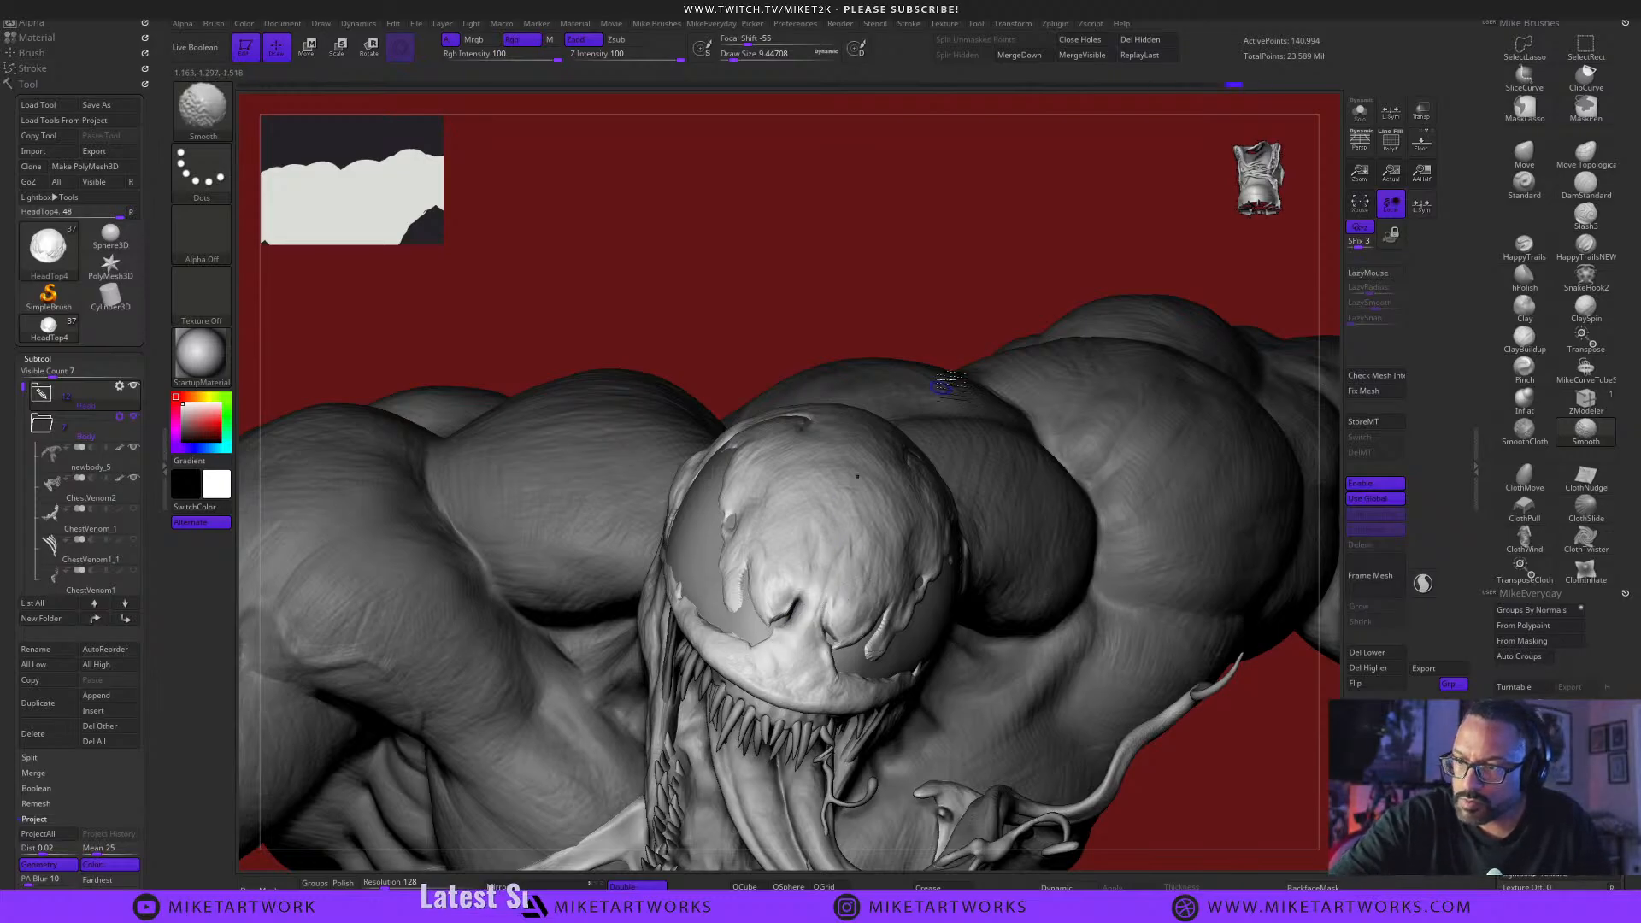
mouse_move(949, 385)
left_mouse_down()
mouse_move(952, 249)
mouse_move(992, 248)
mouse_move(1055, 391)
mouse_move(1090, 398)
mouse_move(940, 640)
left_mouse_up()
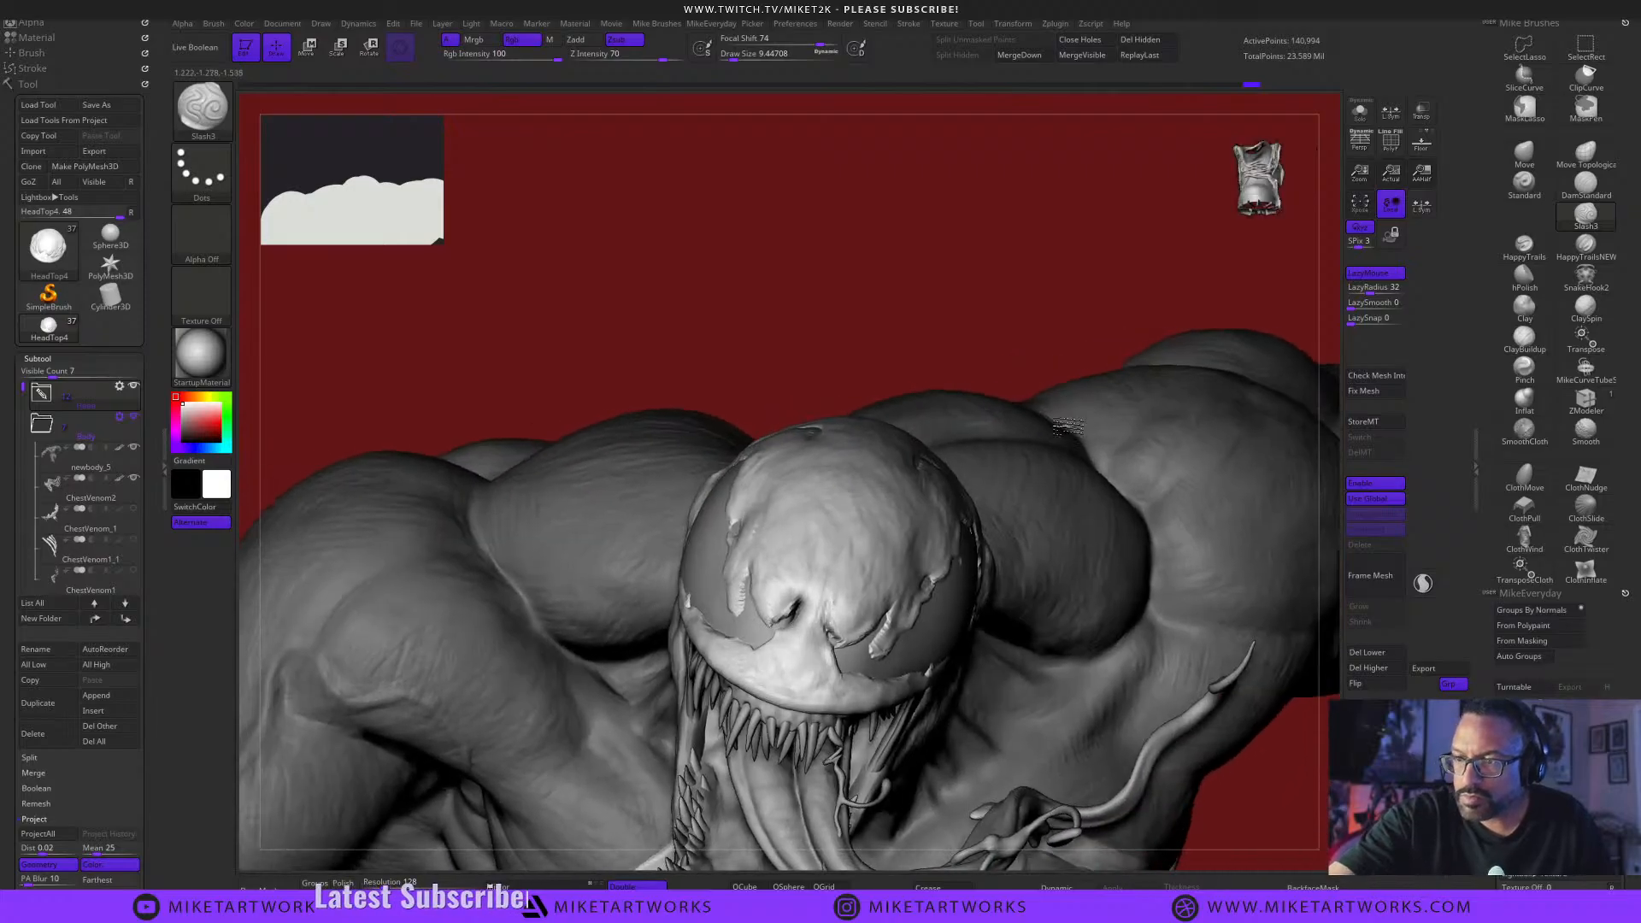
Make eyes1 the active subtool and turn on transparency to work on the eyes through the head.
left_click(940, 639, "alt")
left_click(1421, 111)
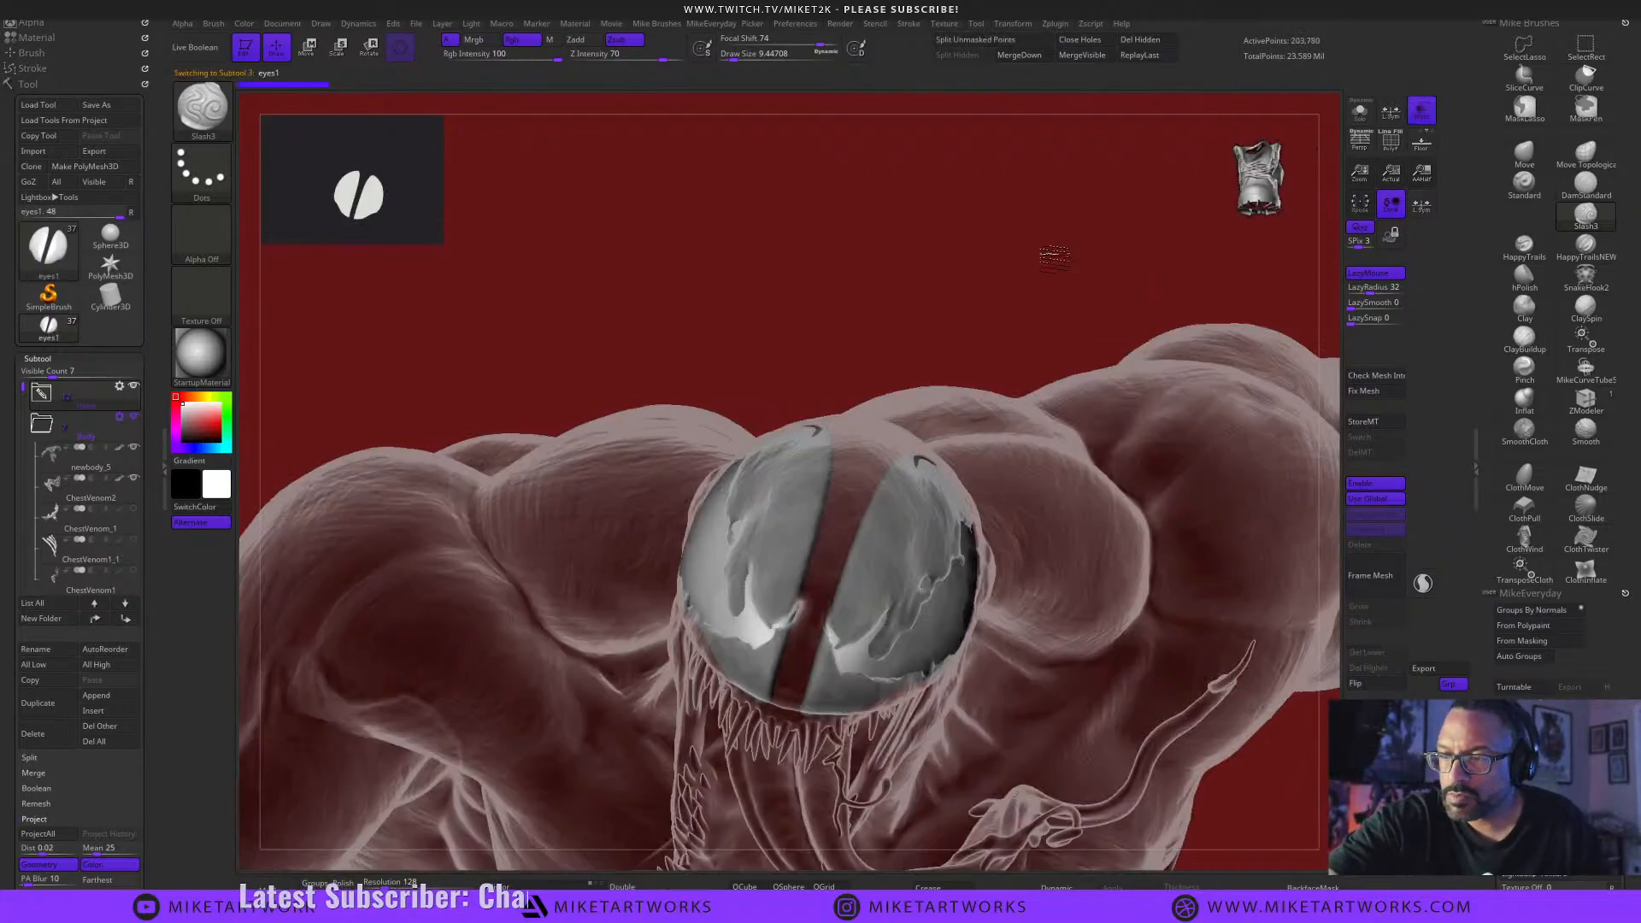
mouse_move(1055, 258)
left_mouse_down()
mouse_move(1041, 273)
mouse_move(1074, 276)
left_mouse_up()
mouse_move(1256, 790)
left_mouse_down()
mouse_move(1272, 793)
mouse_move(1268, 750)
mouse_move(1291, 748)
left_mouse_up()
mouse_move(910, 361)
left_mouse_down("ctrl")
mouse_move(786, 726)
mouse_move(935, 512)
left_mouse_up("ctrl")
left_click_drag(1286, 670, 1303, 690, "ctrl")
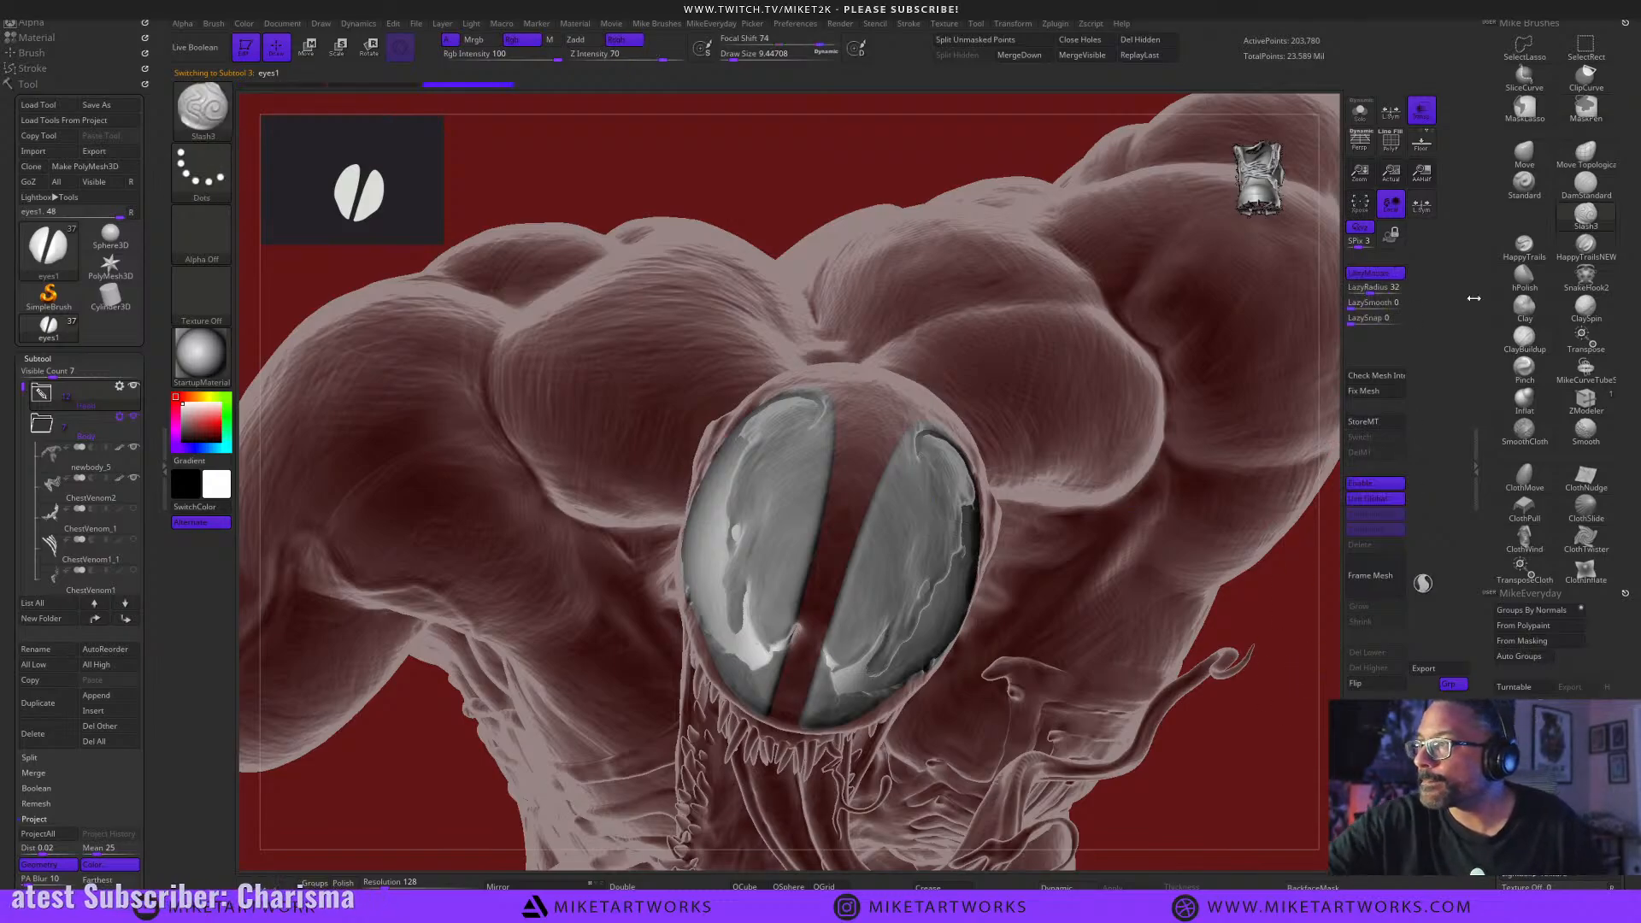
Mask the character's left eye with the MaskLasso brush.
left_click(1525, 109)
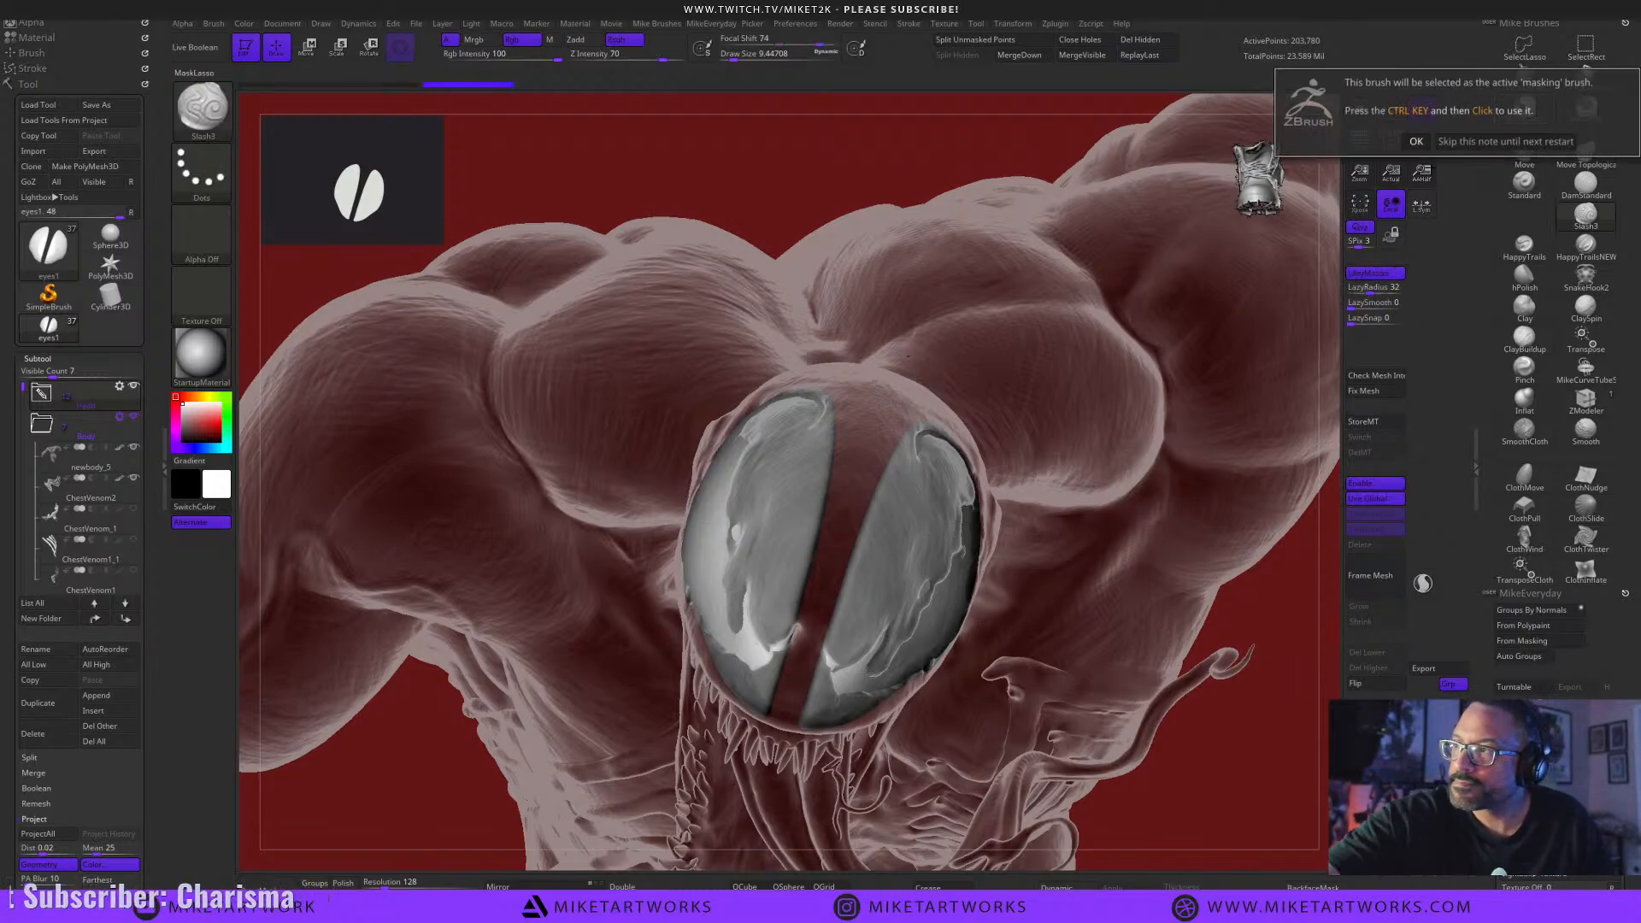
left_click(1505, 141)
mouse_move(804, 667)
left_mouse_down("ctrl")
mouse_move(989, 731)
mouse_move(1103, 337)
left_mouse_up("ctrl")
Pull the inner edge of the character's right eye toward the center of the face with the Move brush at draw size about 77.
left_click(1520, 157)
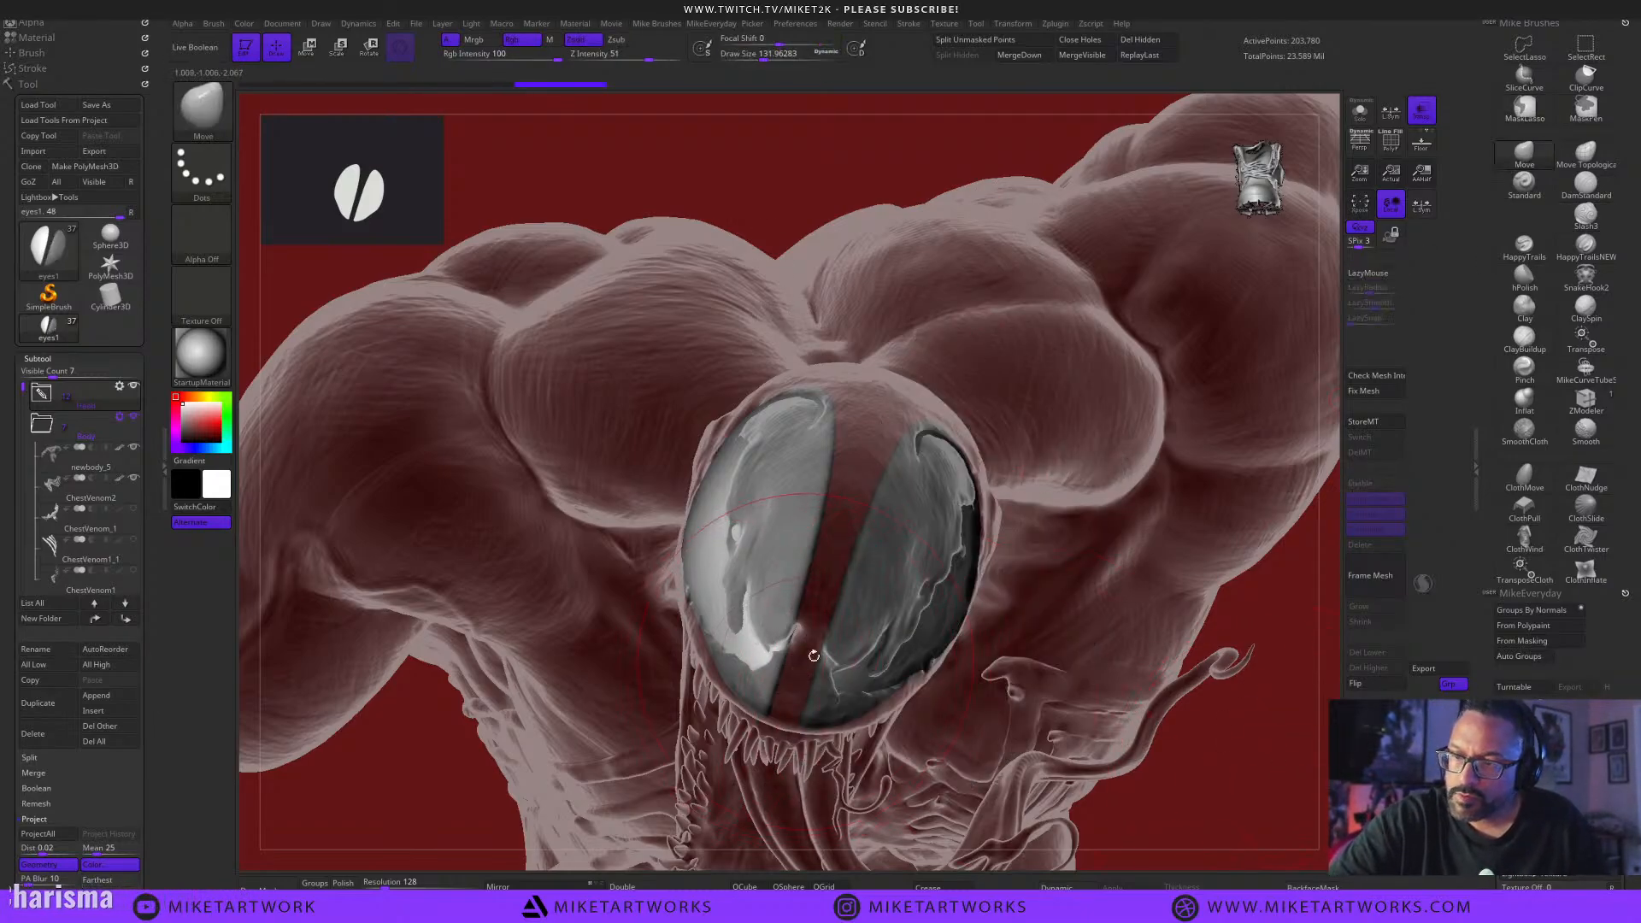
key("s")
left_click_drag(1230, 728, 1216, 729)
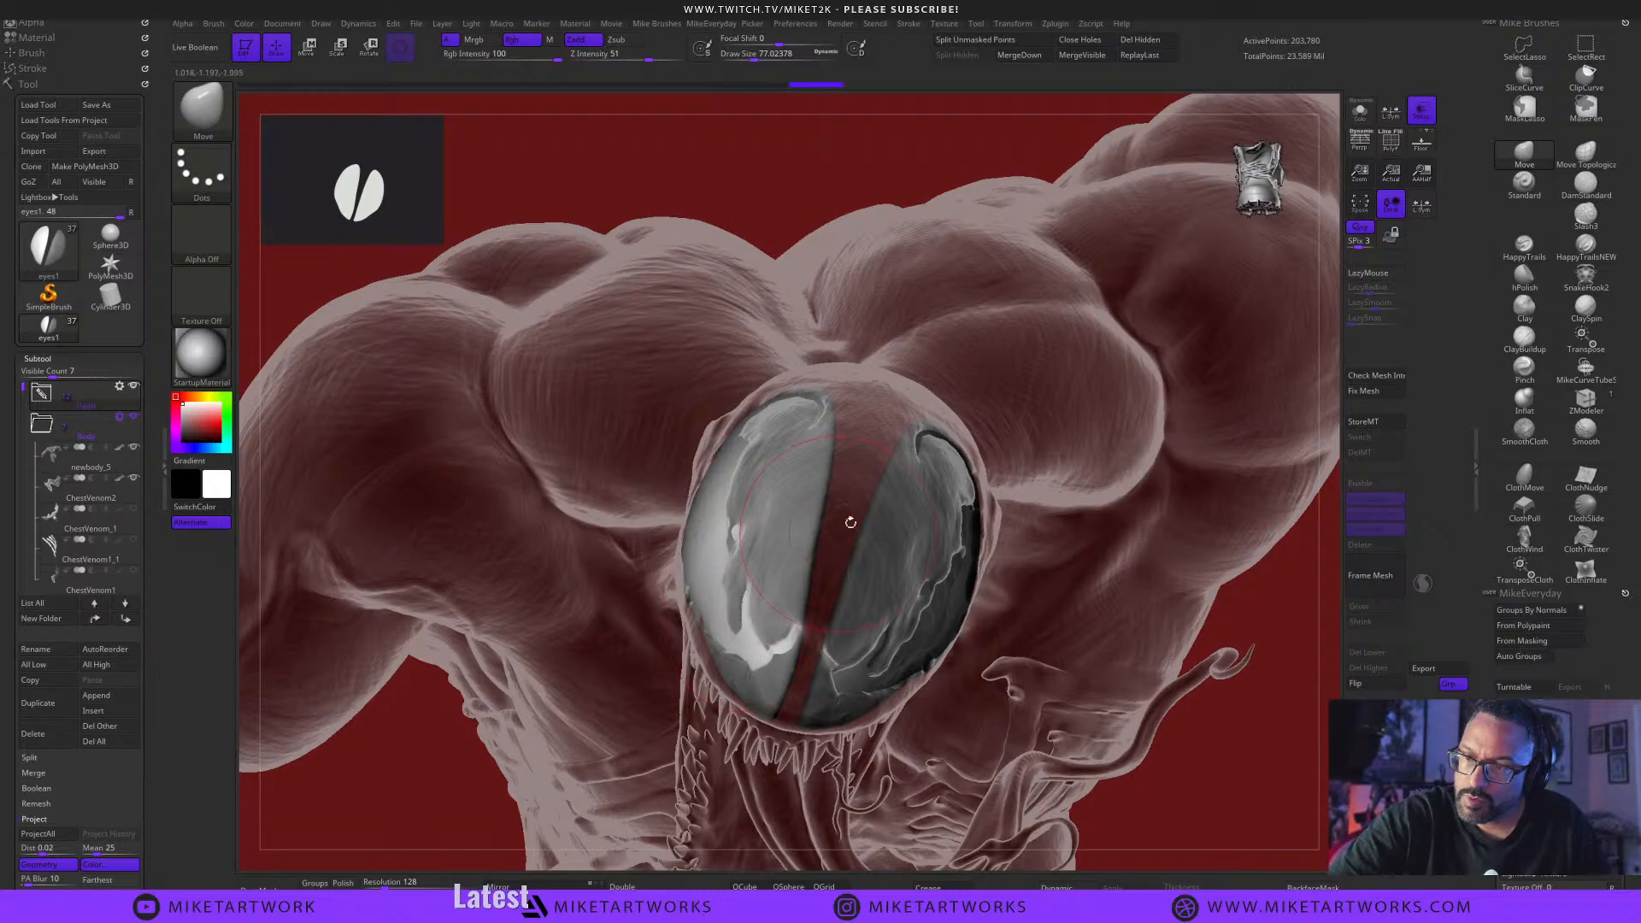
right_click_drag(827, 547, 833, 548)
right_click_drag(1232, 726, 953, 596)
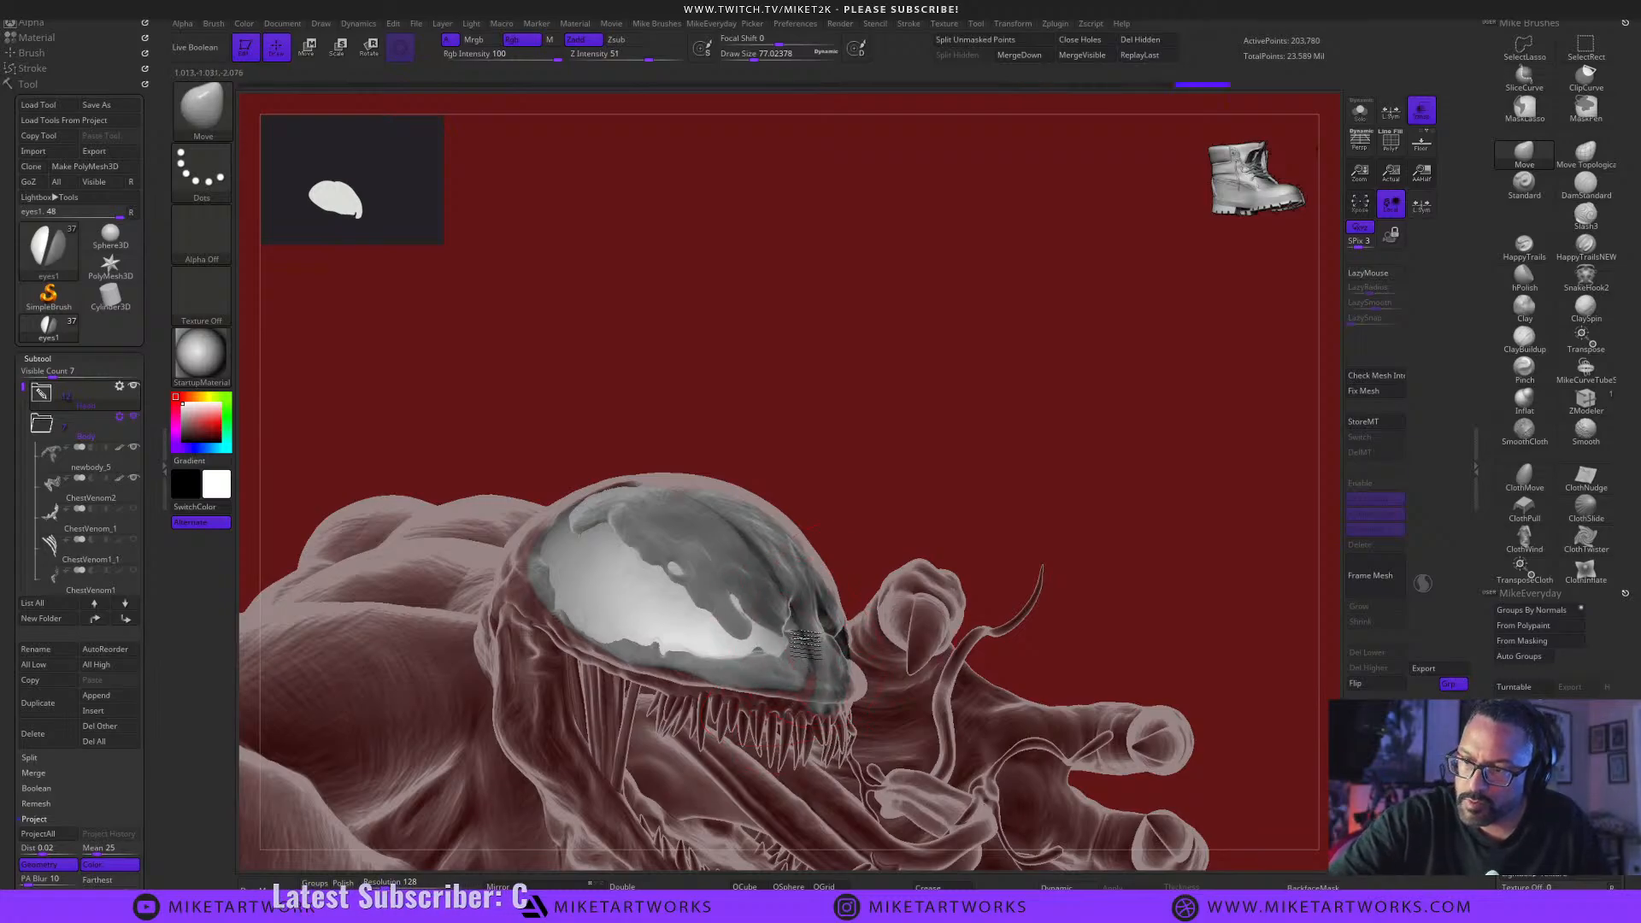
Refine the inner edge of the character's right eye with the Move brush at draw size about 37, keeping eyes1 as the active subtool.
right_click_drag(838, 620, 938, 402)
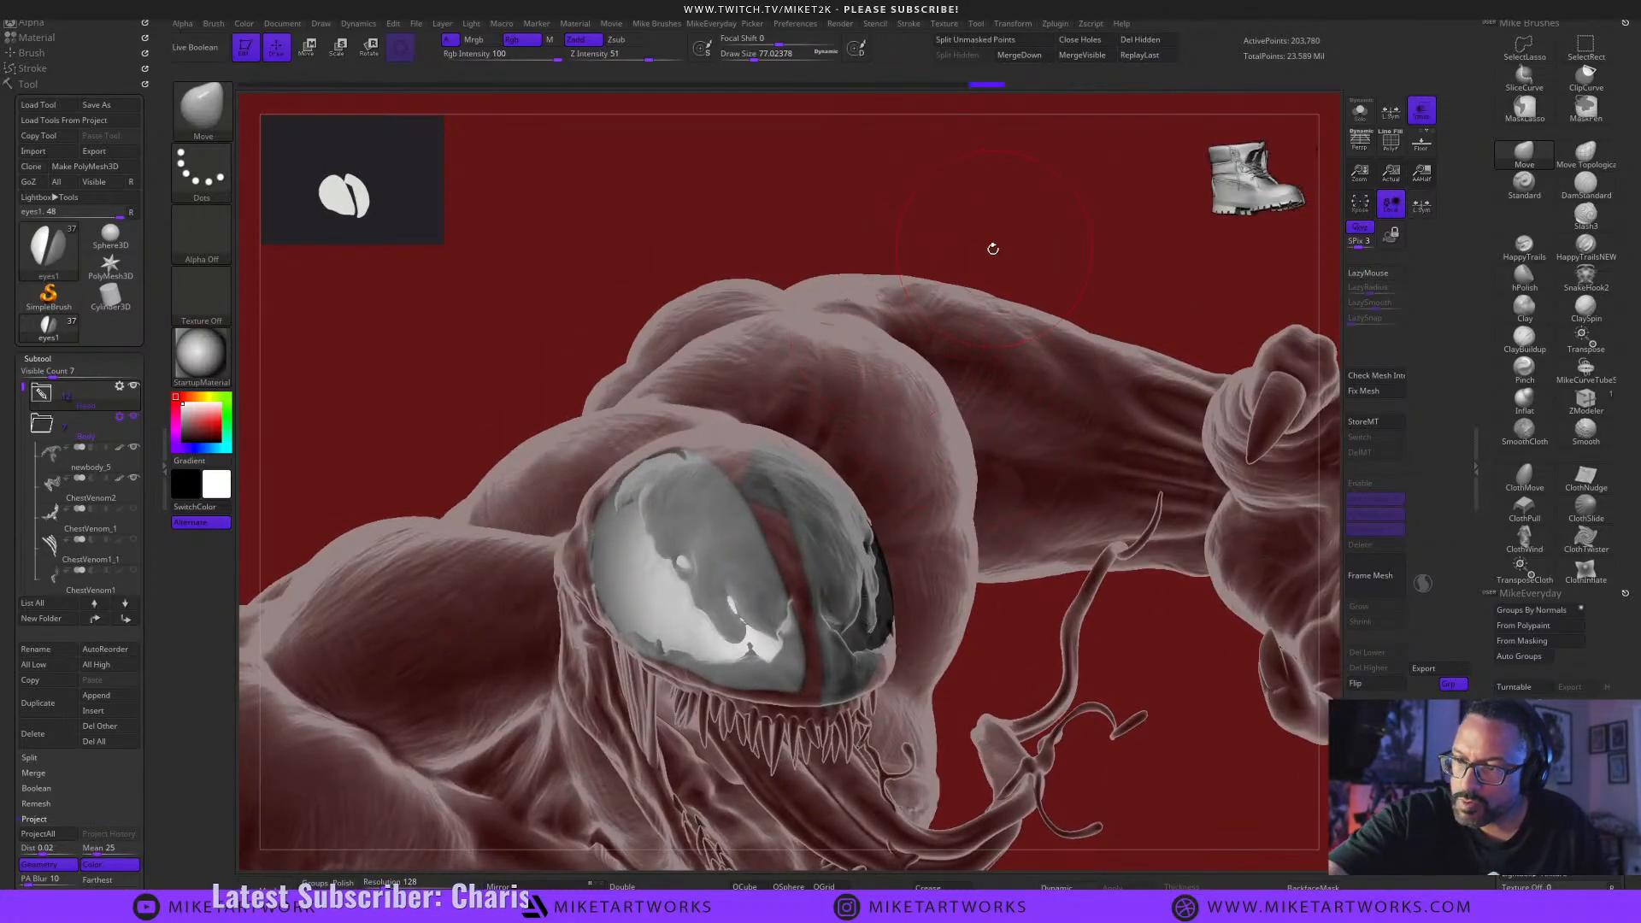
key("s")
left_click_drag(993, 249, 983, 248)
mouse_move(983, 249)
left_mouse_down()
mouse_move(1029, 242)
mouse_move(1009, 248)
left_mouse_up()
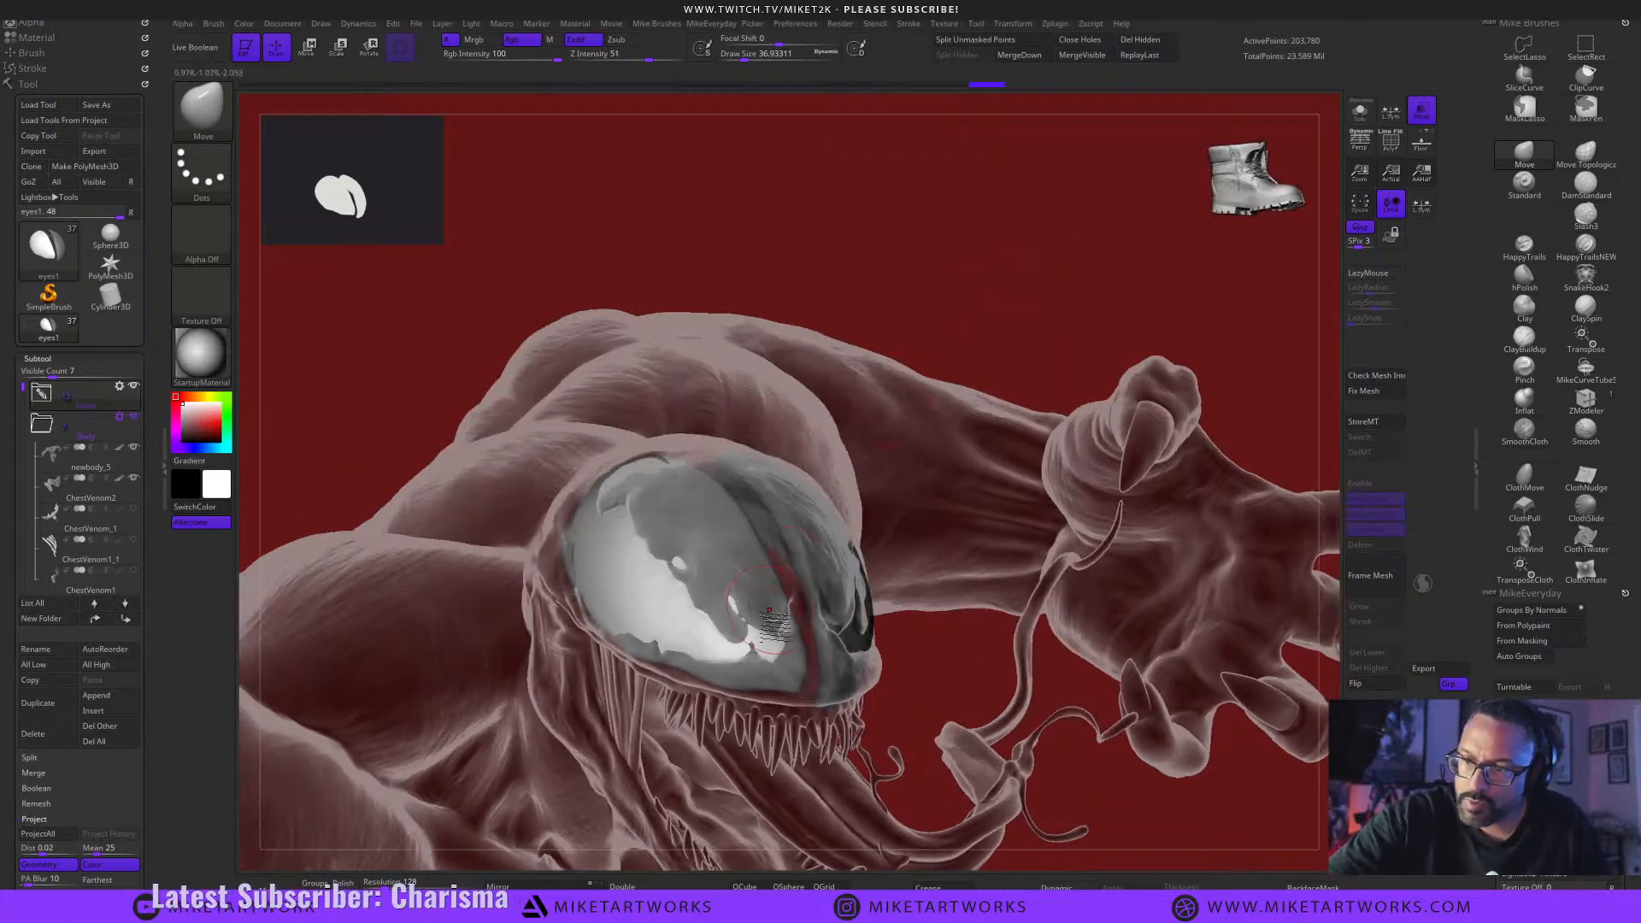
left_click(770, 659, "alt")
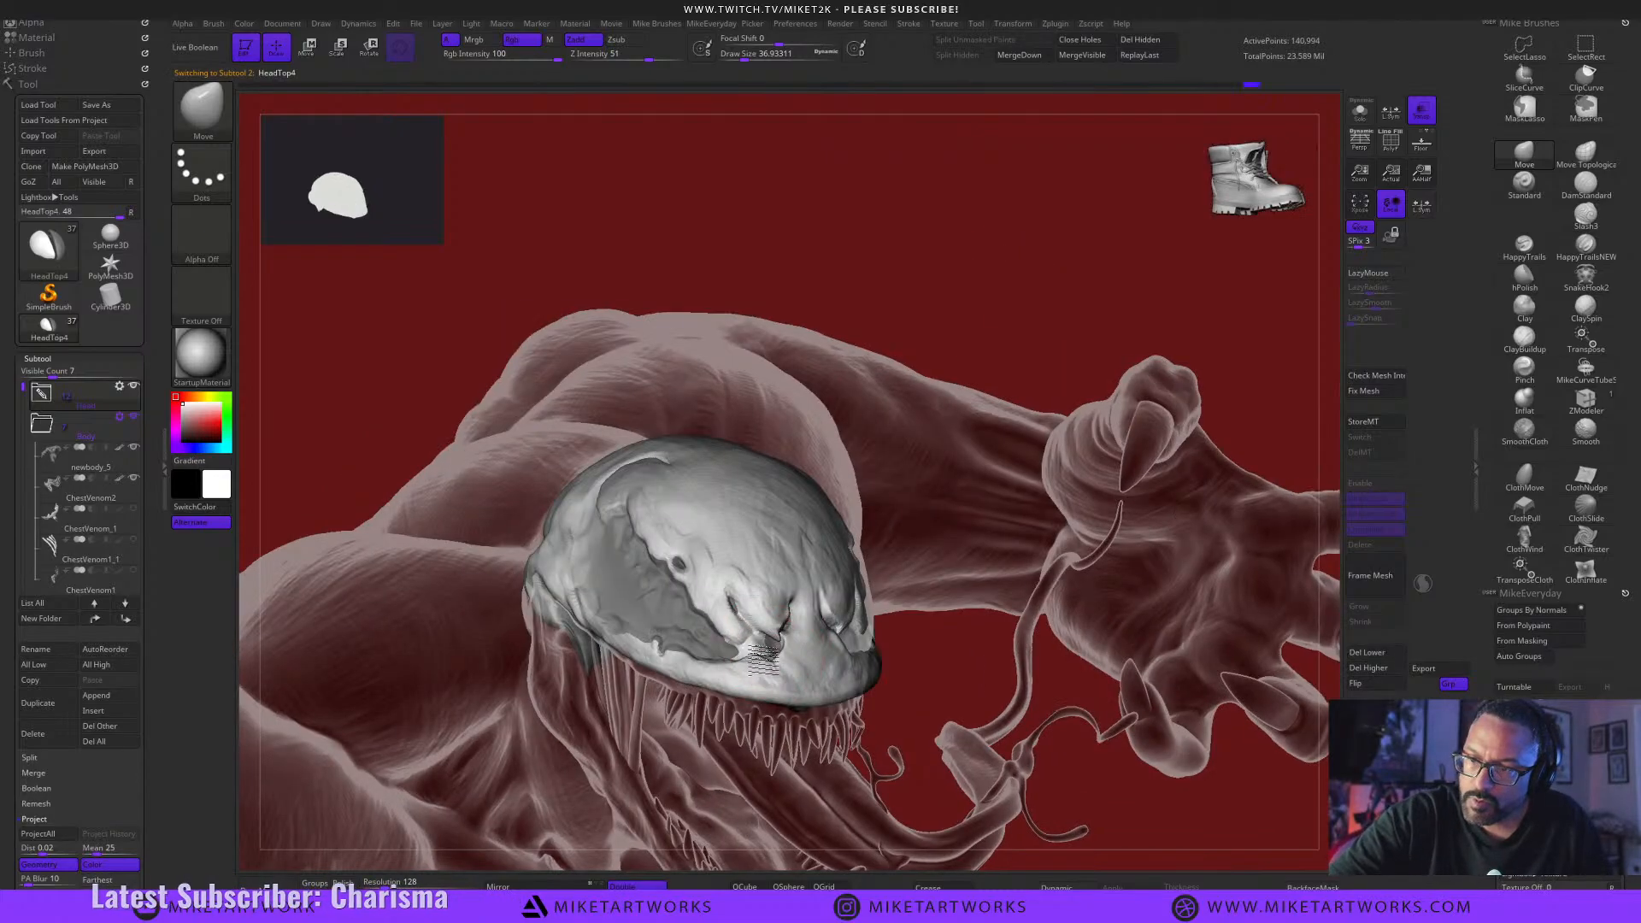
left_click(750, 607, "alt")
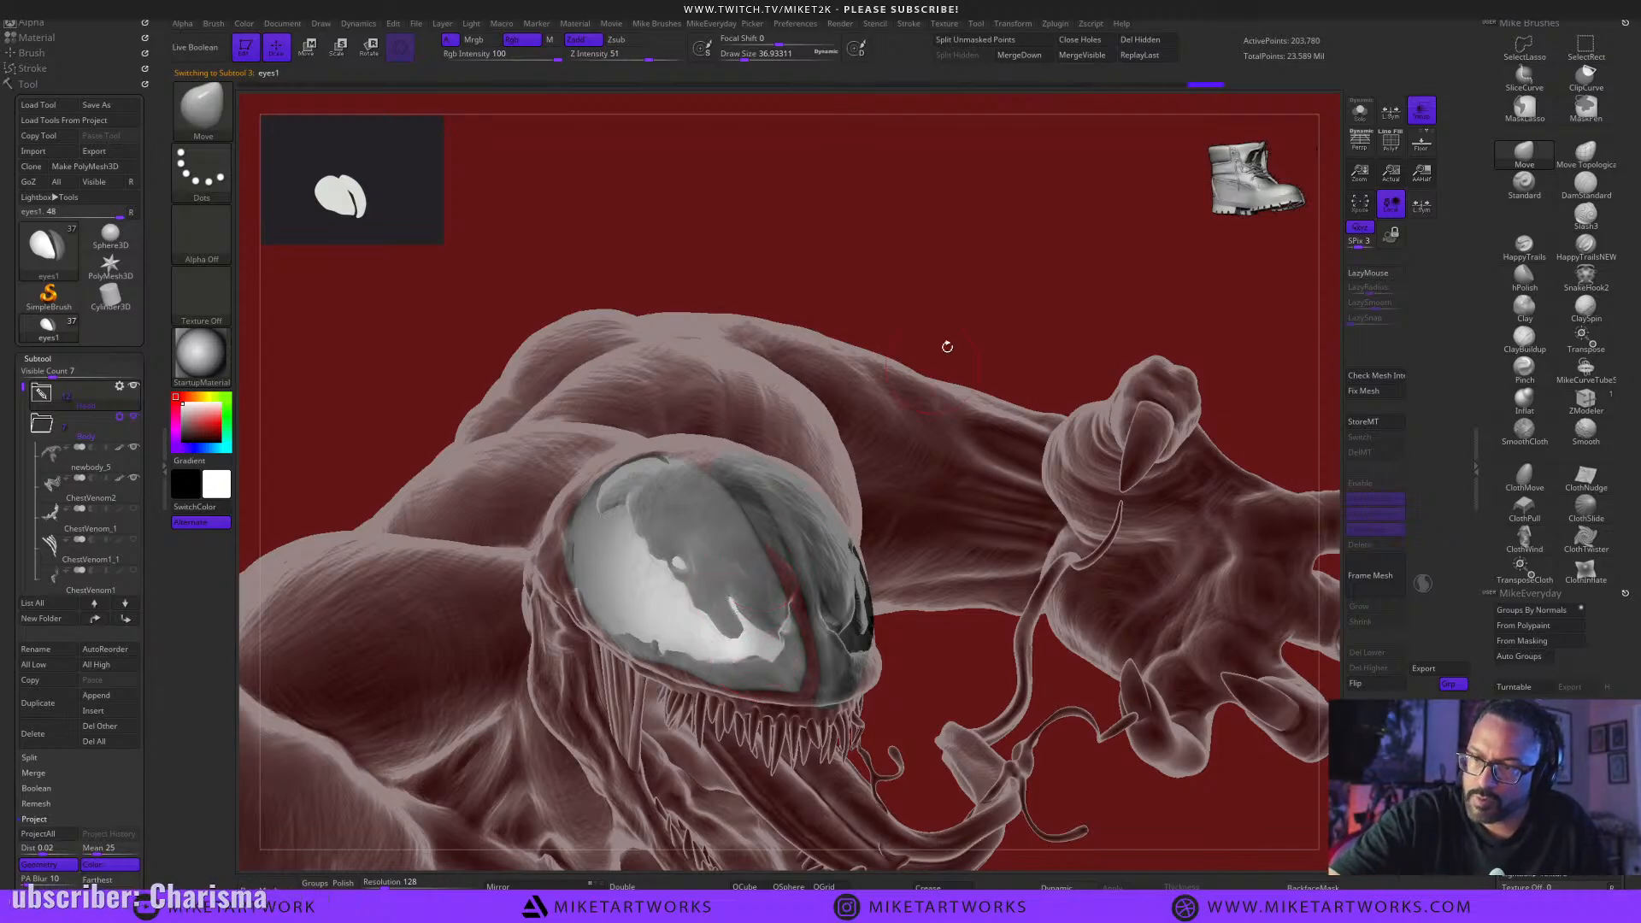
Turn off transparency so the head and body display solid, and check the eyes from the front.
left_click_drag(946, 348, 1038, 321)
left_click_drag(945, 432, 1136, 508, "alt")
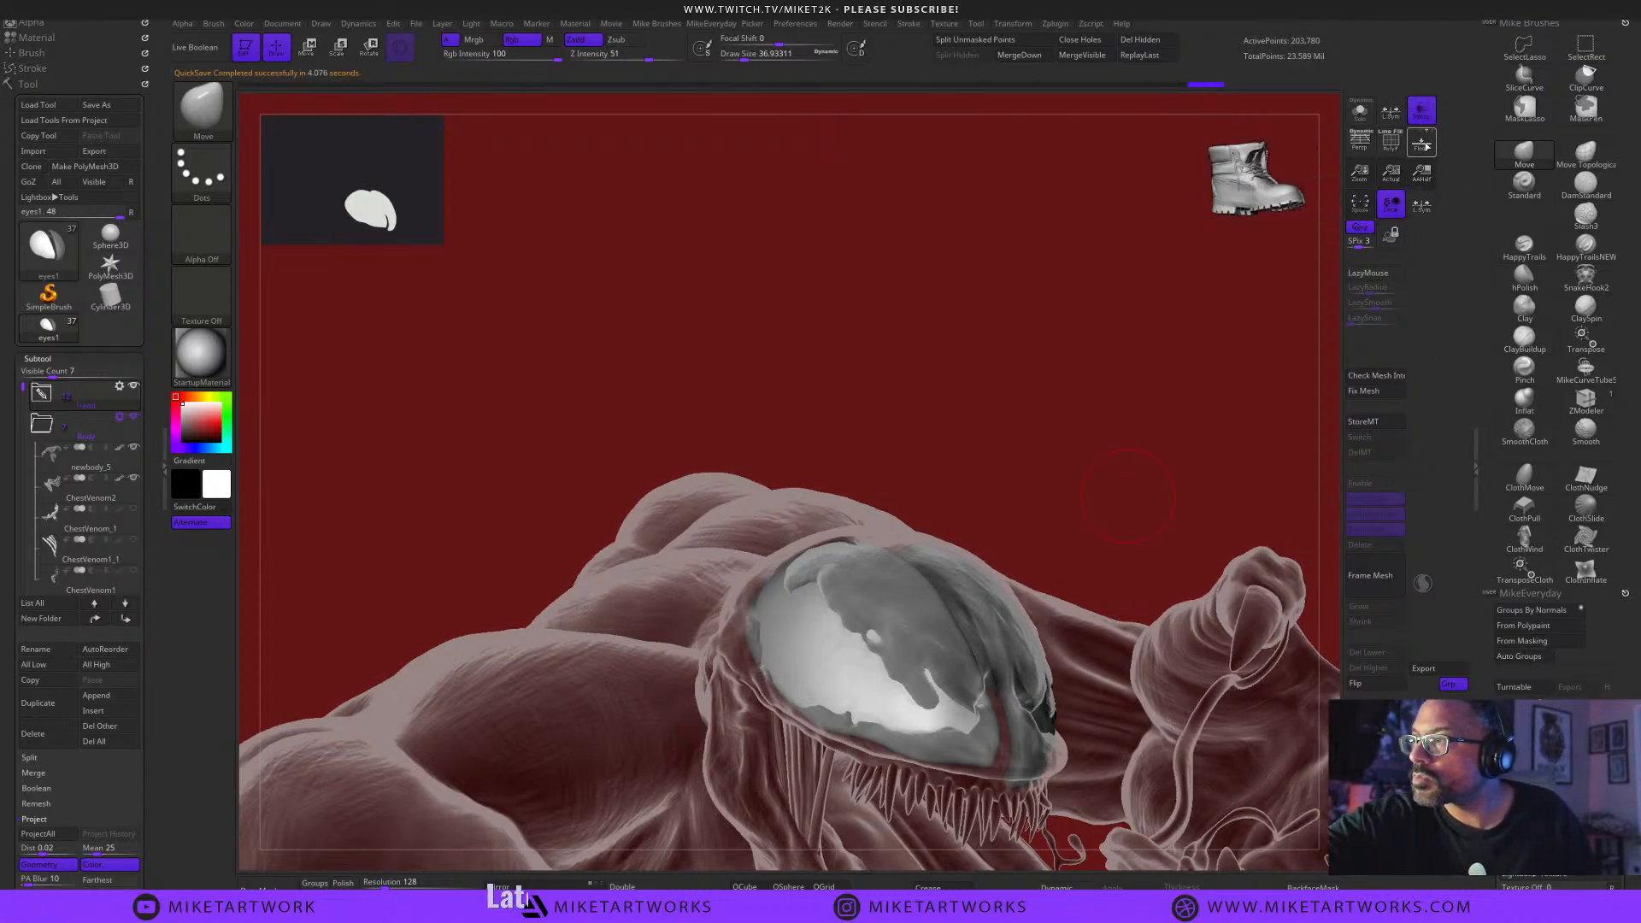
left_click(1421, 111)
left_click_drag(1152, 457, 1006, 213, "alt")
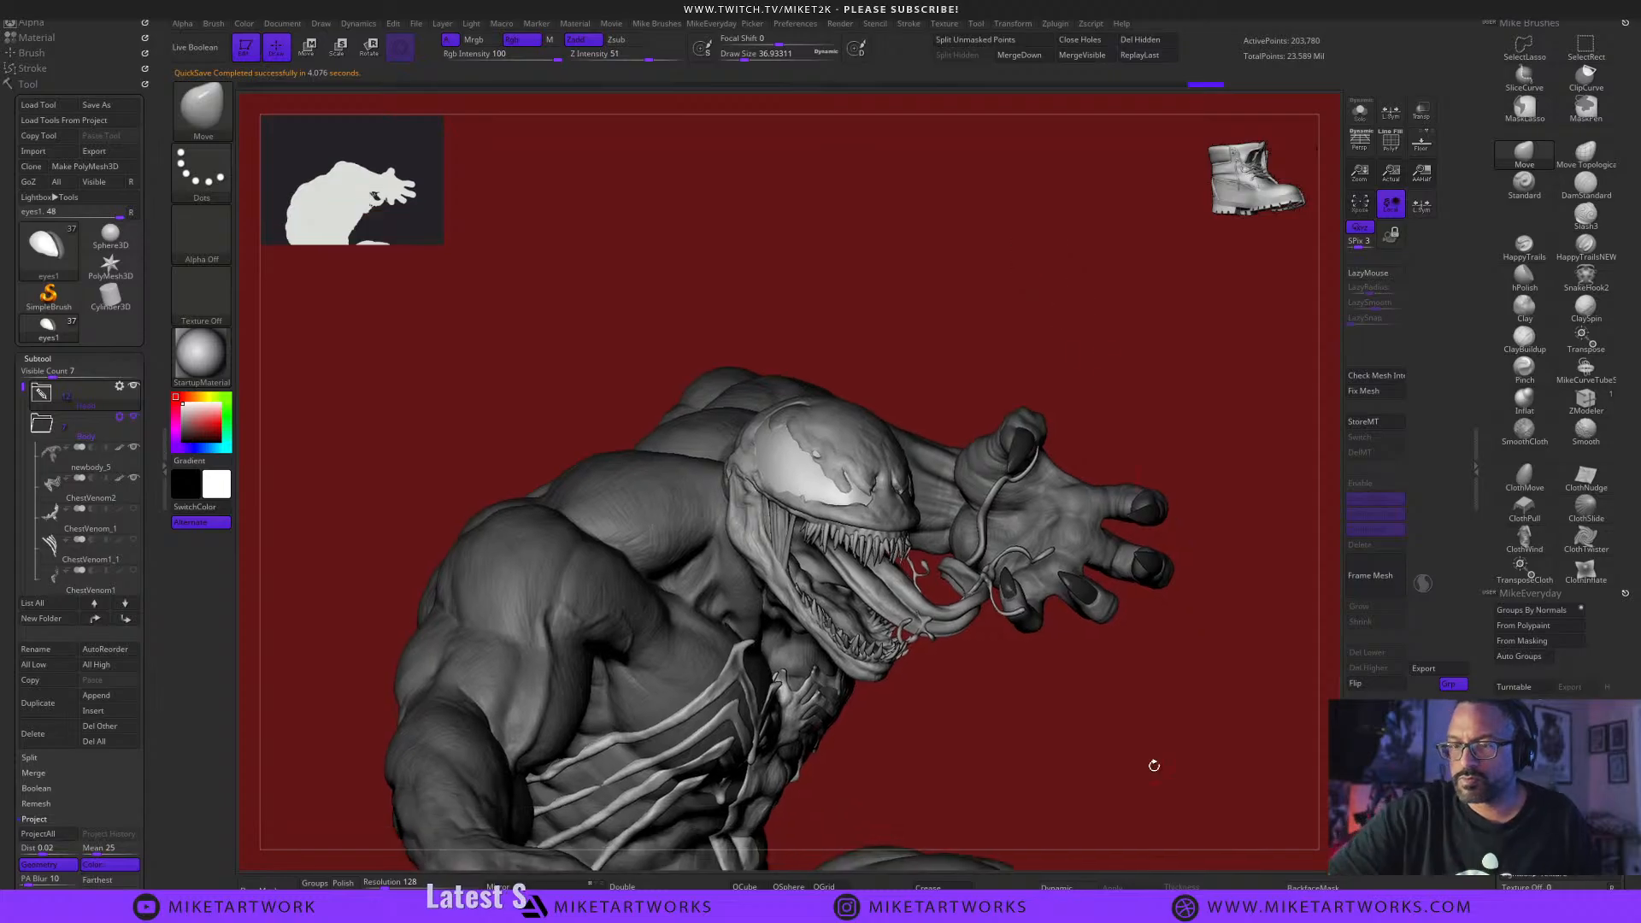
left_click_drag(1154, 766, 1197, 886)
left_click_drag(1128, 349, 1096, 672, "alt")
left_click_drag(1193, 594, 1111, 669)
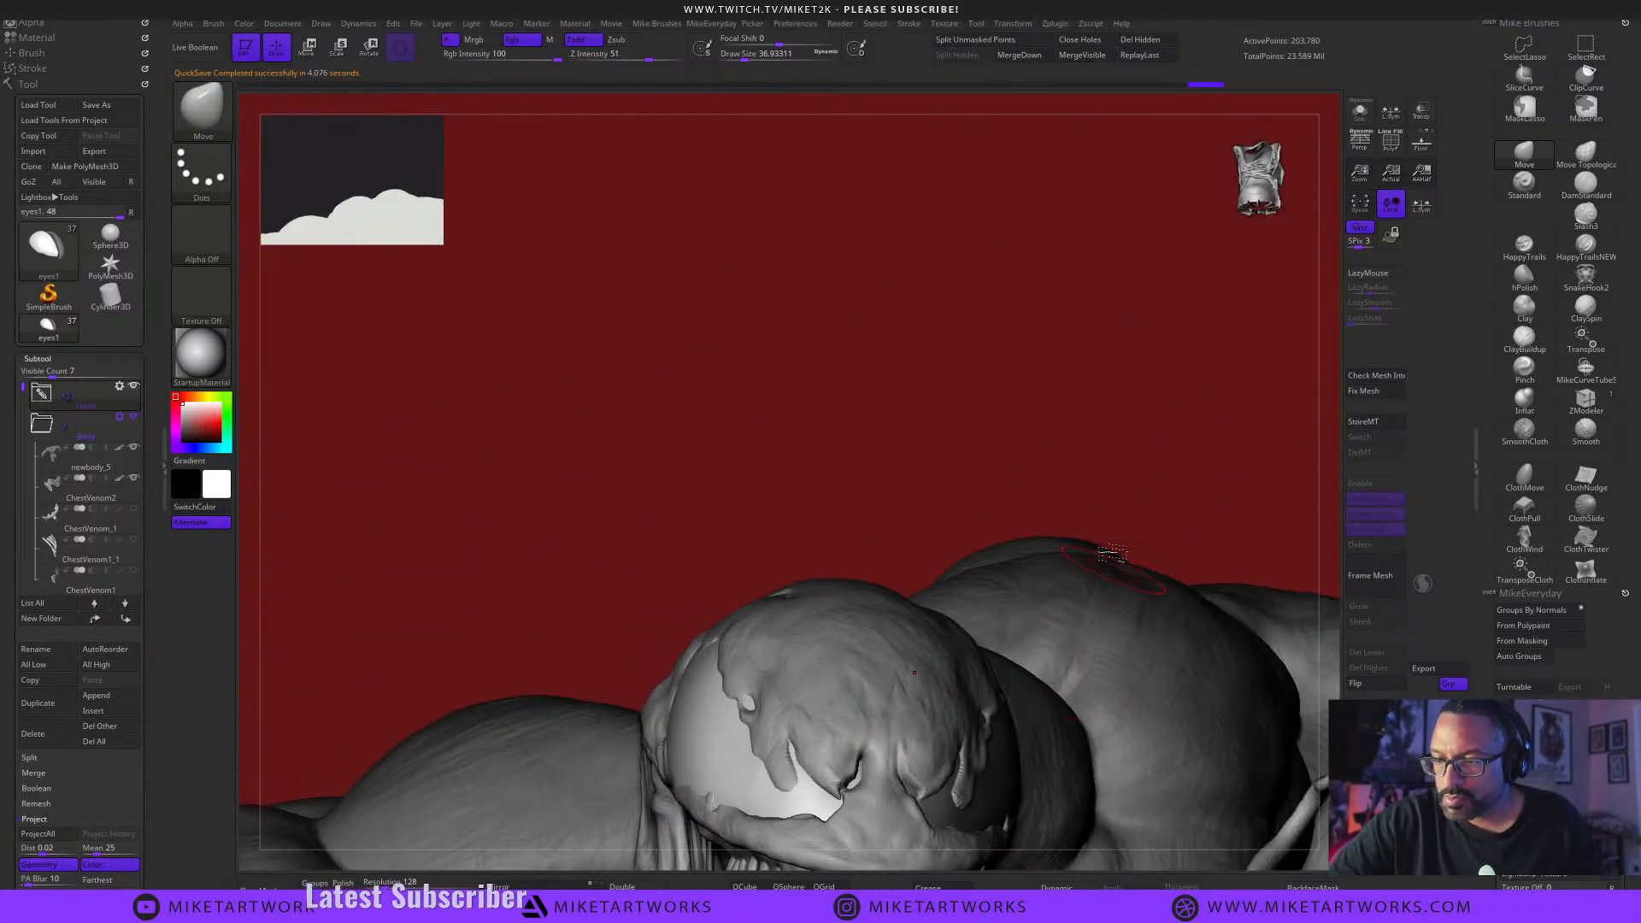
left_click_drag(1057, 415, 1072, 258, "alt")
Switch to the ClayBuildup brush at draw size about 8 and make HeadTop4 the active subtool.
key("s")
left_click(1046, 315)
left_click_drag(1048, 311, 1103, 295)
left_click(1524, 370)
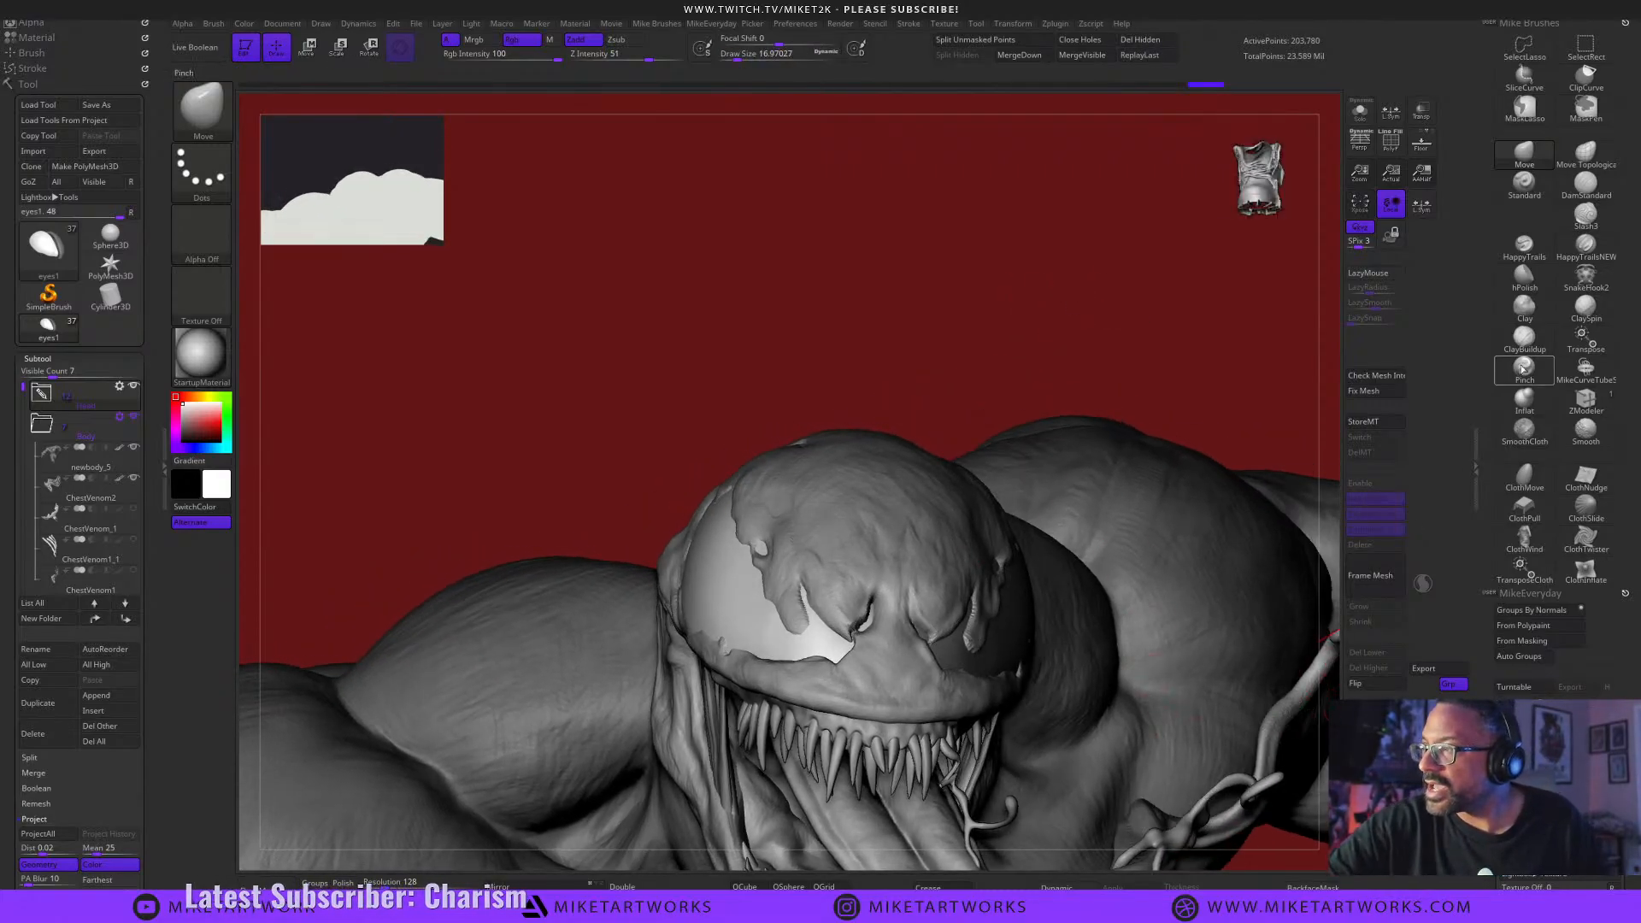
left_click(1525, 339)
key("s")
left_click(946, 404)
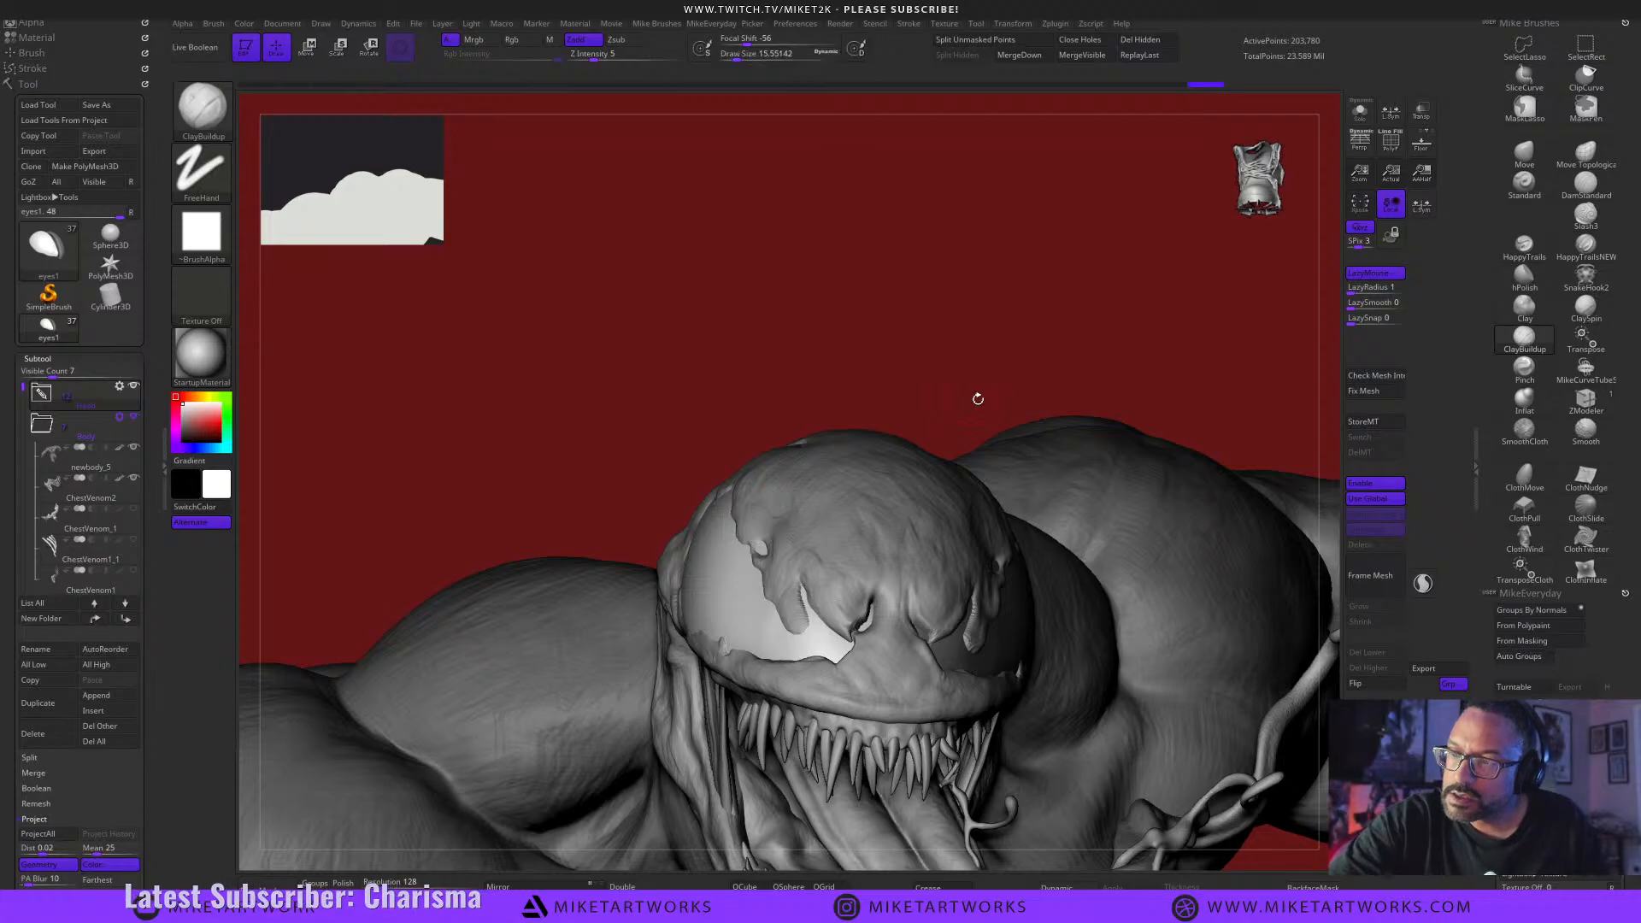
left_click_drag(978, 399, 1023, 395)
key("s")
left_click(1019, 331)
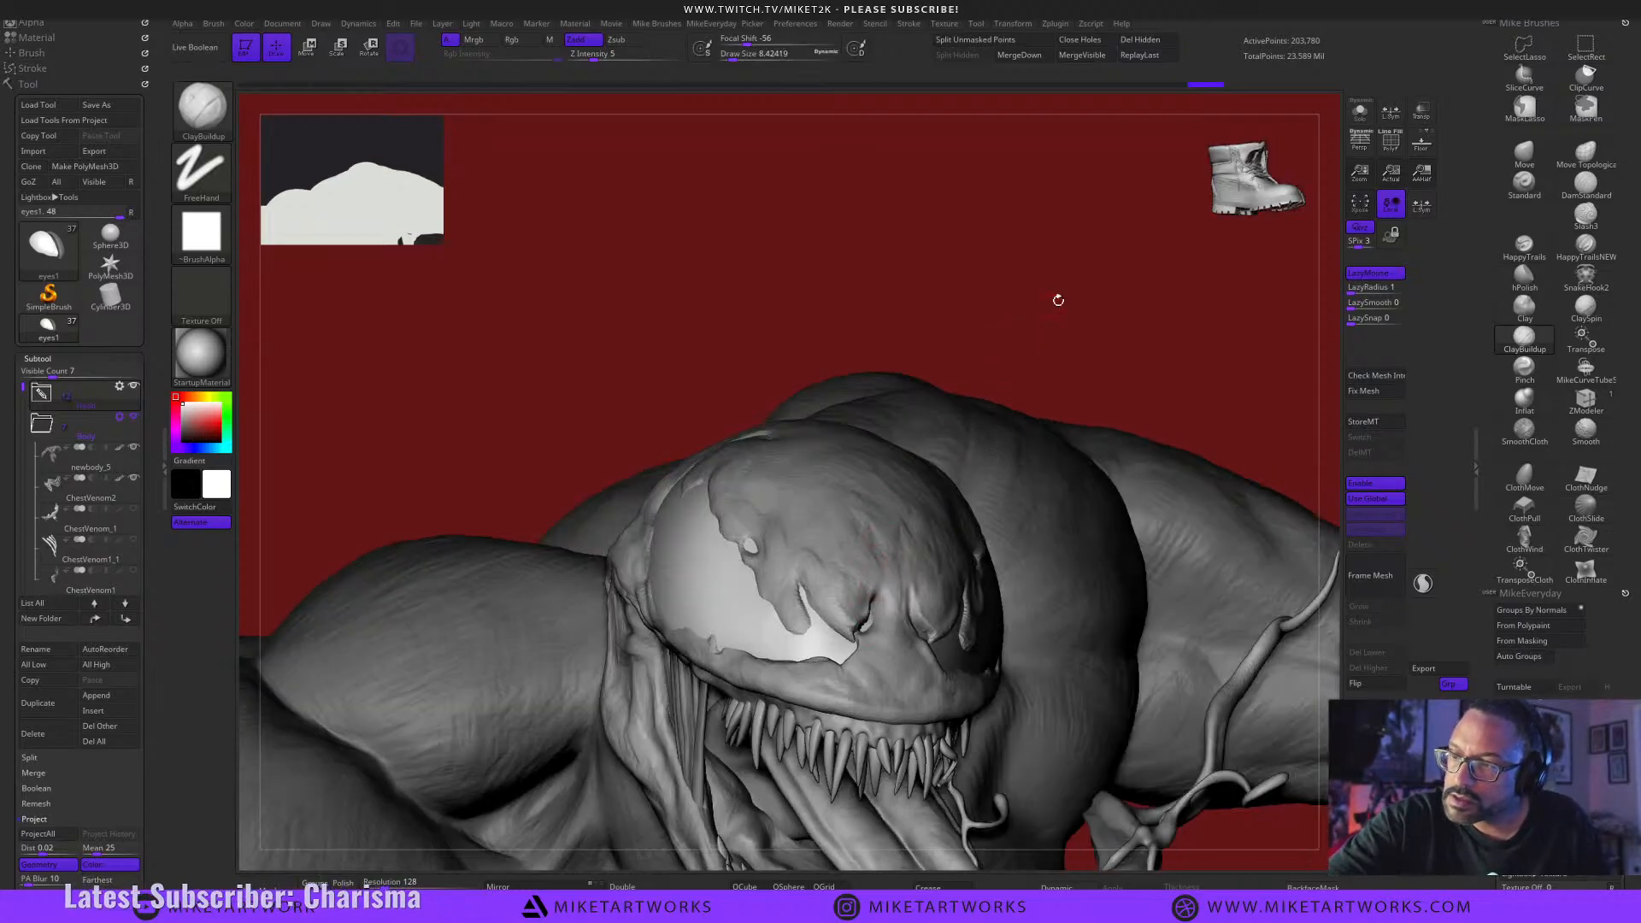
left_click_drag(1058, 300, 1085, 301)
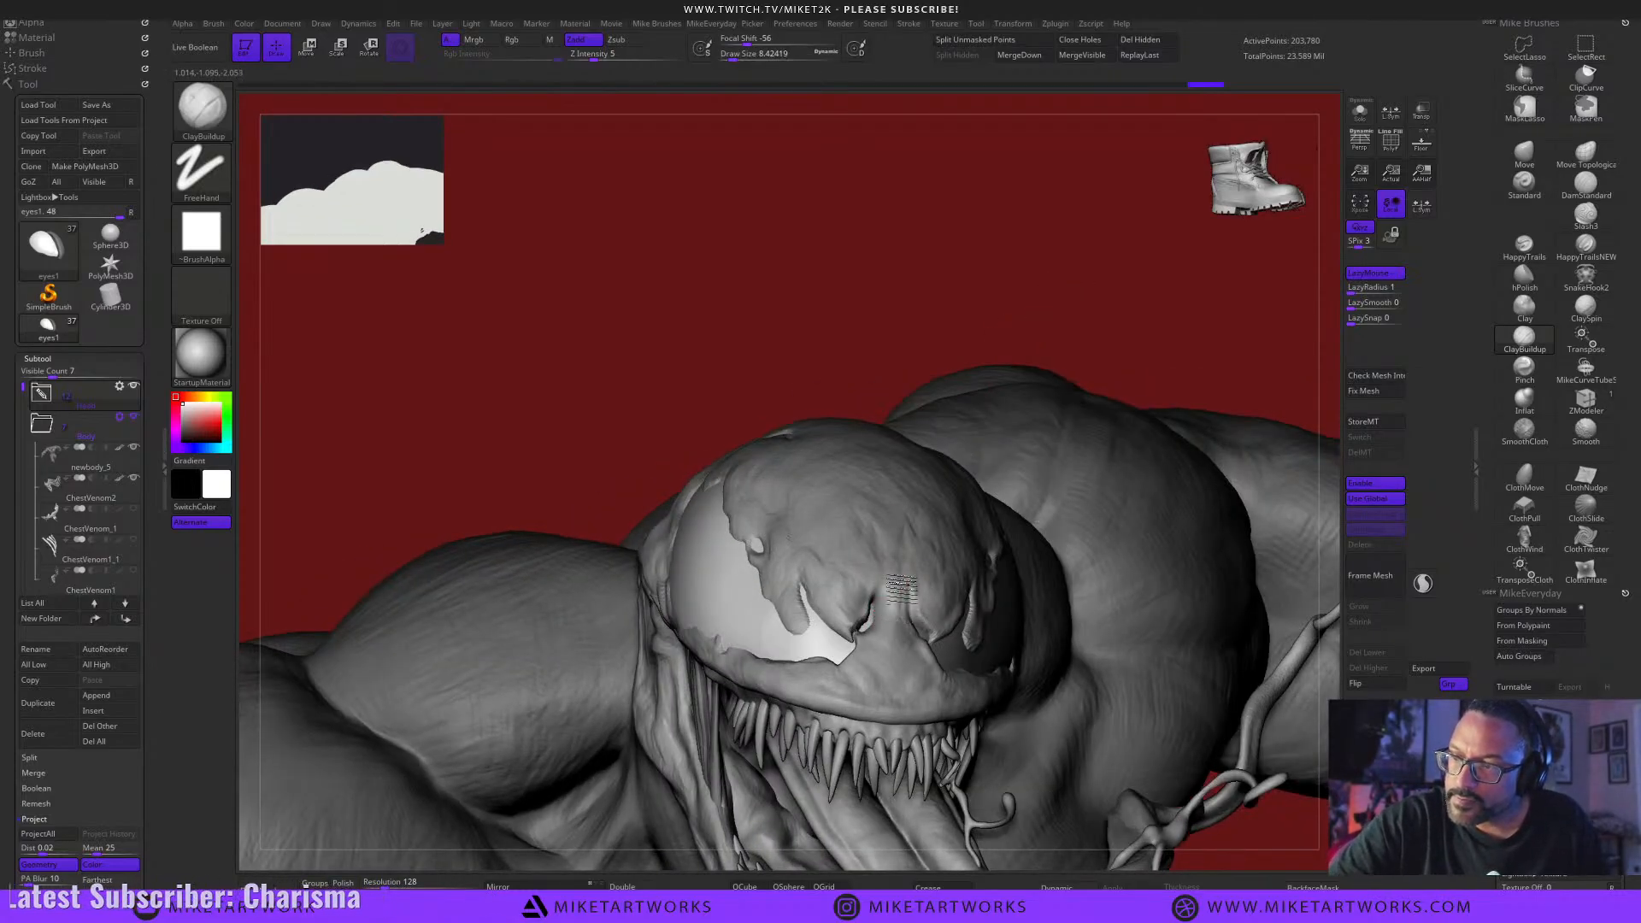
left_click(940, 628, "alt")
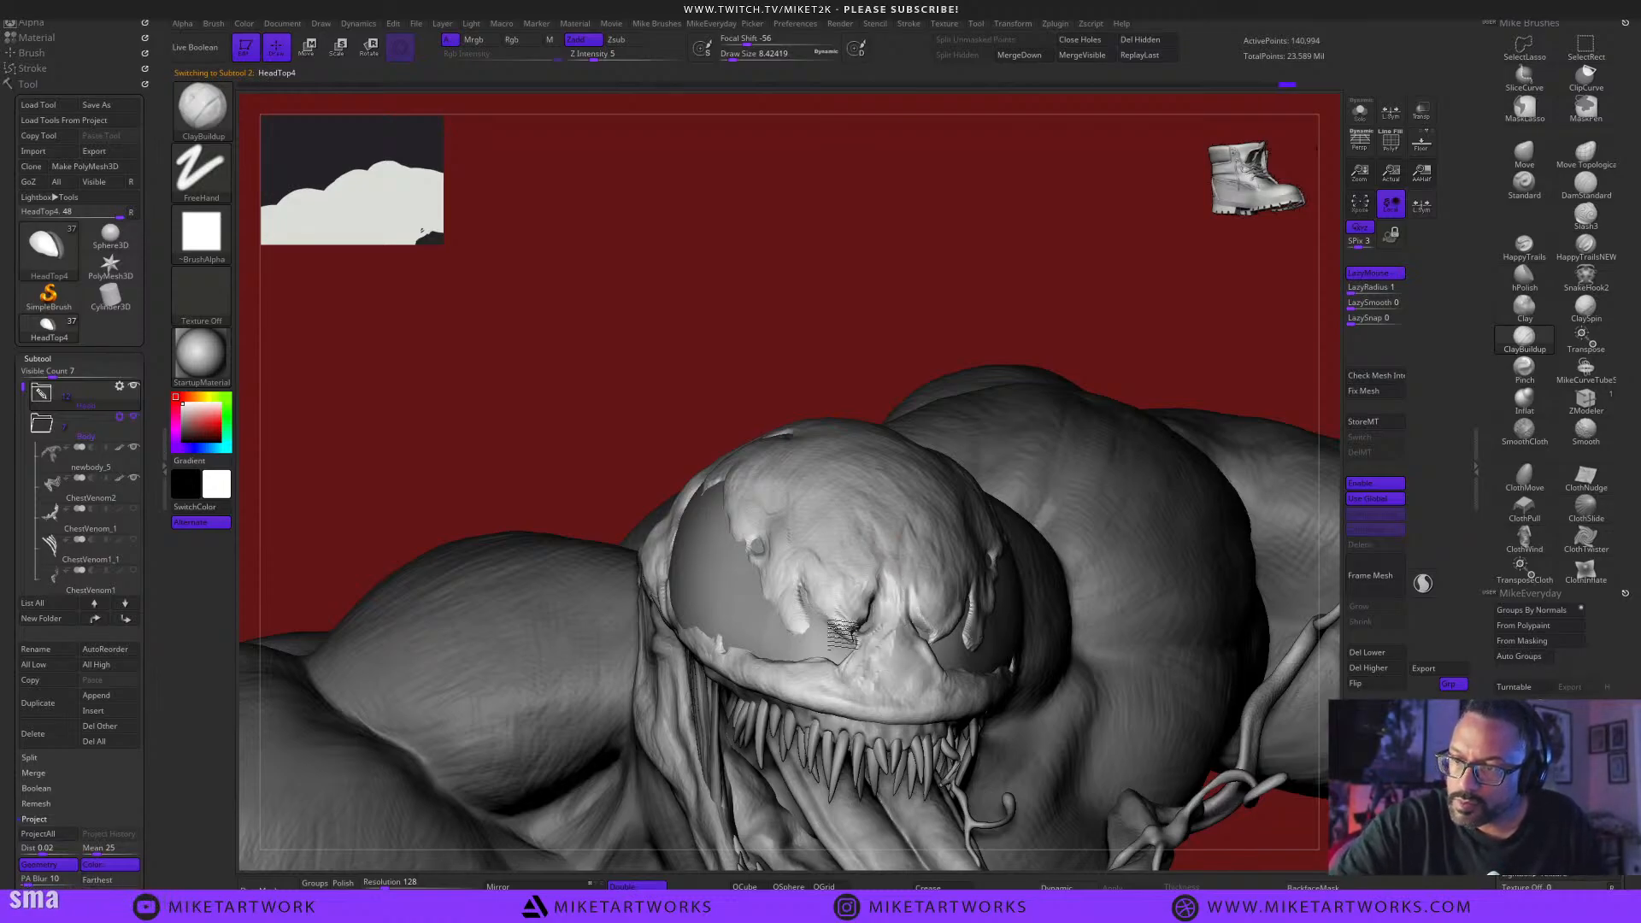
Build up the forehead and the ridges around the inner eye corners with ClayBuildup at draw size about 13.
mouse_move(878, 396)
left_mouse_down()
mouse_move(1014, 256)
mouse_move(1013, 281)
mouse_move(964, 267)
mouse_move(1025, 279)
left_mouse_up()
left_click_drag(857, 506, 854, 466)
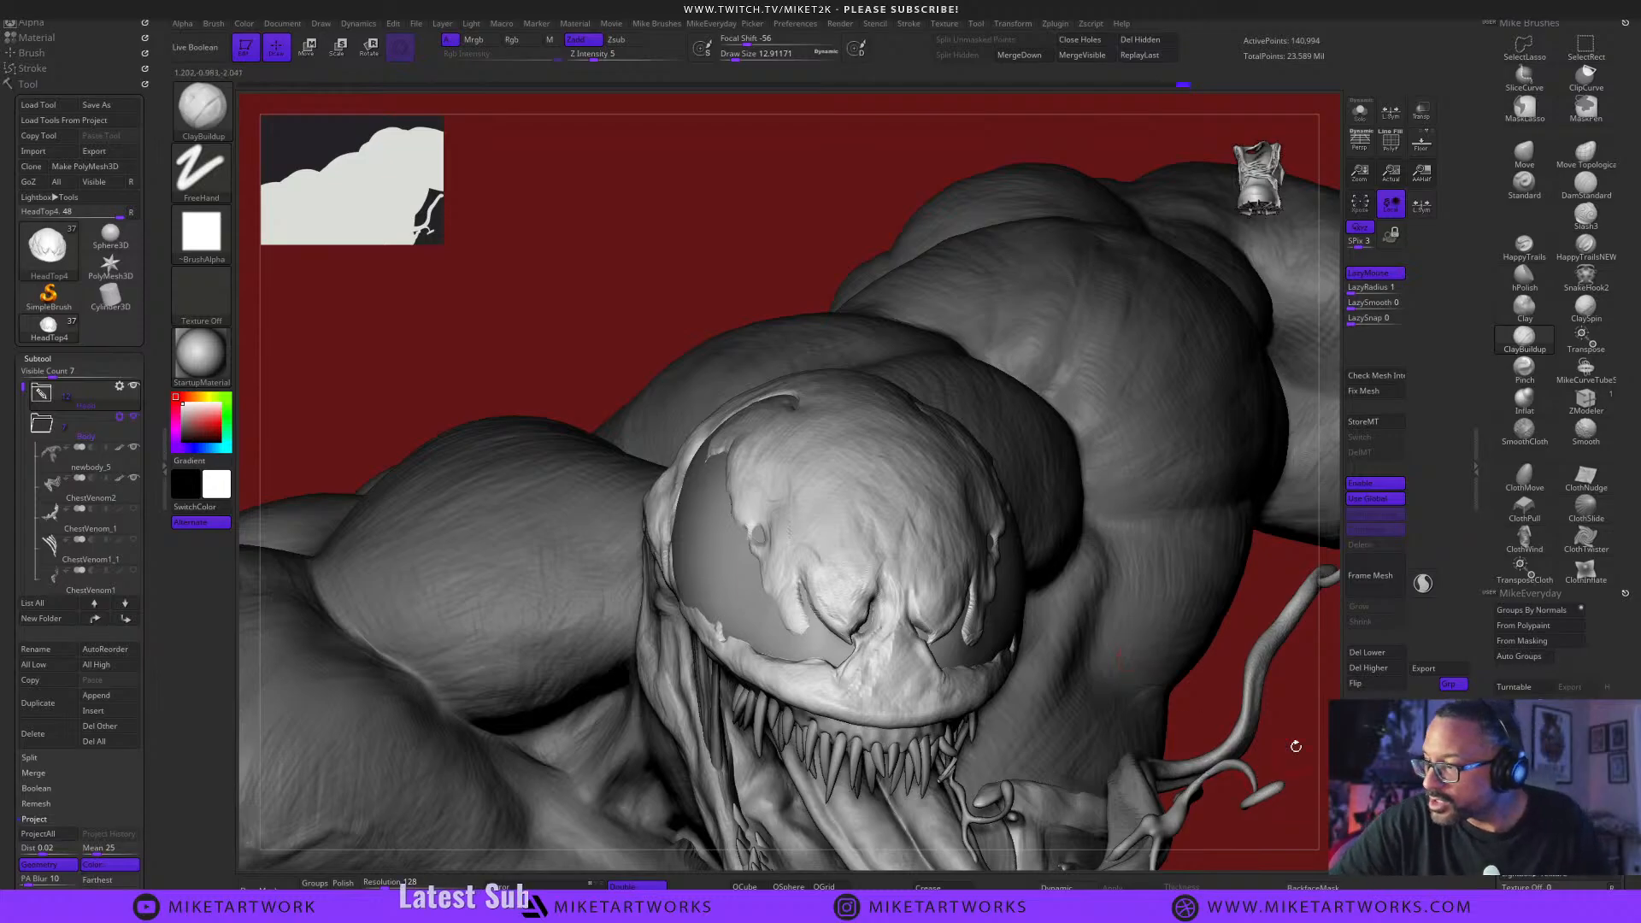
mouse_move(1288, 723)
left_mouse_down()
mouse_move(1188, 650)
mouse_move(1283, 684)
left_mouse_up()
left_click_drag(996, 264, 898, 291)
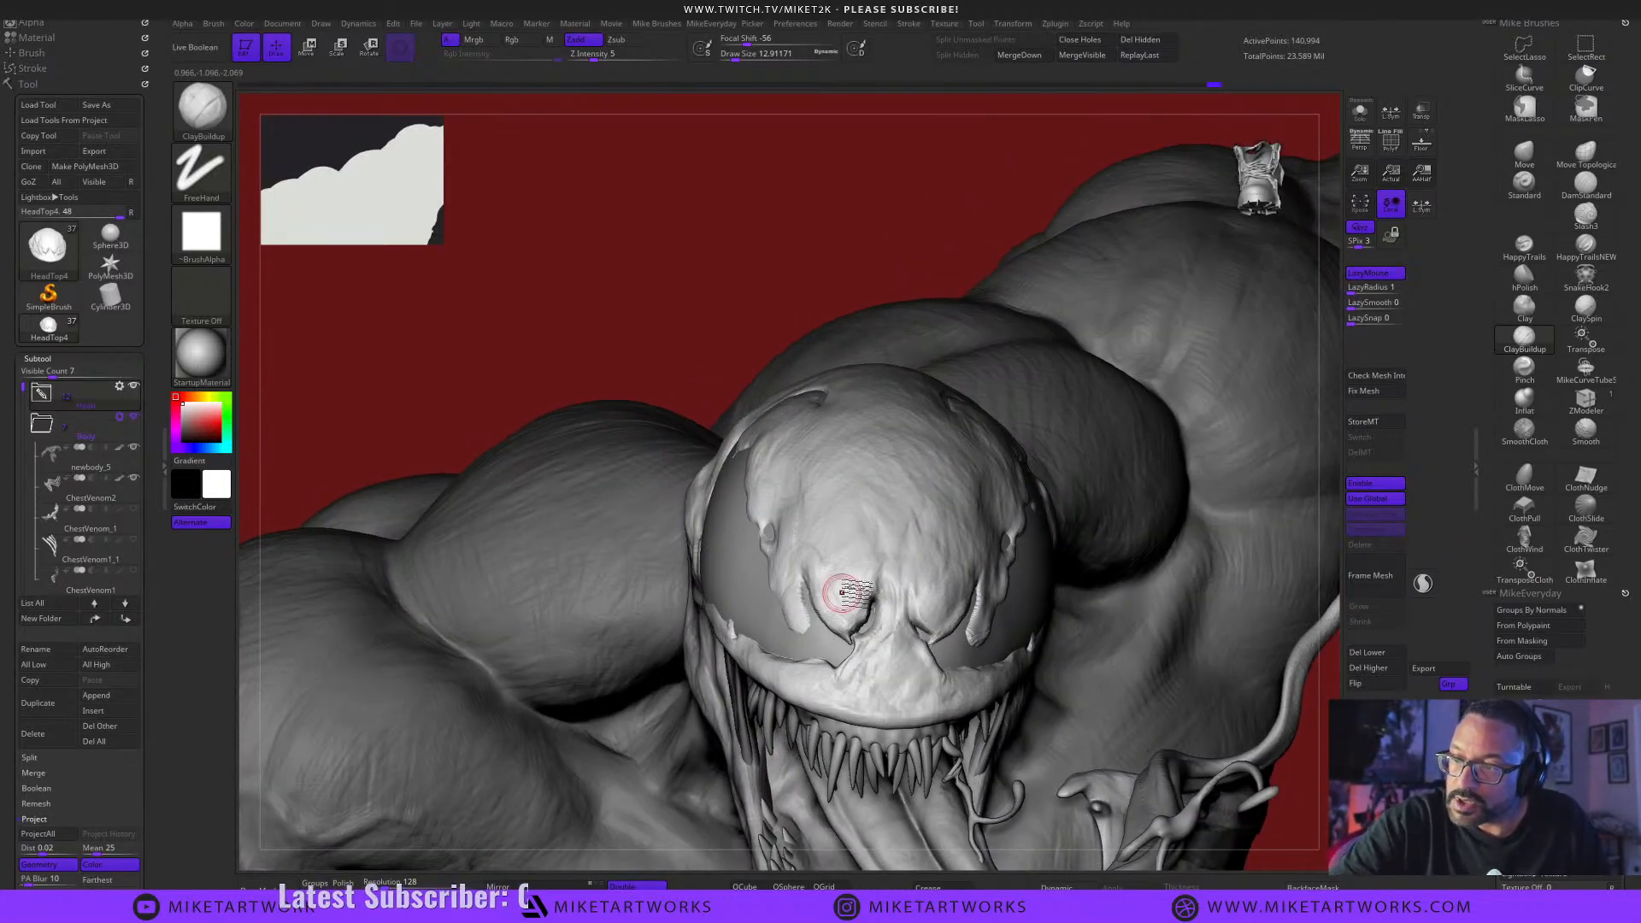
left_click_drag(943, 247, 857, 629)
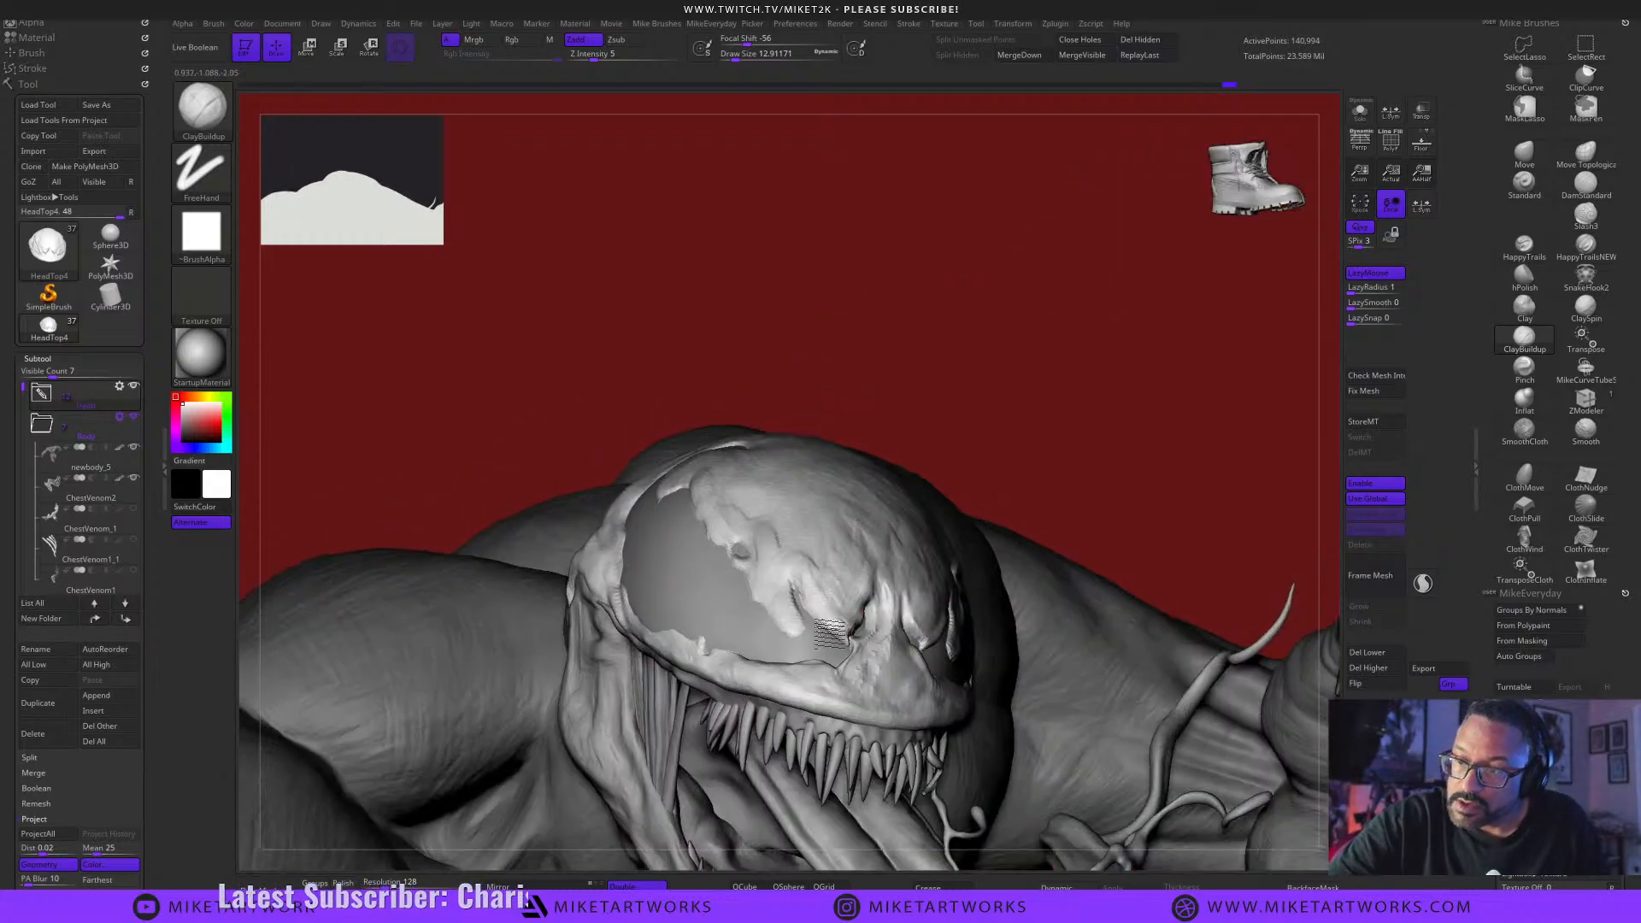
left_click_drag(1098, 399, 966, 492)
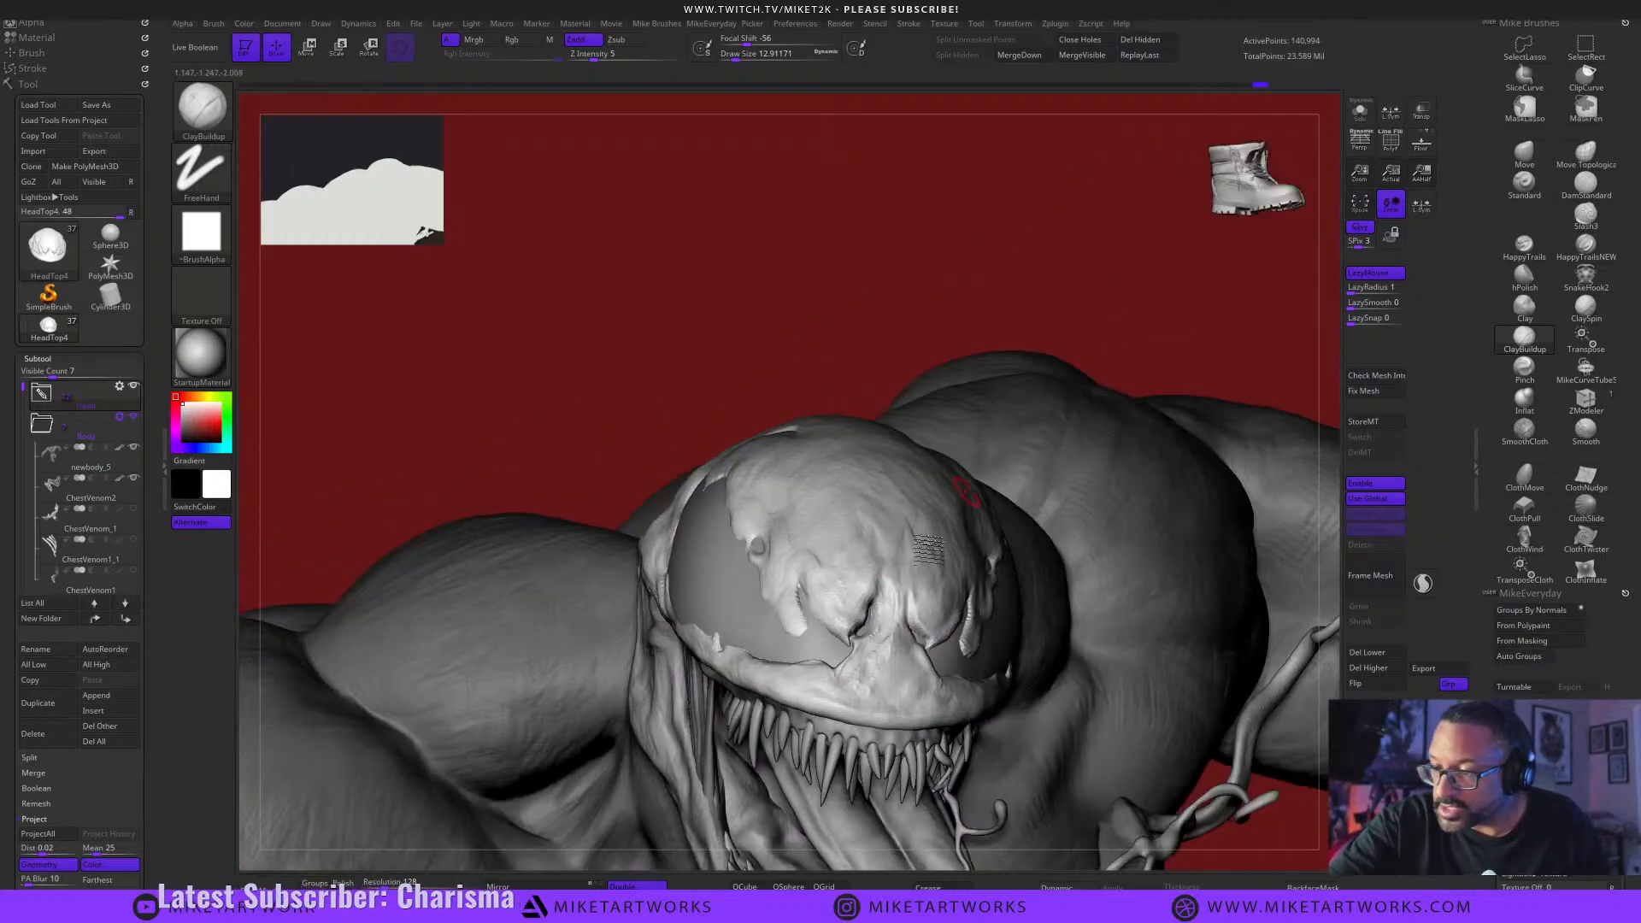
left_click_drag(1056, 287, 1013, 278)
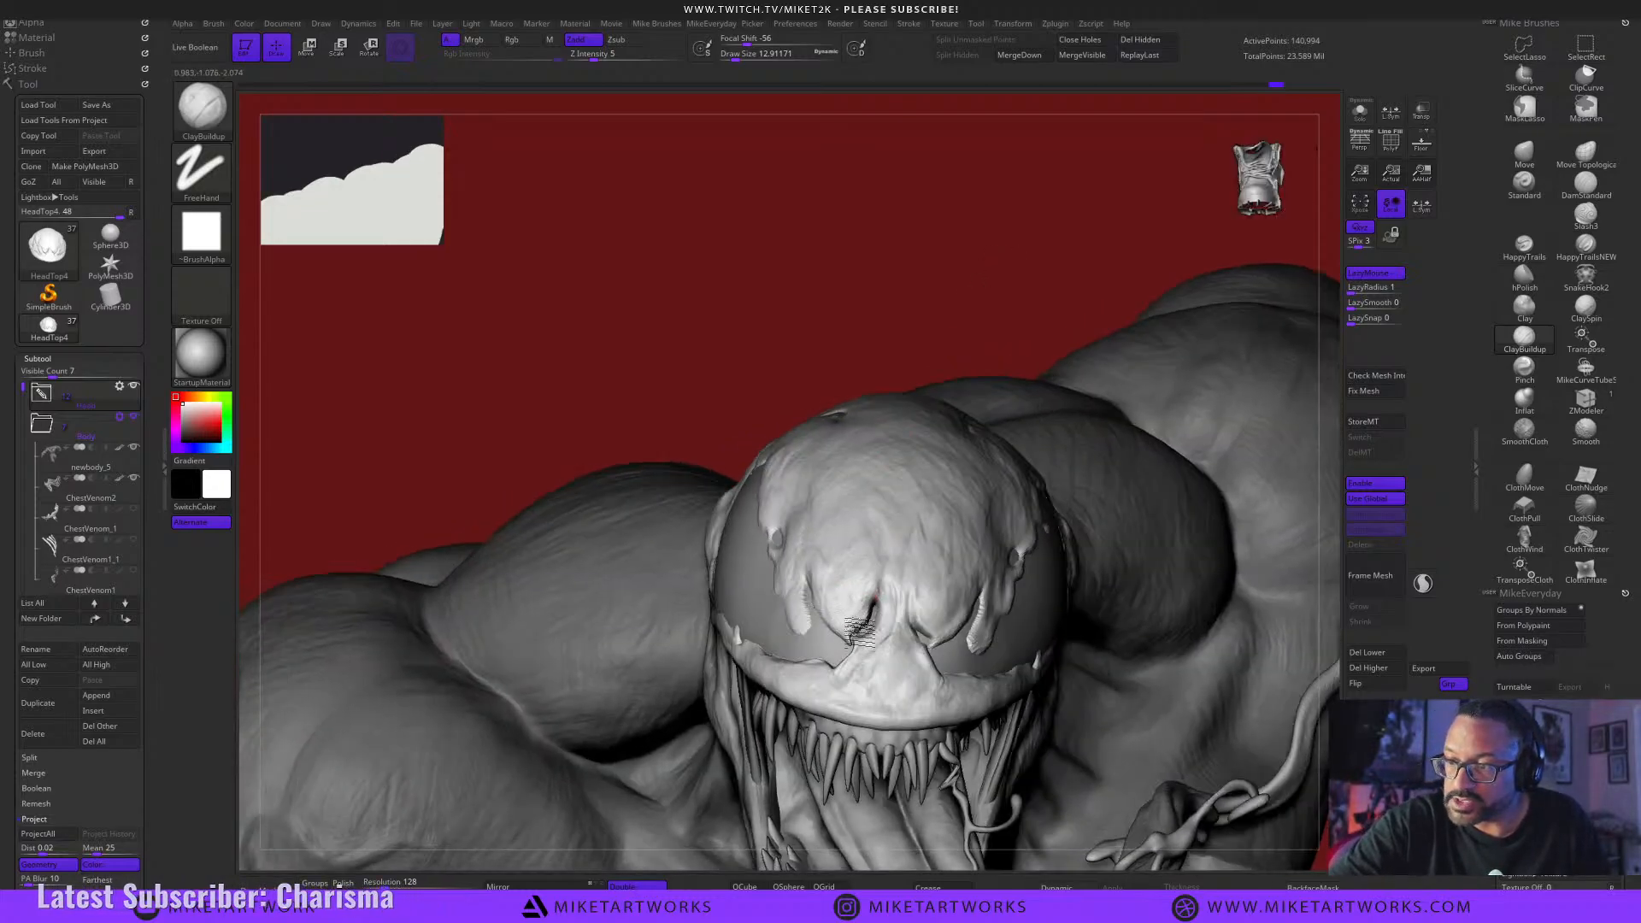
left_click_drag(971, 286, 1157, 590)
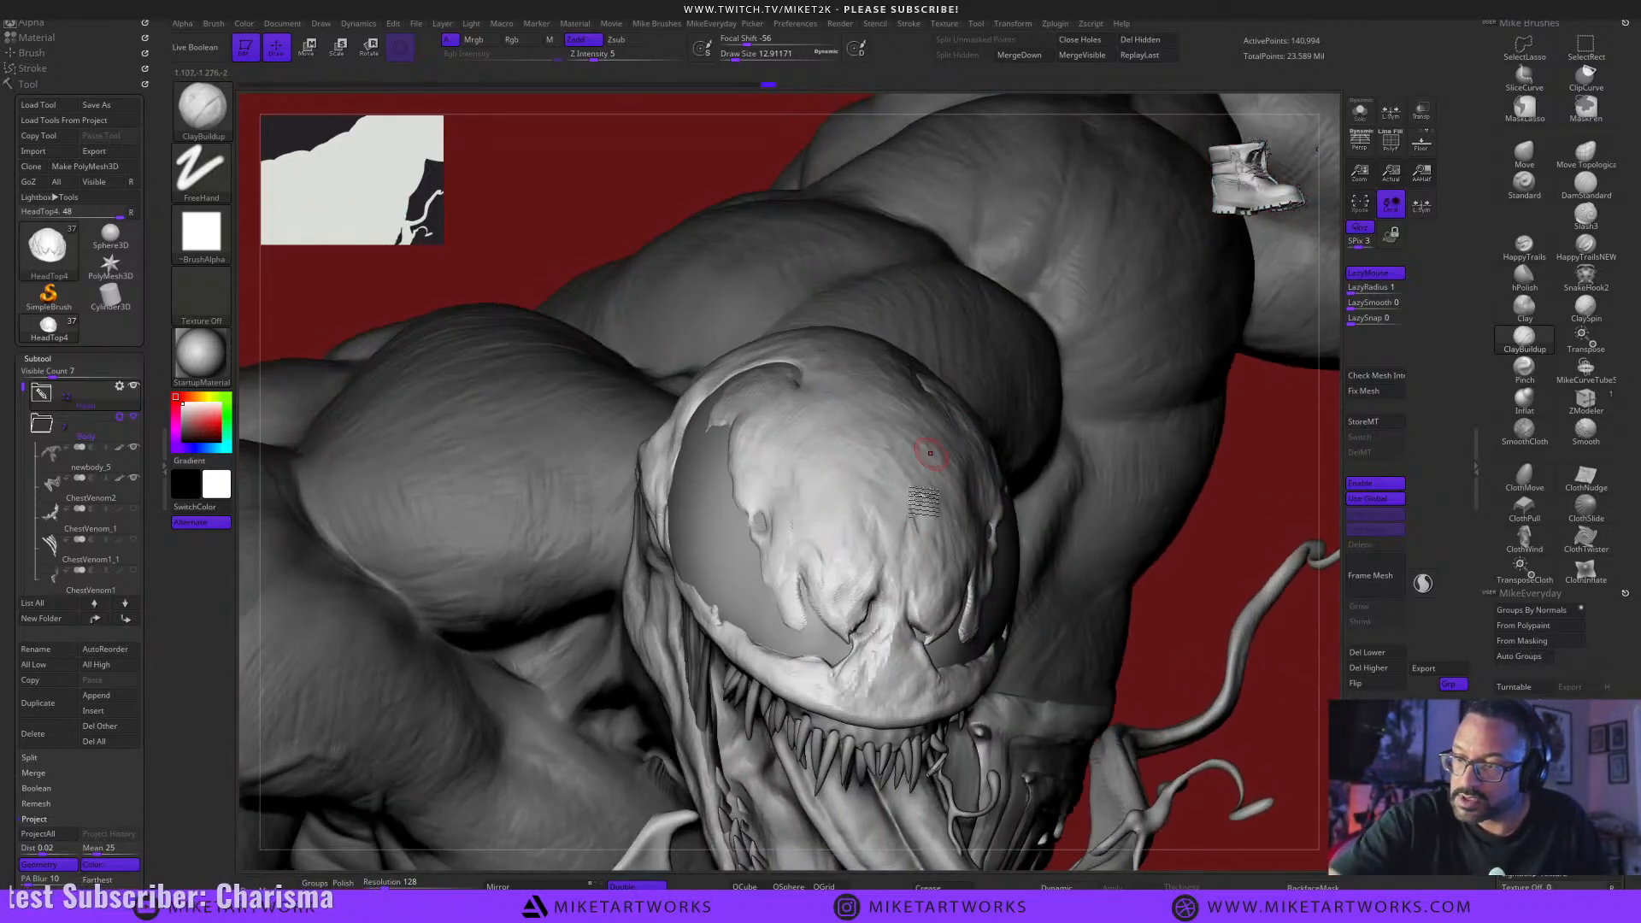
Detail the rim between the right eye and the upper teeth with ClayBuildup at draw size about 4, working one subdivision level higher.
key("s")
left_click_drag(1289, 704, 1281, 704)
left_click_drag(854, 664, 852, 687)
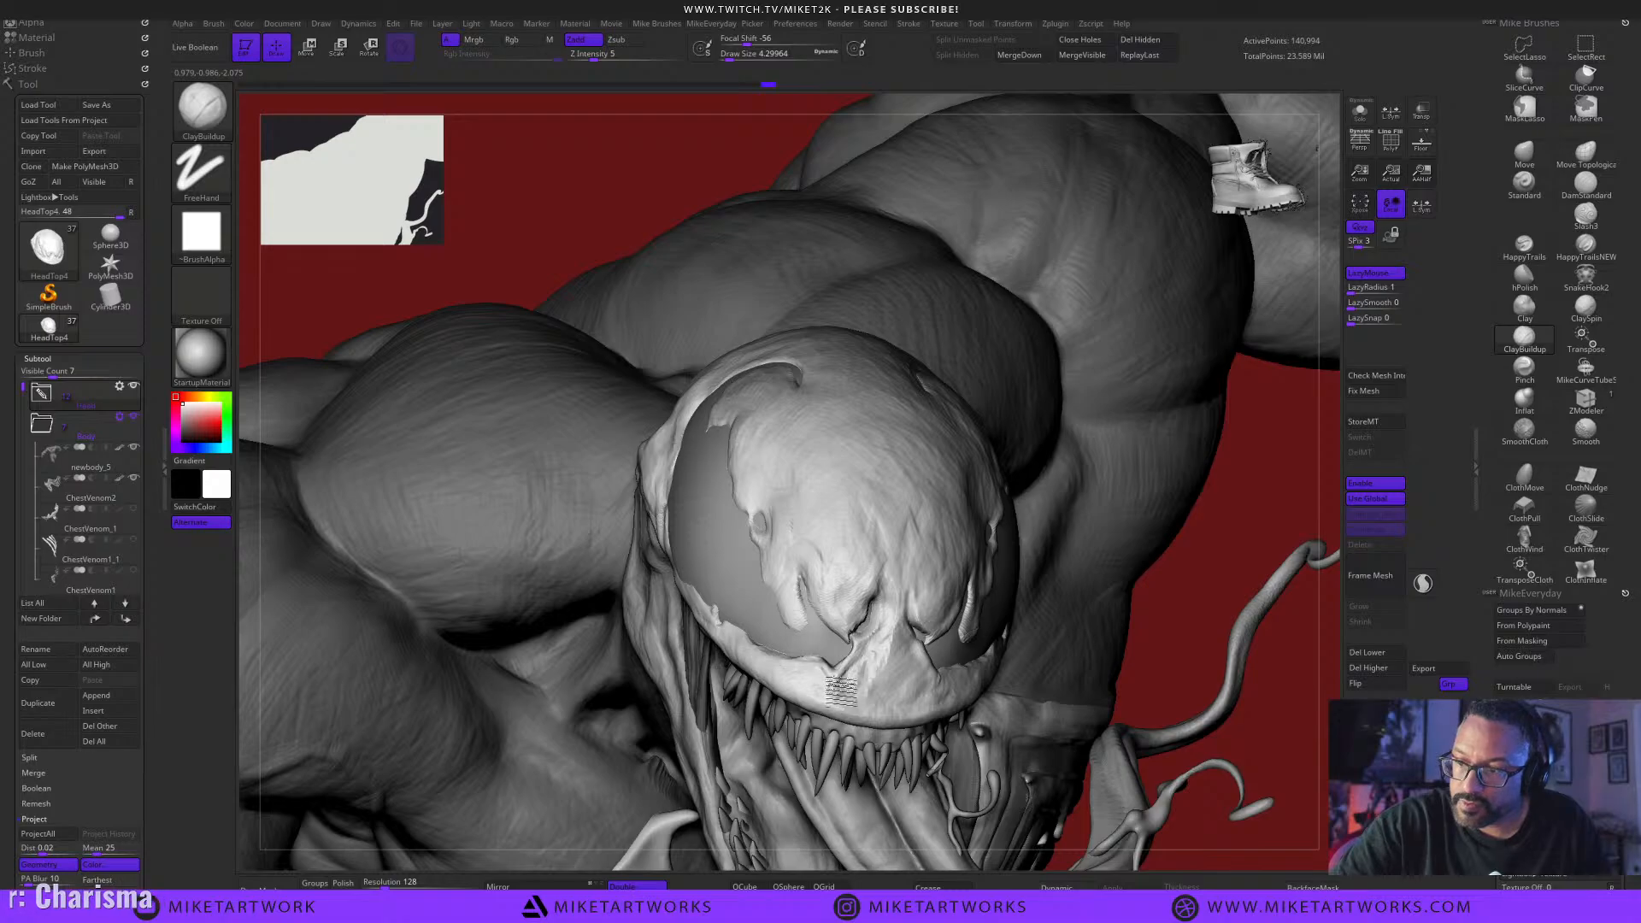
left_click_drag(1307, 788, 1291, 696, "alt")
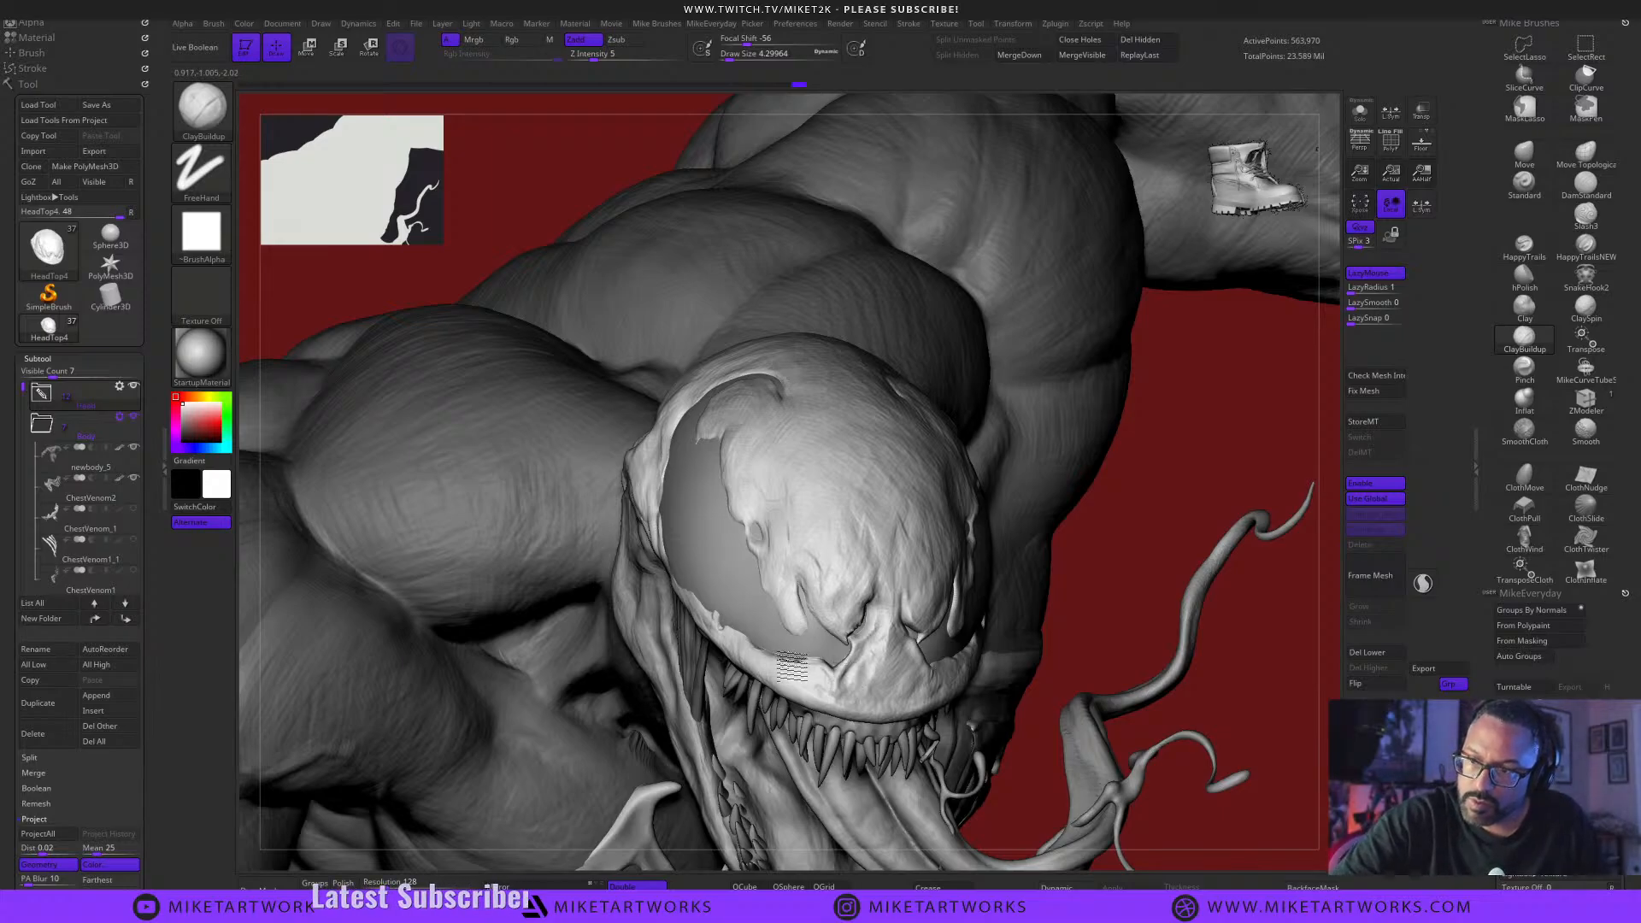
left_click_drag(1276, 679, 1154, 571)
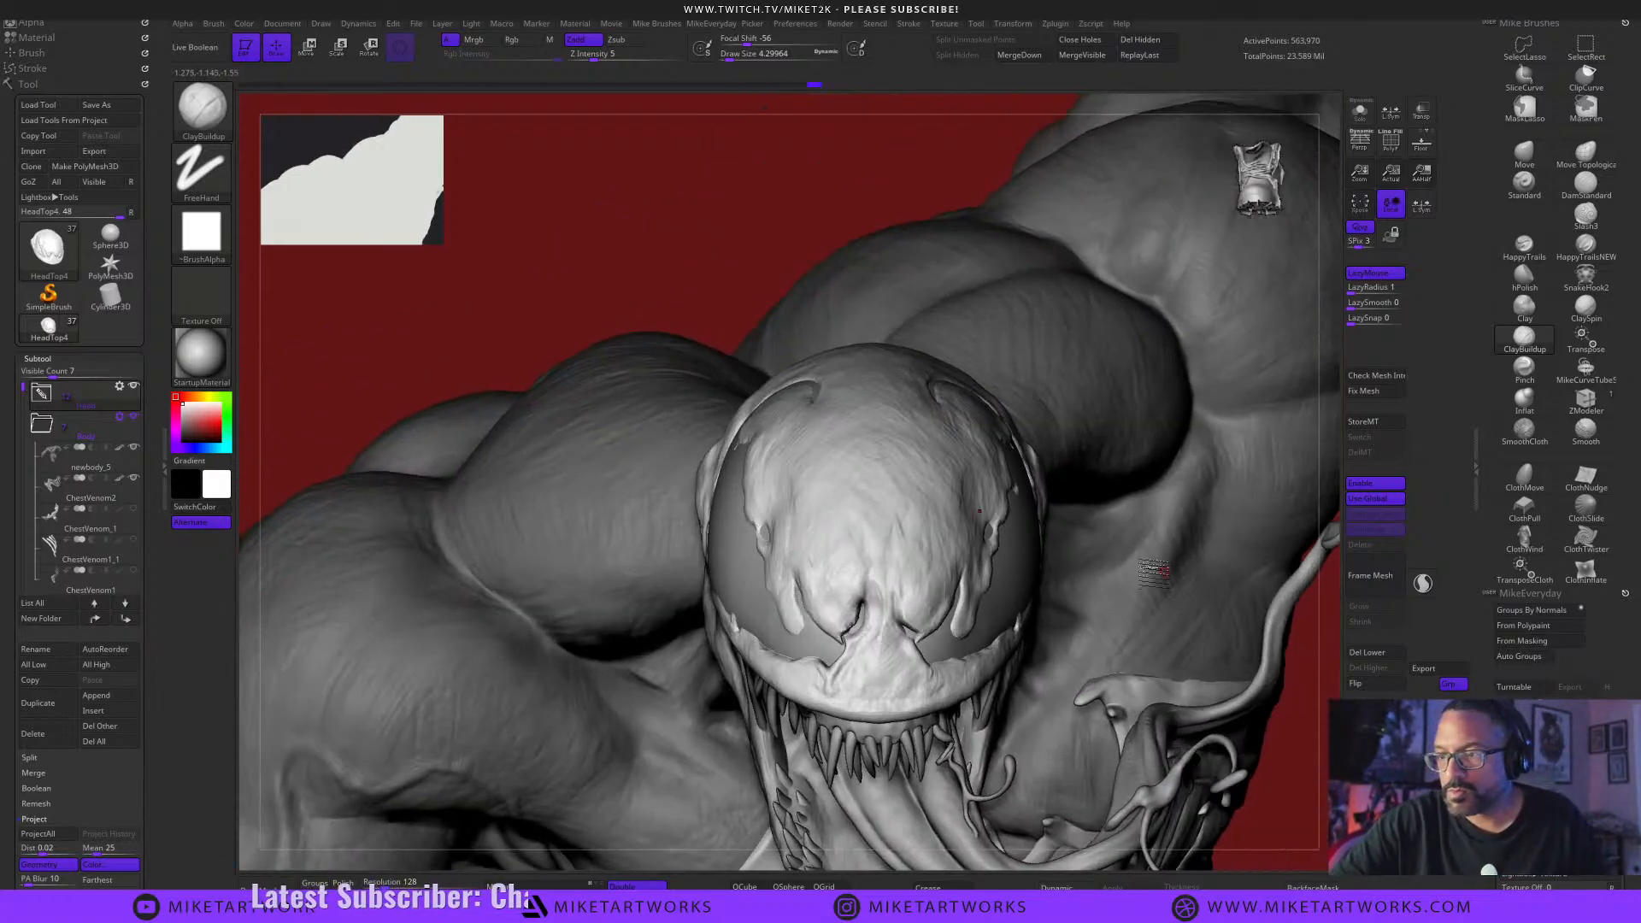
Go back down one subdivision level on HeadTop4 and delete its lower and higher subdivision levels.
left_click_drag(1306, 730, 1231, 701)
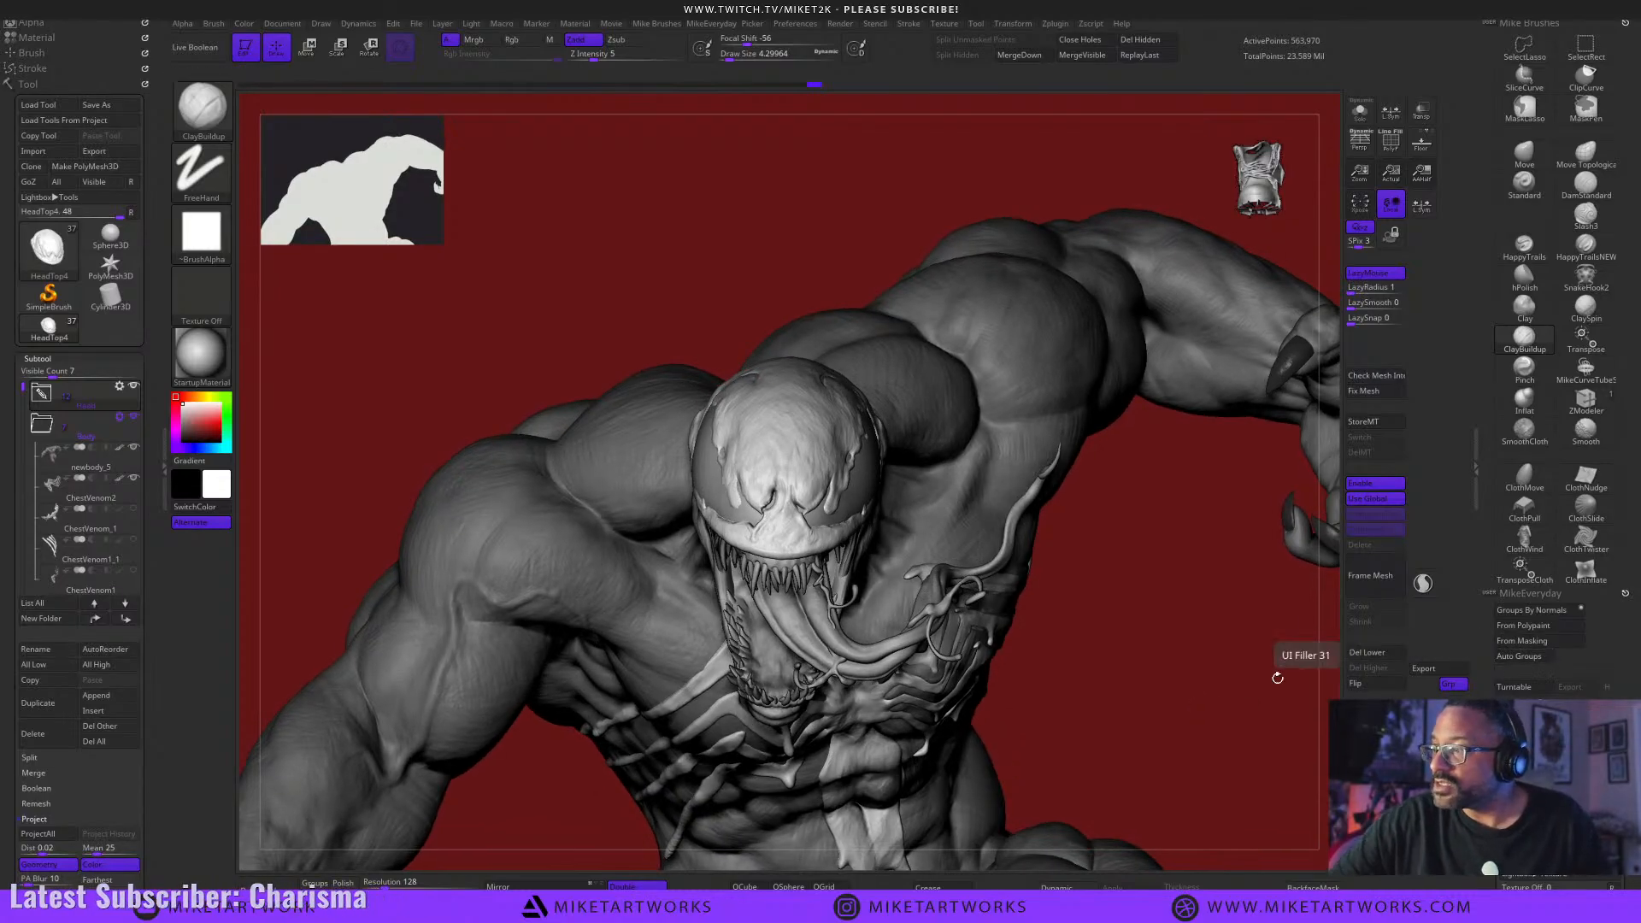
left_click_drag(1140, 710, 1206, 717)
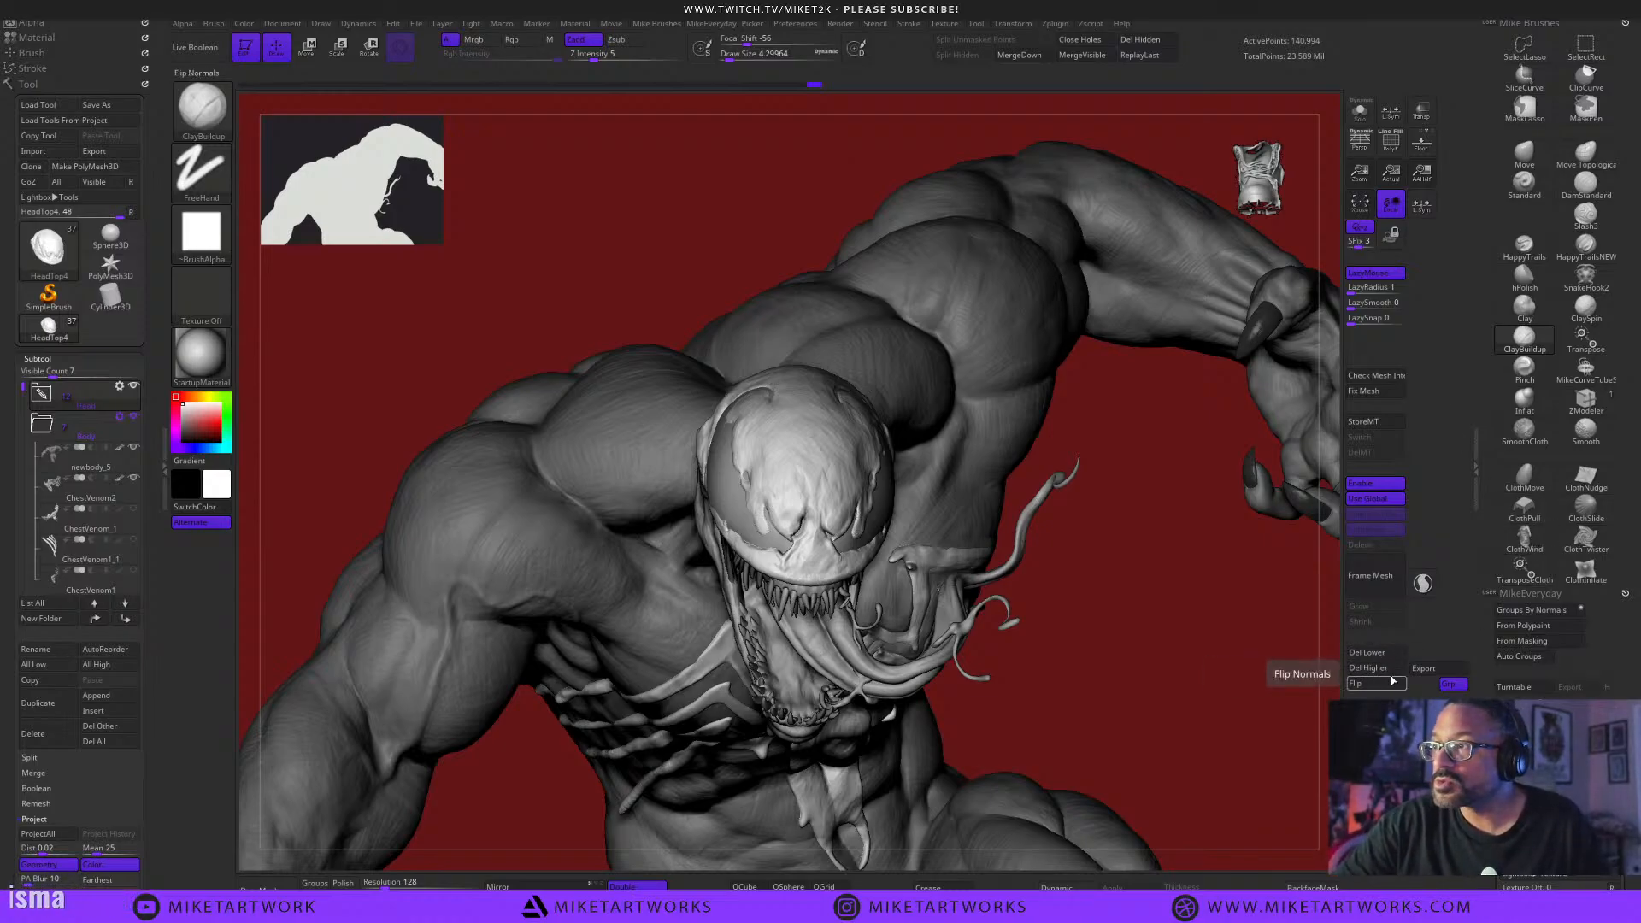
left_click(1372, 652)
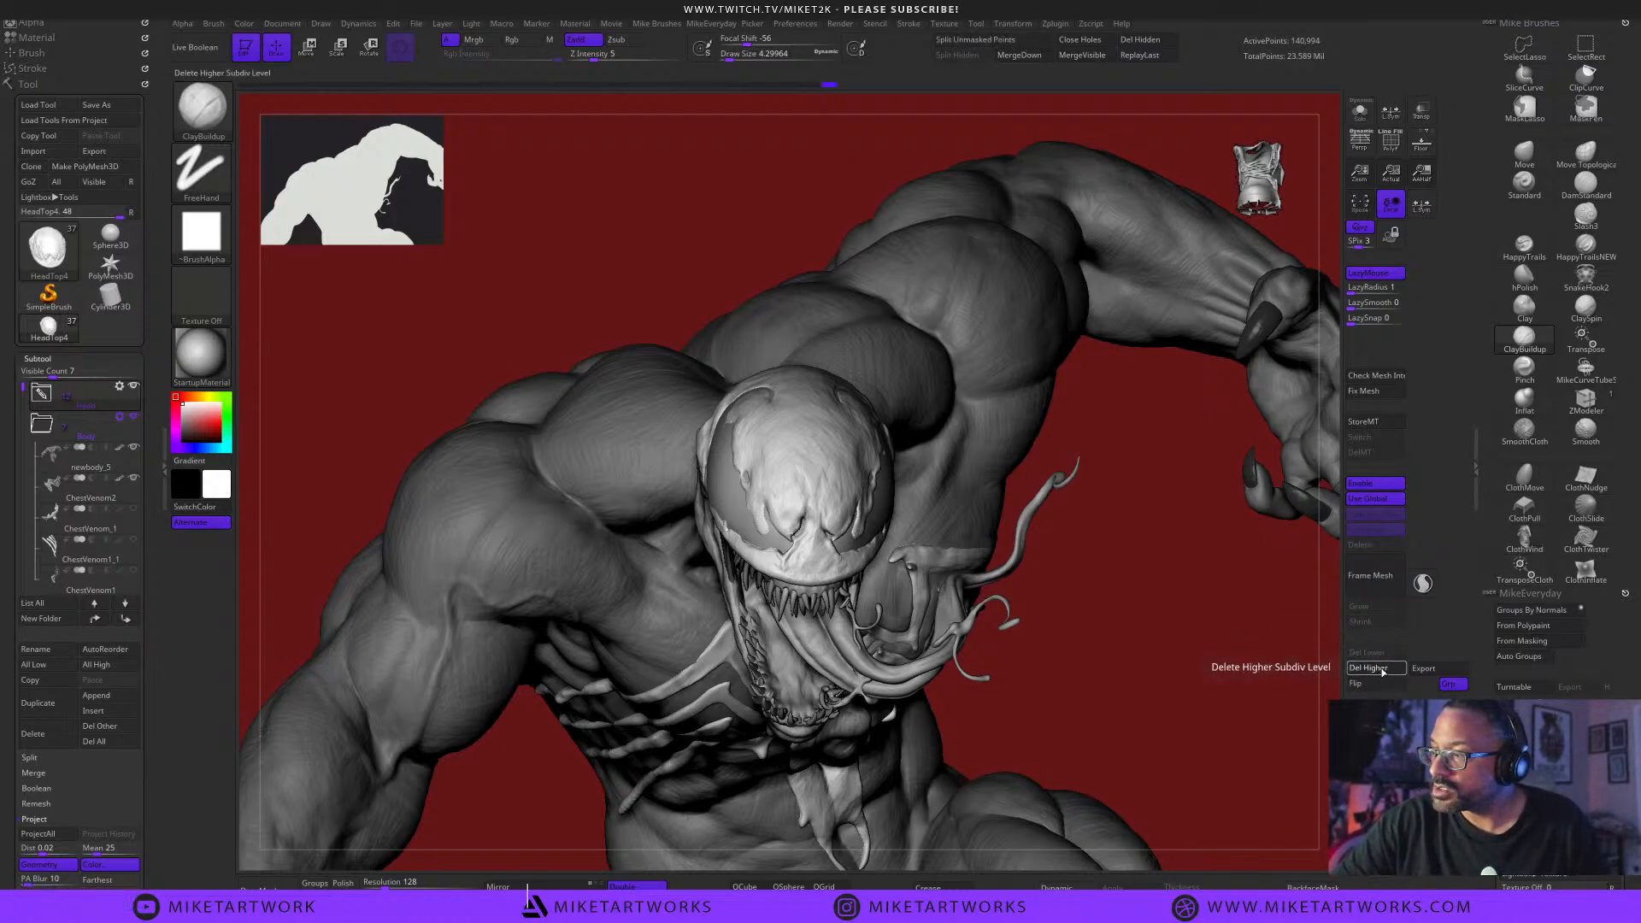
mouse_move(1218, 735)
left_mouse_down("alt")
mouse_move(1214, 667)
mouse_move(1200, 752)
mouse_move(1230, 729)
left_mouse_up("alt")
Turn on Sculptris Pro and build up the forehead and brow of HeadTop4 with ClayBuildup at draw size about 27.
key("s")
left_click(1524, 339)
left_click_drag(1174, 803, 1161, 778)
mouse_move(735, 639)
left_mouse_down()
mouse_move(753, 683)
mouse_move(765, 669)
left_mouse_up()
mouse_move(1150, 727)
left_mouse_down()
mouse_move(1203, 733)
mouse_move(1171, 727)
left_mouse_up()
key("s")
mouse_move(756, 613)
left_mouse_down()
mouse_move(760, 643)
mouse_move(759, 602)
mouse_move(753, 642)
mouse_move(835, 567)
left_mouse_up()
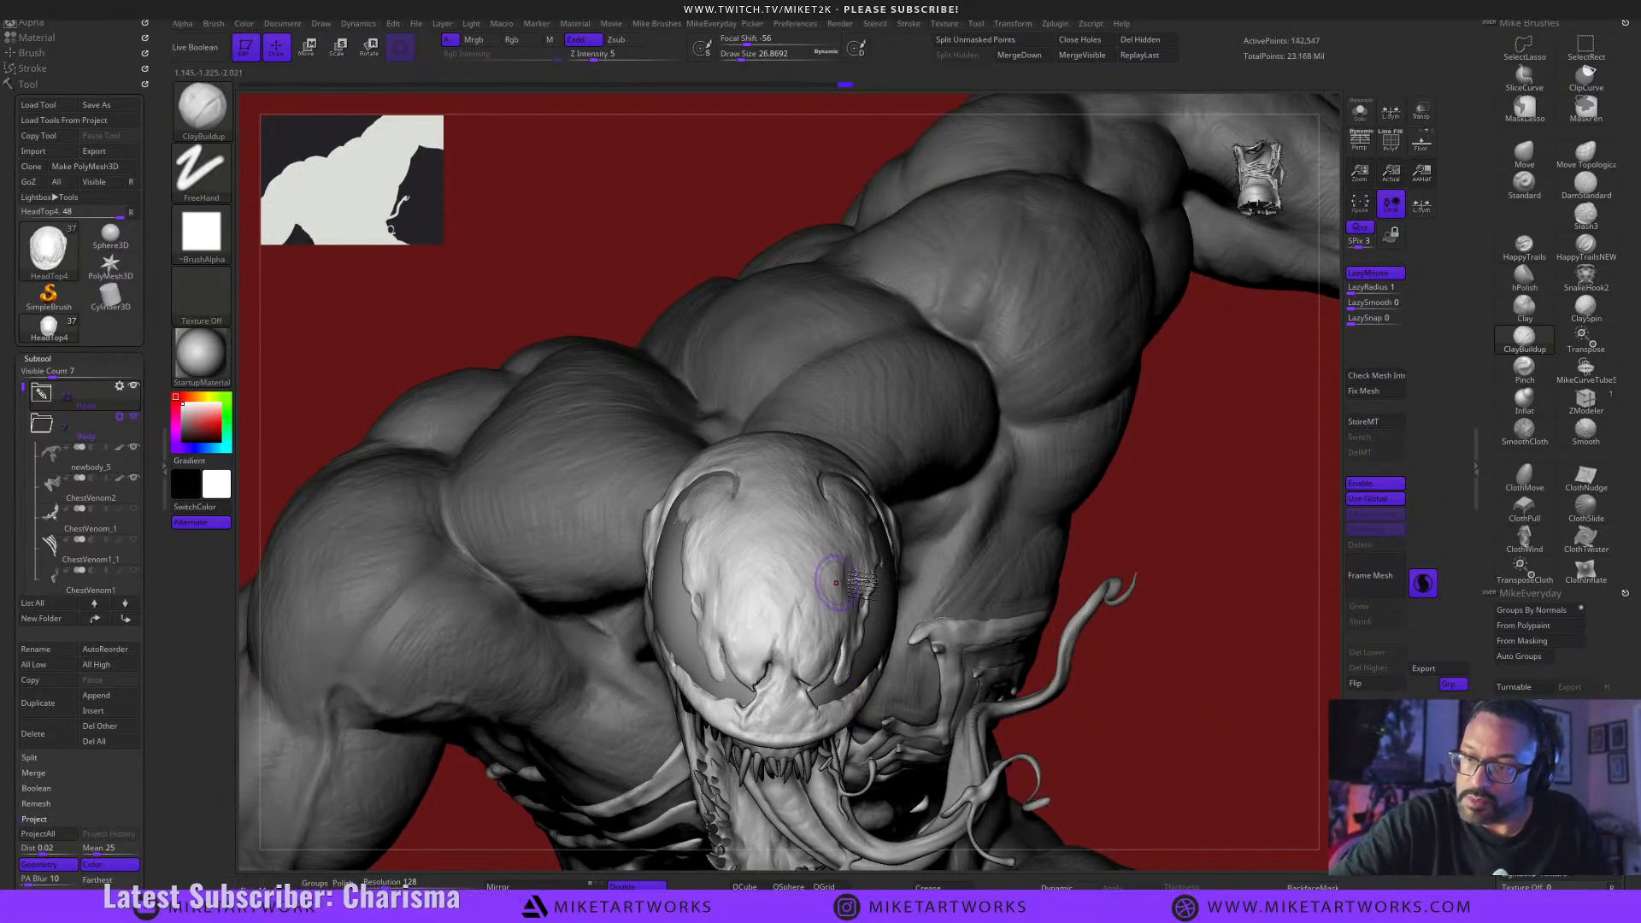
left_click_drag(1227, 711, 1239, 694)
left_click_drag(758, 665, 763, 668)
left_click_drag(1172, 718, 1231, 726)
left_click_drag(1157, 667, 1139, 619)
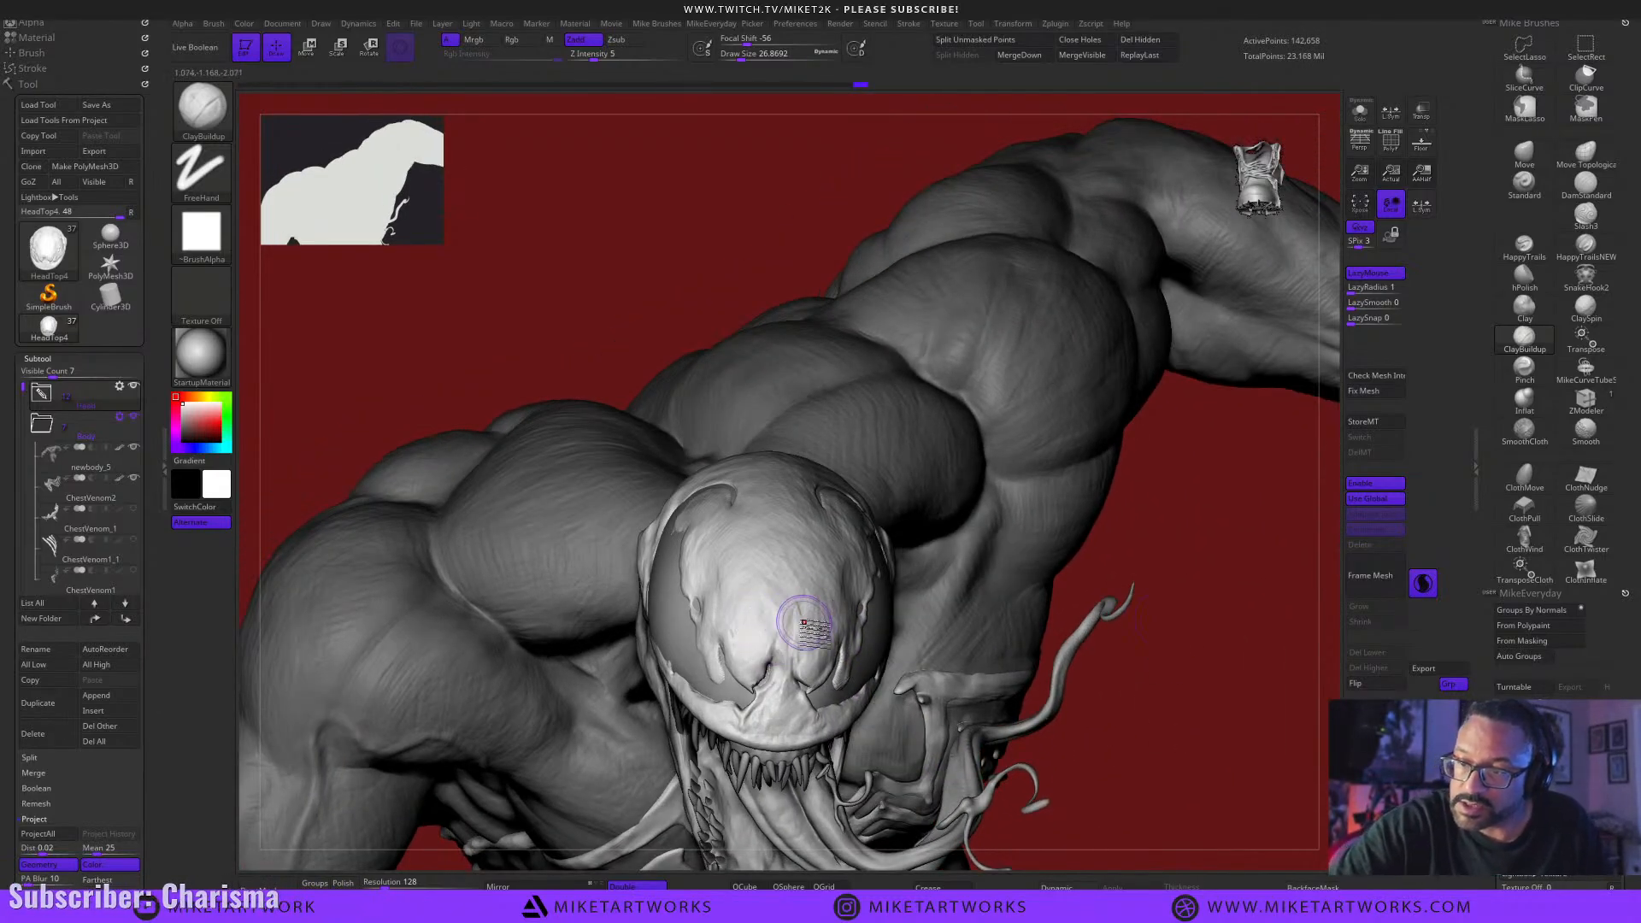
Sculpt the bridge between the eyes and the upper lip below it with ClayBuildup at draw size about 18.
key("s")
left_click_drag(1154, 695, 1150, 694)
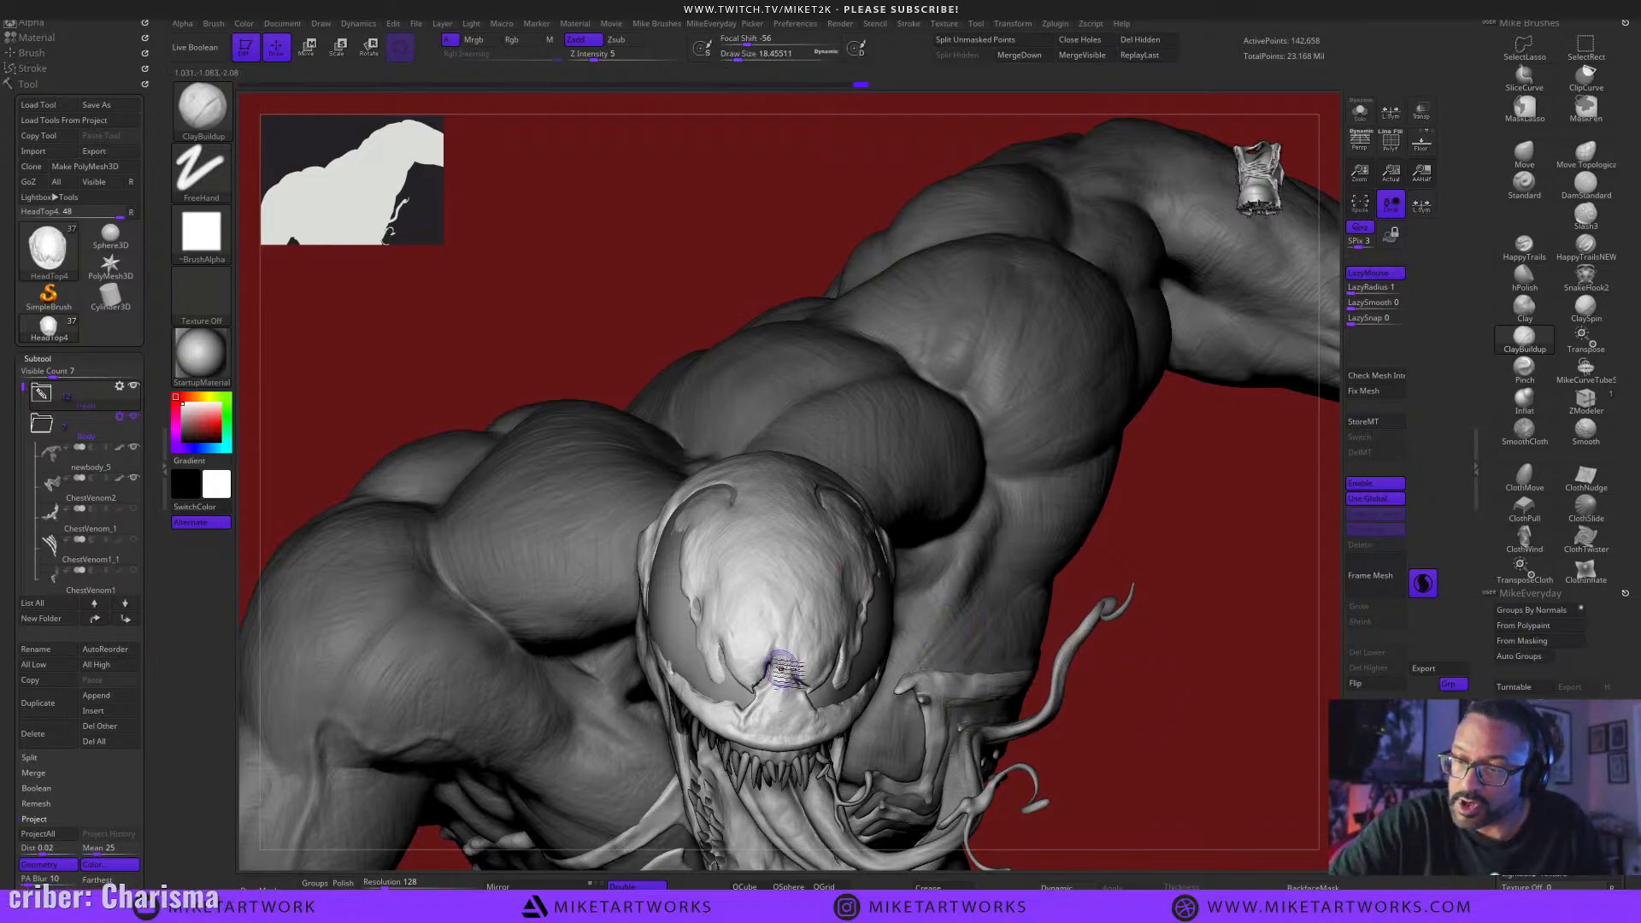
left_click_drag(781, 670, 783, 669)
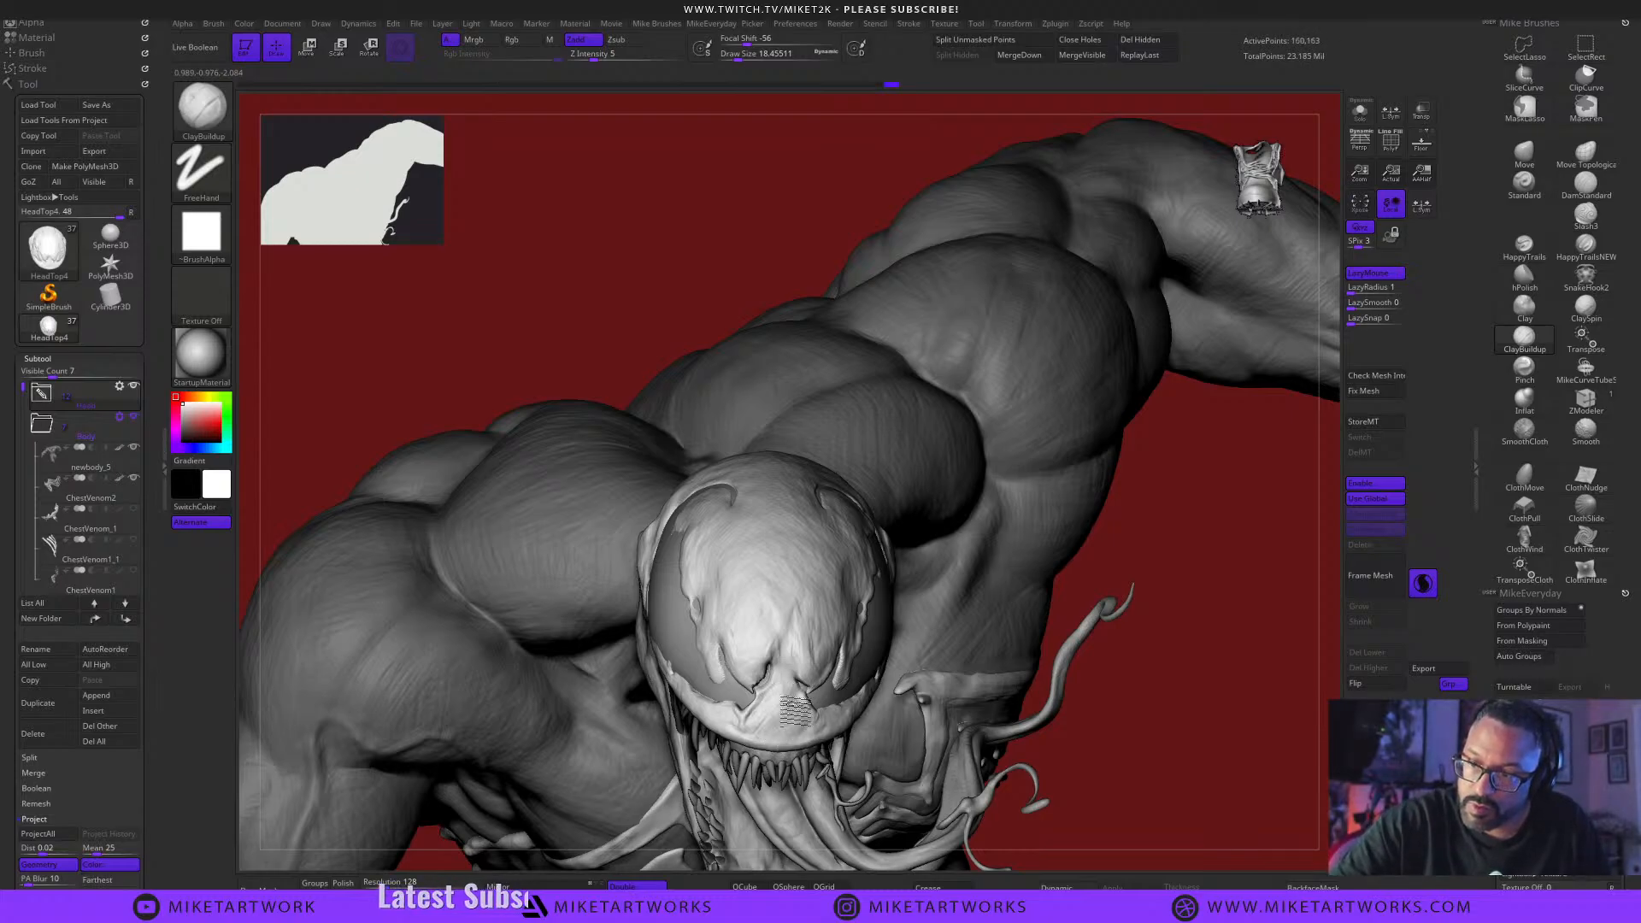
mouse_move(1218, 744)
left_mouse_down()
mouse_move(1229, 766)
mouse_move(1245, 736)
mouse_move(1210, 773)
mouse_move(1233, 689)
mouse_move(1253, 773)
mouse_move(1249, 660)
mouse_move(1239, 736)
mouse_move(1210, 741)
mouse_move(1239, 729)
mouse_move(1220, 722)
mouse_move(1213, 664)
mouse_move(1179, 710)
mouse_move(1117, 575)
mouse_move(1152, 793)
mouse_move(1198, 769)
mouse_move(1080, 715)
mouse_move(1214, 783)
mouse_move(1161, 726)
mouse_move(1149, 750)
mouse_move(1110, 612)
mouse_move(1103, 675)
left_mouse_up()
mouse_move(818, 715)
left_mouse_down()
mouse_move(841, 723)
mouse_move(804, 711)
mouse_move(838, 720)
mouse_move(820, 701)
mouse_move(839, 718)
mouse_move(819, 711)
left_mouse_up()
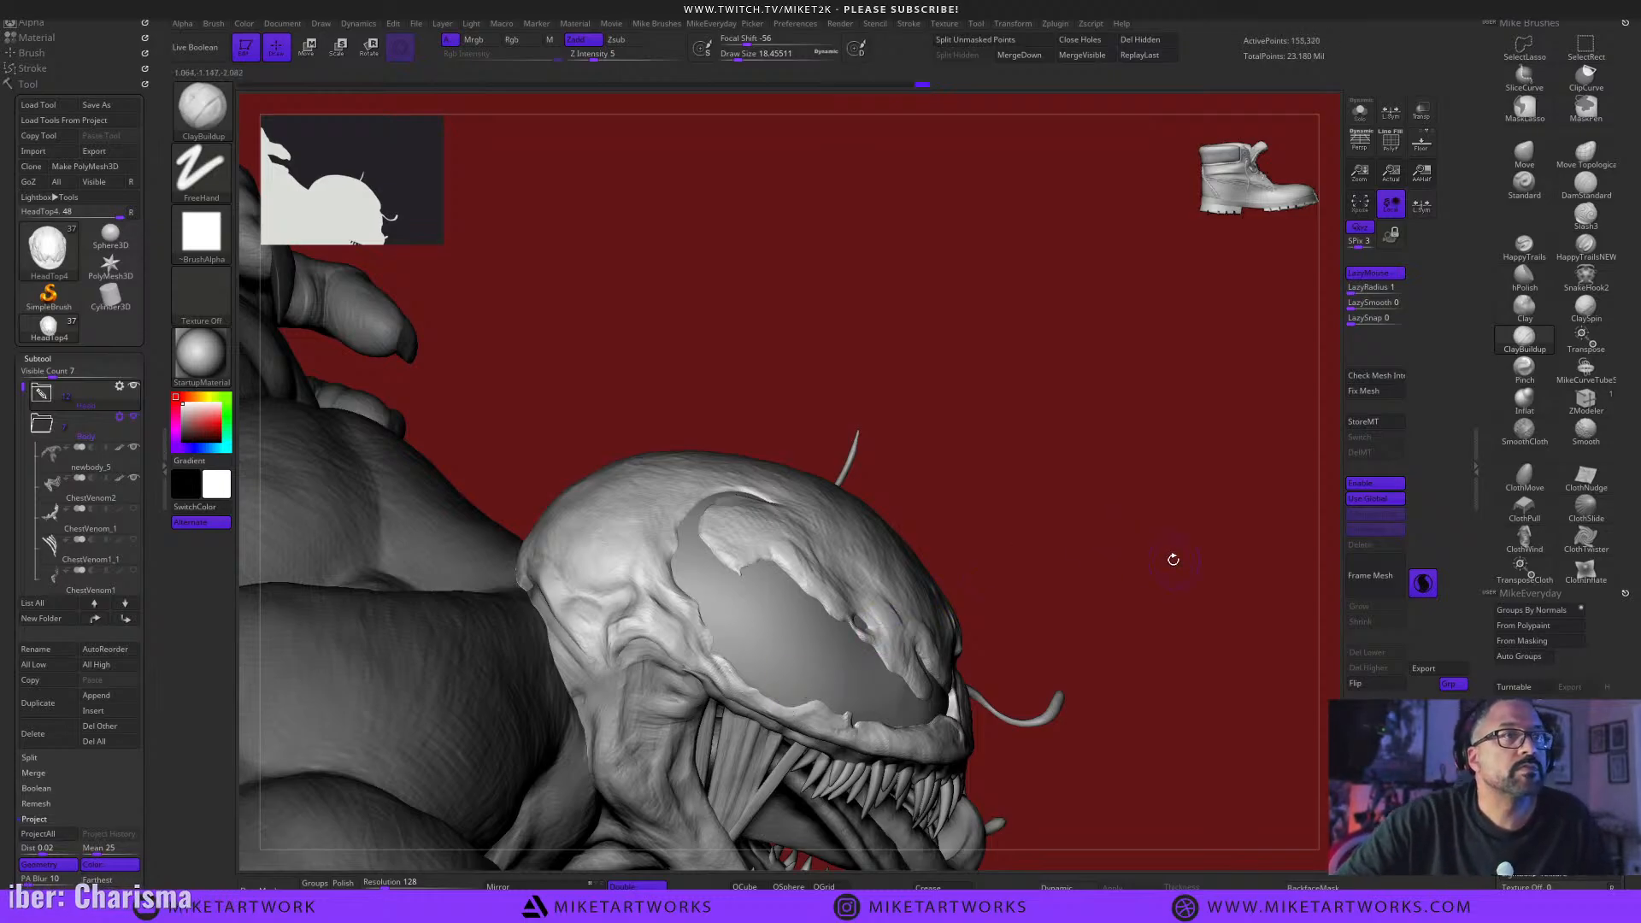
Build up the lower rim of the character's right eye above the teeth with ClayBuildup at draw size about 12.
left_click_drag(1173, 557, 1186, 635)
left_click_drag(1210, 719, 1224, 717)
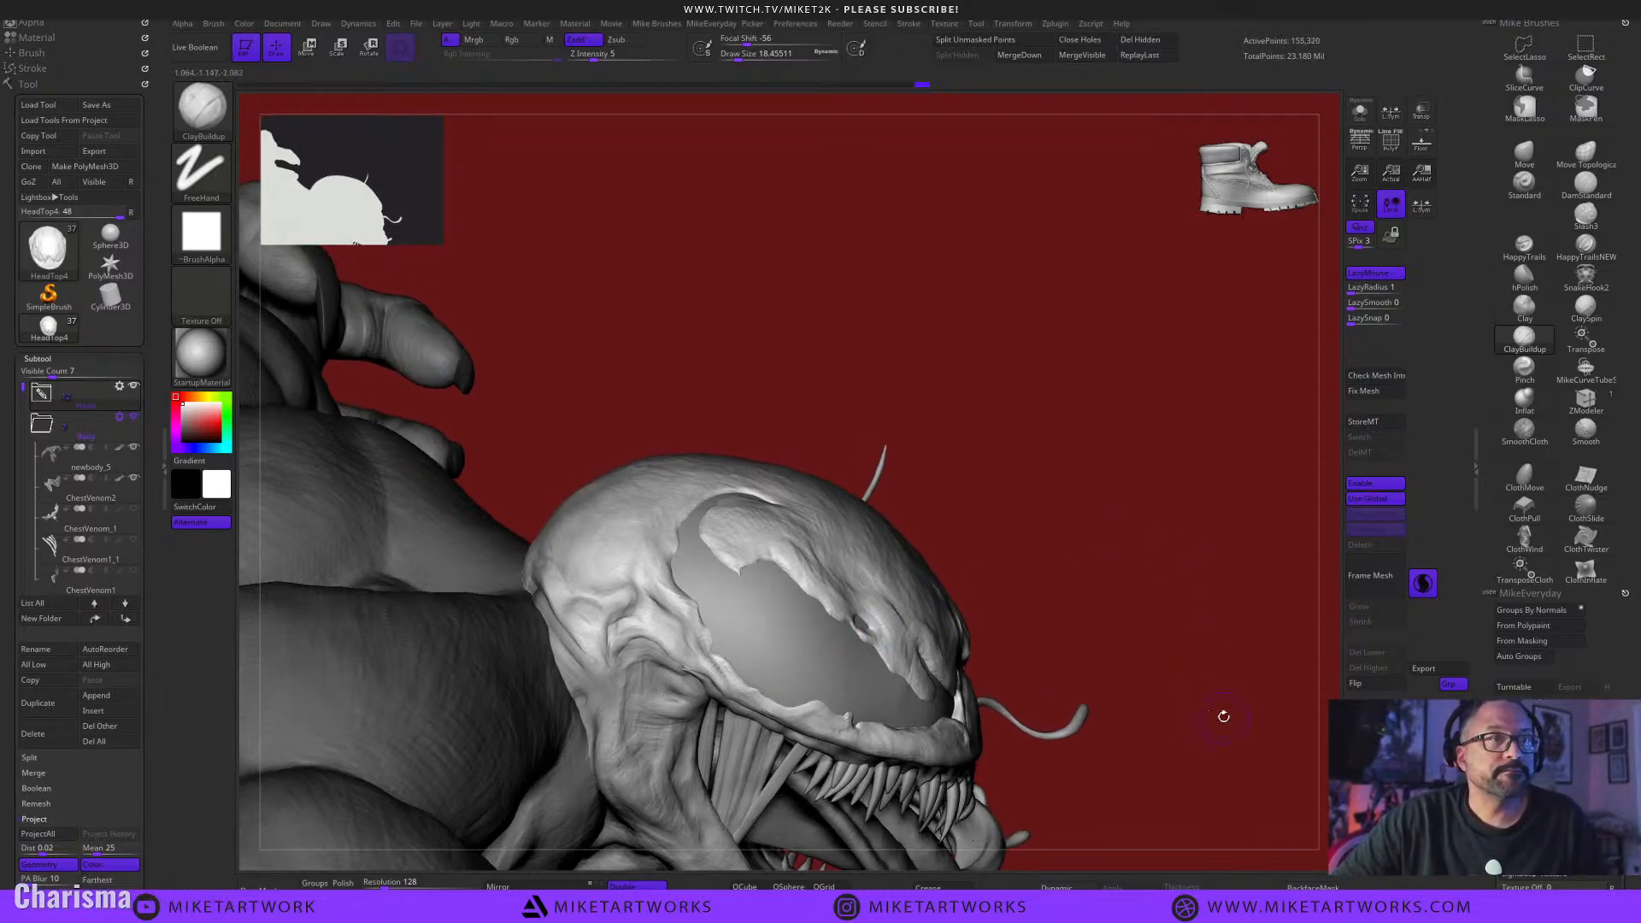
key("s")
left_click(1158, 735)
mouse_move(1194, 749)
left_mouse_down()
mouse_move(1202, 734)
mouse_move(1154, 695)
left_mouse_up()
left_click_drag(839, 716, 835, 707)
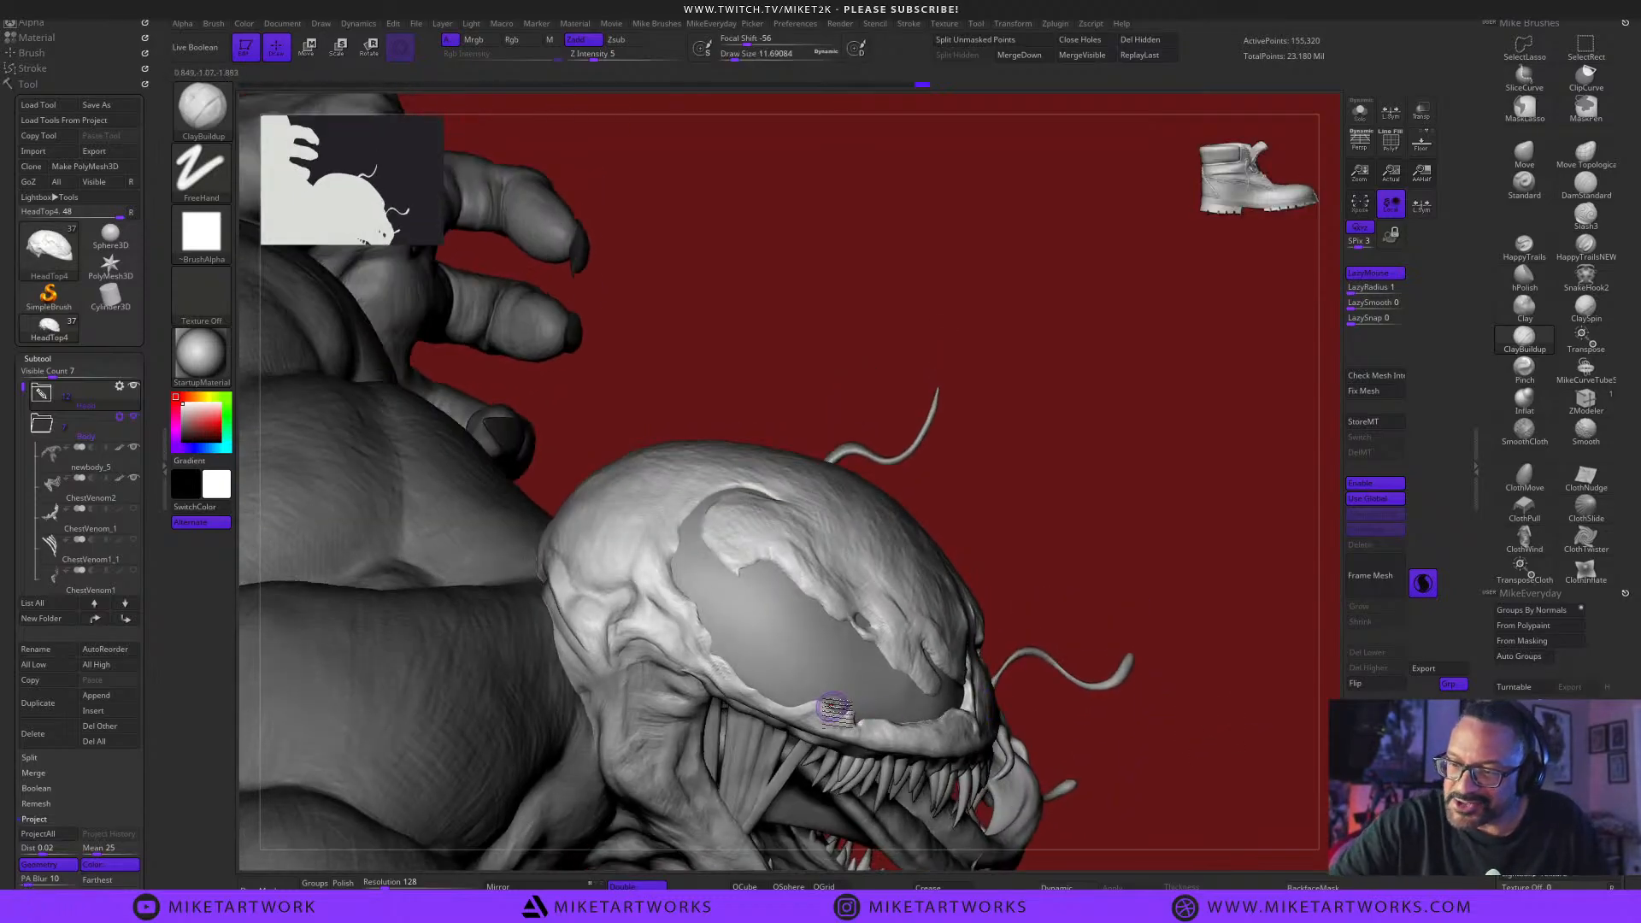
Add finer ridges along the lower rim of the right eye with ClayBuildup at draw size about 7.5.
key("s")
left_click(1048, 548)
left_click_drag(959, 614, 967, 596)
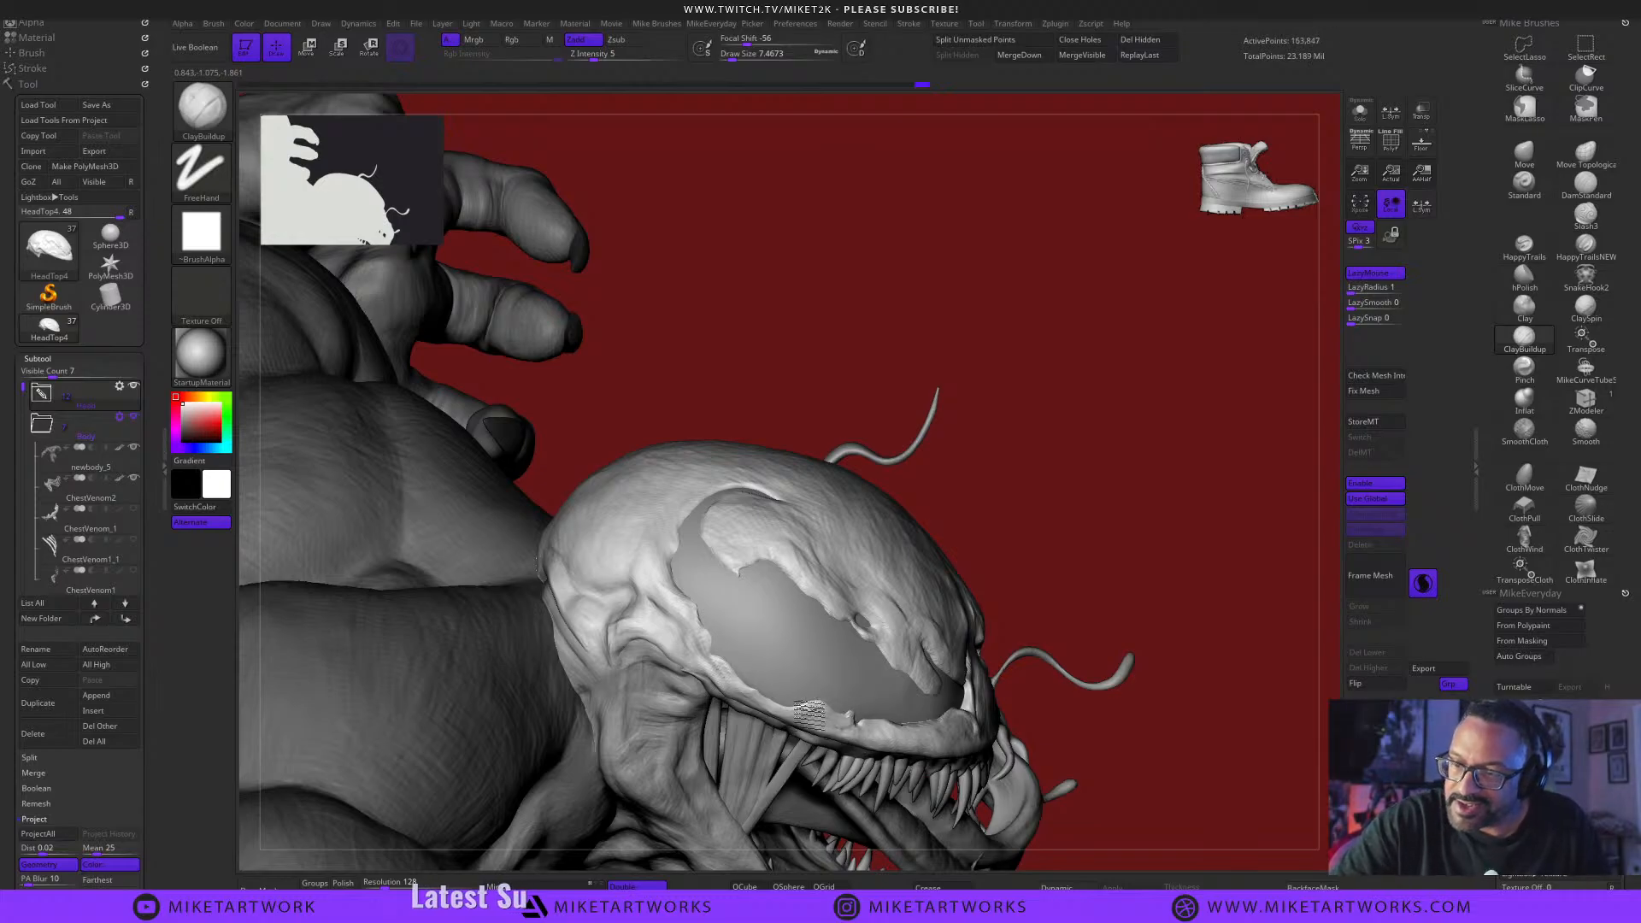
left_click_drag(811, 715, 826, 711)
left_click_drag(1114, 510, 1110, 438)
left_click_drag(805, 715, 836, 727)
Thicken the rear part of the right eye's lower rim with ClayBuildup at draw size about 12.
key("s")
left_click(1090, 553)
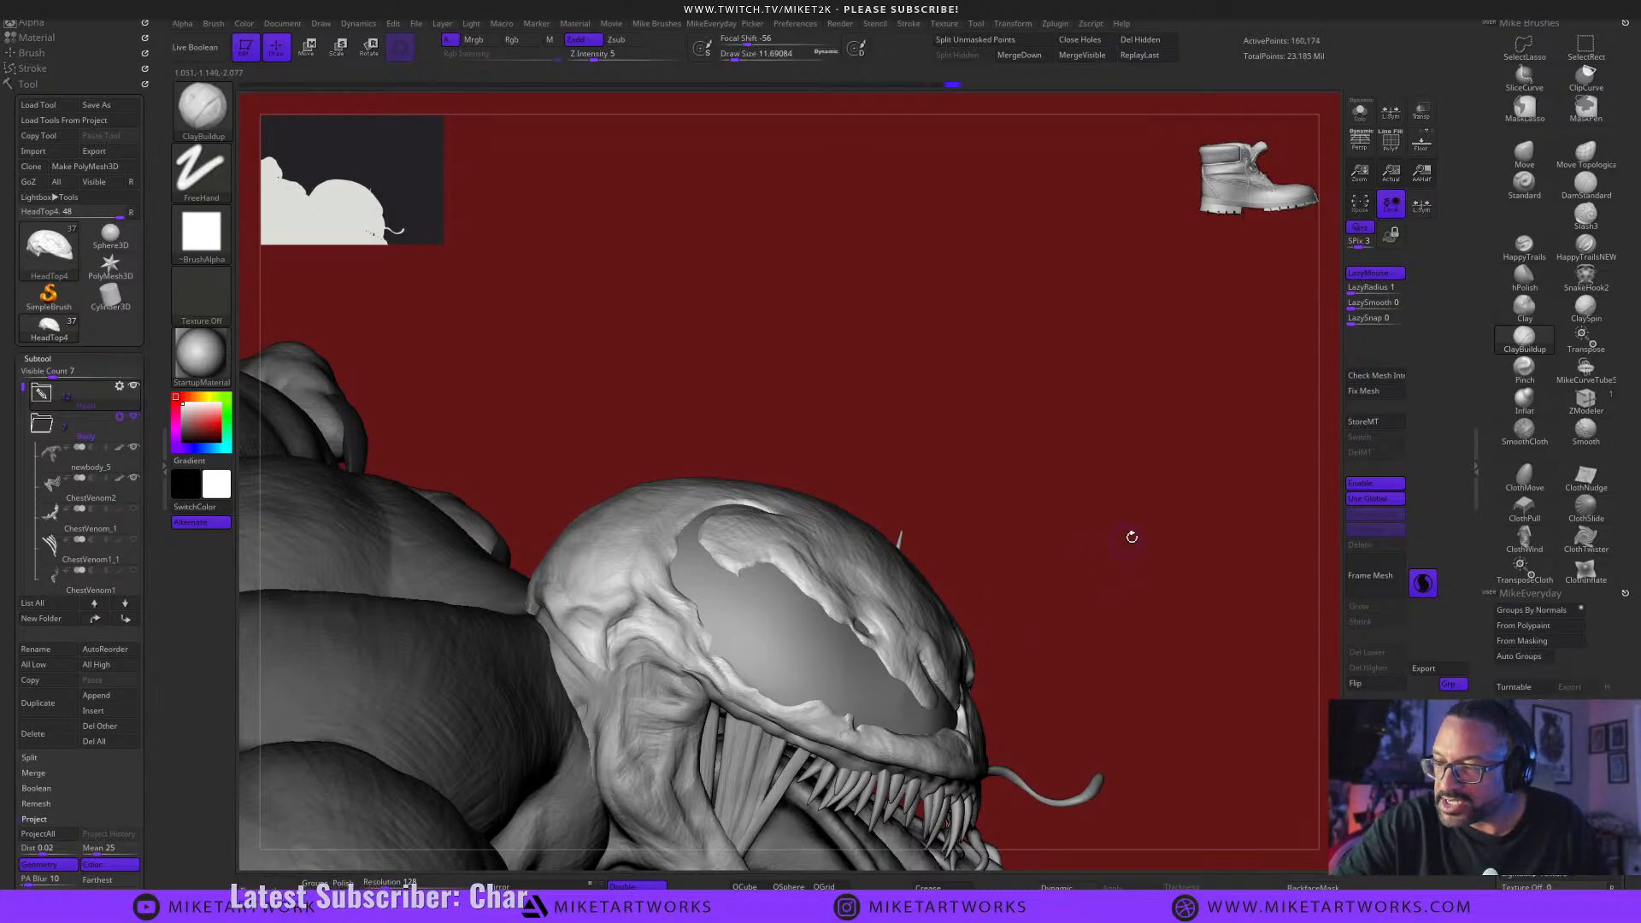
left_click_drag(1132, 537, 1103, 513)
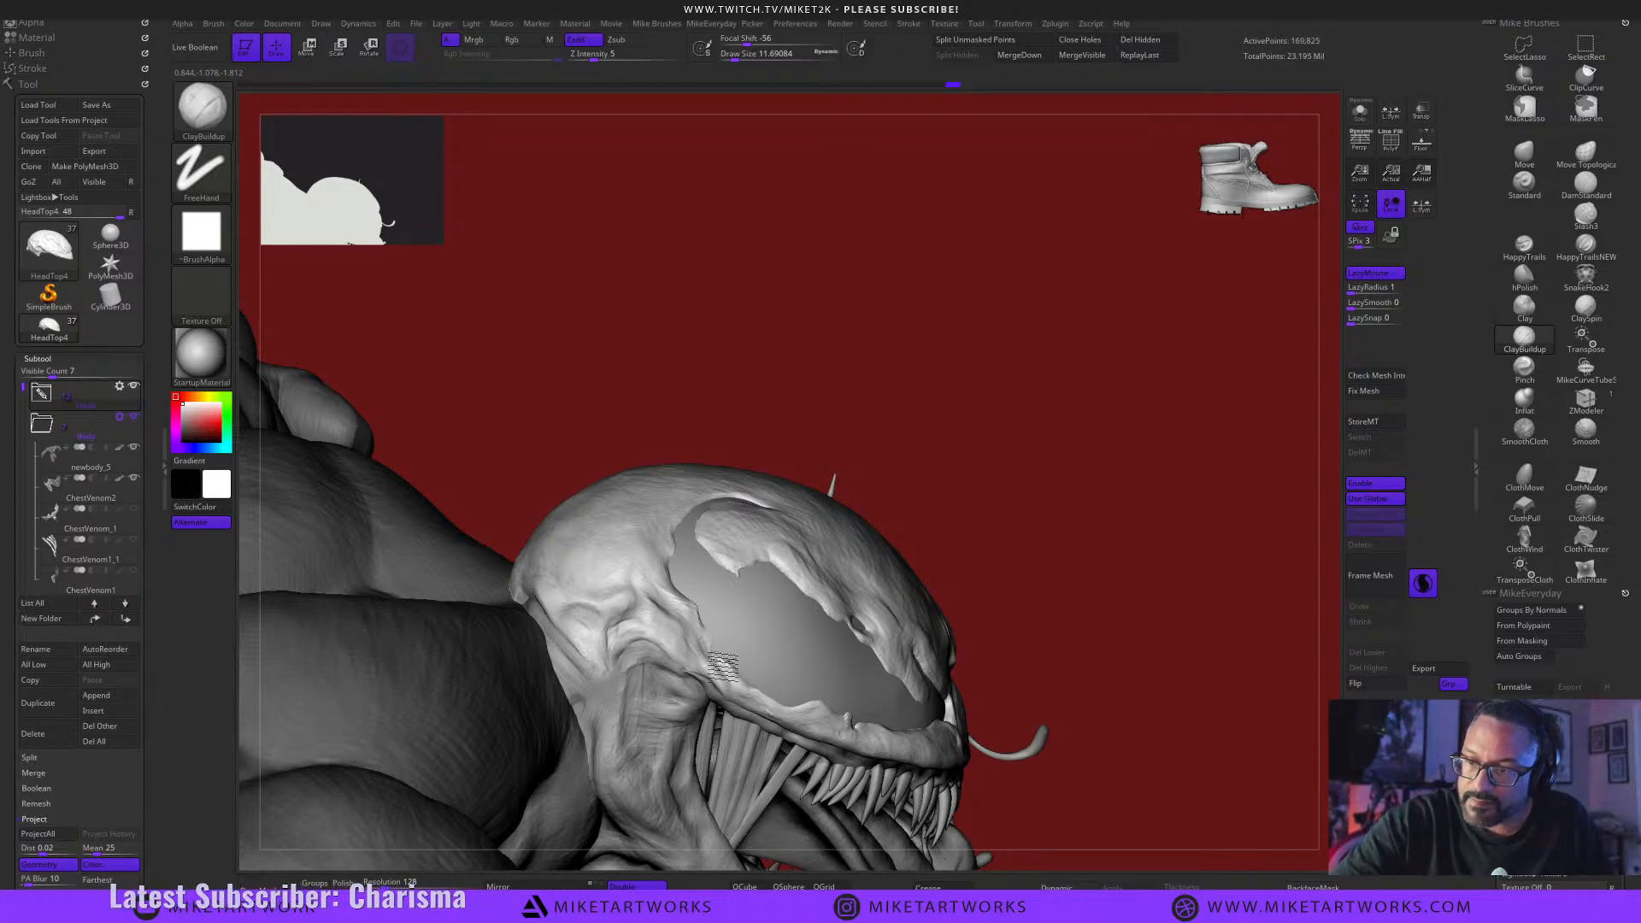
left_click_drag(723, 665, 751, 677)
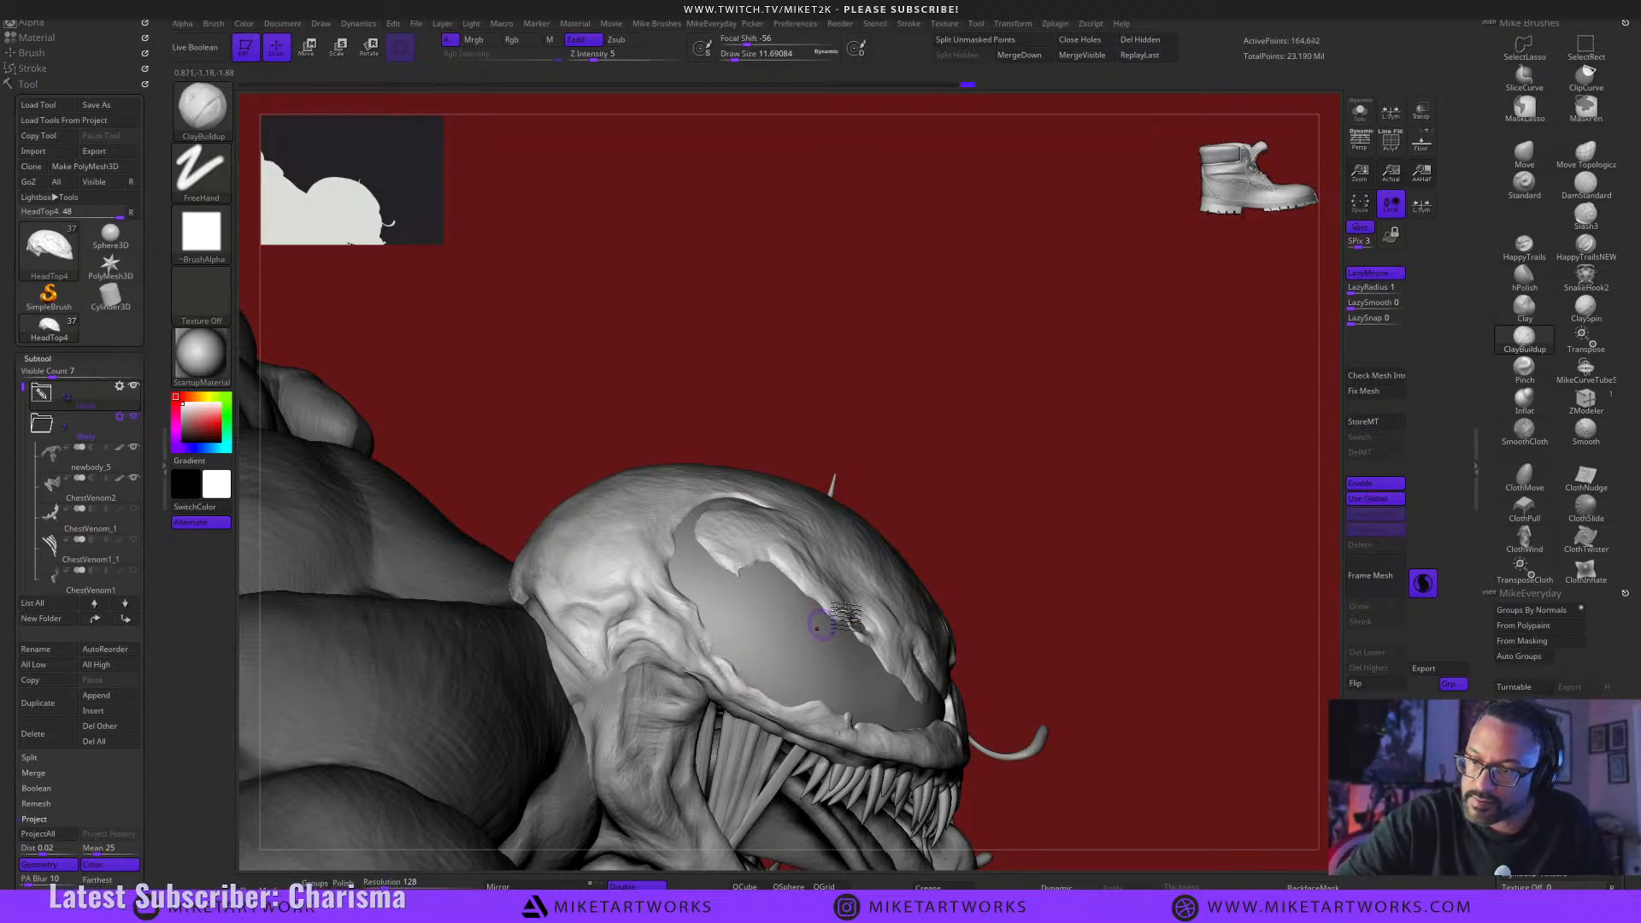
Choose the Move brush with a draw size of about 8.4 and make eyes1 the active subtool in a full-figure view.
left_click(1518, 163)
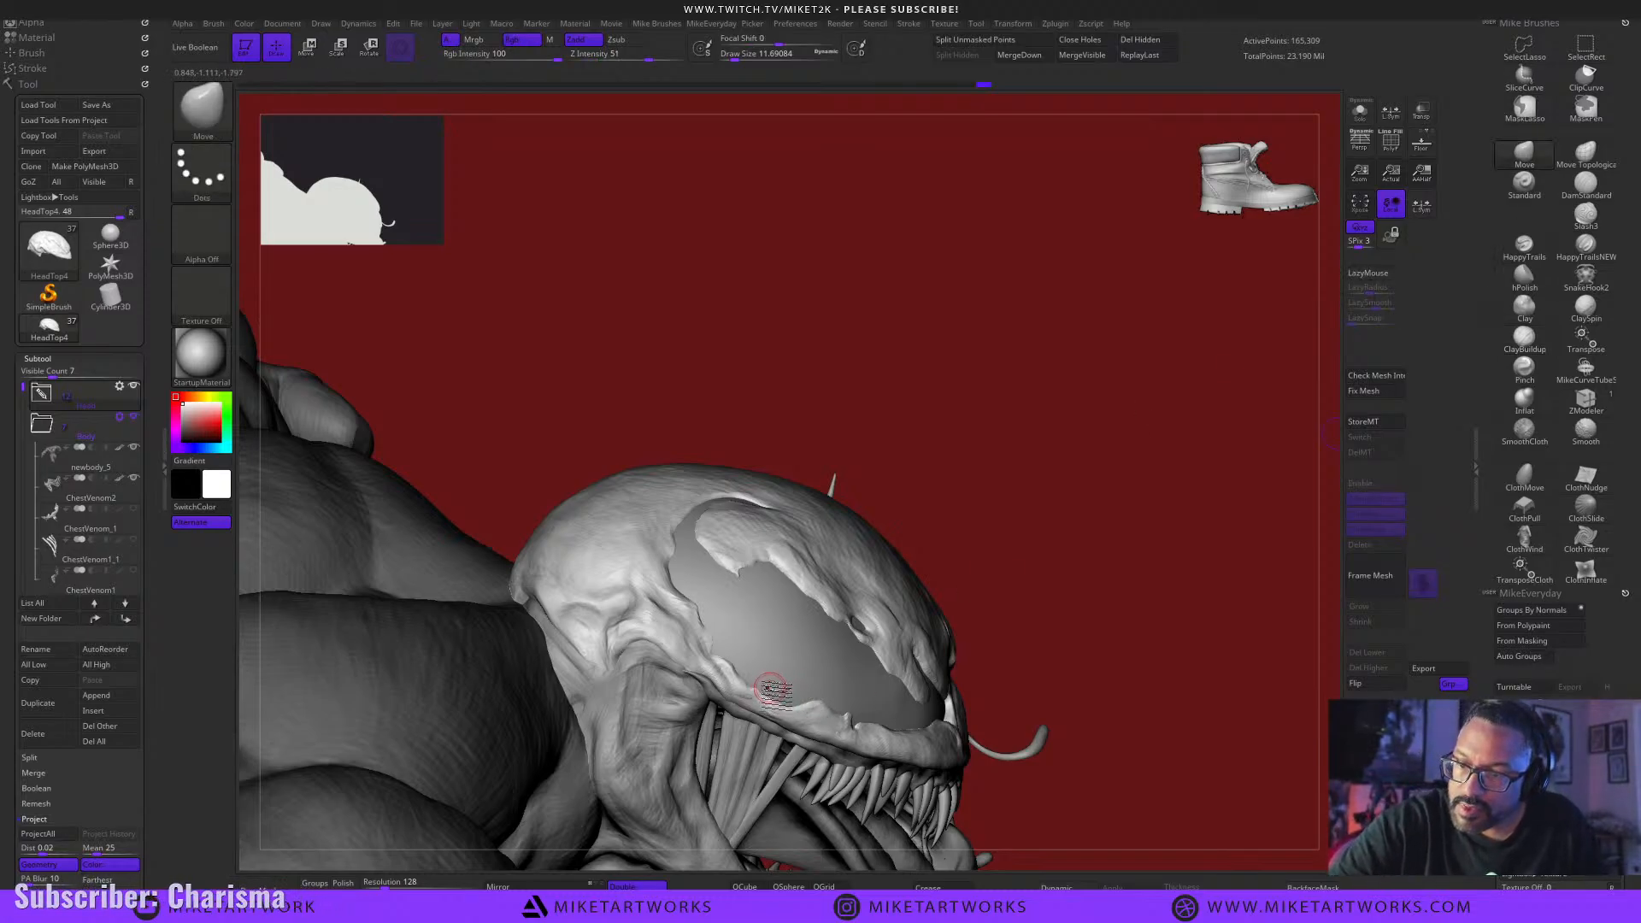
key("s")
left_click_drag(1117, 680, 1125, 625)
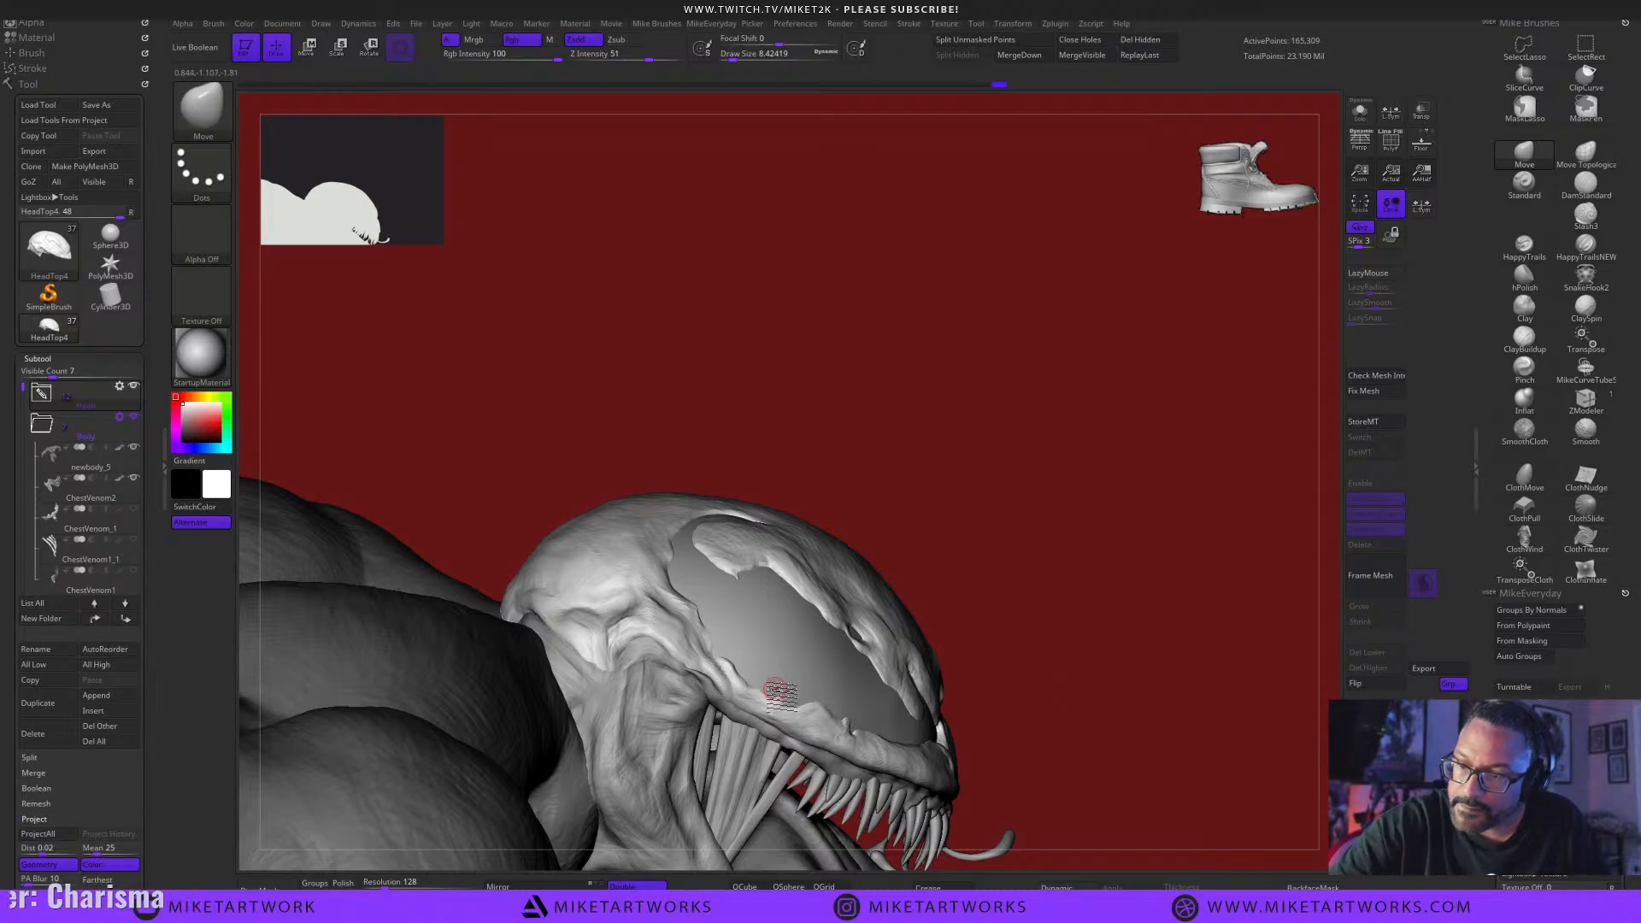
left_click_drag(968, 560, 1146, 372)
left_click_drag(1221, 704, 926, 593)
mouse_move(1168, 769)
left_mouse_down()
mouse_move(1157, 743)
mouse_move(1192, 748)
mouse_move(1177, 783)
left_mouse_up()
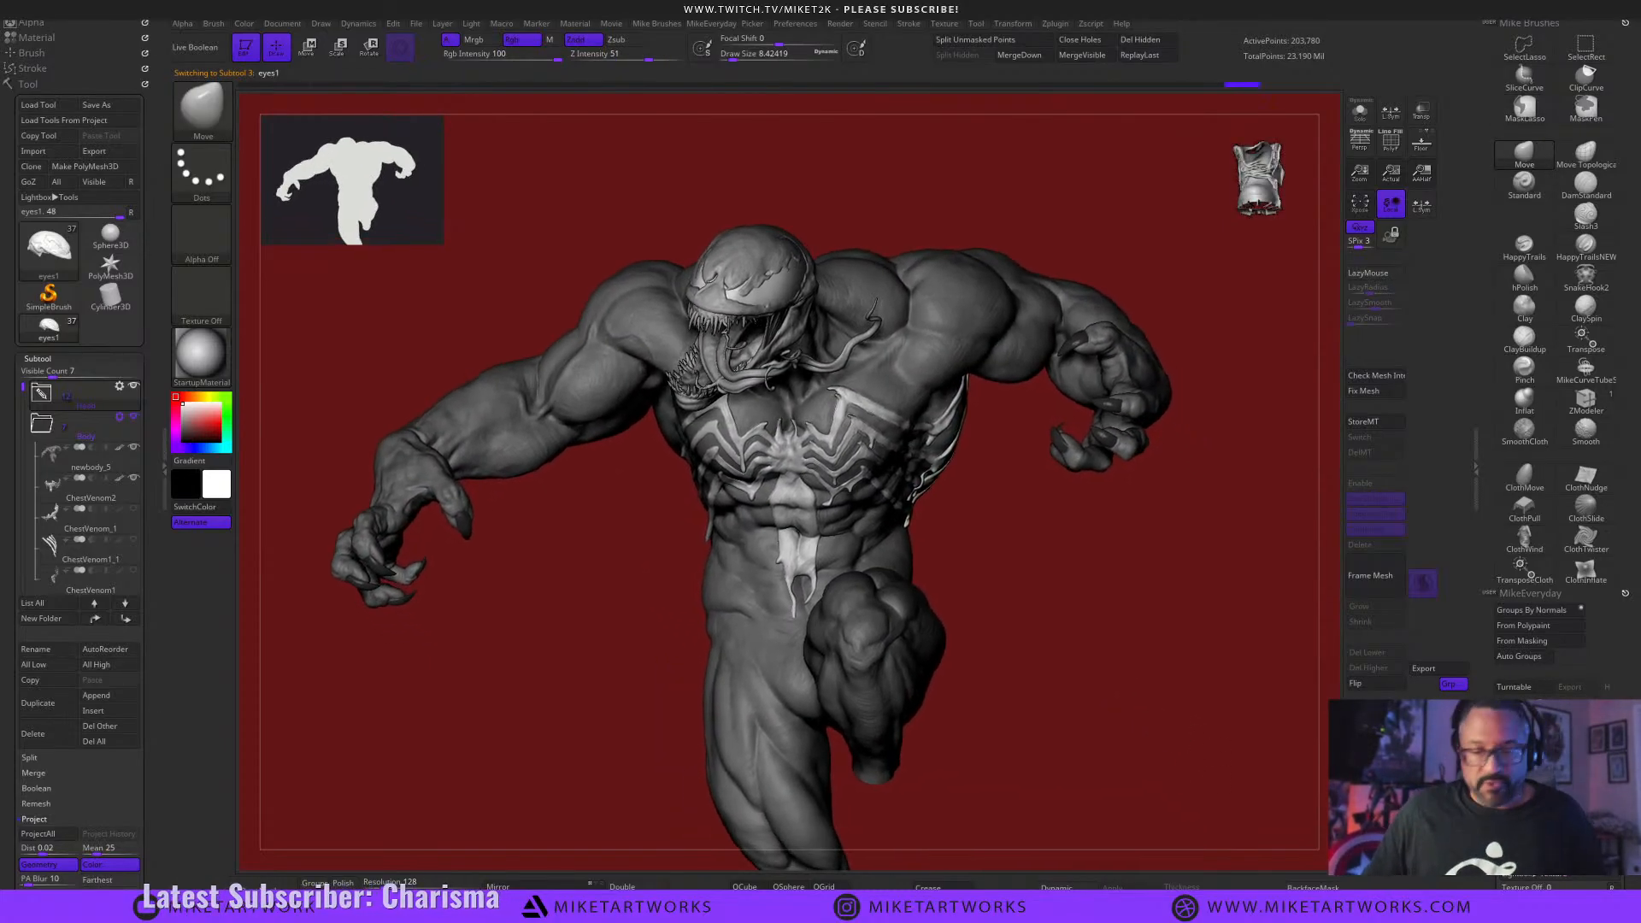
Find PureRef among the installed creative apps and launch it.
key("super")
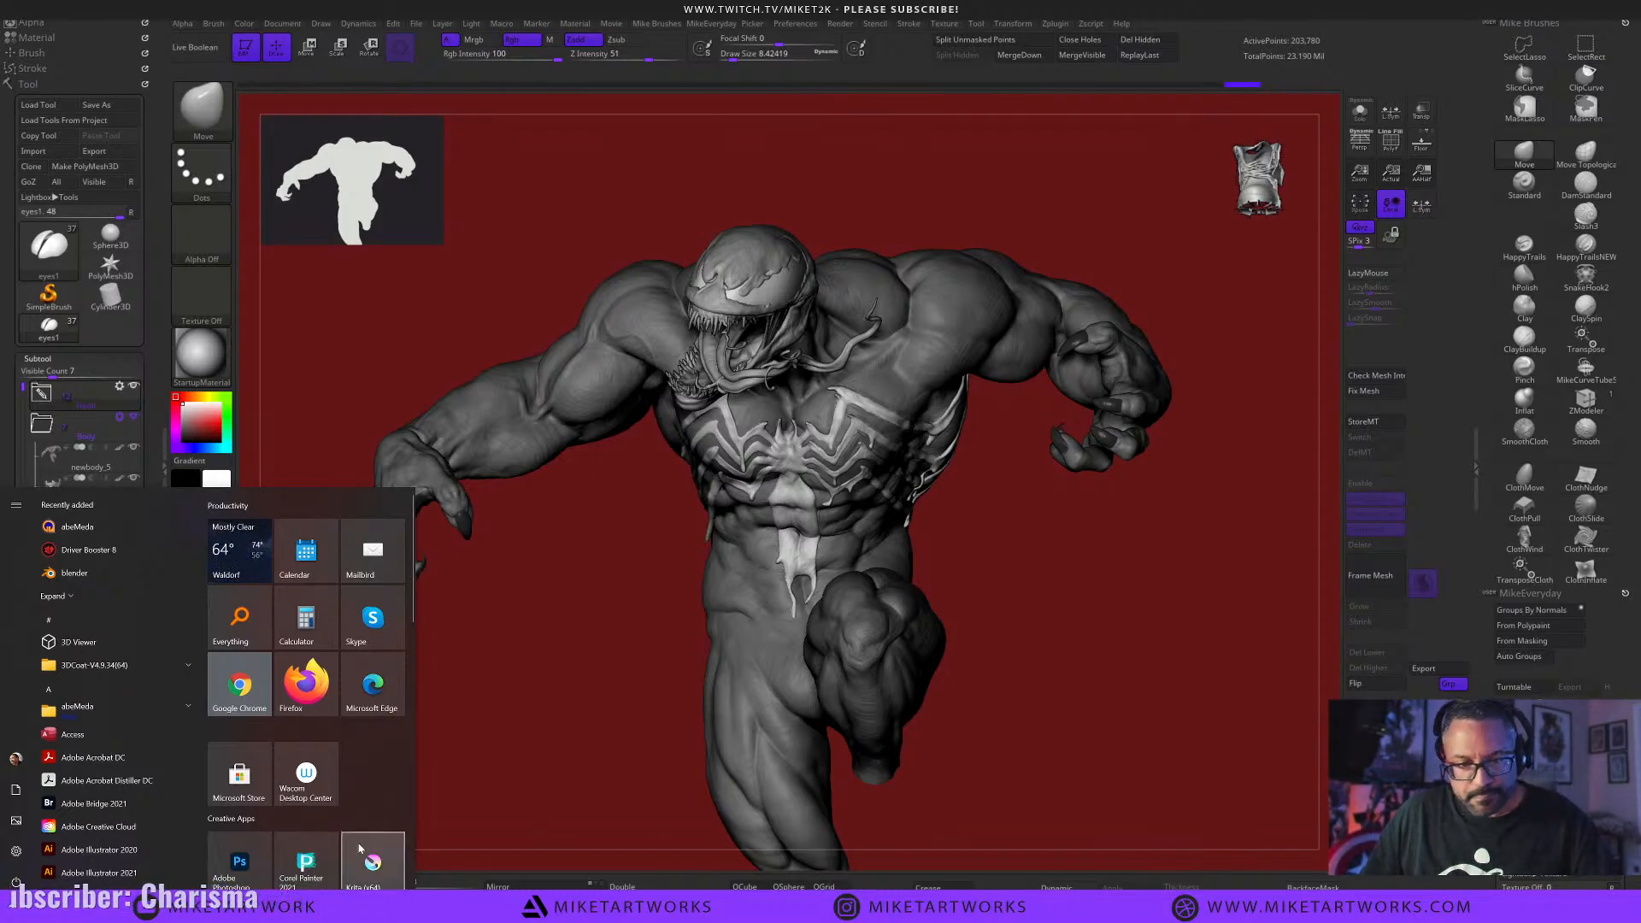
scroll(328, 758, "down", 5)
scroll(329, 759, "up", 2)
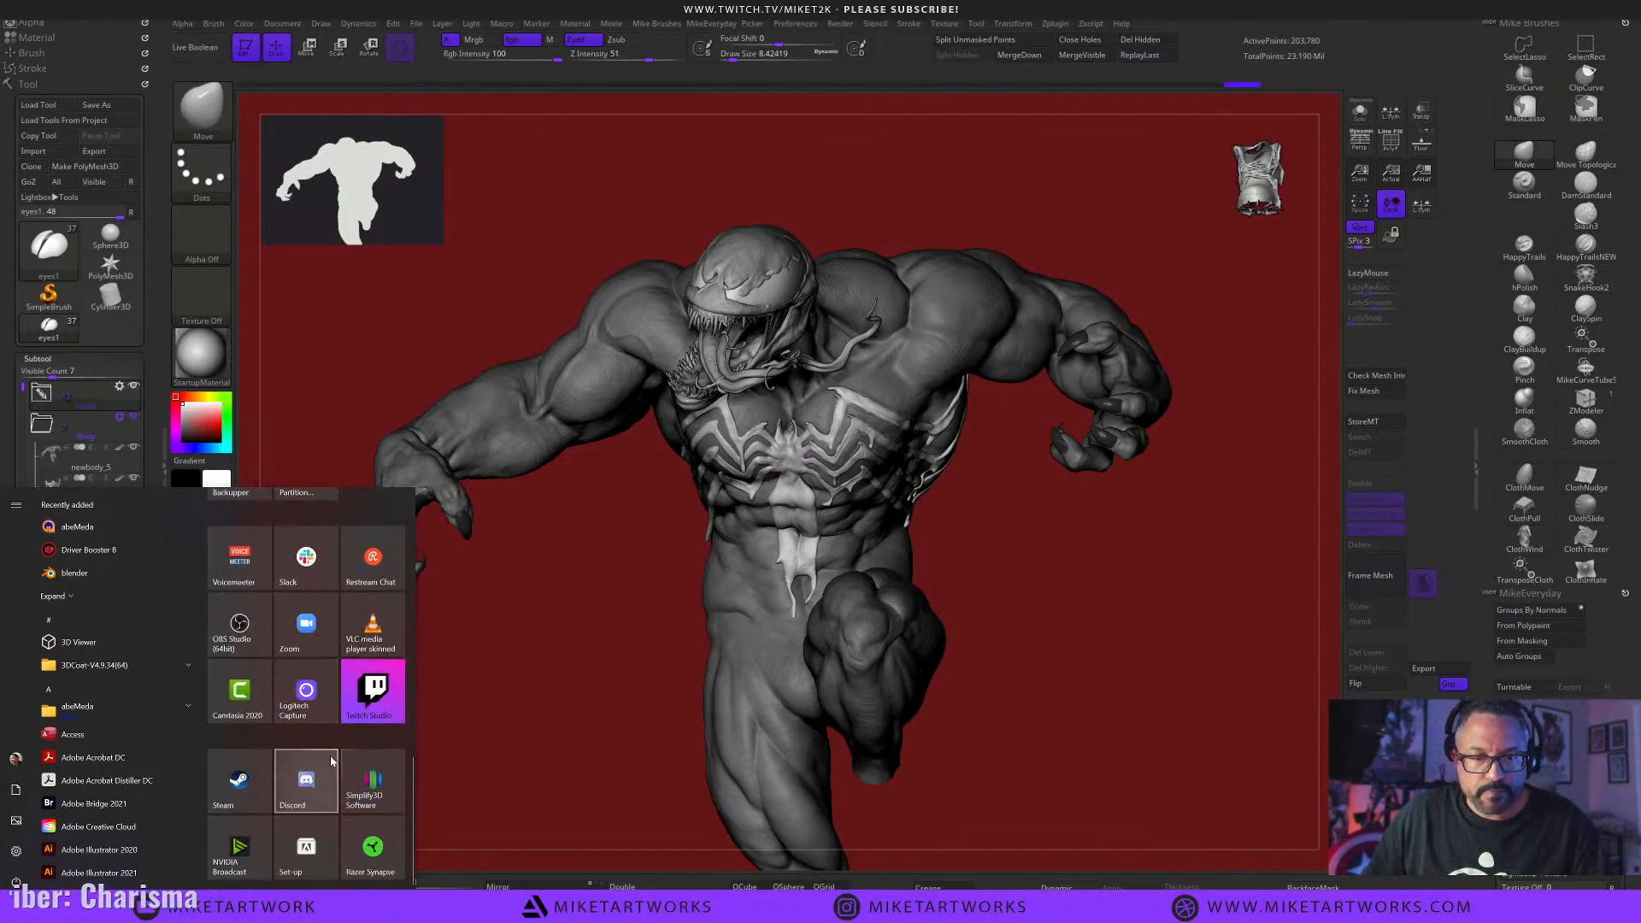
scroll(334, 760, "up", 5)
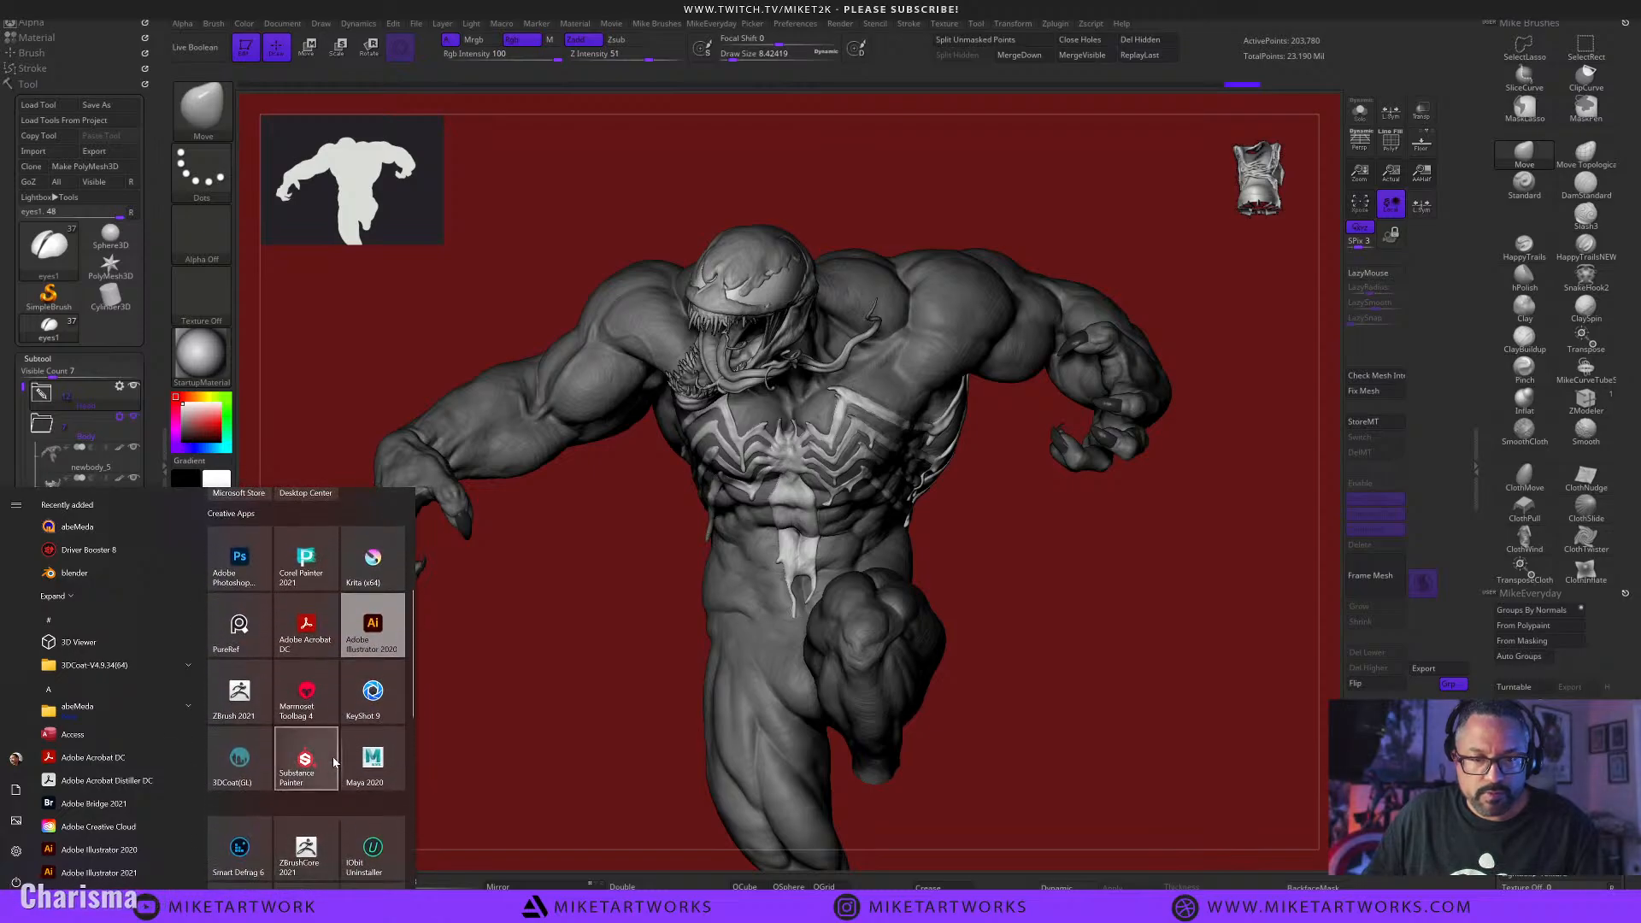
scroll(352, 733, "down", 6)
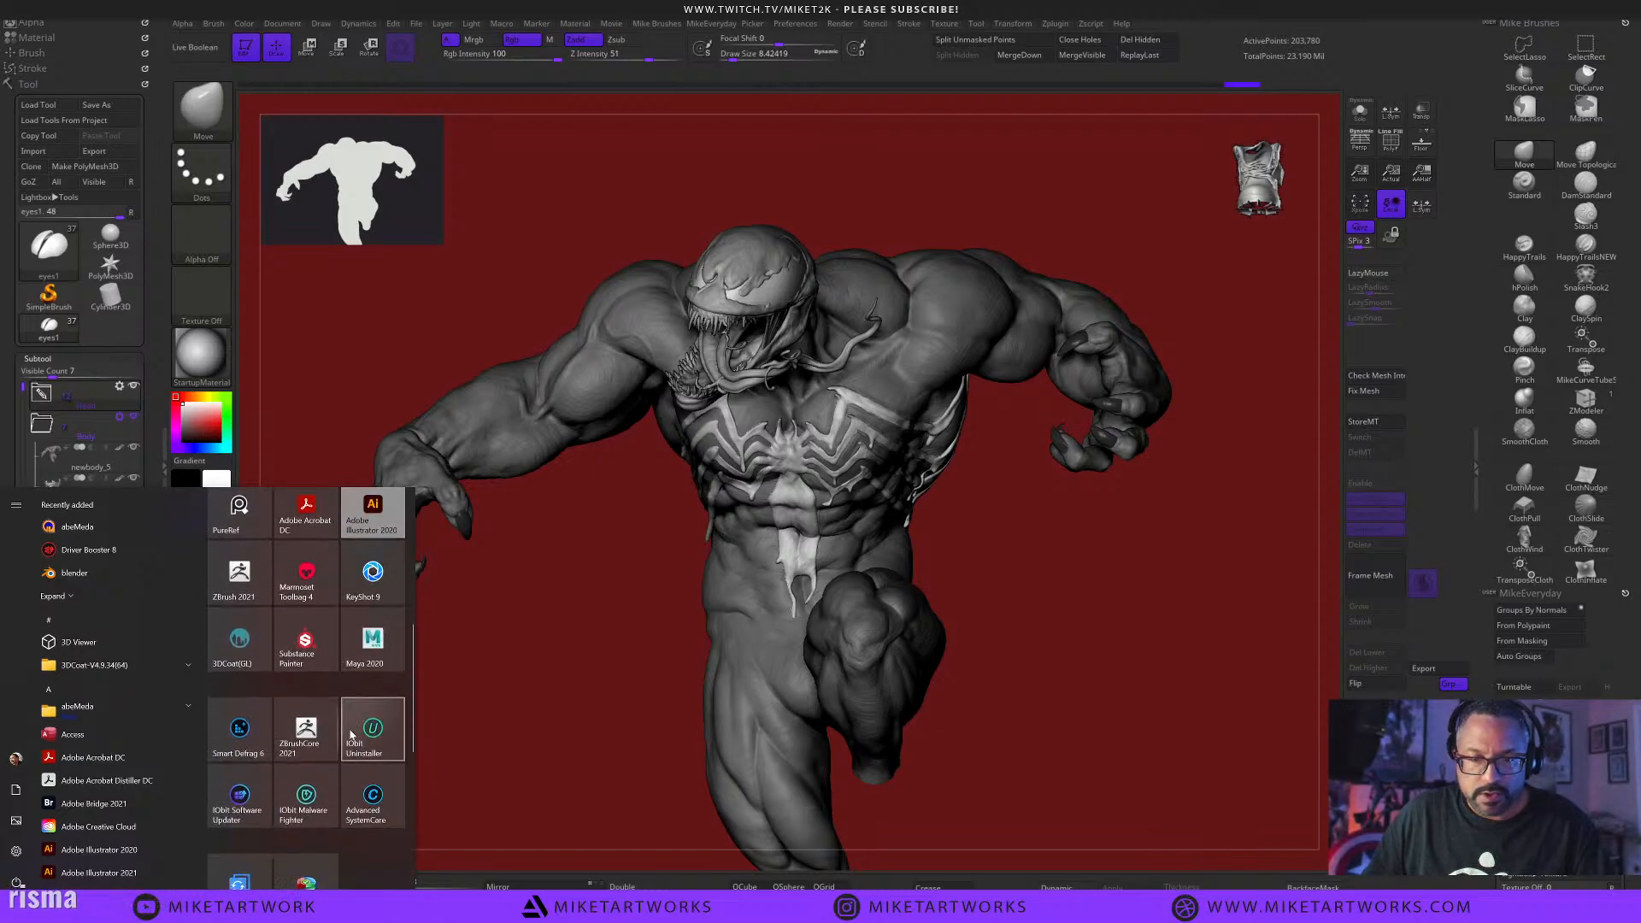
scroll(351, 732, "up", 6)
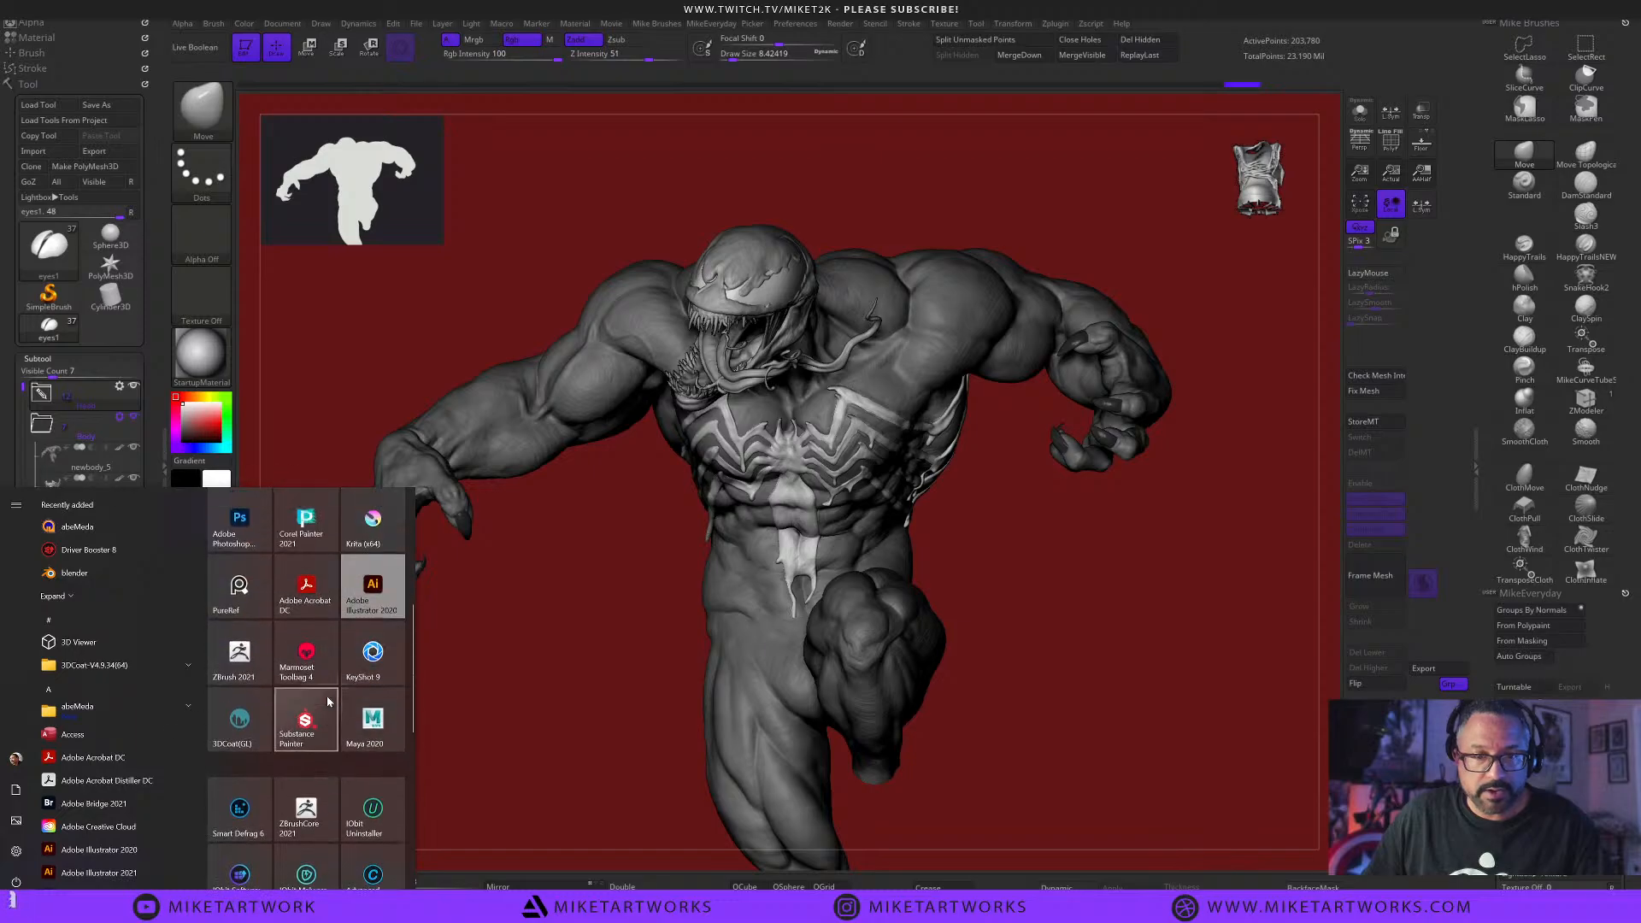
left_click(232, 631)
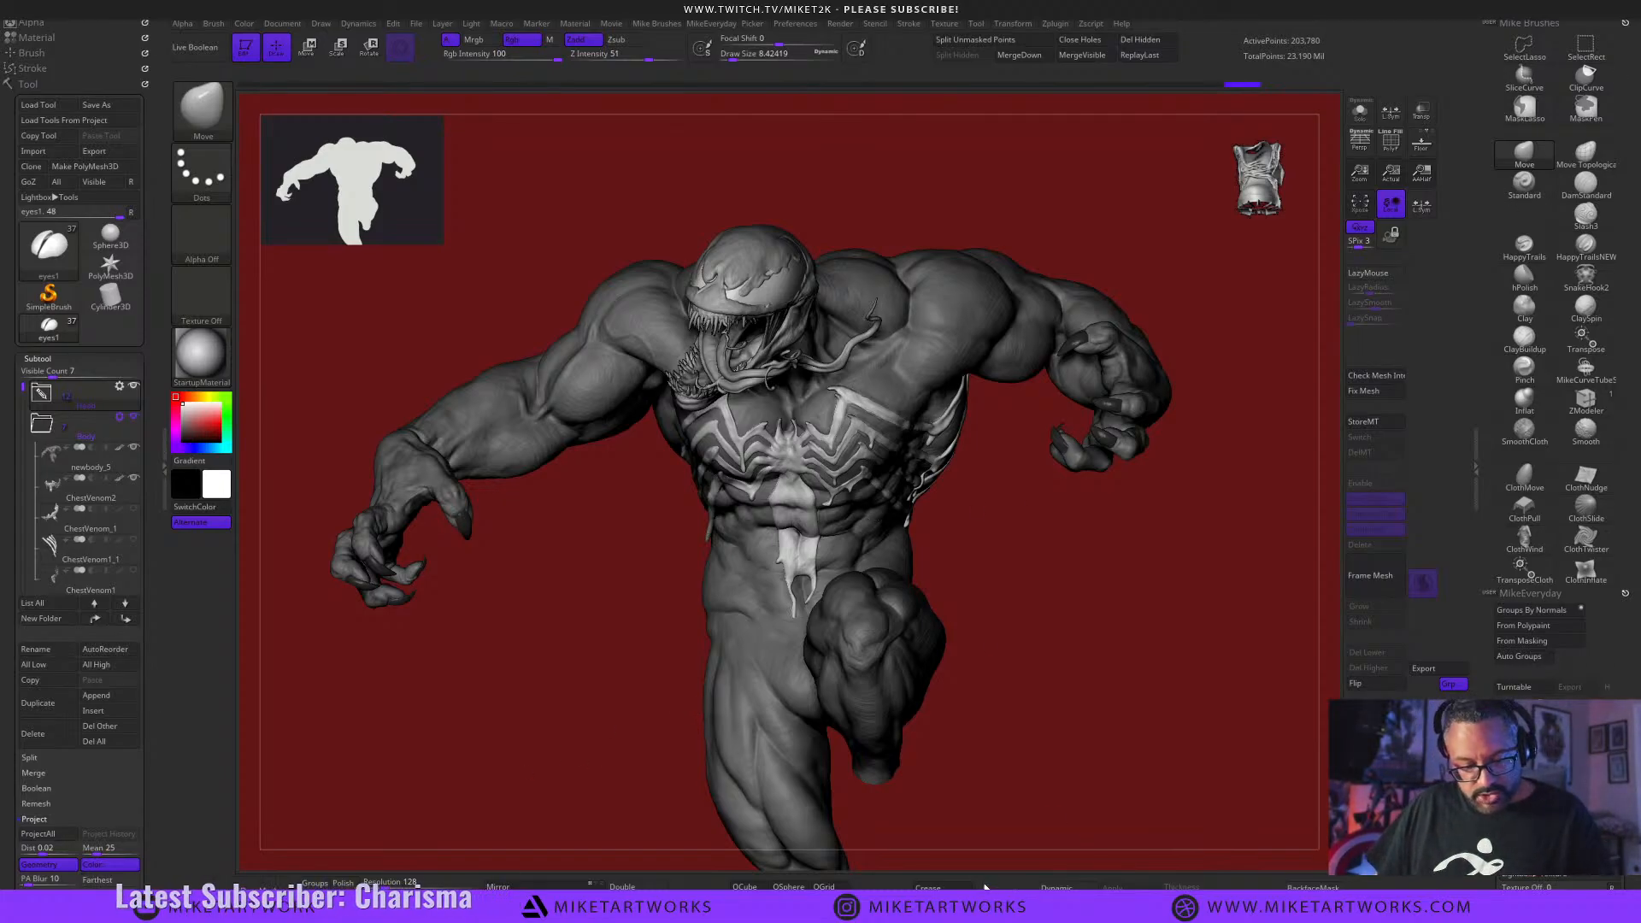
Switch to Photoshop, show the alien3-Recovered.psd document and consolidate all open documents into tabs.
key("alt+Tab")
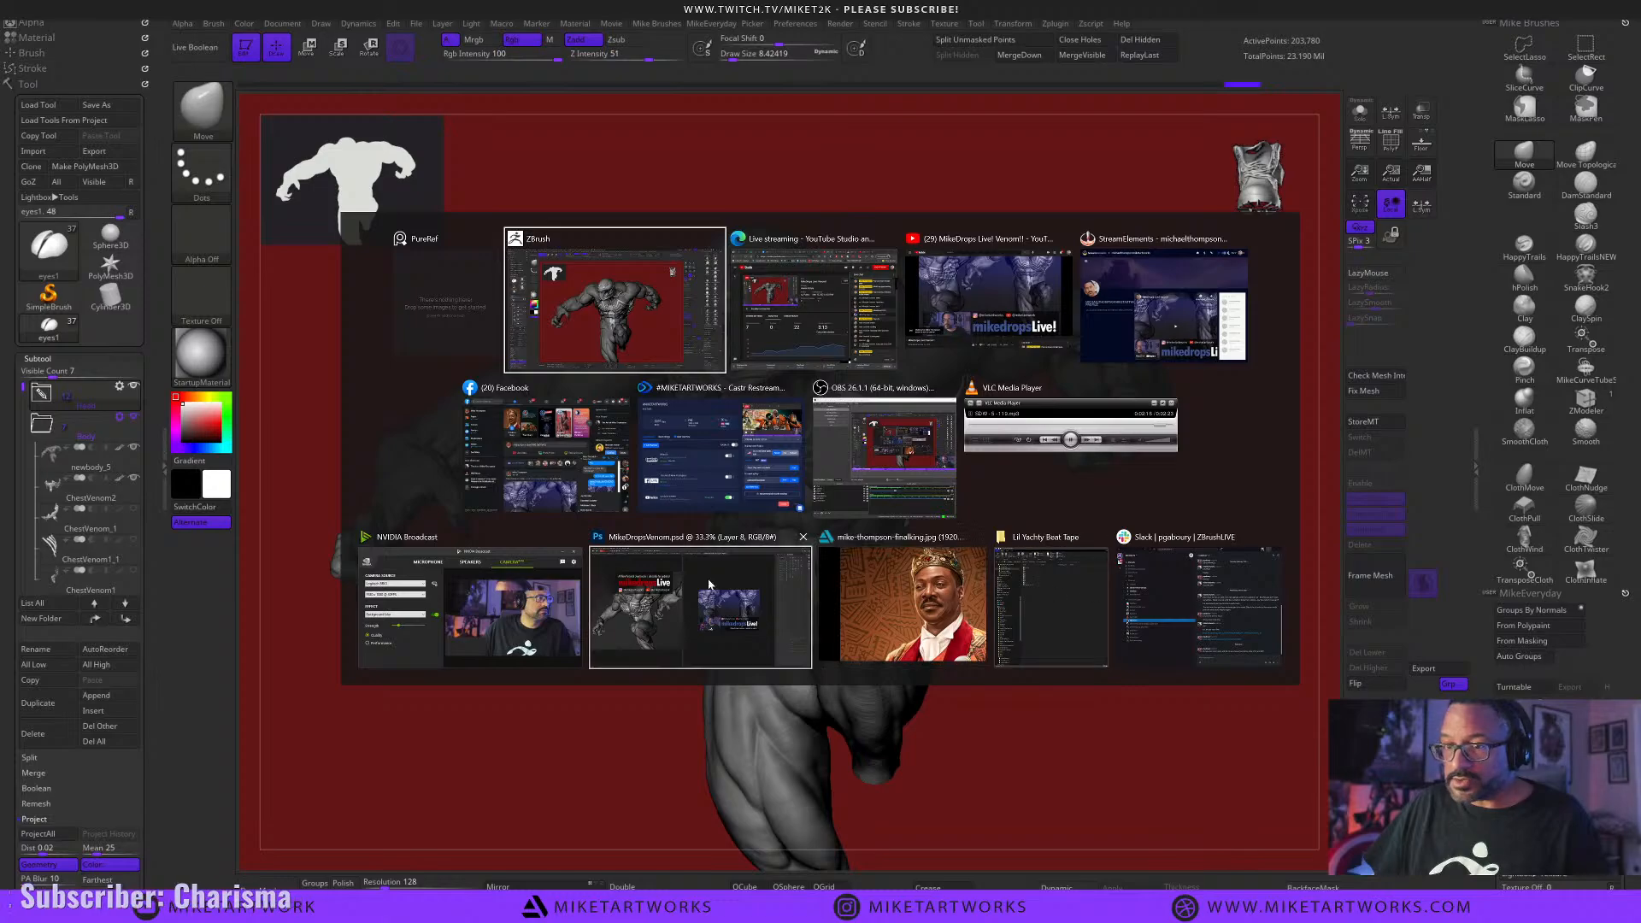
left_click(671, 601)
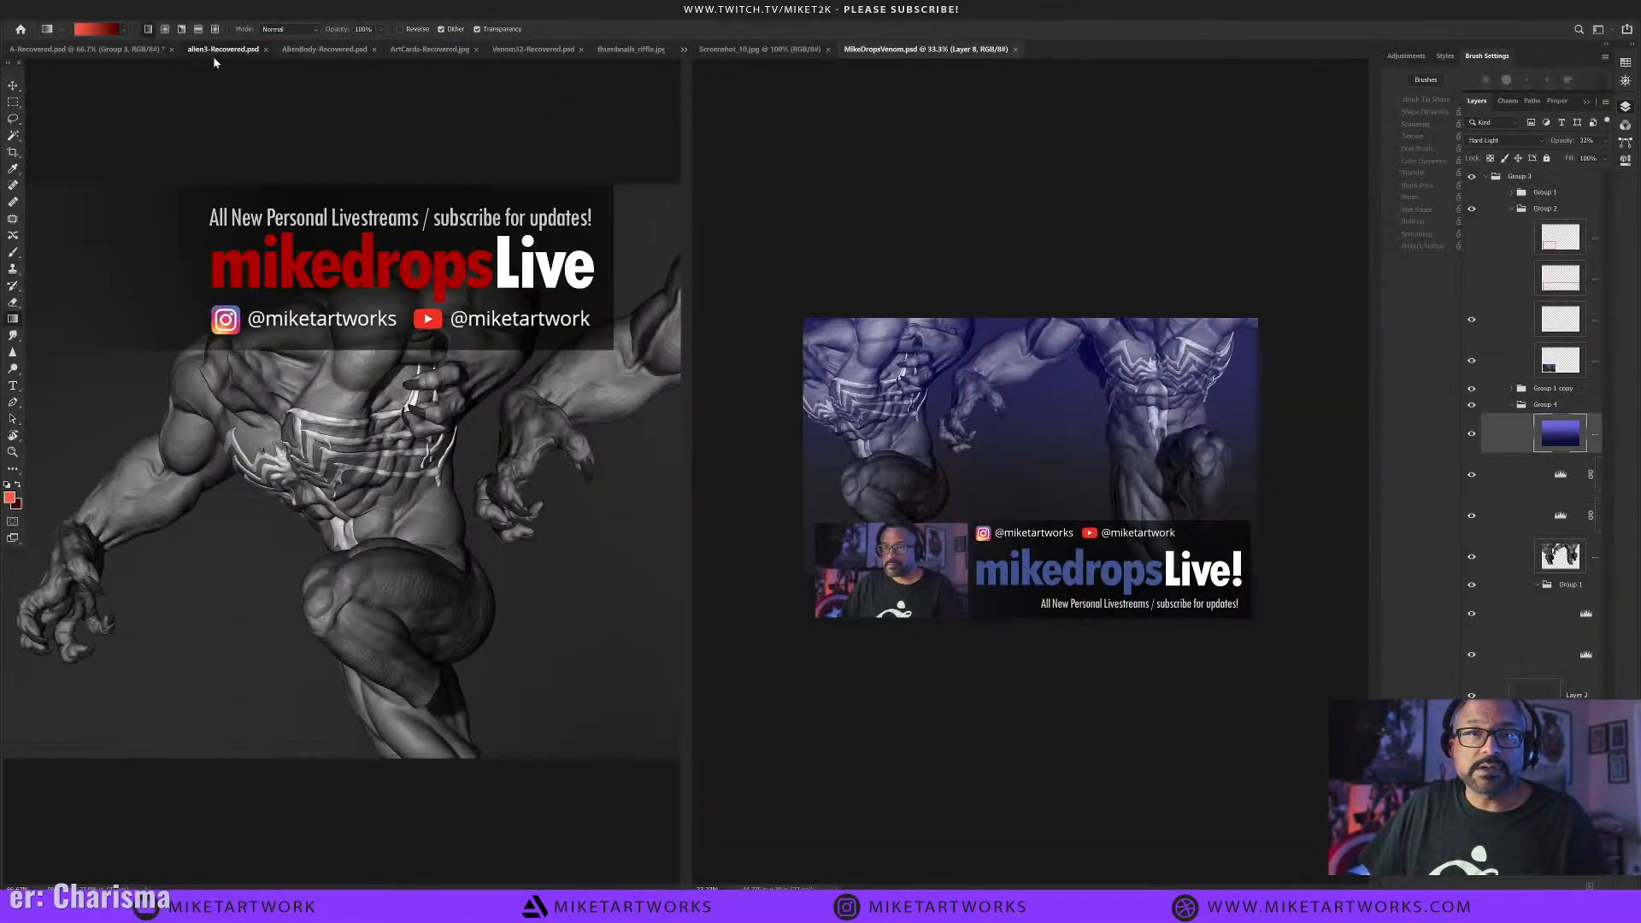
left_click(220, 48)
left_click(274, 22)
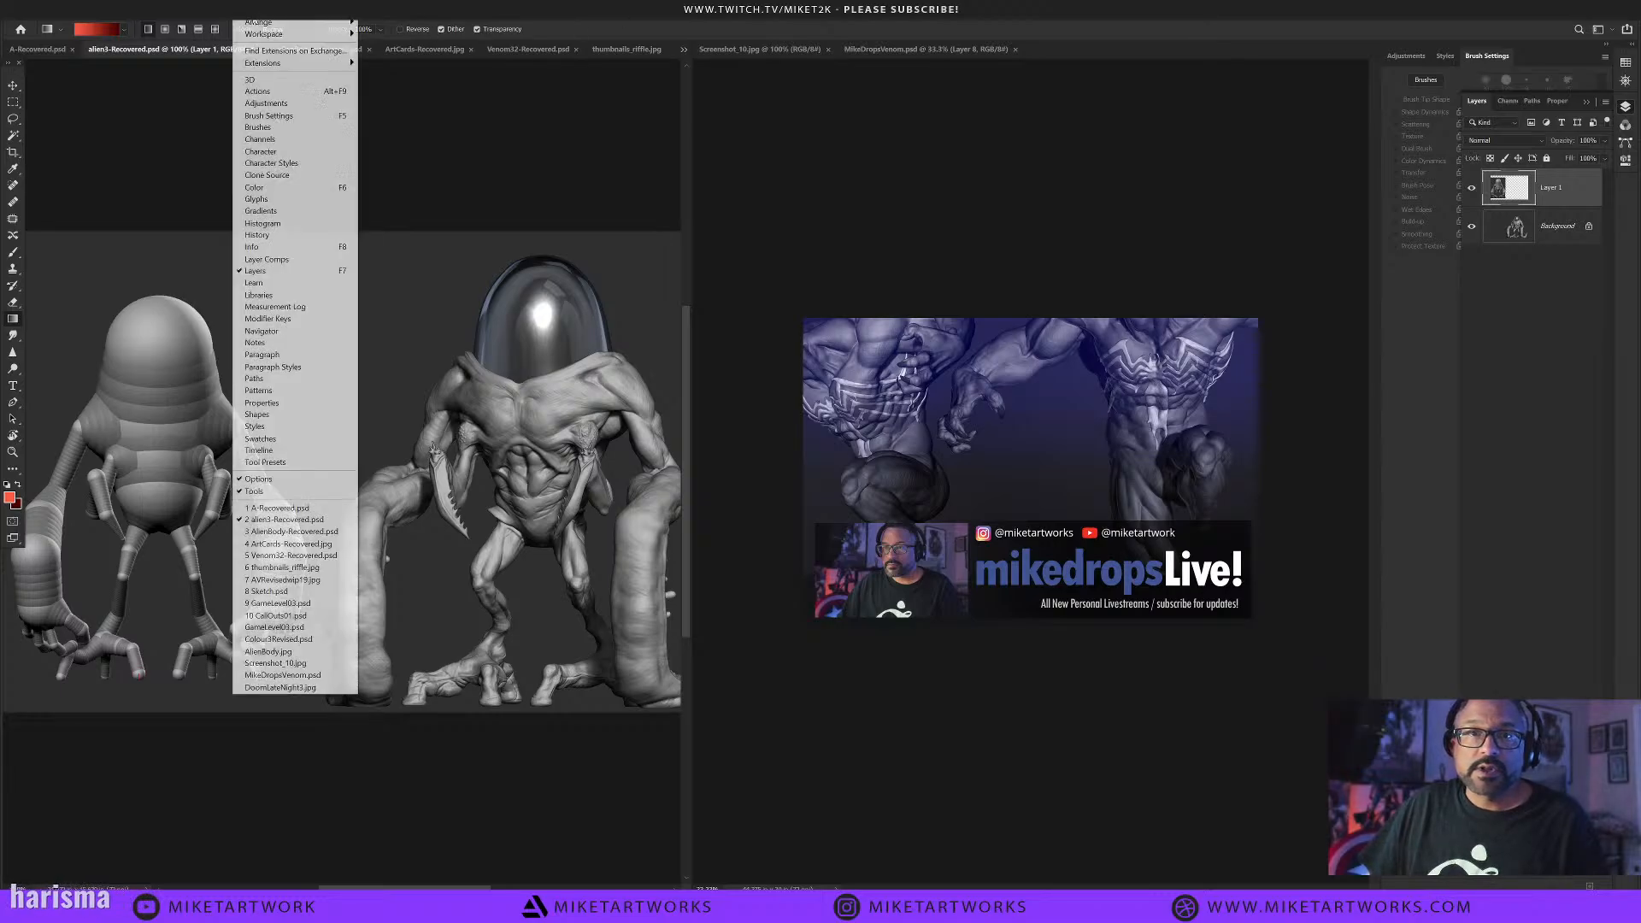
mouse_move(300, 22)
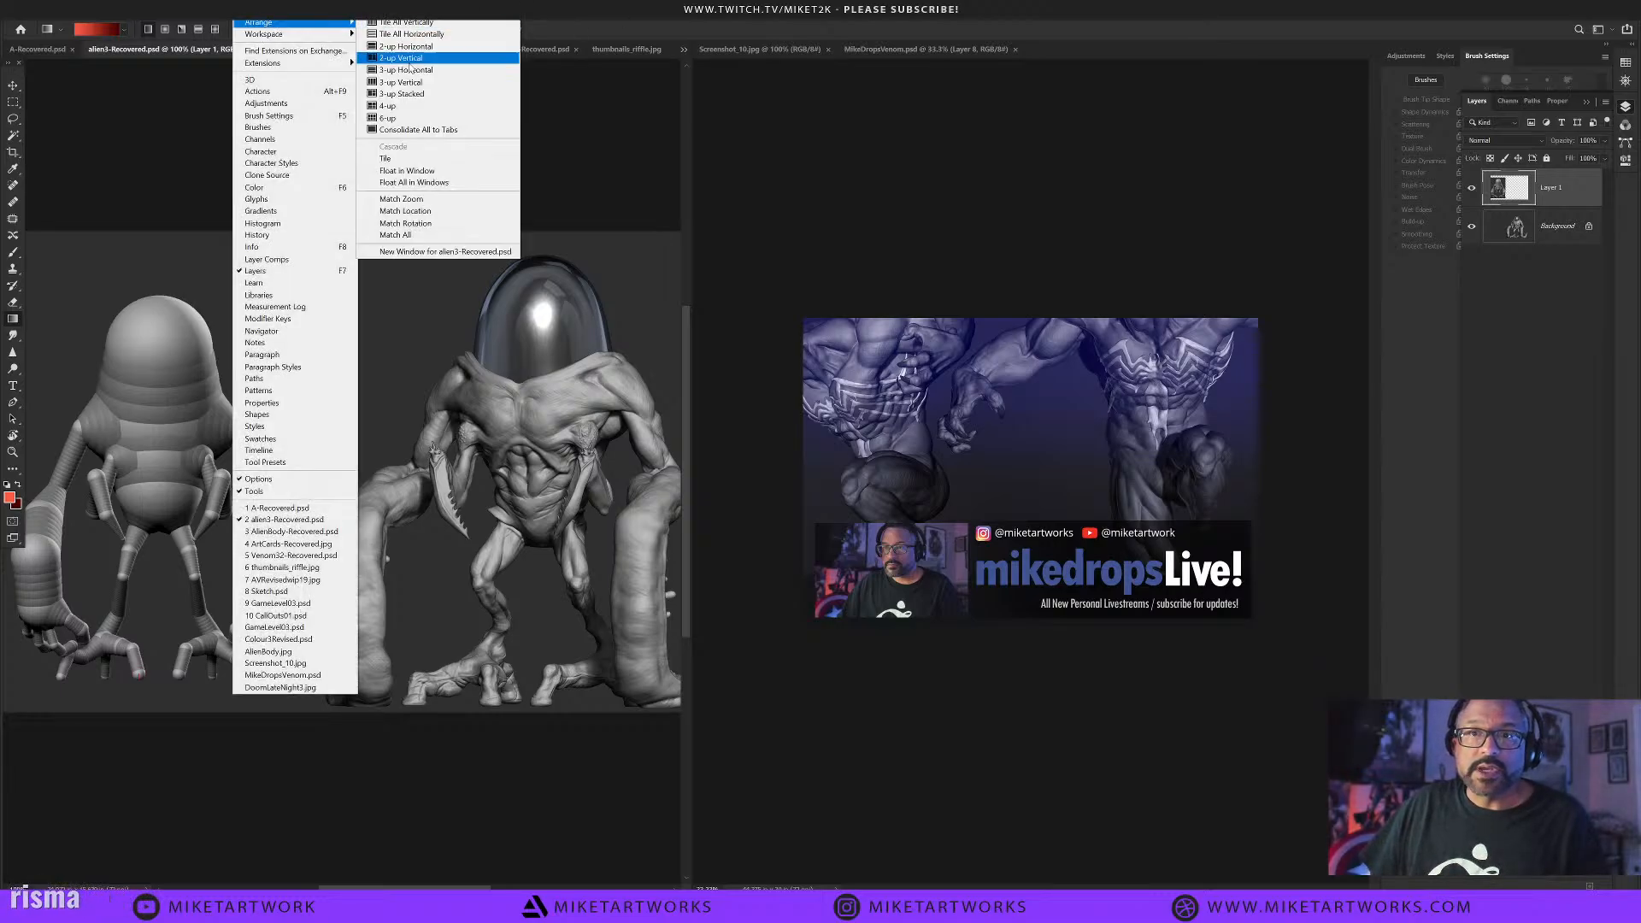
left_click(427, 130)
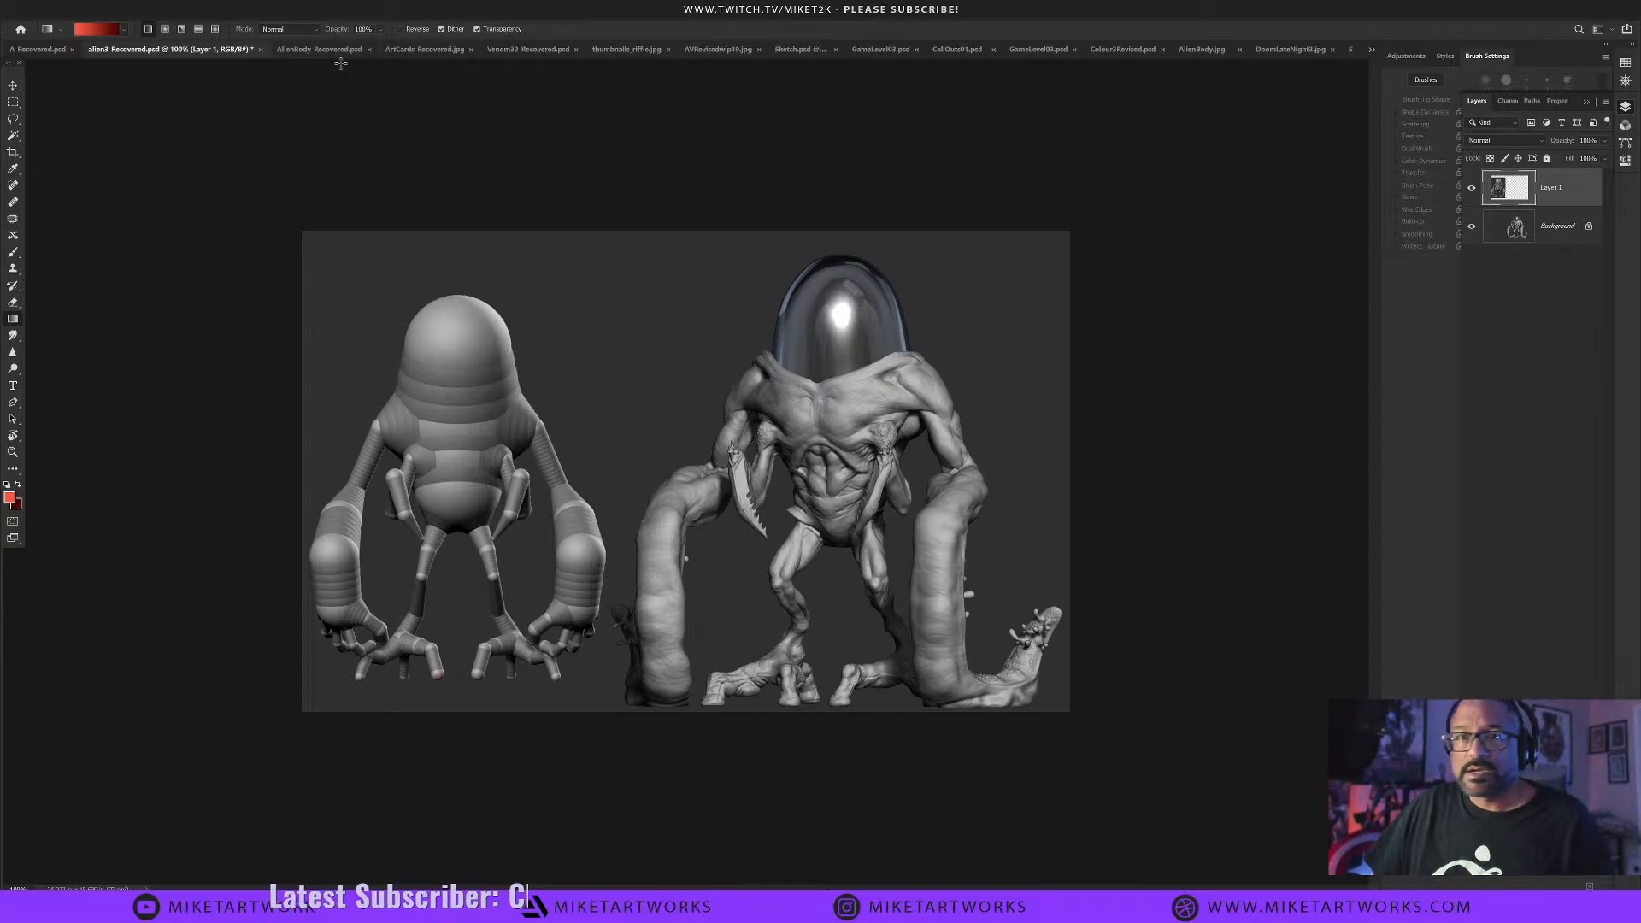
View AlienBody-Recovered.psd enlarged and fitted to the screen, and return to the Venom sculpt in ZBrush.
left_click(318, 49)
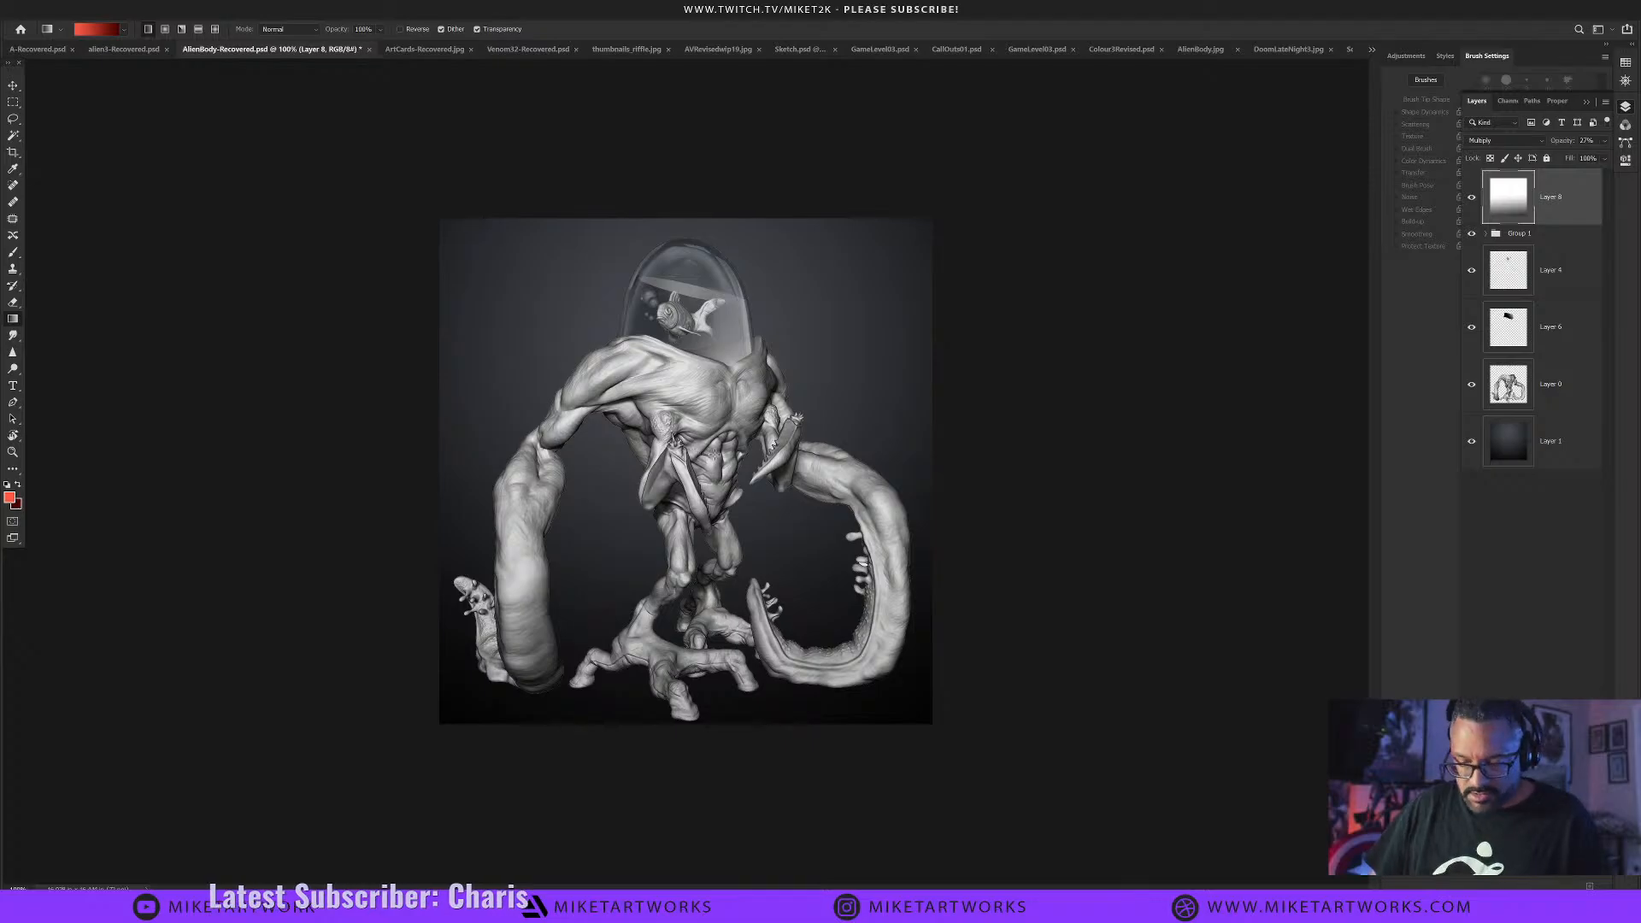
key("ctrl+plus")
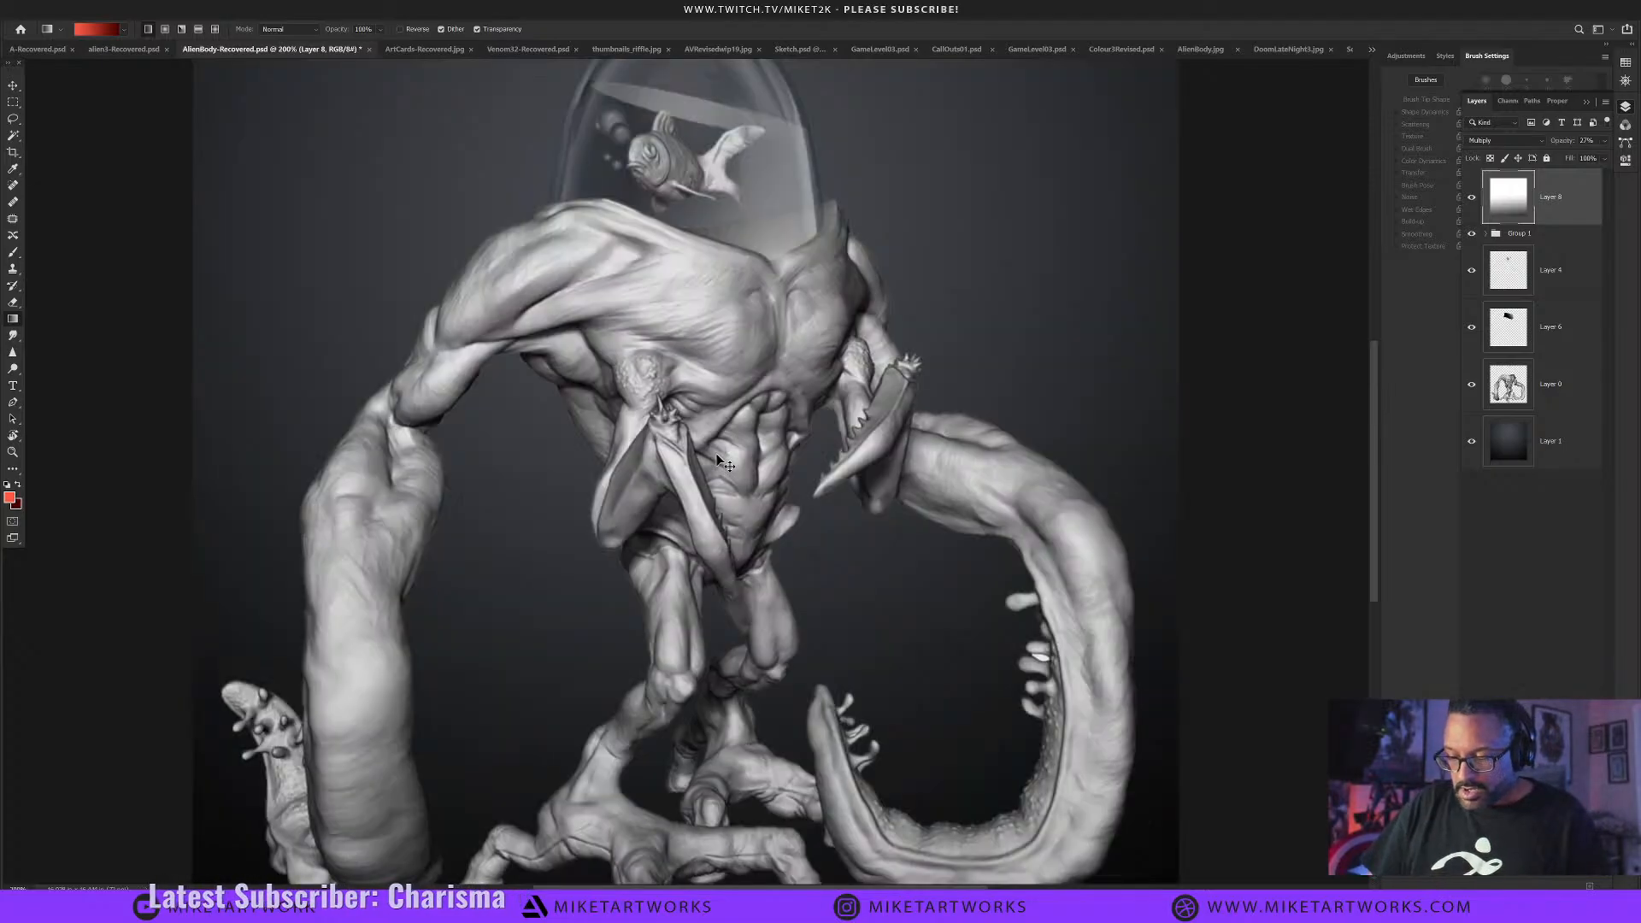
key("ctrl+0")
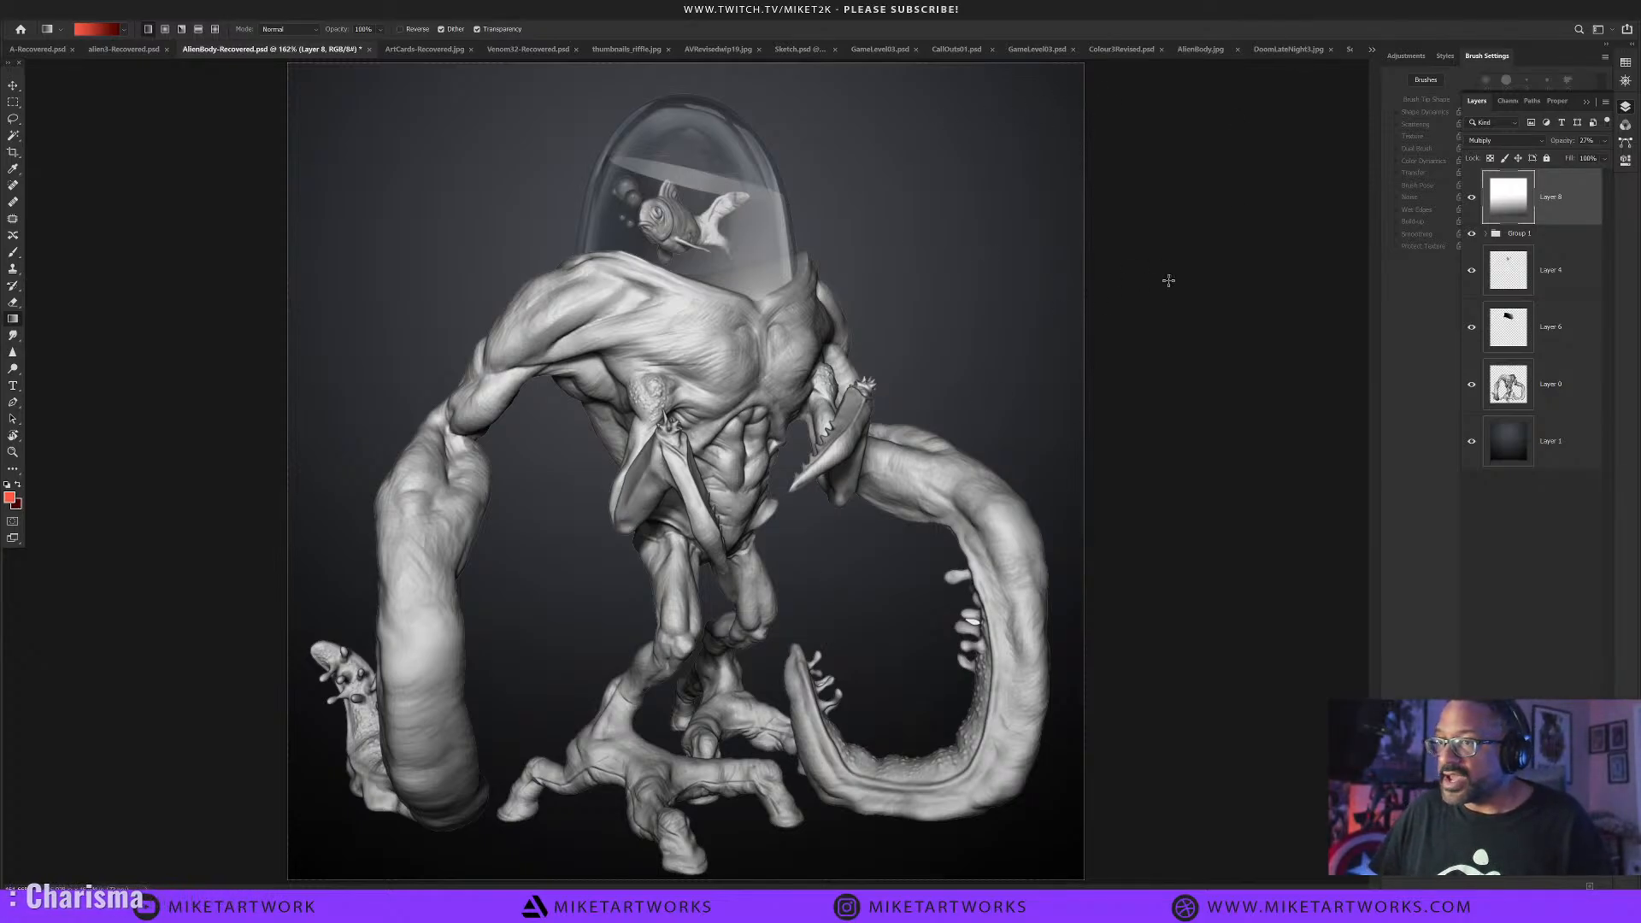
left_click(1571, 12)
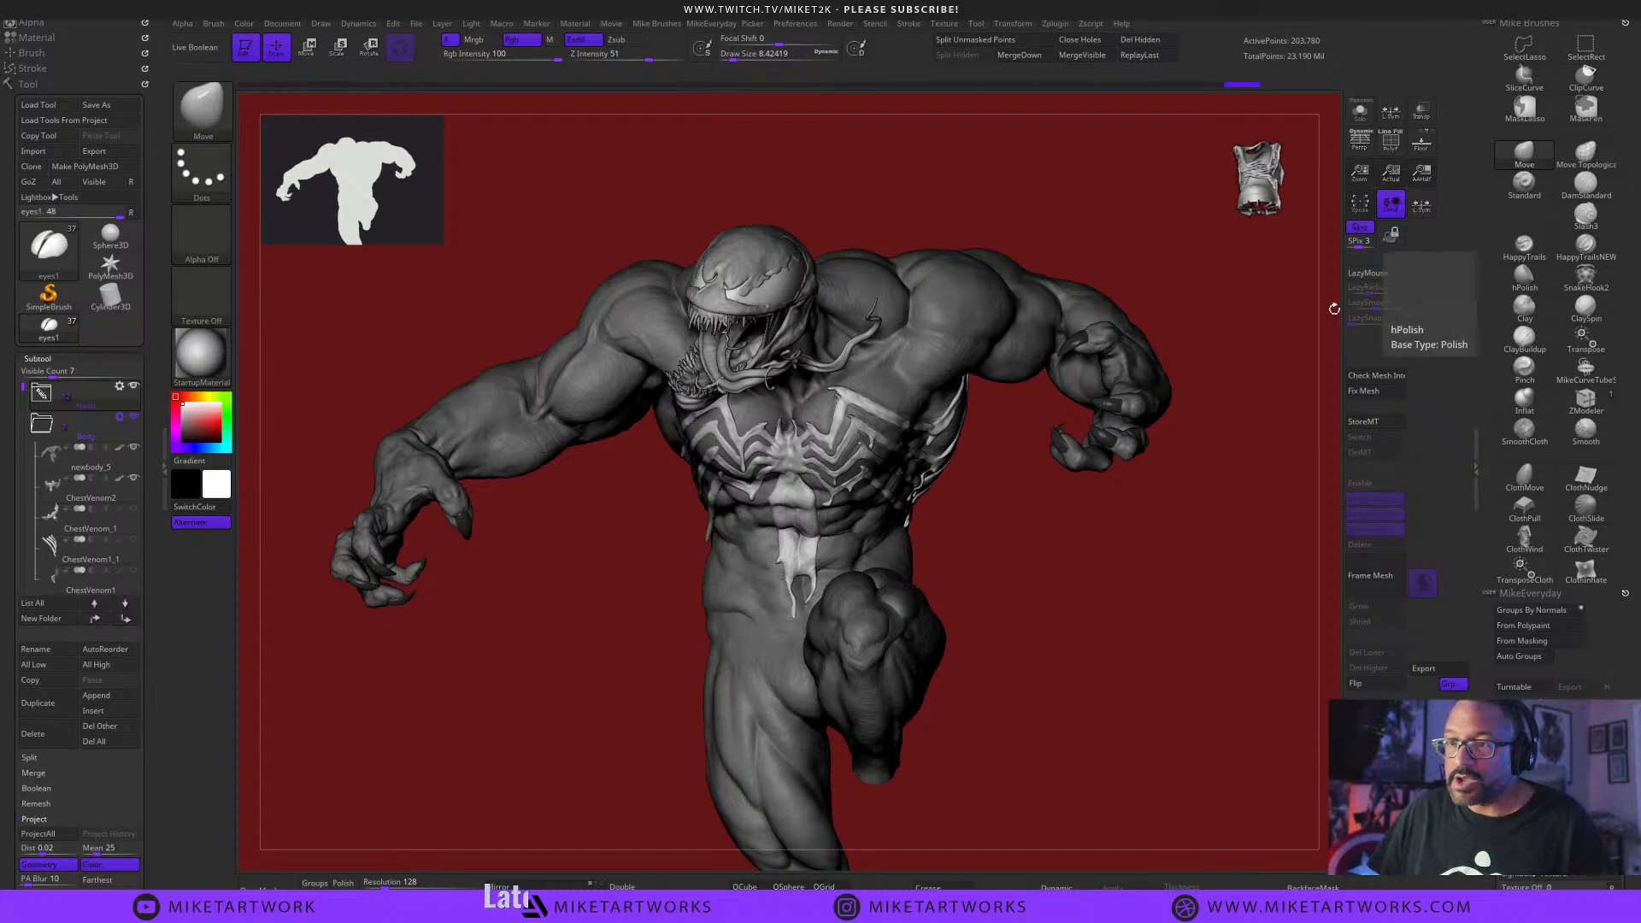
Turn on the polypaint colour display for the upper and lower teeth subtools, TeethTop2 and TeethBottom2.
mouse_move(1146, 675)
left_mouse_down()
mouse_move(1136, 664)
mouse_move(1120, 685)
mouse_move(1103, 757)
mouse_move(1068, 720)
left_mouse_up()
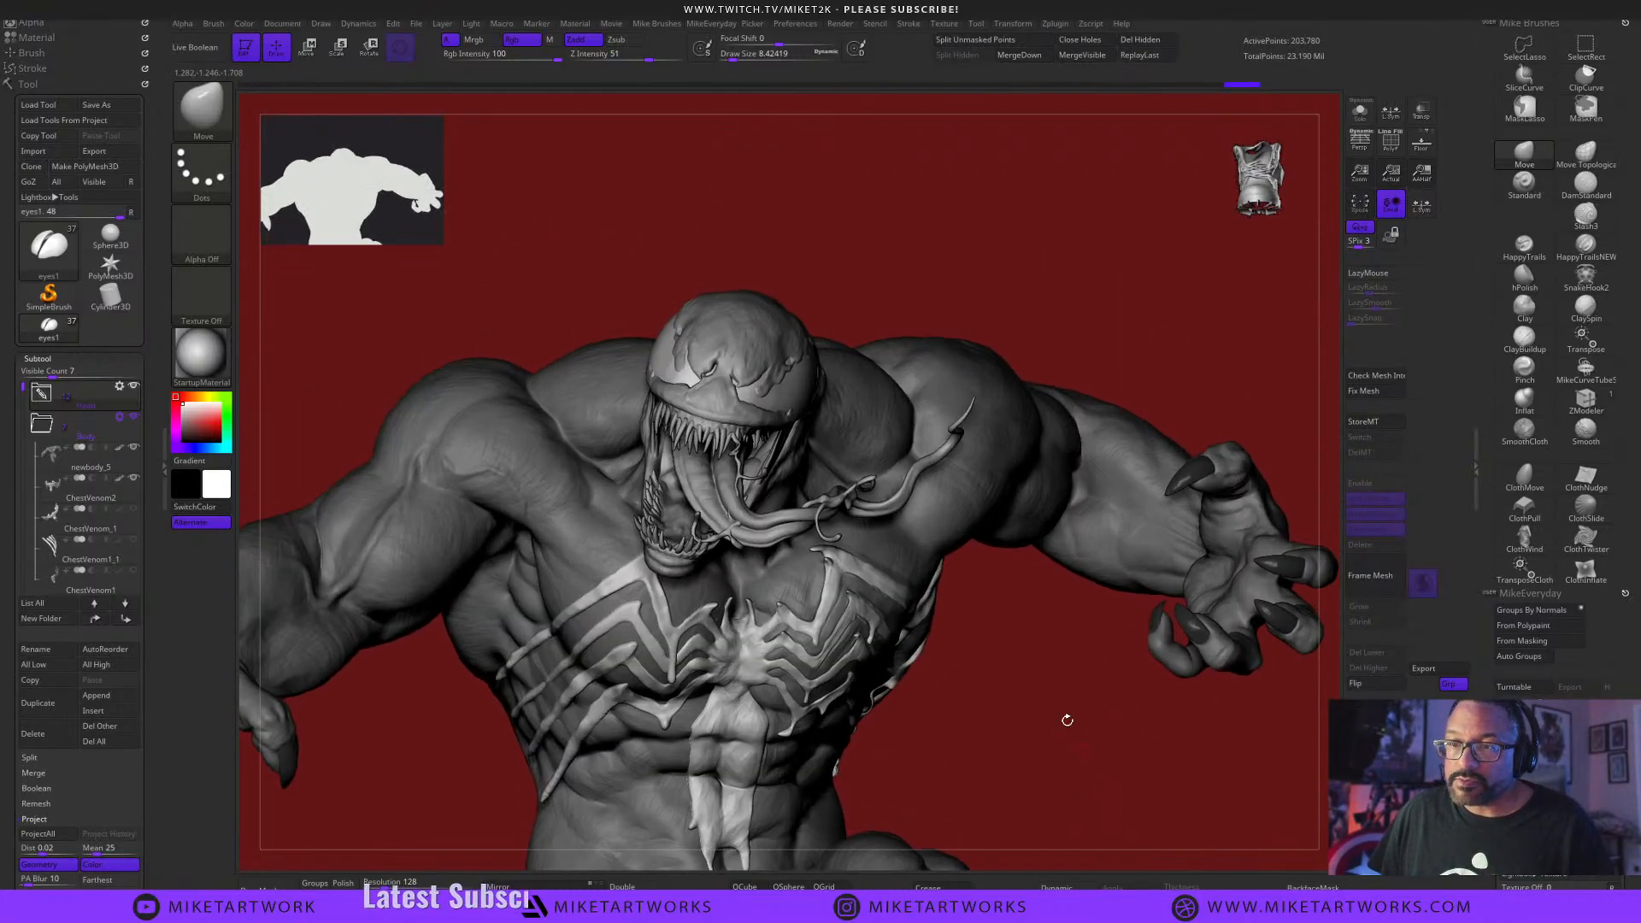
left_click(748, 469, "alt")
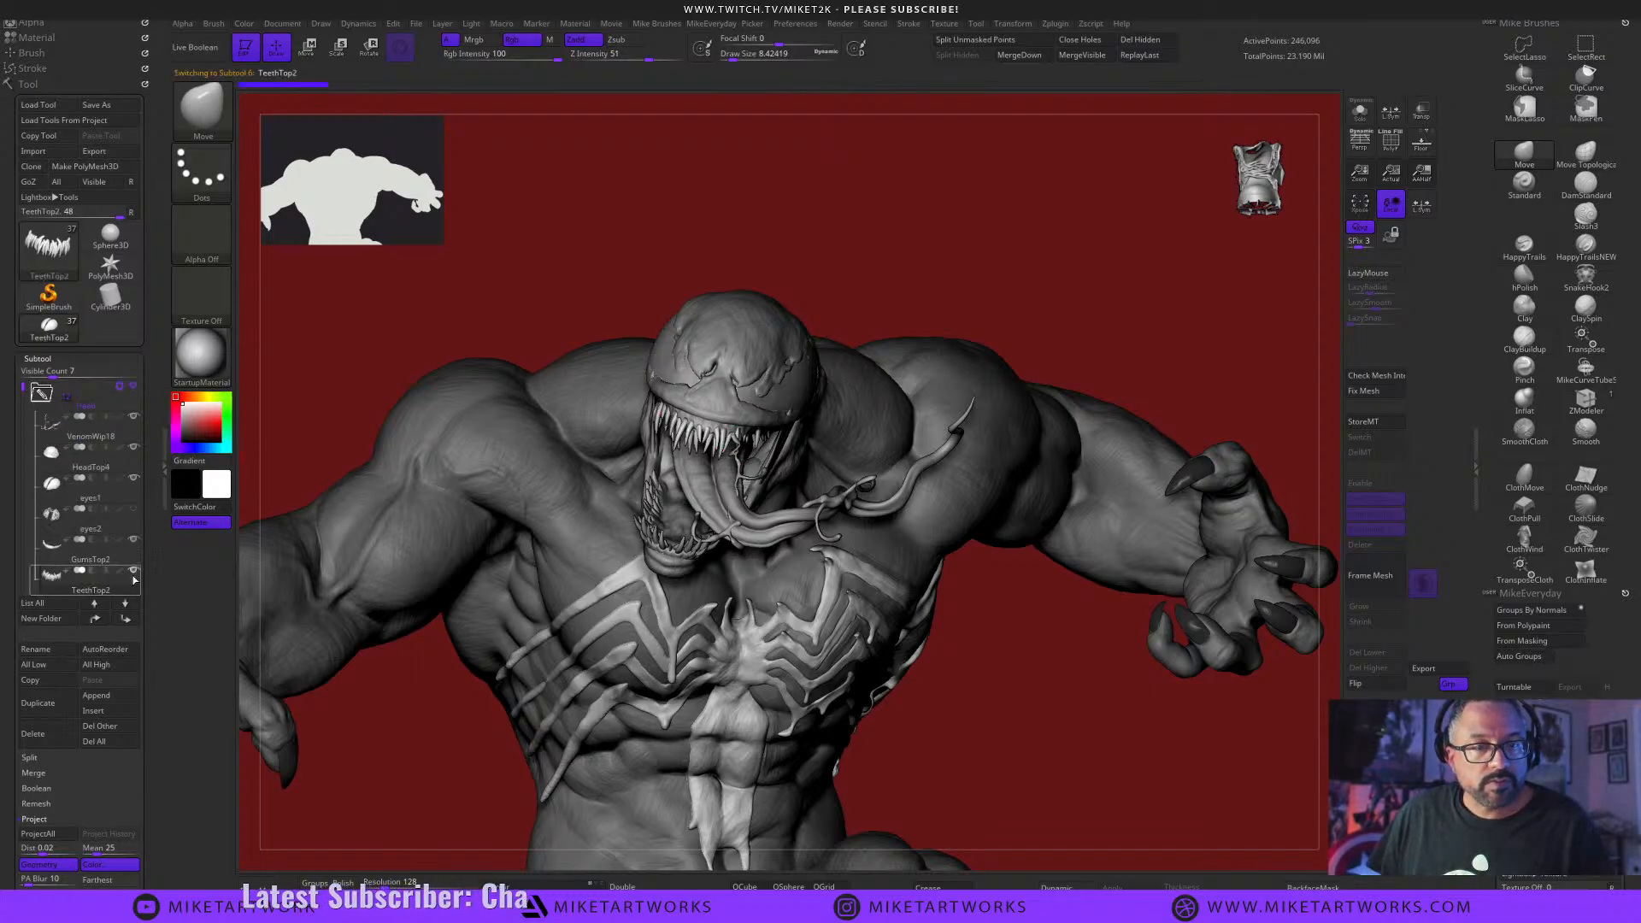
left_click(701, 558, "alt")
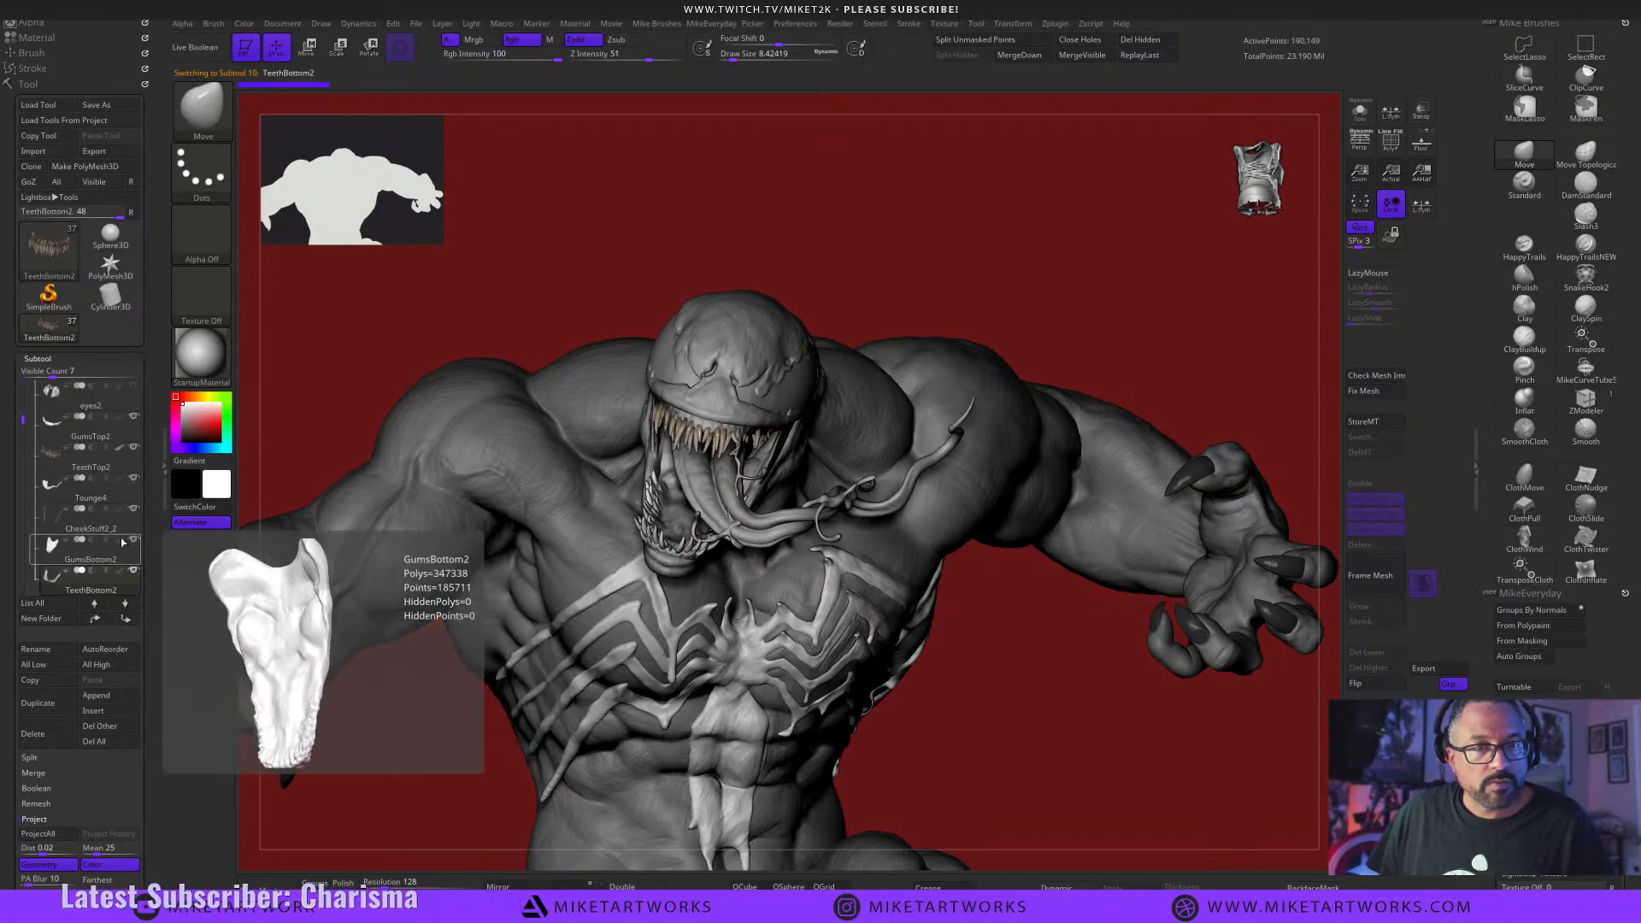
left_click_drag(23, 422, 23, 456)
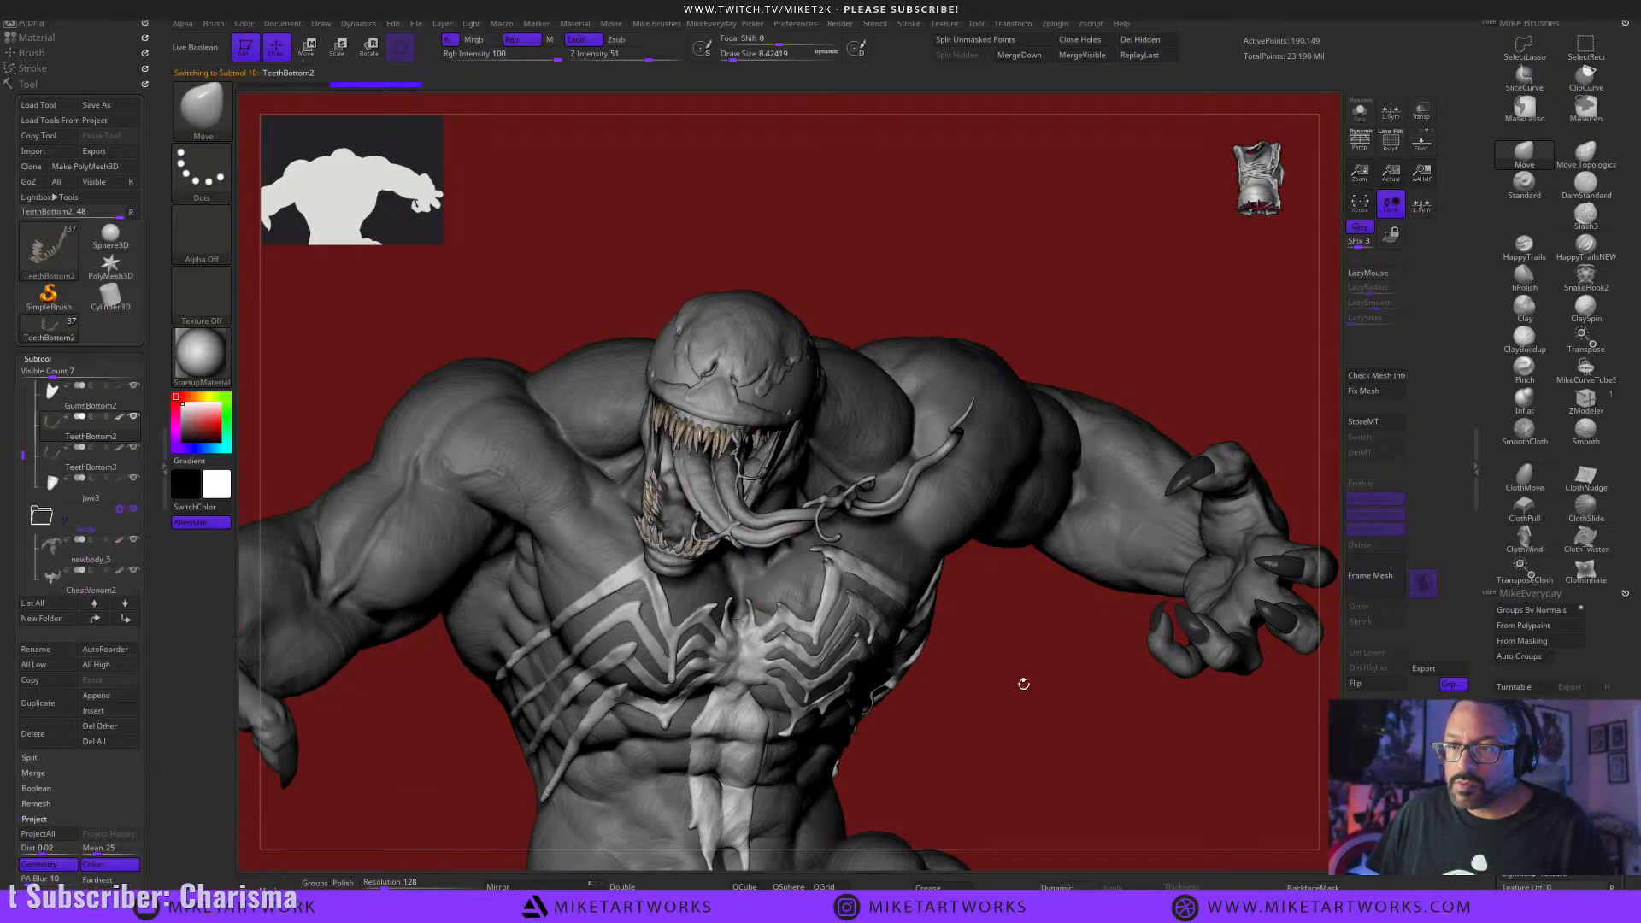
mouse_move(1023, 681)
left_mouse_down()
mouse_move(1088, 738)
mouse_move(868, 715)
left_mouse_up()
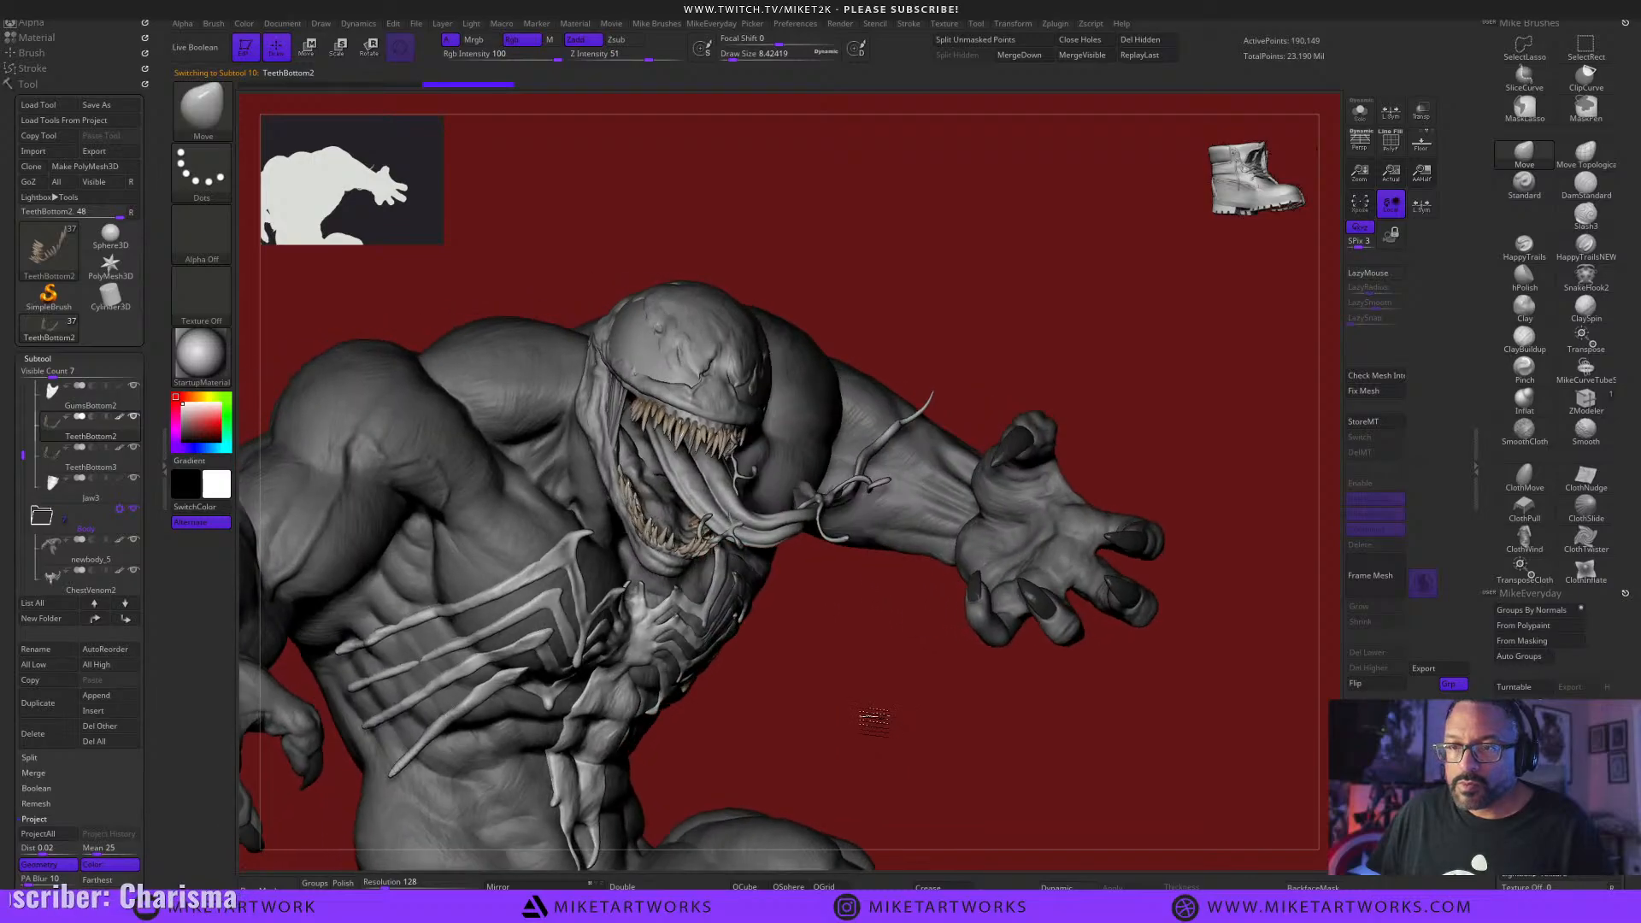
Turn on the polypaint colour display for the tongue subtool.
left_click(716, 524, "alt")
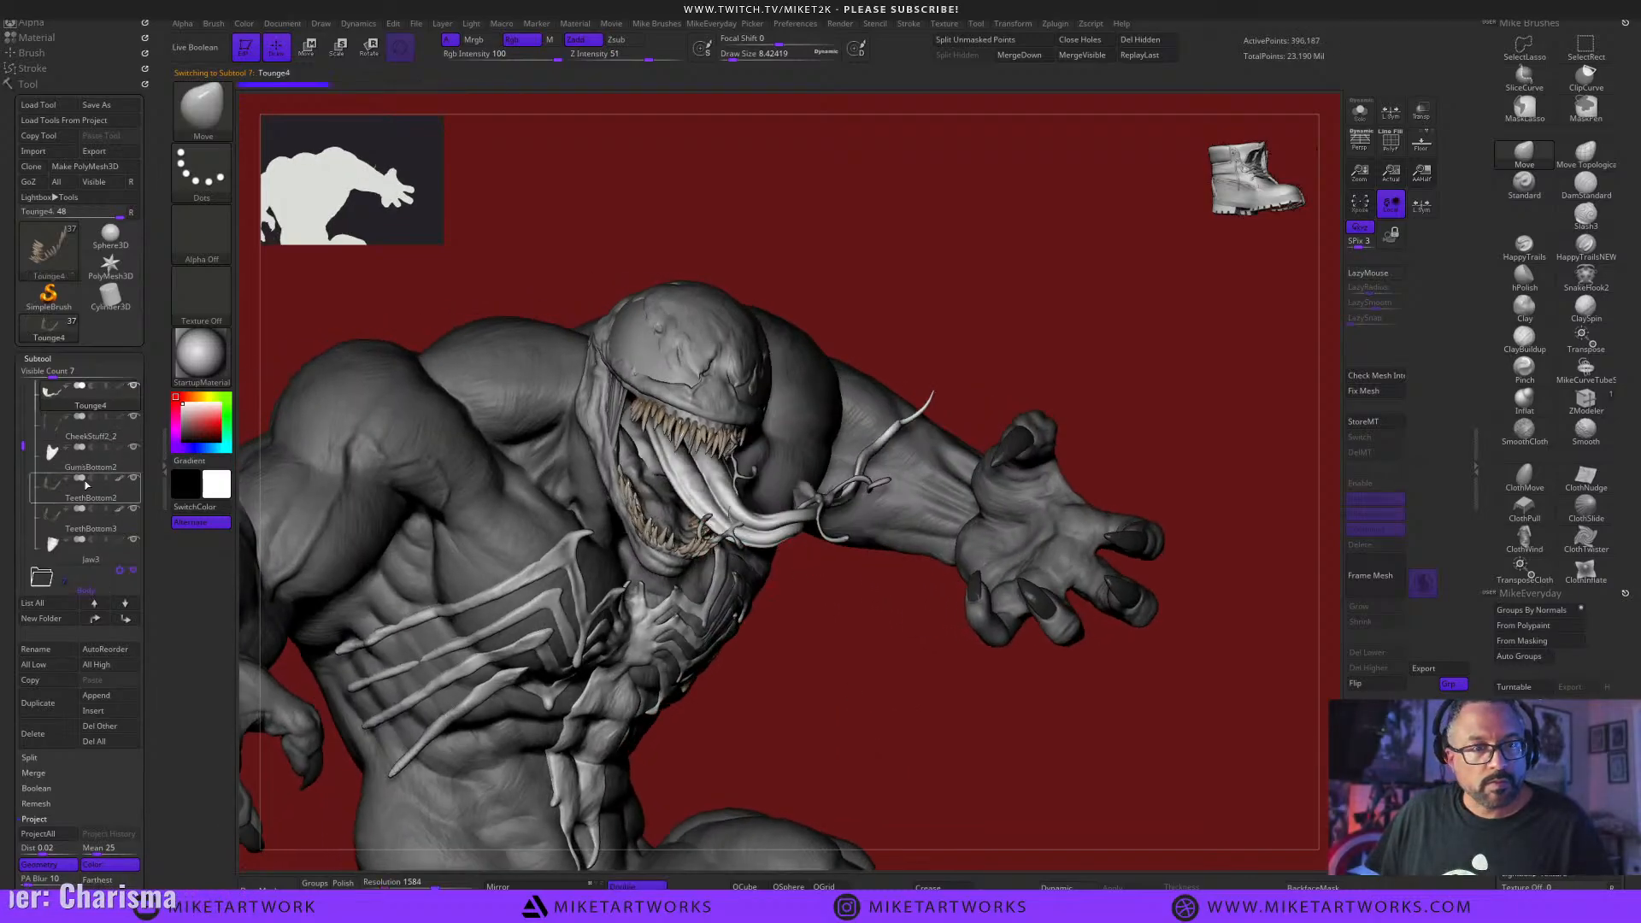
left_click(120, 387)
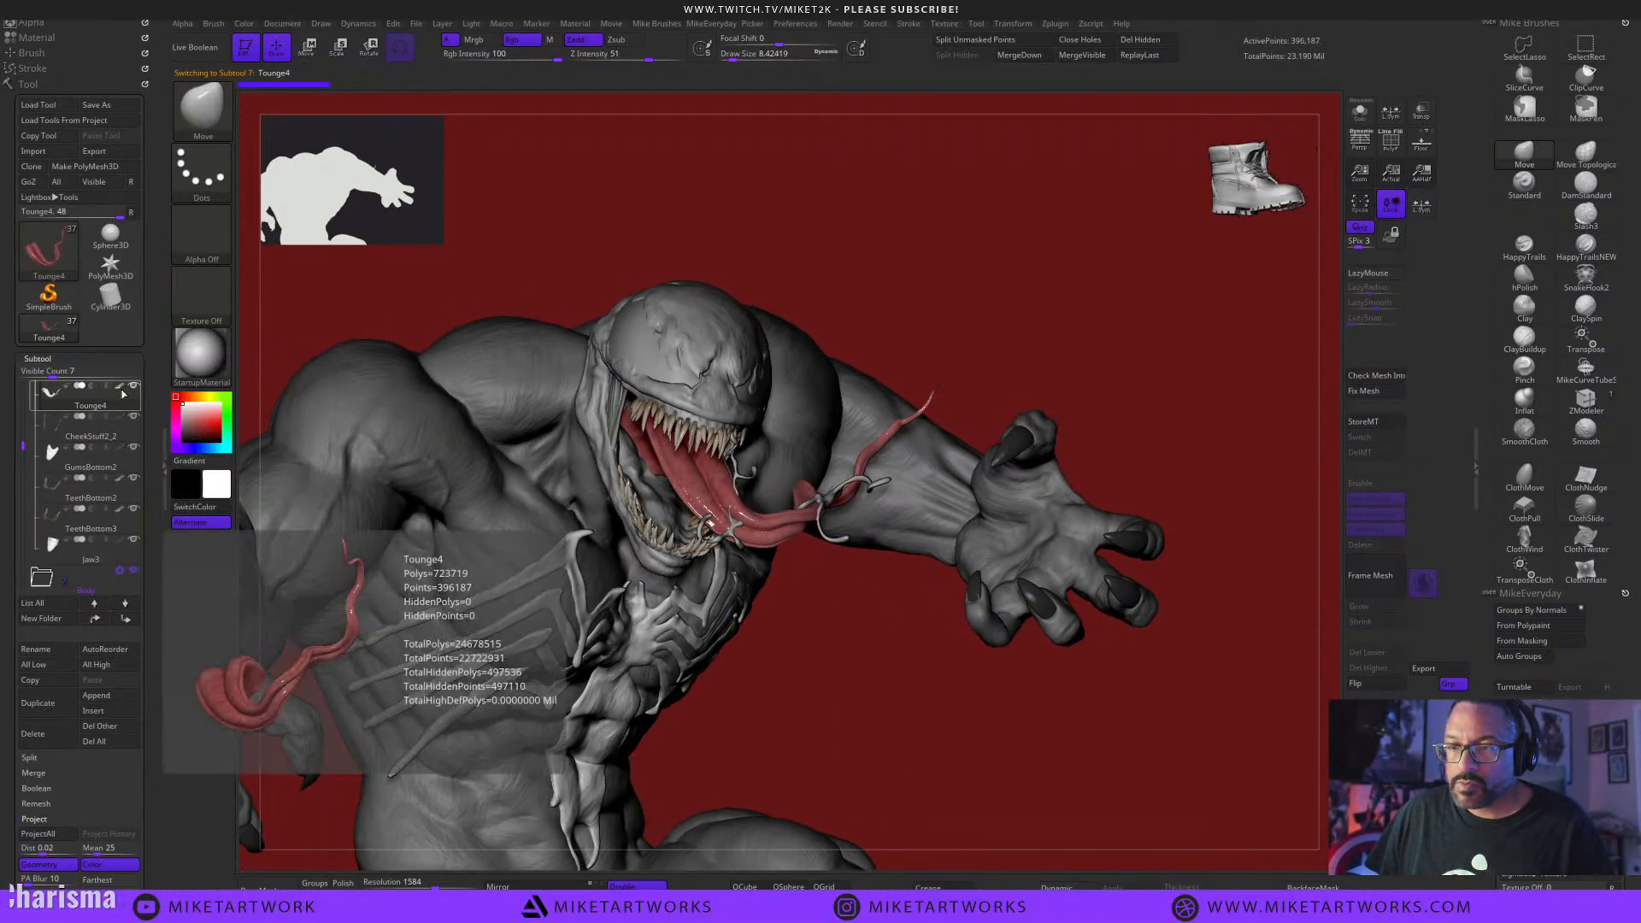
left_click_drag(971, 764, 744, 462)
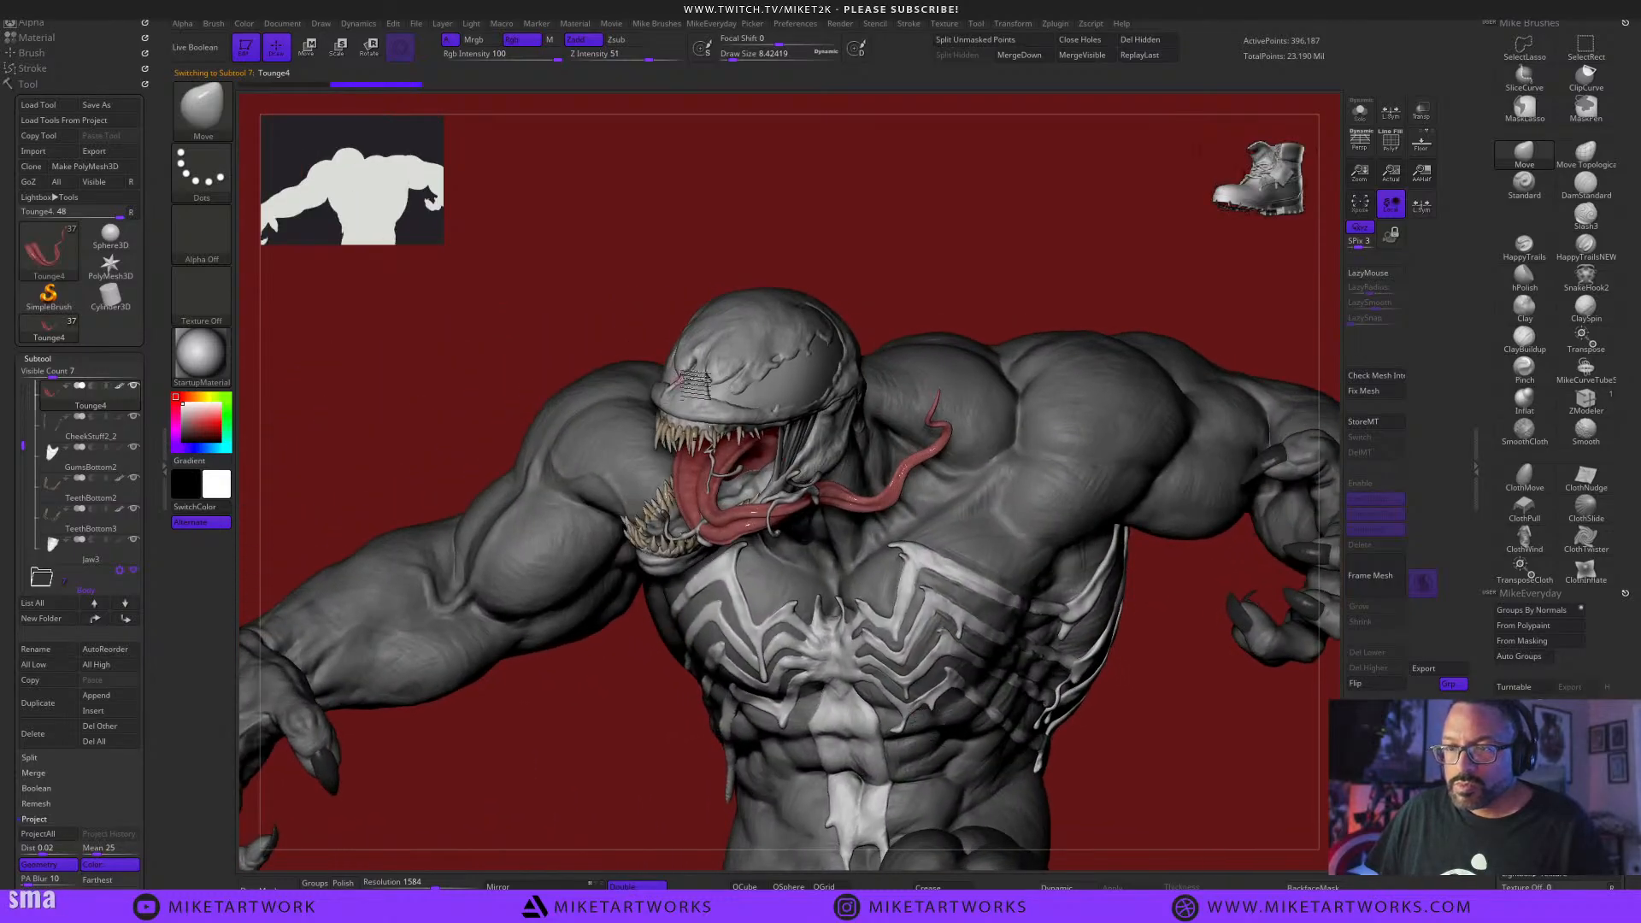
Turn on the polypaint colour display for the eyes1 subtool and select the GumsTop2 subtool.
left_click(784, 398, "alt")
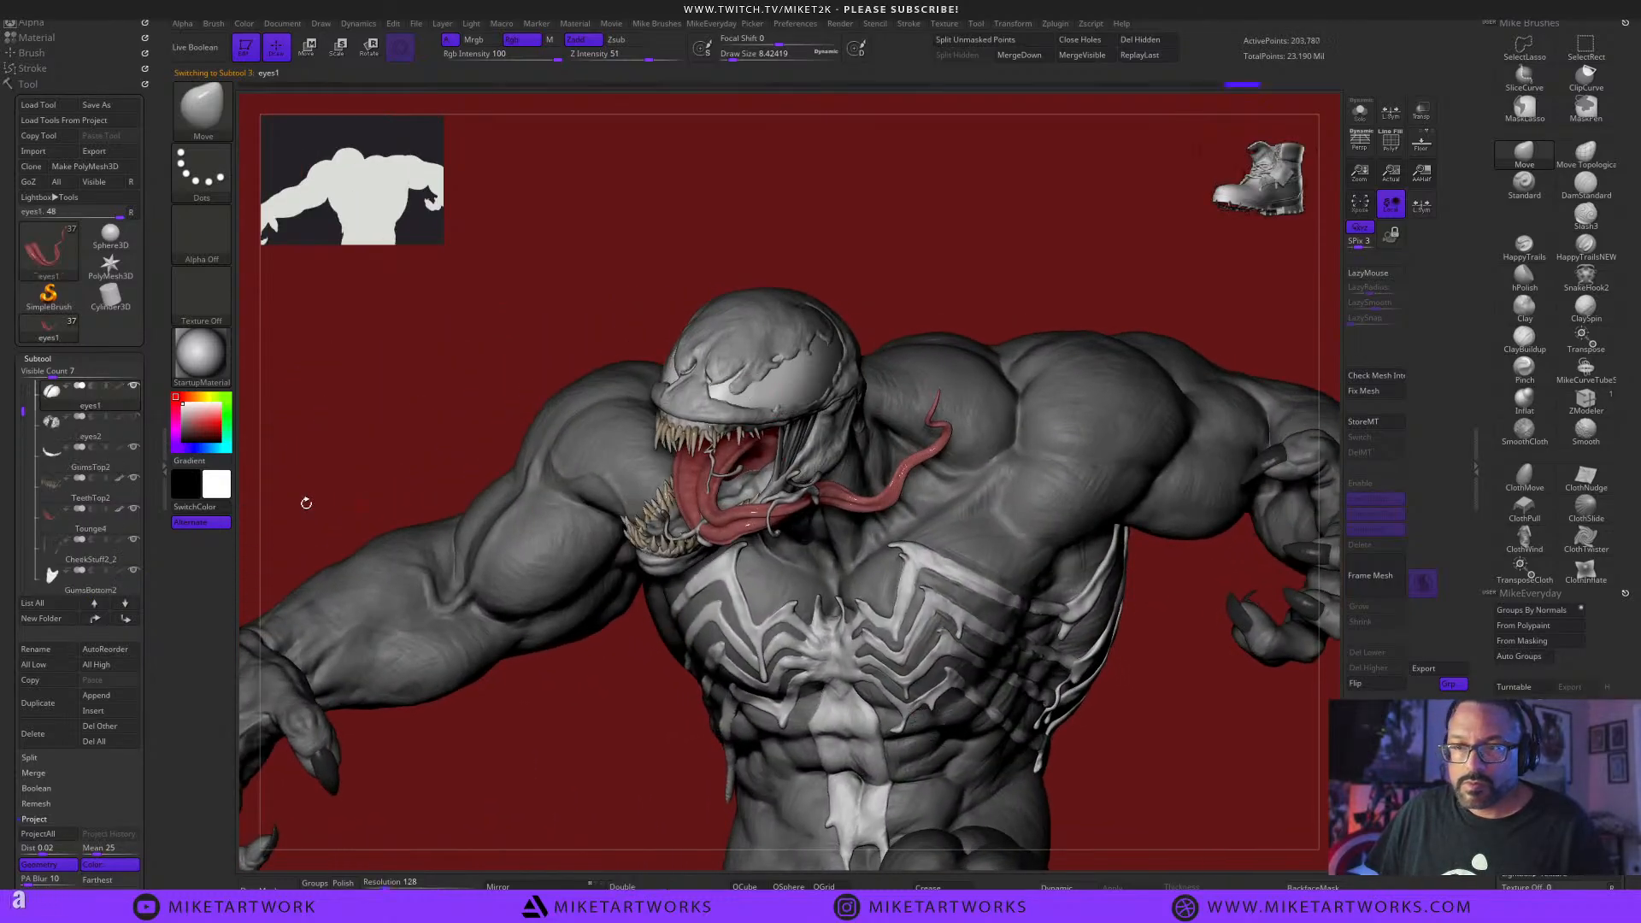
left_click(119, 387)
left_click_drag(559, 787, 624, 761)
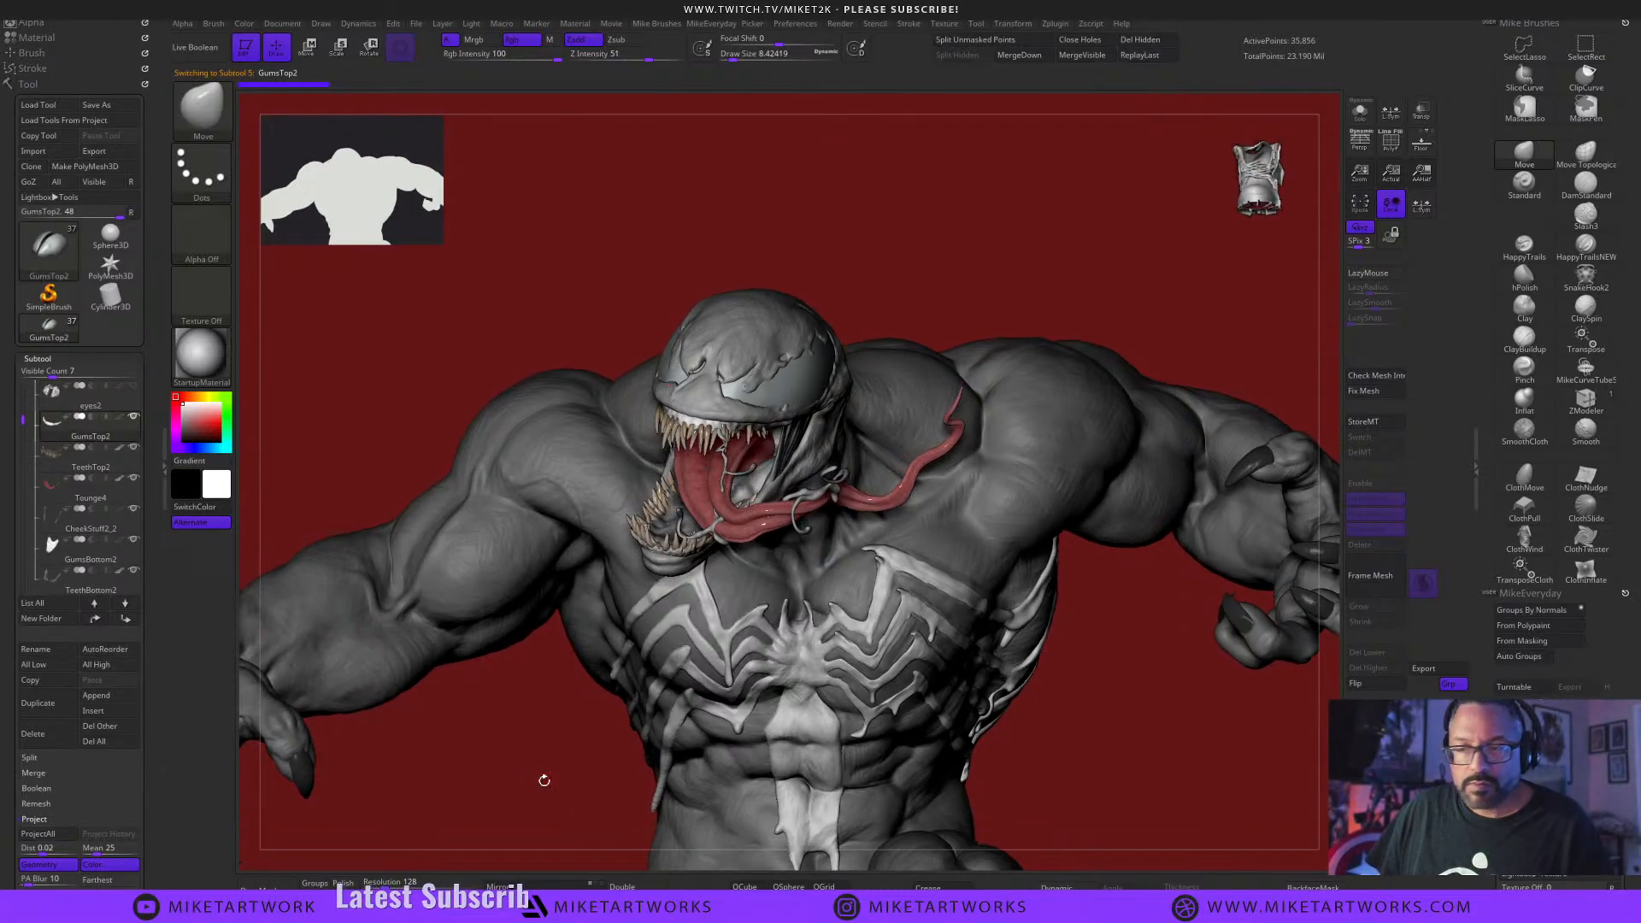
left_click_drag(542, 777, 1011, 827)
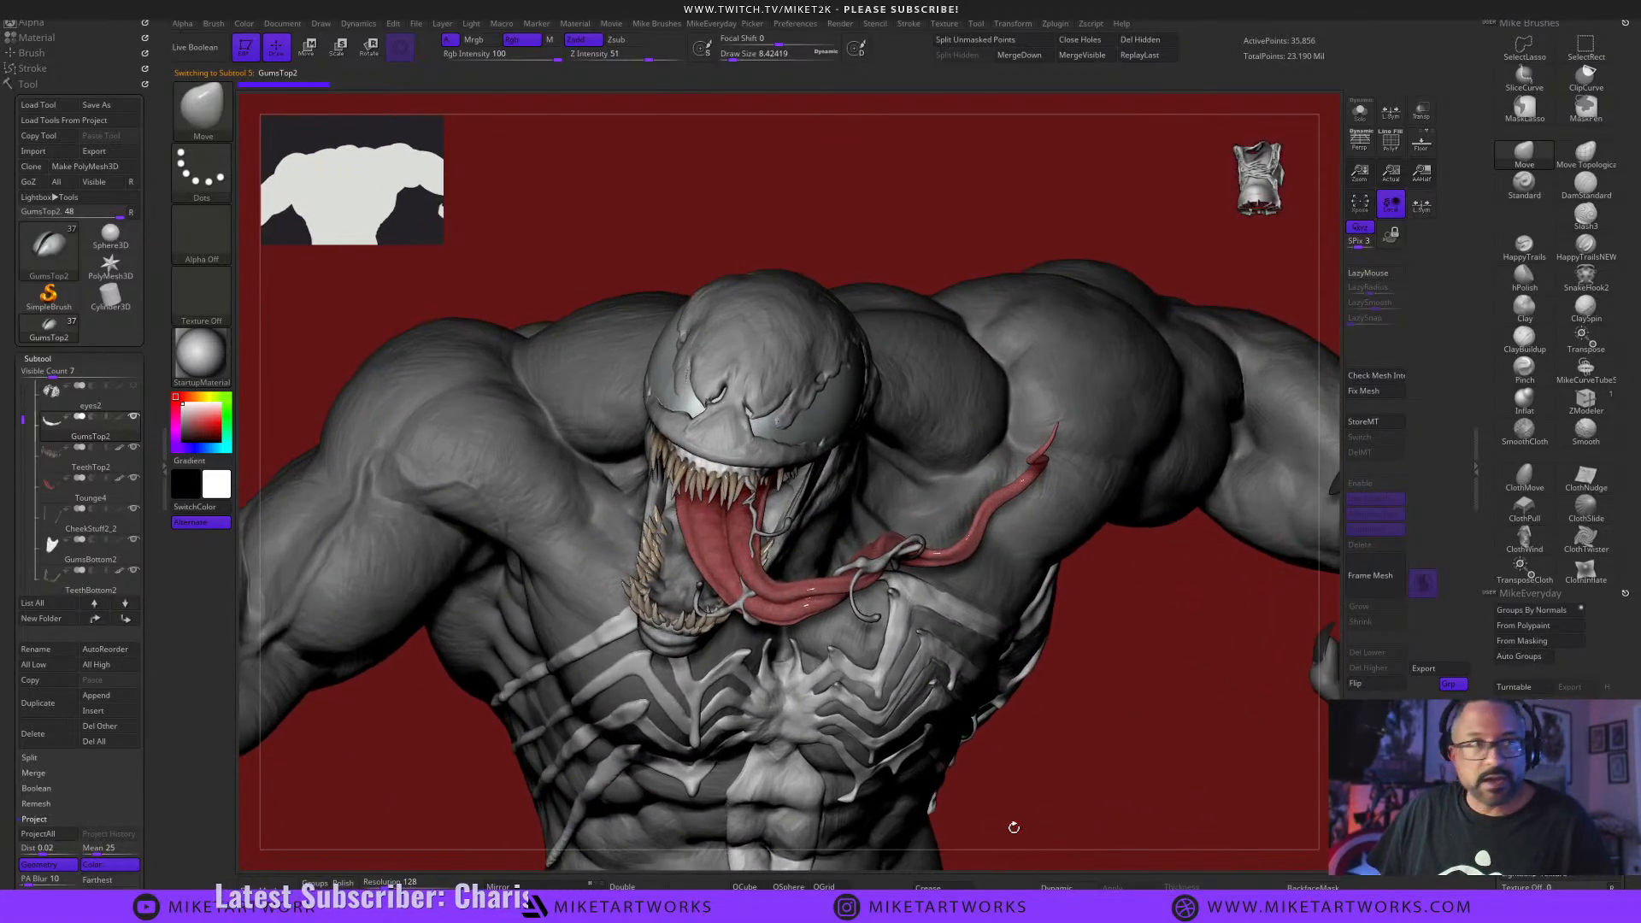
Switch to PureRef, place its empty reference window over the sculpt's canvas and enlarge it.
key("super")
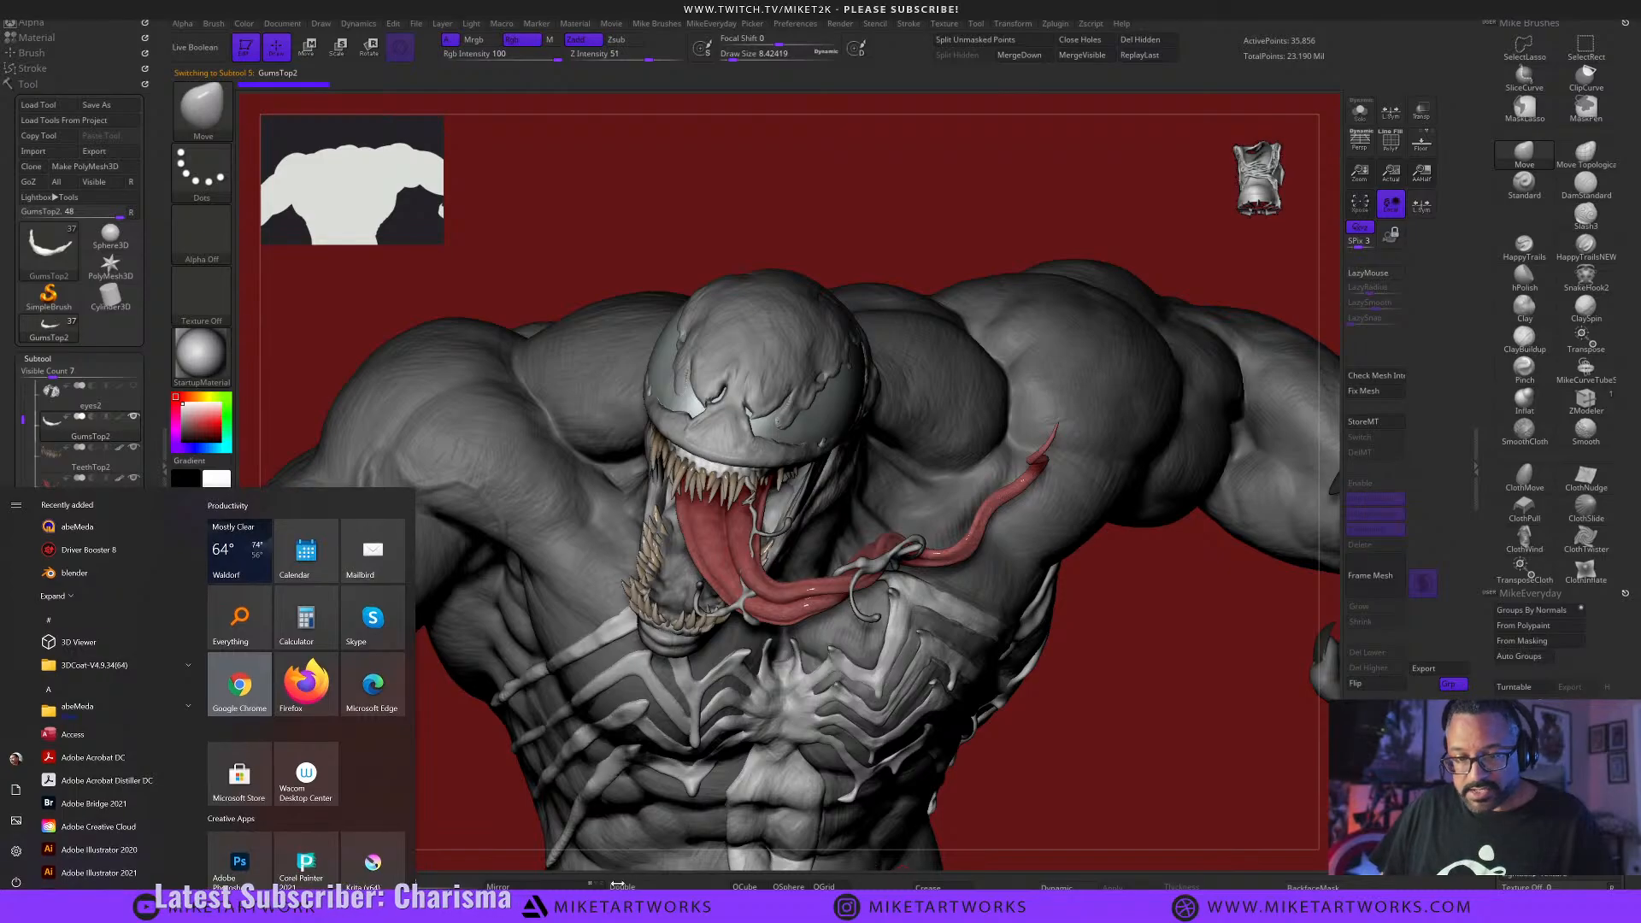
mouse_move(1132, 907)
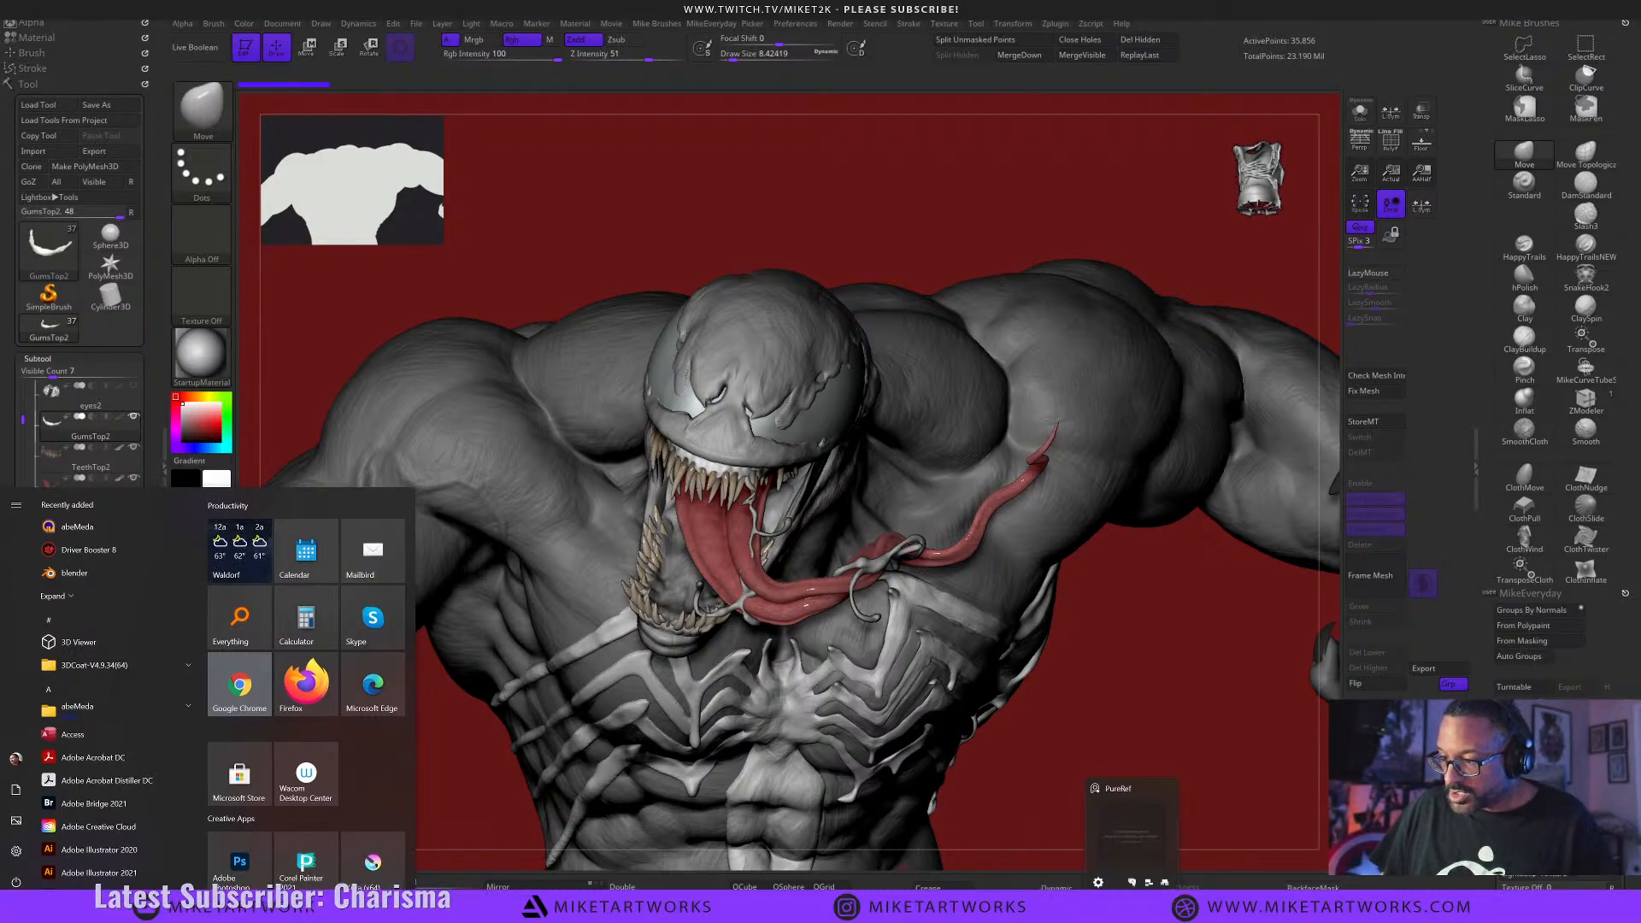
left_click(1126, 856)
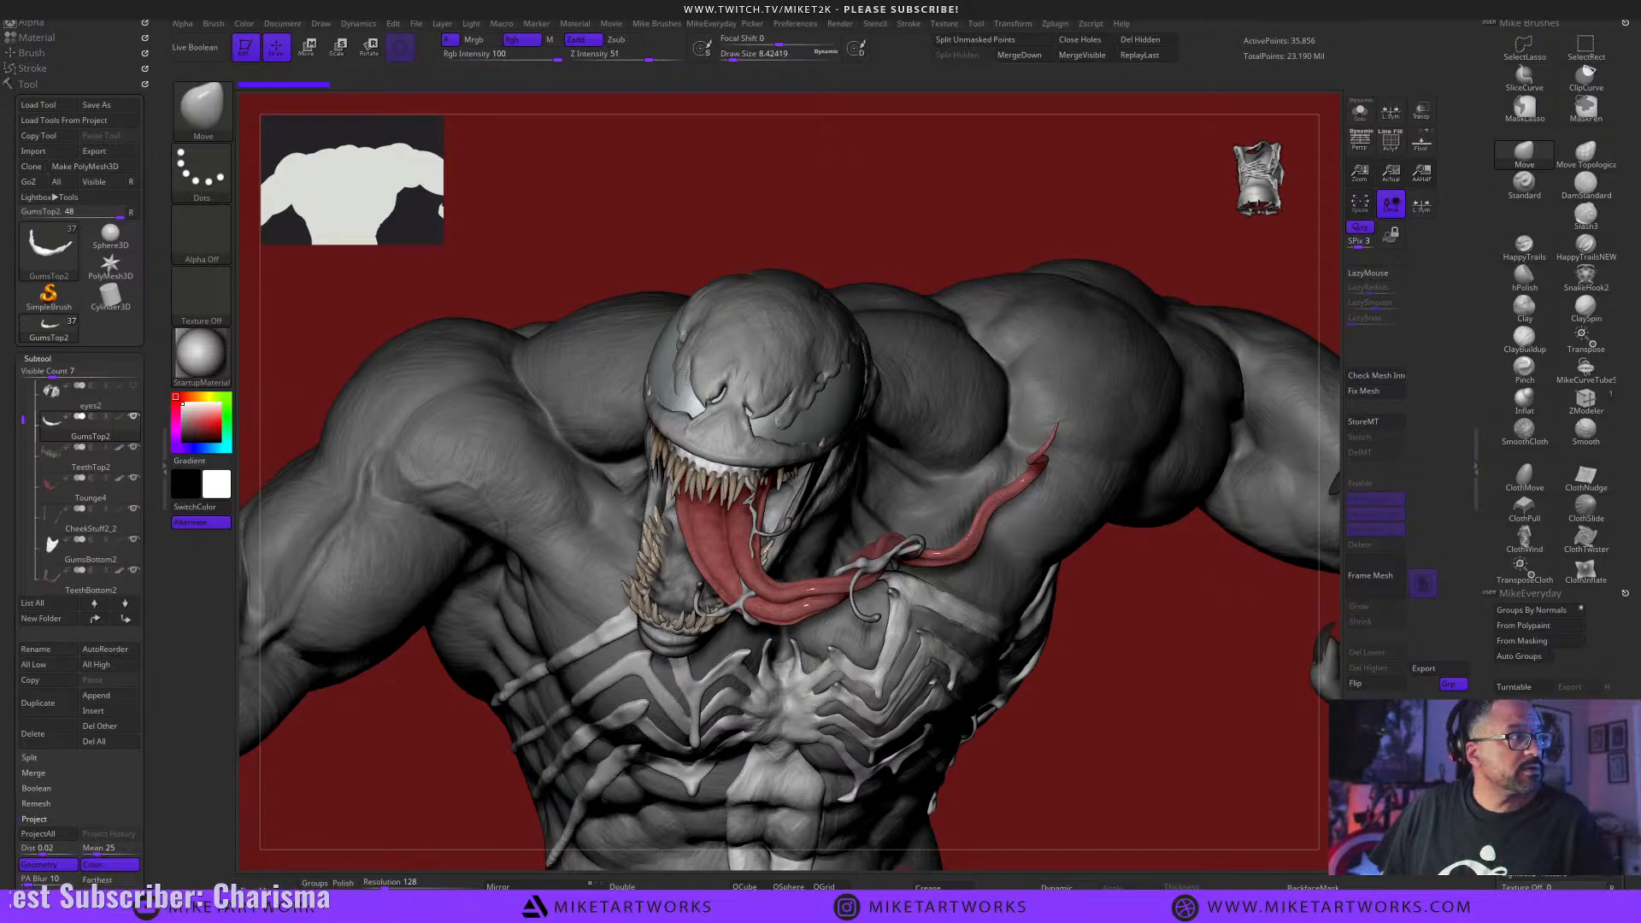
key("super")
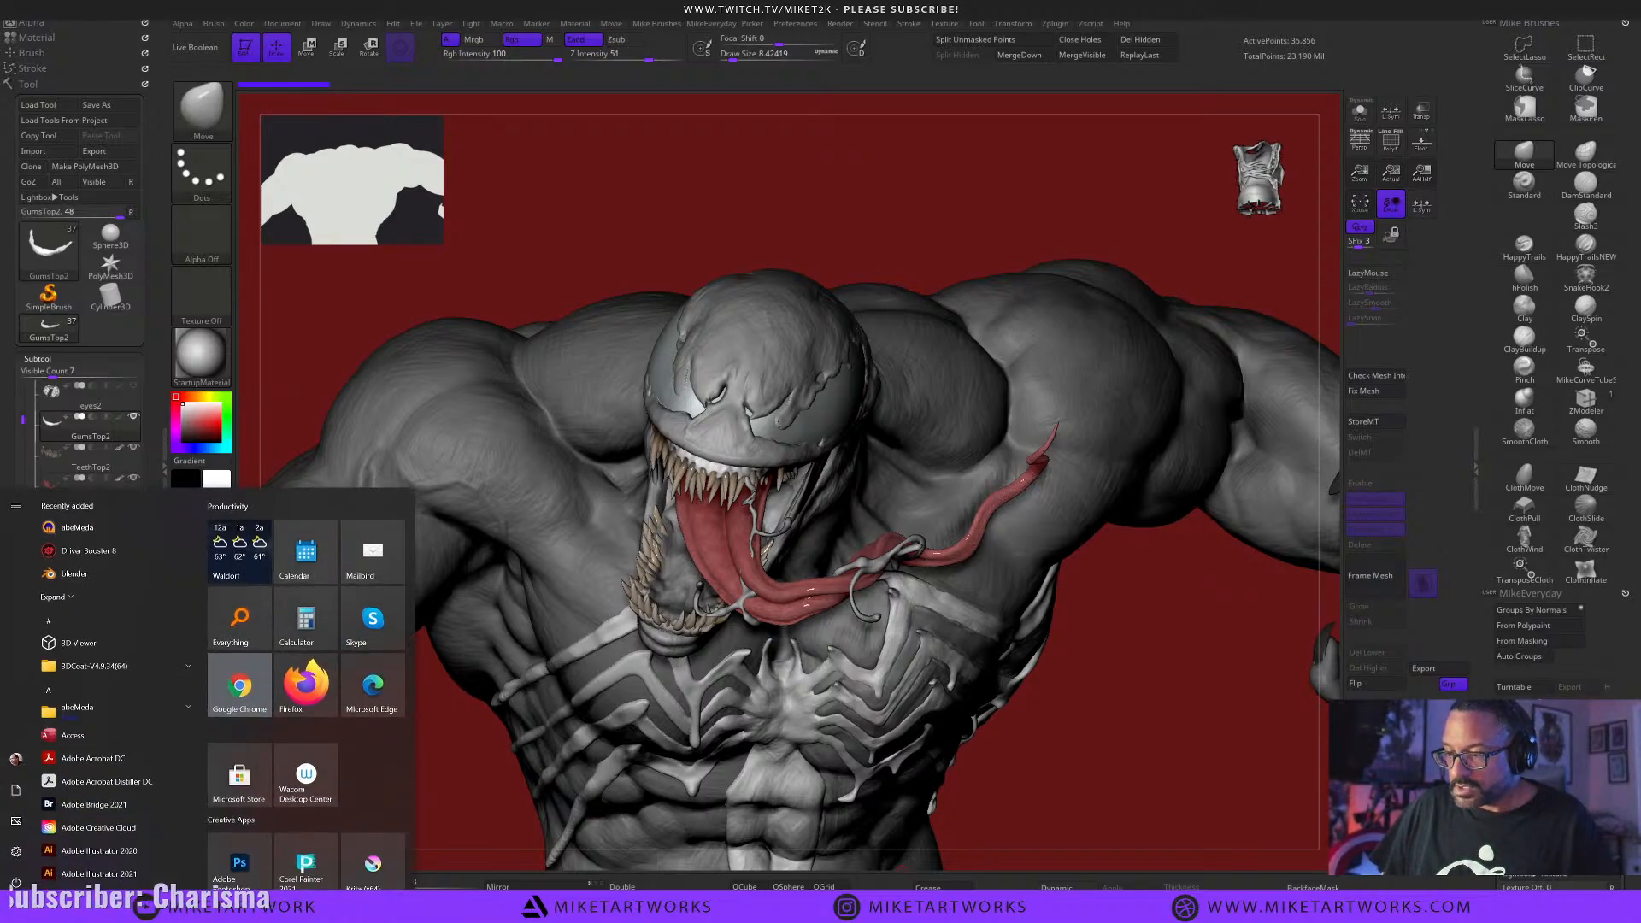
mouse_move(1132, 906)
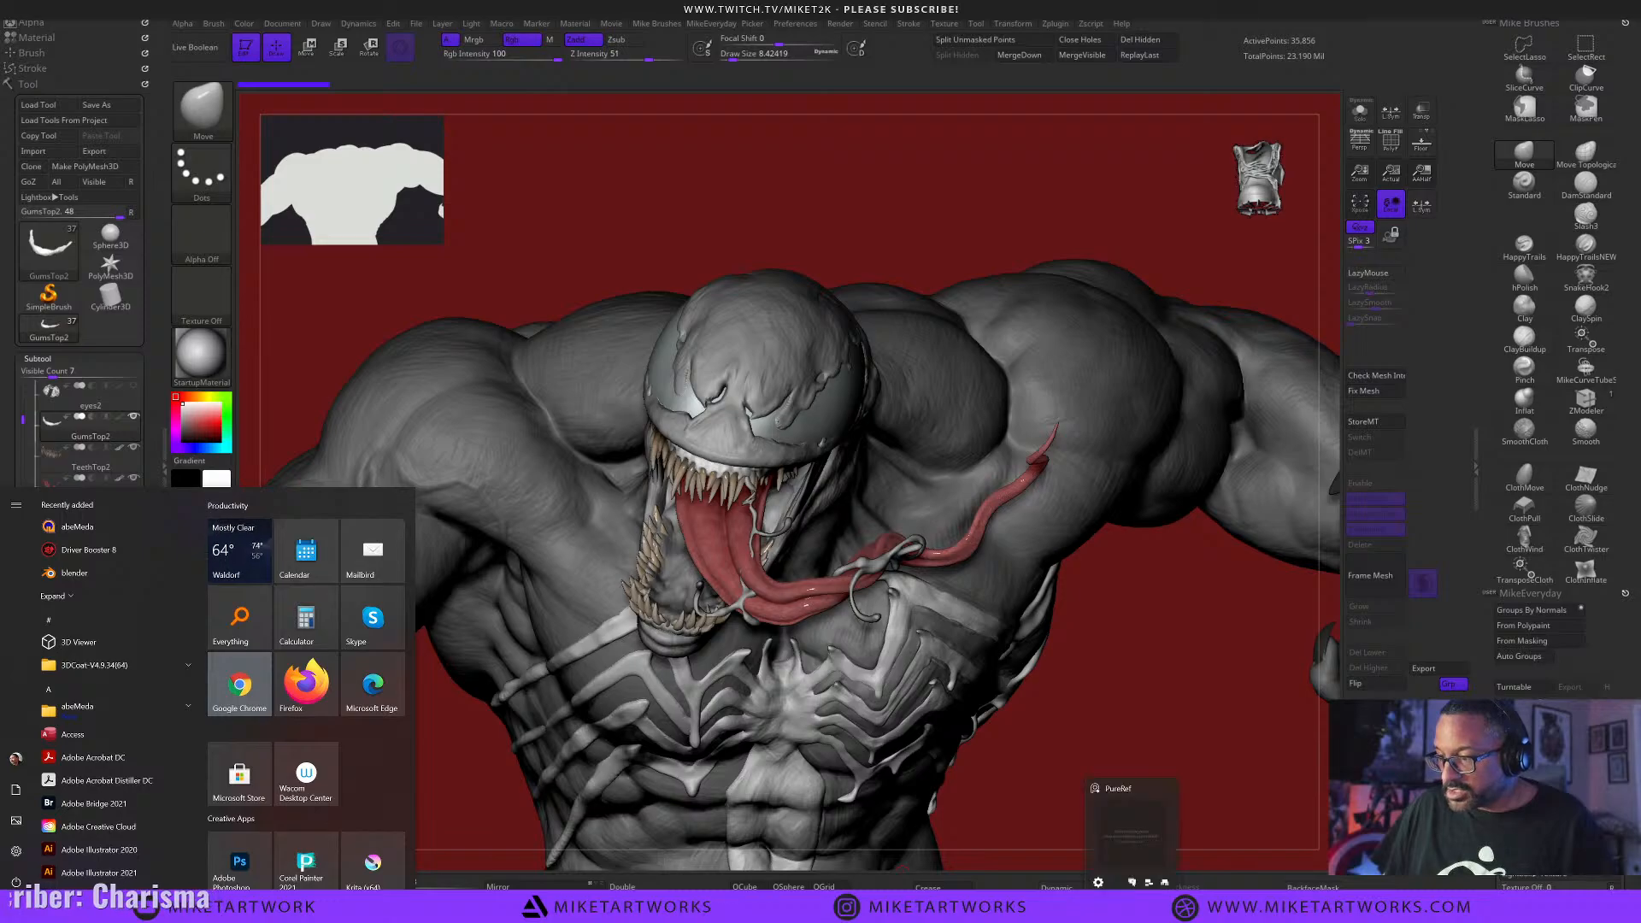
mouse_move(1120, 850)
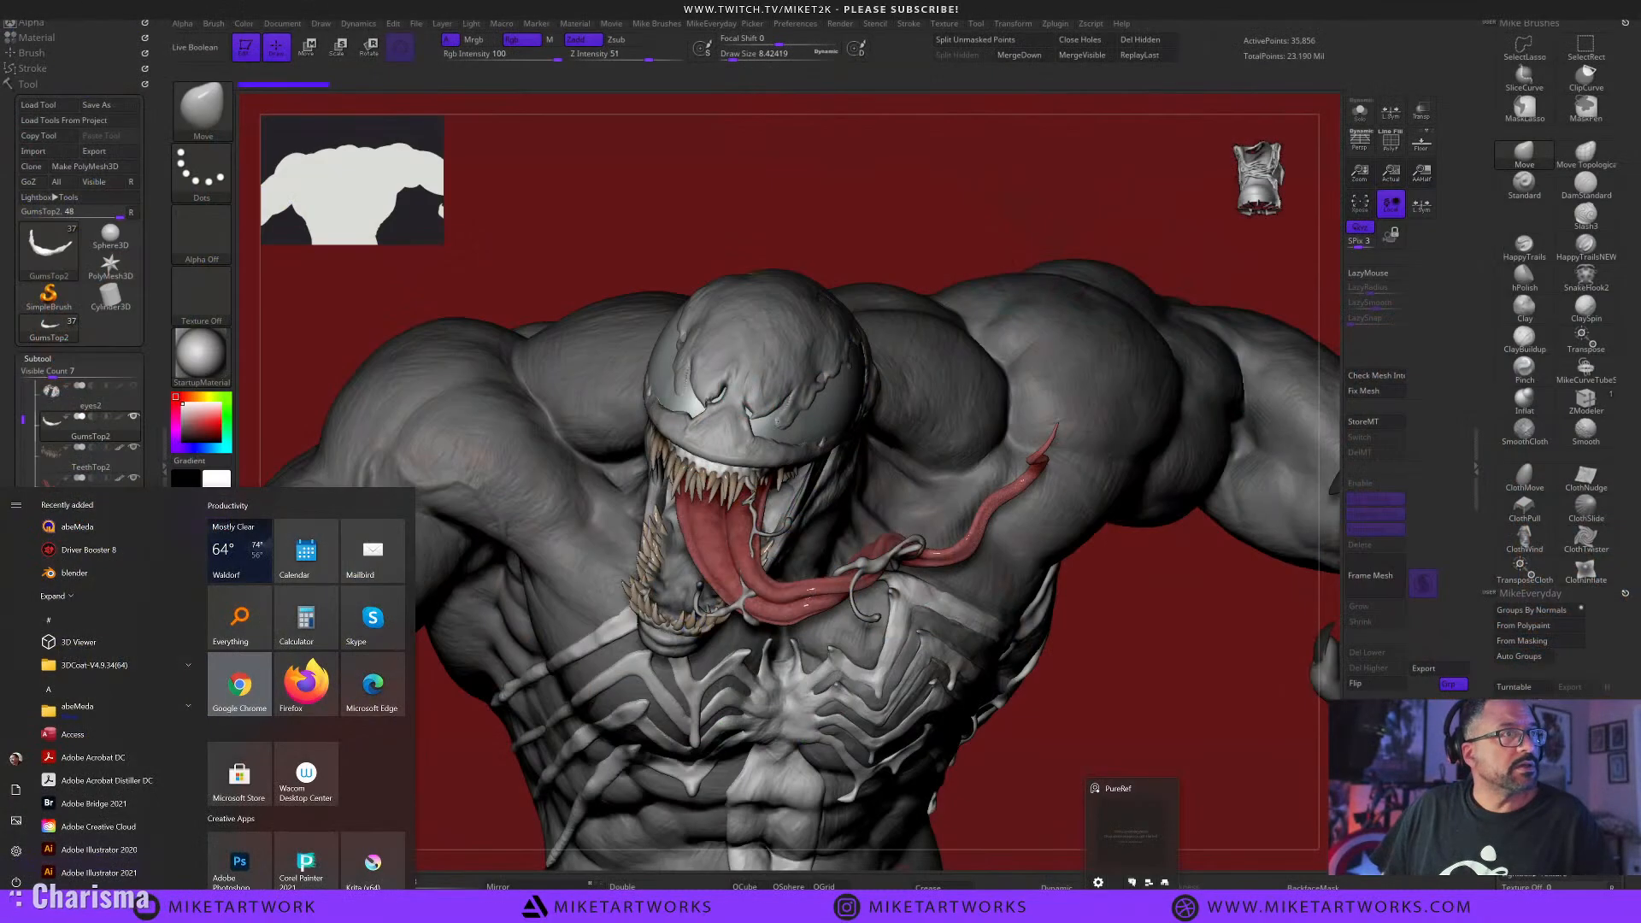
right_click_drag(565, 855, 490, 247)
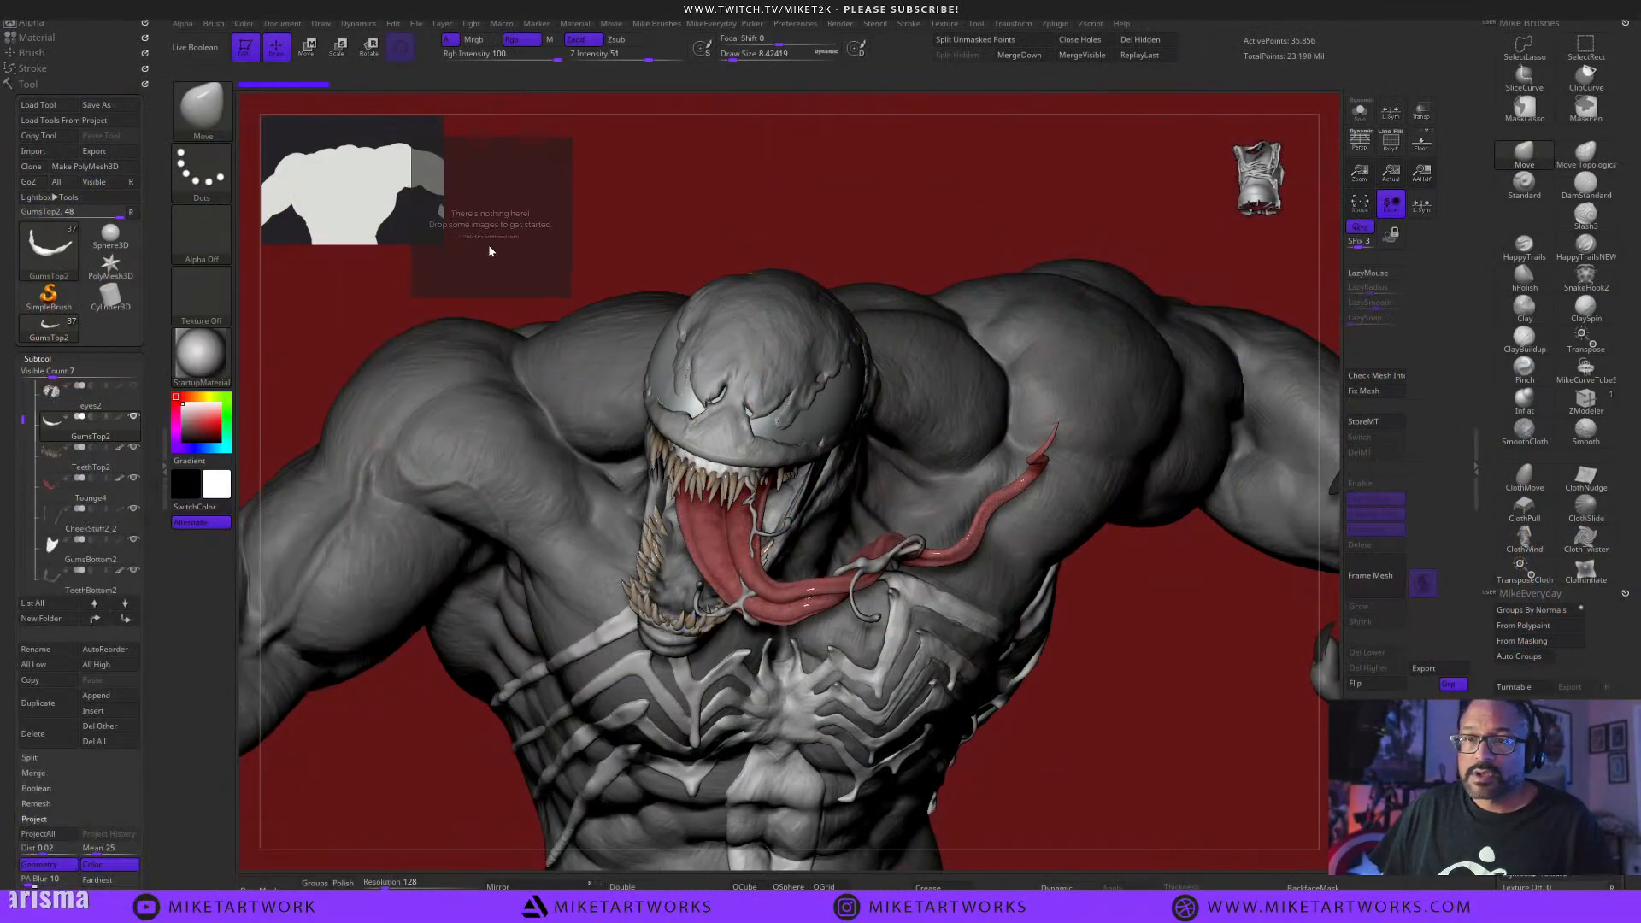
left_click_drag(571, 295, 626, 473)
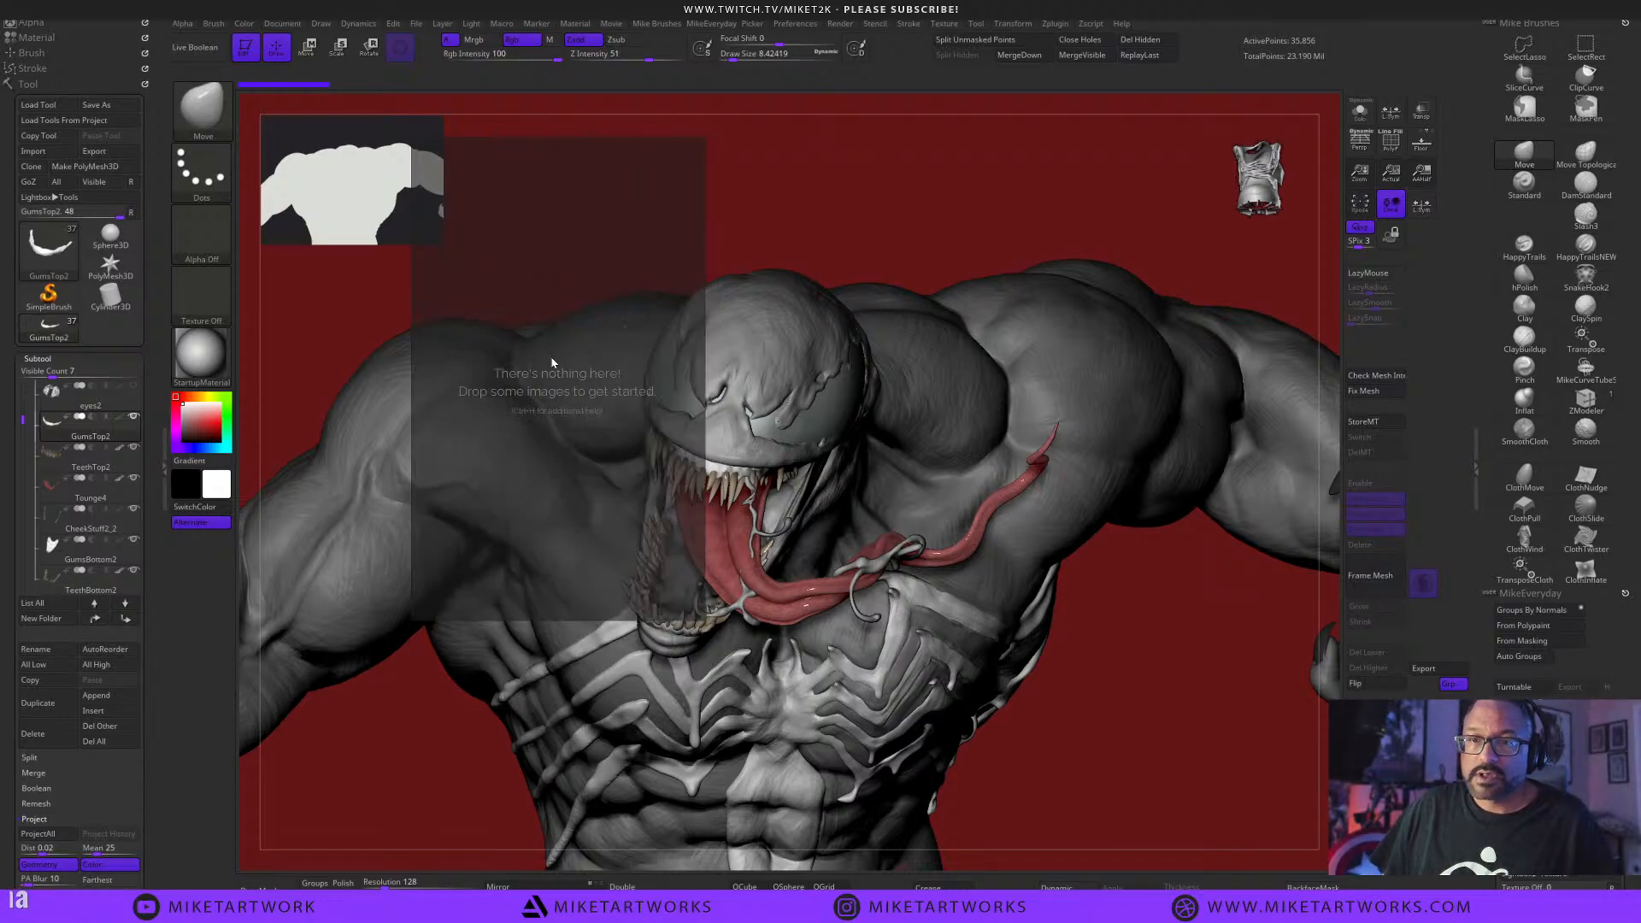
Load the recently used Venom and anatomy reference board into the empty PureRef scene.
right_click(527, 381)
mouse_move(569, 591)
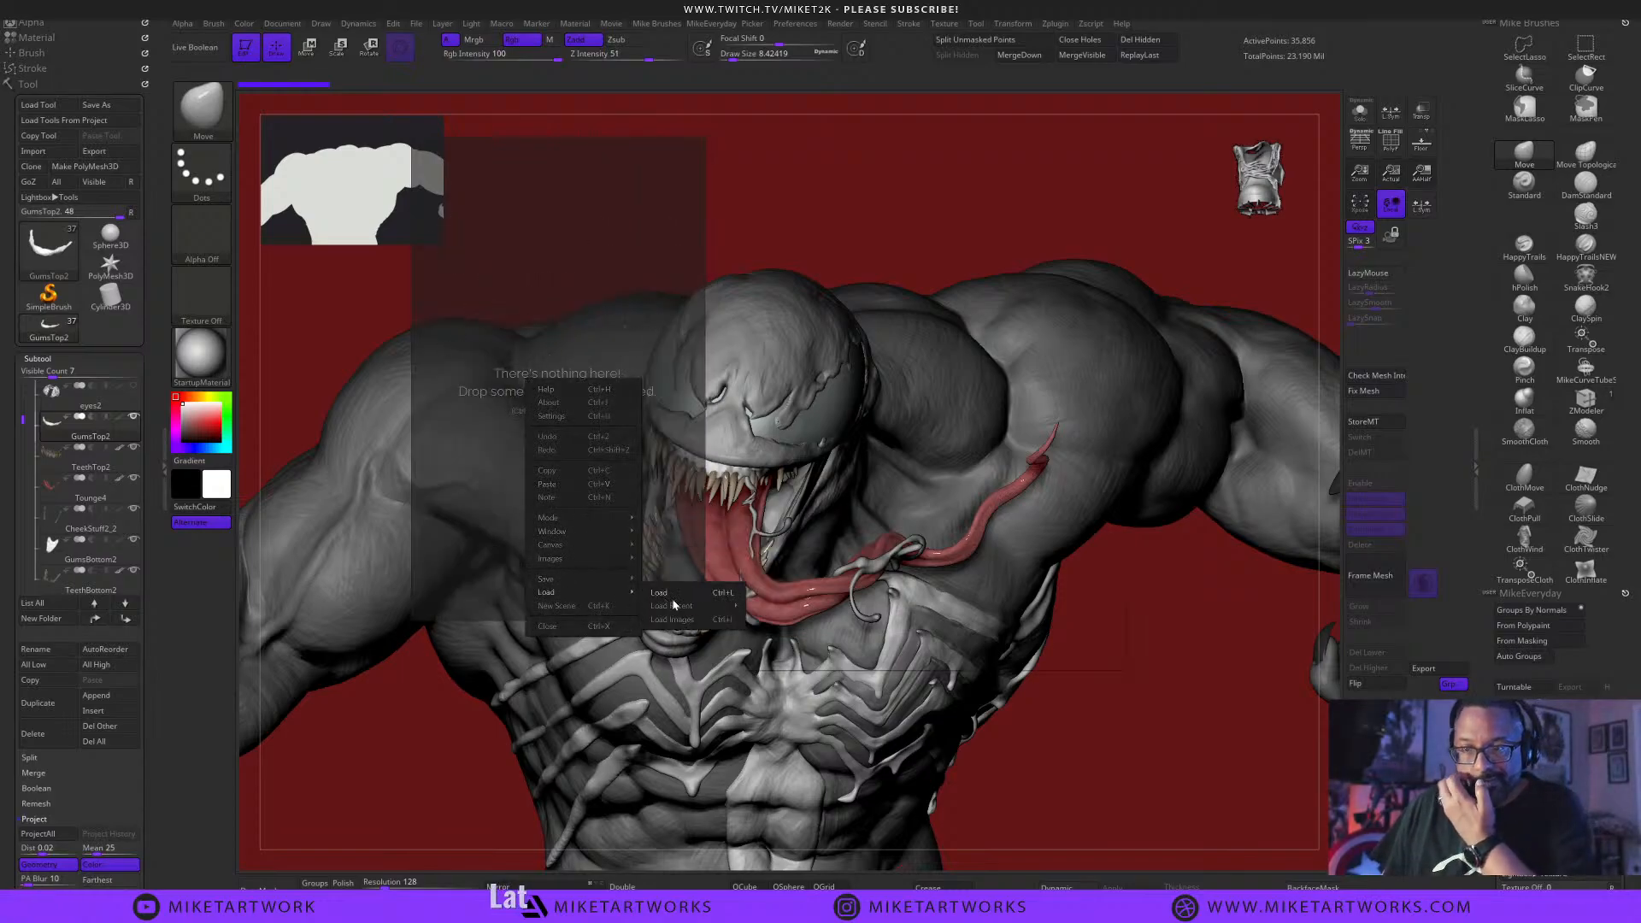
mouse_move(674, 605)
left_click(809, 607)
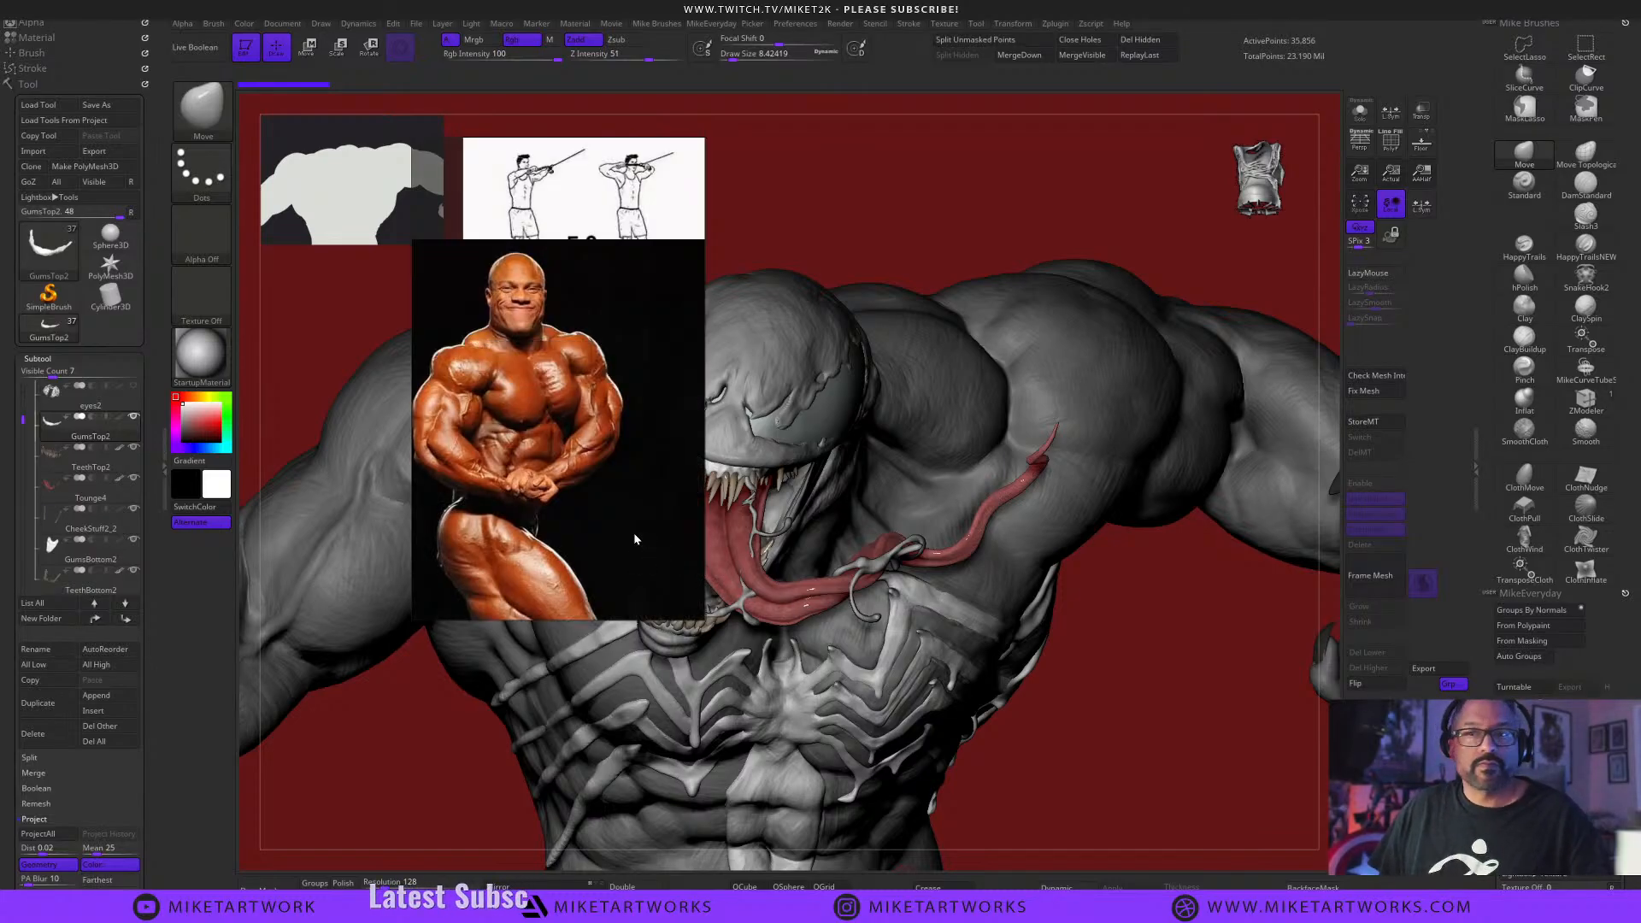
Examine the bodybuilder physique photos, Venom illustrations and Venom statue images on the reference board.
scroll(546, 472, "down", 2)
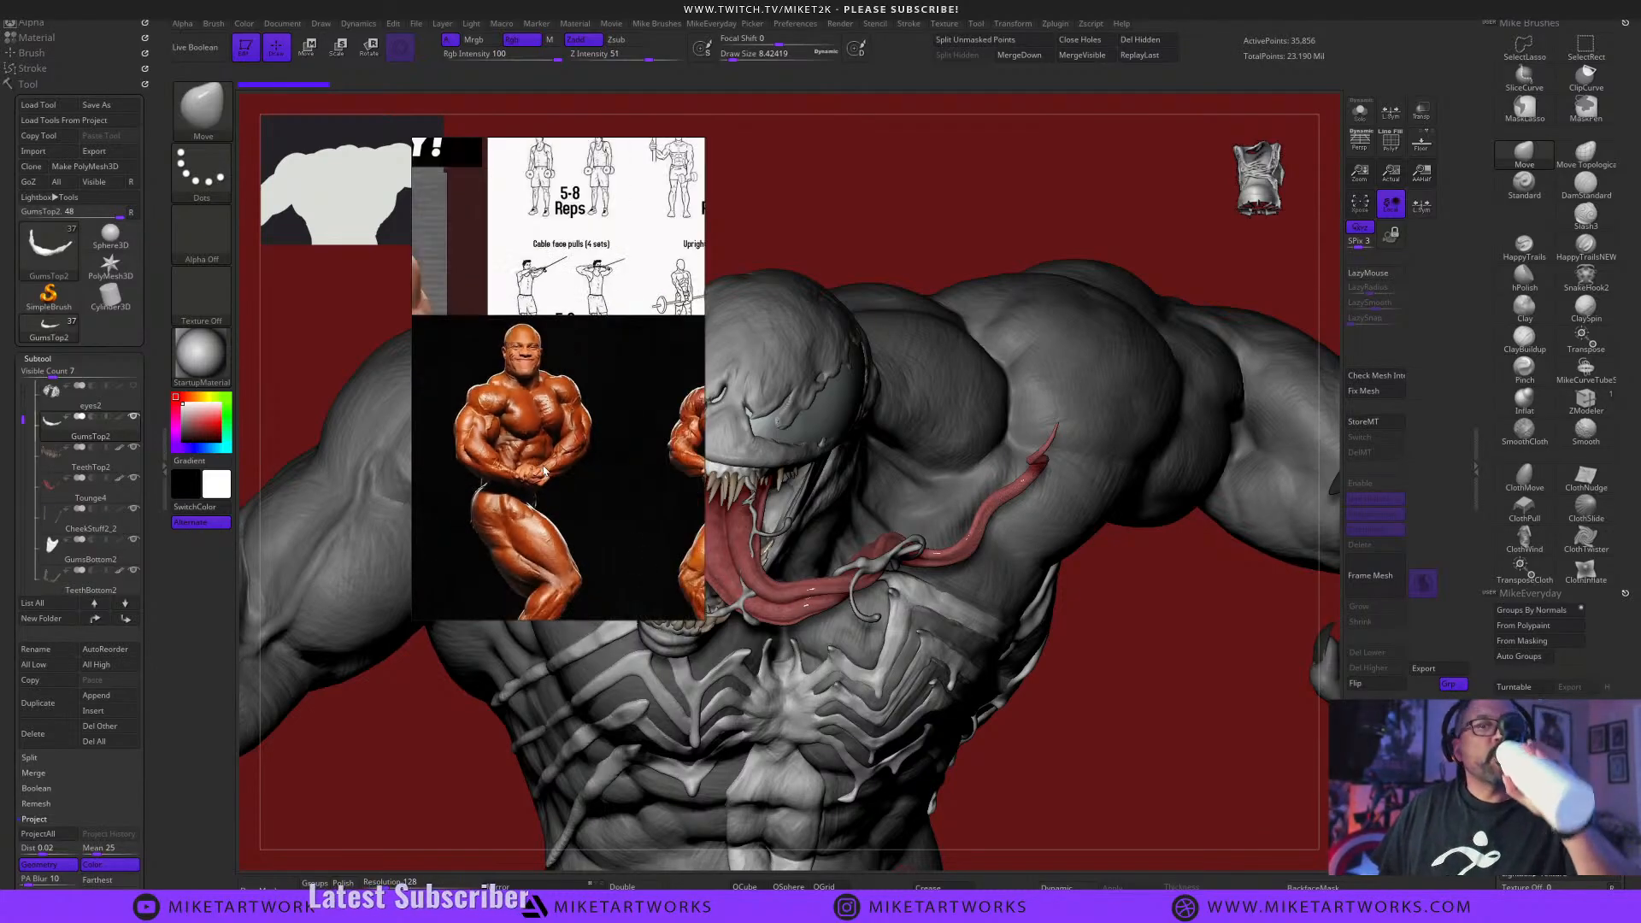
scroll(582, 465, "down", 2)
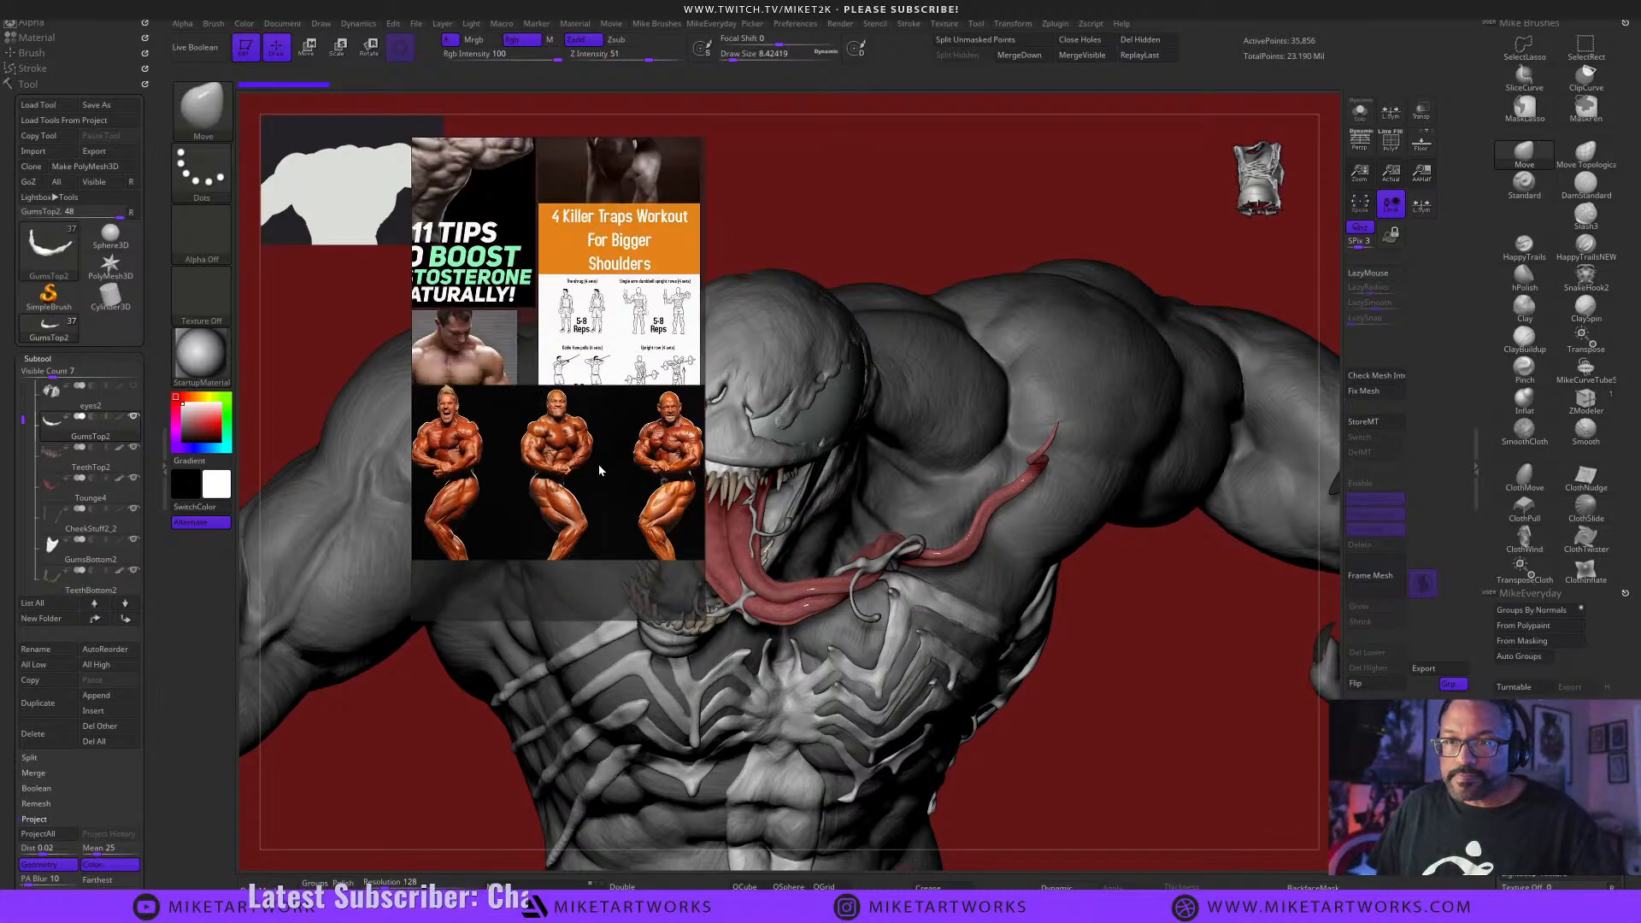
middle_click_drag(615, 448, 498, 400)
middle_click_drag(597, 414, 378, 457)
scroll(547, 432, "down", 3)
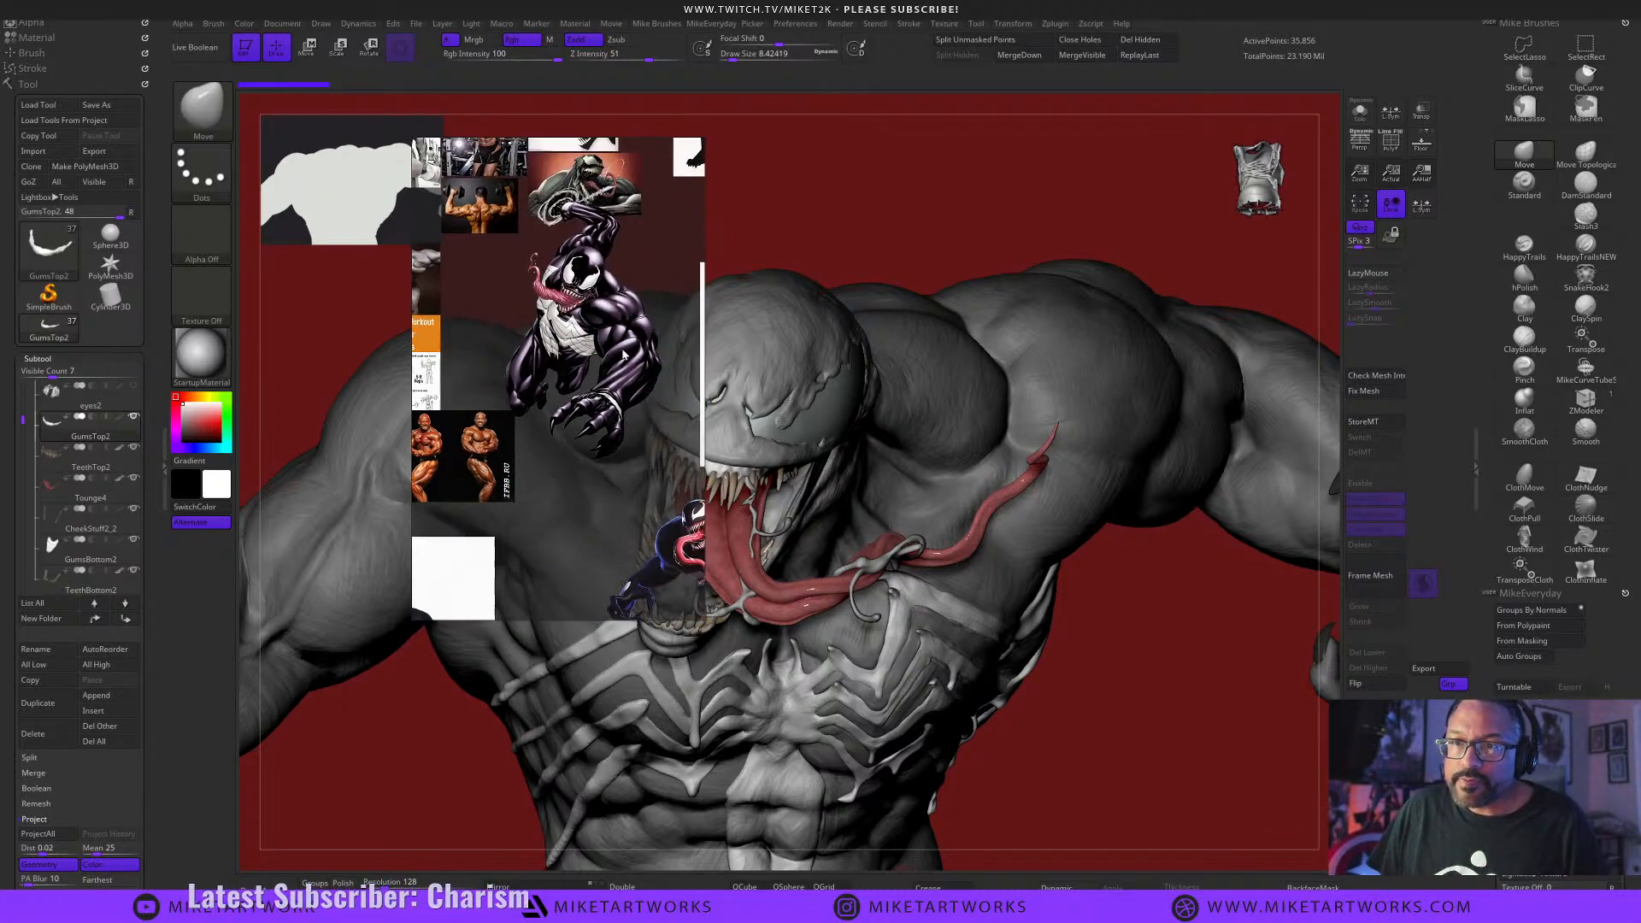
scroll(623, 355, "up", 3)
middle_click_drag(623, 355, 594, 530)
scroll(594, 530, "up", 2)
mouse_move(465, 447)
middle_mouse_down()
mouse_move(648, 549)
mouse_move(620, 597)
mouse_move(616, 714)
middle_mouse_up()
scroll(647, 553, "down", 2)
mouse_move(558, 432)
middle_mouse_down()
mouse_move(558, 472)
mouse_move(607, 573)
middle_mouse_up()
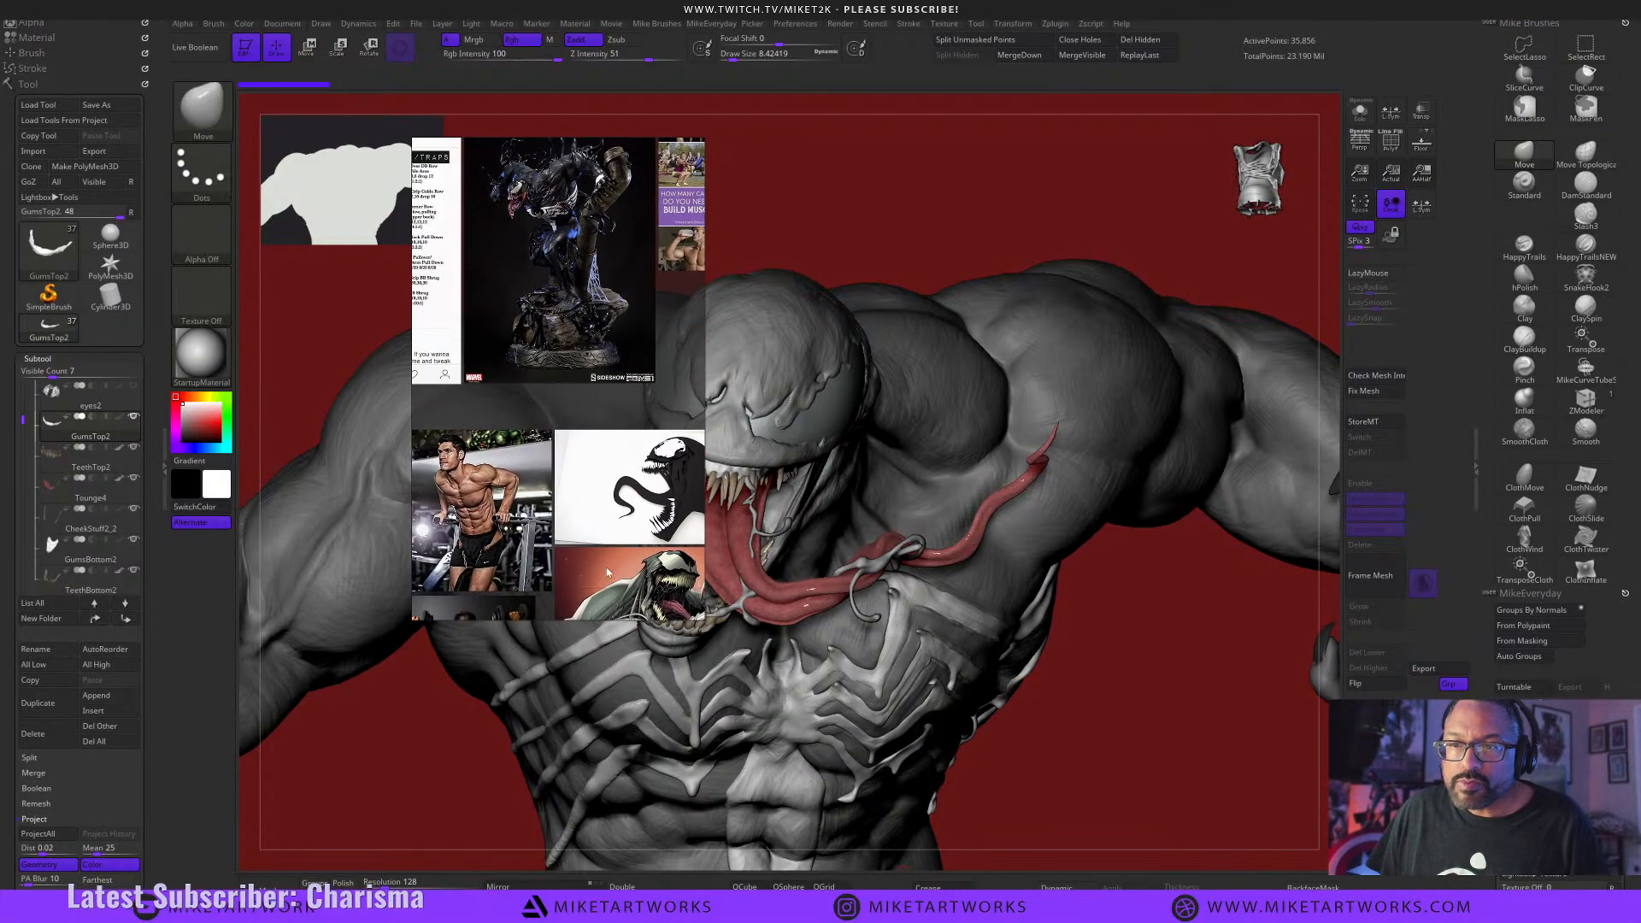
scroll(608, 573, "down", 3)
scroll(564, 545, "up", 3)
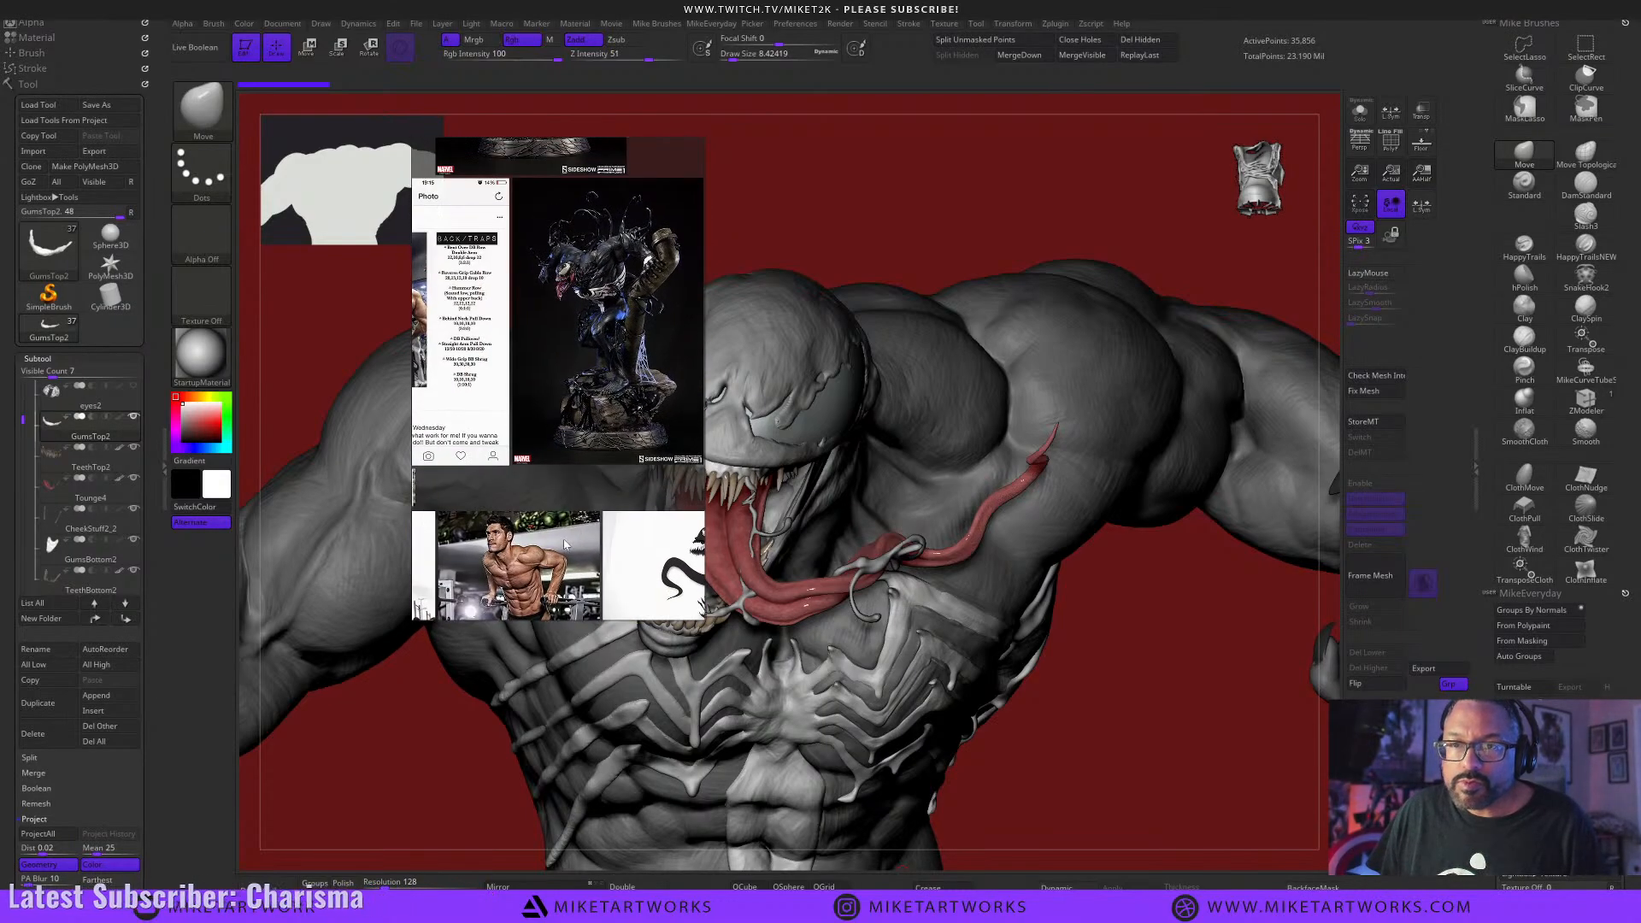
middle_click_drag(478, 585, 632, 543)
scroll(624, 540, "down", 2)
middle_click_drag(496, 300, 637, 652)
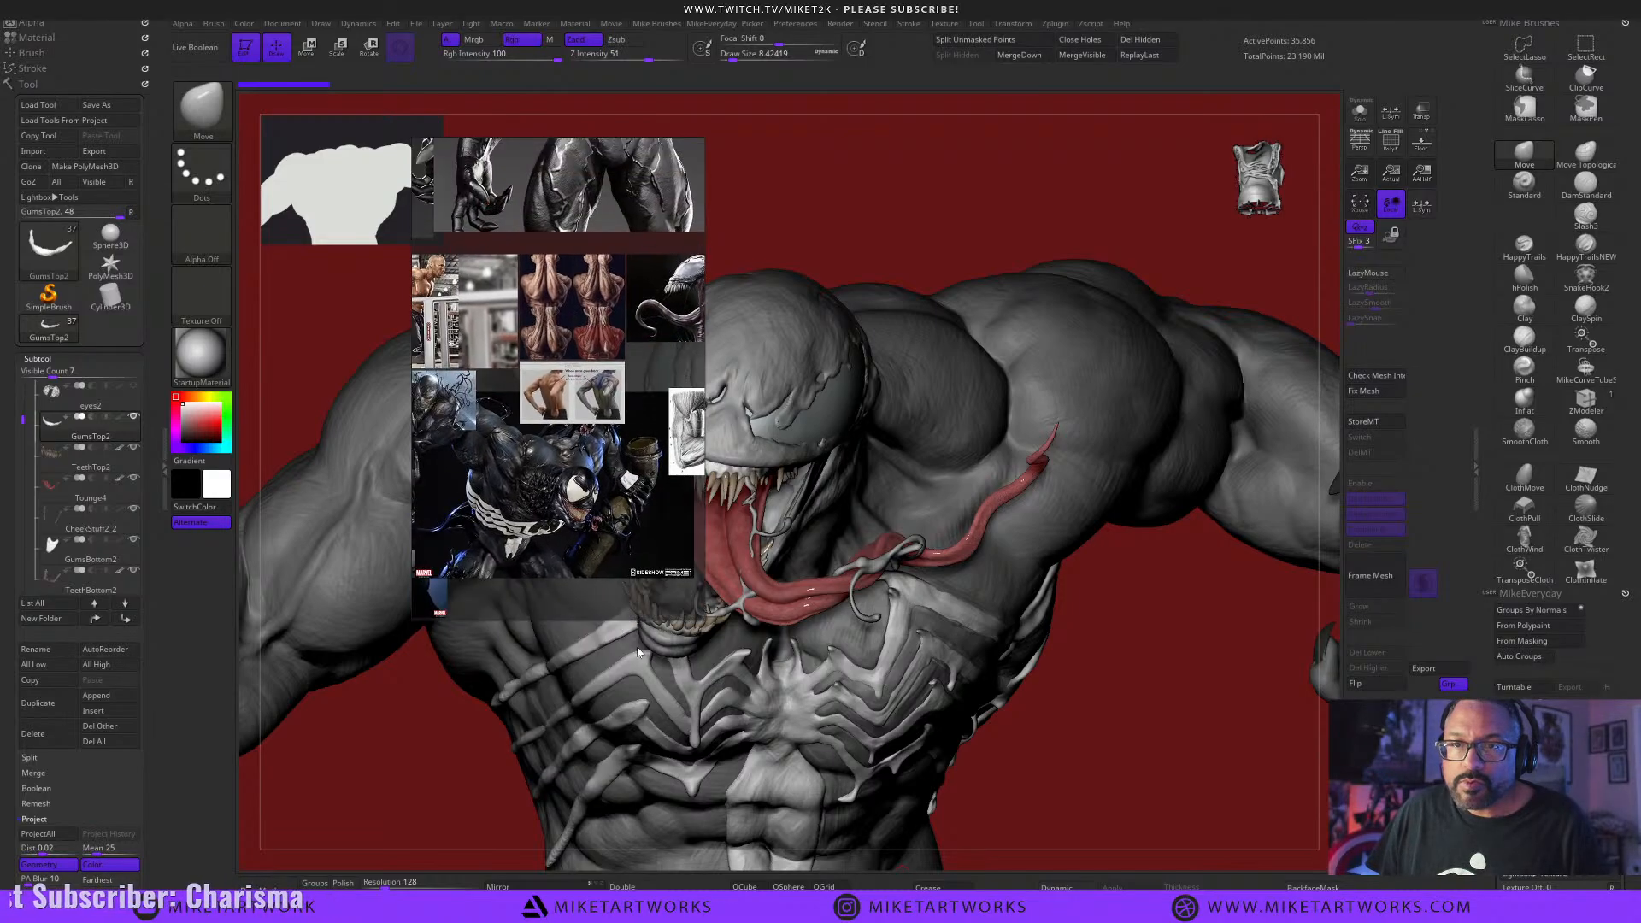
Examine close-ups of the open-mouthed Venom head paintings for the teeth, gums and extended tongue.
scroll(598, 599, "down", 3)
middle_click_drag(531, 362, 541, 543)
scroll(587, 461, "down", 1)
mouse_move(684, 548)
middle_mouse_down()
mouse_move(551, 549)
mouse_move(574, 593)
middle_mouse_up()
scroll(582, 522, "up", 5)
middle_click_drag(581, 523, 629, 441)
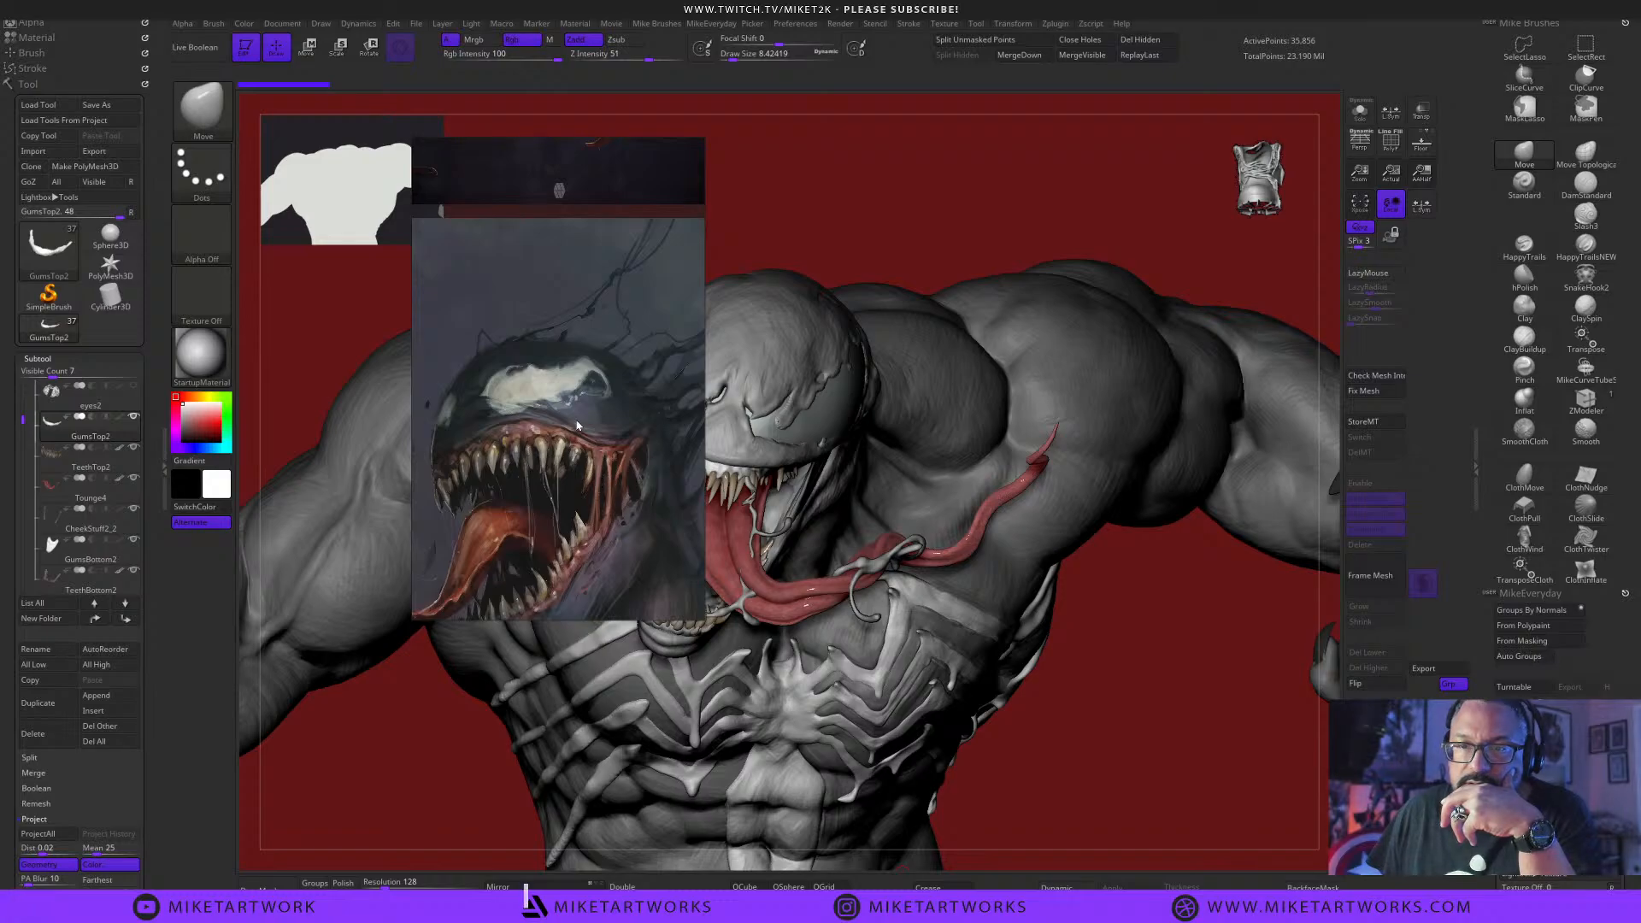
scroll(577, 425, "down", 3)
middle_click_drag(591, 270, 571, 428)
scroll(572, 427, "up", 3)
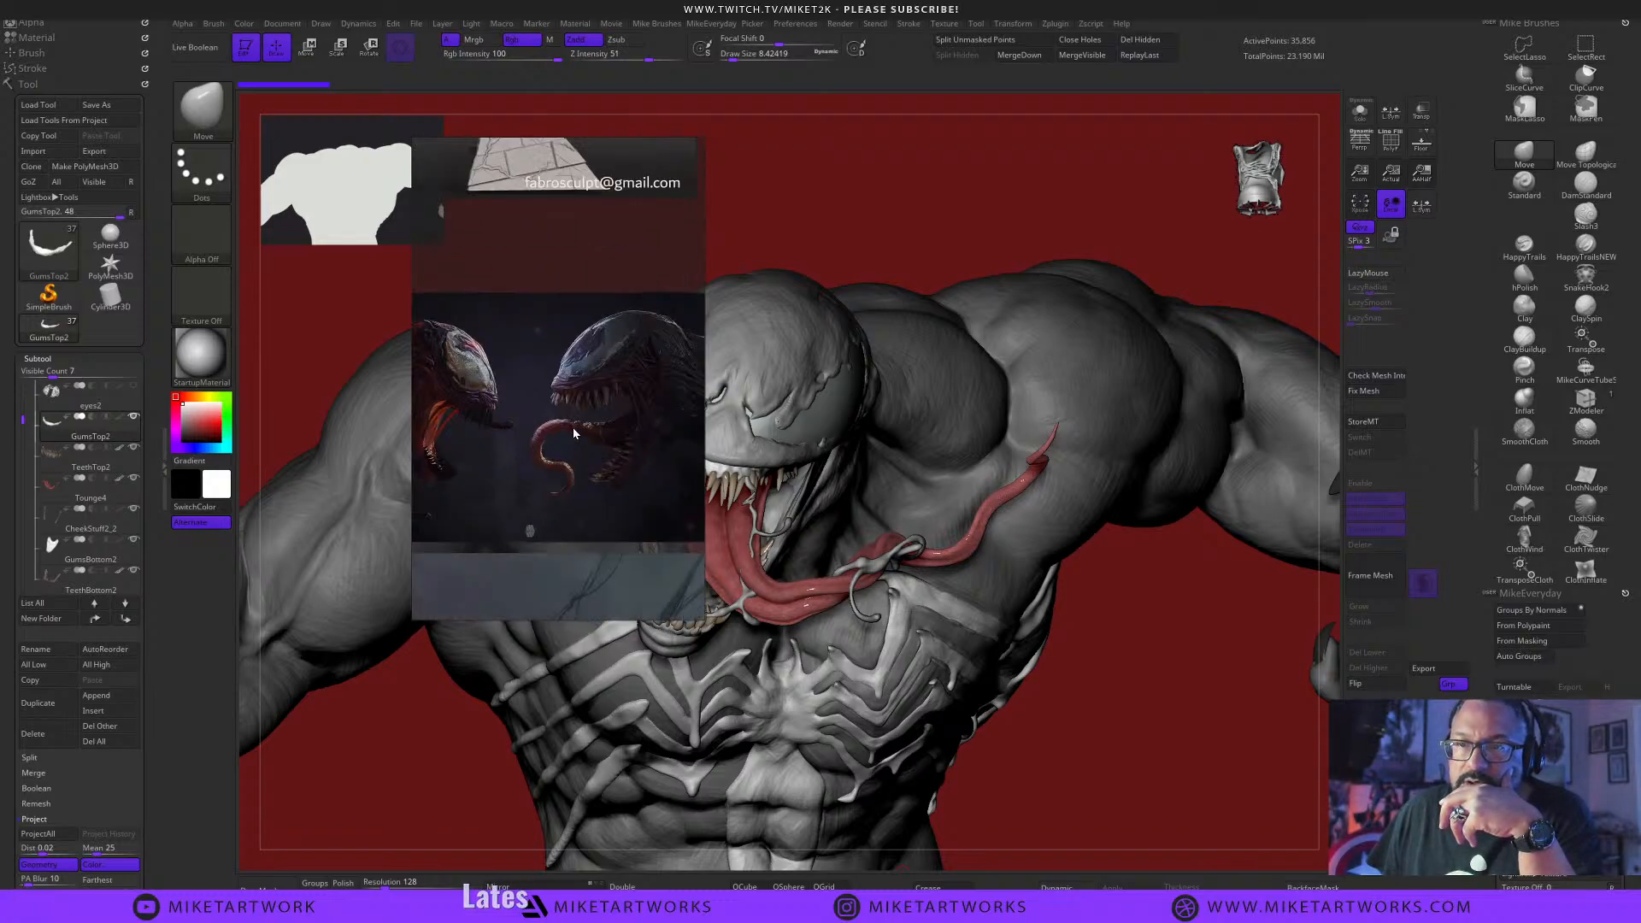
scroll(572, 428, "down", 4)
middle_click_drag(465, 498, 610, 544)
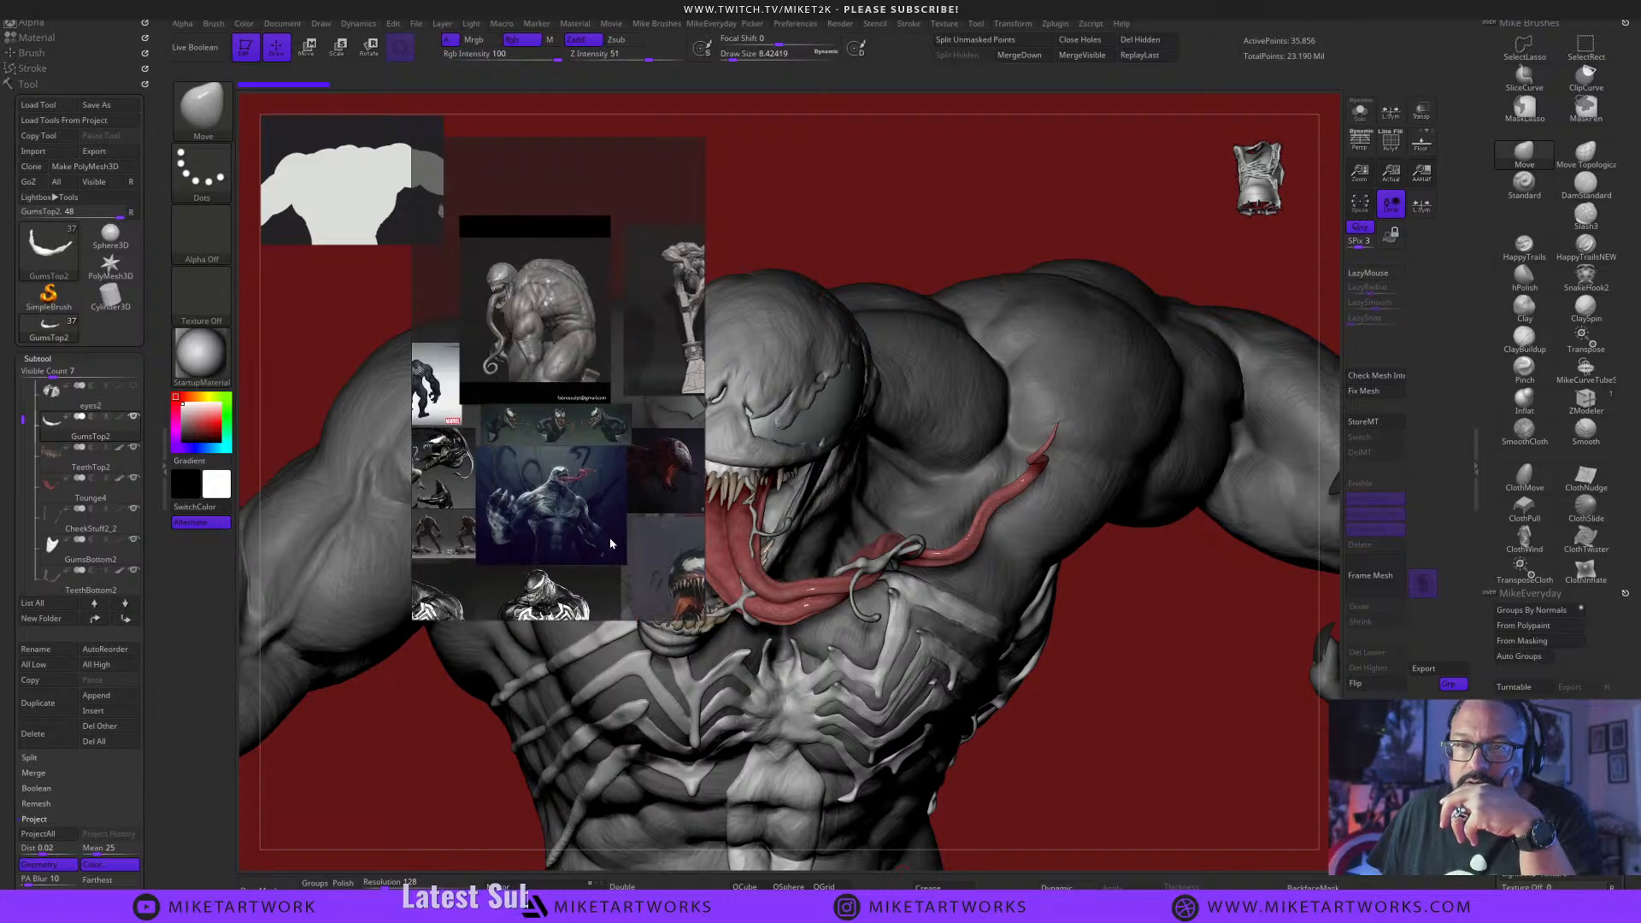
mouse_move(513, 446)
middle_mouse_down()
mouse_move(658, 435)
mouse_move(566, 427)
mouse_move(531, 505)
middle_mouse_up()
scroll(601, 480, "up", 4)
scroll(547, 474, "up", 4)
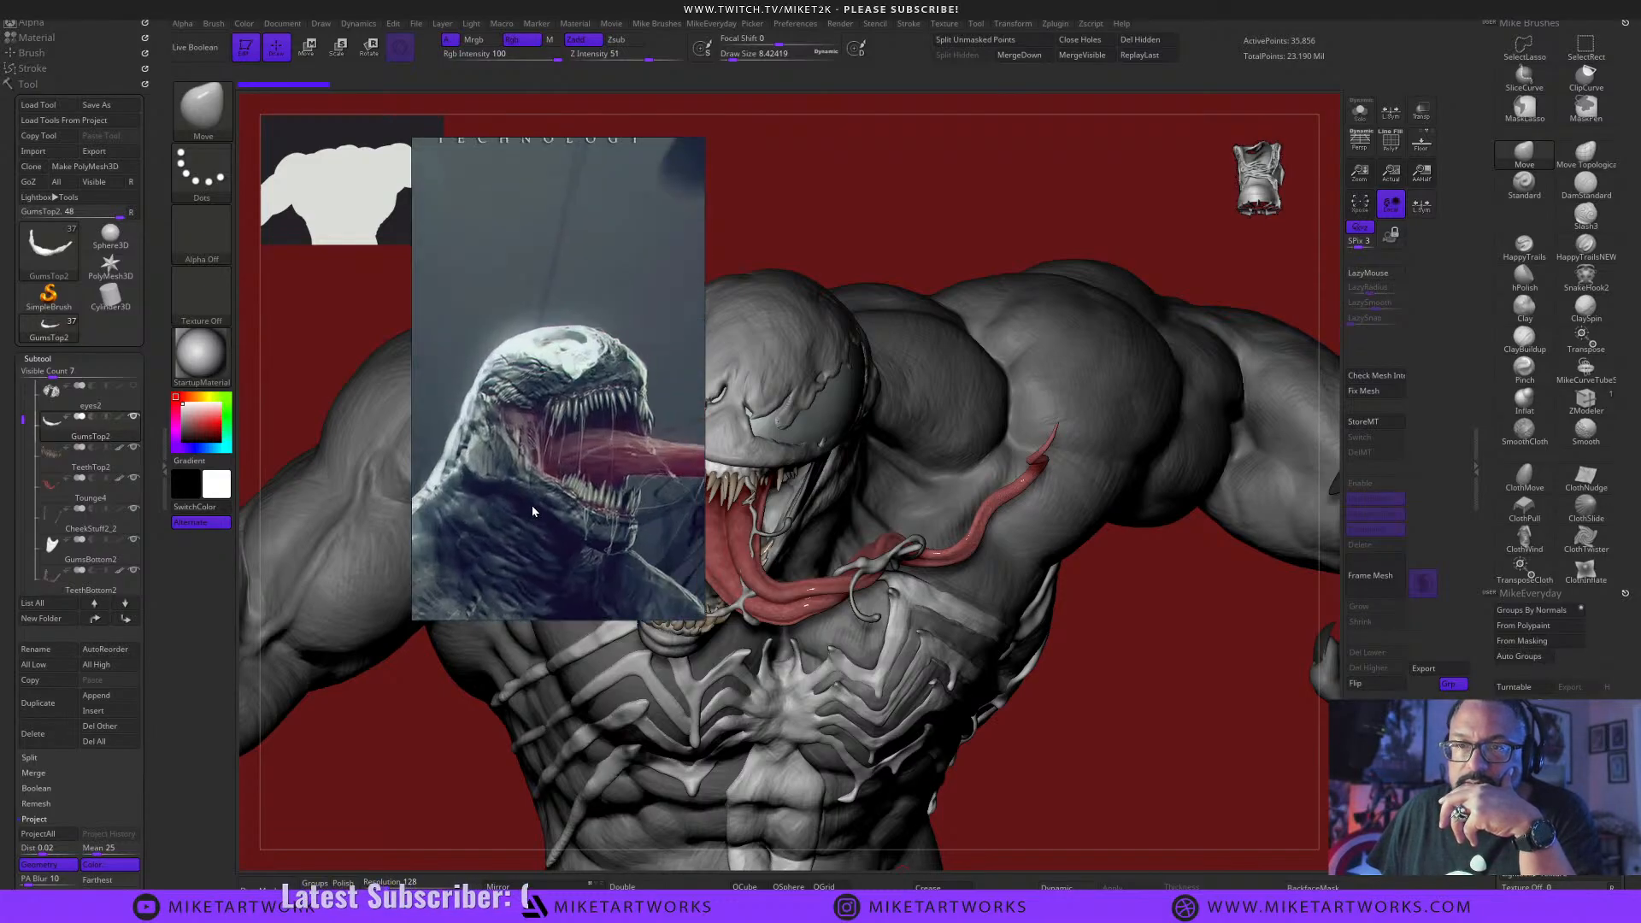
scroll(564, 479, "down", 6)
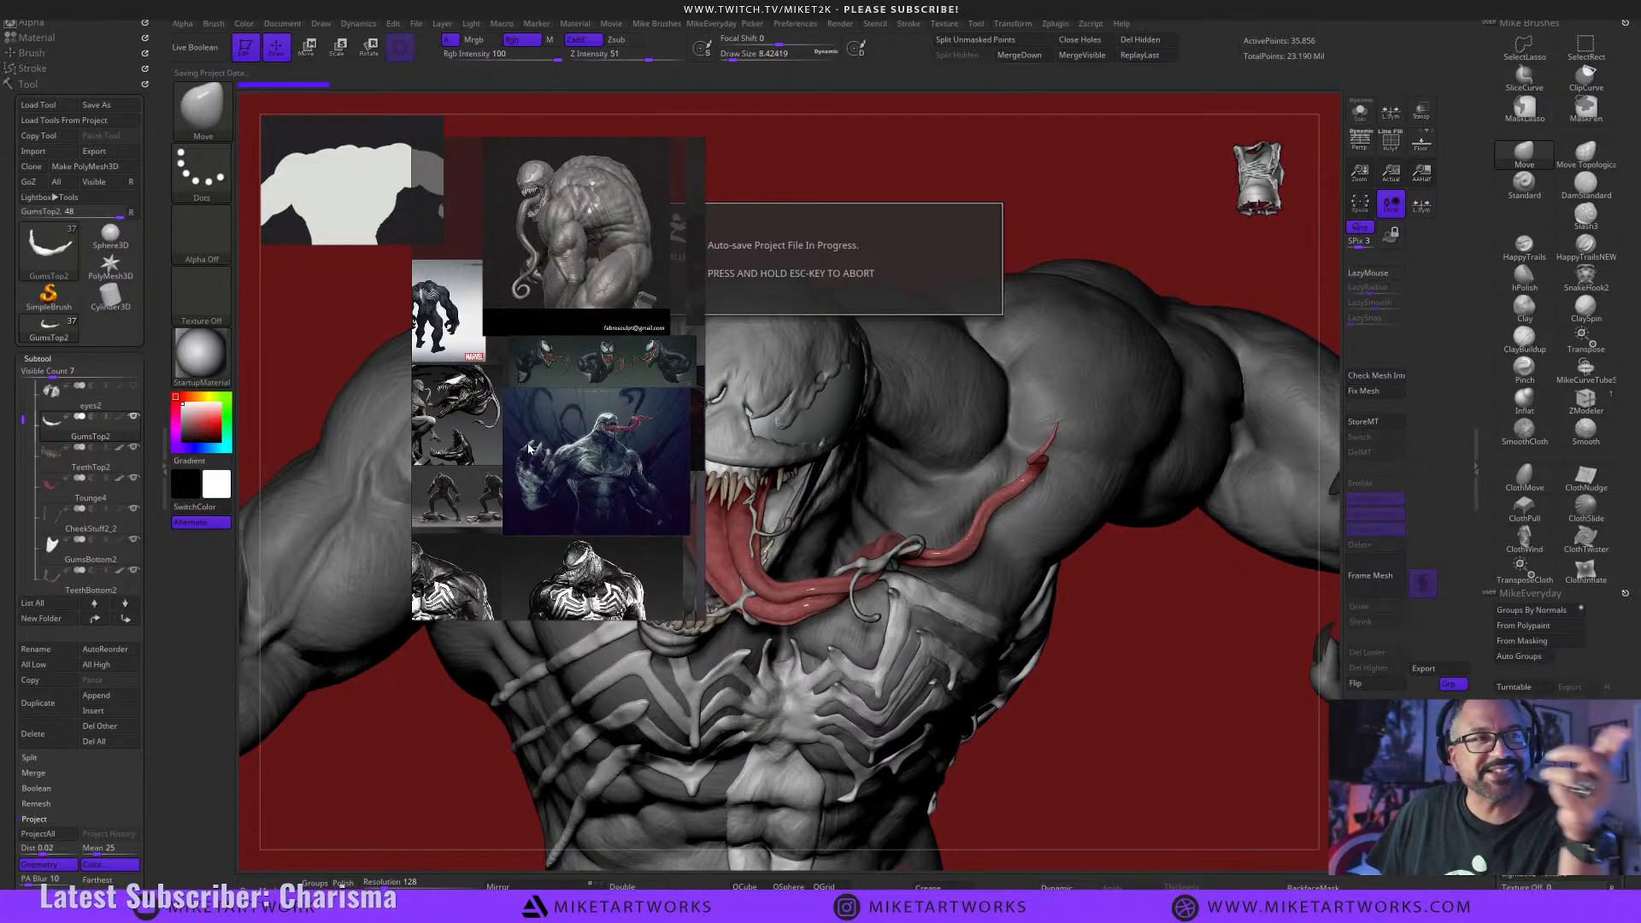
Frame the frontal Venom portrait with bared teeth and move the reference window clear of the sculpt's head.
scroll(640, 560, "down", 2)
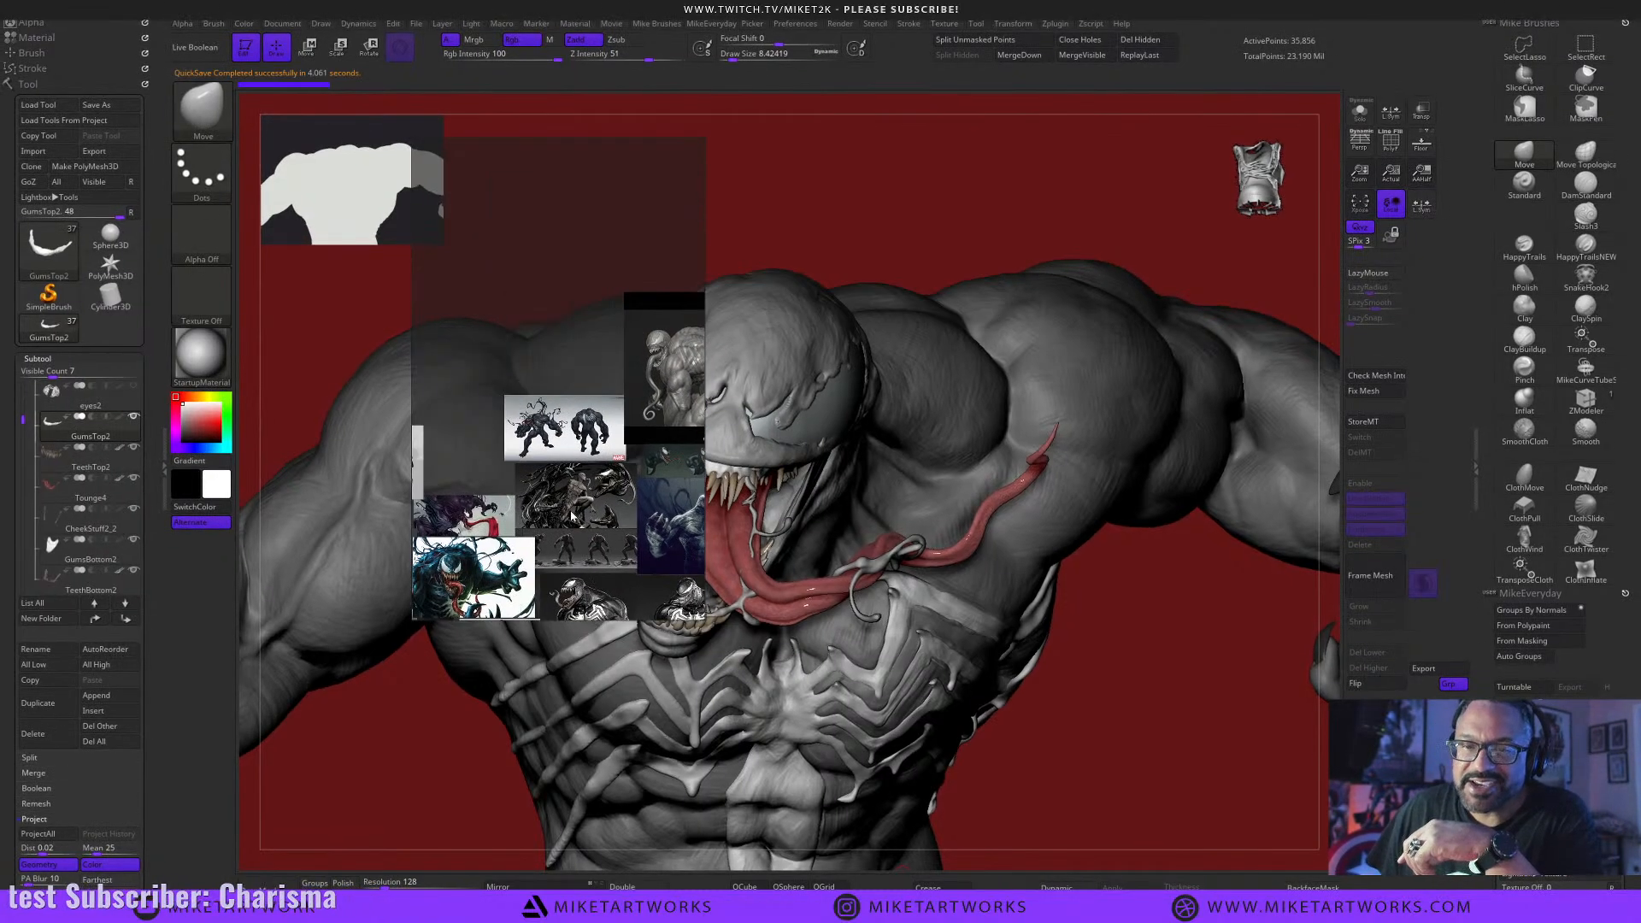
scroll(571, 516, "up", 3)
middle_click_drag(571, 516, 631, 414)
middle_click_drag(415, 535, 639, 465)
scroll(554, 455, "up", 3)
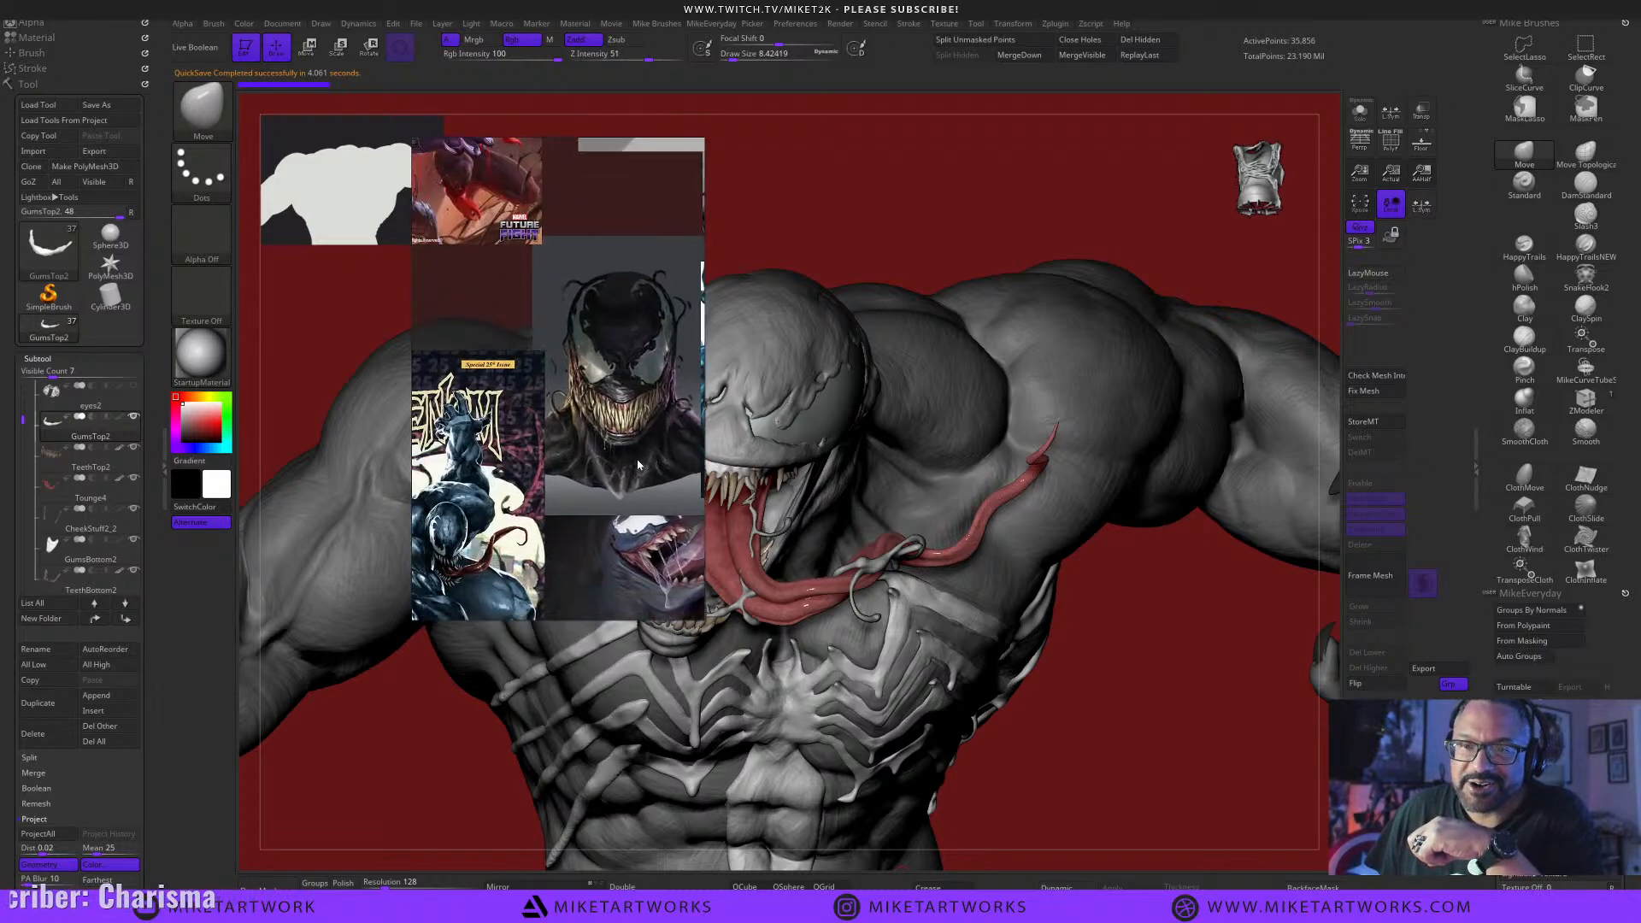
middle_click_drag(498, 541, 569, 485)
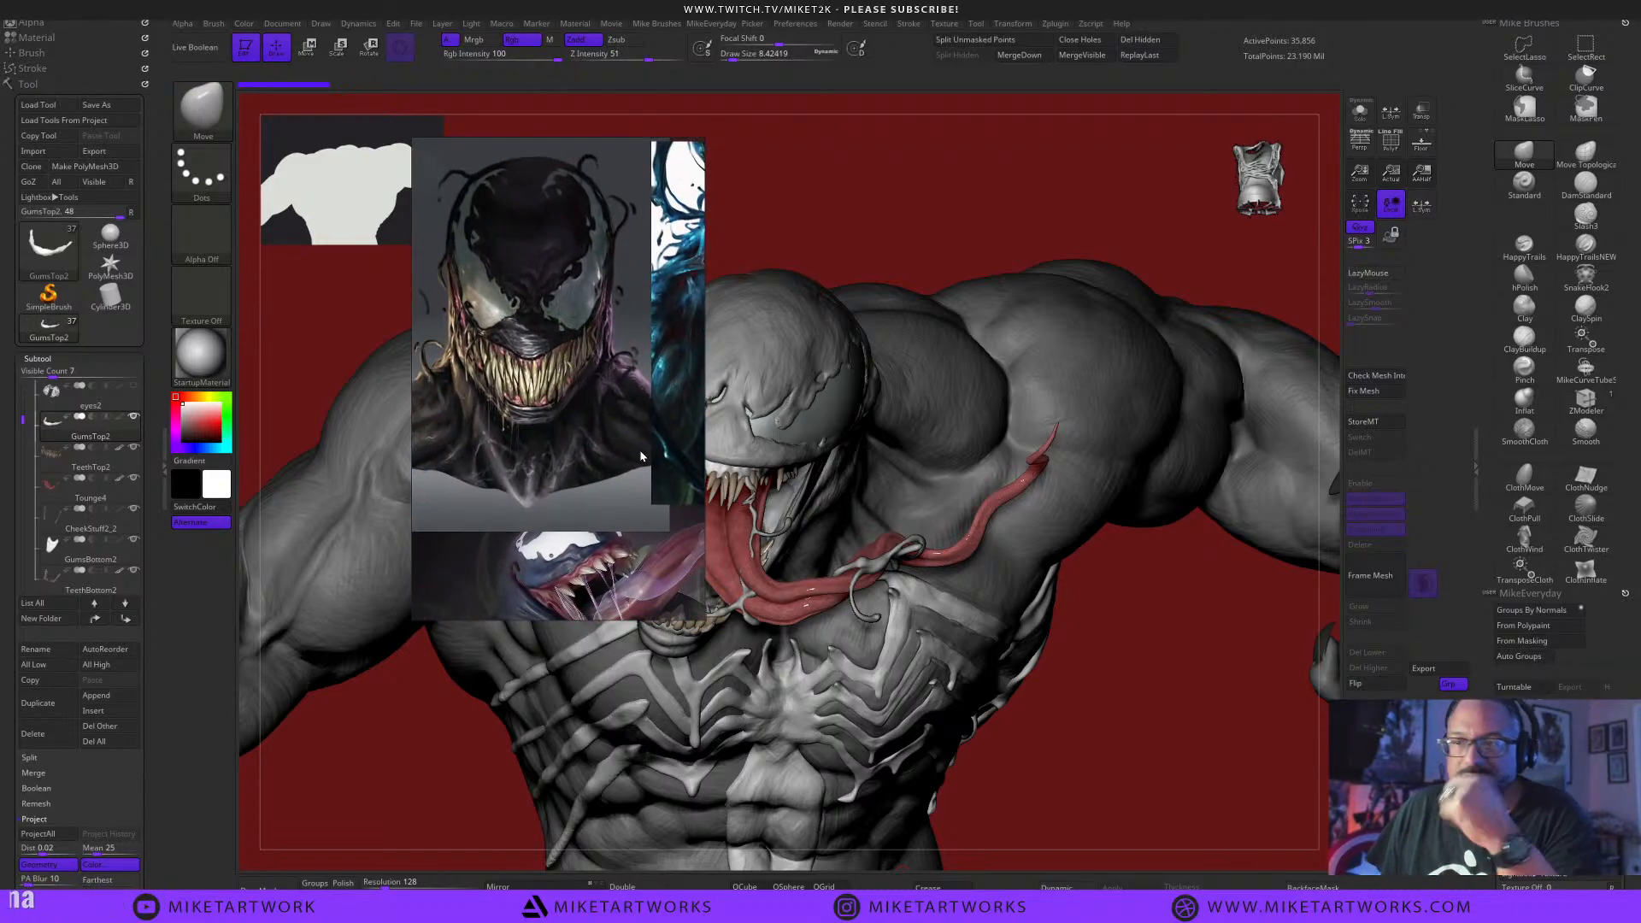
right_click_drag(609, 393, 1279, 840)
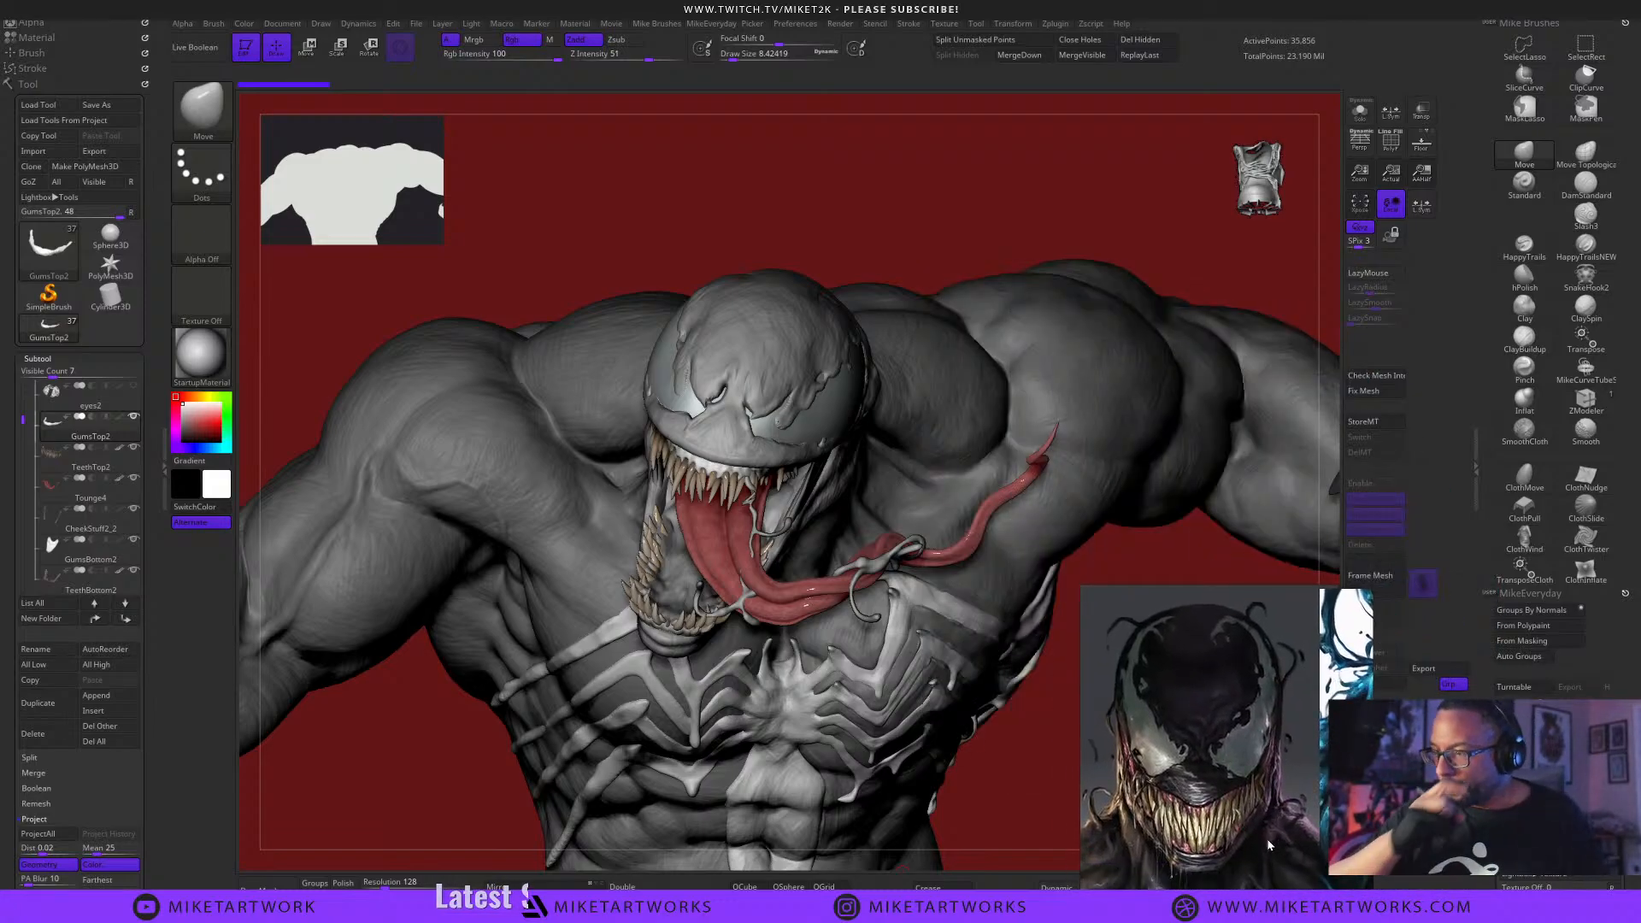
right_click_drag(1267, 838, 336, 763)
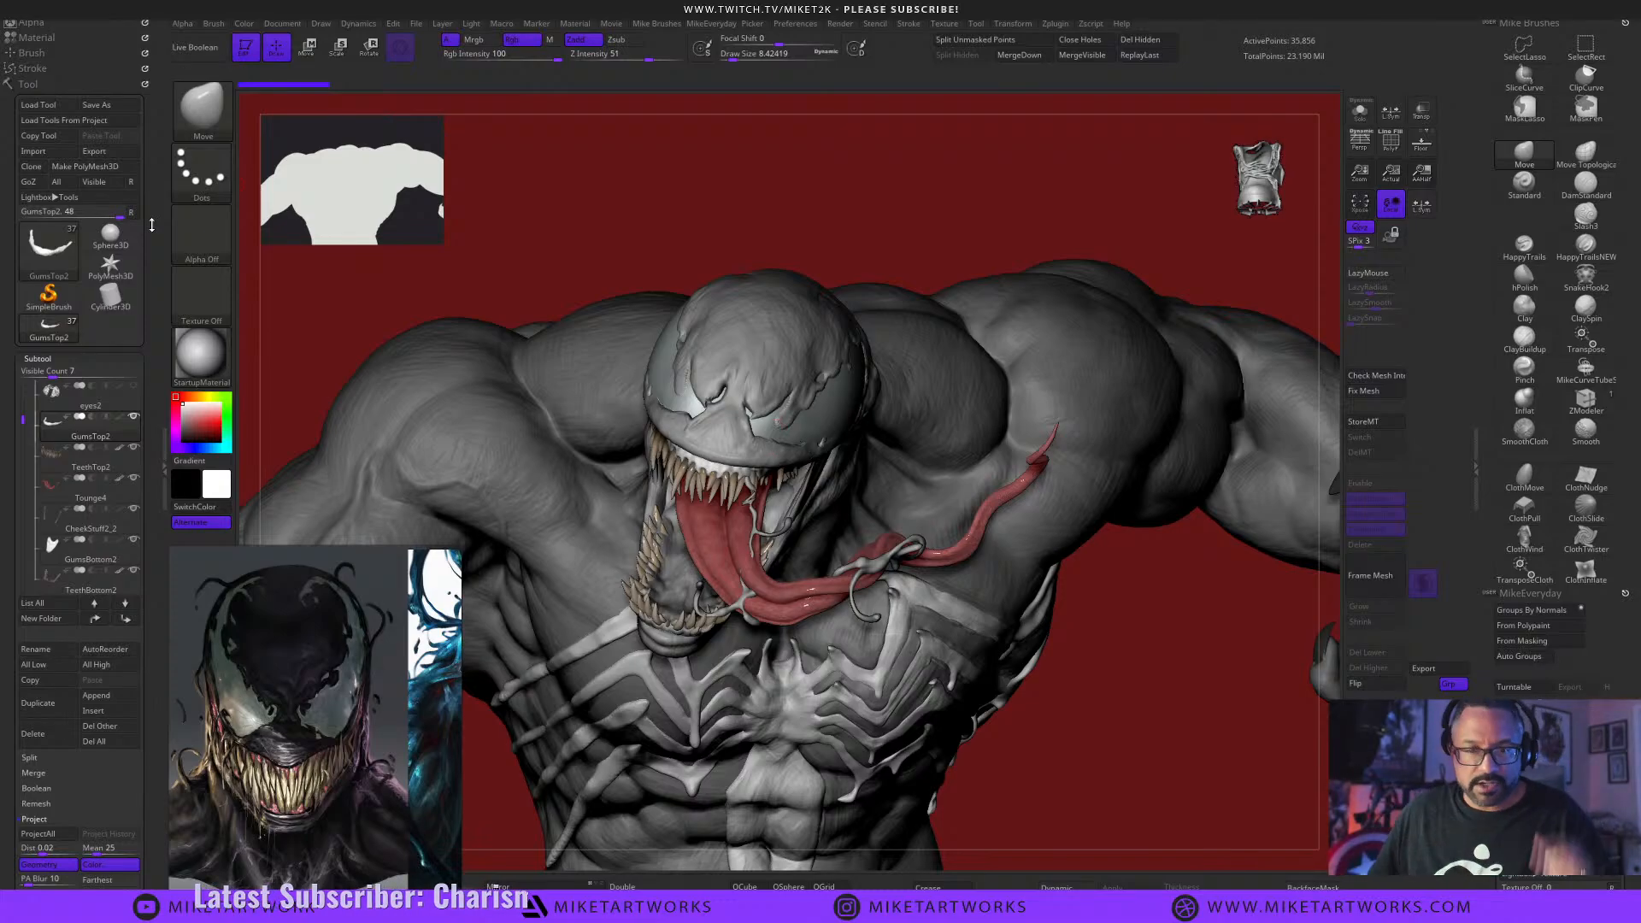
Find the open-mouthed white cat photo on the board and enlarge its palate, gums and tongue.
scroll(331, 735, "down", 8)
middle_click_drag(282, 735, 453, 696)
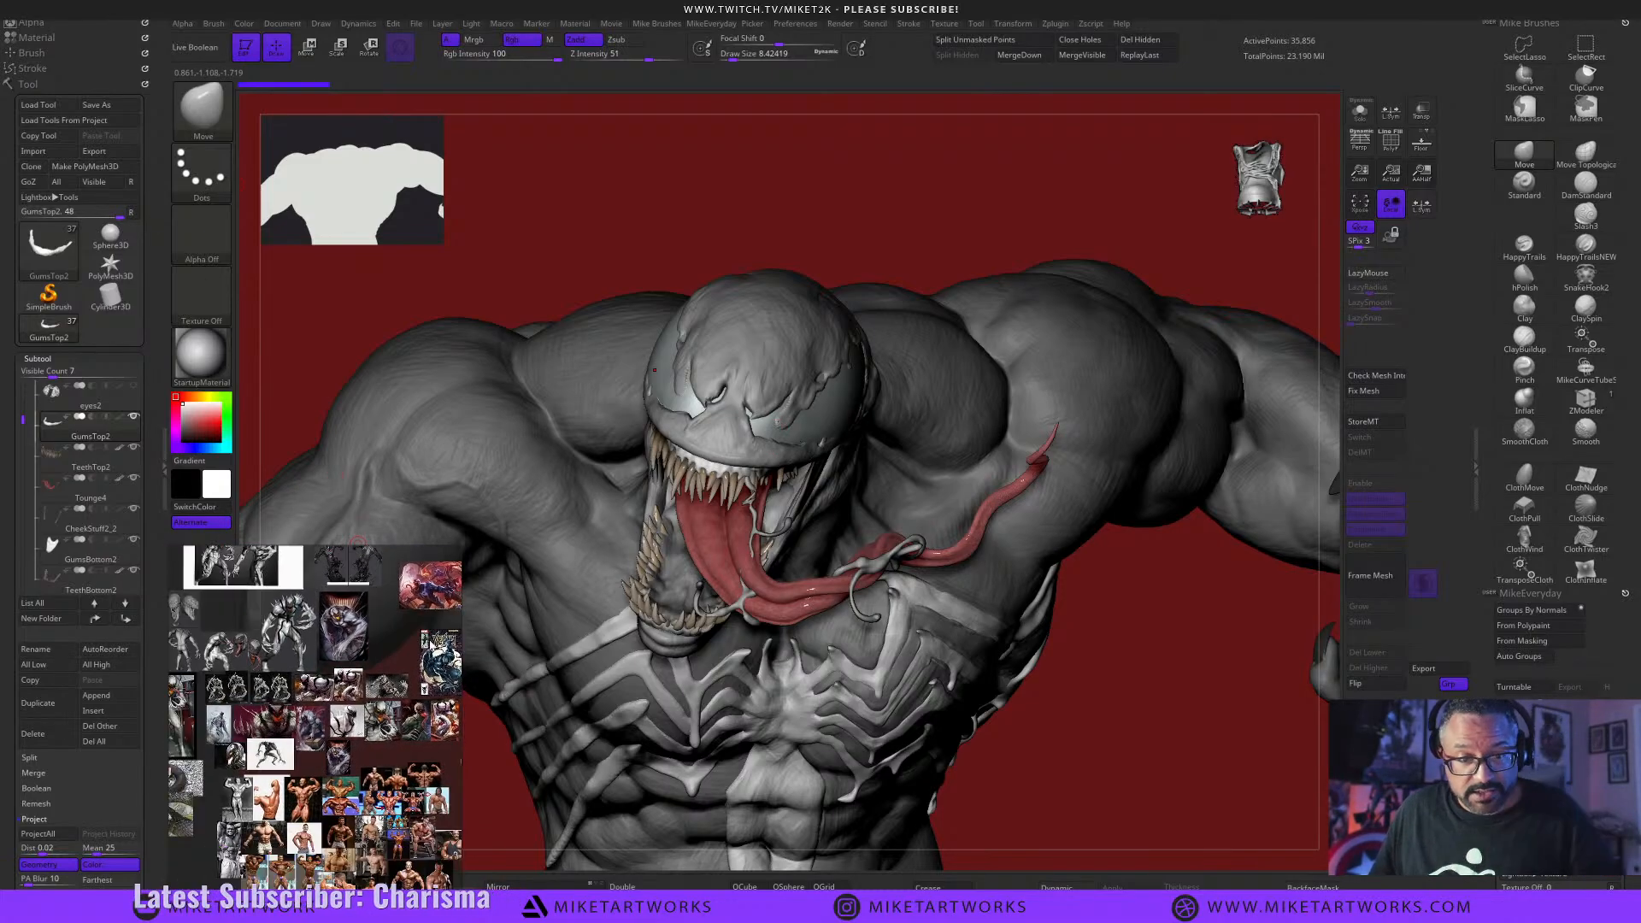
middle_click_drag(333, 697, 522, 667)
middle_click_drag(299, 756, 313, 774)
scroll(312, 776, "up", 9)
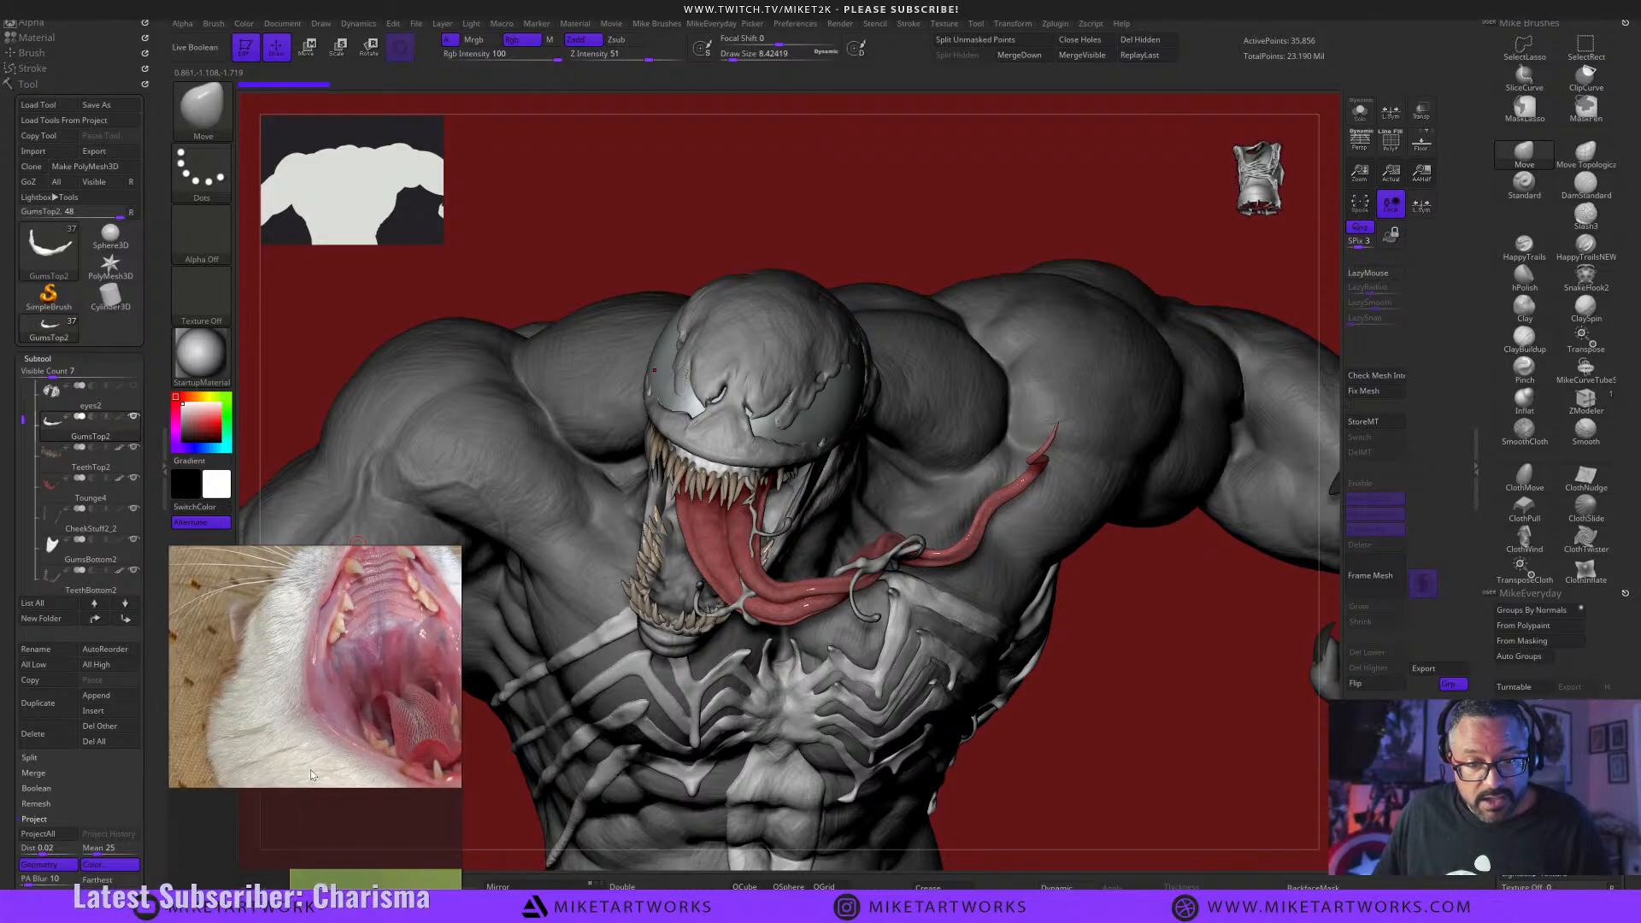
middle_click_drag(385, 629, 281, 619)
scroll(306, 694, "up", 3)
middle_click_drag(306, 695, 345, 782)
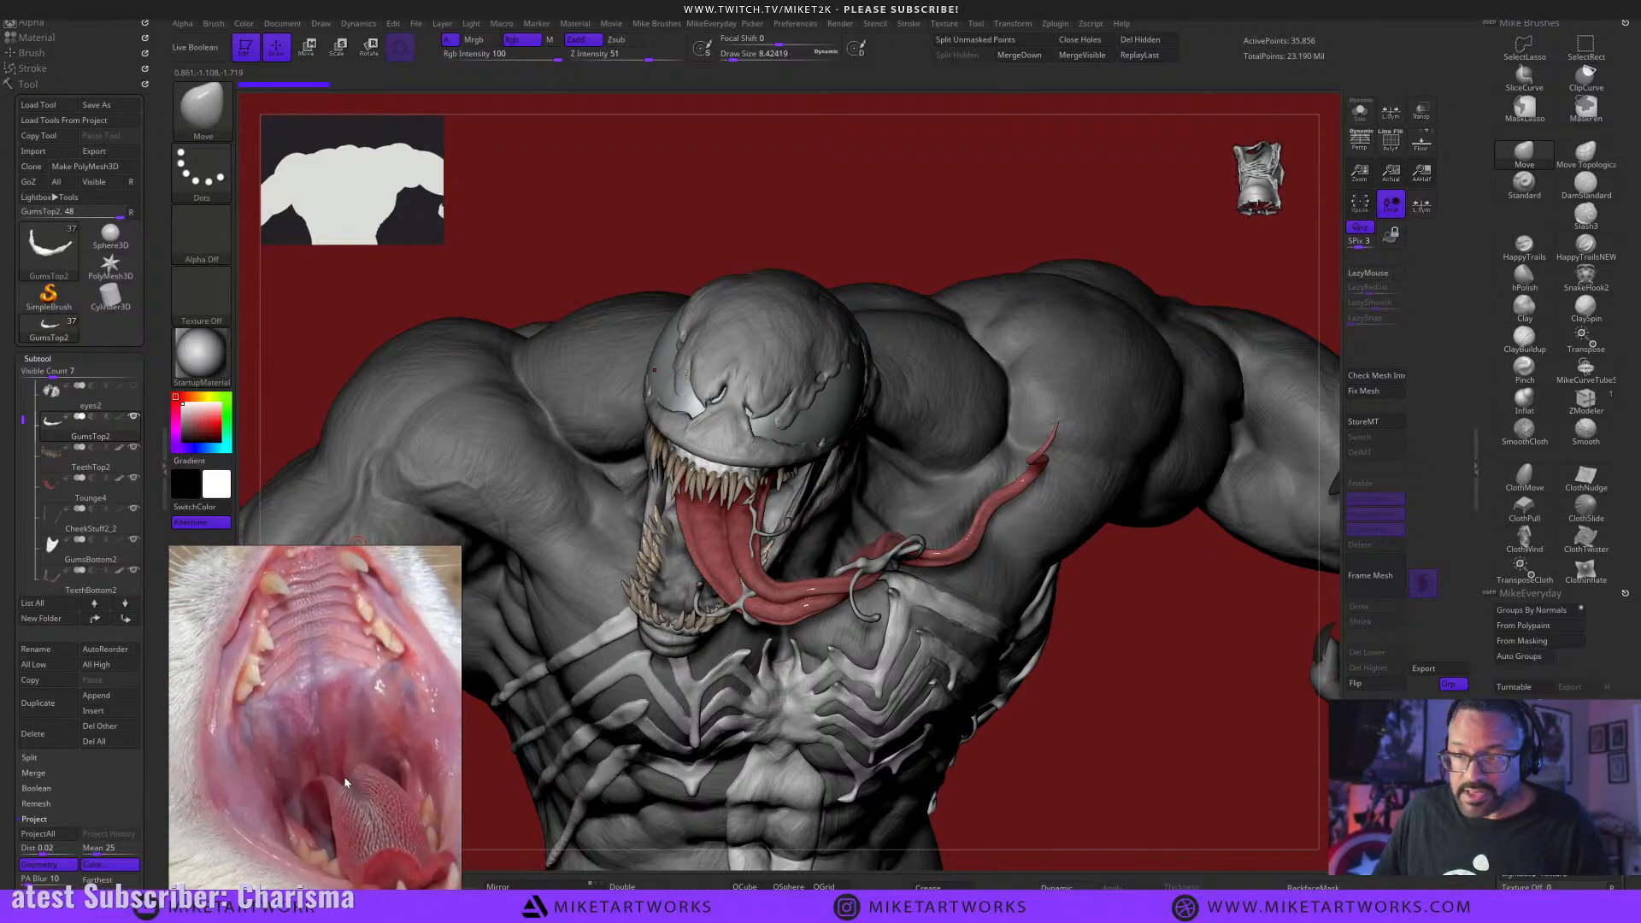
Select the GumsBottom2 subtool in ZBrush, isolate it with Solo and turn it to show its inner surface.
left_click(697, 584, "alt")
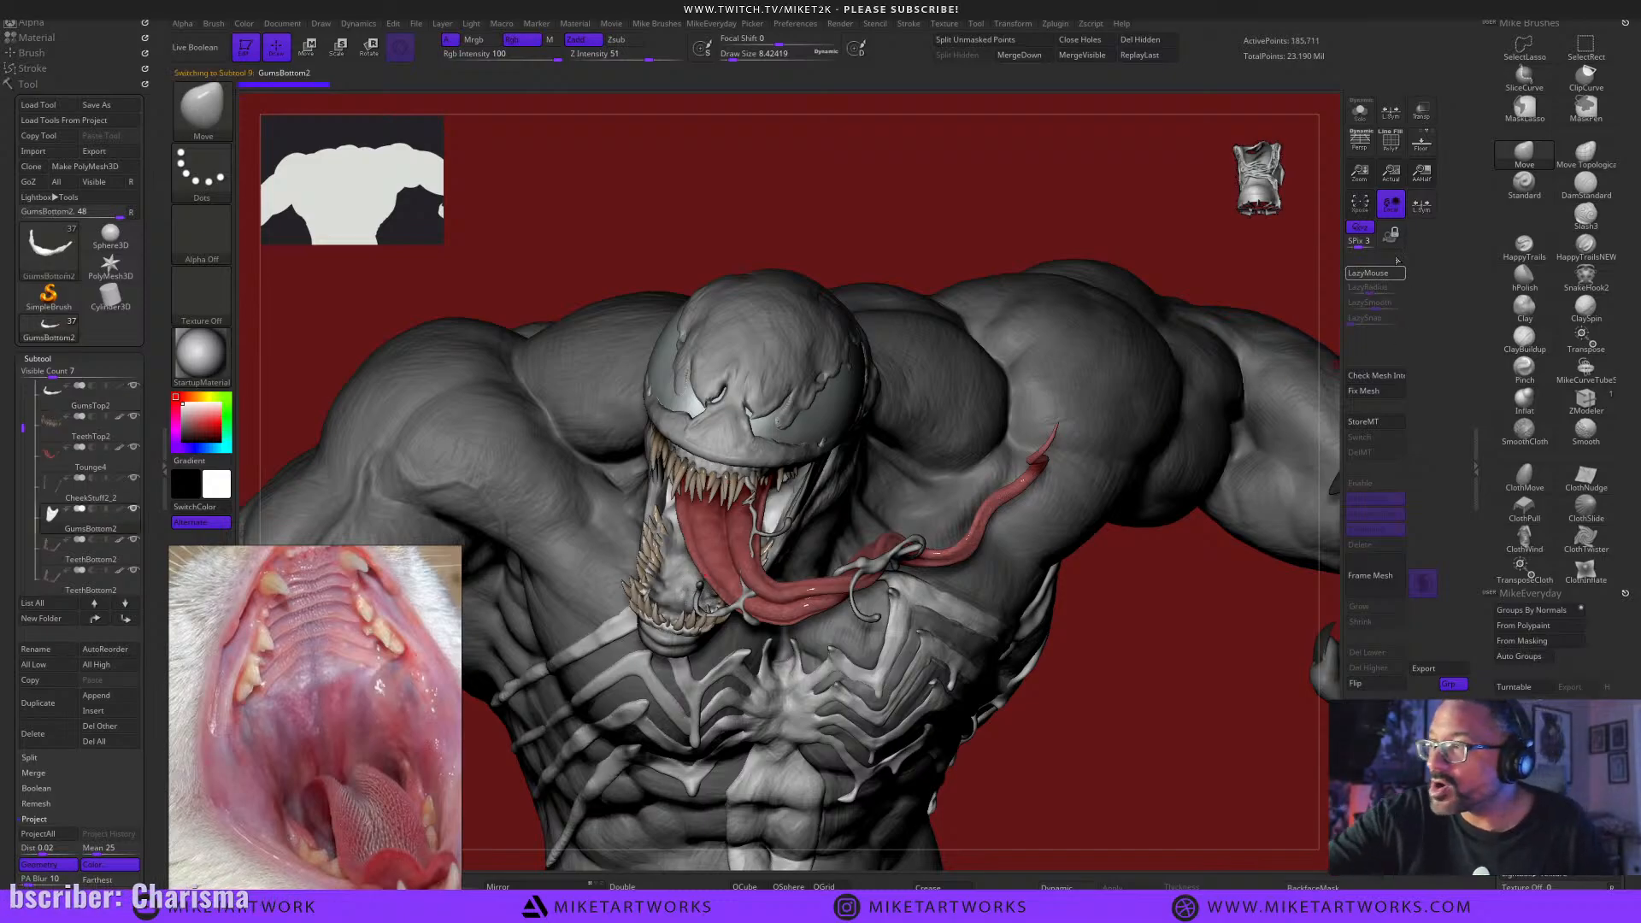
left_click(1362, 115)
left_click_drag(1100, 748, 1199, 688)
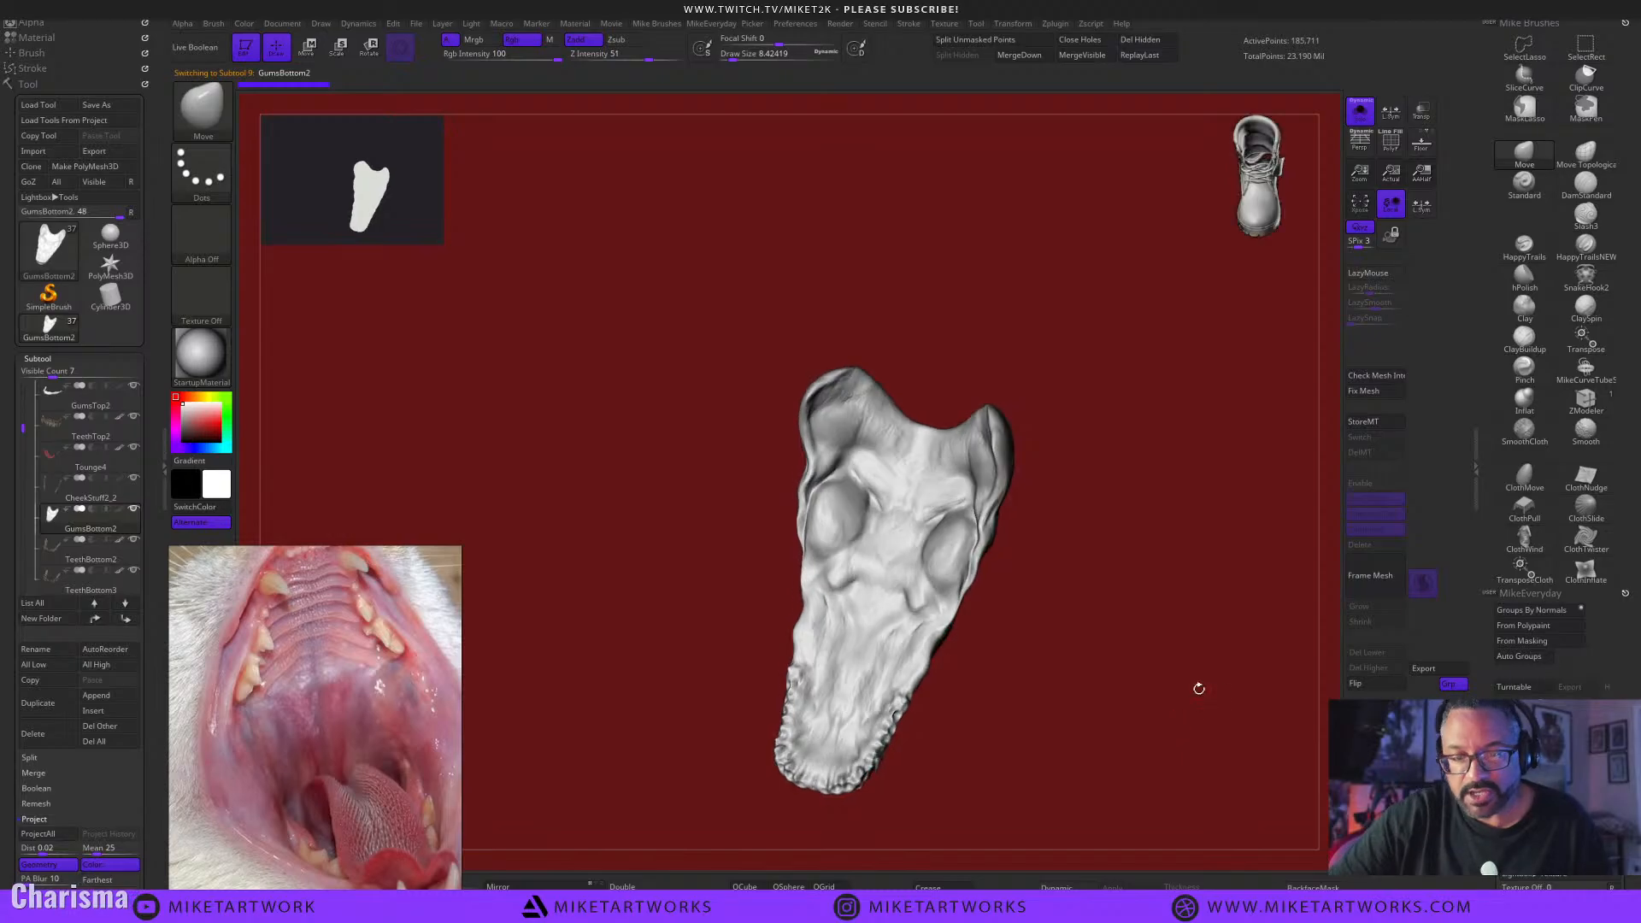
Examine the cat and snake open-mouth photos with the reference window moved up beside the isolated lower gums.
scroll(373, 804, "down", 5)
scroll(359, 727, "up", 5)
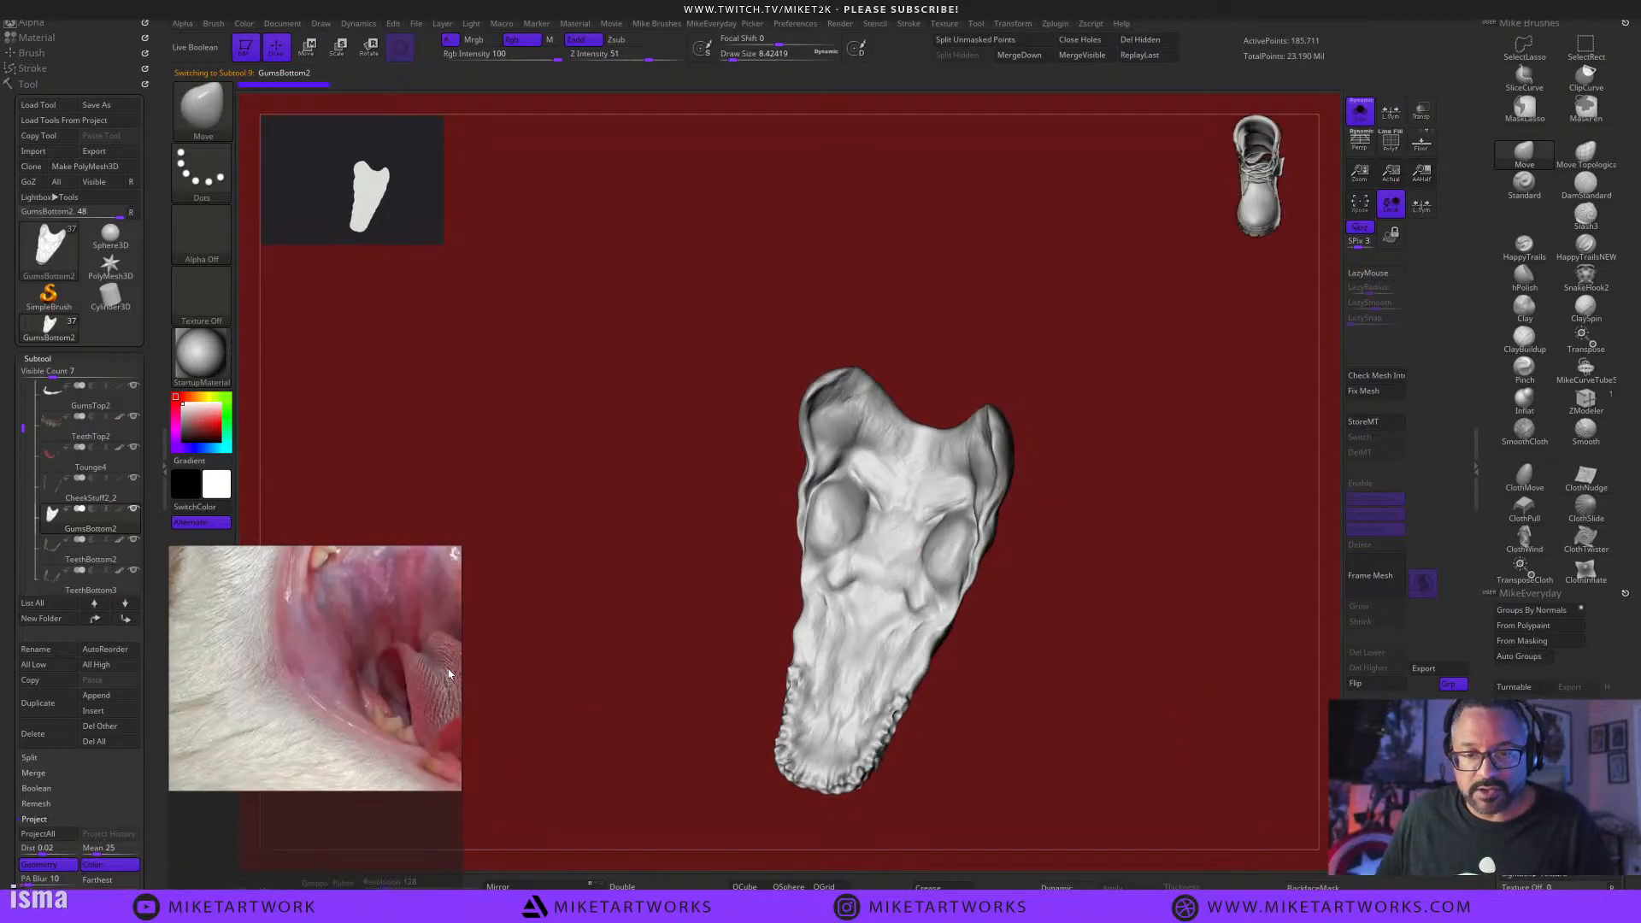
scroll(355, 705, "down", 5)
scroll(383, 746, "down", 1)
scroll(383, 747, "down", 2)
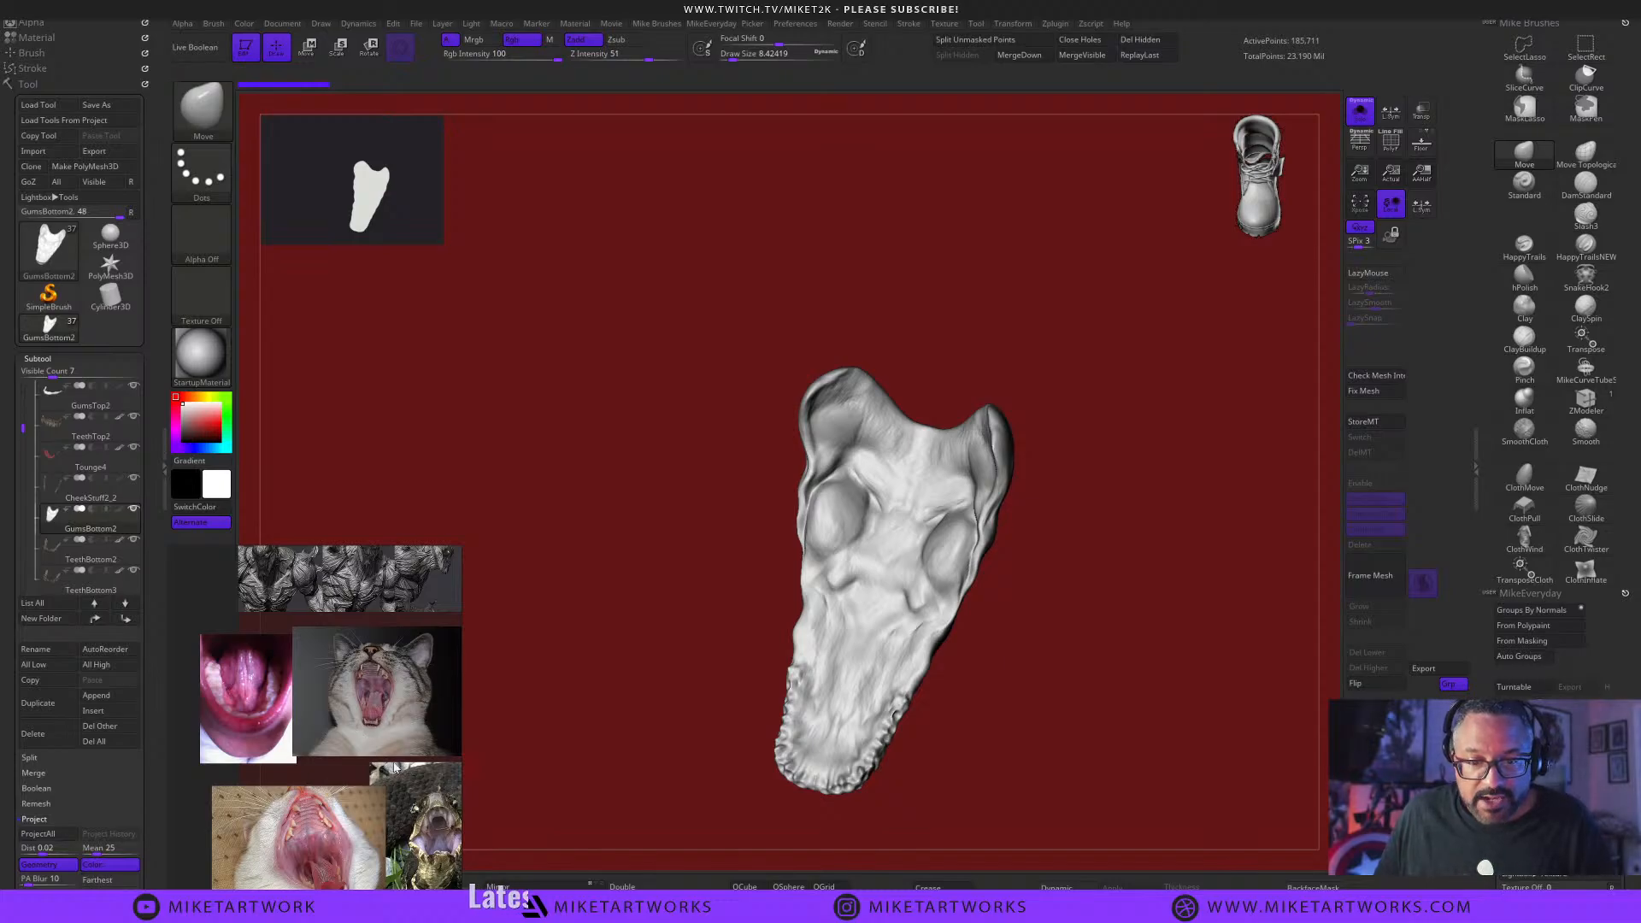
middle_click_drag(400, 823, 368, 870)
right_click_drag(368, 870, 433, 617)
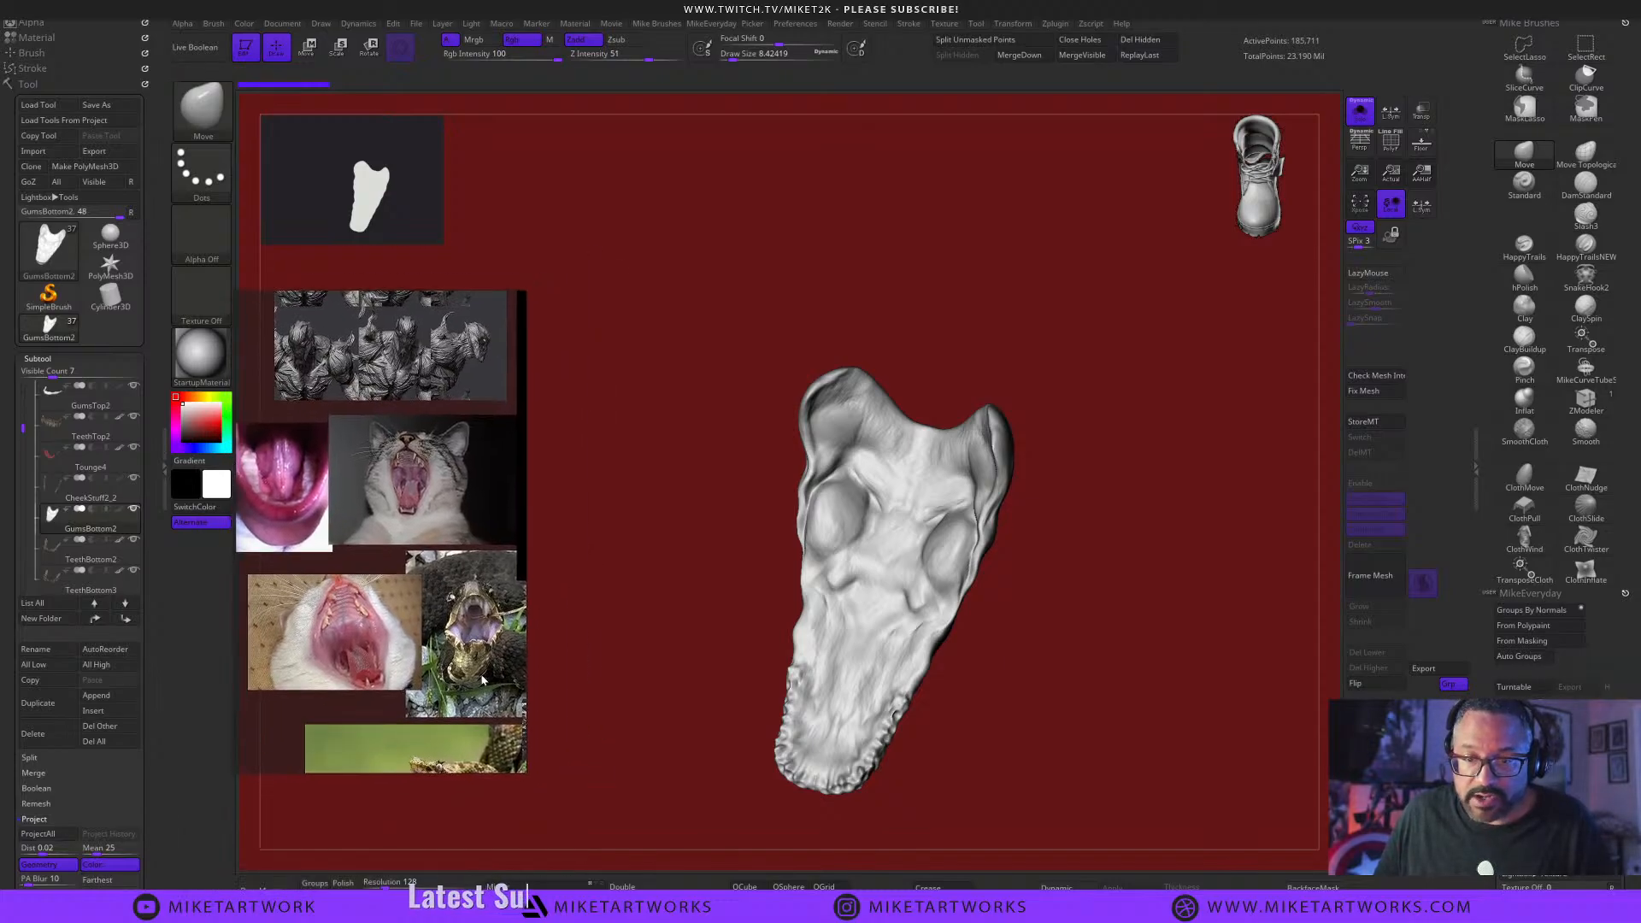
middle_click_drag(470, 703, 388, 503)
middle_click_drag(412, 612, 310, 688)
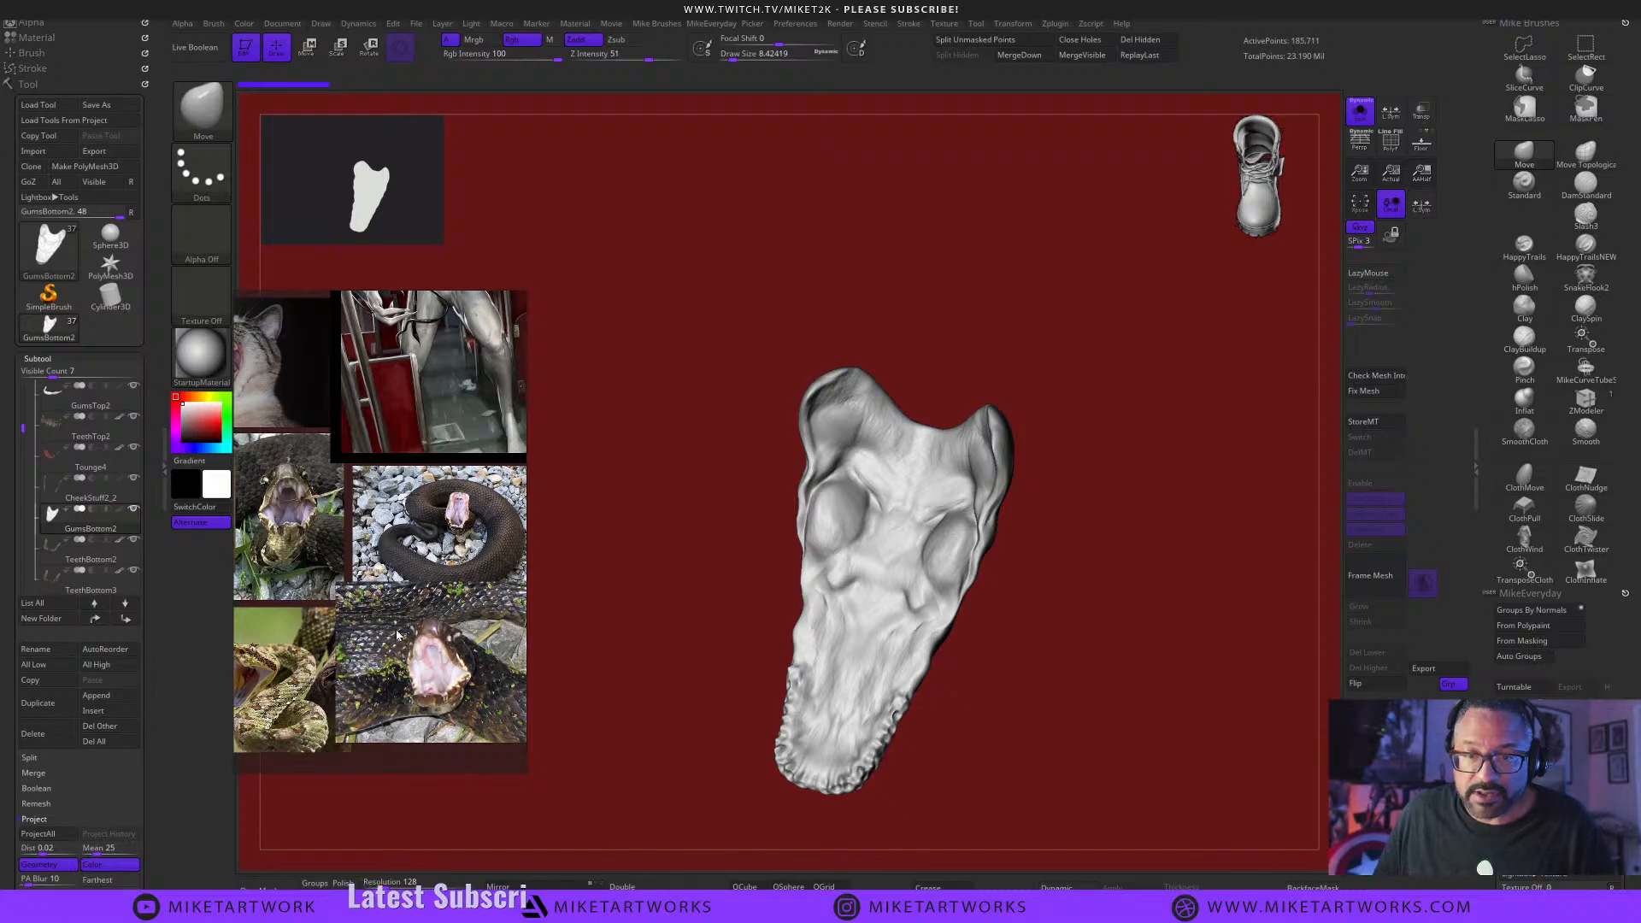
Enlarge the coiled snake's open-mouth photo on the reference board and turn the isolated lower gums to compare them.
scroll(399, 637, "up", 6)
middle_click_drag(489, 690, 369, 684)
scroll(356, 656, "down", 3)
middle_click_drag(392, 381, 373, 619)
scroll(365, 535, "up", 2)
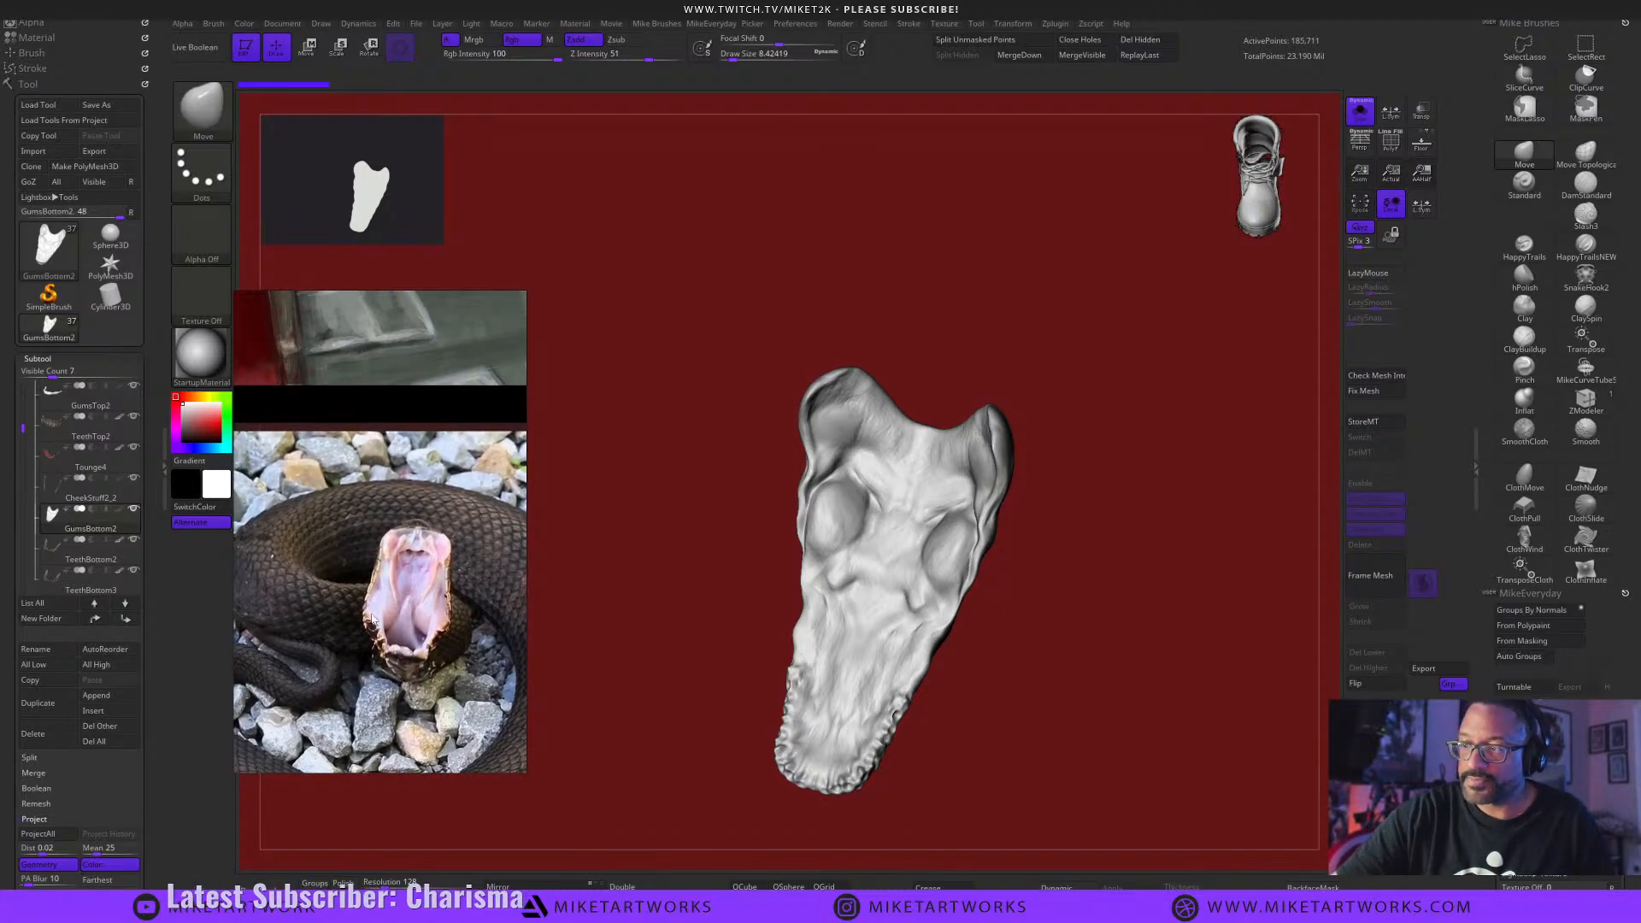
mouse_move(1047, 658)
left_mouse_down()
mouse_move(1066, 721)
mouse_move(1094, 715)
mouse_move(1085, 693)
mouse_move(1149, 635)
left_mouse_up()
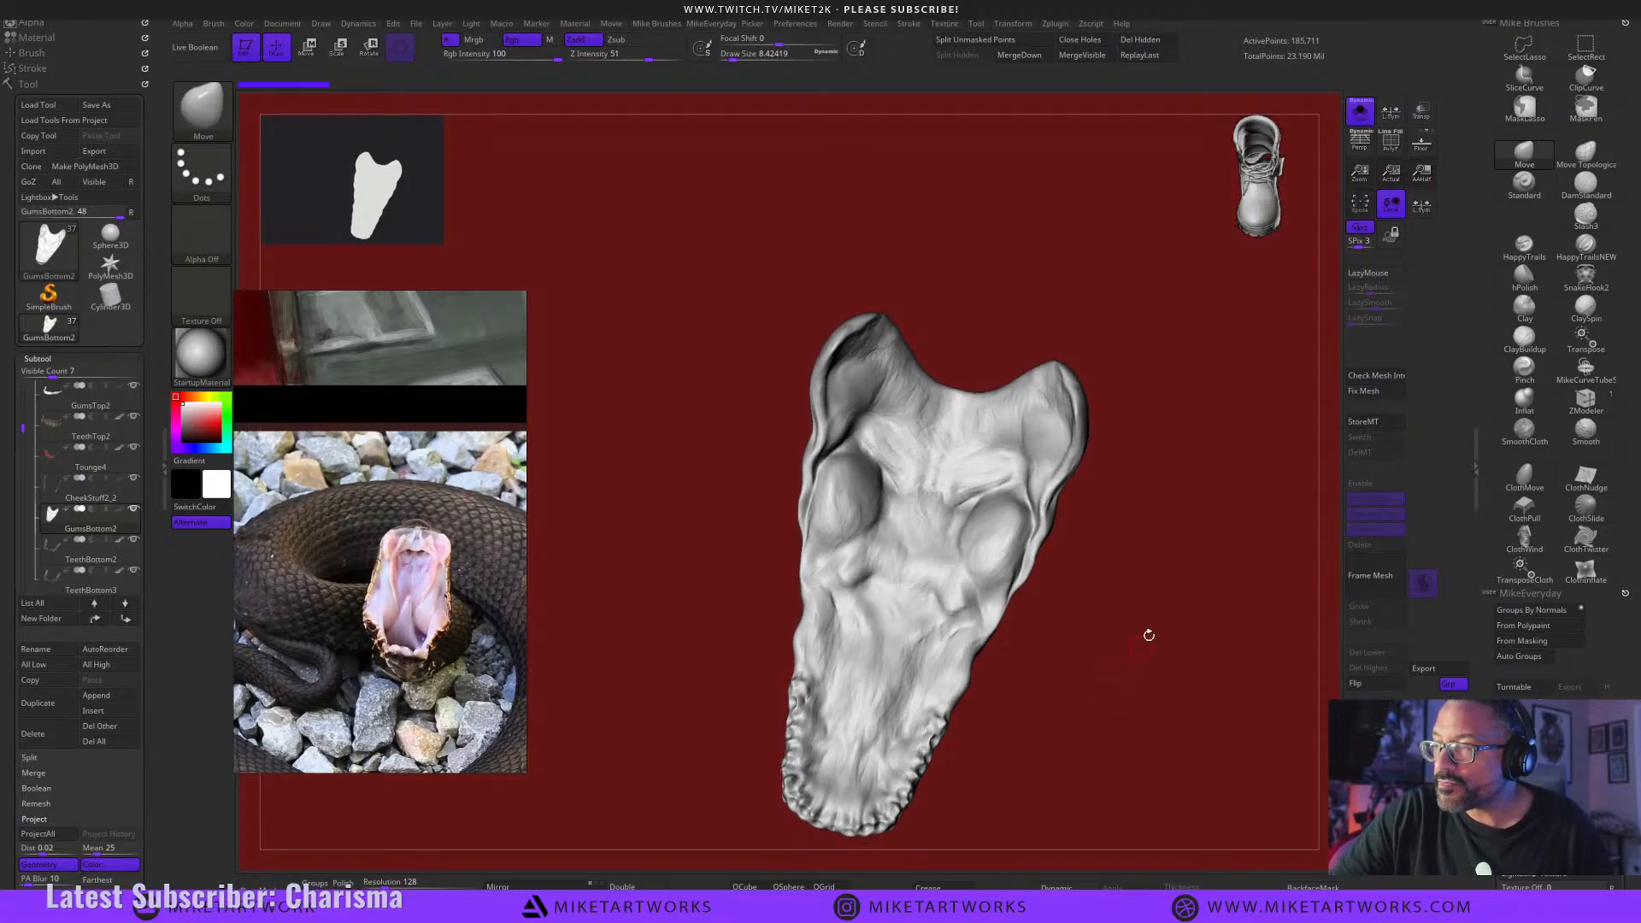
Turn off Solo, frame Venom's upper body and hide the HeadTop4 and eyes1 subtools.
left_click(1360, 110)
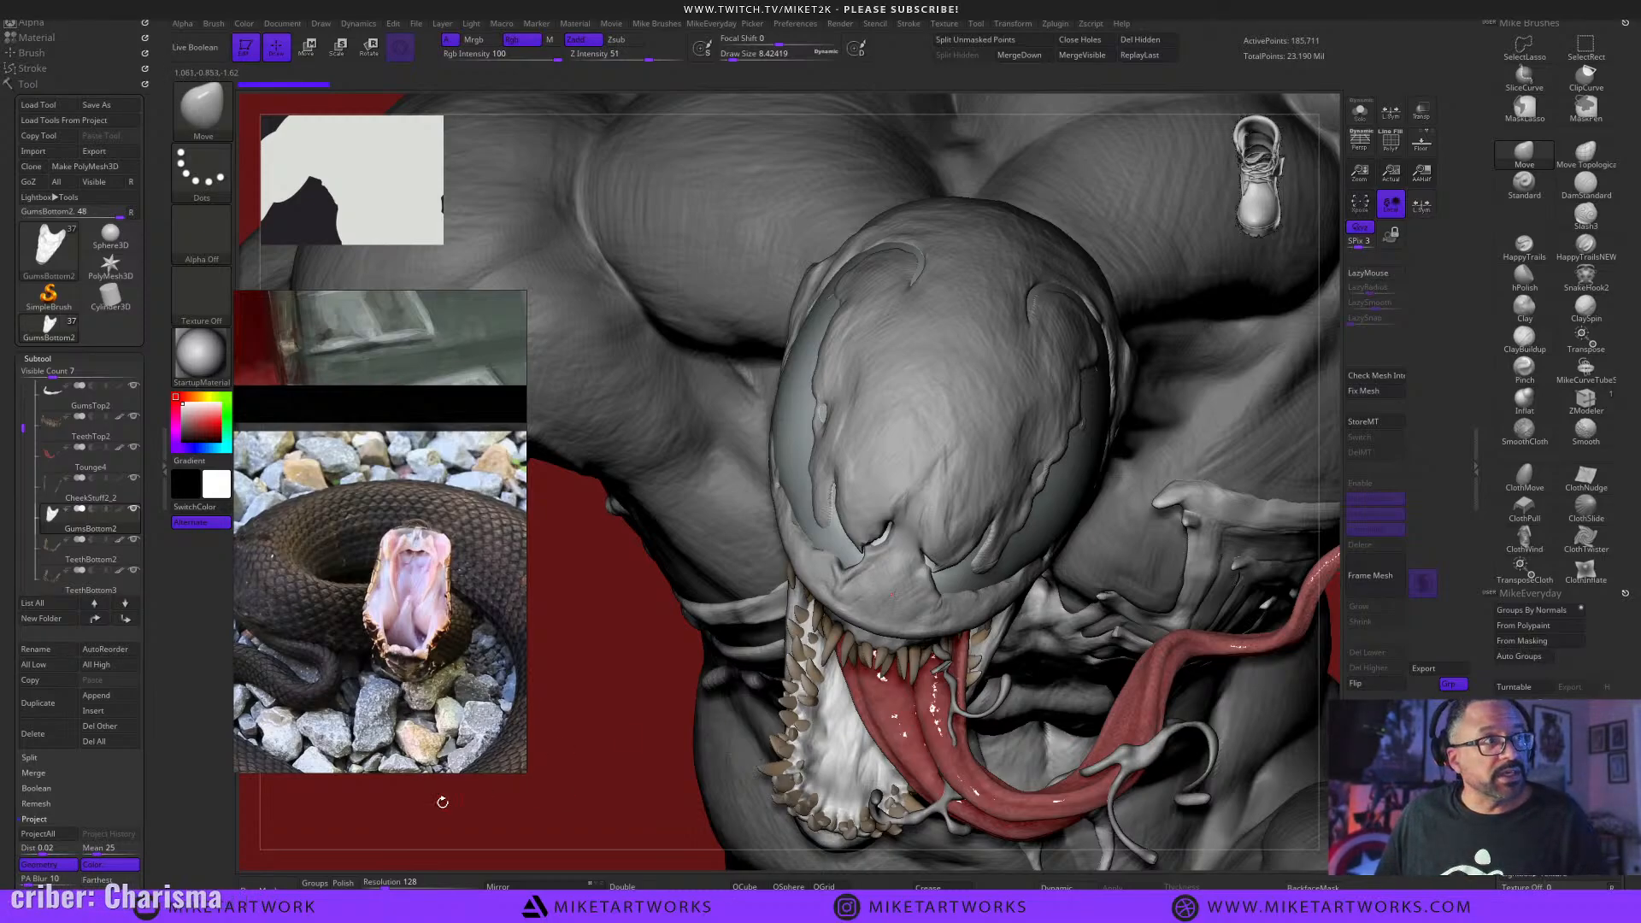
left_click_drag(614, 803, 610, 643, "alt")
left_click_drag(27, 429, 22, 404)
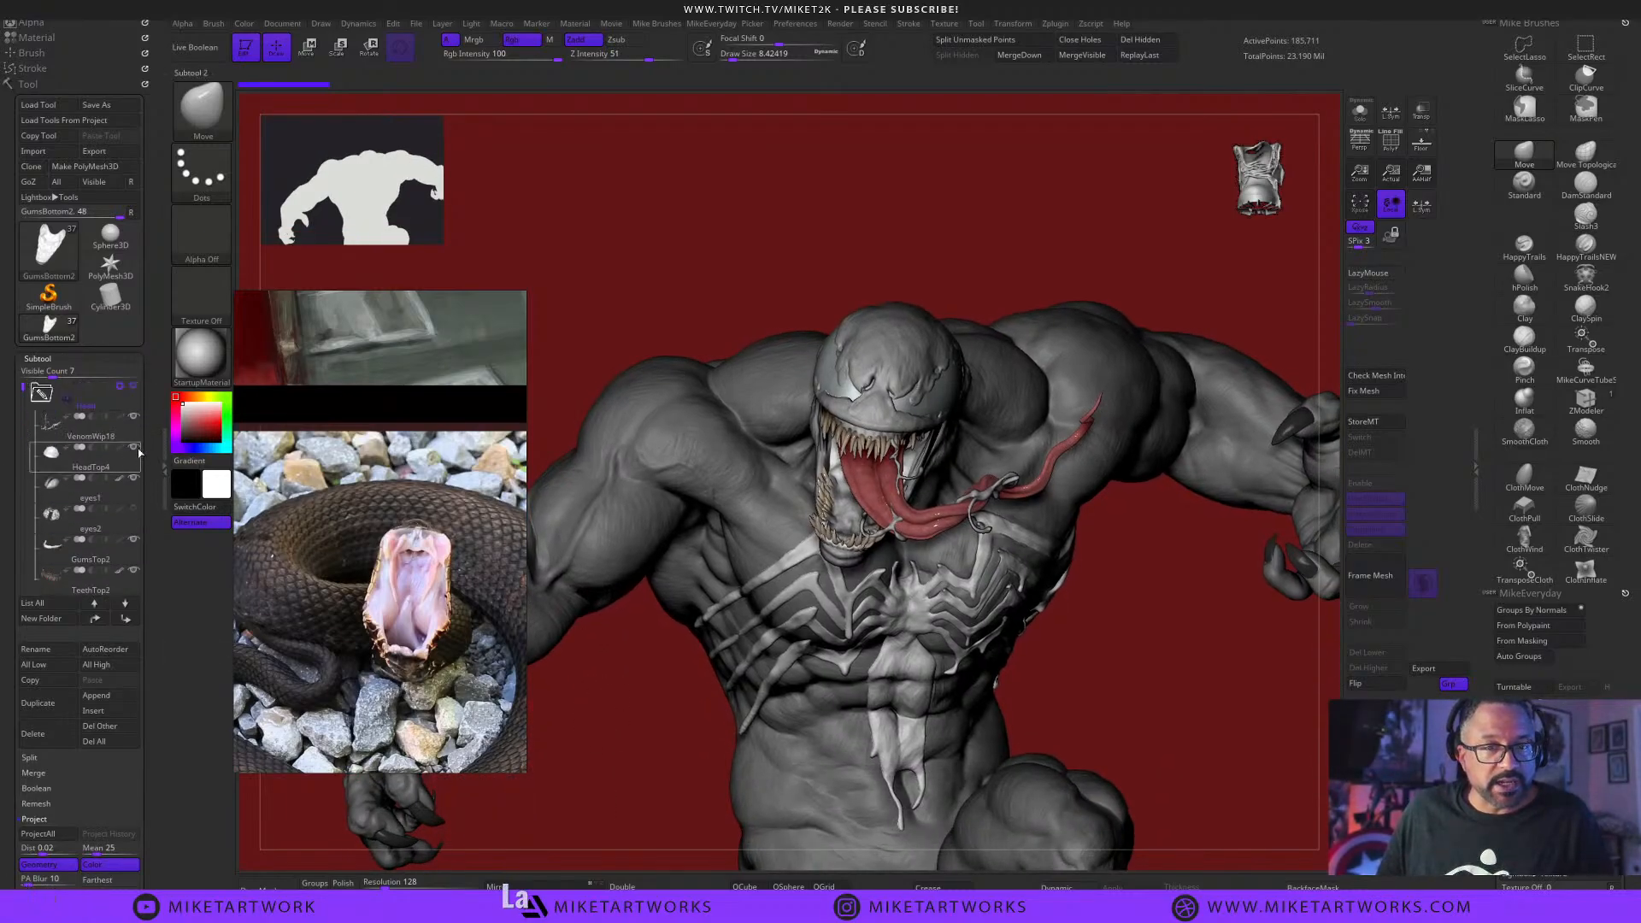
left_click(135, 447)
left_click(135, 477)
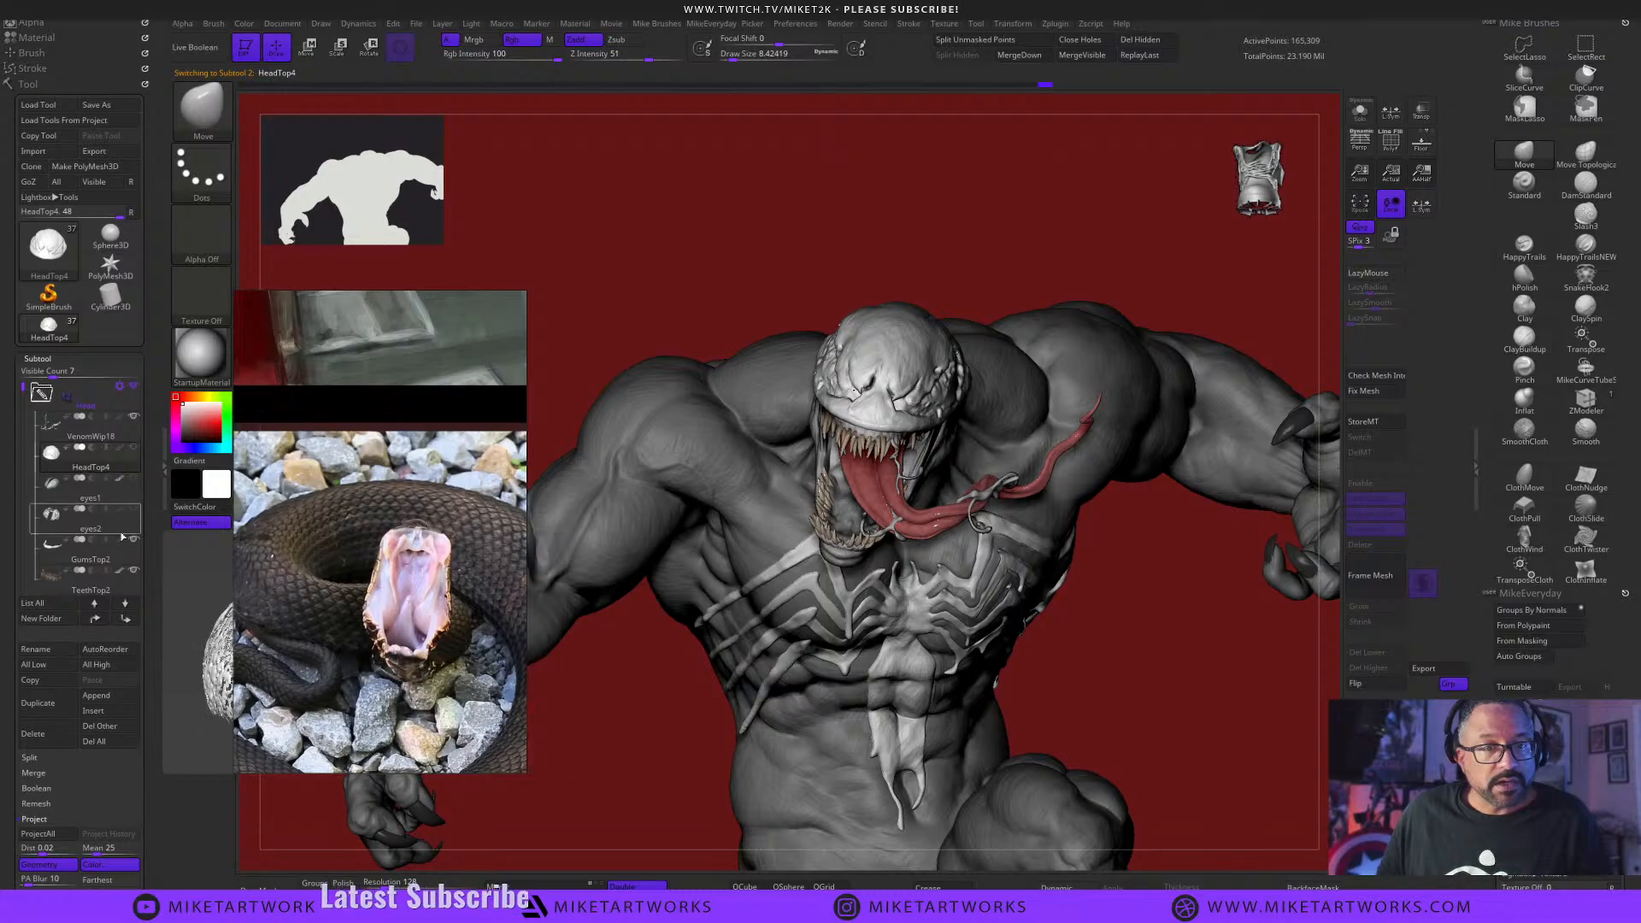
Hide the upper gums, upper teeth, tongue and its strands, and make GumsBottom2 the active subtool.
left_click(120, 577)
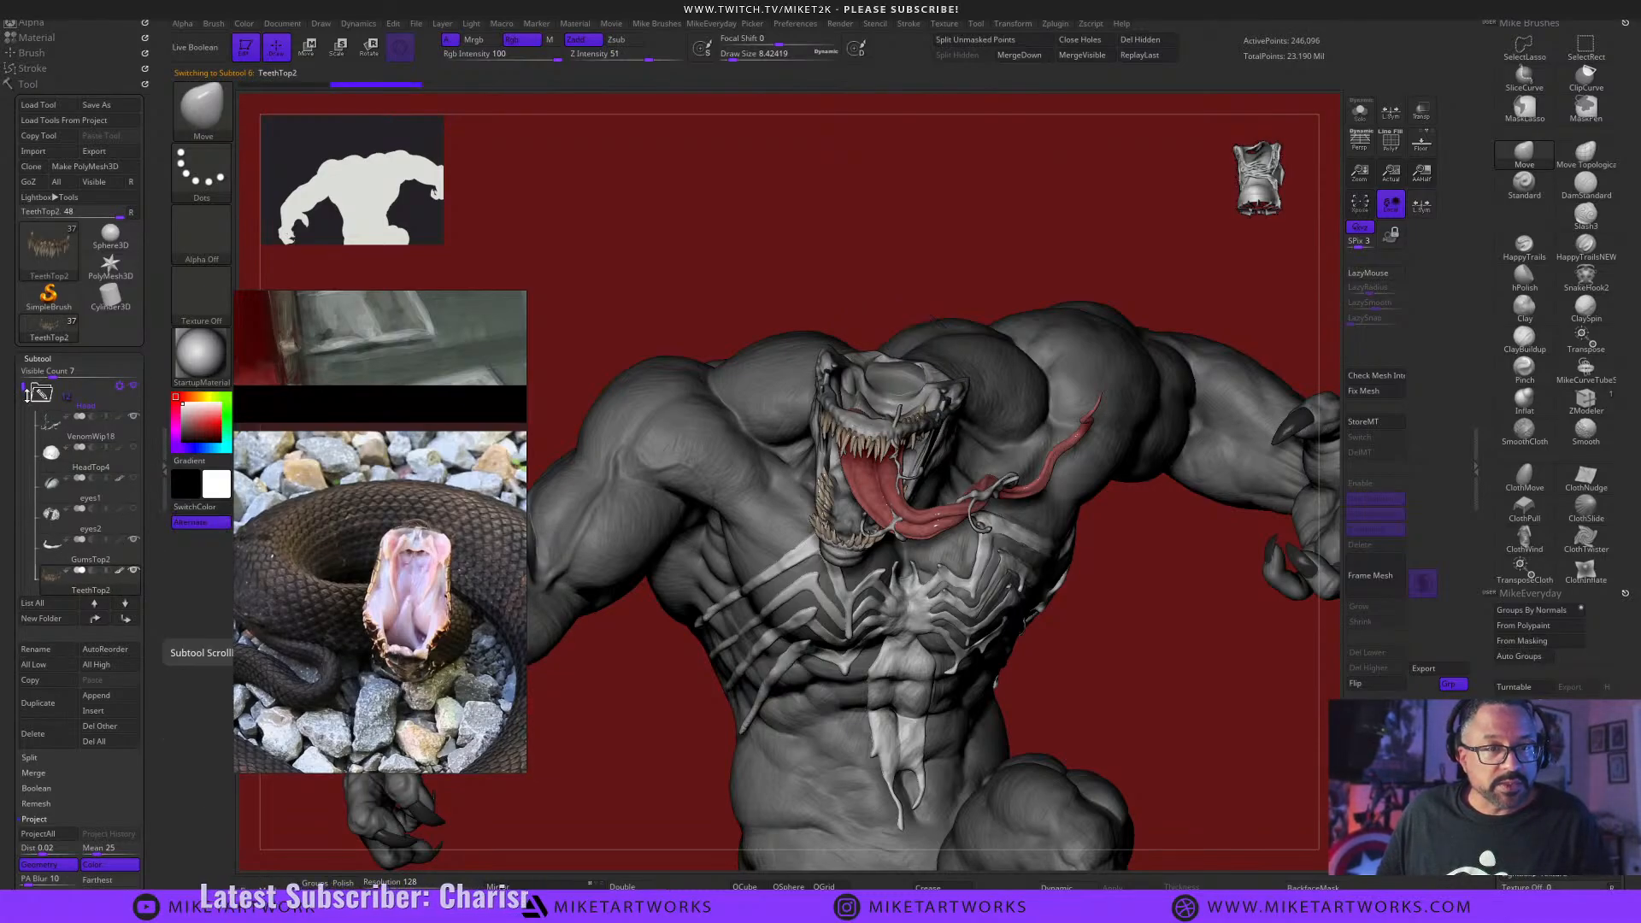
left_click_drag(25, 393, 31, 427)
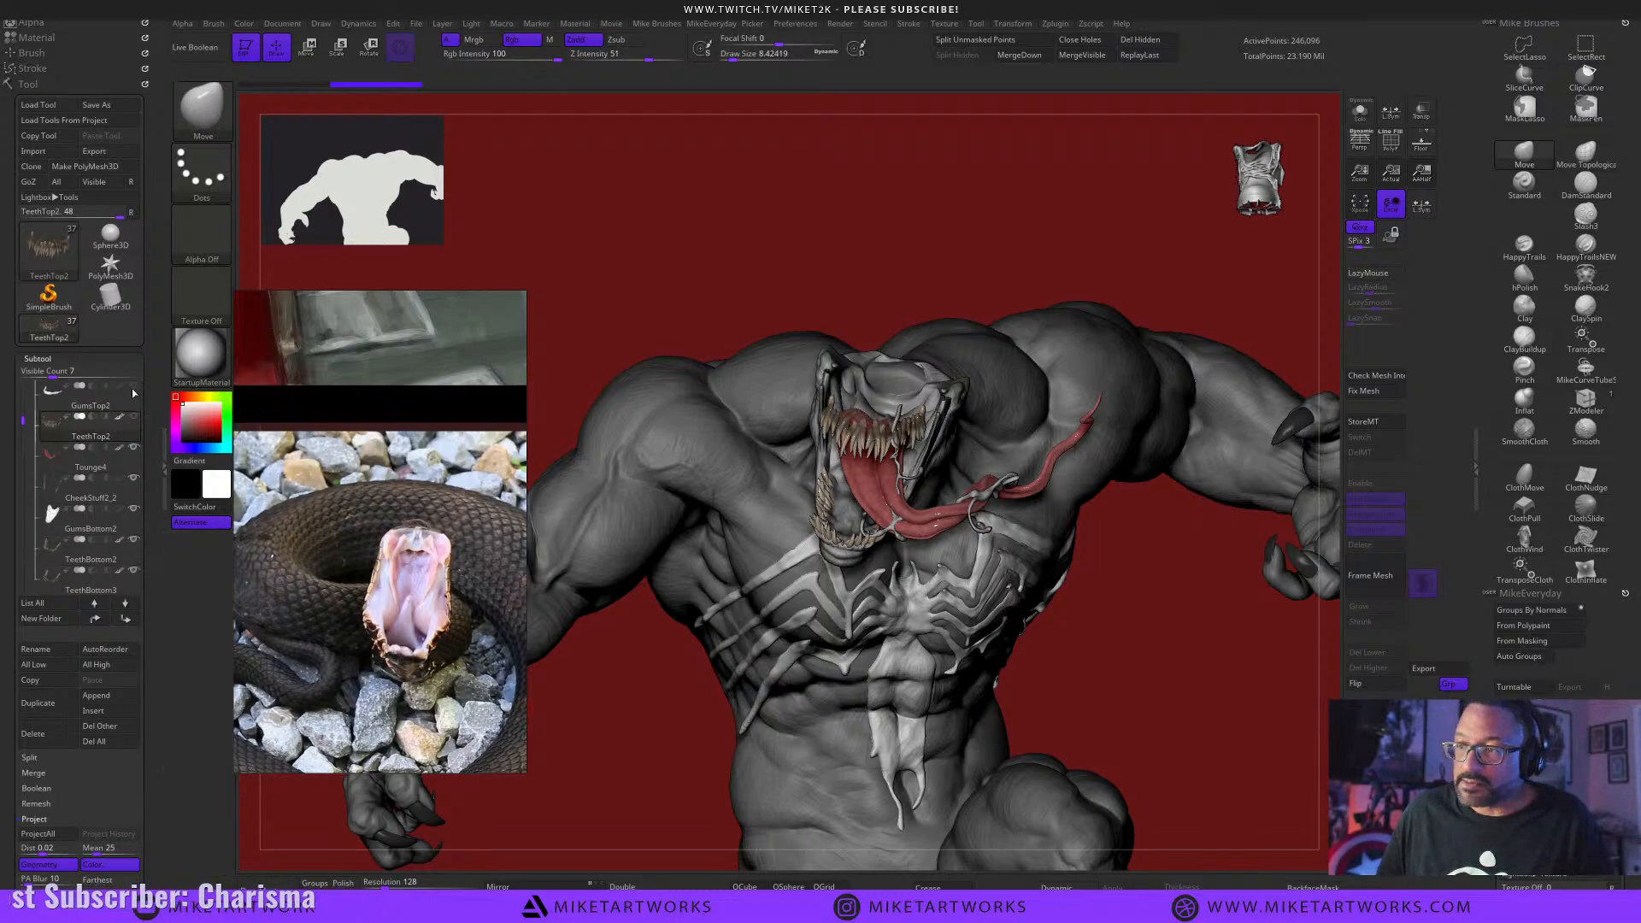
left_click(125, 469)
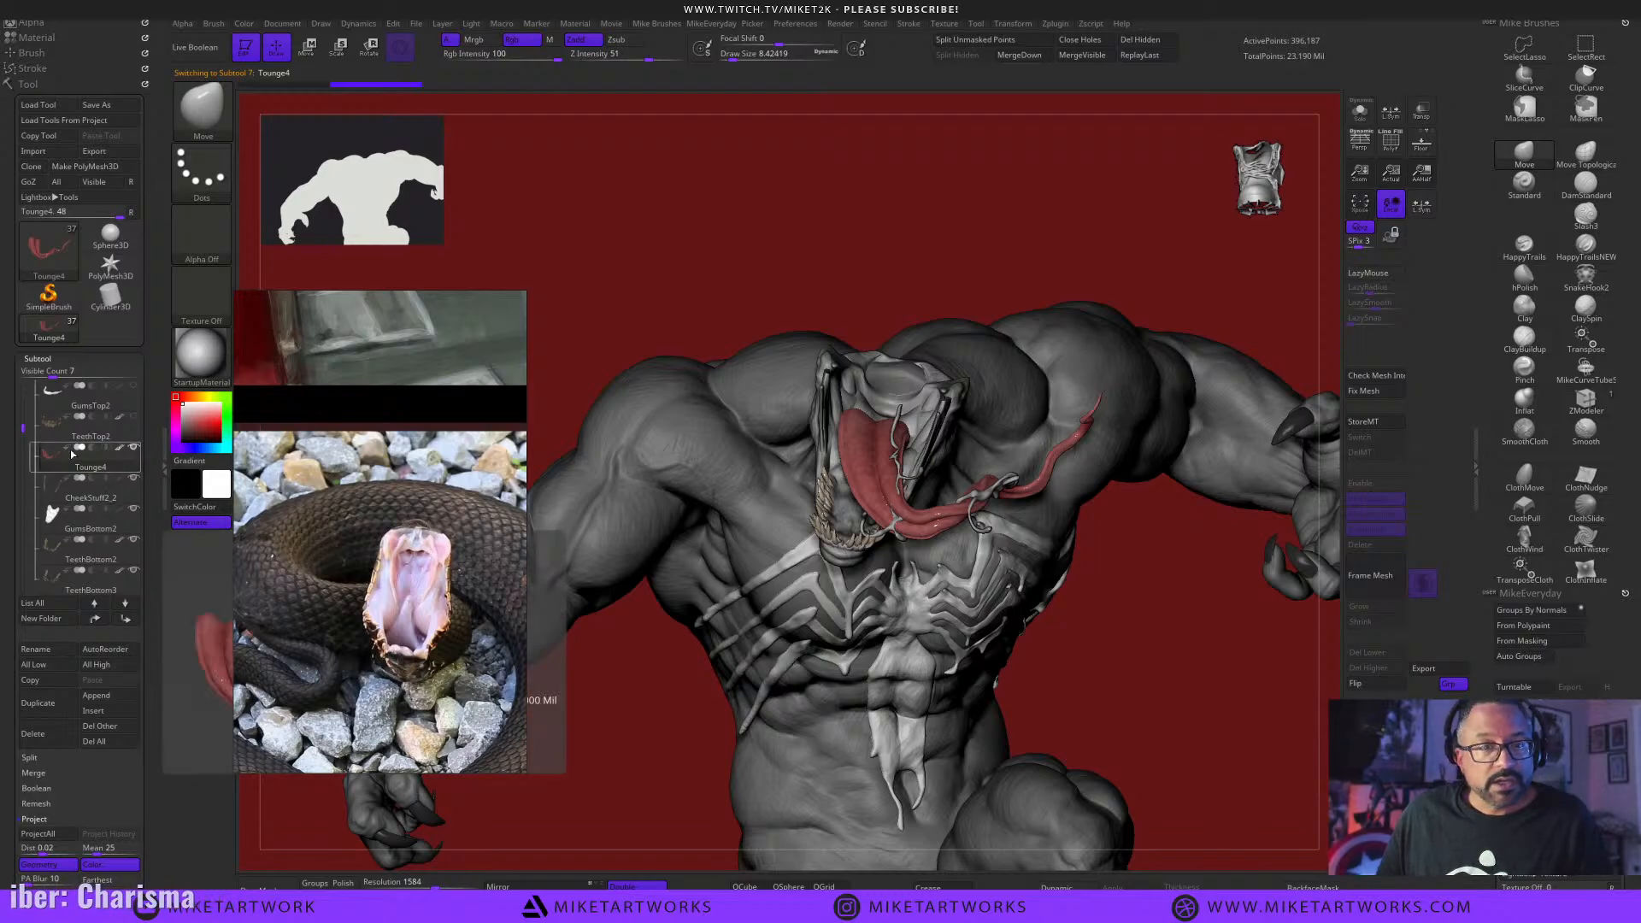
left_click_drag(23, 428, 40, 394)
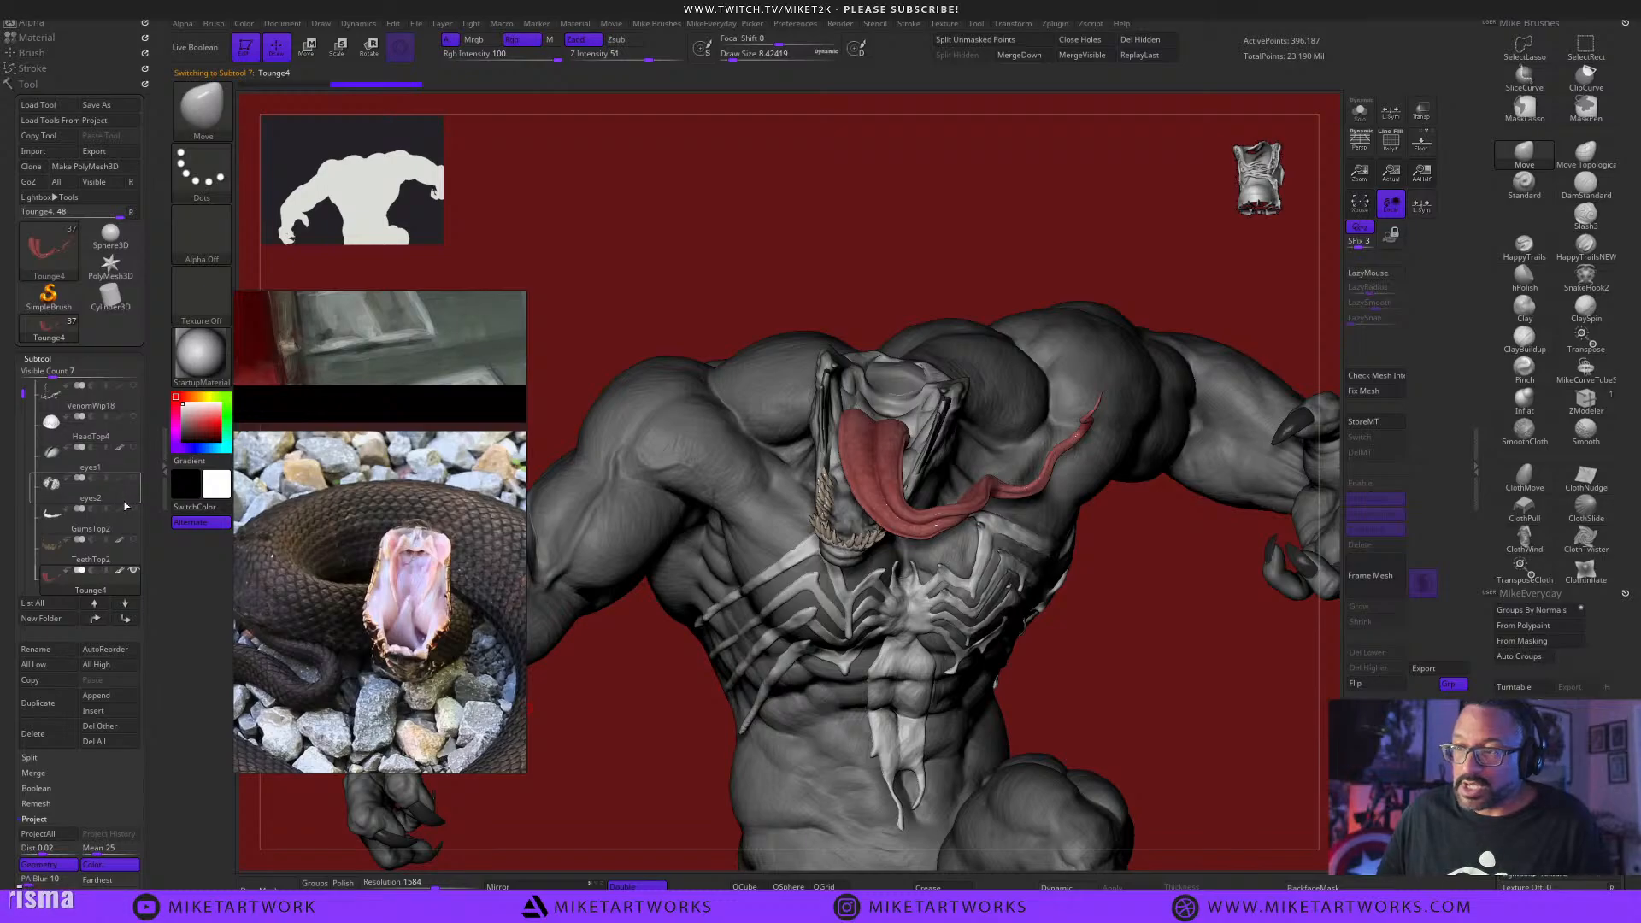
mouse_move(139, 568)
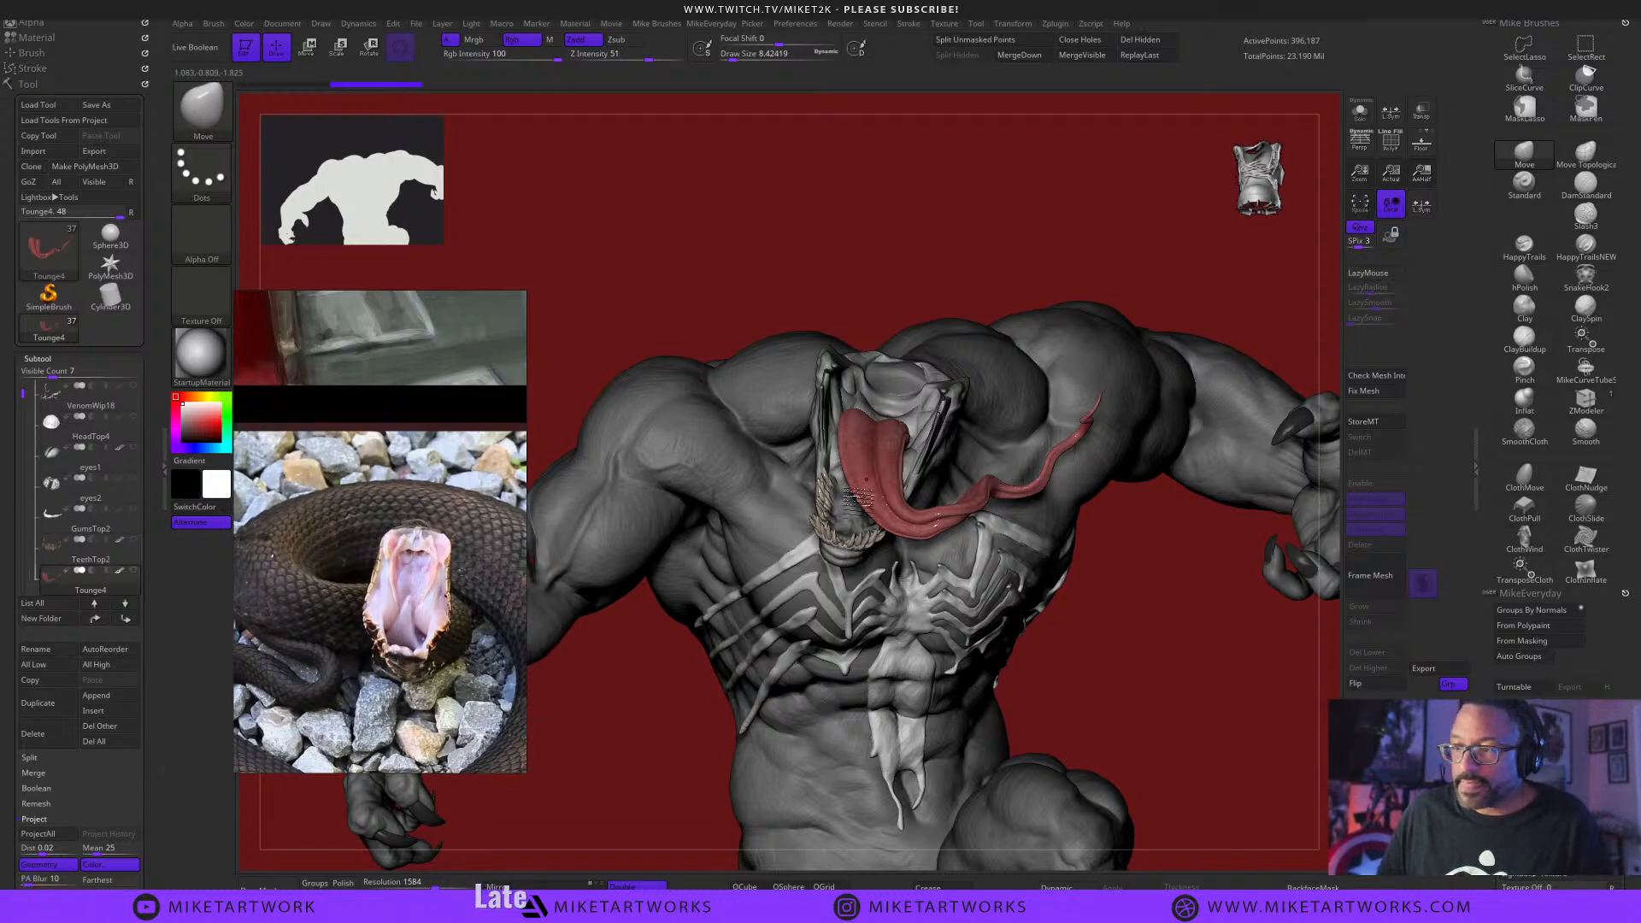
left_click(840, 513, "alt")
Sculpt the inner surface of the lower gums with the ClayBuildup brush at a draw size of about 23.
left_click_drag(1211, 664, 1264, 669, "alt")
key("s")
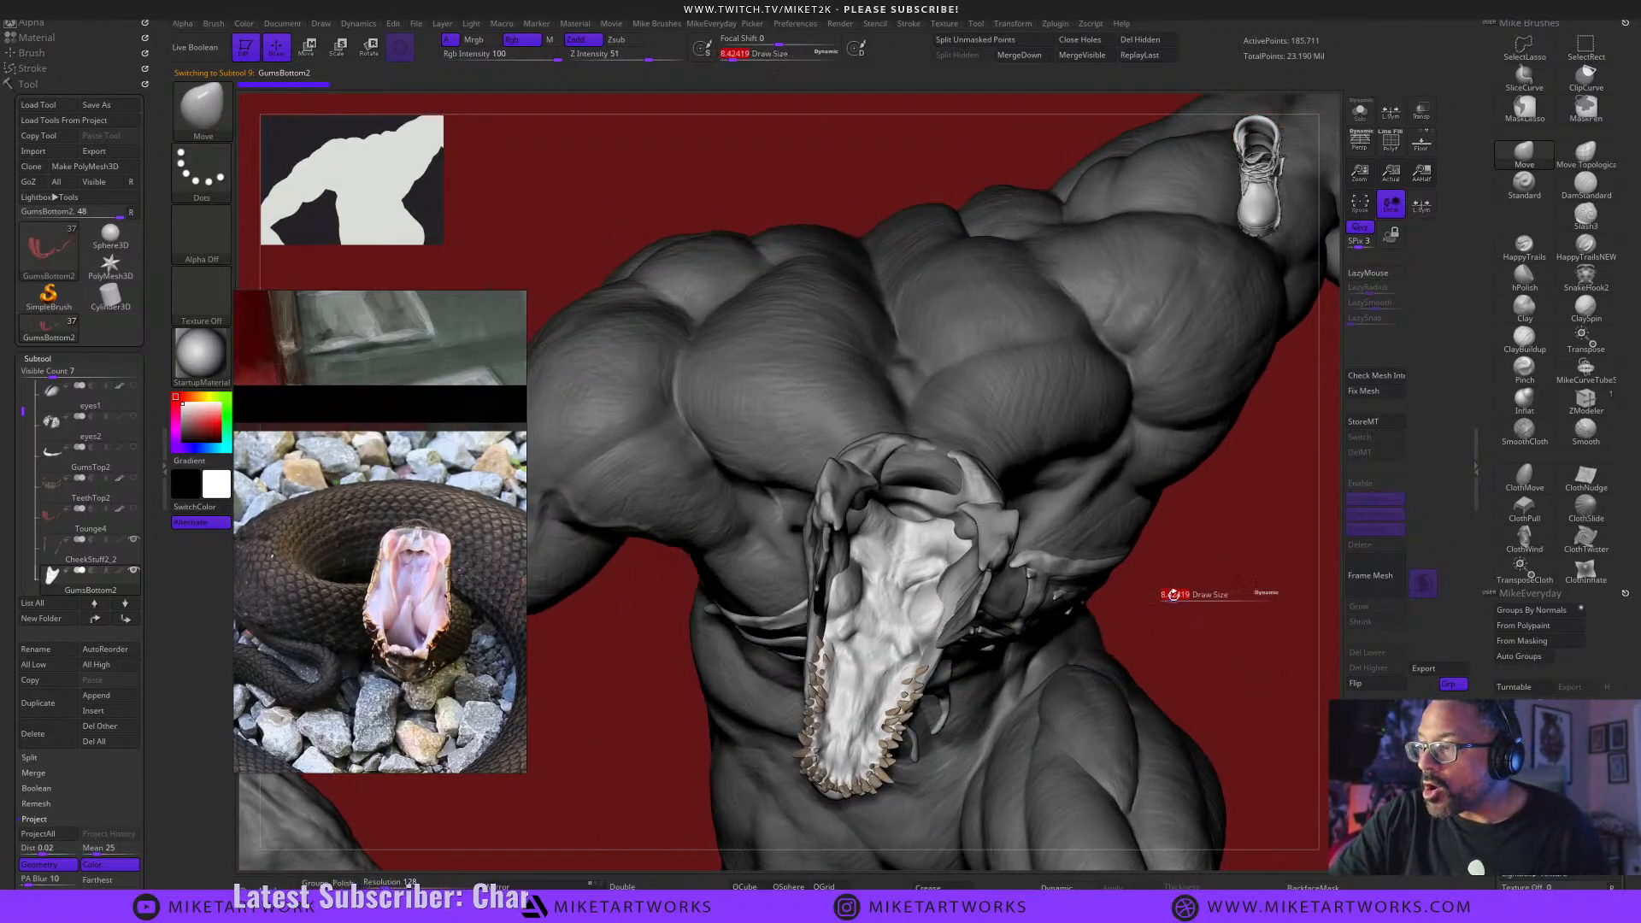
left_click_drag(1172, 595, 913, 610)
left_click(1524, 341)
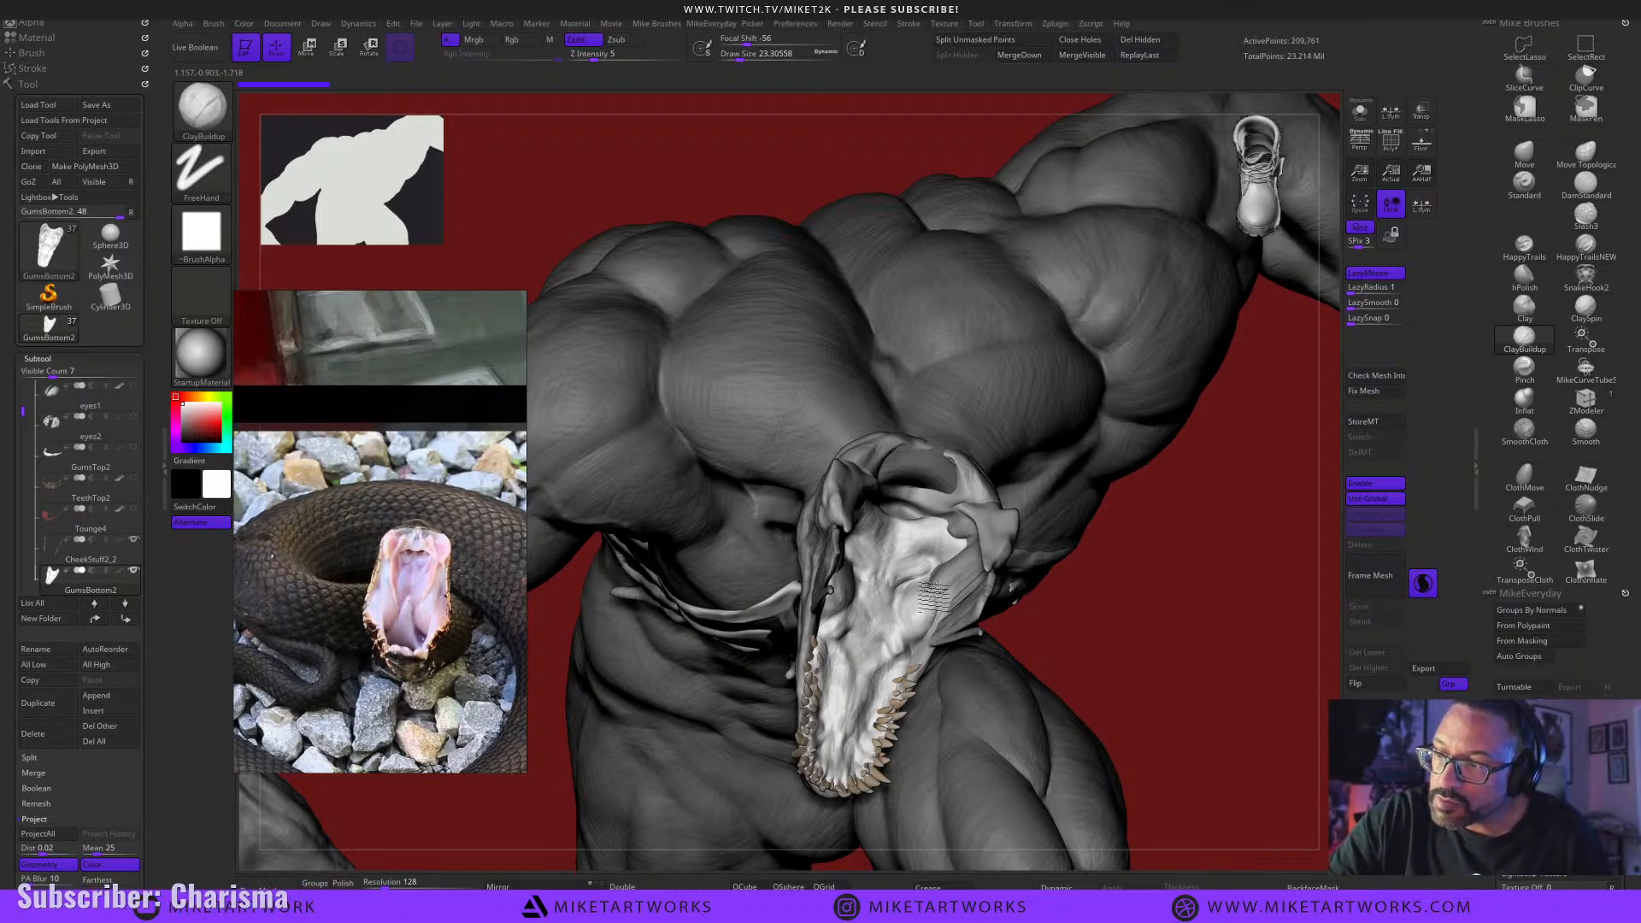
left_click_drag(1137, 578, 837, 627)
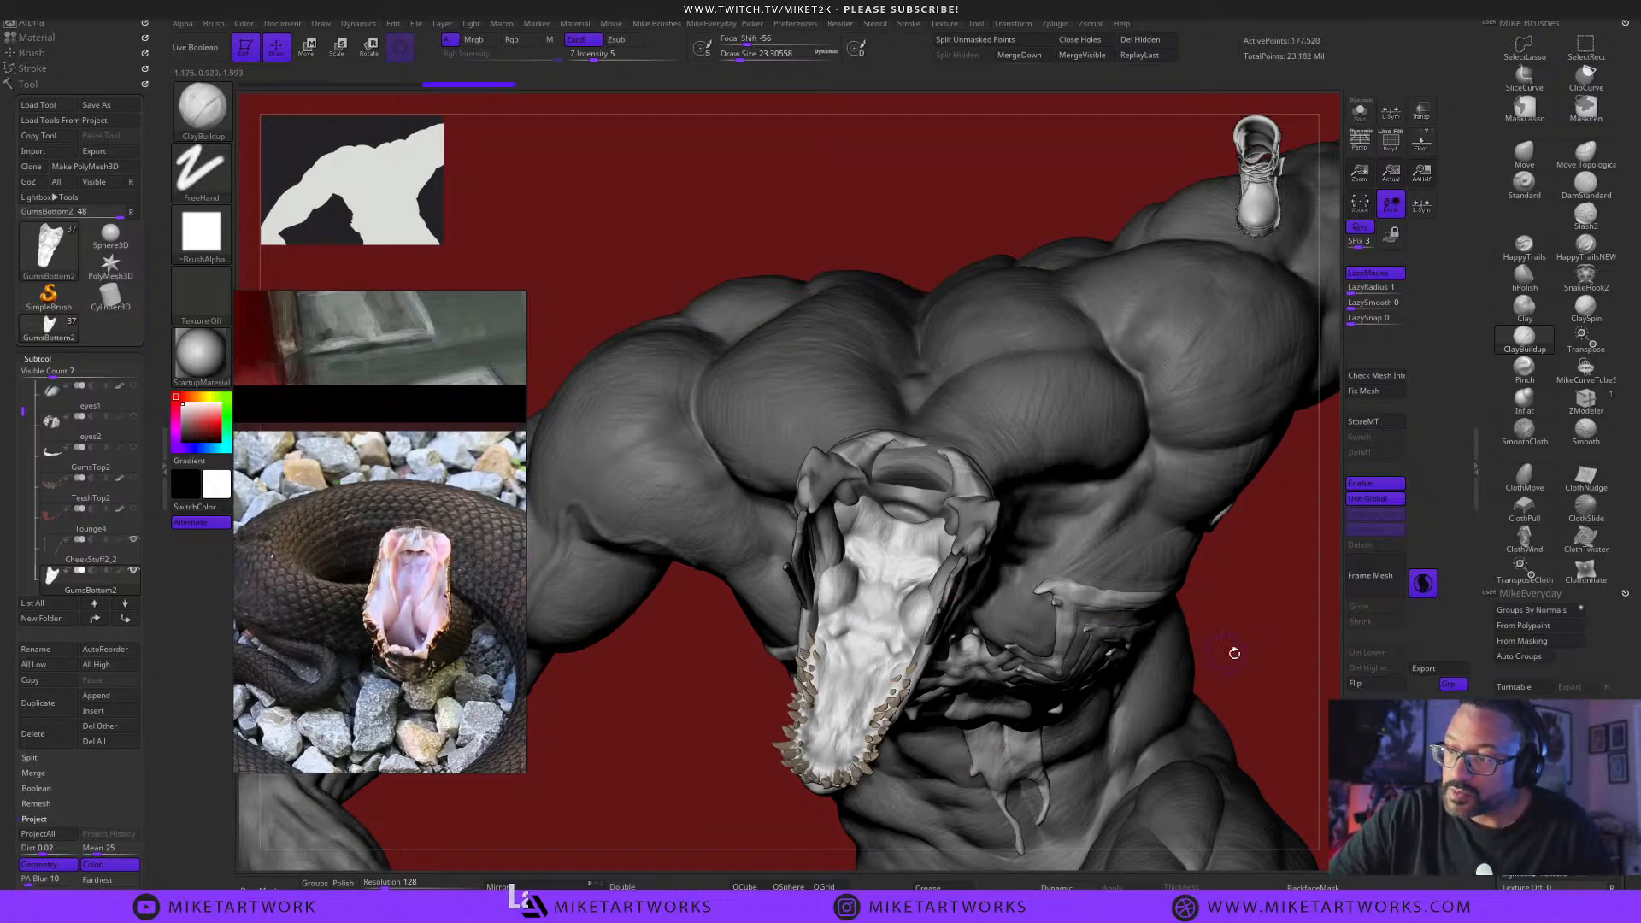
left_click_drag(1235, 652, 858, 693)
left_click_drag(1157, 595, 1010, 673)
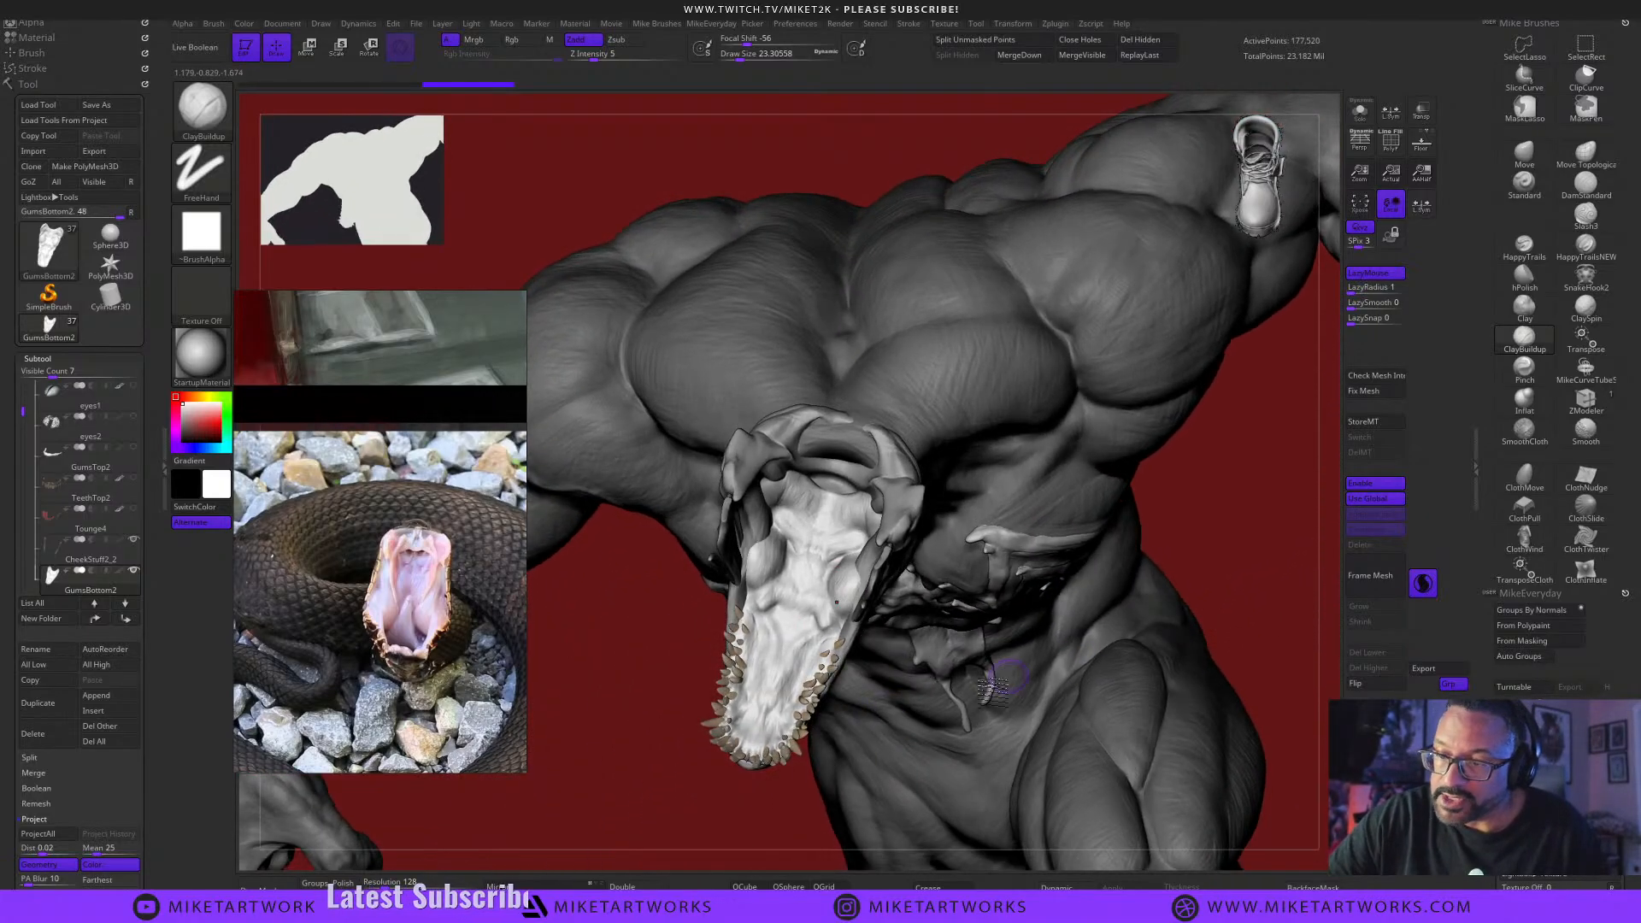
left_click_drag(1201, 557, 772, 681)
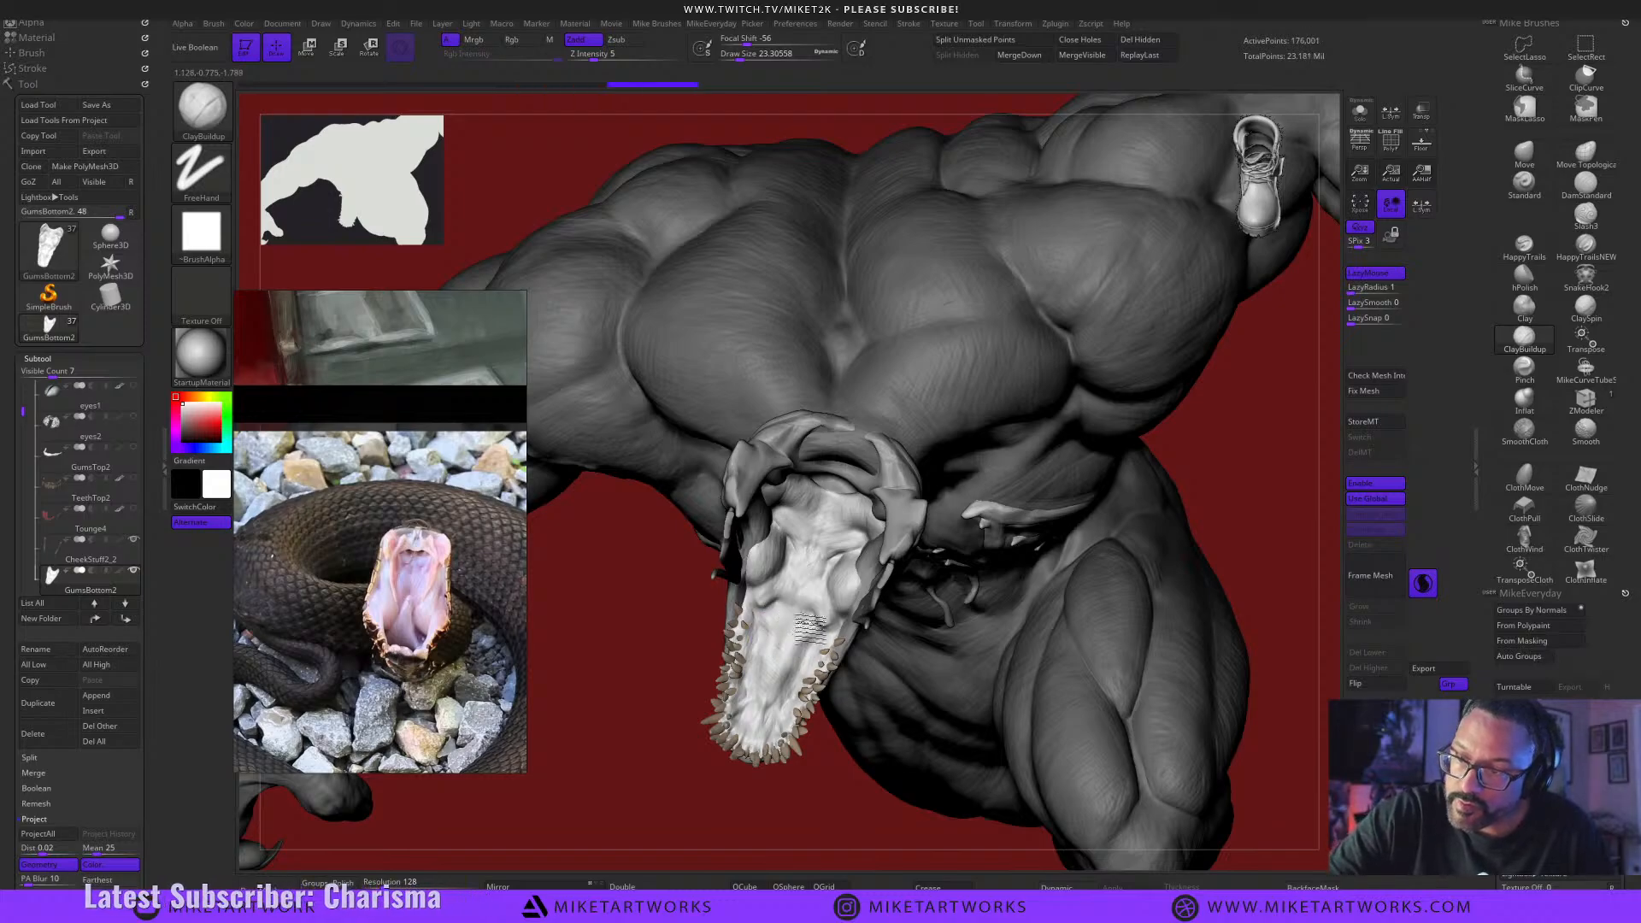
left_click_drag(804, 676, 800, 641)
mouse_move(1248, 590)
left_mouse_down()
mouse_move(1099, 778)
mouse_move(1077, 835)
mouse_move(1159, 748)
mouse_move(1137, 732)
mouse_move(1237, 663)
left_mouse_up()
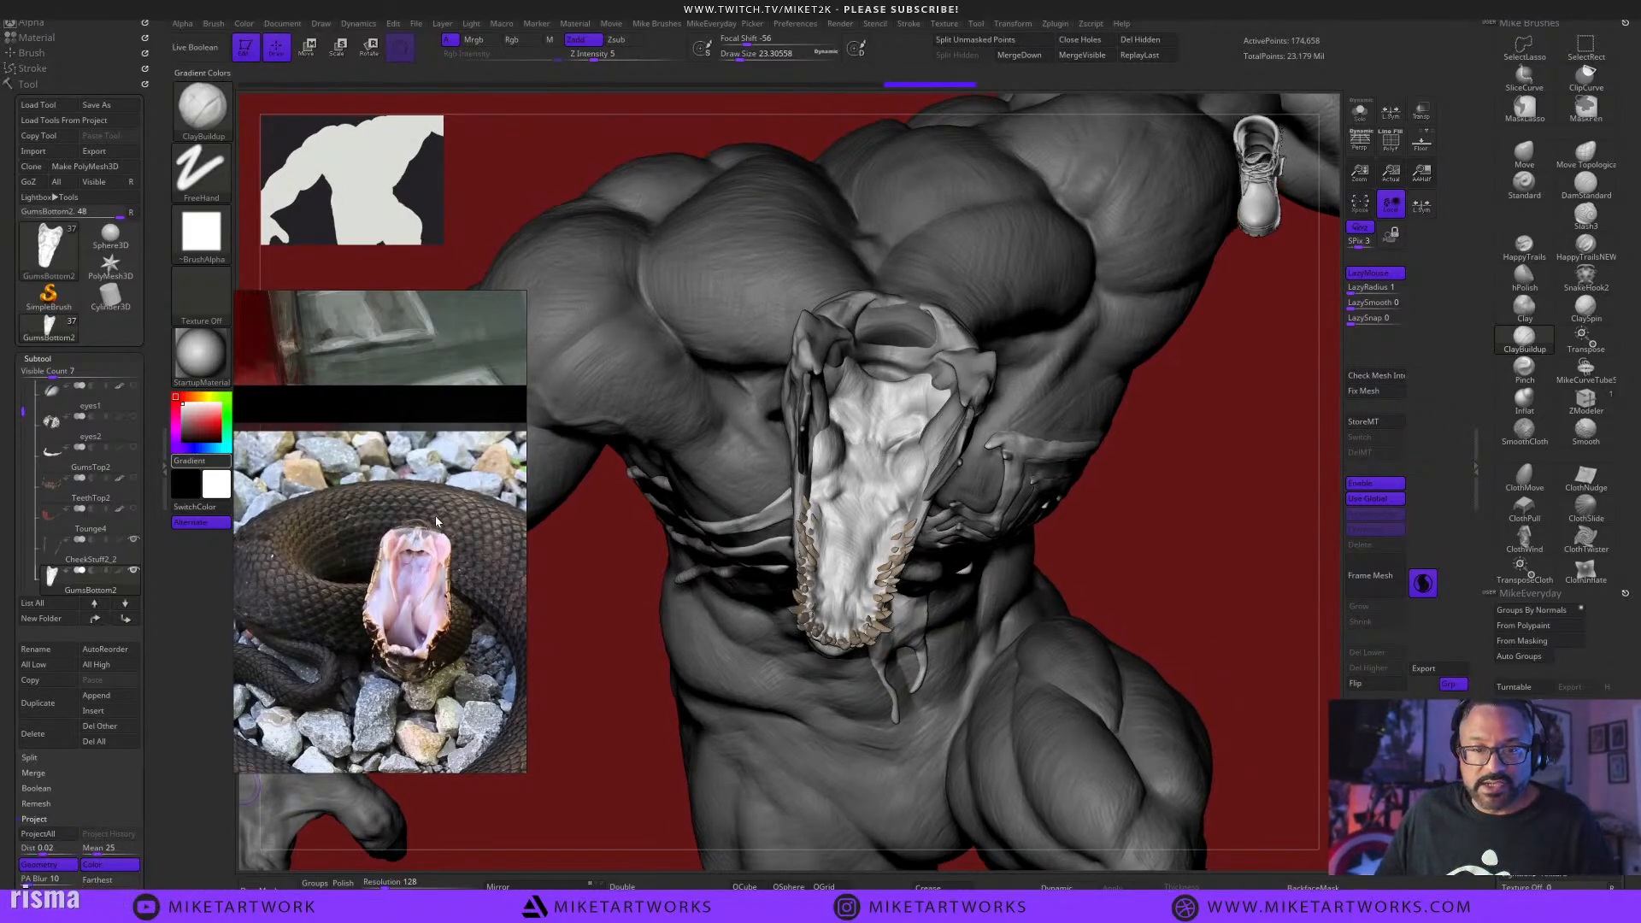
Switch to the web browser and search Google Images for "duck mouth".
mouse_move(49, 327)
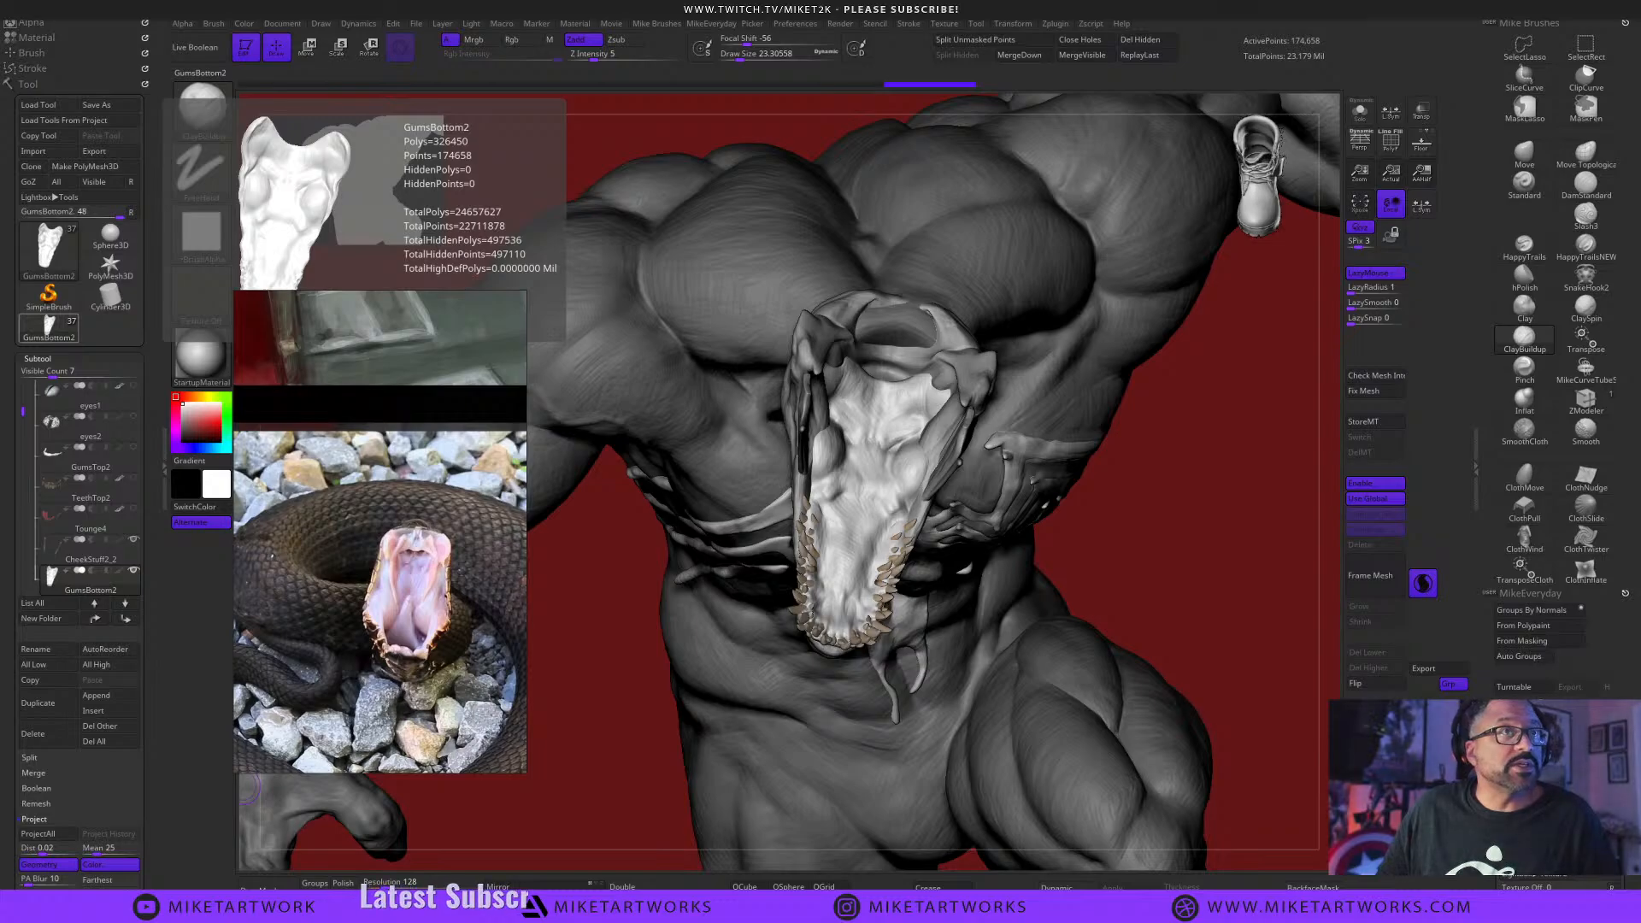
left_click_drag(616, 259, 704, 296)
left_click(519, 300)
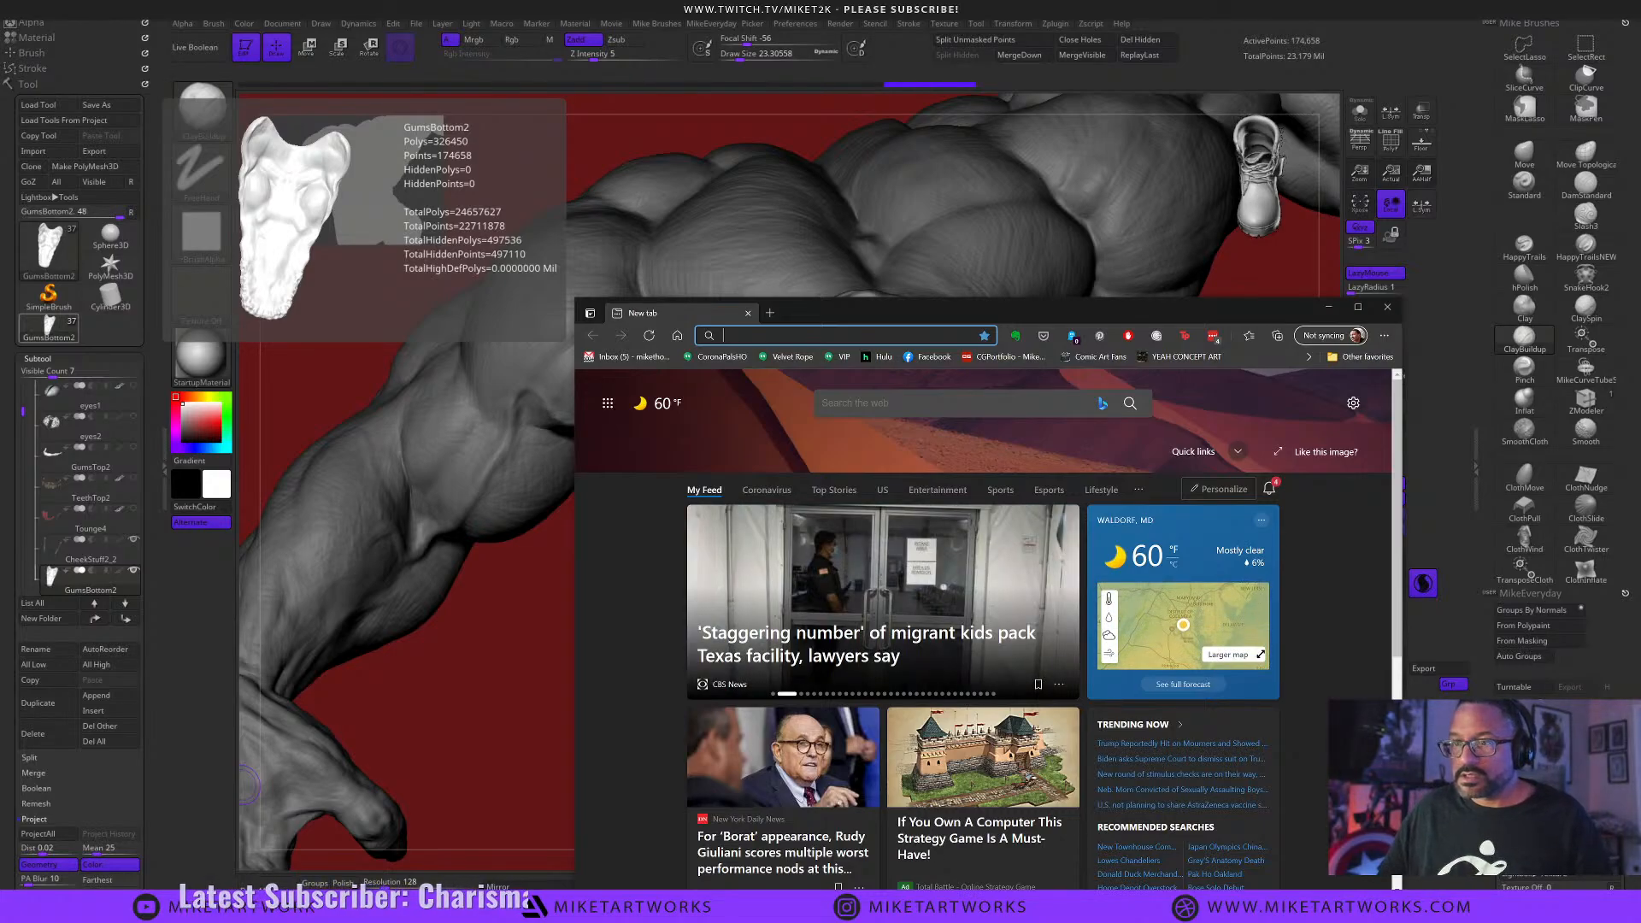
type("duck ")
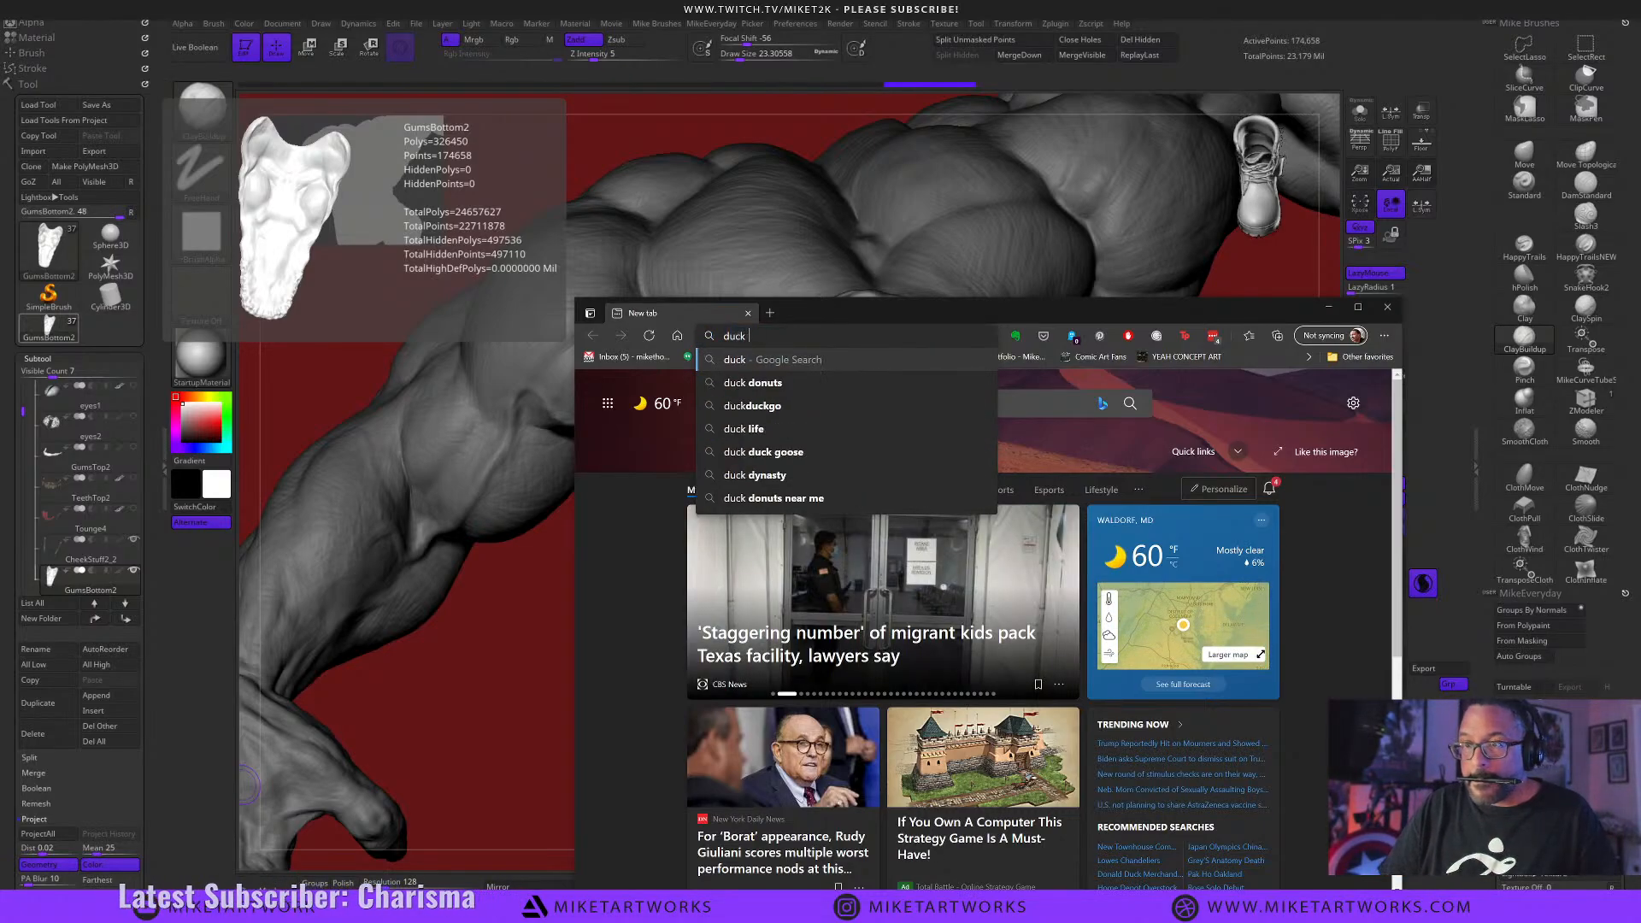
type("mouth mas")
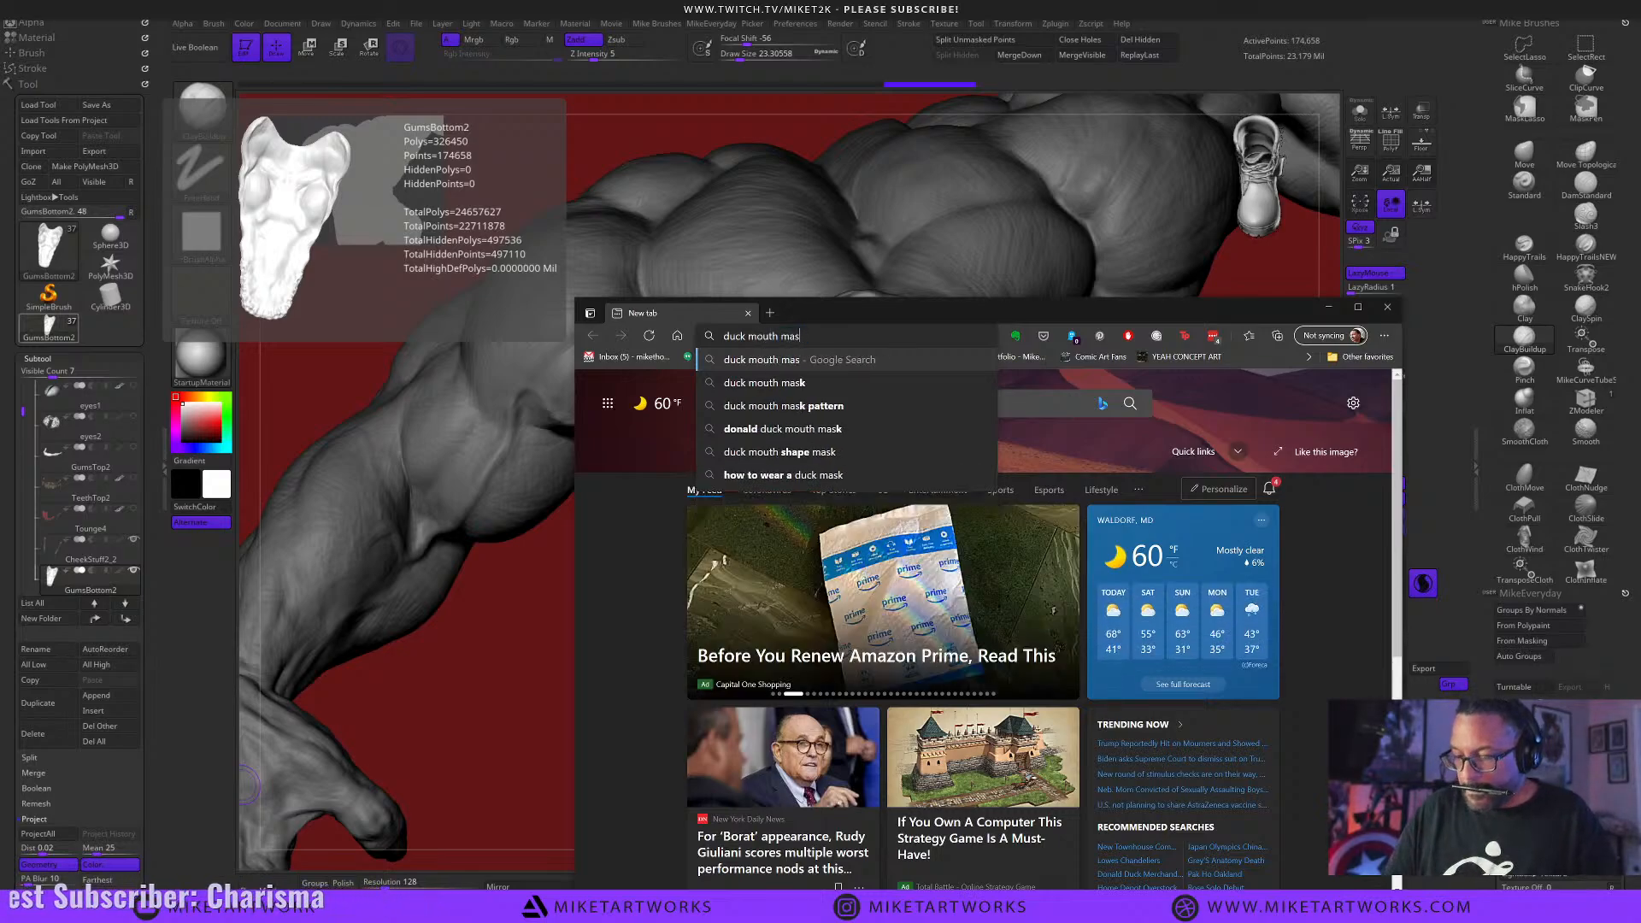
key("BackSpace")
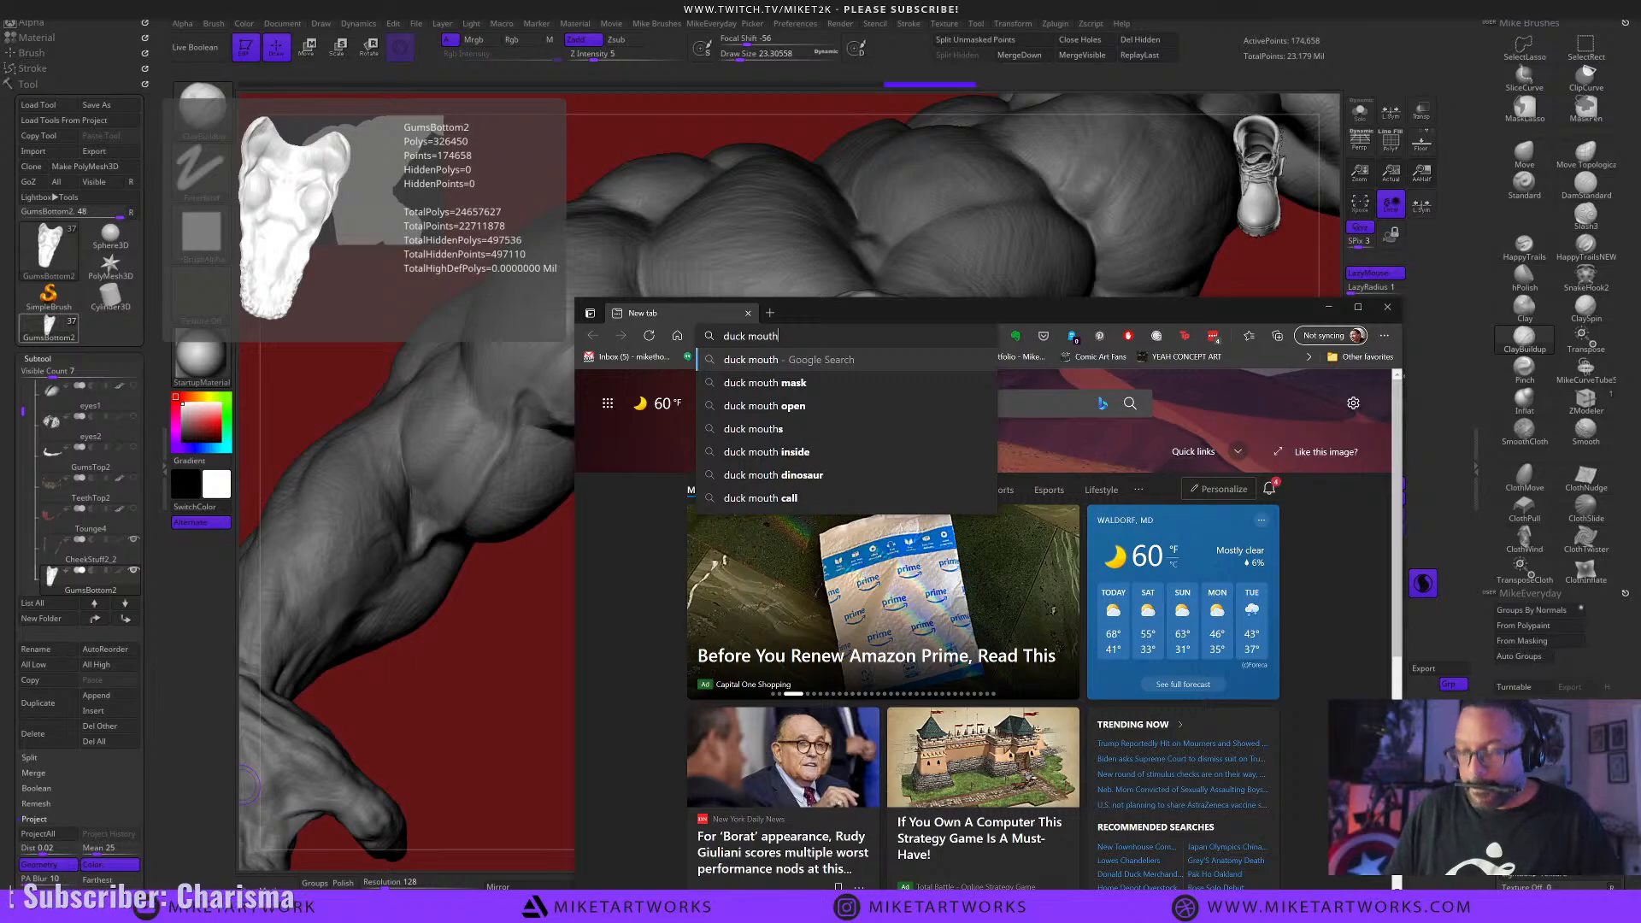
key("Return")
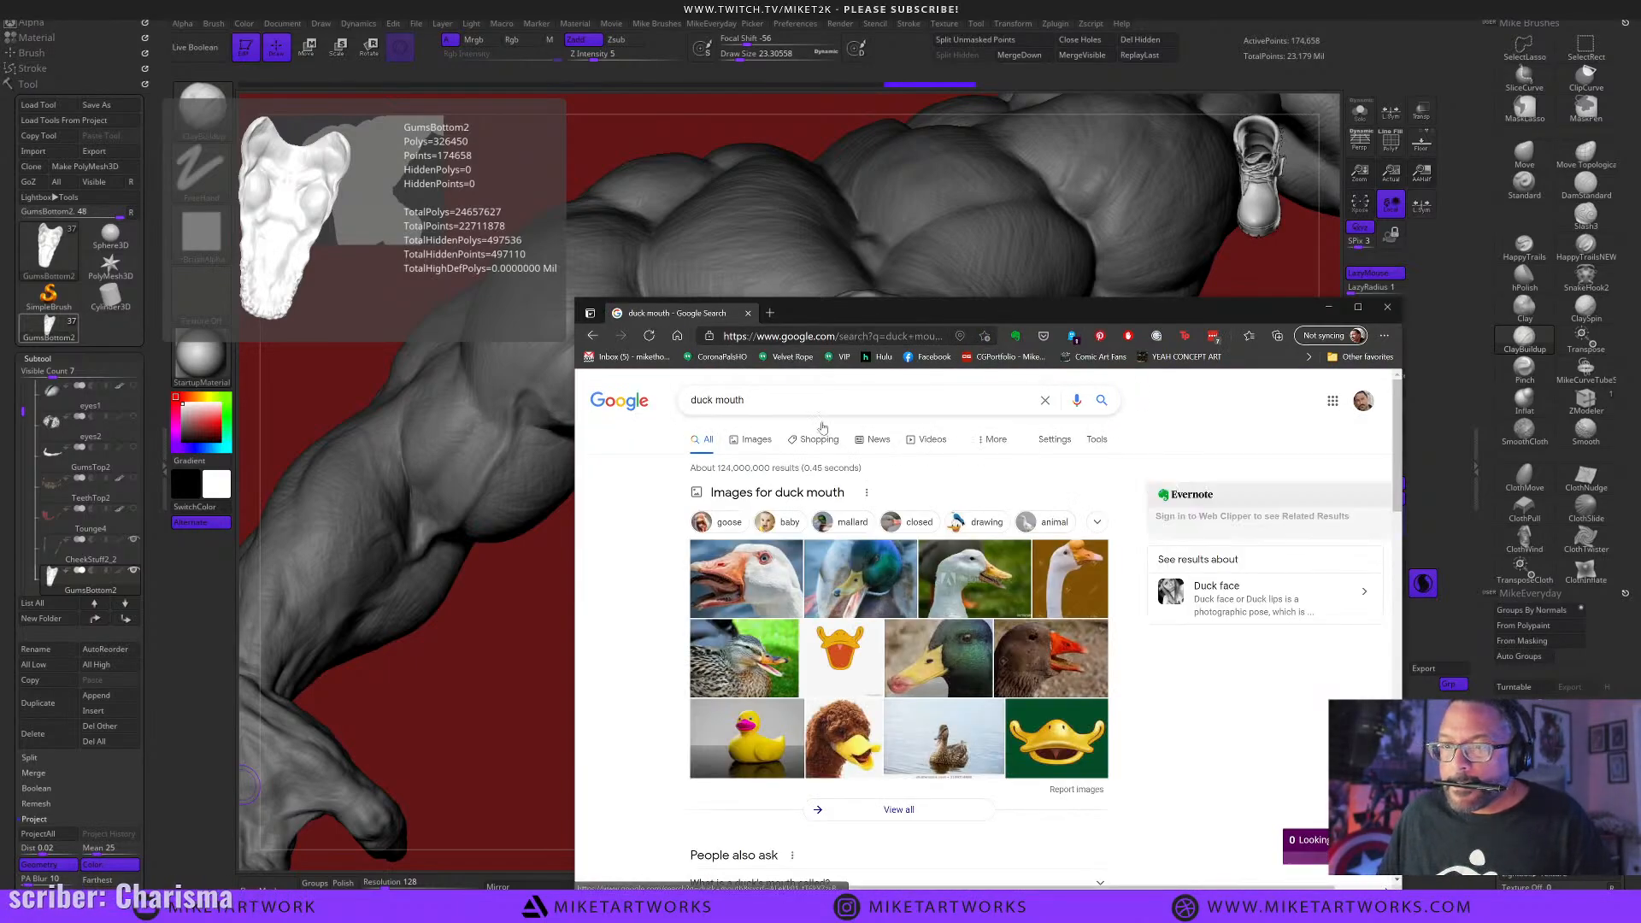
left_click(768, 444)
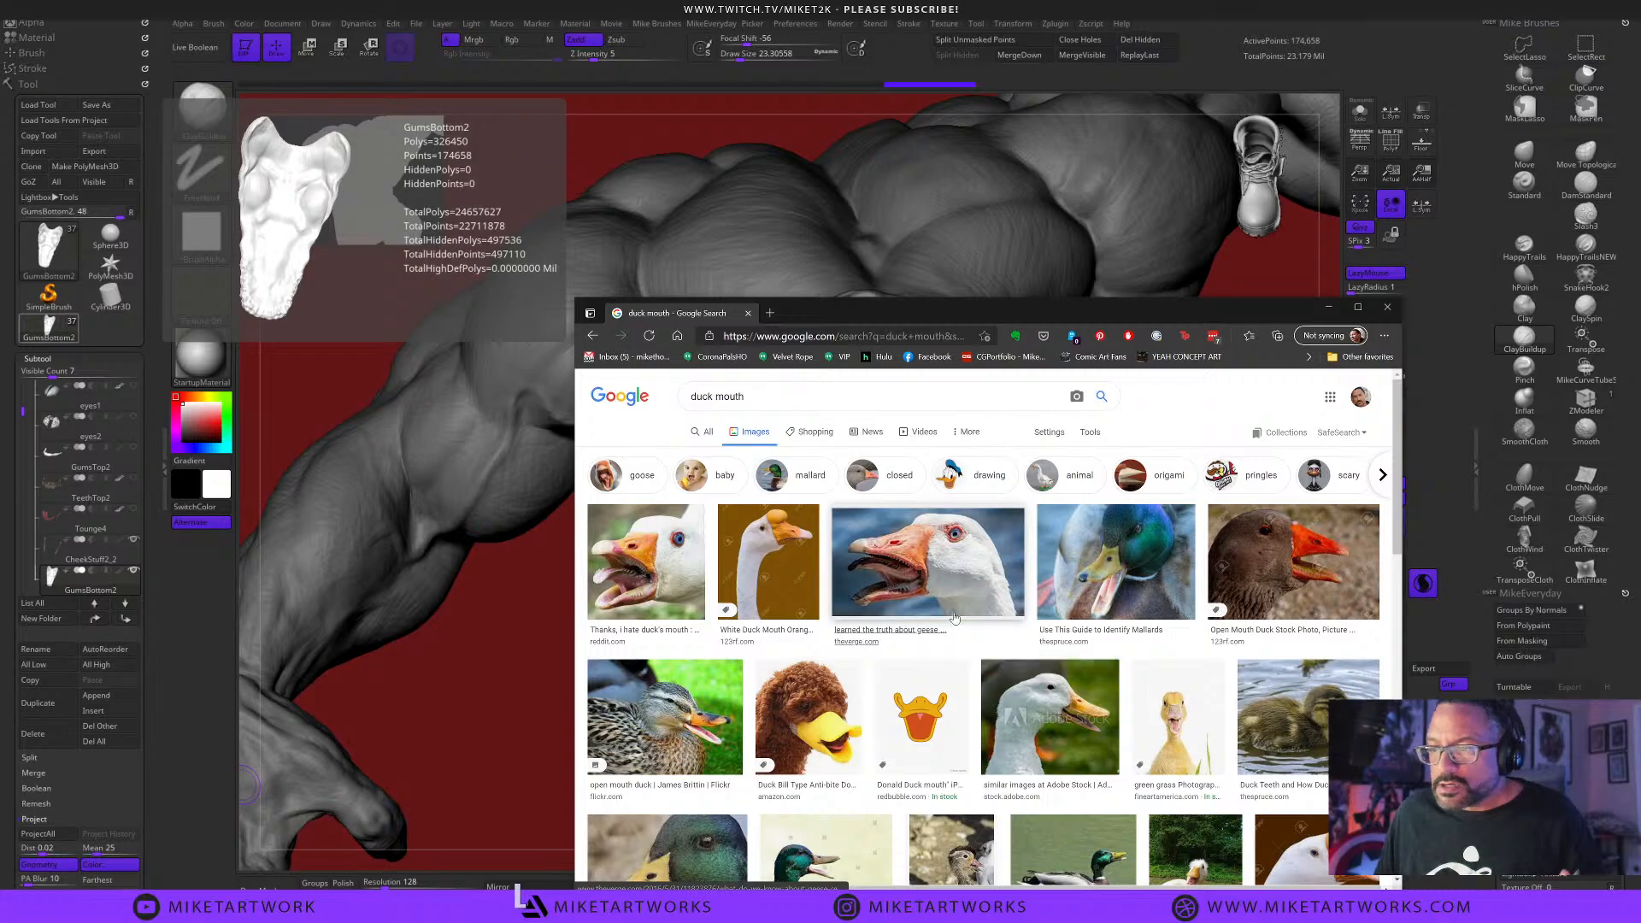
Open The Verge article with the open-beaked goose photo, bring the photo into view and move the browser window beside the sculpt.
left_click(912, 576)
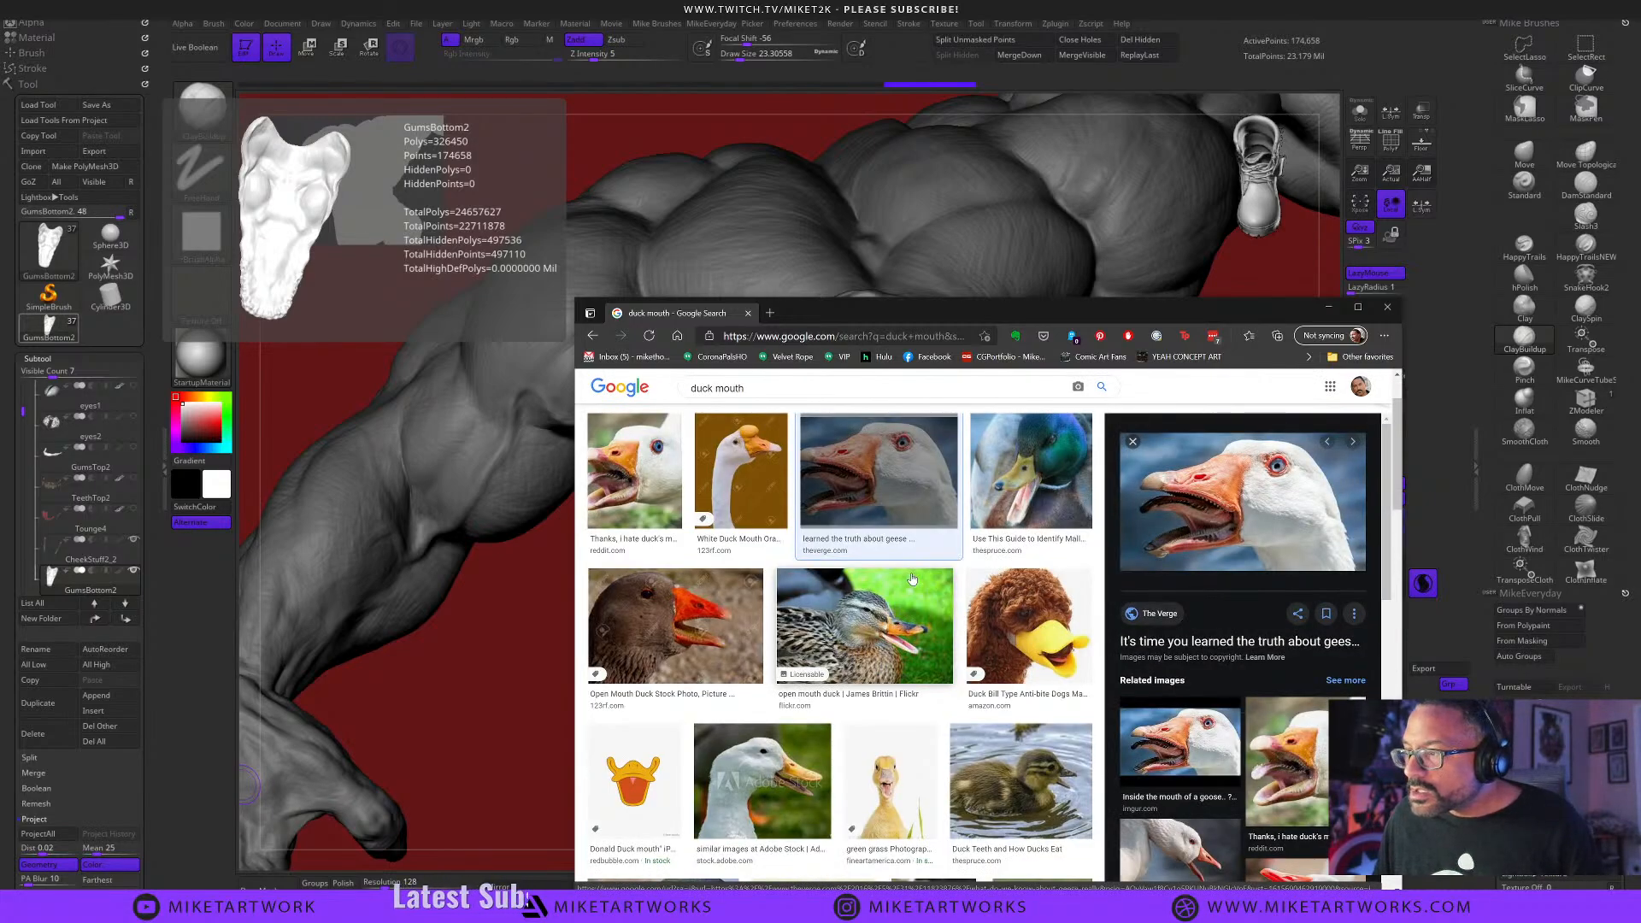
left_click(1218, 534)
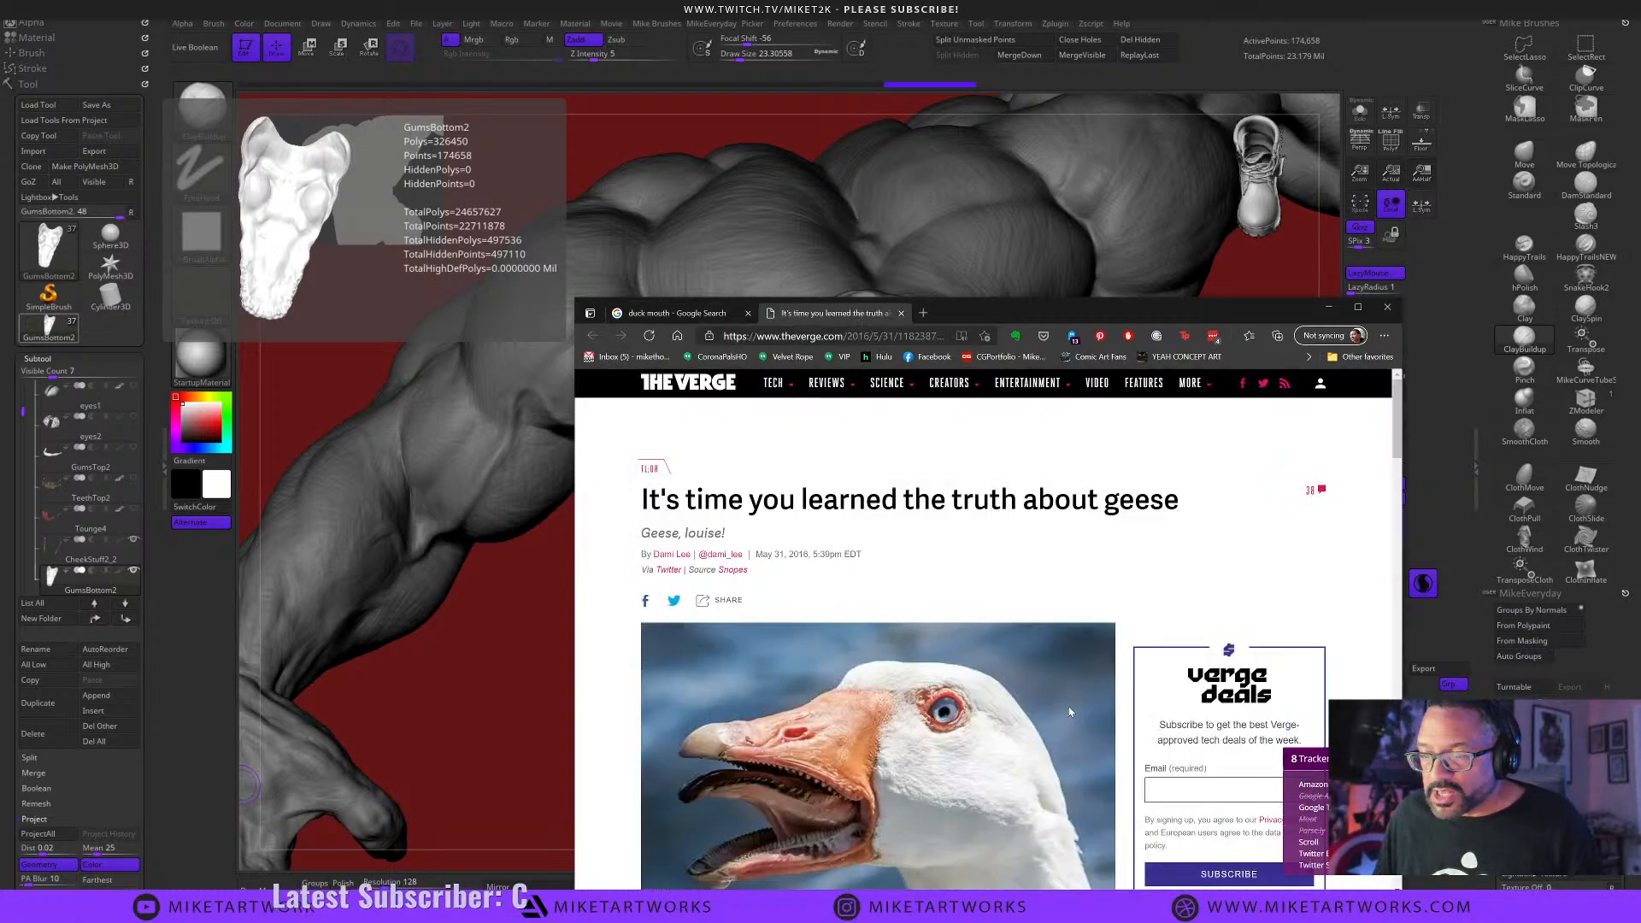
scroll(1069, 706, "down", 2)
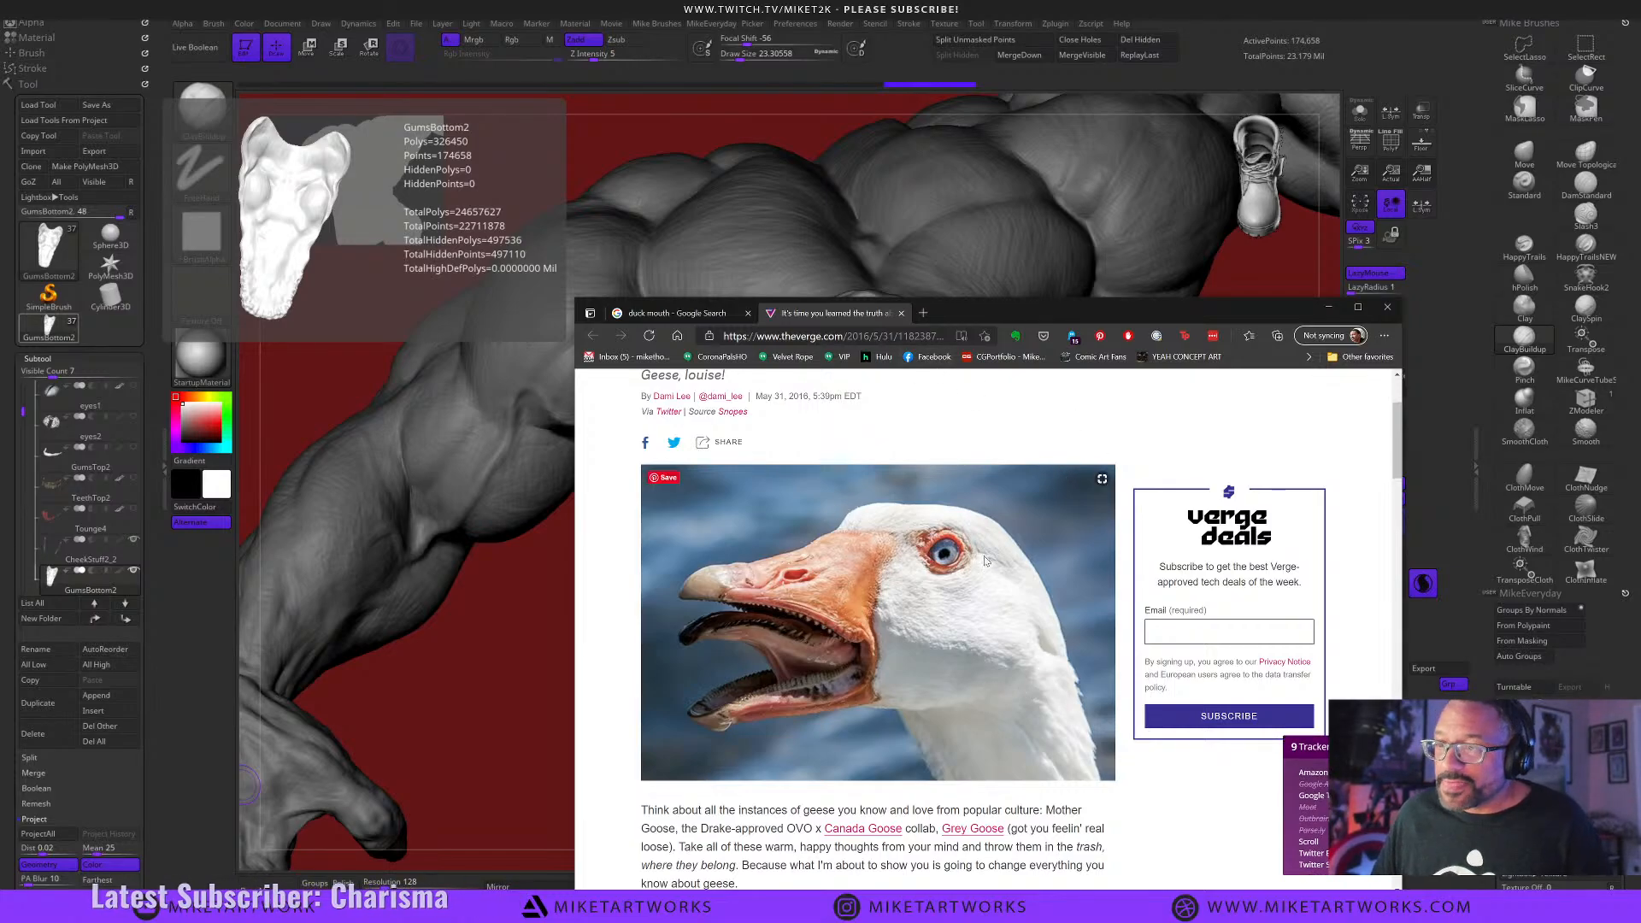
left_click_drag(1167, 309, 1359, 106)
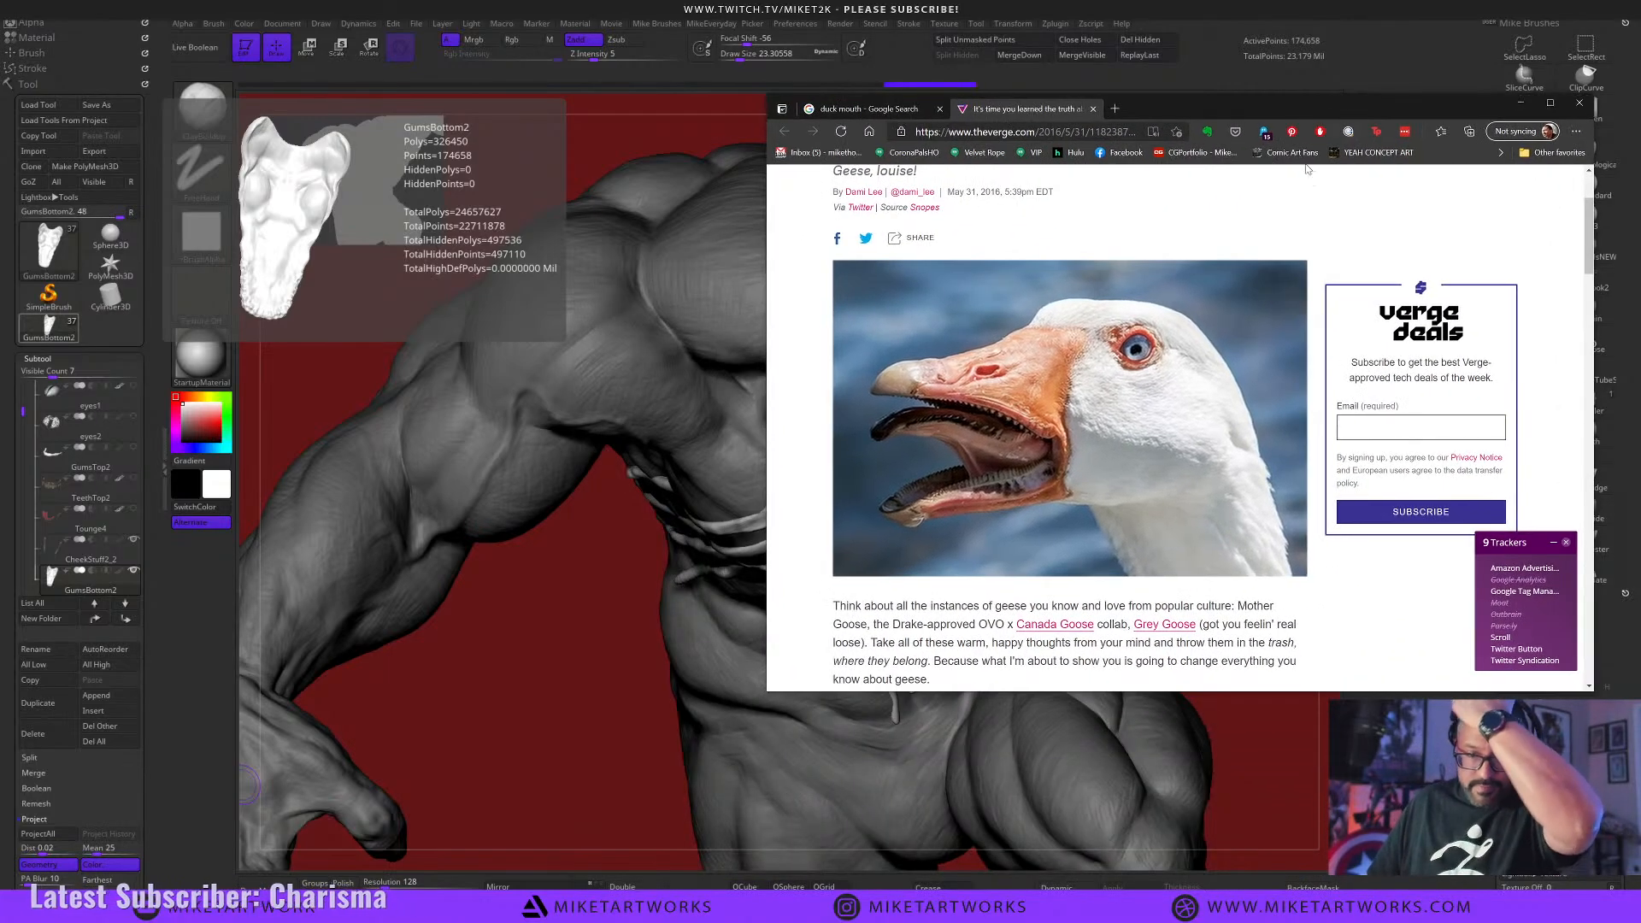
key("super")
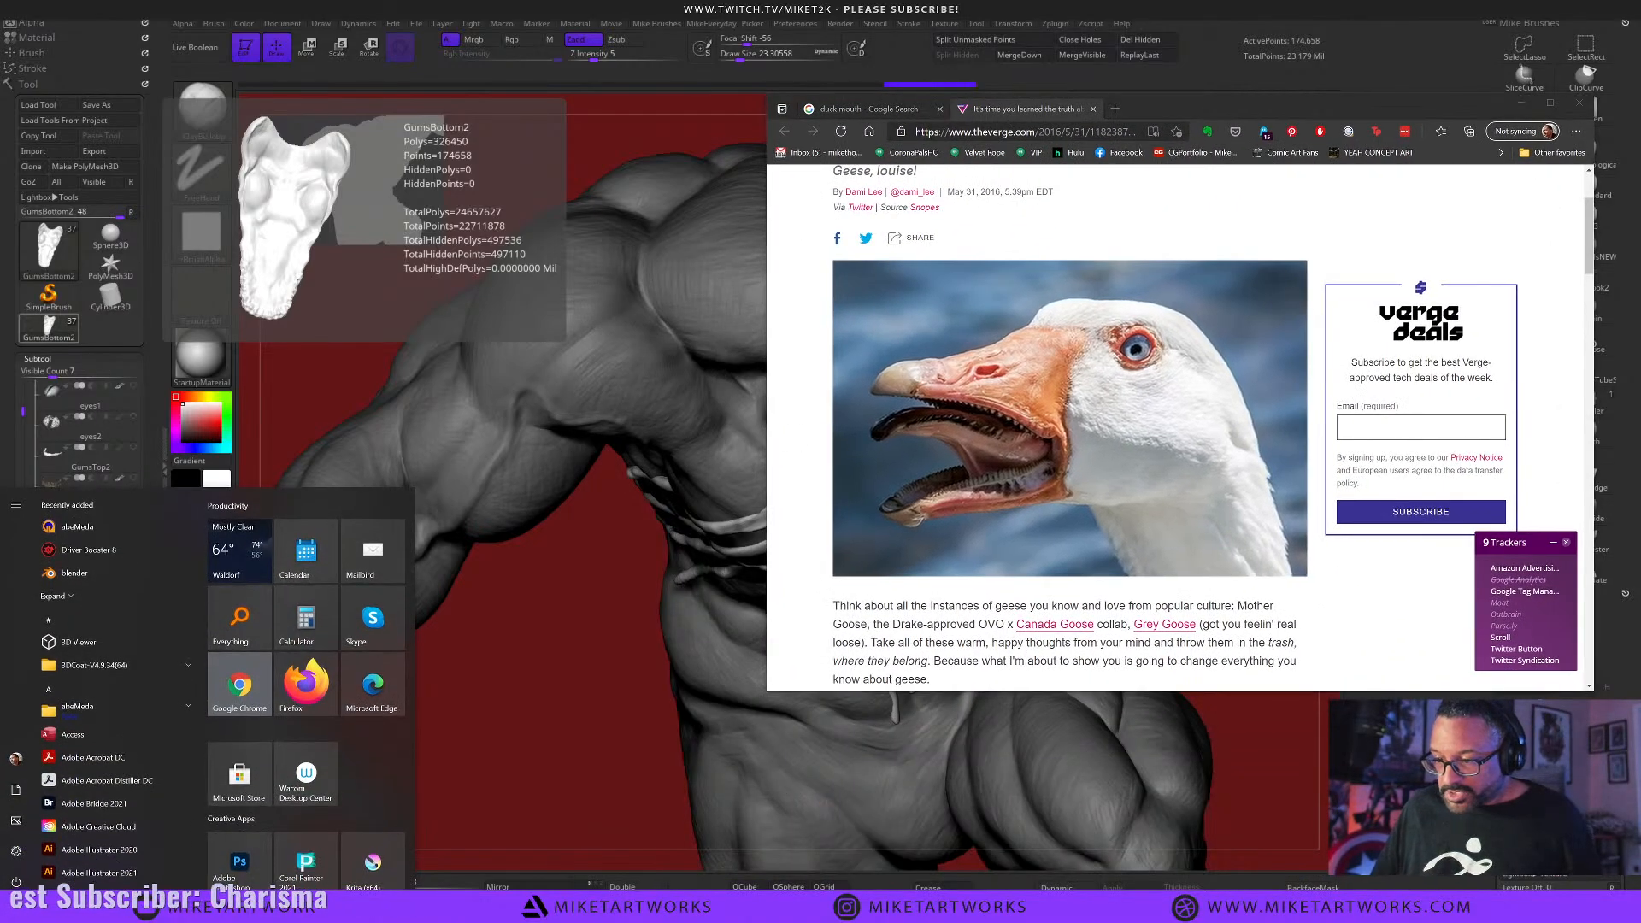
mouse_move(1004, 906)
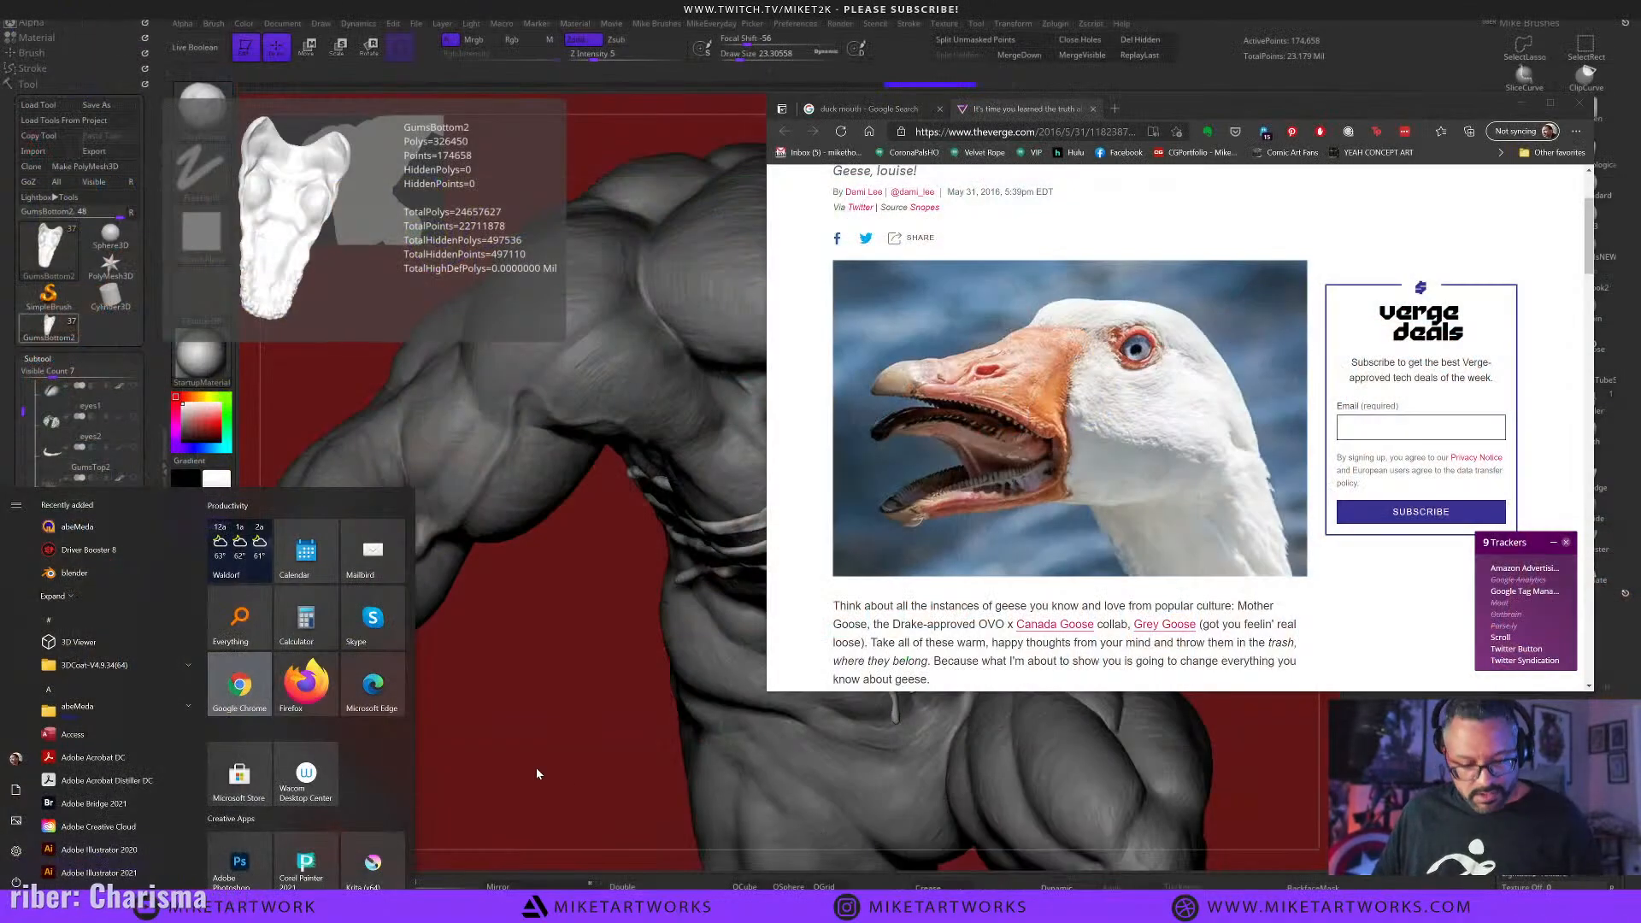
type("p")
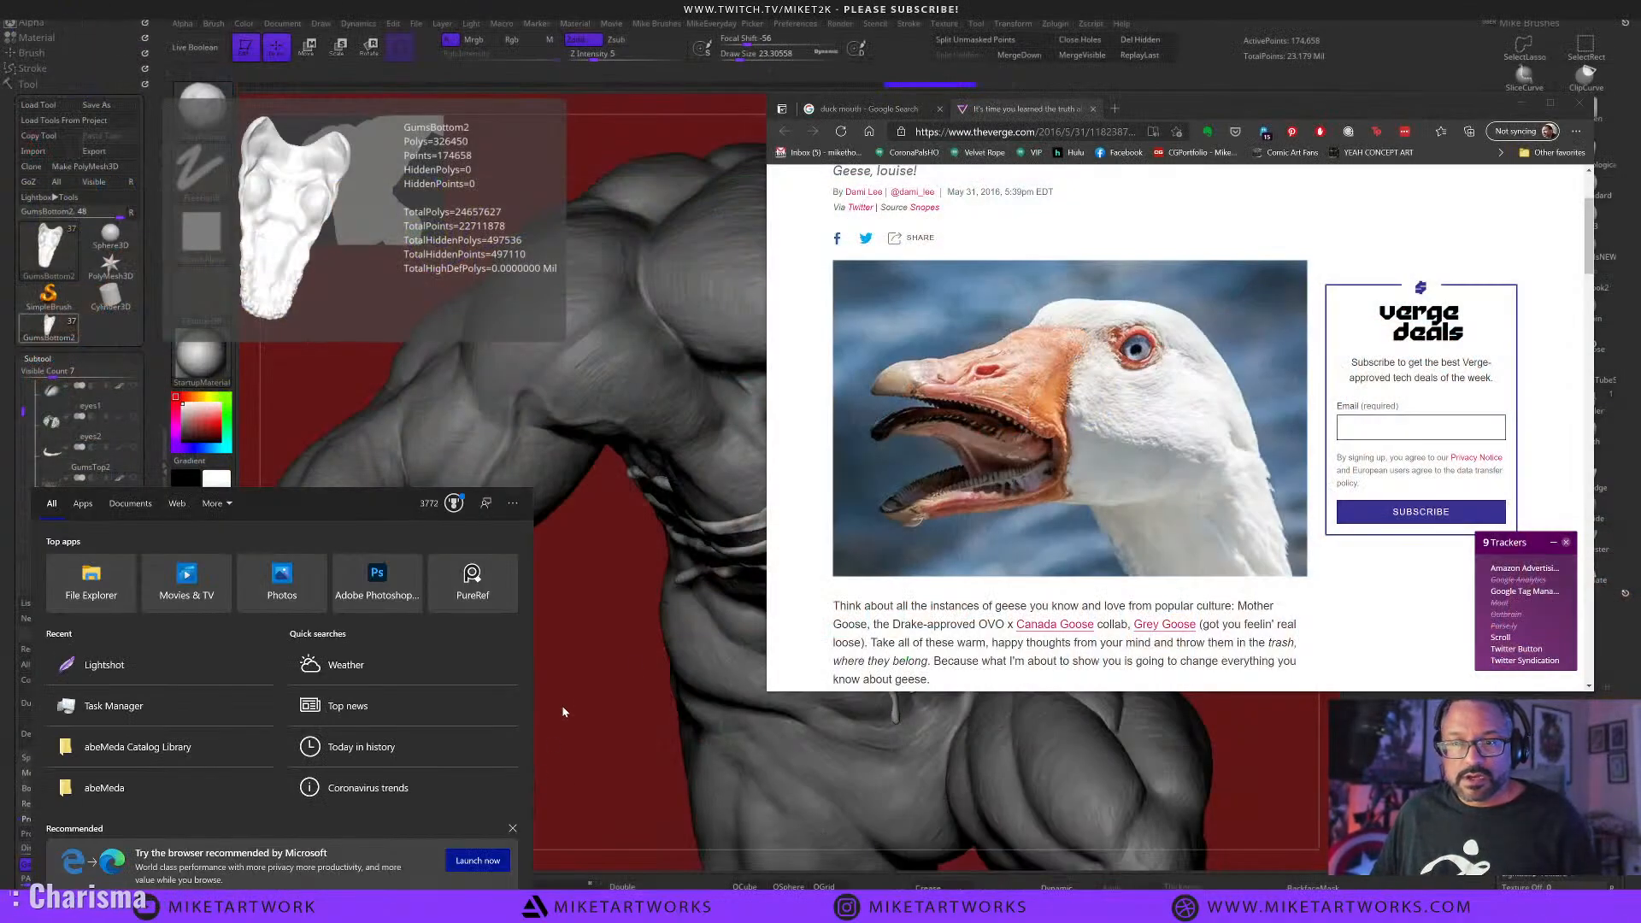
left_click(616, 607)
Bring up the PureRef board and the browser page with the goose photo together over the sculpt.
key("alt+Tab")
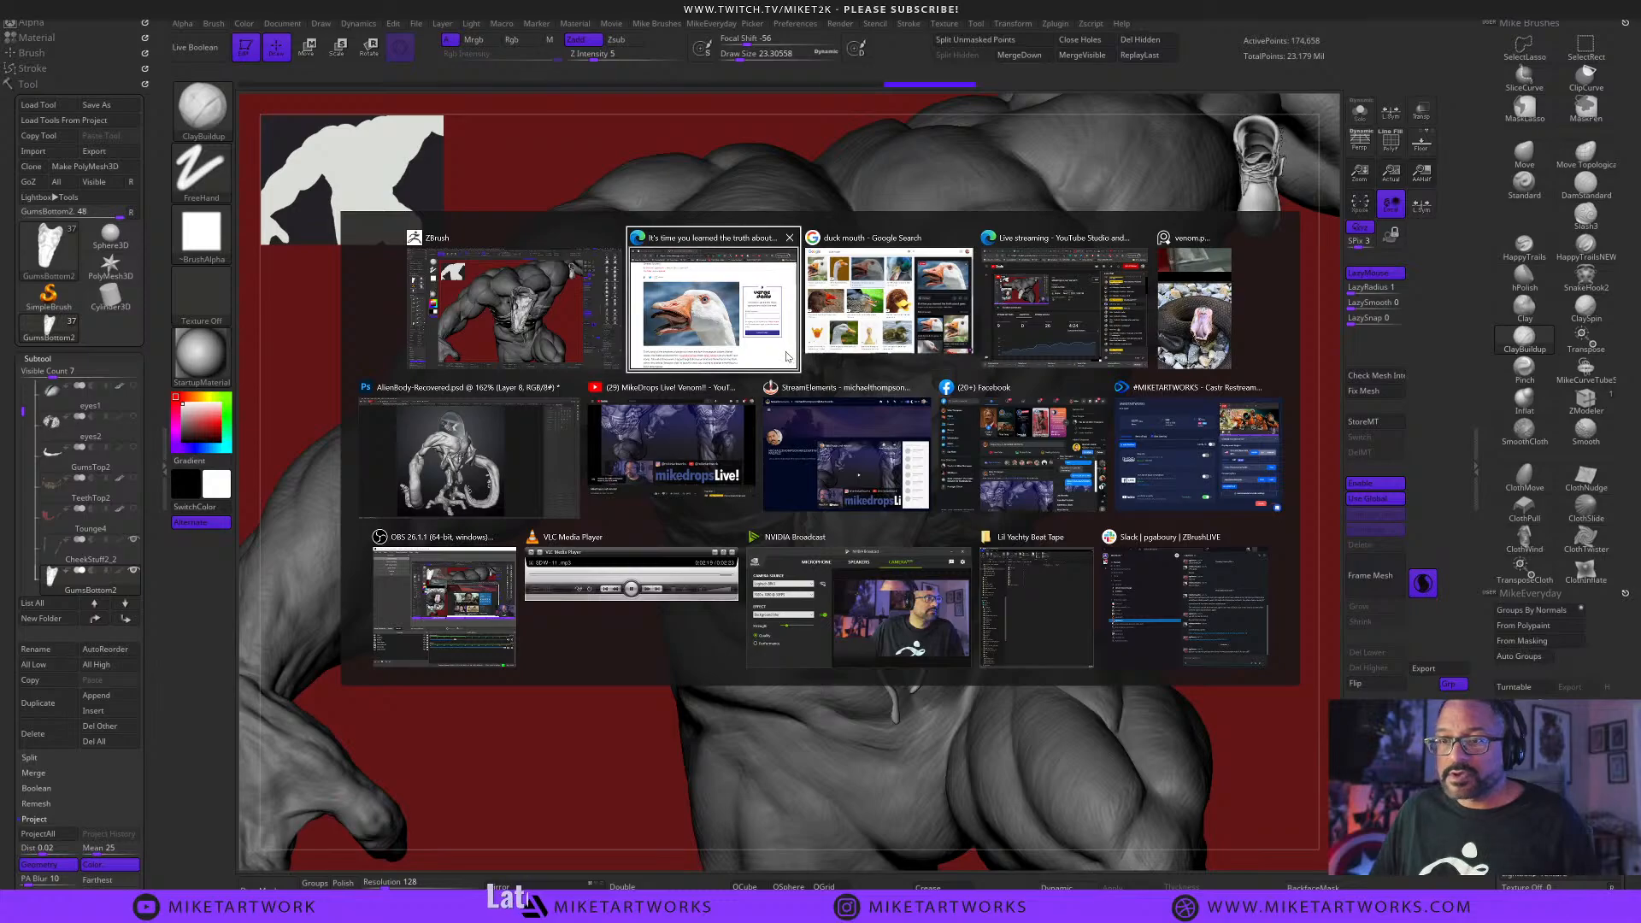
left_click(1214, 299)
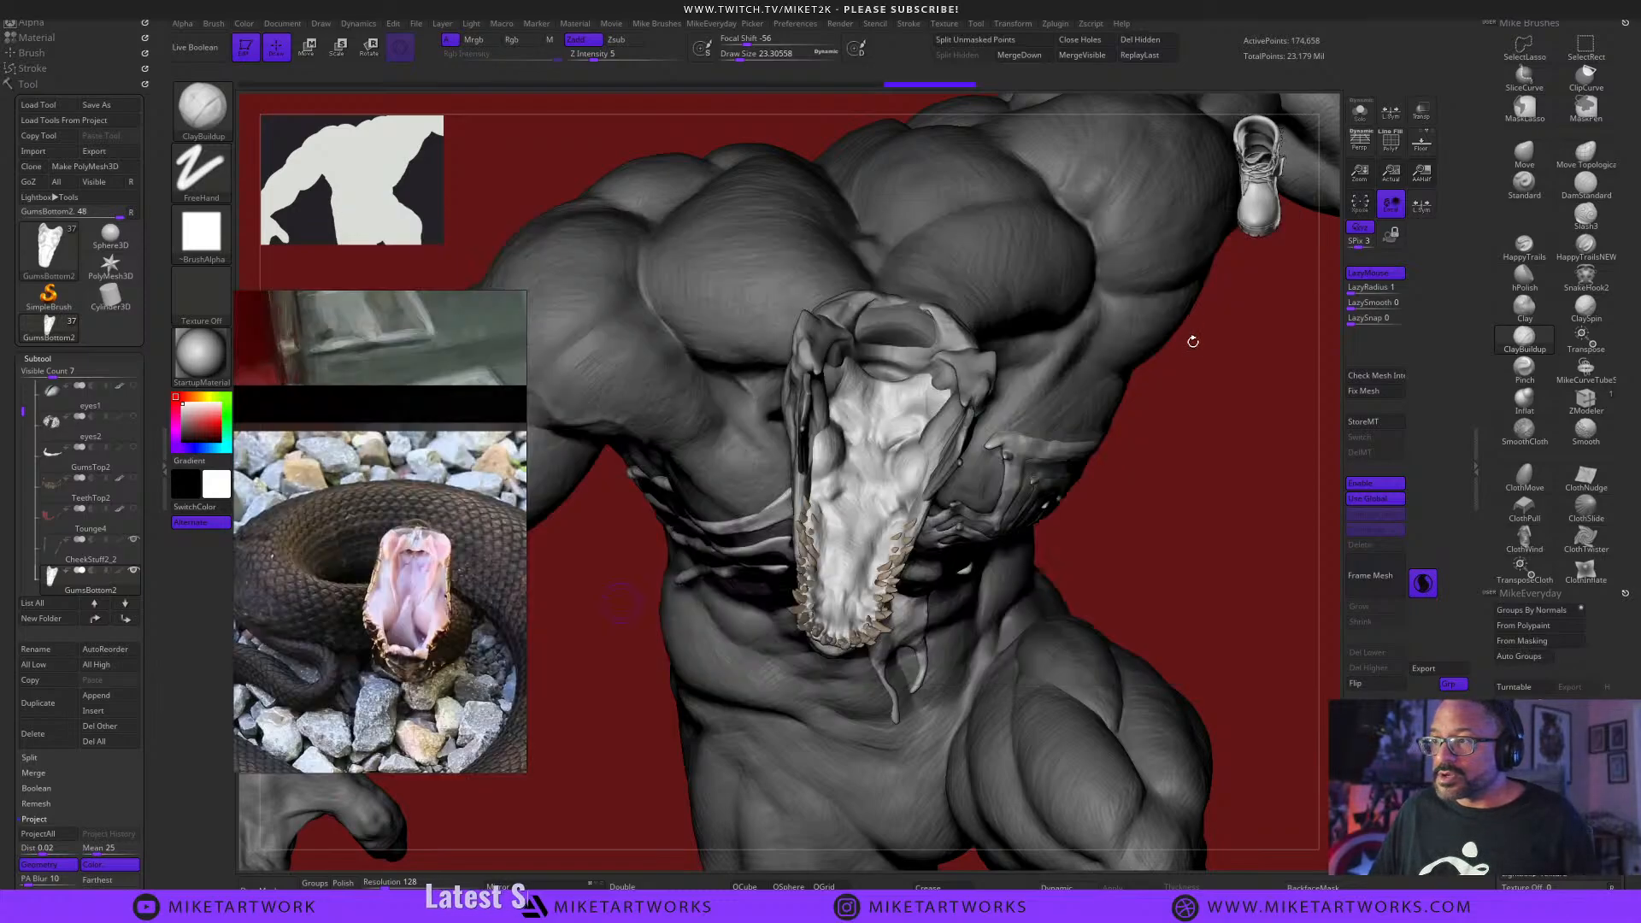
key("alt+Tab")
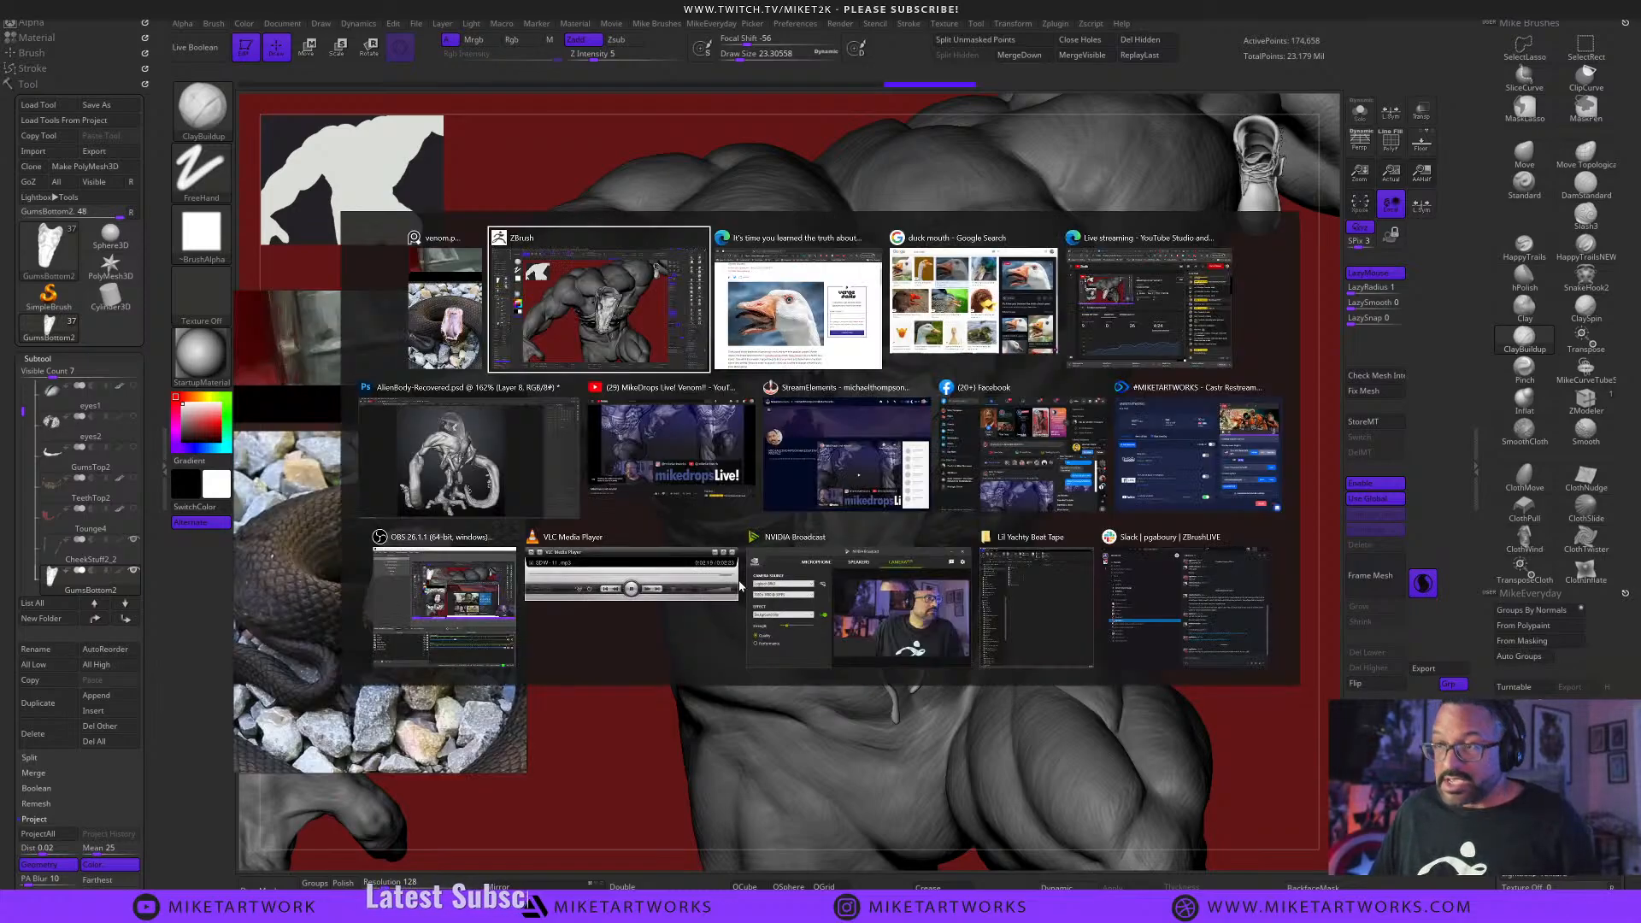
left_click(1122, 350)
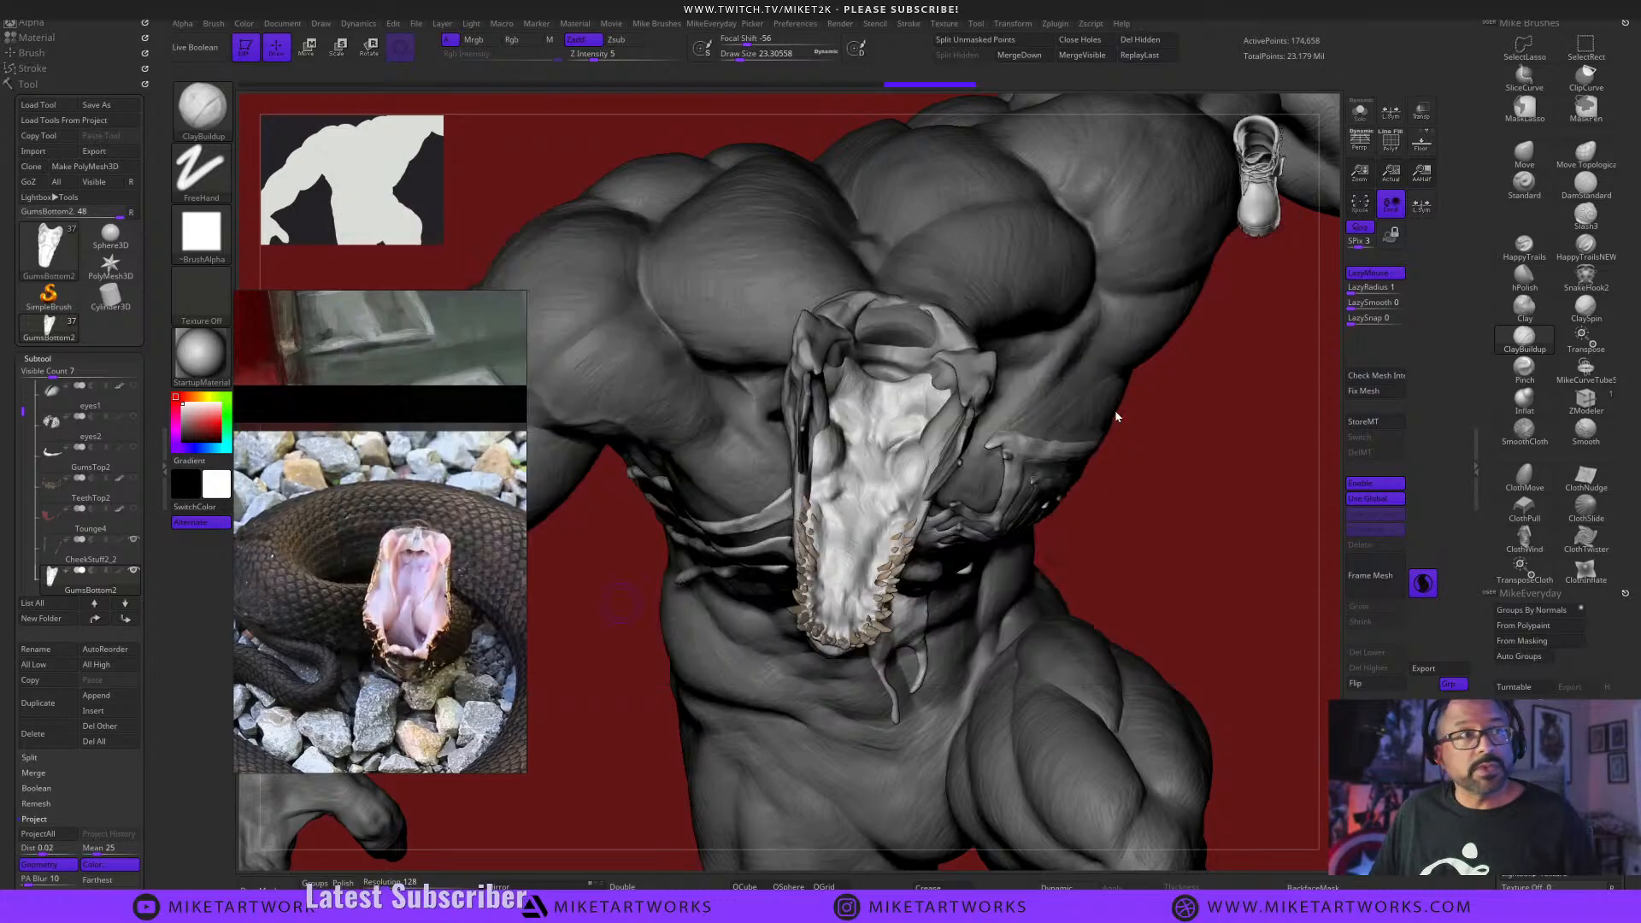
key("alt+Tab")
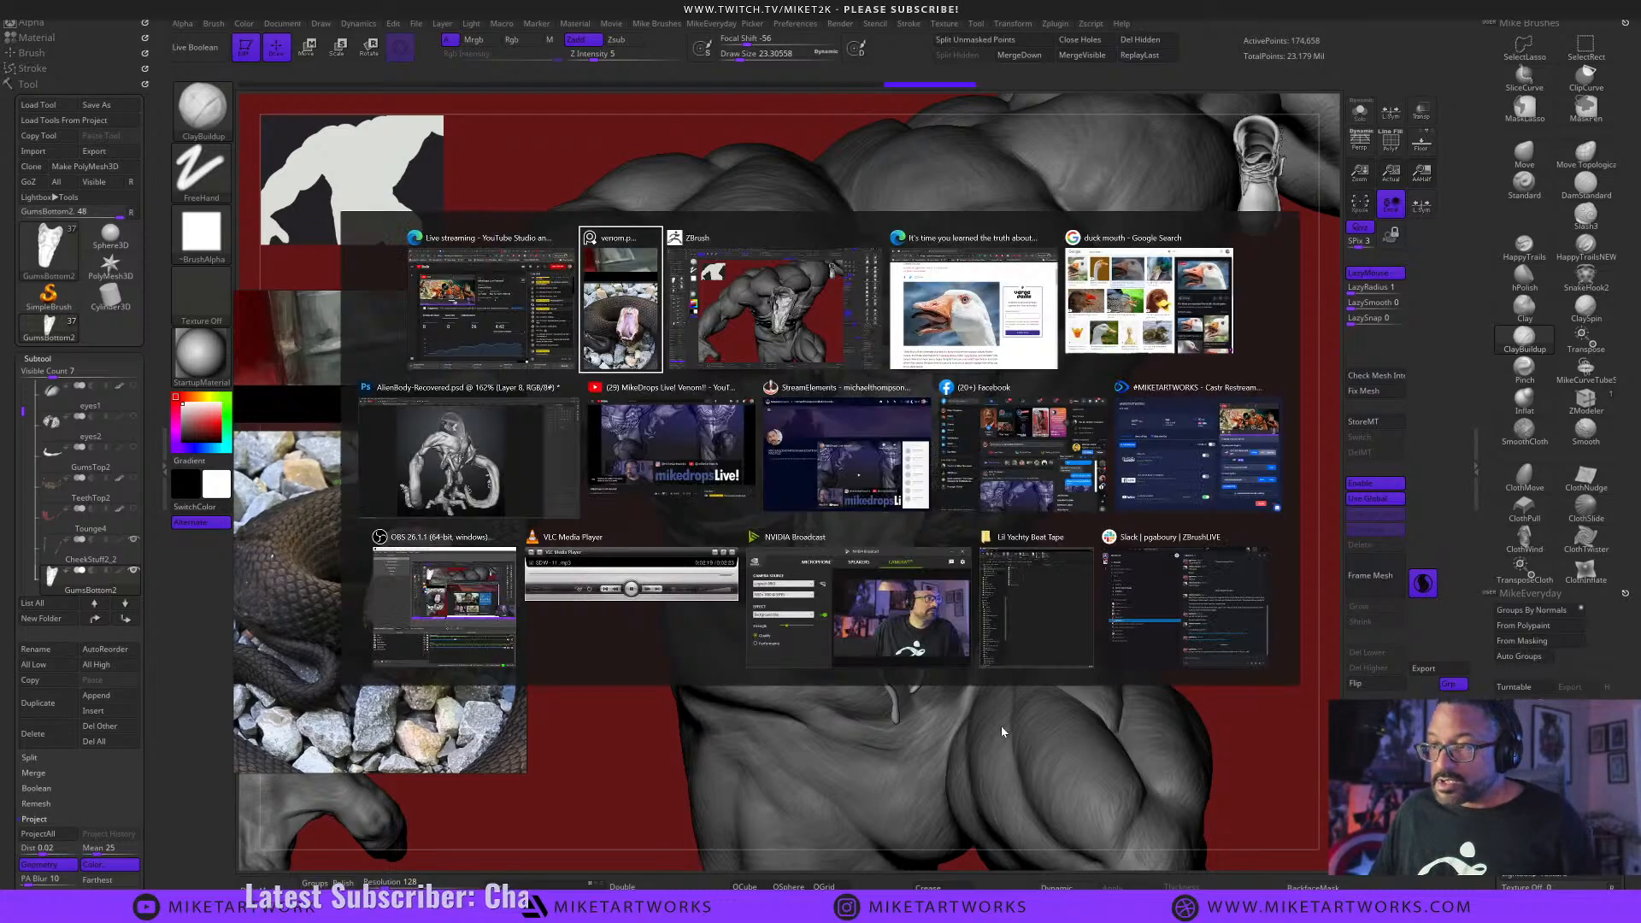
left_click(1011, 342)
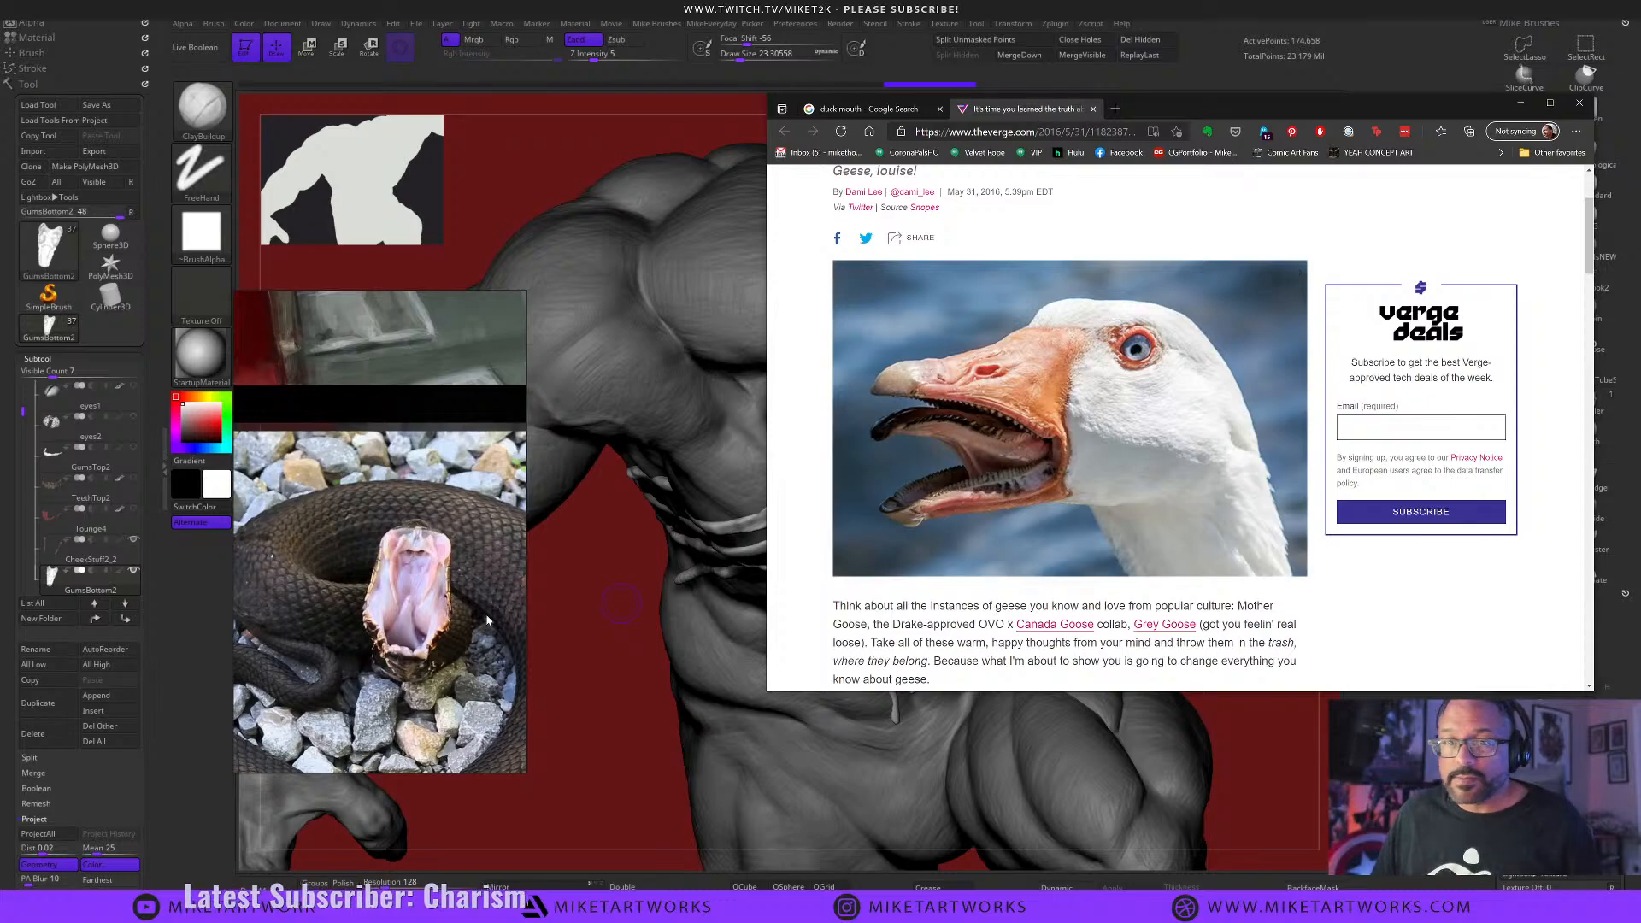
Add the open-beaked goose photo from the article to the empty area below the snake pictures on the PureRef board.
scroll(440, 537, "down", 8)
middle_click_drag(450, 637, 435, 499)
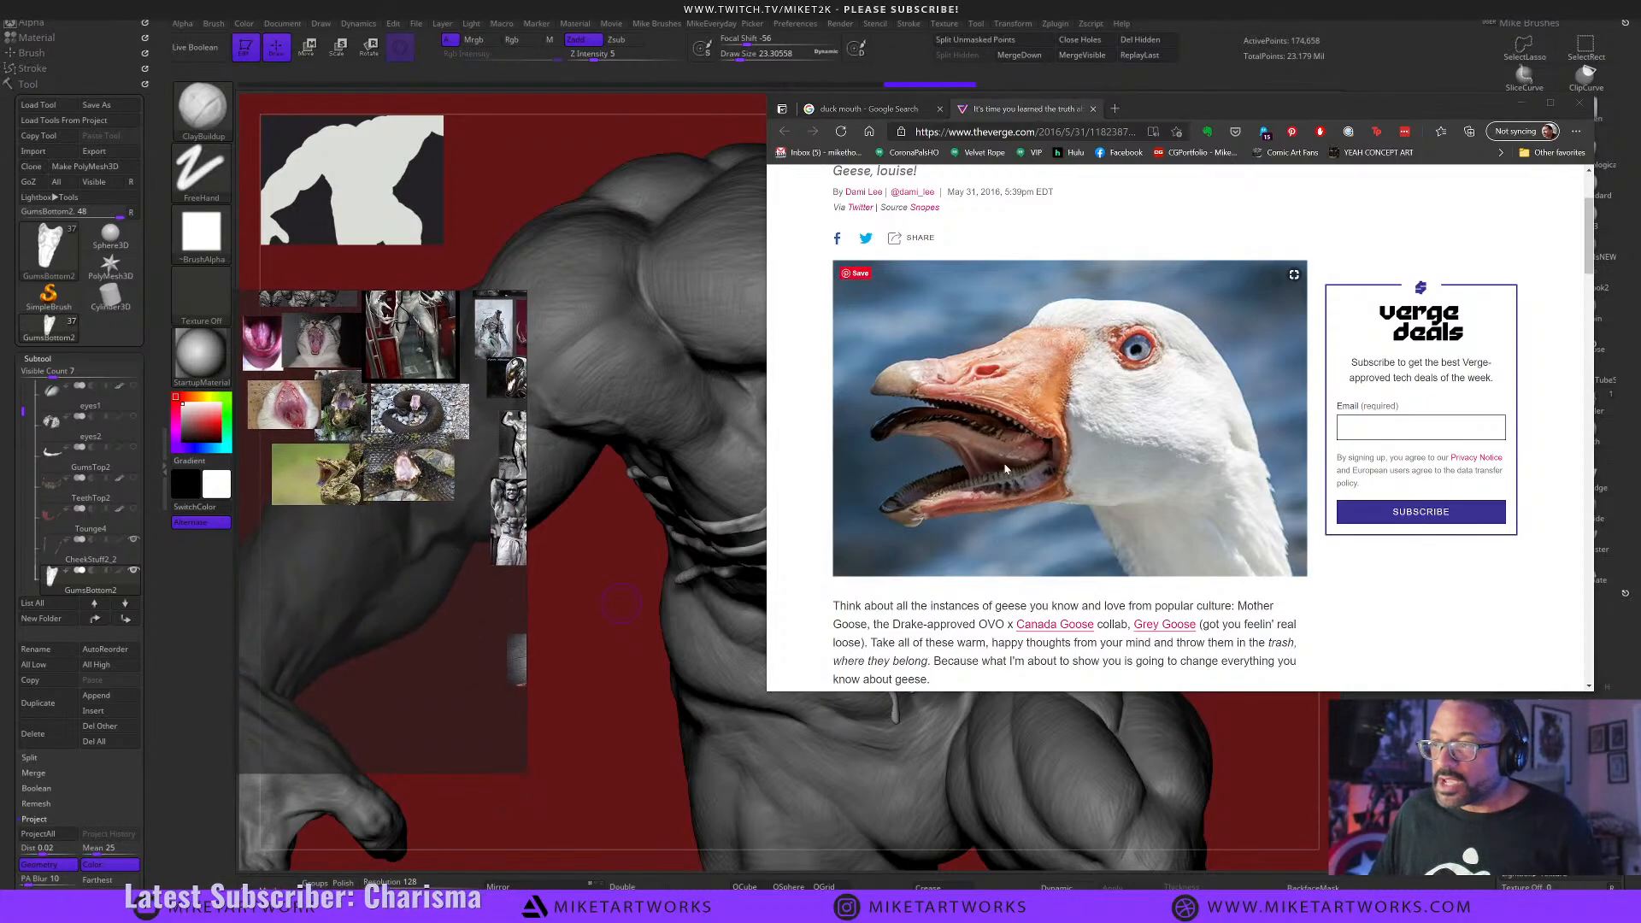
left_click_drag(1069, 434, 312, 564)
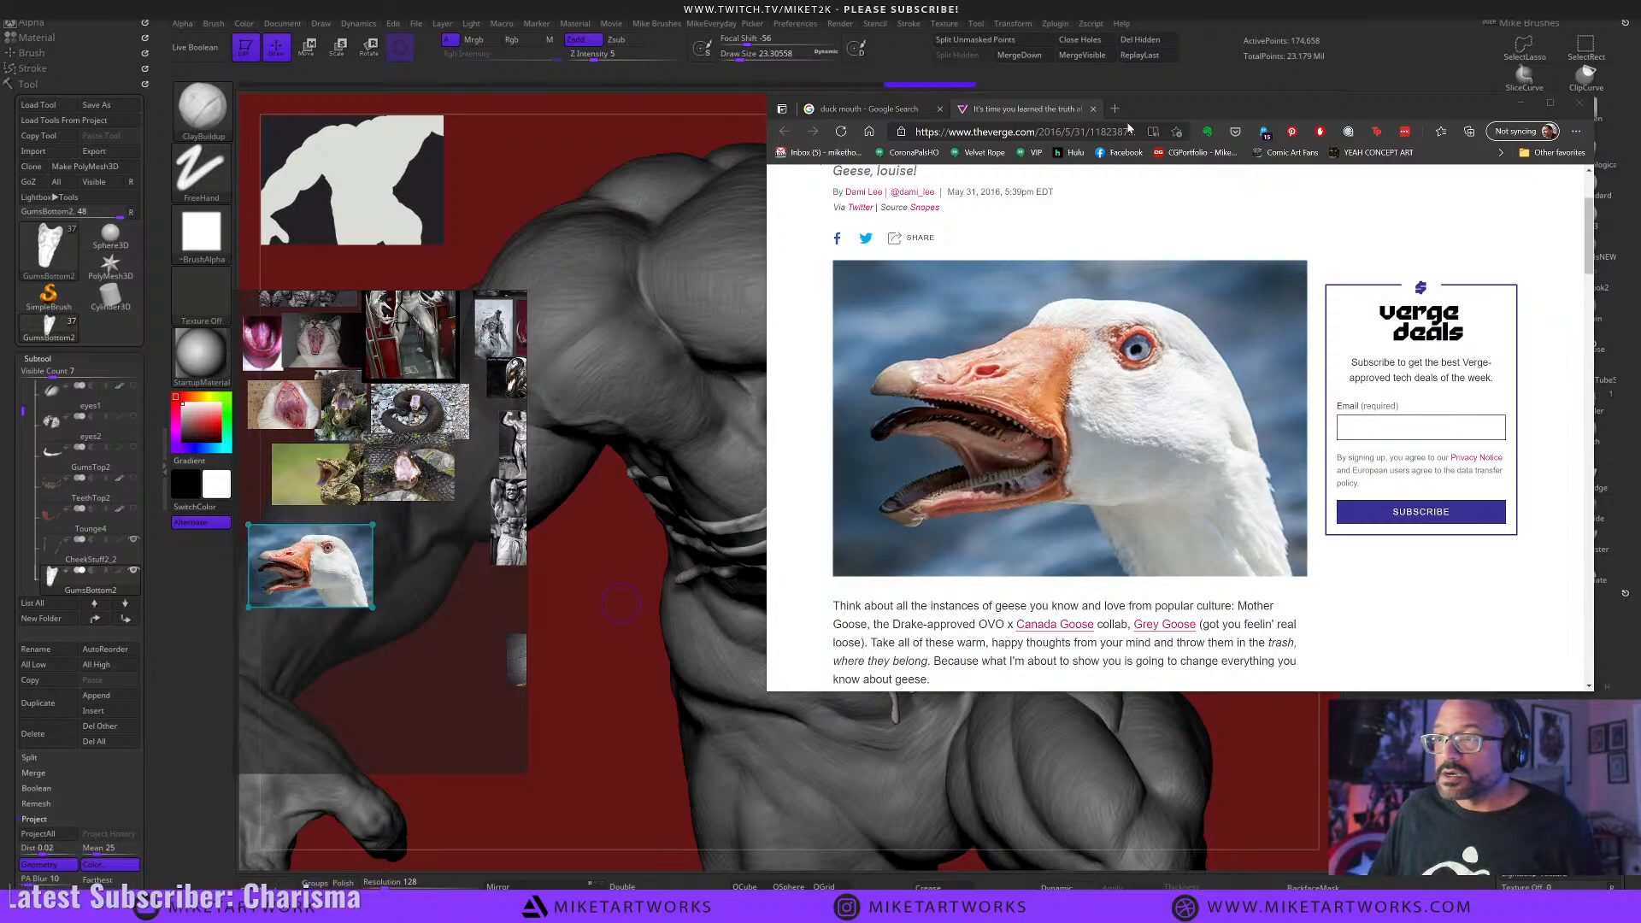
Close the article tab, look through more of the "duck mouth" image results, and minimize the browser.
left_click(1092, 108)
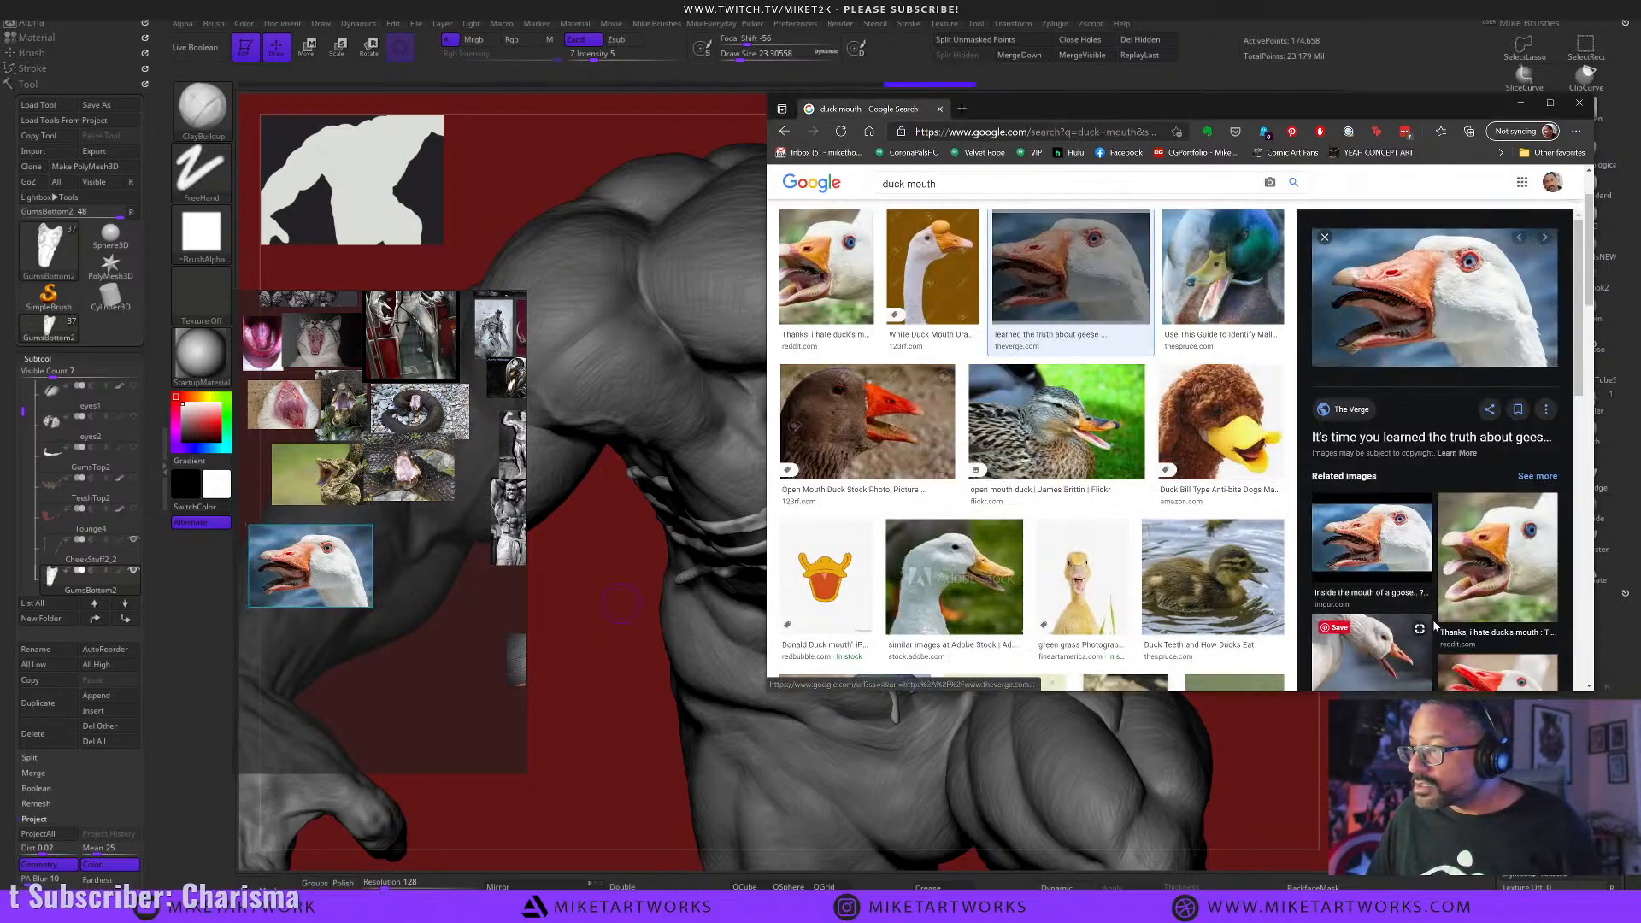
scroll(1059, 499, "down", 5)
scroll(1060, 499, "down", 10)
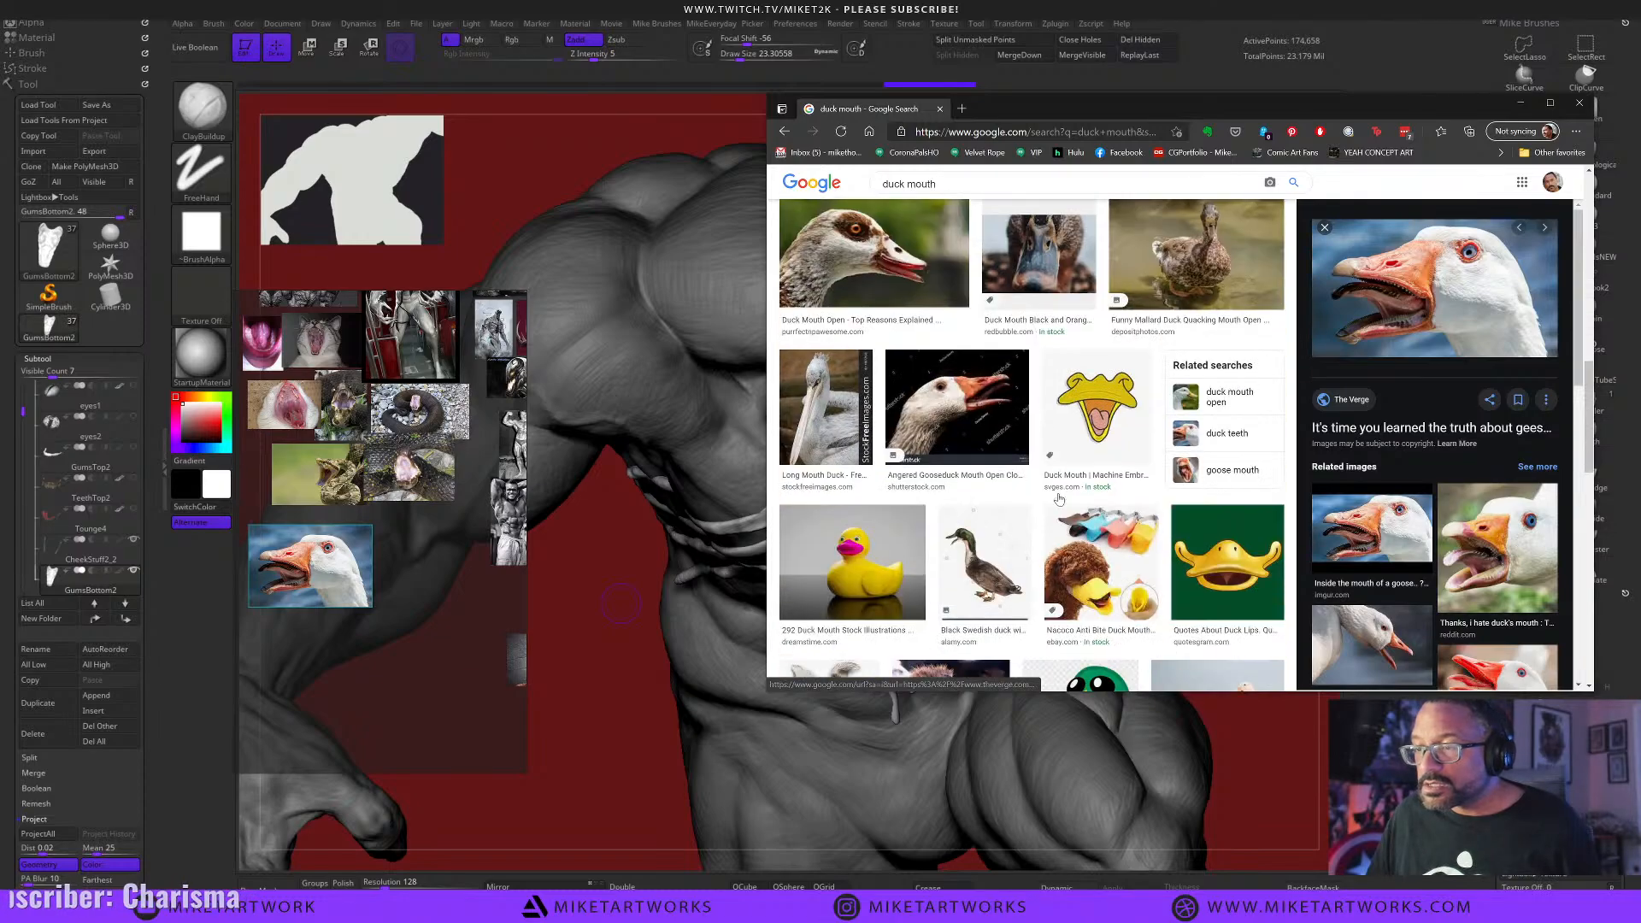
scroll(1059, 499, "down", 3)
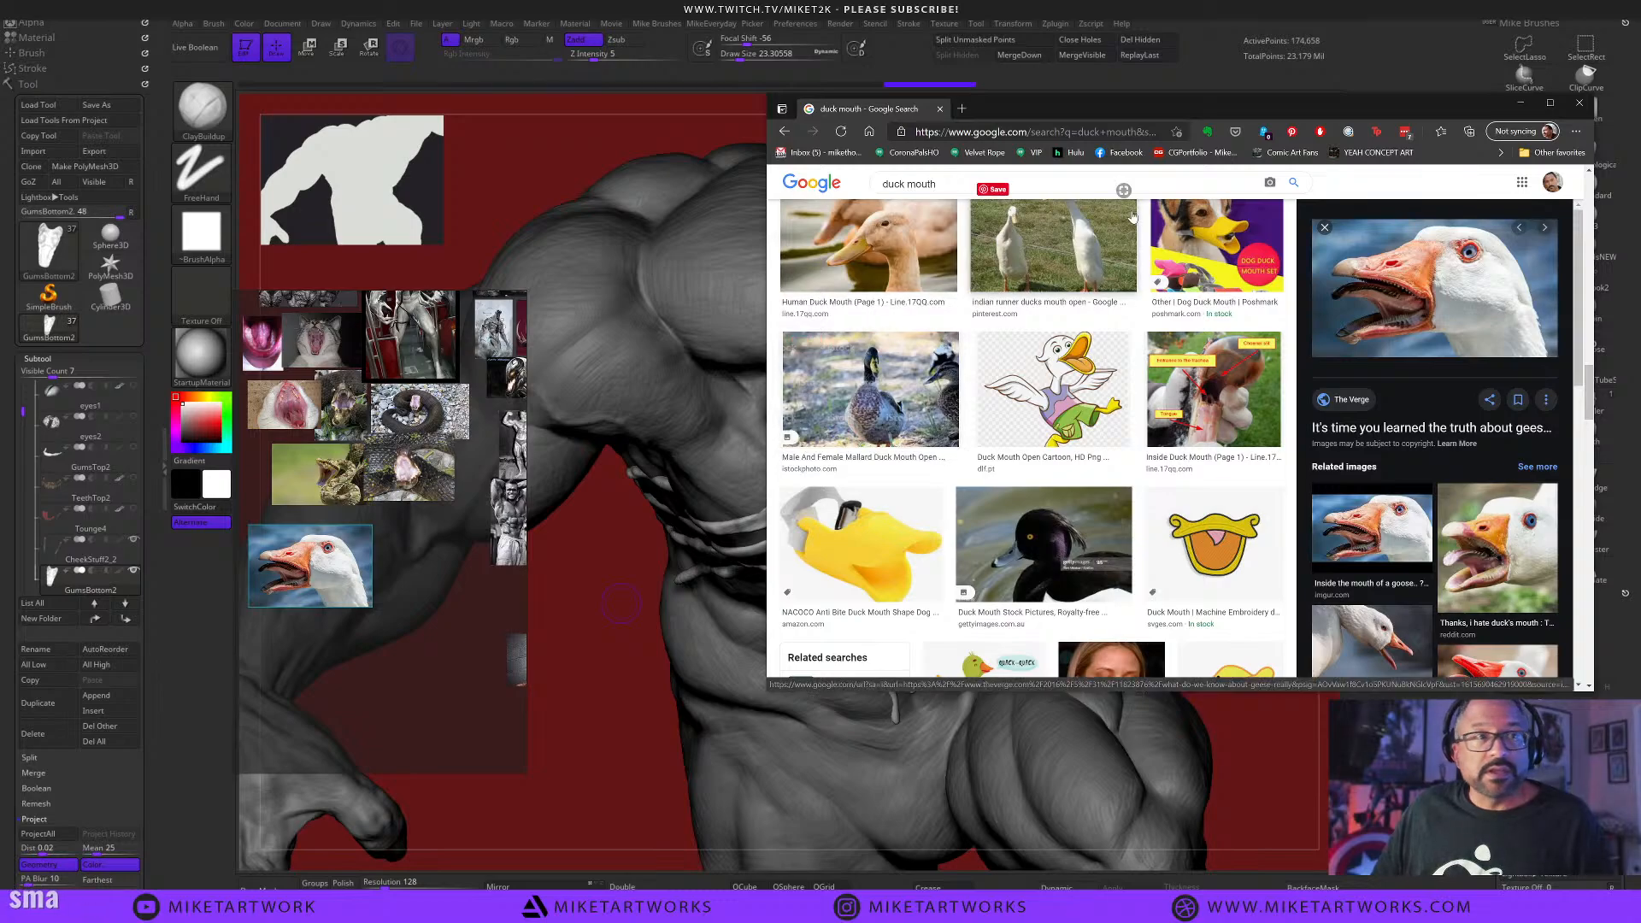
left_click(1520, 103)
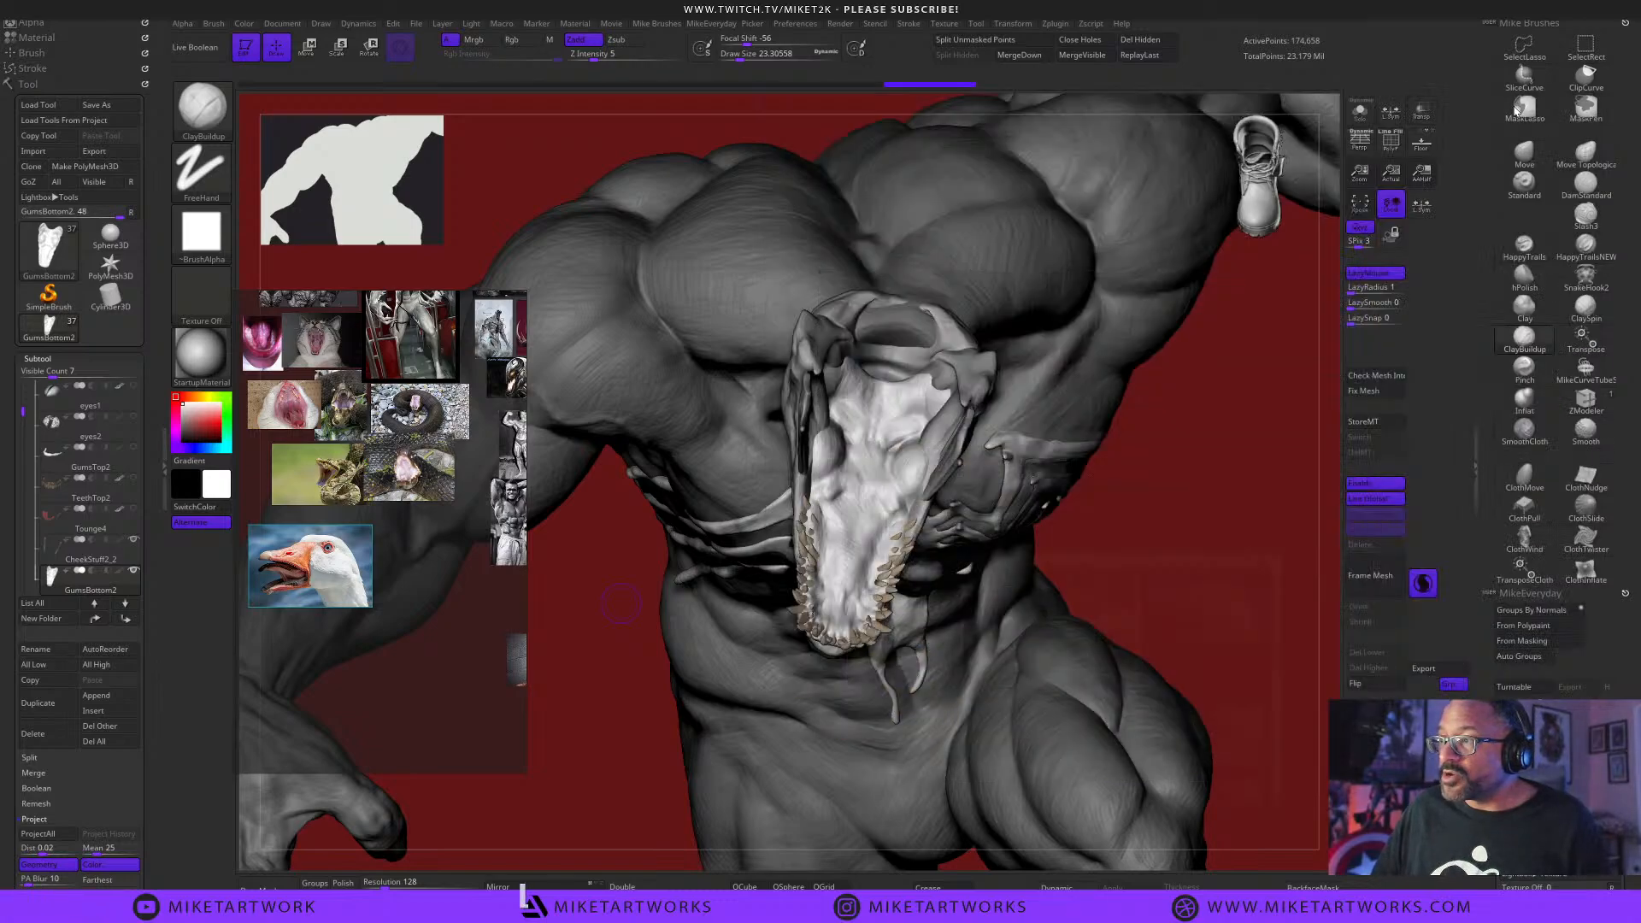
Focus the PureRef board on the goose photo and enlarge its window to frame the open beak beside the sculpt.
double_click(340, 586)
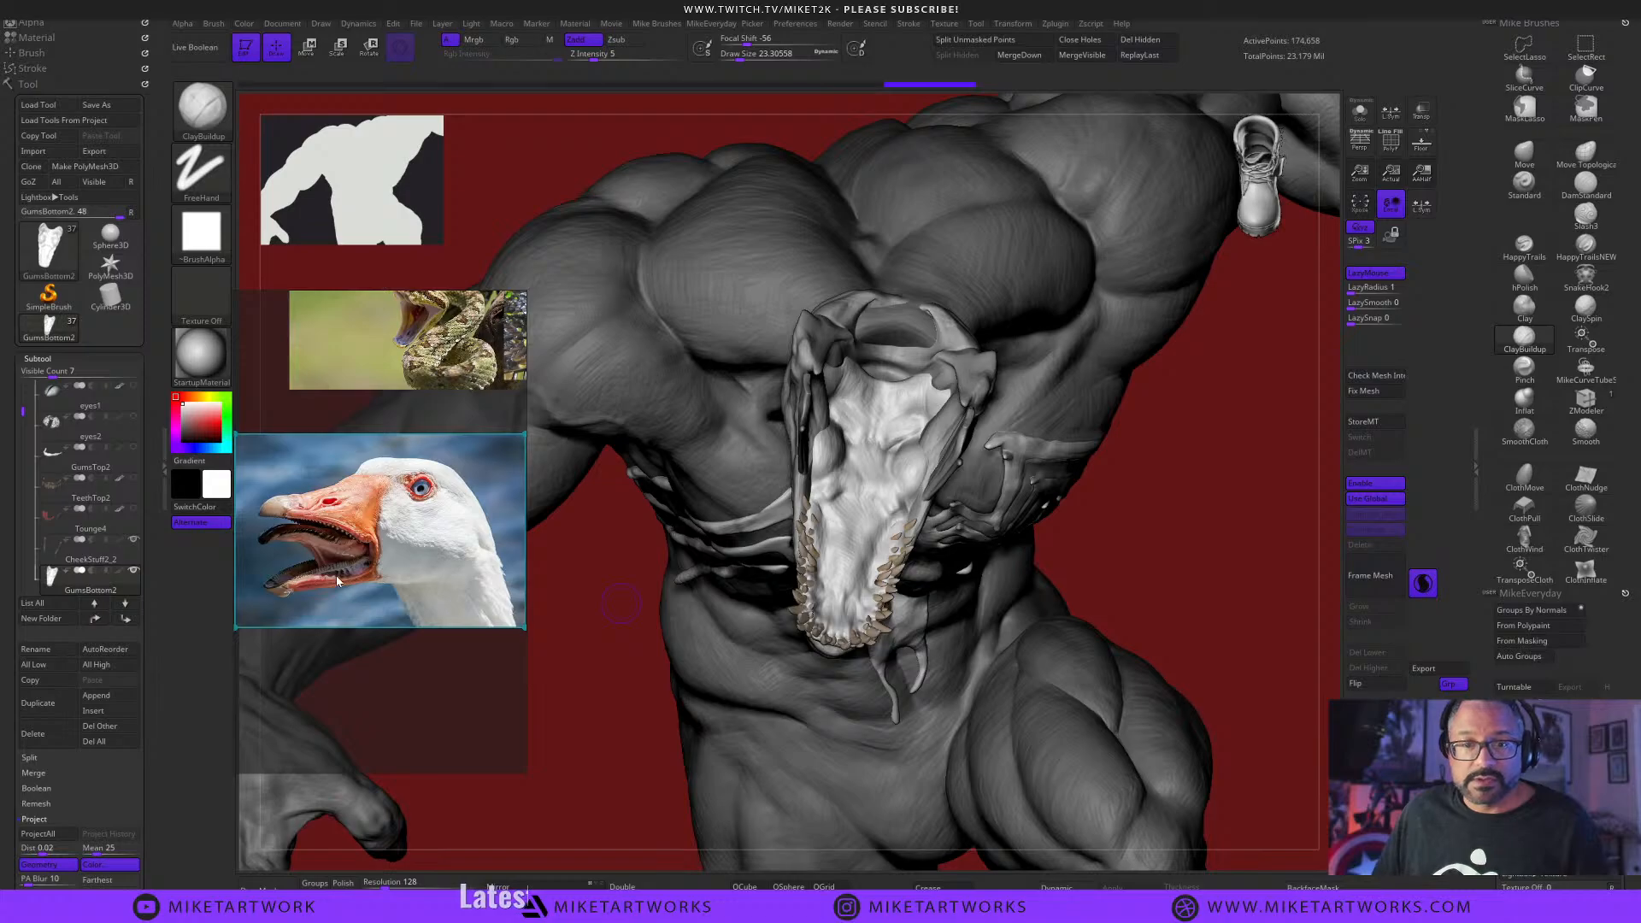
scroll(336, 579, "up", 3)
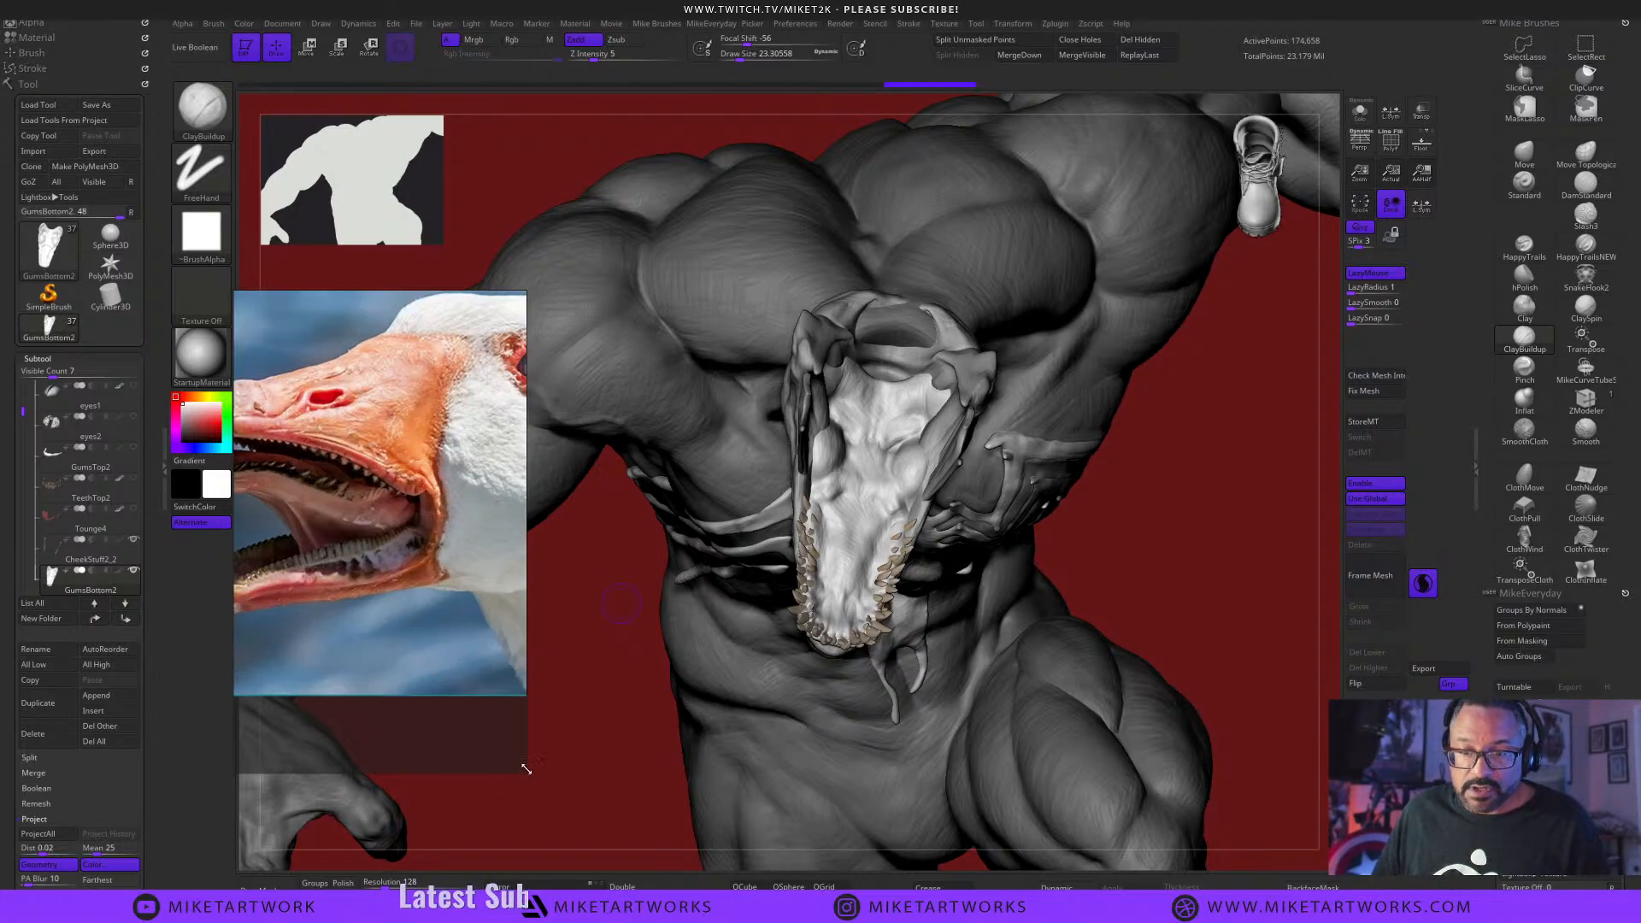
left_click_drag(527, 772, 645, 889)
middle_click_drag(452, 737, 535, 818)
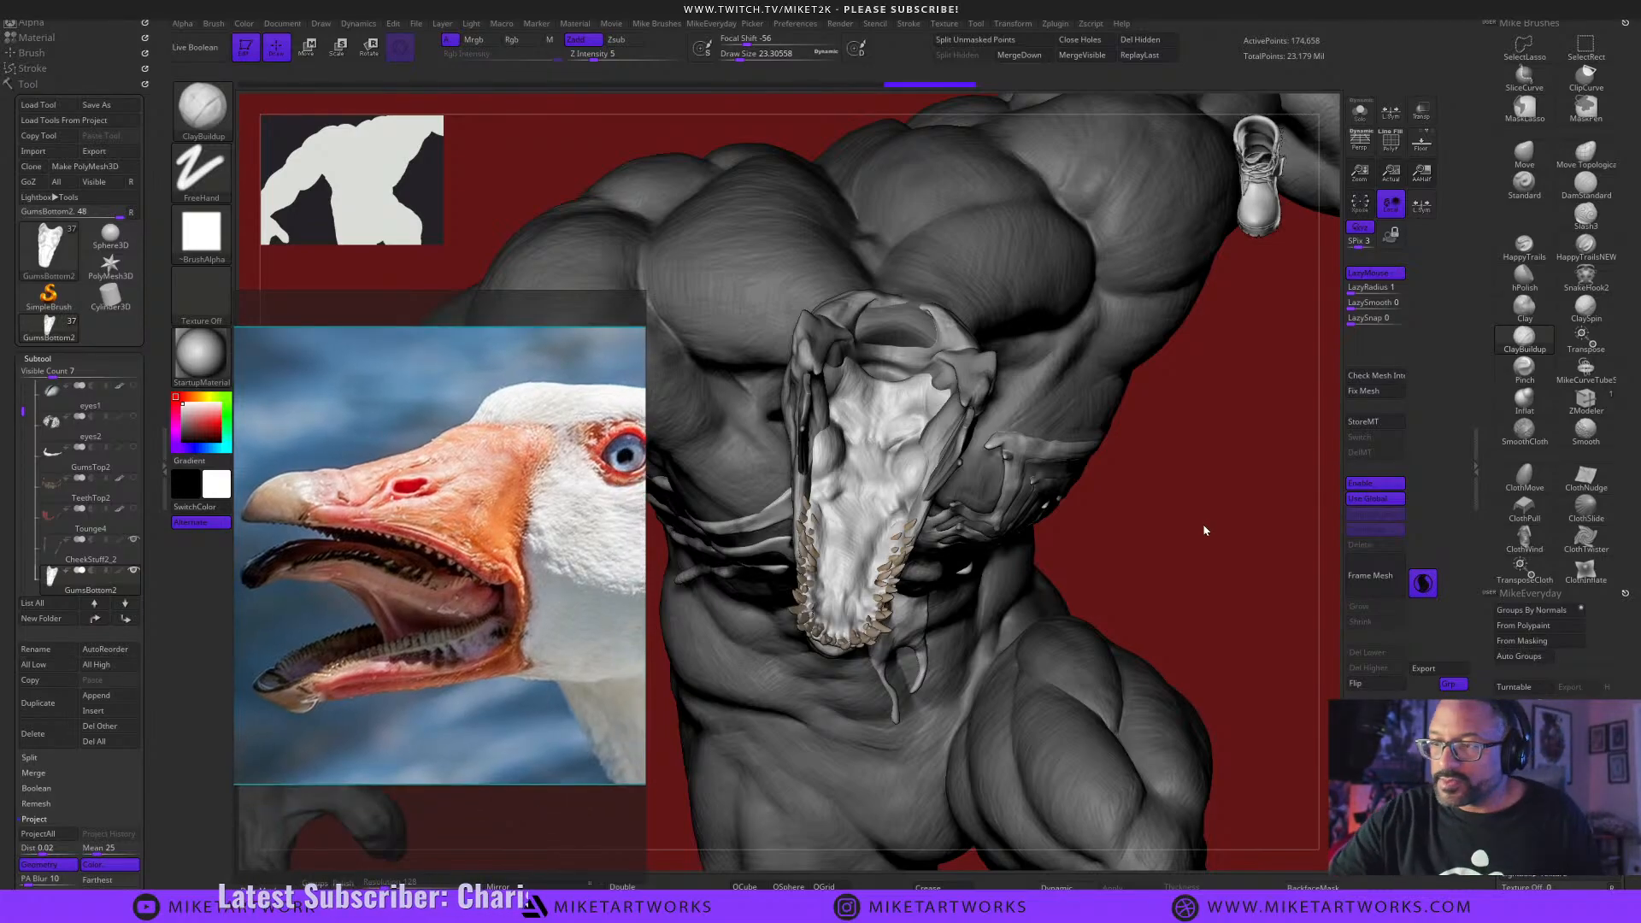
Try ClayBuildup strokes along the side of the lower gums' inner surface, below the round bump, and undo them.
mouse_move(1237, 511)
left_mouse_down()
mouse_move(1255, 516)
mouse_move(1268, 454)
mouse_move(1276, 514)
left_mouse_up()
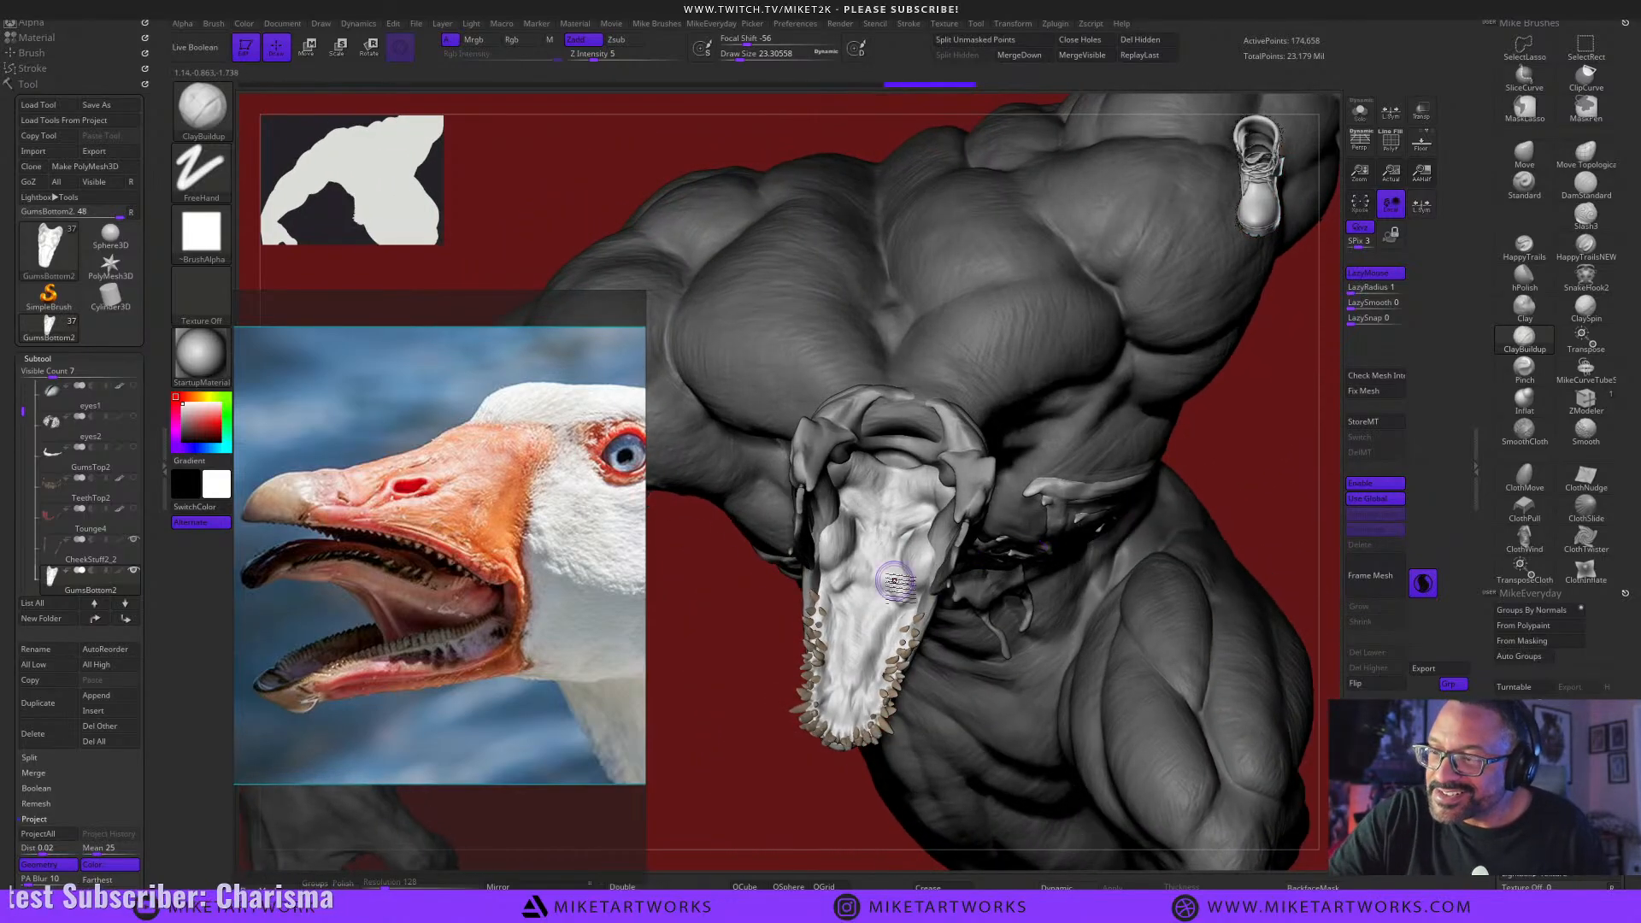
left_click_drag(905, 595, 916, 596)
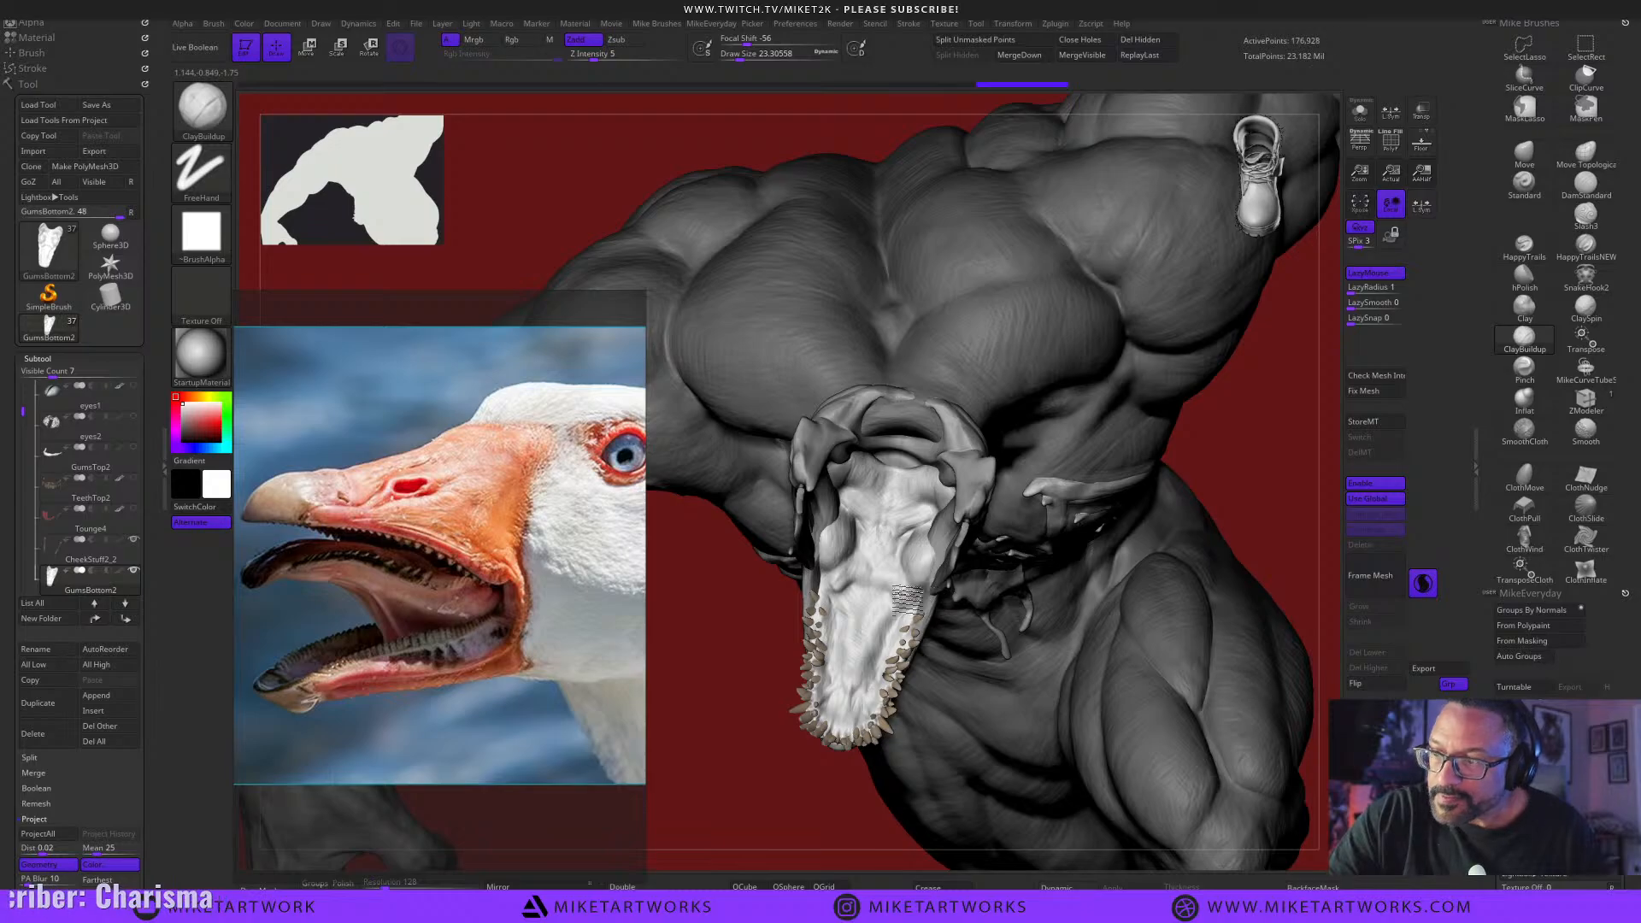
key("ctrl+z")
key("ctrl+z")
key("ctrl+z")
key("ctrl+z")
key("ctrl+z")
key("ctrl+z")
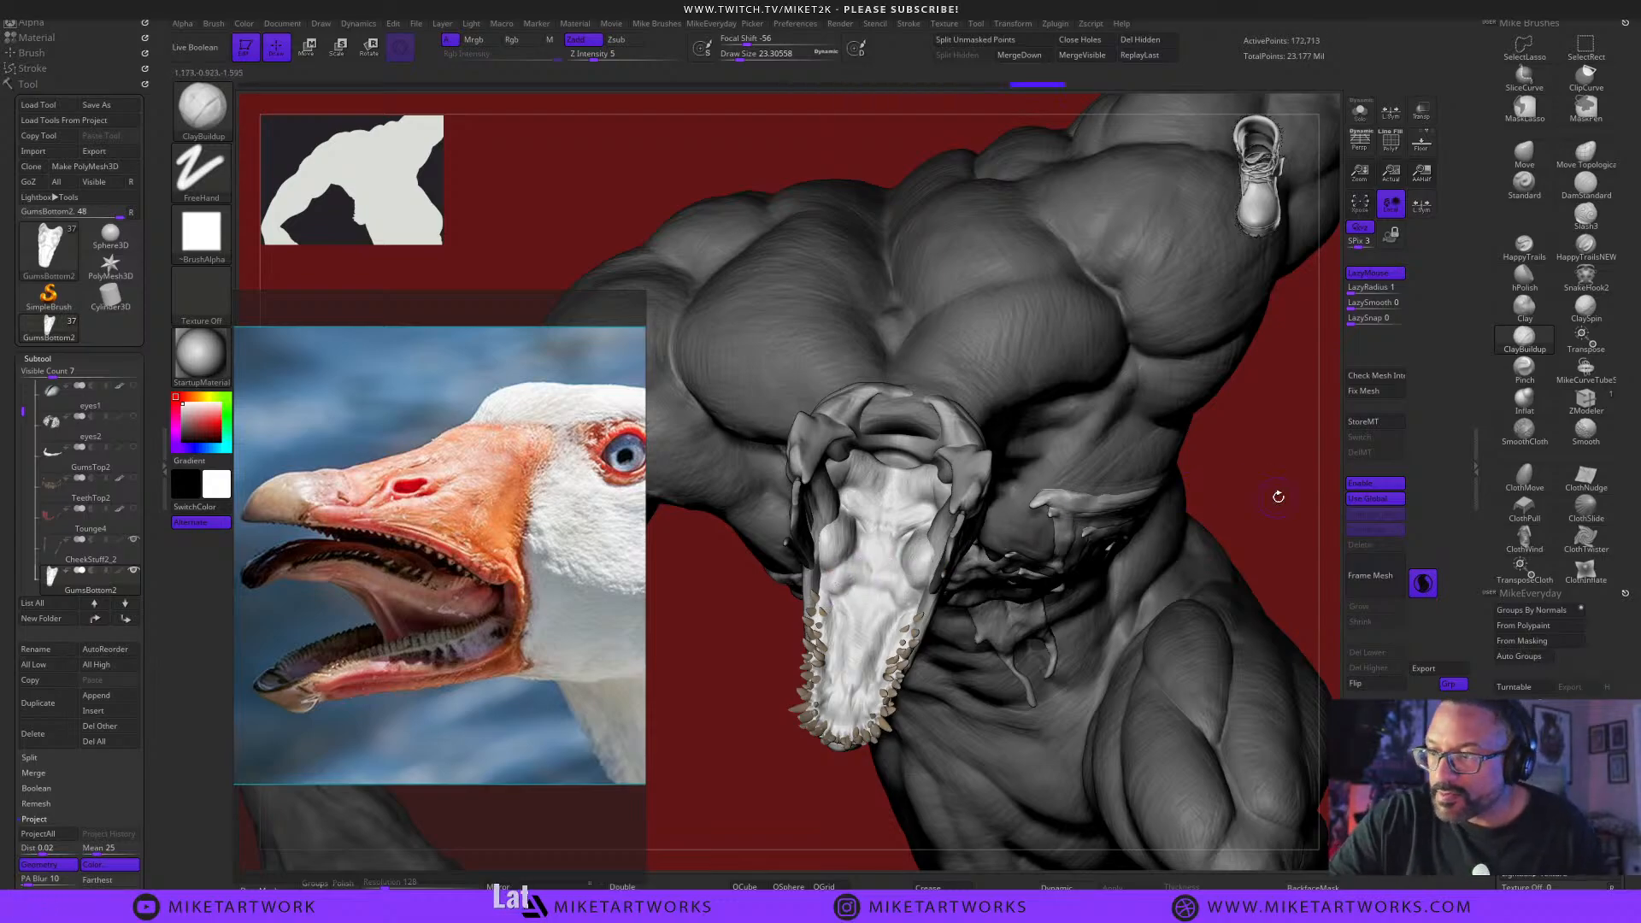
Sculpt fleshy folds down the inner surface of the lower gums with the ClayBuildup brush at a draw size of about 23.
left_click_drag(1278, 497, 872, 534)
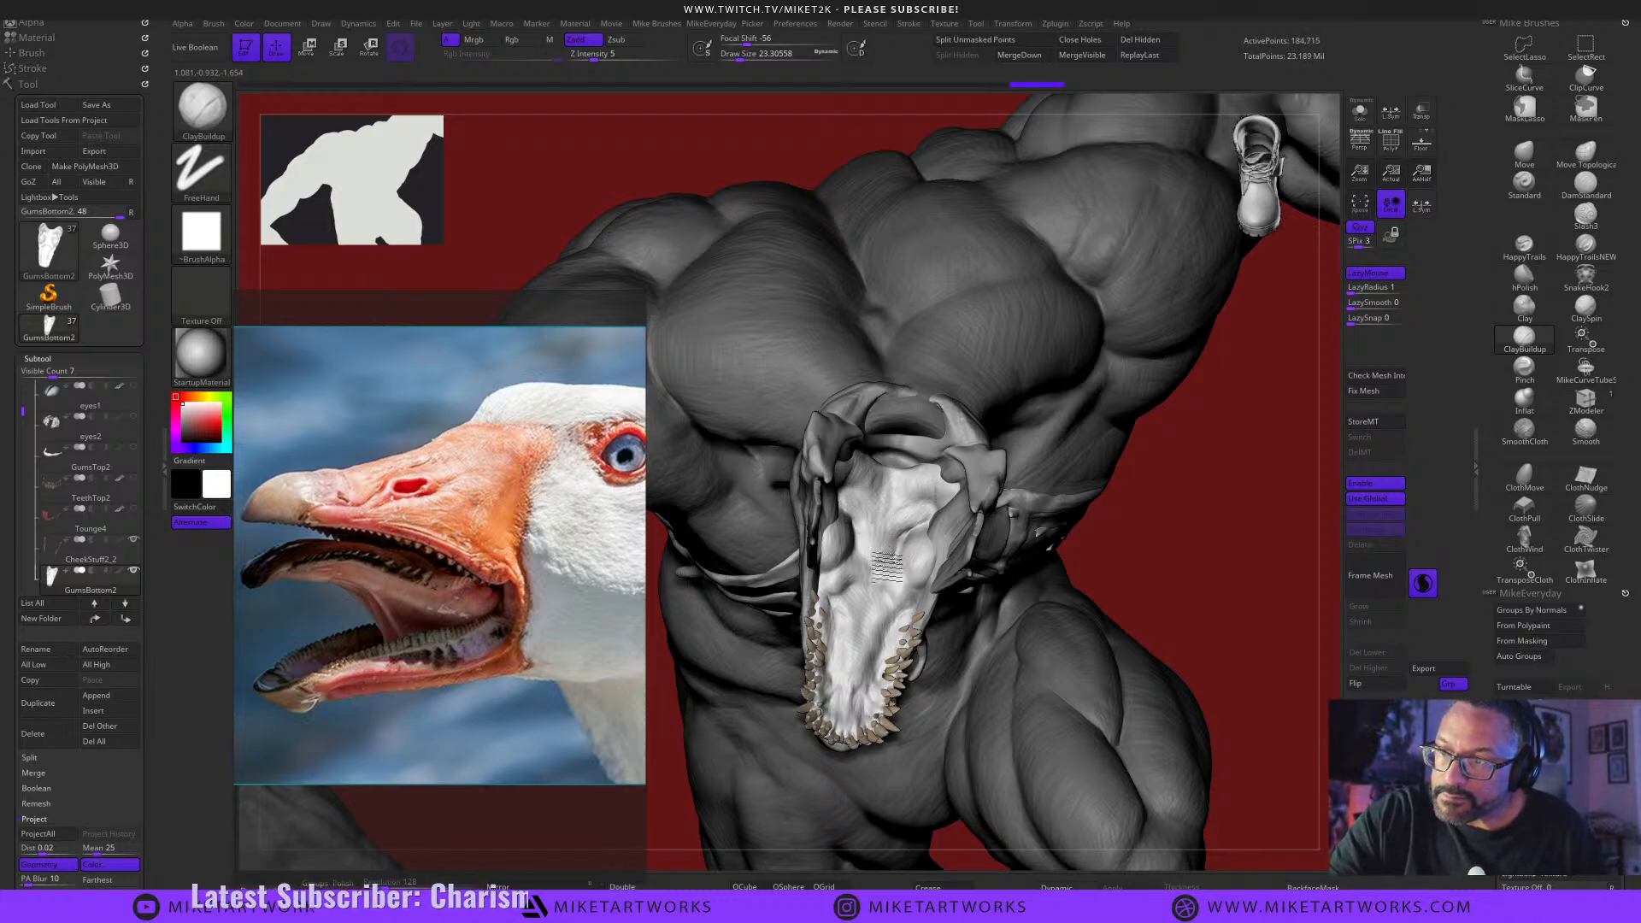
mouse_move(1218, 506)
left_mouse_down()
mouse_move(1292, 495)
mouse_move(1280, 585)
left_mouse_up()
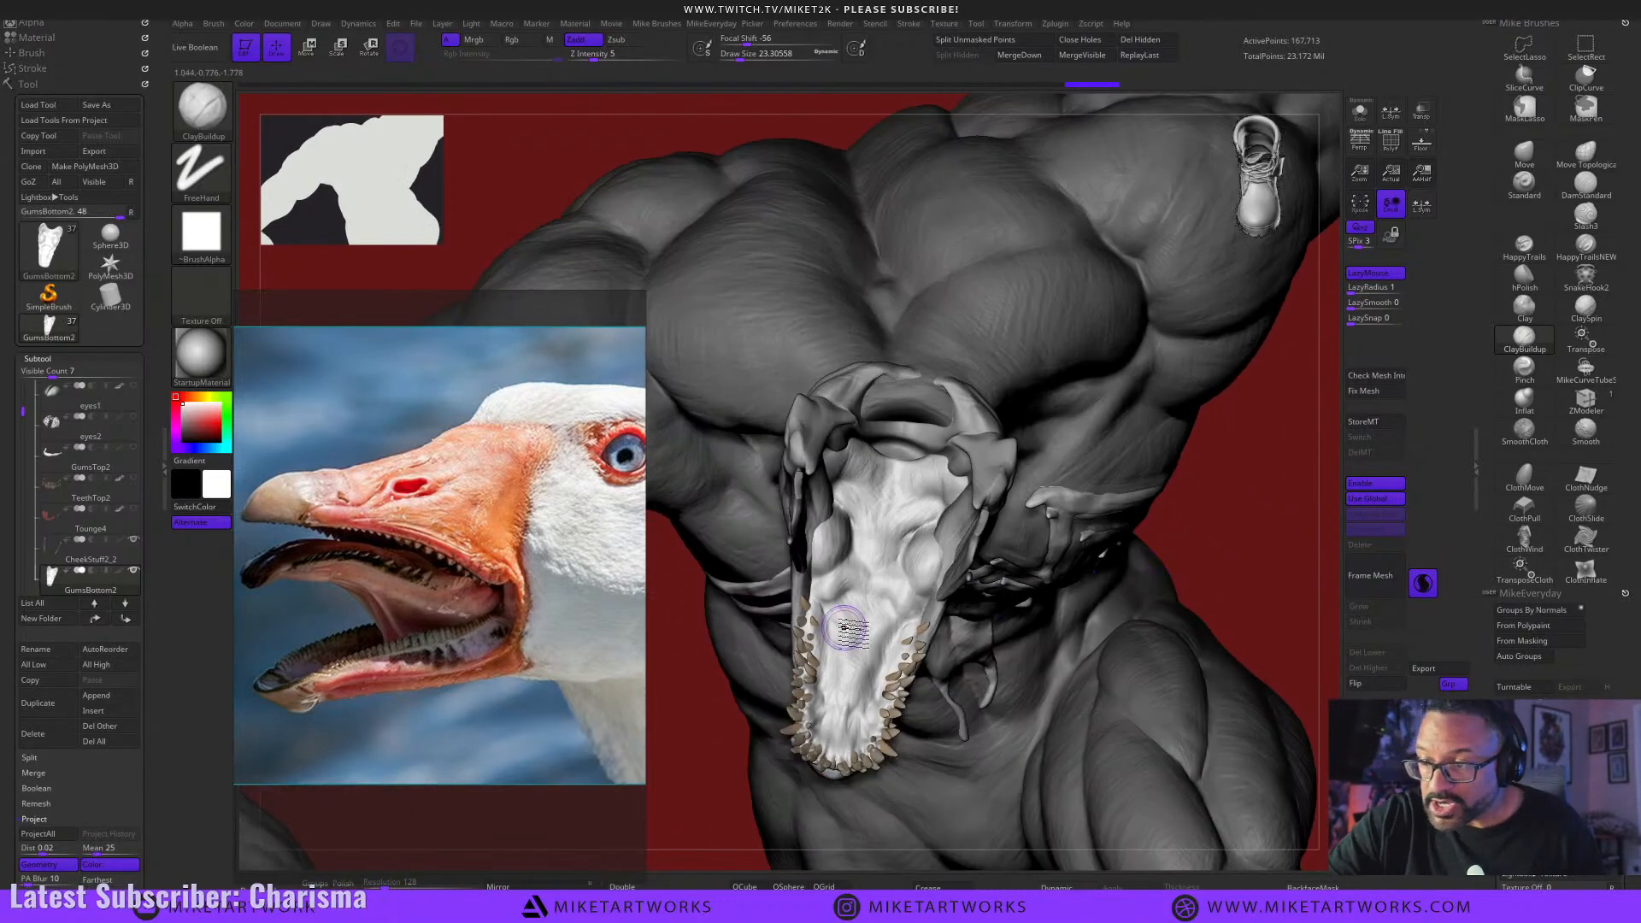
left_click_drag(814, 636, 828, 626)
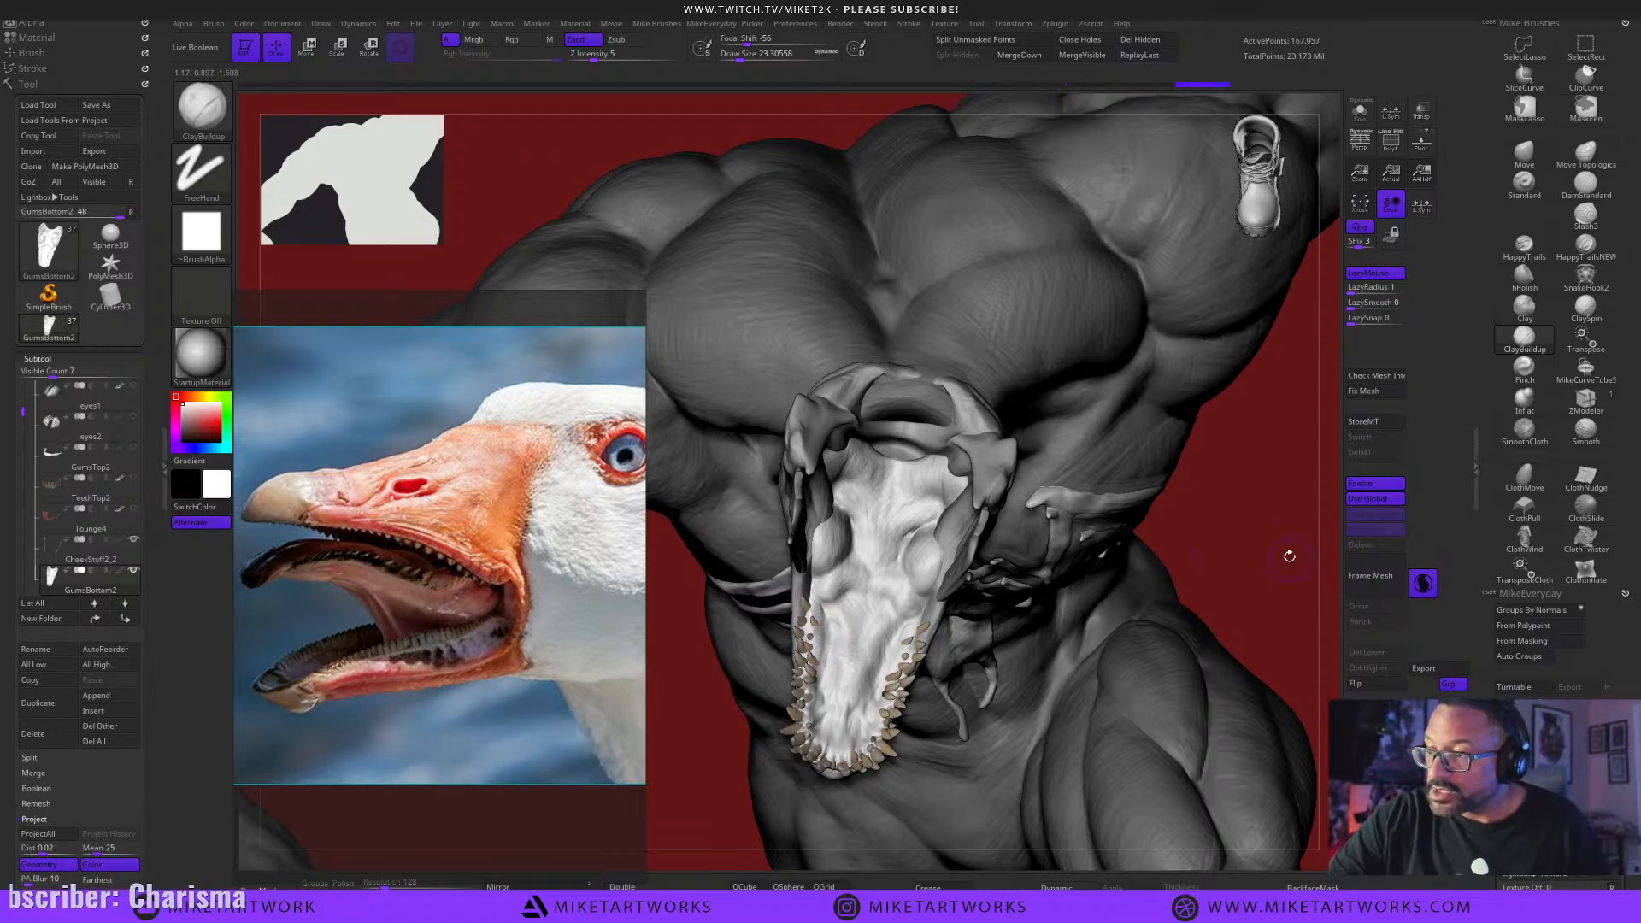
mouse_move(1289, 557)
left_mouse_down("alt")
mouse_move(1262, 538)
mouse_move(1216, 696)
mouse_move(1220, 653)
mouse_move(1248, 652)
left_mouse_up("alt")
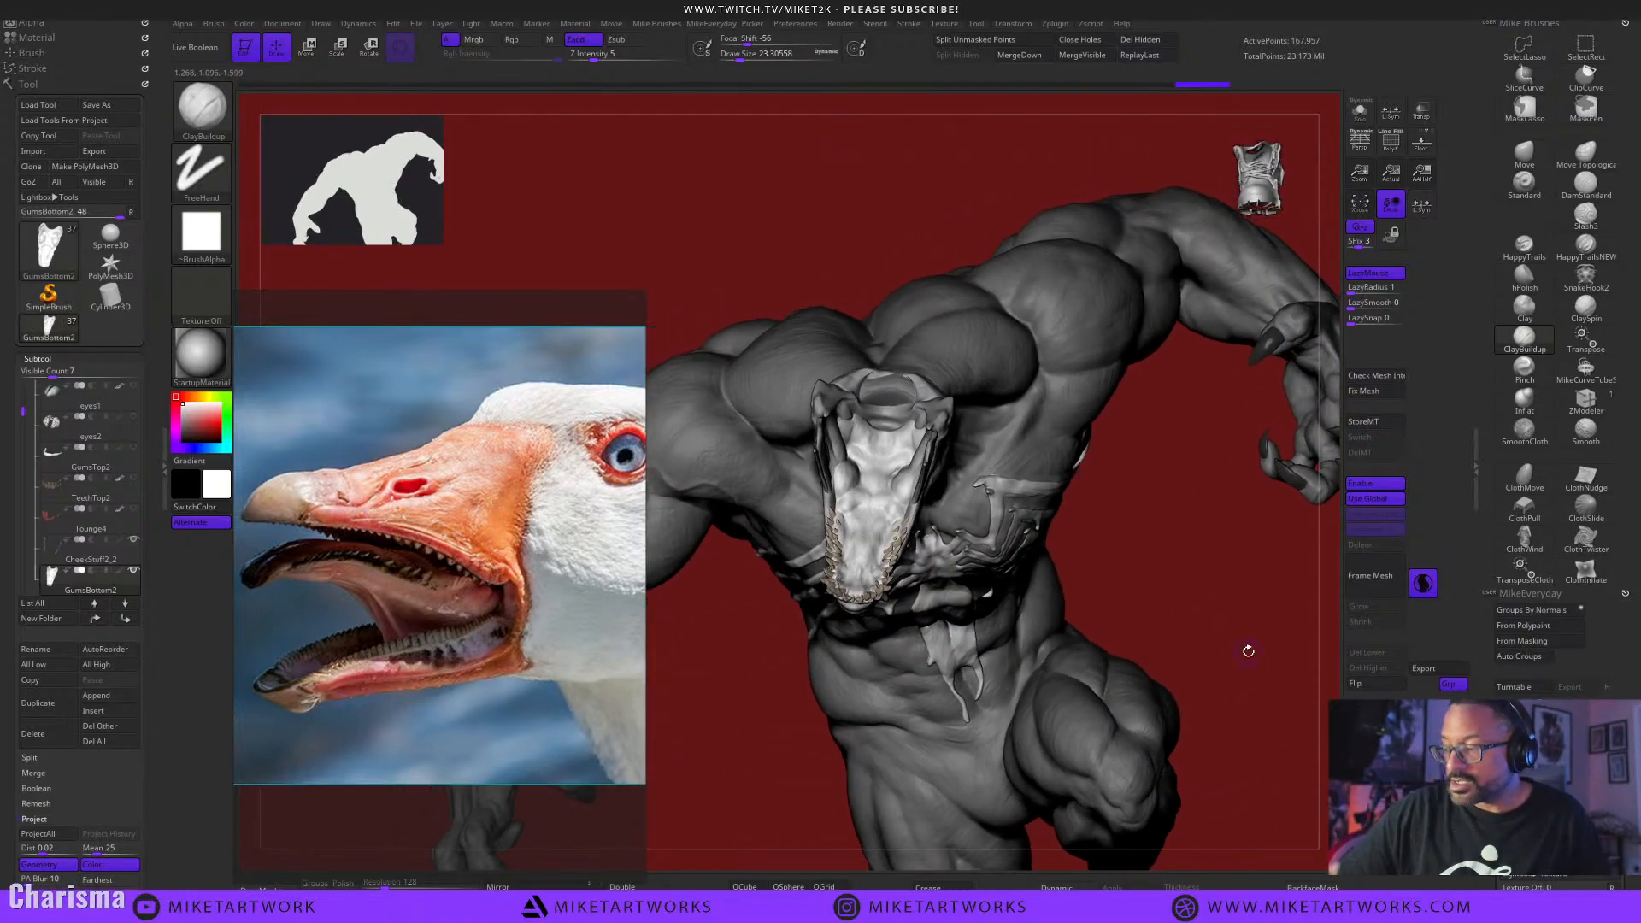
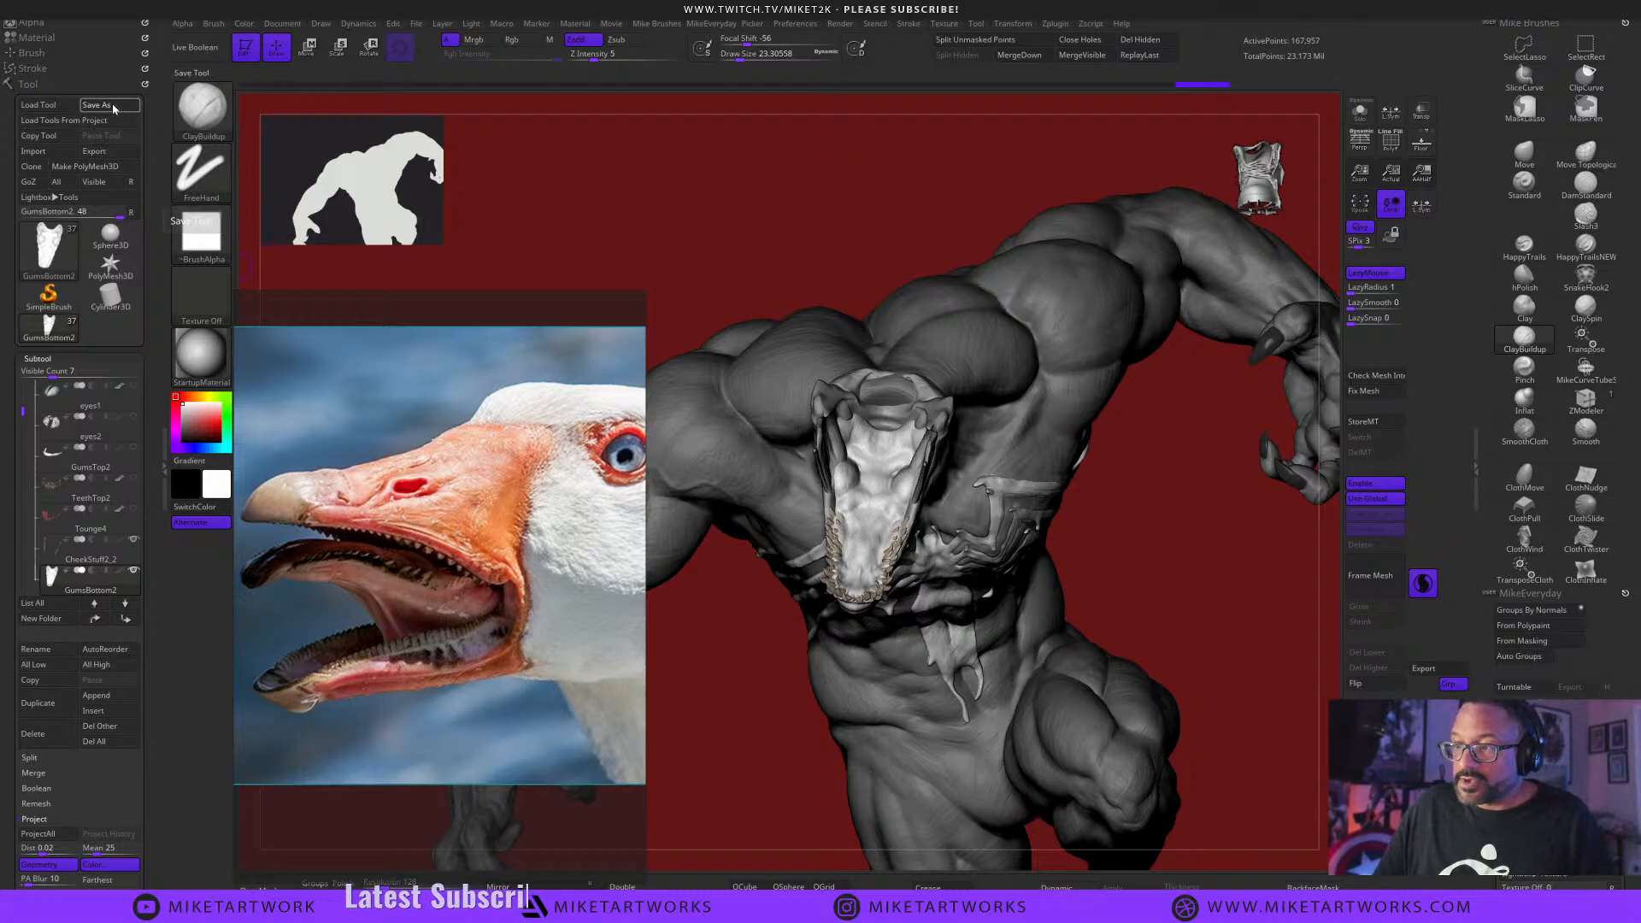
Save the tool as VenomWip18 in the Pixologic folder, replacing the existing file.
left_click(95, 105)
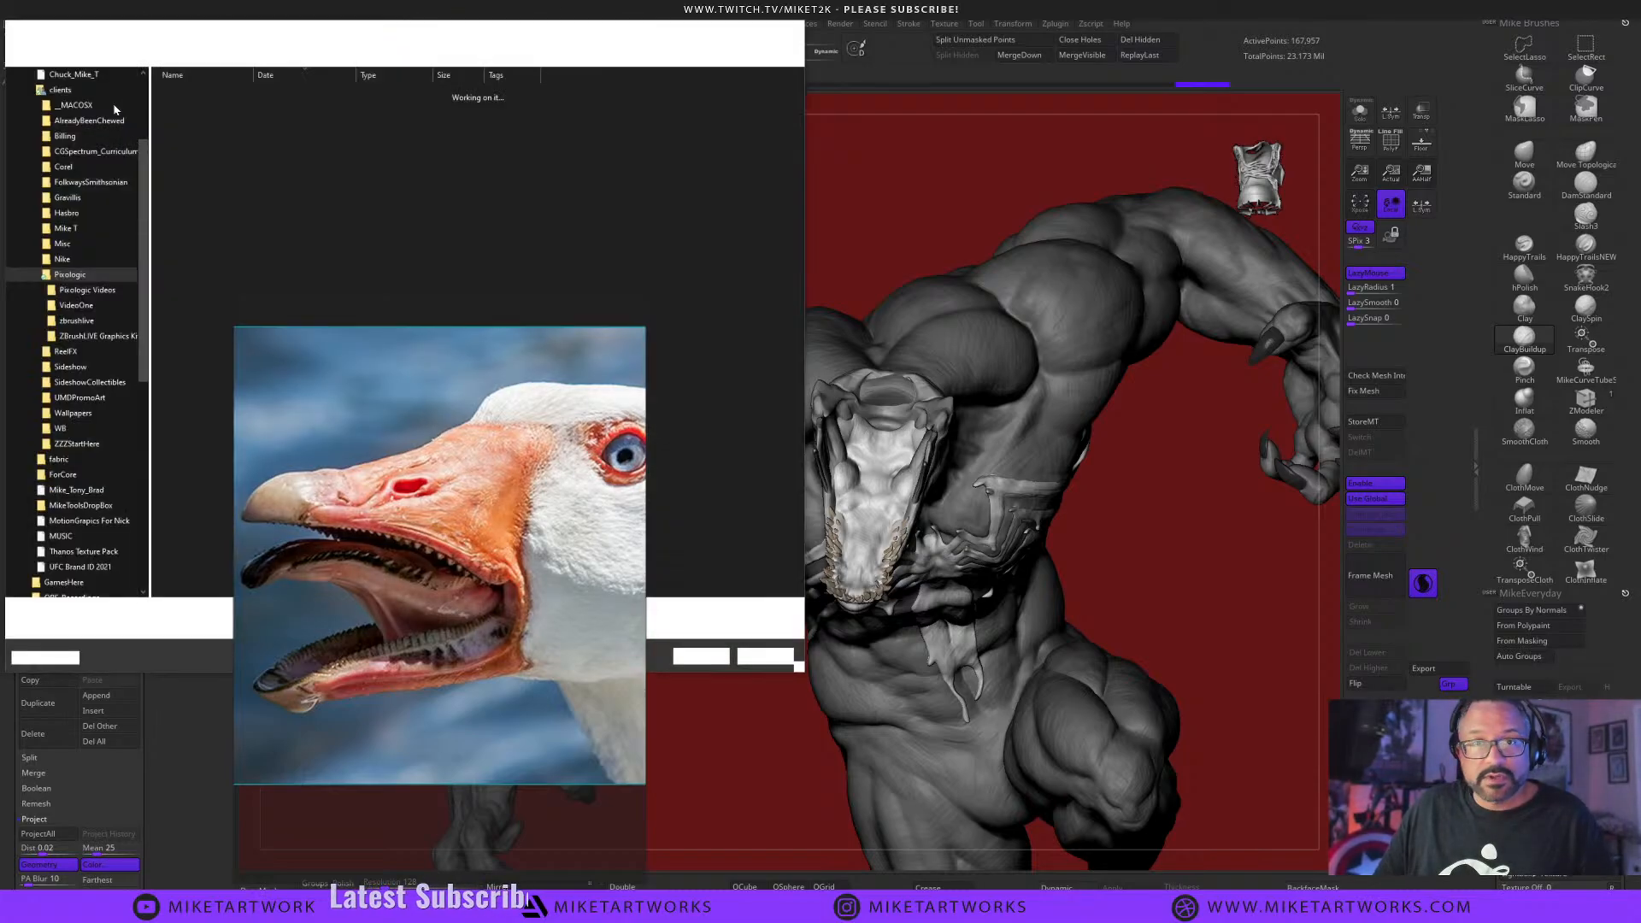
left_click(683, 661)
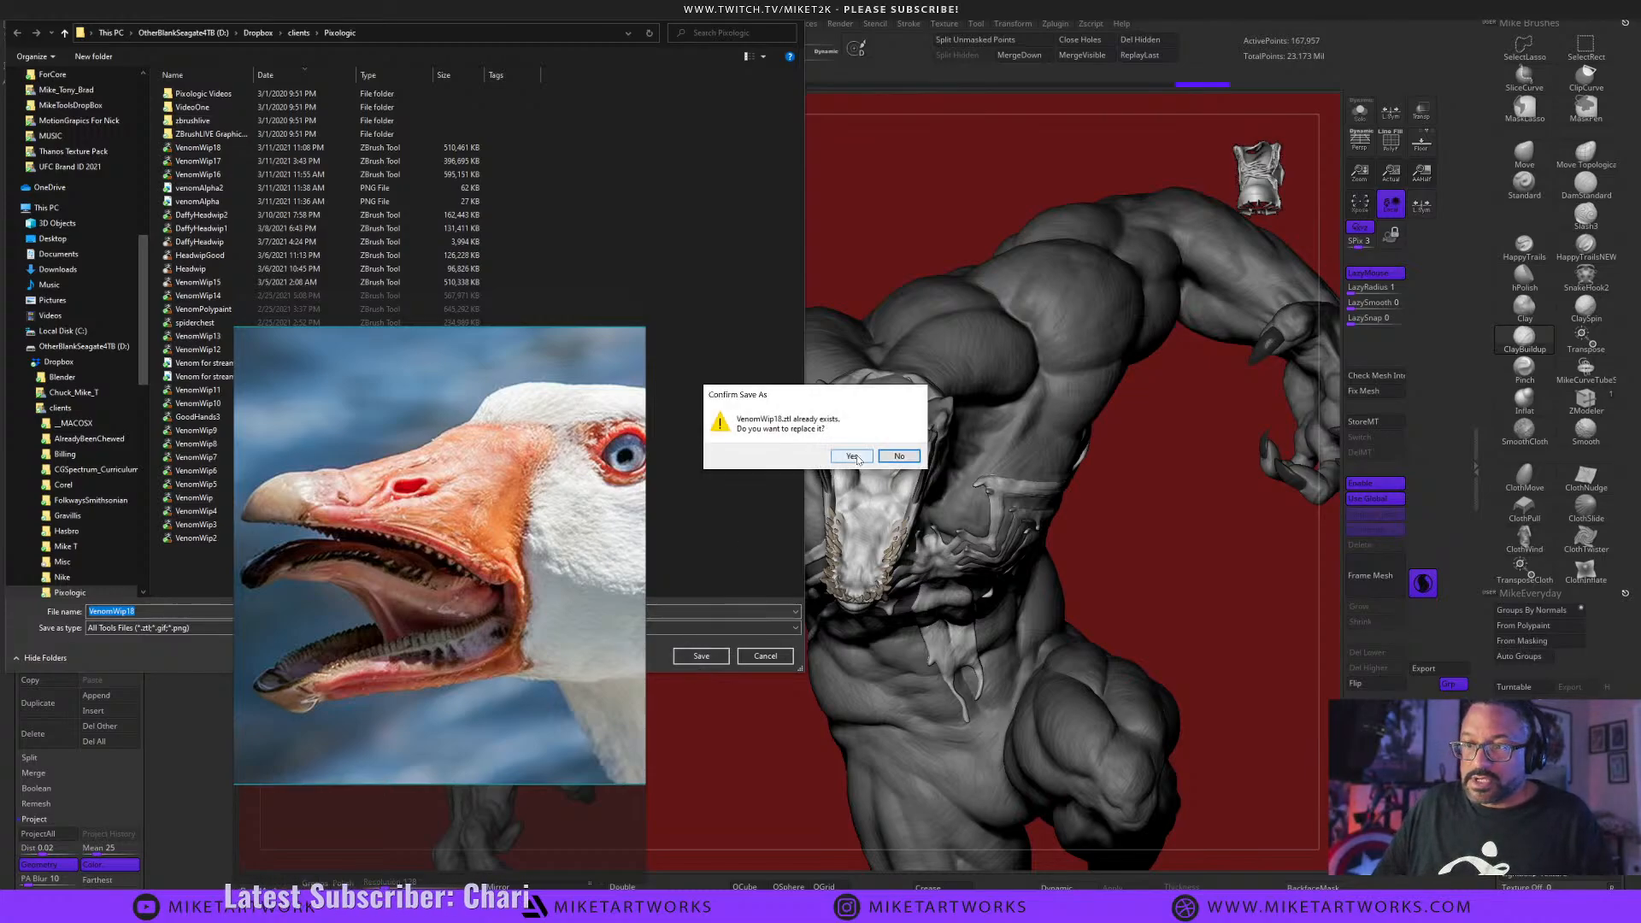
left_click(851, 456)
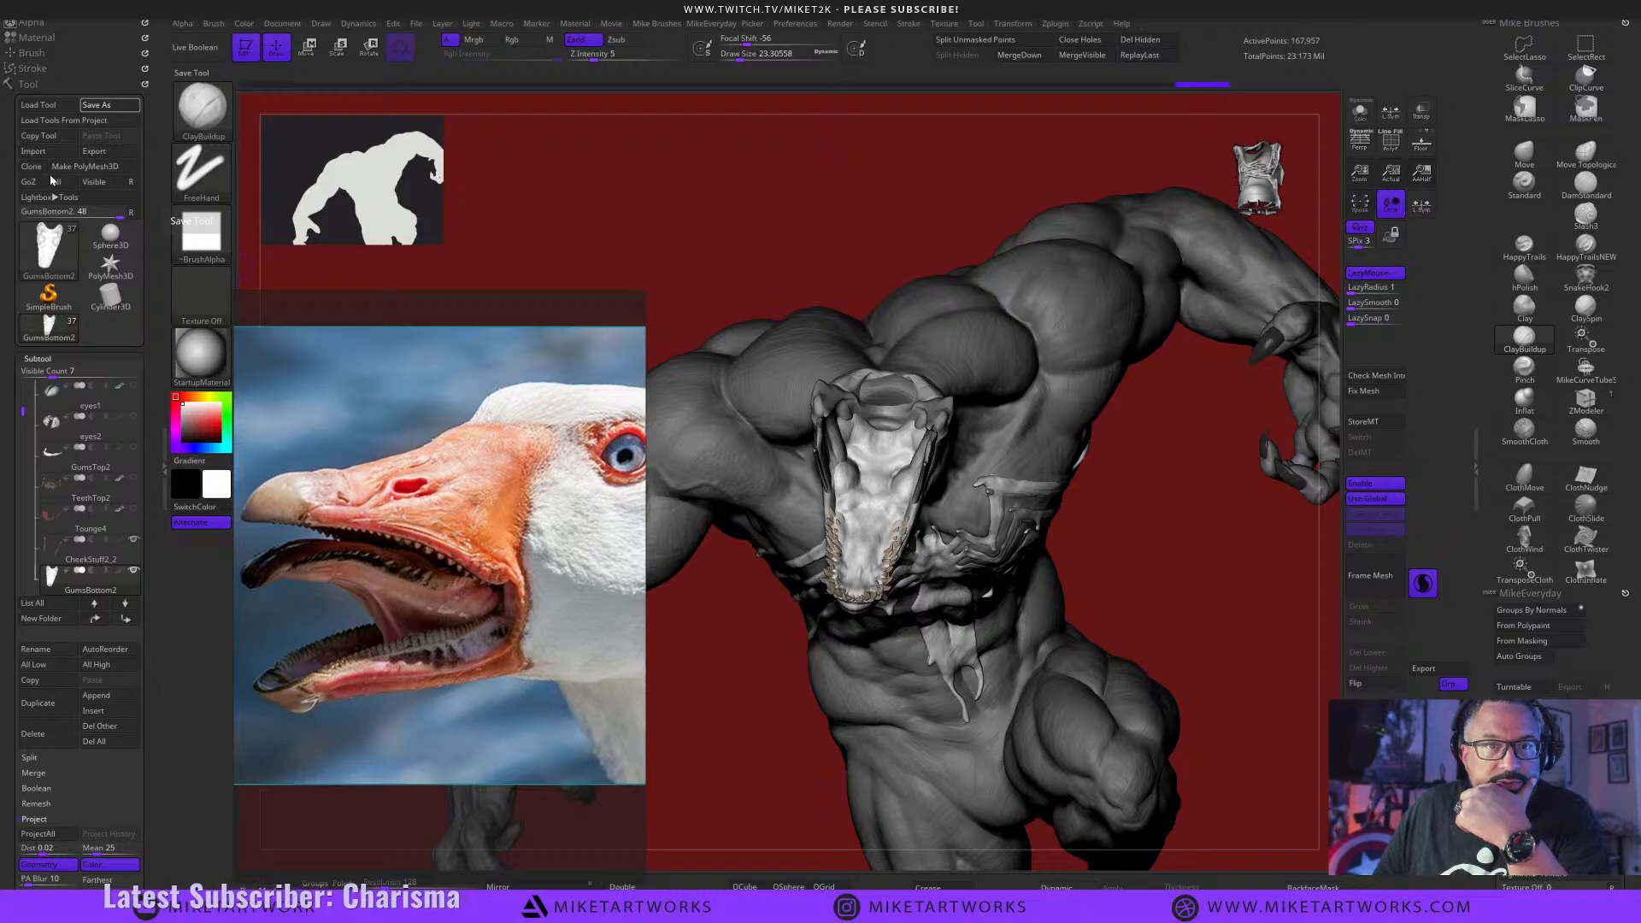
Clone the lower gums into a separate tool, switch to that clone, and duplicate its gums subtool.
left_click(27, 167)
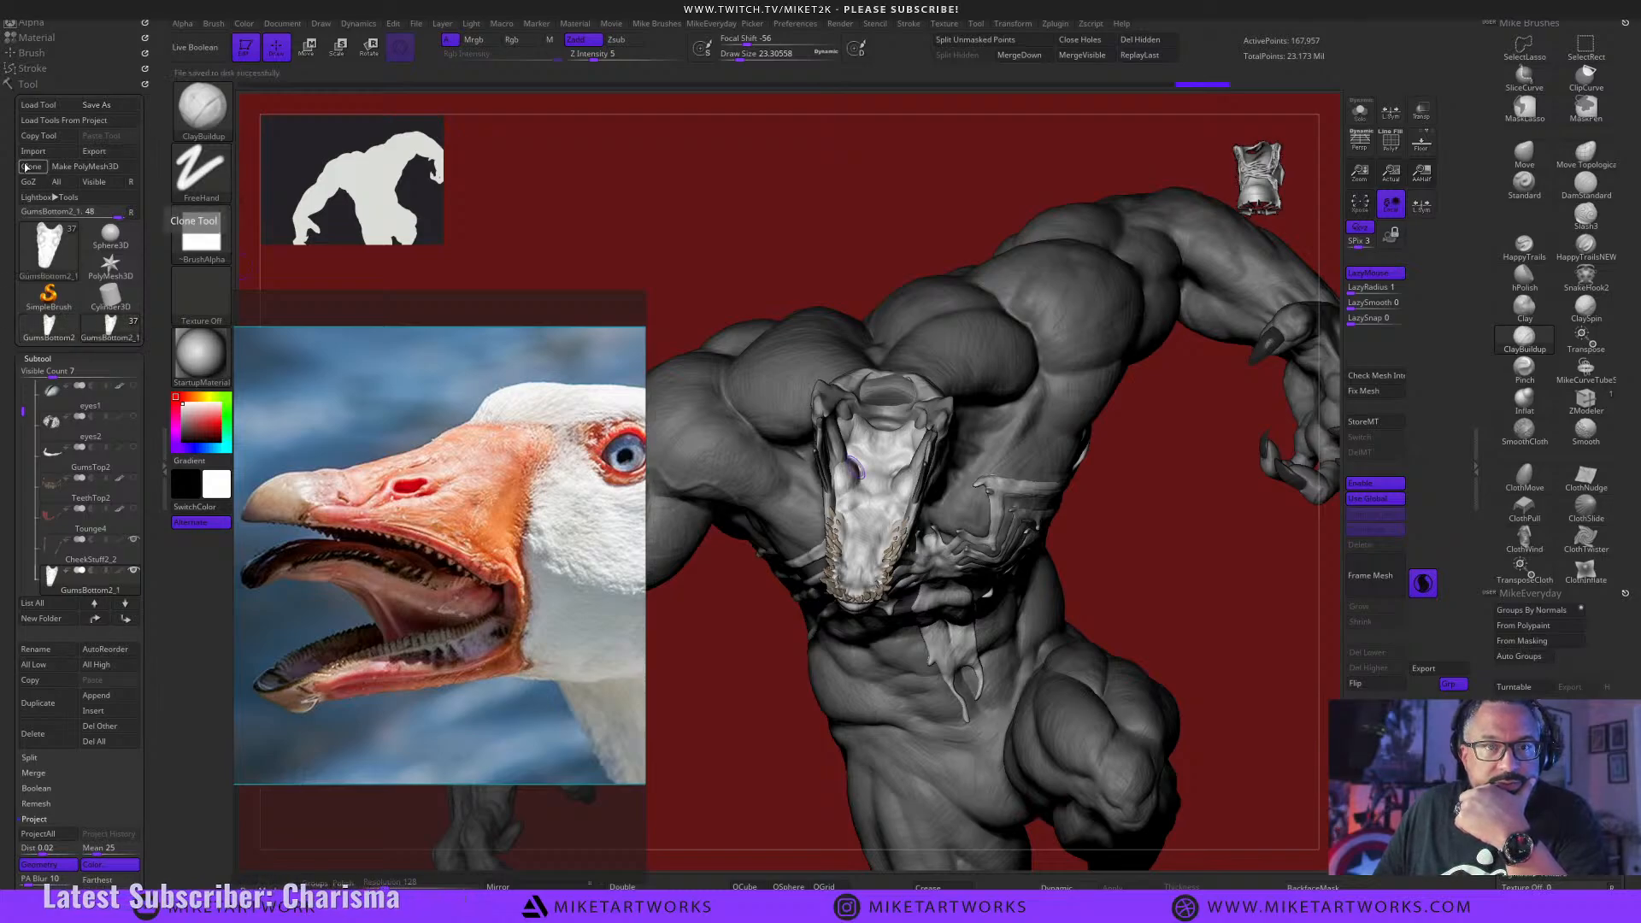
left_click(51, 329)
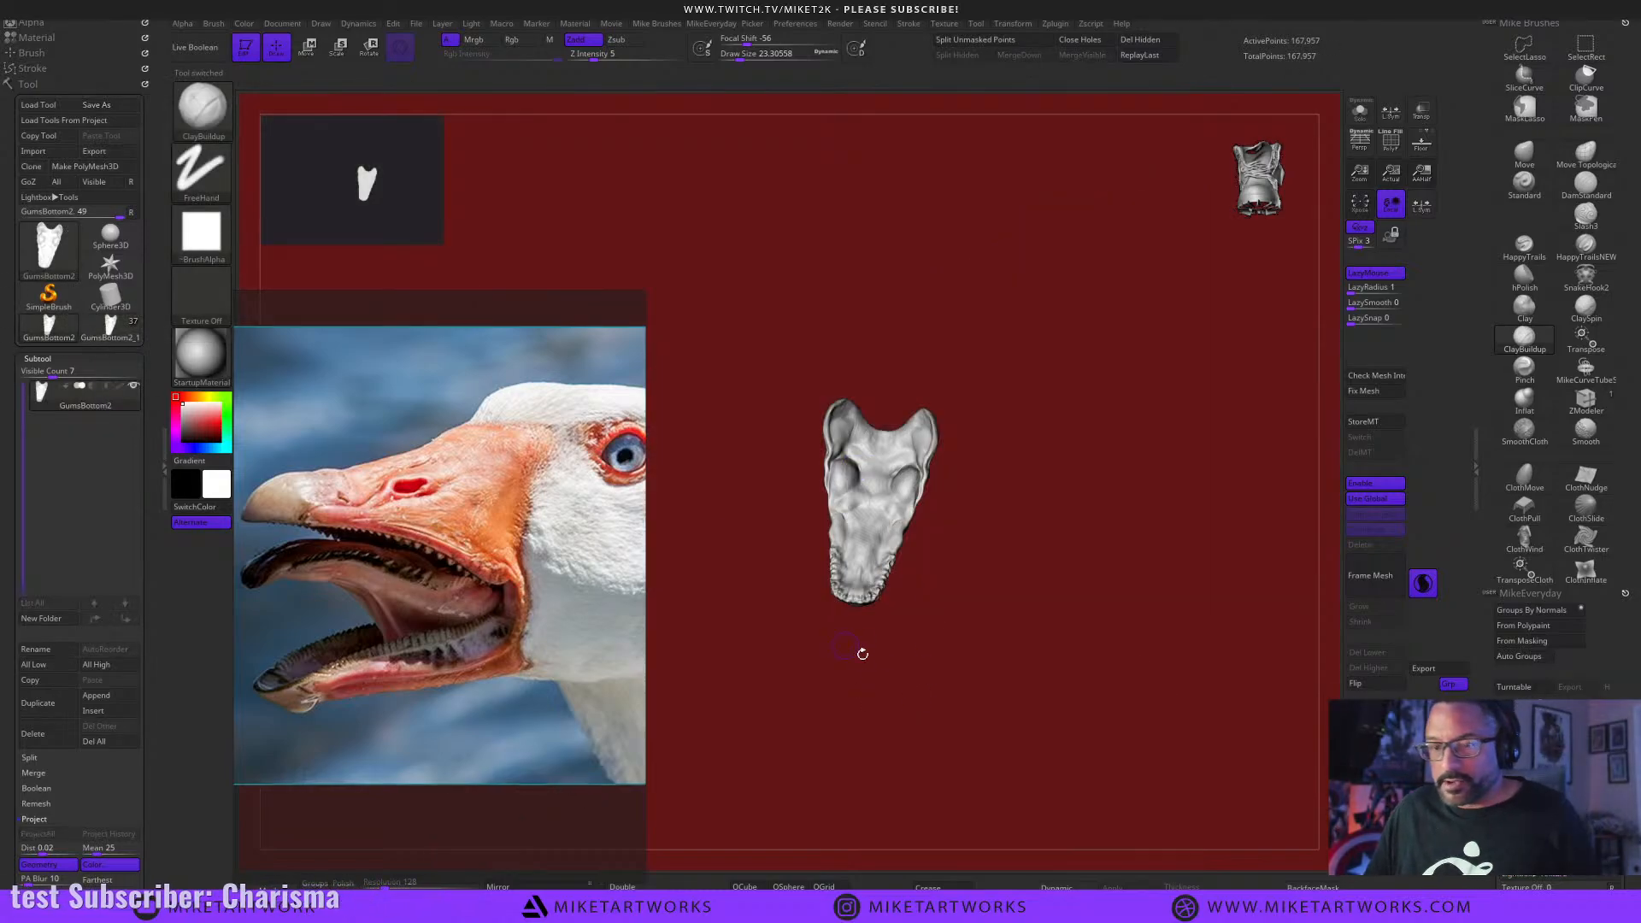
left_click_drag(967, 633, 1100, 624, "alt")
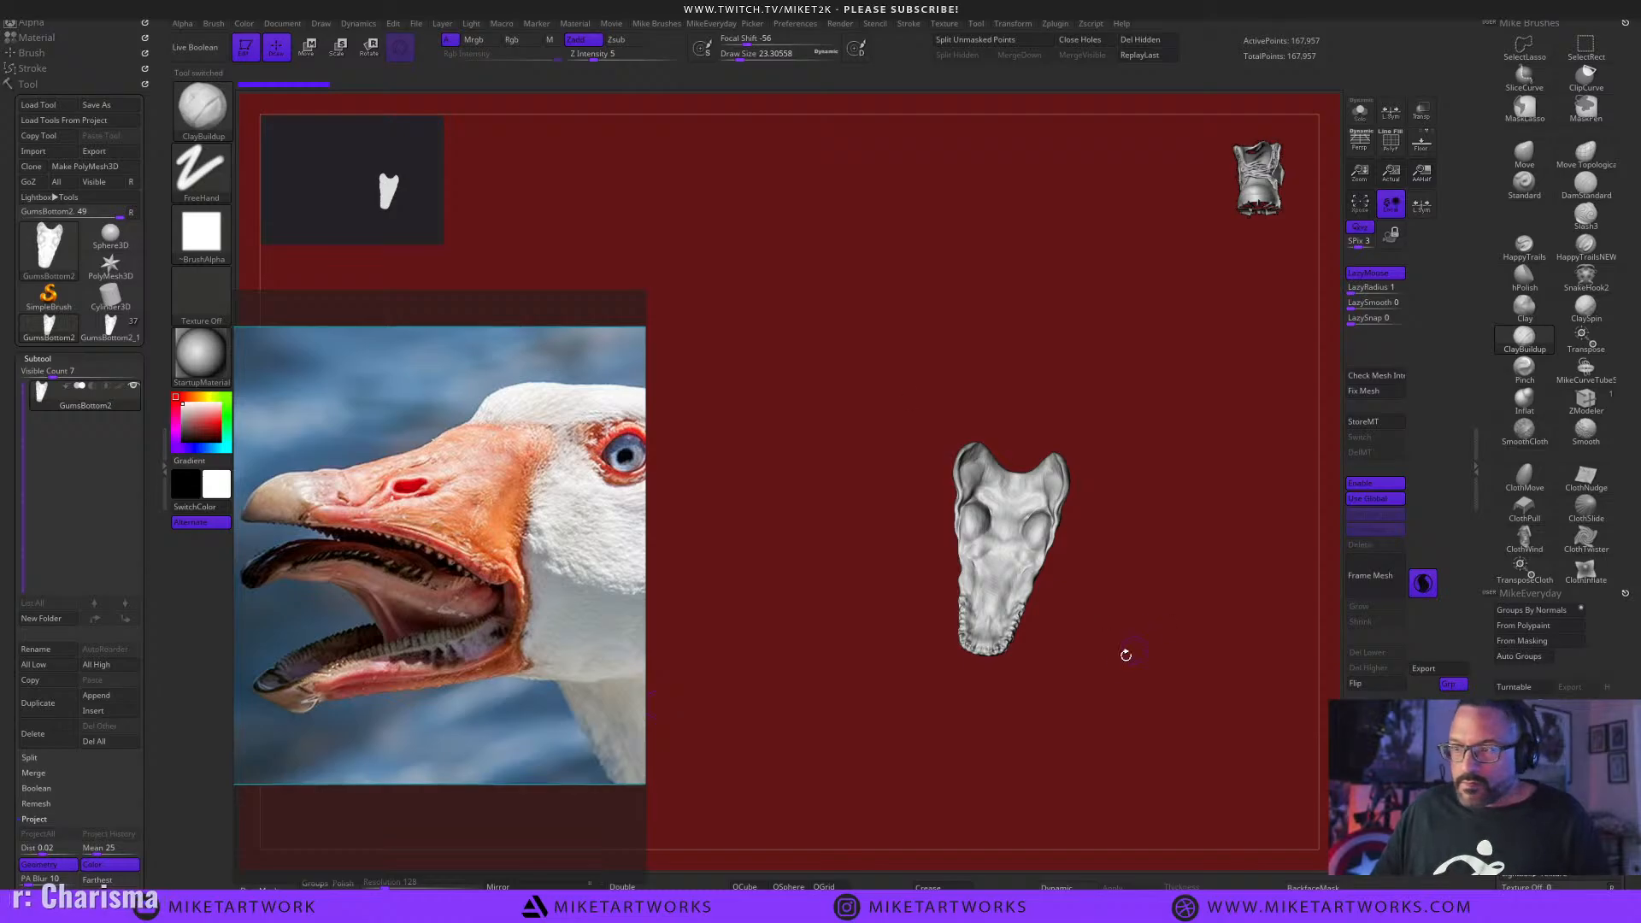
left_click_drag(1126, 655, 1056, 669, "alt")
left_click(72, 702)
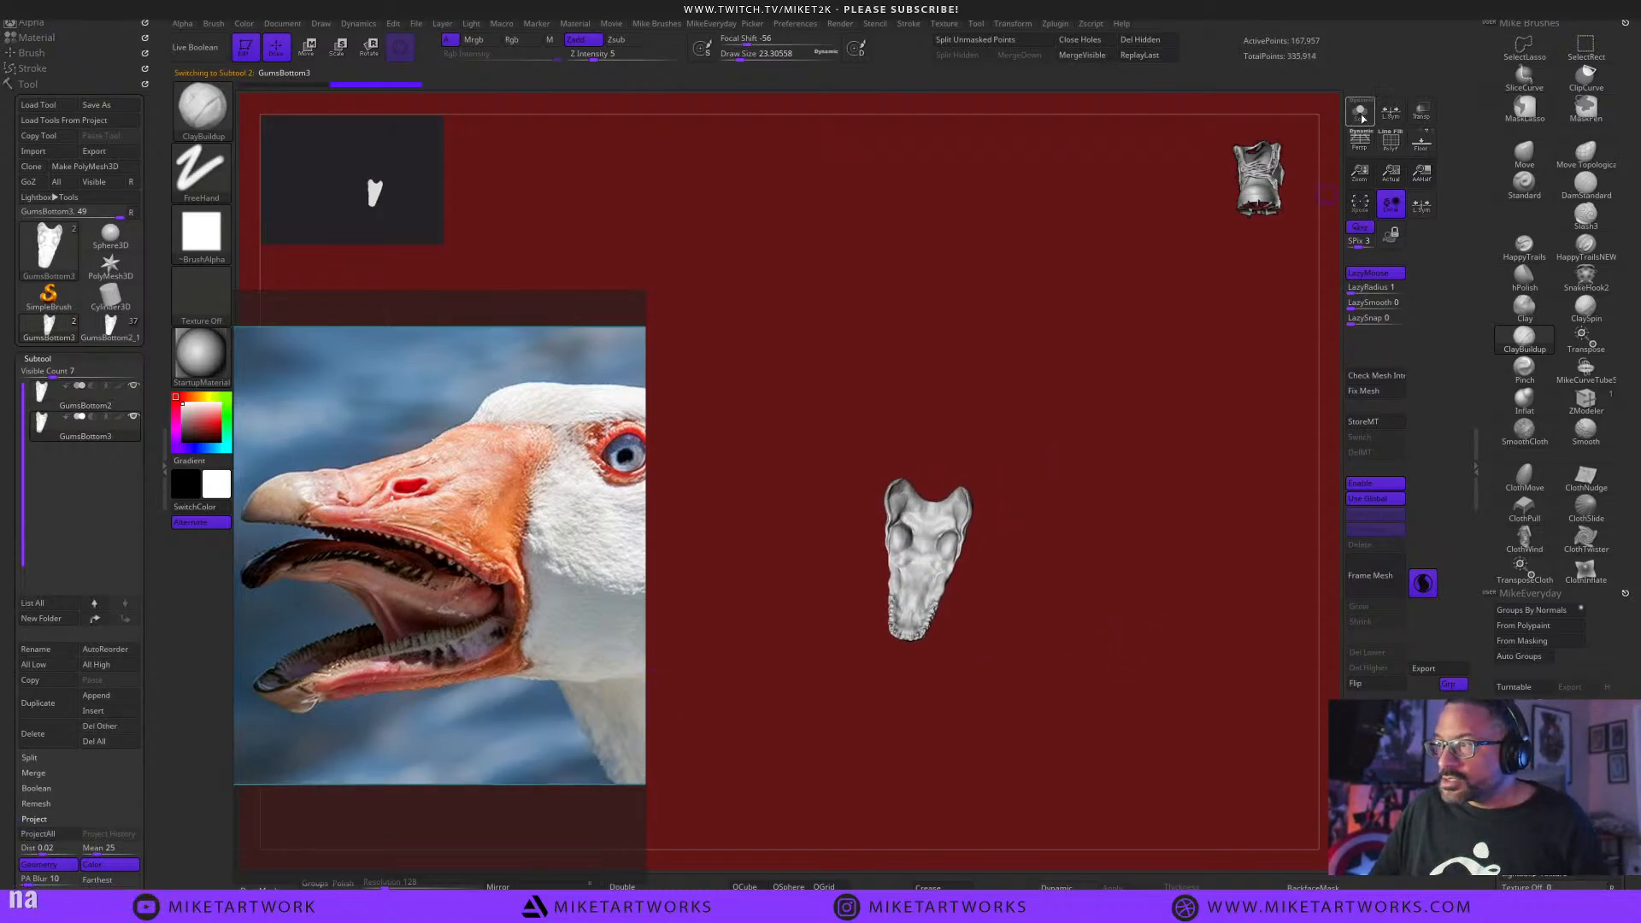
Move the goose reference image lower and set the duplicated gums' X, Y and Z position to 0.
left_click_drag(396, 572, 413, 869)
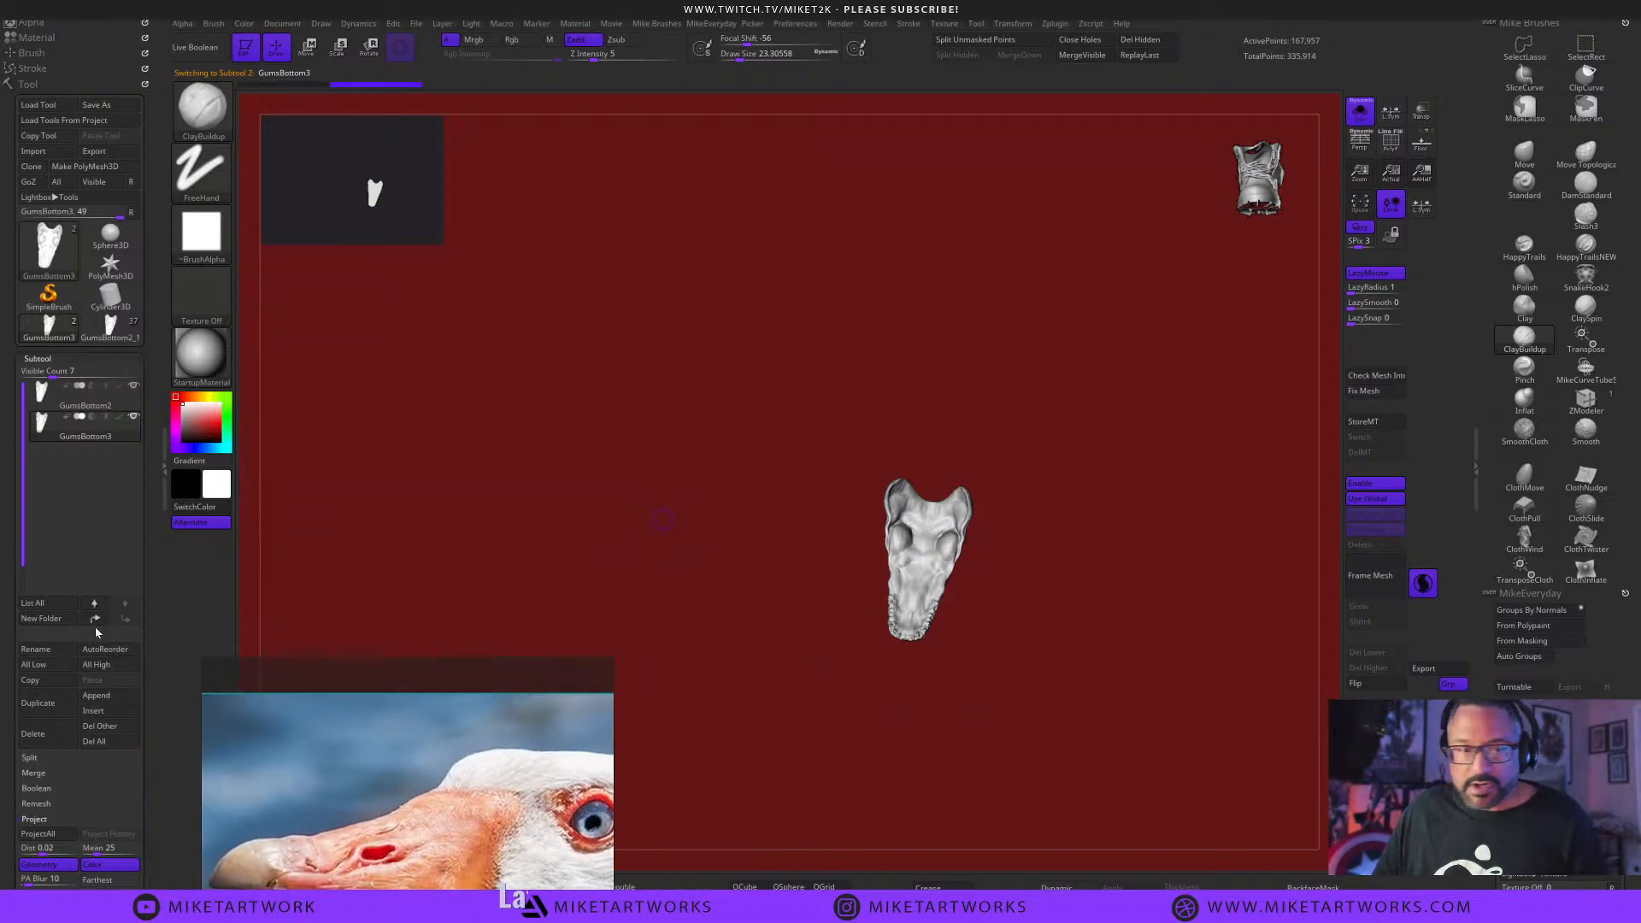
scroll(137, 524, "down", 5)
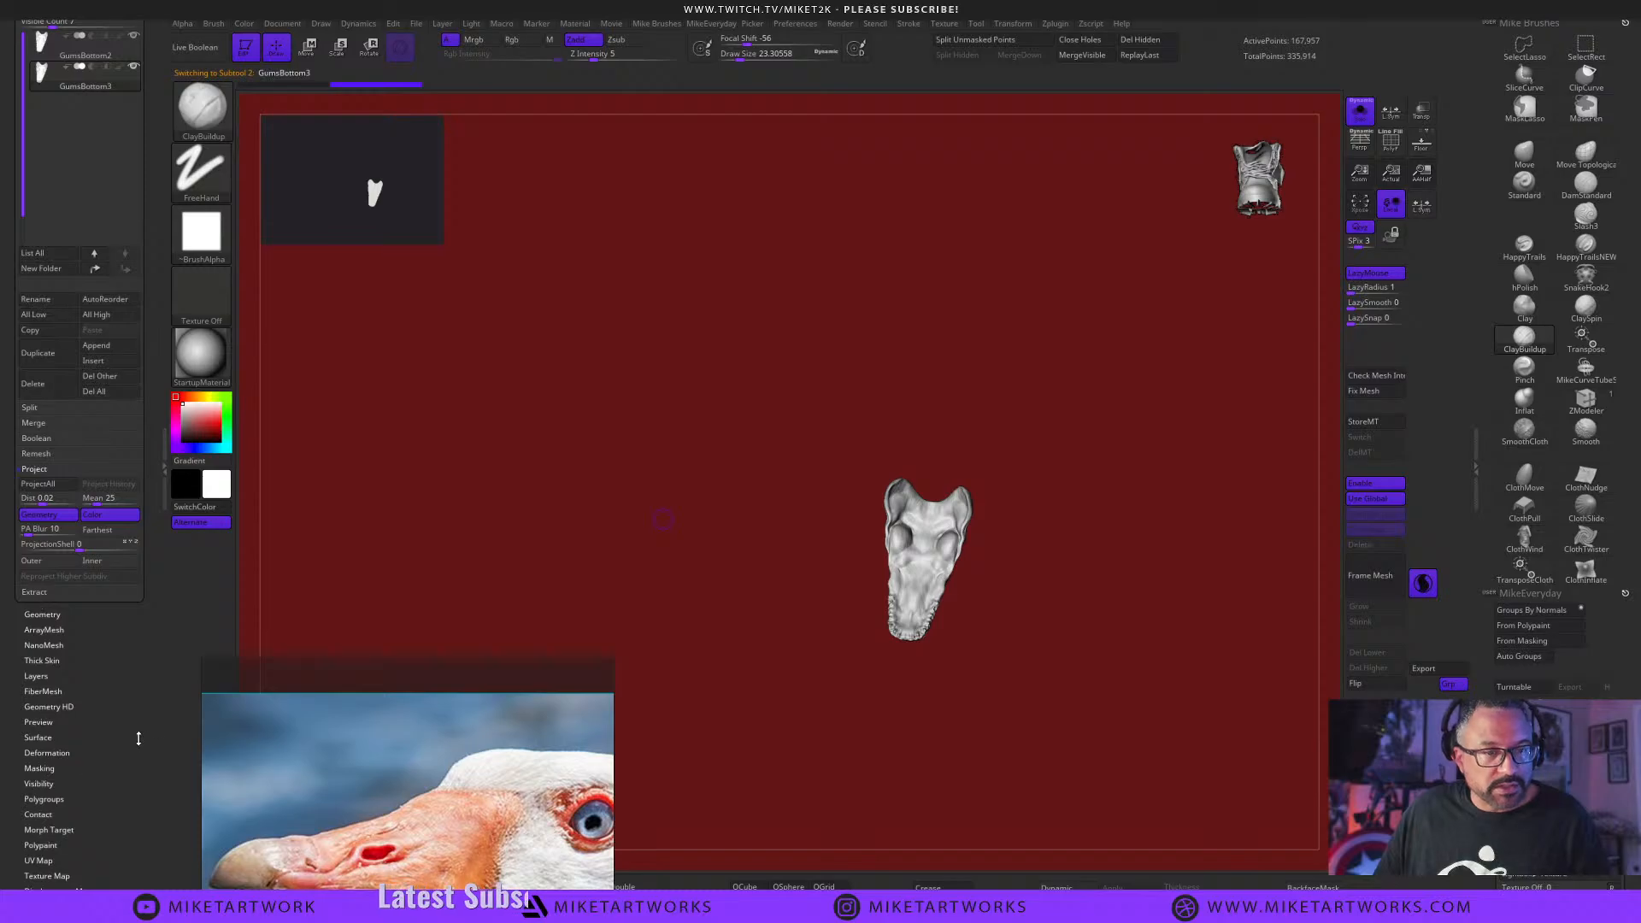
left_click_drag(139, 739, 142, 652)
left_click(51, 439)
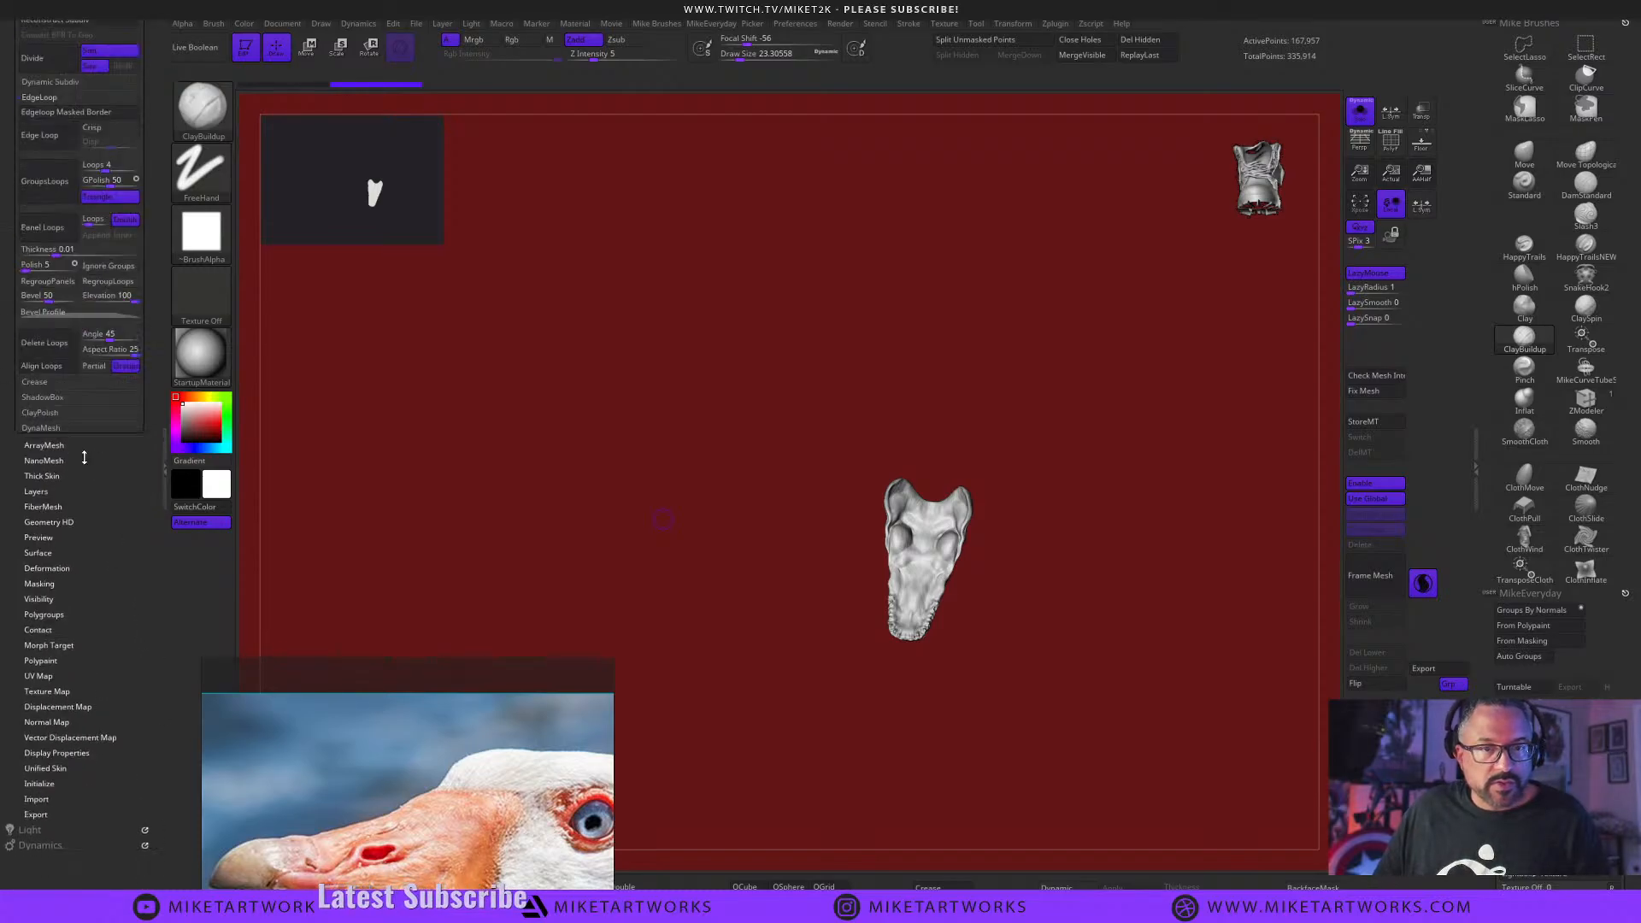
left_click_drag(84, 458, 85, 788)
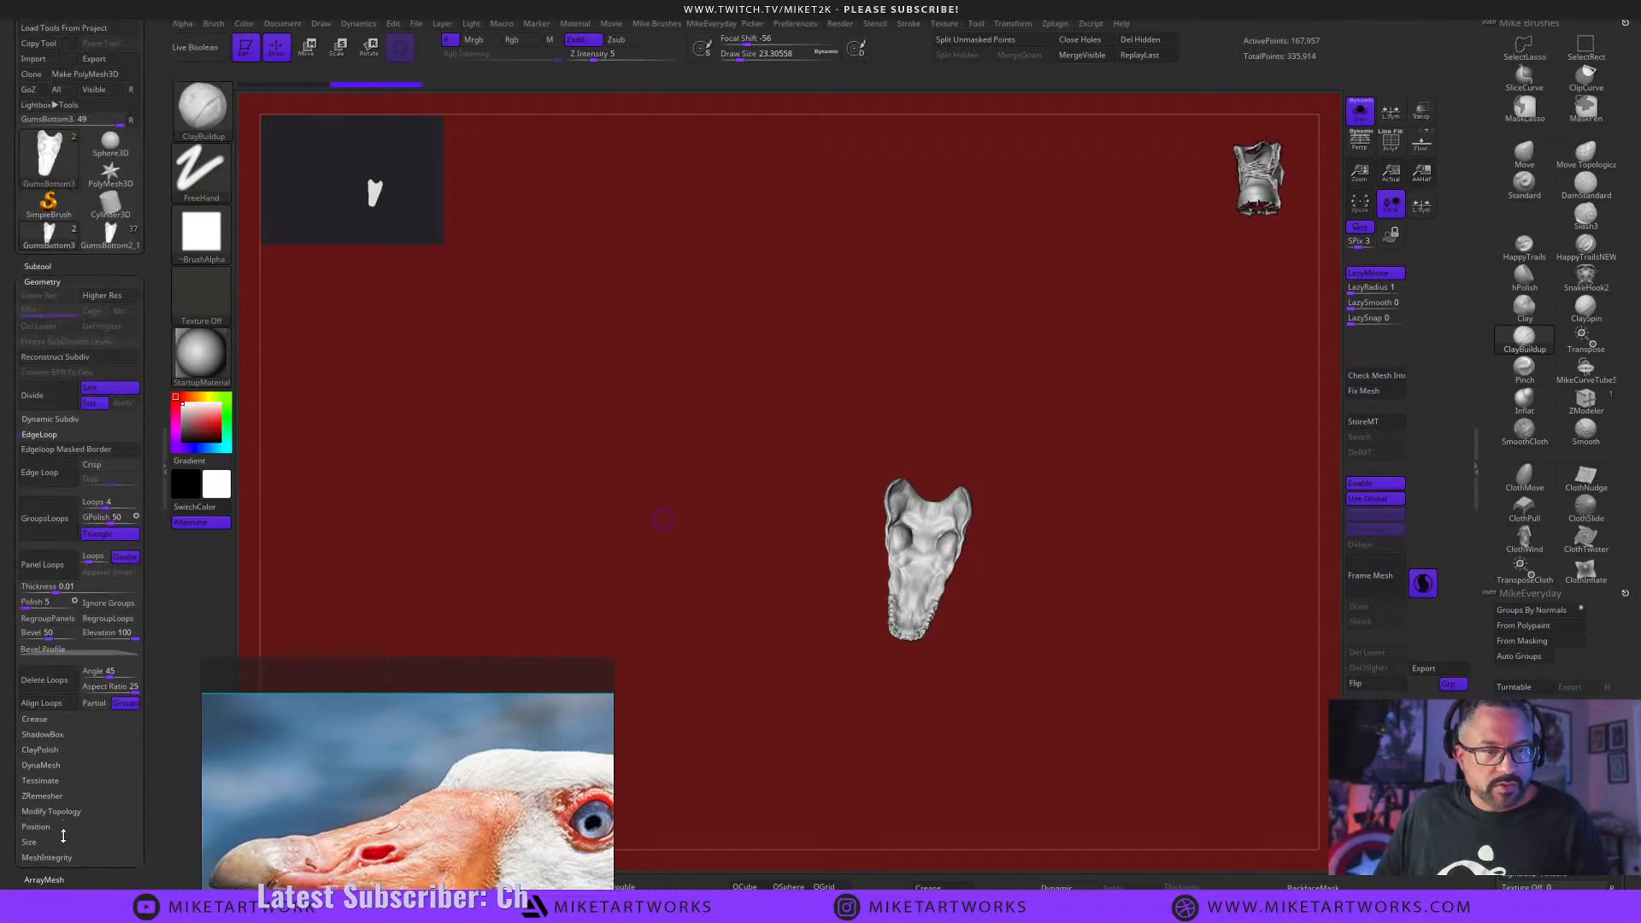
left_click(57, 825)
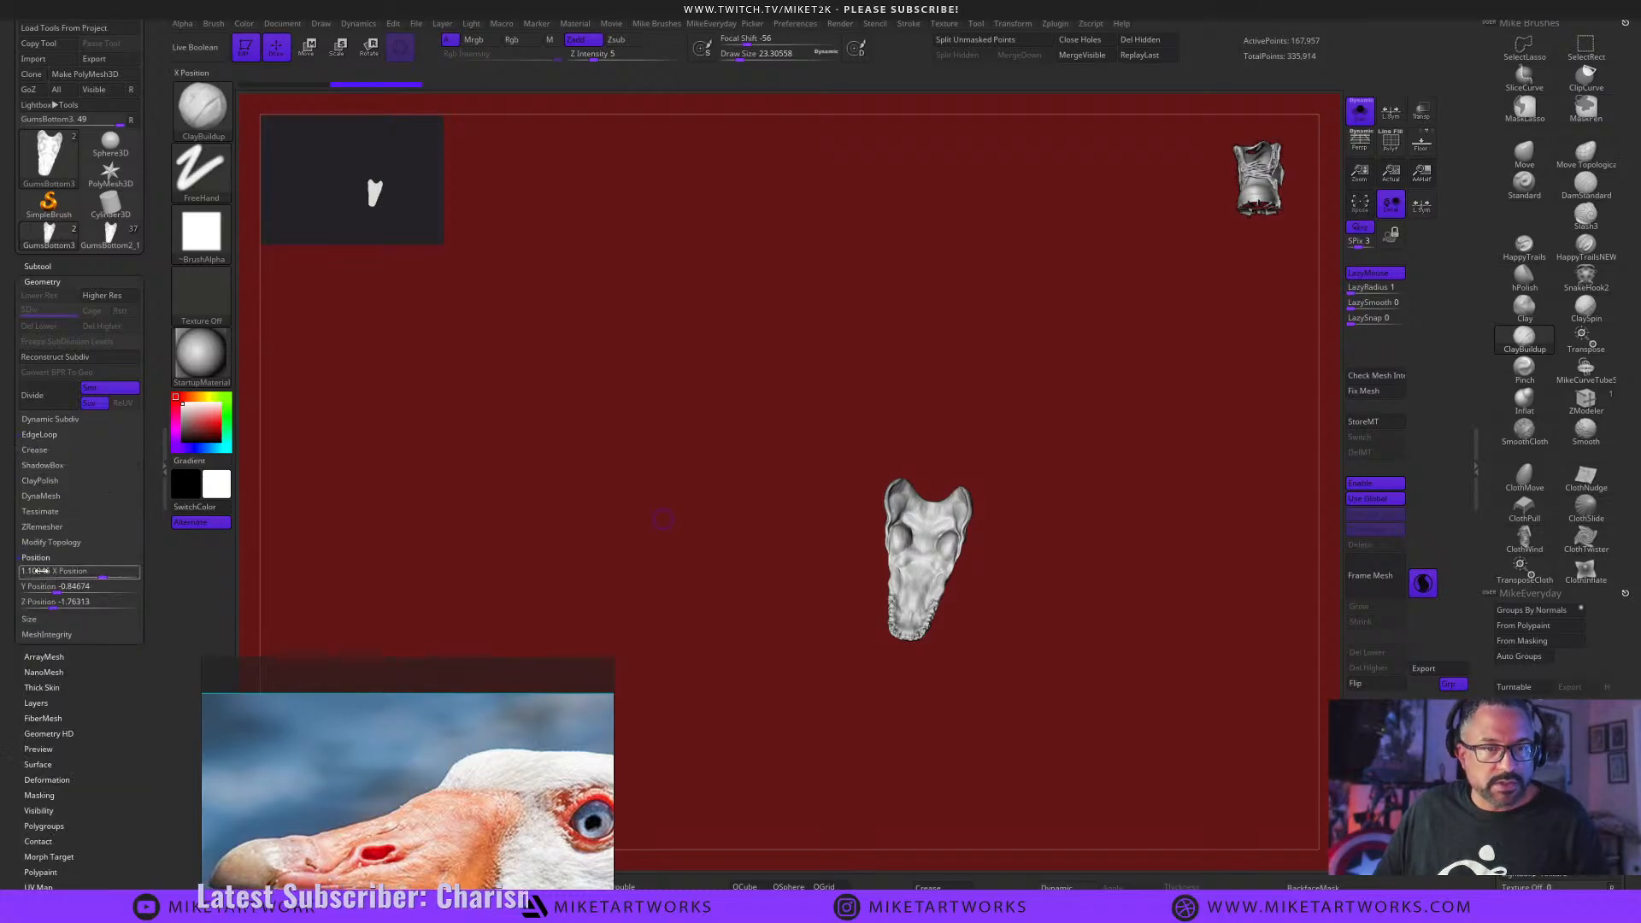
left_click(31, 573)
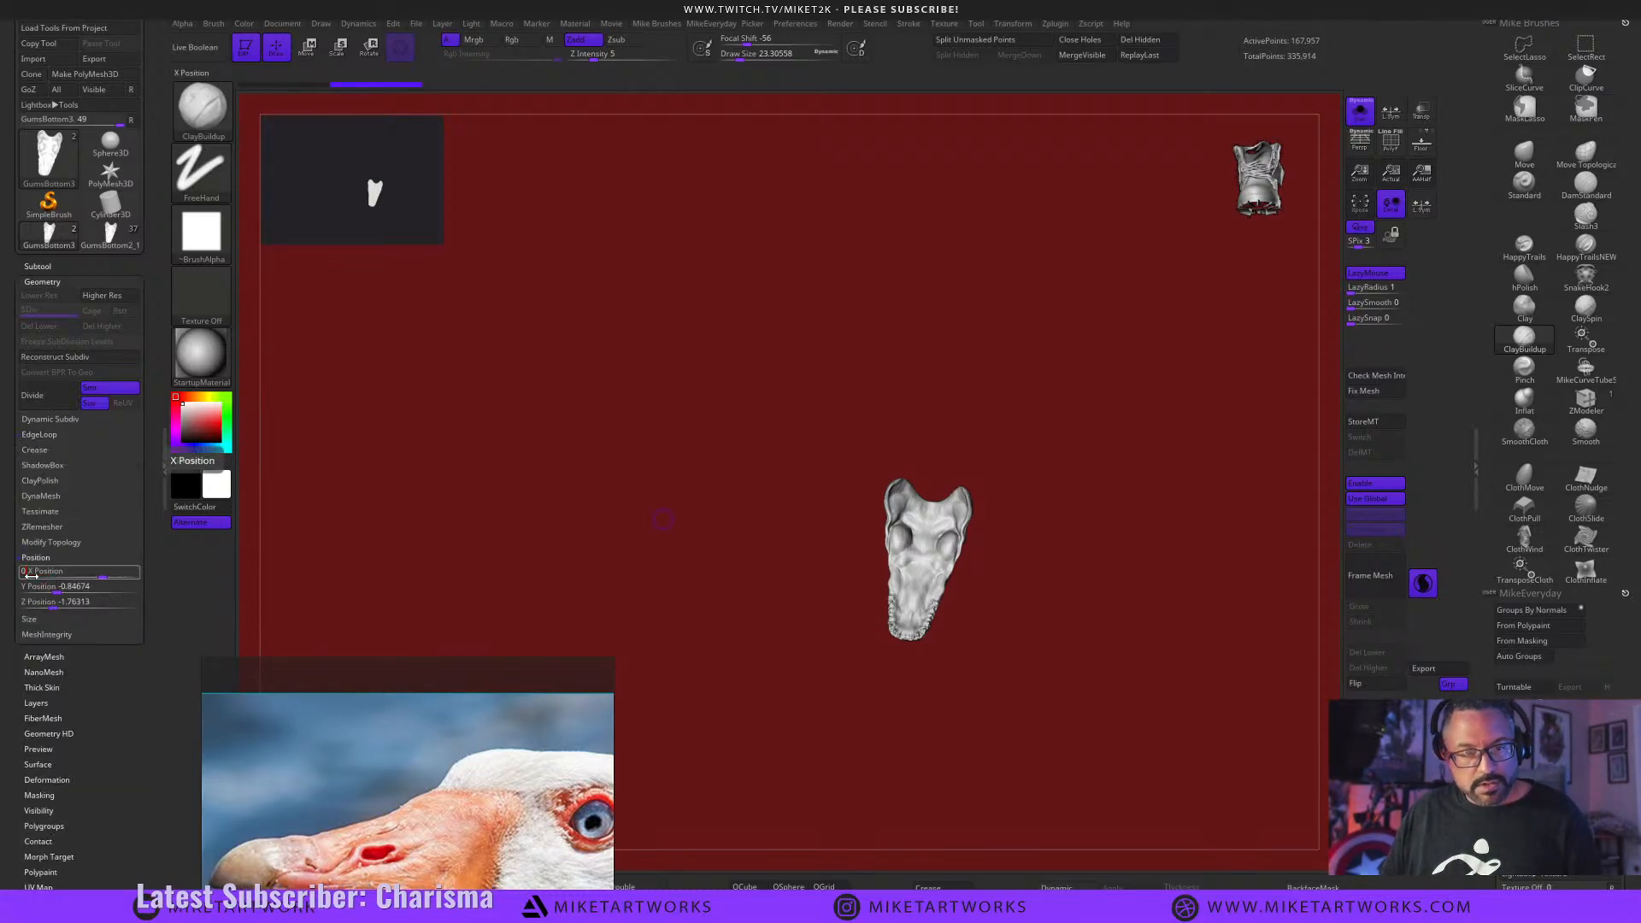
type("0")
key("Tab")
type("0")
key("Tab")
type("0")
key("Return")
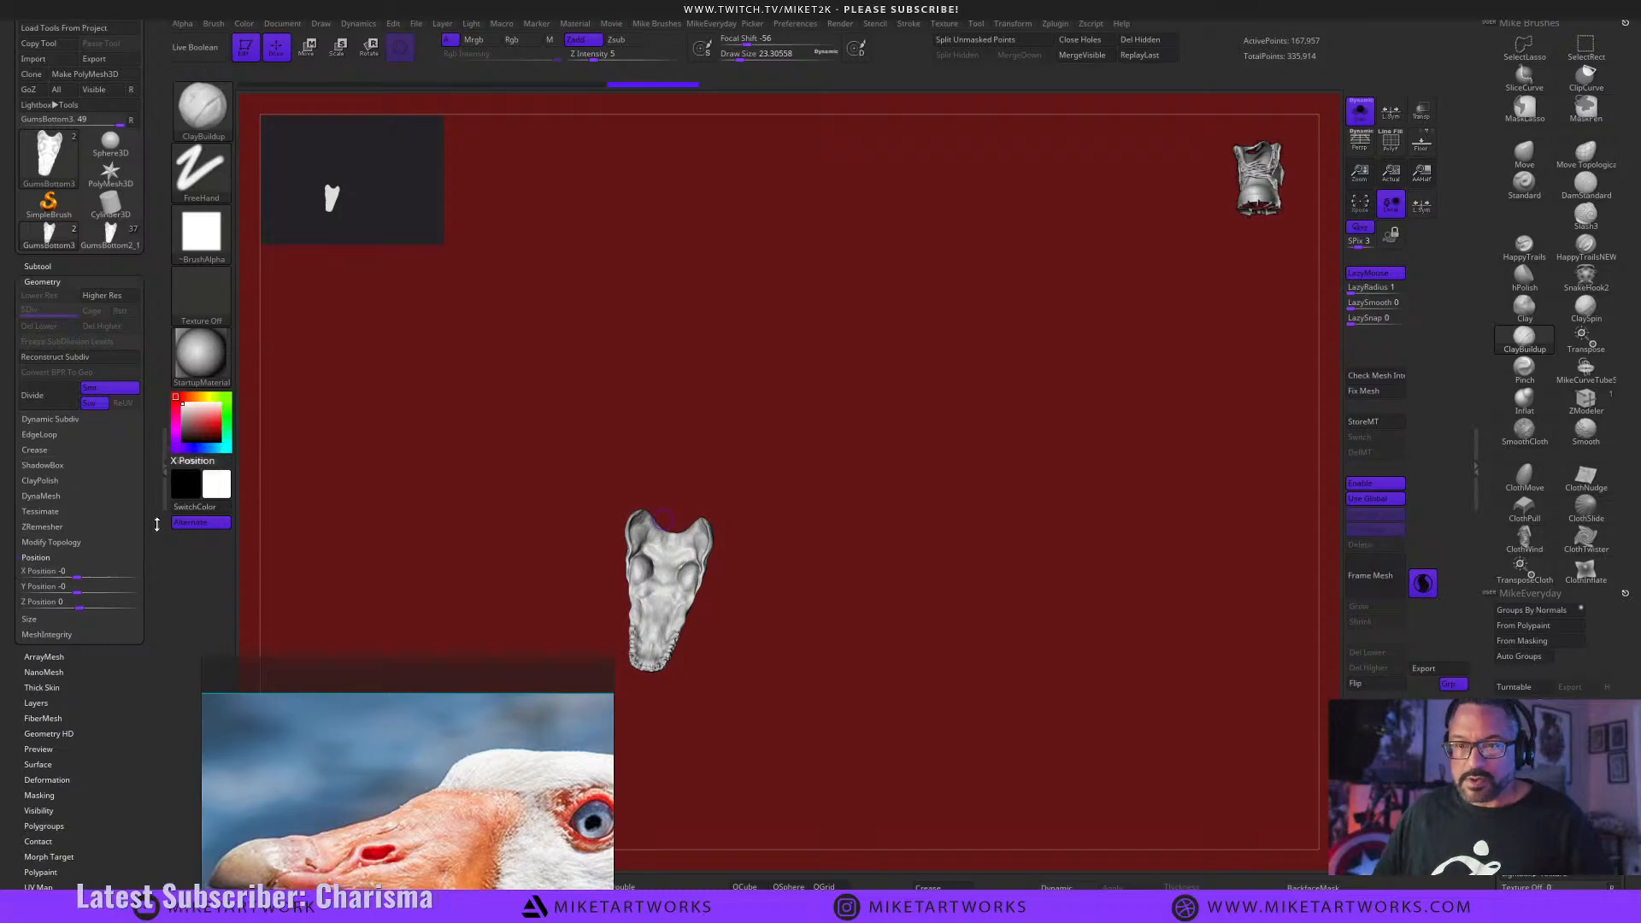
key("f")
mouse_move(913, 544)
left_mouse_down()
mouse_move(909, 604)
mouse_move(947, 455)
mouse_move(946, 542)
mouse_move(903, 545)
left_mouse_up()
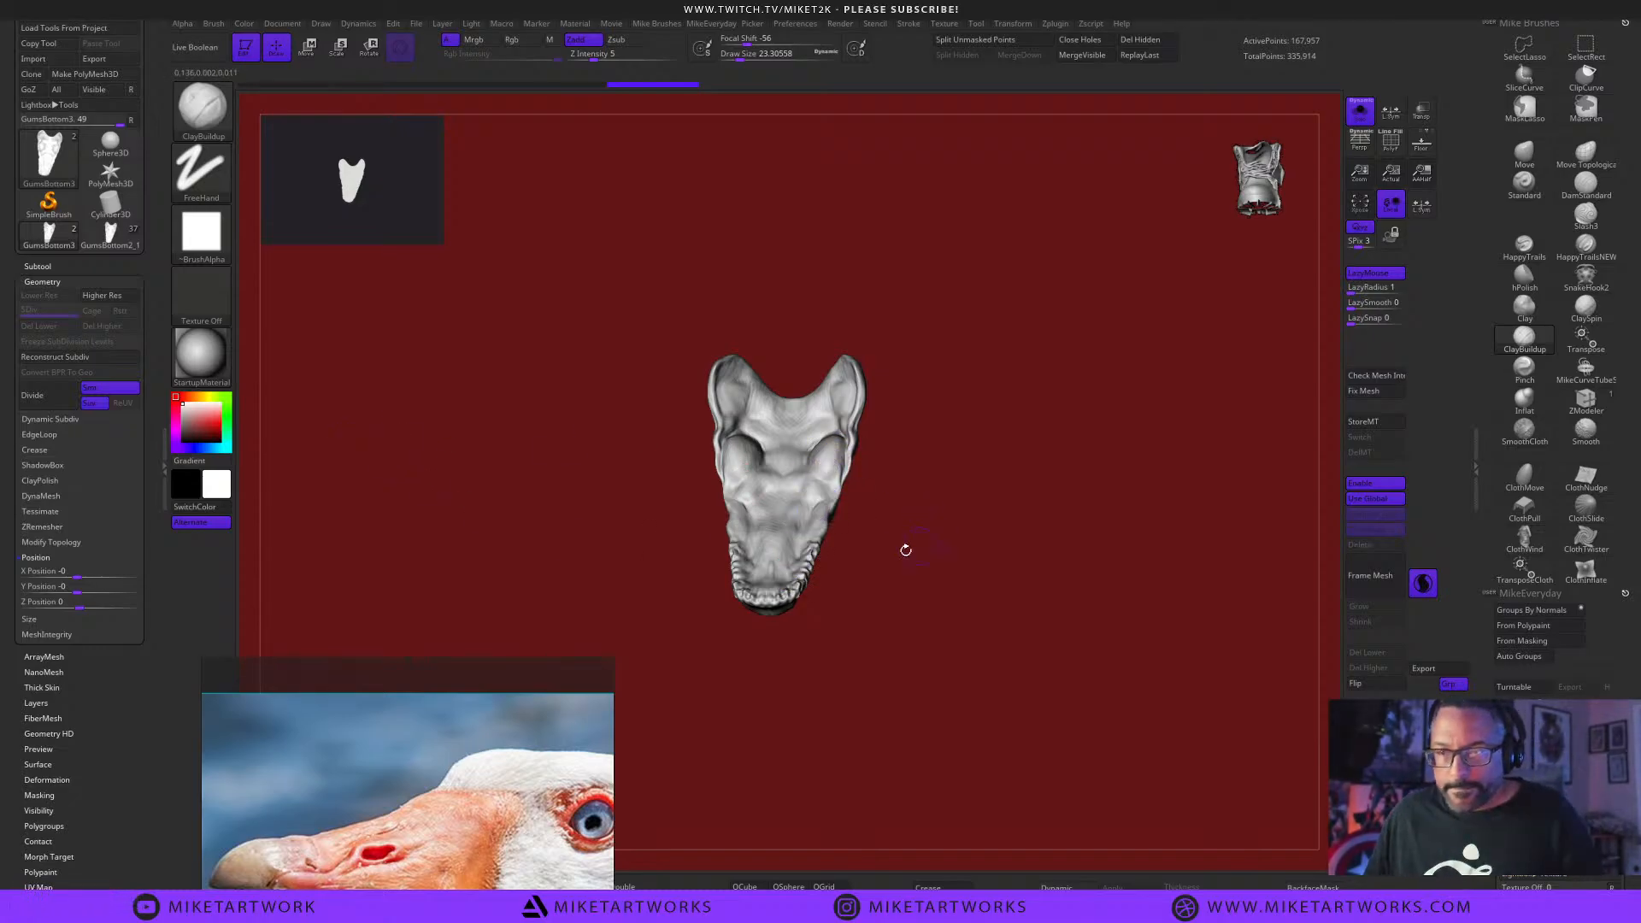
Append a PolyMesh3D star to the gums tool and turn off Solo to show all subtools together.
left_click(52, 266)
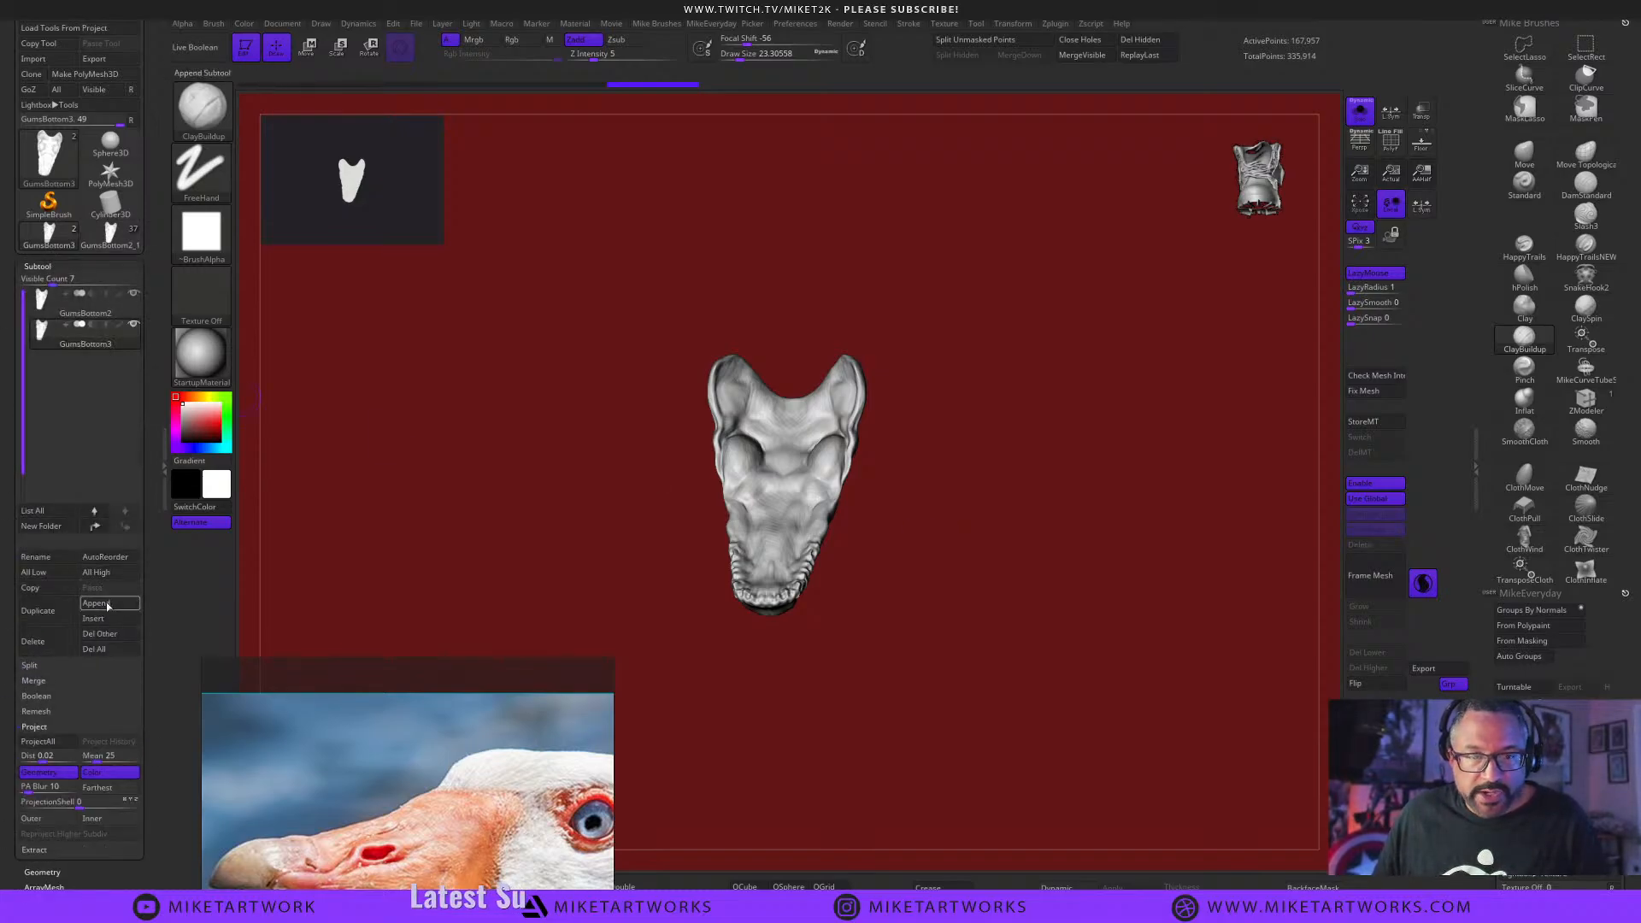
left_click(104, 604)
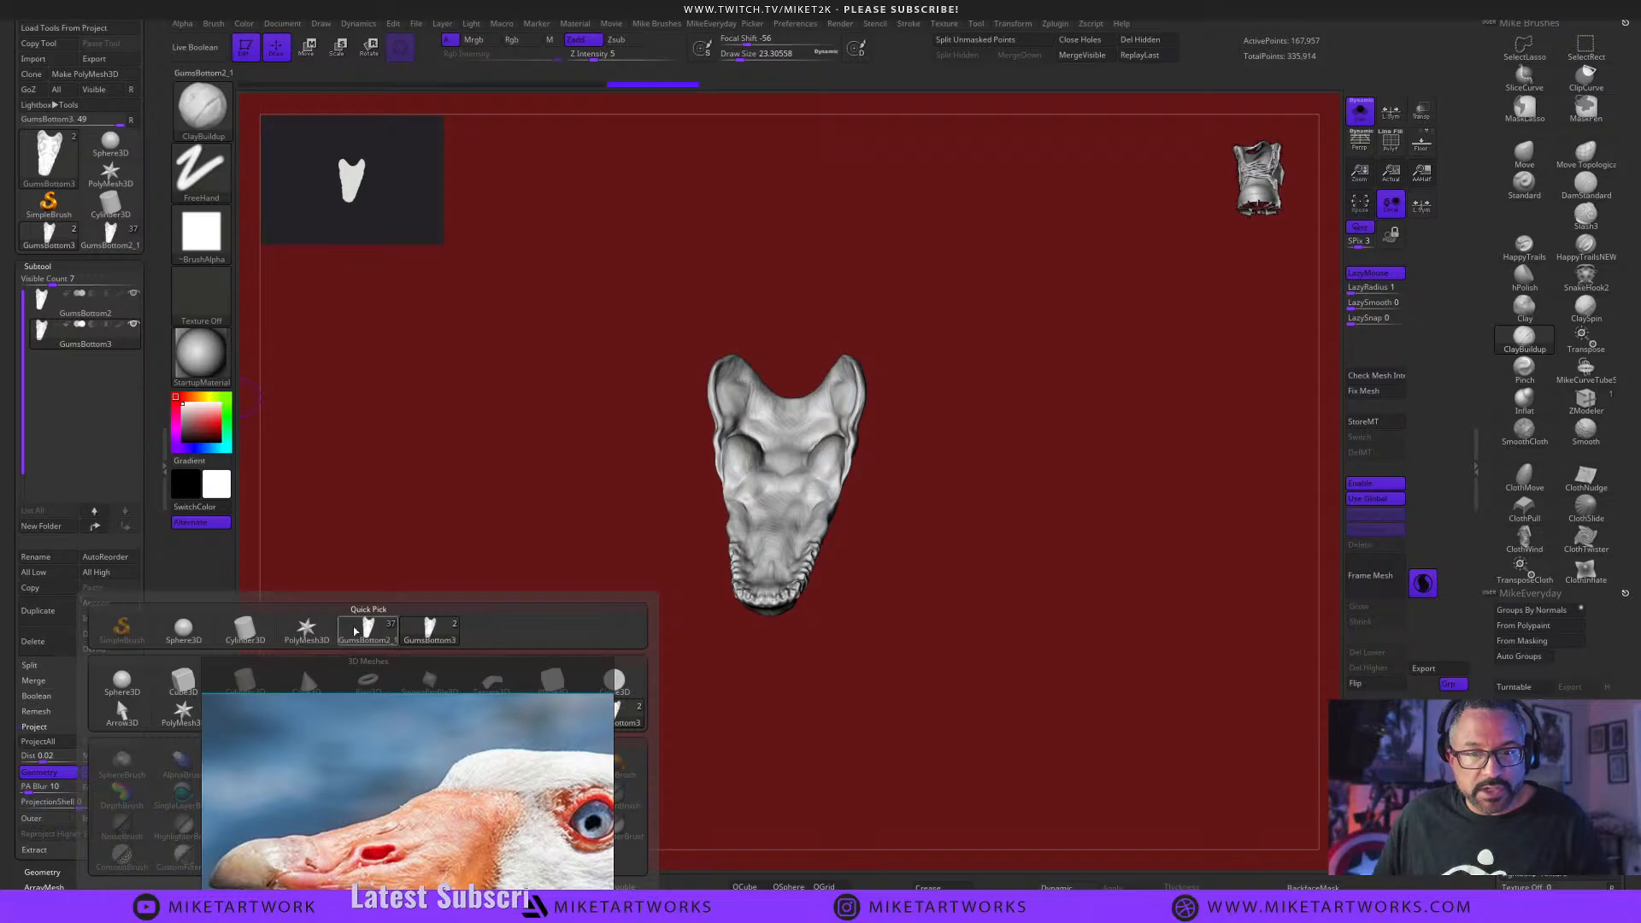
left_click(305, 628)
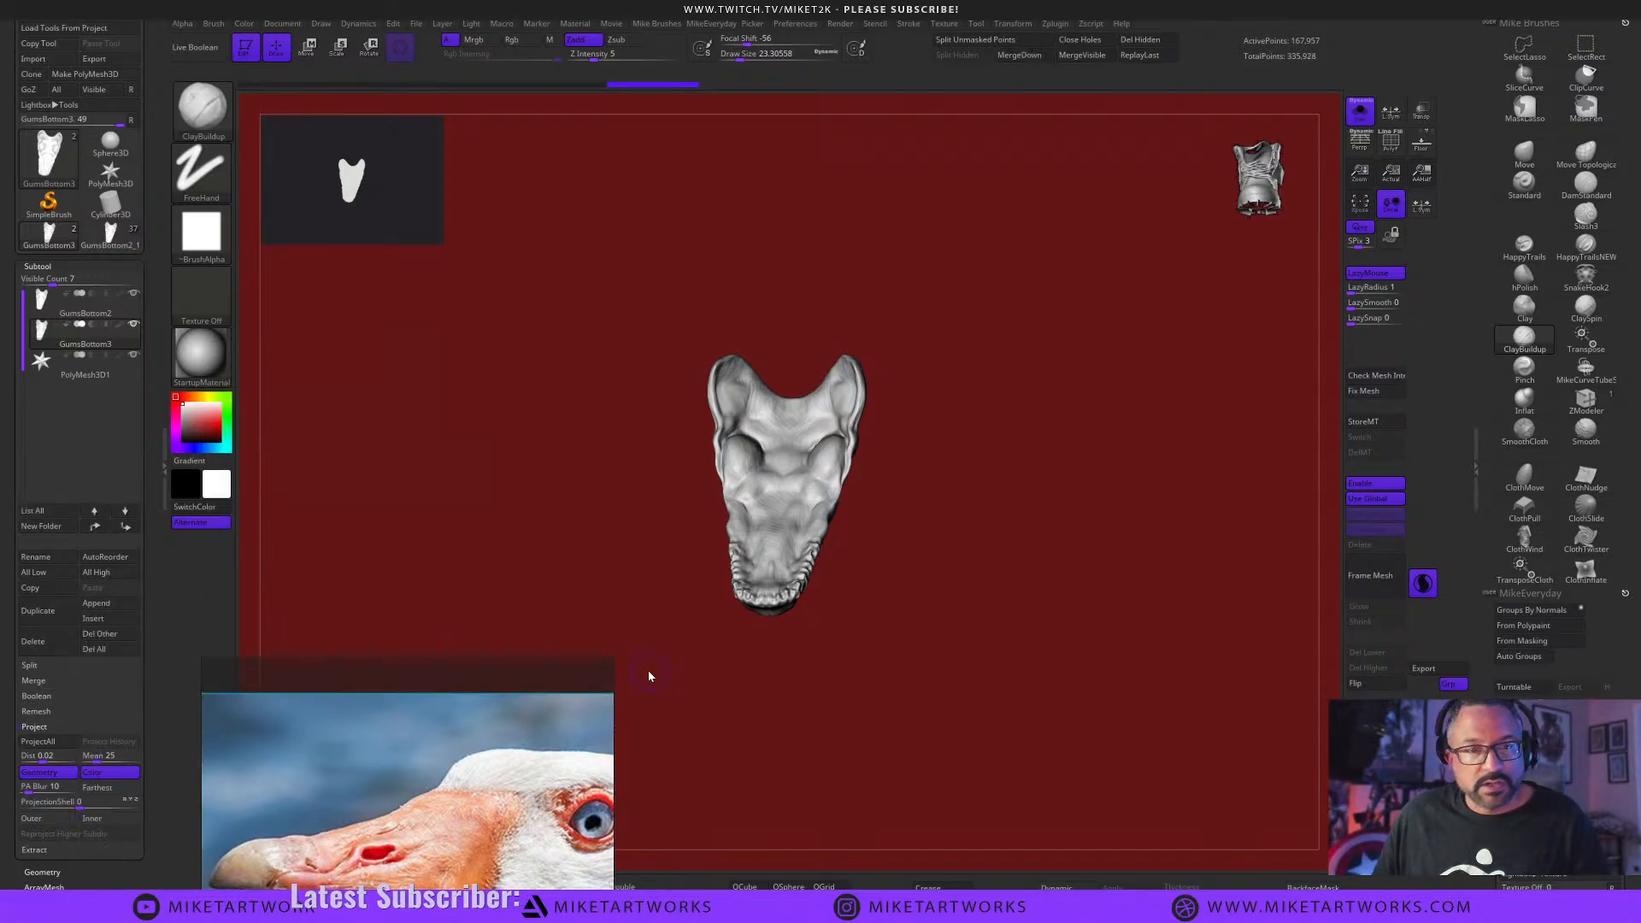
left_click(1360, 112)
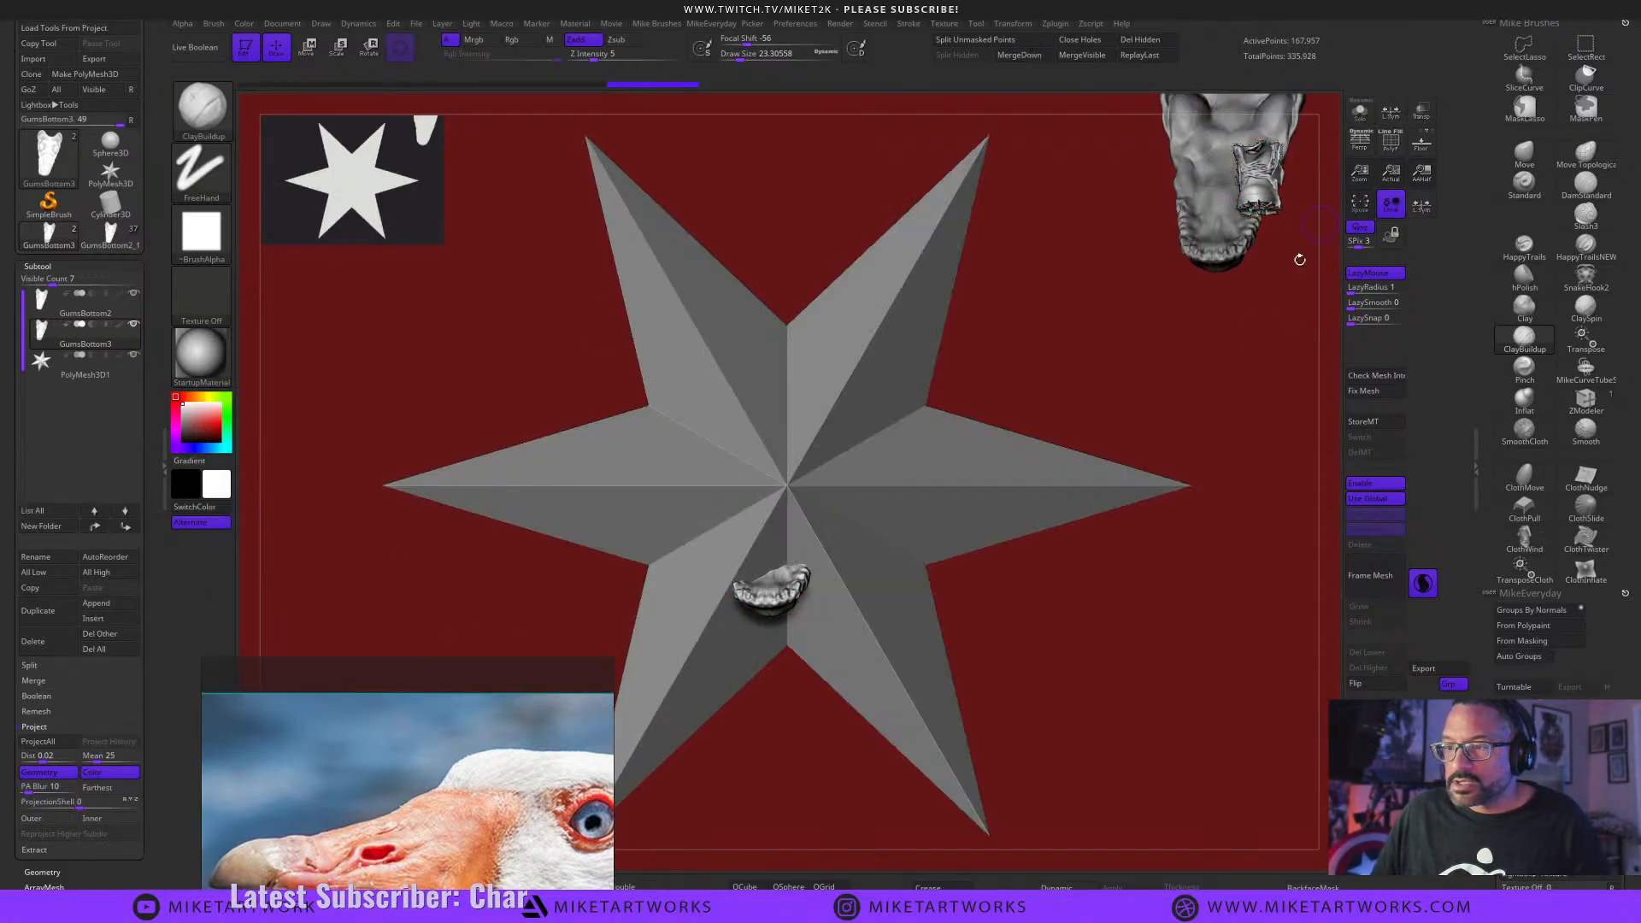
left_click_drag(1140, 740, 962, 630, "alt")
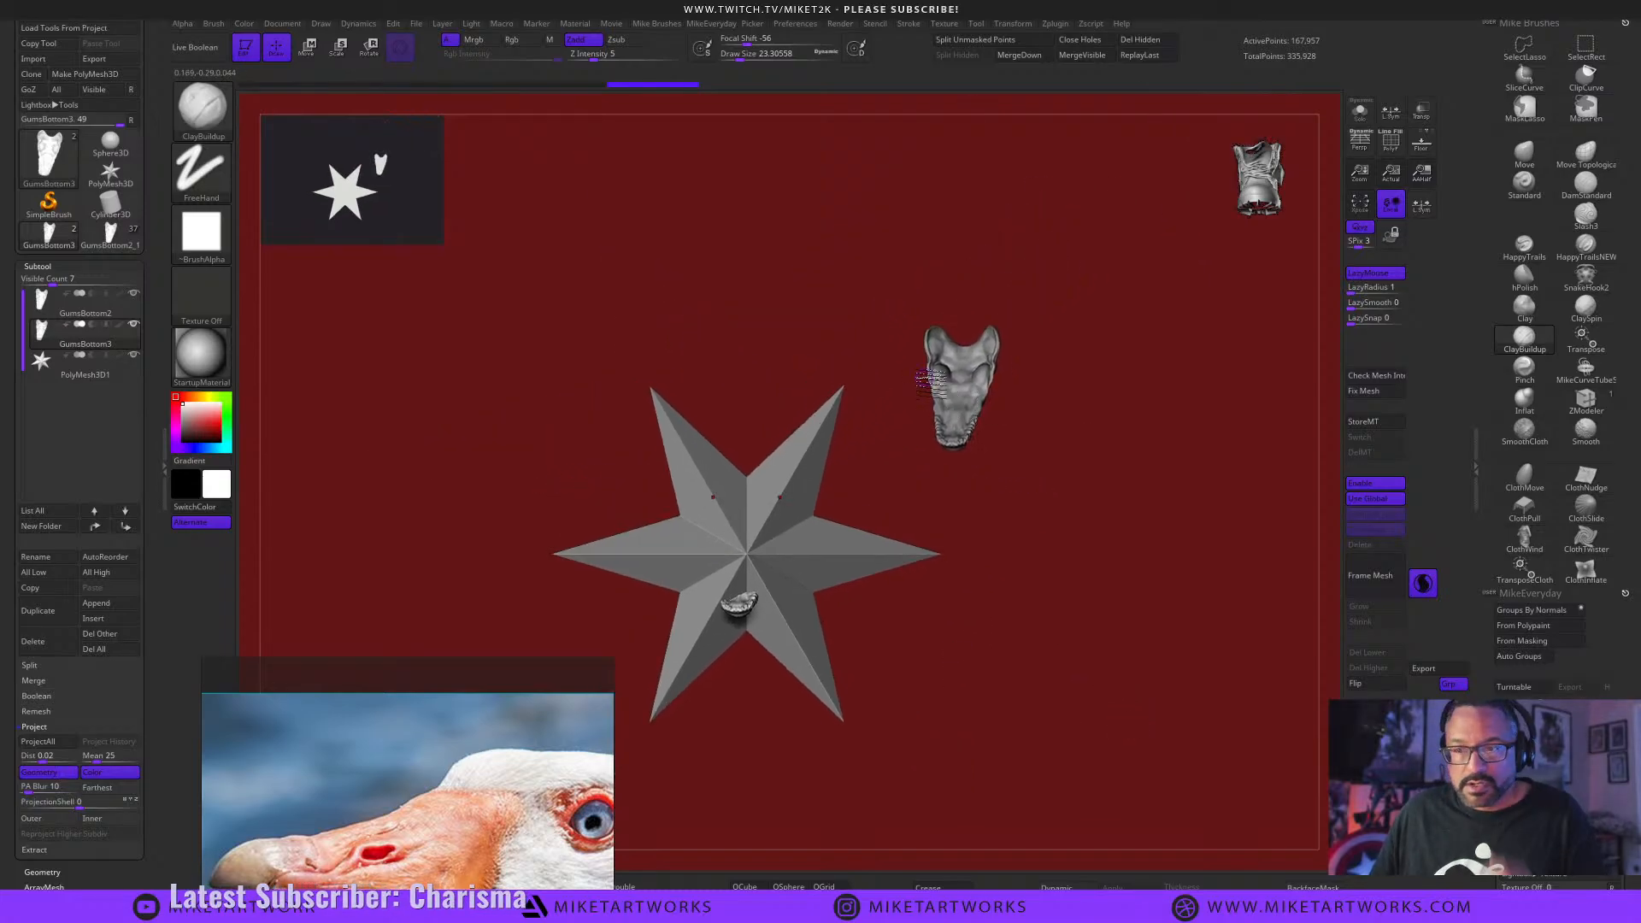
Select the star subtool and scale it down to about 0.34 around its centre with the transform gizmo.
key("w")
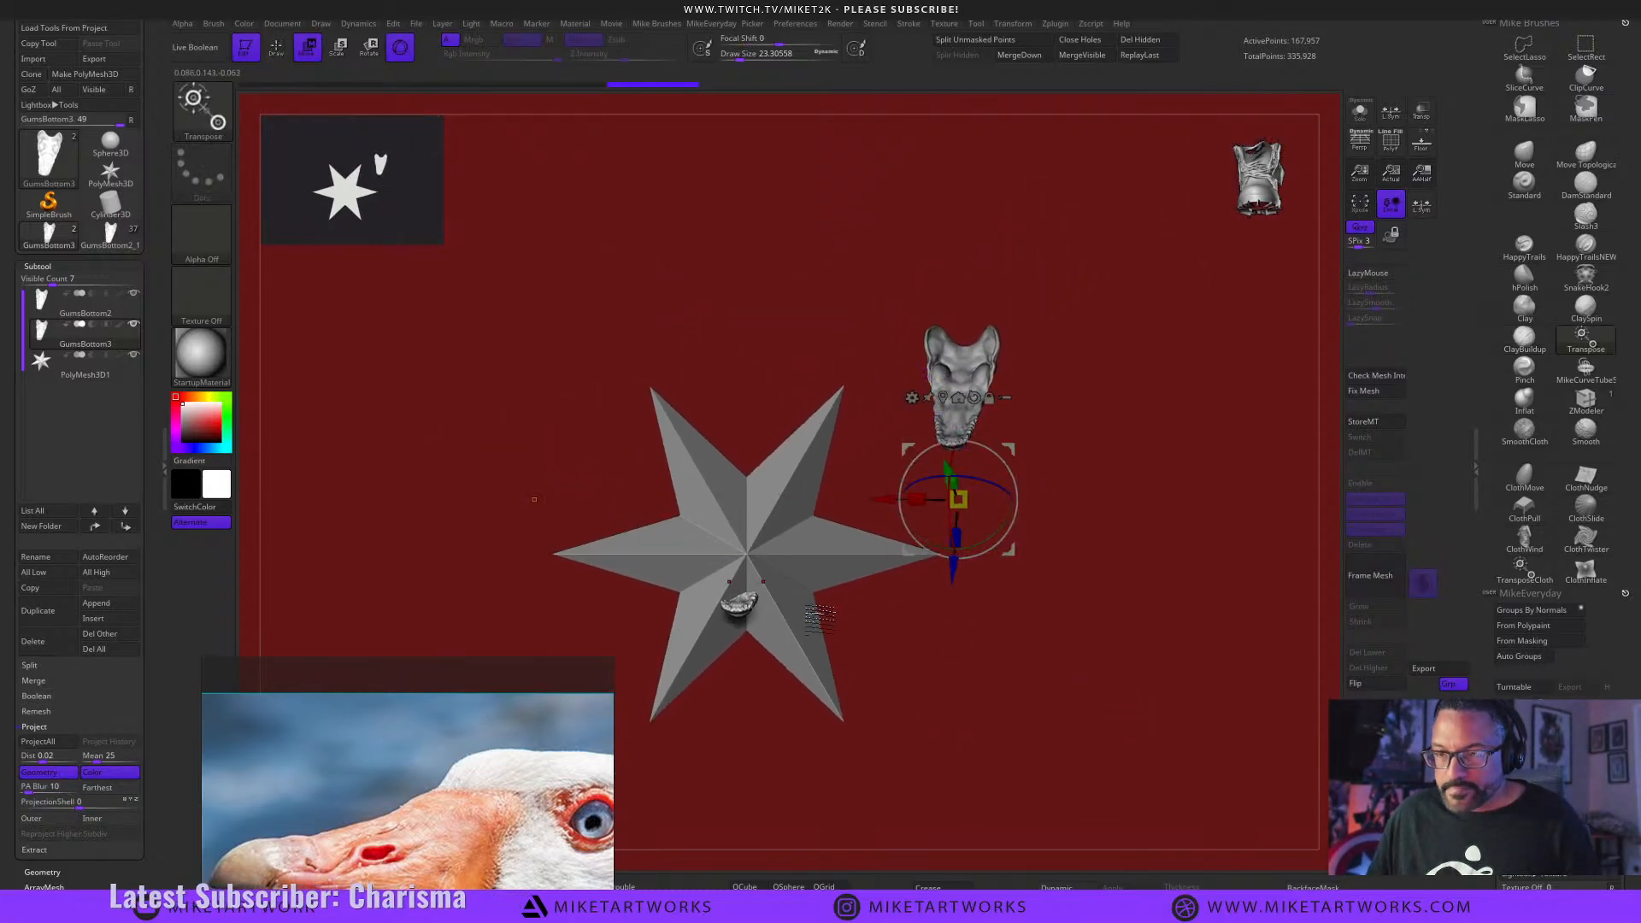
left_click(126, 388)
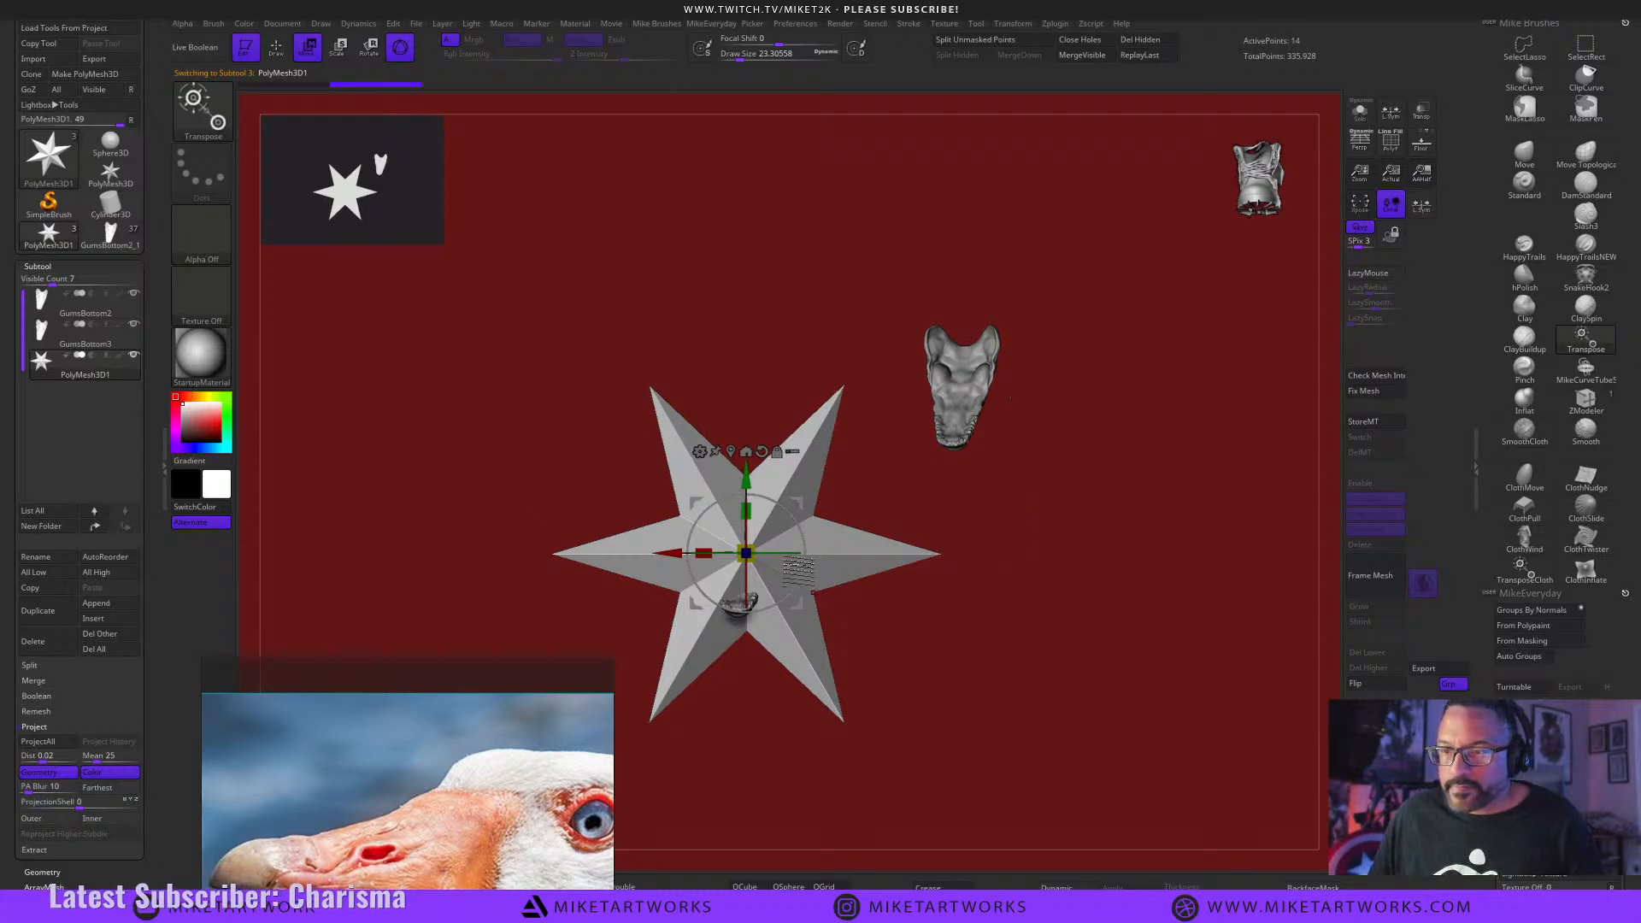
left_click_drag(747, 554, 725, 581)
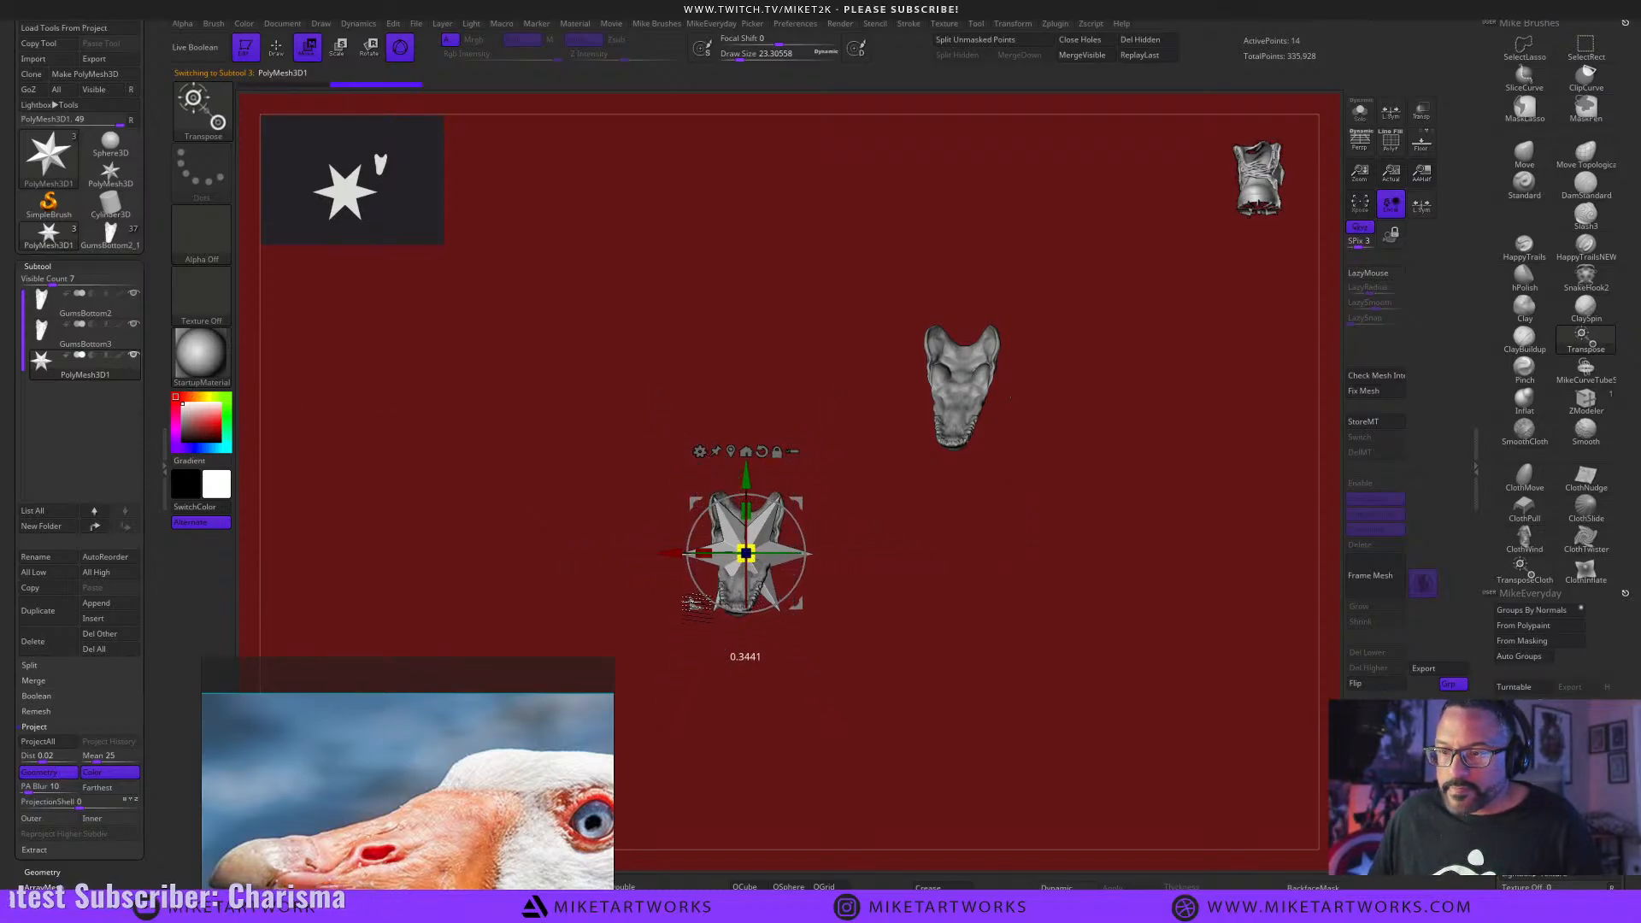
left_click_drag(886, 648, 978, 736, "alt")
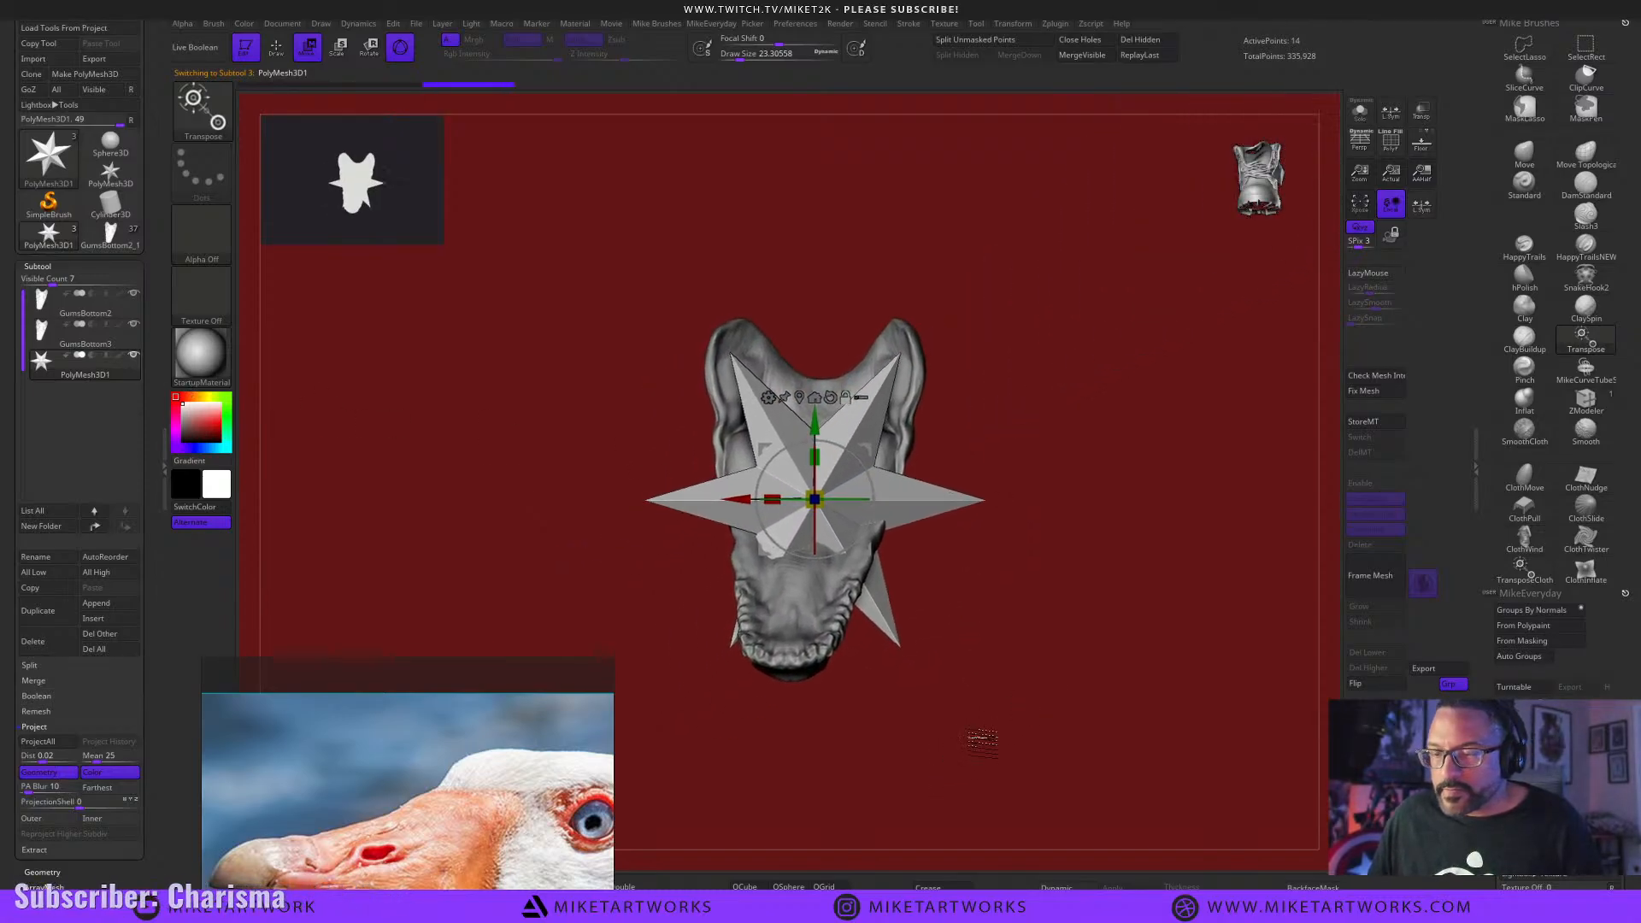
Place an axis-aligned gizmo on the duplicated gums and rotate them until they stand upright and face straight forward, checking from the side.
left_click(814, 648, "alt")
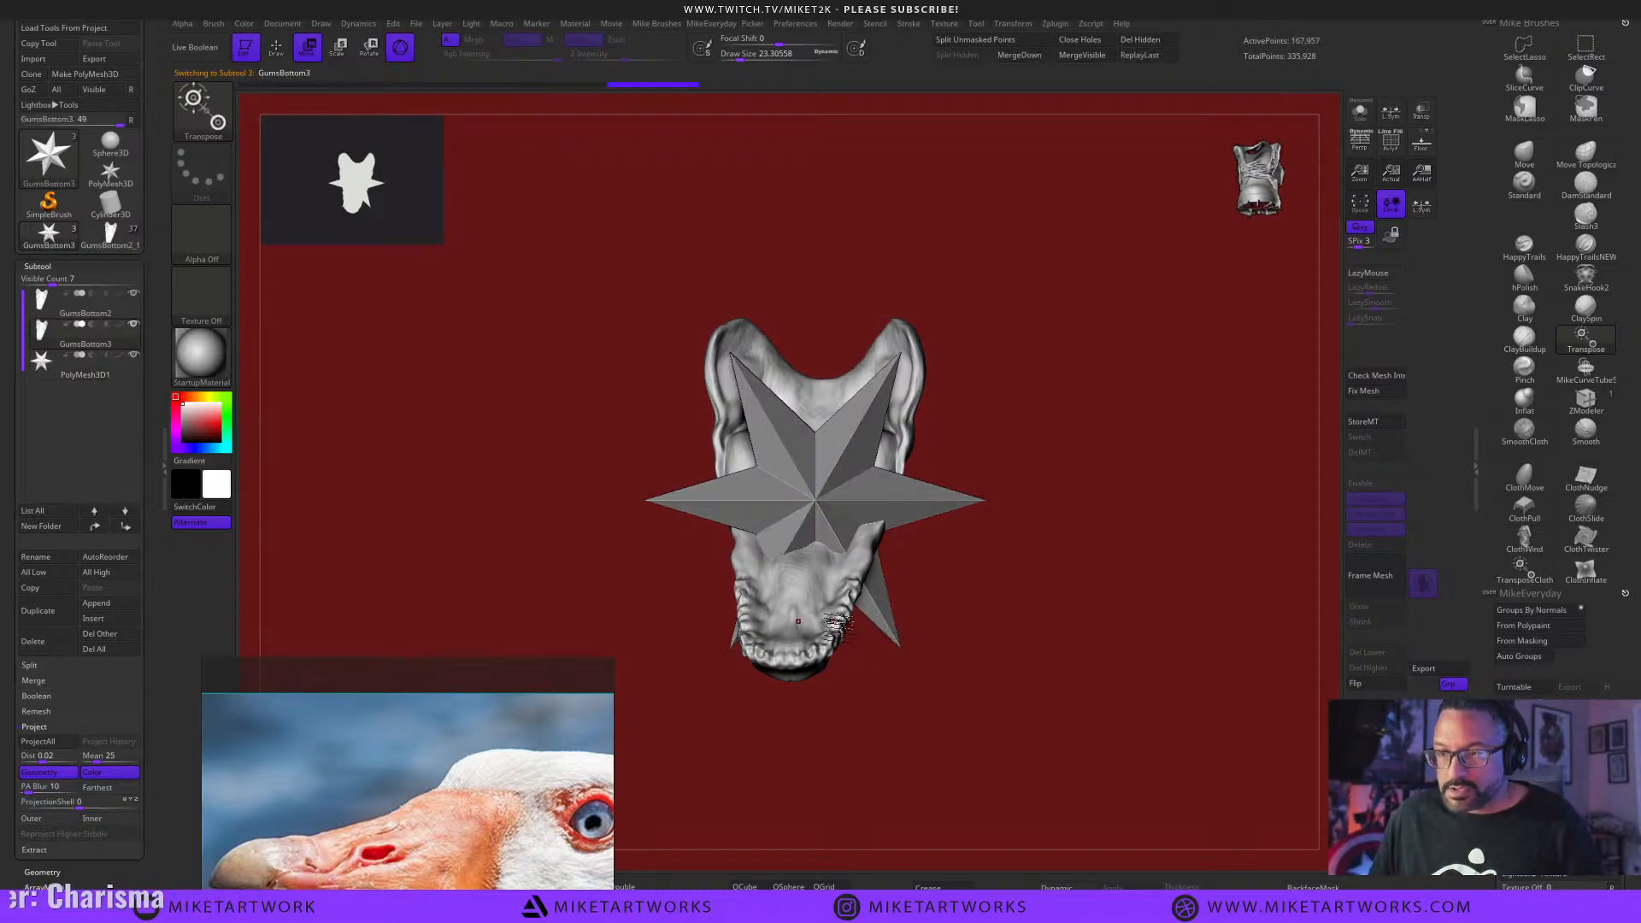
left_click(827, 626, "alt")
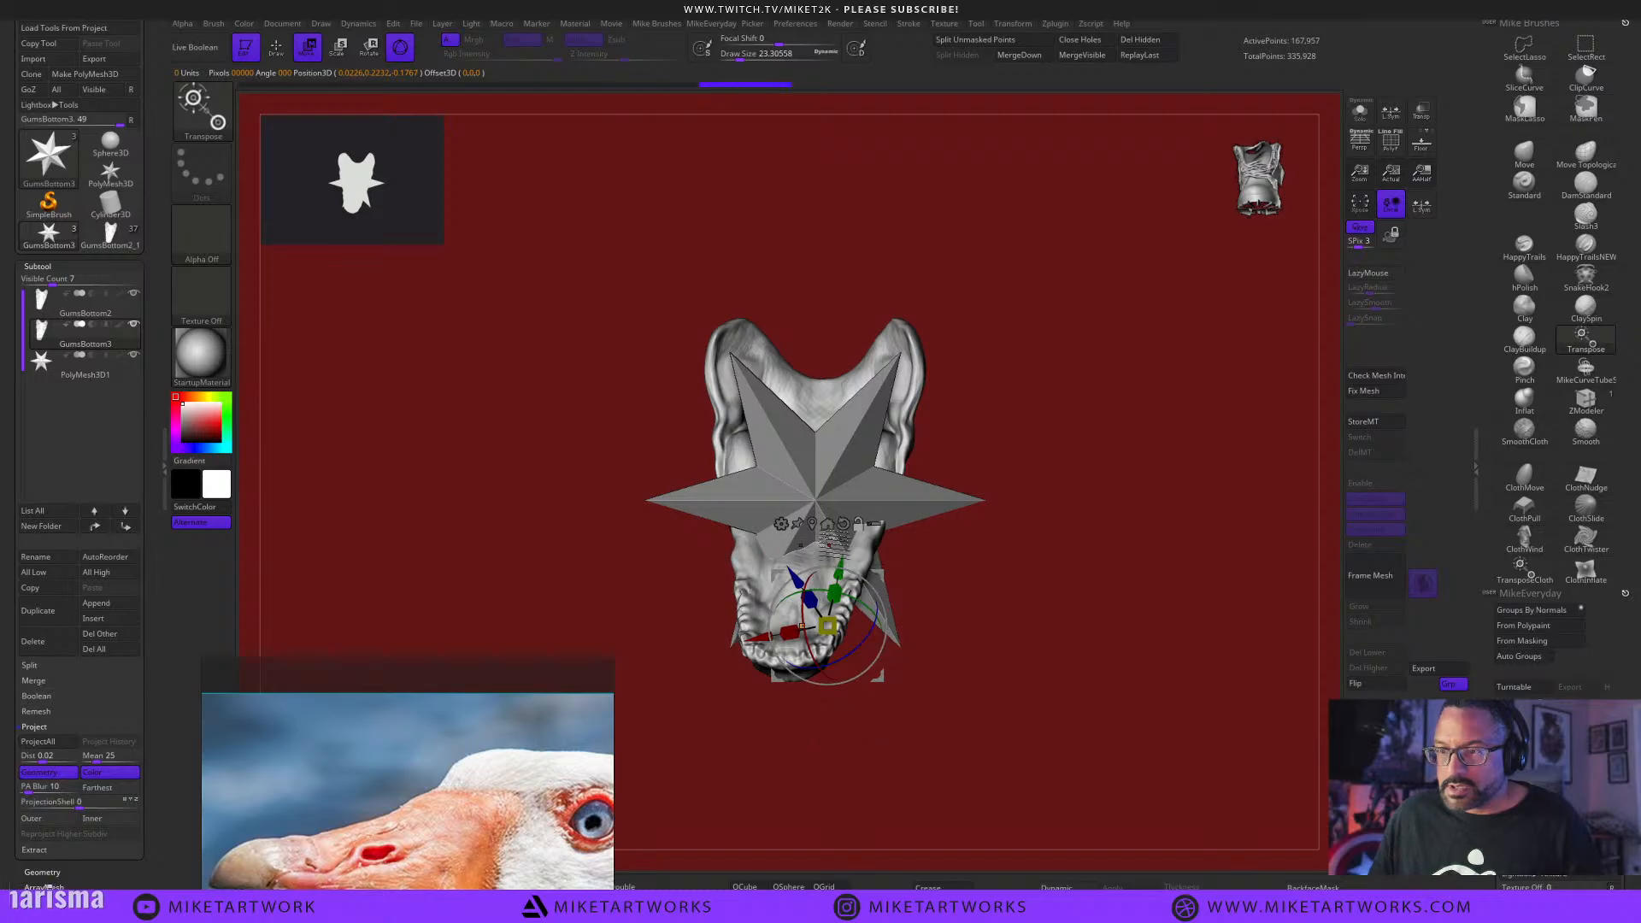
left_click(810, 482, "alt")
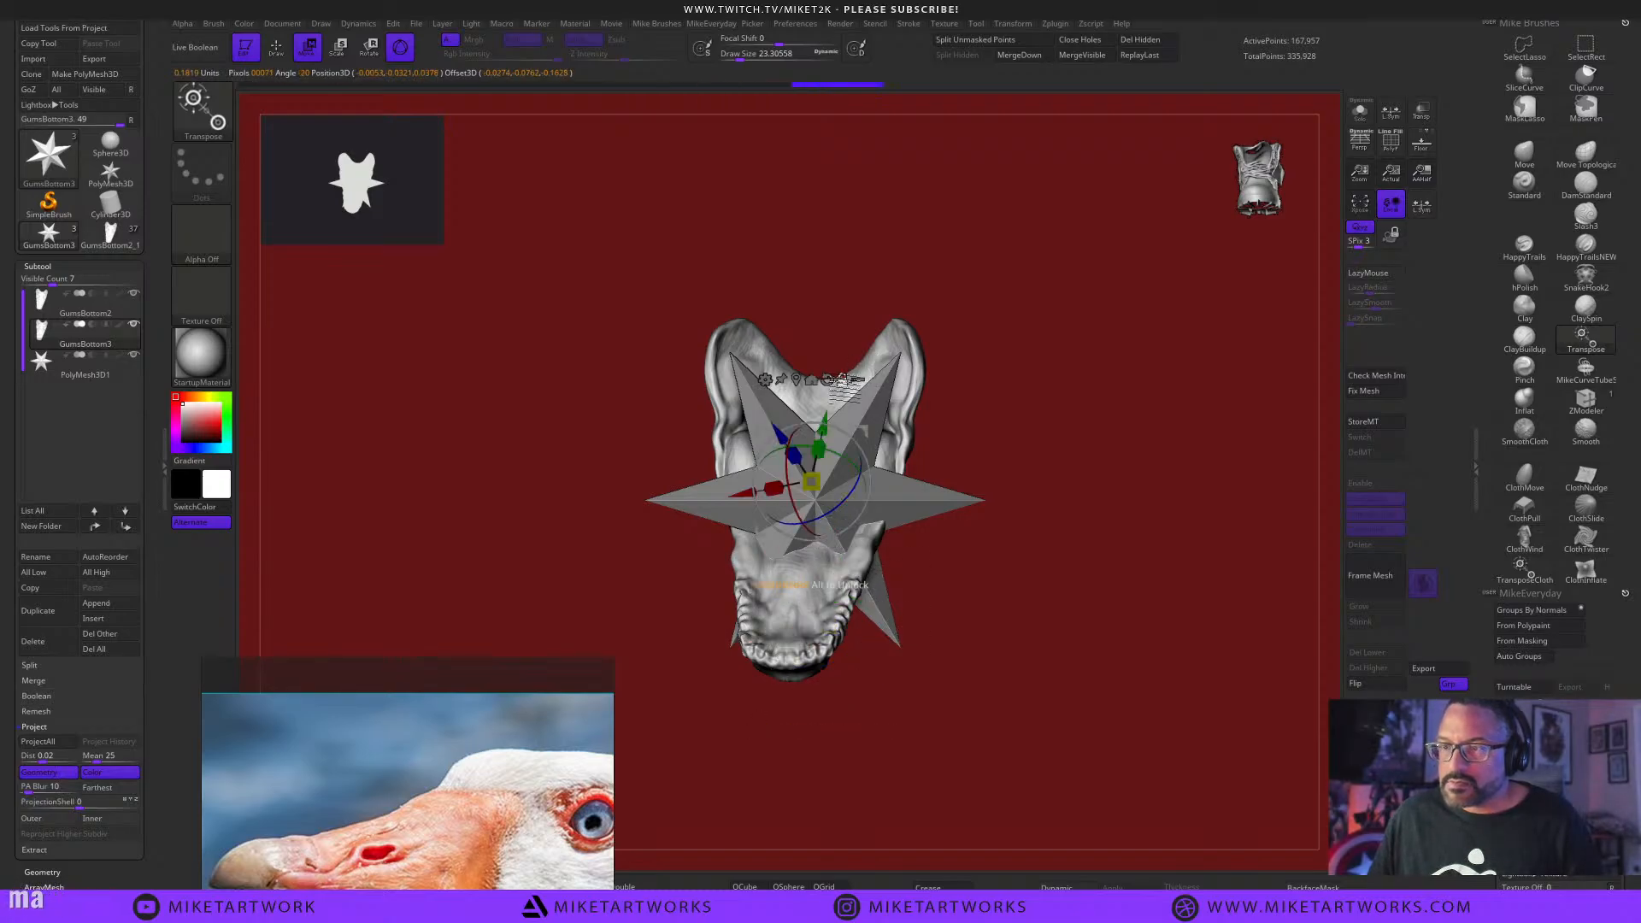
left_click(828, 379)
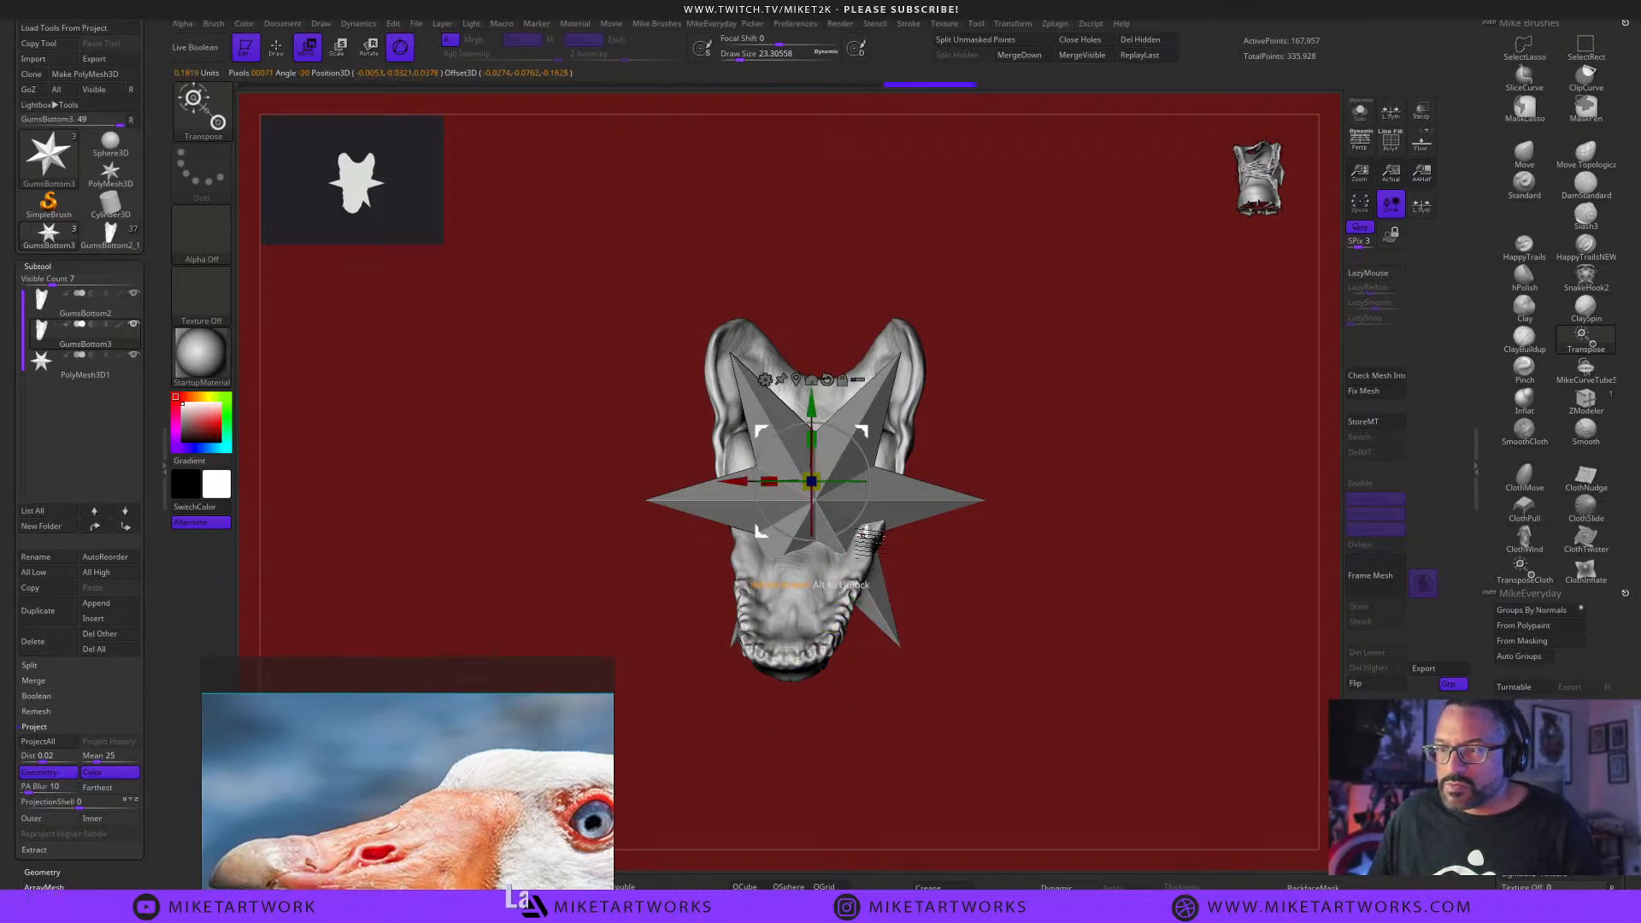
left_click_drag(865, 537, 866, 440)
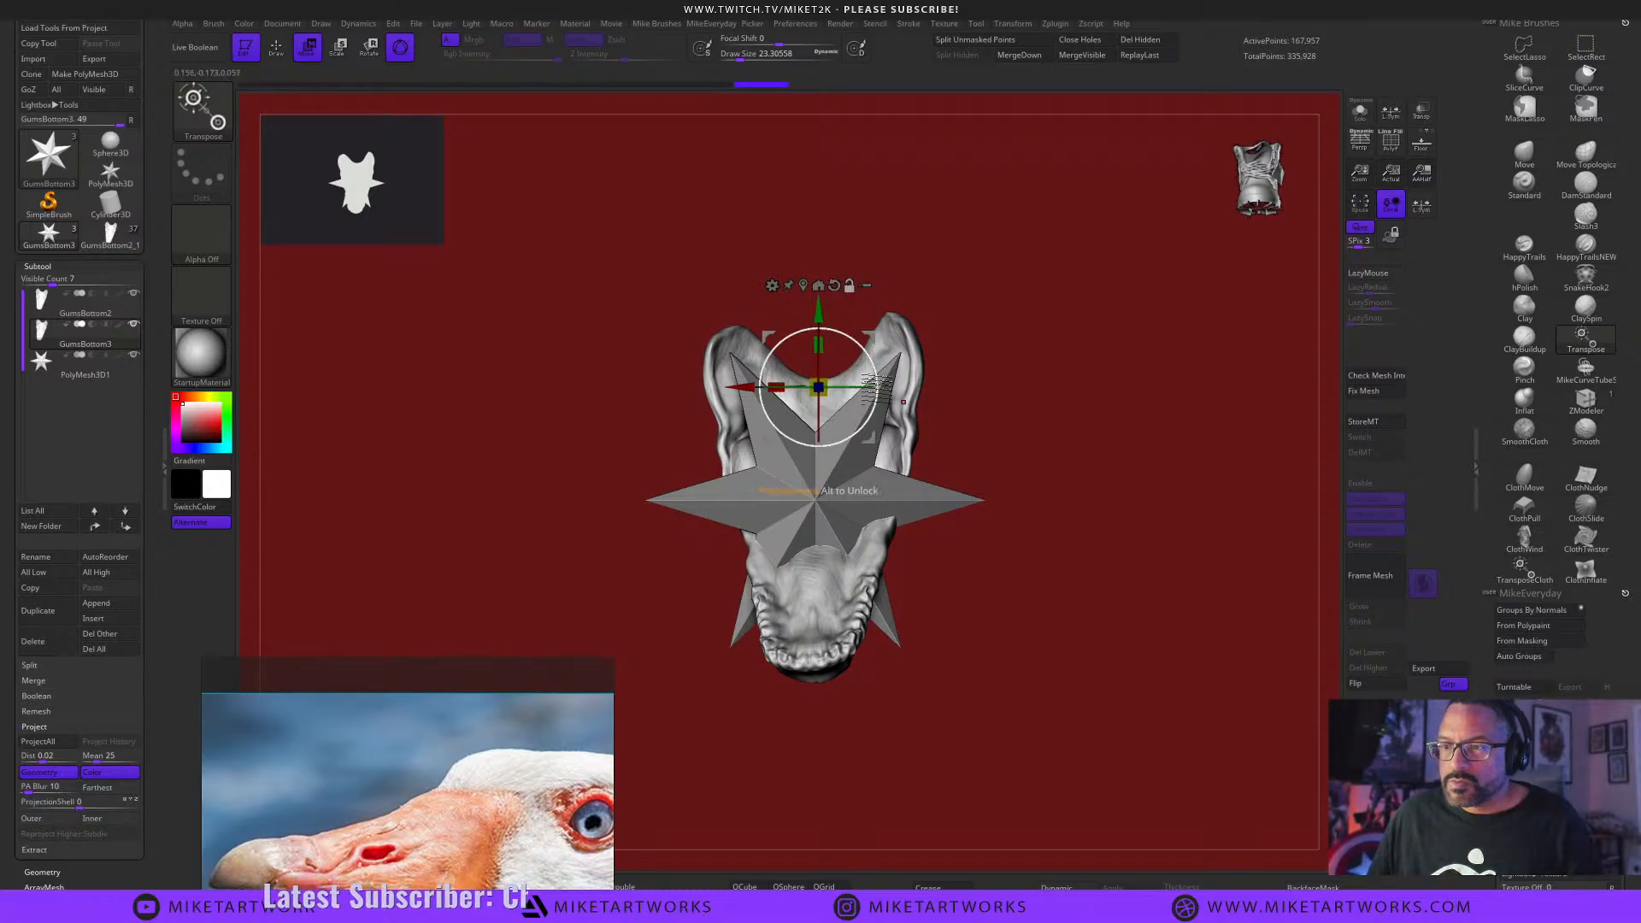
left_click_drag(836, 389, 864, 453)
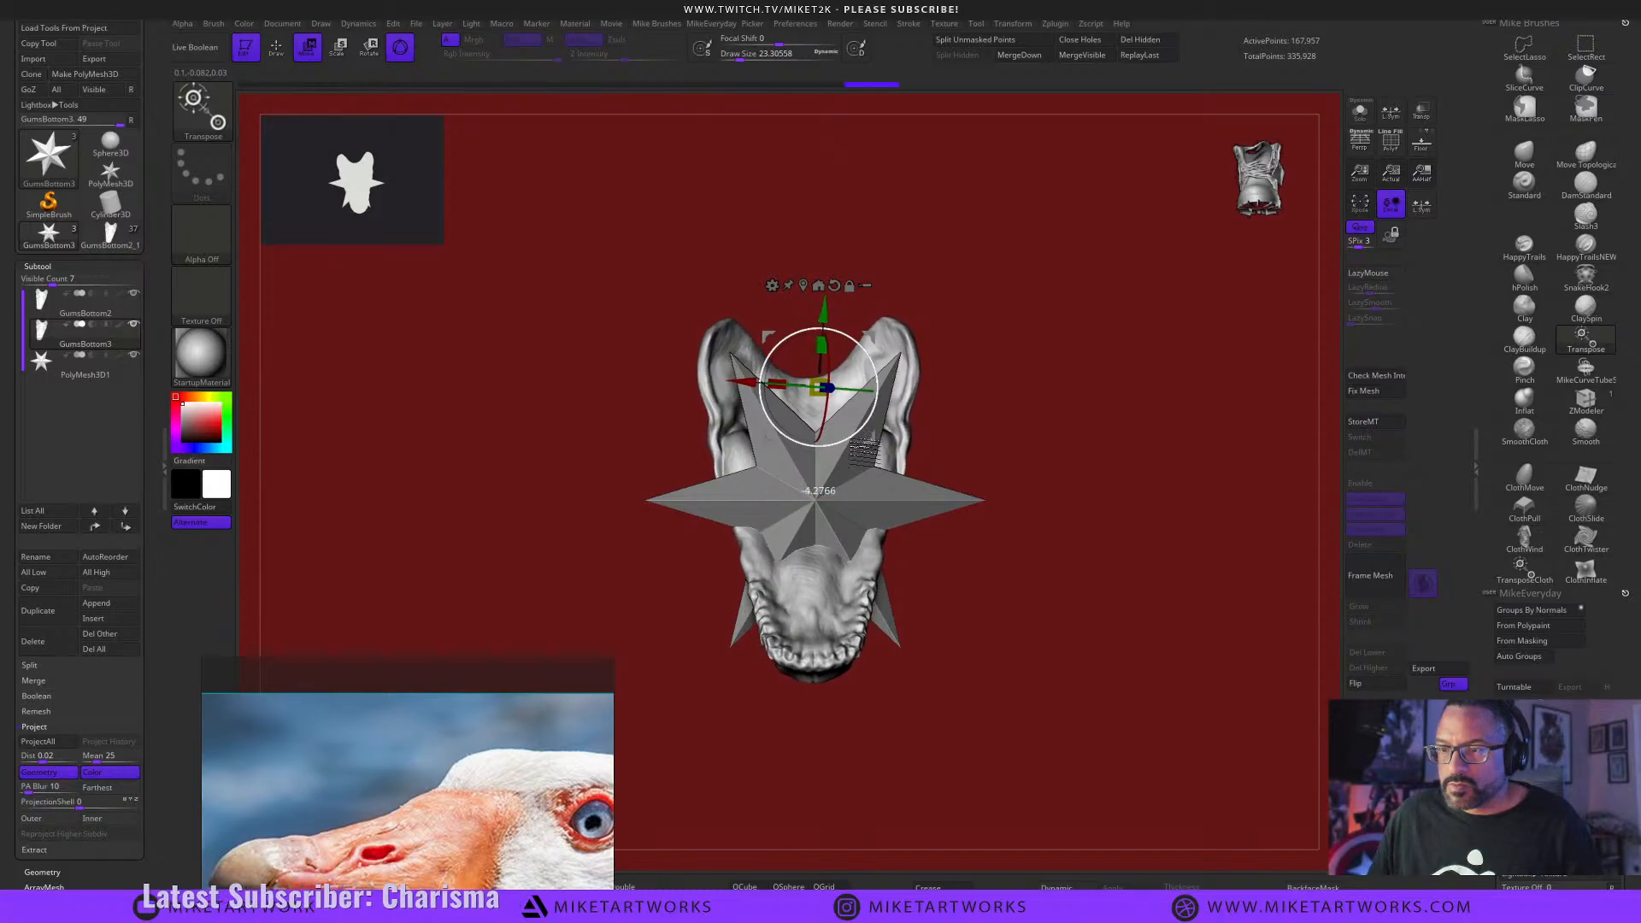
mouse_move(1037, 623)
left_mouse_down()
mouse_move(989, 572)
mouse_move(1018, 619)
left_mouse_up()
mouse_move(1043, 607)
left_mouse_down("shift")
mouse_move(985, 601)
mouse_move(1059, 609)
left_mouse_up("shift")
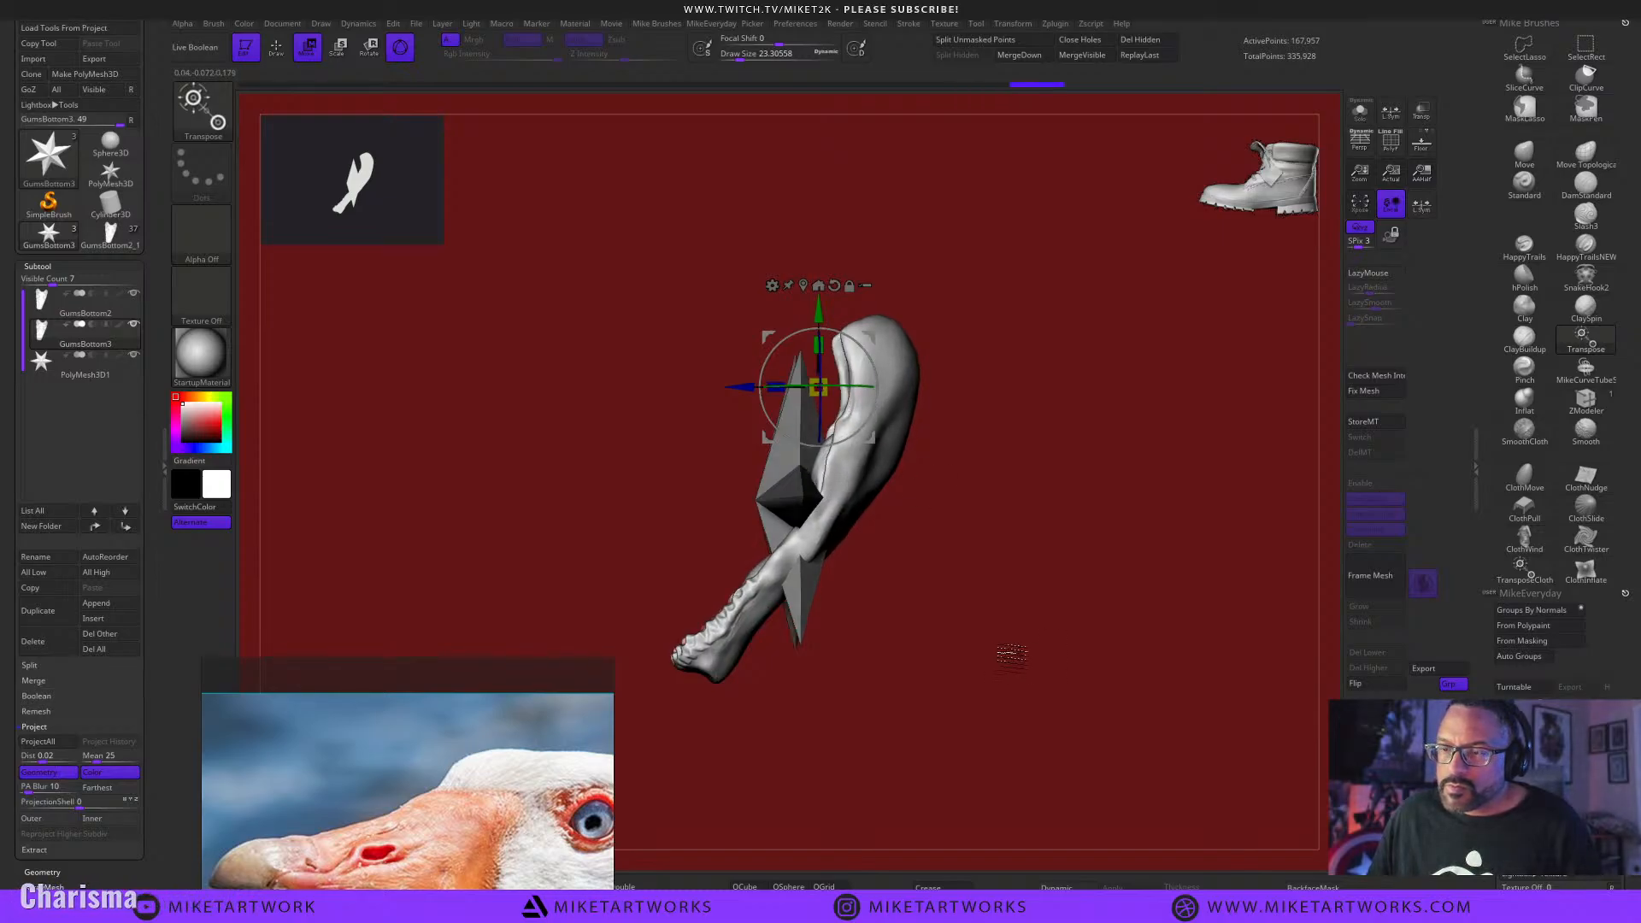
left_click_drag(1007, 653, 1065, 662, "shift")
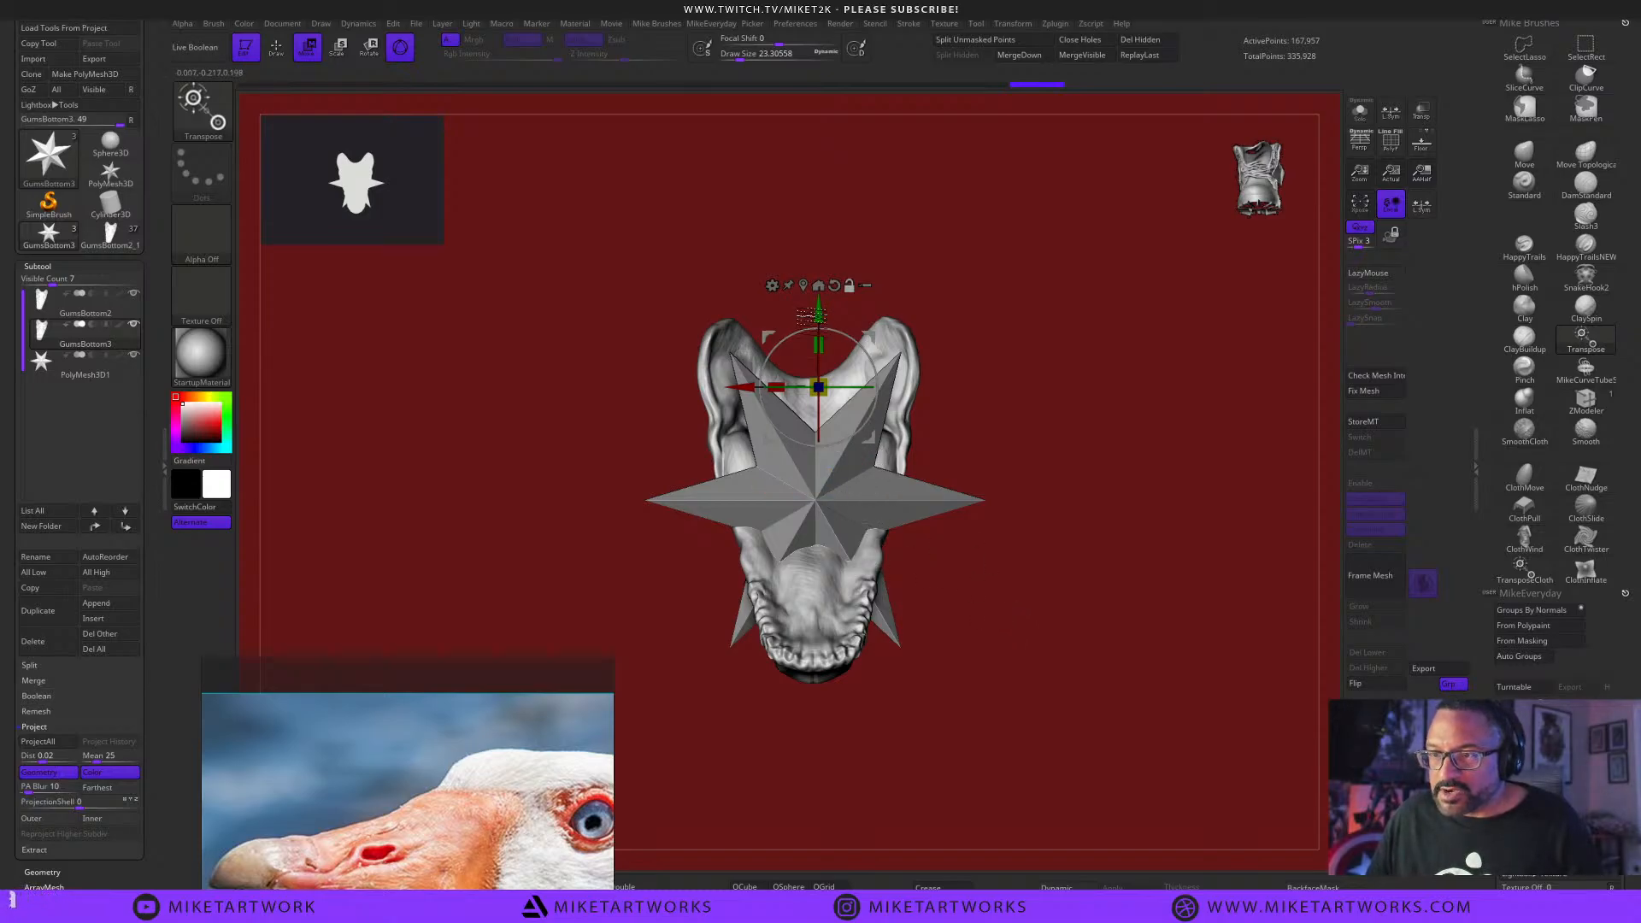
Move the gizmo pivot to the front tip of the gums, then shift the gums sideways into line with the star and down below it.
left_click_drag(818, 387, 818, 663, "alt")
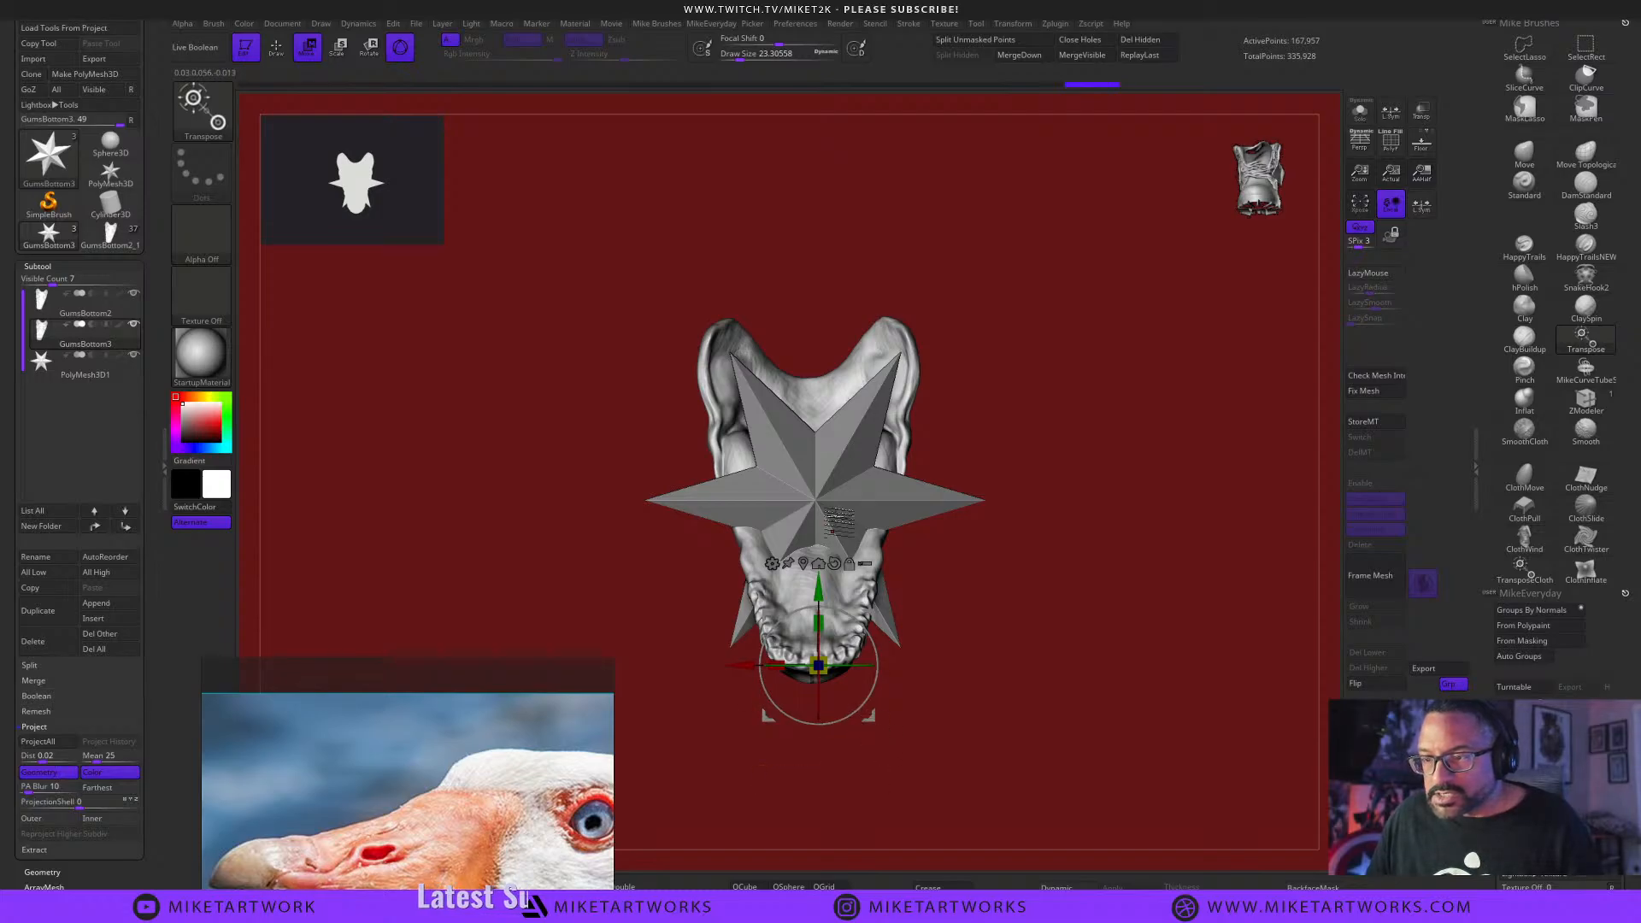
left_click_drag(818, 598, 818, 411)
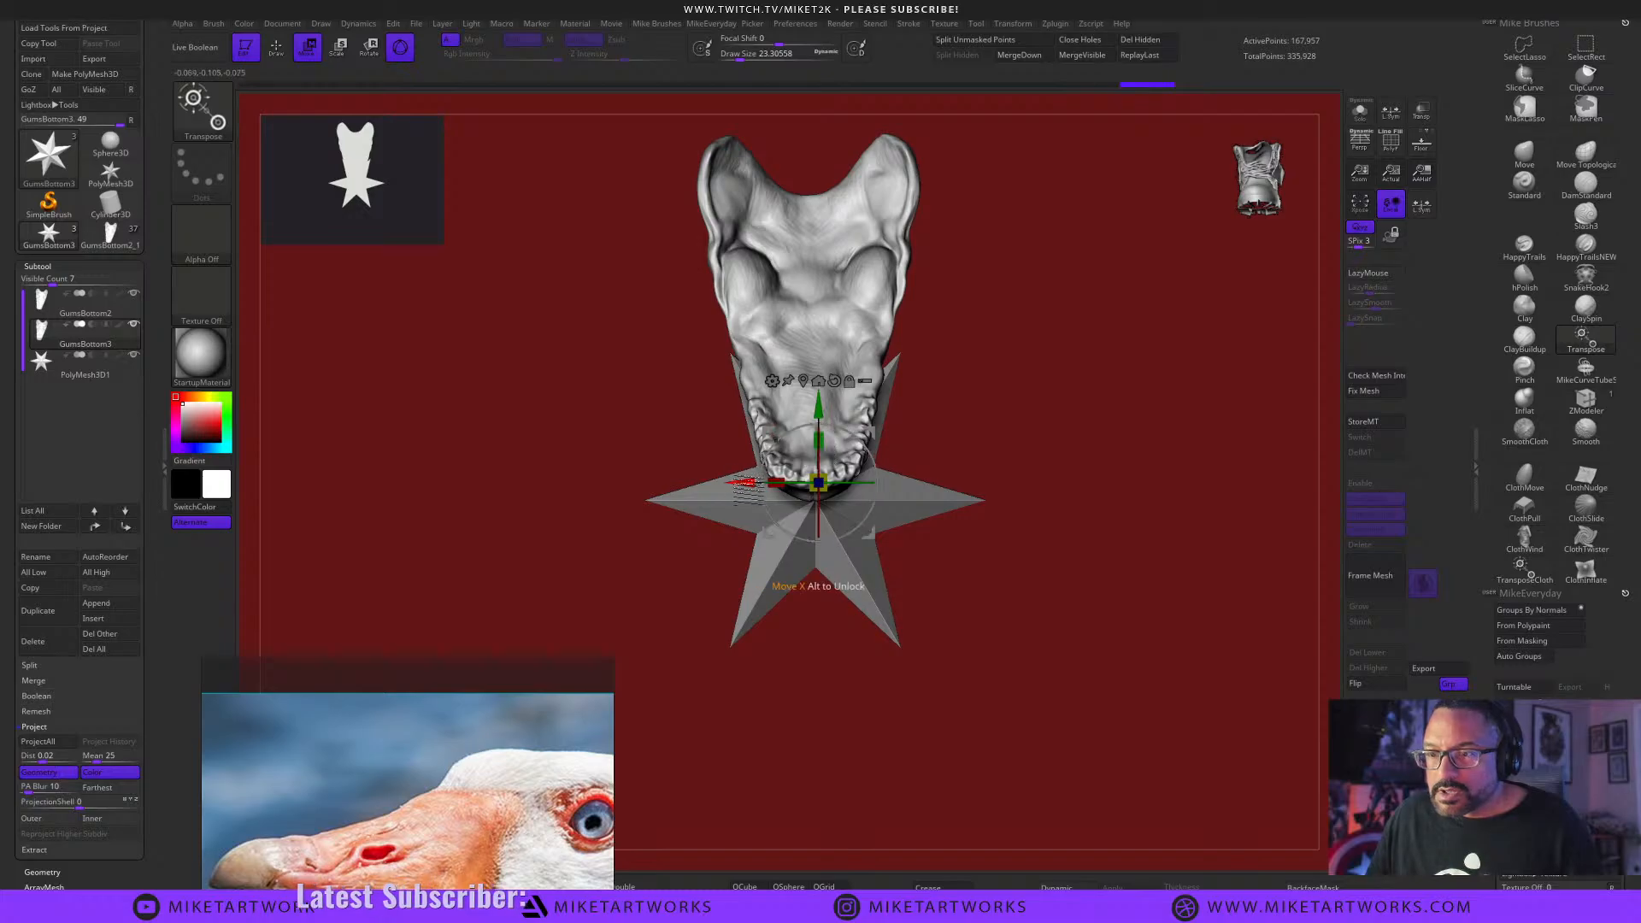
left_click_drag(739, 483, 743, 483)
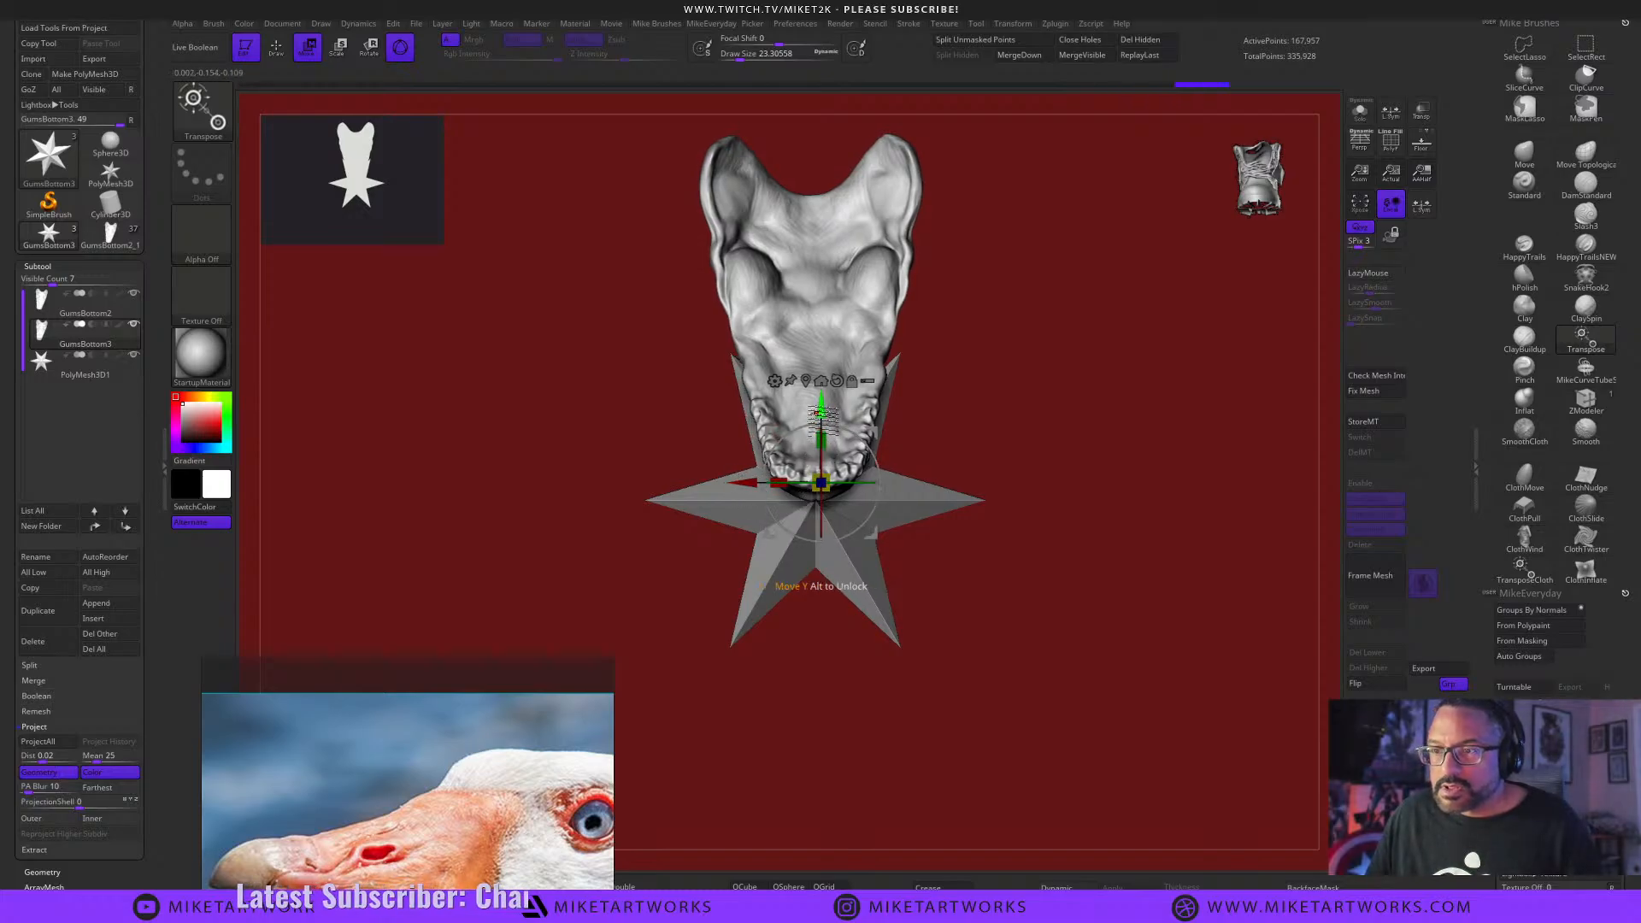
left_click_drag(821, 407, 821, 811)
left_click_drag(941, 763, 964, 630, "alt")
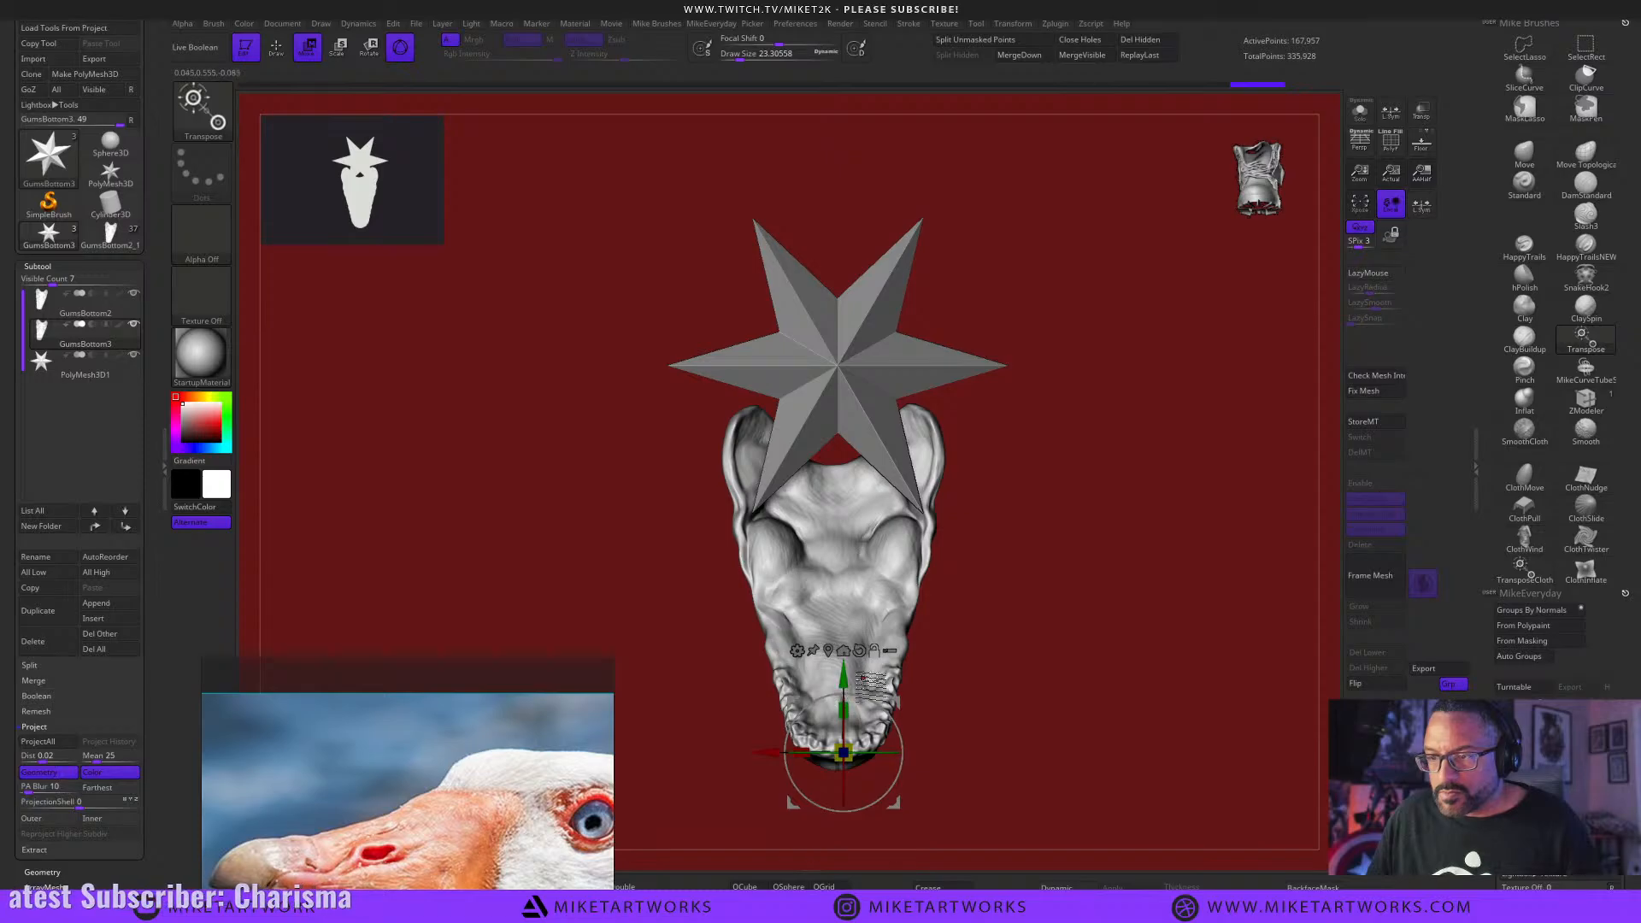
Reposition the gizmo at the front tip of the duplicated gums, rotate them slightly to straighten them, and return to Draw mode.
left_click(831, 590, "alt")
left_click_drag(830, 517, 836, 691, "alt")
left_click_drag(830, 767, 752, 760, "alt")
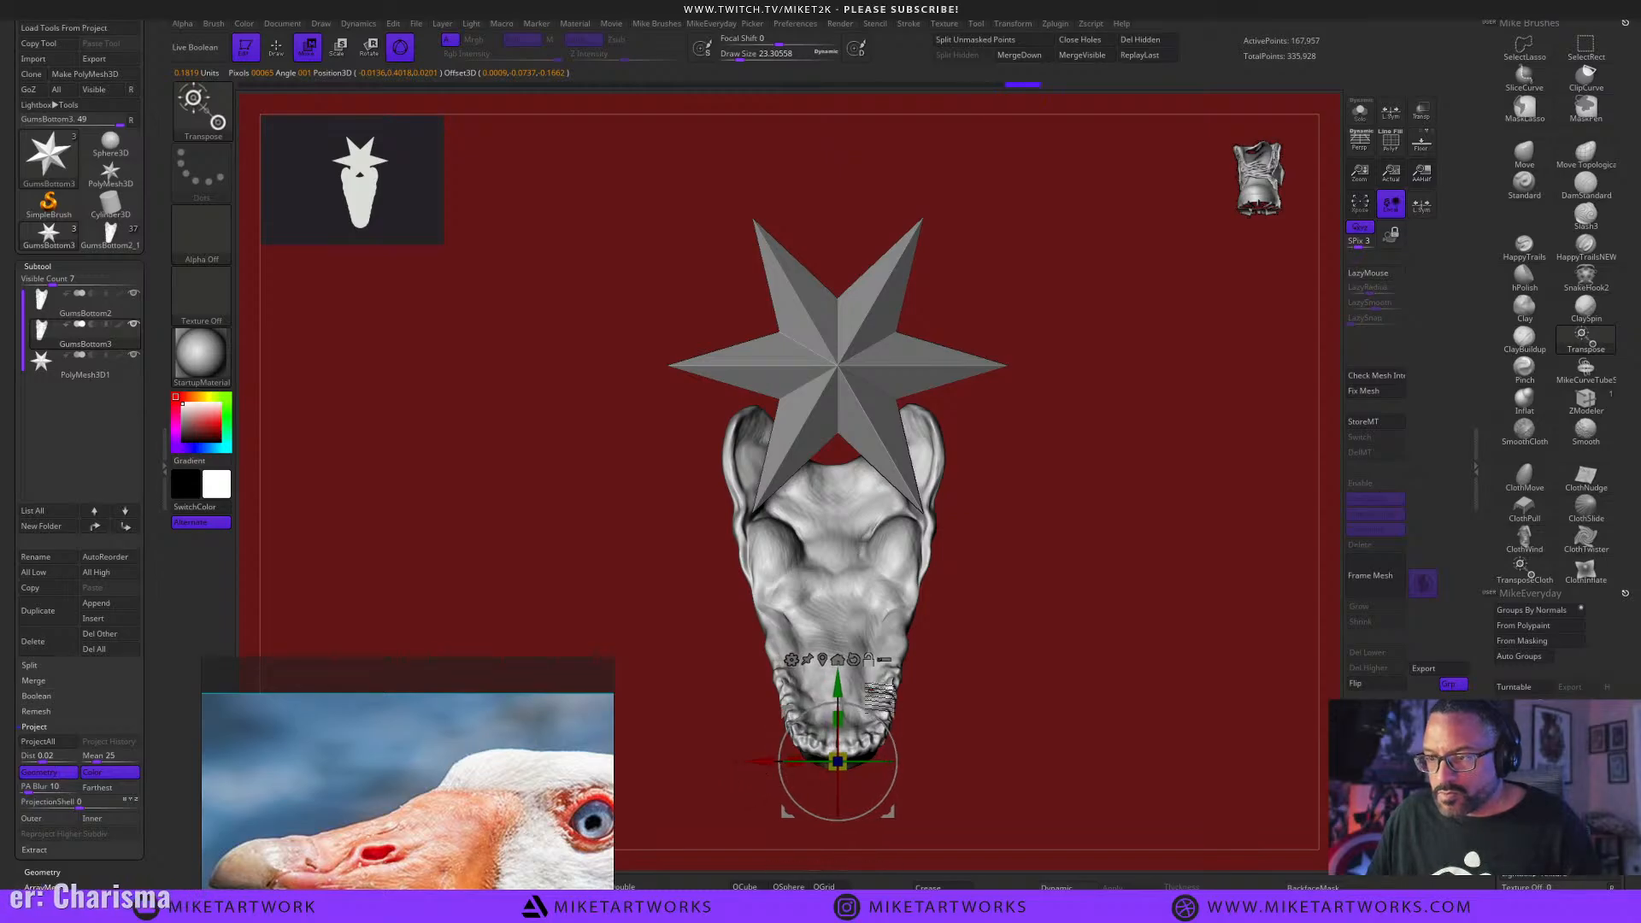
left_click_drag(880, 722, 881, 724)
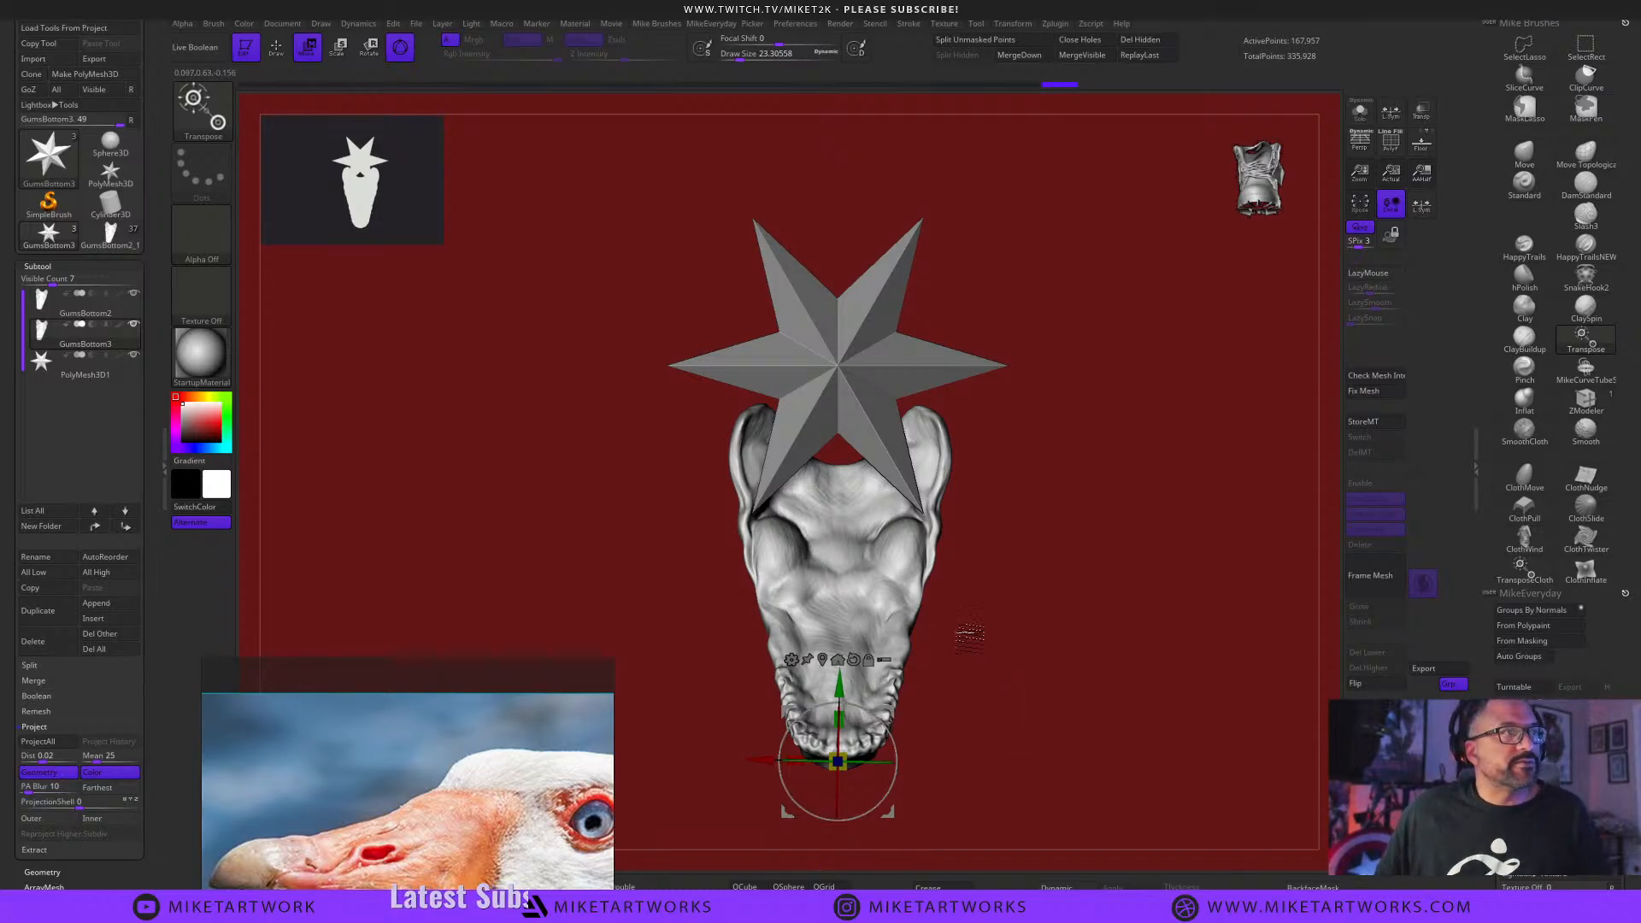
key("q")
Switch back to the full Venom tool and leave a snapshot of the whole figure on the canvas beside the live model.
mouse_move(1044, 726)
left_mouse_down("alt")
mouse_move(1051, 694)
mouse_move(1006, 644)
left_mouse_up("alt")
left_click_drag(954, 549, 915, 547)
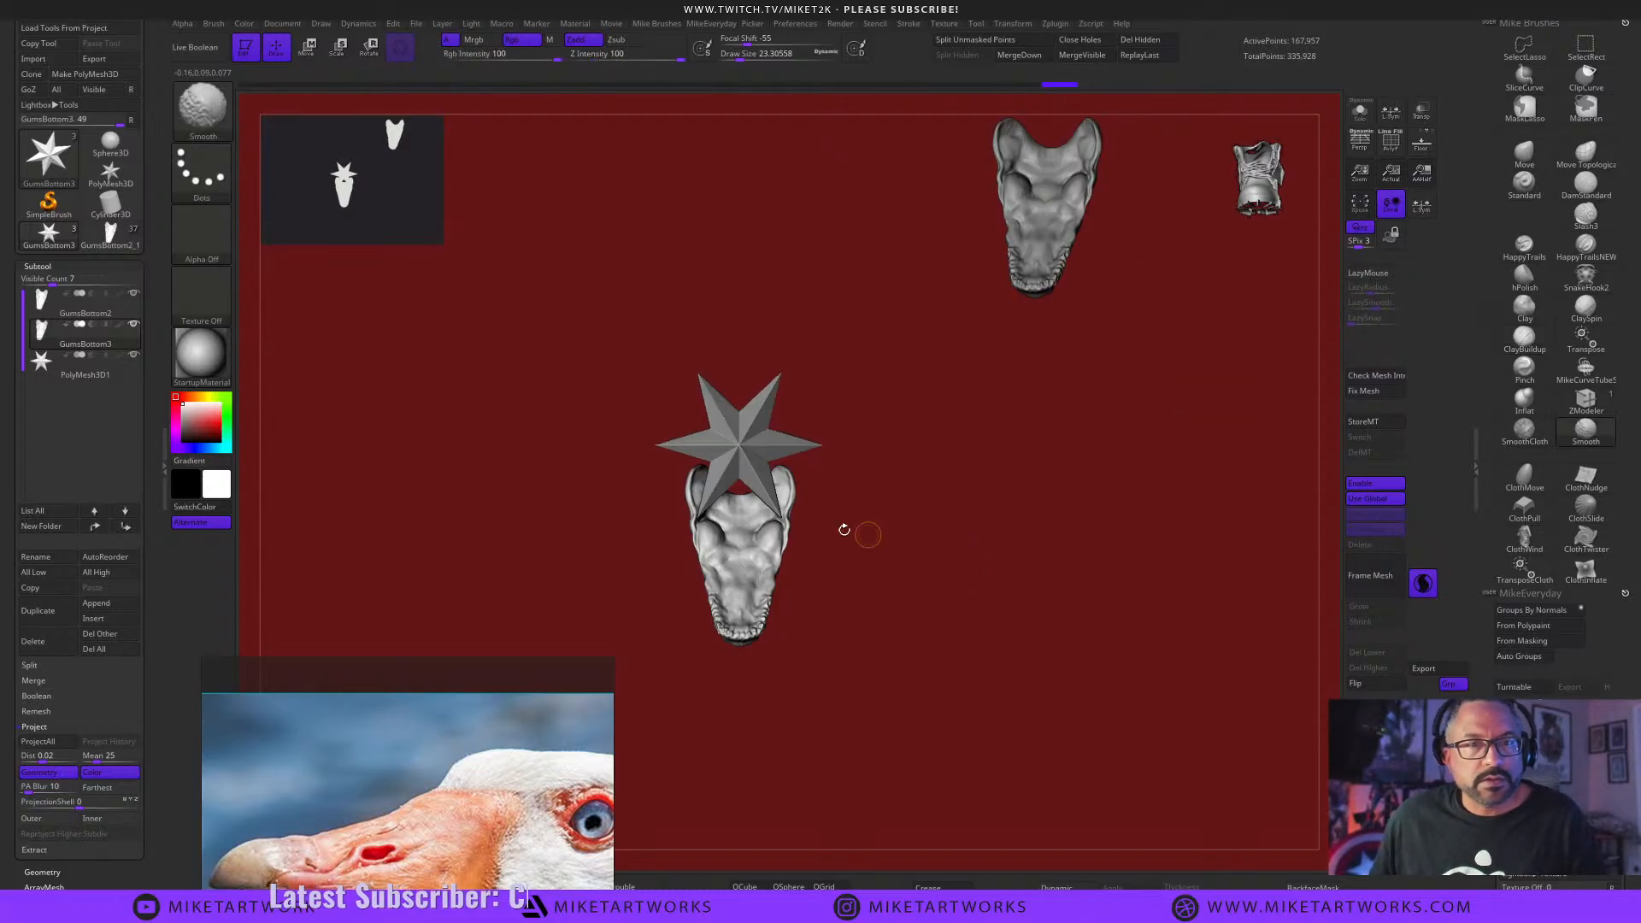
left_click(127, 244)
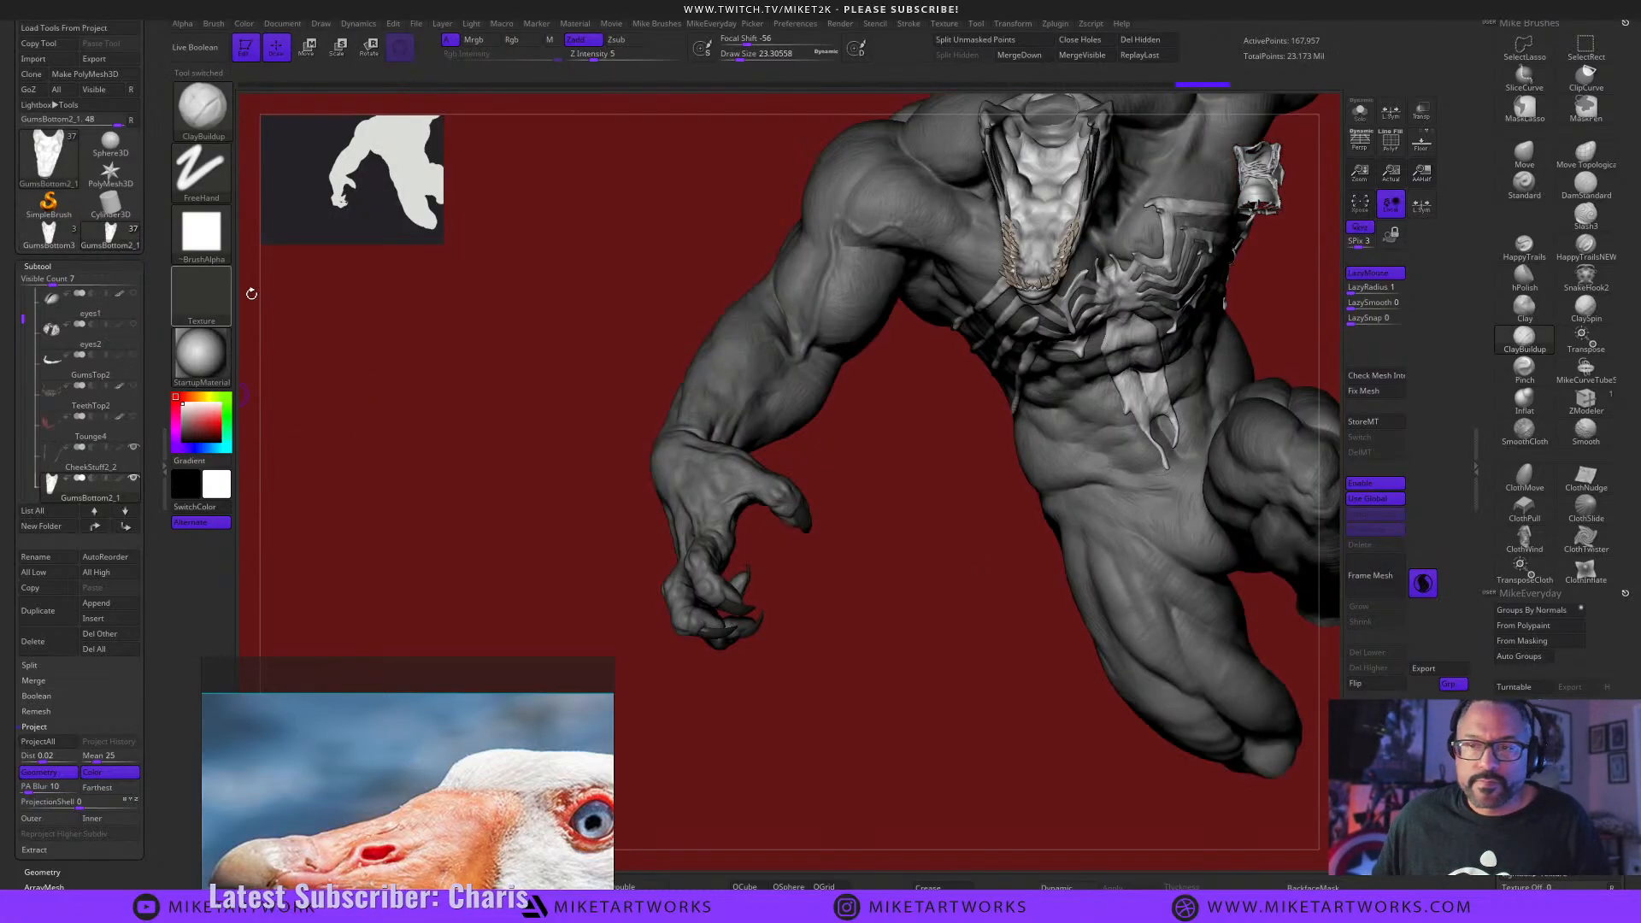
left_click_drag(909, 710, 762, 622, "alt")
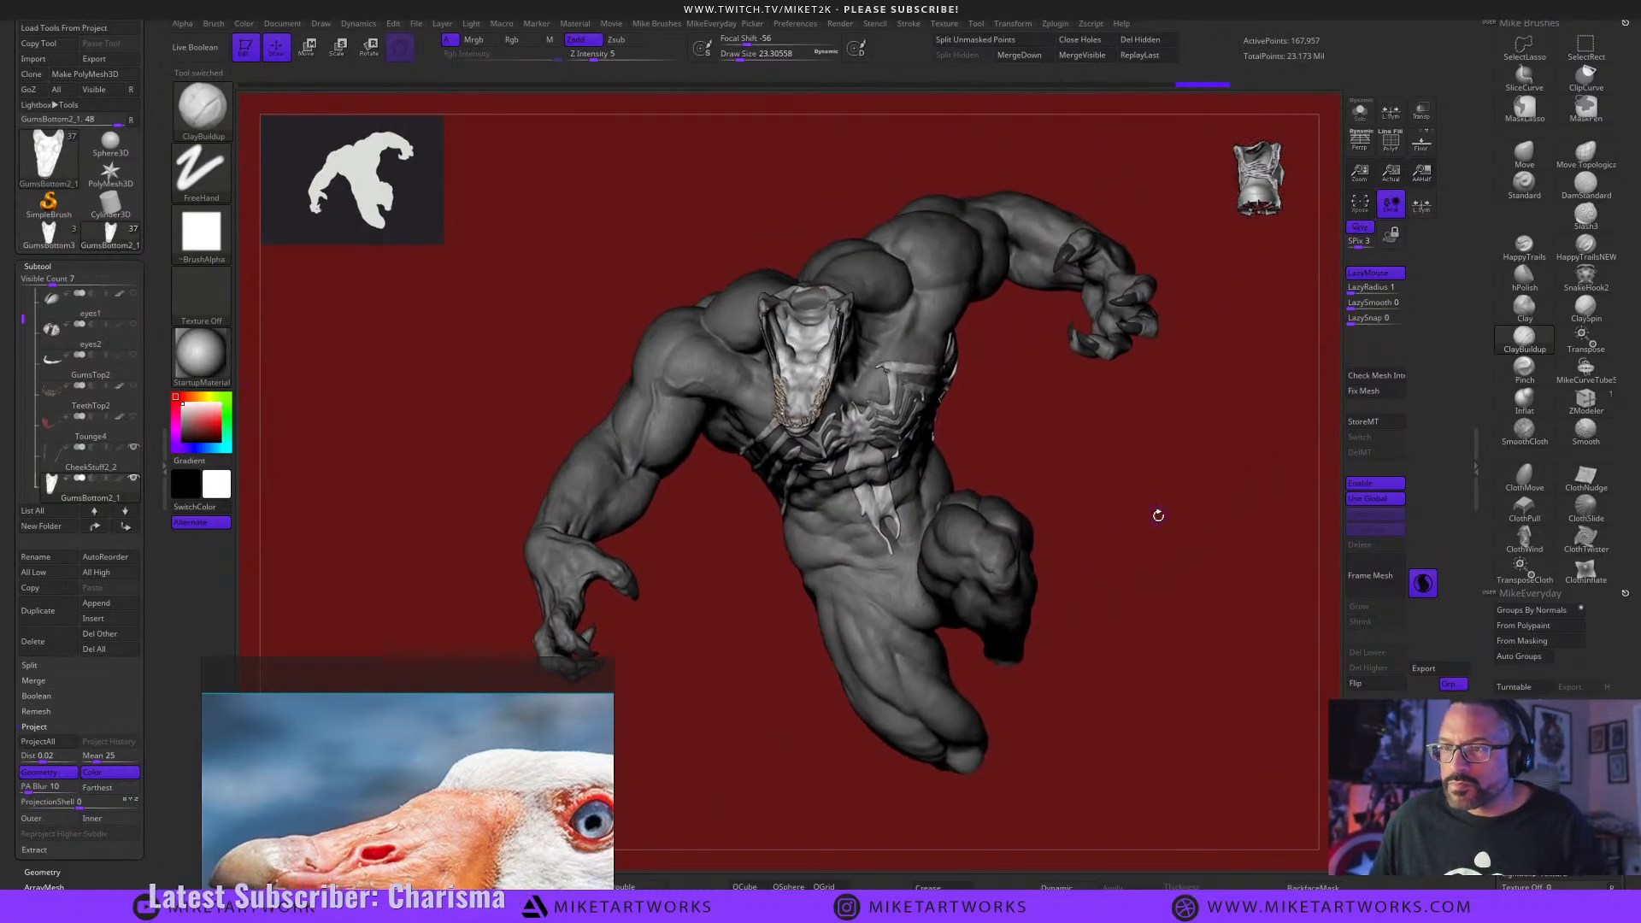
mouse_move(1157, 516)
left_mouse_down("alt")
mouse_move(898, 579)
mouse_move(875, 561)
mouse_move(890, 568)
mouse_move(834, 577)
mouse_move(1310, 709)
left_mouse_up("alt")
key("shift+s")
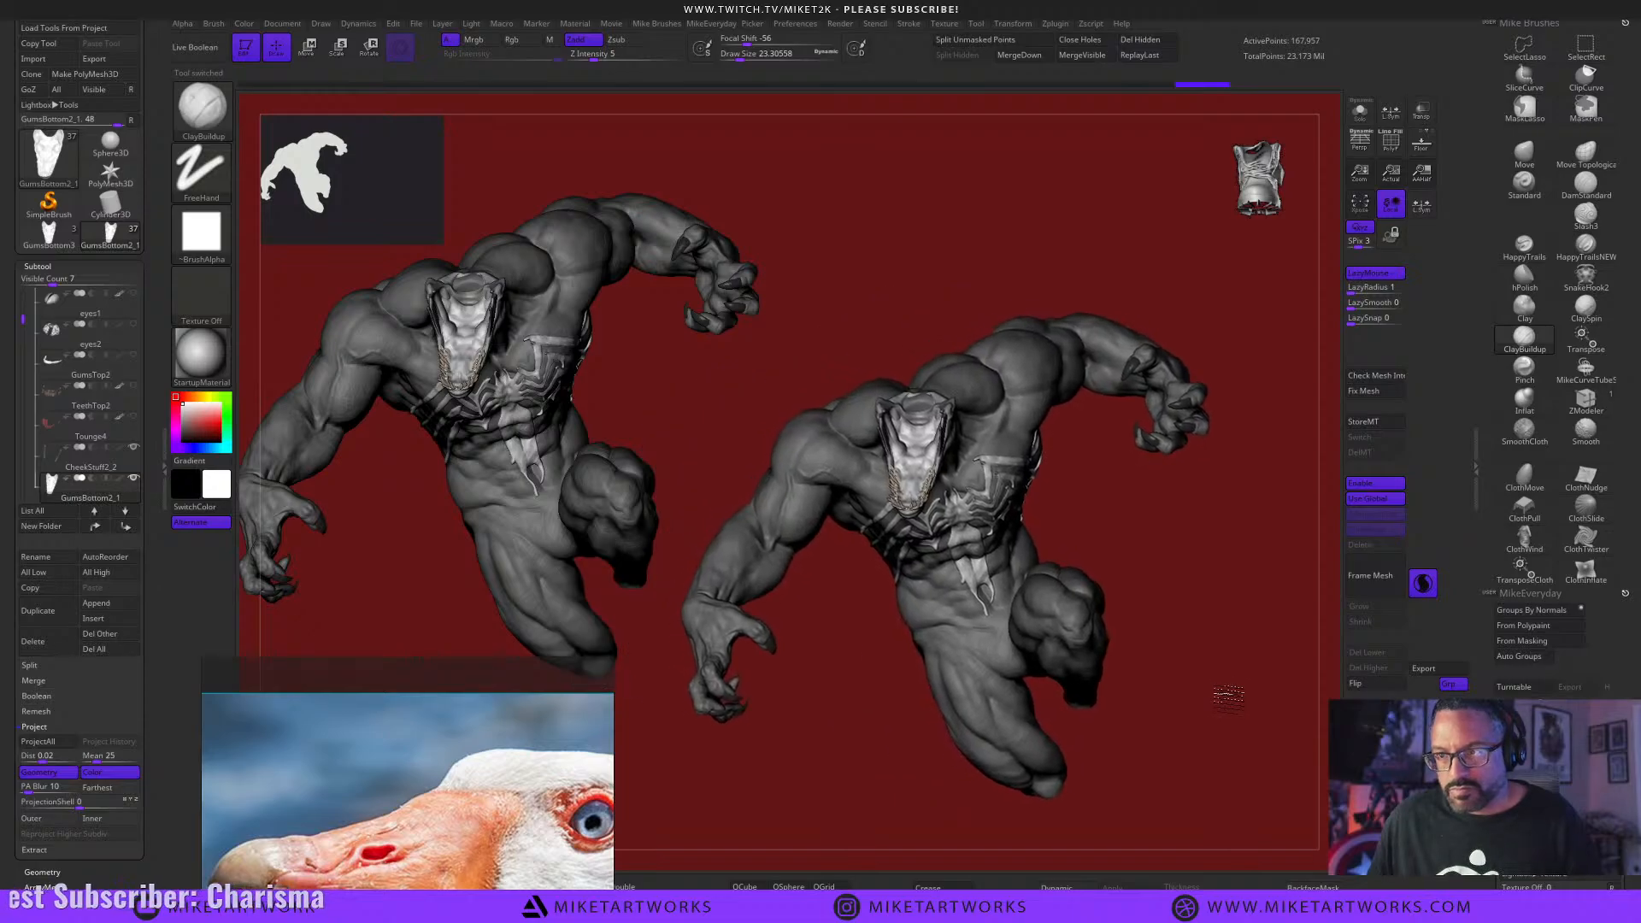
Switch to the separate lower-gums tool and hide its star subtool so only the gums remain in view.
left_click(57, 240)
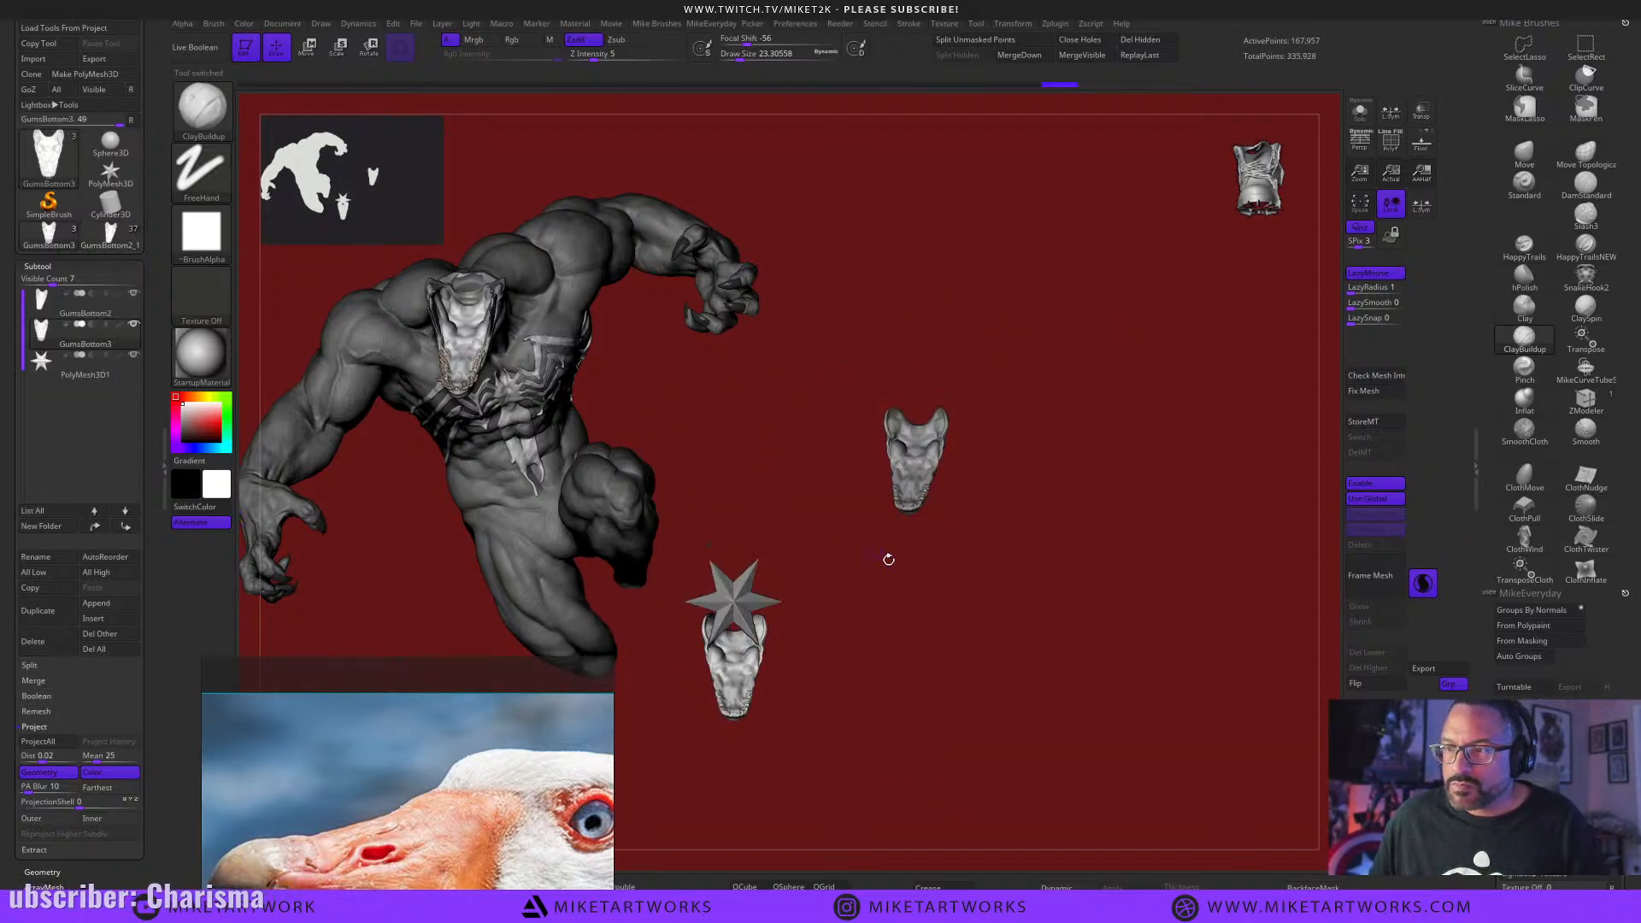
left_click_drag(889, 560, 818, 617, "alt")
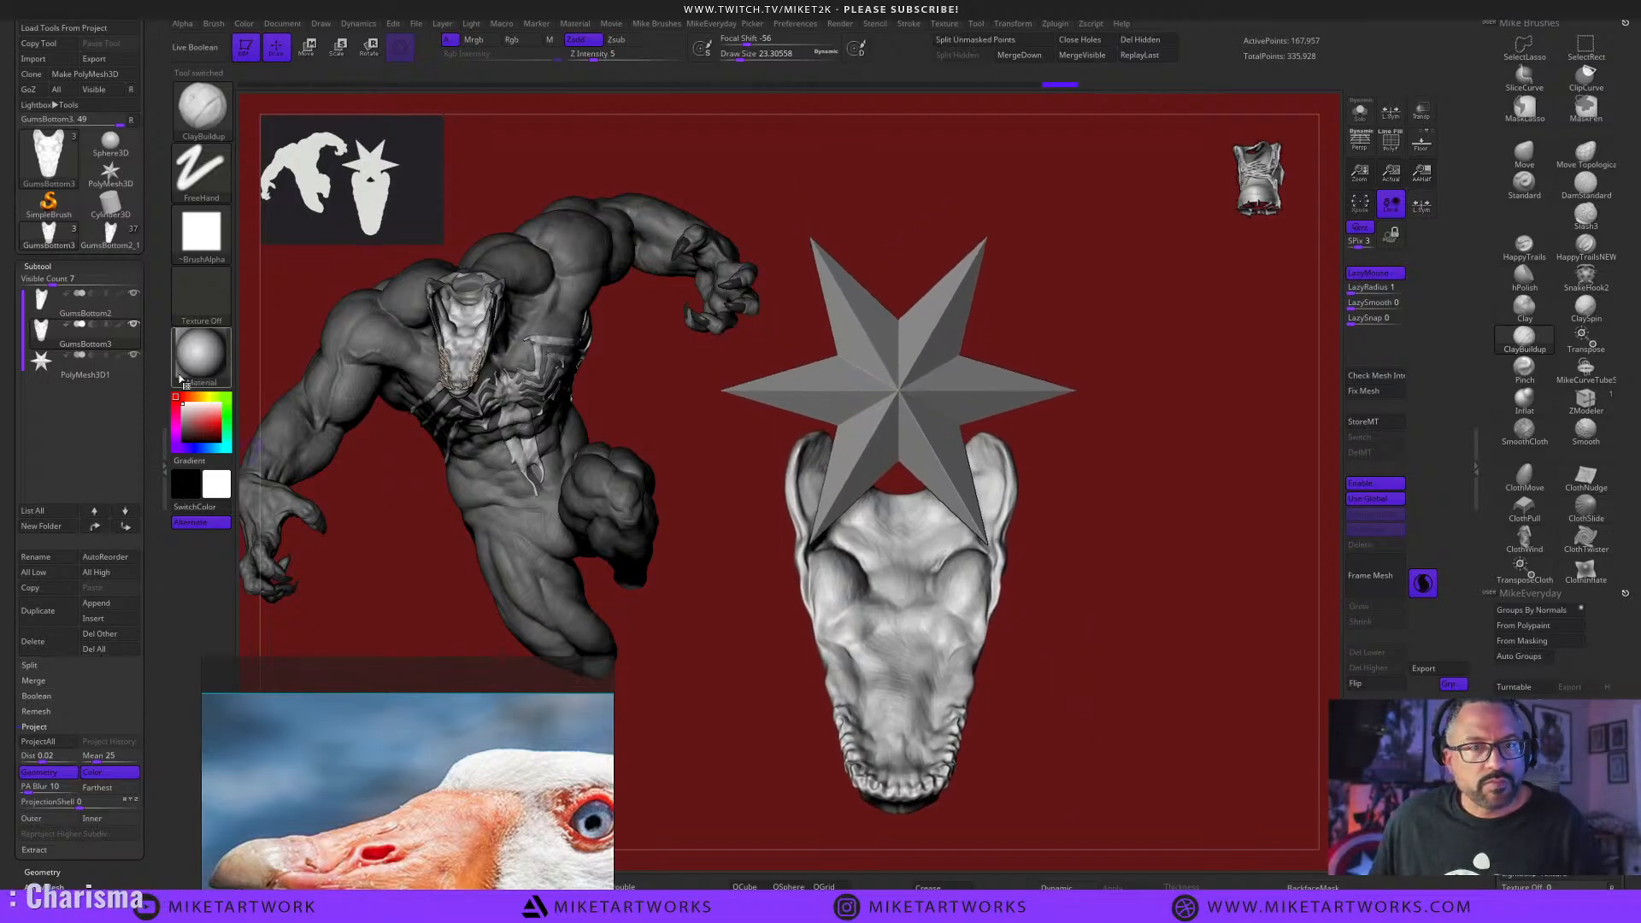
left_click(135, 357)
left_click_drag(1069, 586, 1032, 535, "alt")
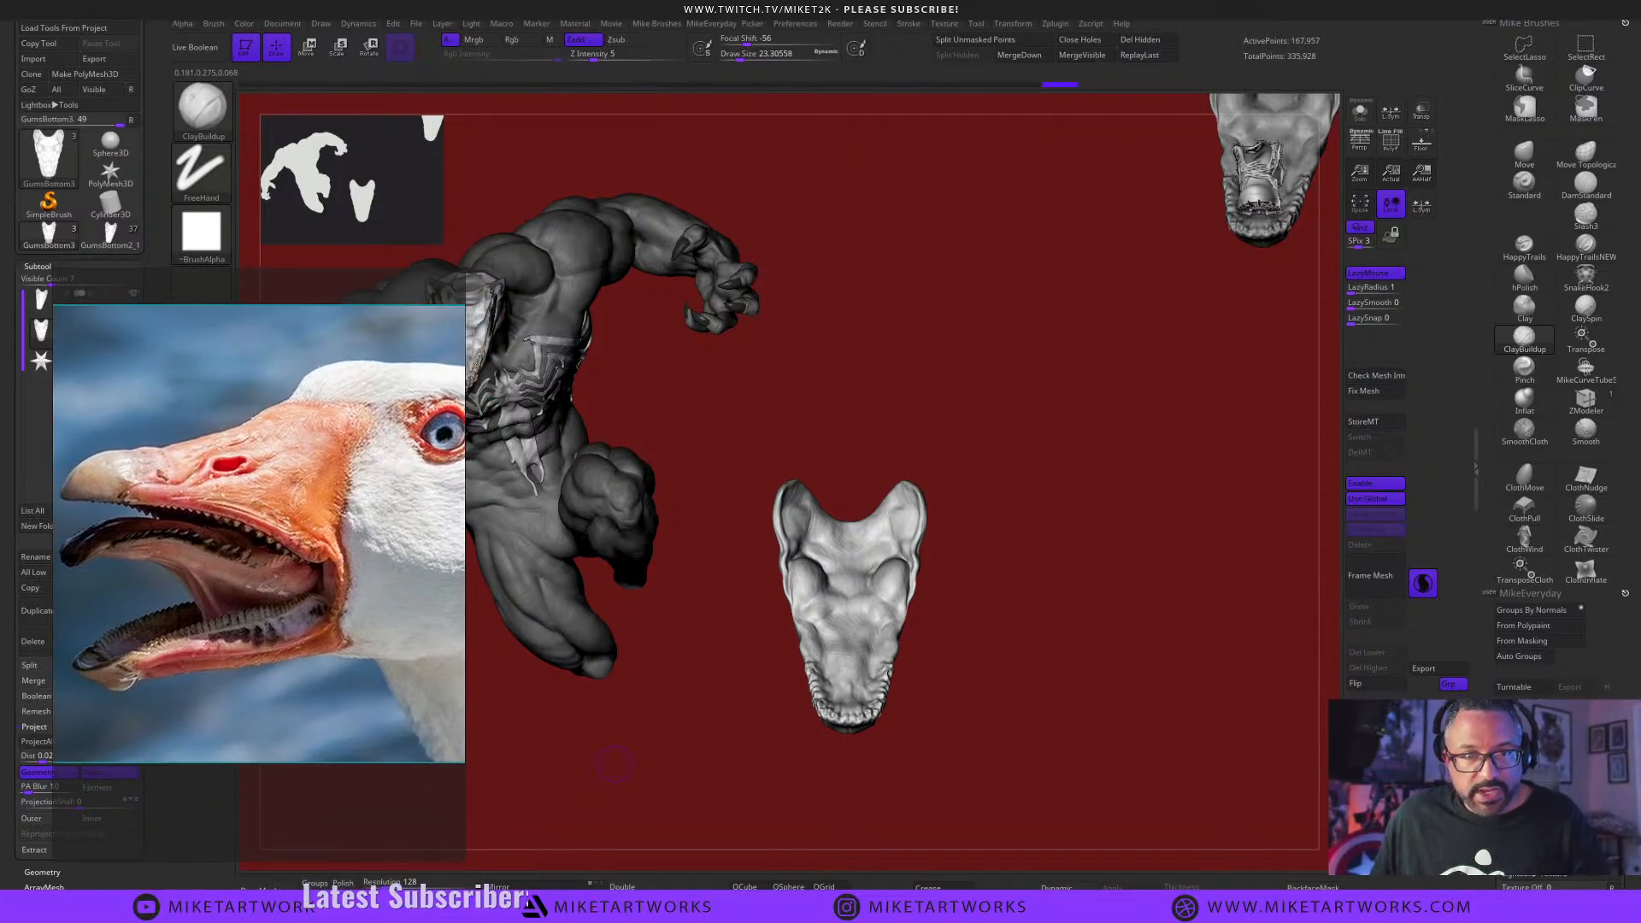
Try Mirror And Weld on the straightened gums and undo it.
left_click(525, 887)
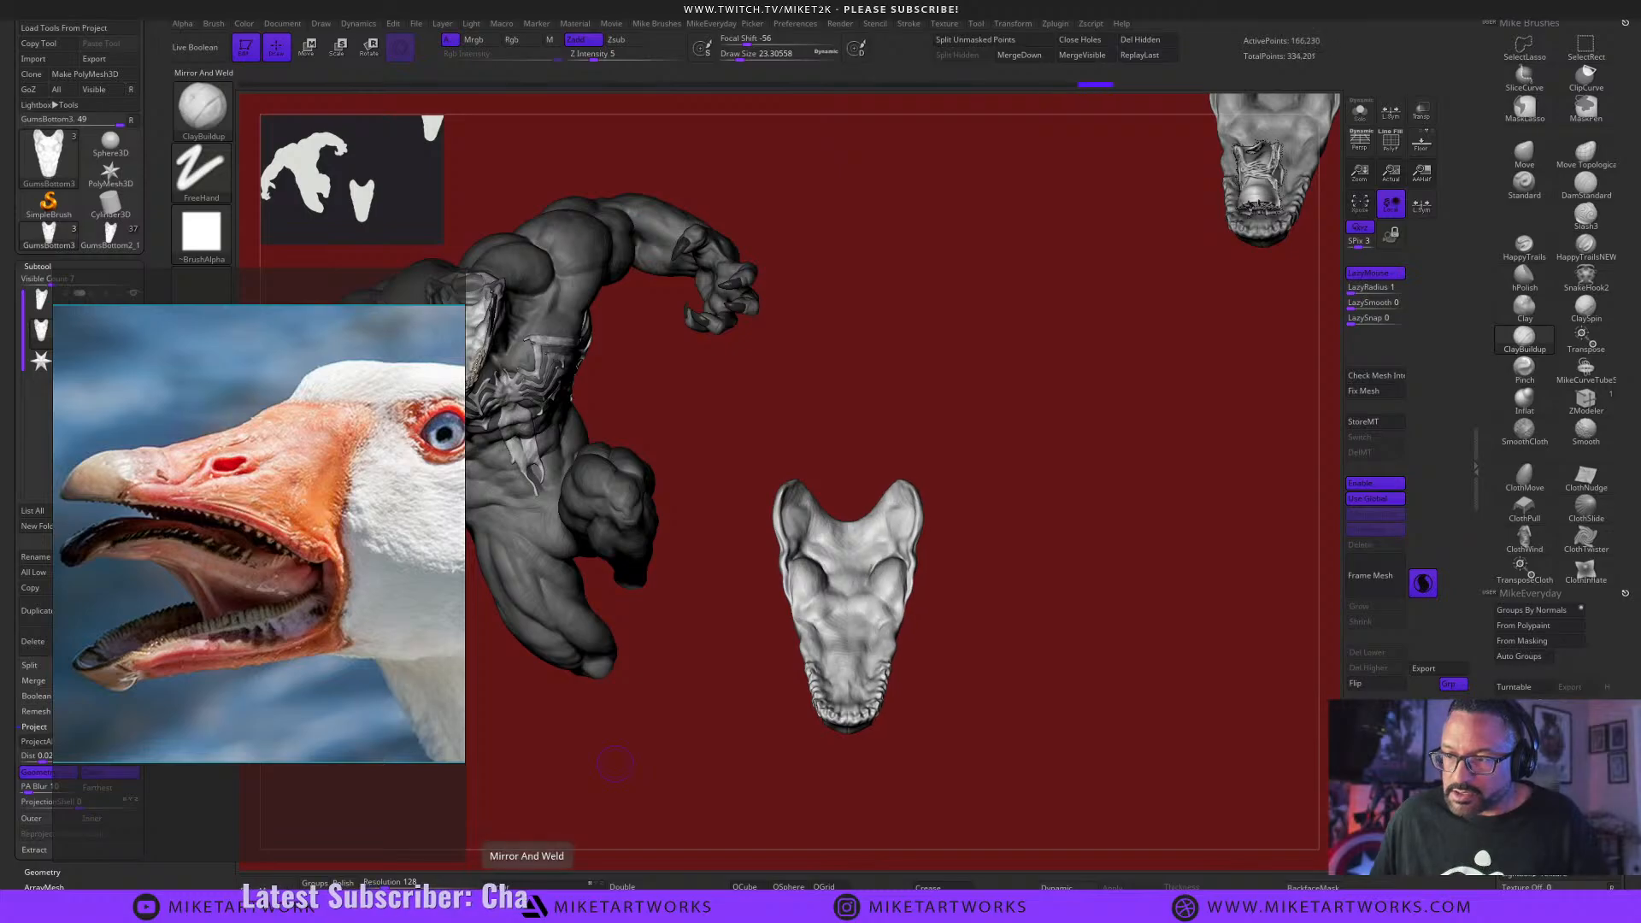
key("ctrl+z")
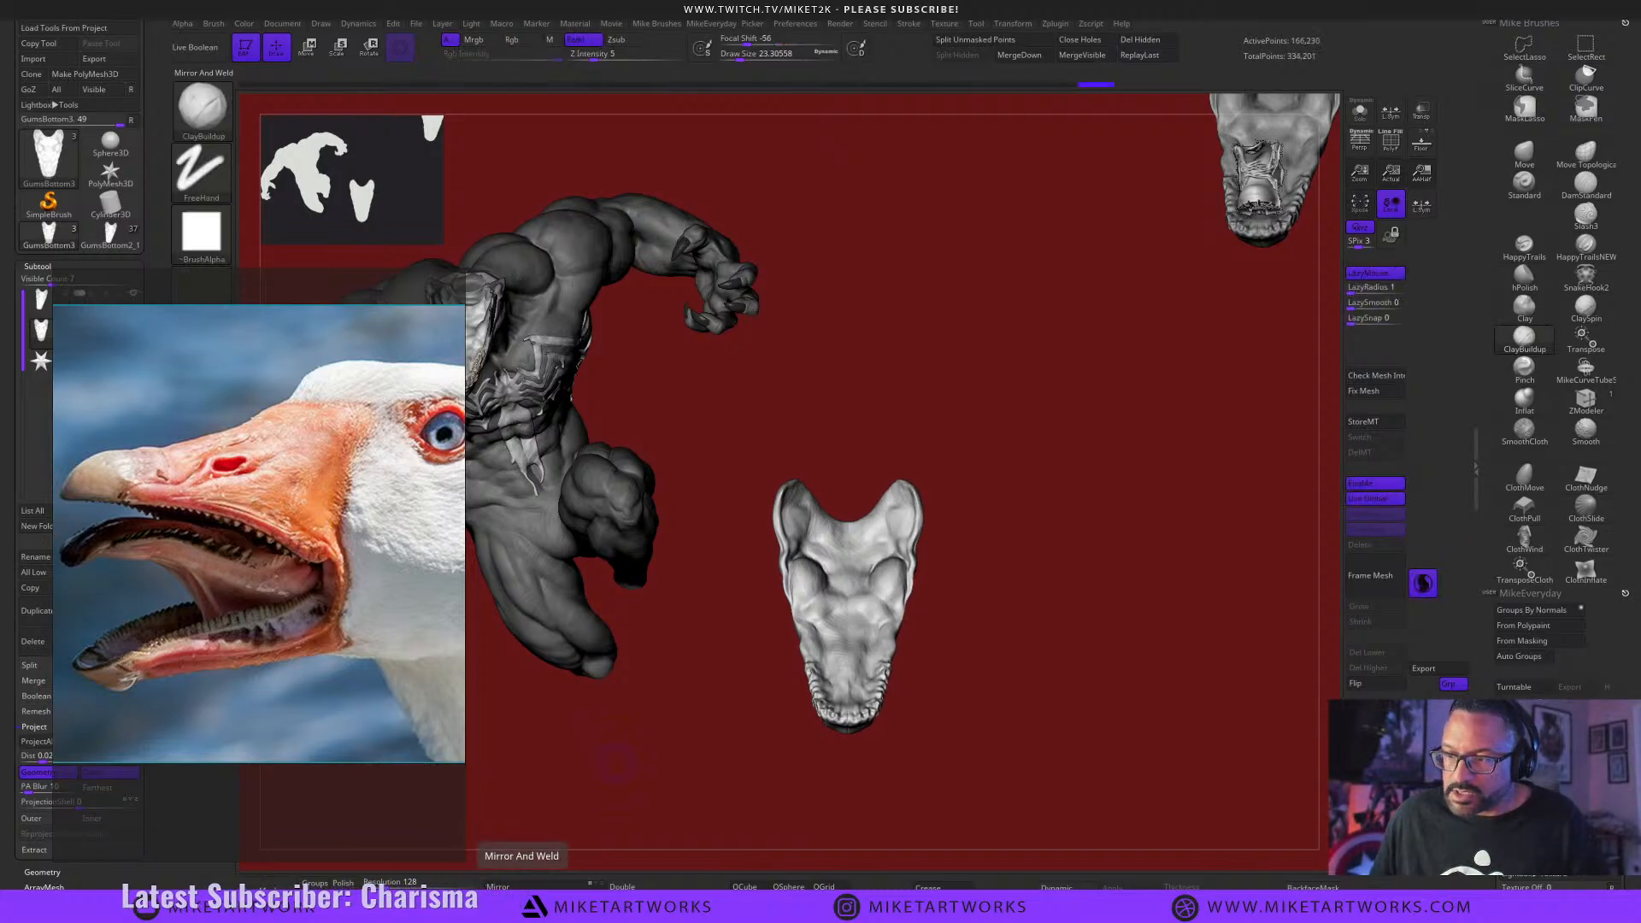
key("ctrl")
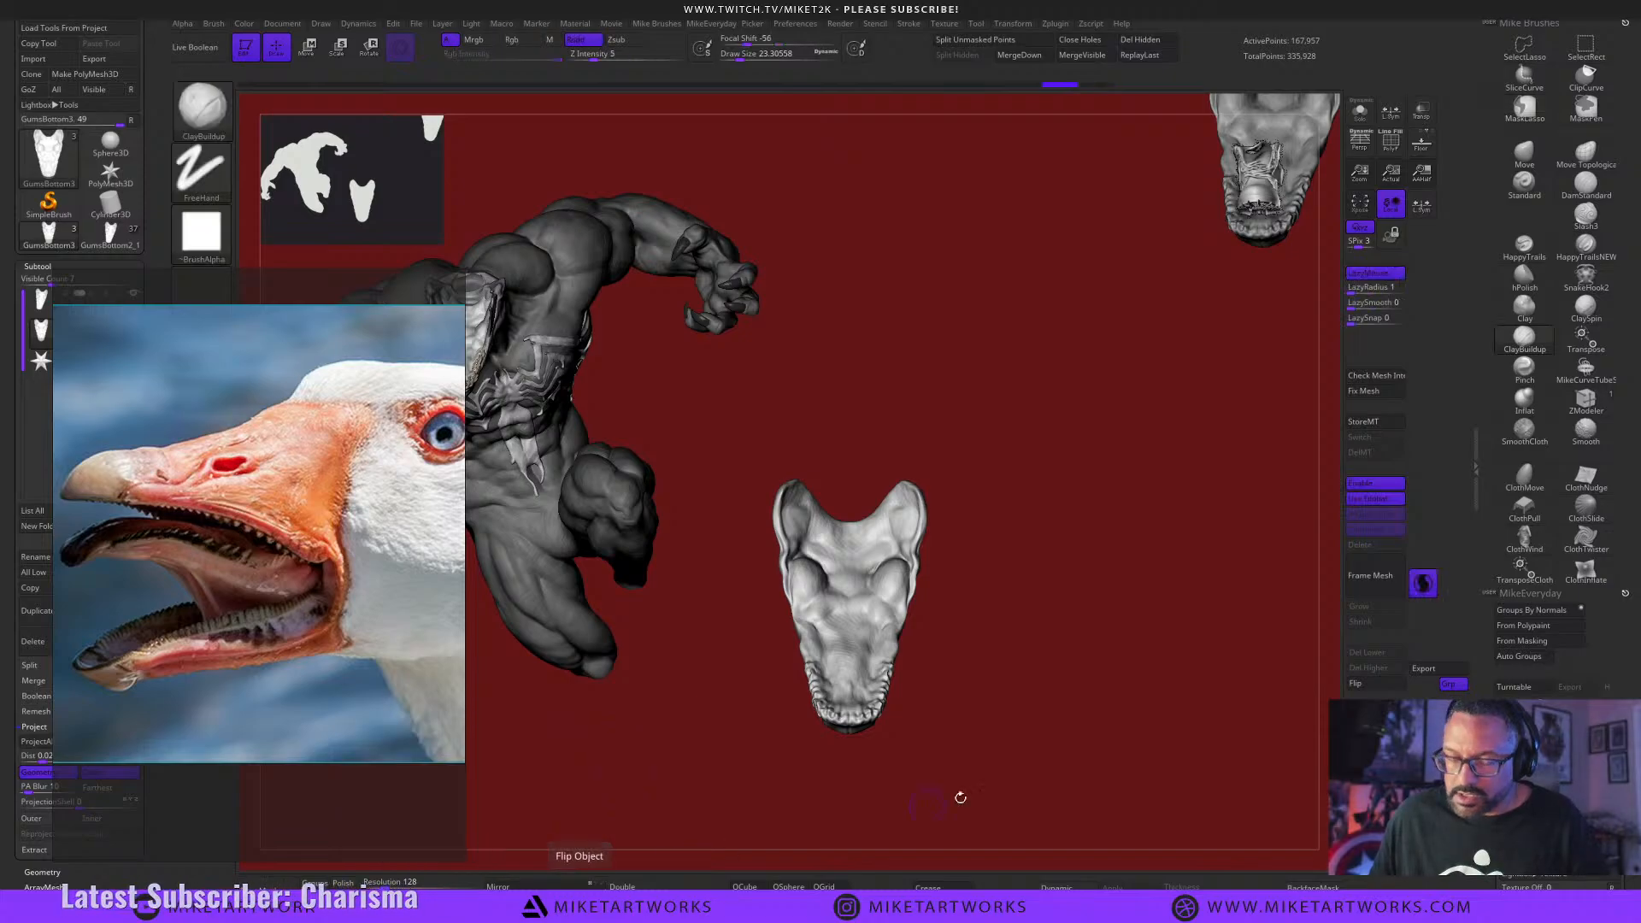
Rotate the duplicated gums very slightly around their front tip, apply Mirror And Weld, and return to Draw mode.
key("w")
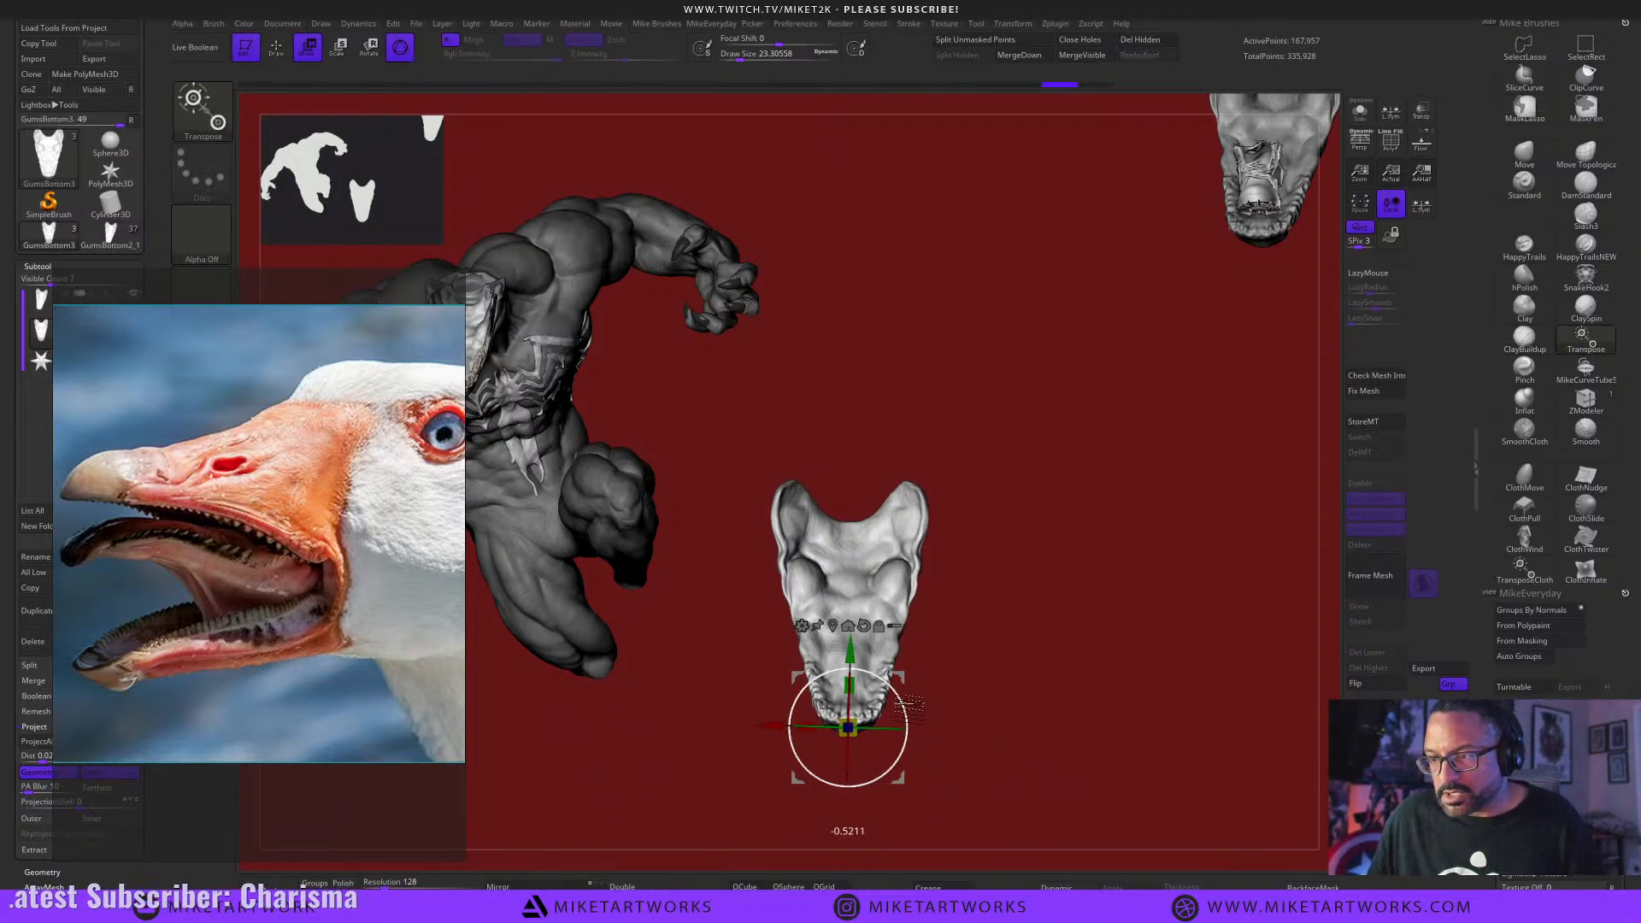
left_click_drag(909, 708, 910, 712)
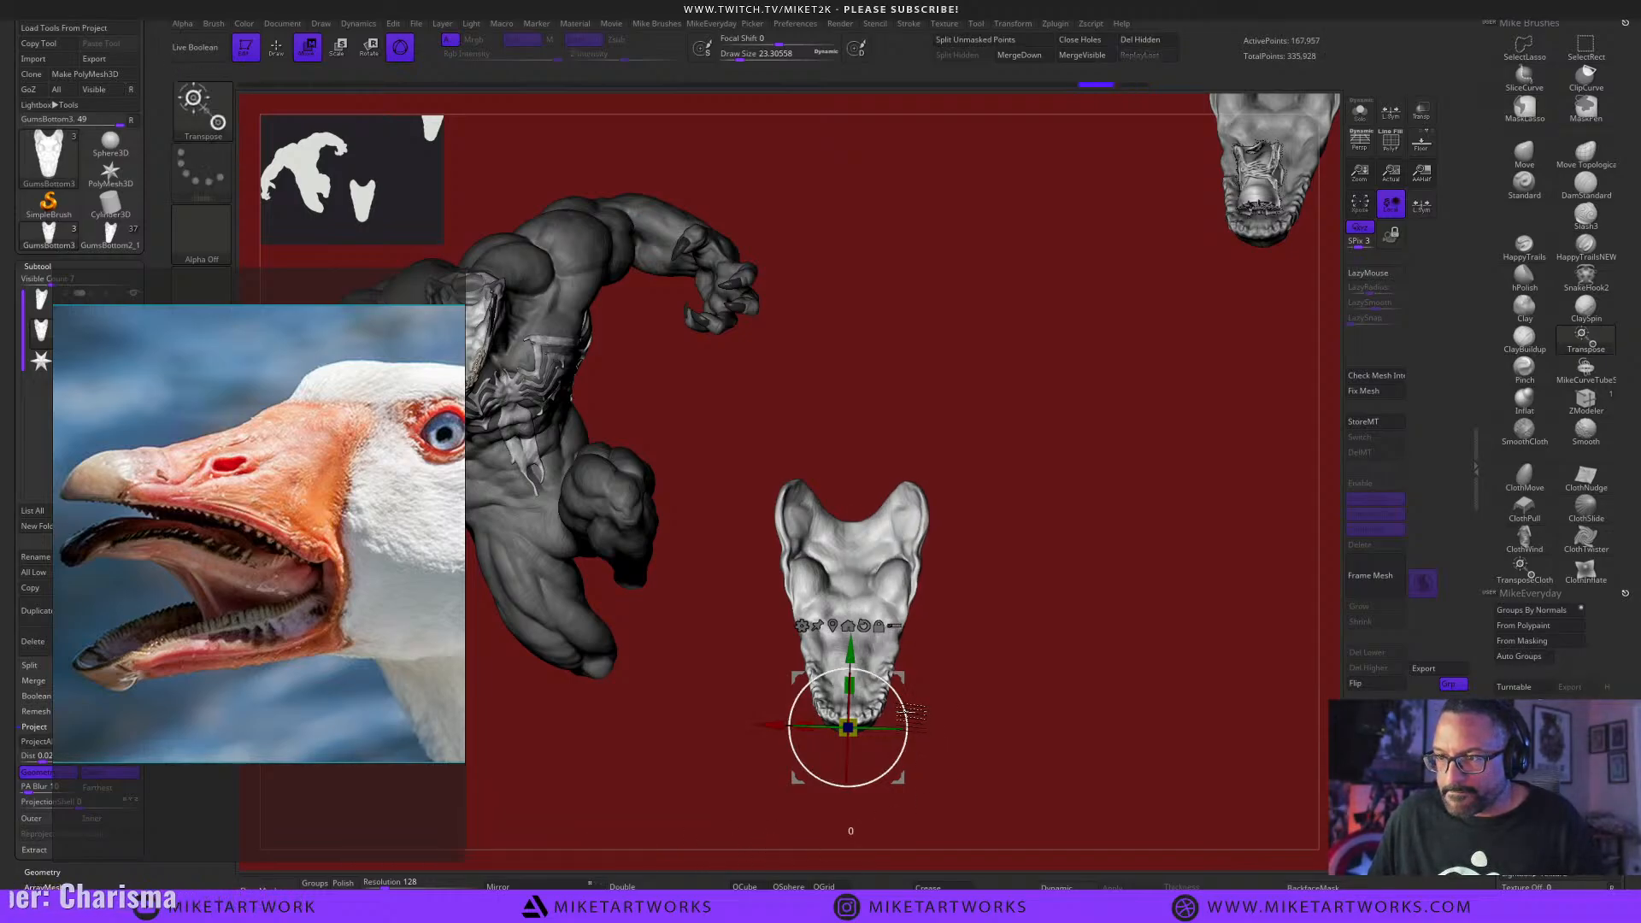
left_click_drag(910, 711, 912, 712)
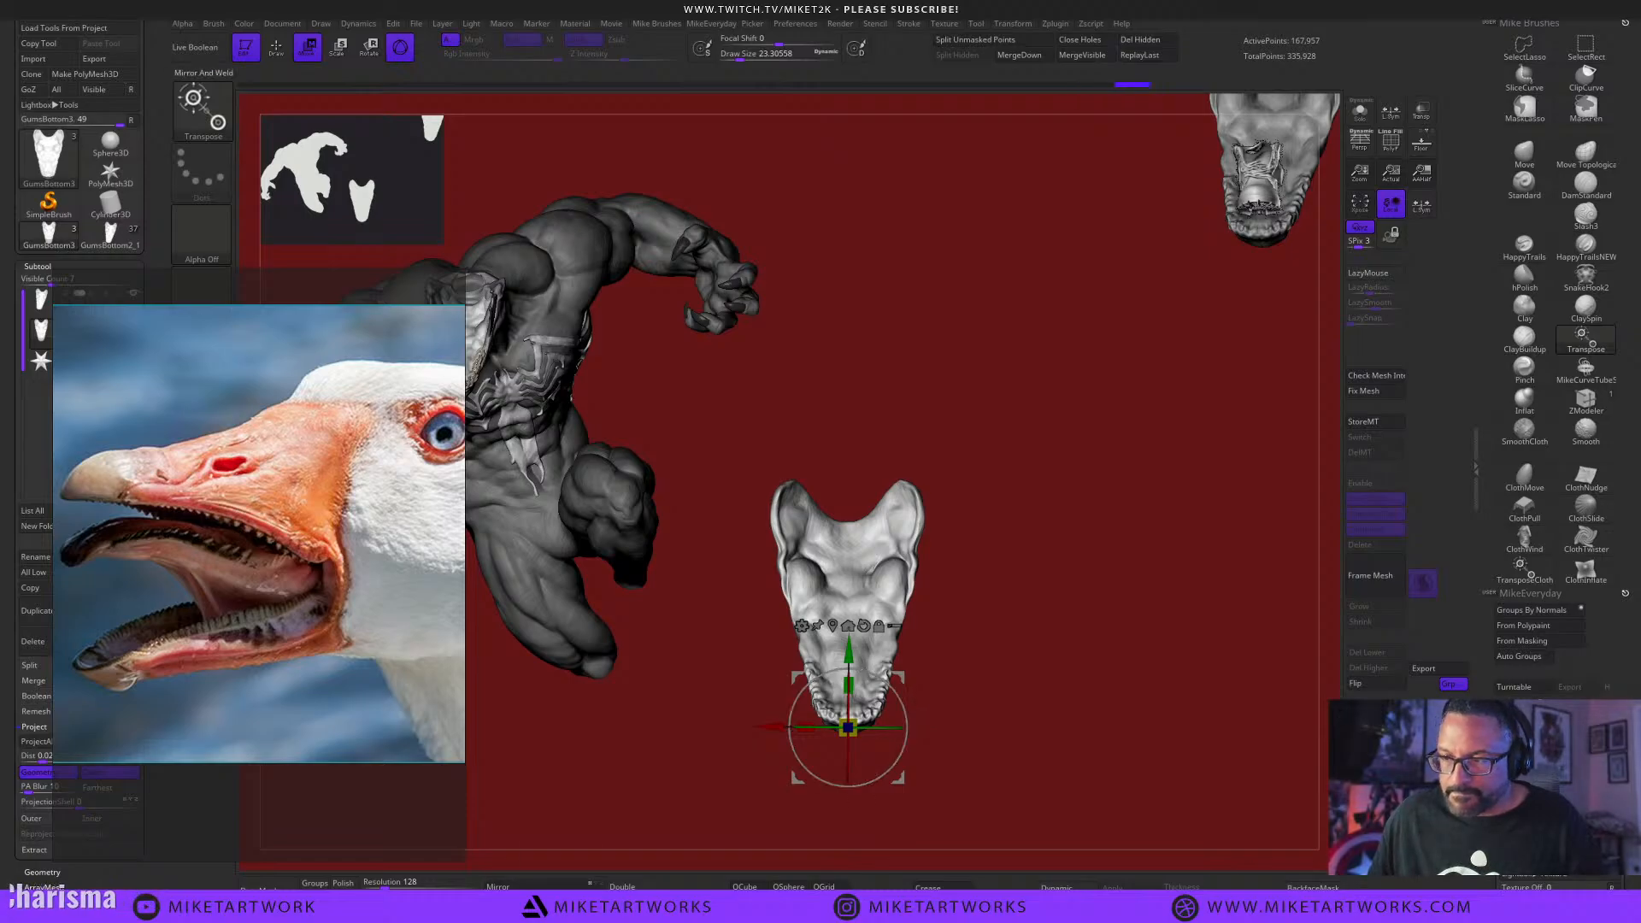
left_click(558, 891)
key("q")
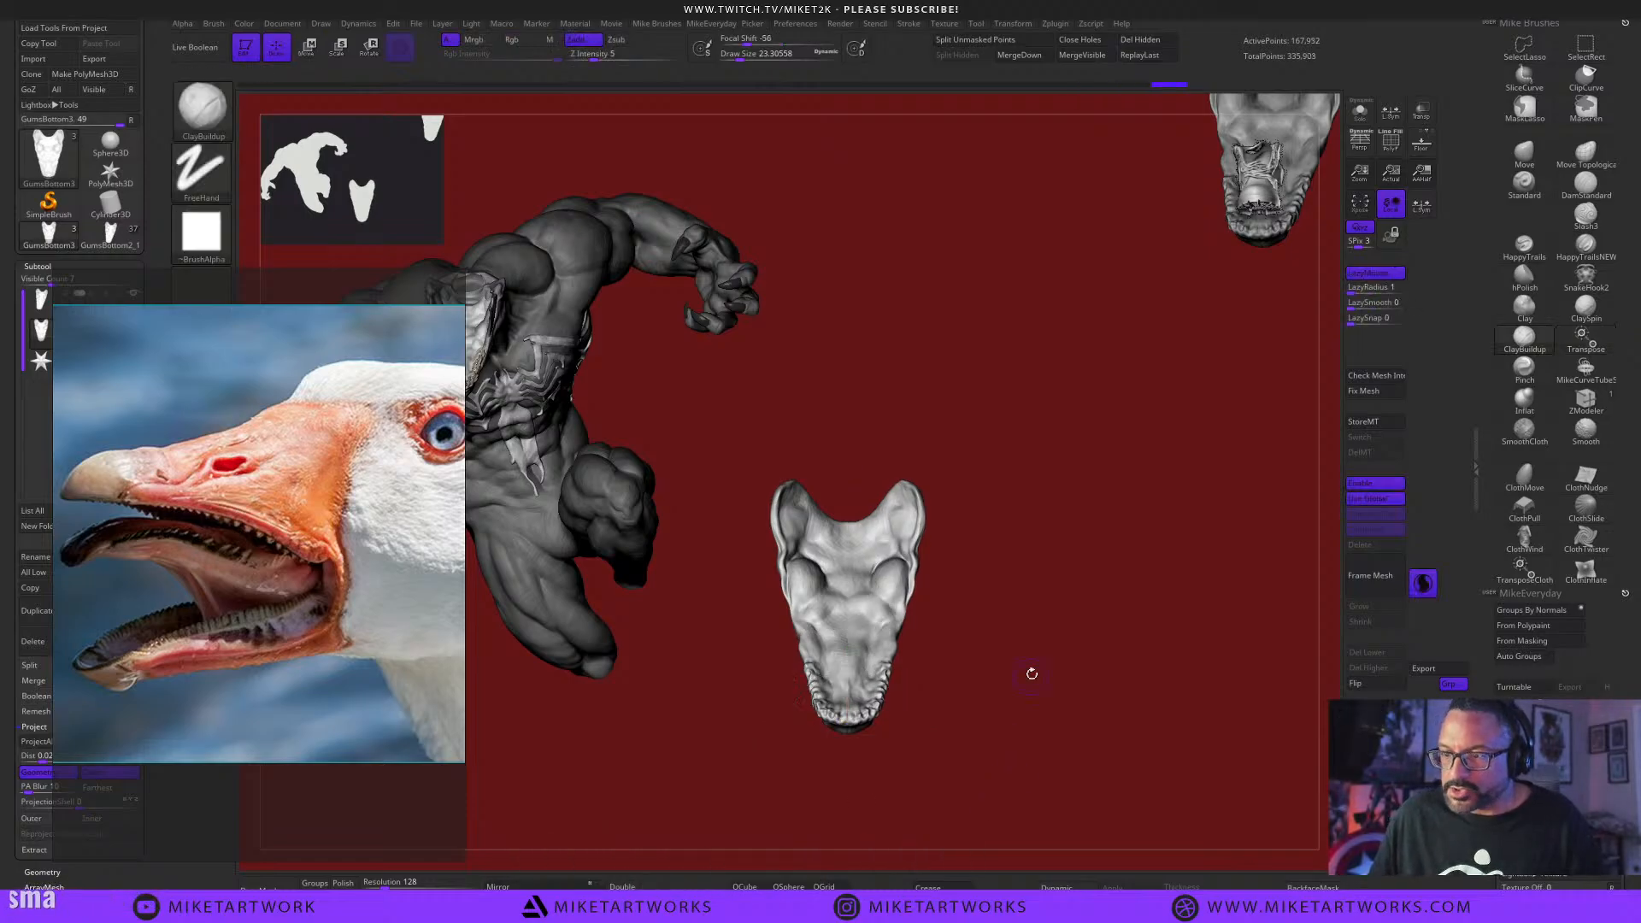
Shrink the goose reference image and park it on the empty canvas beside the gums, clear of the Venom snapshot.
left_click_drag(1032, 675, 1099, 718, "alt")
right_click_drag(369, 594, 668, 559)
left_click_drag(763, 824, 665, 694)
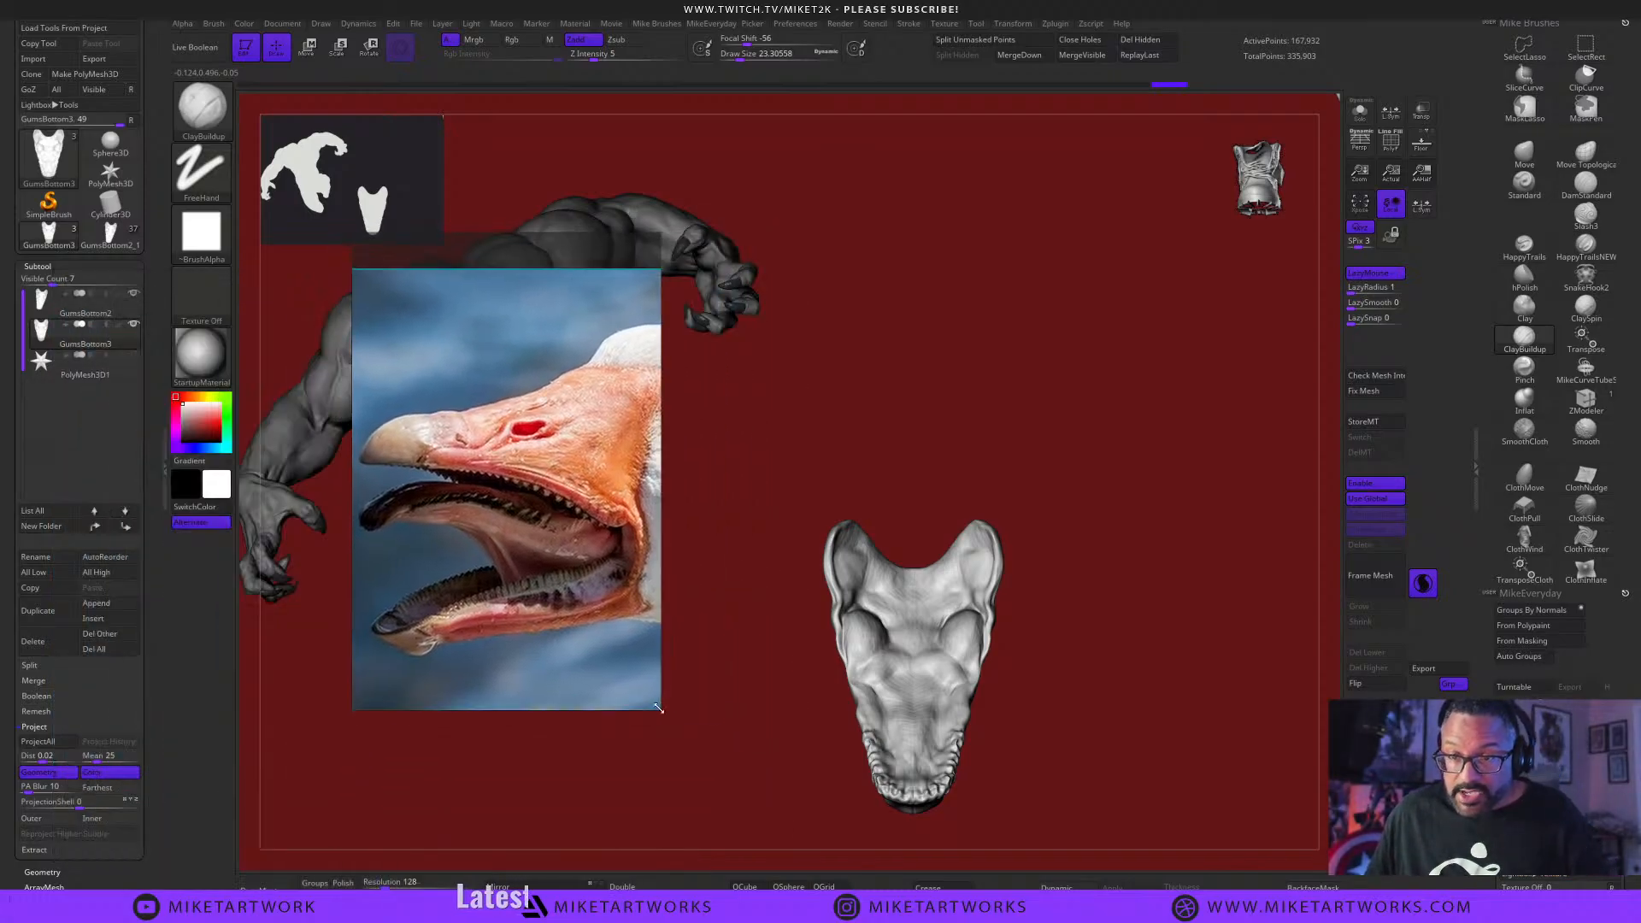
right_click_drag(563, 630, 1272, 765)
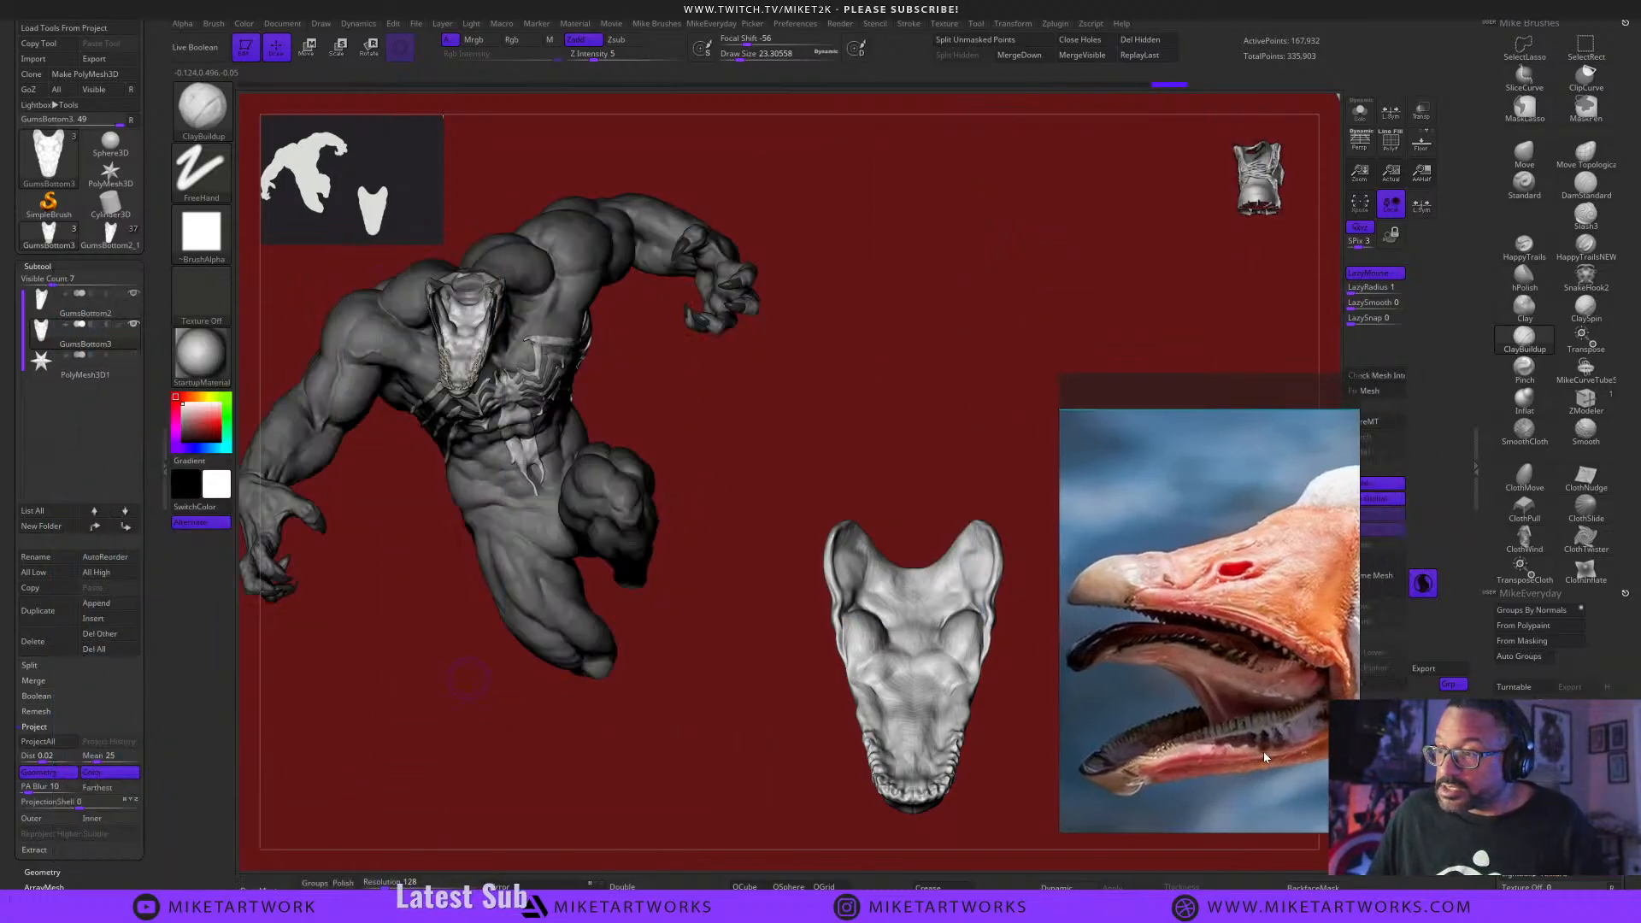
left_click_drag(1035, 811, 862, 744)
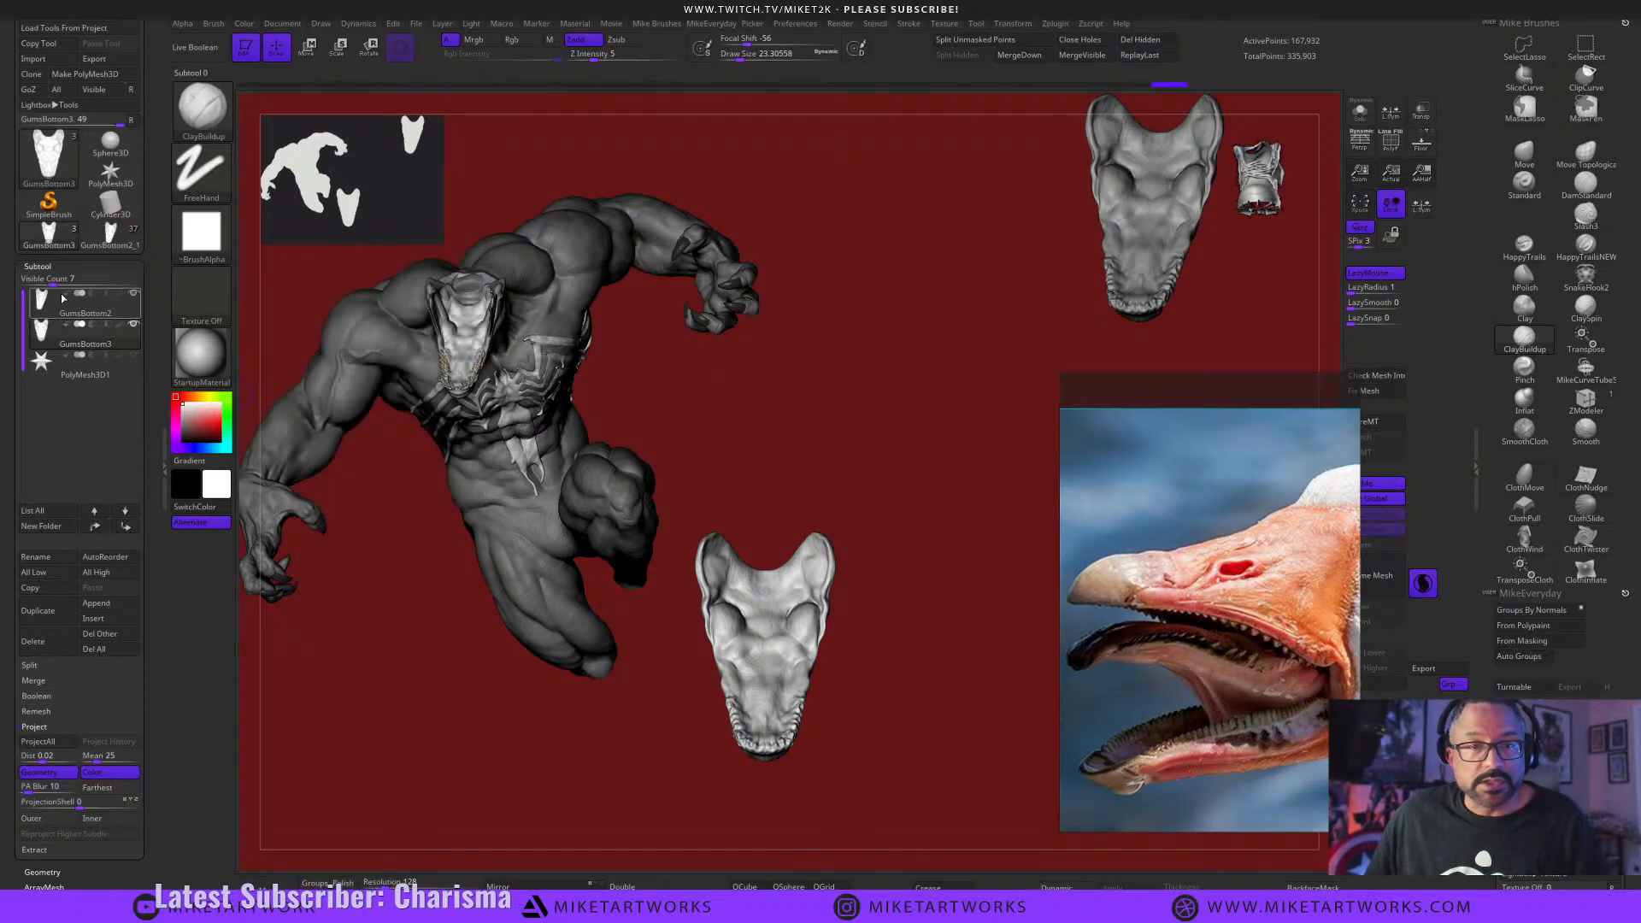
Copy the TeethBottom3 subtool from the full Venom tool and paste it into the separate lower-gums tool.
left_click(111, 234)
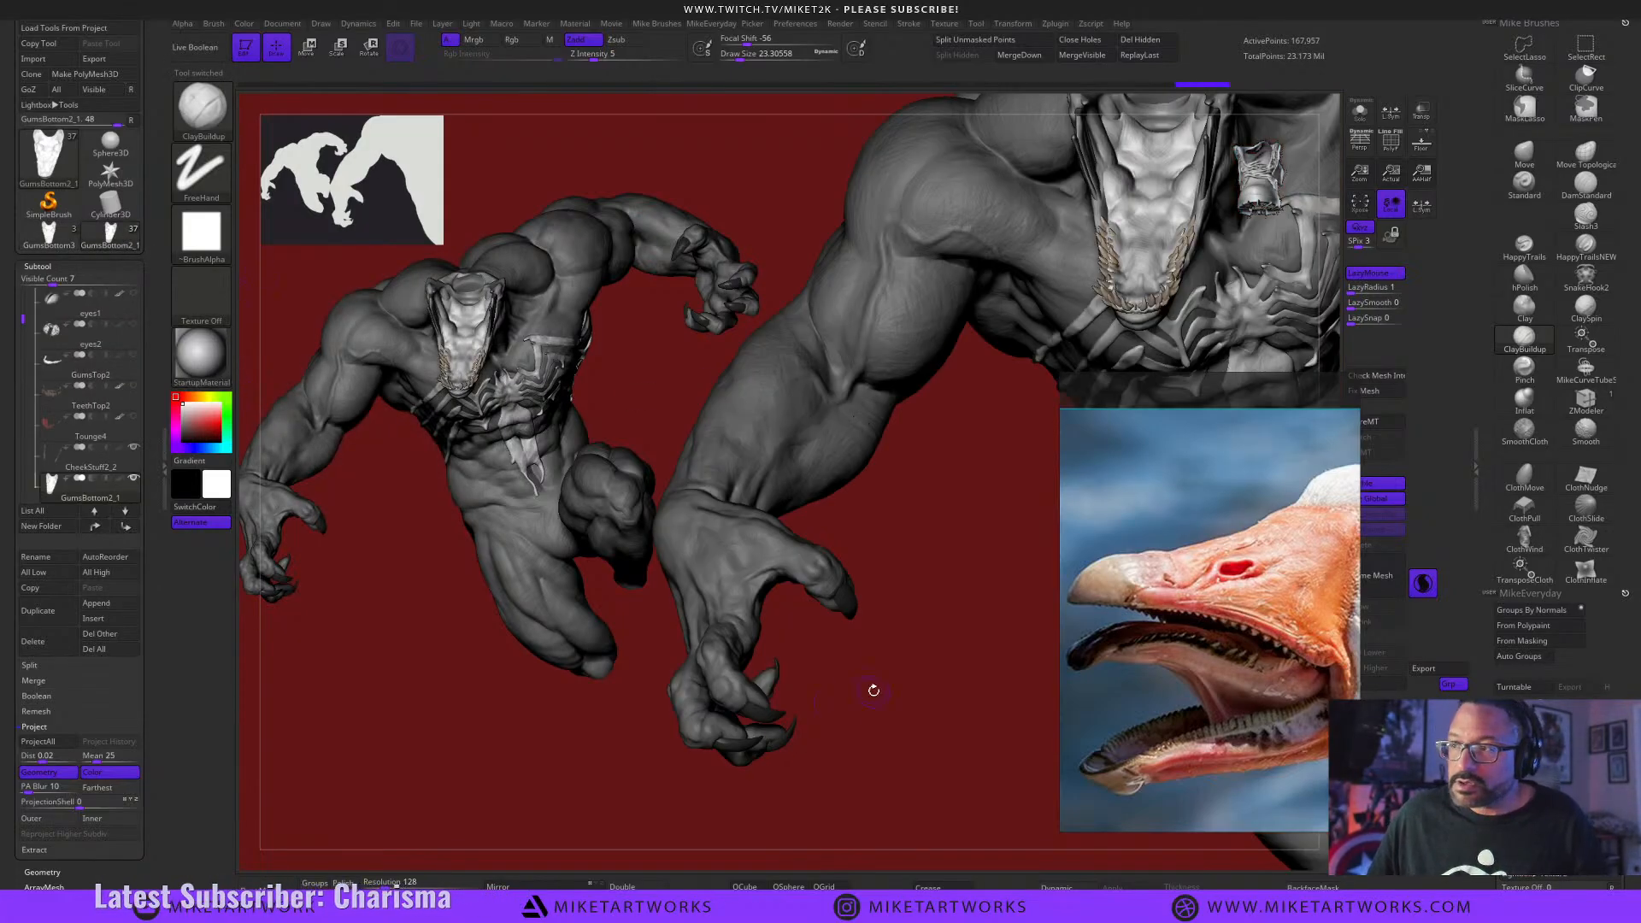
left_click_drag(873, 690, 879, 608, "alt")
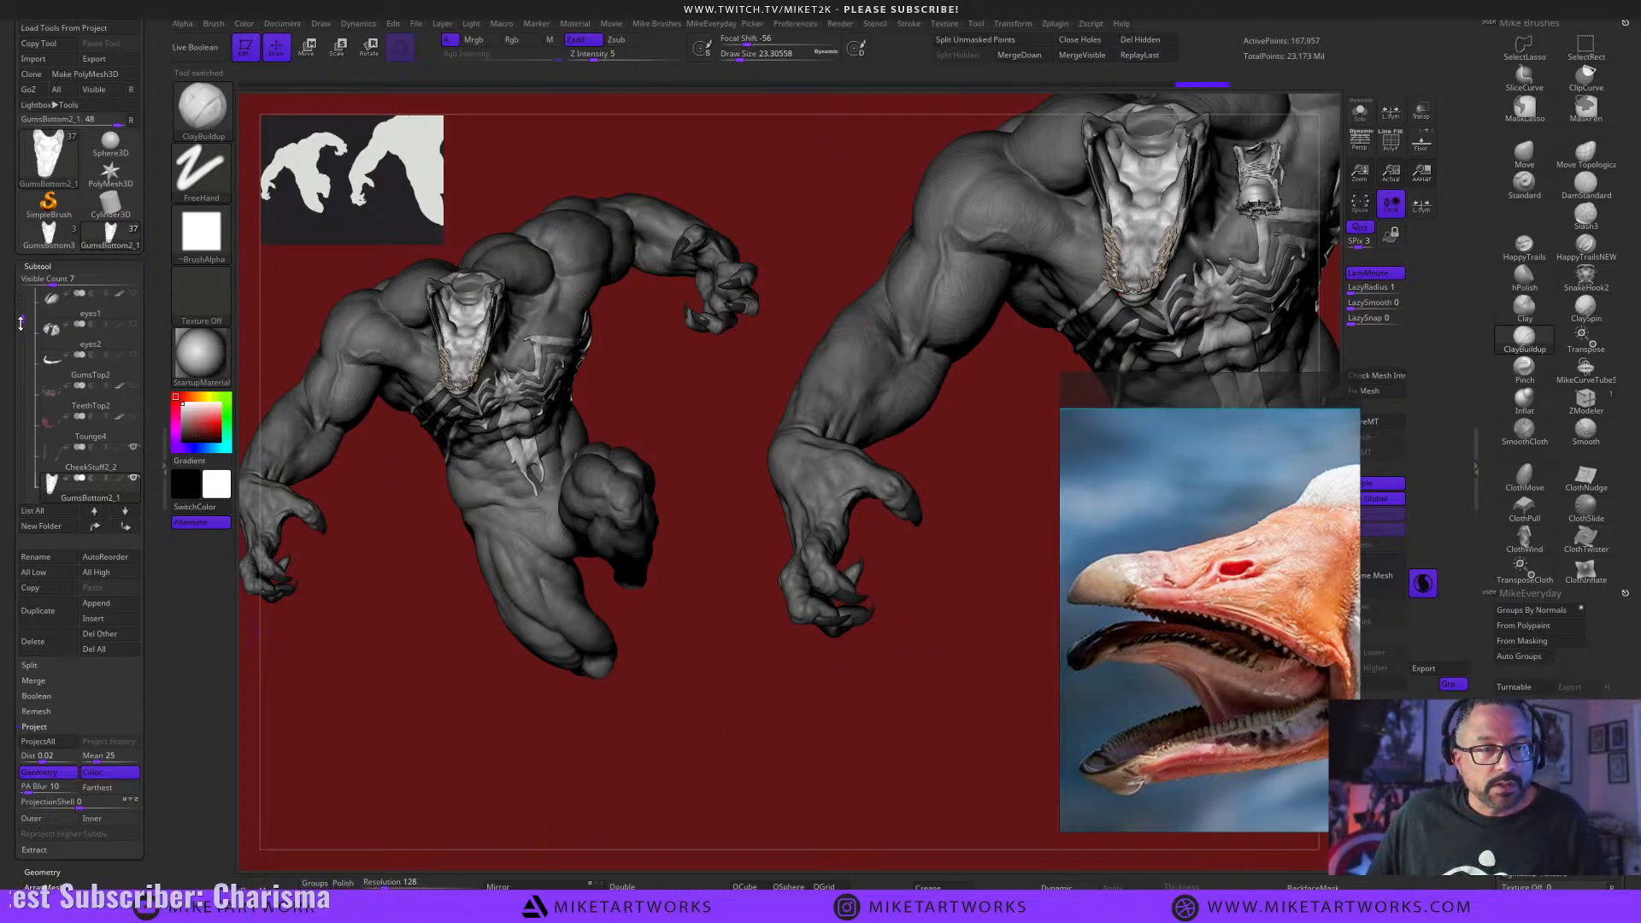
left_click_drag(20, 323, 25, 353)
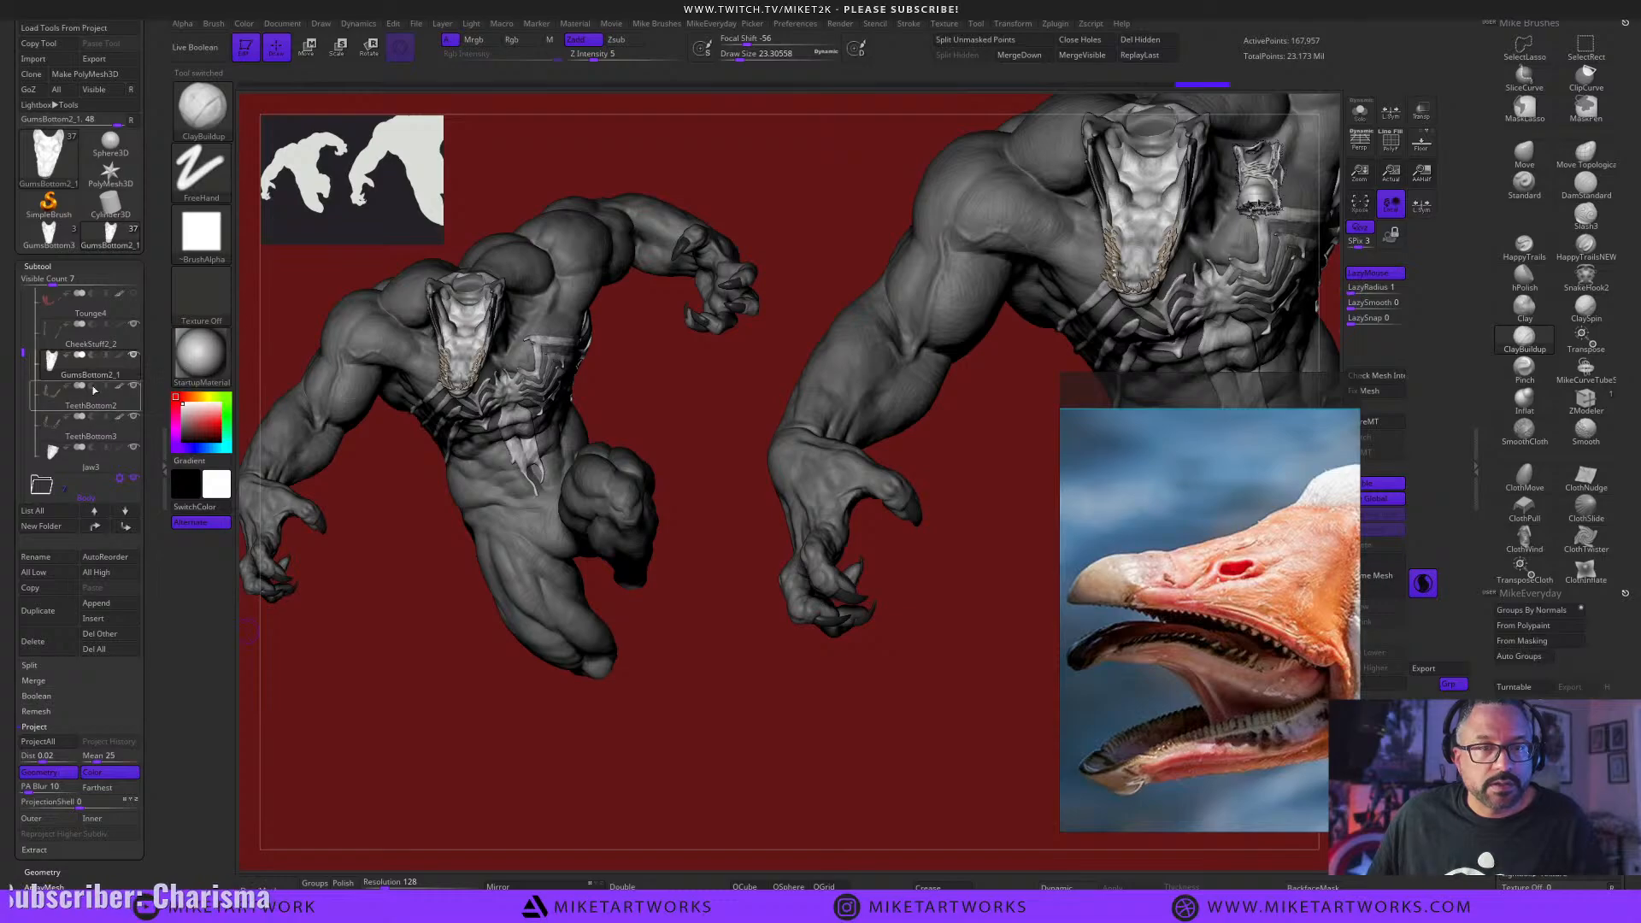
left_click(104, 437)
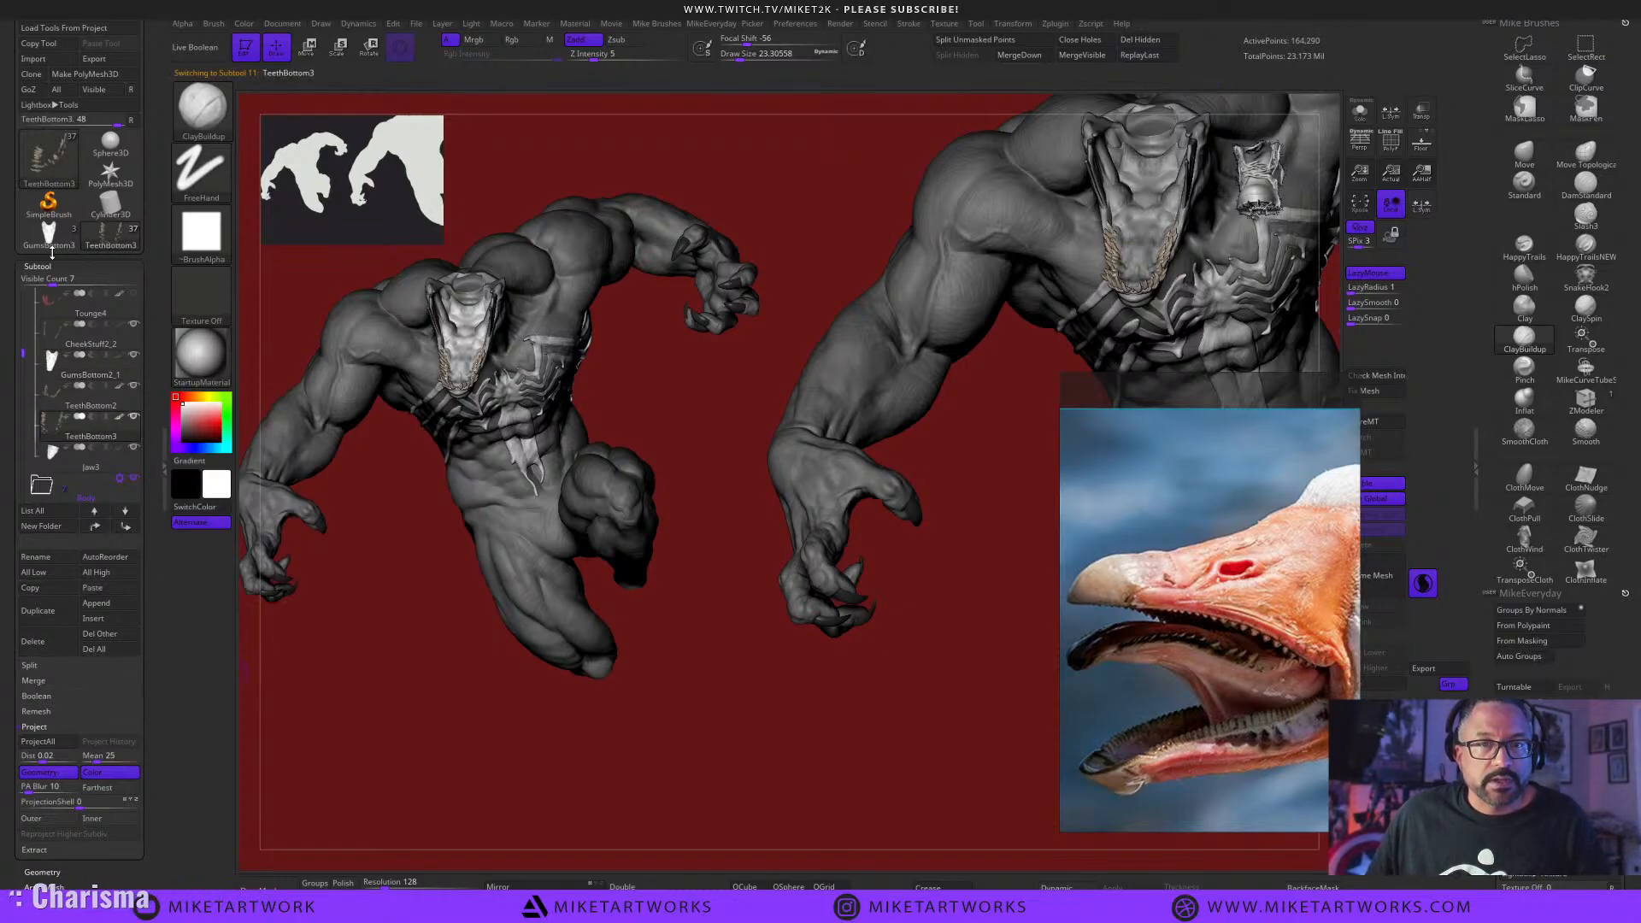
left_click(49, 233)
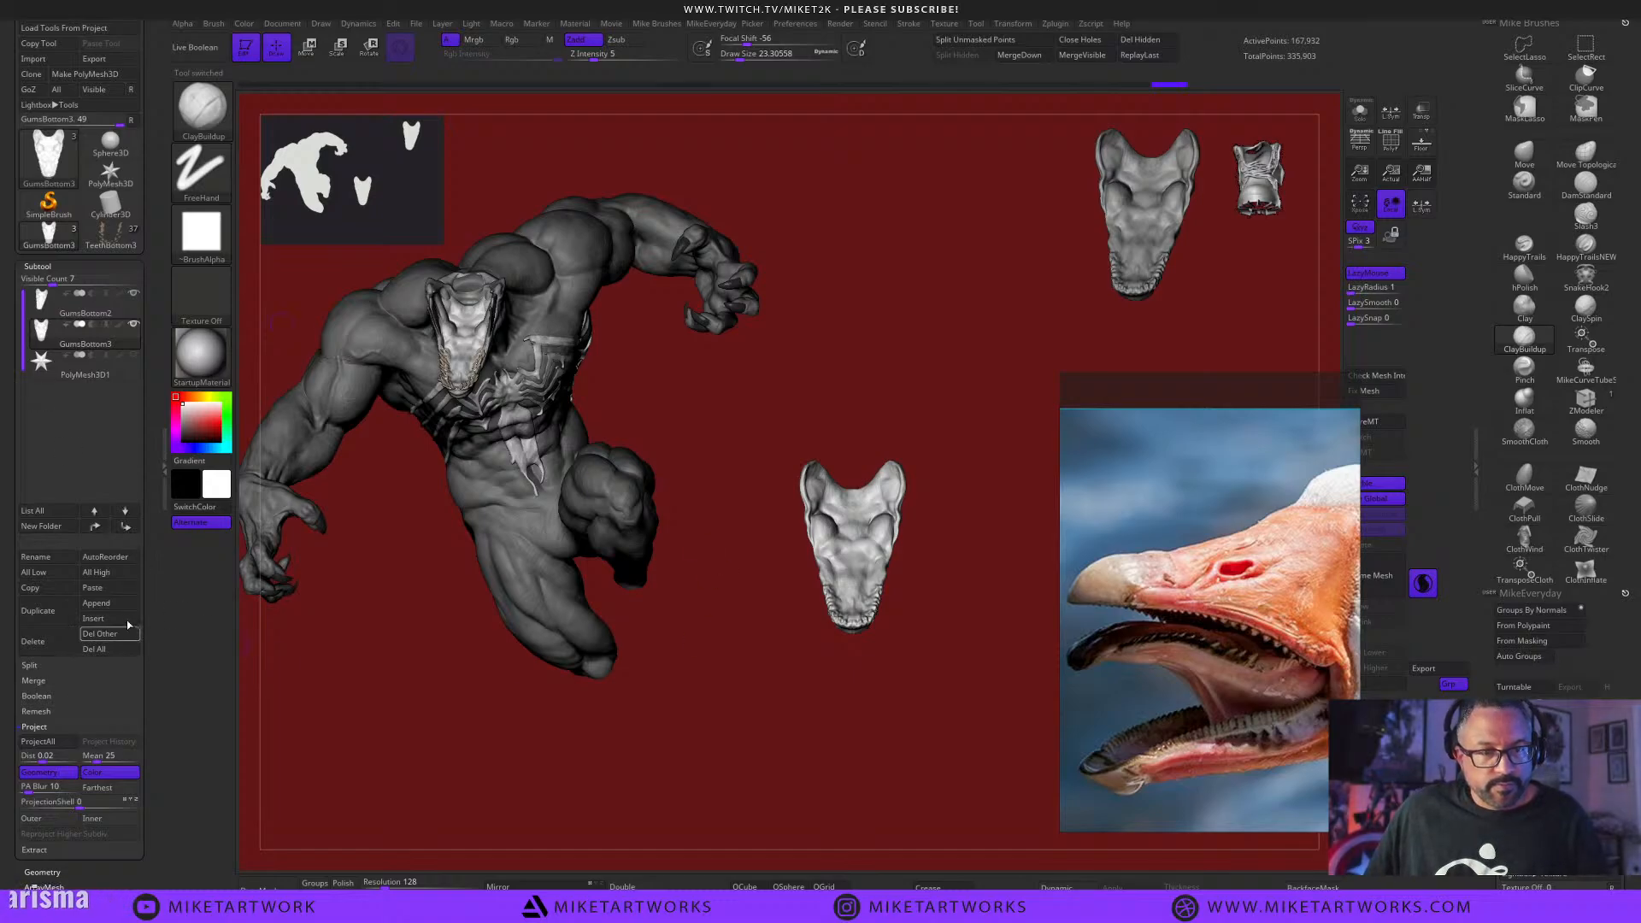
left_click(108, 591)
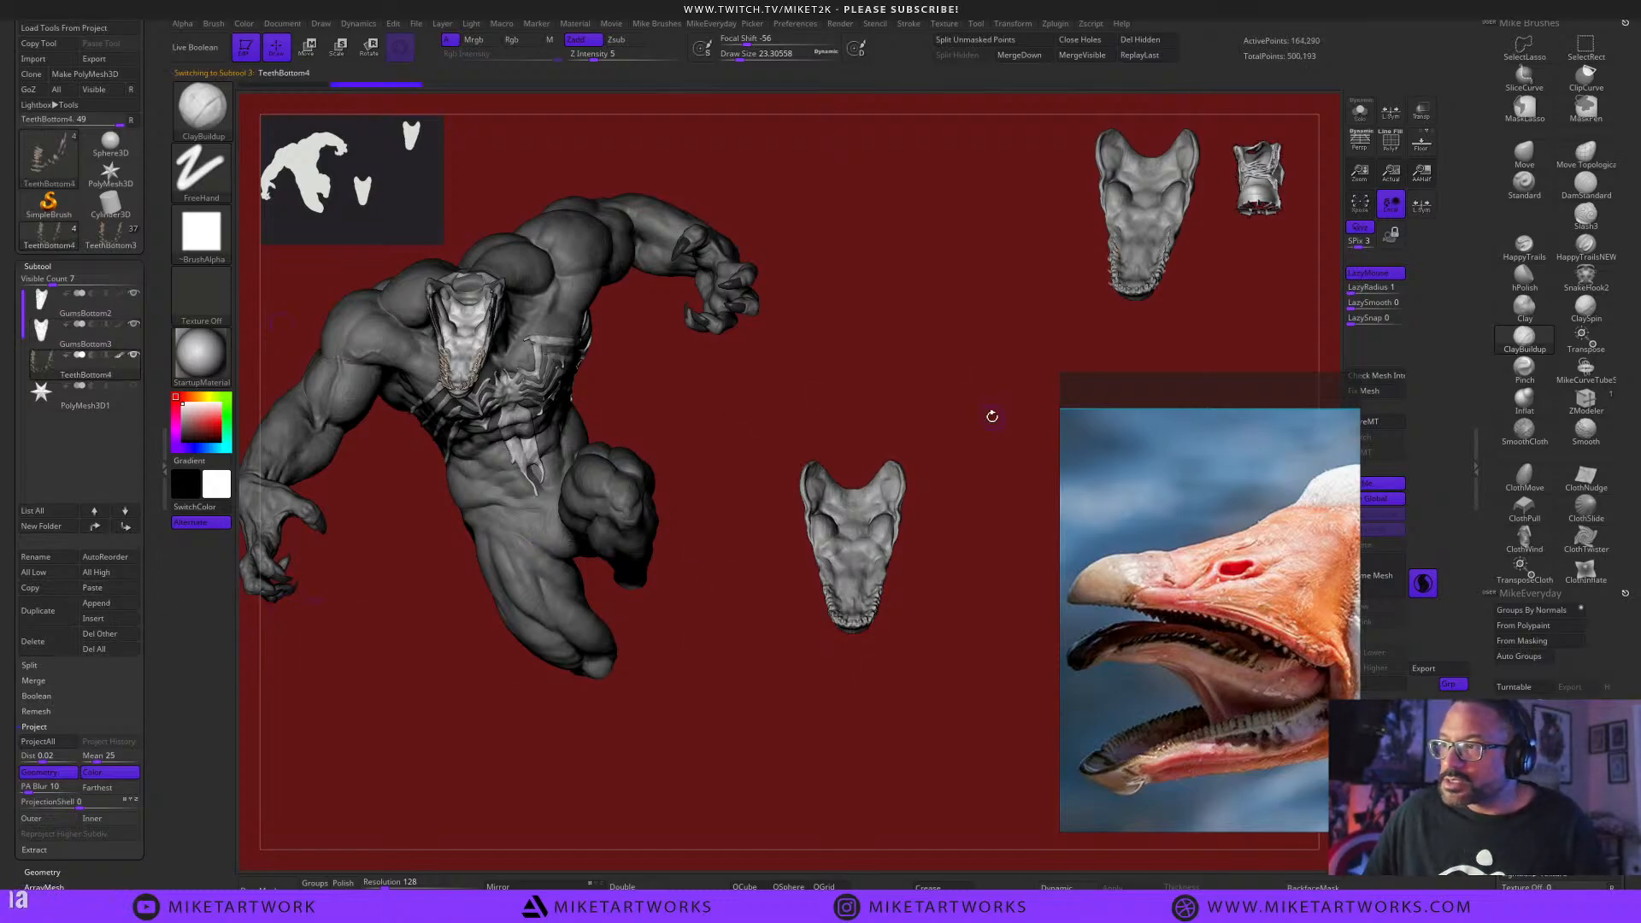
Move the pasted lower teeth from the original gums over to the straightened gums, rotating them roughly into the same direction.
left_click_drag(1015, 368, 865, 648)
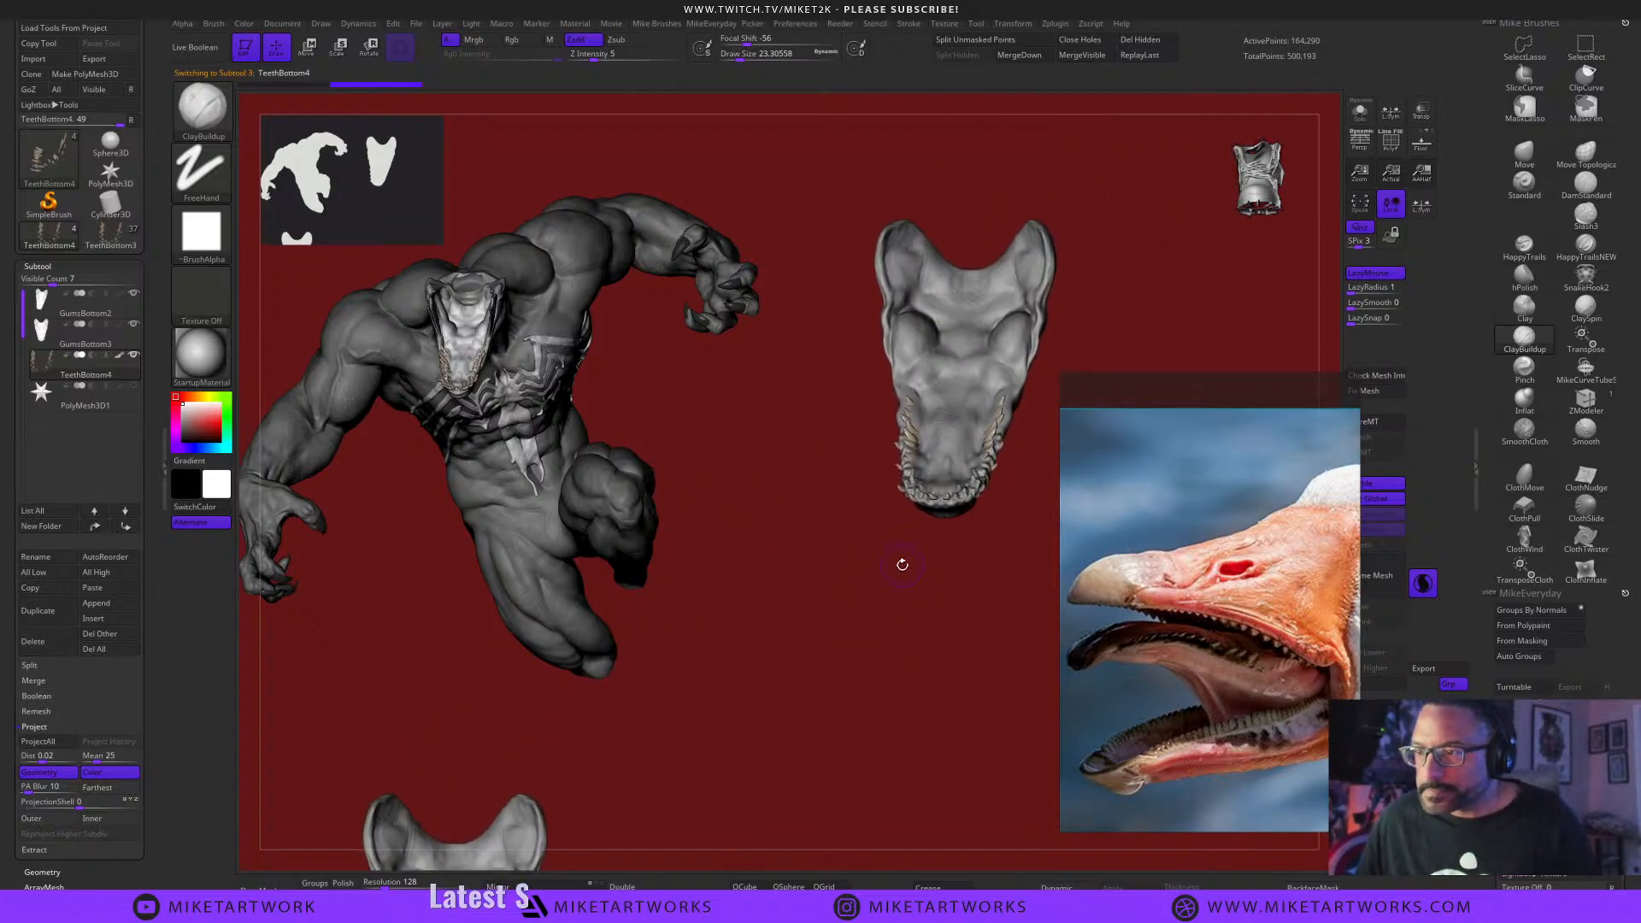
left_click_drag(903, 564, 1062, 559)
key("w")
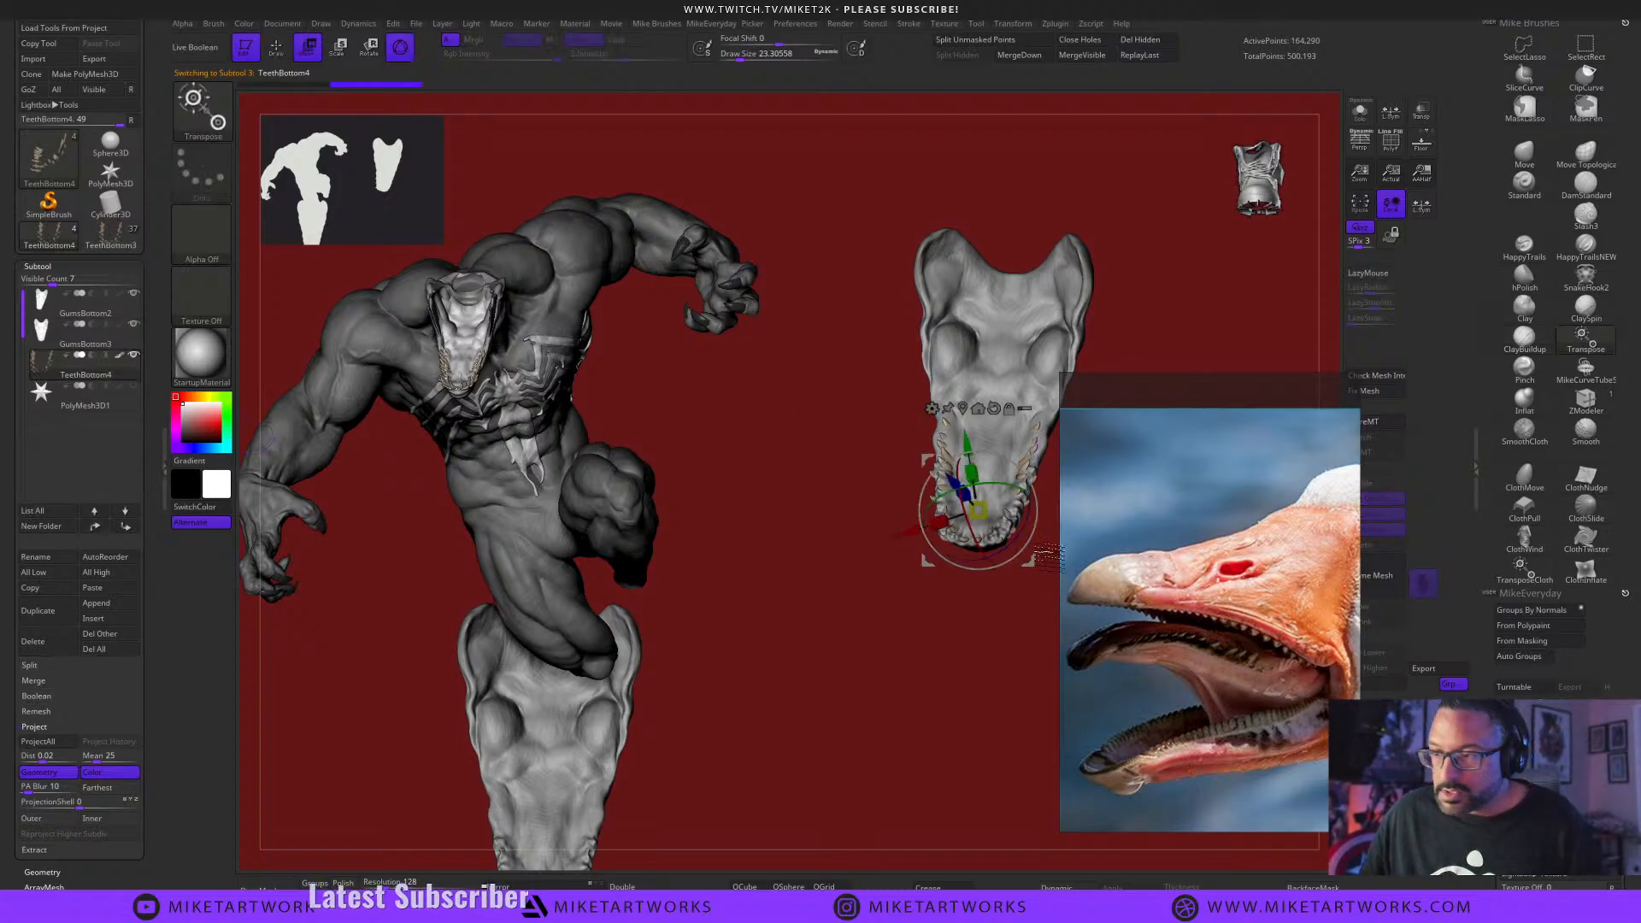
left_click_drag(1033, 562, 781, 618)
left_click_drag(766, 687, 770, 688)
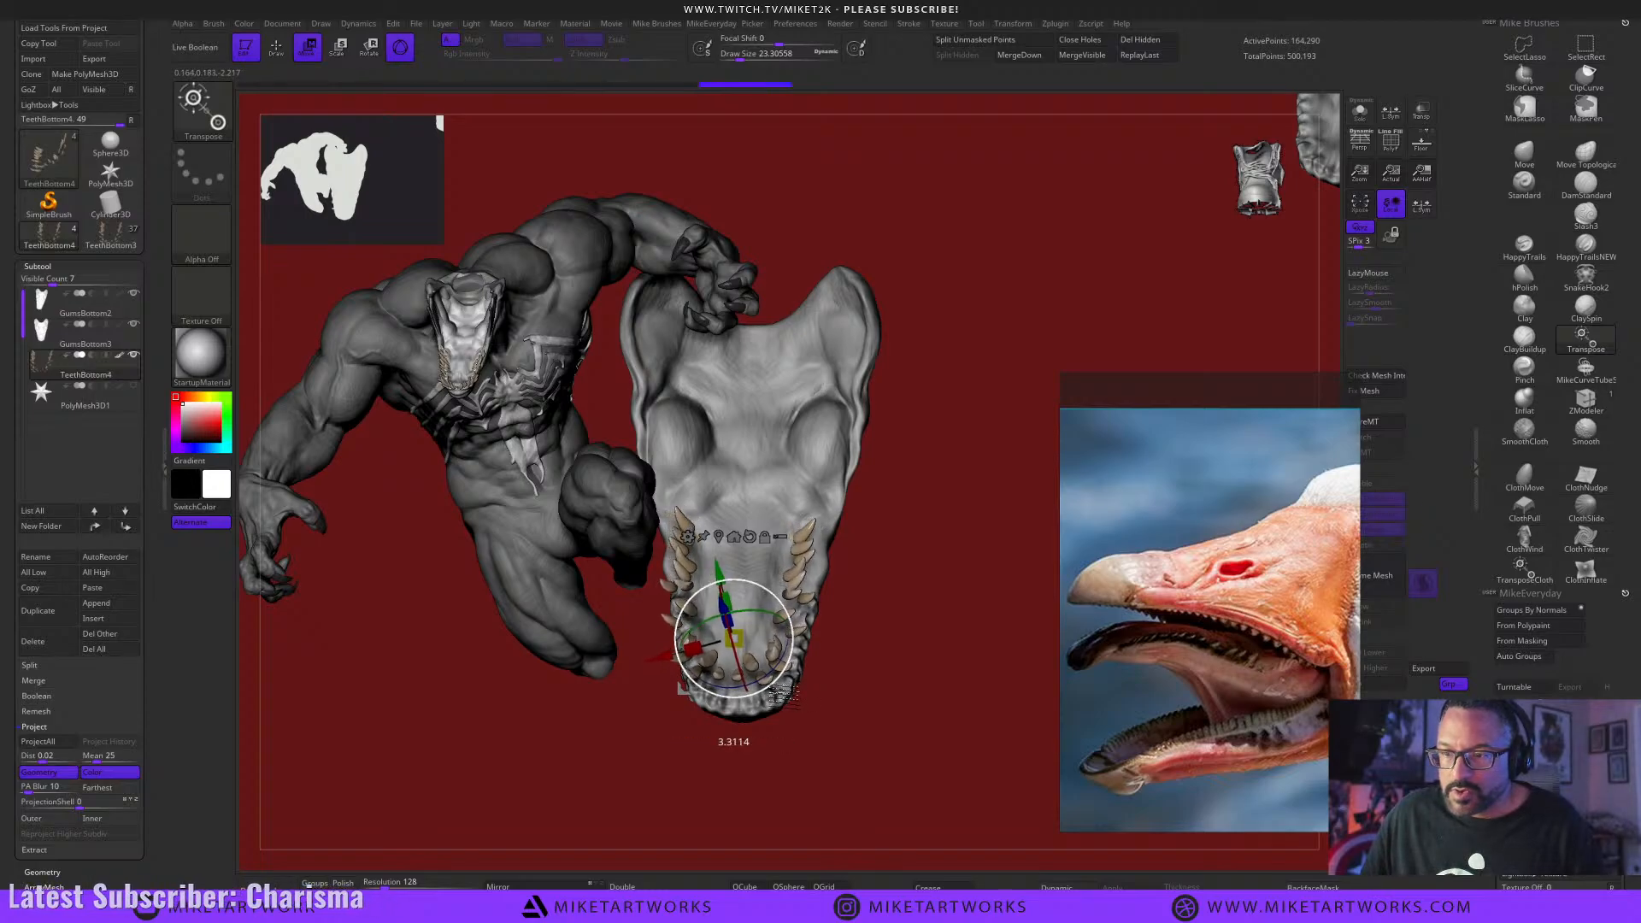
left_click_drag(849, 773, 896, 538)
left_click_drag(878, 367, 990, 860)
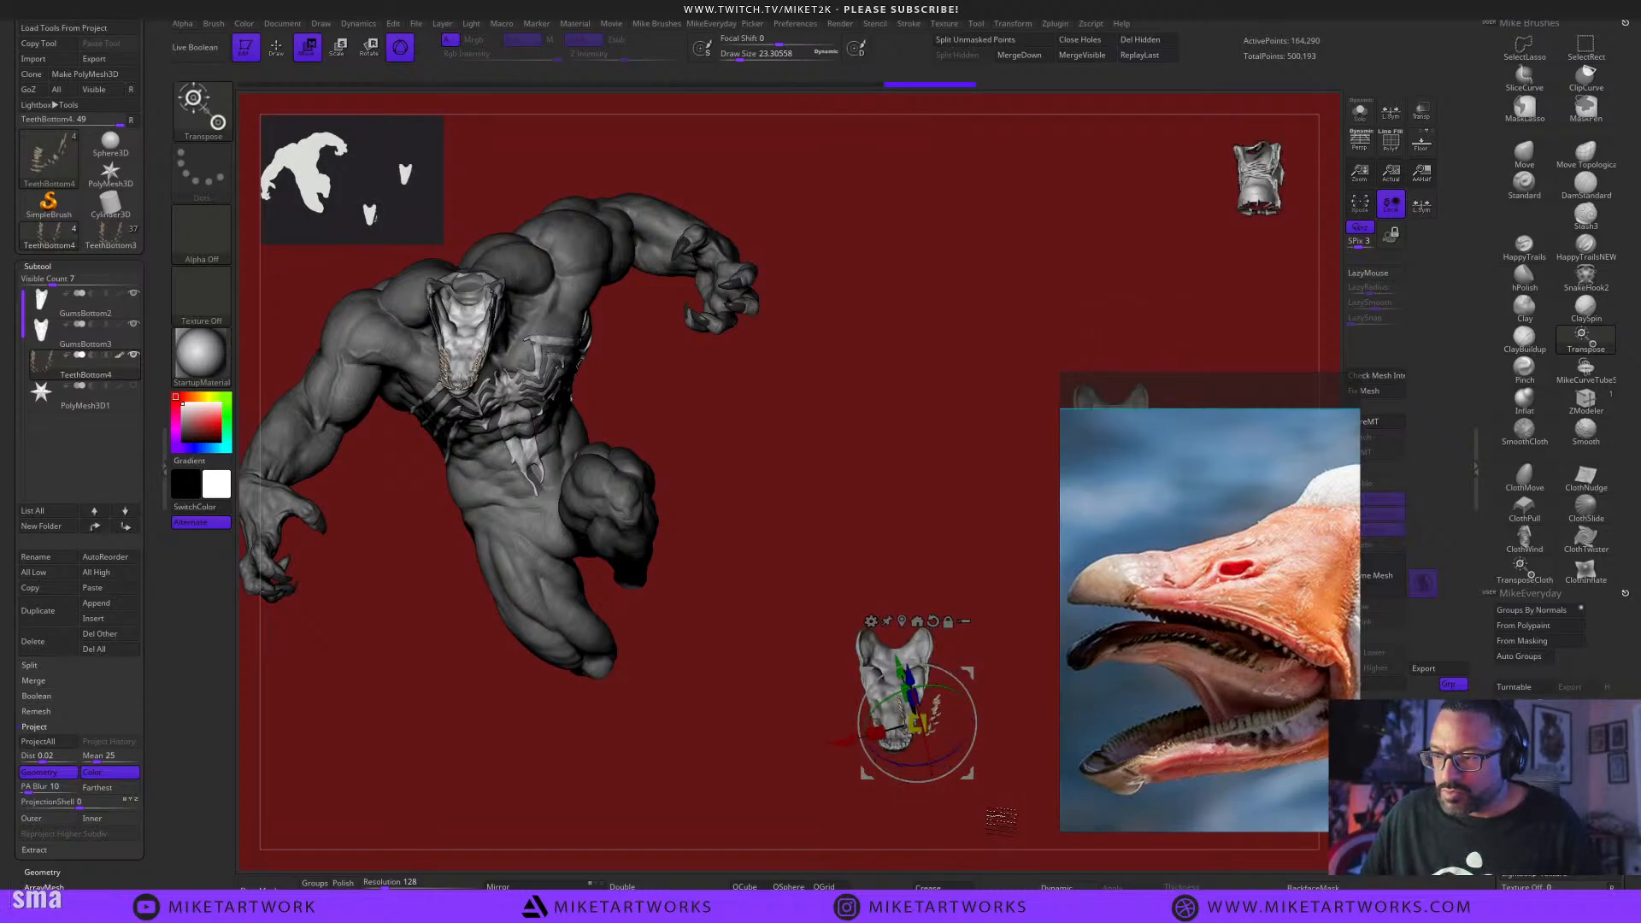
left_click_drag(979, 727, 1047, 889, "alt")
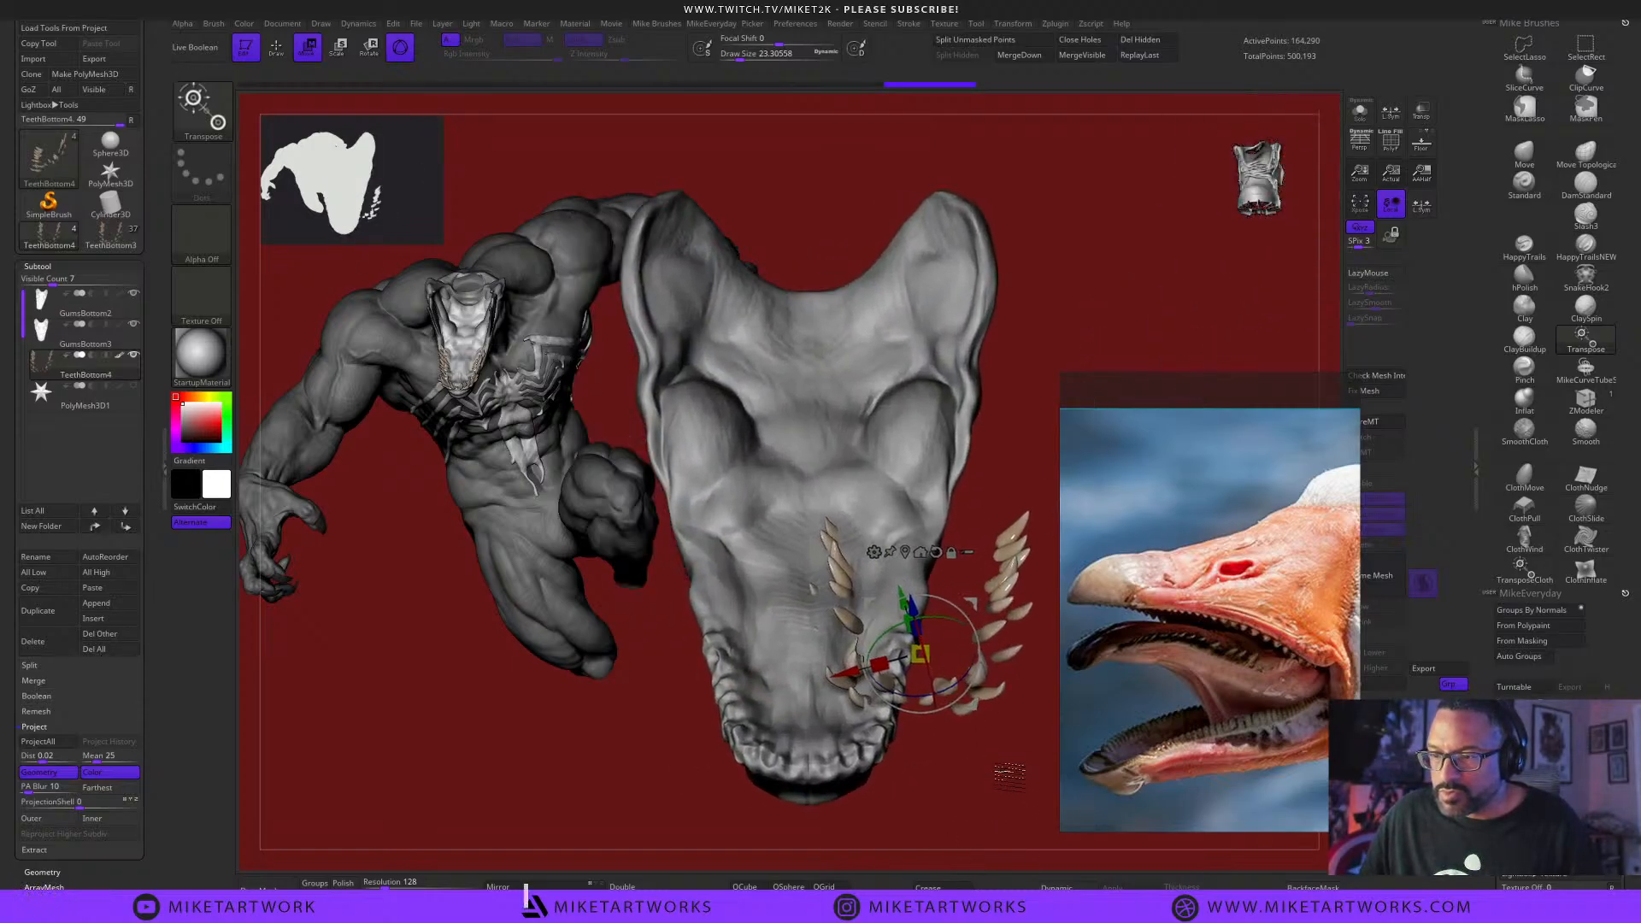
left_click_drag(972, 703, 842, 730)
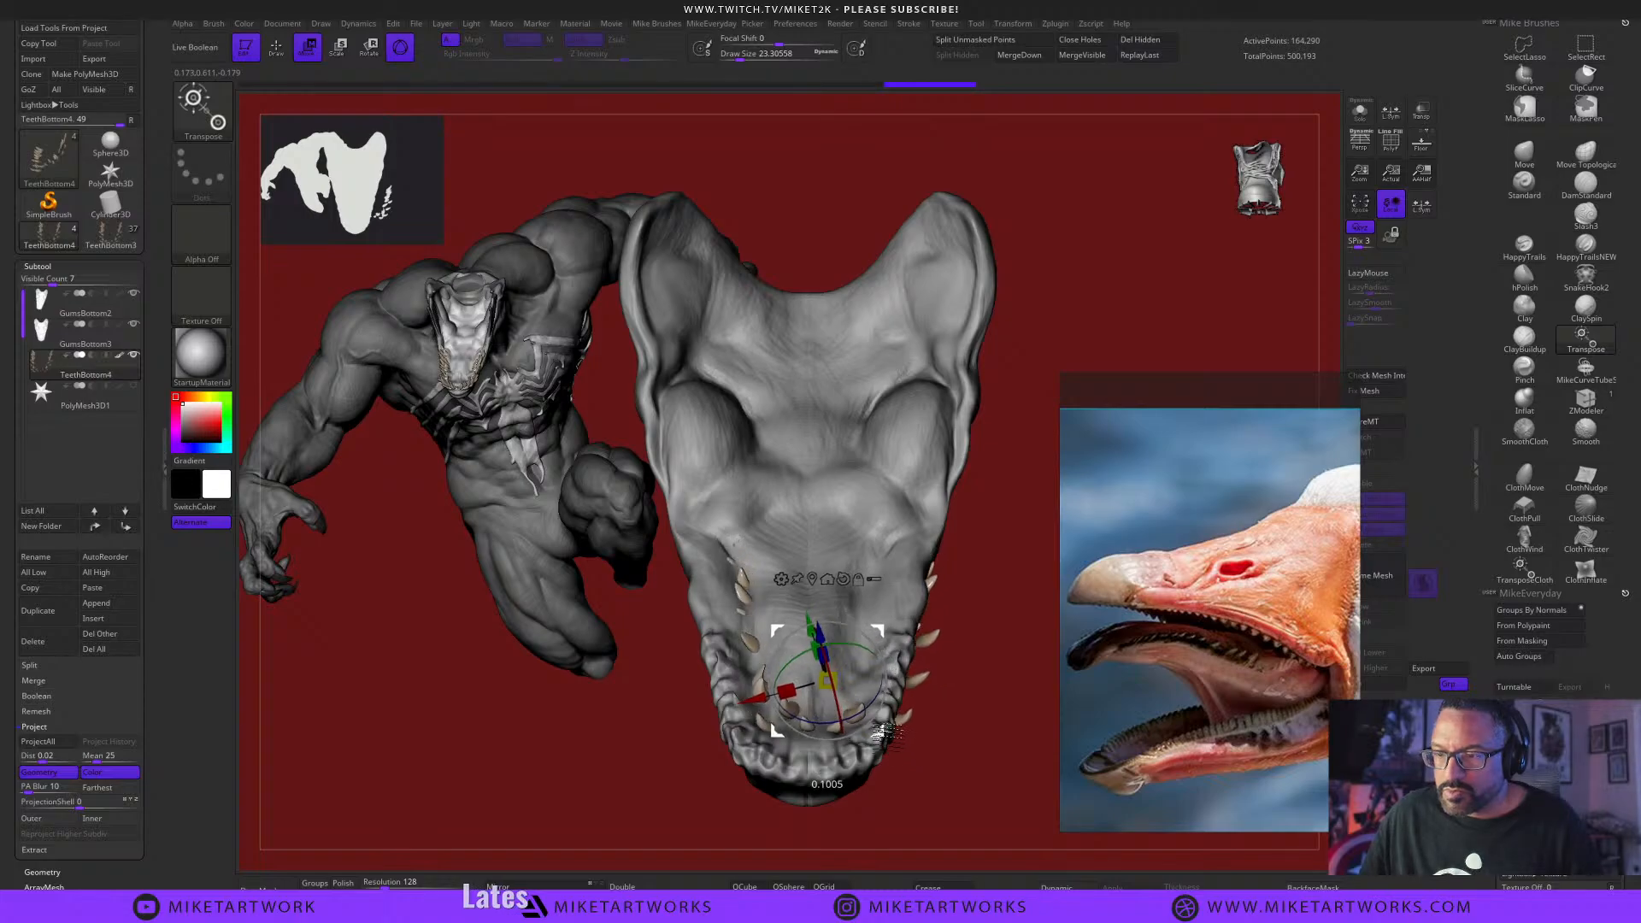
Reselect the pasted lower teeth, place an axis-aligned gizmo on them, and rotate them to face straight forward.
left_click(842, 573, "alt")
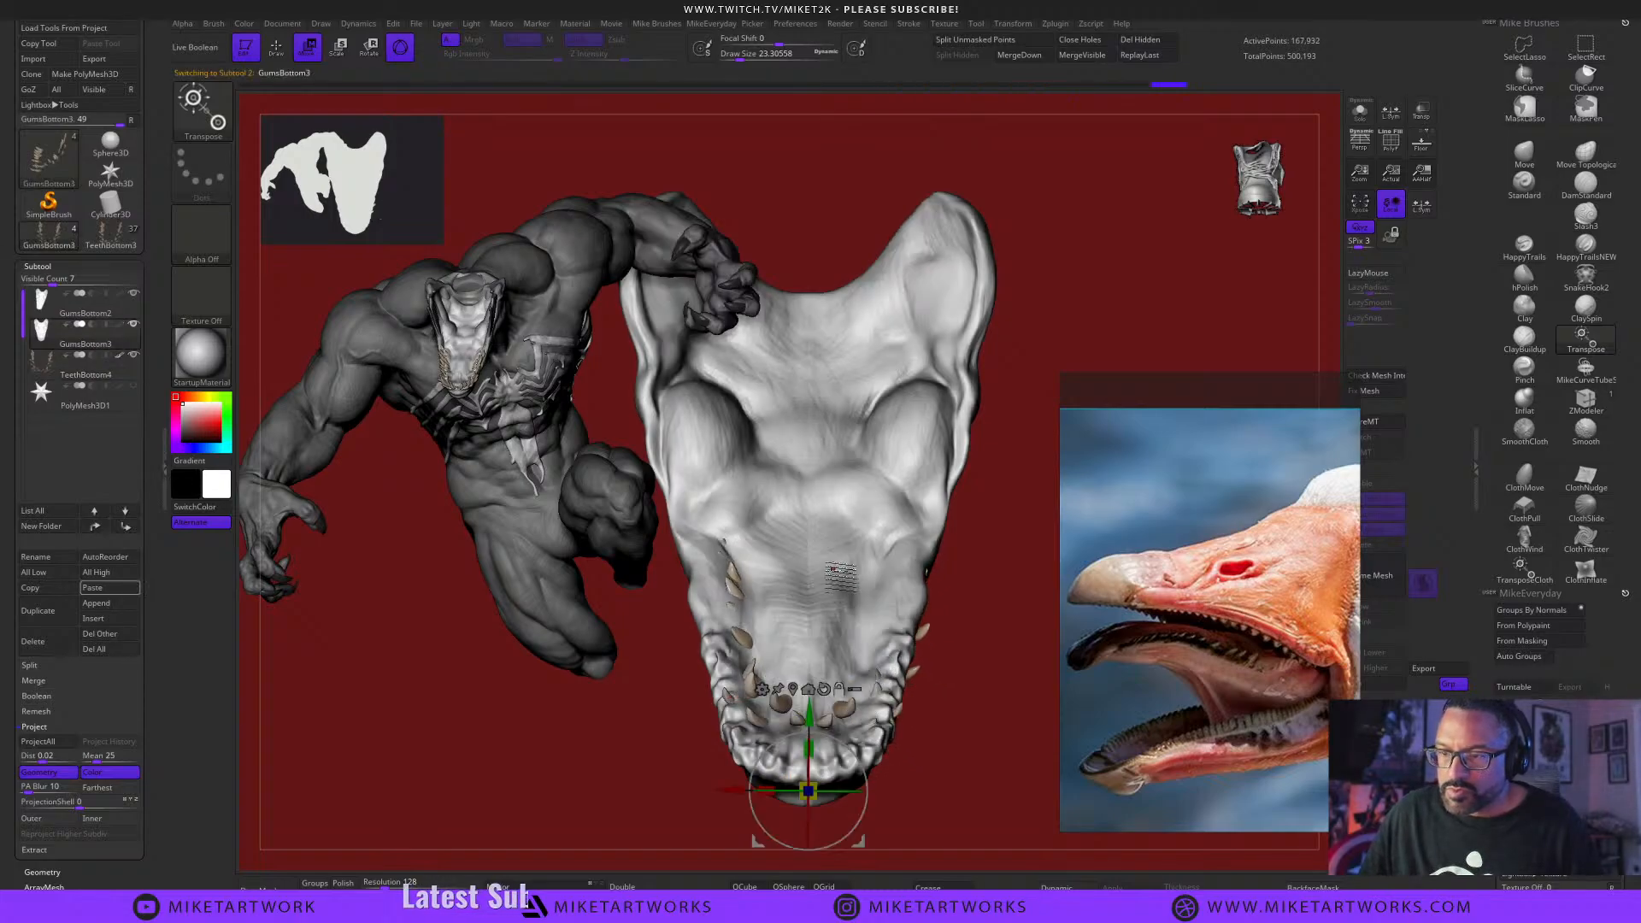
left_click(849, 713, "alt")
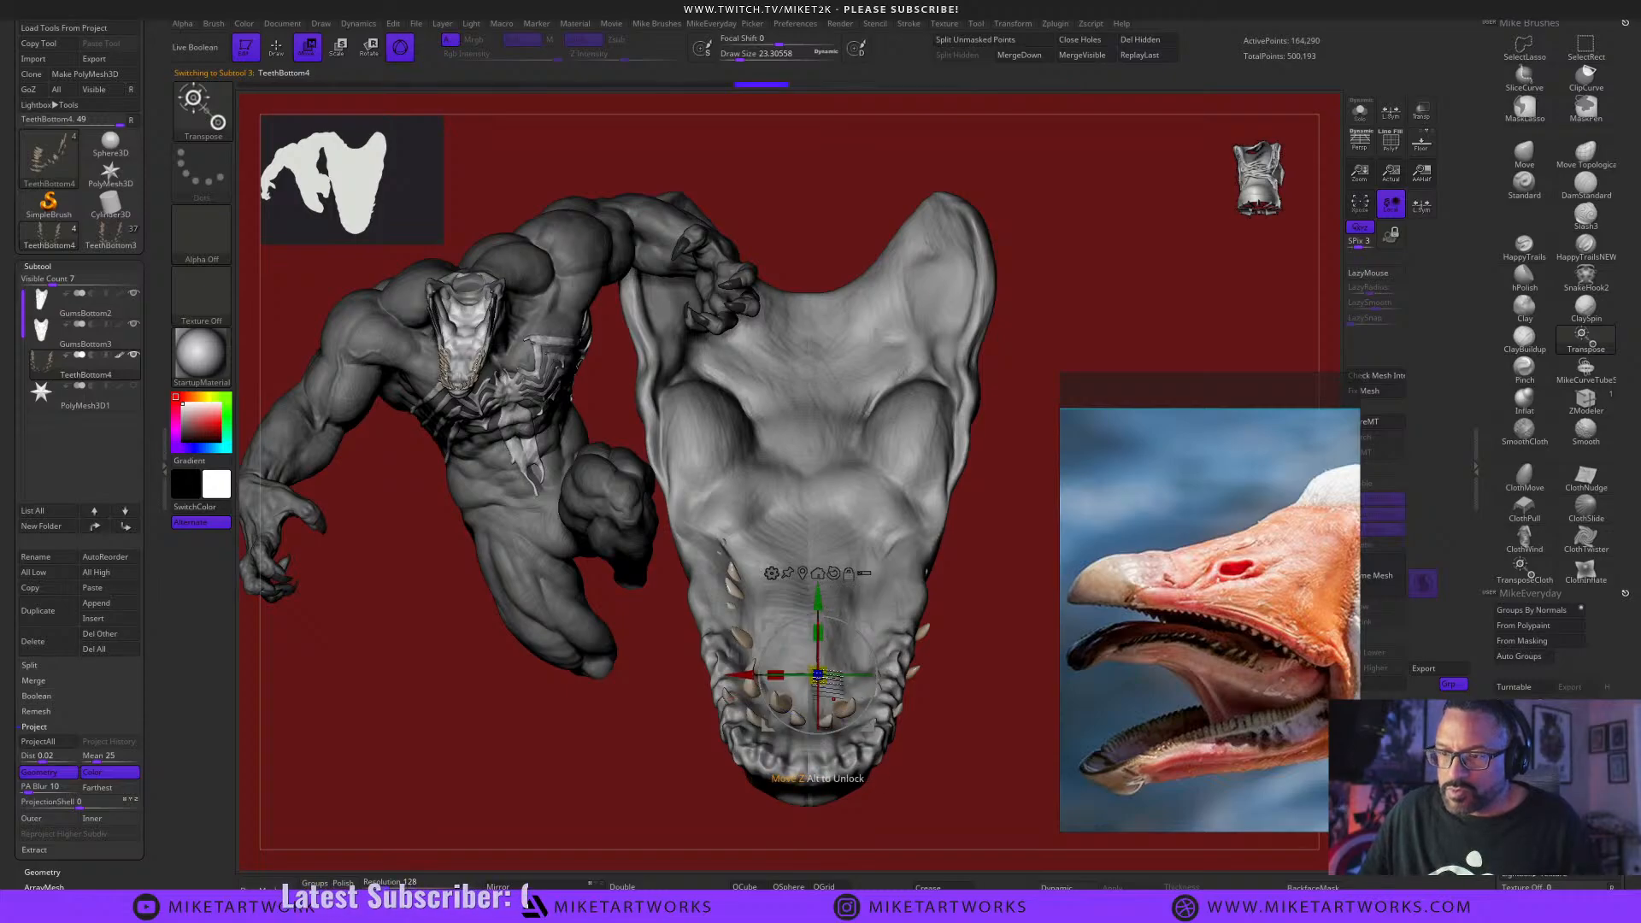
left_click_drag(876, 785, 880, 615)
left_click_drag(996, 742, 829, 705)
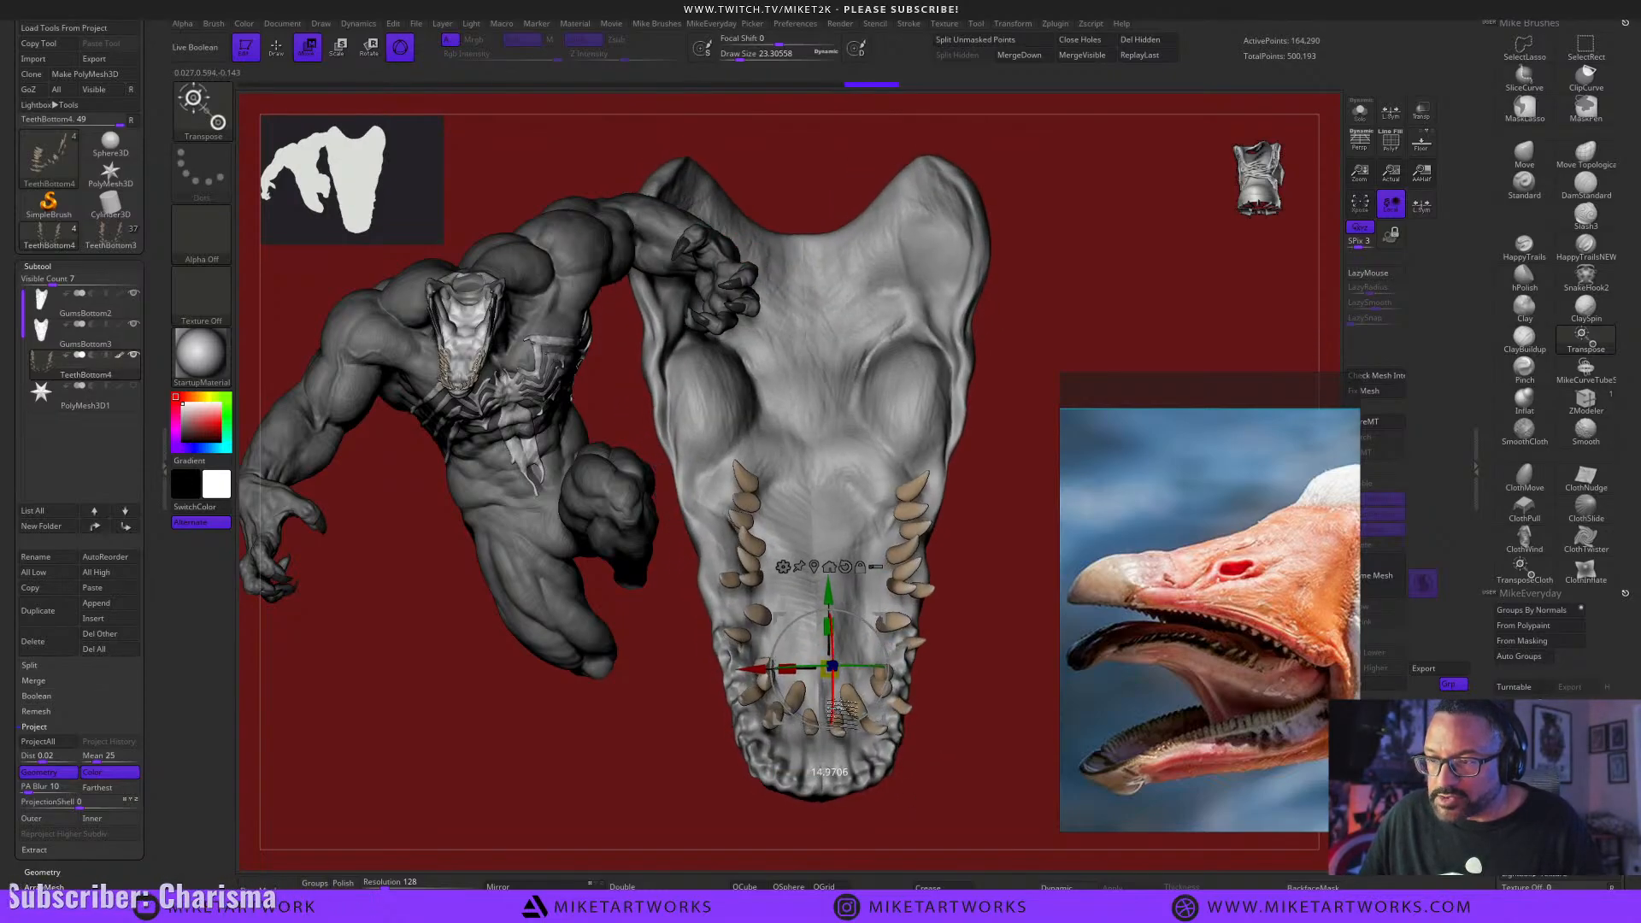
Working from the side with transparency turned on, lower the teeth to the gum line and rotate them to follow its slope.
mouse_move(923, 778)
left_mouse_down()
mouse_move(931, 791)
mouse_move(1000, 782)
mouse_move(977, 780)
mouse_move(978, 757)
left_mouse_up()
key("q")
key("w")
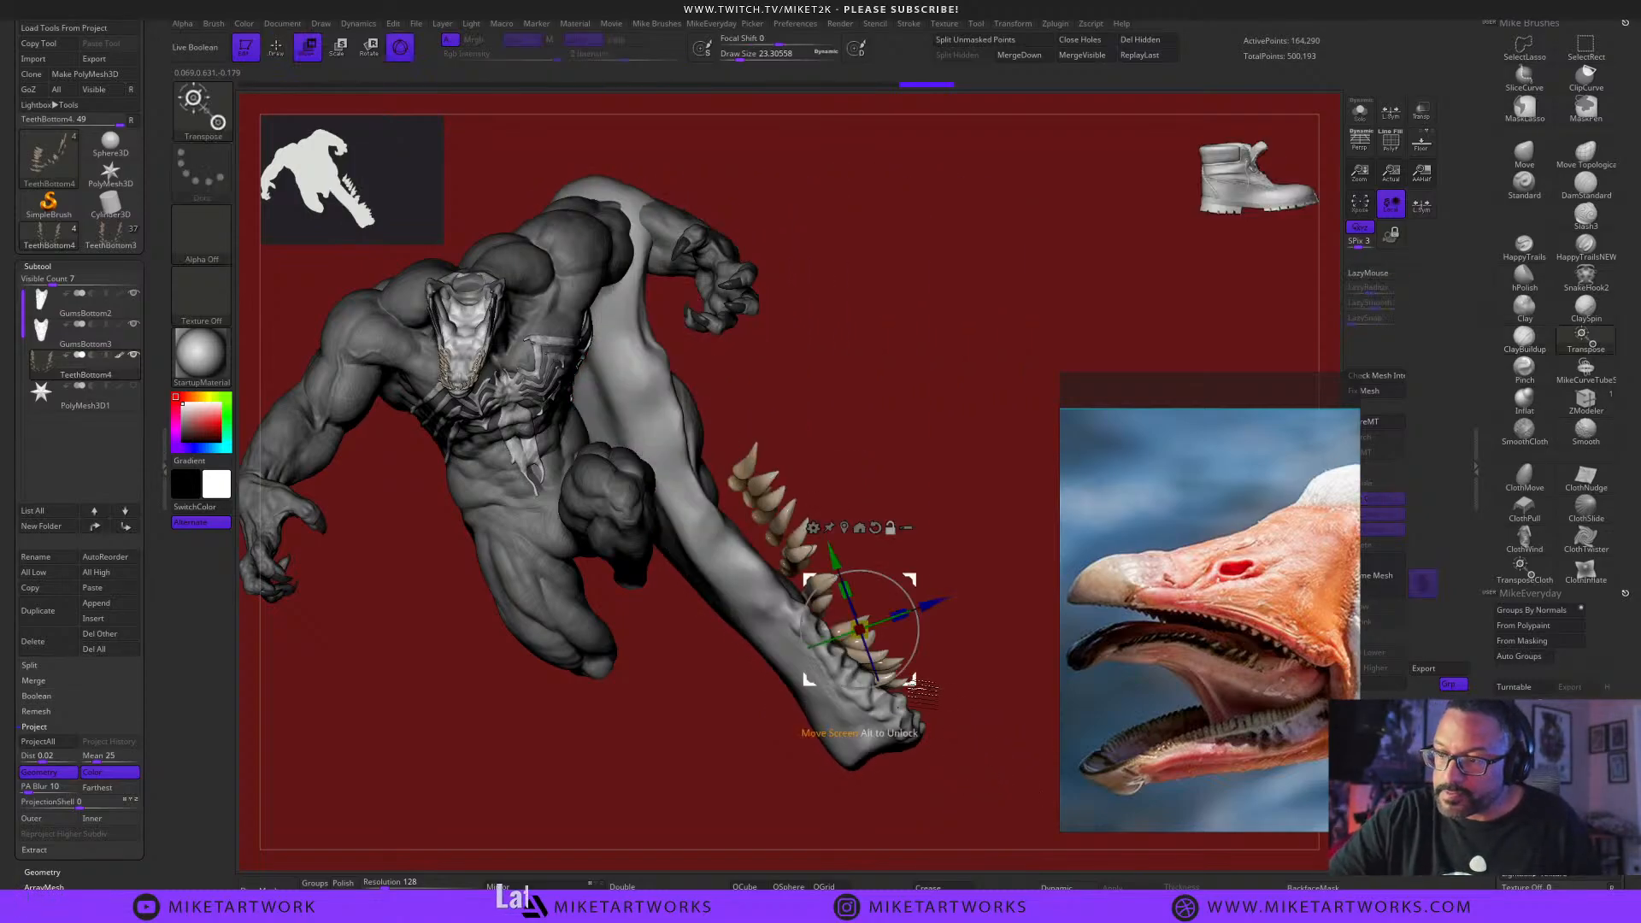
left_click_drag(914, 684, 910, 718)
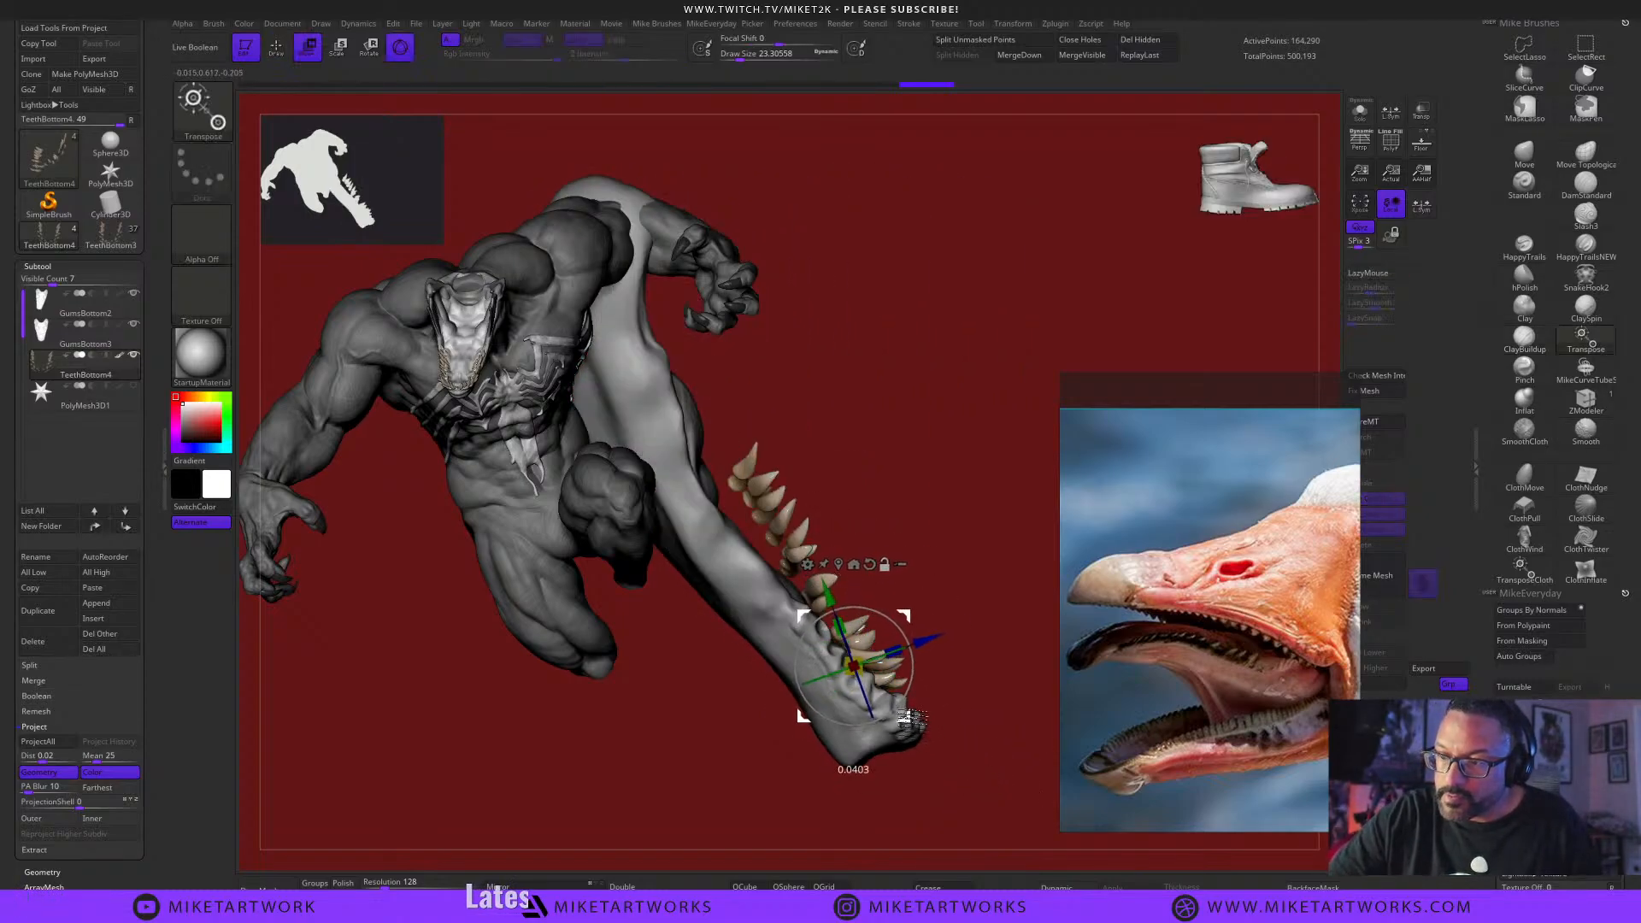
left_click(1423, 119)
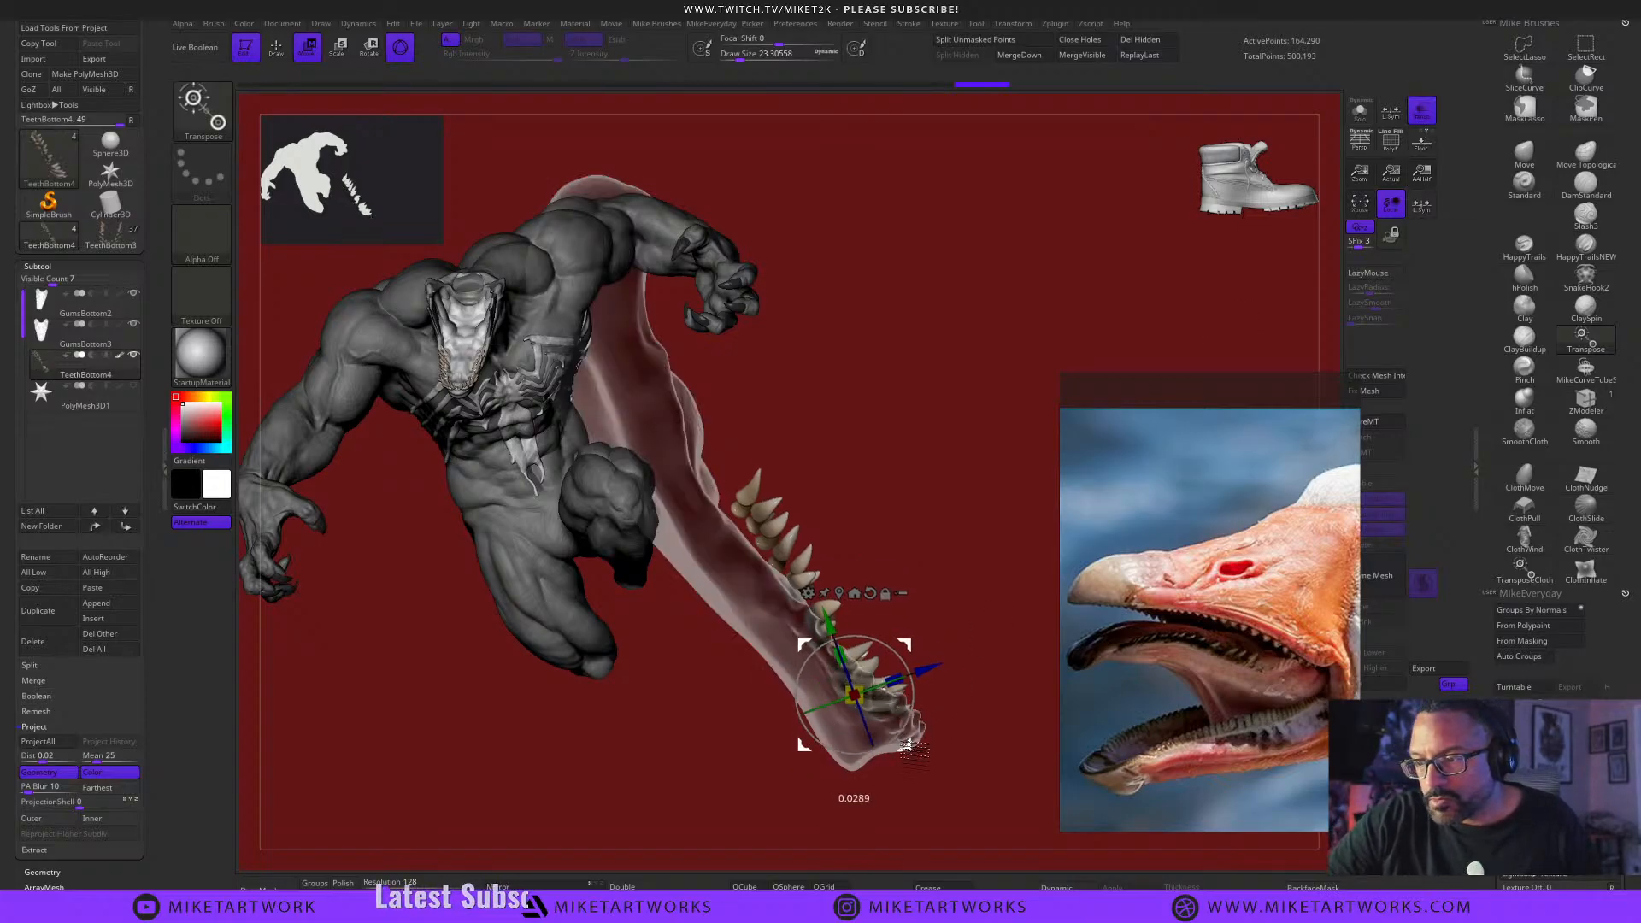
left_click_drag(910, 722, 912, 737)
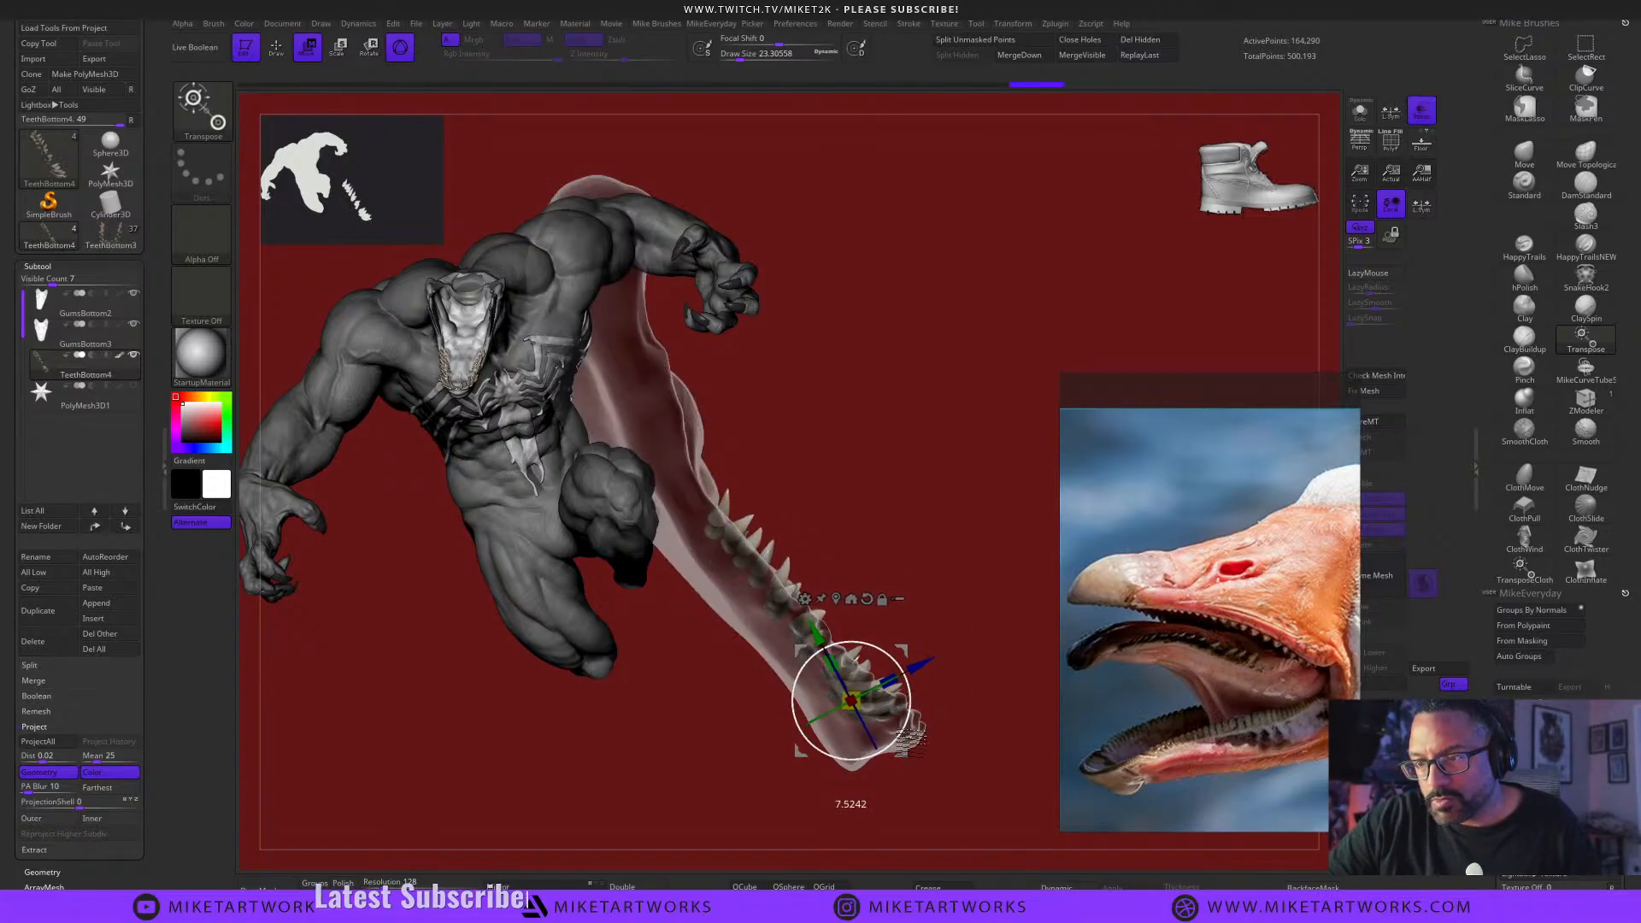
From the front, shift the lower teeth to centre them between the gum ridges and return to Draw mode.
left_click_drag(1004, 804, 938, 819)
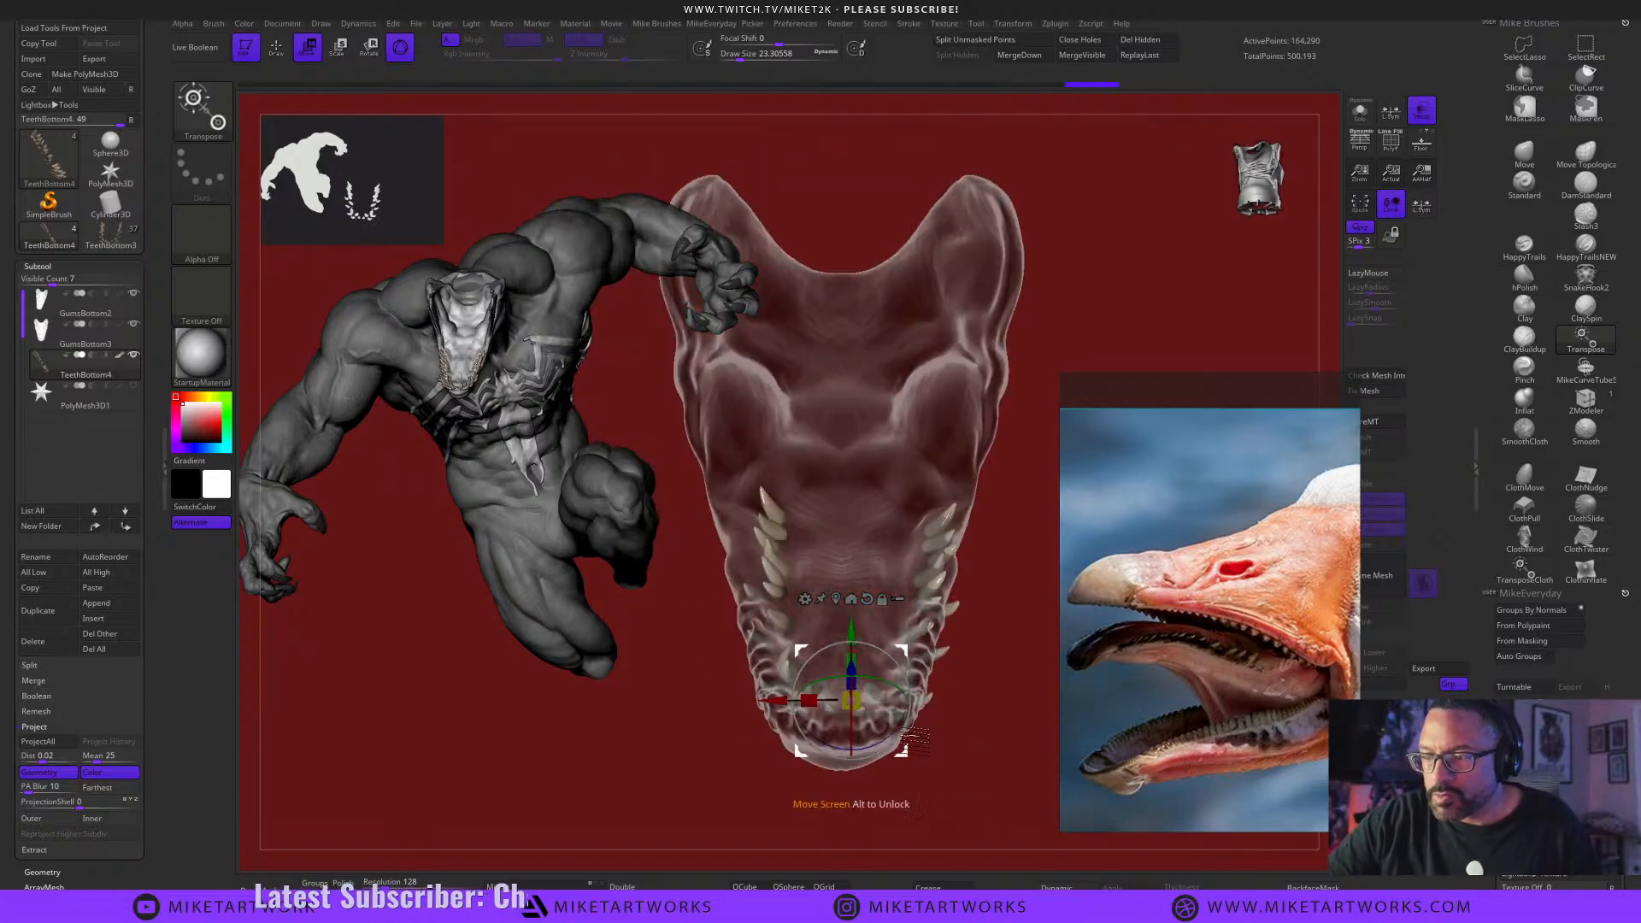
left_click_drag(904, 743, 909, 739)
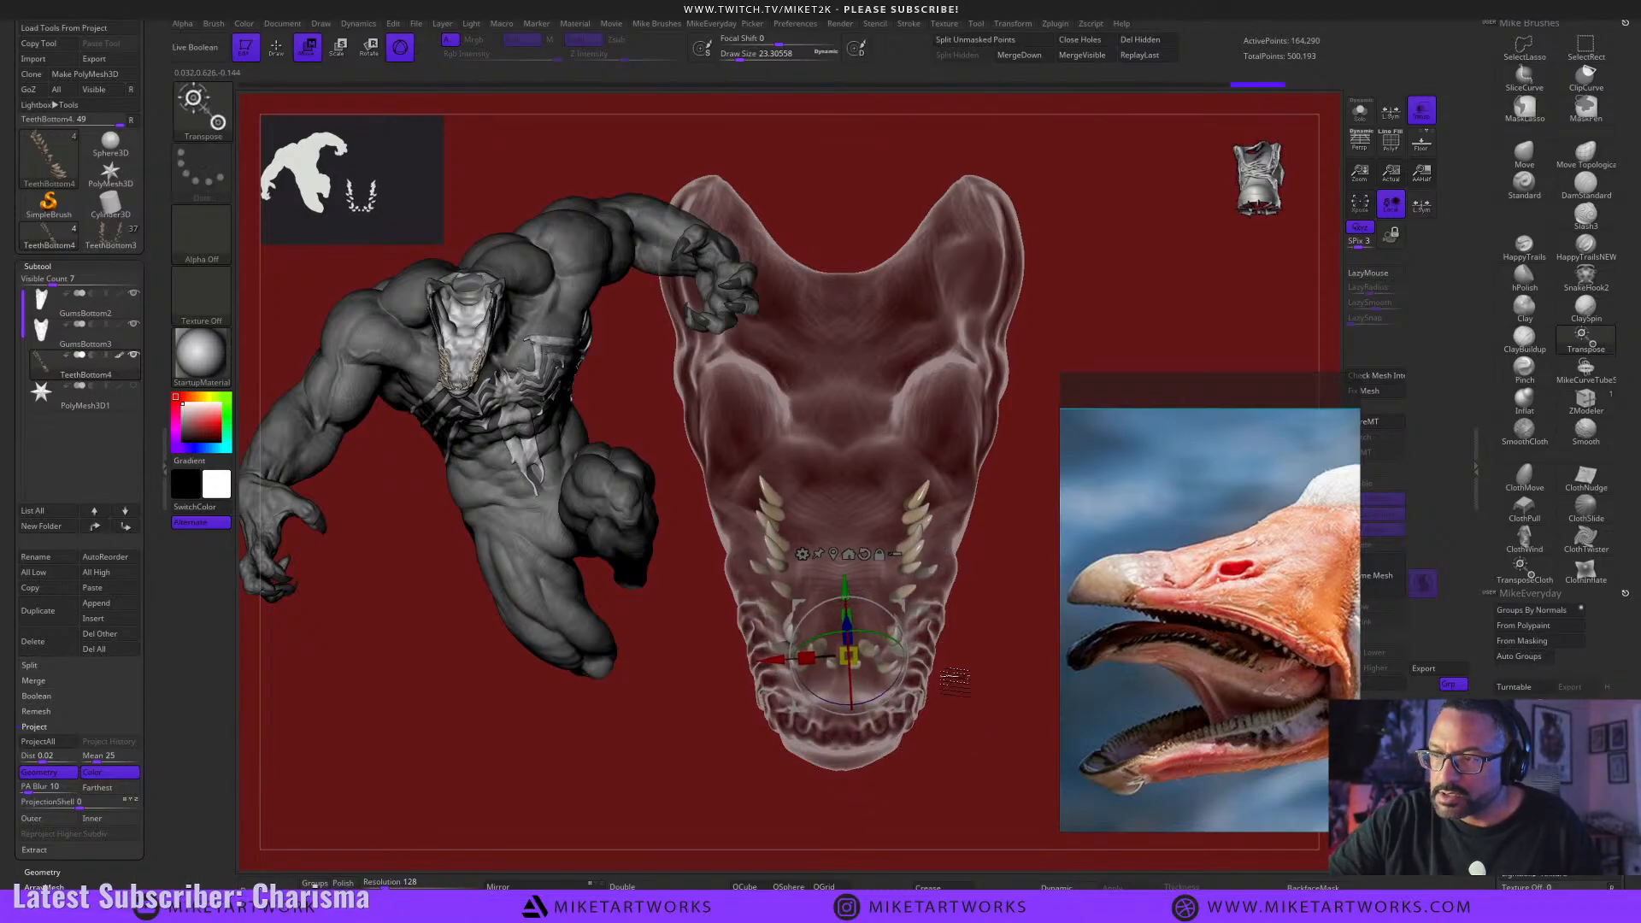
key("q")
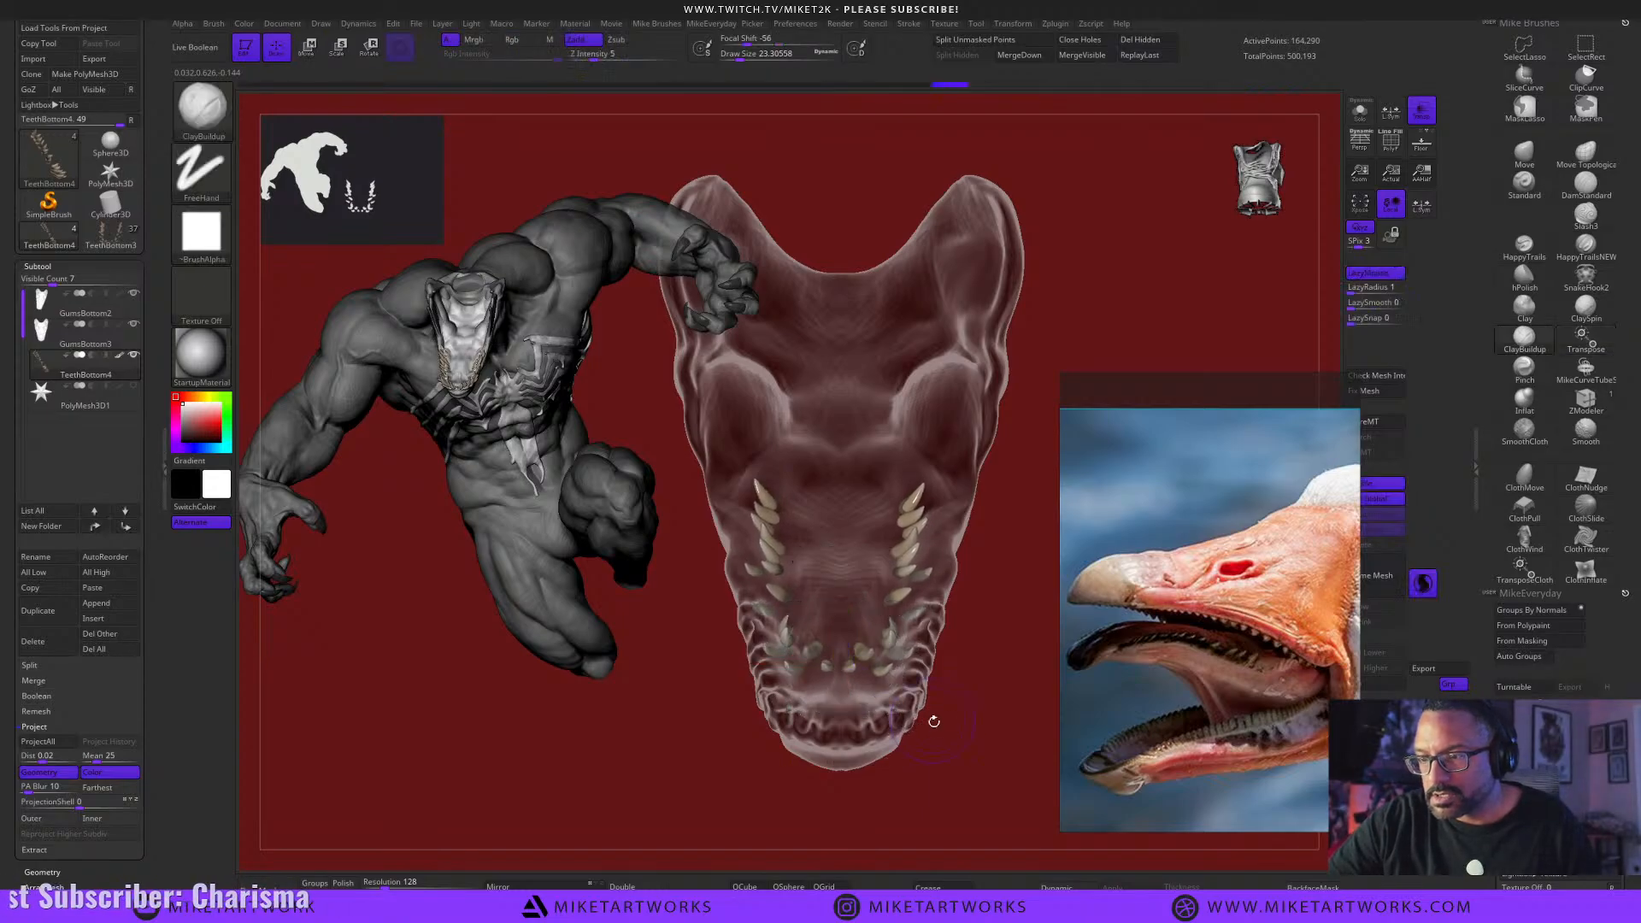
Isolate the unwanted front teeth in the copied lower set and delete them, leaving the two side rows.
mouse_move(940, 725)
left_mouse_down()
mouse_move(1001, 737)
mouse_move(967, 796)
mouse_move(990, 808)
mouse_move(1009, 758)
mouse_move(965, 752)
left_mouse_up()
left_click(906, 587, "ctrl+shift")
left_click(997, 745, "ctrl+shift")
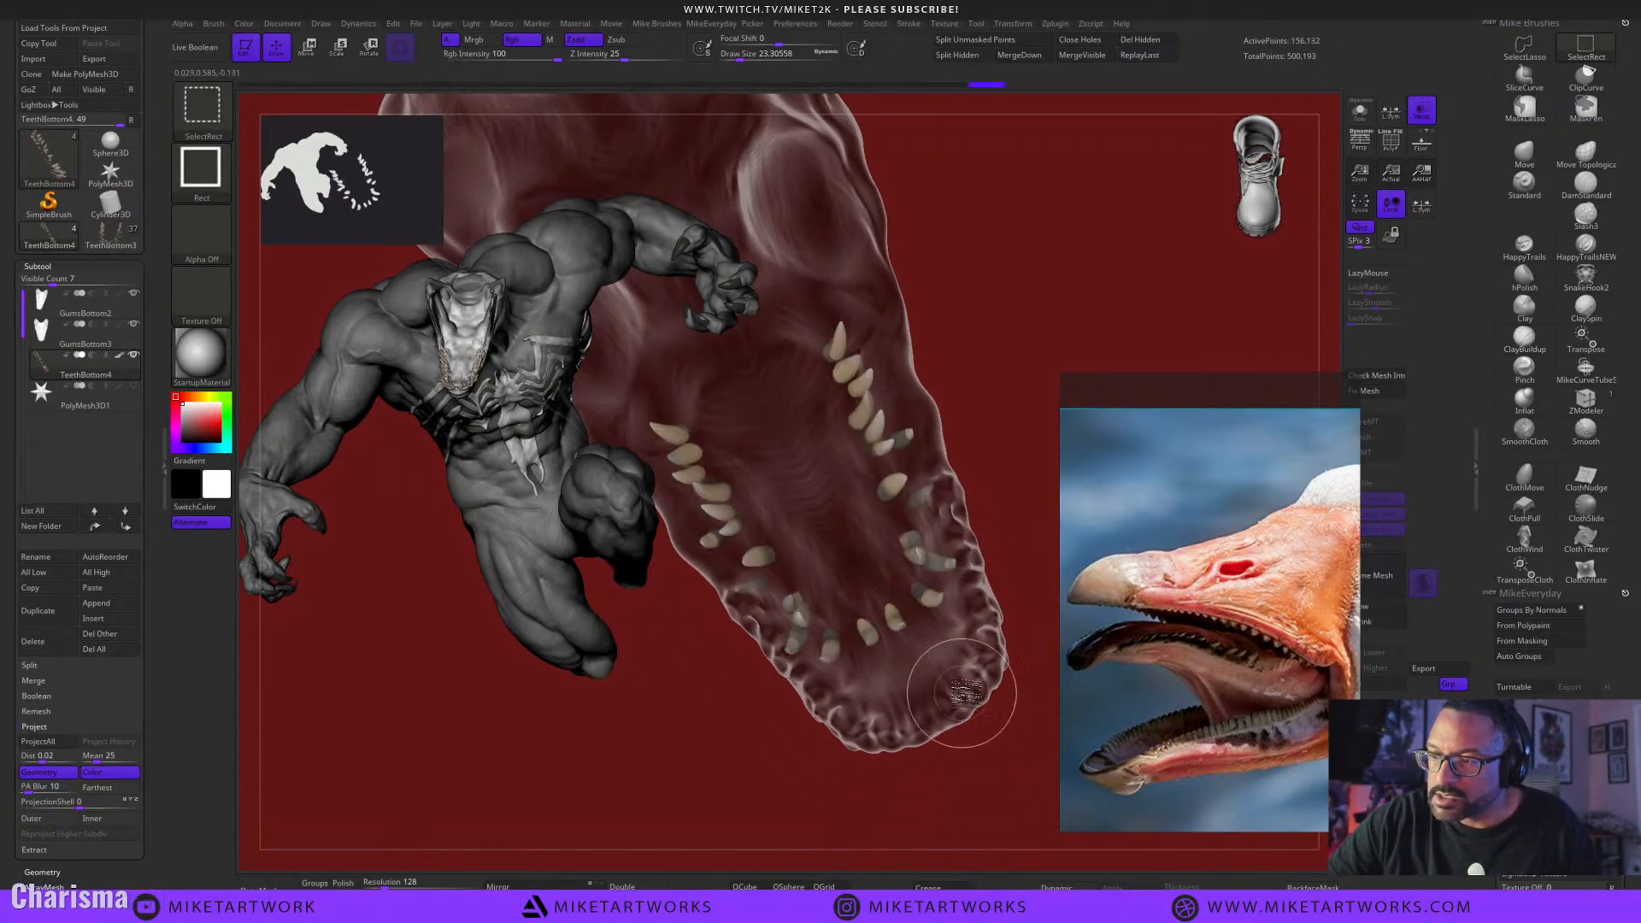
mouse_move(991, 779)
left_mouse_down()
mouse_move(1009, 761)
mouse_move(1018, 774)
mouse_move(981, 751)
left_mouse_up()
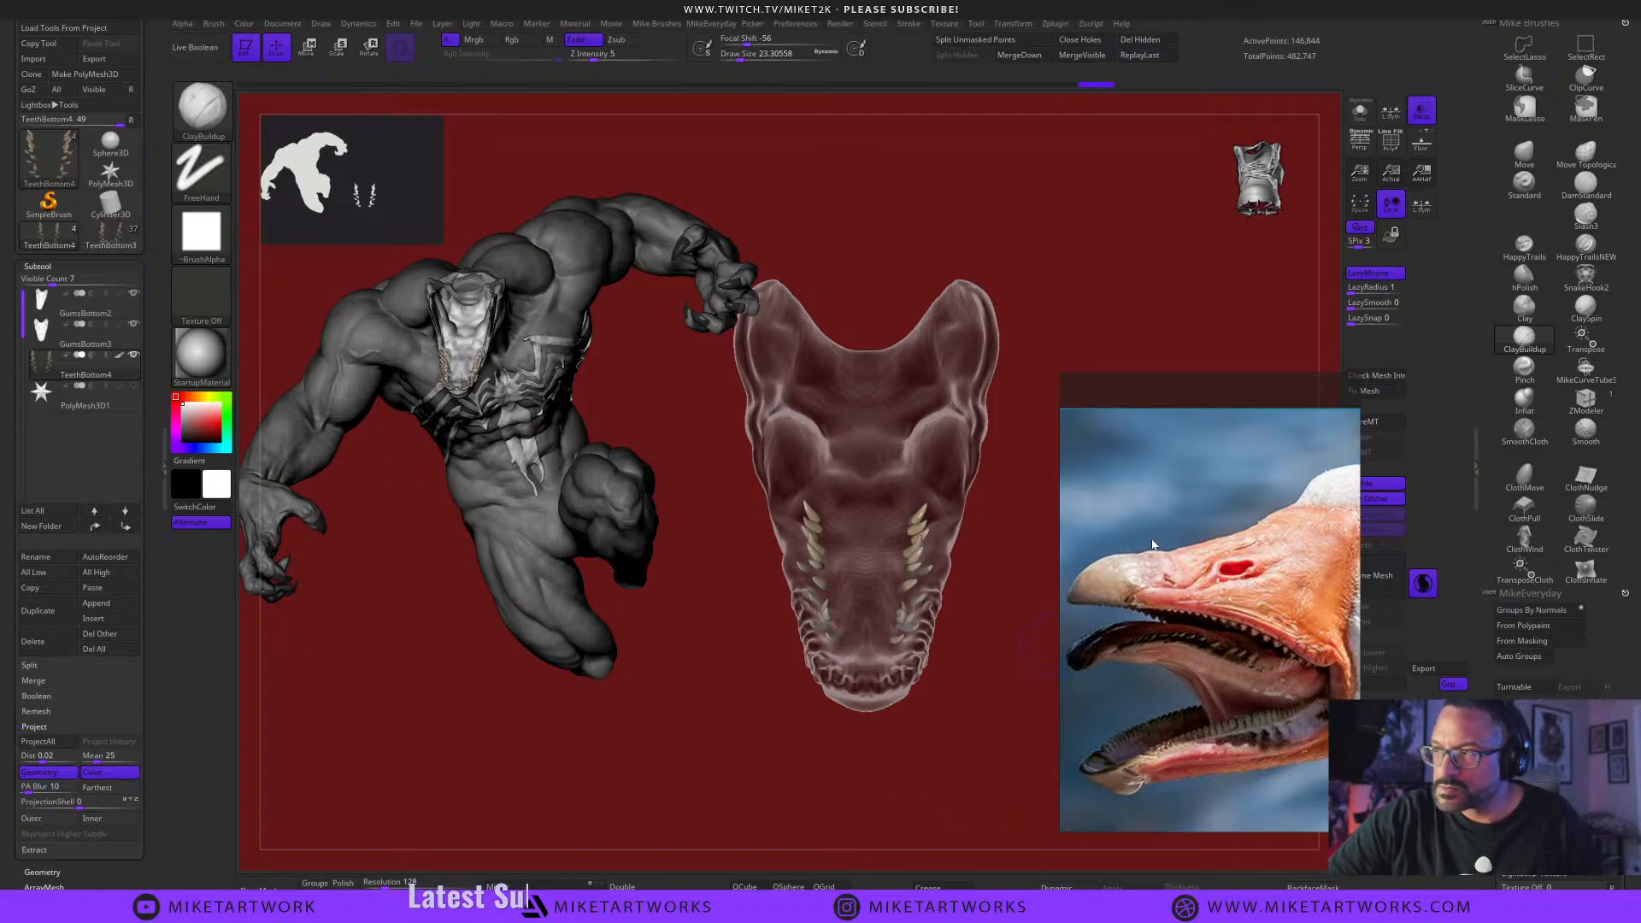
Turn off transparency, mask all lower teeth except the rearmost one on one side, and move it onto the gum.
left_click(1422, 113)
mouse_move(983, 770)
left_mouse_down()
mouse_move(989, 749)
mouse_move(971, 742)
mouse_move(1007, 779)
left_mouse_up()
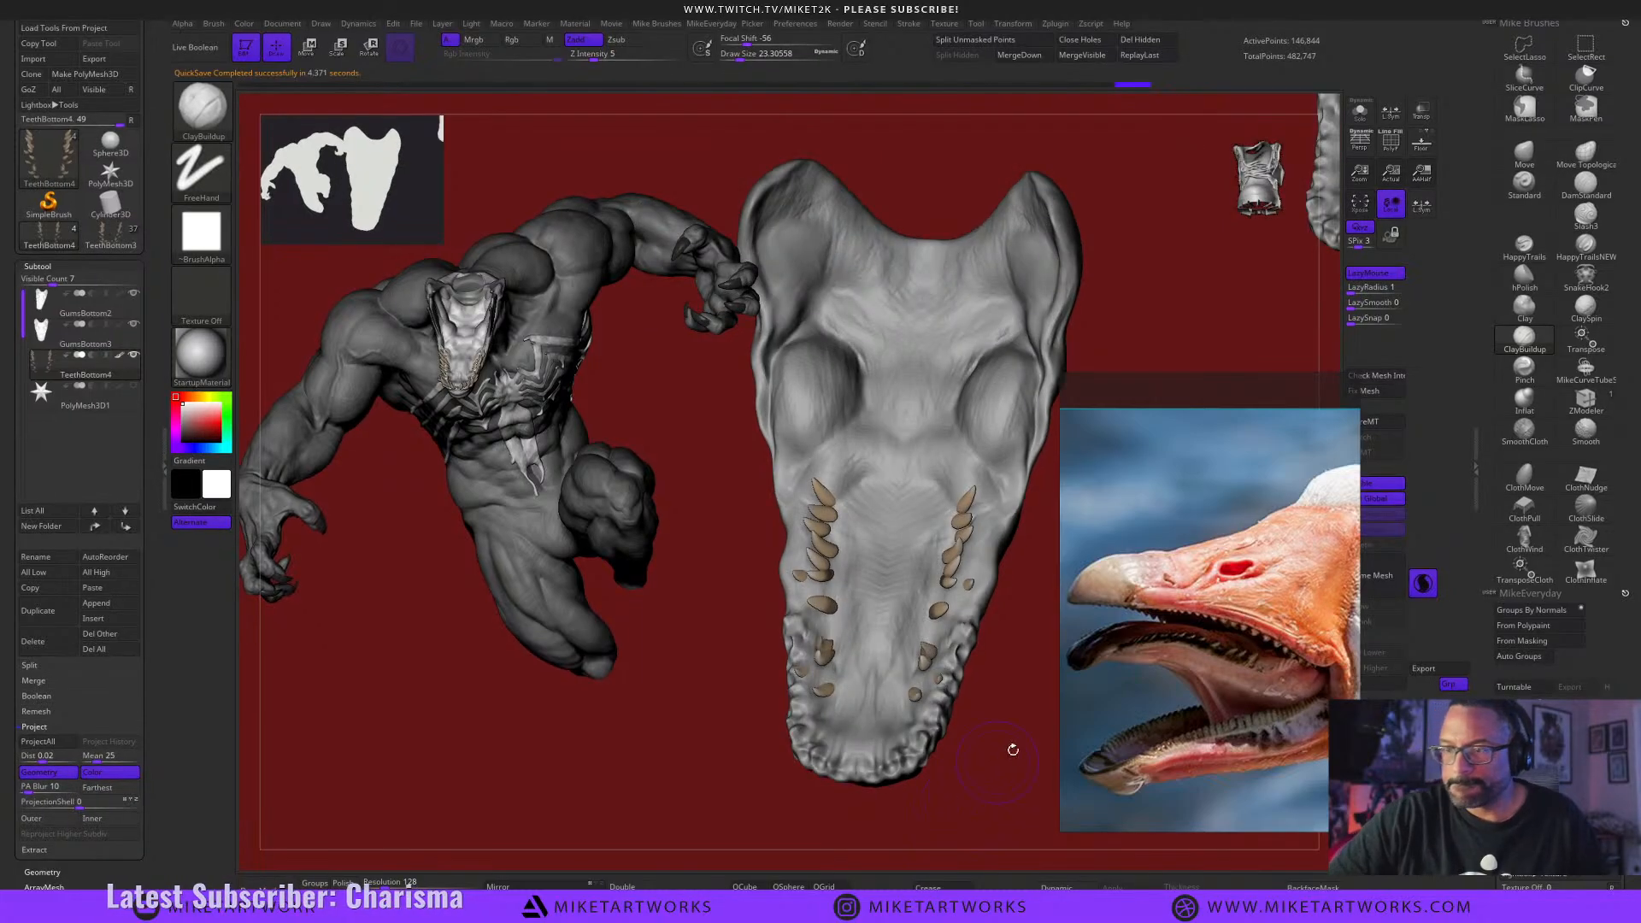
left_click_drag(998, 723, 927, 802)
key("w")
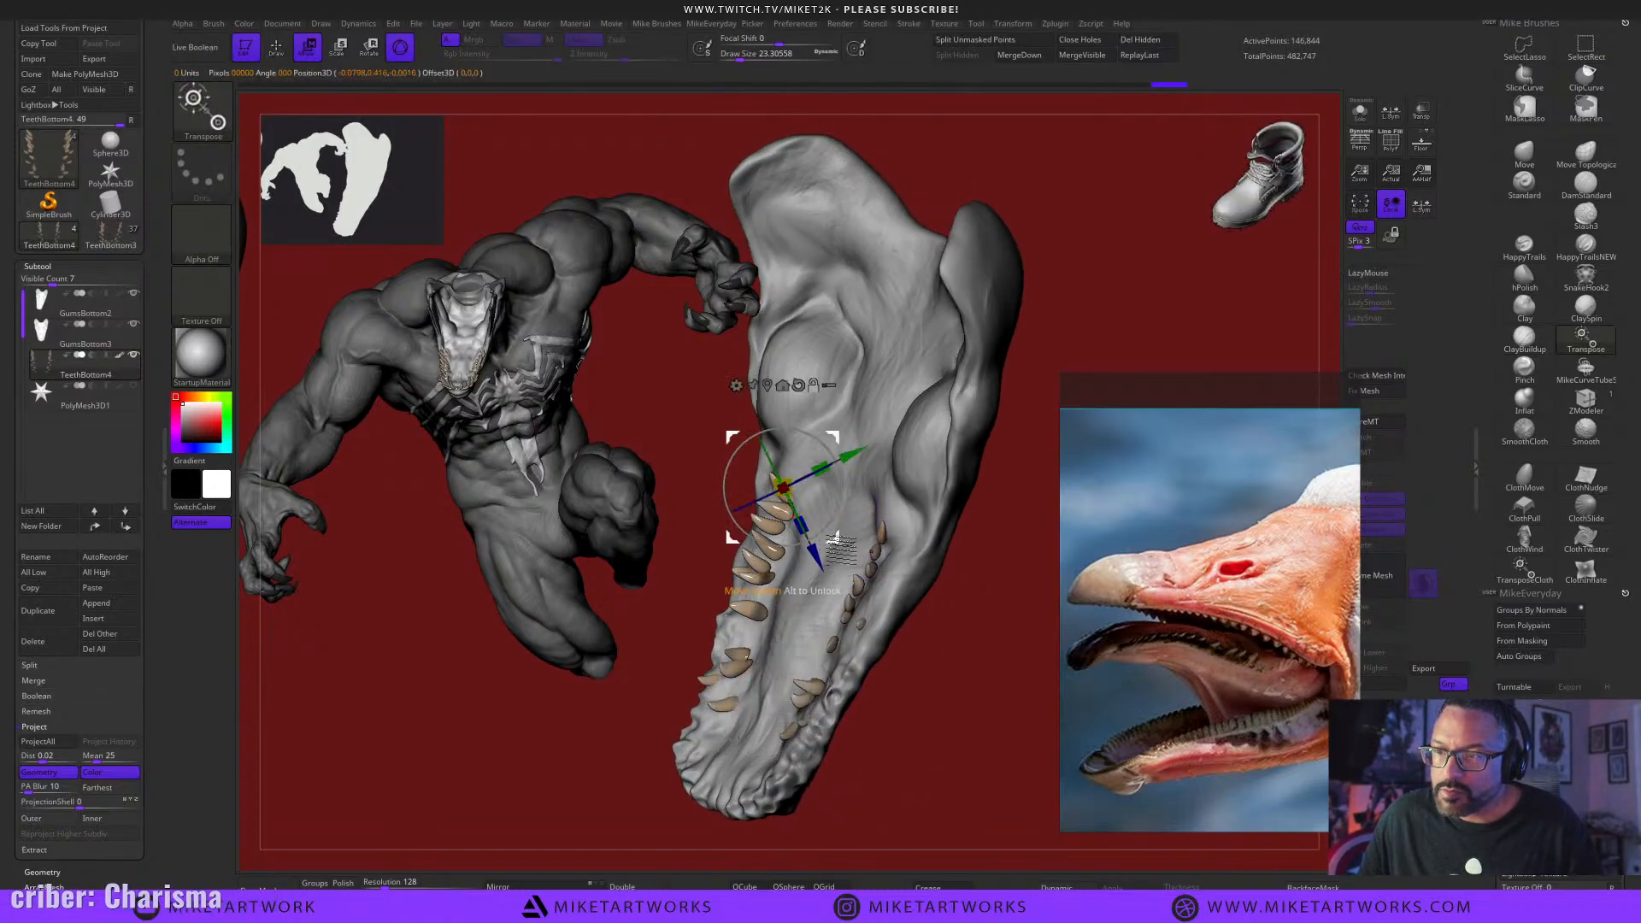
left_click_drag(831, 538, 779, 500, "alt")
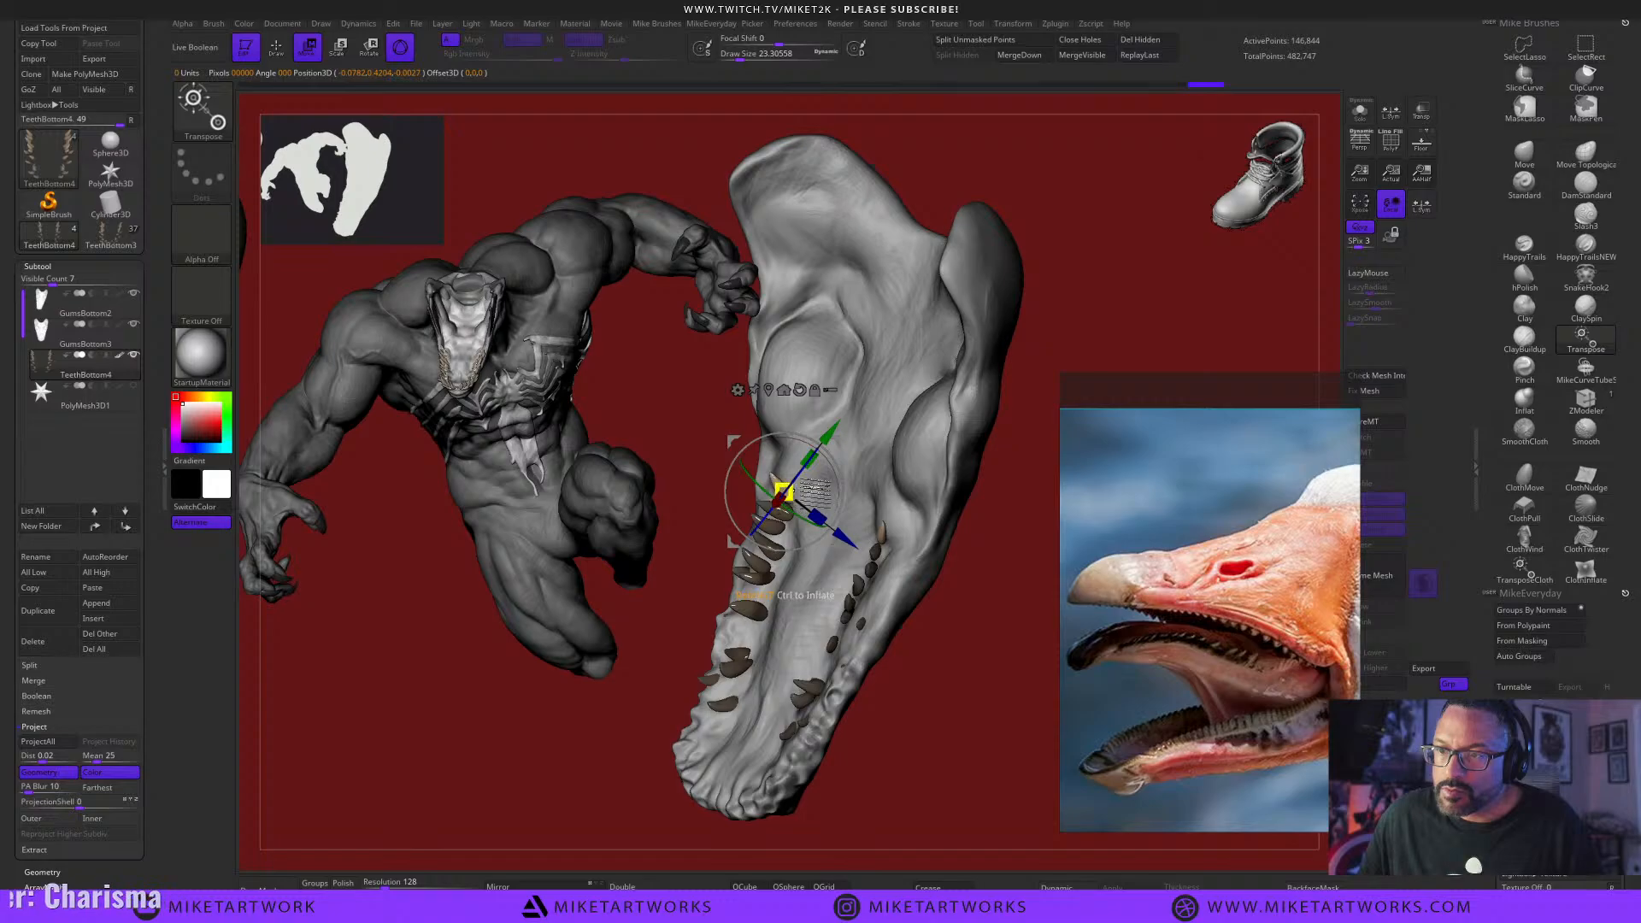
left_click_drag(954, 765, 866, 536, "alt")
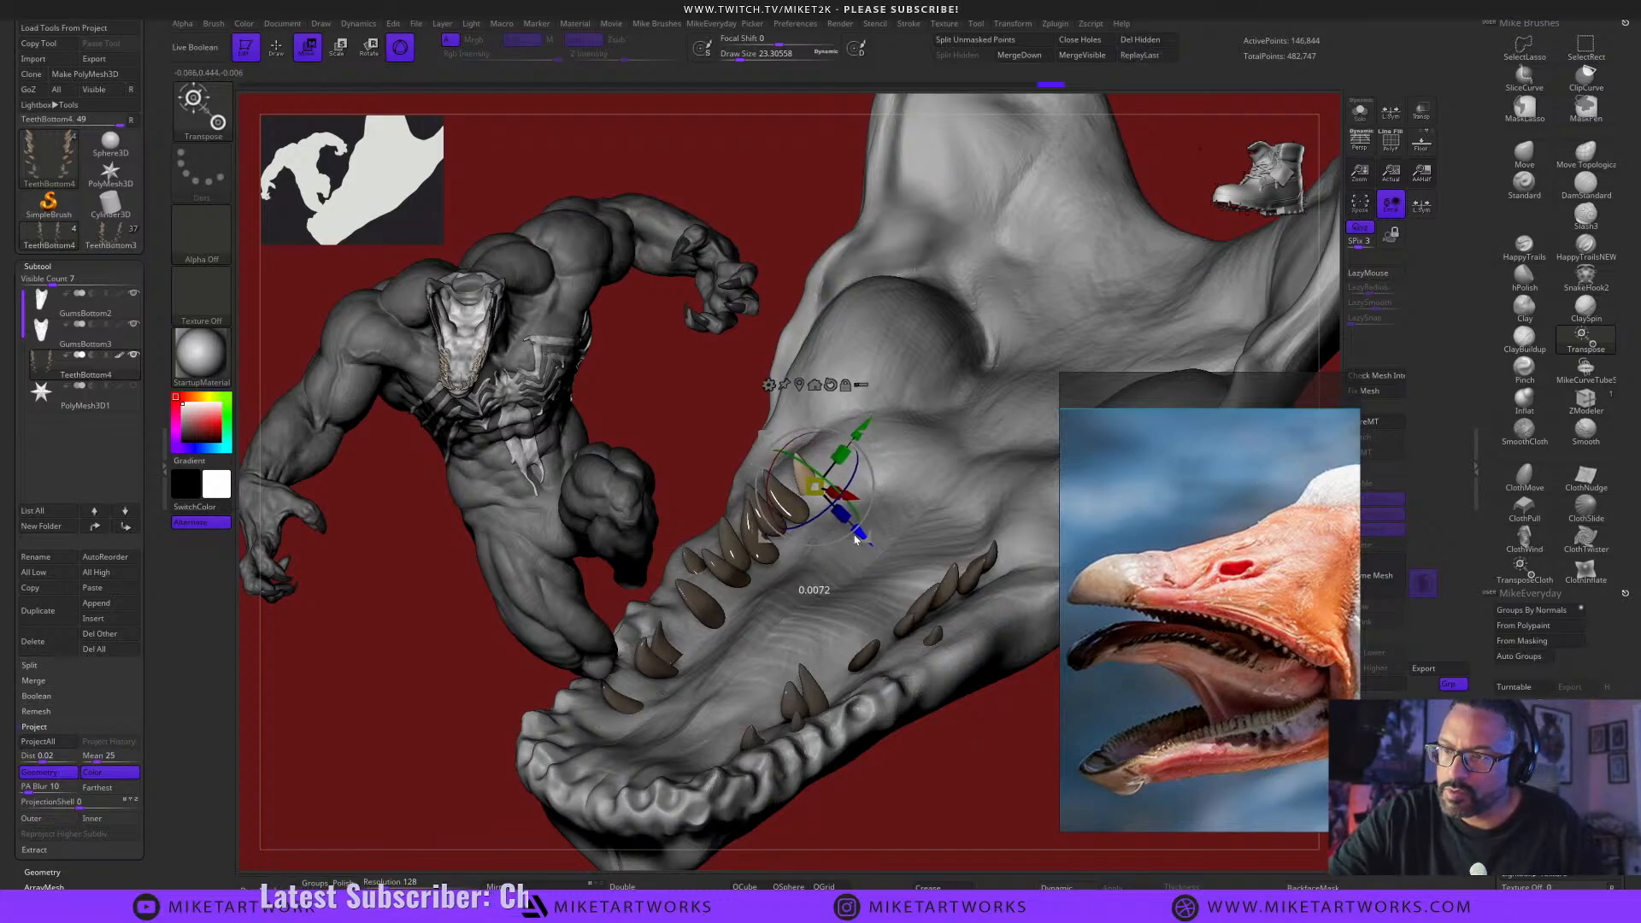
Rotate the unmasked rear tooth so it sits in line with the gum ridge.
left_click_drag(942, 757, 1041, 889)
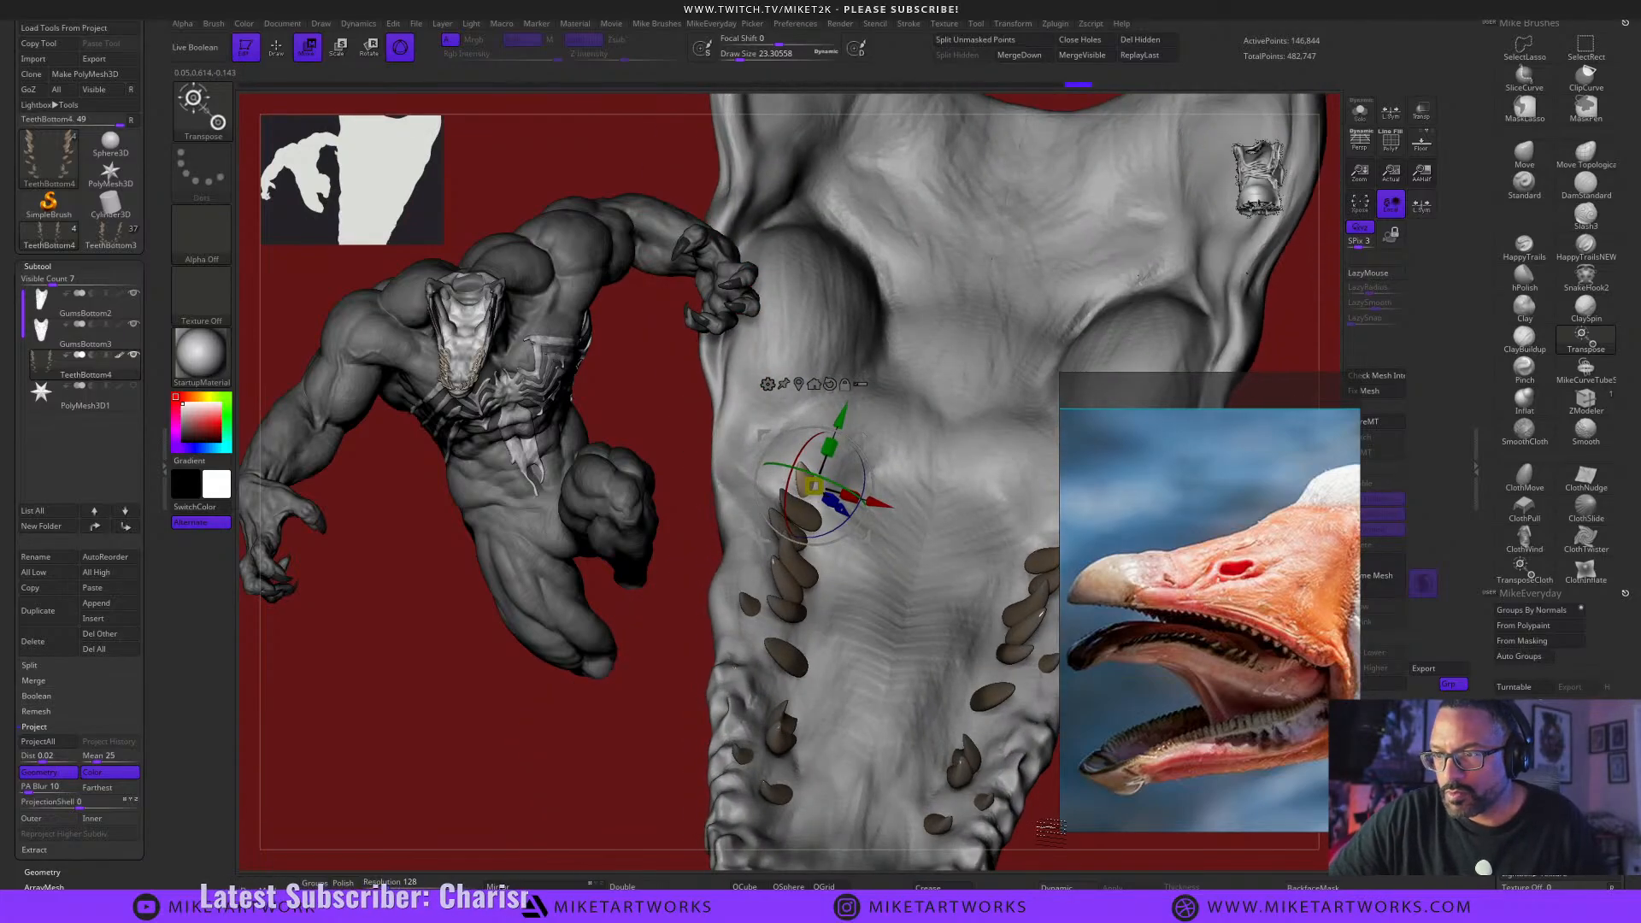
left_click_drag(857, 518, 866, 500)
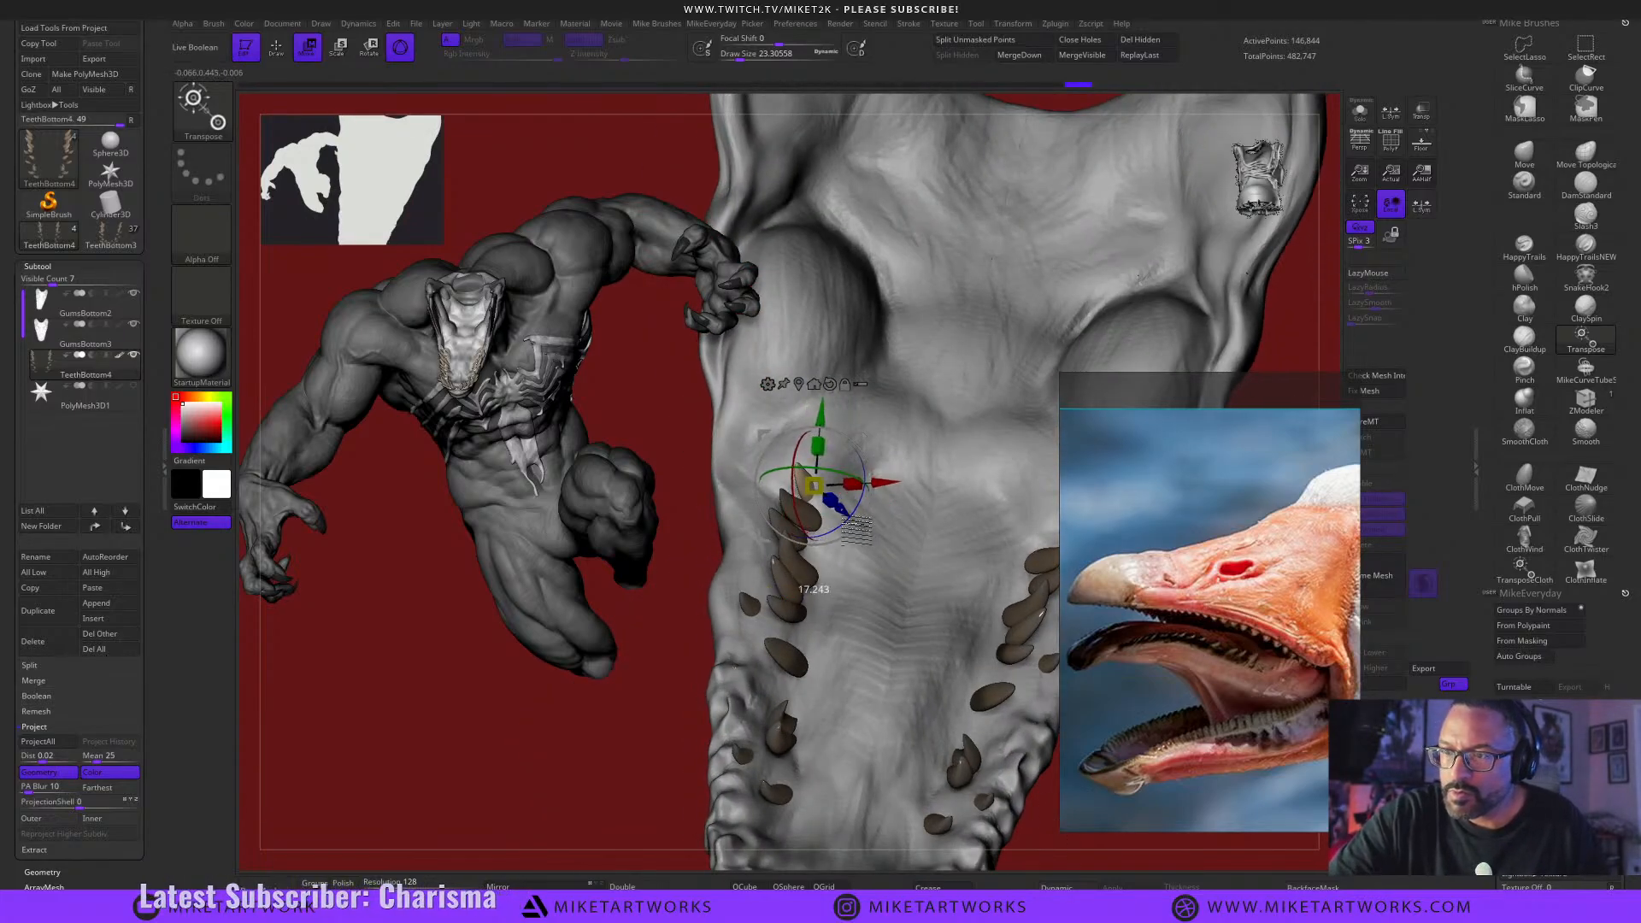
left_click_drag(692, 720, 667, 695, "alt")
left_click_drag(979, 752, 980, 808)
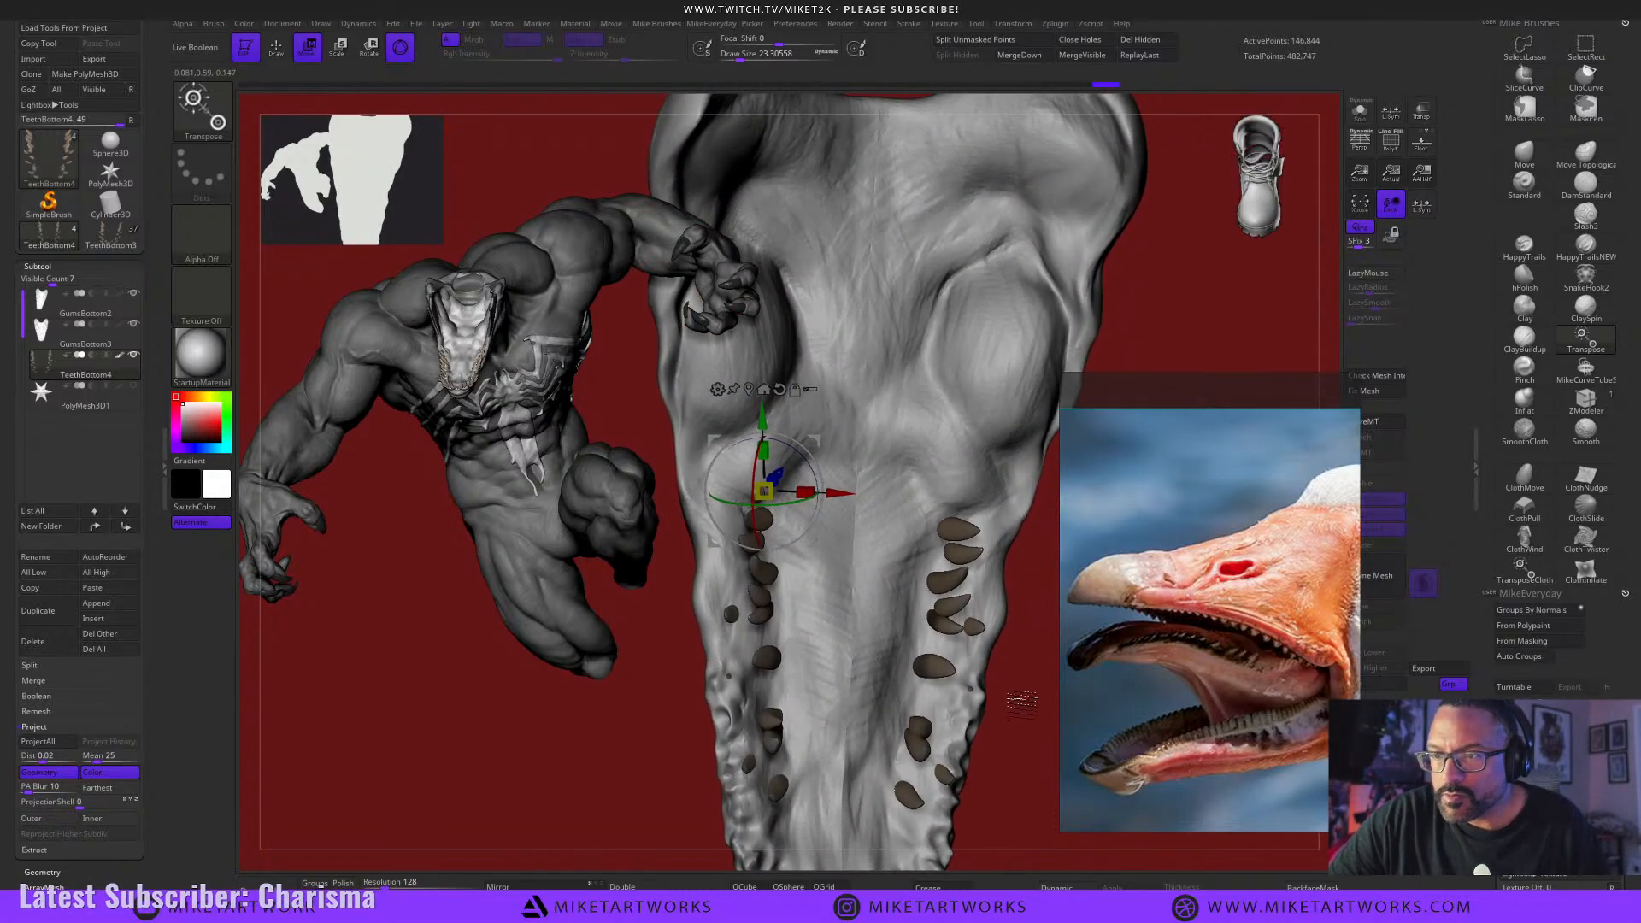
mouse_move(755, 475)
left_mouse_down()
mouse_move(757, 494)
mouse_move(789, 493)
left_mouse_up()
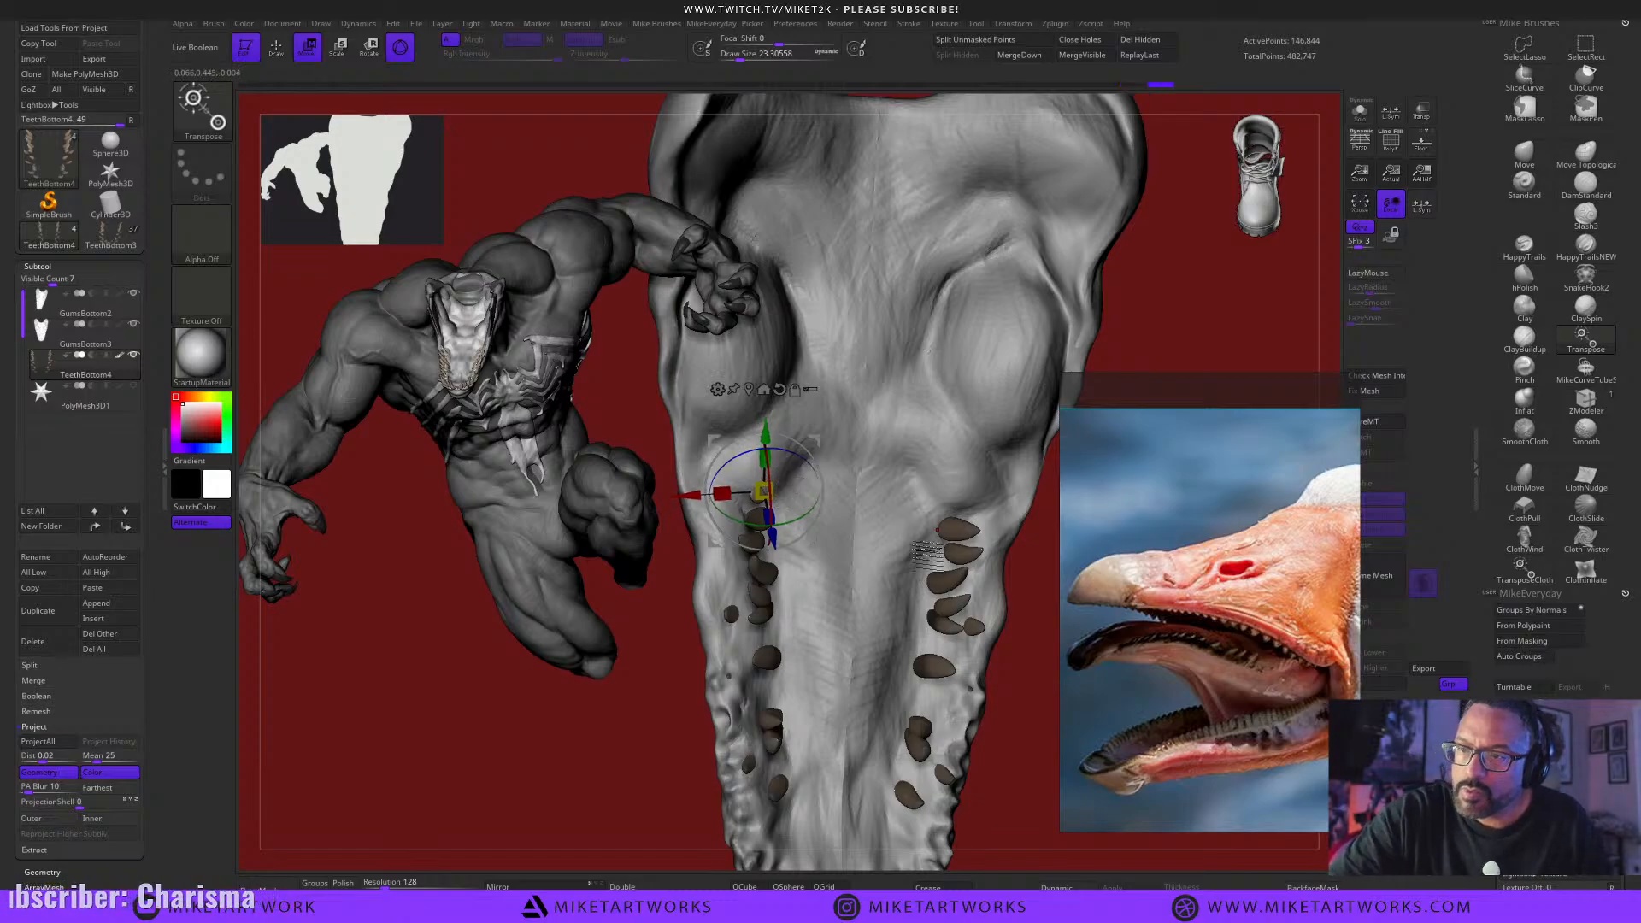
left_click_drag(1022, 630, 1018, 578, "alt")
Clear the mask and mirror and weld the lower teeth so both sides match.
key("q")
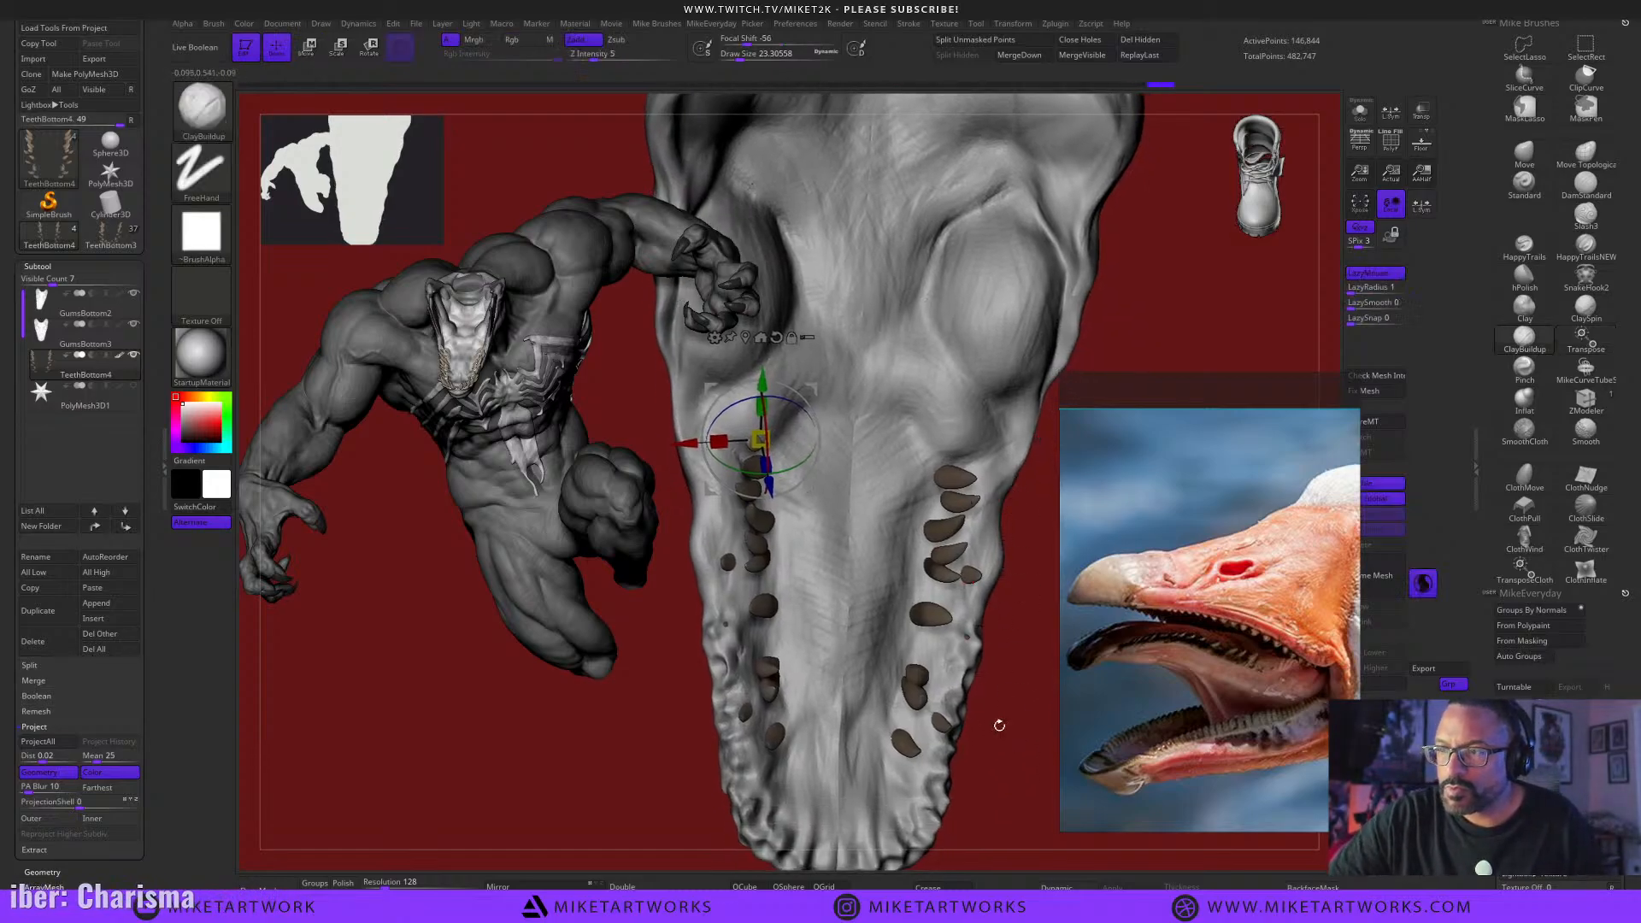
mouse_move(997, 731)
left_mouse_down("ctrl")
mouse_move(1004, 795)
mouse_move(1013, 728)
mouse_move(941, 787)
mouse_move(764, 871)
left_mouse_up("ctrl")
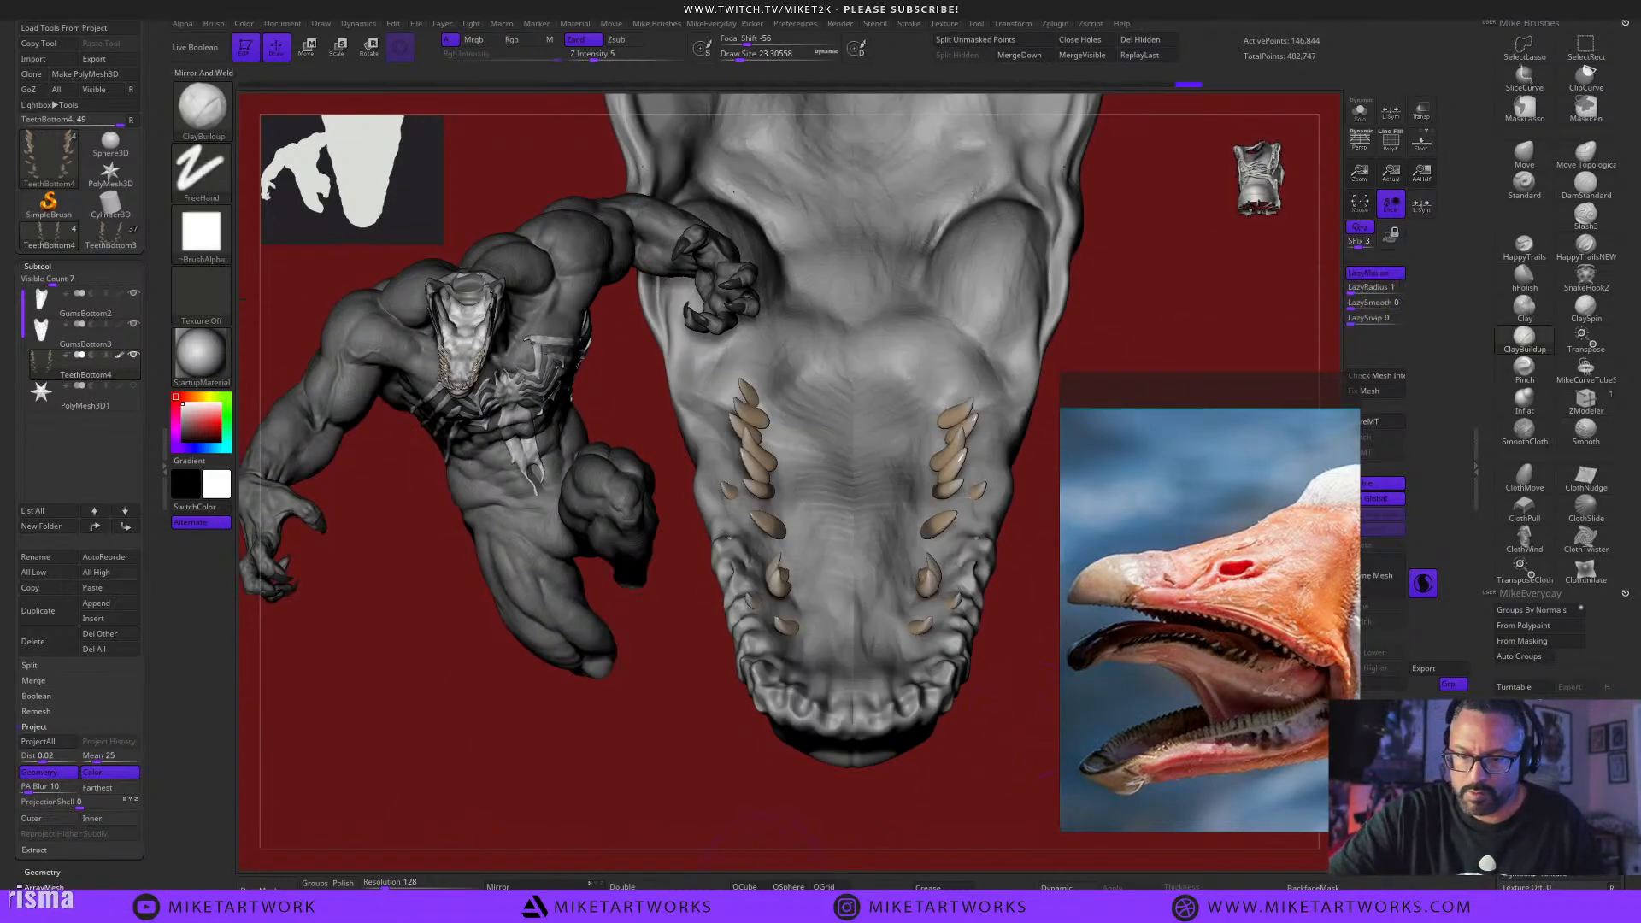
left_click_drag(996, 749, 981, 691)
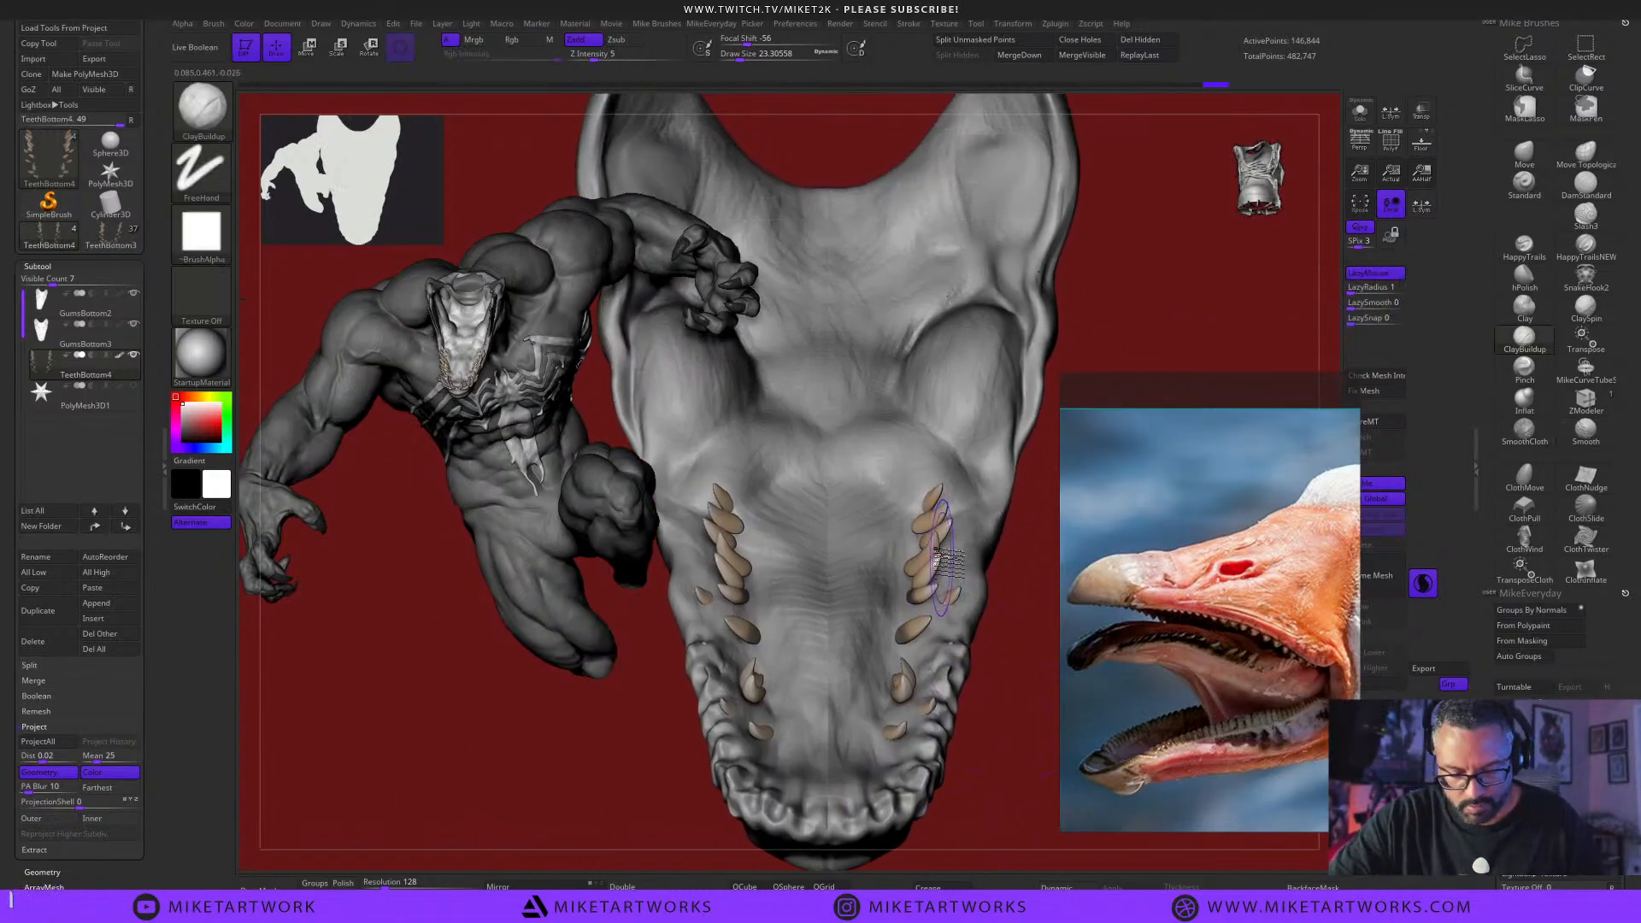
Mask all but the second tooth pair from the rear, then resize and rotate that pair on the gum line.
key("w")
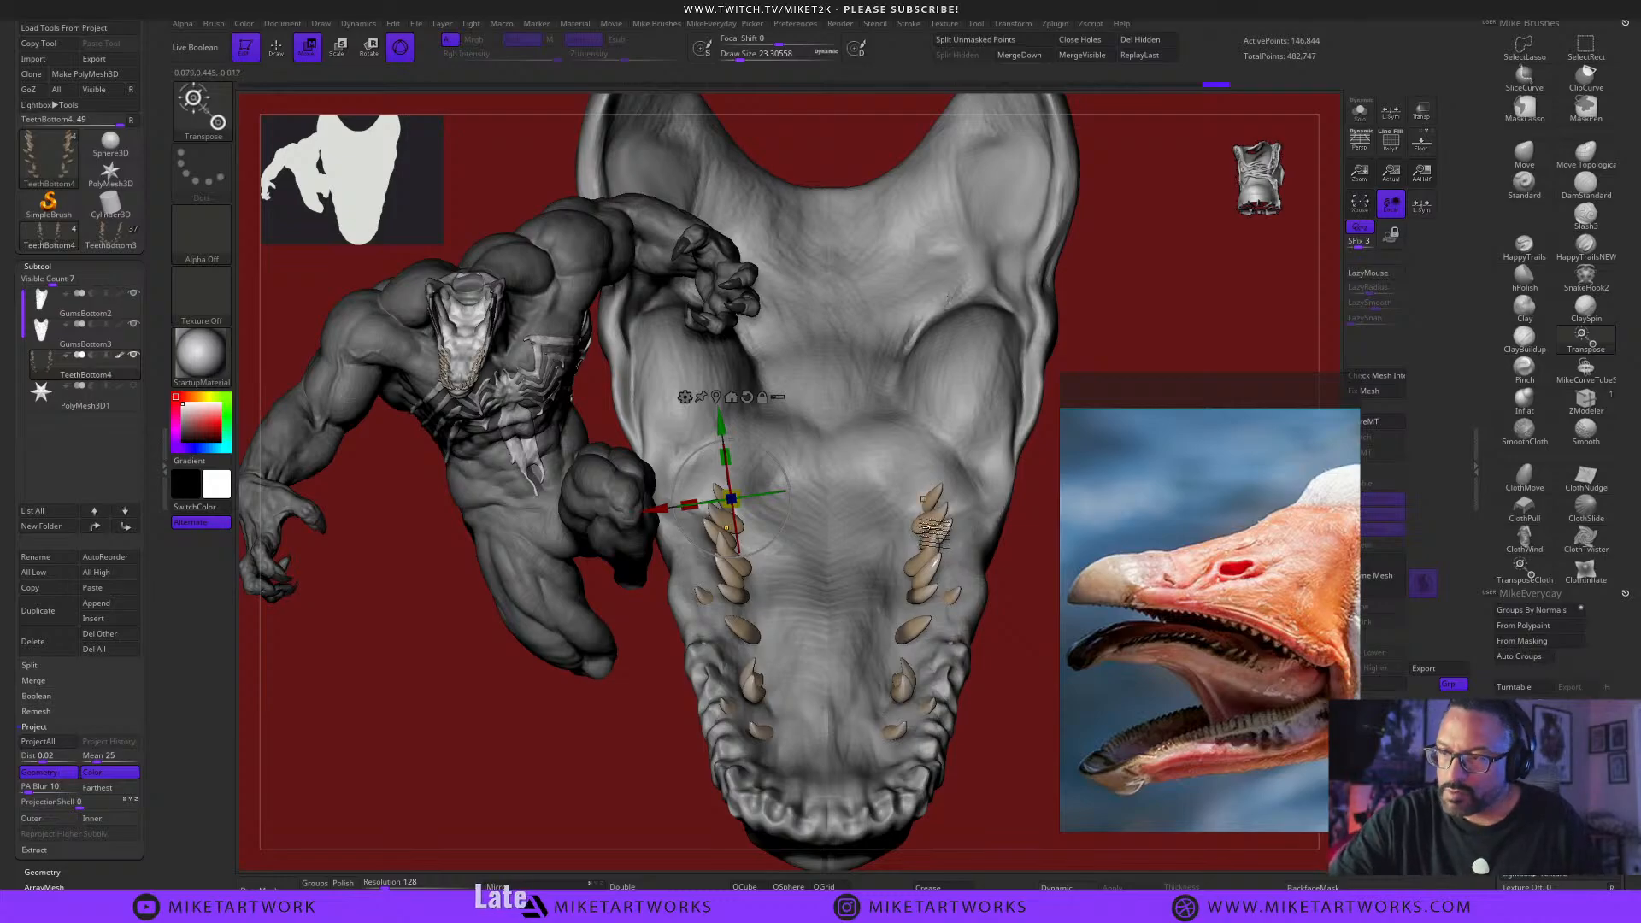
left_click(930, 523, "ctrl")
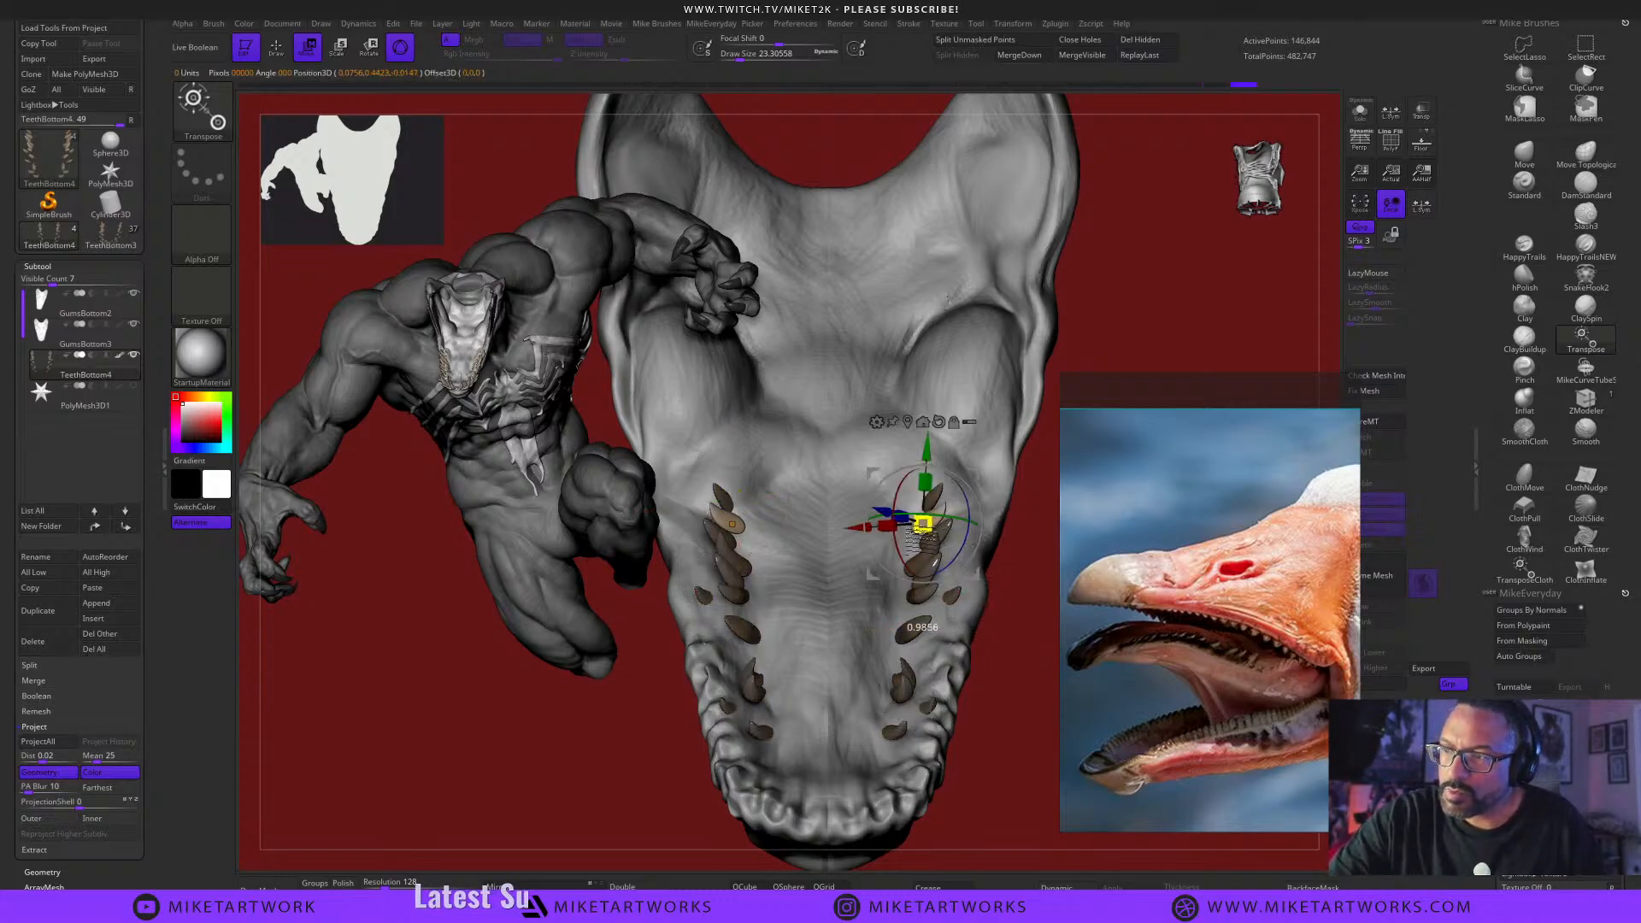
mouse_move(1020, 761)
left_mouse_down()
mouse_move(1024, 876)
mouse_move(1017, 760)
left_mouse_up()
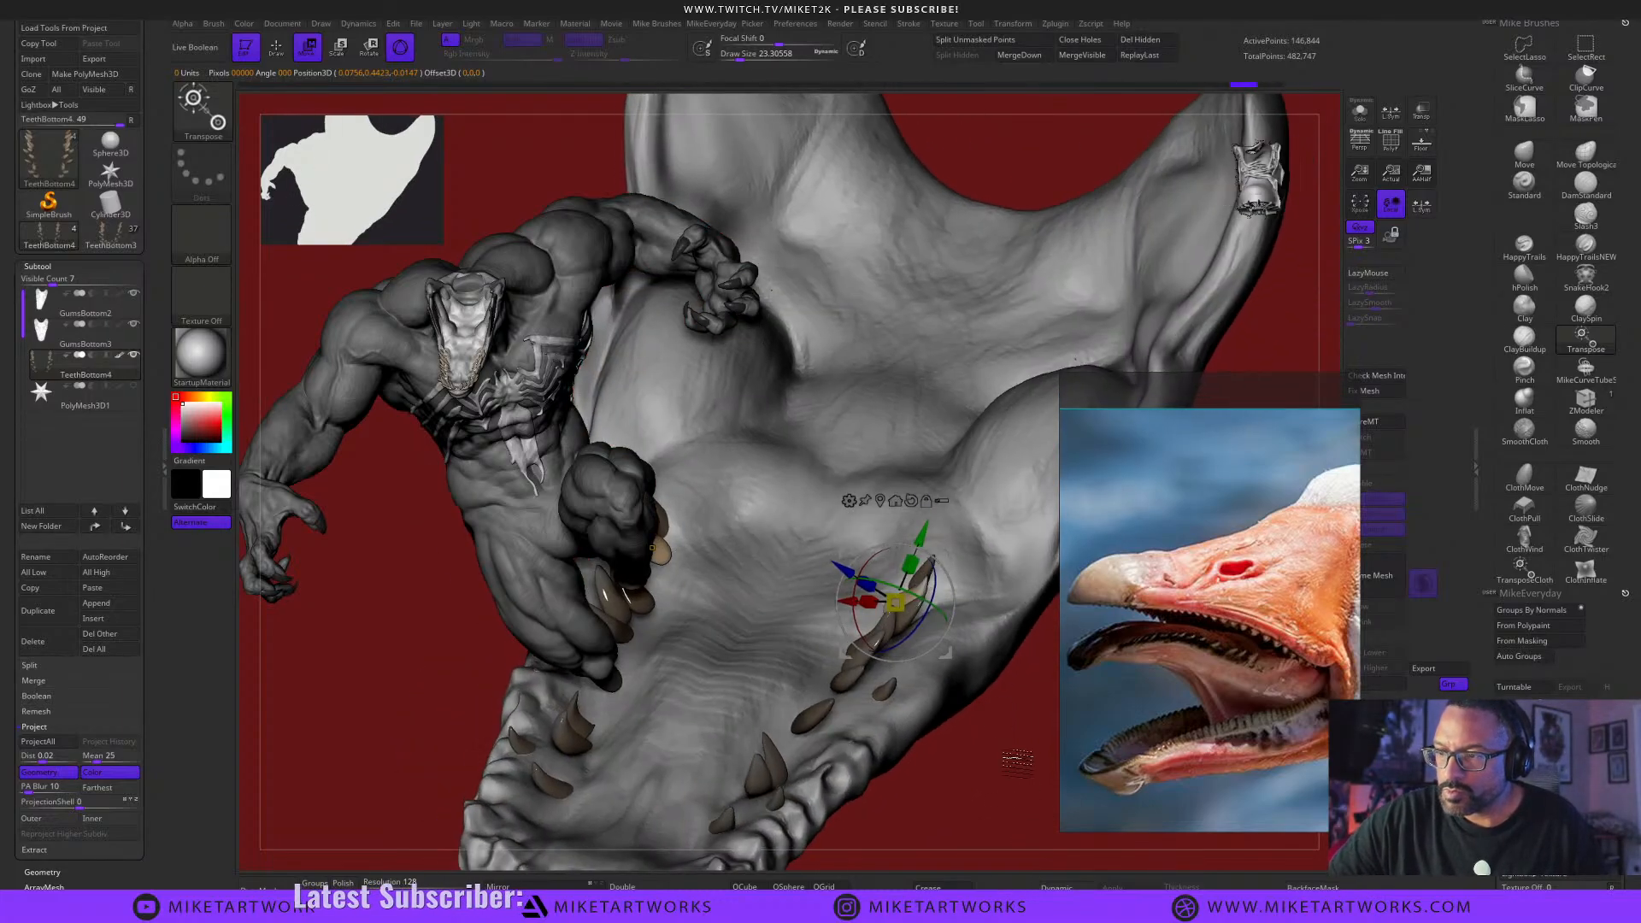
left_click_drag(894, 608, 885, 618)
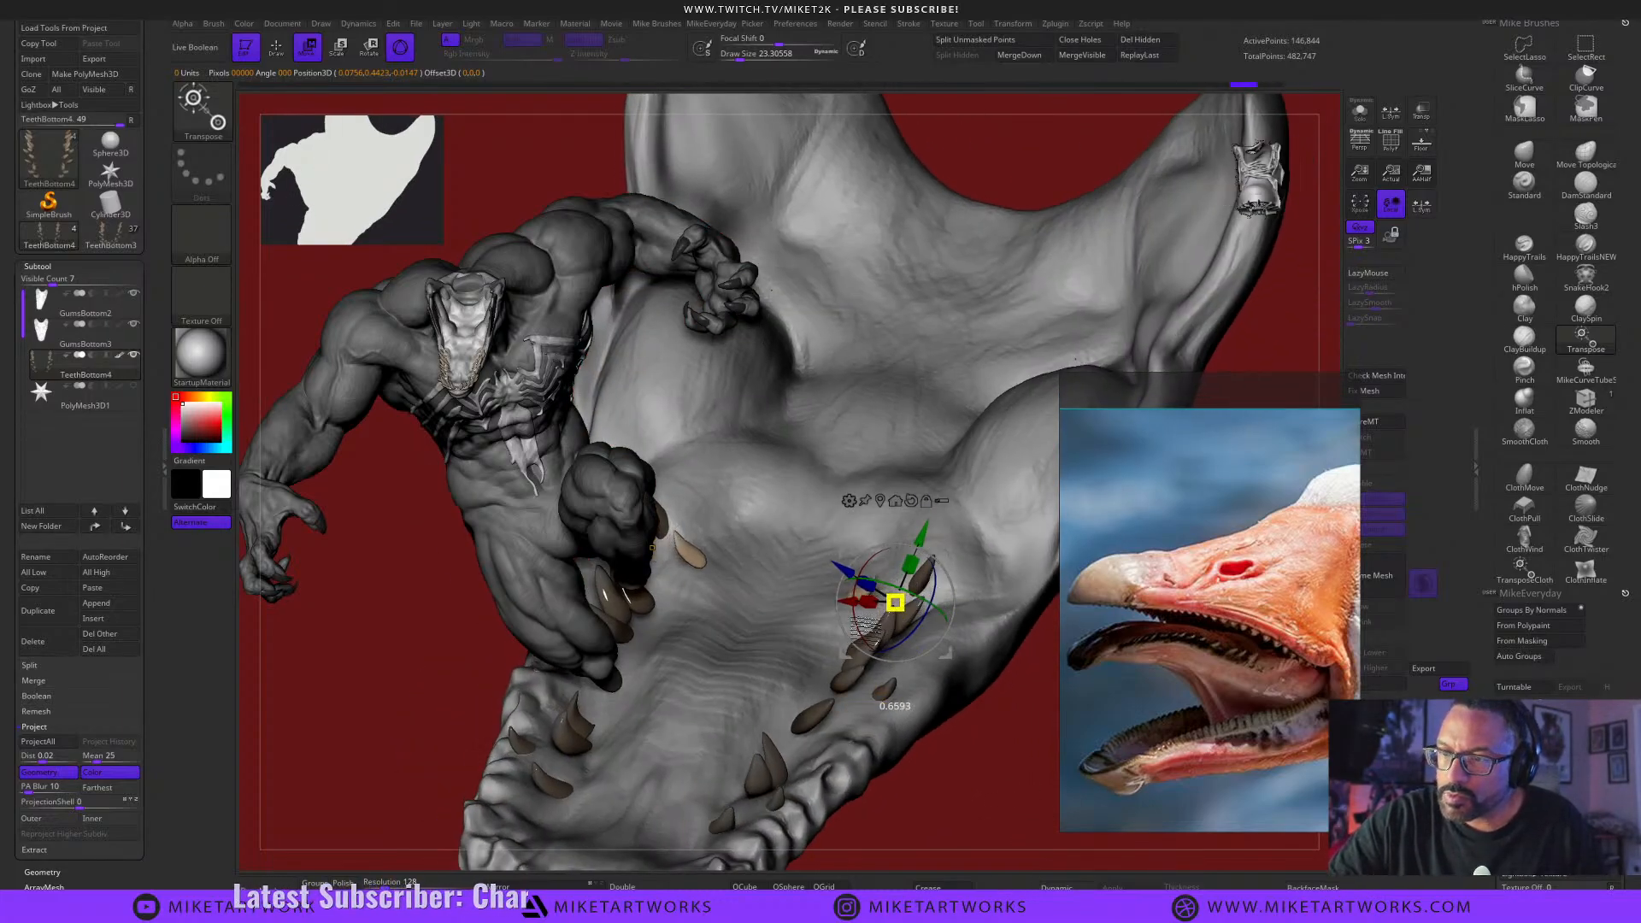
left_click_drag(996, 752, 992, 842)
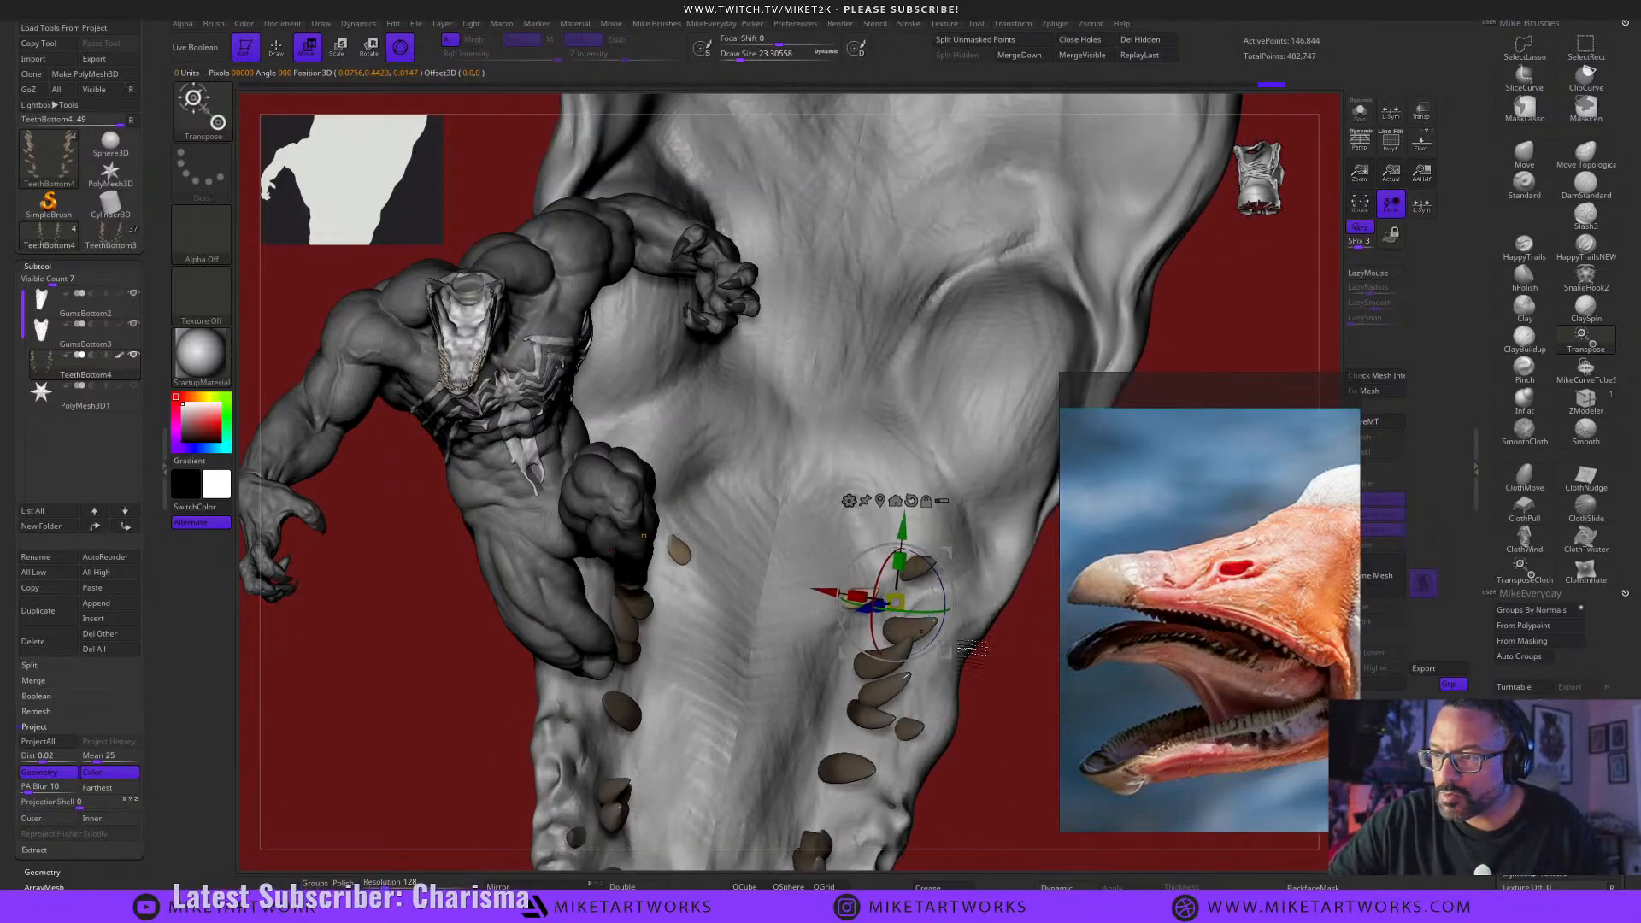
mouse_move(930, 576)
left_mouse_down()
mouse_move(1012, 662)
mouse_move(974, 725)
mouse_move(1000, 710)
mouse_move(1012, 783)
mouse_move(1033, 795)
mouse_move(1000, 598)
left_mouse_up()
Rotate the second tooth pair further and thicken it with the Inflate brush.
key("q")
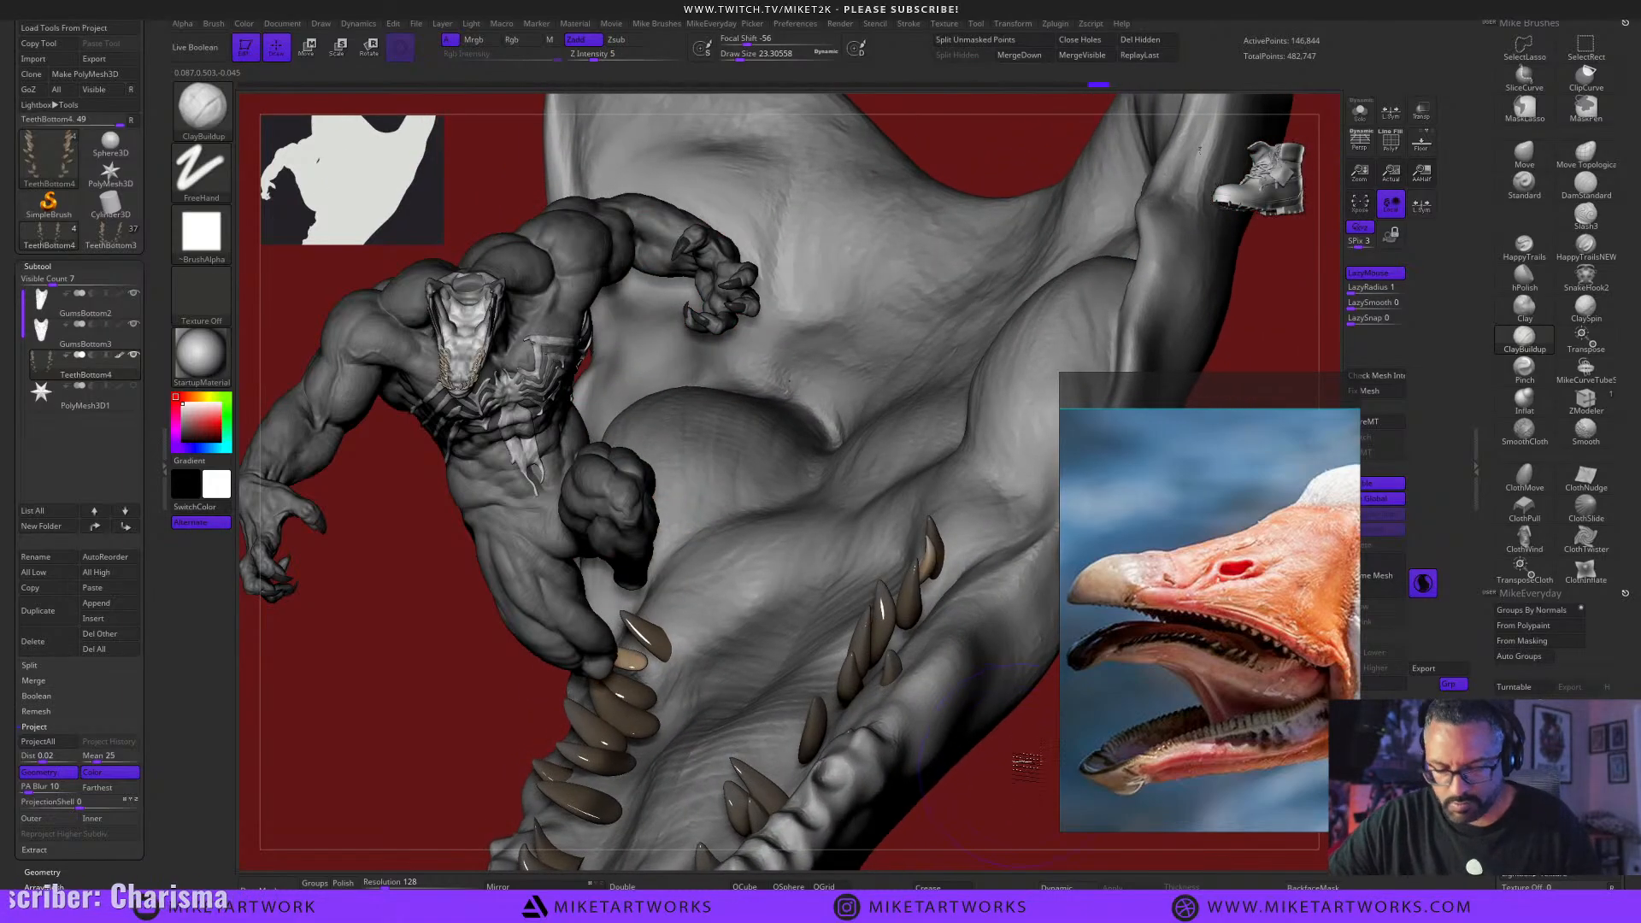
key("w")
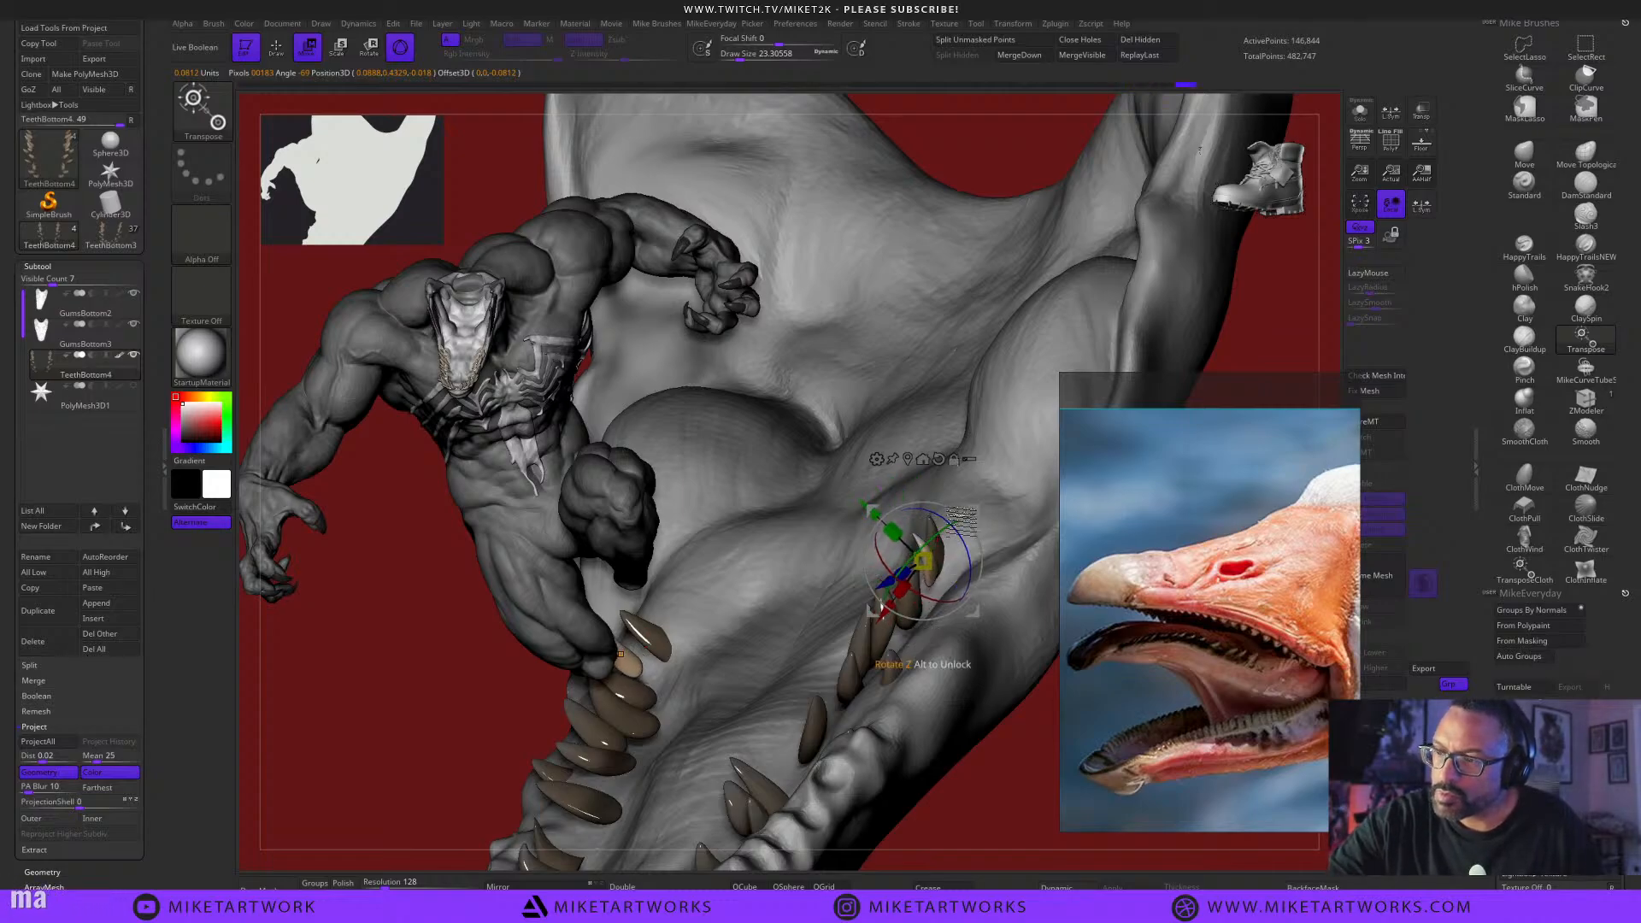
key("q")
mouse_move(1011, 750)
left_mouse_down()
mouse_move(1008, 787)
mouse_move(1052, 753)
left_mouse_up()
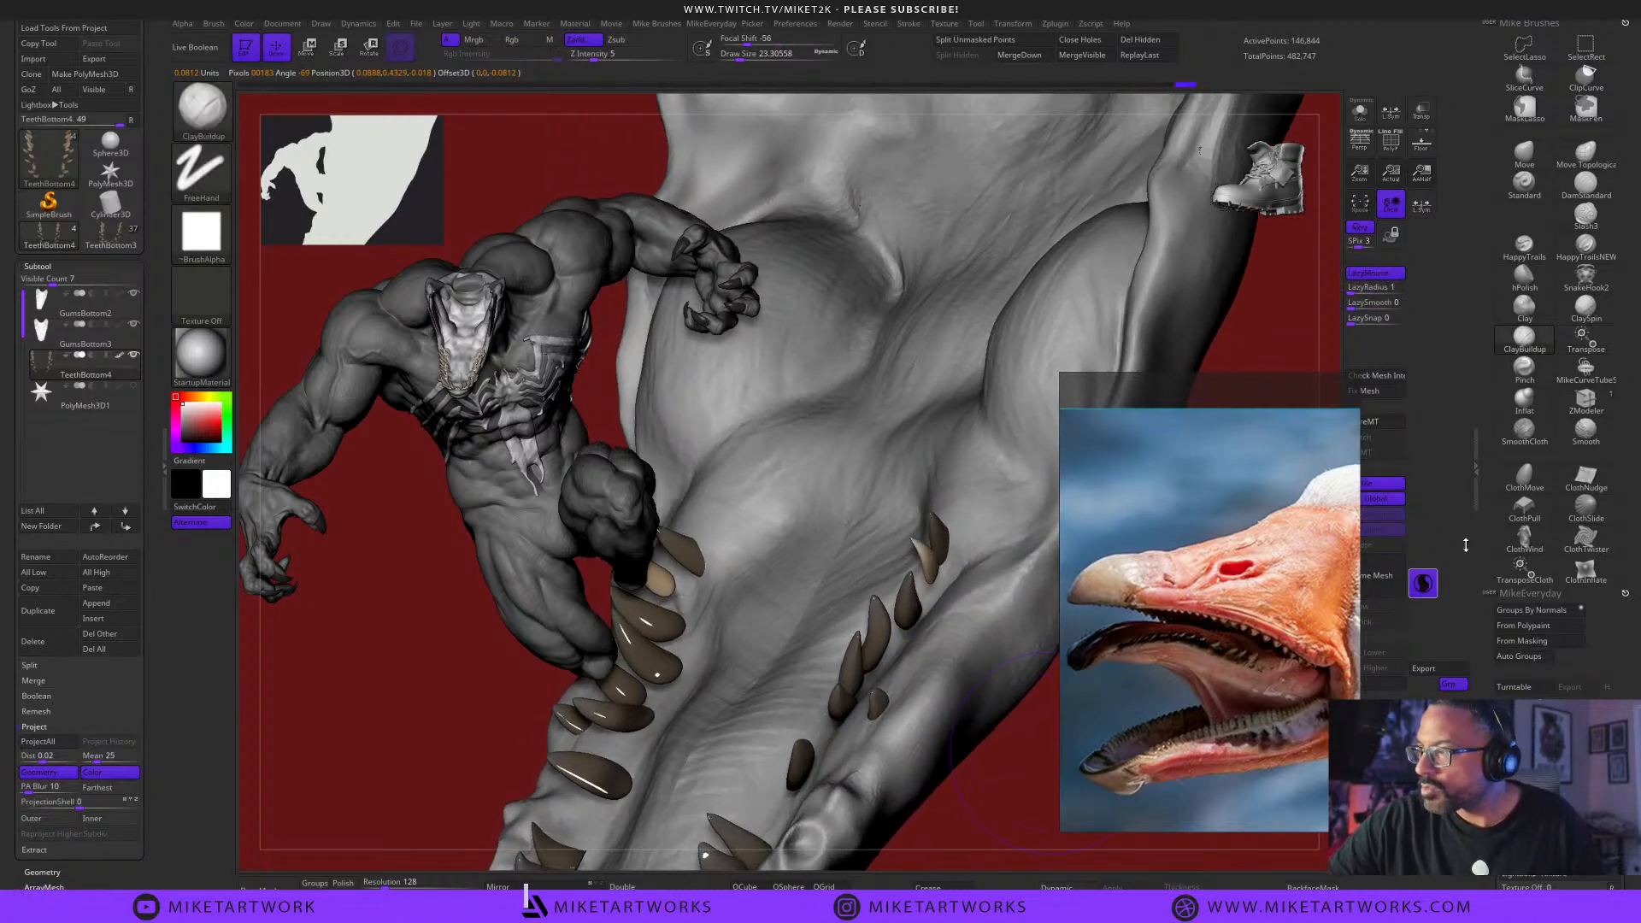
left_click(1520, 398)
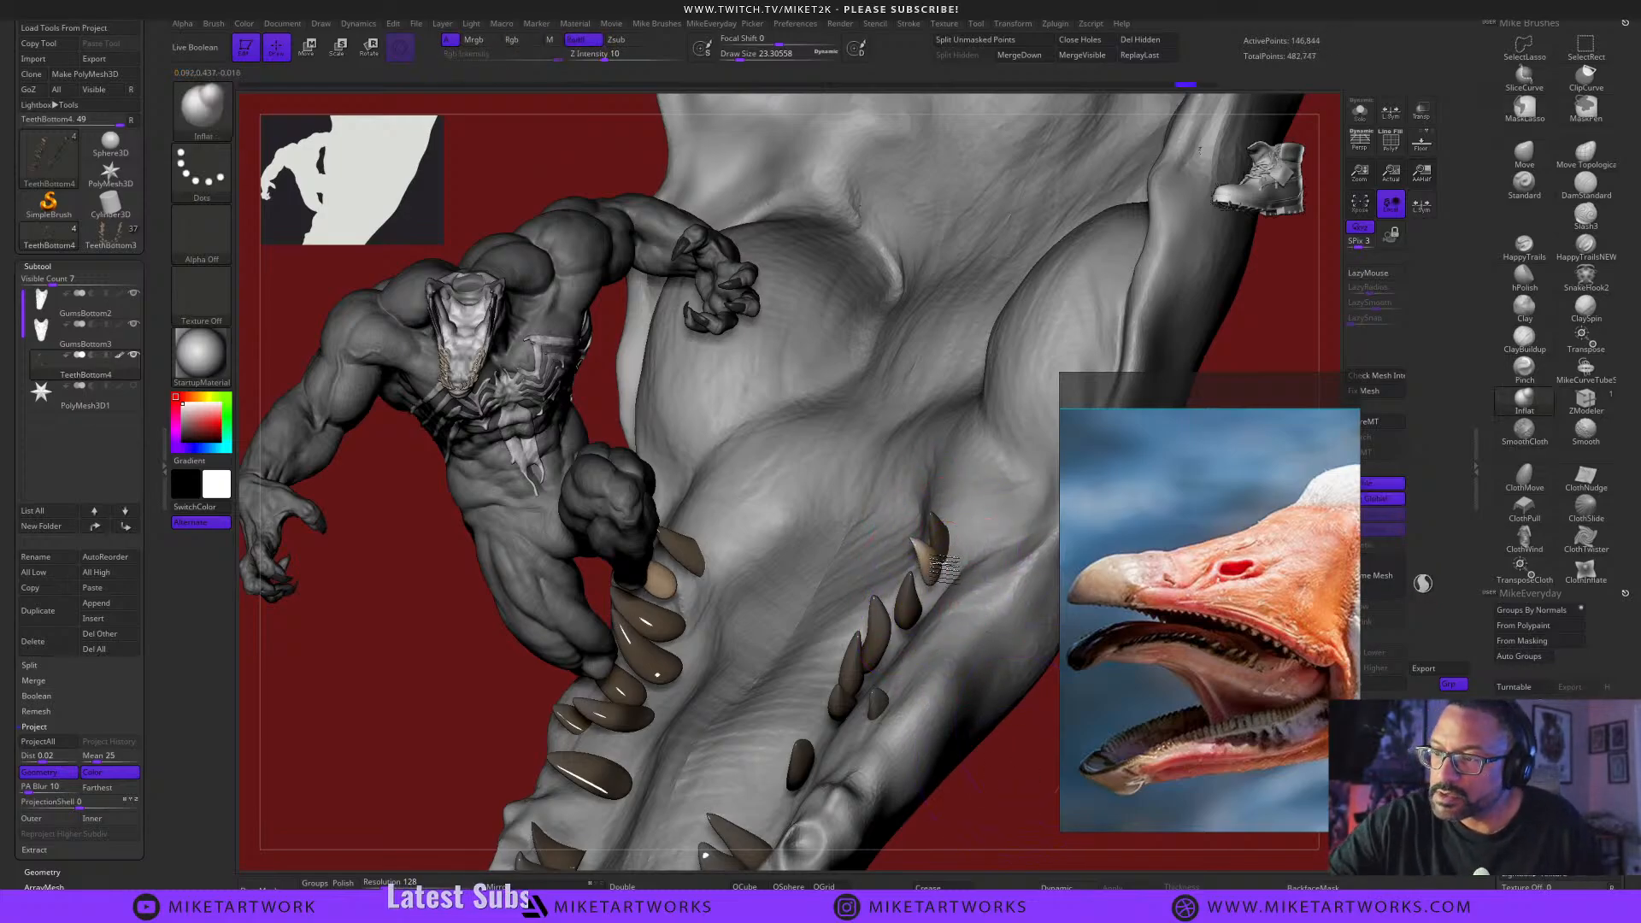
mouse_move(992, 695)
left_mouse_down()
mouse_move(1028, 783)
mouse_move(1017, 797)
mouse_move(1037, 803)
mouse_move(970, 571)
left_mouse_up()
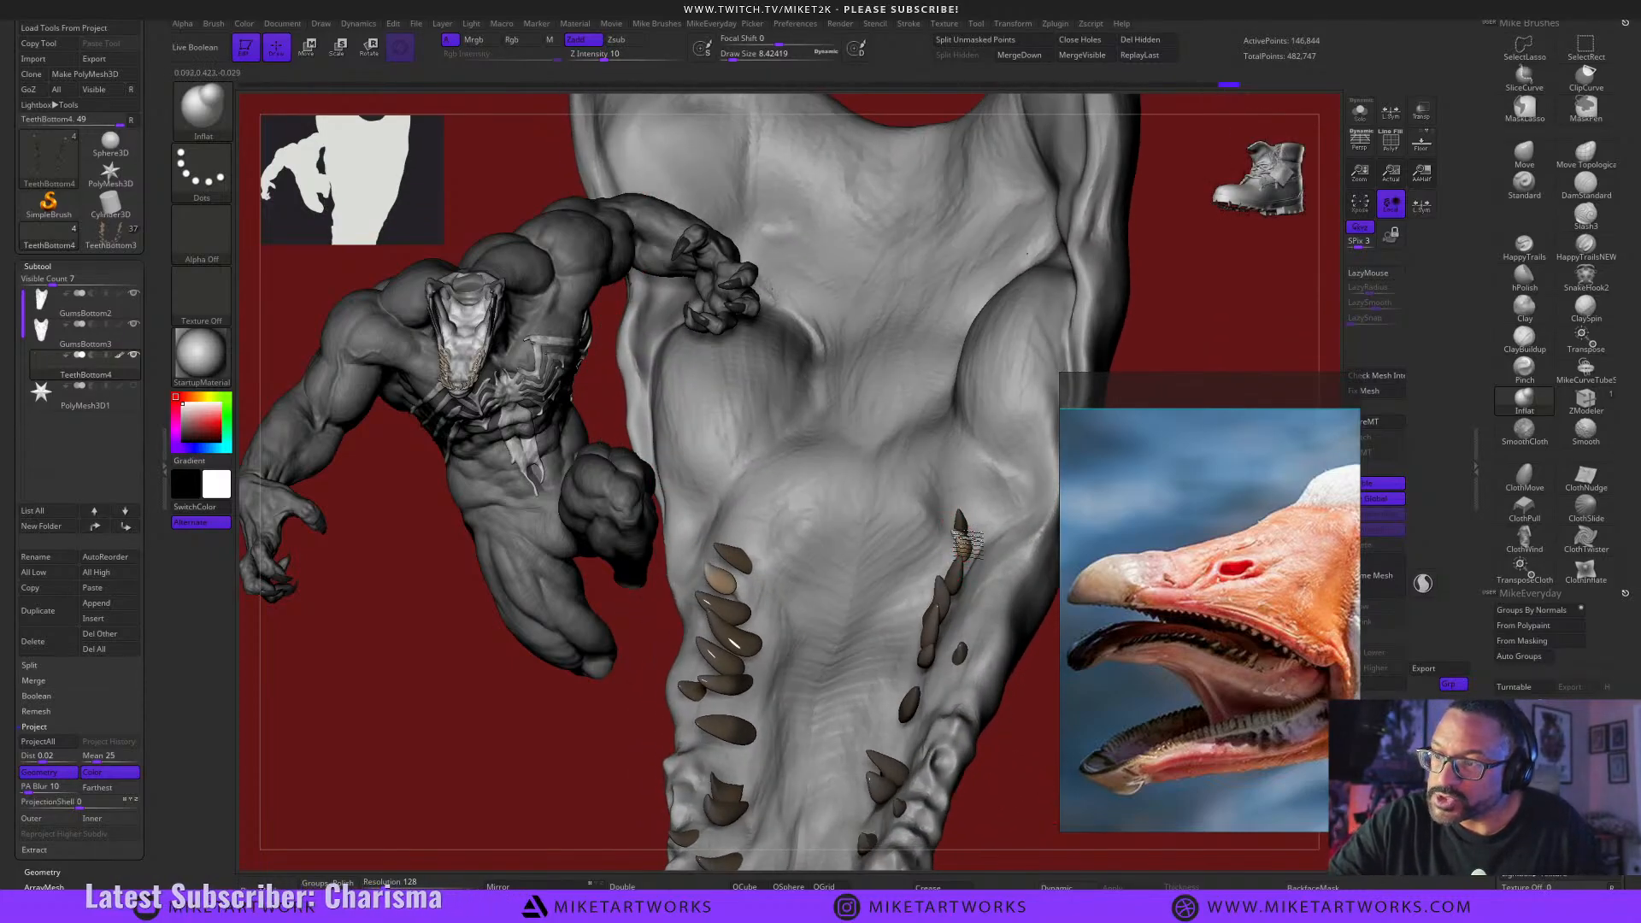
Shift and rotate the thickened tooth pair to seat it on the gums in line with the neighbouring teeth.
mouse_move(1012, 766)
left_mouse_down()
mouse_move(1067, 819)
mouse_move(1032, 739)
left_mouse_up()
key("w")
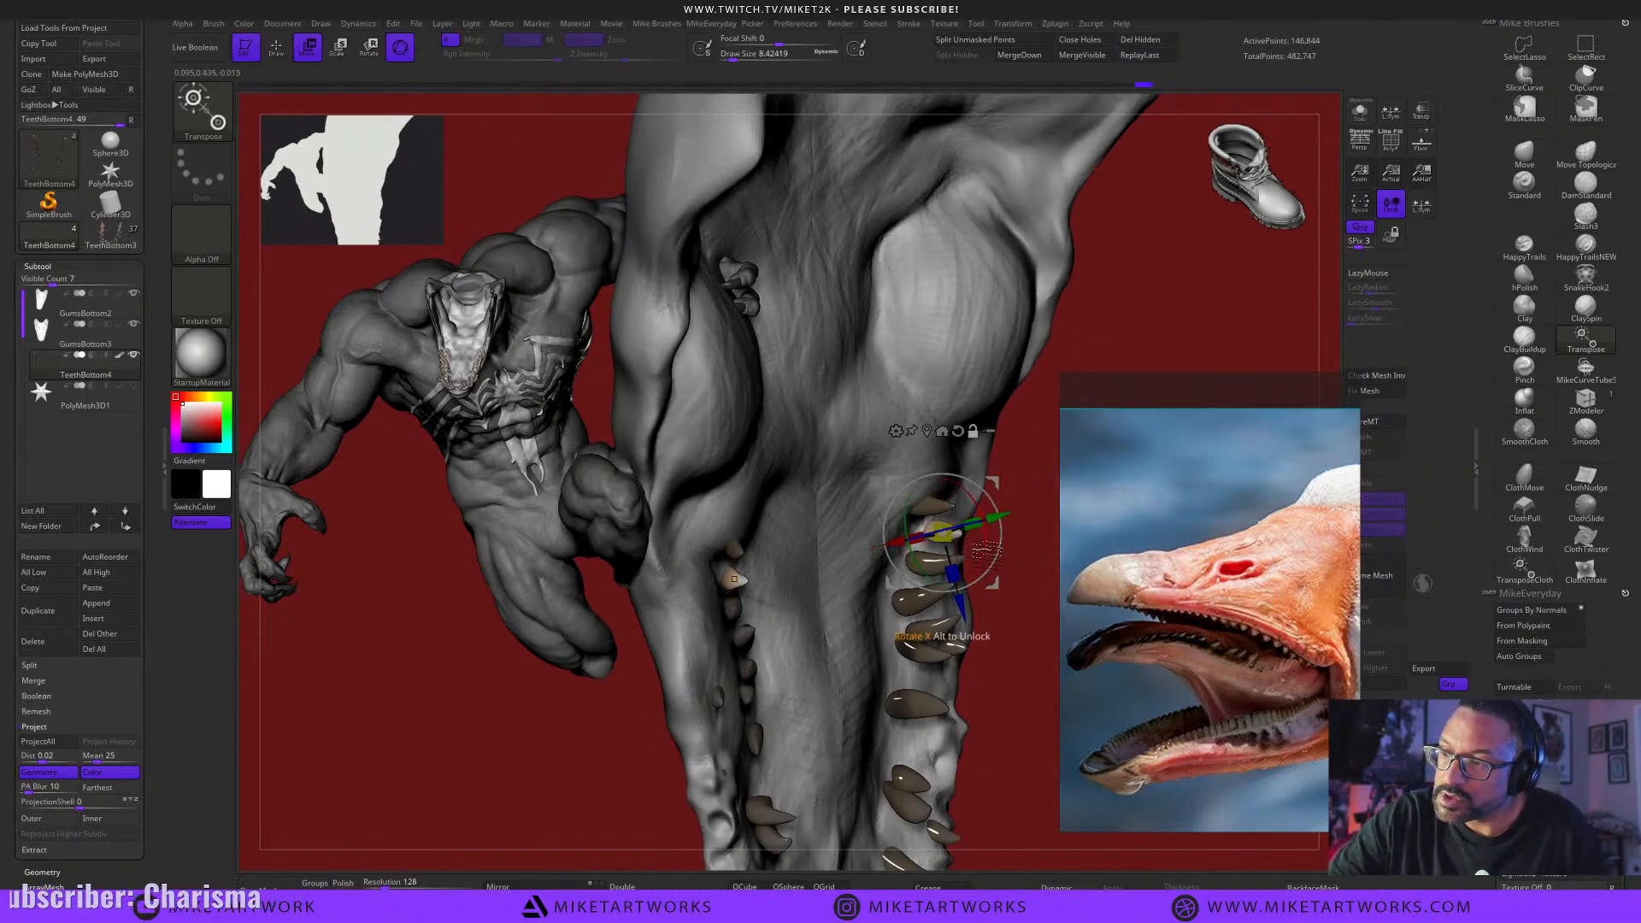
left_click_drag(987, 552, 985, 536)
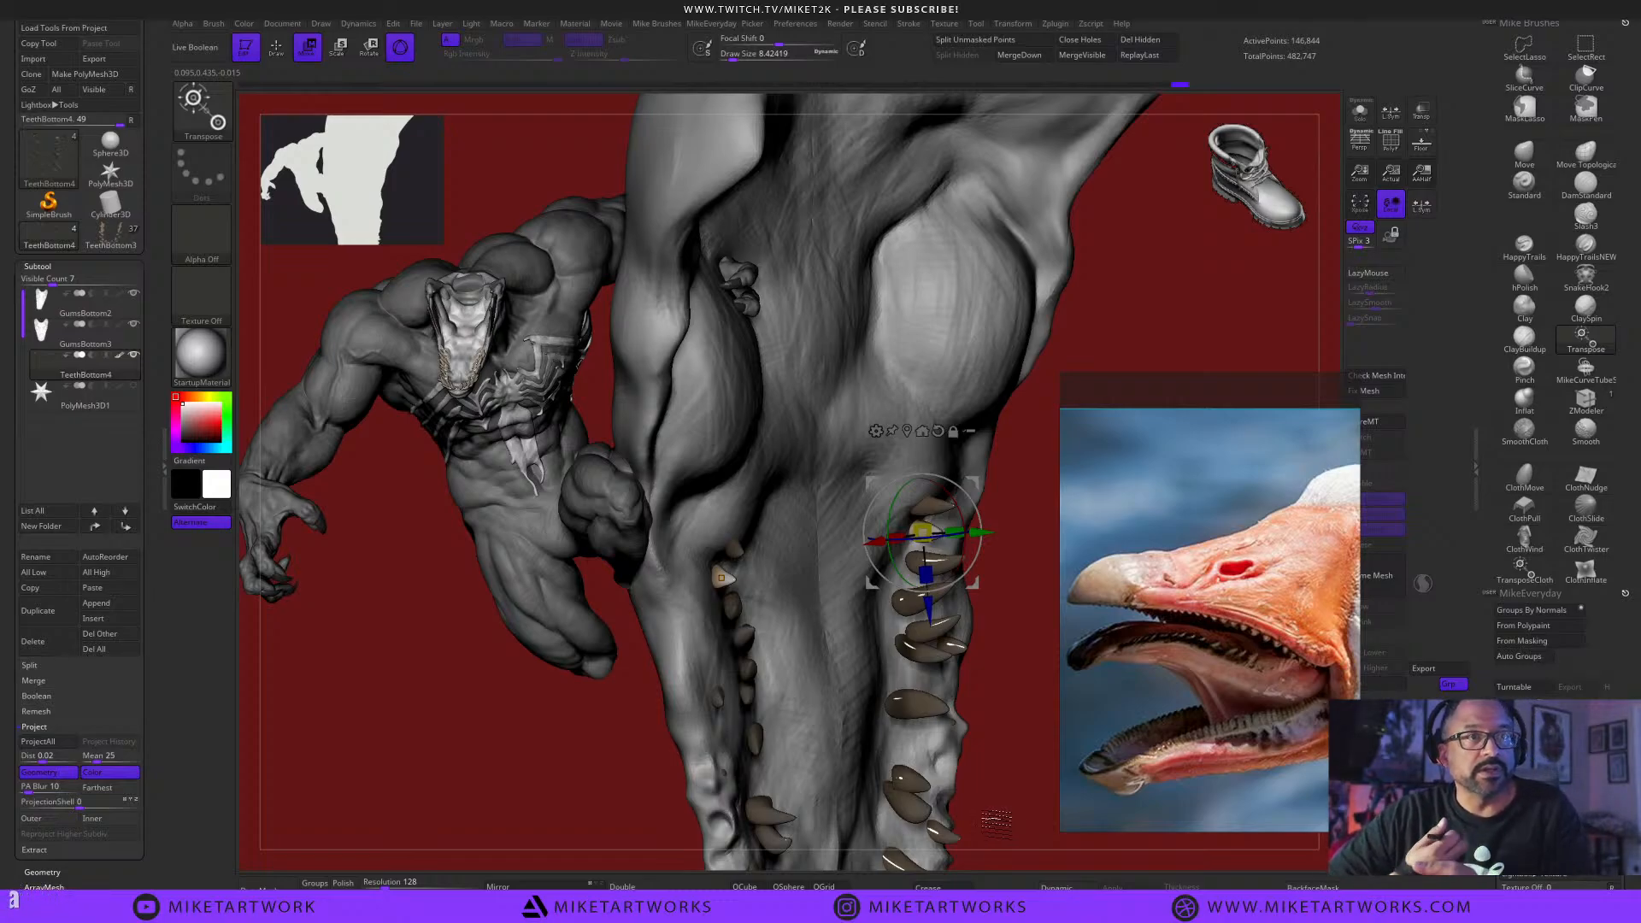
left_click_drag(1015, 770, 999, 737)
left_click_drag(959, 579, 960, 578)
left_click_drag(963, 573, 961, 570)
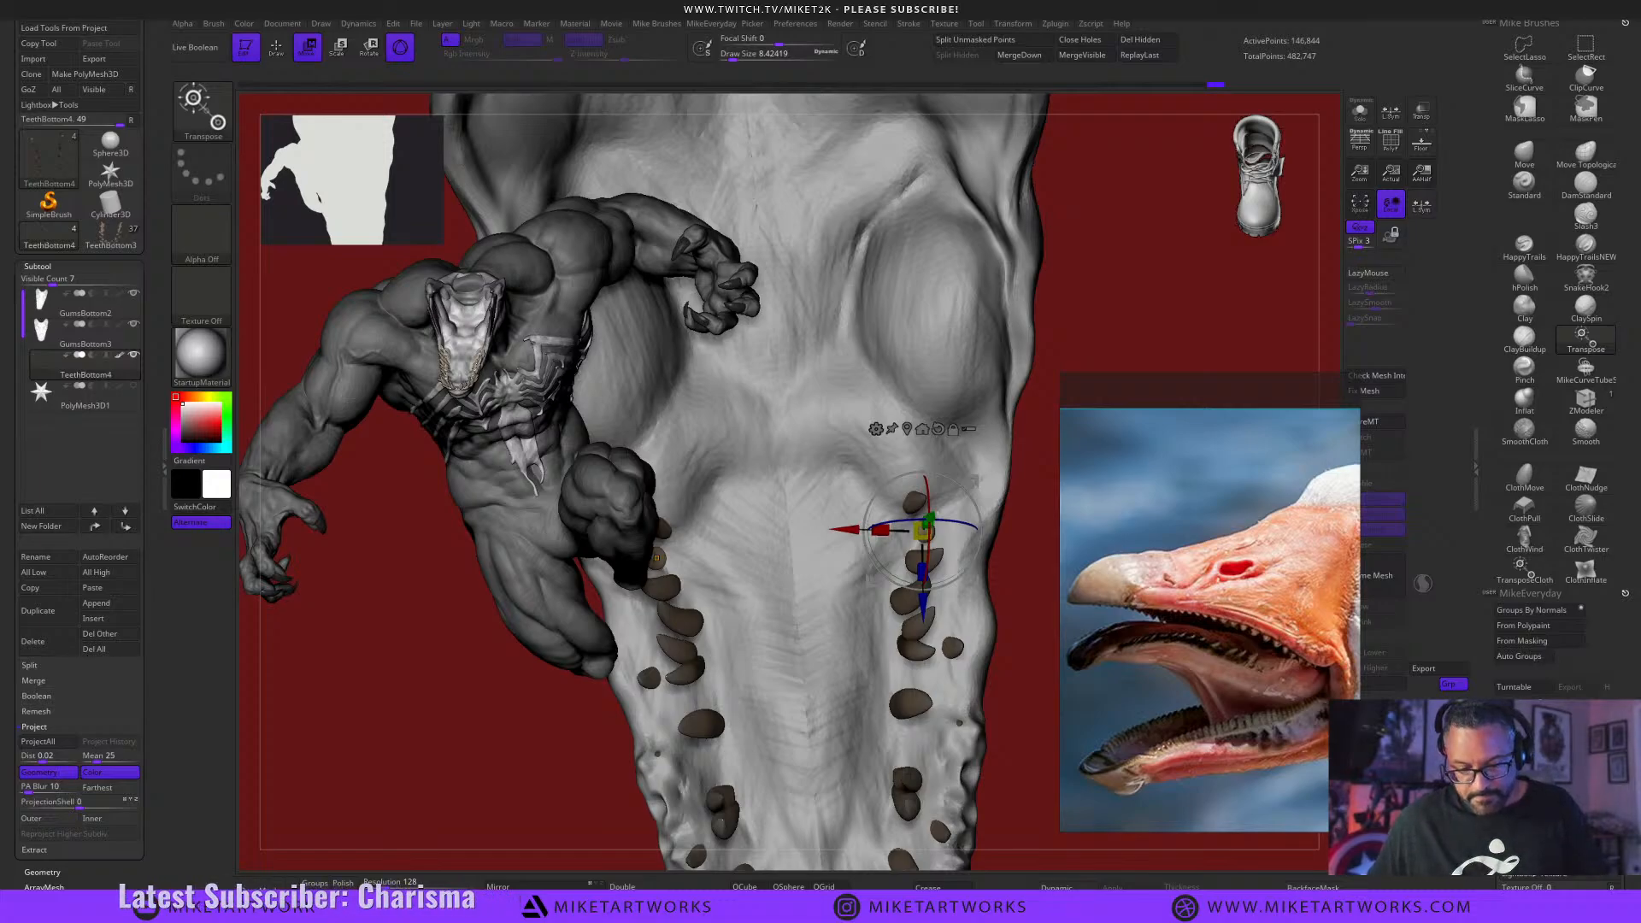
key("alt+Tab")
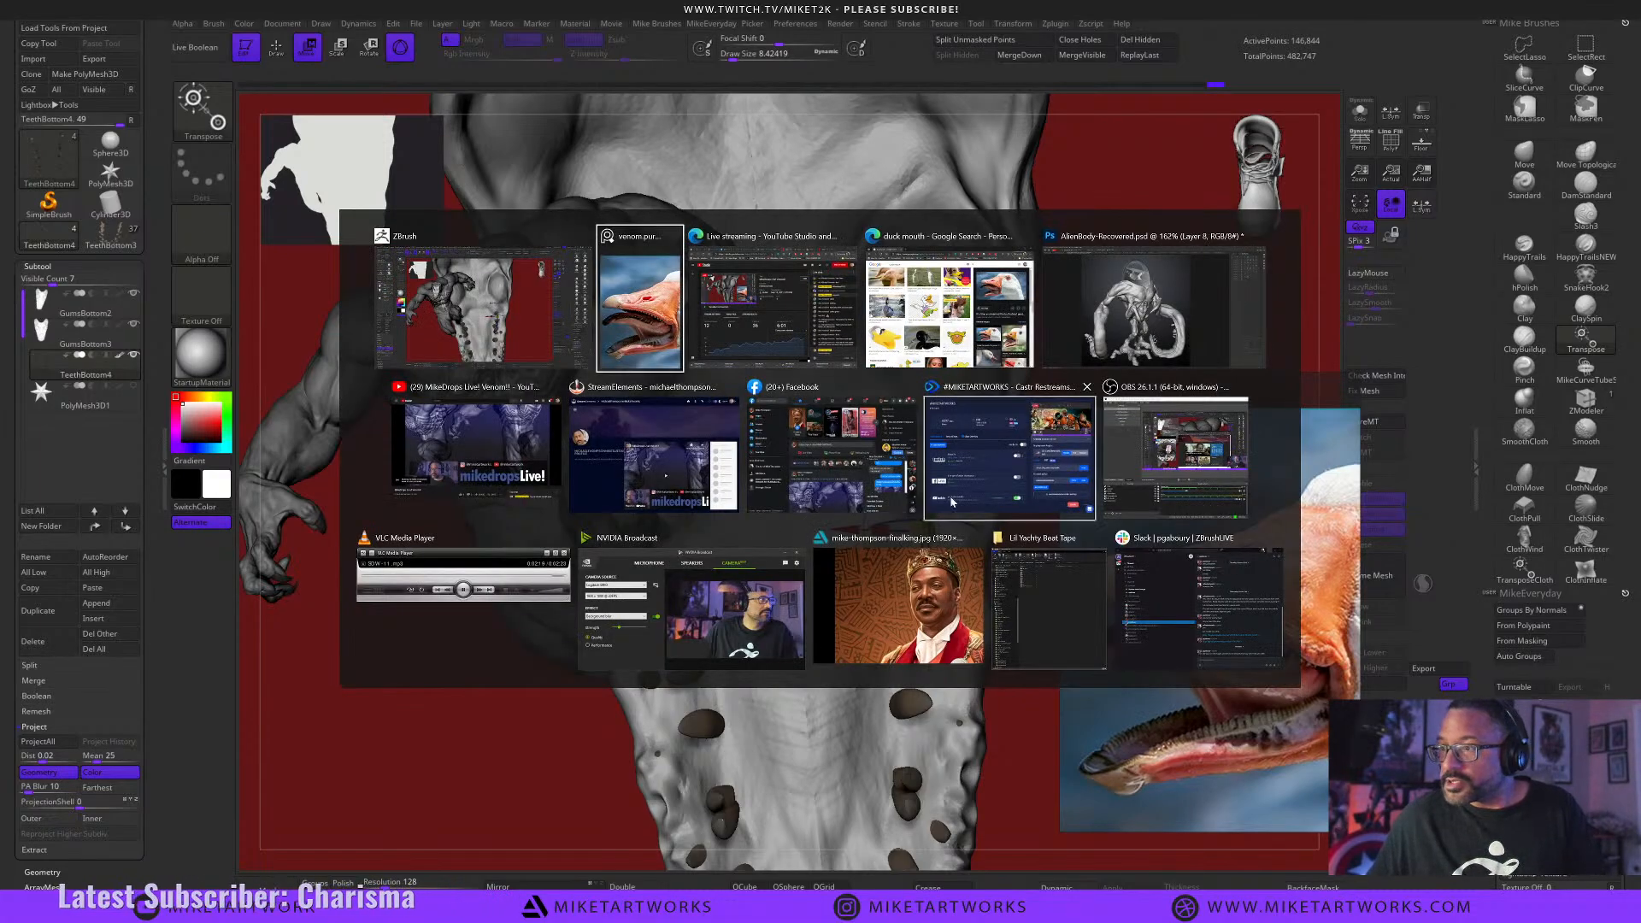
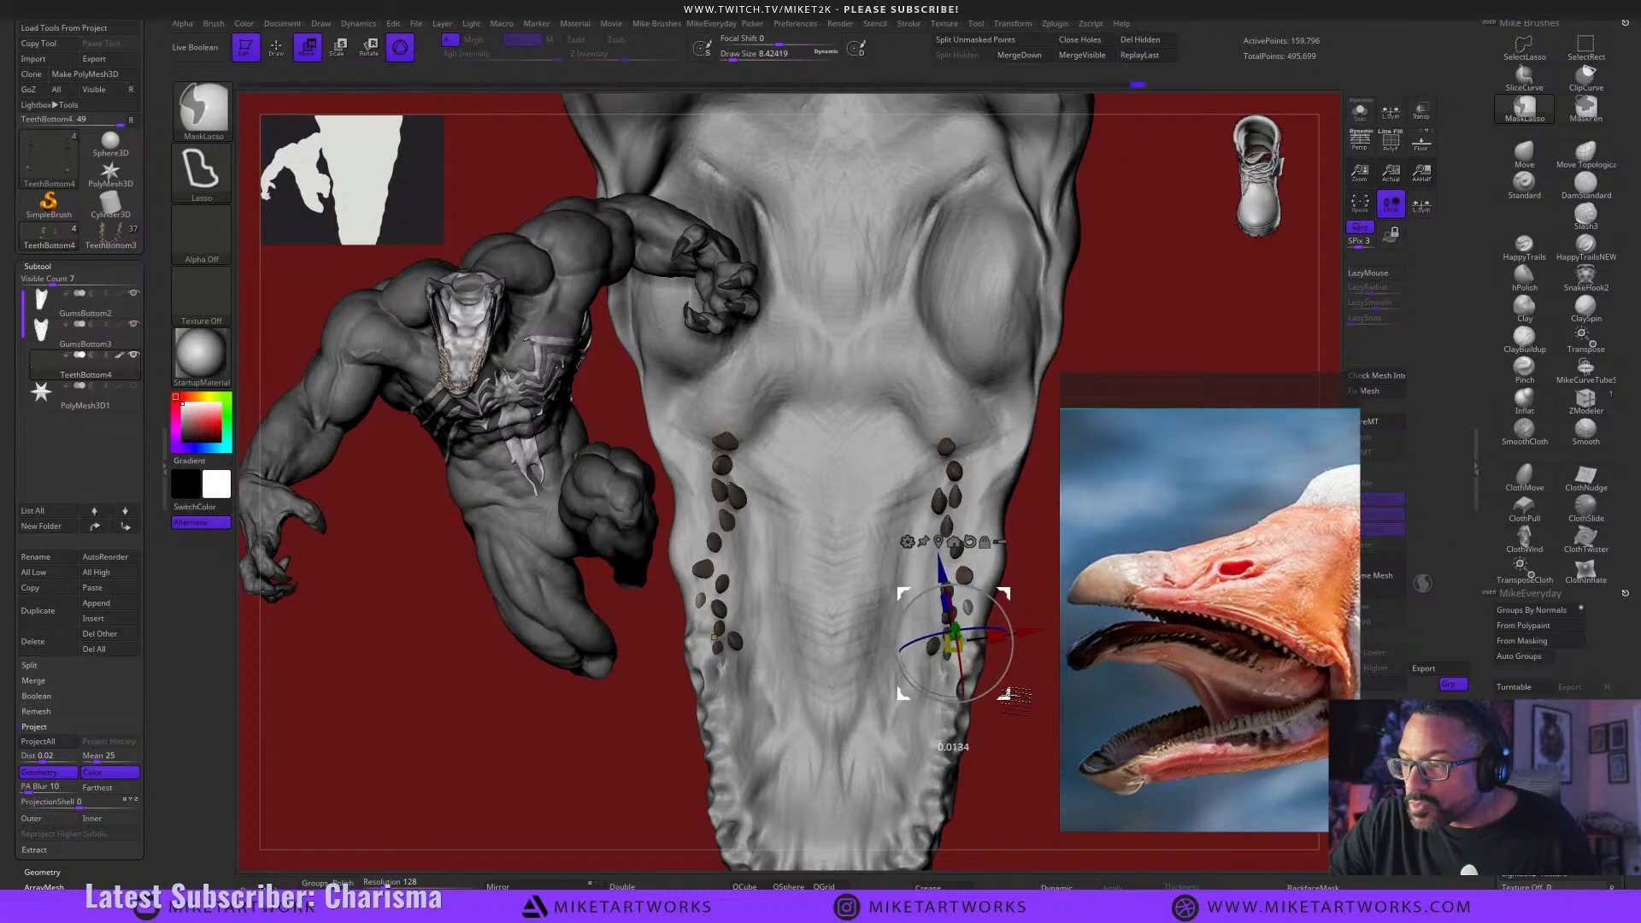
Duplicate the unmasked tooth pair along the side rows, then adjust the copy's height and tilt on the gums.
mouse_move(1016, 676)
left_mouse_down("ctrl")
mouse_move(985, 670)
mouse_move(998, 603)
left_mouse_up("ctrl")
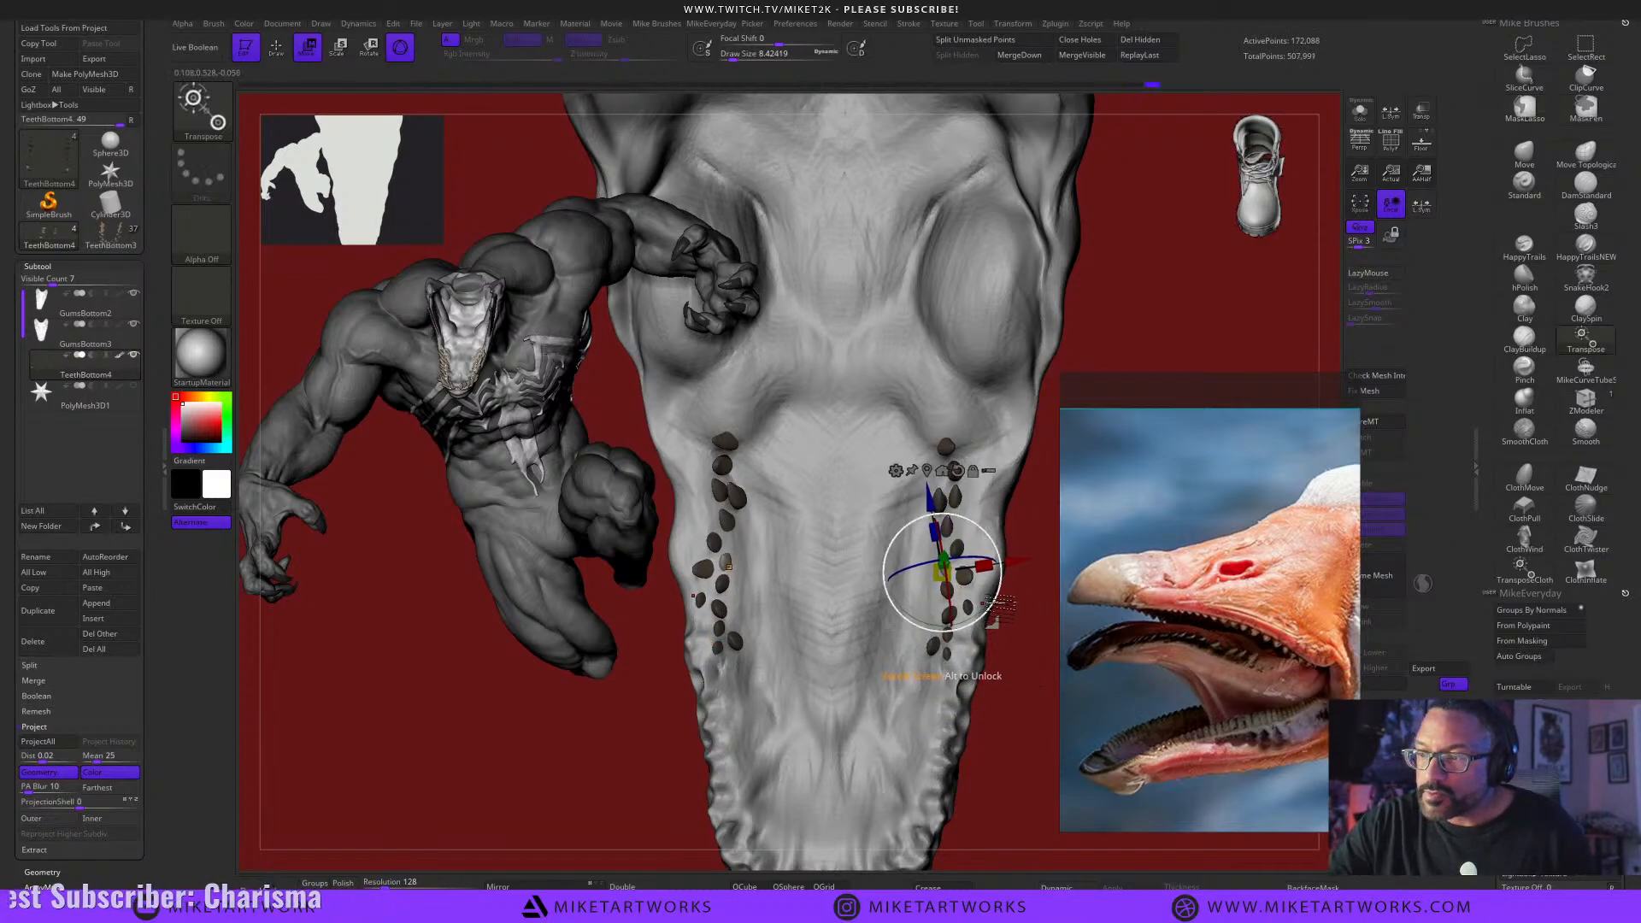
mouse_move(1026, 673)
left_mouse_down()
mouse_move(979, 708)
mouse_move(1011, 637)
mouse_move(987, 614)
mouse_move(1040, 673)
left_mouse_up()
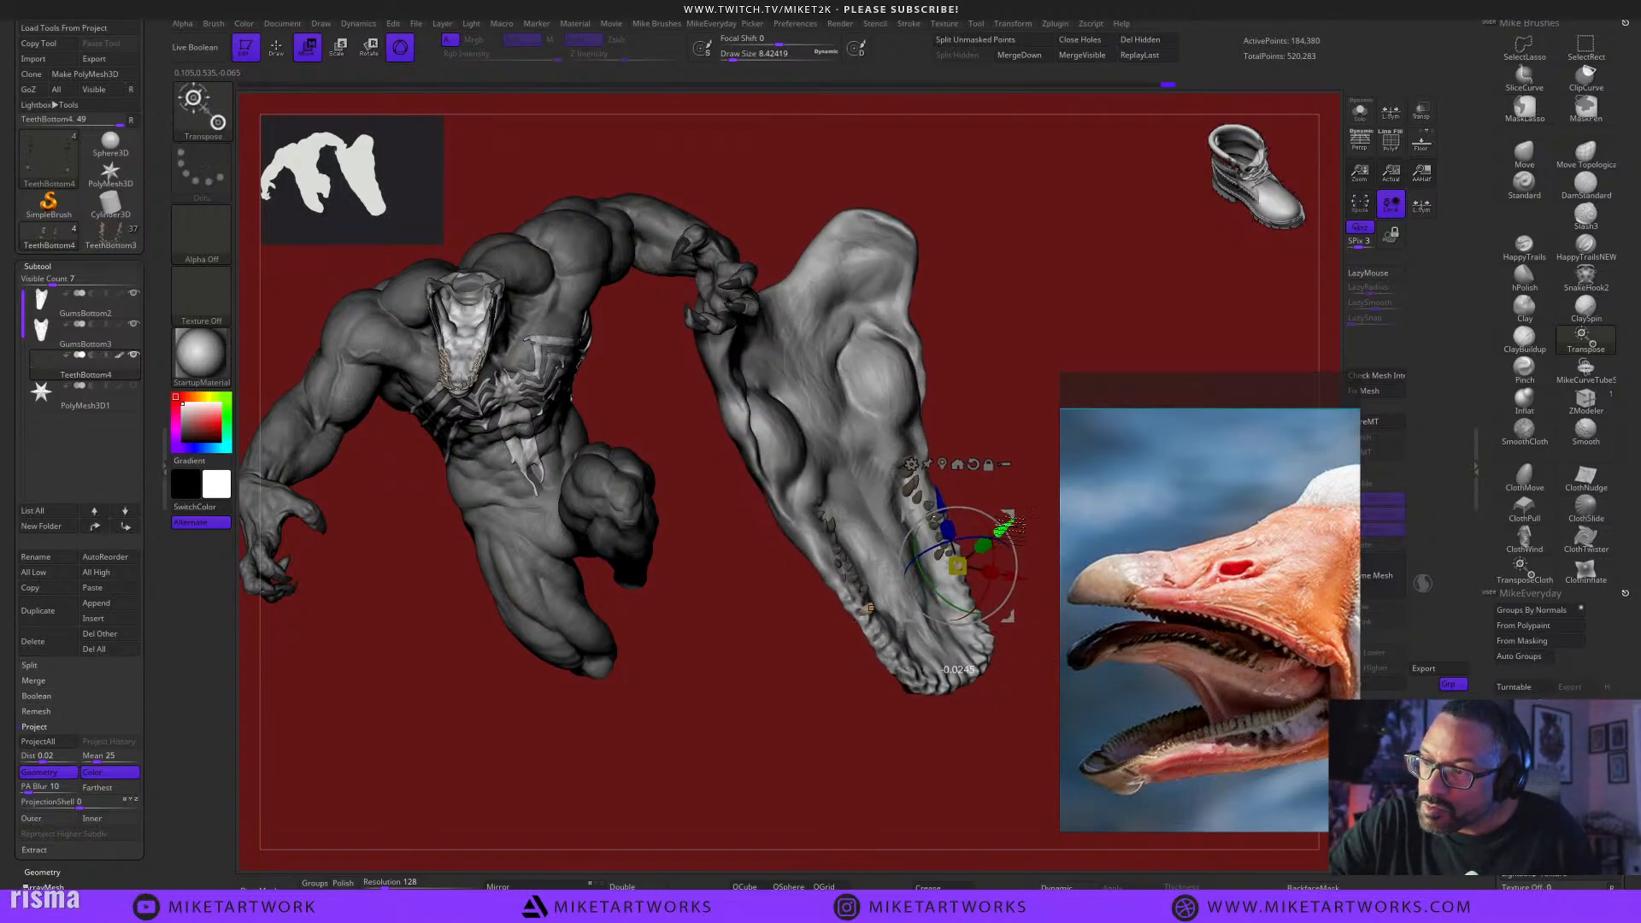
left_click_drag(1007, 526, 1037, 660)
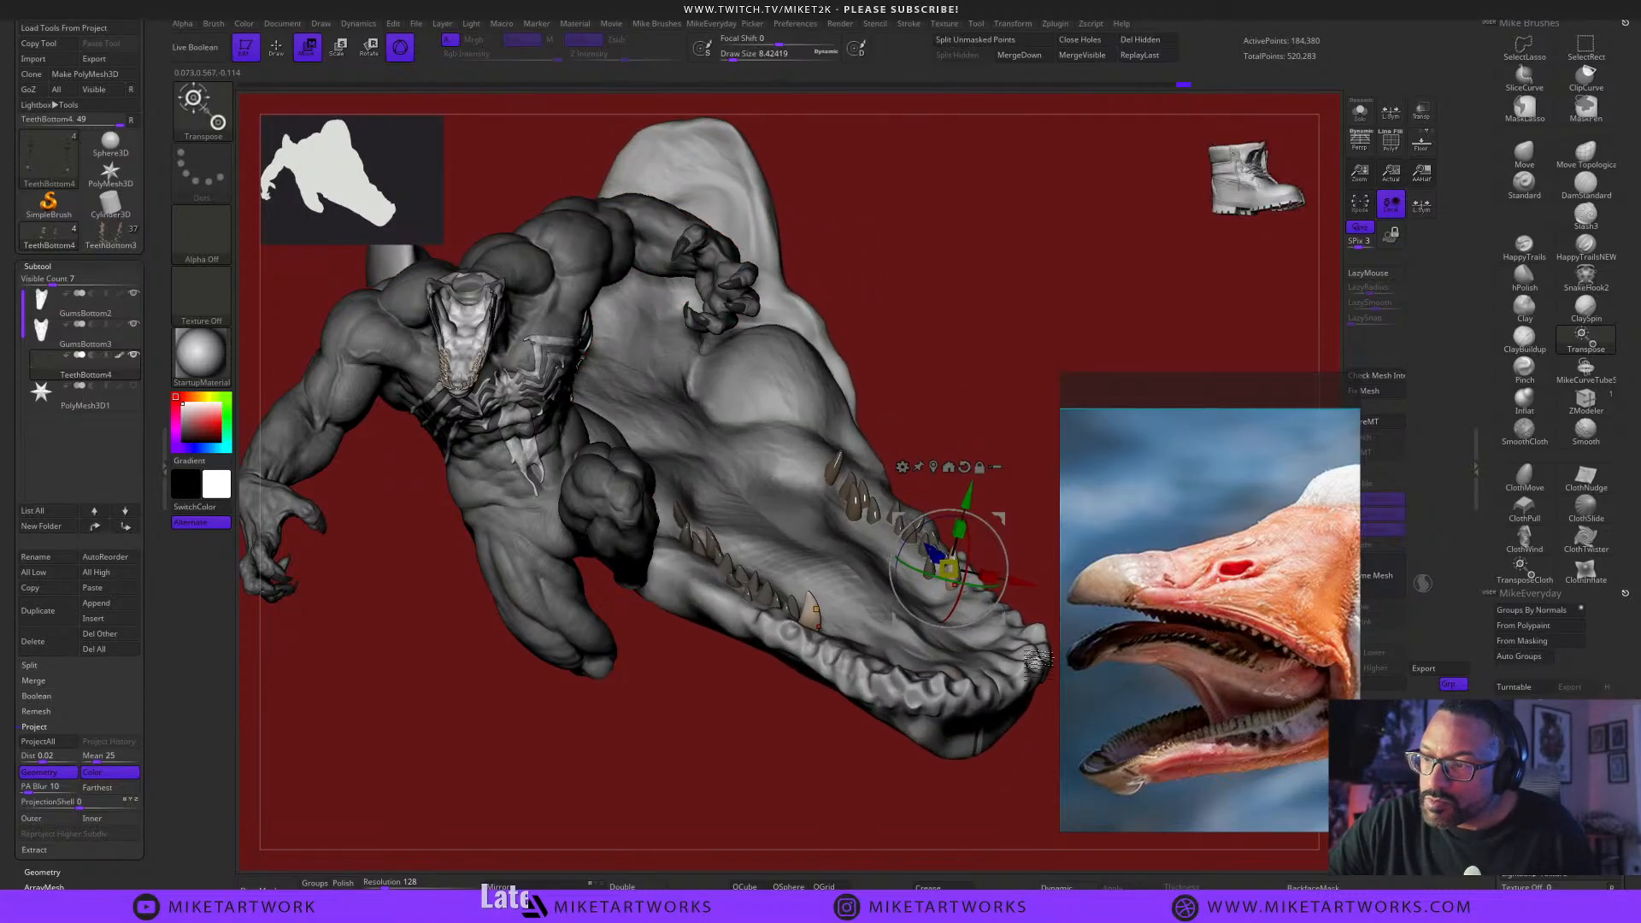
left_click_drag(1035, 500, 990, 612)
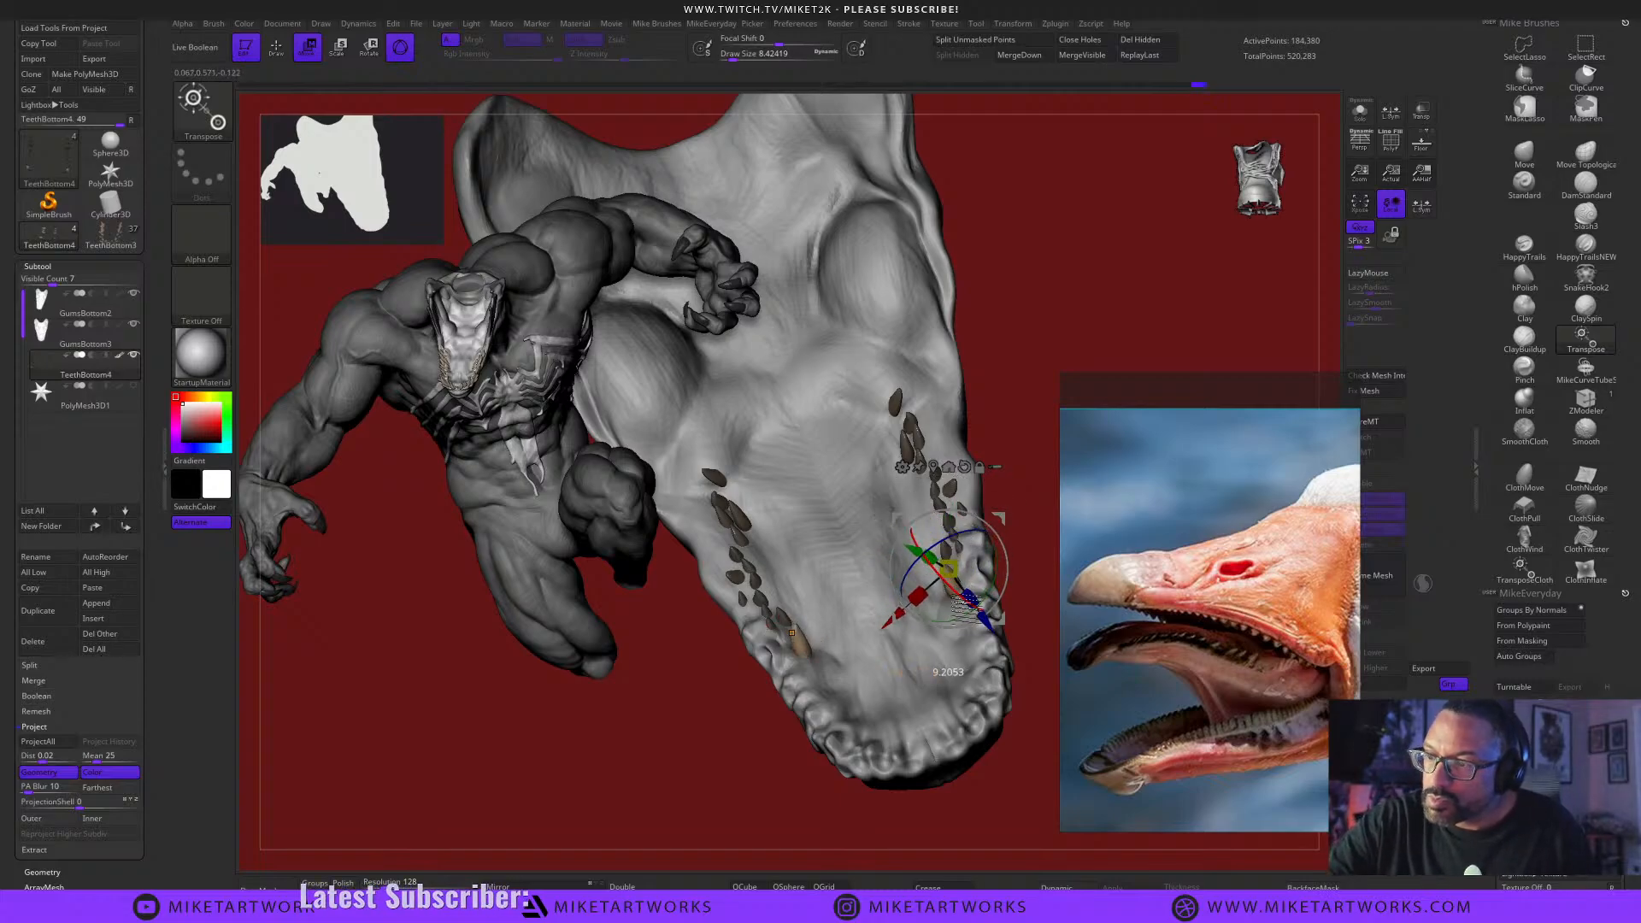
Fine-tune the newest tooth pair's position and rotation from several angles so it follows the gum ridge.
left_click_drag(1017, 776, 983, 769)
left_click_drag(1011, 616, 1018, 617)
left_click_drag(1048, 812, 945, 837)
left_click_drag(1013, 623, 1028, 620)
left_click_drag(945, 816, 1012, 803)
left_click_drag(1026, 616, 1029, 607)
mouse_move(976, 766)
left_mouse_down()
mouse_move(937, 778)
mouse_move(917, 762)
mouse_move(989, 752)
left_mouse_up()
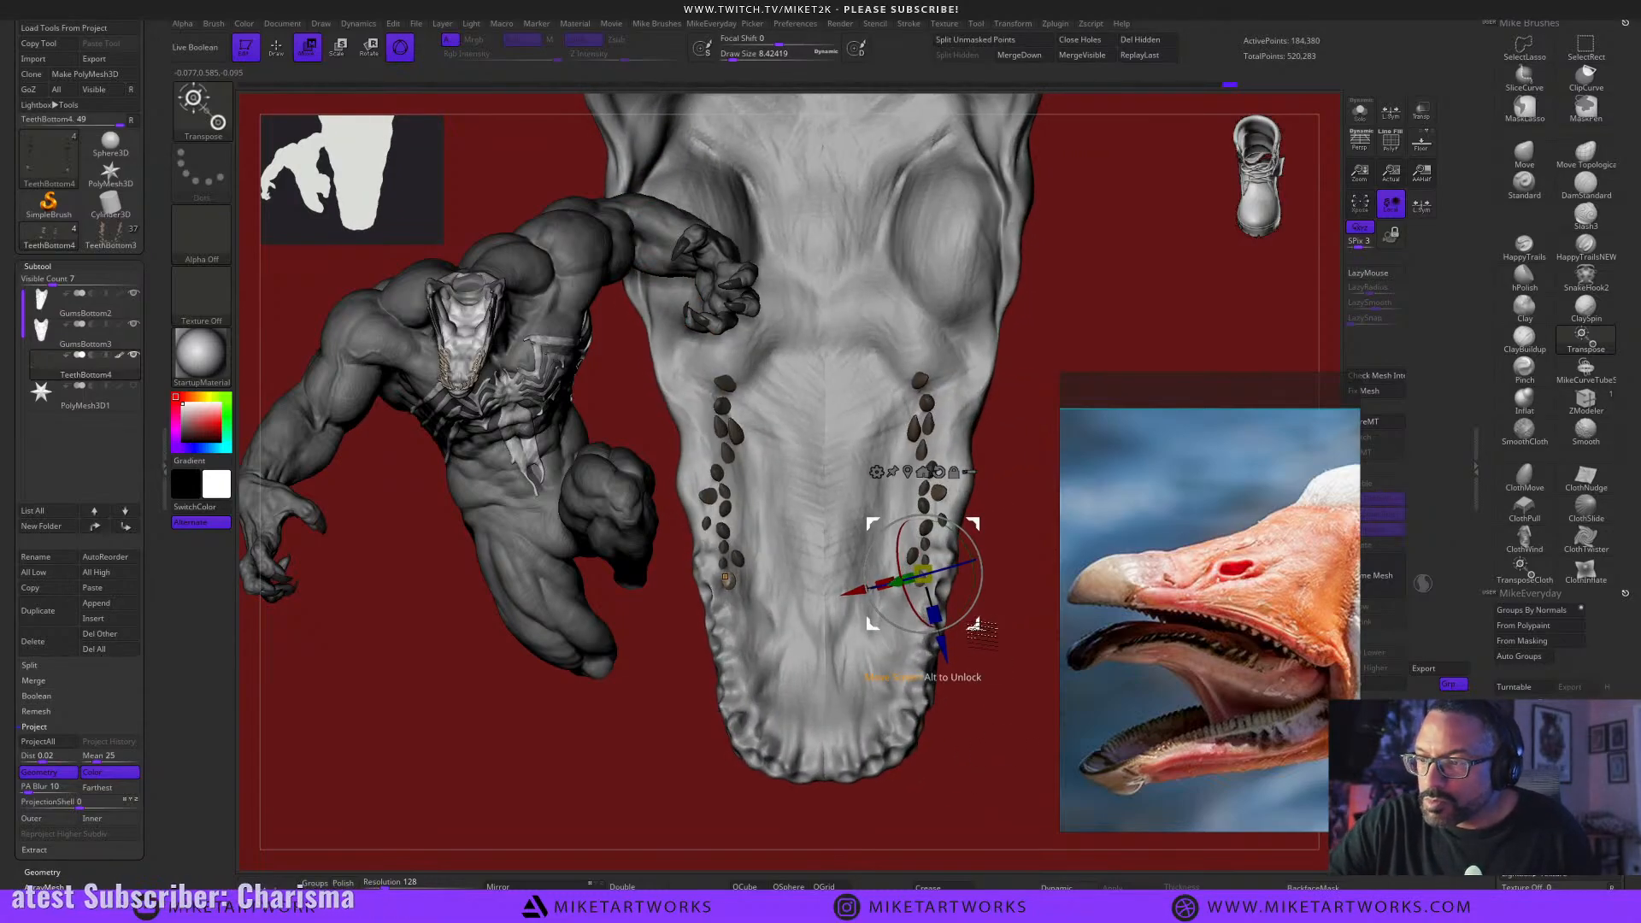
Duplicate the unmasked tooth pair repeatedly along both gum rows, spacing and turning the copies to continue the rows towards the jaw tip.
mouse_move(975, 624)
left_mouse_down("ctrl")
mouse_move(979, 691)
mouse_move(956, 684)
left_mouse_up("ctrl")
key("ctrl")
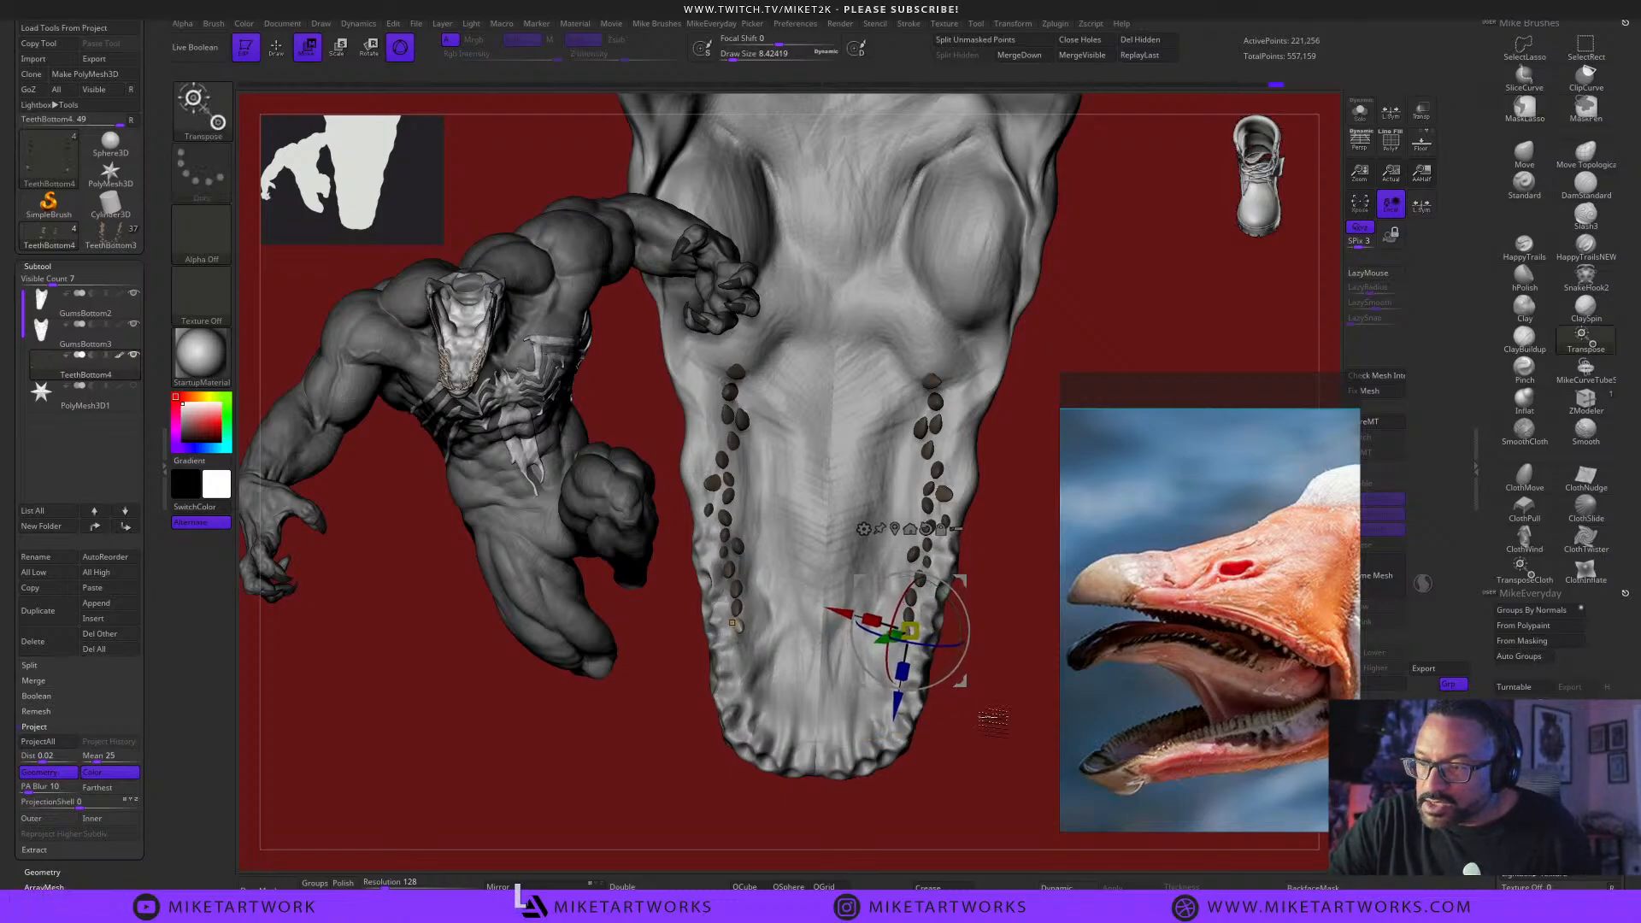
left_click_drag(991, 719, 969, 682)
key("ctrl")
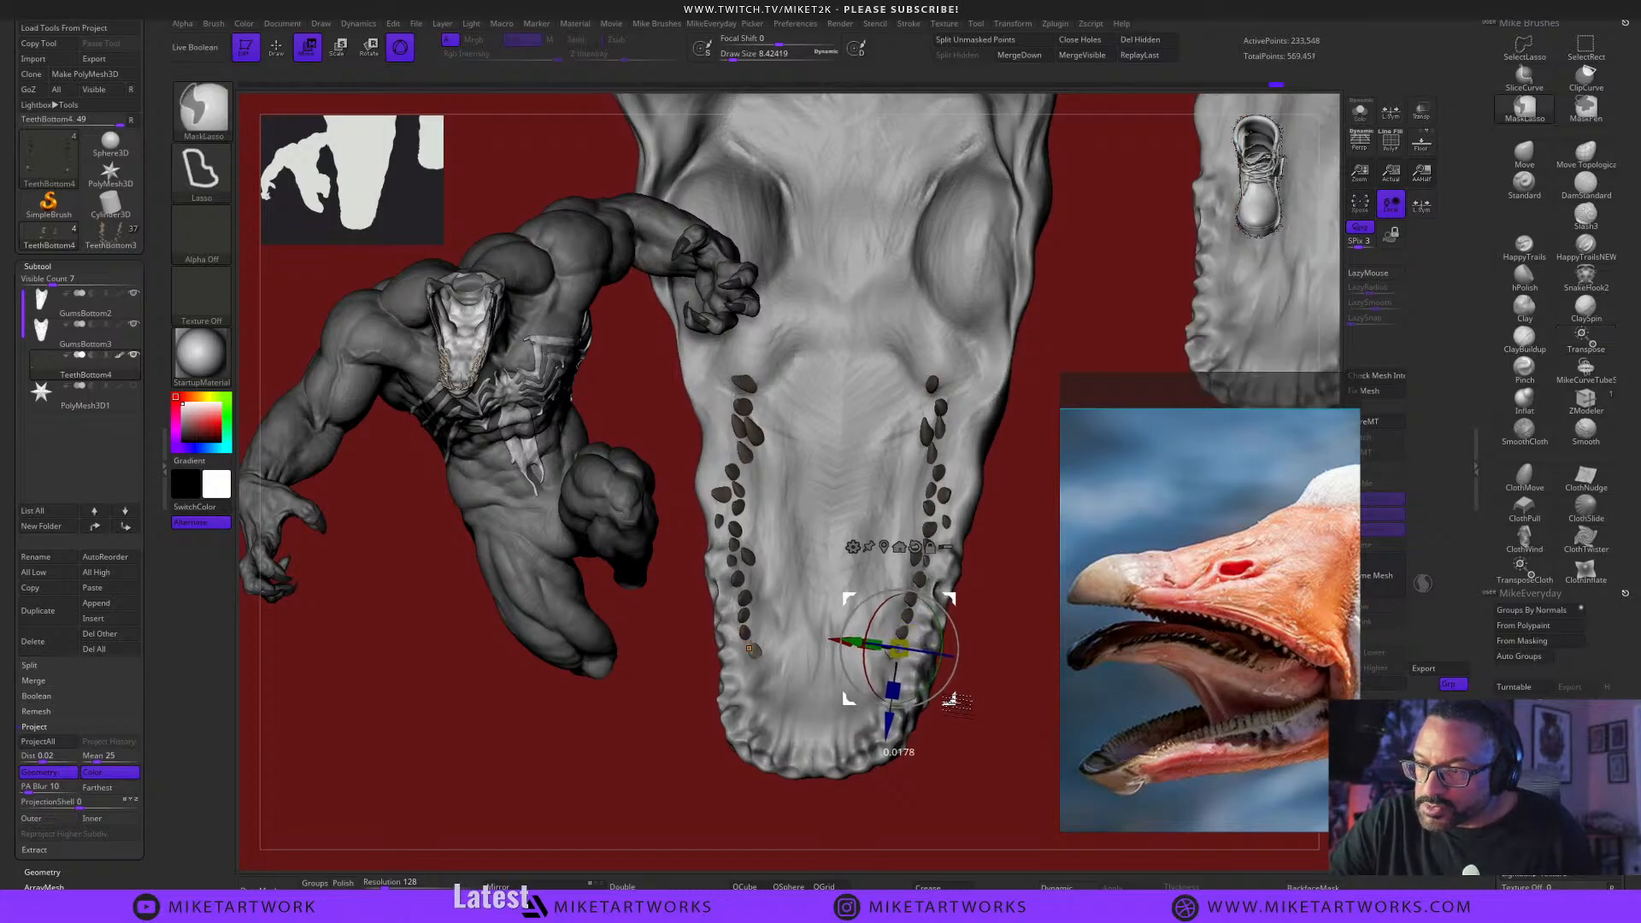
left_click_drag(981, 746, 947, 723)
key("ctrl")
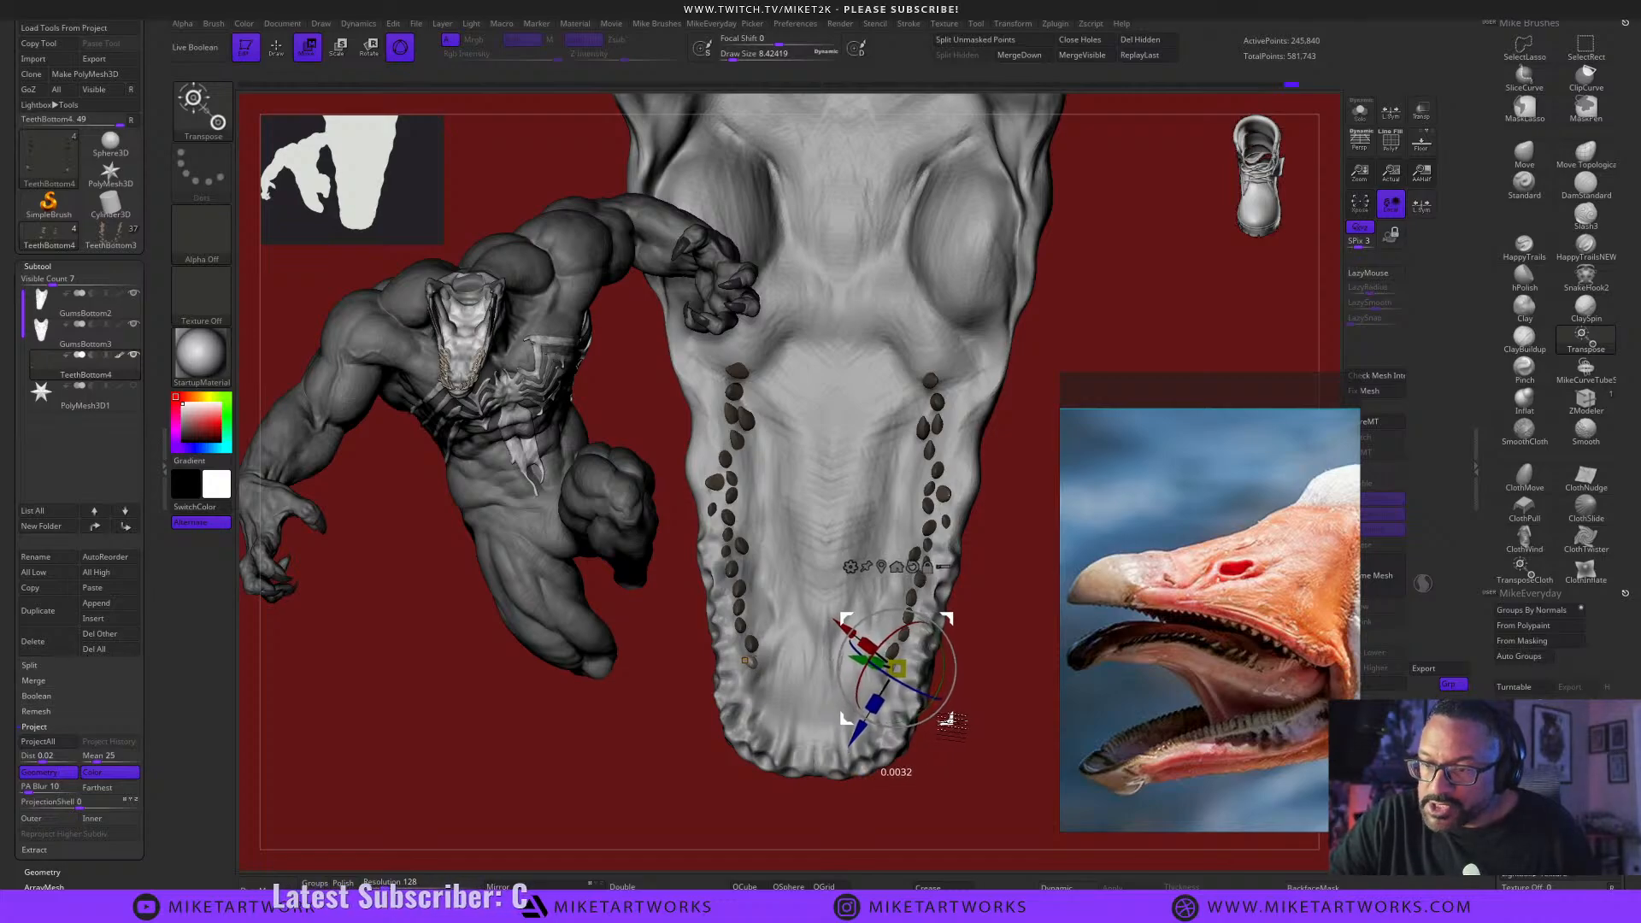
Nudge the frontmost tooth pair into its final place on the gums and return to Draw mode.
left_click_drag(943, 721, 940, 720)
mouse_move(984, 773)
left_mouse_down()
mouse_move(982, 742)
mouse_move(983, 800)
mouse_move(1014, 777)
mouse_move(1017, 718)
mouse_move(978, 751)
mouse_move(974, 788)
mouse_move(1014, 758)
mouse_move(1000, 751)
mouse_move(978, 819)
mouse_move(964, 792)
mouse_move(999, 778)
mouse_move(996, 755)
left_mouse_up()
key("q")
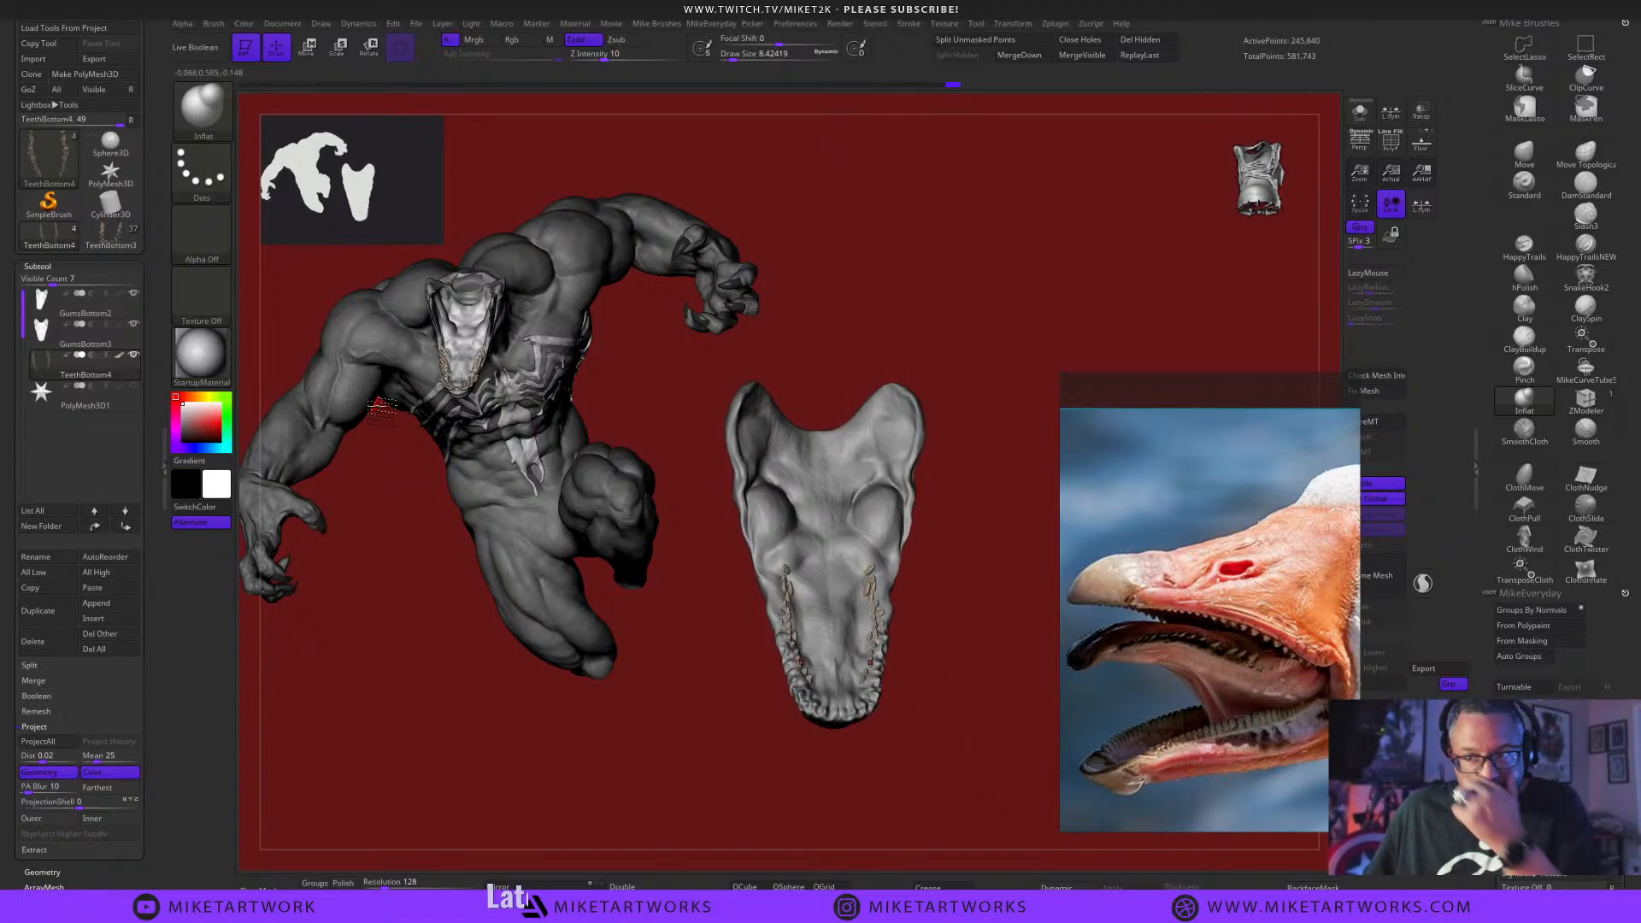
mouse_move(985, 763)
left_mouse_down()
mouse_move(997, 775)
mouse_move(983, 769)
mouse_move(995, 755)
mouse_move(978, 762)
mouse_move(989, 751)
left_mouse_up()
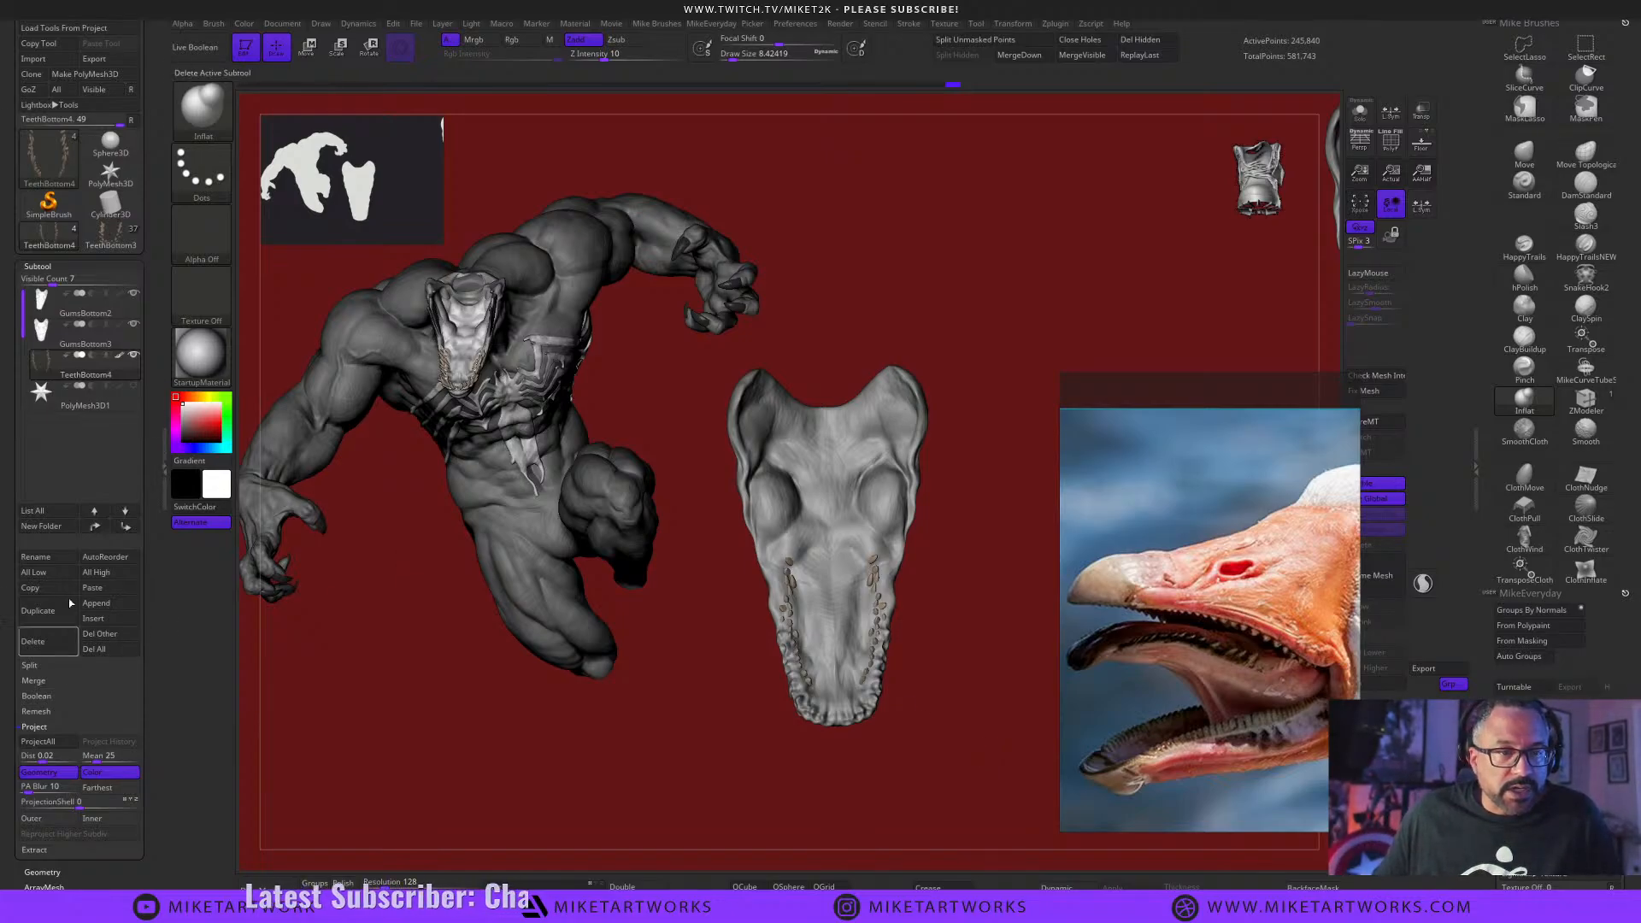
Rename the TeethBottom4 subtool as TeethBottominside.
left_click(54, 558)
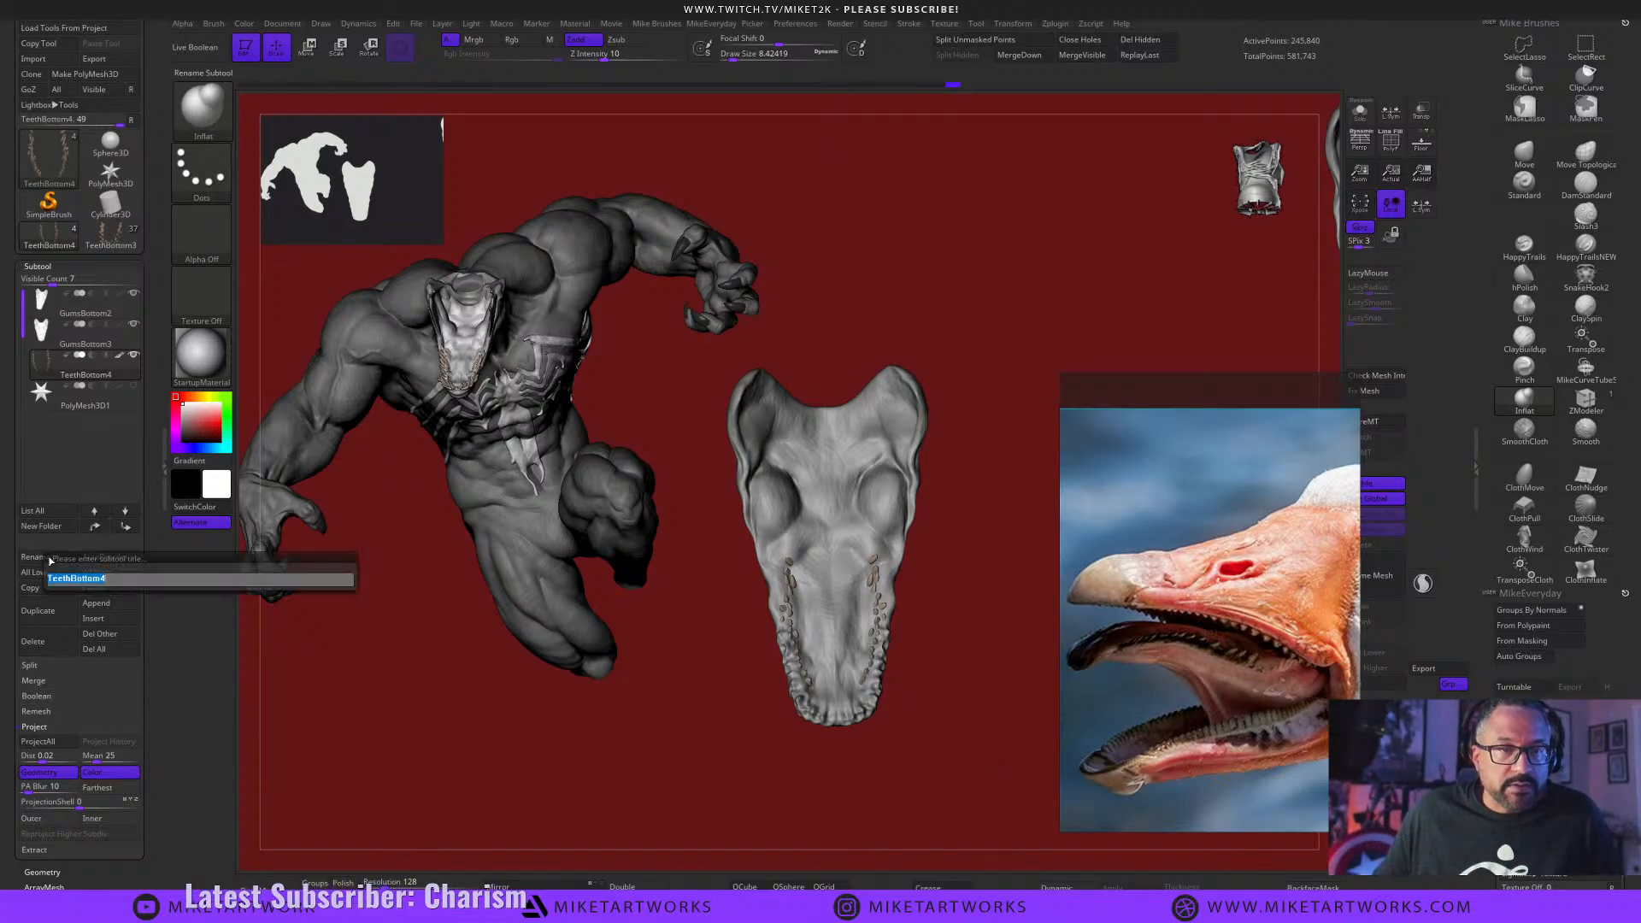
key("Right")
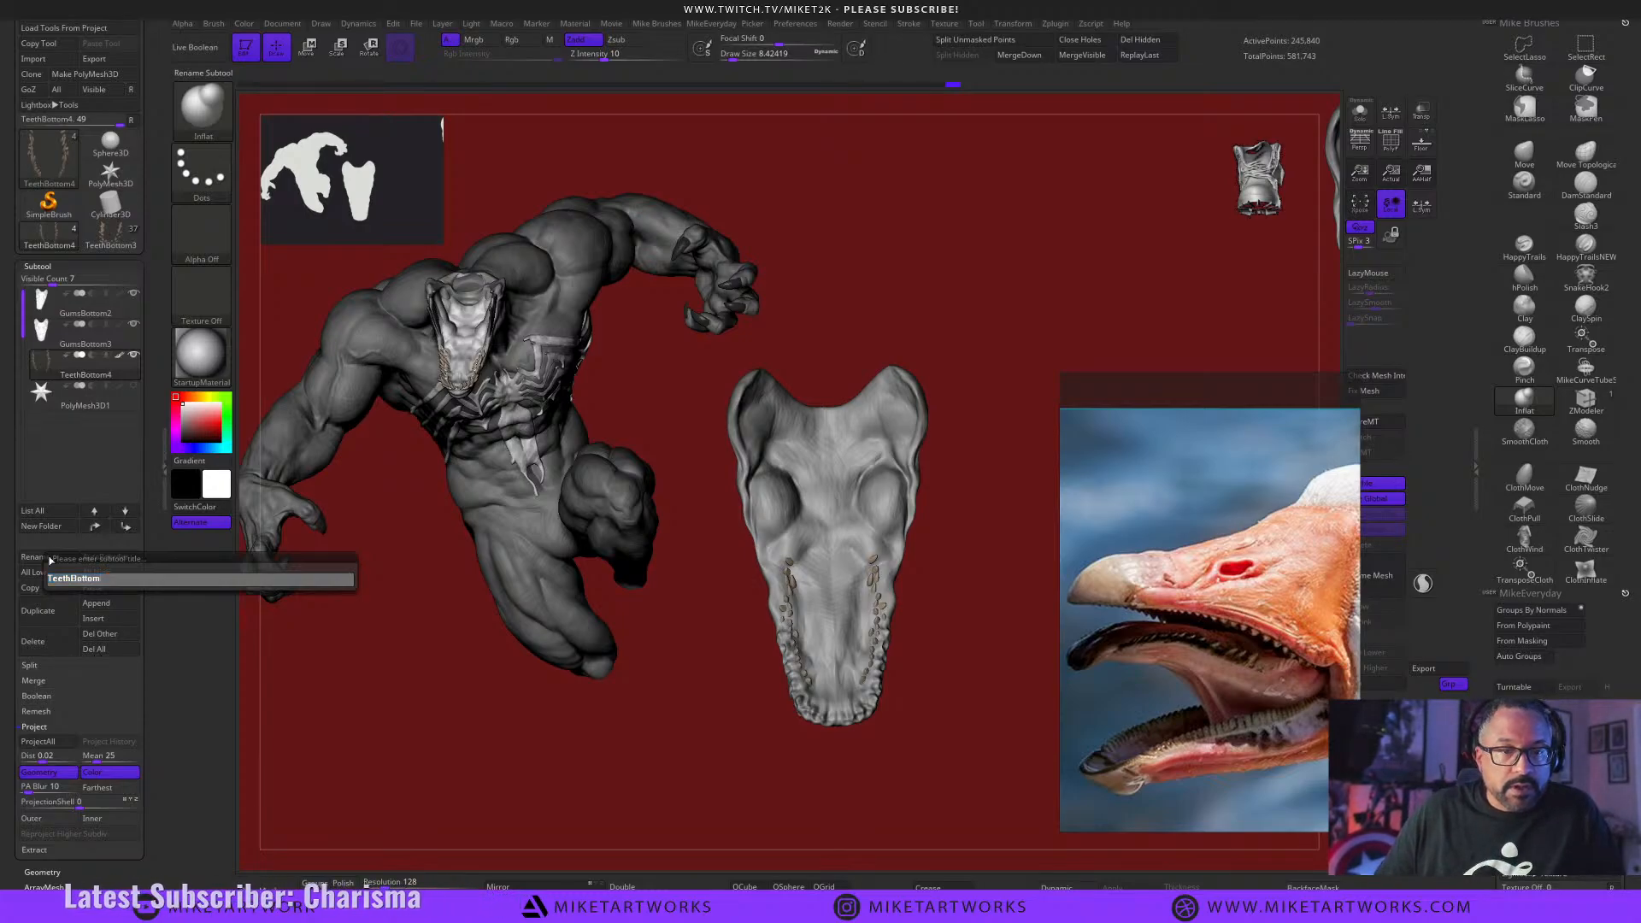
key("BackSpace")
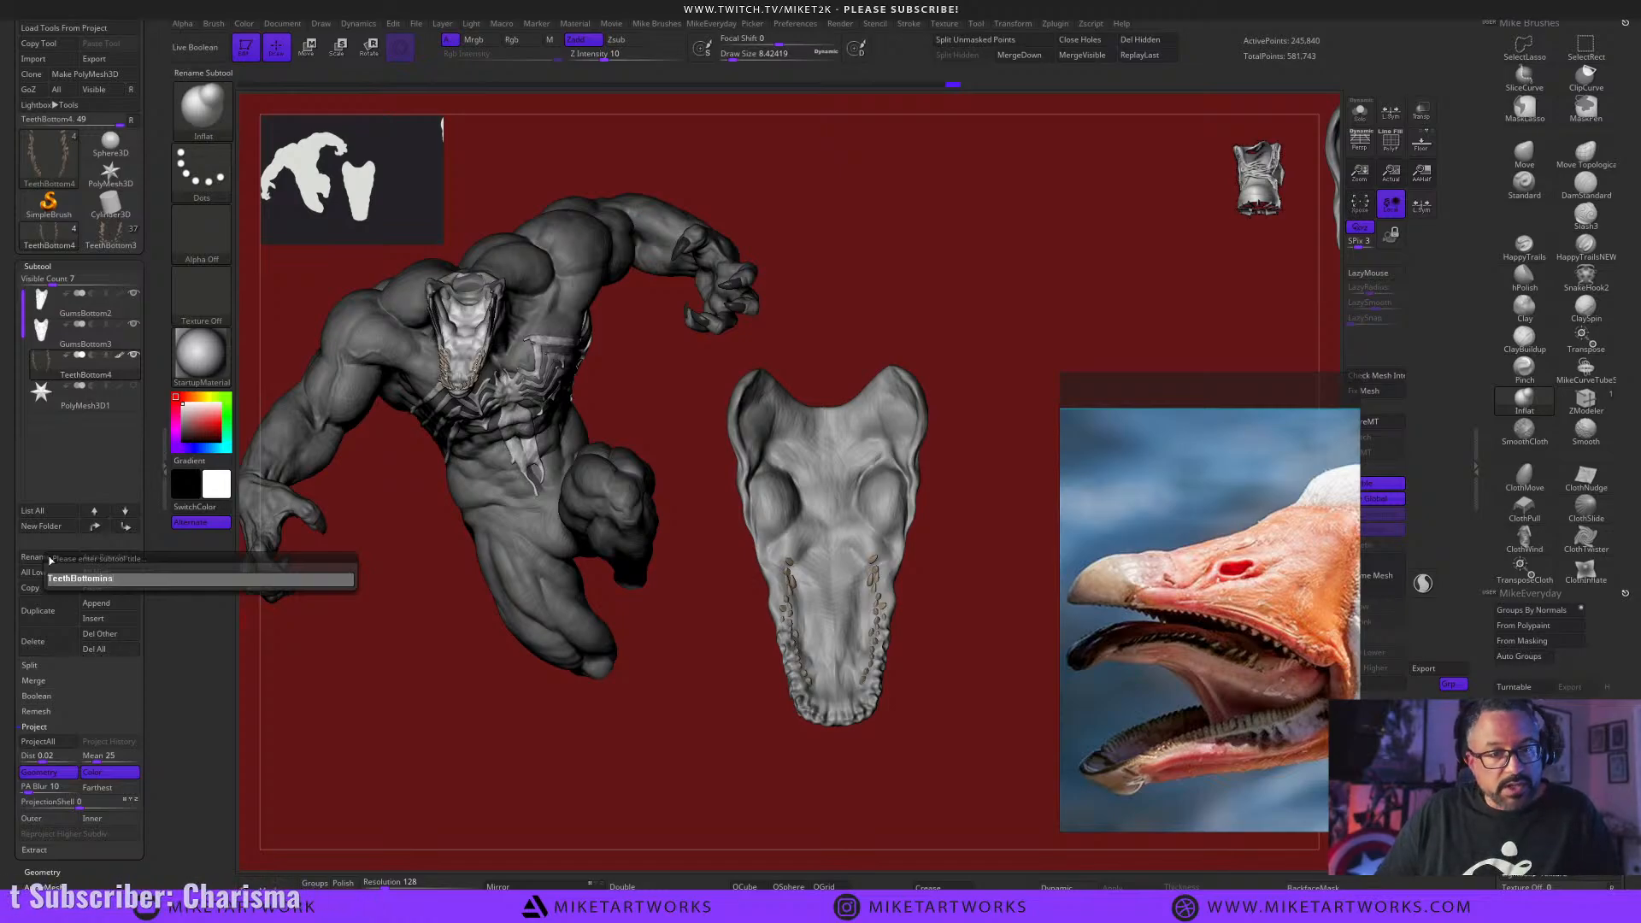
key("Return")
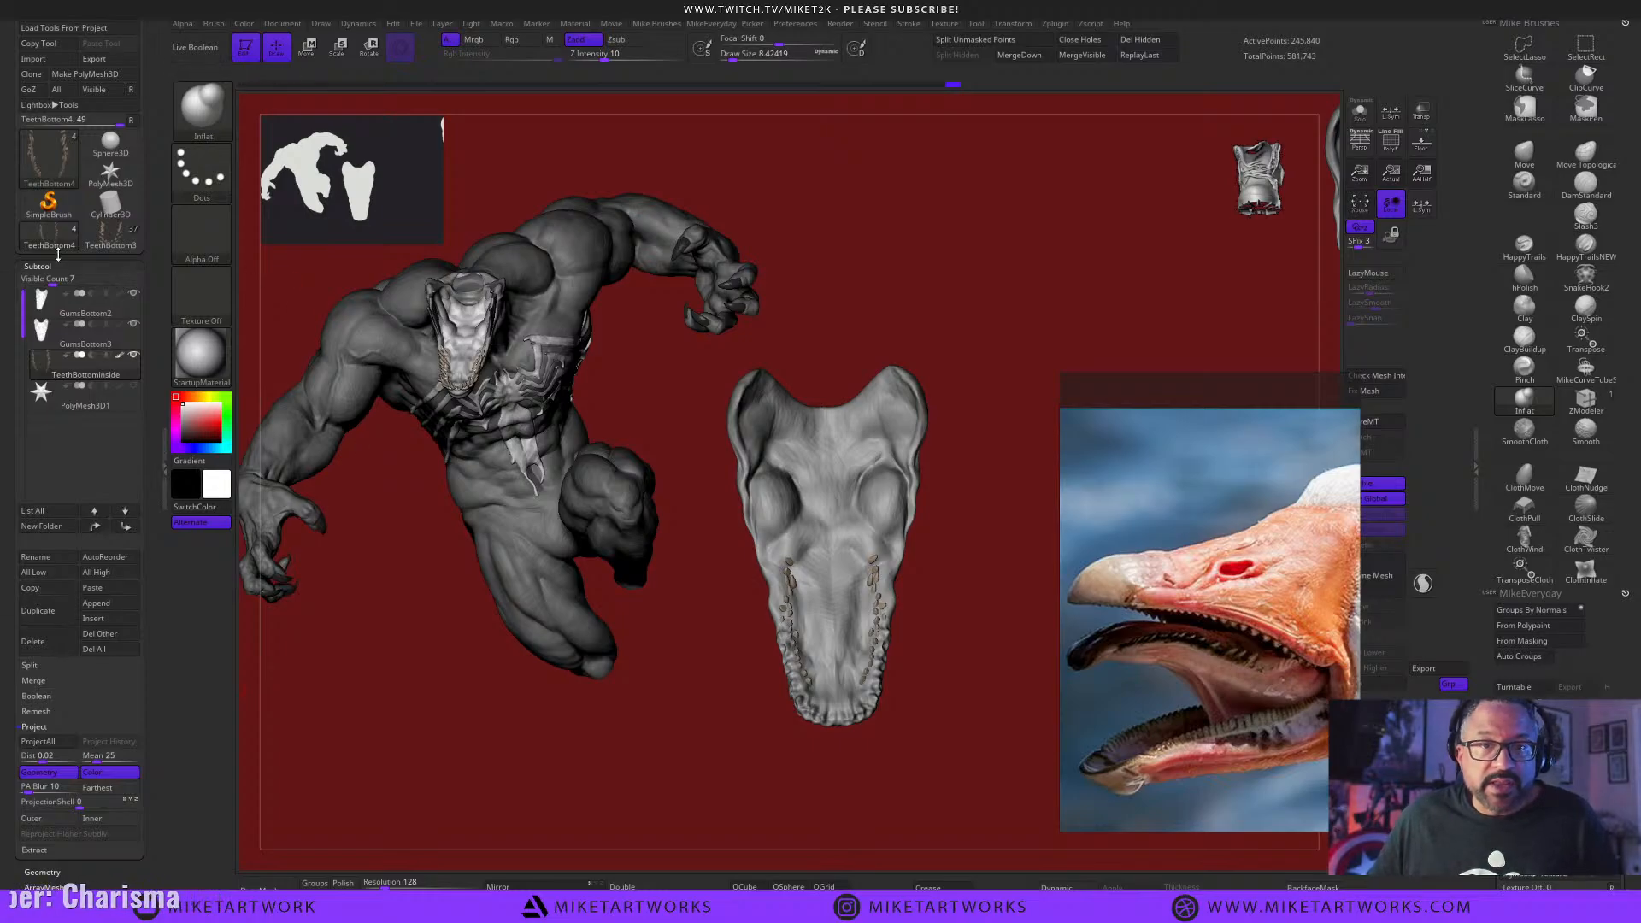
Duplicate the renamed inside teeth subtool and try to move the copy over to the separate gums model.
left_click_drag(894, 783, 844, 657, "alt")
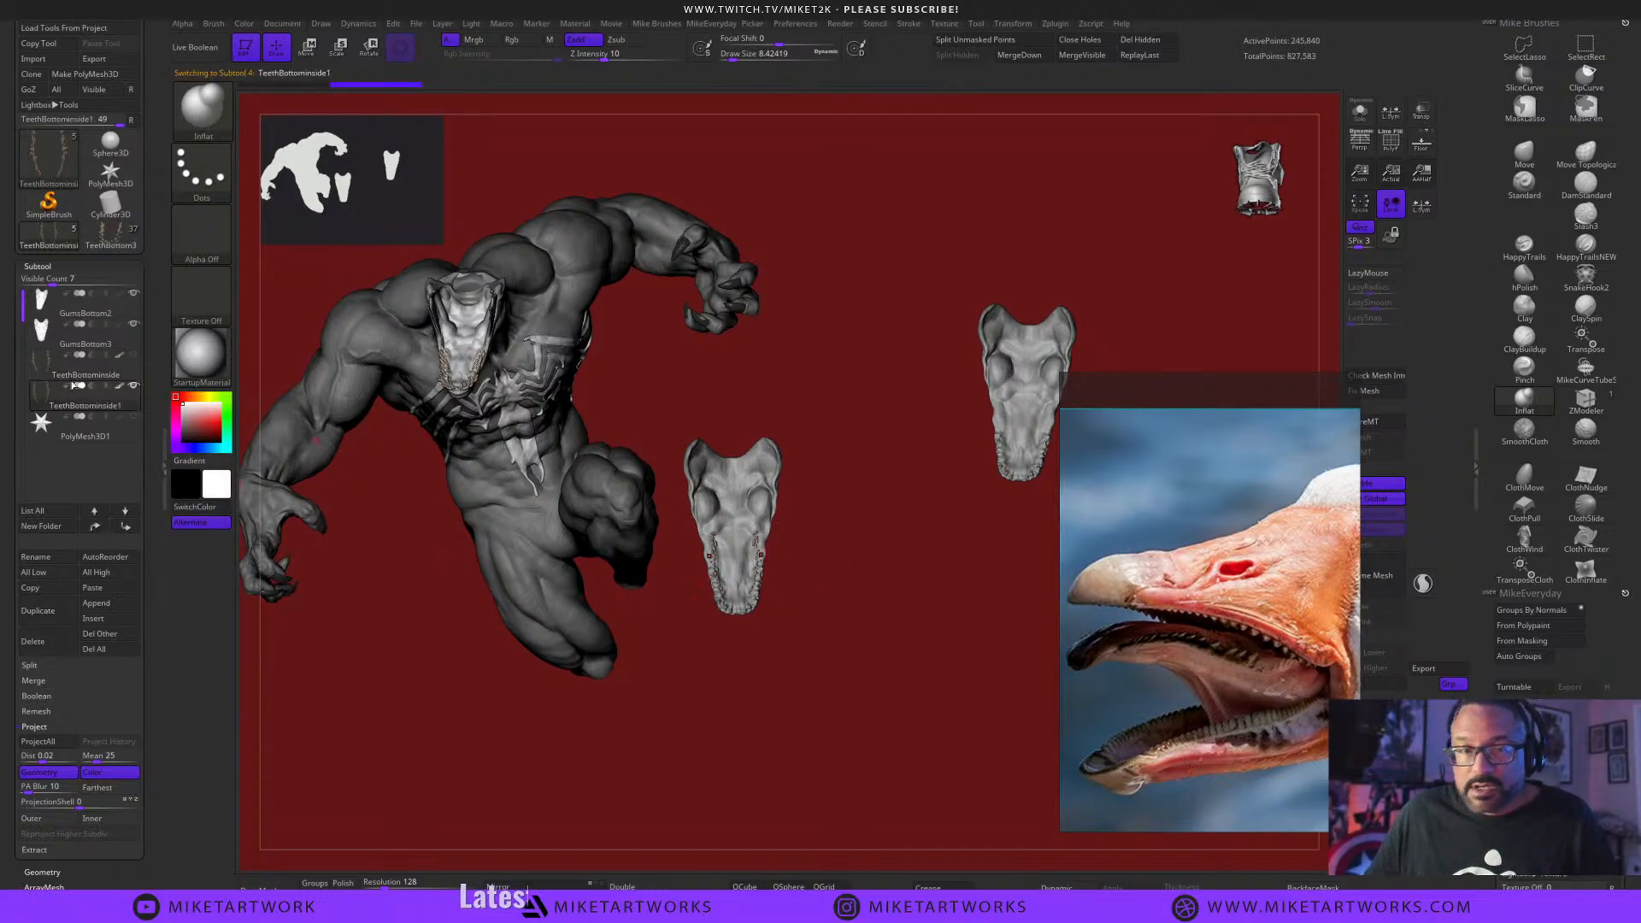
key("w")
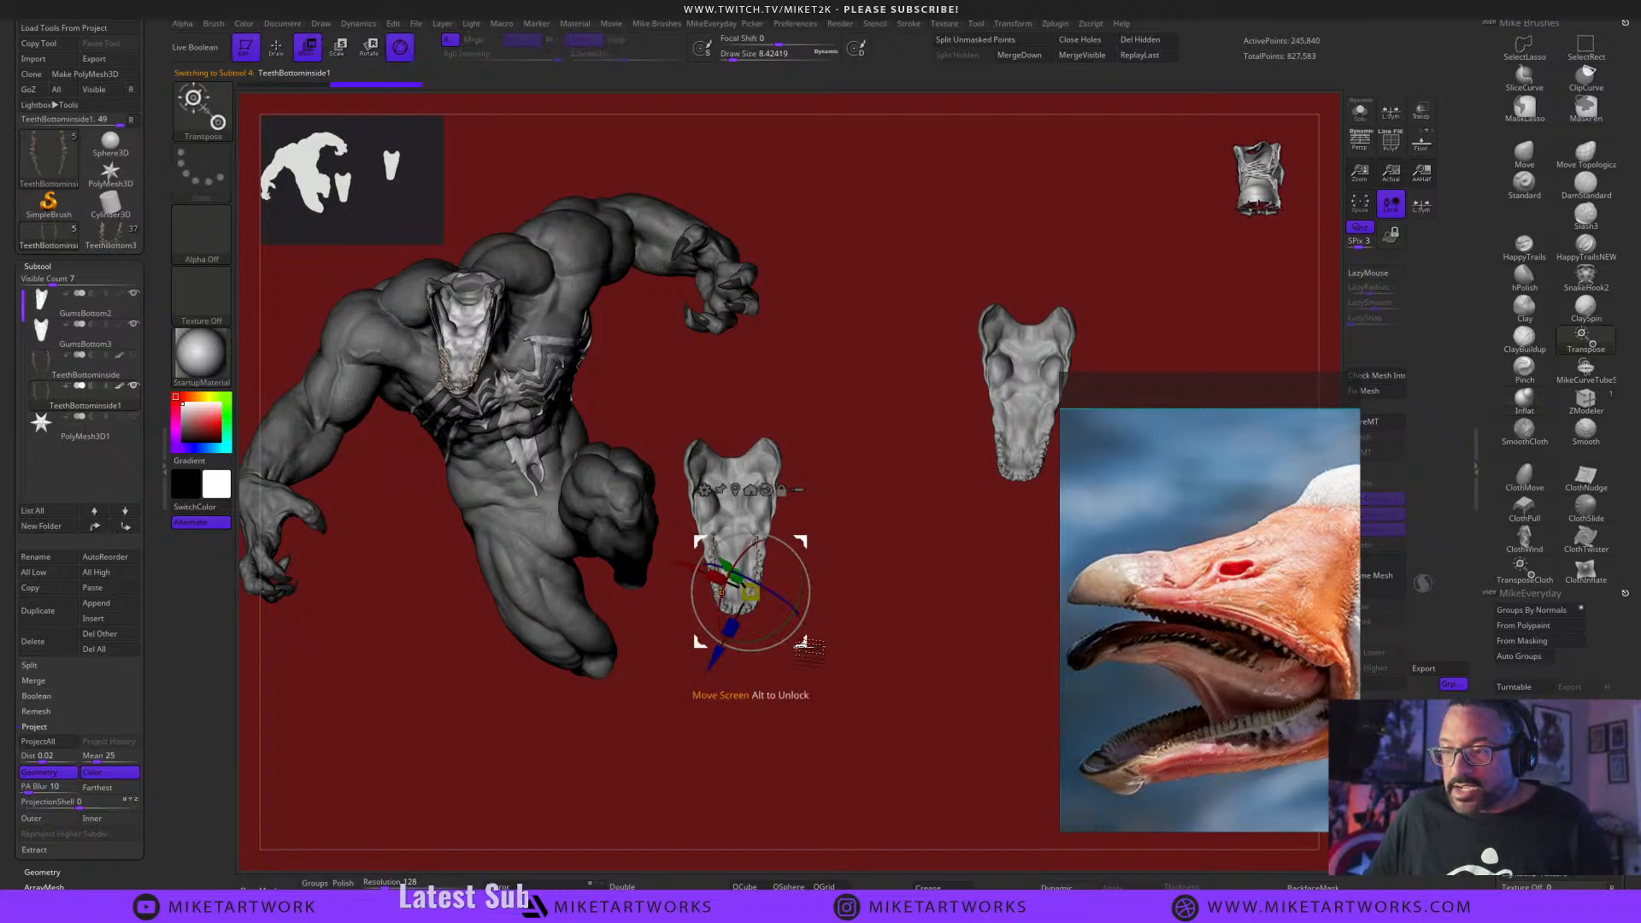
left_click_drag(801, 643, 1032, 484)
key("ctrl+z")
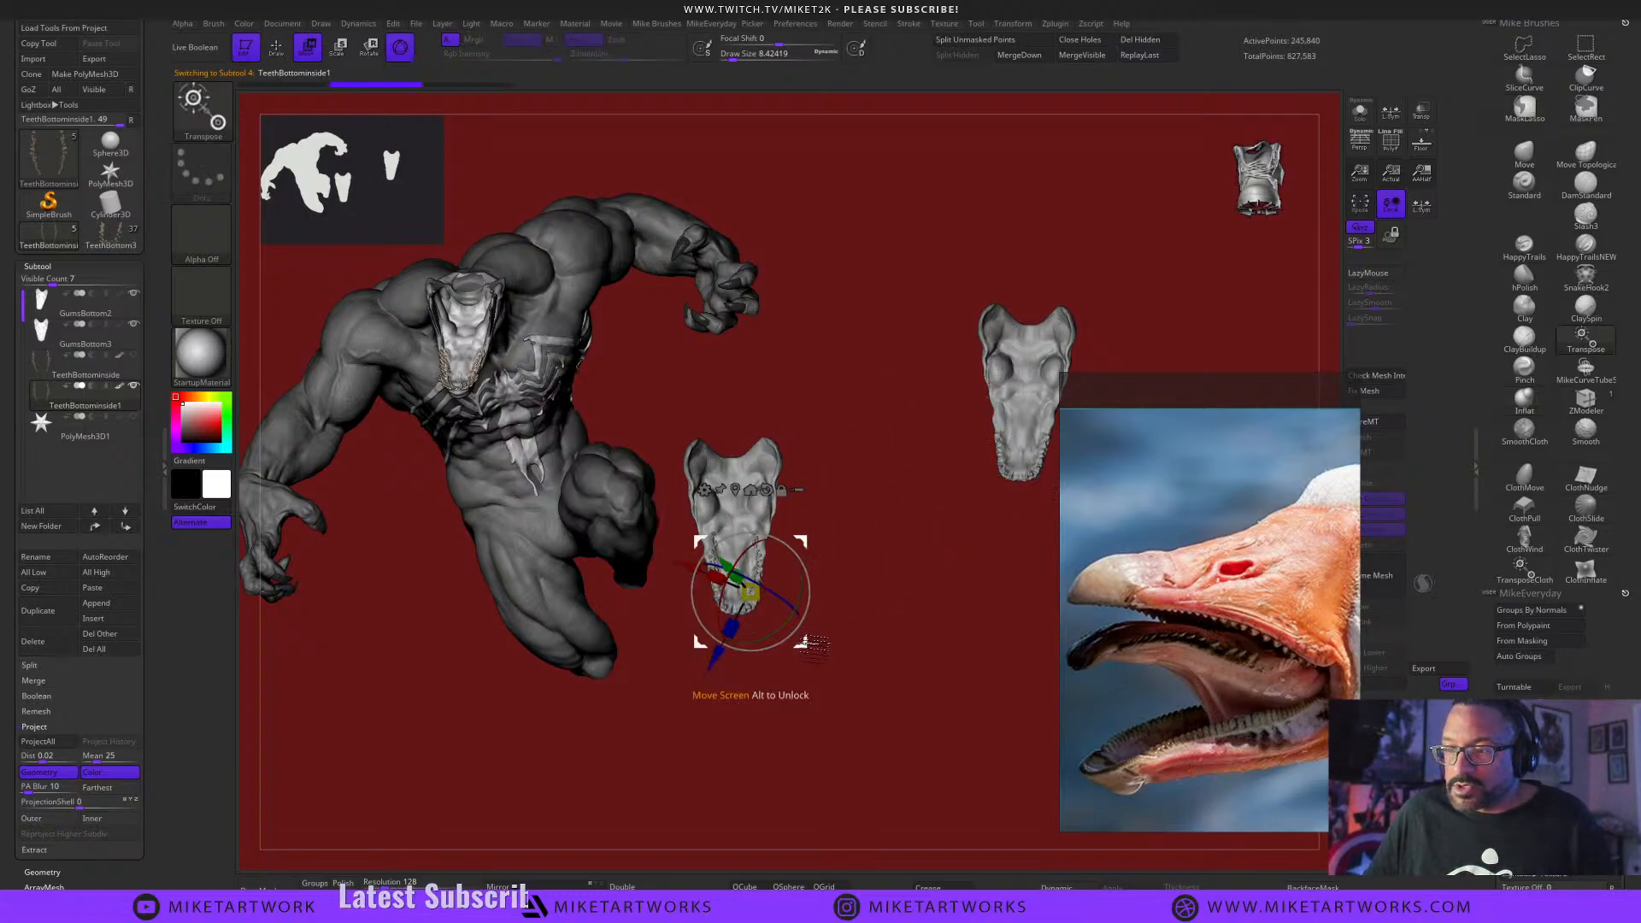
Roughly fit the TeethBottominside1 teeth inside the lower jaw's gum line and turn on transparent display.
left_click_drag(802, 644, 1043, 476)
left_click_drag(947, 675, 1013, 857)
left_click_drag(964, 771, 734, 377)
left_click_drag(855, 534, 941, 799)
left_click_drag(1020, 699, 998, 727)
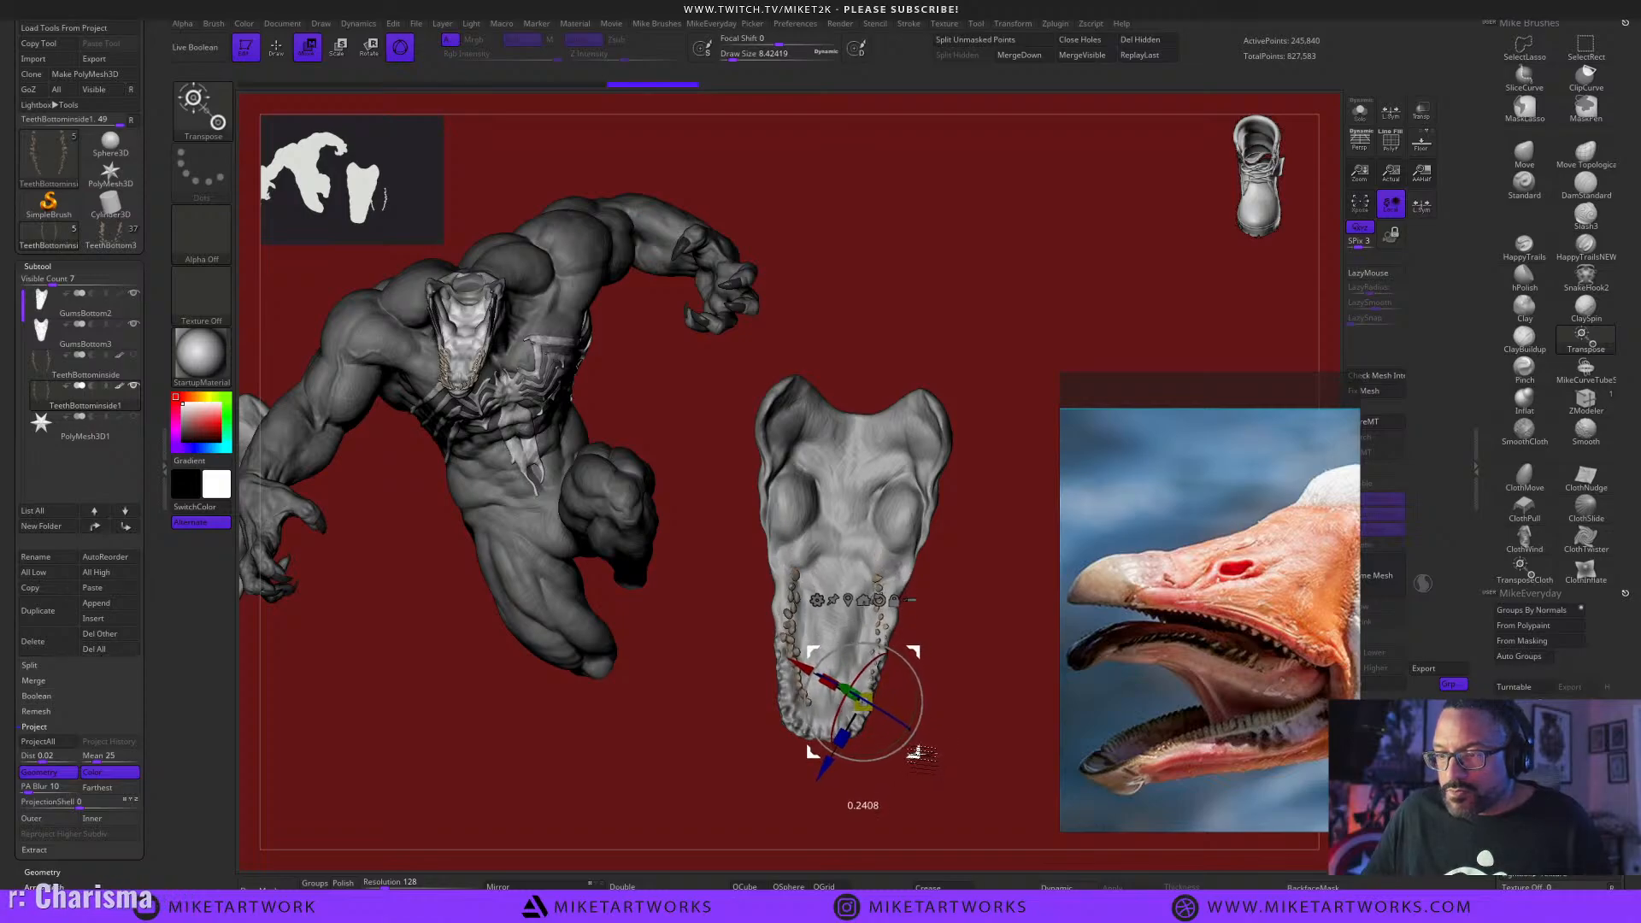
left_click_drag(948, 782, 986, 723, "alt")
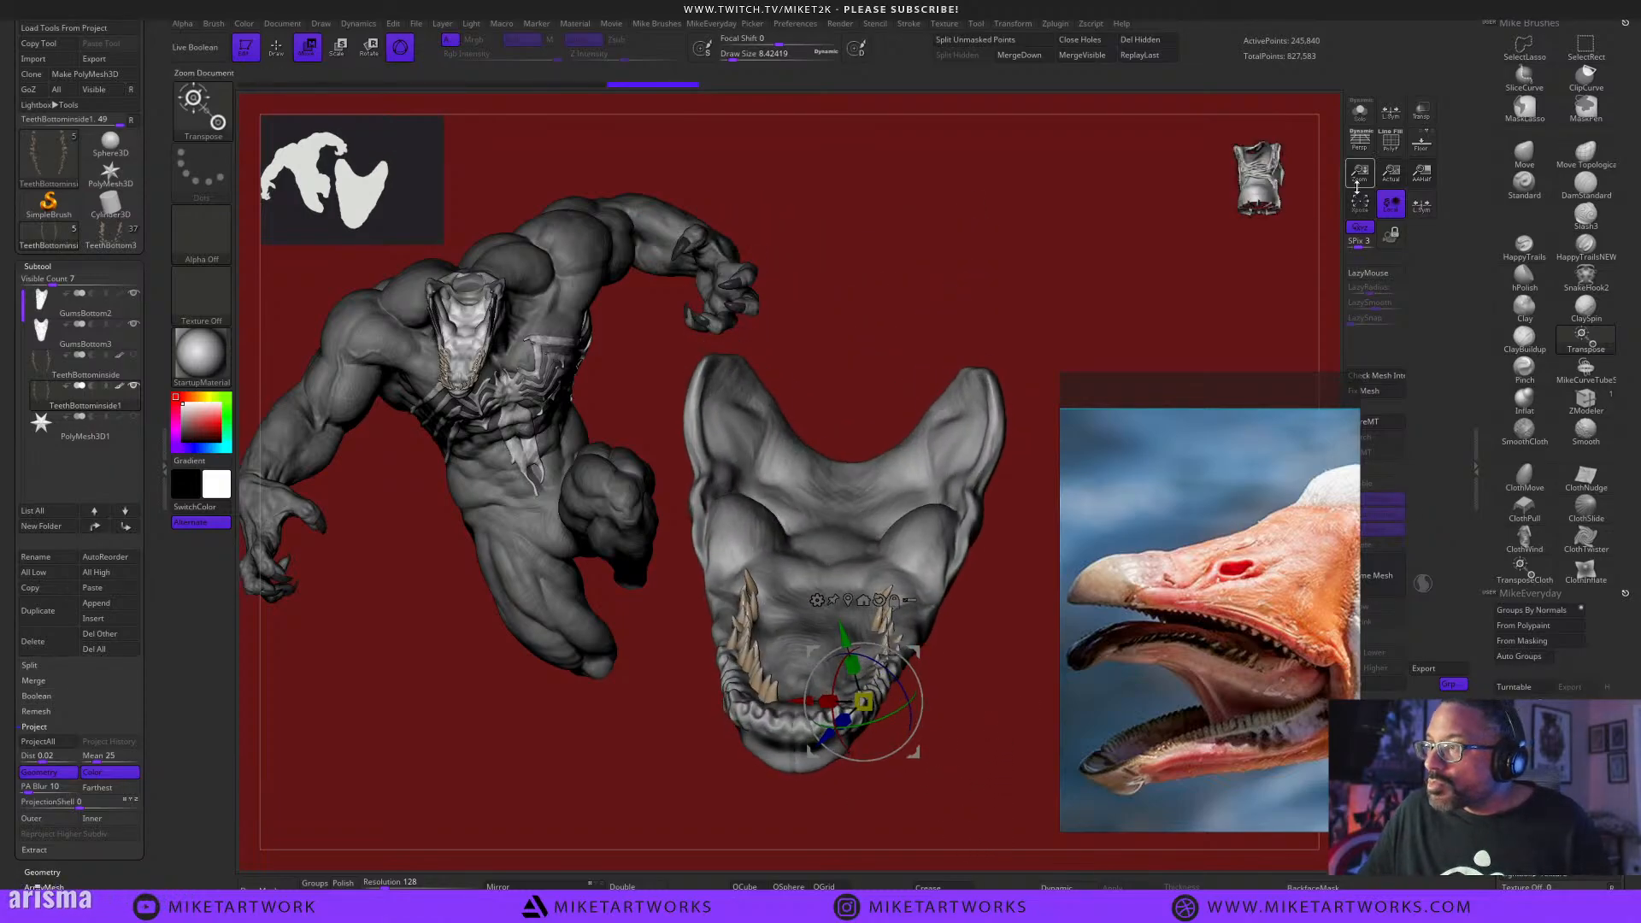
left_click(1421, 120)
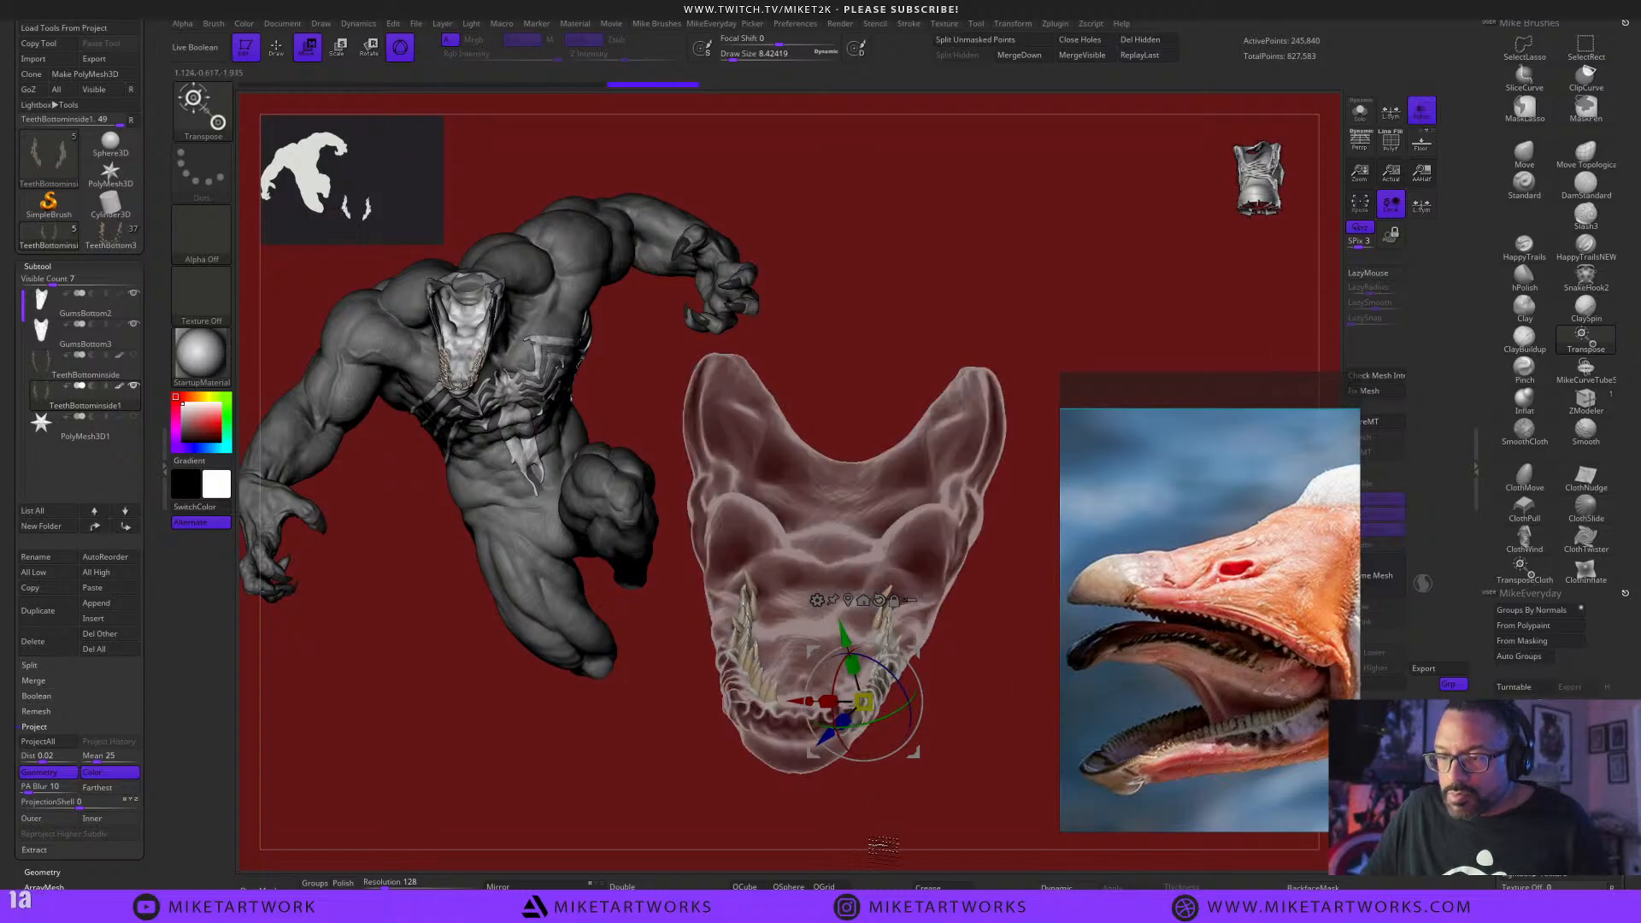
Reposition the transform pivot at the middle of the inner tooth row and rotate the teeth to follow the jaw's slope in side view.
left_click_drag(983, 841, 818, 778)
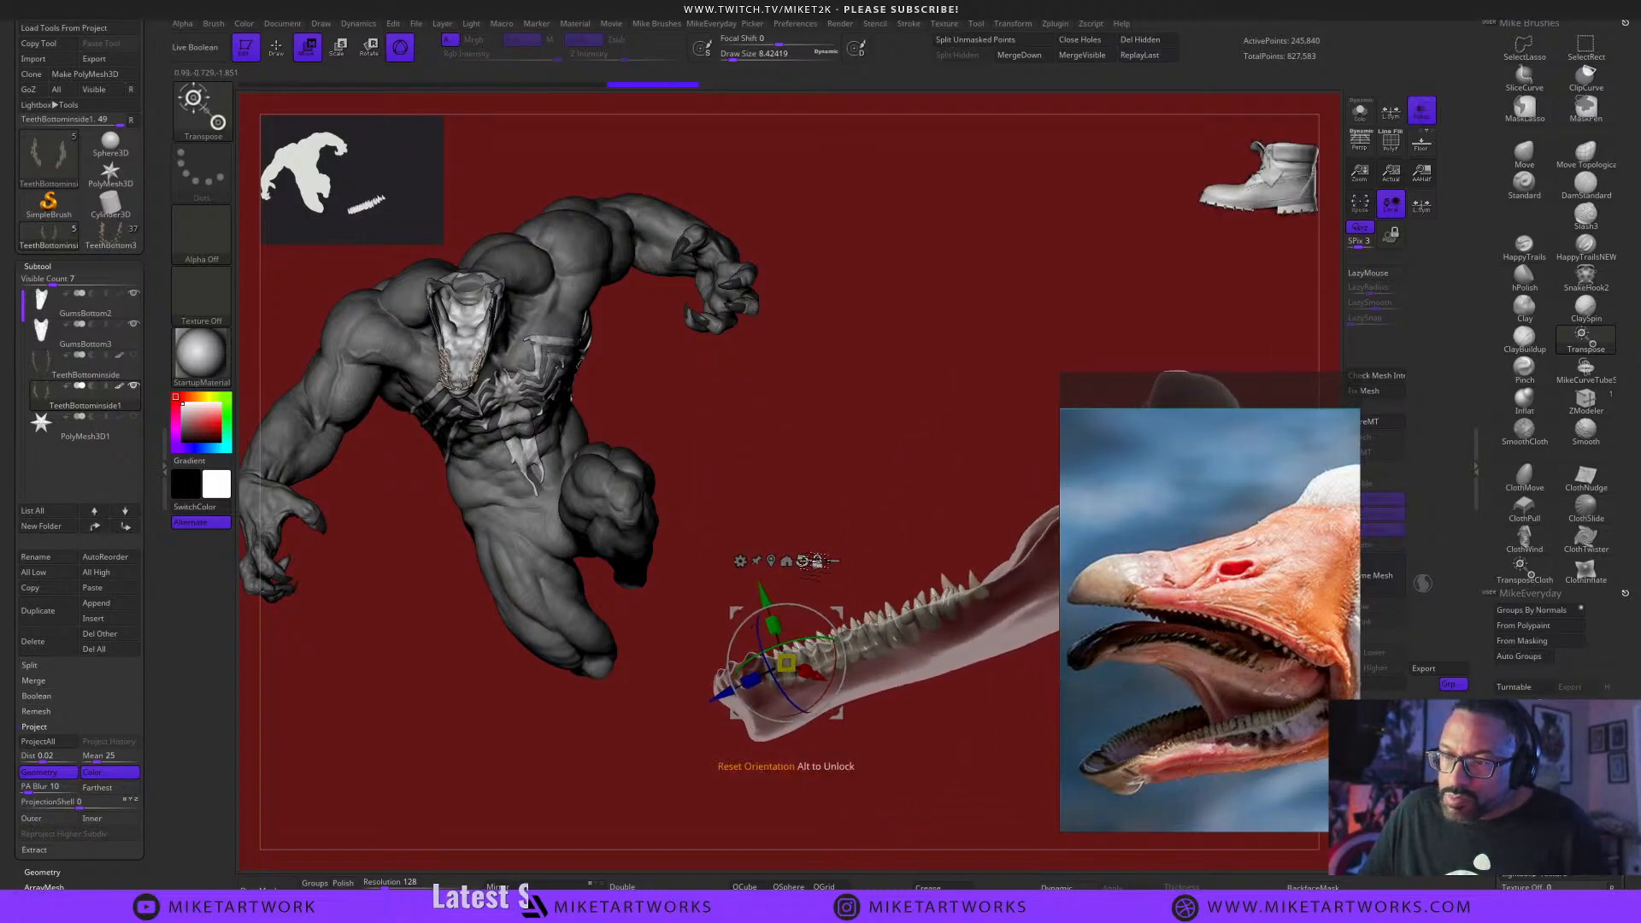
left_click_drag(842, 719, 940, 687, "alt")
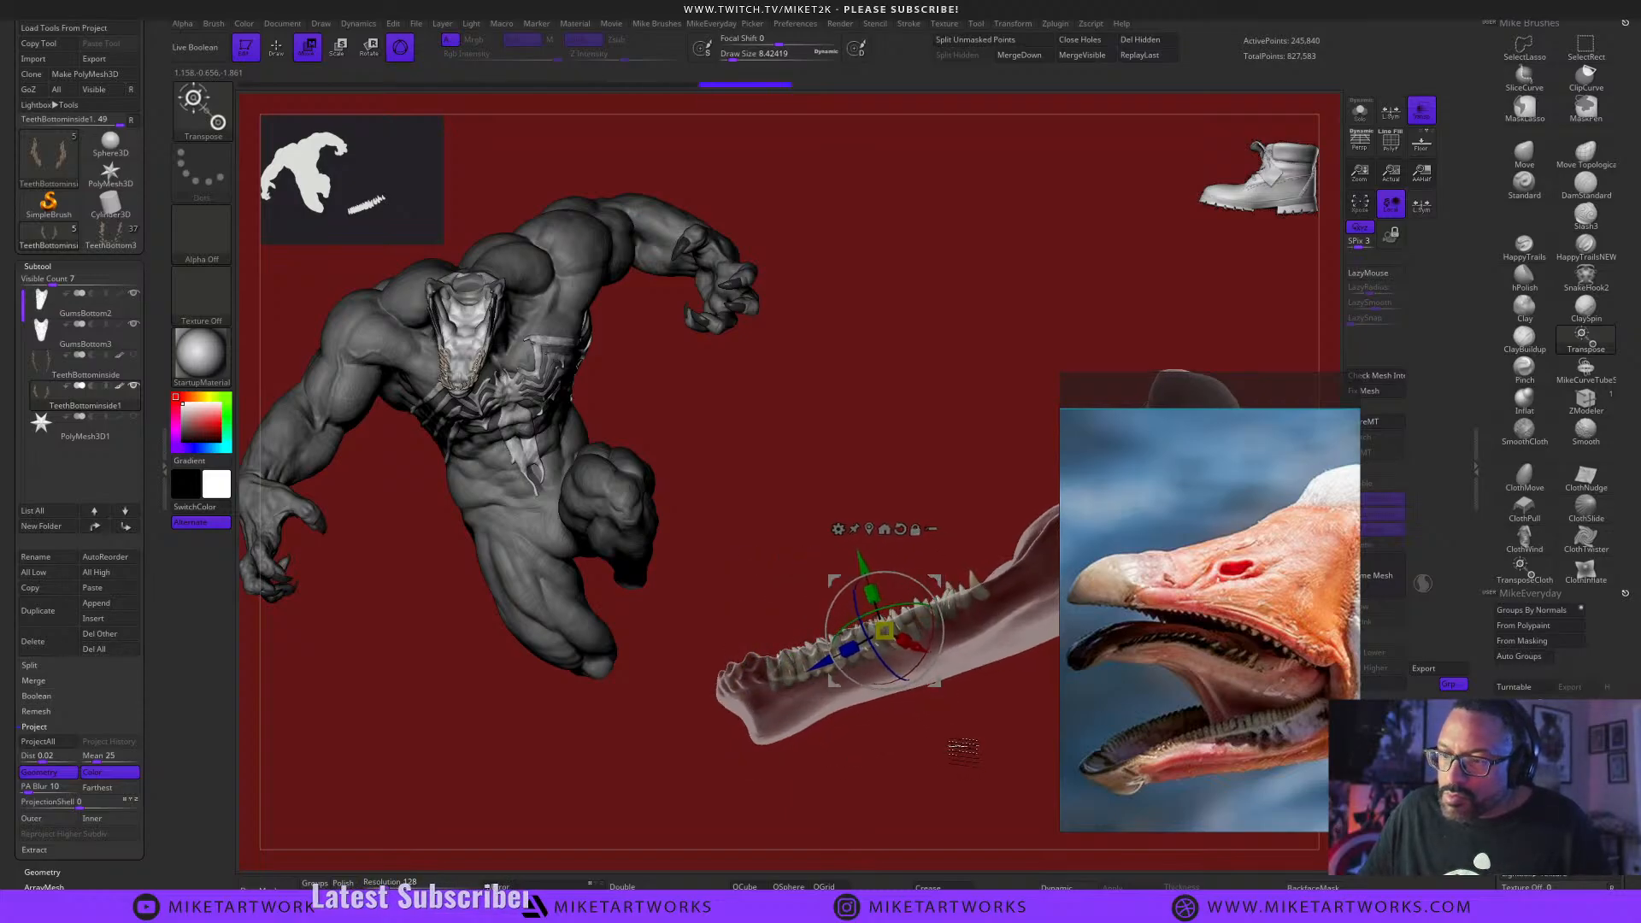
left_click_drag(974, 759, 918, 804, "alt")
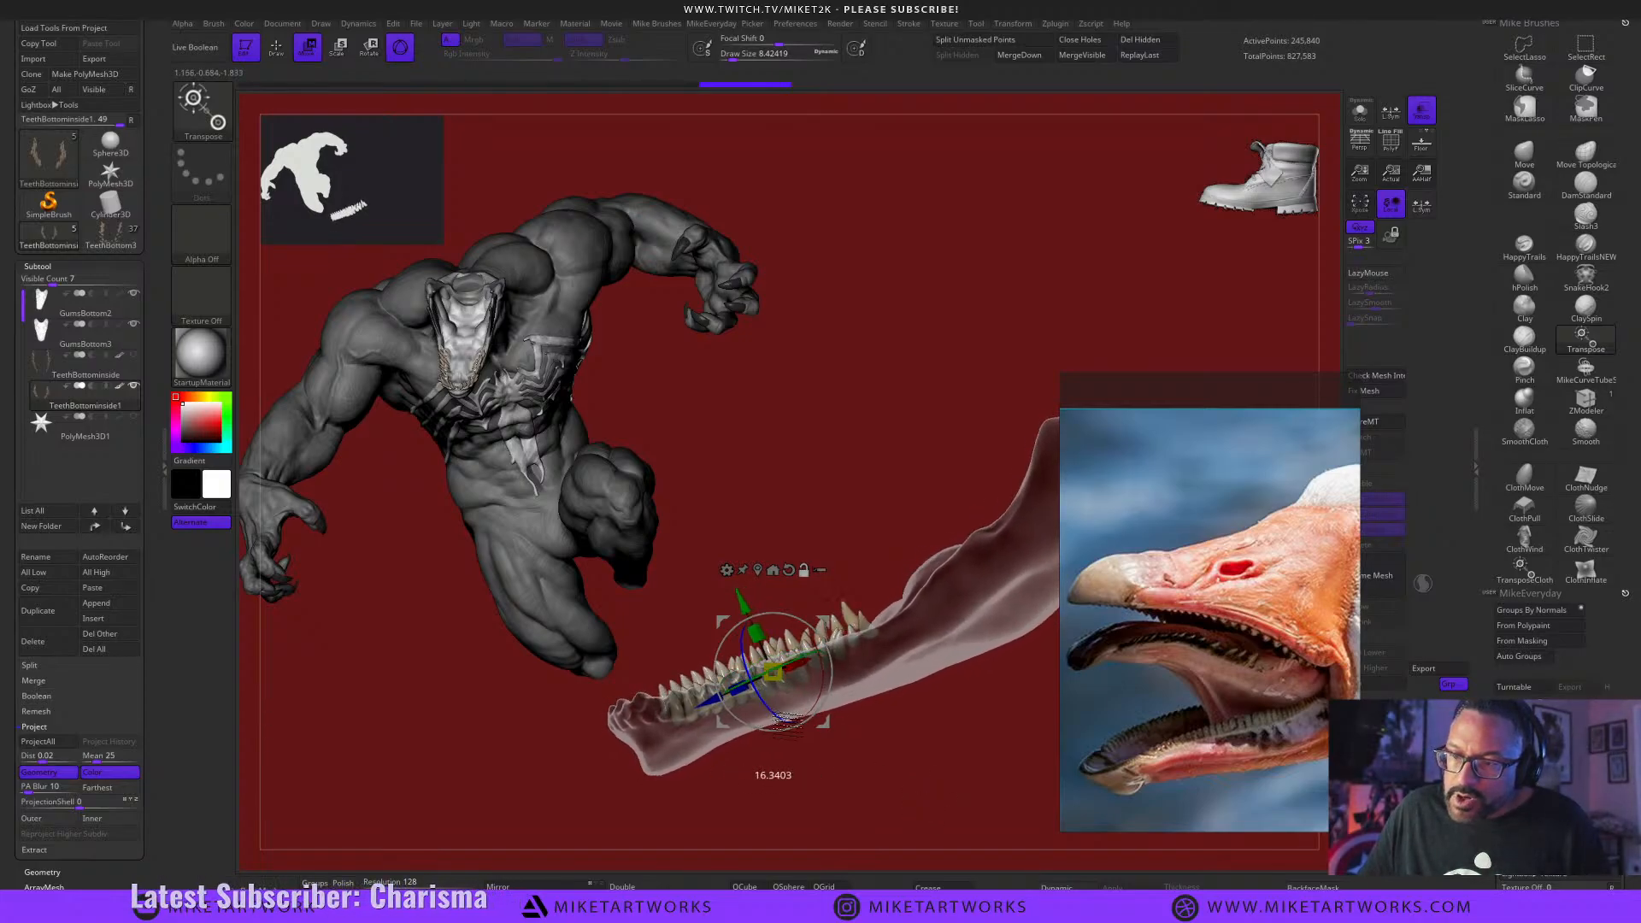
left_click_drag(782, 674, 792, 702)
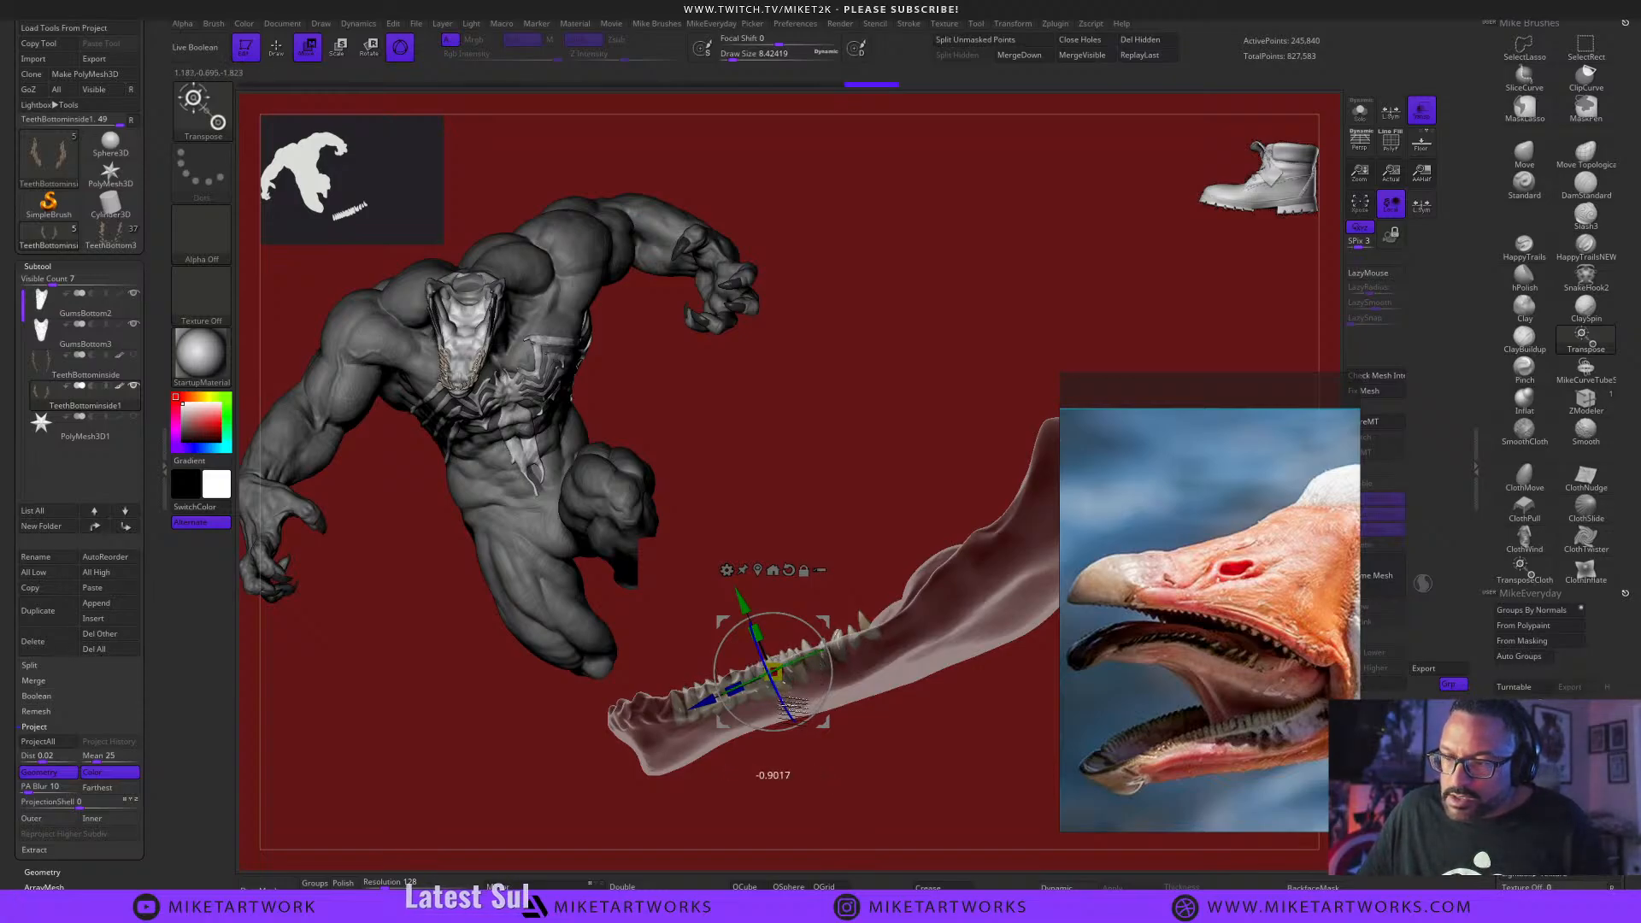
Move the pivot midway between the inner tooth rows, align the teeth with the jaw, and turn off transparent display.
left_click_drag(881, 755, 985, 791)
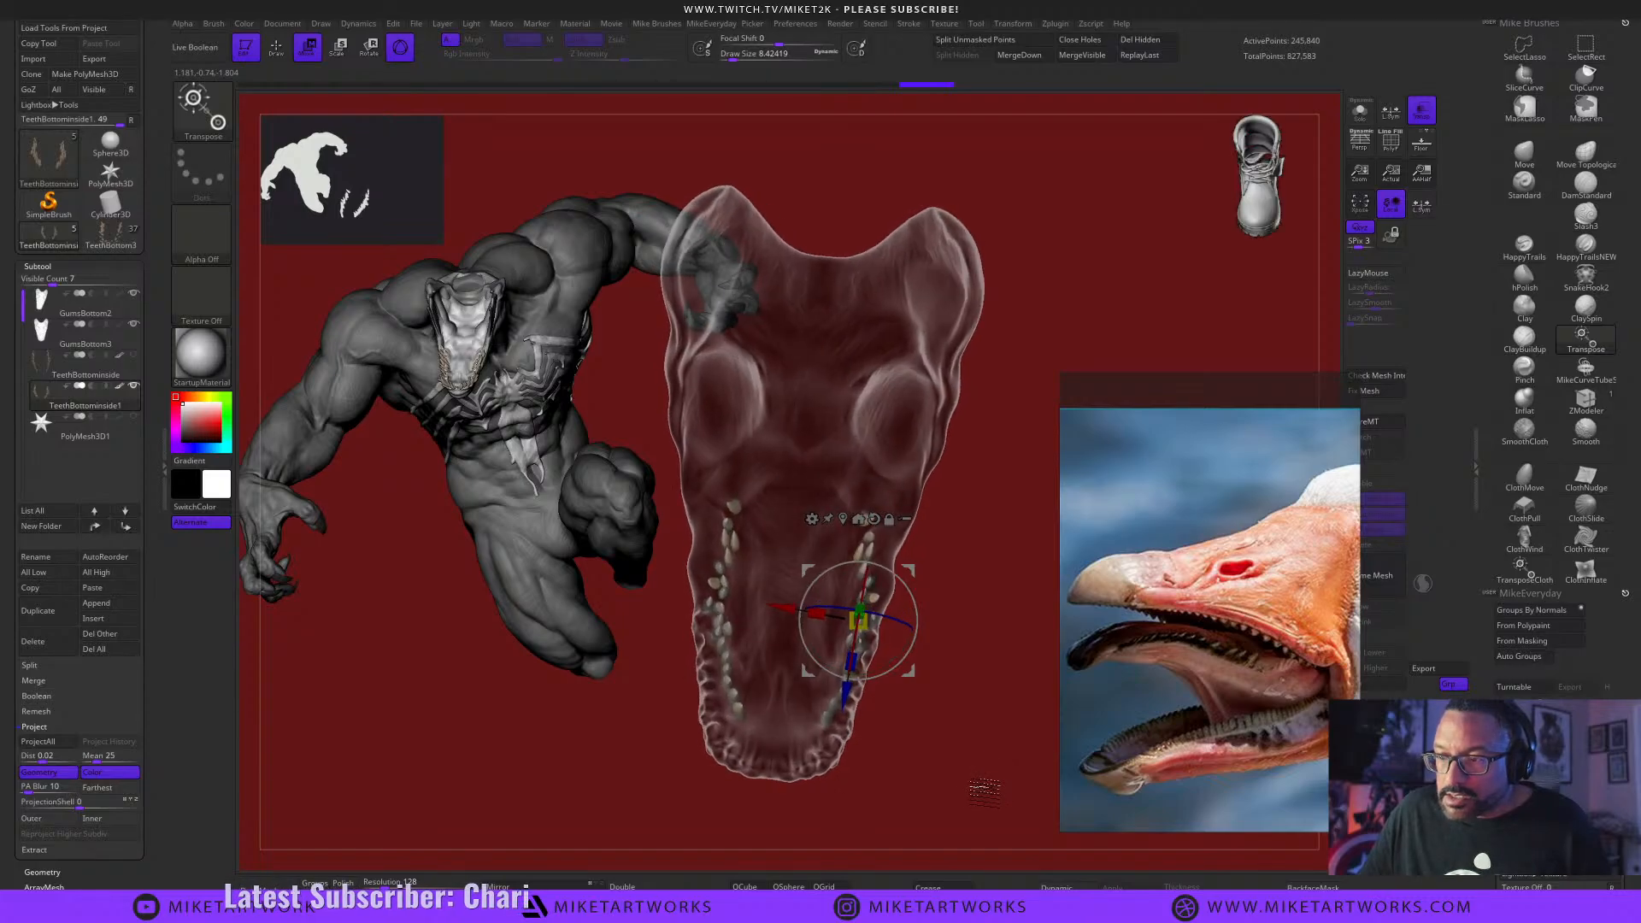
left_click_drag(911, 670, 853, 660)
left_click_drag(925, 706, 947, 723)
left_click_drag(857, 666, 851, 662, "alt")
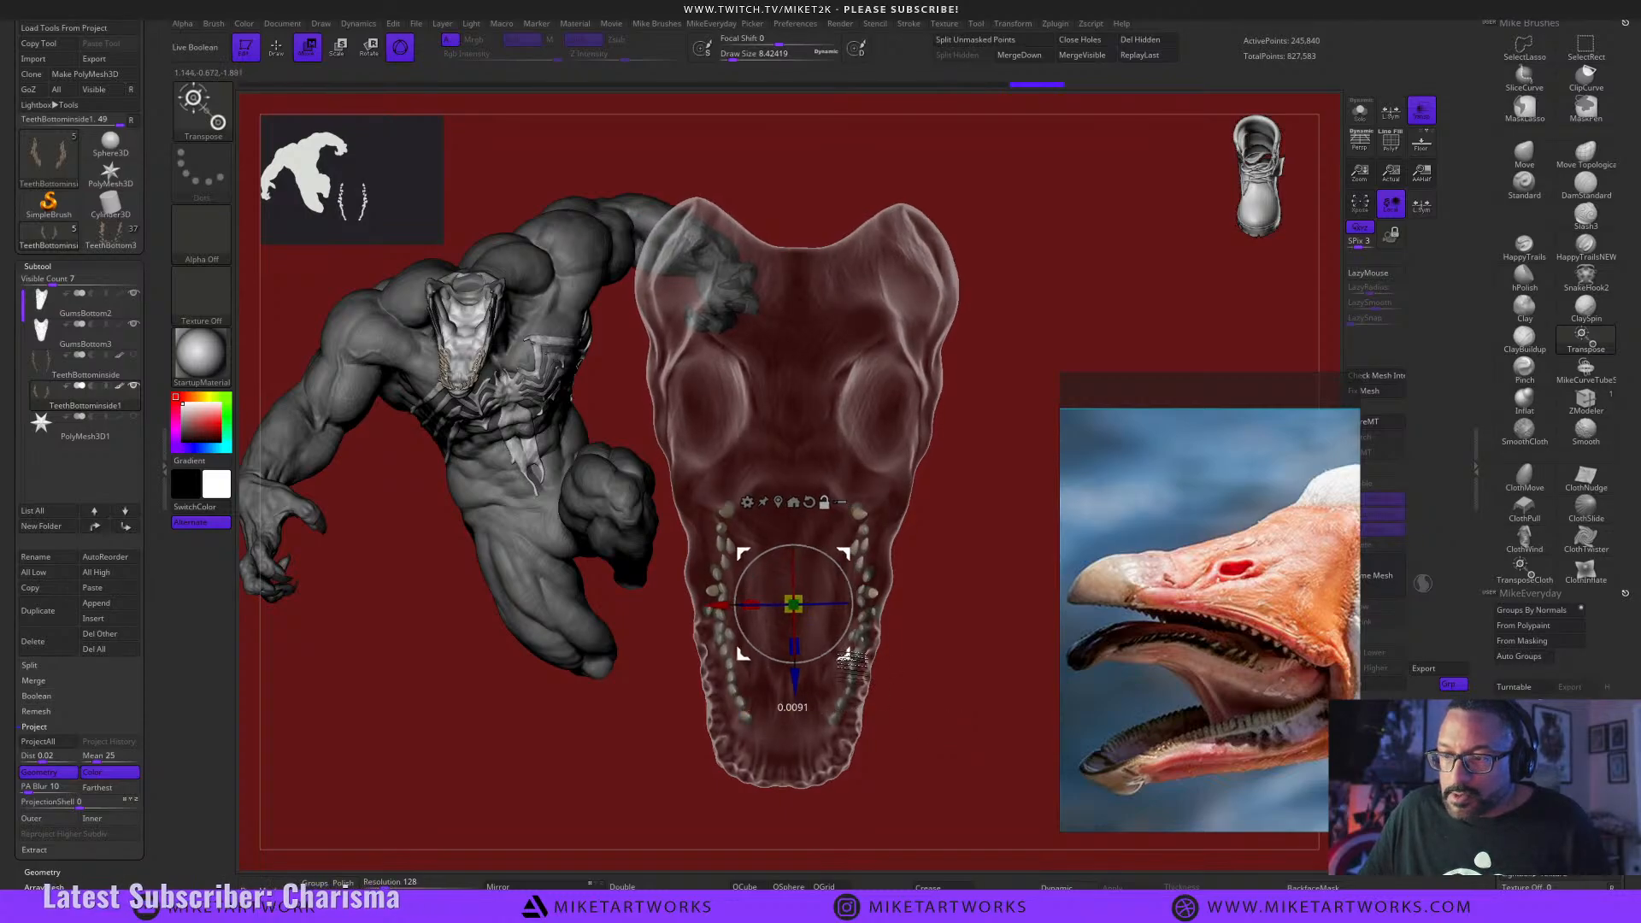
left_click_drag(890, 762, 881, 680)
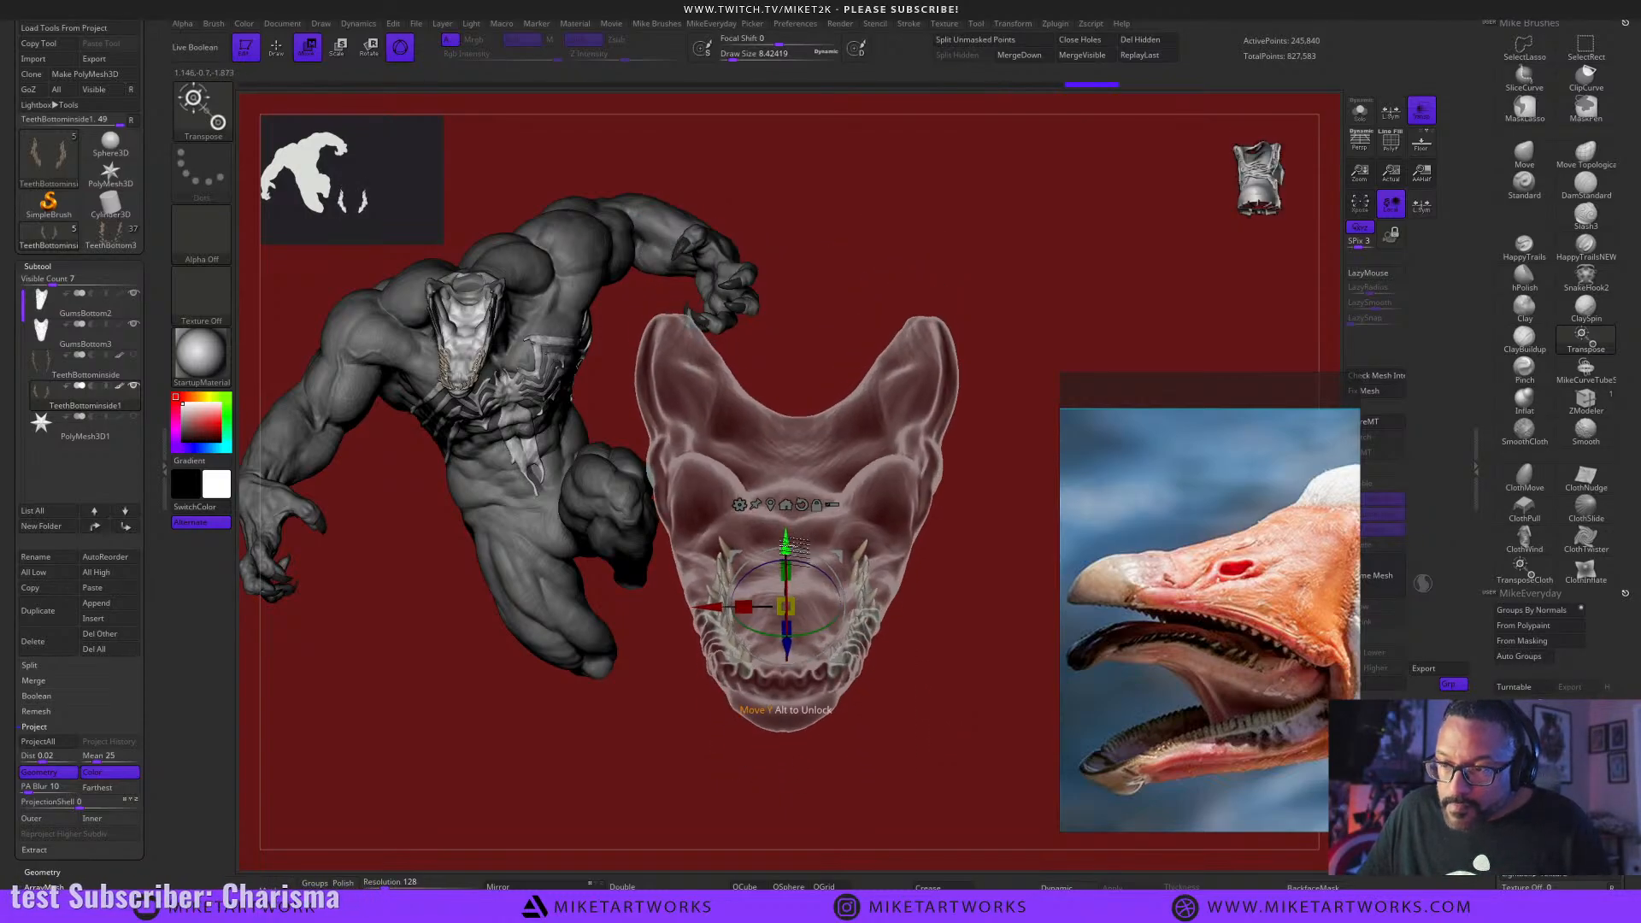
left_click_drag(920, 737, 890, 737)
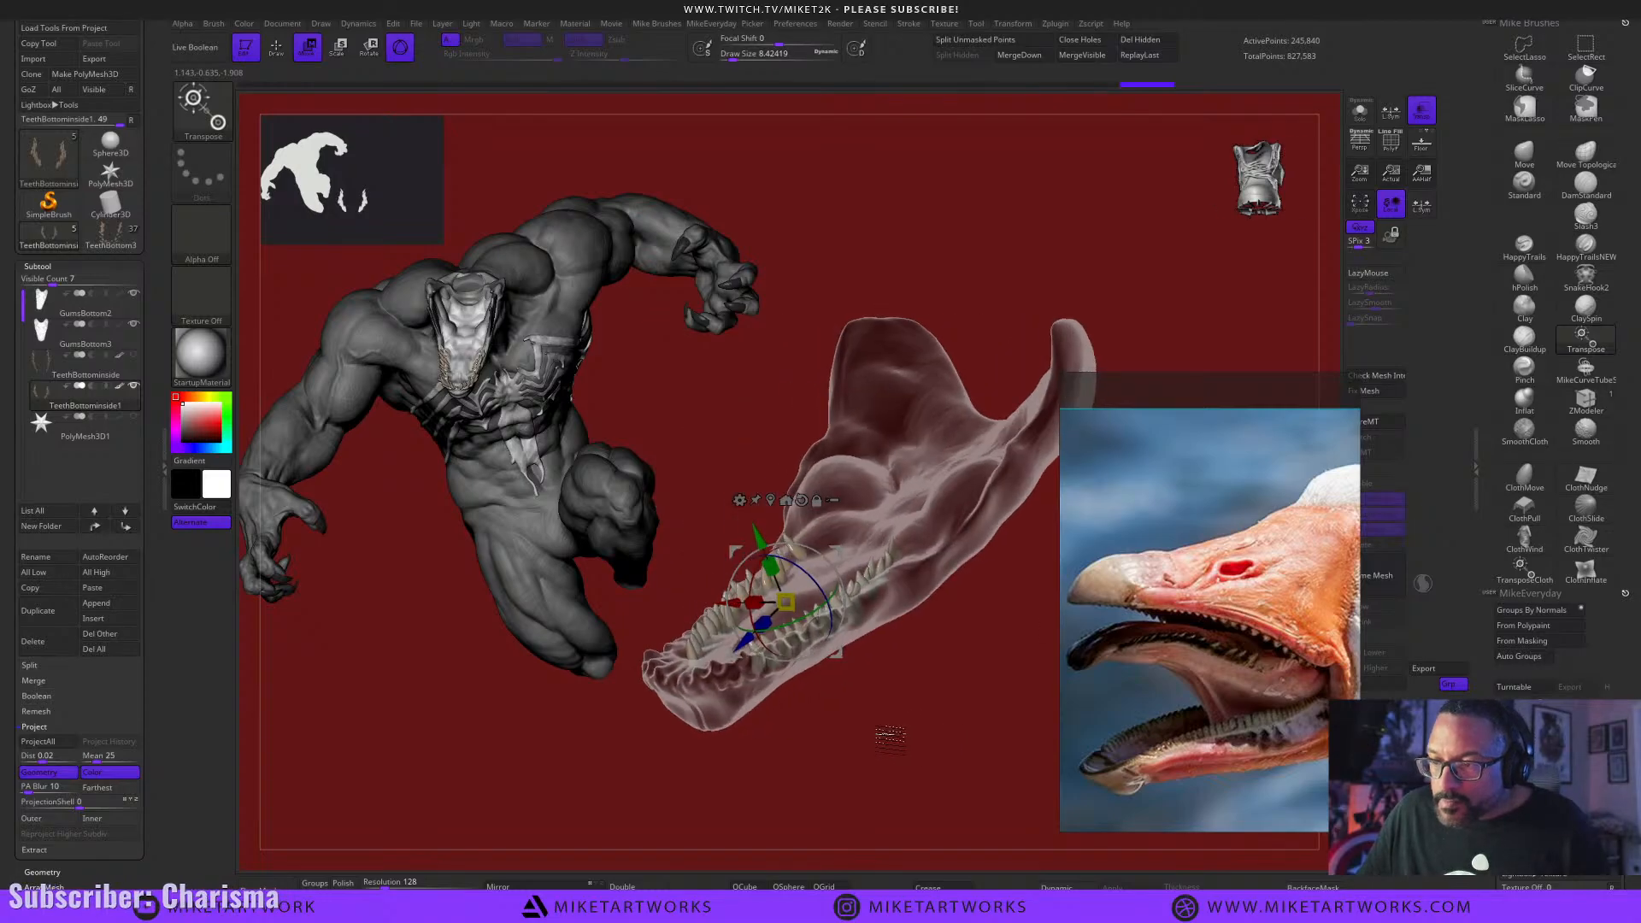
left_click(1423, 114)
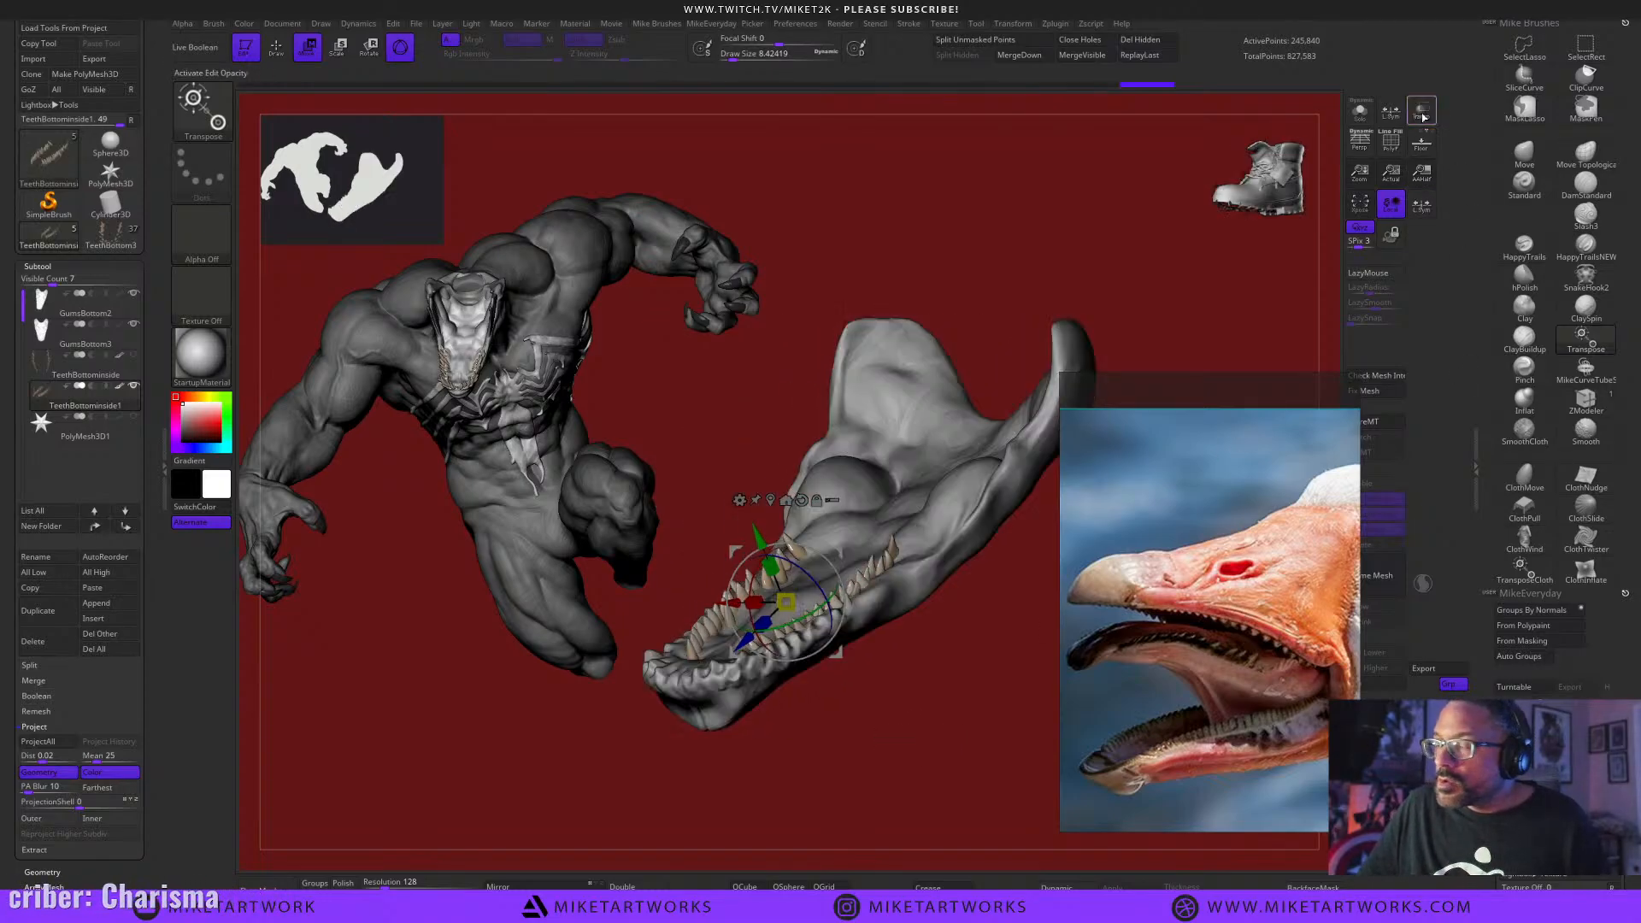
Adjust the height and placement of the inner teeth so both rows sit evenly along the inside of the gums.
left_click_drag(916, 675, 884, 752)
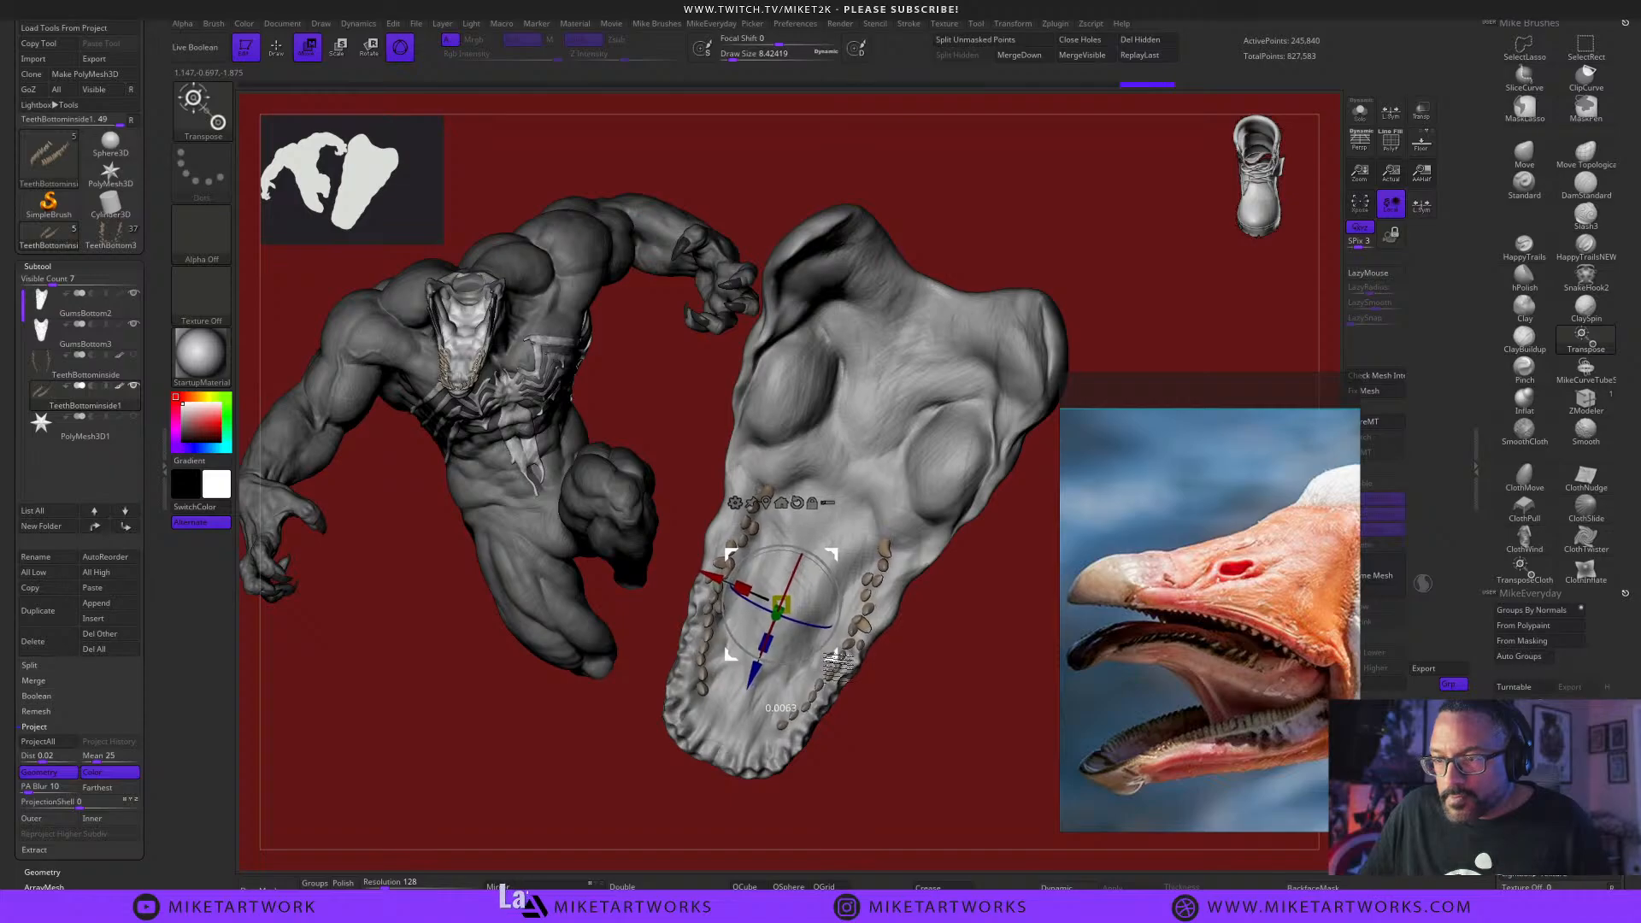
left_click_drag(885, 737, 891, 693)
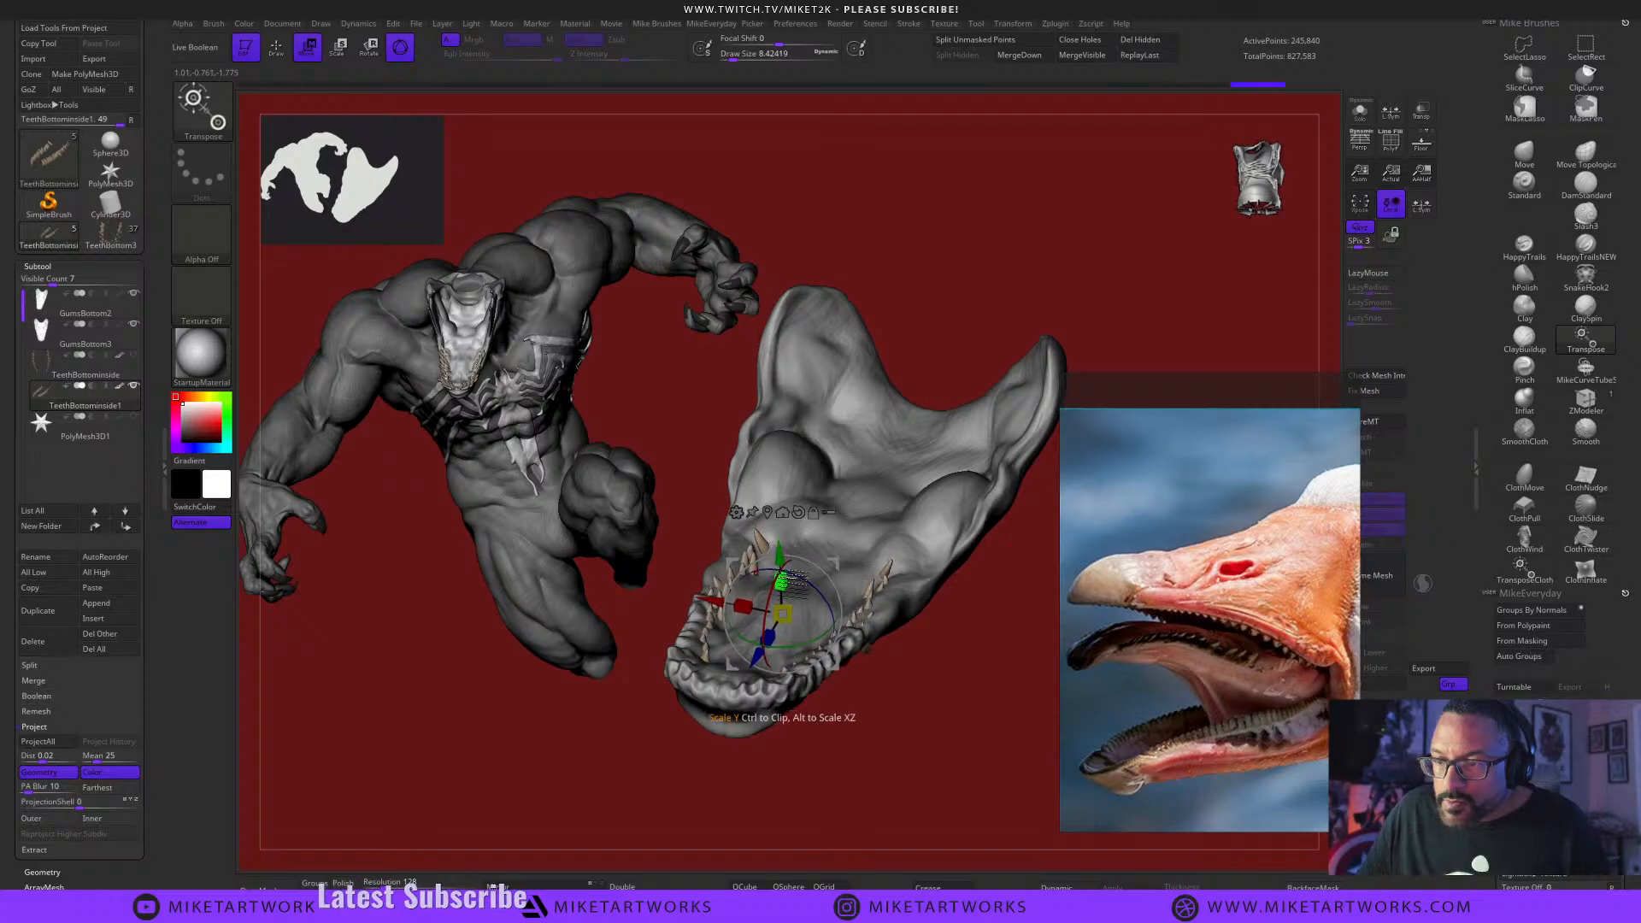
left_click_drag(893, 713, 939, 777)
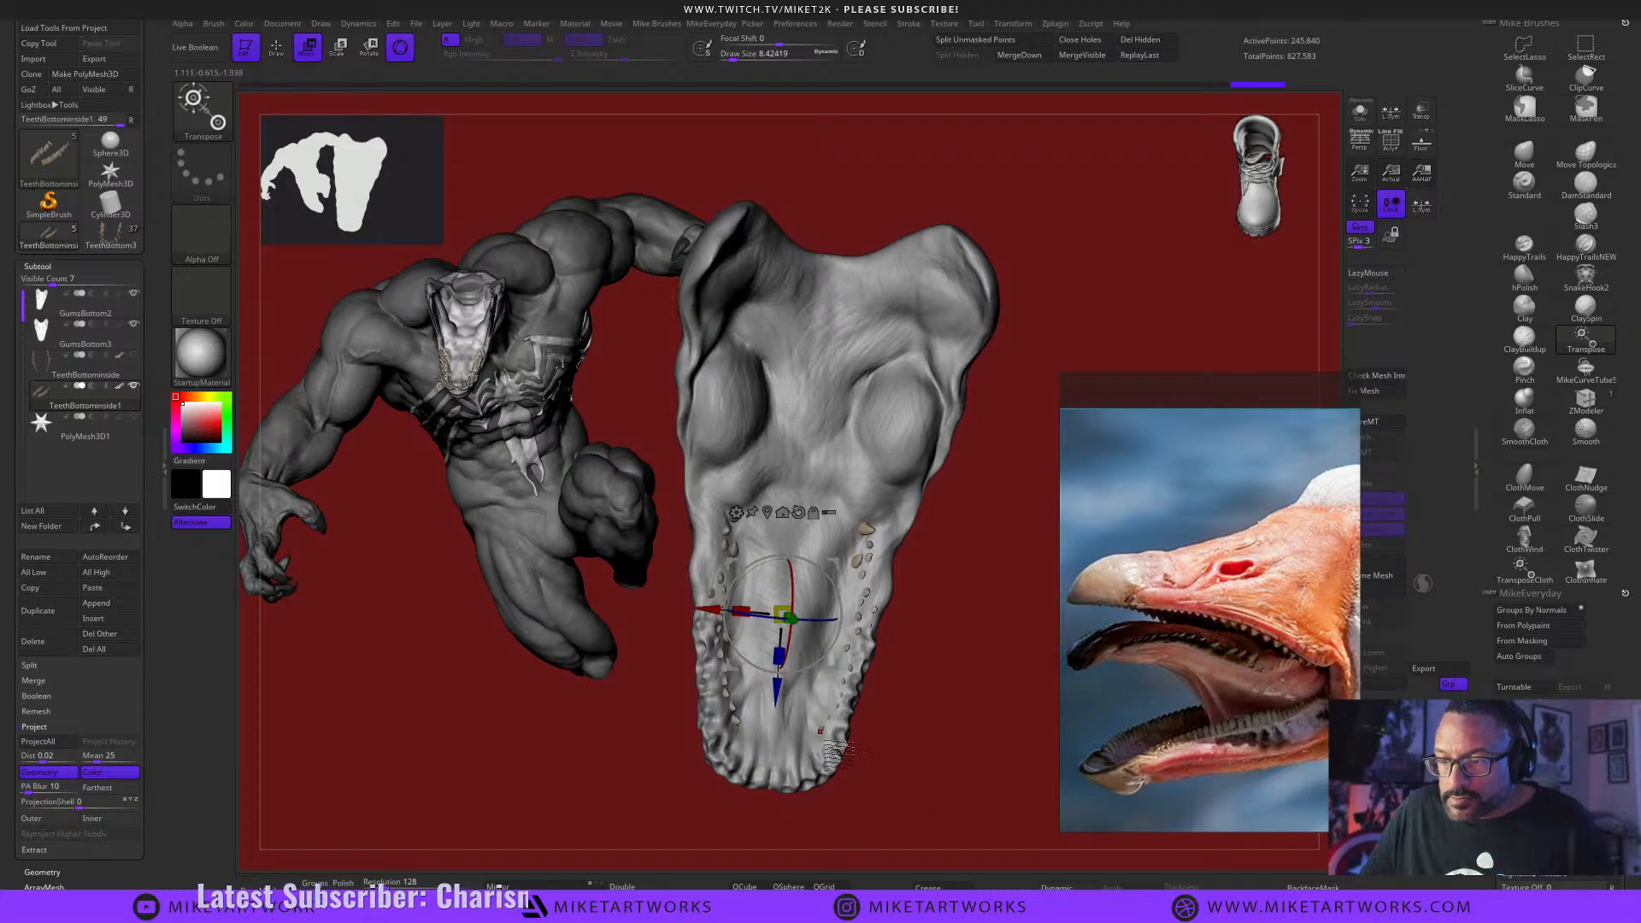
left_click_drag(829, 743, 870, 745)
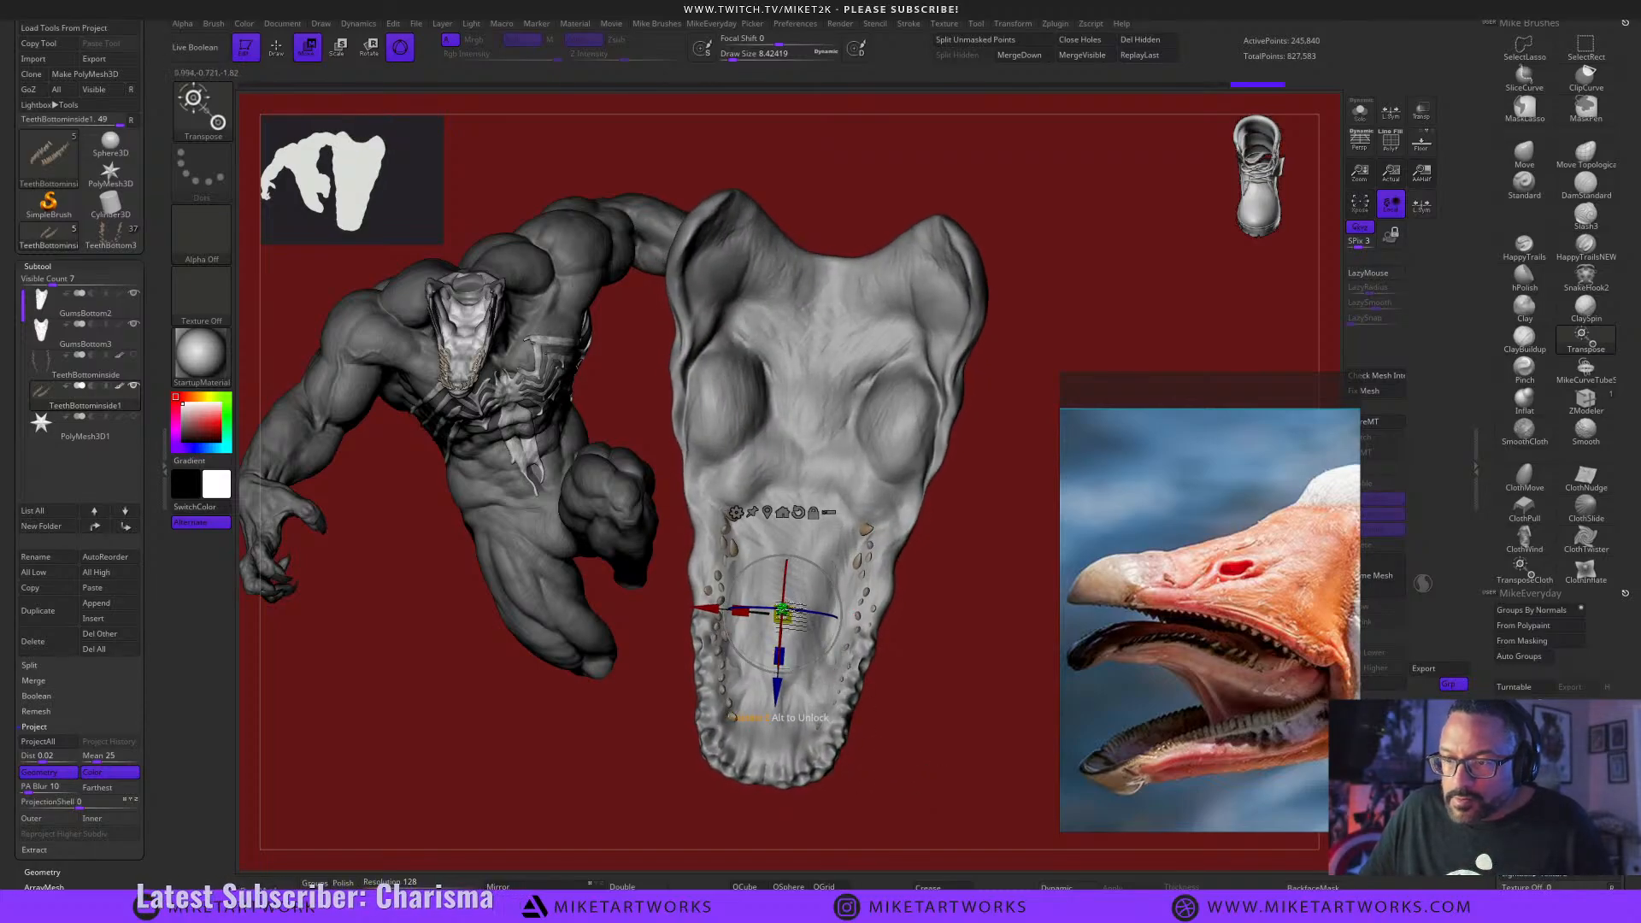
left_click_drag(782, 610, 784, 609)
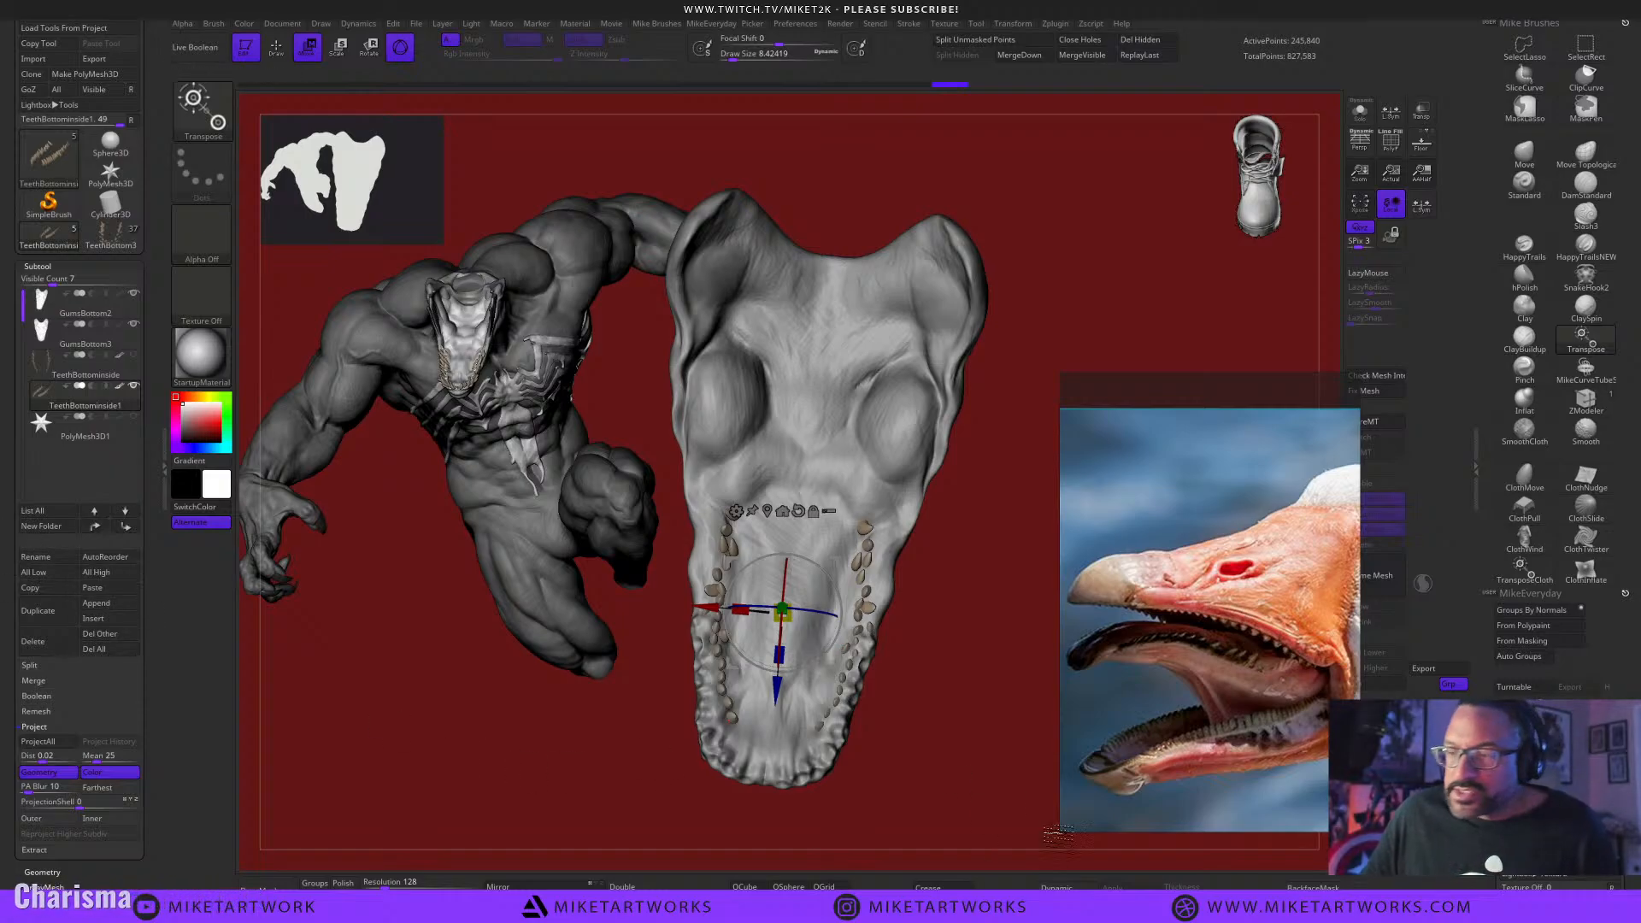
Scale the inner teeth down slightly so both rows sit closer to the jaw's centre.
left_click_drag(983, 796, 902, 785)
left_click_drag(804, 728, 918, 748)
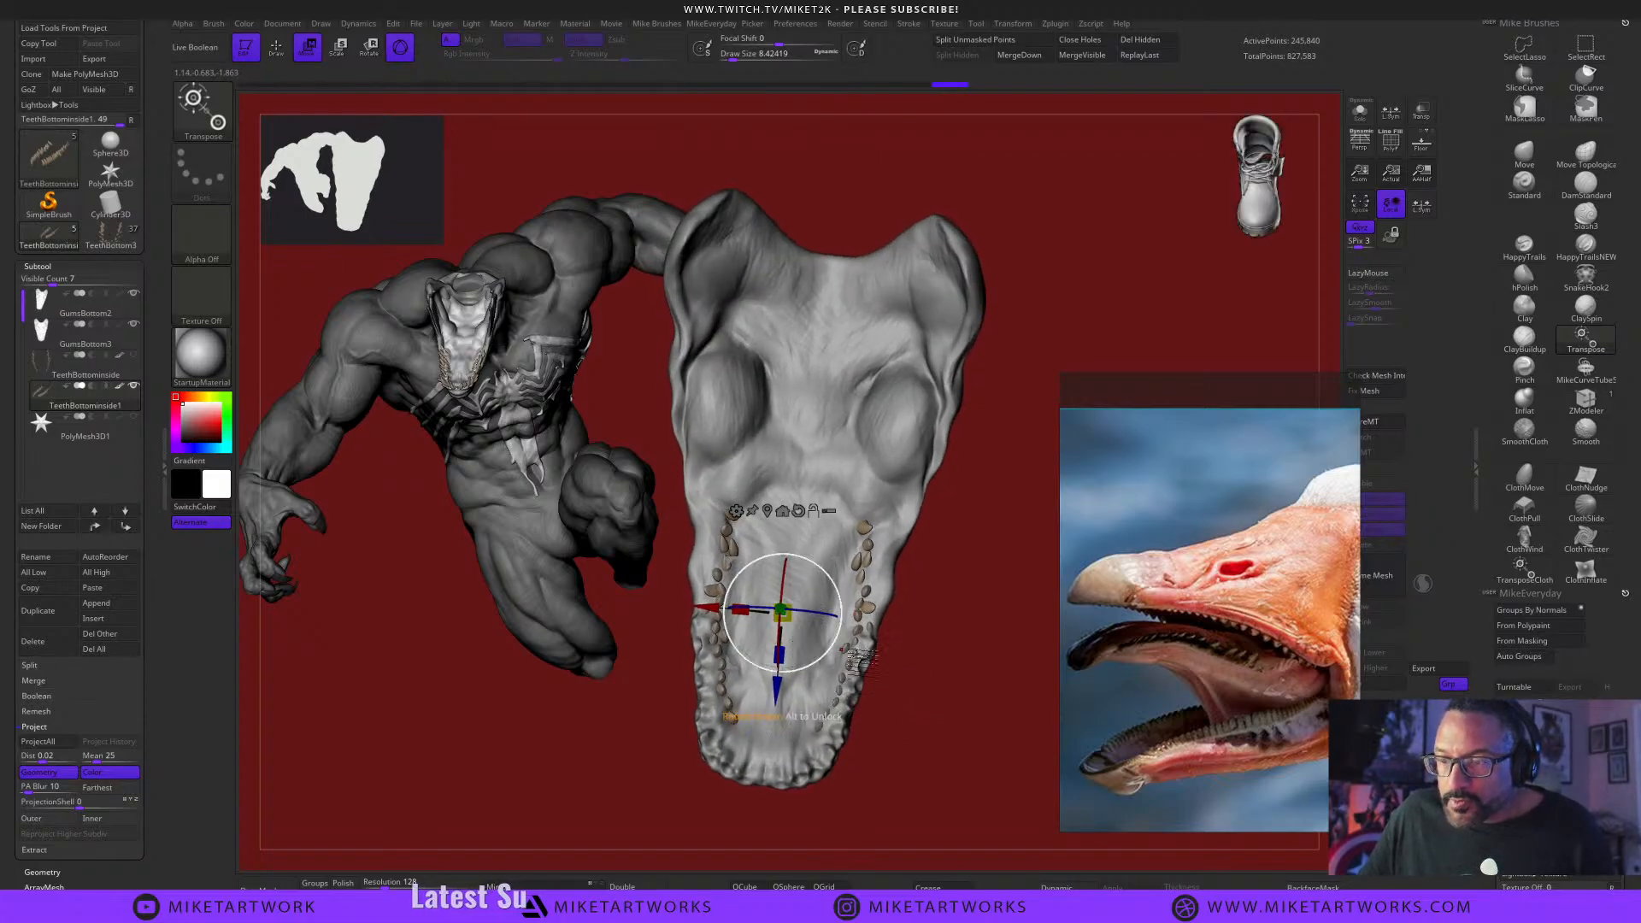
left_click_drag(859, 658, 941, 699)
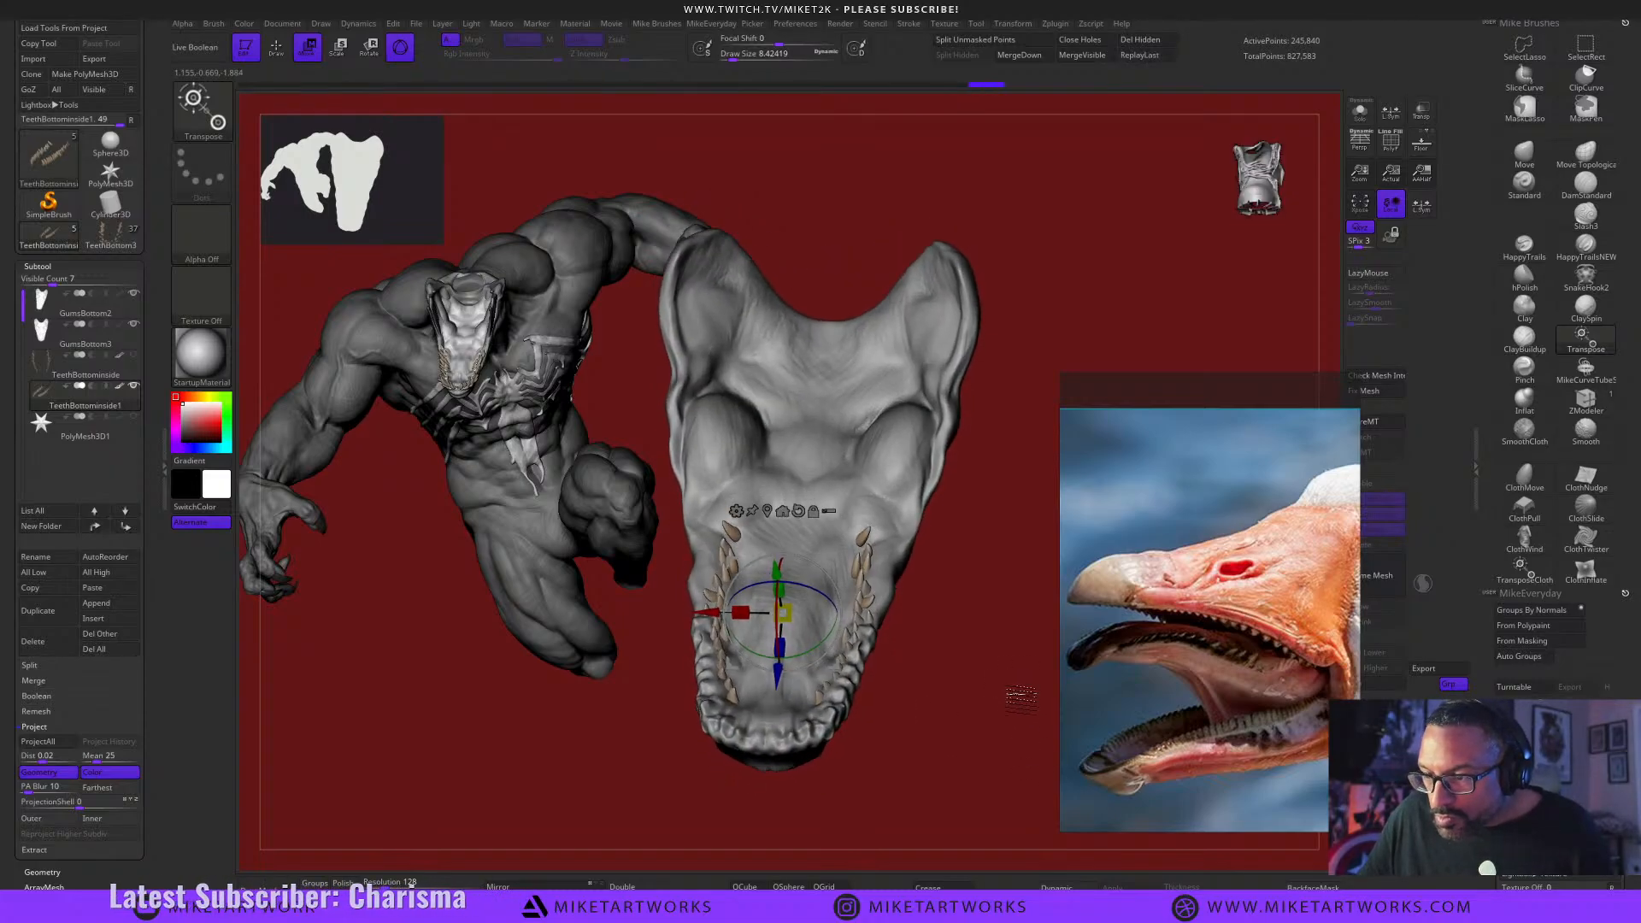
left_click_drag(783, 612, 754, 612)
left_click_drag(949, 676, 842, 646)
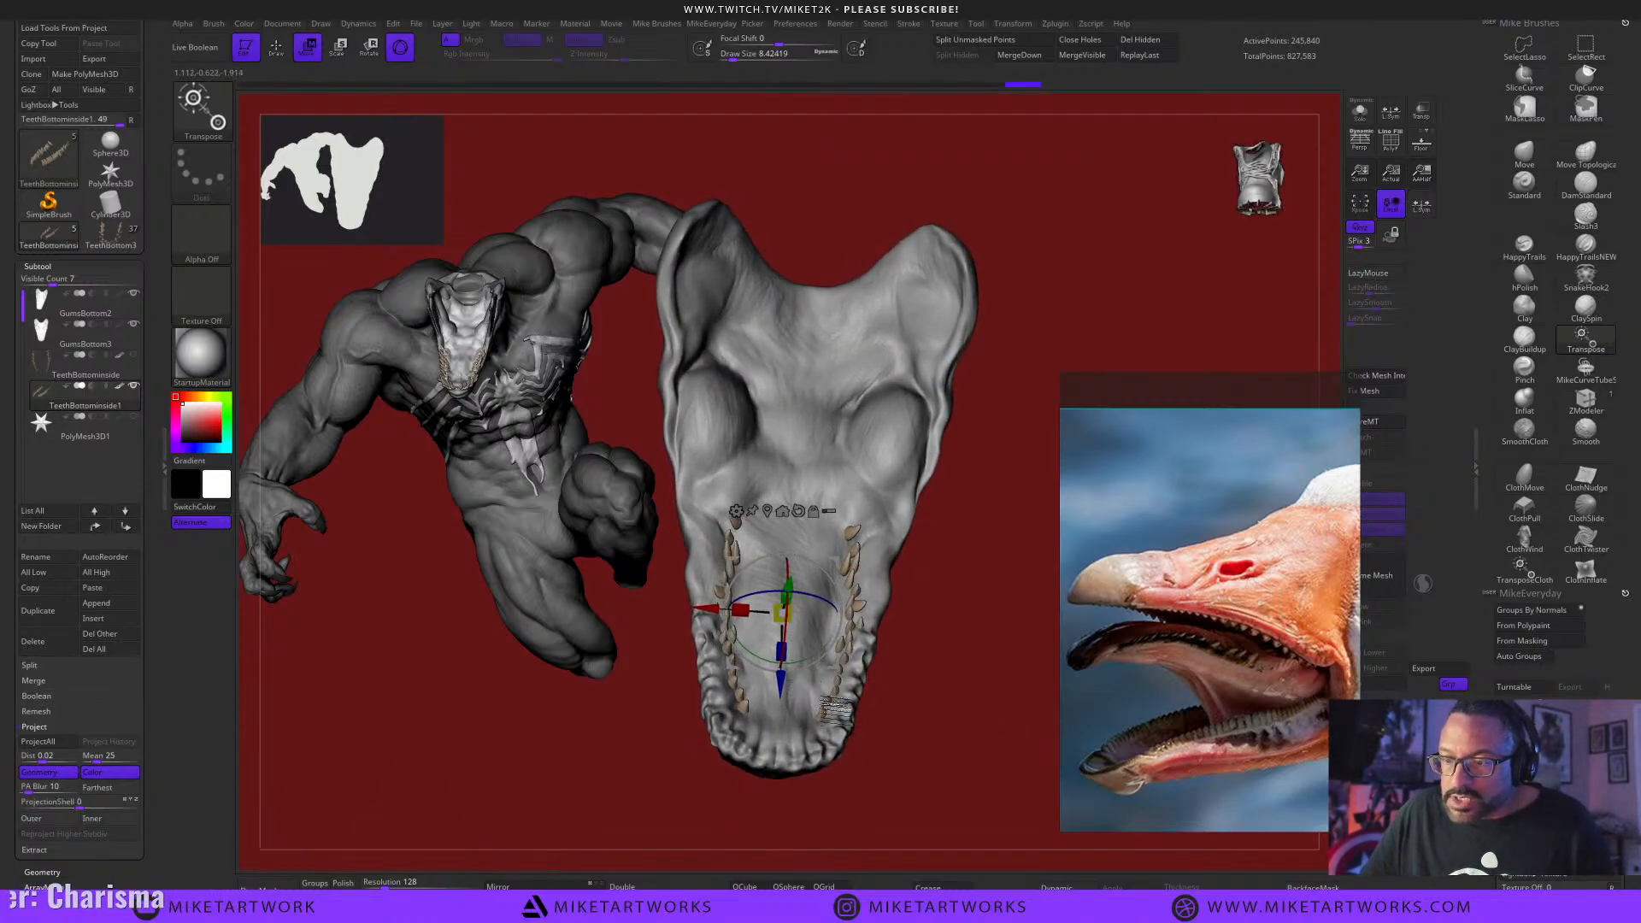
Set the pivot near the front of the jaw, refine the inner teeth's placement from there, and return to Draw mode.
left_click_drag(836, 708, 938, 762)
left_click_drag(785, 701, 919, 819)
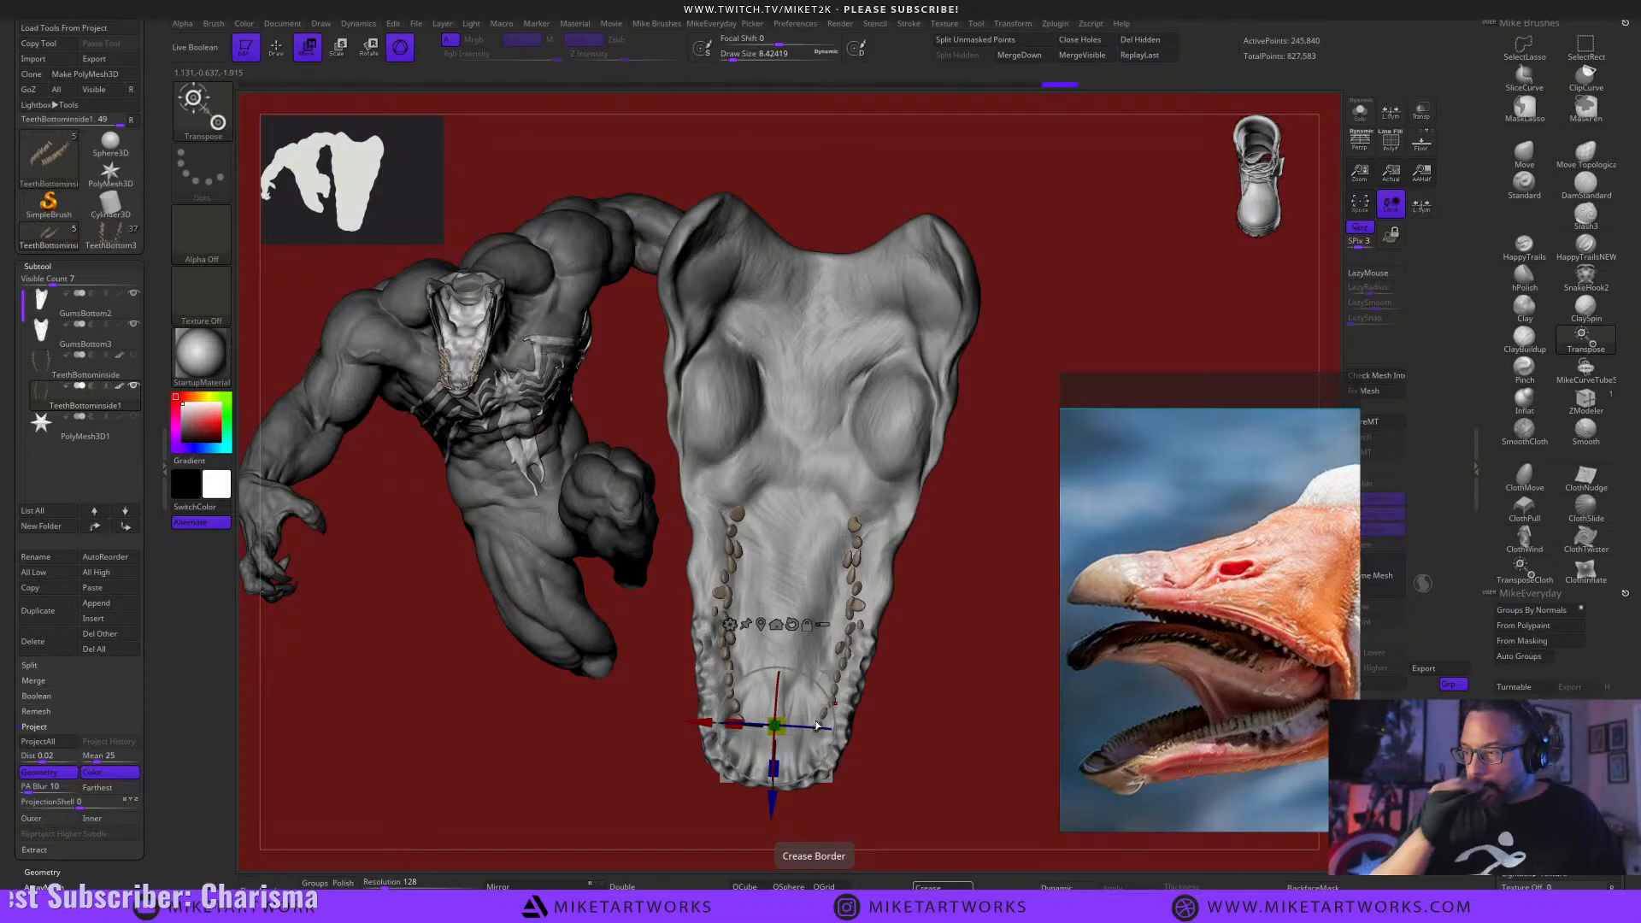
left_click_drag(962, 752, 935, 726)
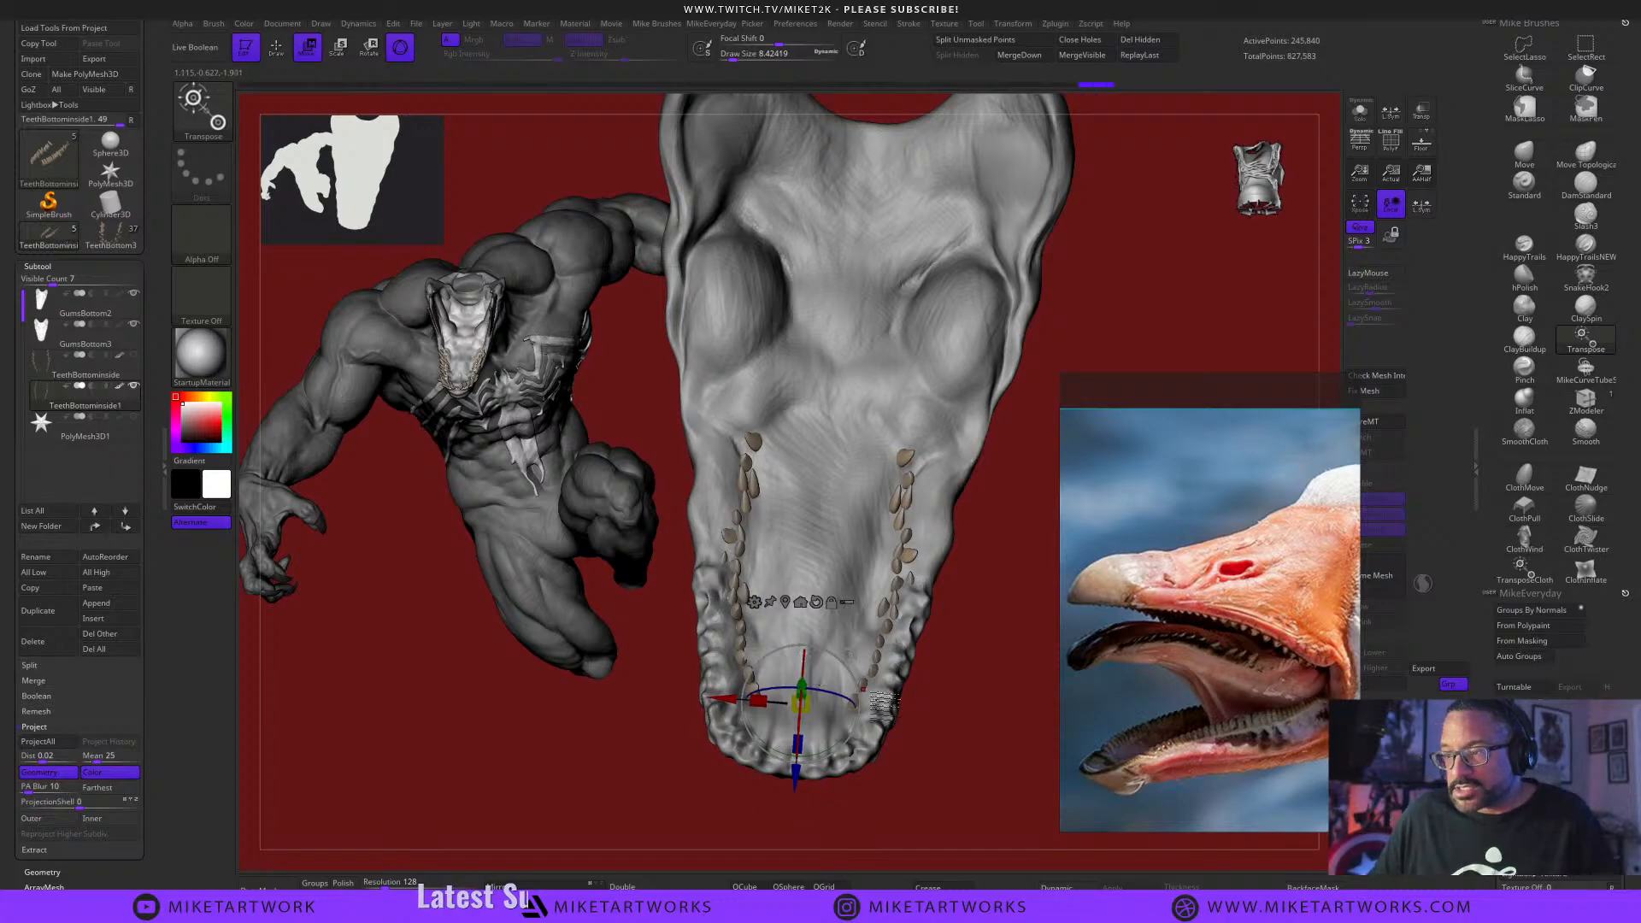
mouse_move(998, 768)
left_mouse_down()
mouse_move(973, 772)
mouse_move(1008, 773)
mouse_move(977, 767)
mouse_move(992, 743)
mouse_move(987, 780)
mouse_move(938, 780)
mouse_move(964, 809)
mouse_move(950, 749)
mouse_move(938, 779)
mouse_move(940, 760)
left_mouse_up()
key("q")
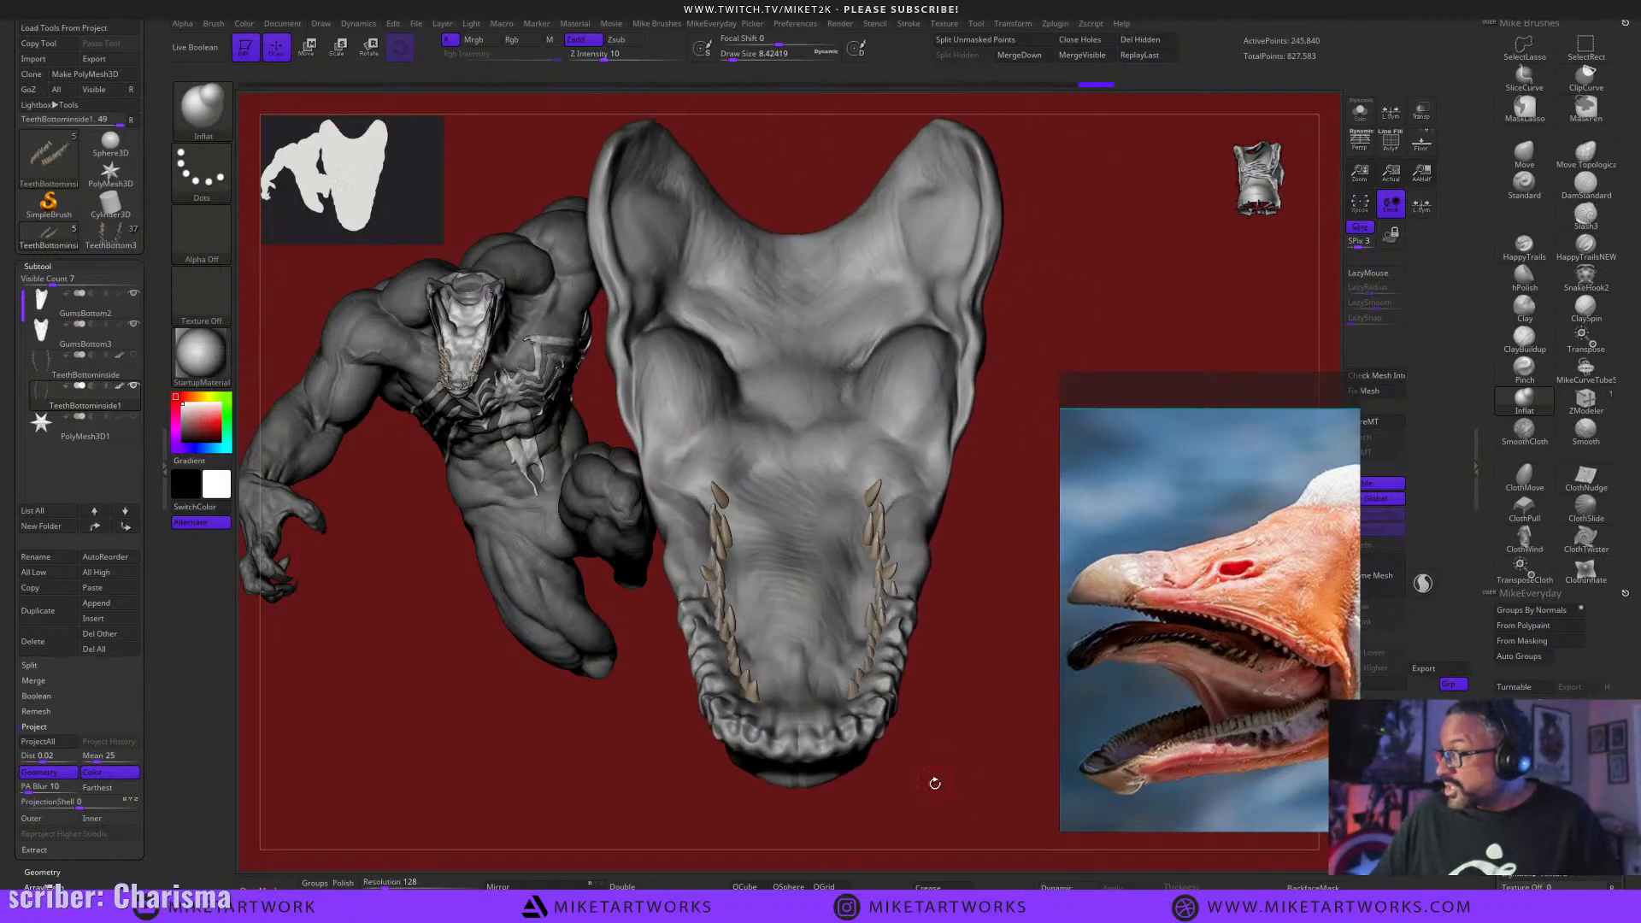
left_click_drag(979, 727, 975, 735)
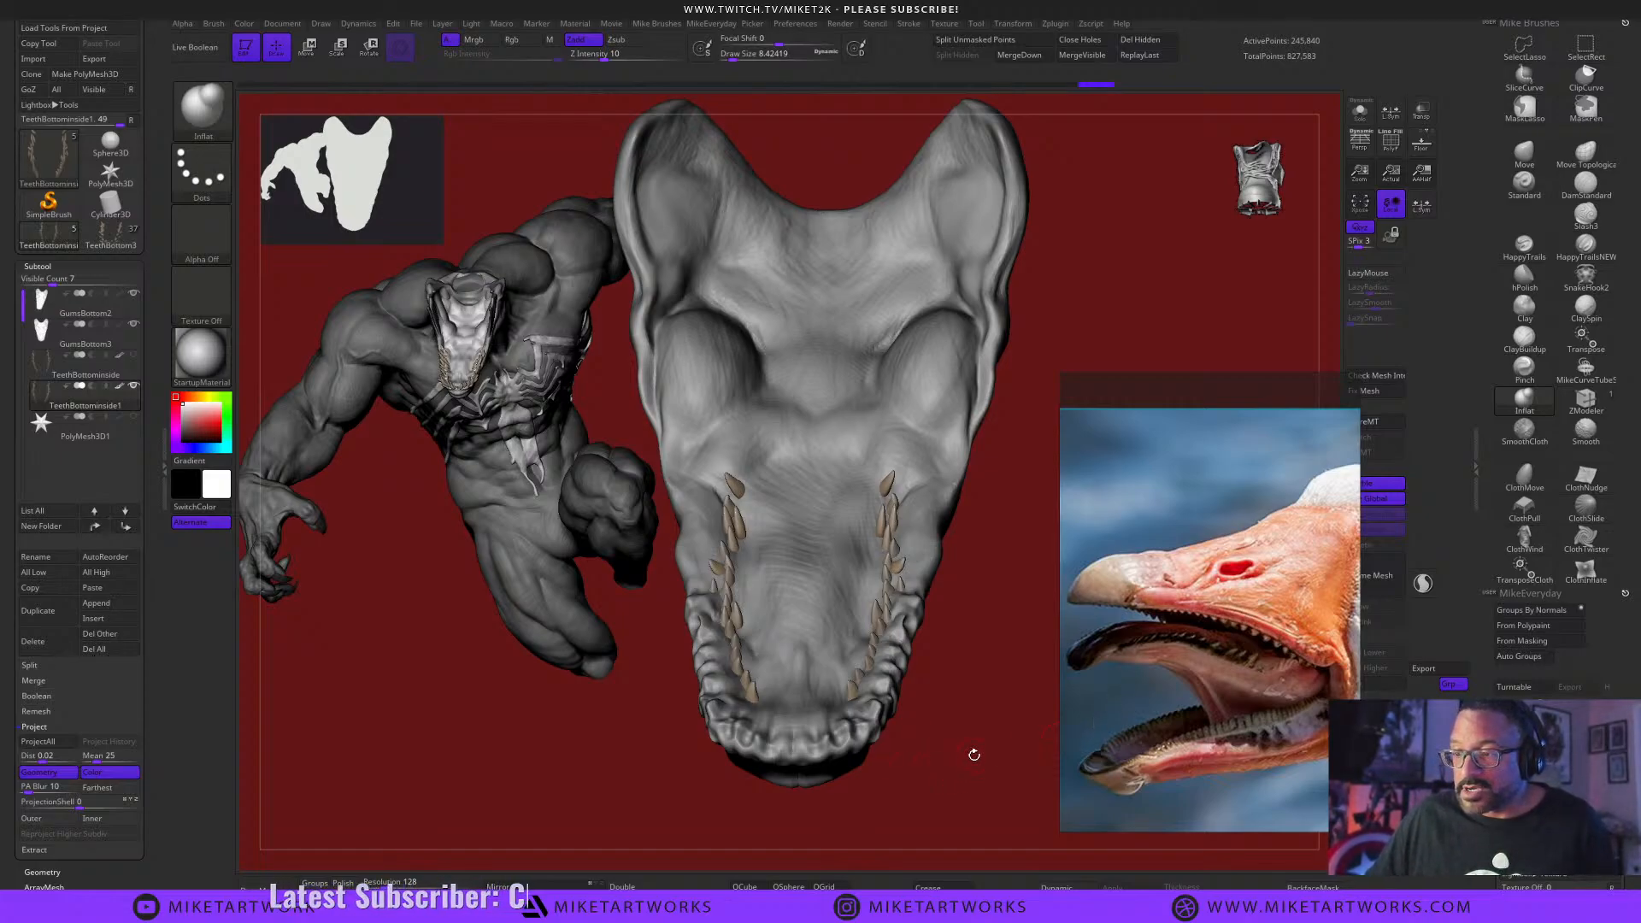
left_click_drag(973, 754, 981, 783)
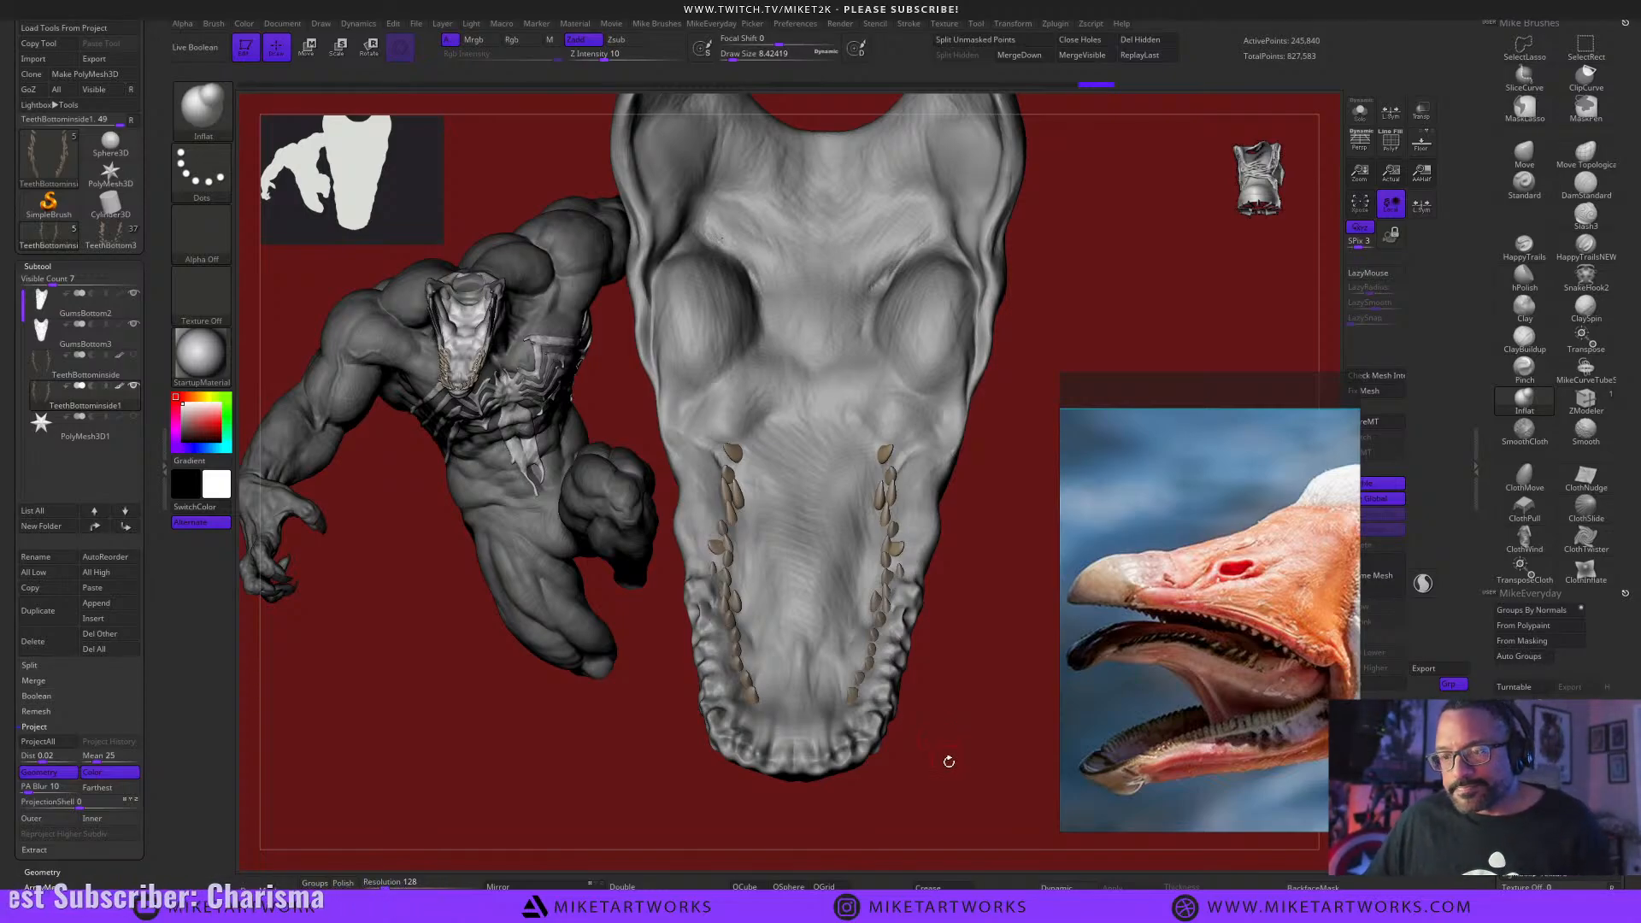
left_click_drag(949, 761, 954, 760)
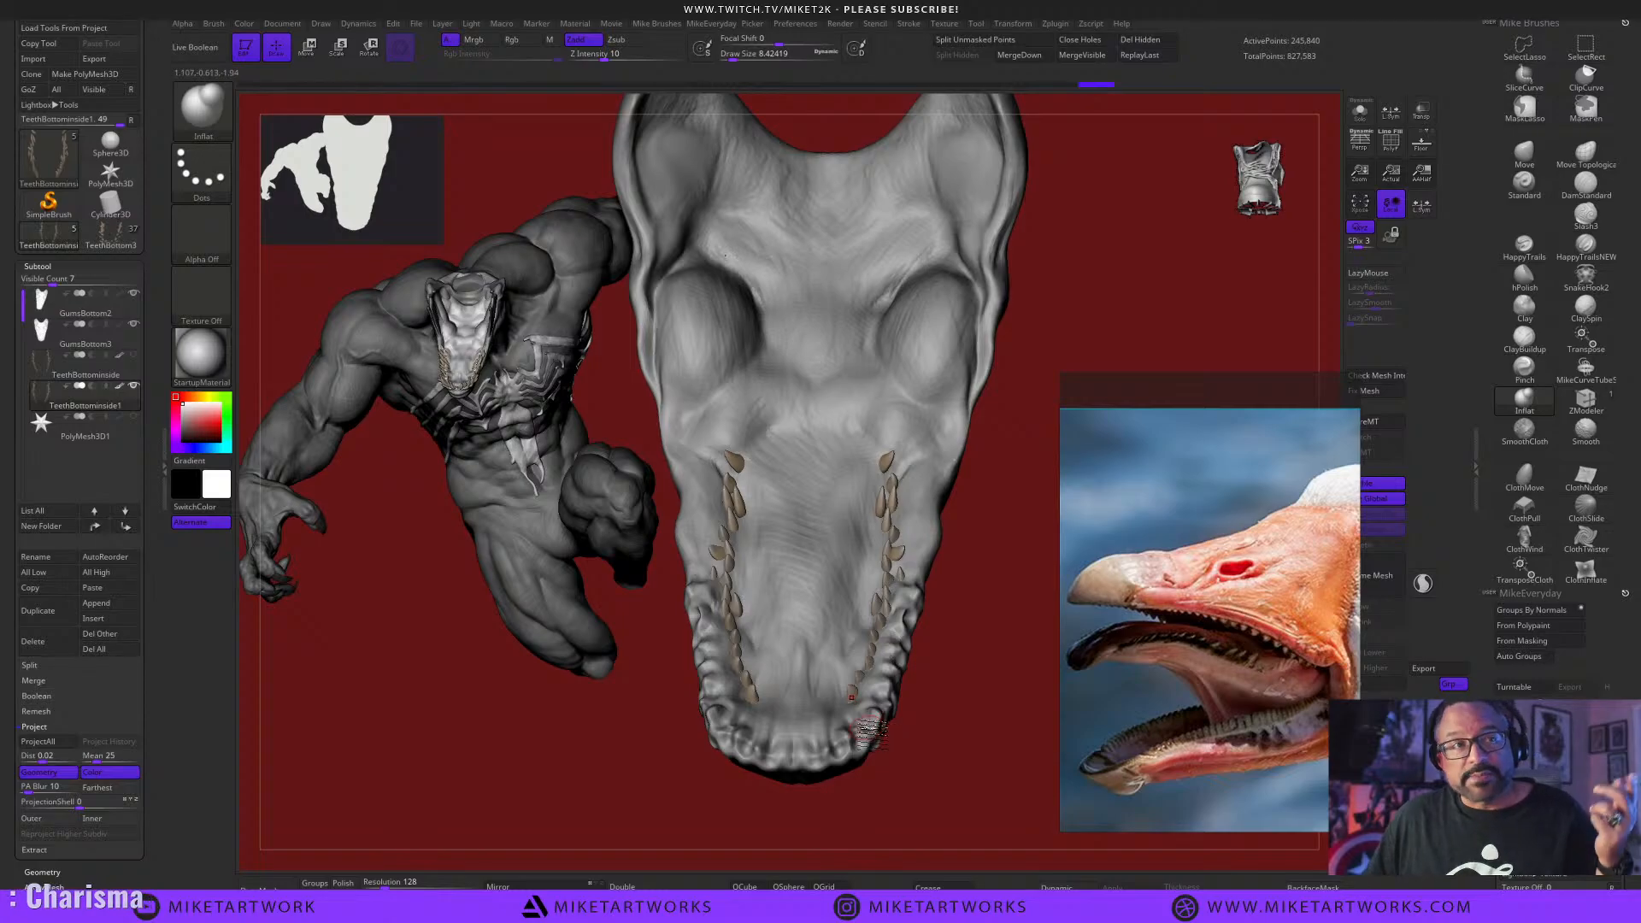
Copy the TeethBottominside1 subtool and paste it into the full character tool after the TeethBottom3 subtool.
left_click_drag(943, 761, 844, 629)
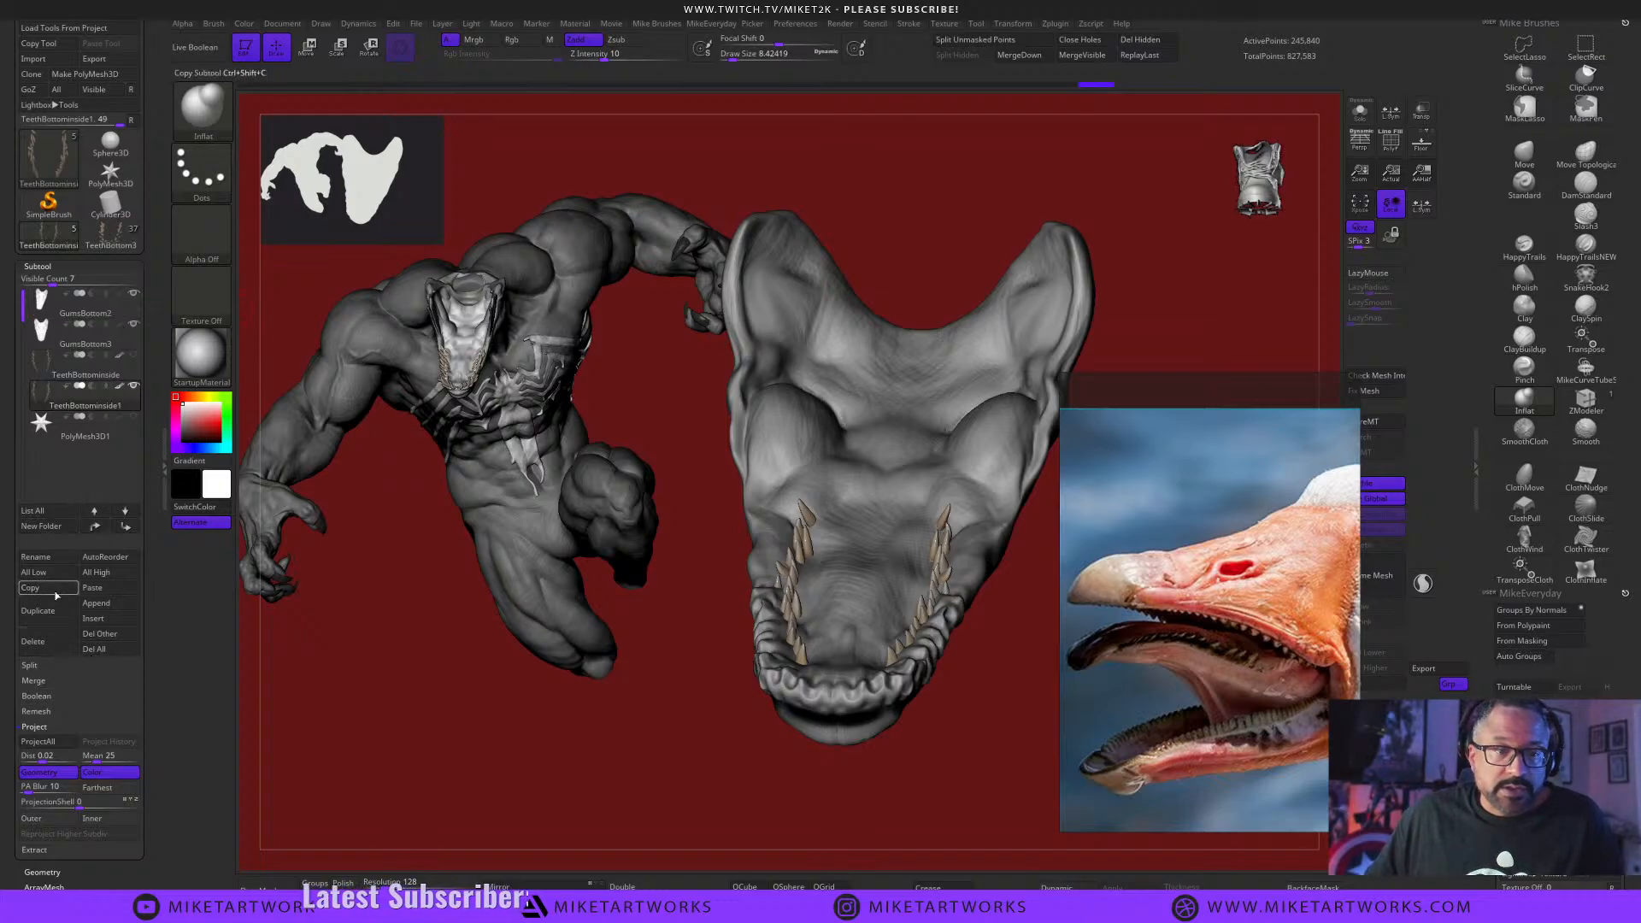
mouse_move(59, 230)
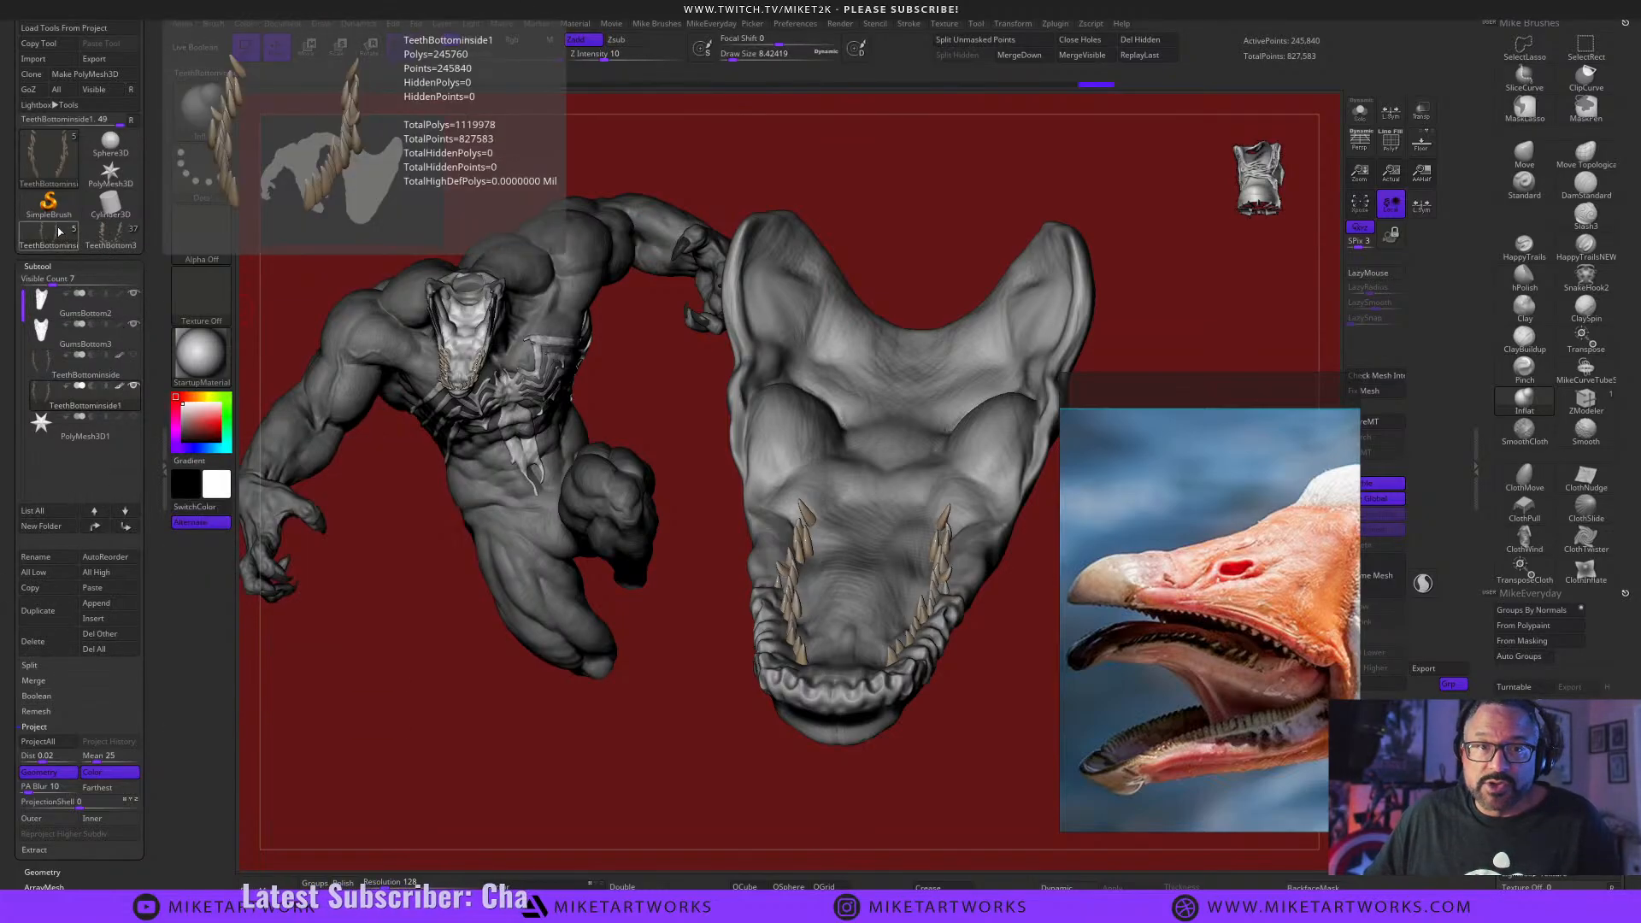
left_click(59, 234)
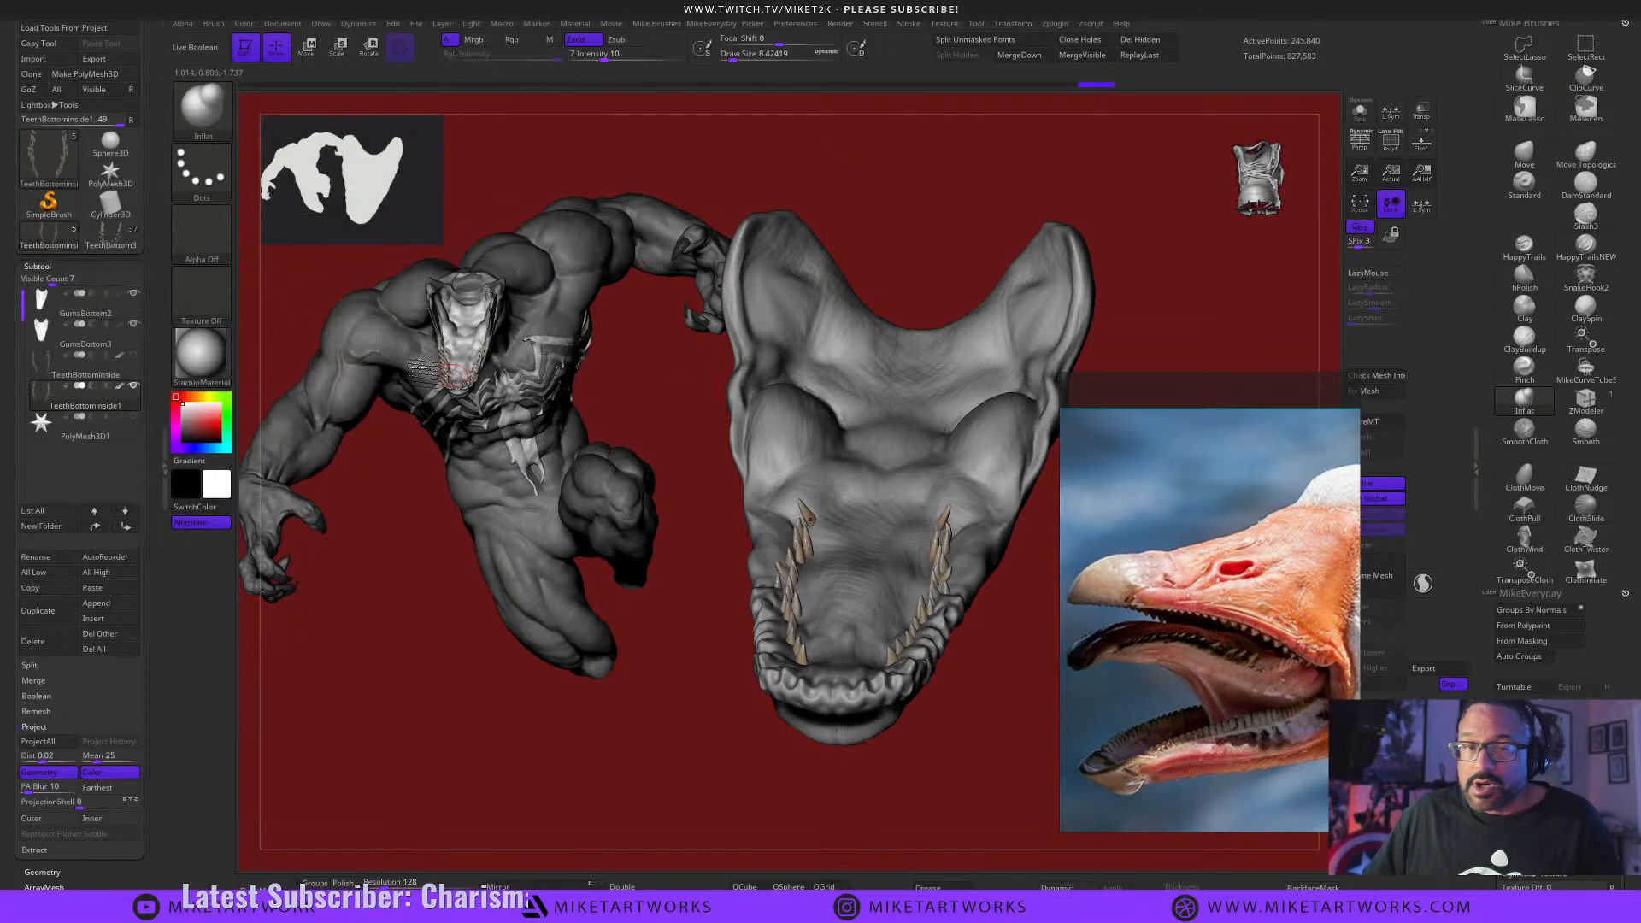
left_click(111, 246)
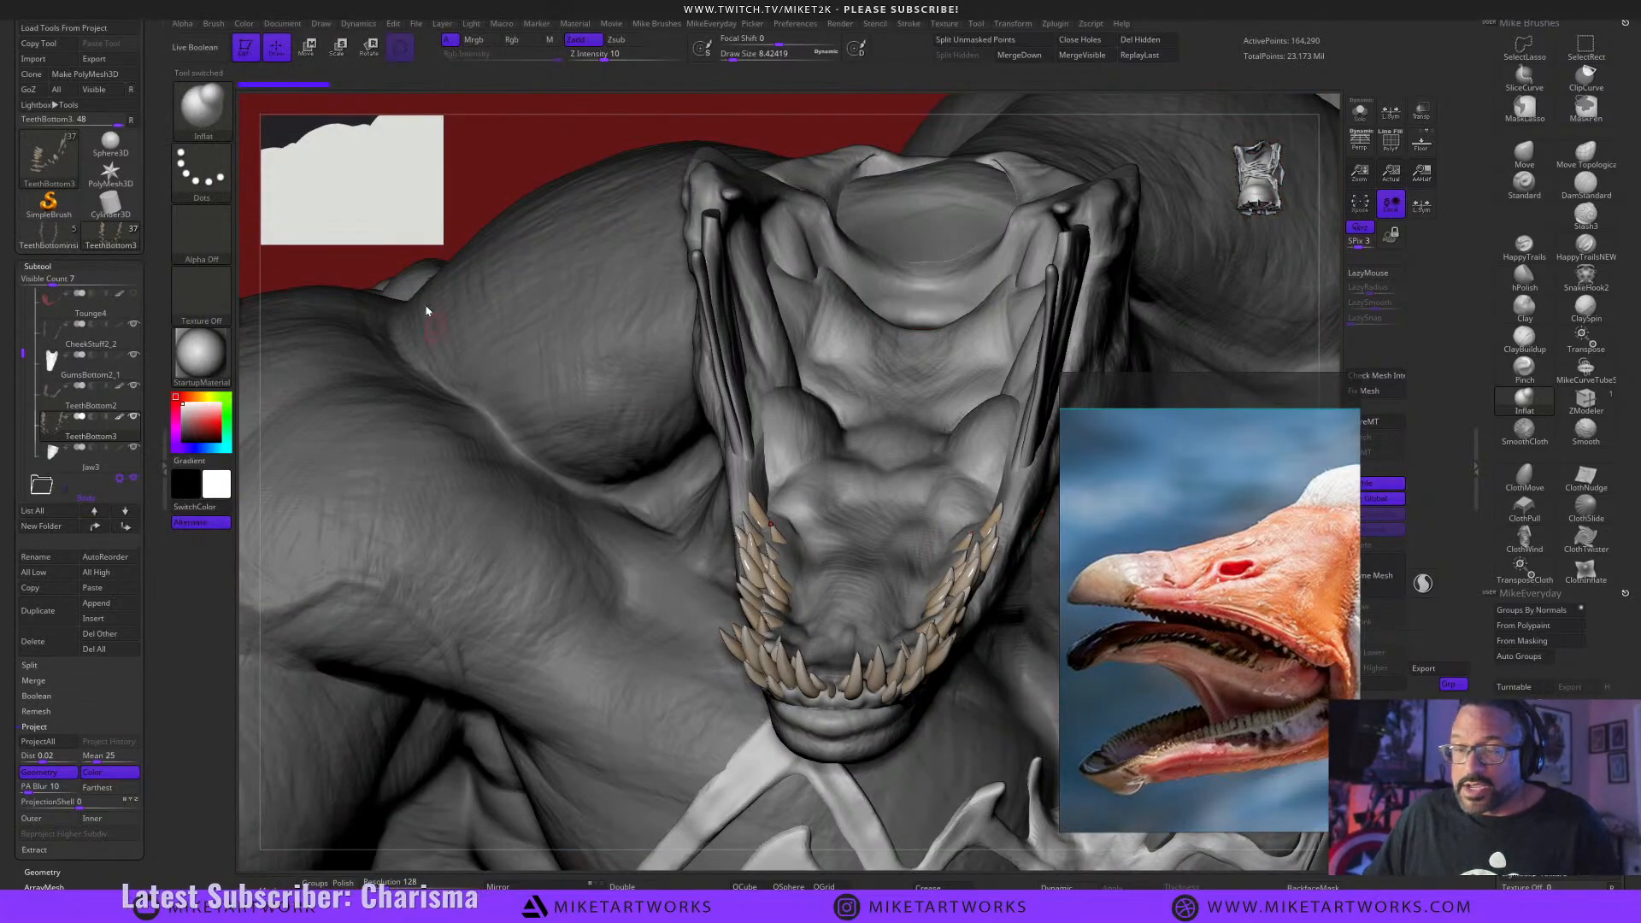
left_click_drag(532, 170, 494, 141, "alt")
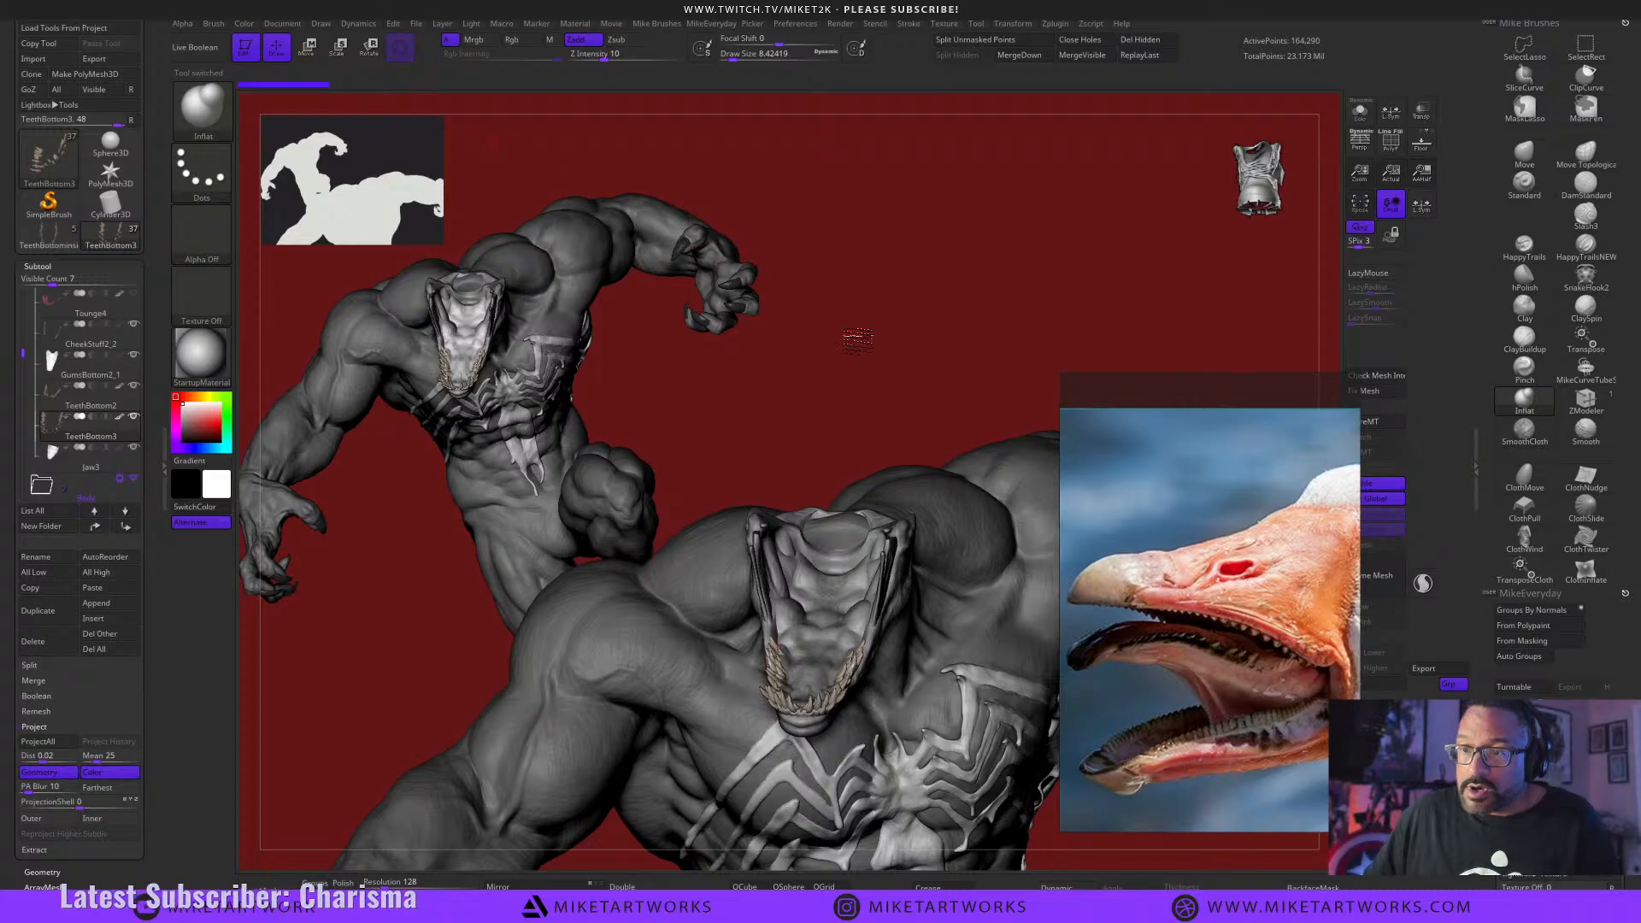
left_click_drag(857, 340, 827, 437)
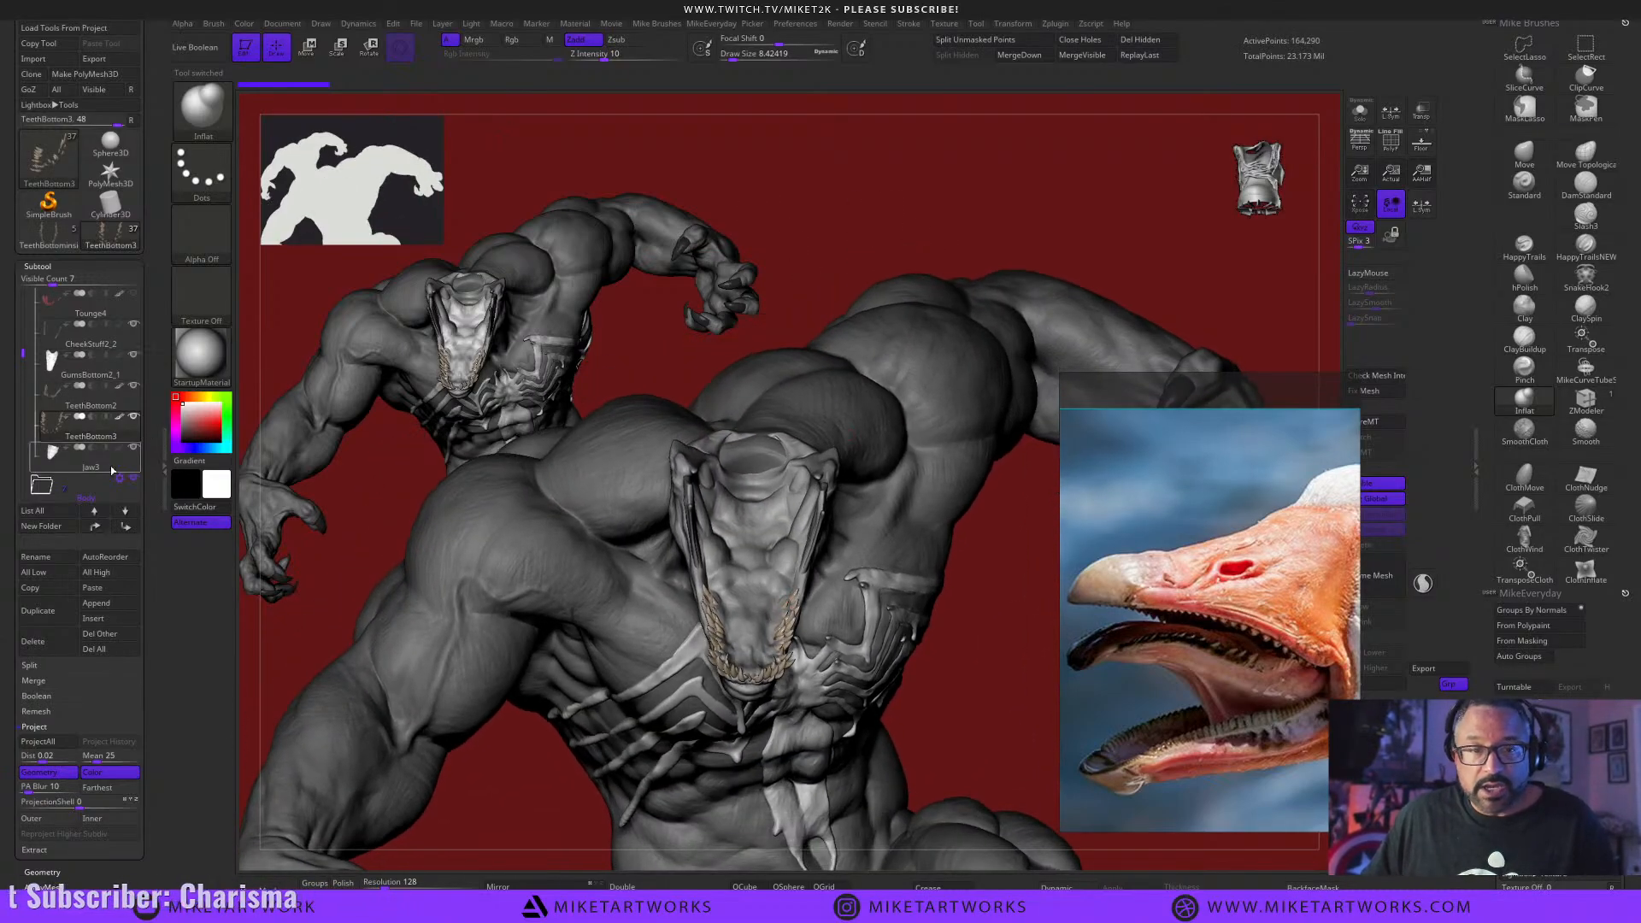
left_click(102, 589)
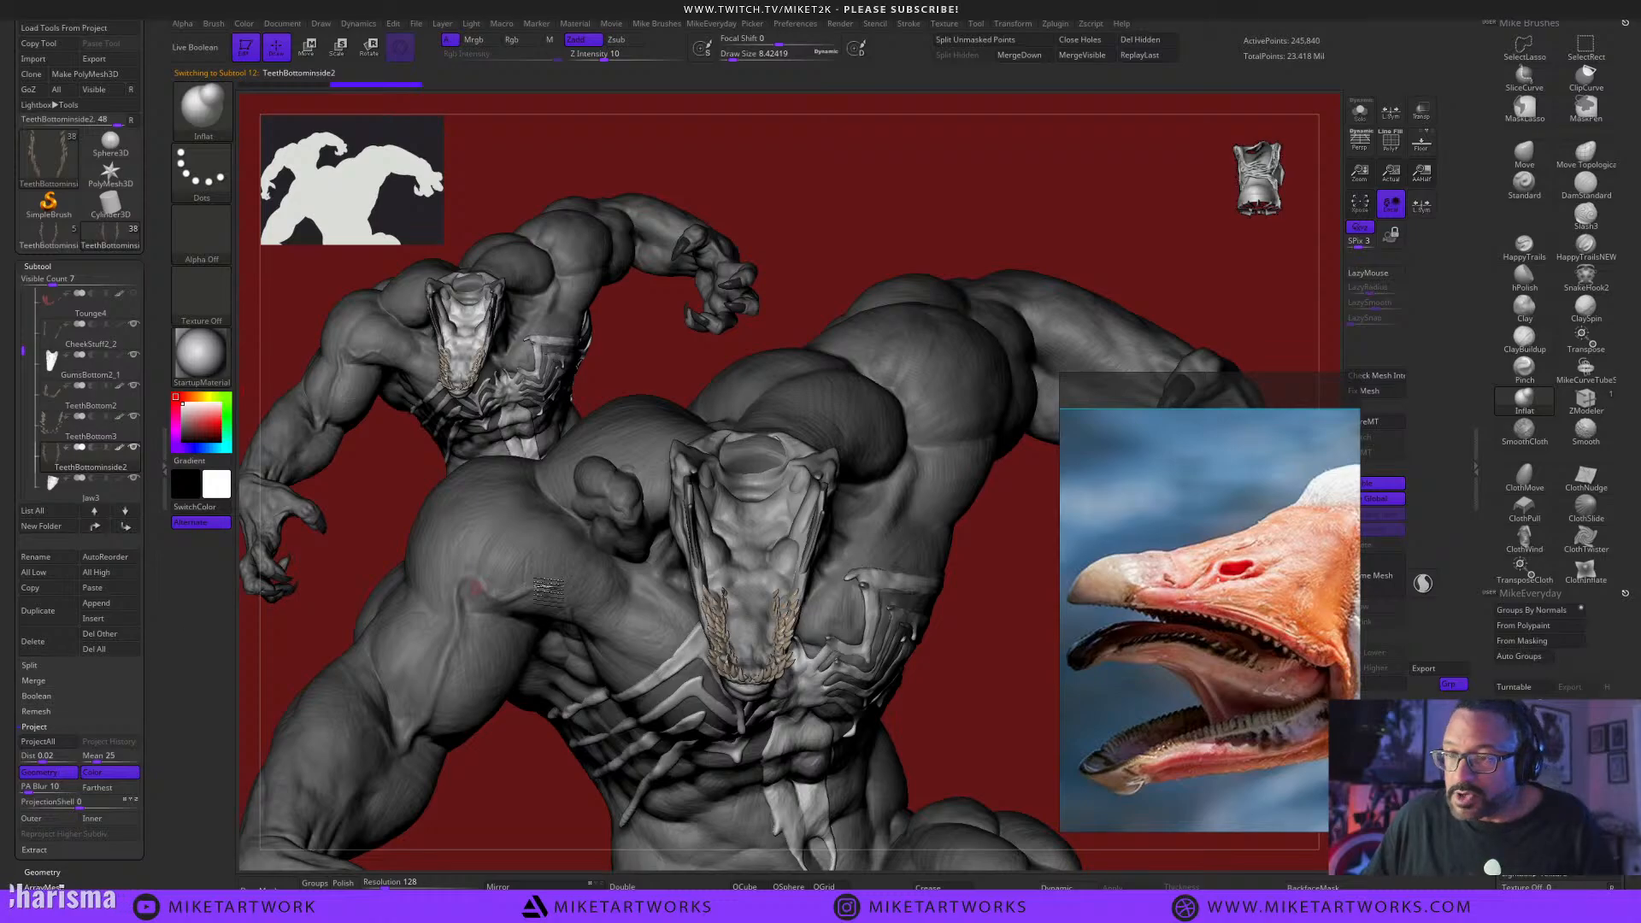
Frame the character's open mouth and clear the leftover dropped copy of the figure from the canvas.
left_click_drag(956, 673, 898, 808)
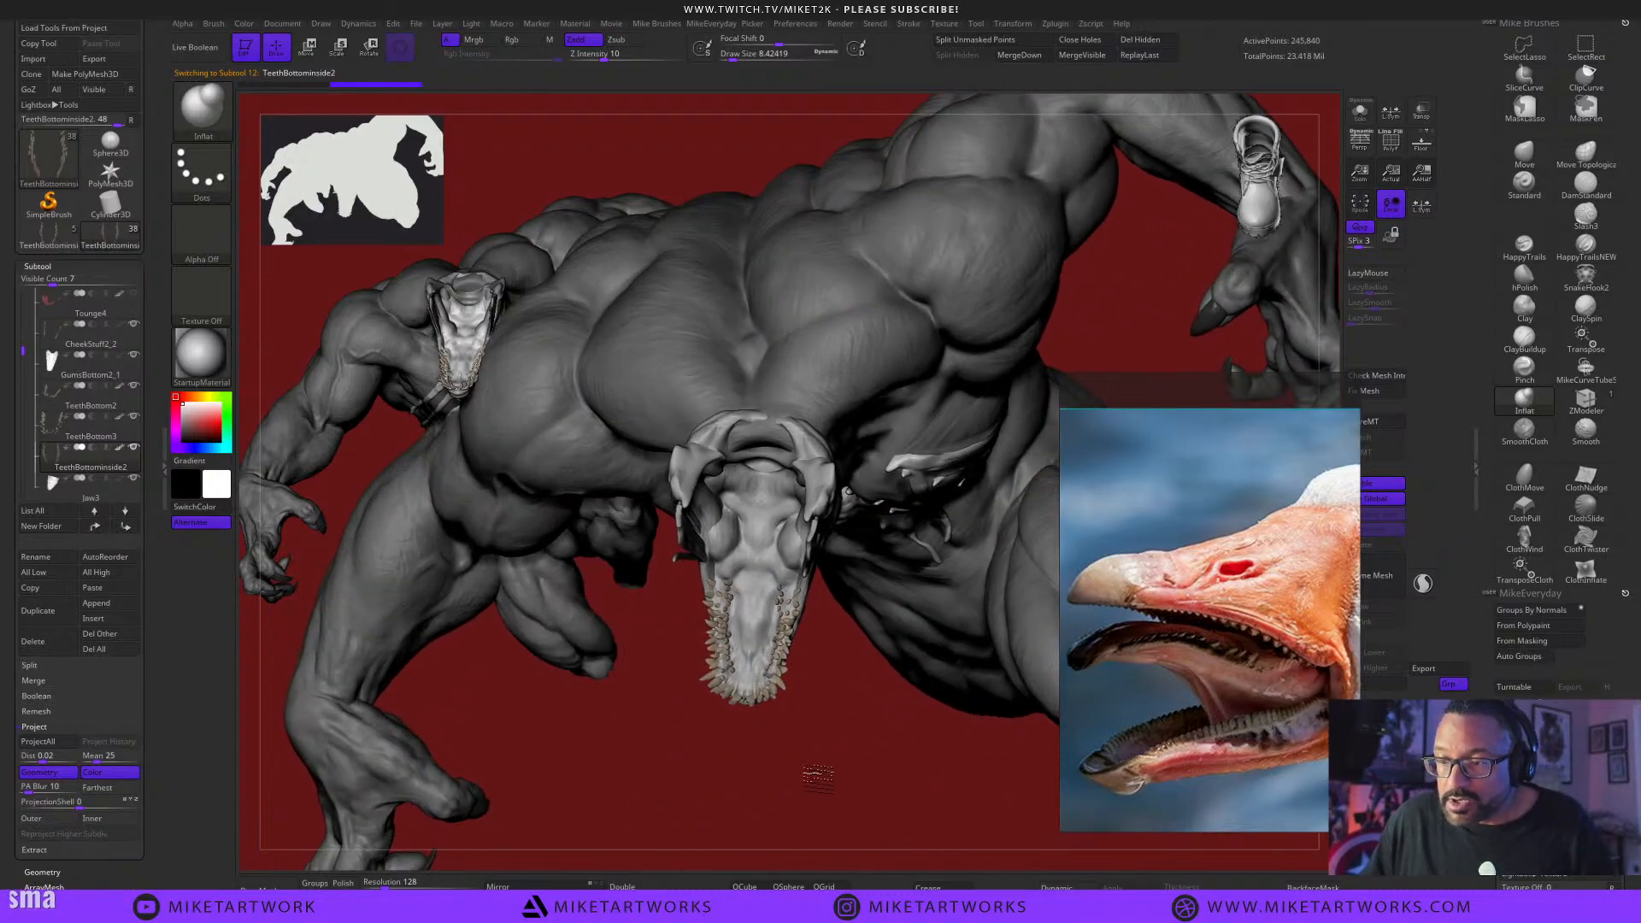
left_click_drag(813, 773, 849, 440, "alt")
key("ctrl")
key("ctrl+n")
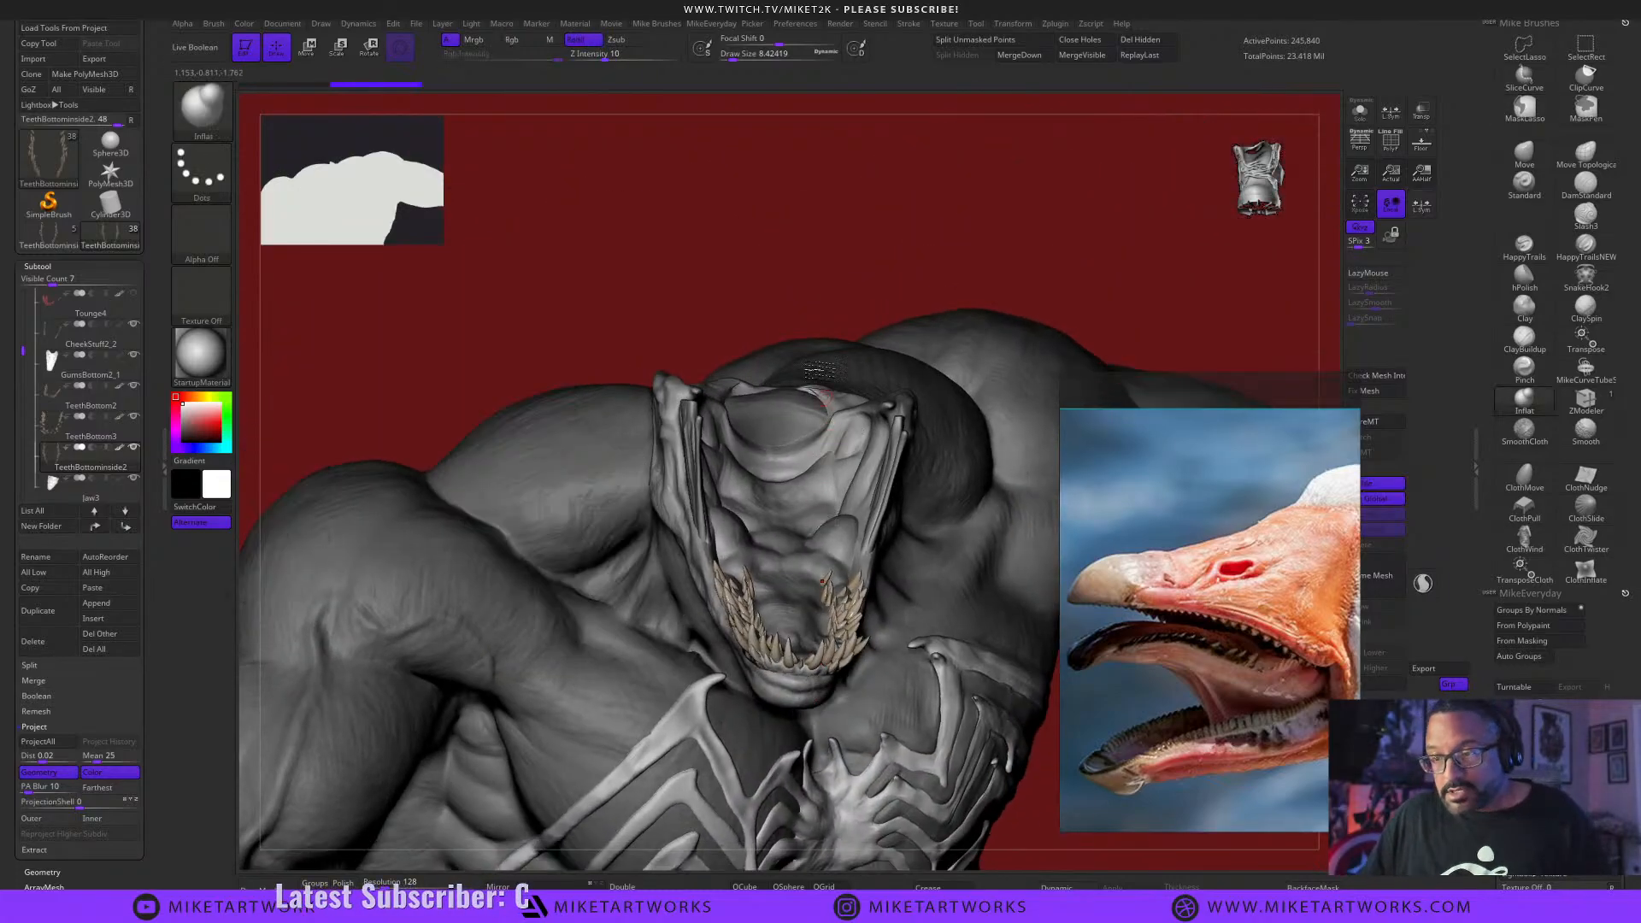
Compare the lower teeth with the goose reference and show the Tounge4 subtool in the creature's mouth.
mouse_move(777, 248)
left_mouse_down("alt")
mouse_move(918, 305)
mouse_move(810, 221)
mouse_move(880, 254)
left_mouse_up("alt")
scroll(1256, 682, "down", 5)
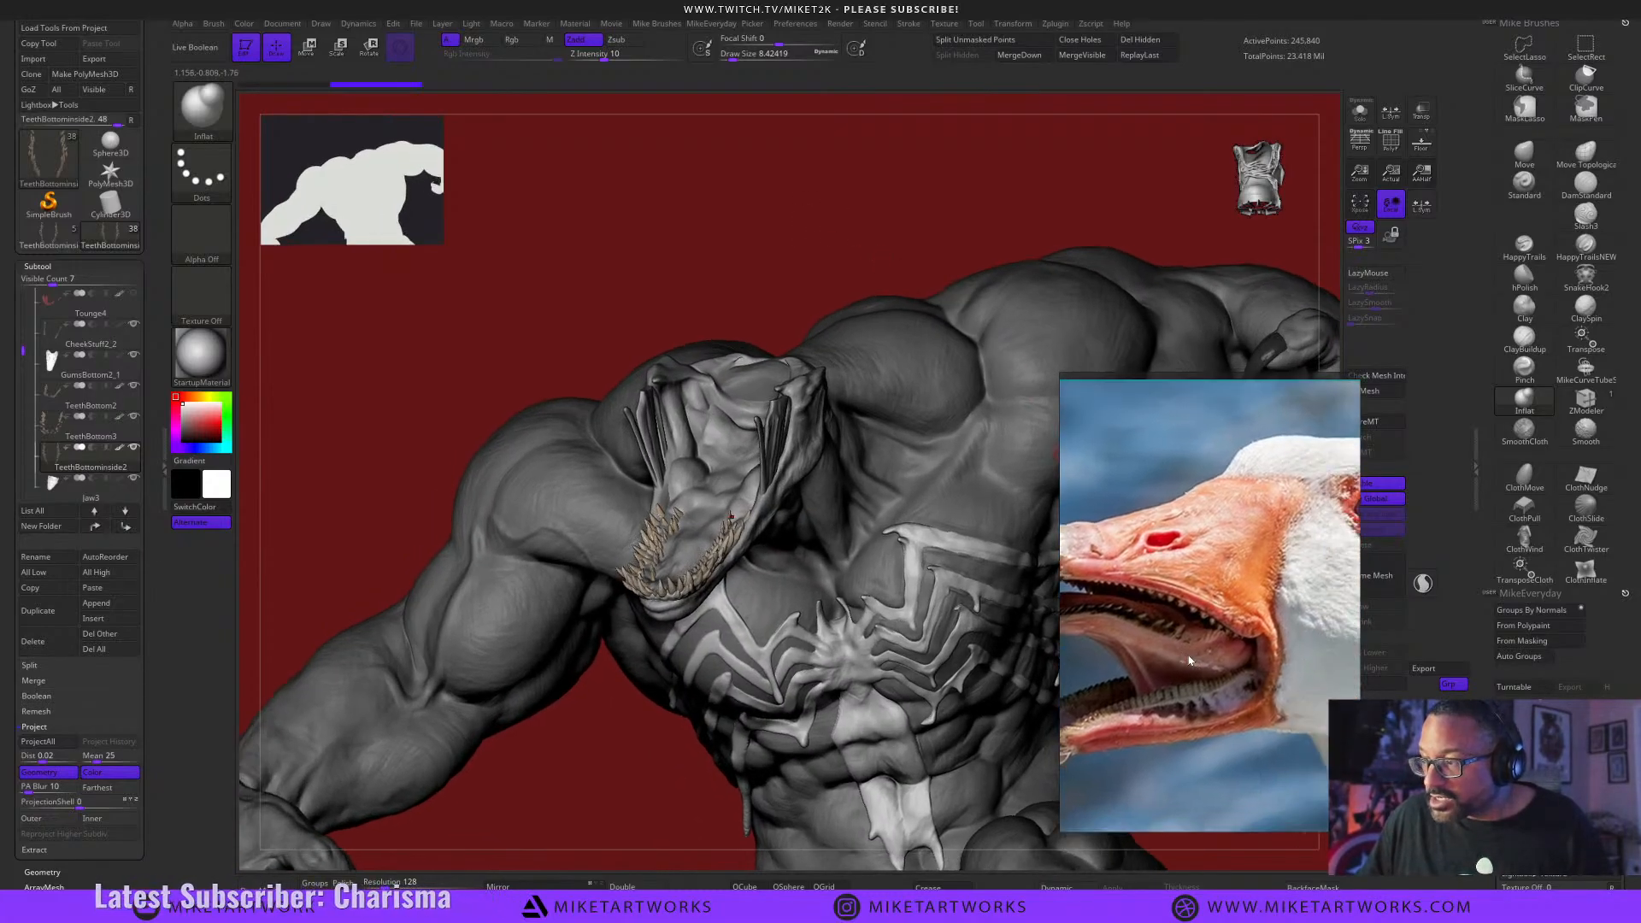
scroll(1218, 661, "up", 3)
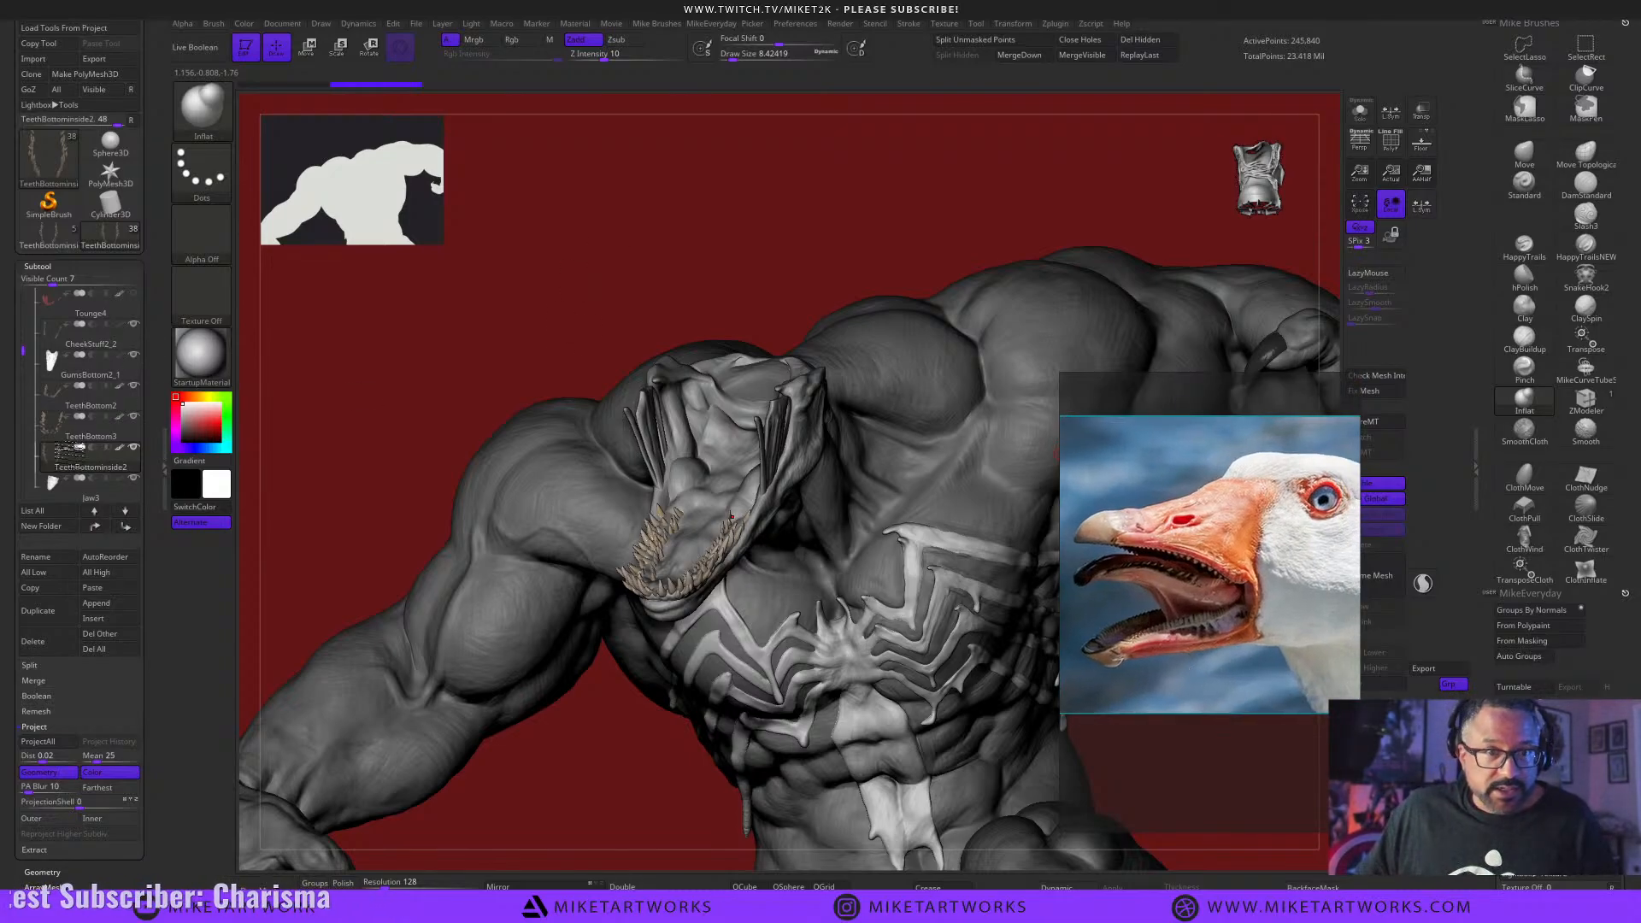
left_click(135, 294)
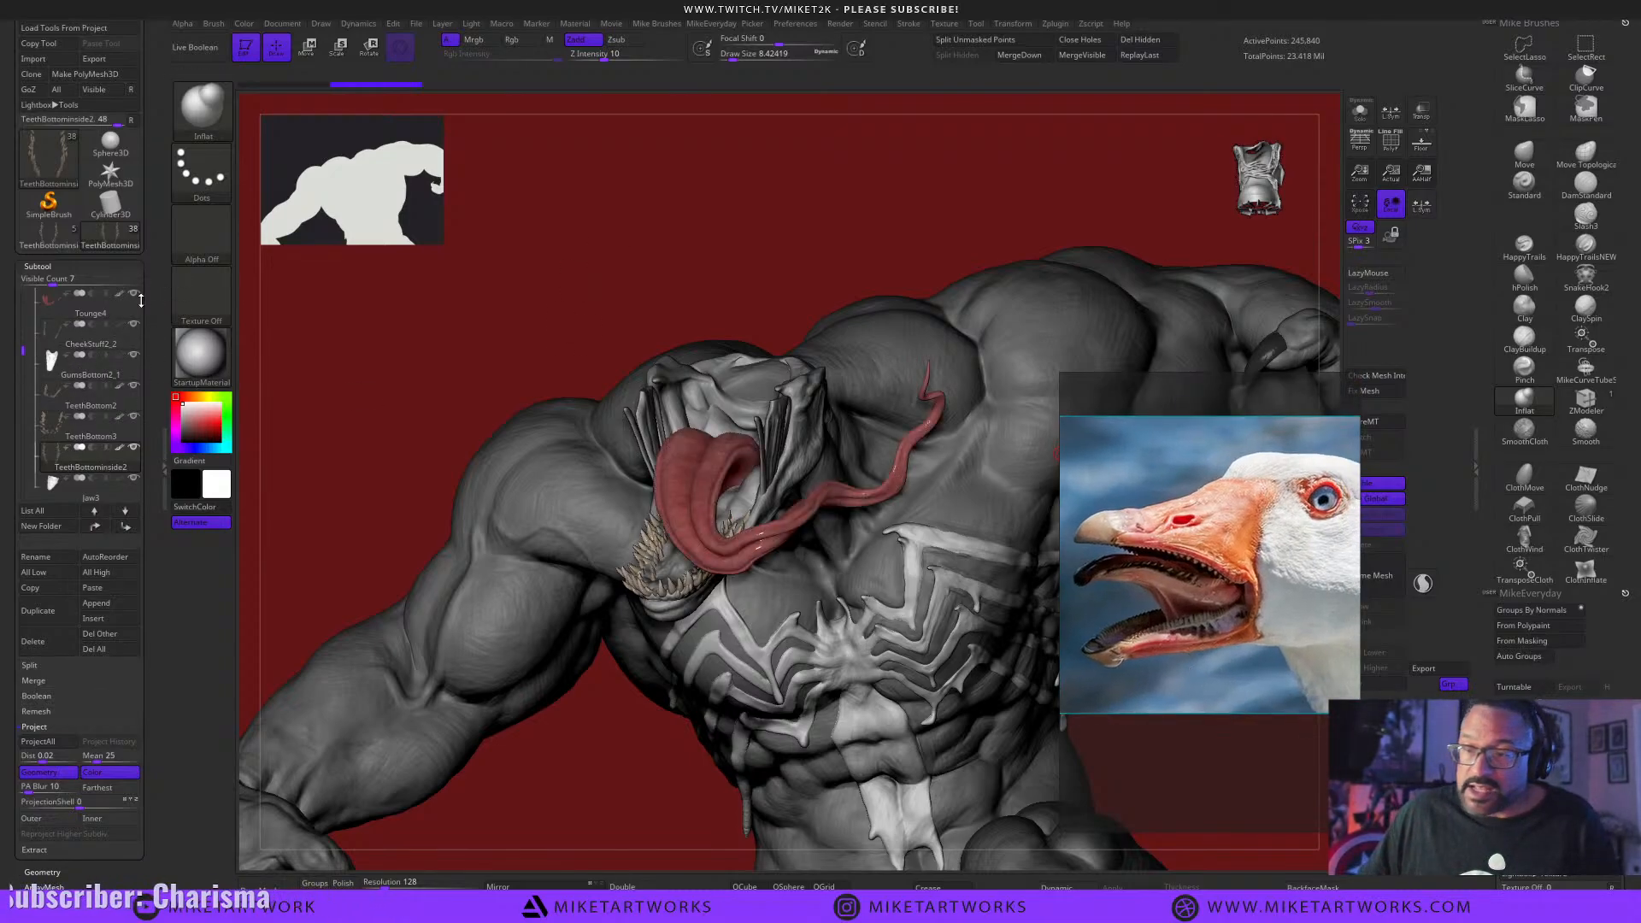
left_click_drag(720, 274, 791, 229)
mouse_move(778, 250)
left_mouse_down()
mouse_move(1037, 813)
mouse_move(1010, 693)
mouse_move(908, 627)
left_mouse_up()
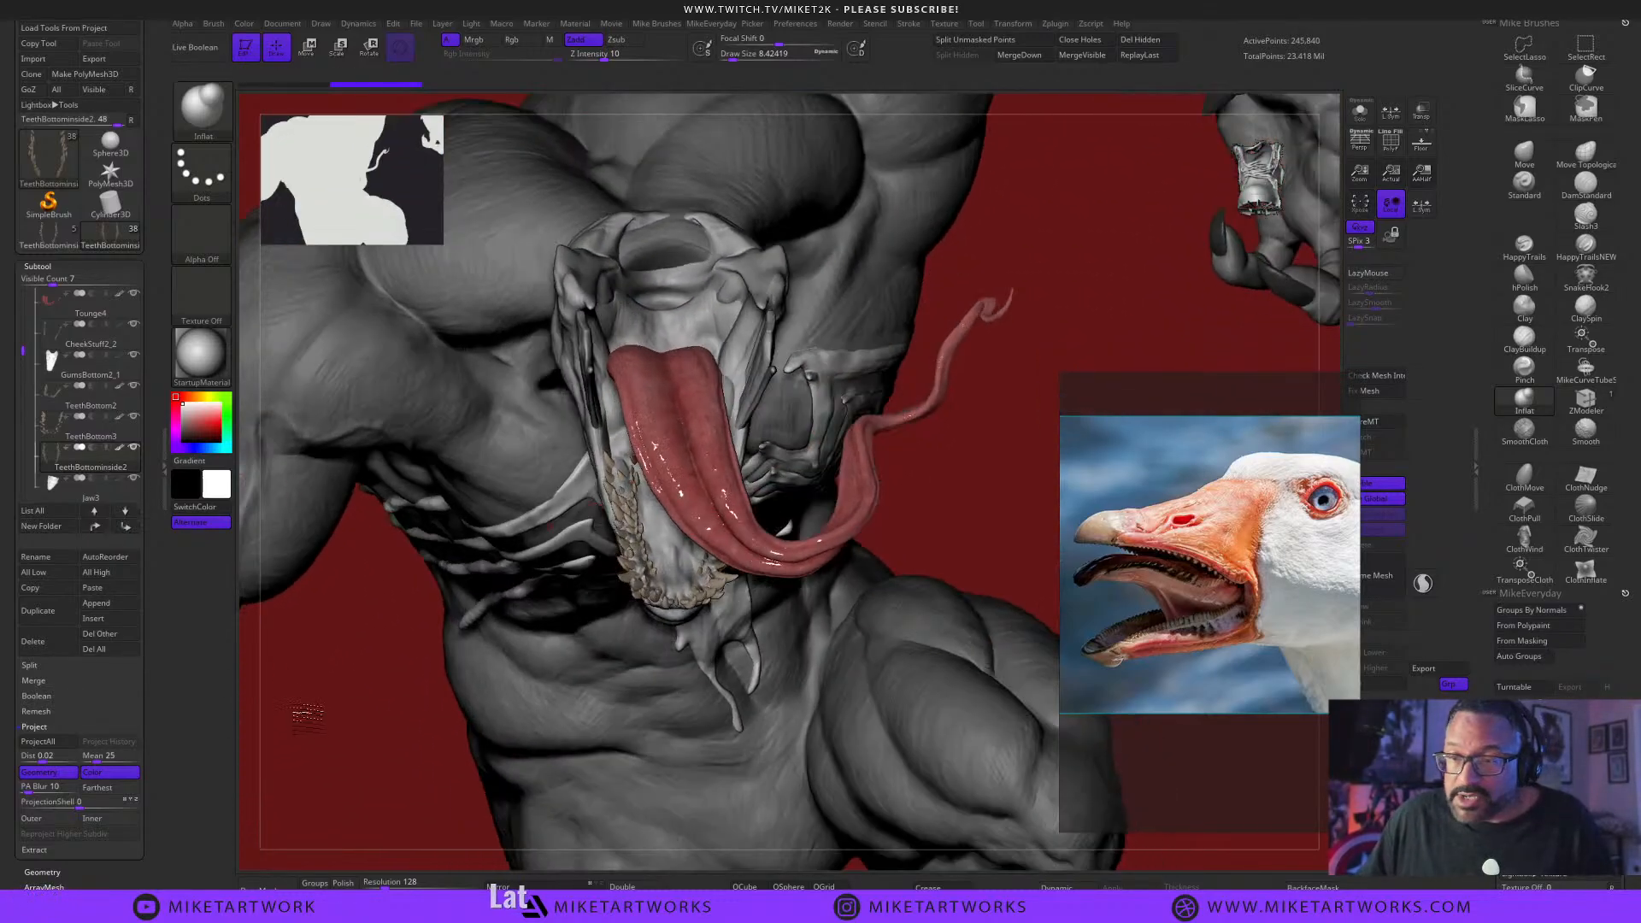
left_click_drag(306, 716, 296, 713)
Use the transform gizmo, centred near the front of the jaw, to adjust the inner lower teeth against the outer row.
key("w")
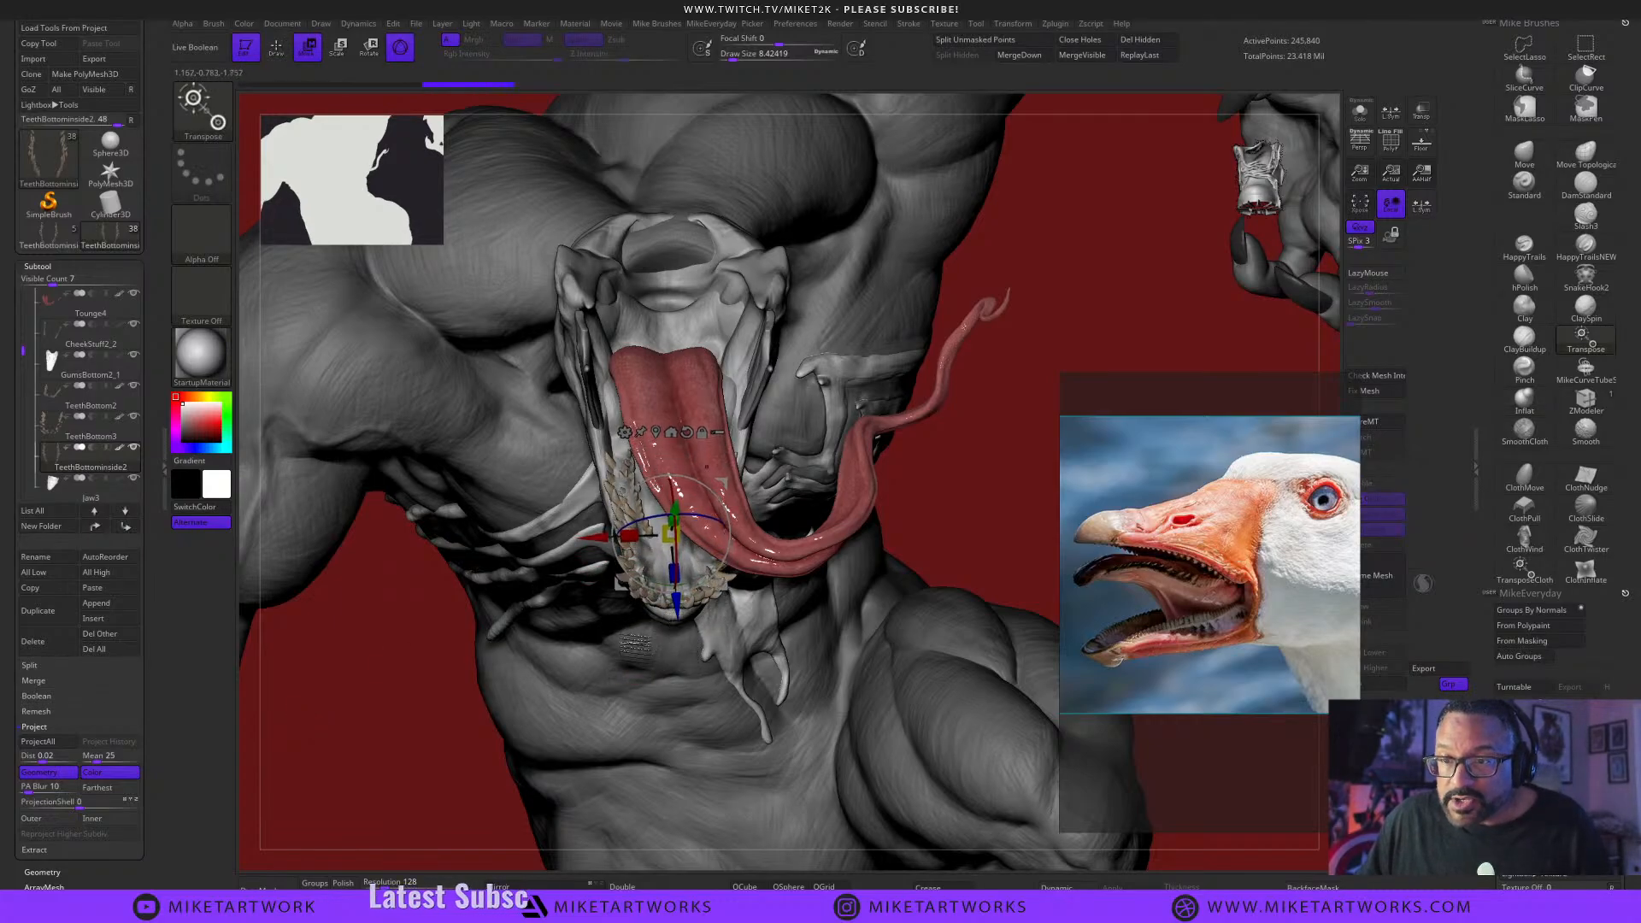
mouse_move(635, 646)
left_mouse_down()
mouse_move(423, 718)
mouse_move(752, 761)
mouse_move(829, 749)
mouse_move(829, 779)
left_mouse_up()
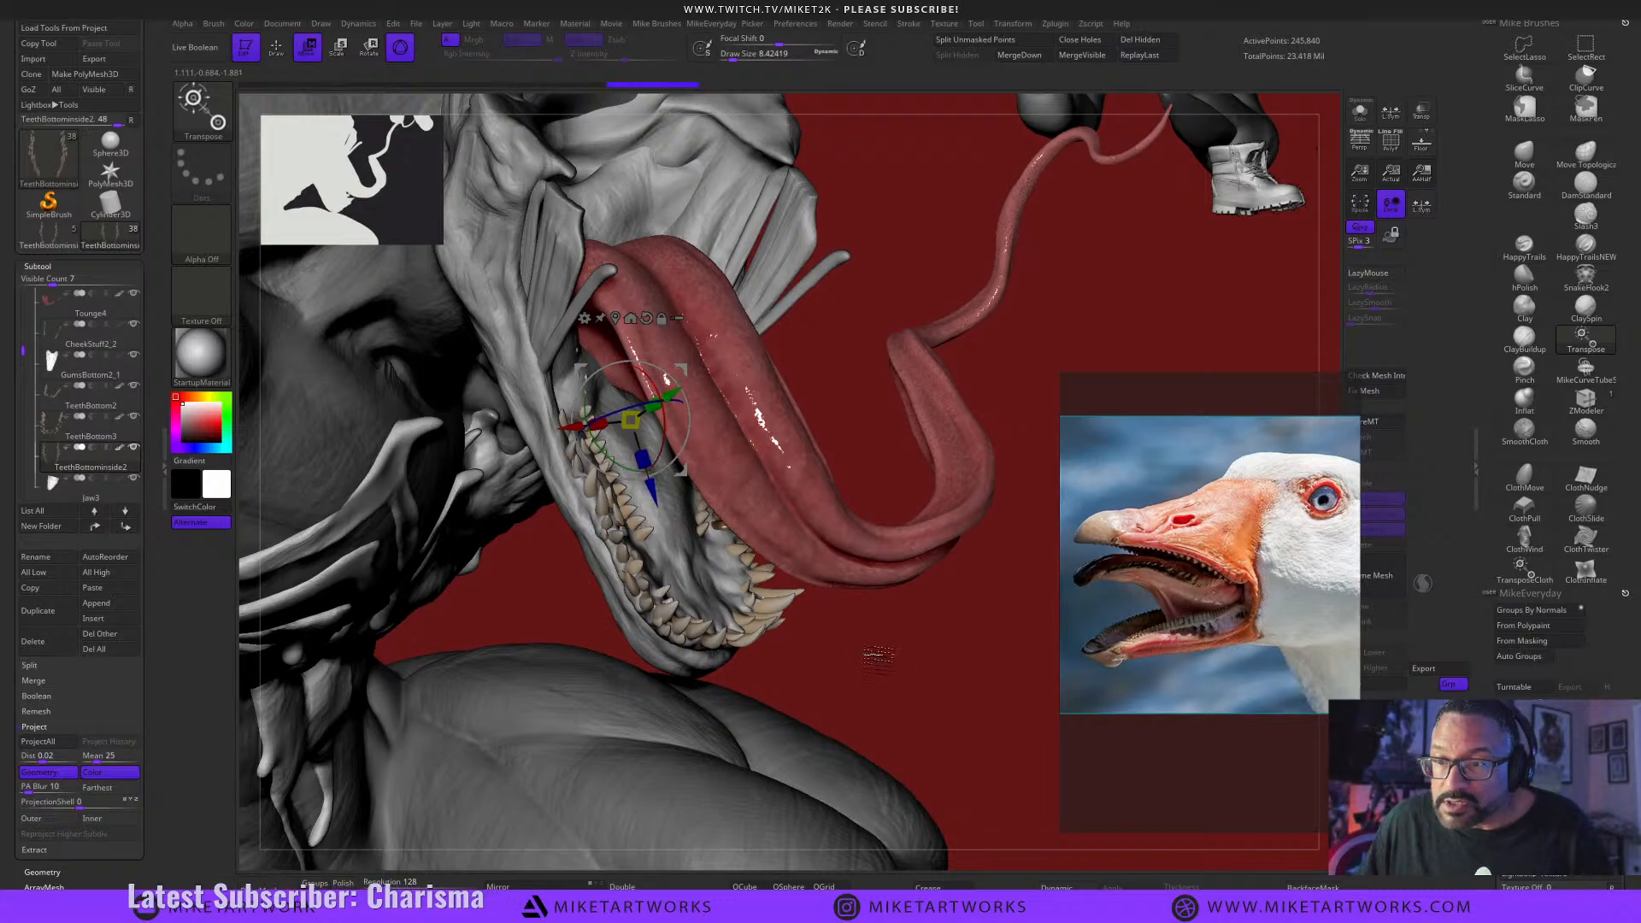
mouse_move(879, 658)
left_mouse_down()
mouse_move(649, 671)
mouse_move(632, 633)
mouse_move(770, 714)
mouse_move(928, 681)
mouse_move(916, 685)
left_mouse_up()
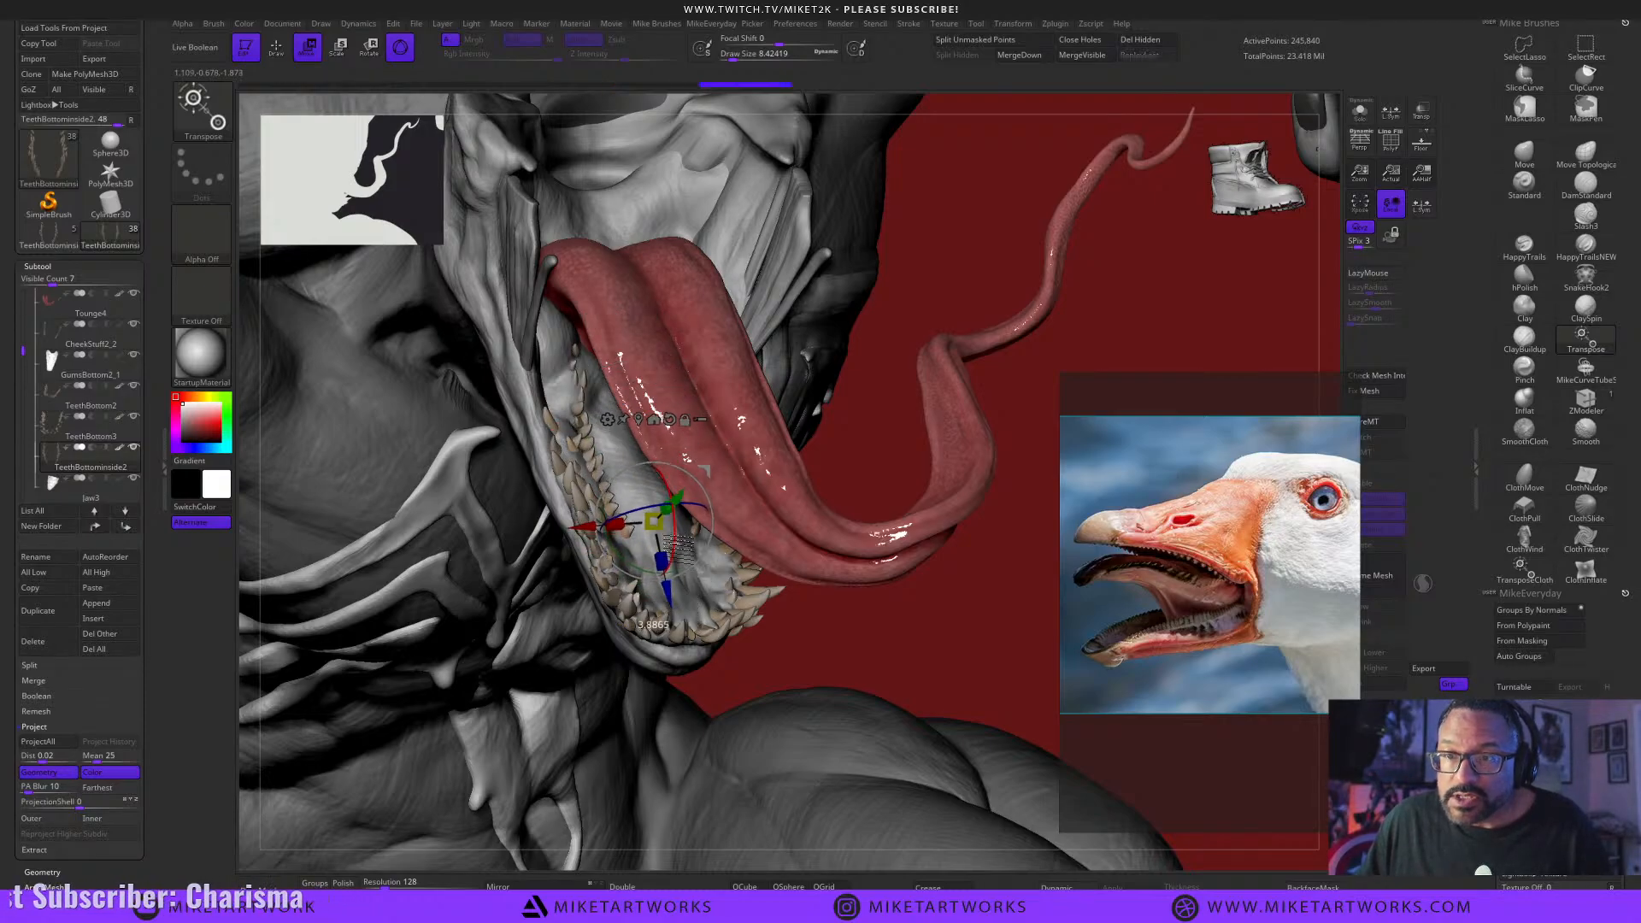
mouse_move(878, 654)
left_mouse_down()
mouse_move(853, 650)
mouse_move(874, 643)
mouse_move(853, 700)
left_mouse_up()
Rotate the inner lower teeth slightly to fit the jaw using a temporary see-through display, then return to Draw mode.
left_click(1422, 111)
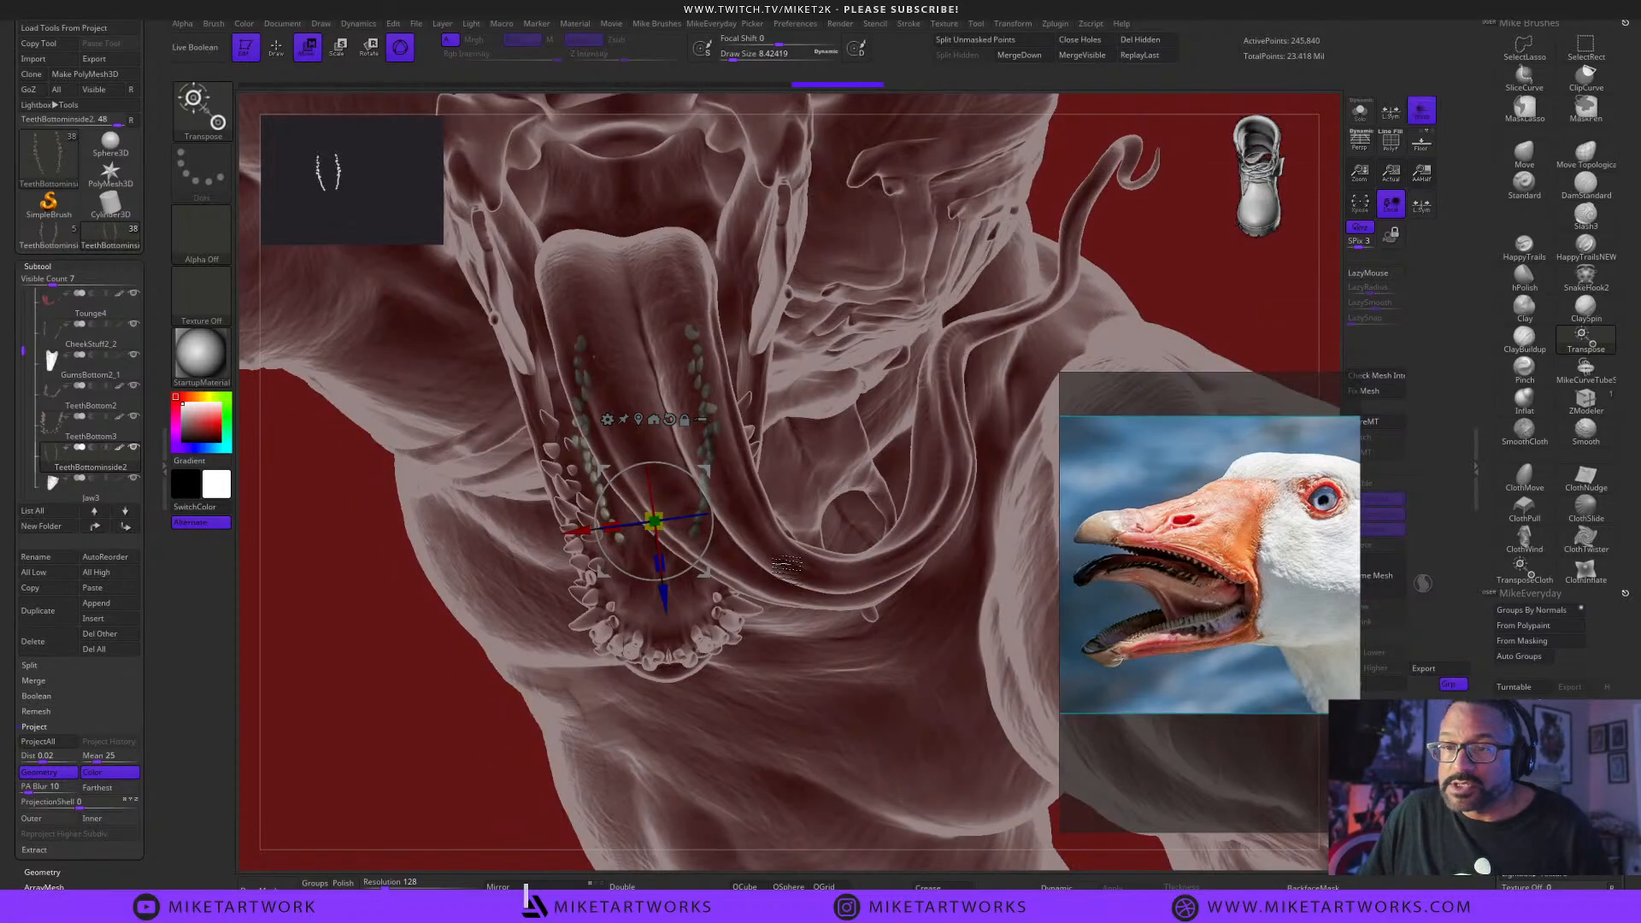
left_click_drag(512, 684, 425, 671)
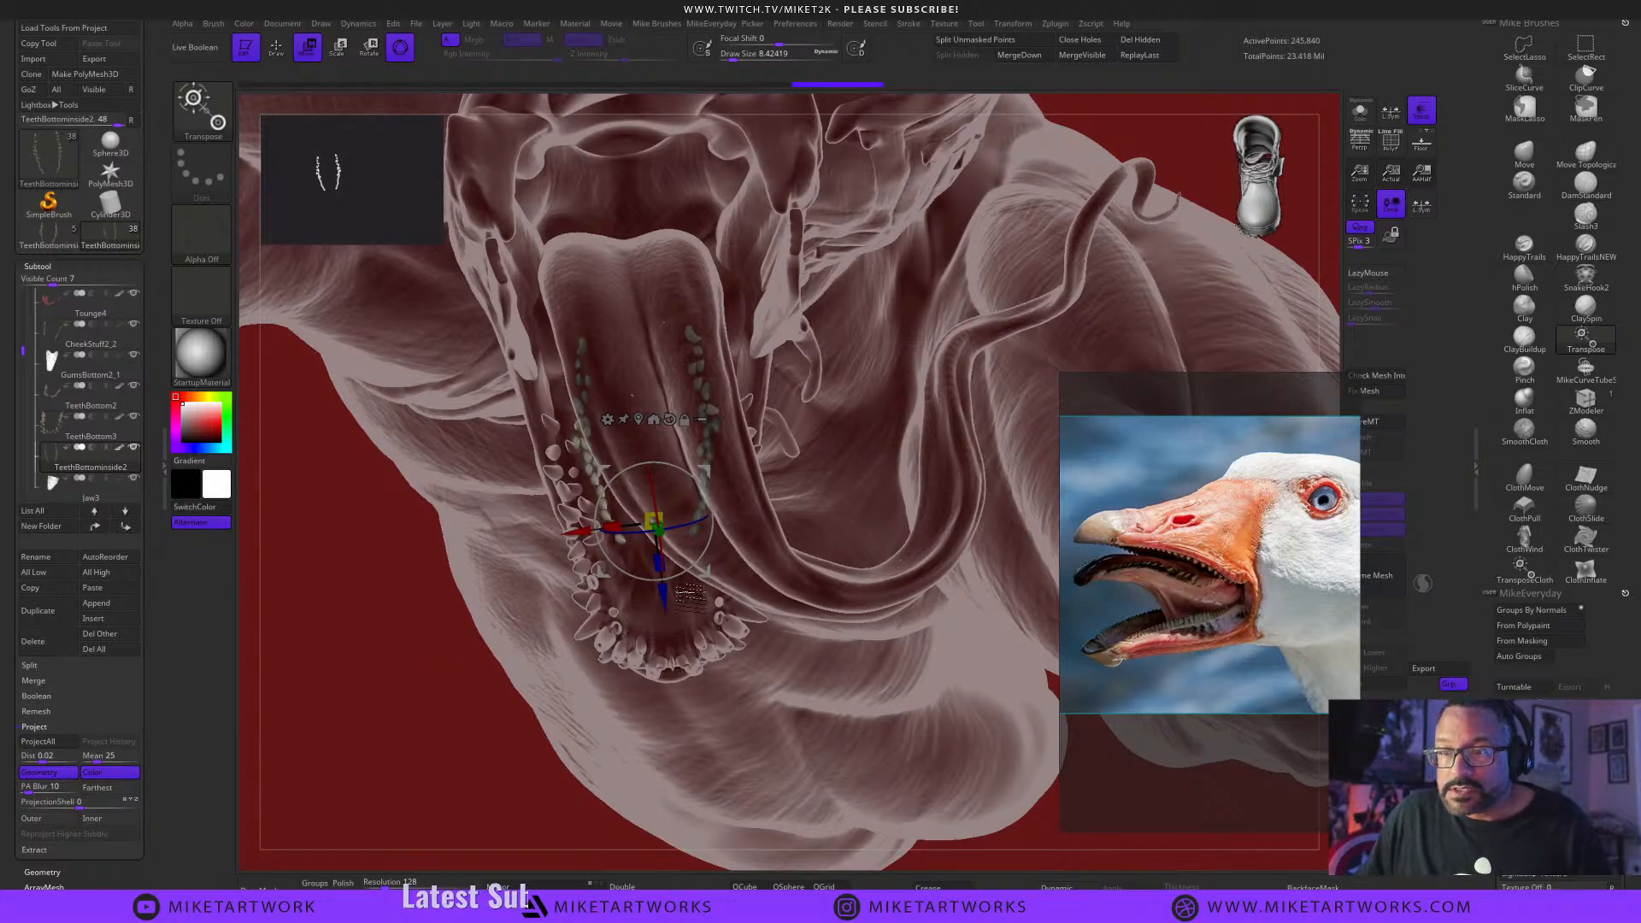
left_click_drag(514, 751, 498, 758)
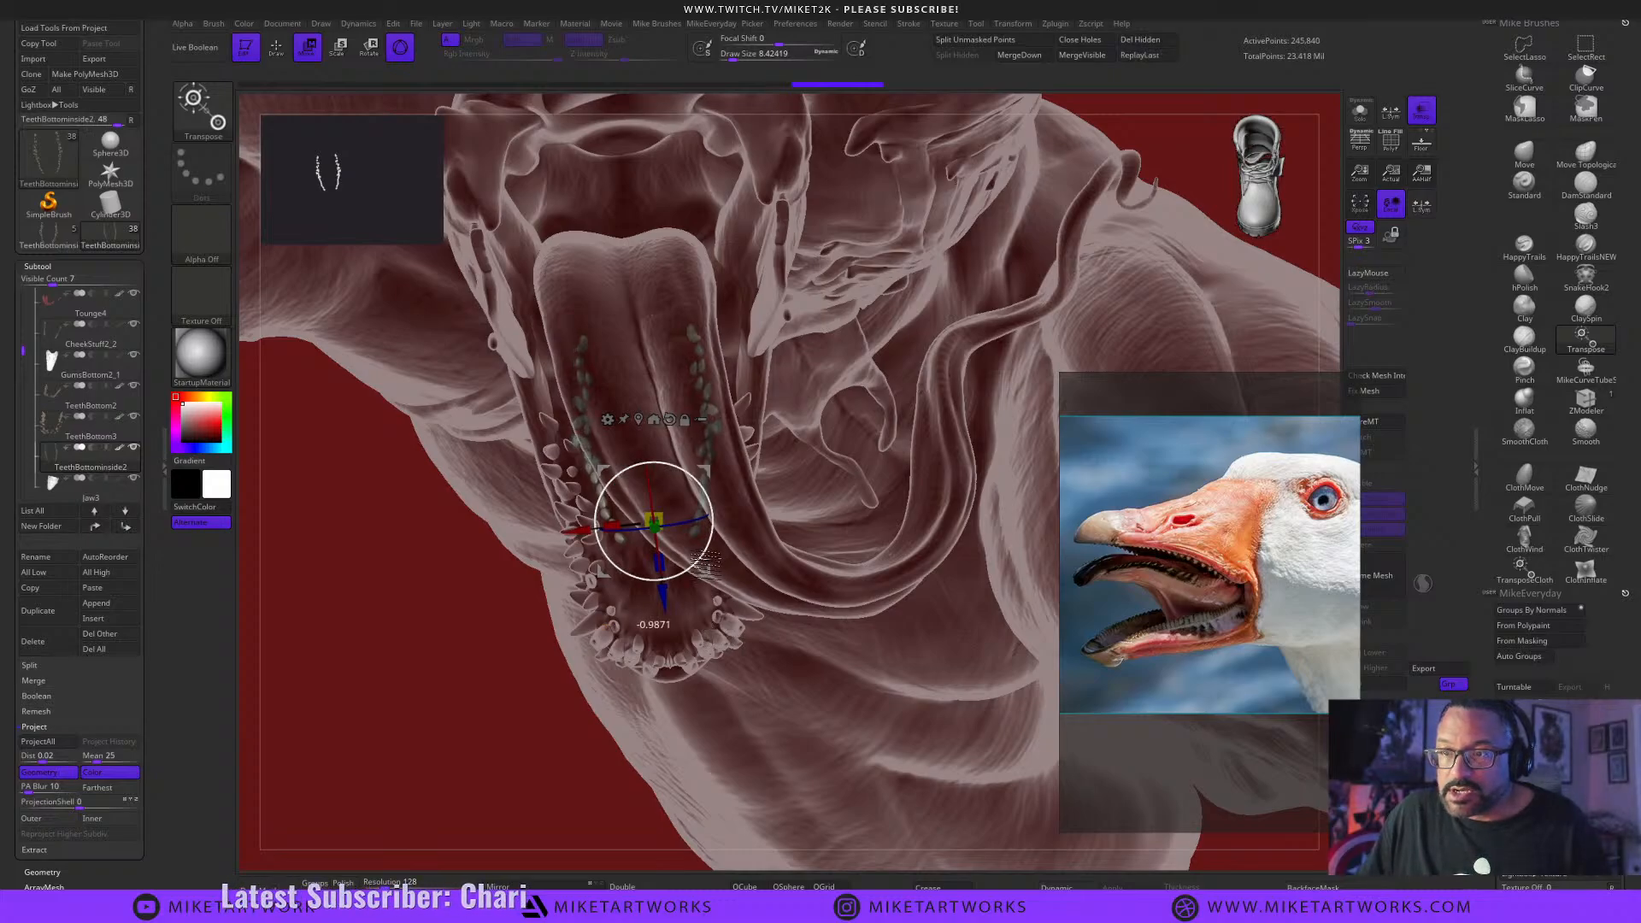
left_click_drag(590, 729, 1095, 442)
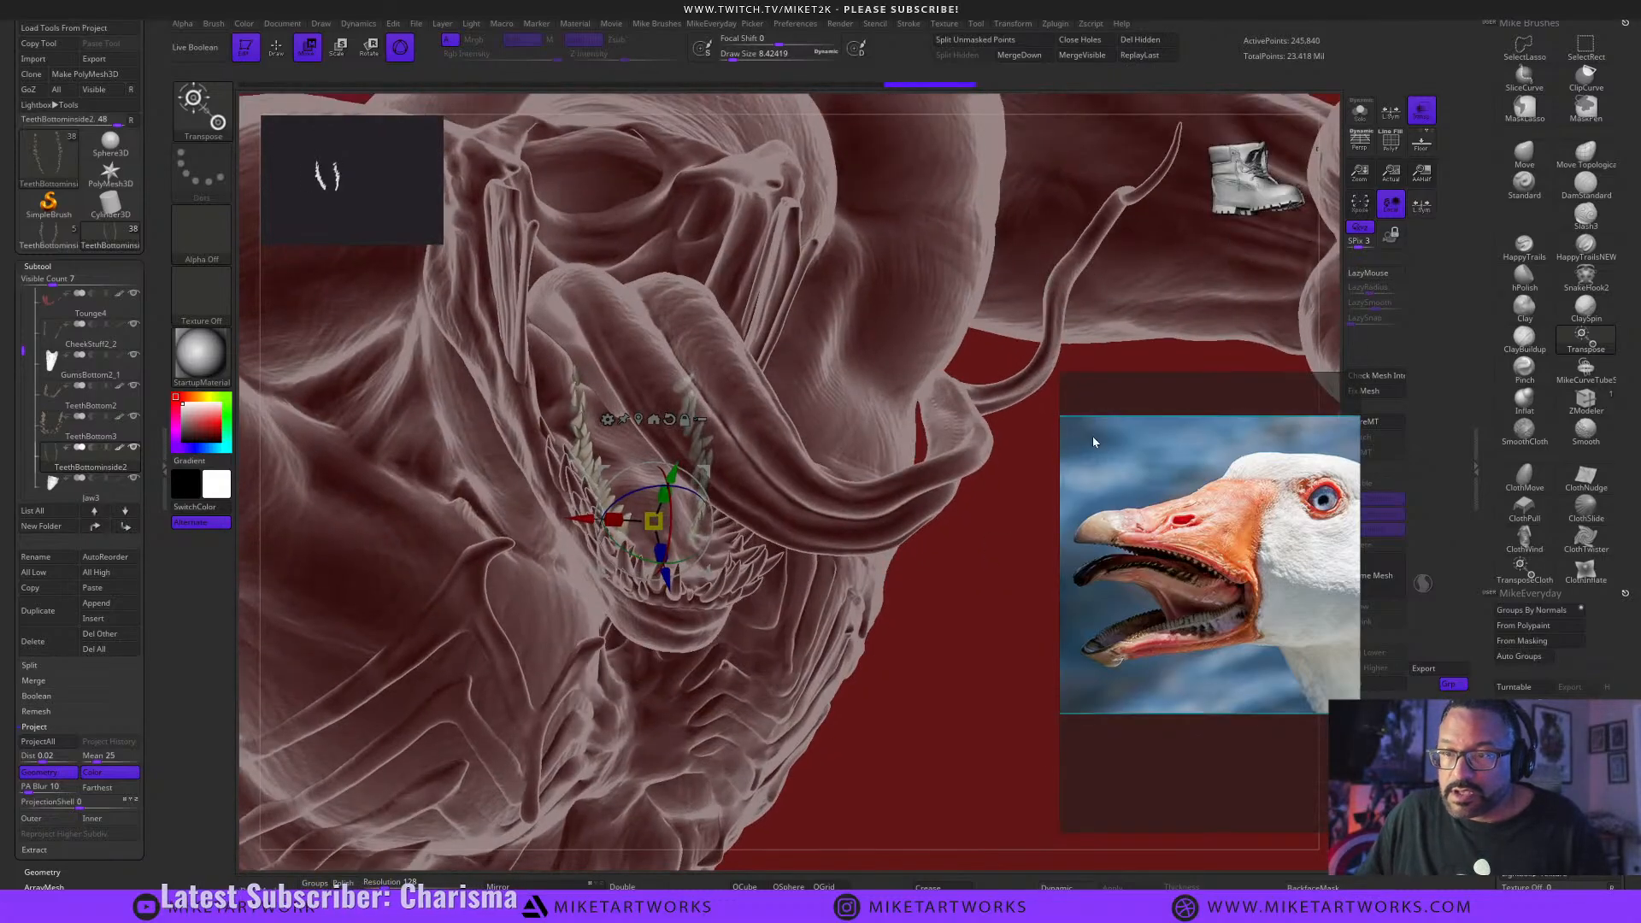
left_click(1421, 115)
mouse_move(927, 718)
left_mouse_down()
mouse_move(899, 725)
mouse_move(919, 733)
mouse_move(723, 469)
left_mouse_up()
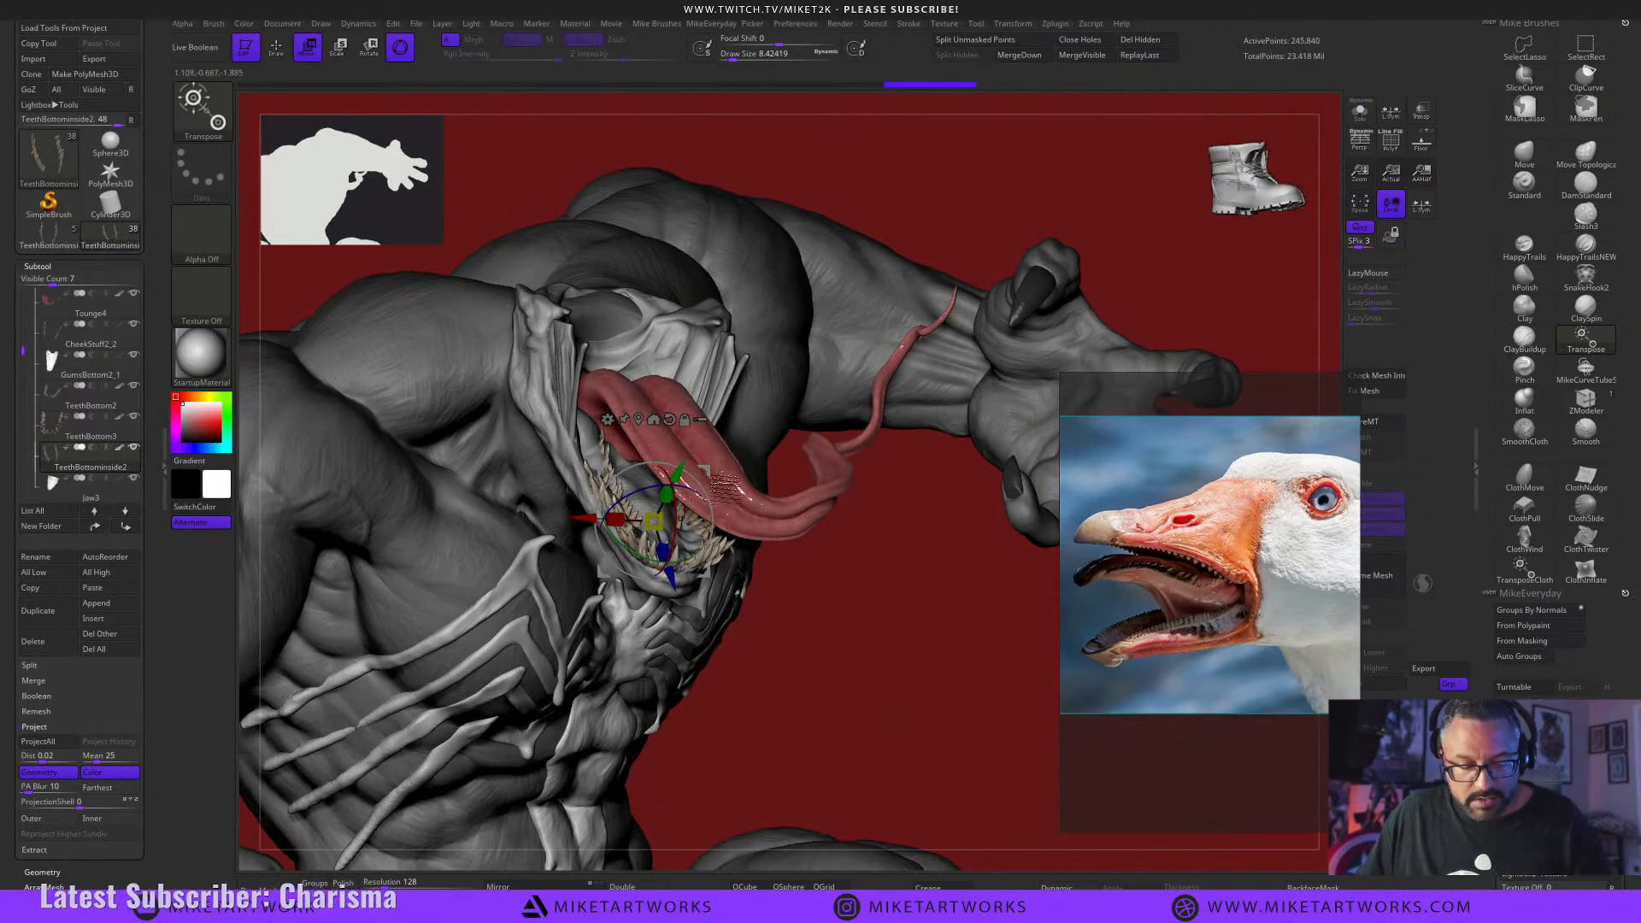
key("q")
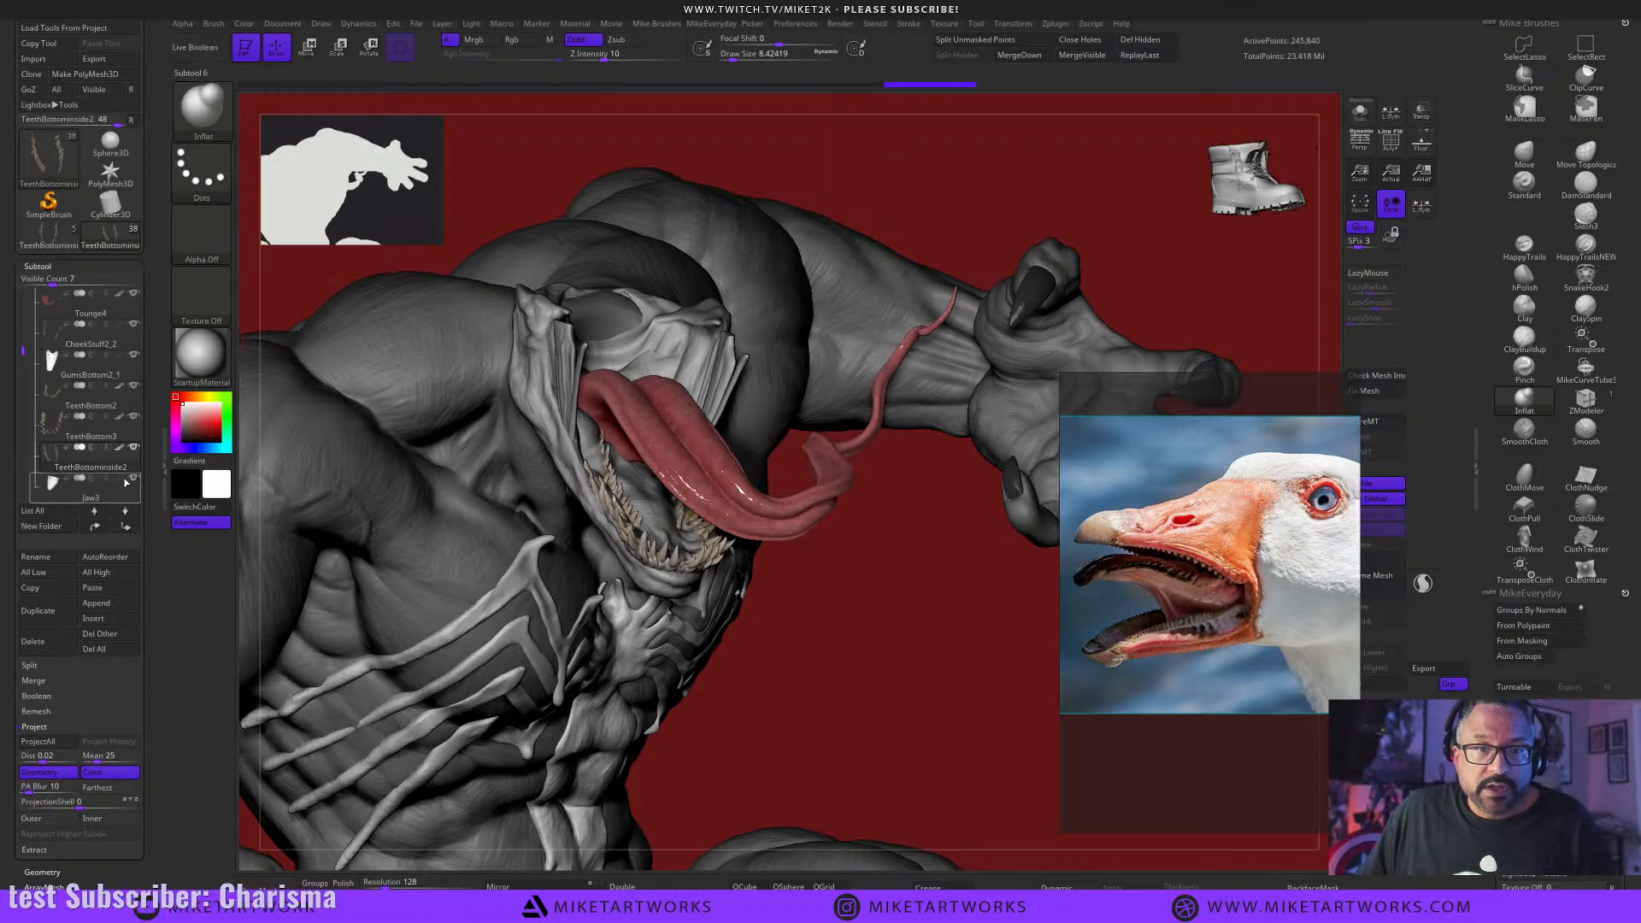
Turn on the painted color of the GumsBottom2_1 subtool.
mouse_move(118, 389)
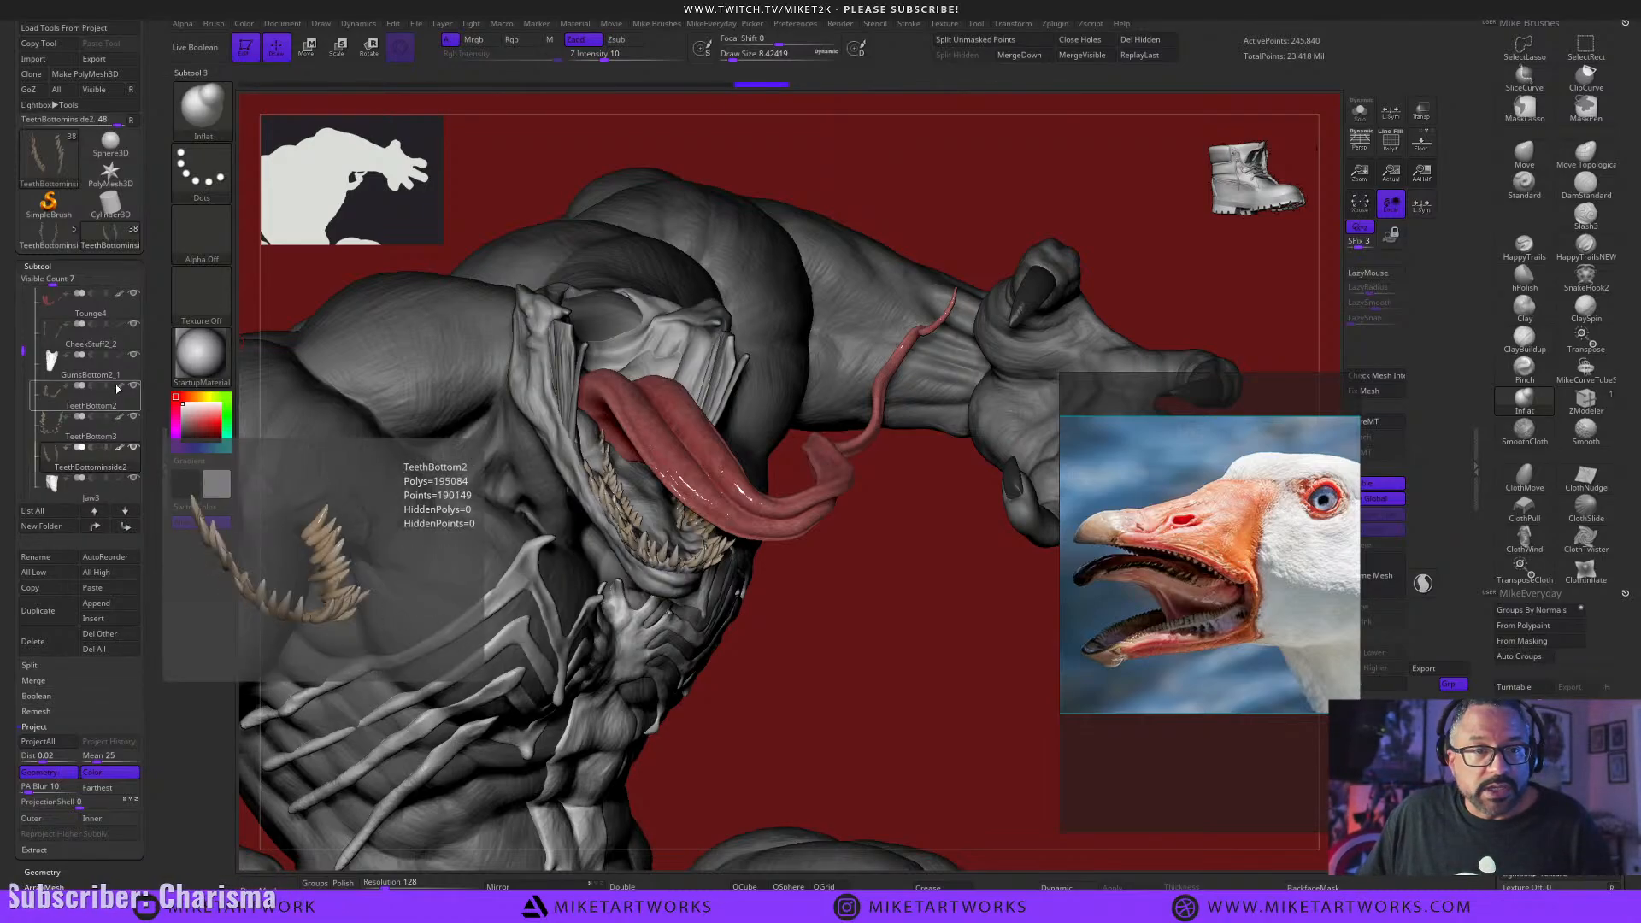
mouse_move(828, 622)
left_mouse_down()
mouse_move(860, 641)
mouse_move(898, 593)
mouse_move(864, 649)
mouse_move(860, 594)
left_mouse_up()
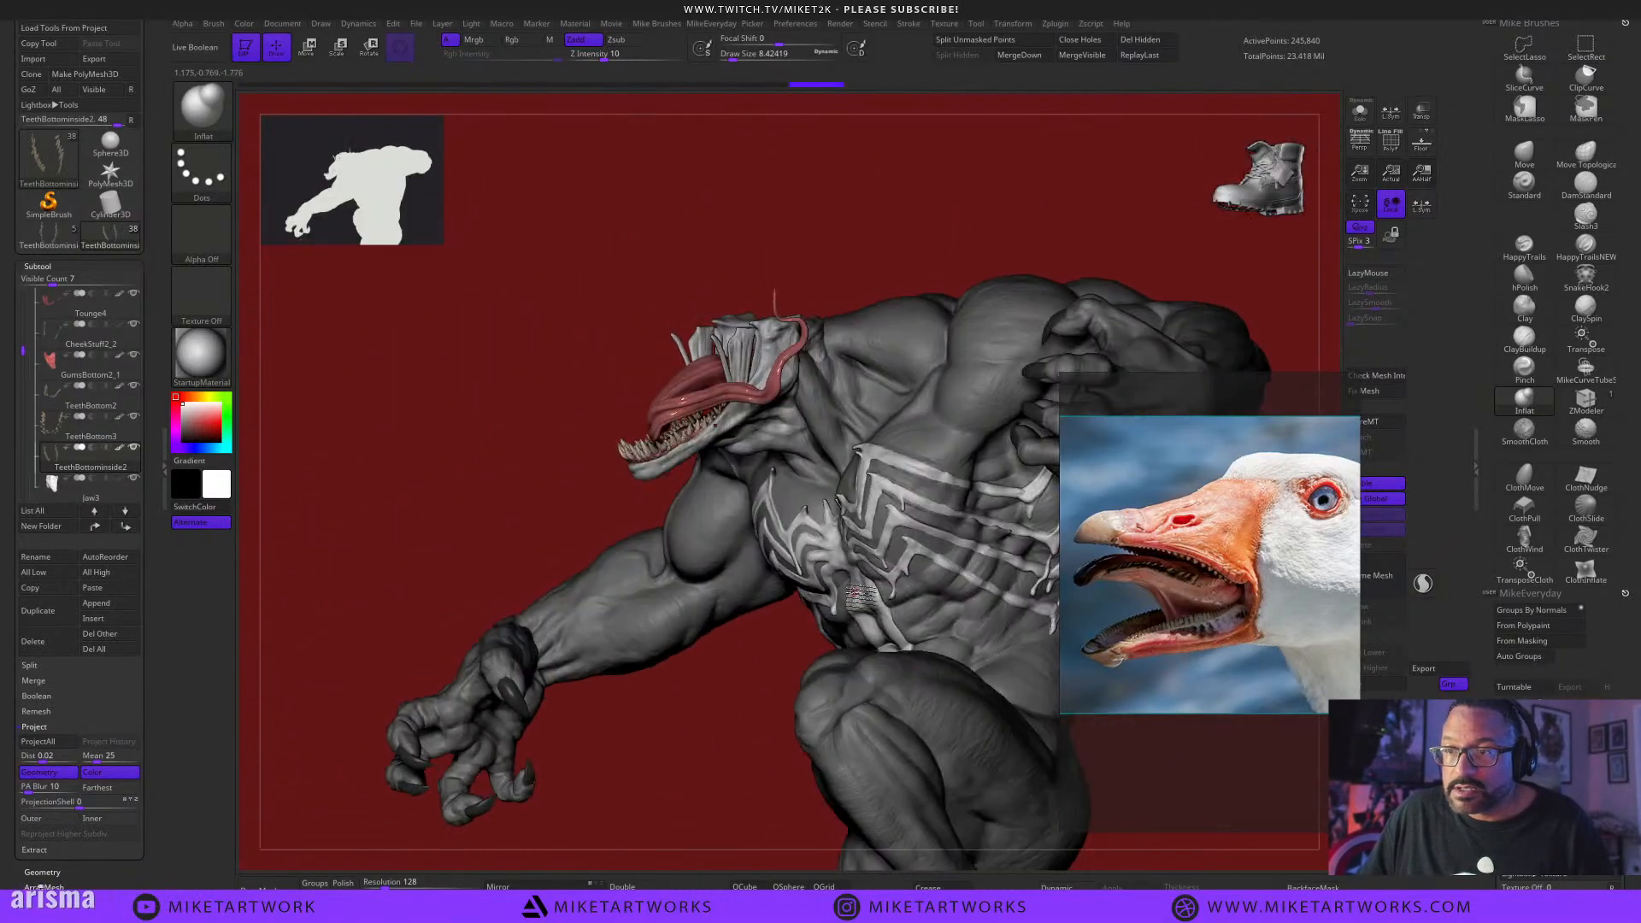
left_click_drag(741, 681, 784, 749)
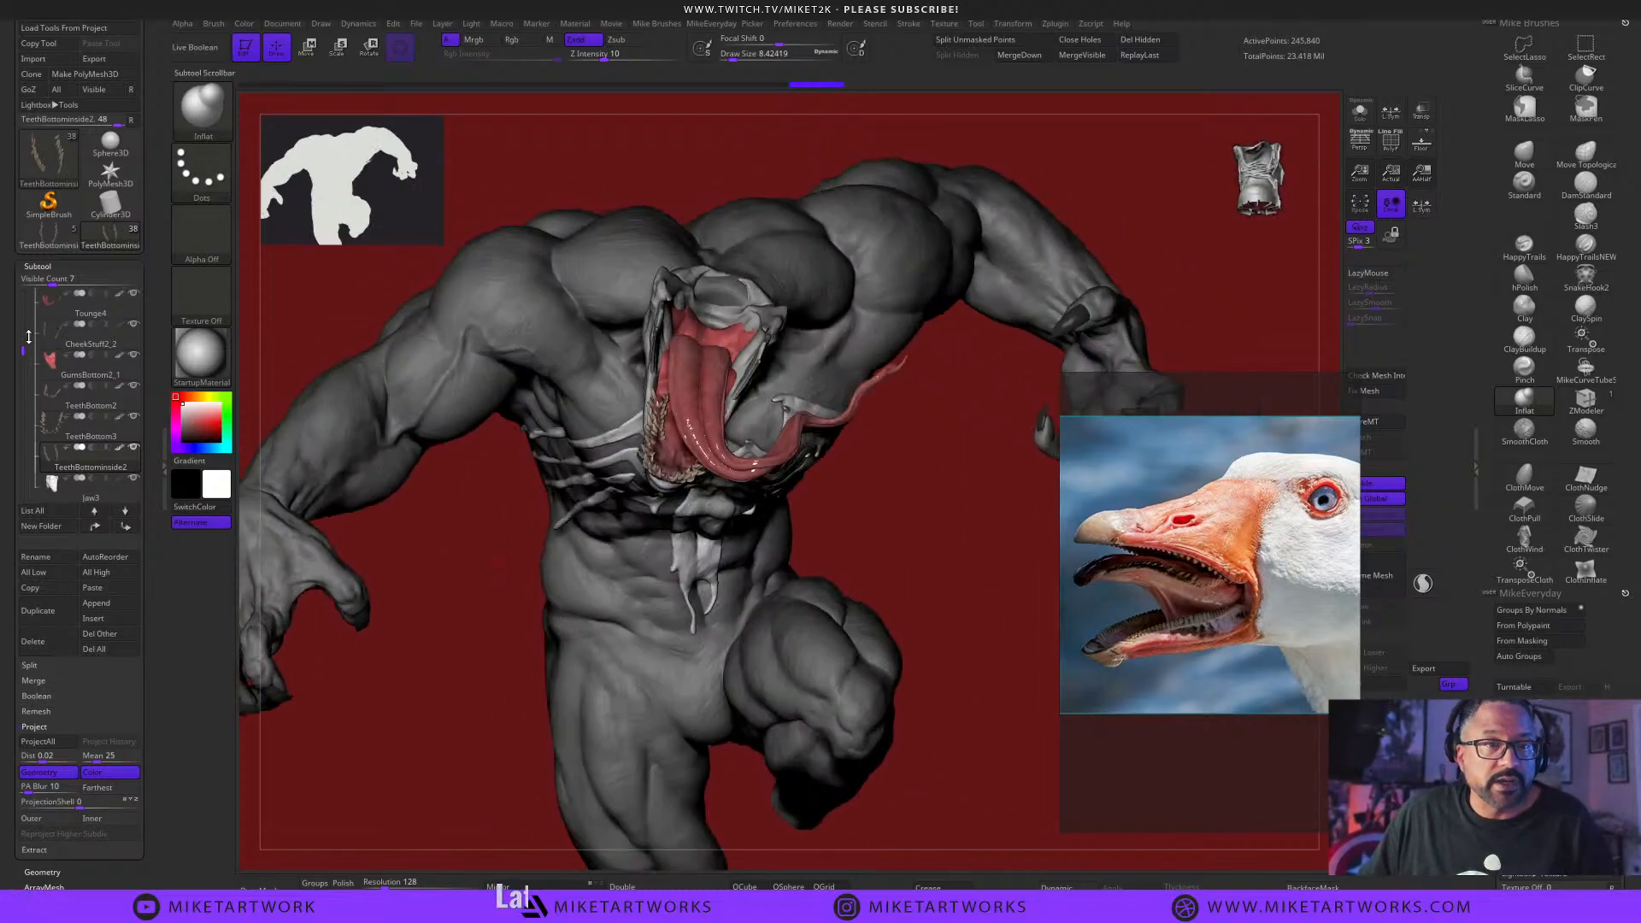
Show the TeethTop2 and GumsTop2 subtools and turn on the upper gums' painted color.
left_click_drag(23, 348, 26, 283)
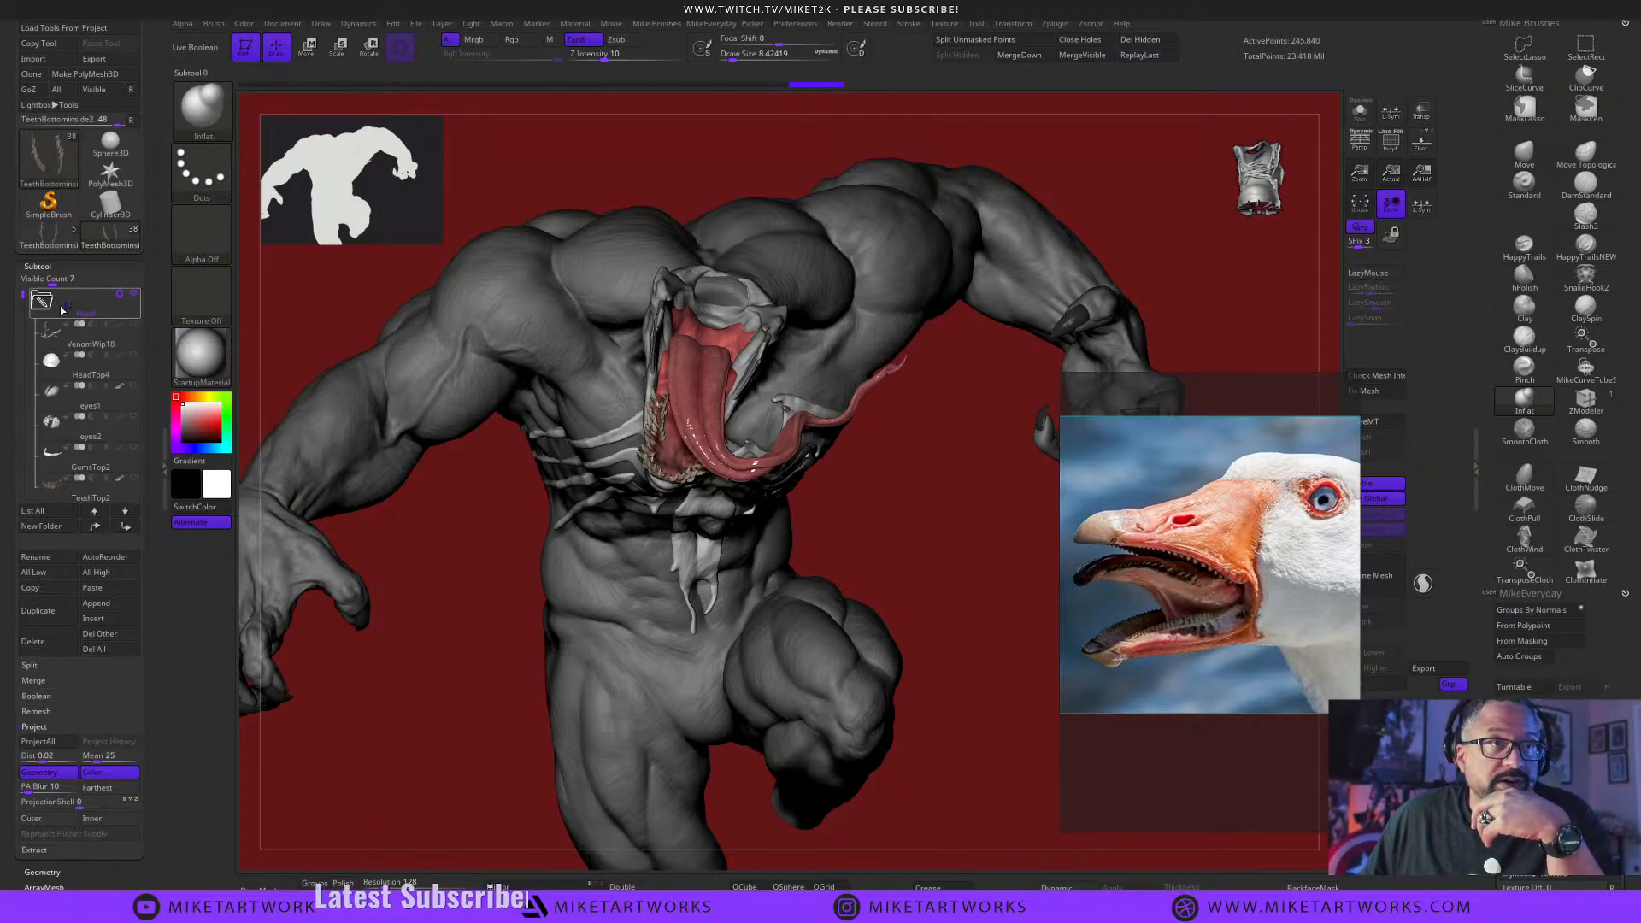
mouse_move(49, 305)
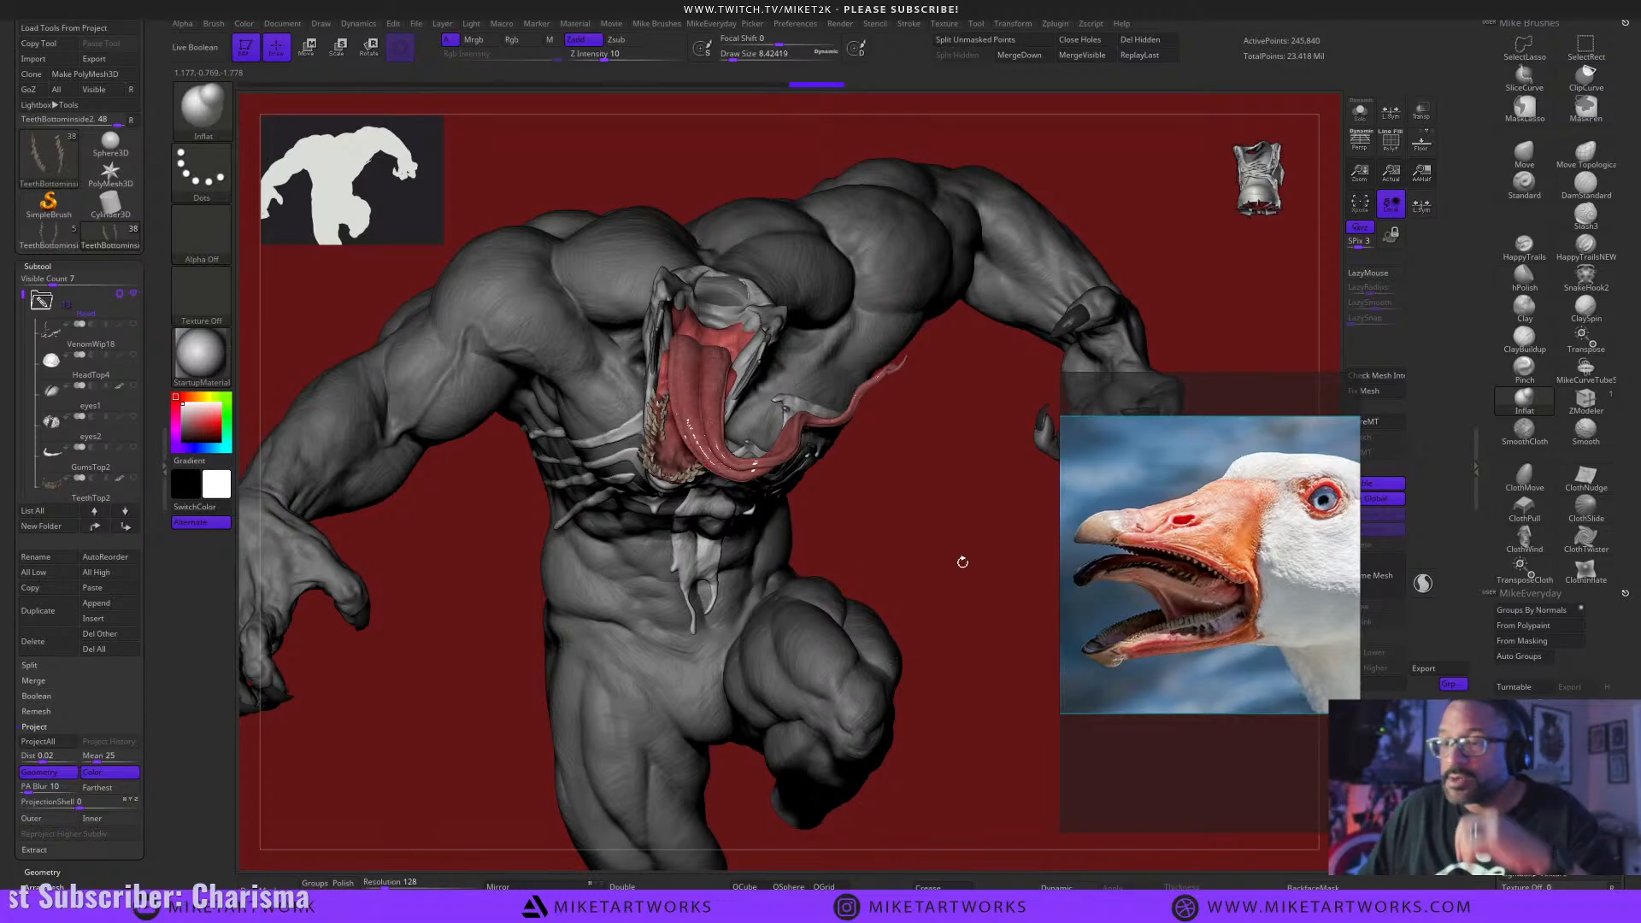
left_click_drag(960, 561, 832, 683)
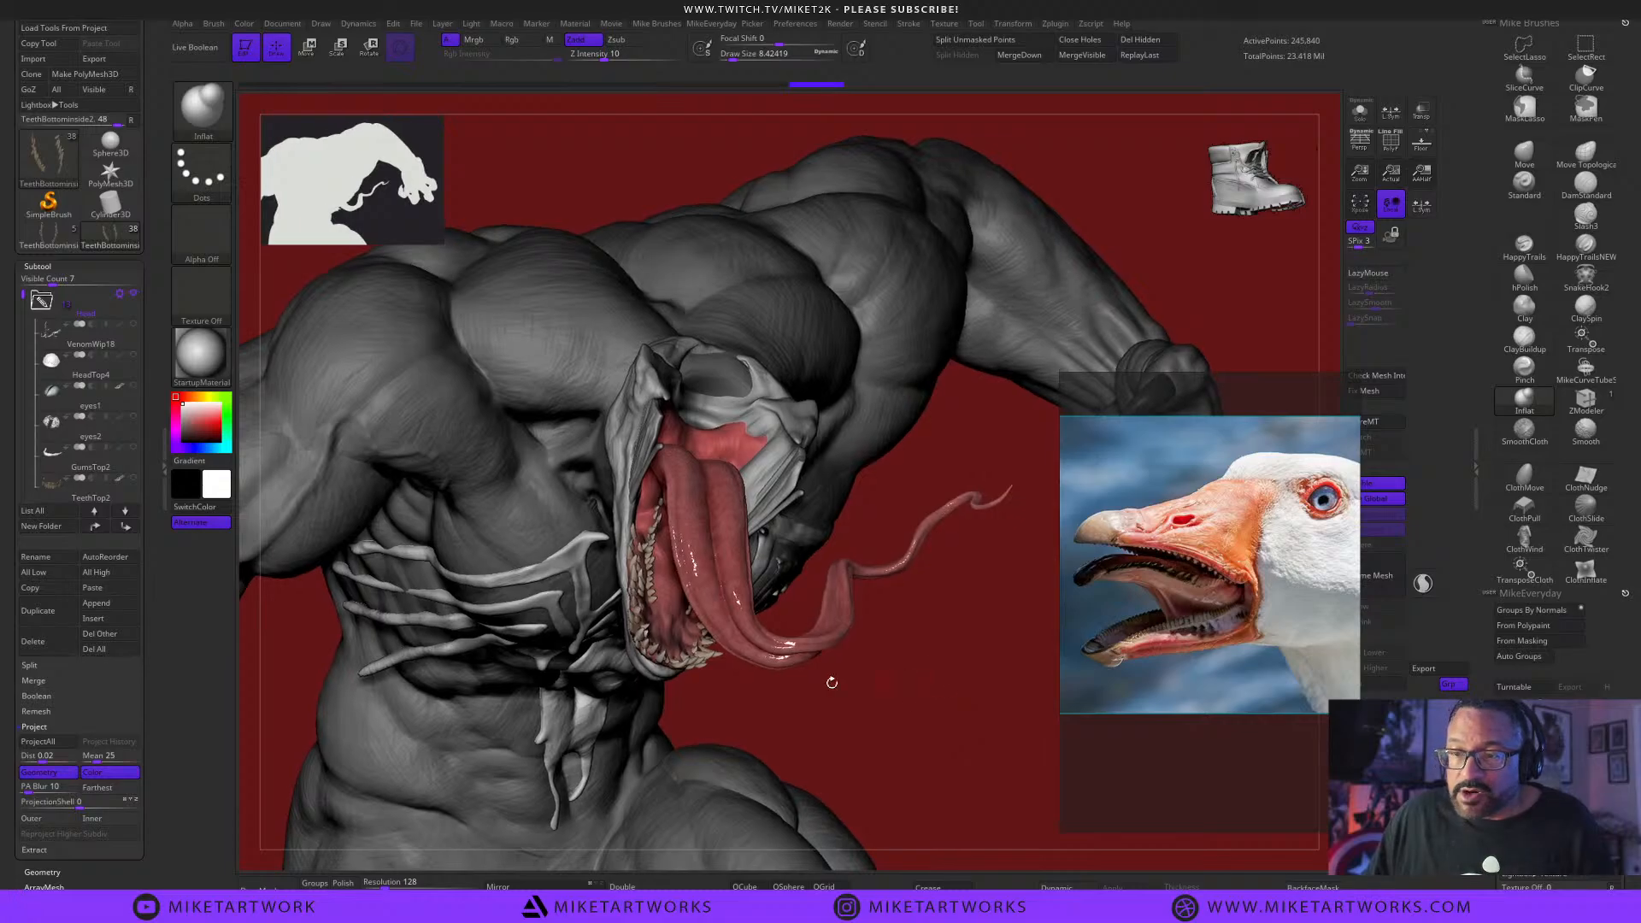
left_click_drag(953, 689, 916, 730)
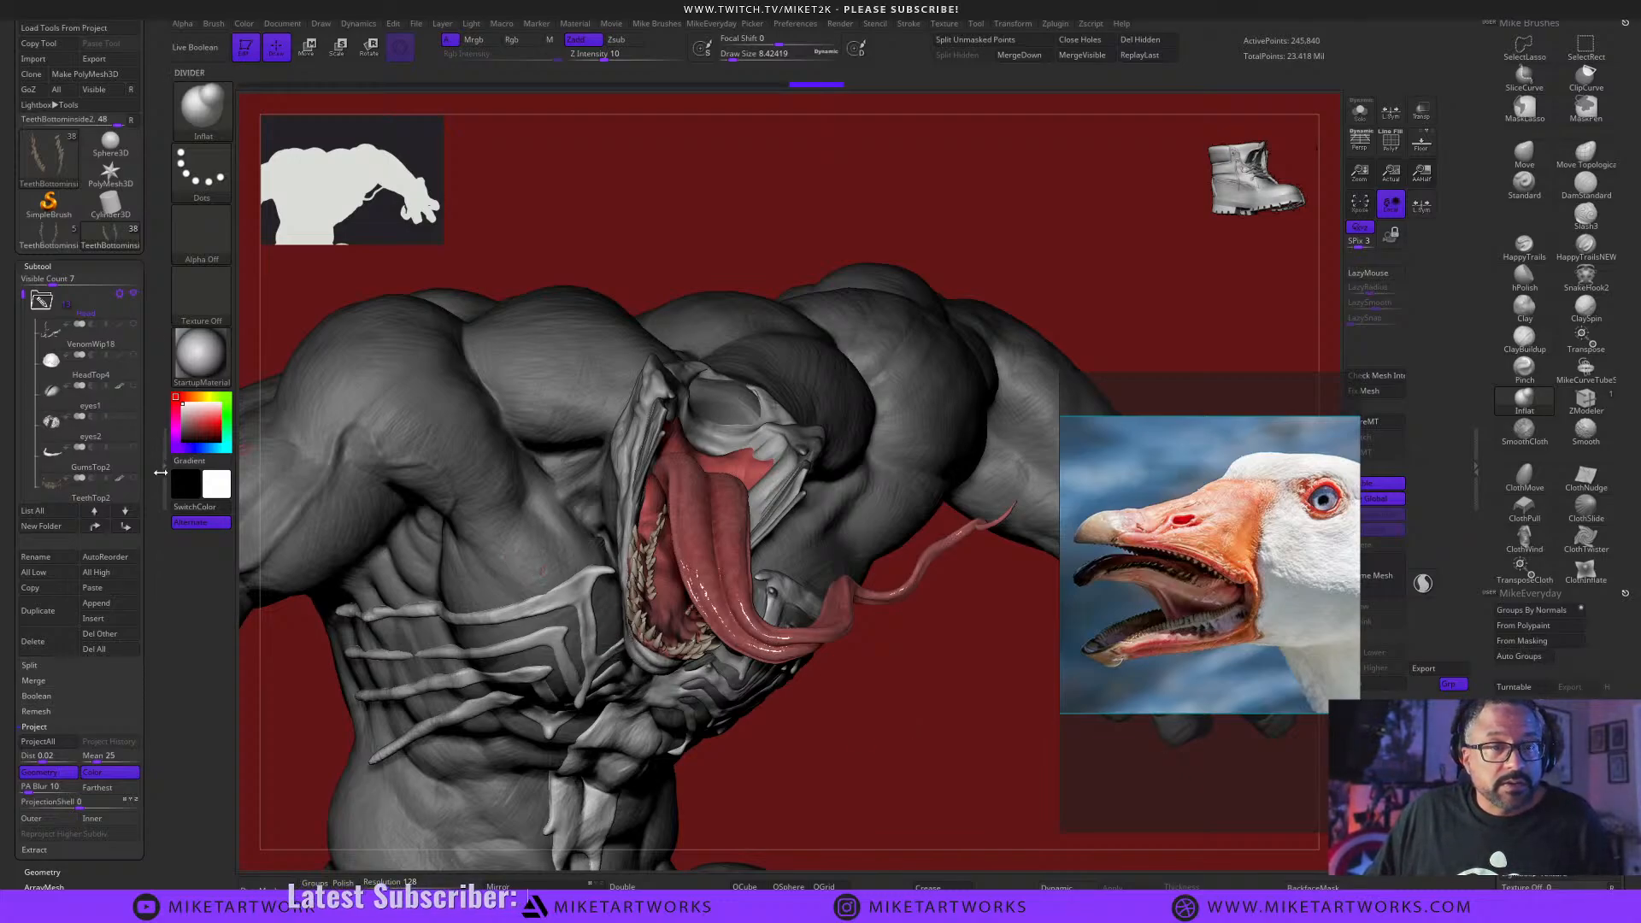
left_click(107, 484)
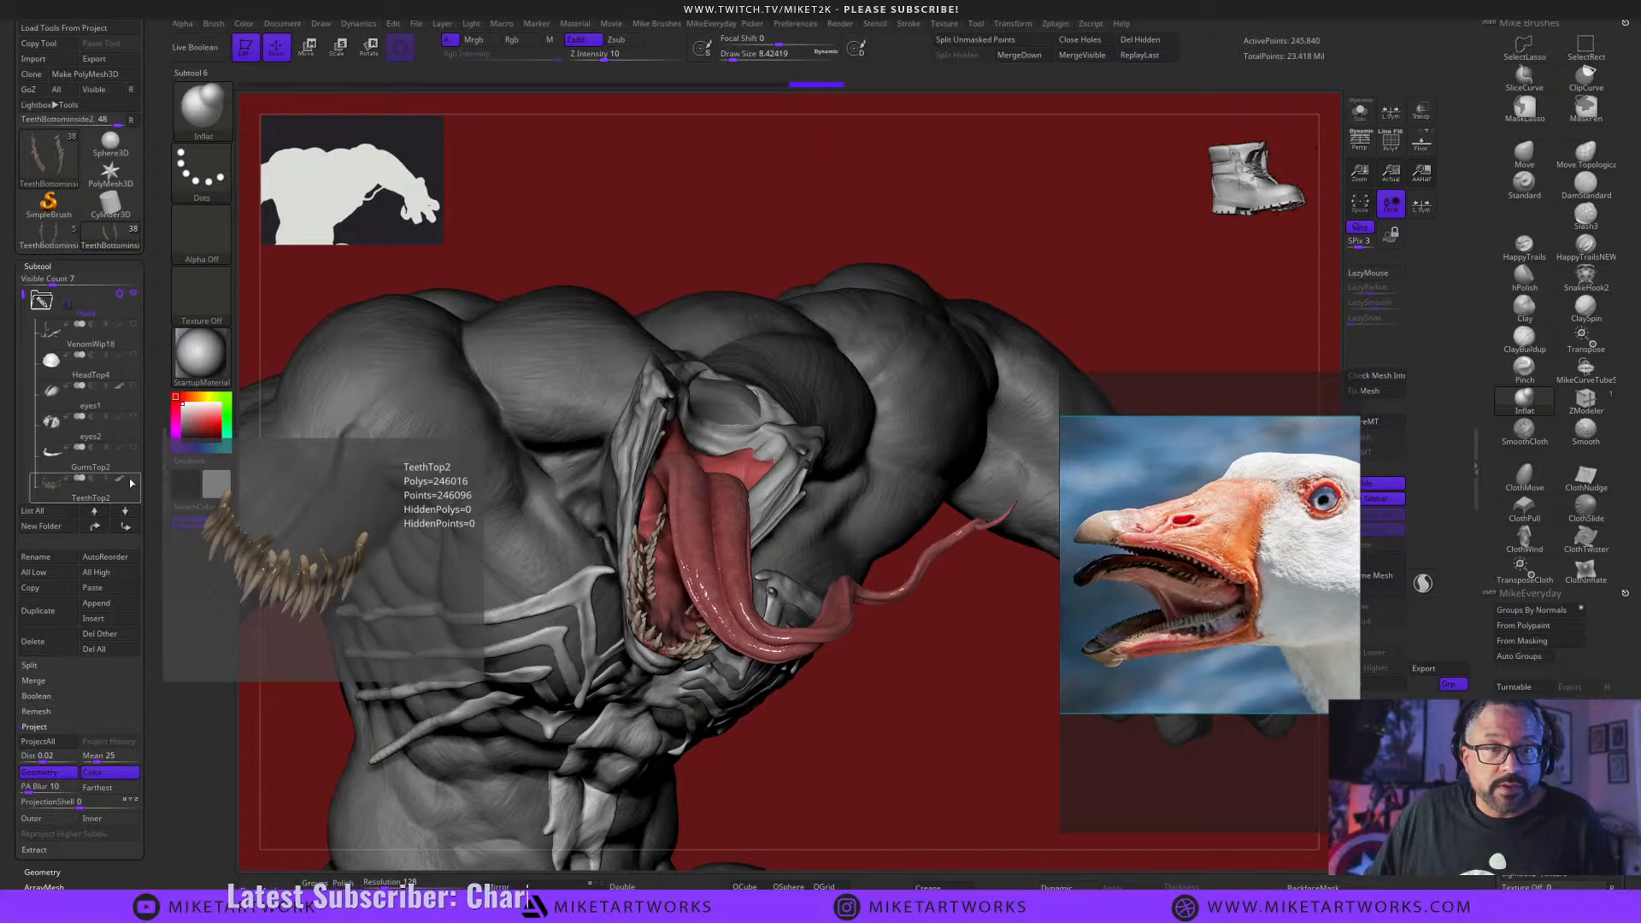
left_click(133, 457)
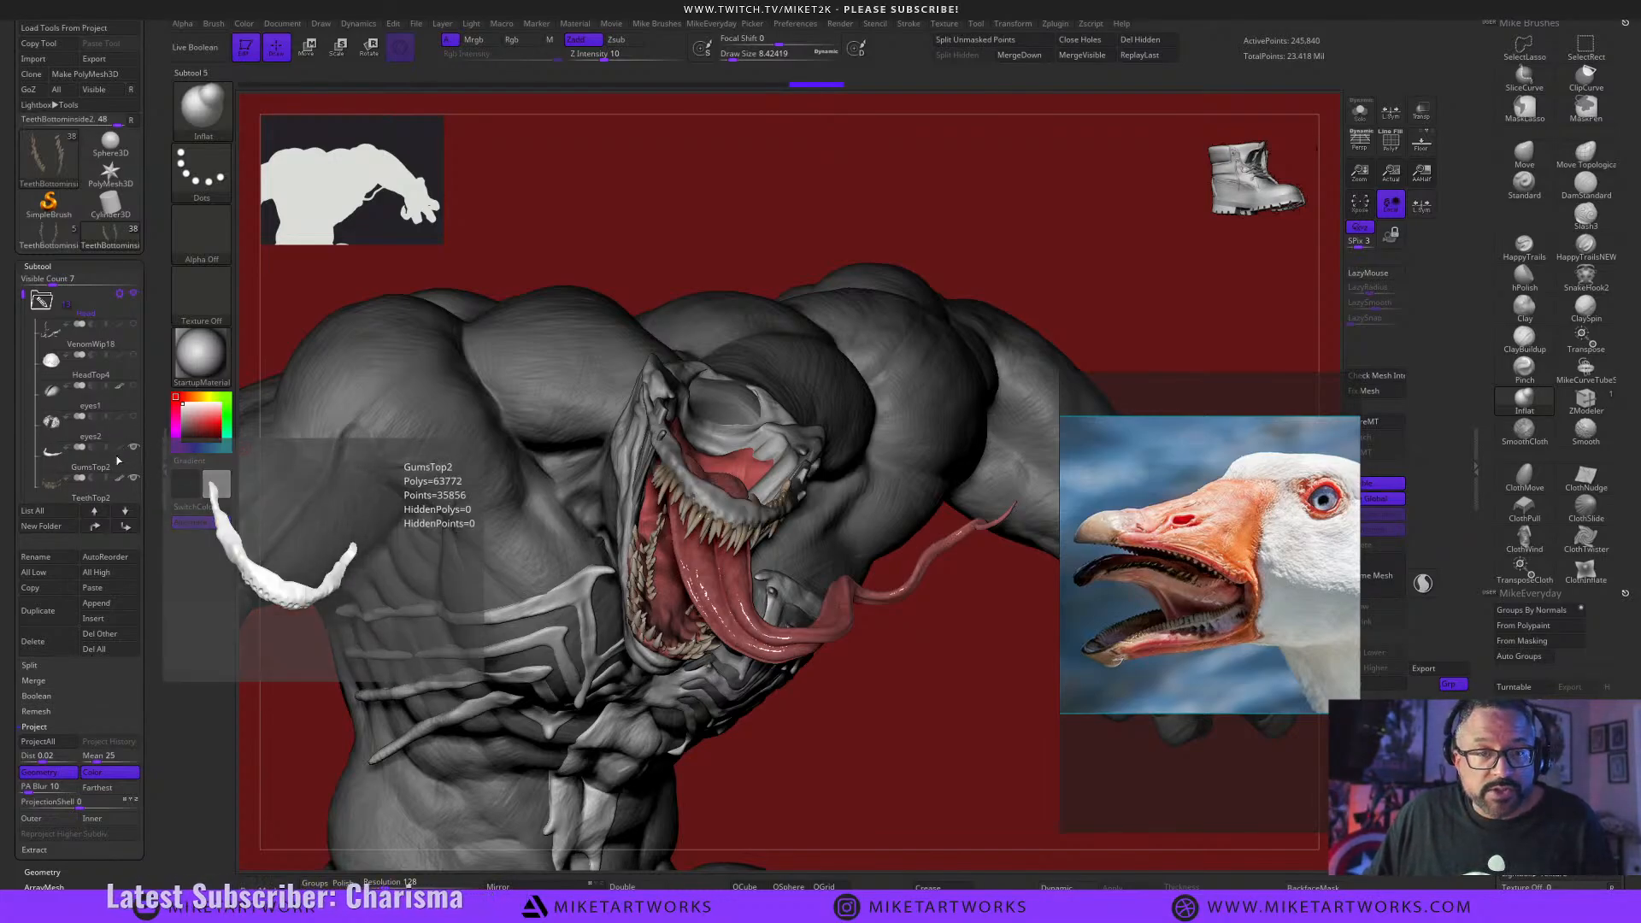
mouse_move(865, 760)
left_mouse_down()
mouse_move(957, 770)
mouse_move(911, 761)
mouse_move(896, 779)
mouse_move(844, 705)
mouse_move(844, 770)
left_mouse_up()
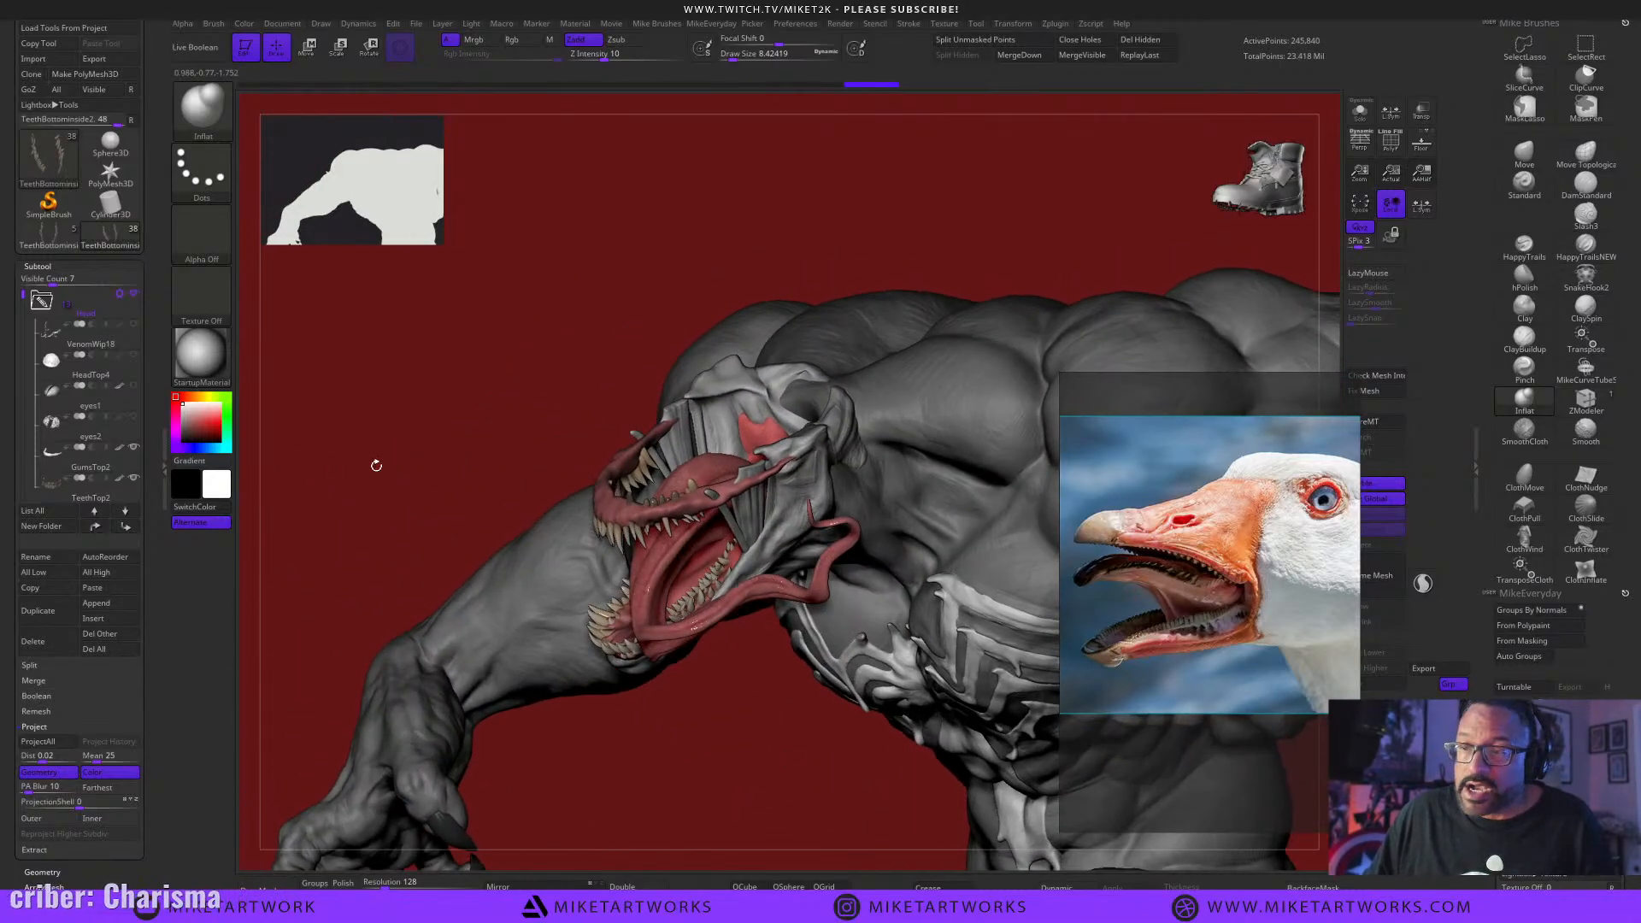
Show the eyes1 and HeadTop4 subtools to complete the creature's upper head.
left_click(134, 385)
left_click(134, 354)
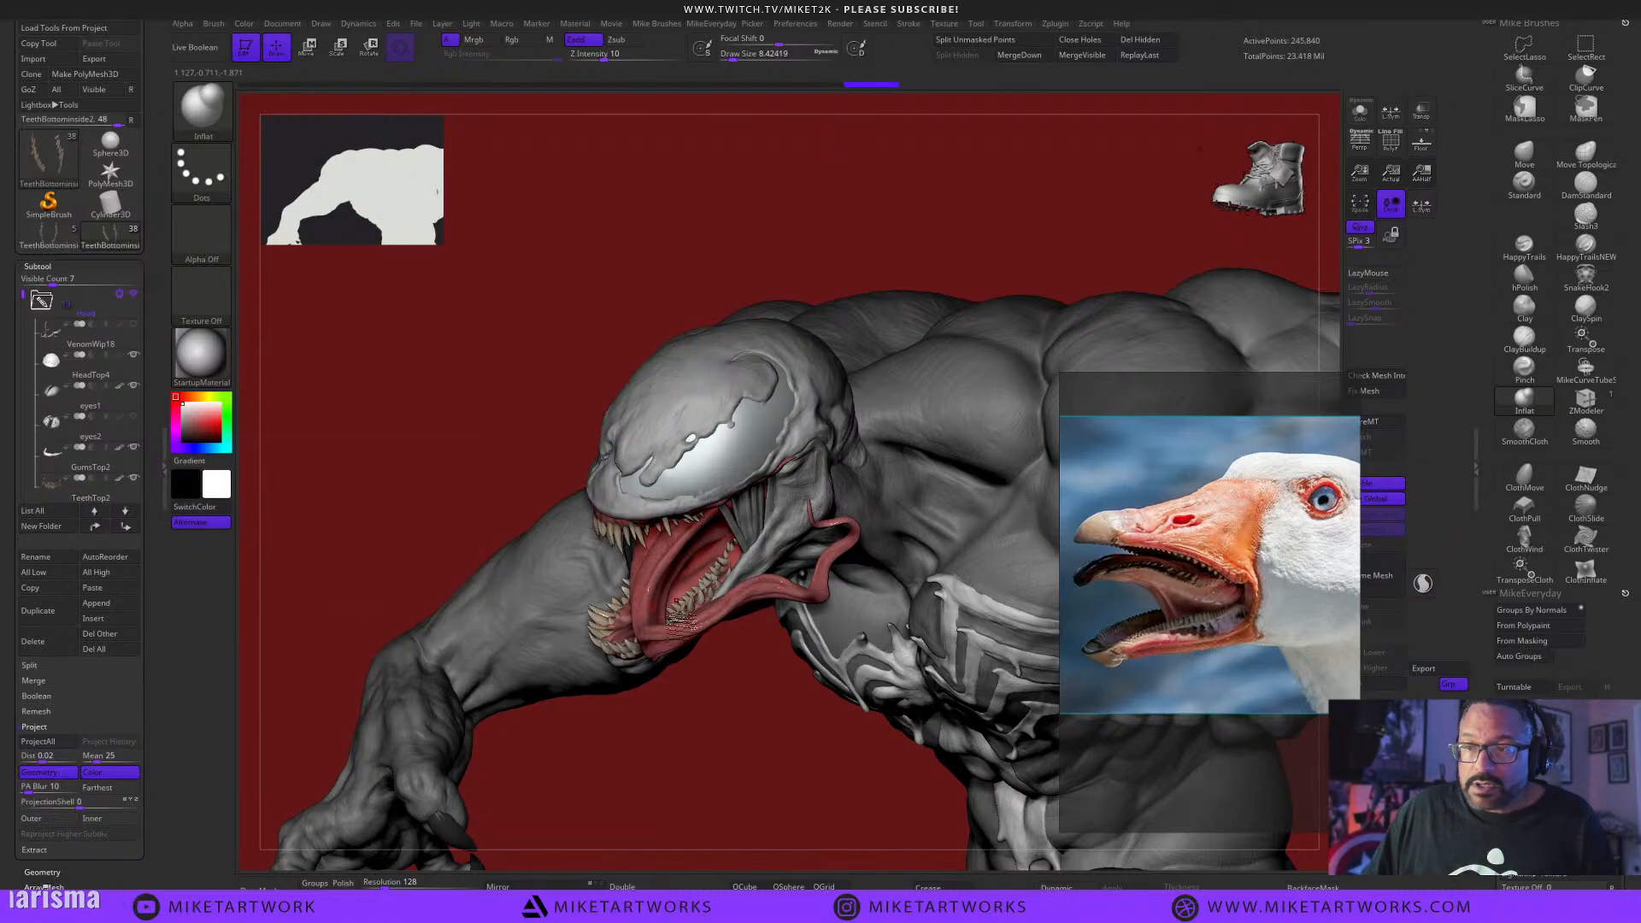
left_click_drag(765, 750, 823, 637)
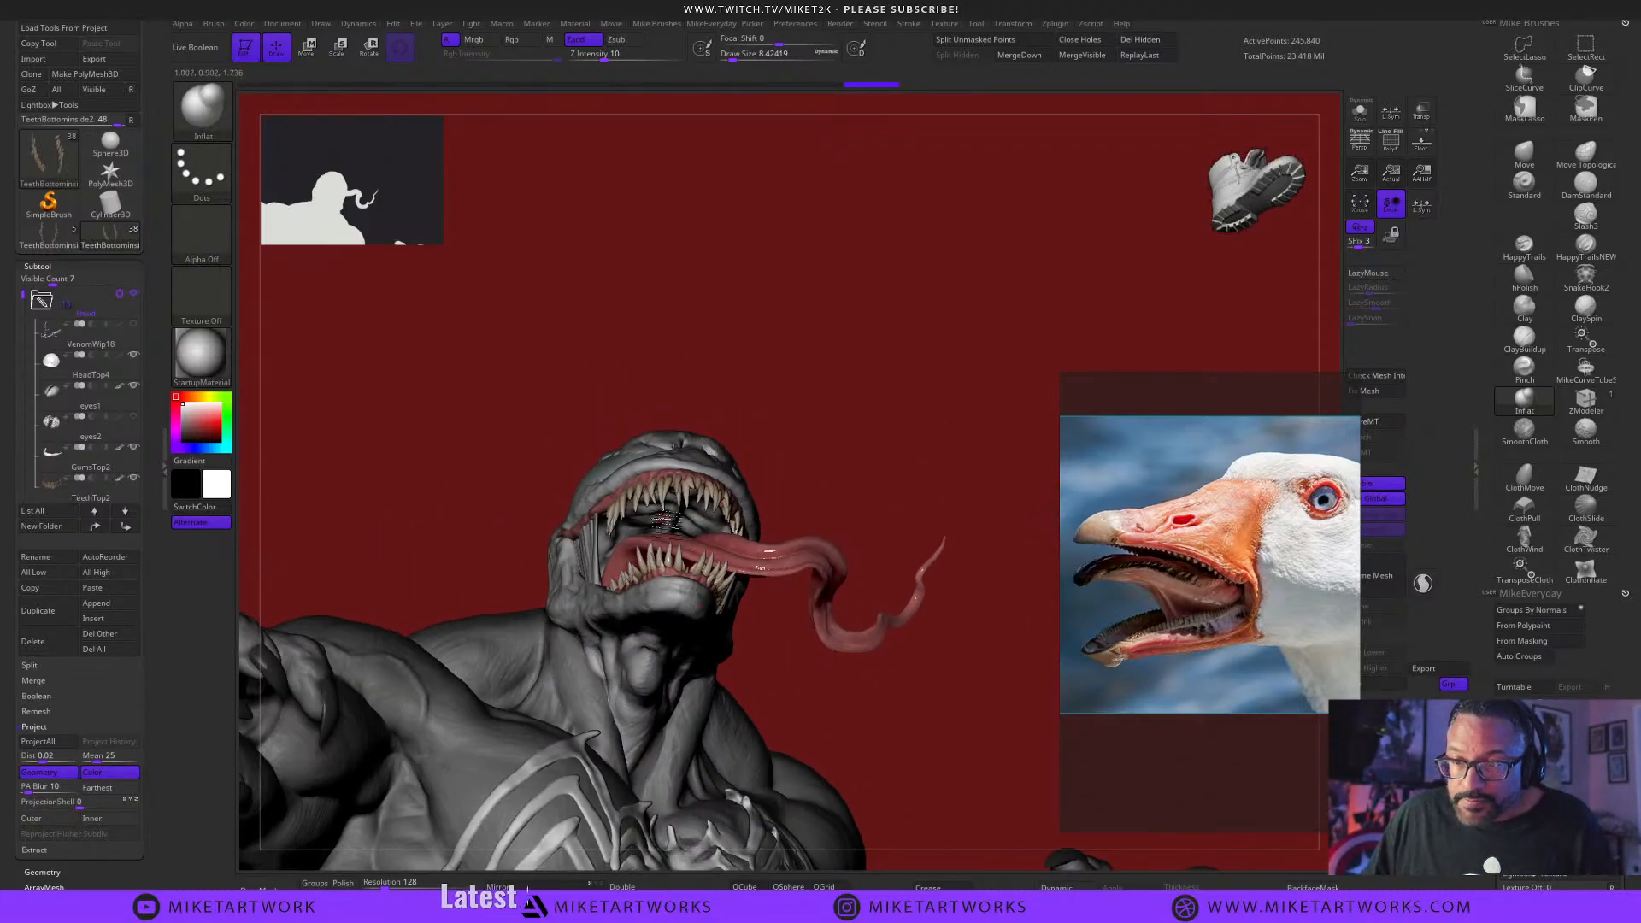
Select HeadTop4 and Jaw3 in turn, turn on each one's painted color, and frame the full figure.
left_click(567, 544, "alt")
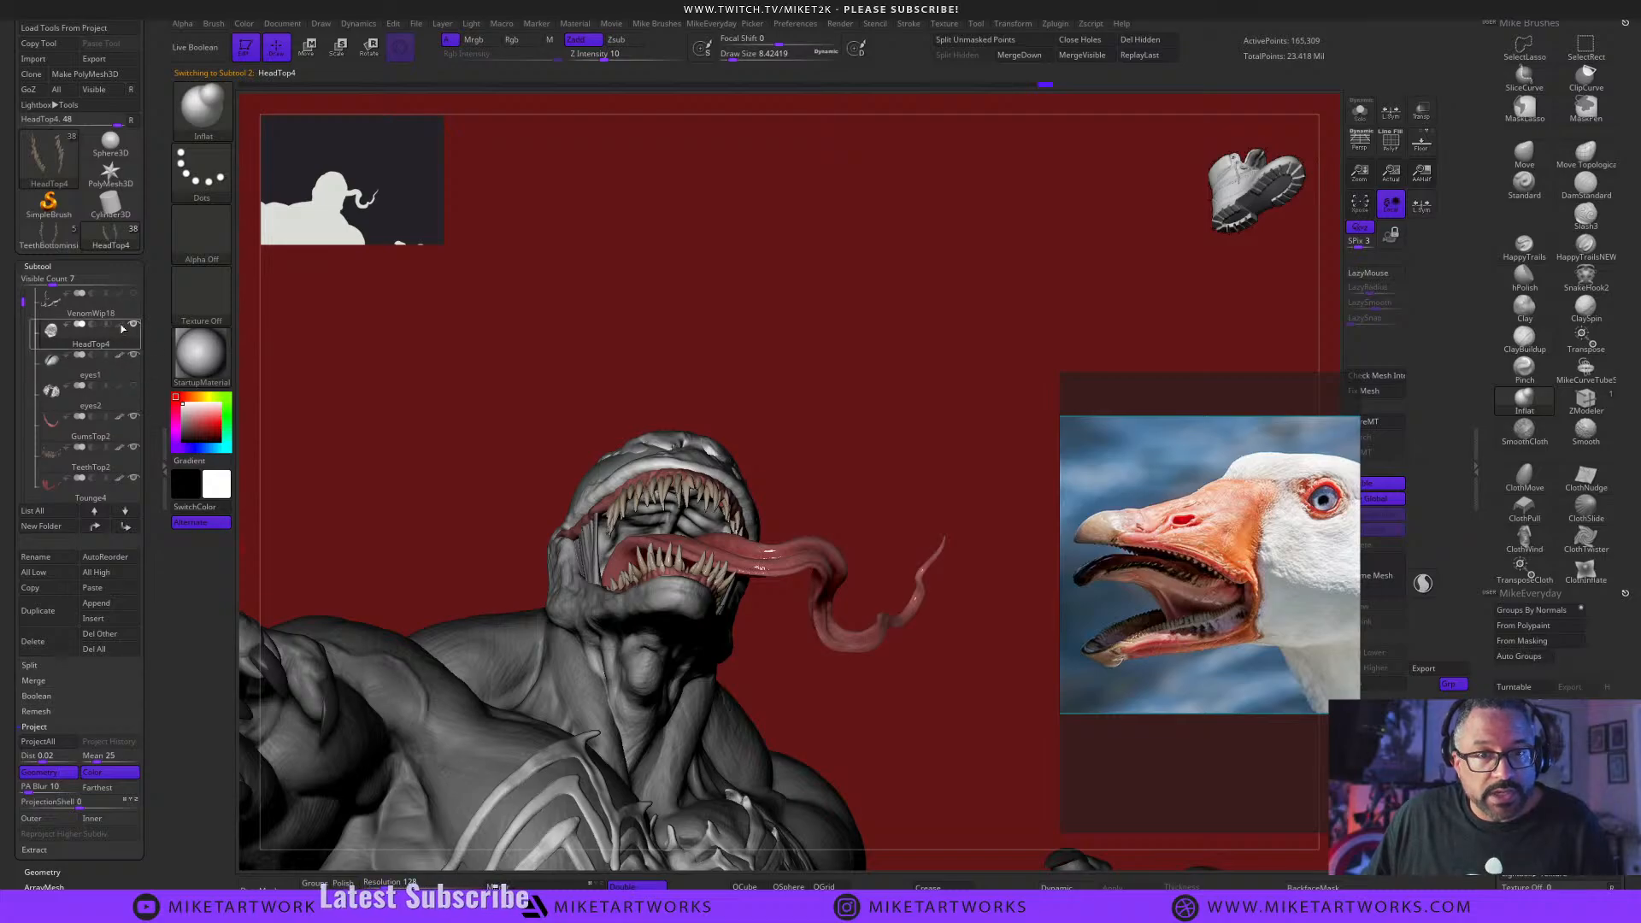
mouse_move(898, 701)
left_mouse_down()
mouse_move(898, 716)
mouse_move(874, 702)
left_mouse_up()
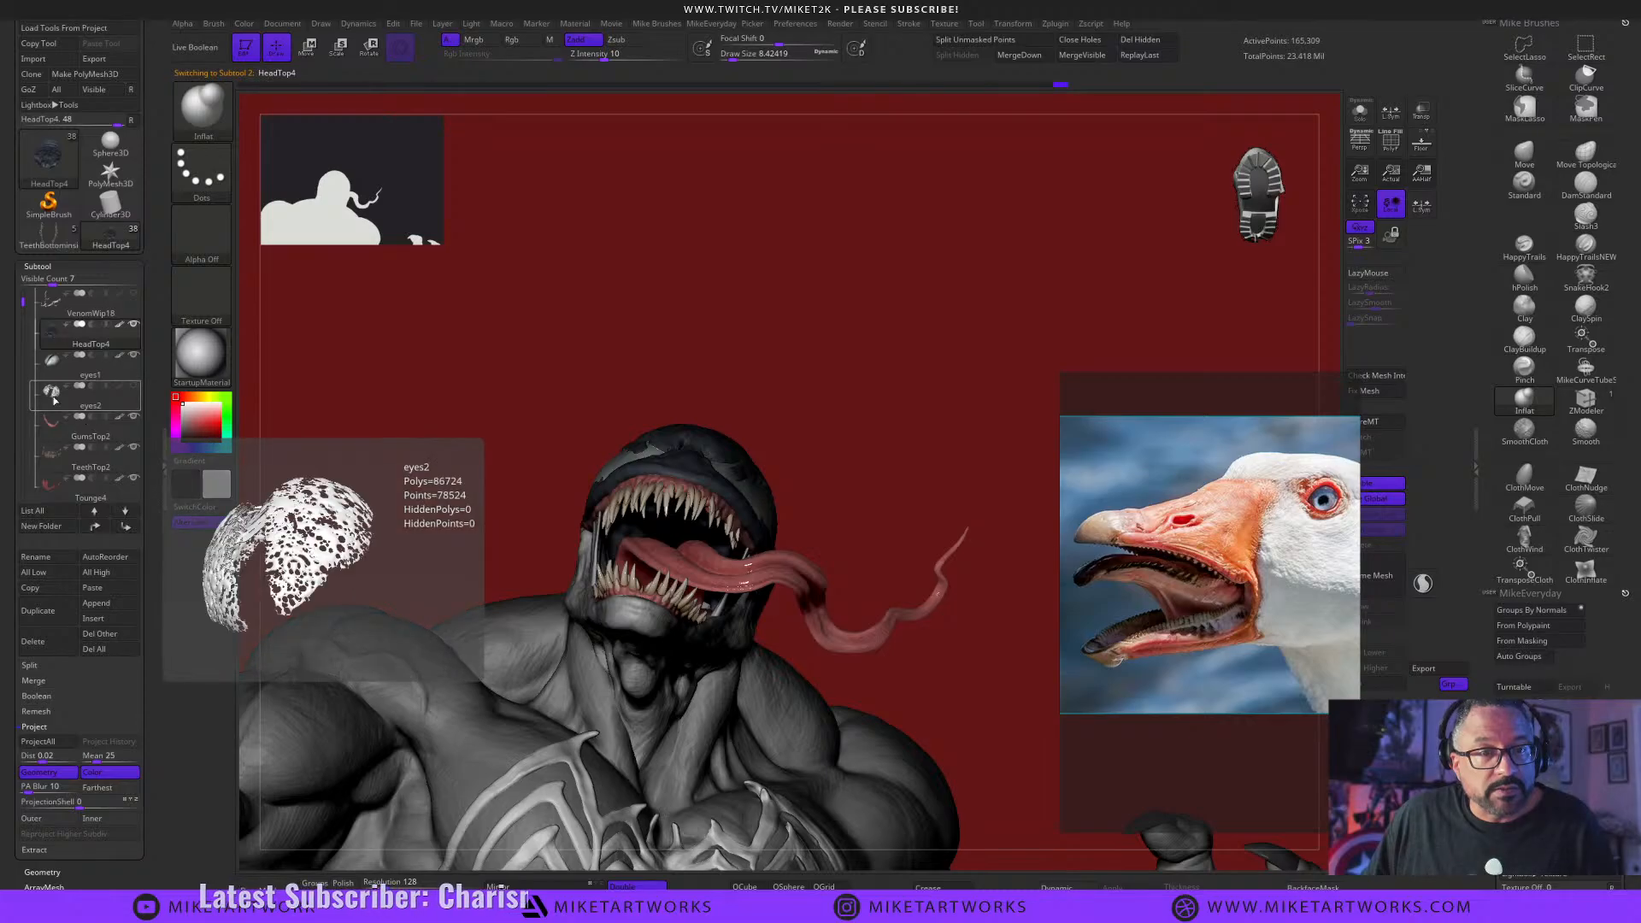
mouse_move(21, 301)
left_mouse_down()
mouse_move(28, 373)
mouse_move(28, 330)
left_mouse_up()
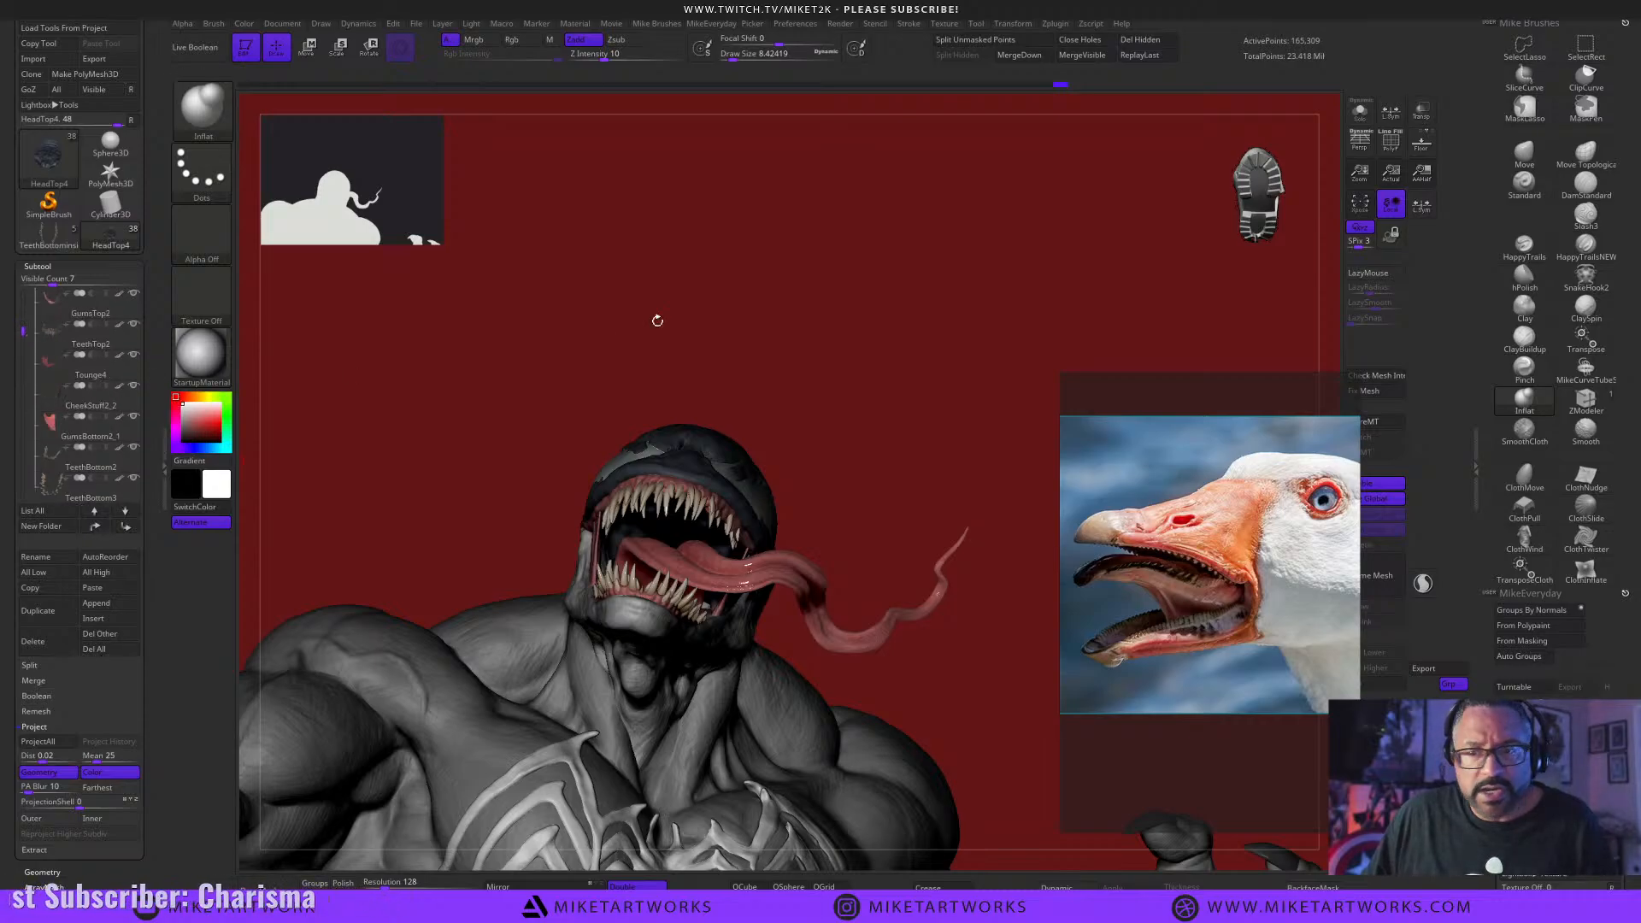
left_click_drag(655, 319, 771, 634)
left_click(645, 547, "alt")
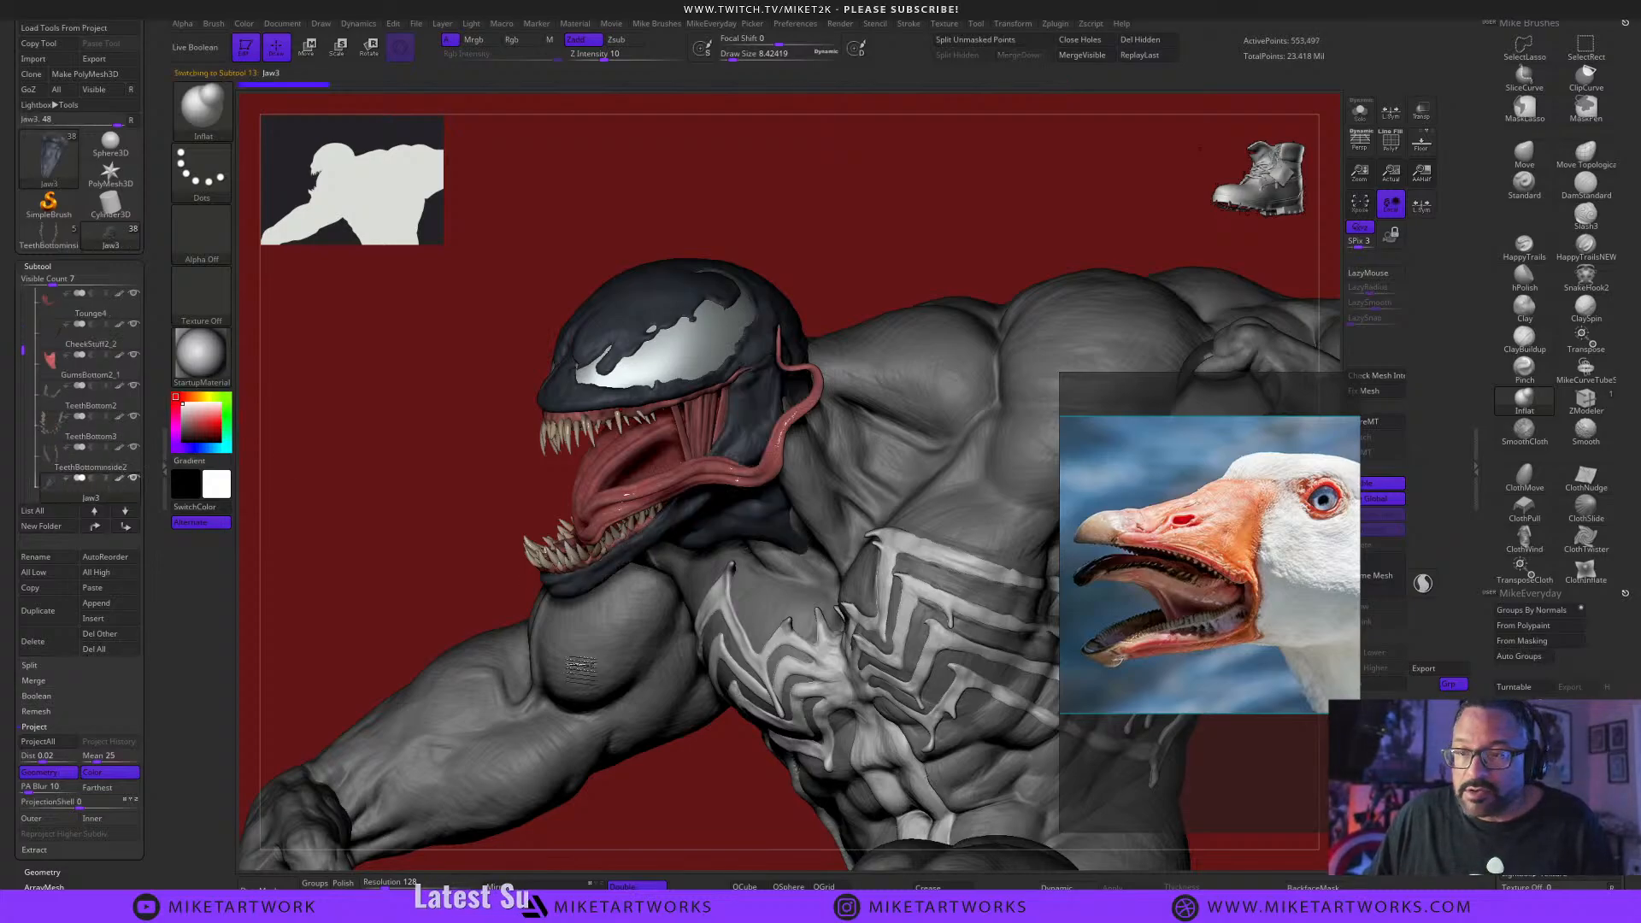
left_click_drag(727, 791, 868, 769, "alt")
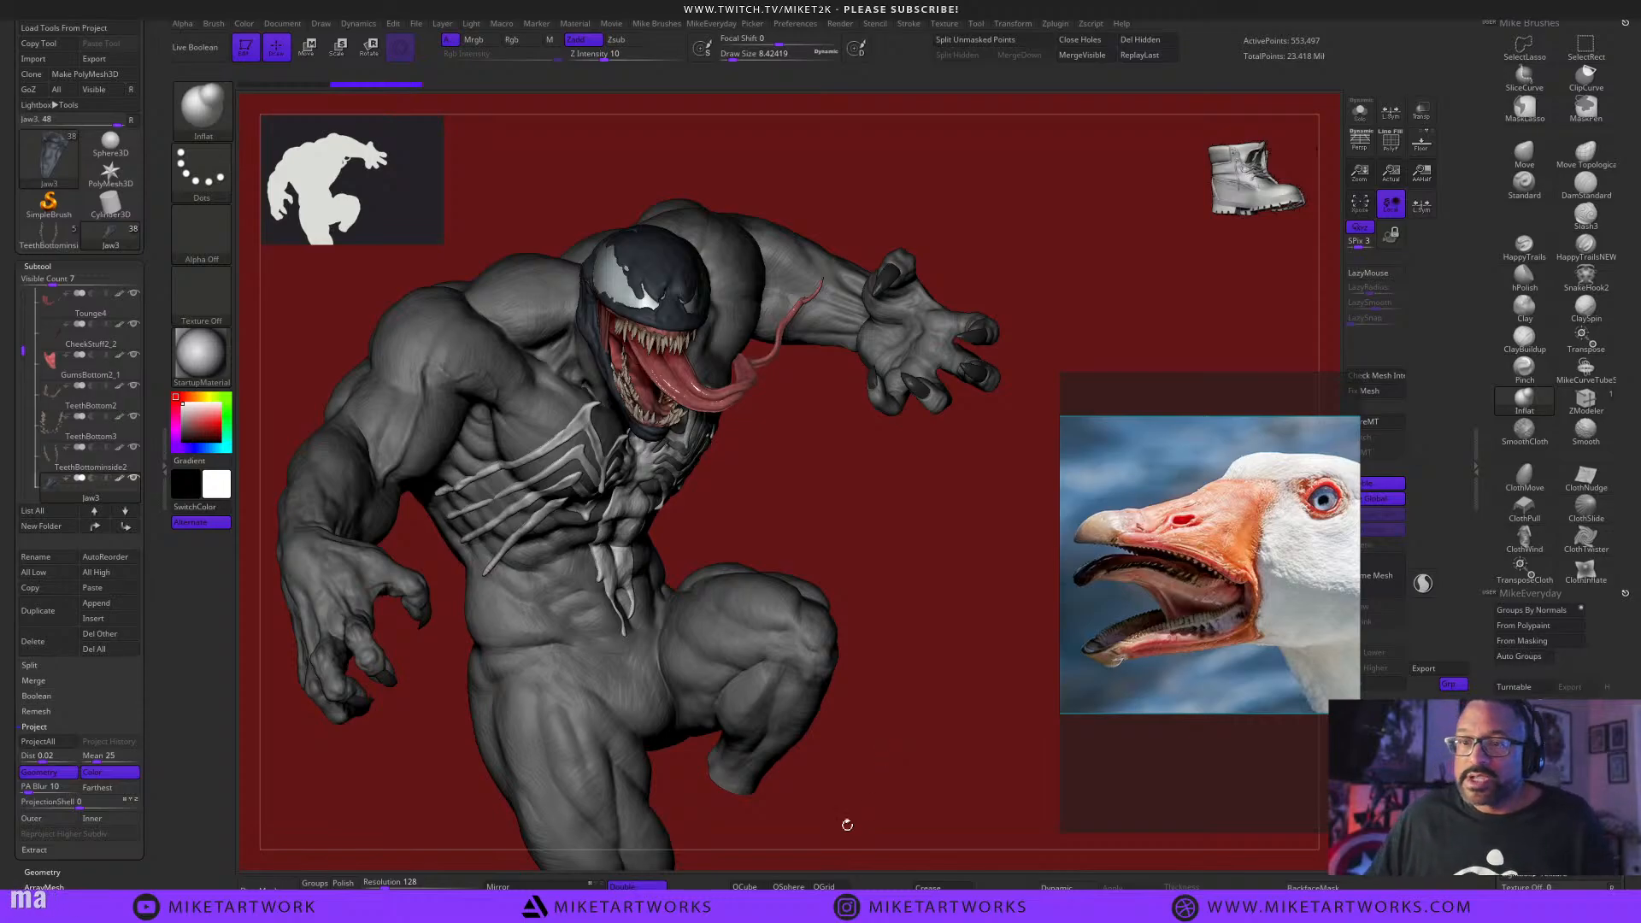
left_click_drag(847, 825, 924, 795)
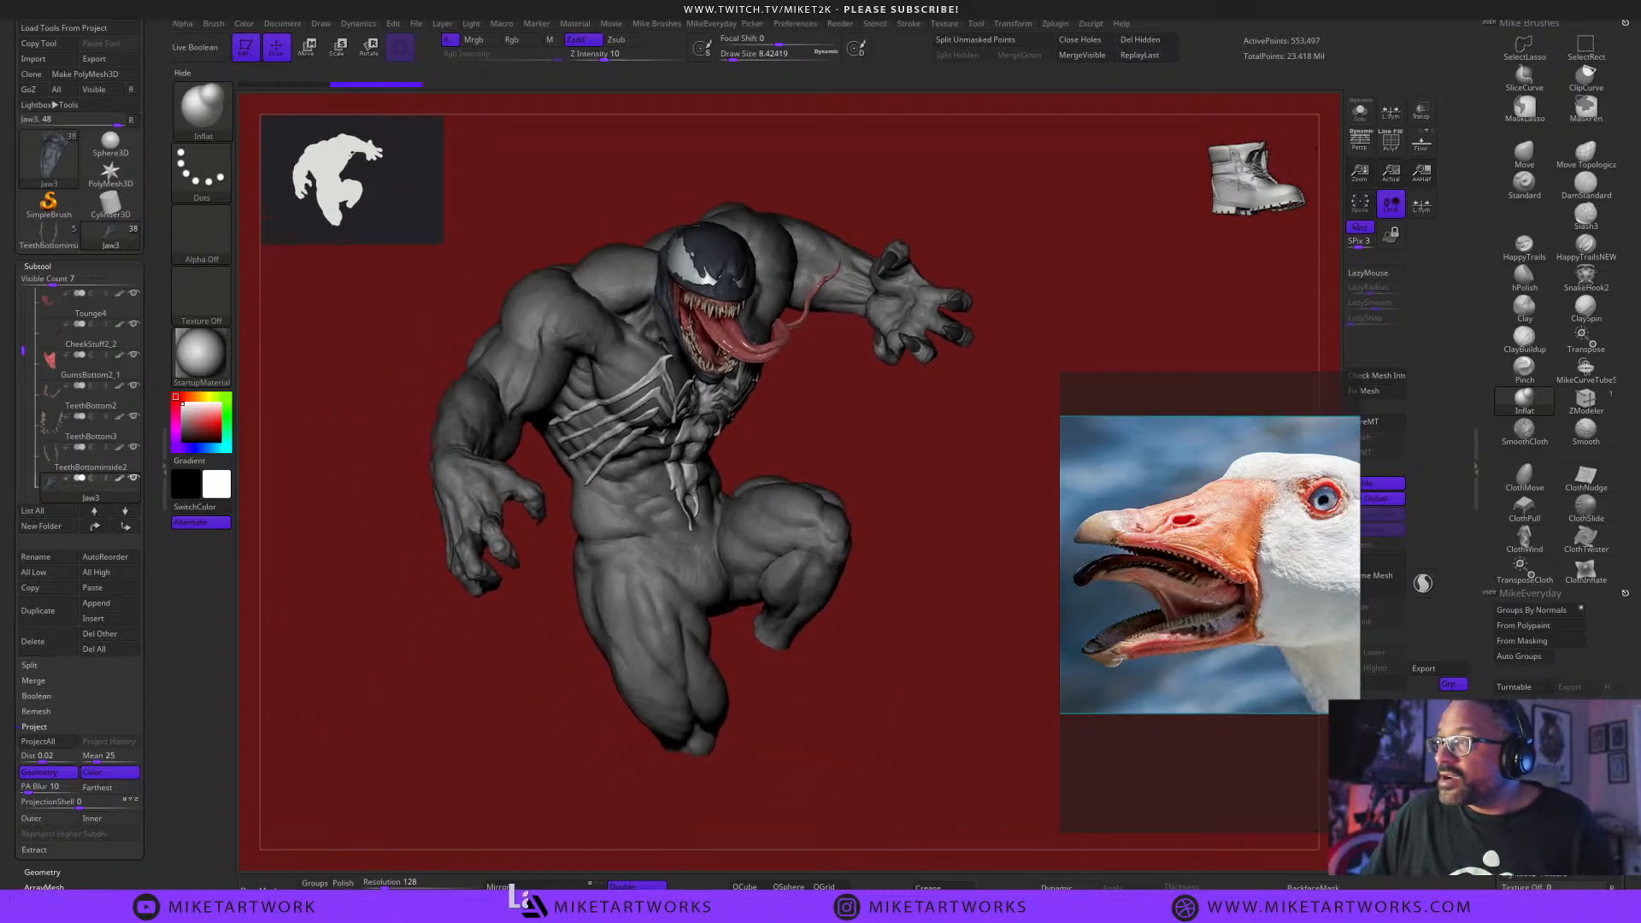
Switch to the desktop, check New folder (3) for earlier artwork, and open an earlier Venom image in Photoshop.
left_click(1524, 40)
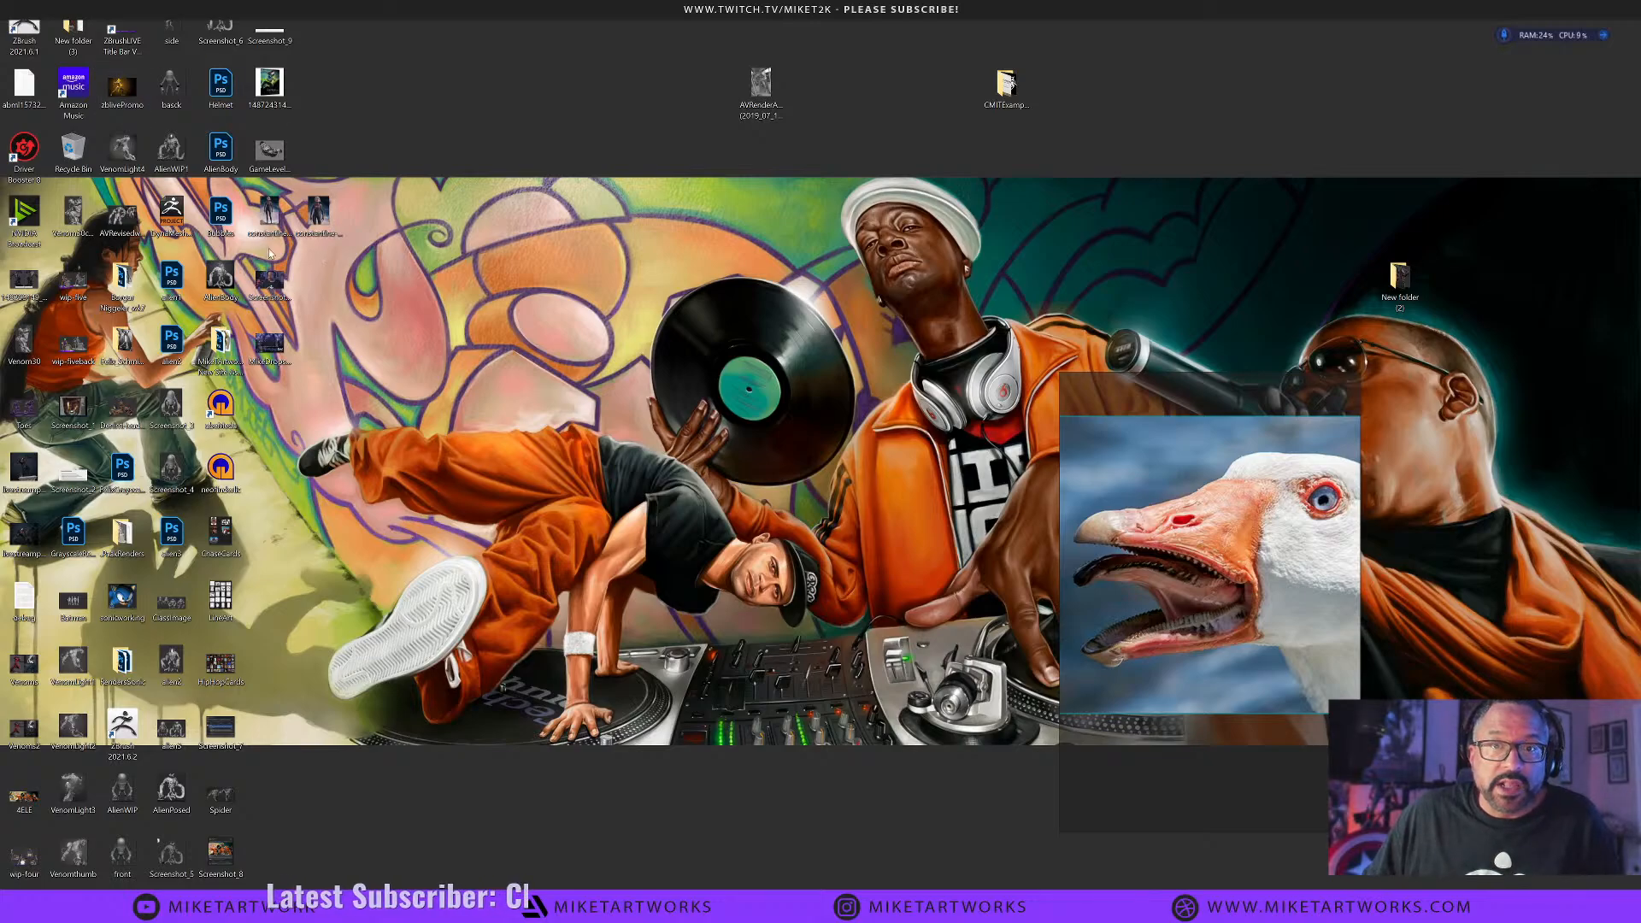
double_click(73, 29)
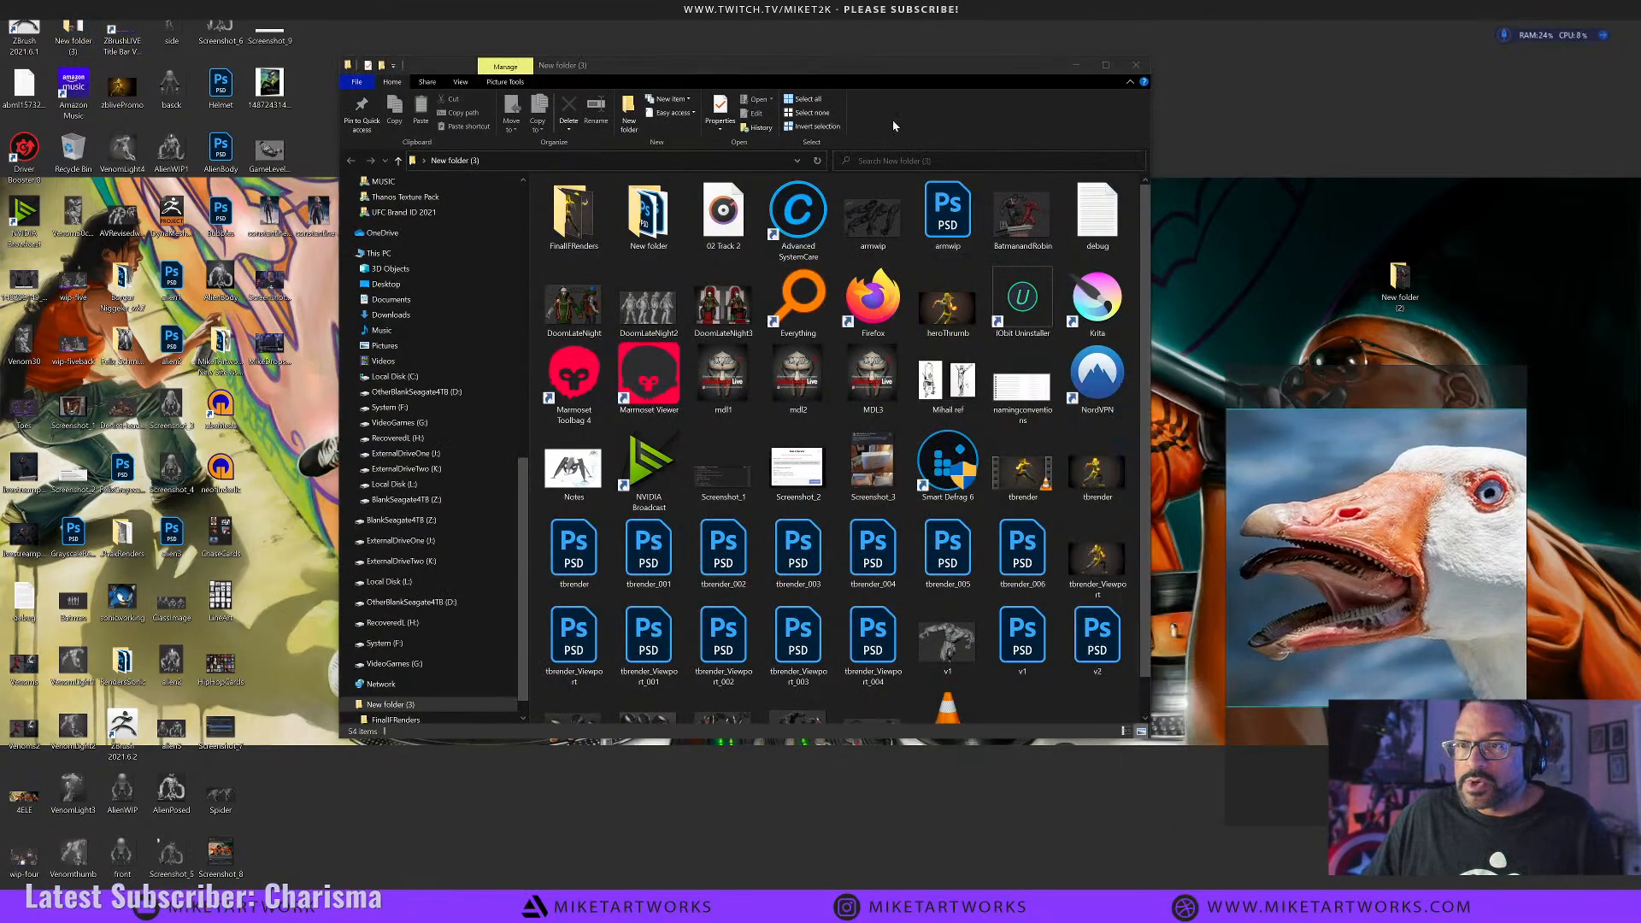
left_click(1136, 66)
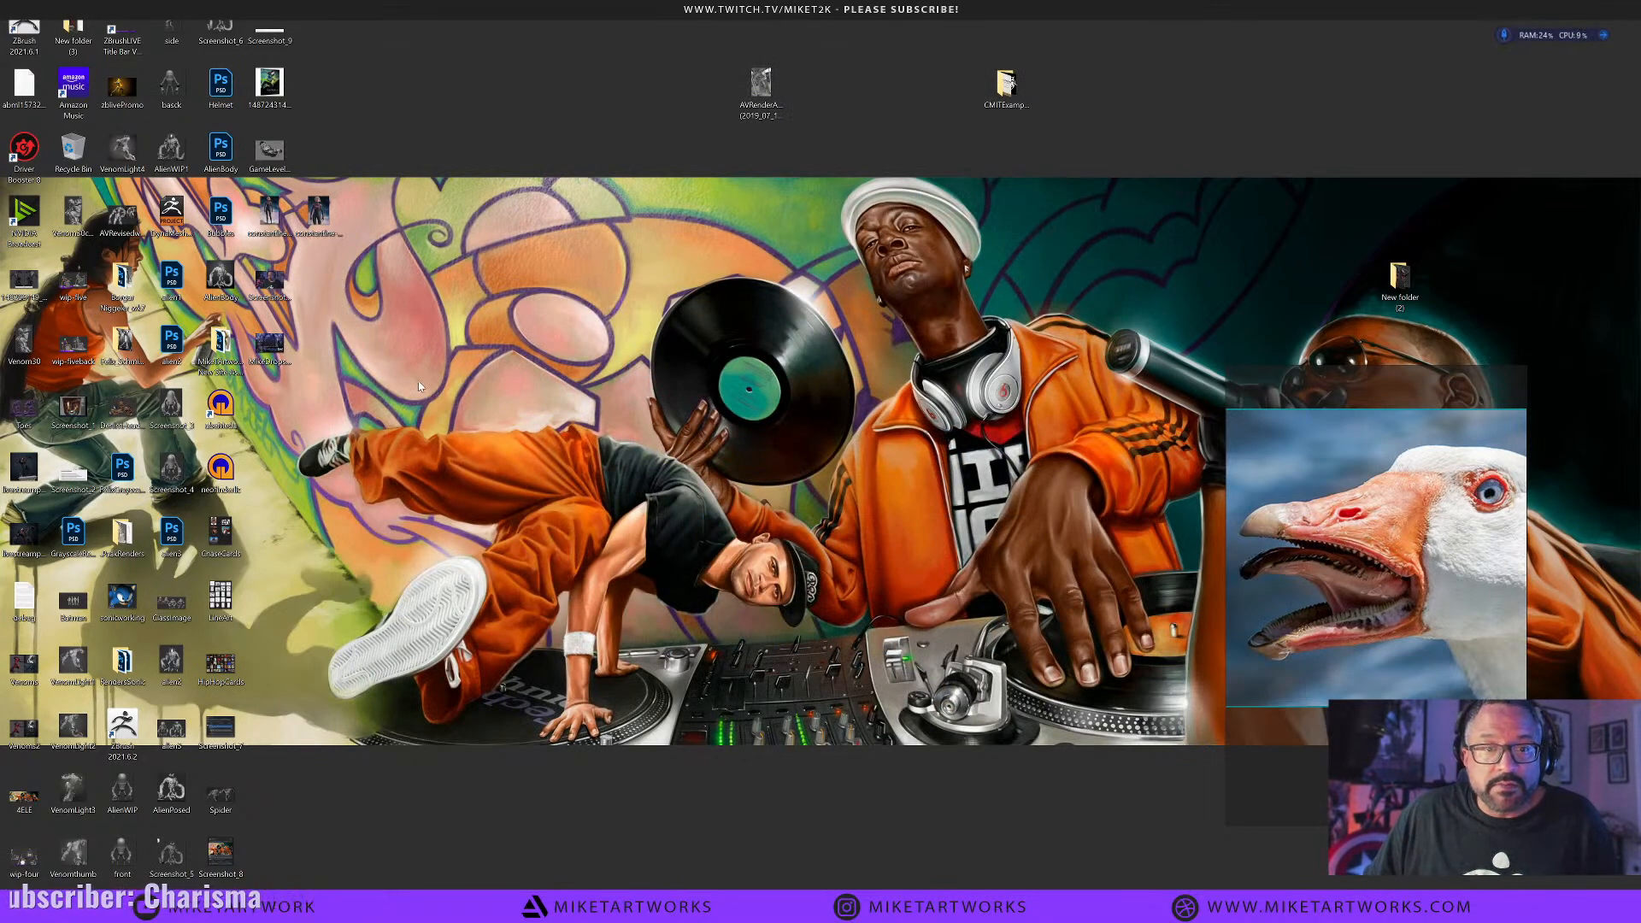
double_click(37, 731)
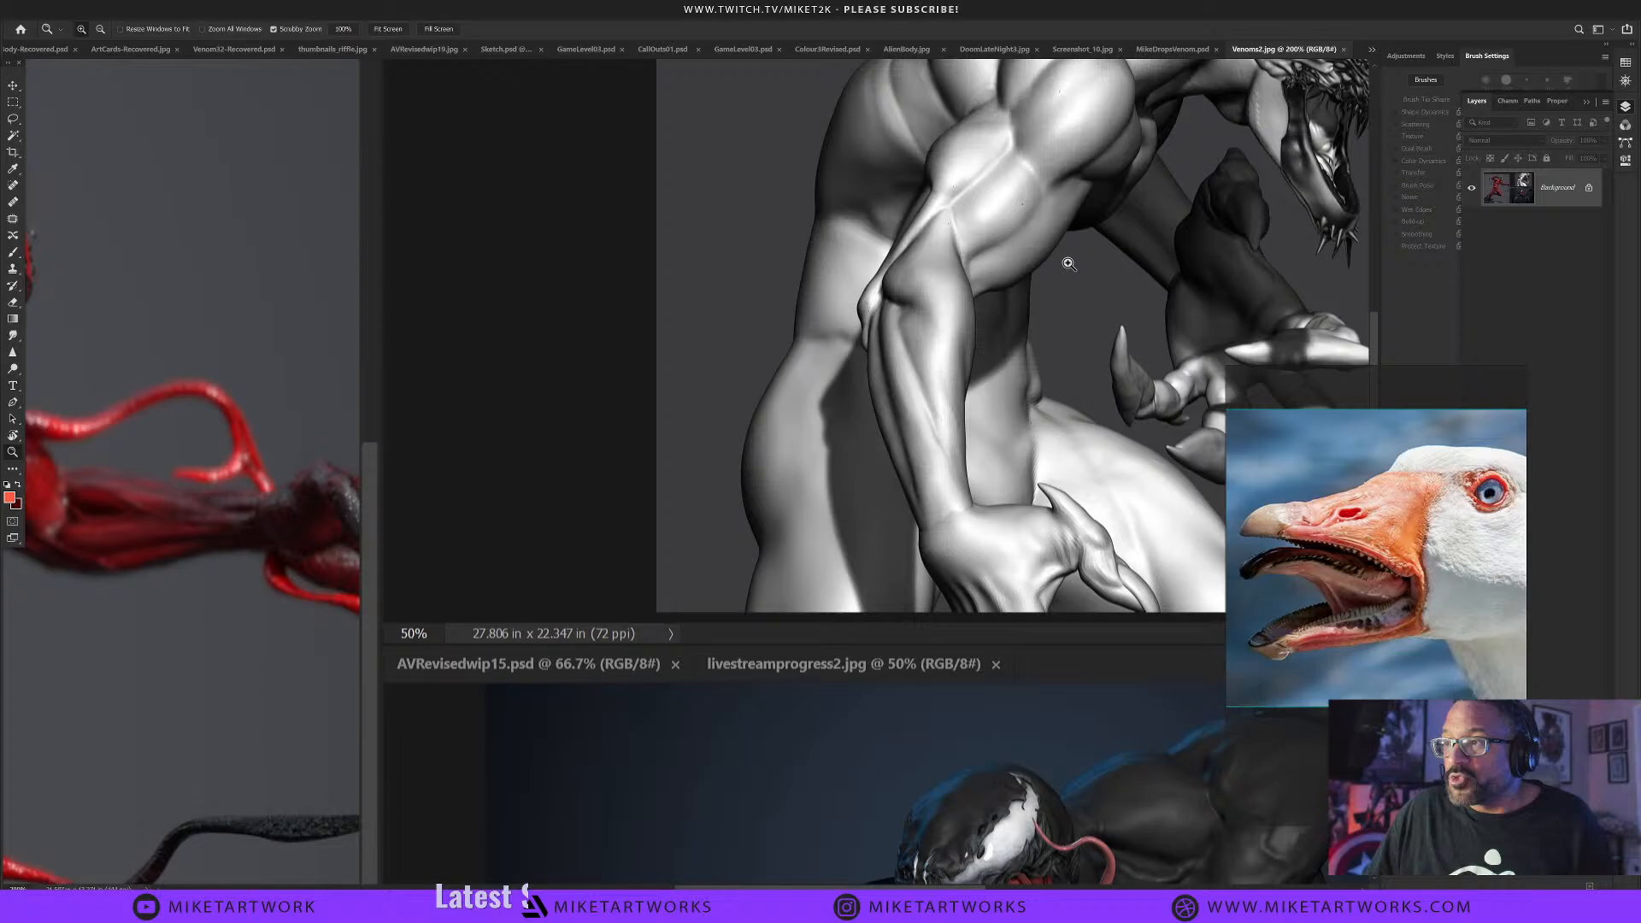
Leave the earlier grey render in Photoshop for the desktop, and move and enlarge the reference board there.
left_click_drag(1149, 321, 844, 495)
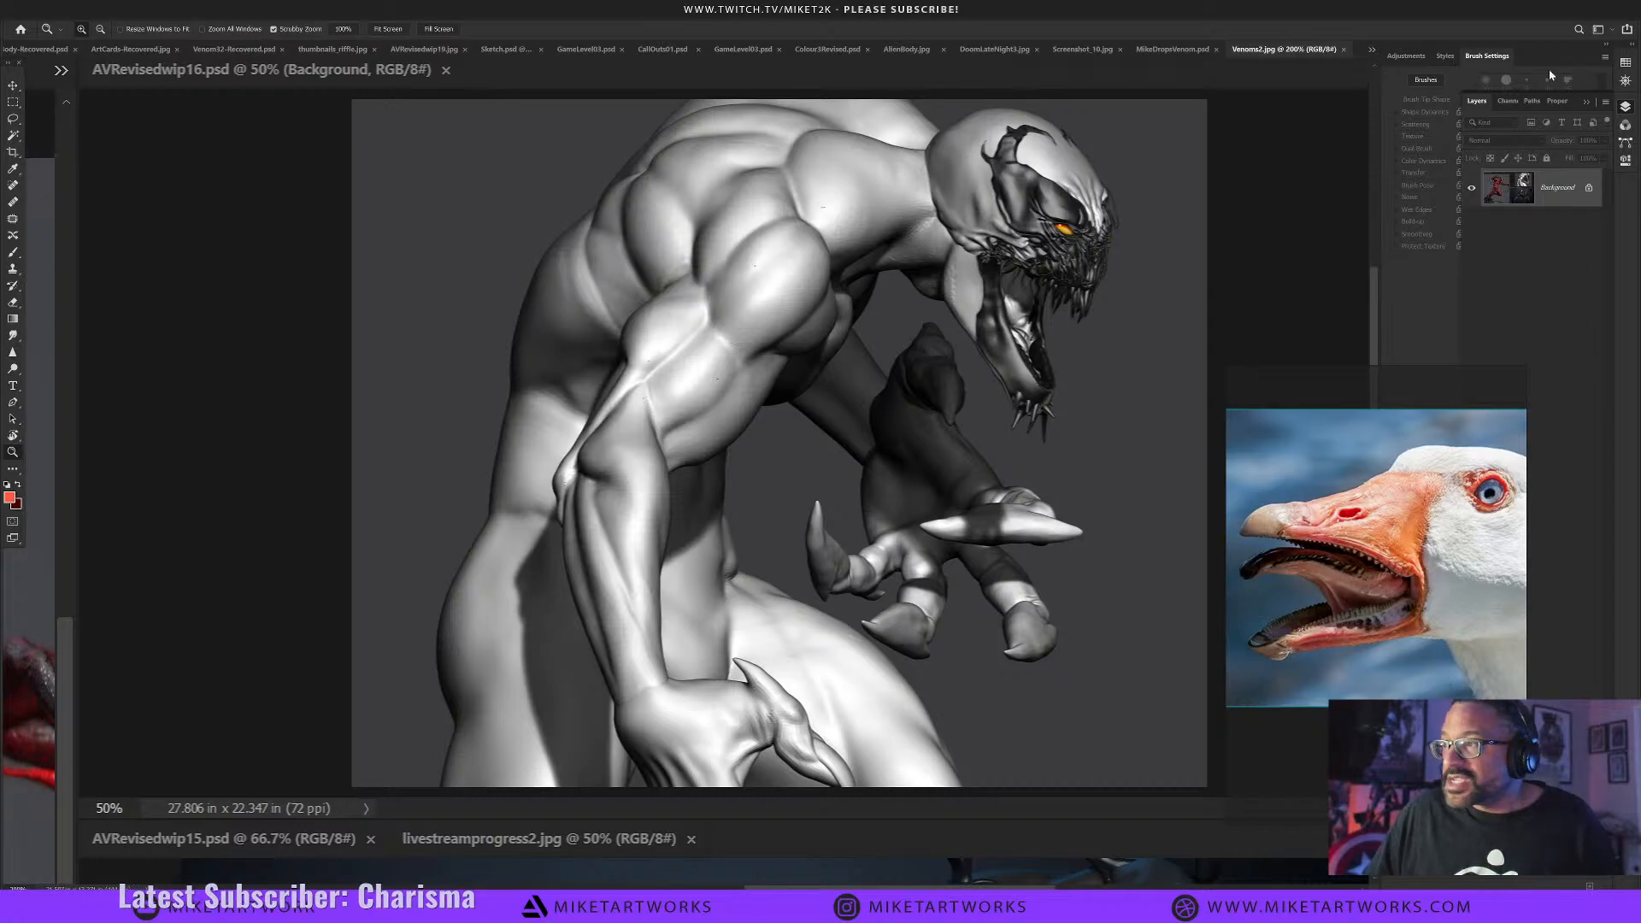
left_click(1576, 16)
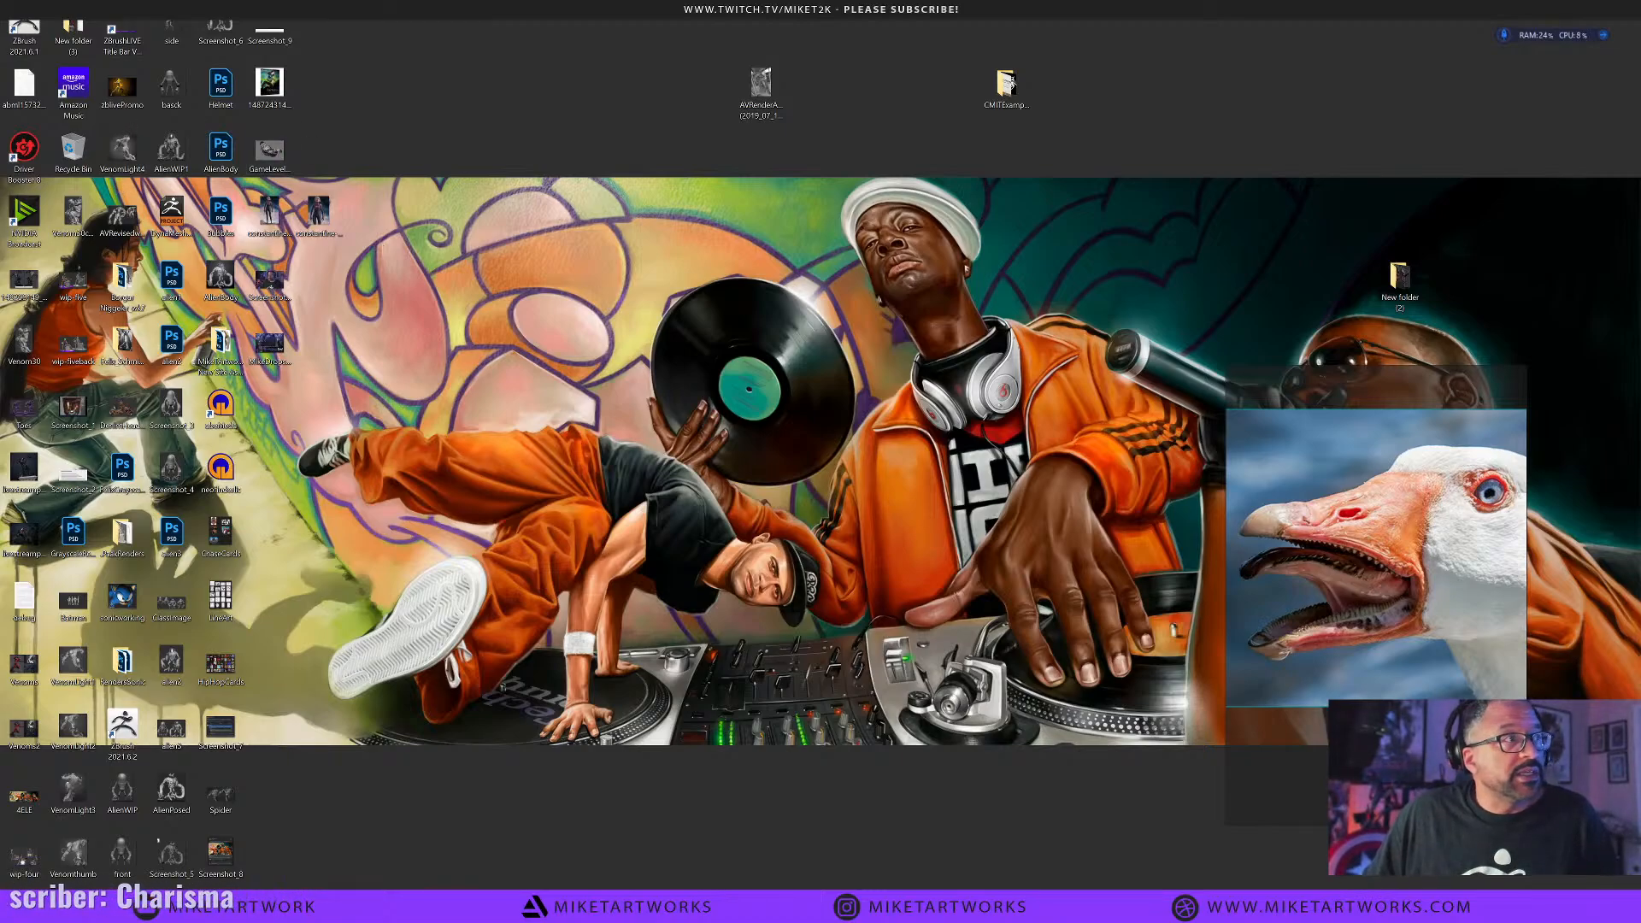
right_click_drag(1453, 697, 761, 518)
scroll(760, 520, "down", 8)
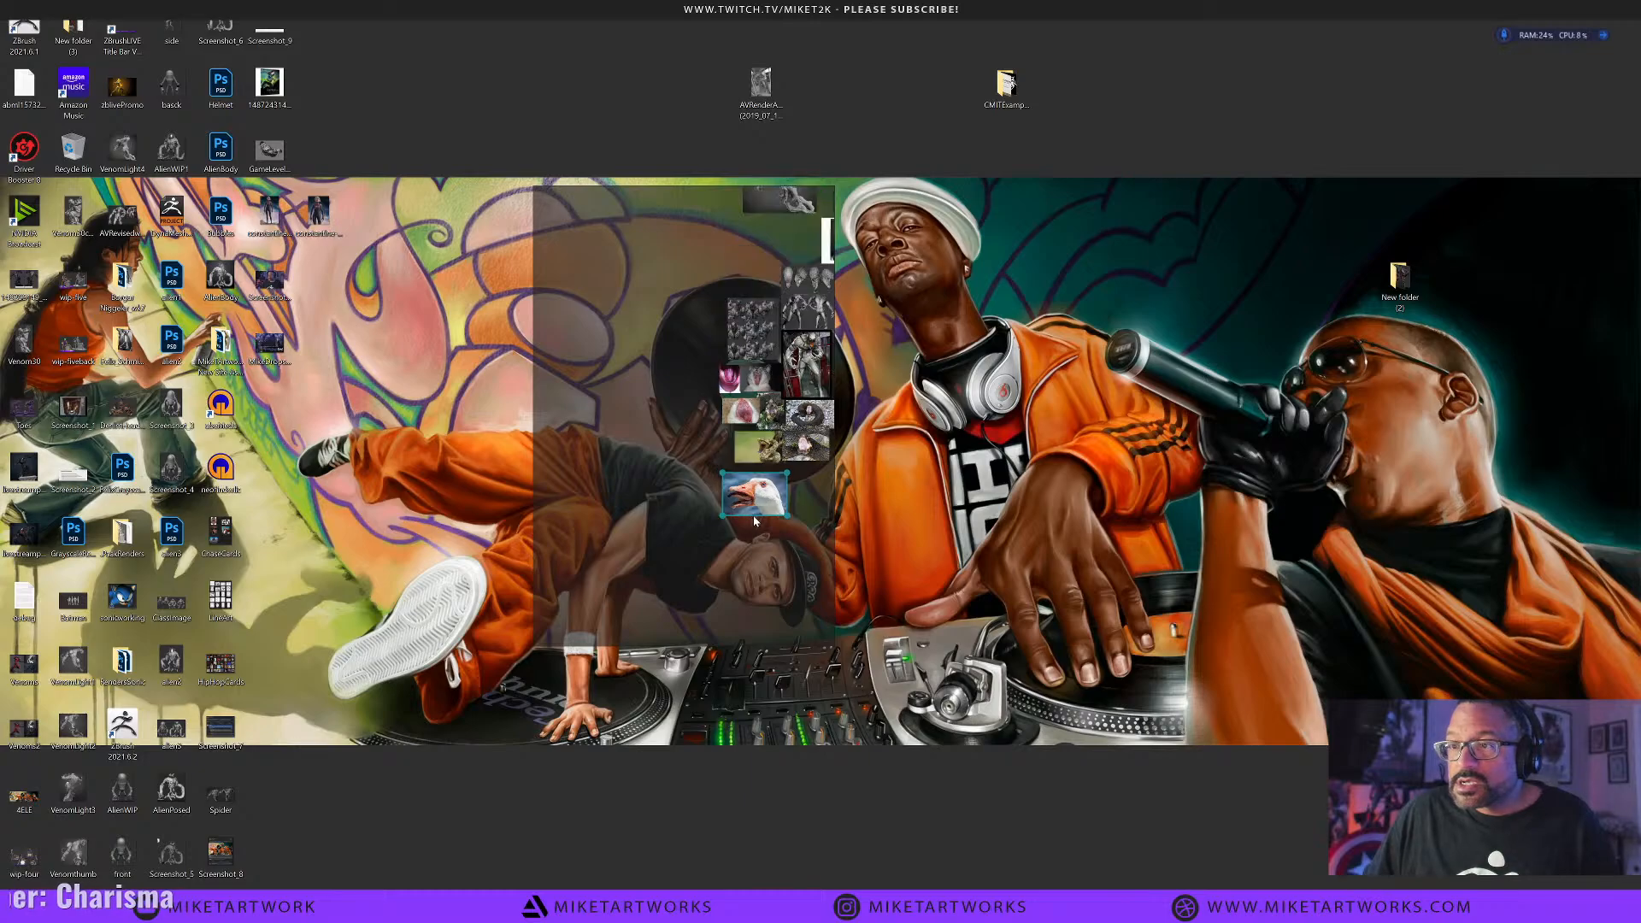
middle_click_drag(749, 530, 514, 572)
double_click(564, 414)
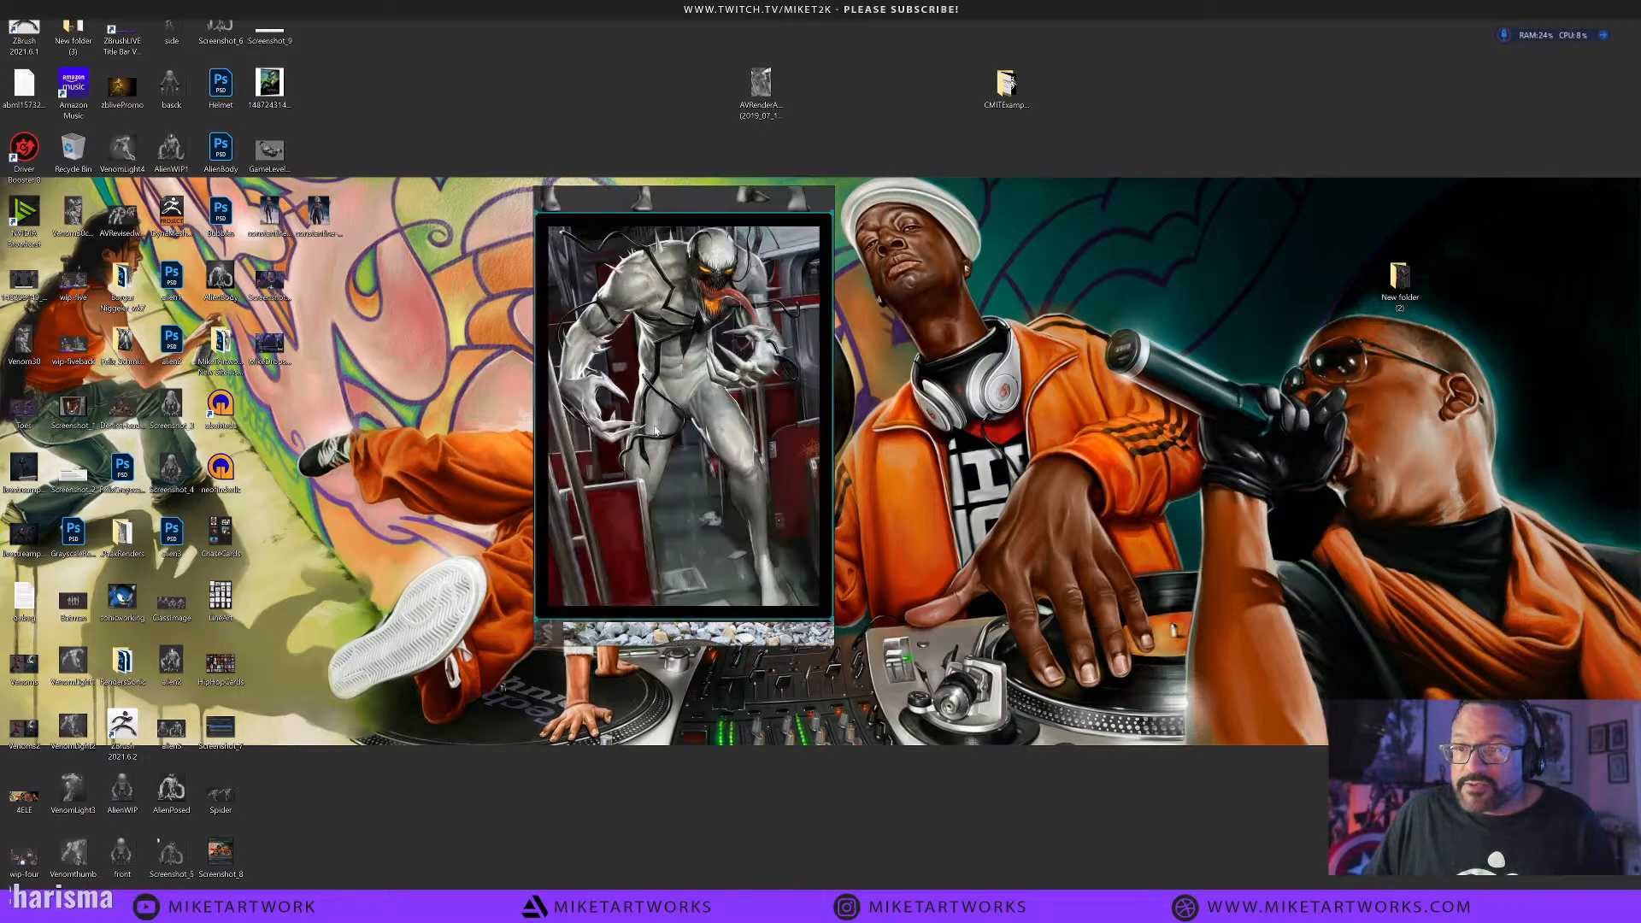
left_click_drag(833, 645, 903, 788)
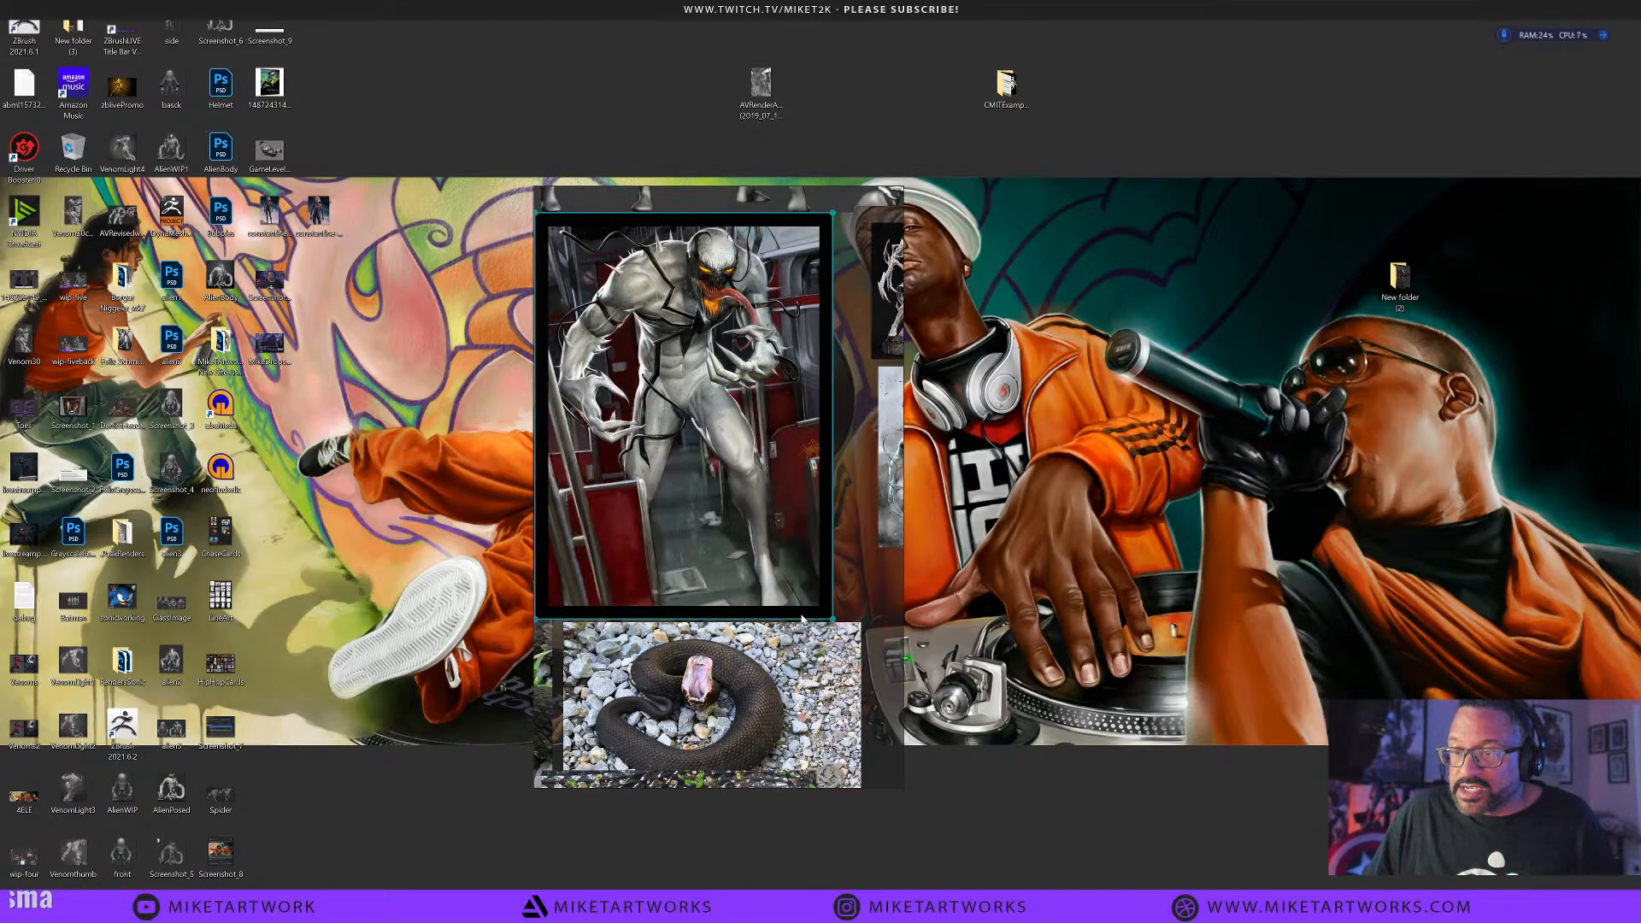
Locate the grey spiked creature render on the reference board and widen the board's window.
double_click(746, 535)
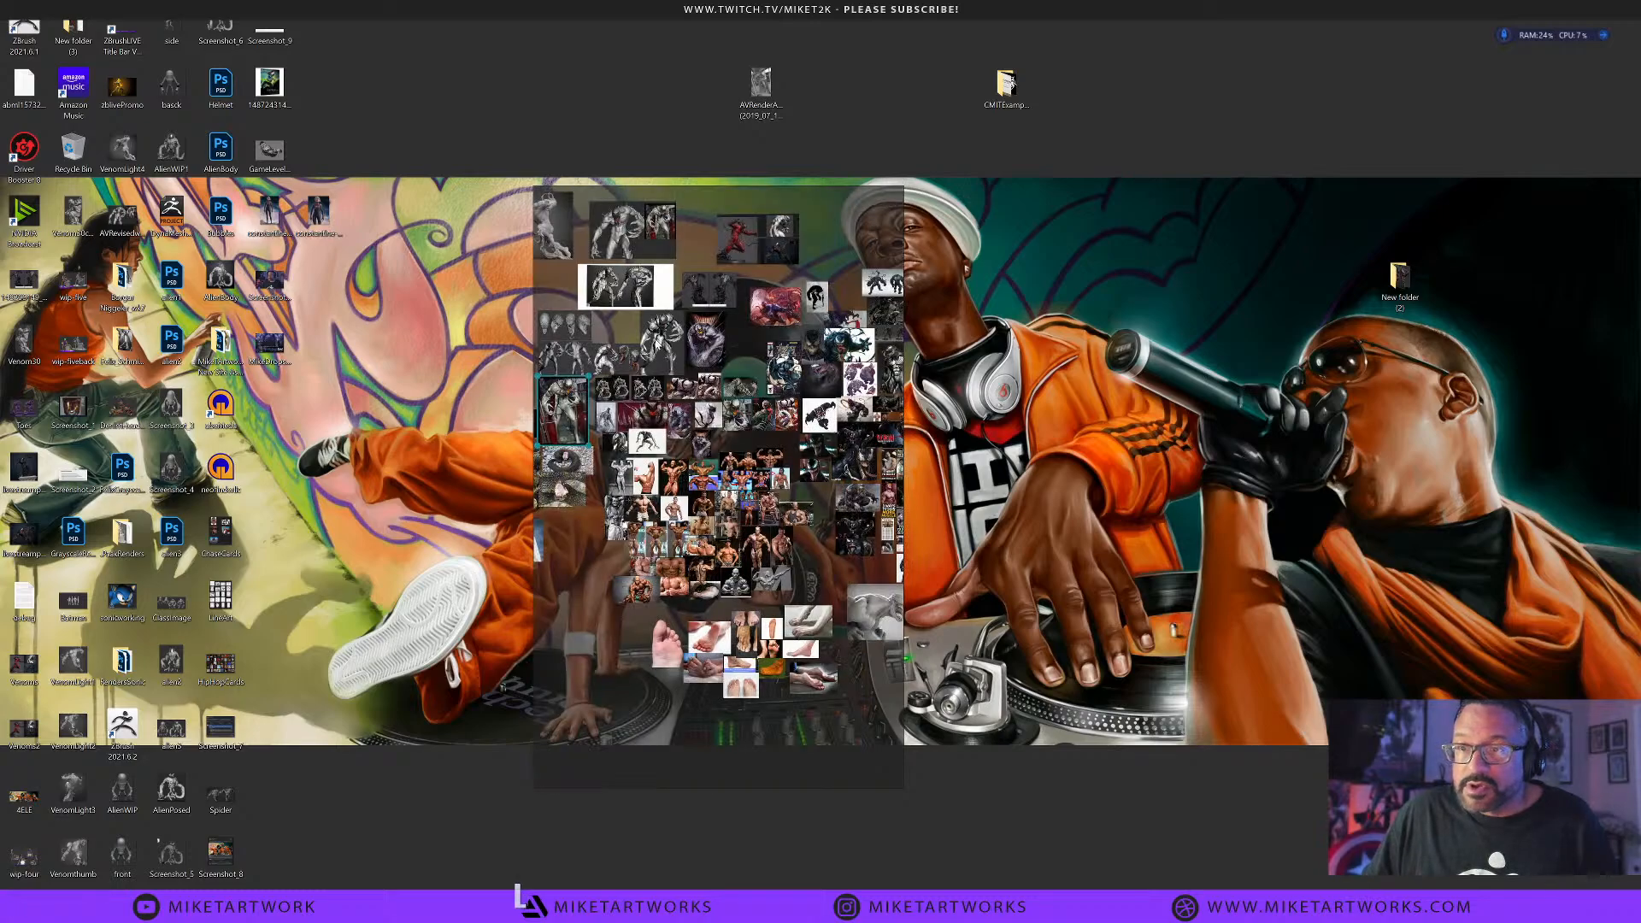
double_click(581, 410)
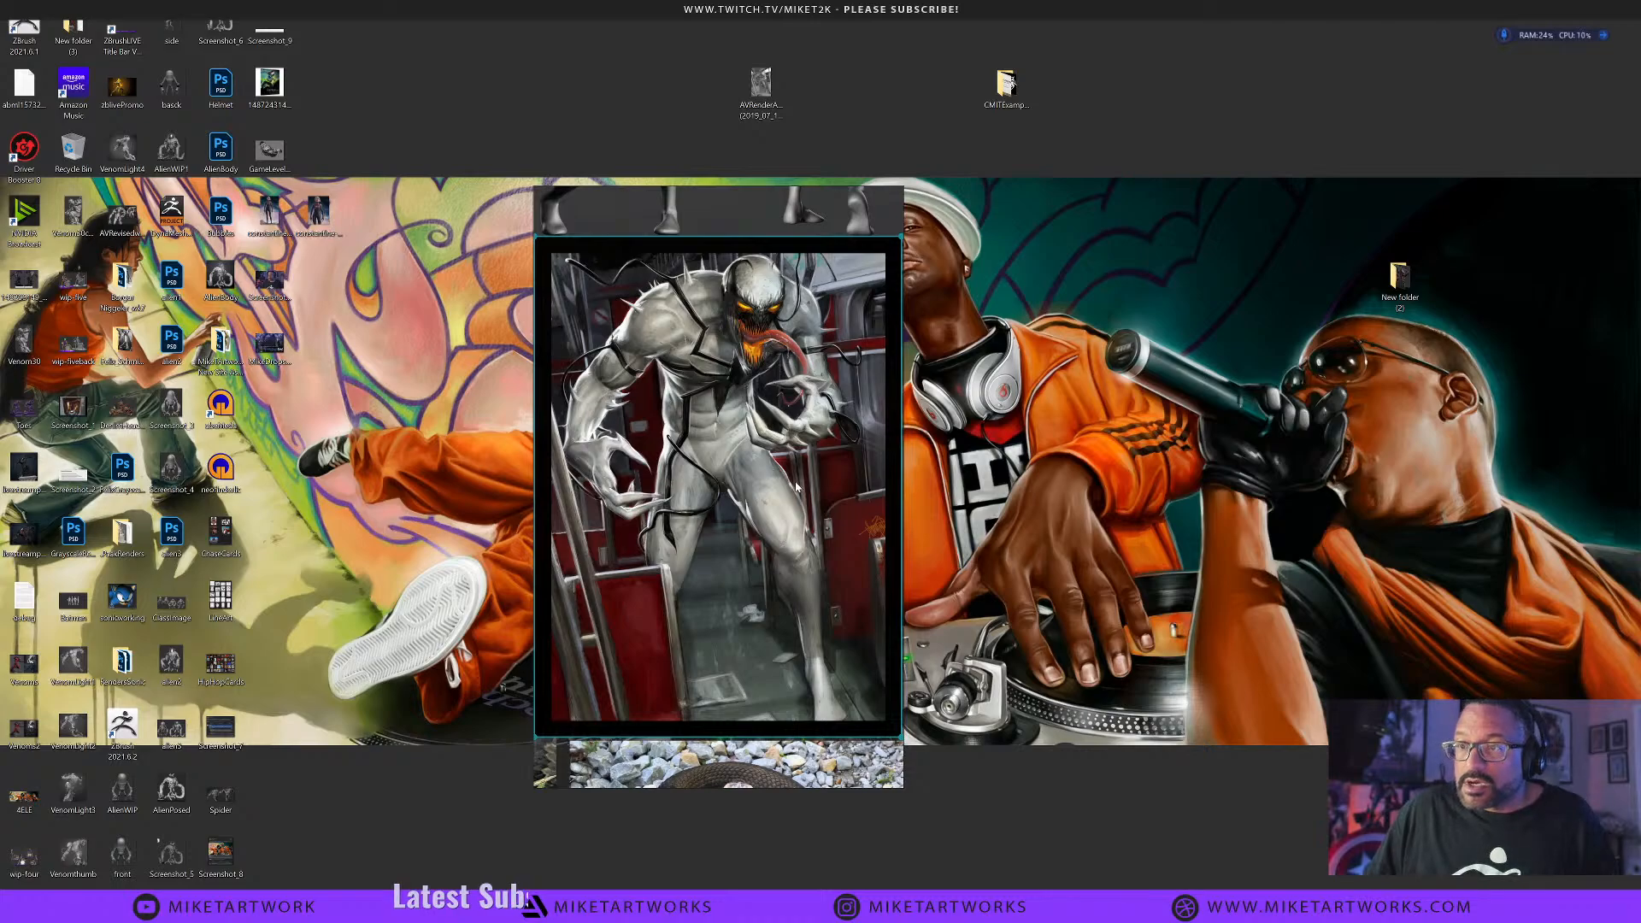
double_click(797, 517)
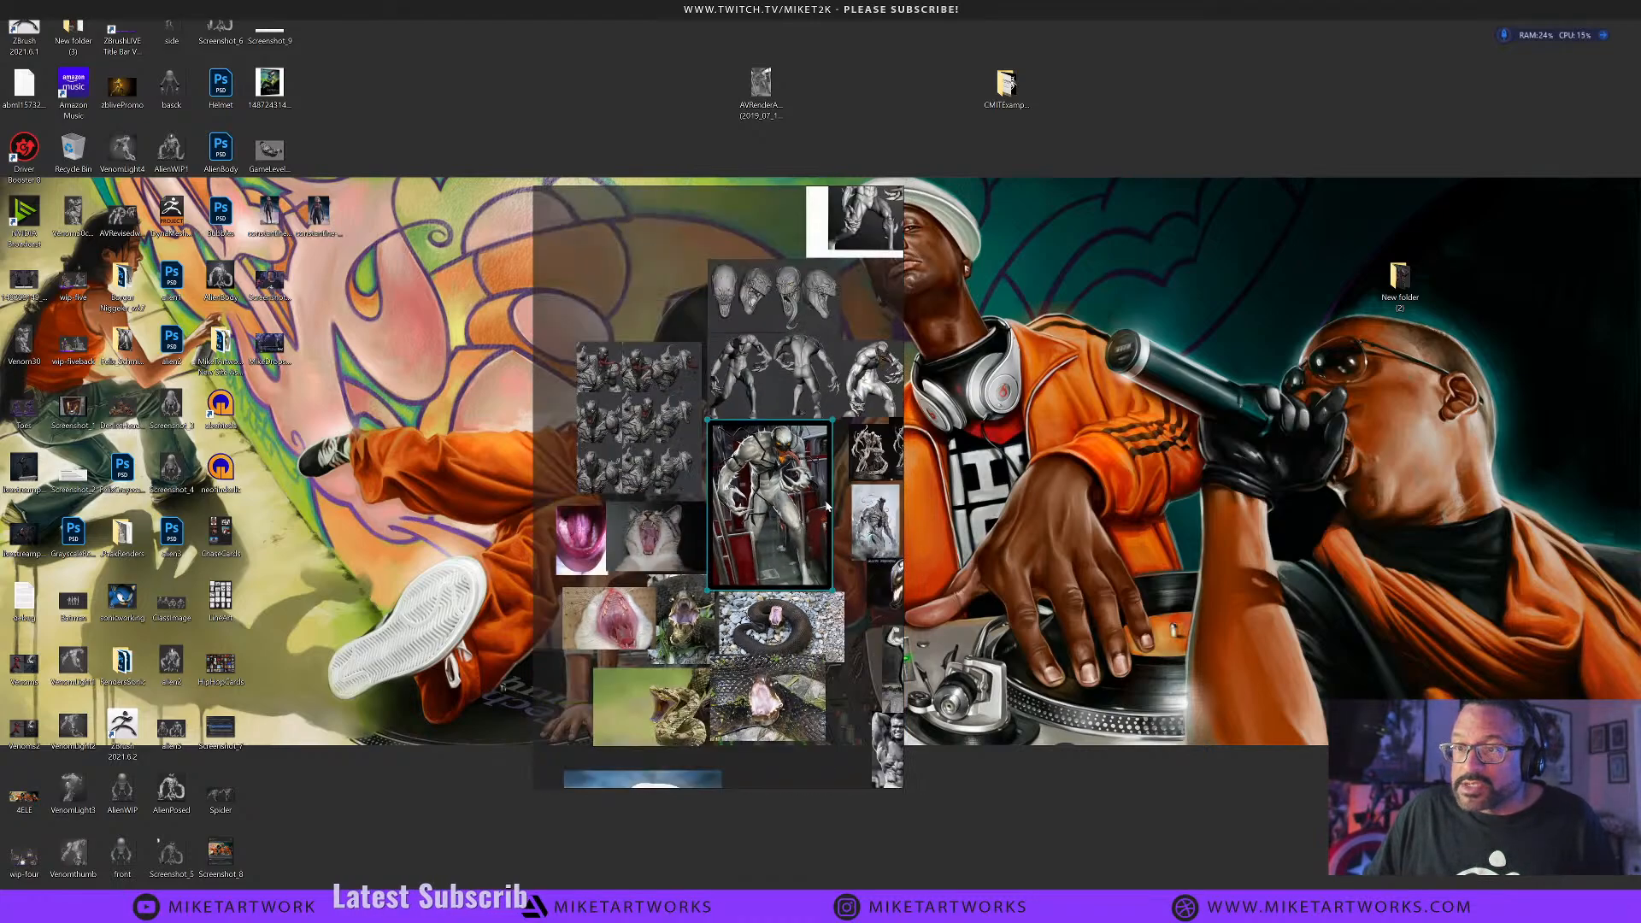
middle_click_drag(809, 529, 722, 591)
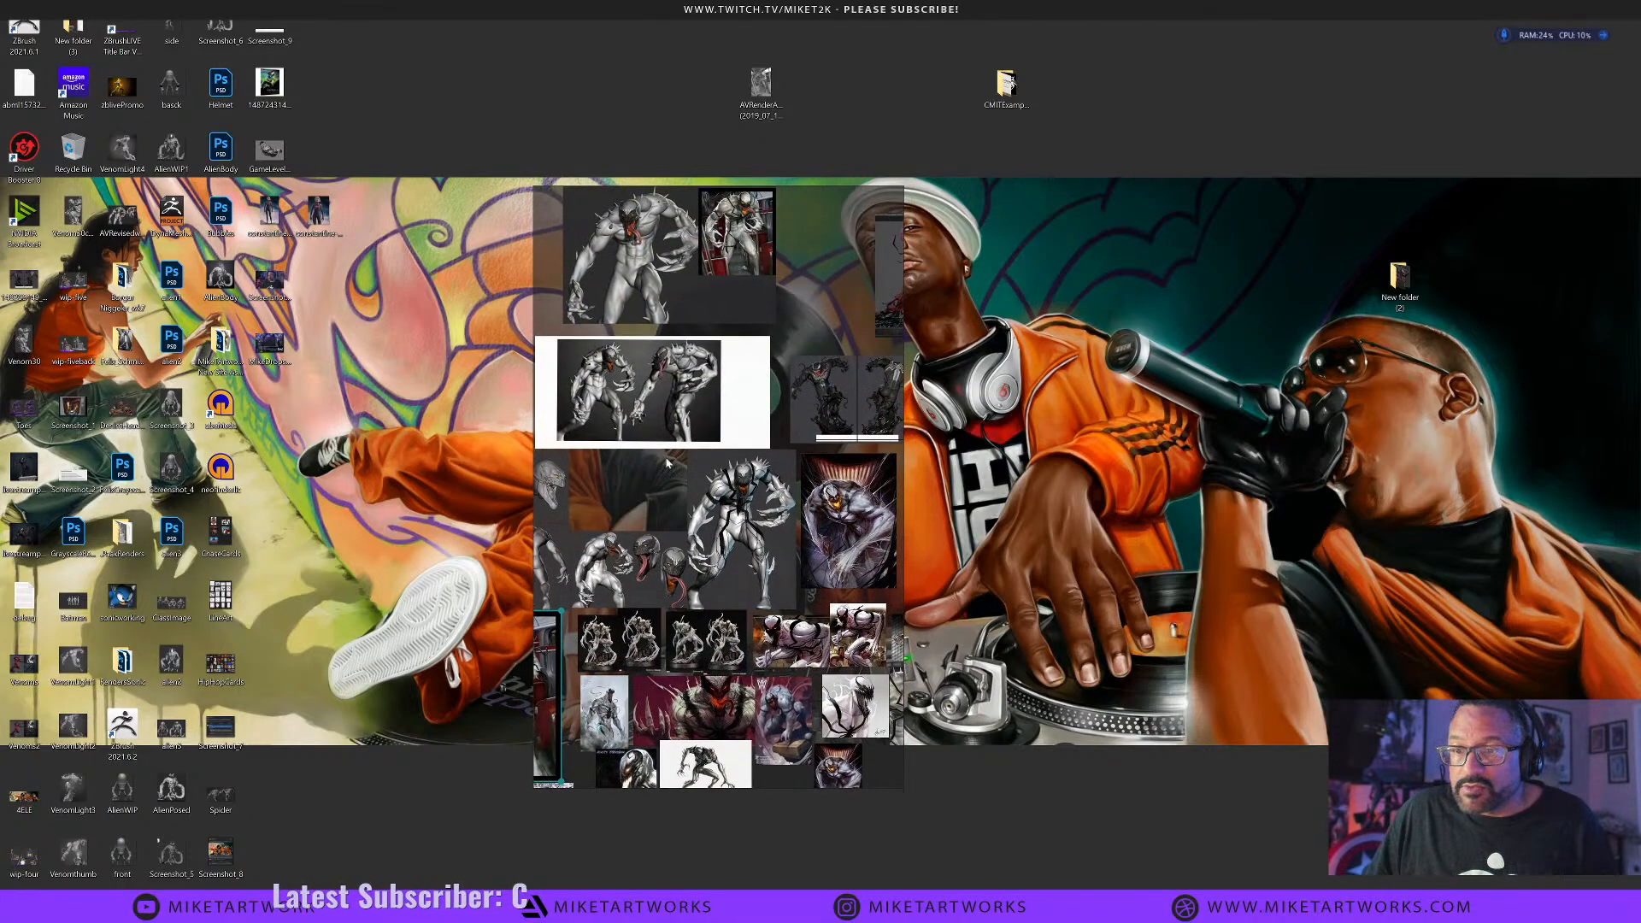
double_click(674, 270)
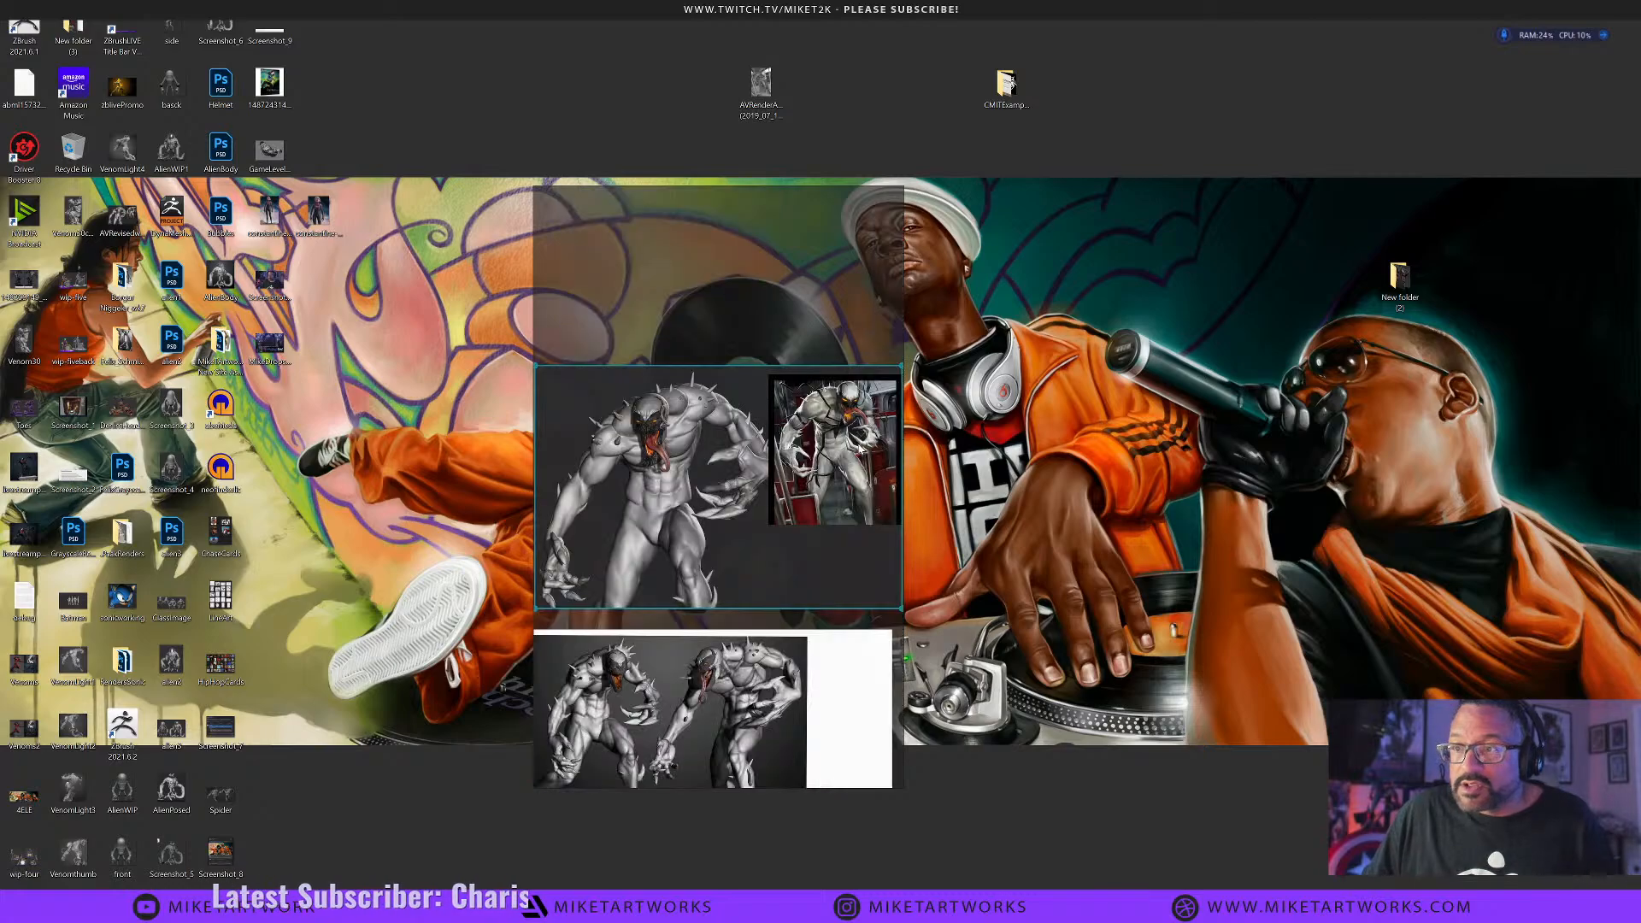
left_click_drag(903, 477, 1483, 477)
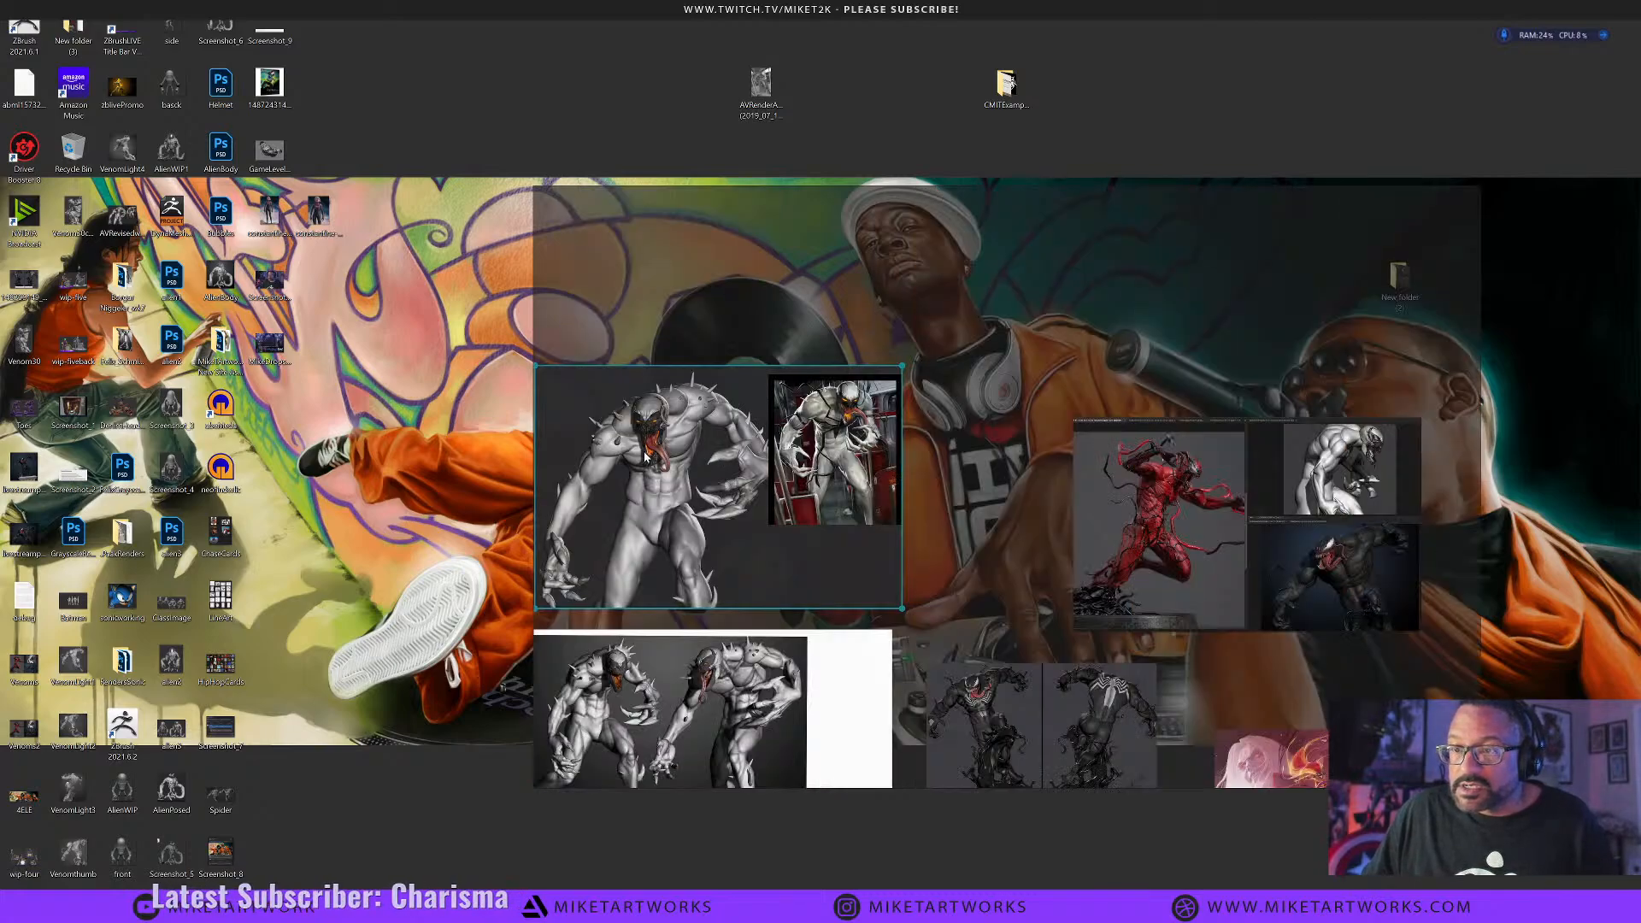
double_click(713, 274)
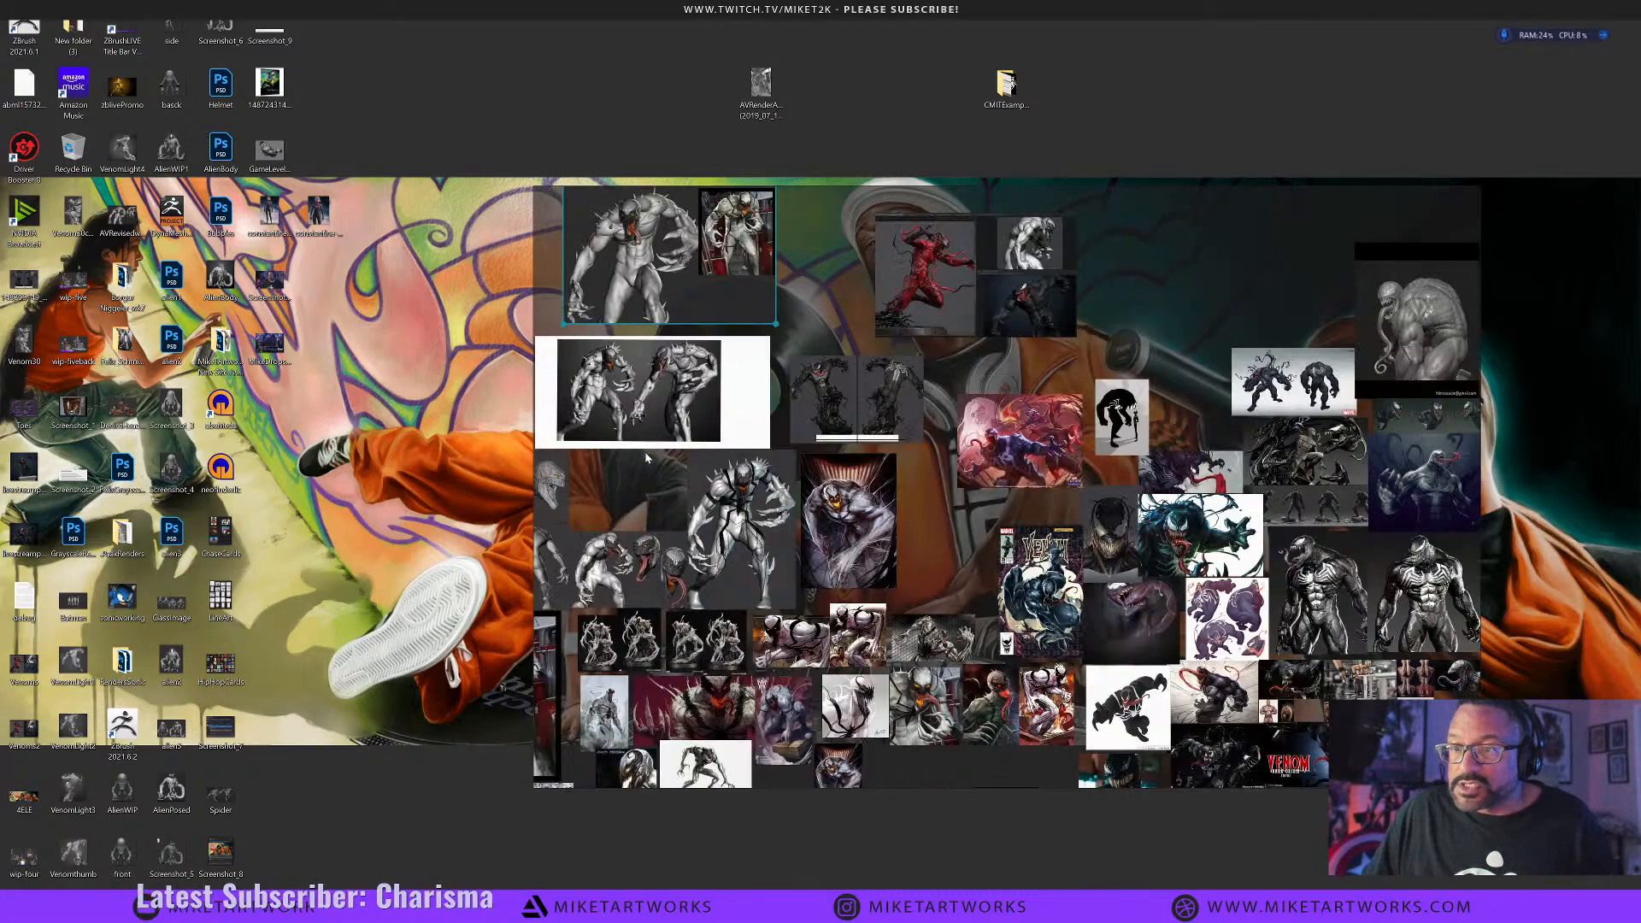
Examine the grey spiked render's head, tongue and full figure beside the painted train-carriage reference.
double_click(651, 273)
scroll(940, 359, "up", 5)
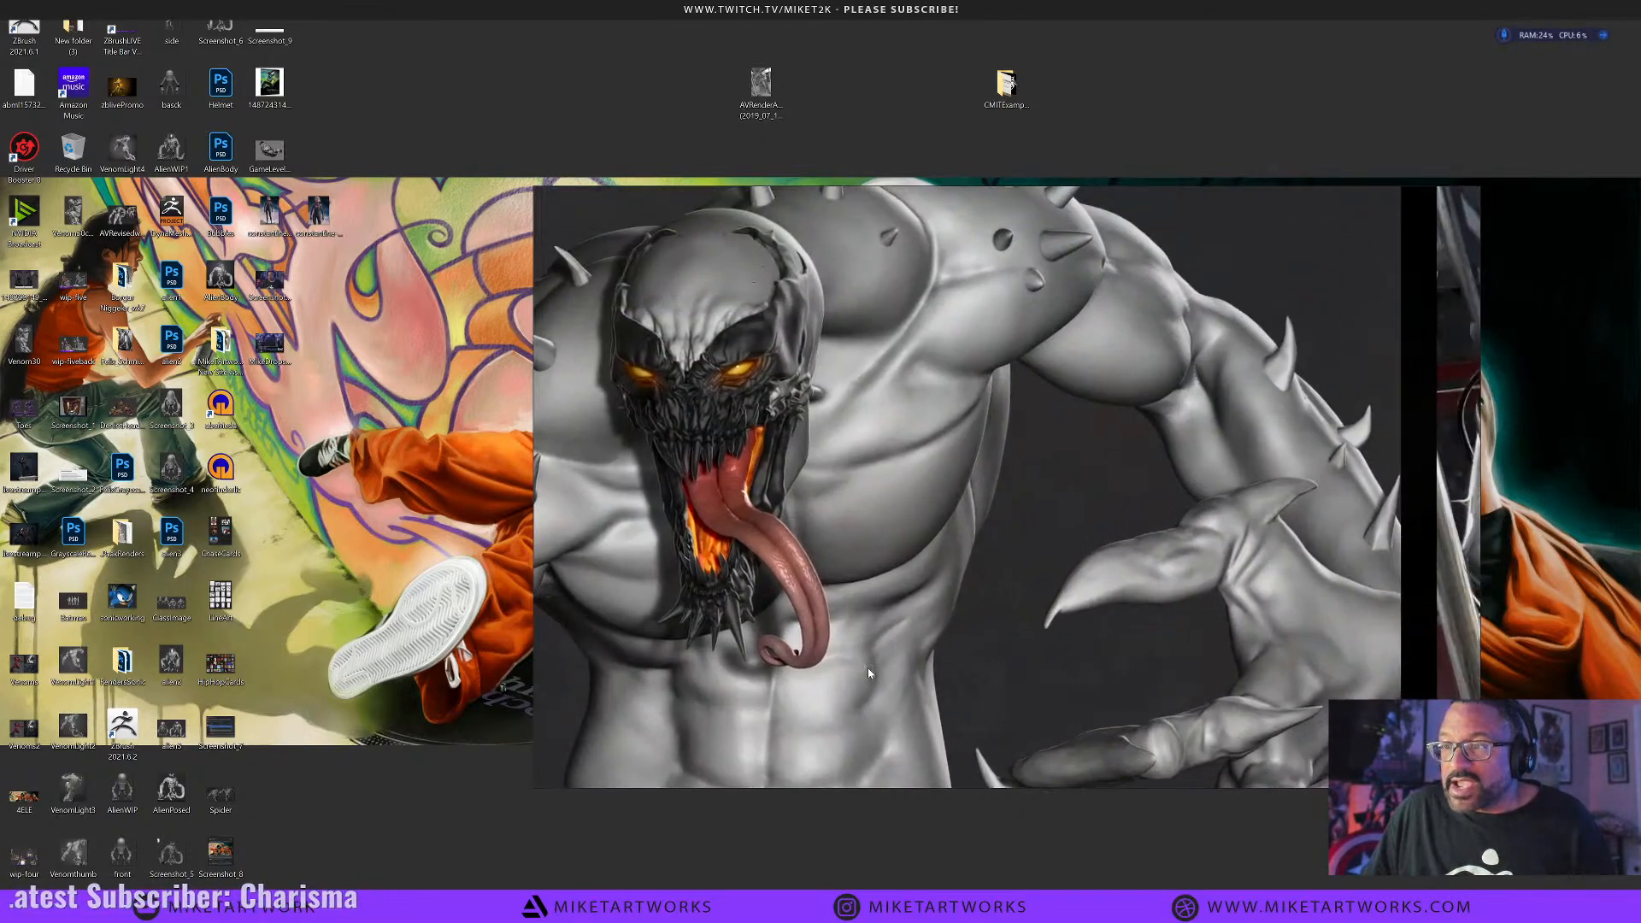
middle_click_drag(988, 641, 1086, 701)
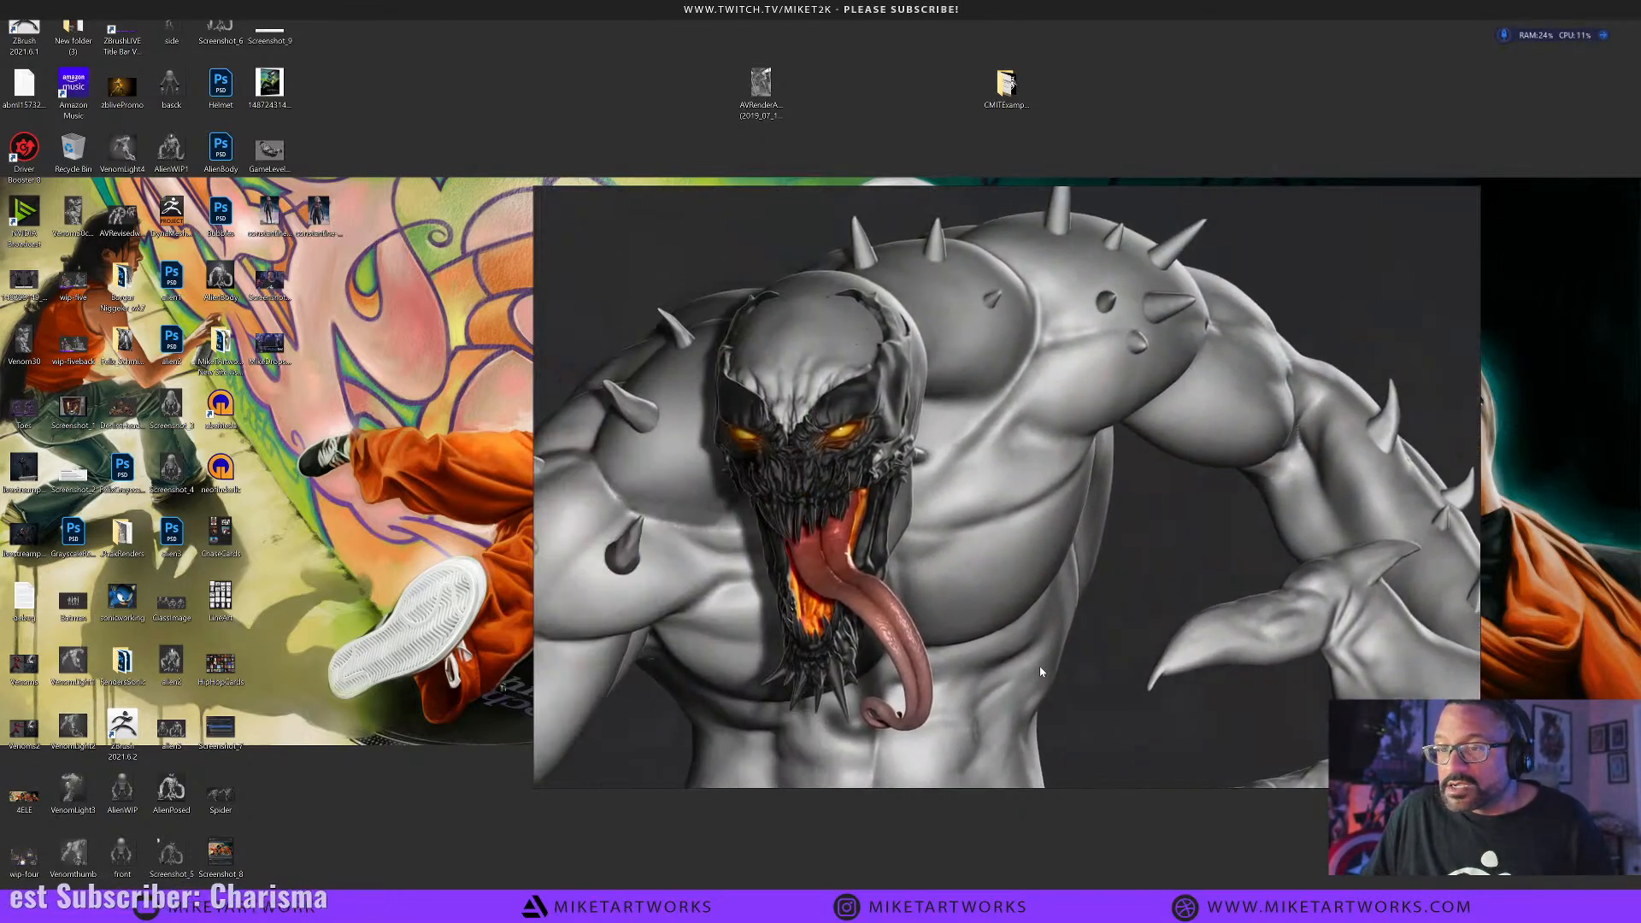
middle_click_drag(1011, 660, 1071, 648)
scroll(864, 478, "up", 2)
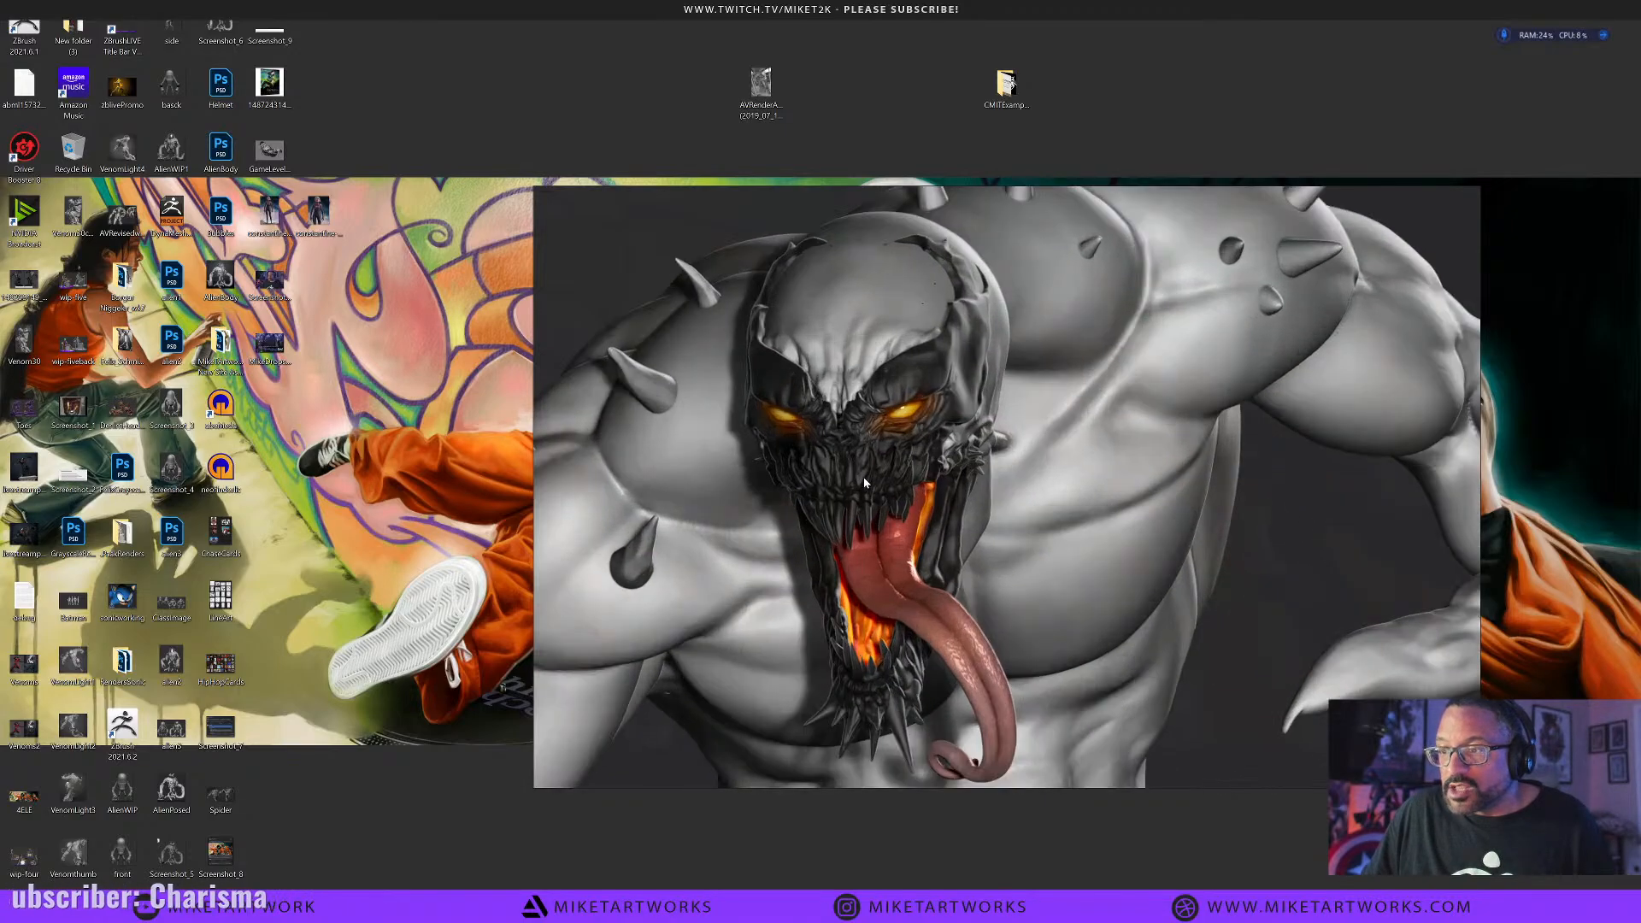
scroll(864, 477, "down", 5)
mouse_move(1116, 598)
middle_mouse_down()
mouse_move(965, 593)
mouse_move(998, 588)
mouse_move(977, 530)
middle_mouse_up()
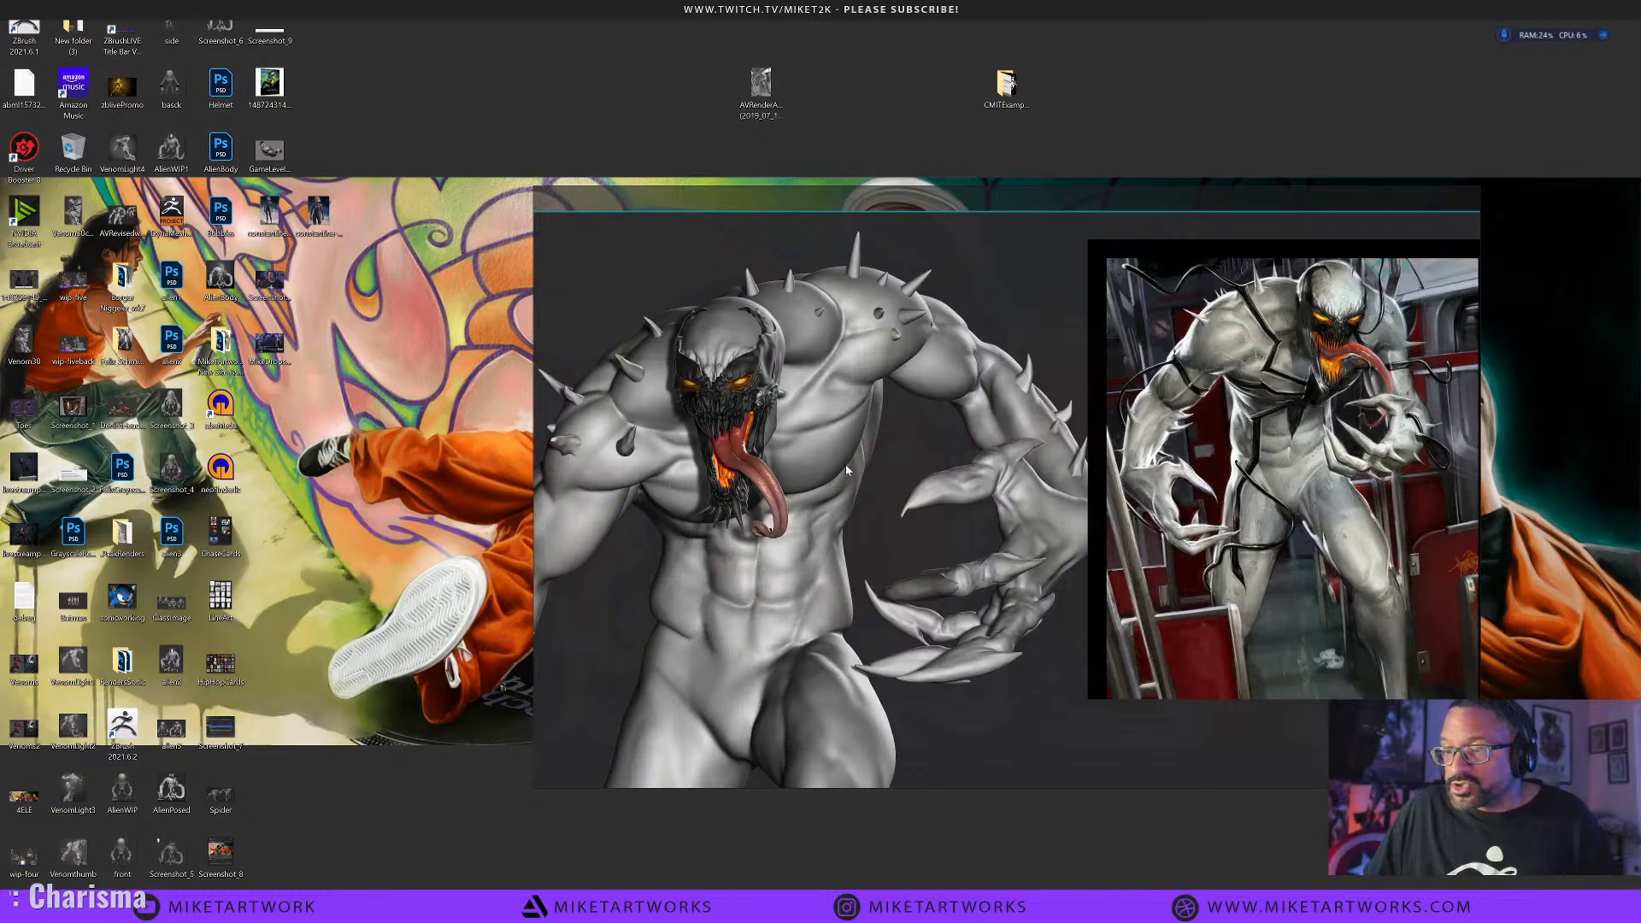
middle_click_drag(845, 464, 951, 479)
scroll(911, 500, "down", 2)
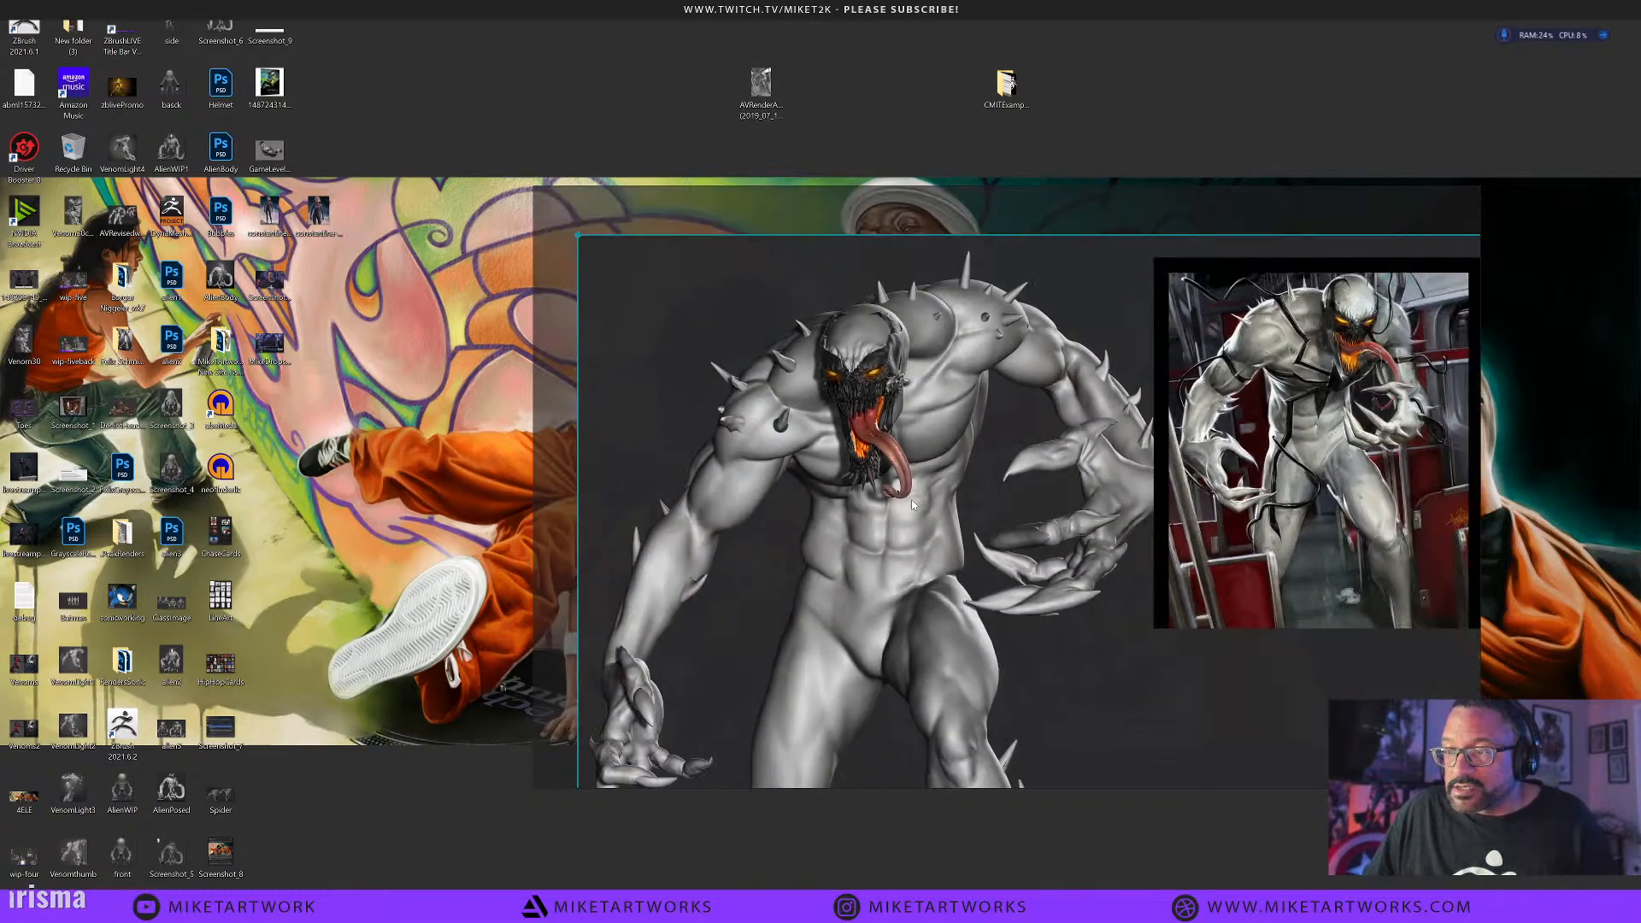
middle_click_drag(913, 566, 954, 508)
scroll(963, 518, "down", 2)
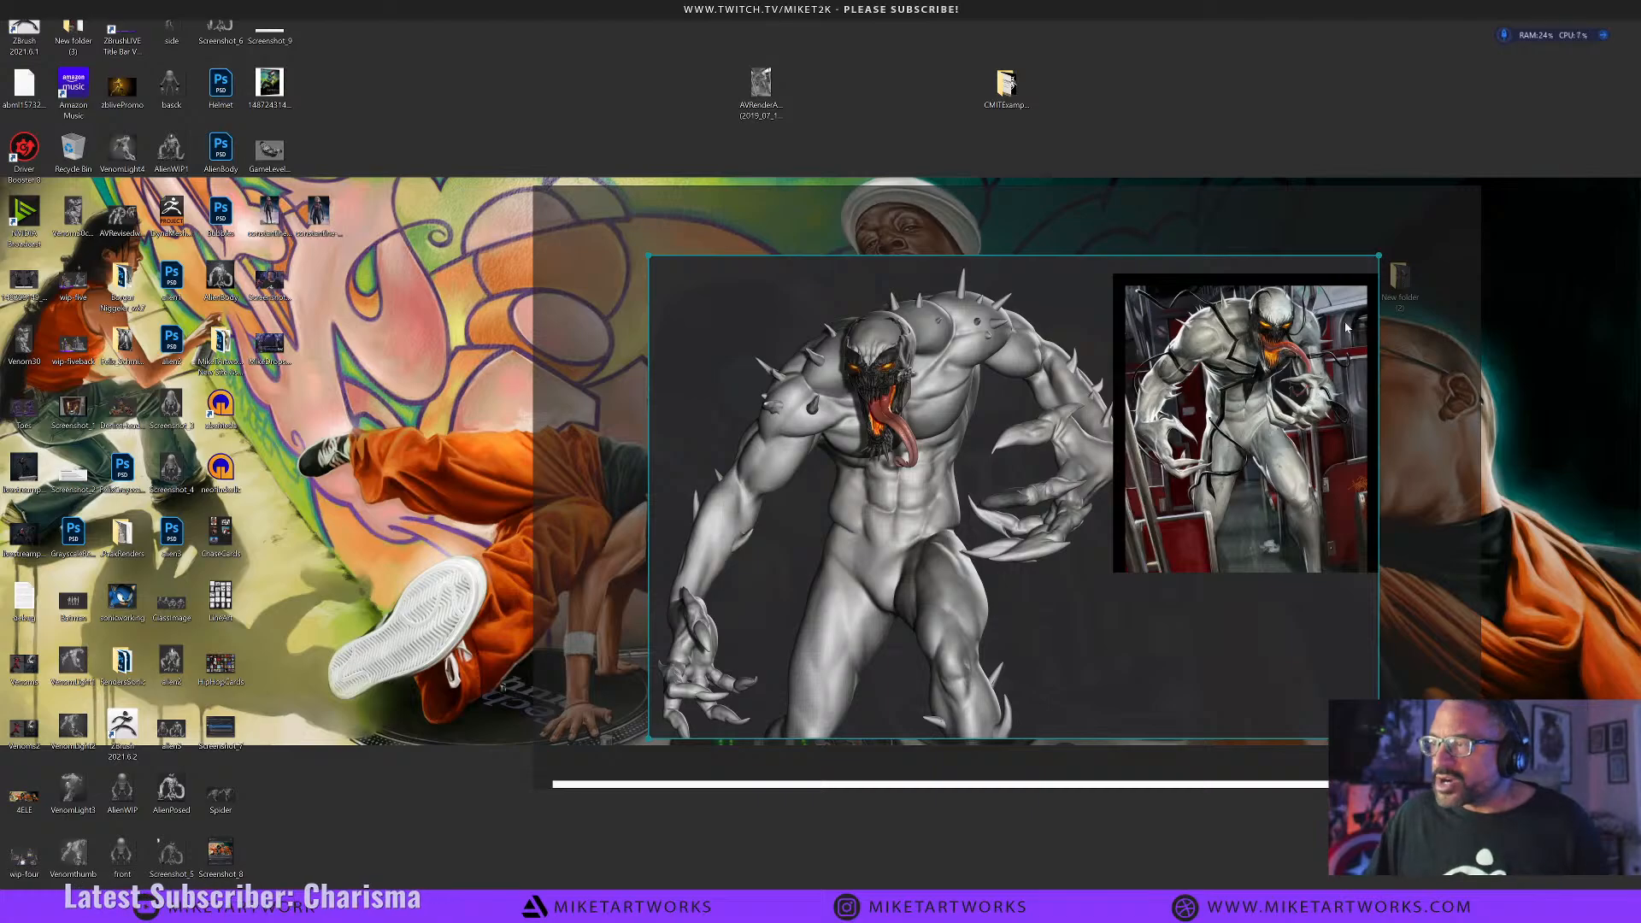
Reposition the reference board on the desktop and survey its Venom and Carnage sculpts, statues and comic artwork.
right_click_drag(1347, 595, 1137, 525)
scroll(1001, 565, "down", 5)
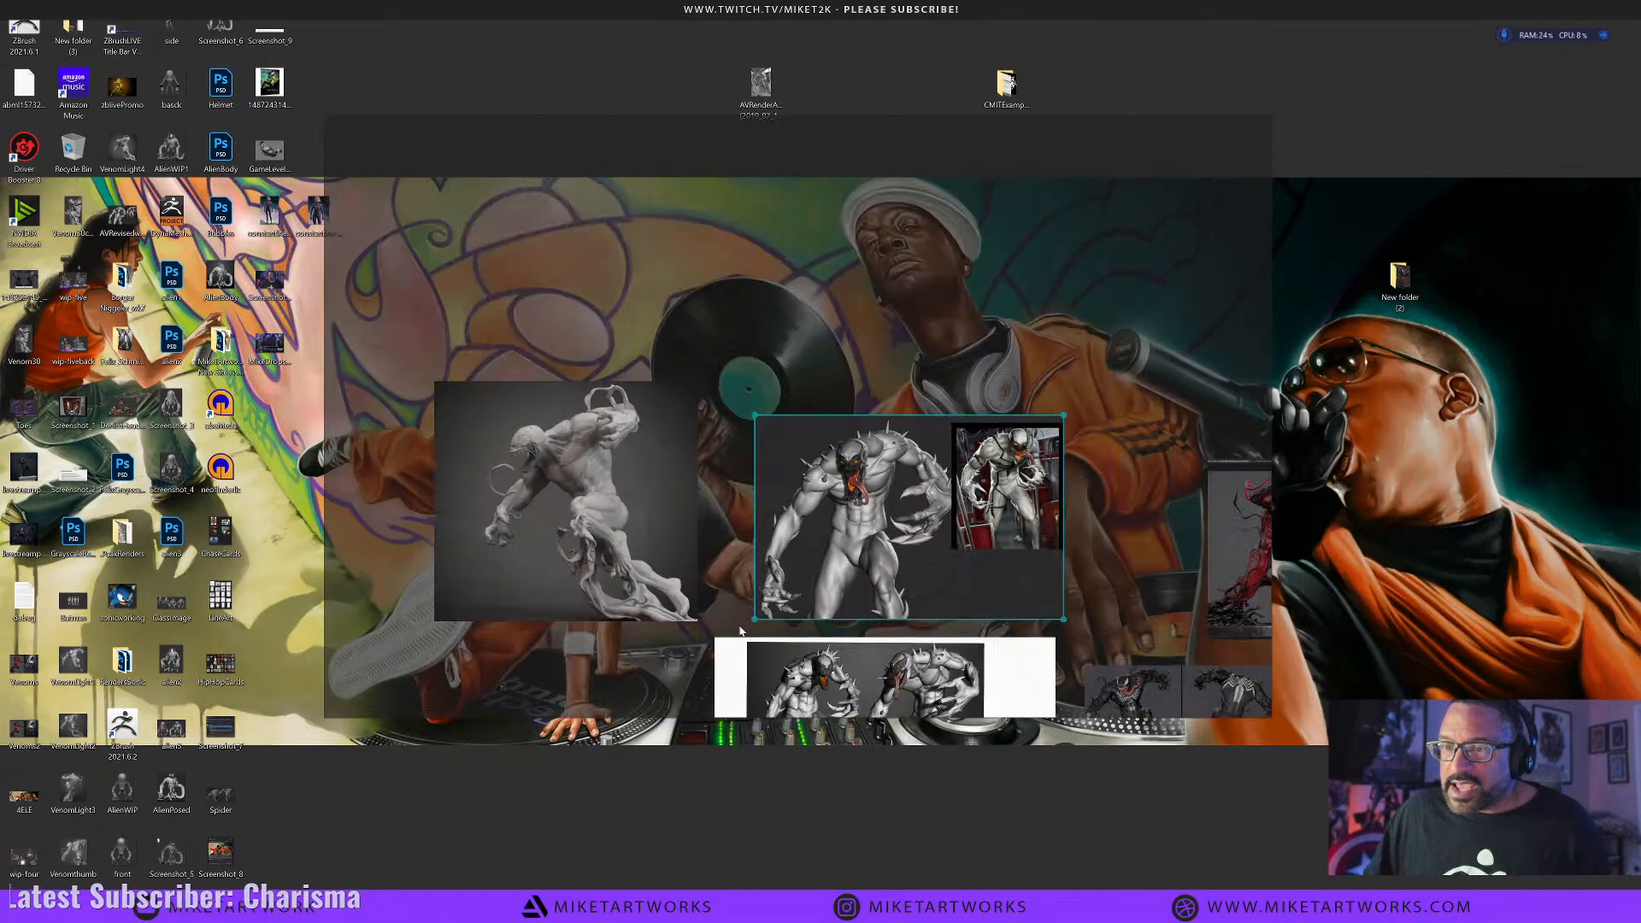
middle_click_drag(870, 540, 811, 558)
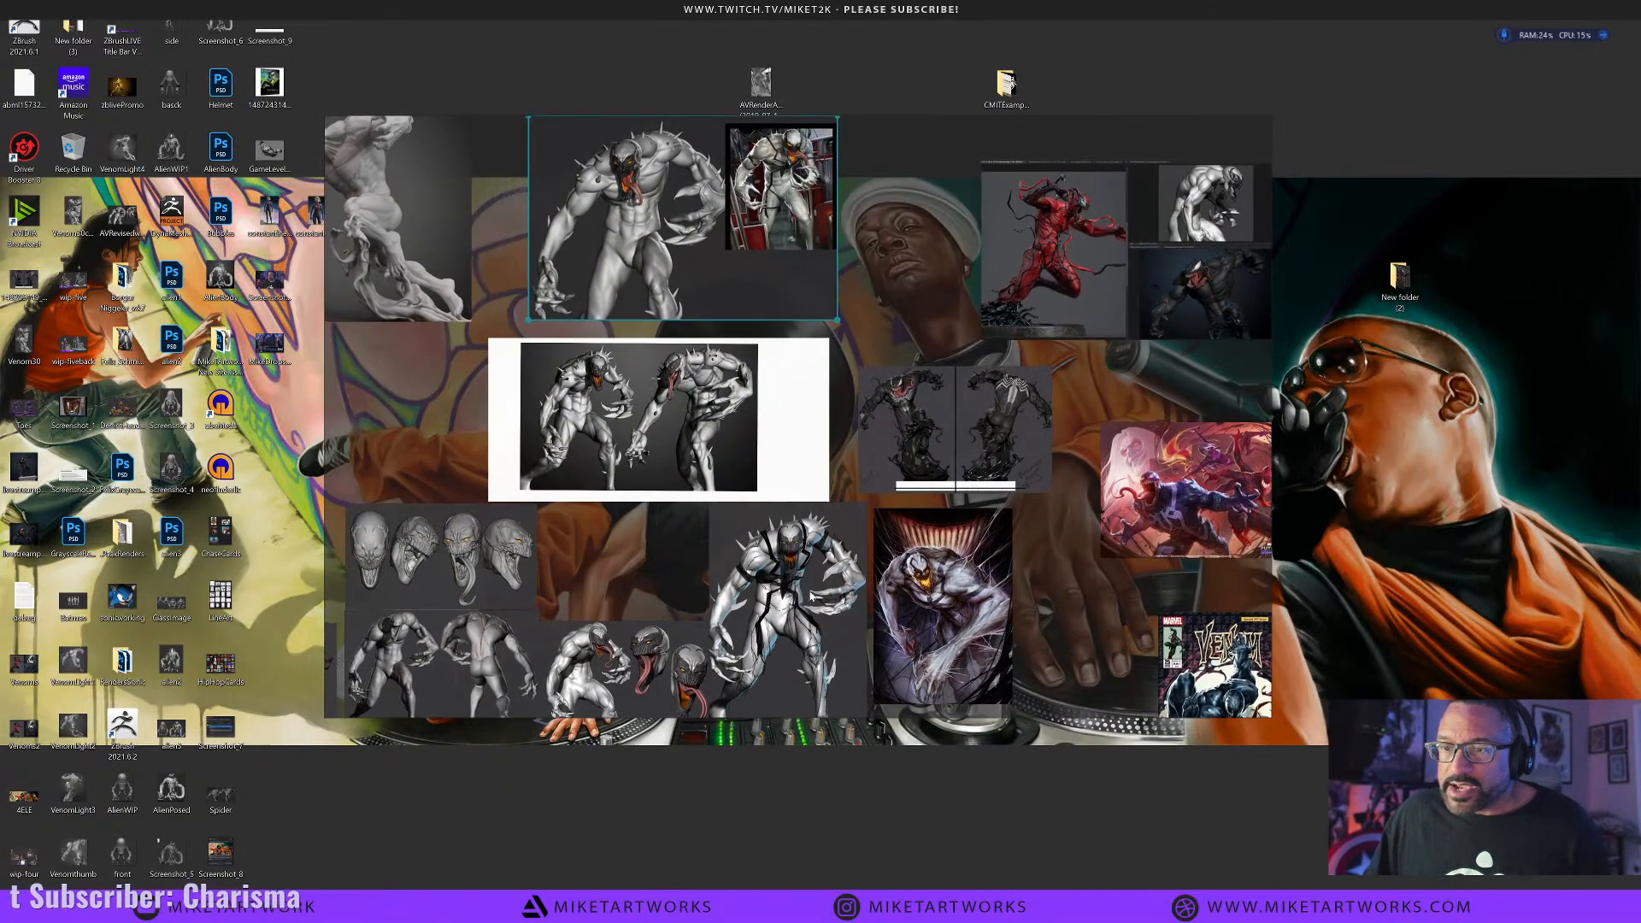
middle_click_drag(655, 605, 773, 502)
mouse_move(641, 666)
middle_mouse_down()
mouse_move(849, 573)
mouse_move(710, 493)
middle_mouse_up()
mouse_move(845, 558)
middle_mouse_down()
mouse_move(694, 565)
mouse_move(780, 557)
mouse_move(828, 529)
mouse_move(761, 591)
middle_mouse_up()
middle_click_drag(897, 572, 828, 574)
middle_click_drag(962, 549, 738, 637)
mouse_move(838, 394)
middle_mouse_down()
mouse_move(896, 643)
mouse_move(1020, 645)
middle_mouse_up()
middle_click_drag(761, 590, 903, 550)
mouse_move(764, 552)
middle_mouse_down()
mouse_move(890, 522)
mouse_move(935, 561)
mouse_move(742, 474)
middle_mouse_up()
middle_click_drag(1020, 582, 897, 536)
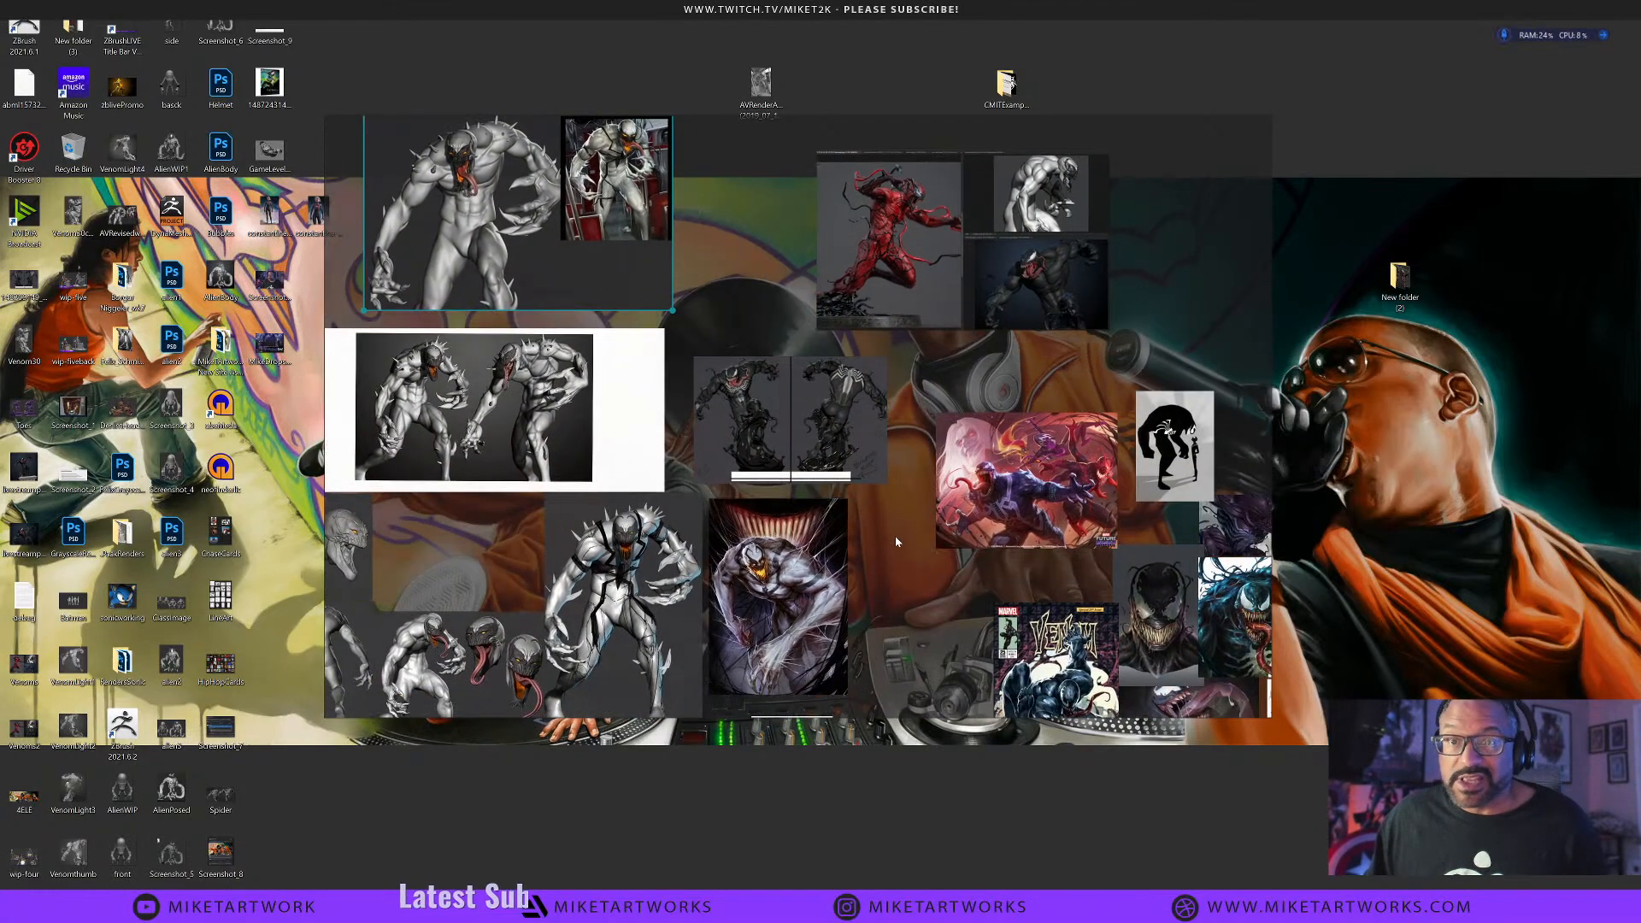
scroll(549, 438, "up", 2)
scroll(566, 459, "up", 1)
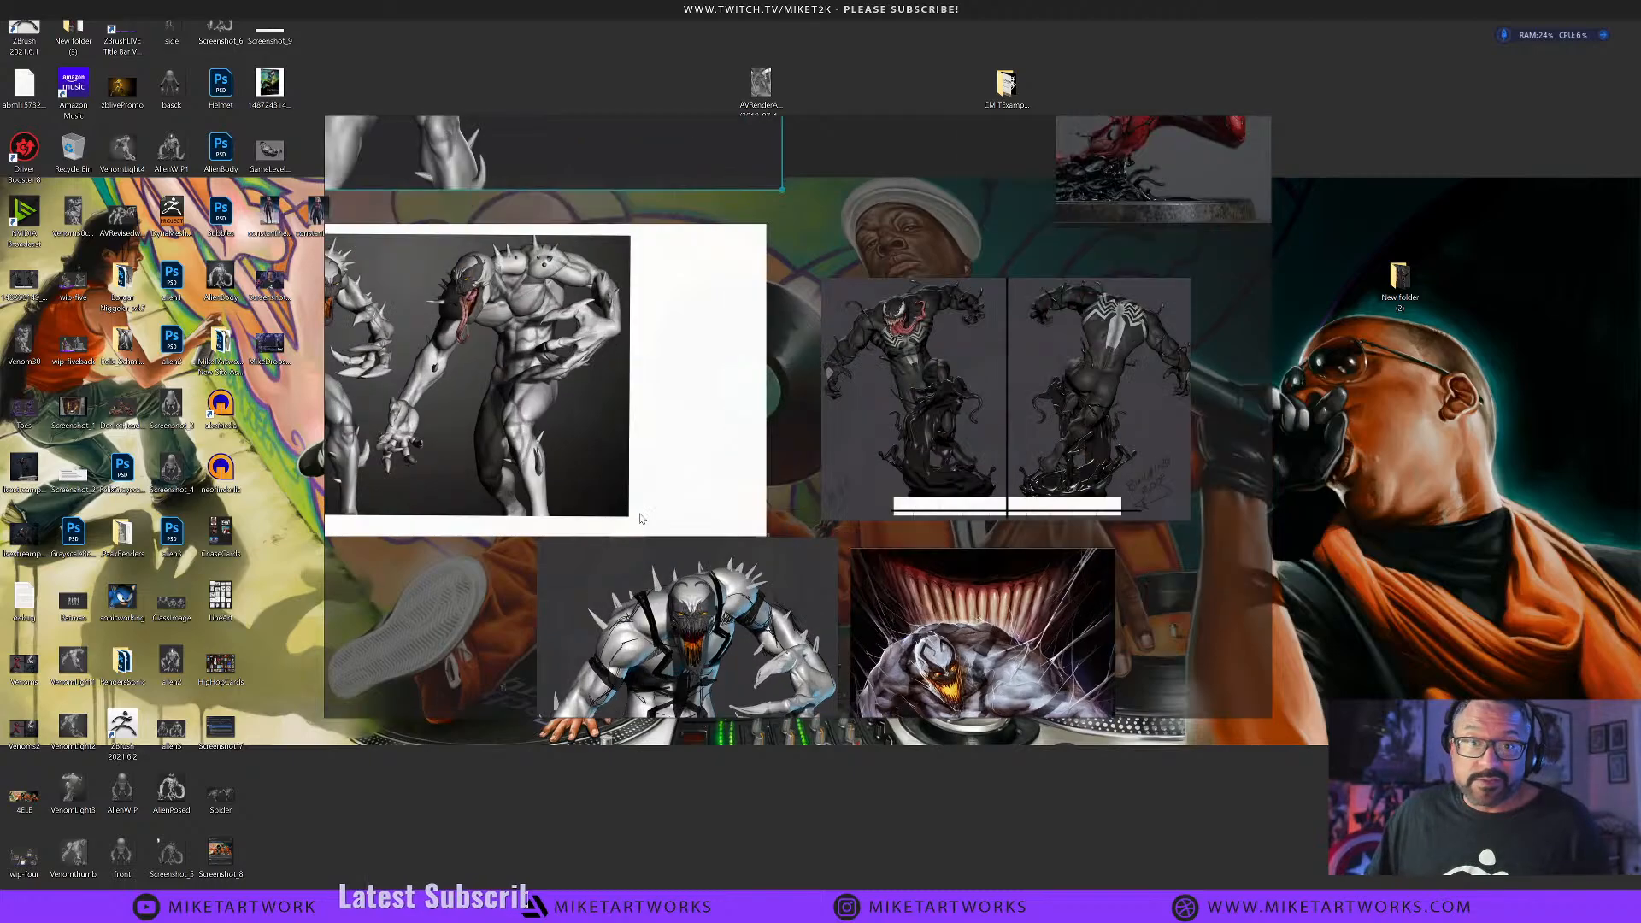
middle_click_drag(628, 518, 769, 545)
scroll(783, 536, "down", 1)
middle_click_drag(1176, 633, 776, 532)
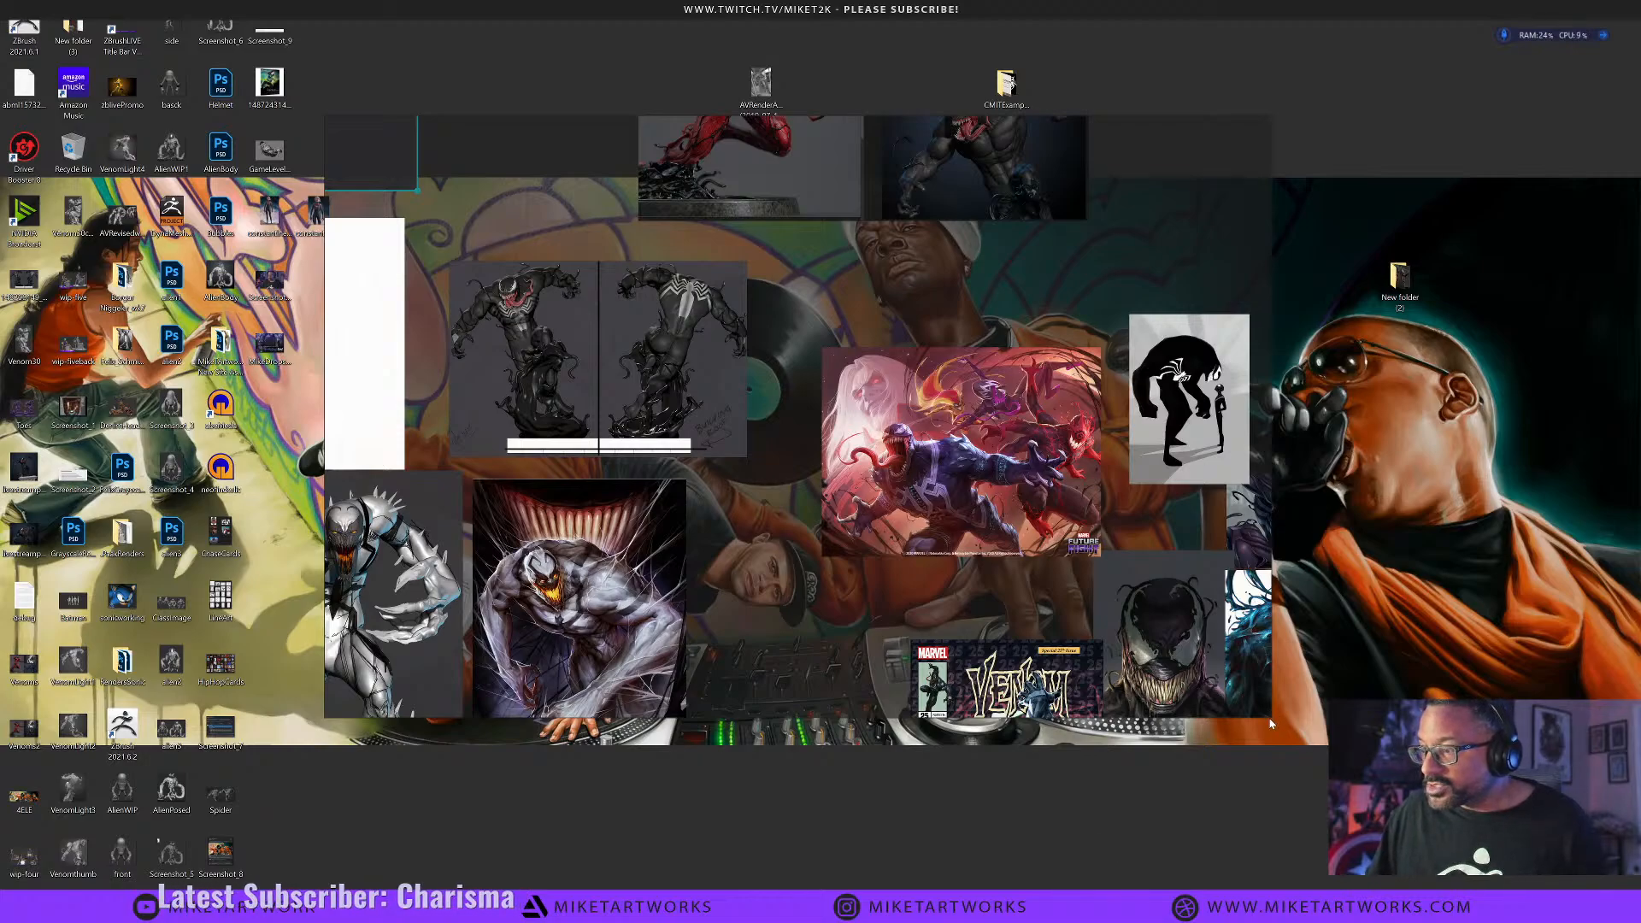
Shrink the reference board, move it out of the way, and switch back to ZBrush in a maximized window.
left_click_drag(1272, 724, 645, 470)
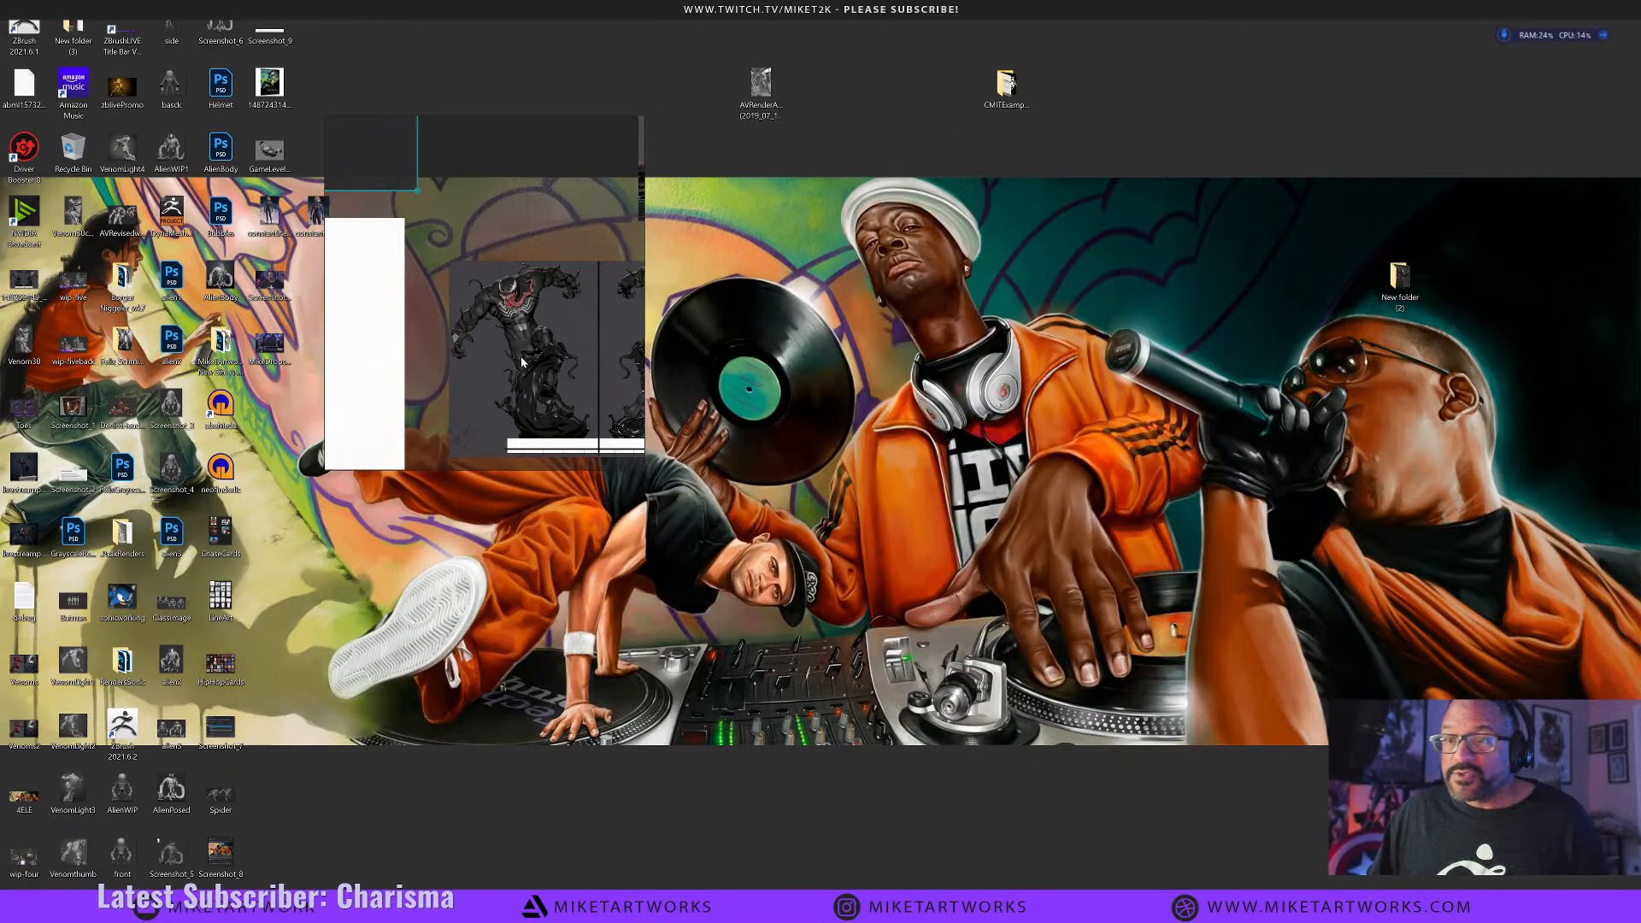
left_click_drag(522, 363, 1281, 690)
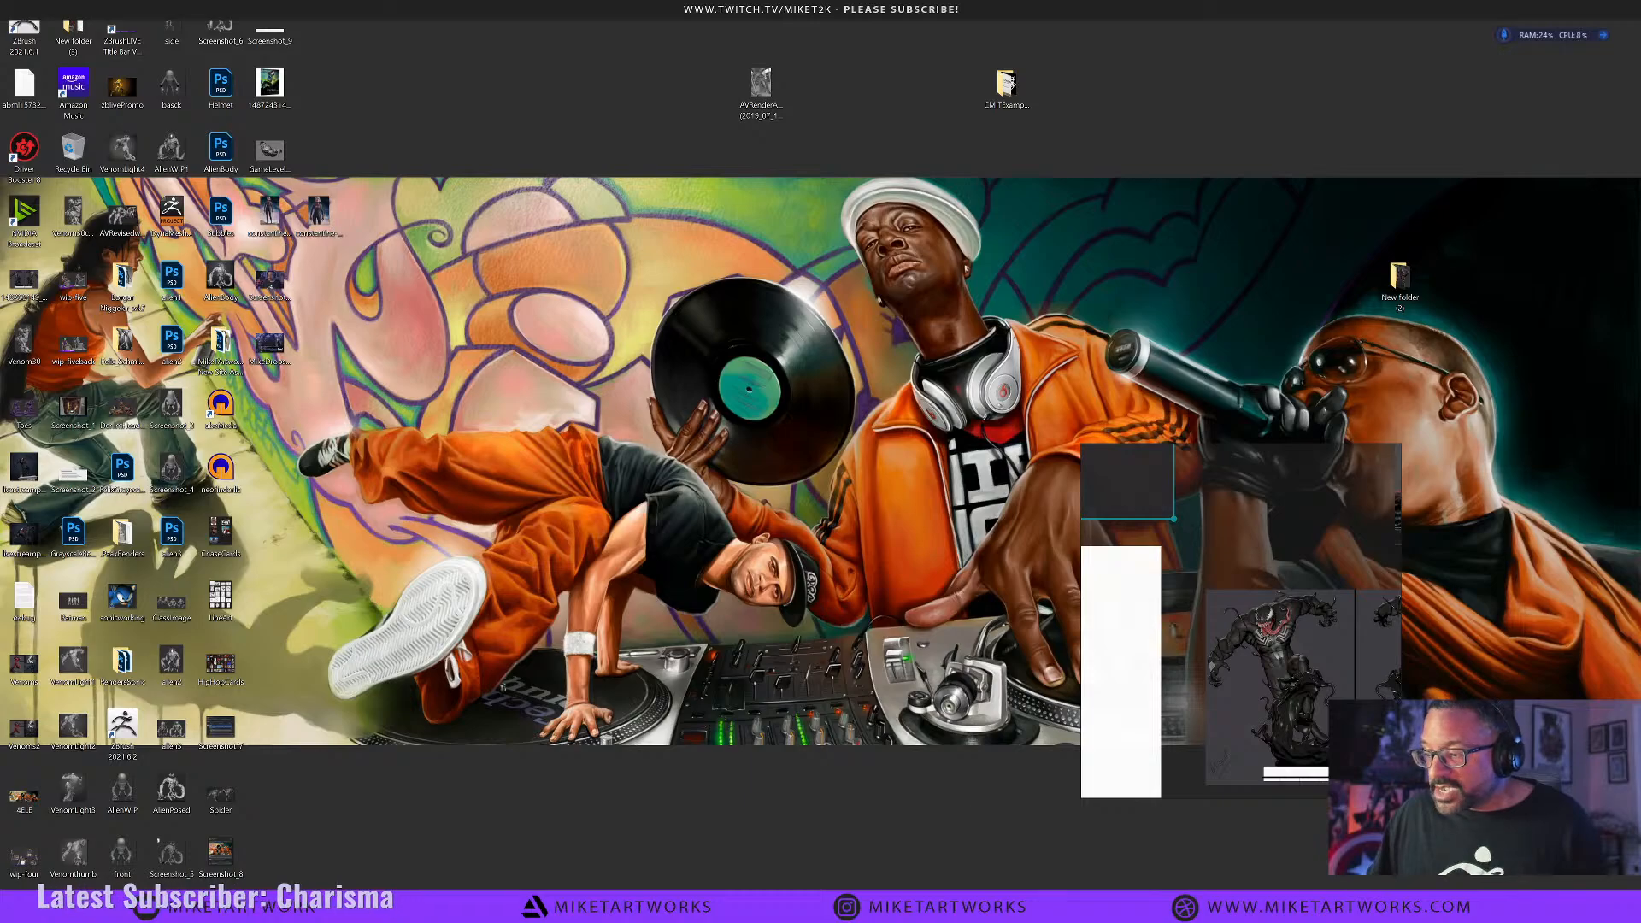
mouse_move(1099, 907)
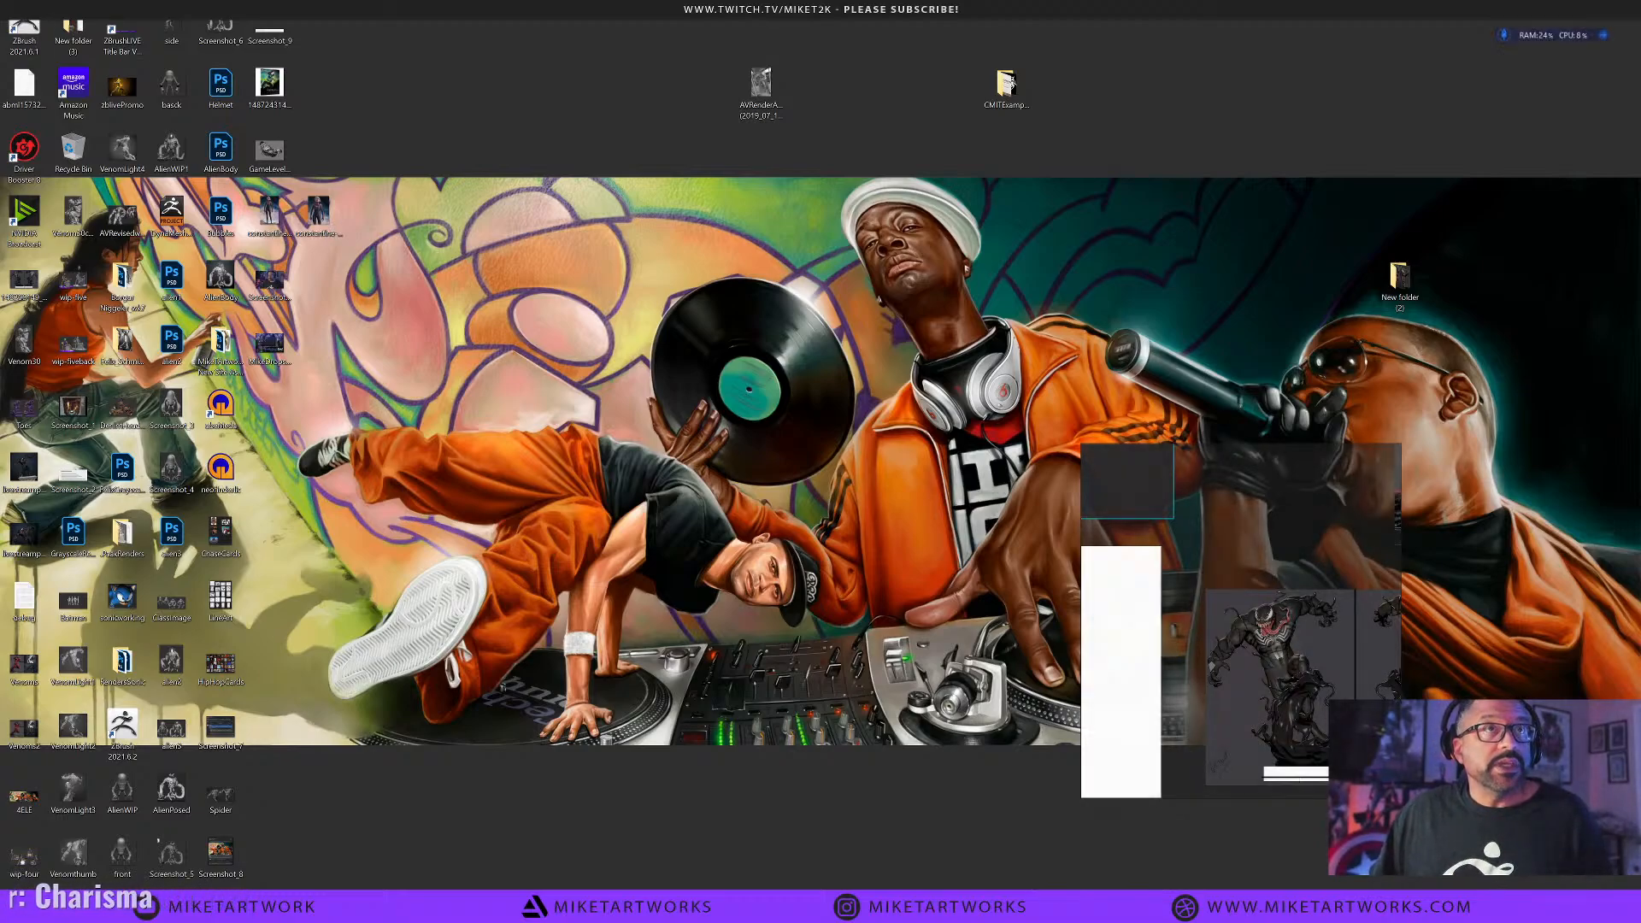
left_click(1099, 907)
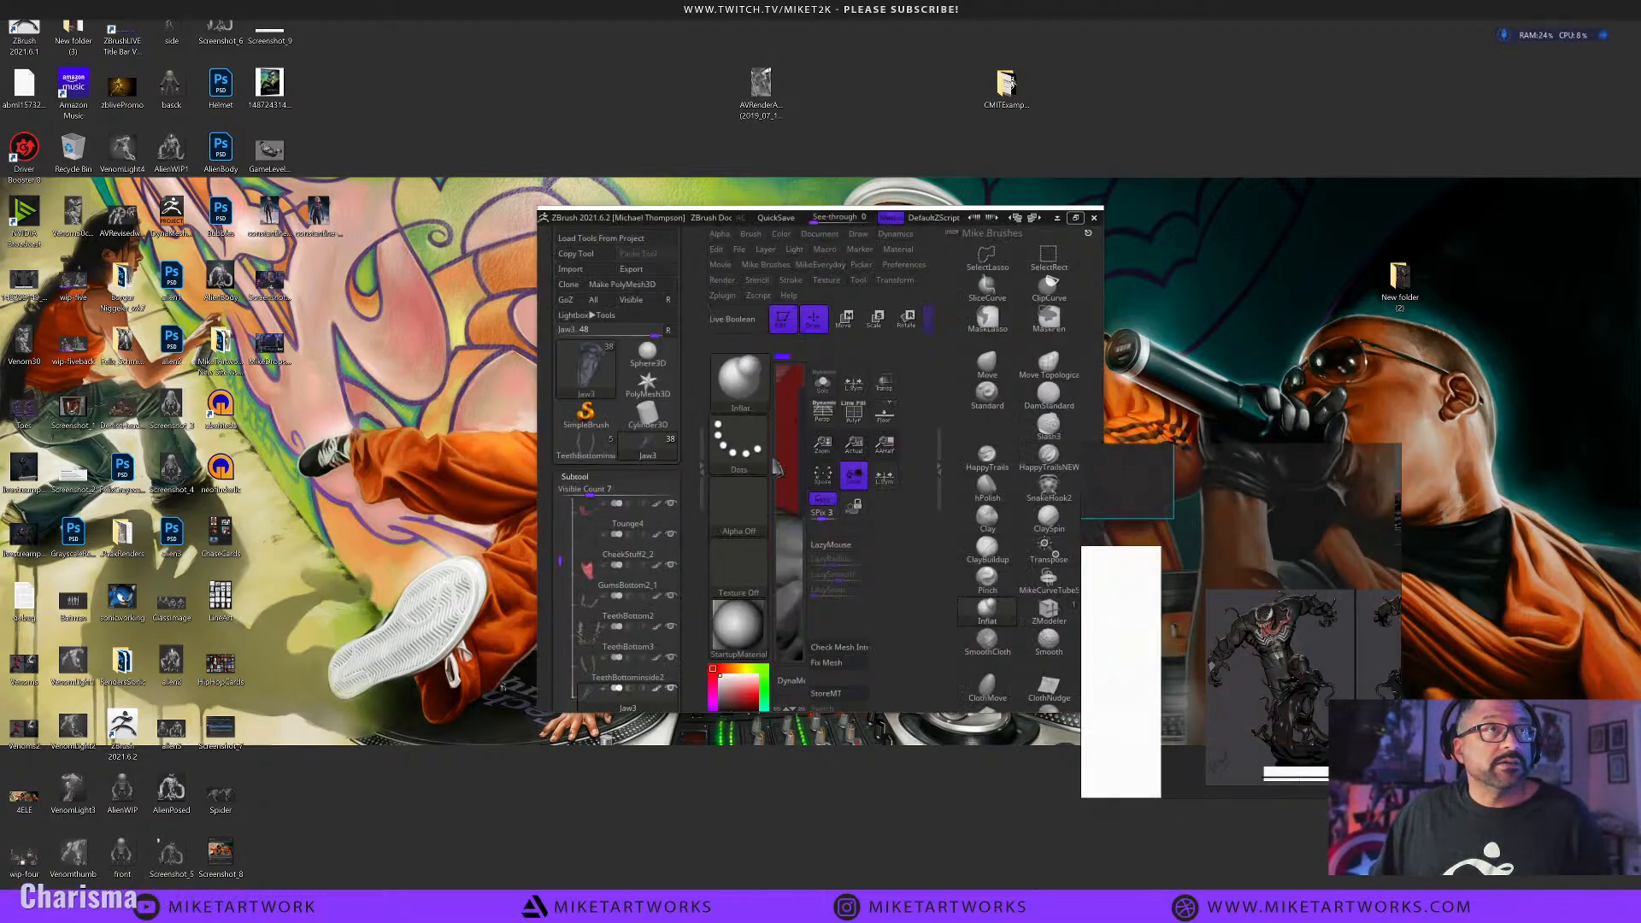
left_click(1077, 219)
Make the newbody_5 body subtool active and view the figure from a three-quarter front angle.
left_click_drag(1335, 653, 1174, 694)
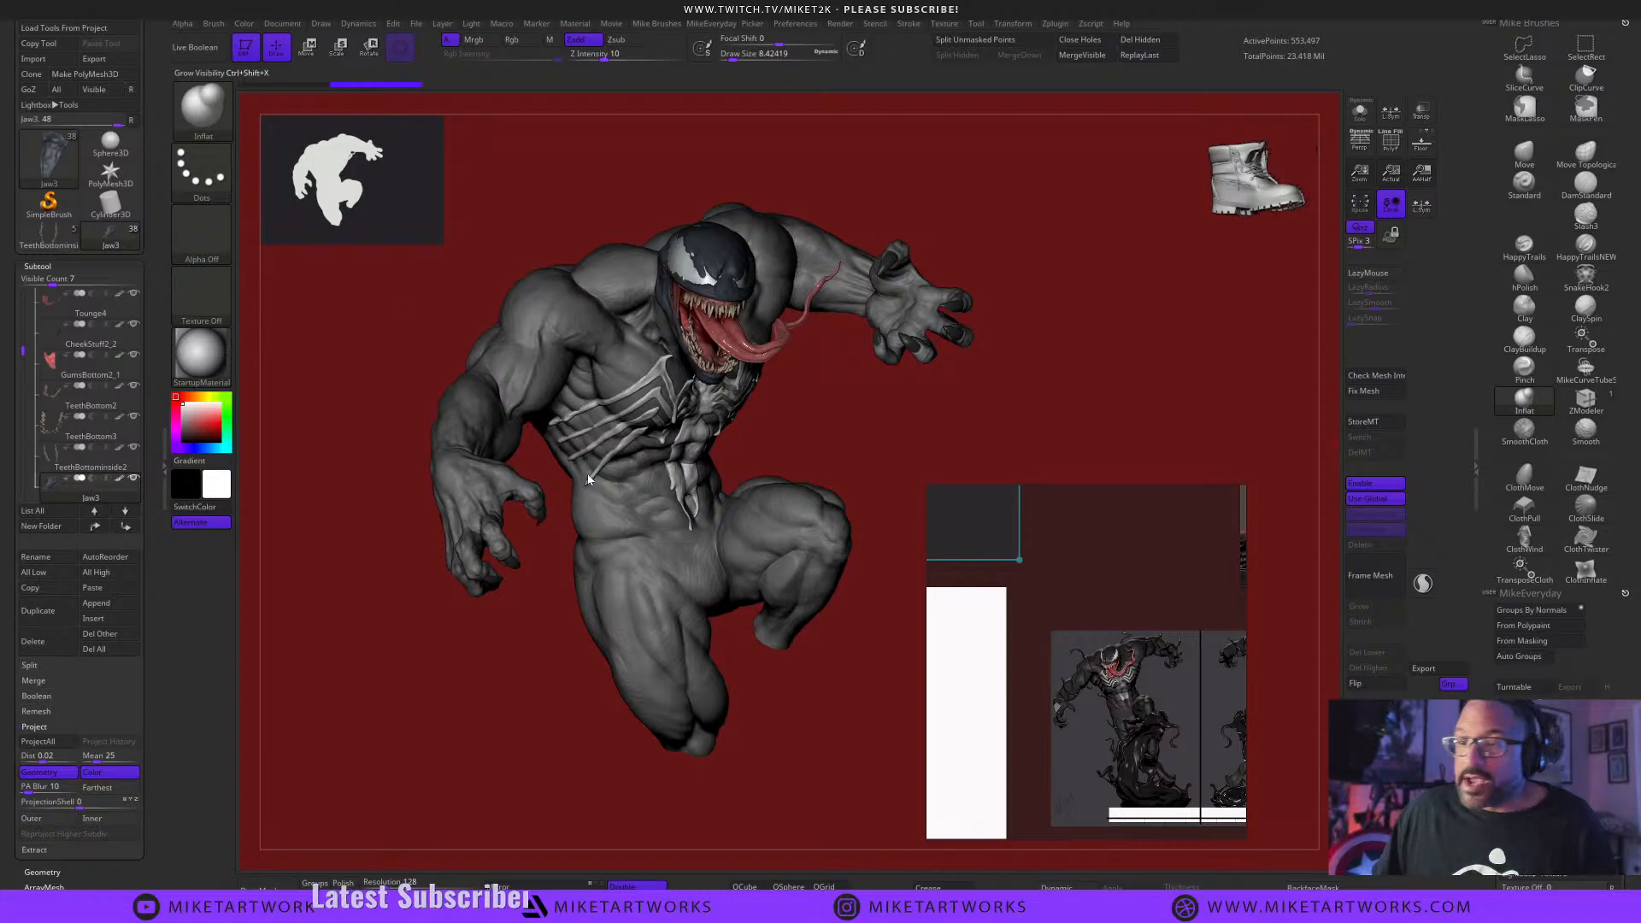
left_click_drag(859, 426, 737, 535, "alt")
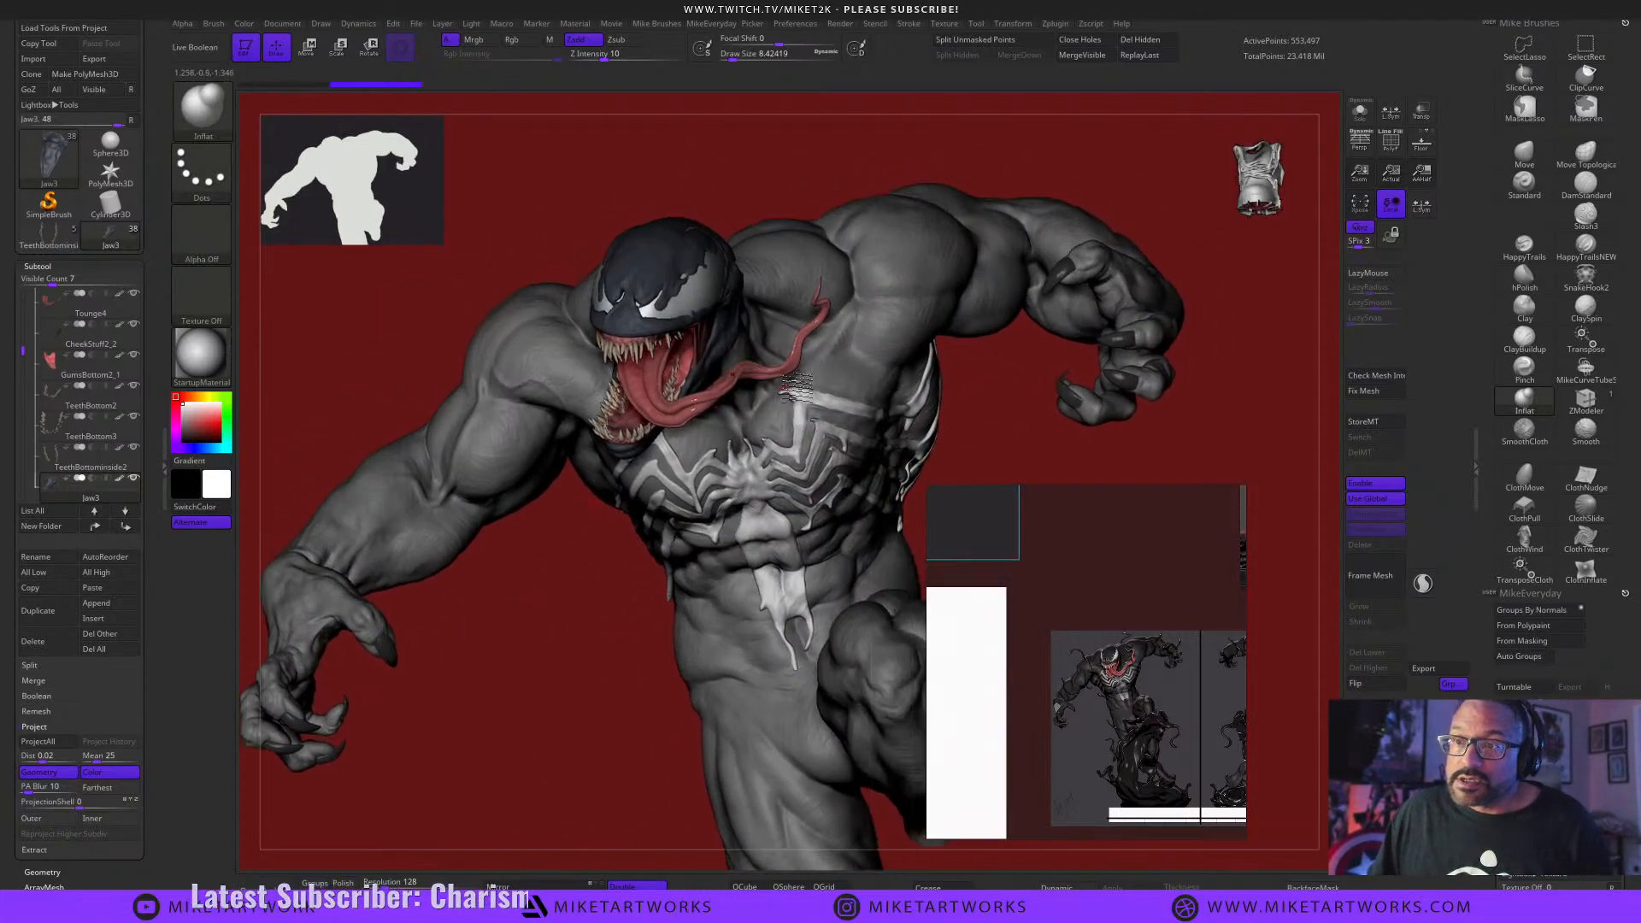
left_click(862, 295, "alt")
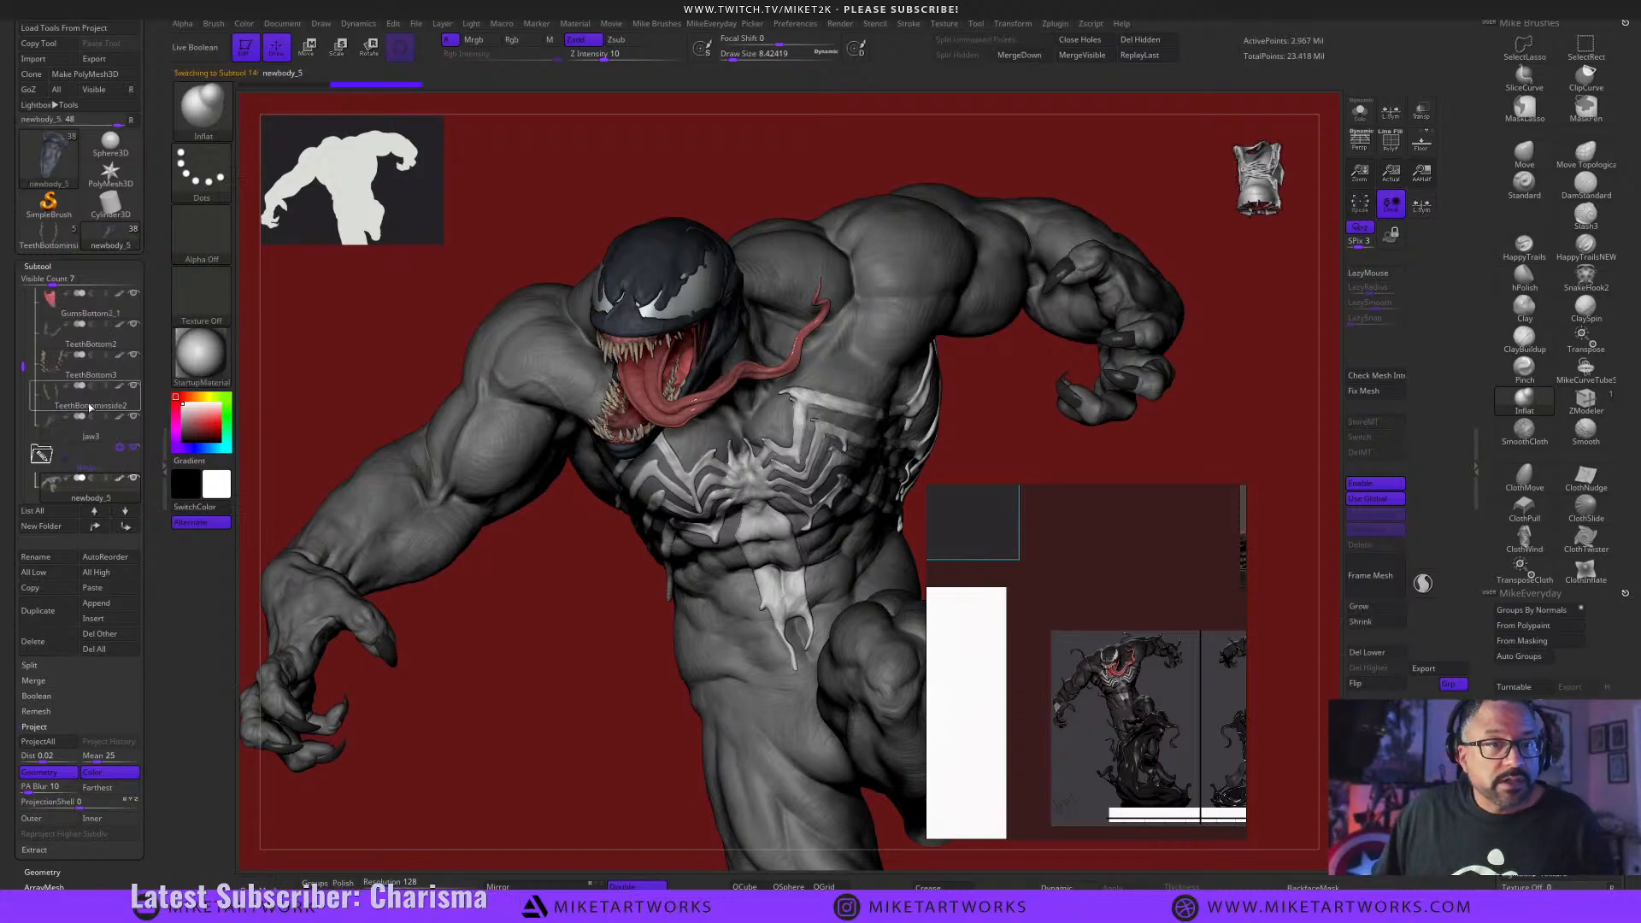
mouse_move(124, 484)
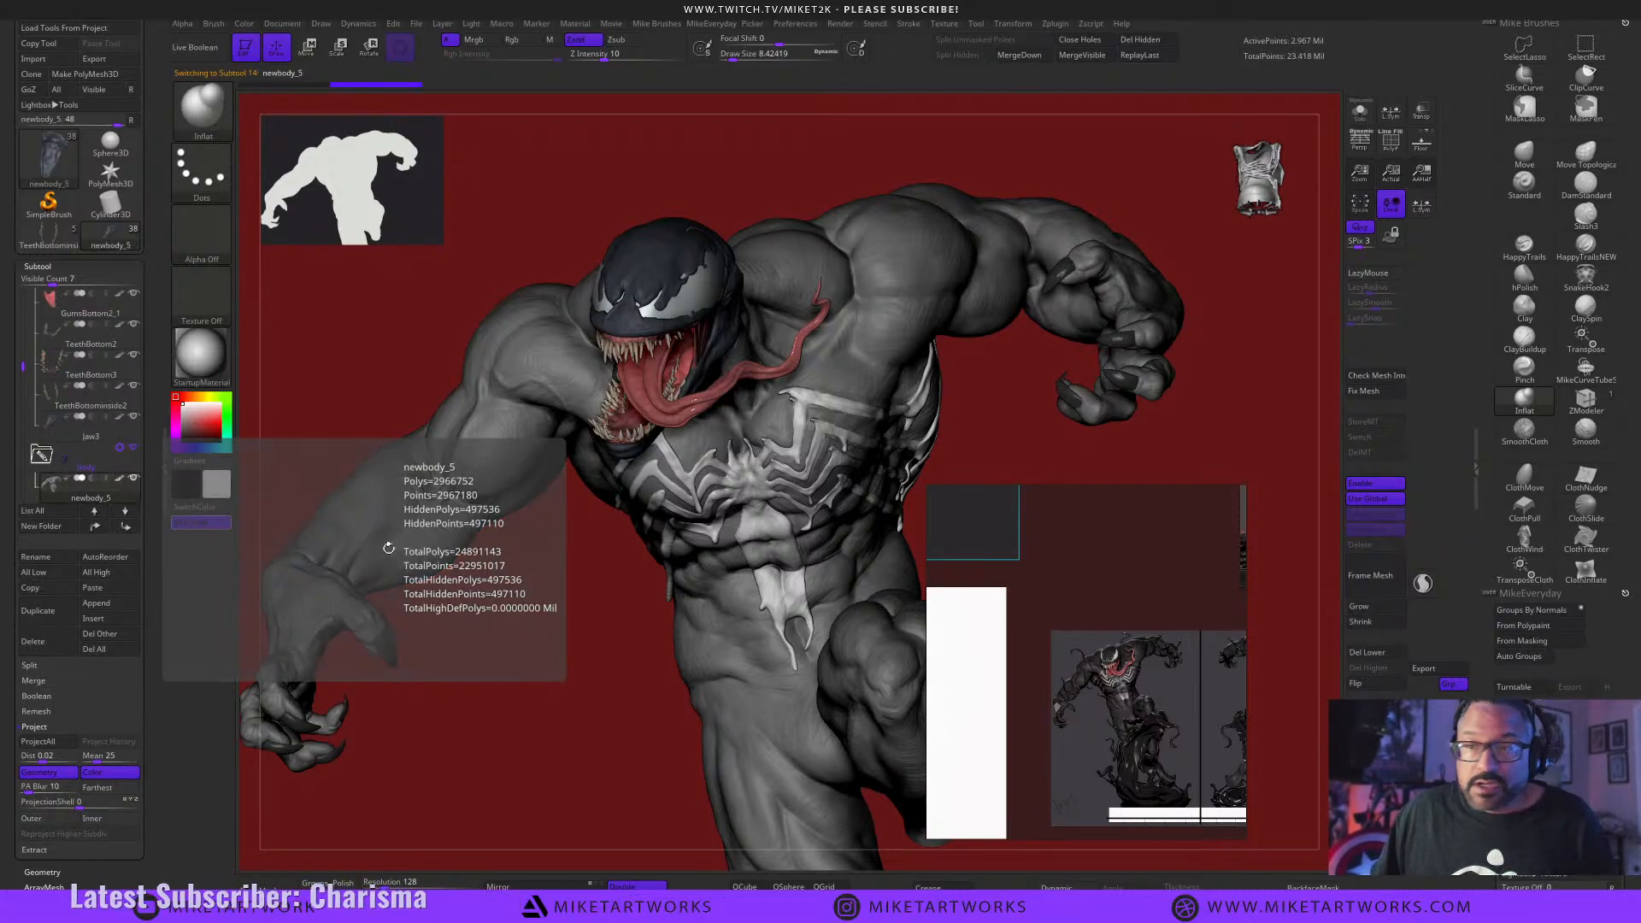
left_click_drag(537, 704, 525, 697)
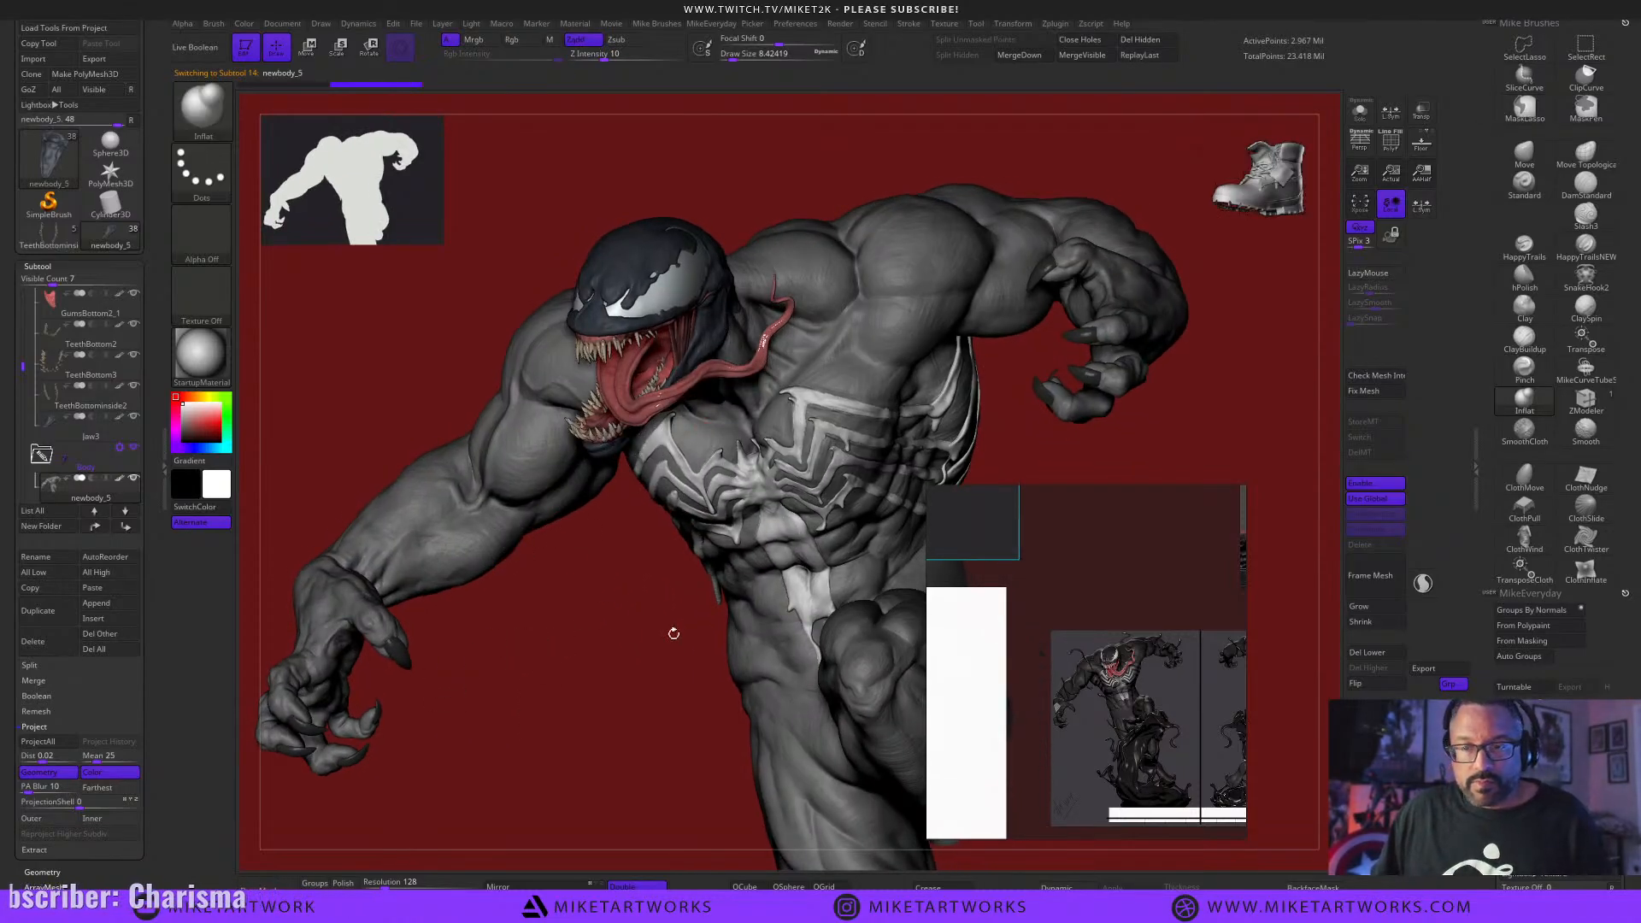
Sample the dark blue-grey of the creature's head as the current color and turn on the Rgb channel.
key("space")
left_click_drag(503, 761, 648, 254)
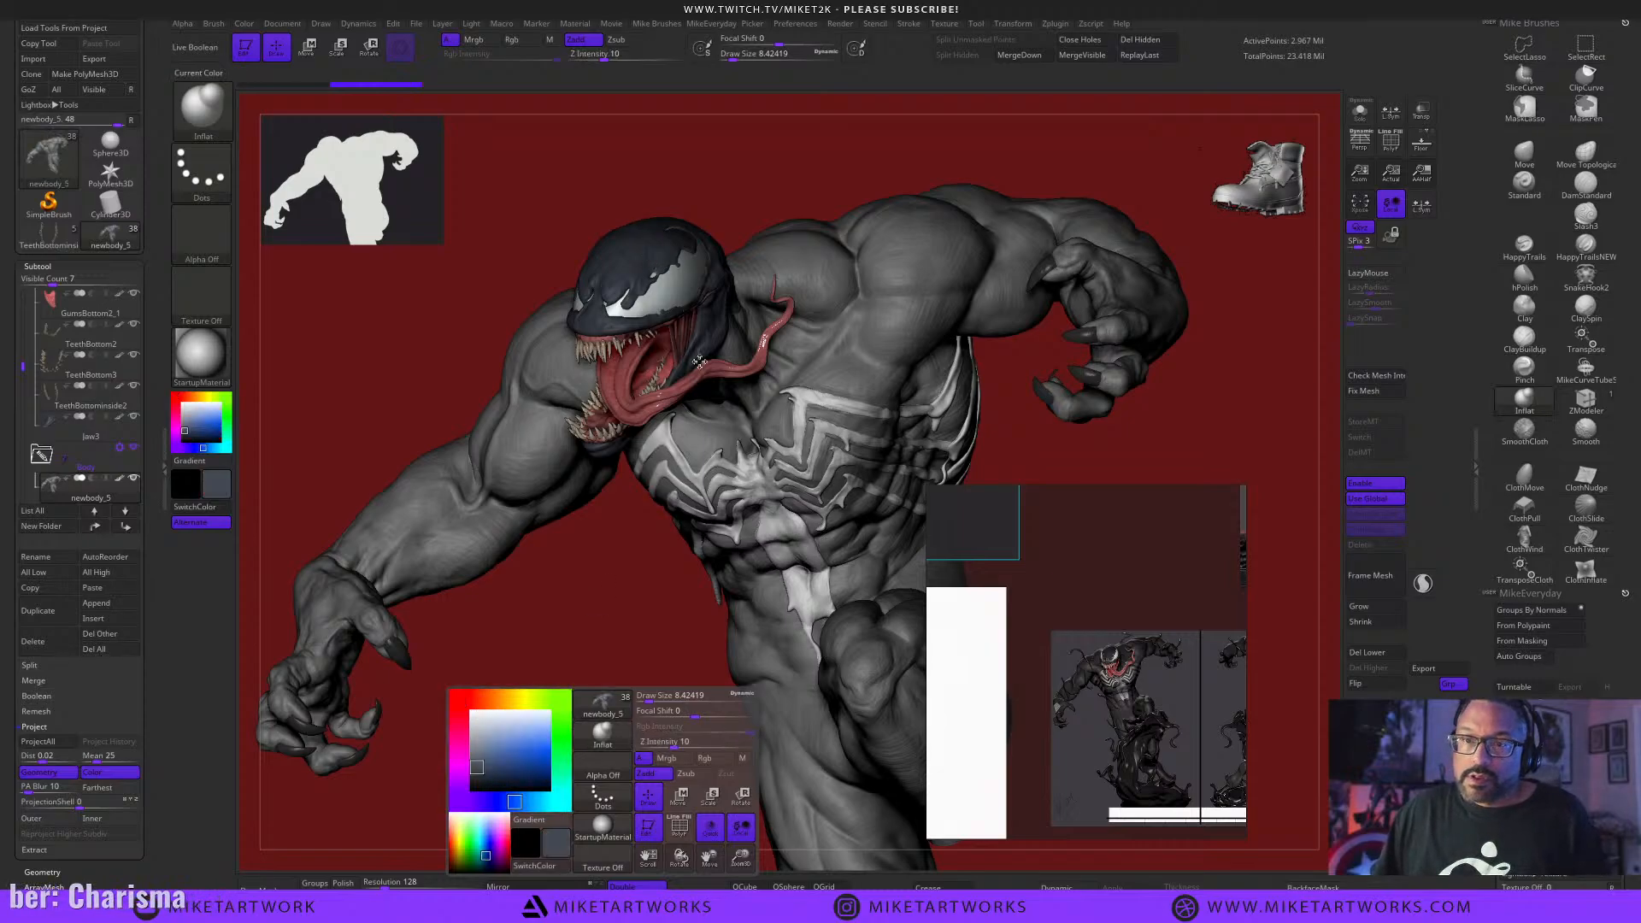
key("space")
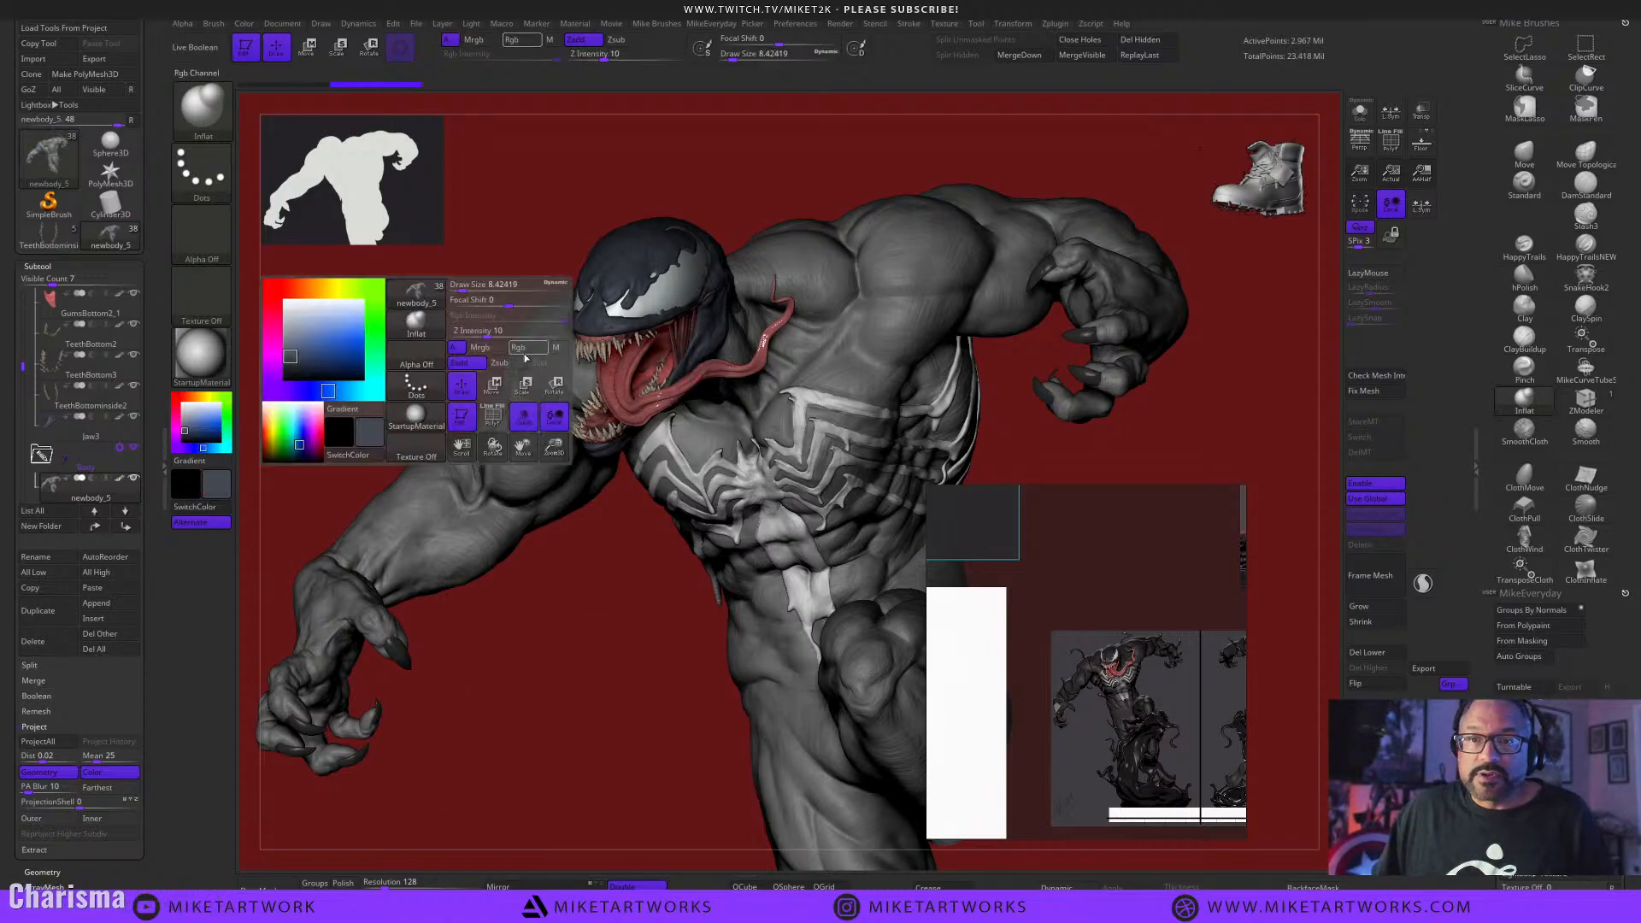
left_click(535, 347)
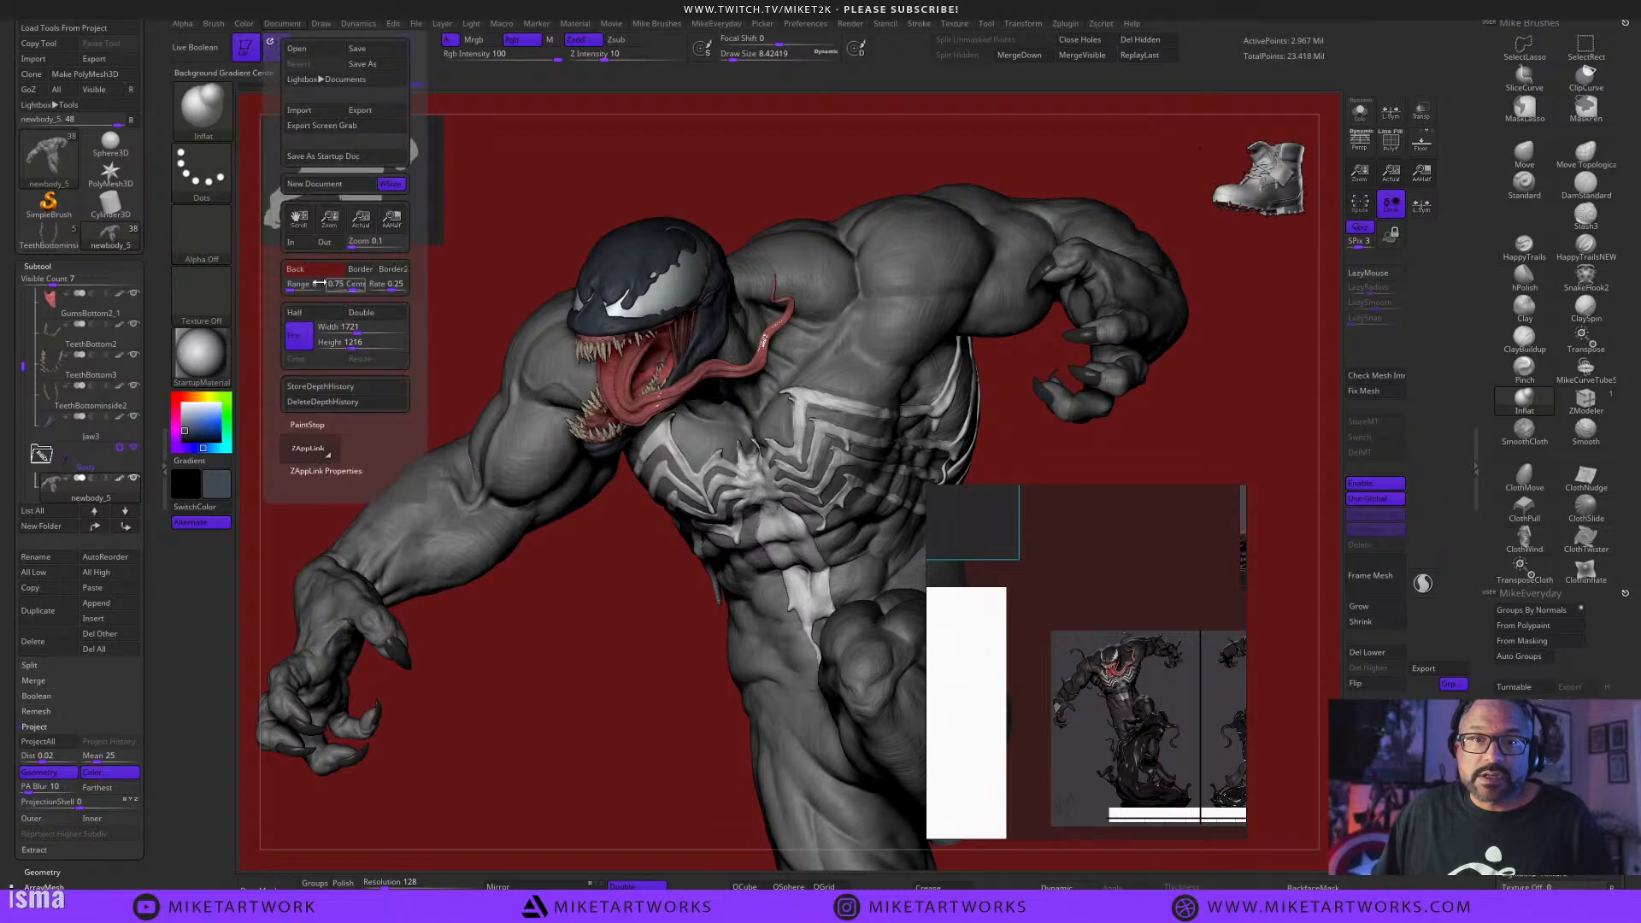
Fill the newbody_5 body with the sampled dark blue-grey and view the recolored figure from a higher front angle.
left_click(248, 24)
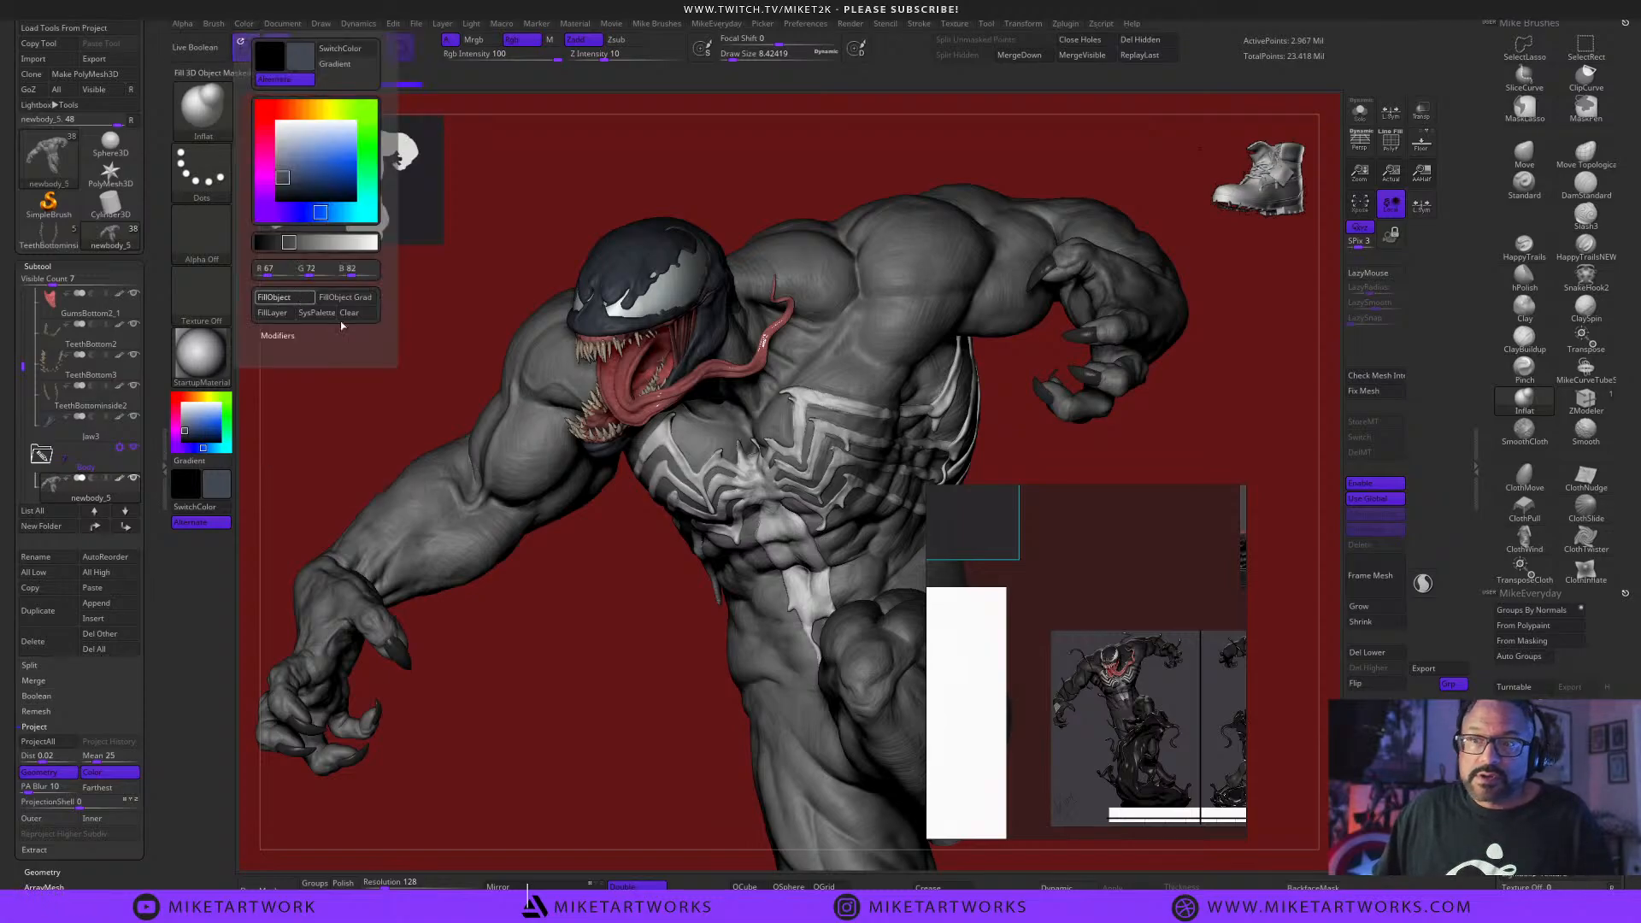
left_click(285, 298)
left_click_drag(627, 663, 820, 569)
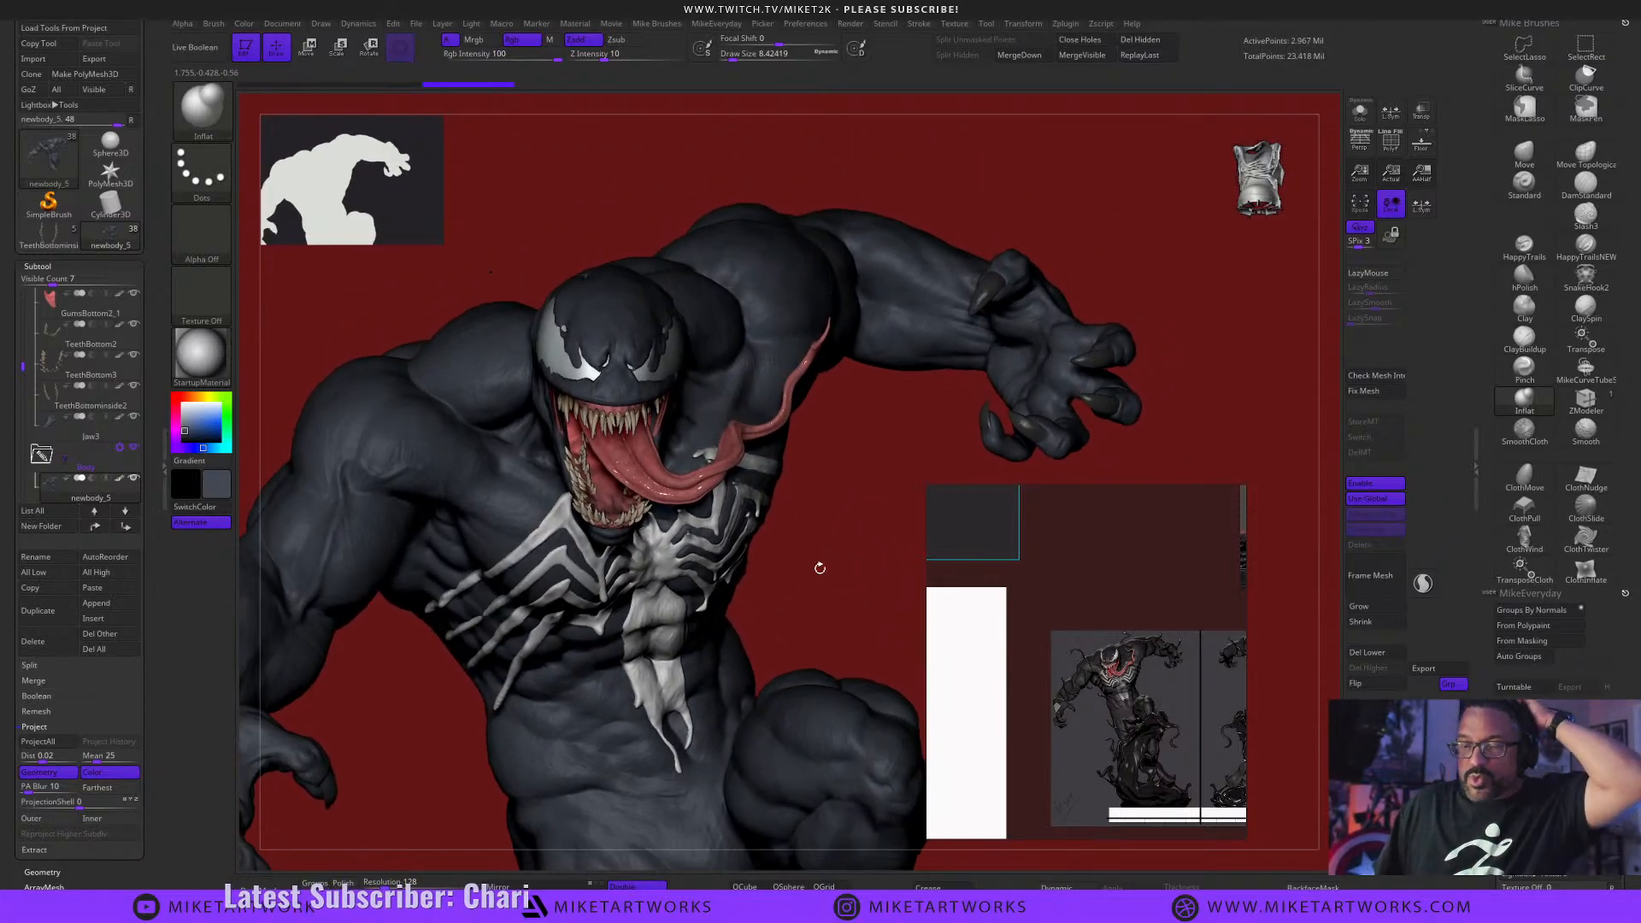
Browse the reference board's Venom sculpts and artwork, and examine the comic cover with the crouching Venom up close.
scroll(1086, 659, "down", 4)
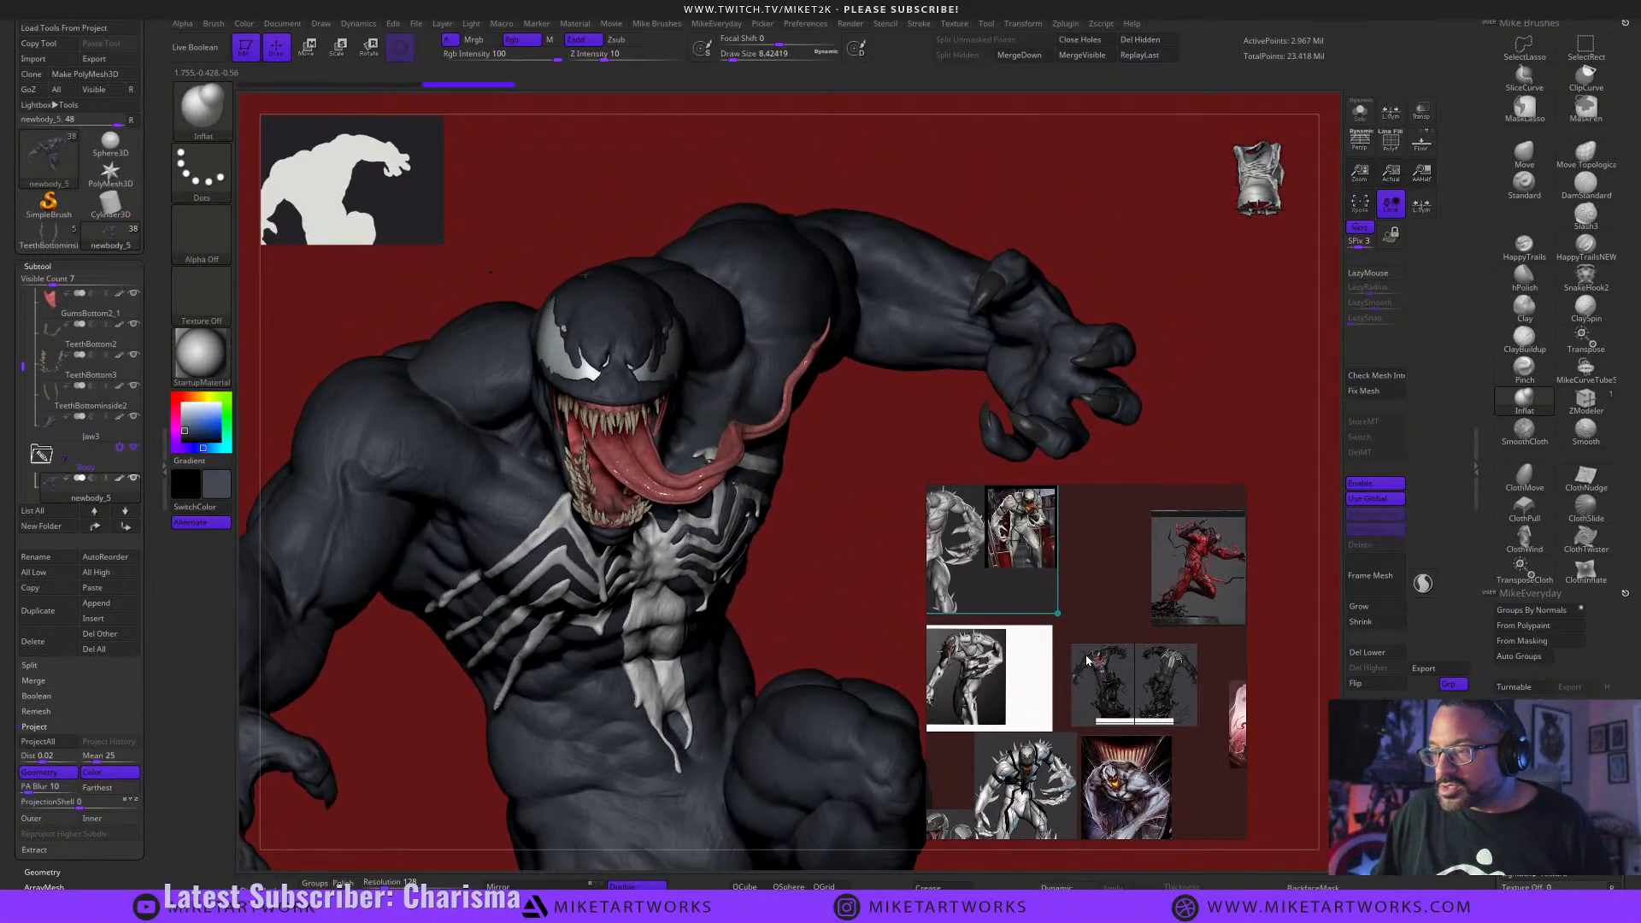
middle_click_drag(1086, 659, 966, 638)
middle_click_drag(1018, 705, 1183, 549)
middle_click_drag(940, 694, 1039, 855)
middle_click_drag(1039, 771, 1088, 788)
middle_click_drag(983, 753, 996, 661)
scroll(1128, 741, "down", 4)
middle_click_drag(1240, 717, 1137, 650)
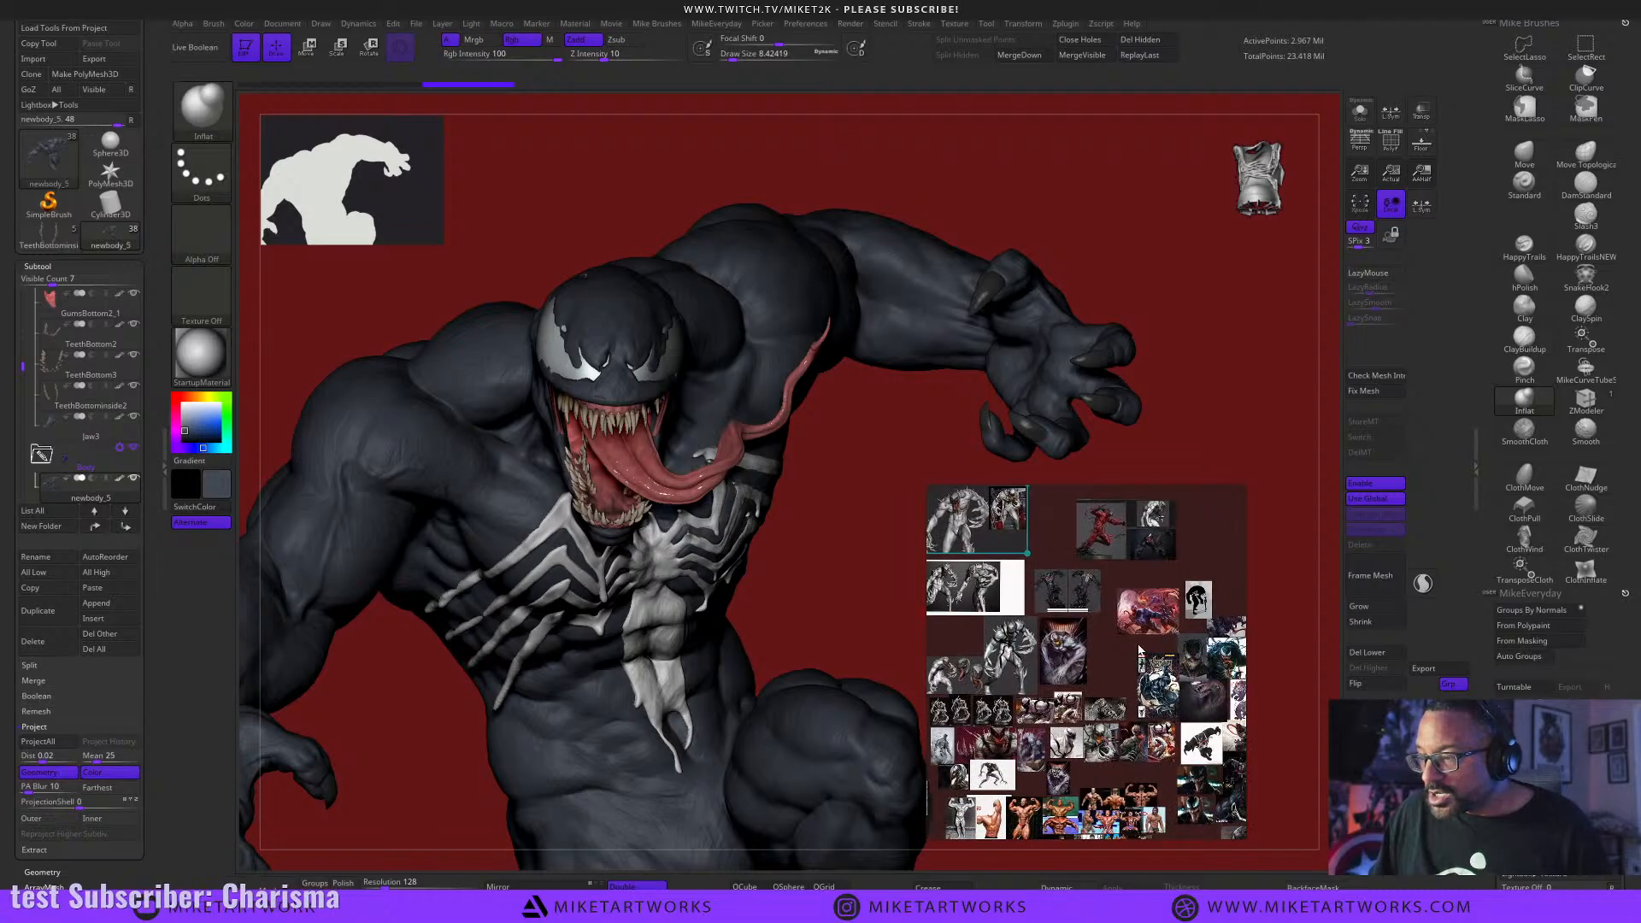
scroll(1139, 651, "up", 8)
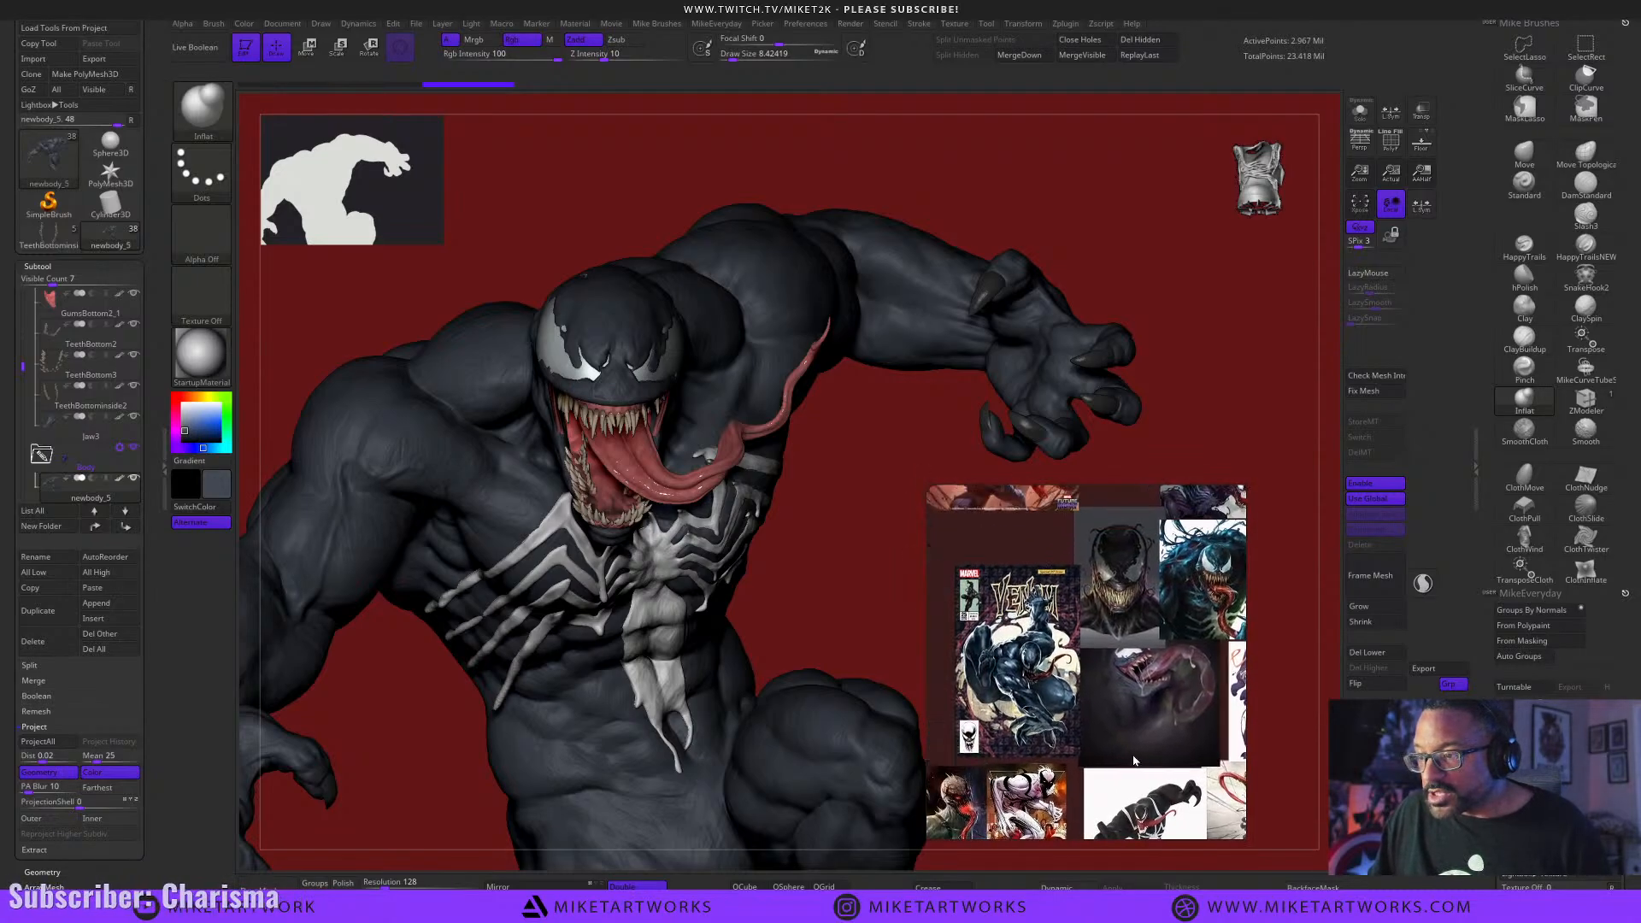
scroll(1067, 685, "up", 6)
middle_click_drag(1023, 689, 1169, 670)
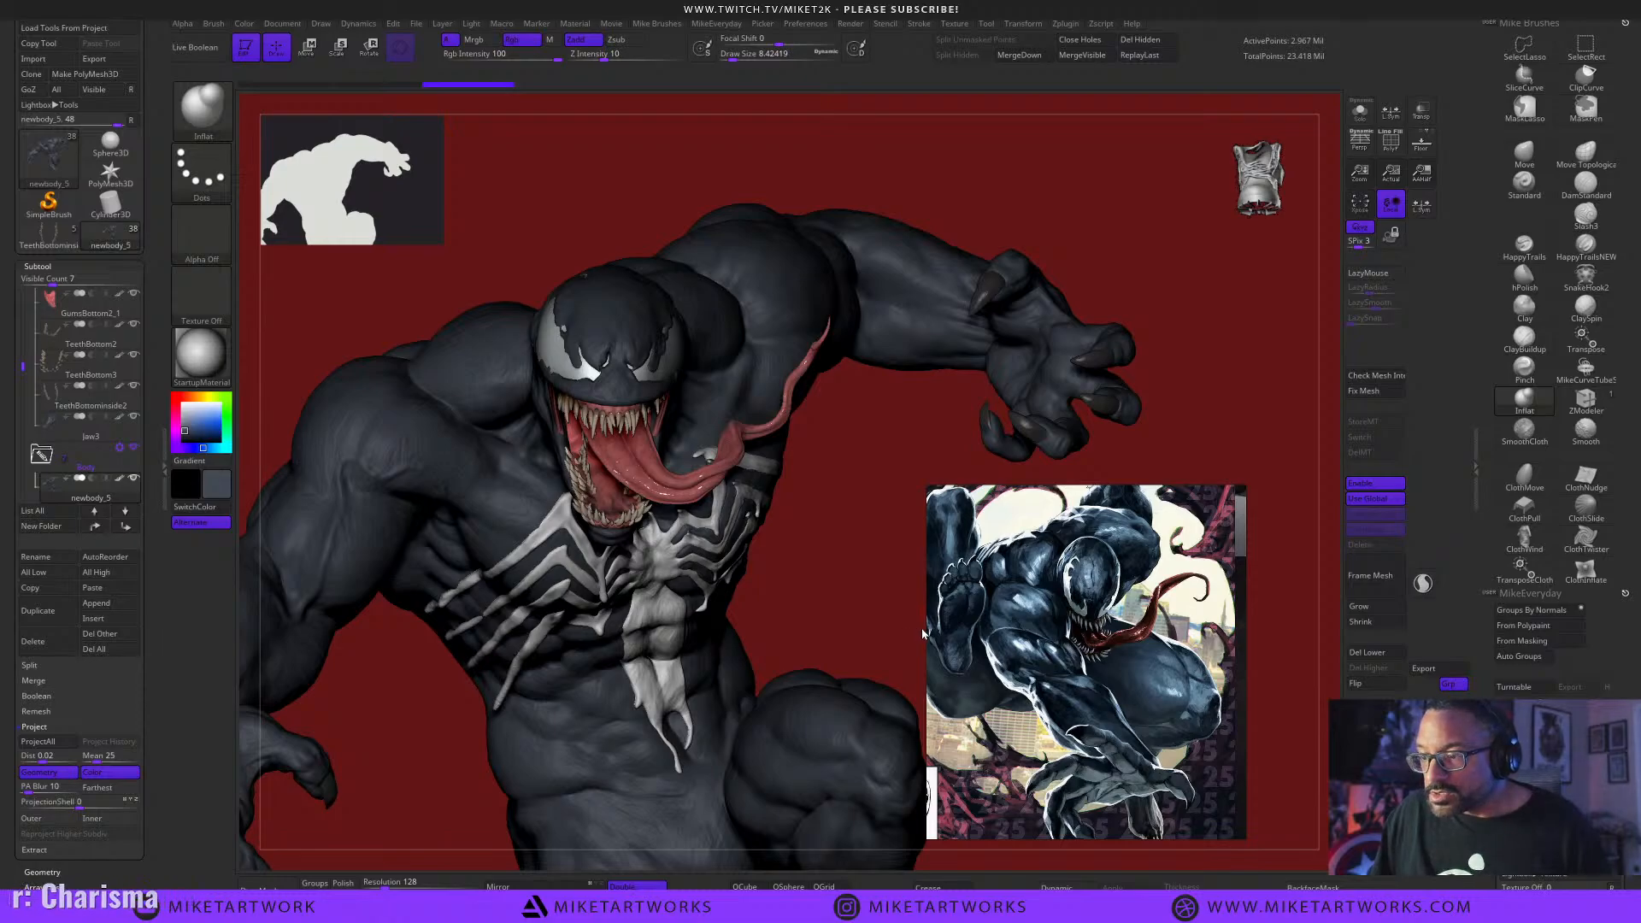
Find the open-mouthed Venom painting with the long tongue on the reference board and place it to the side of the model.
left_click_drag(926, 629, 829, 628)
mouse_move(1239, 670)
middle_mouse_down()
mouse_move(1044, 742)
mouse_move(998, 779)
mouse_move(842, 678)
middle_mouse_up()
scroll(1143, 712, "down", 8)
middle_click_drag(1114, 798, 1047, 574)
middle_click_drag(1180, 691, 1061, 710)
scroll(1077, 681, "up", 3)
right_click_drag(1043, 713, 1282, 723)
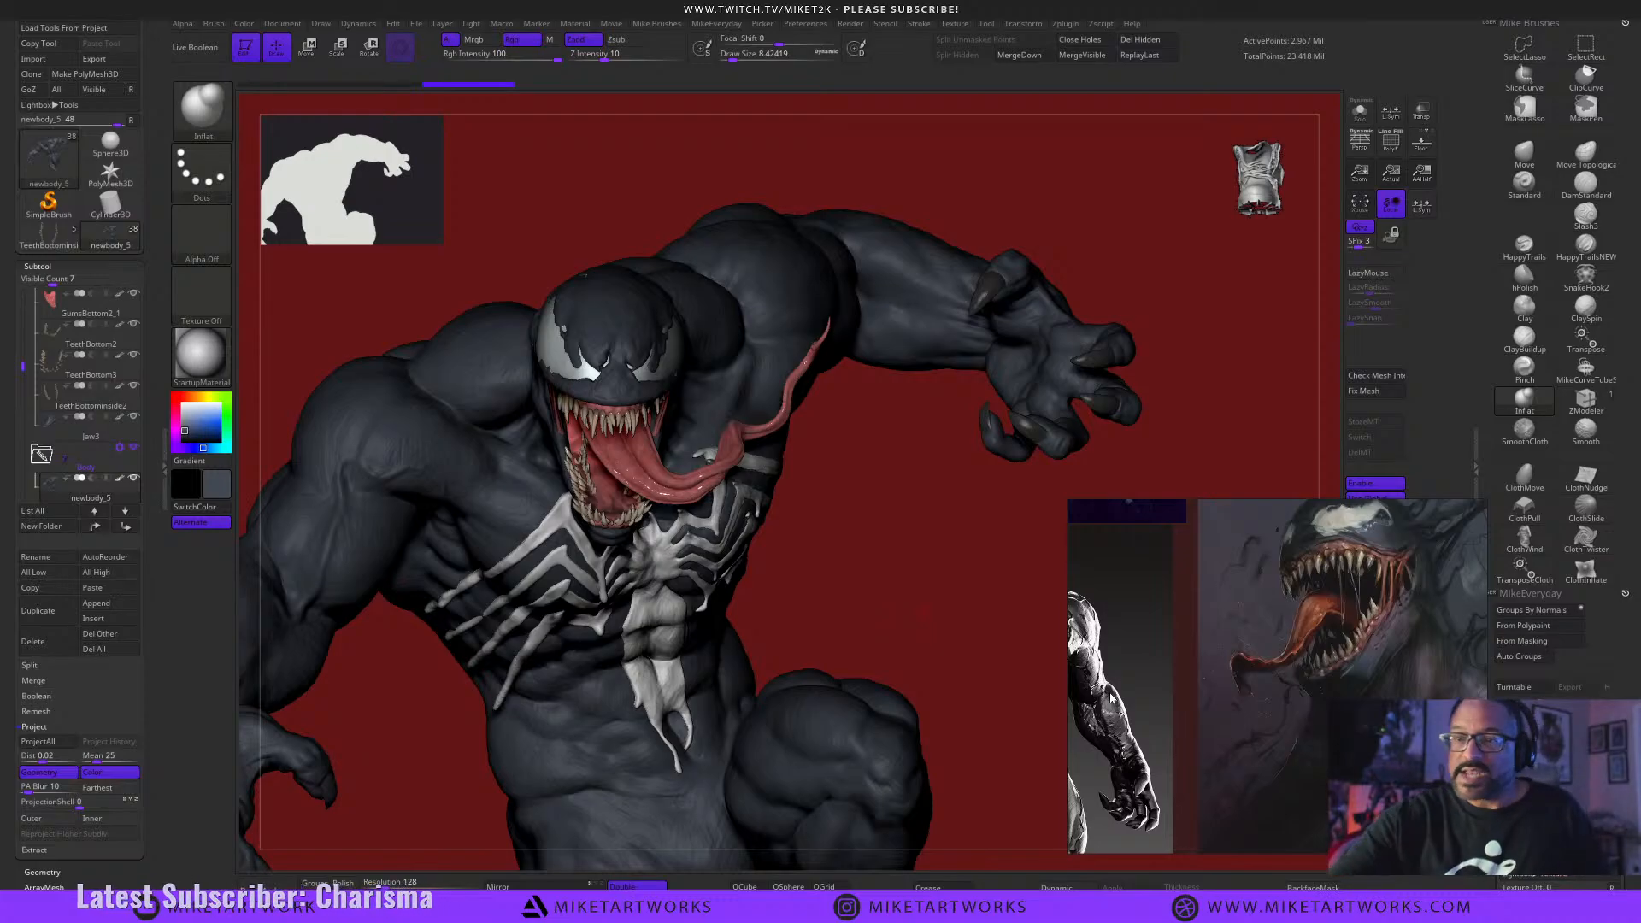
Make the Tounge4 subtool active, isolate it, and bring the Venom painting reference in closer beside it.
left_click_drag(912, 527, 853, 494)
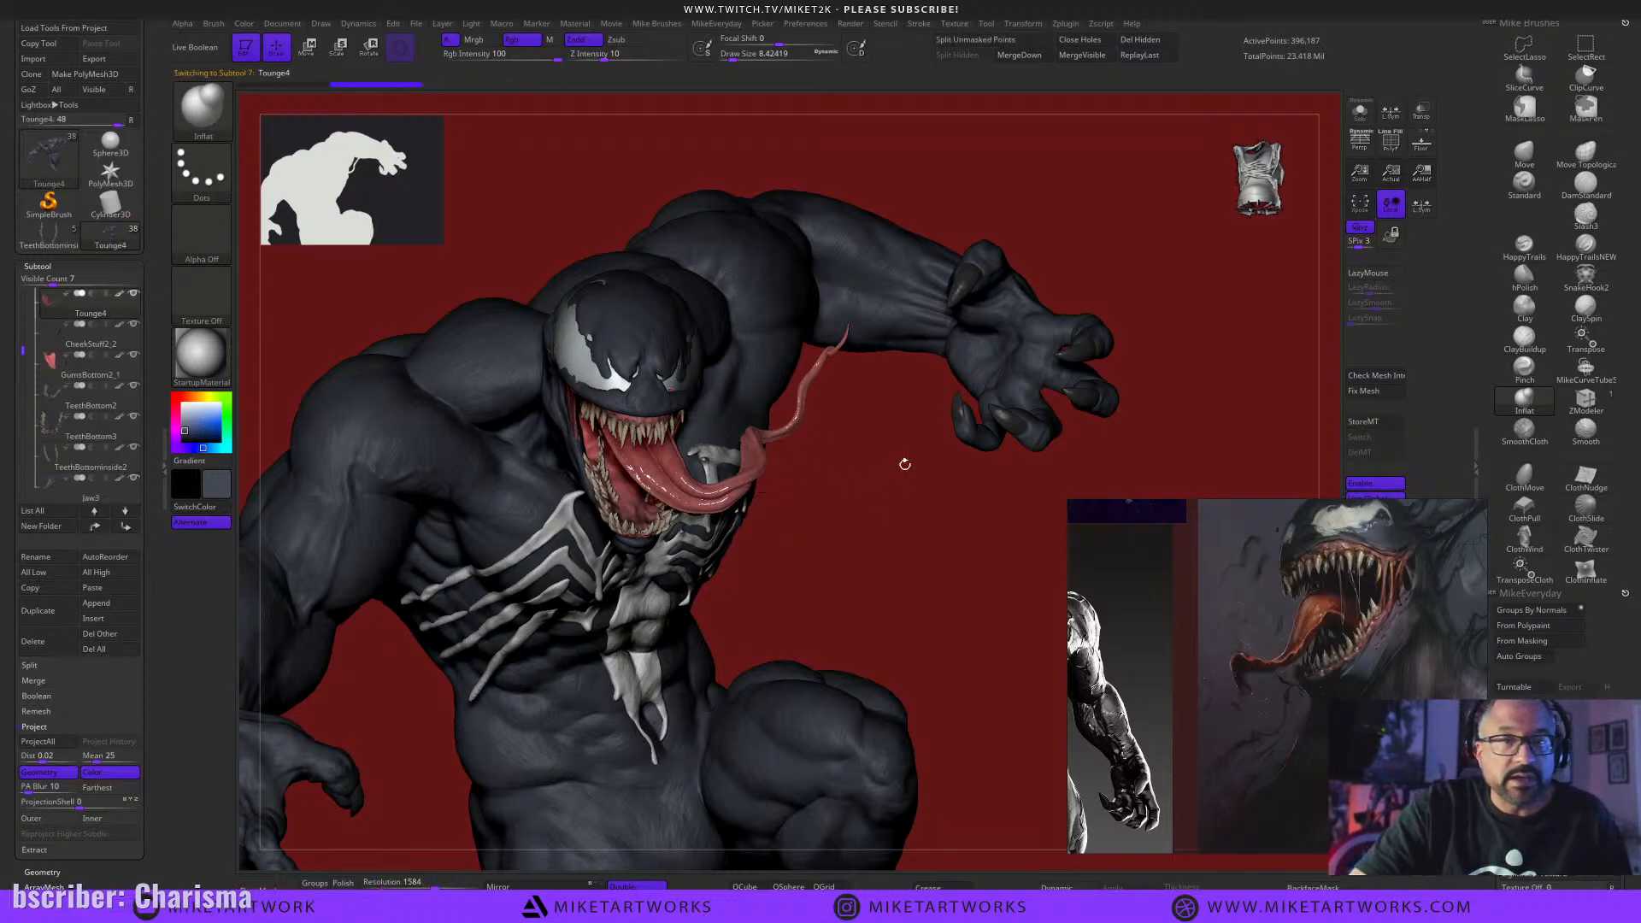
left_click(1363, 112)
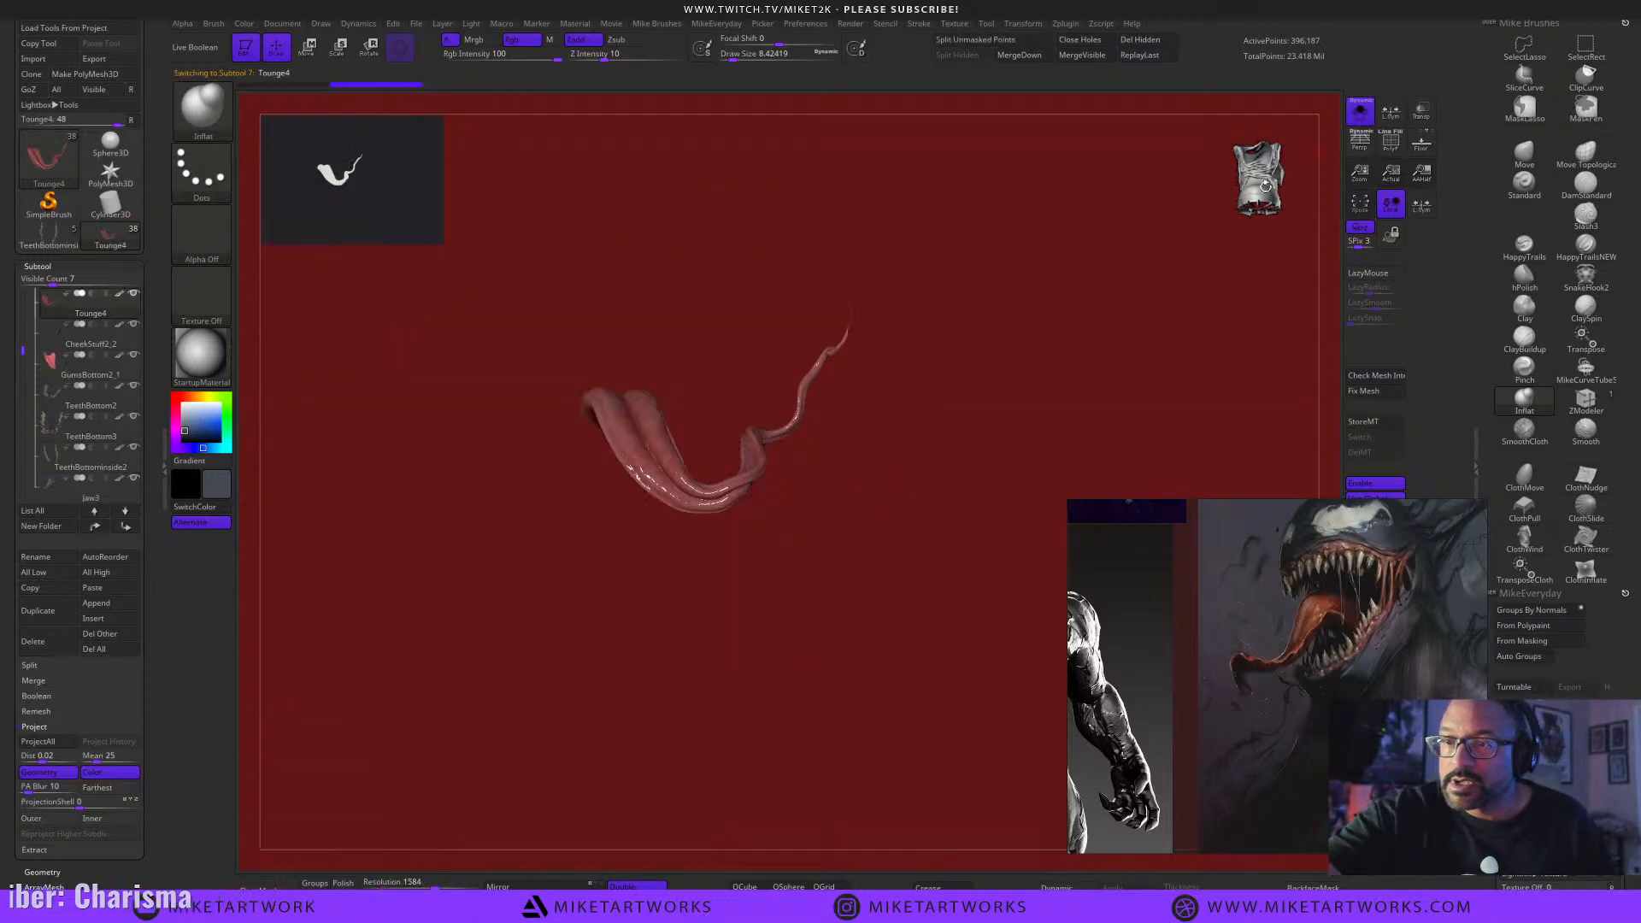
left_click_drag(912, 552, 788, 690)
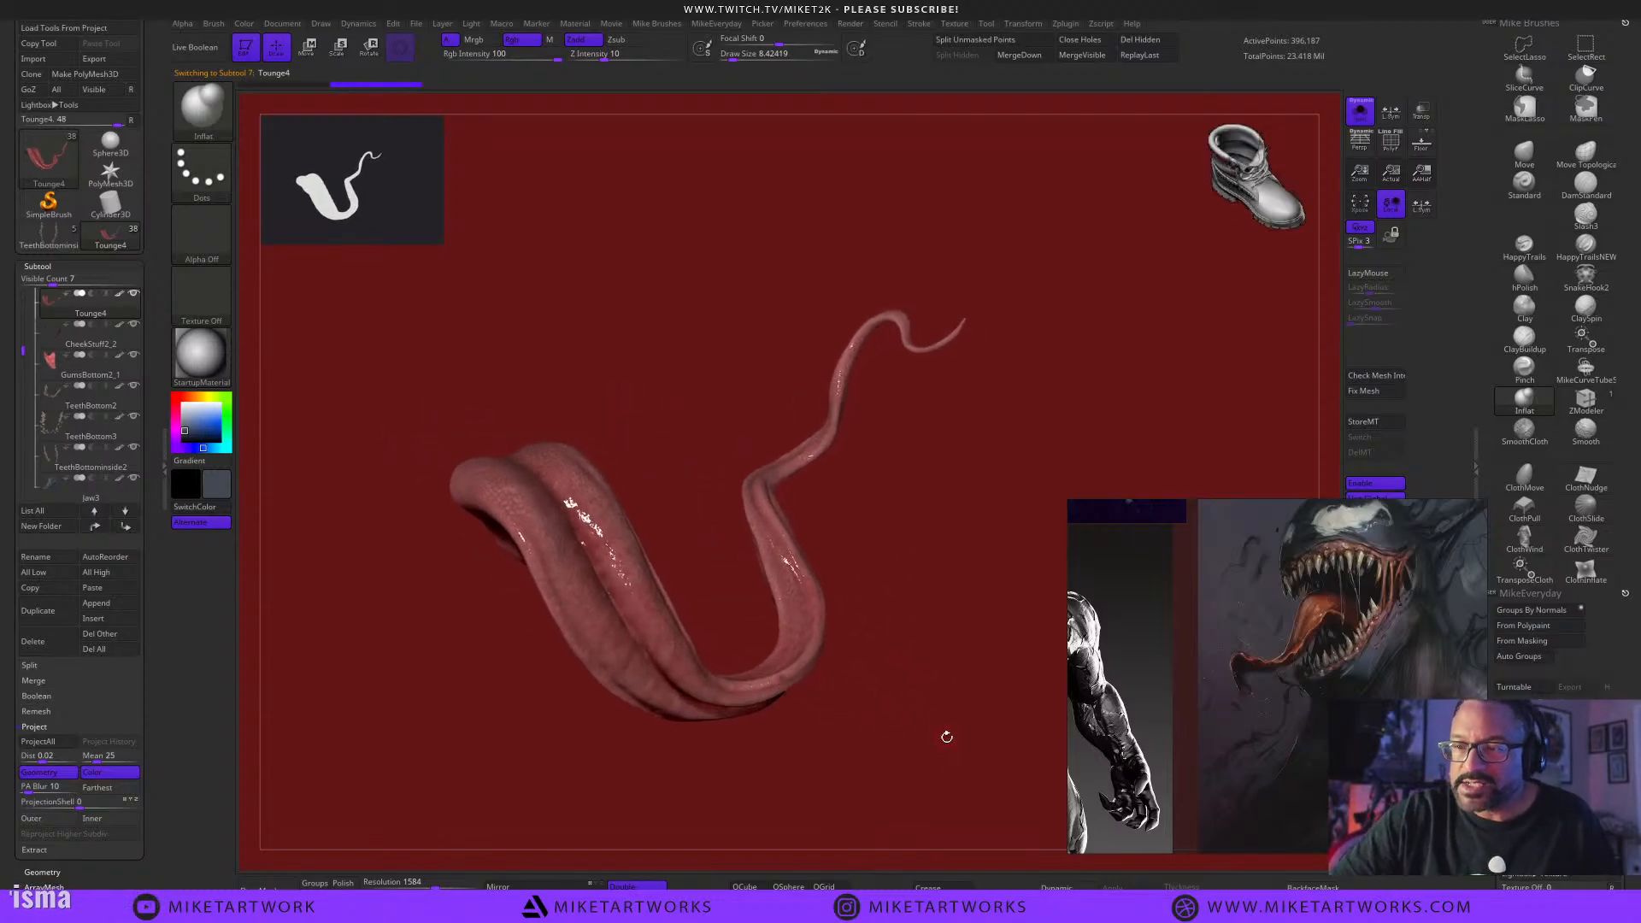
left_click_drag(946, 737, 934, 675)
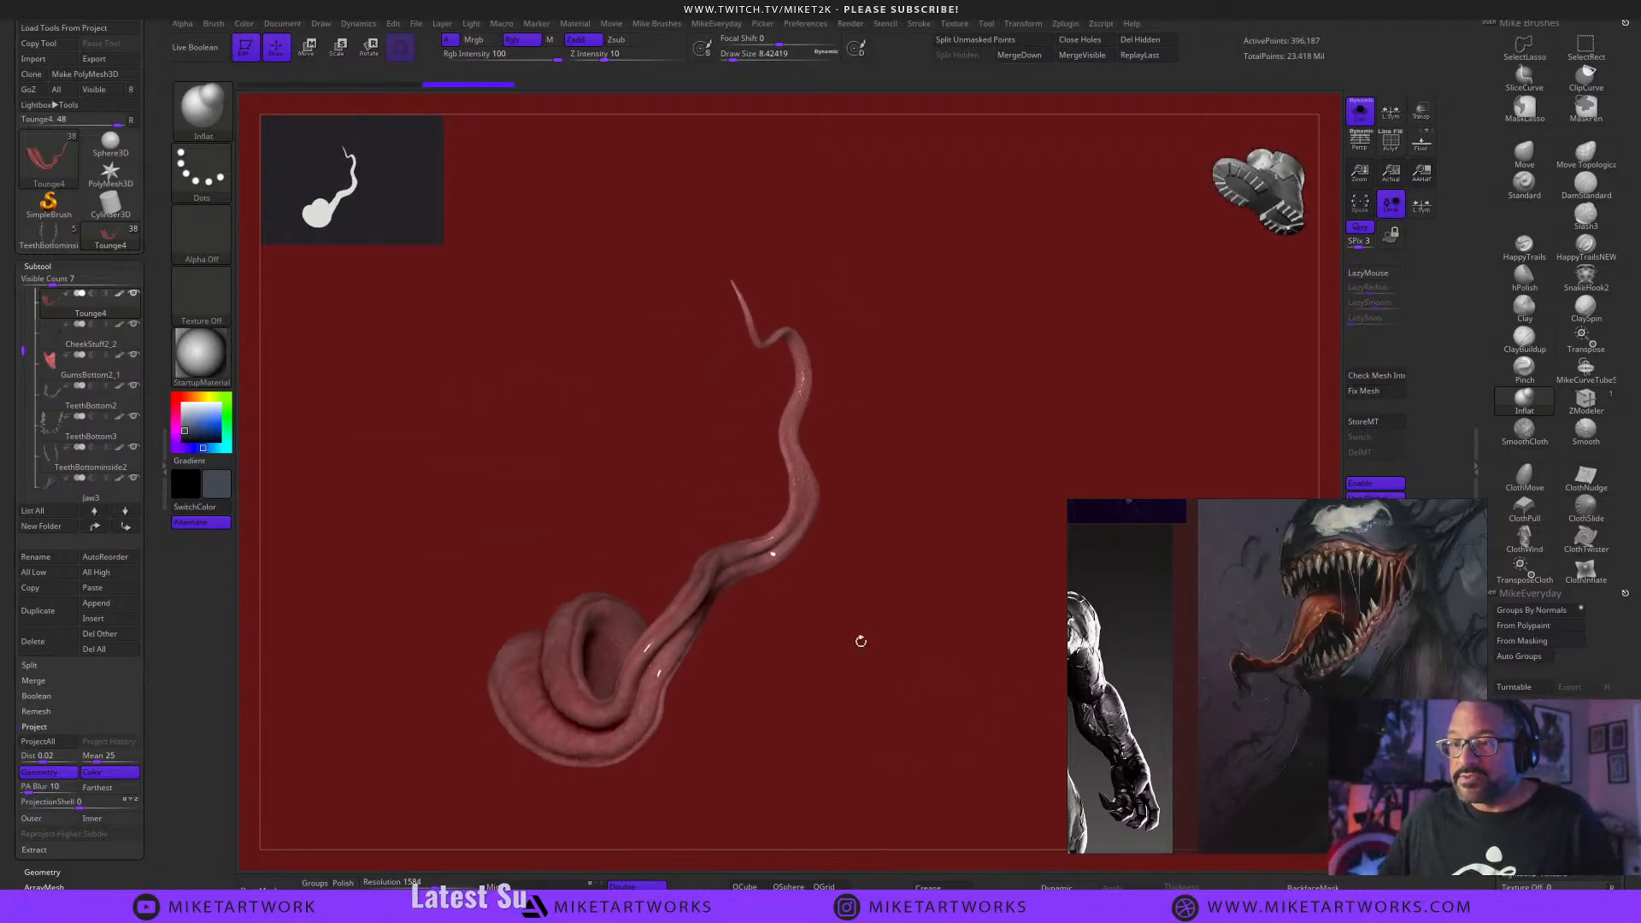
left_click_drag(1232, 772, 1039, 745)
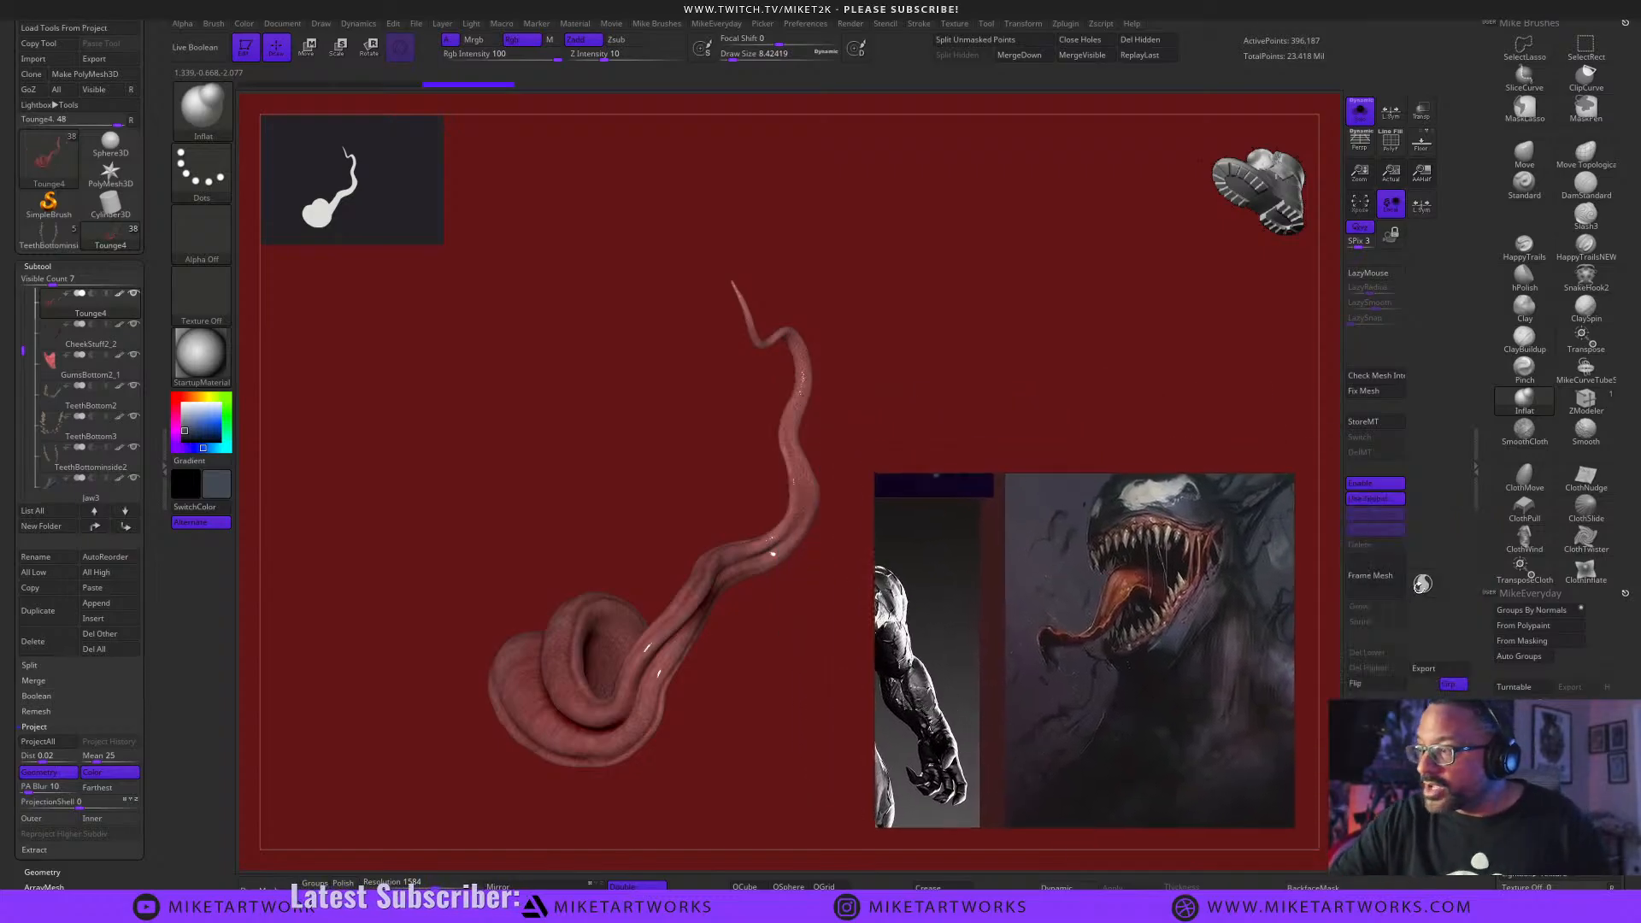
Smooth the creases and thin end of the tongue, enlarging the Smooth brush's draw size to about 20 and 31.
mouse_move(798, 701)
left_mouse_down("alt")
mouse_move(744, 722)
mouse_move(775, 693)
mouse_move(788, 722)
mouse_move(747, 696)
mouse_move(762, 733)
mouse_move(798, 663)
mouse_move(780, 652)
left_mouse_up("alt")
mouse_move(736, 466)
left_mouse_down("shift")
mouse_move(692, 419)
mouse_move(643, 473)
left_mouse_up("shift")
mouse_move(744, 663)
left_mouse_down()
mouse_move(772, 682)
mouse_move(760, 700)
mouse_move(742, 690)
mouse_move(781, 665)
left_mouse_up()
key("s")
left_click(785, 691)
key("s")
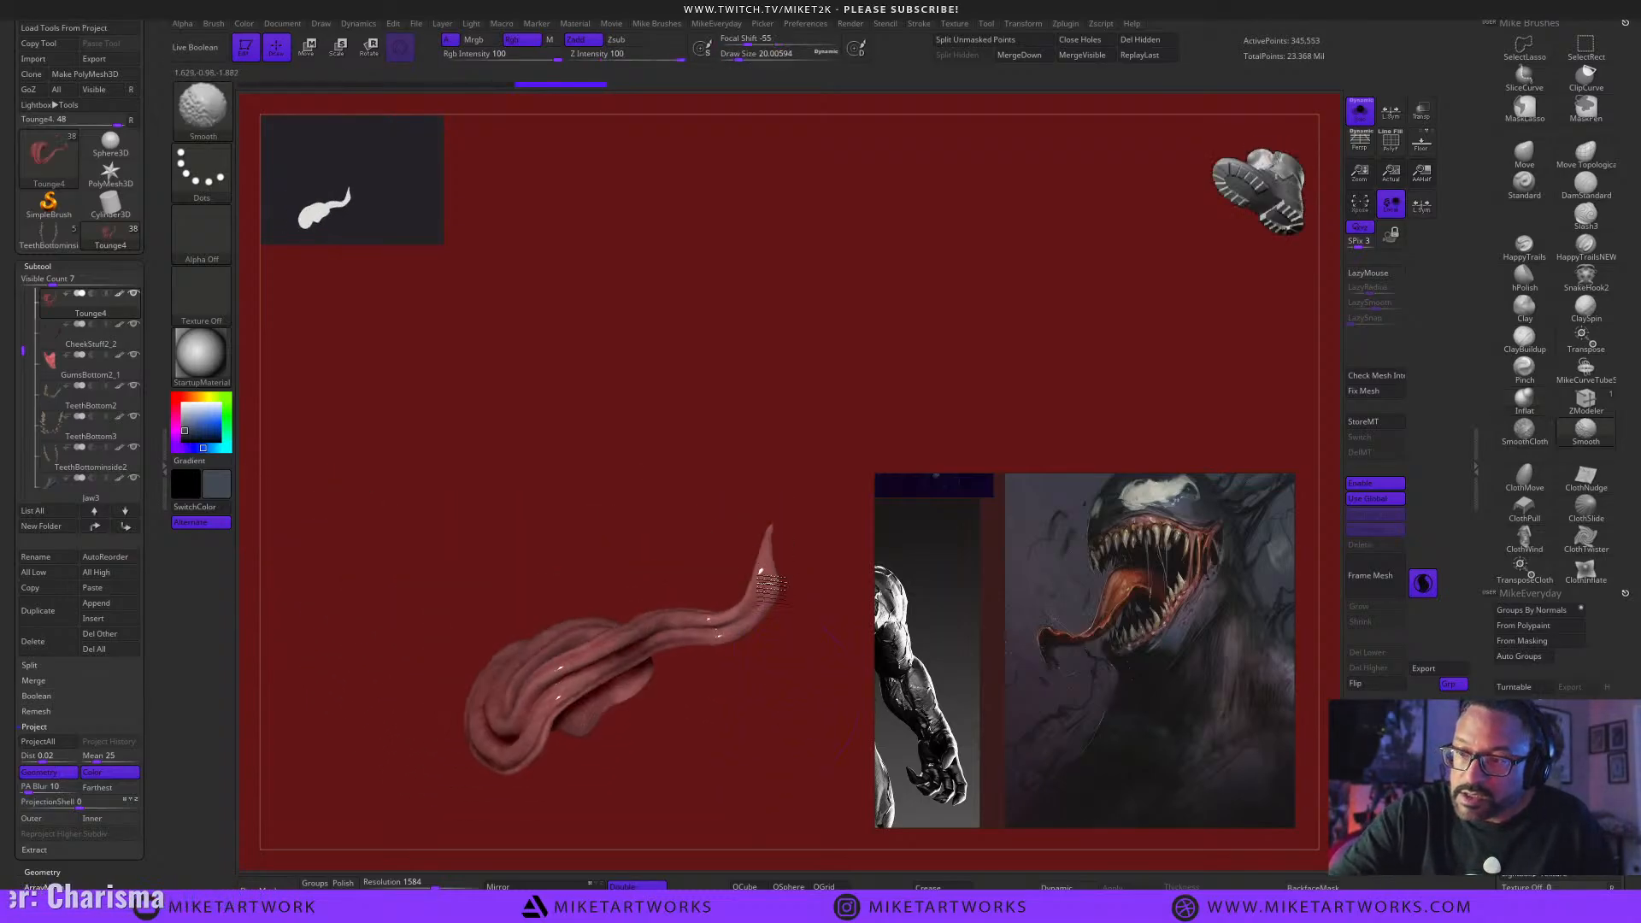
left_click_drag(807, 681, 792, 677)
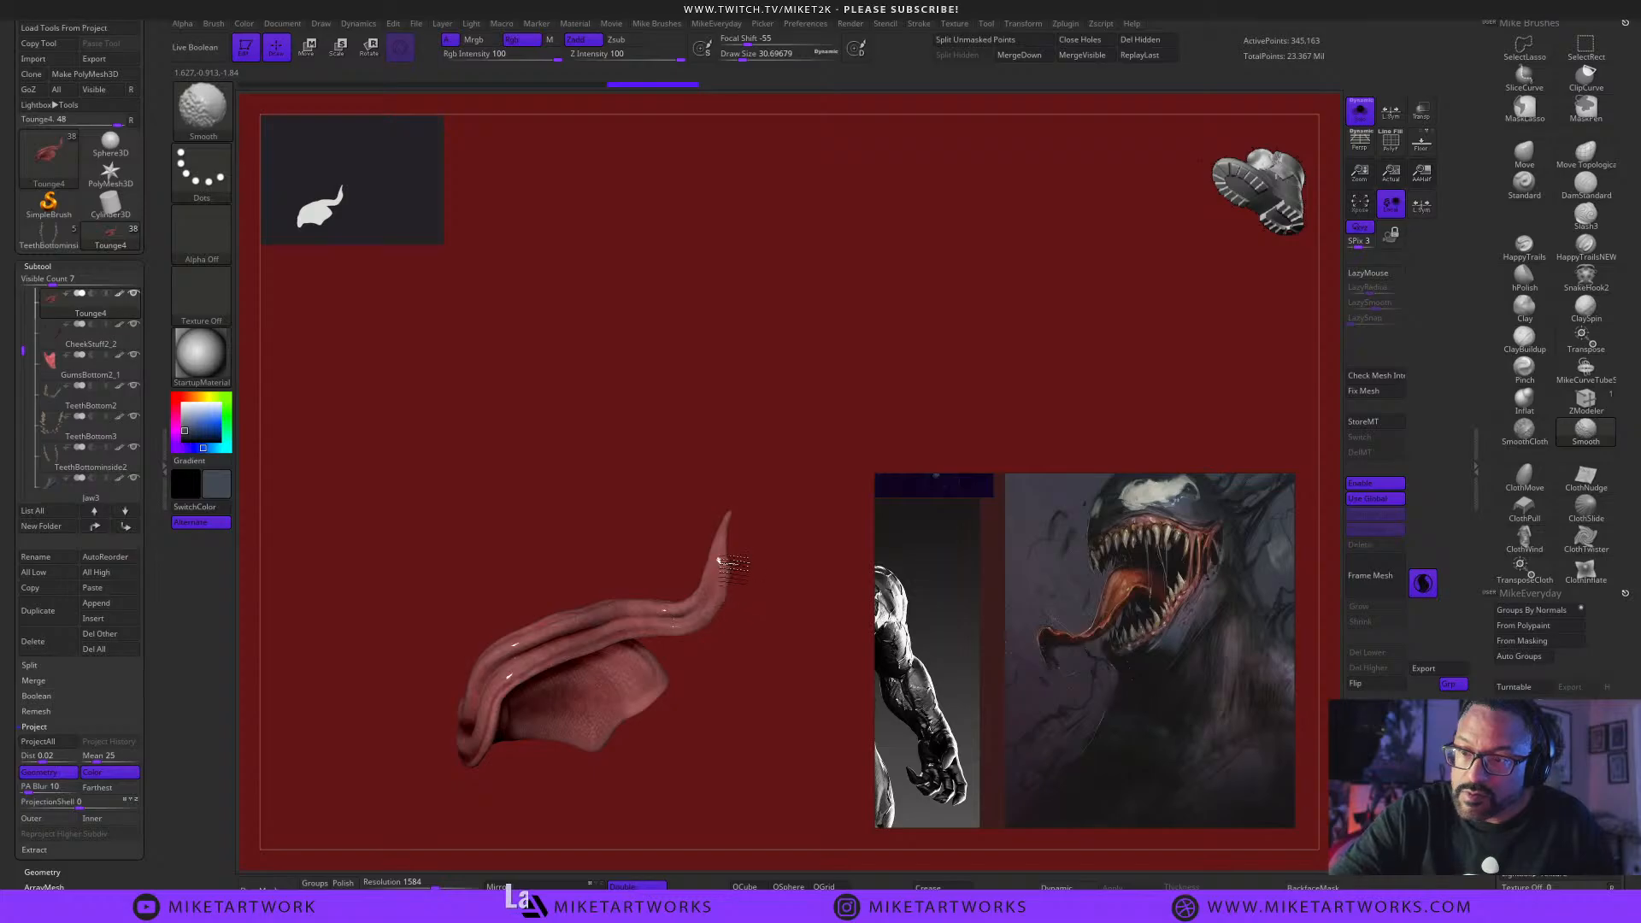
mouse_move(742, 743)
left_mouse_down()
mouse_move(751, 781)
mouse_move(795, 723)
mouse_move(767, 771)
mouse_move(698, 800)
mouse_move(777, 784)
mouse_move(821, 736)
mouse_move(806, 752)
mouse_move(838, 766)
mouse_move(824, 758)
left_mouse_up()
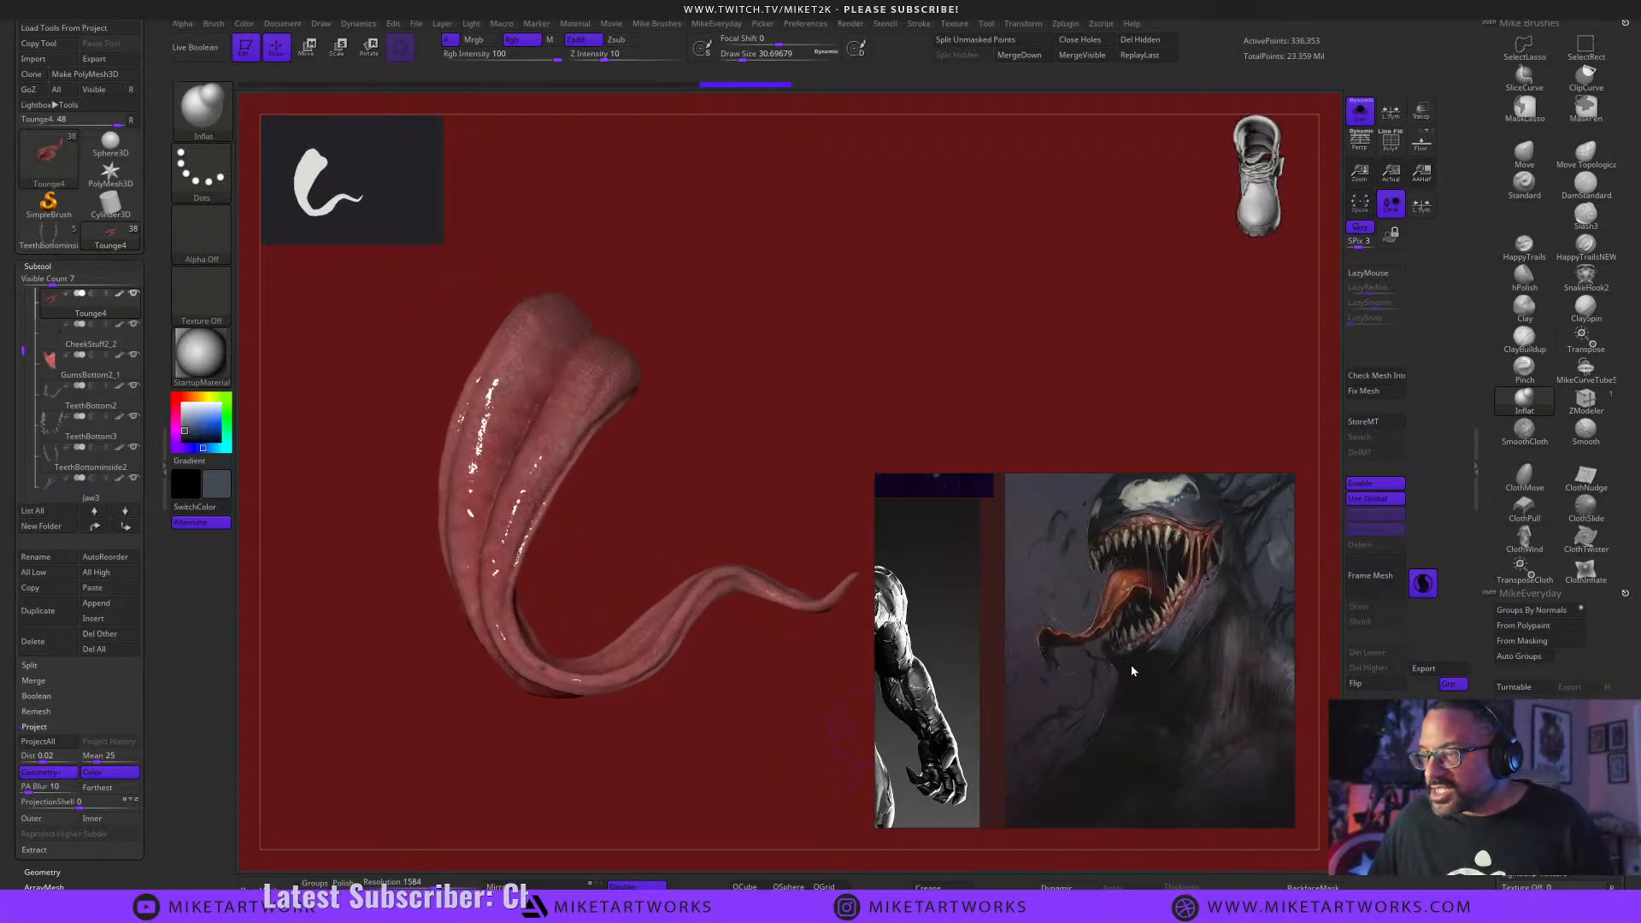
Find the goose photo on the reference board, place it beside the tongue and examine its open beak and serrated tongue.
scroll(1079, 674, "down", 8)
middle_click_drag(1074, 701, 1230, 561)
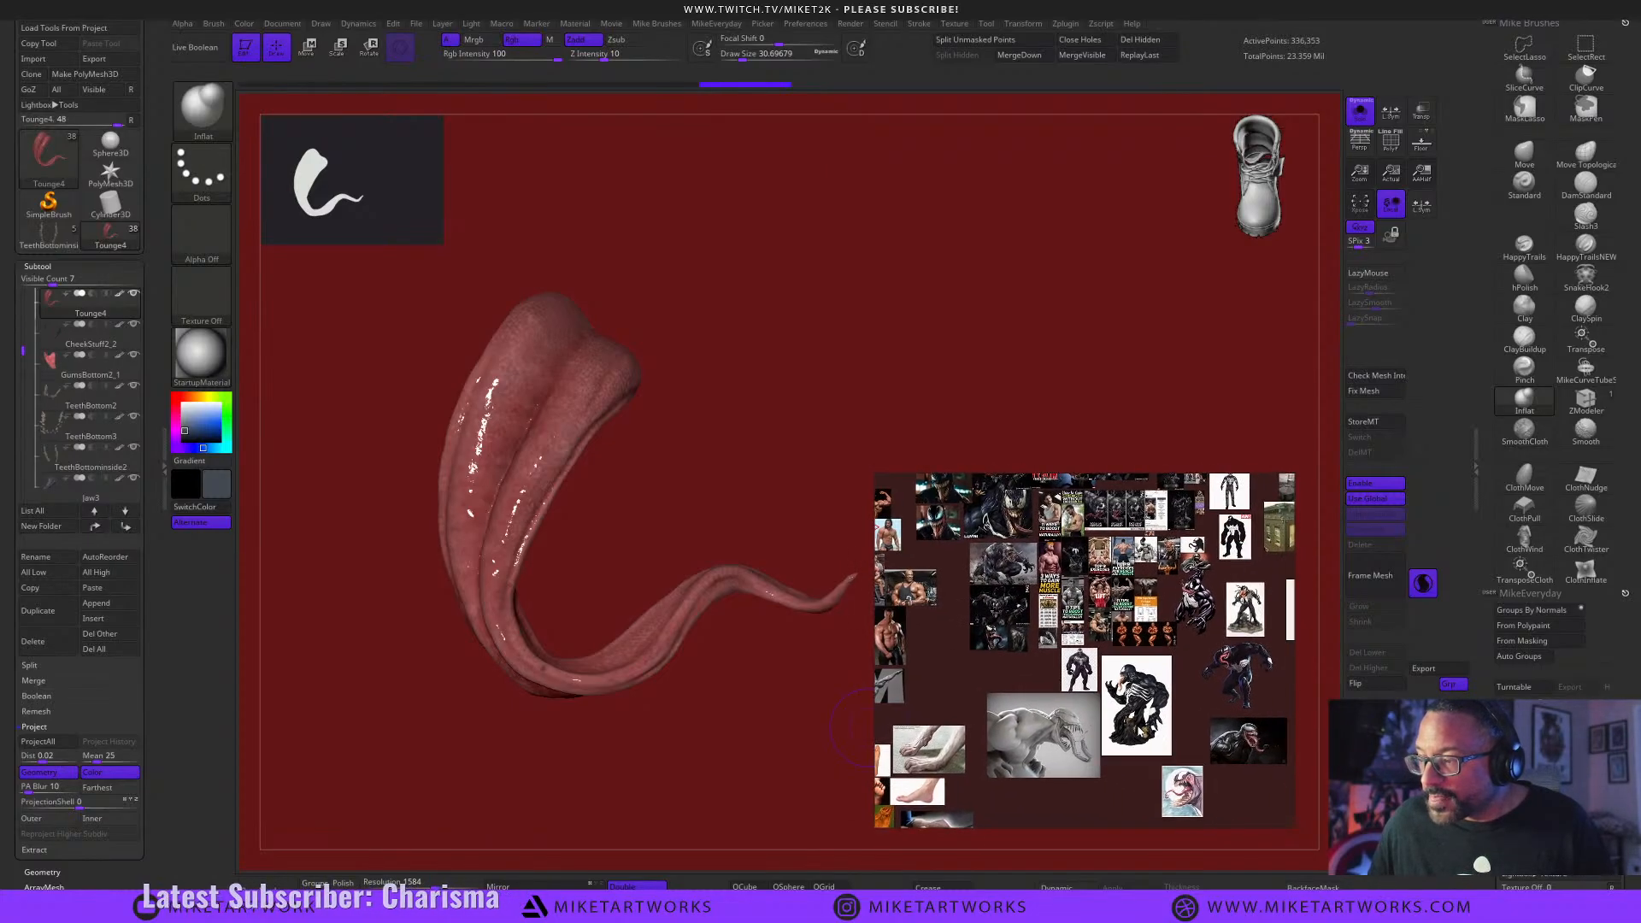
middle_click_drag(967, 613, 1215, 742)
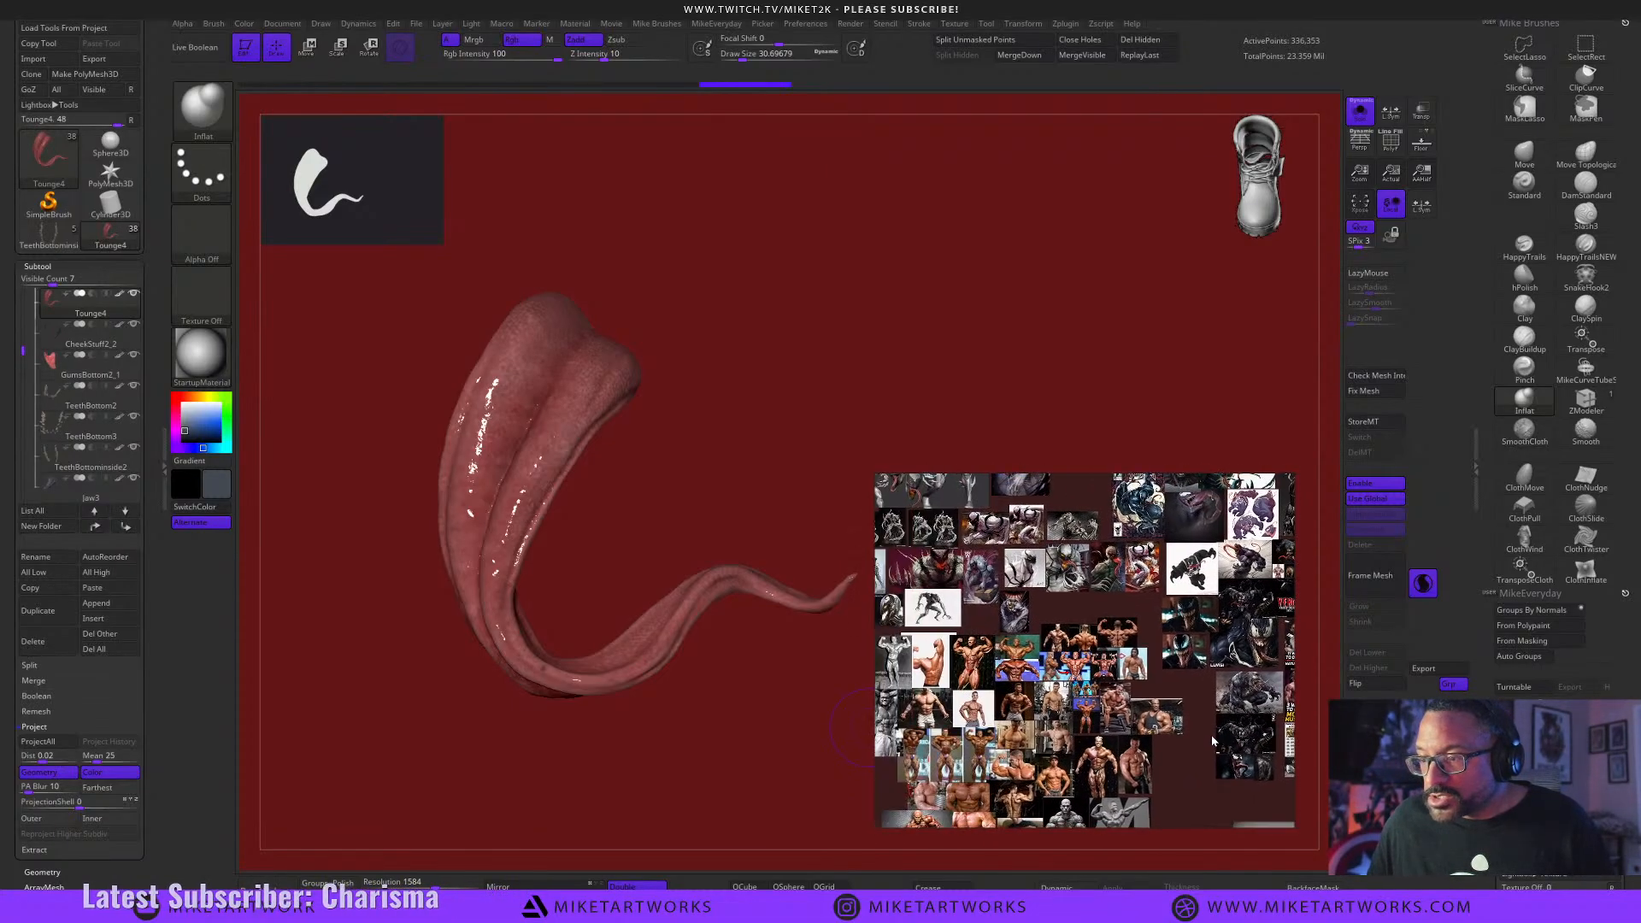
scroll(1215, 742, "down", 8)
middle_click_drag(1024, 766, 1053, 734)
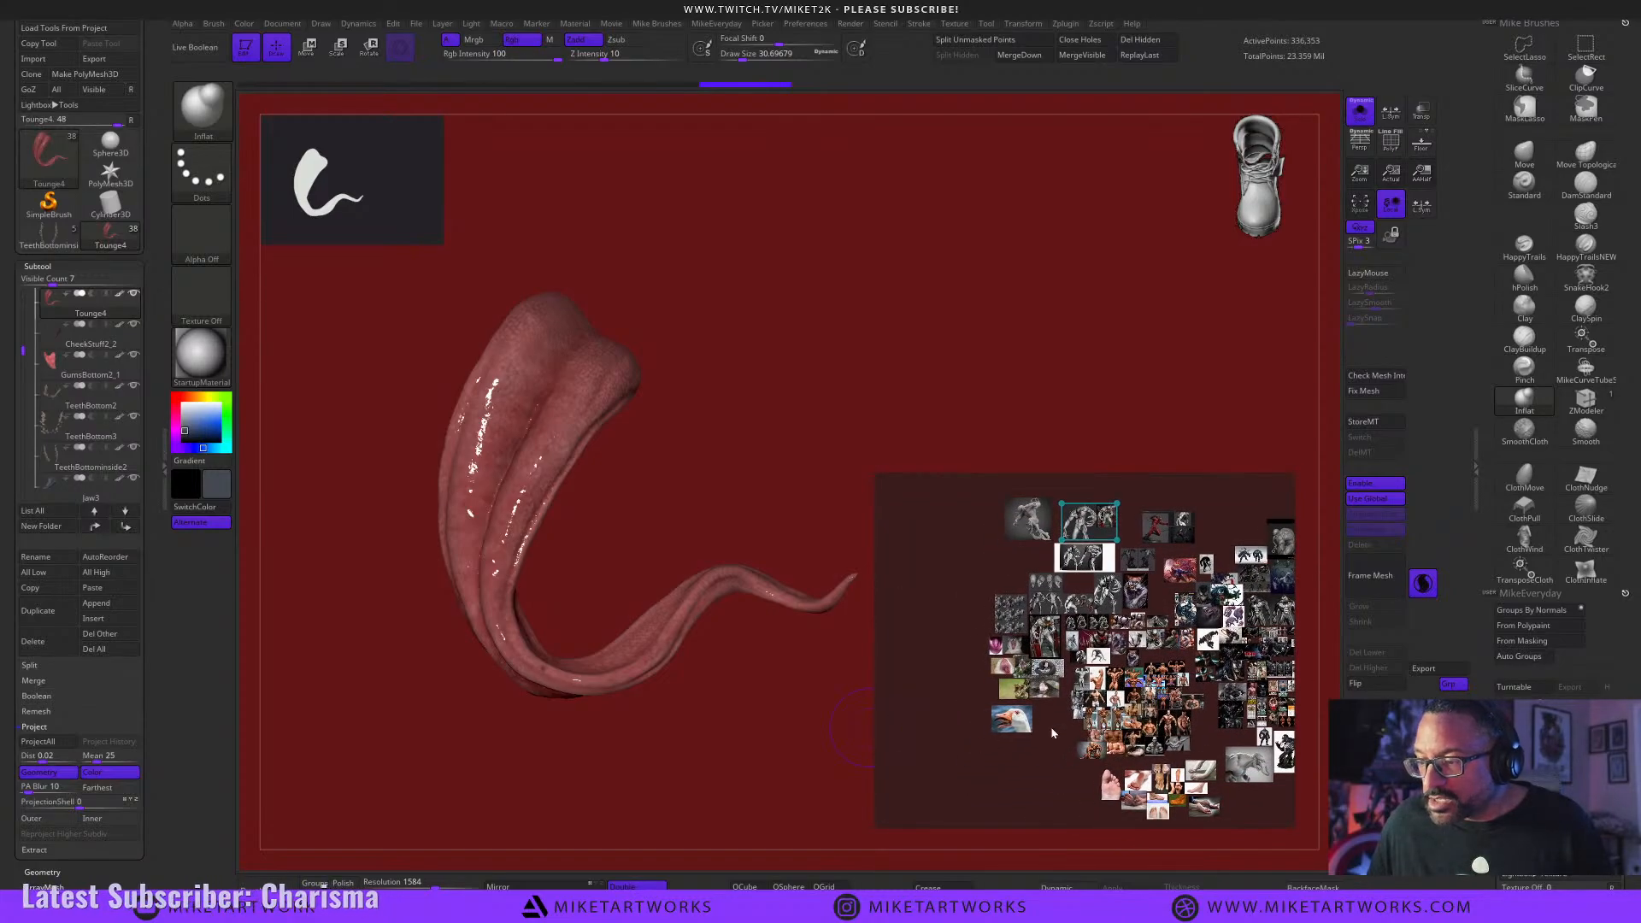
double_click(1017, 727)
left_click_drag(1053, 732, 1227, 643)
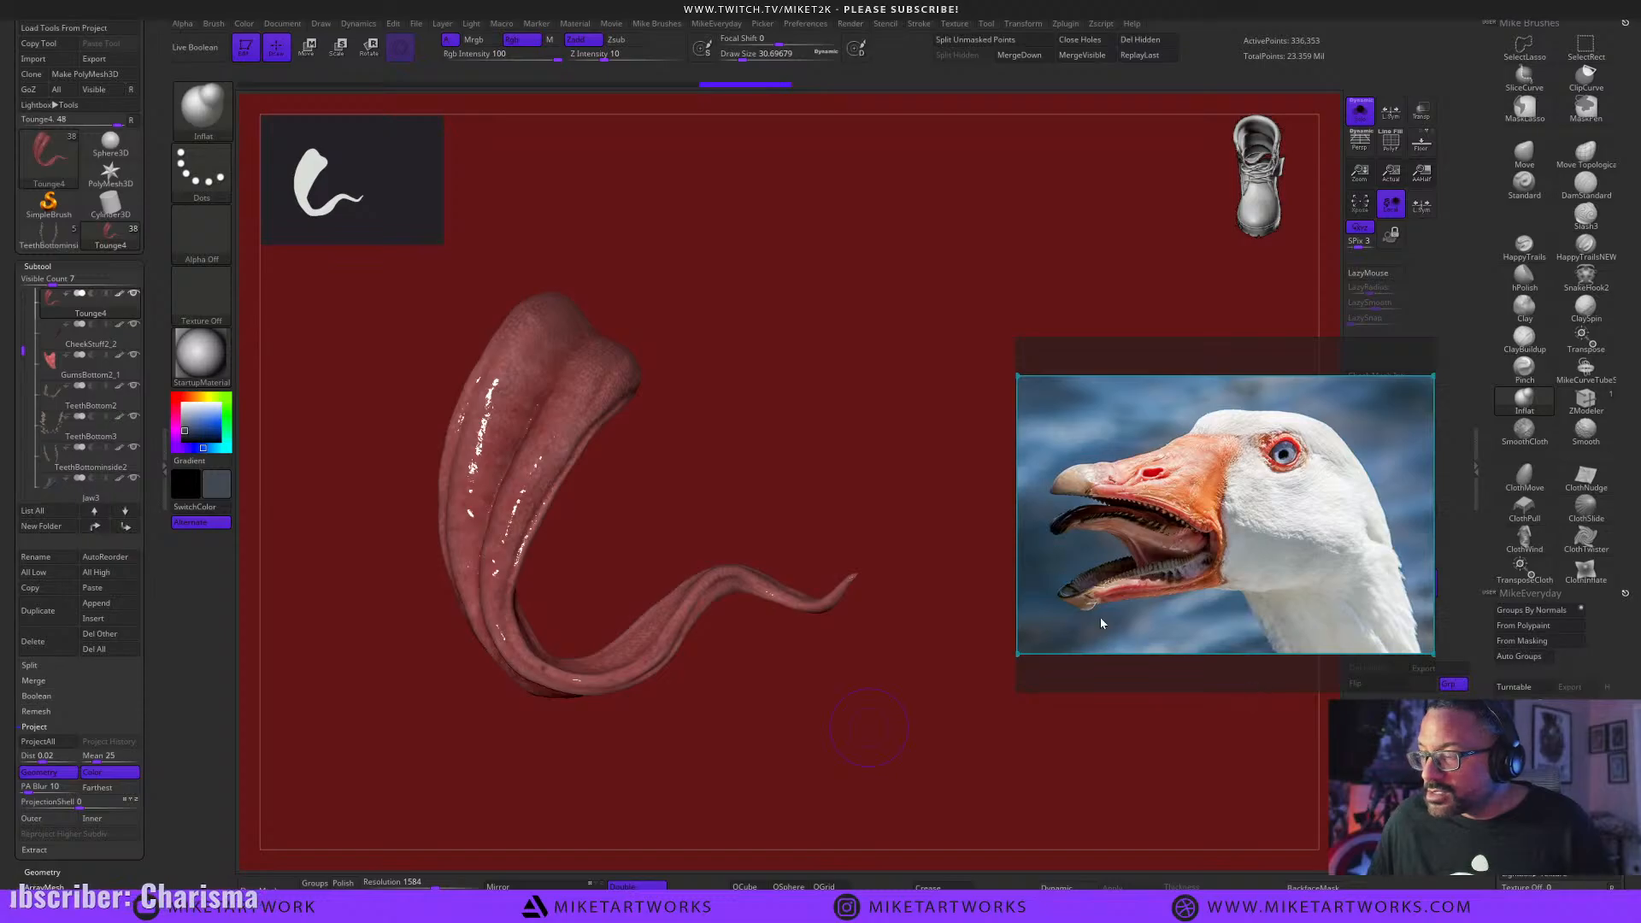
right_click_drag(1197, 611, 1184, 692)
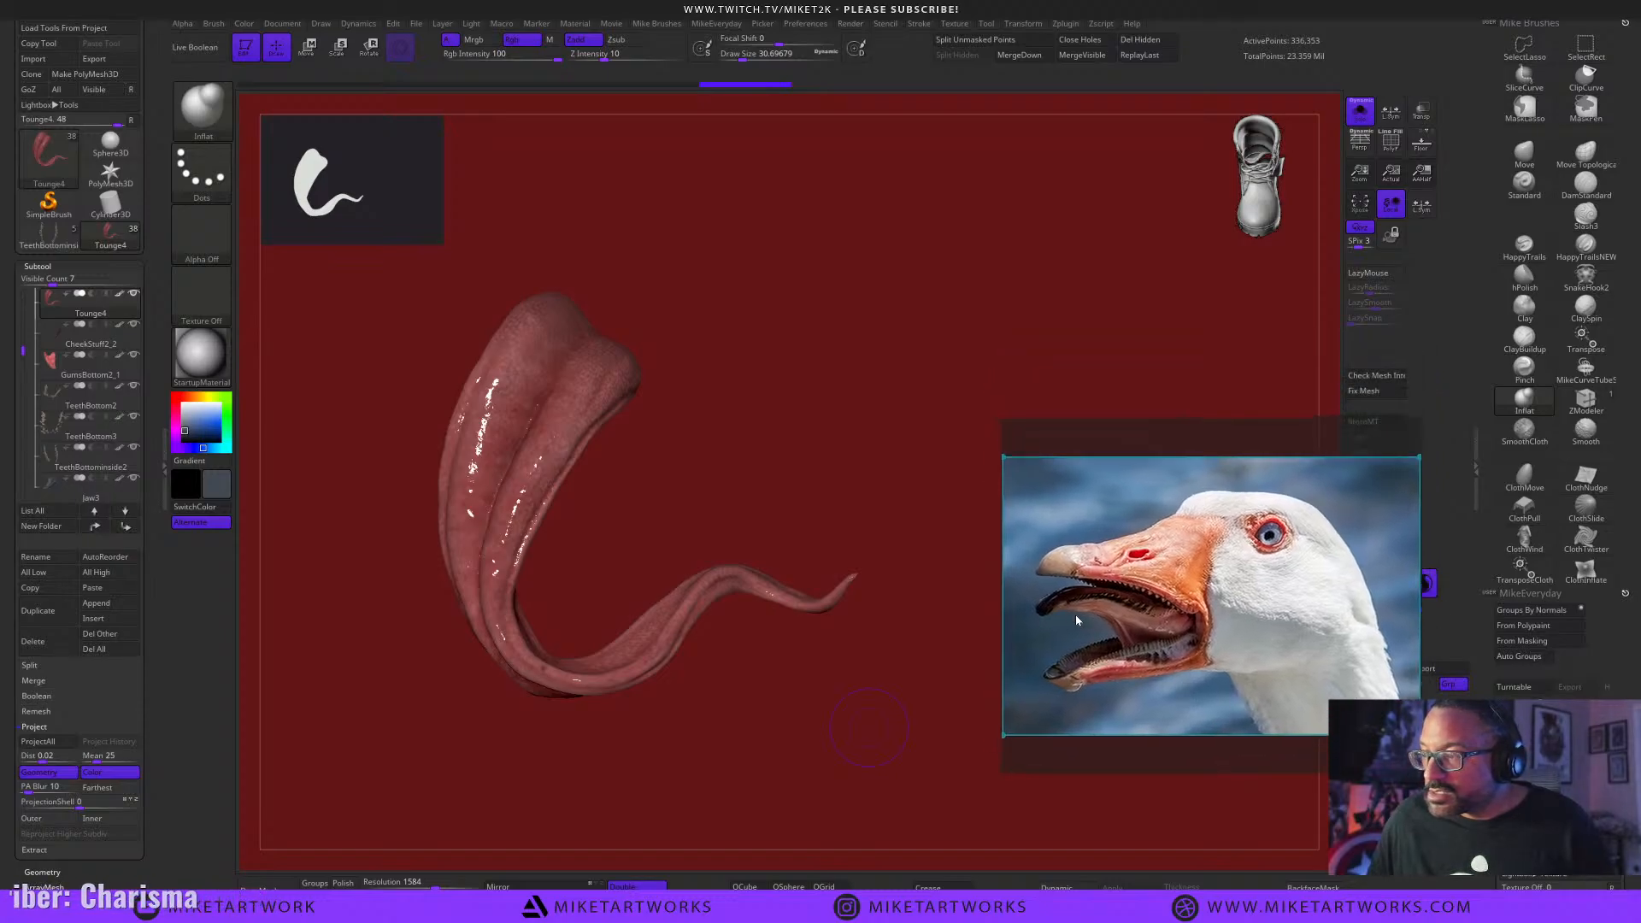
scroll(1079, 619, "up", 5)
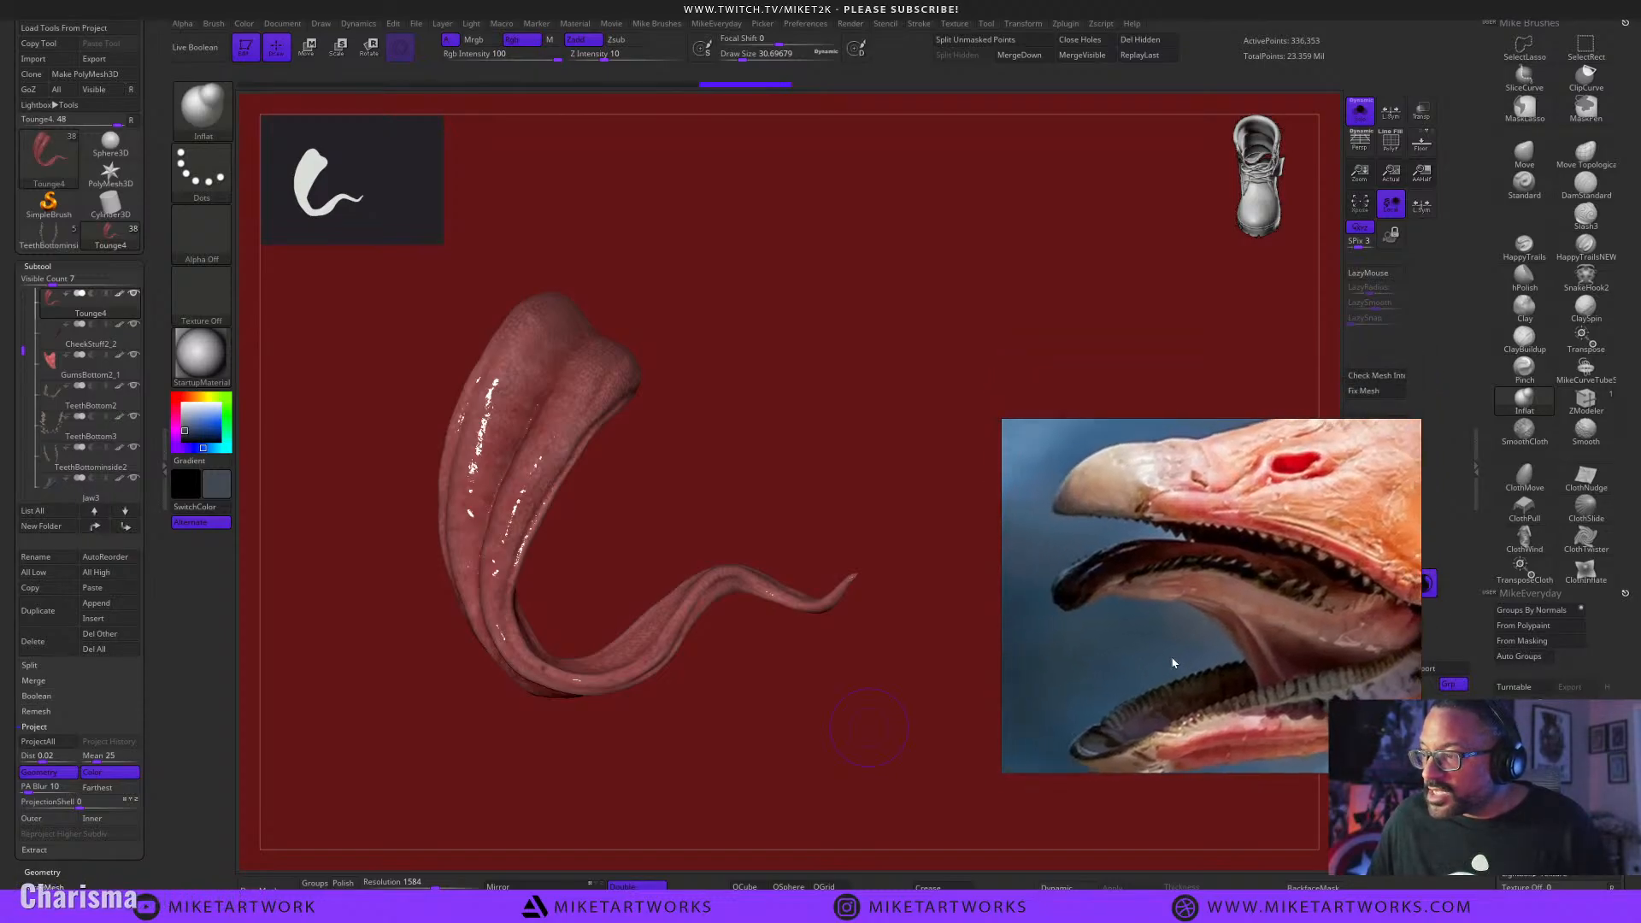
middle_click_drag(1162, 701, 1133, 675)
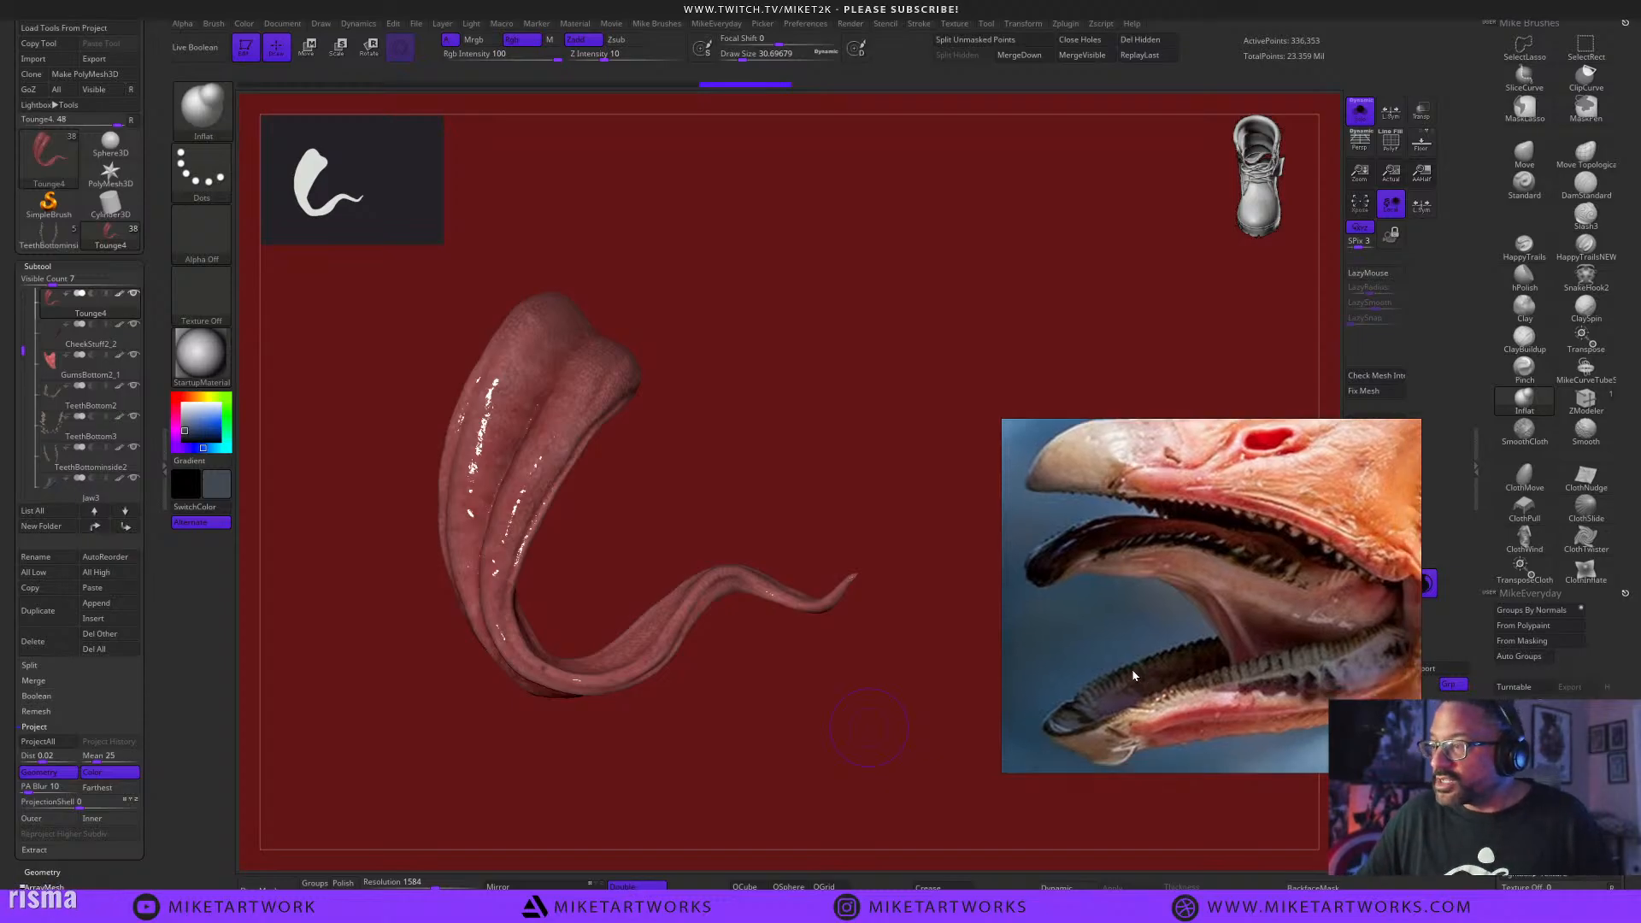
Build up form on the tongue's underside with the ClayBuildup brush at Z Intensity 5 and draw size about 14.
left_click_drag(922, 677, 906, 757)
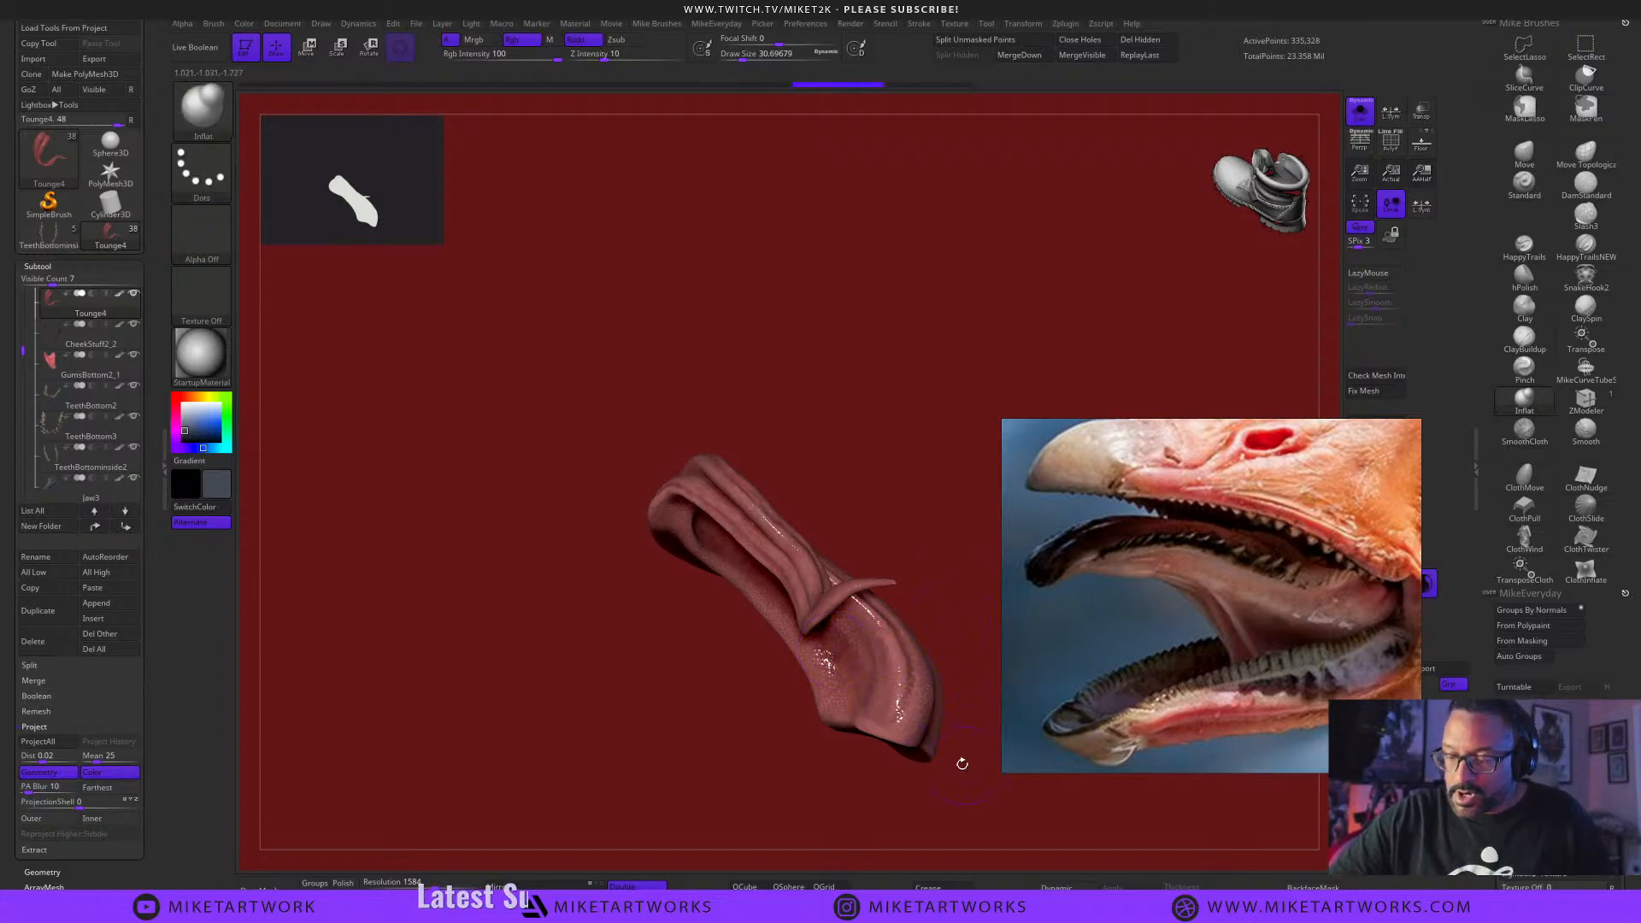
key("space")
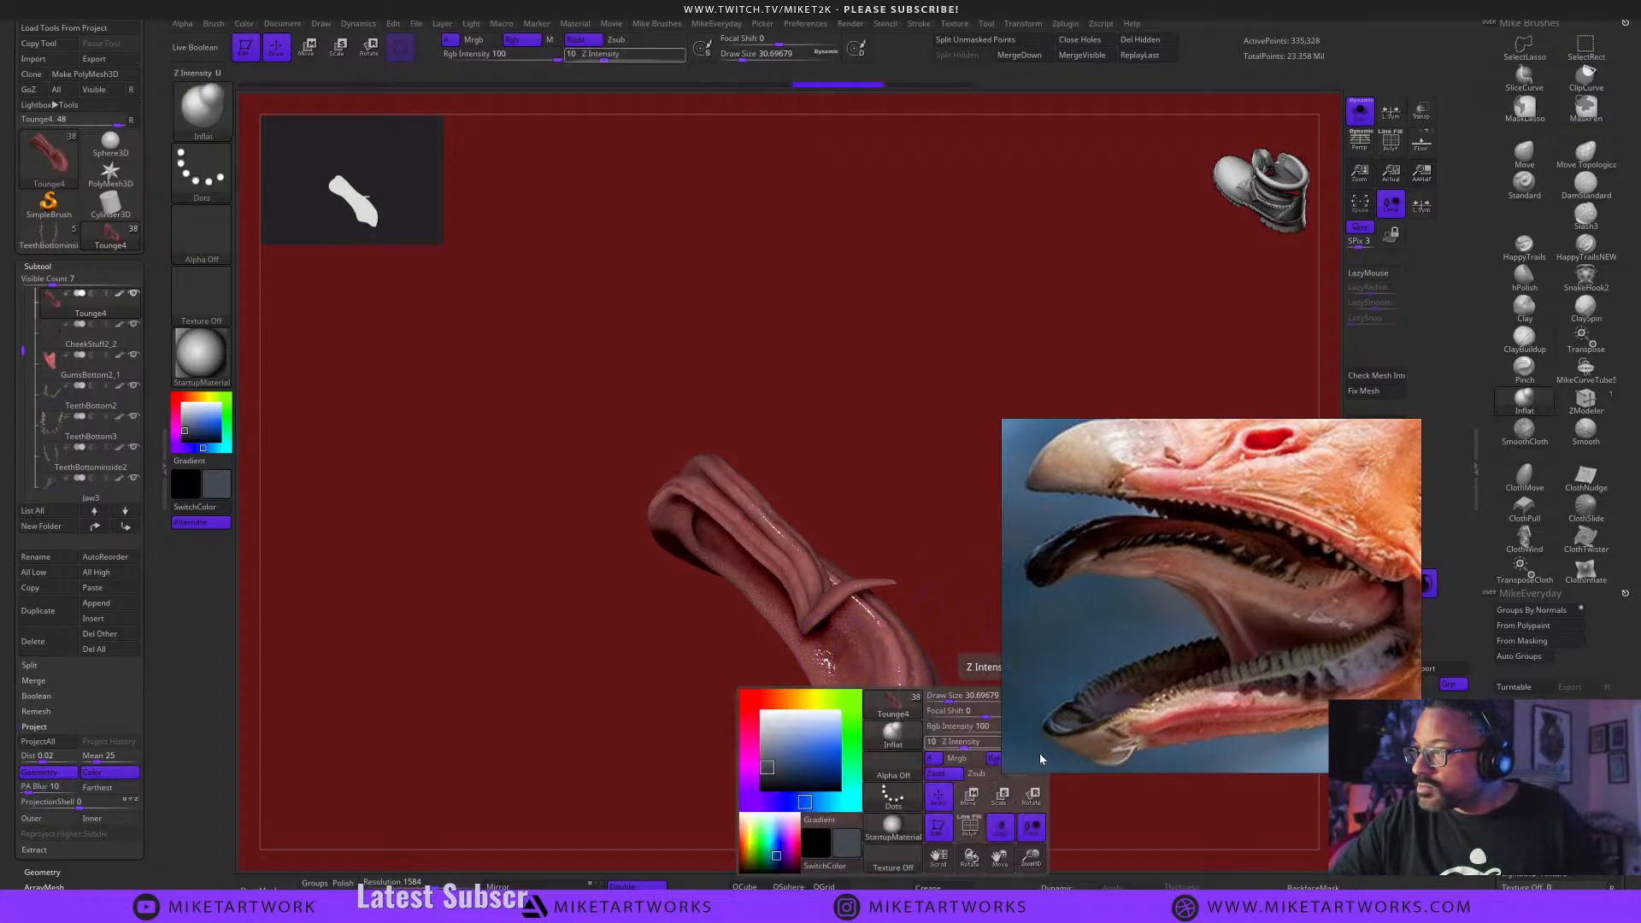
left_click(1524, 339)
key("space")
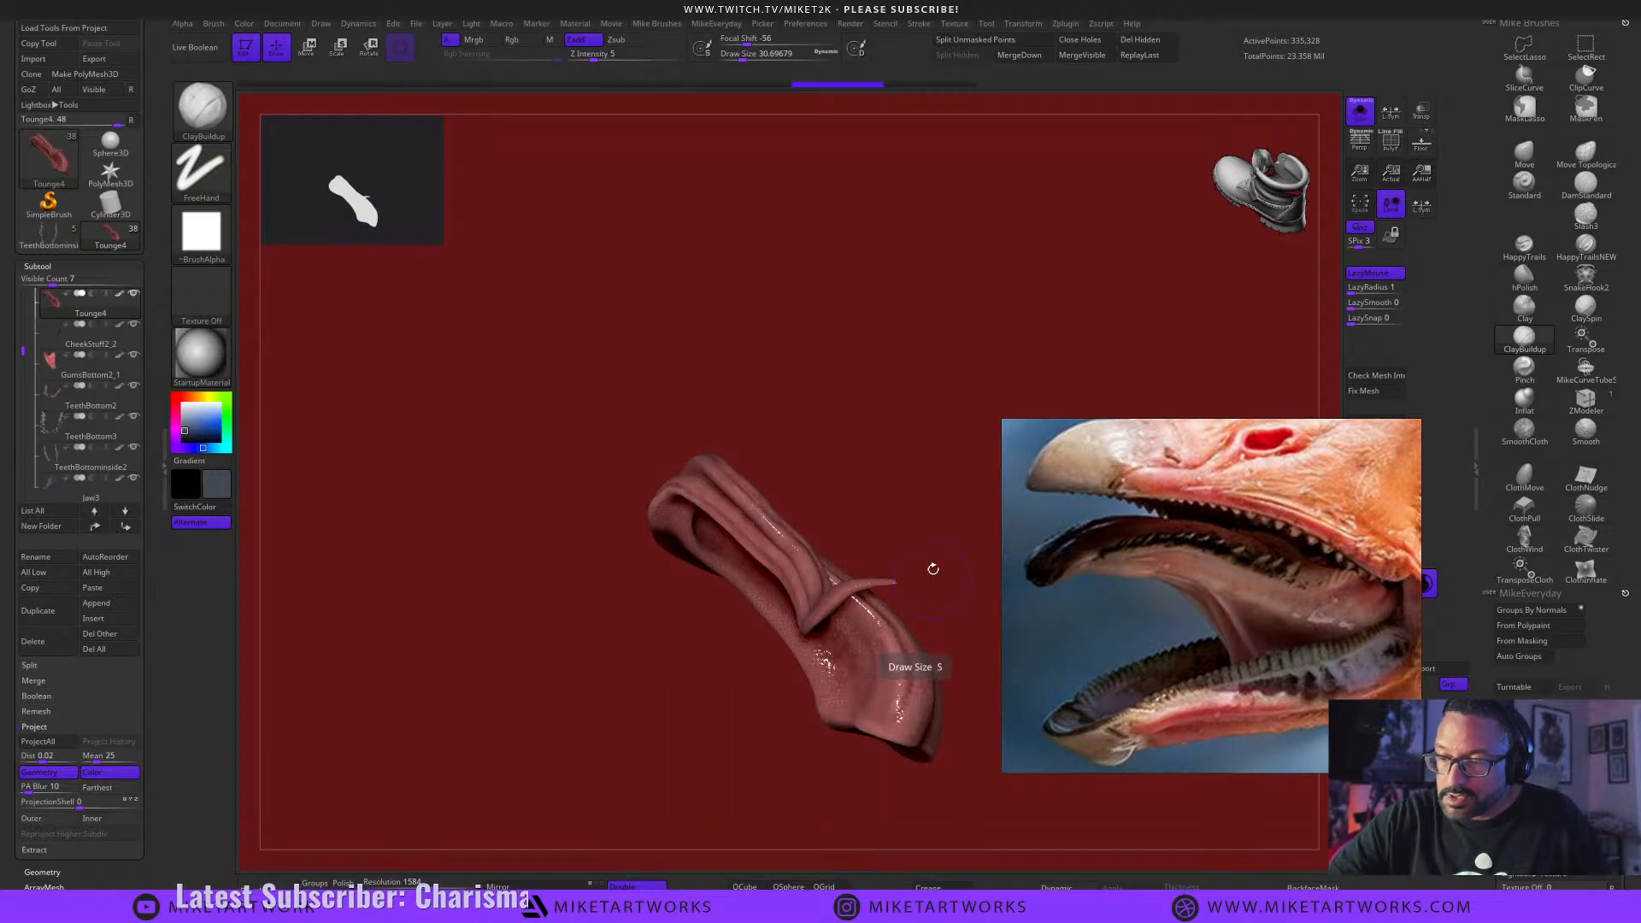
mouse_move(931, 568)
left_mouse_down()
mouse_move(941, 542)
mouse_move(839, 520)
mouse_move(887, 615)
mouse_move(857, 615)
mouse_move(886, 623)
mouse_move(908, 689)
mouse_move(887, 716)
mouse_move(935, 681)
mouse_move(890, 641)
mouse_move(826, 595)
mouse_move(684, 547)
left_mouse_up()
key("s")
key("s")
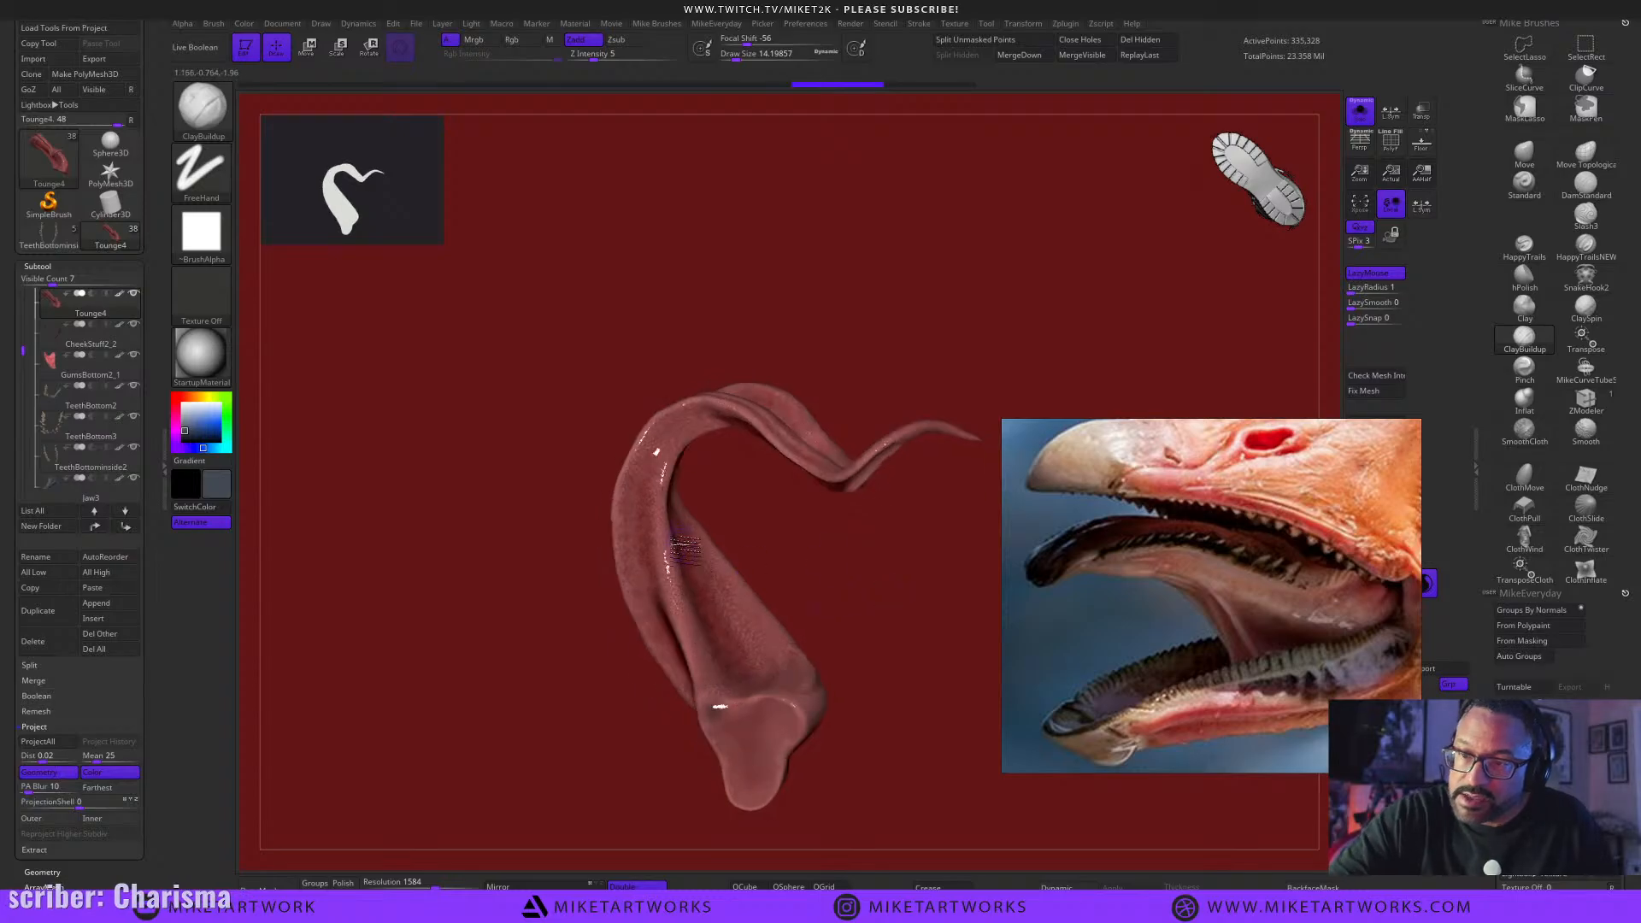
left_click_drag(720, 706, 849, 581)
Turn off the tongue's painted color display and set the current color to a light grey-white.
left_click(120, 308)
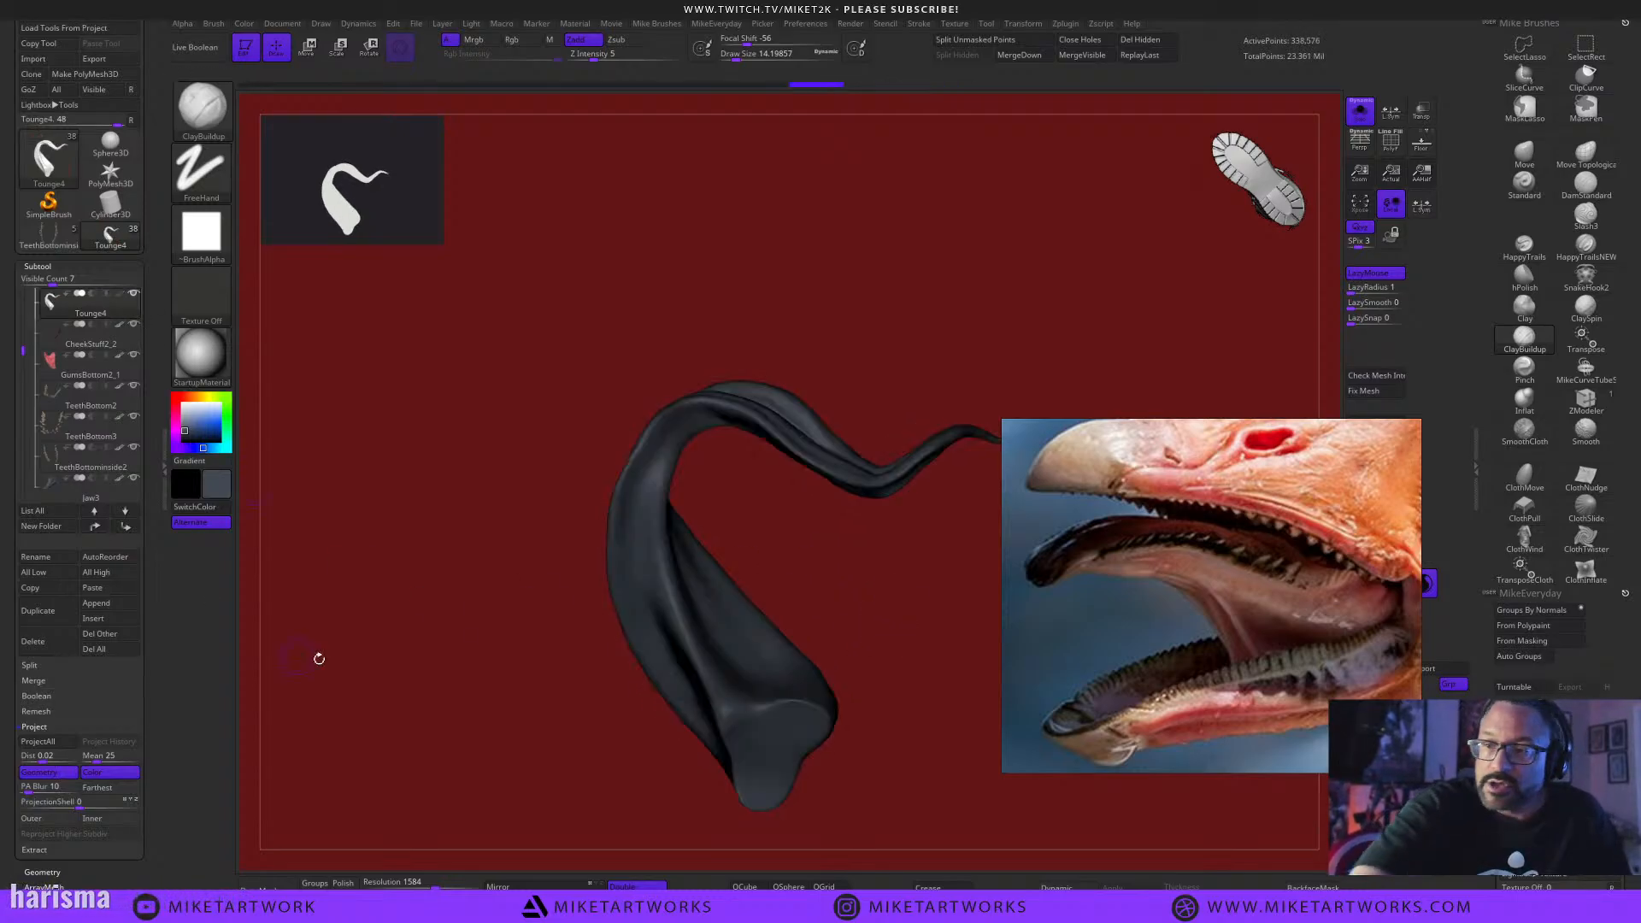
key("space")
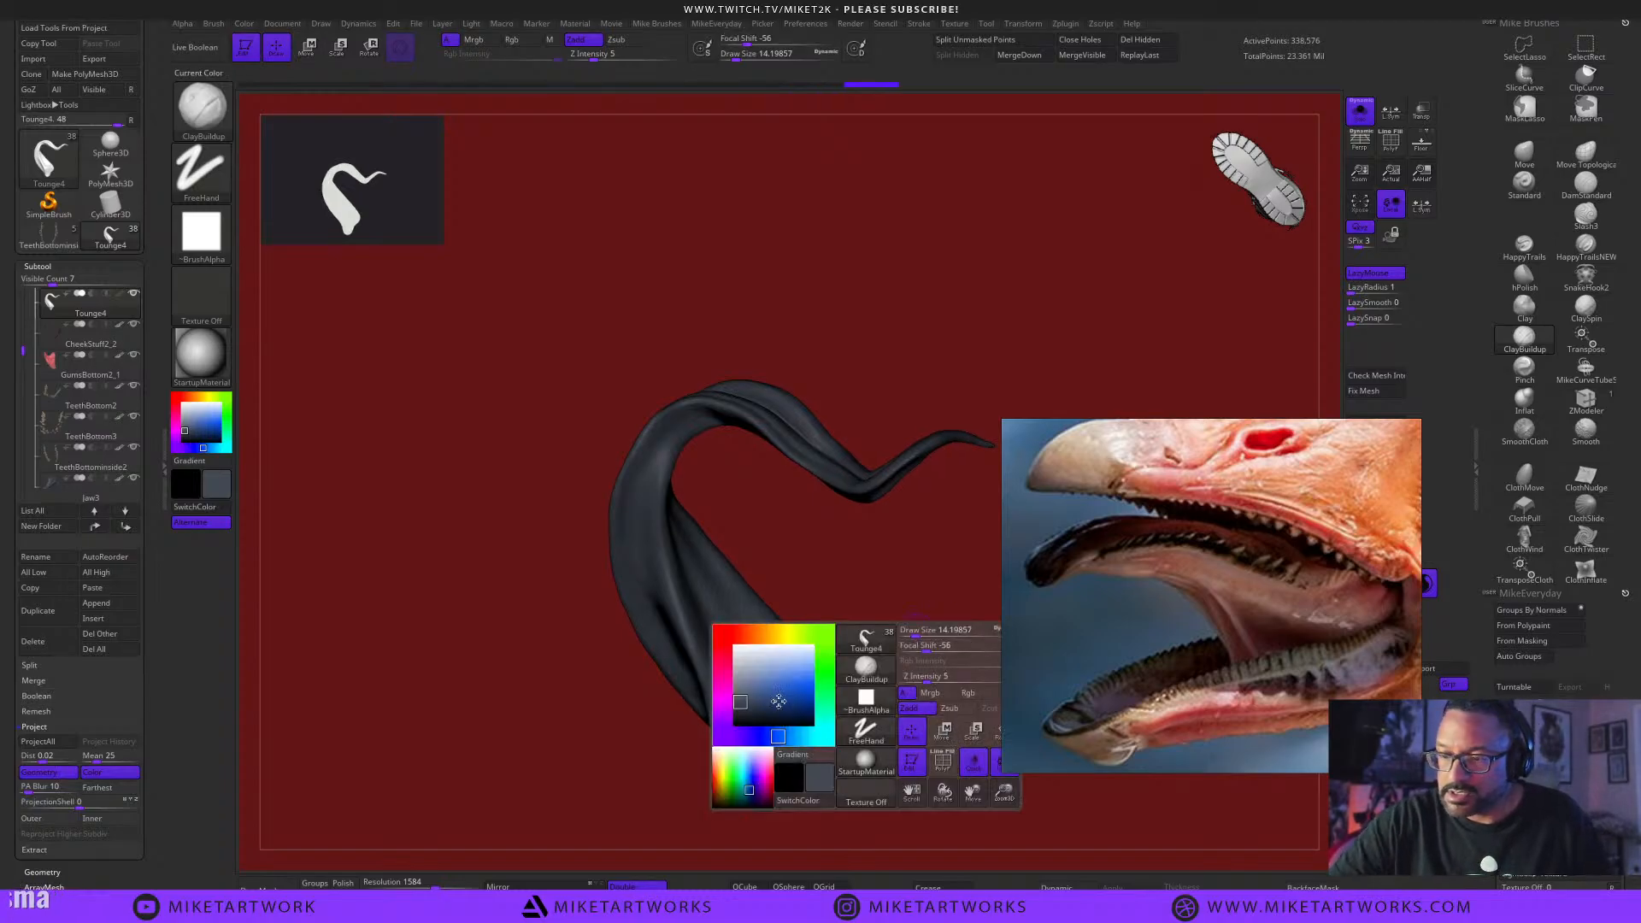
left_click(735, 648)
key("space")
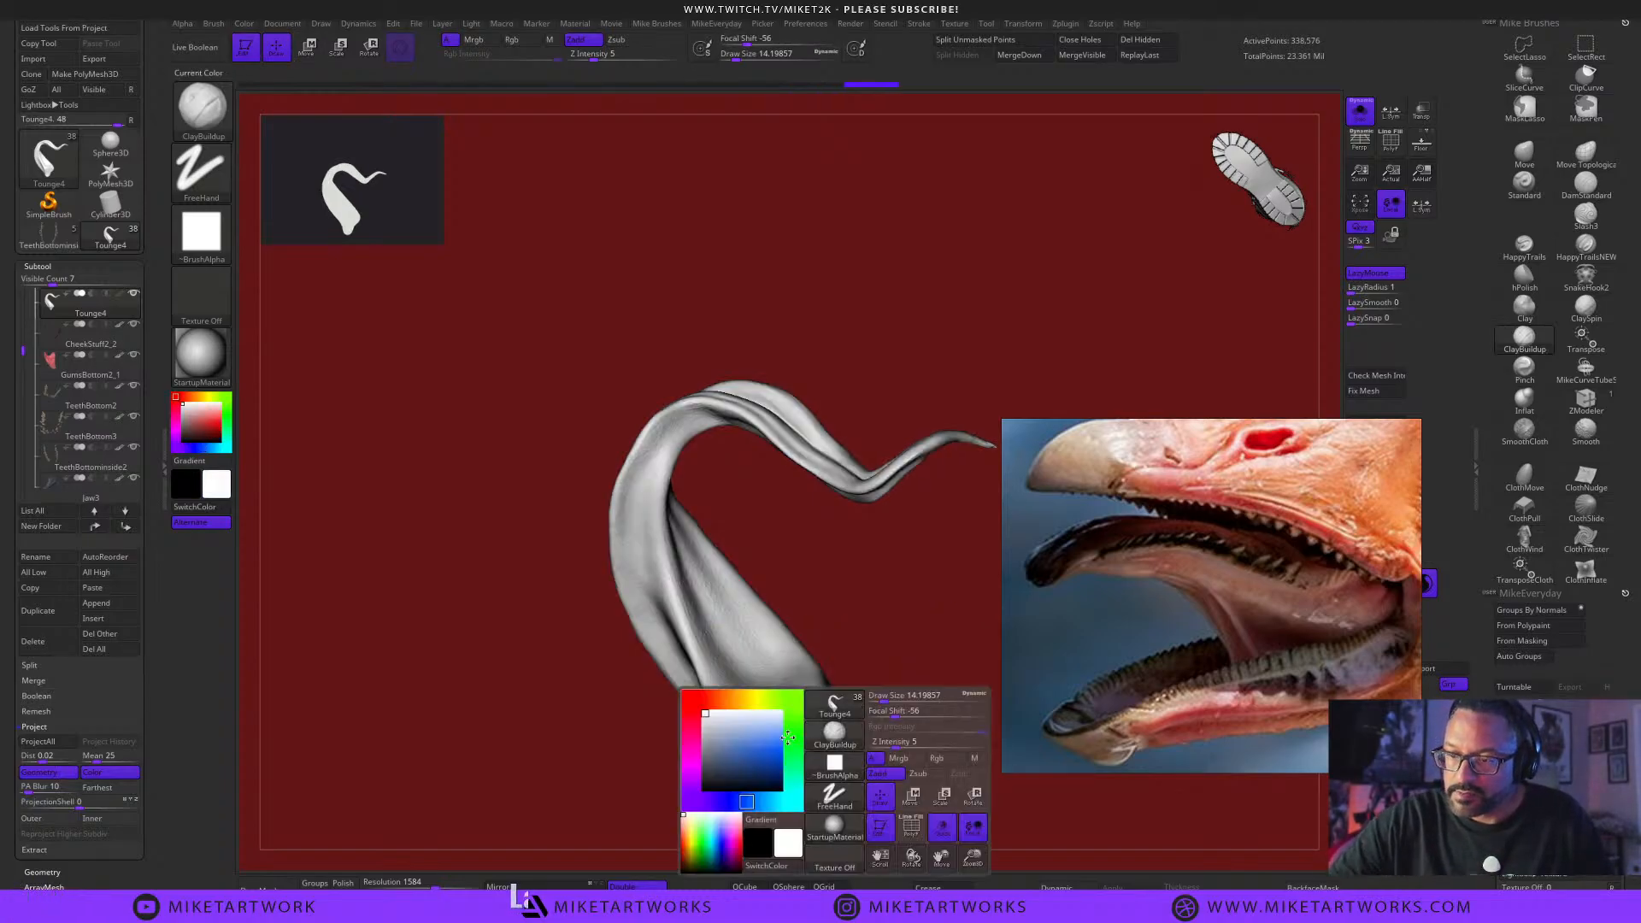
Add fine ClayBuildup strokes along the tongue's inner edge at draw size about 7.5 and Z Intensity 10.
key("s")
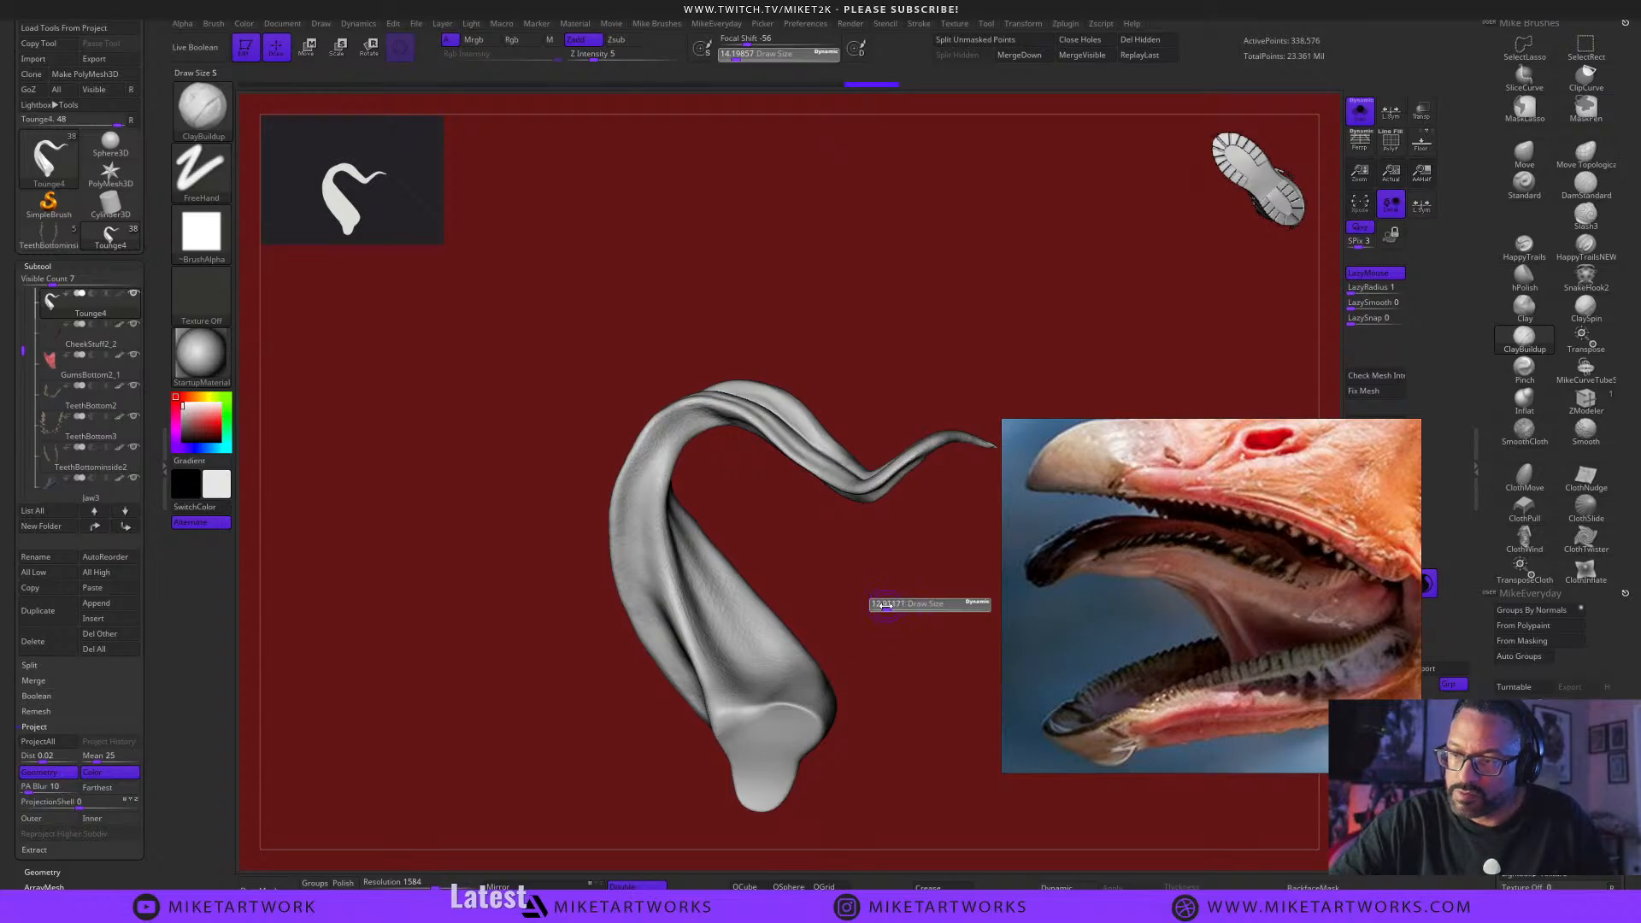
left_click_drag(886, 606, 882, 605)
left_click_drag(889, 604, 922, 597)
left_click_drag(736, 524, 749, 525)
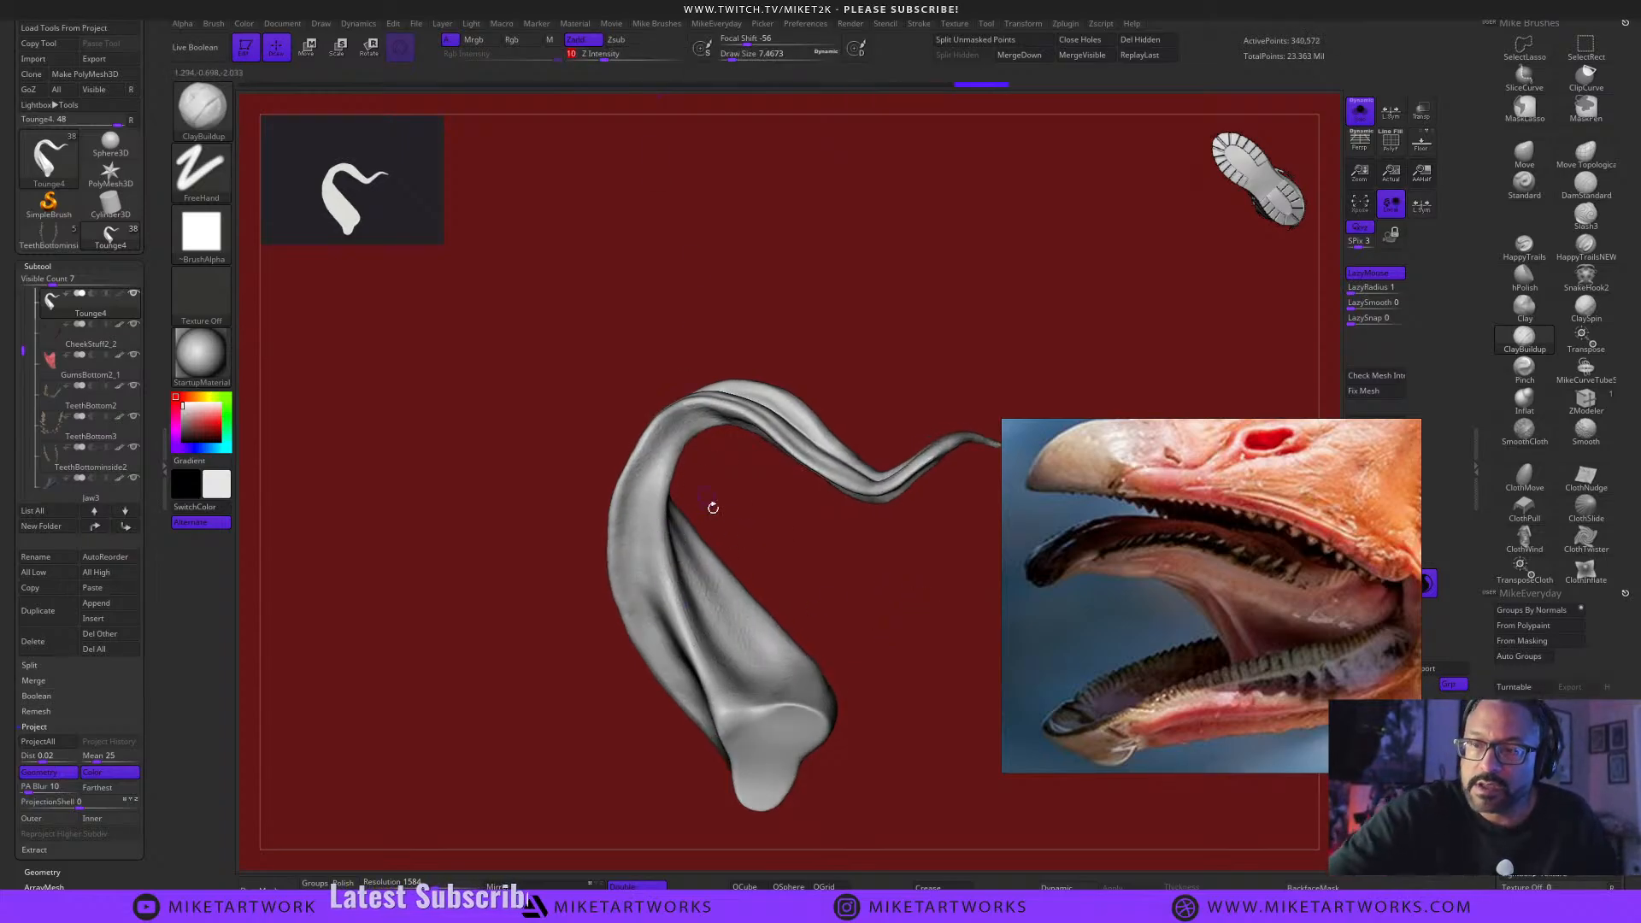
left_click_drag(713, 508, 686, 571)
Raise the draw size to about 16 and build up the ridge running down the tongue's underside to its base.
key("s")
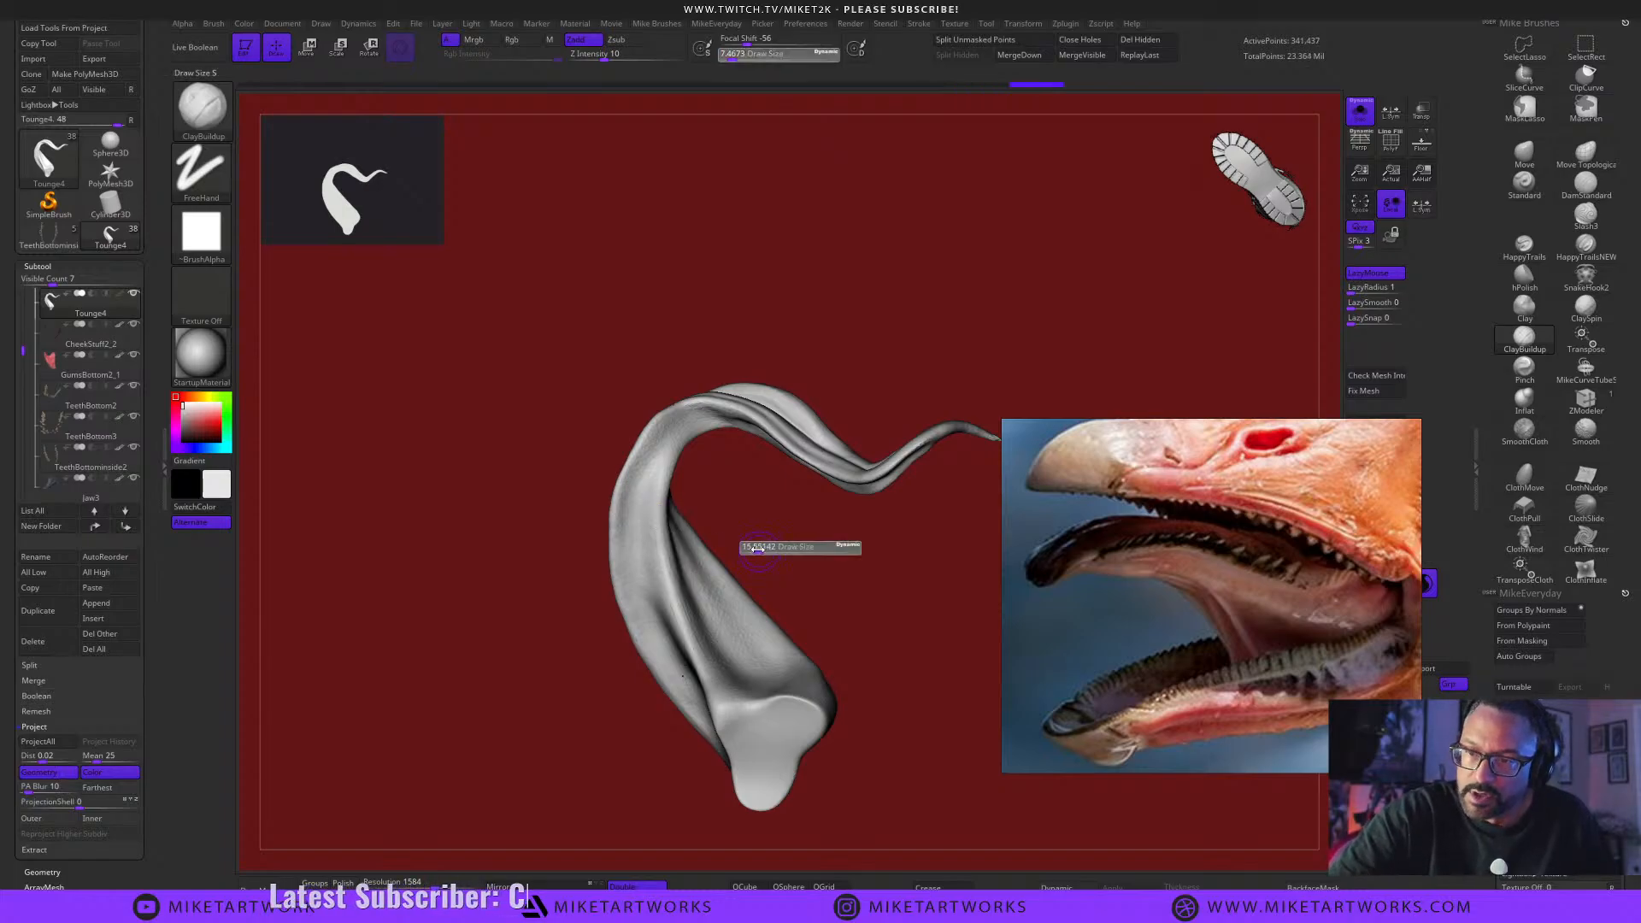
mouse_move(780, 549)
left_mouse_down()
mouse_move(675, 511)
mouse_move(670, 591)
left_mouse_up()
mouse_move(816, 599)
left_mouse_down()
mouse_move(876, 612)
mouse_move(872, 635)
left_mouse_up()
left_click_drag(682, 626, 714, 695)
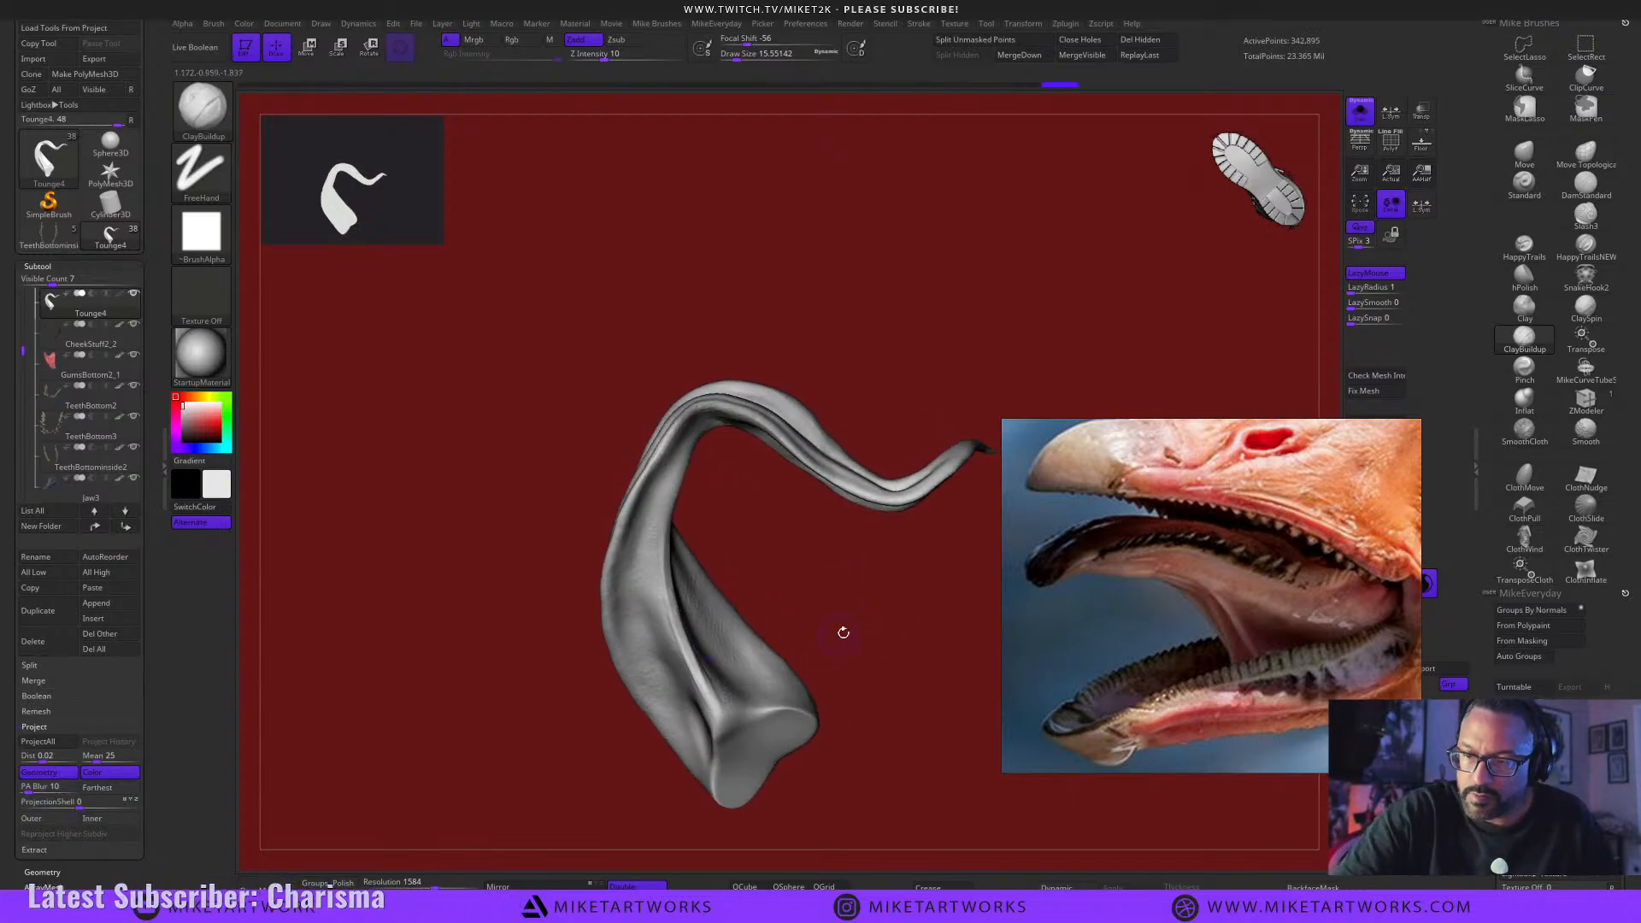
Switch to the Move brush with draw size about 54 and Z Intensity 51, and turn the tongue to a front view.
mouse_move(843, 633)
left_mouse_down()
mouse_move(865, 630)
mouse_move(872, 693)
mouse_move(923, 675)
mouse_move(885, 723)
mouse_move(898, 695)
mouse_move(890, 747)
mouse_move(909, 715)
mouse_move(953, 703)
mouse_move(941, 696)
mouse_move(963, 713)
mouse_move(942, 696)
mouse_move(905, 721)
mouse_move(963, 755)
mouse_move(894, 811)
mouse_move(949, 773)
mouse_move(916, 762)
left_mouse_up()
left_click(1512, 160)
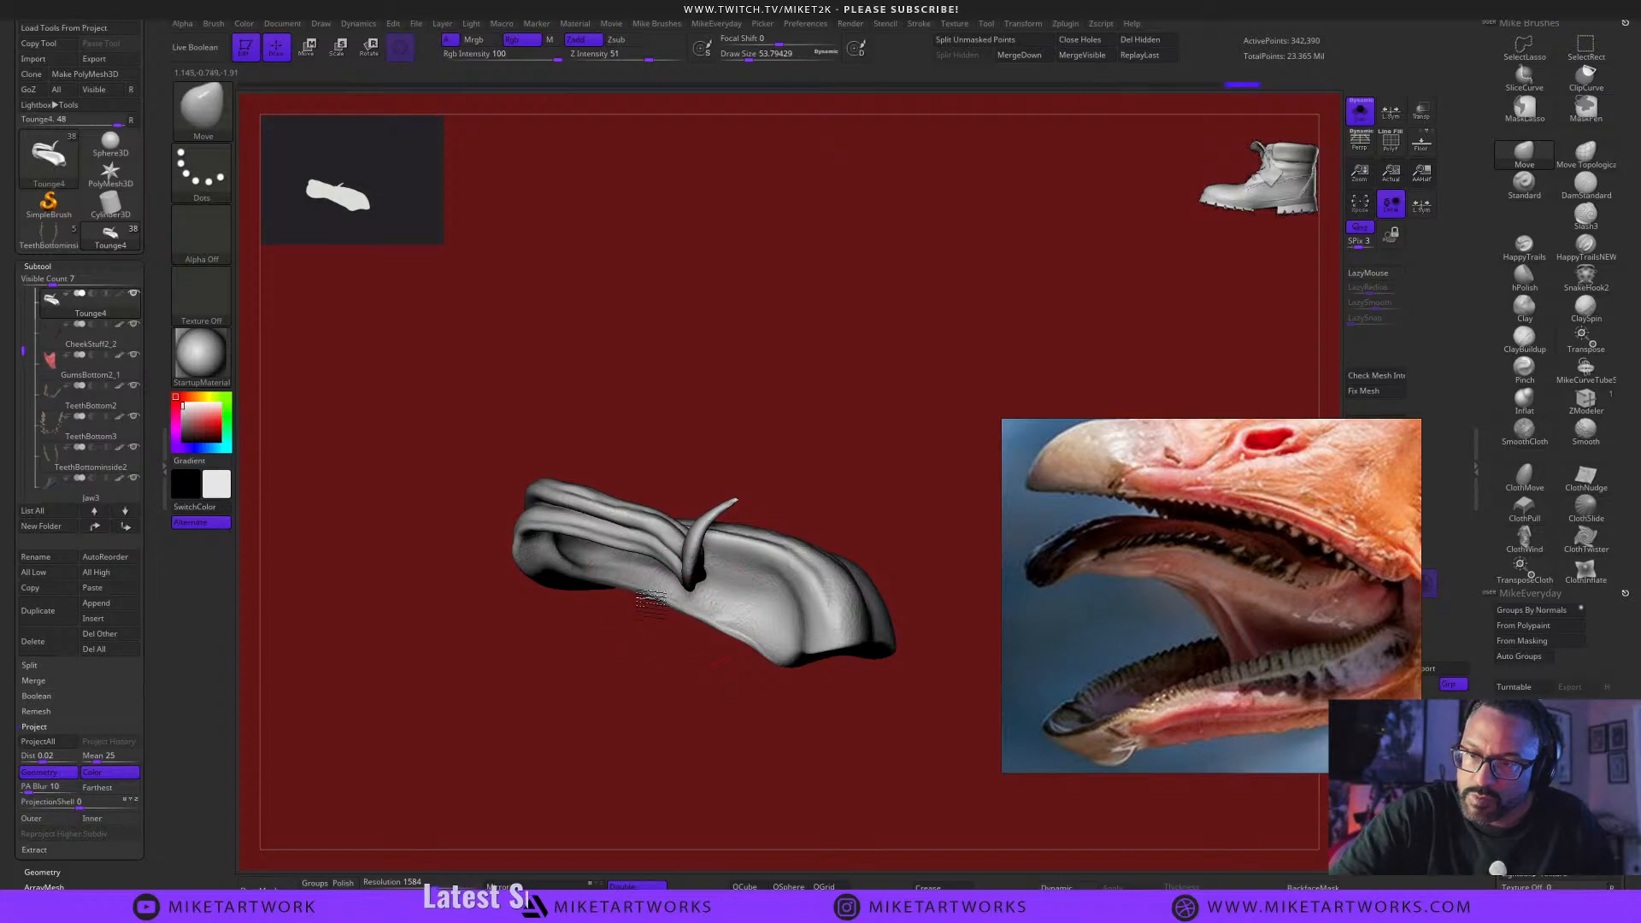
left_click_drag(849, 733, 912, 770)
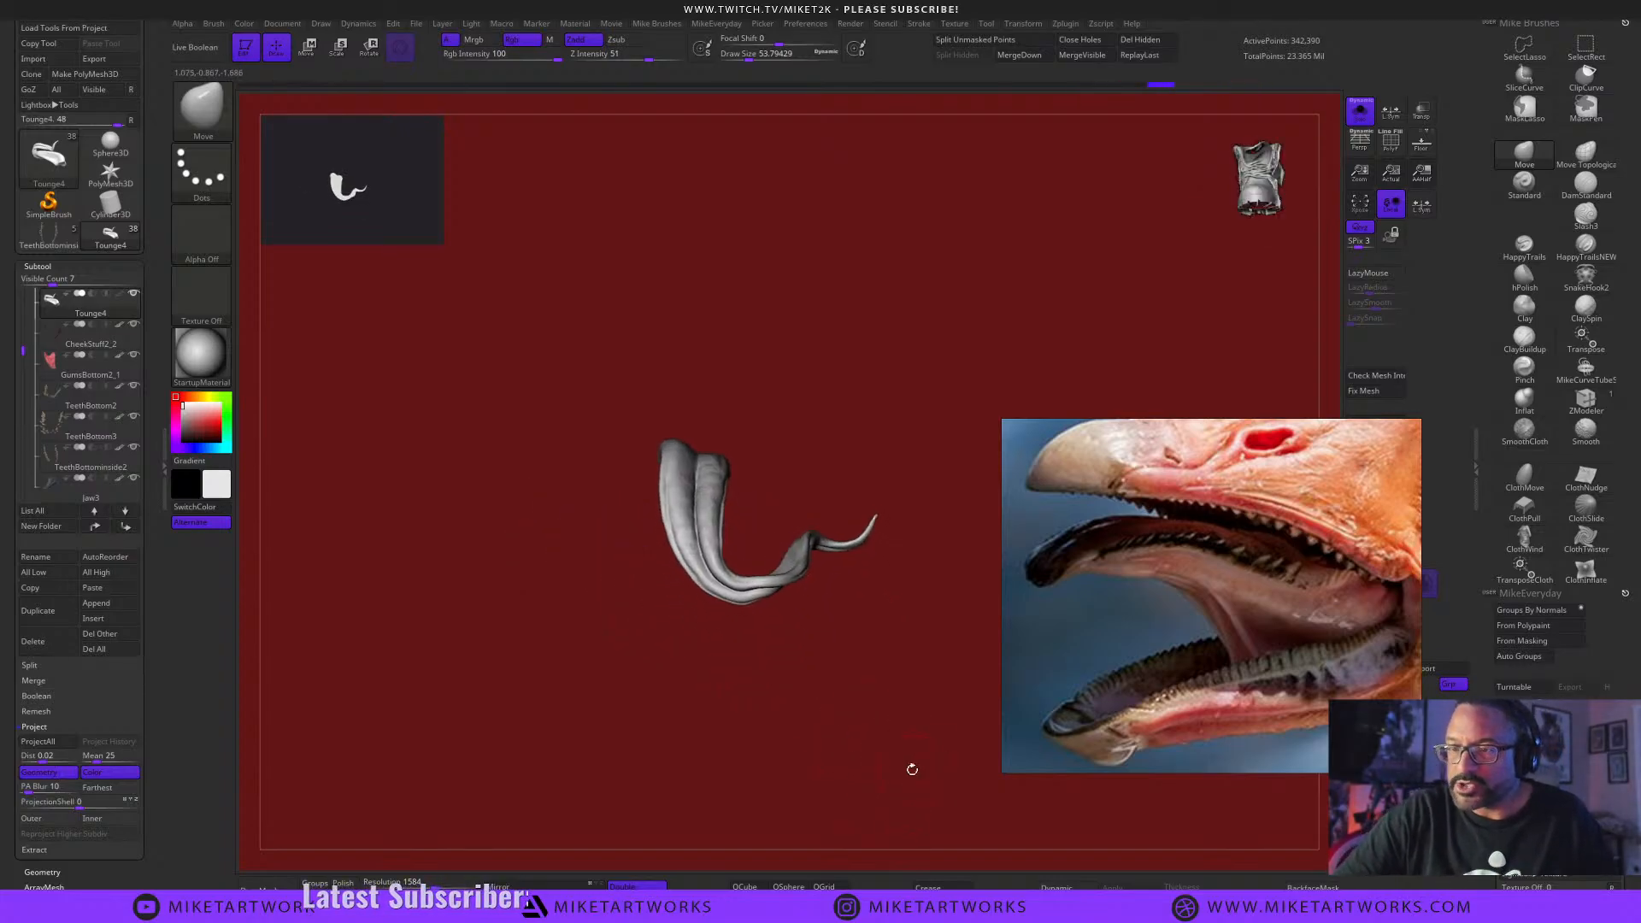
Bring the full figure back into view and turn the tongue's painted color display on again.
left_click(1360, 111)
left_click_drag(887, 664, 795, 611)
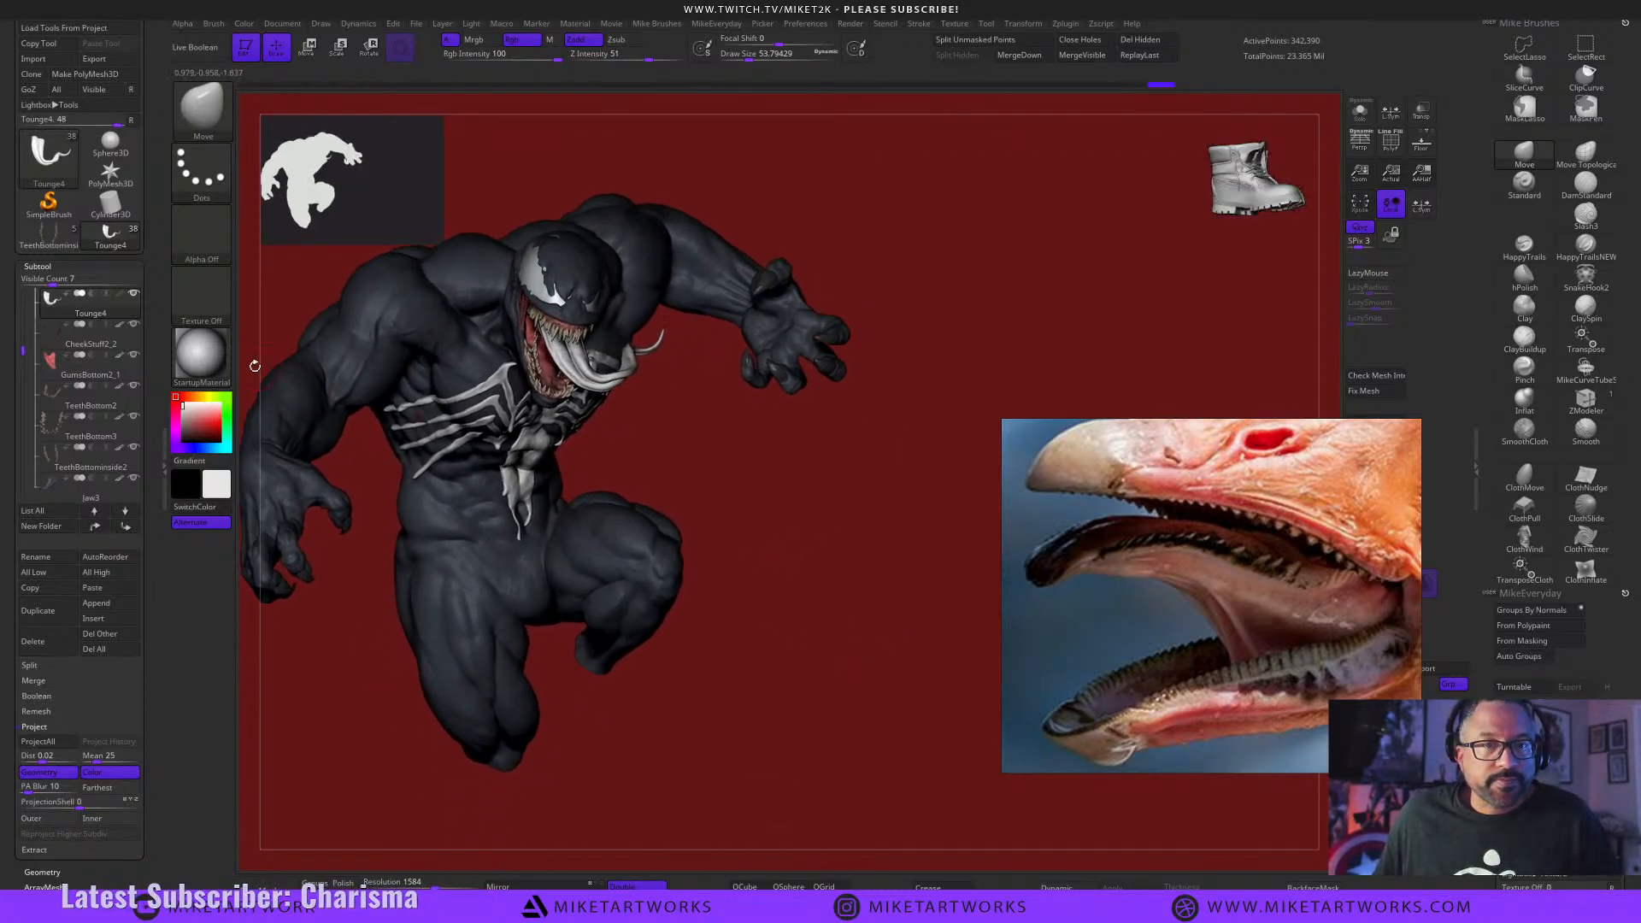
mouse_move(122, 297)
key("shift")
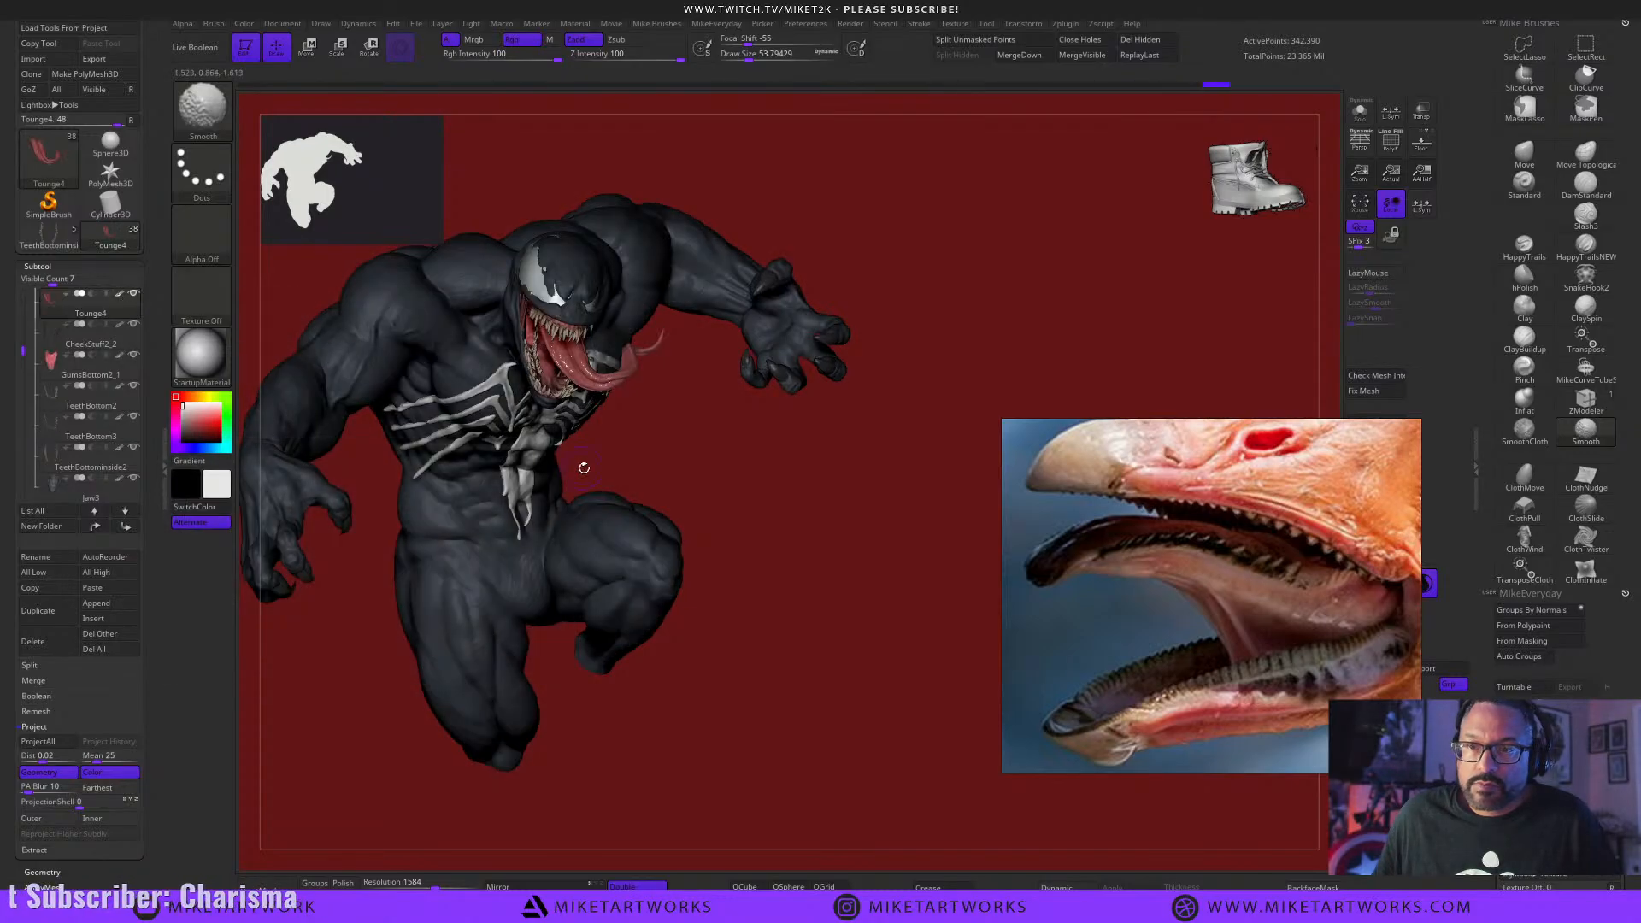
Select the body and show the hidden folder with the black tendrils and base.
mouse_move(766, 553)
left_mouse_down()
mouse_move(772, 575)
mouse_move(735, 610)
left_mouse_up()
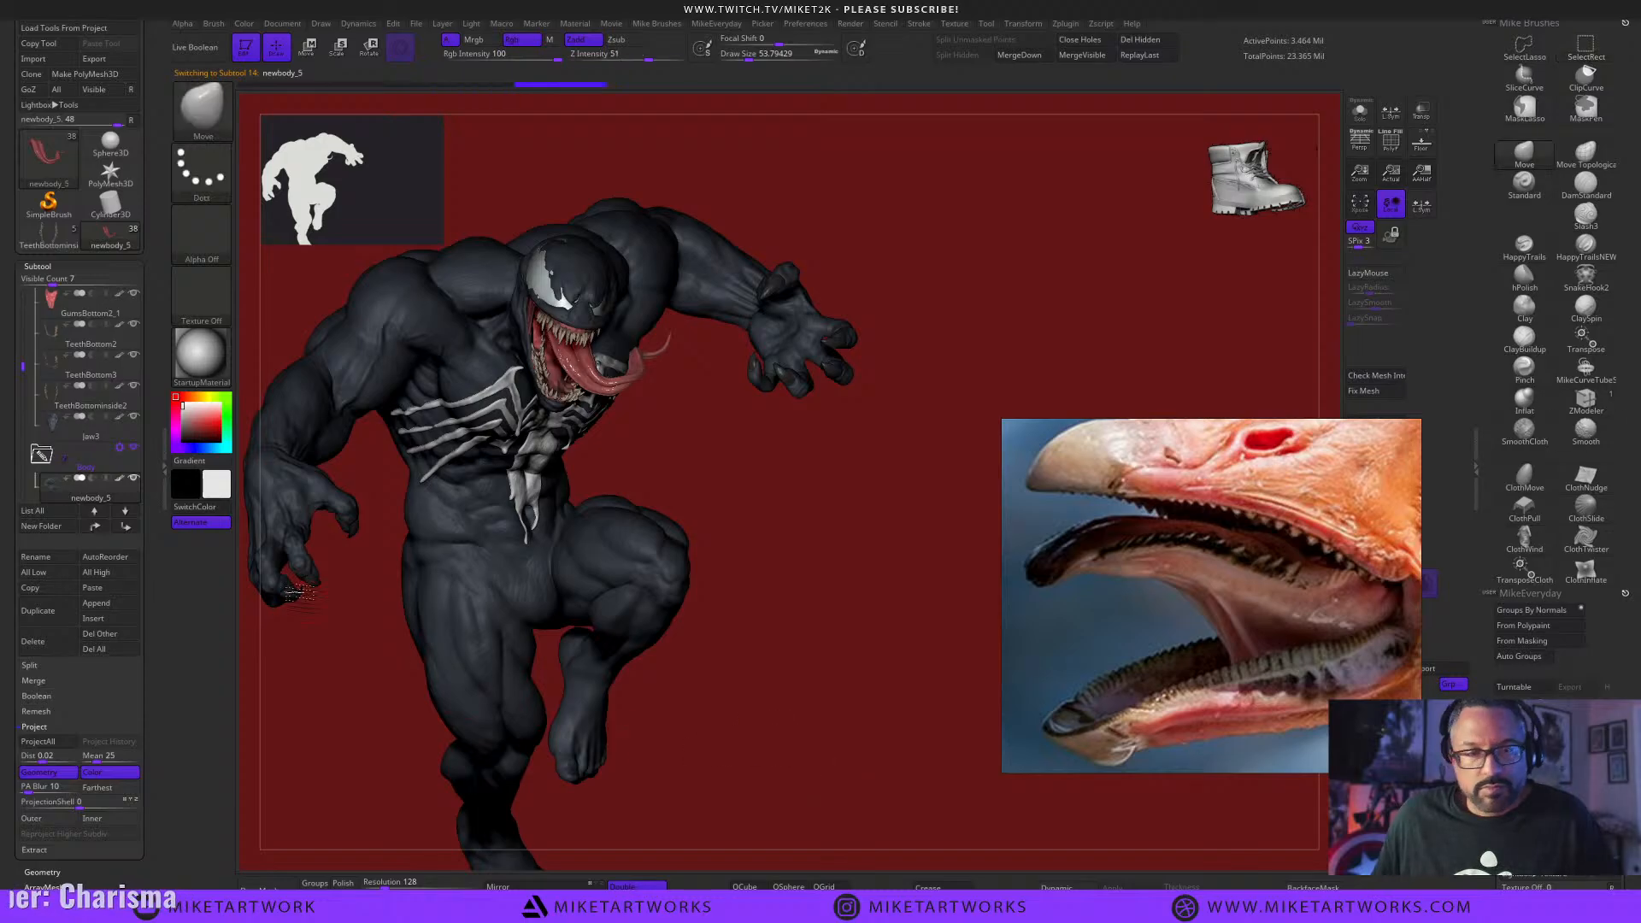
left_click_drag(21, 367, 23, 422)
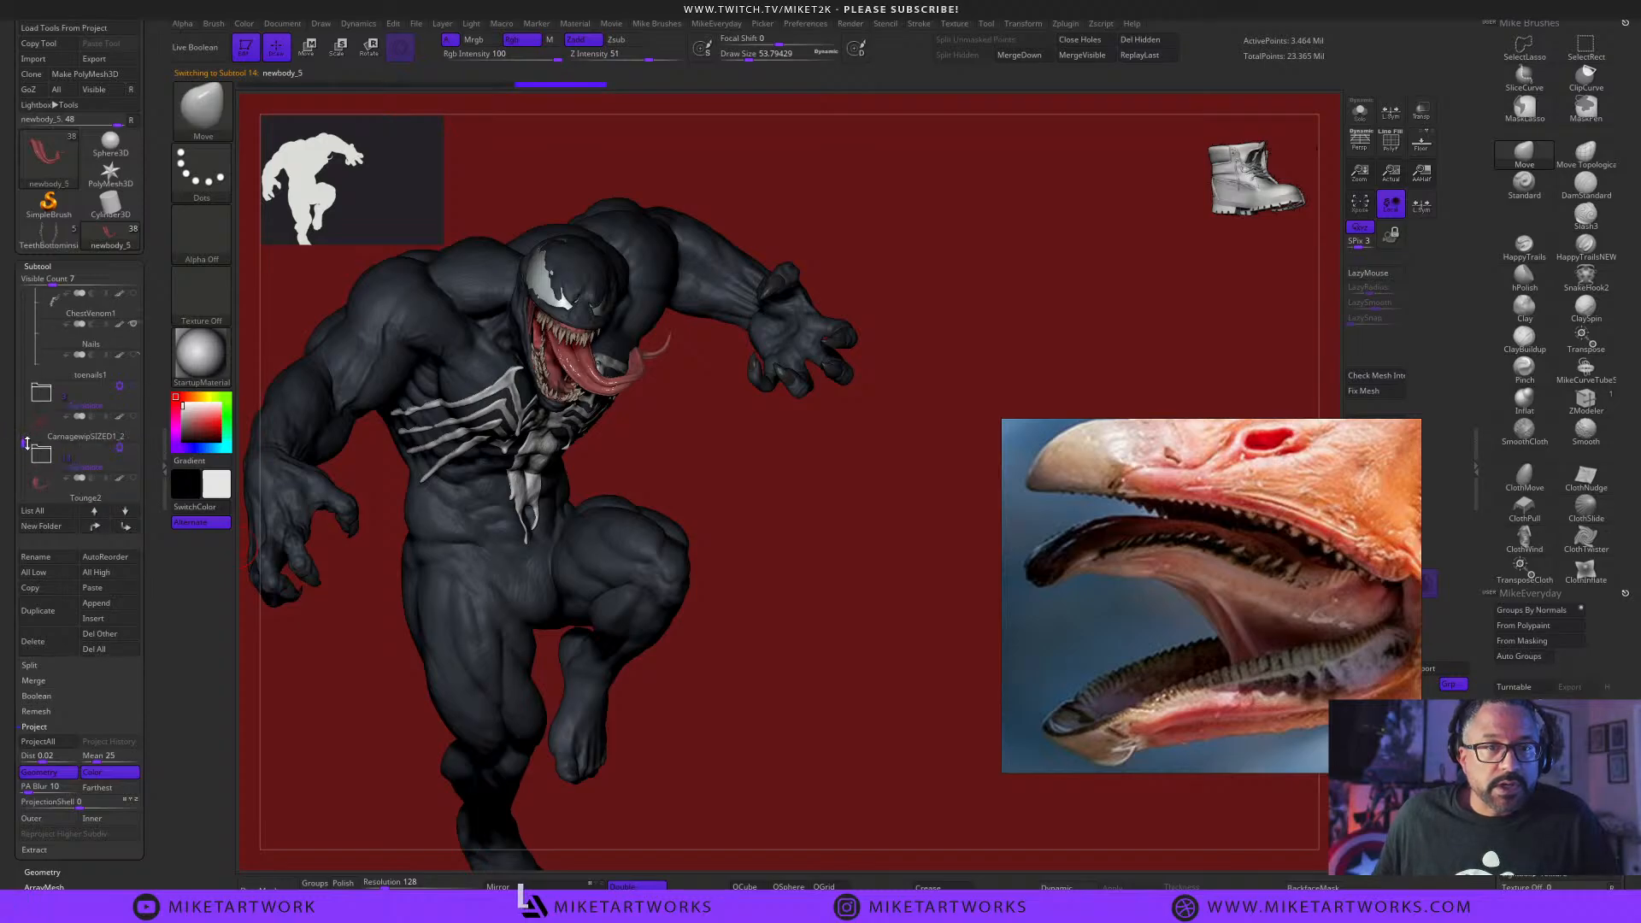
left_click(136, 387)
mouse_move(809, 696)
left_mouse_down()
mouse_move(825, 675)
mouse_move(822, 697)
mouse_move(798, 696)
mouse_move(830, 705)
mouse_move(790, 685)
left_mouse_up()
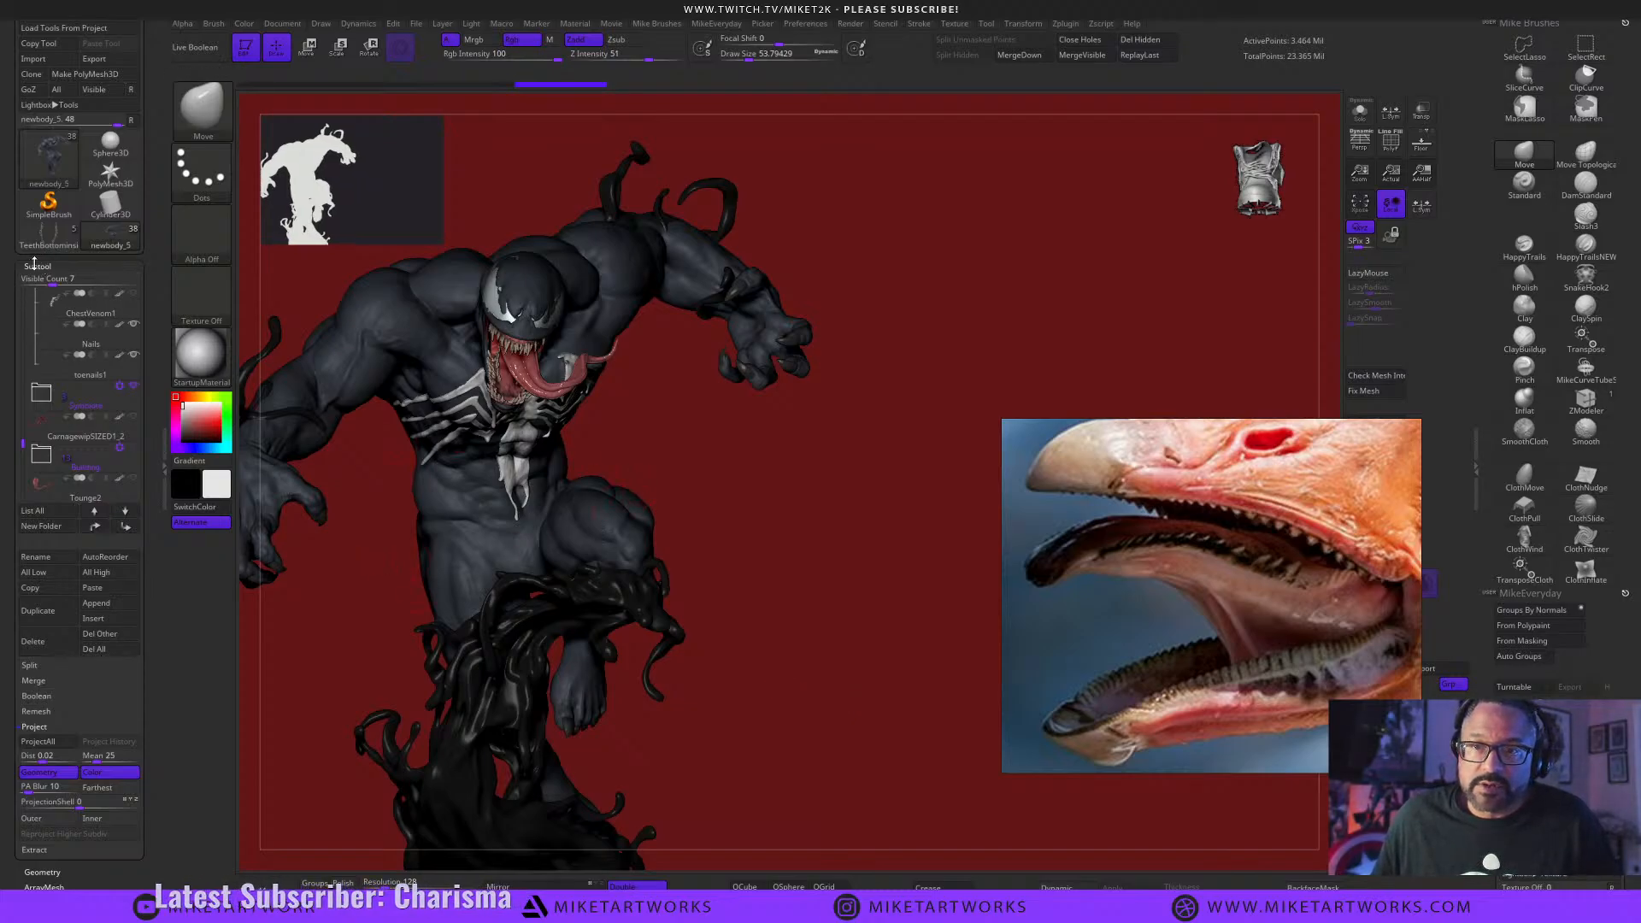
Turn off the painted color display for all subtools and make the eyes the active subtool.
key("shift")
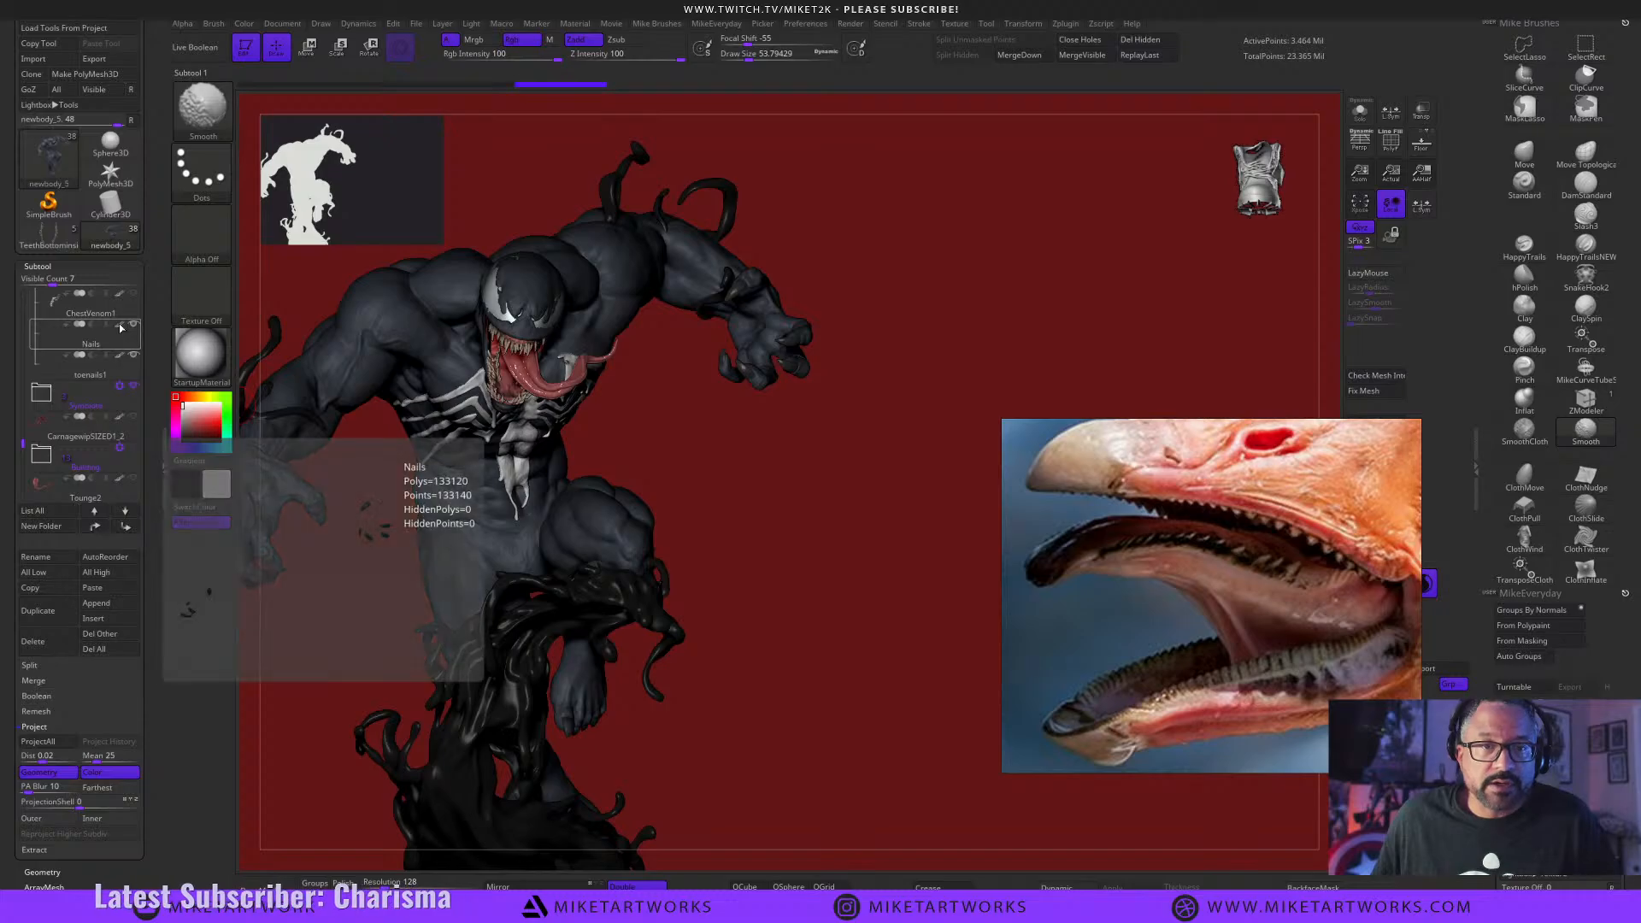
left_click(120, 327, "shift")
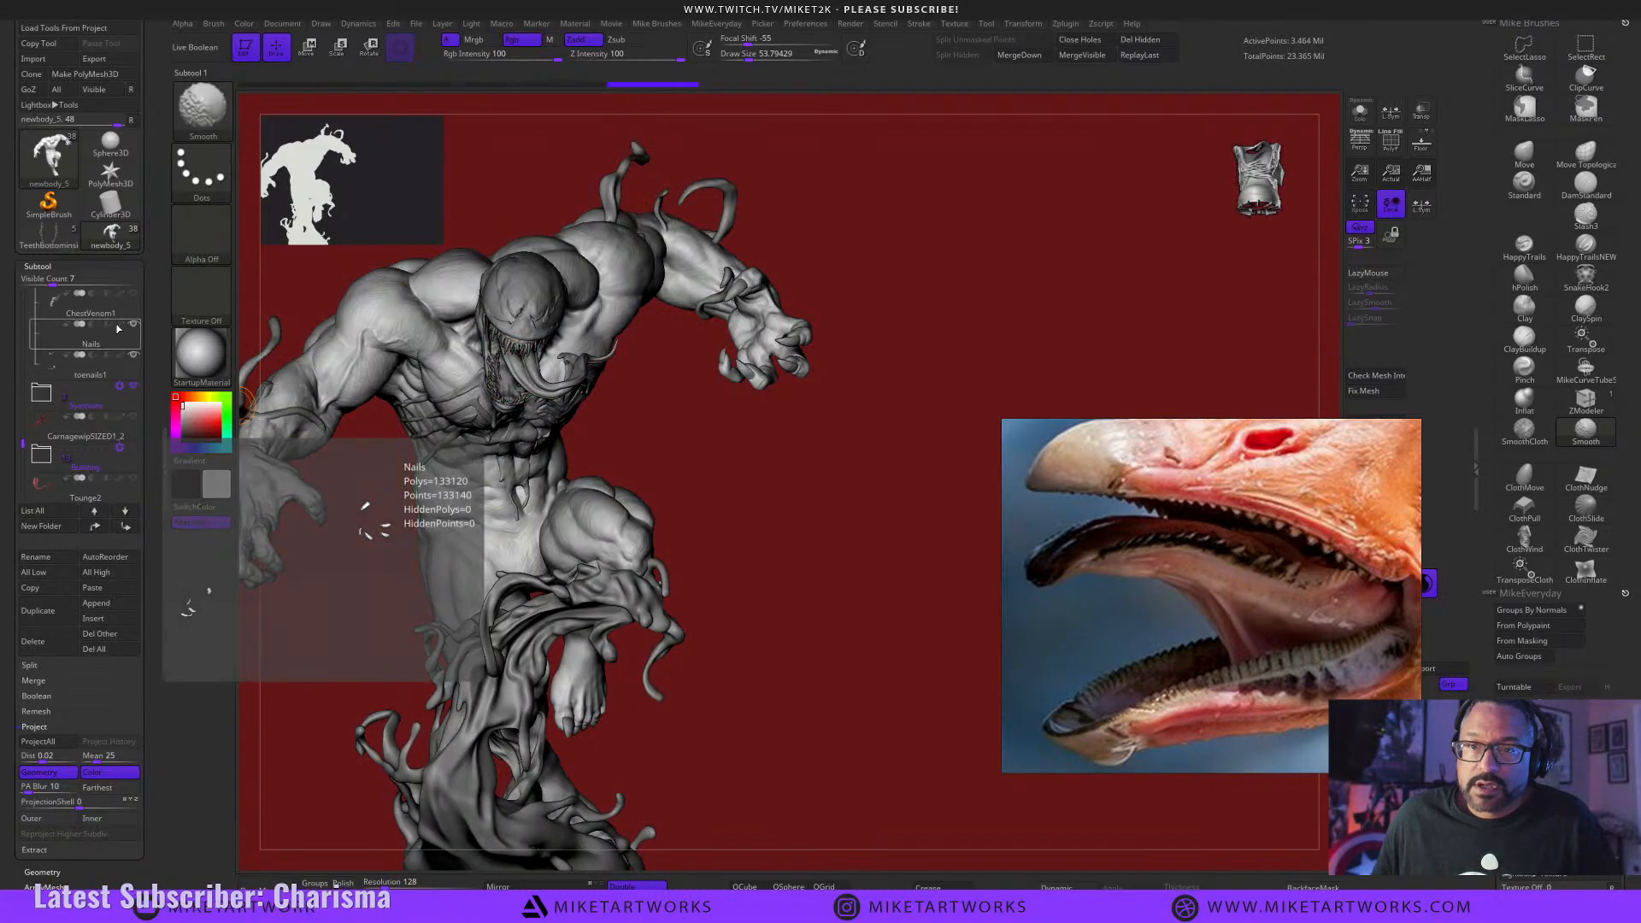
left_click(500, 306, "alt")
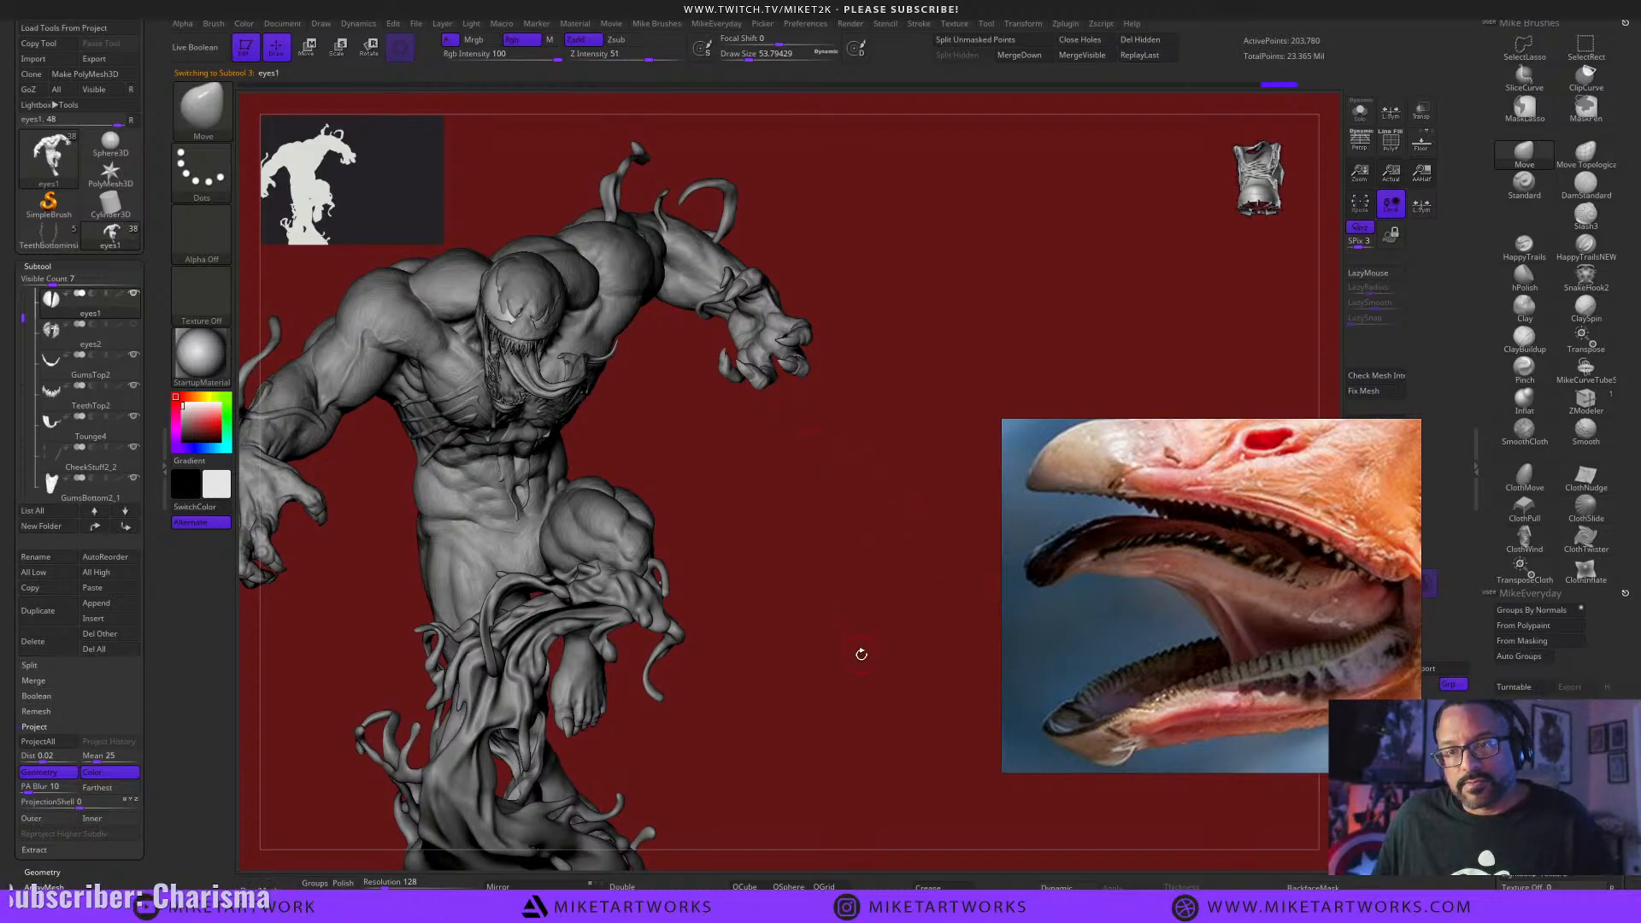
Snapshot the grey figure onto the canvas and move the live model beside it.
key("shift")
key("shift+s")
left_click_drag(839, 668, 1332, 653, "alt")
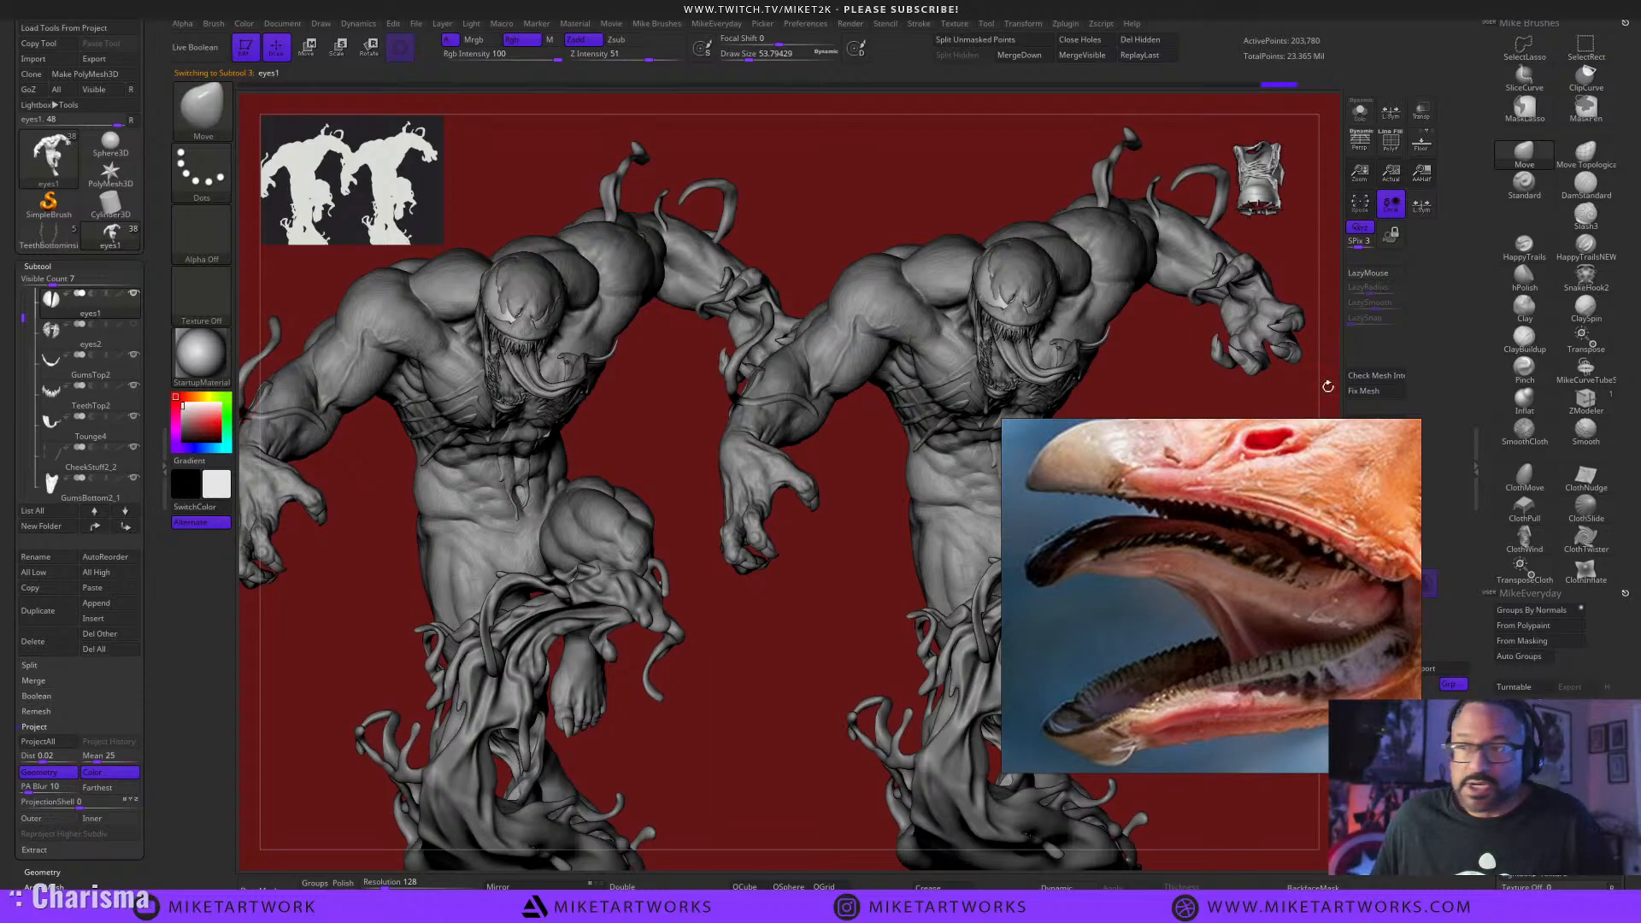
Select the tongue subtool, isolate it and frame it beside the figure snapshot in a front view.
left_click(1024, 352, "alt")
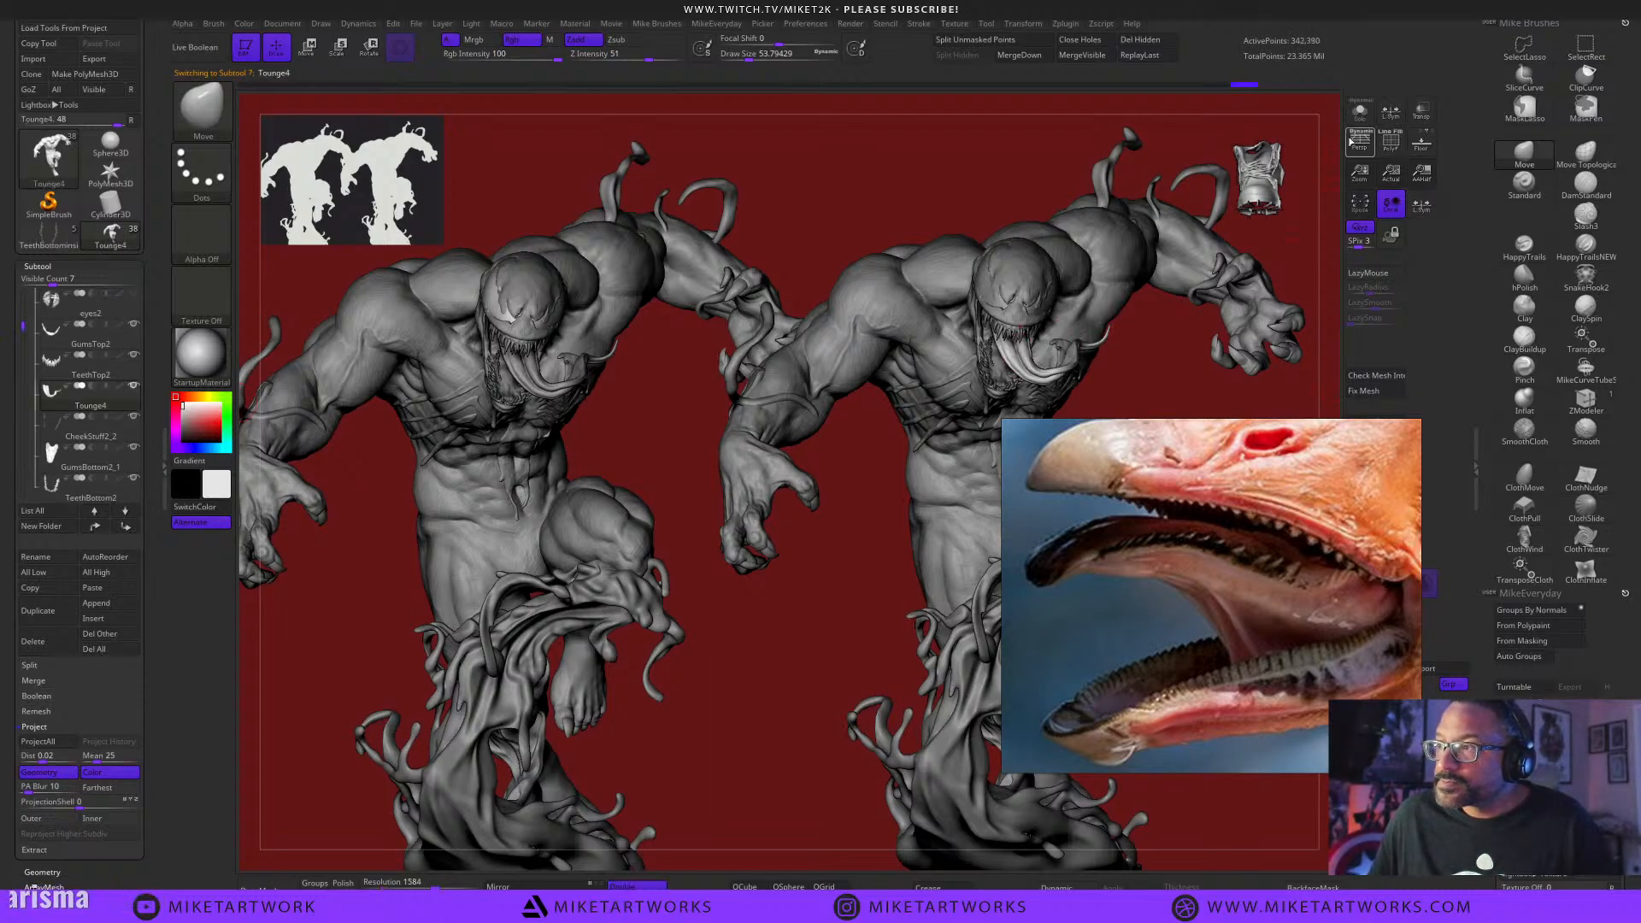
left_click(1360, 111)
left_click_drag(819, 609, 860, 778, "alt")
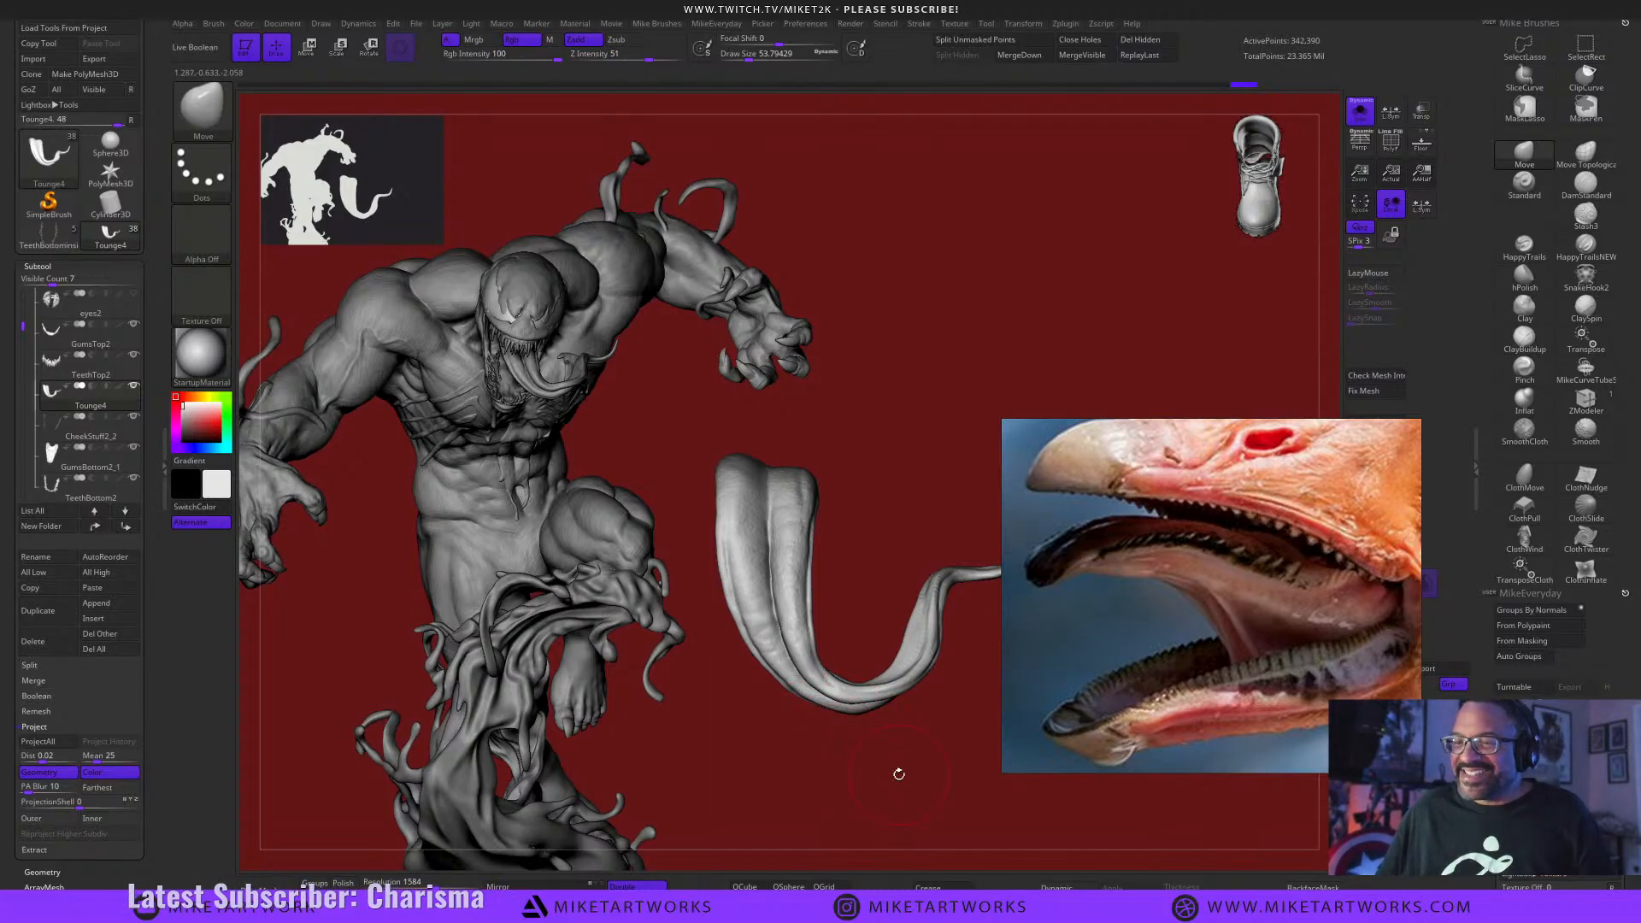
left_click_drag(899, 774, 906, 772)
left_click_drag(885, 754, 842, 735)
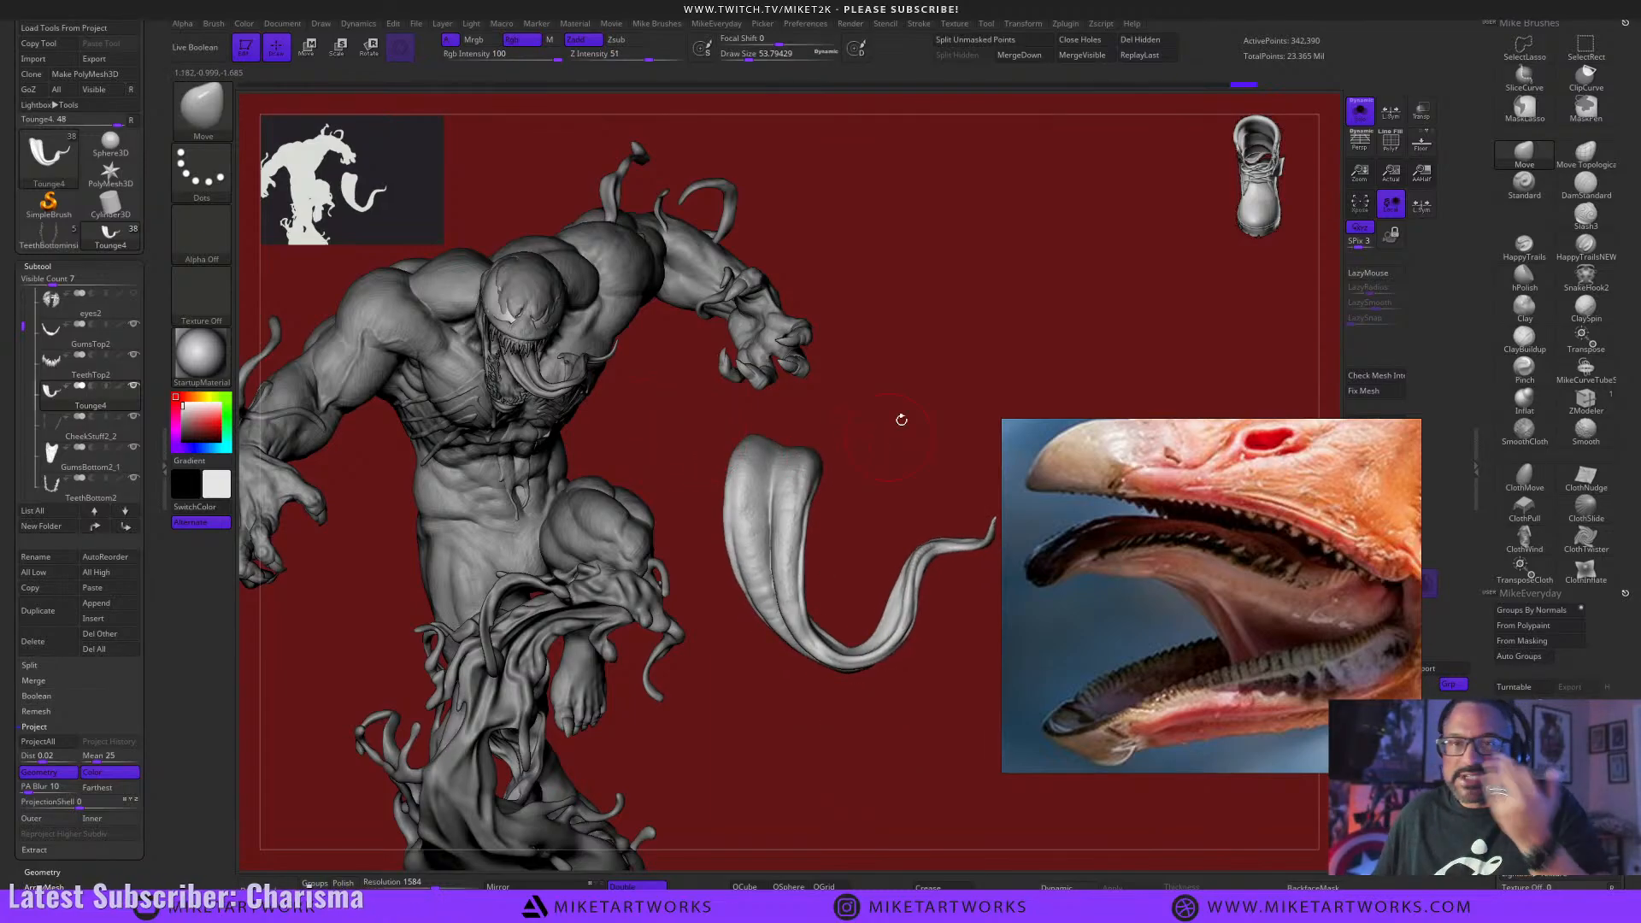
Try a bright blue picked from the color picker as the document background.
left_click(283, 24)
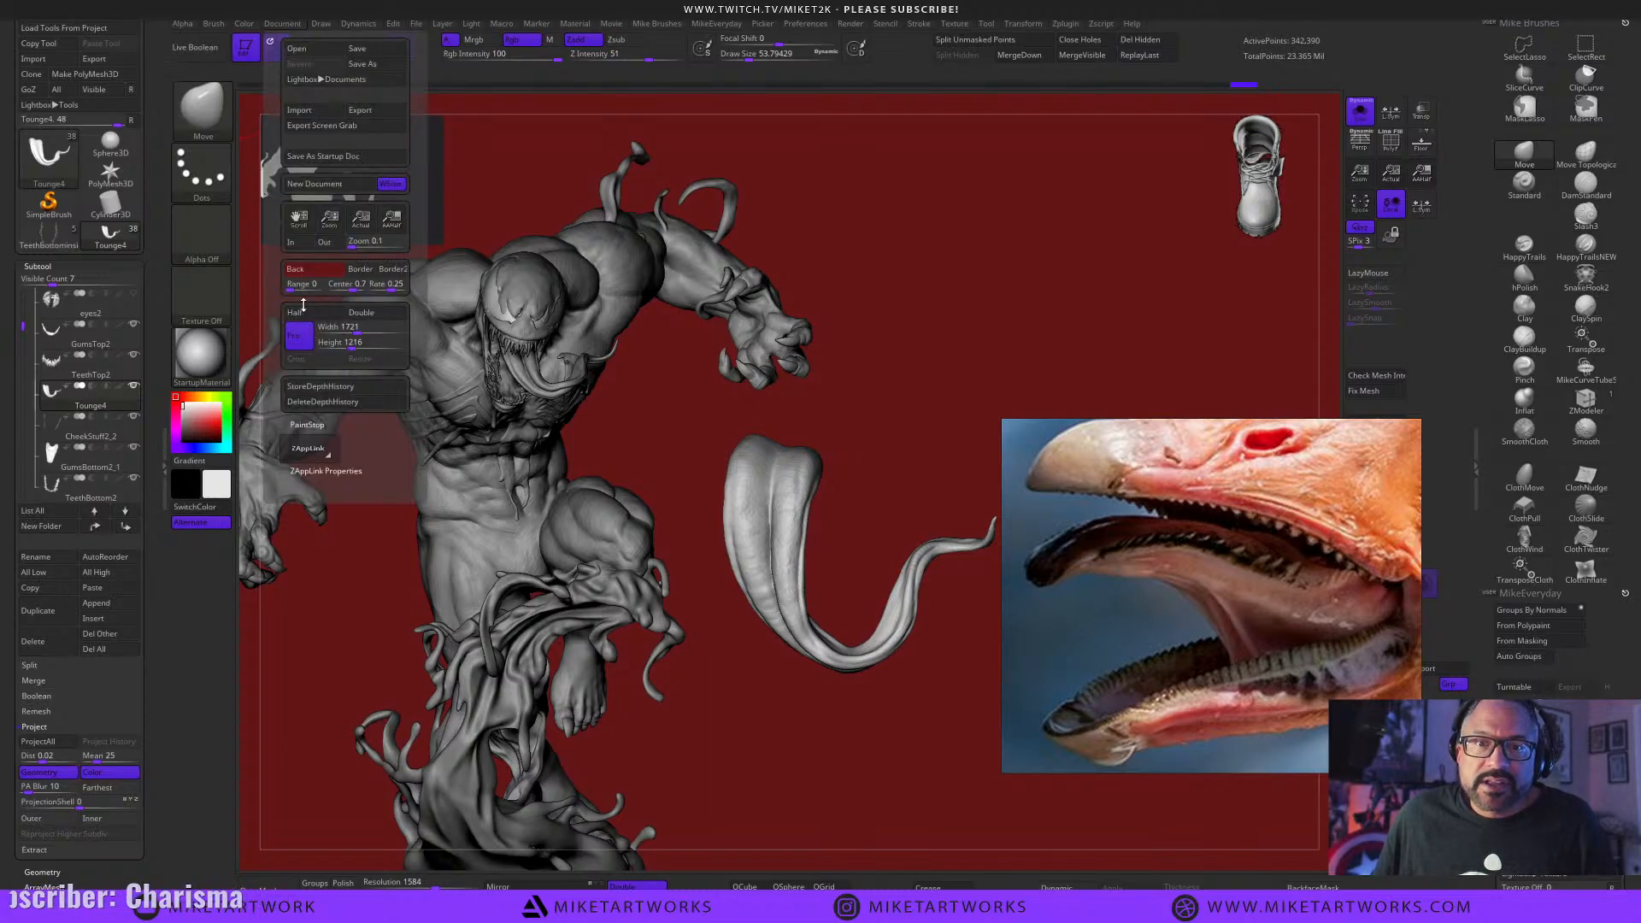
left_click_drag(313, 271, 202, 579)
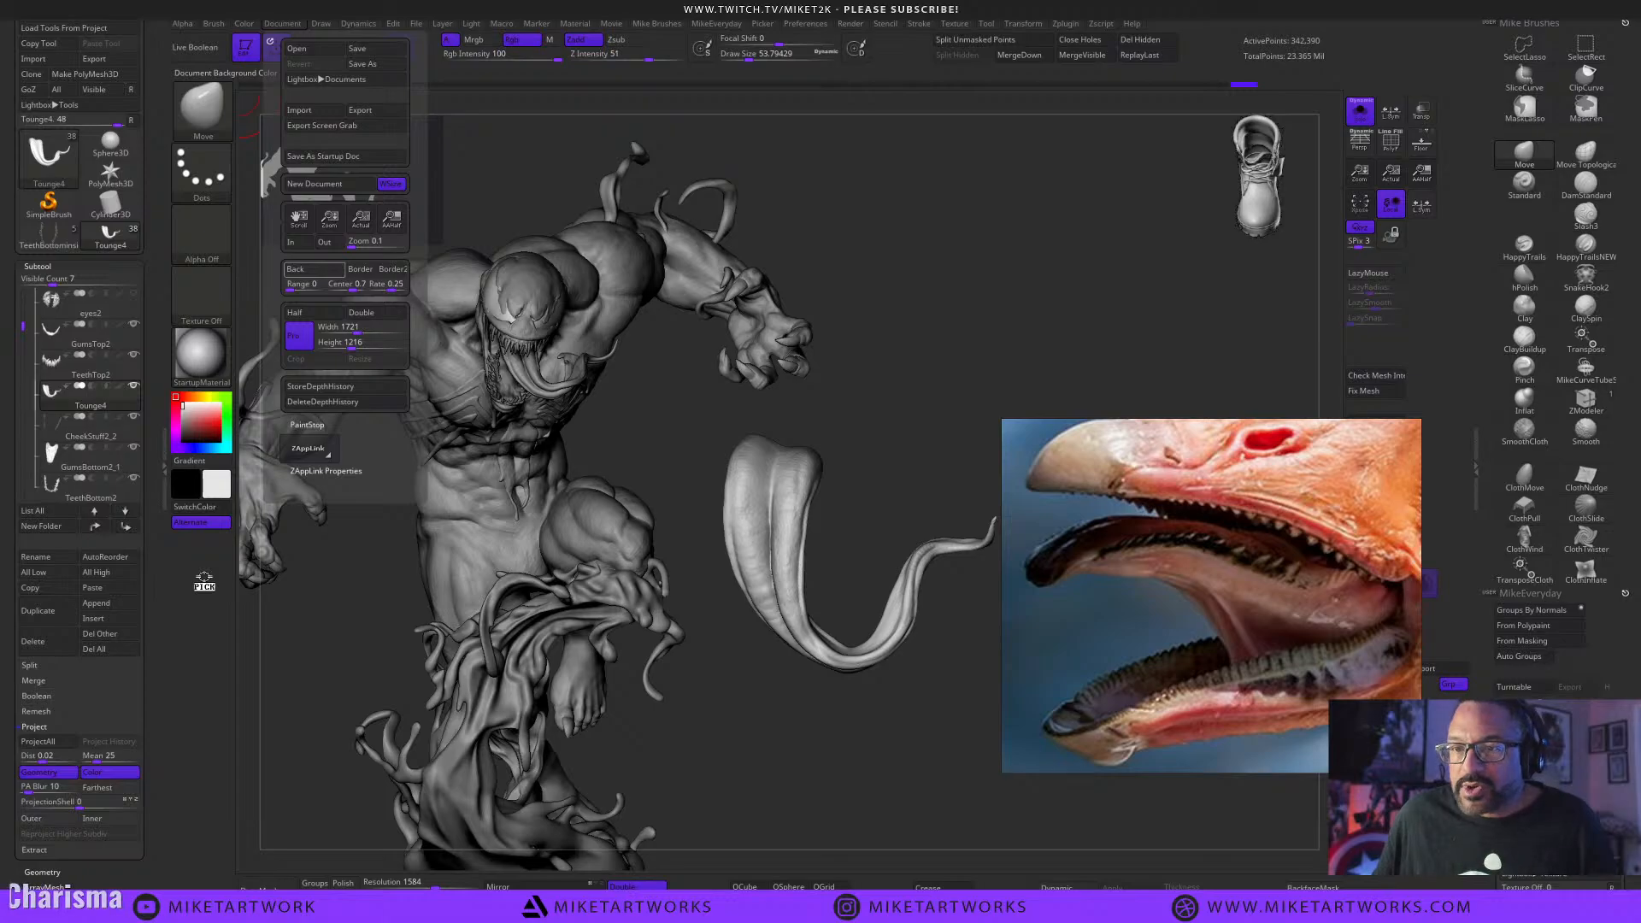
left_click_drag(209, 554, 211, 447)
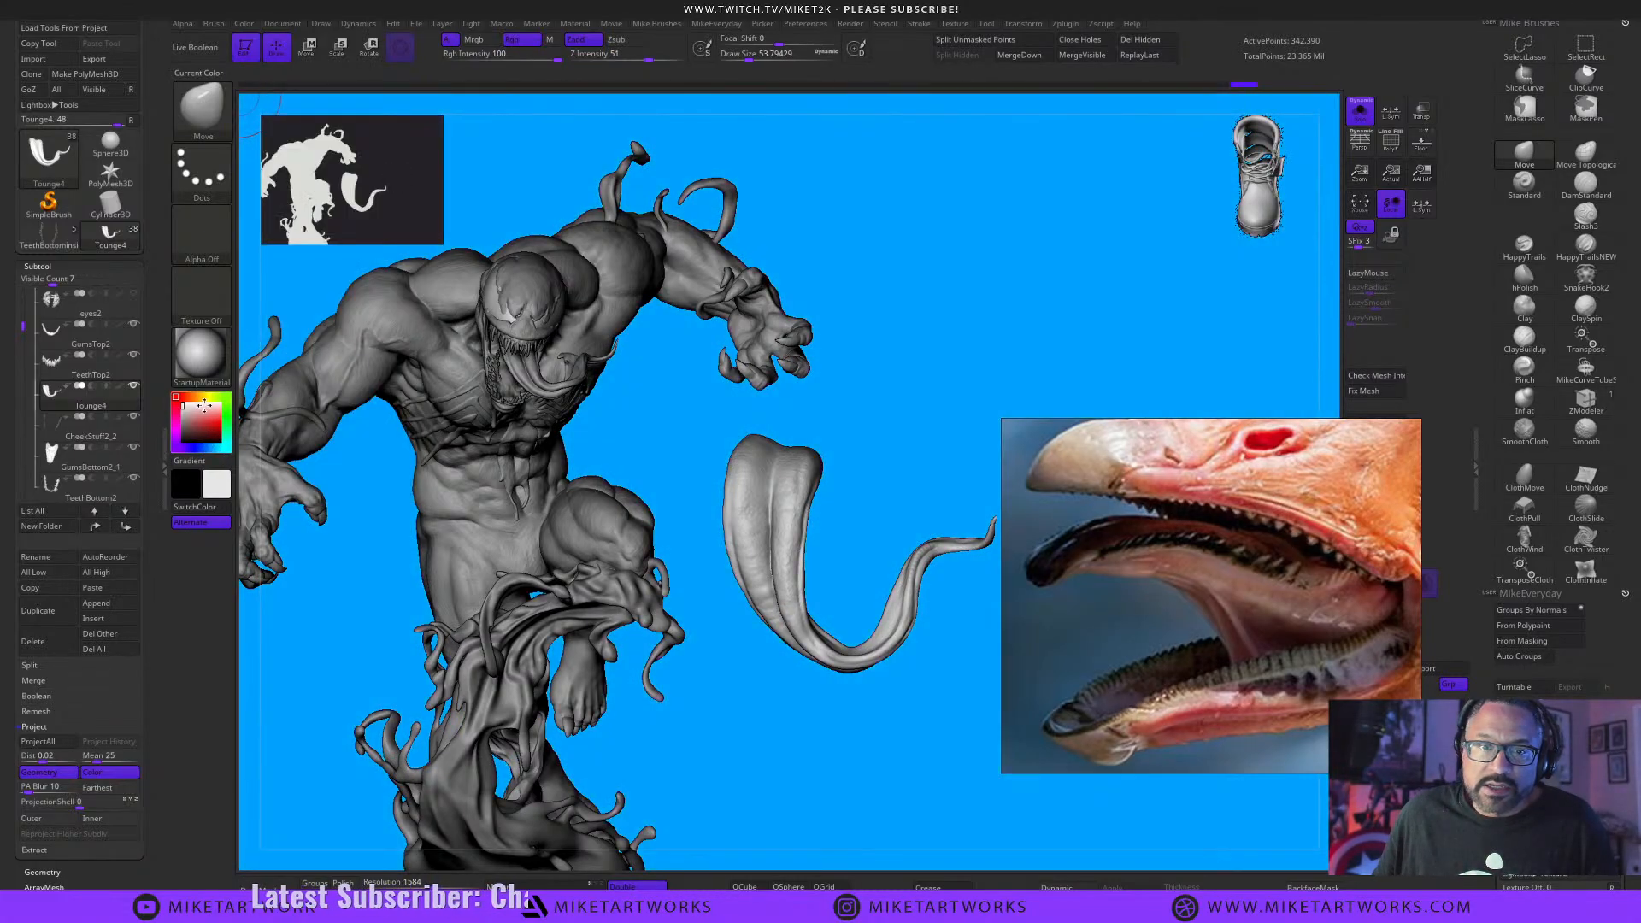
Pick a muted slate blue, apply it as the document background, and reset the current color to light grey 198, 198, 198.
left_click(206, 450)
left_click(190, 425)
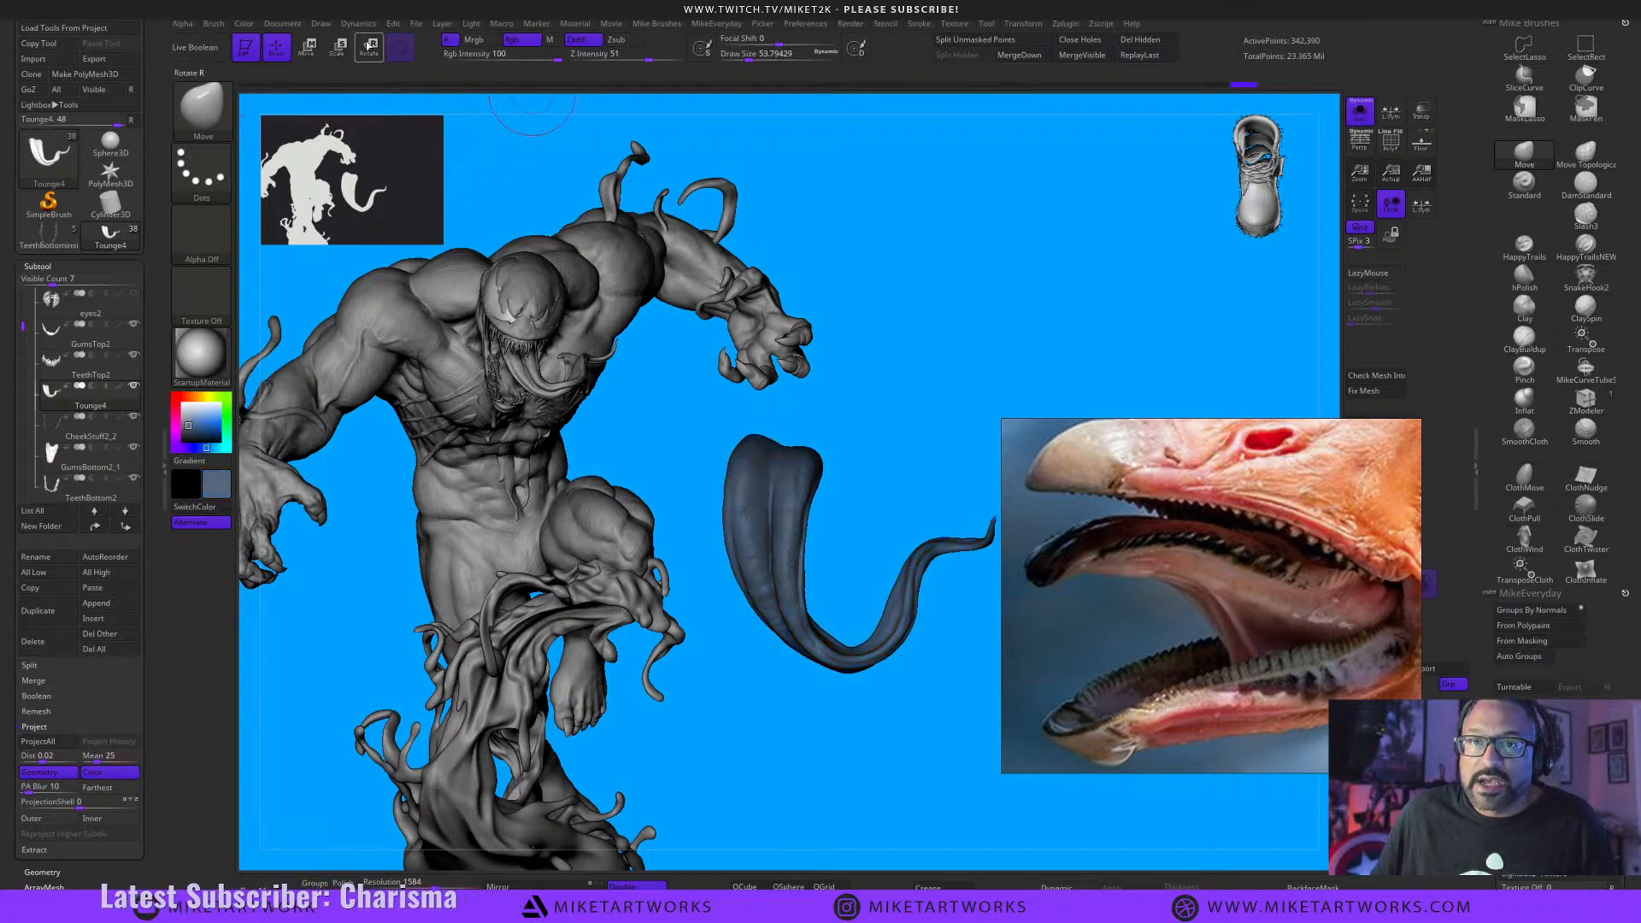
left_click(283, 23)
left_click_drag(310, 274, 192, 427)
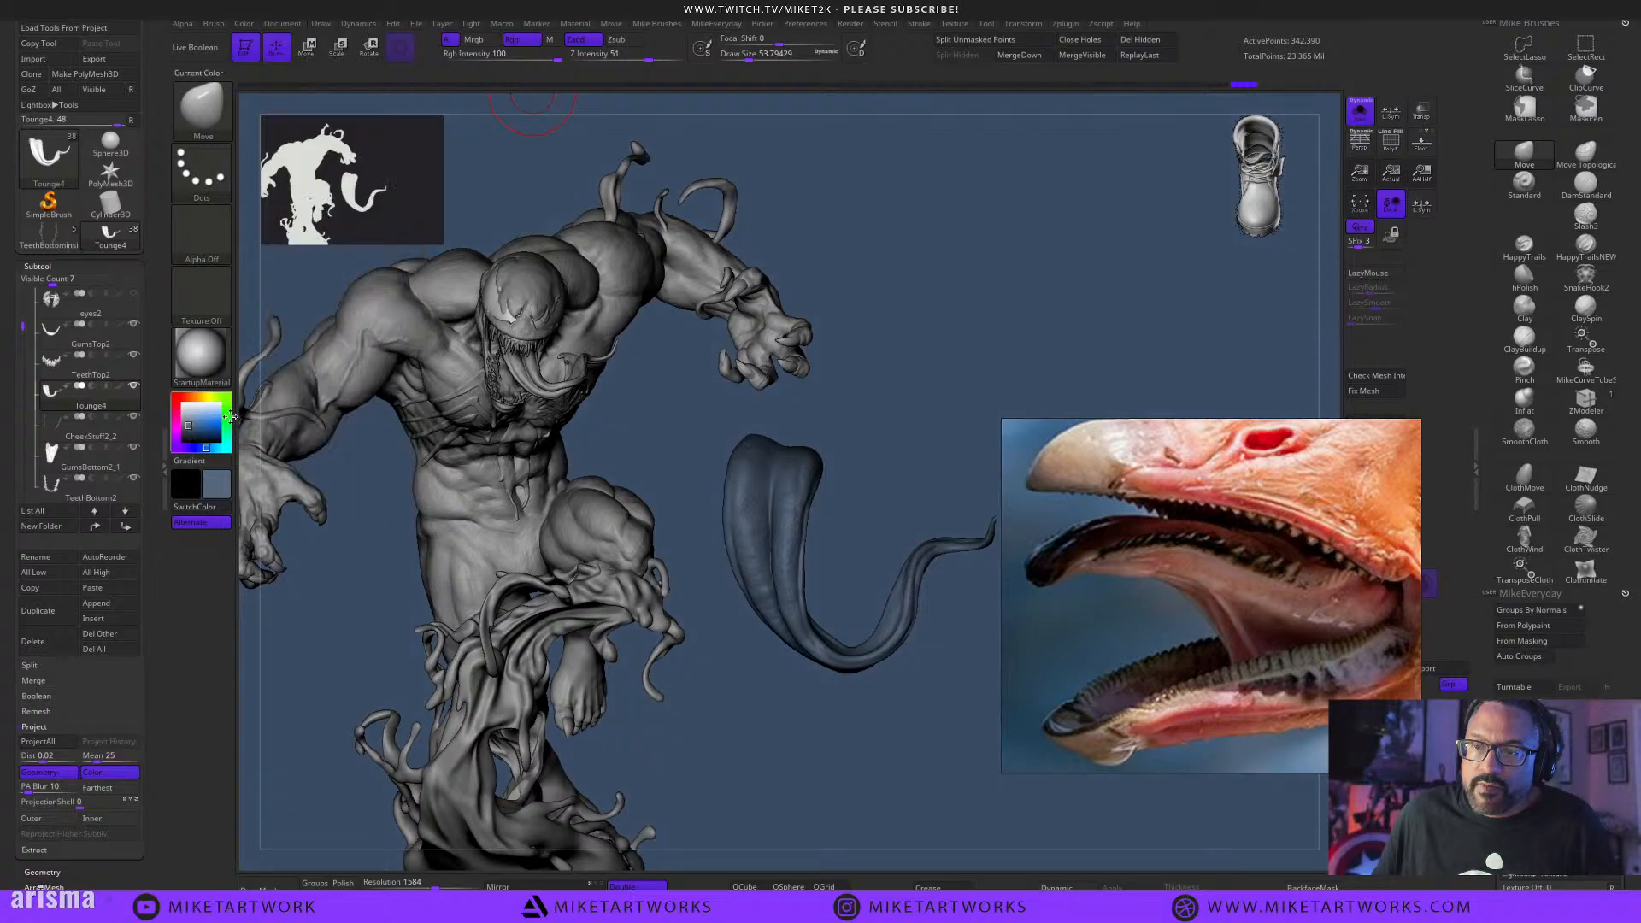
left_click(182, 410)
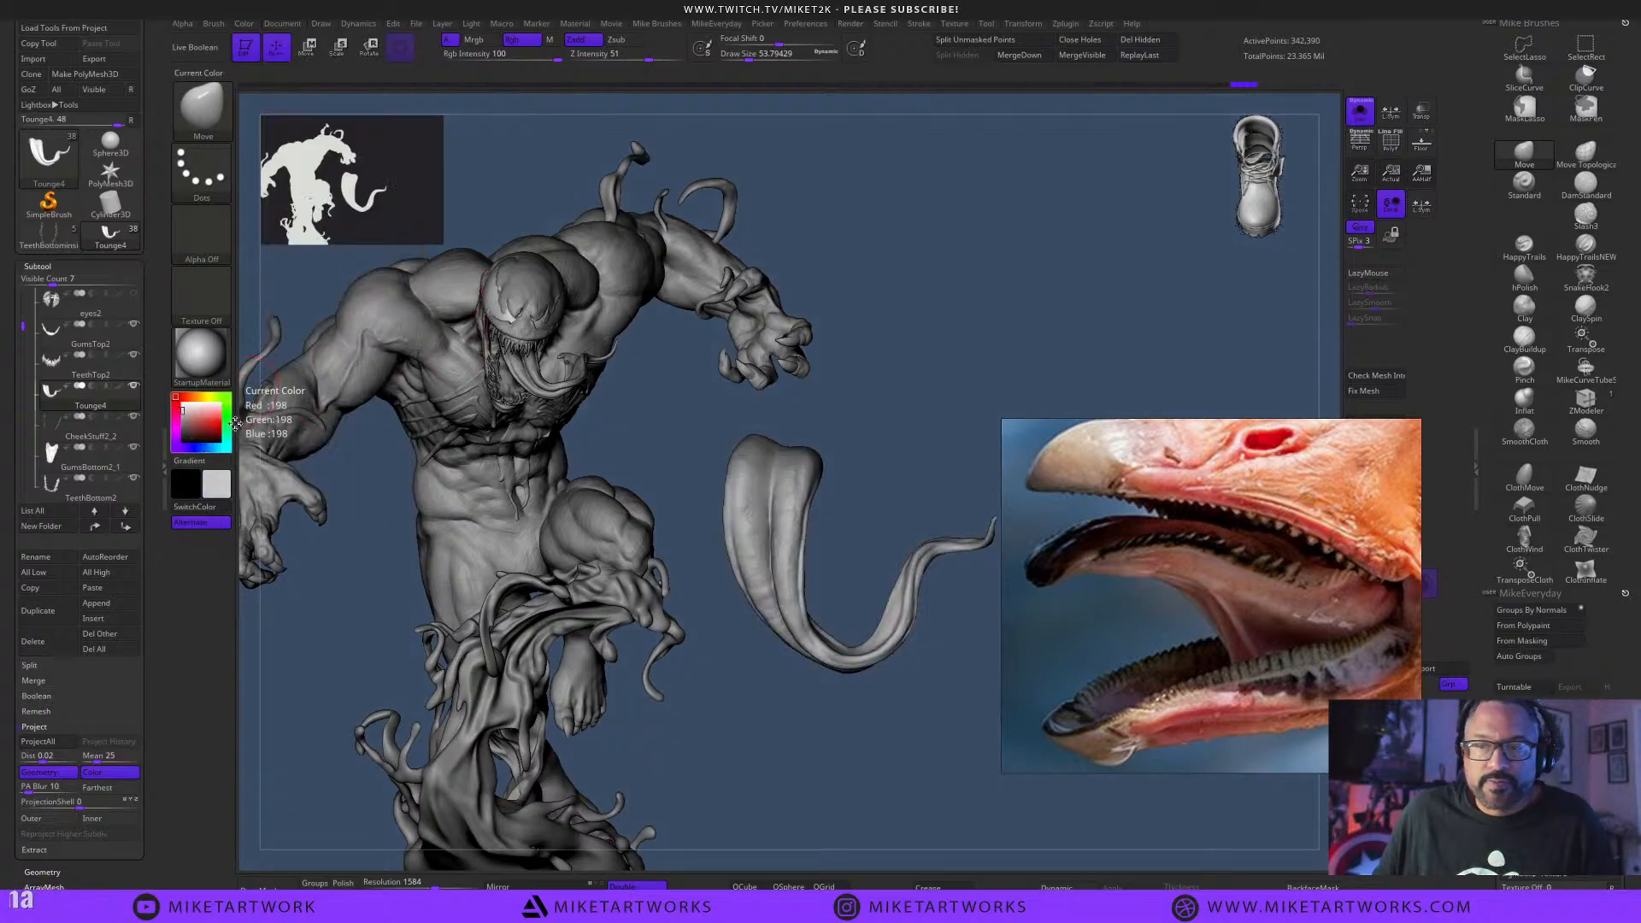
Turn on a second light, aim it from the upper right and set its intensity to about 2.72.
left_click_drag(826, 766, 884, 827)
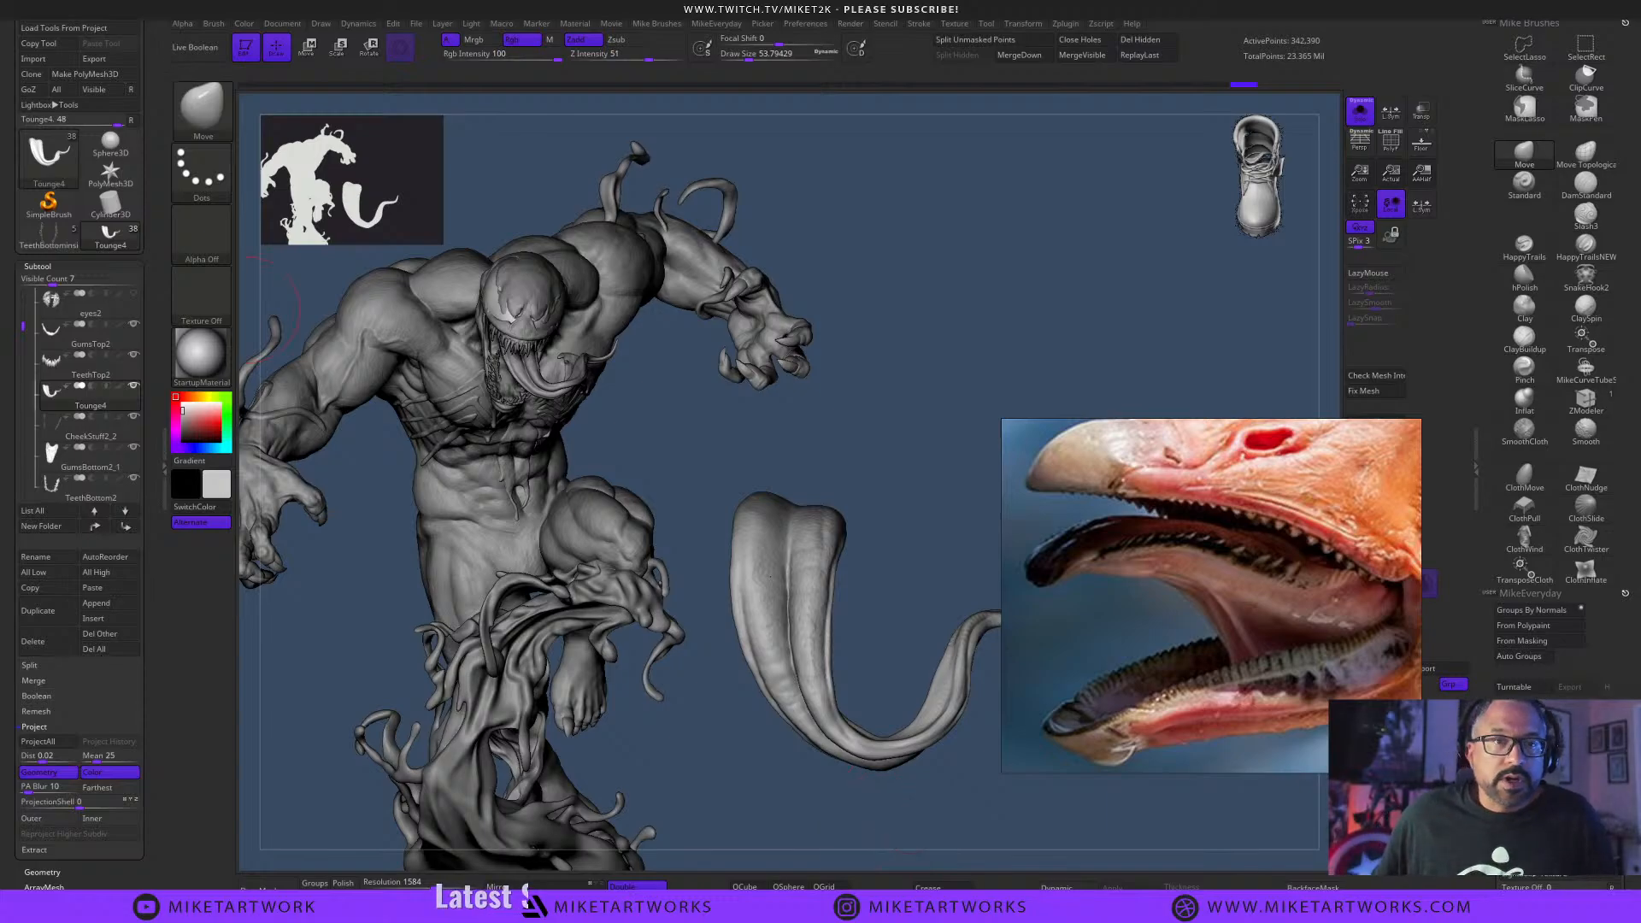
left_click(37, 265)
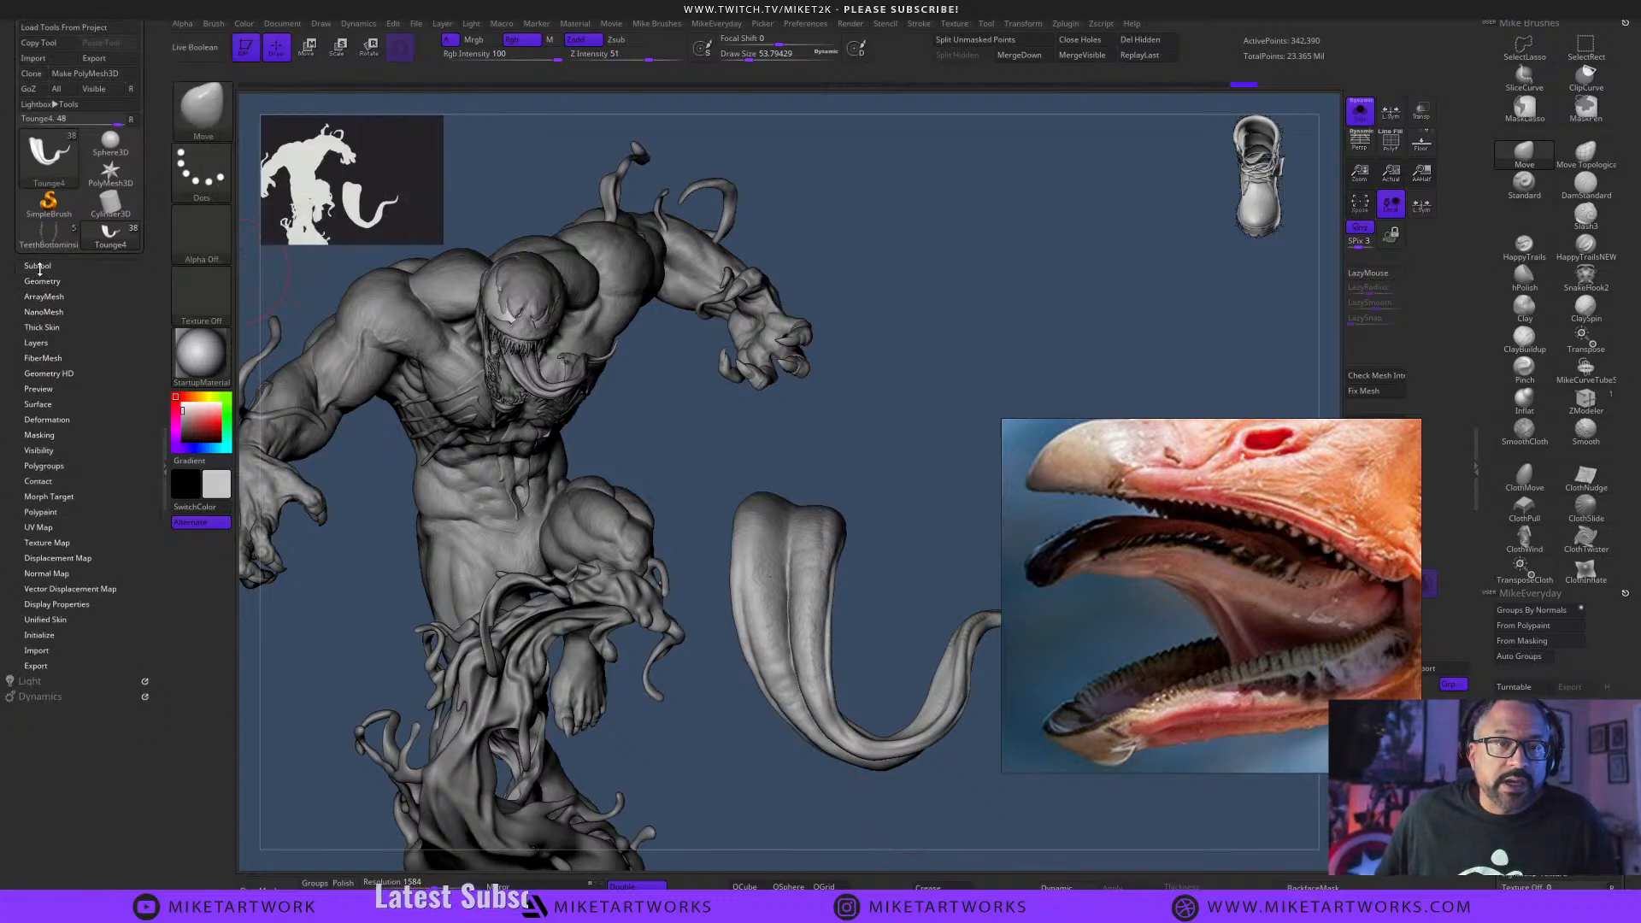
left_click(30, 681)
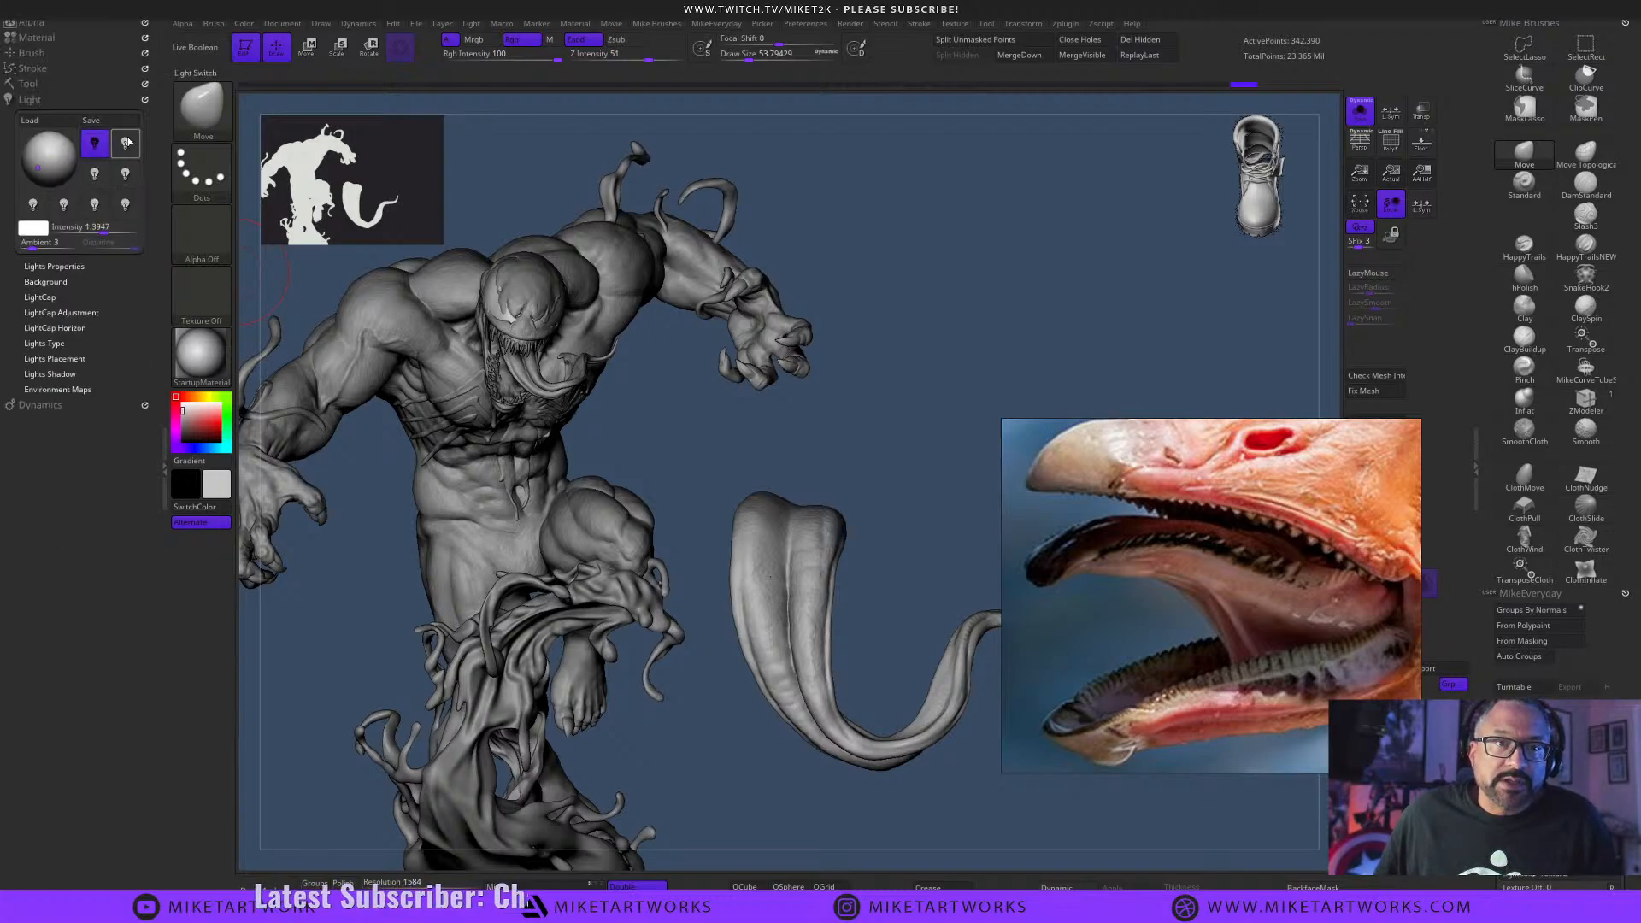
left_click(127, 143)
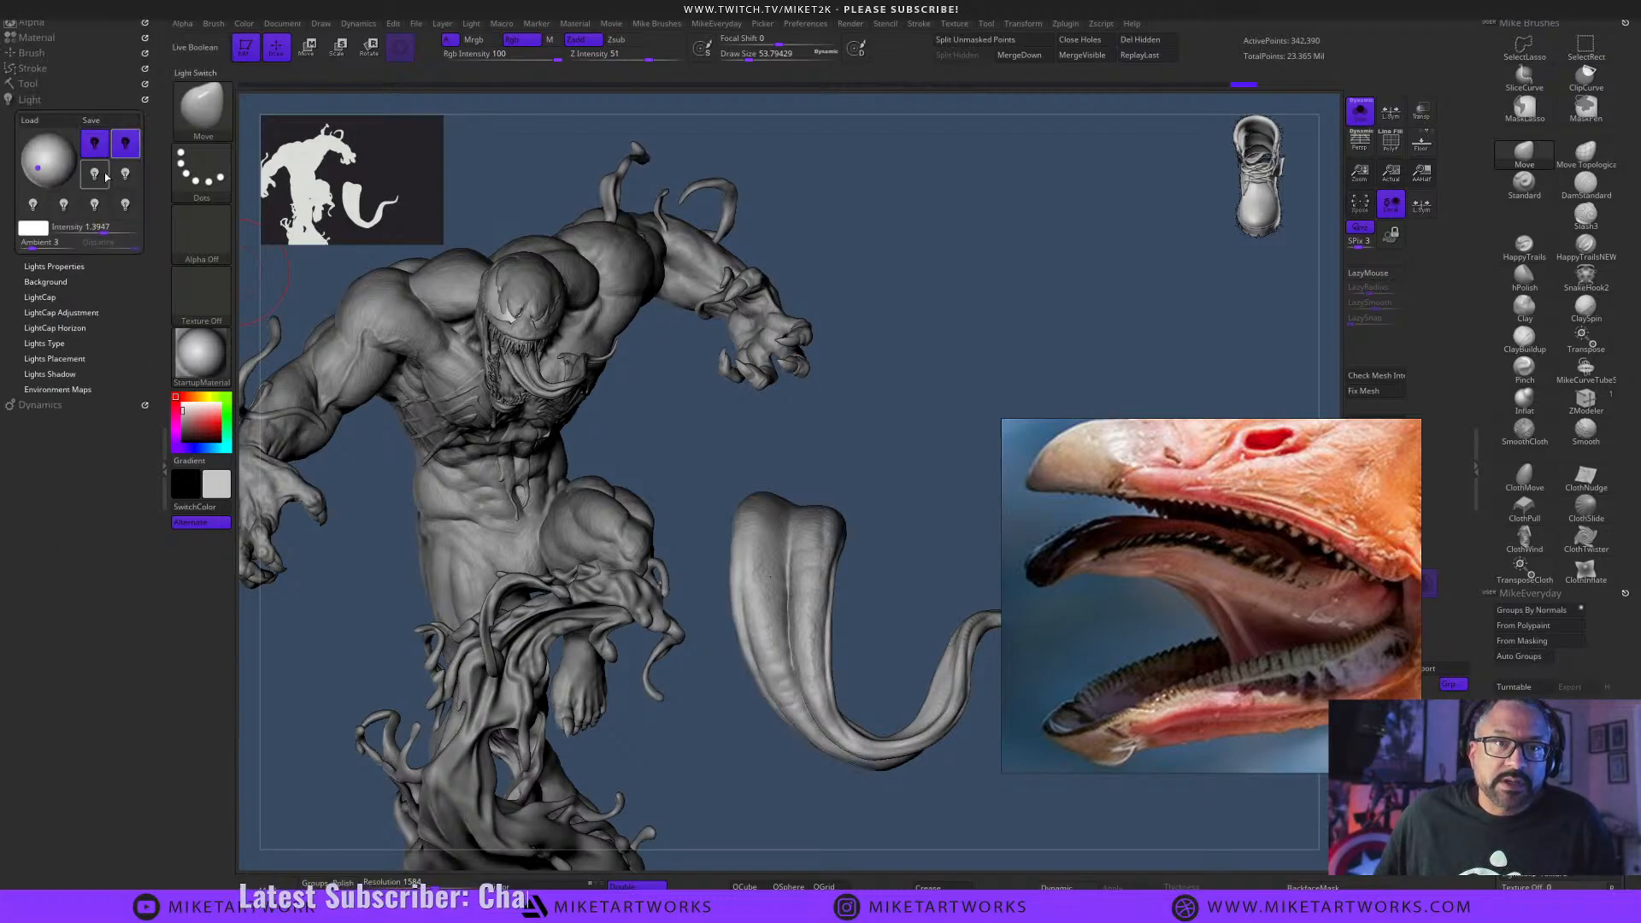
left_click(60, 145)
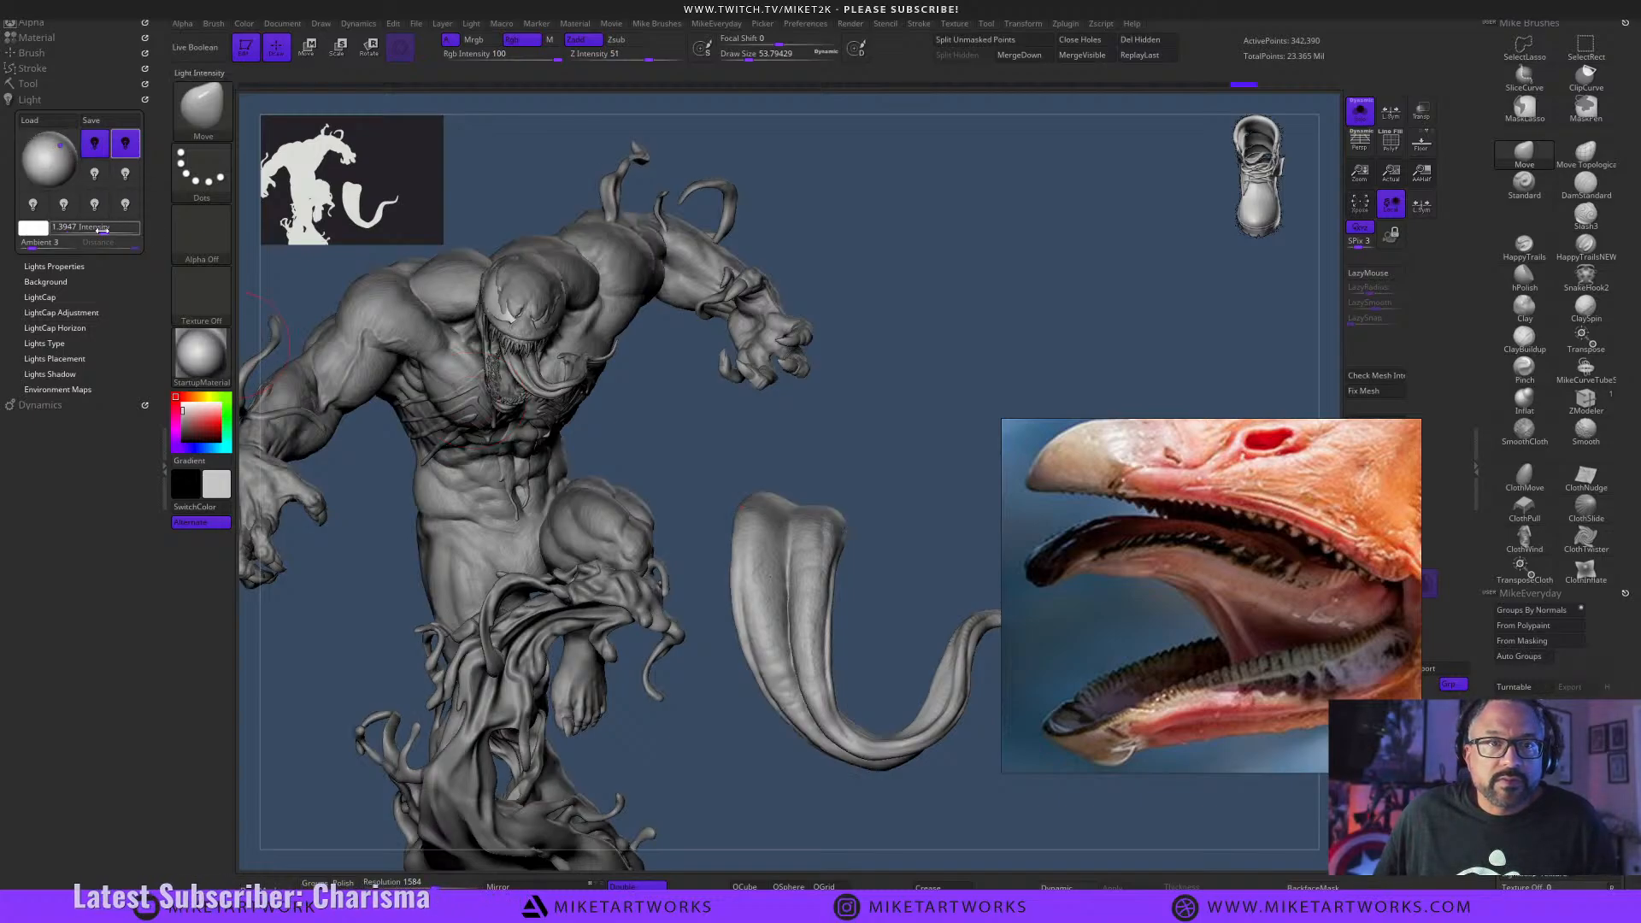
left_click_drag(101, 231, 111, 231)
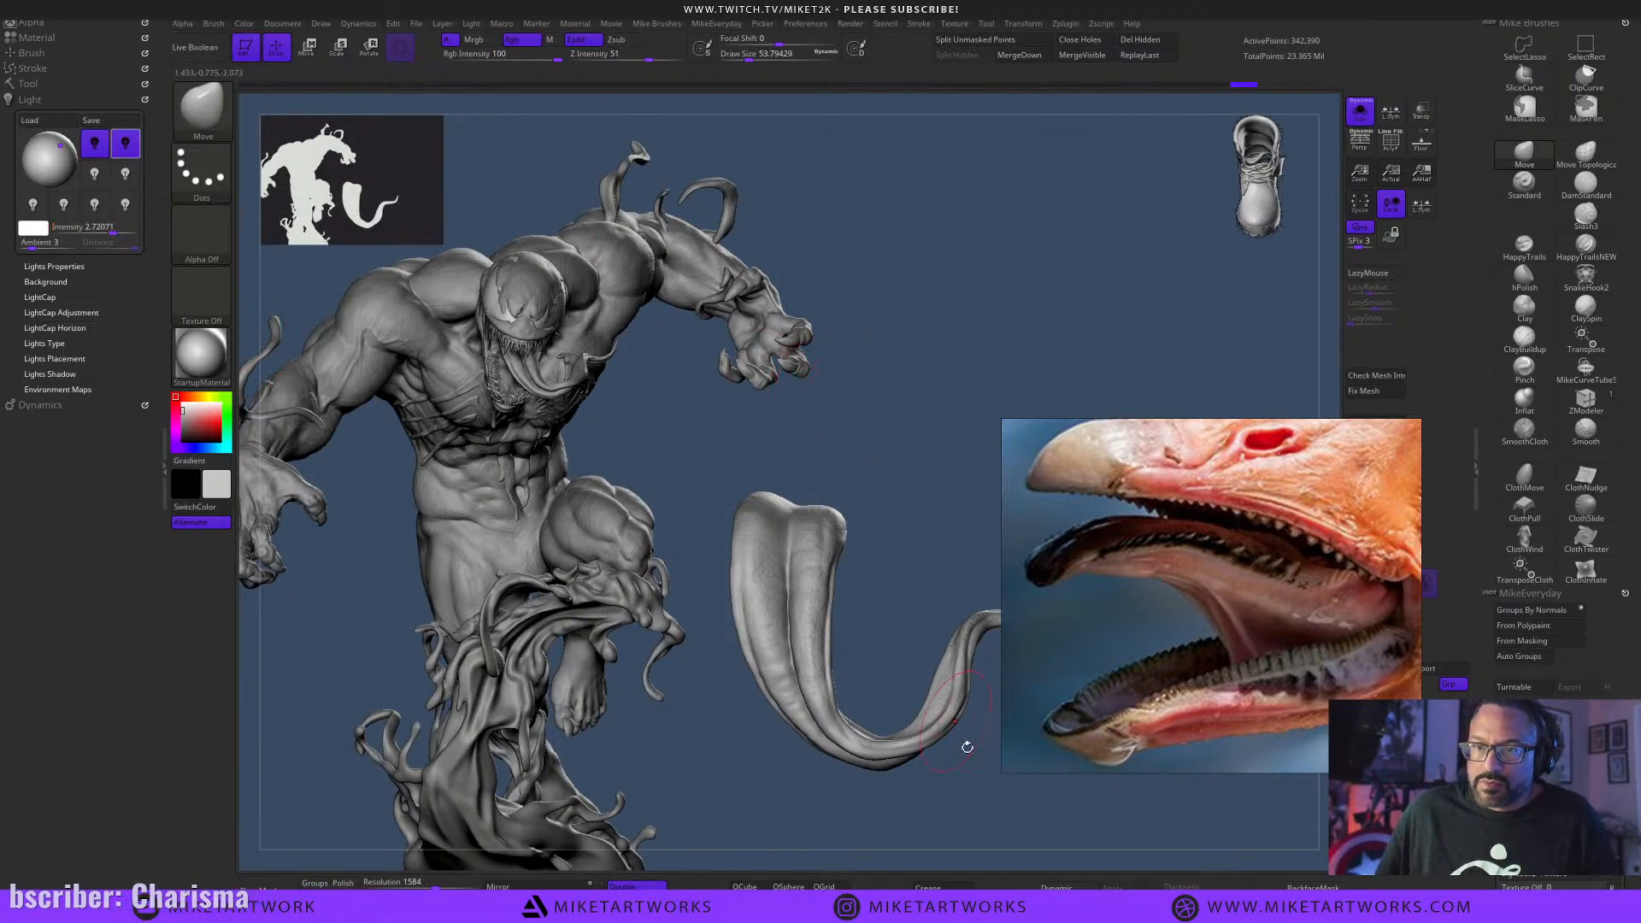
Undo the last tongue edit, reduce the Move brush's draw size to about 18.5 and turn the tongue to show its length.
key("ctrl+z")
key("s")
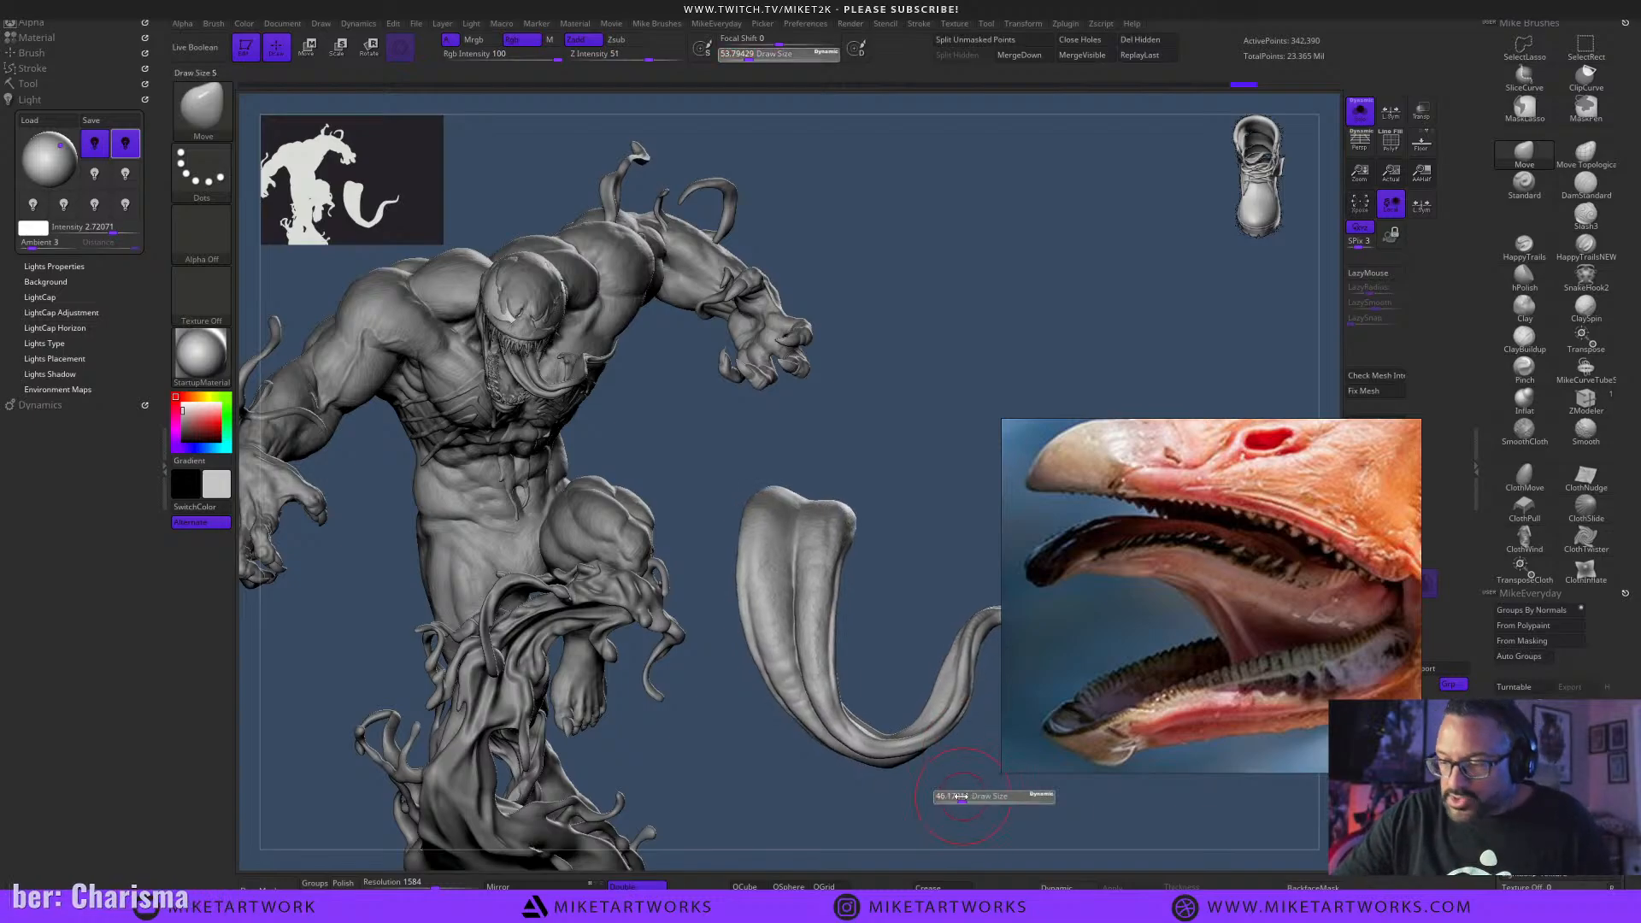
left_click_drag(954, 800, 952, 800)
left_click_drag(948, 799, 911, 752)
mouse_move(937, 836)
left_mouse_down()
mouse_move(975, 784)
mouse_move(951, 822)
mouse_move(985, 806)
mouse_move(963, 819)
mouse_move(960, 781)
mouse_move(938, 798)
mouse_move(974, 792)
mouse_move(949, 813)
mouse_move(949, 783)
mouse_move(927, 777)
mouse_move(933, 793)
mouse_move(945, 780)
left_mouse_up()
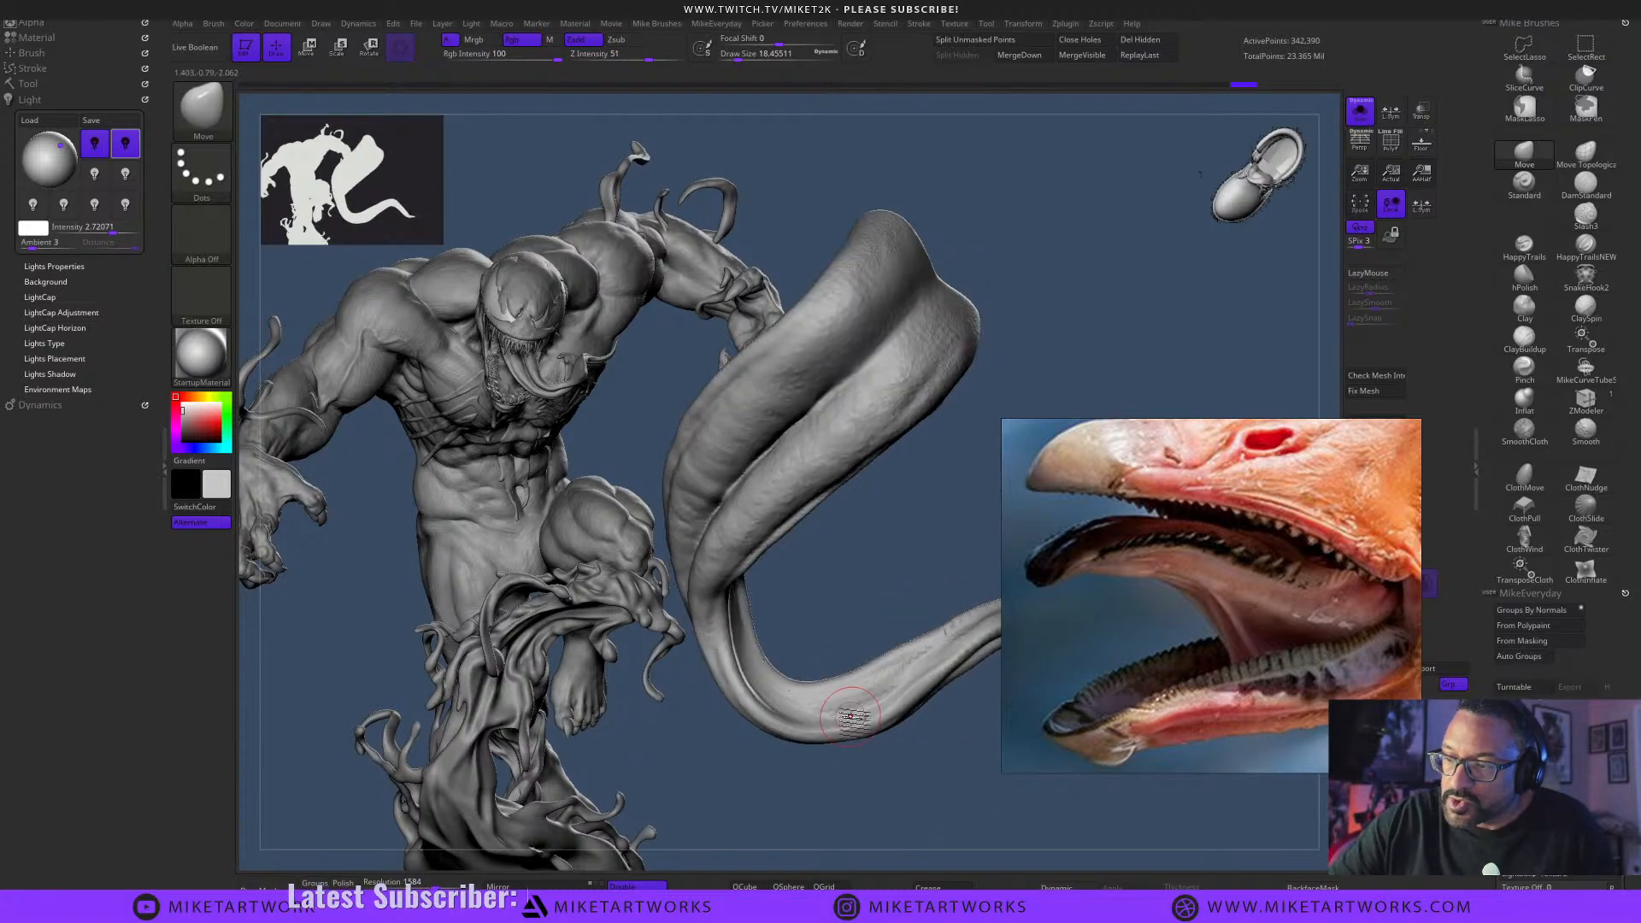
Undo the last change on the tongue and turn off its painted color display again.
key("ctrl+z")
left_click_drag(956, 776, 920, 744)
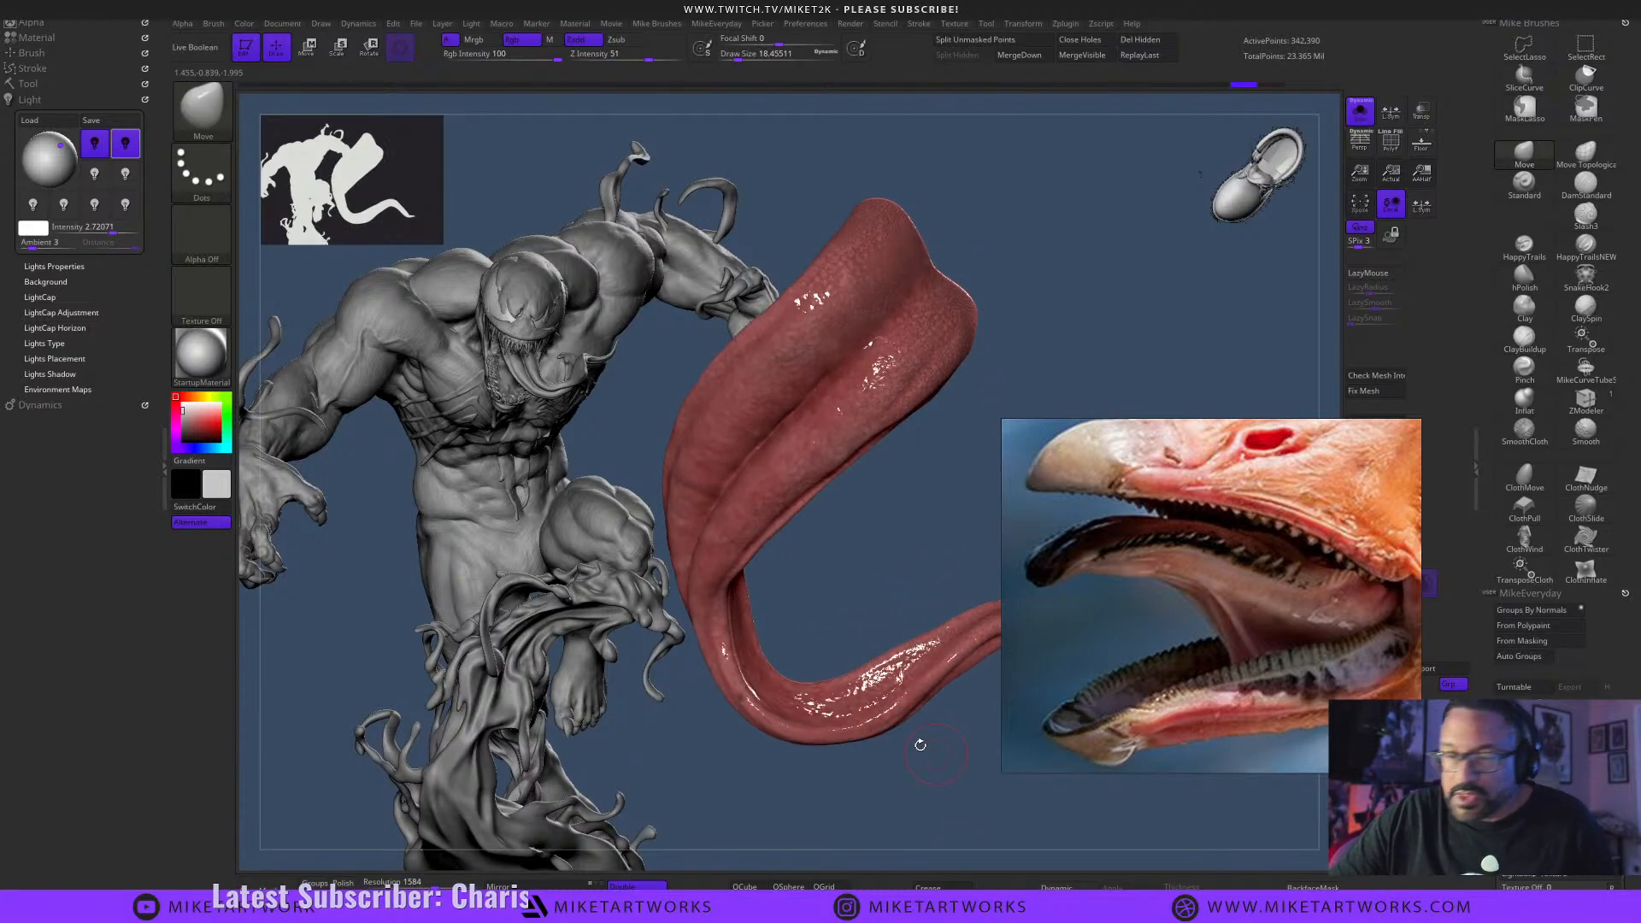
left_click(28, 83)
left_click(57, 358)
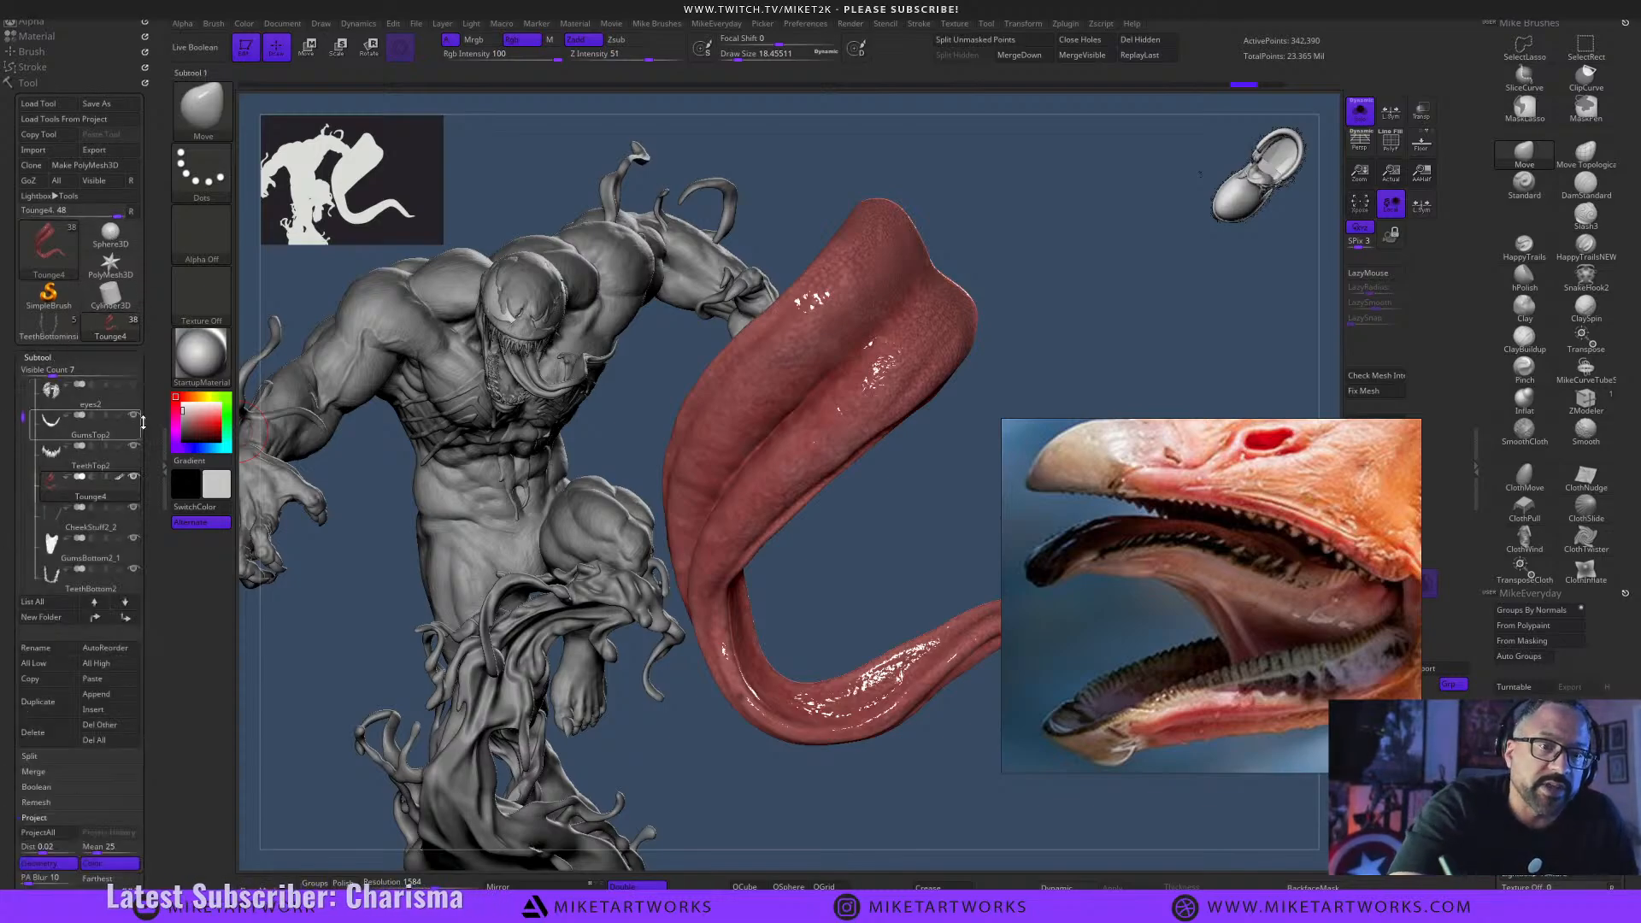
left_click(123, 478)
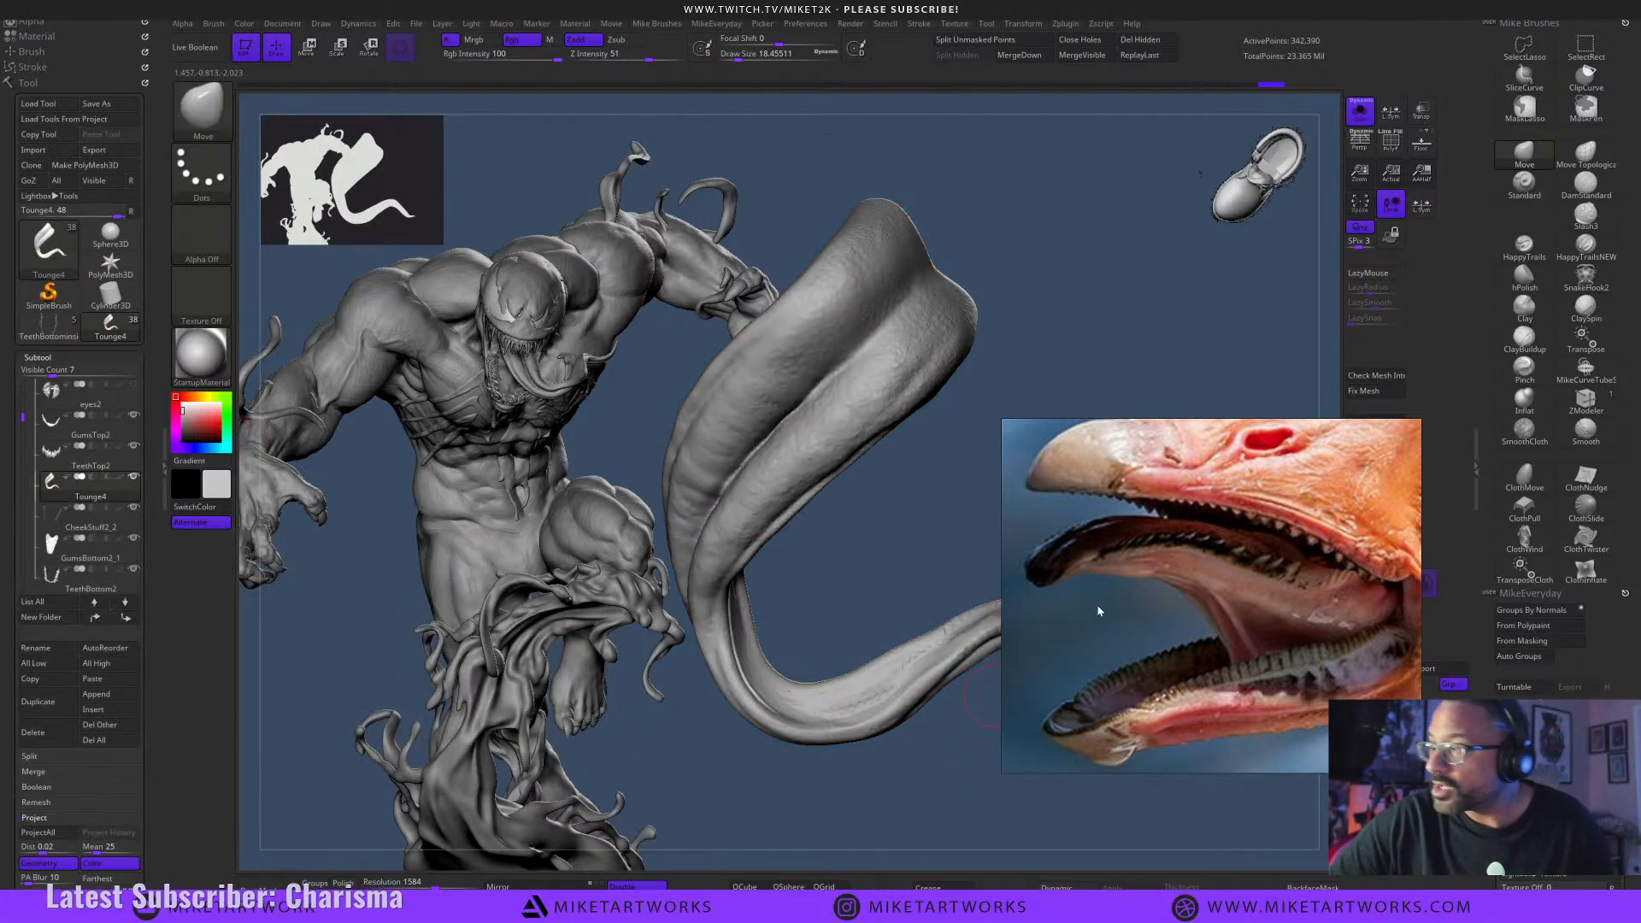
Switch to ClayBuildup, set the draw size to about 14 and build up the tongue's lower bend at Z Intensity 10.
left_click(1525, 342)
mouse_move(963, 791)
left_mouse_down()
mouse_move(960, 828)
mouse_move(927, 792)
mouse_move(941, 802)
left_mouse_up()
key("s")
left_click(888, 762)
left_click_drag(800, 720, 871, 682)
mouse_move(889, 757)
left_mouse_down()
mouse_move(884, 794)
mouse_move(902, 752)
mouse_move(926, 776)
mouse_move(885, 799)
mouse_move(898, 783)
left_mouse_up()
key("s")
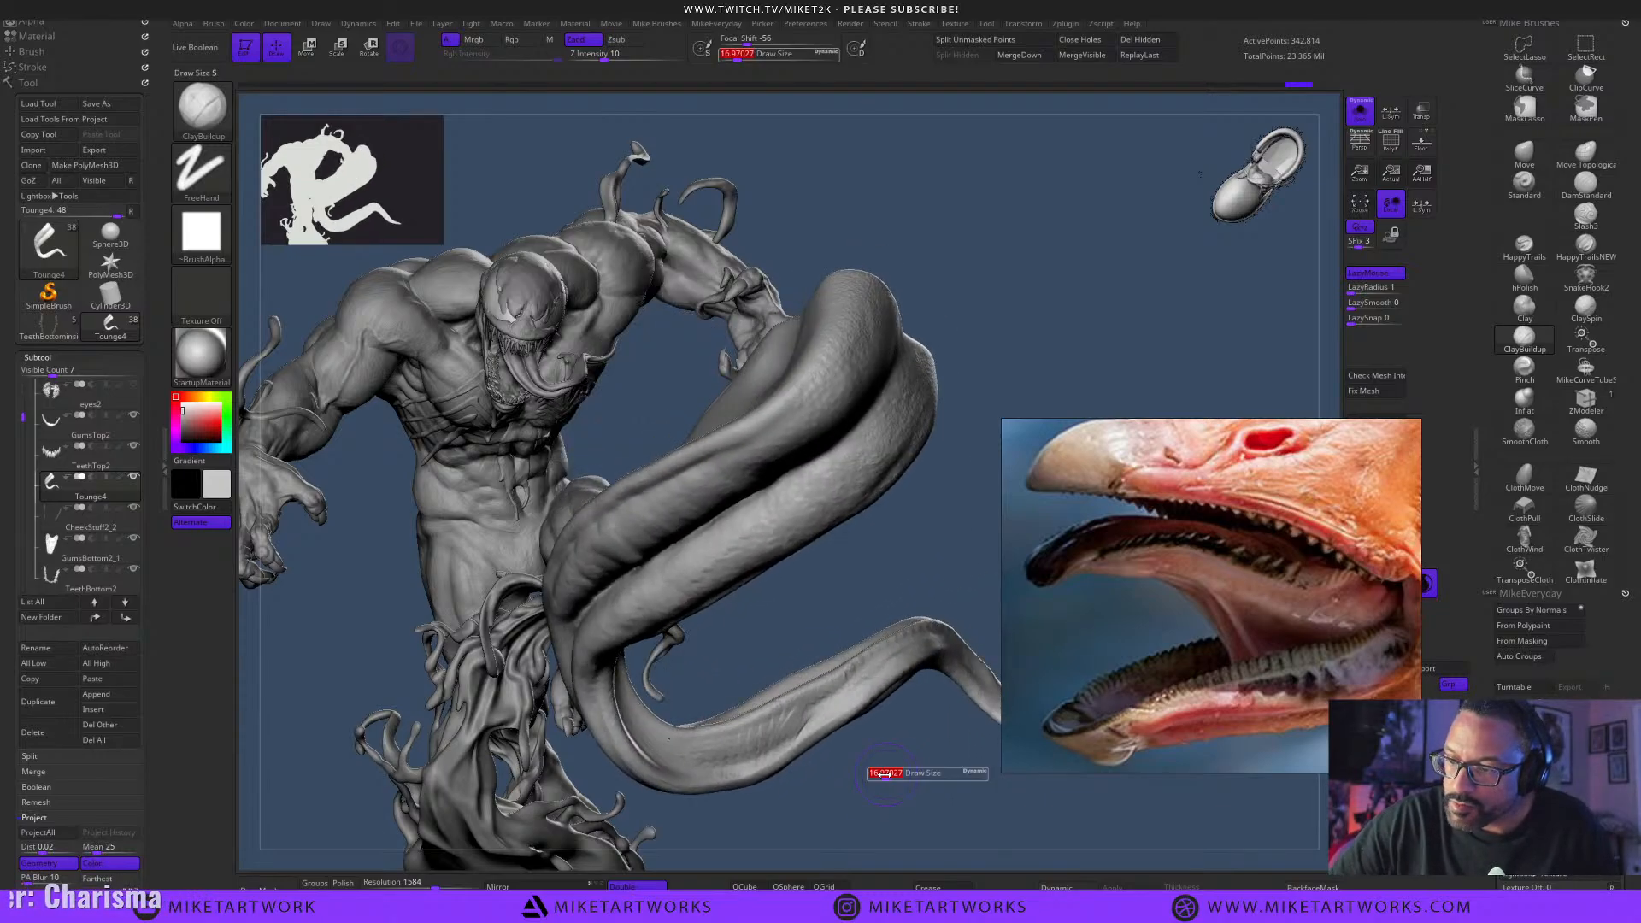
left_click(883, 776)
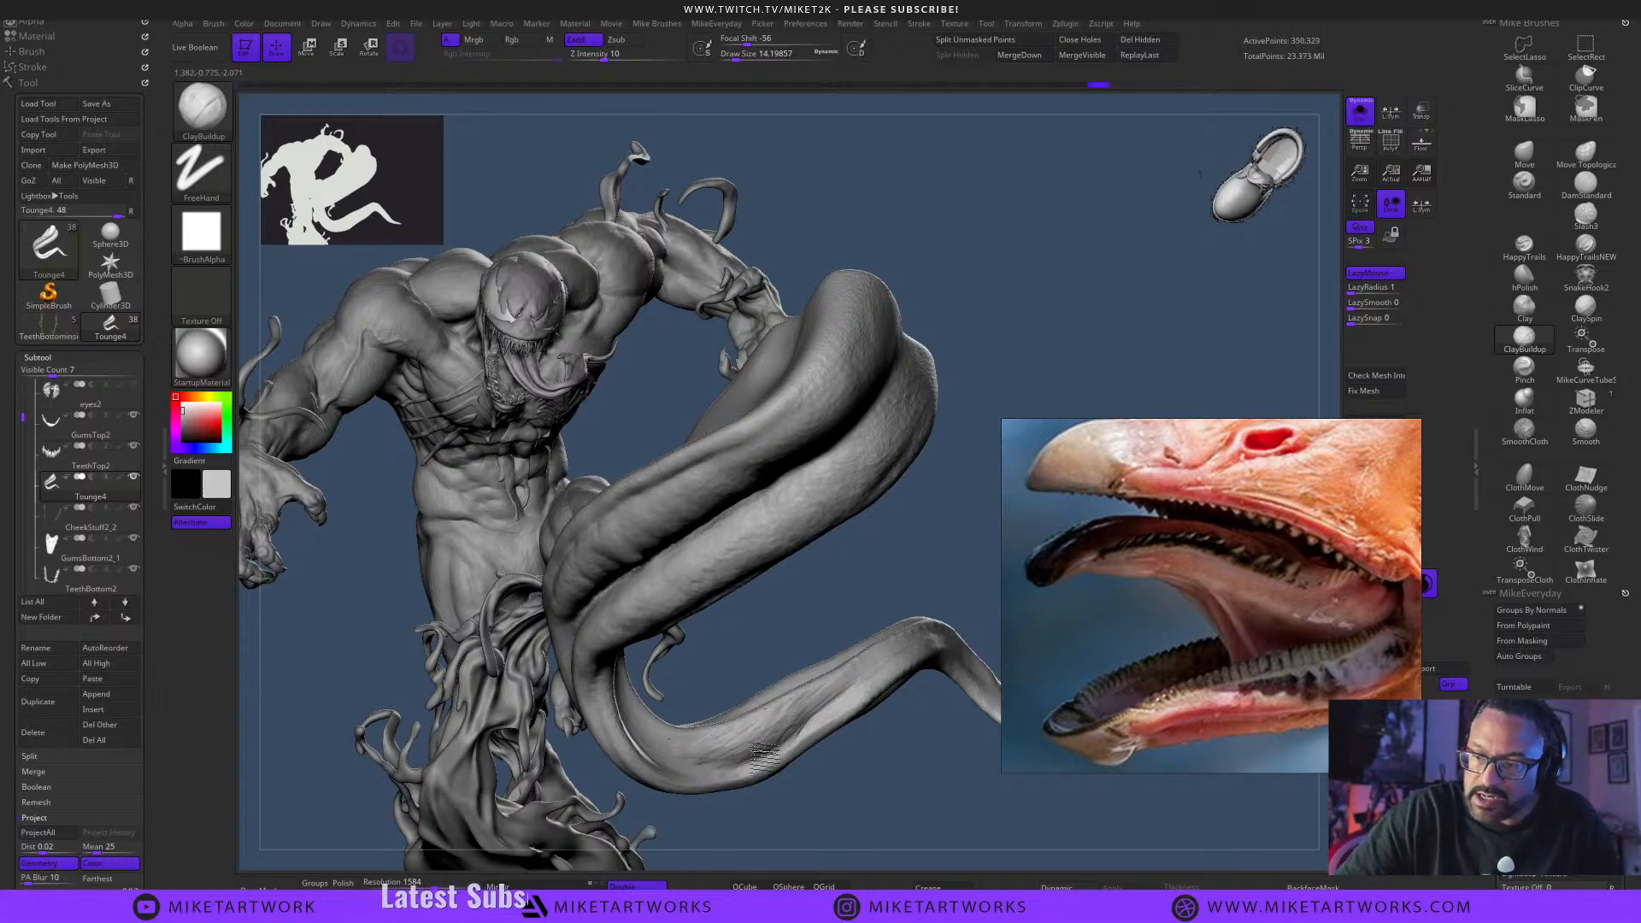
left_click_drag(765, 758, 767, 752)
Build up ridges with ClayBuildup along the tongue's narrow section between the lower bend and the tip.
mouse_move(889, 743)
left_mouse_down()
mouse_move(907, 790)
mouse_move(919, 785)
mouse_move(909, 726)
mouse_move(948, 797)
mouse_move(923, 747)
mouse_move(933, 808)
mouse_move(949, 807)
mouse_move(900, 776)
left_mouse_up()
mouse_move(824, 600)
left_mouse_down()
mouse_move(821, 634)
mouse_move(871, 631)
left_mouse_up()
key("s")
left_click_drag(823, 542, 825, 646)
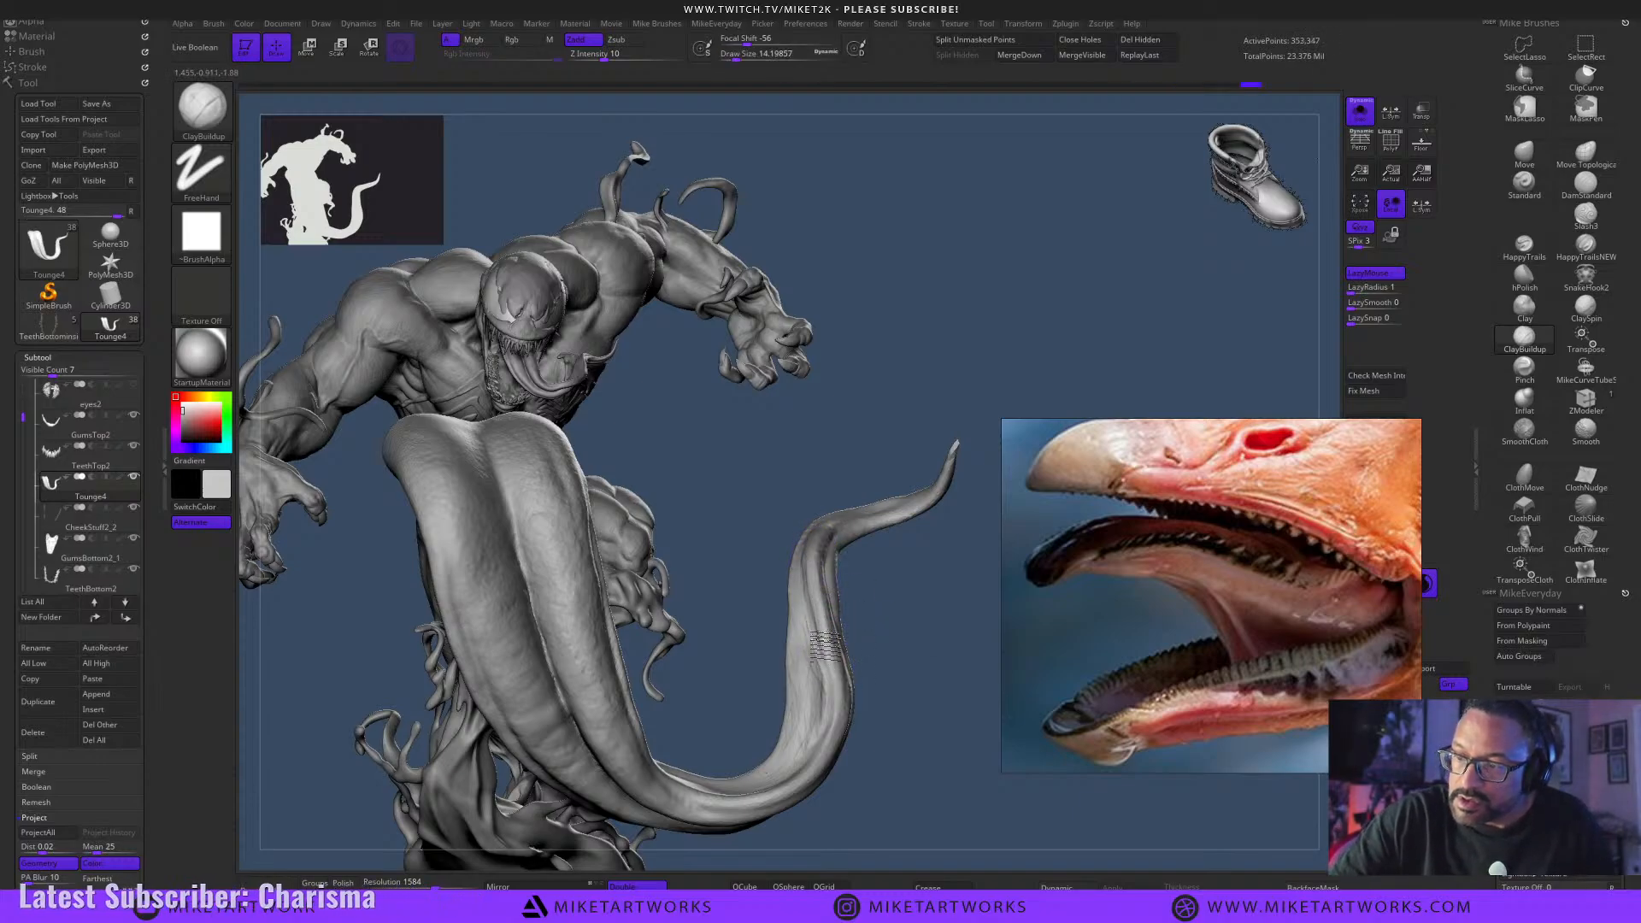
mouse_move(901, 773)
left_mouse_down()
mouse_move(910, 800)
mouse_move(881, 780)
left_mouse_up()
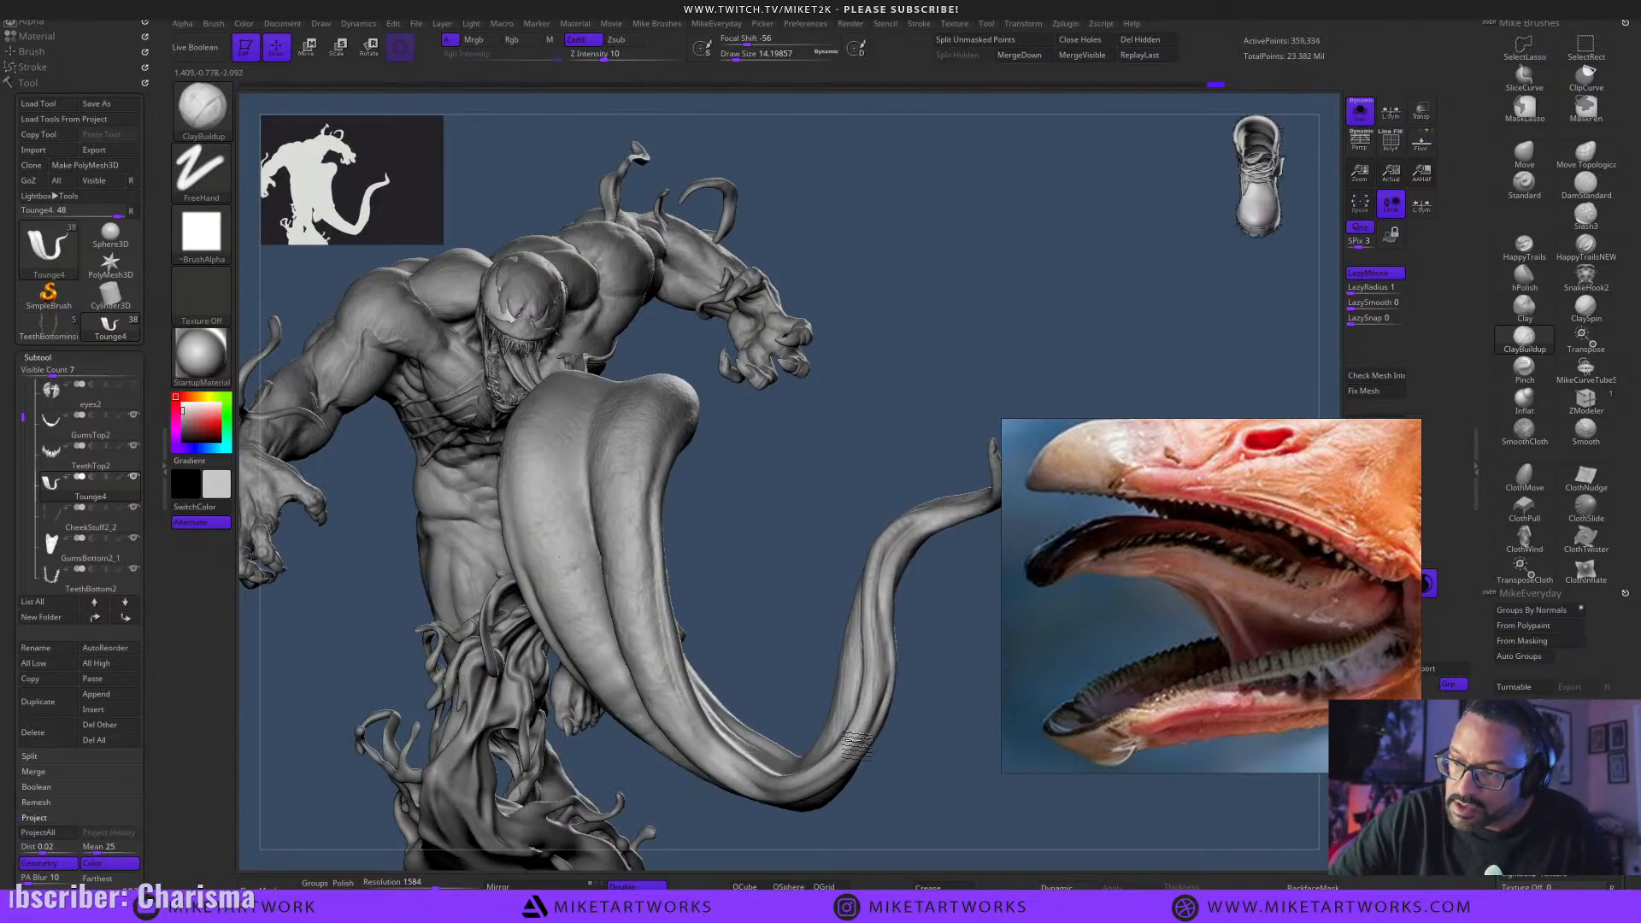
left_click_drag(878, 694, 876, 711)
left_click_drag(917, 723, 912, 702)
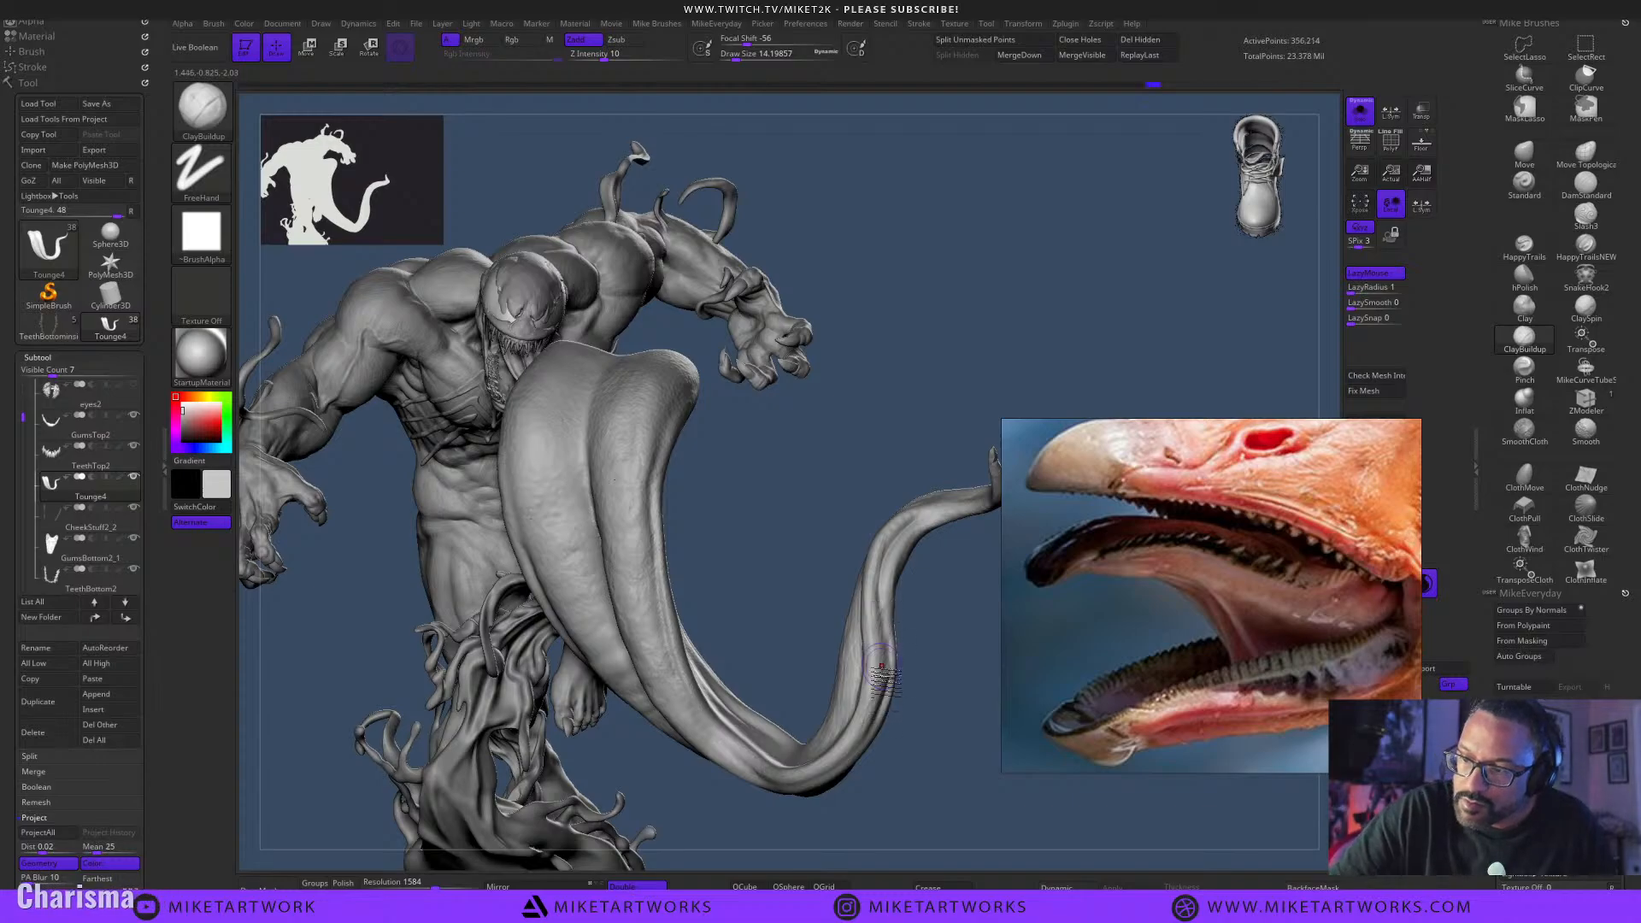
mouse_move(925, 785)
left_mouse_down()
mouse_move(862, 735)
mouse_move(926, 751)
mouse_move(867, 699)
left_mouse_up()
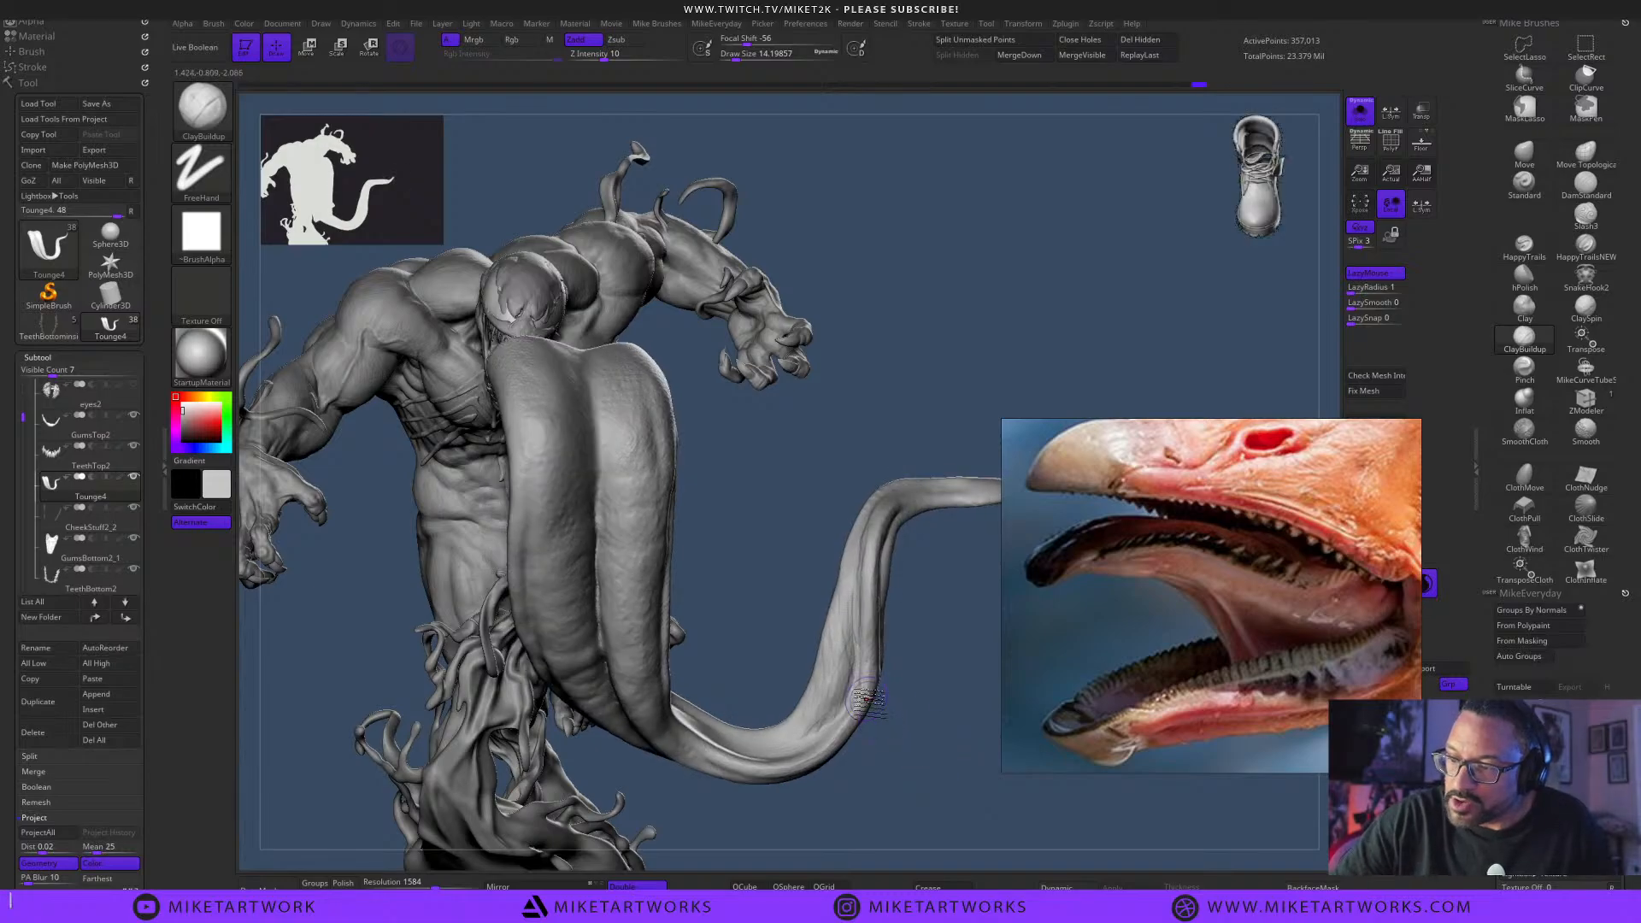
Add more ClayBuildup volume across the tongue's lower bend and into the narrow section leading to the tip.
left_click_drag(936, 752, 862, 718)
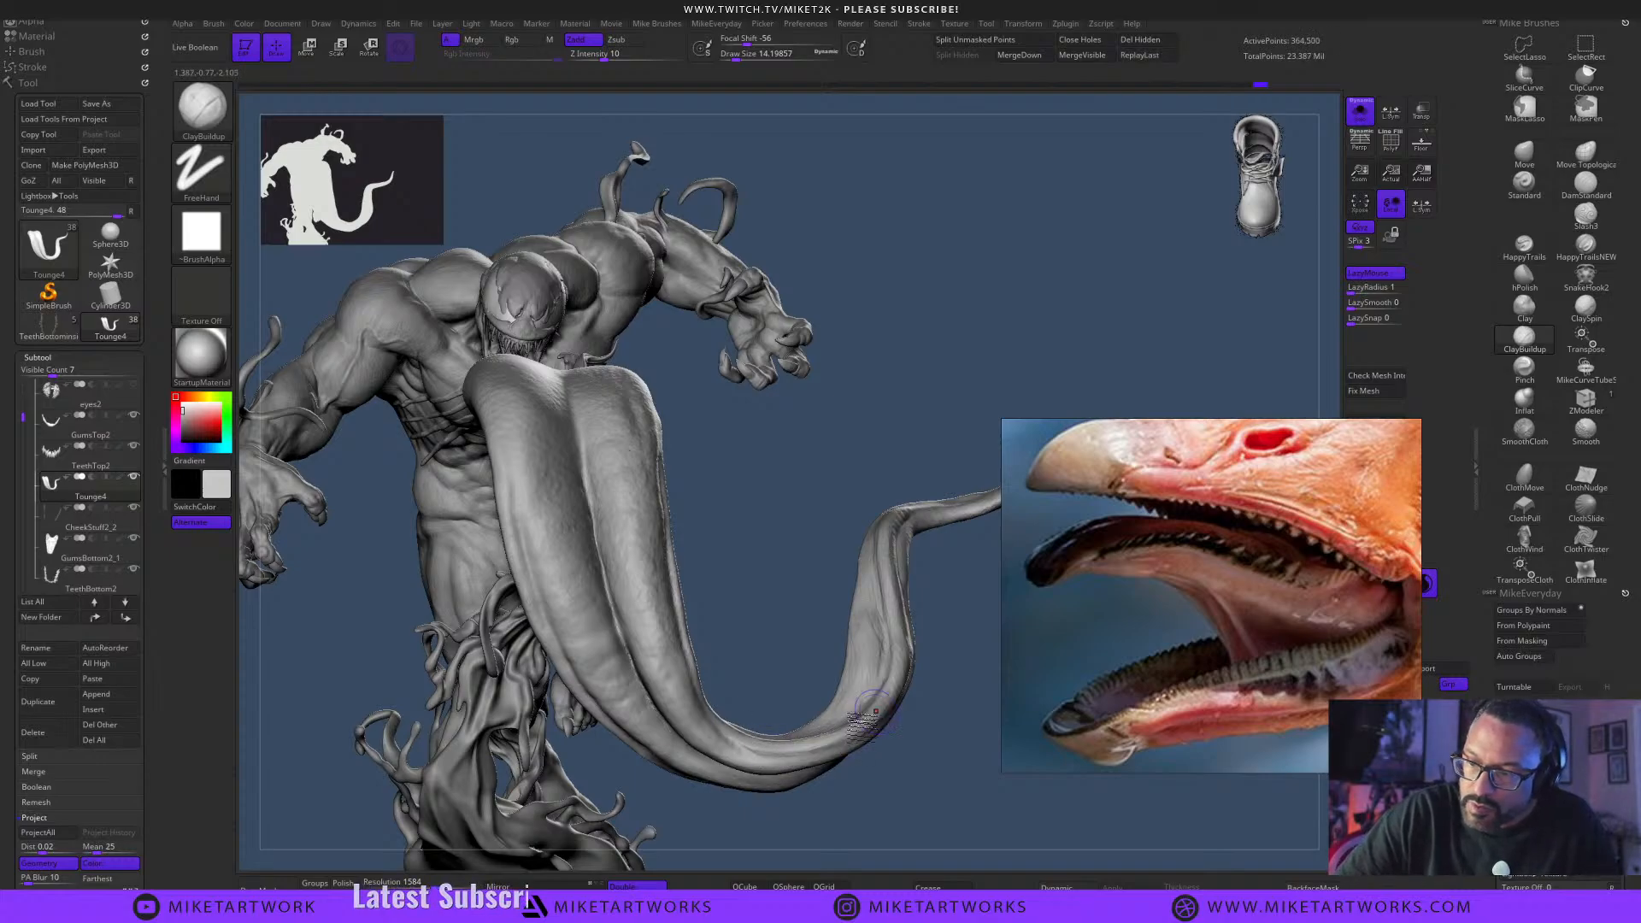
left_click_drag(868, 718, 733, 742)
mouse_move(935, 763)
left_mouse_down()
mouse_move(946, 824)
mouse_move(906, 846)
mouse_move(920, 813)
mouse_move(914, 864)
mouse_move(966, 821)
mouse_move(932, 804)
mouse_move(896, 716)
mouse_move(839, 733)
mouse_move(808, 692)
mouse_move(870, 666)
mouse_move(957, 745)
left_mouse_up()
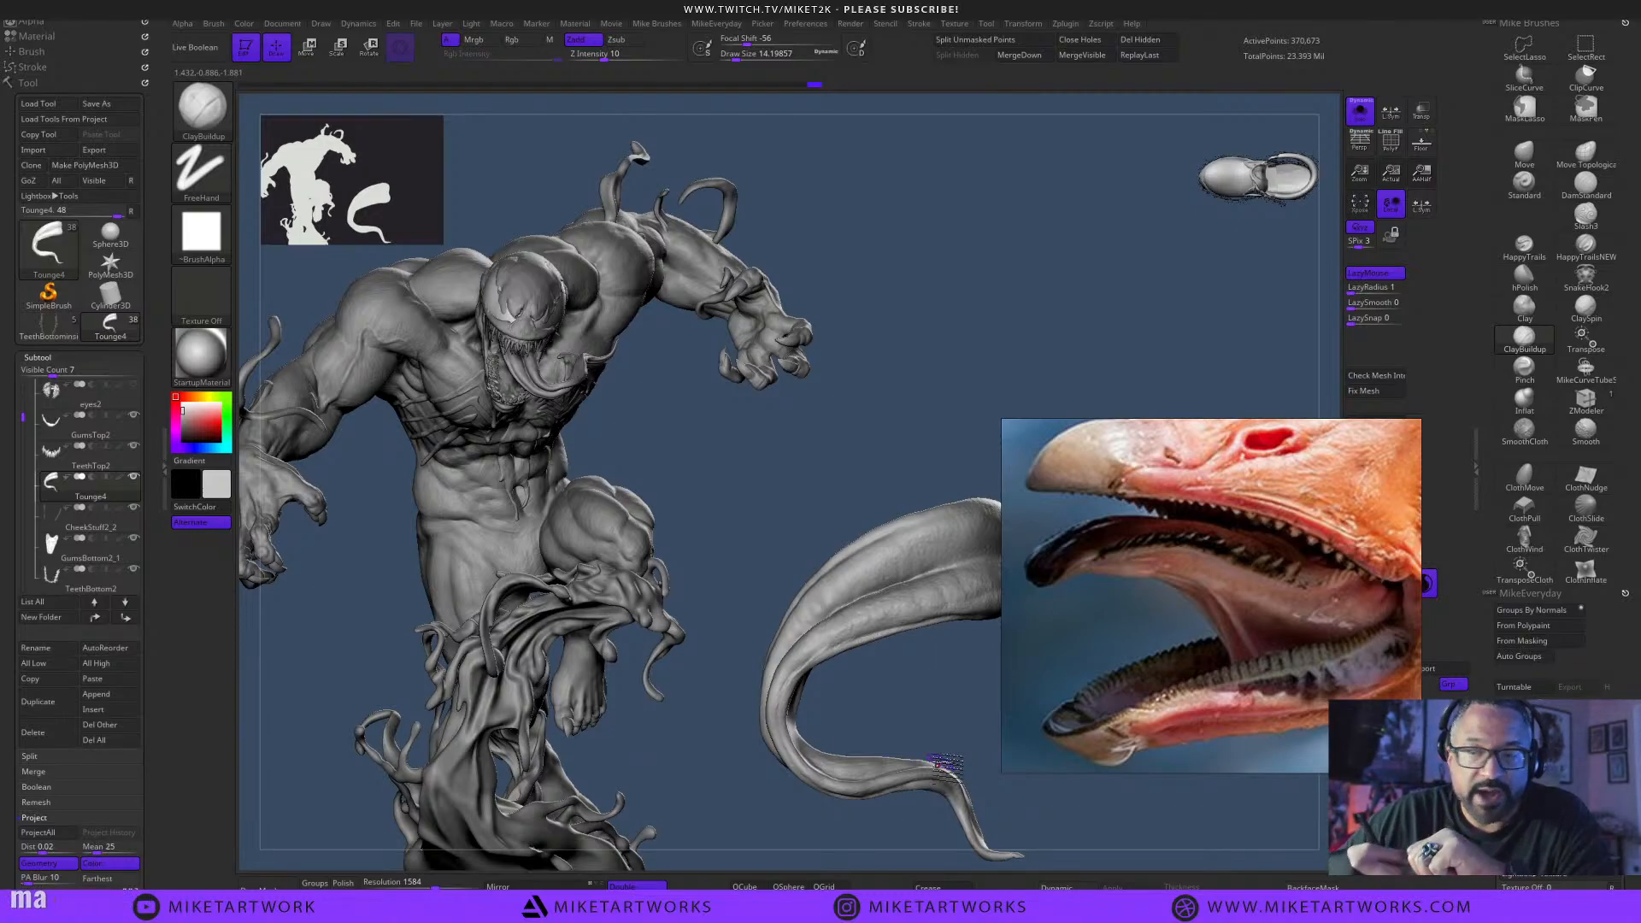
Reduce the ClayBuildup draw size to about 5, refine the ridges on the tongue's inner bend, and enlarge the size to about 9.4.
mouse_move(958, 711)
left_mouse_down()
mouse_move(966, 738)
mouse_move(971, 707)
mouse_move(927, 747)
mouse_move(934, 766)
mouse_move(785, 703)
left_mouse_up()
key("s")
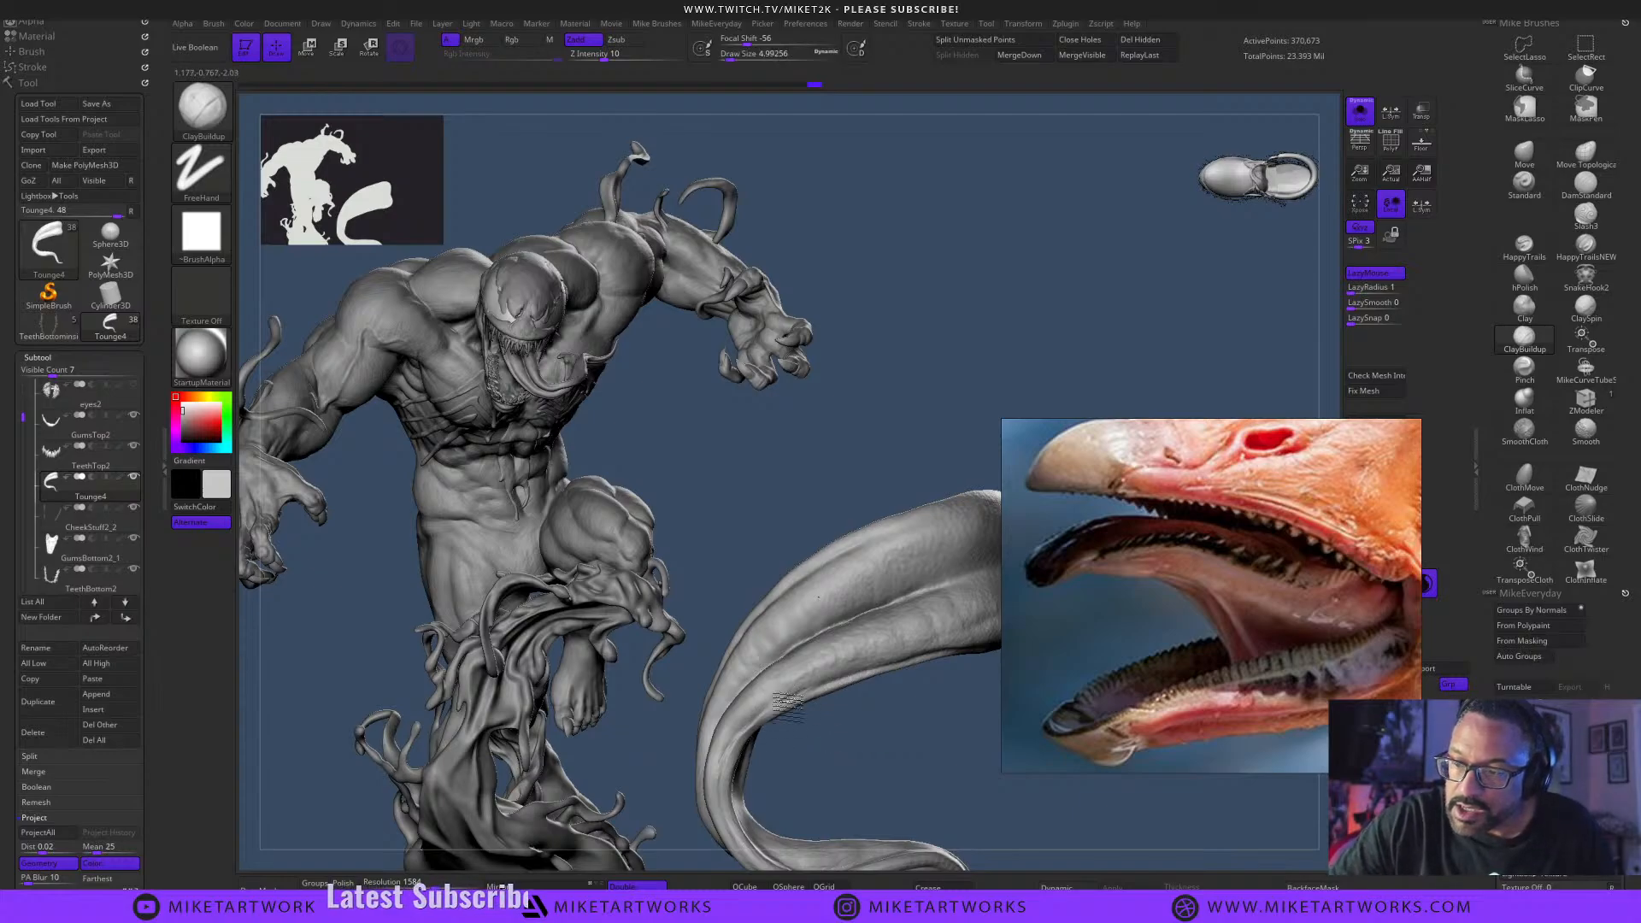
left_click_drag(890, 746, 909, 751)
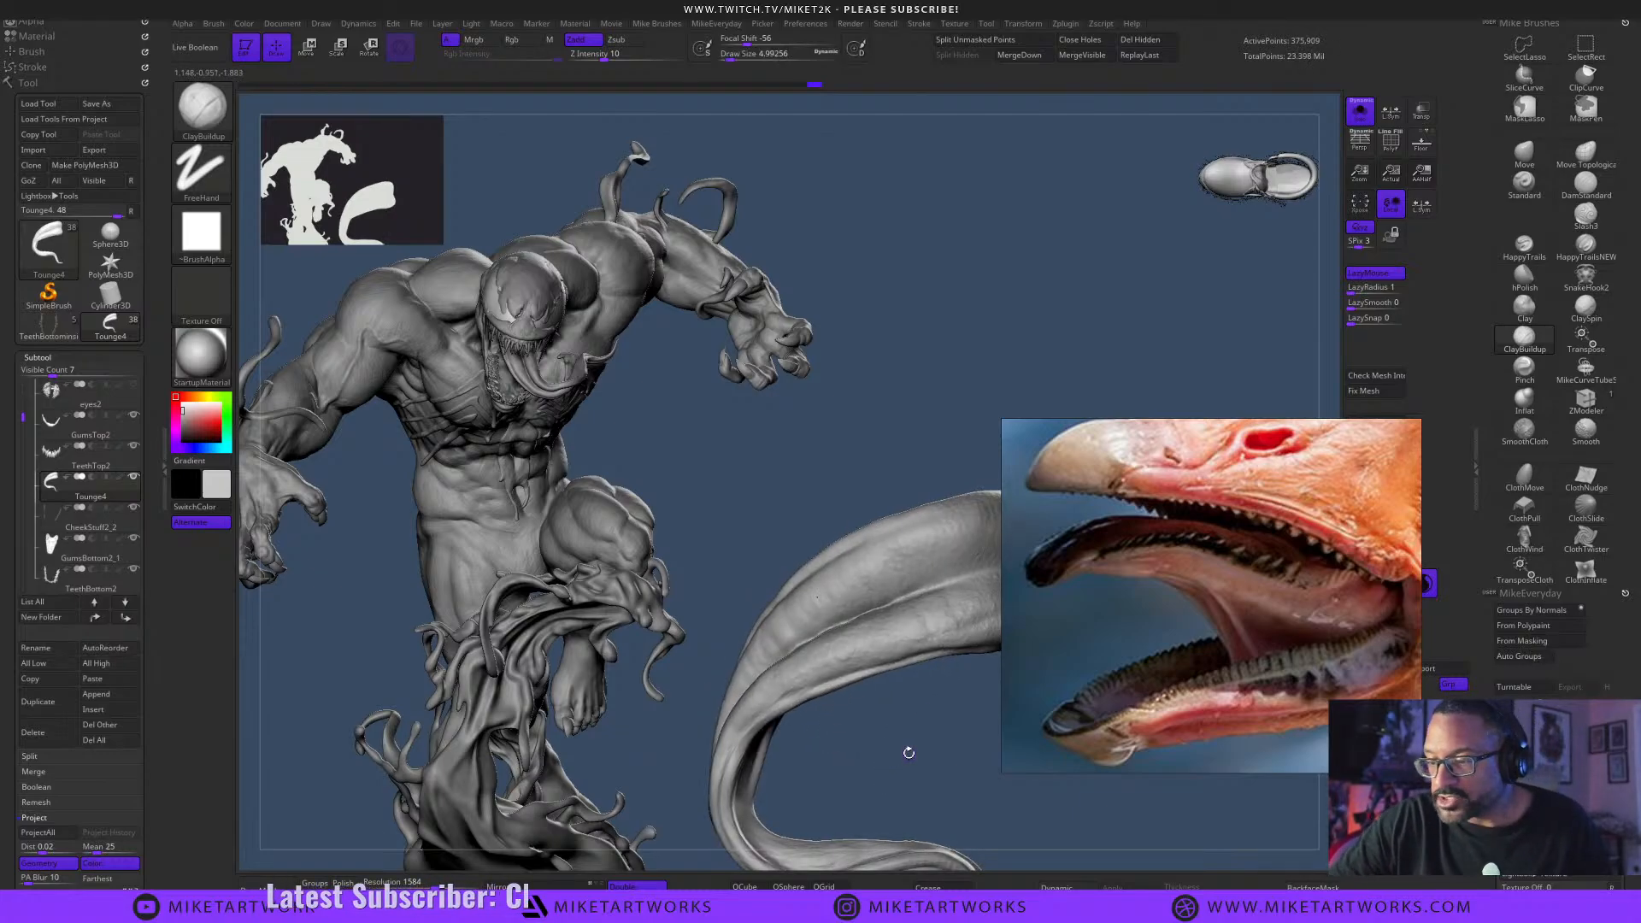
key("bracketright")
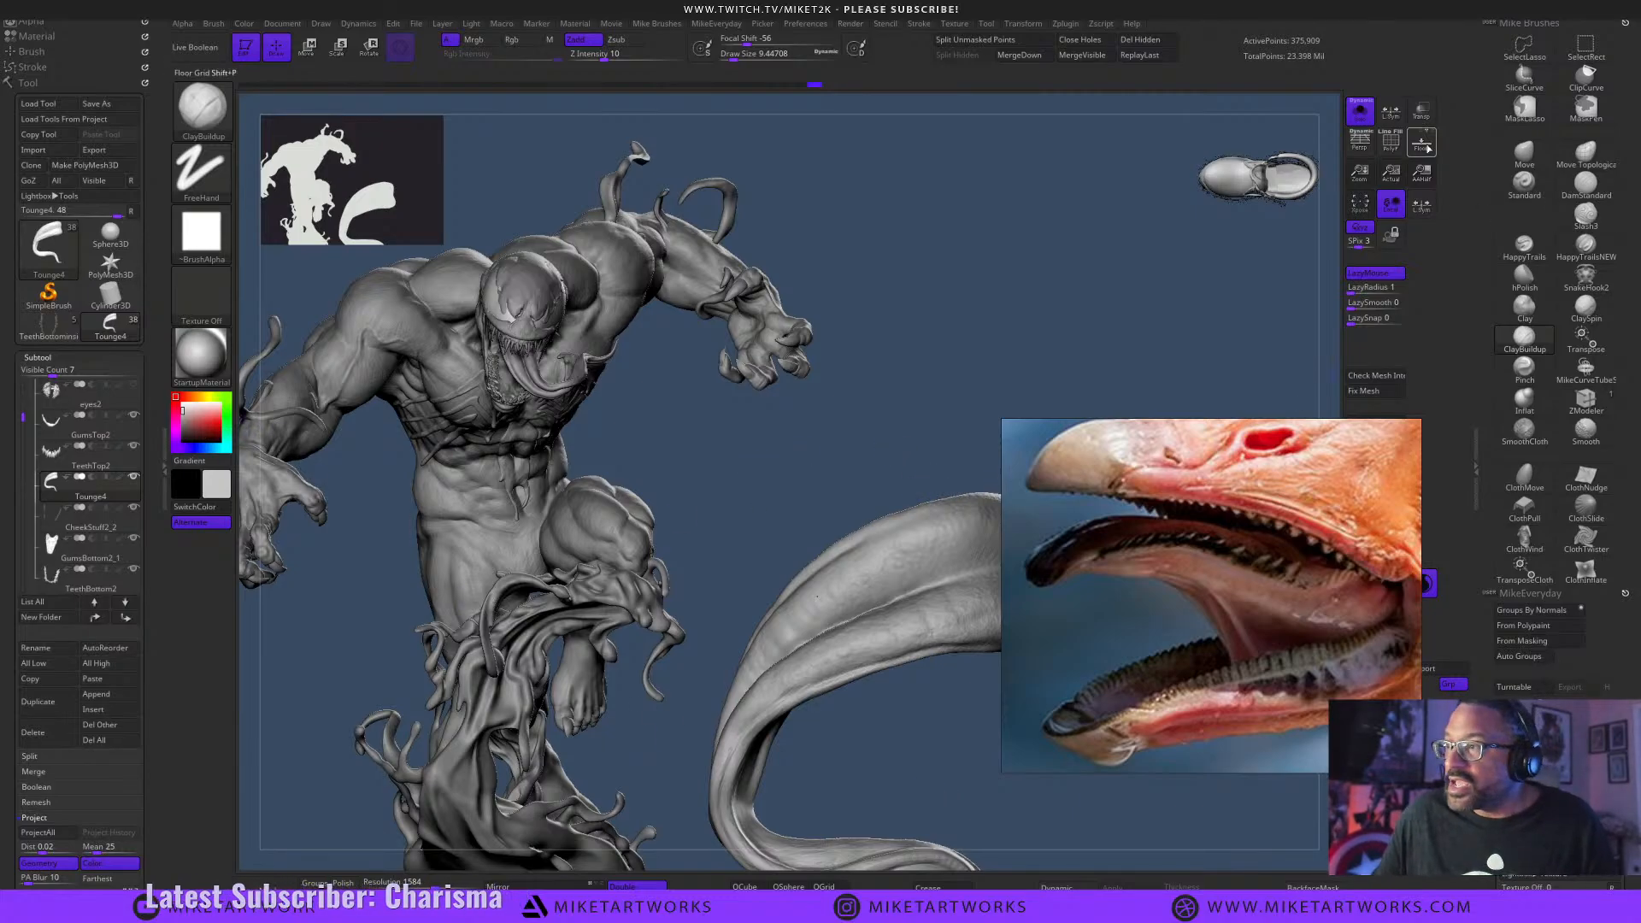
Examine the isolated tongue from several angles and compare it with the full figure before isolating it again.
left_click_drag(959, 373, 883, 410)
left_click_drag(777, 422, 858, 444)
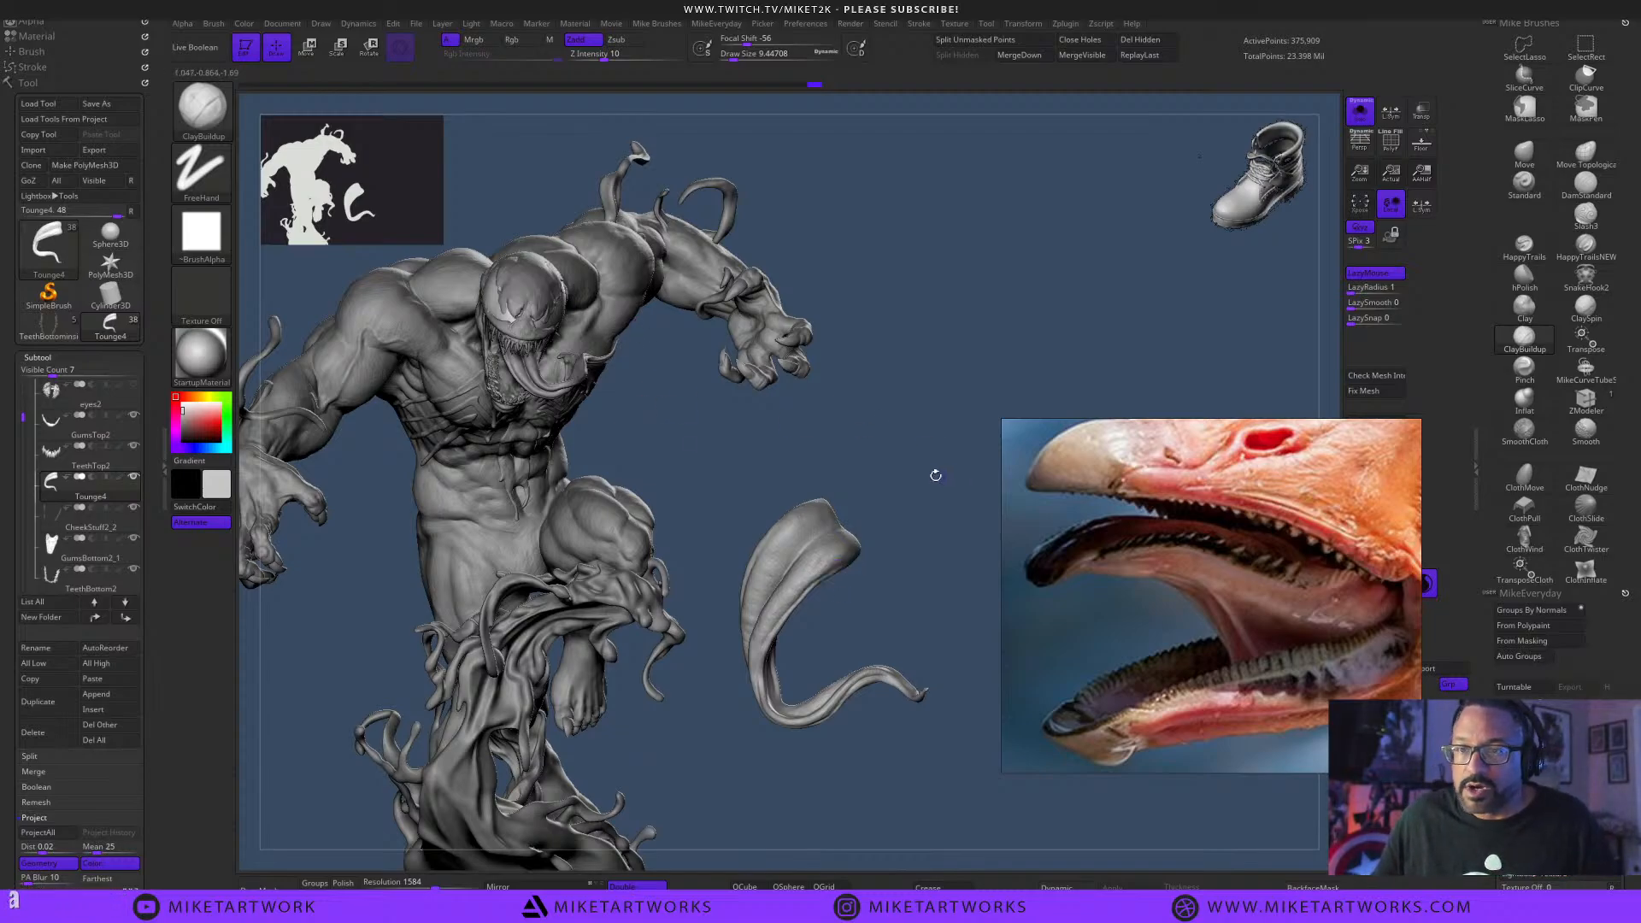
left_click_drag(936, 476, 895, 481)
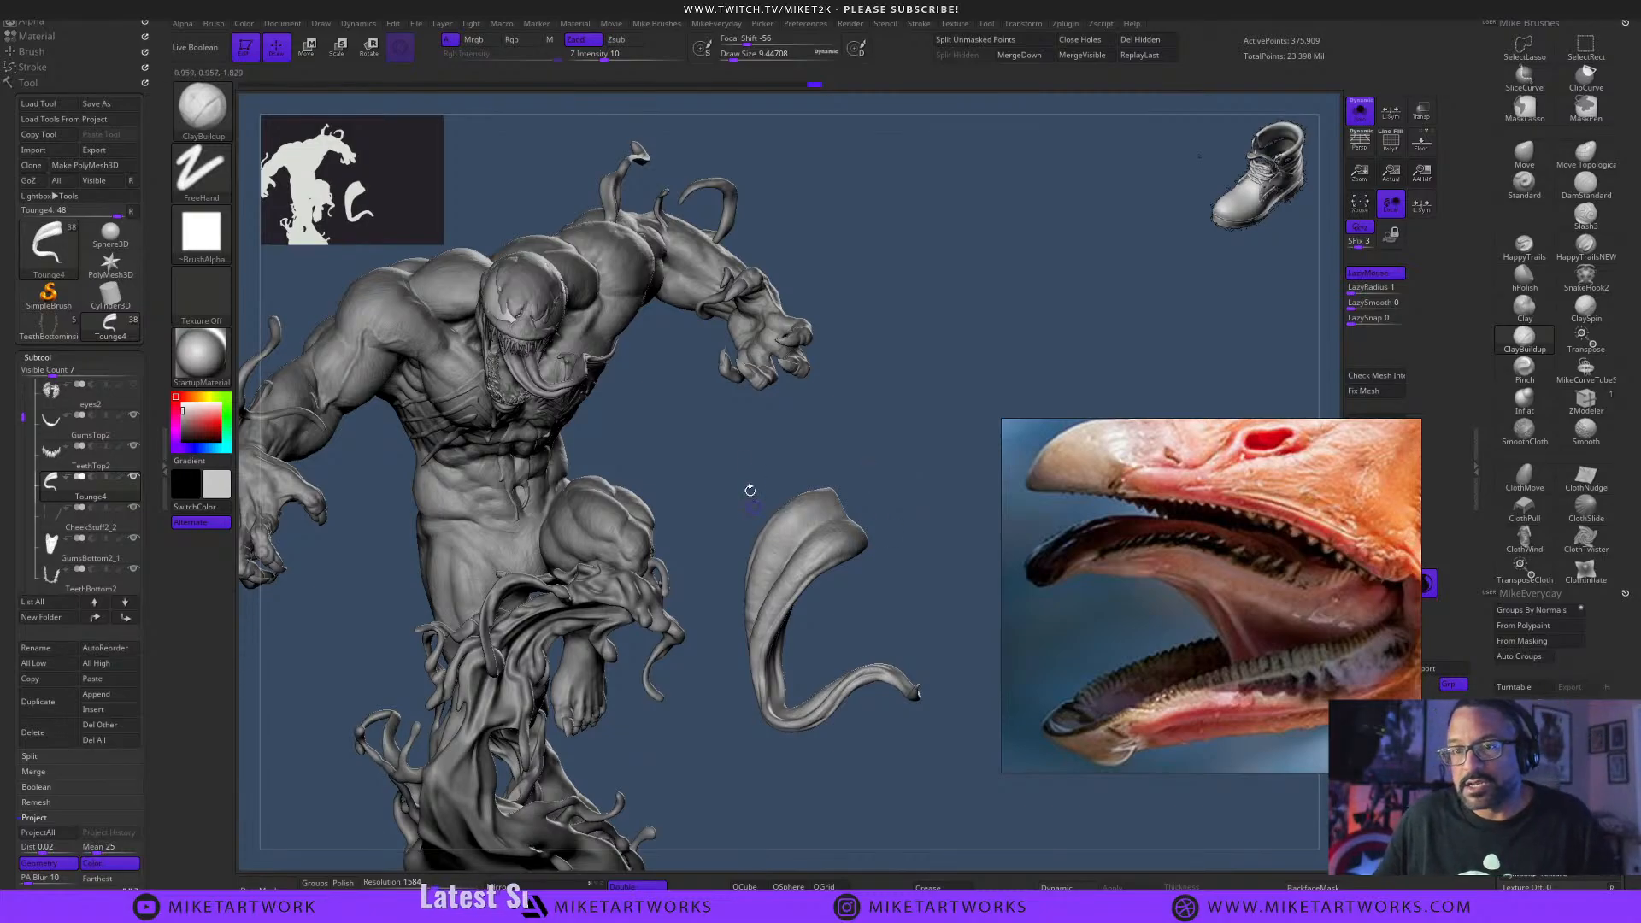
left_click_drag(750, 490, 921, 496)
left_click_drag(916, 470, 918, 465)
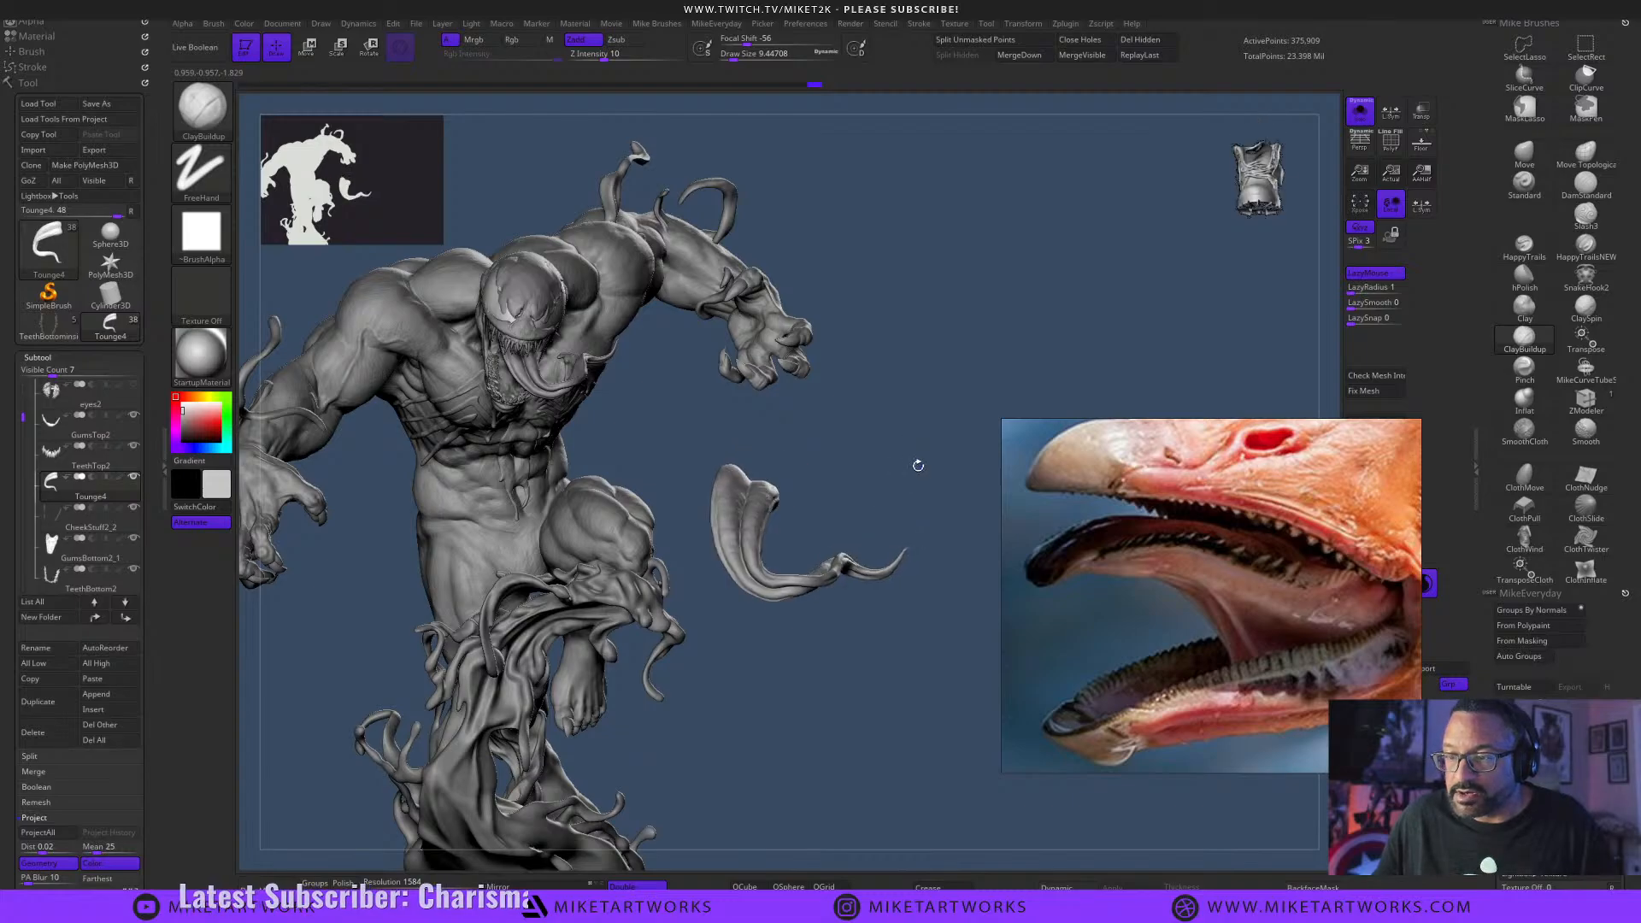
left_click(1360, 112)
left_click_drag(929, 340, 957, 609)
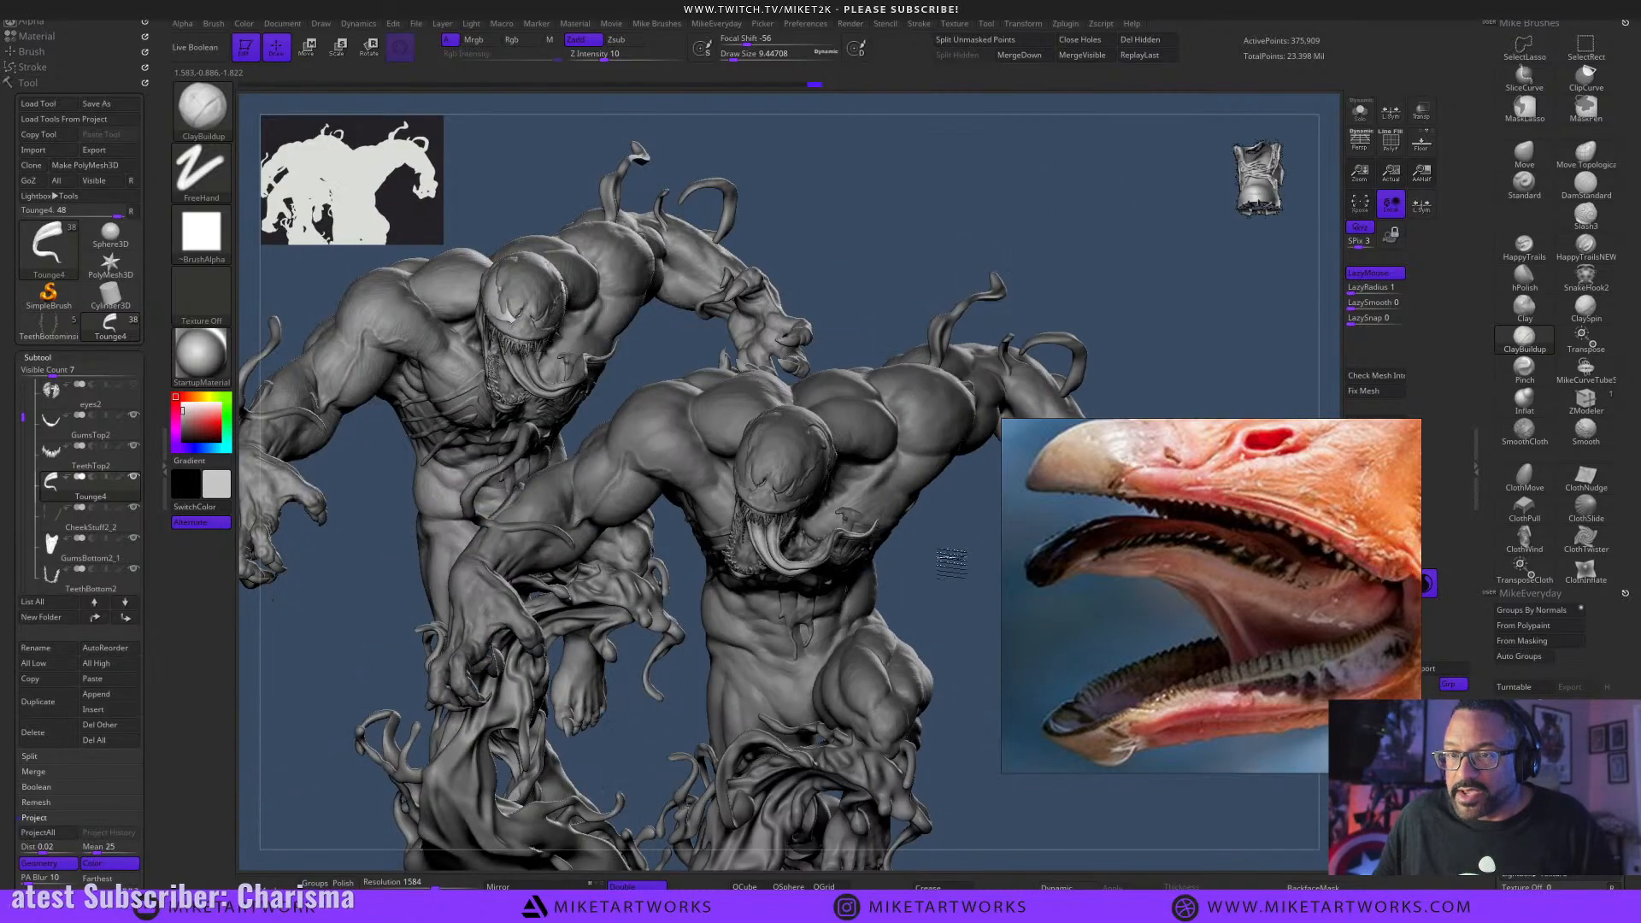
left_click_drag(982, 687, 810, 565)
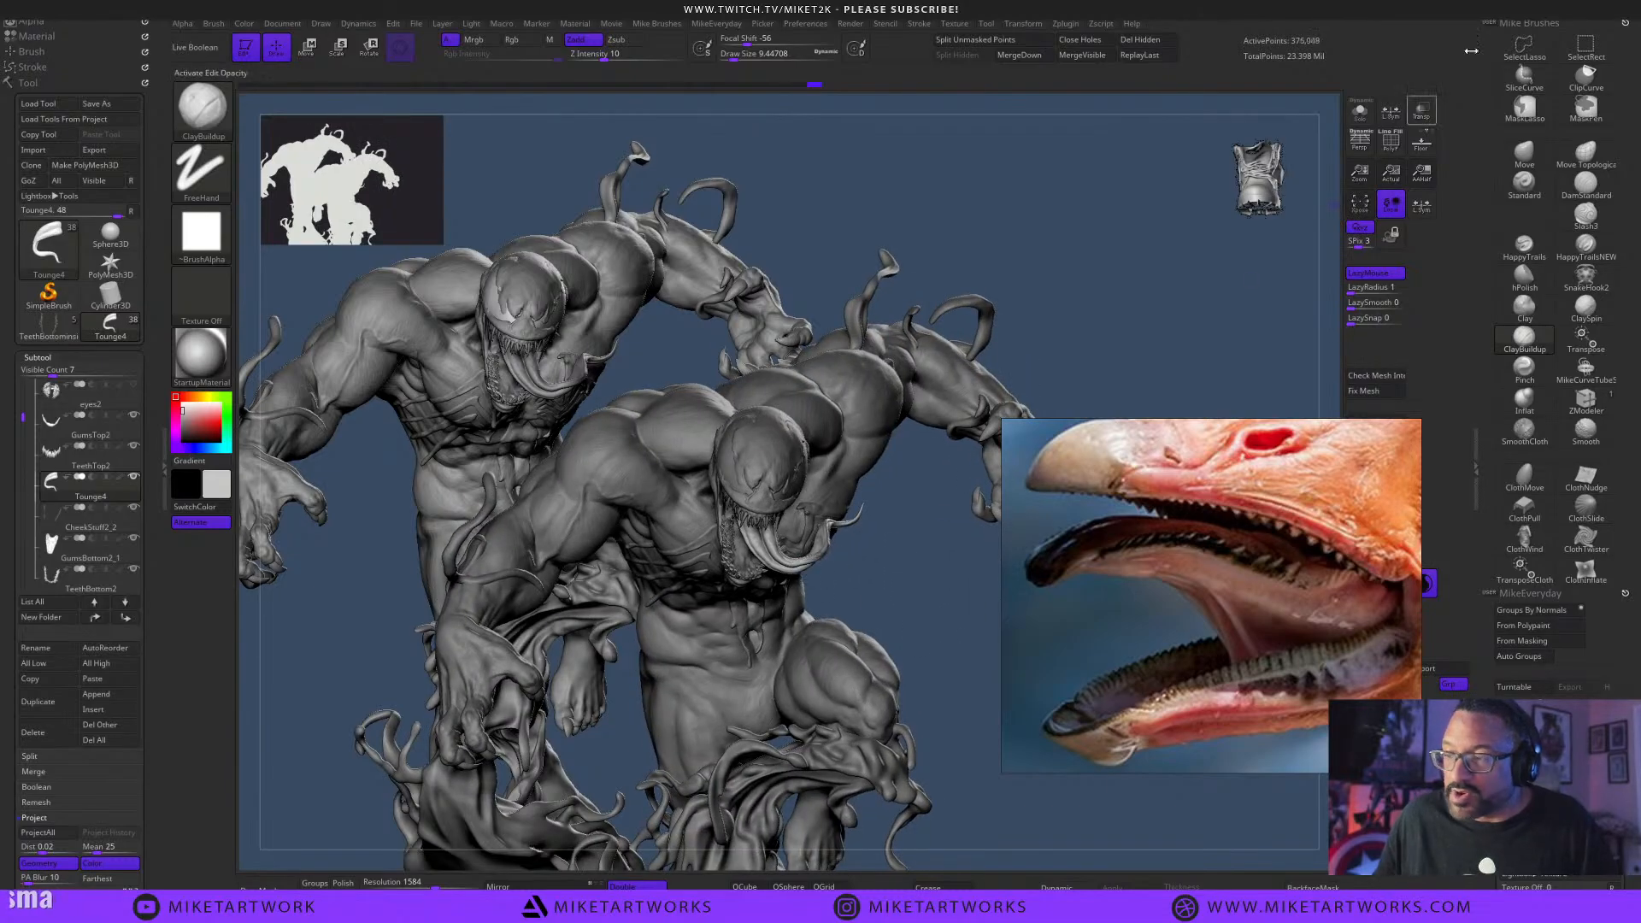
left_click(1361, 112)
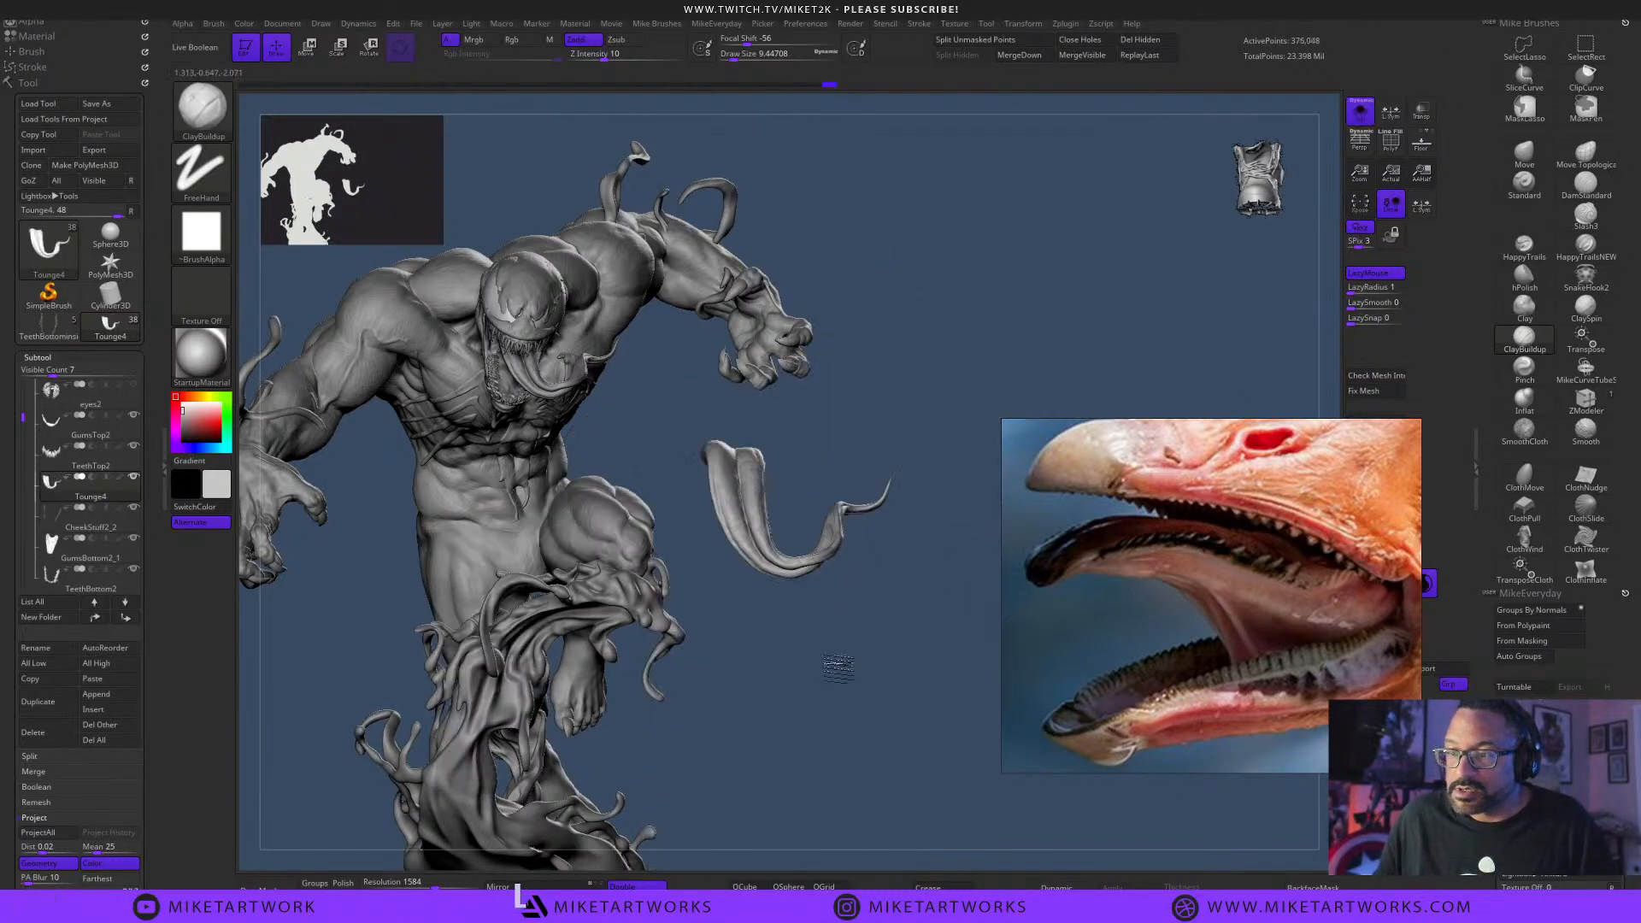
Mask the tongue's thick base half with MaskLasso, leaving the section from the lower bend to the tip unmasked.
mouse_move(838, 667)
left_mouse_down()
mouse_move(932, 708)
mouse_move(941, 773)
mouse_move(891, 711)
left_mouse_up()
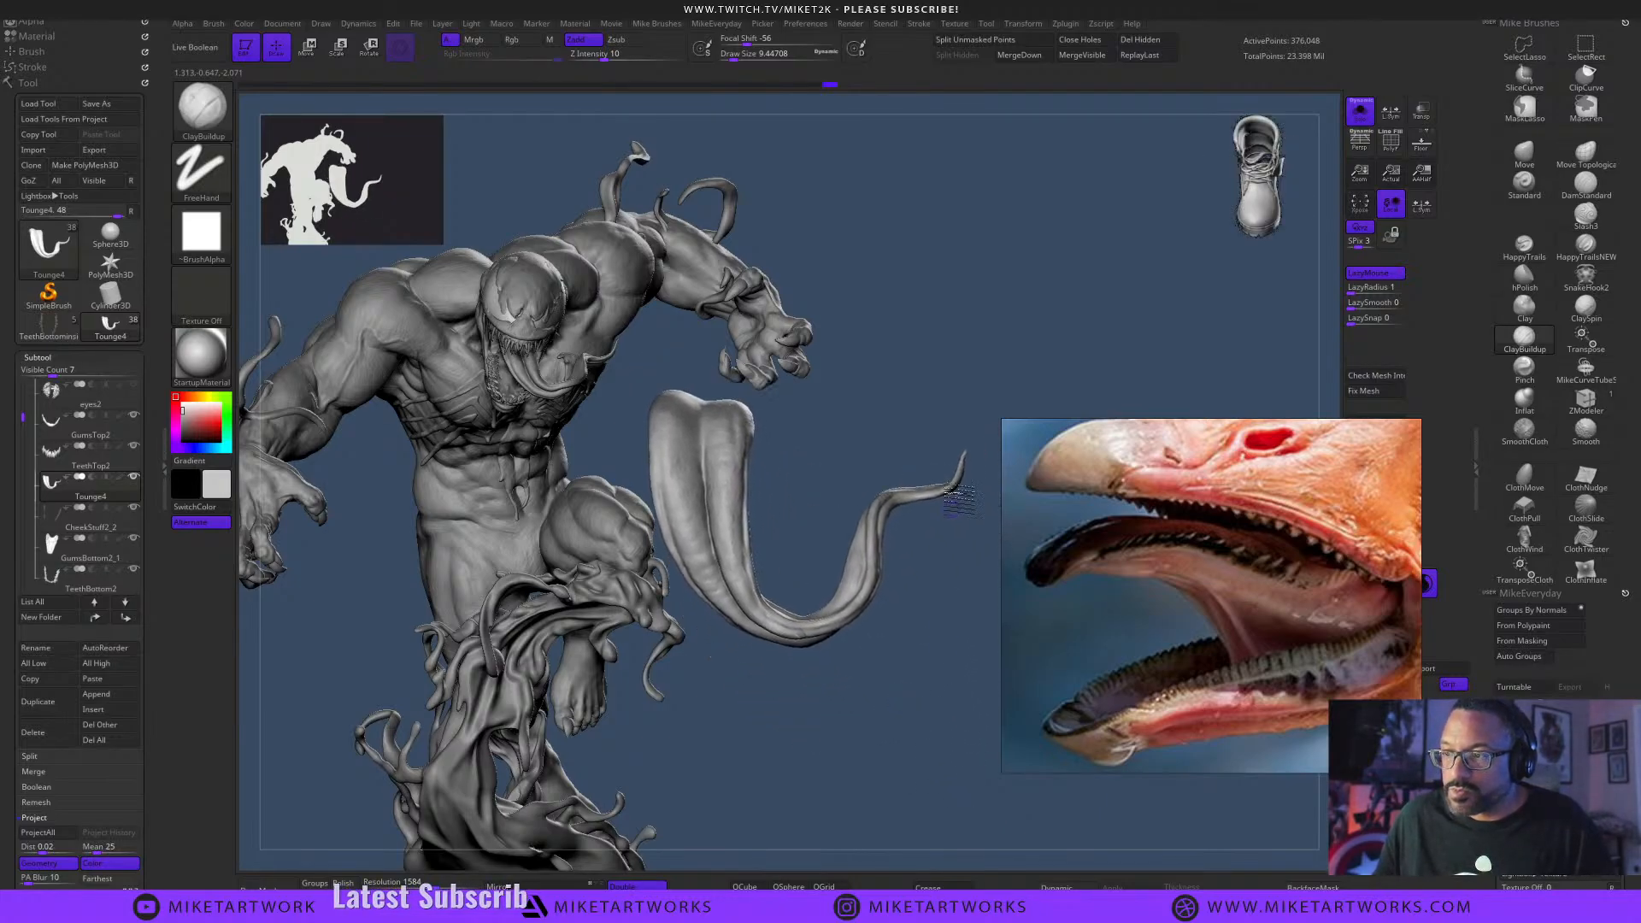
mouse_move(1005, 395)
left_mouse_down("ctrl")
mouse_move(890, 690)
mouse_move(795, 720)
mouse_move(783, 402)
mouse_move(846, 390)
left_mouse_up("ctrl")
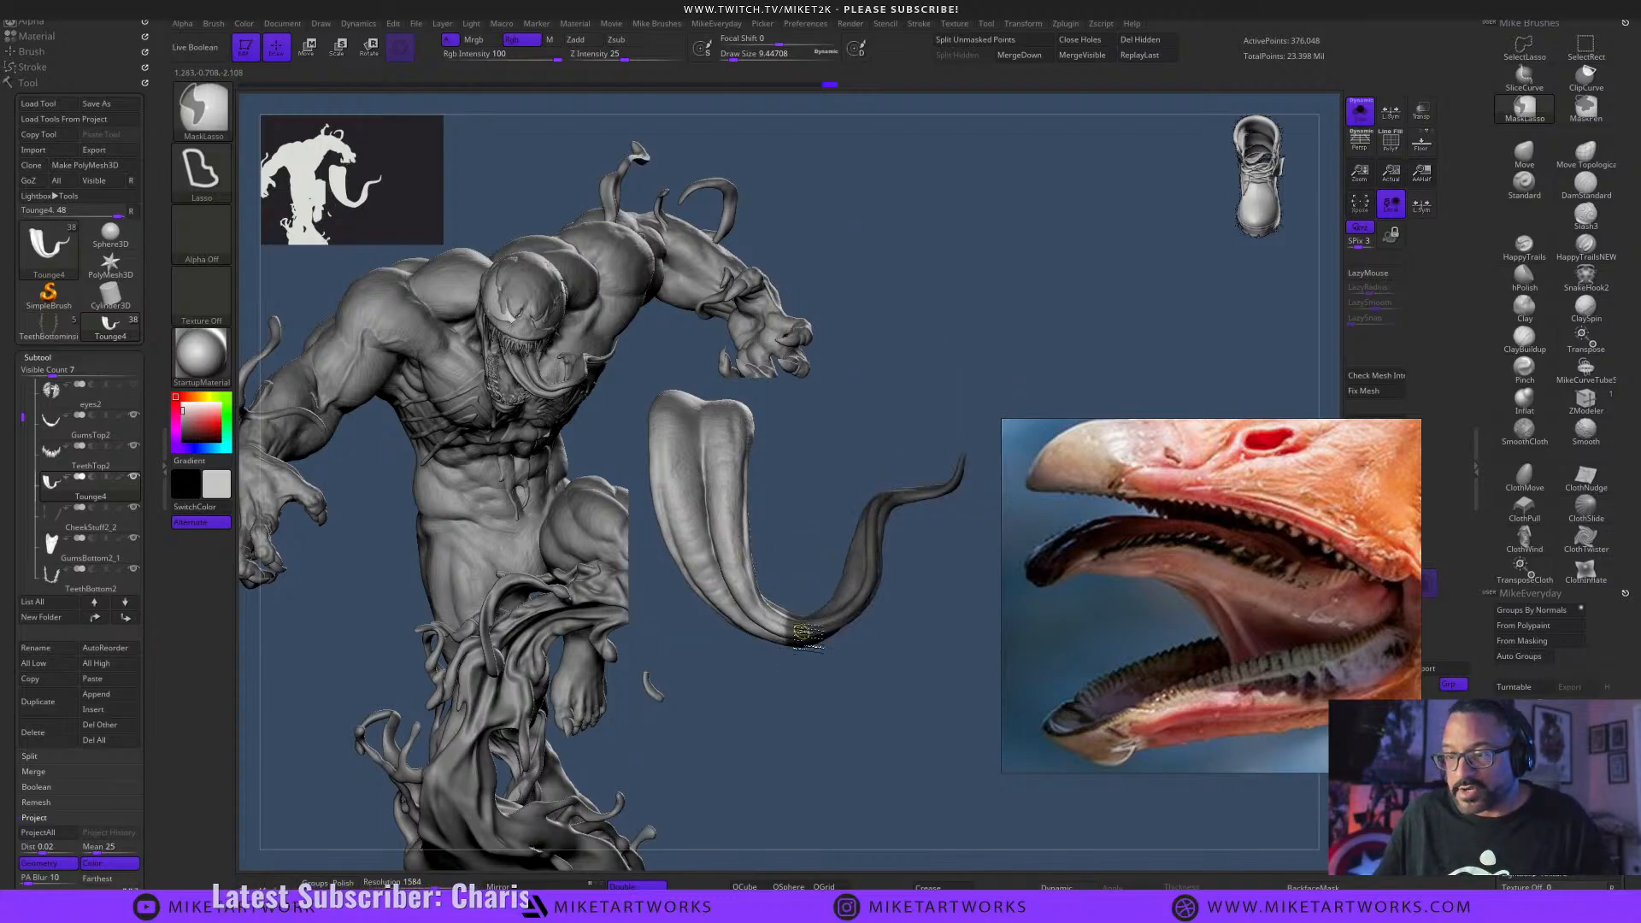
key("ctrl+i")
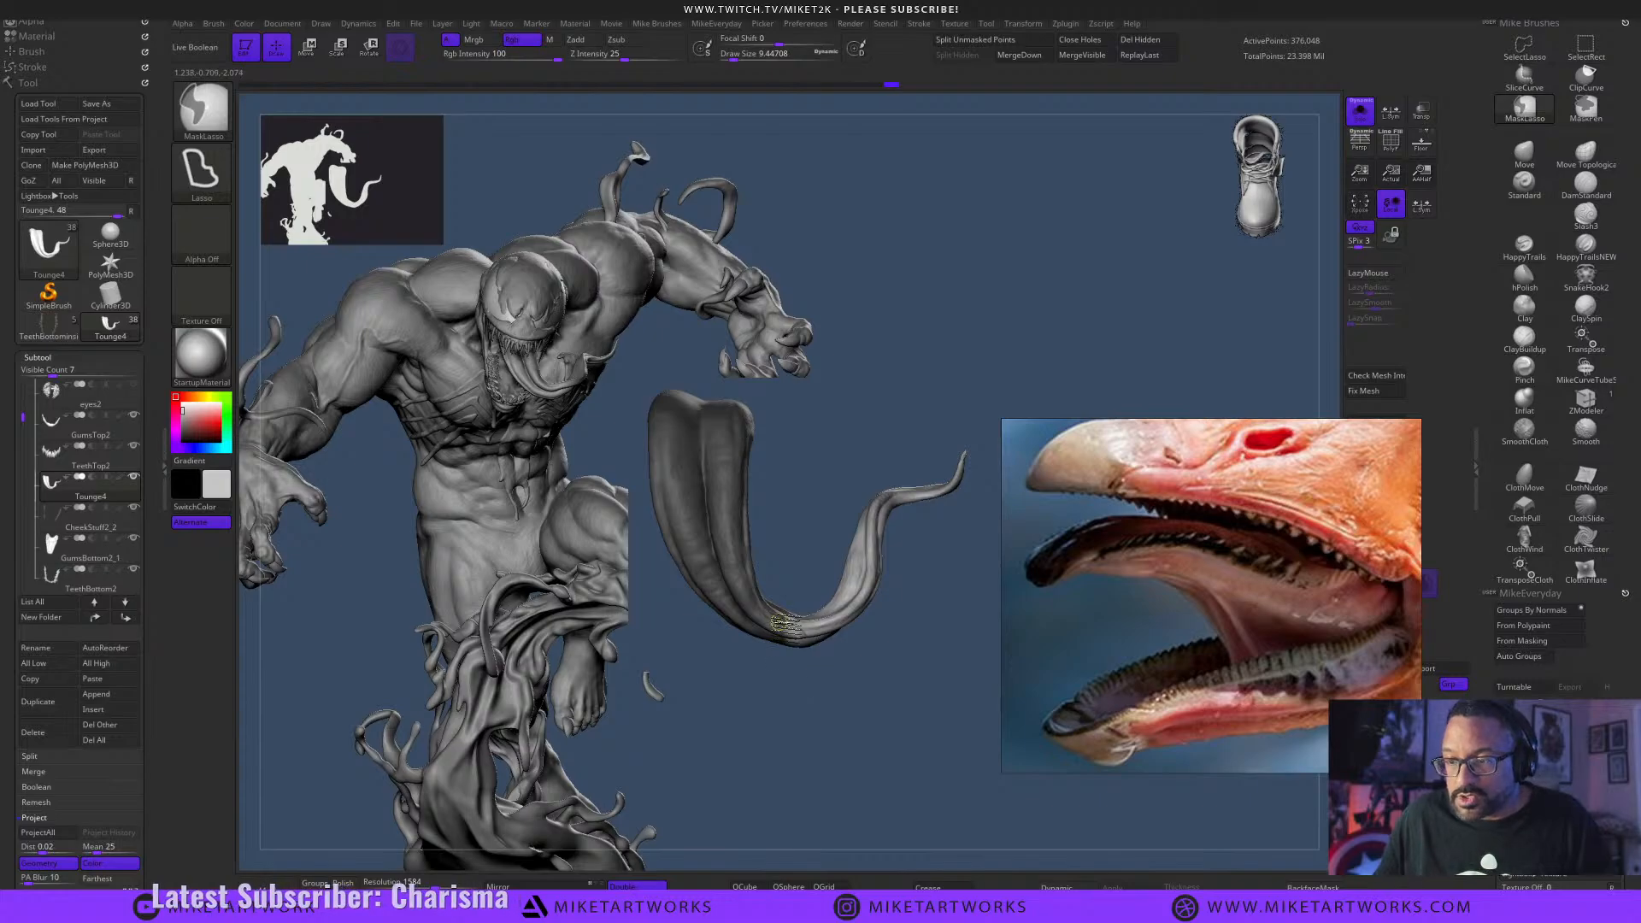
left_click(812, 682, "ctrl")
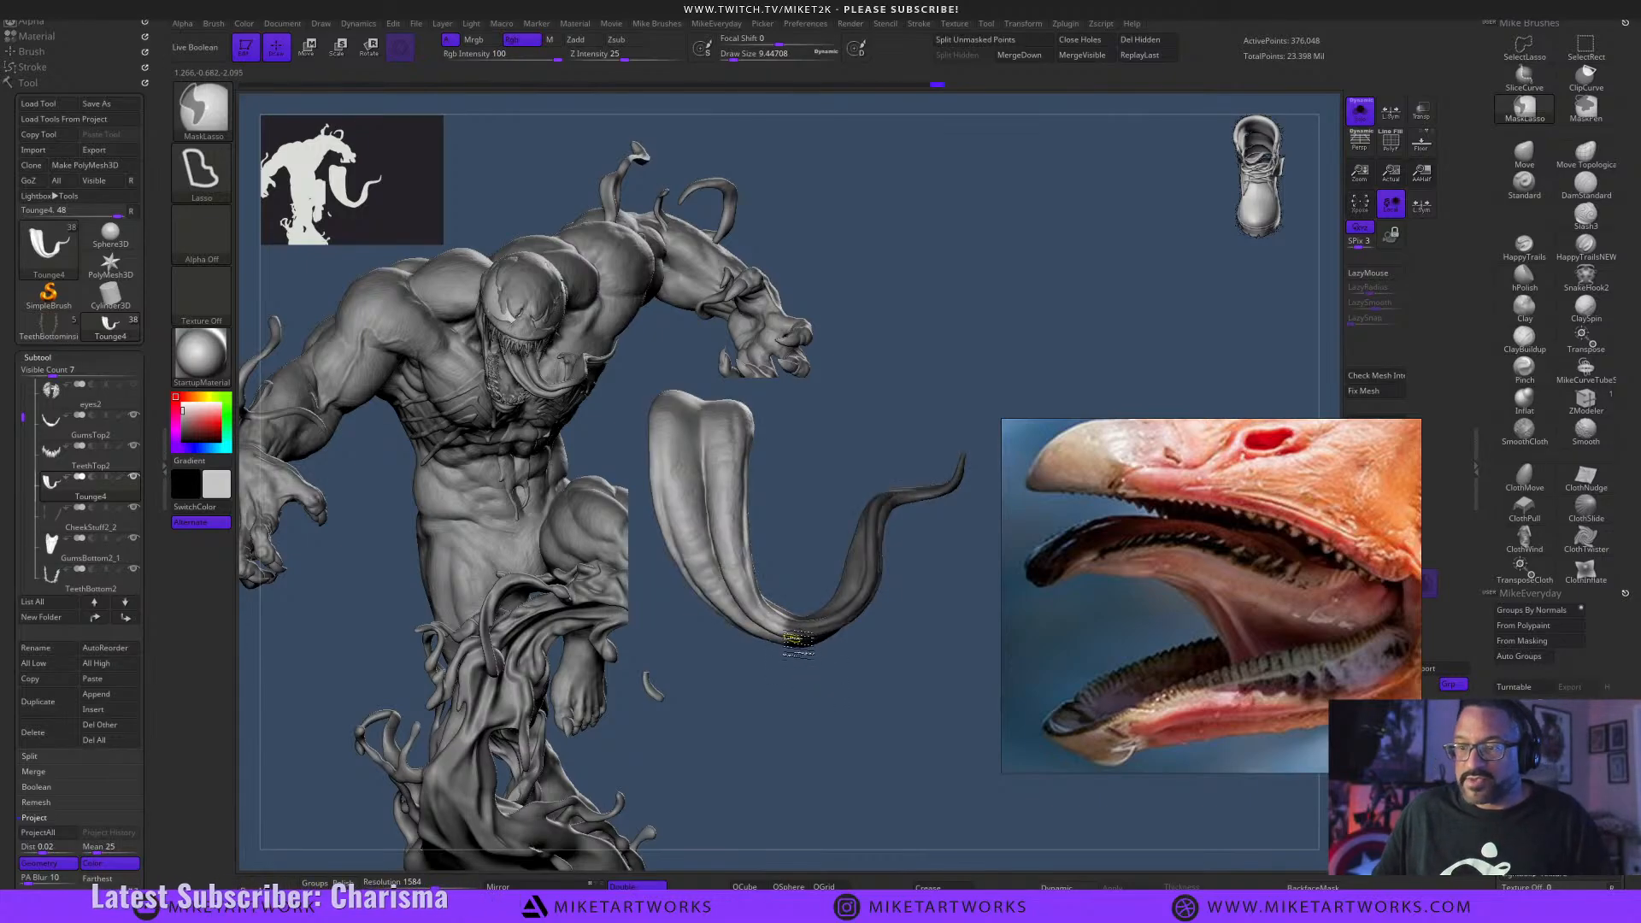
left_click(812, 682, "ctrl")
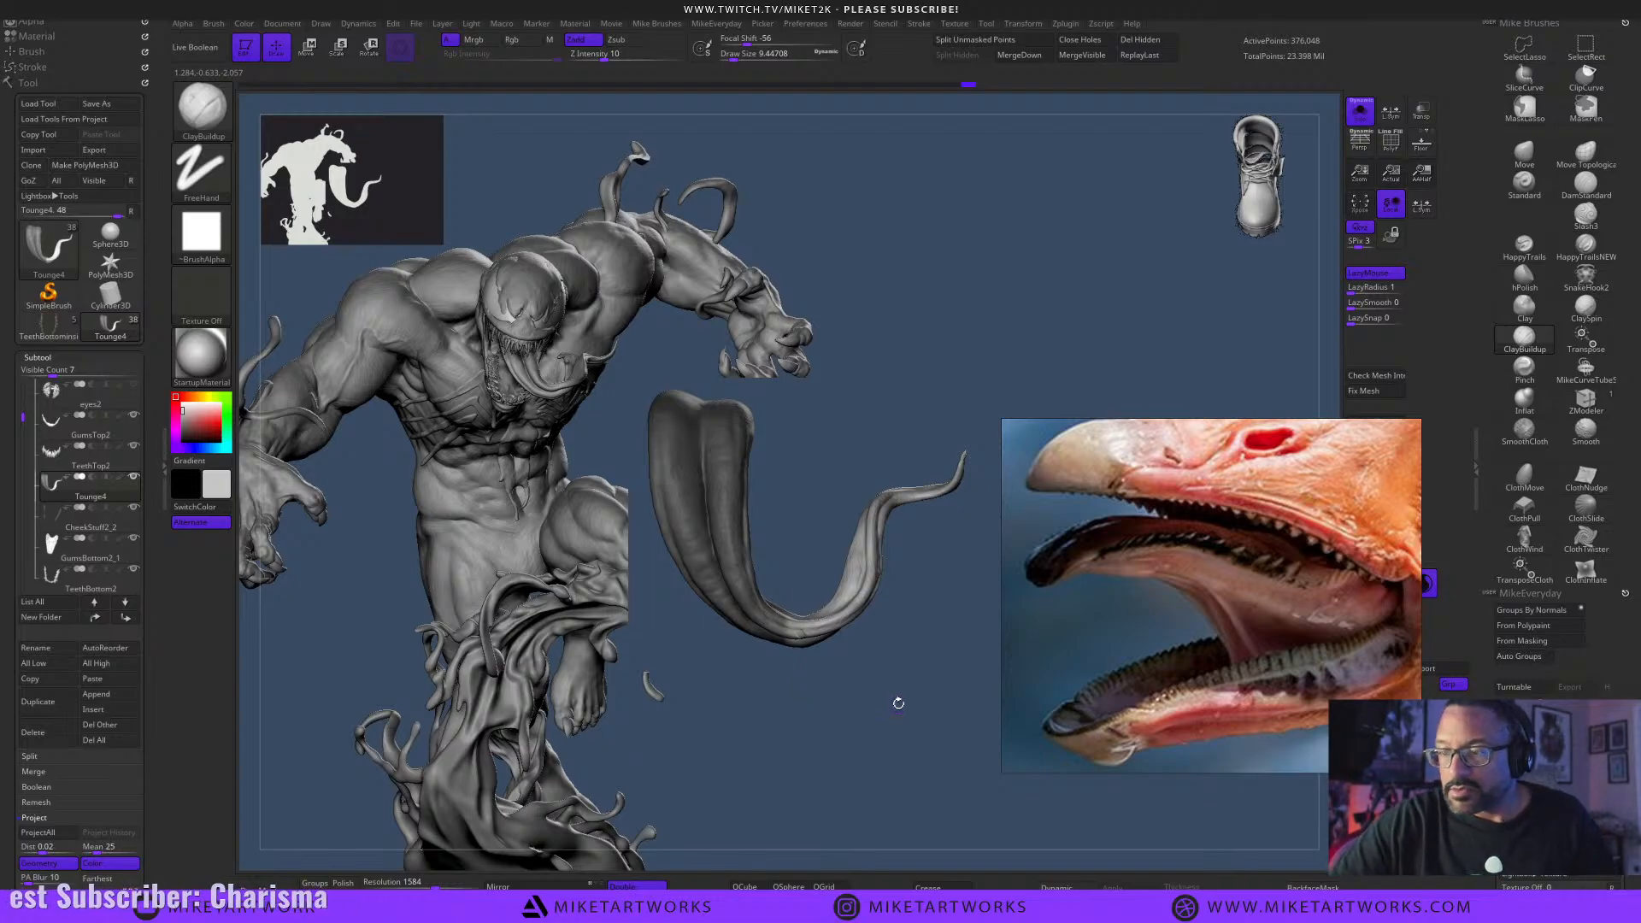
Activate the Move gizmo and place its pivot on the tongue's bend at the edge of the mask.
left_click_drag(899, 703, 917, 741)
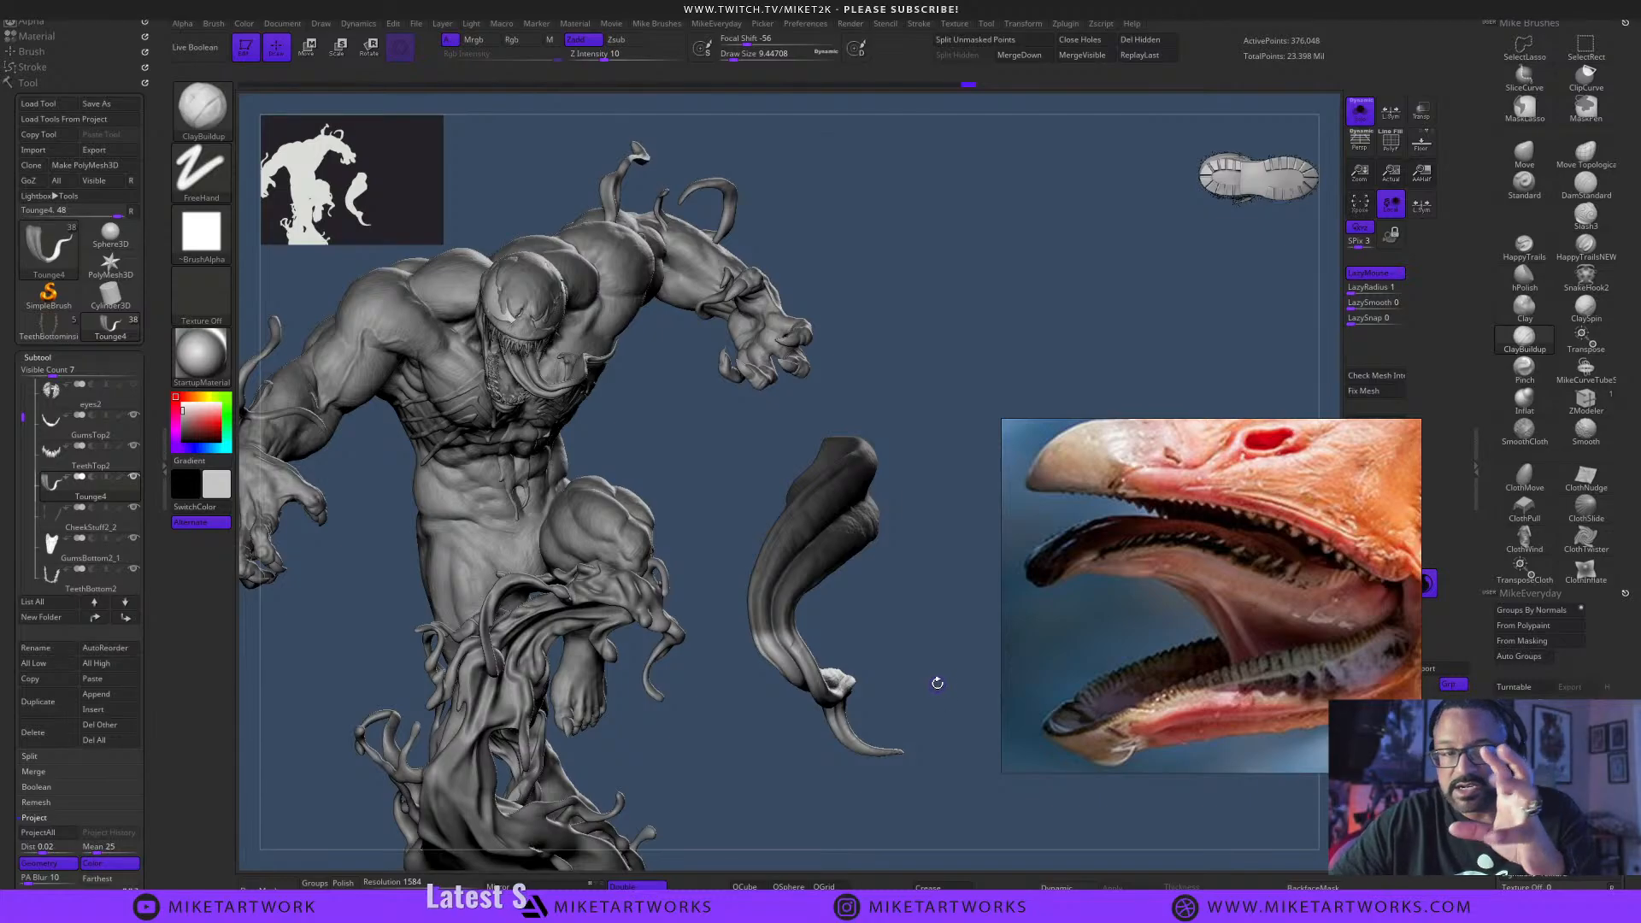
left_click_drag(957, 754, 971, 696)
key("w")
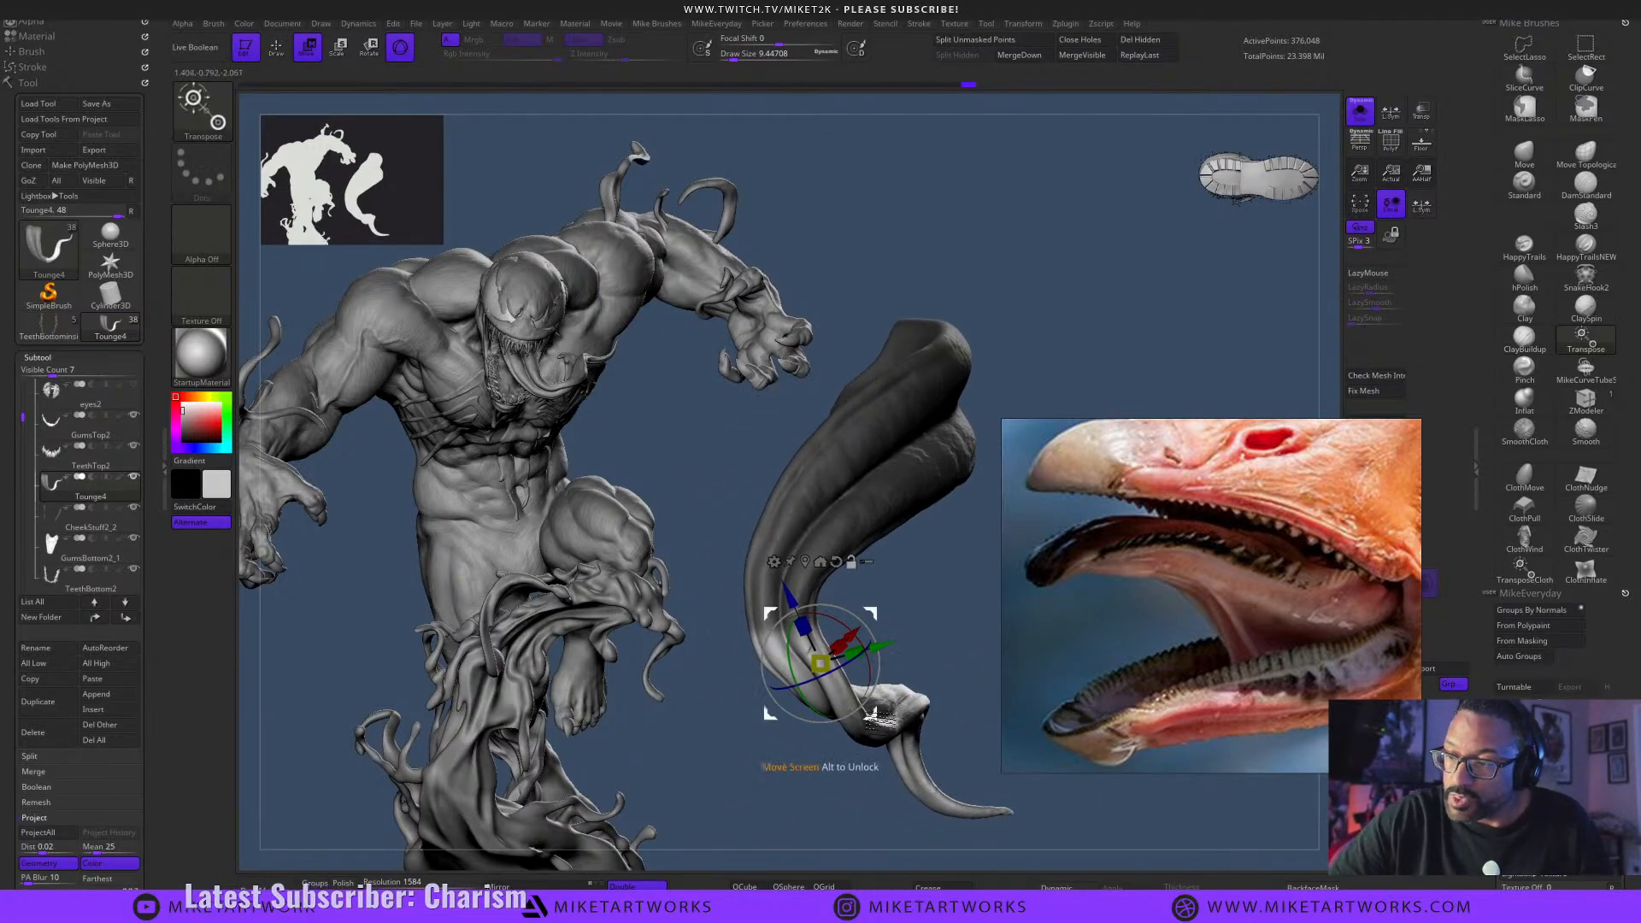
left_click_drag(870, 614, 963, 496, "alt")
left_click(783, 629, "alt")
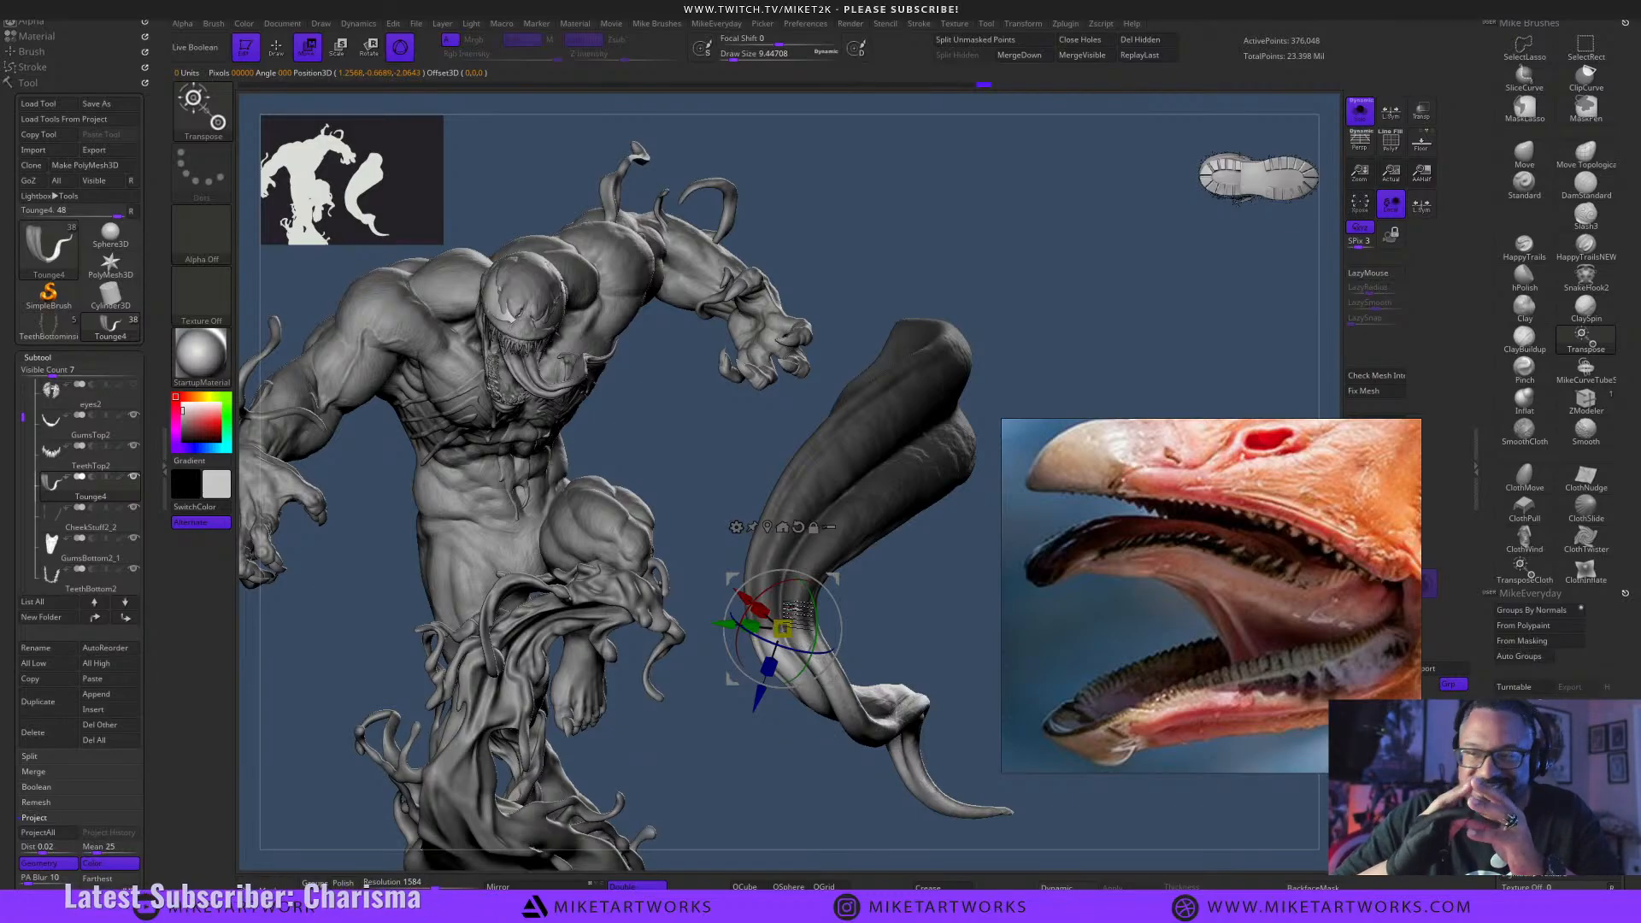
Twist the tongue's unmasked end about 15 degrees around the bend, adjust it with smaller rotations and return to Draw mode.
left_click_drag(921, 665, 956, 643)
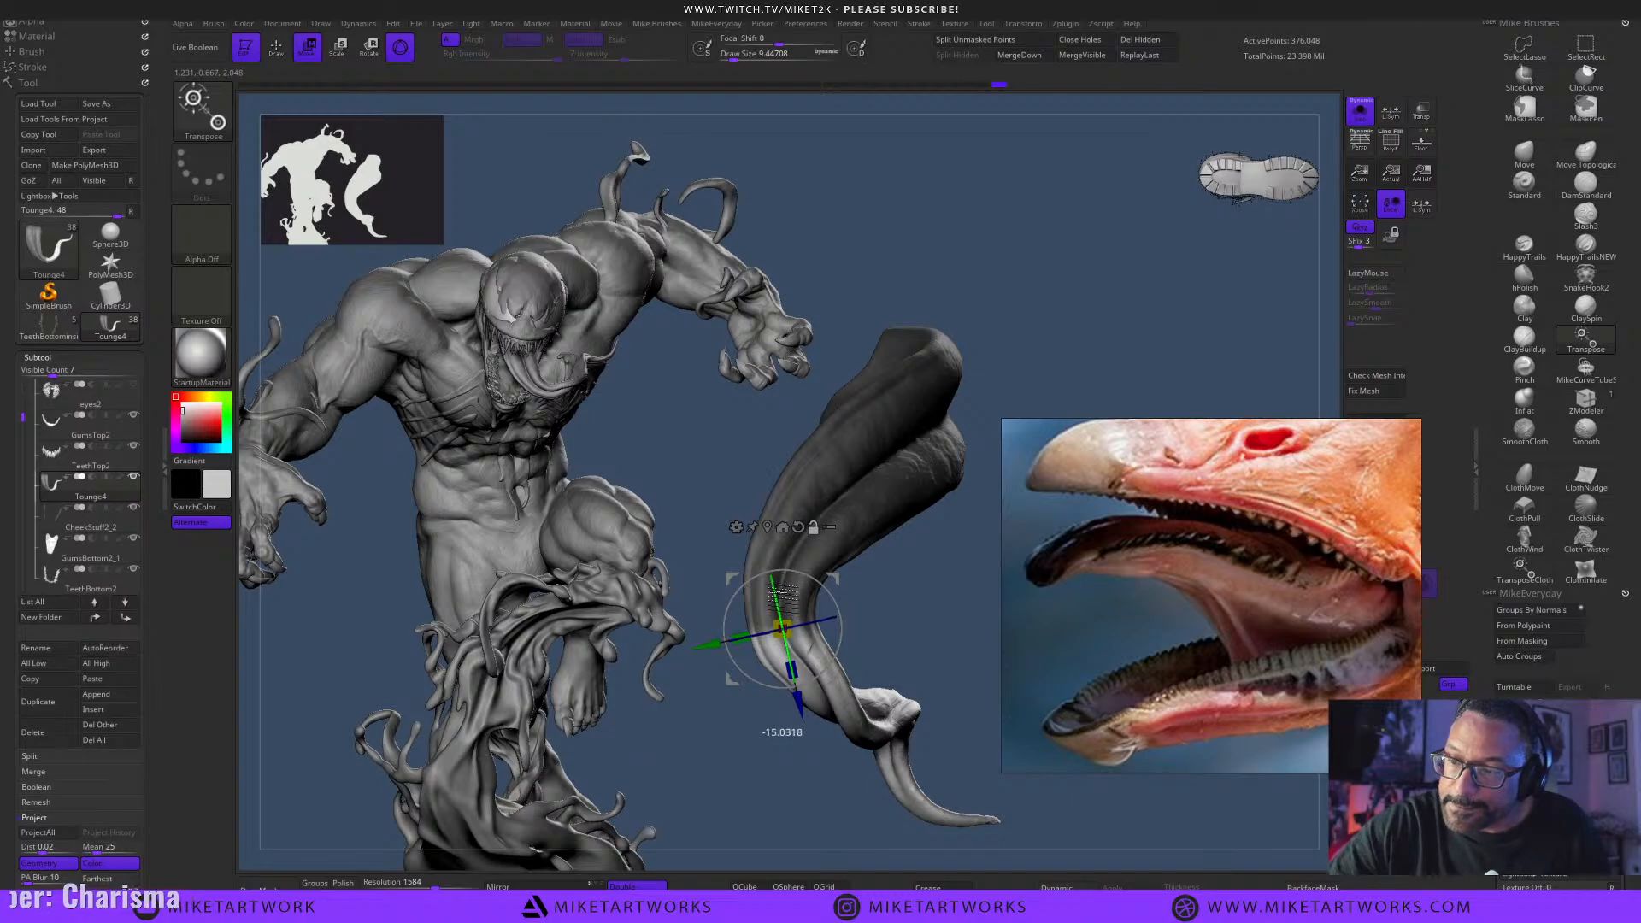
left_click_drag(927, 637, 854, 680)
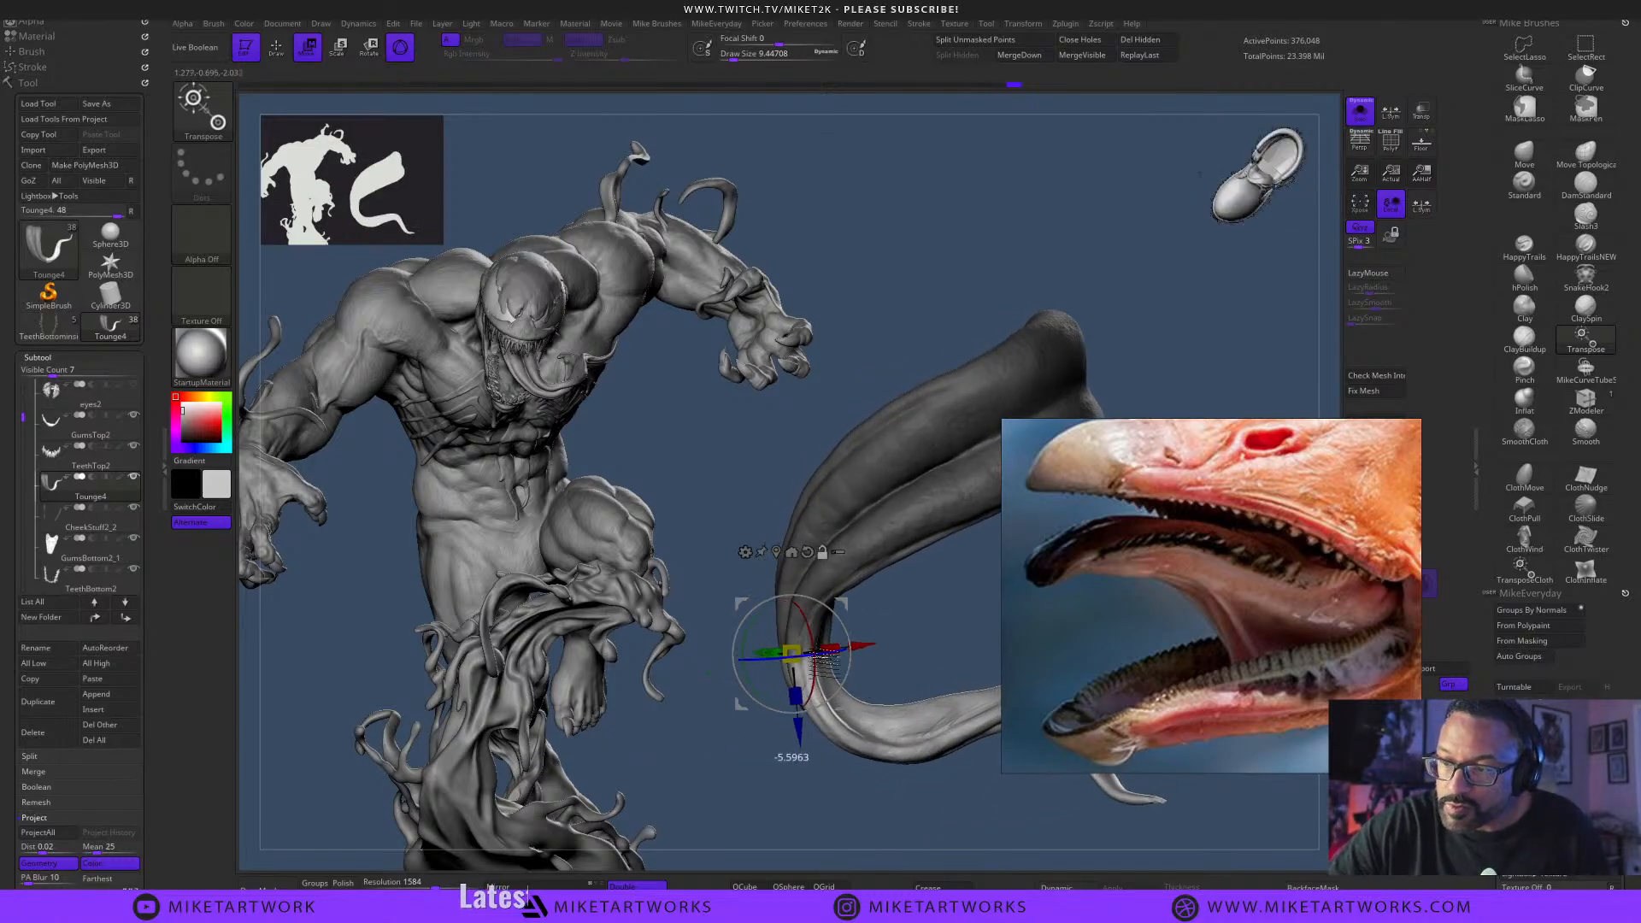
left_click_drag(844, 690, 856, 699, "alt")
left_click_drag(913, 594, 921, 577)
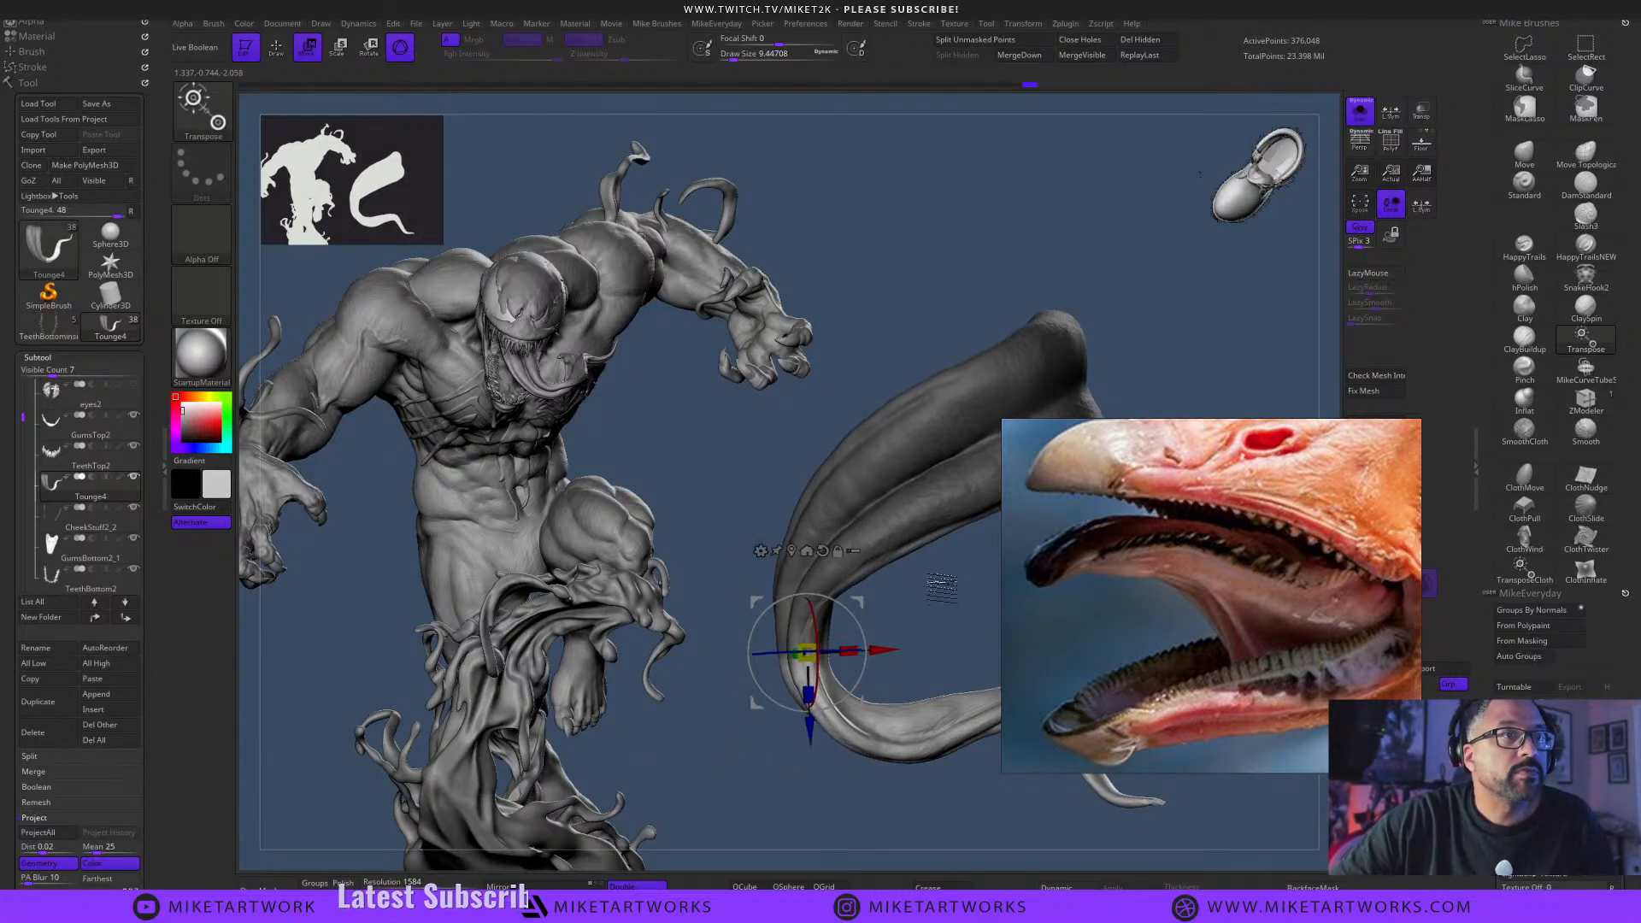
left_click_drag(903, 830, 904, 848)
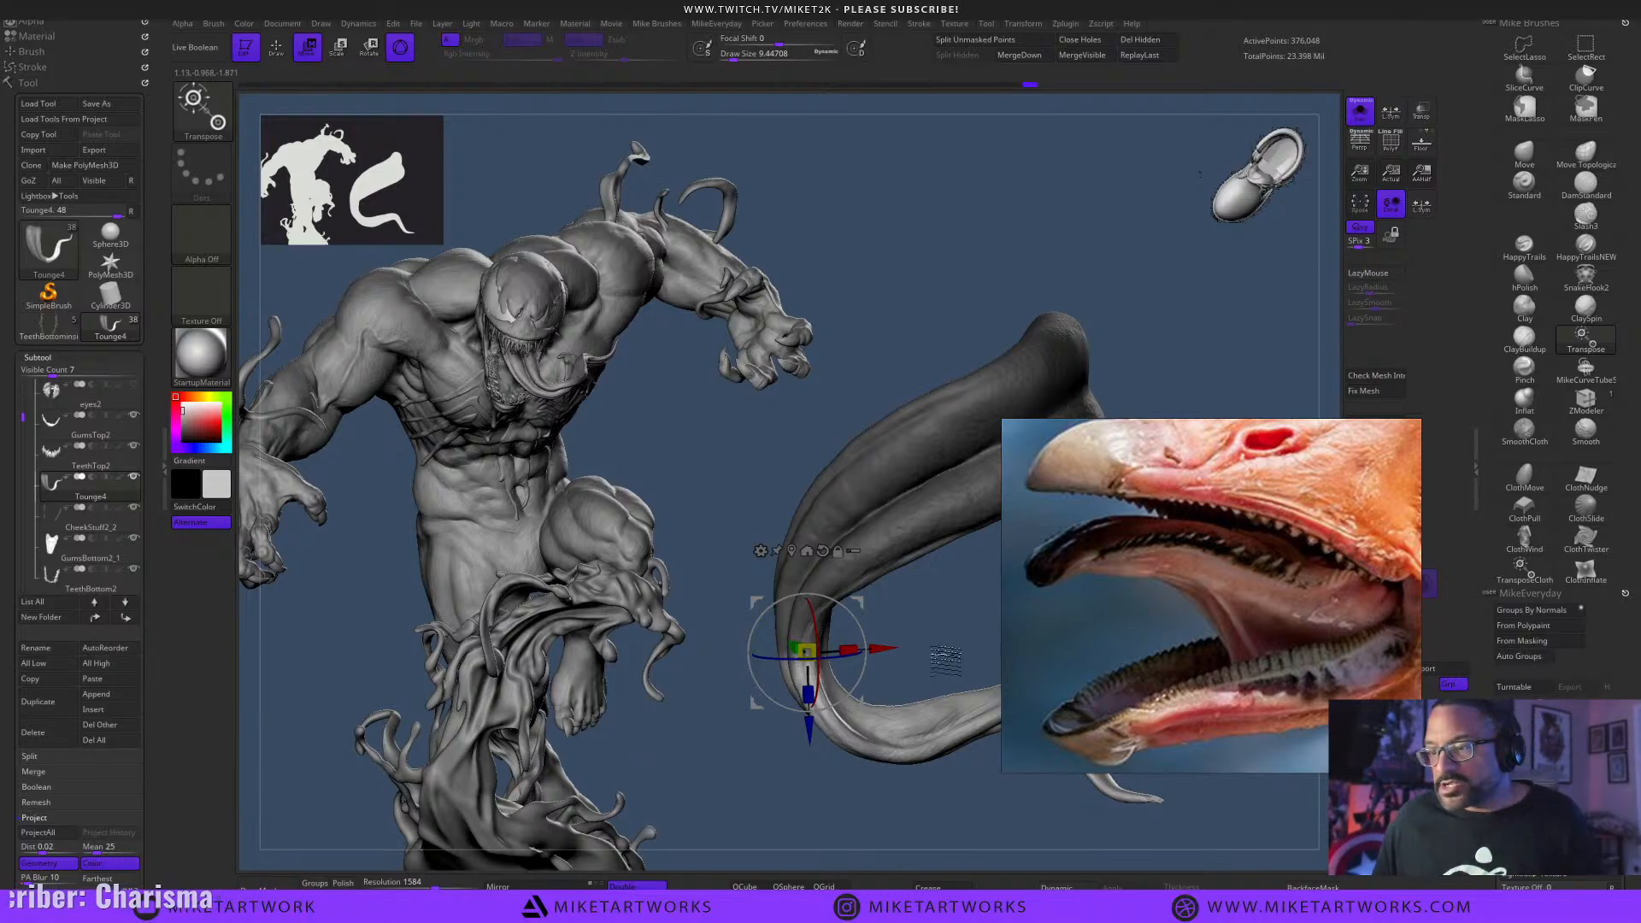
mouse_move(958, 639)
left_mouse_down()
mouse_move(943, 647)
mouse_move(962, 584)
mouse_move(924, 558)
mouse_move(945, 556)
left_mouse_up()
key("q")
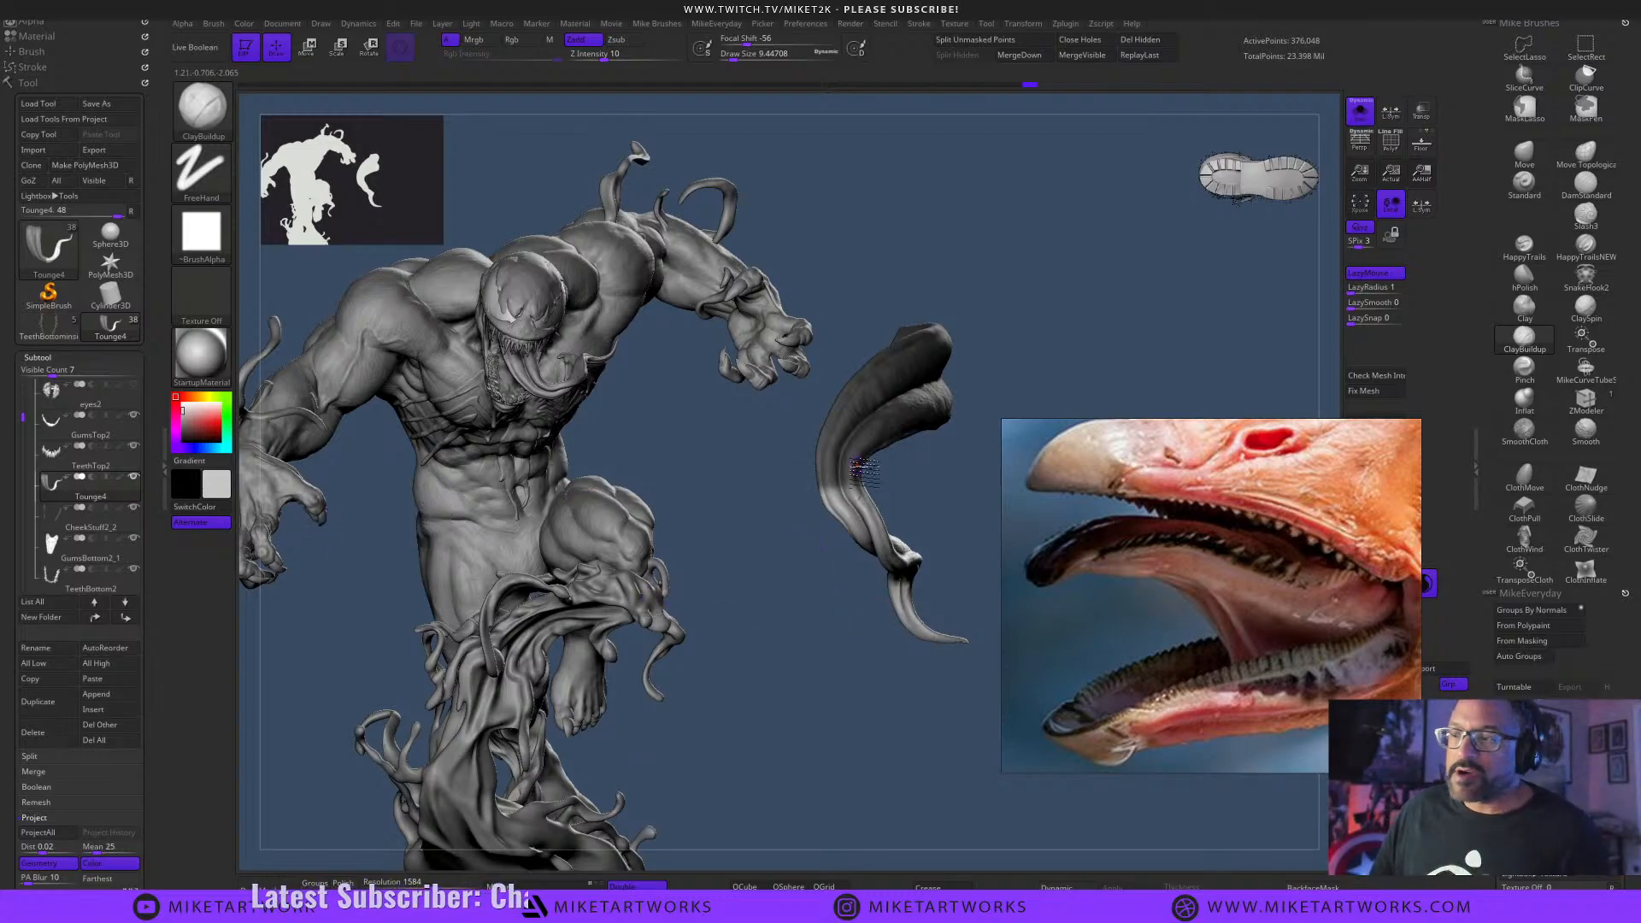
Inspect the StartupMaterial's modifiers, including its specular and cavity settings.
left_click_drag(869, 664, 905, 672)
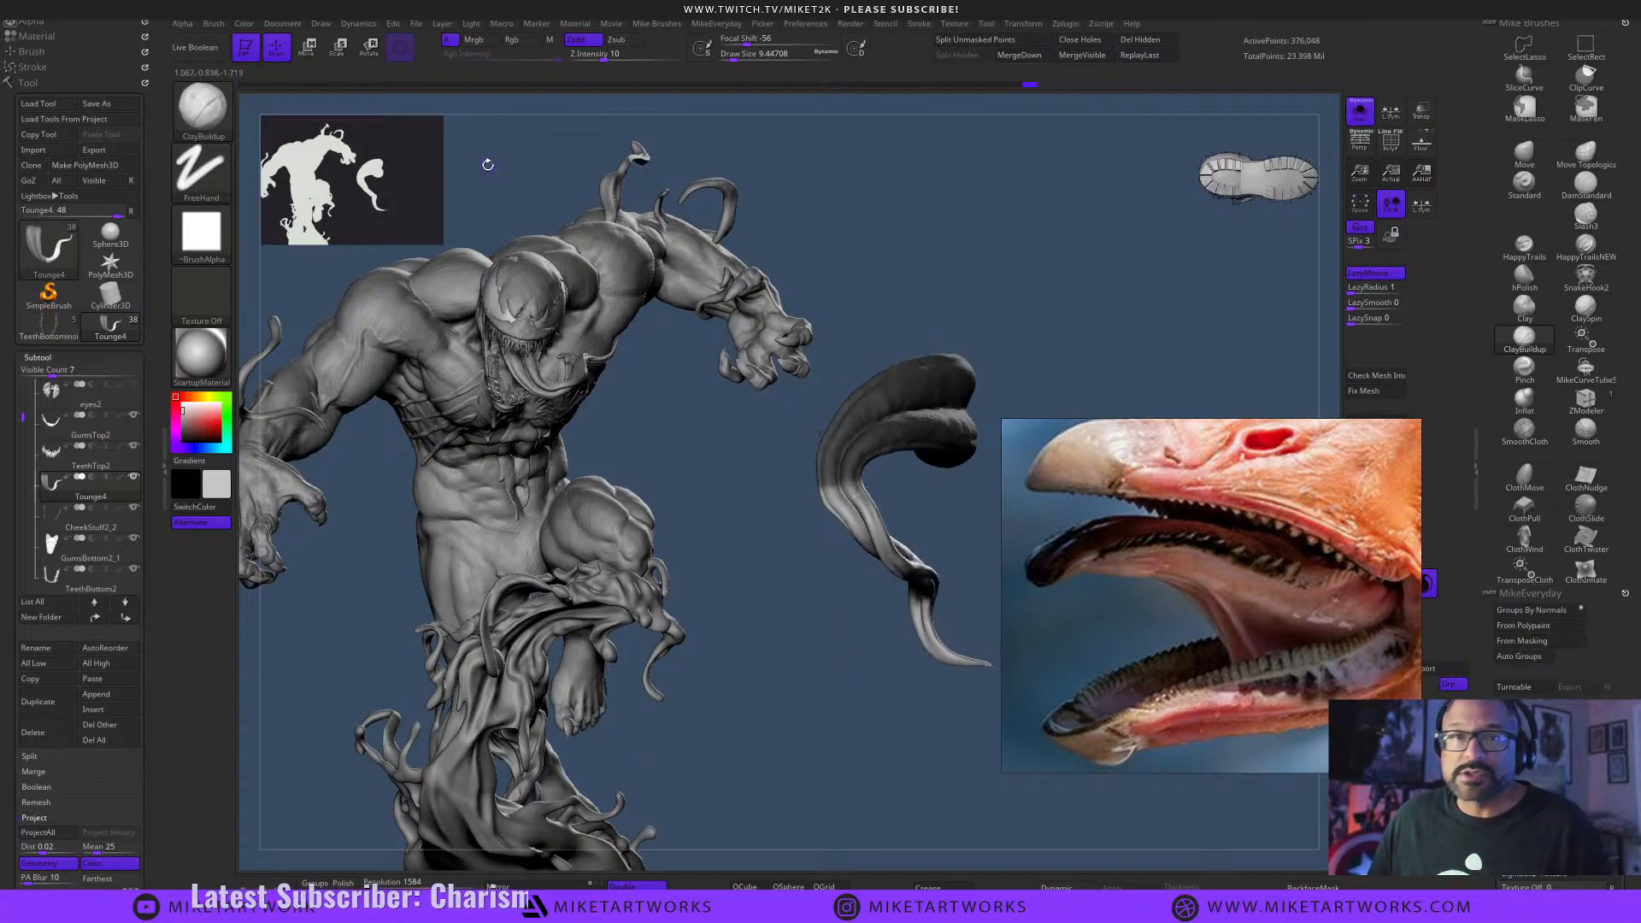
left_click(574, 23)
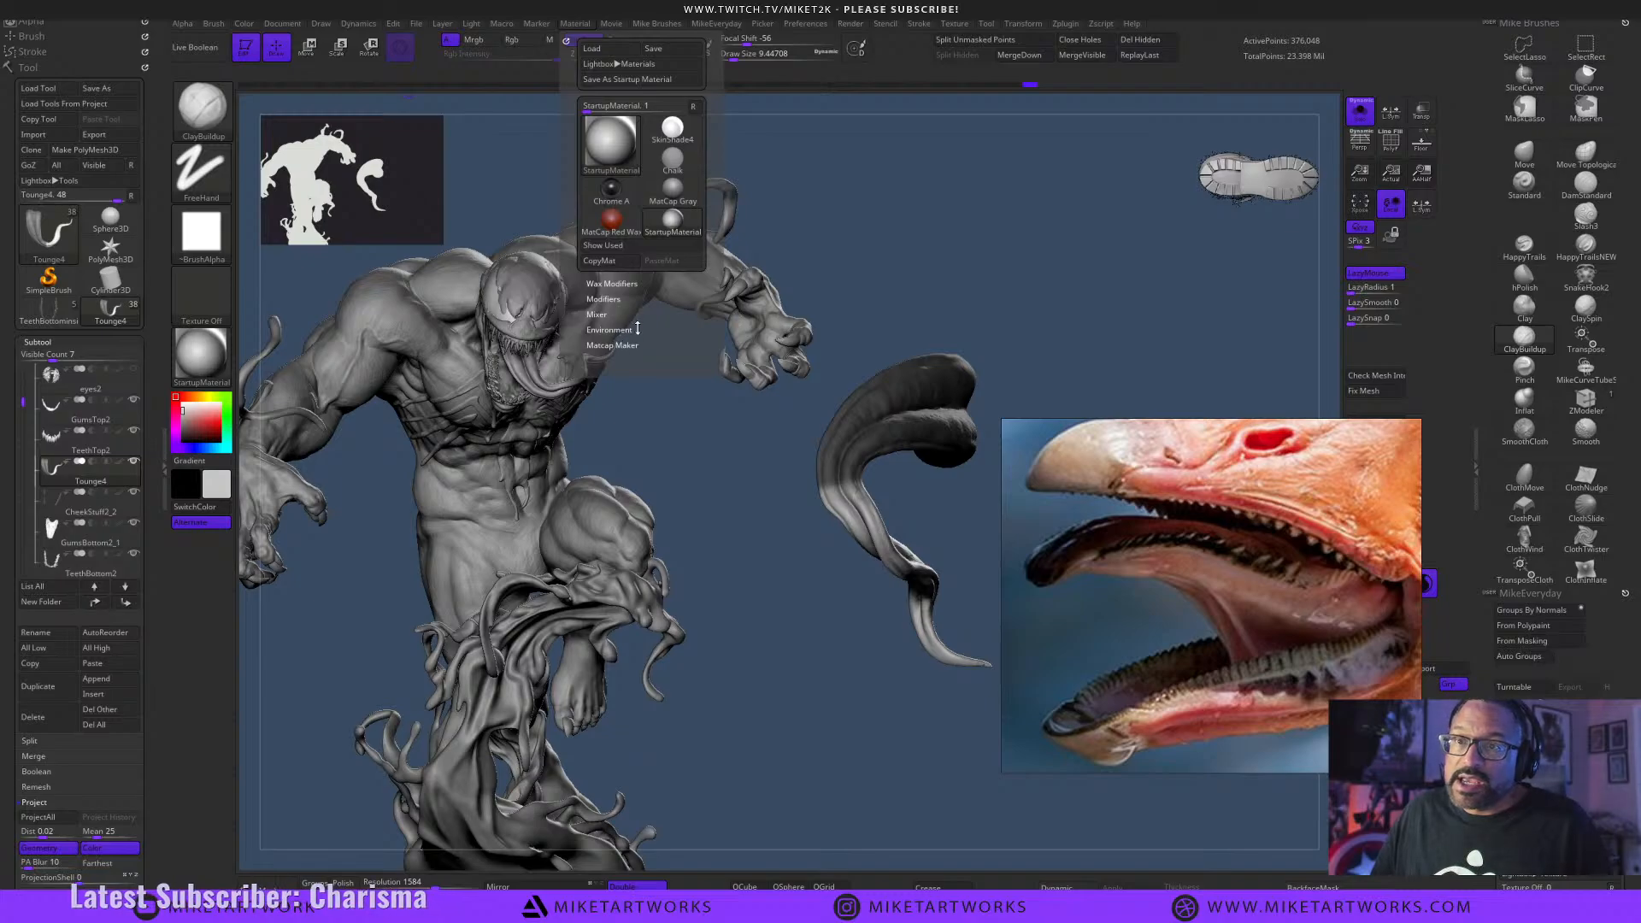
left_click(609, 298)
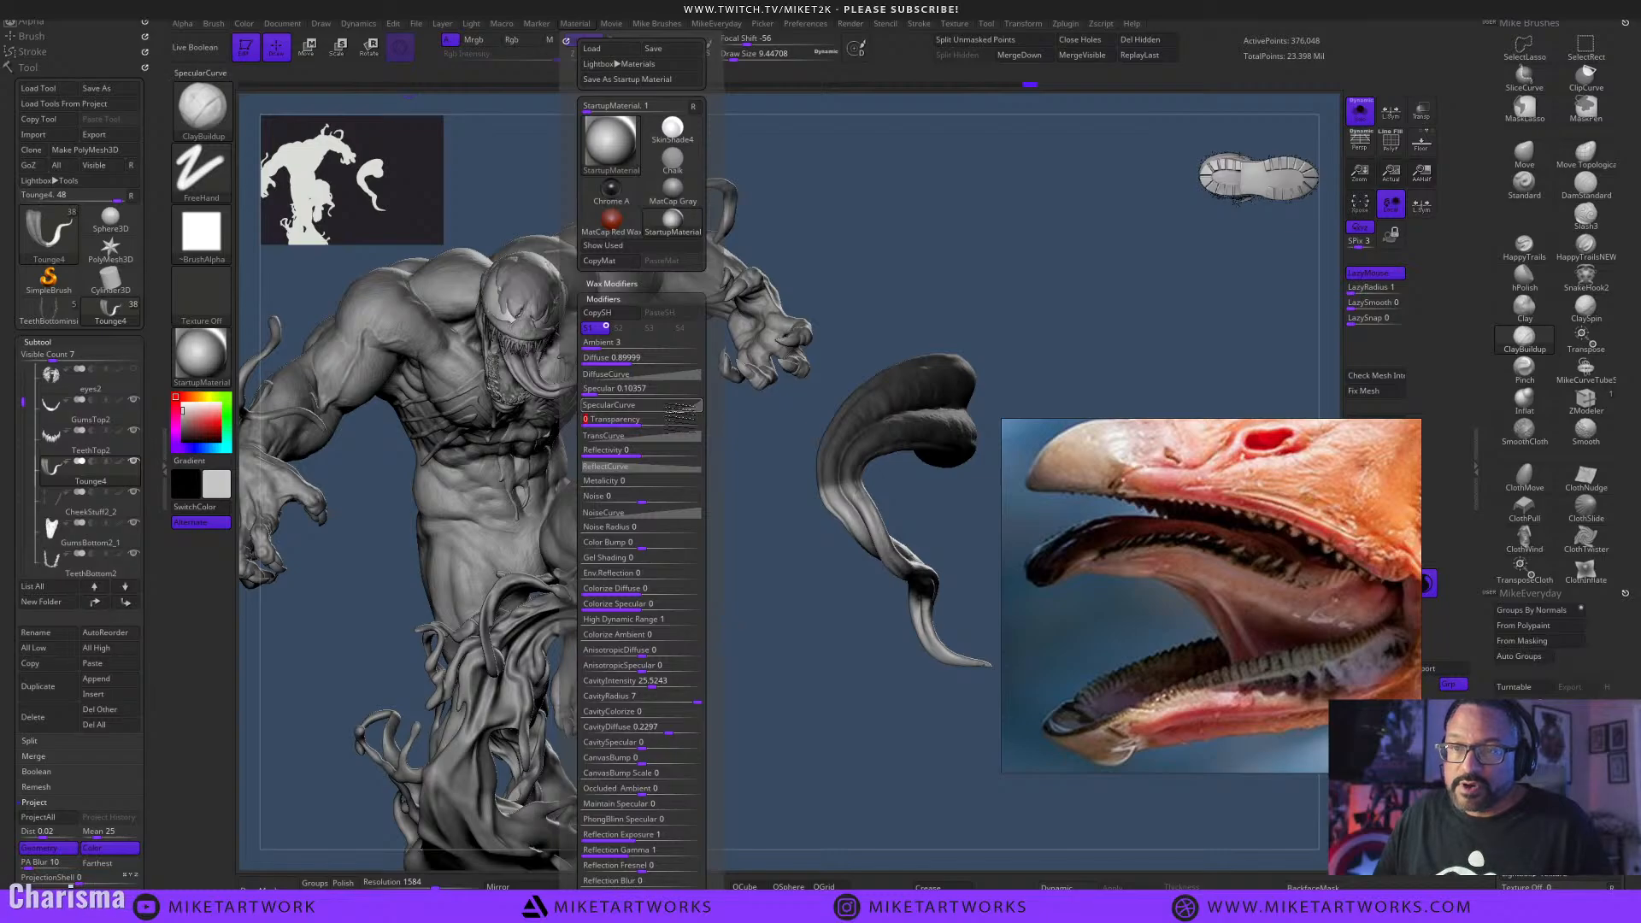
left_click(641, 406)
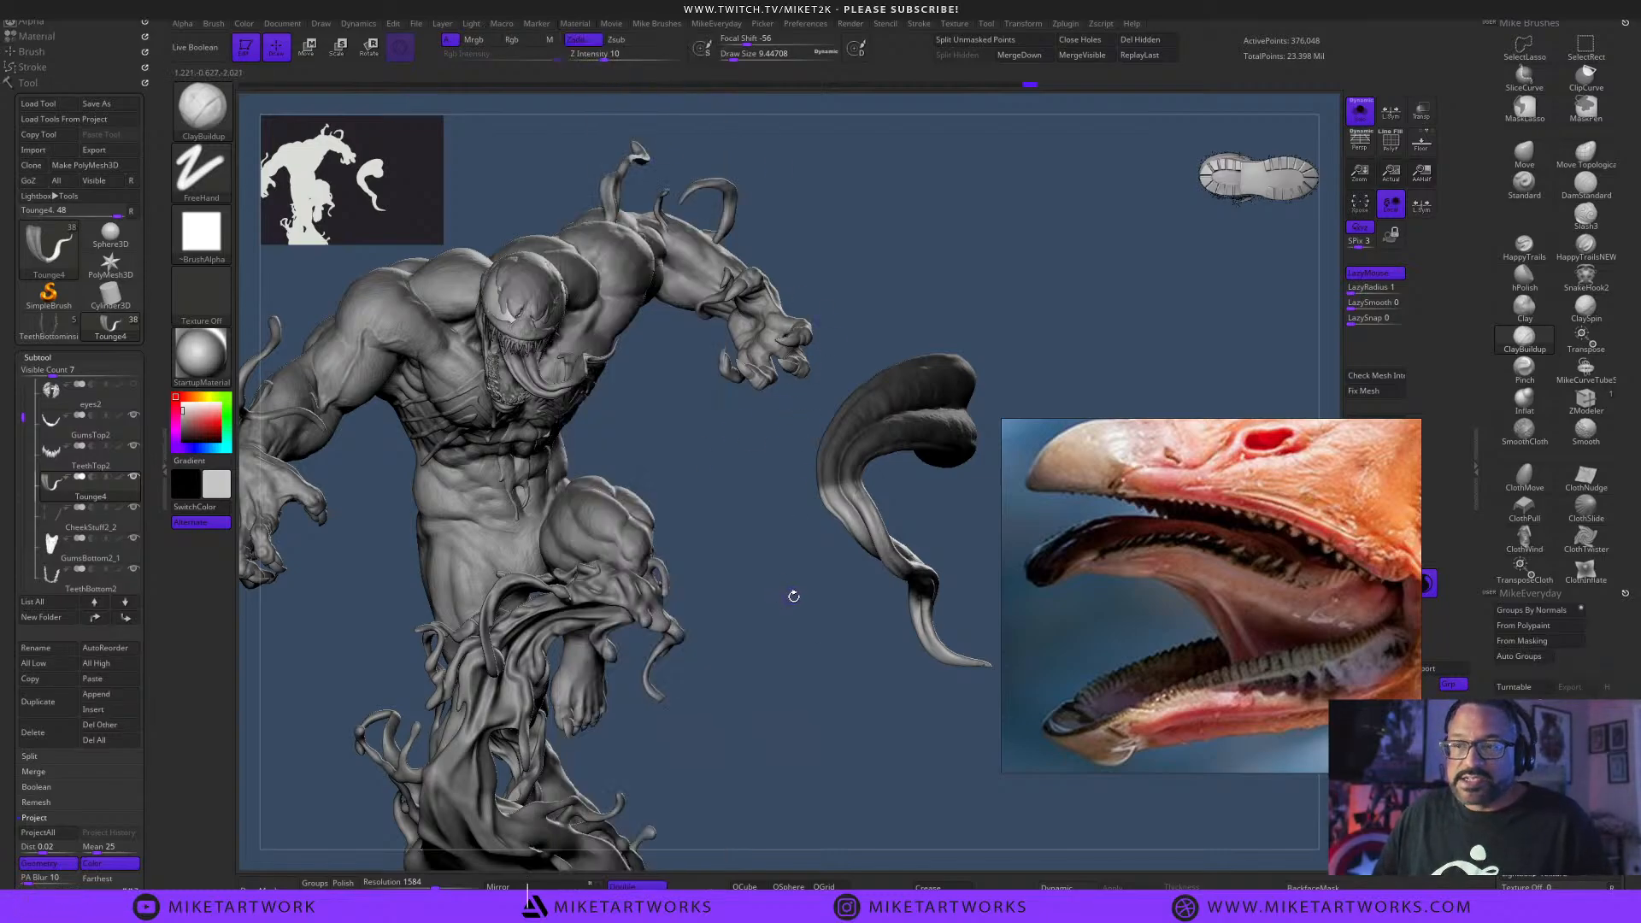
Turn off the second of the two active scene lights.
left_click_drag(793, 596, 813, 654)
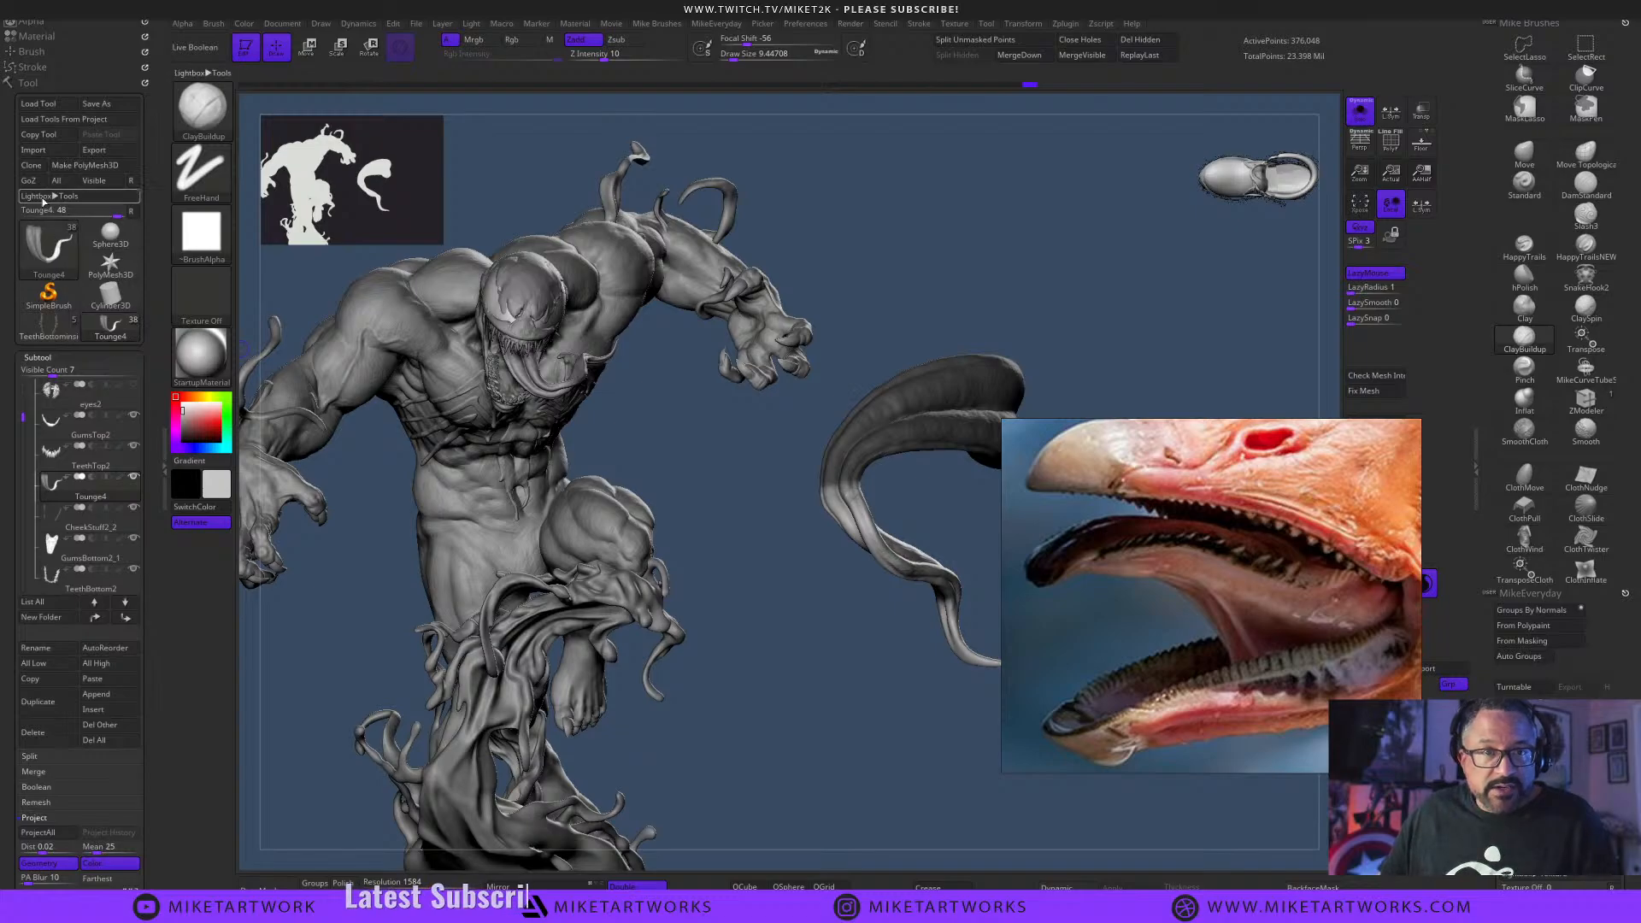
left_click(32, 82)
left_click(39, 99)
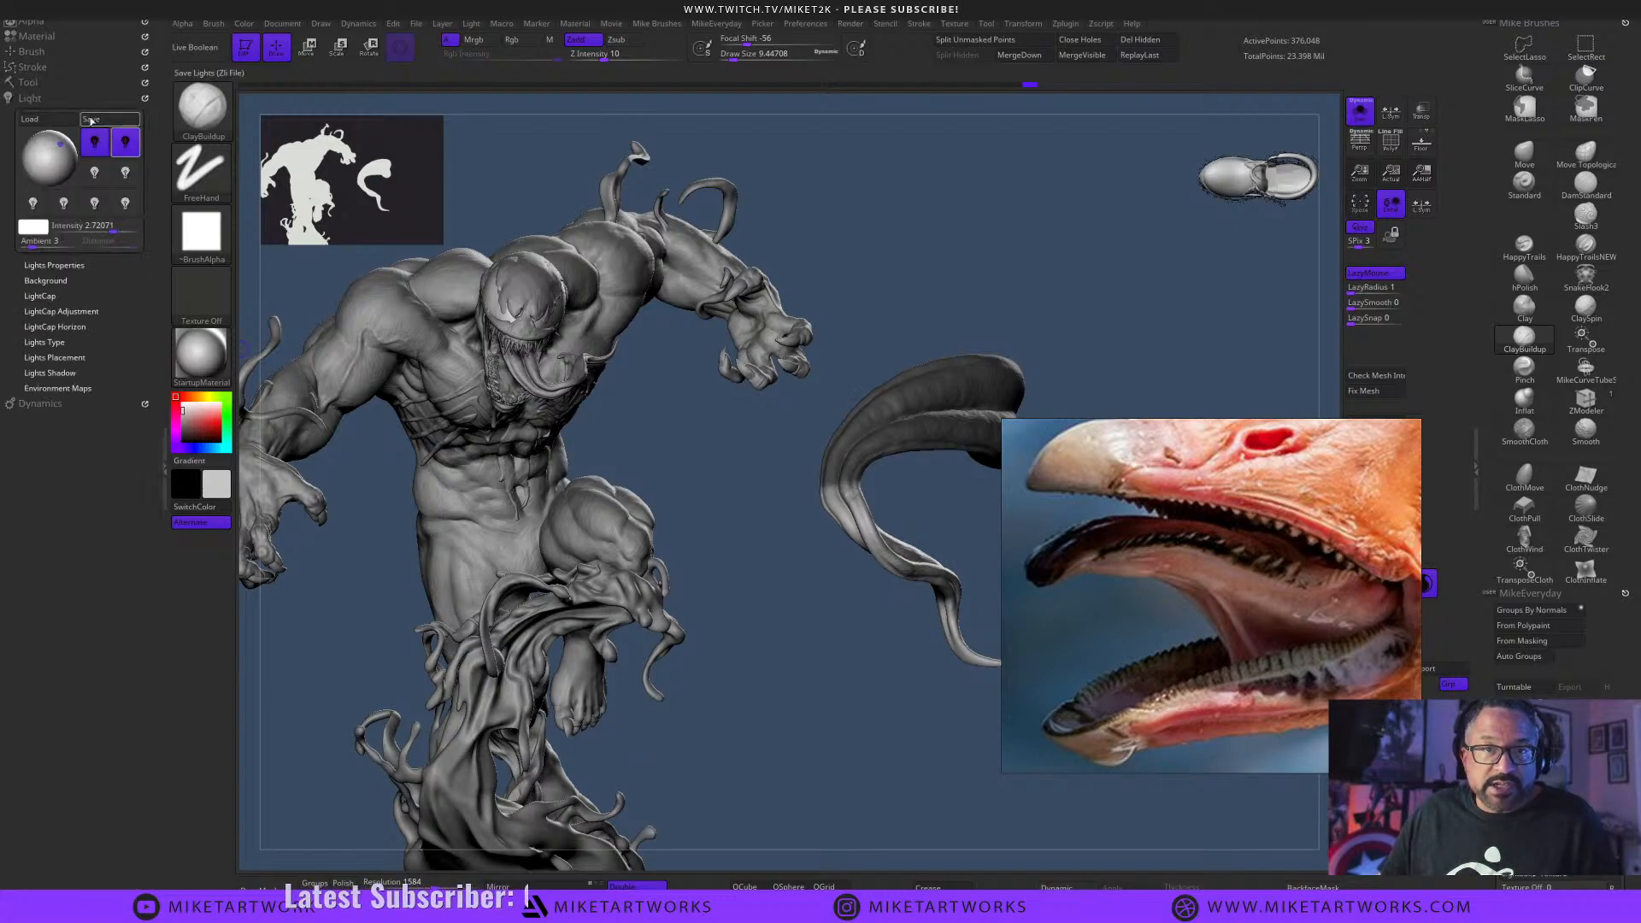
left_click(126, 143)
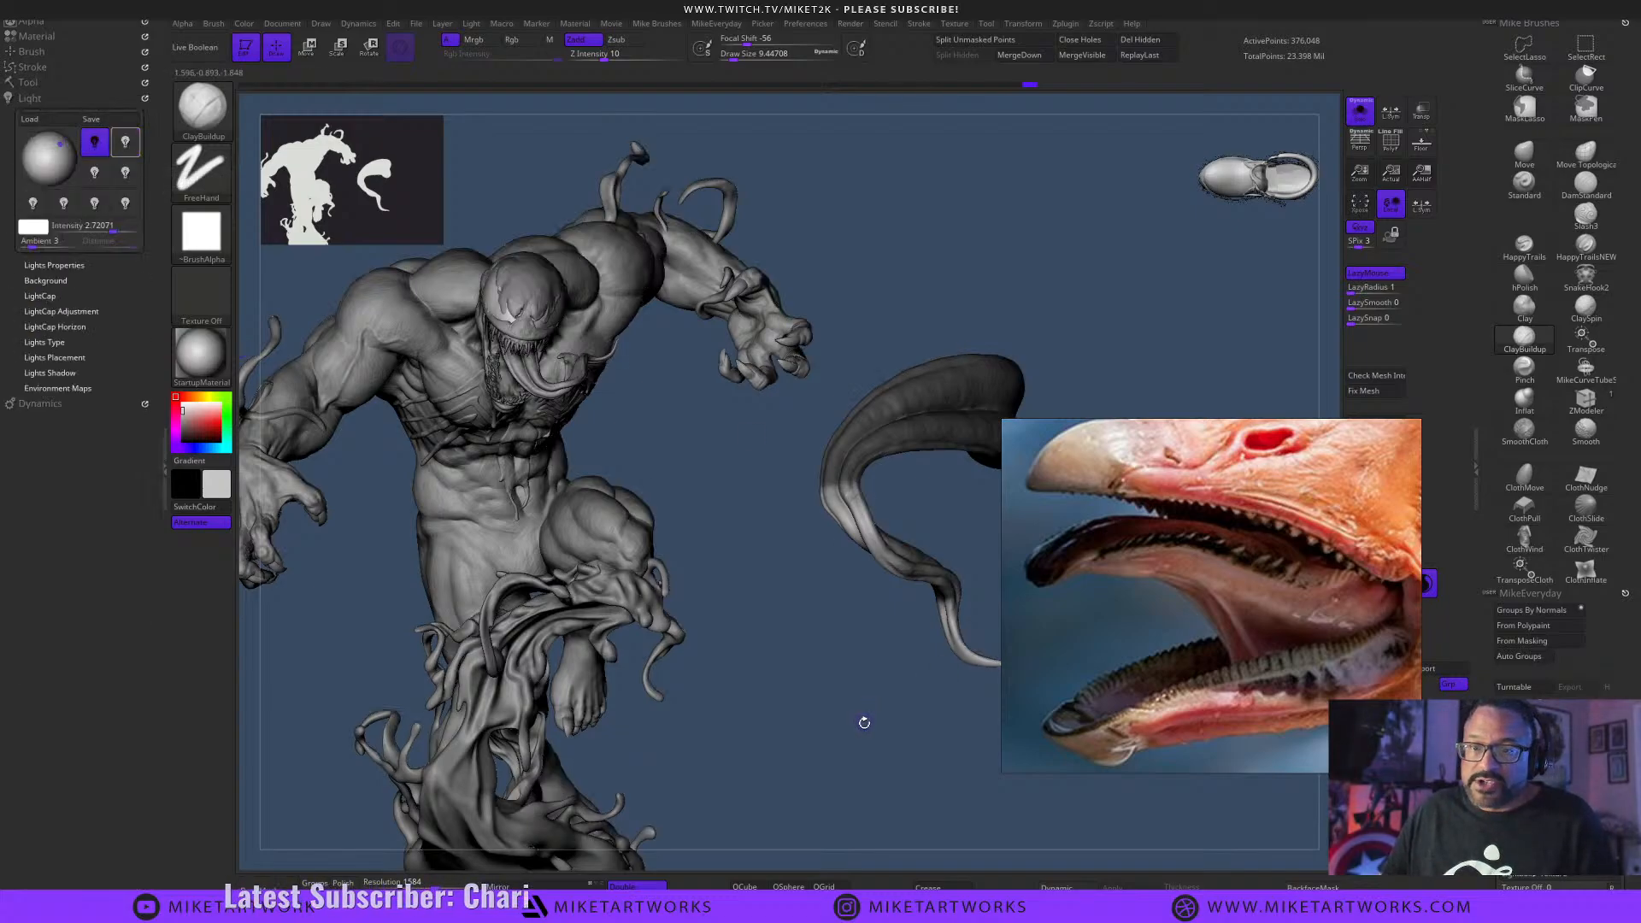
Show the whole figure again and reposition the remaining light near the centre of the light preview sphere.
left_click_drag(843, 740, 919, 684)
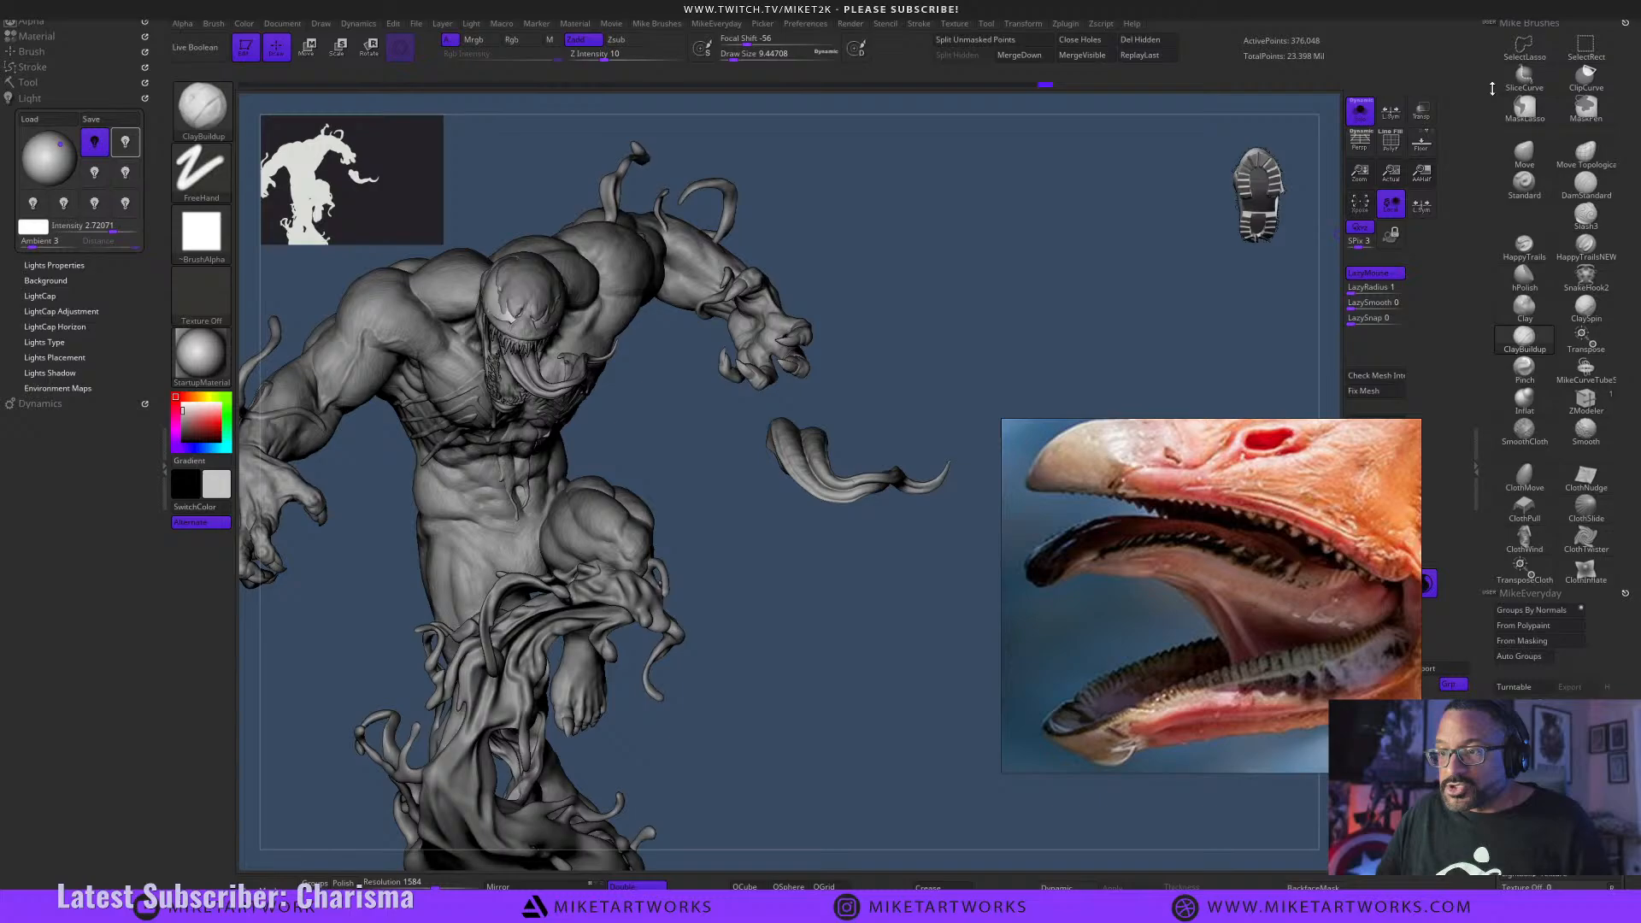
left_click(1363, 112)
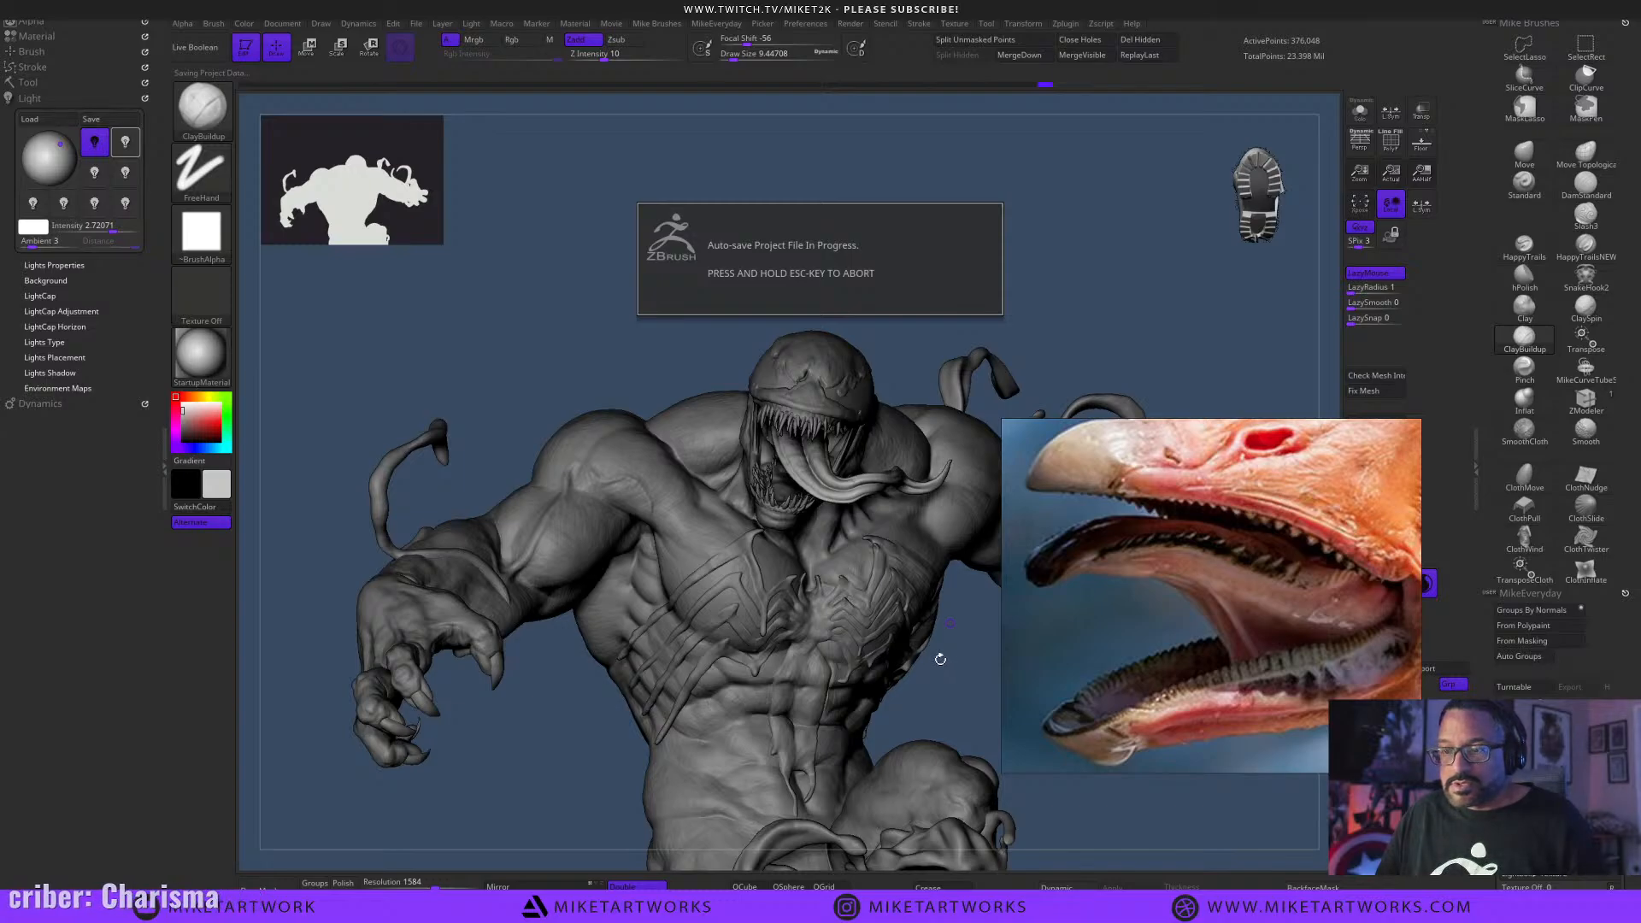
mouse_move(941, 659)
left_mouse_down("alt")
mouse_move(758, 561)
mouse_move(827, 694)
mouse_move(906, 702)
mouse_move(932, 646)
left_mouse_up("alt")
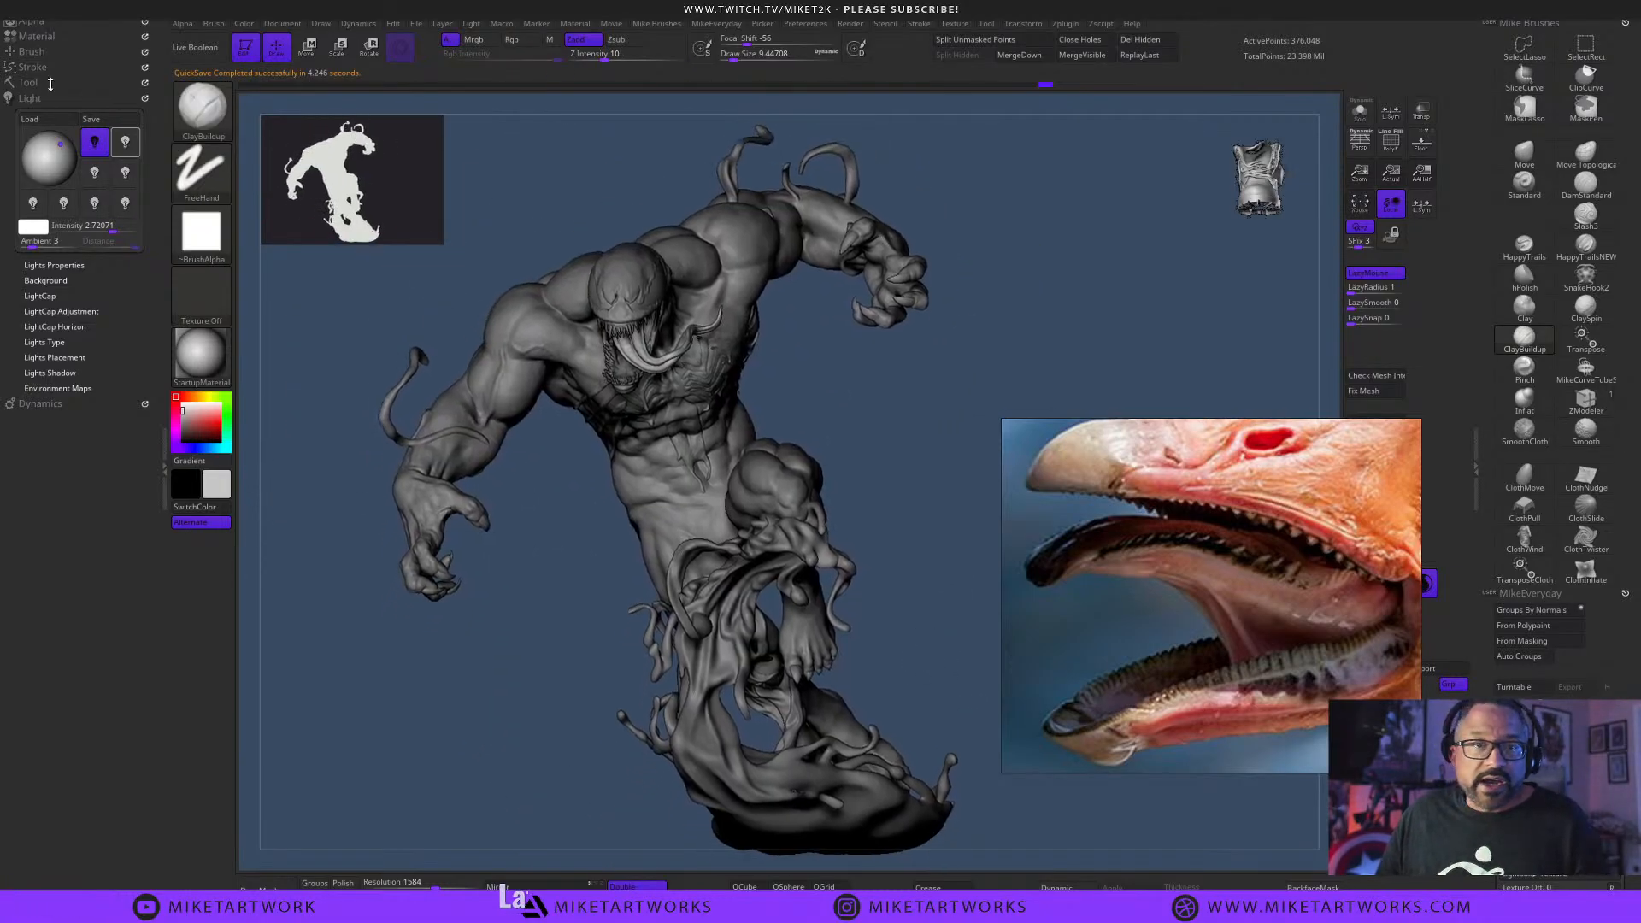
left_click(52, 151)
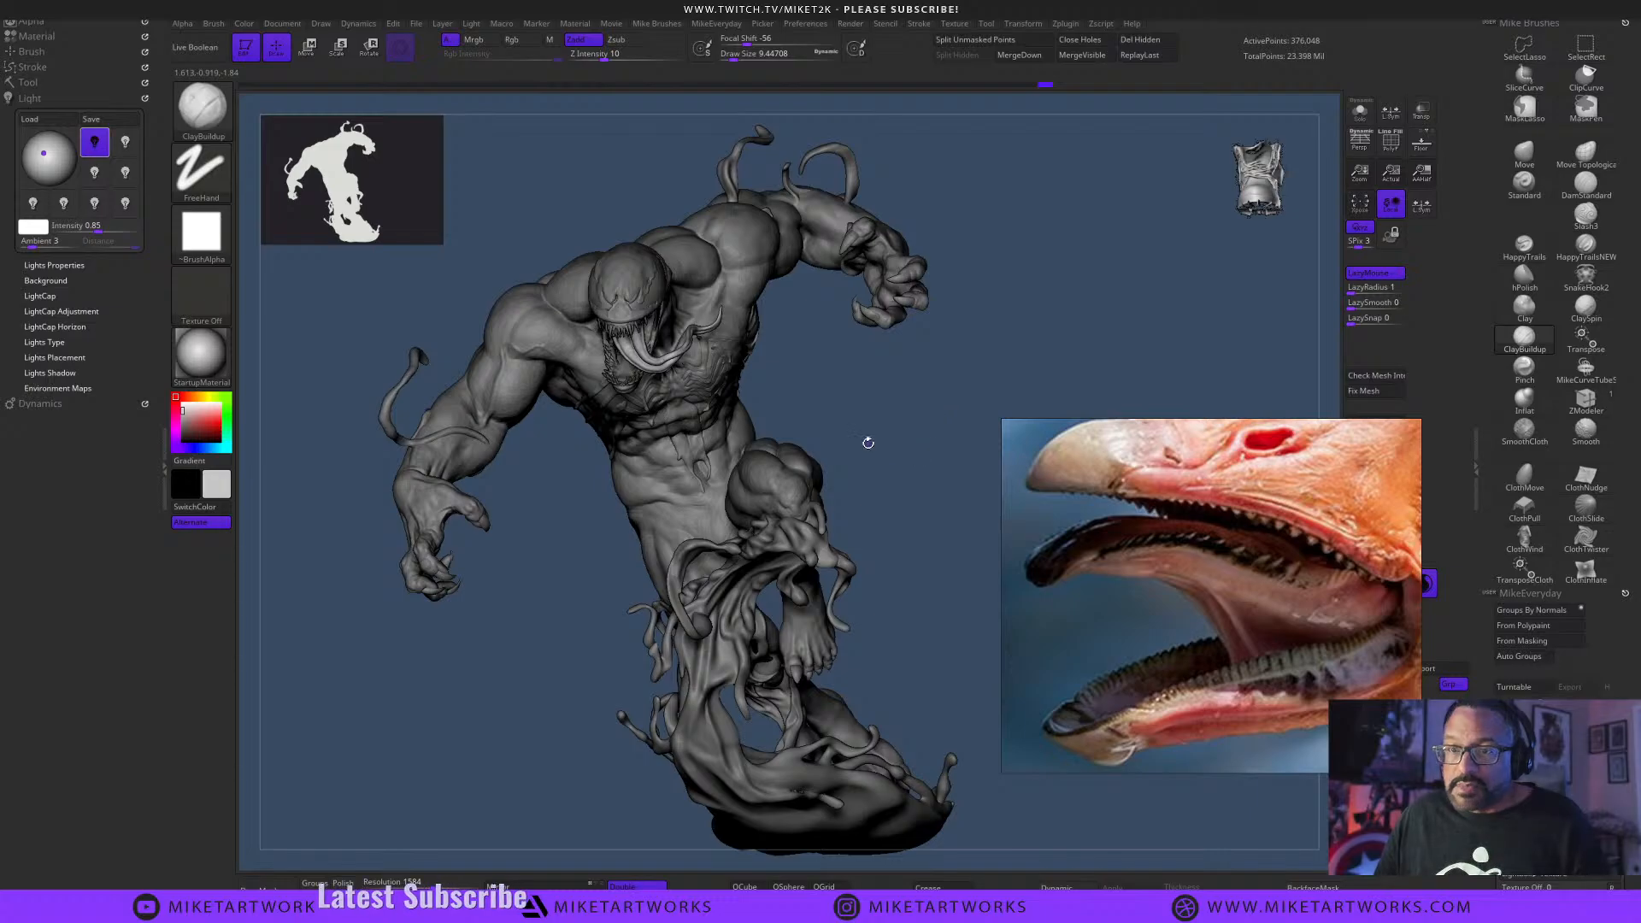
Render the full figure with StartupMaterial, switch the material to BasicMaterial and render again for comparison.
key("shift")
key("shift+r")
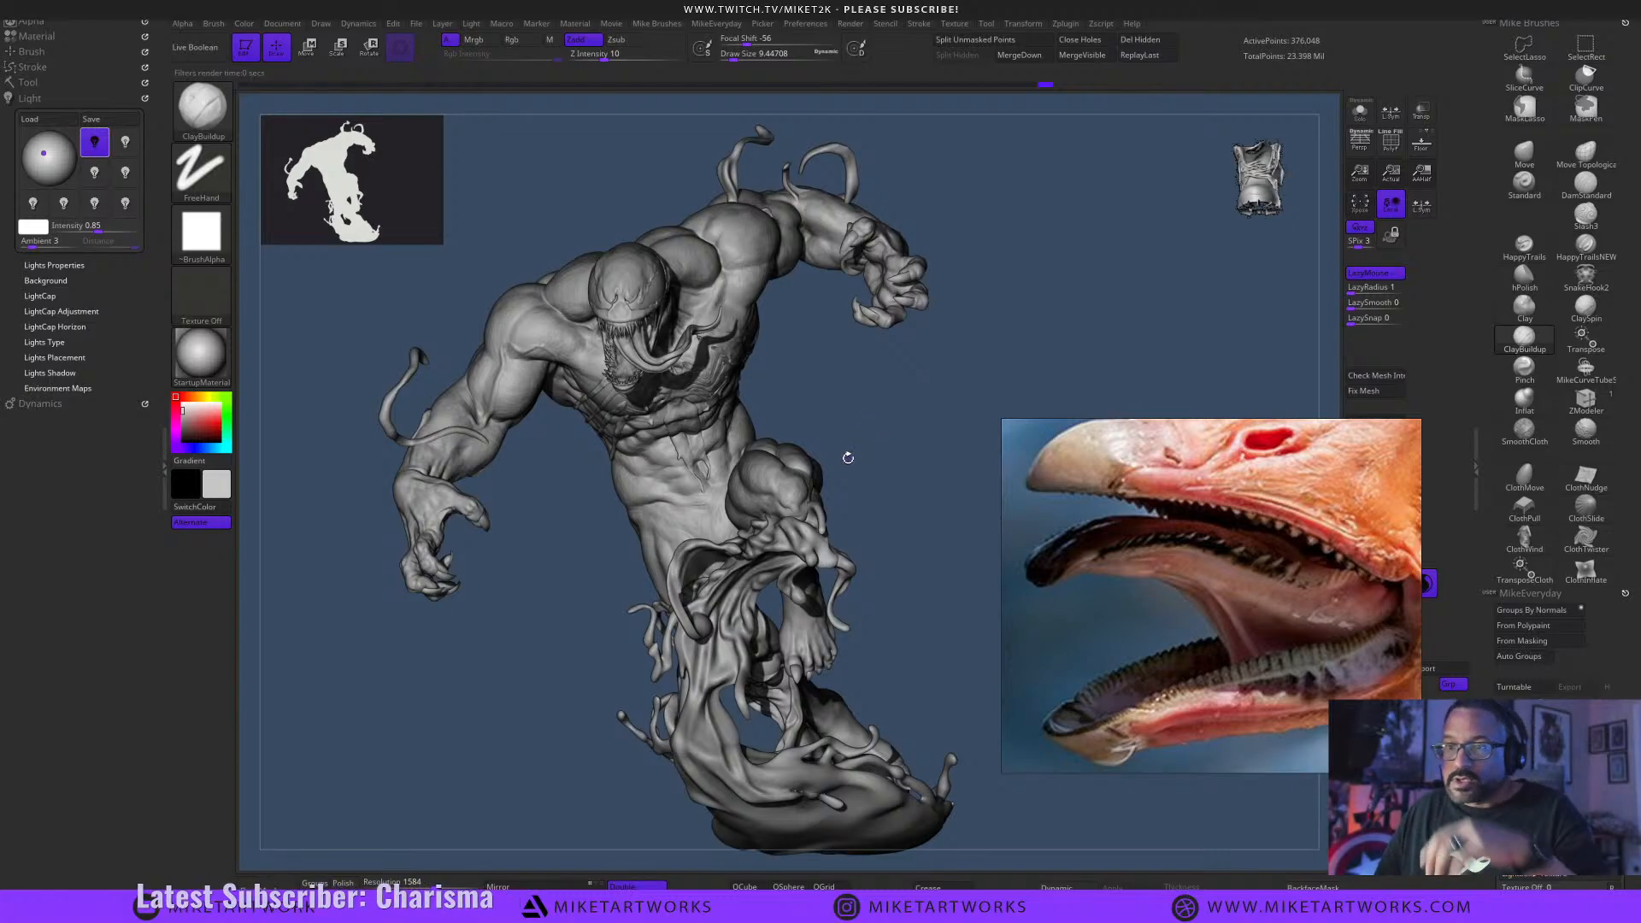
right_click(574, 634)
left_click(510, 695)
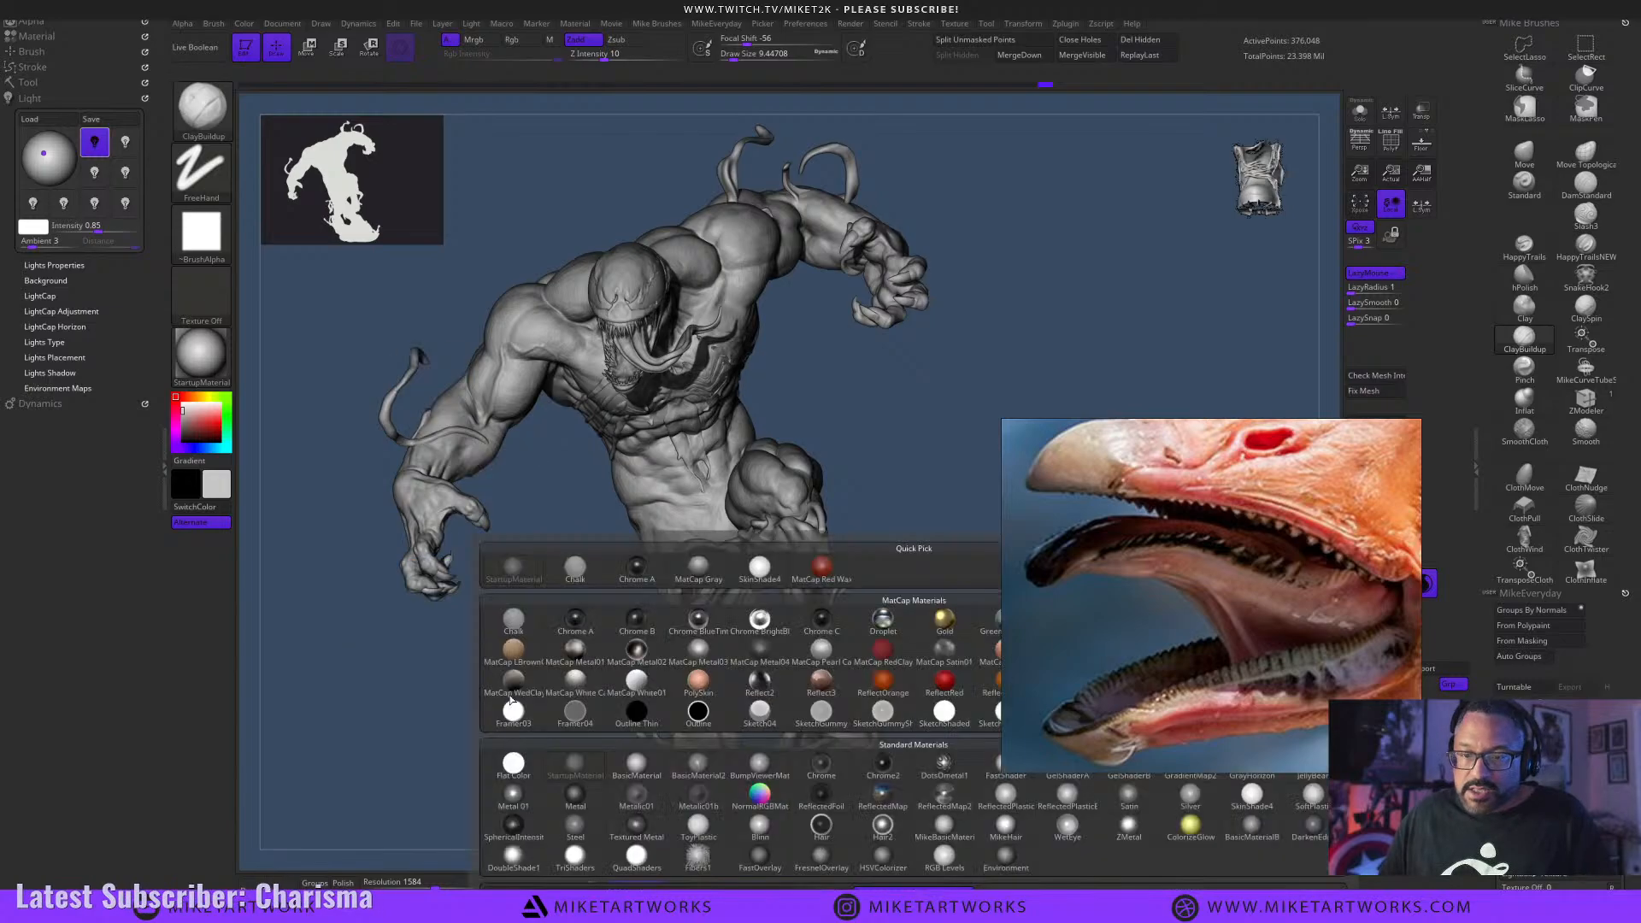
left_click(640, 757)
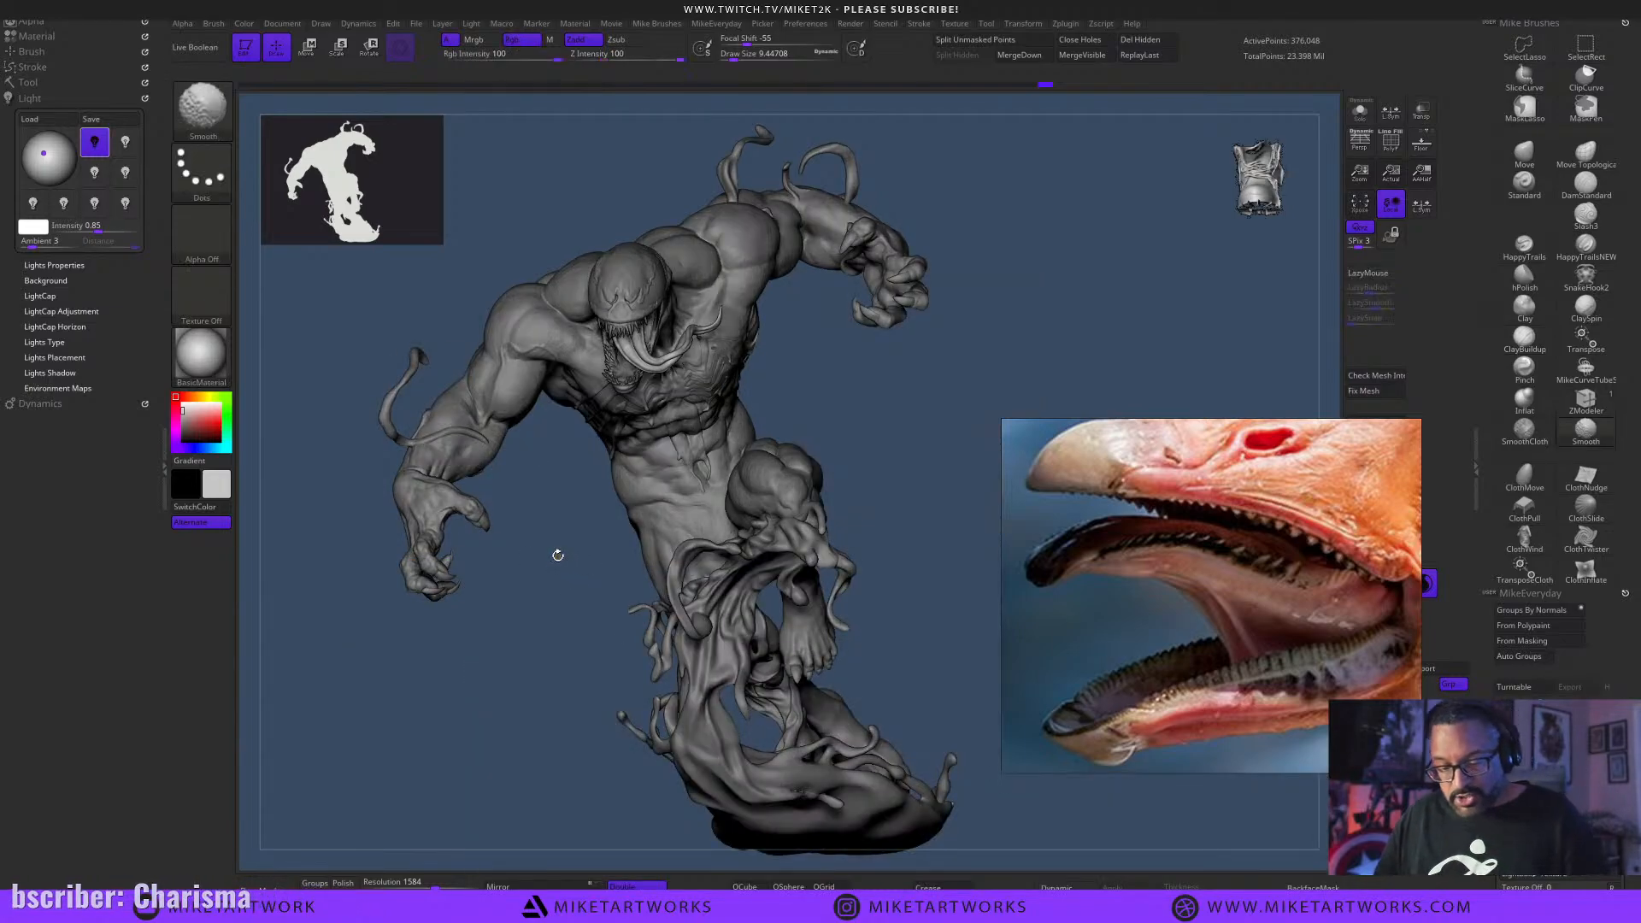
left_click_drag(557, 554, 524, 684)
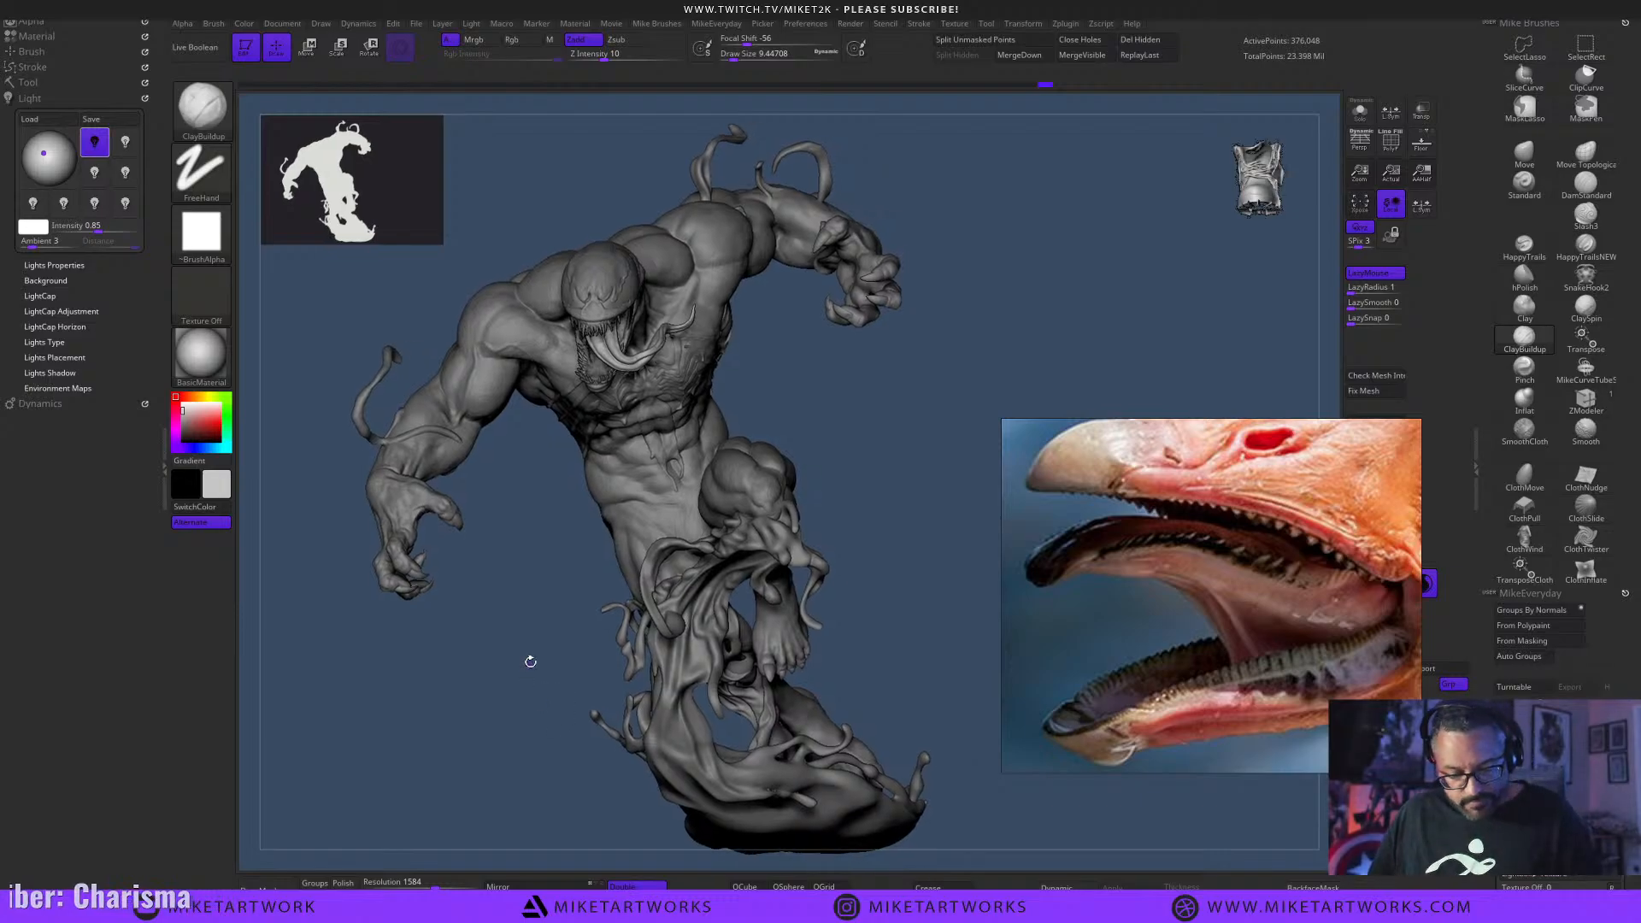
key("shift")
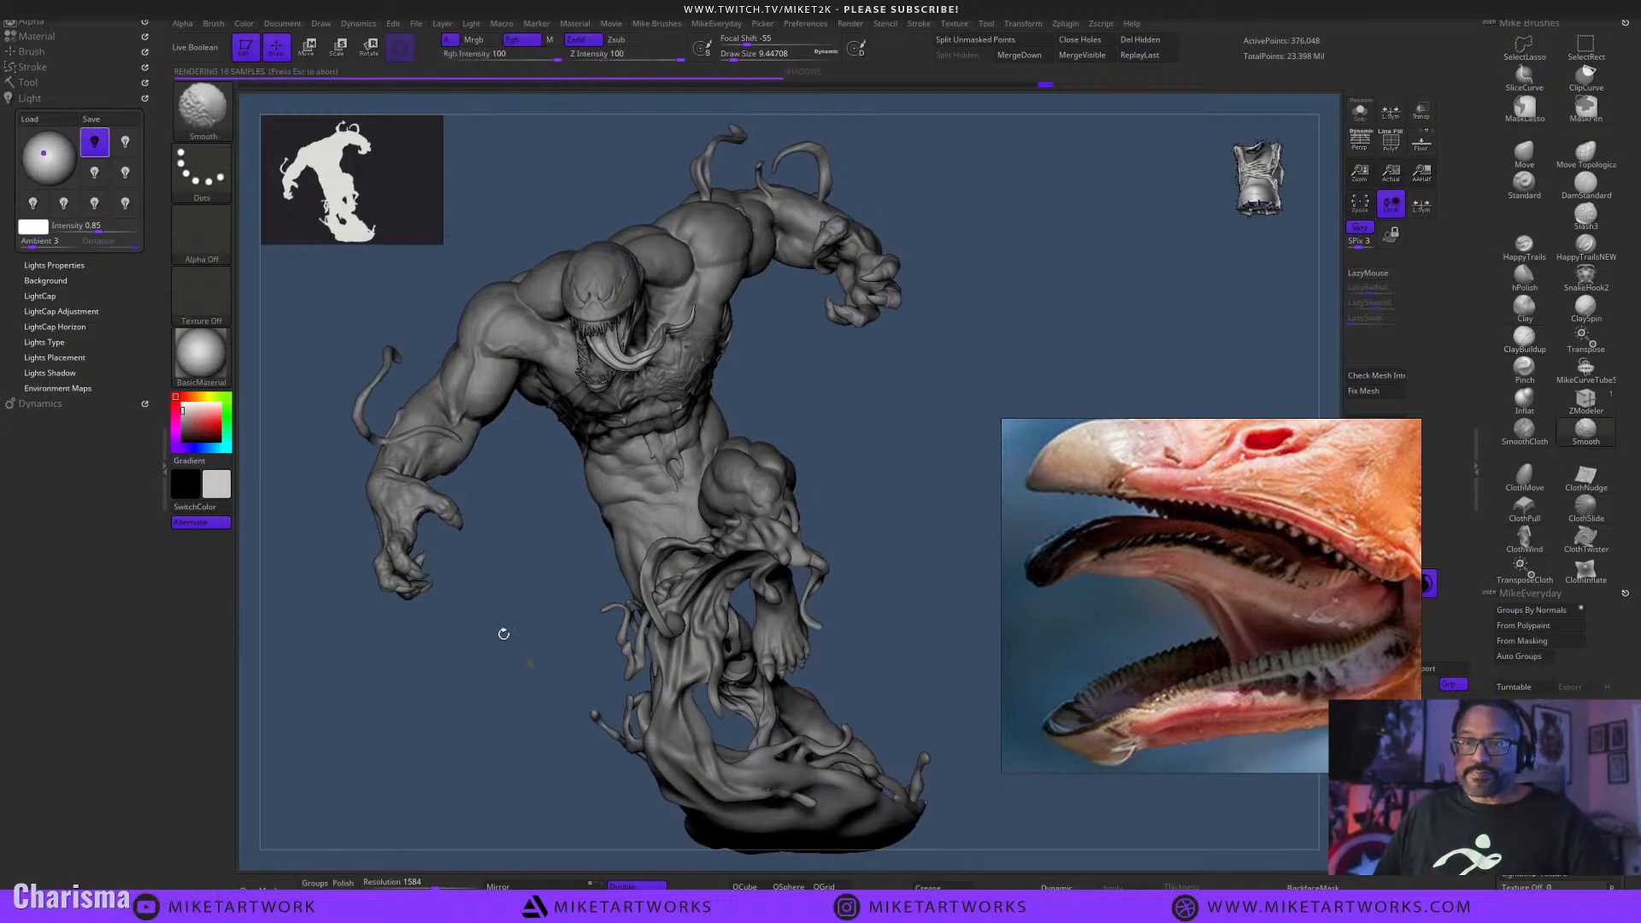
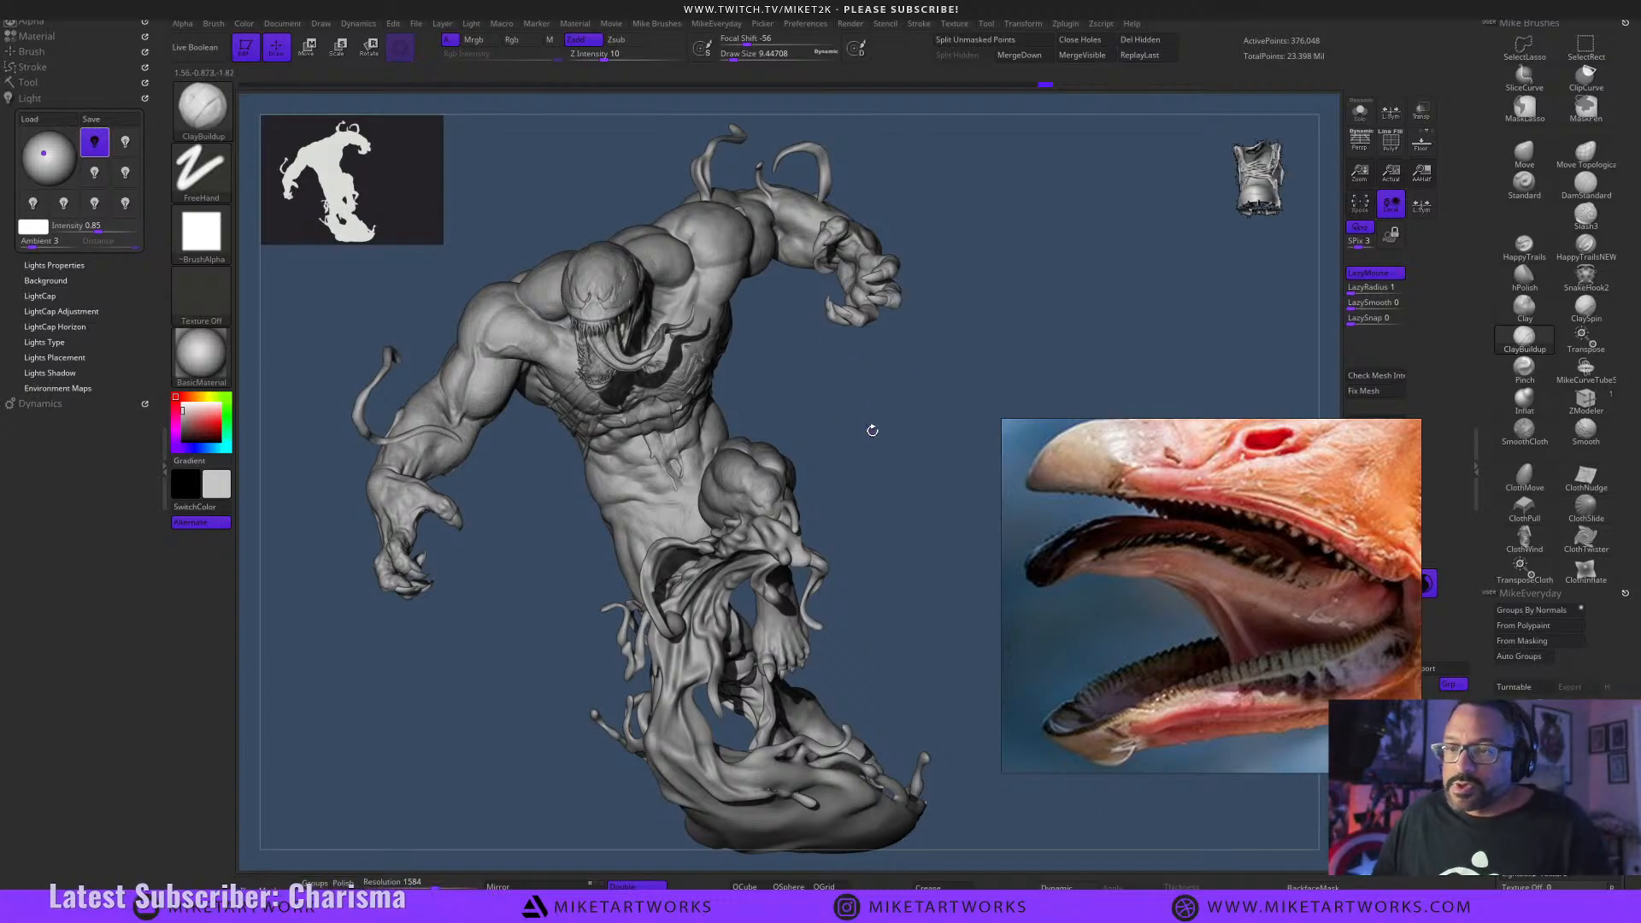
Switch the figure's material back to StartupMaterial.
key("space")
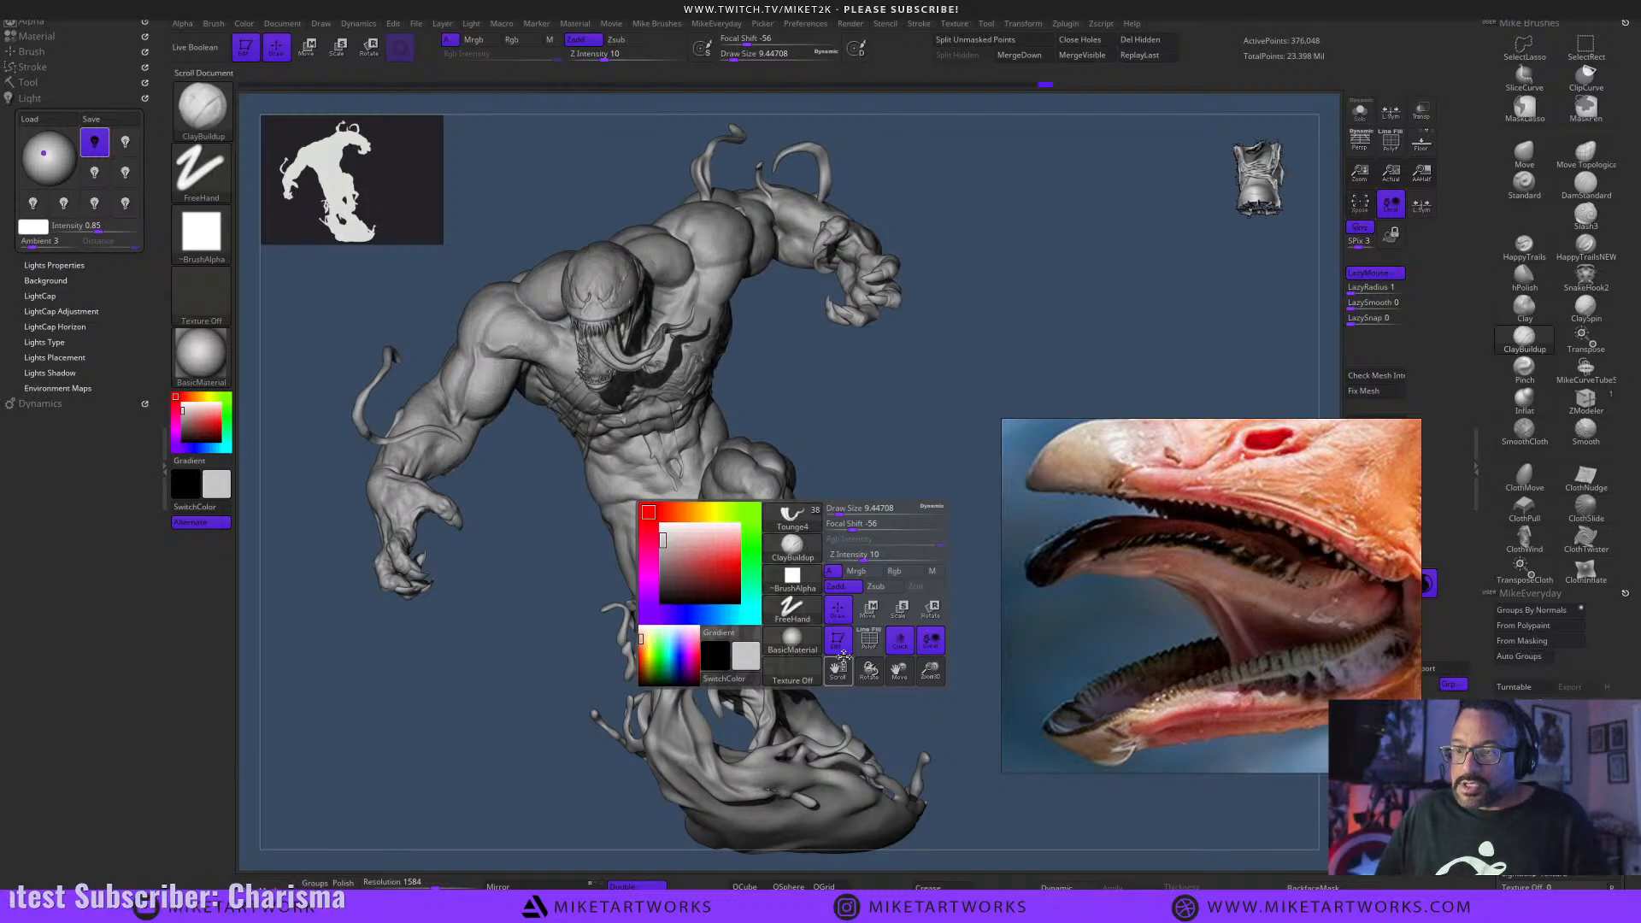
key("space")
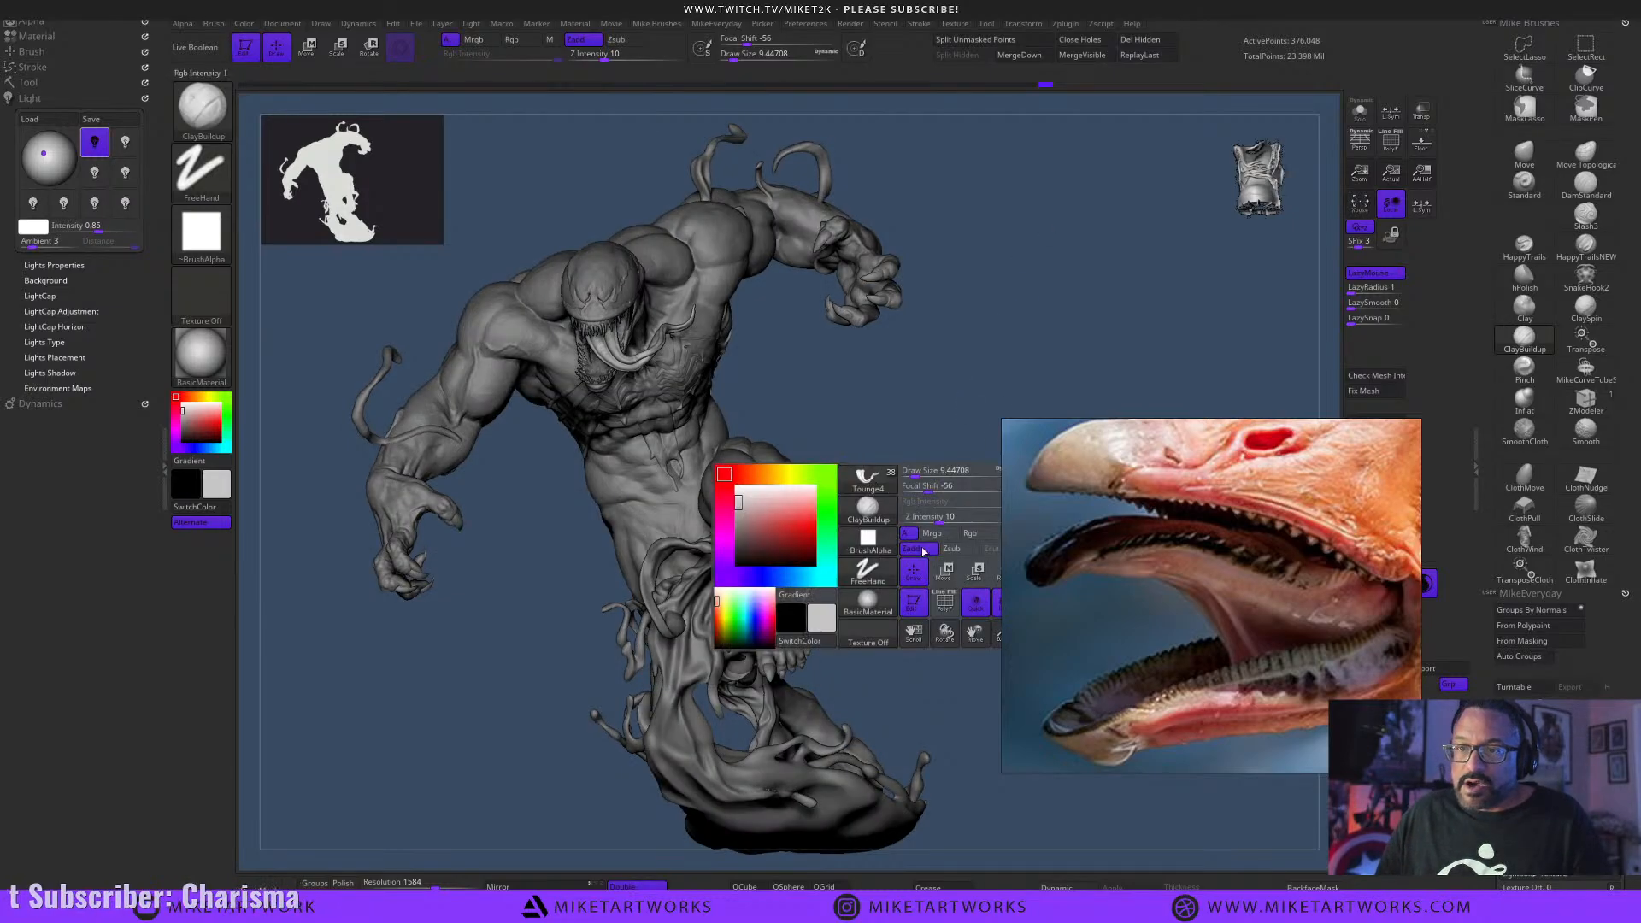
left_click(868, 602)
left_click(474, 671)
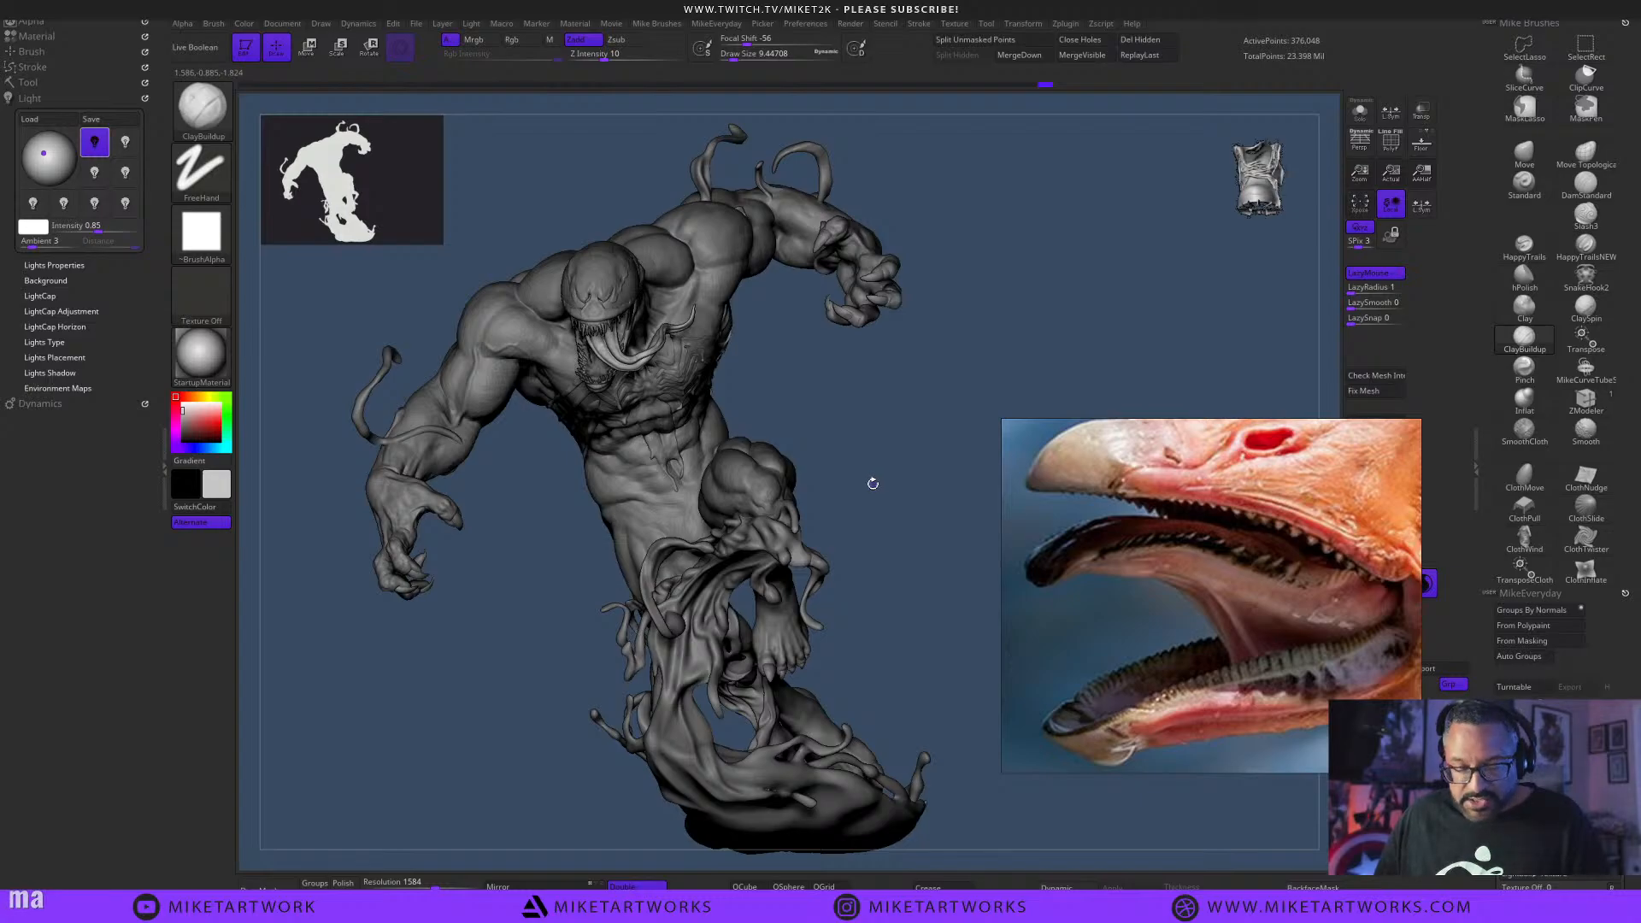
Render the figure from its side and examine the head, tongue and torso from side and three-quarter angles.
key("shift")
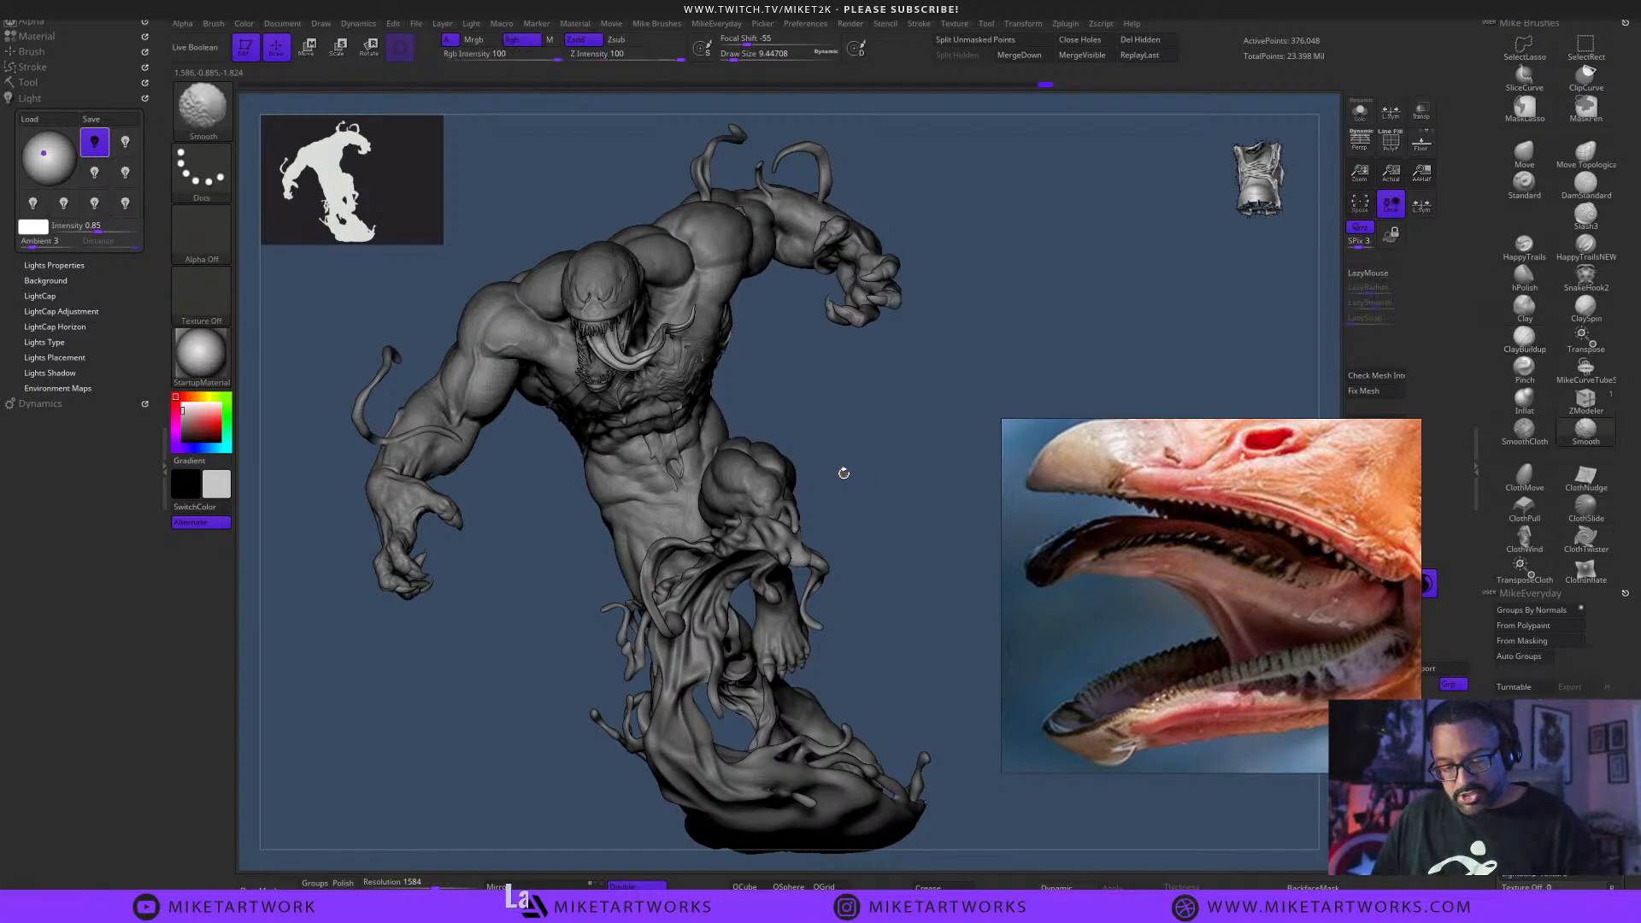
left_click_drag(880, 557, 808, 595)
left_click_drag(766, 660, 567, 654, "alt")
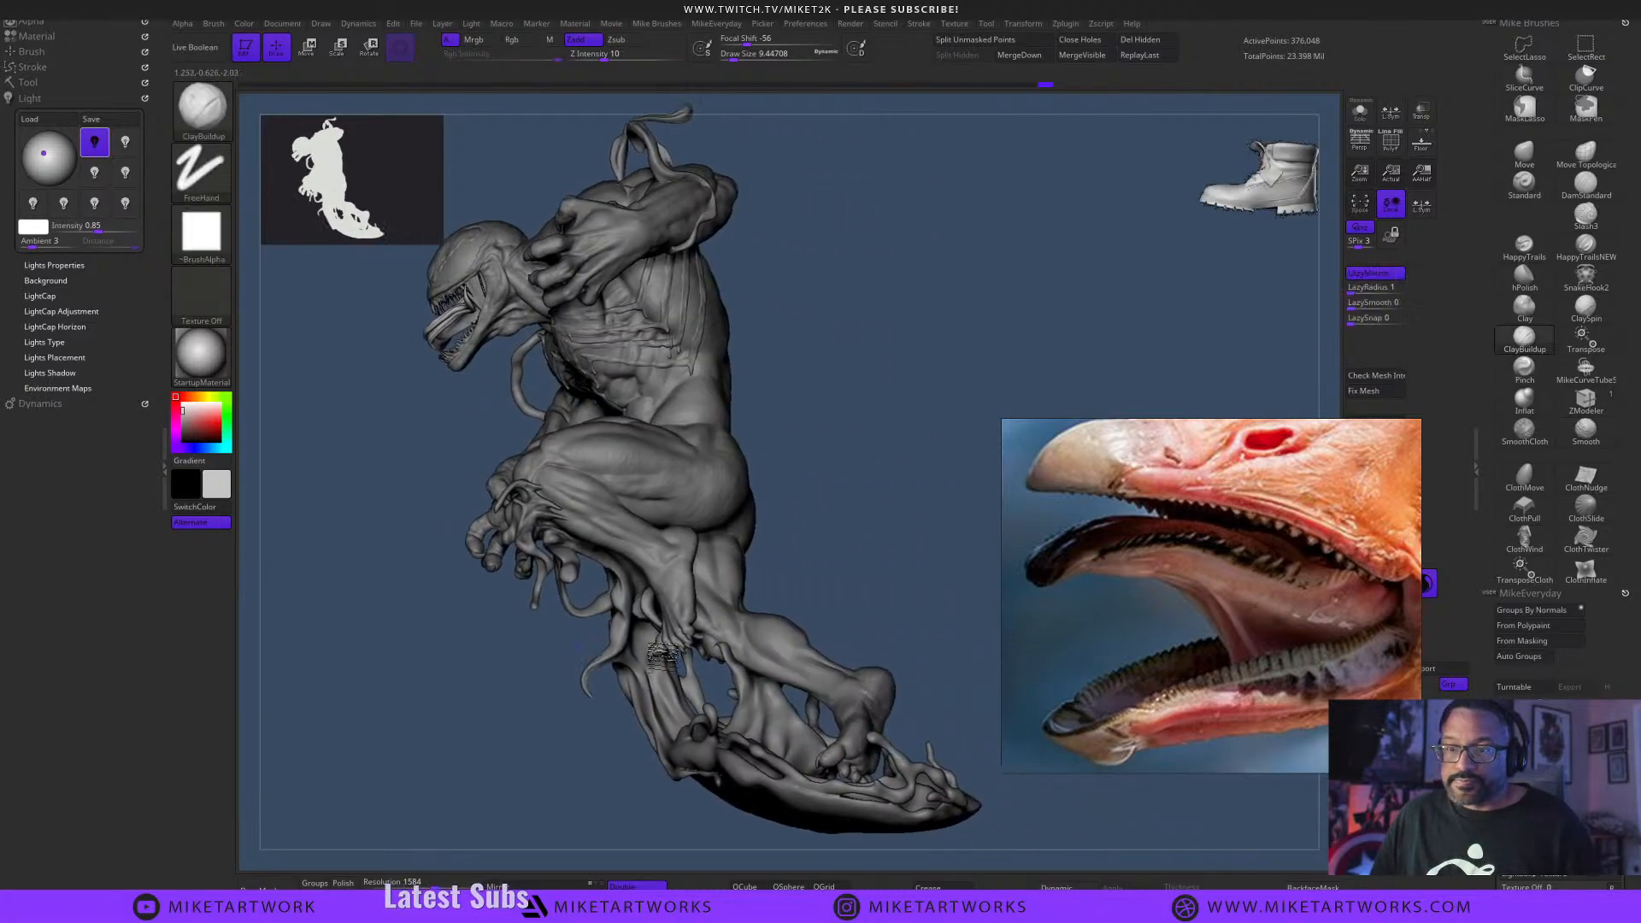
left_click_drag(943, 560, 964, 607, "alt")
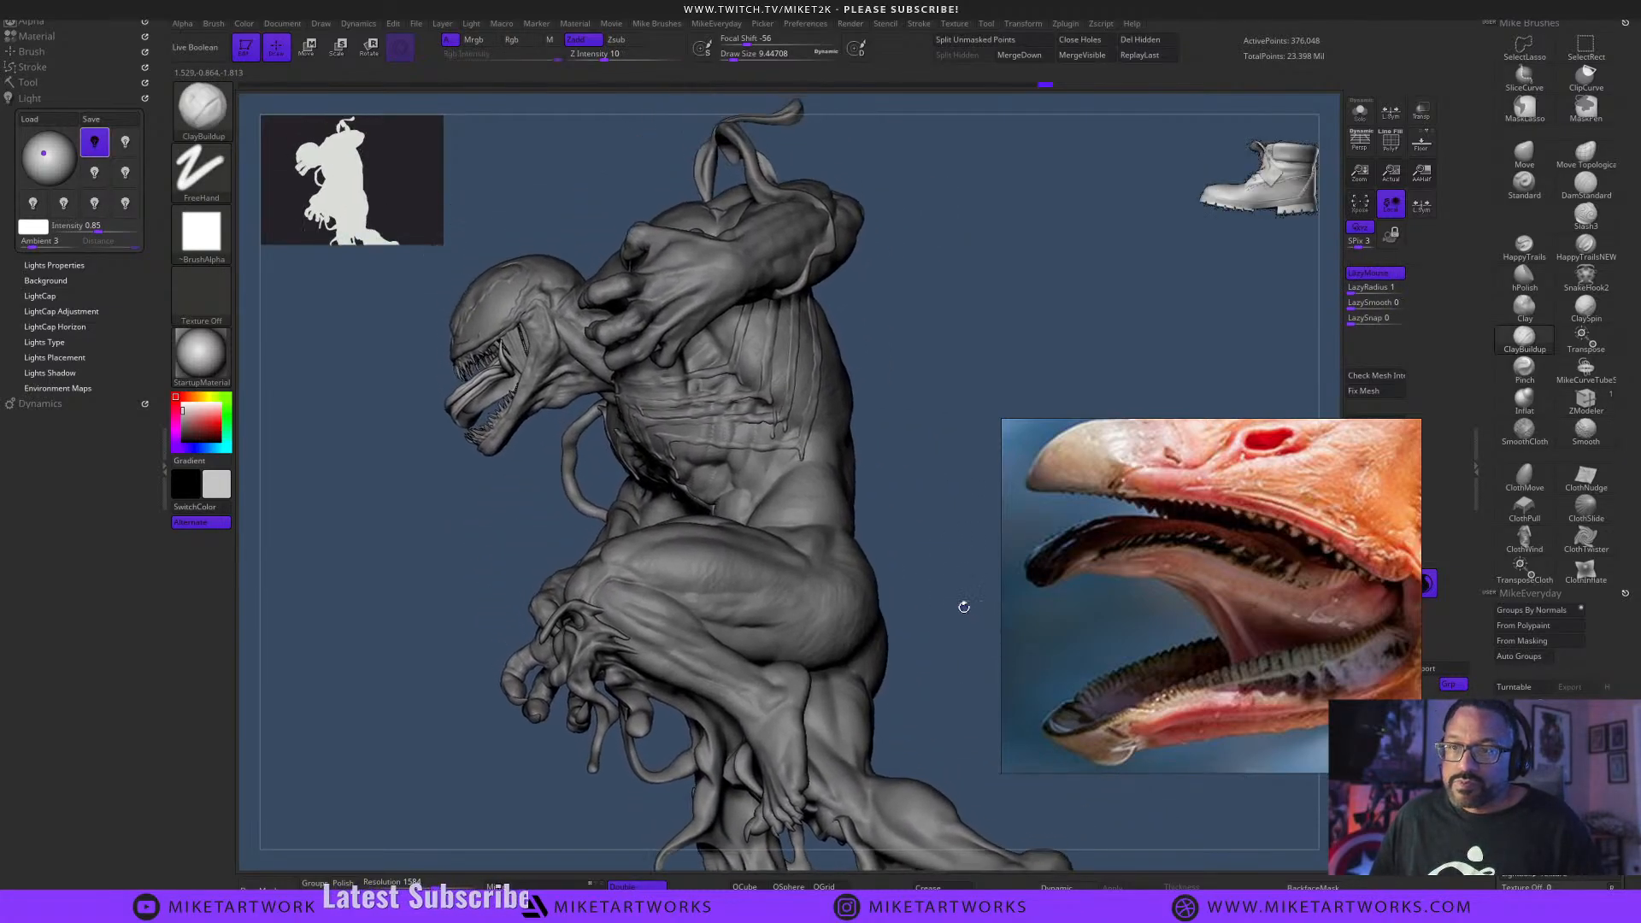
key("shift")
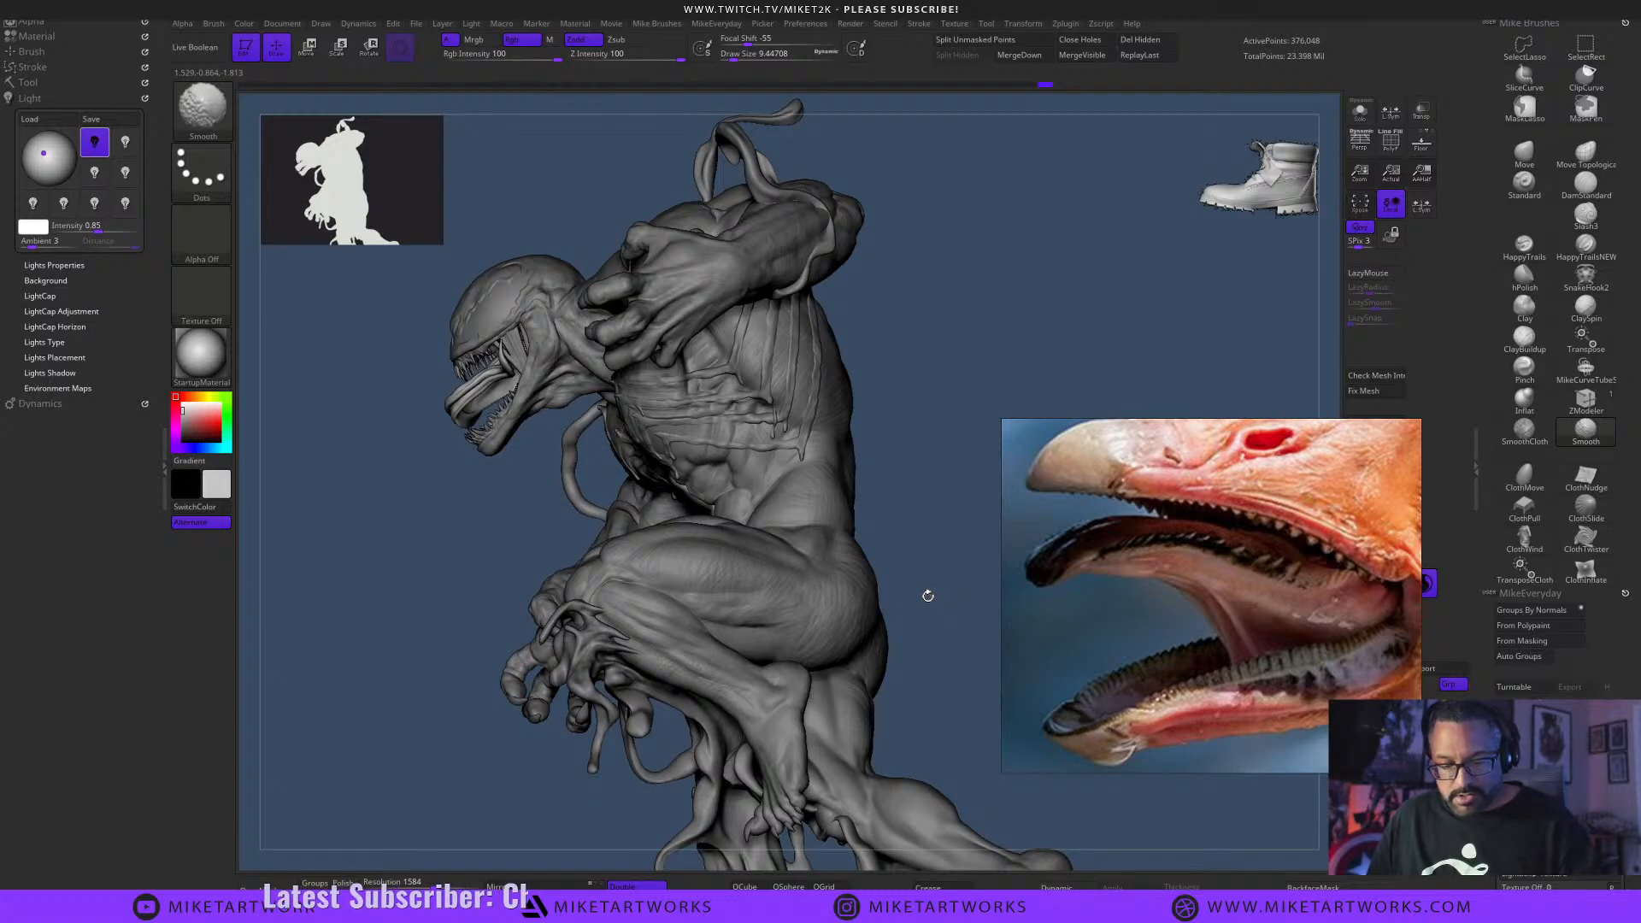
key("shift+r")
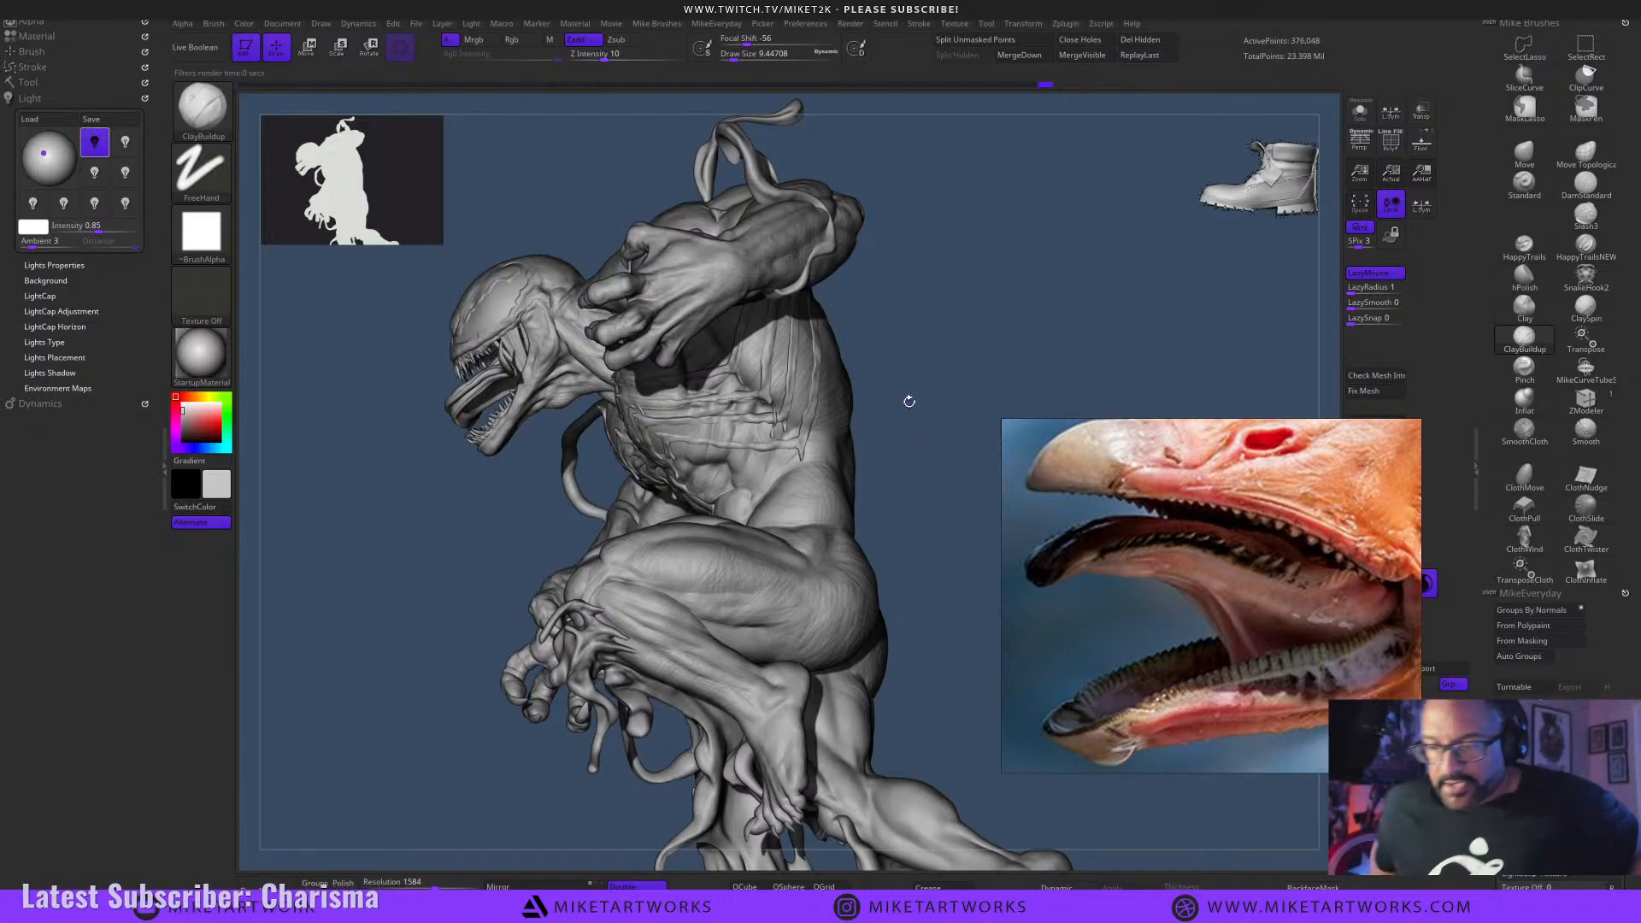
mouse_move(914, 296)
left_mouse_down()
mouse_move(926, 330)
mouse_move(1200, 150)
left_mouse_up()
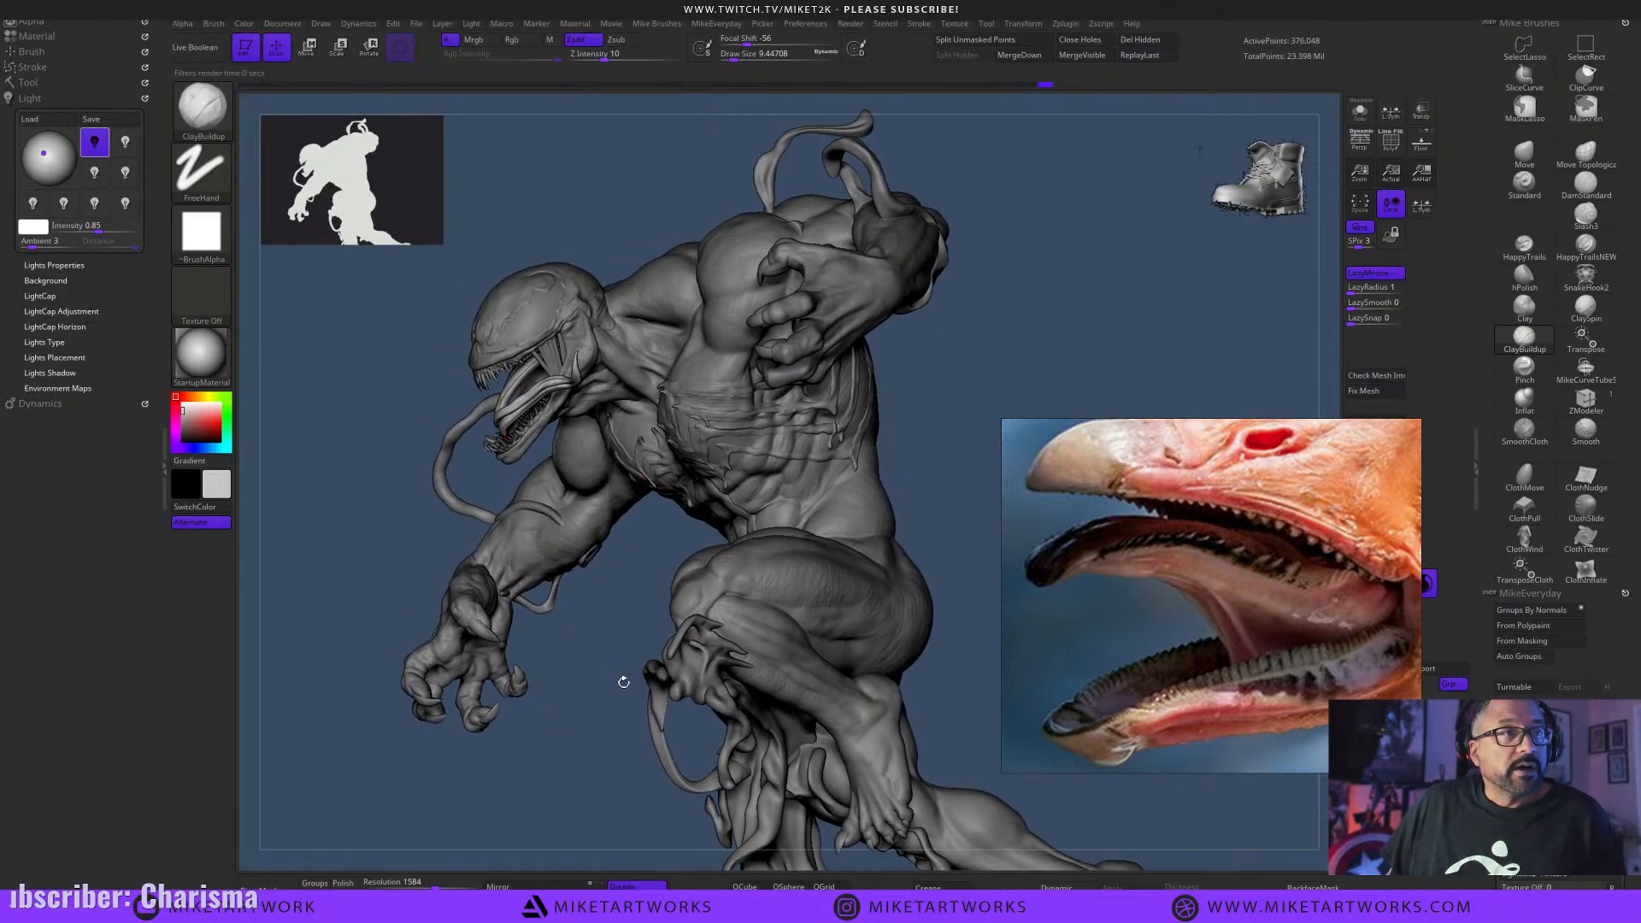
mouse_move(569, 839)
left_mouse_down()
mouse_move(542, 799)
mouse_move(566, 814)
mouse_move(534, 820)
left_mouse_up()
left_click_drag(408, 781, 480, 703)
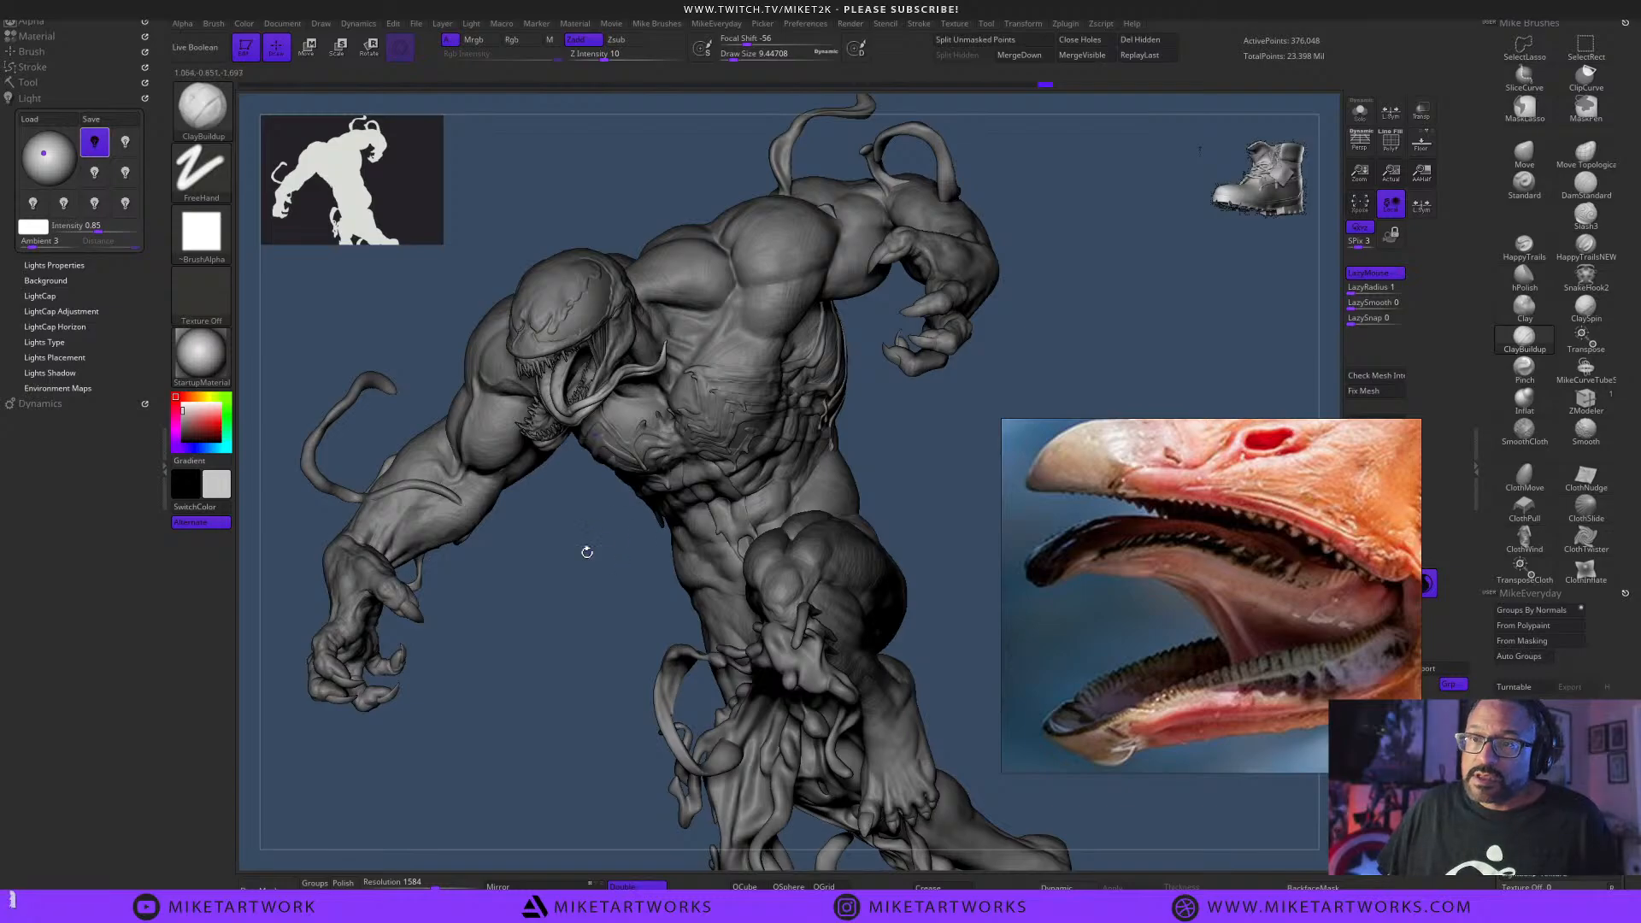
mouse_move(587, 552)
left_mouse_down()
mouse_move(623, 675)
mouse_move(637, 662)
mouse_move(621, 667)
left_mouse_up()
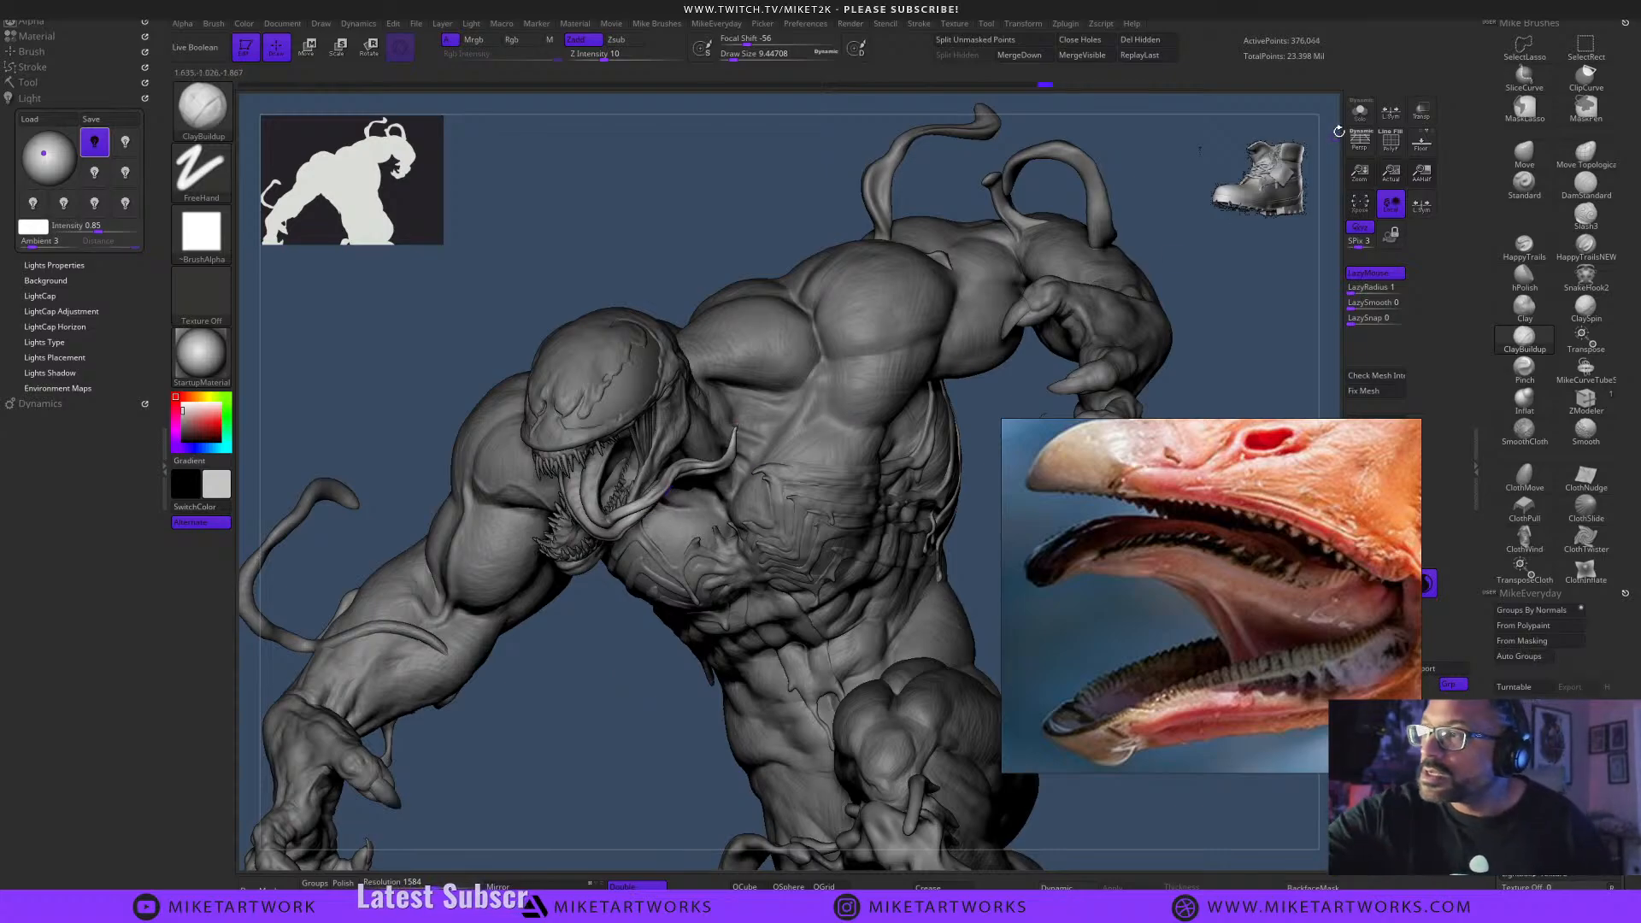
Isolate the tongue and lasso-mask its narrow end from the bend to the tip.
left_click(1359, 112)
mouse_move(795, 667)
left_mouse_down("alt")
mouse_move(881, 690)
mouse_move(953, 758)
mouse_move(916, 777)
mouse_move(953, 542)
left_mouse_up("alt")
mouse_move(906, 376)
left_mouse_down("ctrl")
mouse_move(688, 377)
mouse_move(613, 603)
mouse_move(937, 513)
left_mouse_up("ctrl")
mouse_move(878, 593)
left_mouse_down()
mouse_move(919, 731)
mouse_move(893, 737)
left_mouse_up()
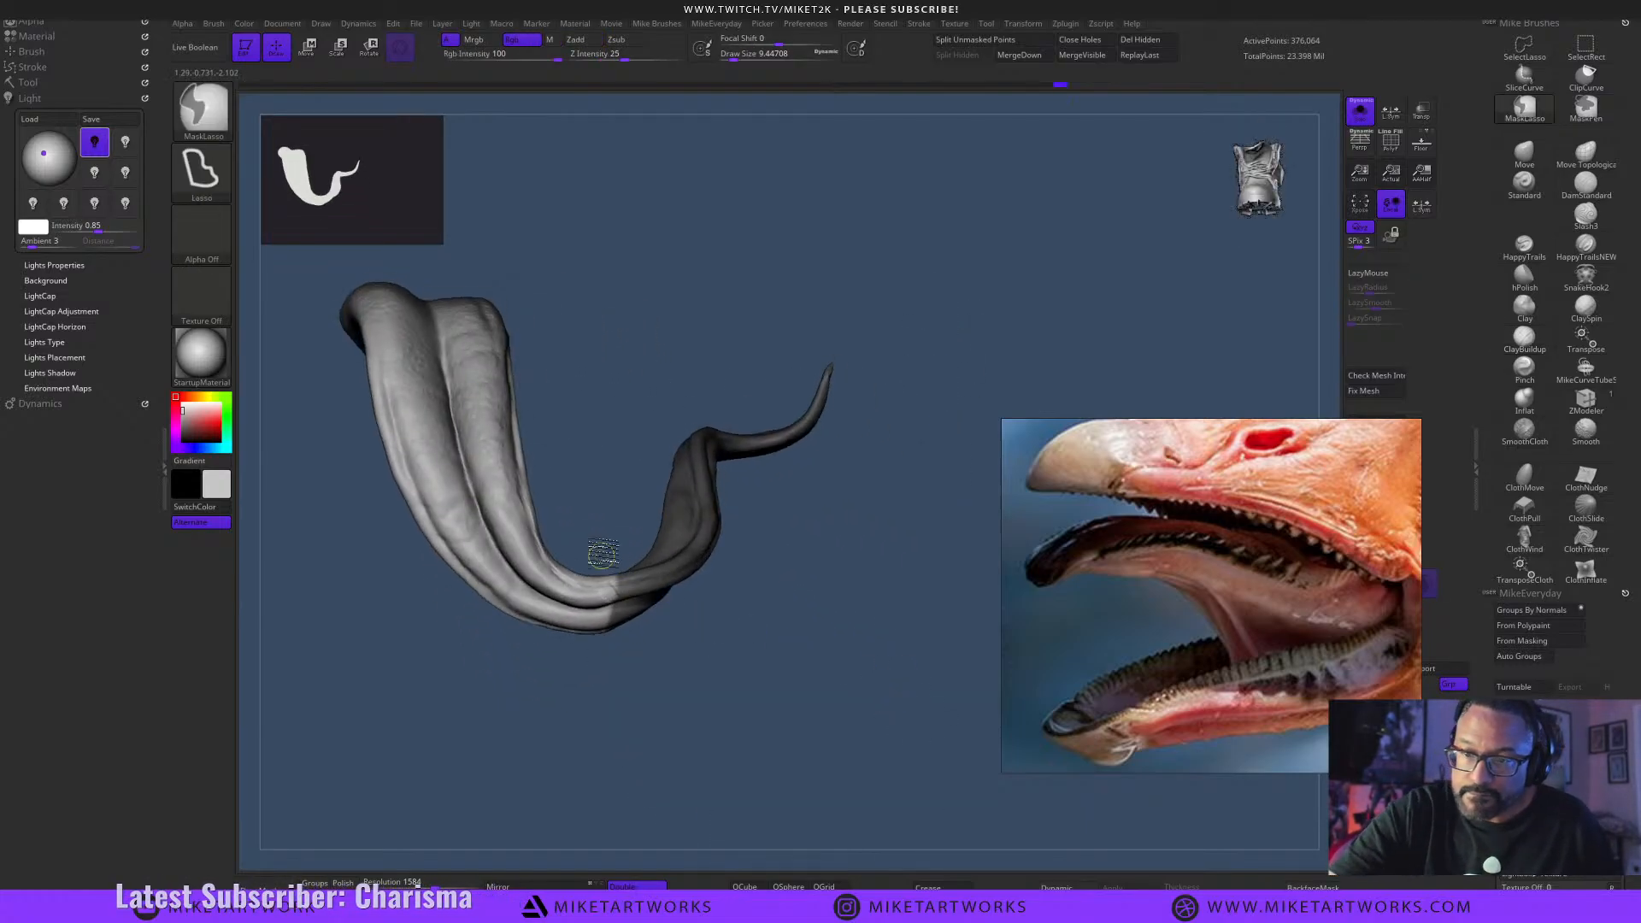
left_click_drag(604, 554, 711, 573, "ctrl")
left_click_drag(729, 664, 651, 625)
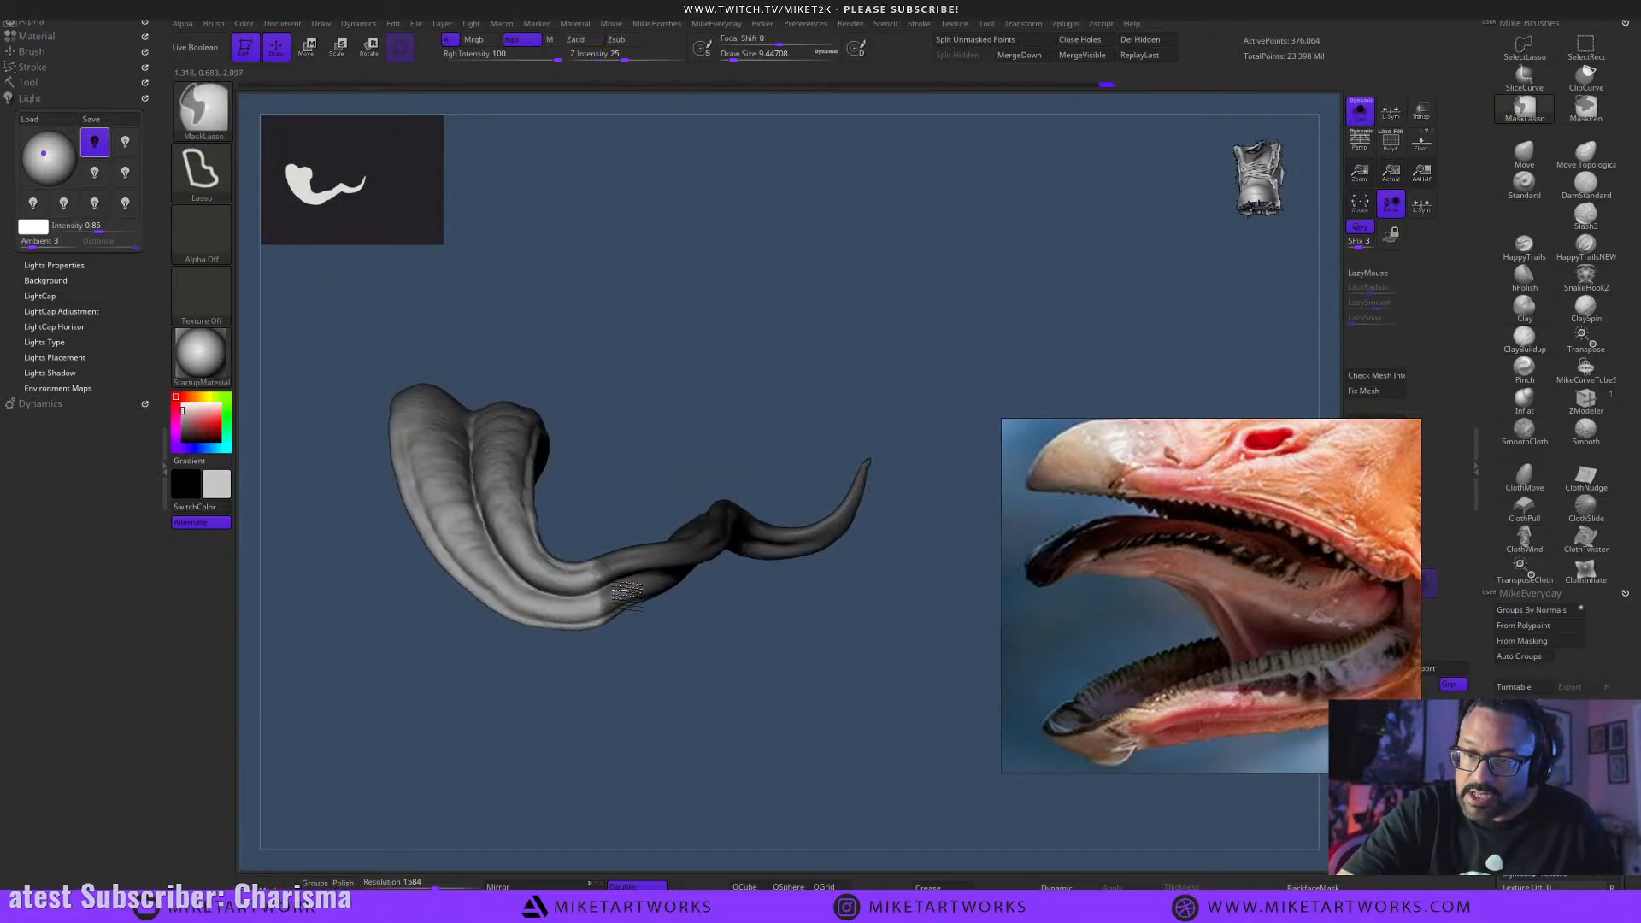
Invert the tongue's mask back and forth, leaving the wide base masked and the thin end free.
left_click(652, 652, "ctrl")
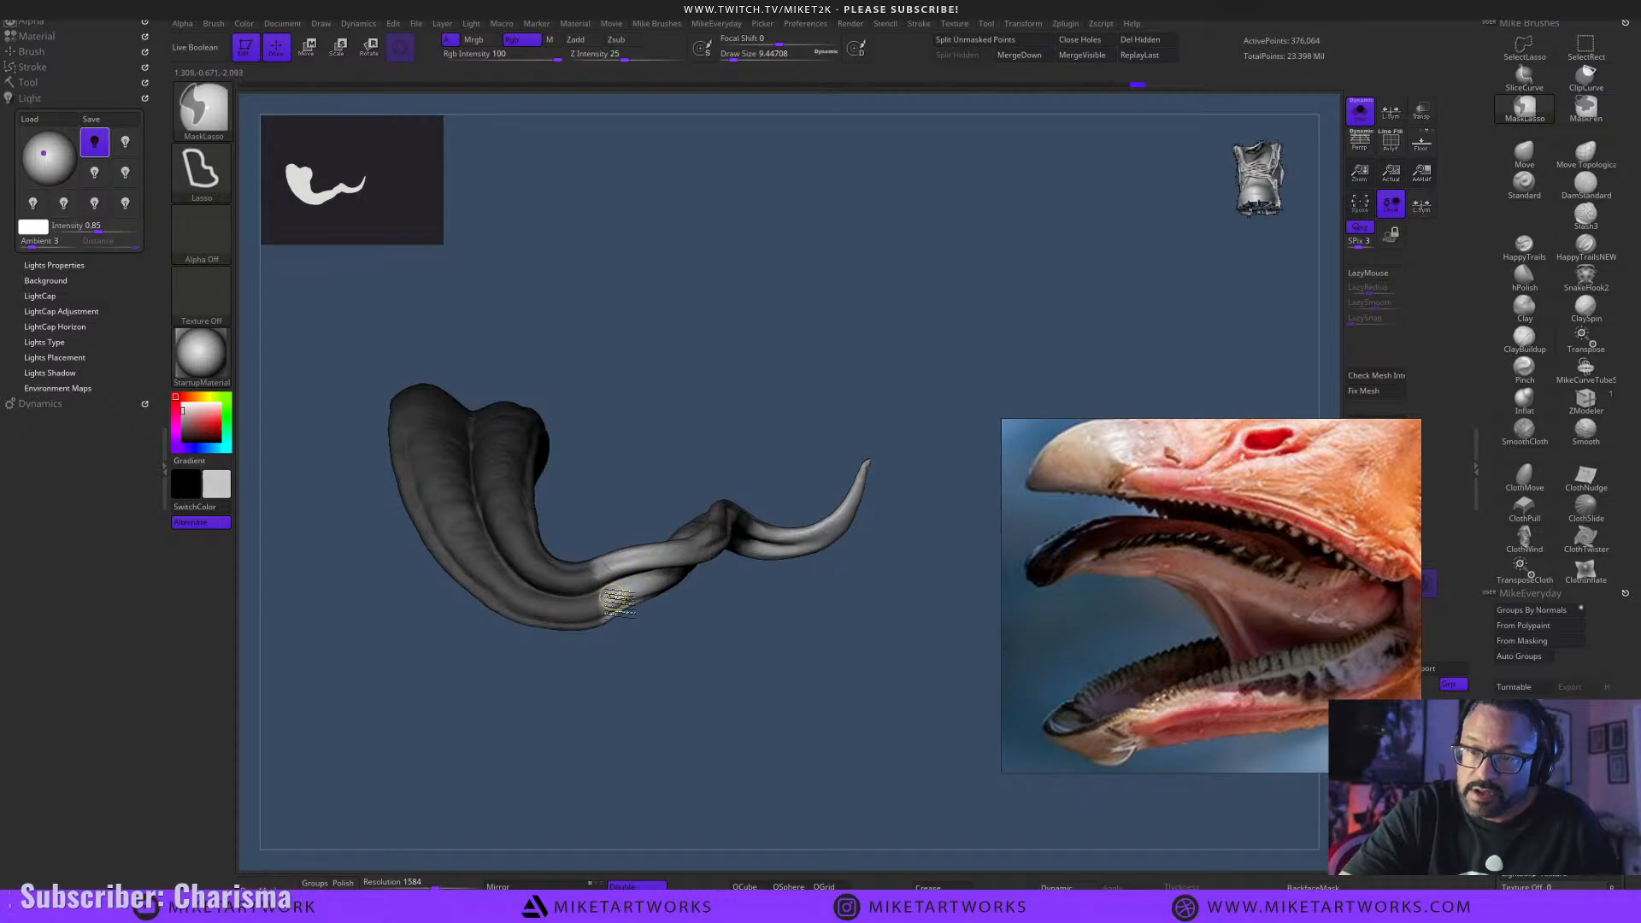
left_click(659, 651, "ctrl")
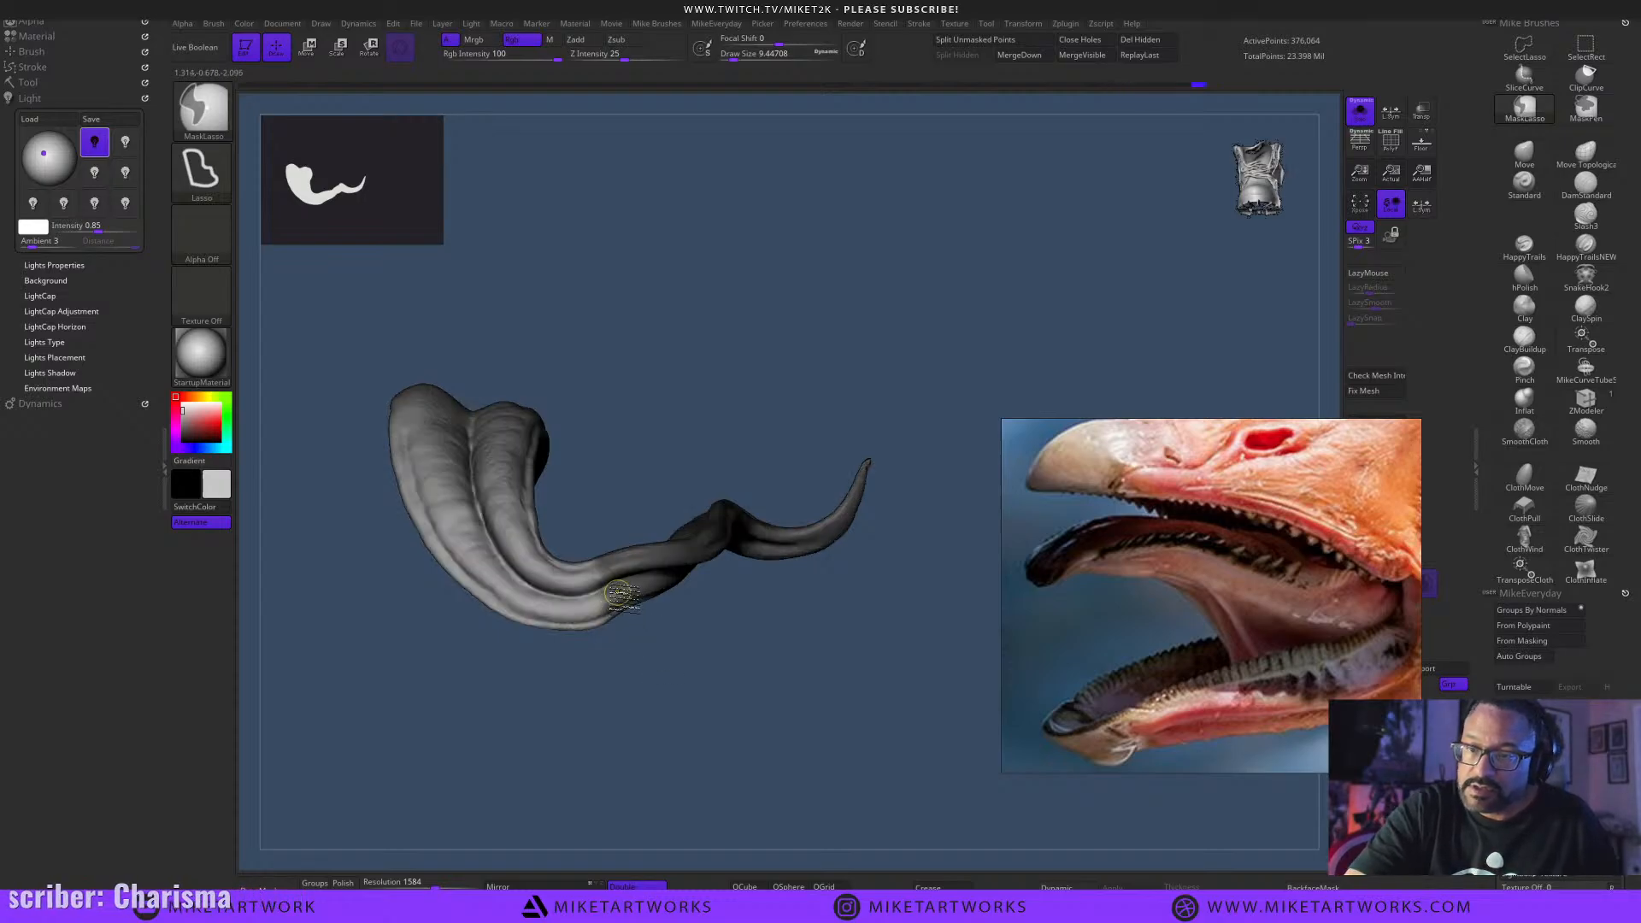
left_click_drag(699, 672, 740, 702)
left_click(742, 702, "ctrl")
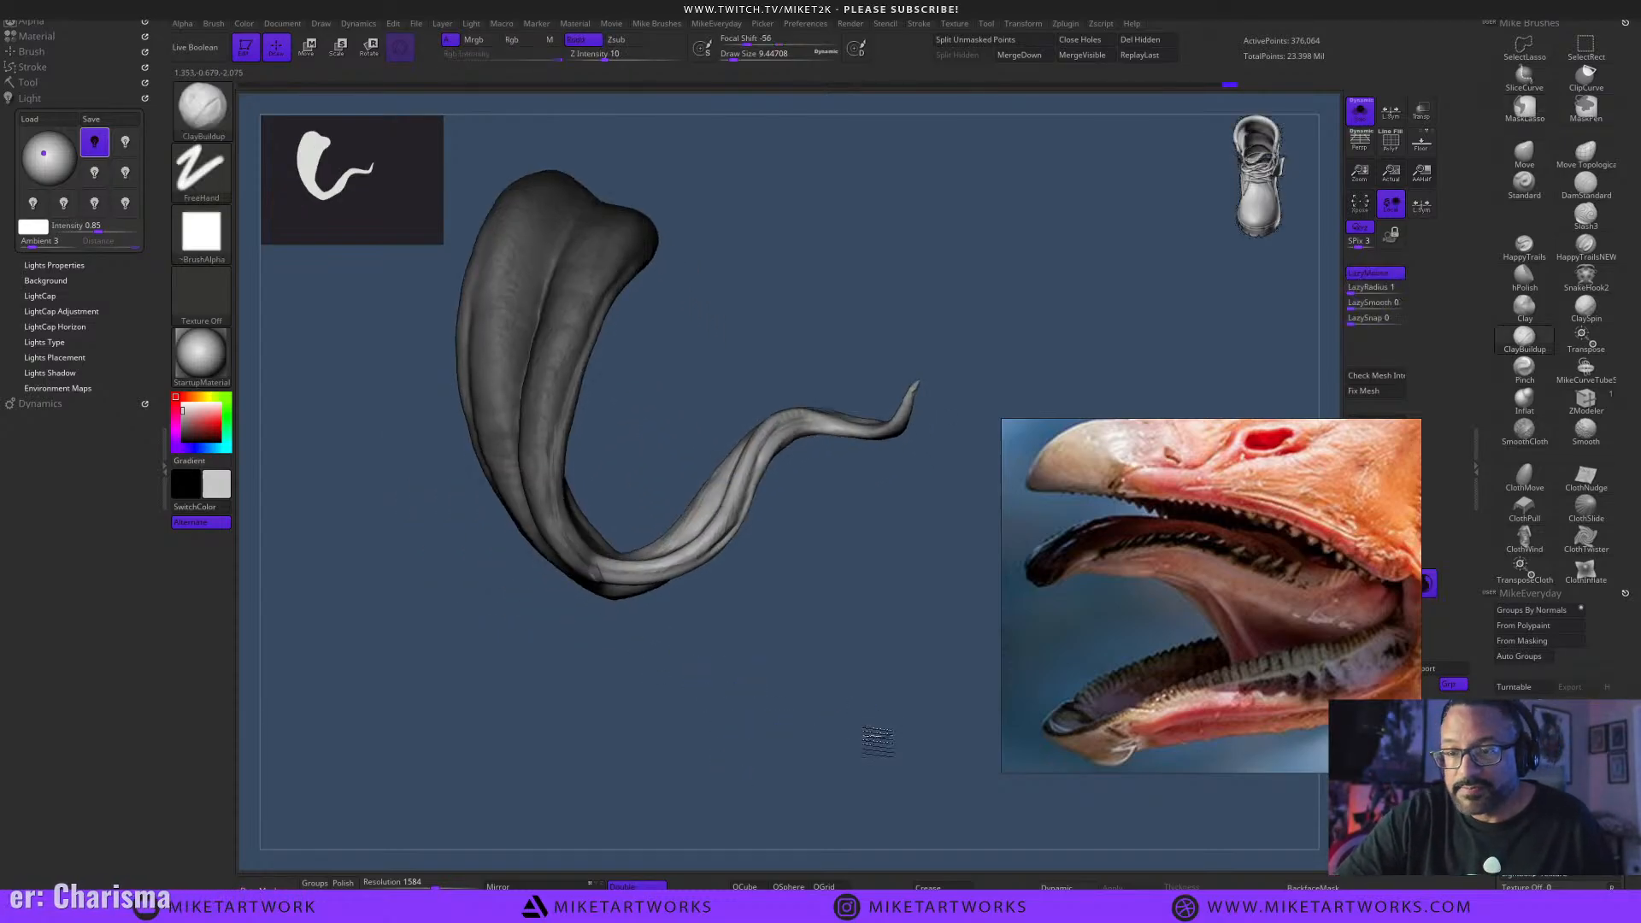
left_click_drag(862, 726, 924, 705)
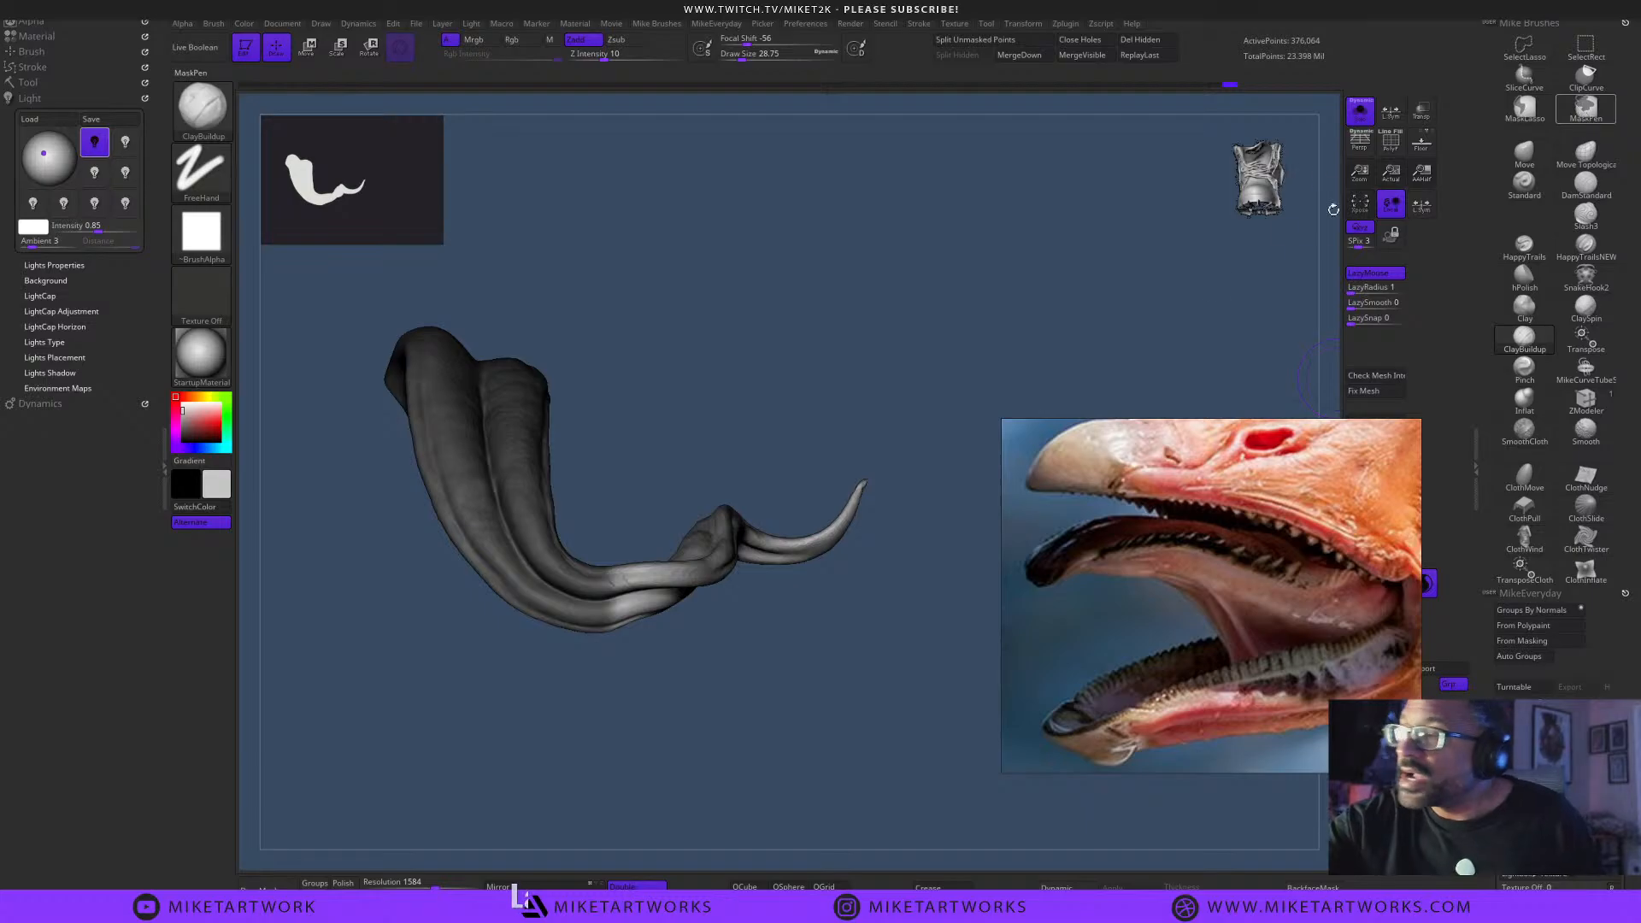
Try softening the mask around the tongue's bend with the MaskPen brush active, and clear the whole mask.
key("ctrl")
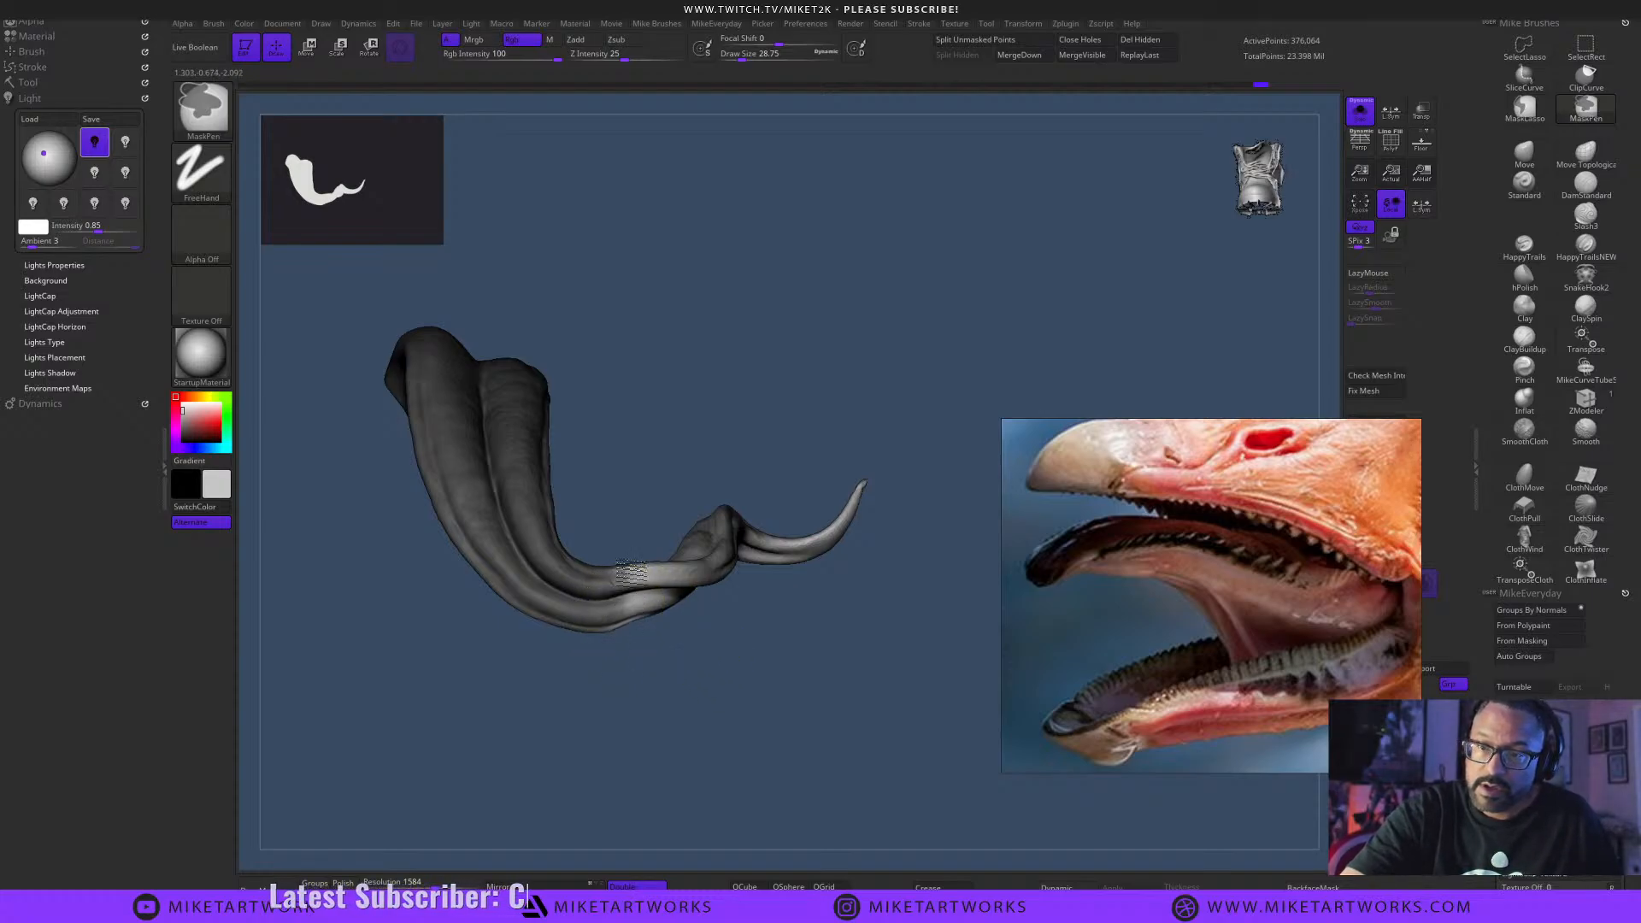
left_click_drag(752, 701, 726, 675)
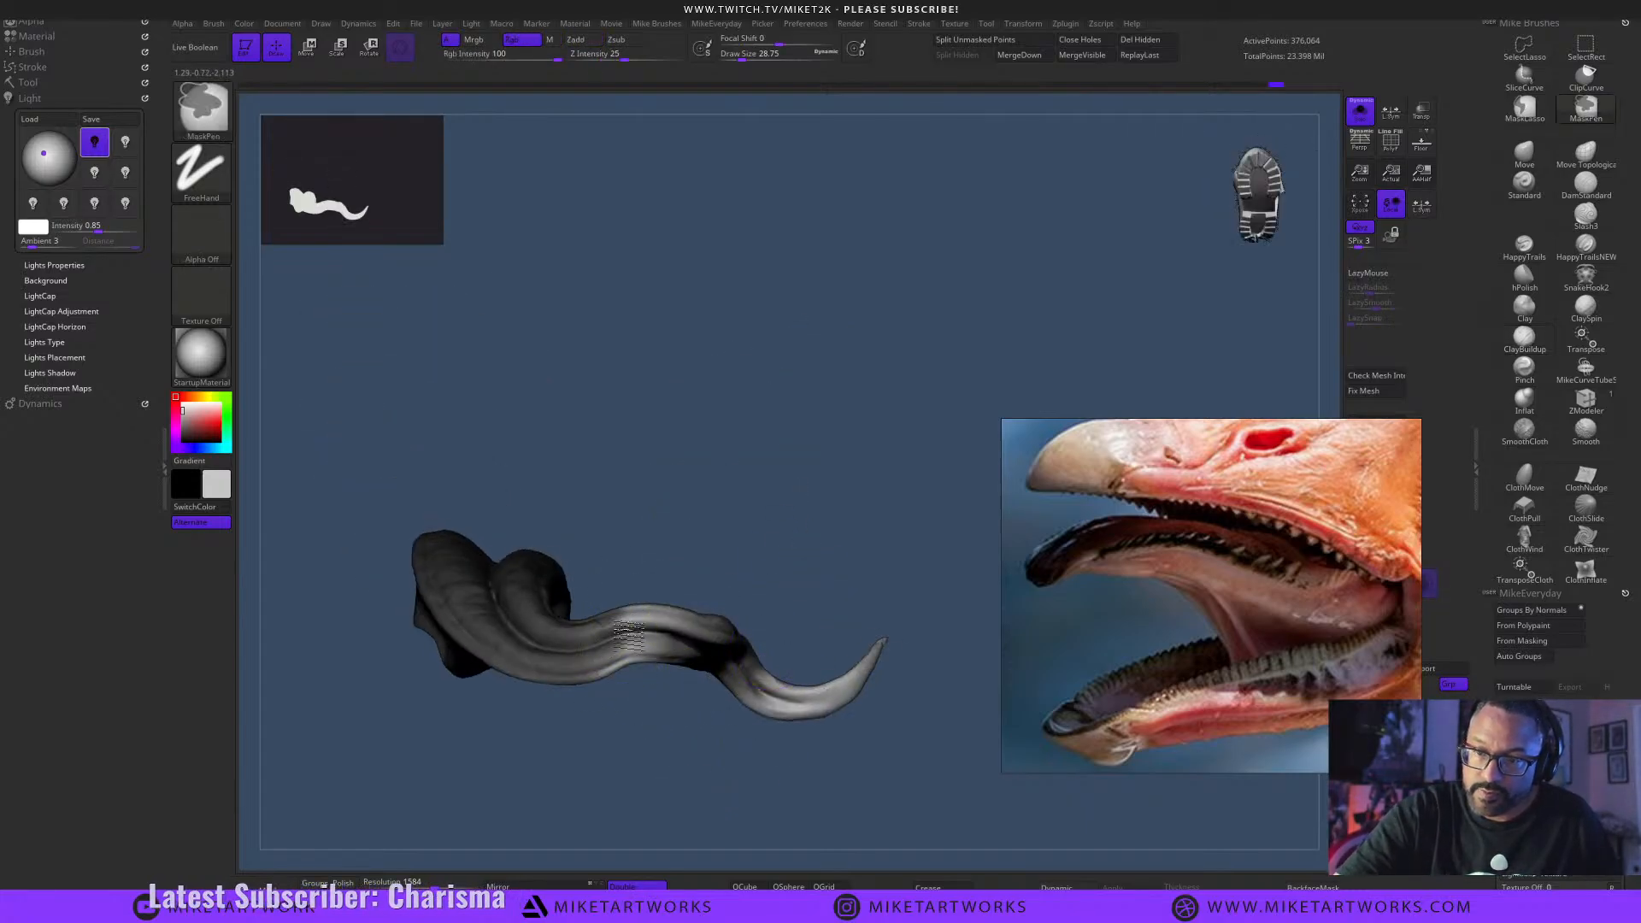
left_click(614, 659, "ctrl")
left_click(623, 673, "ctrl")
mouse_move(833, 752)
left_mouse_down()
mouse_move(856, 831)
mouse_move(895, 769)
mouse_move(924, 773)
mouse_move(915, 821)
mouse_move(912, 780)
left_mouse_up()
left_click(789, 829, "ctrl")
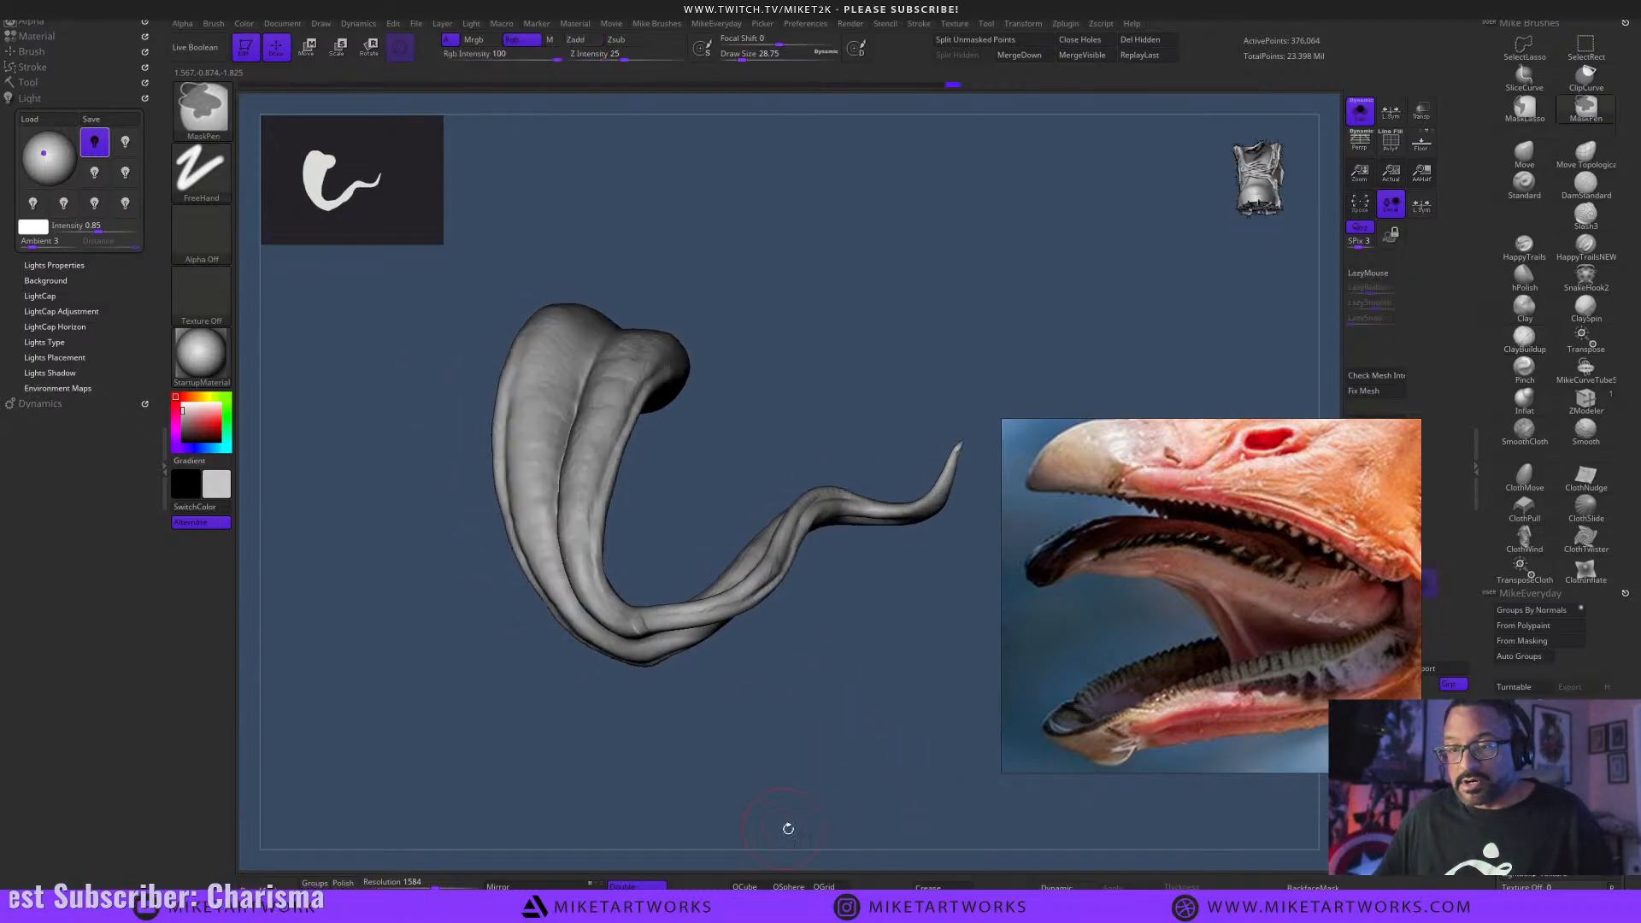
mouse_move(788, 830)
left_mouse_down("alt")
mouse_move(835, 777)
mouse_move(803, 766)
mouse_move(864, 733)
mouse_move(862, 774)
mouse_move(815, 754)
mouse_move(871, 813)
left_mouse_up("alt")
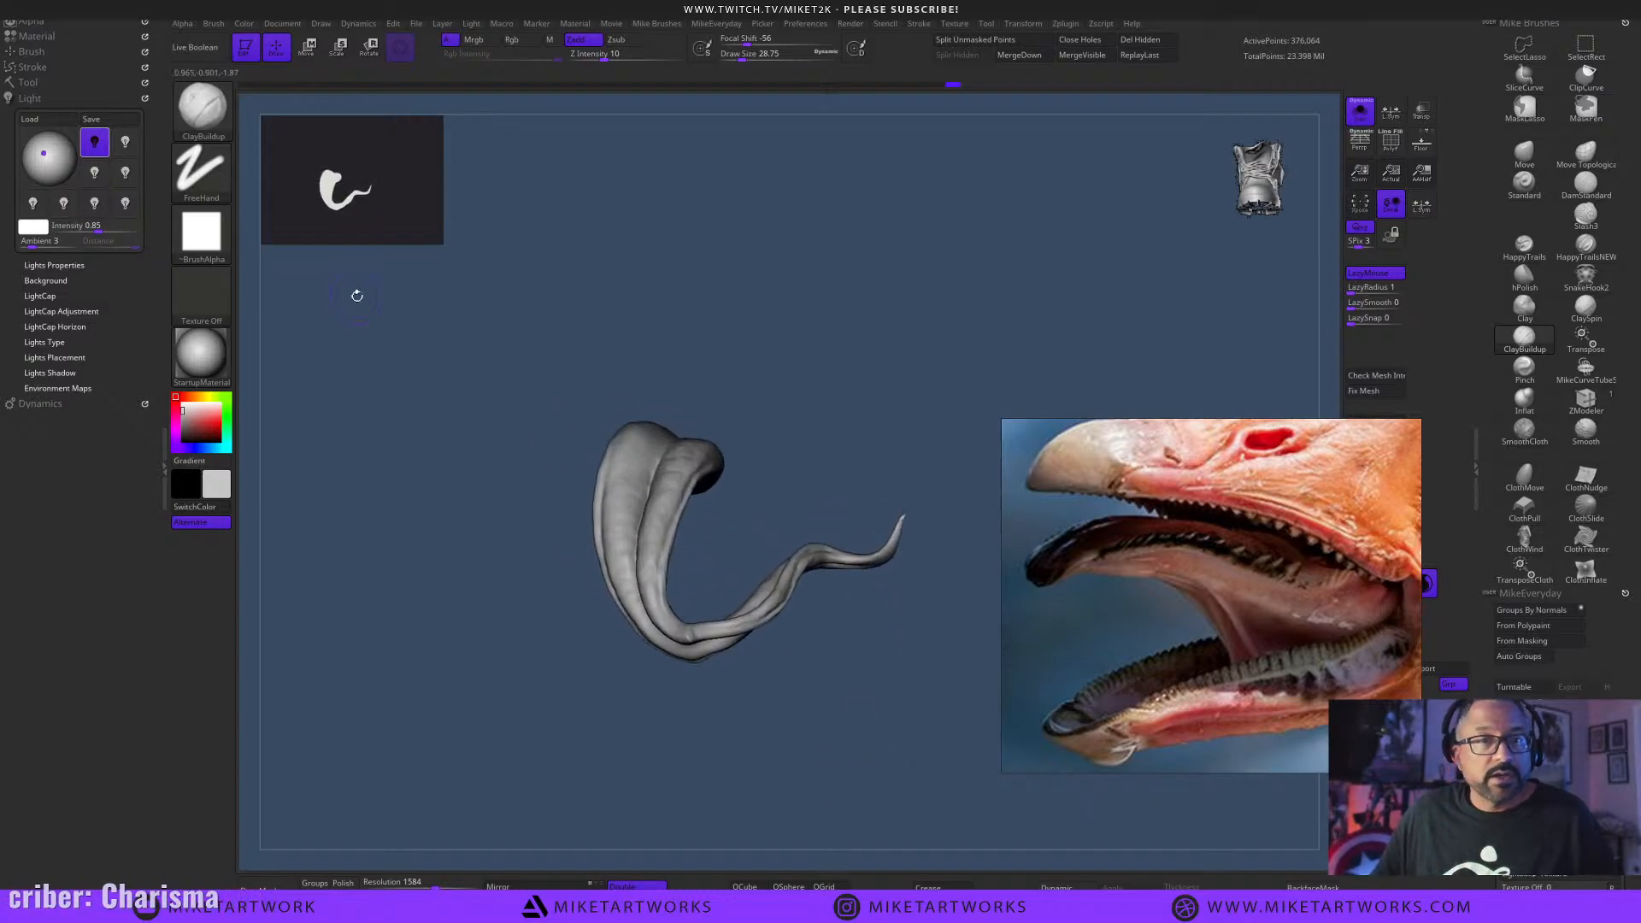
Save the tool over the existing VenomWip18 file.
left_click(30, 83)
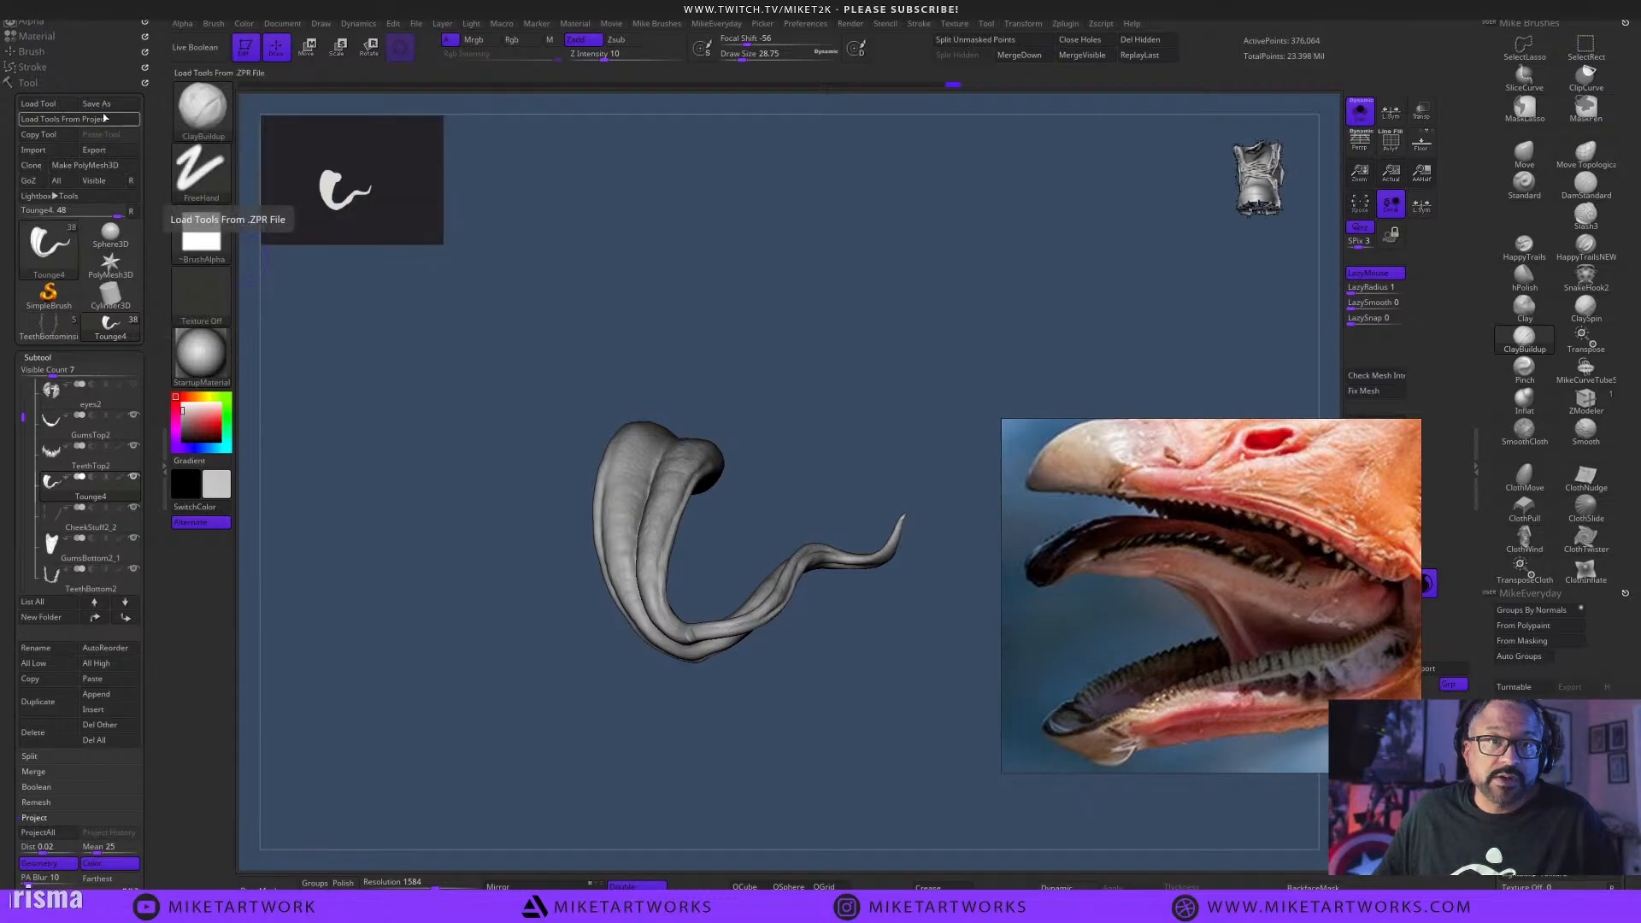
key("ctrl+s")
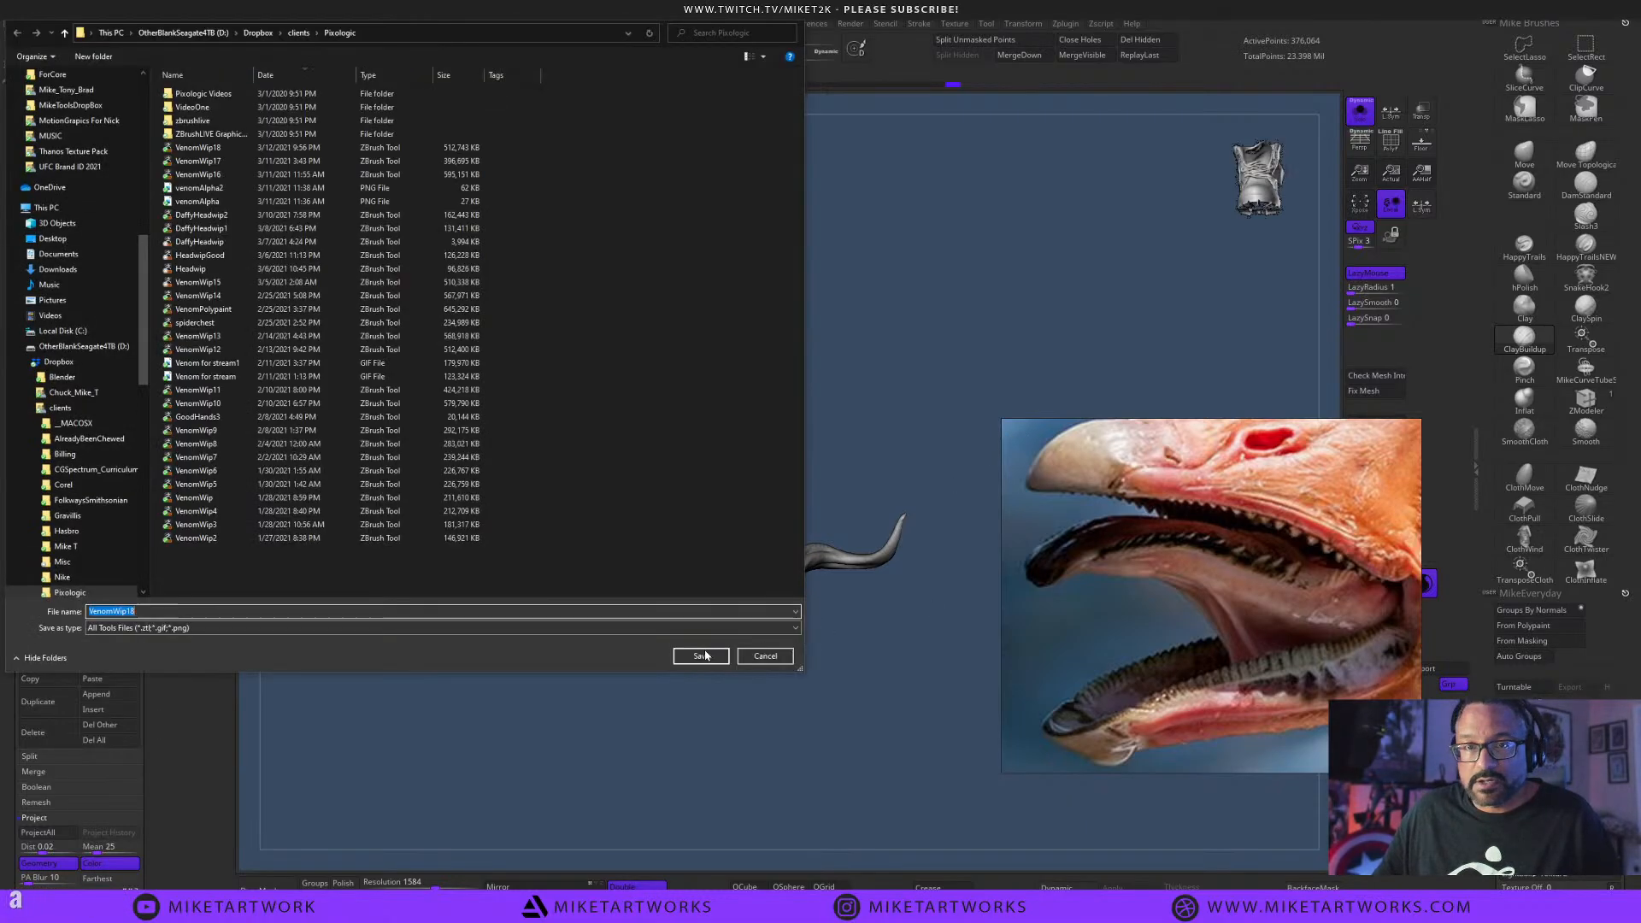
left_click(722, 655)
left_click(848, 460)
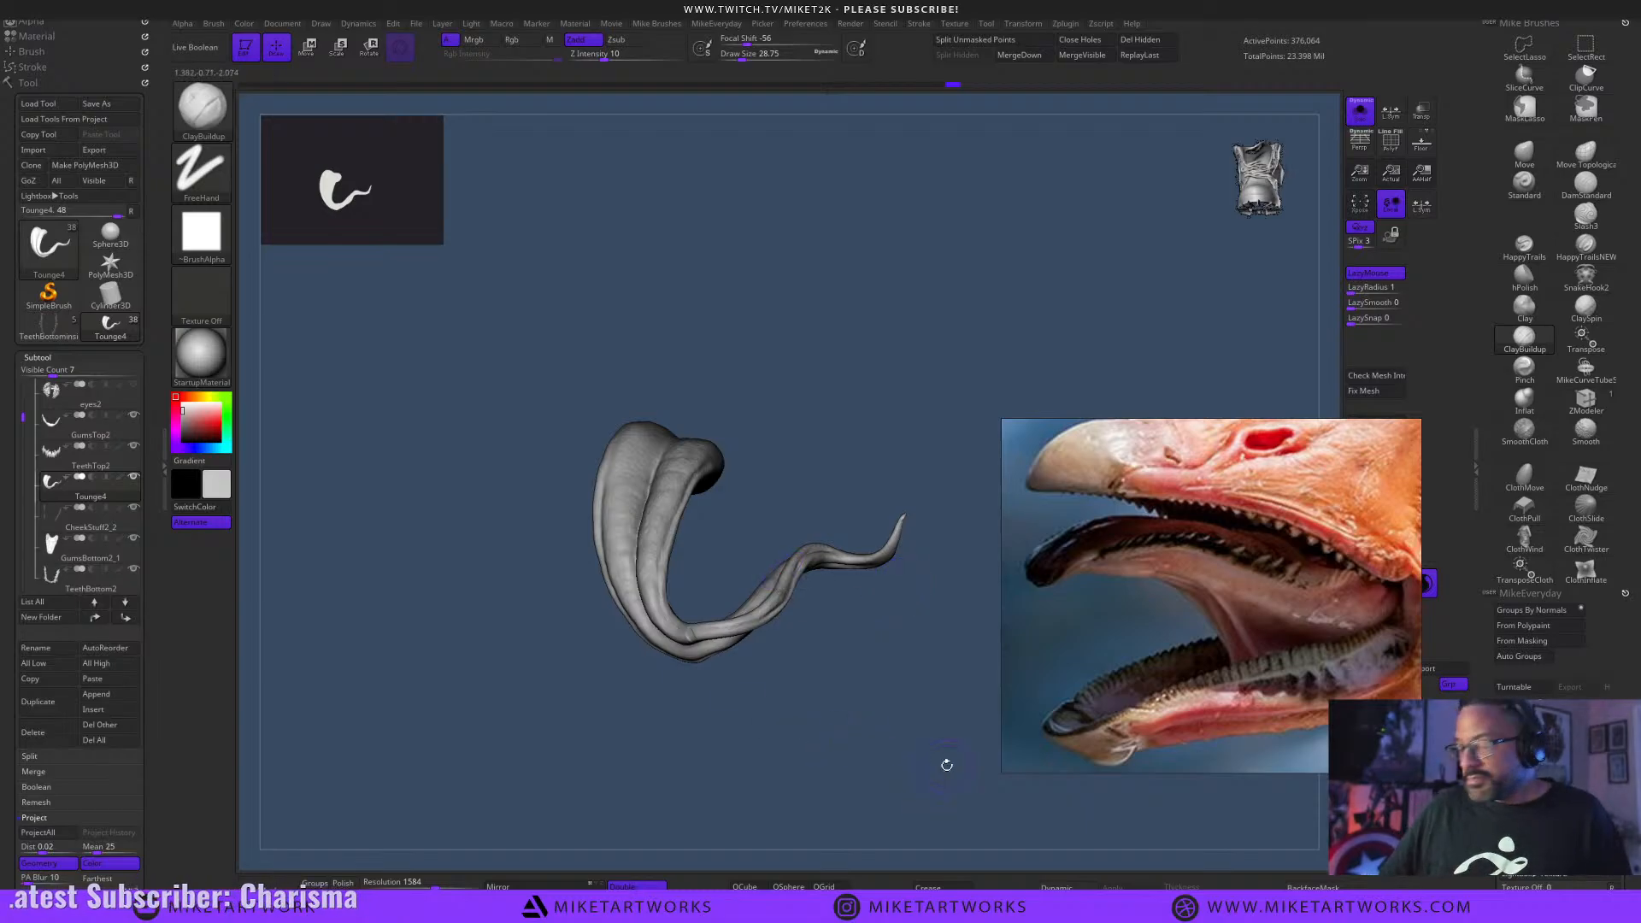
Clone the tongue into a separate tool, switch to the clone and duplicate its subtool.
left_click_drag(813, 752, 864, 786)
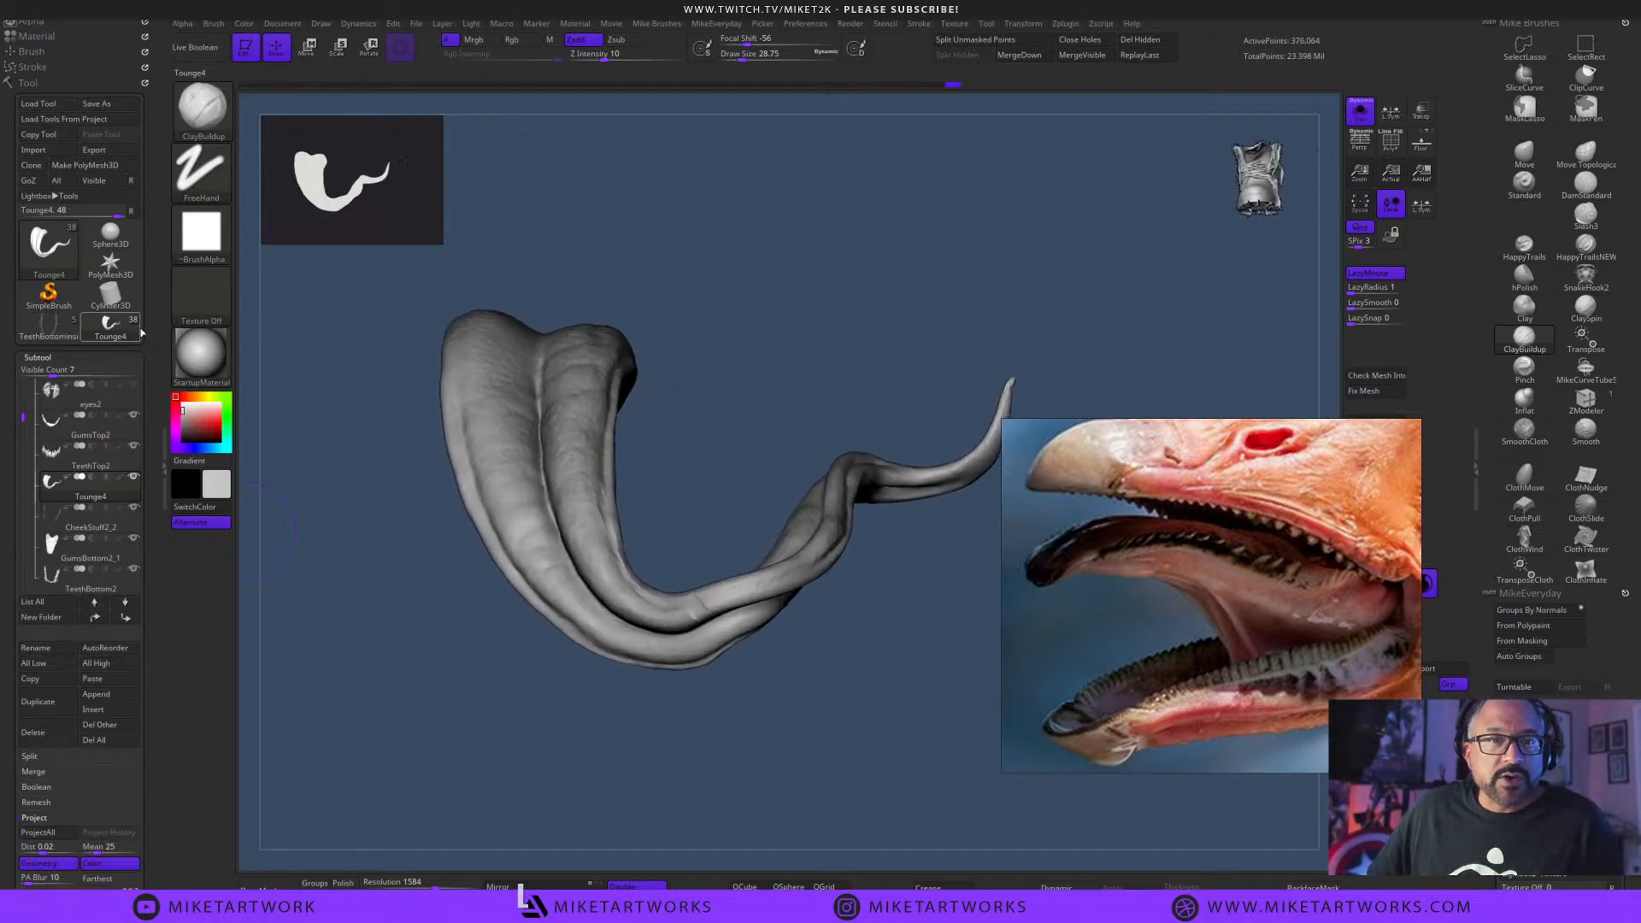
left_click(34, 167)
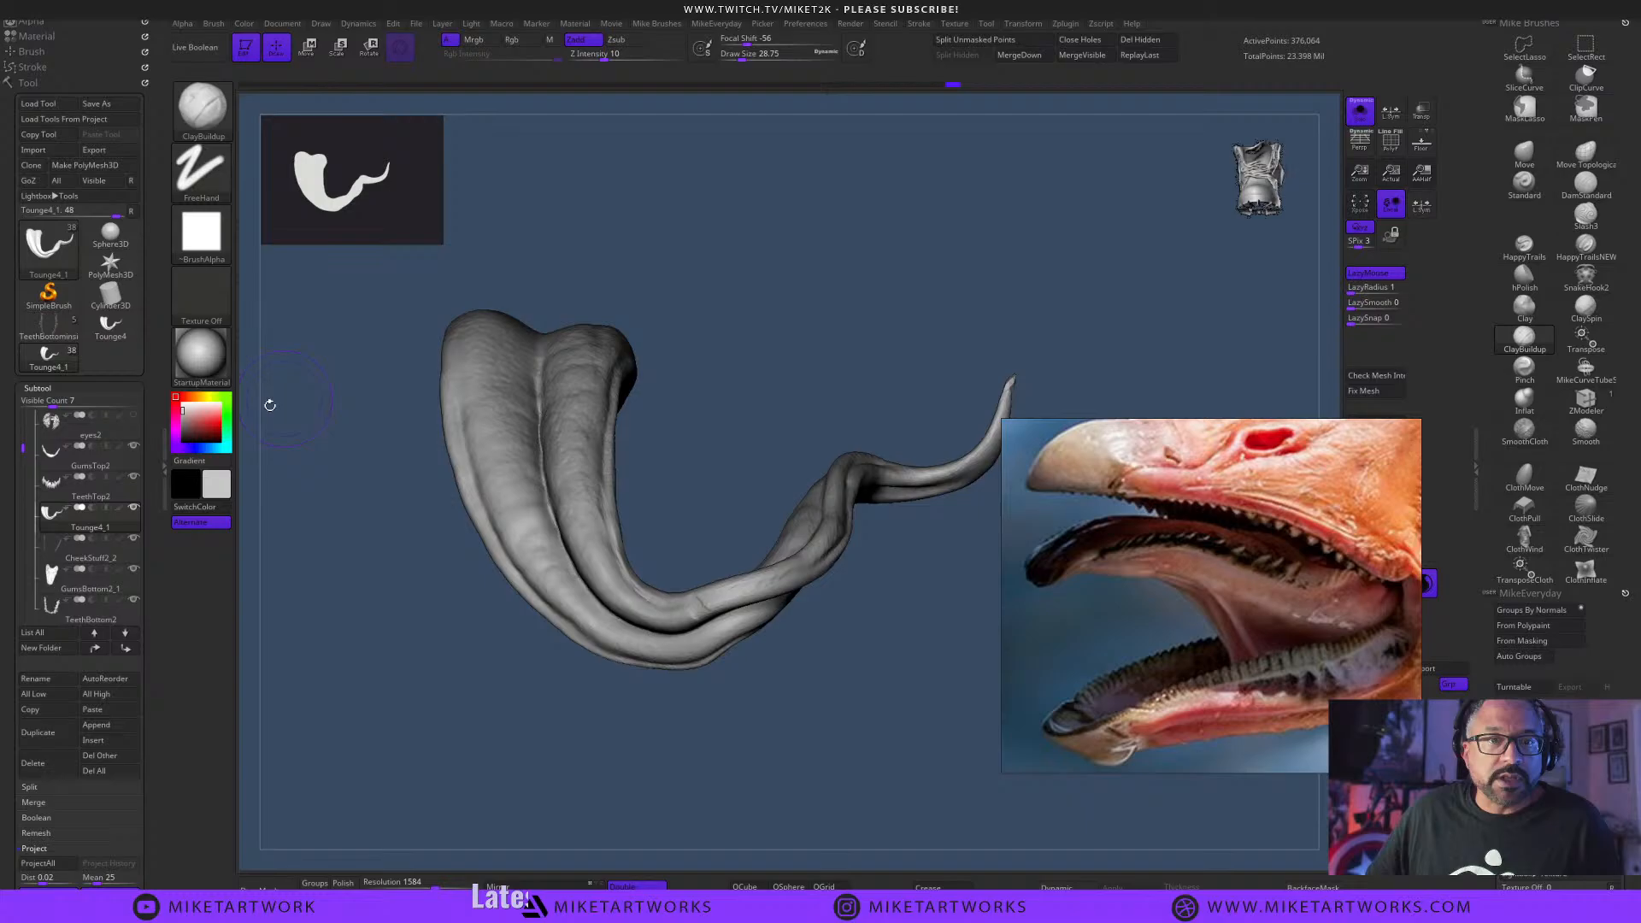
left_click(124, 338)
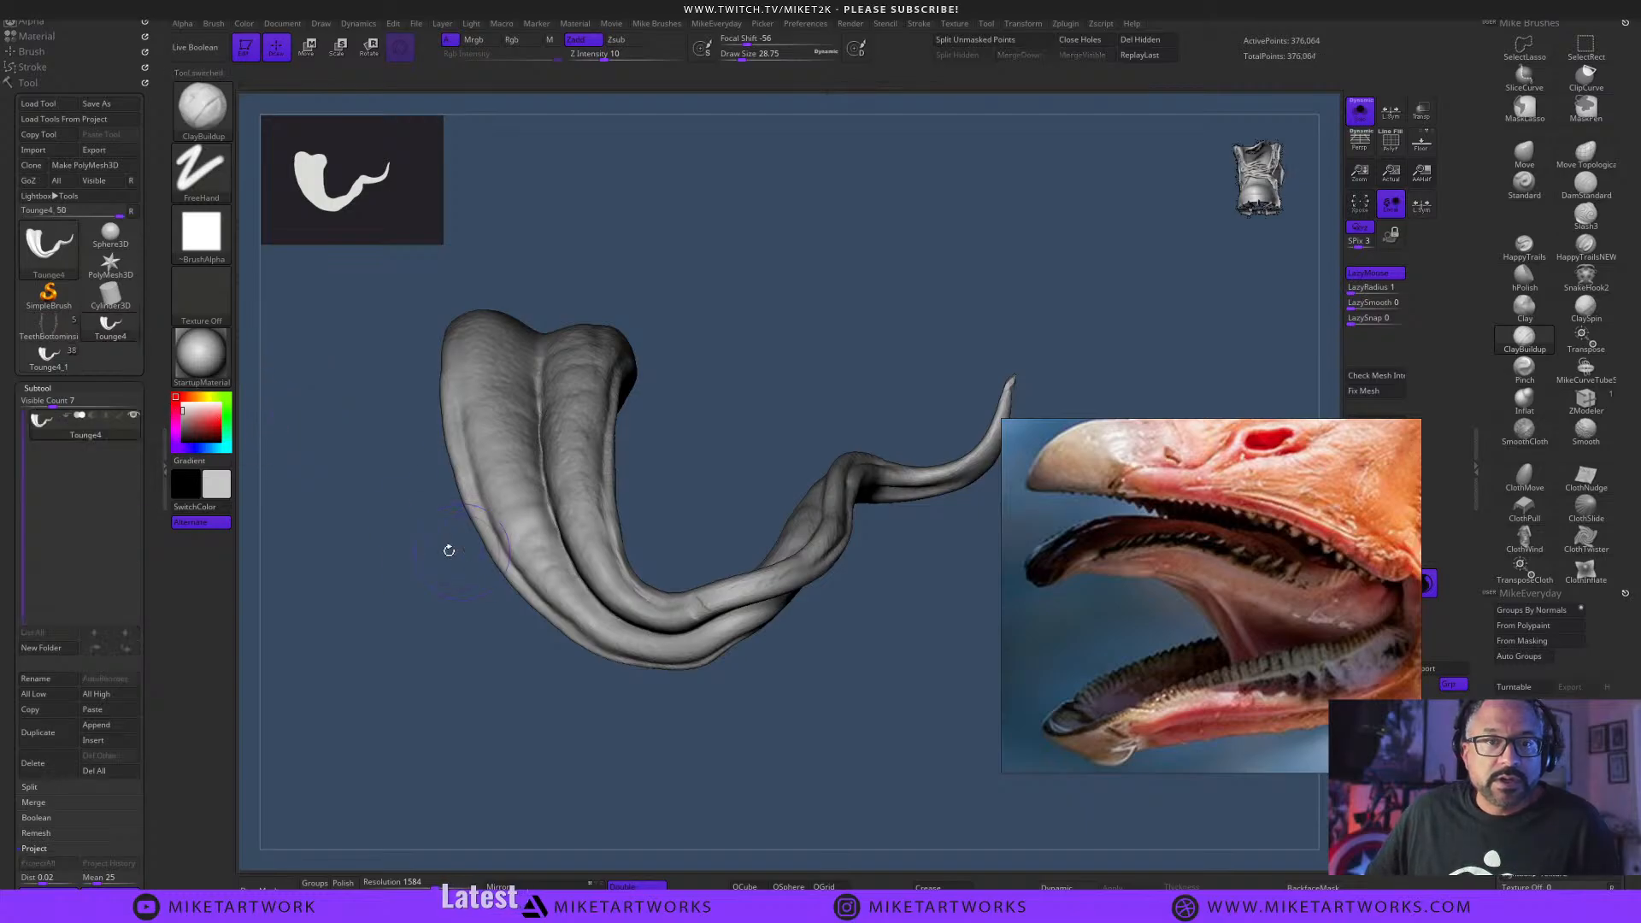
left_click(43, 734)
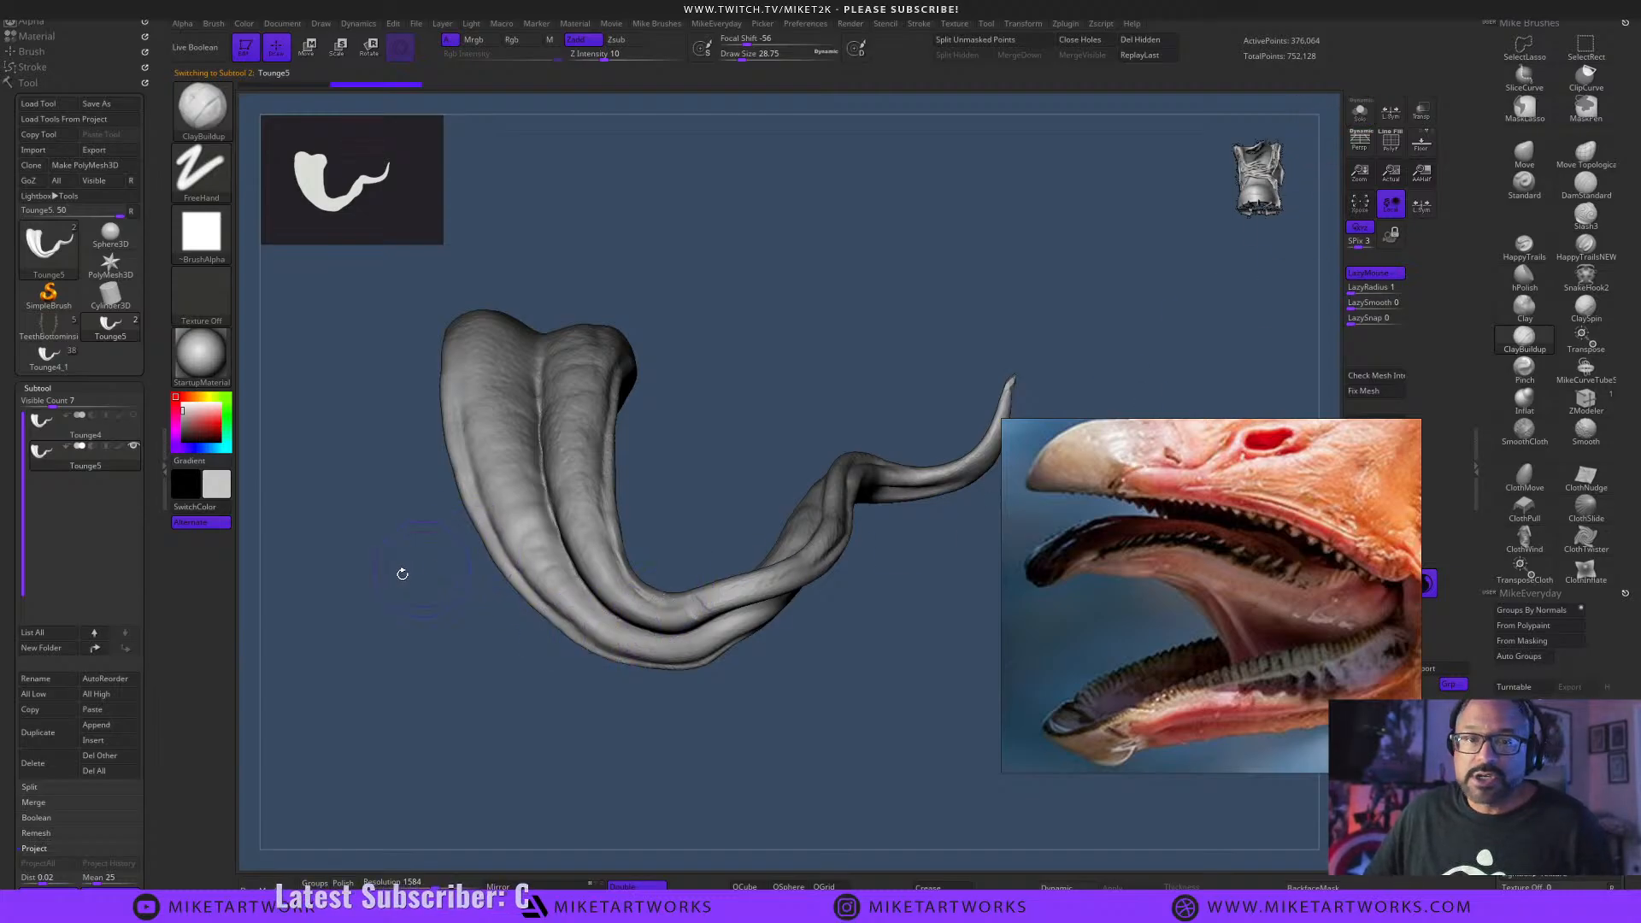
left_click_drag(631, 757, 747, 704)
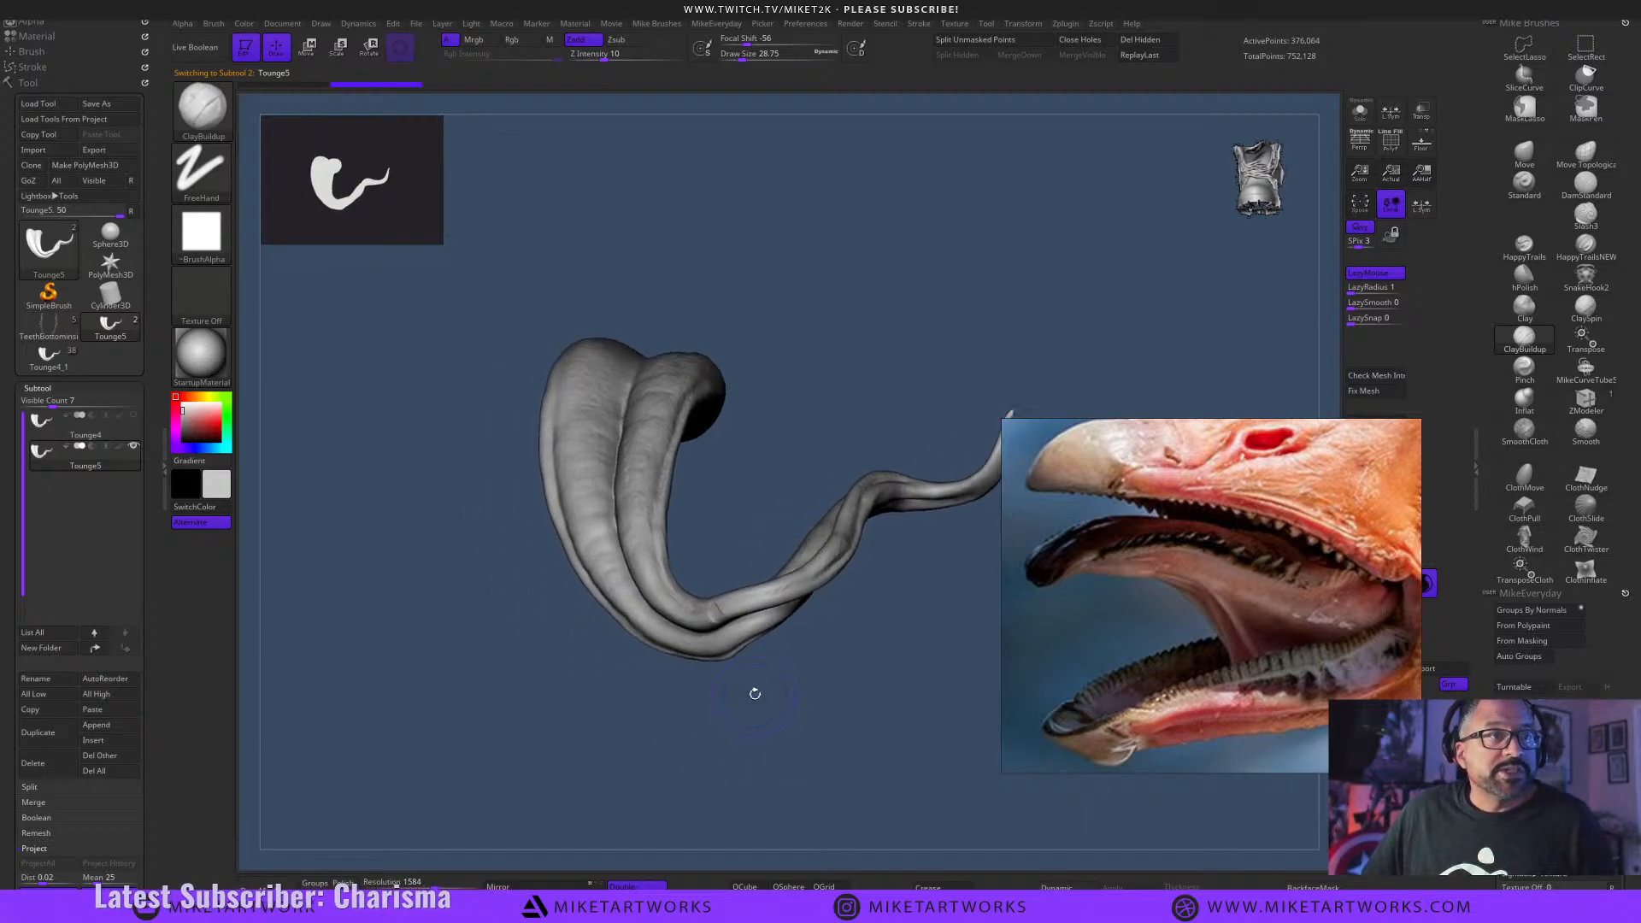
Turn on the painted colour for the duplicated tongue subtool and inspect its surface from several sides.
left_click(120, 448)
mouse_move(799, 727)
left_mouse_down()
mouse_move(838, 744)
mouse_move(828, 768)
mouse_move(877, 779)
mouse_move(871, 747)
left_mouse_up()
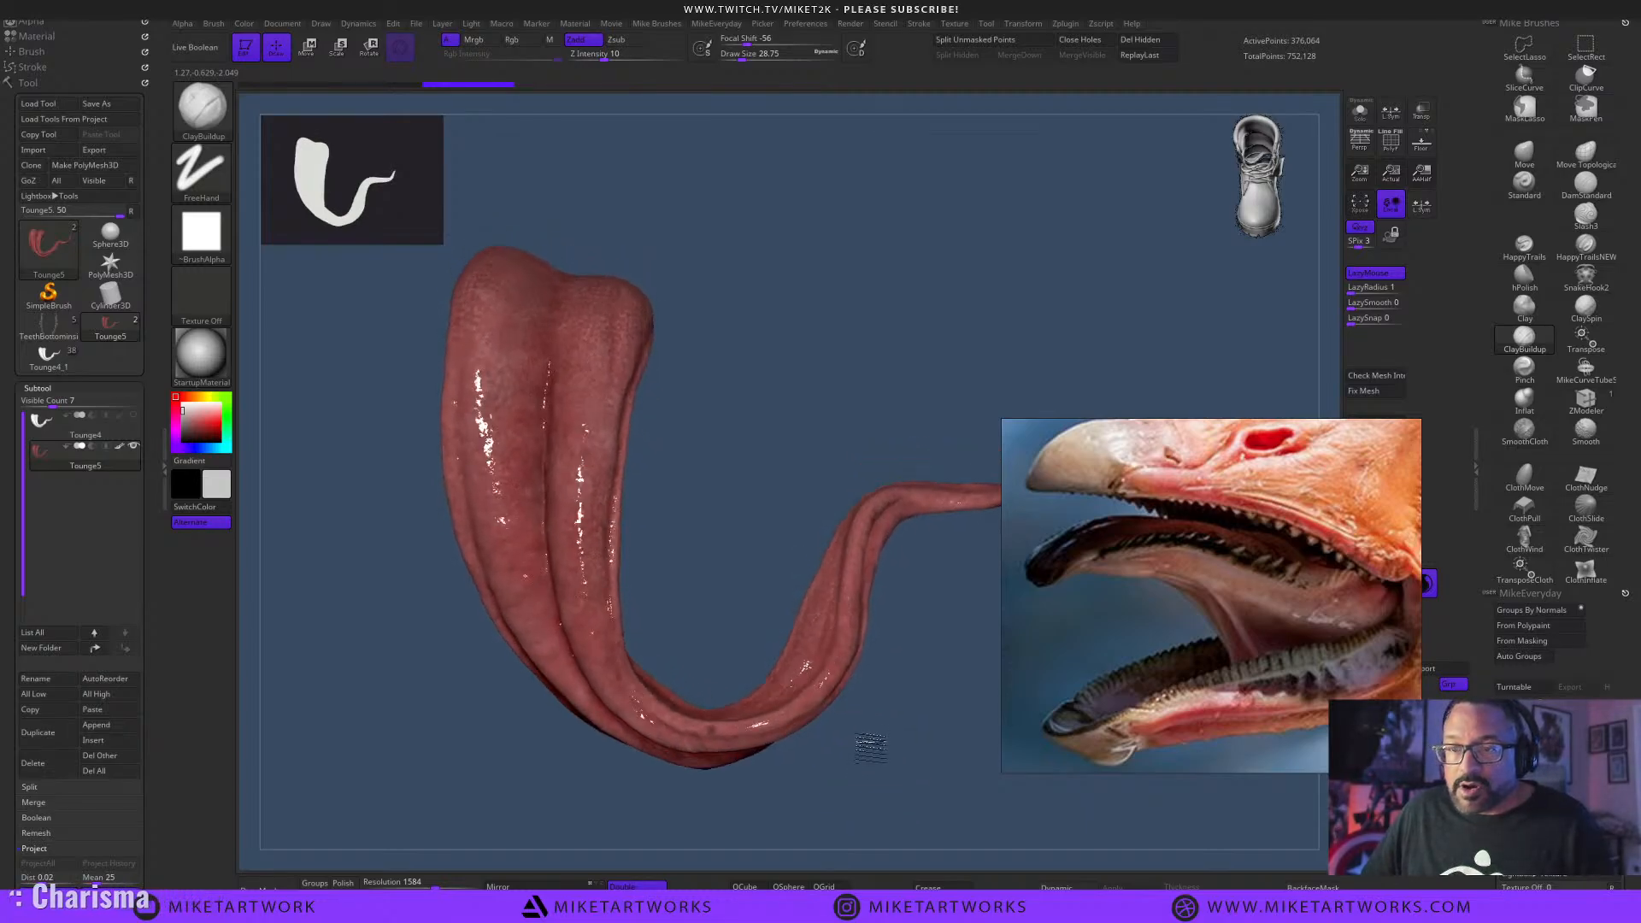
mouse_move(702, 415)
left_mouse_down()
mouse_move(726, 495)
mouse_move(729, 652)
mouse_move(689, 586)
mouse_move(788, 630)
mouse_move(843, 689)
mouse_move(854, 678)
mouse_move(920, 710)
mouse_move(865, 678)
mouse_move(886, 712)
mouse_move(824, 685)
mouse_move(865, 703)
left_mouse_up()
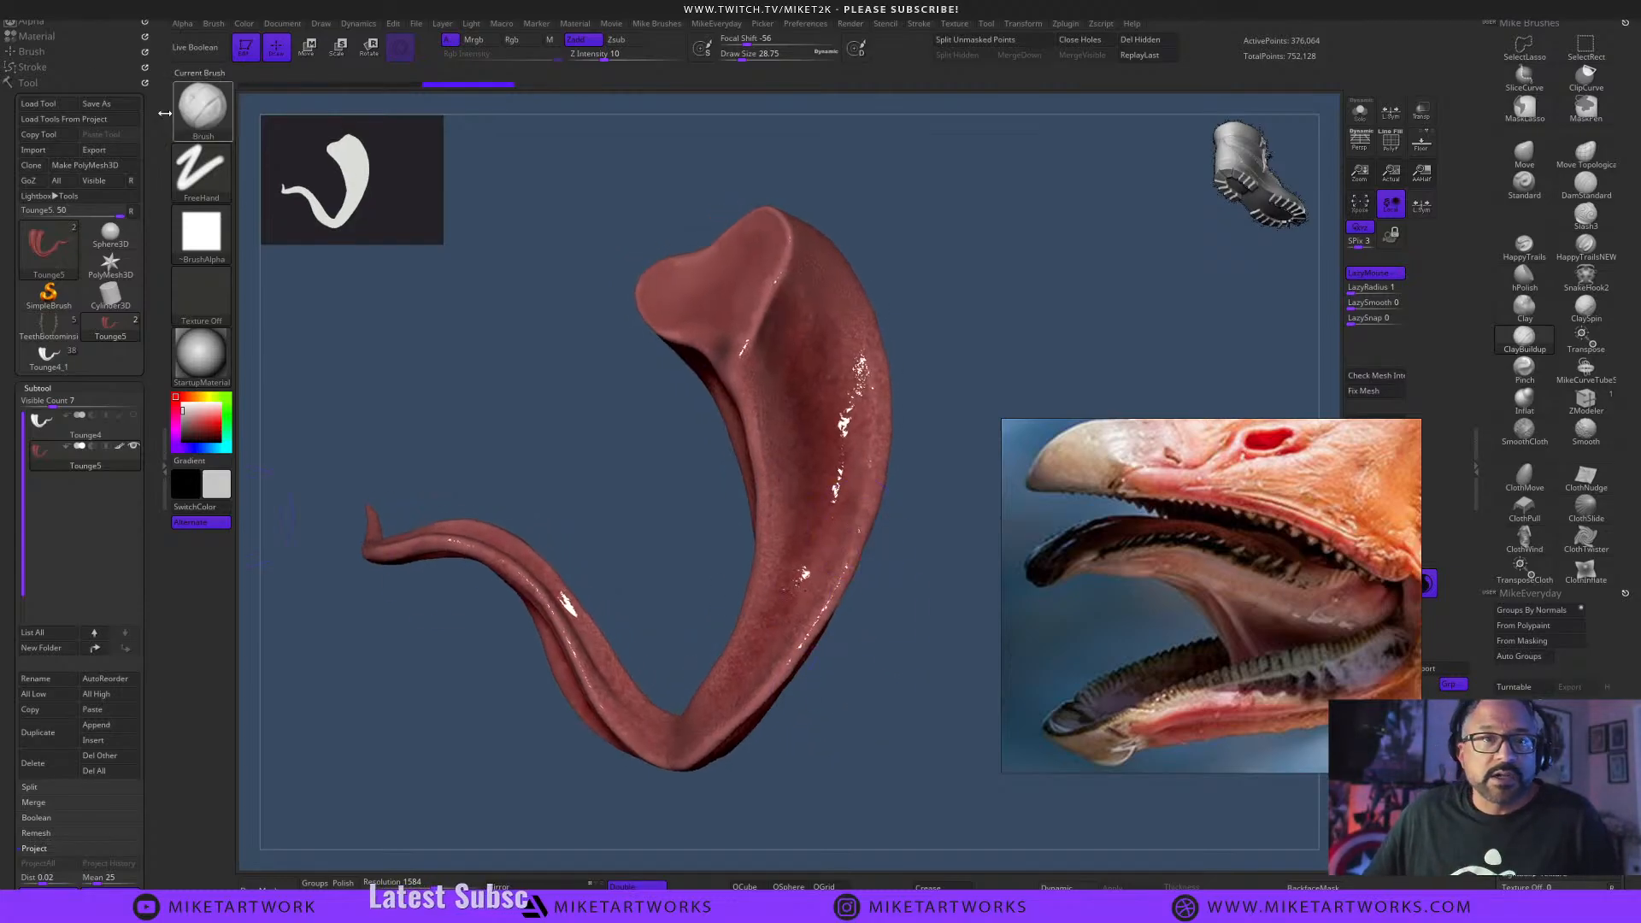
Load the Anti-Venom figure's tool from the AntiVenom folder under Dropbox, MikeToolsDropBox, A_MikeSculpts.
left_click(42, 104)
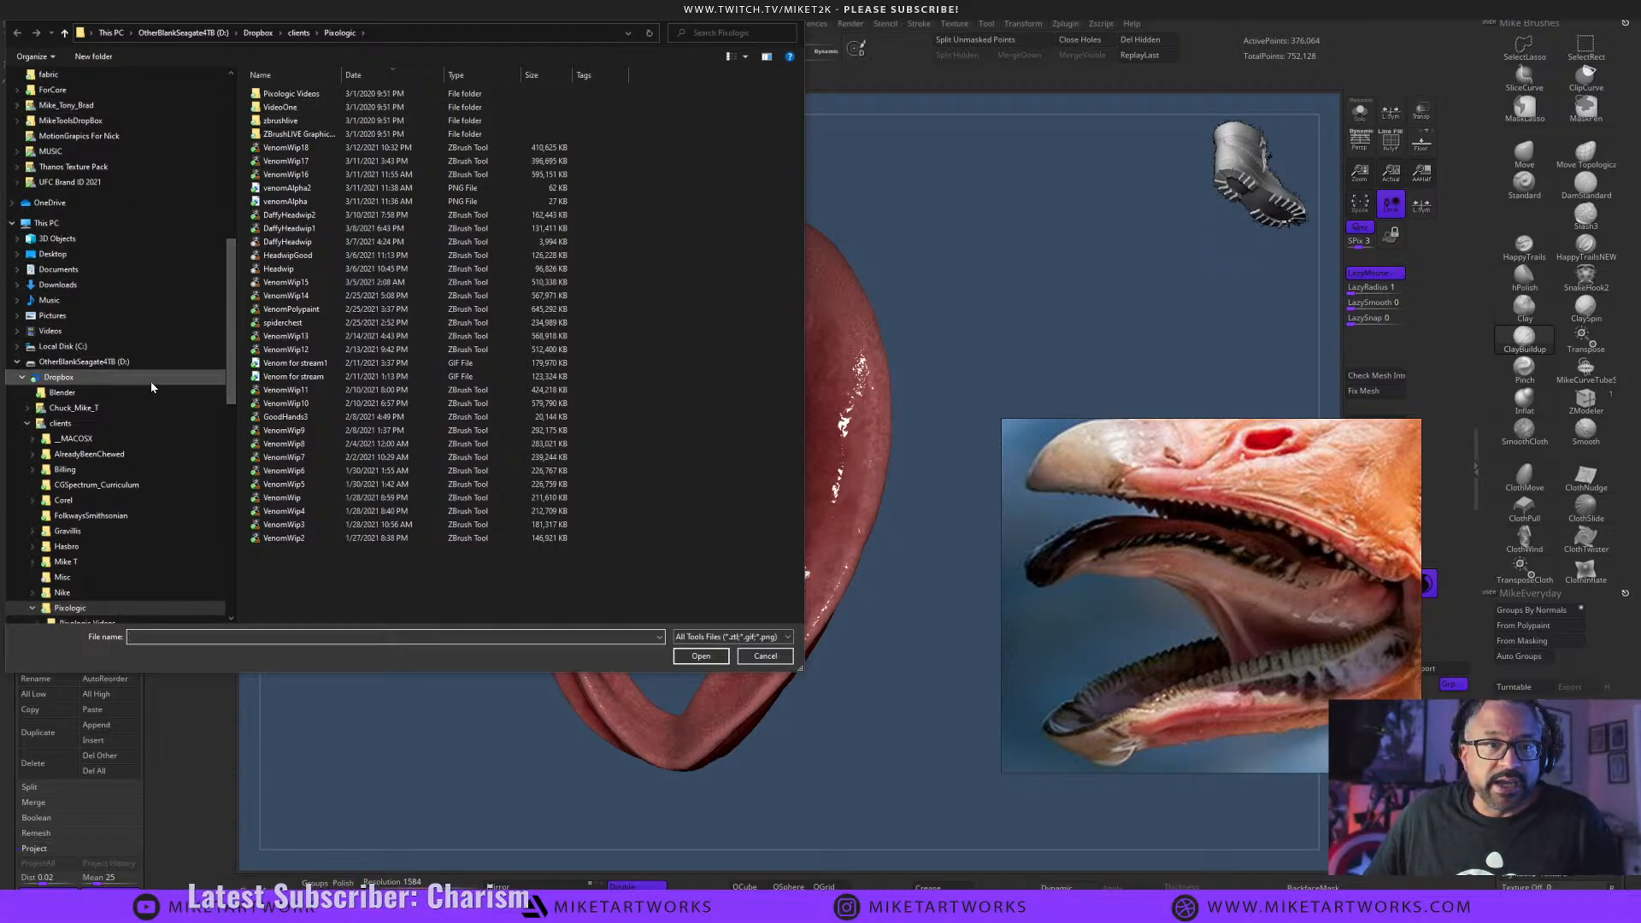
scroll(122, 492, "down", 1)
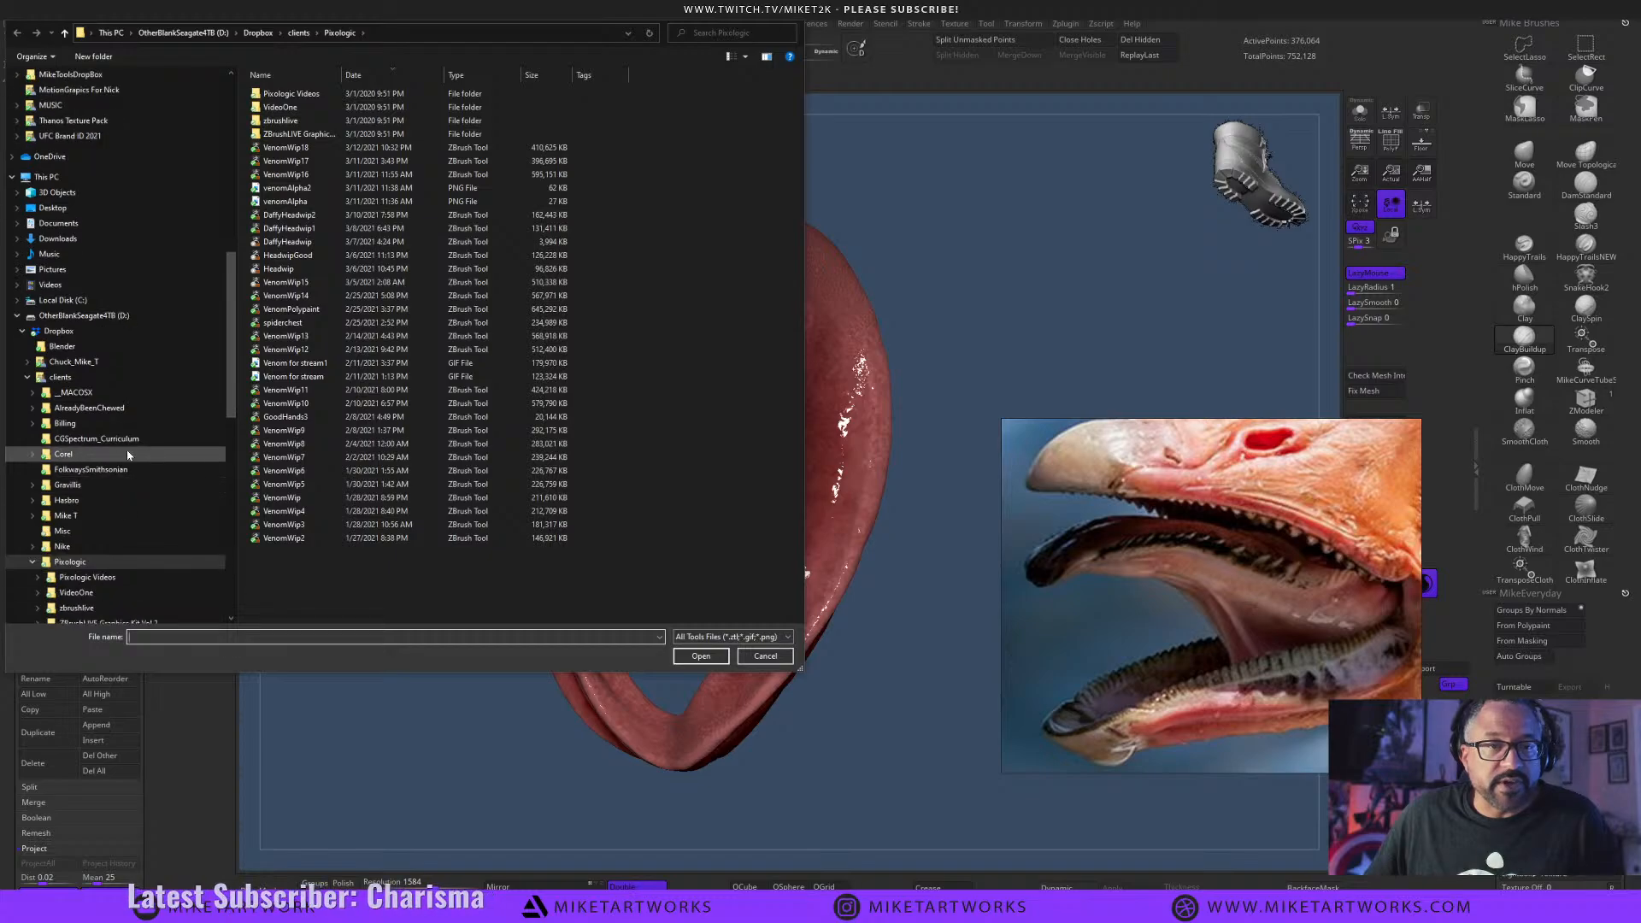
scroll(124, 447, "down", 1)
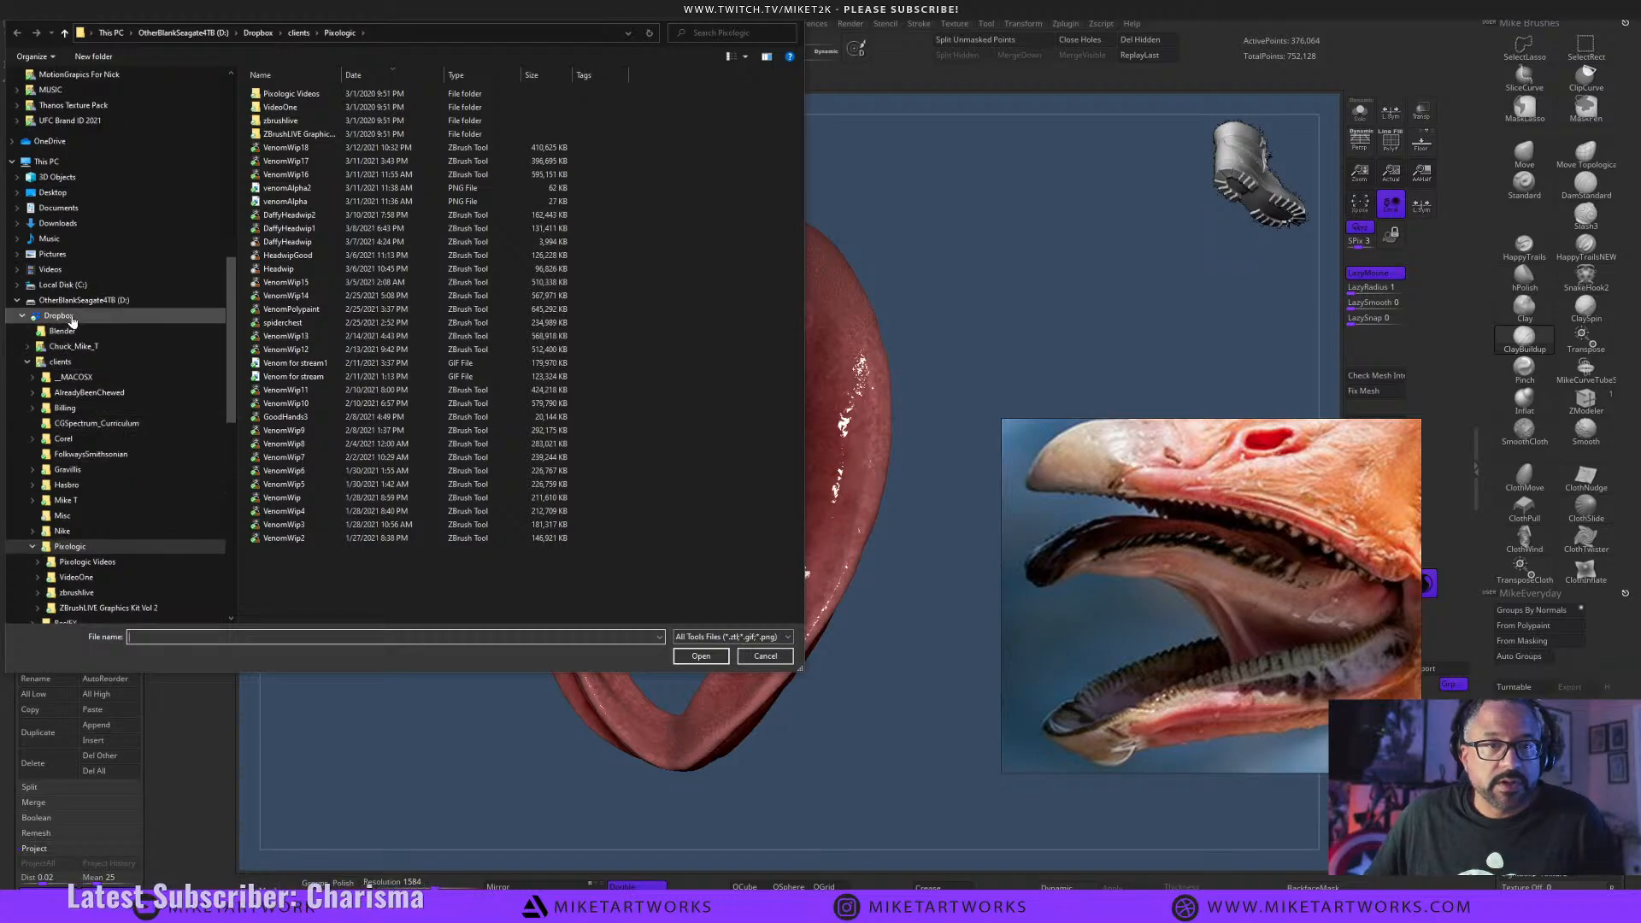
left_click(26, 363)
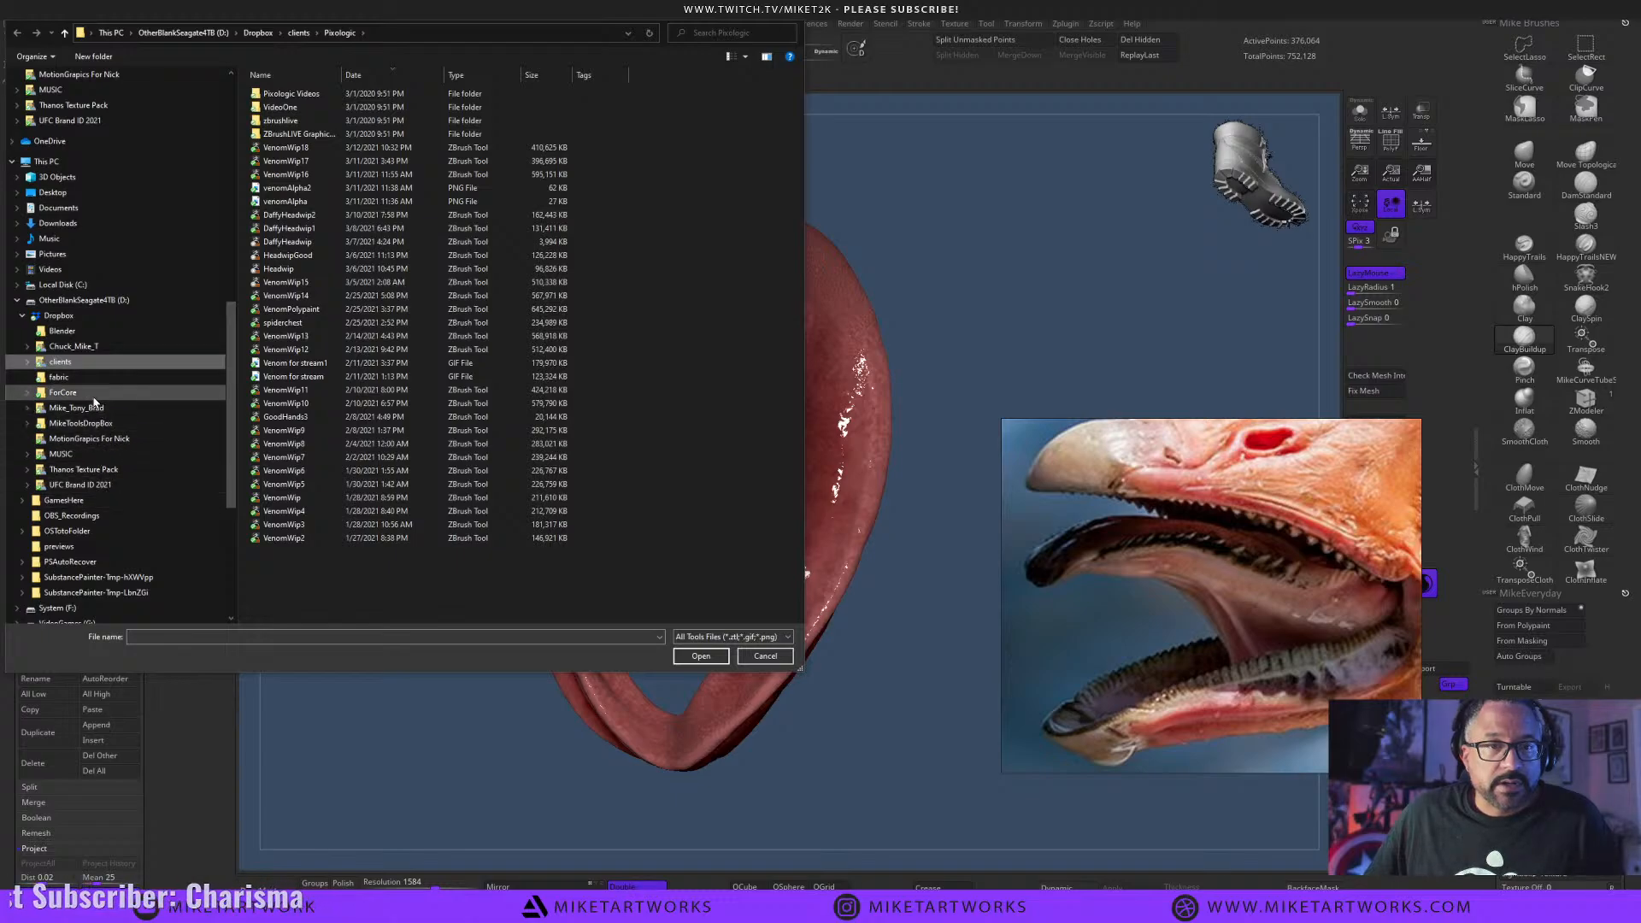
left_click(100, 424)
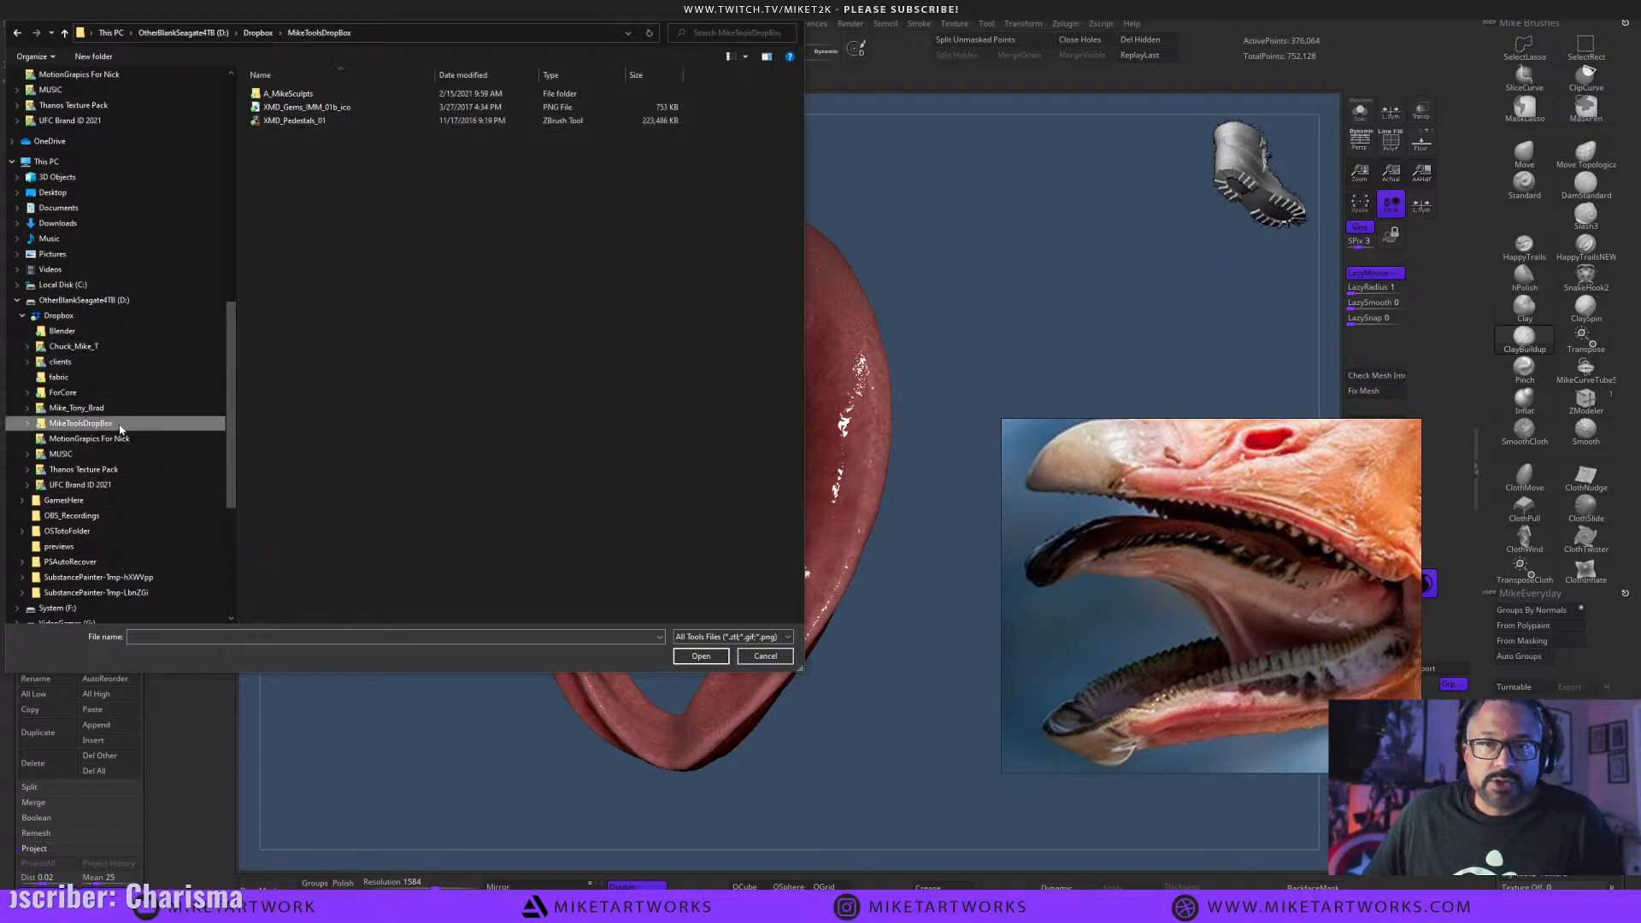
double_click(291, 94)
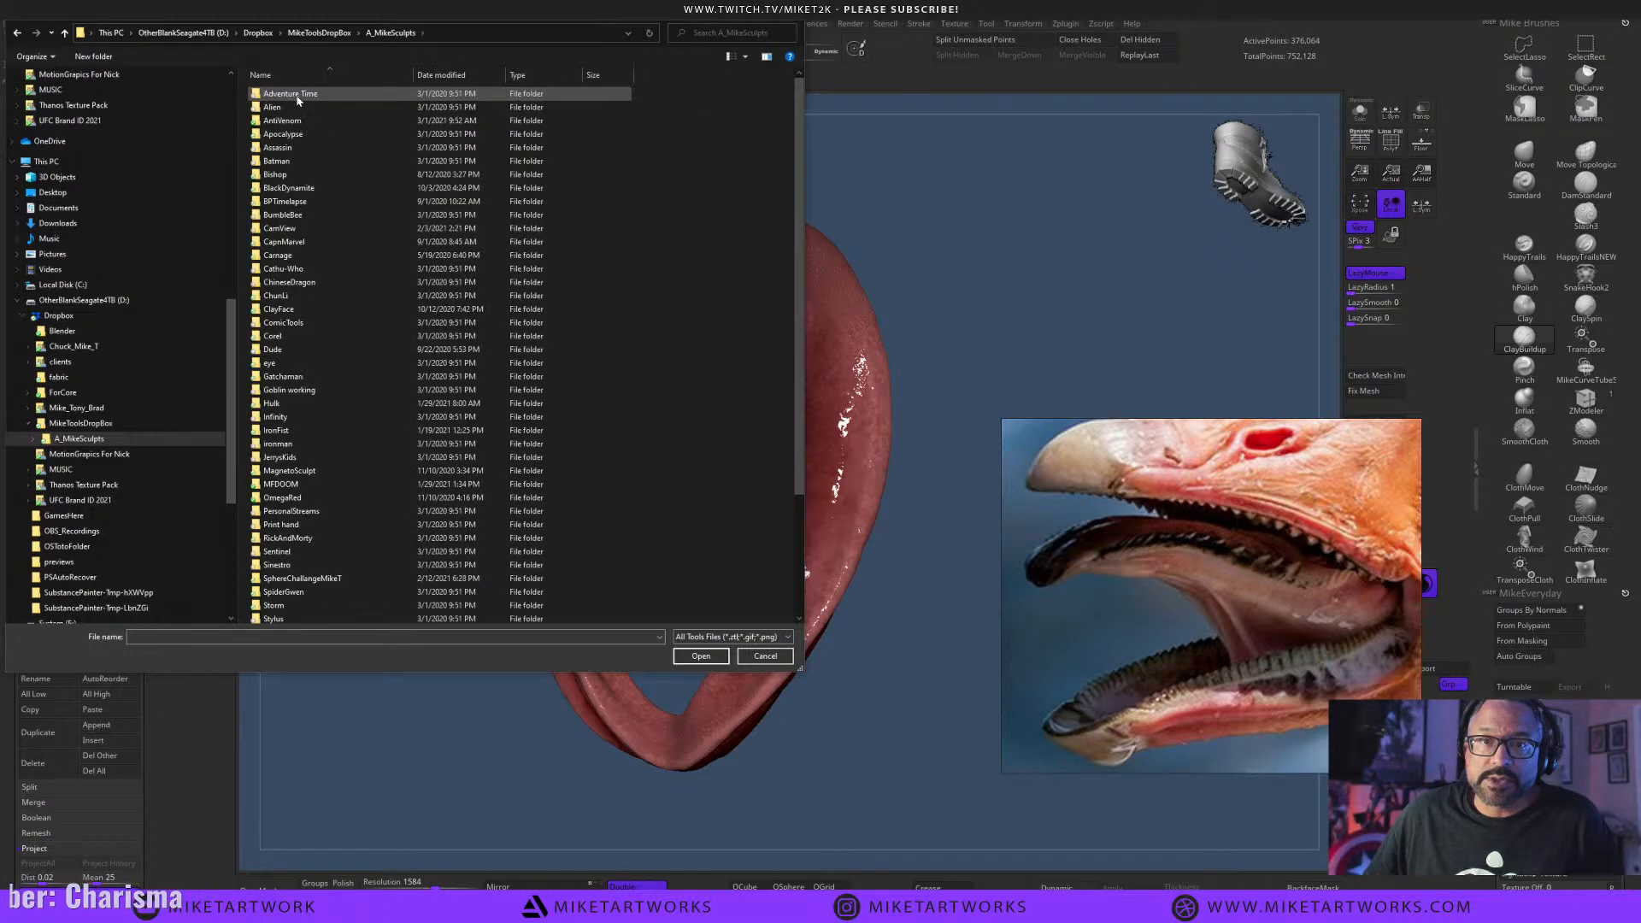
double_click(295, 121)
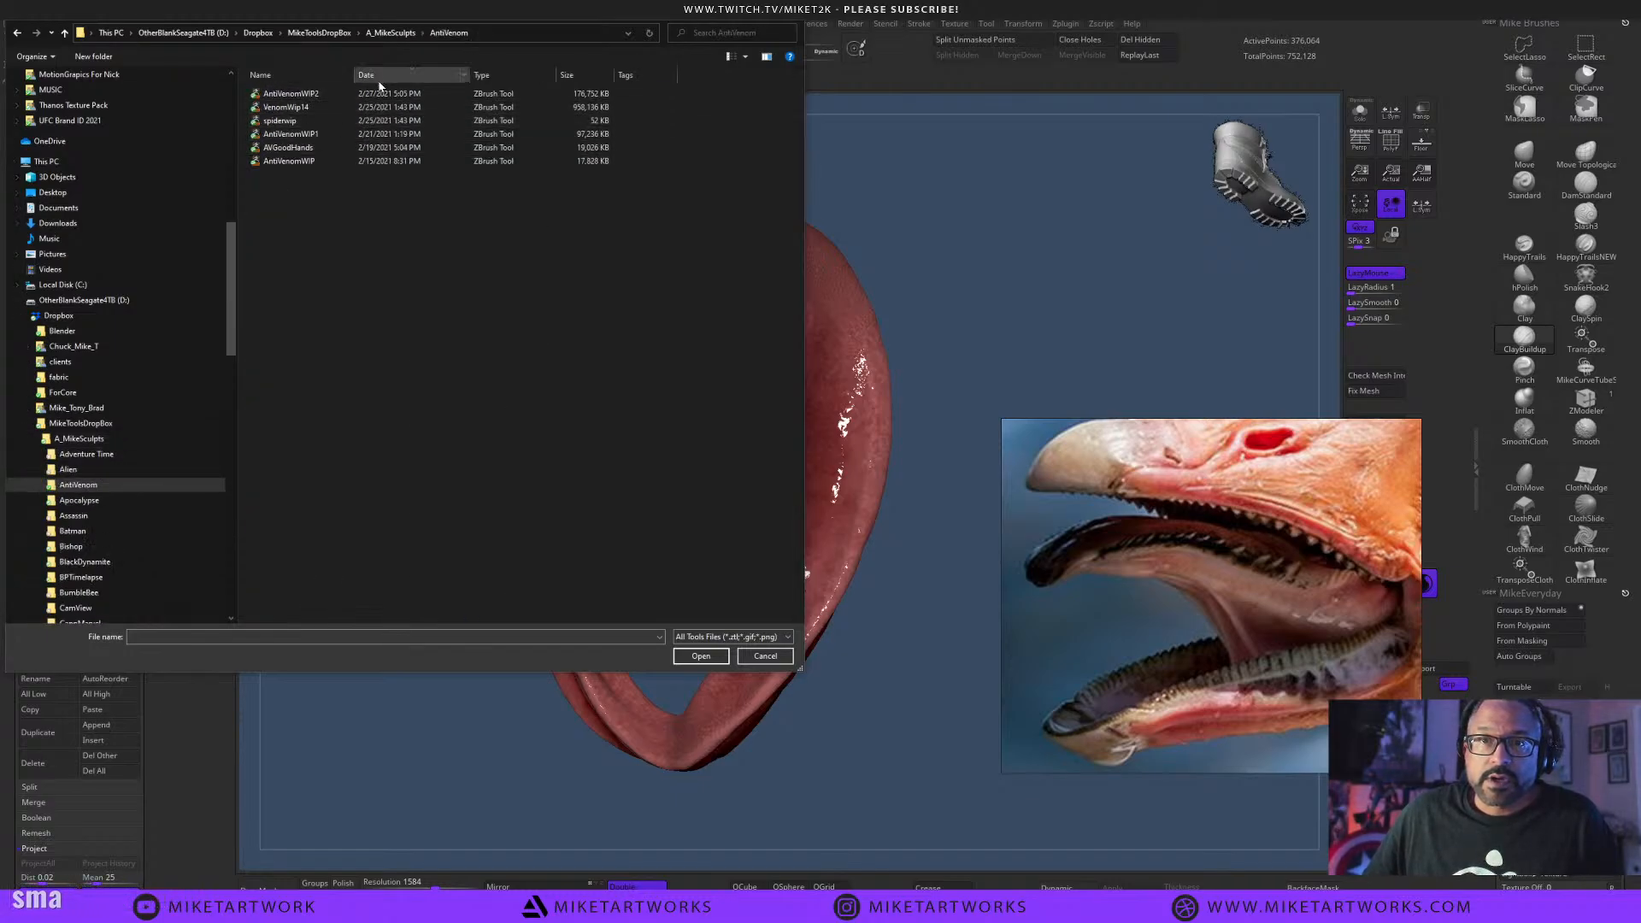
left_click(701, 656)
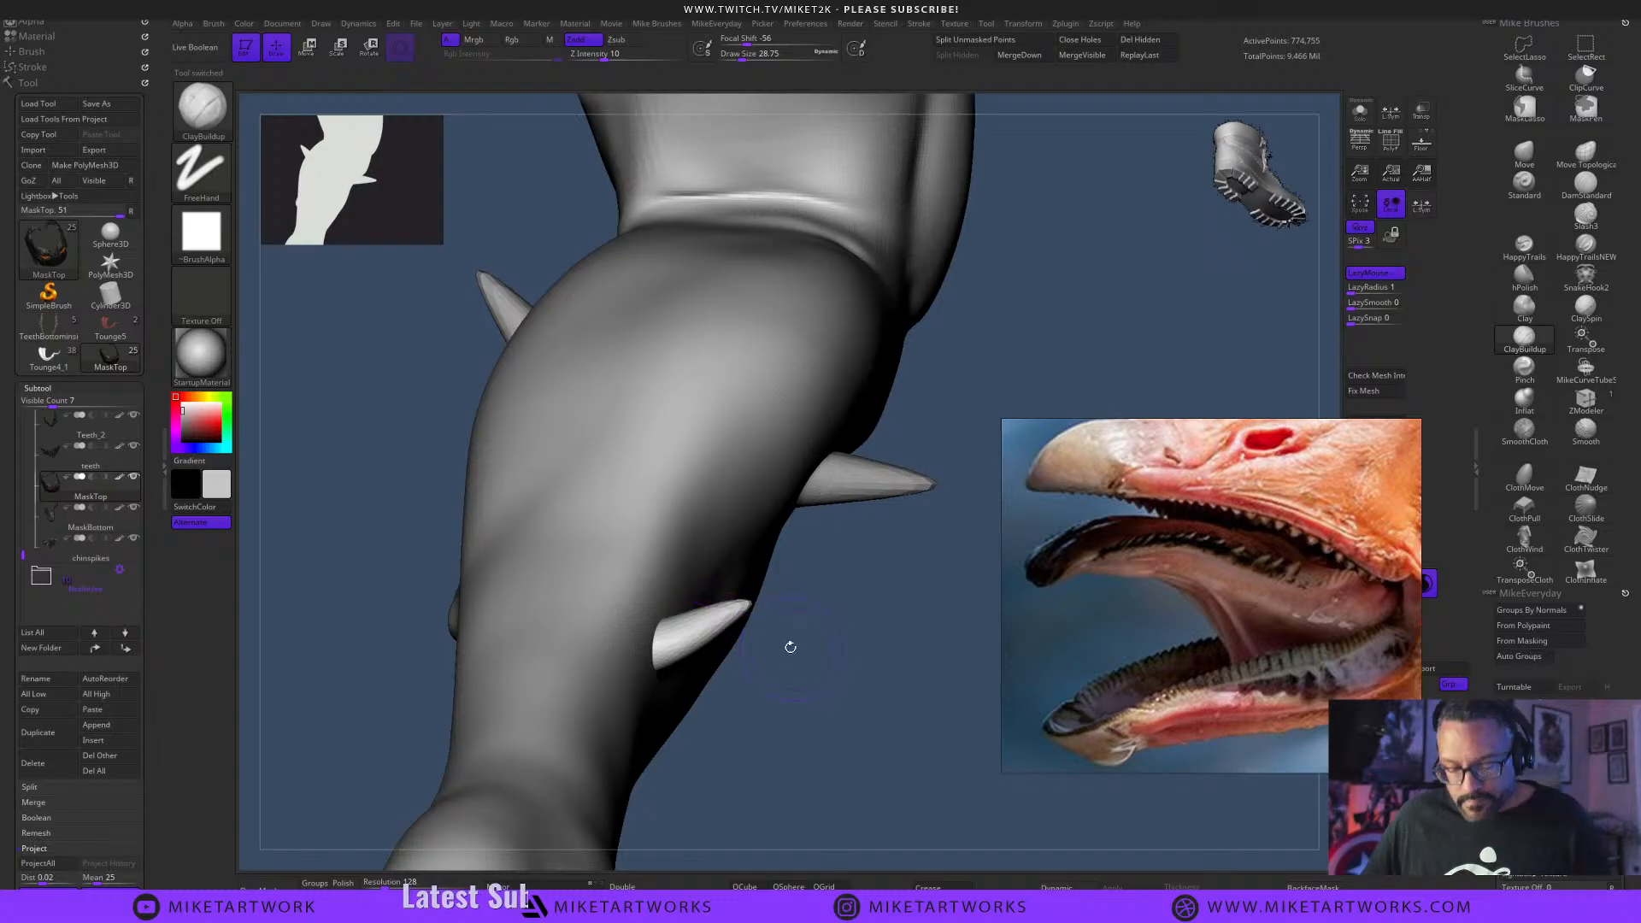
Switch off the painted colour on all subtools and examine the loaded figure's bare forms, from the full body to the head.
key("f")
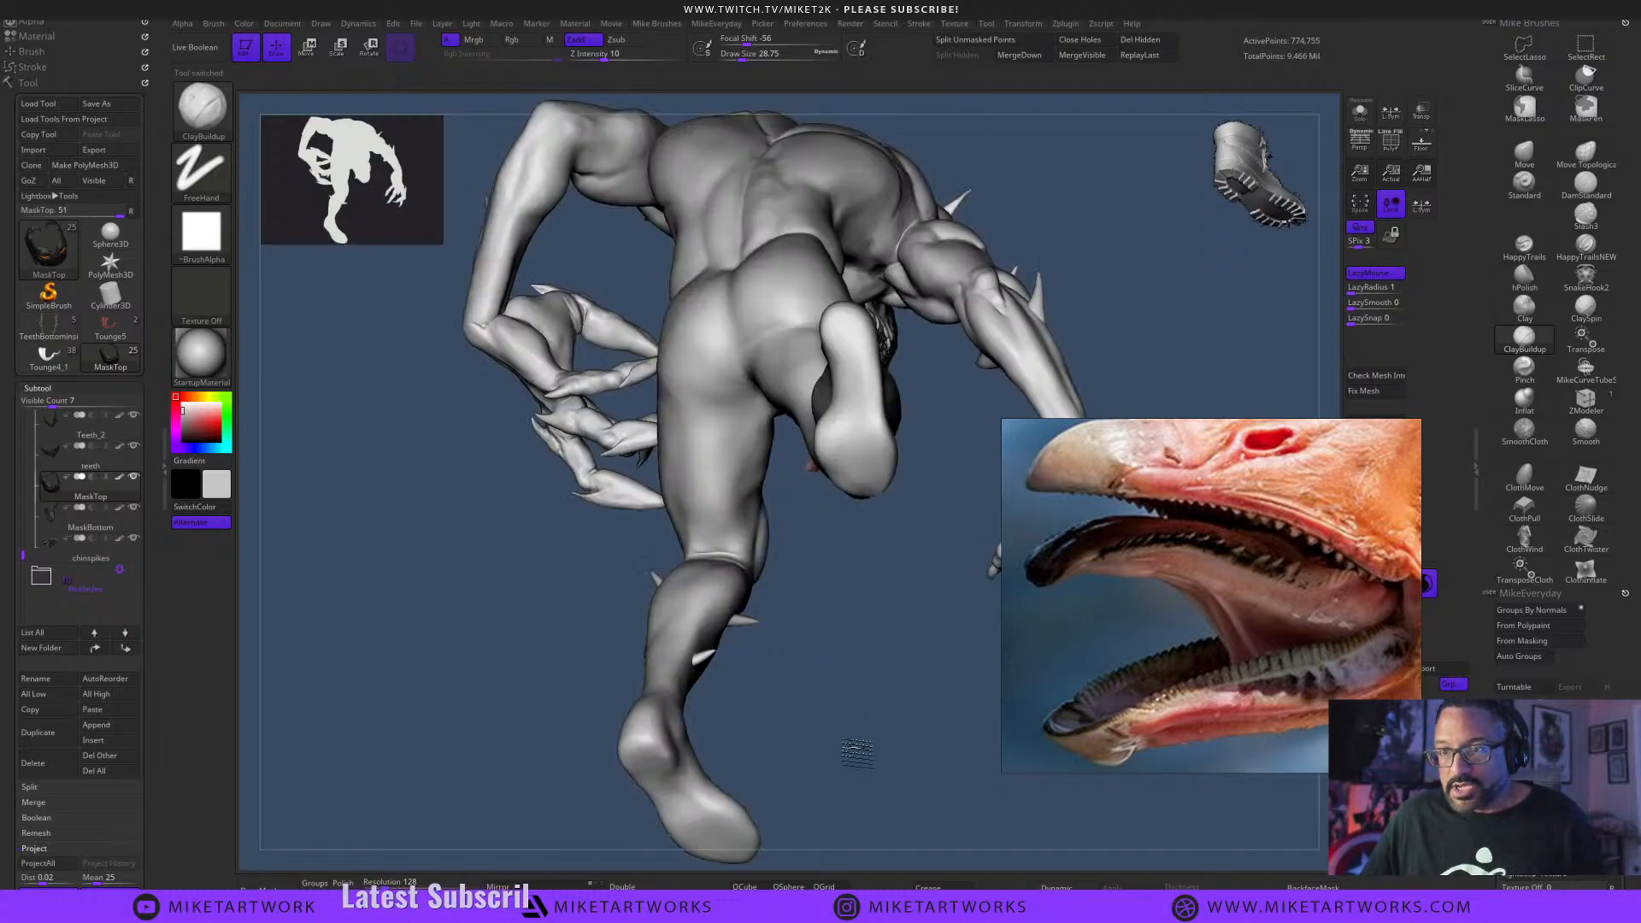
left_click_drag(857, 752, 933, 599)
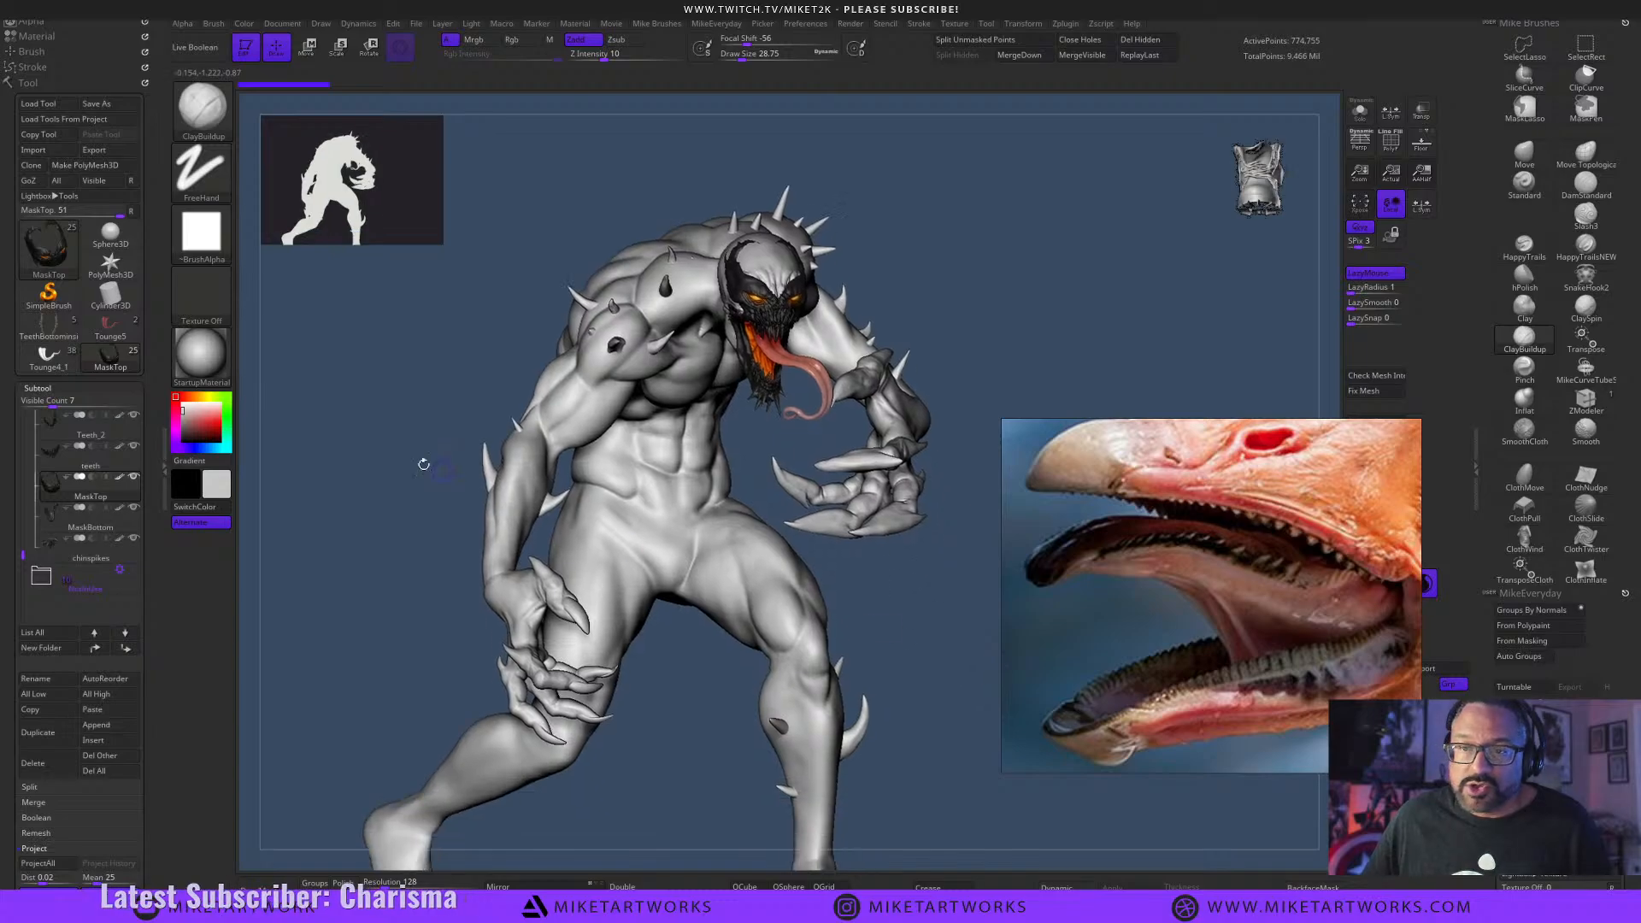
left_click(118, 450)
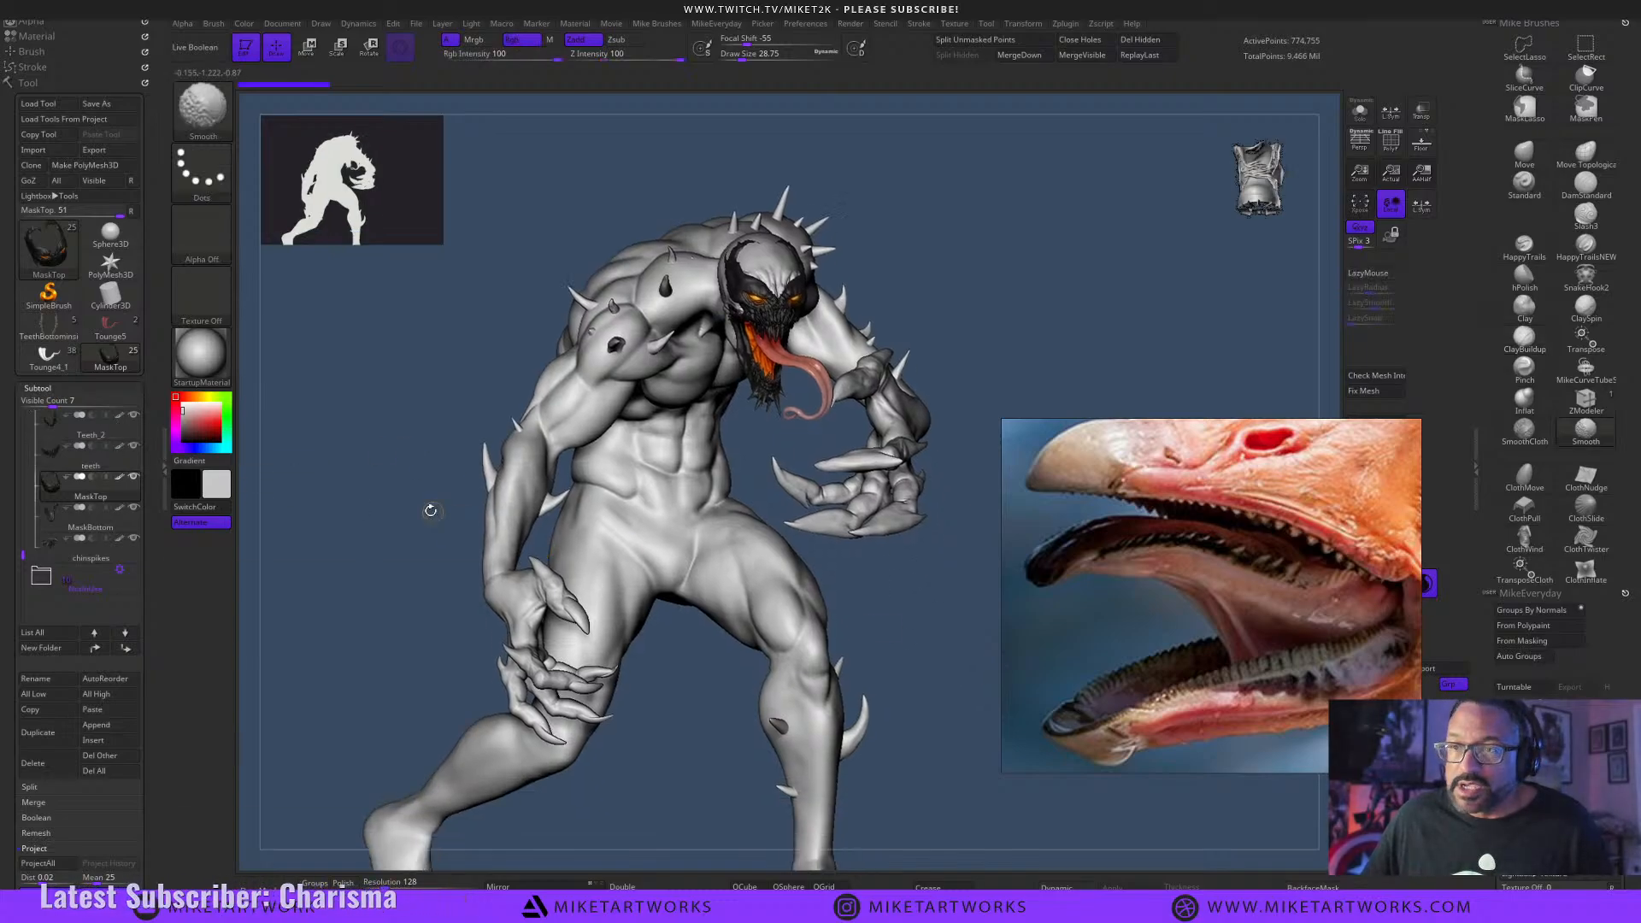
left_click(88, 519)
left_click(120, 478, "shift")
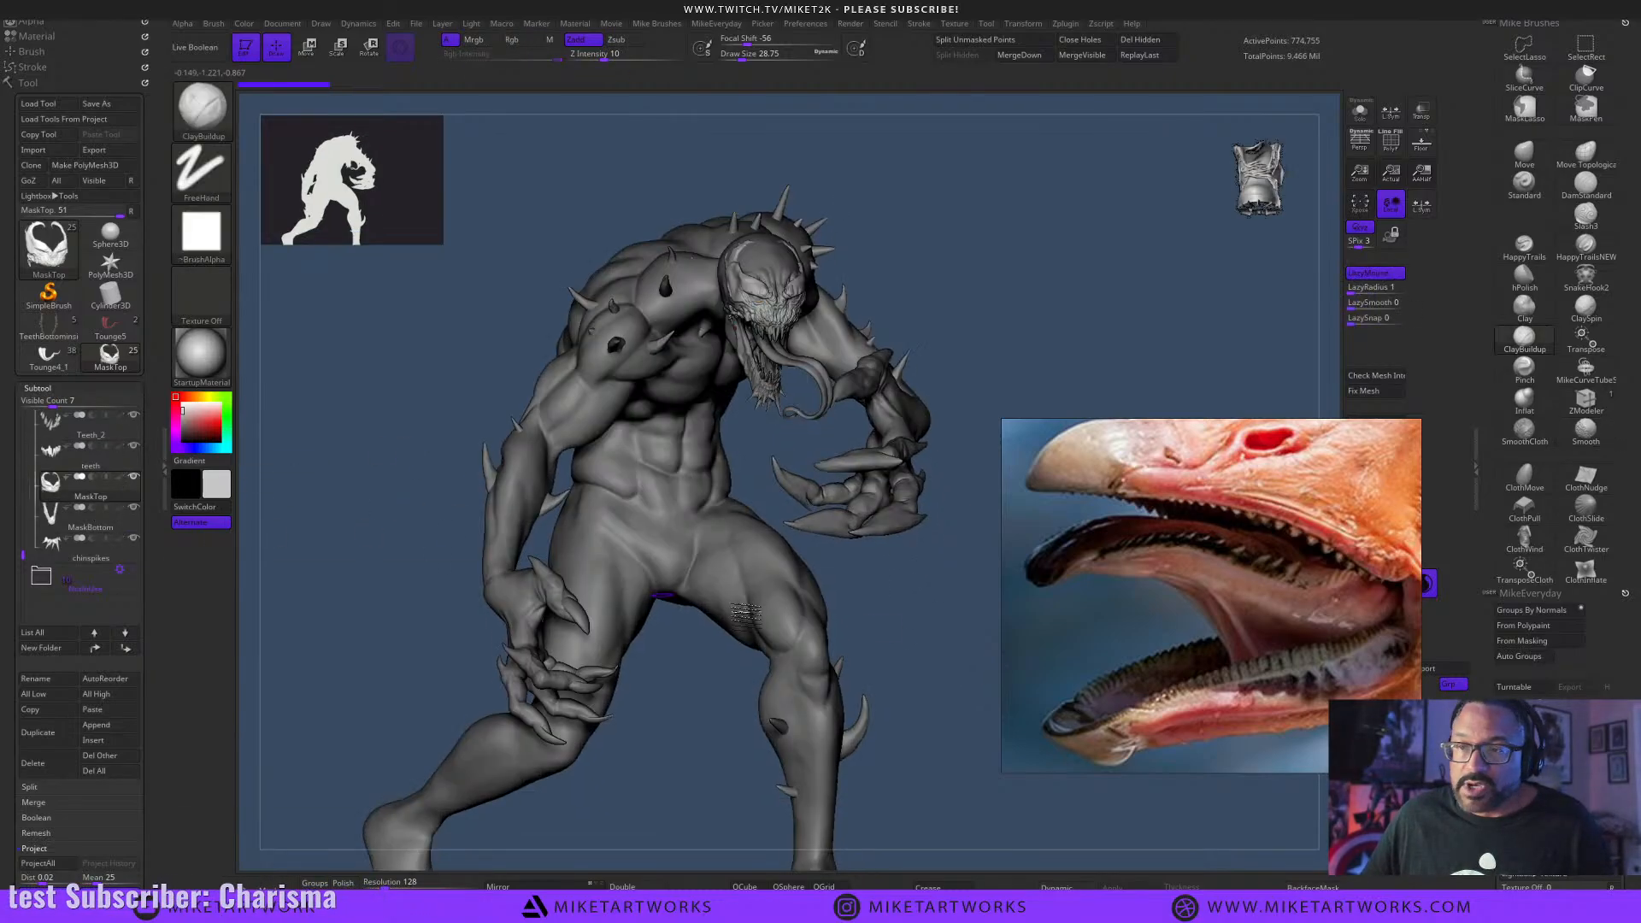
left_click_drag(896, 681, 941, 670)
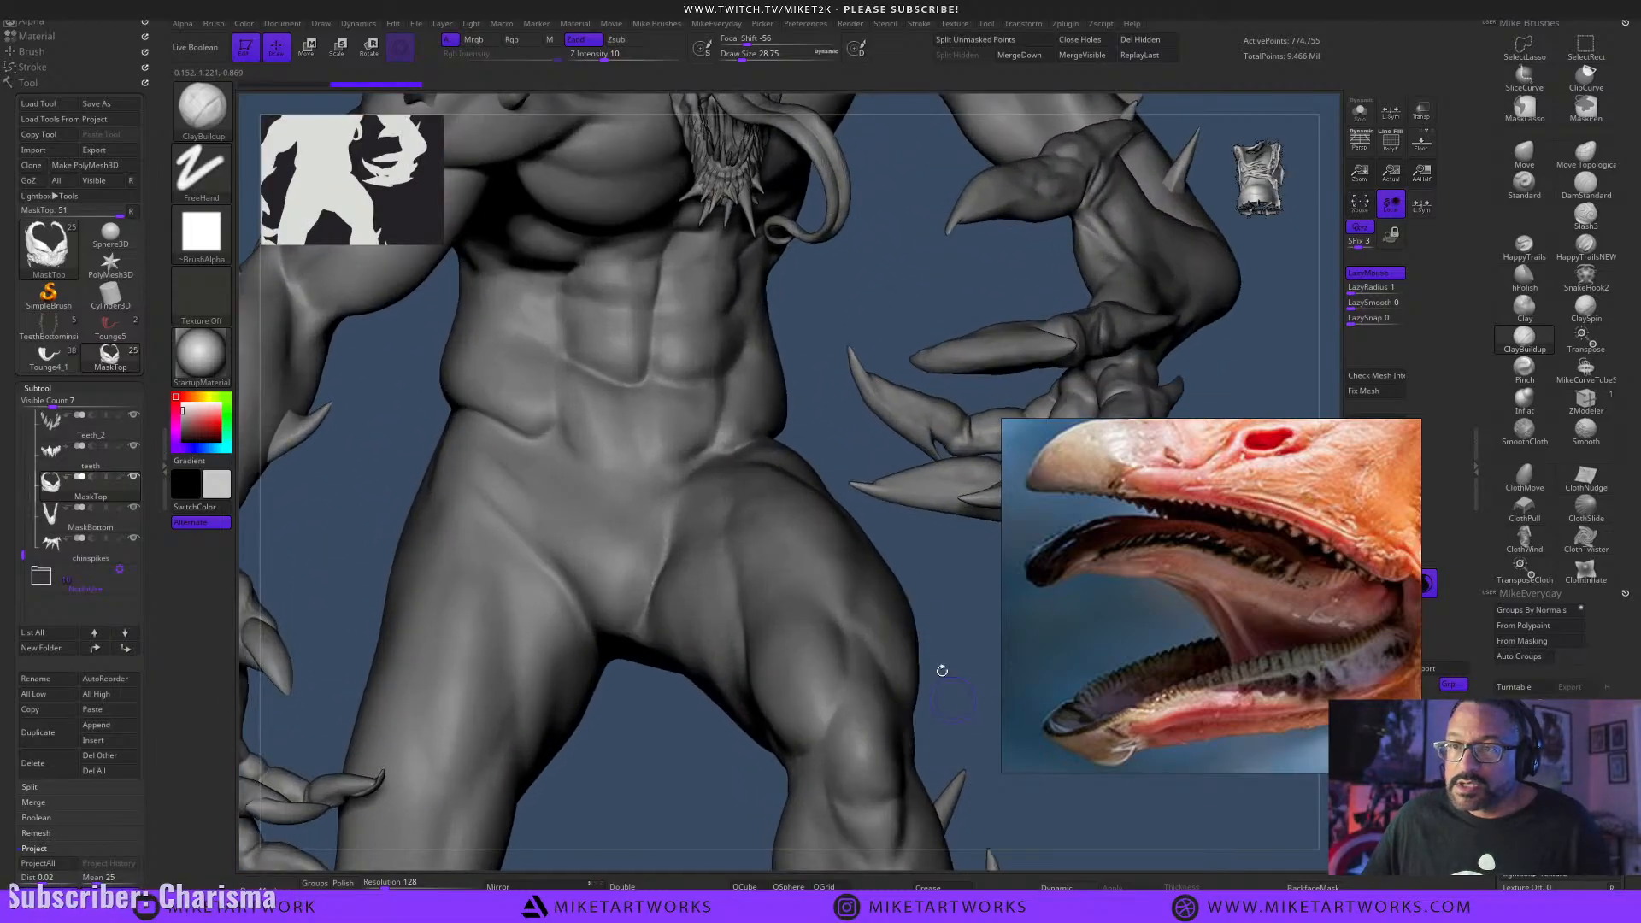
left_click_drag(863, 450, 812, 766, "alt")
mouse_move(923, 547)
left_mouse_down("alt")
mouse_move(921, 584)
mouse_move(905, 567)
left_mouse_up("alt")
left_click_drag(911, 503, 869, 615, "alt")
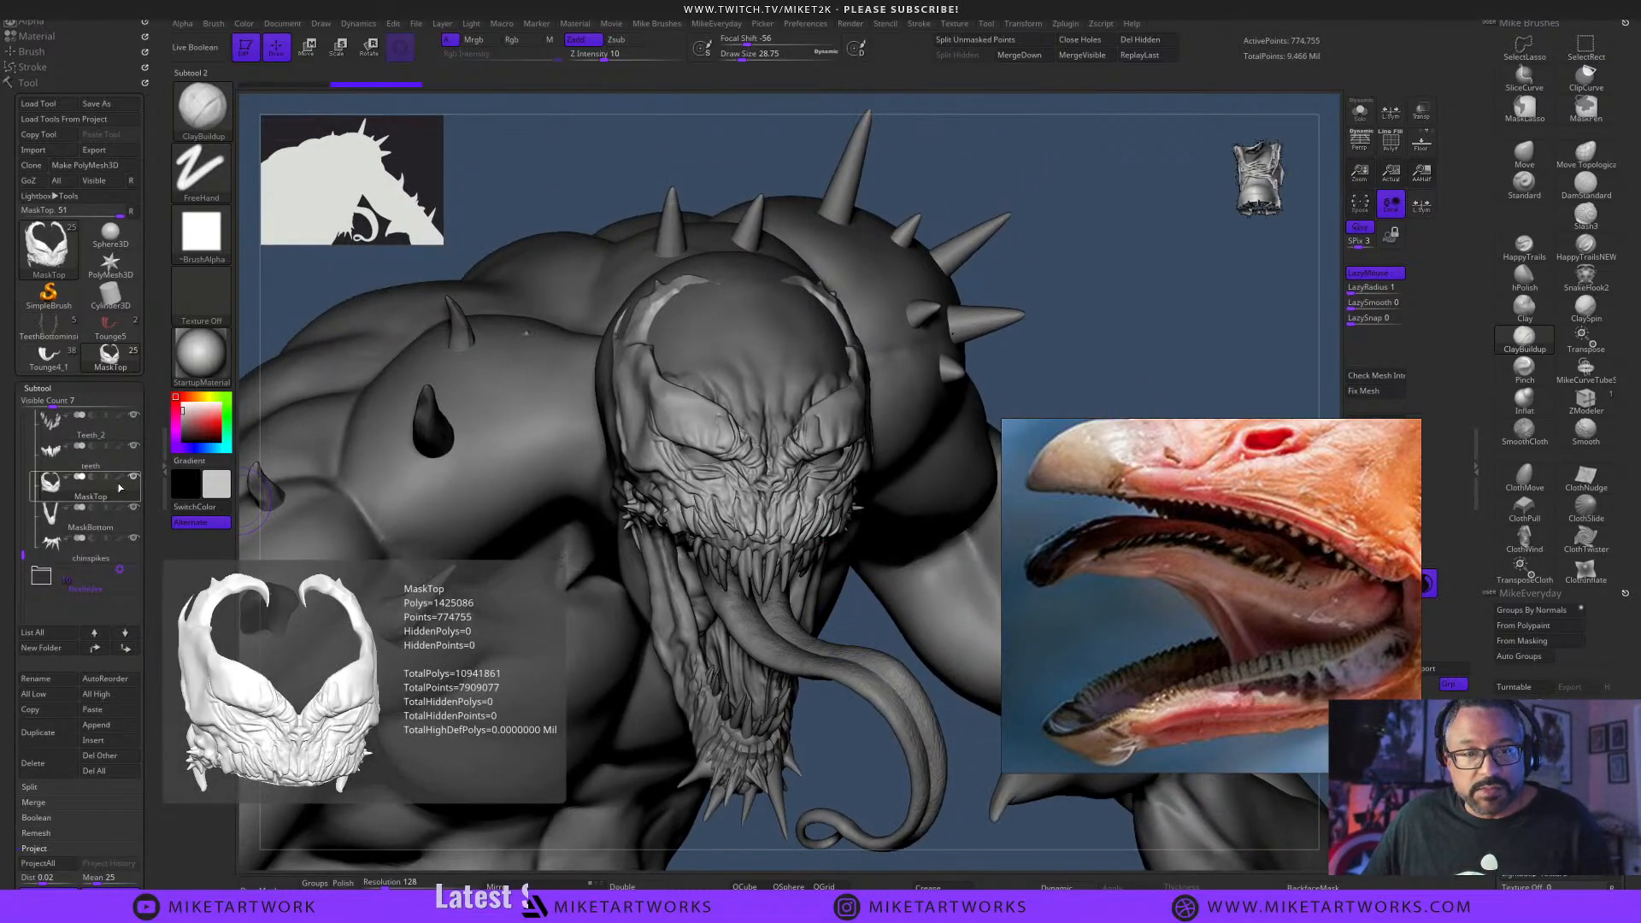
Turn the painted colour back on for all subtools and render the head with shadows from a slightly turned view.
left_click(119, 478, "shift")
left_click_drag(1032, 308, 923, 468)
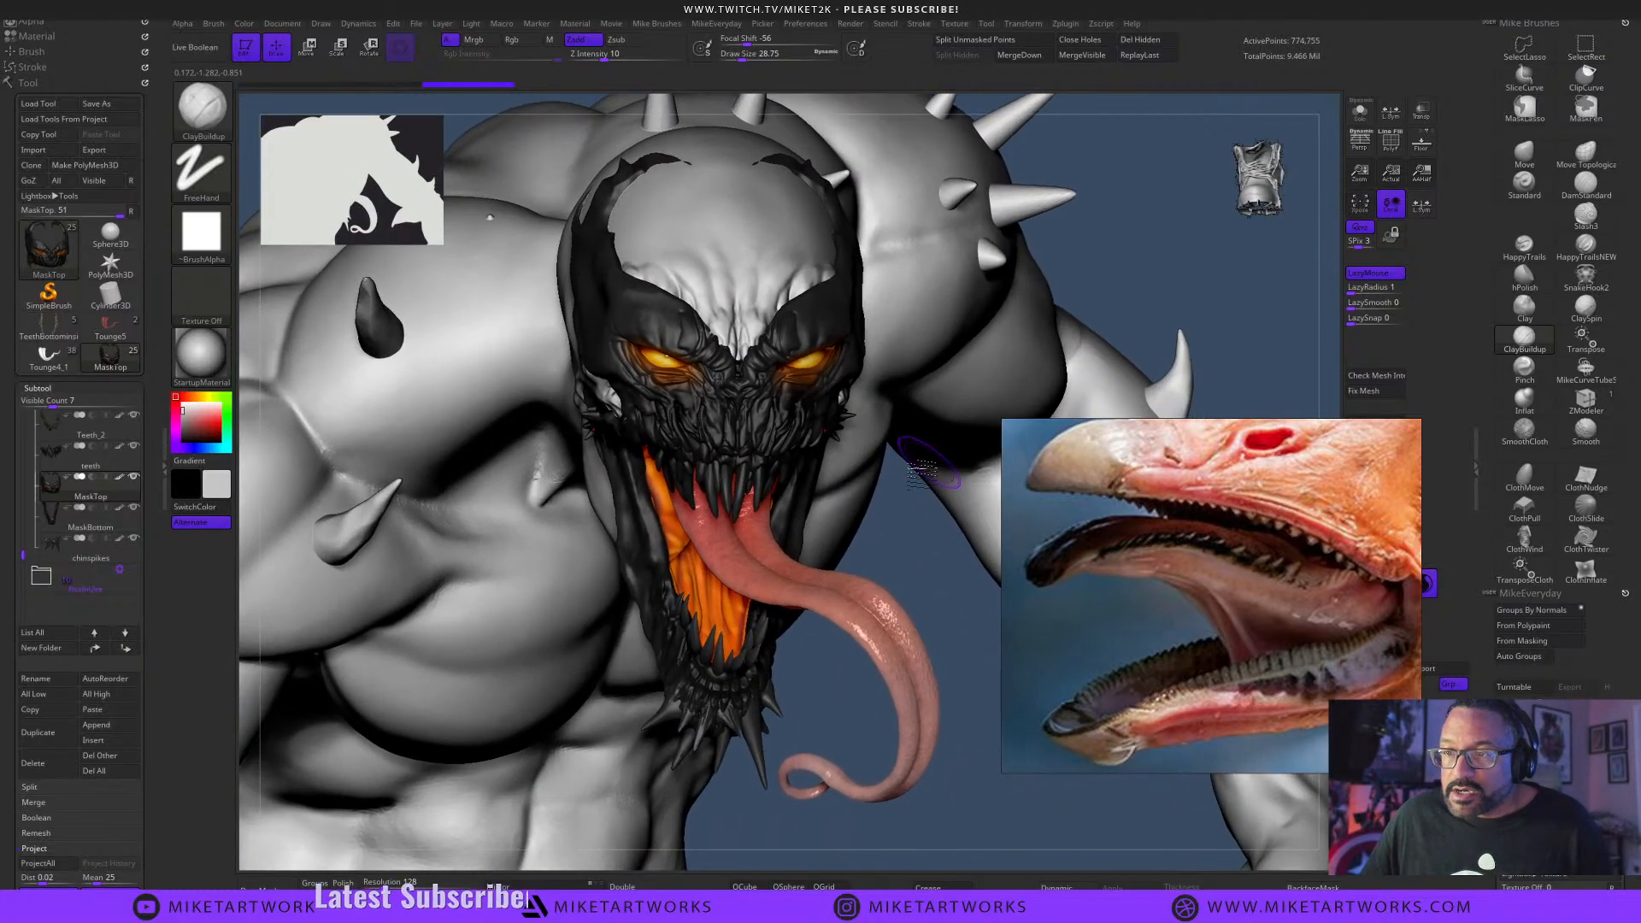
mouse_move(904, 562)
left_mouse_down()
mouse_move(891, 558)
mouse_move(911, 554)
left_mouse_up()
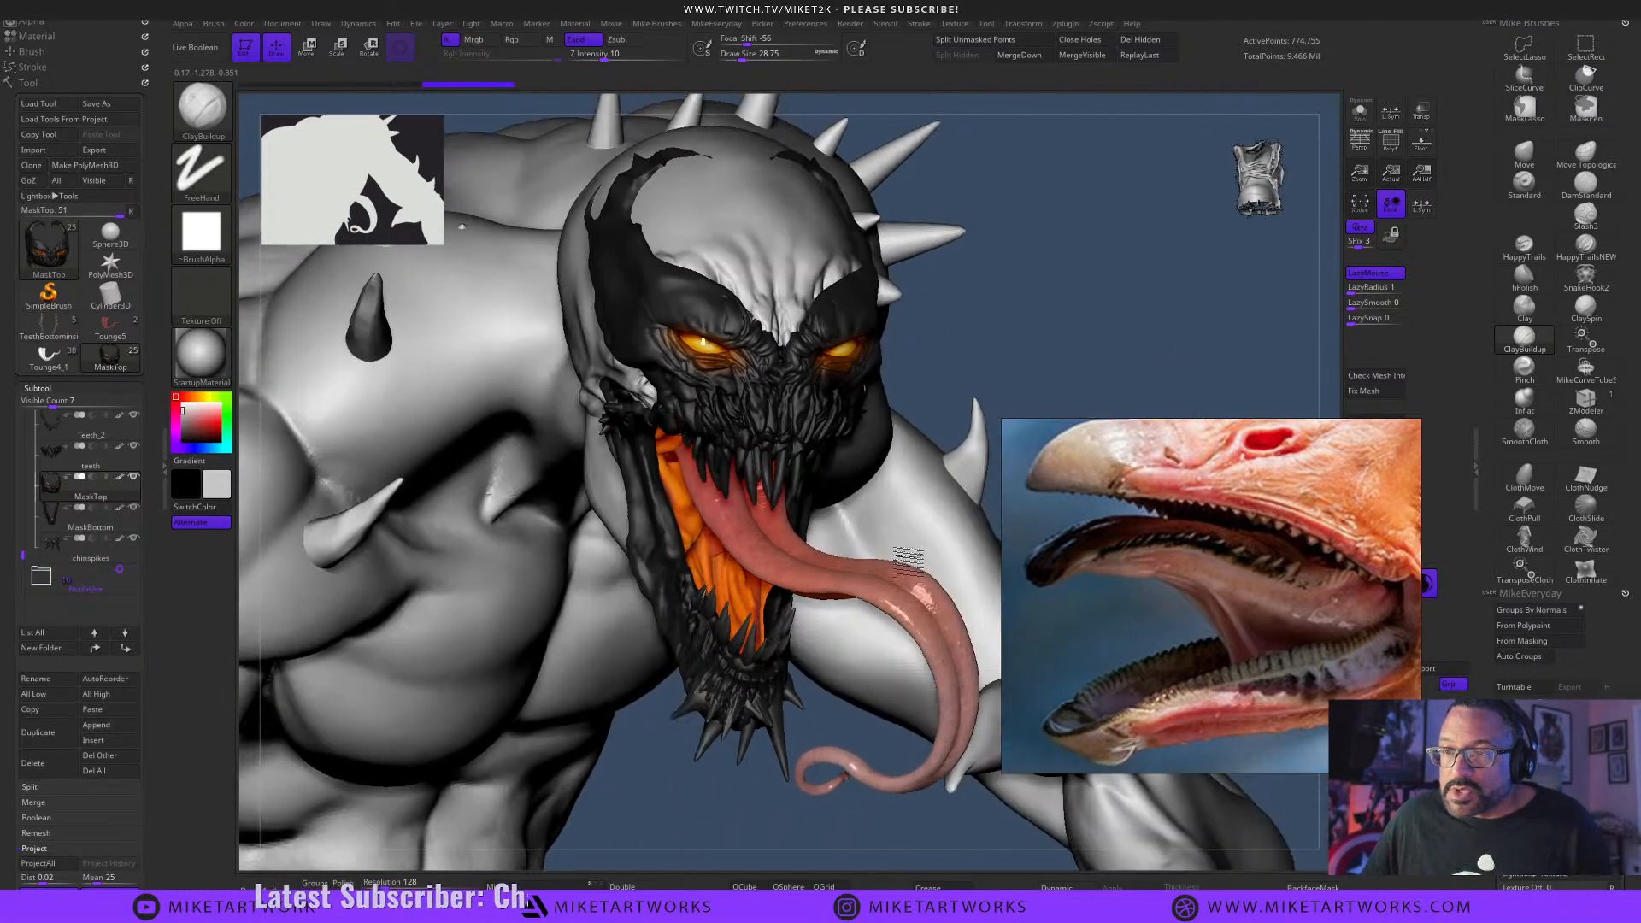
left_click_drag(984, 310, 949, 329)
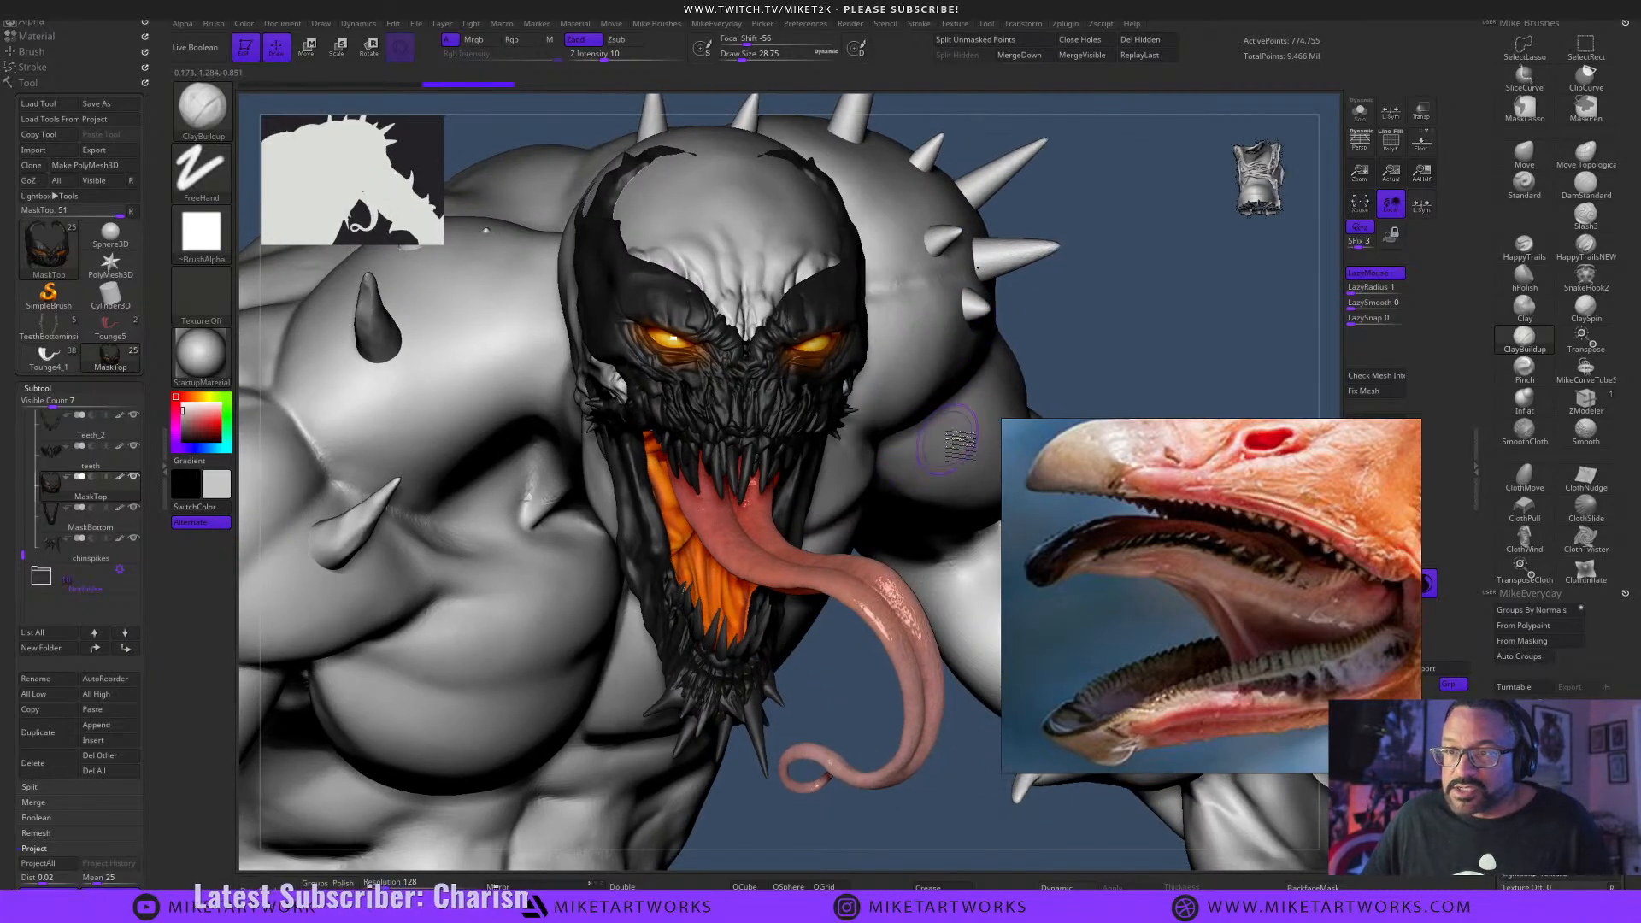
left_click_drag(1133, 308, 1146, 302)
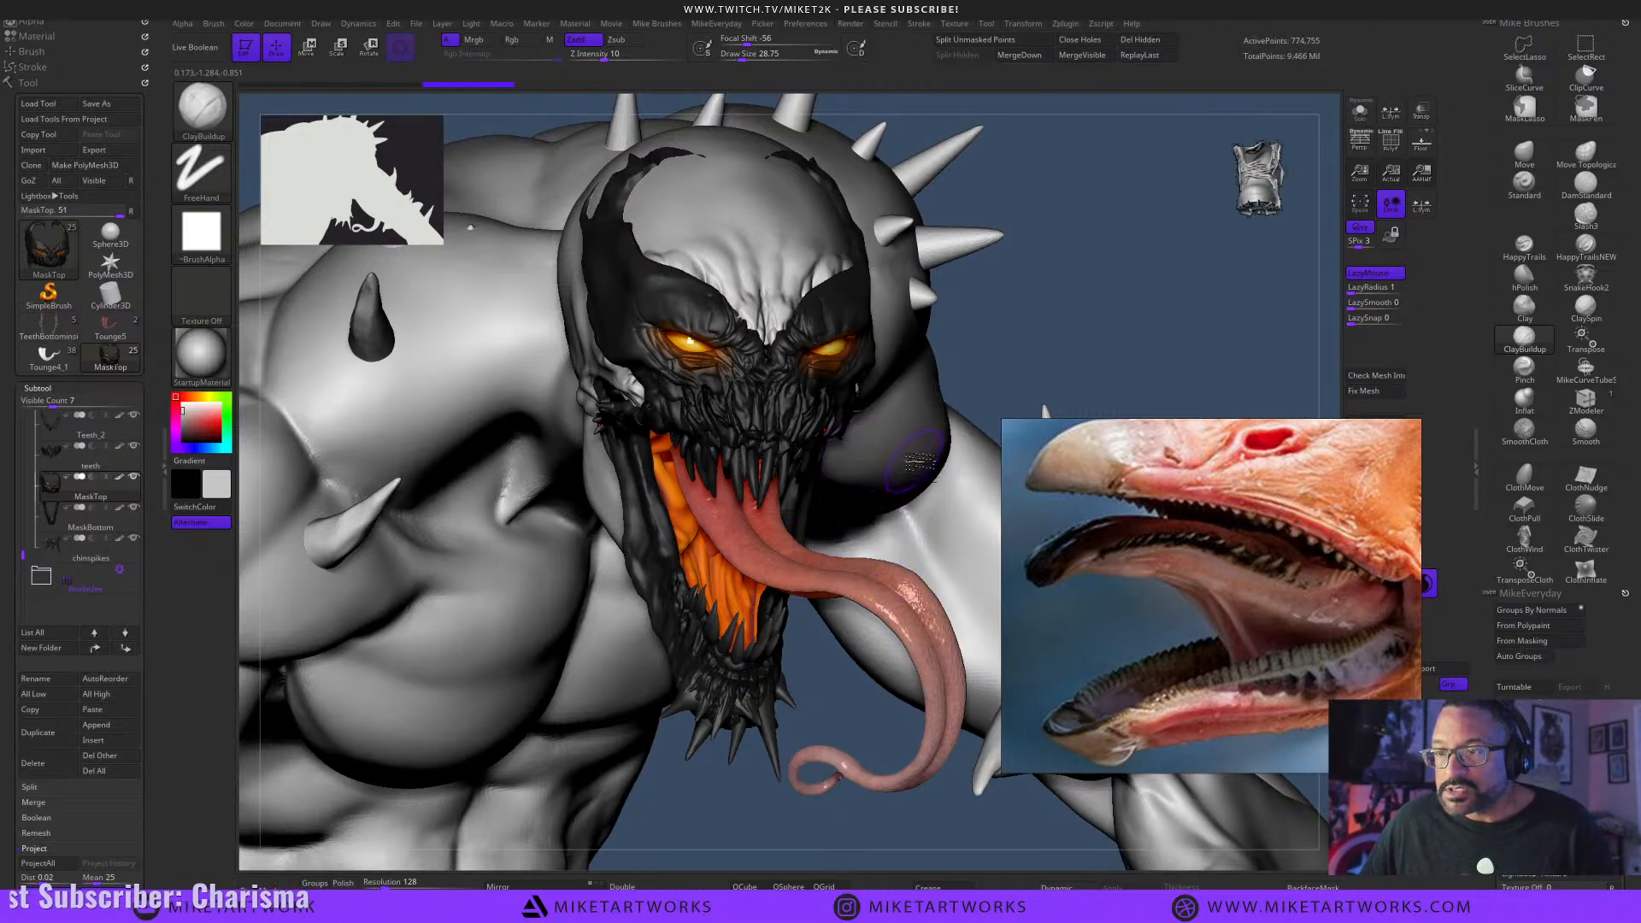
key("shift")
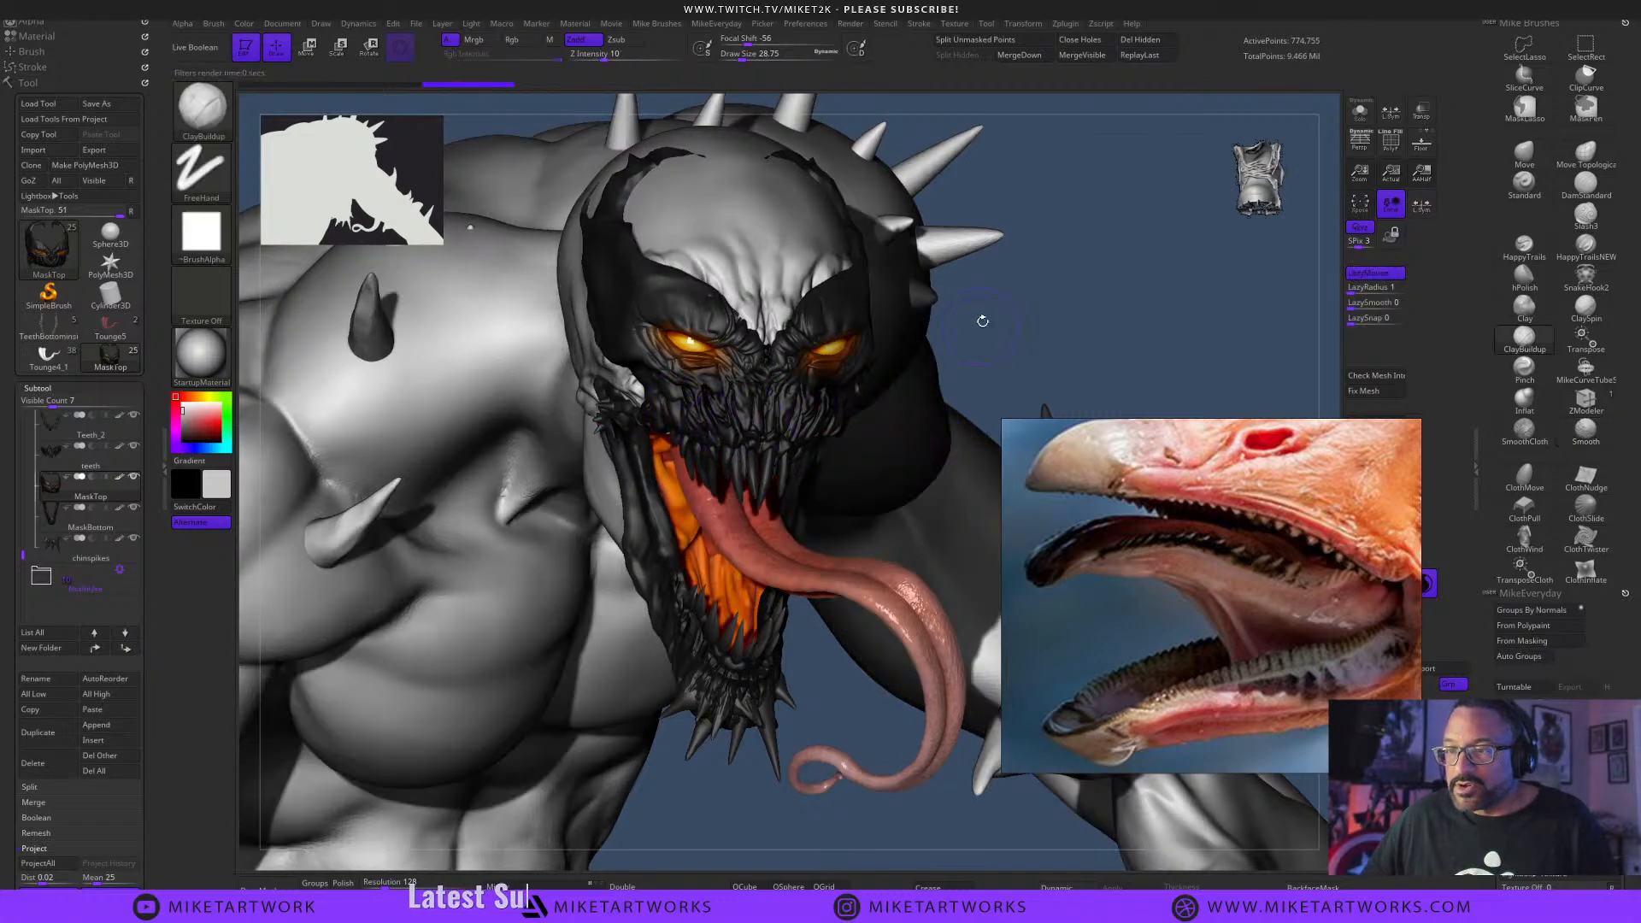
Zoom the reference board out from the bird photo, enlarge its window vertically and place it beside the full figure.
left_click_drag(1091, 294, 1023, 269, "alt")
left_click_drag(480, 726, 338, 500, "alt")
left_click_drag(340, 638, 332, 581, "alt")
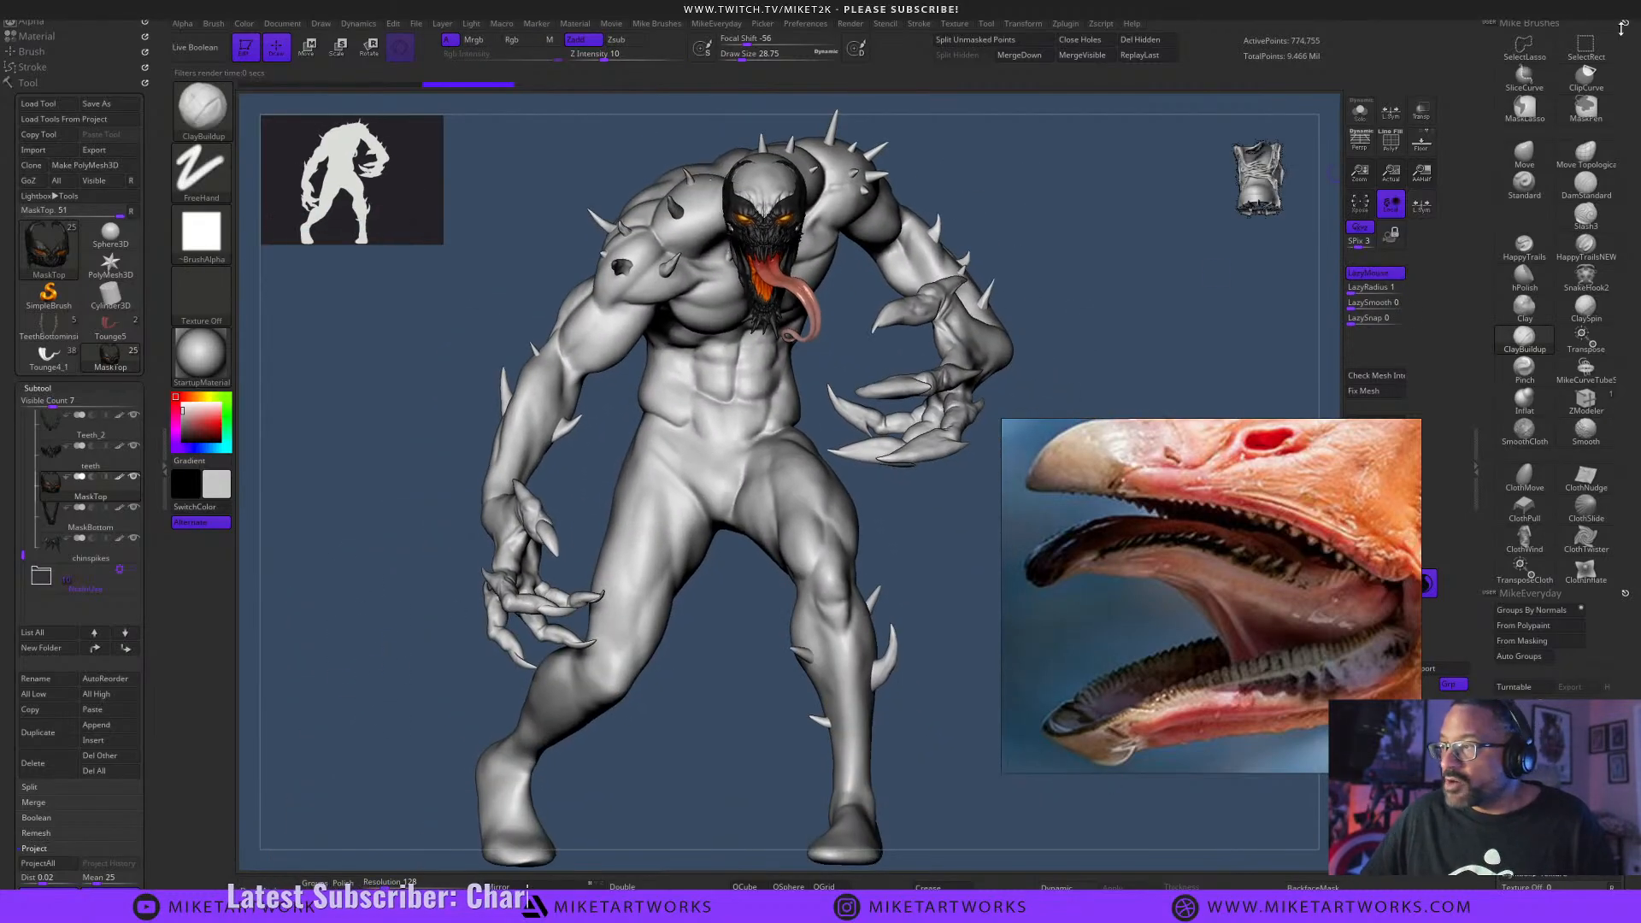
left_click(1587, 19)
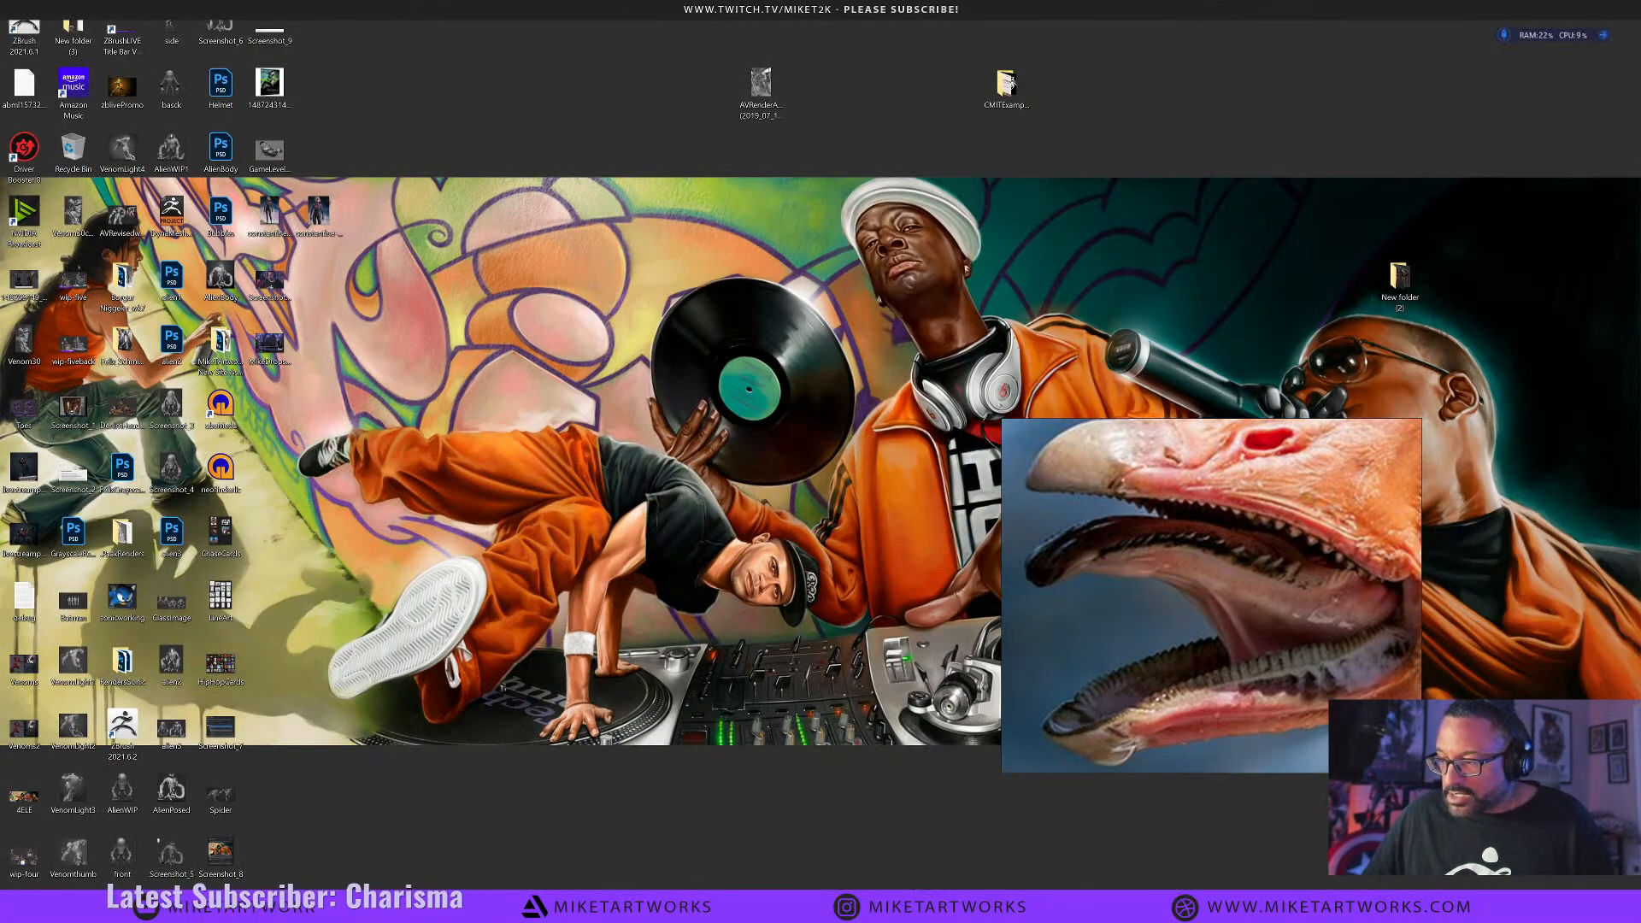
left_click(1008, 908)
right_click_drag(1228, 663, 958, 583)
scroll(957, 583, "down", 10)
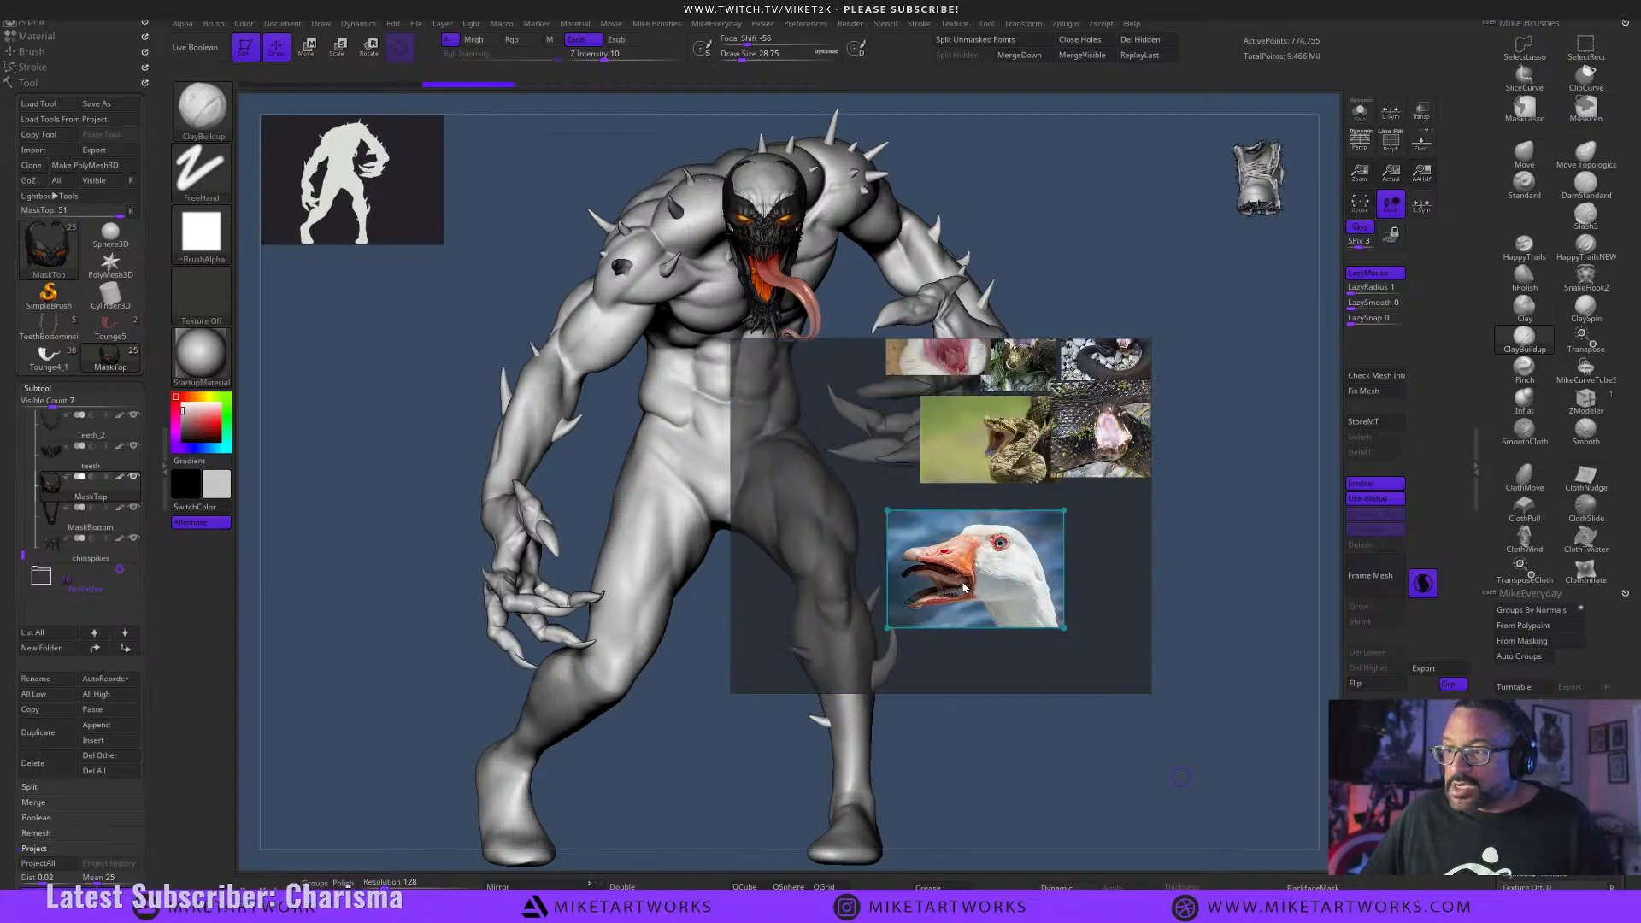
middle_click_drag(997, 548, 844, 585)
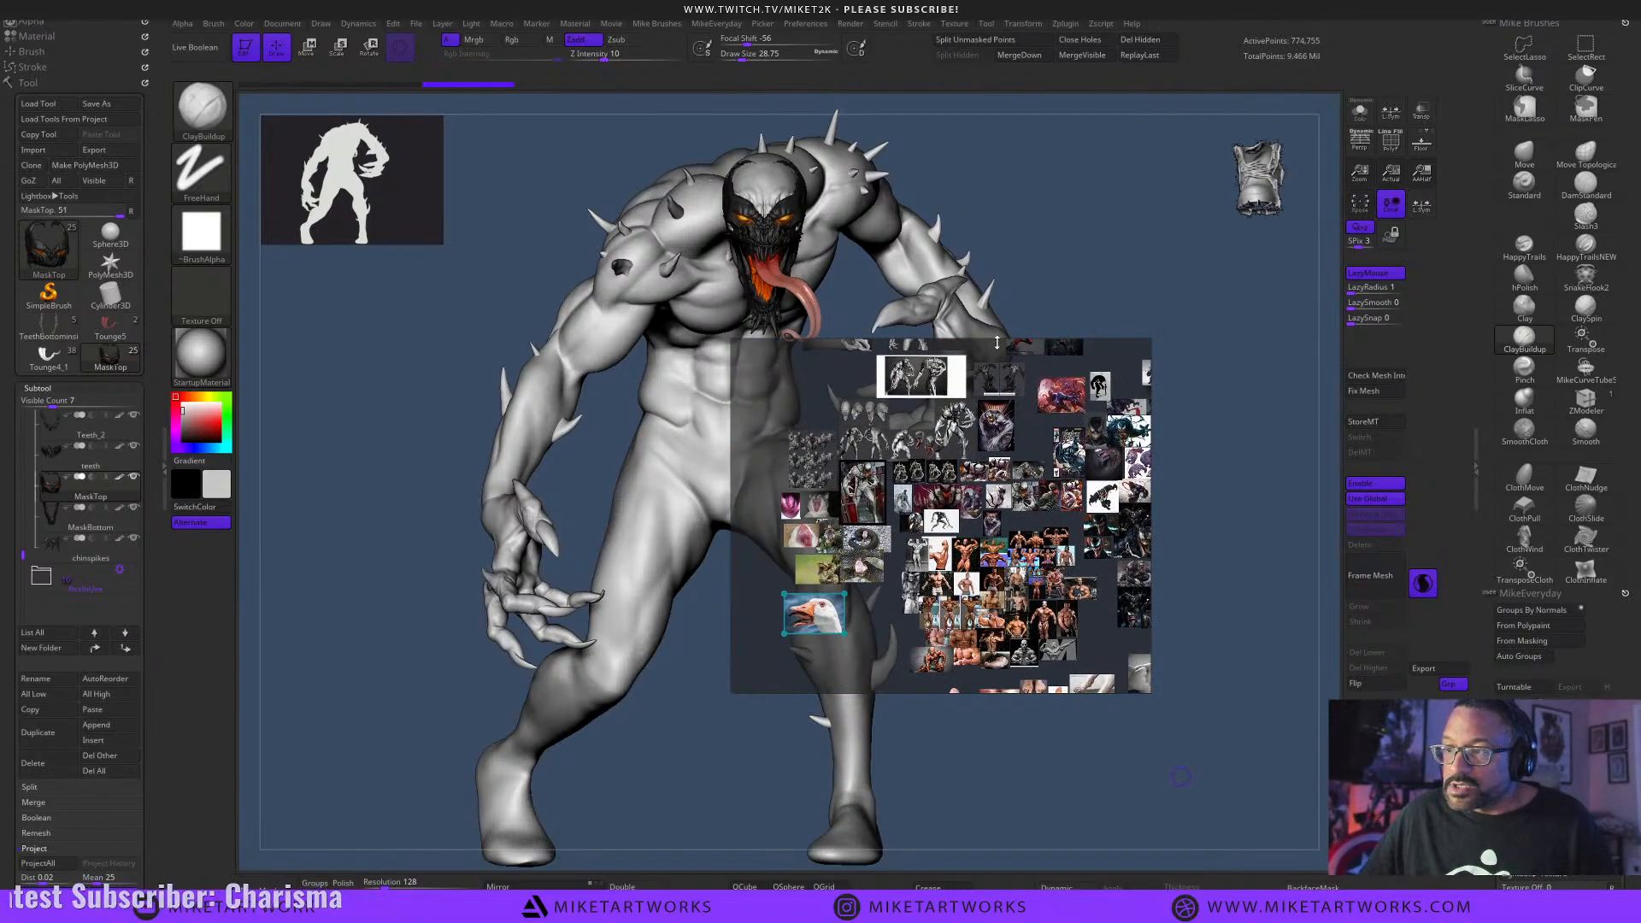
left_click_drag(997, 340, 951, 114)
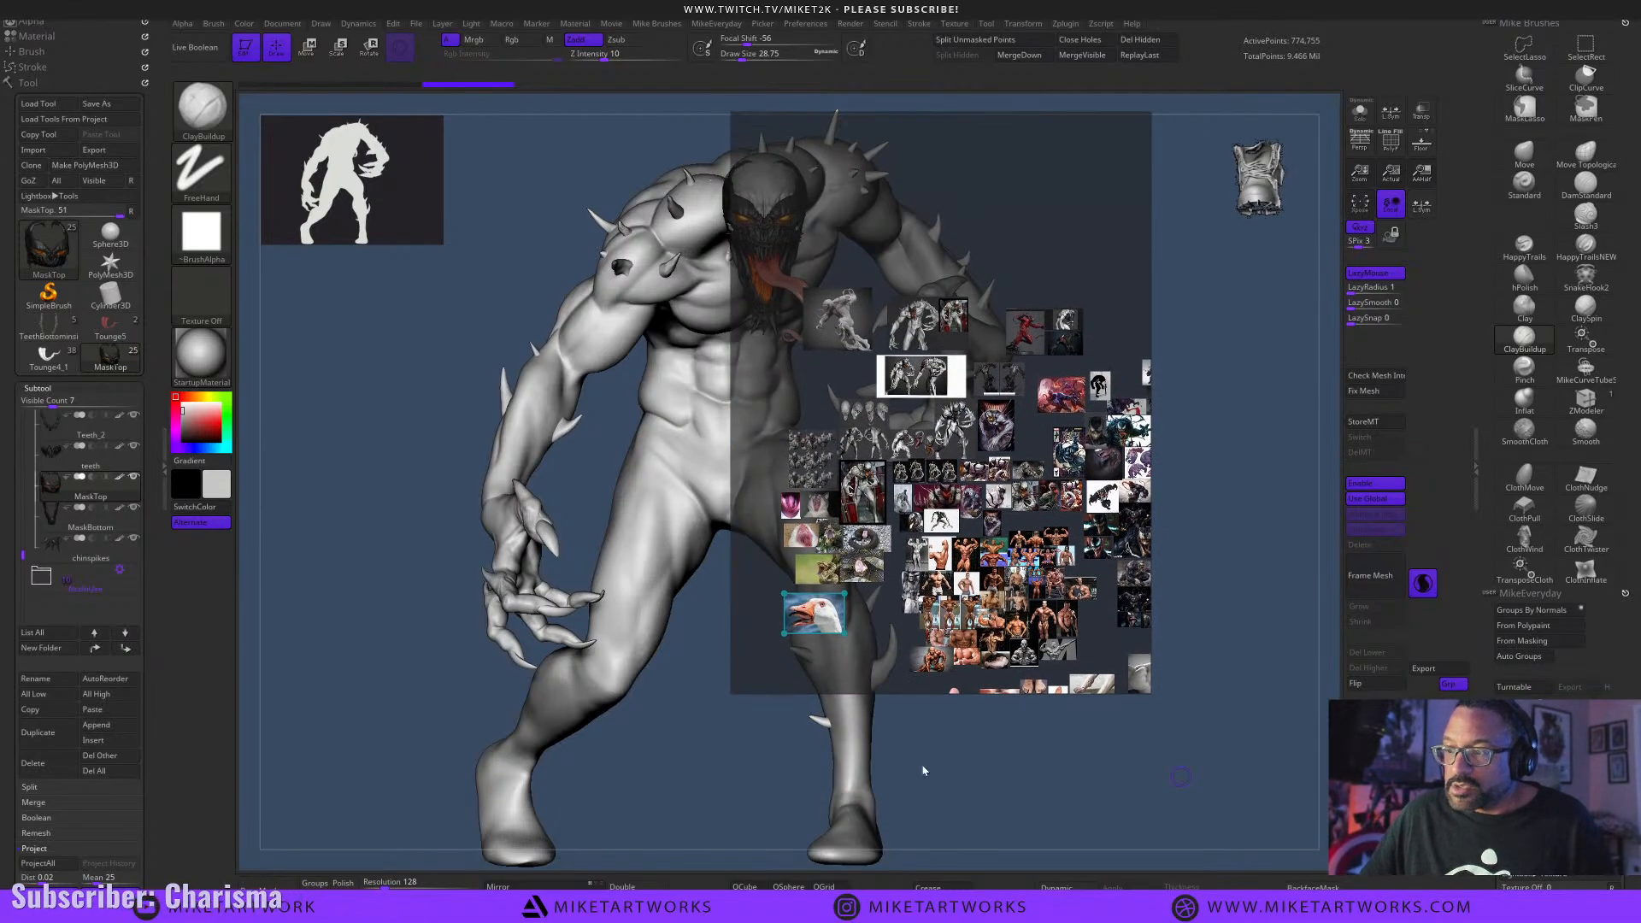
left_click_drag(943, 693, 931, 812)
right_click_drag(930, 734, 1225, 758)
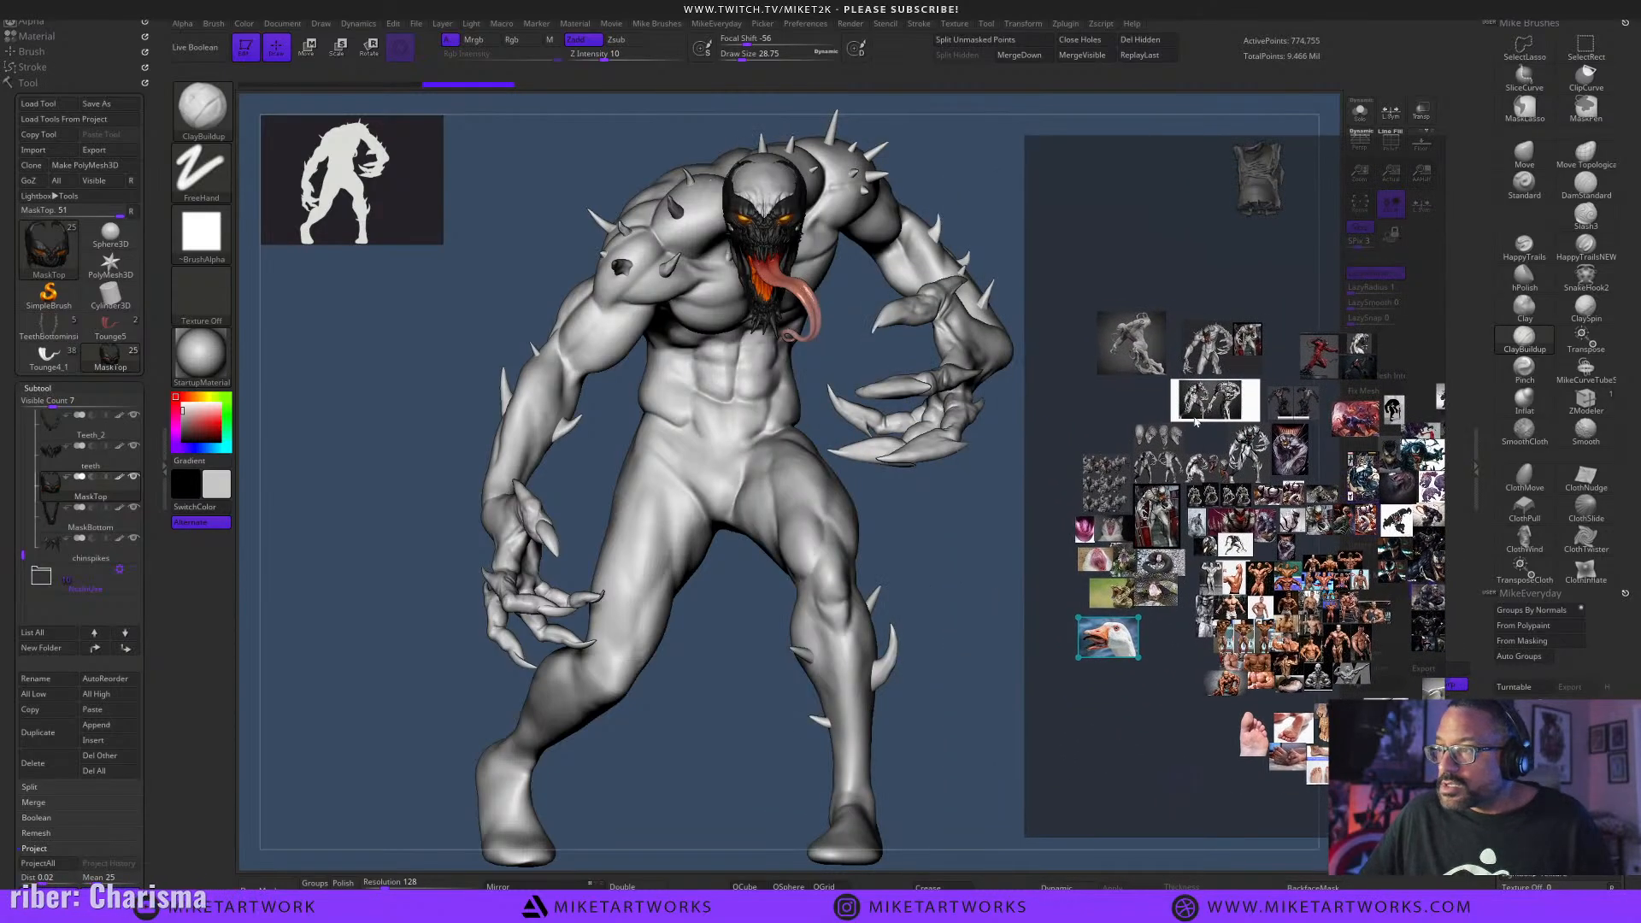
Fill the widened reference board with the Anti-Venom train-carriage painting and compare the figure with it from front and back.
double_click(1168, 514)
left_click_drag(1030, 443, 954, 445)
double_click(1146, 503)
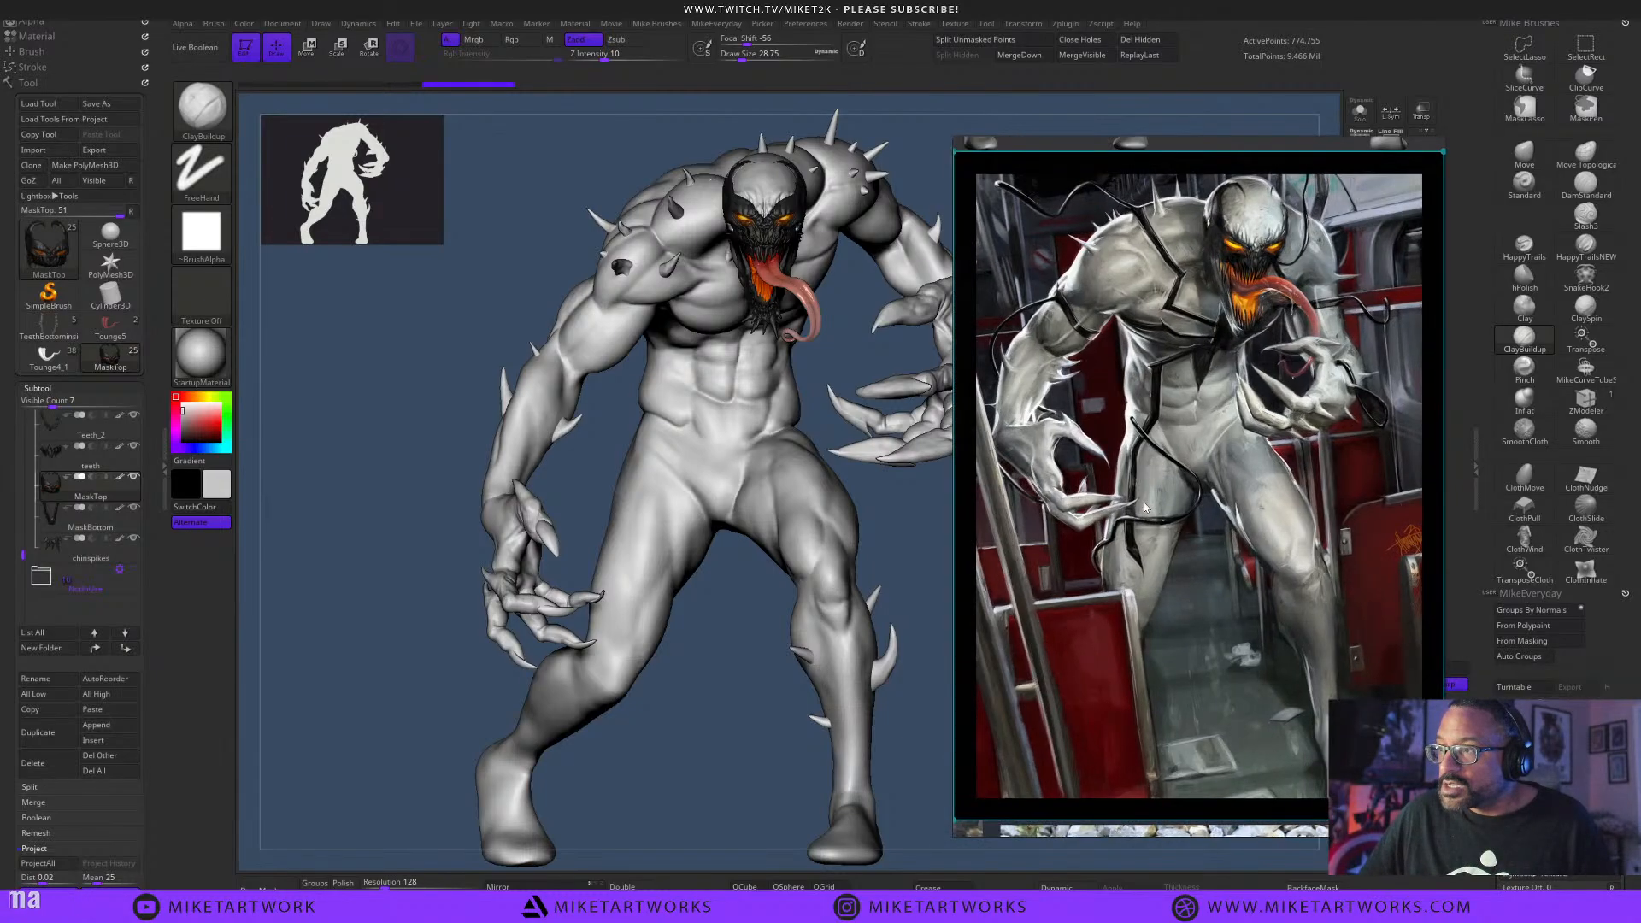
left_click_drag(1235, 453, 1289, 479)
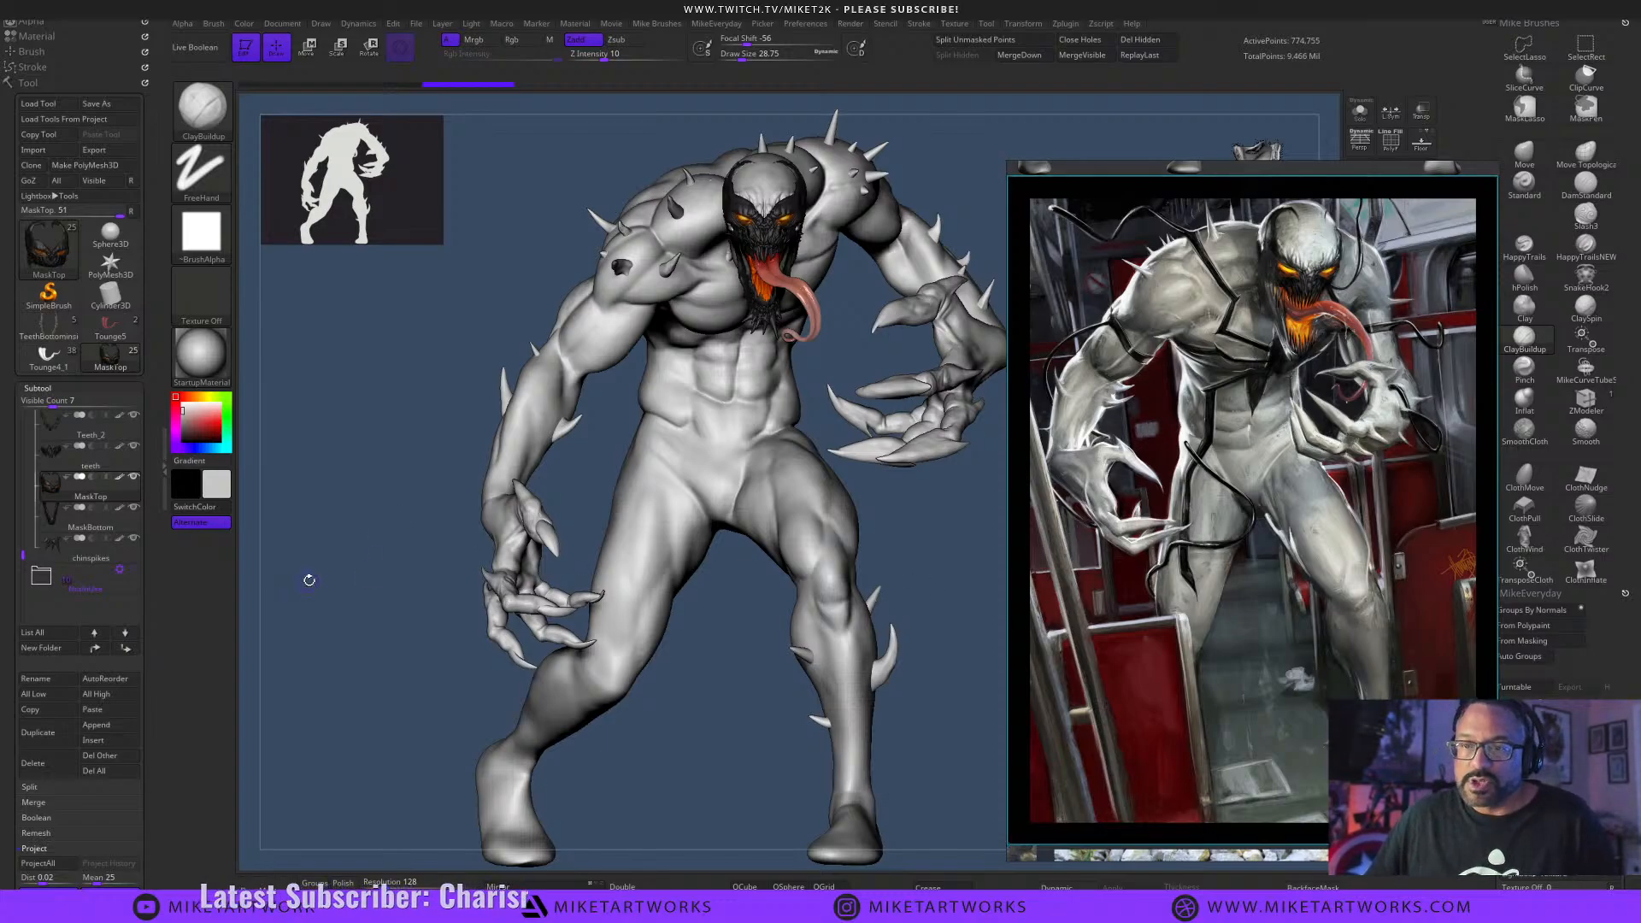
left_click_drag(304, 575, 346, 588)
left_click_drag(890, 715, 703, 781)
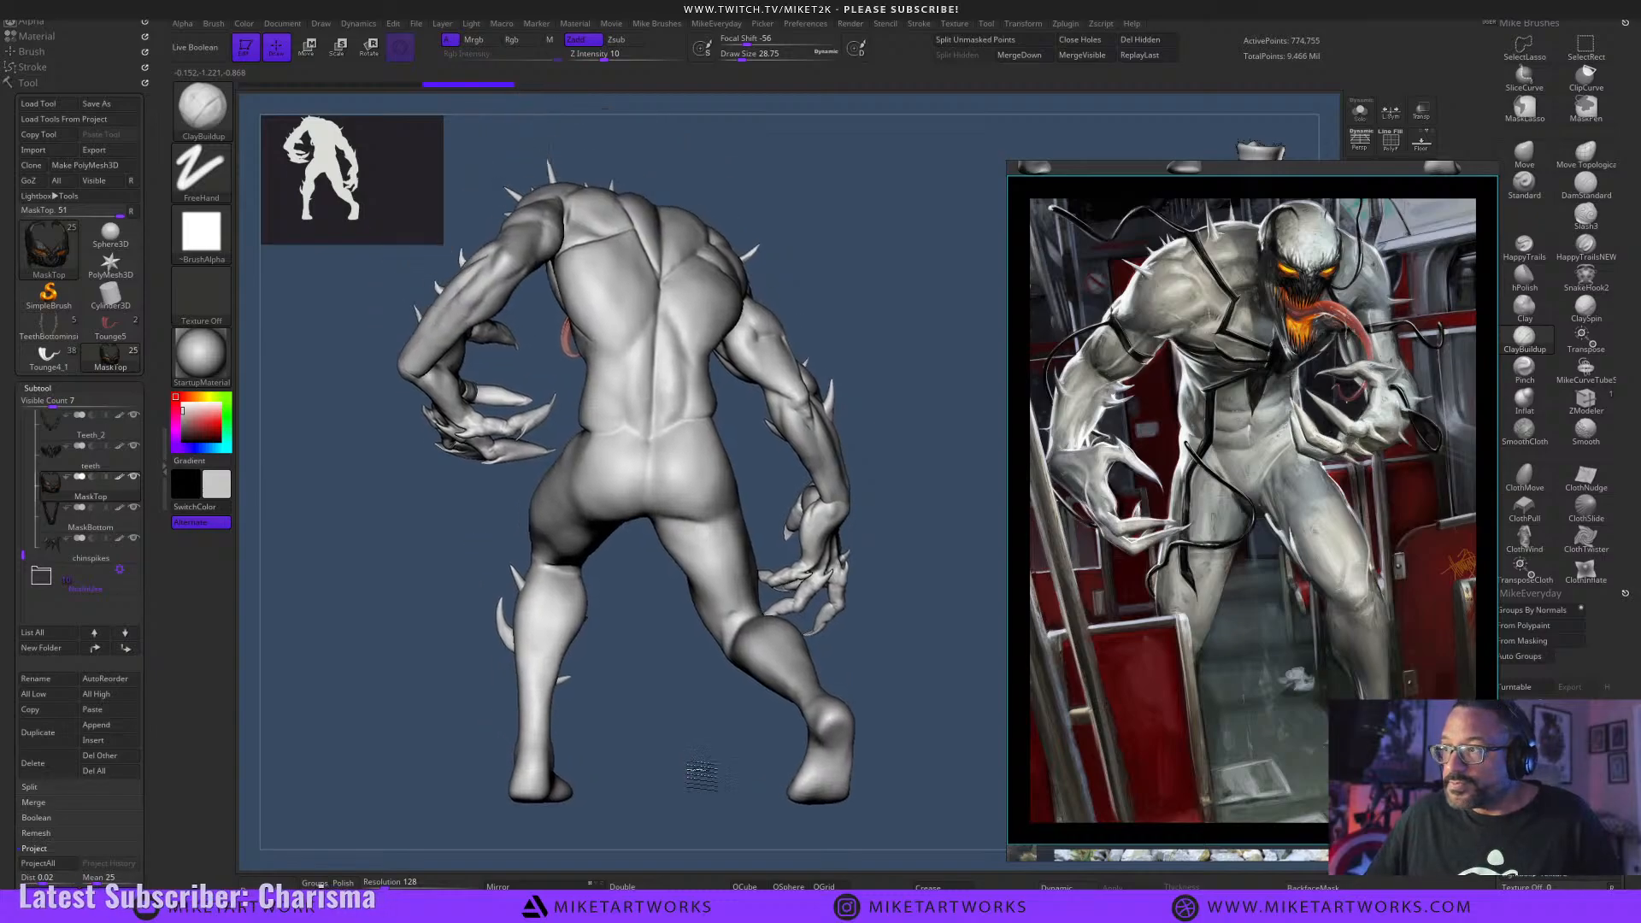
mouse_move(884, 617)
left_mouse_down()
mouse_move(883, 663)
mouse_move(927, 701)
mouse_move(914, 709)
mouse_move(971, 700)
mouse_move(917, 725)
mouse_move(944, 727)
left_mouse_up()
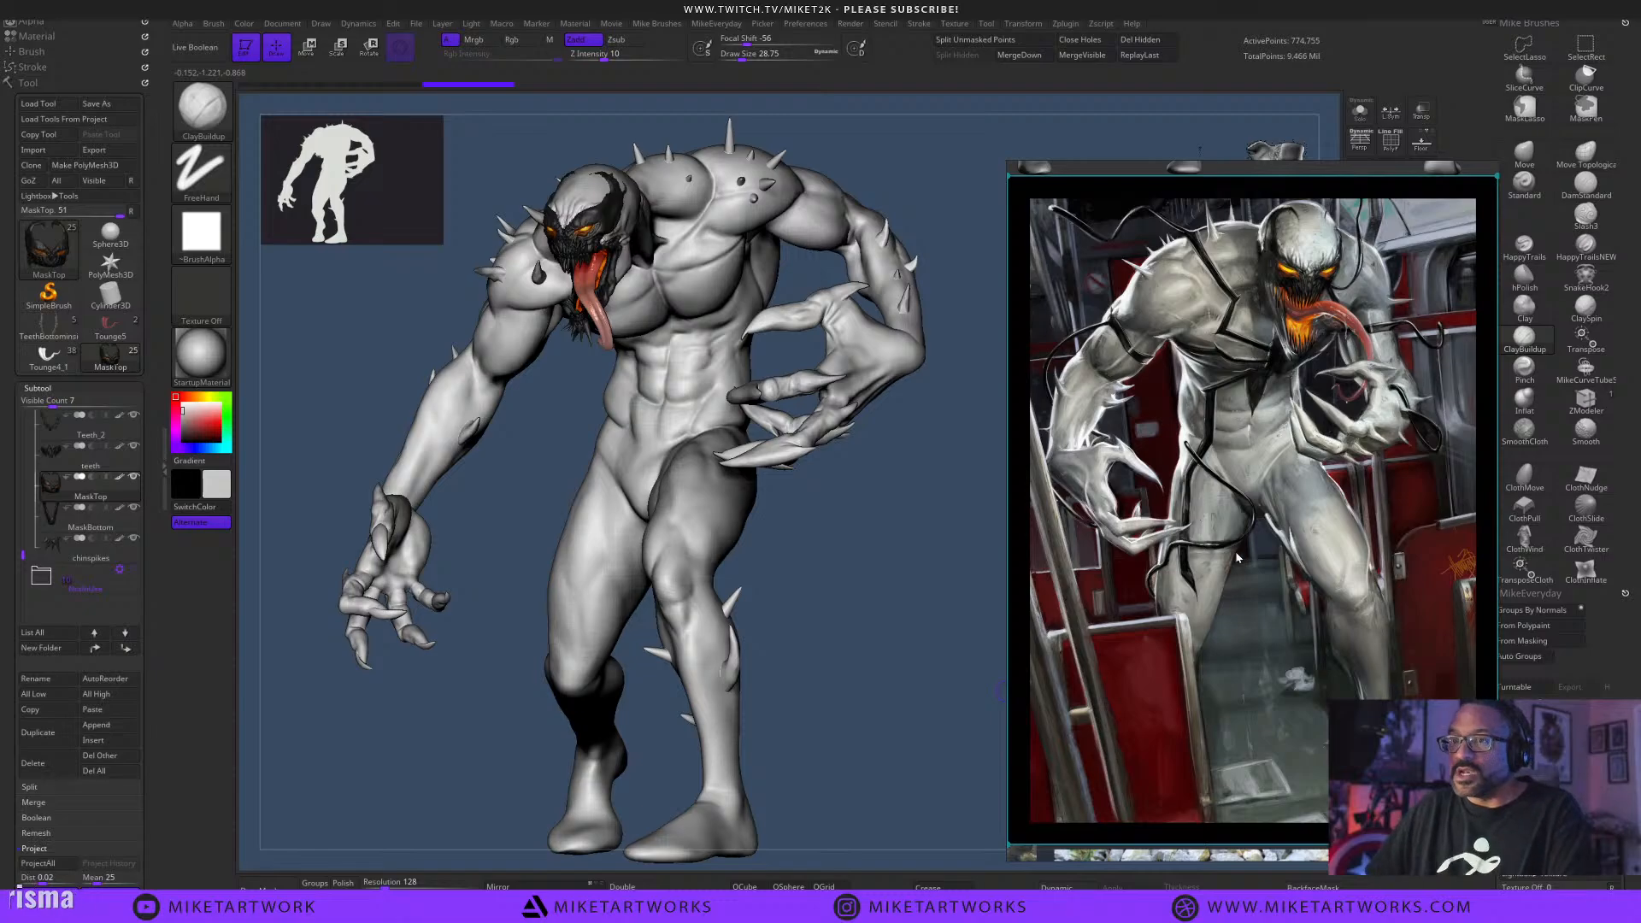
Zoom the reference board out from the painting to the surrounding image collection and widen the board's window.
scroll(1205, 583, "down", 2)
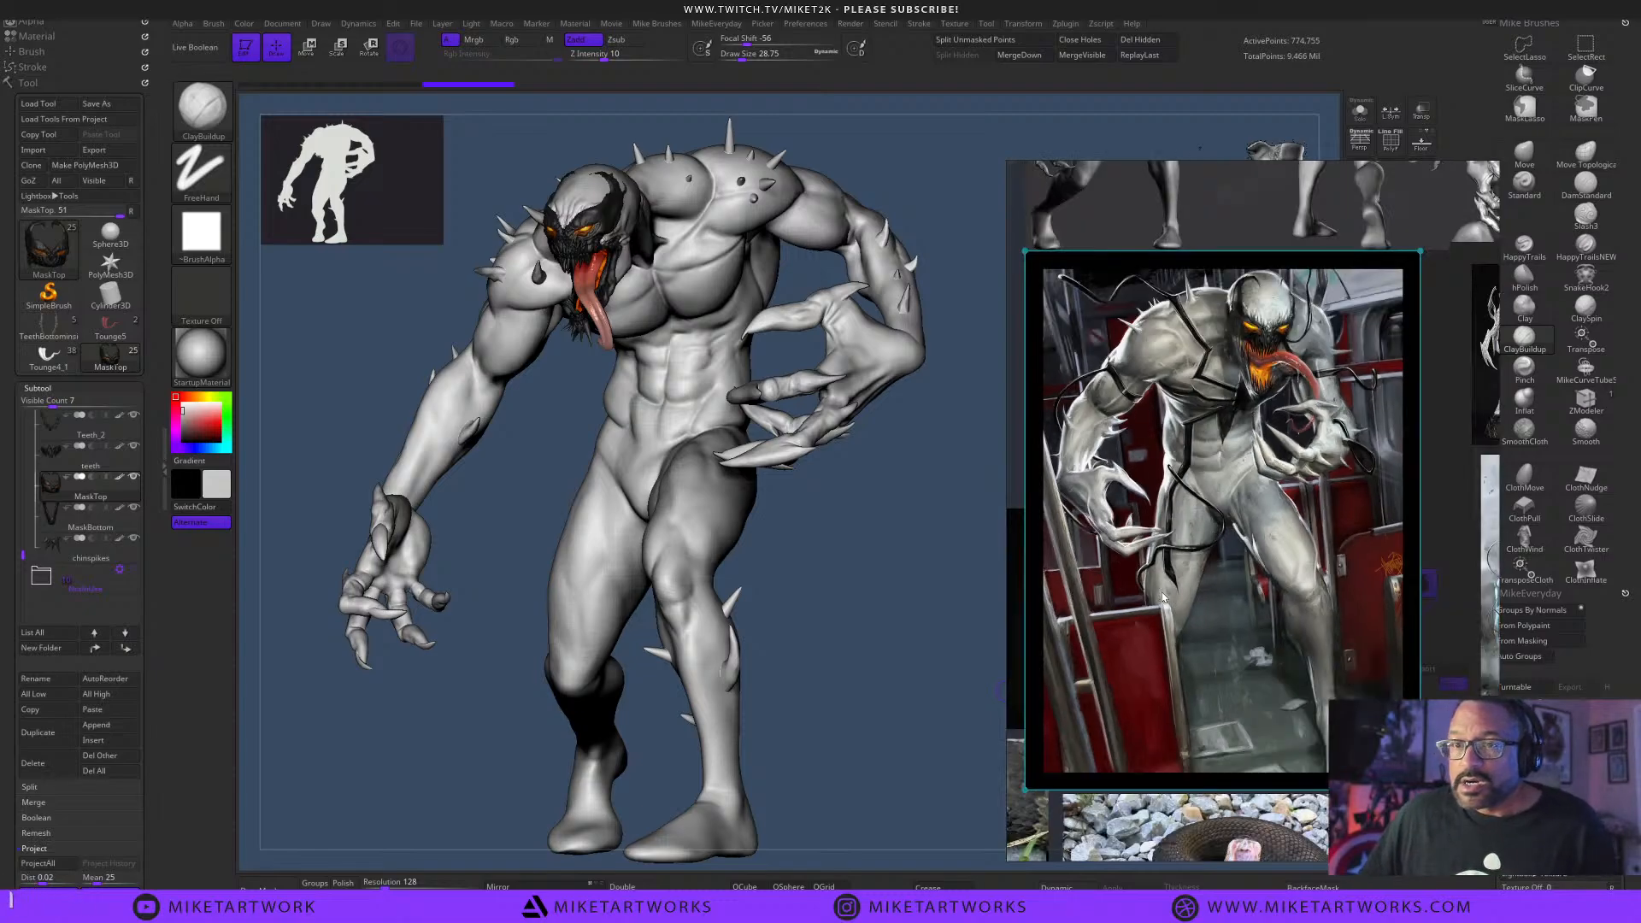
scroll(1164, 599, "down", 4)
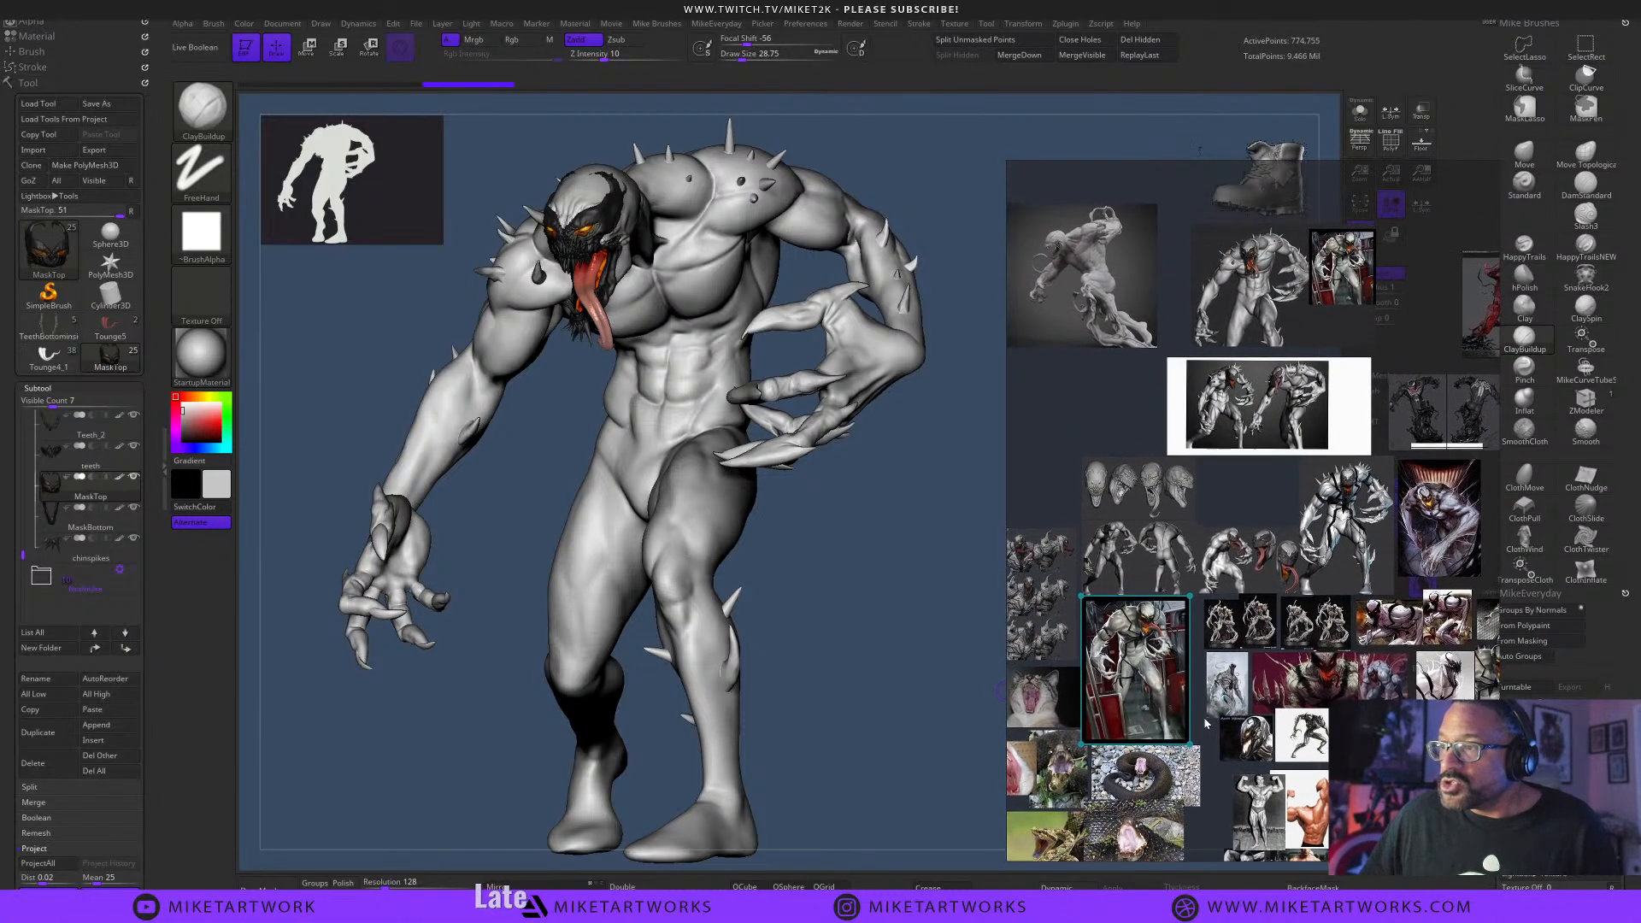
middle_click_drag(1206, 724, 1161, 713)
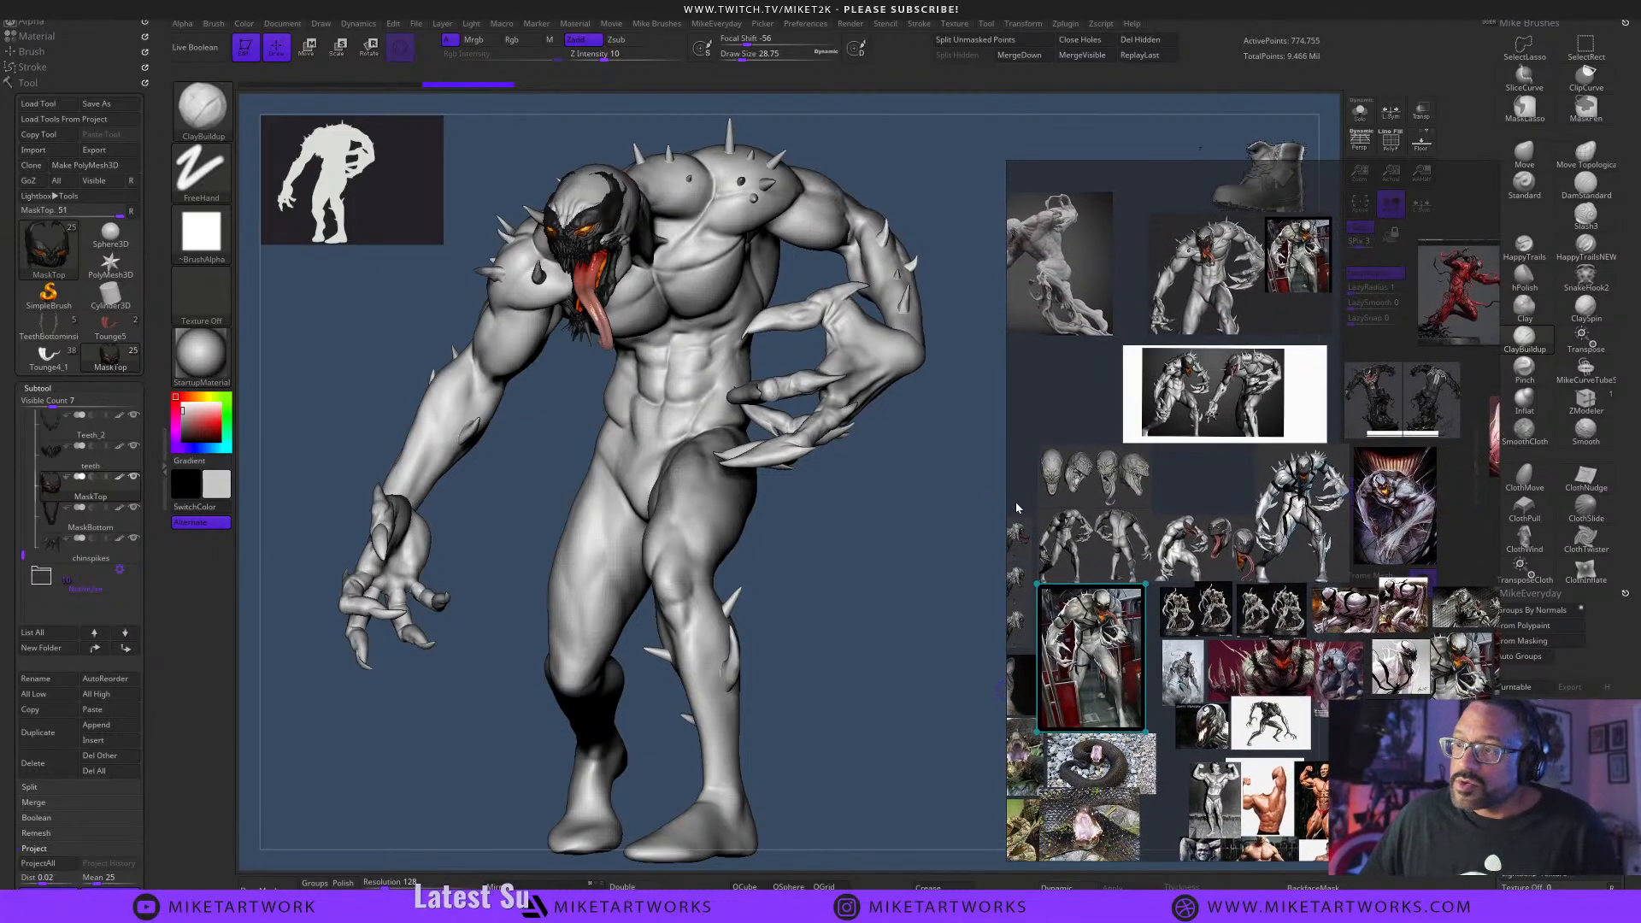
left_click_drag(1010, 492, 803, 529)
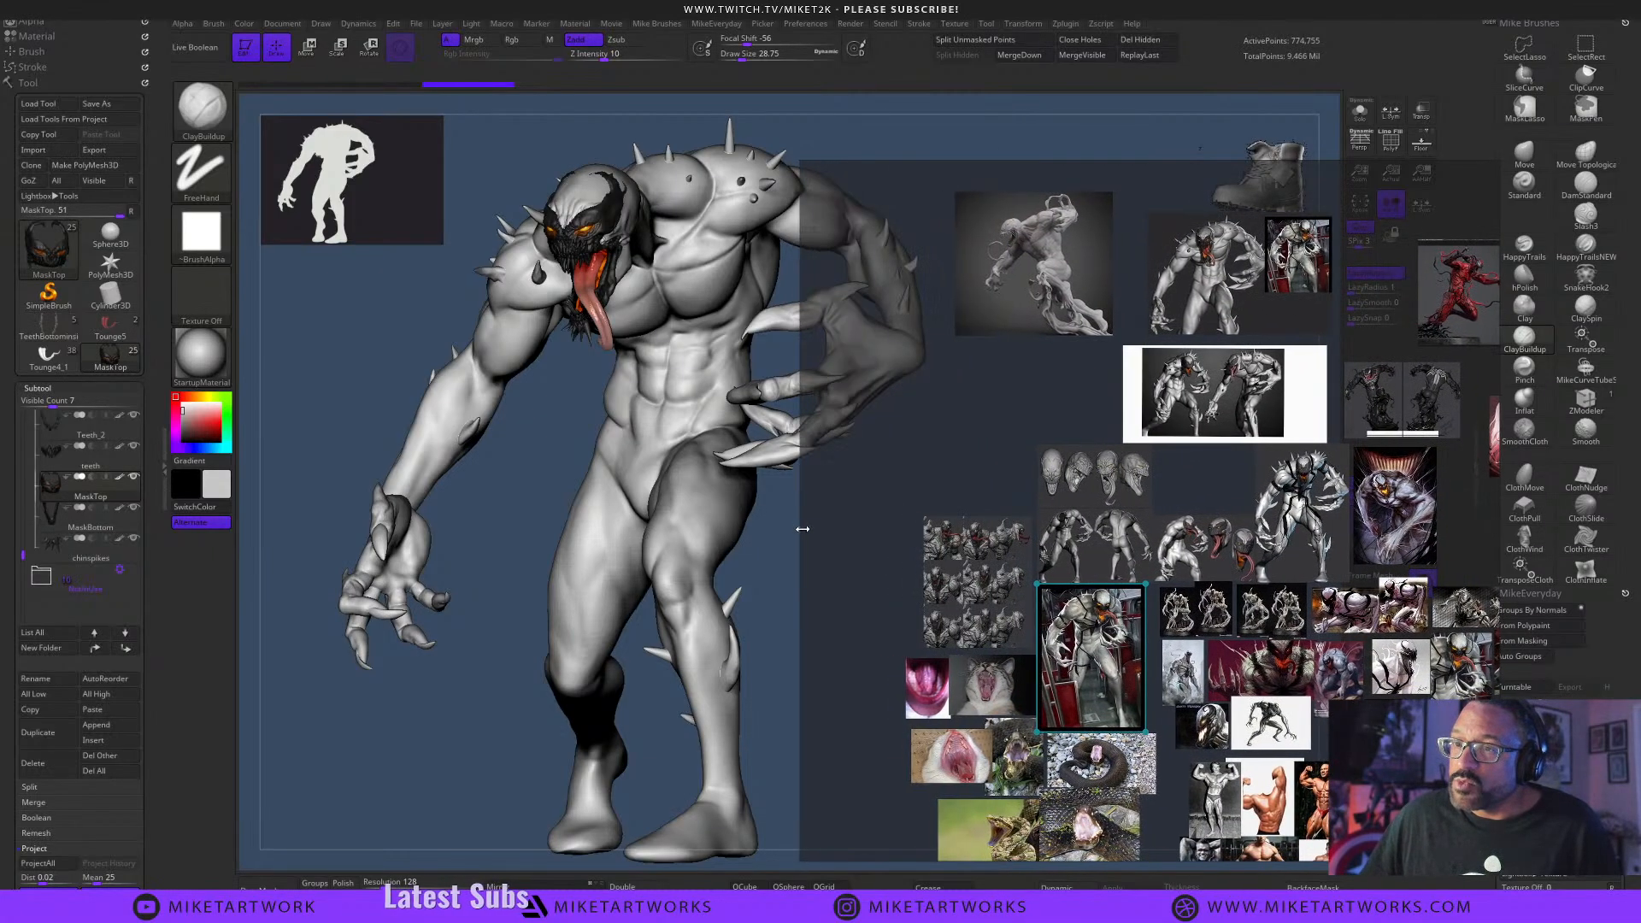
Enlarge the red Carnage statue reference on a widened board, examine its body and tendrils, and return to the surrounding images.
double_click(1445, 294)
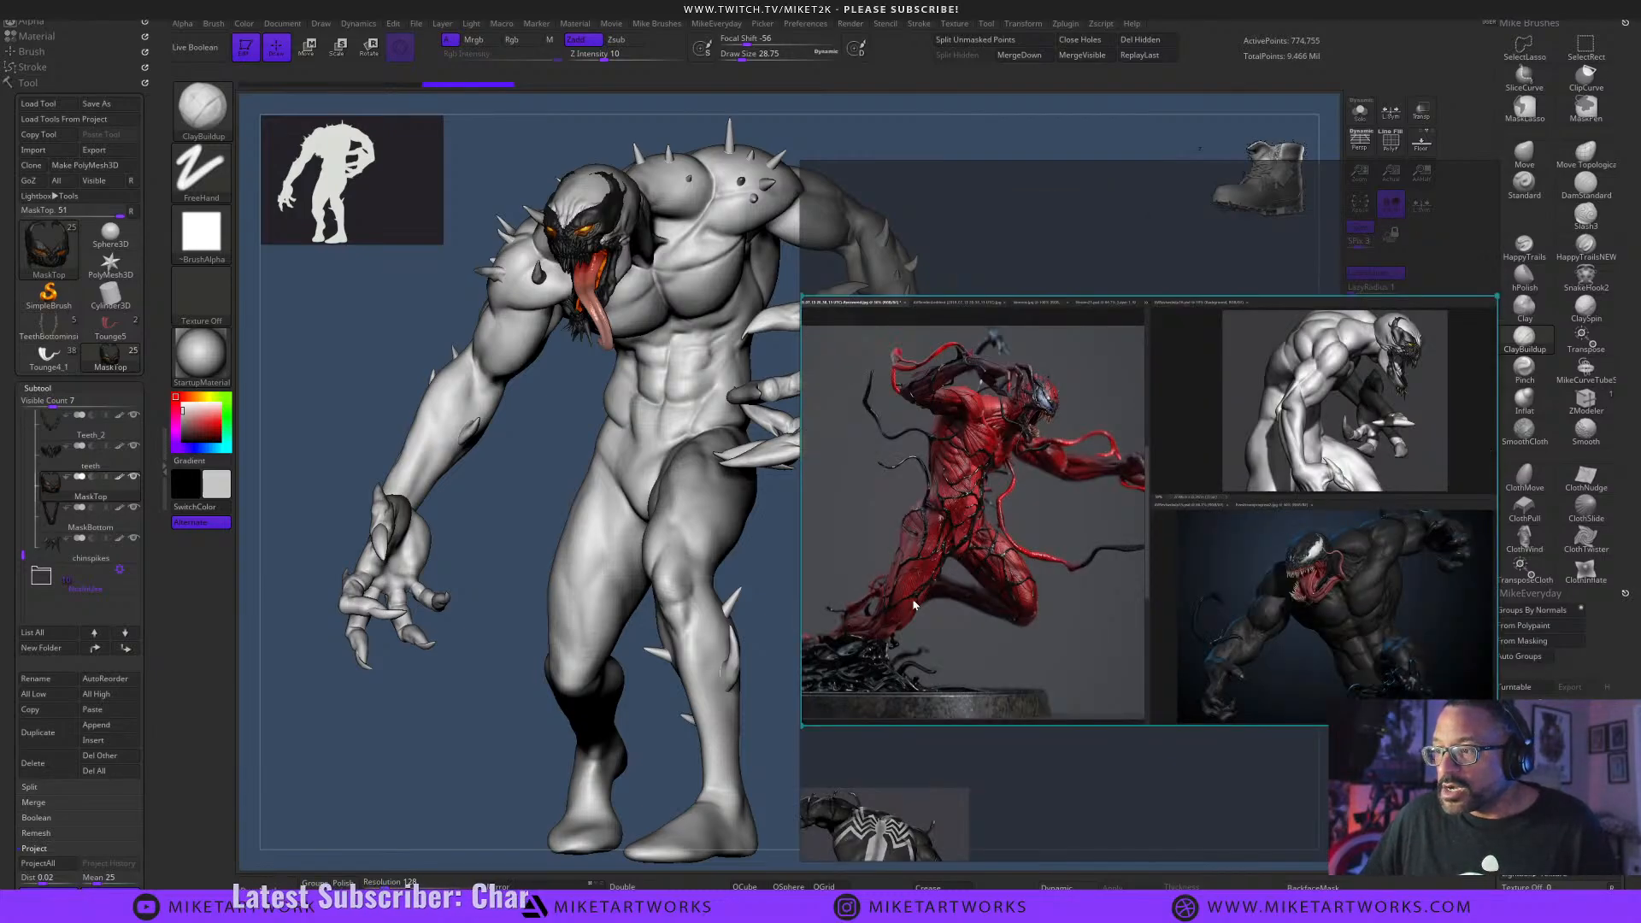
scroll(915, 609, "up", 5)
left_click_drag(799, 540, 319, 536)
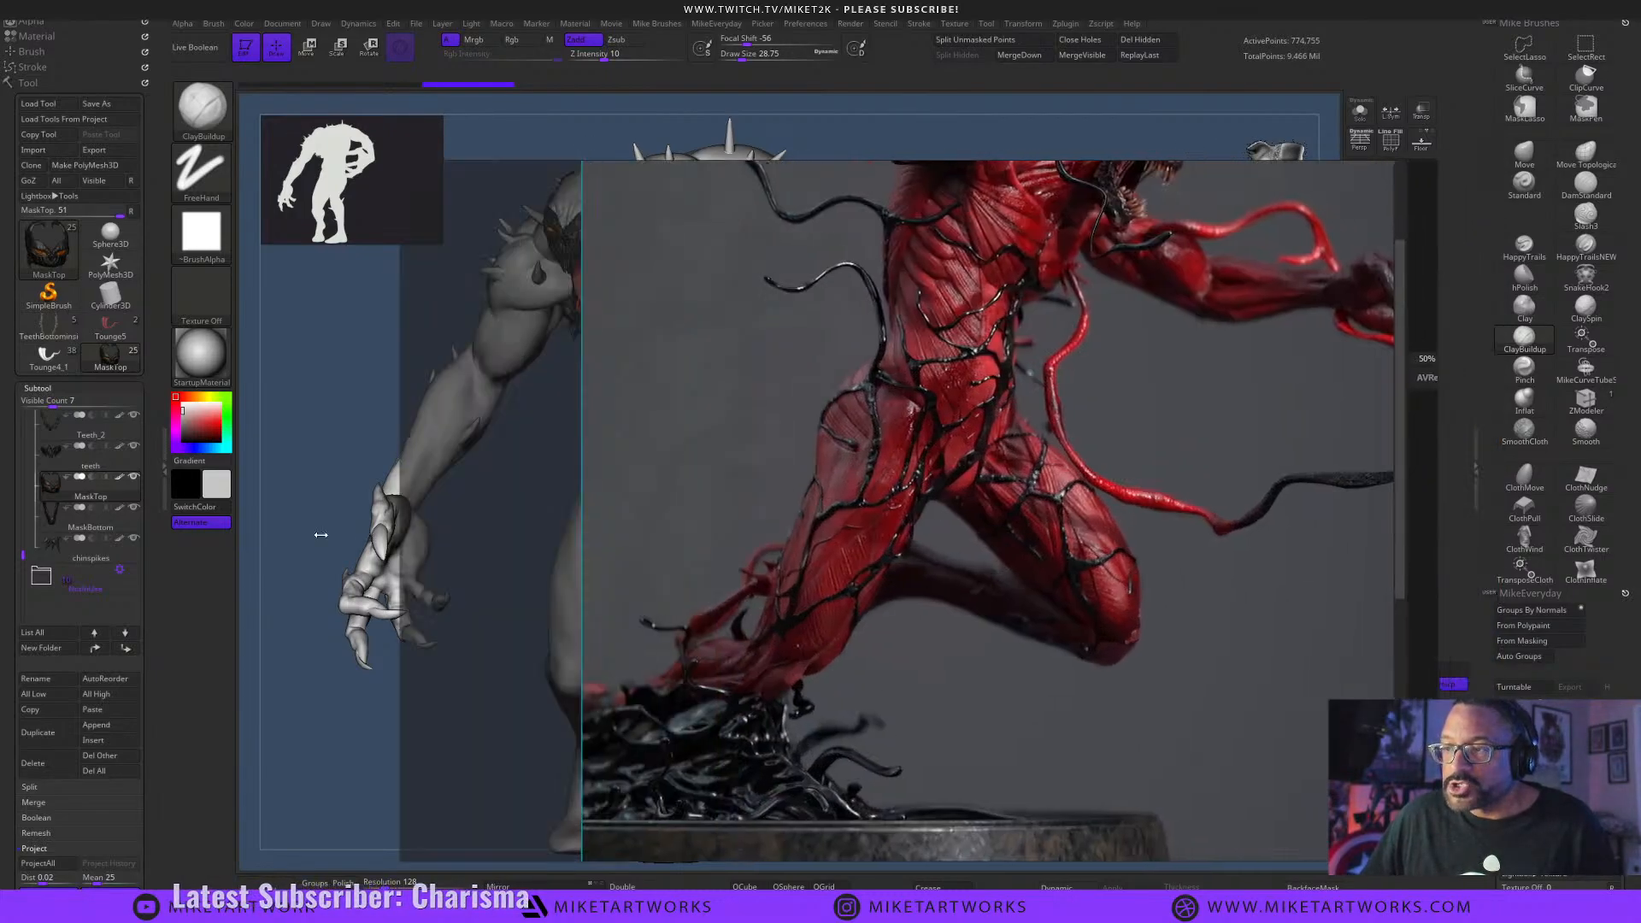
middle_click_drag(926, 516, 834, 729)
scroll(999, 653, "down", 2)
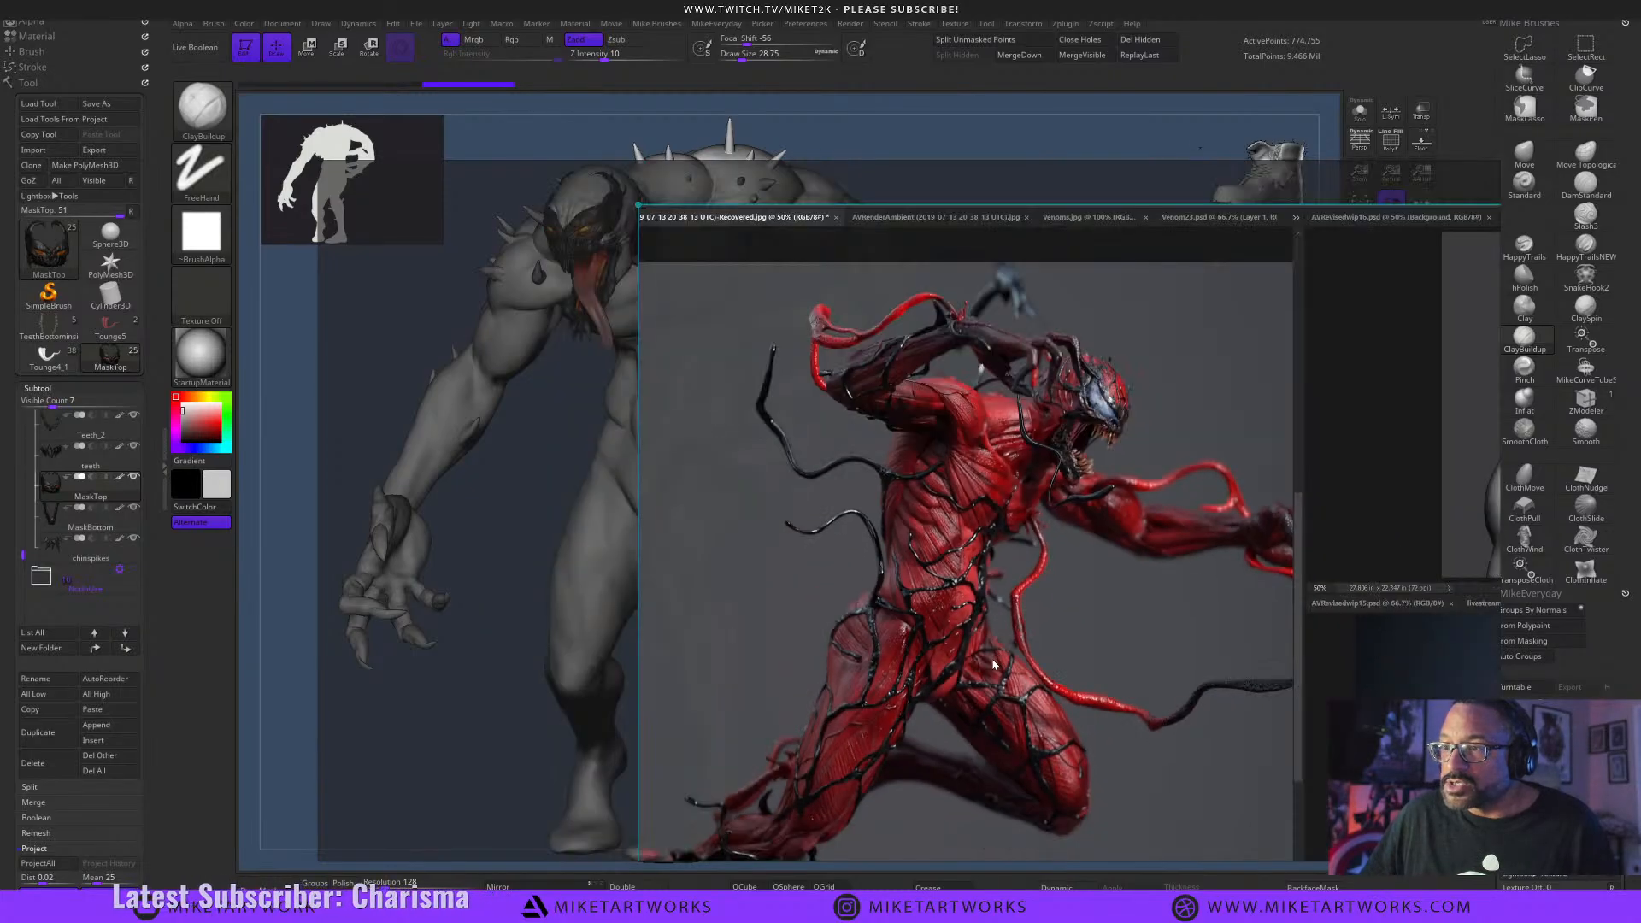
middle_click_drag(999, 653, 1065, 570)
mouse_move(998, 614)
right_mouse_down()
mouse_move(1131, 540)
mouse_move(1198, 639)
mouse_move(1002, 586)
right_mouse_up()
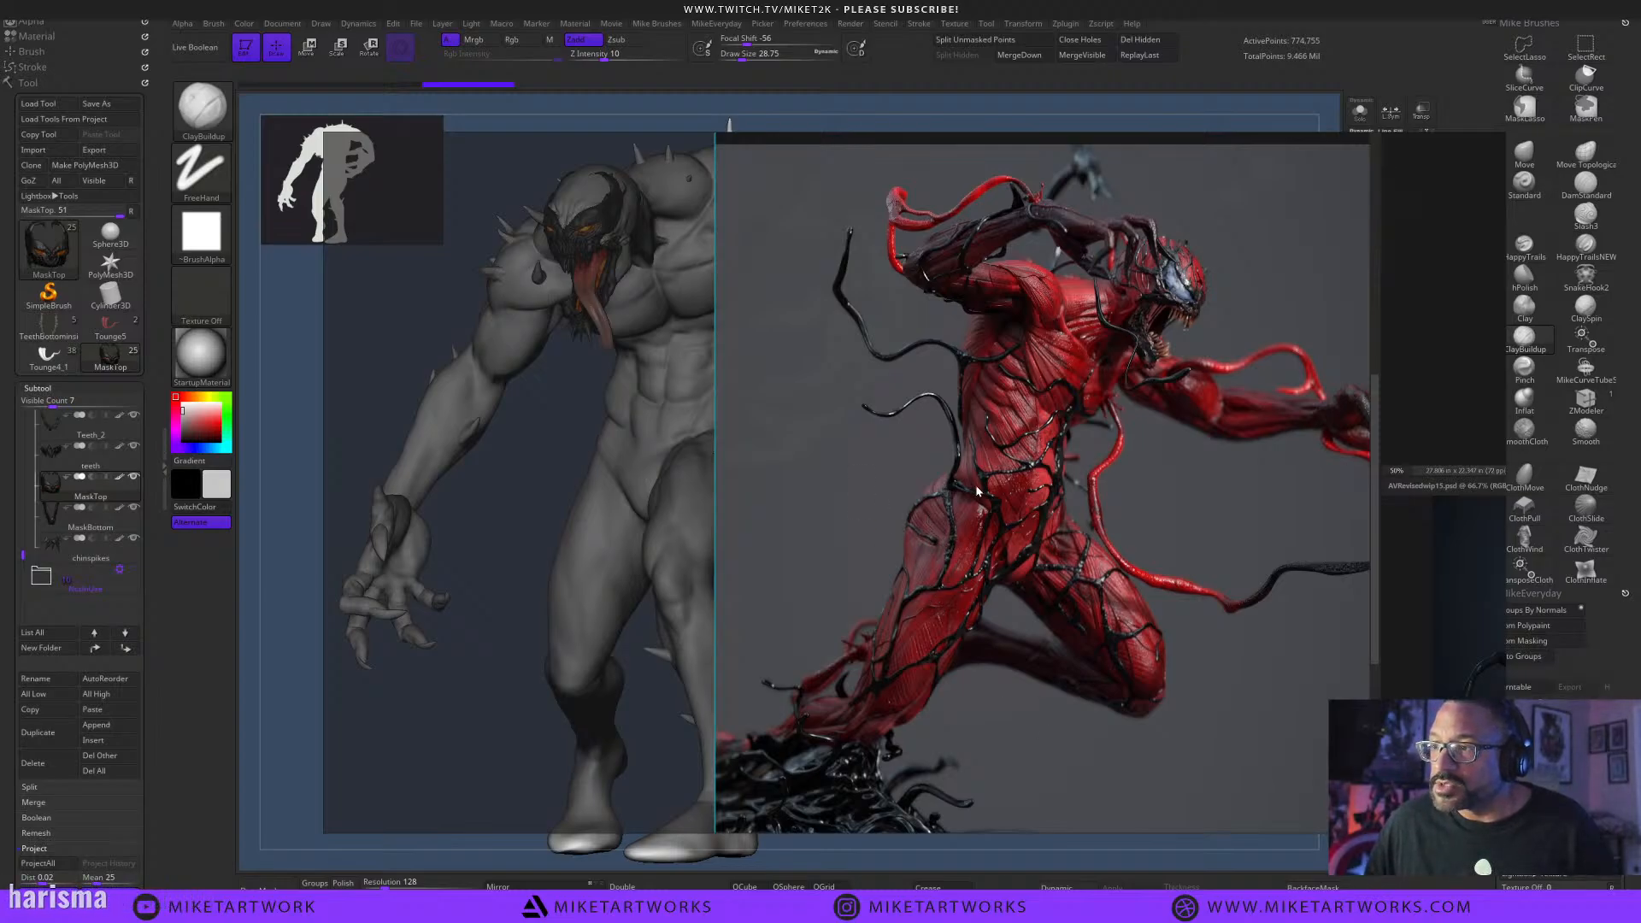
right_click_drag(977, 486, 972, 637)
scroll(1088, 719, "down", 5)
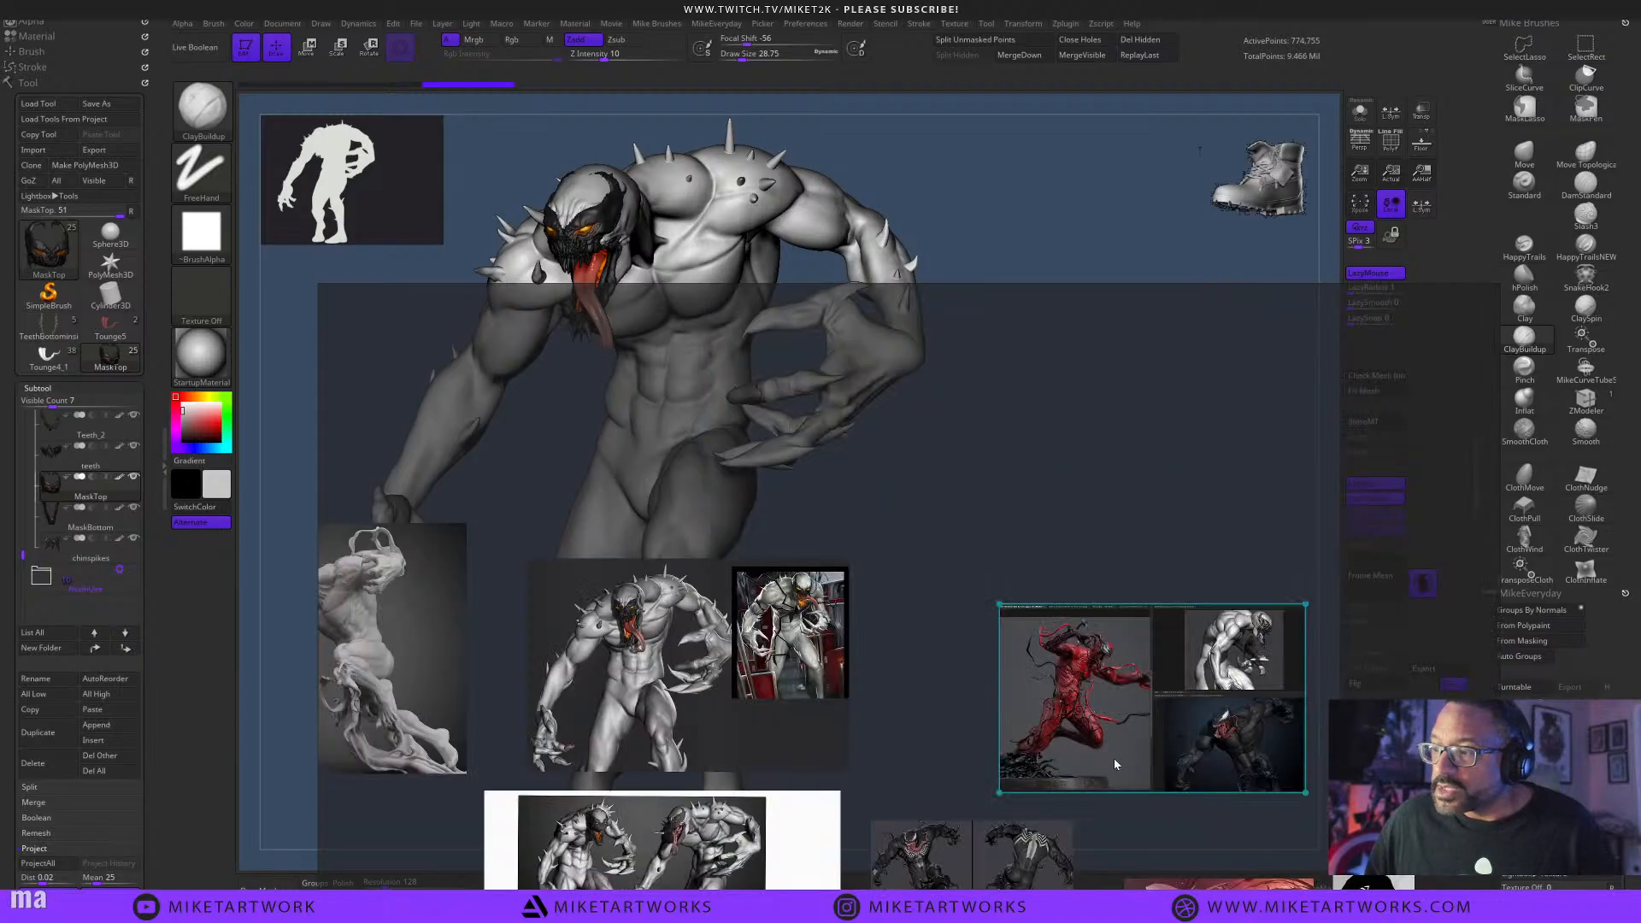
right_click_drag(1114, 757, 1203, 515)
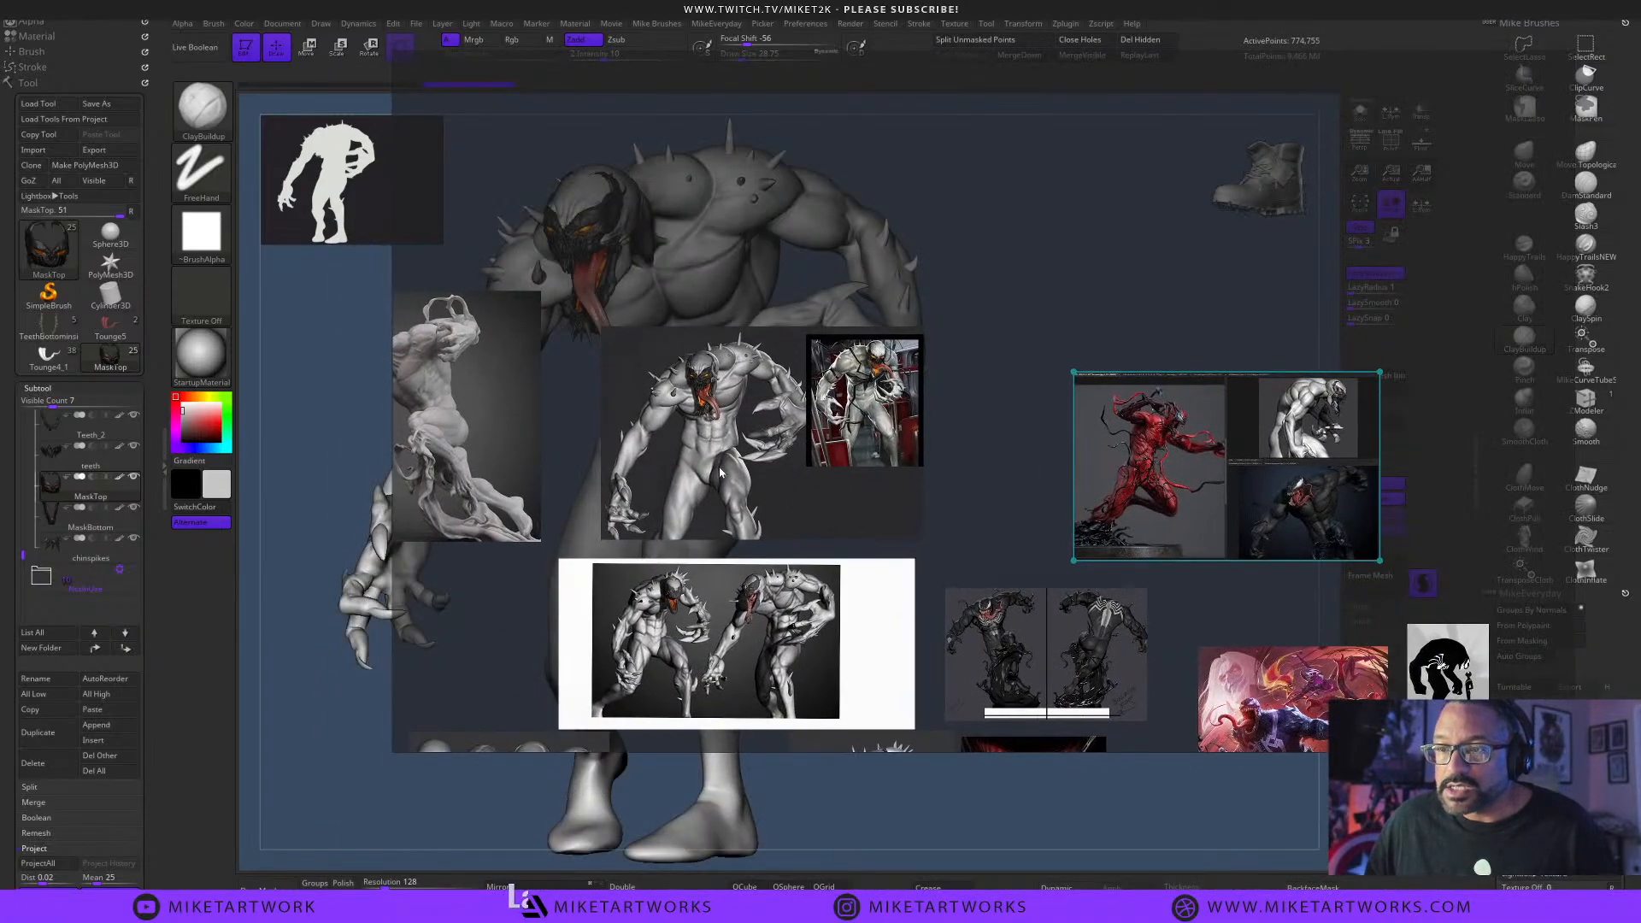
Examine the grey spiked Anti-Venom render beside its train-carriage painting, followed by the crouching Venom sculpt render.
double_click(719, 473)
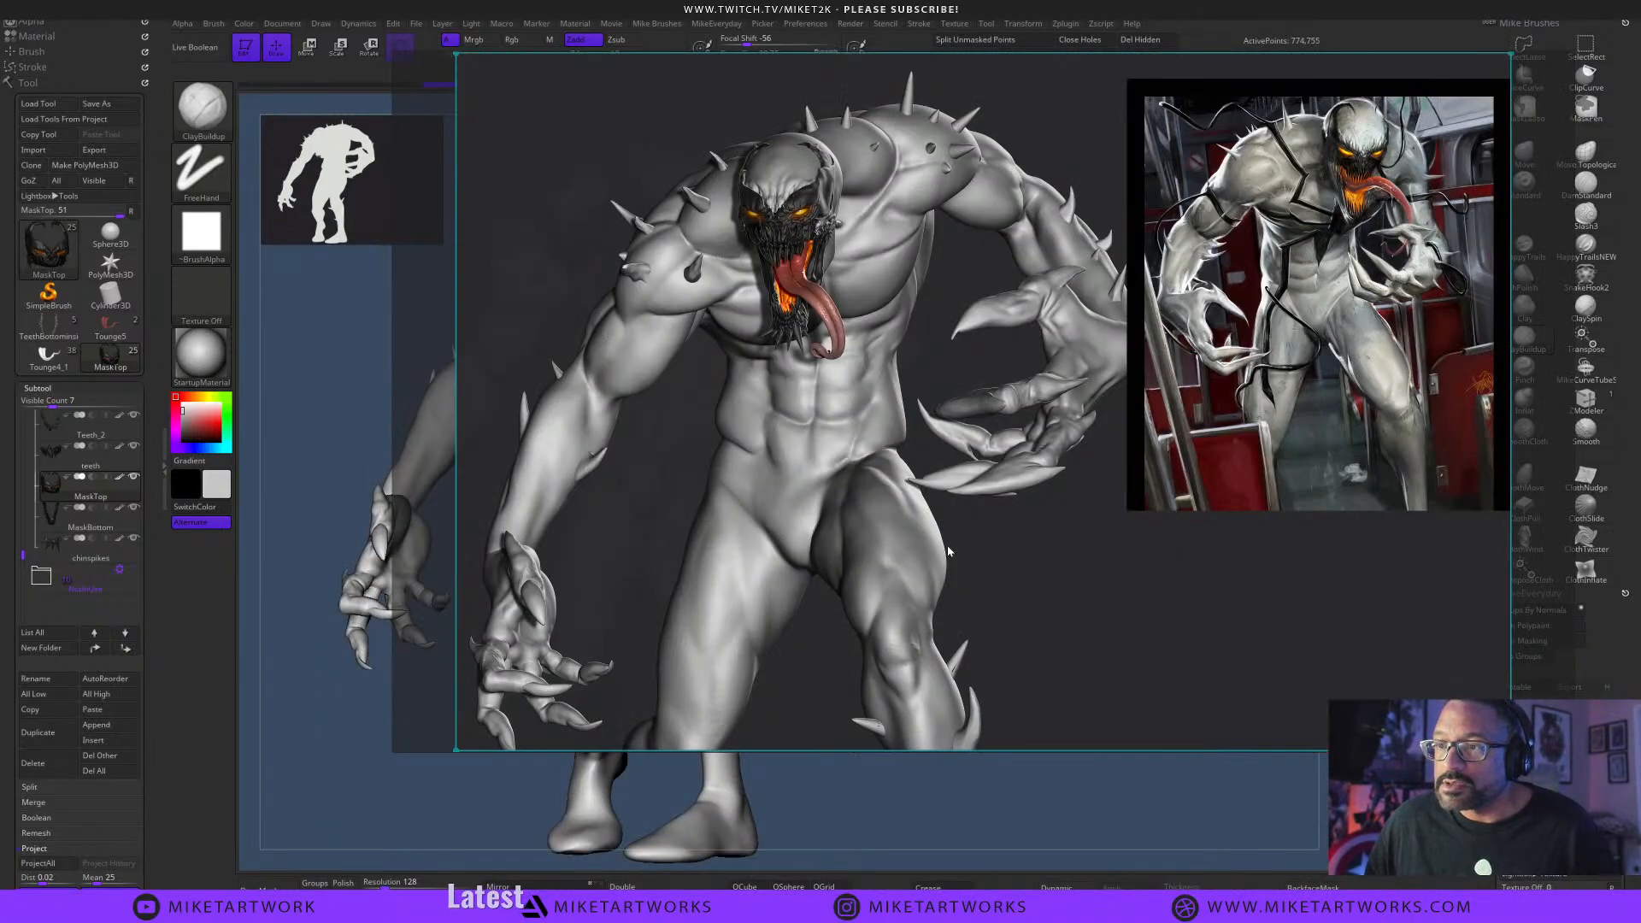
scroll(1088, 596, "down", 5)
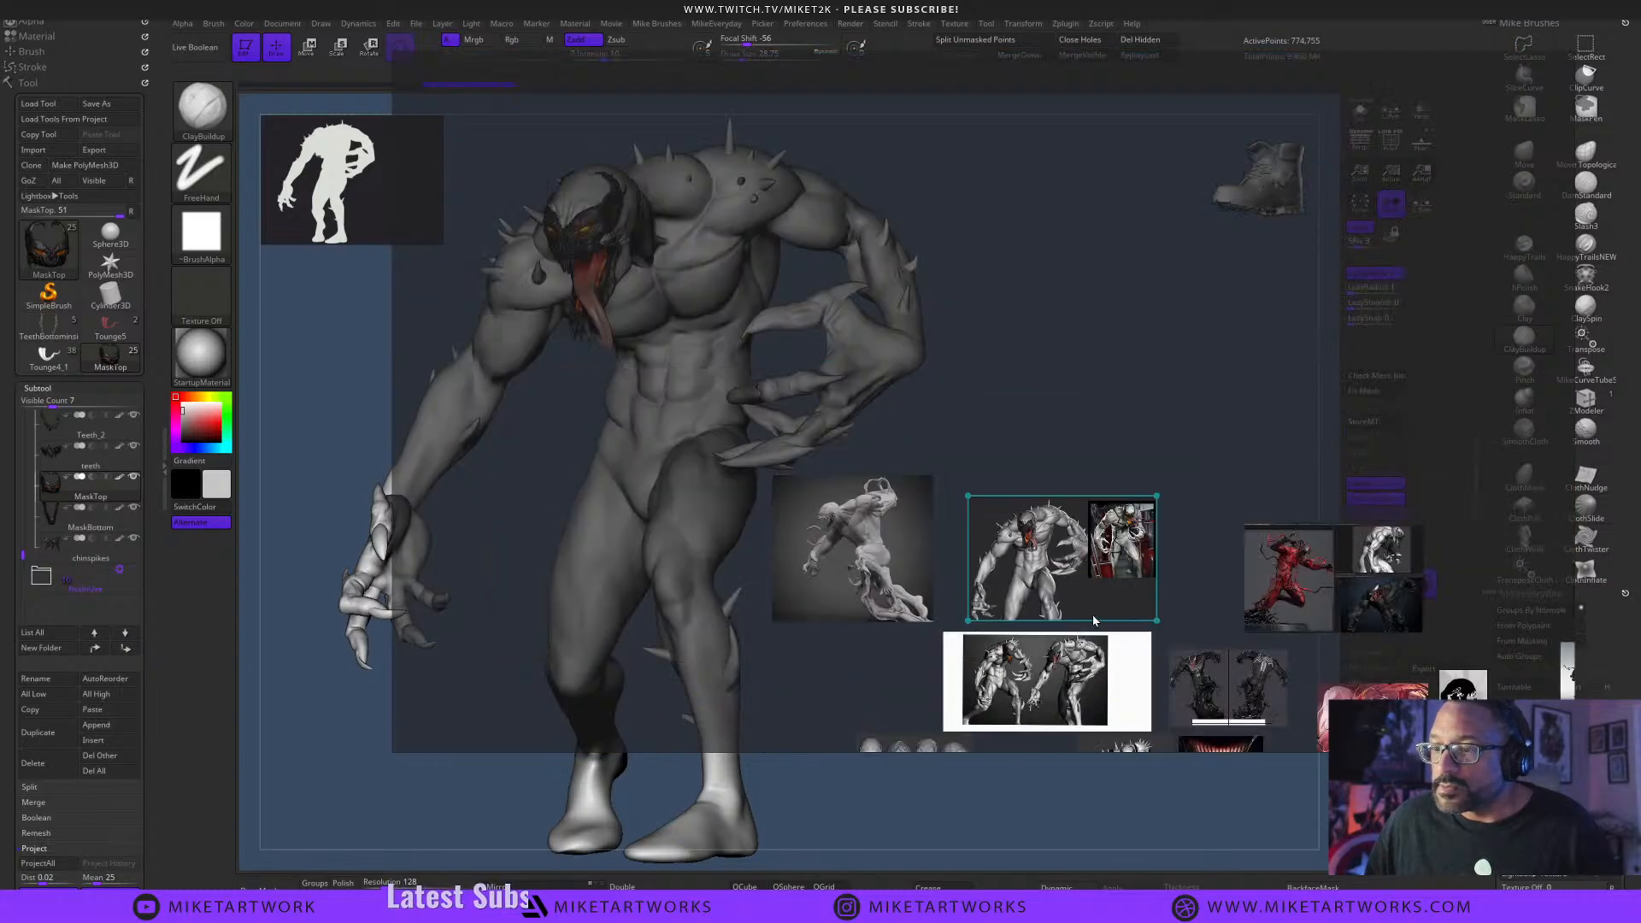
double_click(889, 566)
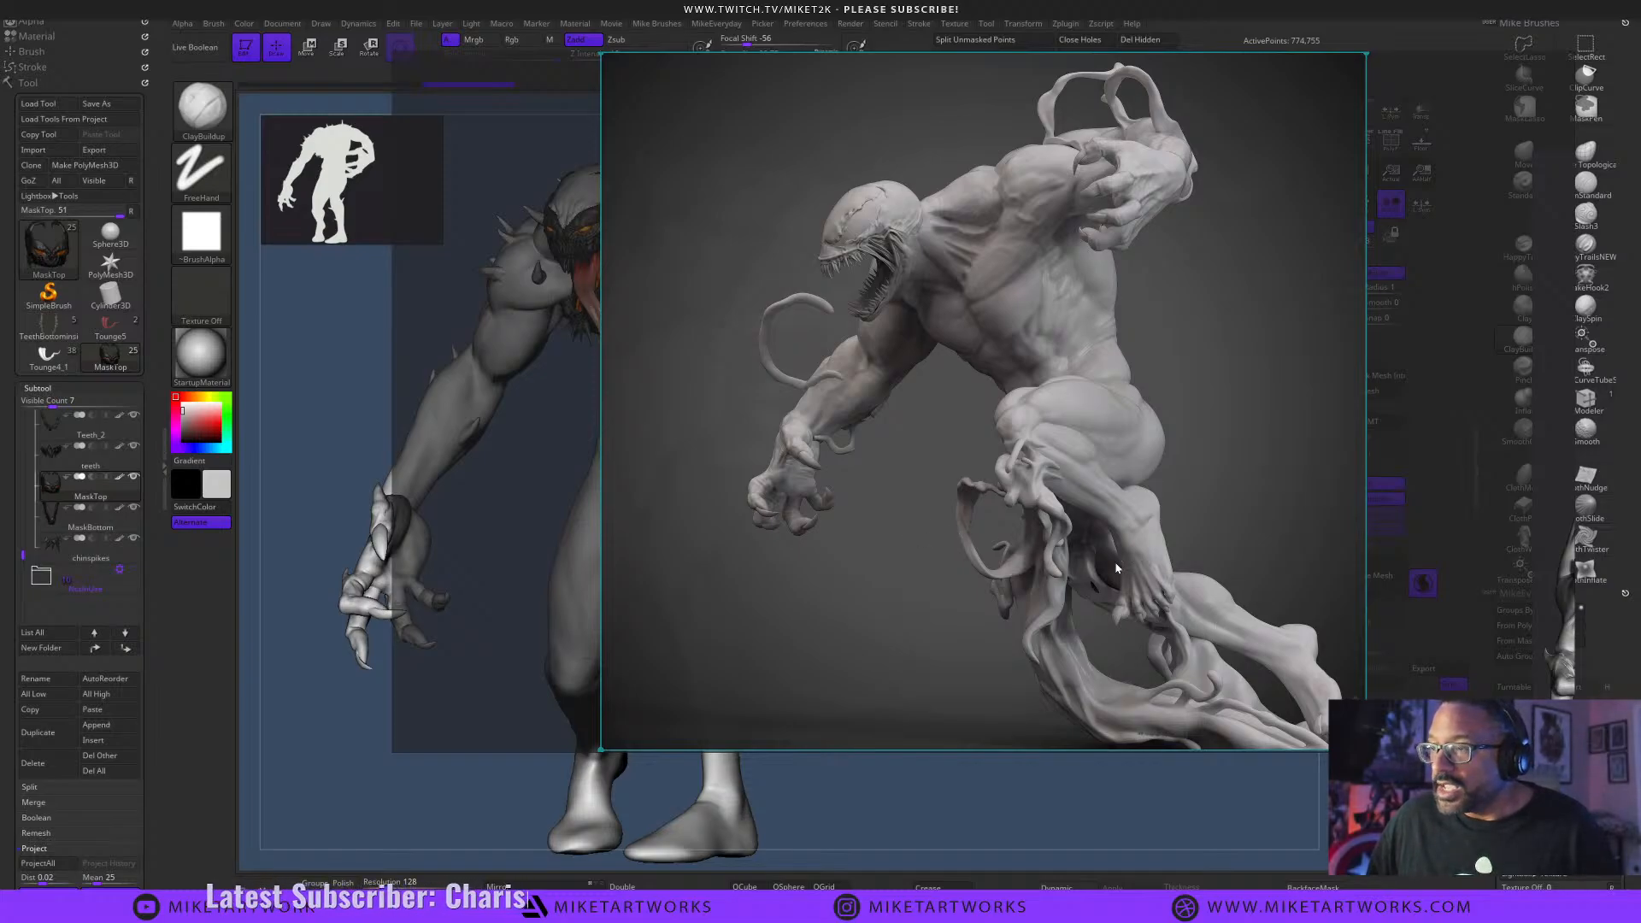
scroll(1054, 576, "down", 2)
scroll(1054, 577, "down", 1)
right_click_drag(1054, 576, 659, 404)
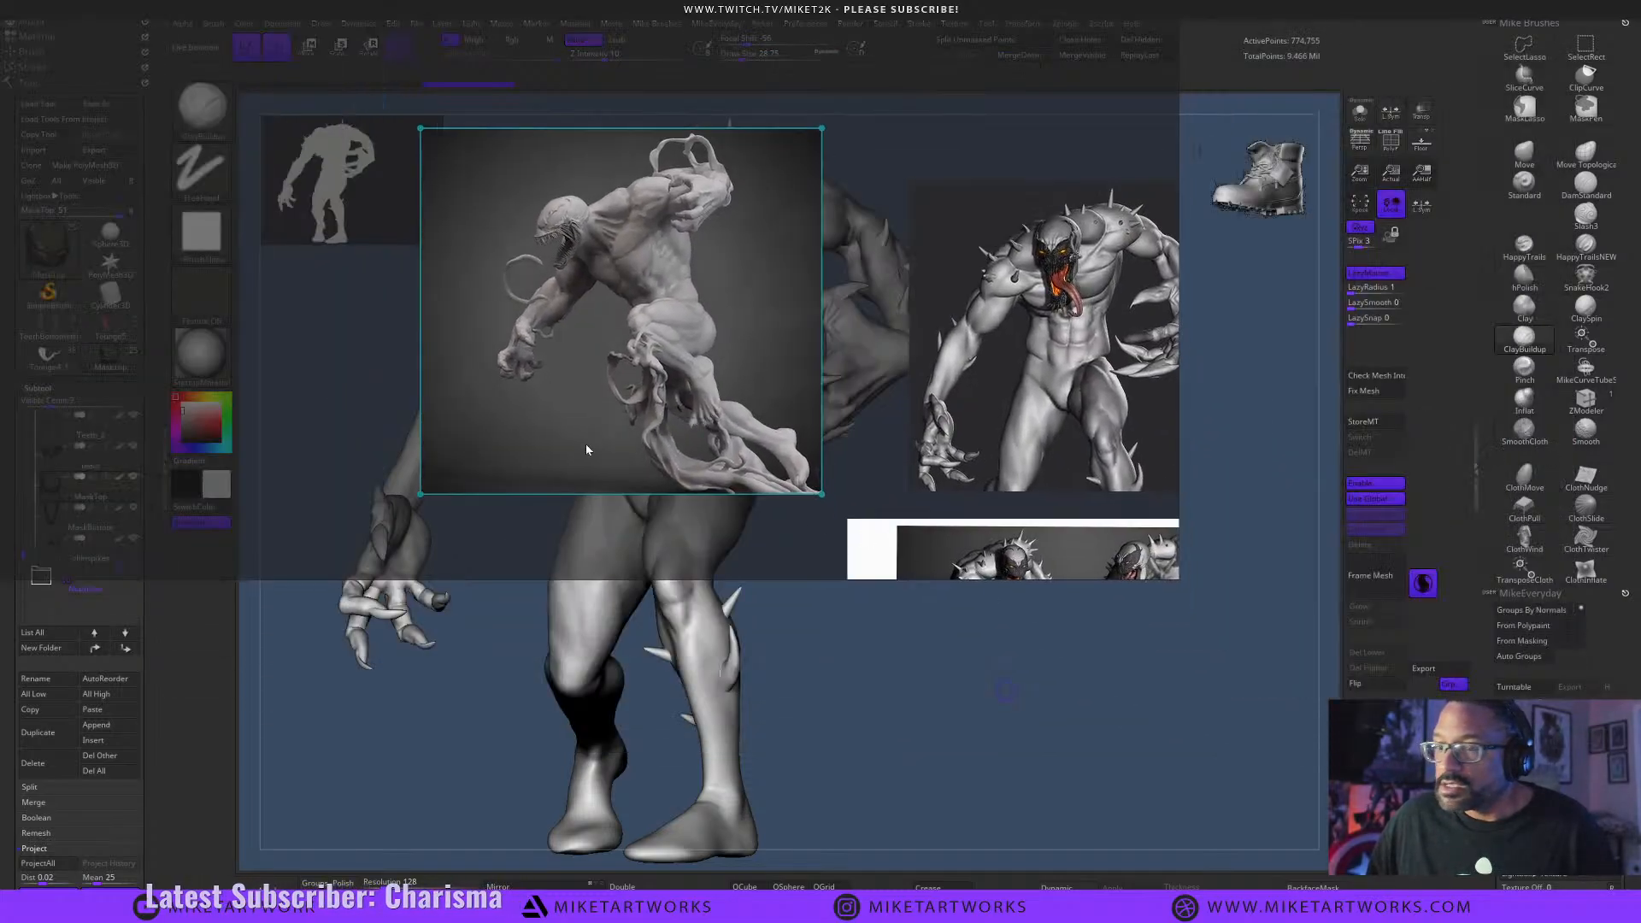
right_click_drag(355, 422, 638, 571)
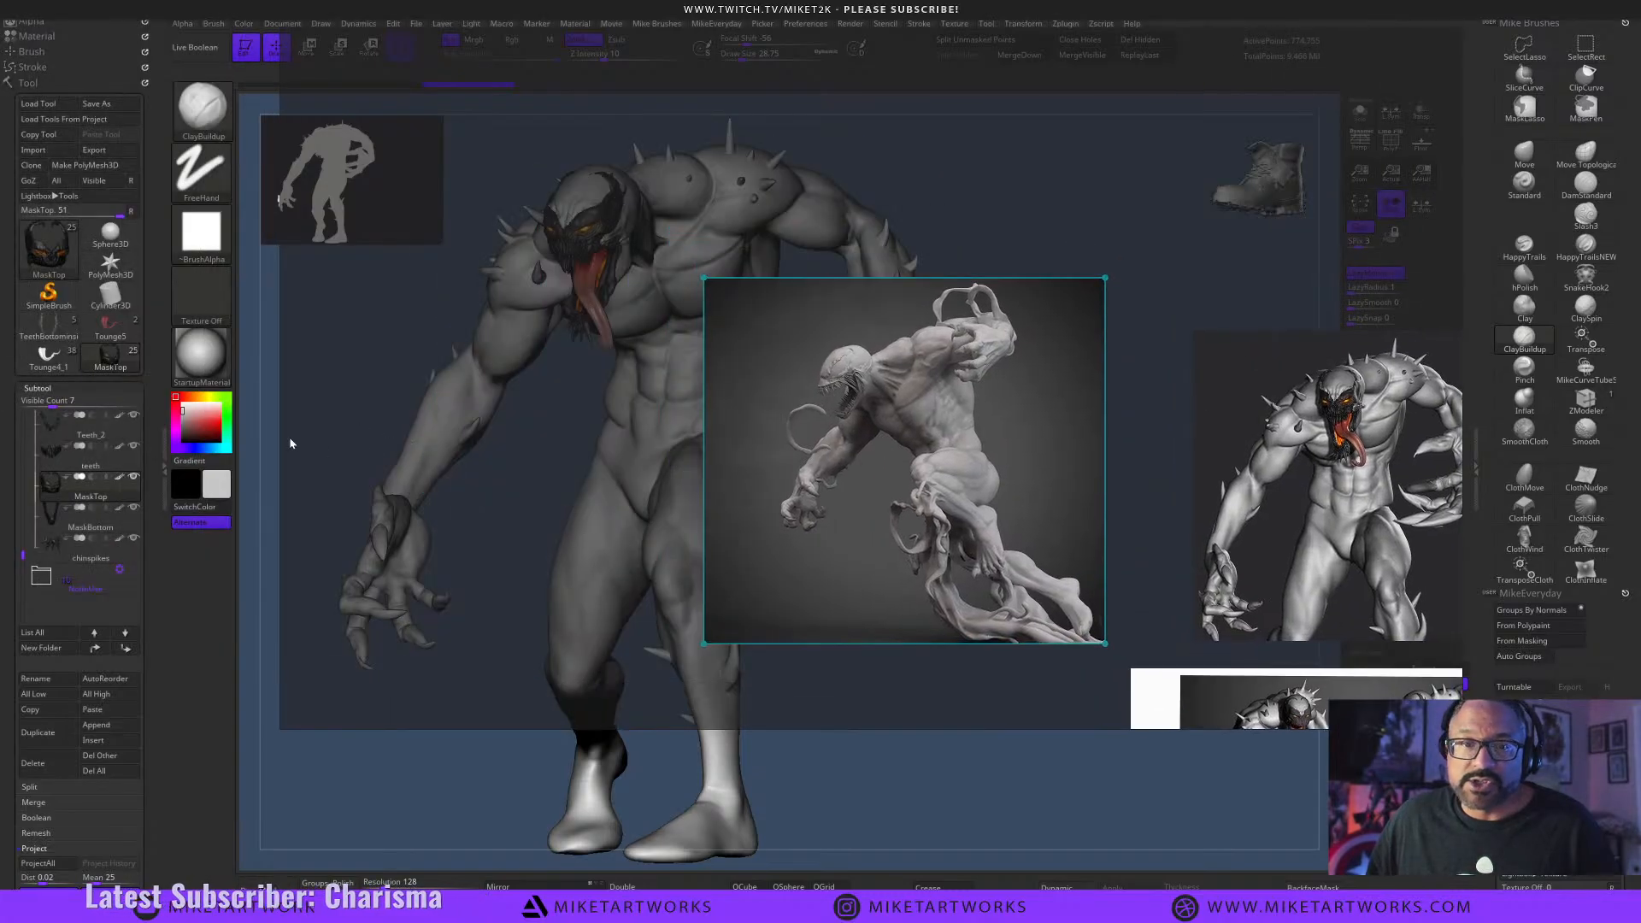
Narrow the reference board's window to uncover the figure, place it alongside and zoom out to the image collection.
left_click_drag(280, 432, 965, 479)
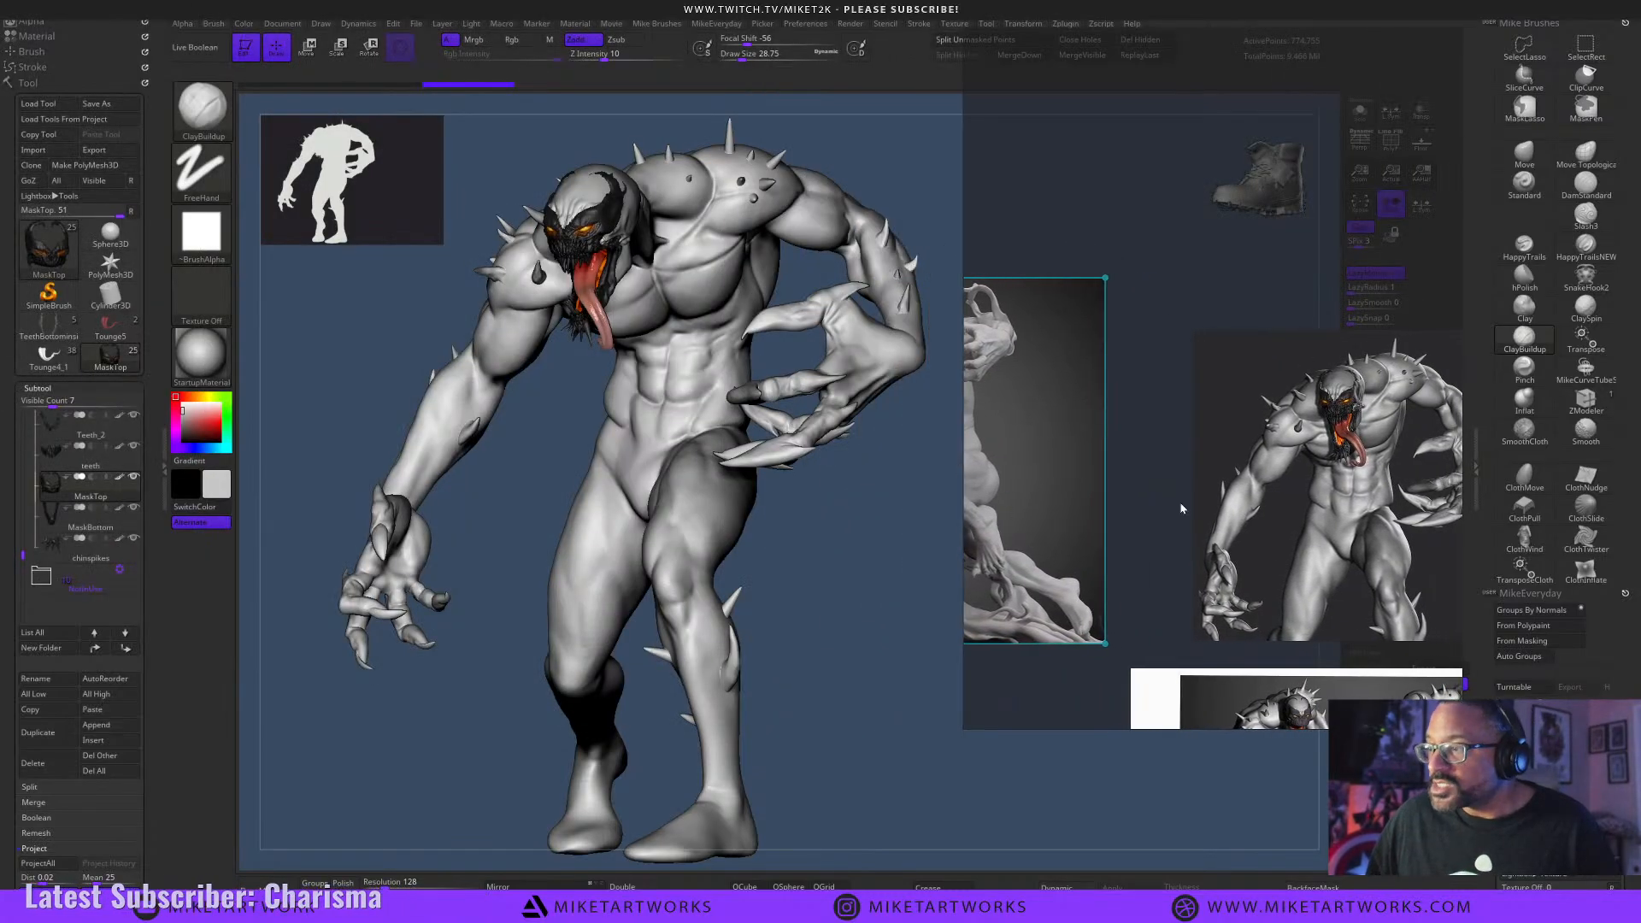
middle_click_drag(1342, 520, 1529, 424)
right_click_drag(1416, 608, 1200, 597)
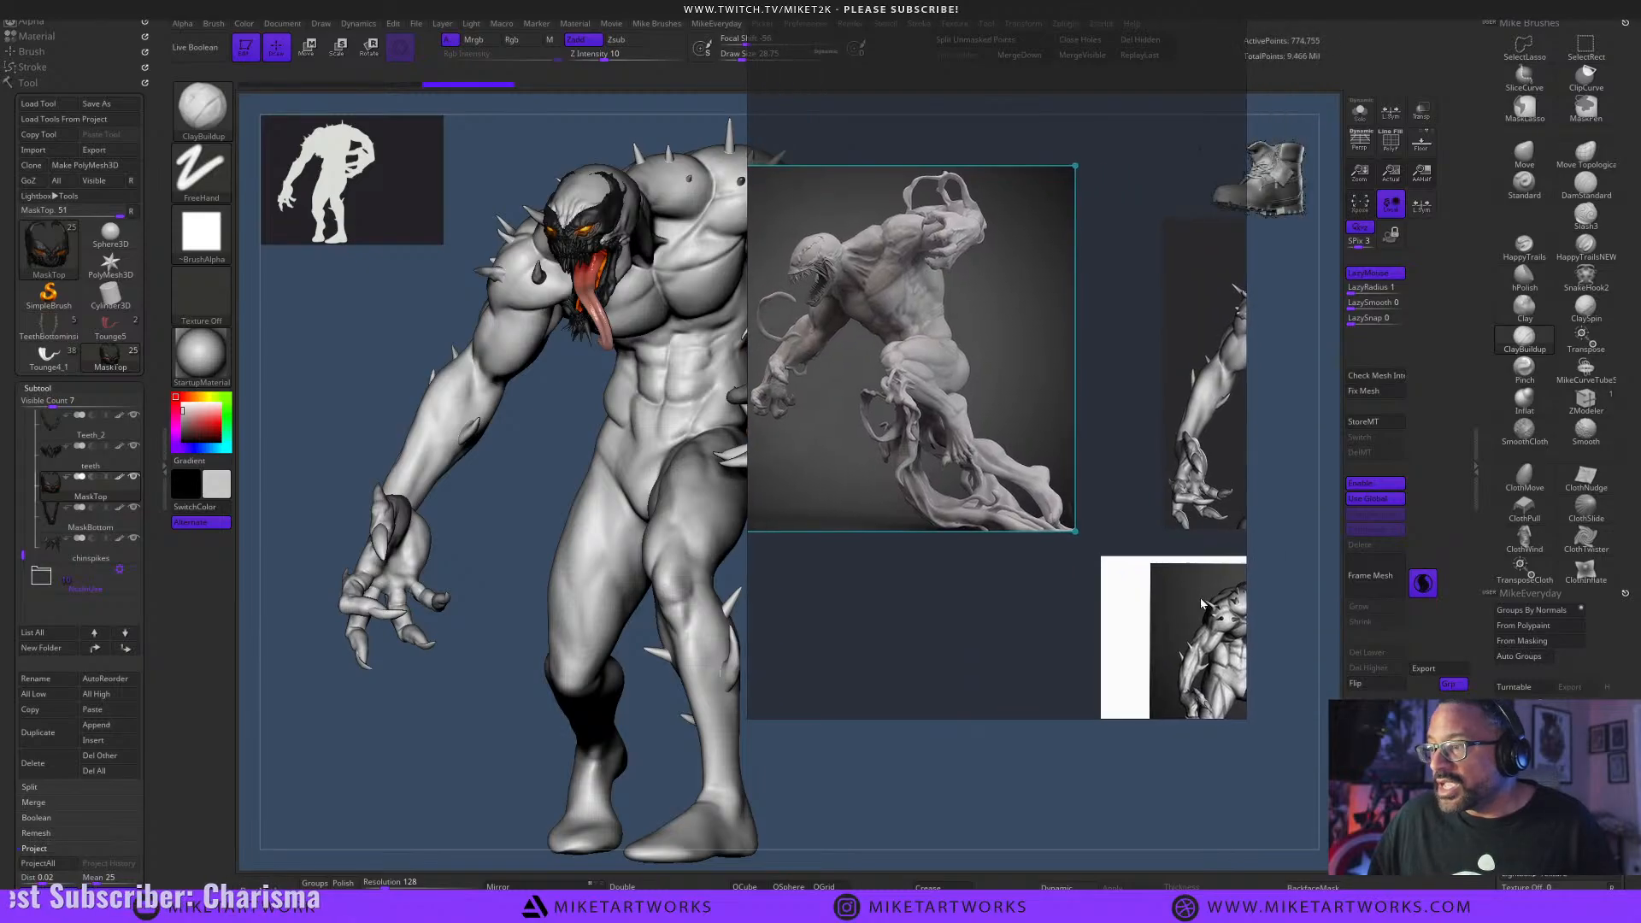
middle_click_drag(1101, 686, 1173, 560)
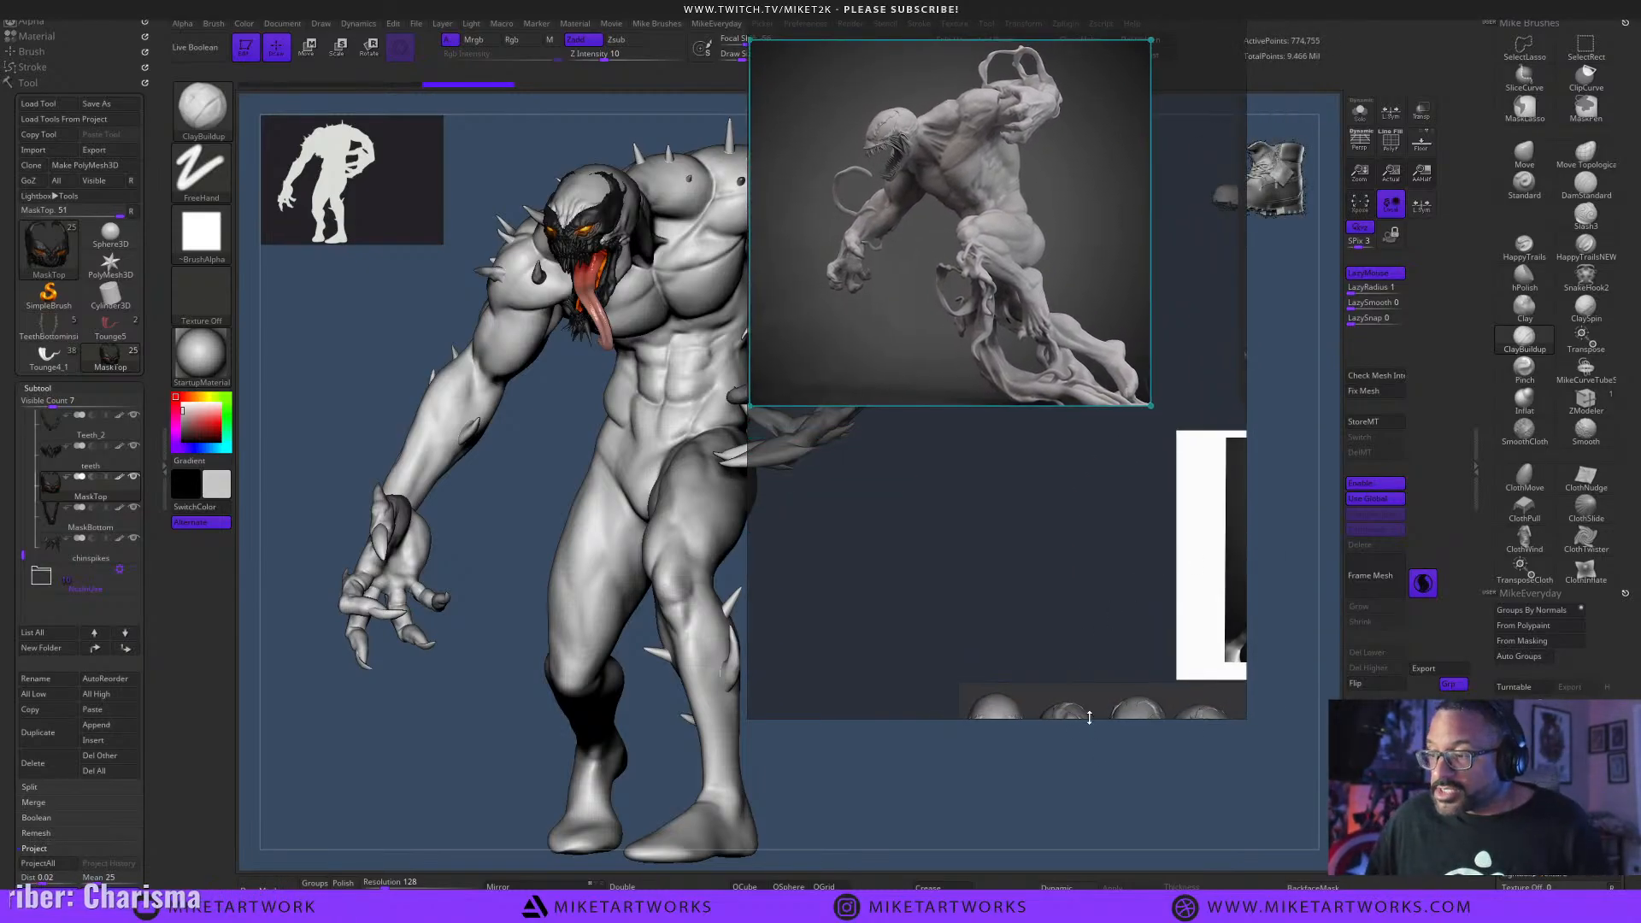
scroll(994, 556, "down", 6)
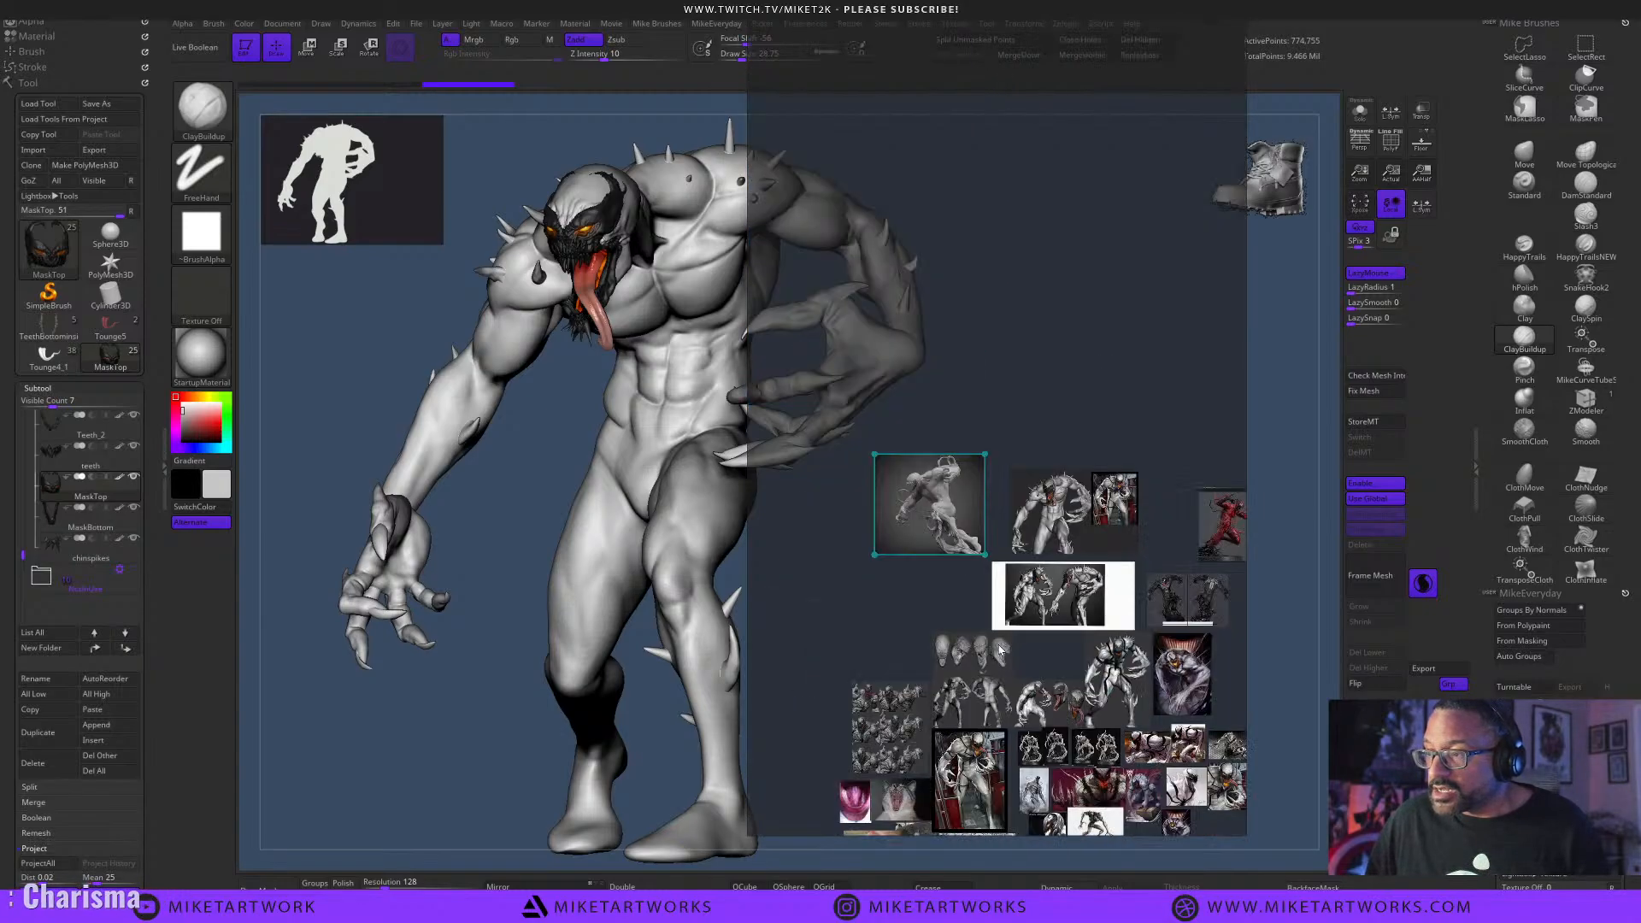
Fill the reference board with the open-beaked goose photo, trim the window to the photo and place it below the figure's raised hand.
middle_click_drag(994, 556, 970, 451)
middle_click_drag(967, 676, 1009, 576)
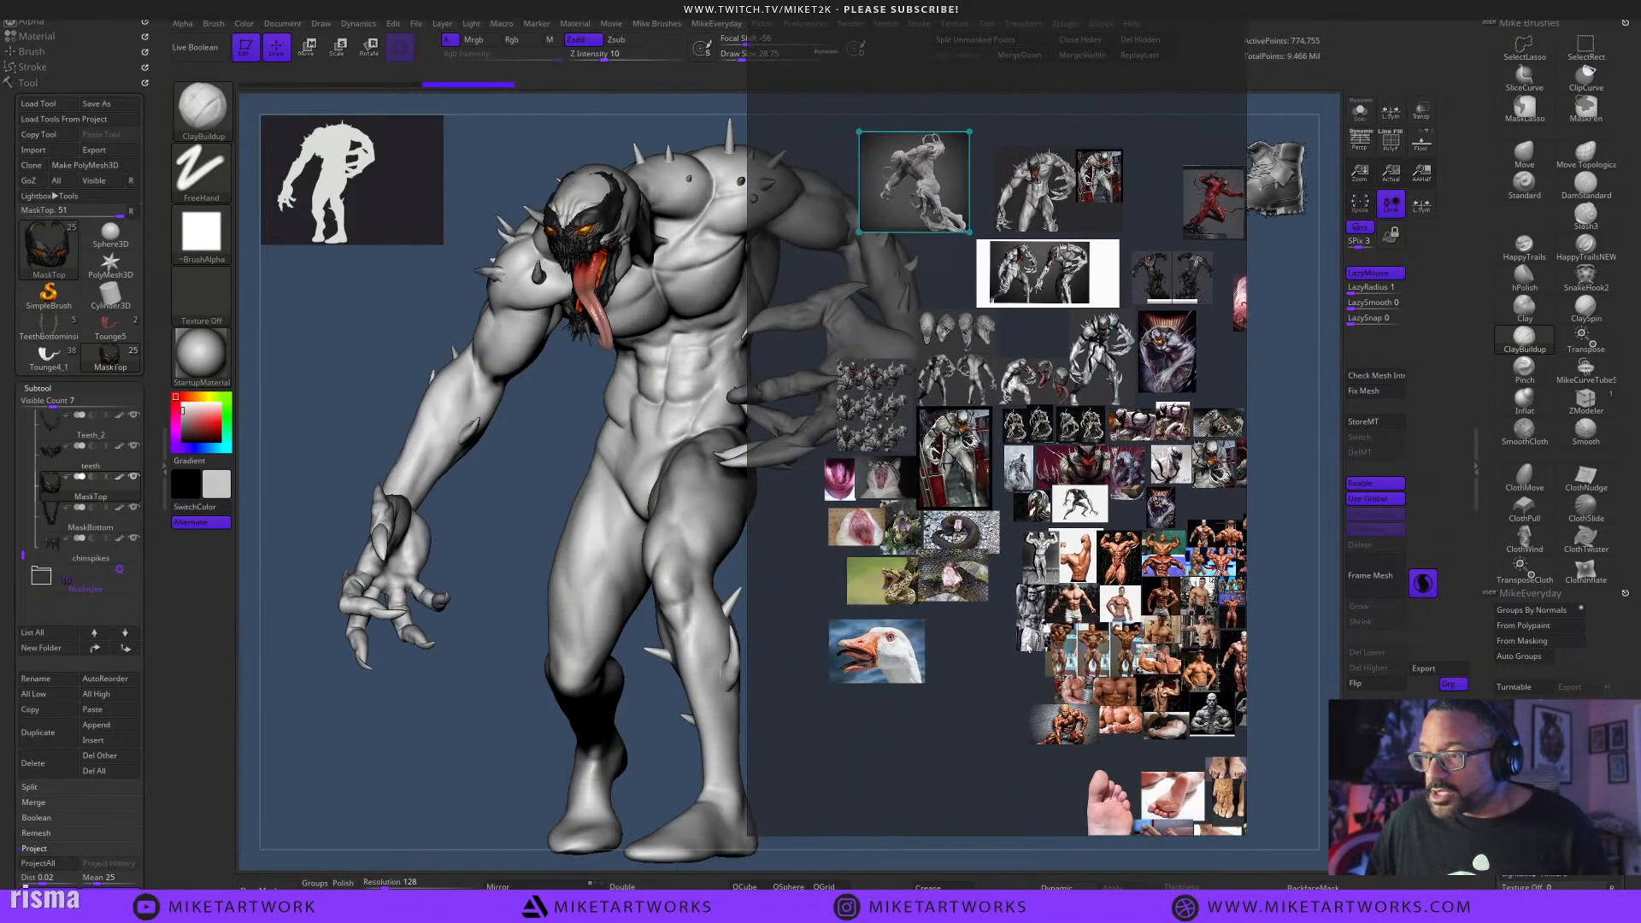
middle_click_drag(904, 681, 971, 628)
double_click(919, 601)
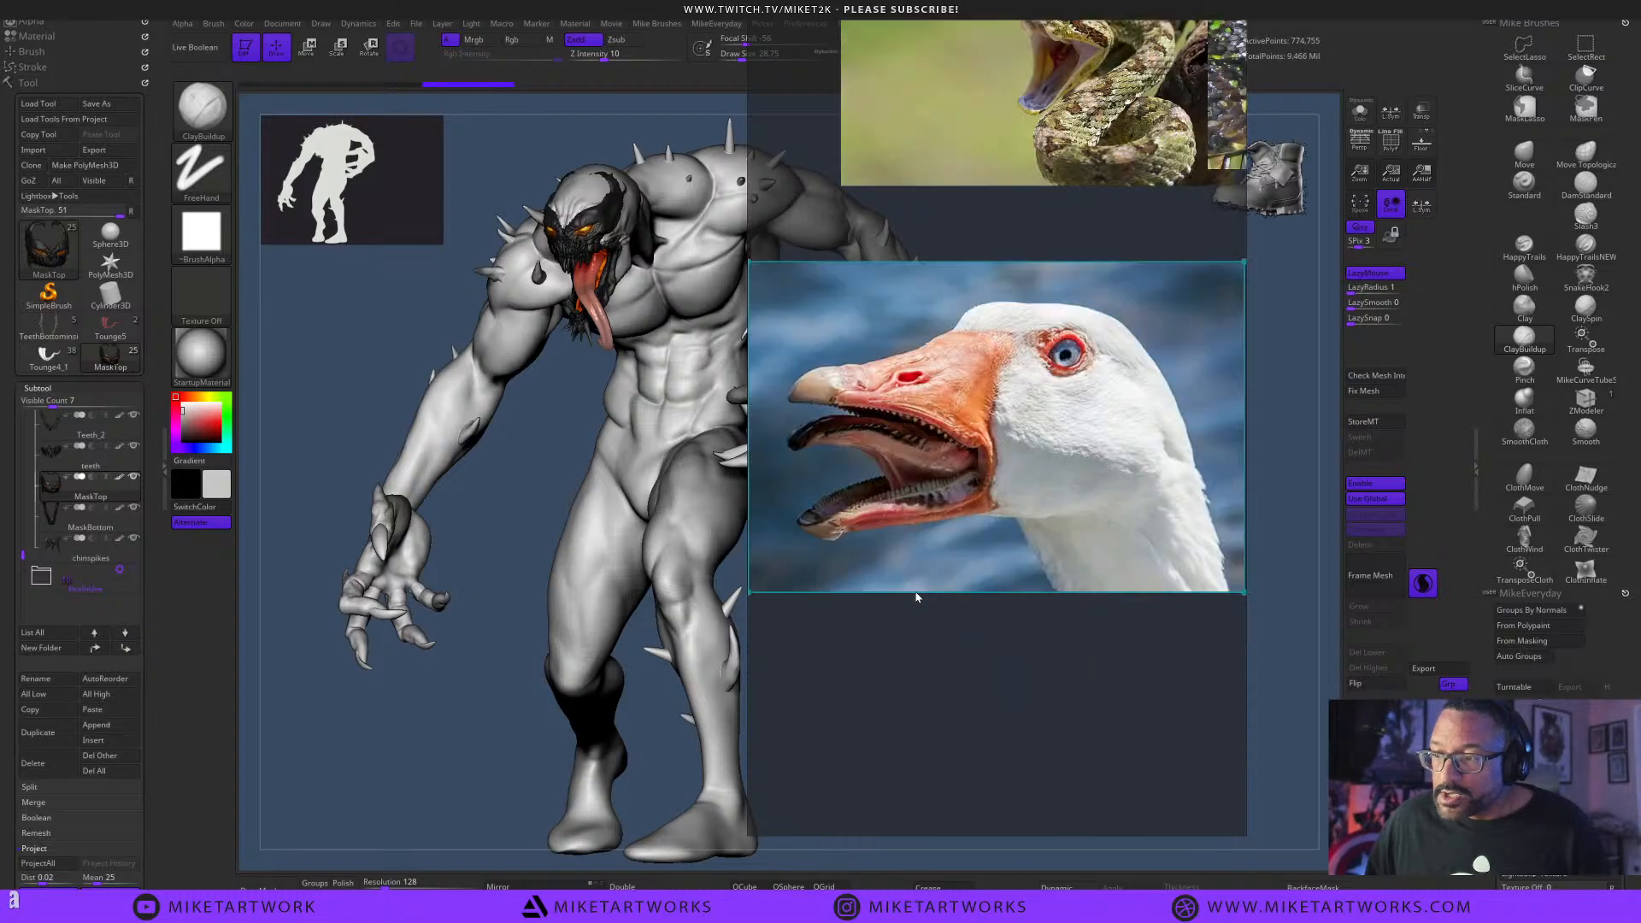
left_click_drag(1251, 644, 1287, 647)
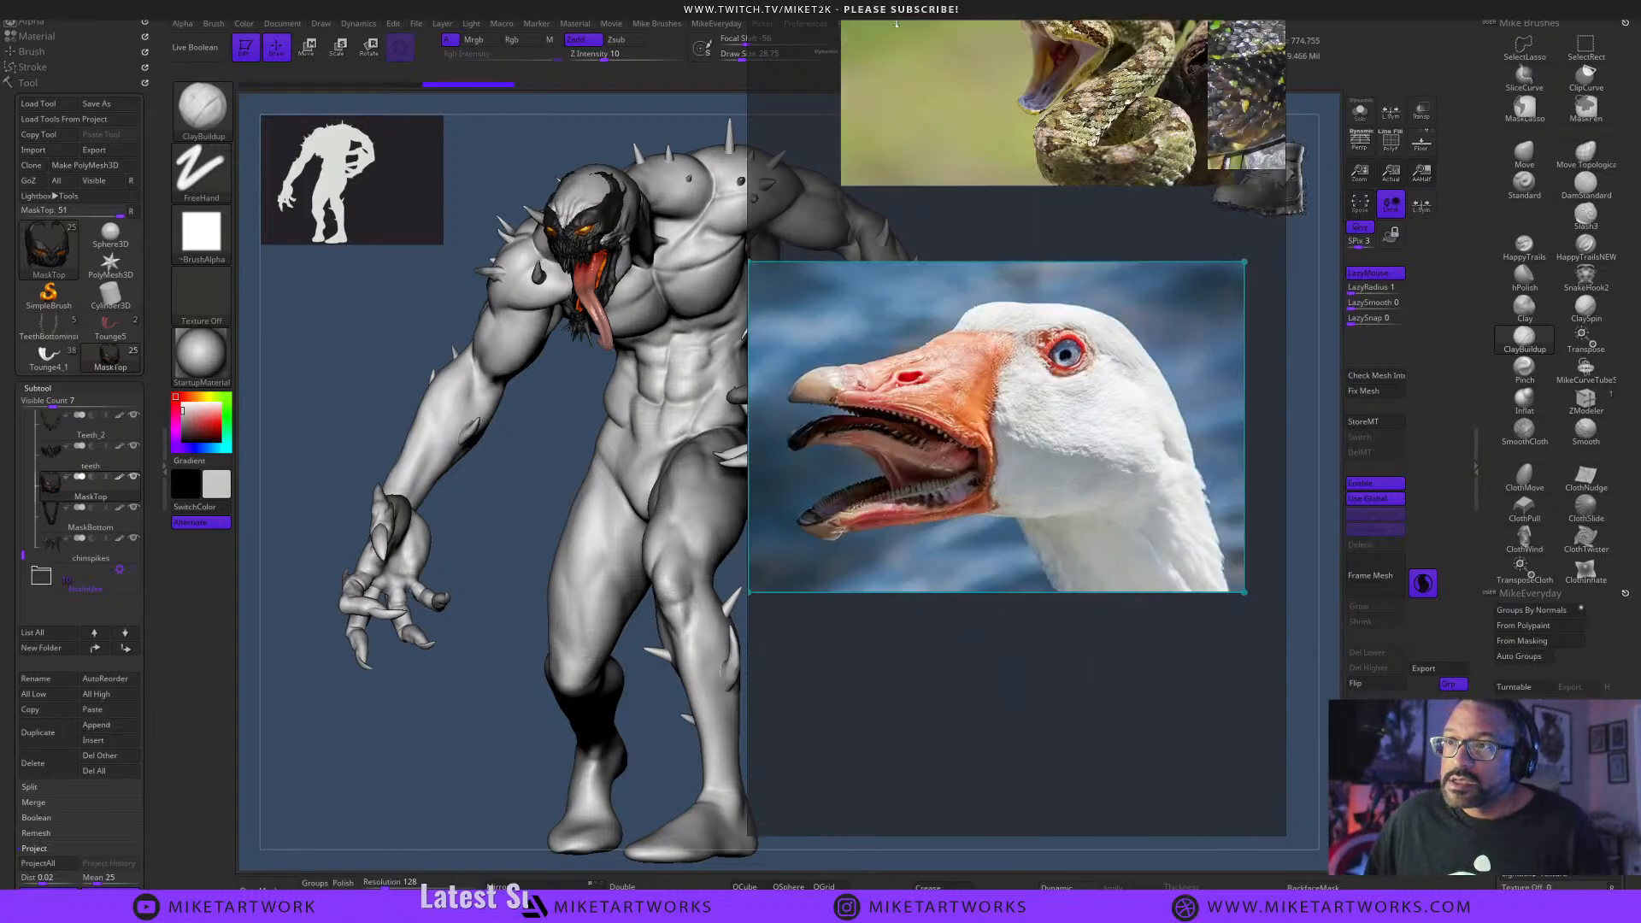
left_click_drag(896, 23, 906, 265)
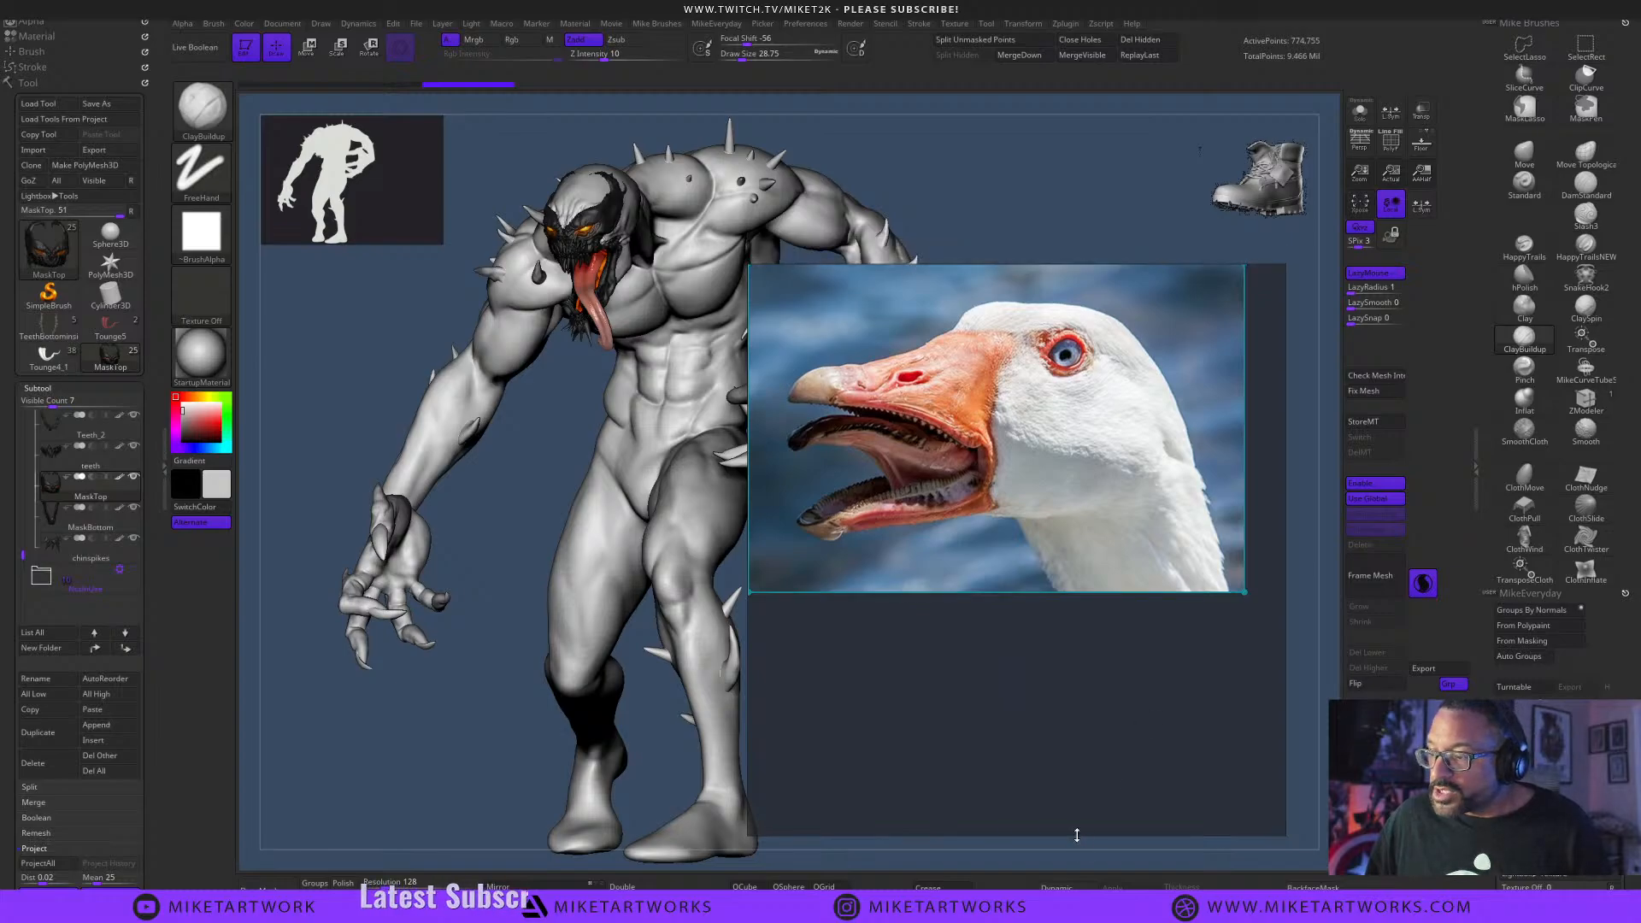
left_click_drag(1077, 835, 1078, 563)
left_click_drag(1052, 387, 1138, 686)
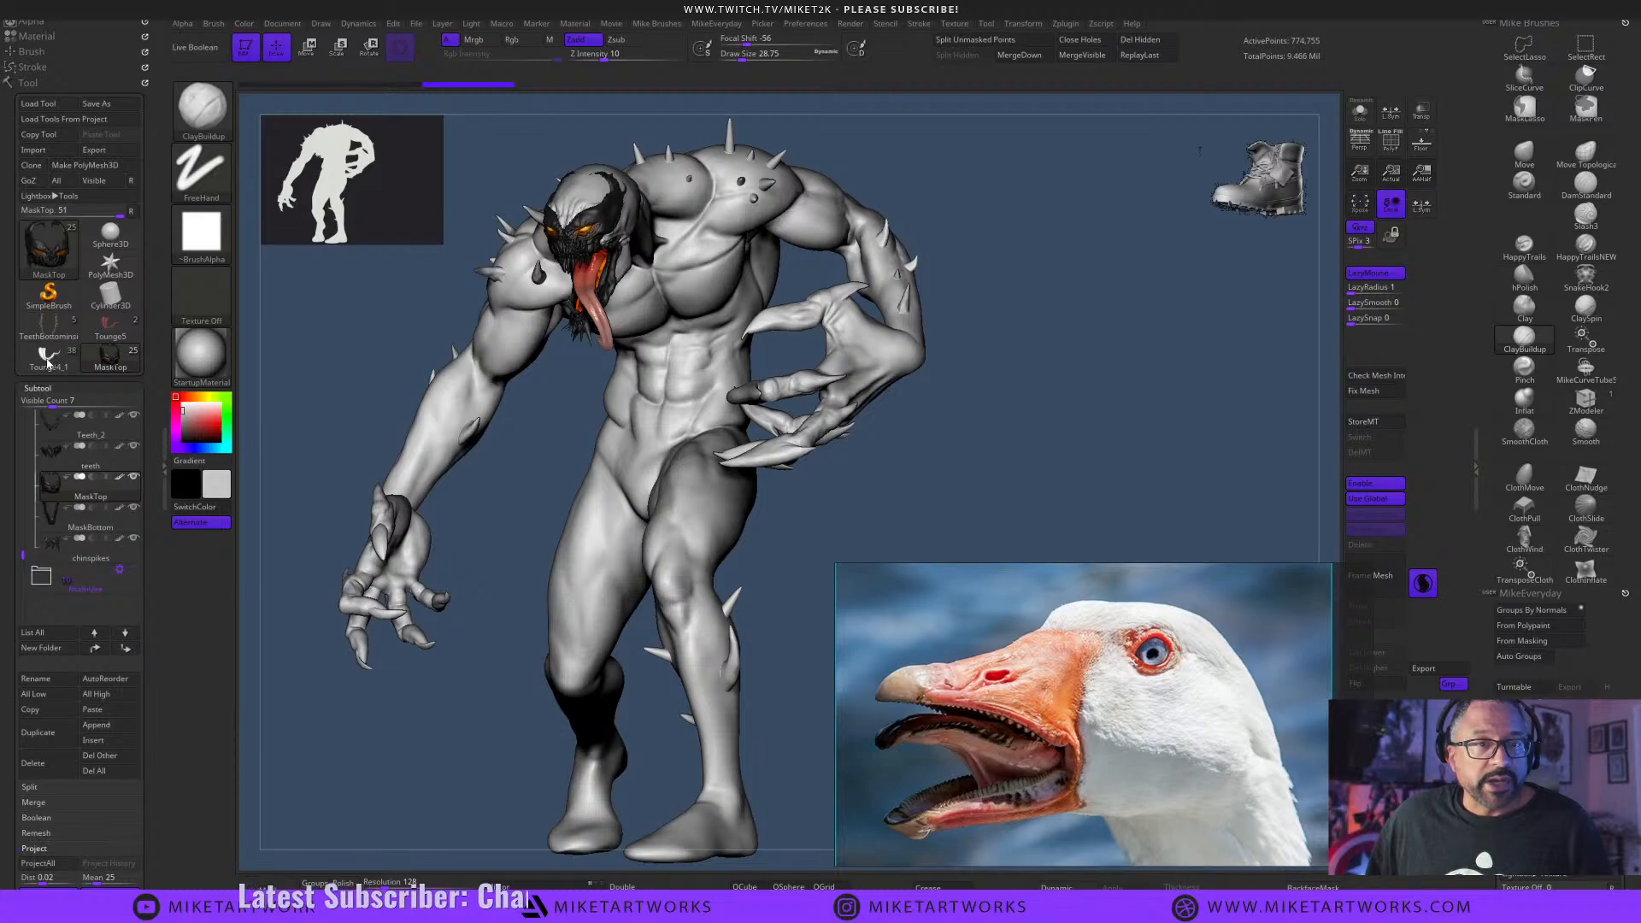
Switch to the Venom figure, turn it to a front view on one side of the canvas and make eyes1 the active subtool.
left_click(50, 360)
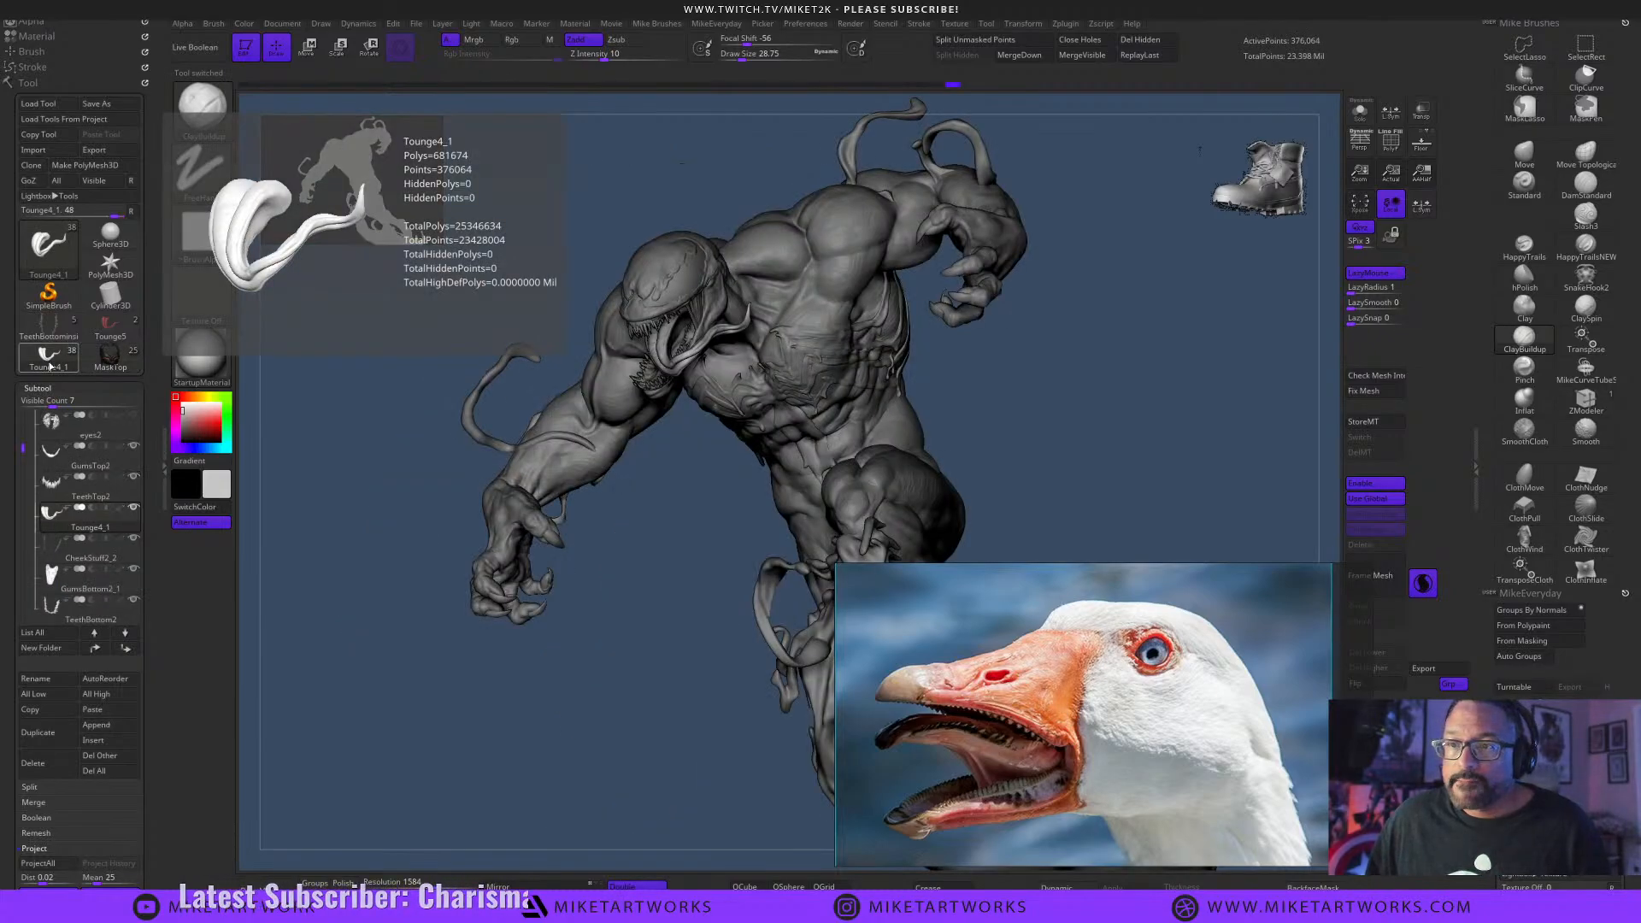
left_click_drag(1000, 396, 1108, 423)
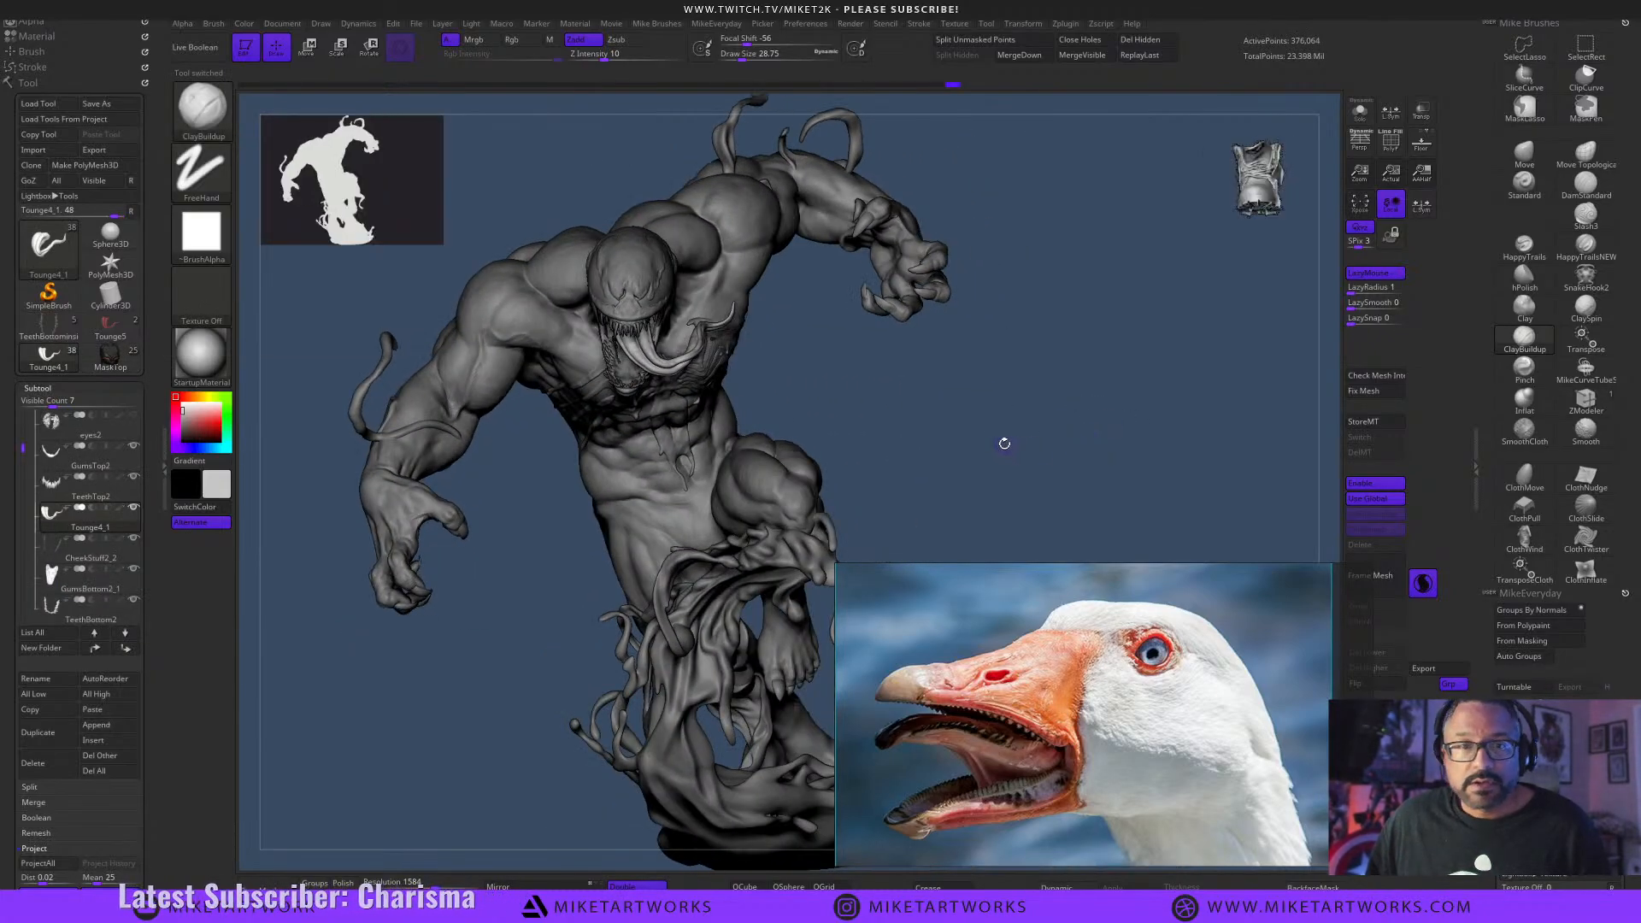
left_click_drag(976, 411, 857, 479)
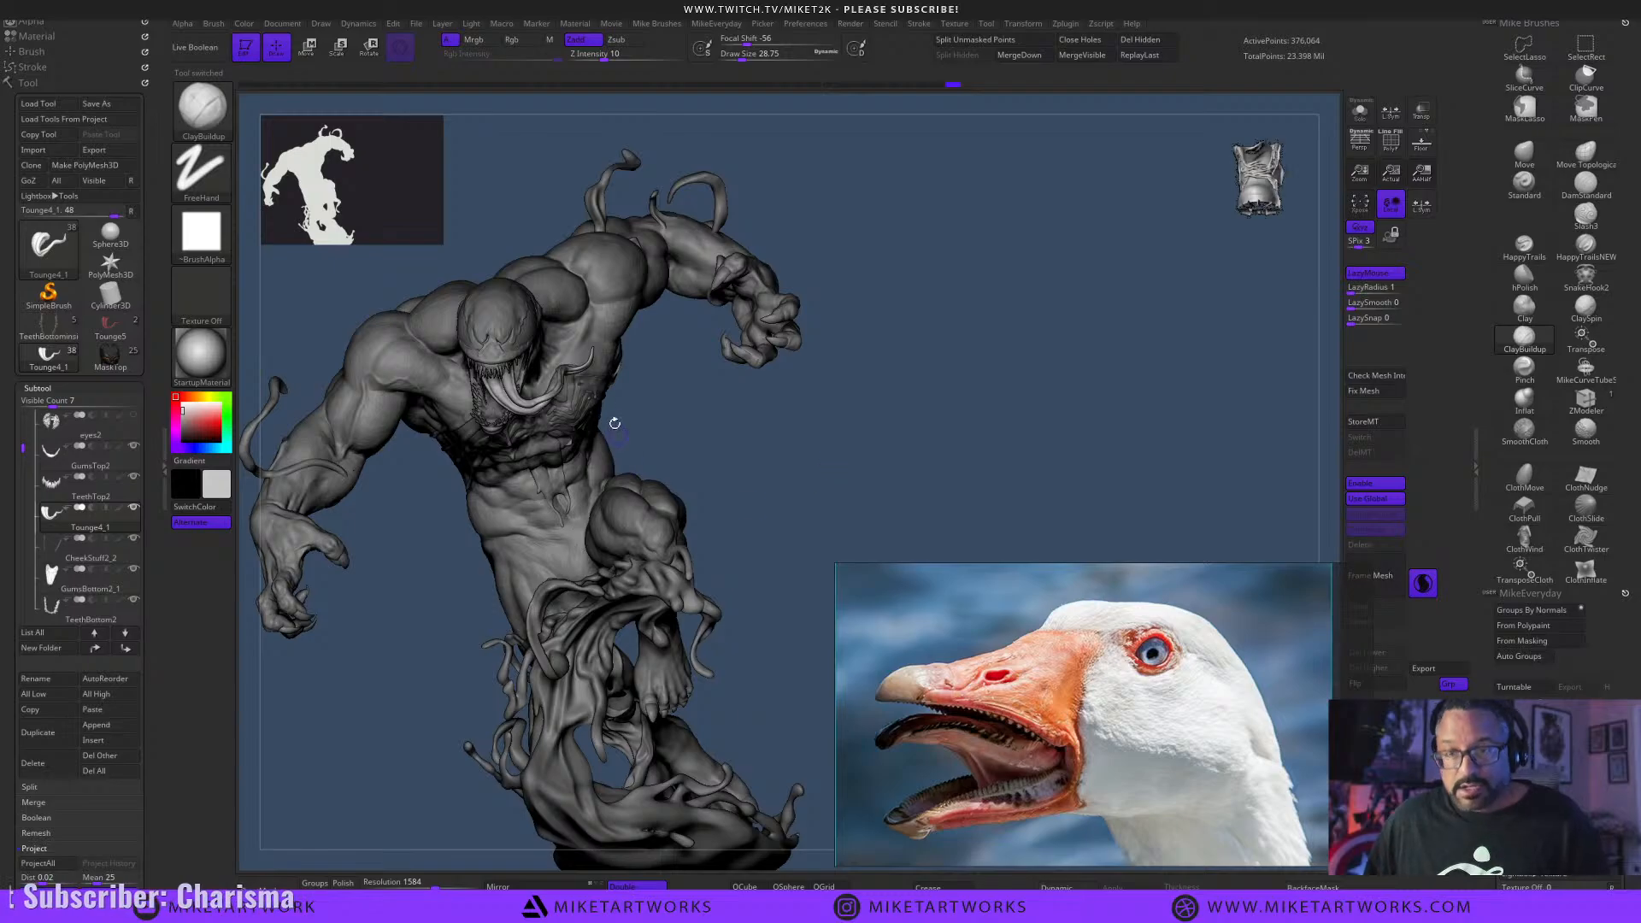
left_click(537, 346, "alt")
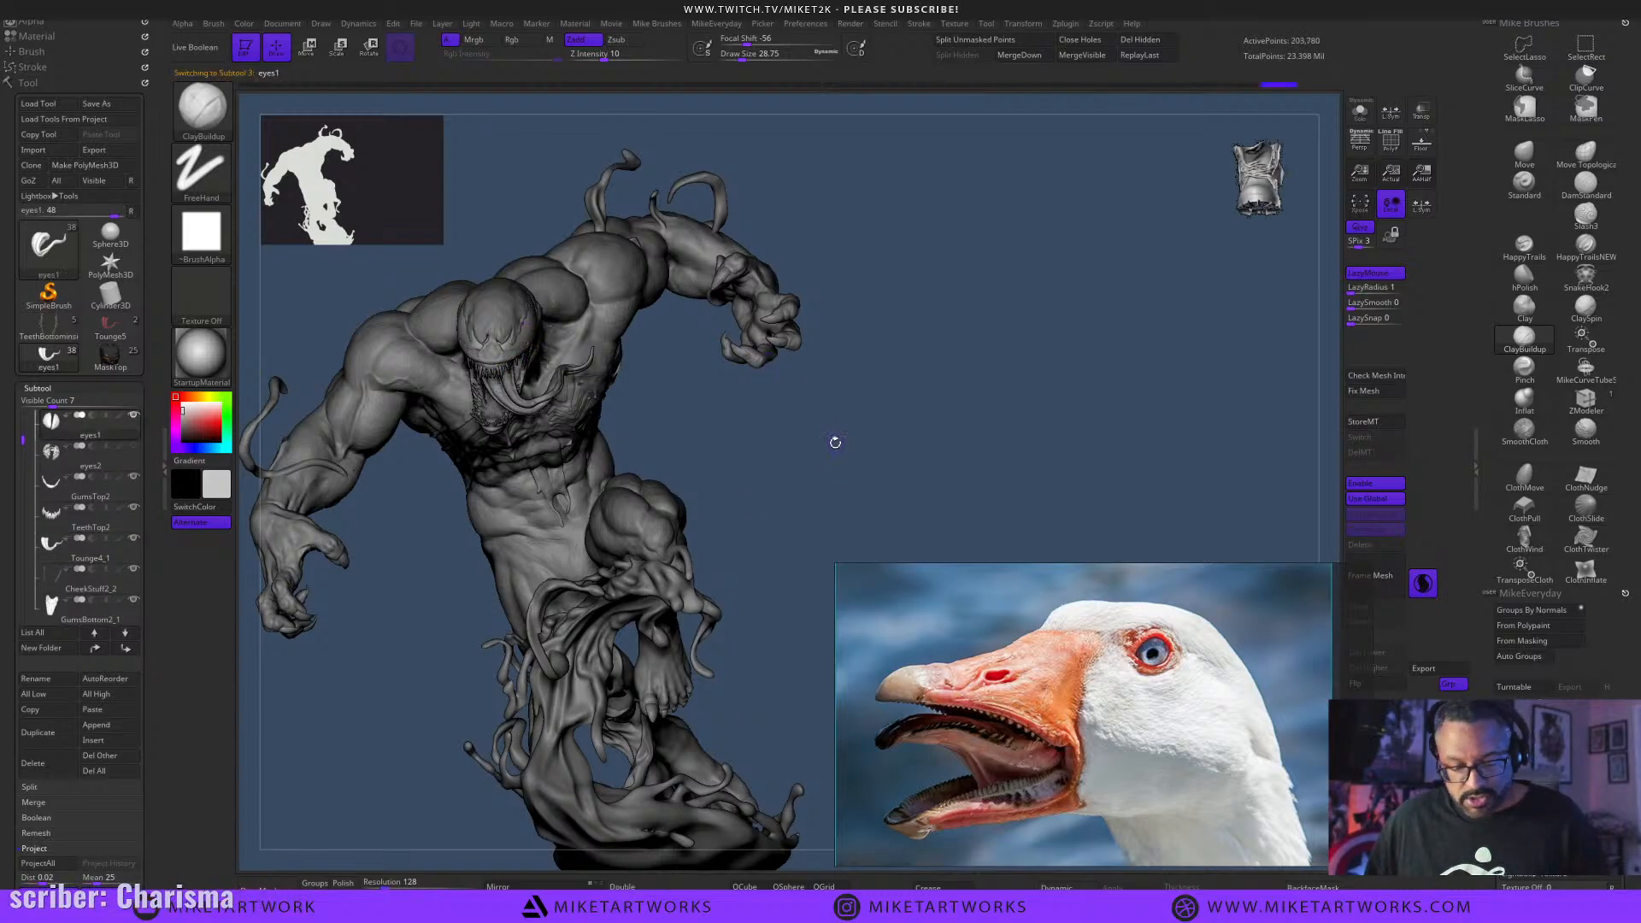
key("shift")
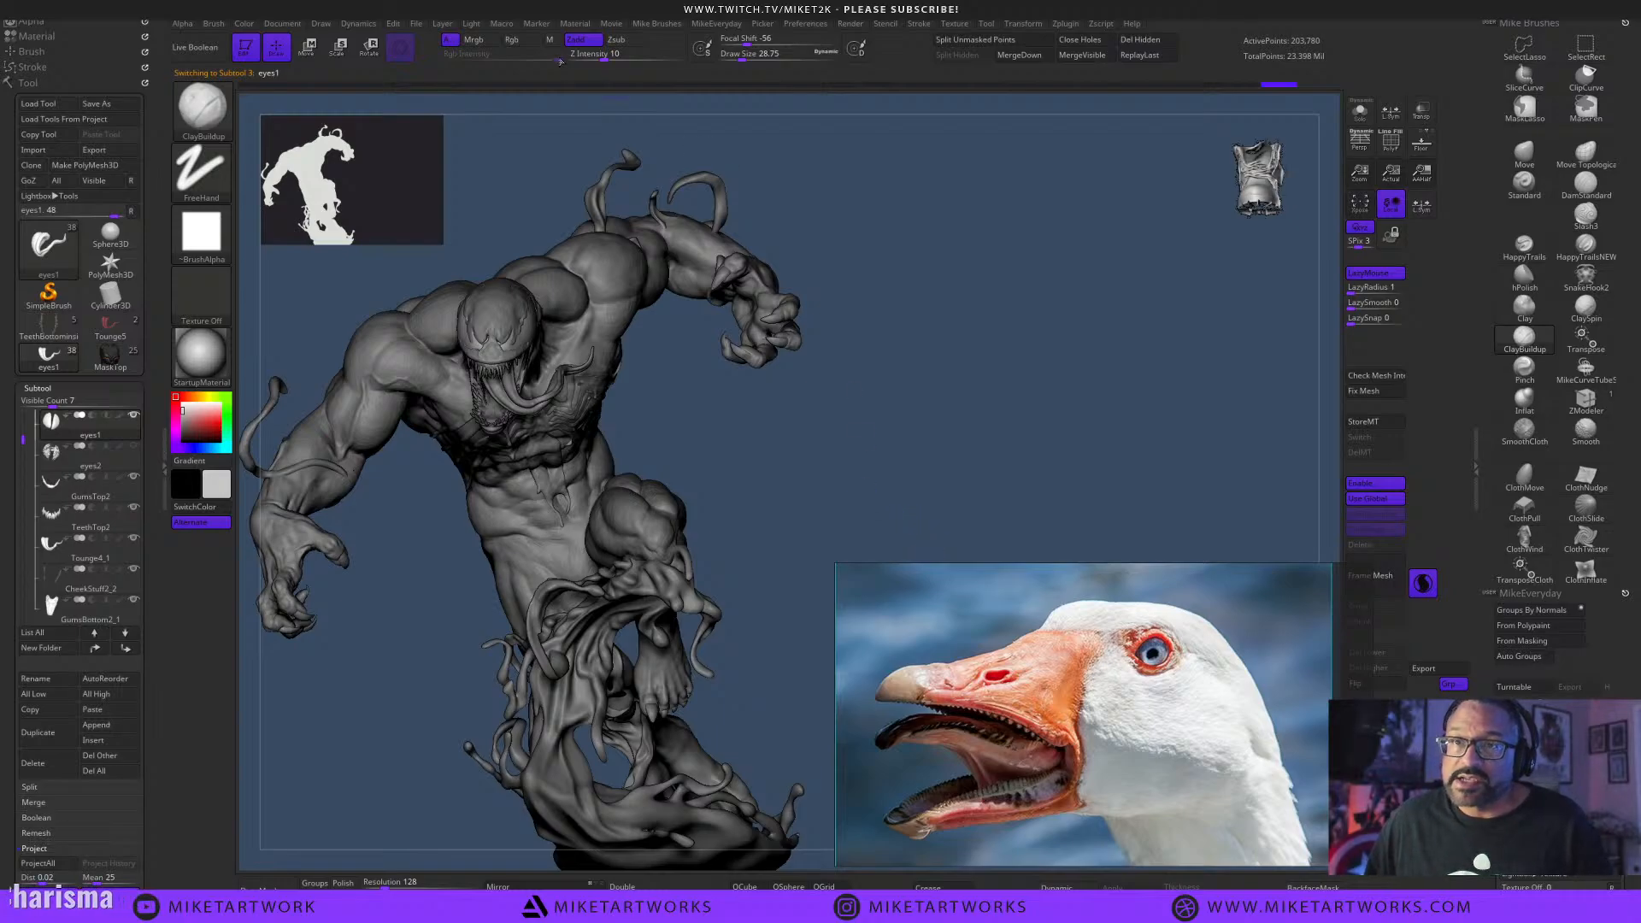
Turn on a second light, shift the first light towards the right of the figure and render Venom with the new lighting.
left_click(38, 389)
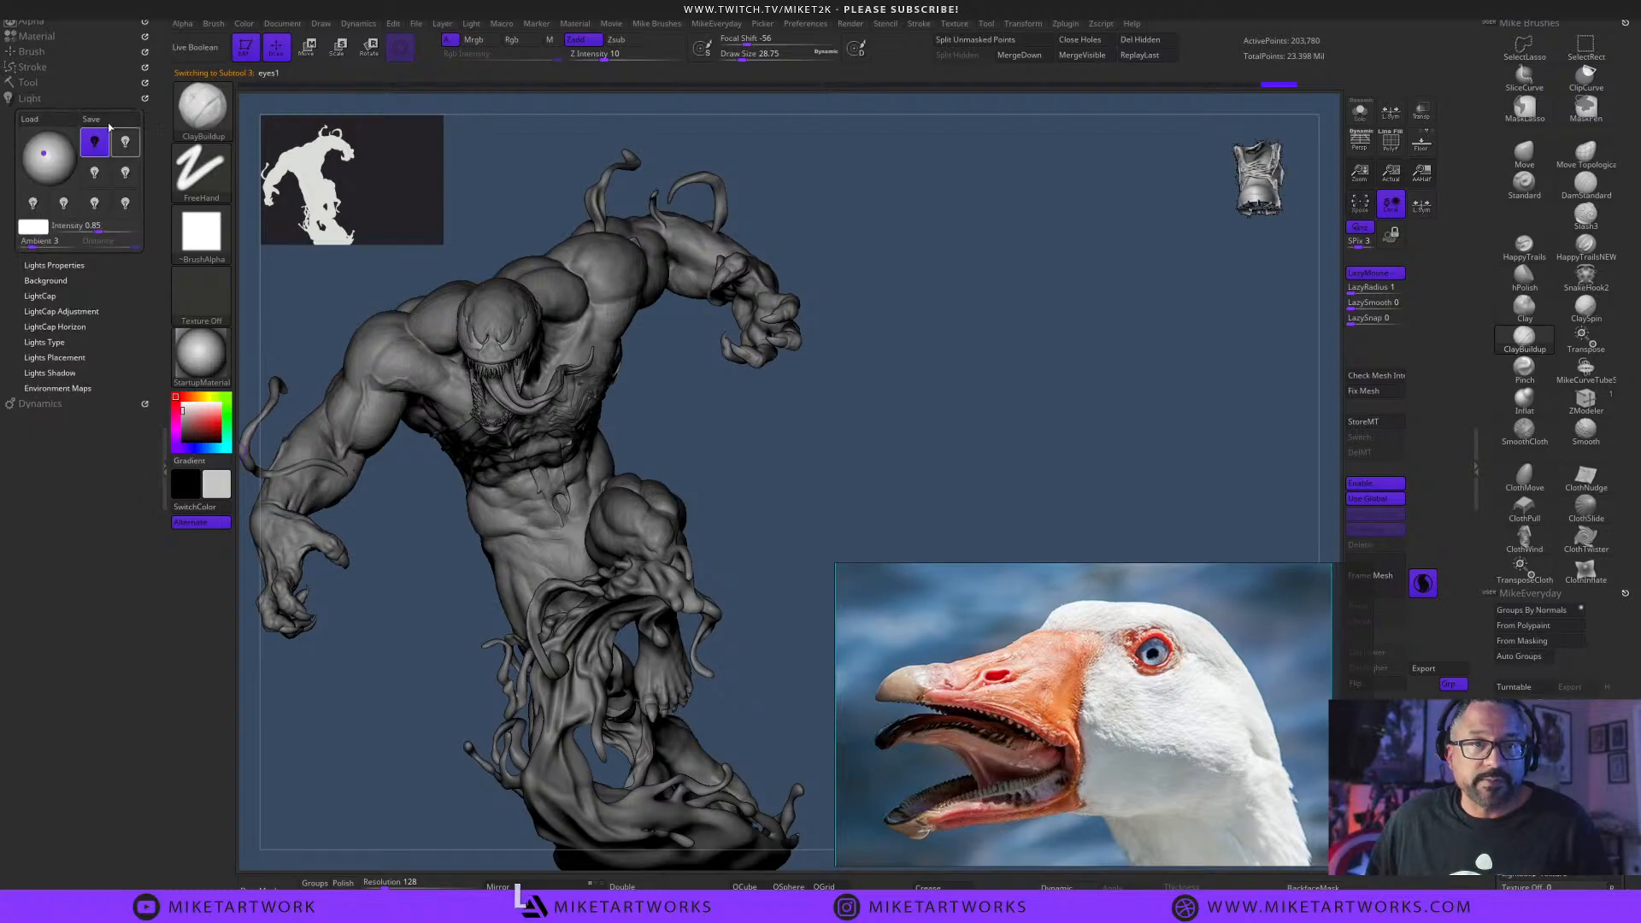
left_click(126, 142)
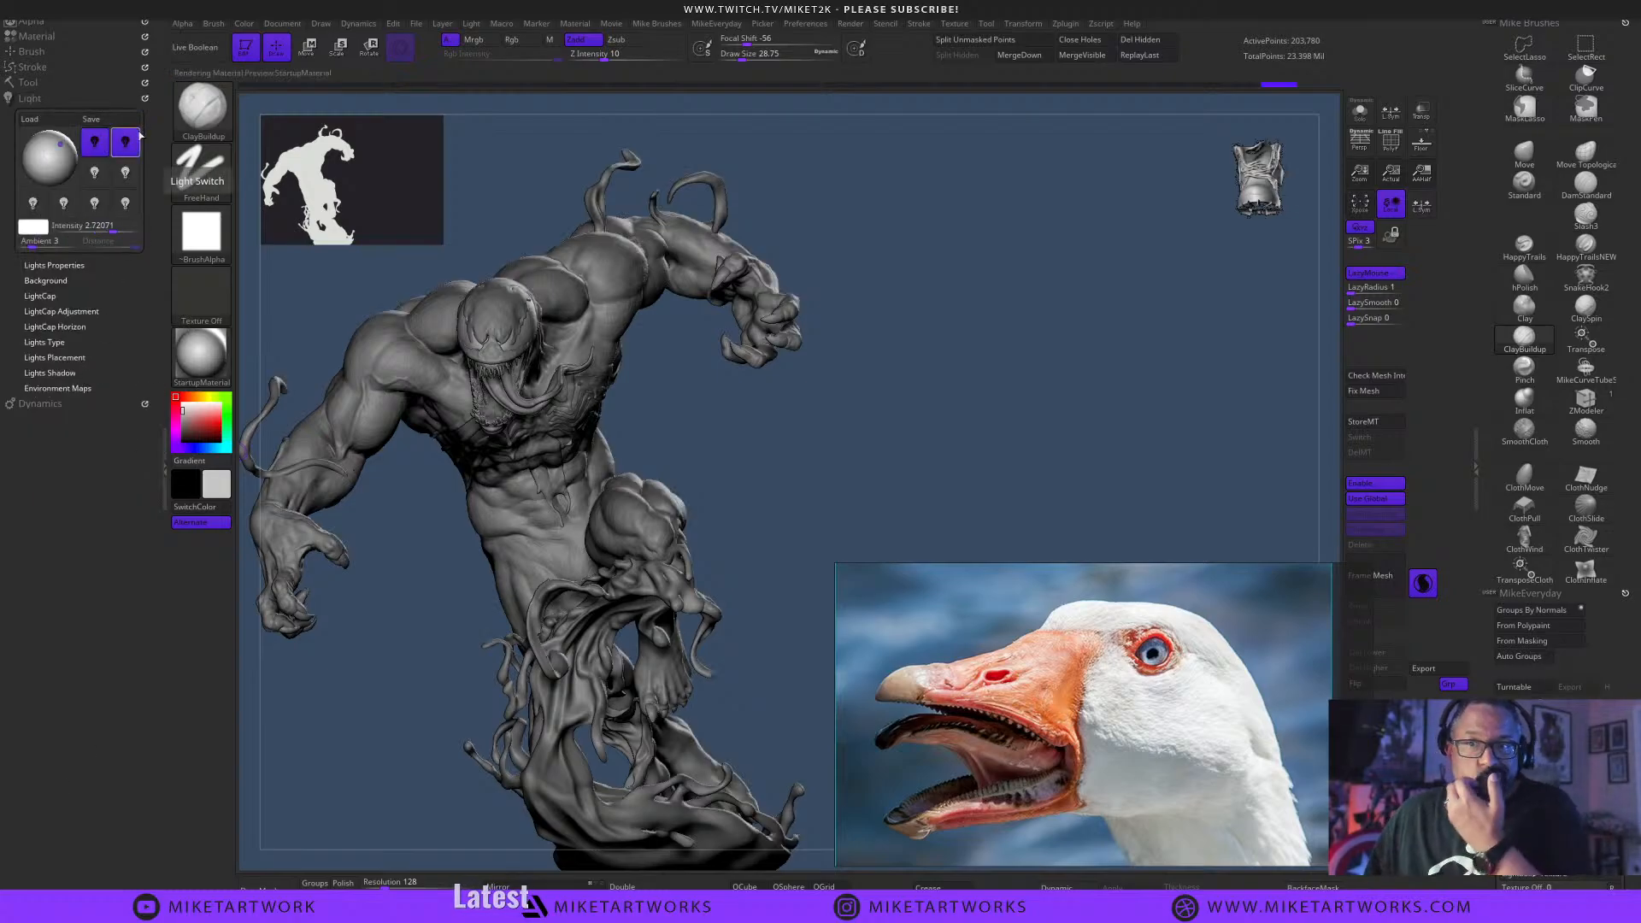
key("shift")
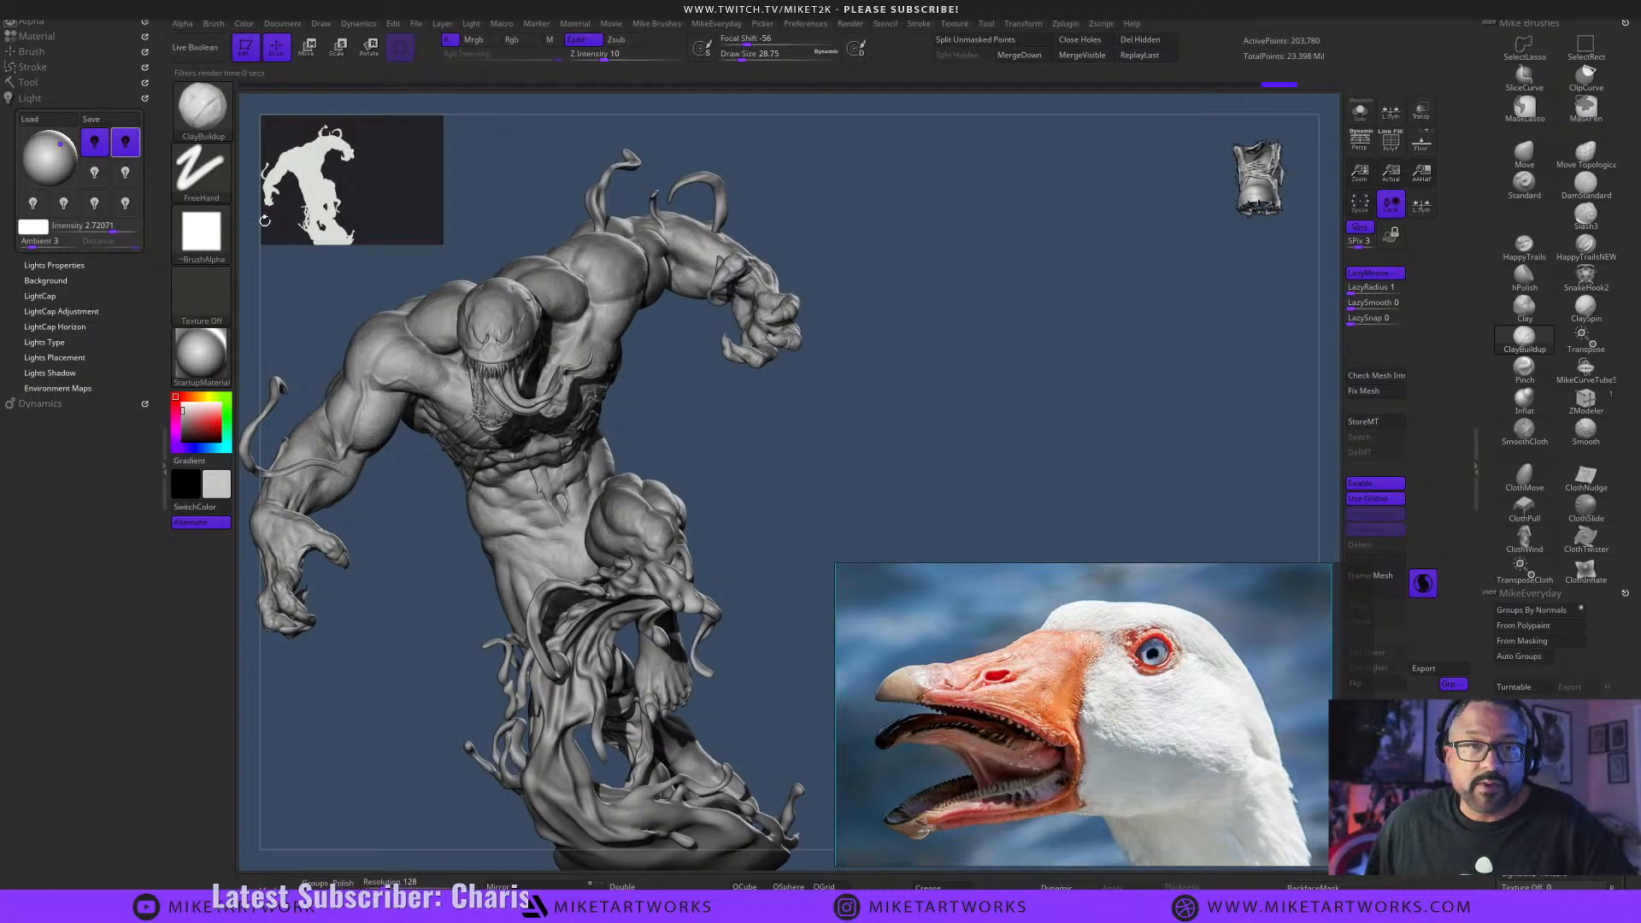
left_click(95, 144)
left_click_drag(58, 150, 60, 160)
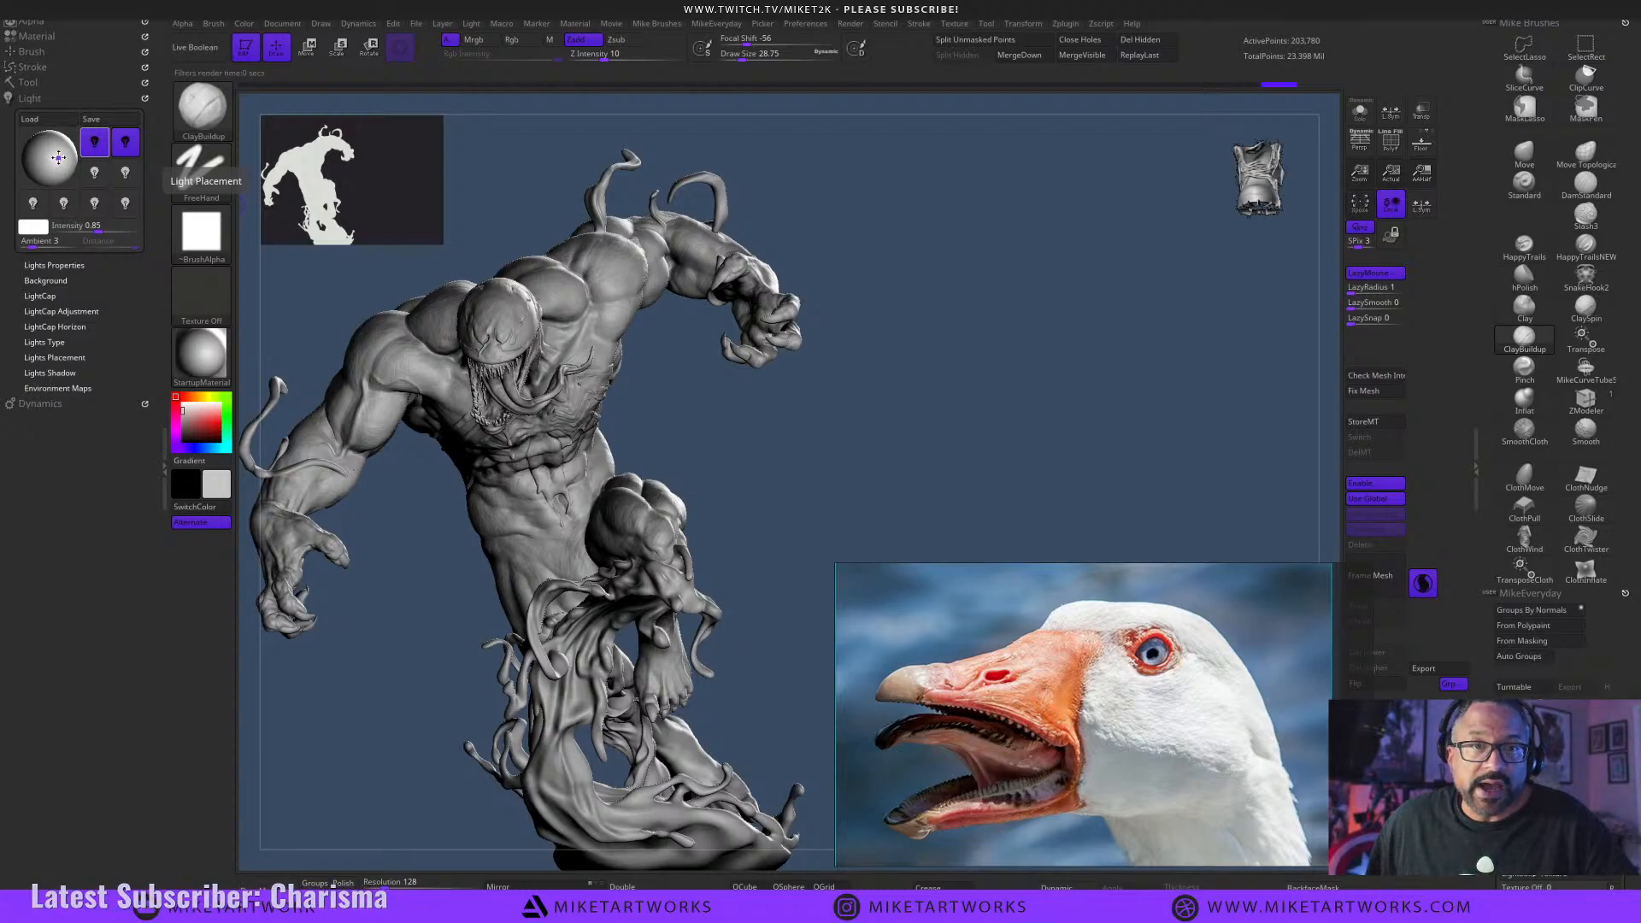
key("shift+r")
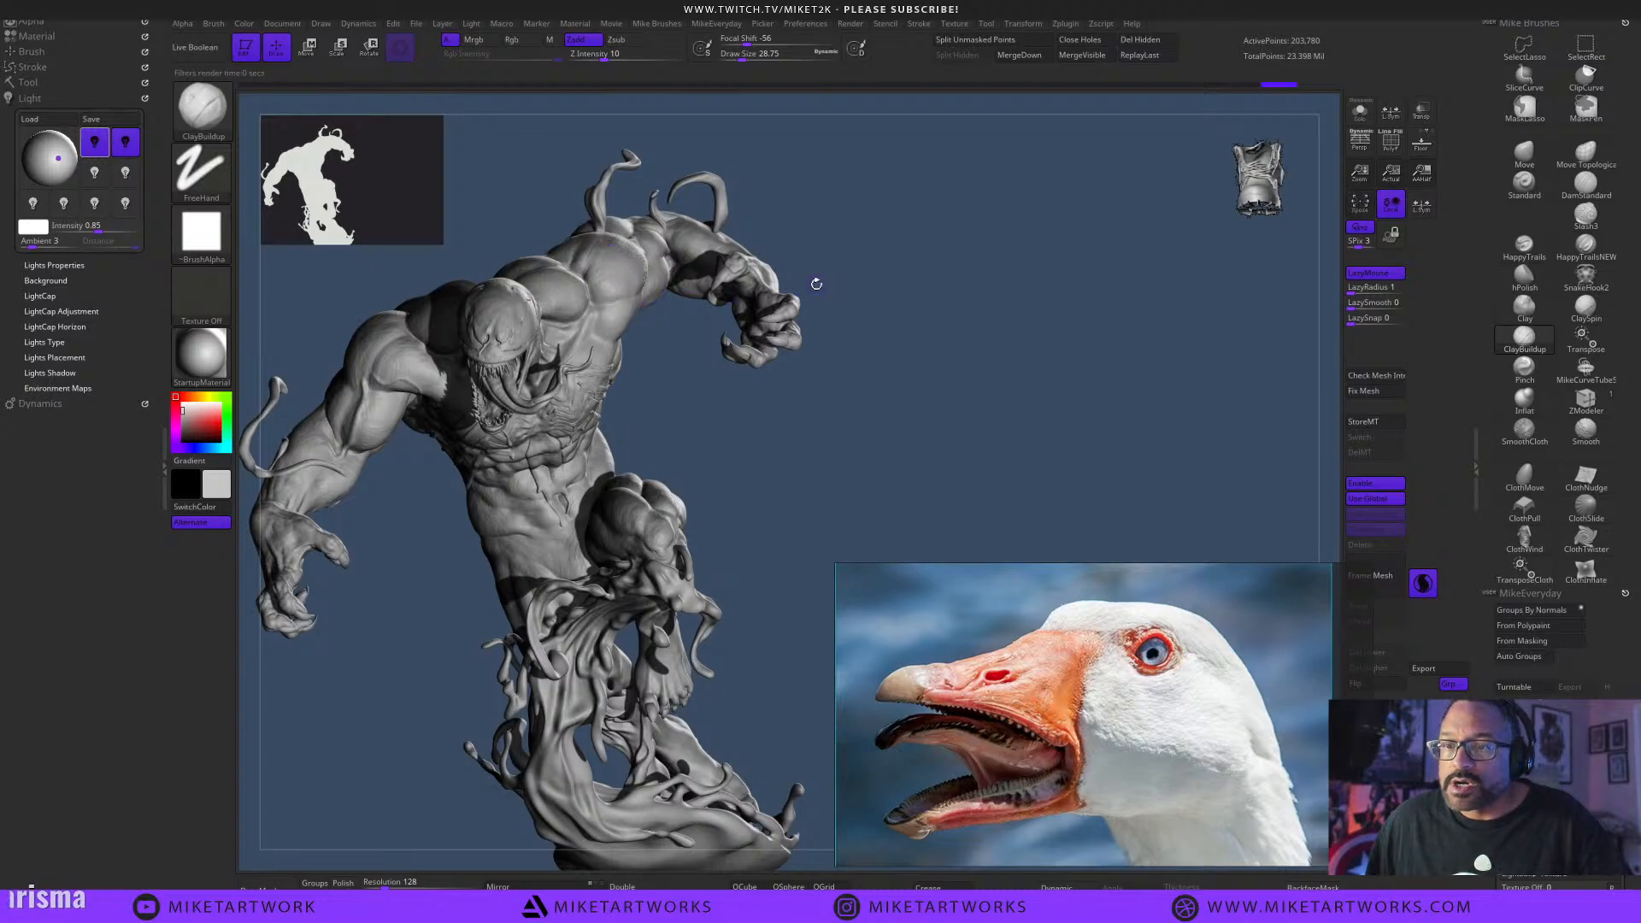
Bake the rendered Venom view into its canvas layer and create a new layer.
left_click(448, 27)
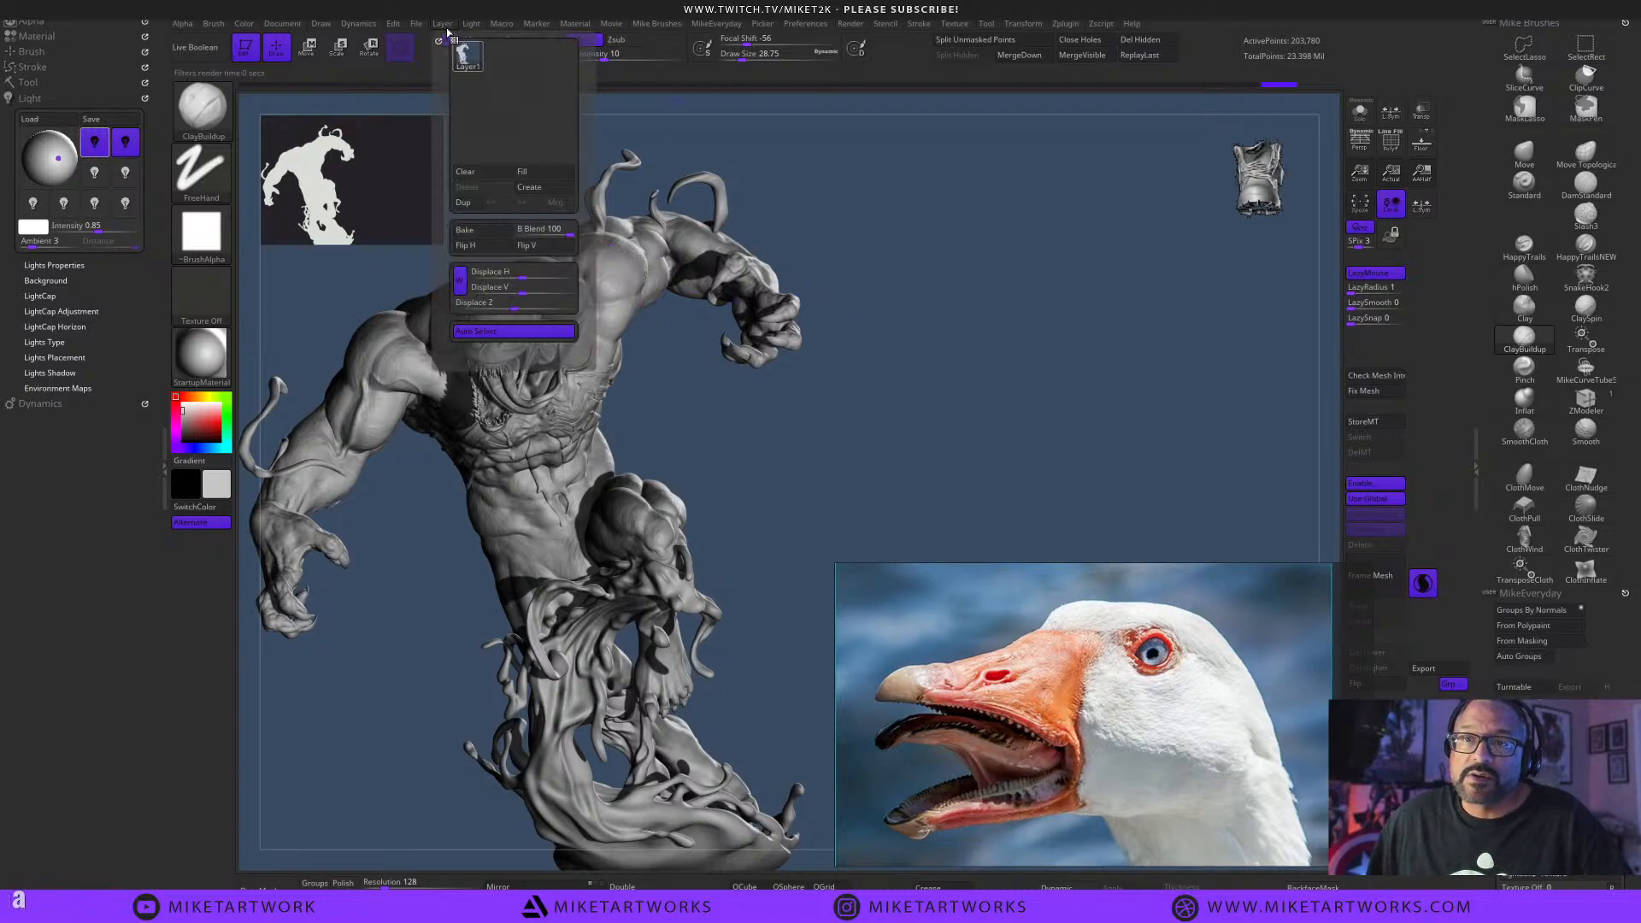
left_click(474, 231)
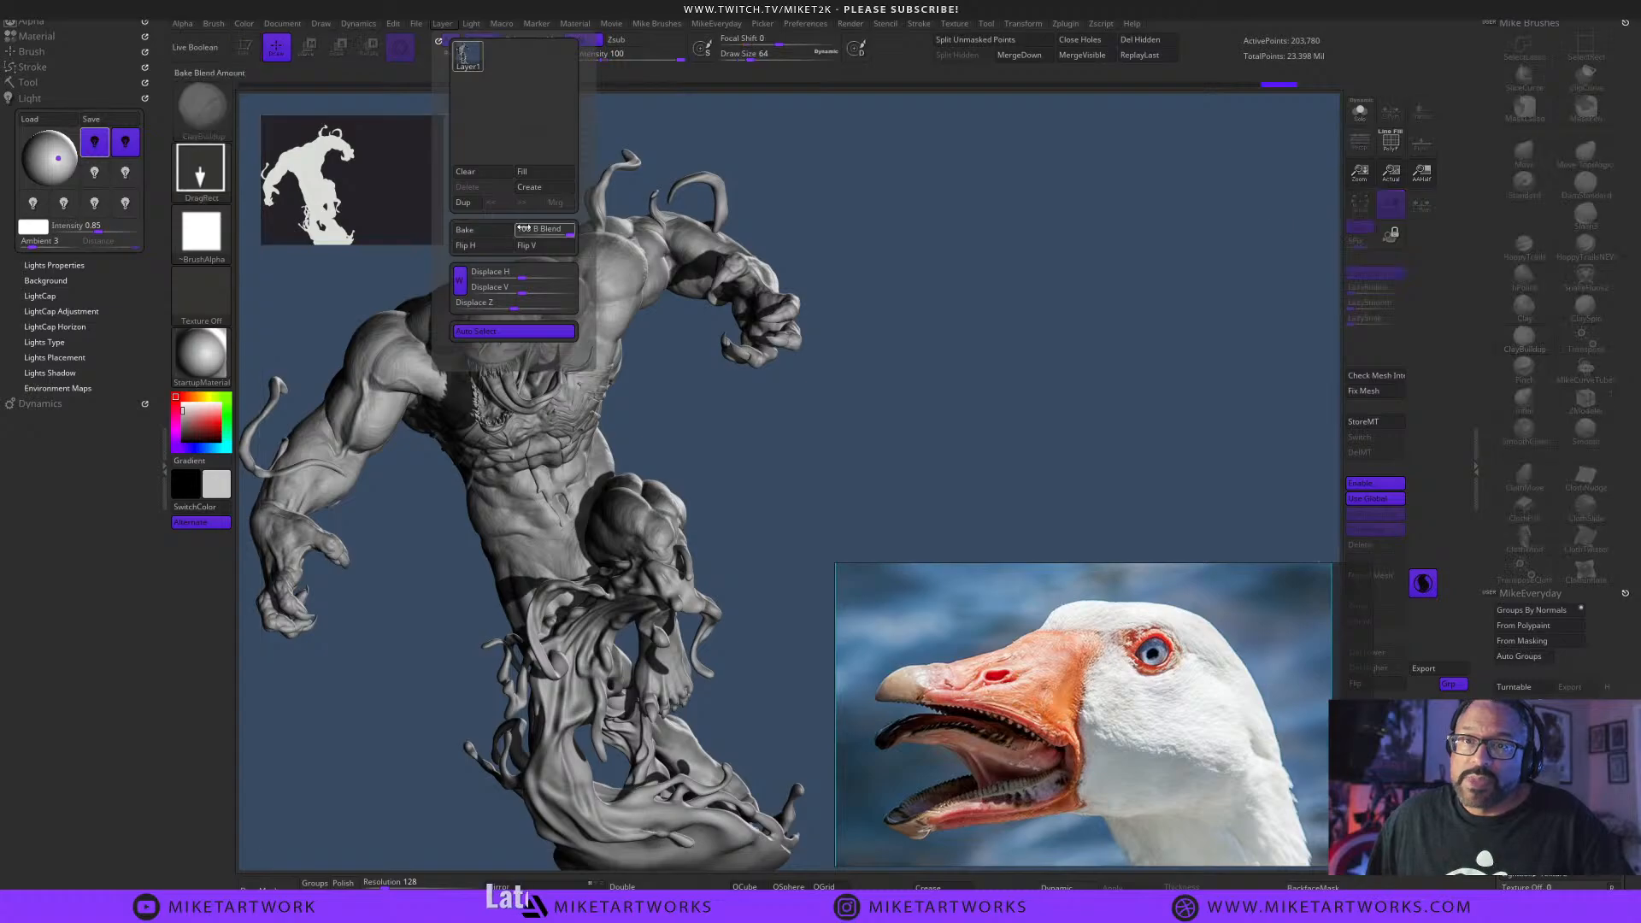
left_click(541, 192)
Draw an editable second Venom beside the baked one in three-quarter view, moving the goose reference out of its way.
mouse_move(988, 419)
left_mouse_down()
mouse_move(991, 520)
mouse_move(885, 522)
mouse_move(765, 578)
mouse_move(784, 660)
mouse_move(851, 637)
mouse_move(784, 628)
mouse_move(922, 748)
left_mouse_up()
key("t")
right_click_drag(921, 748, 1248, 919)
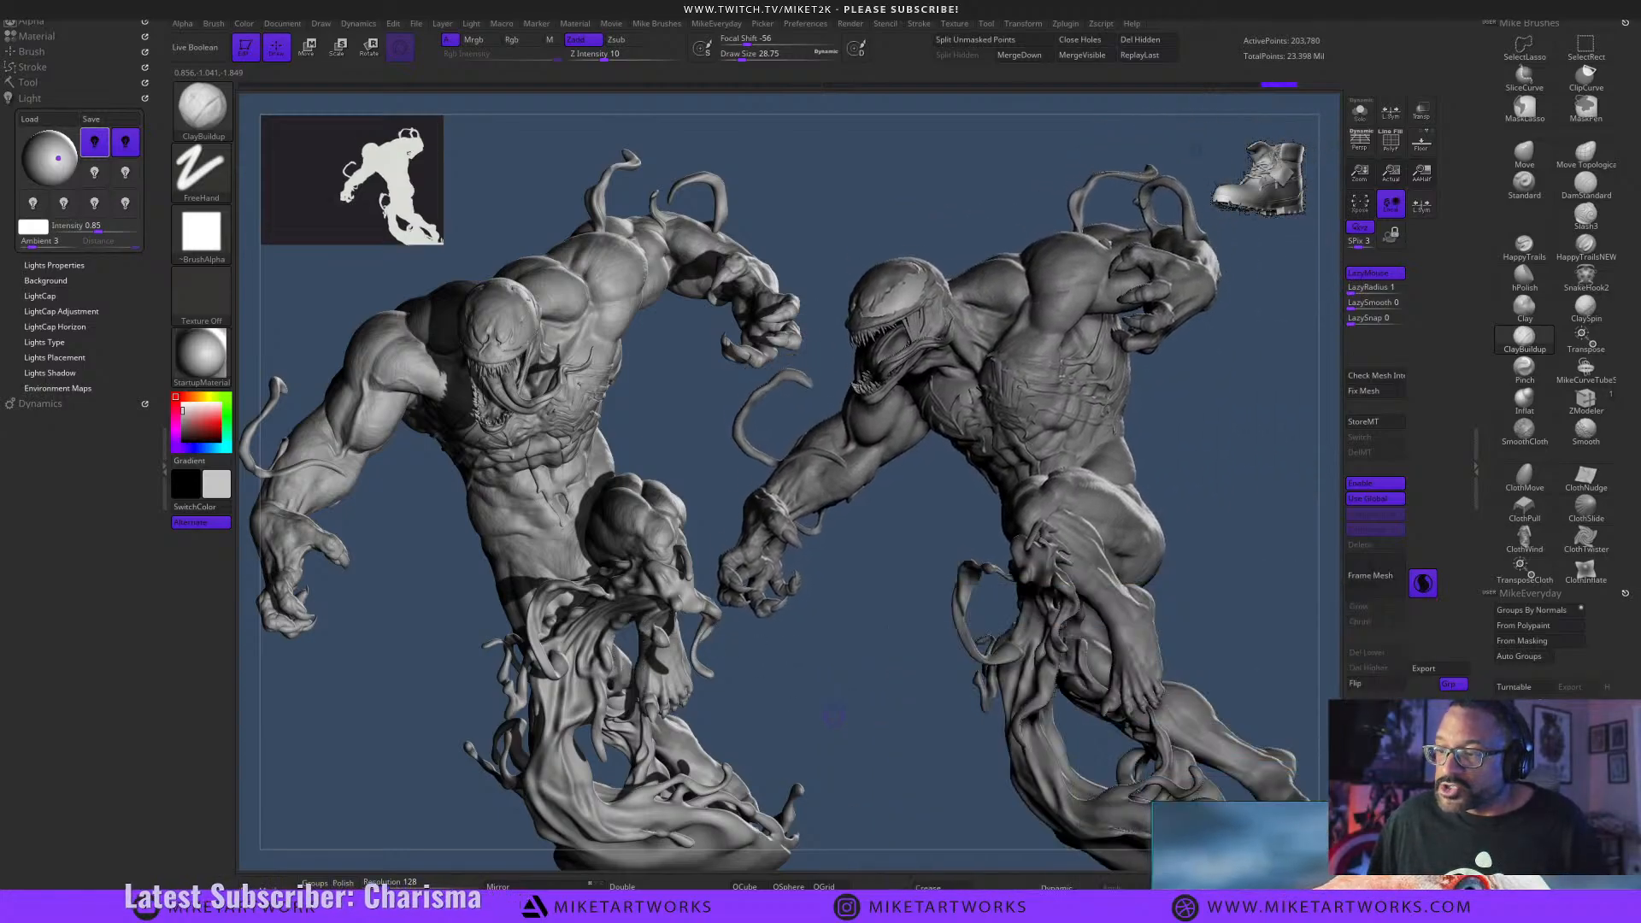
left_click_drag(1264, 604, 1219, 545)
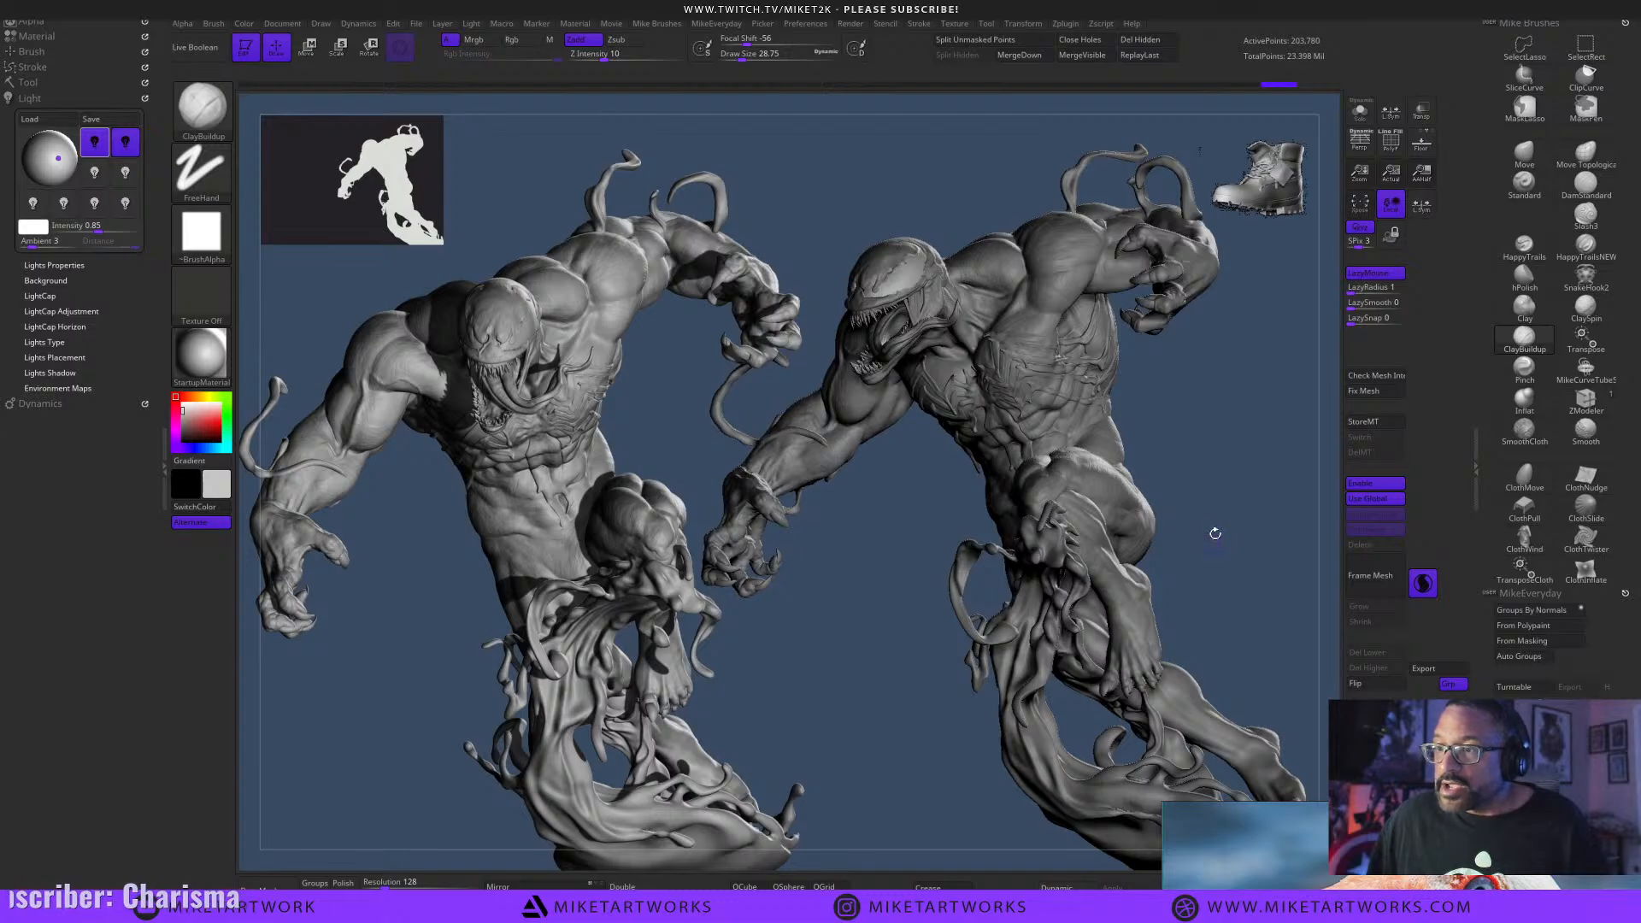
key("shift")
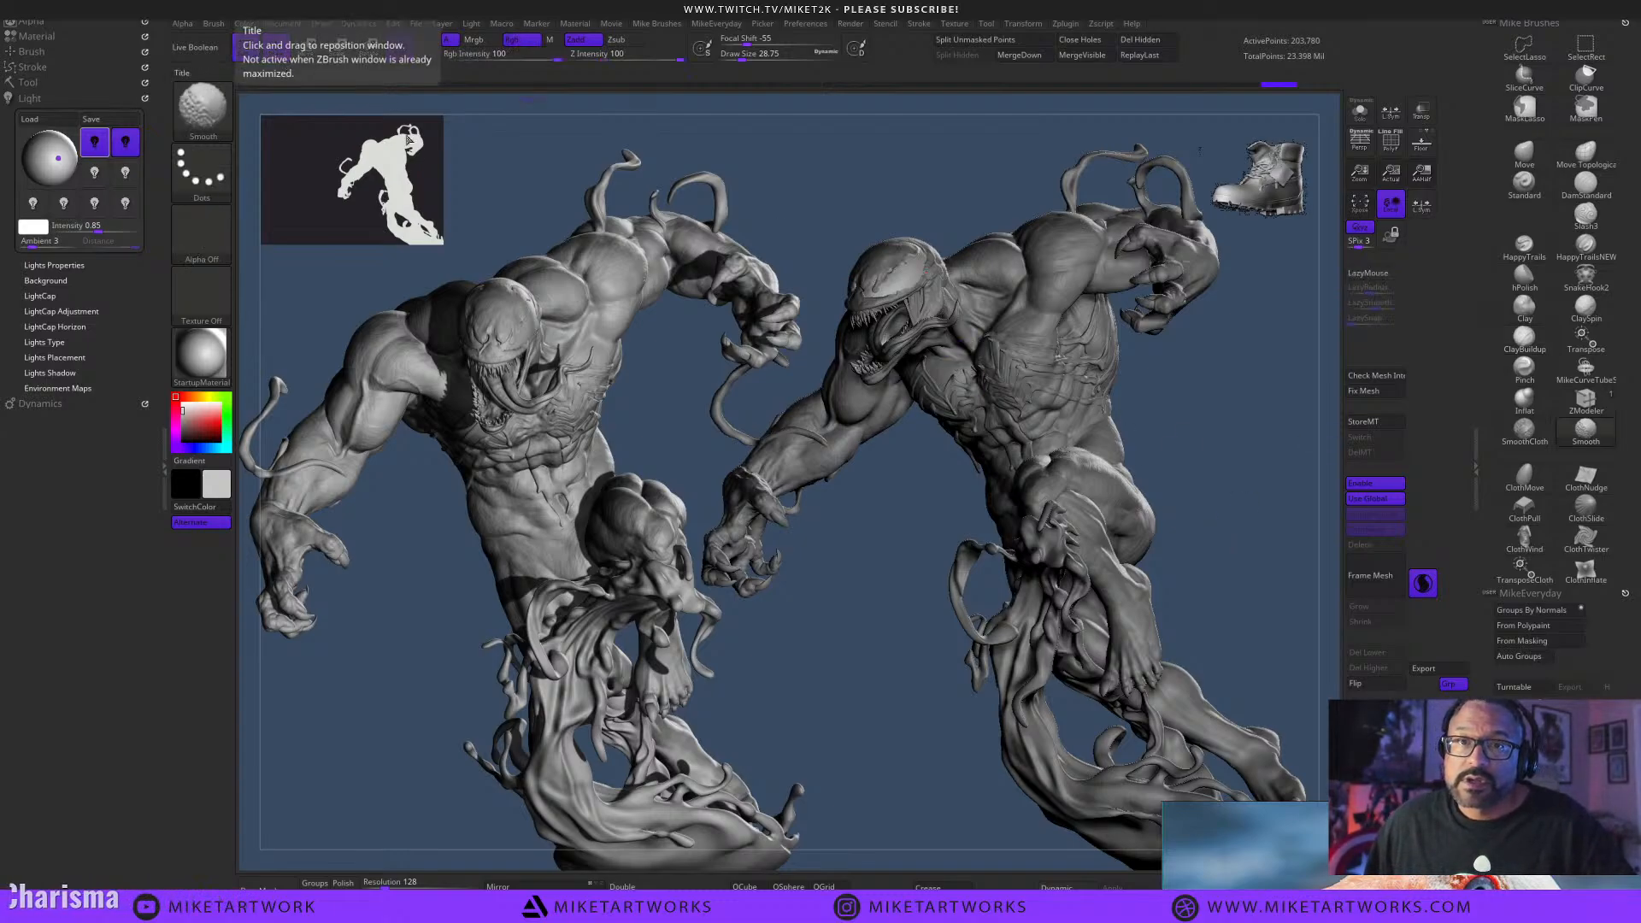
Render the second, three-quarter Venom with shadows and bake the view into its canvas layer.
key("shift")
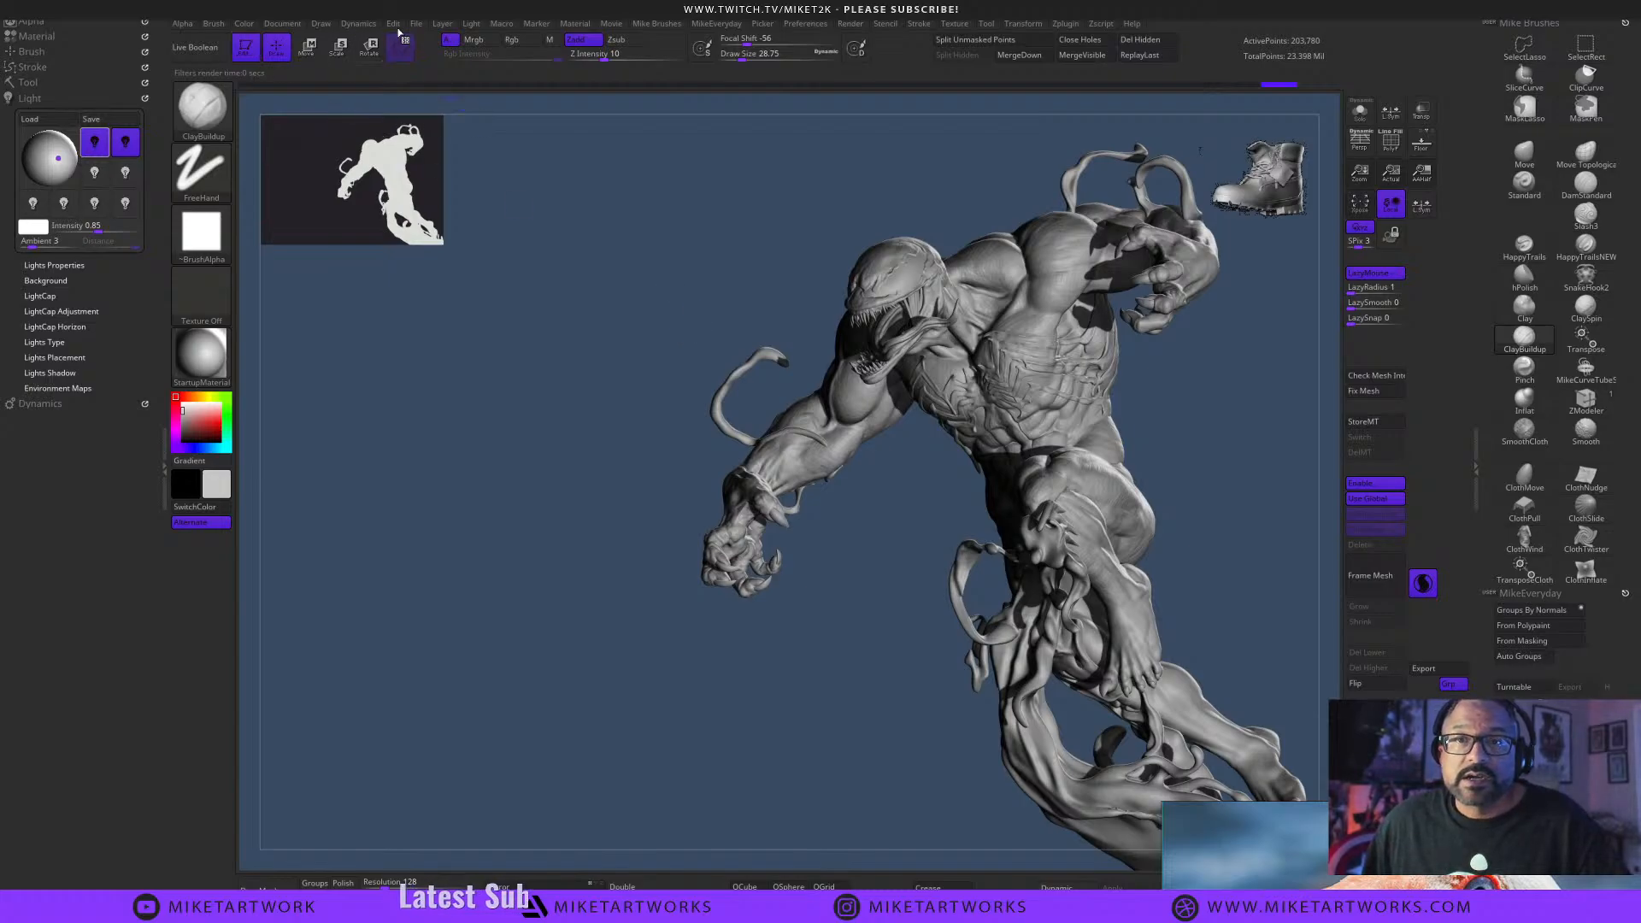
left_click(442, 24)
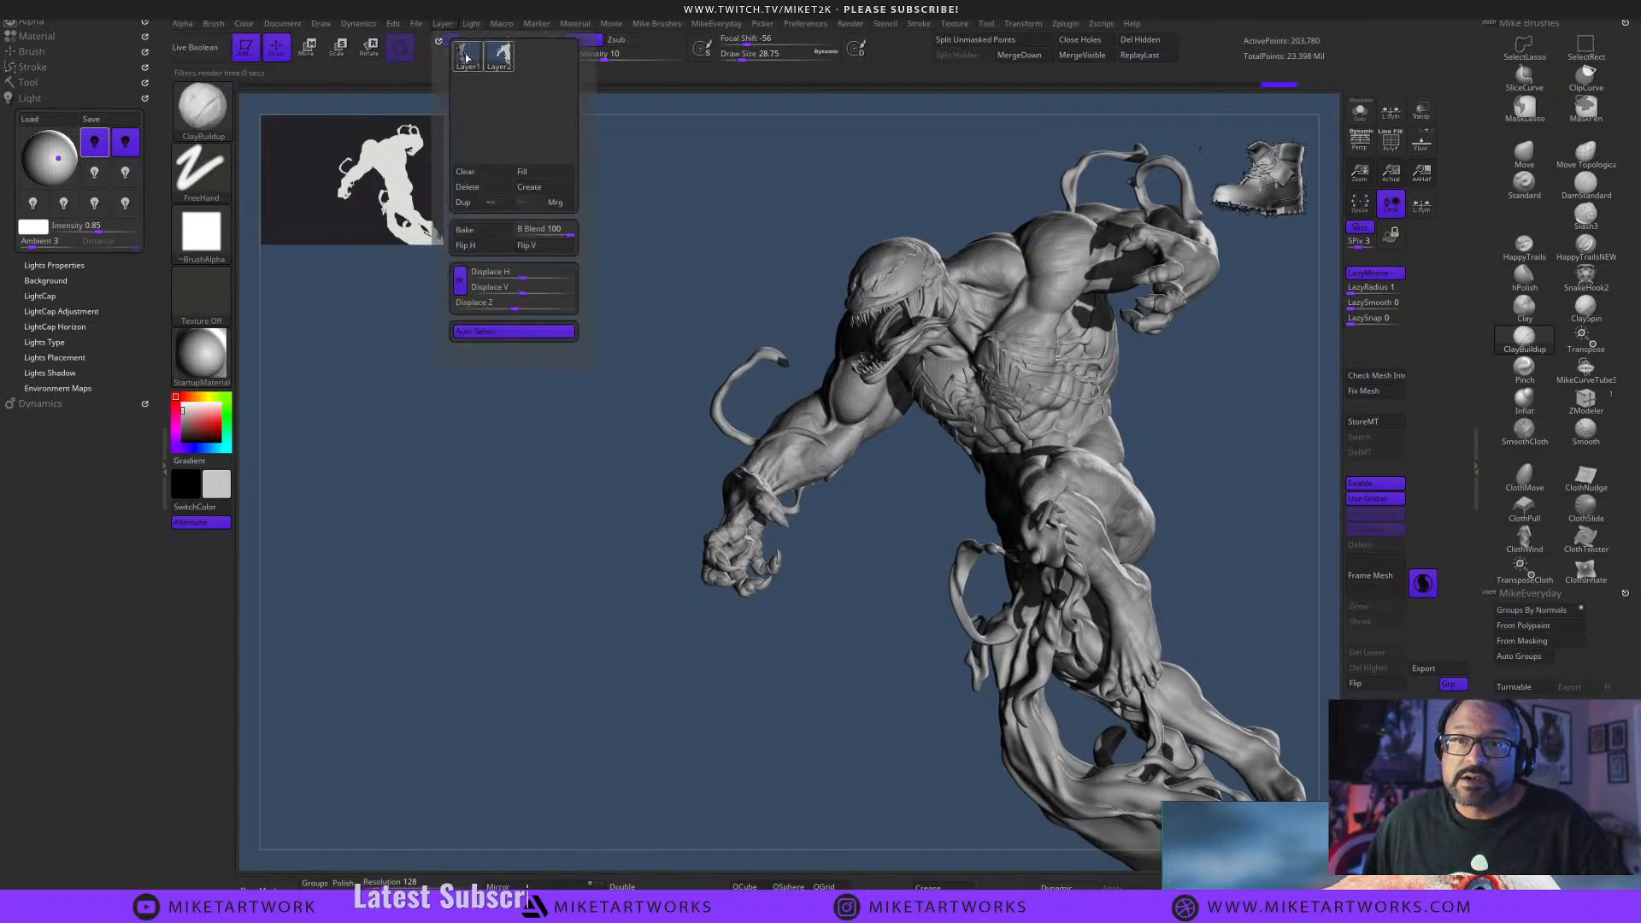
left_click(478, 227)
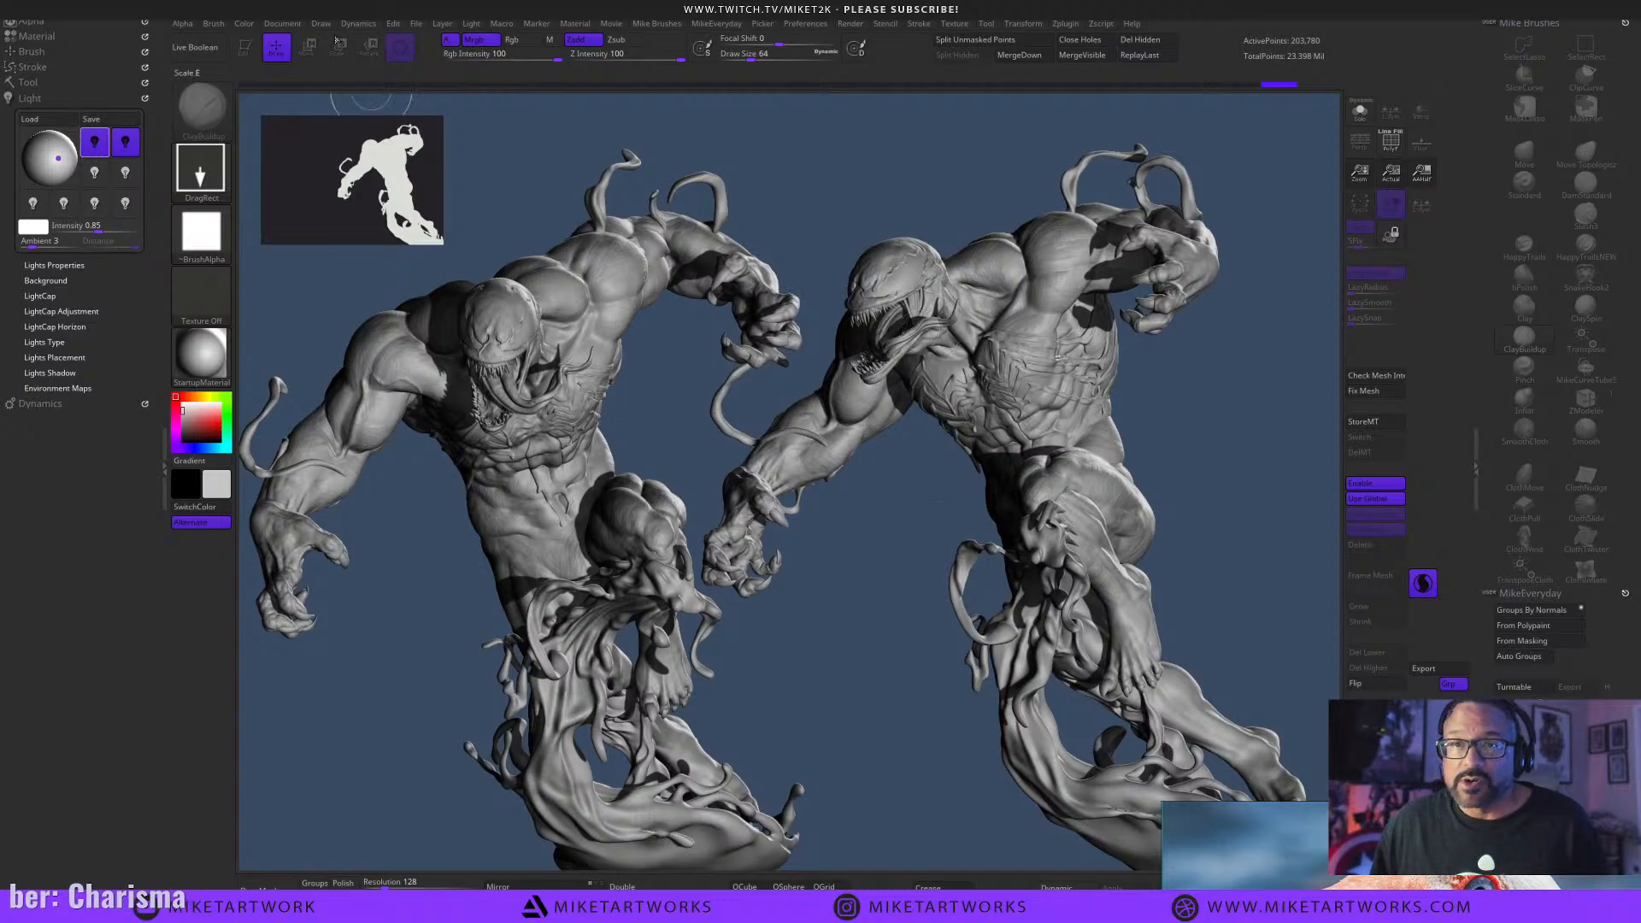
Clear the baked second layer and redraw Venom as an editable model beside the first figure, turned to a three-quarter view.
left_click(445, 25)
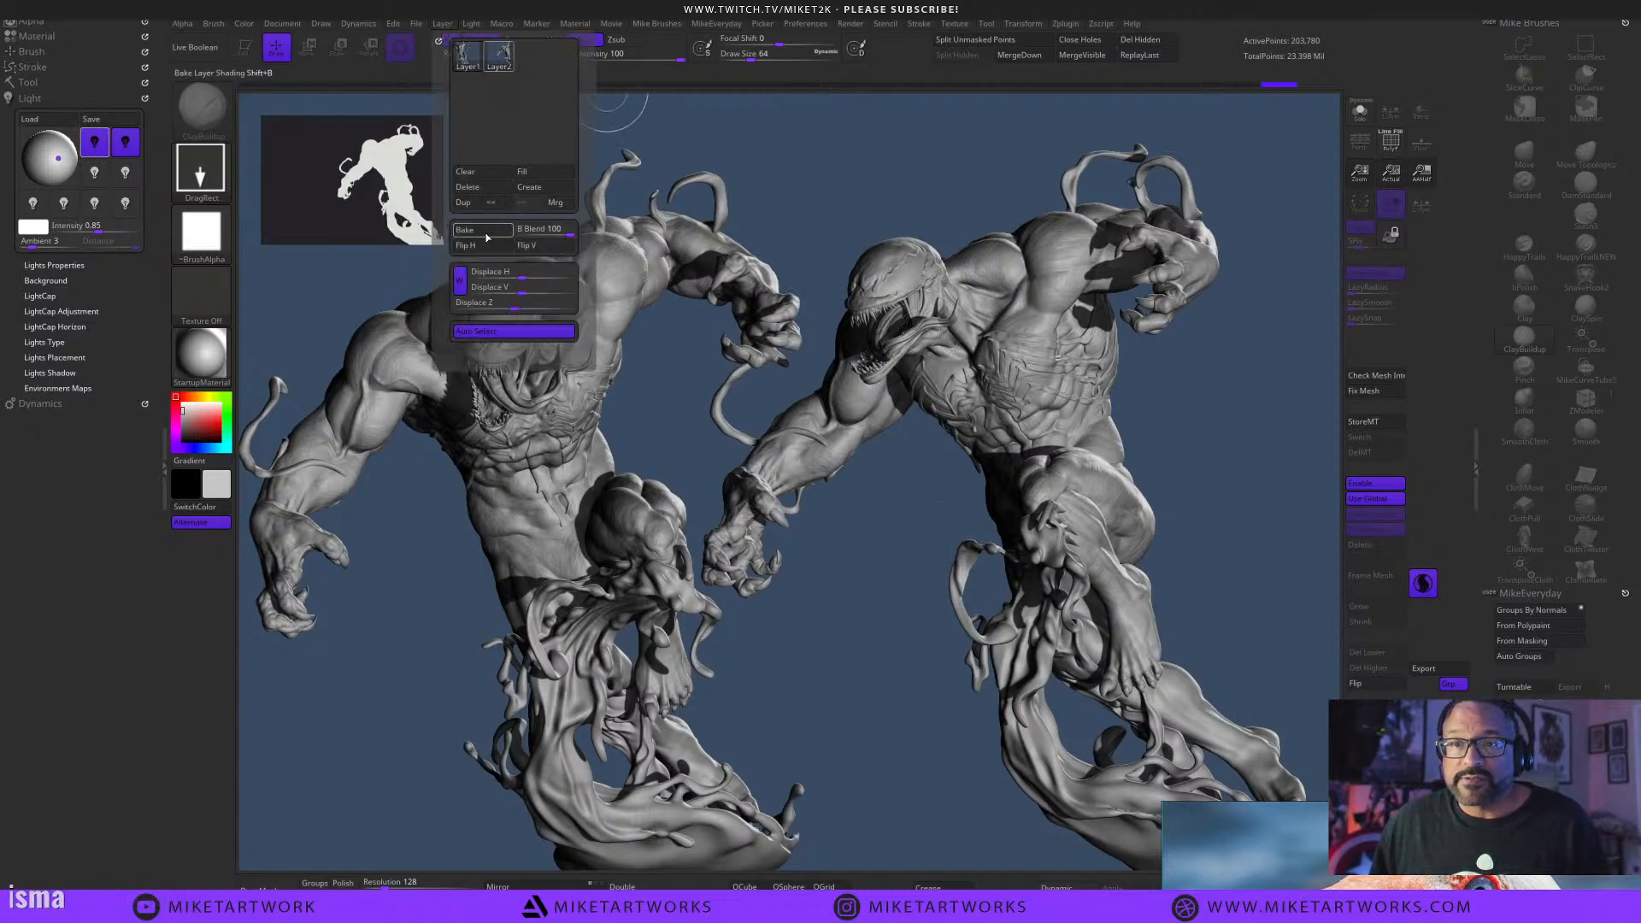
left_click(466, 173)
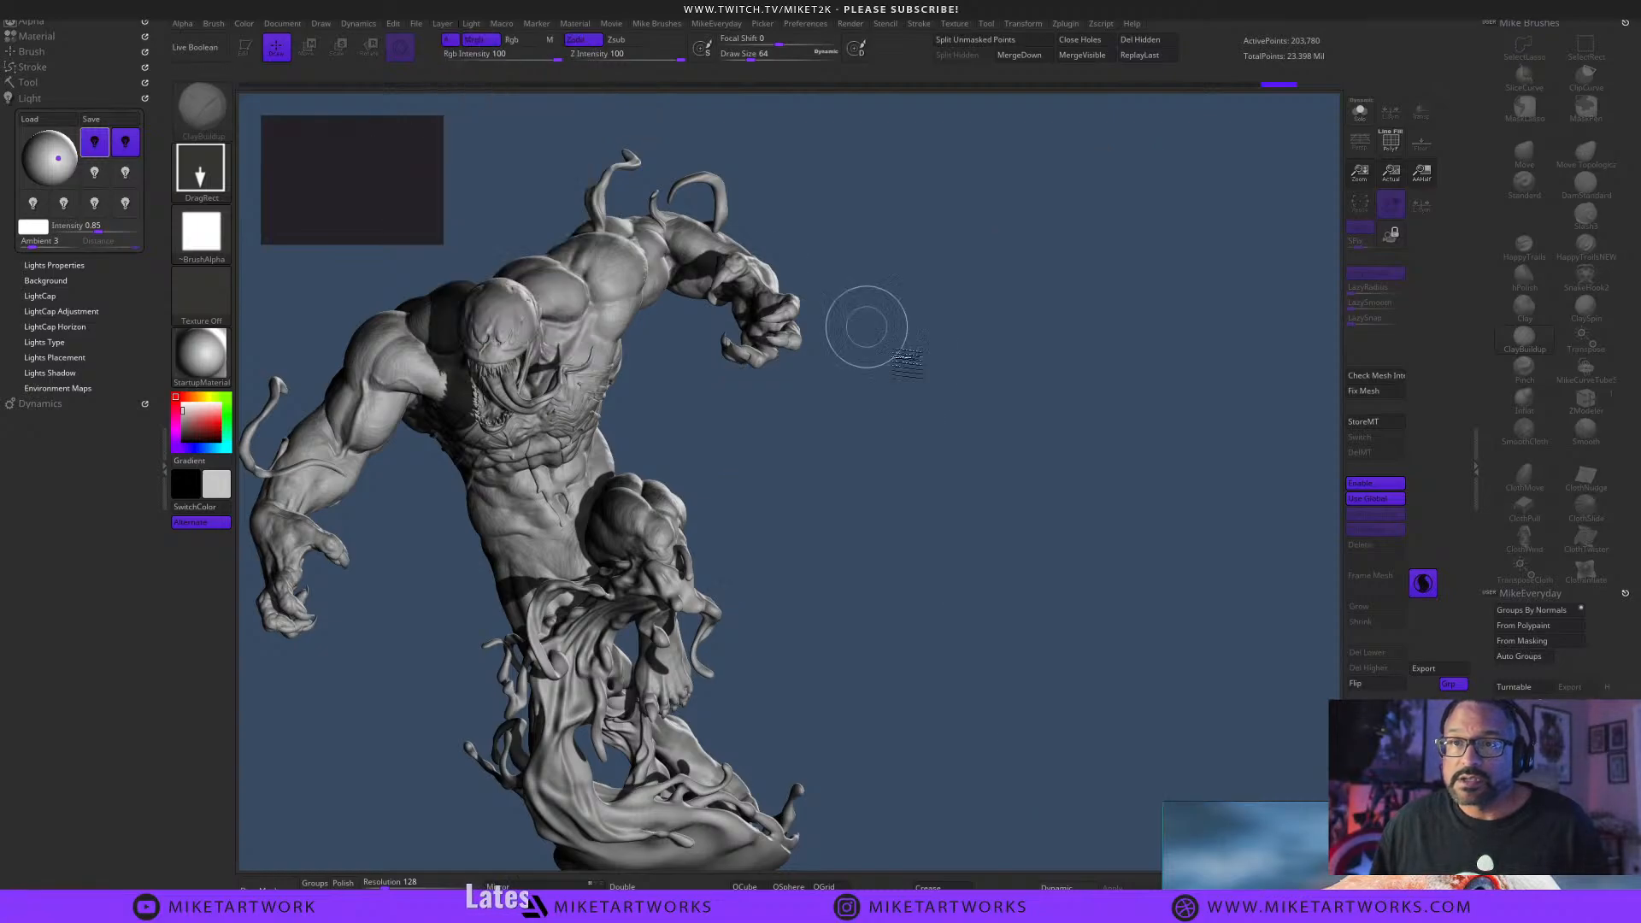
left_click_drag(955, 439, 1068, 603)
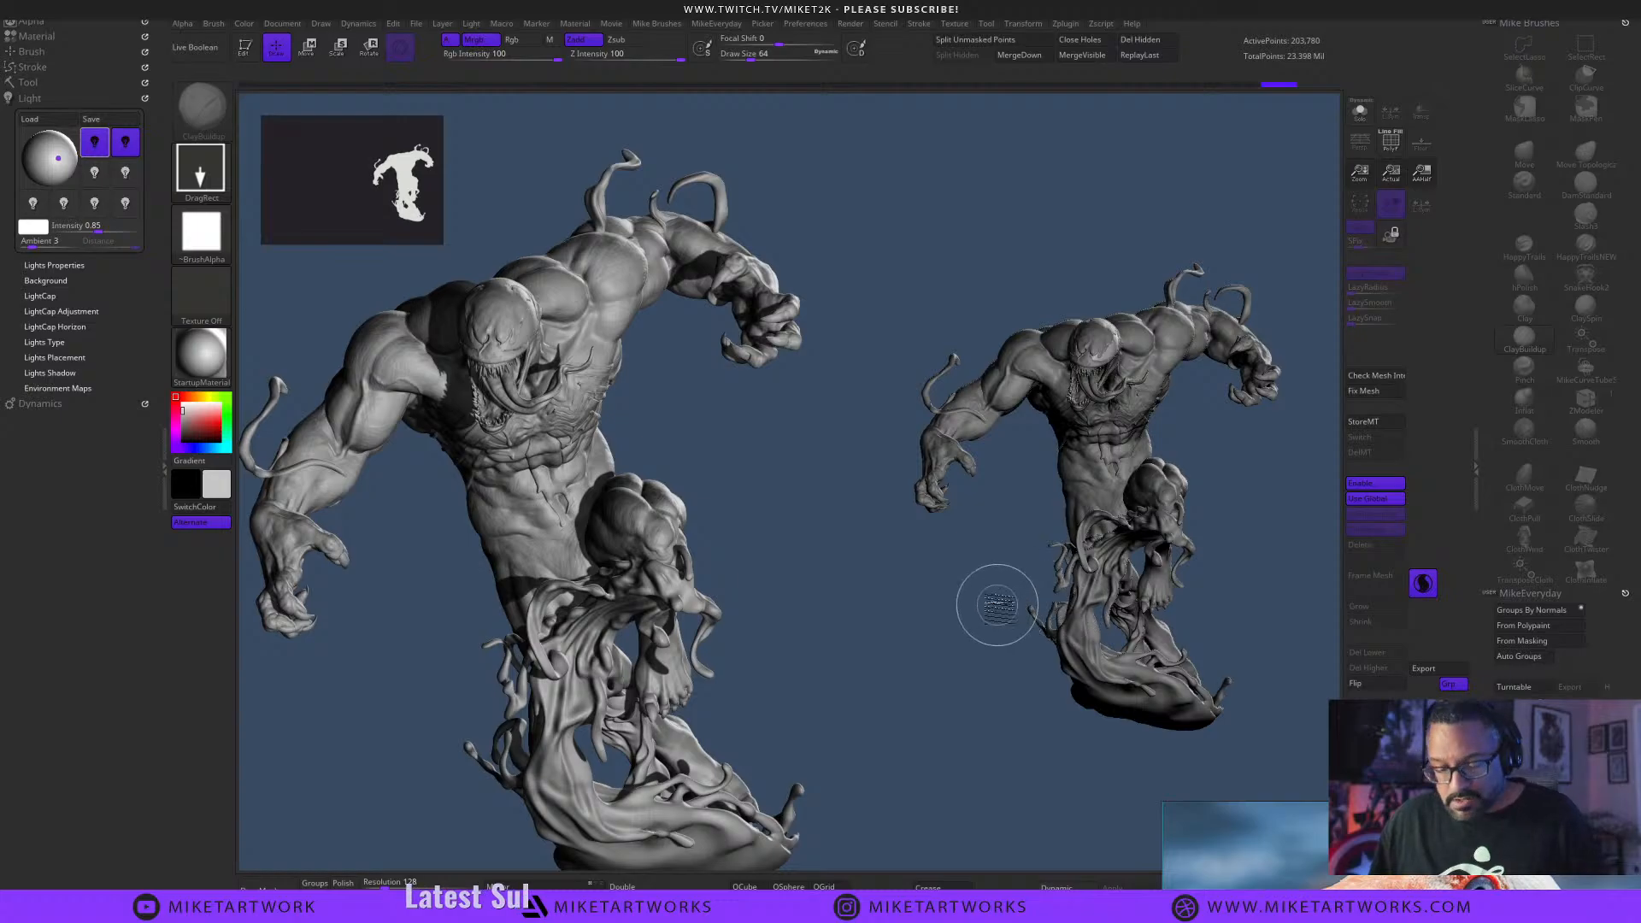
key("t")
left_click_drag(962, 613, 898, 748, "alt")
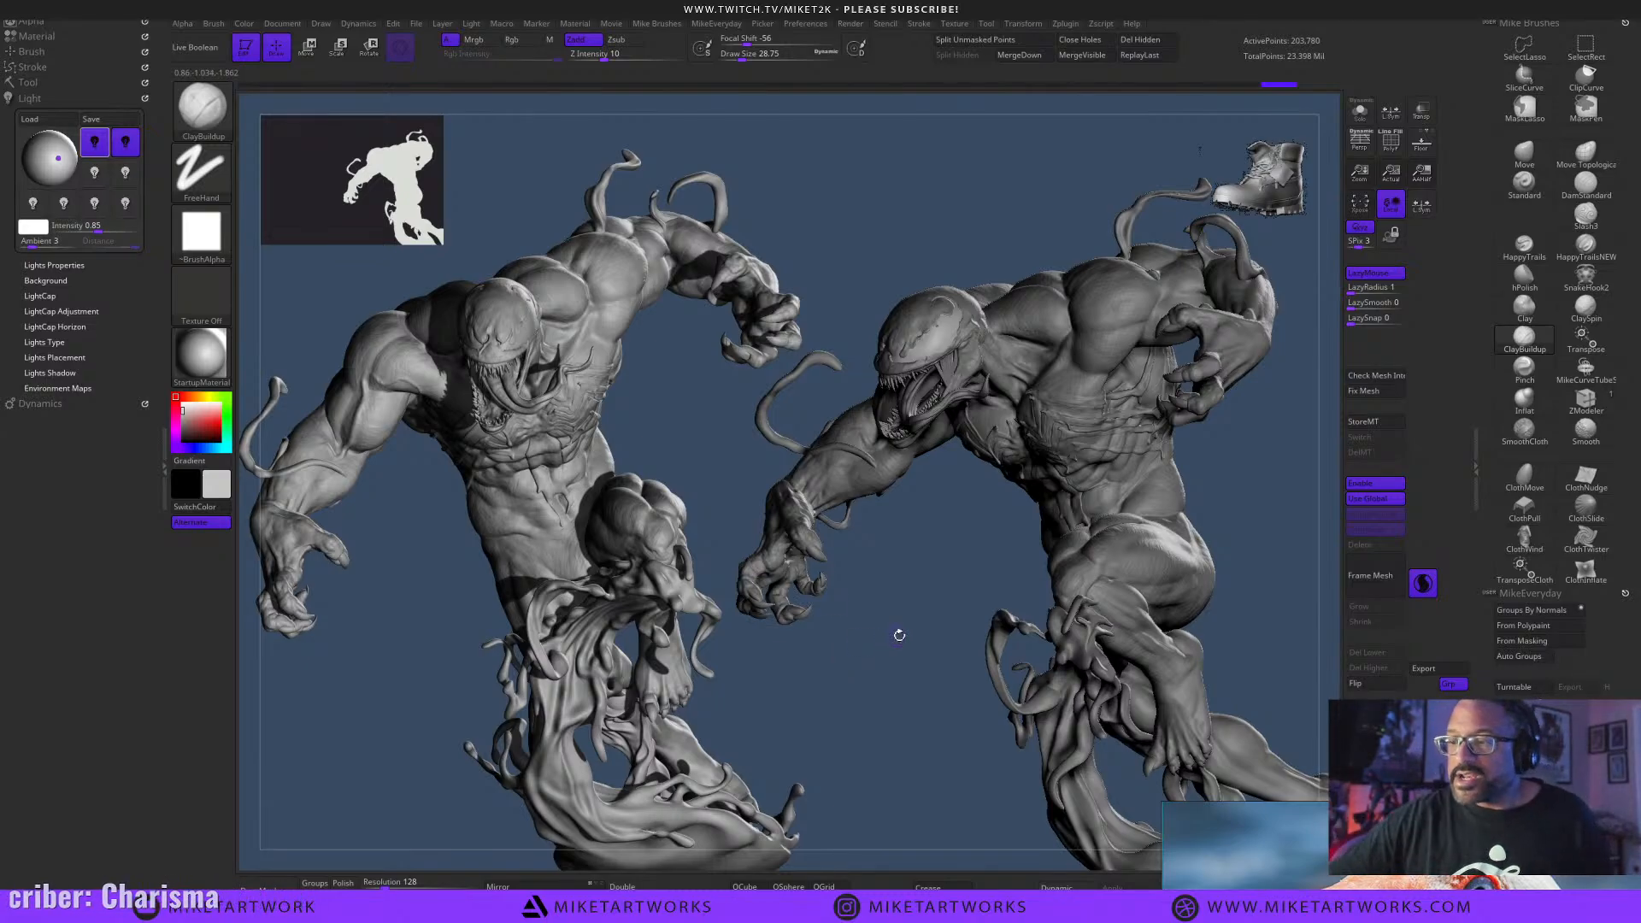
left_click_drag(1256, 480, 1125, 453)
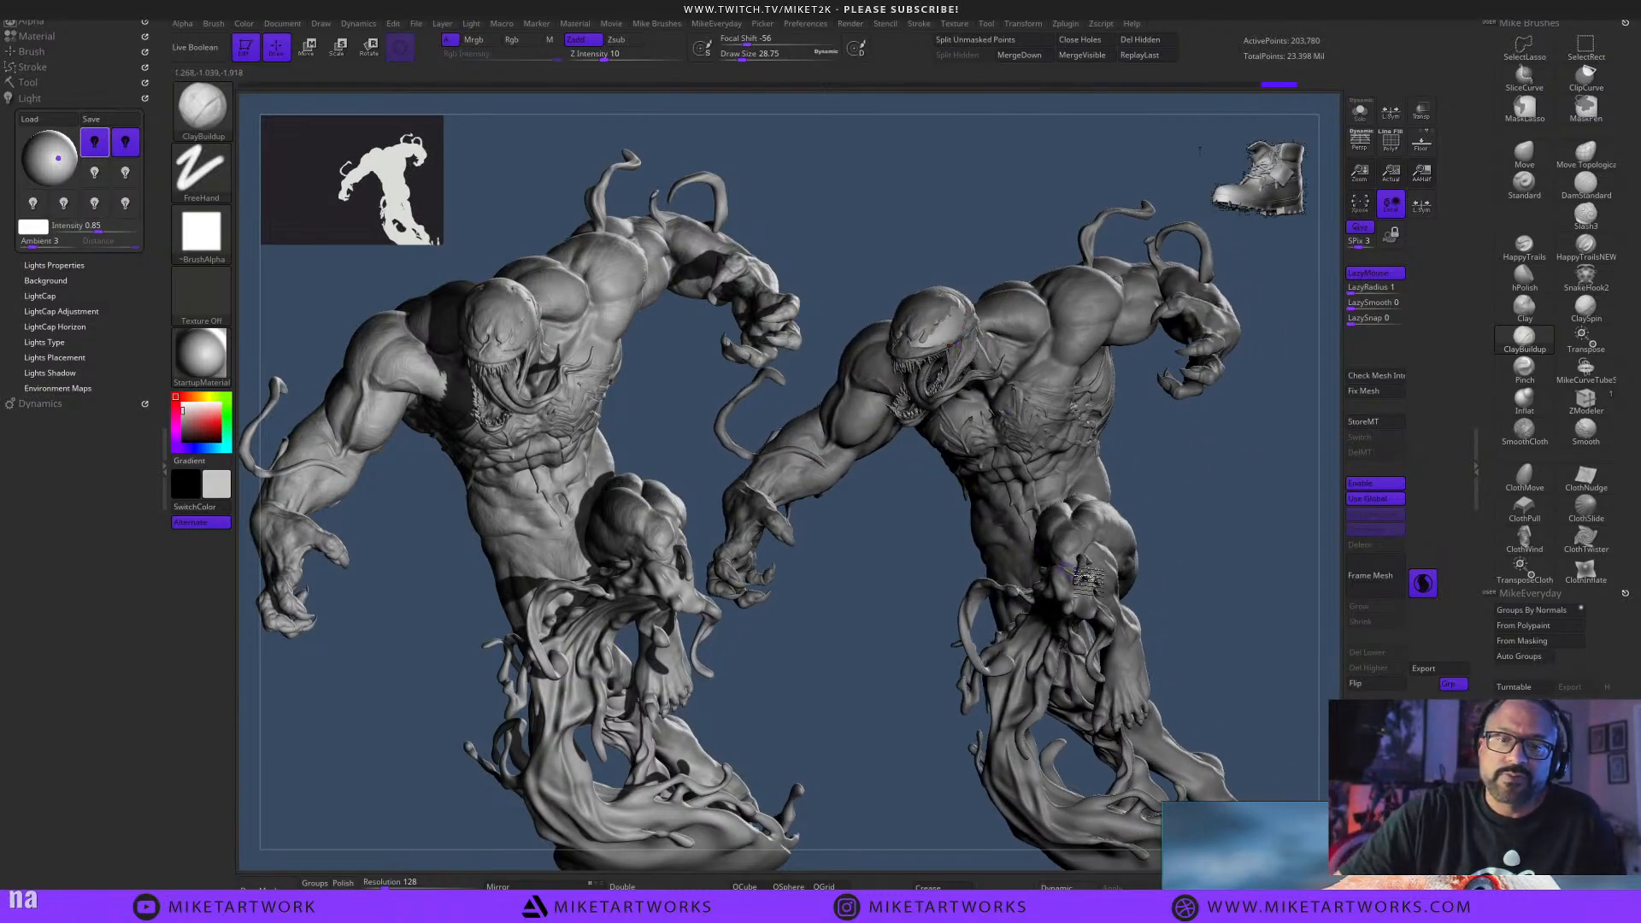
left_click_drag(1221, 470, 1254, 477)
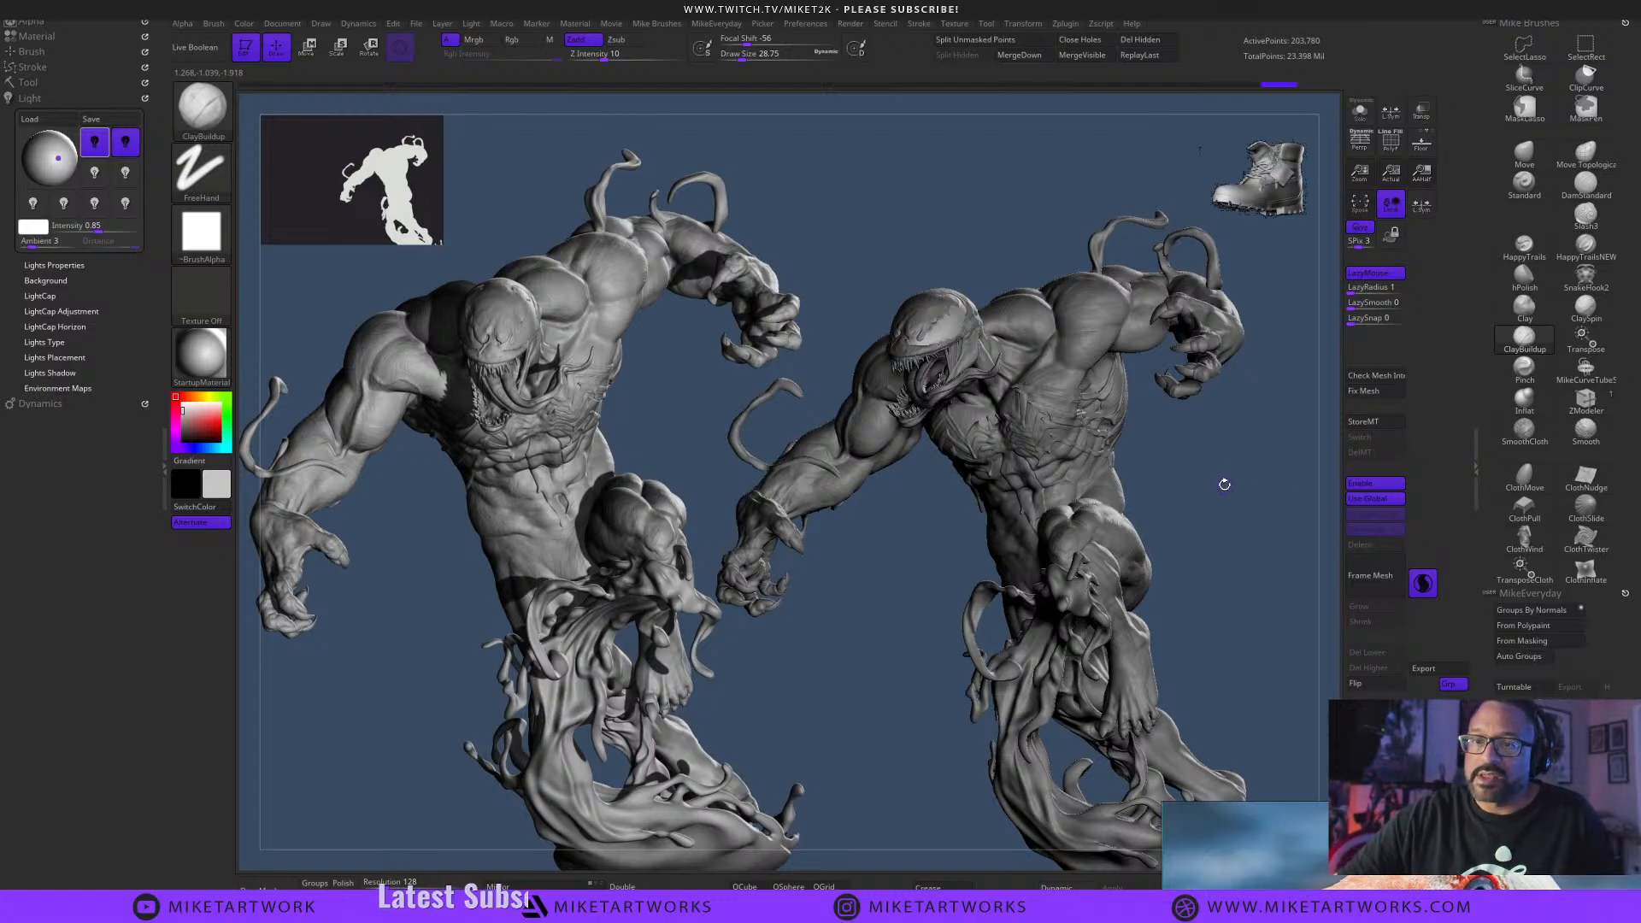
left_click_drag(1230, 575, 1243, 575)
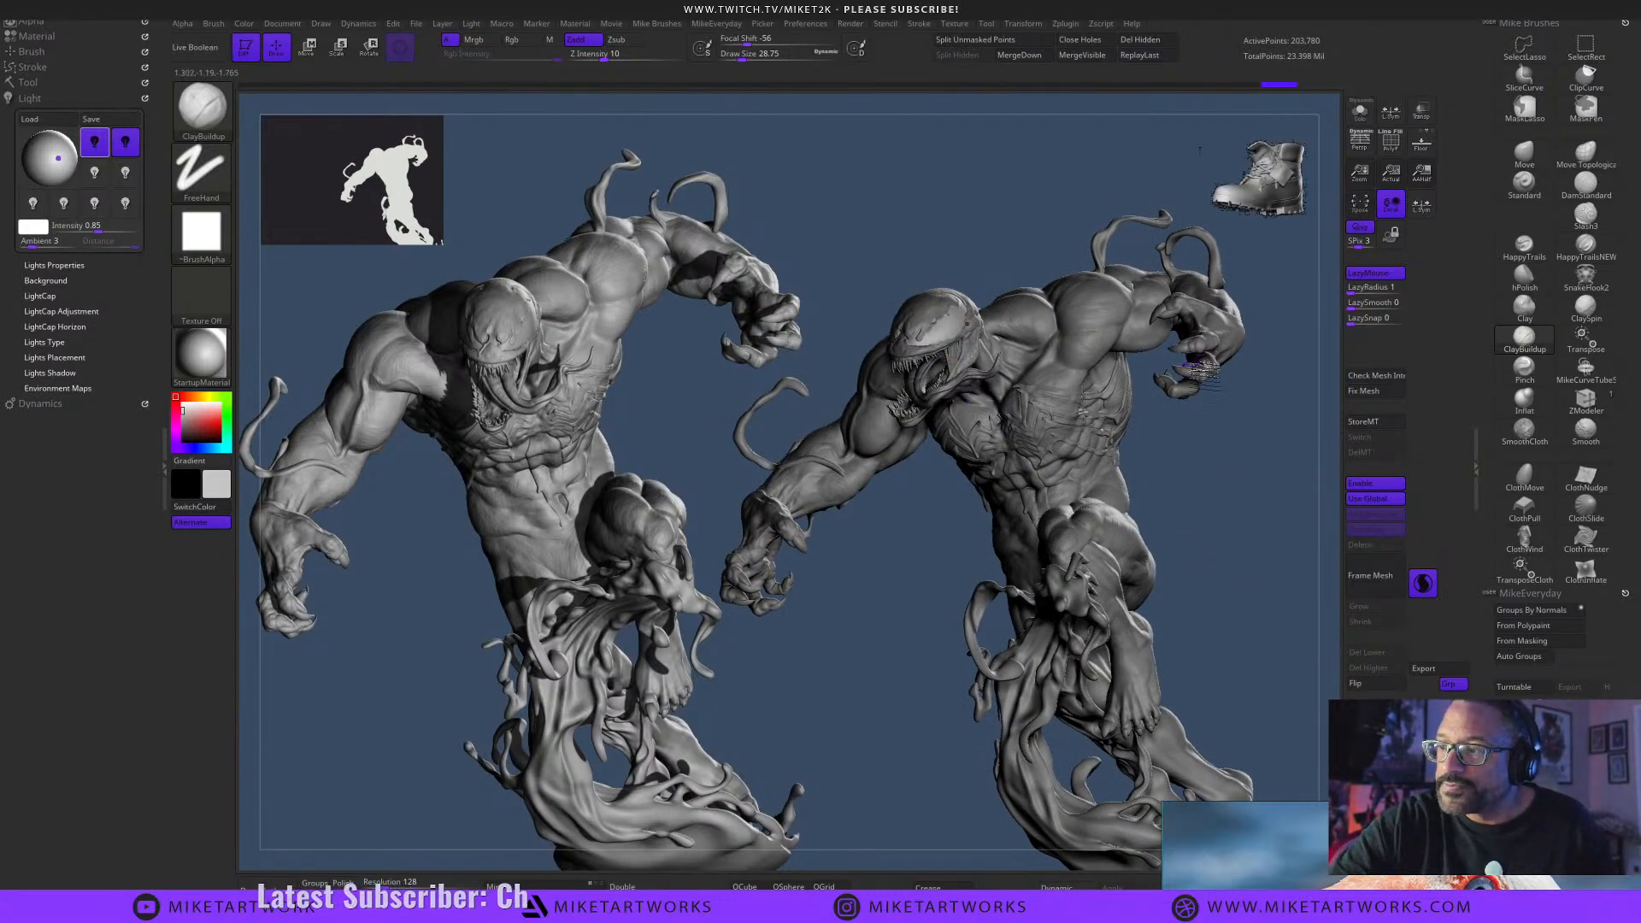
Make the tongue subtool Tounge4_1 active, isolate it in Solo view and enlarge the goose reference beside it.
left_click(953, 364, "alt")
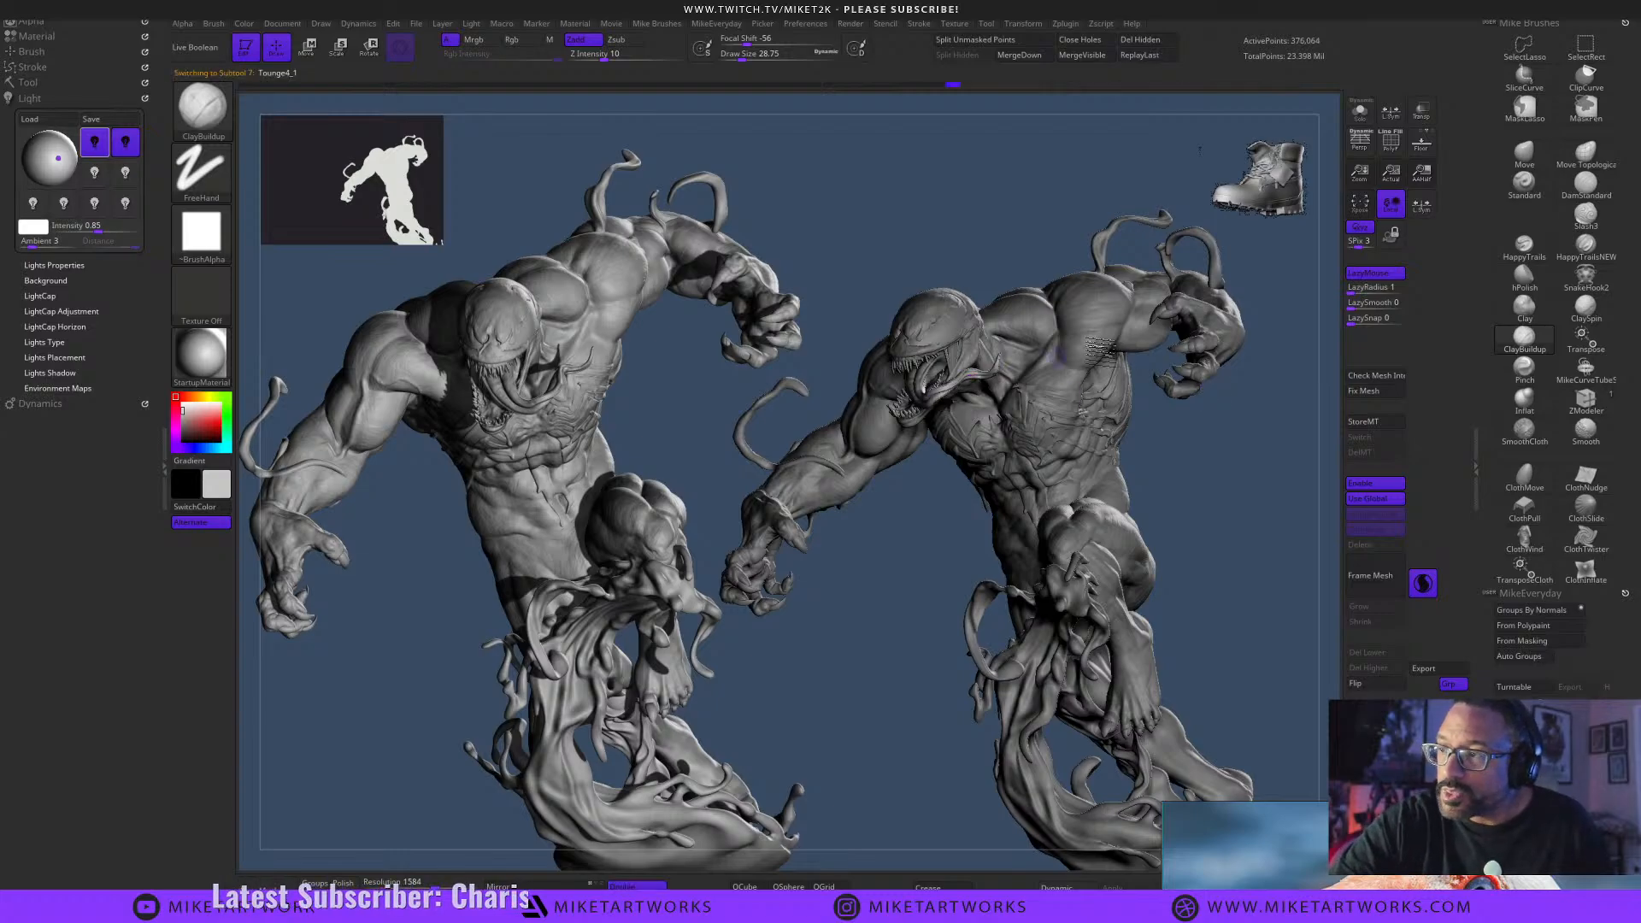
left_click(1360, 112)
left_click_drag(1173, 605, 1055, 725)
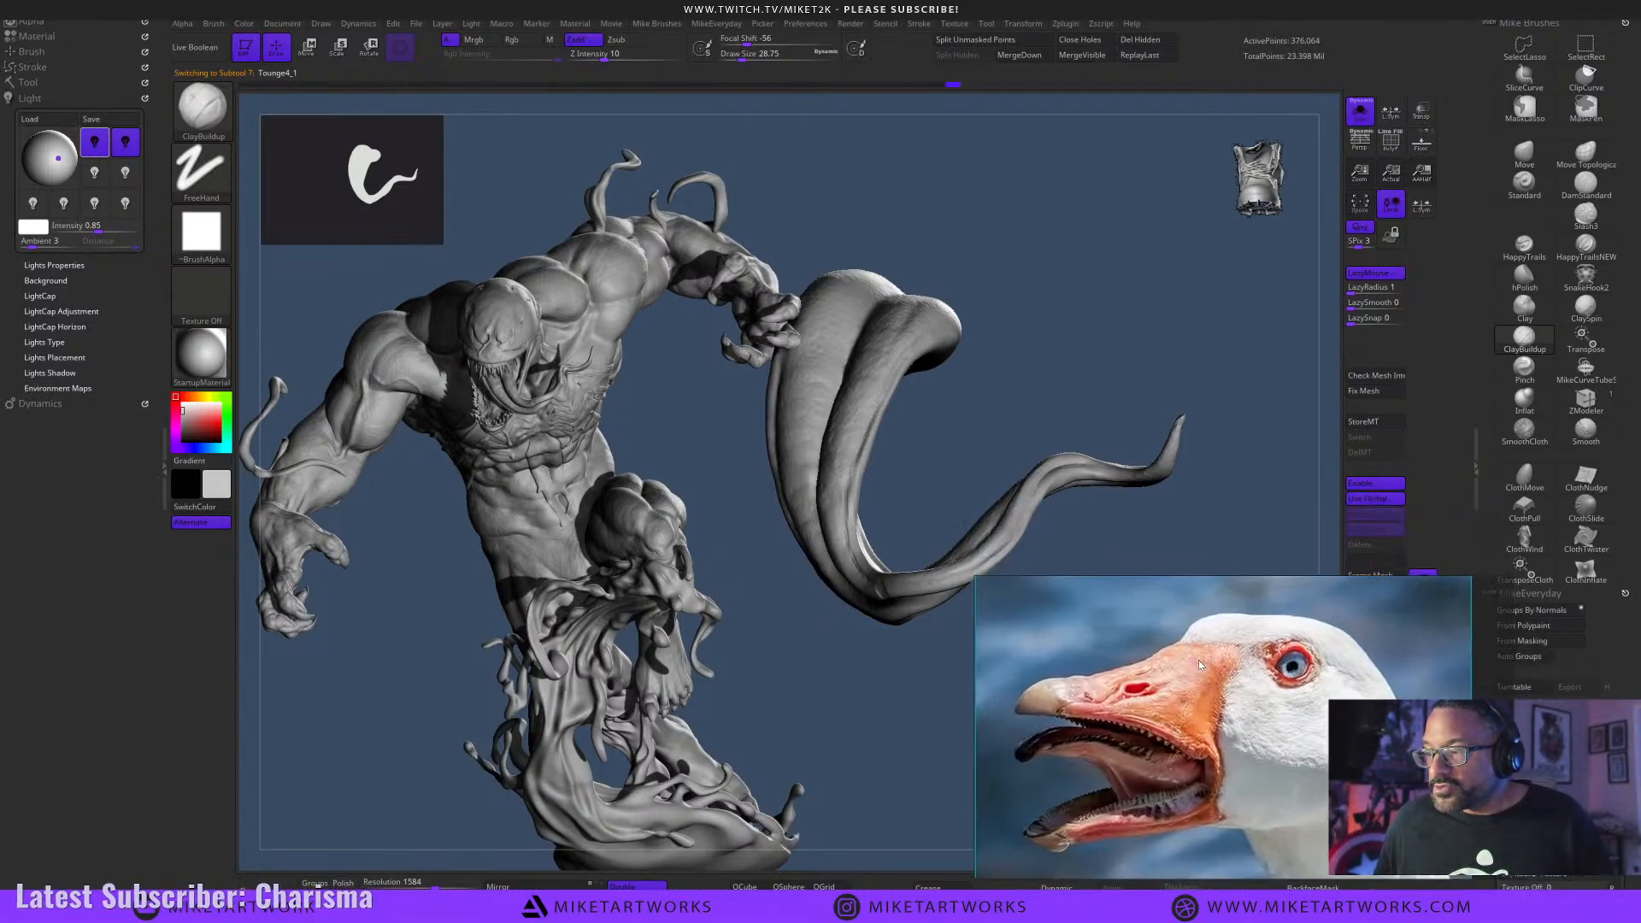
left_click_drag(1156, 542, 1119, 509)
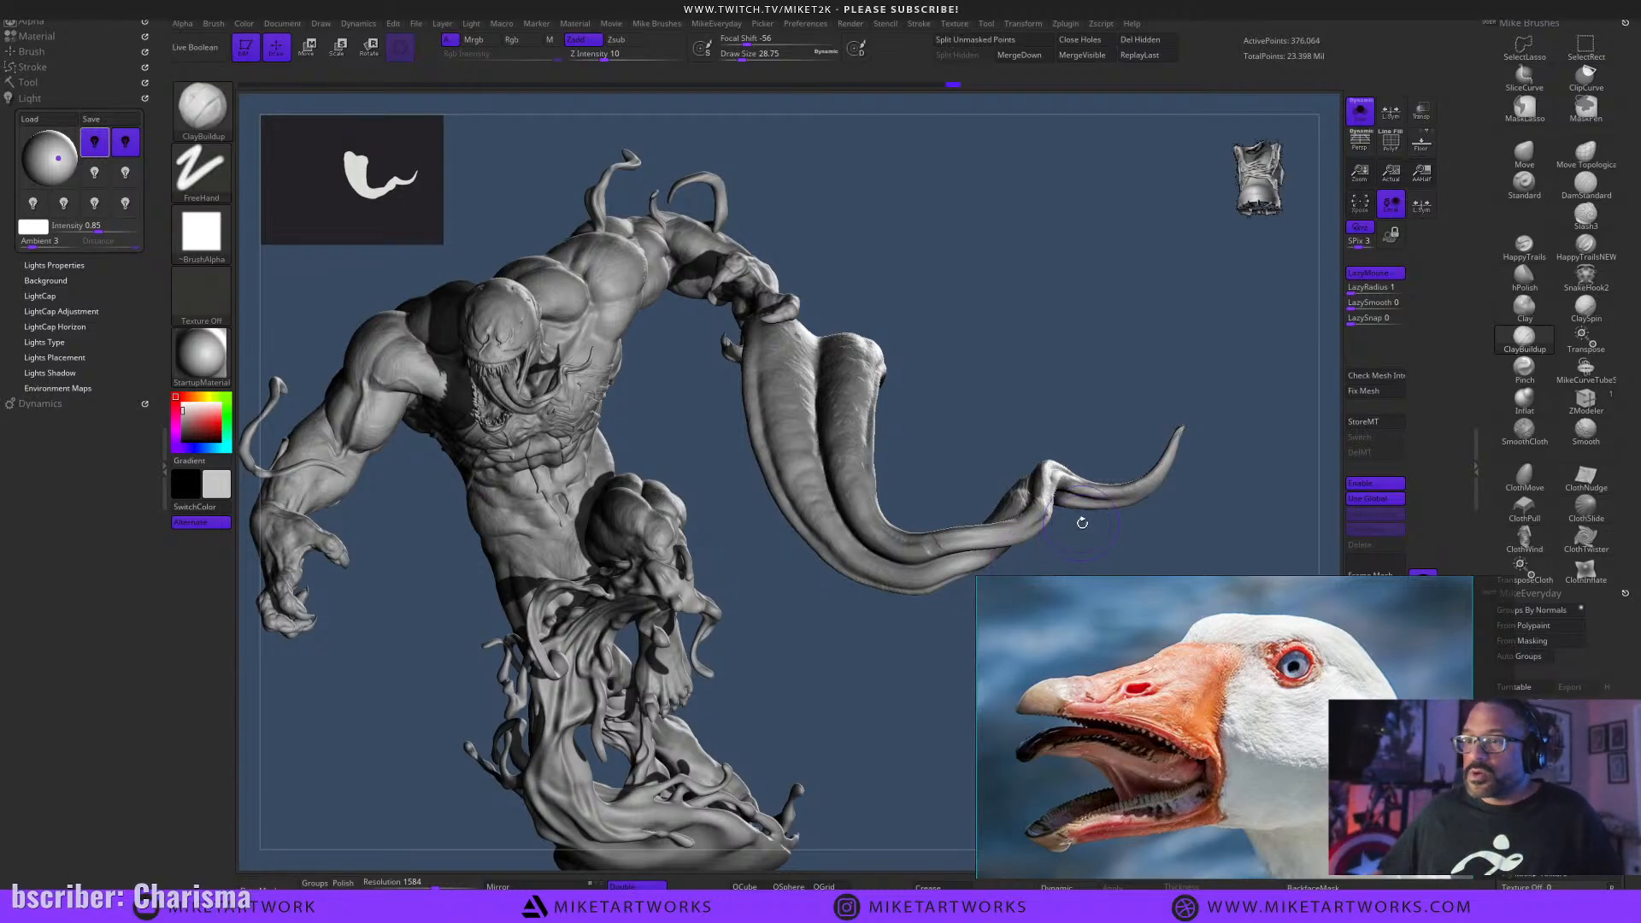
Switch to the Tounge5 tool, open its subtool list and turn off polypaint display on the Tounge5 subtool.
left_click(35, 86)
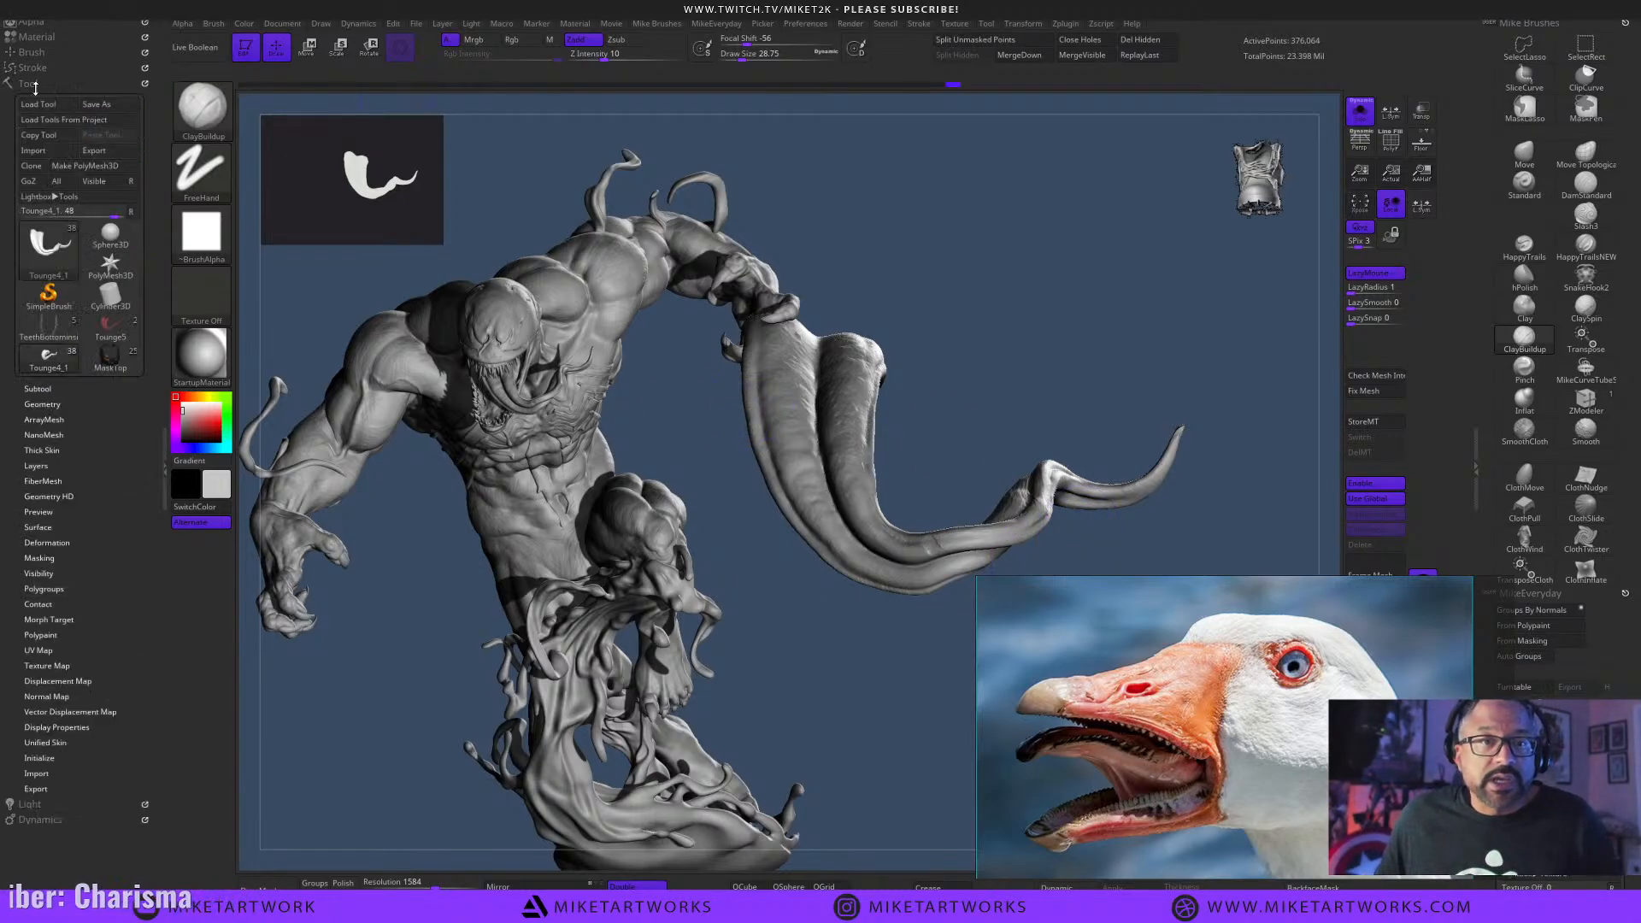
left_click(108, 324)
left_click_drag(924, 461, 1092, 305)
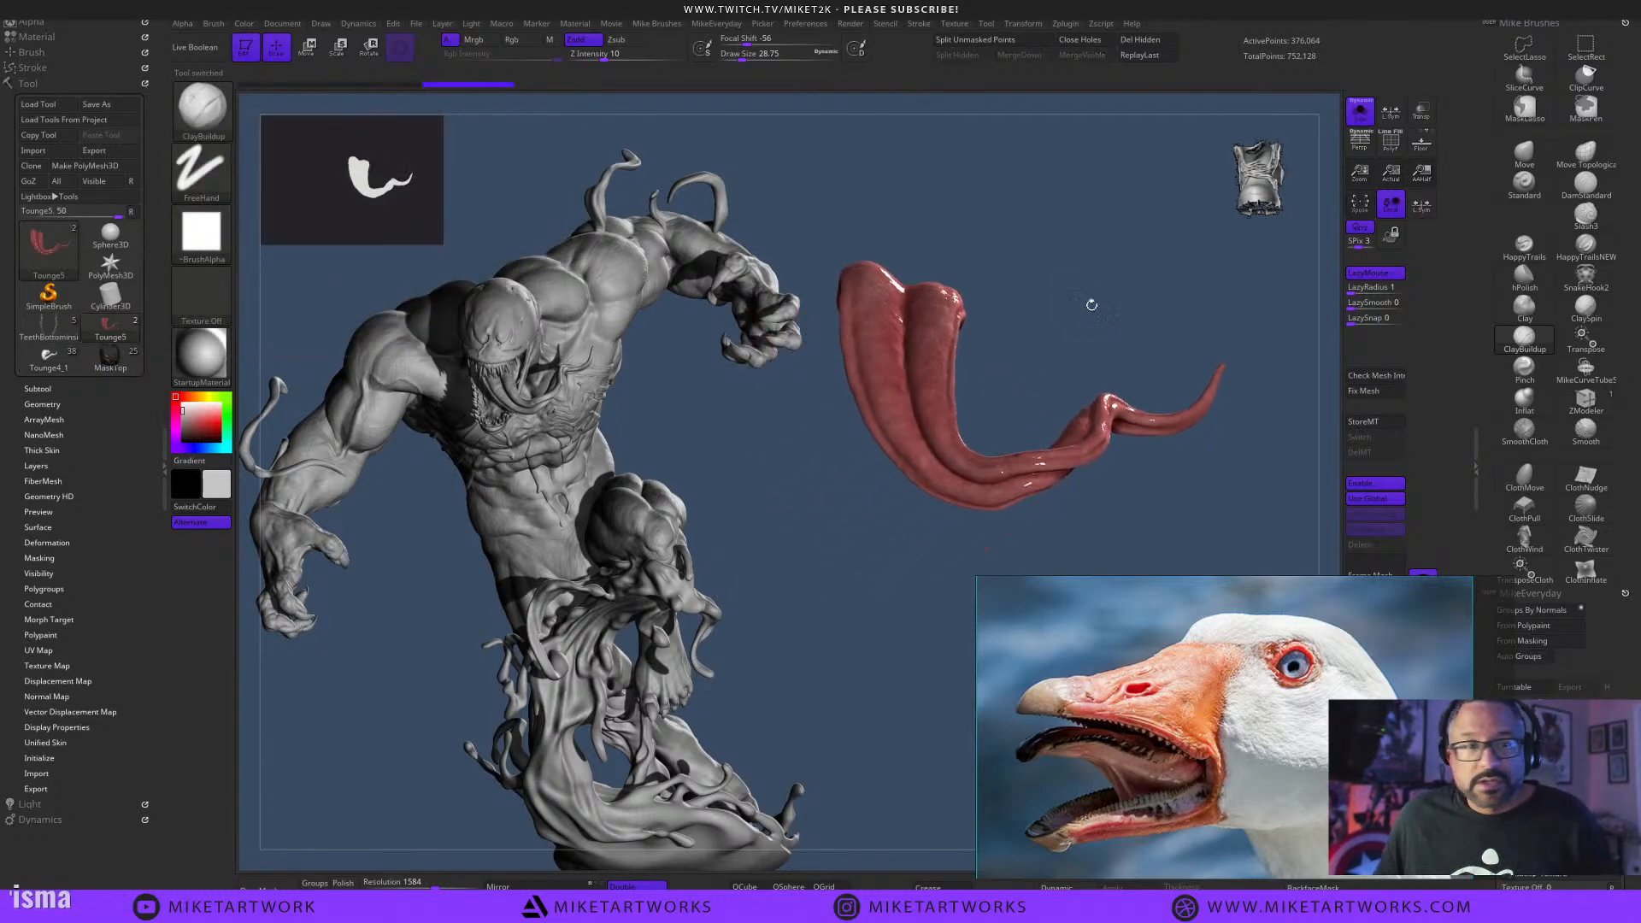
left_click(38, 389)
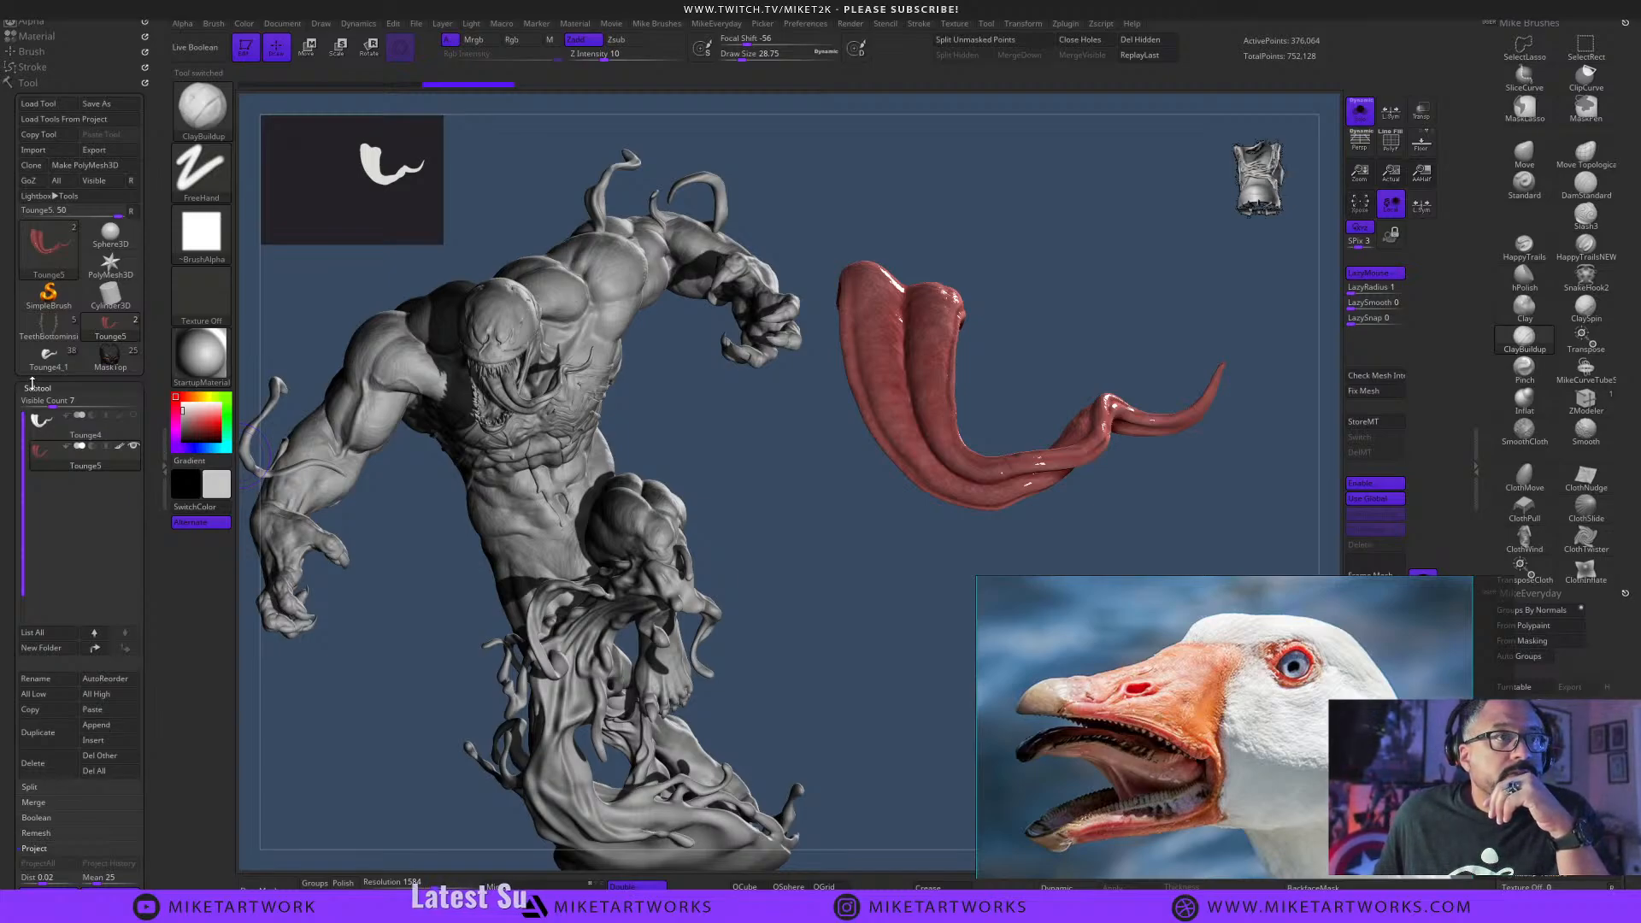
mouse_move(27, 355)
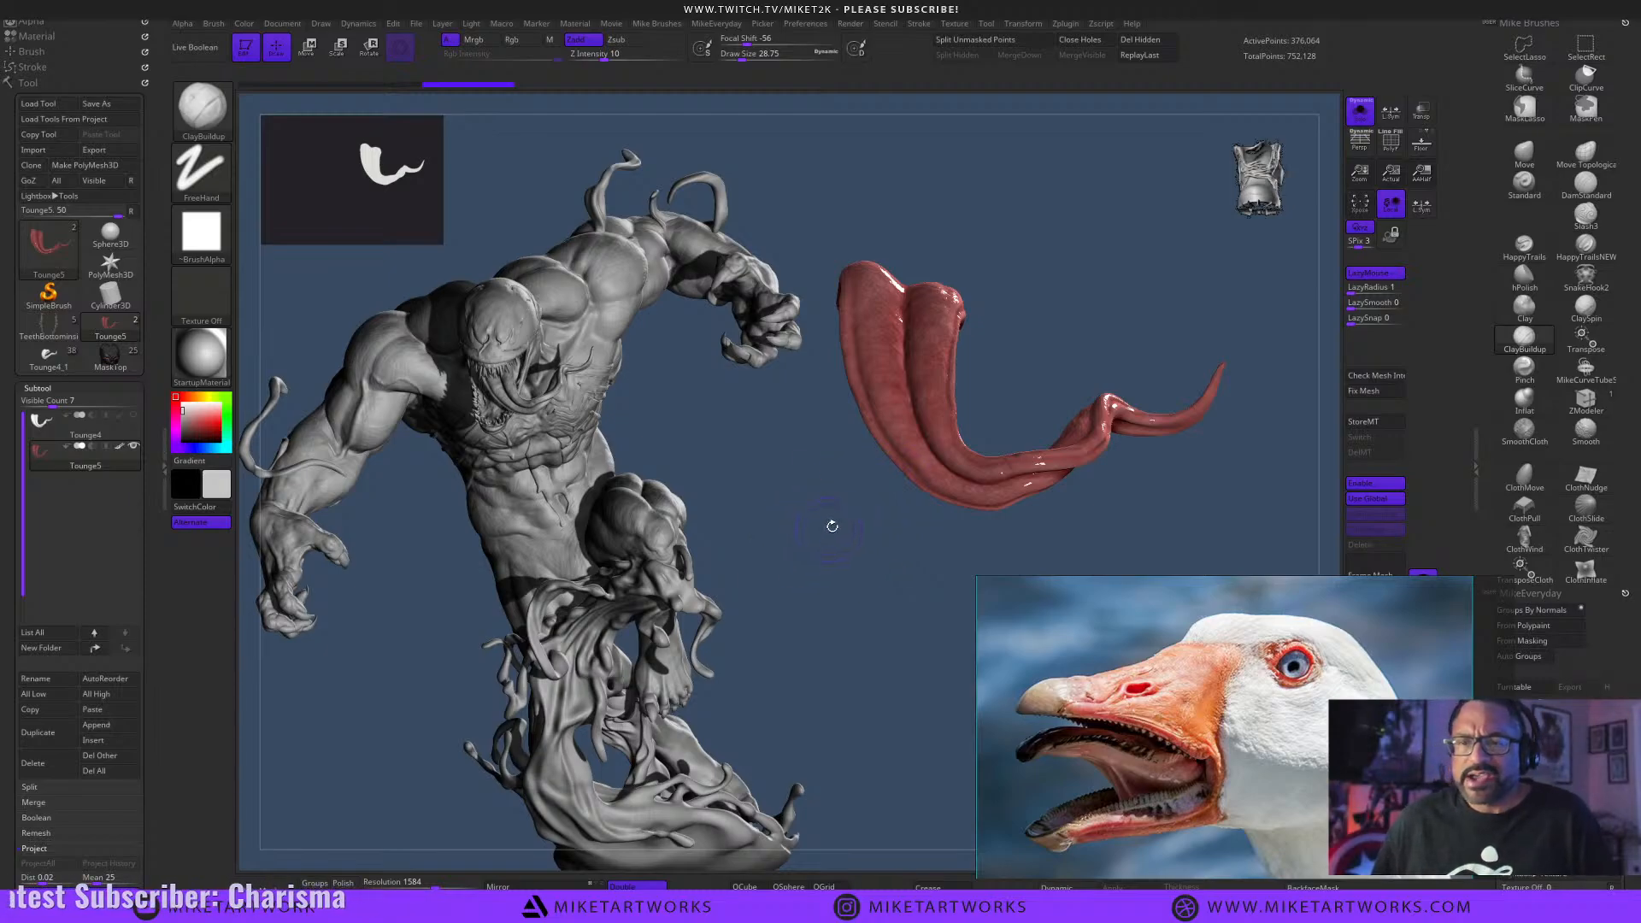
left_click_drag(854, 528, 857, 535)
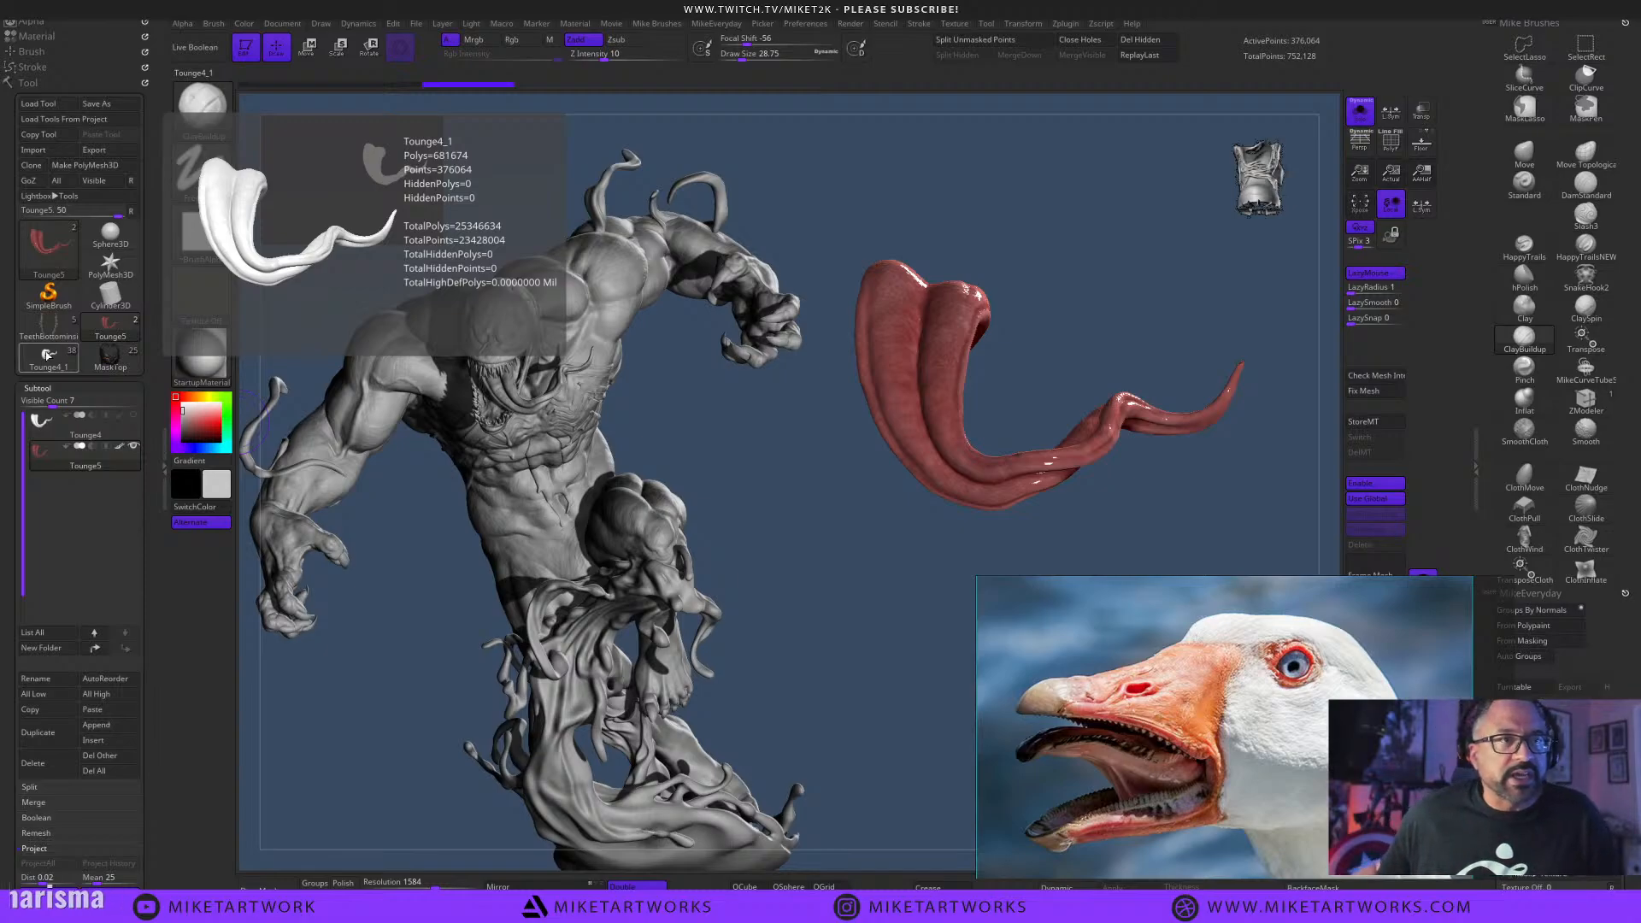
left_click(120, 447)
left_click_drag(922, 627, 835, 628)
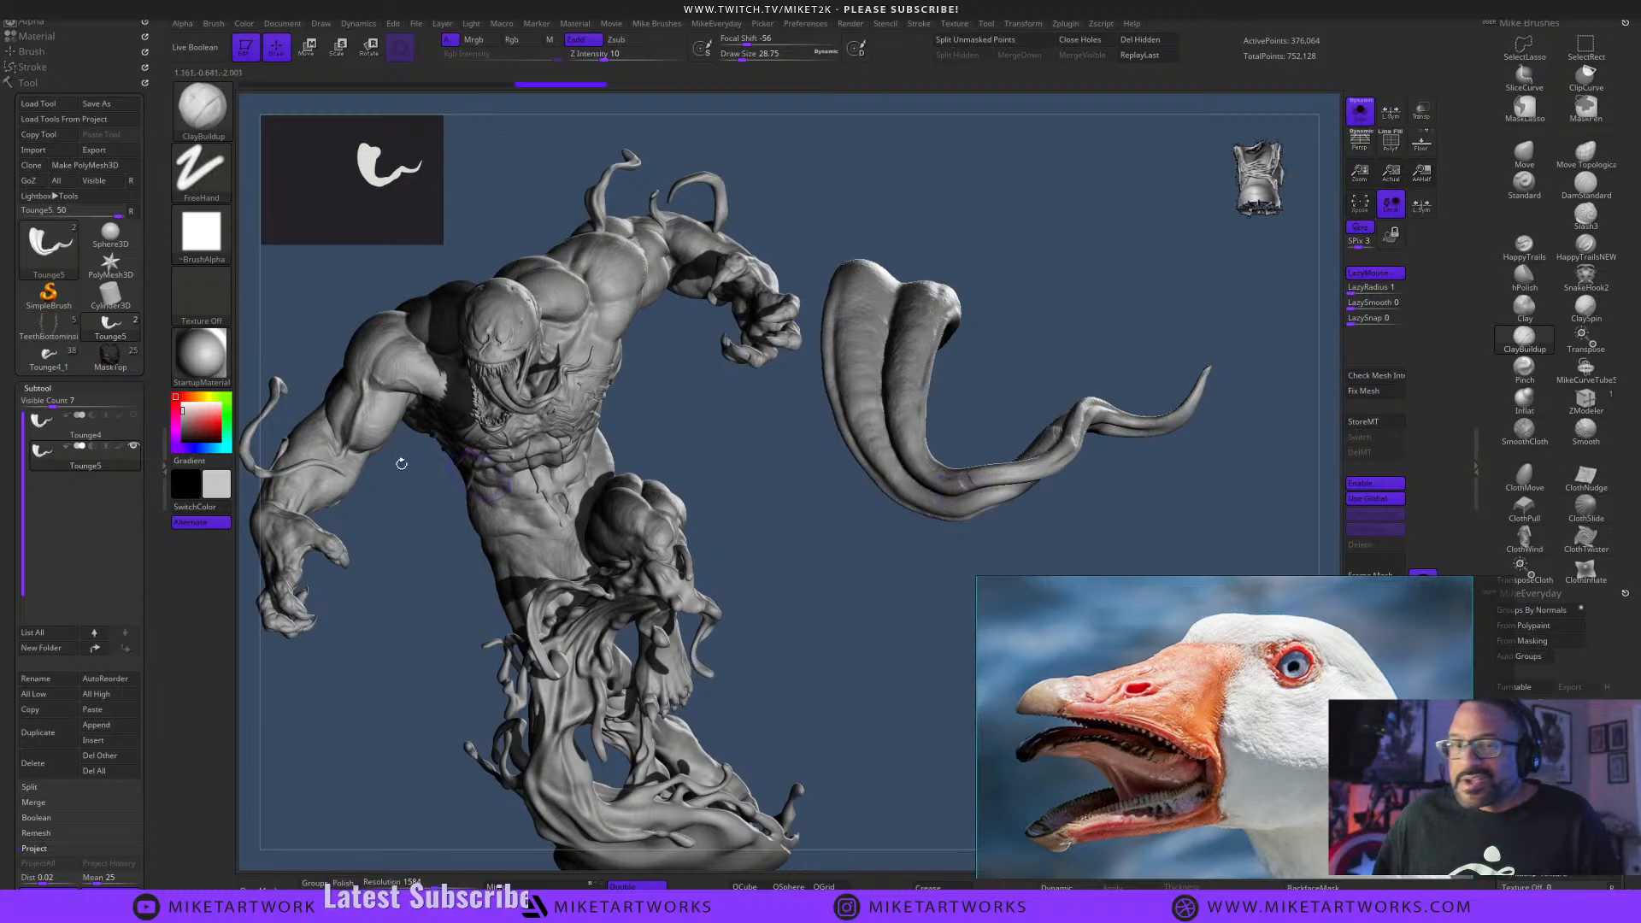
mouse_move(65, 429)
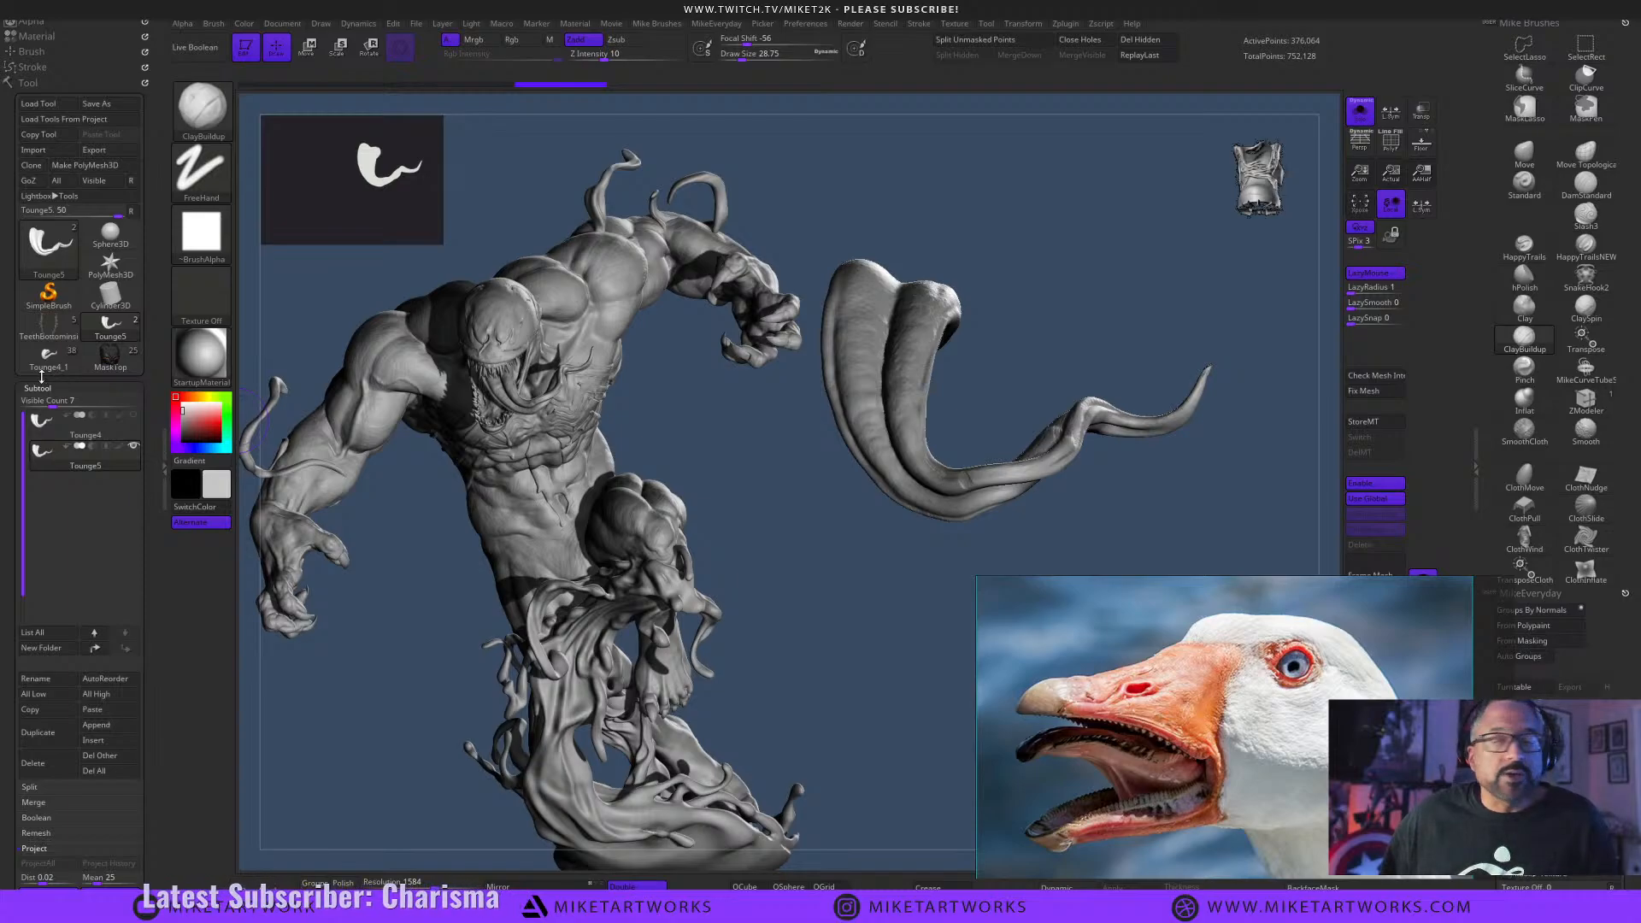
left_click_drag(875, 631, 889, 679)
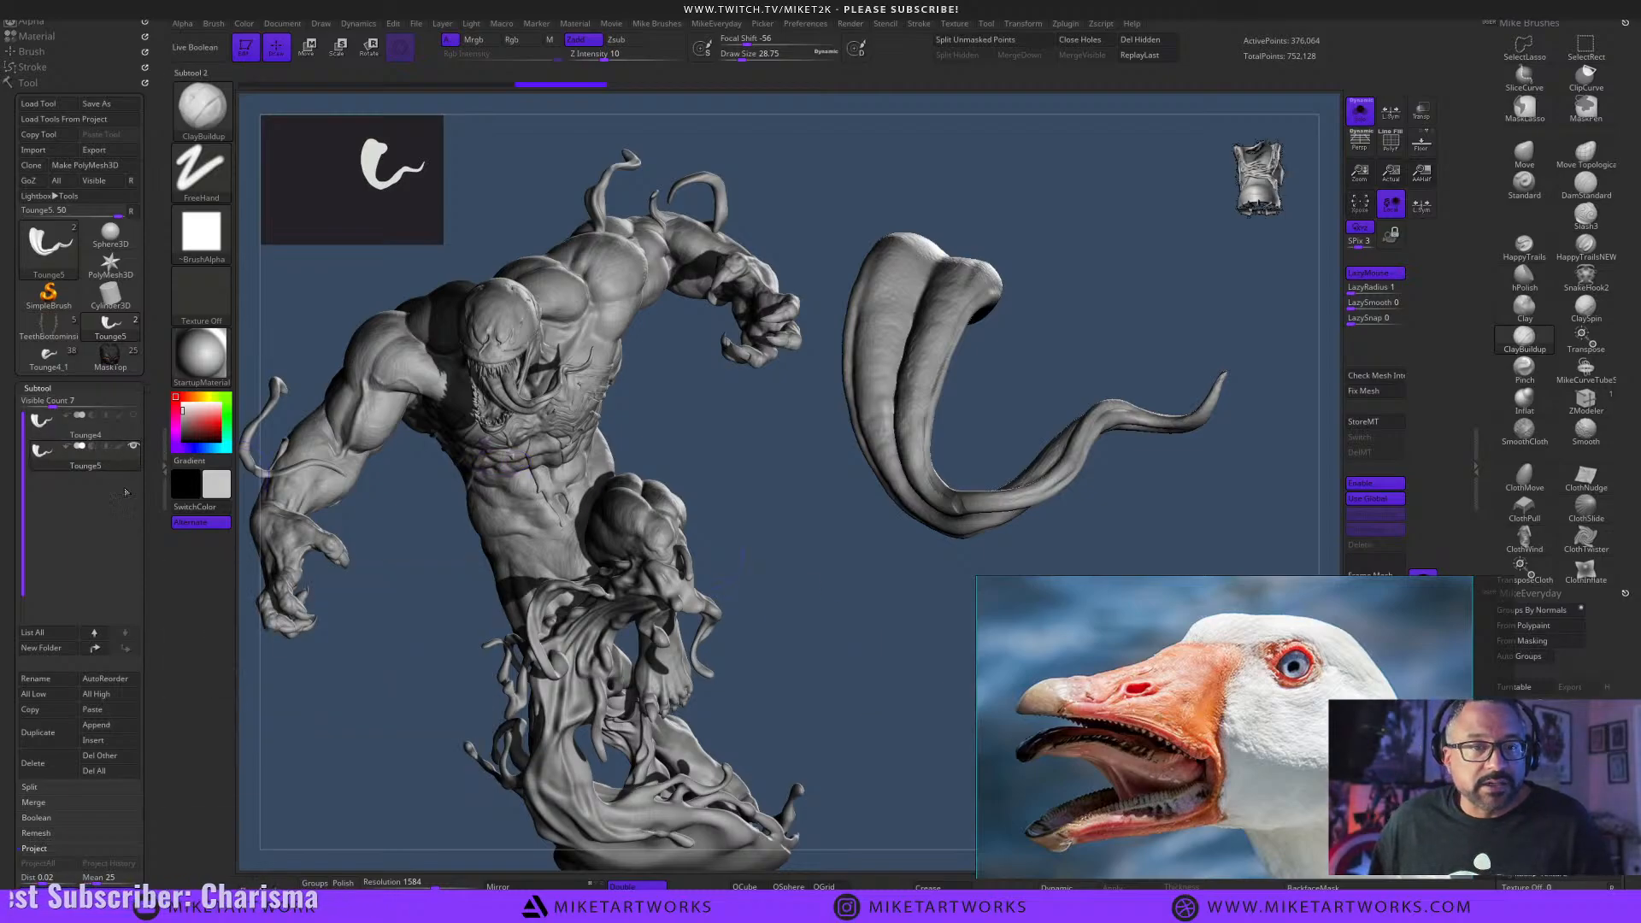
Show the tongue's polyframe and ZRemesh Tounge5 repeatedly at Half density with KeepGroups and Adapt turned off.
scroll(102, 459, "down", 4)
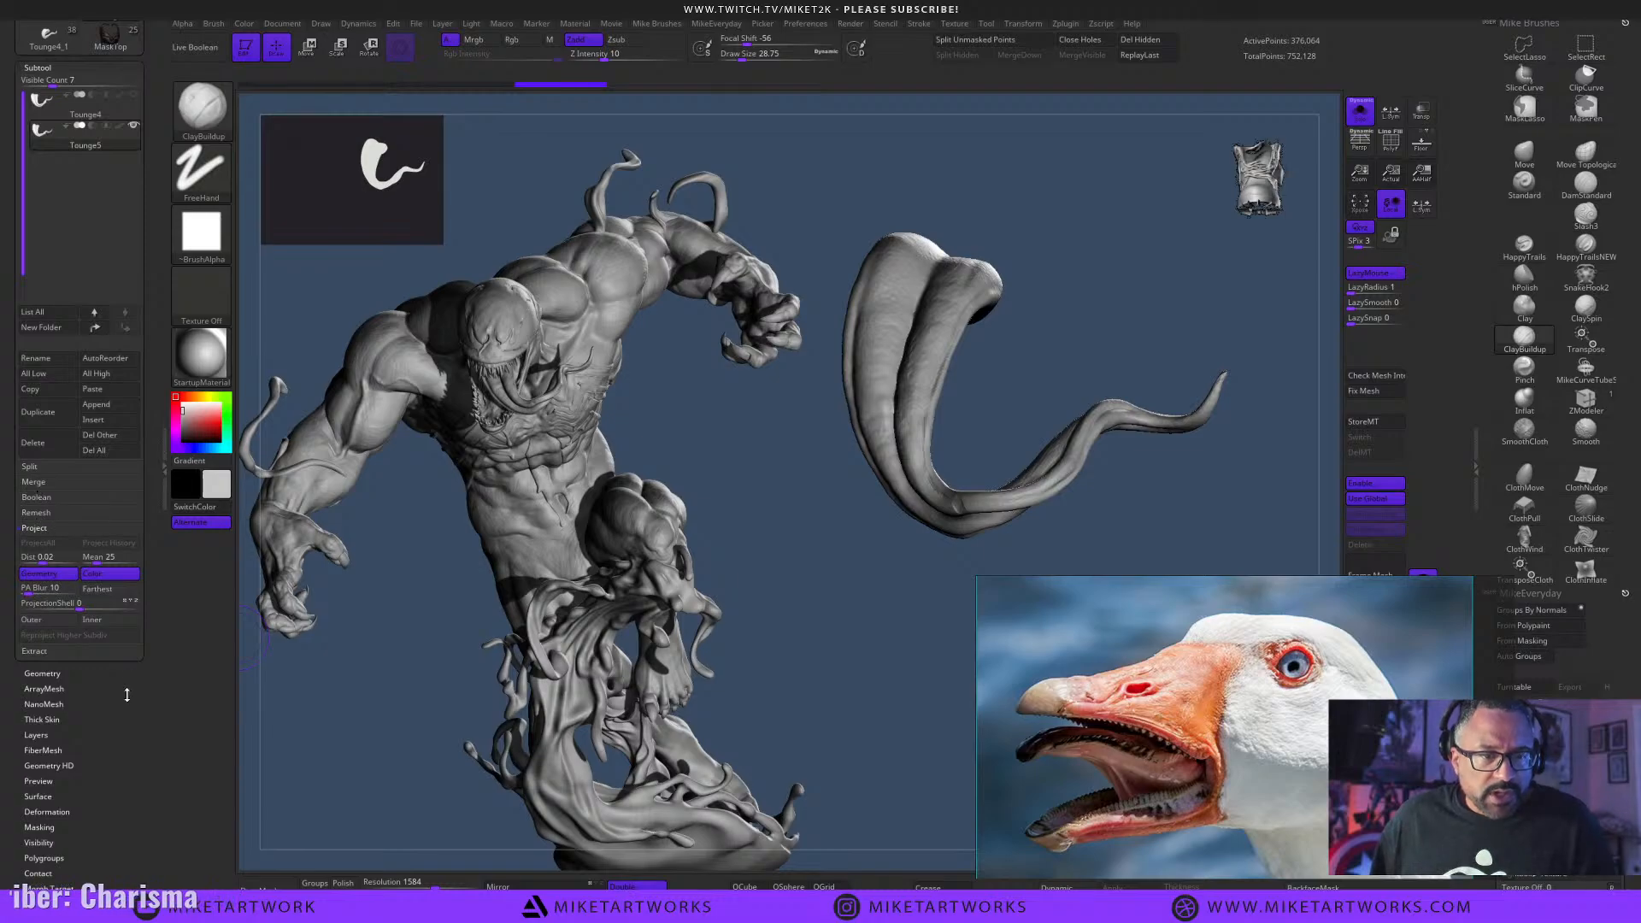
left_click(42, 674)
scroll(119, 565, "up", 4)
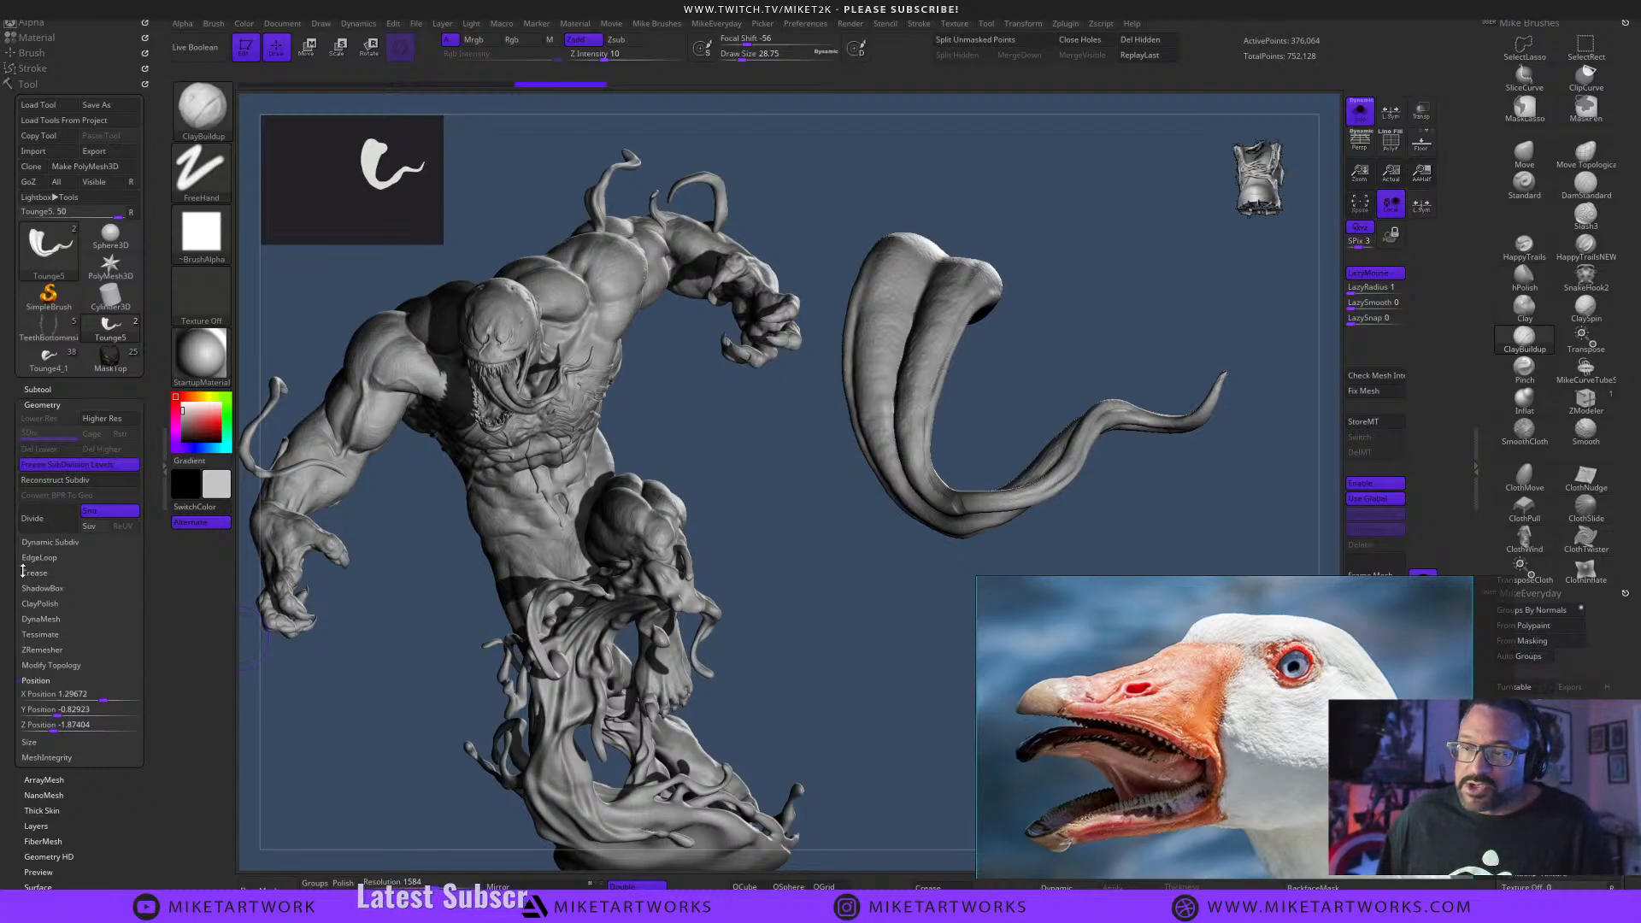
left_click(43, 651)
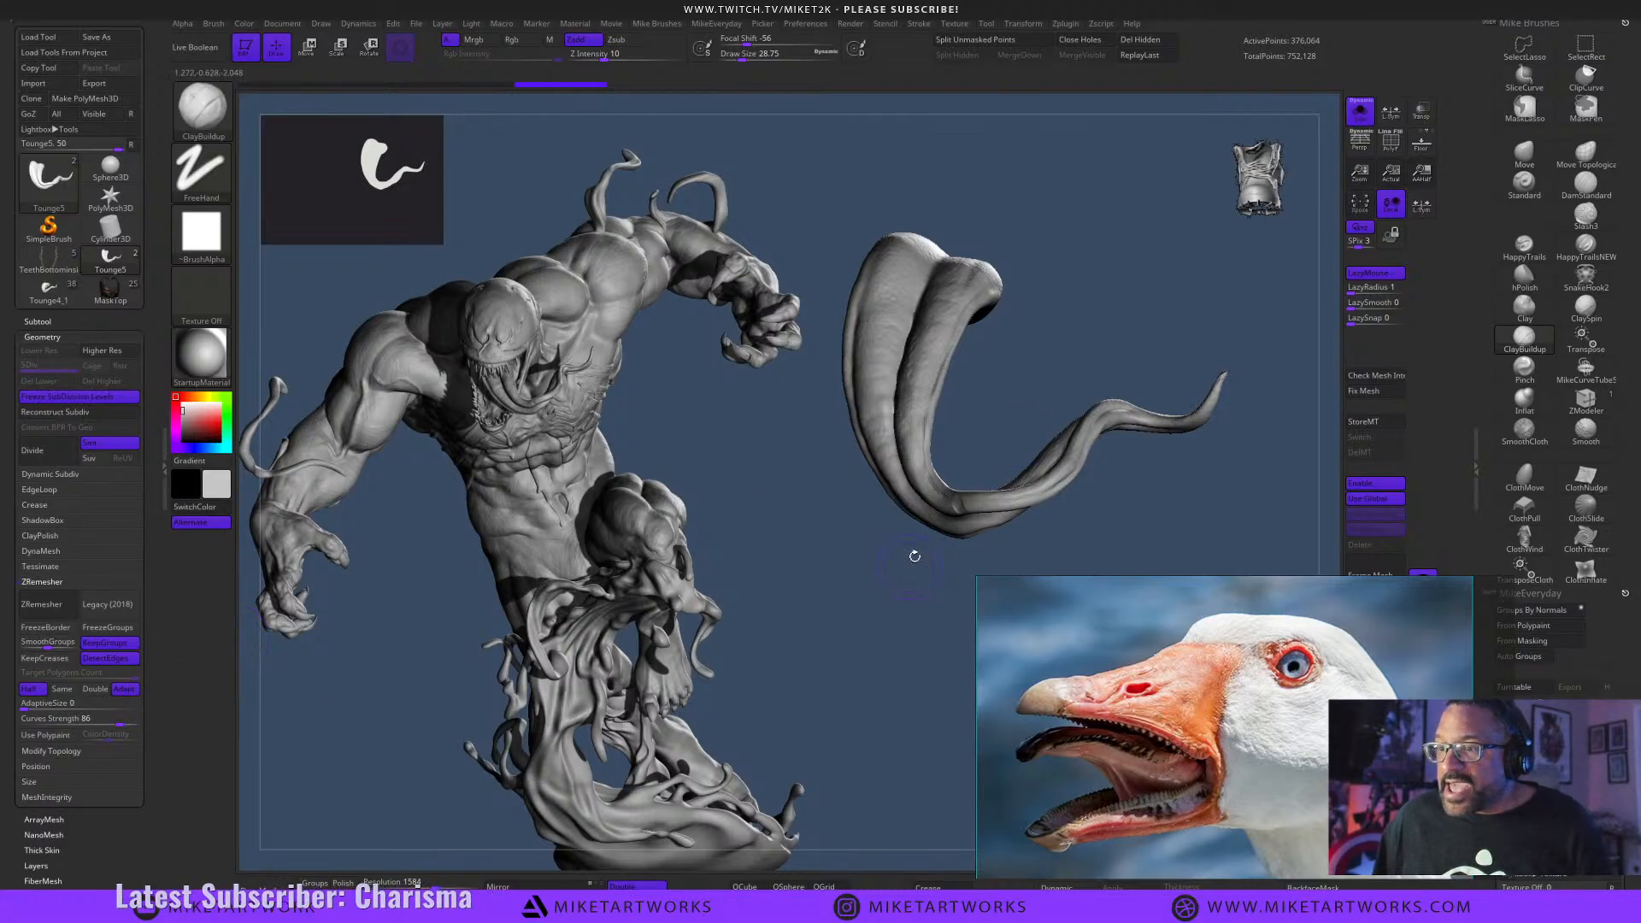
key("space")
left_click(856, 681)
left_click_drag(858, 681, 866, 644)
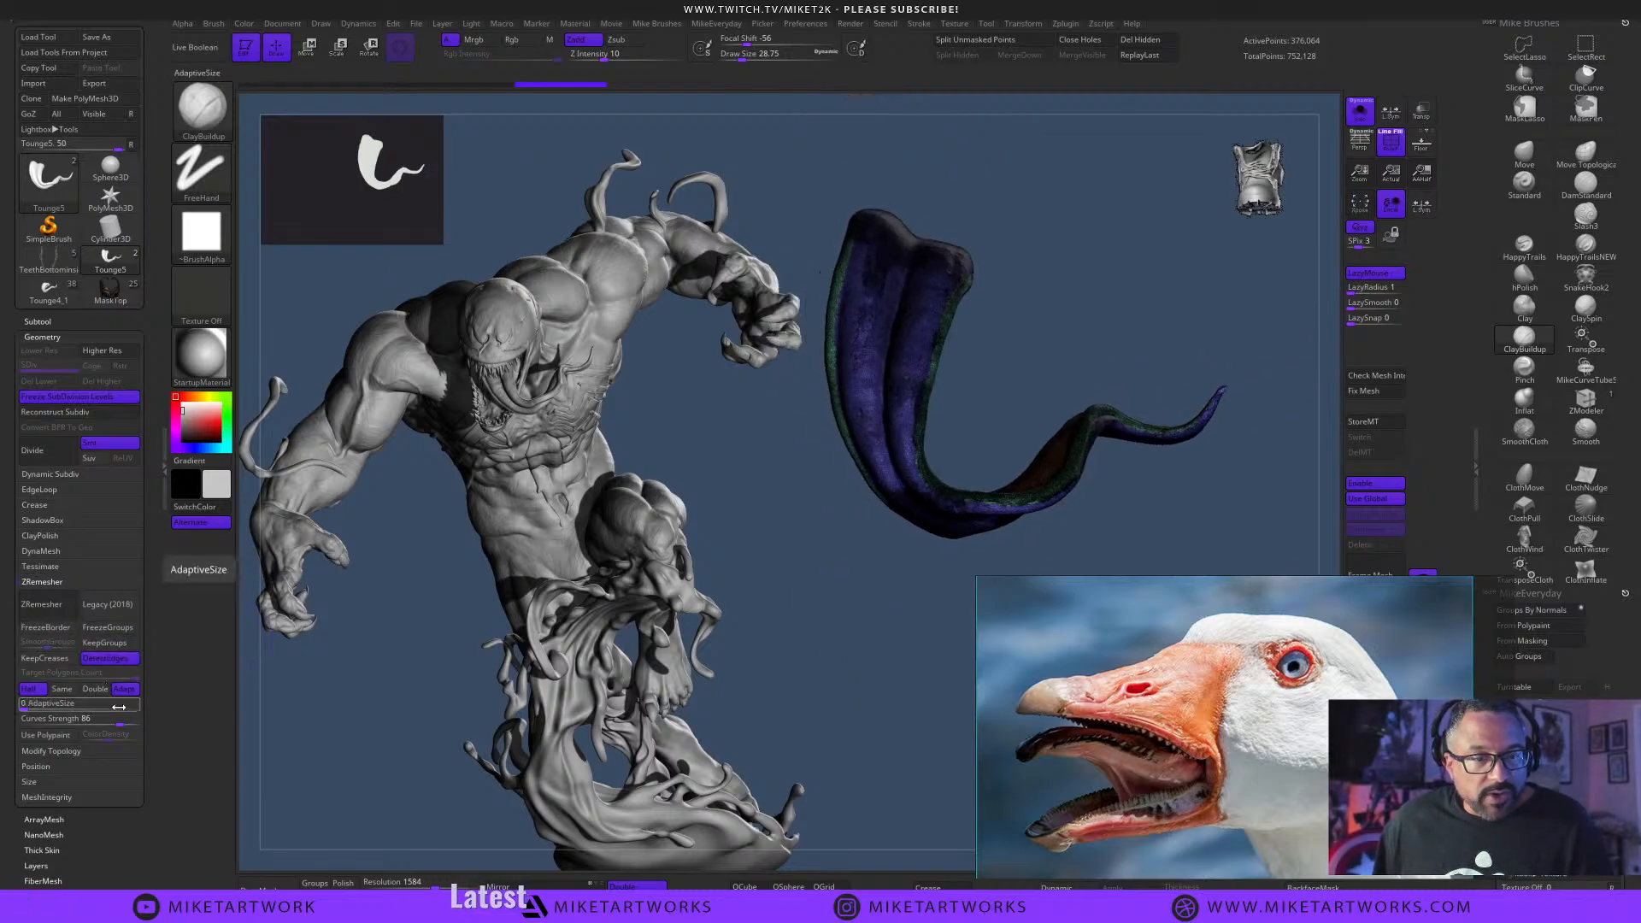
left_click(66, 607)
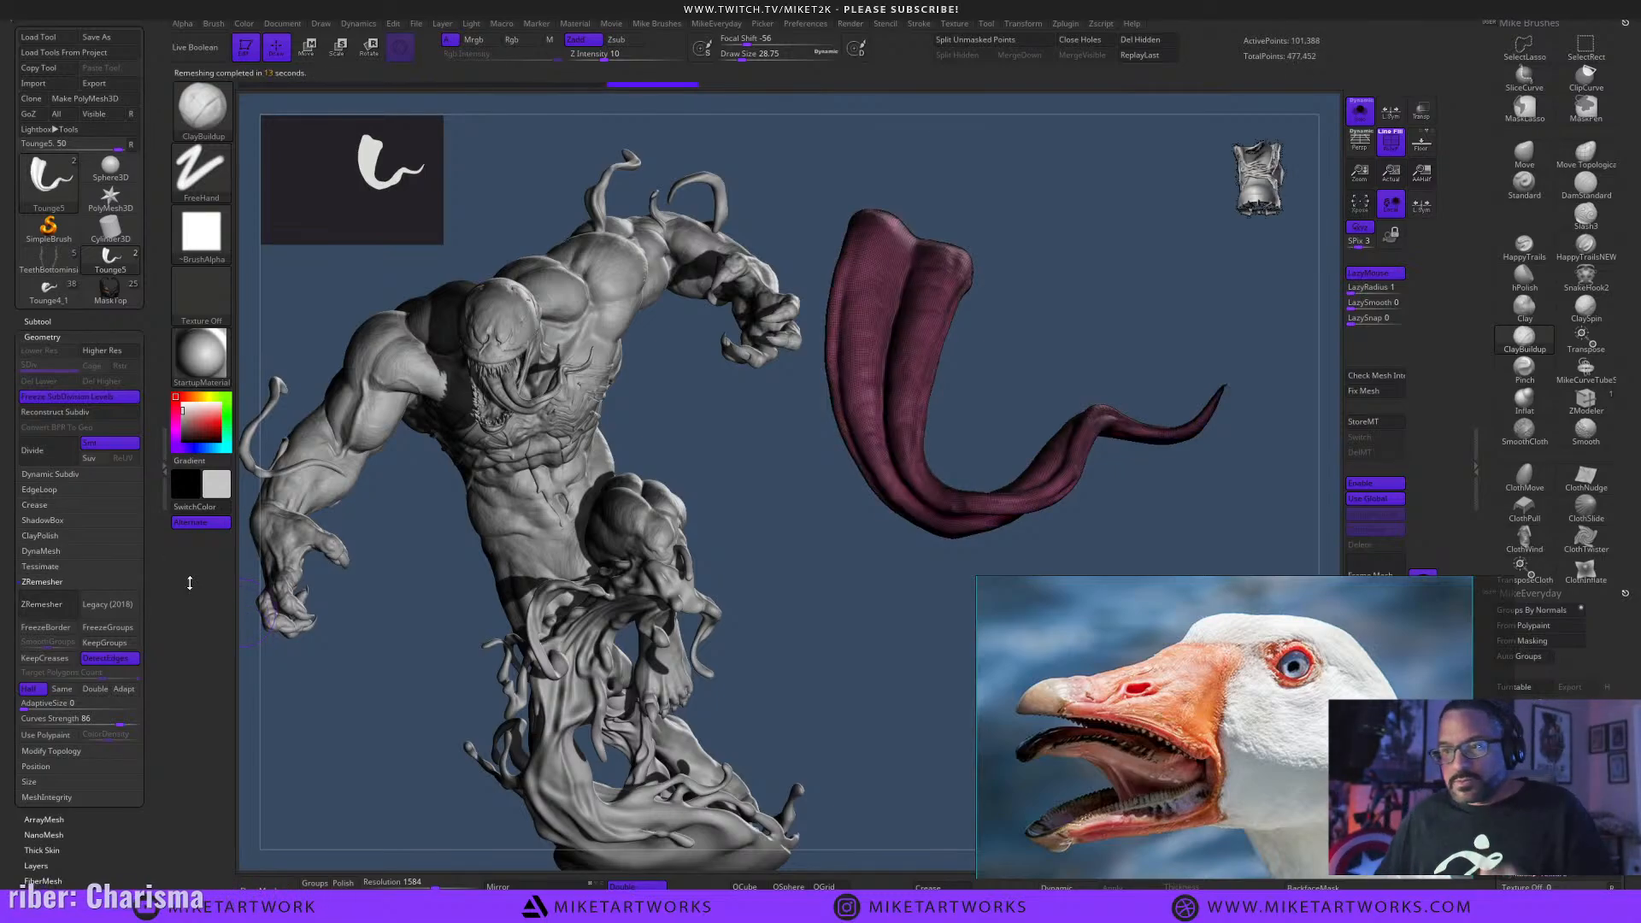
left_click_drag(761, 641, 904, 697)
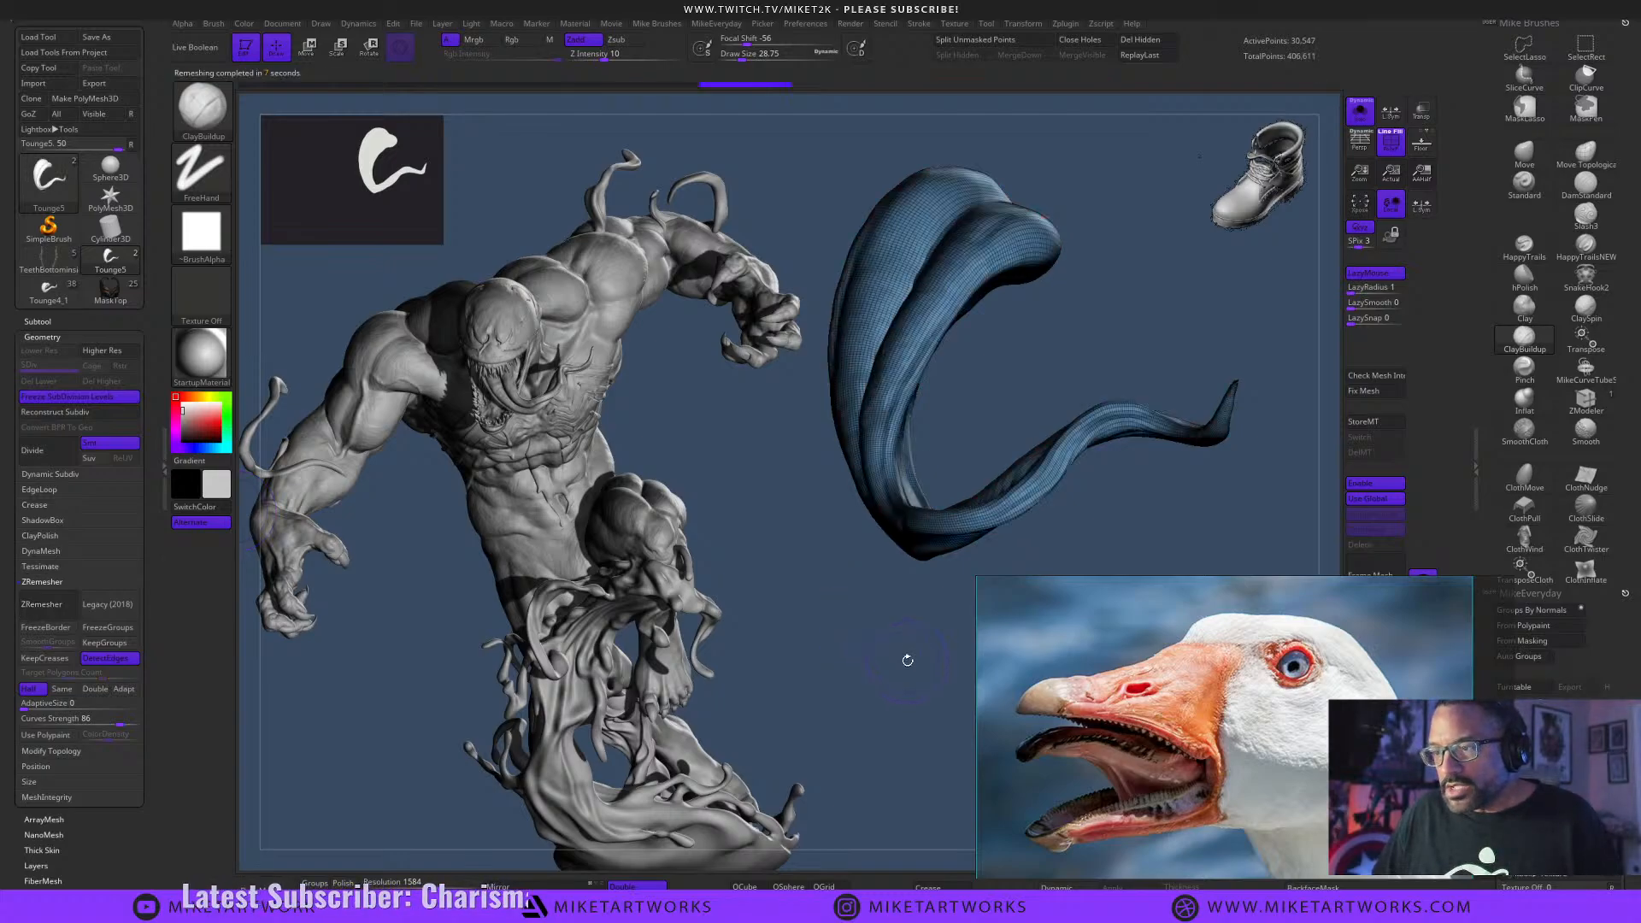
left_click_drag(908, 660, 876, 682)
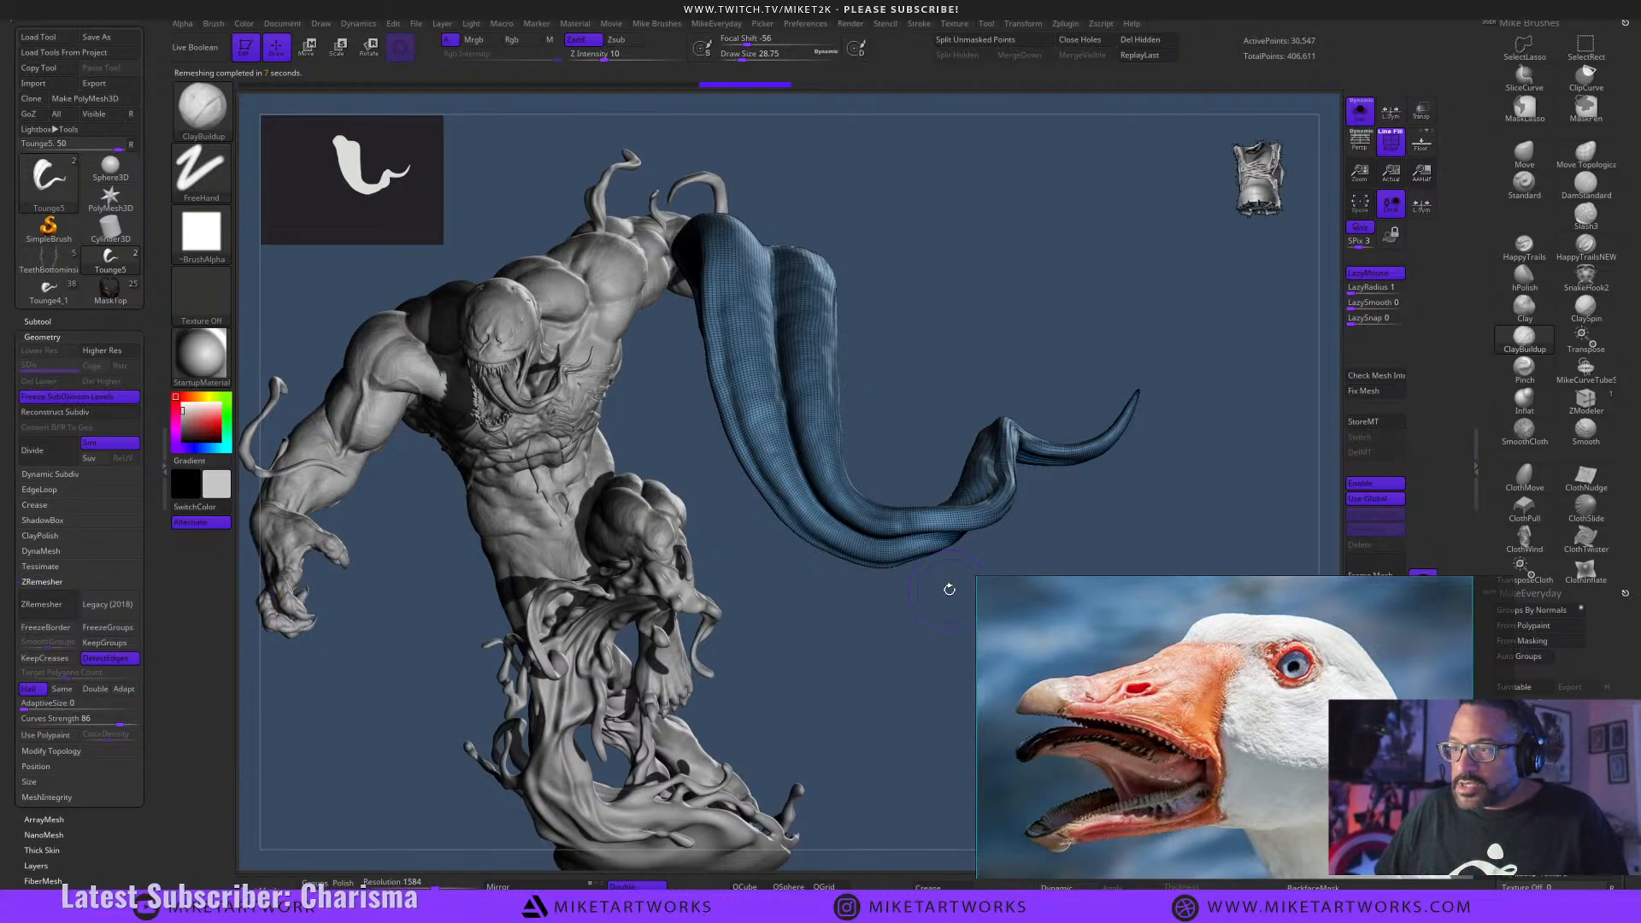
Make Tounge4 visible alongside the remeshed Tounge5, return to Tounge5 as the active subtool and inspect its topology.
left_click(41, 322)
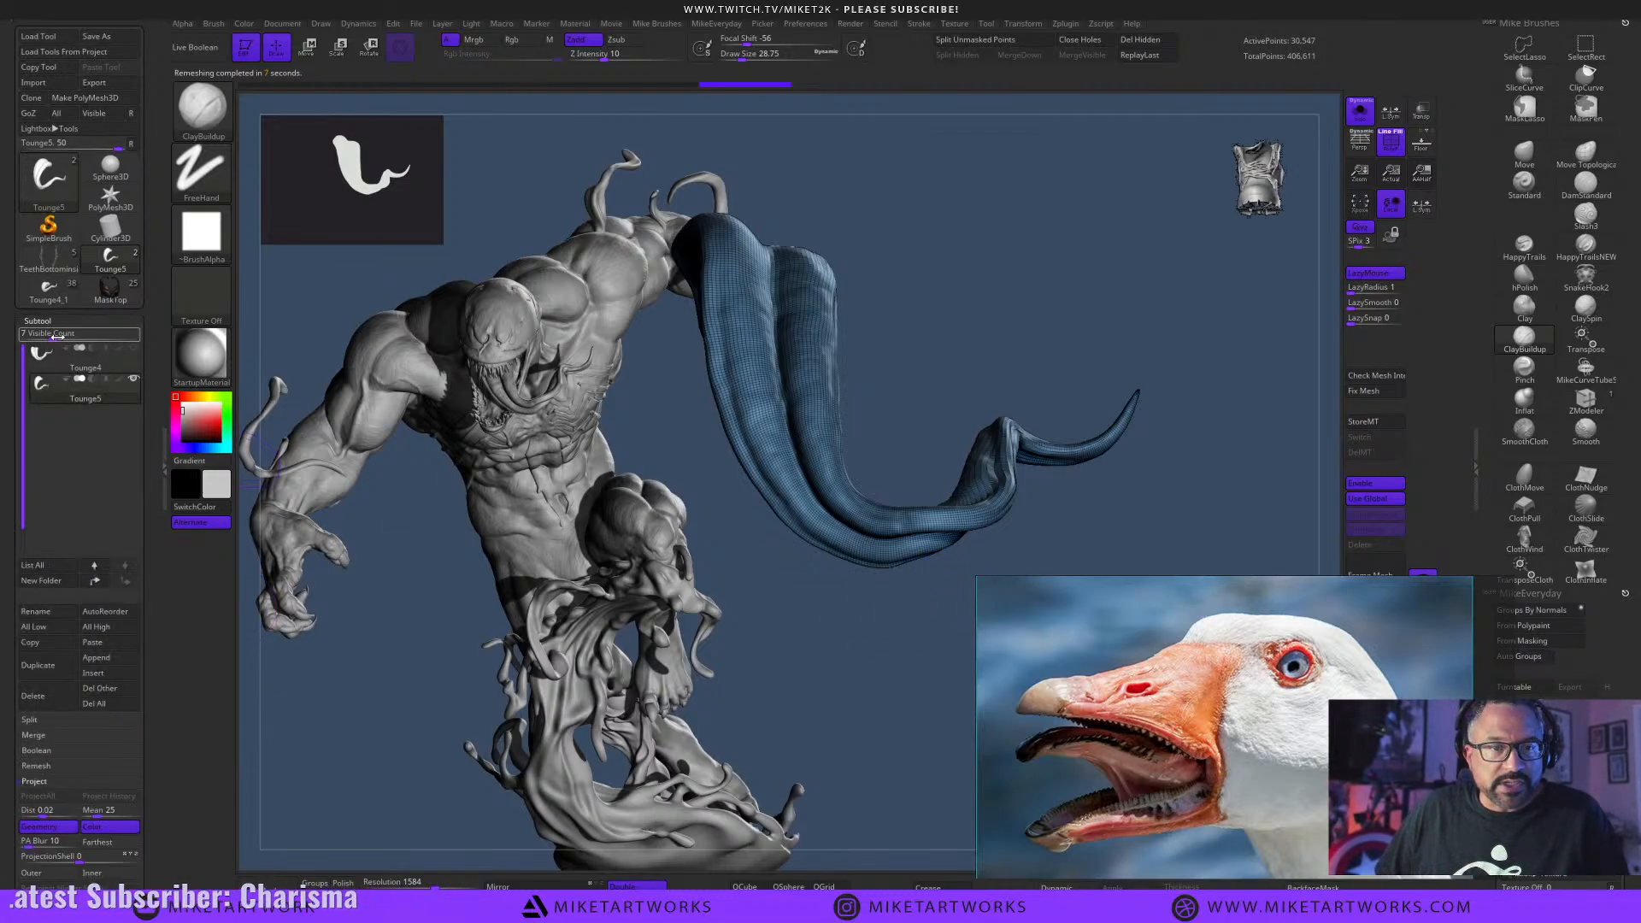
left_click(85, 357)
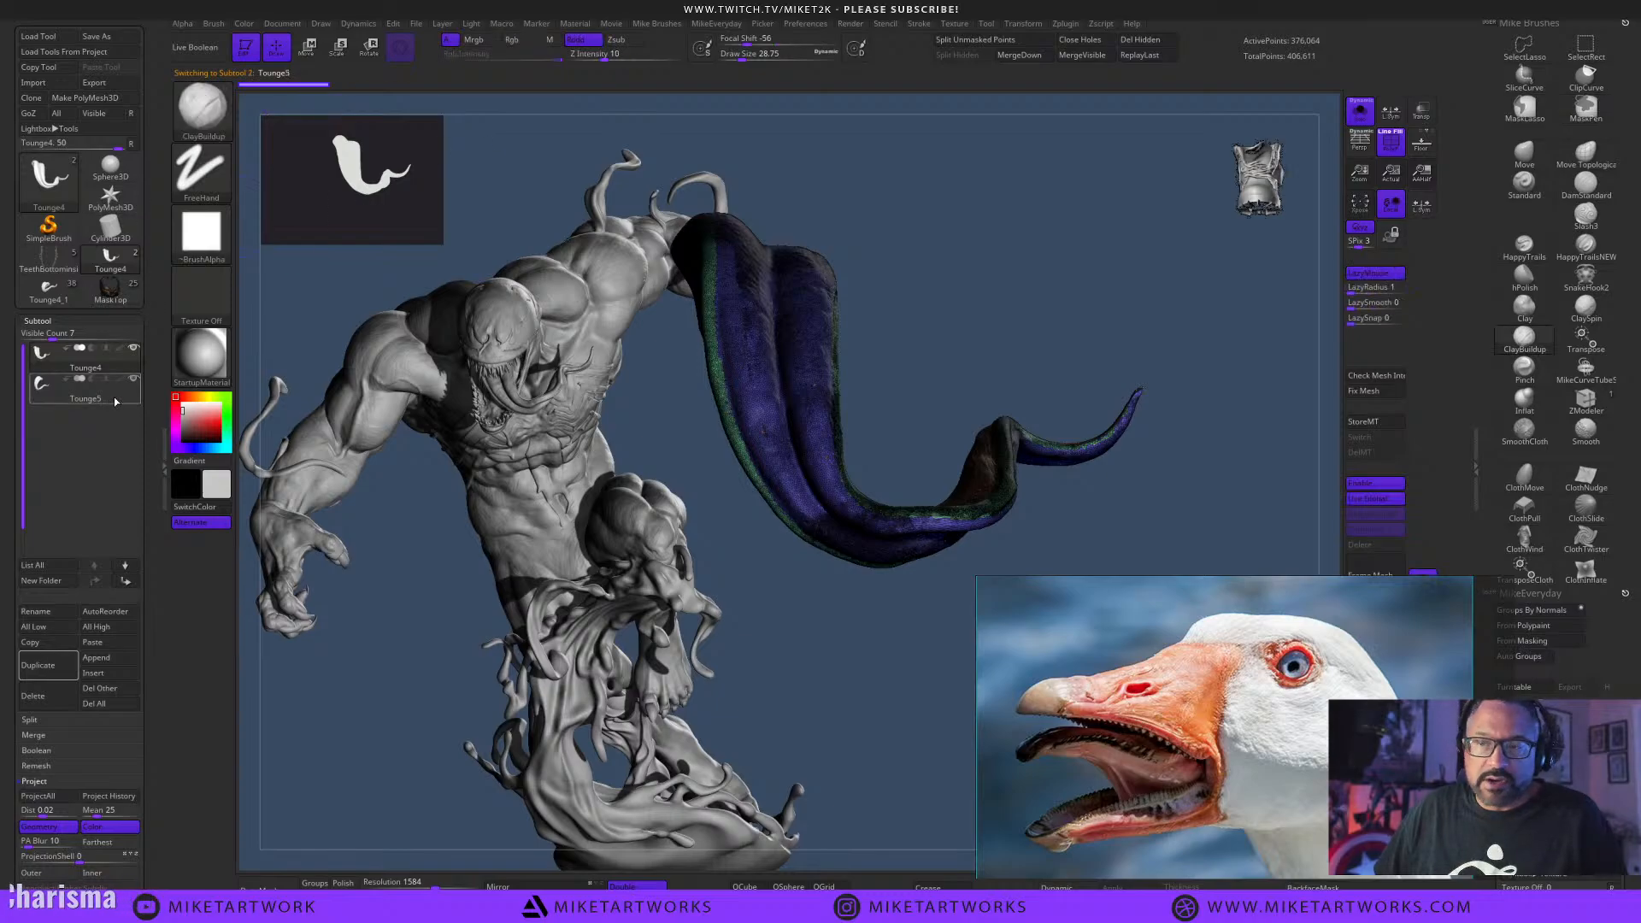
mouse_move(889, 671)
left_mouse_down()
mouse_move(858, 748)
mouse_move(909, 694)
left_mouse_up()
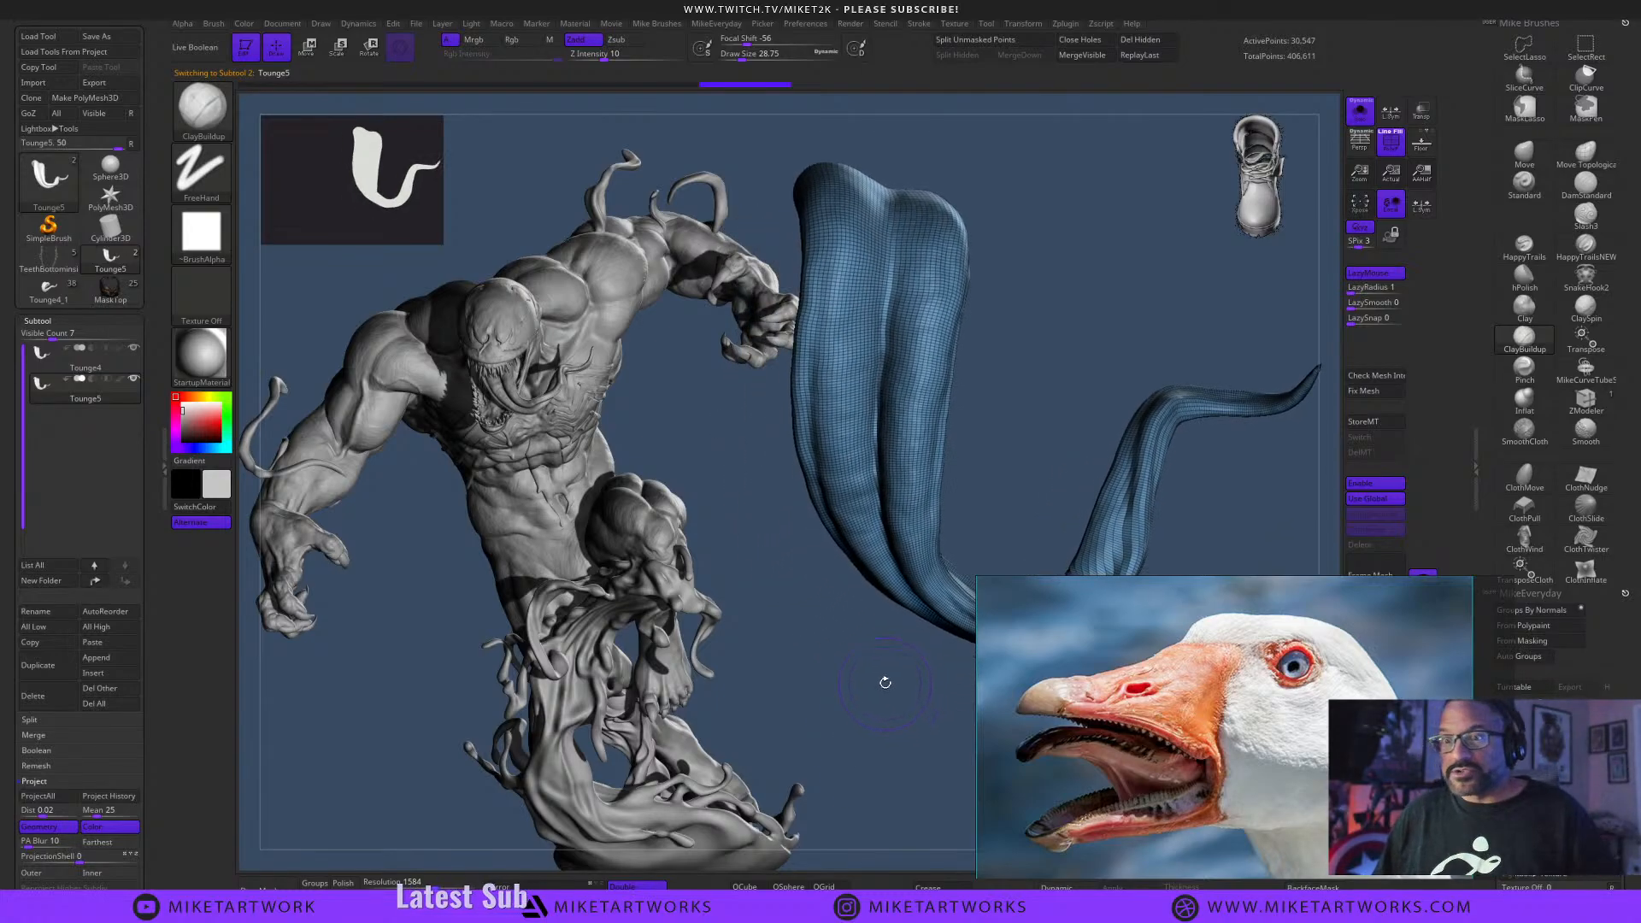
left_click_drag(876, 652, 903, 669)
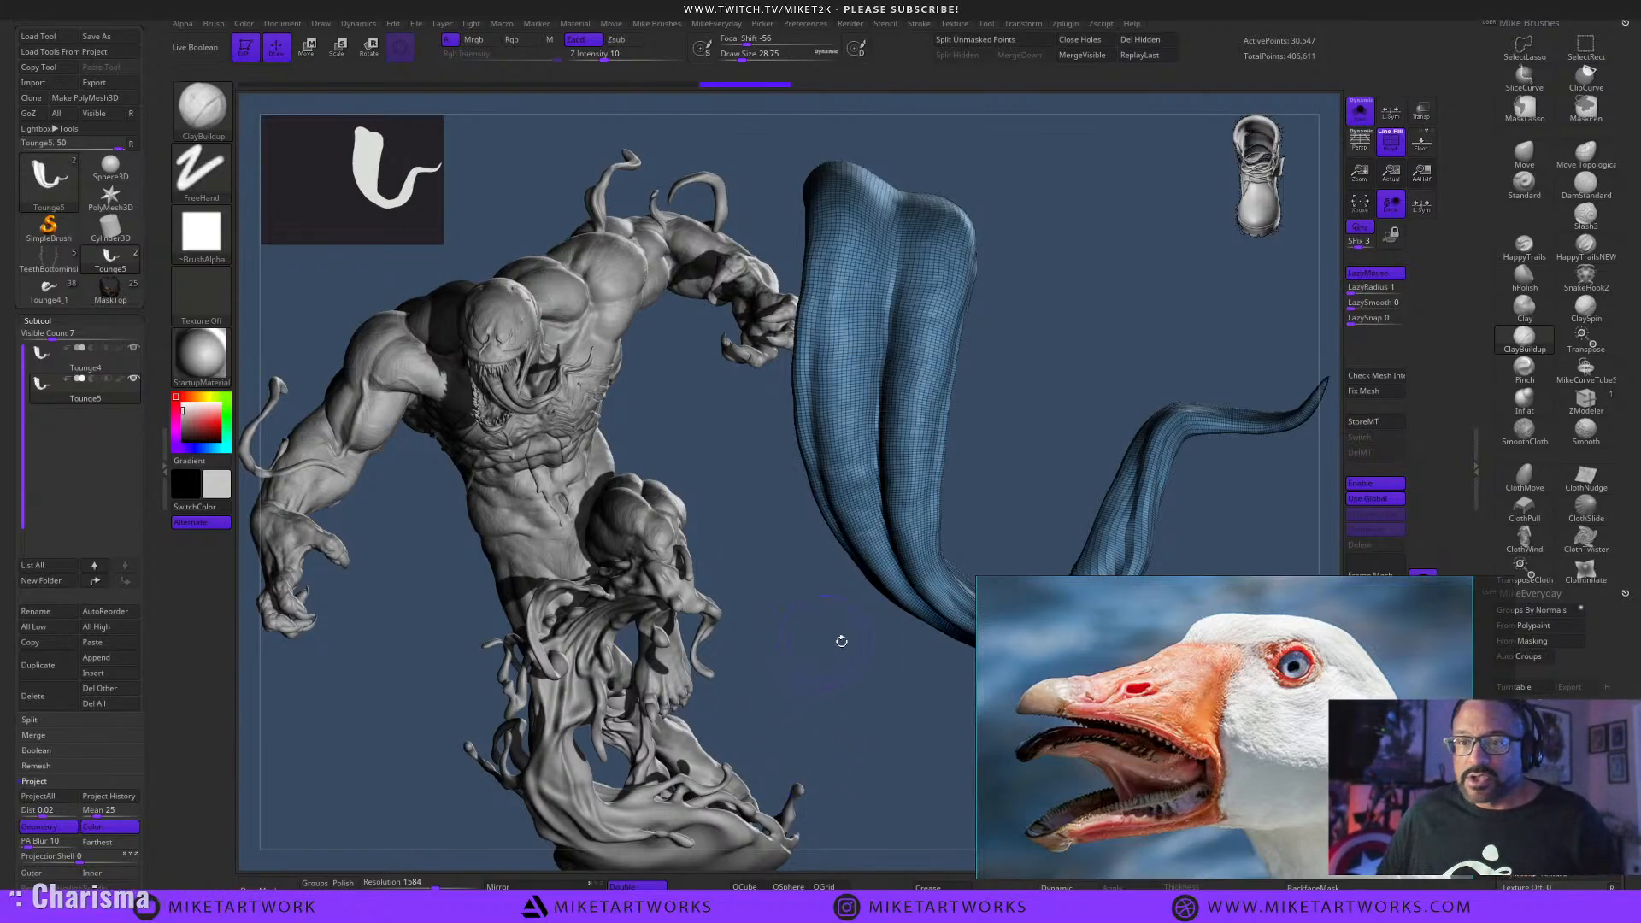
left_click_drag(886, 657, 884, 654)
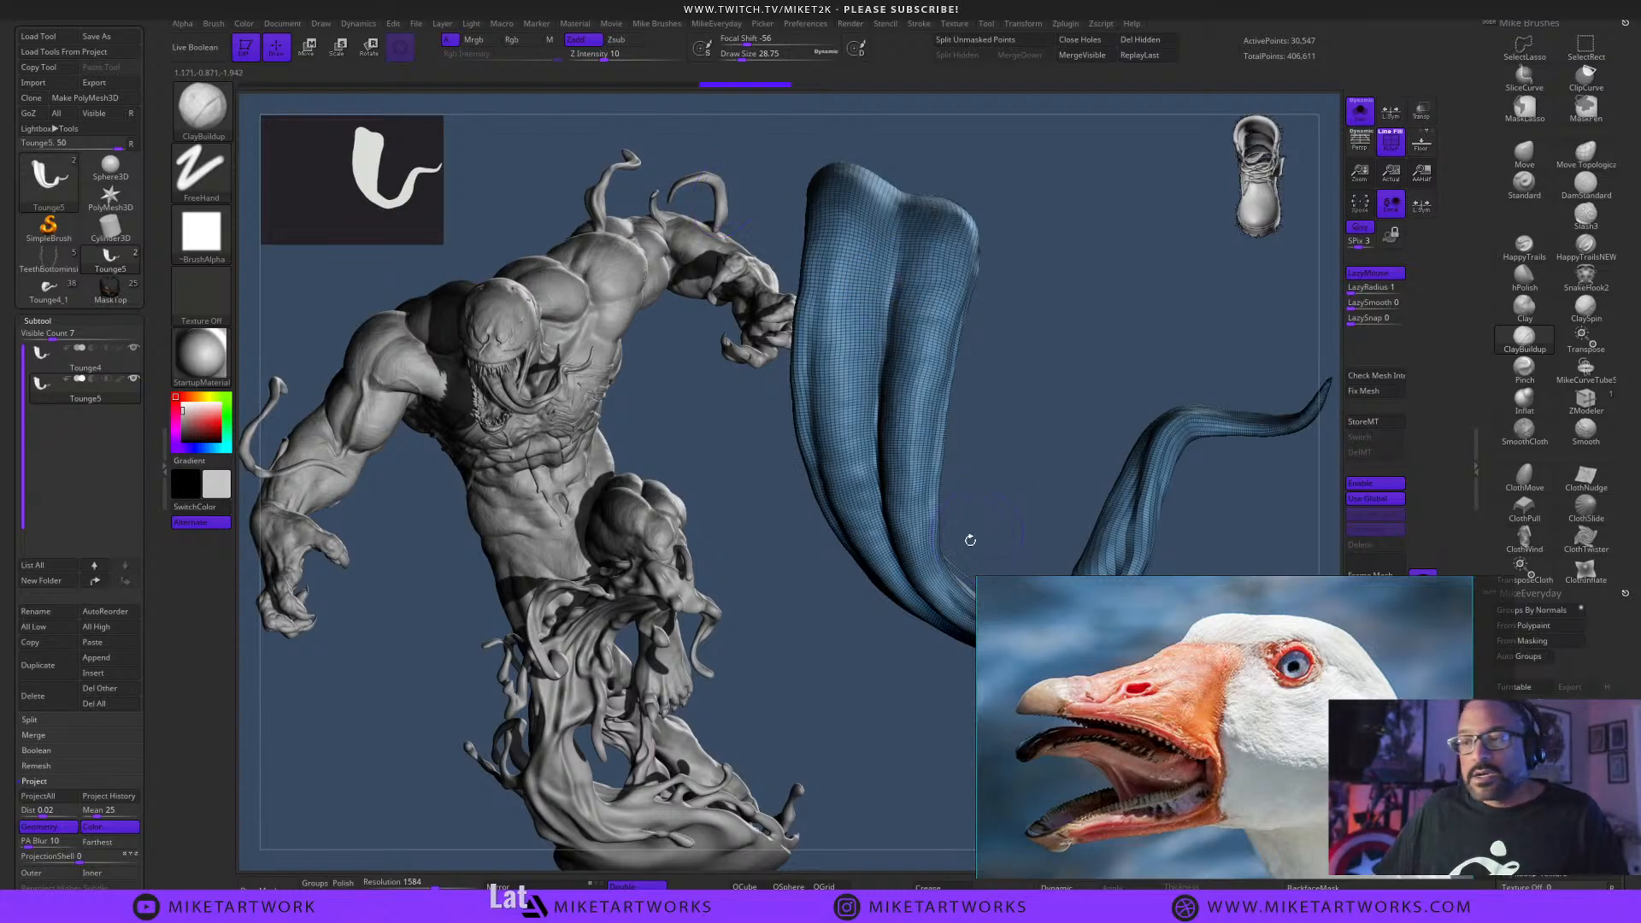
left_click_drag(861, 666, 883, 650)
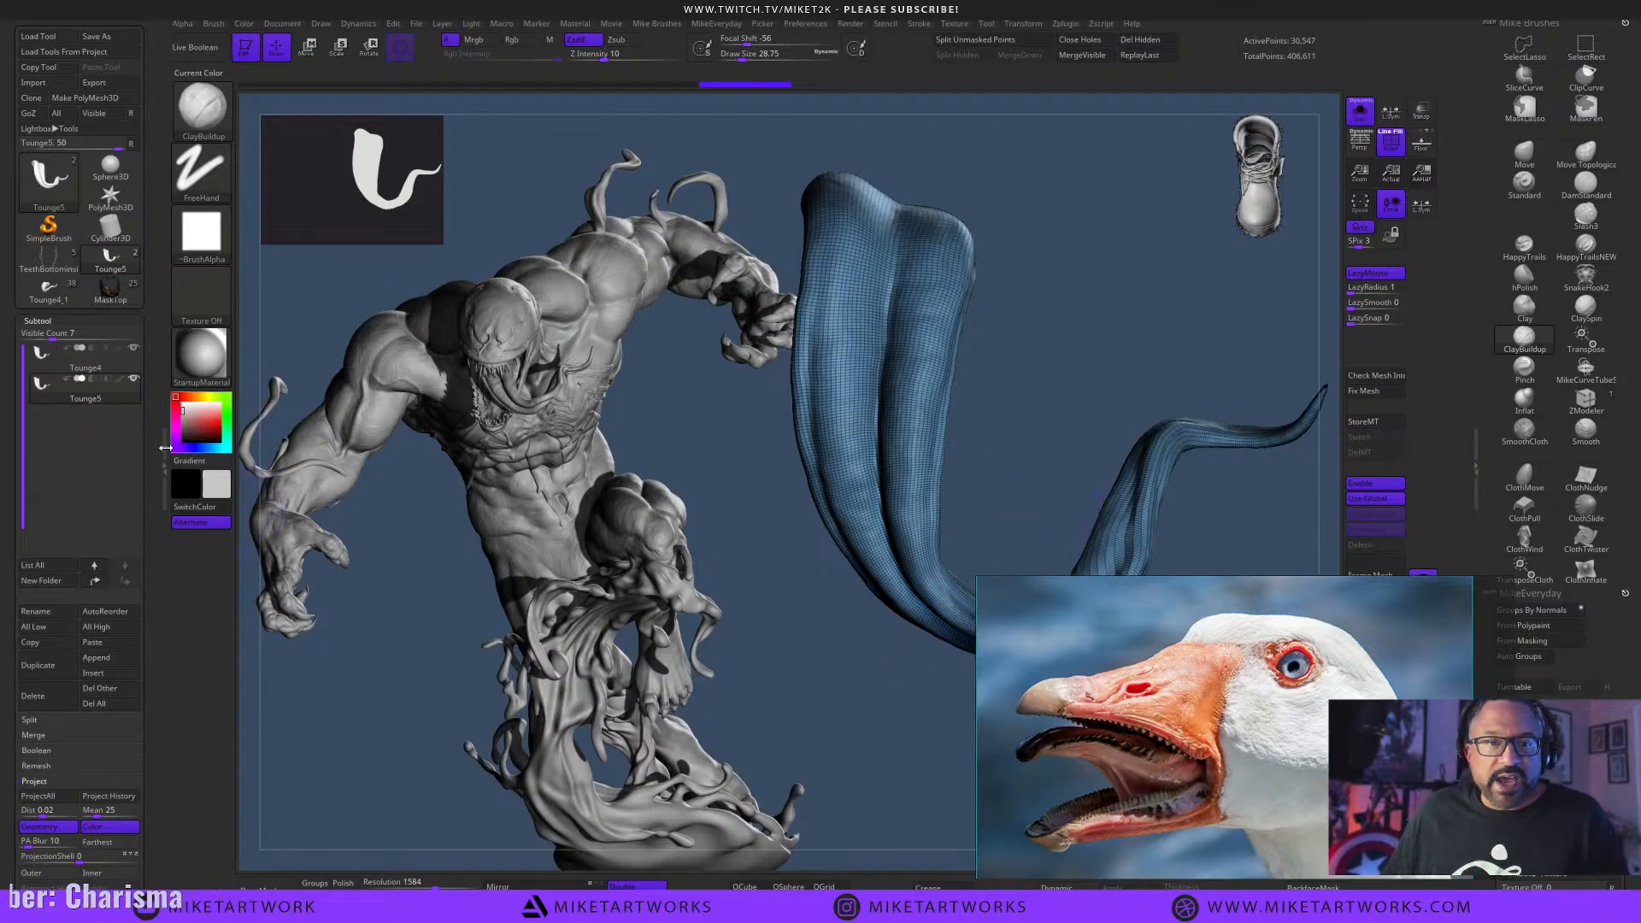
left_click_drag(149, 459, 159, 429)
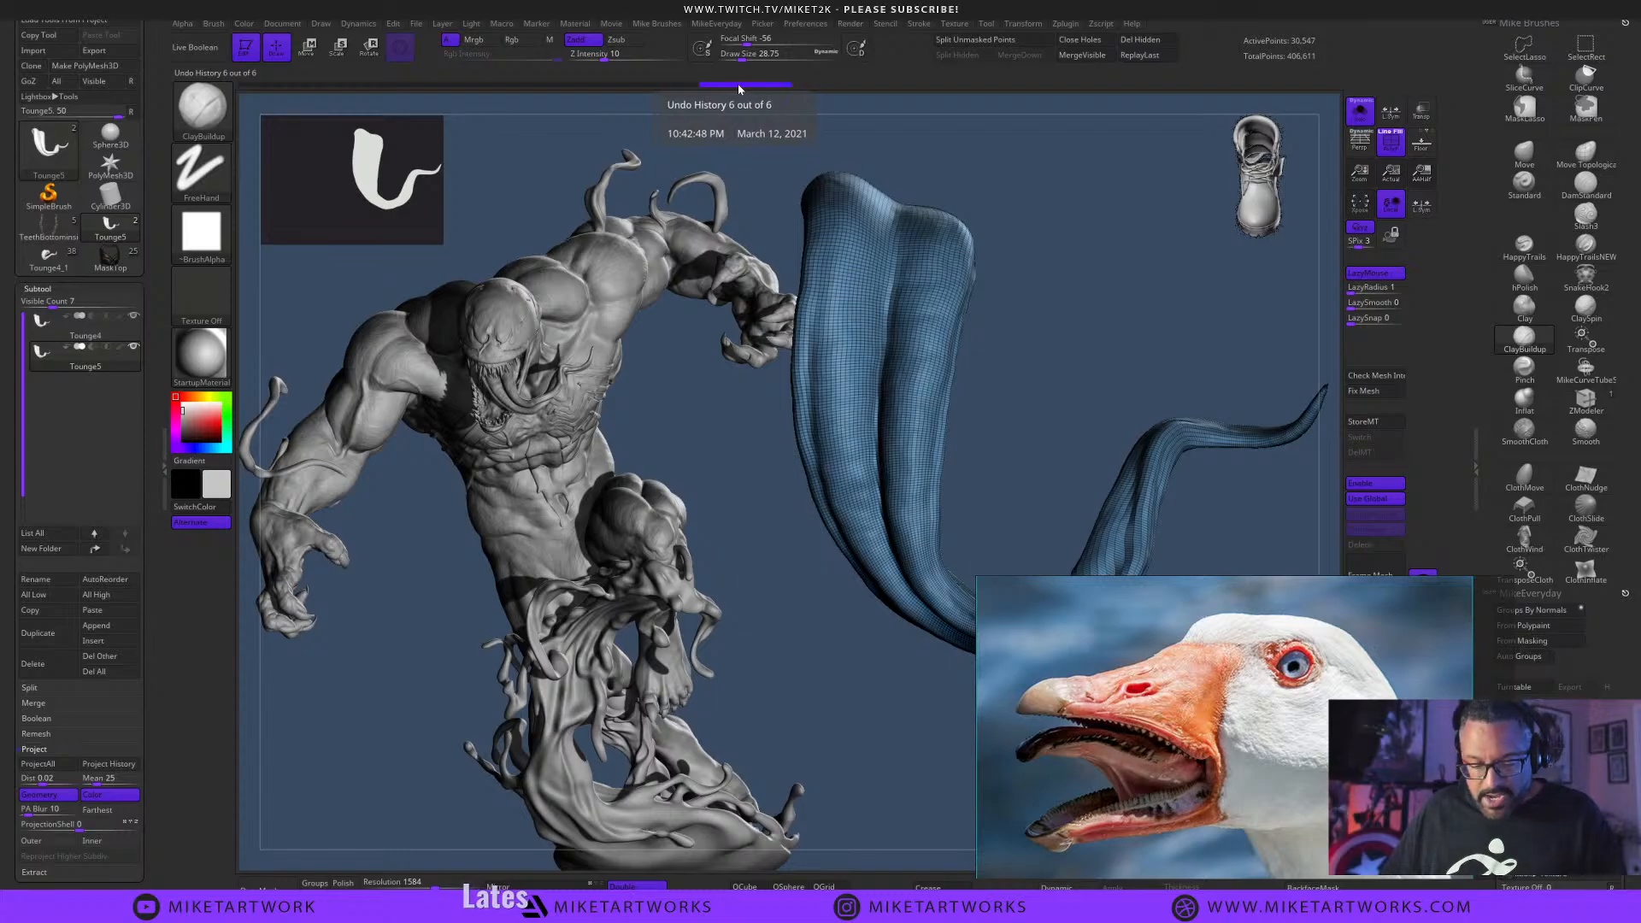
Mark the dense tongue's undo-history state as the projection source and ZRemesh Tounge5 repeatedly at Half density.
key("ctrl")
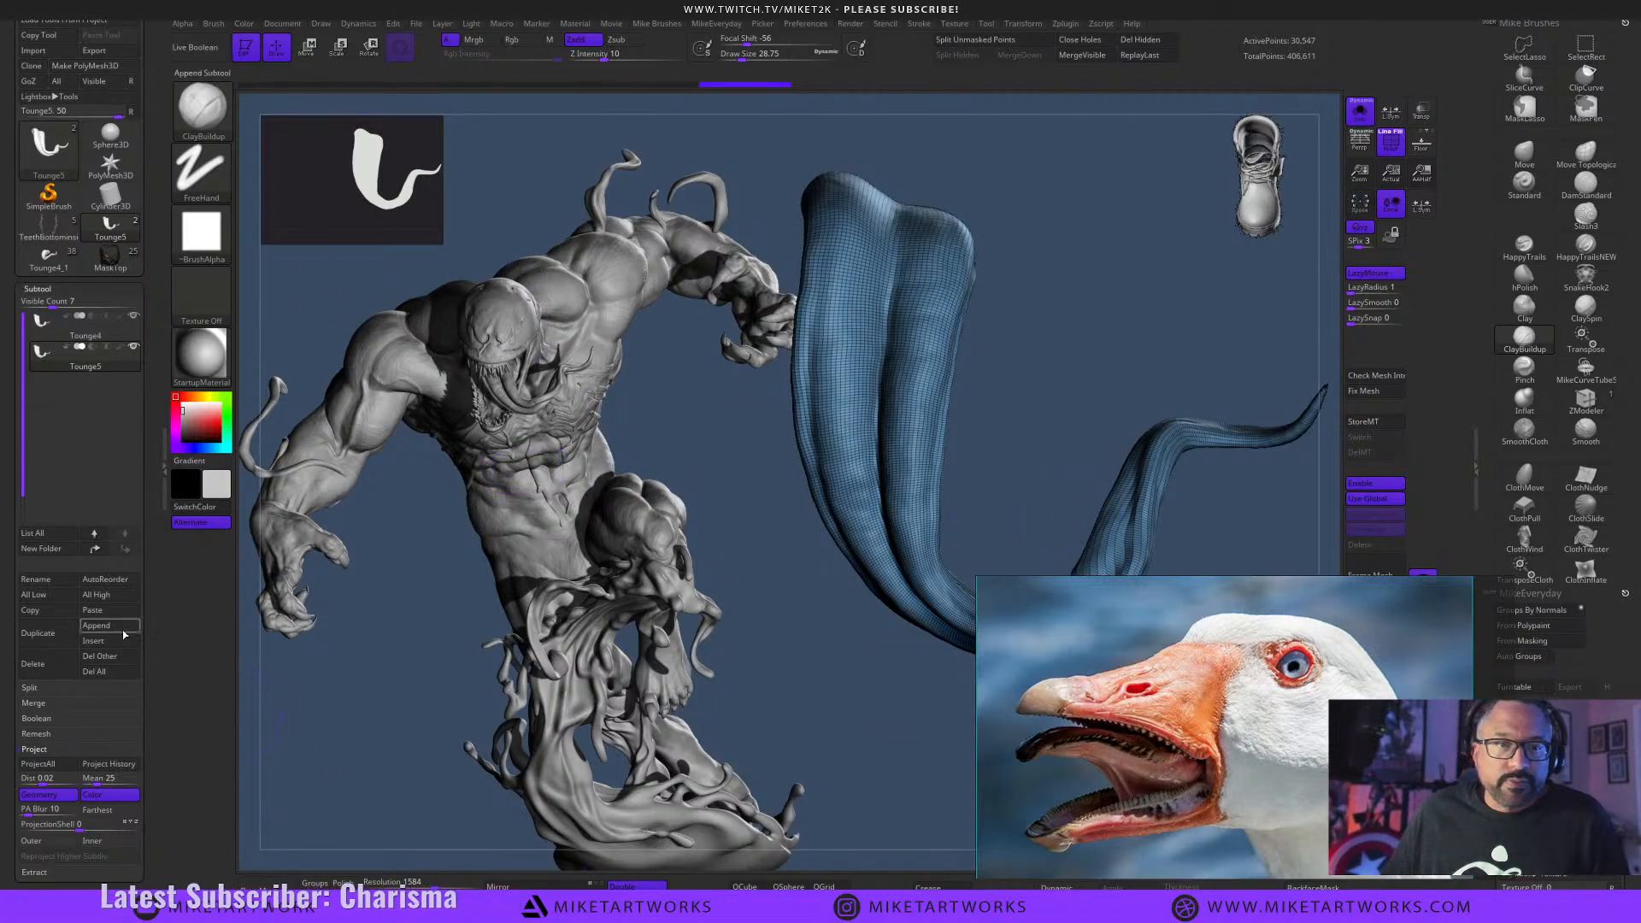
left_click(41, 289)
left_click(42, 304)
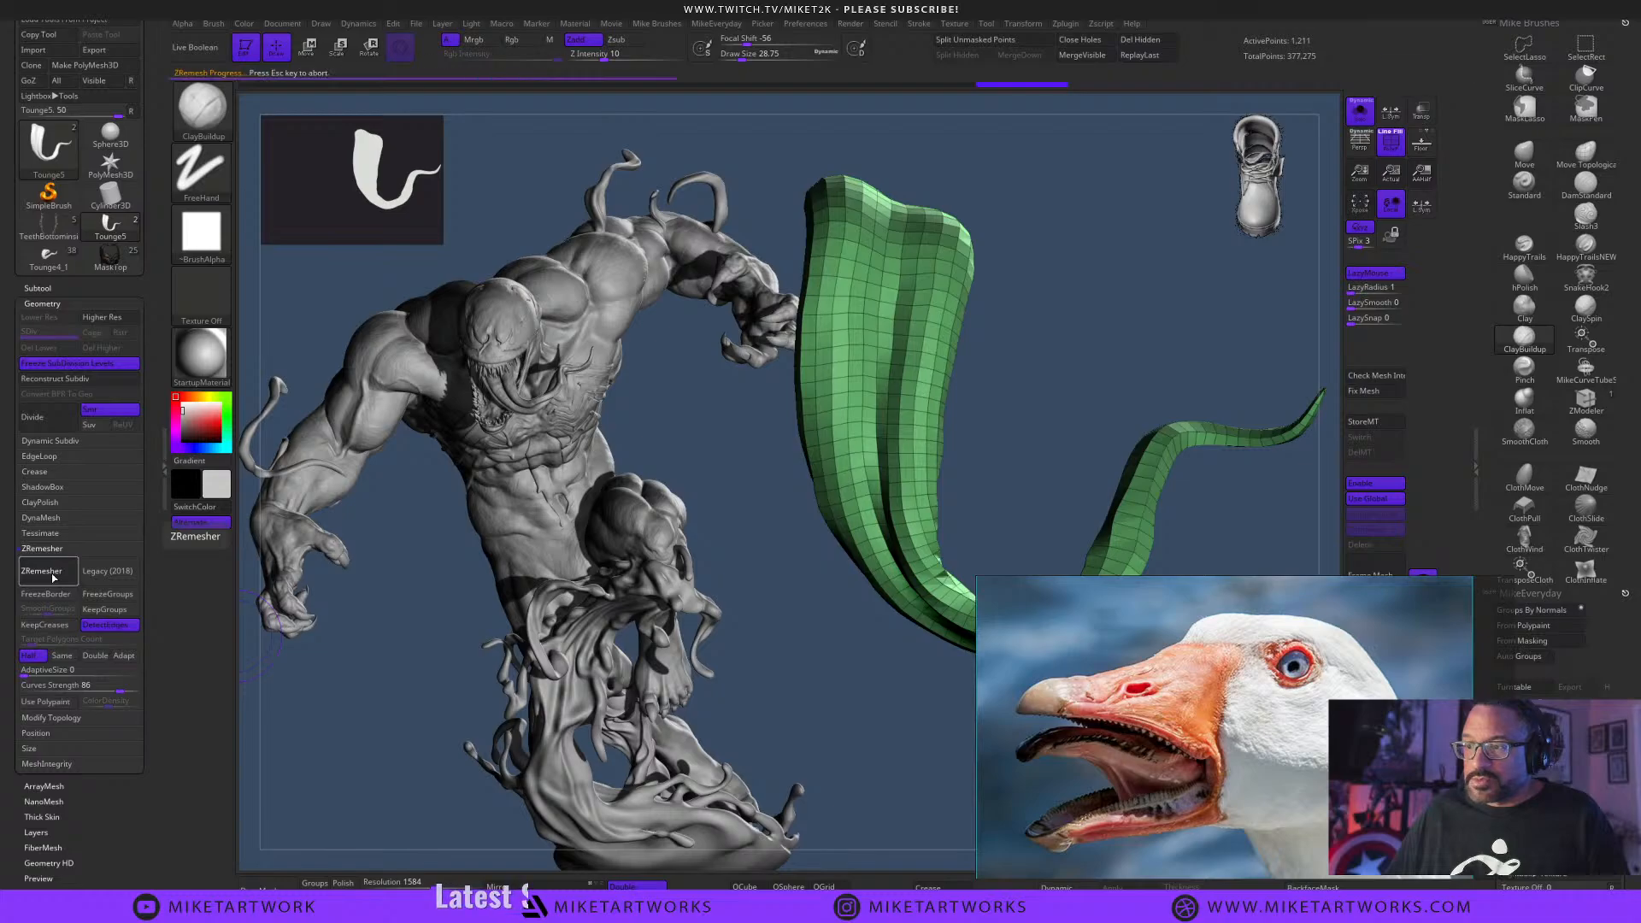
left_click_drag(606, 712, 797, 607)
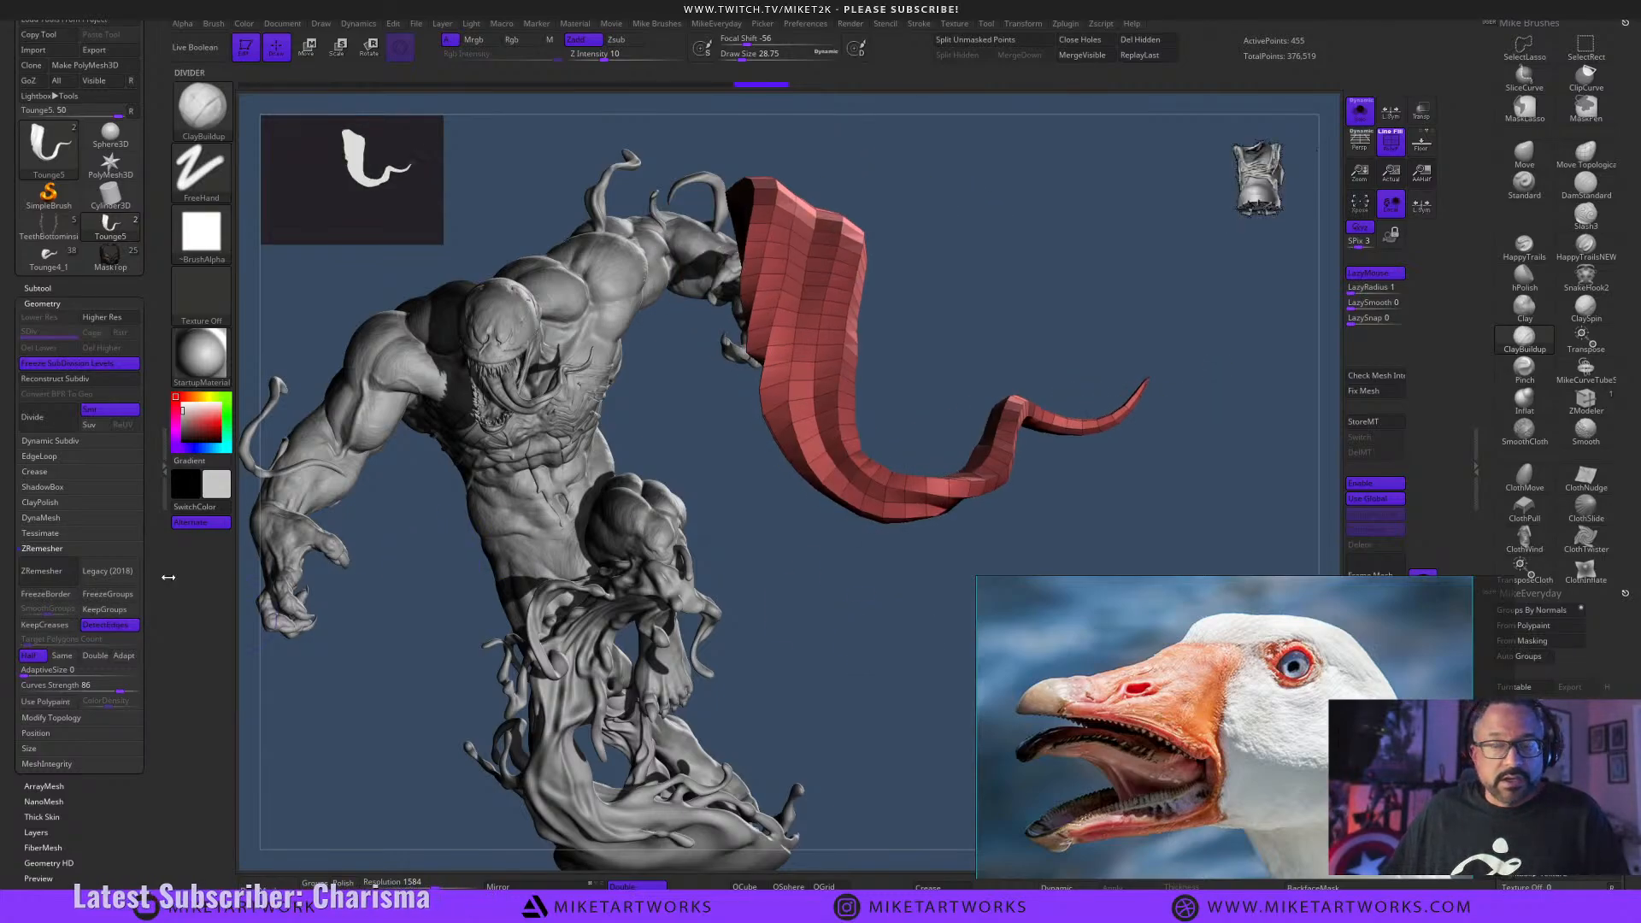
Subdivide Tounge5 two times, projecting the marked history detail onto the mesh with Project History after each division.
key("ctrl")
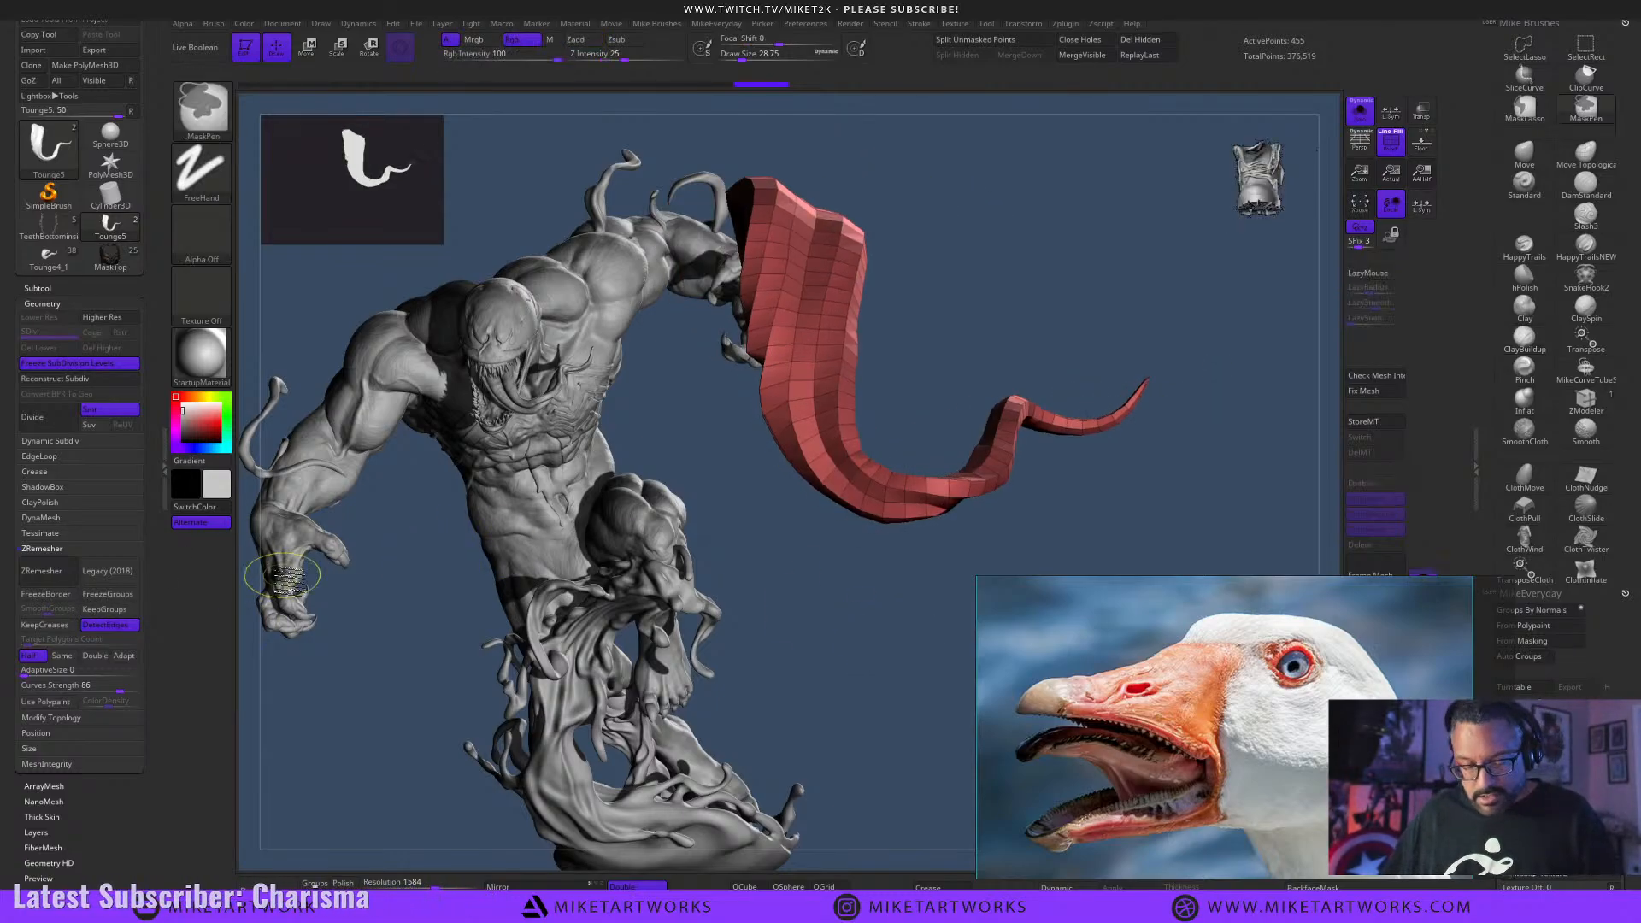
left_click(43, 289)
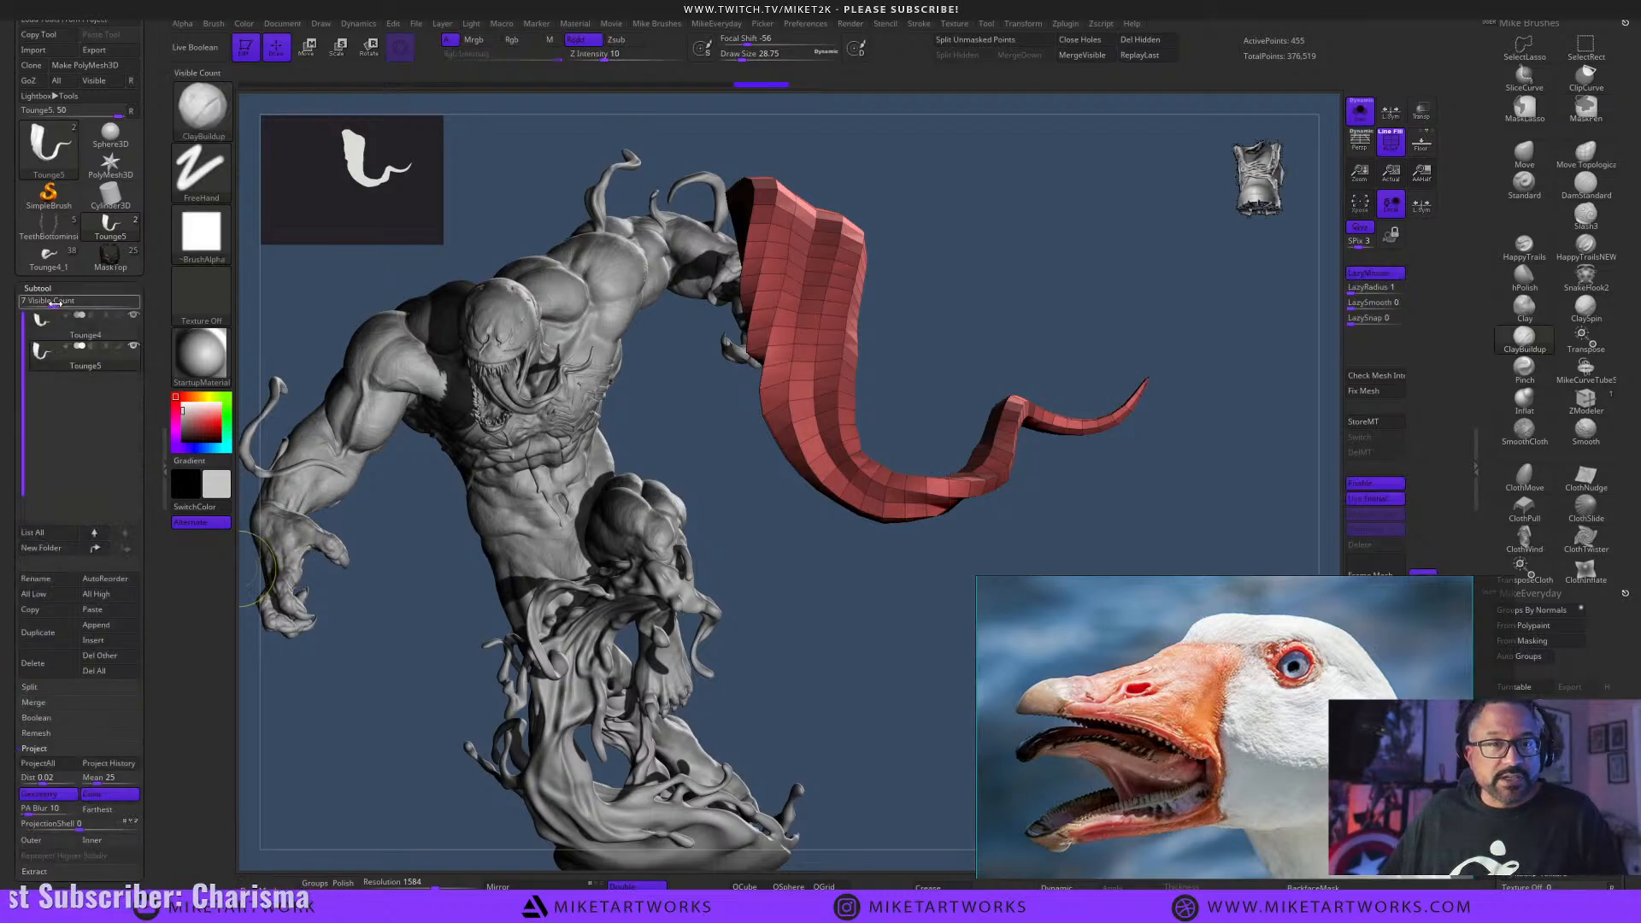
key("ctrl+d")
left_click(127, 747)
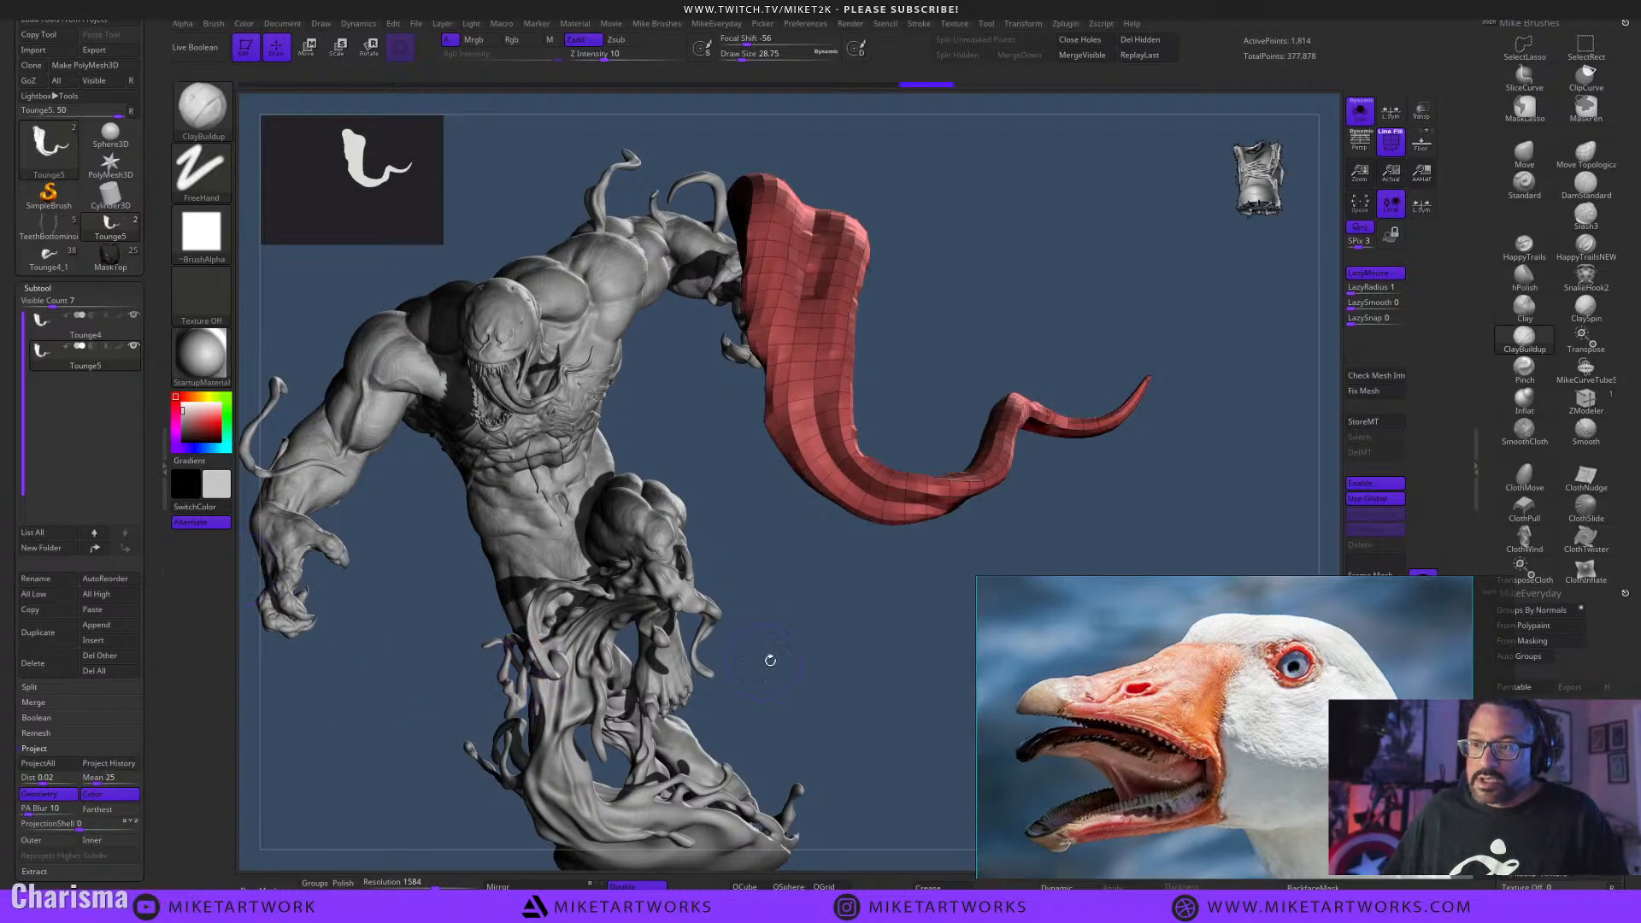
mouse_move(770, 661)
left_mouse_down()
mouse_move(856, 659)
mouse_move(787, 692)
left_mouse_up()
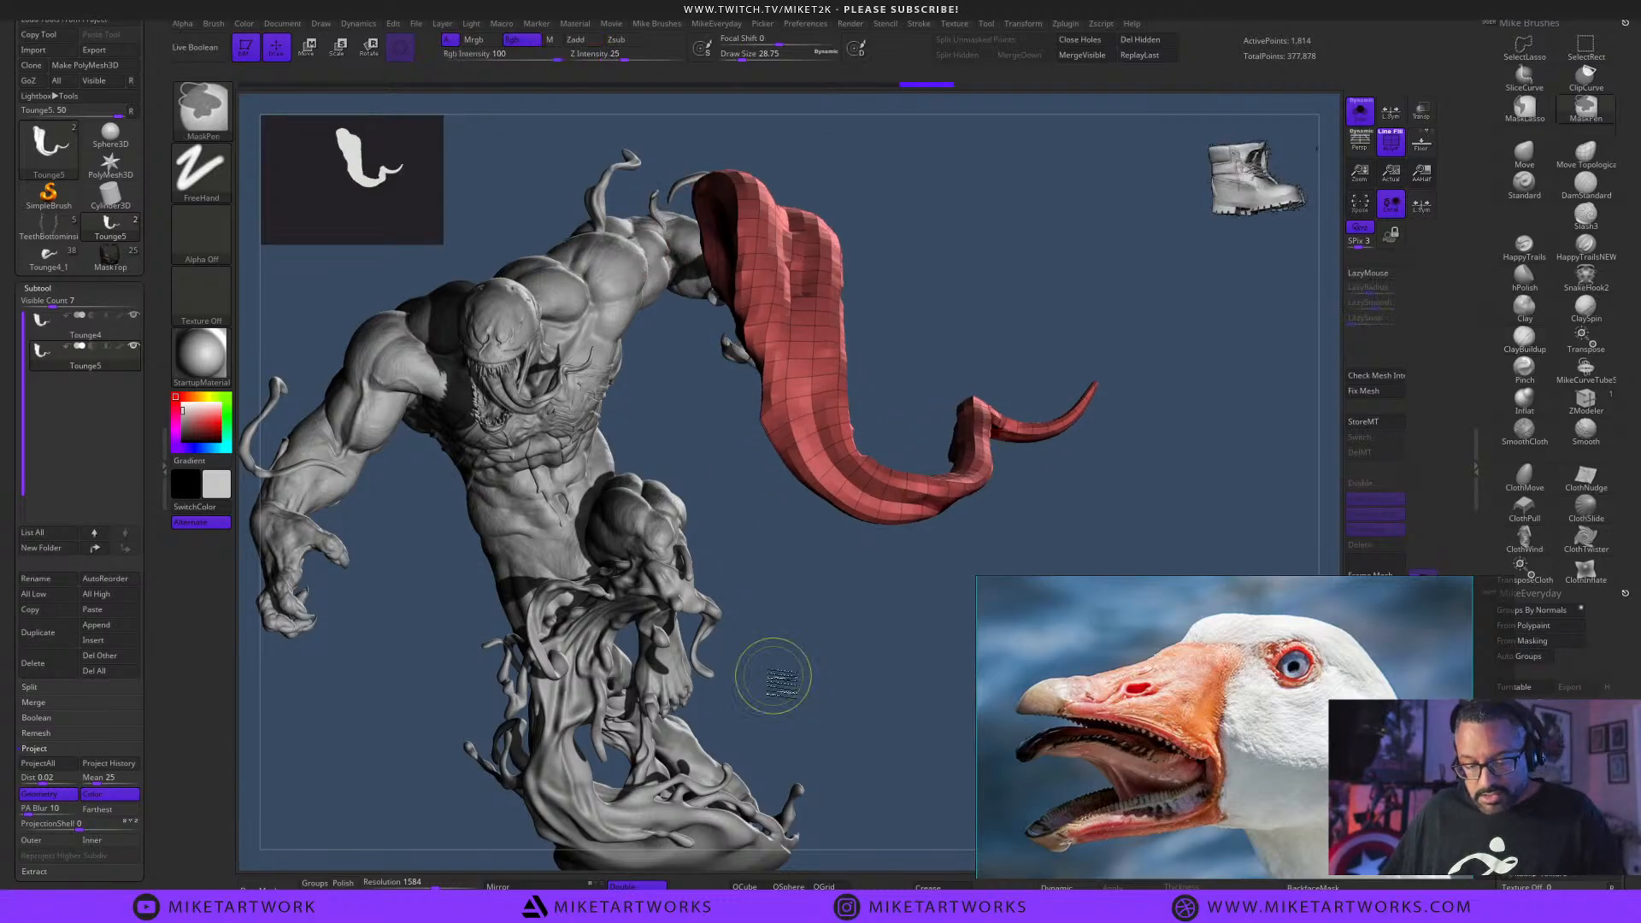
key("ctrl+d")
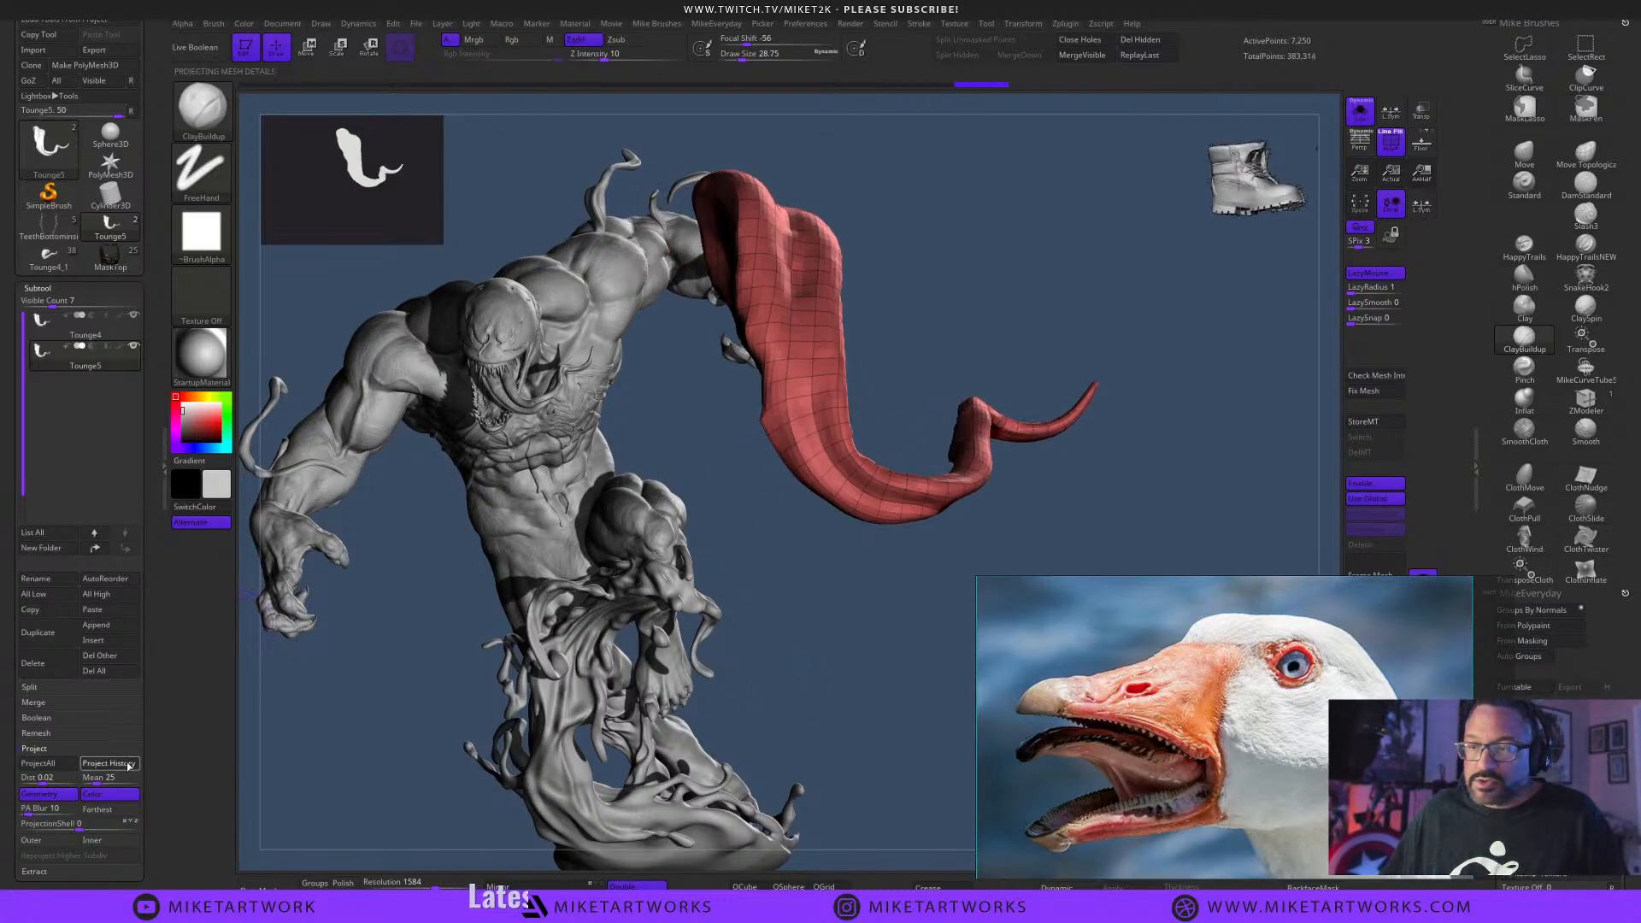
left_click(128, 765)
Turn off the tongue's polyframe display, examine its projected surface and keep ClayBuildup as the active brush.
left_click_drag(735, 647, 934, 679)
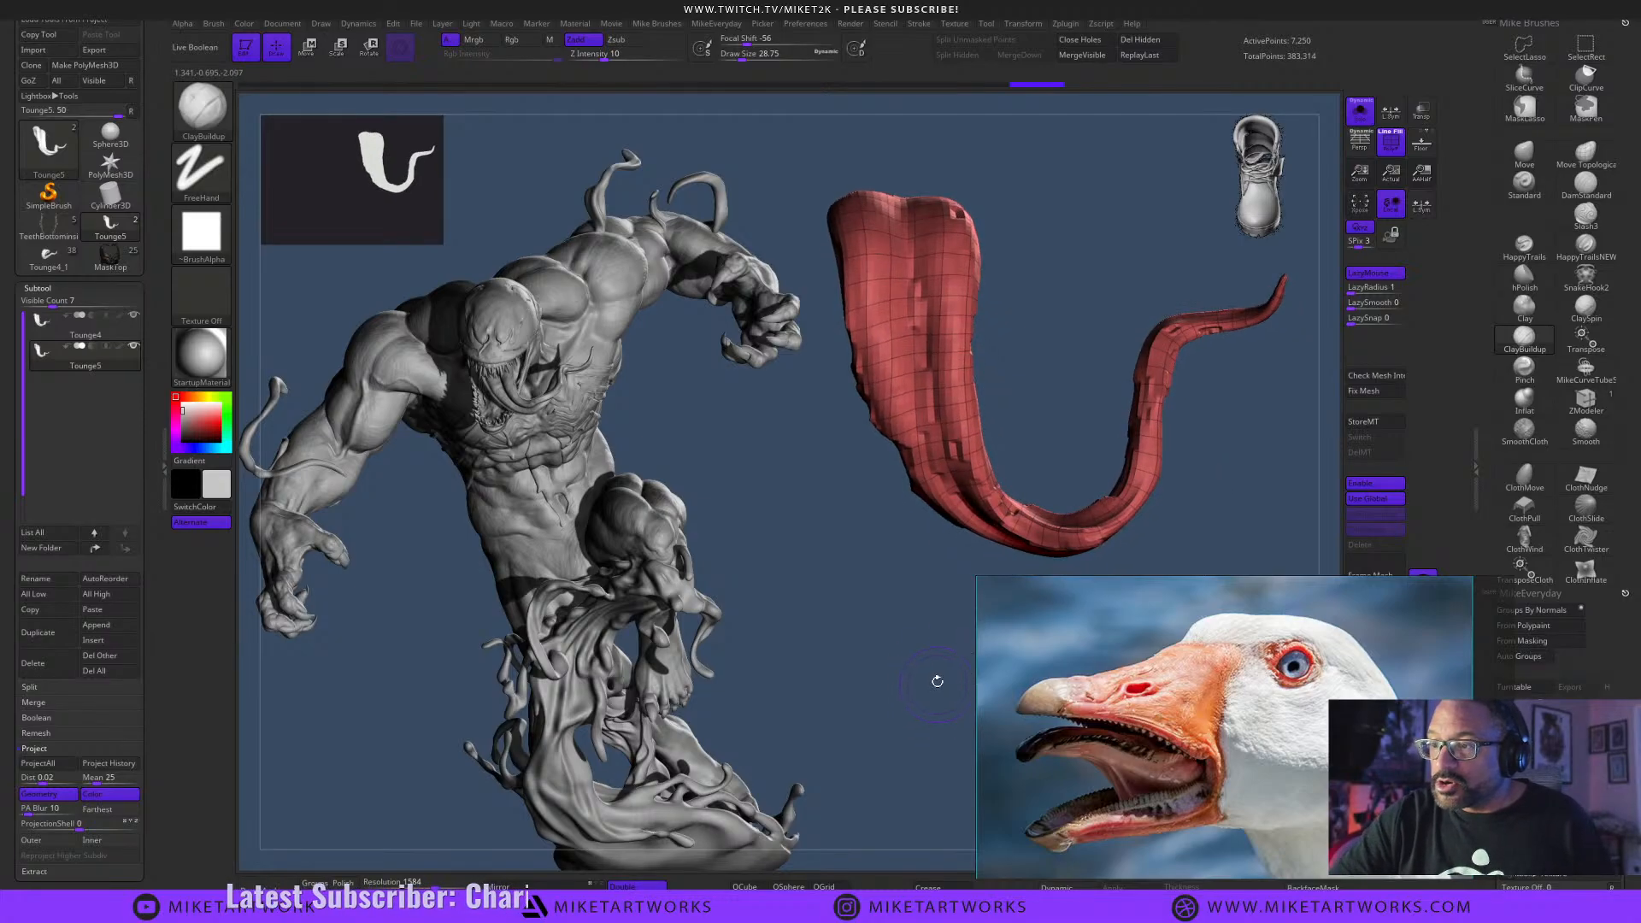
right_click(940, 782)
key("shift+f")
mouse_move(962, 761)
left_mouse_down()
mouse_move(1227, 532)
mouse_move(1255, 484)
left_mouse_up()
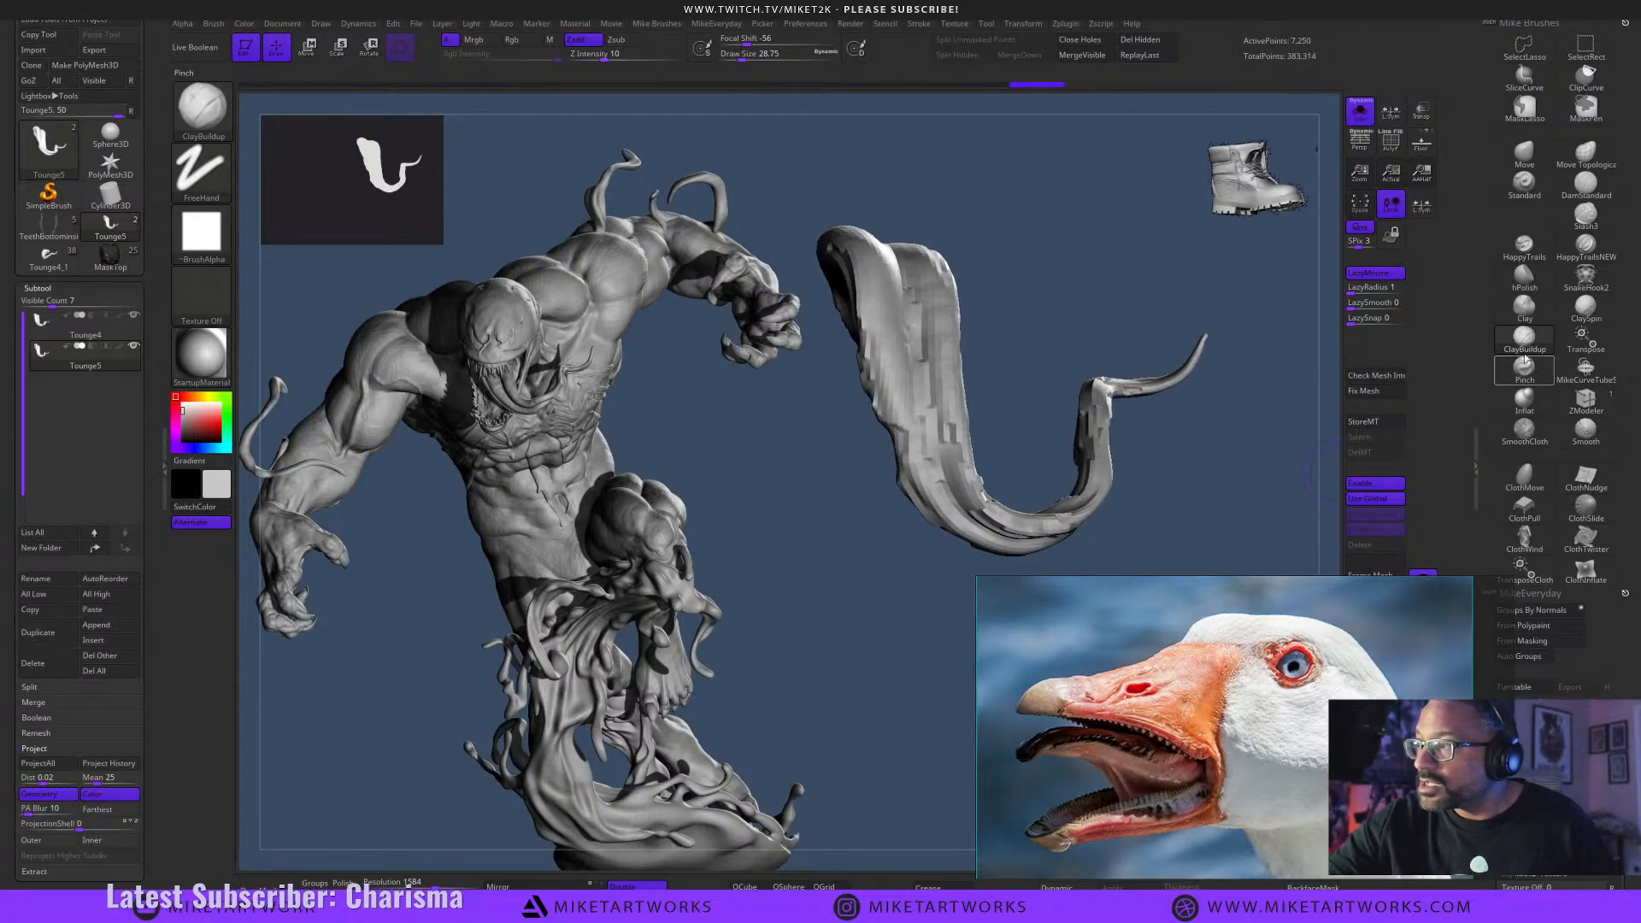
left_click(1524, 154)
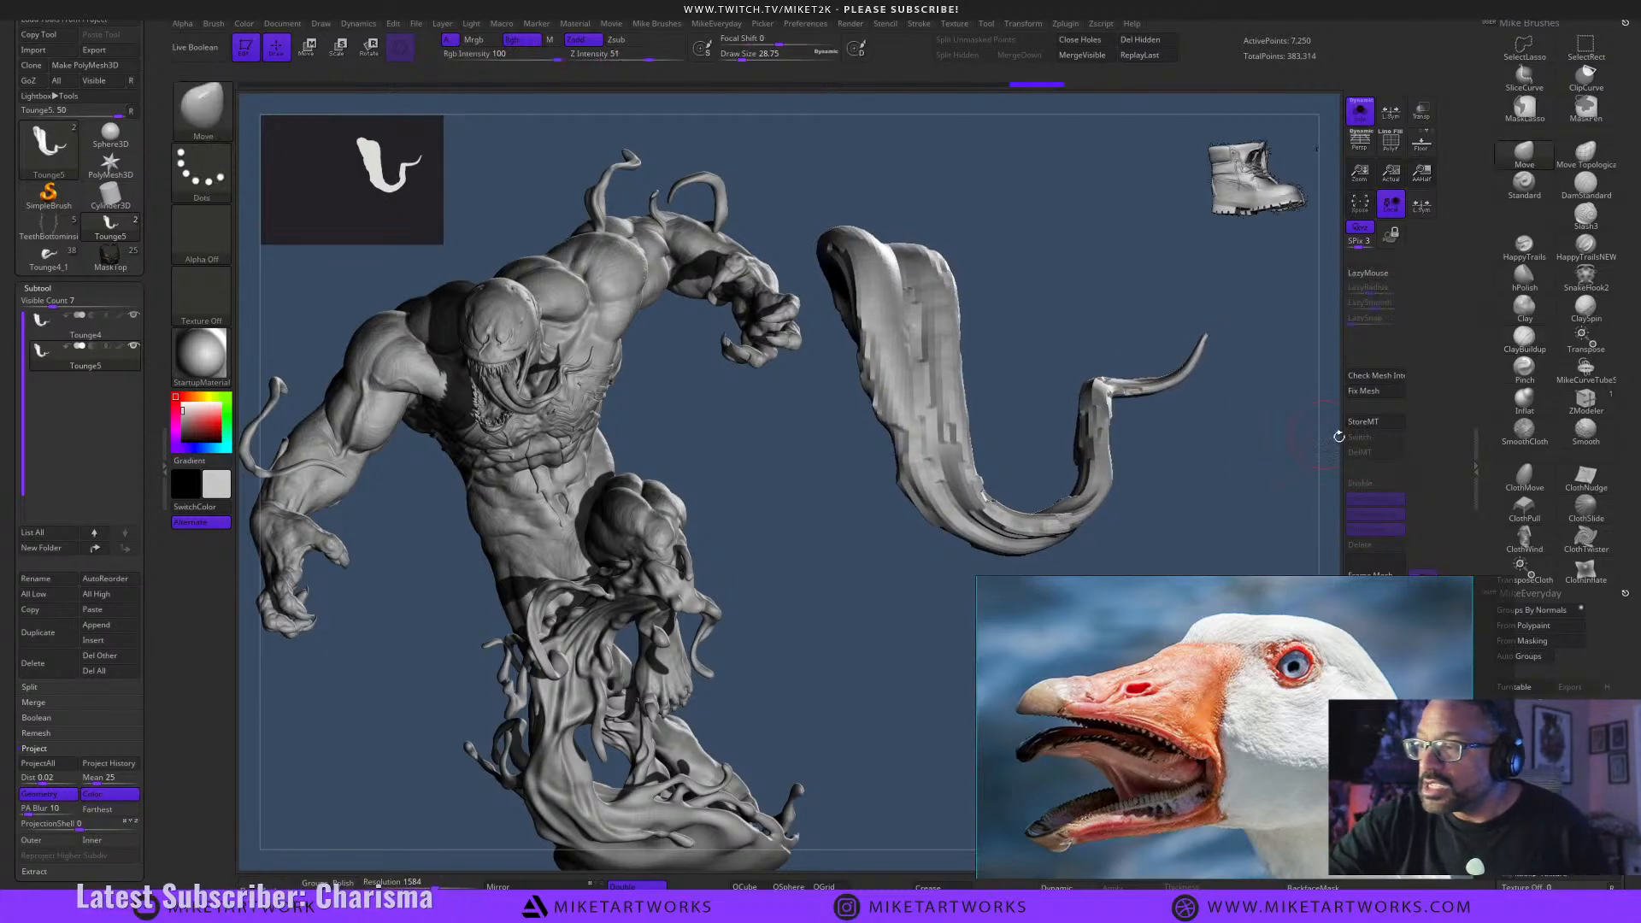
left_click(1525, 338)
Smooth the stepped projection artefacts along the tongue's wide base and hollow side, running Project History after each smoothing pass.
left_click_drag(1183, 509, 1160, 489)
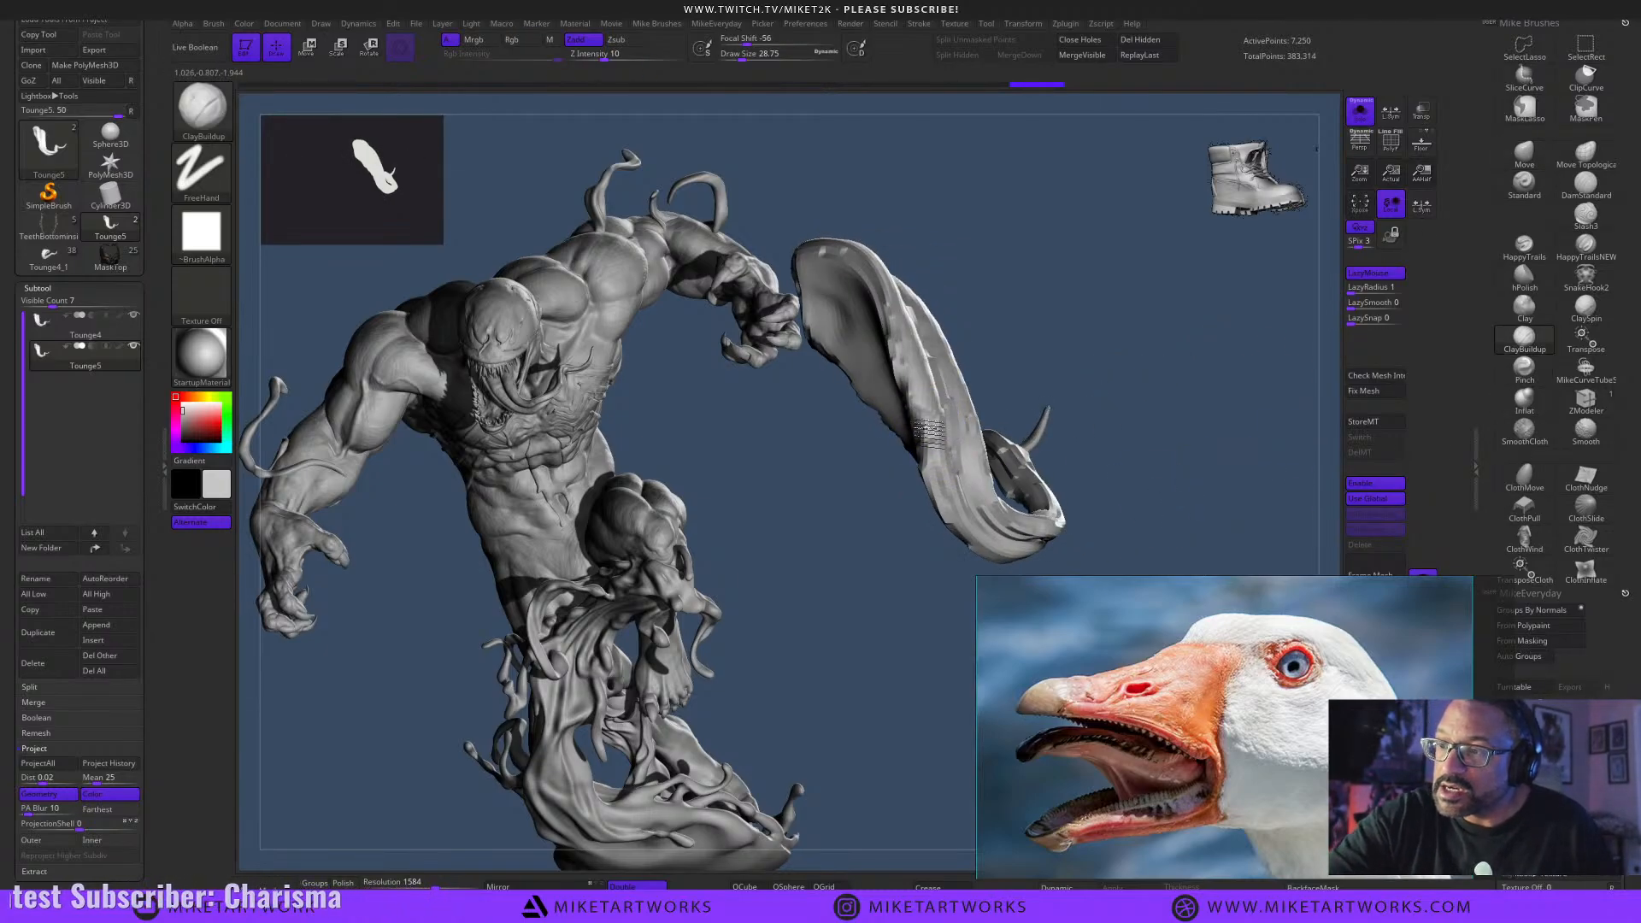
left_click_drag(1125, 392, 975, 397)
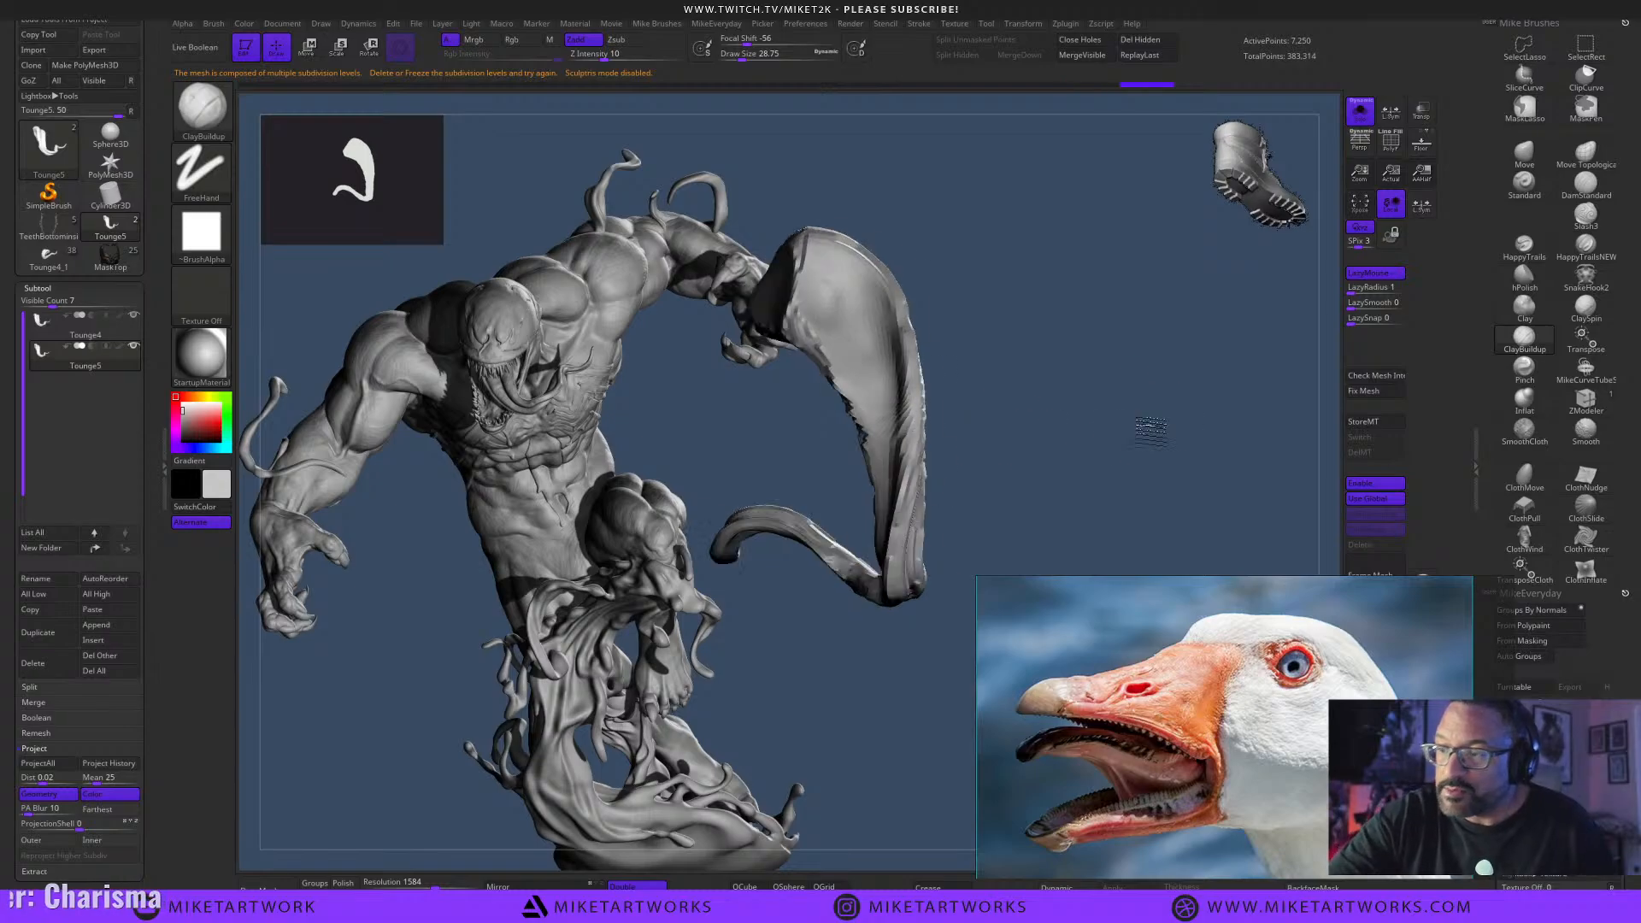
left_click_drag(1146, 433, 953, 385)
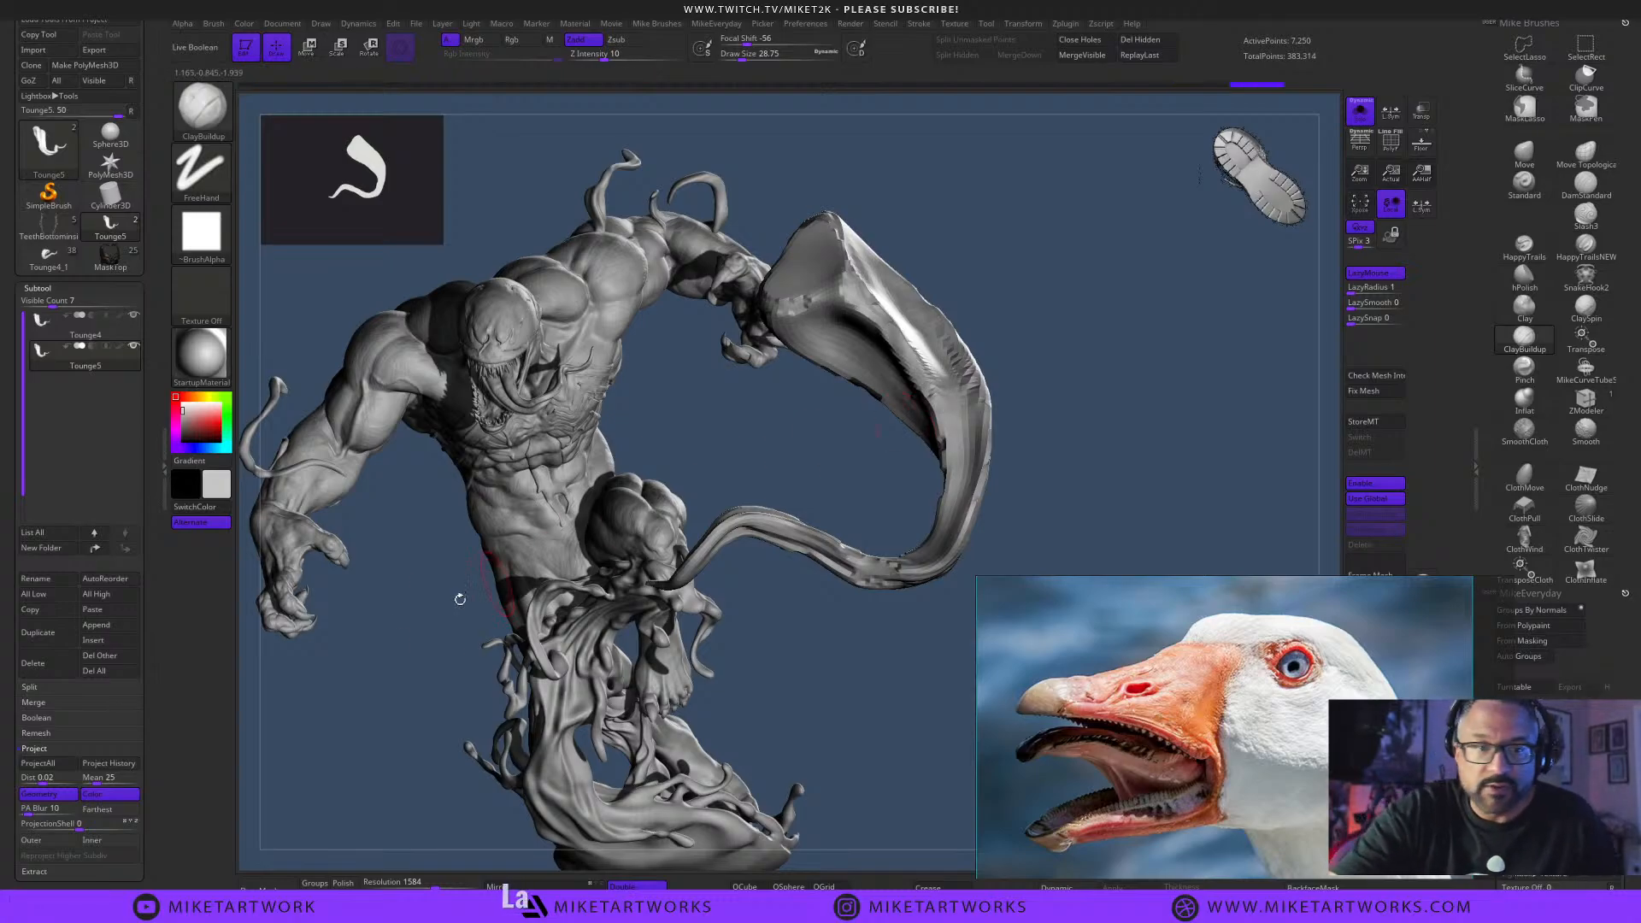
left_click(128, 766)
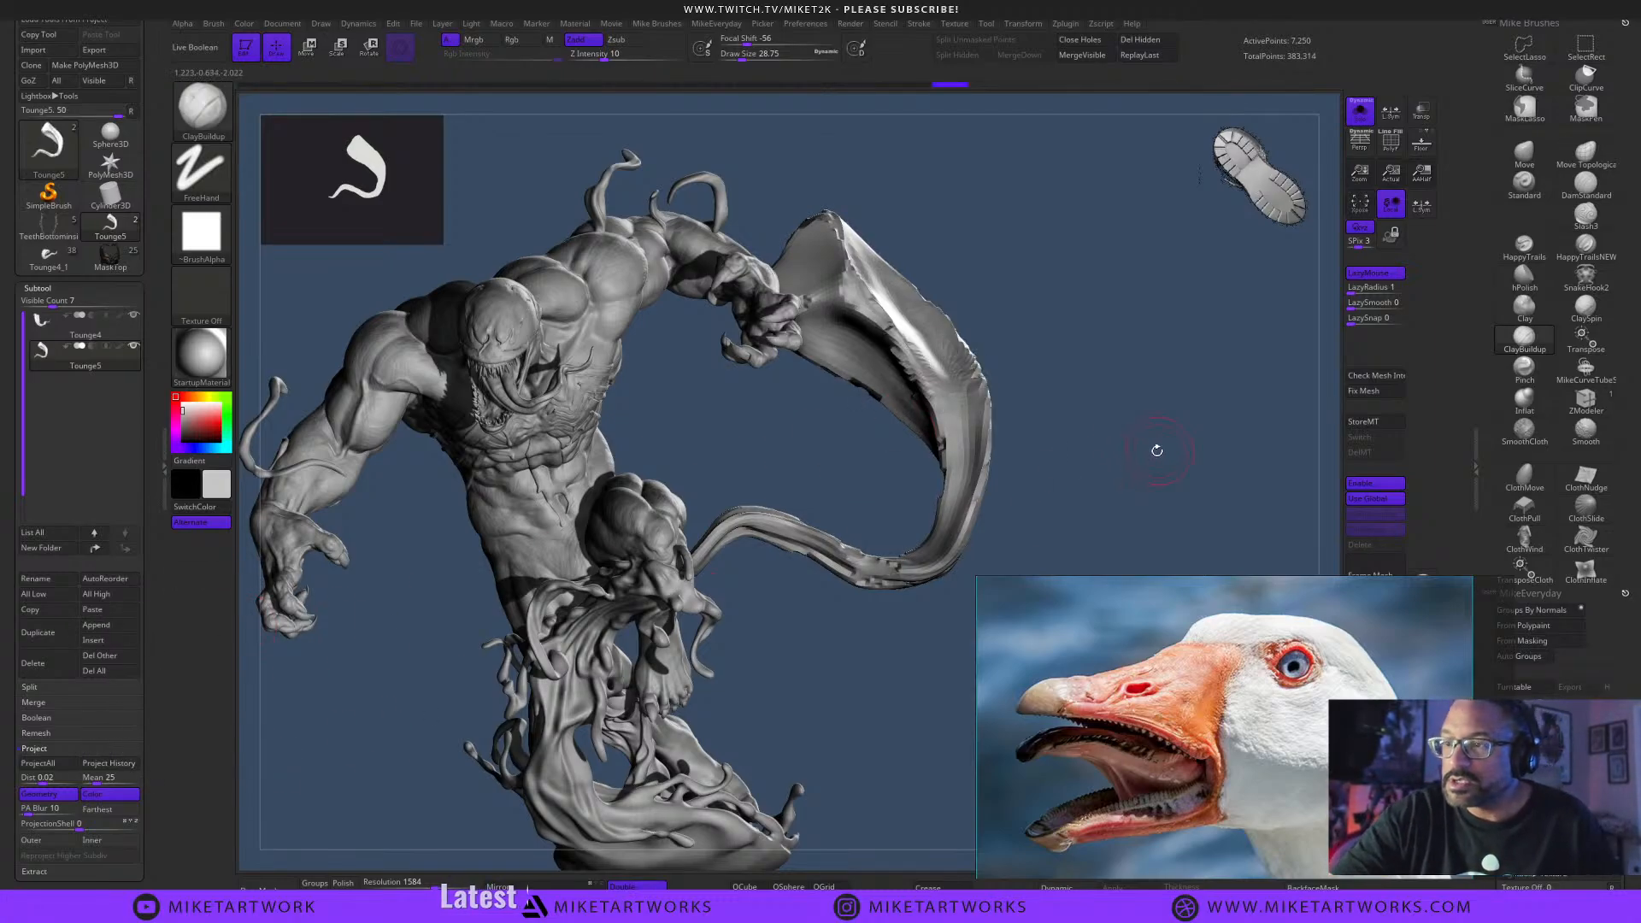
mouse_move(1158, 451)
left_mouse_down()
mouse_move(1136, 491)
mouse_move(1054, 425)
left_mouse_up()
left_click_drag(898, 347, 922, 389, "shift")
left_click(128, 767)
Smooth the remaining rough spots along the tongue's outer edge and curve, reprojecting the history detail between passes.
left_click_drag(1052, 448, 1041, 523)
left_click_drag(923, 363, 922, 367)
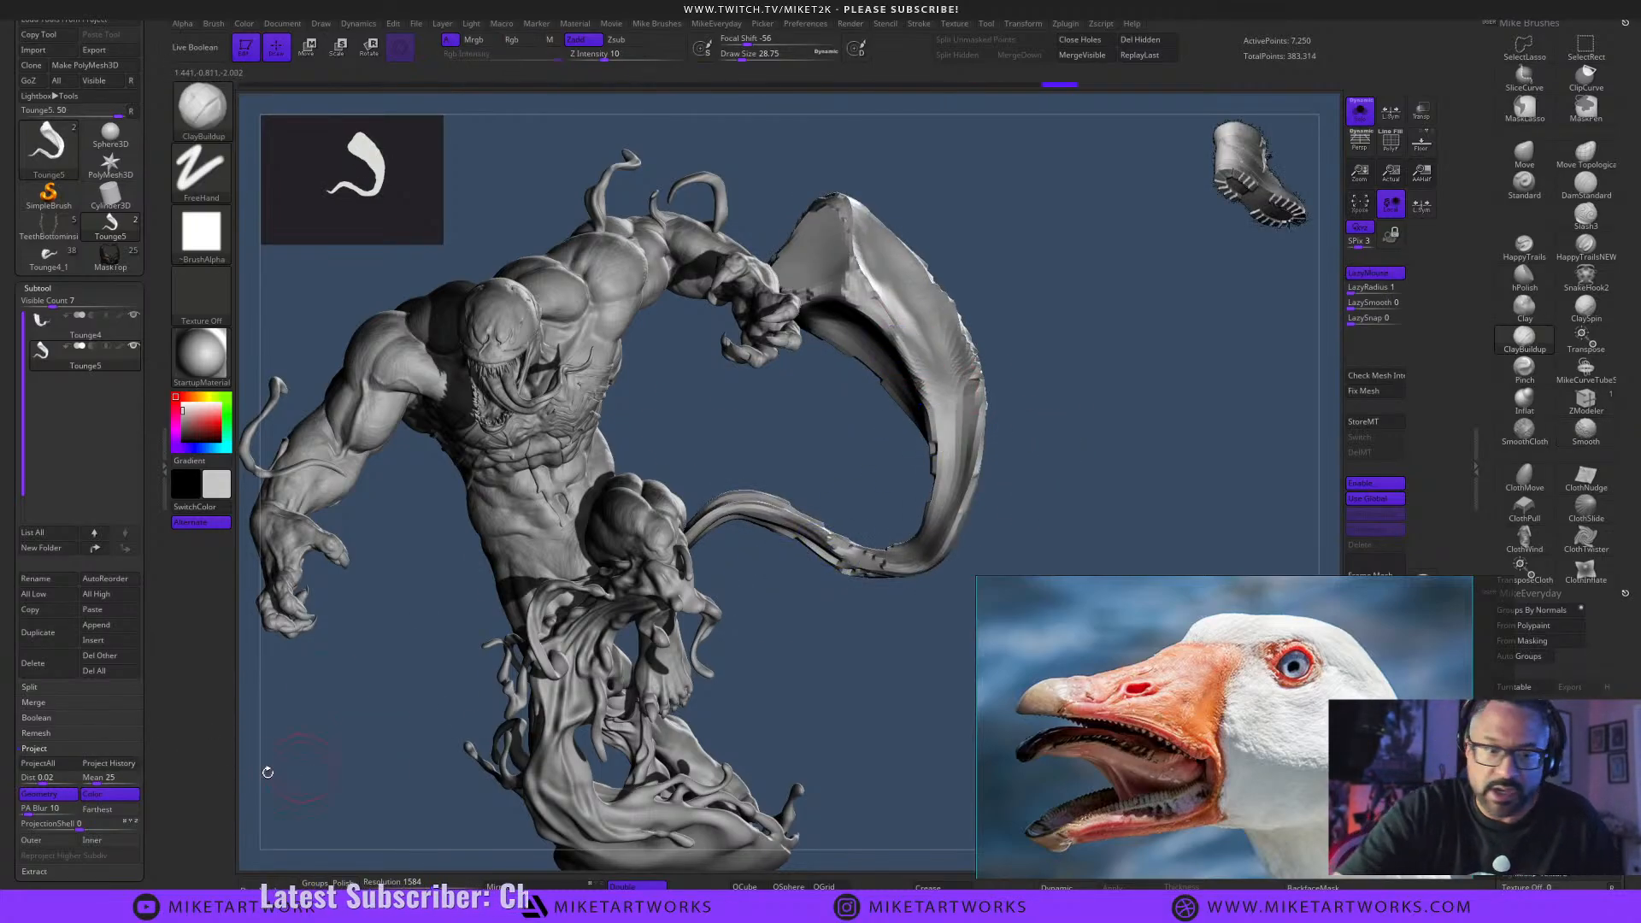
left_click(132, 767)
left_click_drag(1041, 440, 996, 459)
mouse_move(963, 376)
left_mouse_down()
mouse_move(962, 494)
mouse_move(1051, 466)
mouse_move(989, 432)
left_mouse_up()
left_click(134, 766)
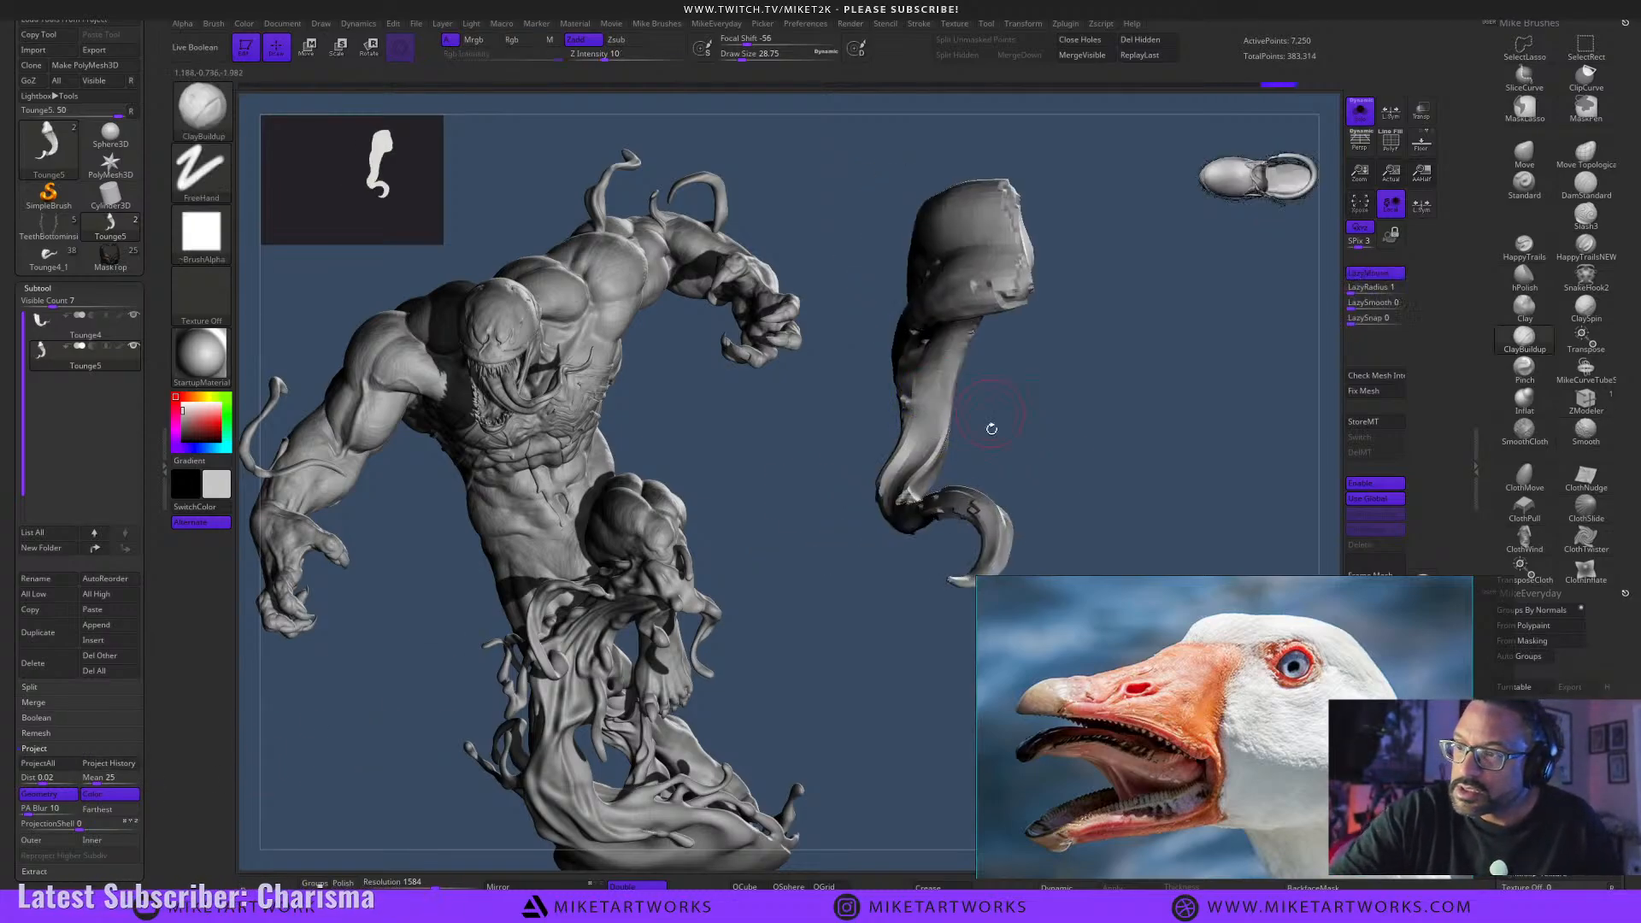
left_click(134, 764)
Smooth the tongue's grooved side, reproject the history detail once more and check the surface all around.
mouse_move(843, 498)
left_mouse_down()
mouse_move(1125, 411)
mouse_move(1162, 454)
mouse_move(992, 551)
left_mouse_up()
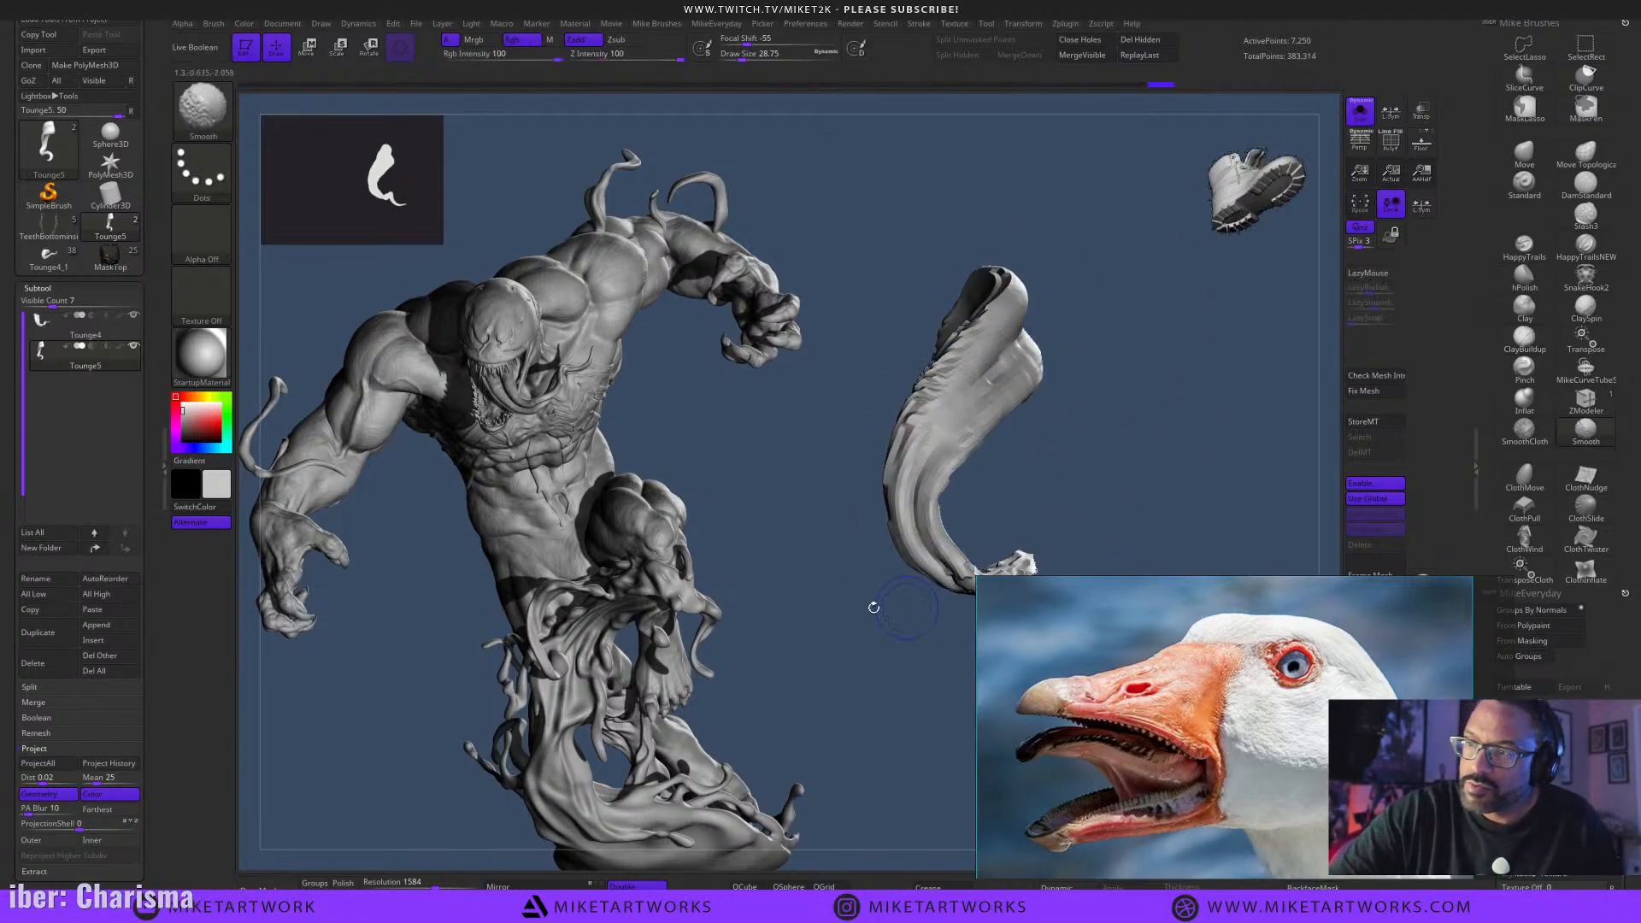
left_click(130, 764)
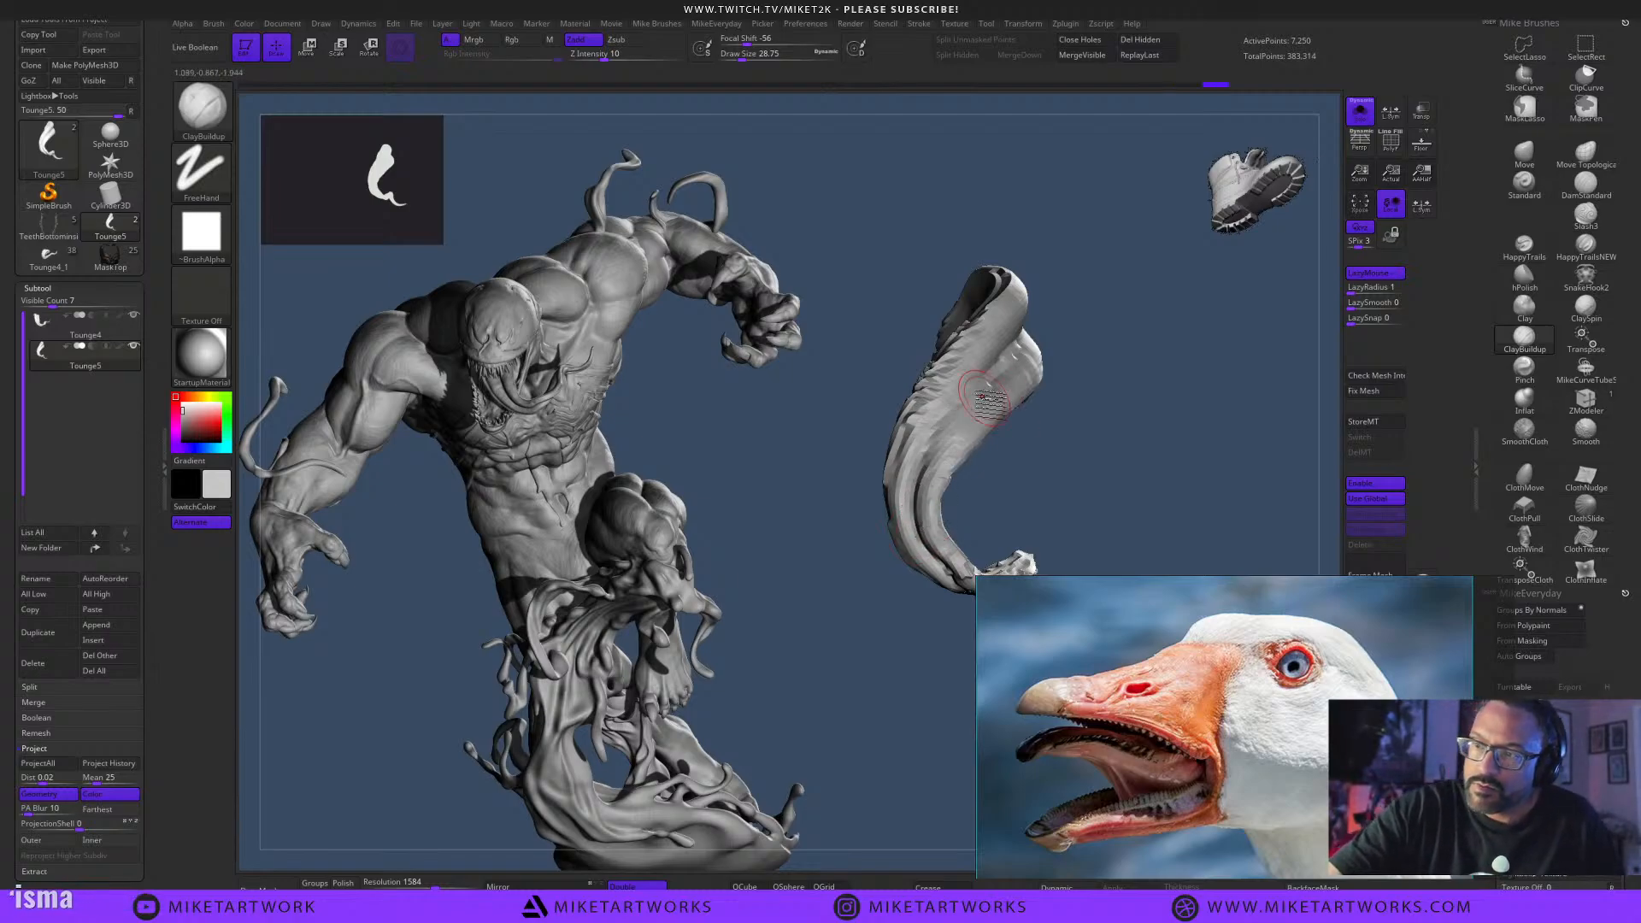
left_click_drag(1142, 484, 876, 435)
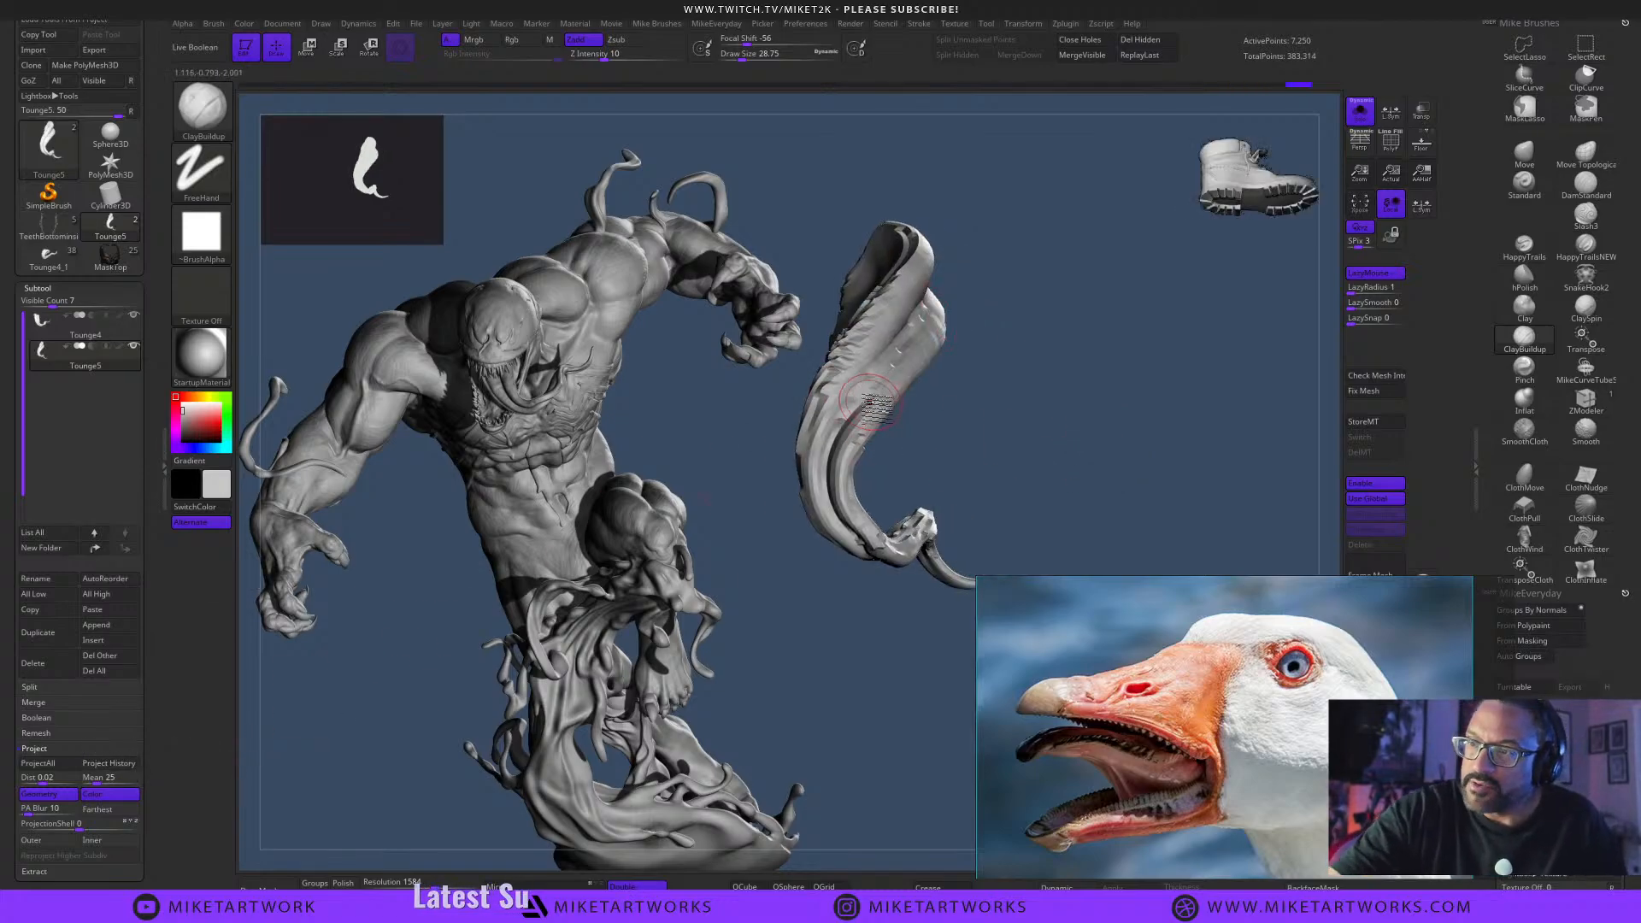
key("ctrl+z")
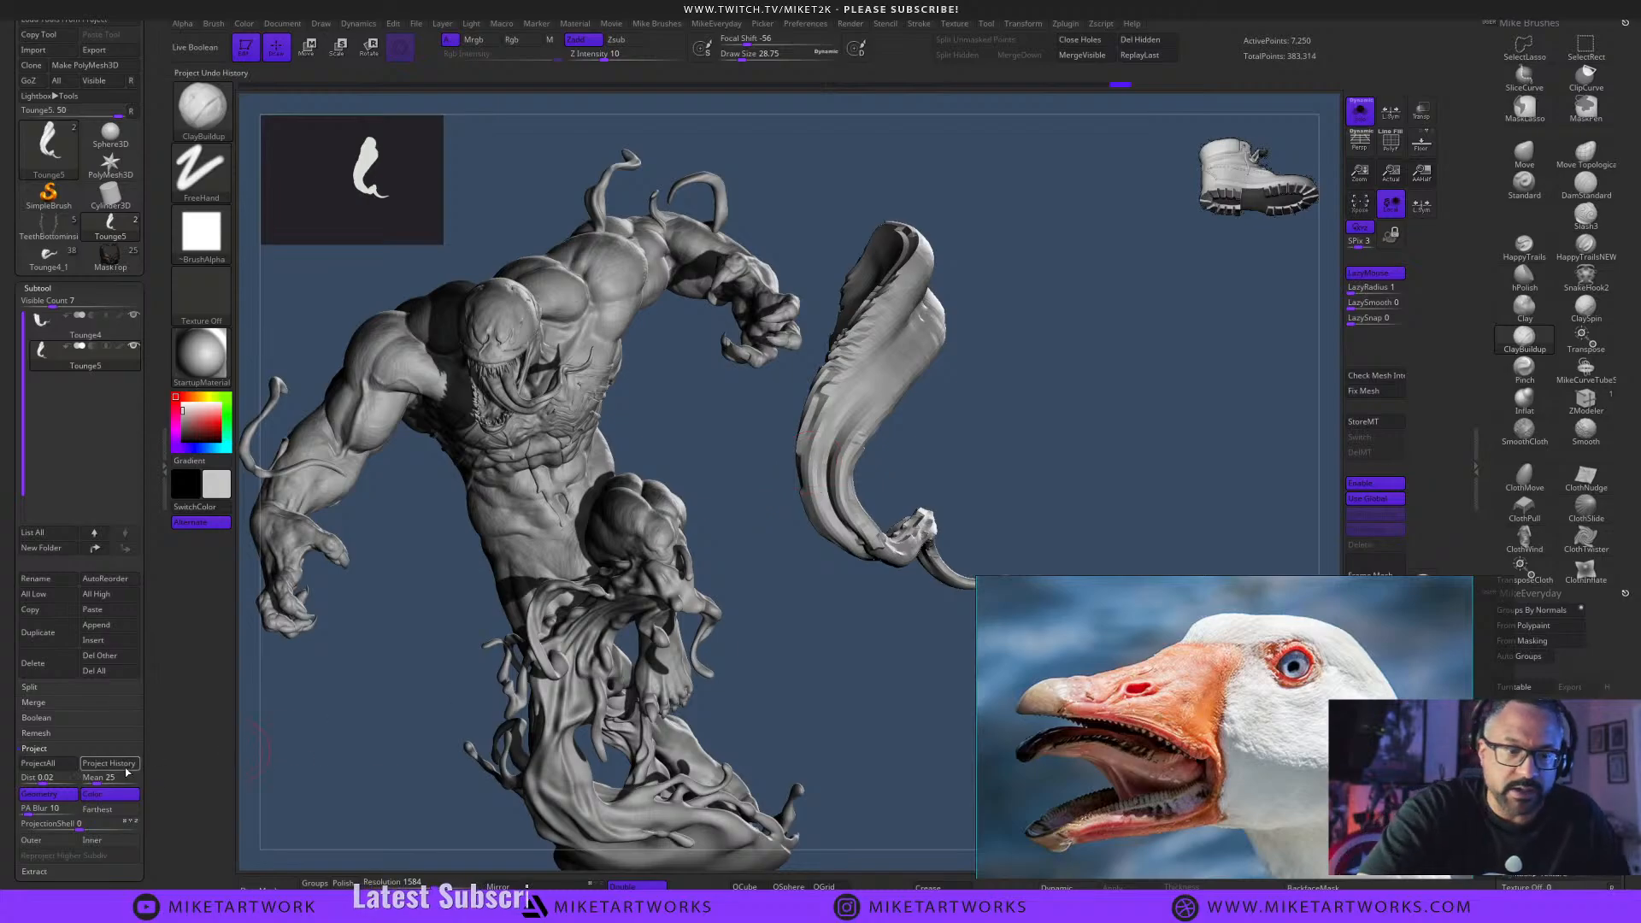
mouse_move(1026, 463)
left_mouse_down()
mouse_move(1180, 440)
mouse_move(1219, 483)
left_mouse_up()
Undo the projection passes, both subdivisions and the last ZRemesh of Tounge5.
key("ctrl")
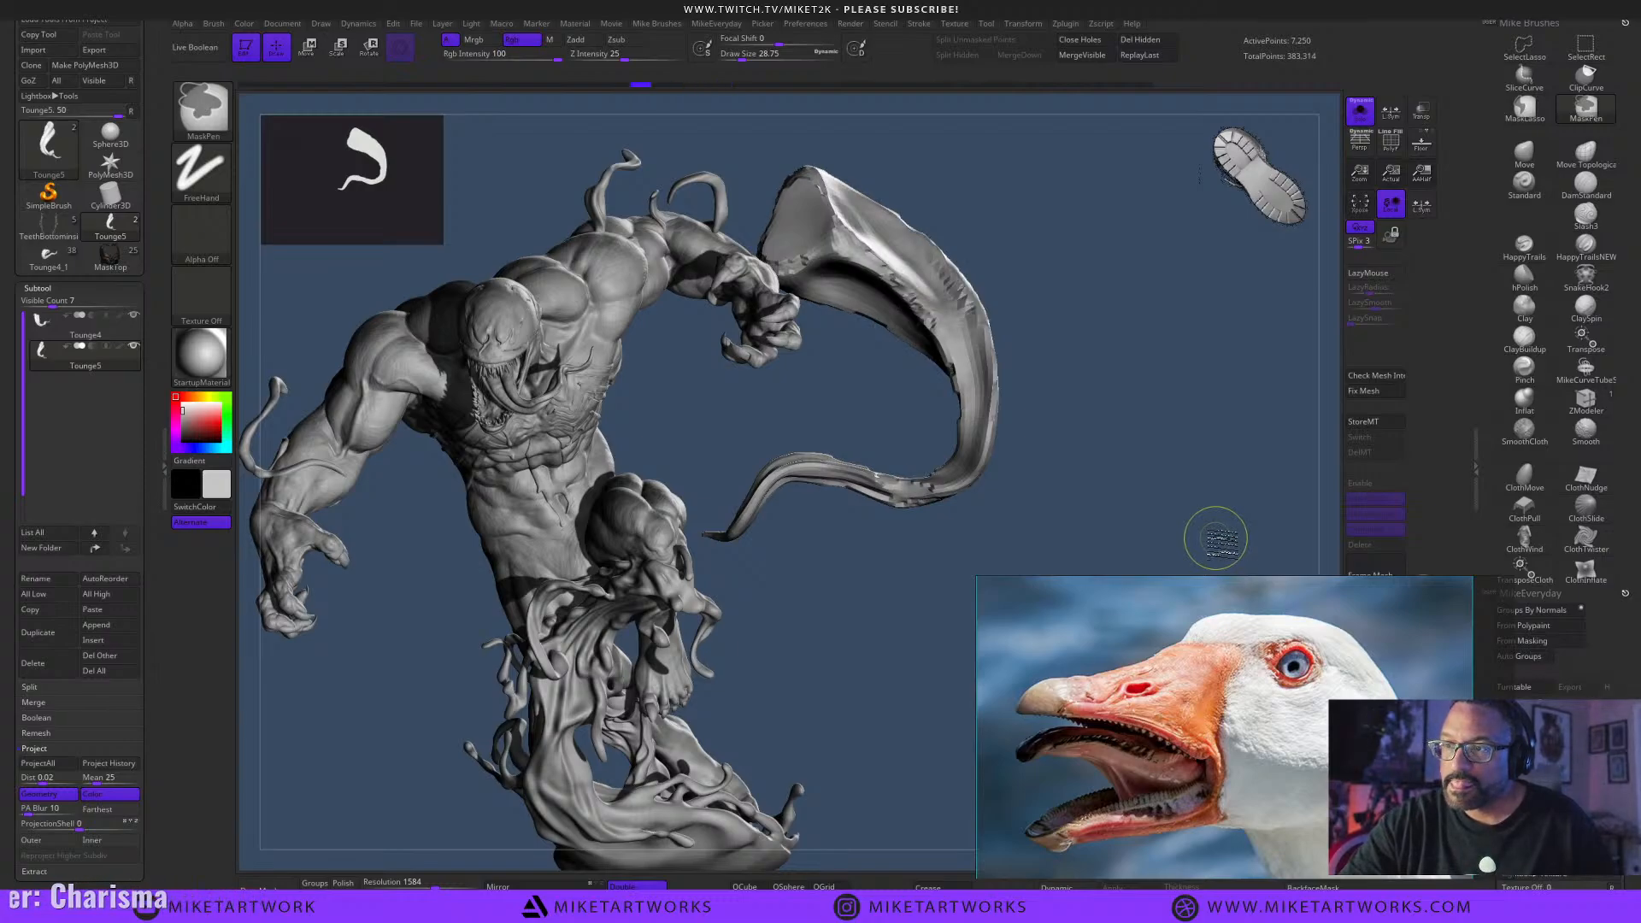
key("ctrl+z")
key("ctrl+z")
key("ctrl+z")
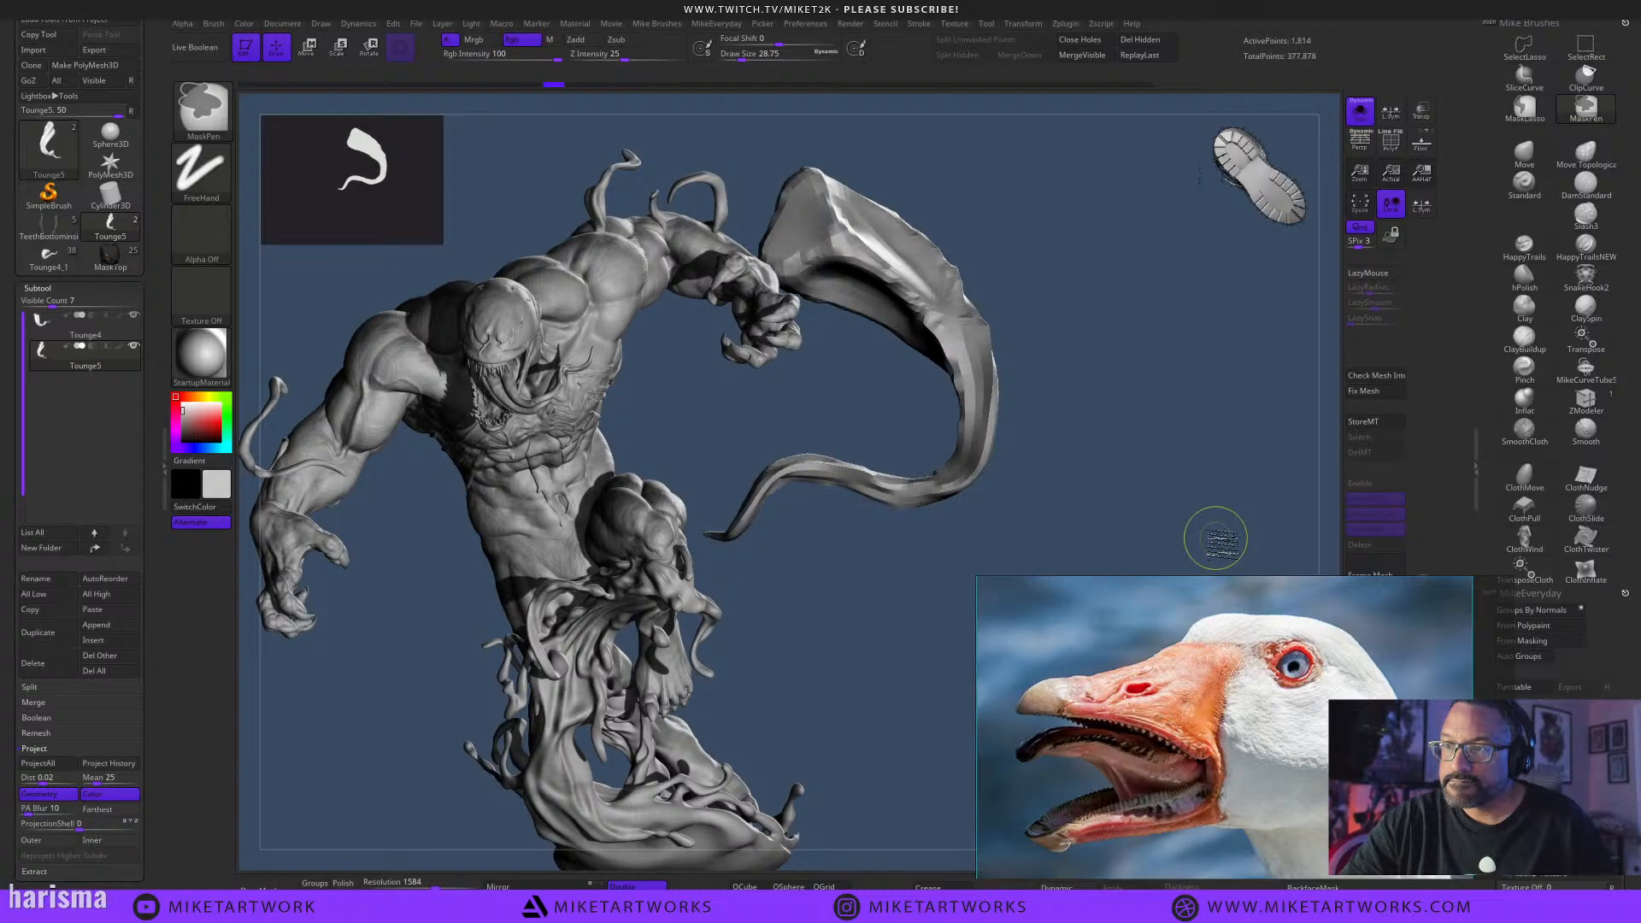
key("ctrl+z")
key("ctrl+z")
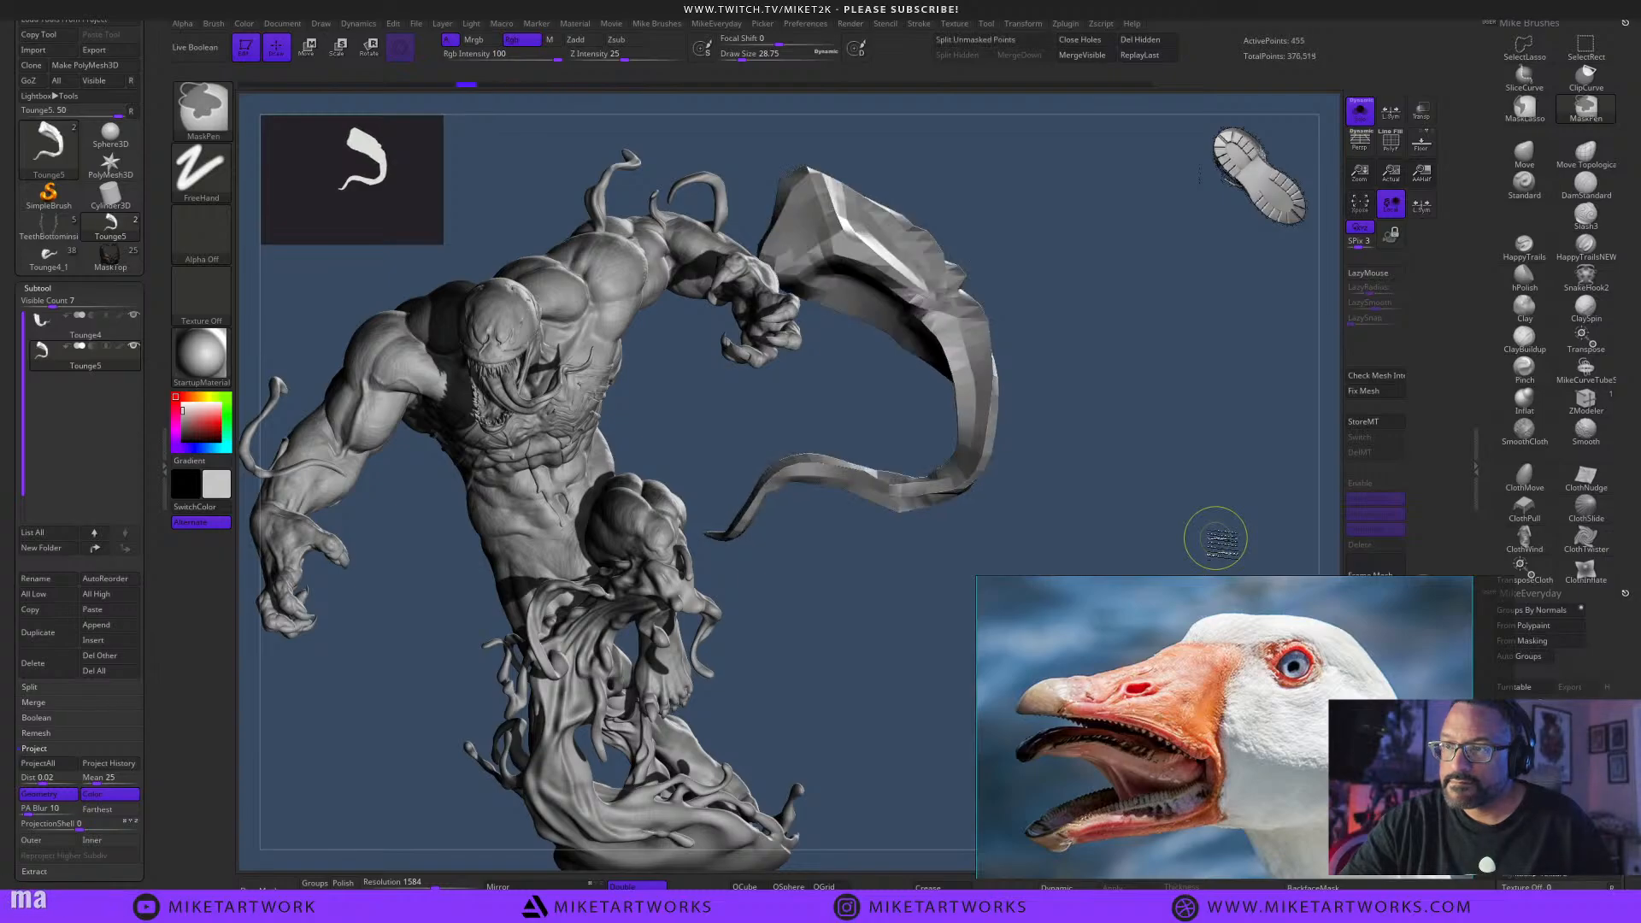
key("ctrl+z")
key("ctrl+z")
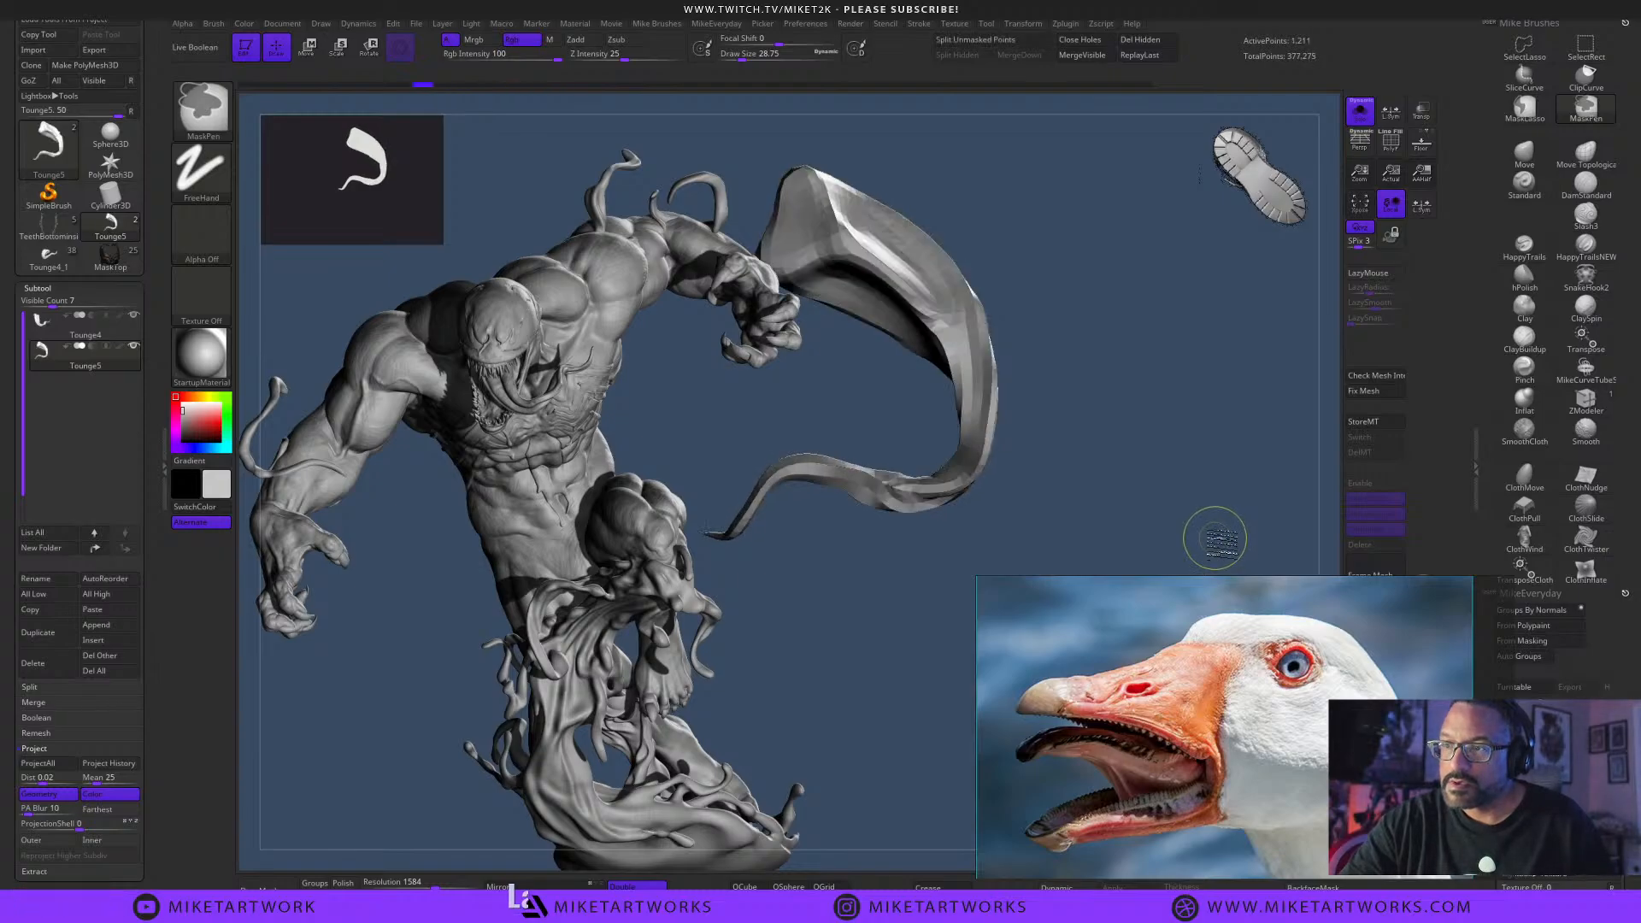
Project the stored history detail onto the low-resolution Tounge5 mesh.
mouse_move(1215, 538)
left_mouse_down()
mouse_move(1188, 513)
mouse_move(1290, 473)
mouse_move(1236, 516)
mouse_move(1223, 502)
left_mouse_up()
left_click(128, 763)
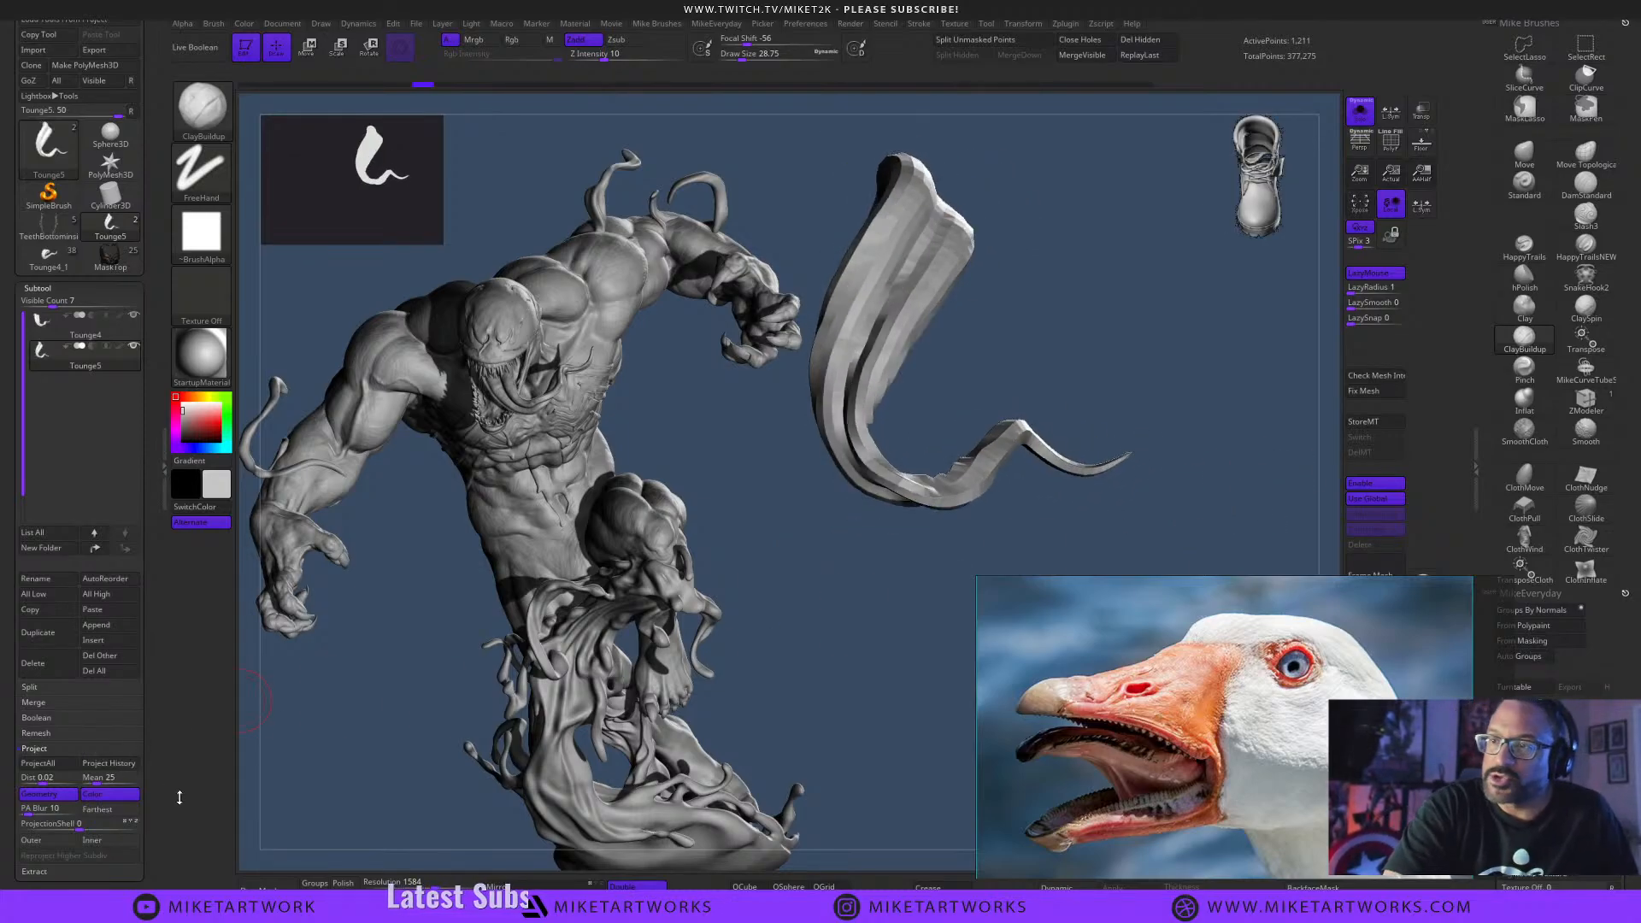
left_click_drag(1059, 553, 1165, 522)
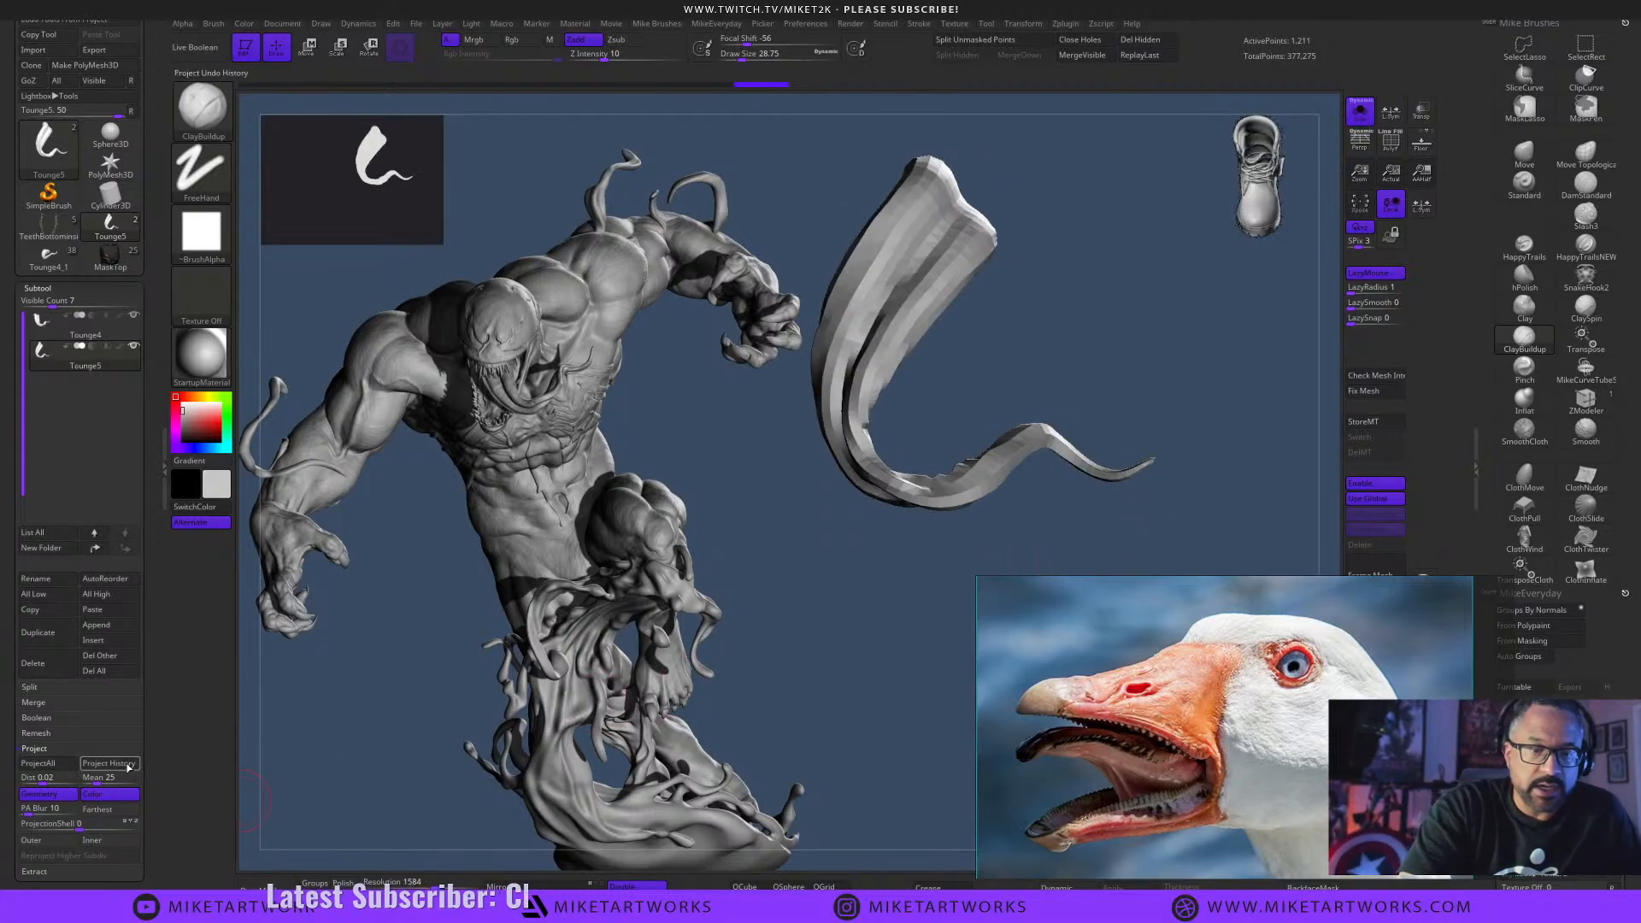
Divide Tounge5 once and project the history detail again, smoothing the tail between projections.
key("ctrl+d")
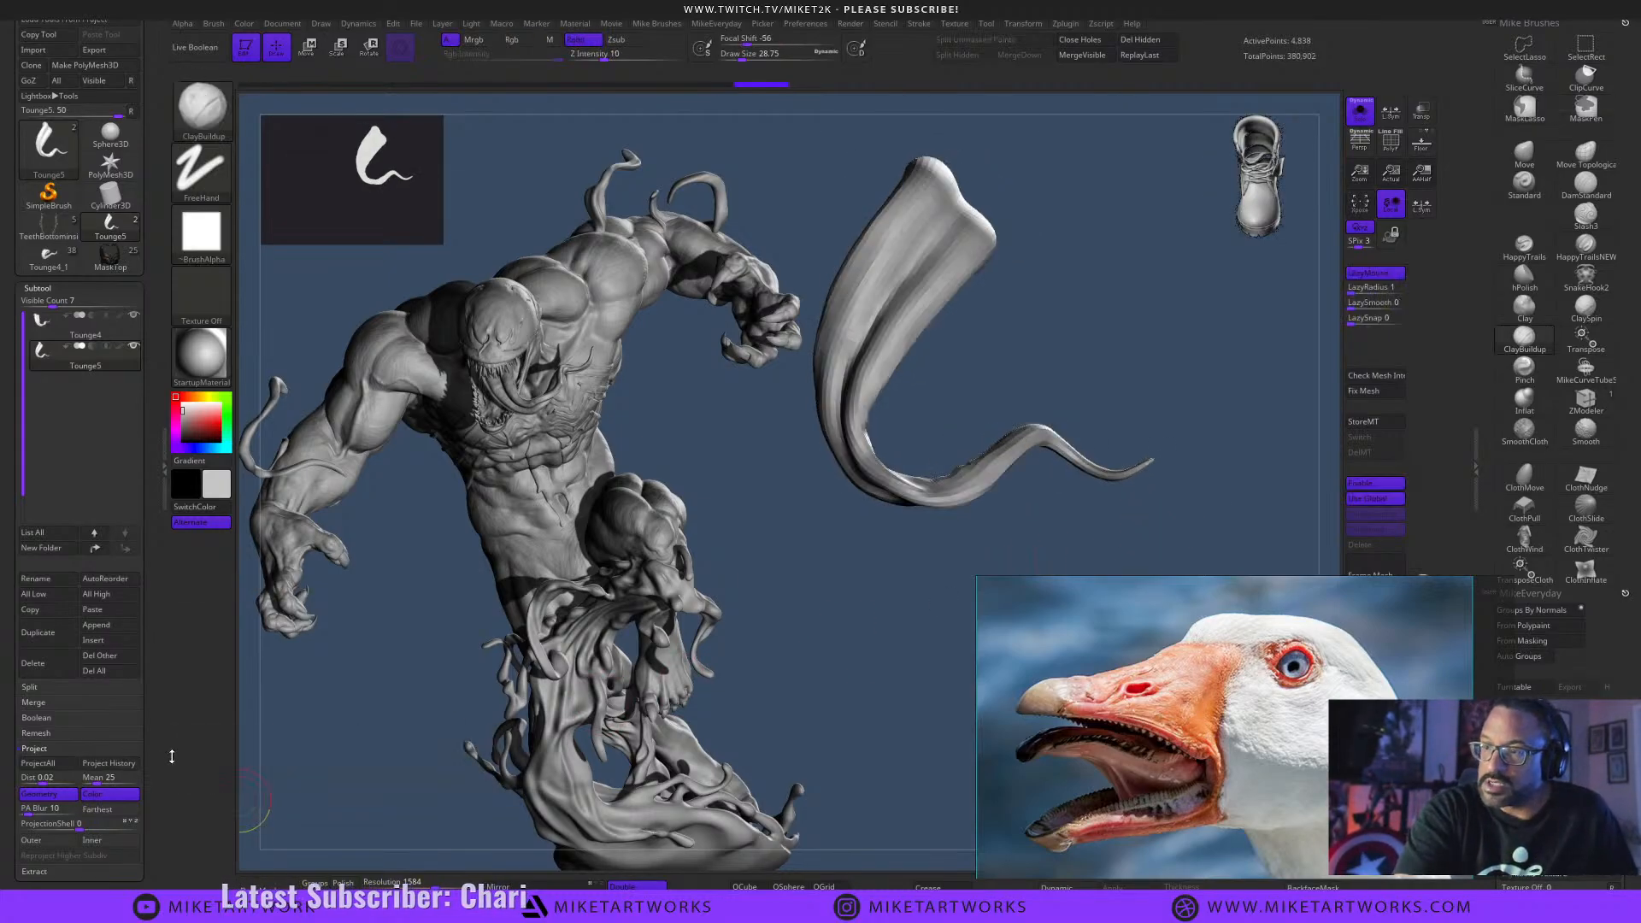
left_click(128, 765)
left_click_drag(932, 600, 946, 563)
left_click_drag(1030, 419, 970, 438, "shift")
left_click(124, 765)
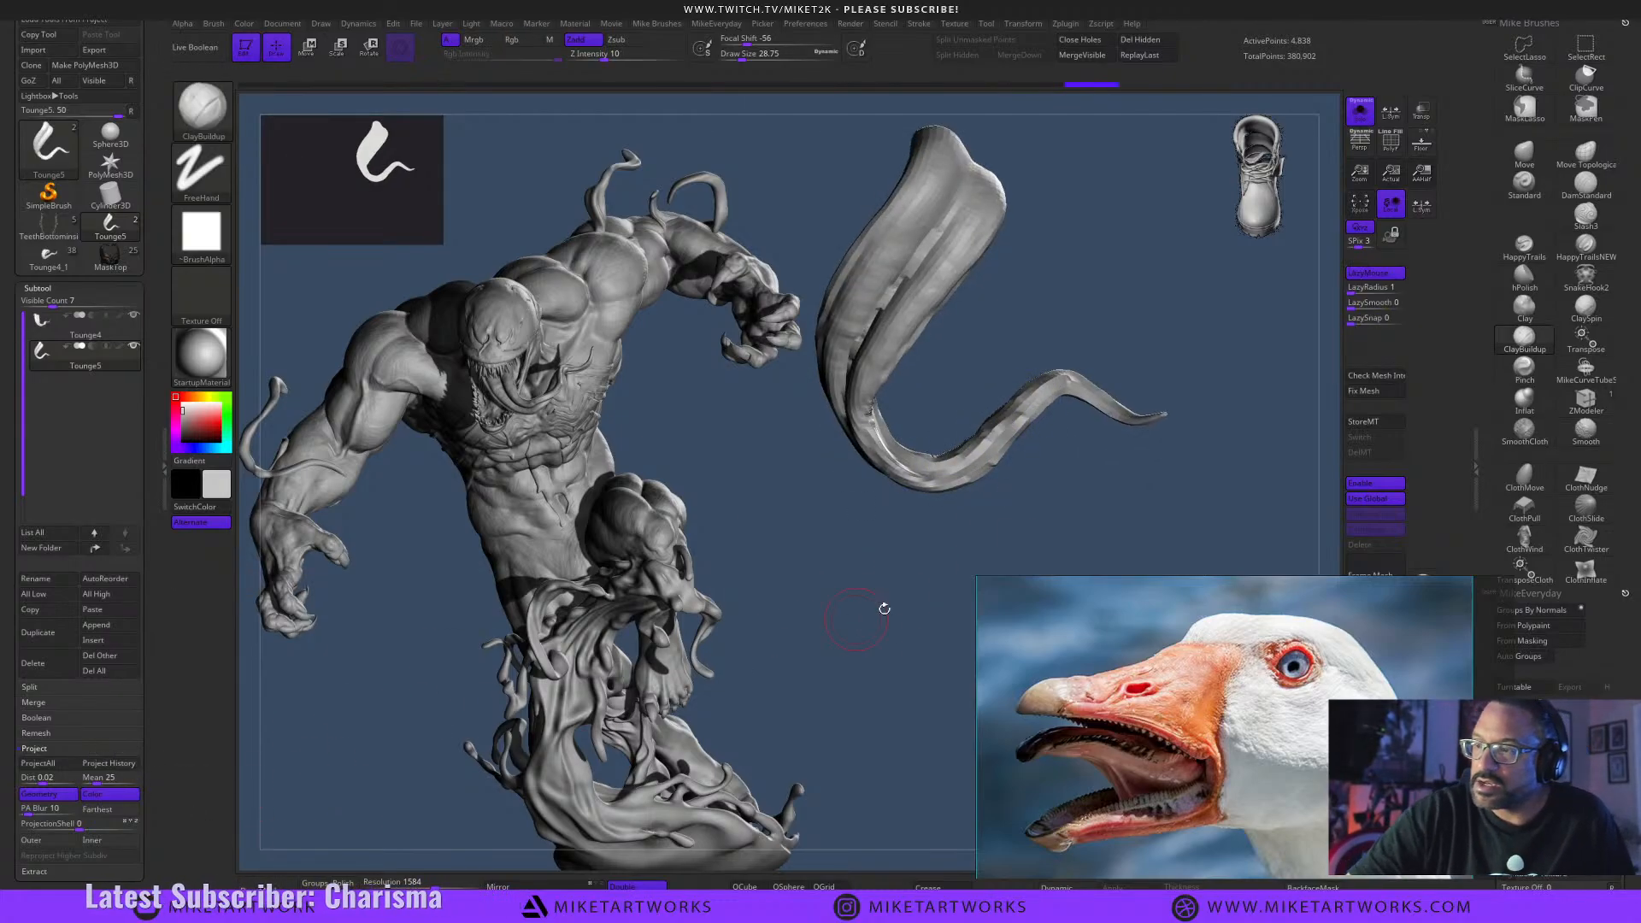
mouse_move(885, 609)
left_mouse_down()
mouse_move(898, 675)
mouse_move(1154, 421)
mouse_move(1137, 479)
mouse_move(1215, 528)
mouse_move(1223, 426)
mouse_move(1257, 419)
left_mouse_up()
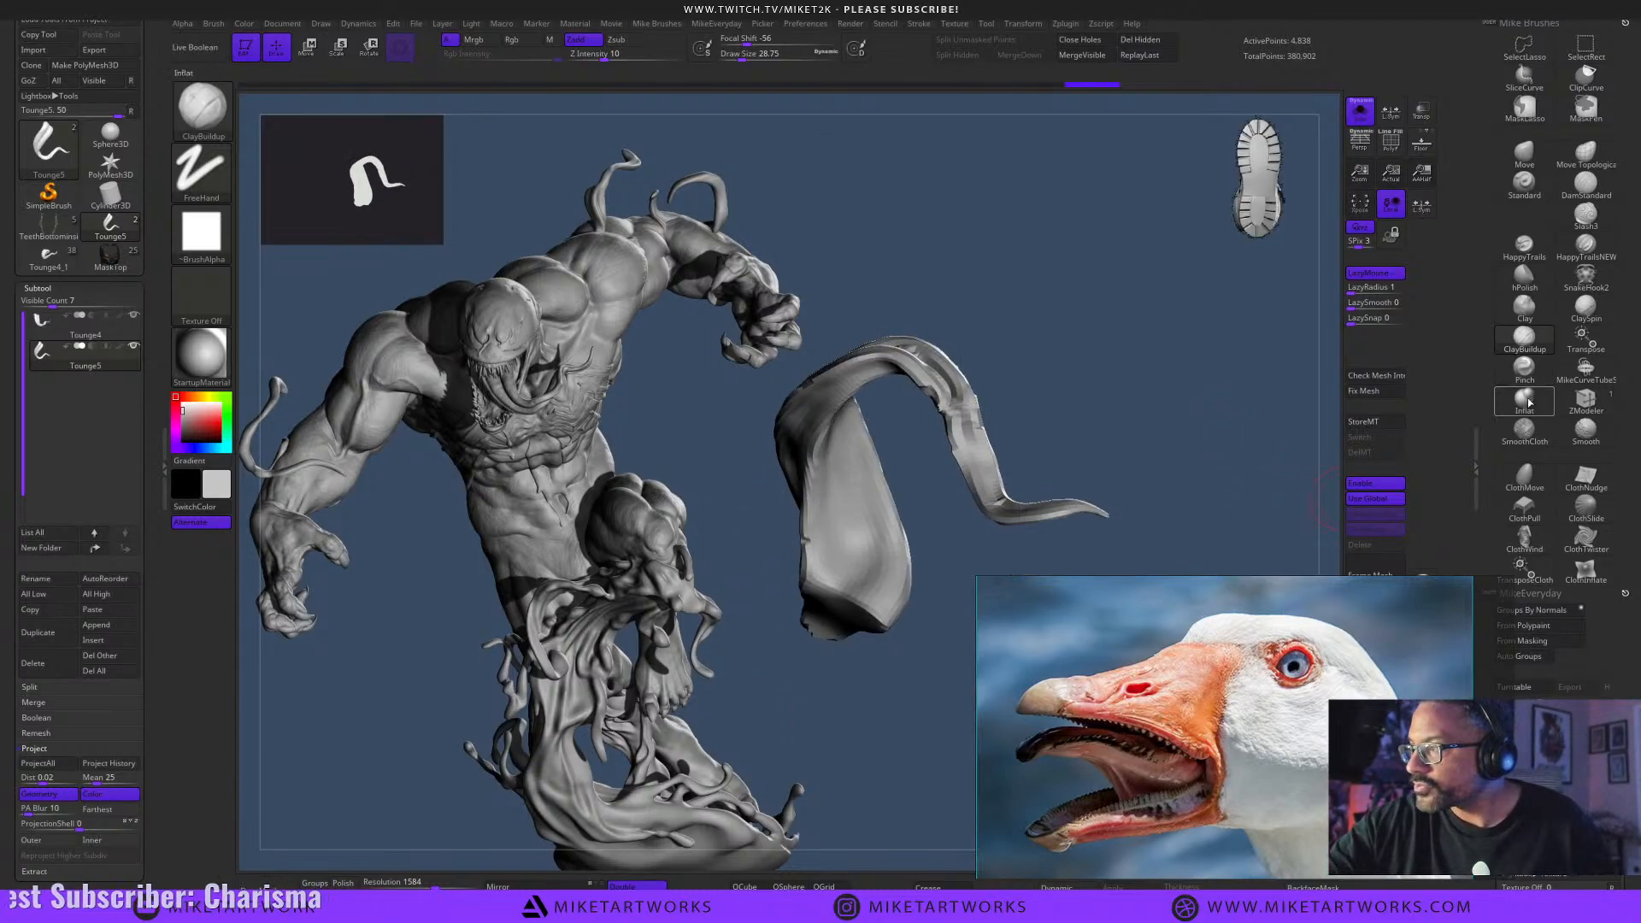
Activate the Inflat brush, smooth the rough bend near the tongue's tail, and project the history detail again.
left_click(1526, 400)
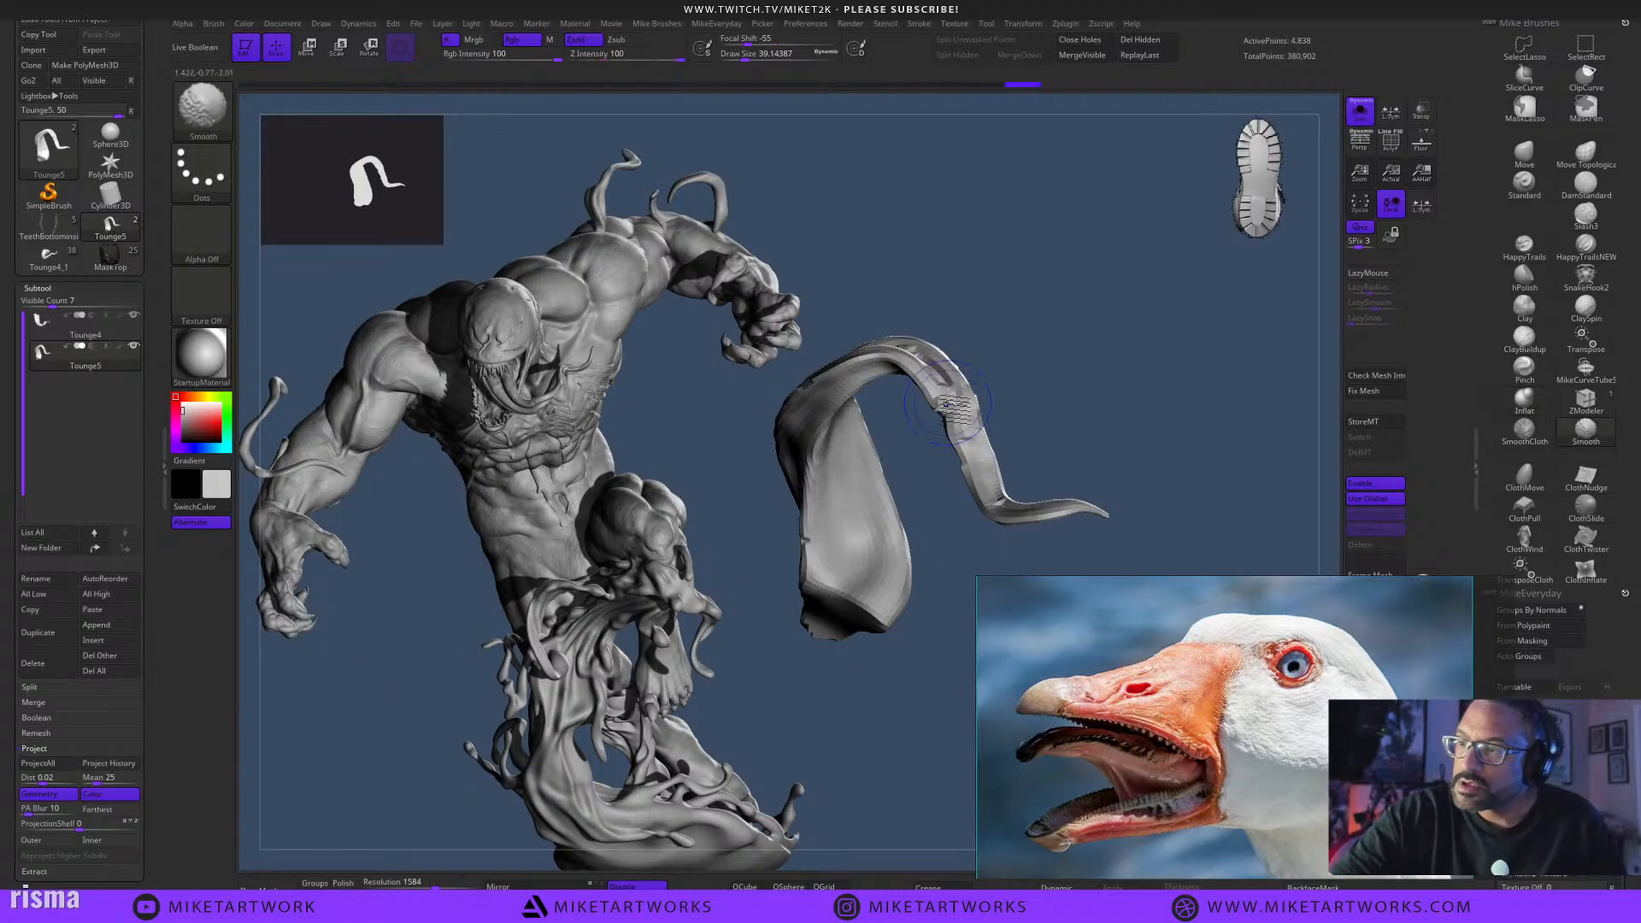
left_click_drag(1078, 447, 1276, 458)
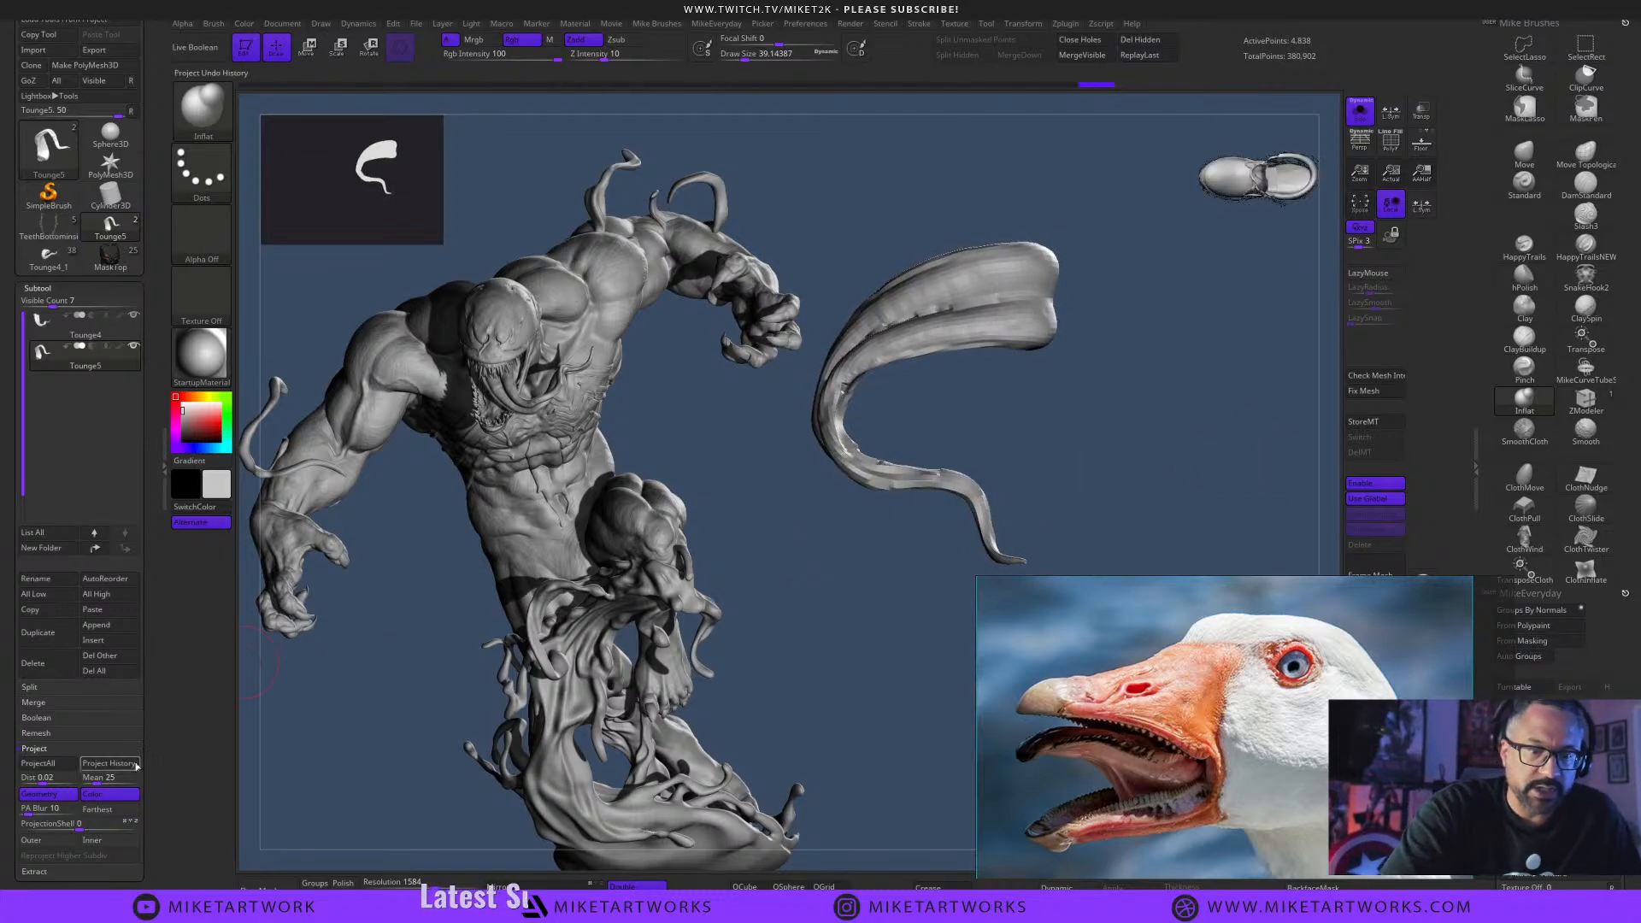
mouse_move(1101, 466)
left_mouse_down()
mouse_move(1143, 479)
mouse_move(1247, 464)
mouse_move(1172, 469)
mouse_move(1235, 465)
mouse_move(1191, 502)
mouse_move(1222, 466)
left_mouse_up()
Step Tounge5 down to its lowest subdivision level and examine the faceted shape from several sides.
key("shift+d")
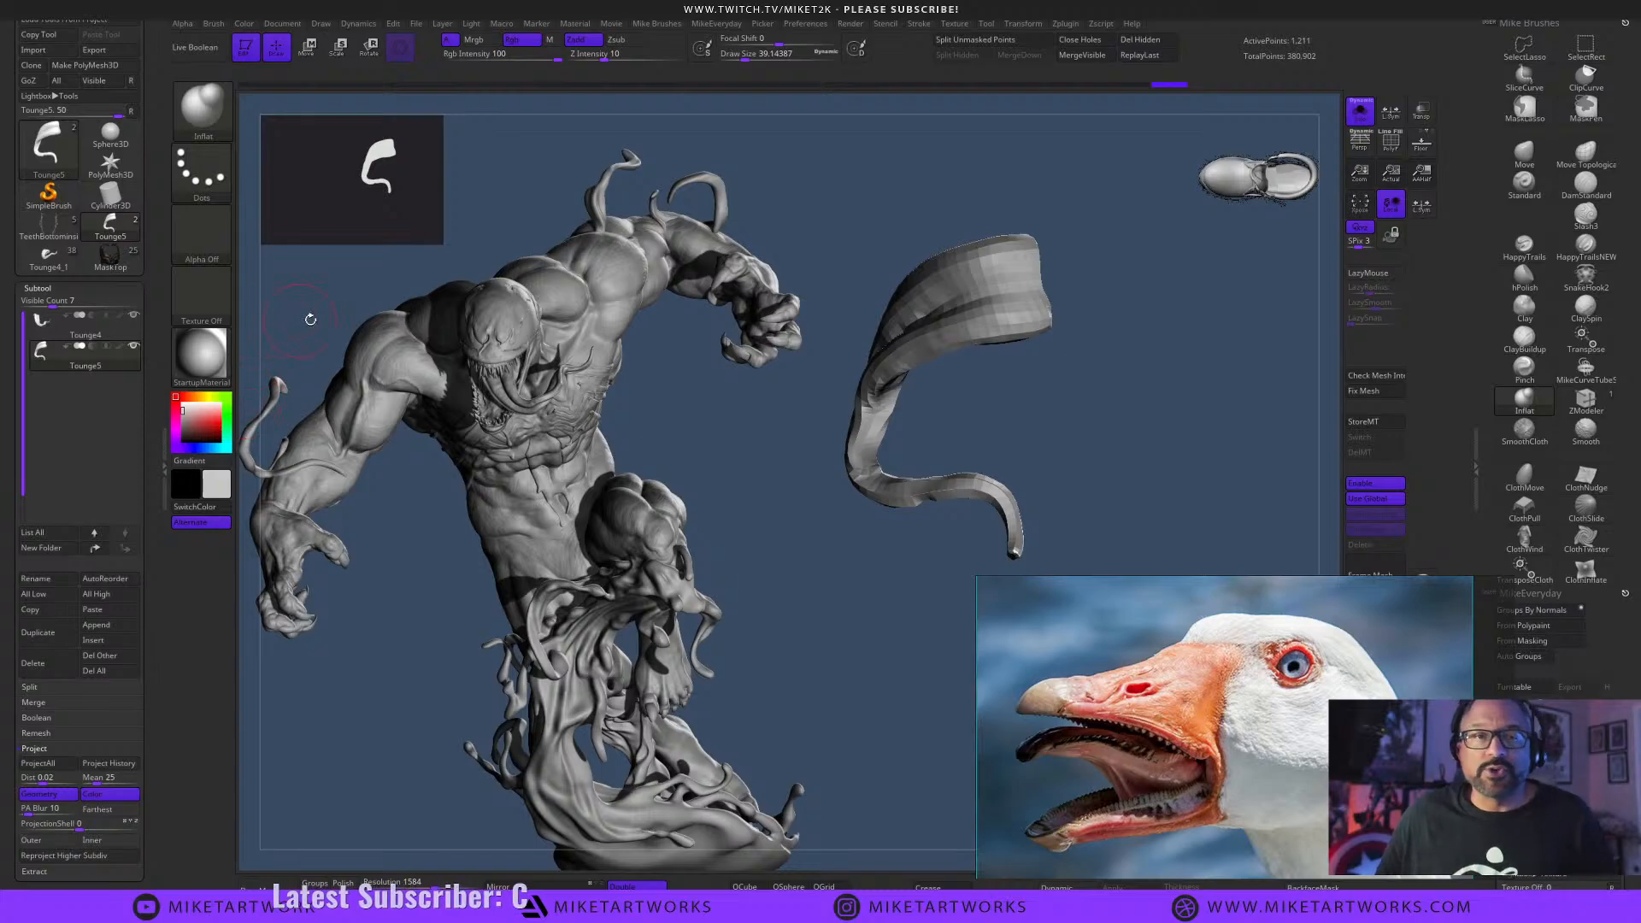
mouse_move(1102, 419)
left_mouse_down()
mouse_move(1130, 412)
mouse_move(1111, 473)
mouse_move(1140, 432)
mouse_move(1176, 447)
mouse_move(1144, 458)
left_mouse_up()
mouse_move(884, 601)
left_mouse_down()
mouse_move(869, 575)
mouse_move(887, 583)
left_mouse_up()
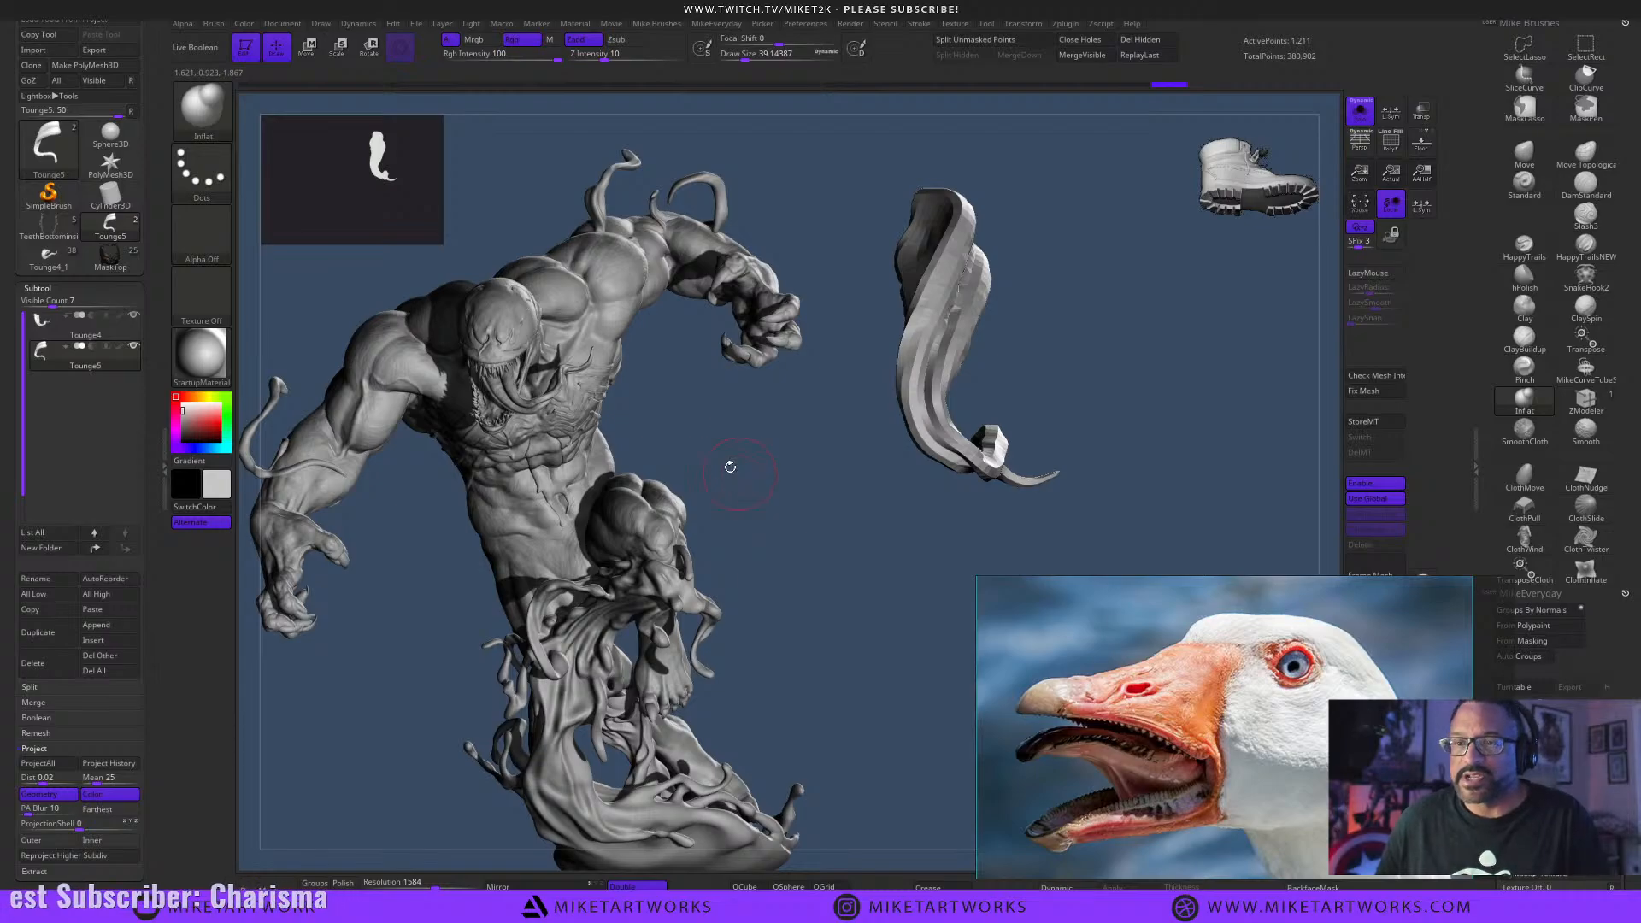
left_click_drag(621, 446, 880, 598)
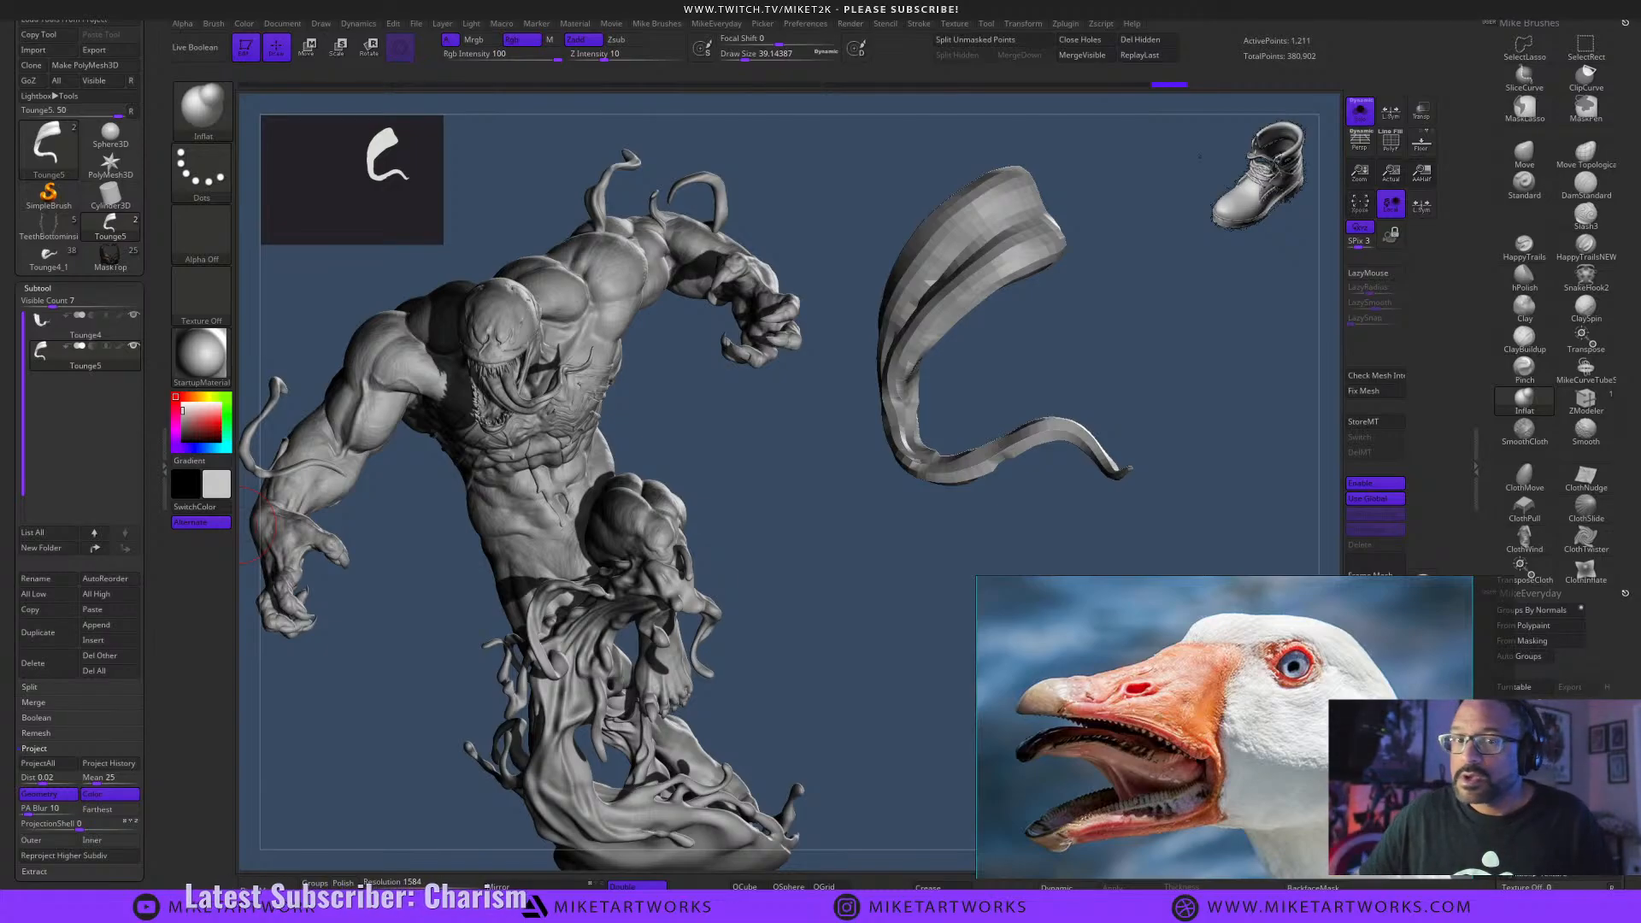
left_click_drag(1171, 461, 1068, 462)
Switch to Tounge4 to compare its shape with the low-resolution version, and return to Tounge5.
left_click(256, 444, "alt")
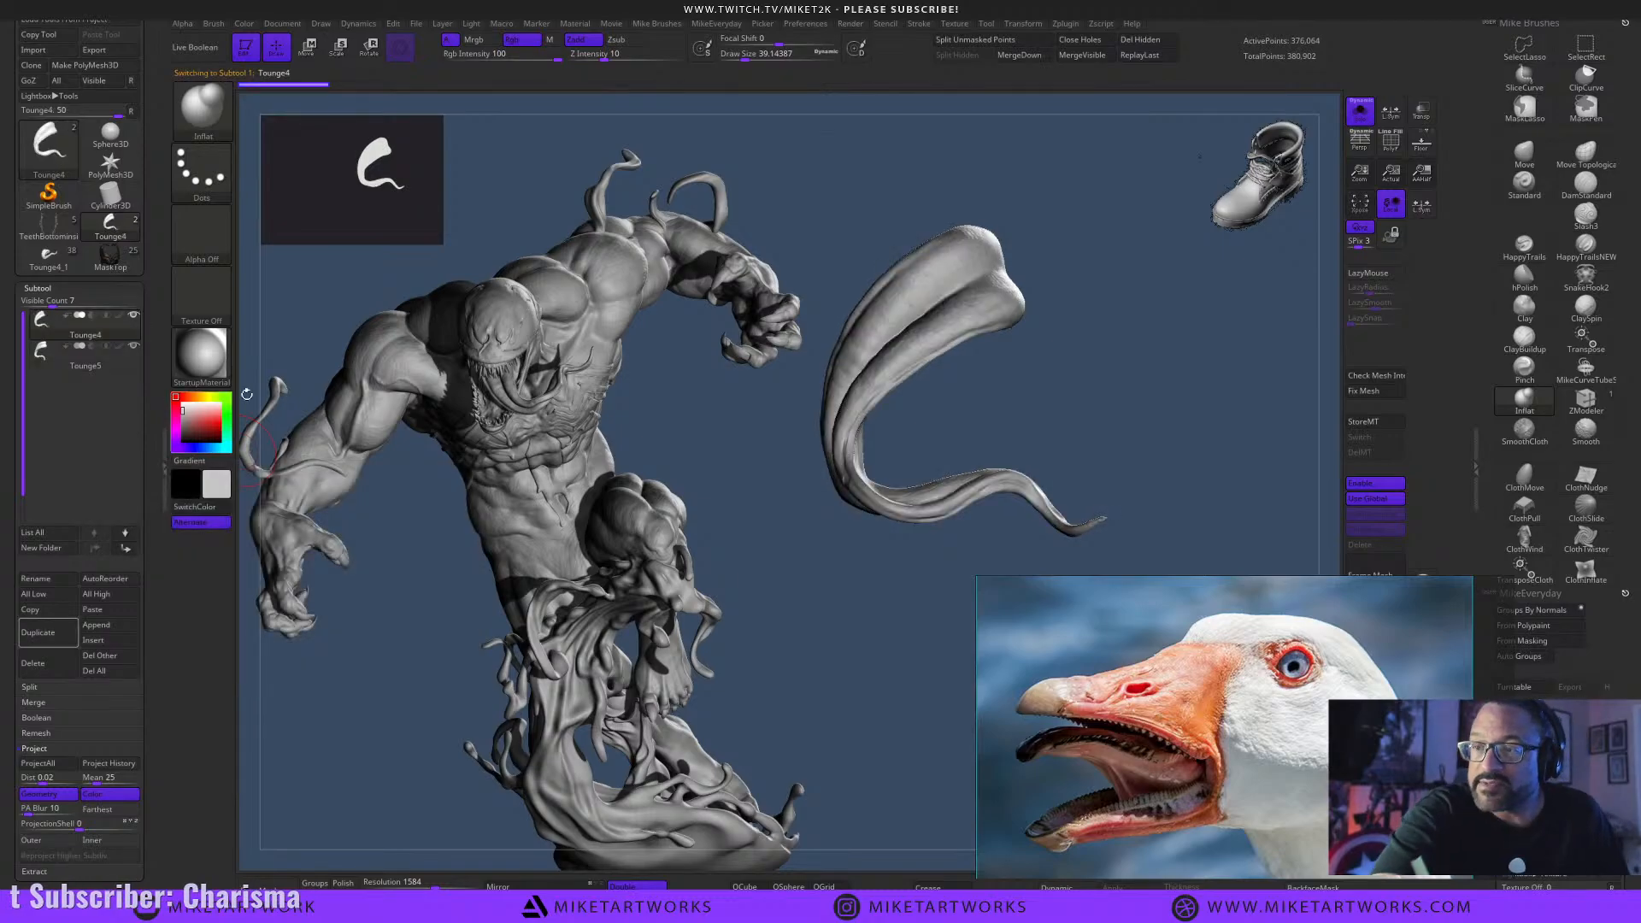
left_click_drag(1054, 392, 1272, 463)
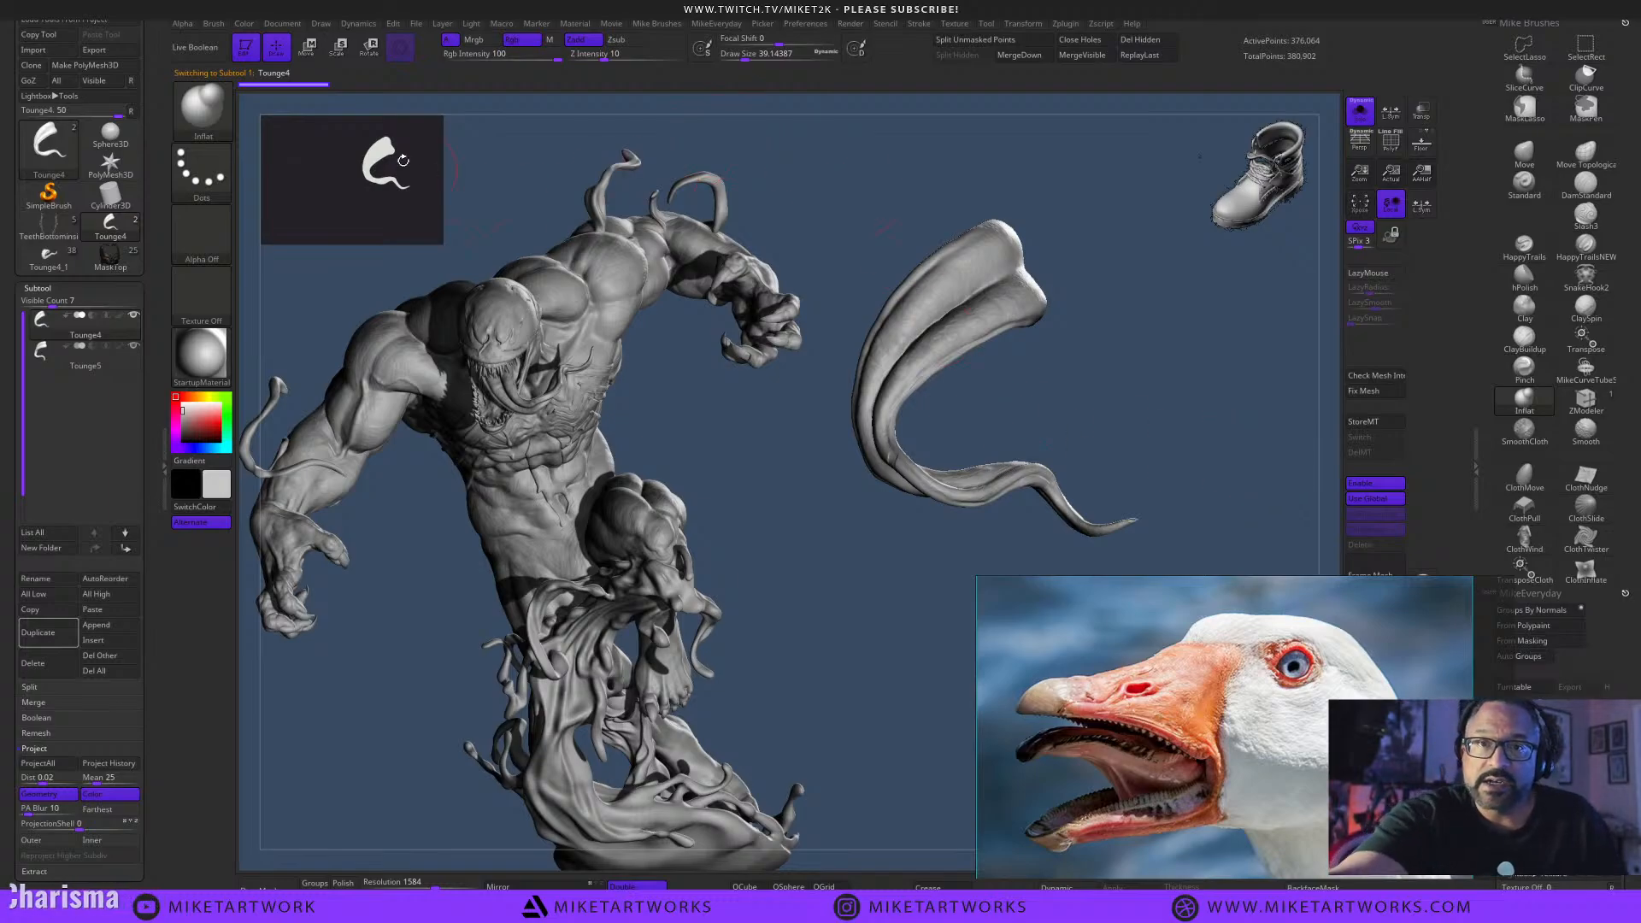
key("ctrl")
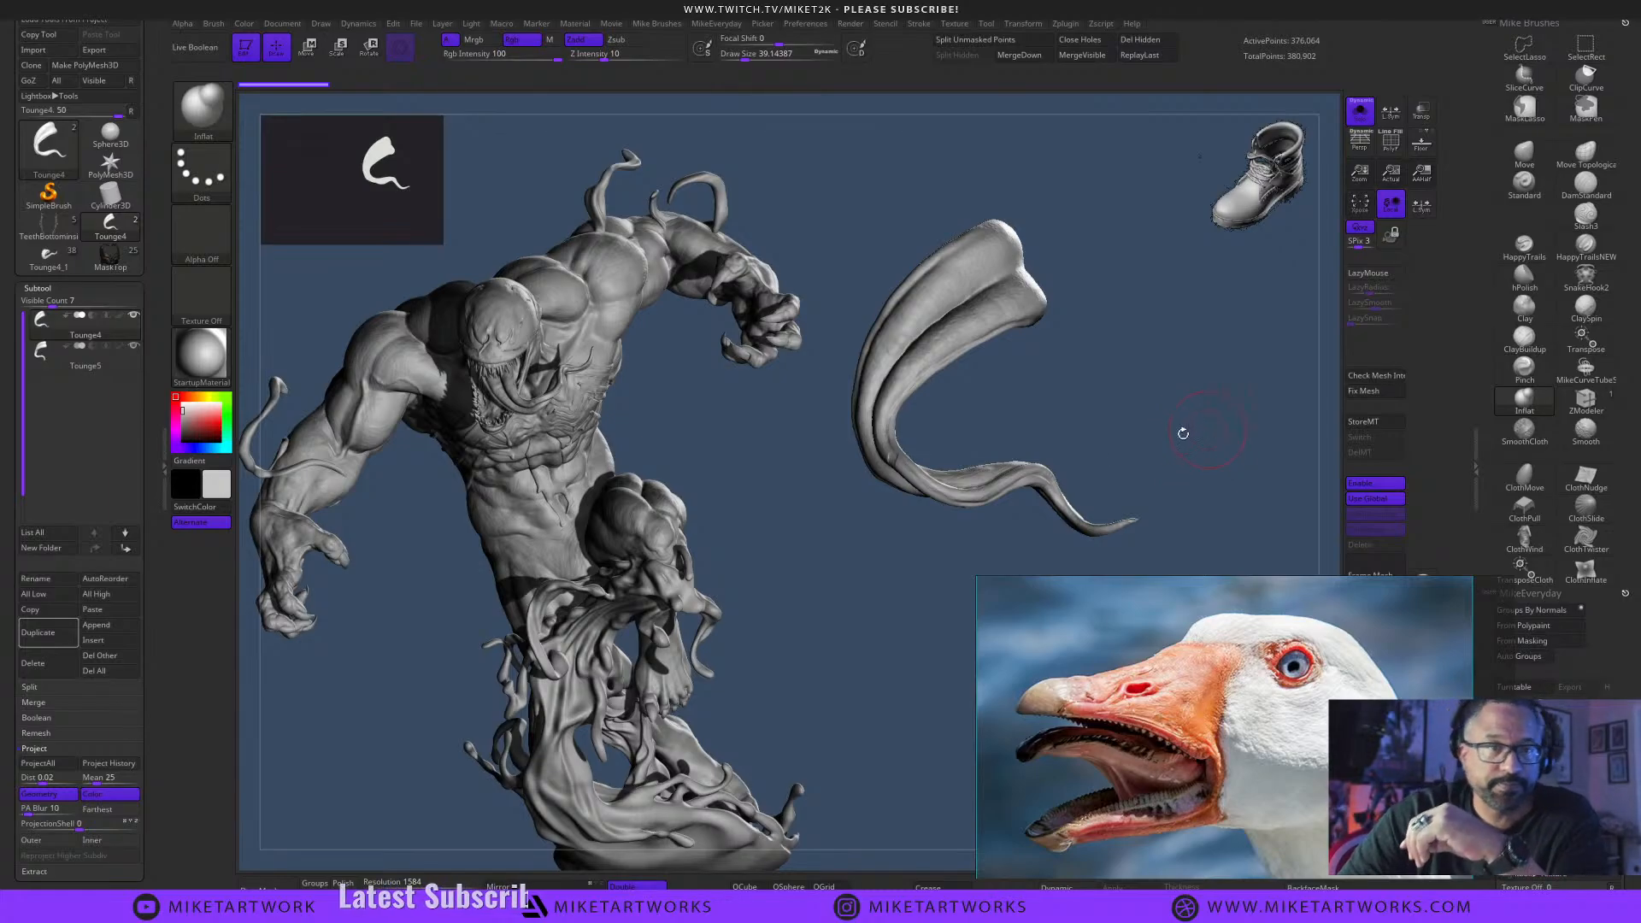
left_click(130, 366)
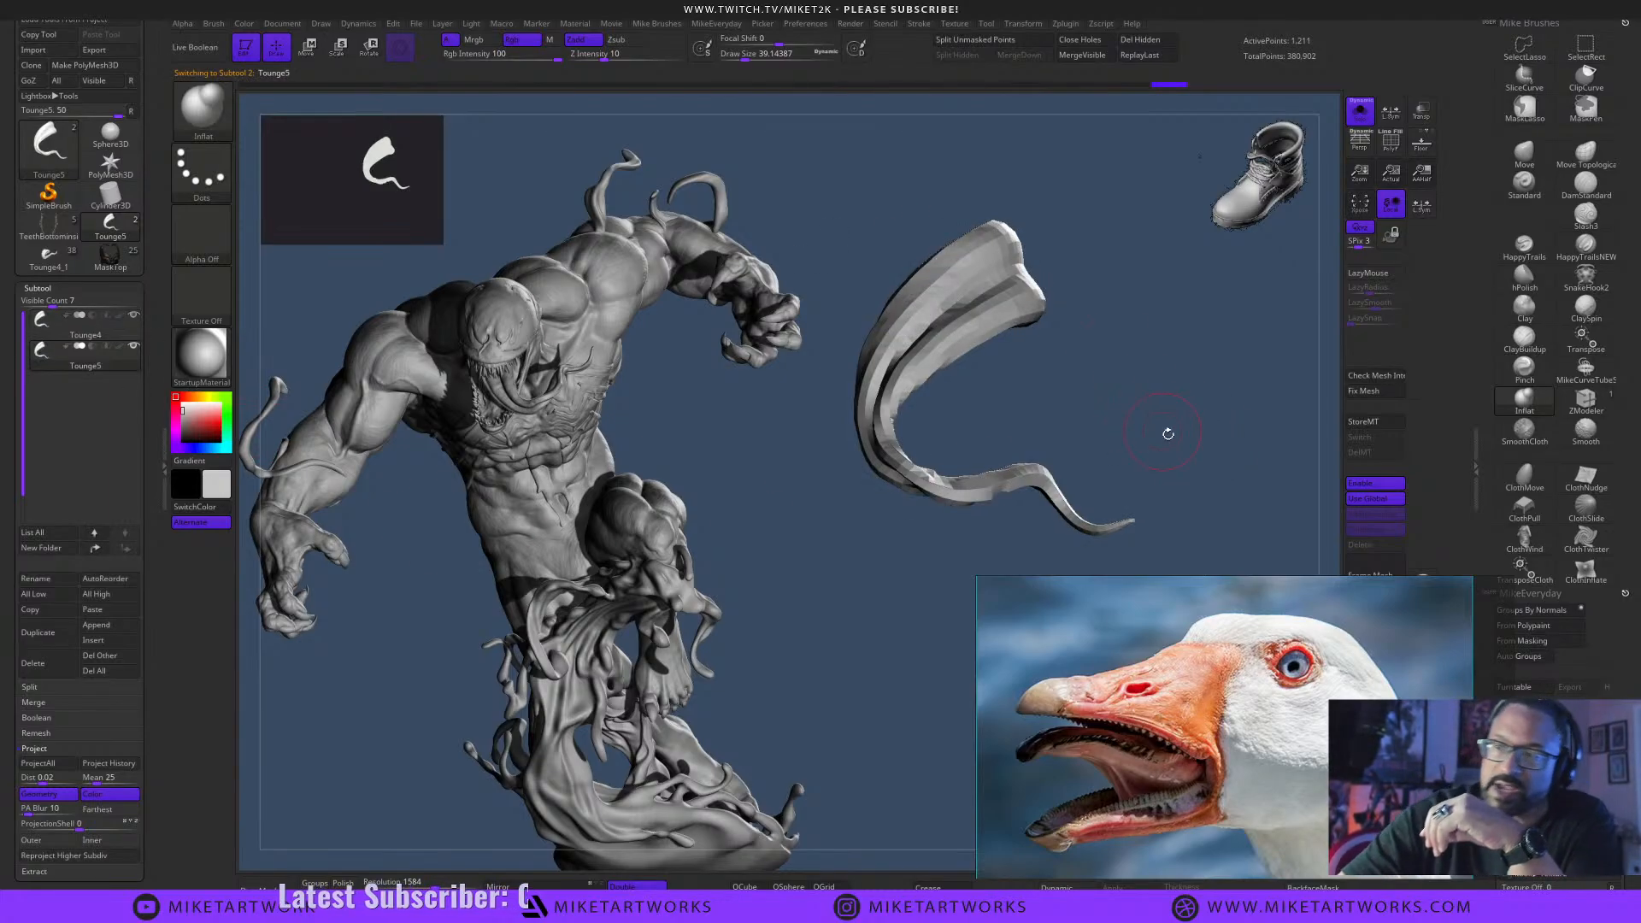
Project the history detail onto Tounge5's lowest subdivision level and check the tail bend and underside.
left_click_drag(1169, 433, 1248, 457)
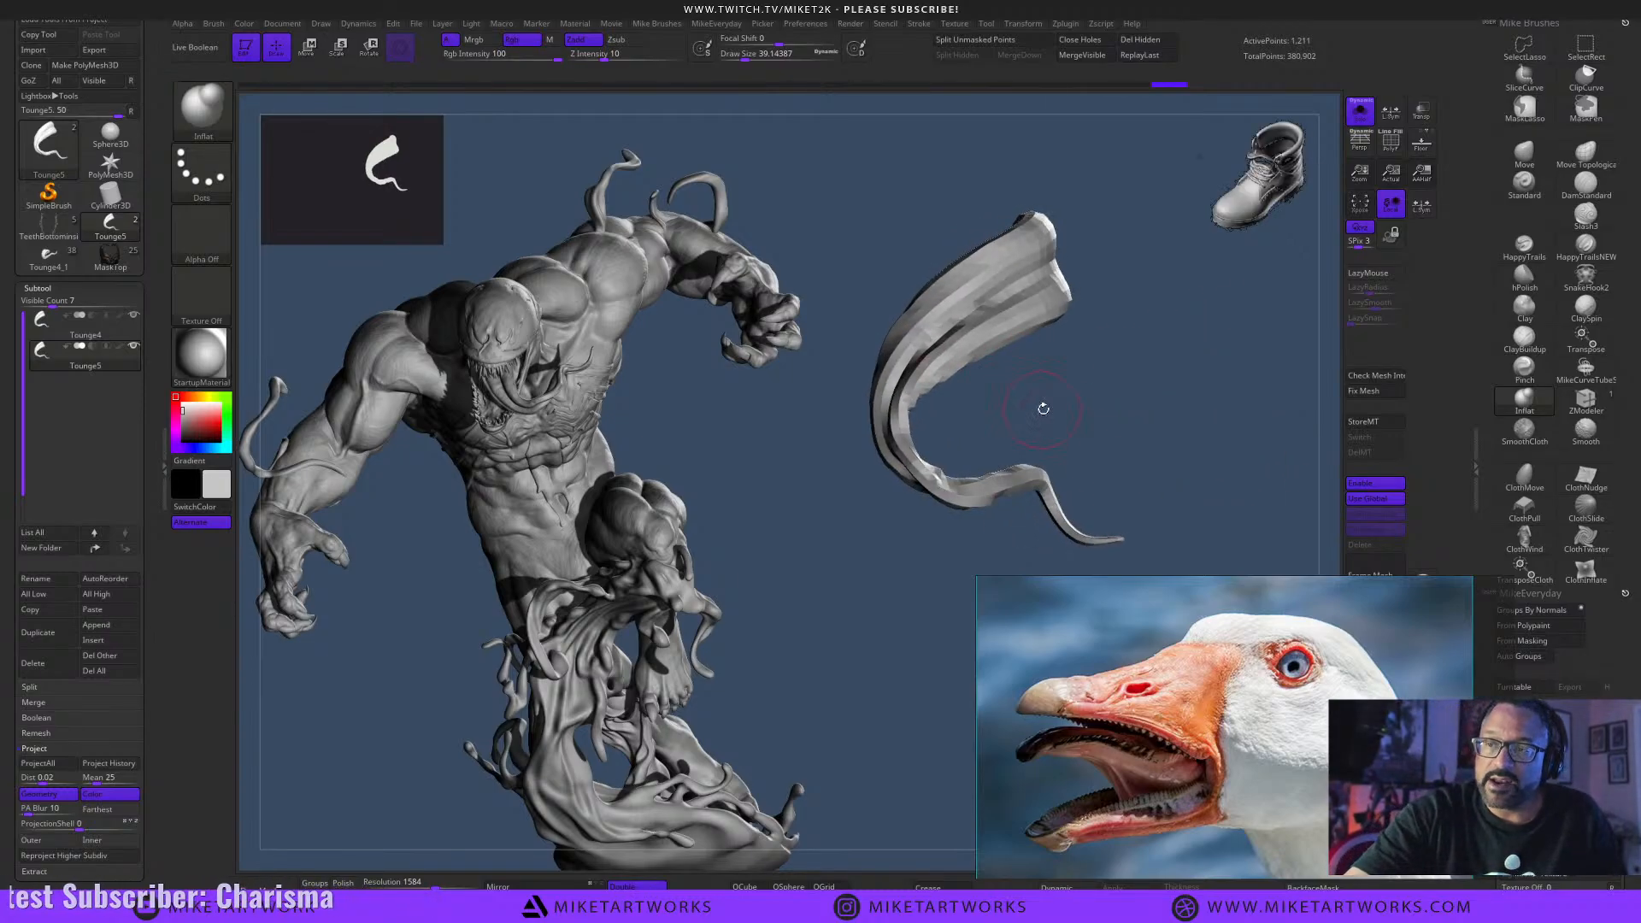
left_click(131, 764)
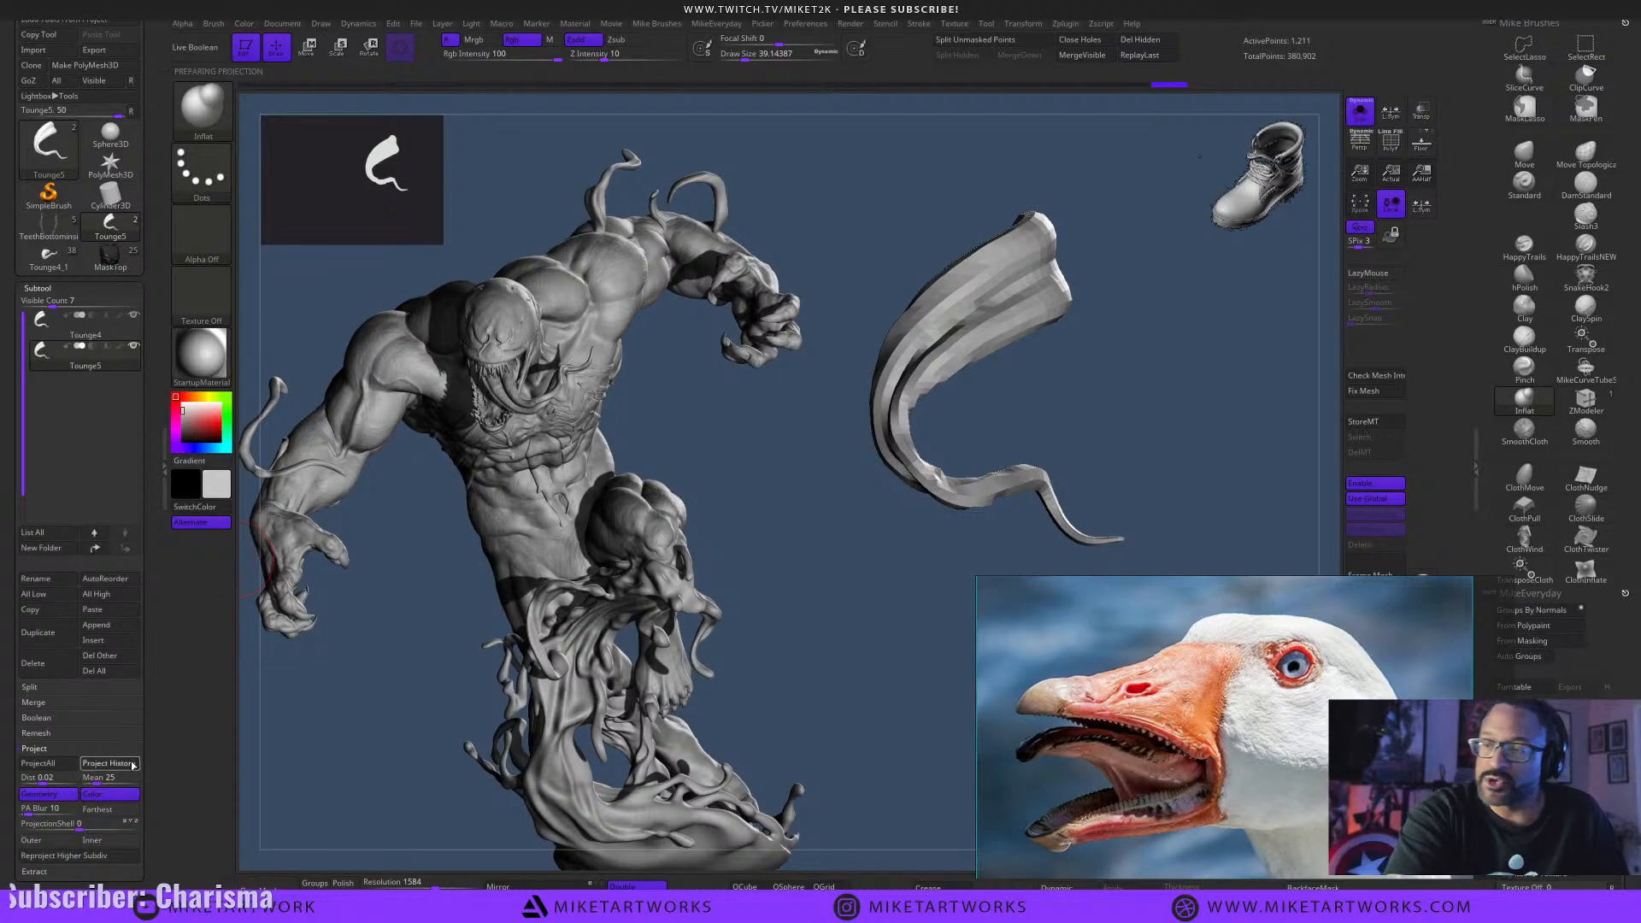
left_click_drag(1034, 428, 1146, 504)
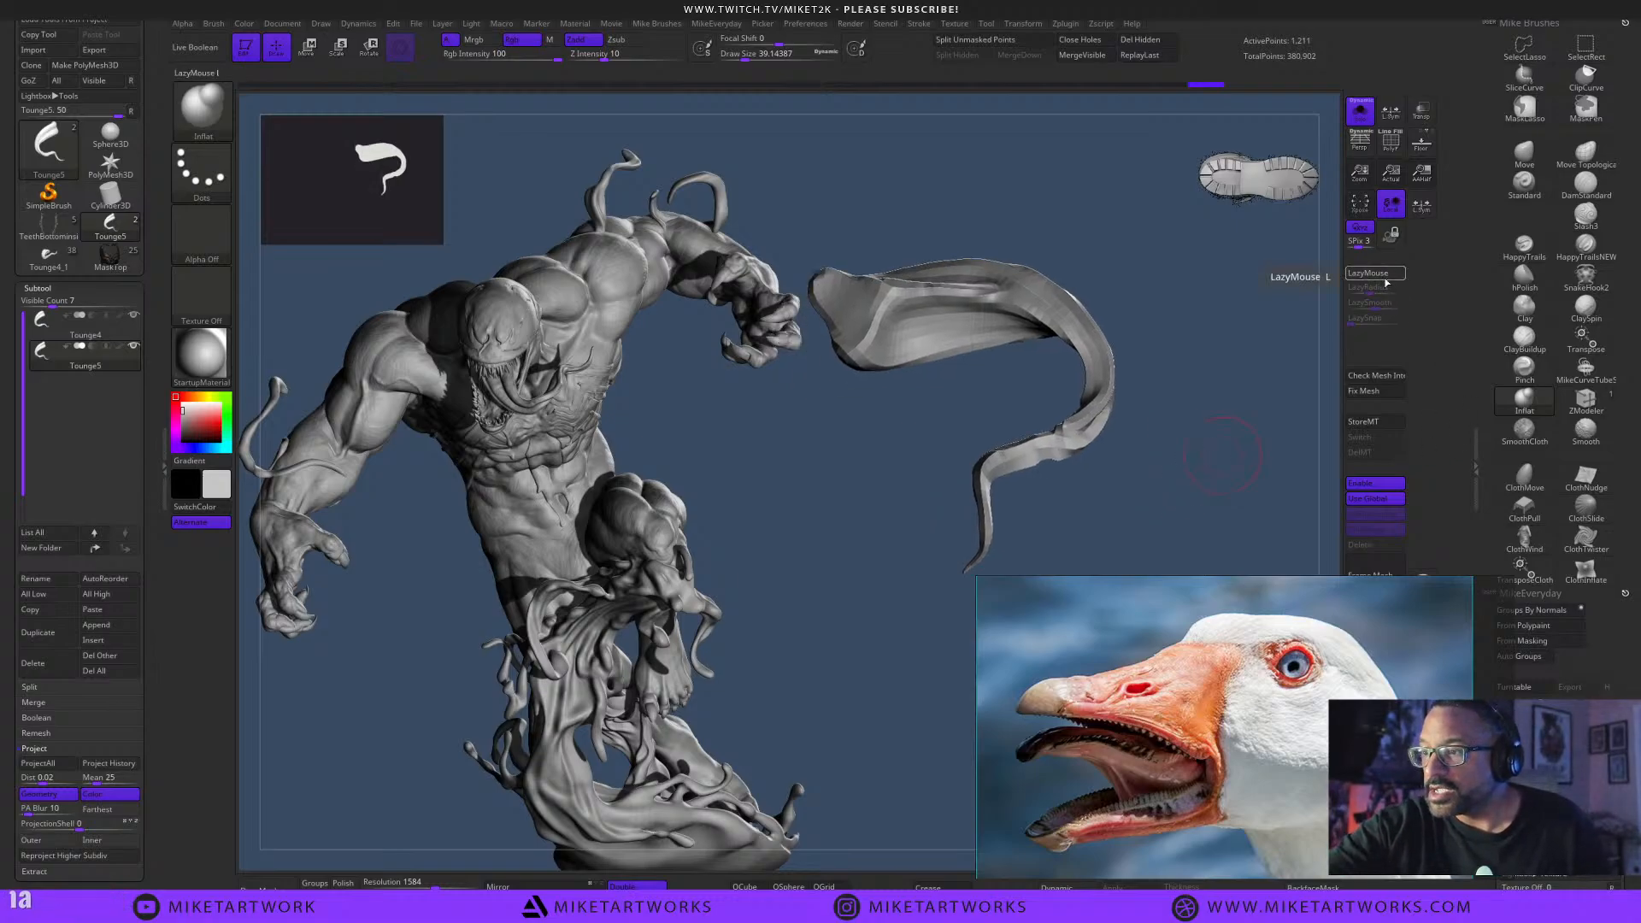
left_click_drag(1193, 429, 1247, 439)
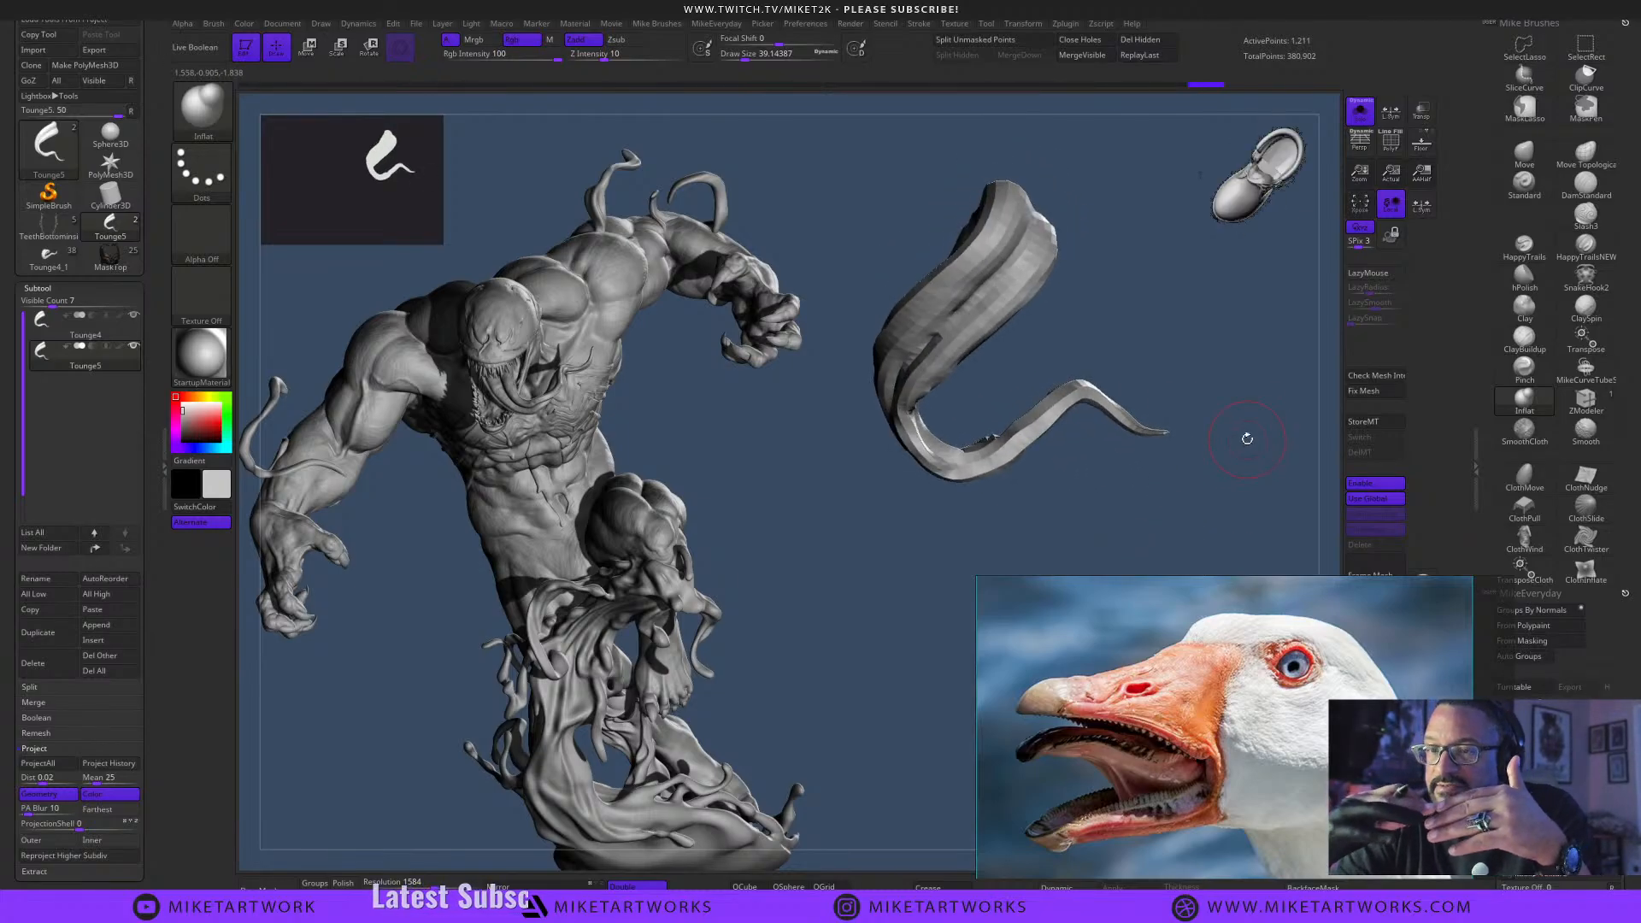
left_click_drag(1247, 439, 1209, 432)
left_click_drag(1096, 425, 1194, 485)
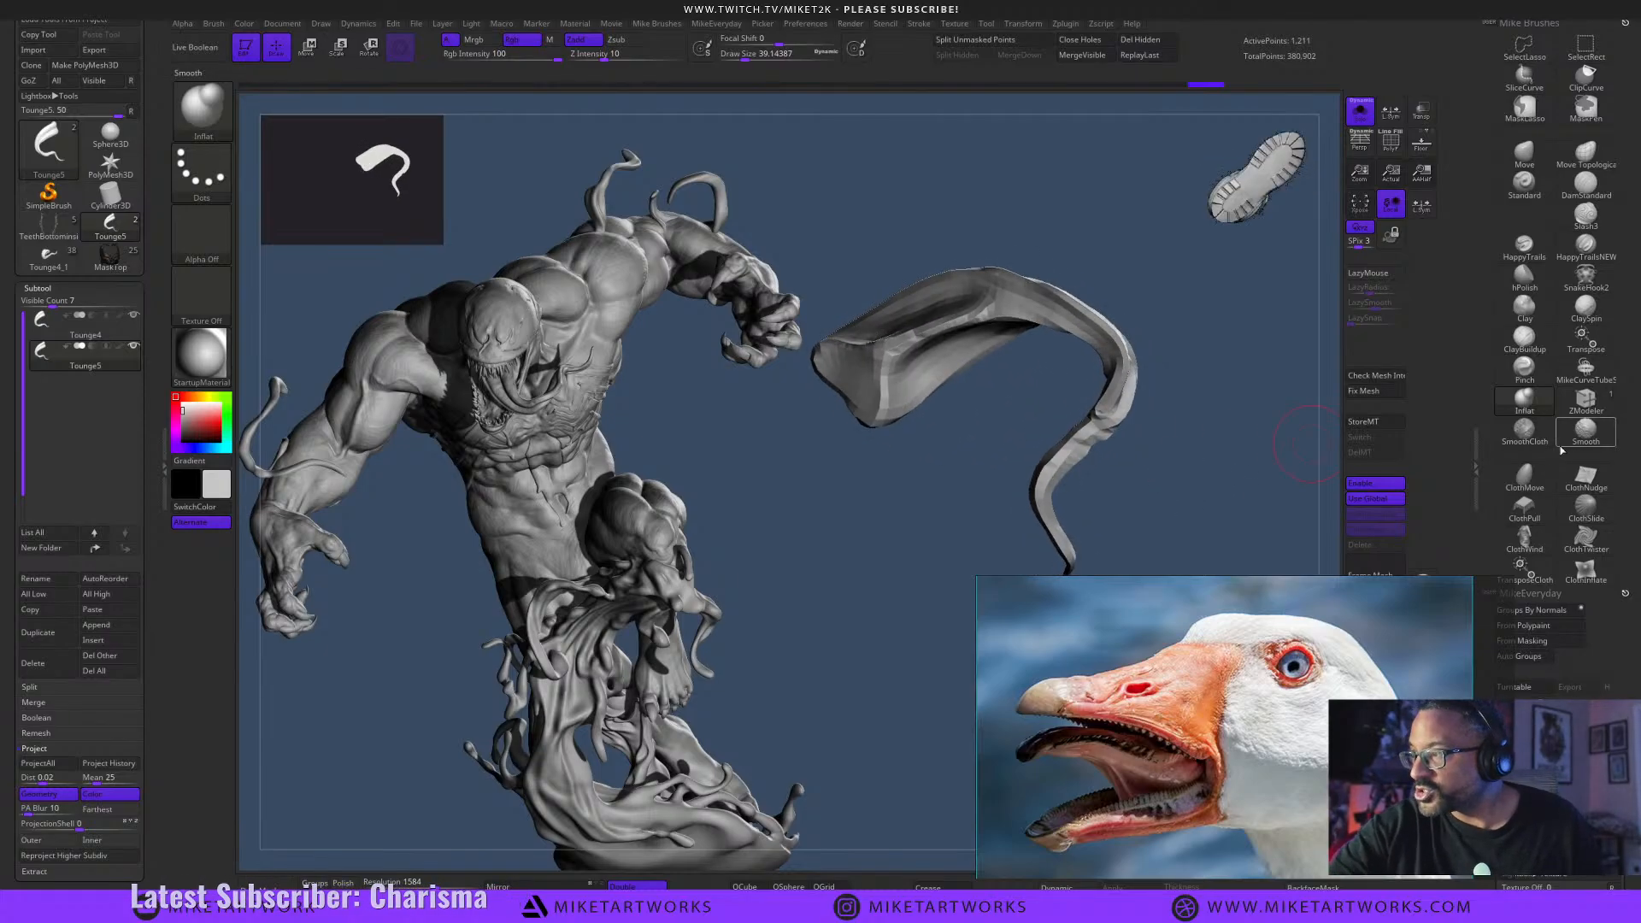
Smooth the pinched tail bend on the lowest level with a draw size of about 80, then reduce the size to about 46.
key("b")
key("s")
mouse_move(1186, 411)
left_mouse_down()
mouse_move(1204, 453)
mouse_move(1191, 448)
mouse_move(1222, 453)
left_mouse_up()
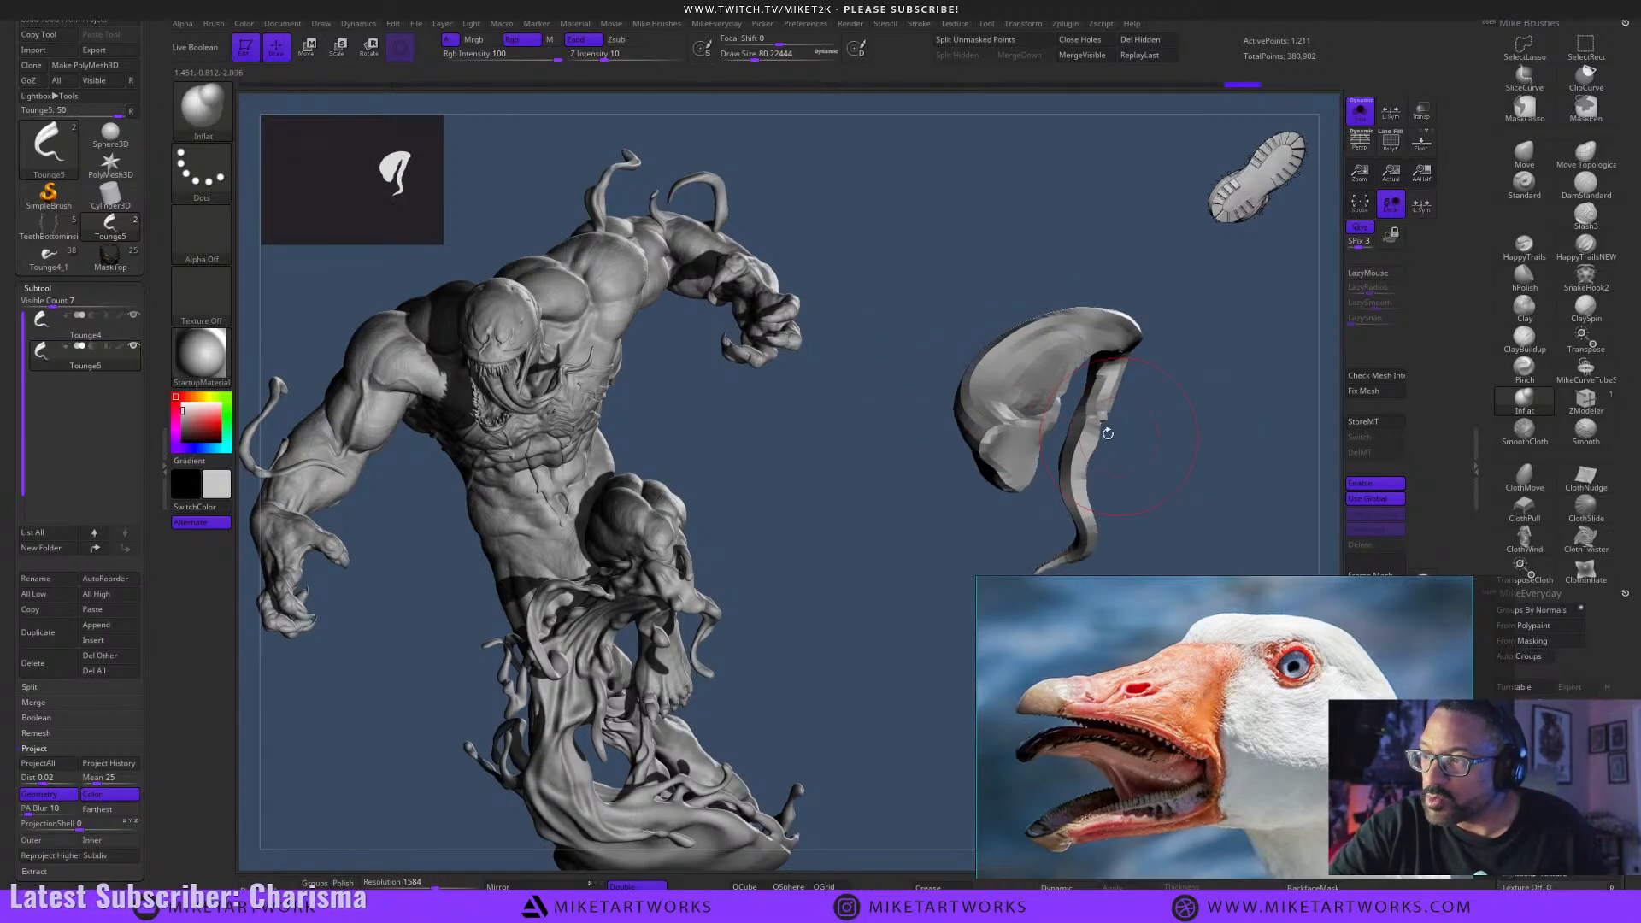
mouse_move(1086, 466)
left_mouse_down("shift")
mouse_move(1133, 414)
mouse_move(1087, 465)
mouse_move(1216, 403)
mouse_move(1112, 431)
left_mouse_up("shift")
key("s")
key("s")
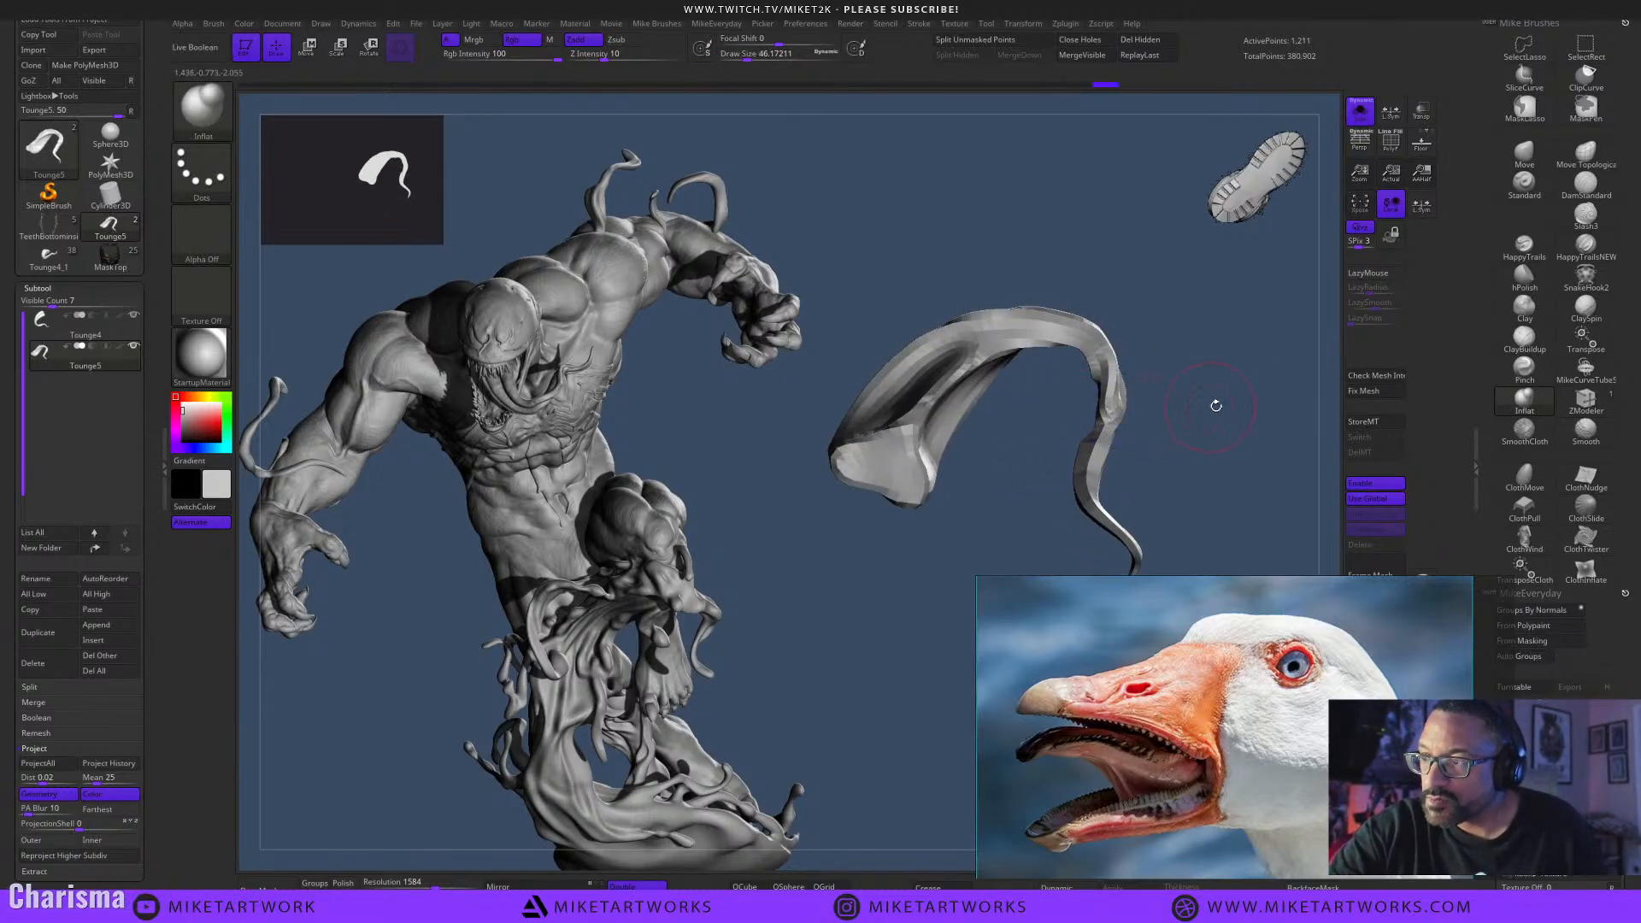
mouse_move(1215, 406)
left_mouse_down()
mouse_move(1198, 404)
mouse_move(1227, 435)
left_mouse_up()
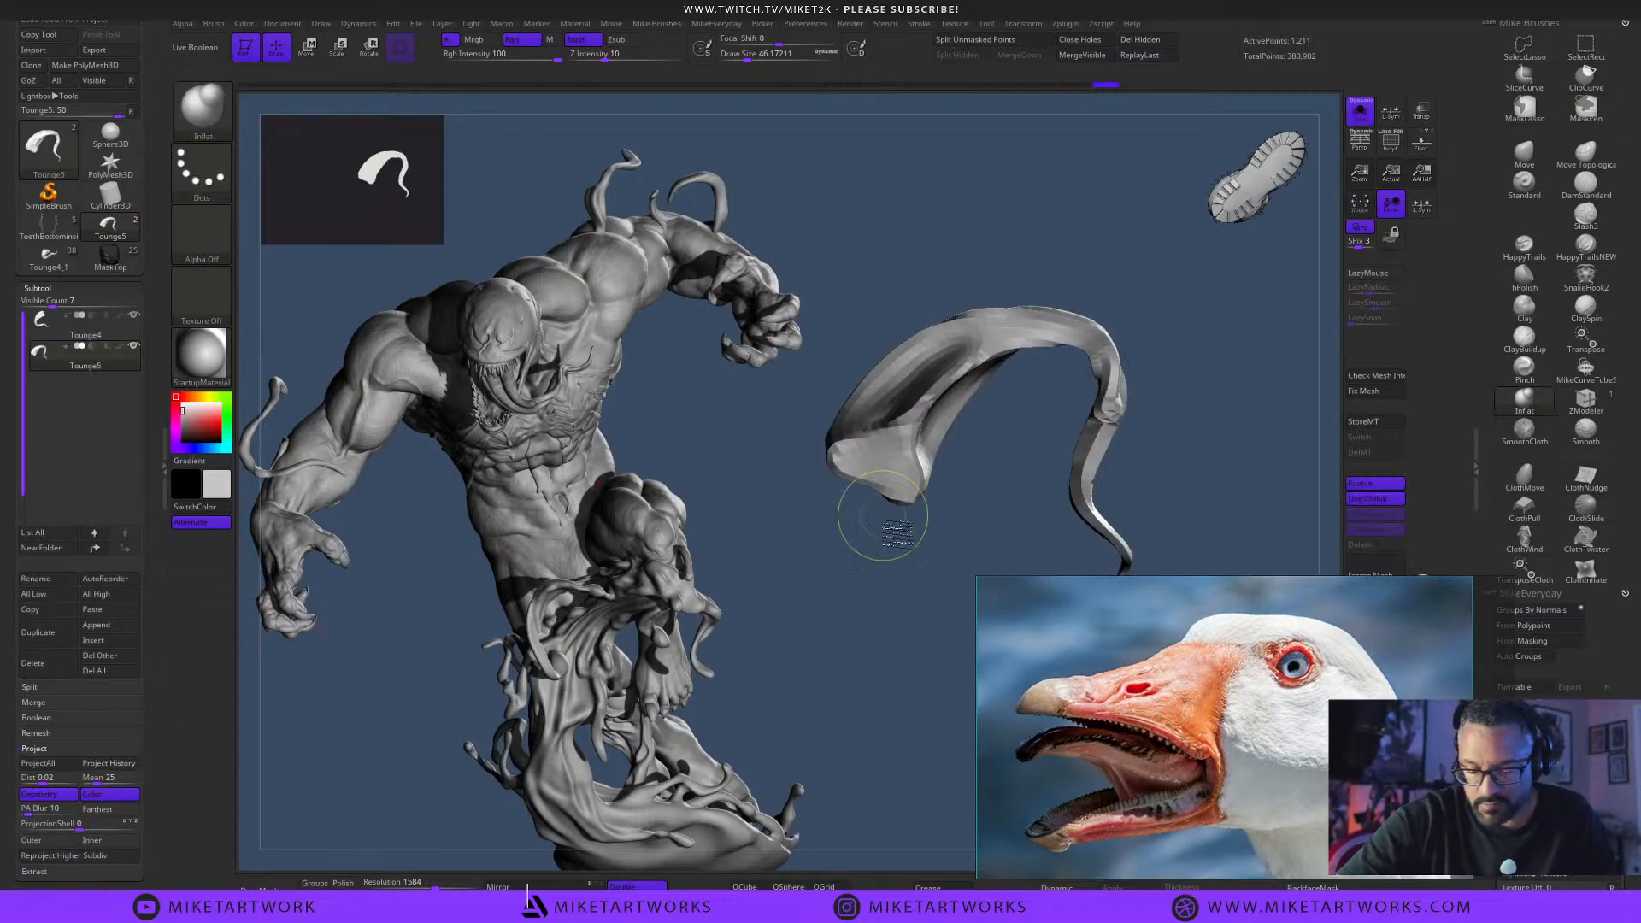
Delete Tounge5's higher subdivision levels and divide the mesh afresh.
key("ctrl+d")
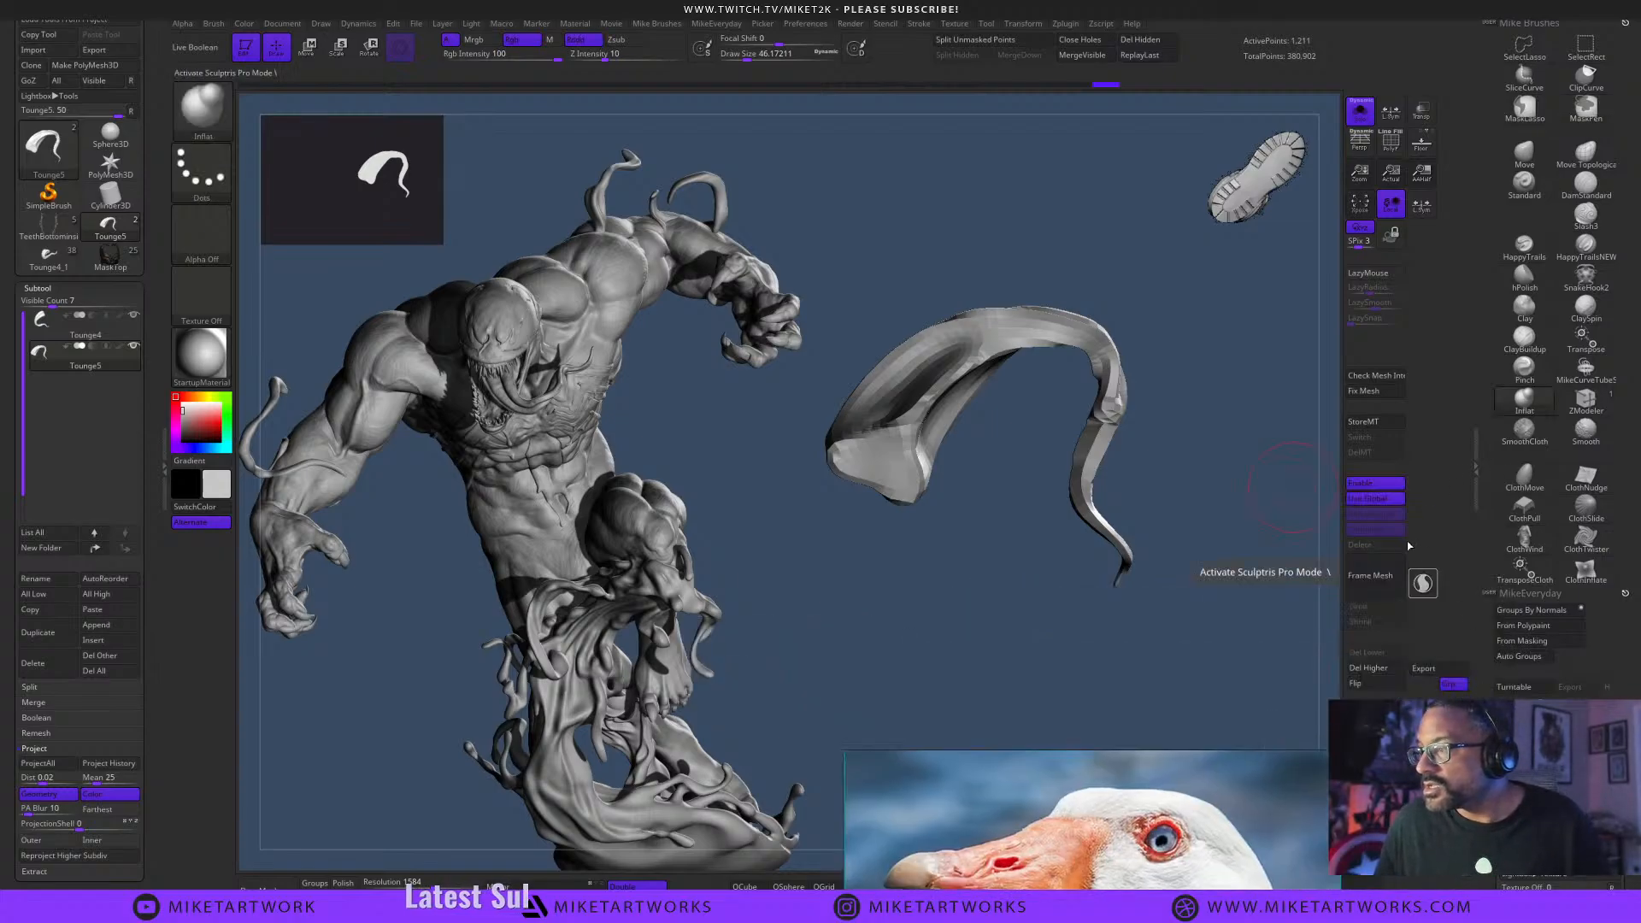
left_click(1383, 670)
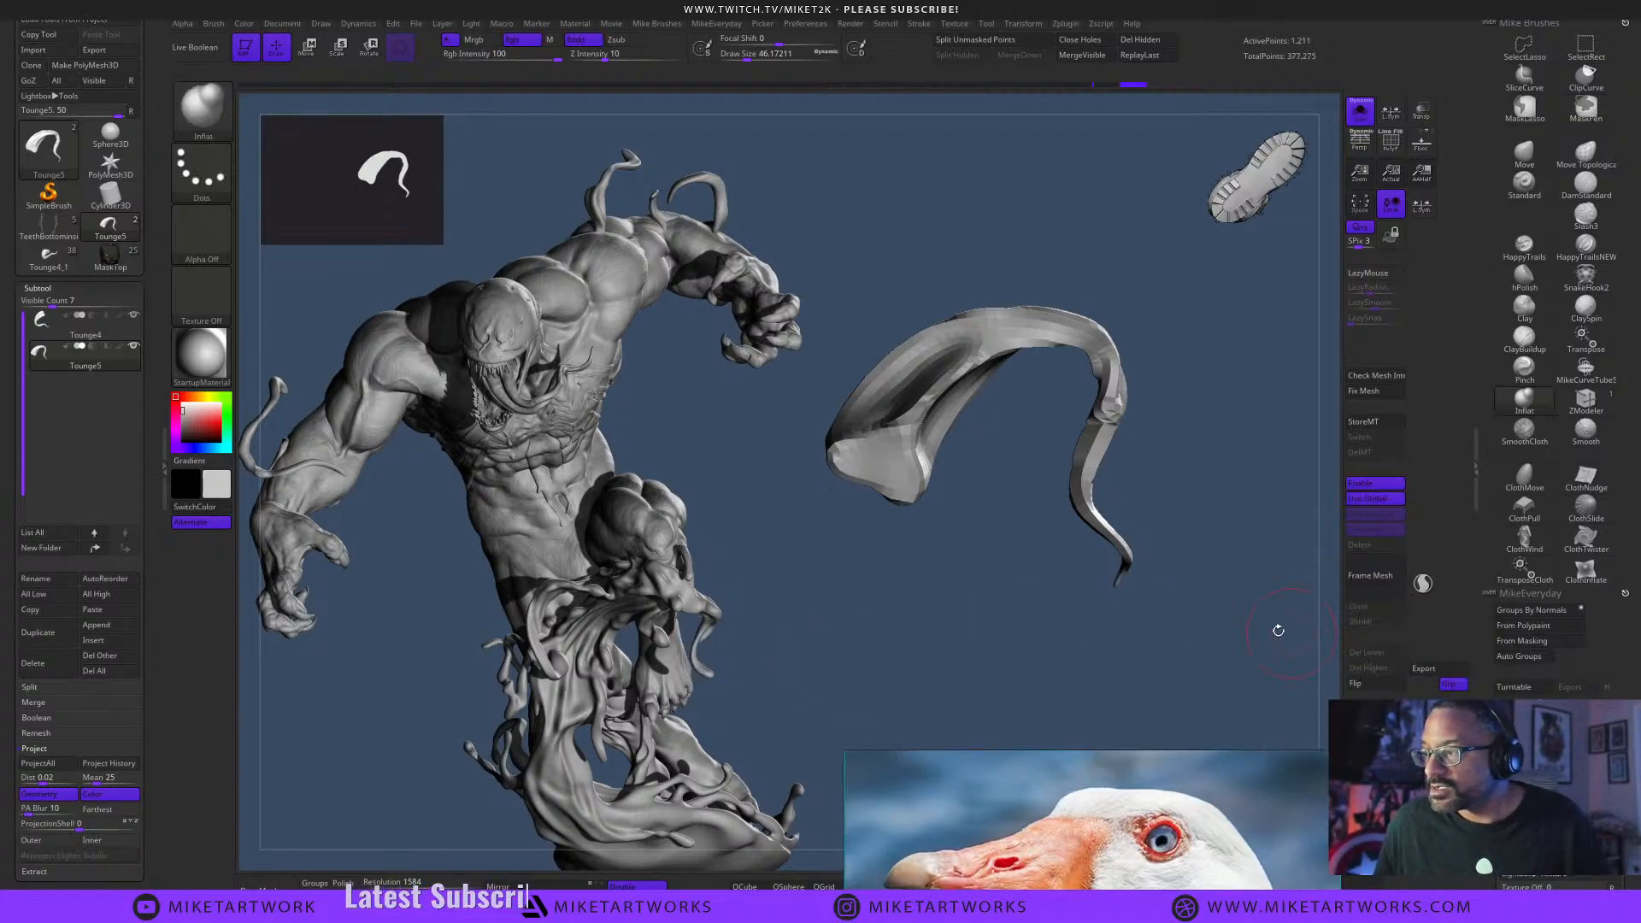
key("ctrl")
key("ctrl+z")
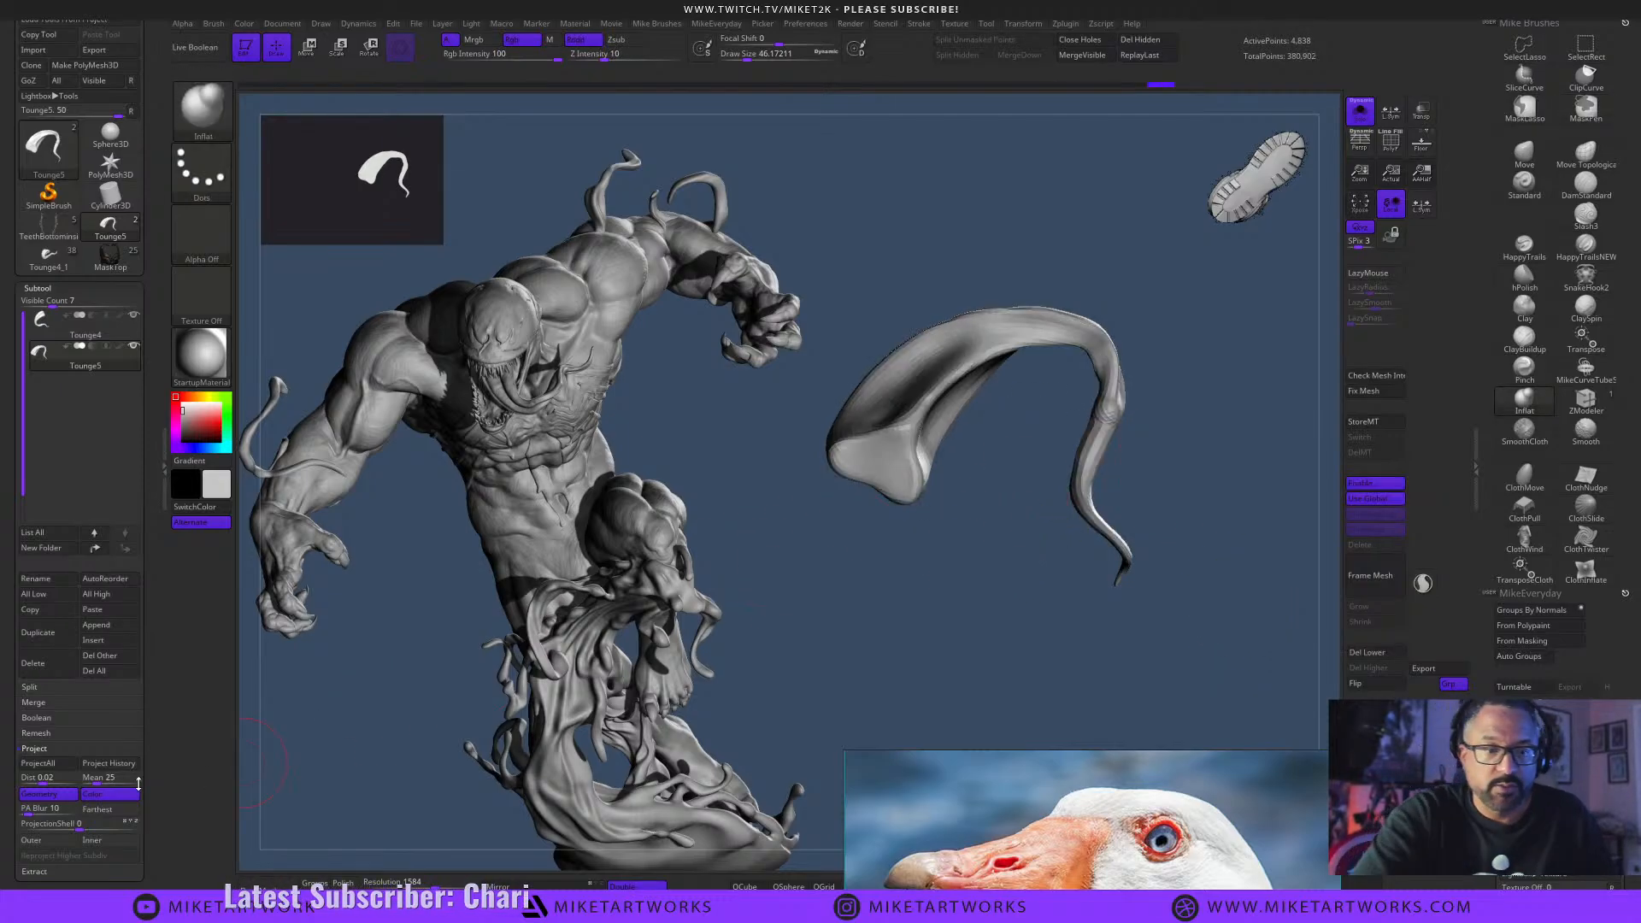
Project the history detail onto the subdivided tongue and divide it one more level.
left_click_drag(983, 531, 1183, 619)
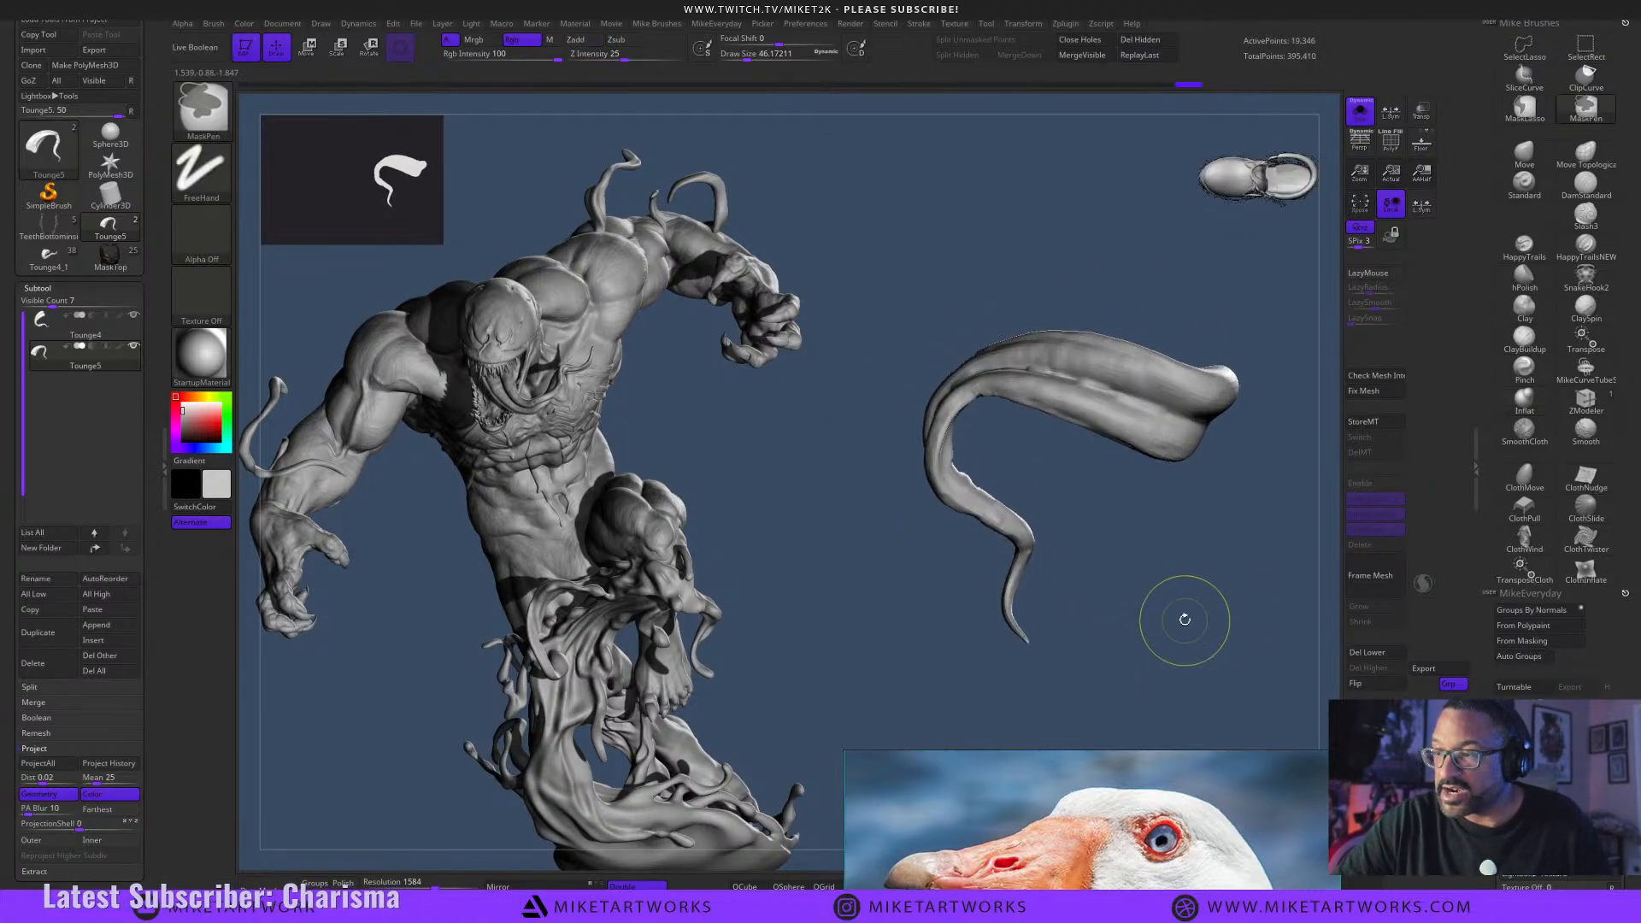
left_click(137, 766)
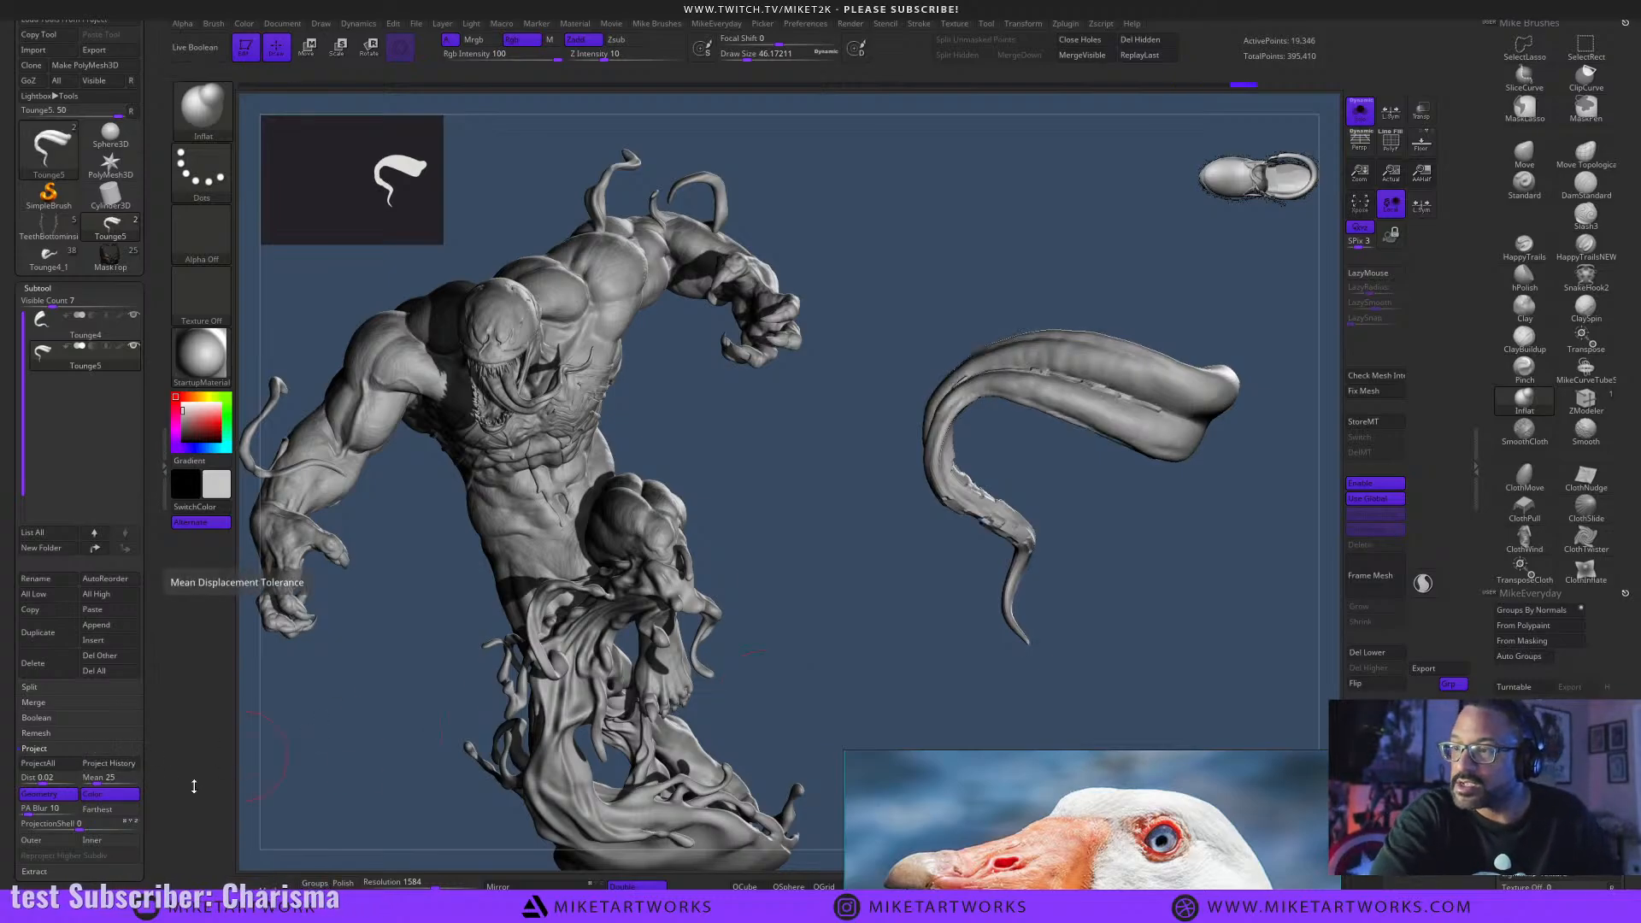
key("ctrl+d")
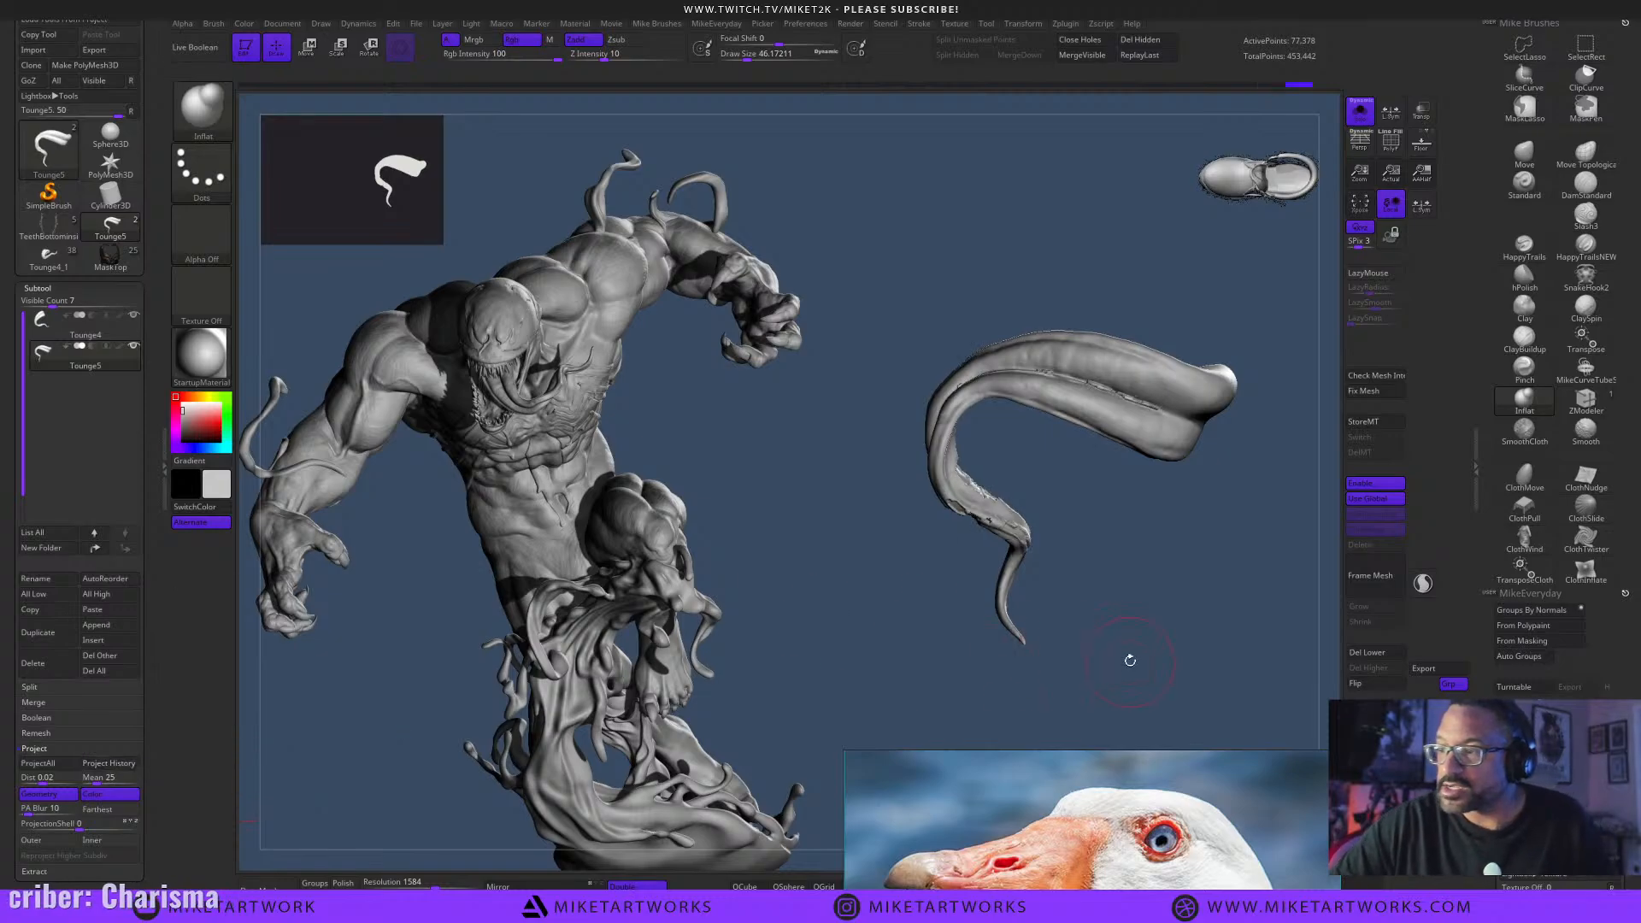
mouse_move(1125, 664)
left_mouse_down()
mouse_move(1146, 612)
mouse_move(1103, 678)
mouse_move(1147, 649)
left_mouse_up()
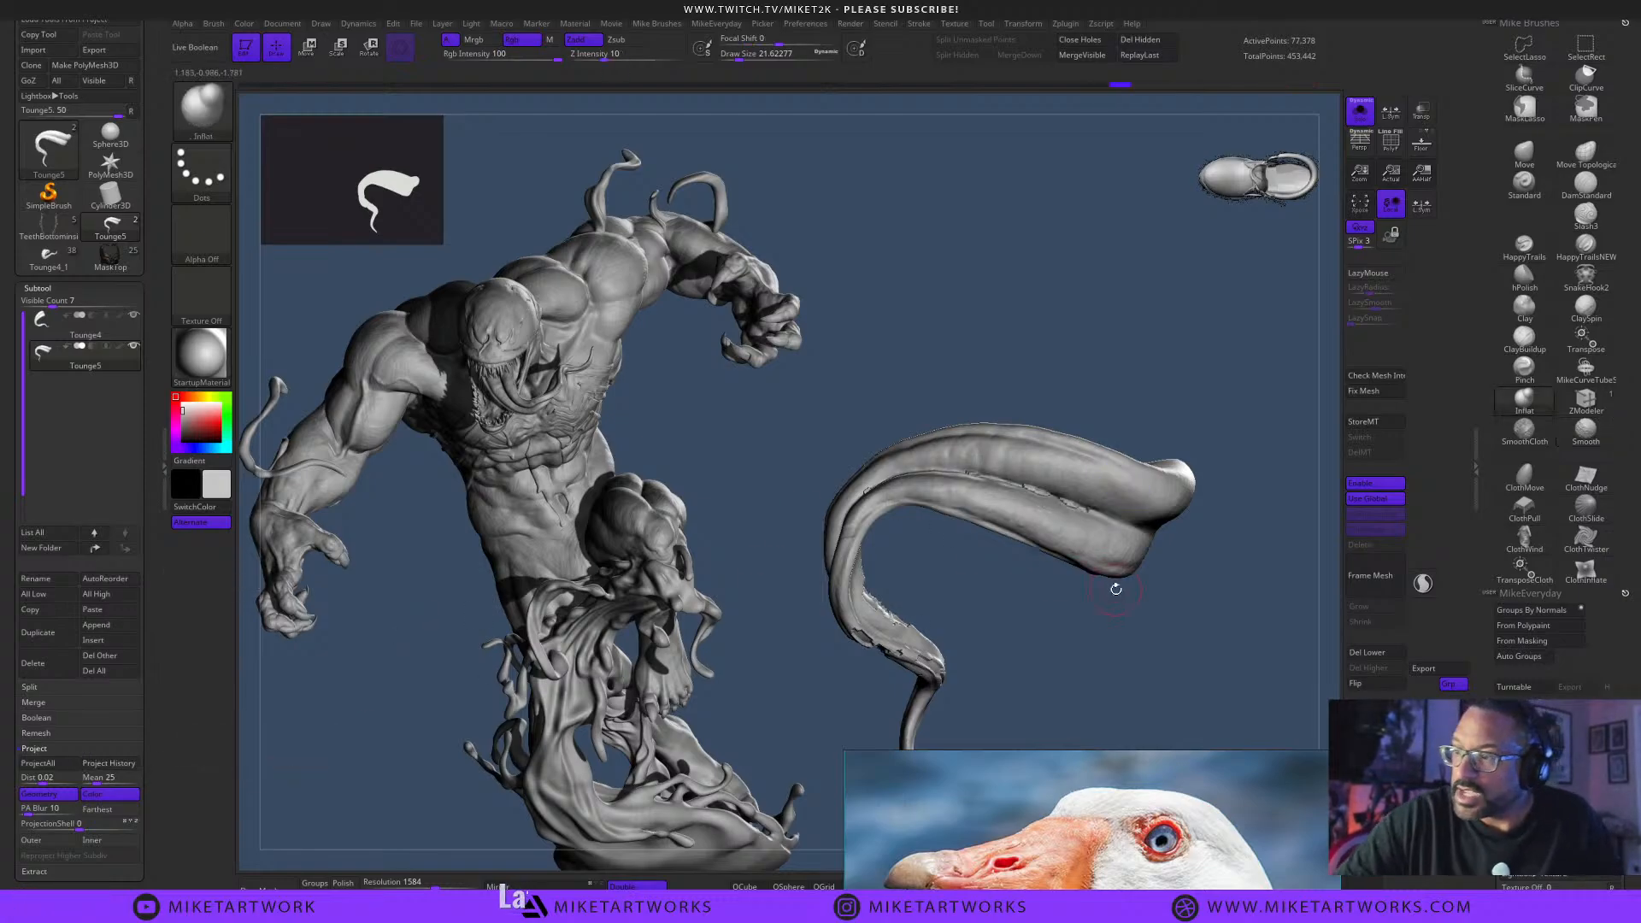
Switch to DamStandard, smooth the rough central groove of the tongue, and project the history detail again.
left_click_drag(1117, 589, 1208, 547)
left_click(1584, 184)
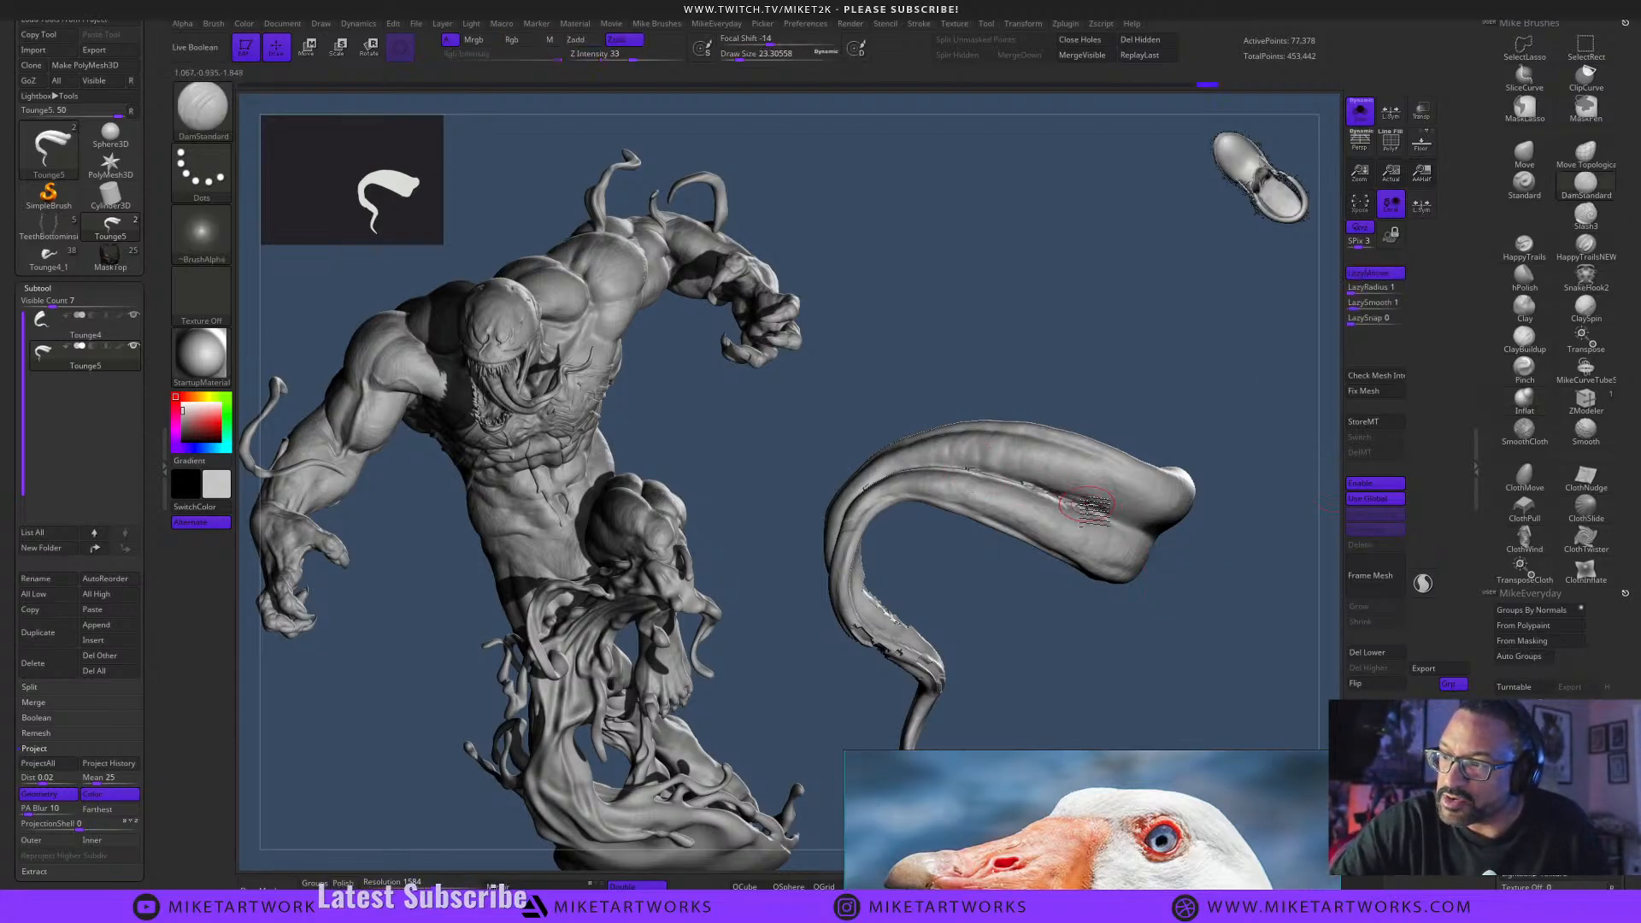
key("shift")
left_click_drag(1084, 501, 1006, 481, "shift")
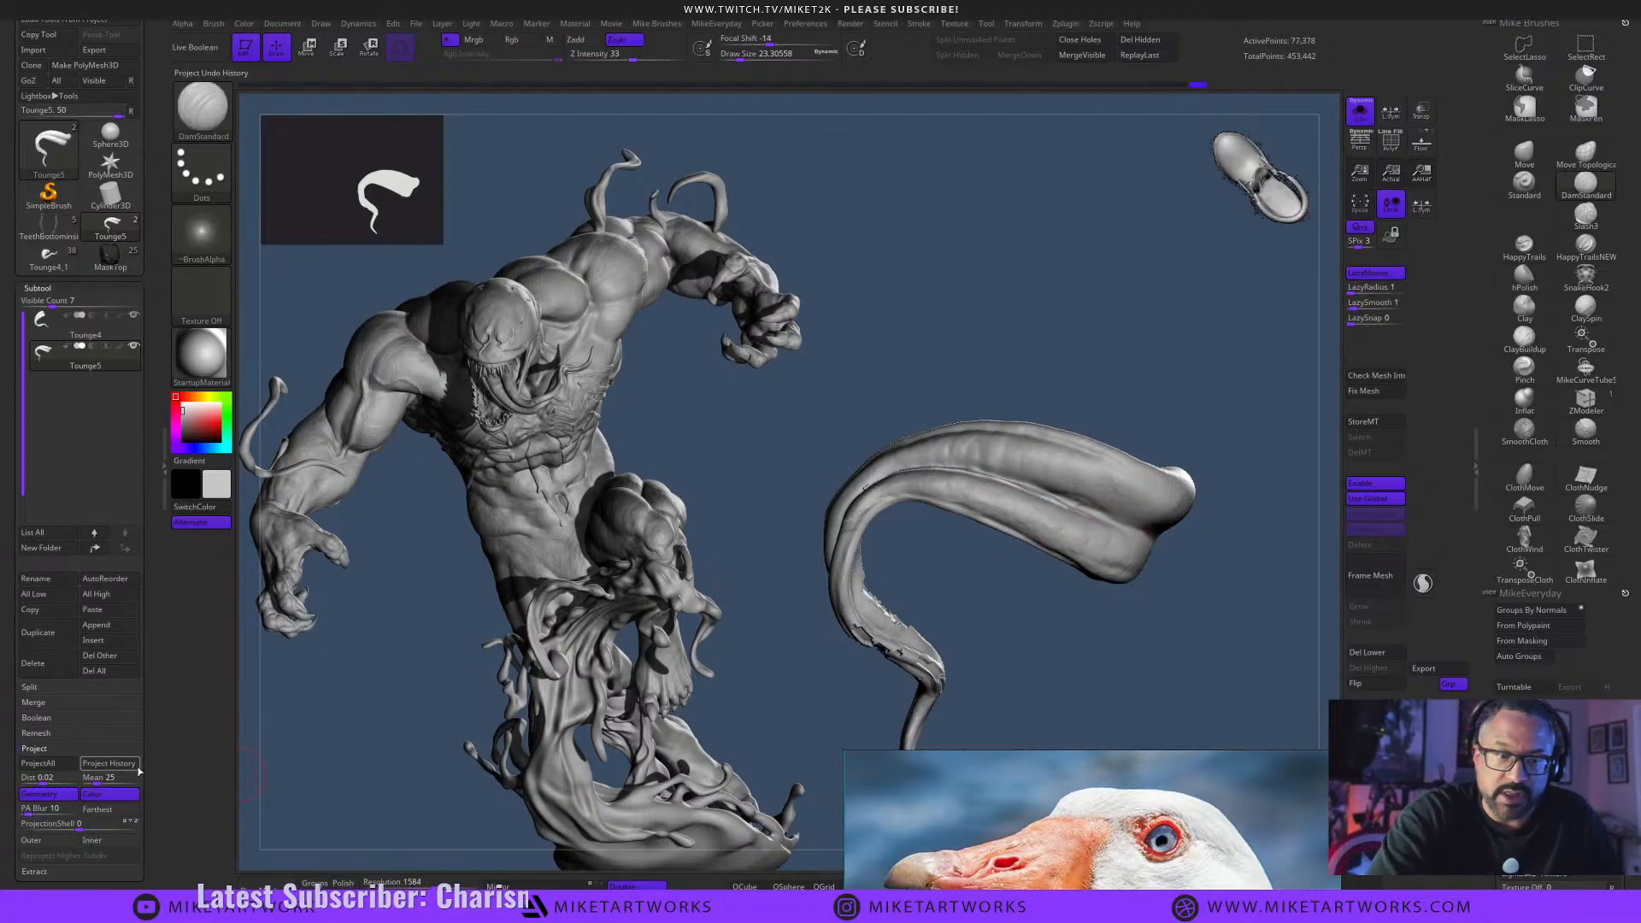
left_click_drag(1038, 492, 968, 468, "shift")
left_click(137, 763)
Undo the last two operations and rework the groove along the tongue's curved middle section.
left_click_drag(984, 658, 1147, 667)
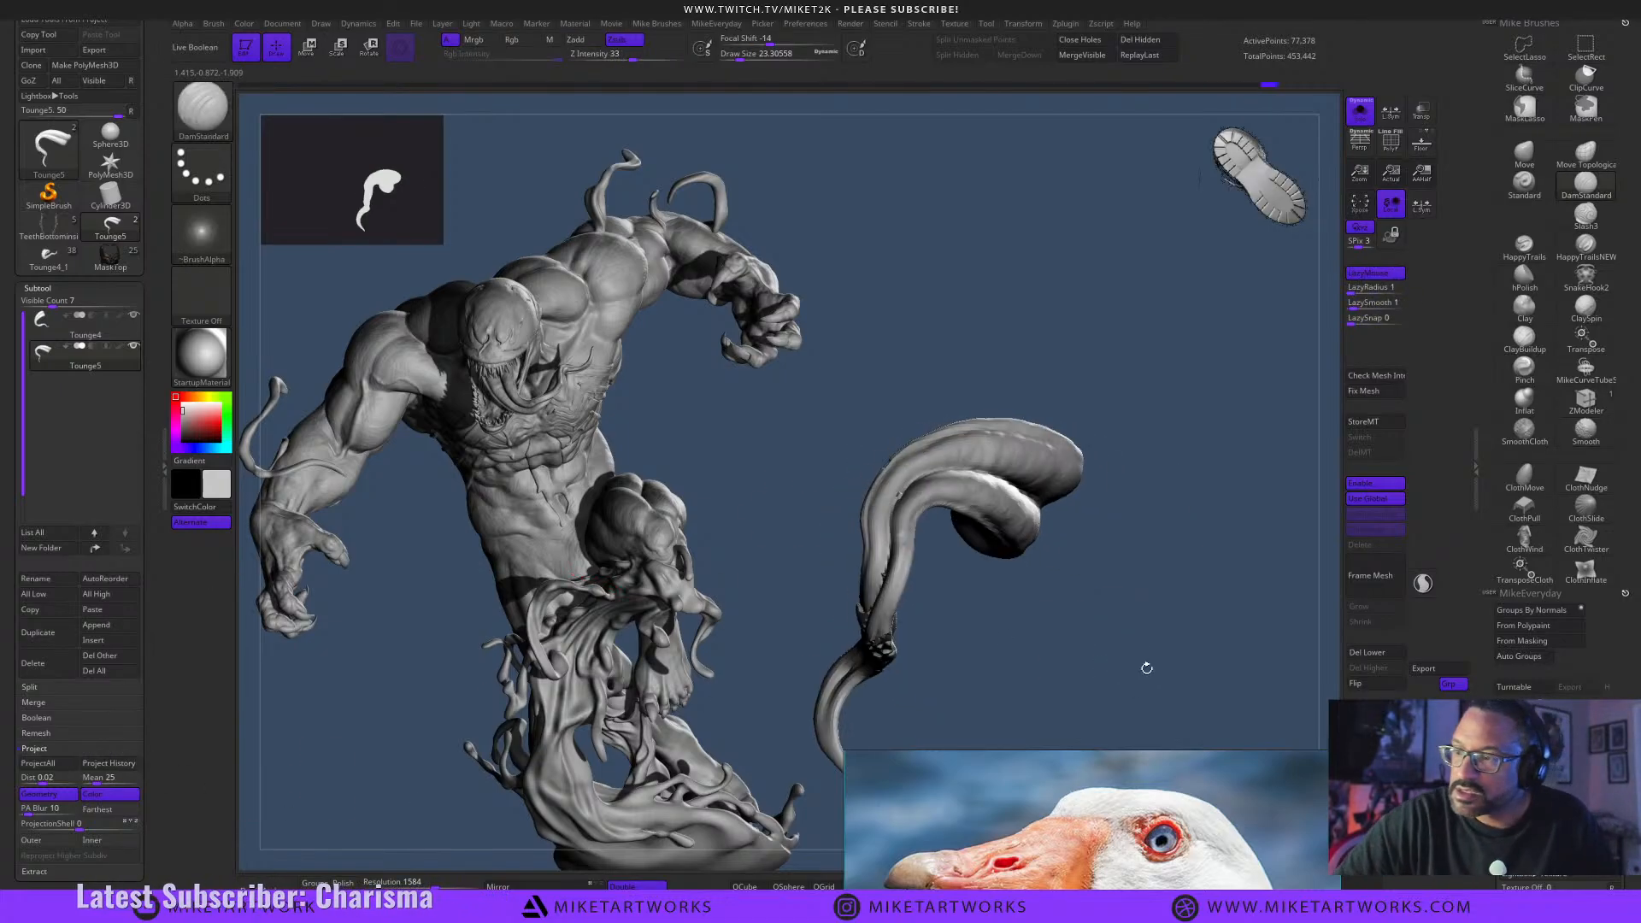
key("ctrl+z")
key("ctrl+z")
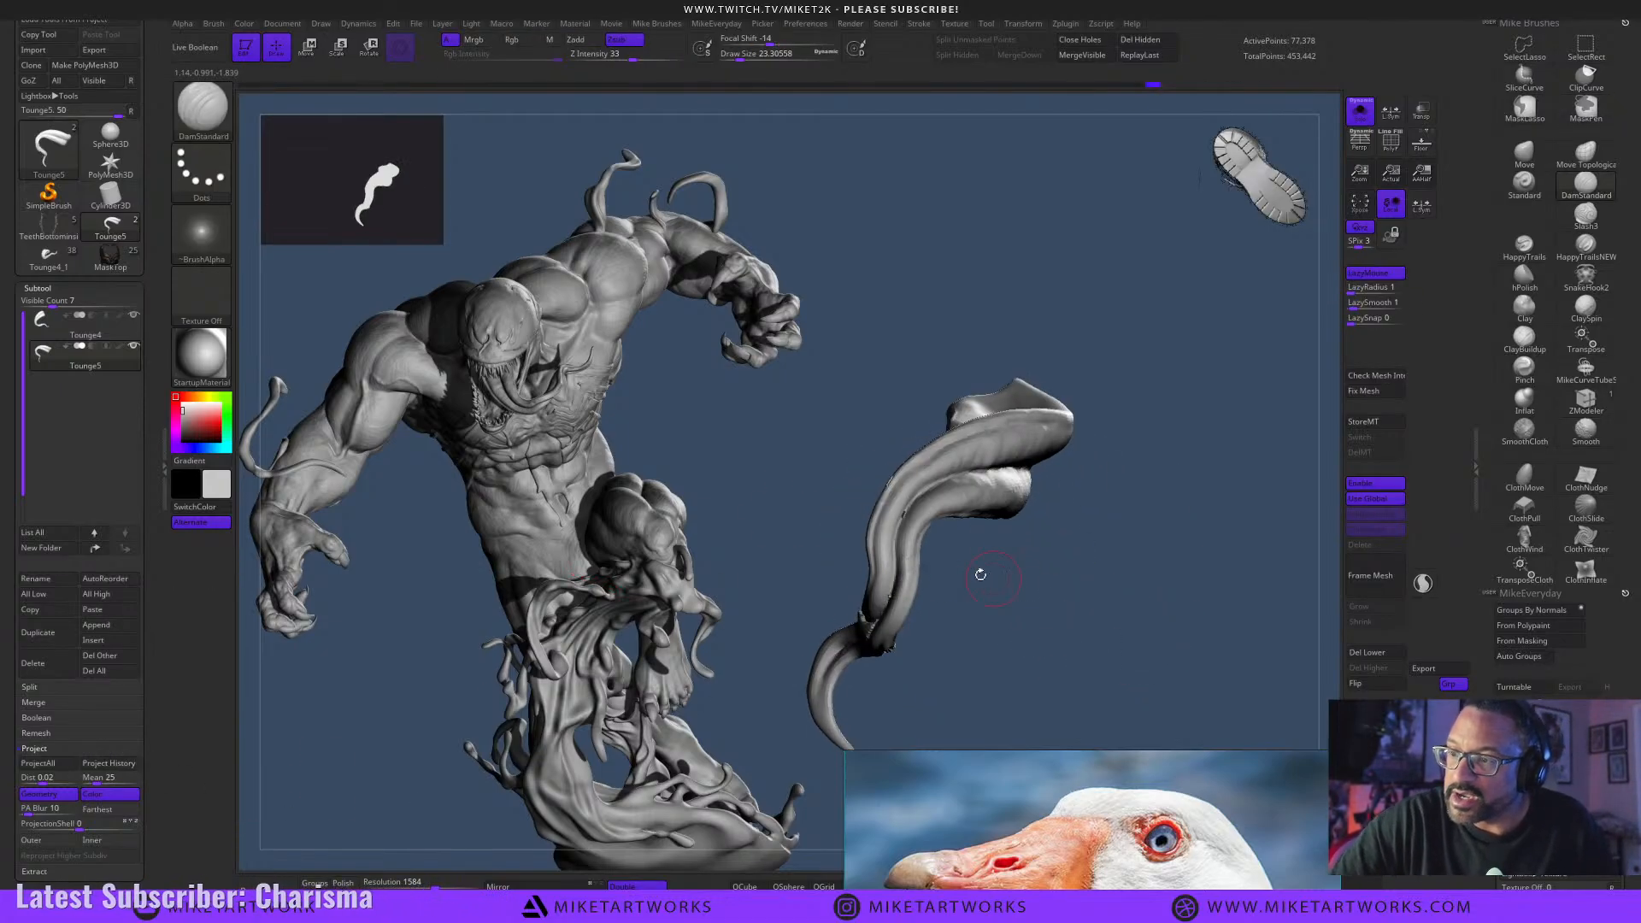
left_click_drag(906, 530, 886, 585)
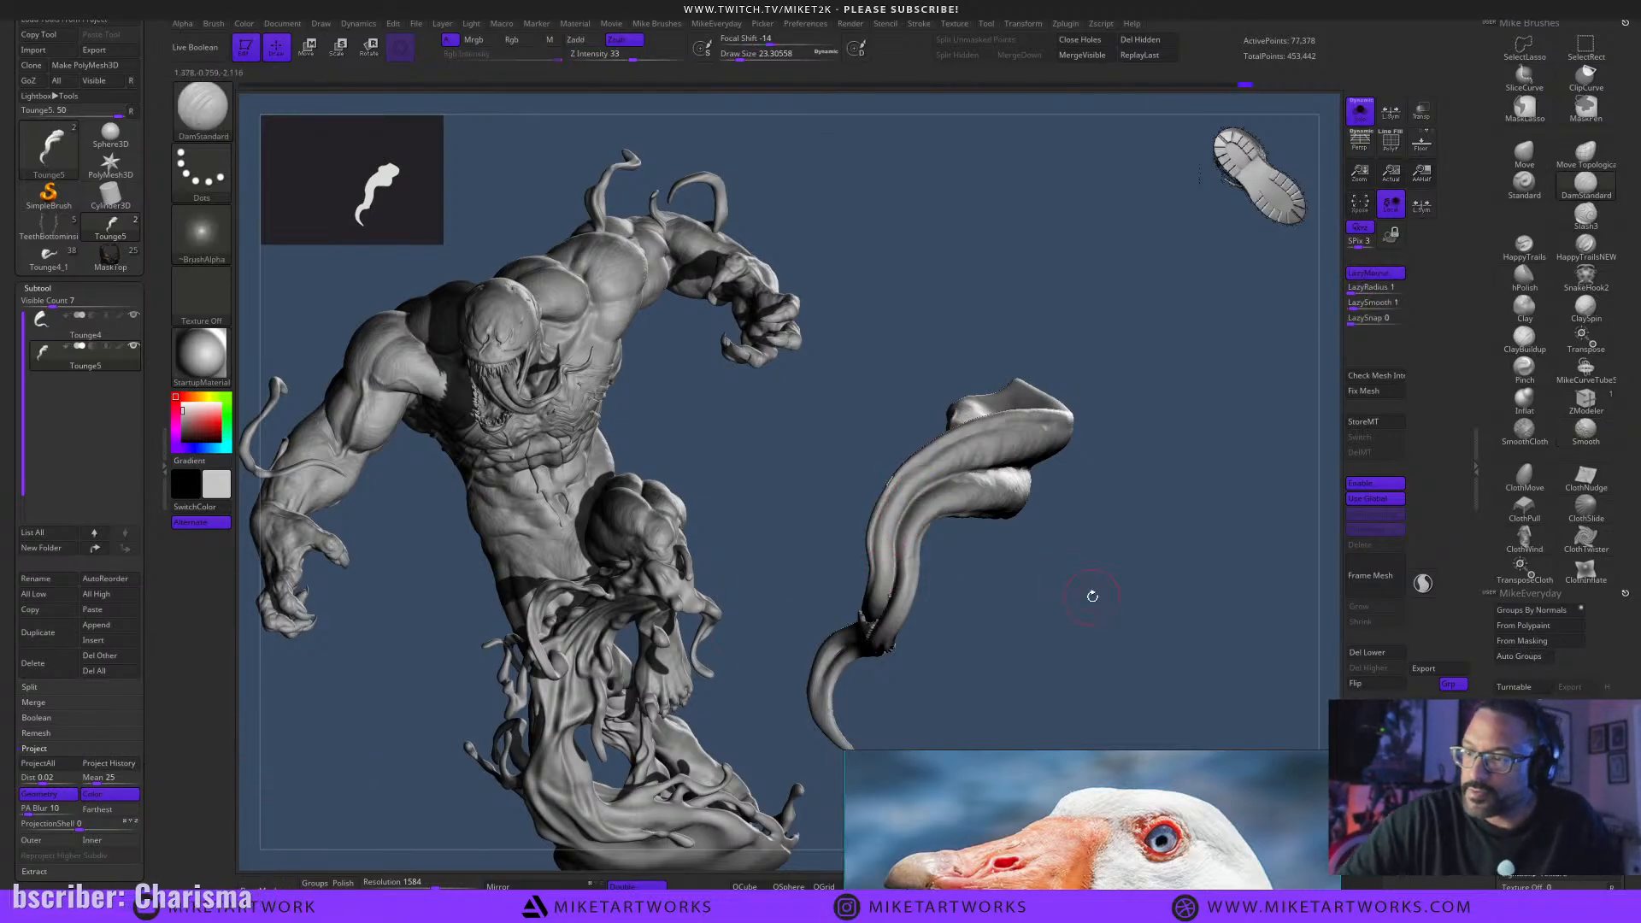
left_click_drag(1092, 595, 1129, 674)
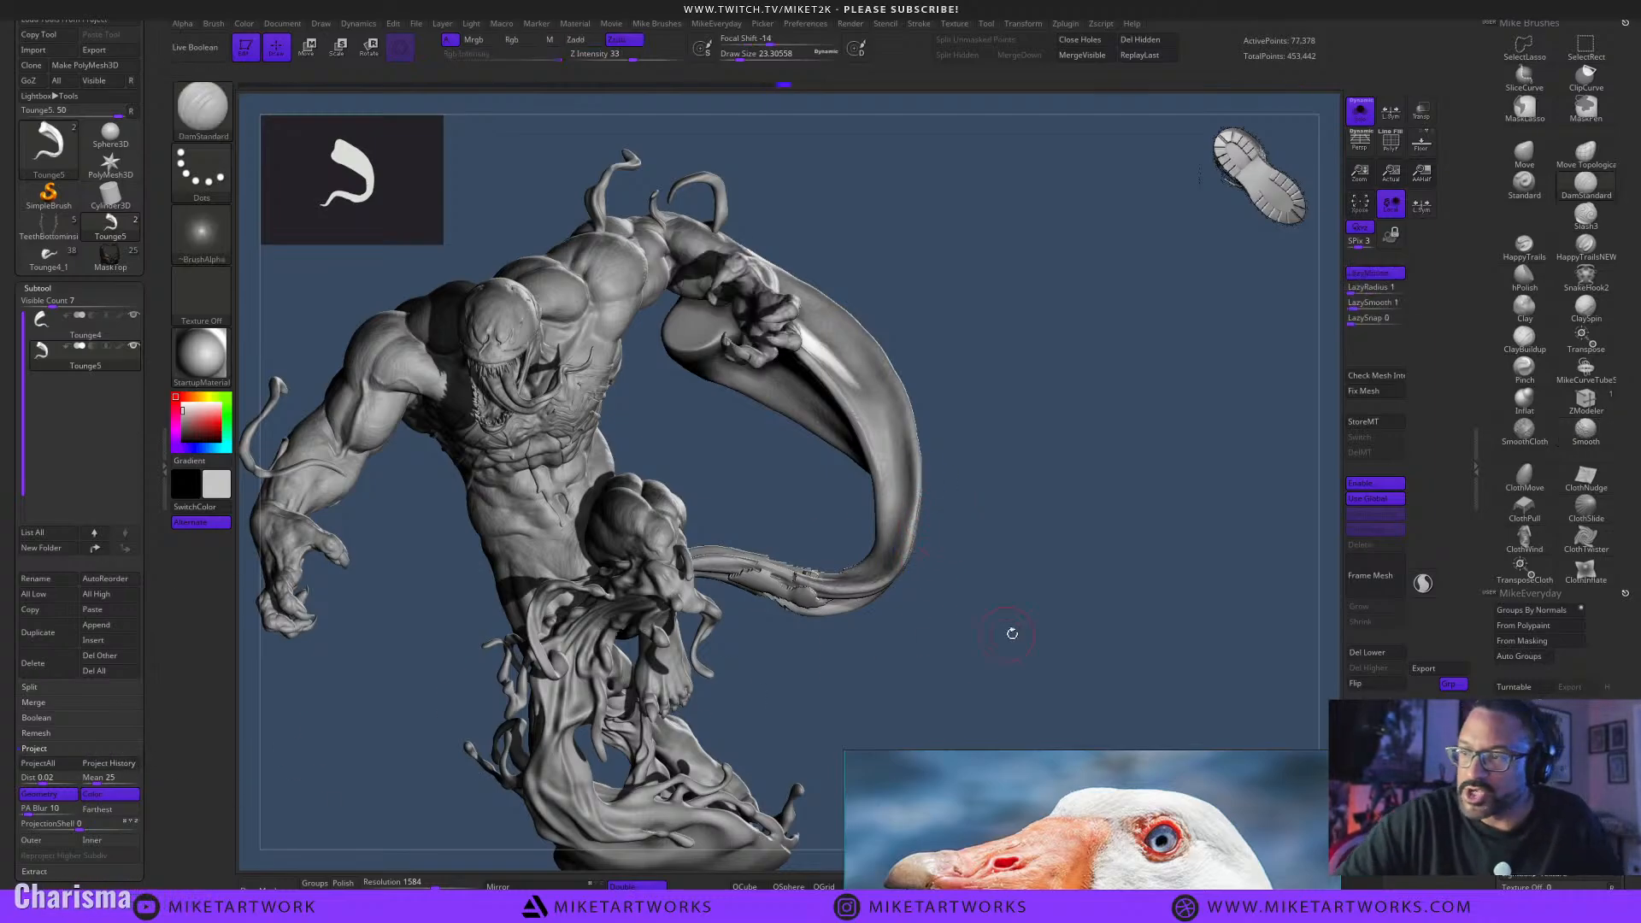
Smooth the jagged groove along the tongue's lower bend and project the history detail back onto it.
left_click_drag(1030, 650, 959, 642)
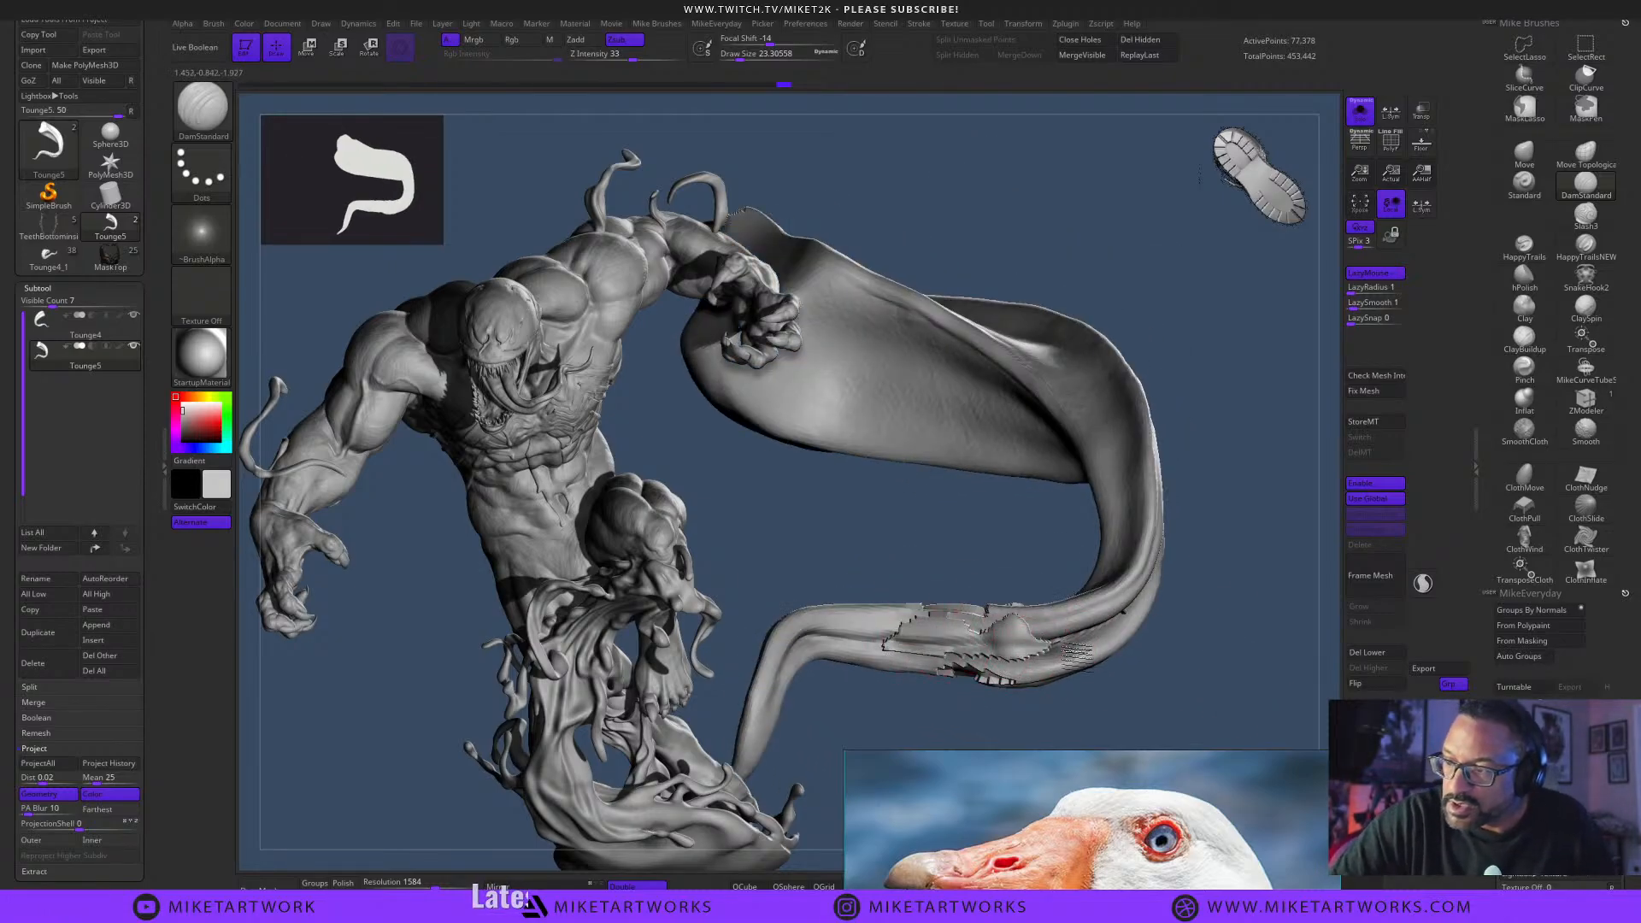
left_click_drag(1017, 658, 940, 648, "shift")
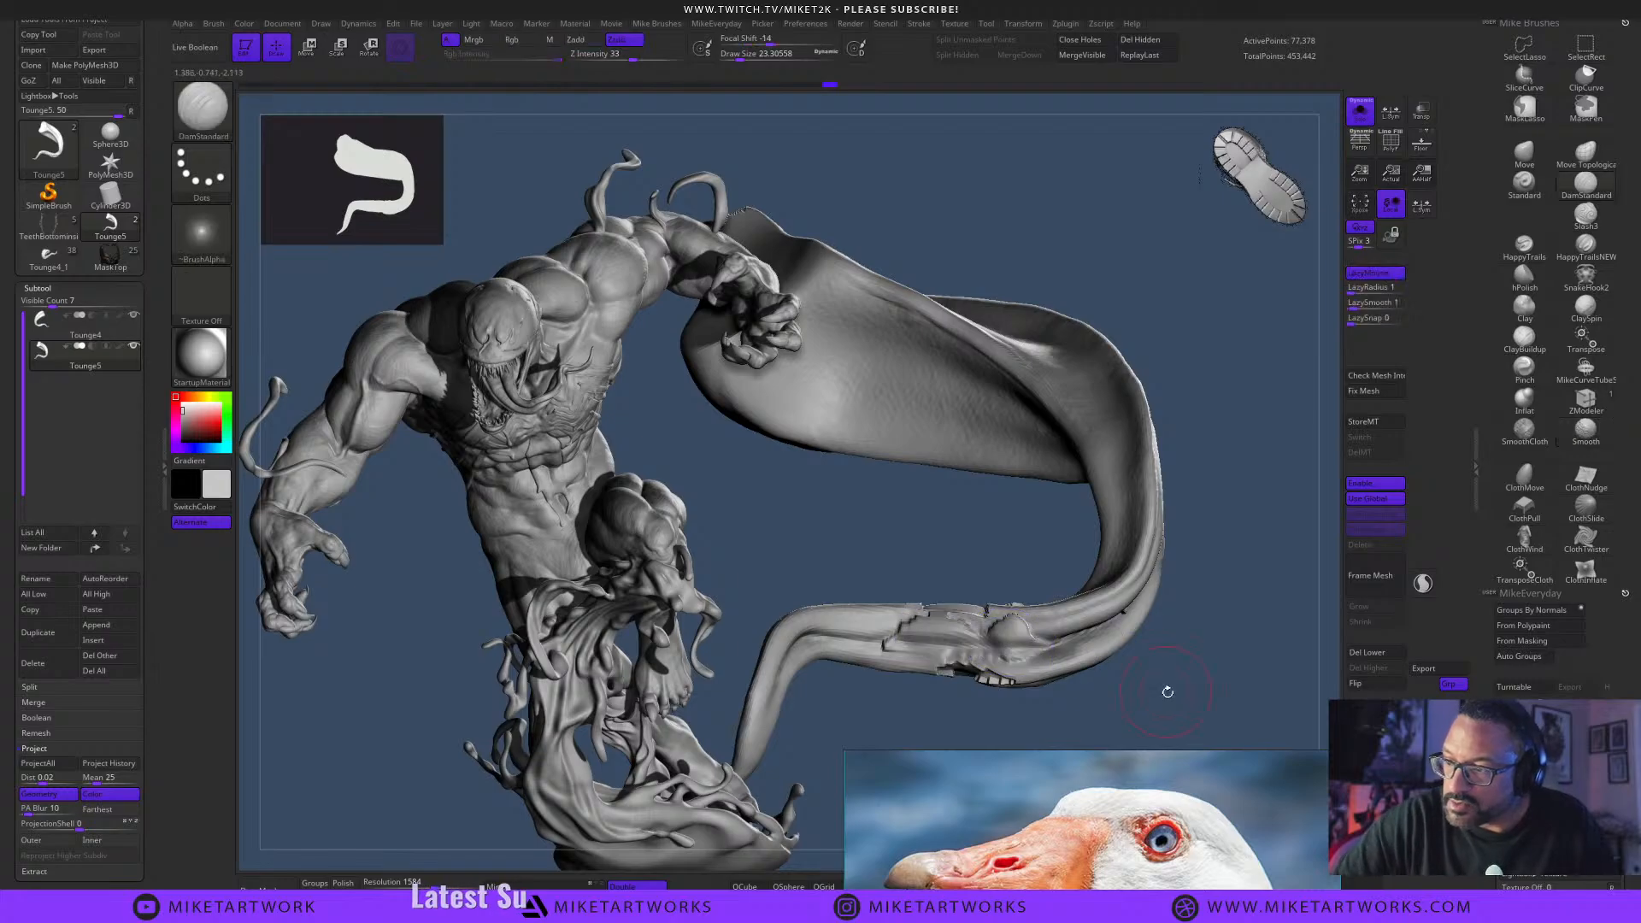
left_click_drag(1169, 689, 1173, 710)
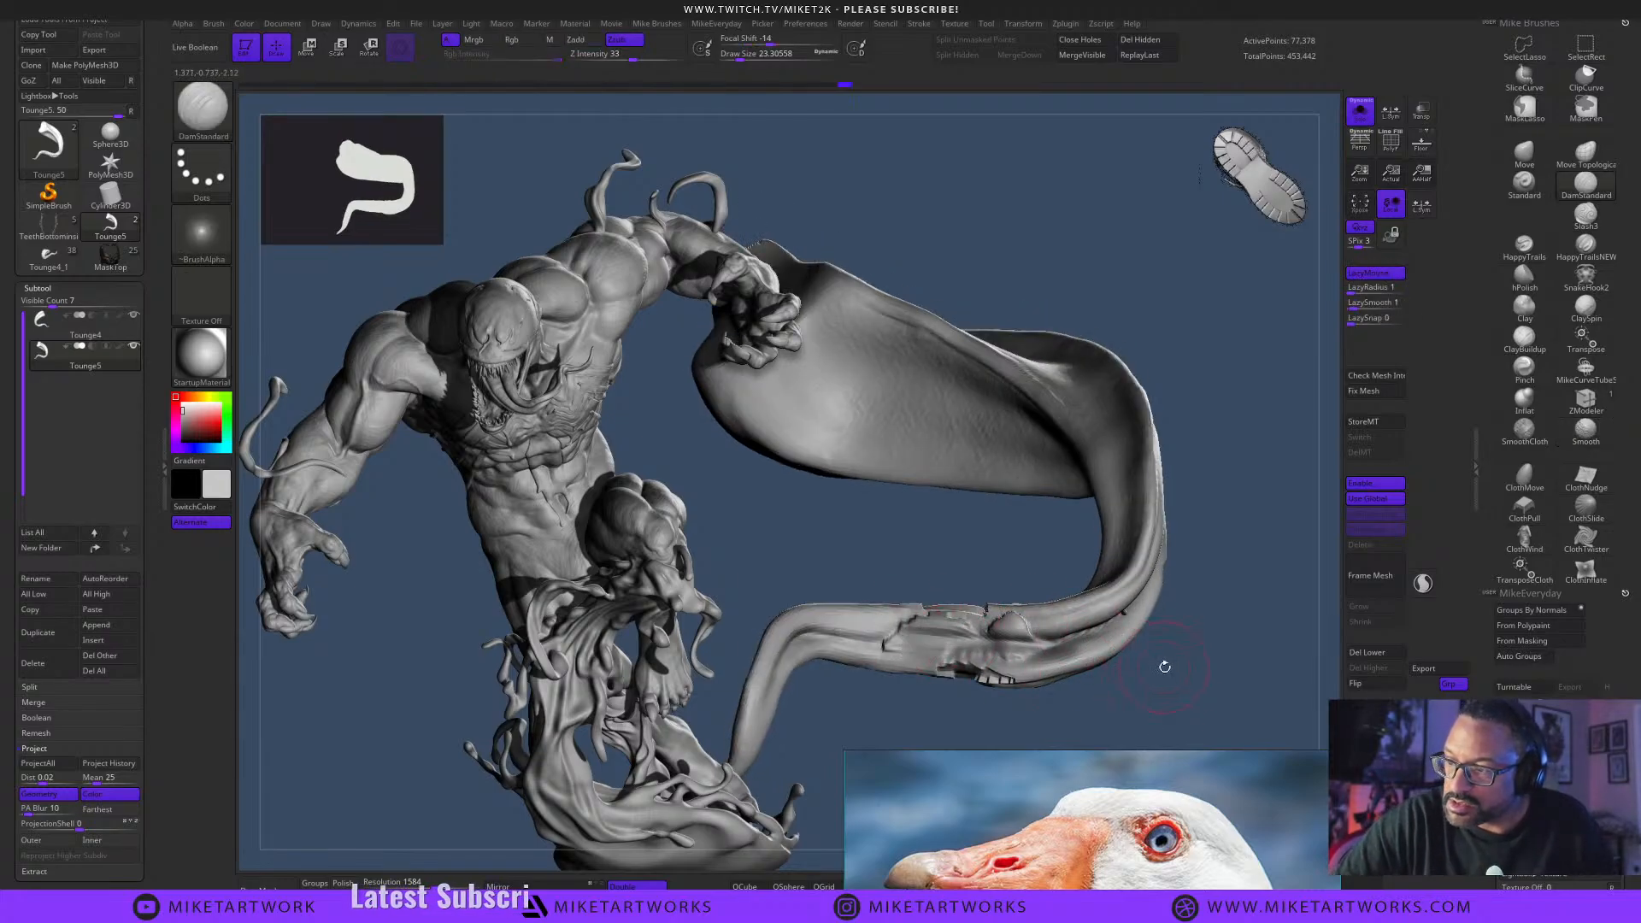
mouse_move(1024, 631)
left_mouse_down("shift")
mouse_move(1041, 634)
mouse_move(954, 633)
mouse_move(1092, 613)
left_mouse_up("shift")
key("bracketright")
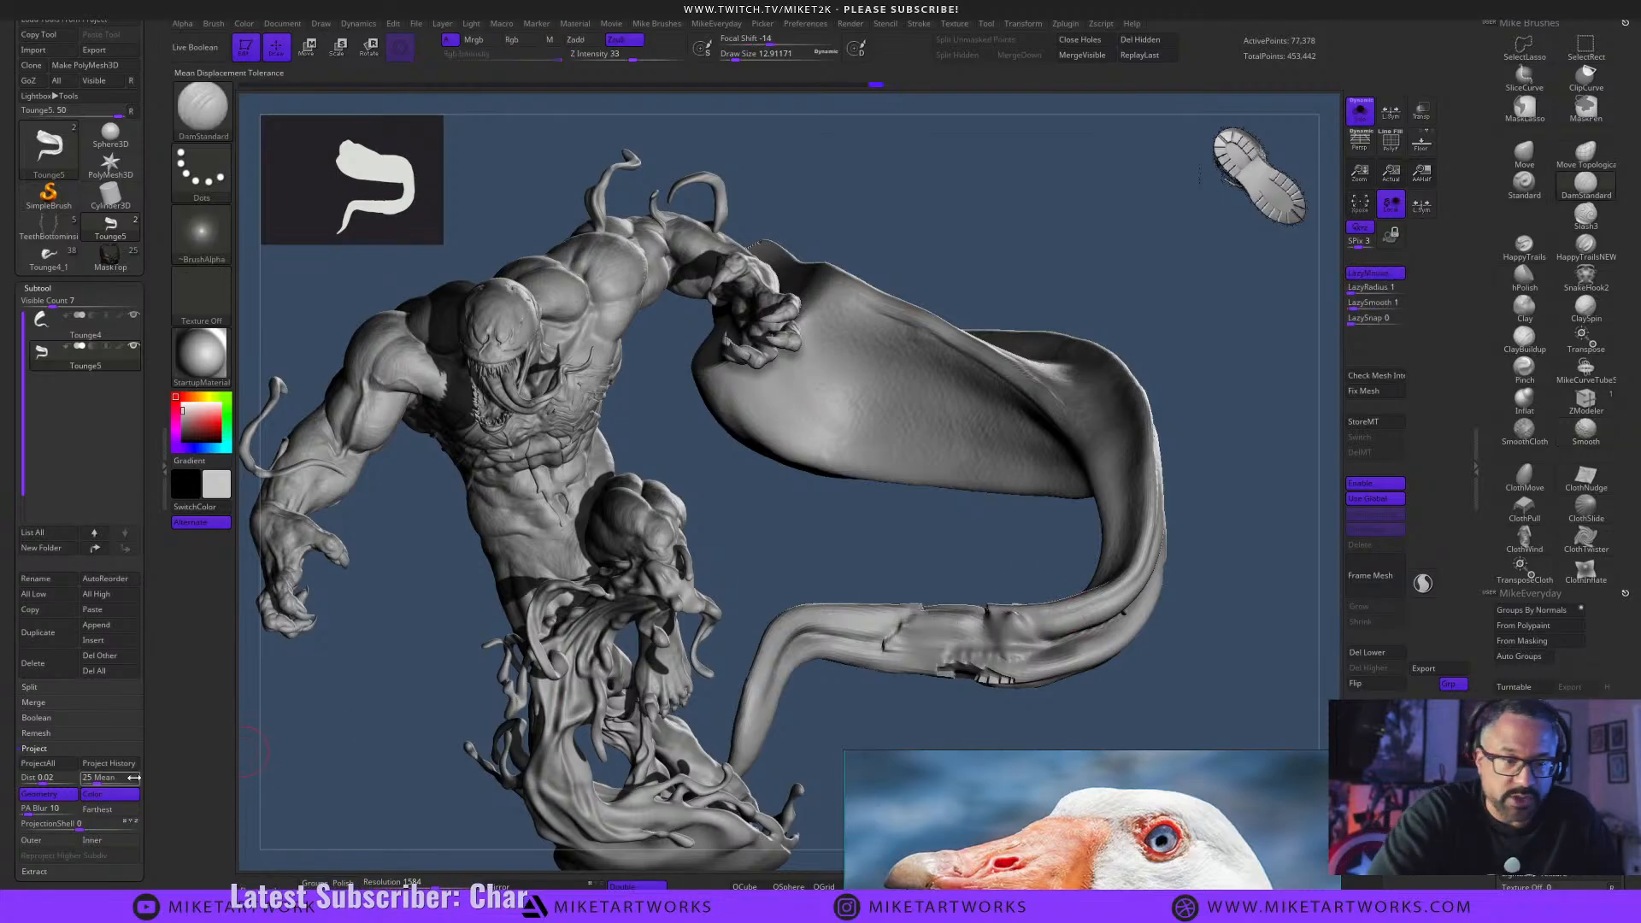
left_click(118, 764)
Smooth the broken patches left in the lower bend's groove, switch to hPolish, and project the history detail again.
left_click_drag(1184, 742, 1162, 696)
left_click_drag(1029, 624, 1020, 640, "shift")
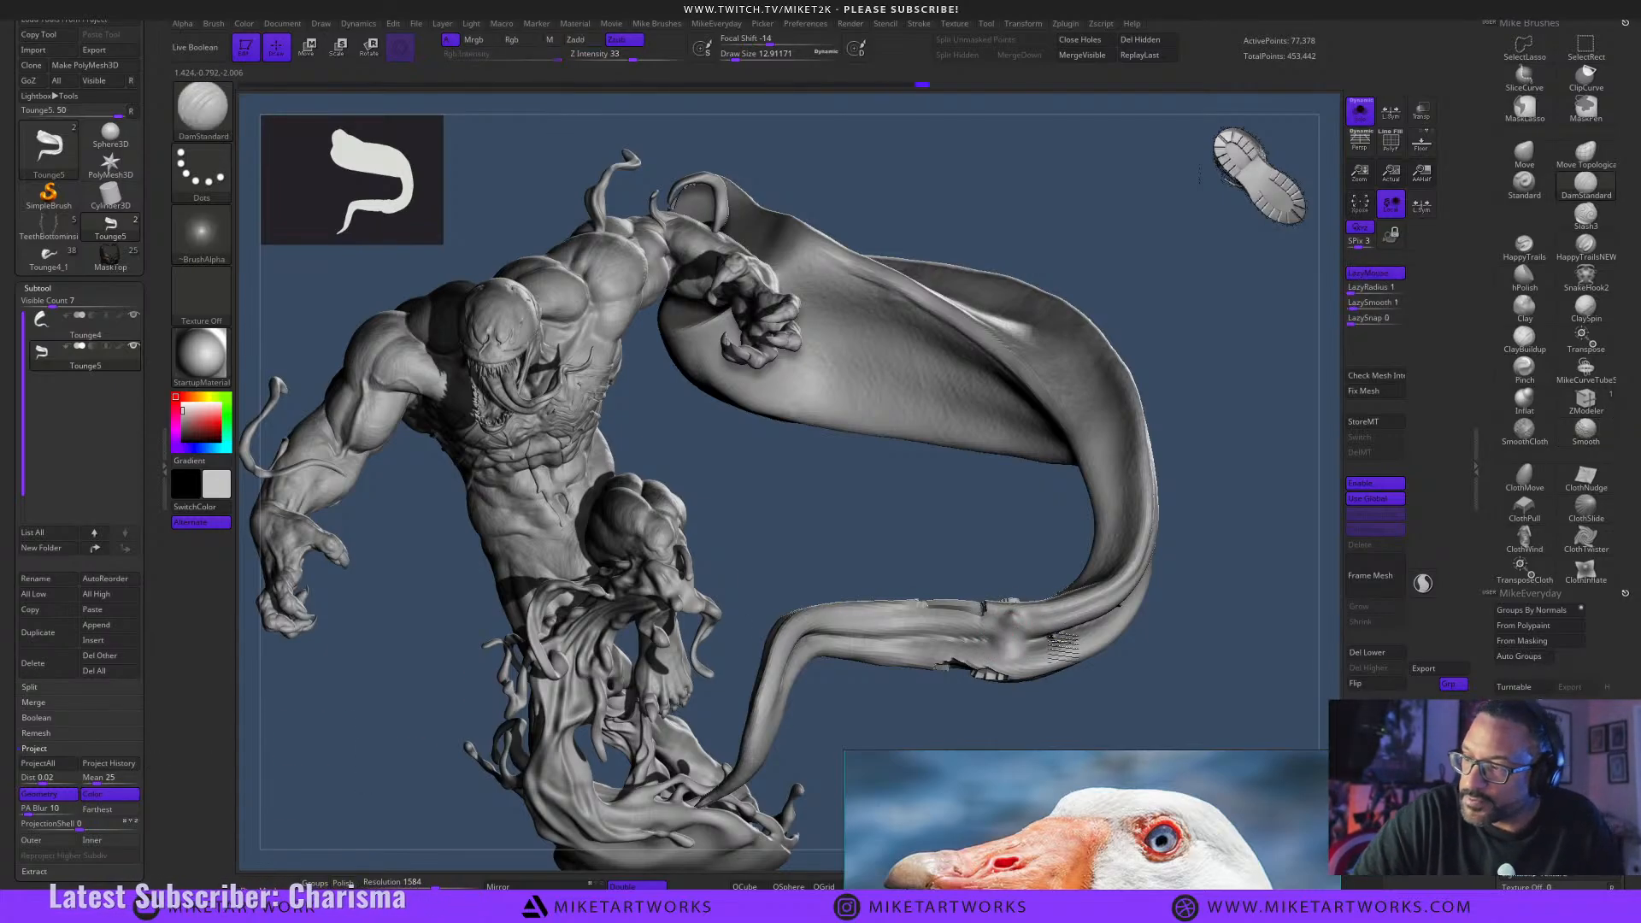
mouse_move(916, 634)
left_mouse_down()
mouse_move(1087, 622)
mouse_move(1075, 631)
left_mouse_up()
left_click_drag(1180, 659, 1144, 680)
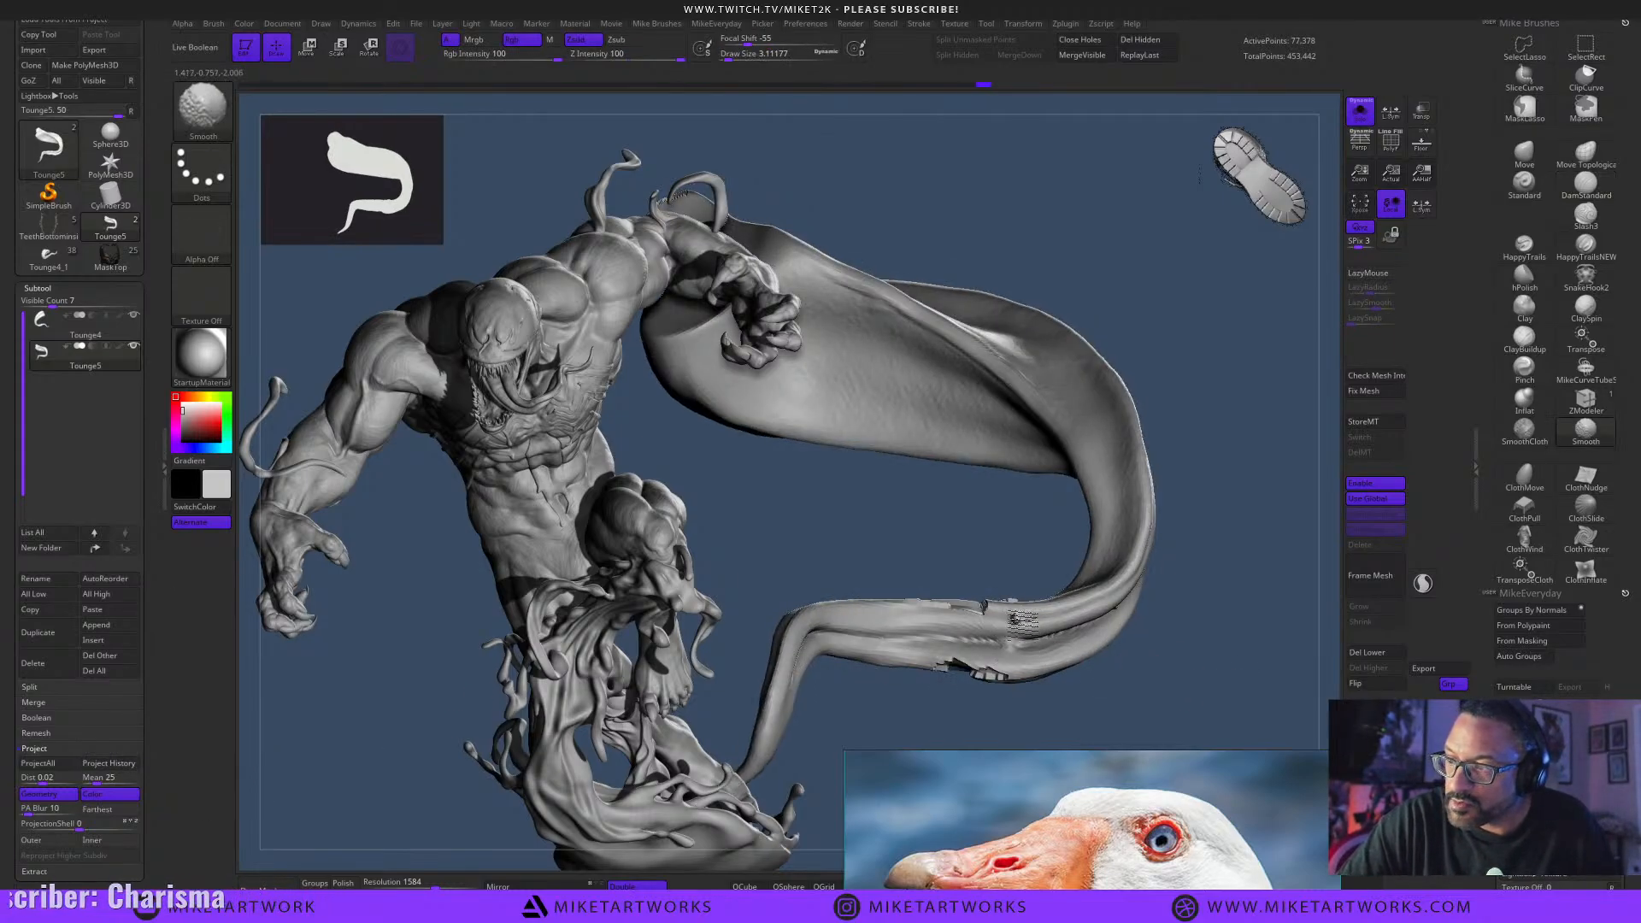
left_click_drag(1013, 619, 1036, 628, "shift")
left_click(1525, 275)
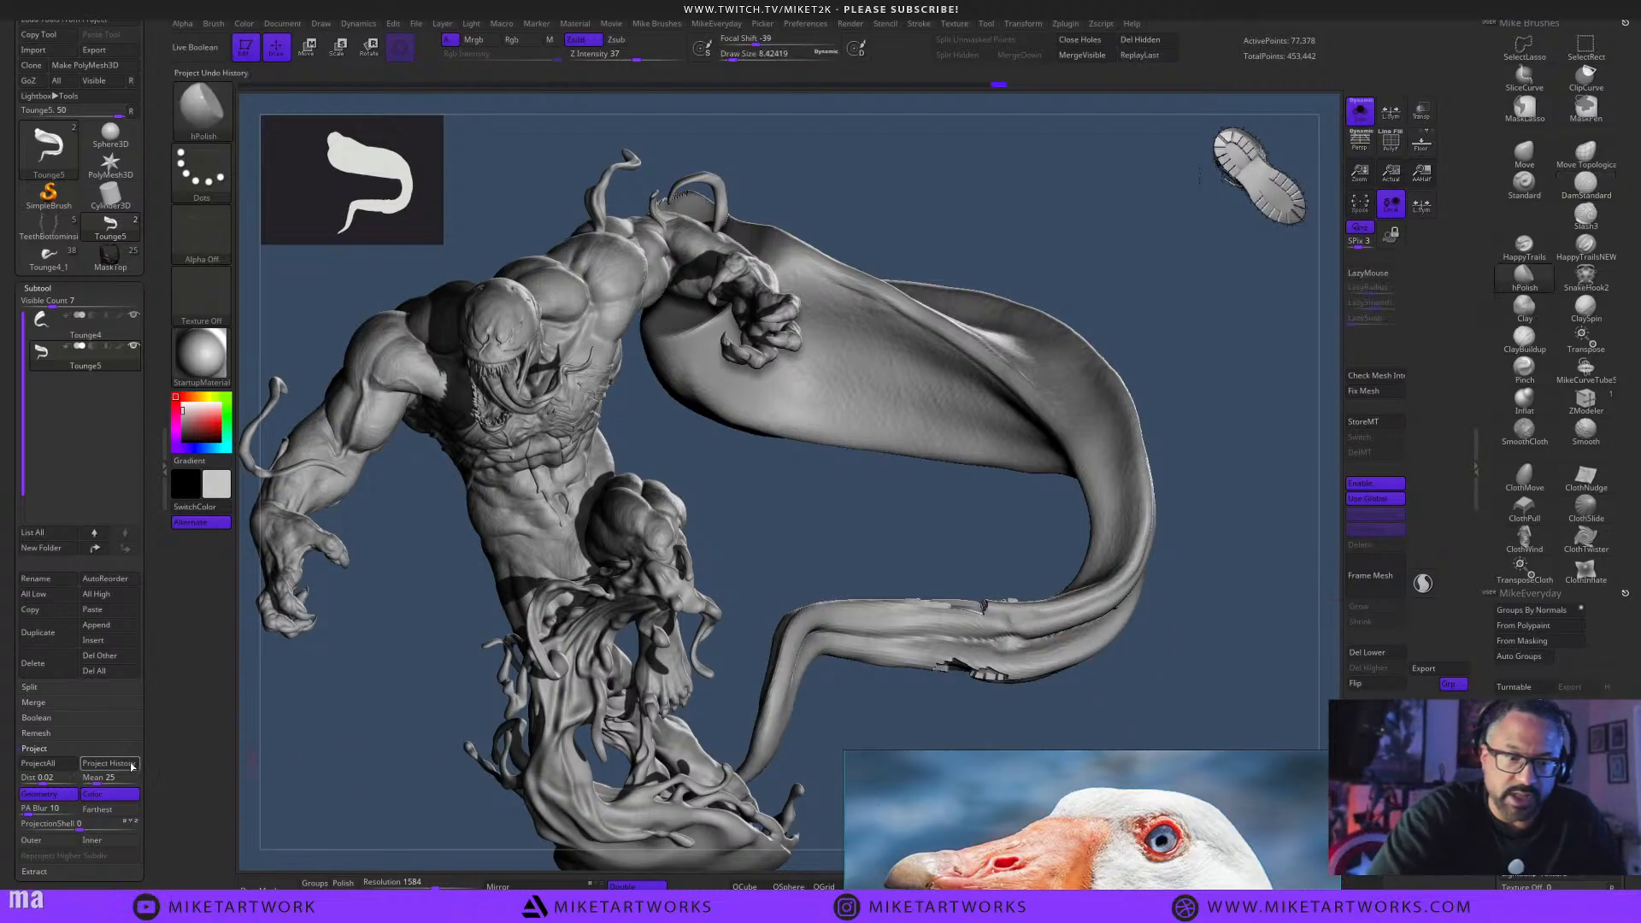
left_click_drag(806, 581, 1194, 657)
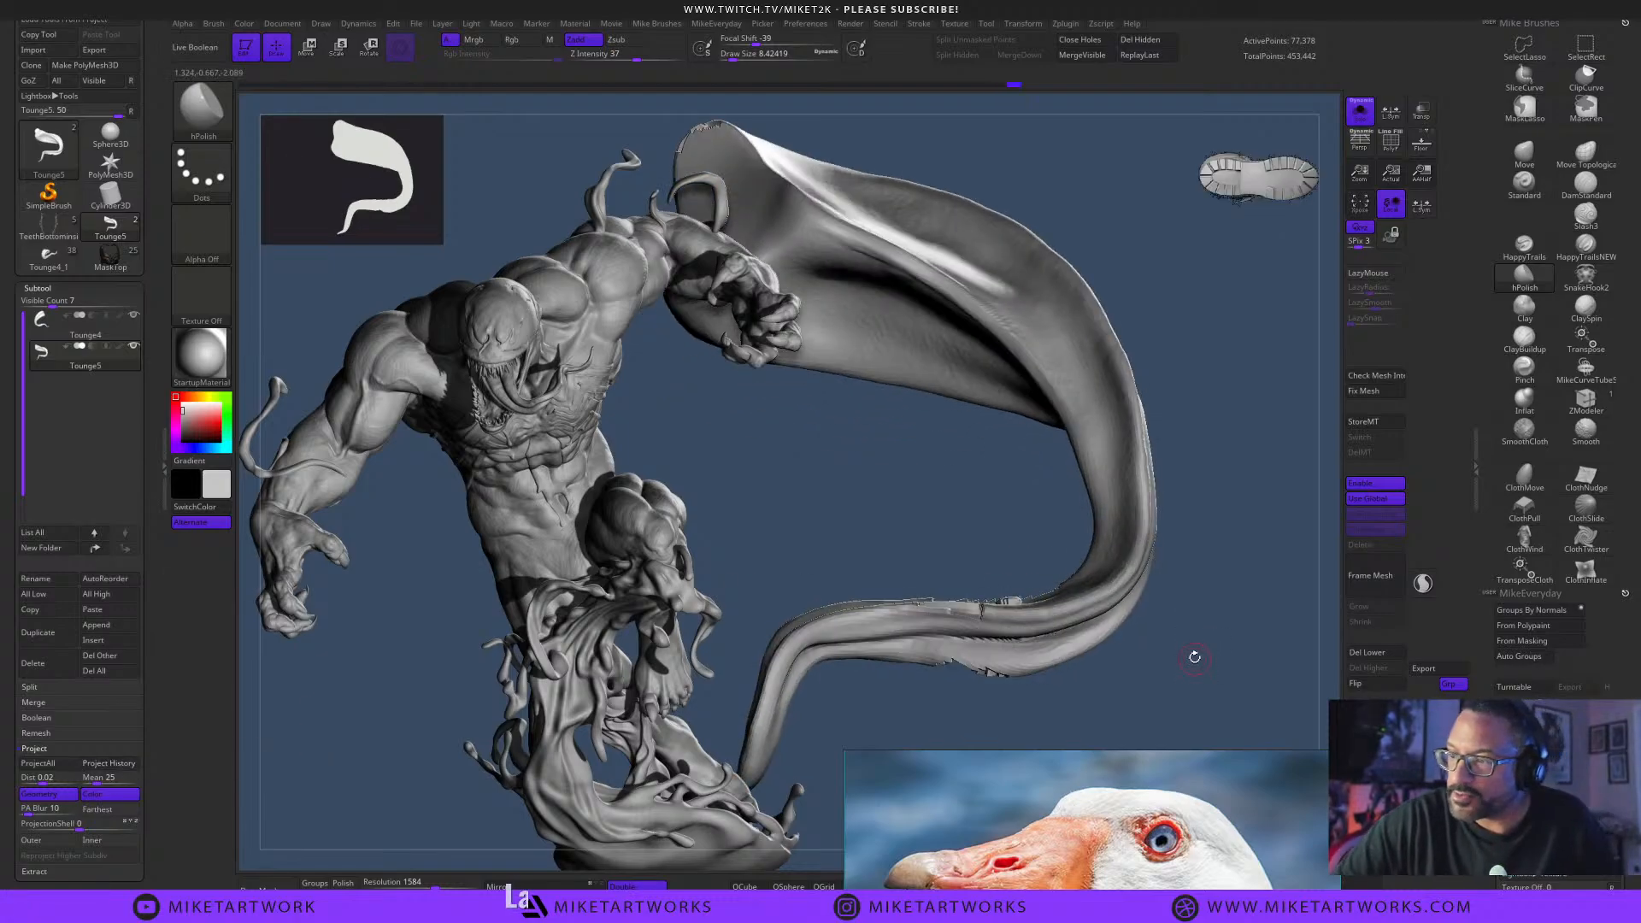
Switch to ClayBuildup at a draw size of about 14.2, smooth the ragged thin arched section, and project the history detail.
mouse_move(1197, 753)
left_mouse_down()
mouse_move(1239, 655)
mouse_move(1211, 682)
left_mouse_up()
mouse_move(1072, 666)
left_mouse_down()
mouse_move(1125, 623)
mouse_move(1099, 603)
mouse_move(1078, 513)
left_mouse_up()
key("b")
key("c")
key("b")
key("s")
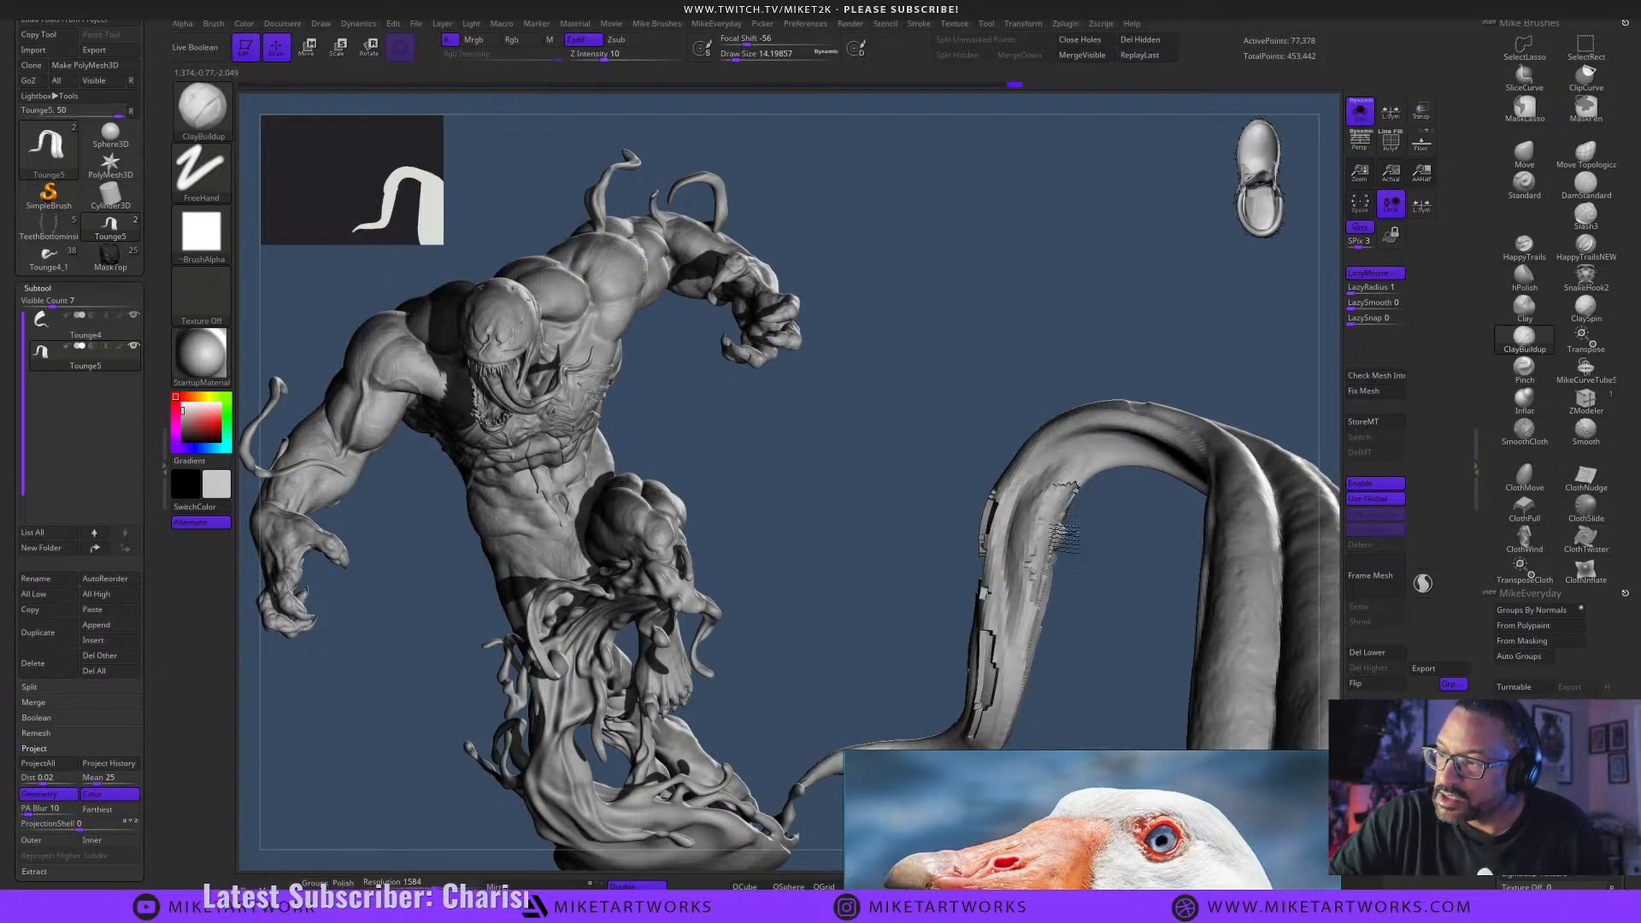
left_click_drag(1094, 594, 1081, 565)
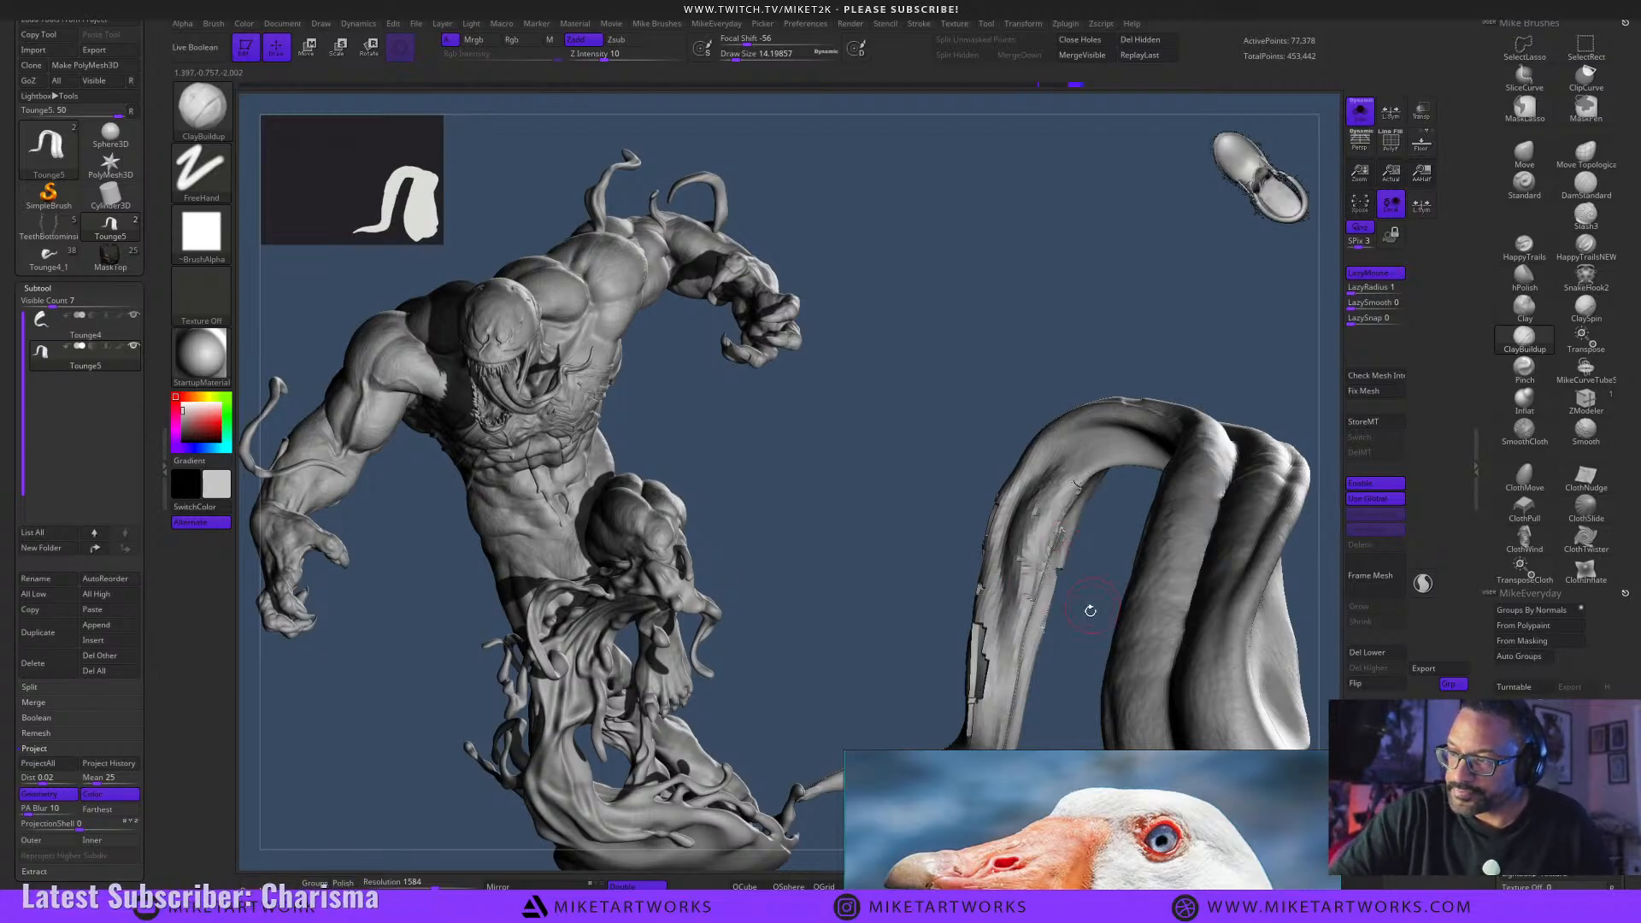
left_click_drag(1090, 610, 1090, 624)
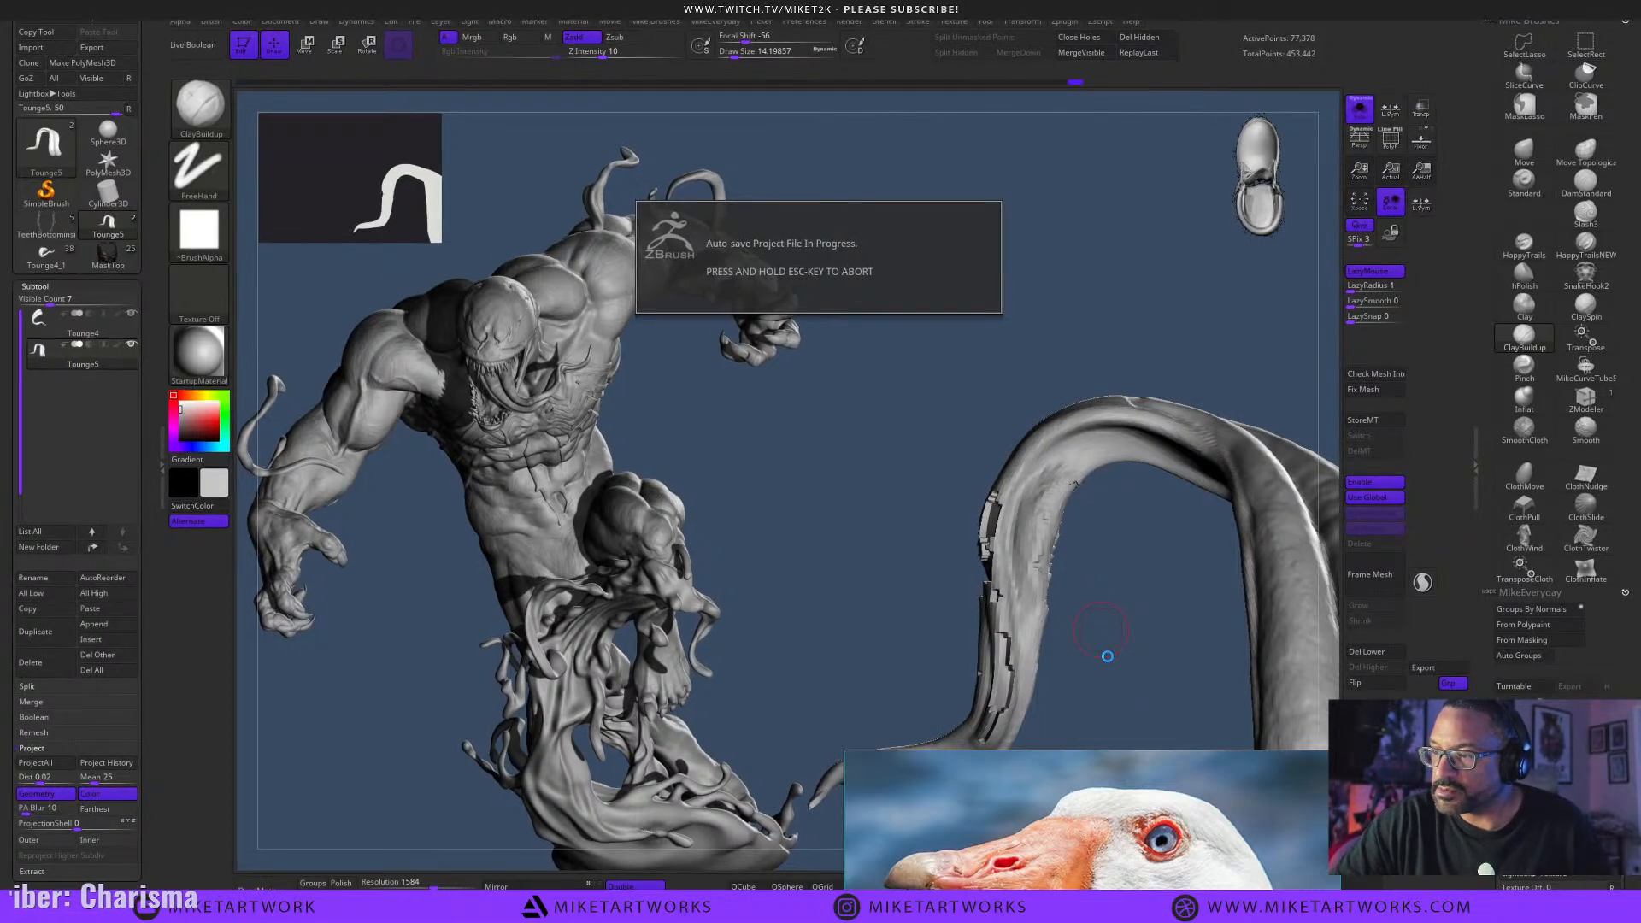
left_click_drag(1107, 657, 1049, 566)
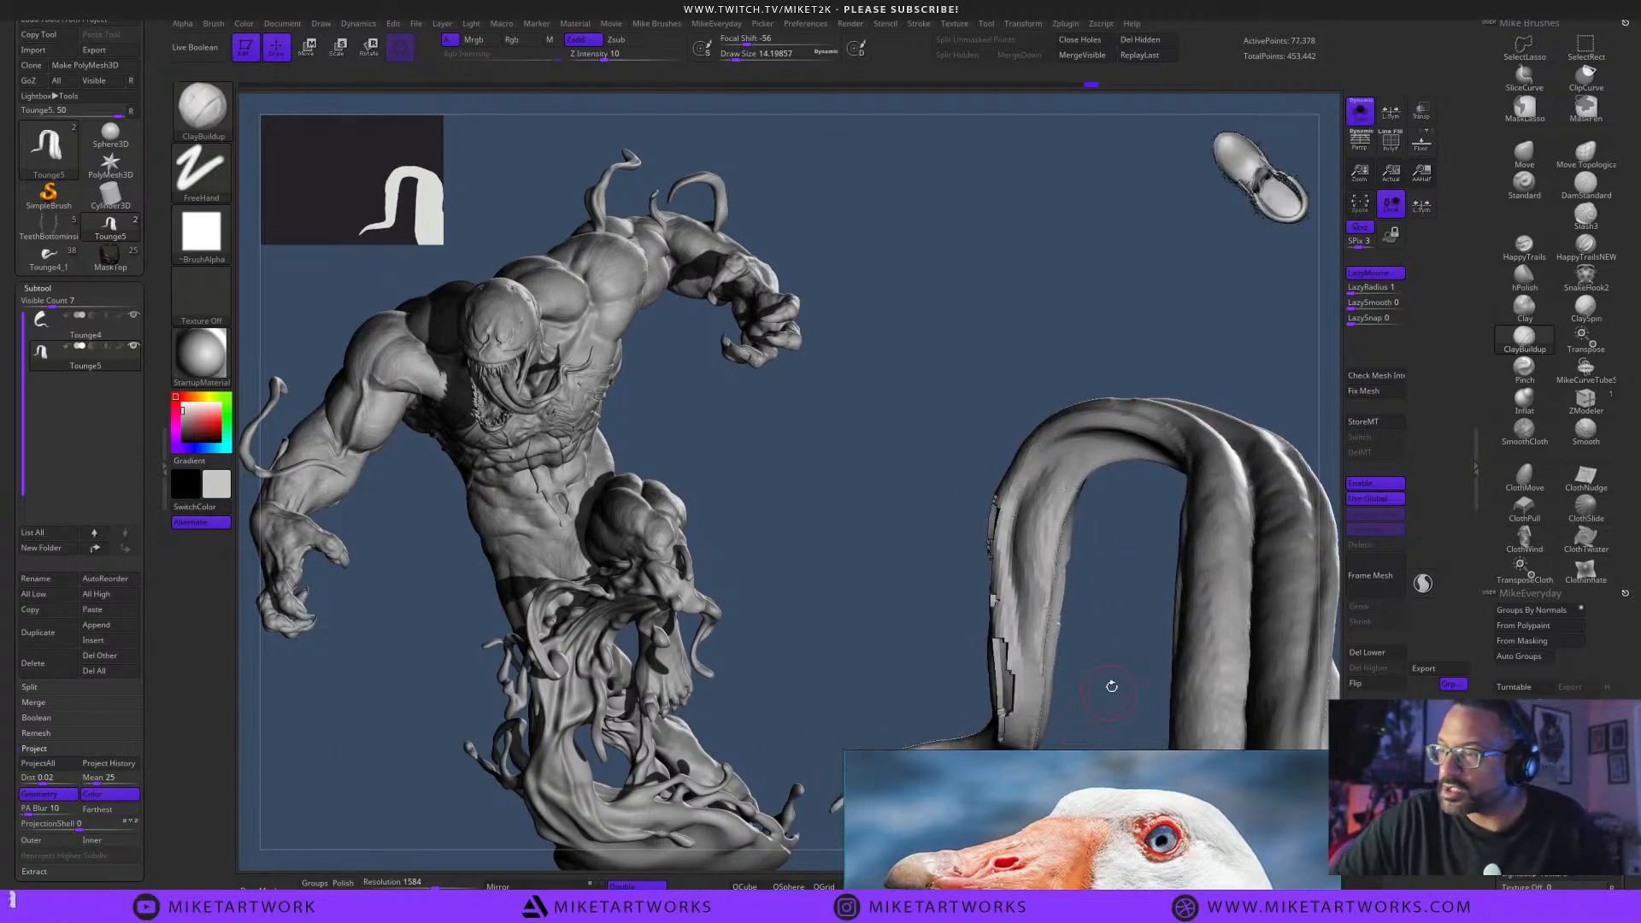
left_click_drag(1111, 687, 1065, 609)
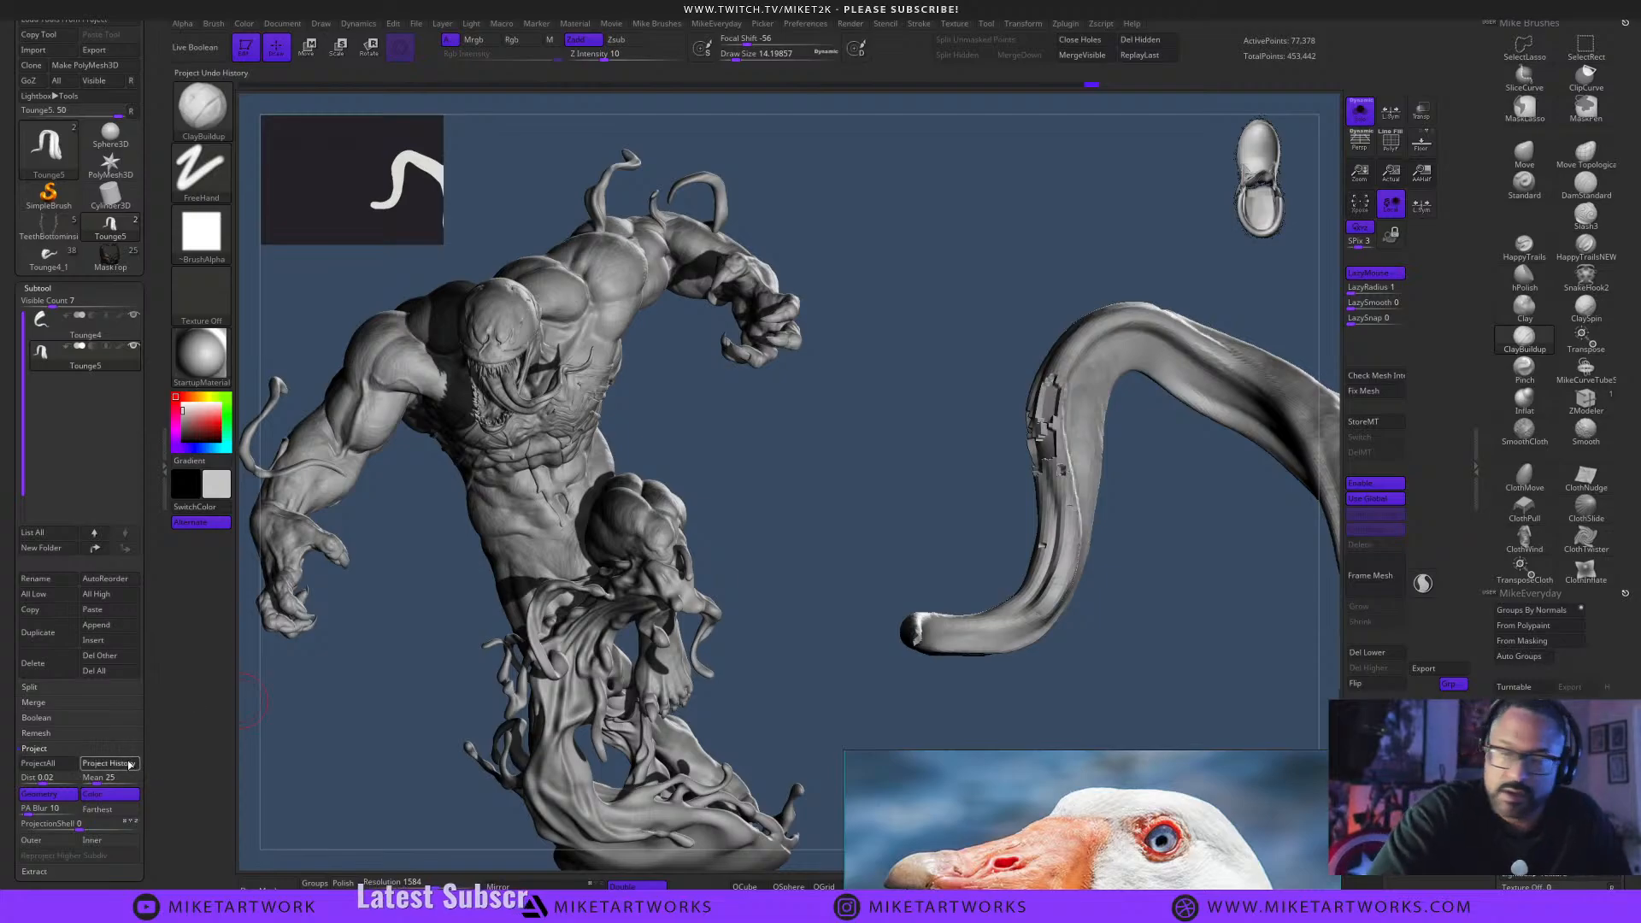
Smooth the cracked edges along the tongue's thin section from several sides and reproject the history detail.
mouse_move(1157, 615)
left_mouse_down()
mouse_move(1121, 663)
mouse_move(1013, 534)
left_mouse_up()
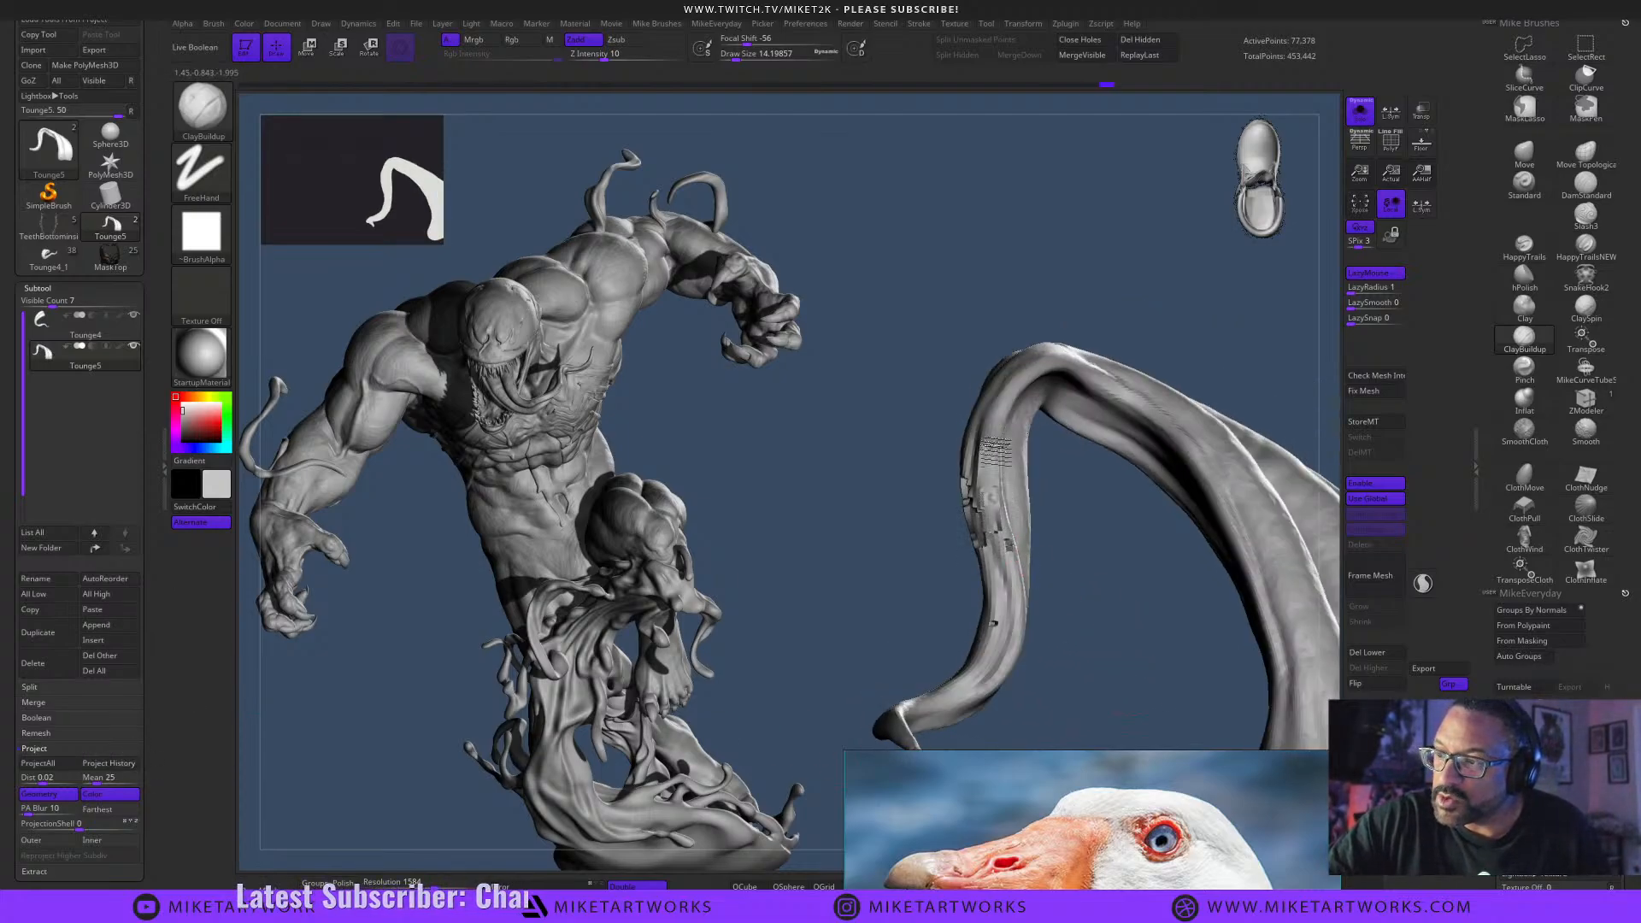
left_click_drag(1127, 571, 1048, 561)
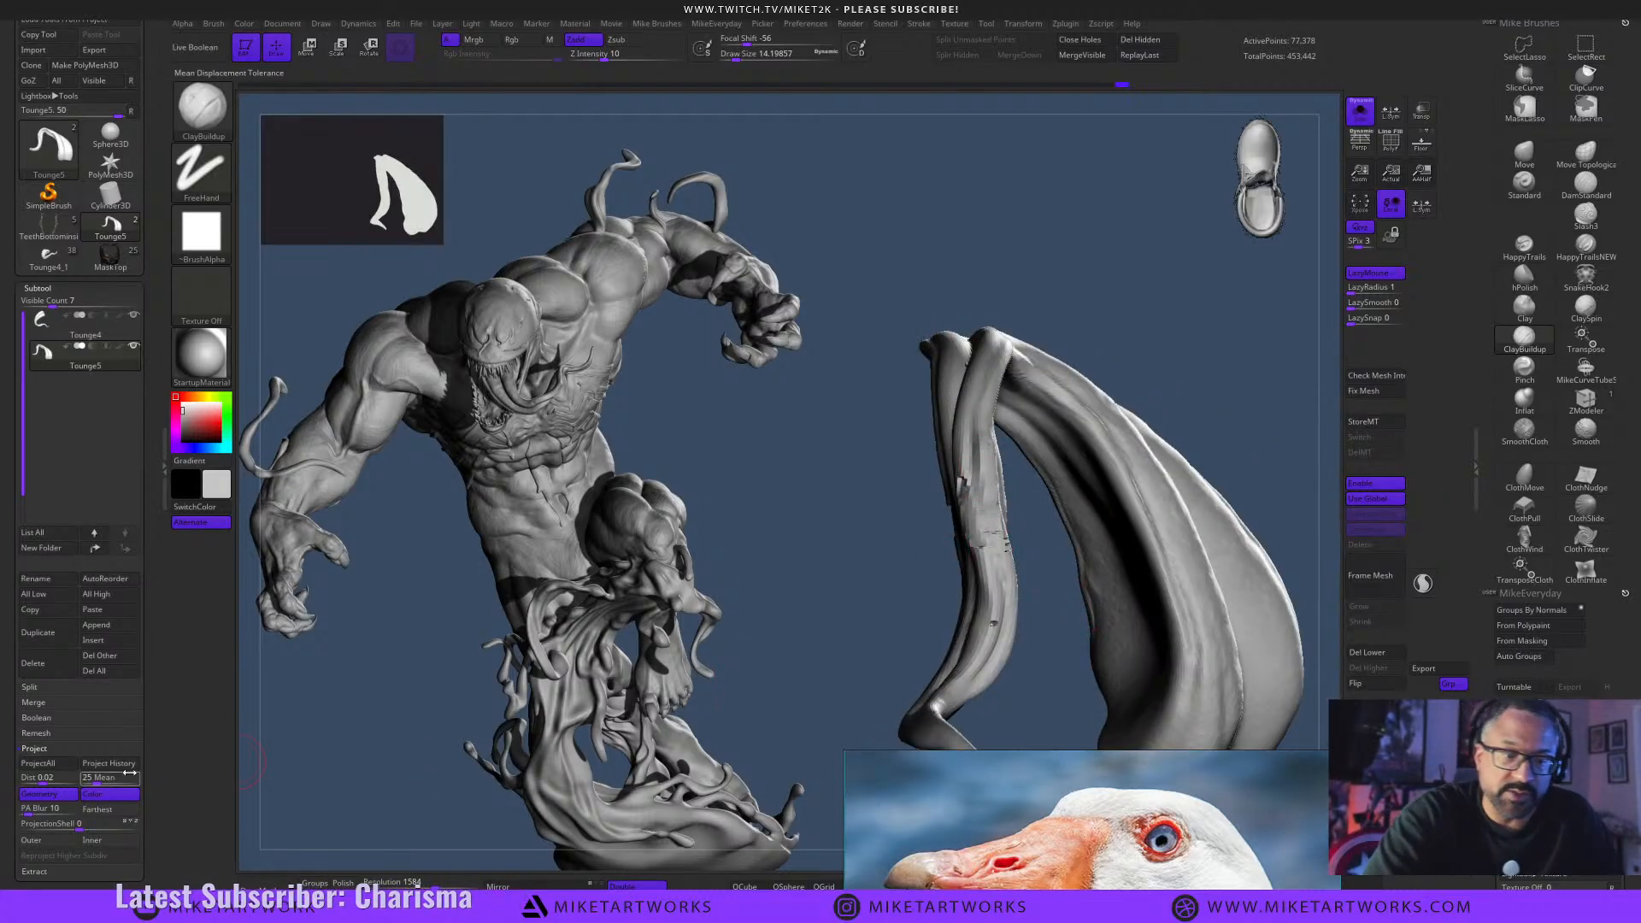
mouse_move(1088, 614)
left_mouse_down()
mouse_move(1253, 410)
mouse_move(1158, 553)
mouse_move(1197, 547)
mouse_move(1112, 590)
left_mouse_up()
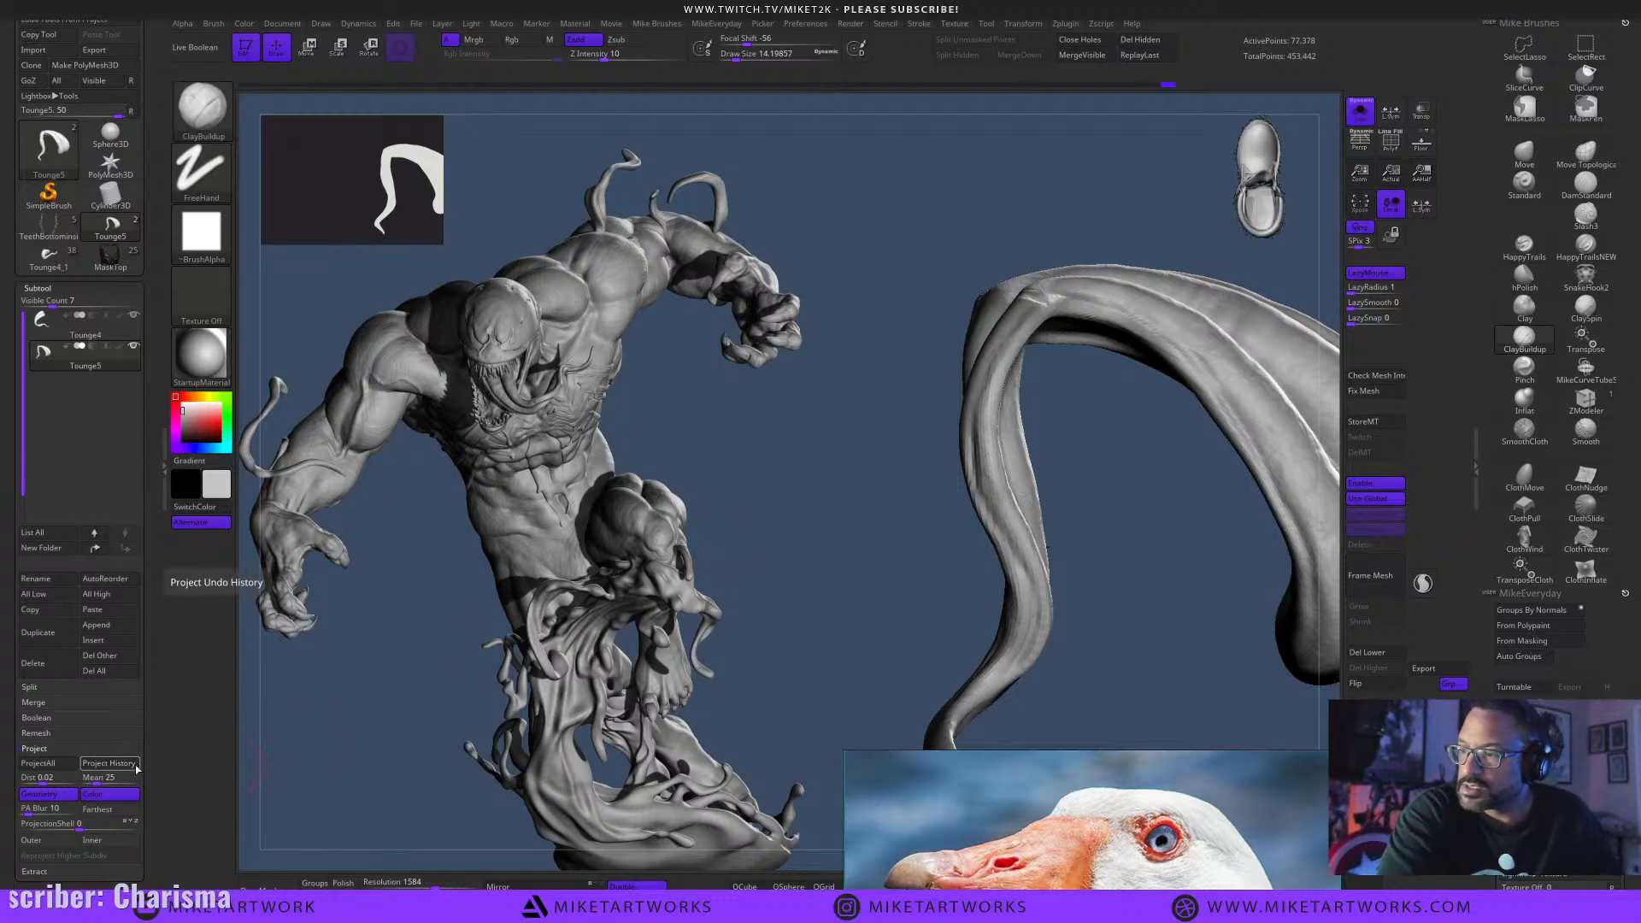
mouse_move(1077, 564)
left_mouse_down()
mouse_move(1159, 644)
mouse_move(1022, 517)
left_mouse_up()
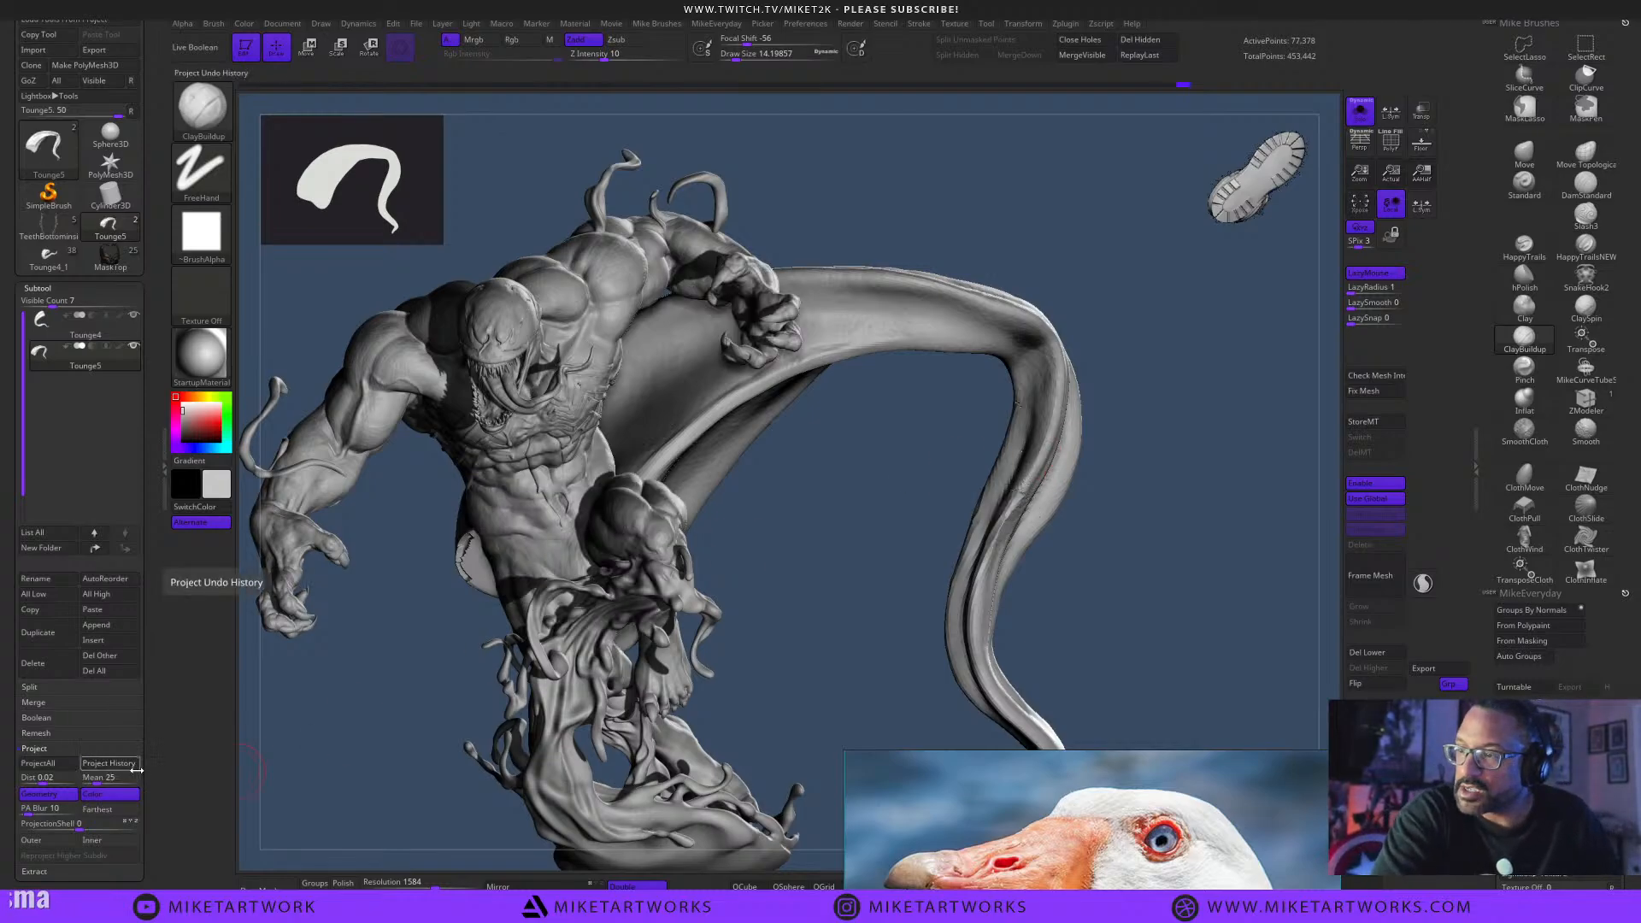
Smooth the remaining rough spot midway along the thin stem and project the history detail onto it.
mouse_move(1017, 491)
left_mouse_down("shift")
mouse_move(1003, 552)
mouse_move(1034, 496)
left_mouse_up("shift")
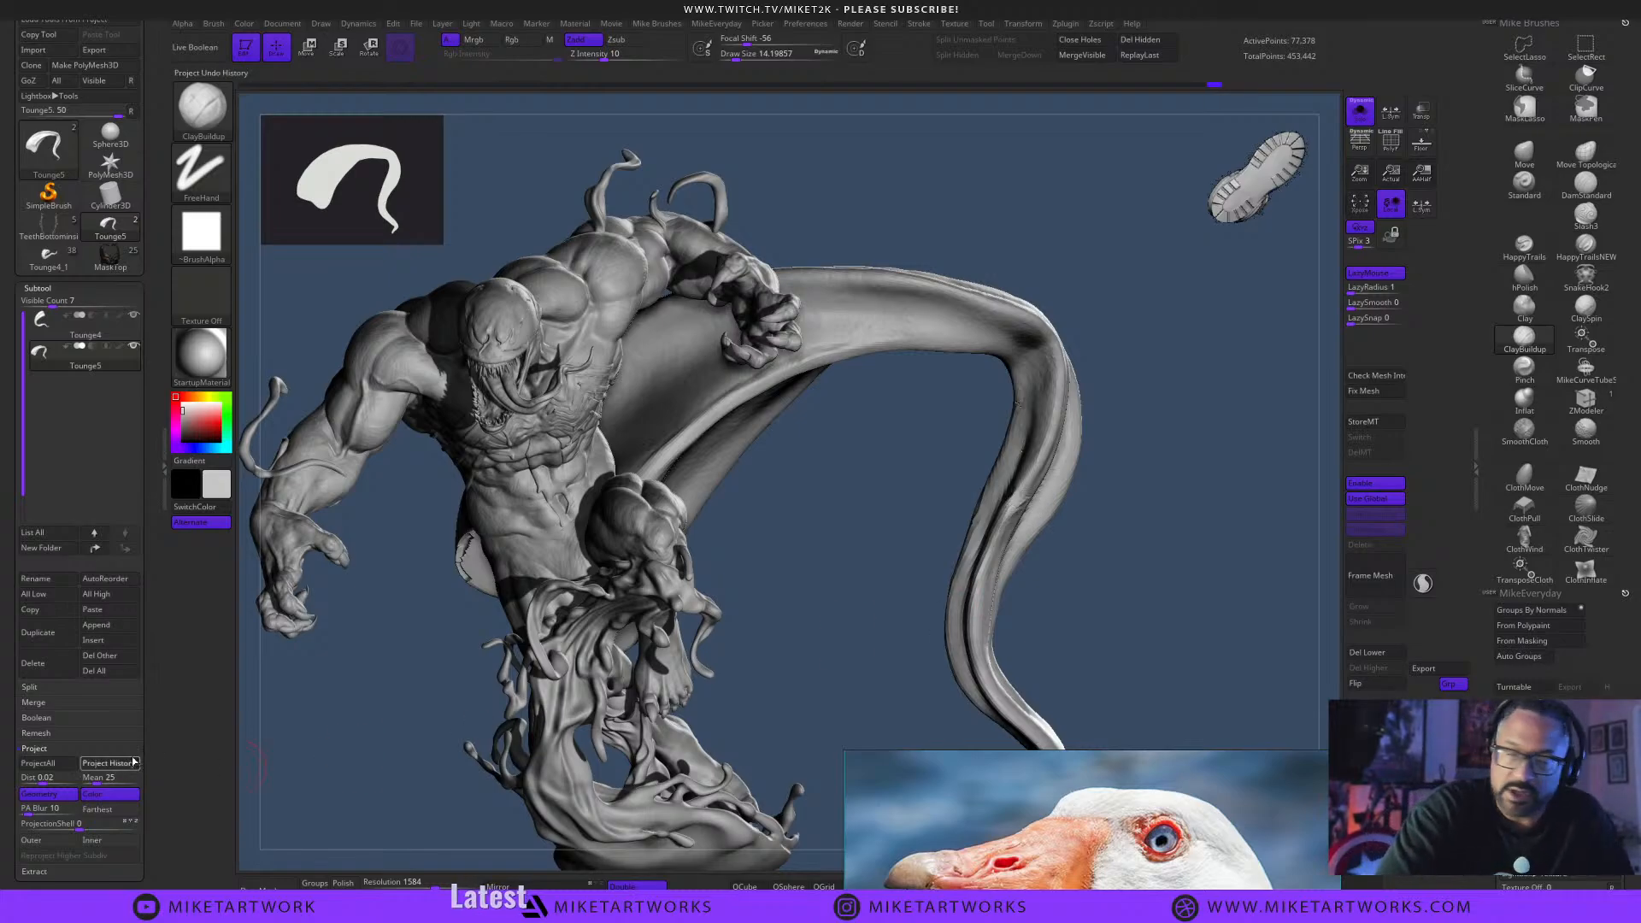
left_click_drag(1150, 571, 1214, 591)
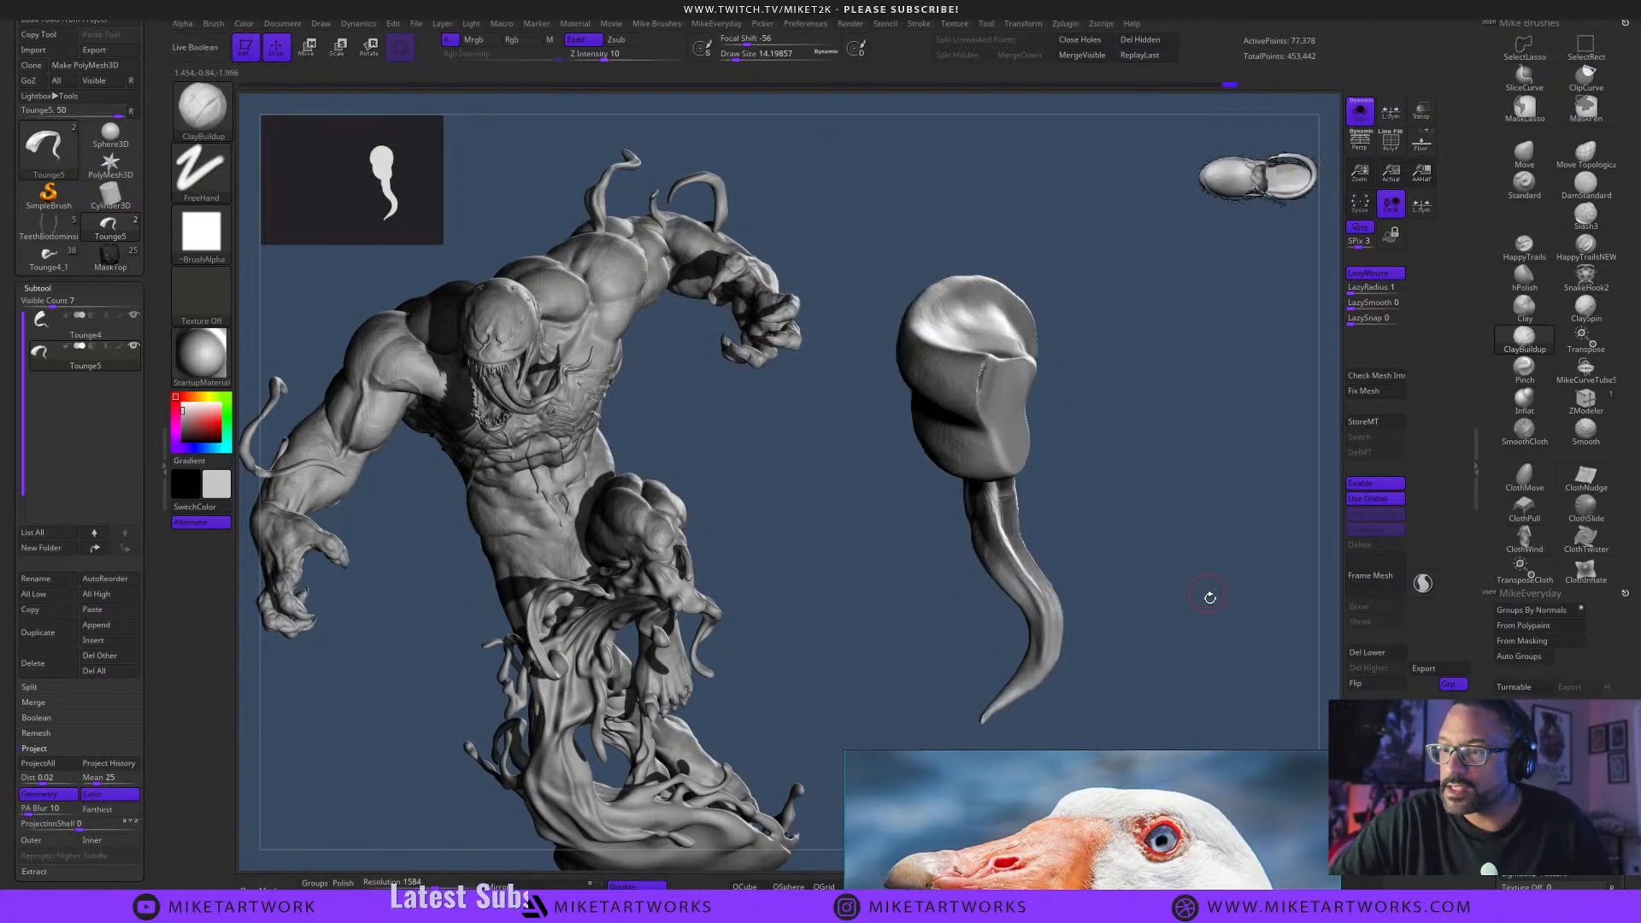
left_click_drag(1210, 667, 1017, 500)
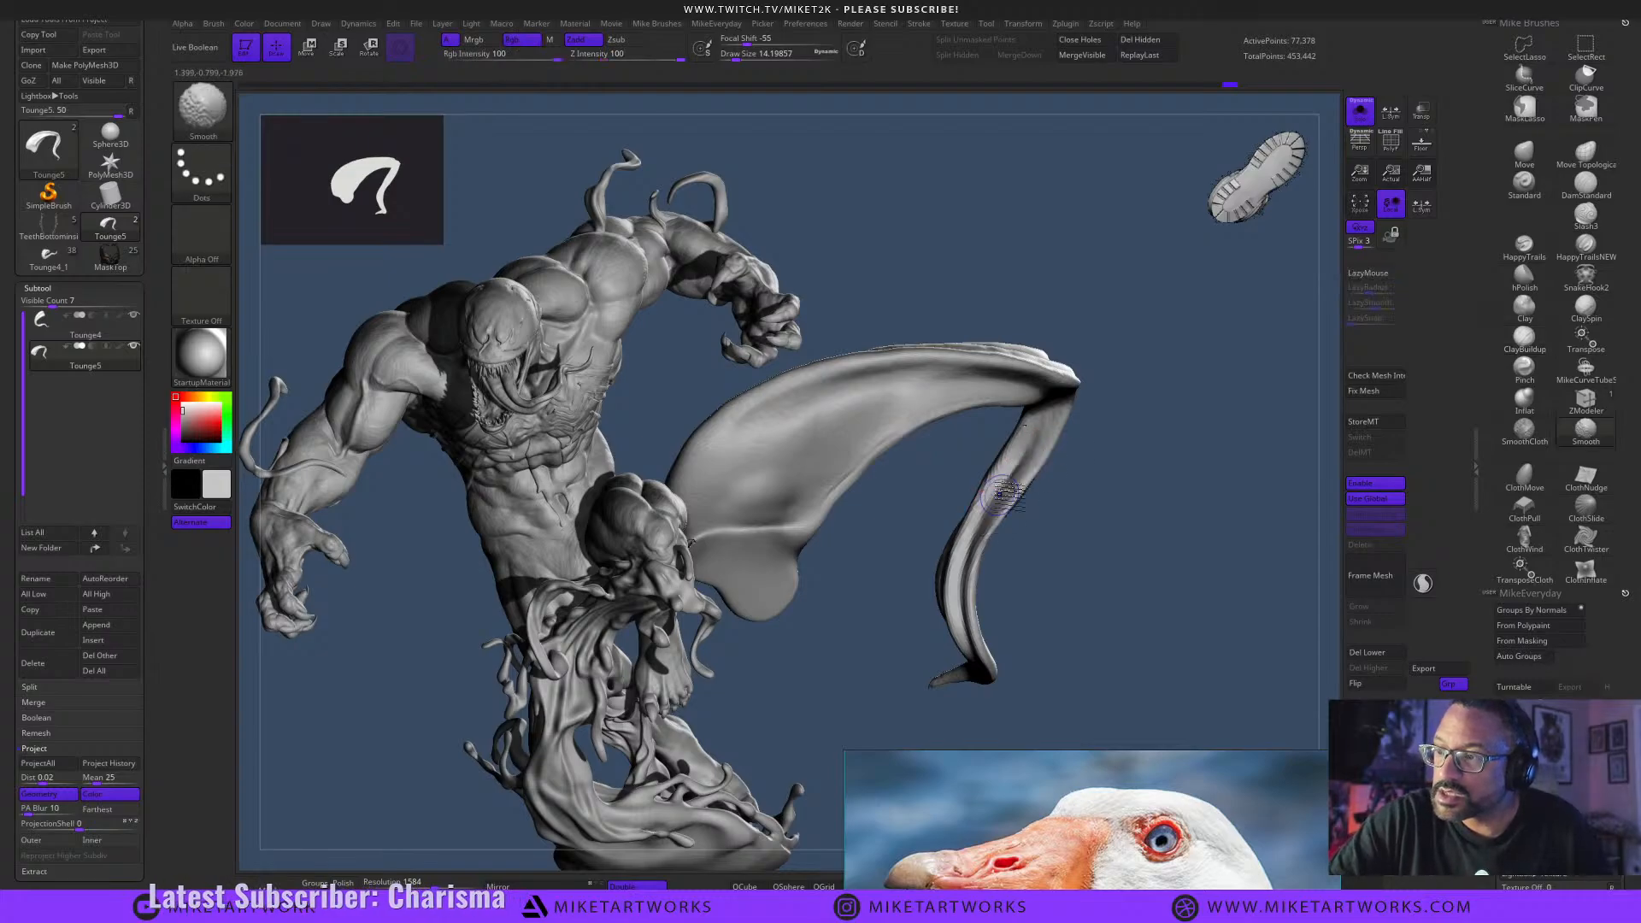
left_click(128, 763)
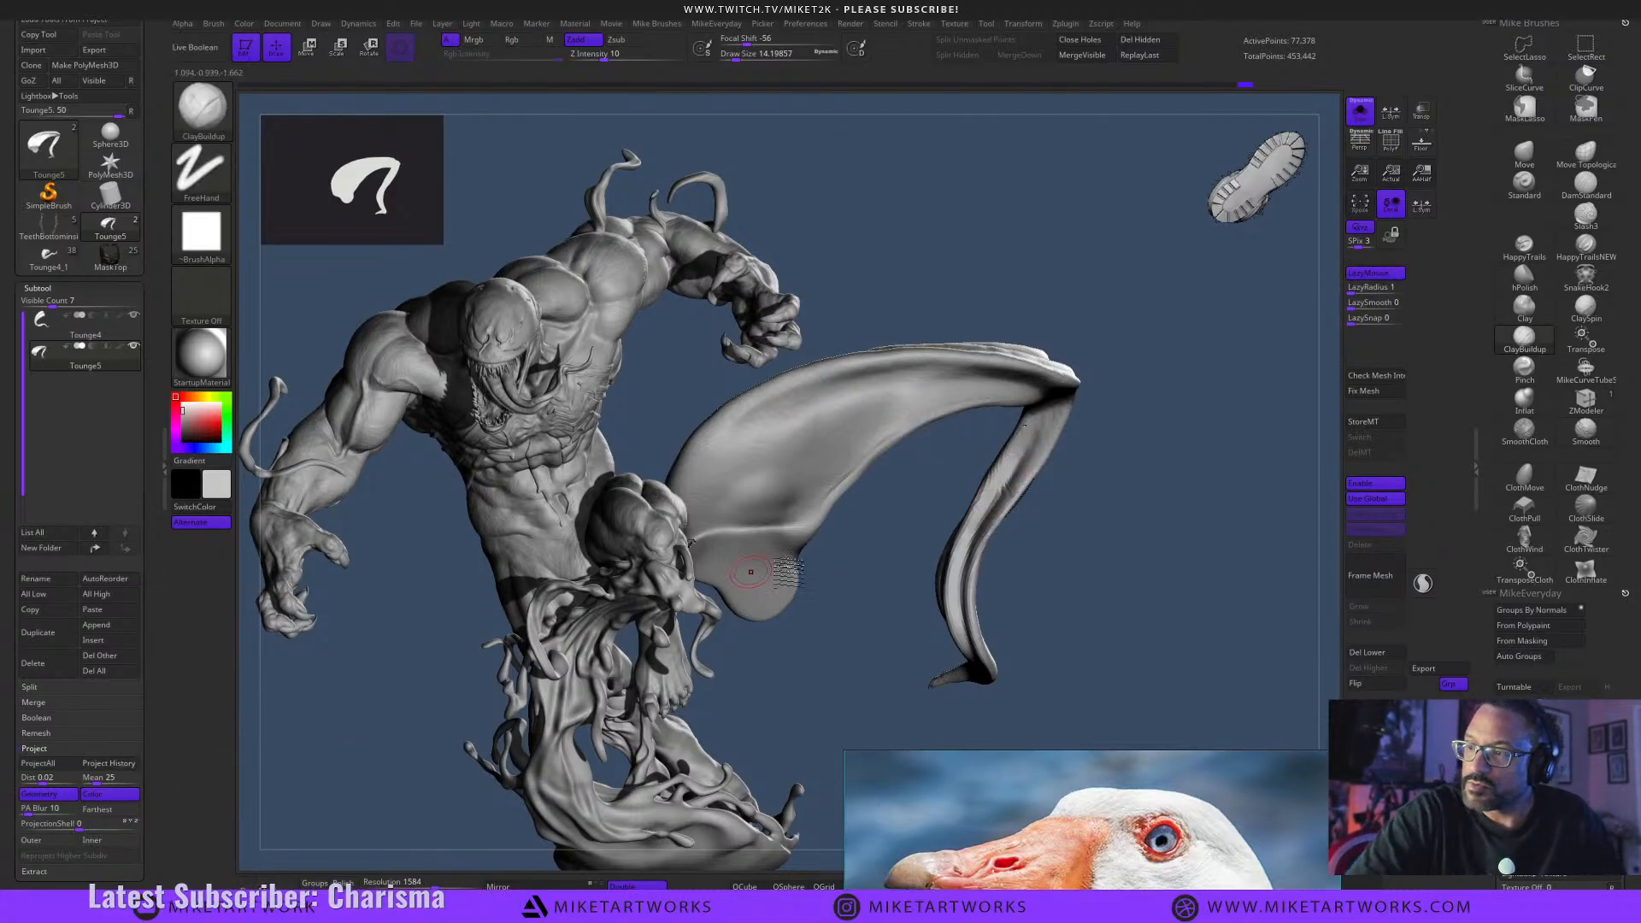
Set the brush draw size to about 3.7 and compare Tounge5 with the Tounge4 subtool.
left_click_drag(782, 592, 1090, 584)
key("s")
left_click_drag(1055, 408, 1044, 410)
key("shift")
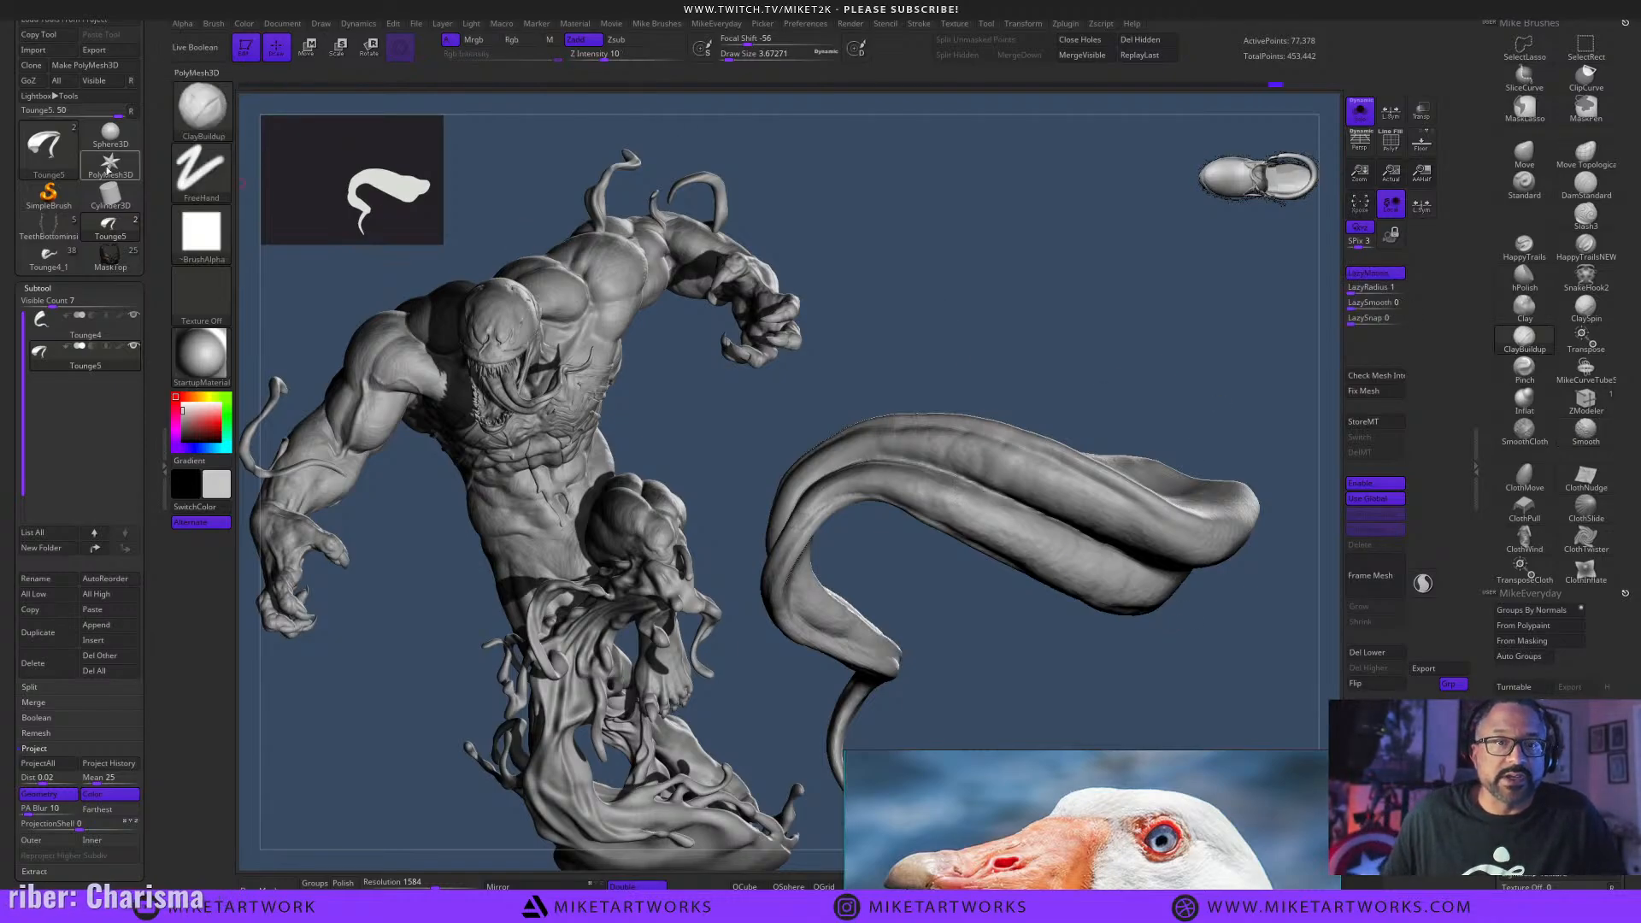
left_click(95, 328)
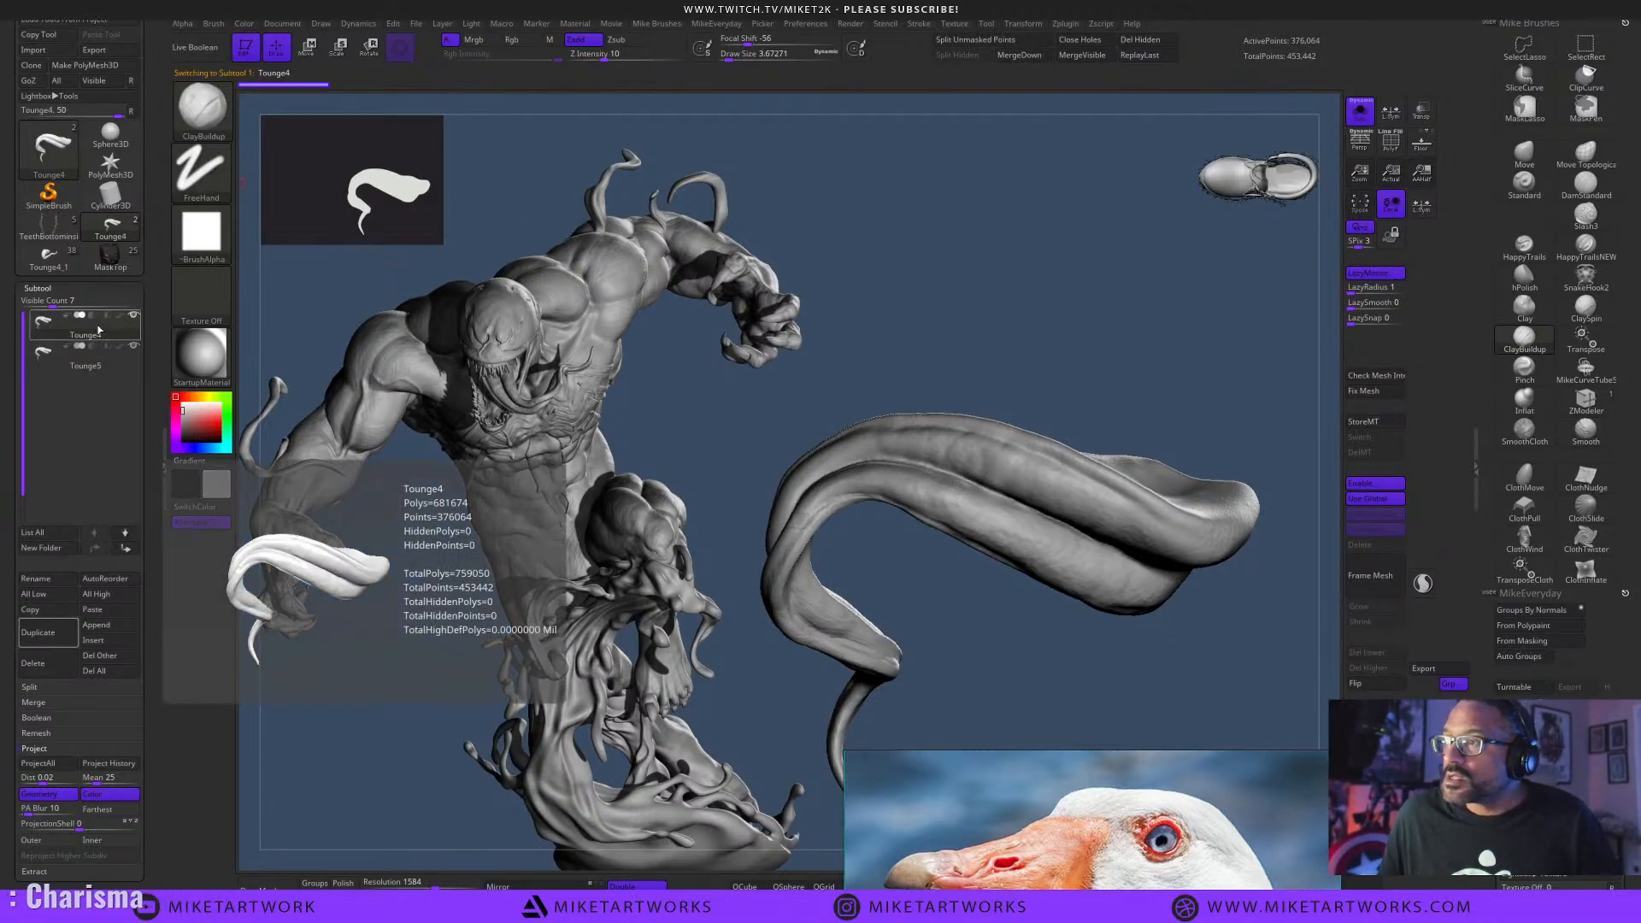
left_click(111, 366)
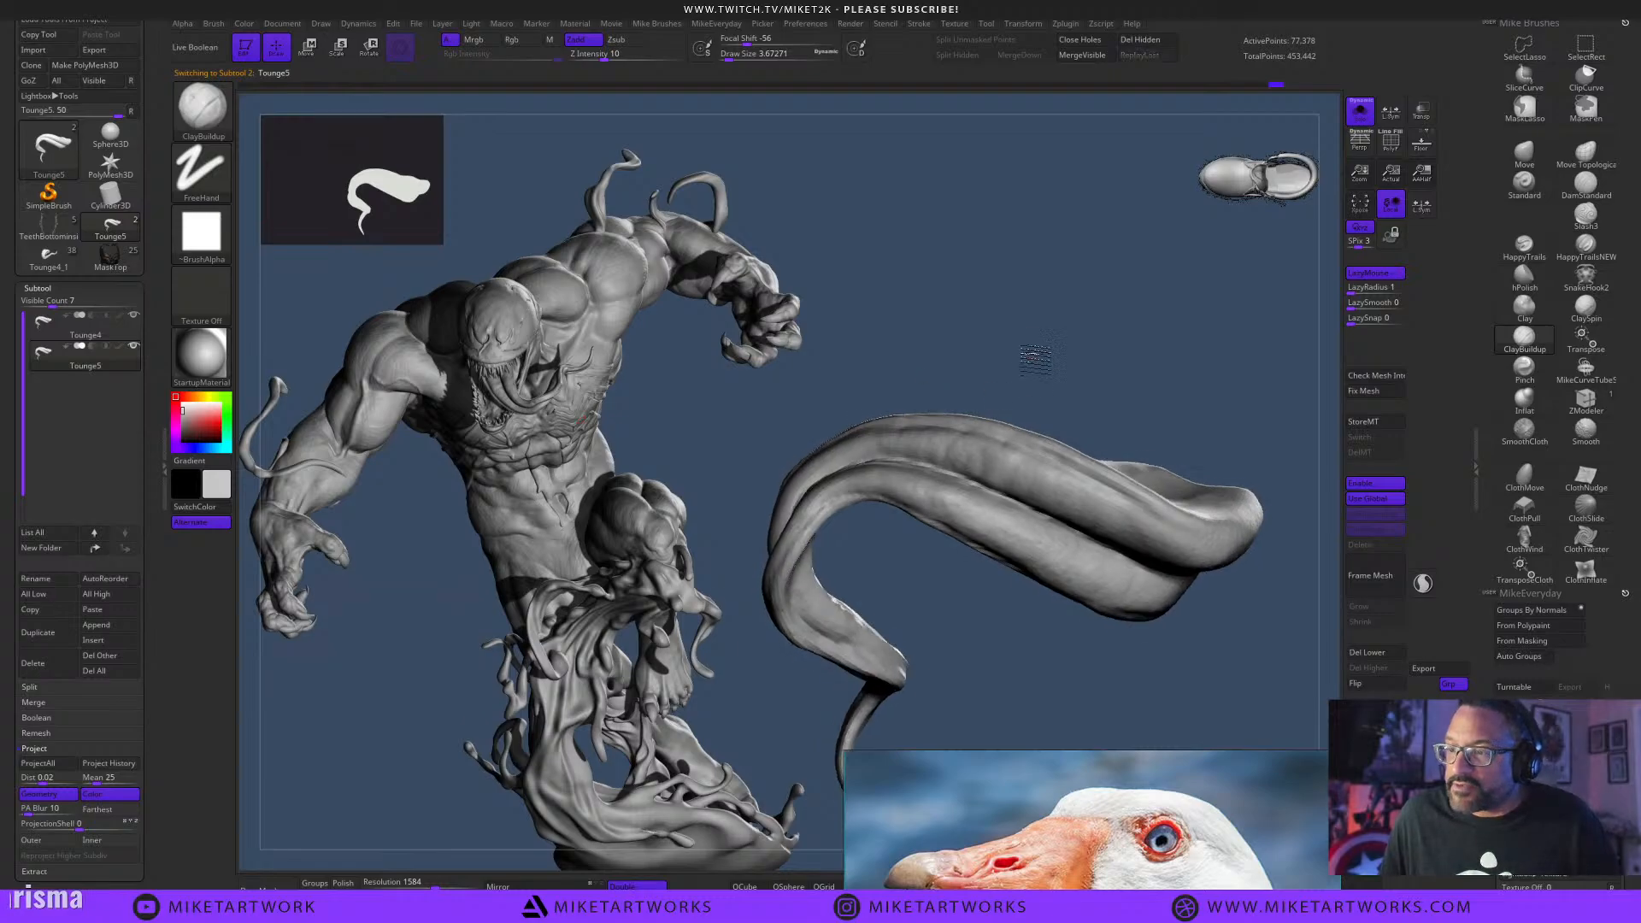
Divide Tounge5 by one more subdivision level and project the history detail onto it.
left_click_drag(1146, 581, 1158, 601)
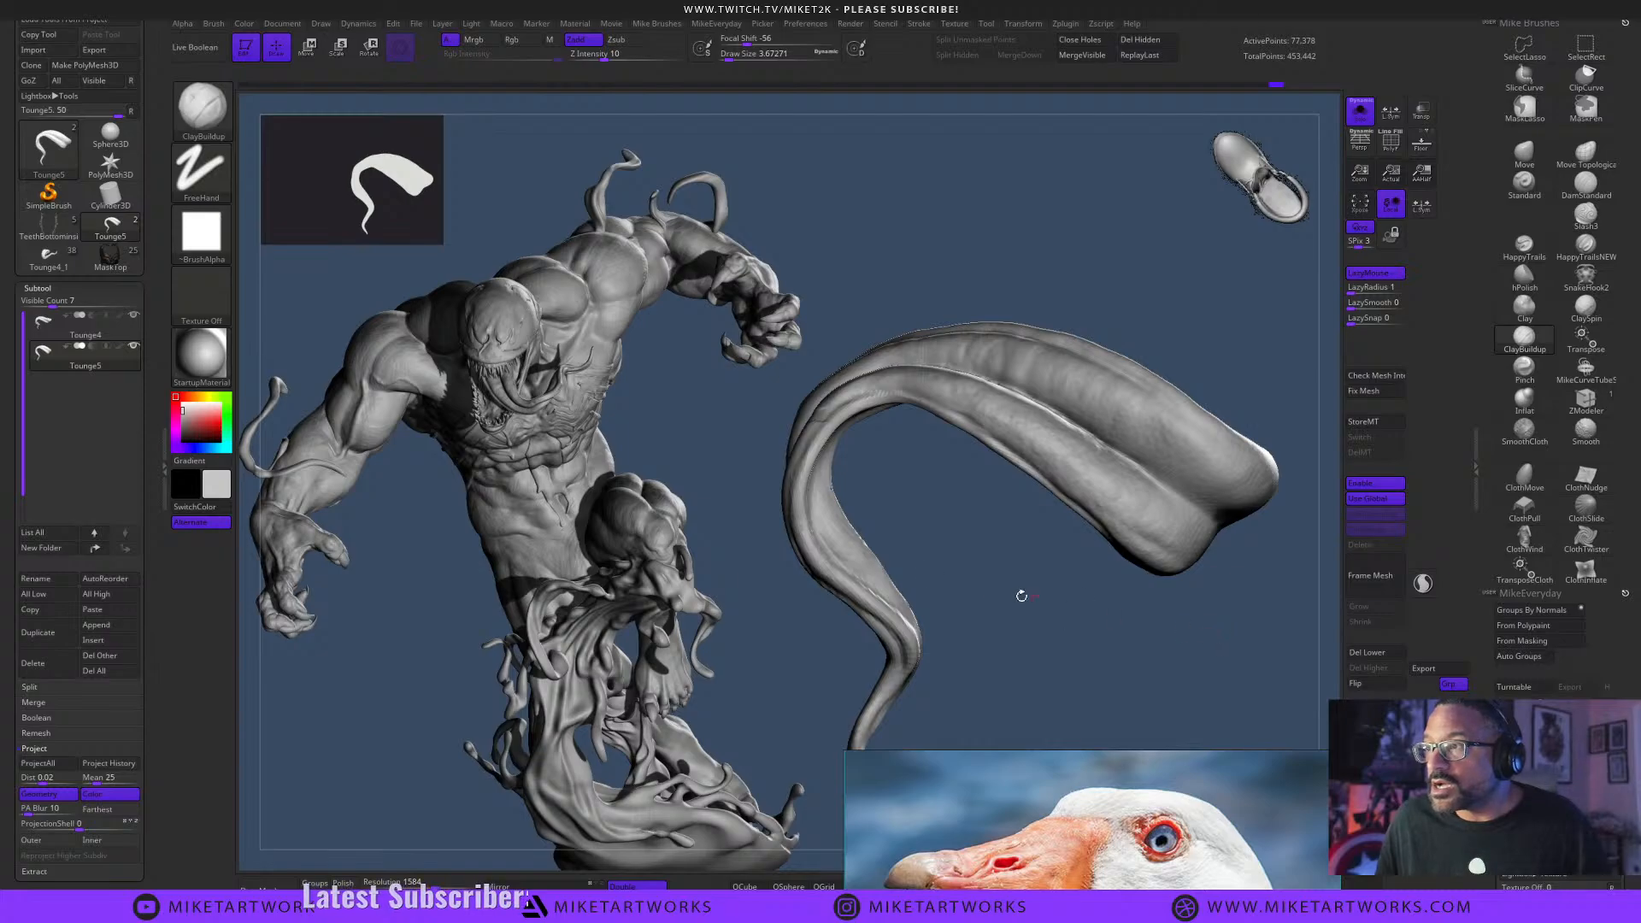
mouse_move(1066, 599)
left_mouse_down()
mouse_move(1048, 578)
mouse_move(1095, 612)
left_mouse_up()
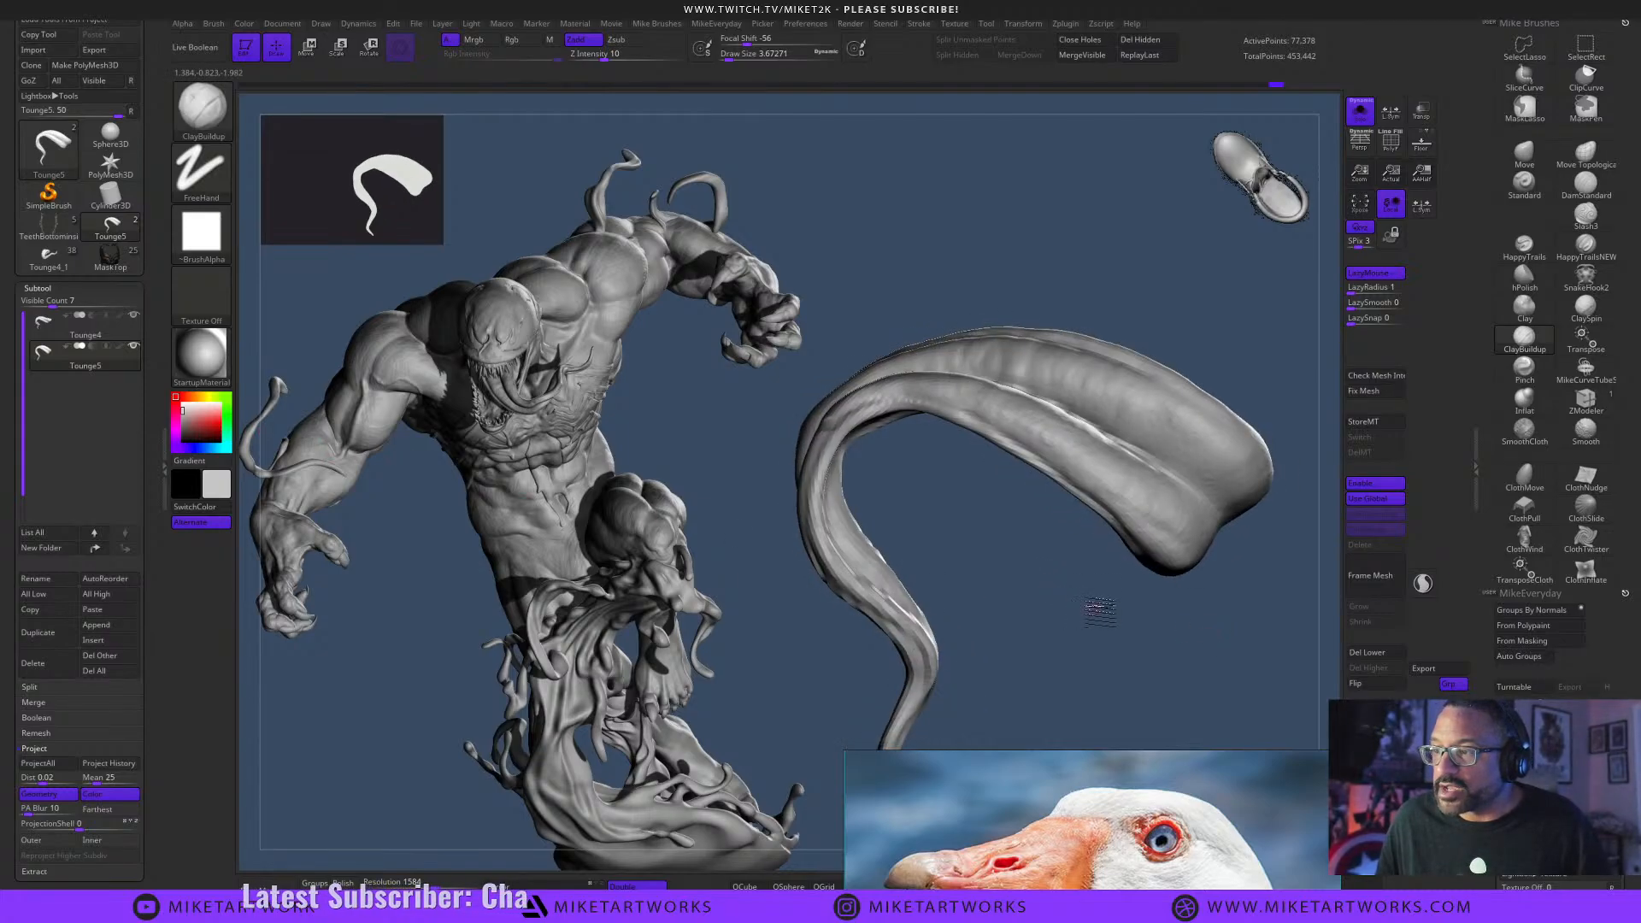
key("ctrl+d")
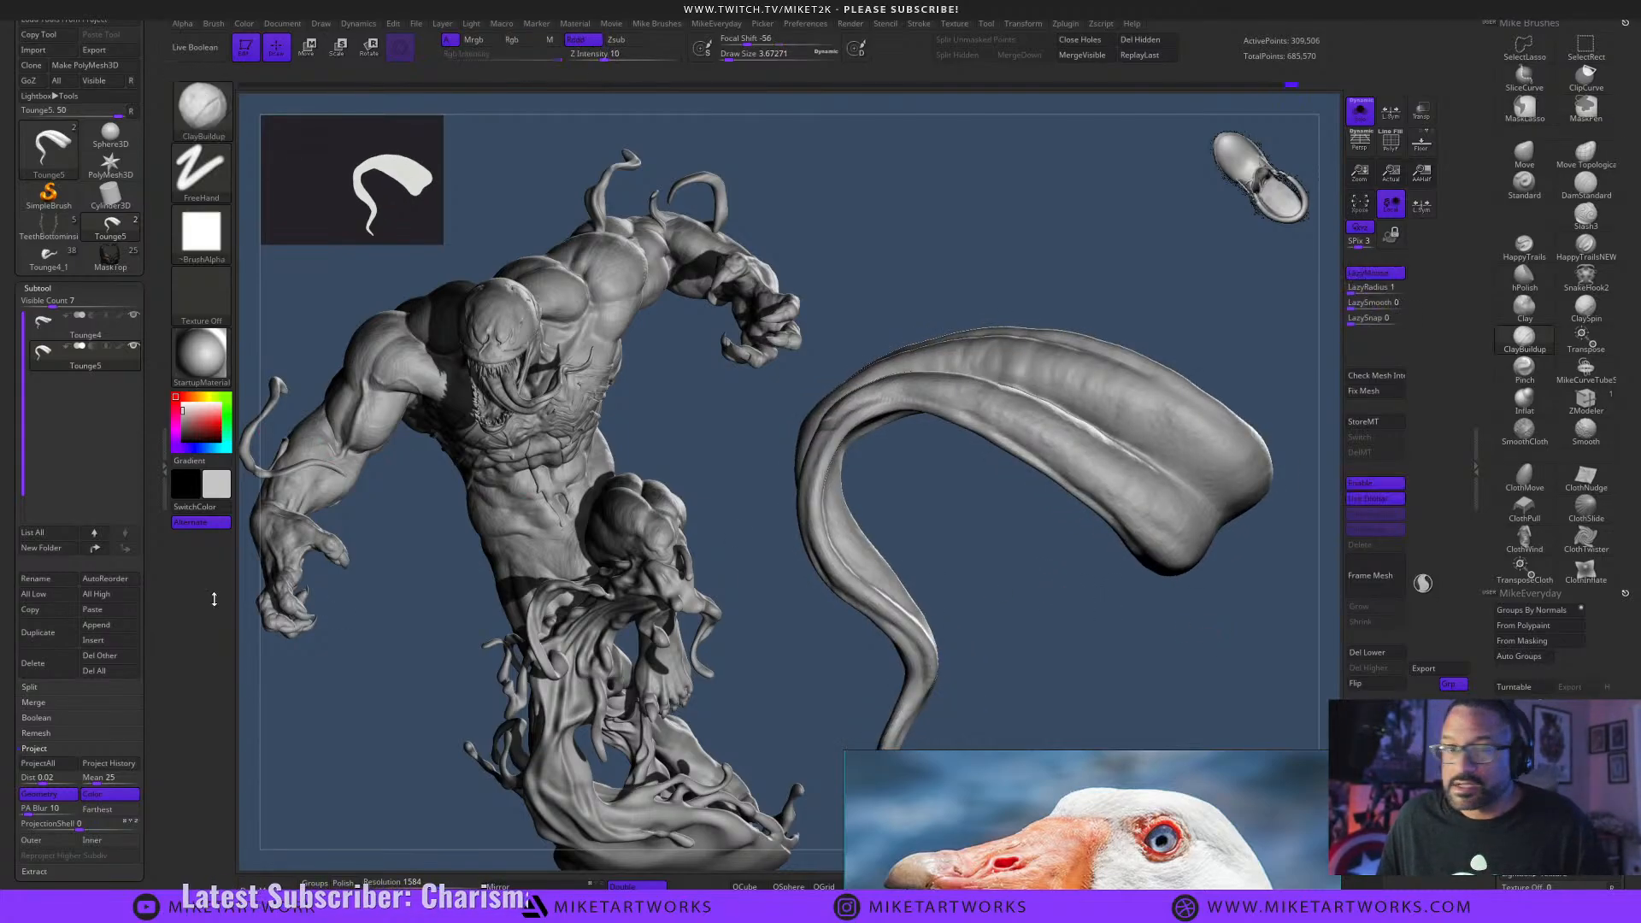
left_click(121, 764)
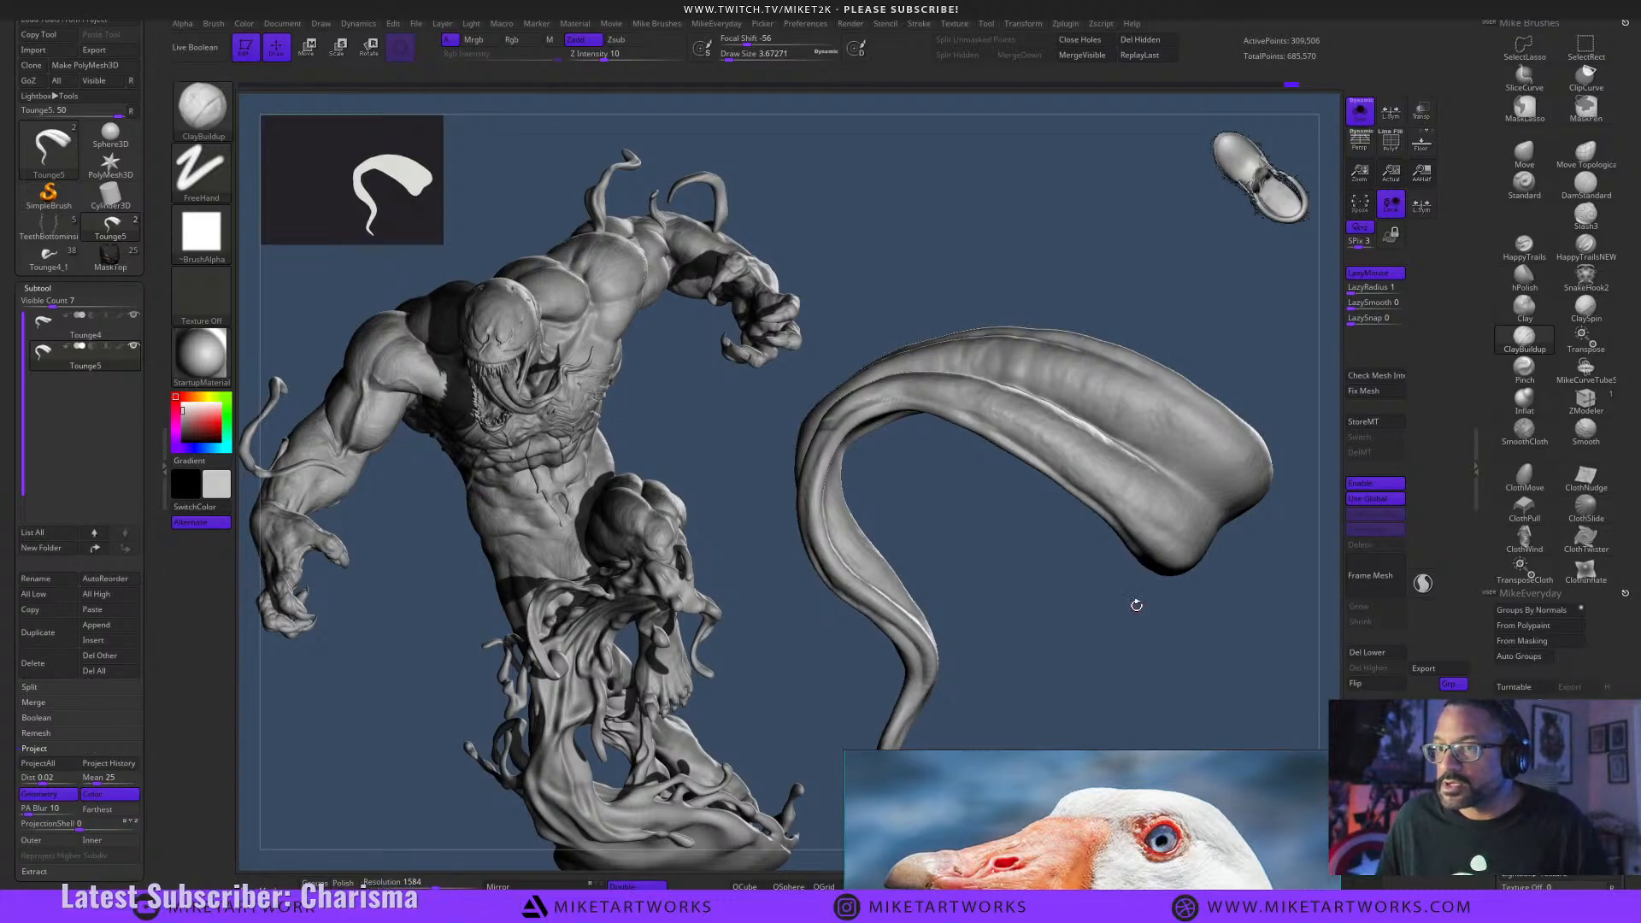
Smooth the ragged ridge at the tongue's wide end with a draw size of about 11.7 and project the history detail.
mouse_move(1227, 616)
left_mouse_down()
mouse_move(1243, 623)
mouse_move(1231, 609)
mouse_move(1057, 615)
mouse_move(990, 644)
mouse_move(1037, 706)
mouse_move(1140, 609)
mouse_move(1068, 503)
left_mouse_up()
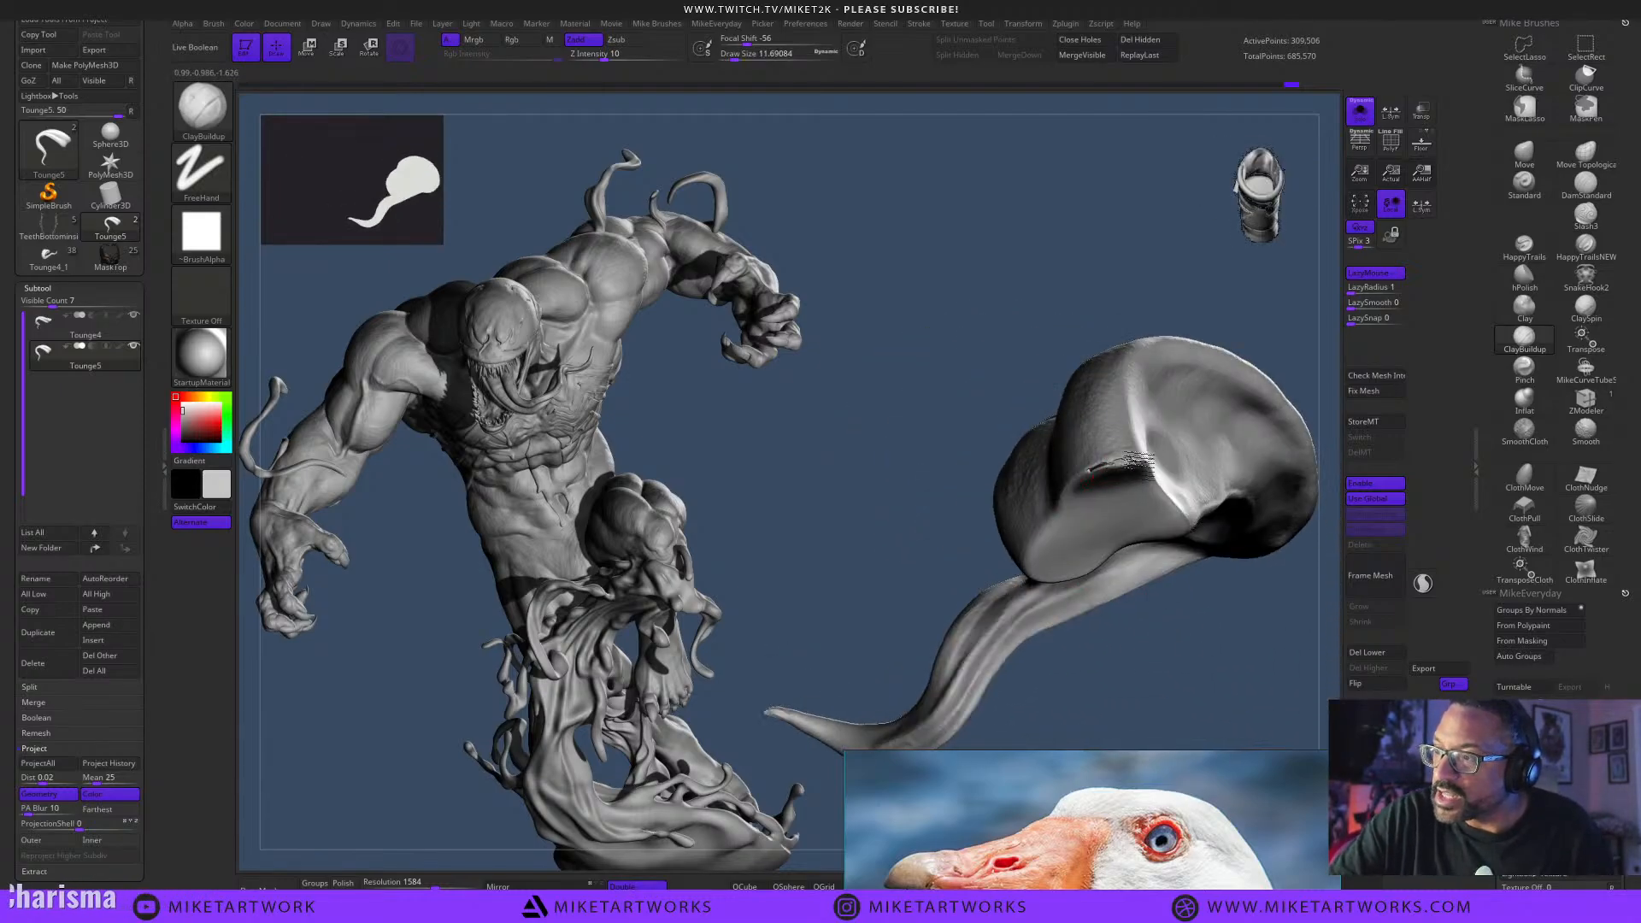
mouse_move(1154, 440)
left_mouse_down("shift")
mouse_move(1165, 456)
mouse_move(1121, 462)
left_mouse_up("shift")
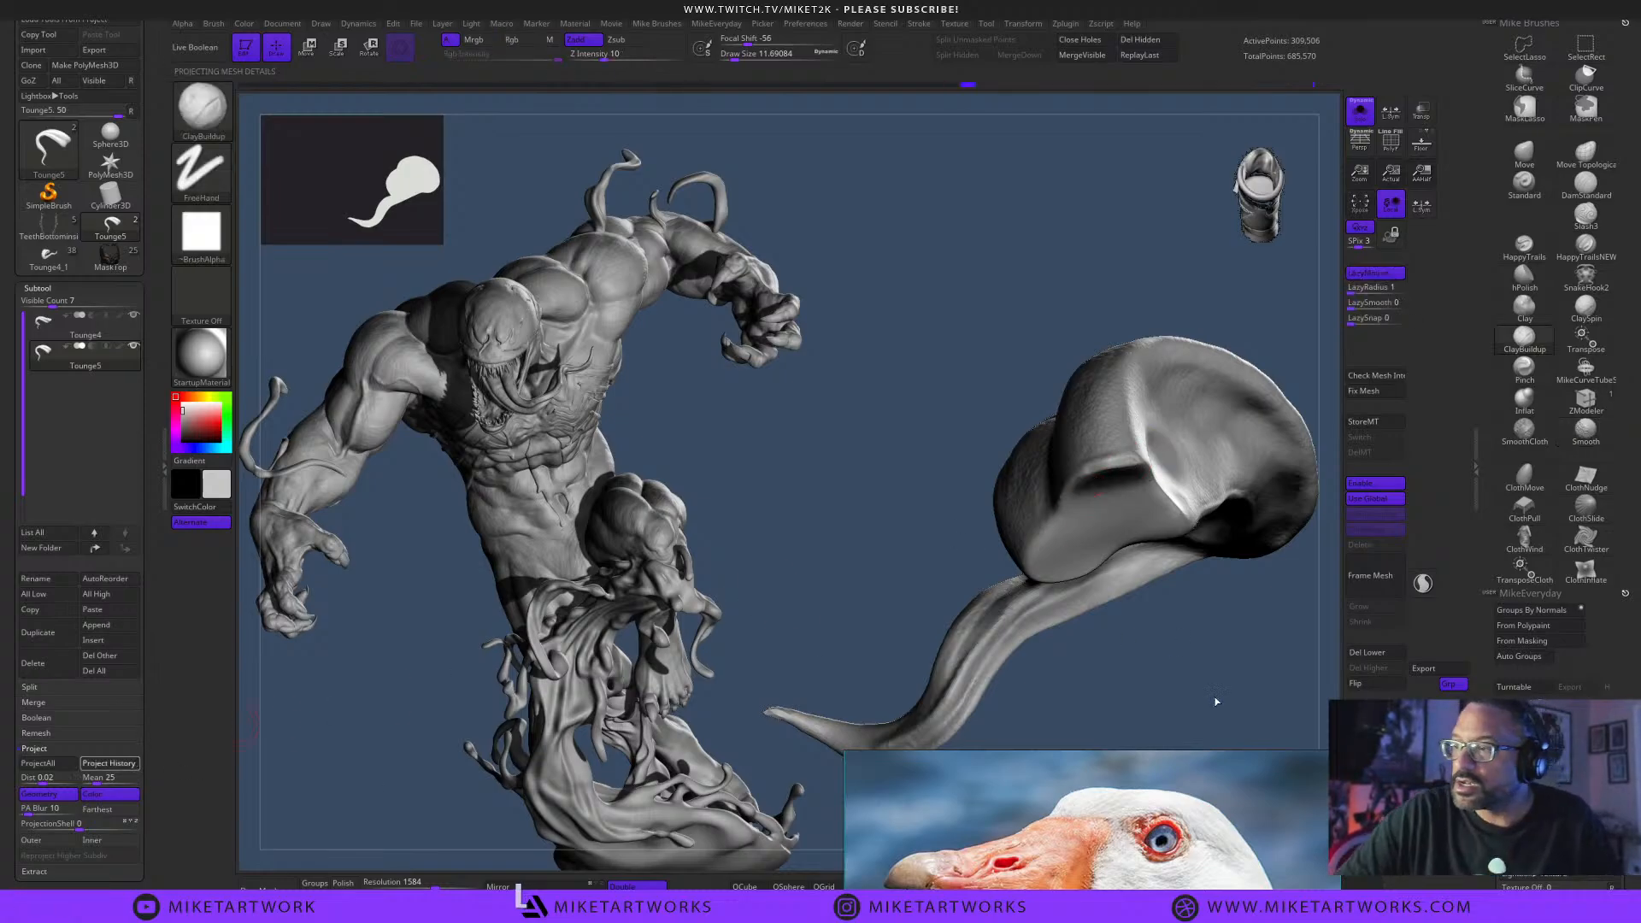
left_click_drag(1212, 681, 1226, 608)
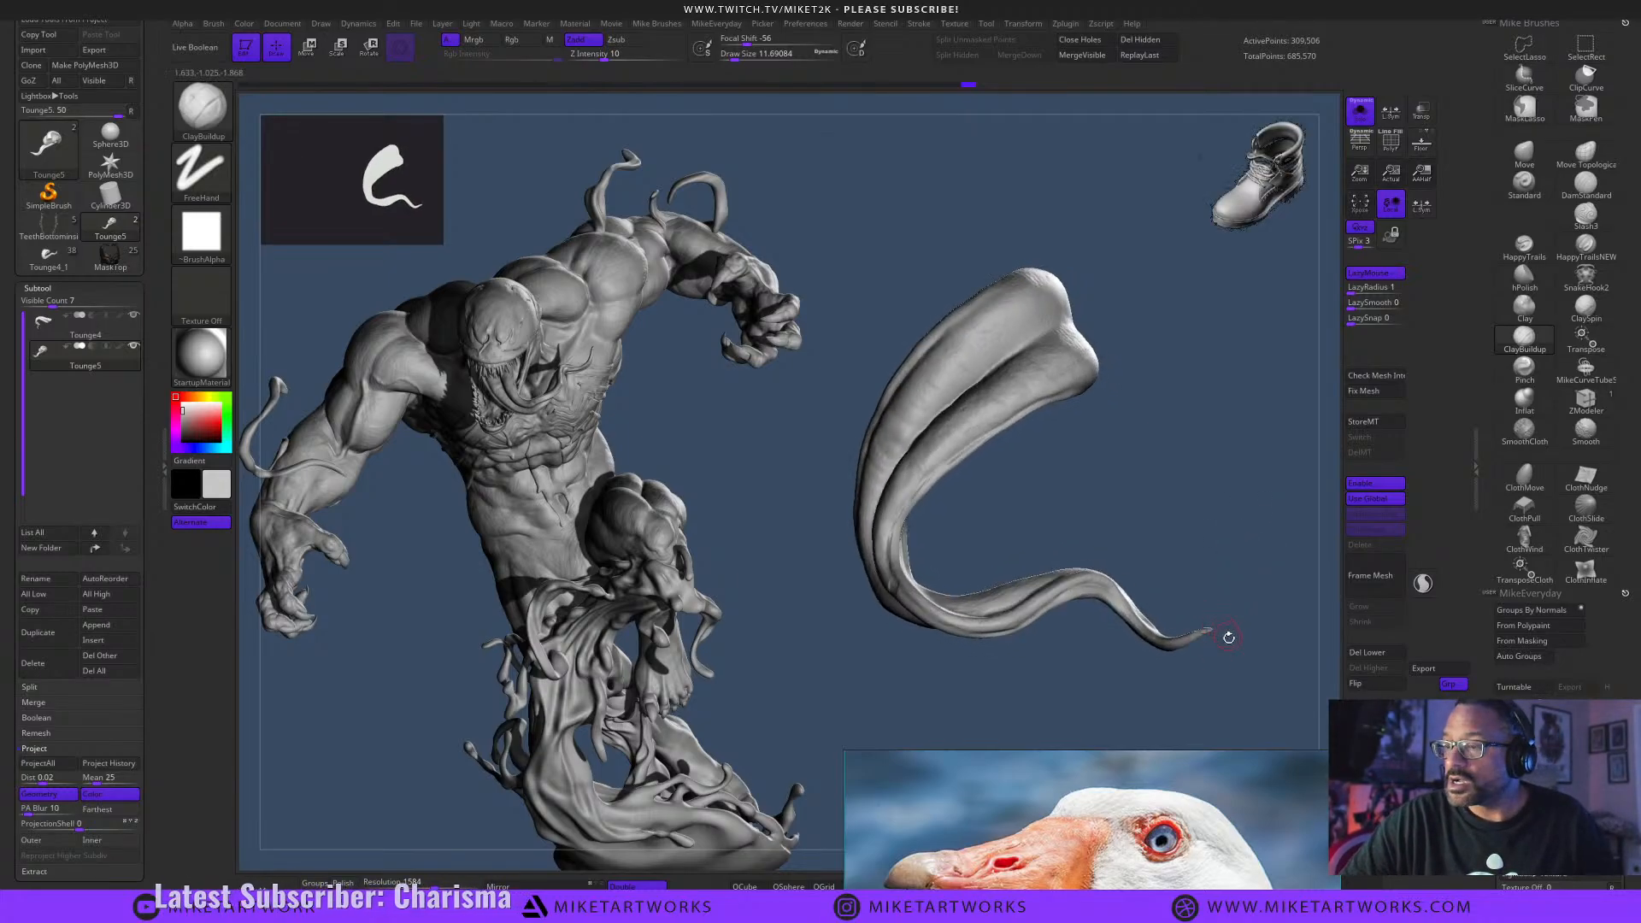
Lower Tounge5 to its lowest subdivision level and mask the wide part, leaving the thin end unmasked.
key("shift")
mouse_move(1228, 647)
left_mouse_down()
mouse_move(1246, 630)
mouse_move(1217, 694)
mouse_move(1150, 712)
mouse_move(1249, 625)
left_mouse_up()
mouse_move(1226, 479)
left_mouse_down("ctrl")
mouse_move(1074, 483)
mouse_move(960, 586)
mouse_move(1048, 568)
mouse_move(987, 697)
mouse_move(1047, 632)
mouse_move(949, 722)
left_mouse_up("ctrl")
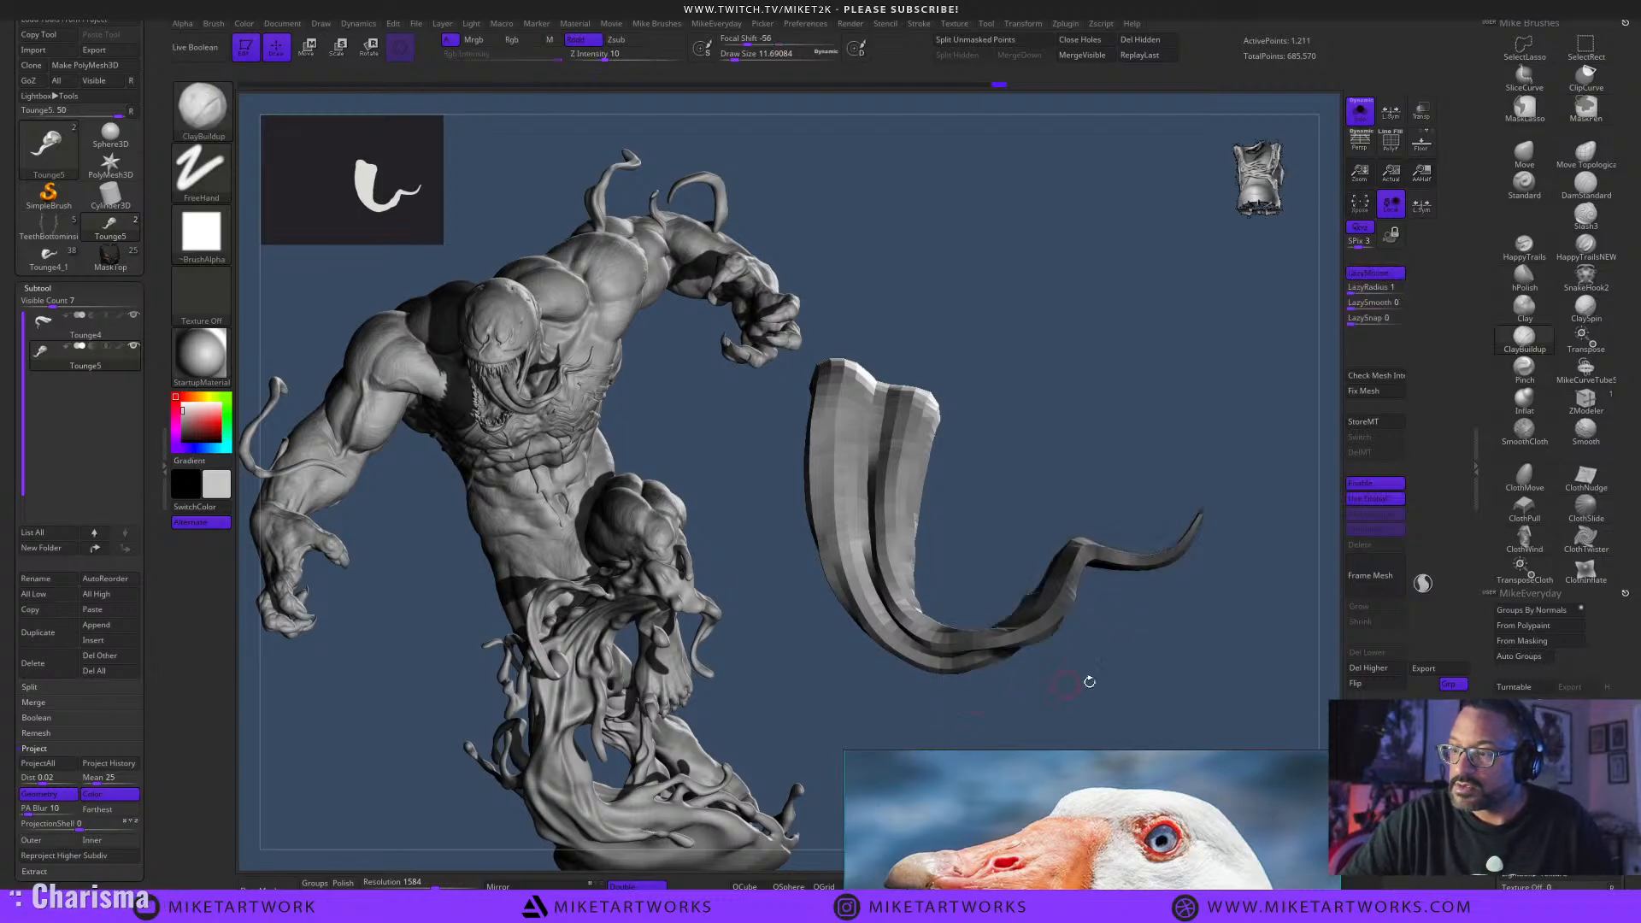
mouse_move(1084, 682)
left_mouse_down()
mouse_move(1173, 714)
mouse_move(1216, 694)
left_mouse_up()
key("ctrl")
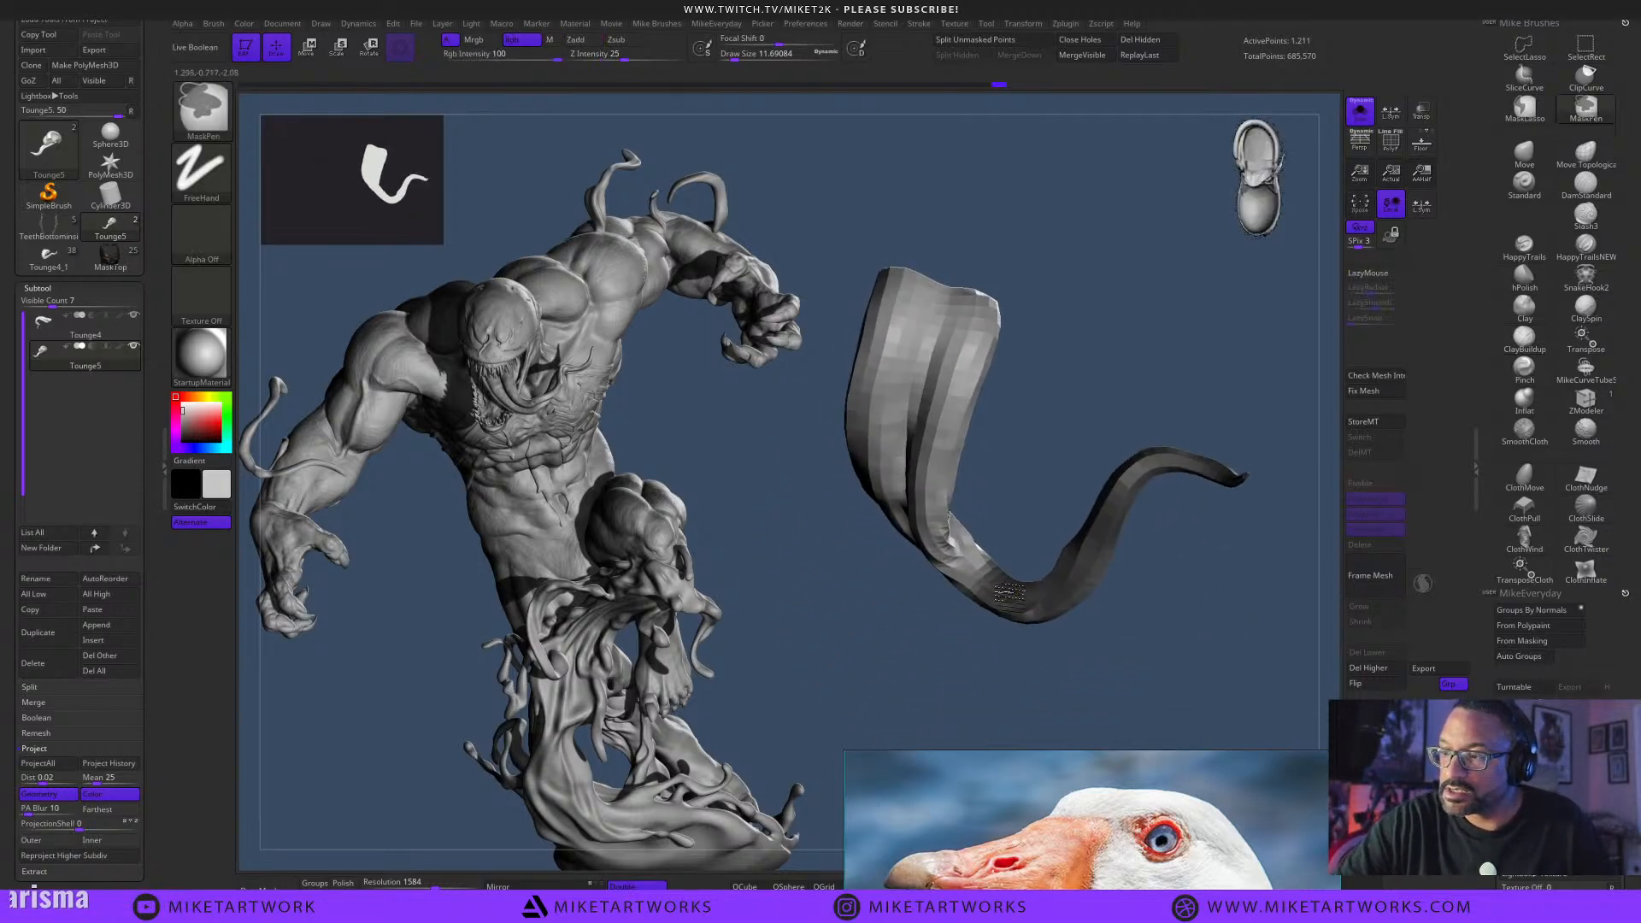
left_click(1116, 662, "ctrl")
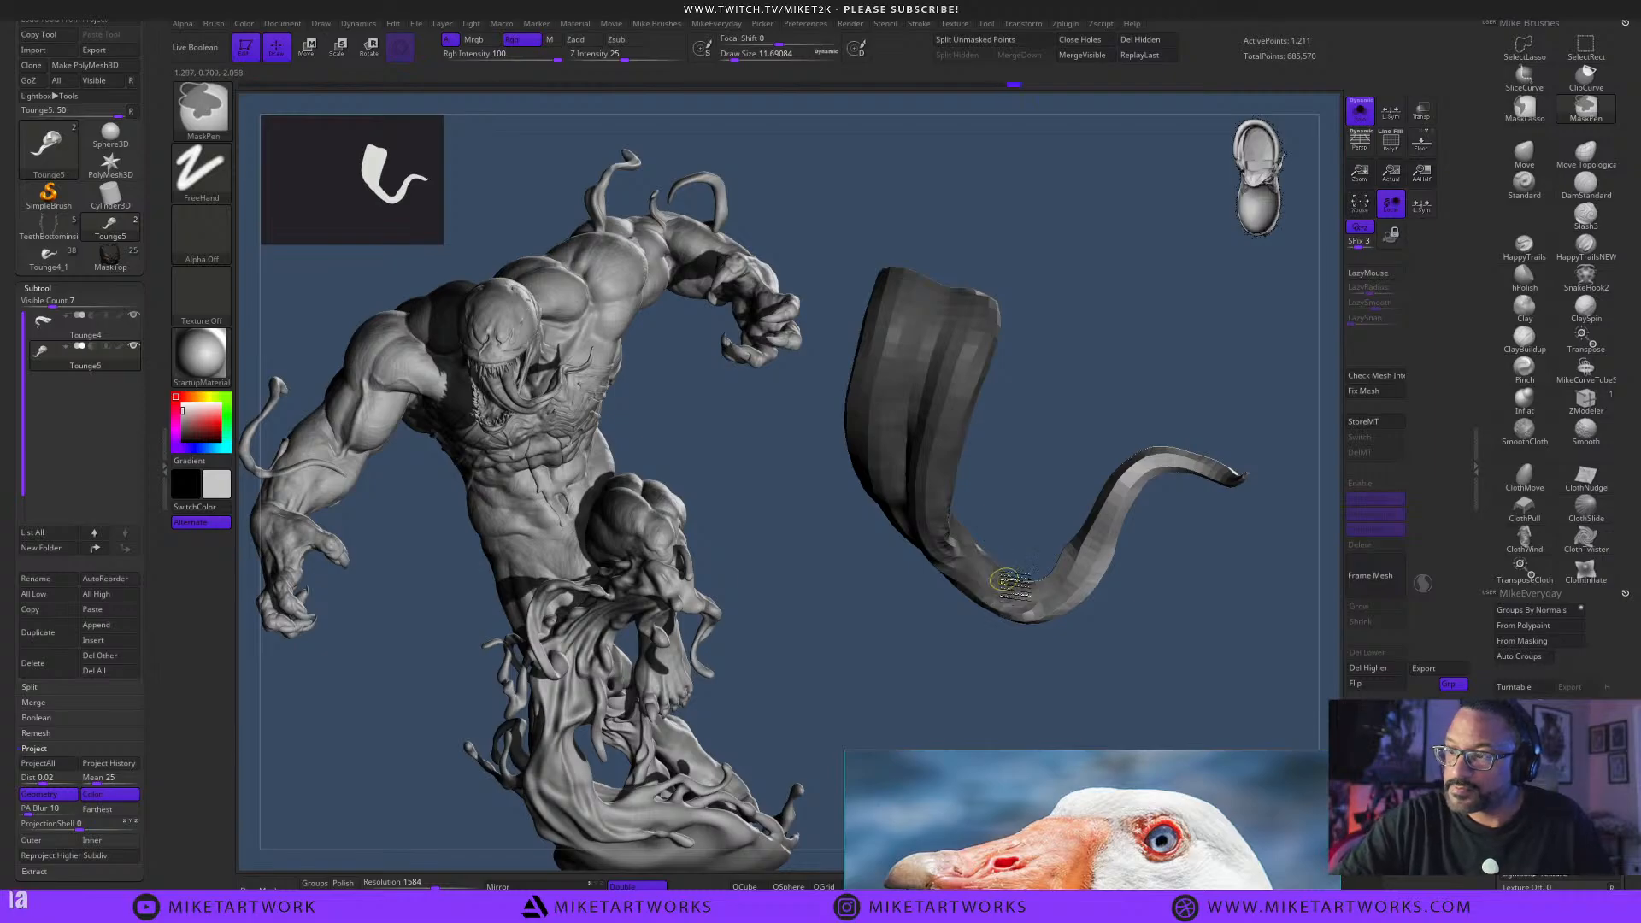
Rotate the unmasked thin end of the tongue about 30 degrees at its base with the Transpose gizmo.
mouse_move(1072, 637)
left_mouse_down()
mouse_move(1145, 654)
mouse_move(1209, 634)
left_mouse_up()
key("w")
left_click_drag(1141, 690, 1045, 657)
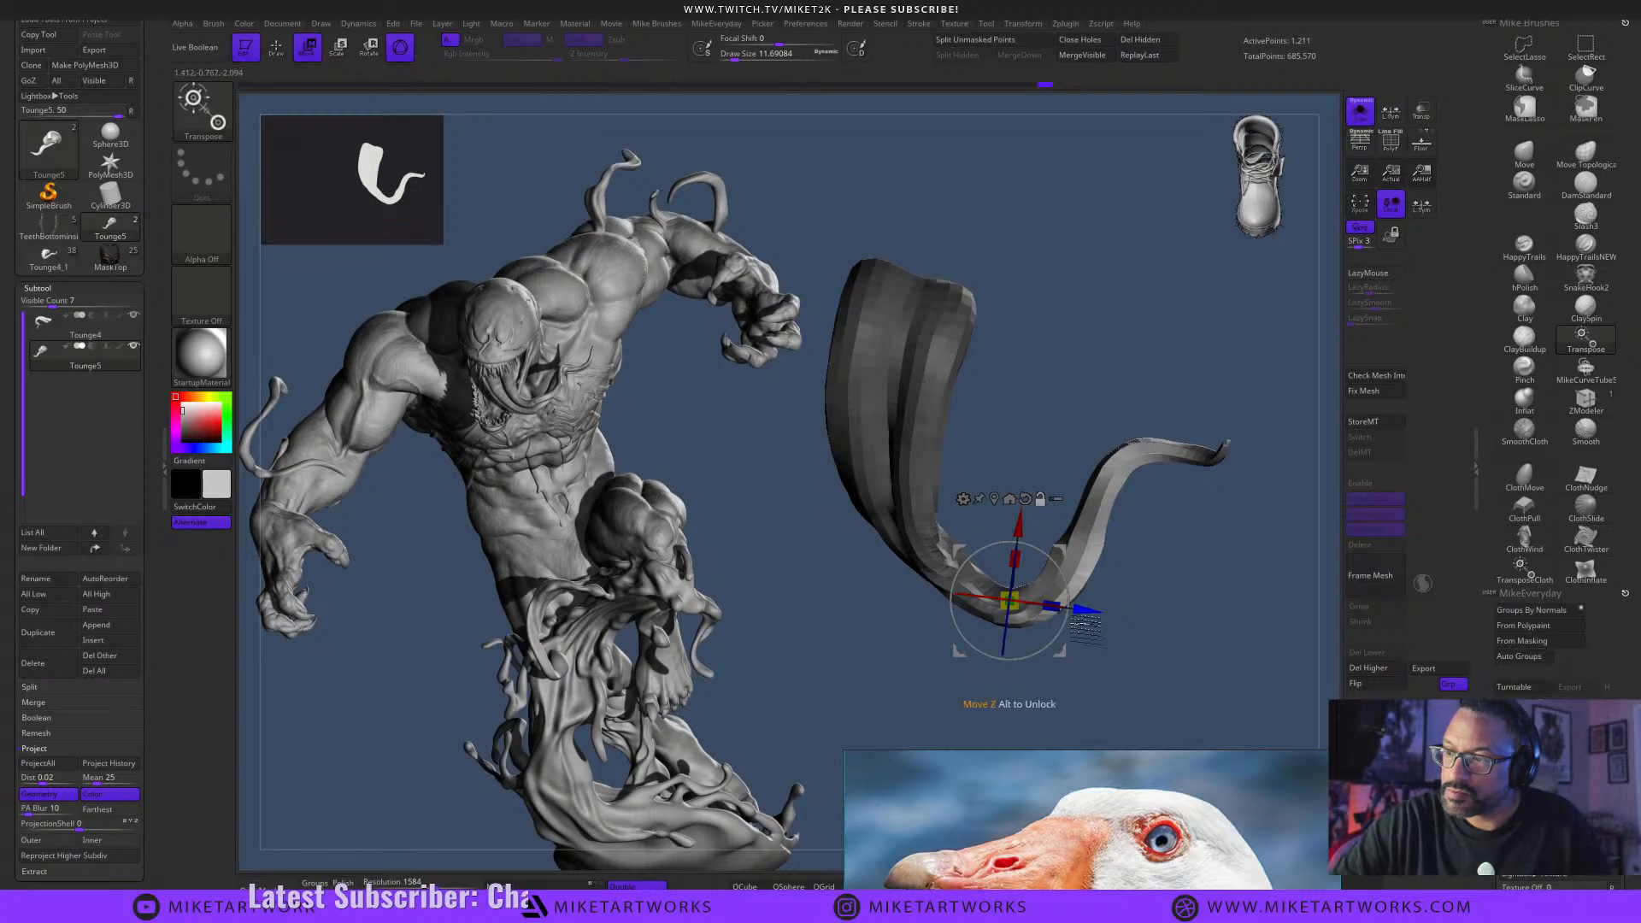
left_click_drag(1063, 655, 1037, 558)
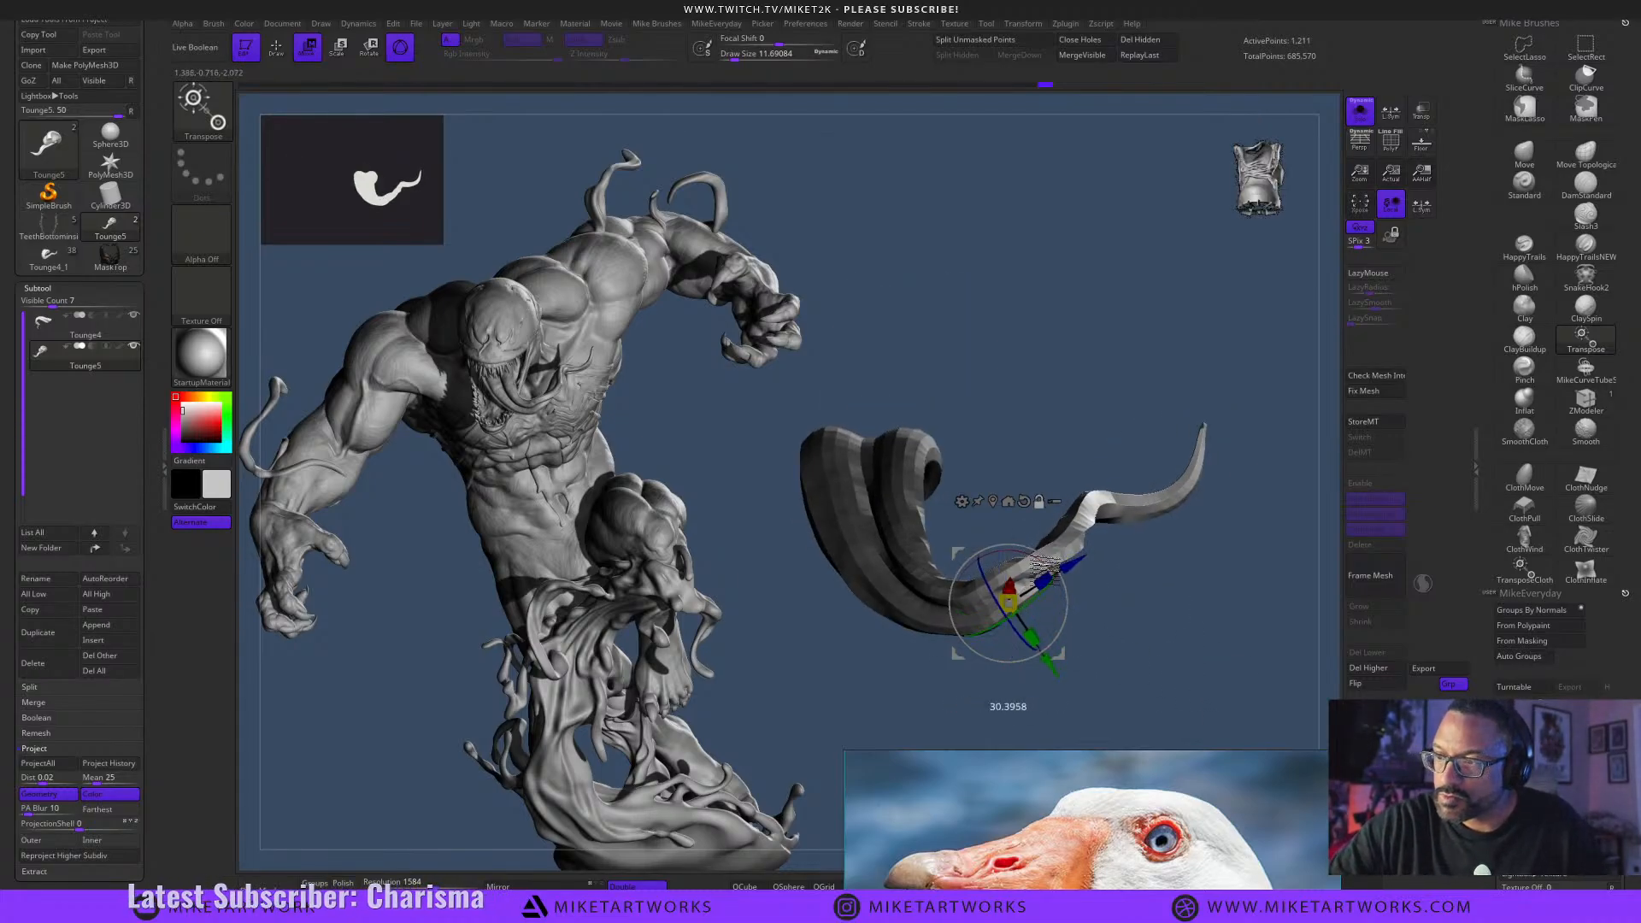
left_click_drag(1060, 654, 1245, 673, "alt")
Switch to the reference board and examine how the tongues curve and taper in the Venom images.
right_click_drag(1244, 855, 1263, 513)
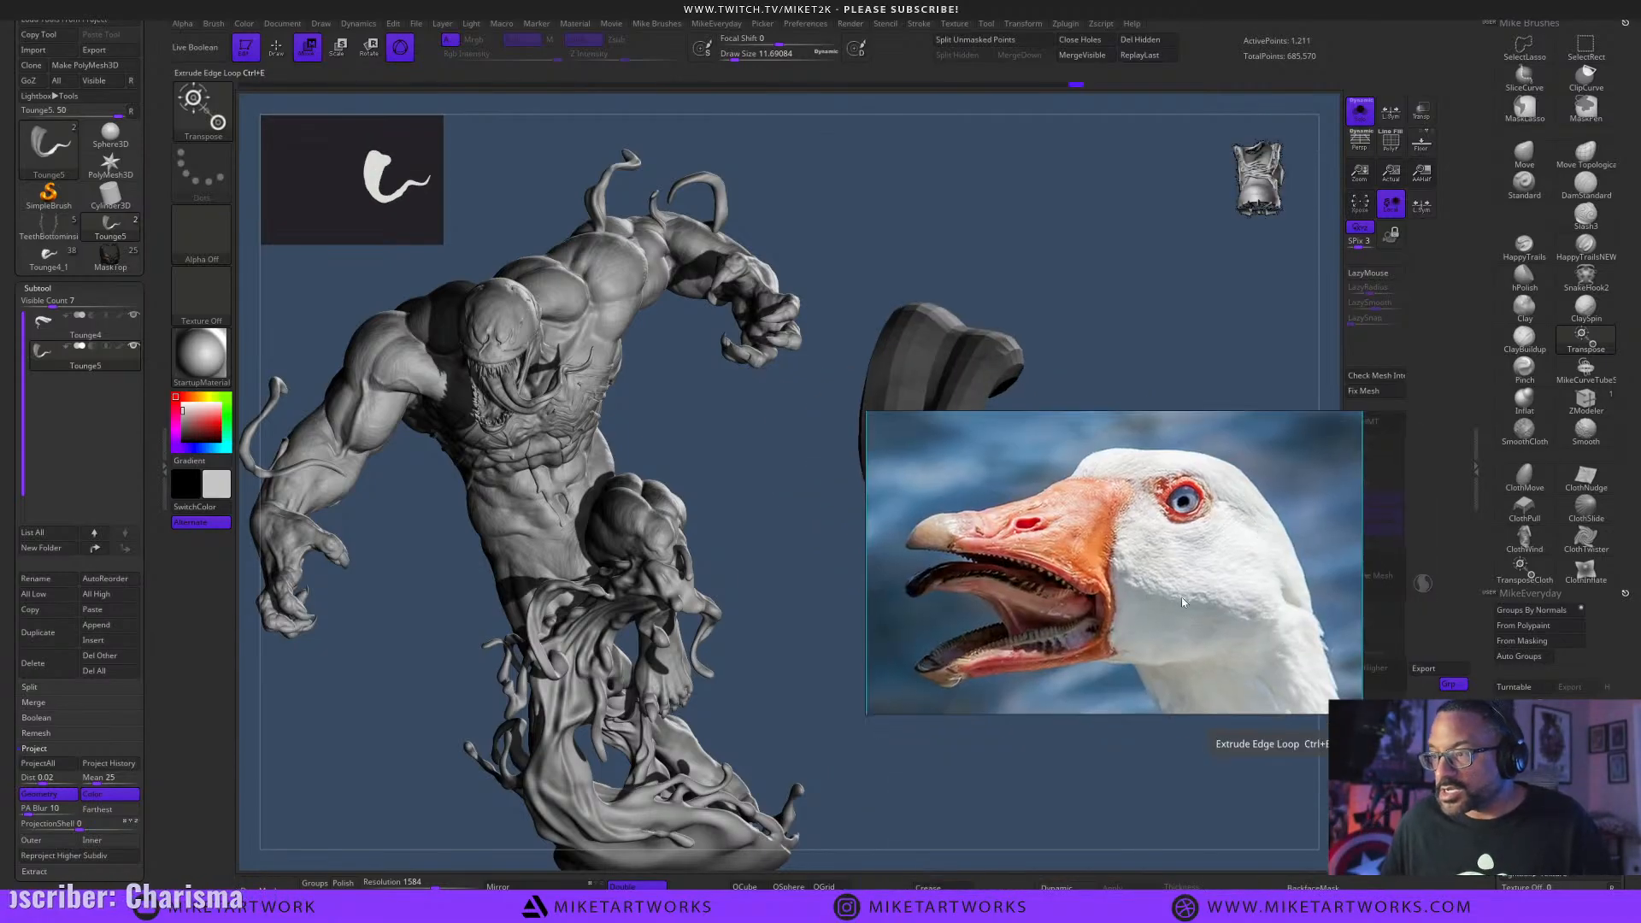
scroll(1007, 543, "down", 6)
middle_click_drag(1007, 543, 569, 590)
middle_click_drag(1105, 564, 1187, 470)
scroll(1079, 602, "up", 4)
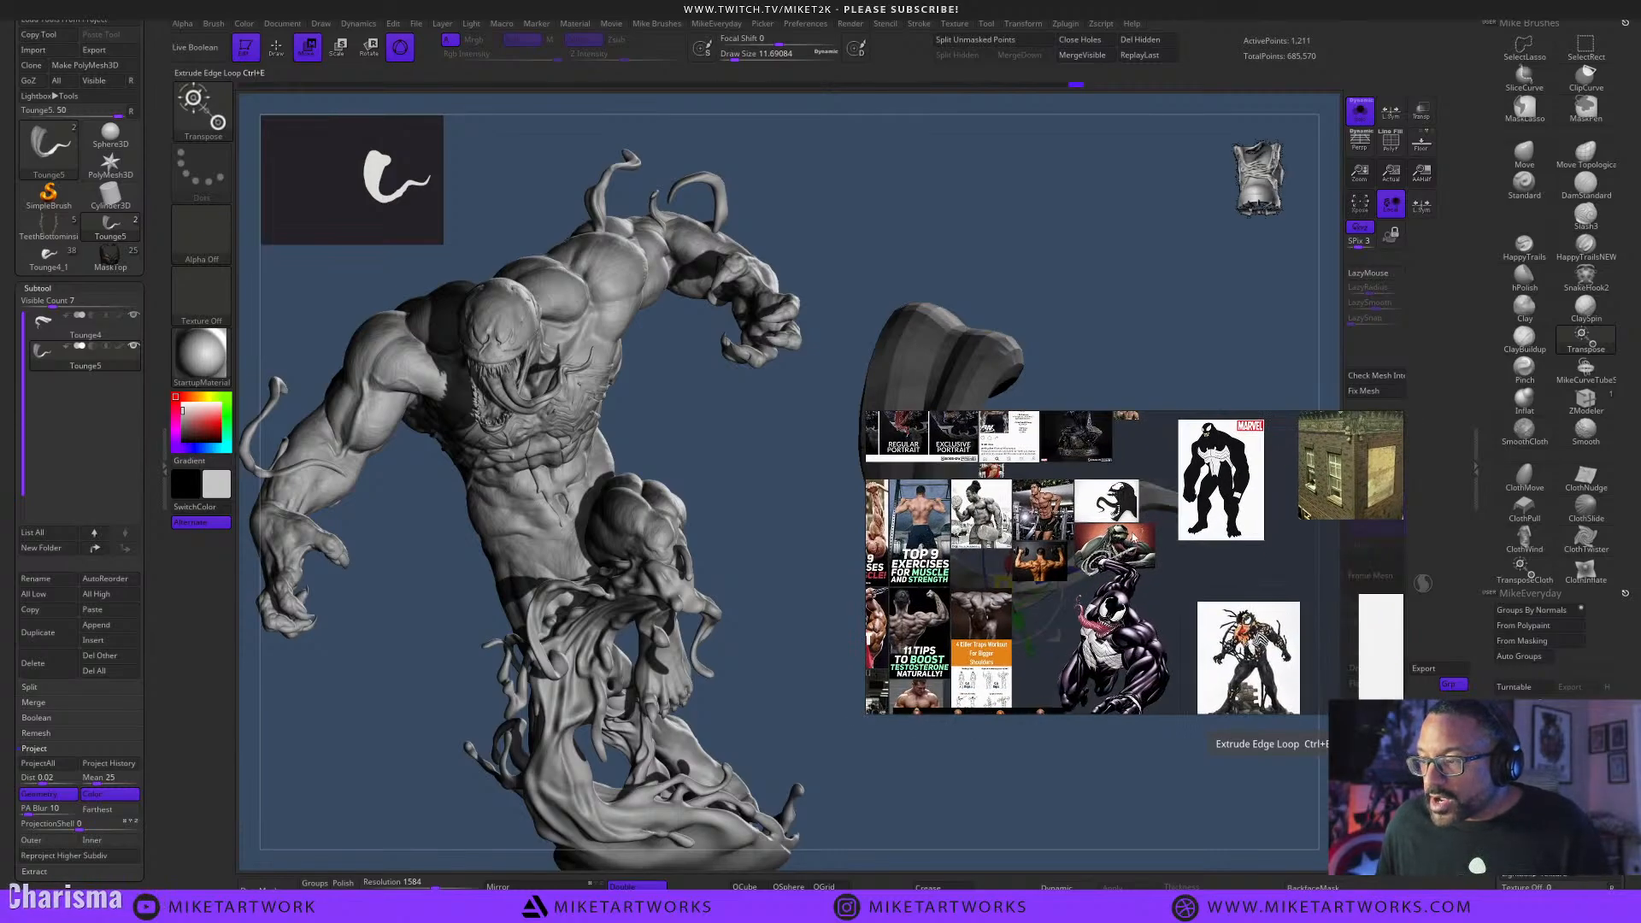
scroll(1084, 591, "up", 4)
middle_click_drag(1161, 577, 1112, 694)
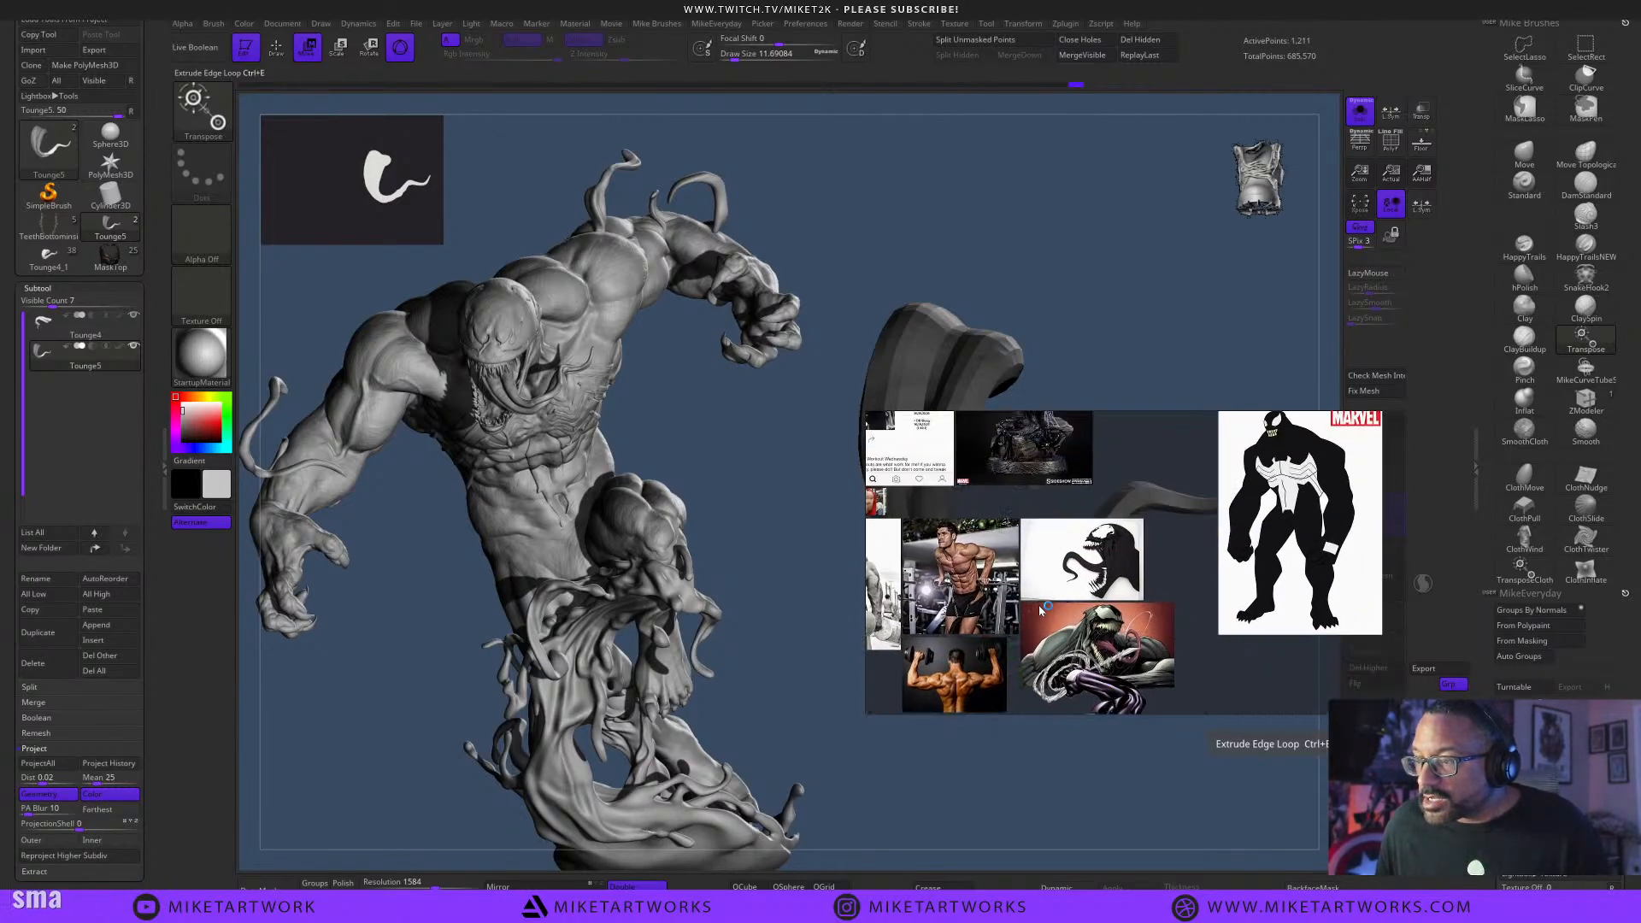
middle_click_drag(1039, 610, 1171, 755)
middle_click_drag(1132, 554, 989, 781)
scroll(1048, 664, "down", 4)
middle_click_drag(1130, 535, 1257, 725)
middle_click_drag(1222, 576, 1061, 584)
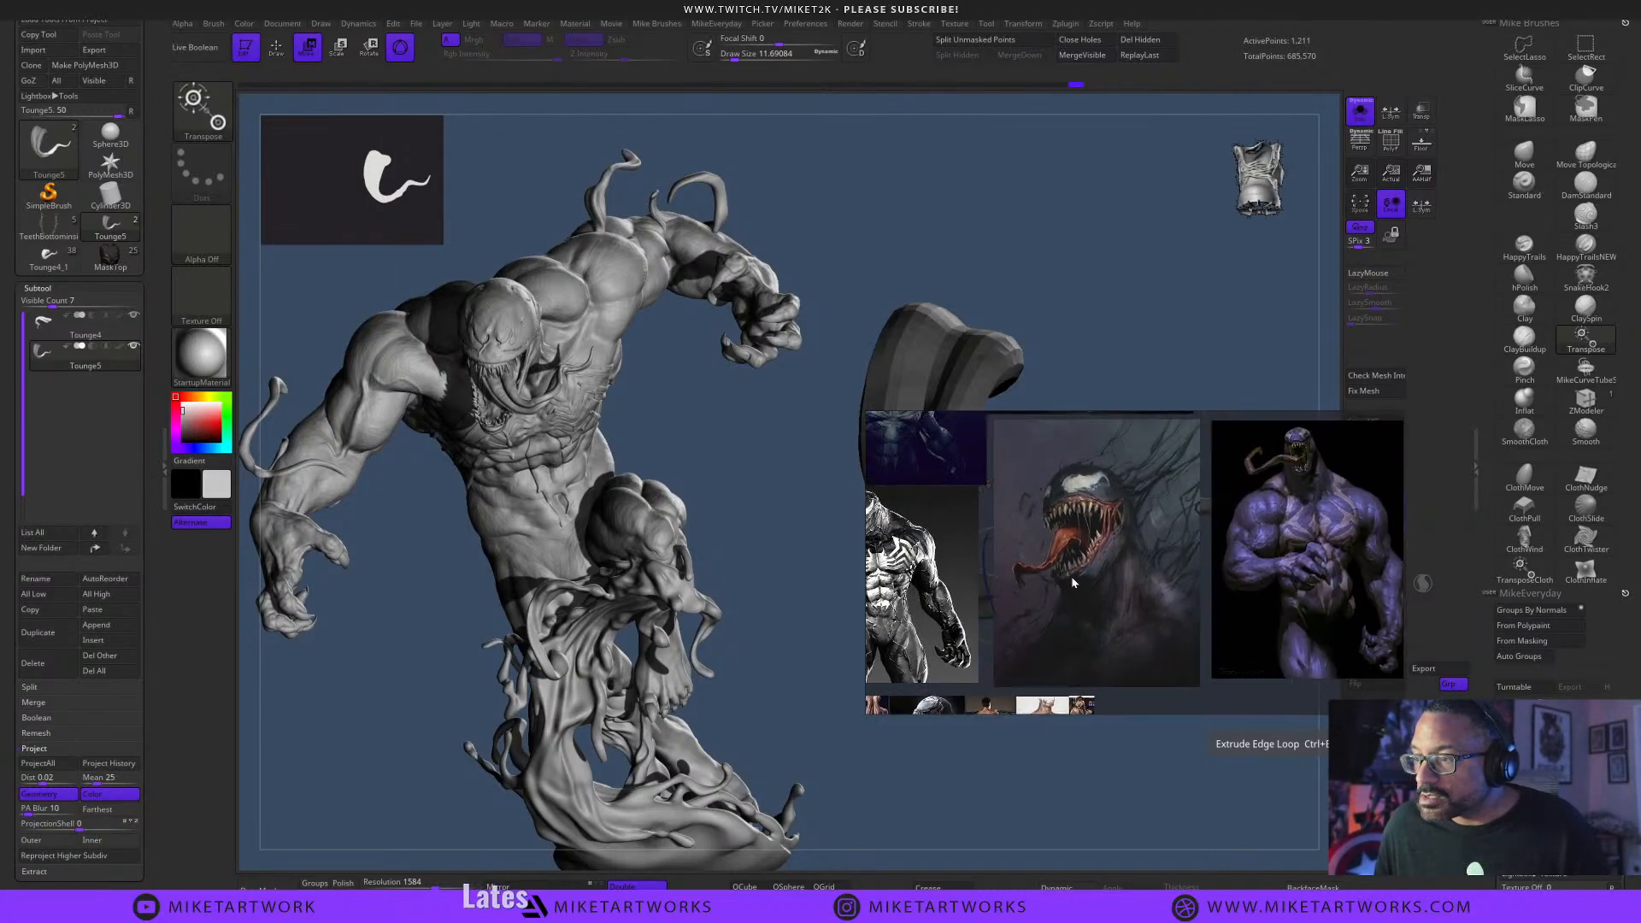
middle_click_drag(1253, 526, 1097, 659)
scroll(1101, 582, "up", 5)
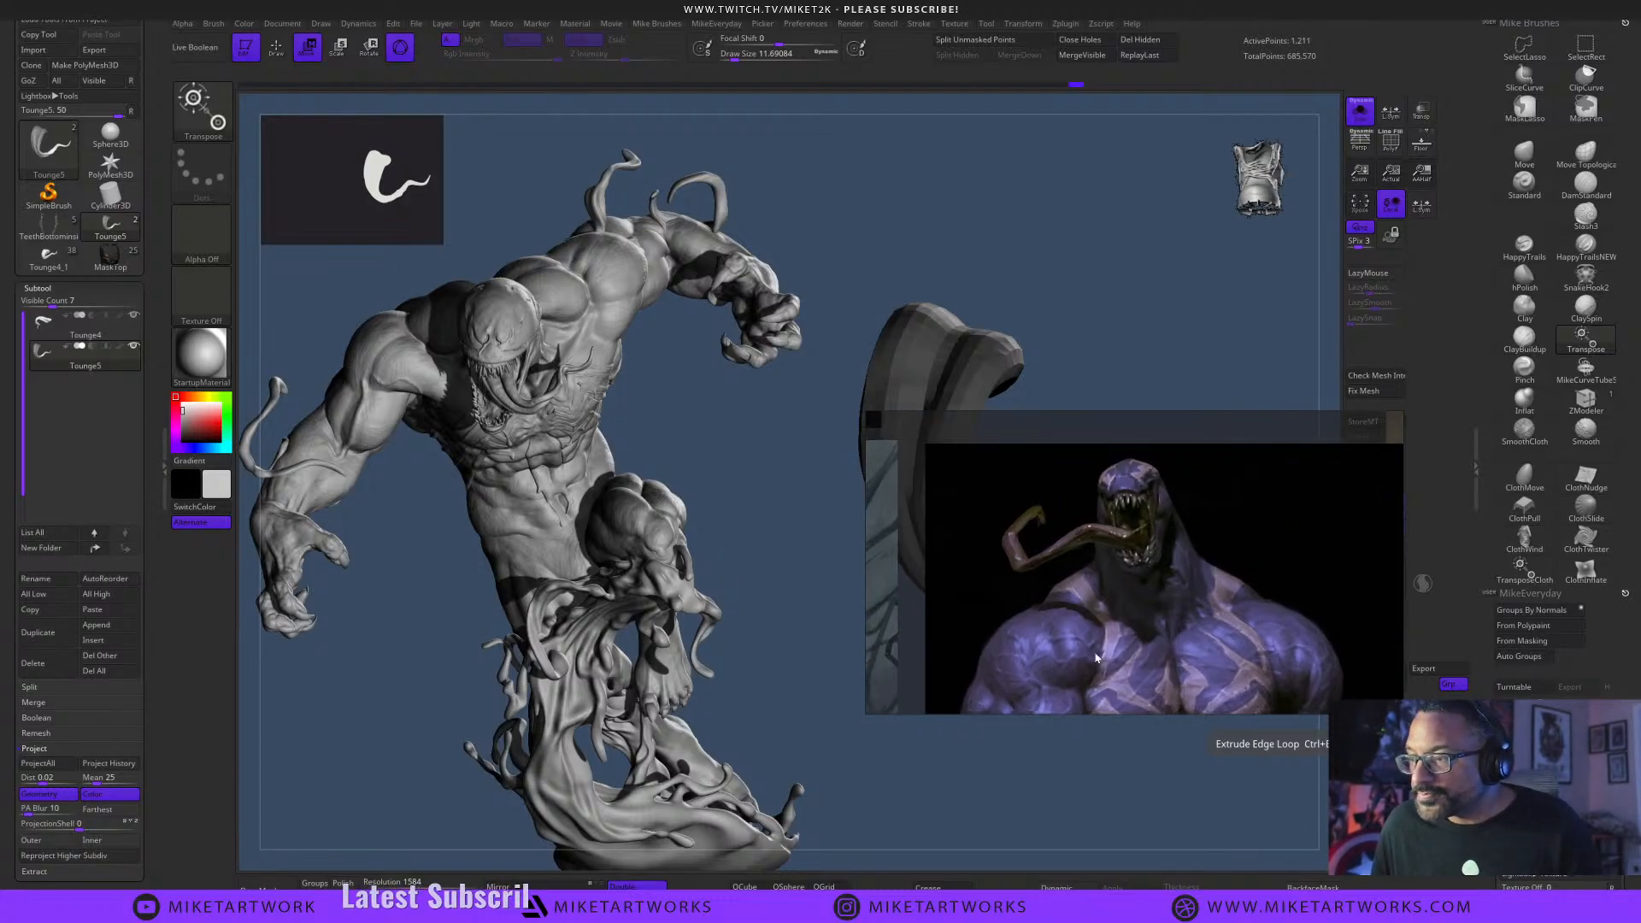
scroll(1114, 634, "down", 6)
middle_click_drag(1246, 622, 1160, 596)
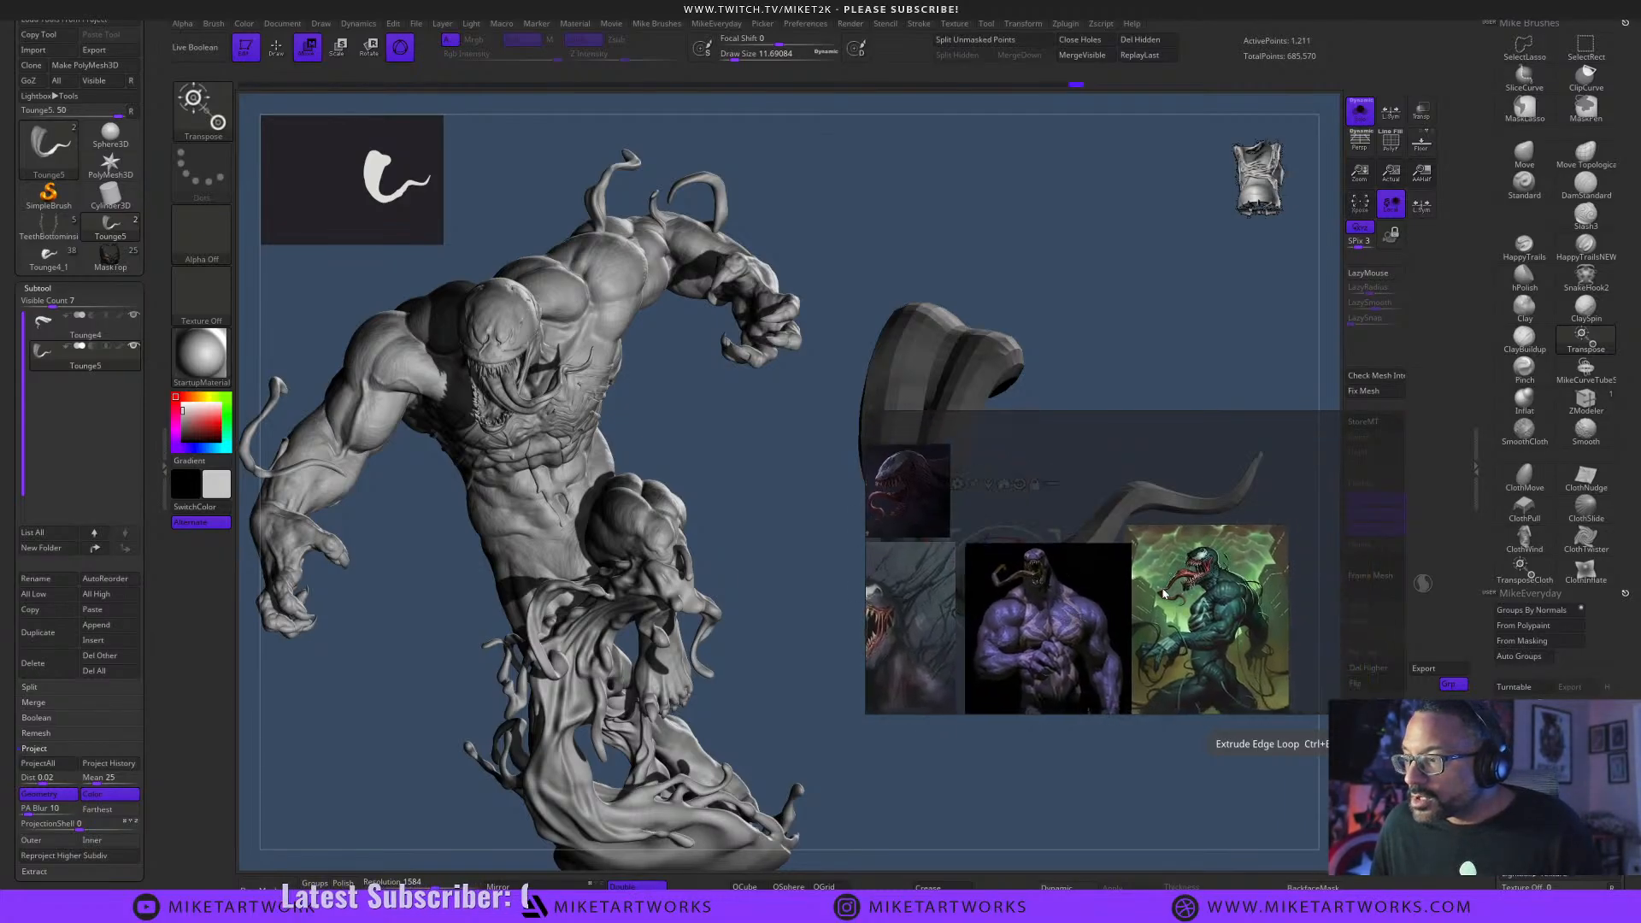
scroll(1160, 597, "up", 5)
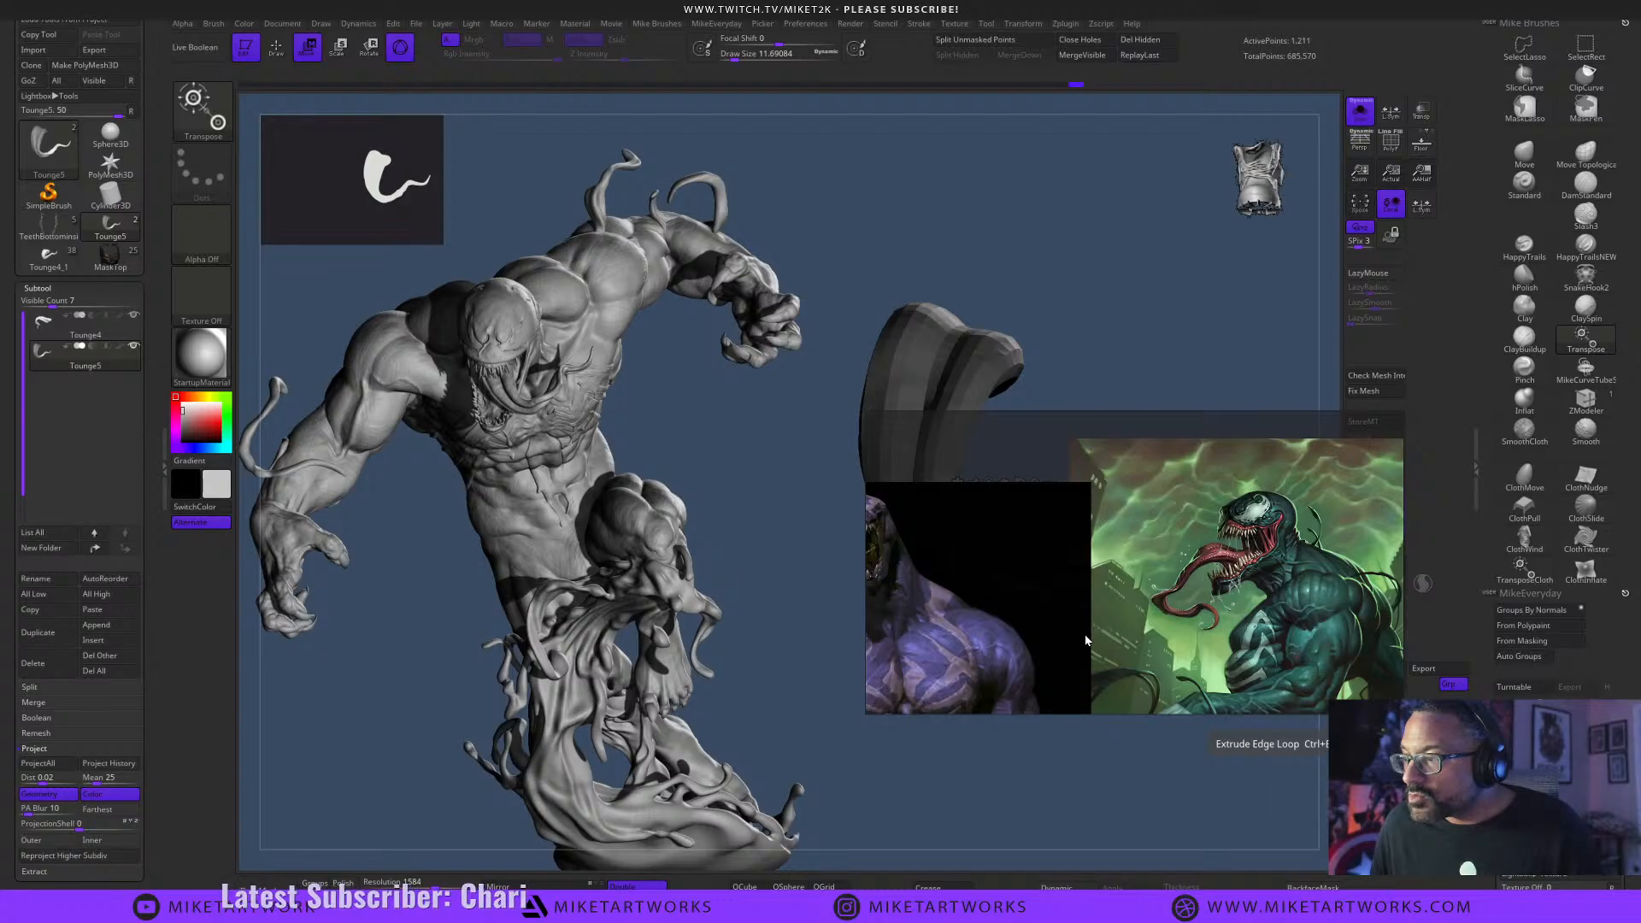
scroll(1086, 640, "down", 5)
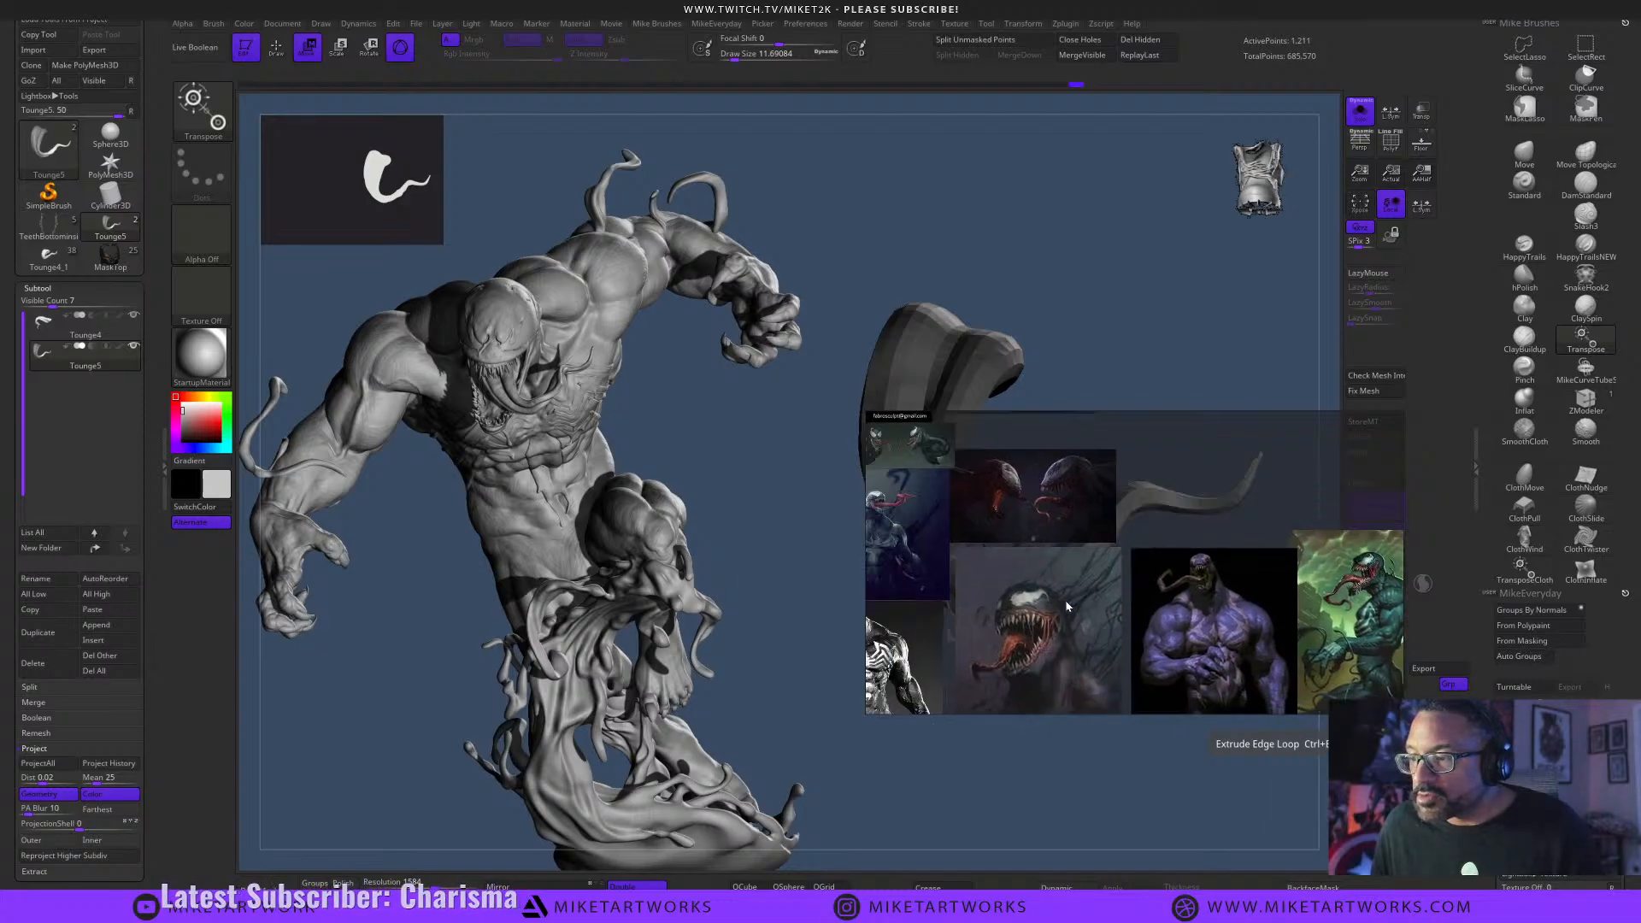
middle_click_drag(1026, 607, 1122, 638)
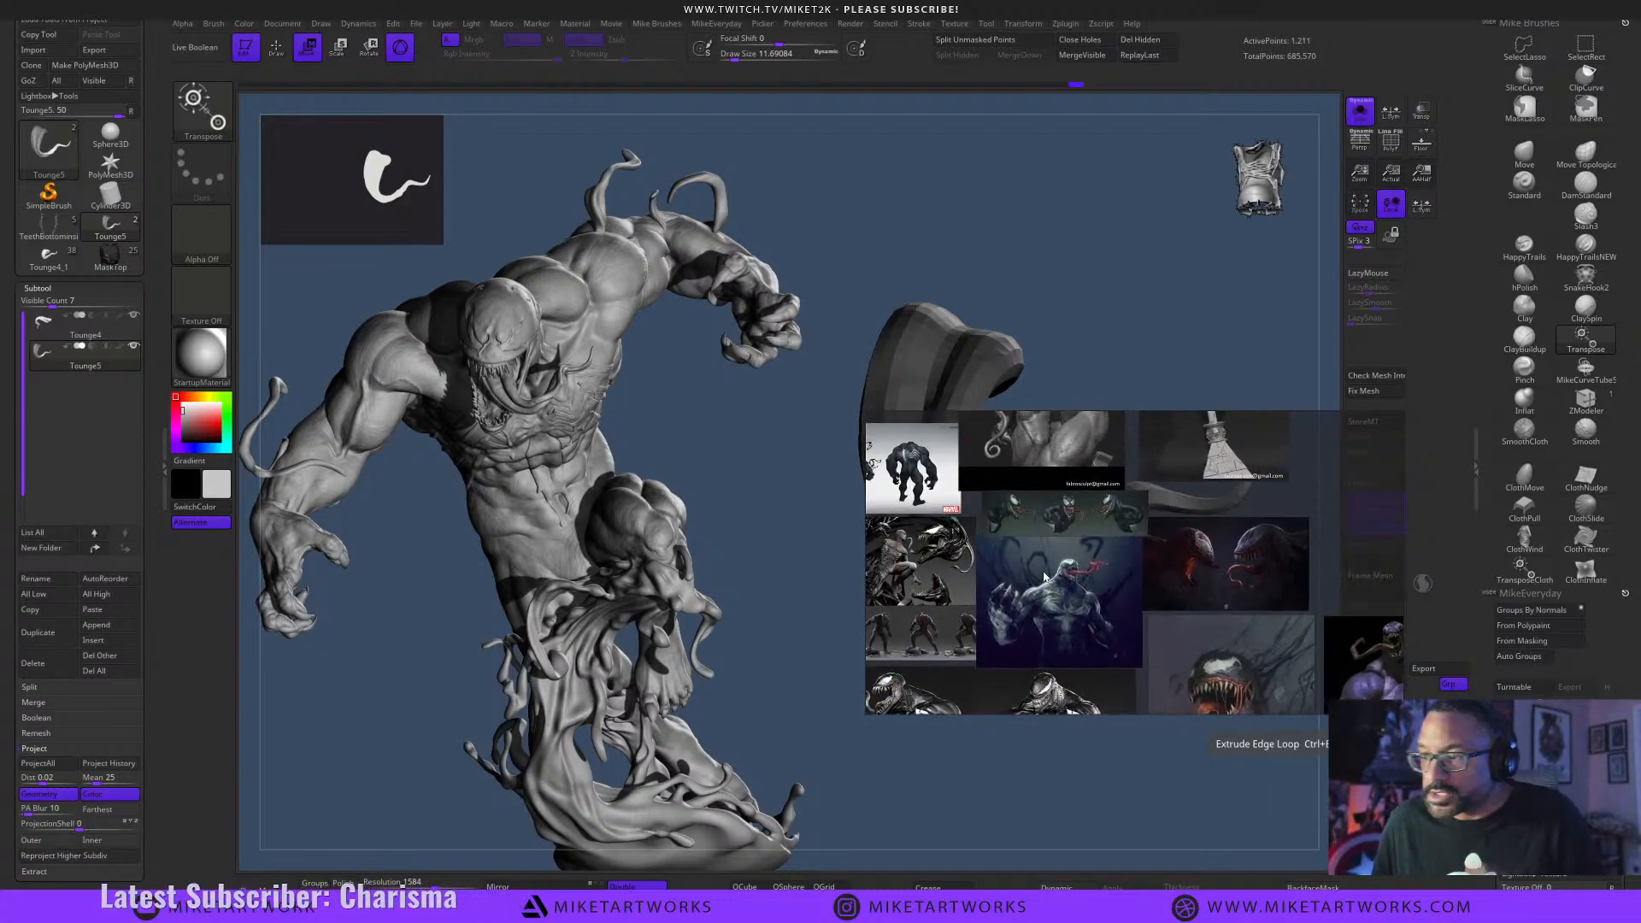
scroll(1057, 590, "up", 5)
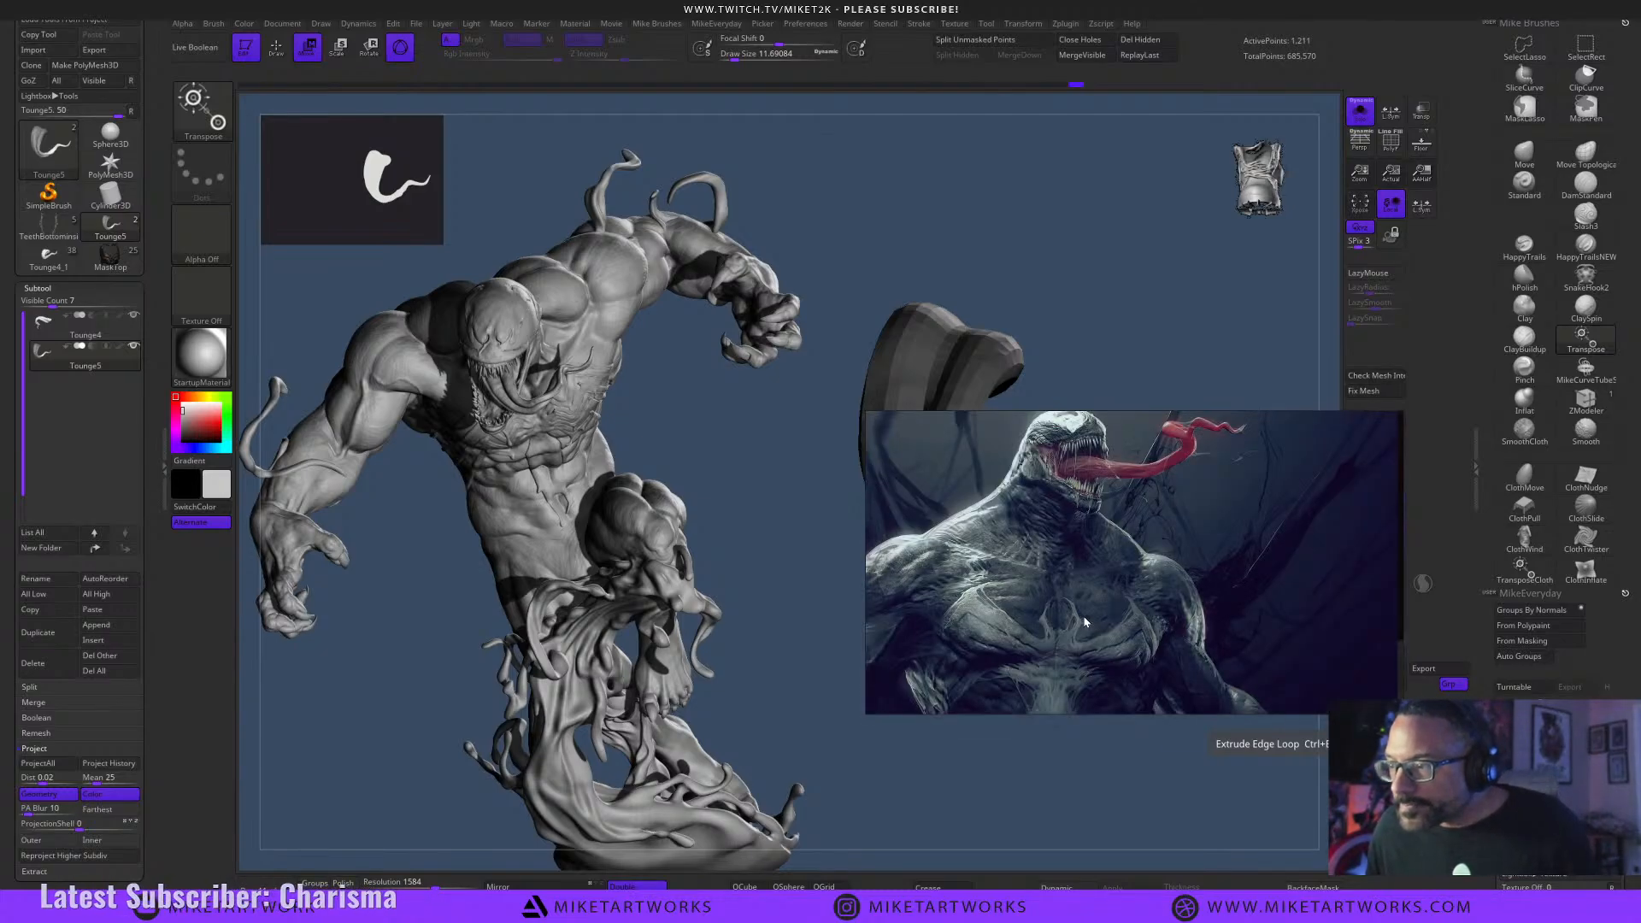
scroll(1140, 622, "down", 4)
scroll(1007, 519, "up", 8)
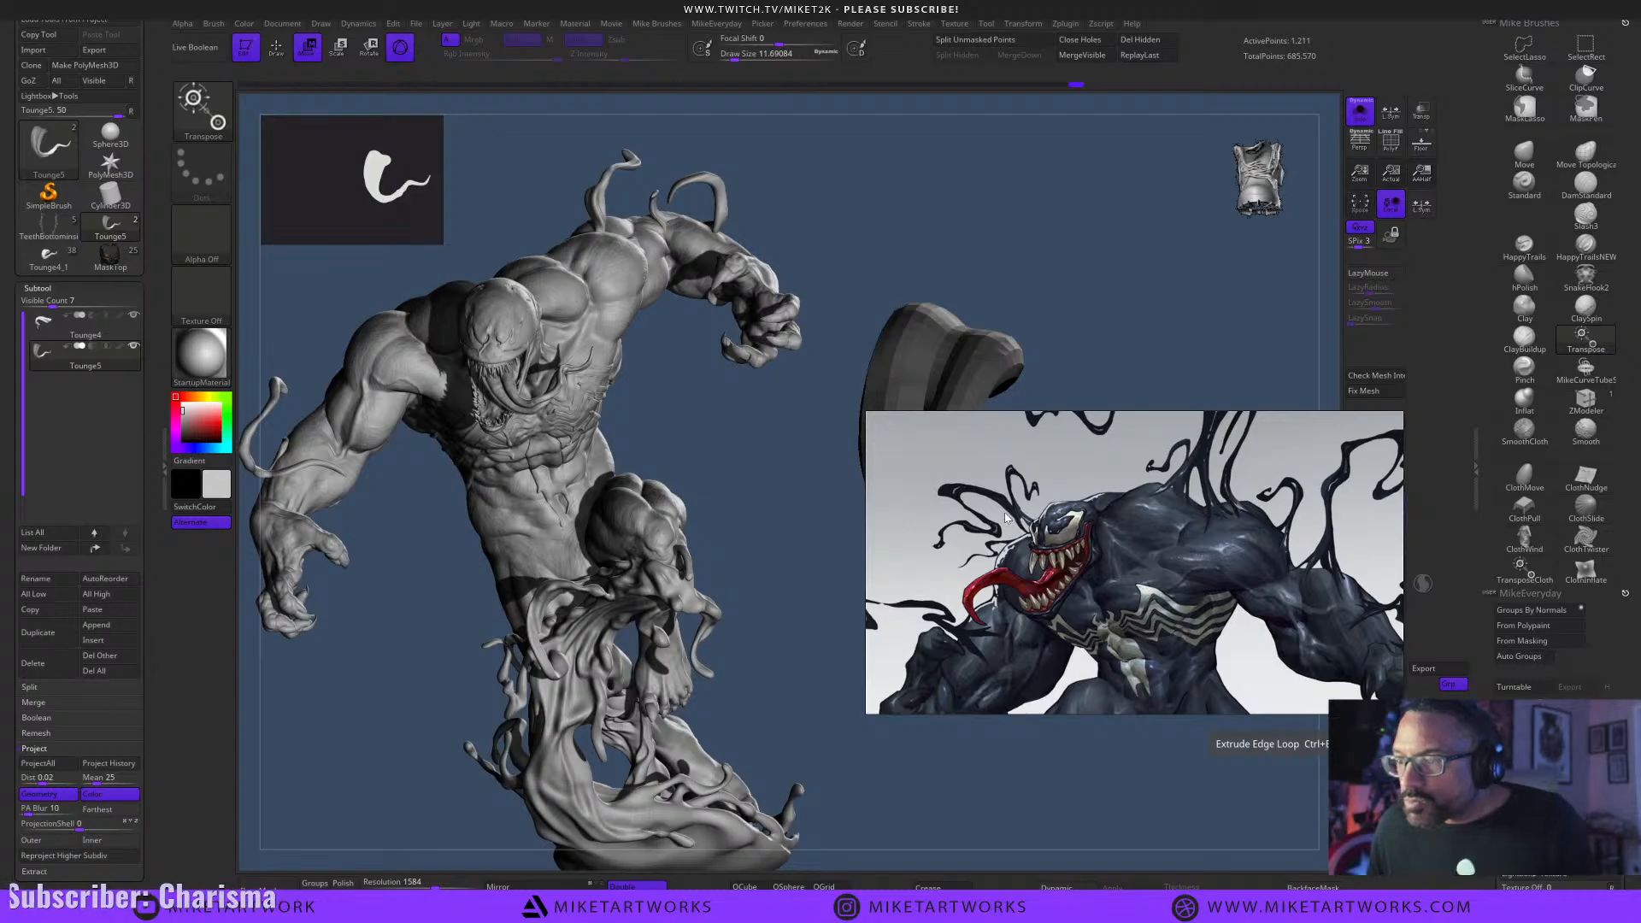
Frame the comic image of Venom's long curling red tongue and place the reference window clear of the Tounge5 mesh.
middle_click_drag(1092, 657, 1171, 644)
right_click_drag(1114, 640, 1224, 617)
scroll(1224, 617, "down", 5)
middle_click_drag(1224, 617, 1158, 449)
middle_click_drag(1090, 671, 1265, 525)
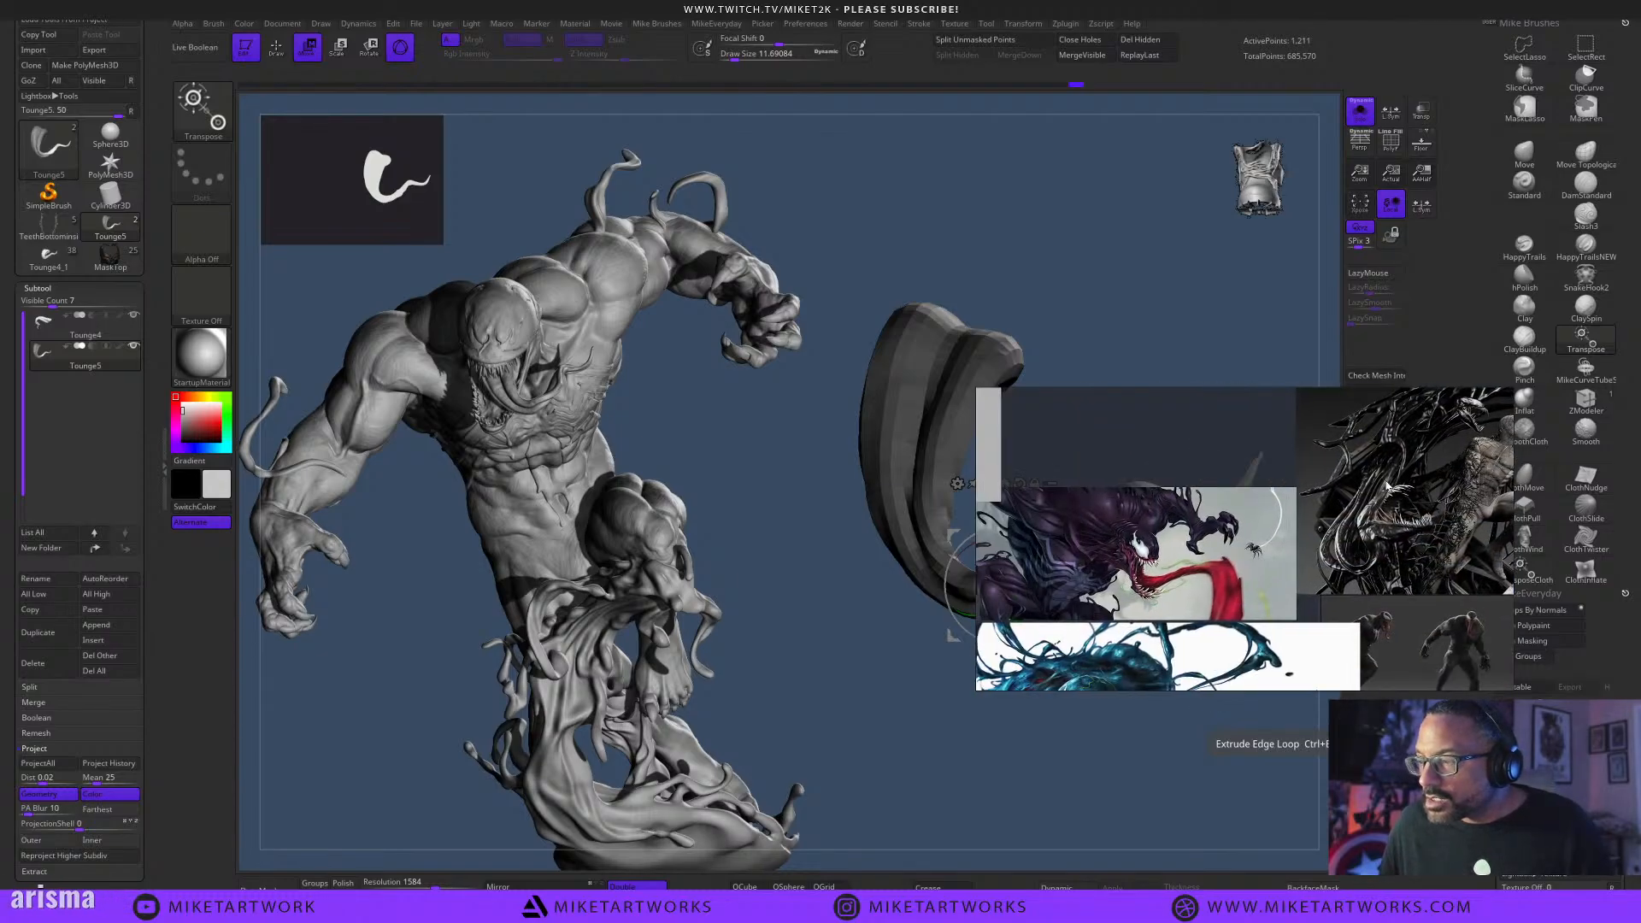
middle_click_drag(1242, 581, 1274, 443)
middle_click_drag(1220, 660, 1202, 541)
scroll(1220, 540, "down", 5)
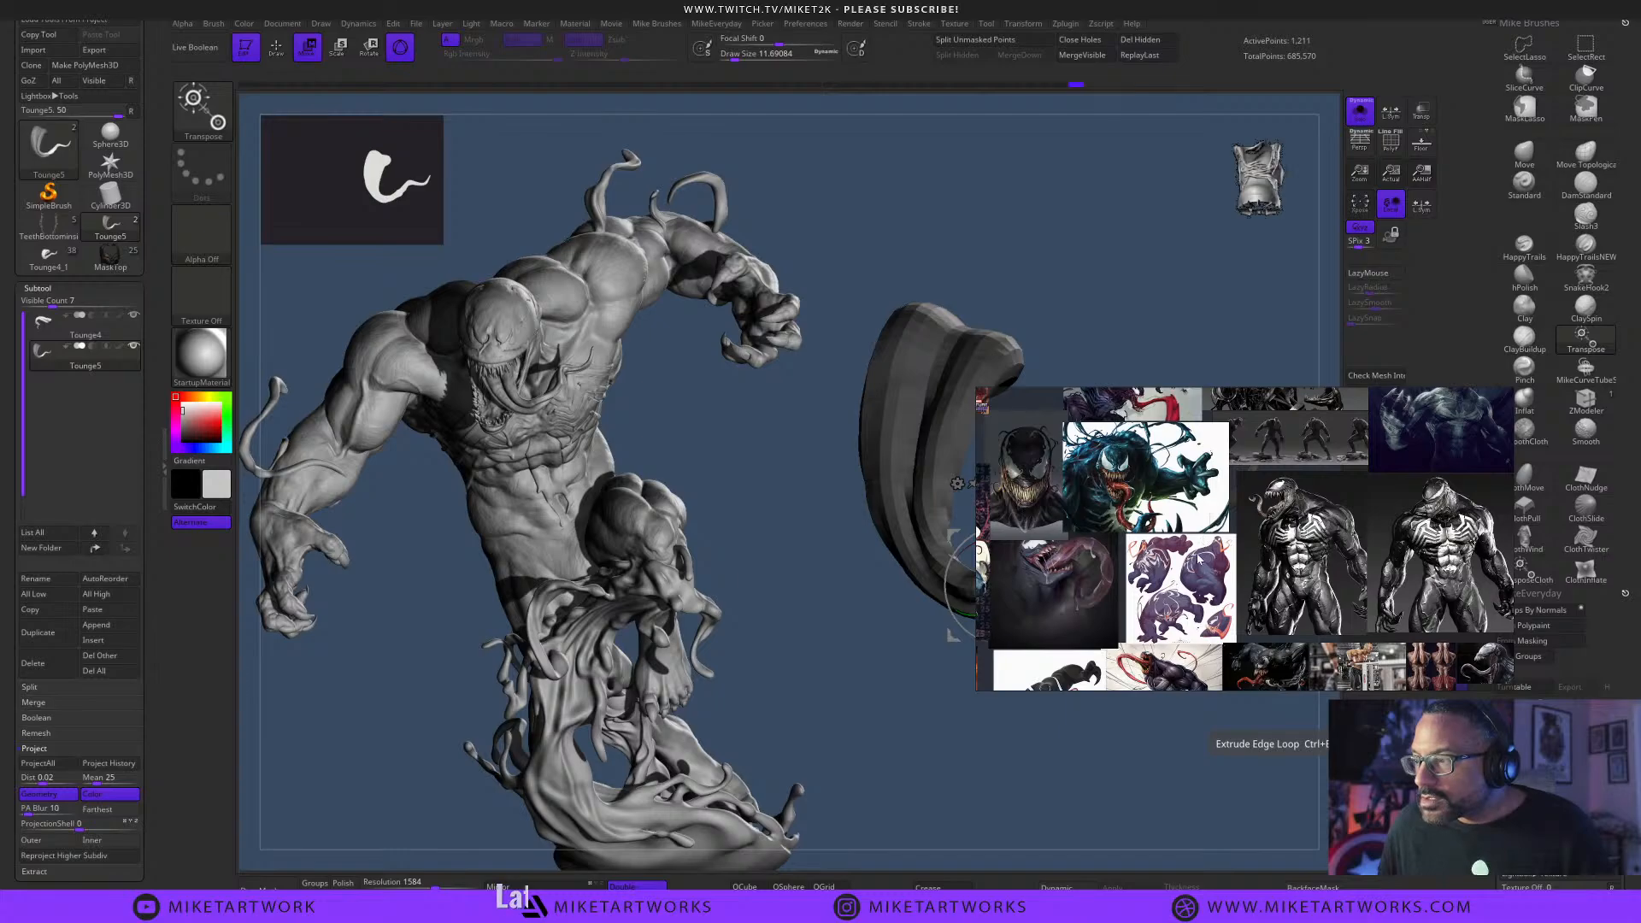
middle_click_drag(1133, 590, 1309, 582)
middle_click_drag(1196, 539, 1243, 622)
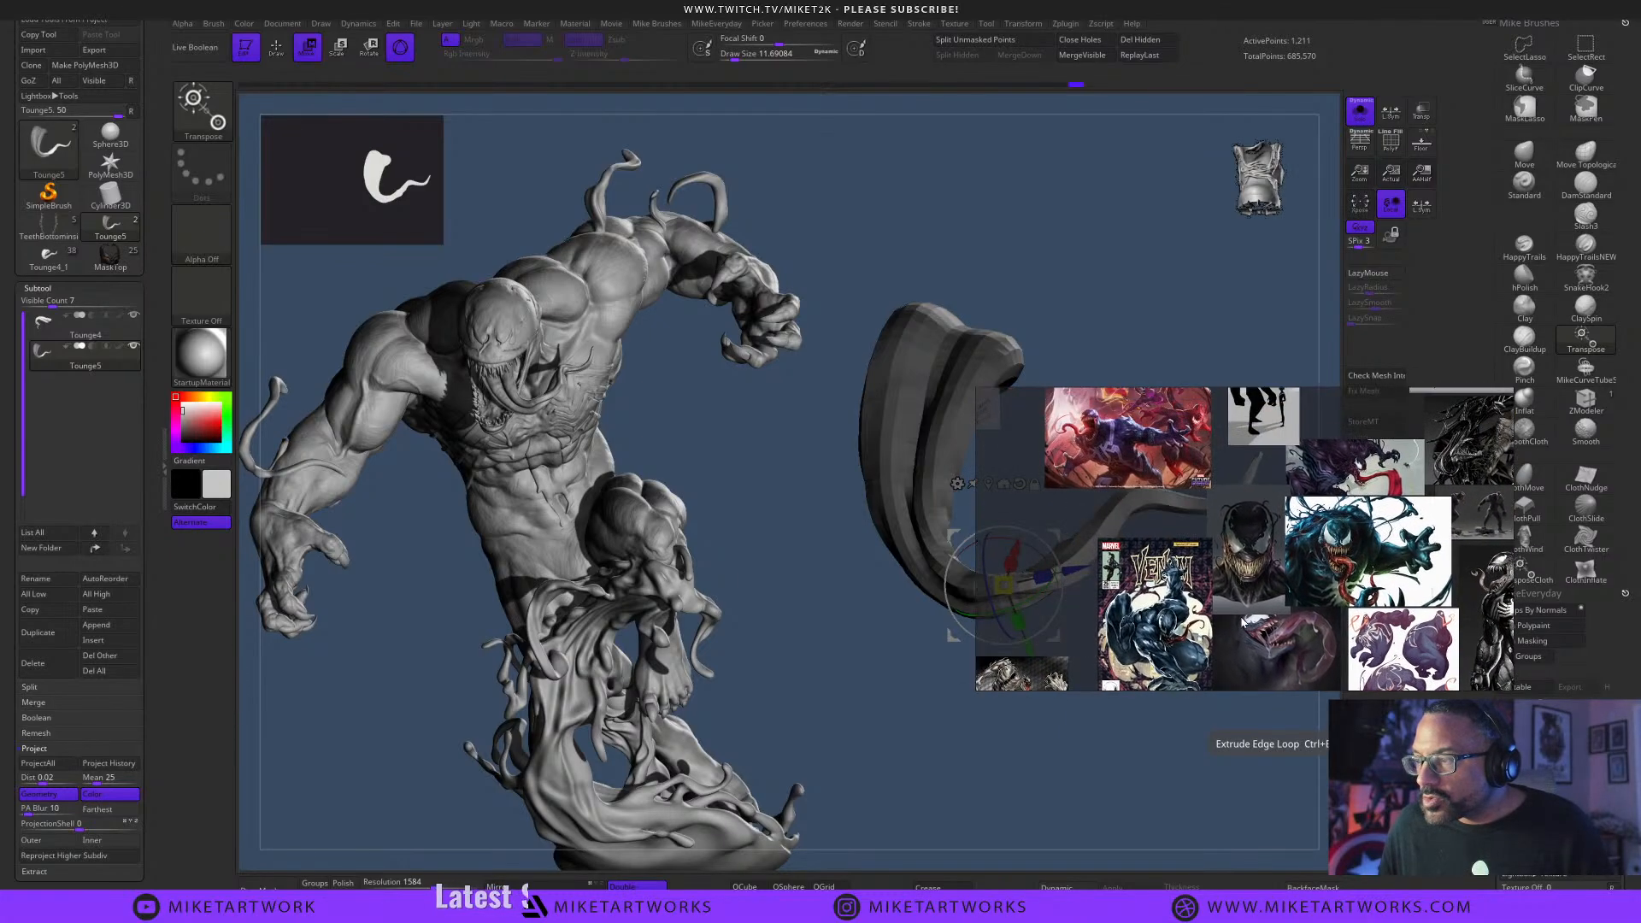
scroll(1244, 621, "up", 8)
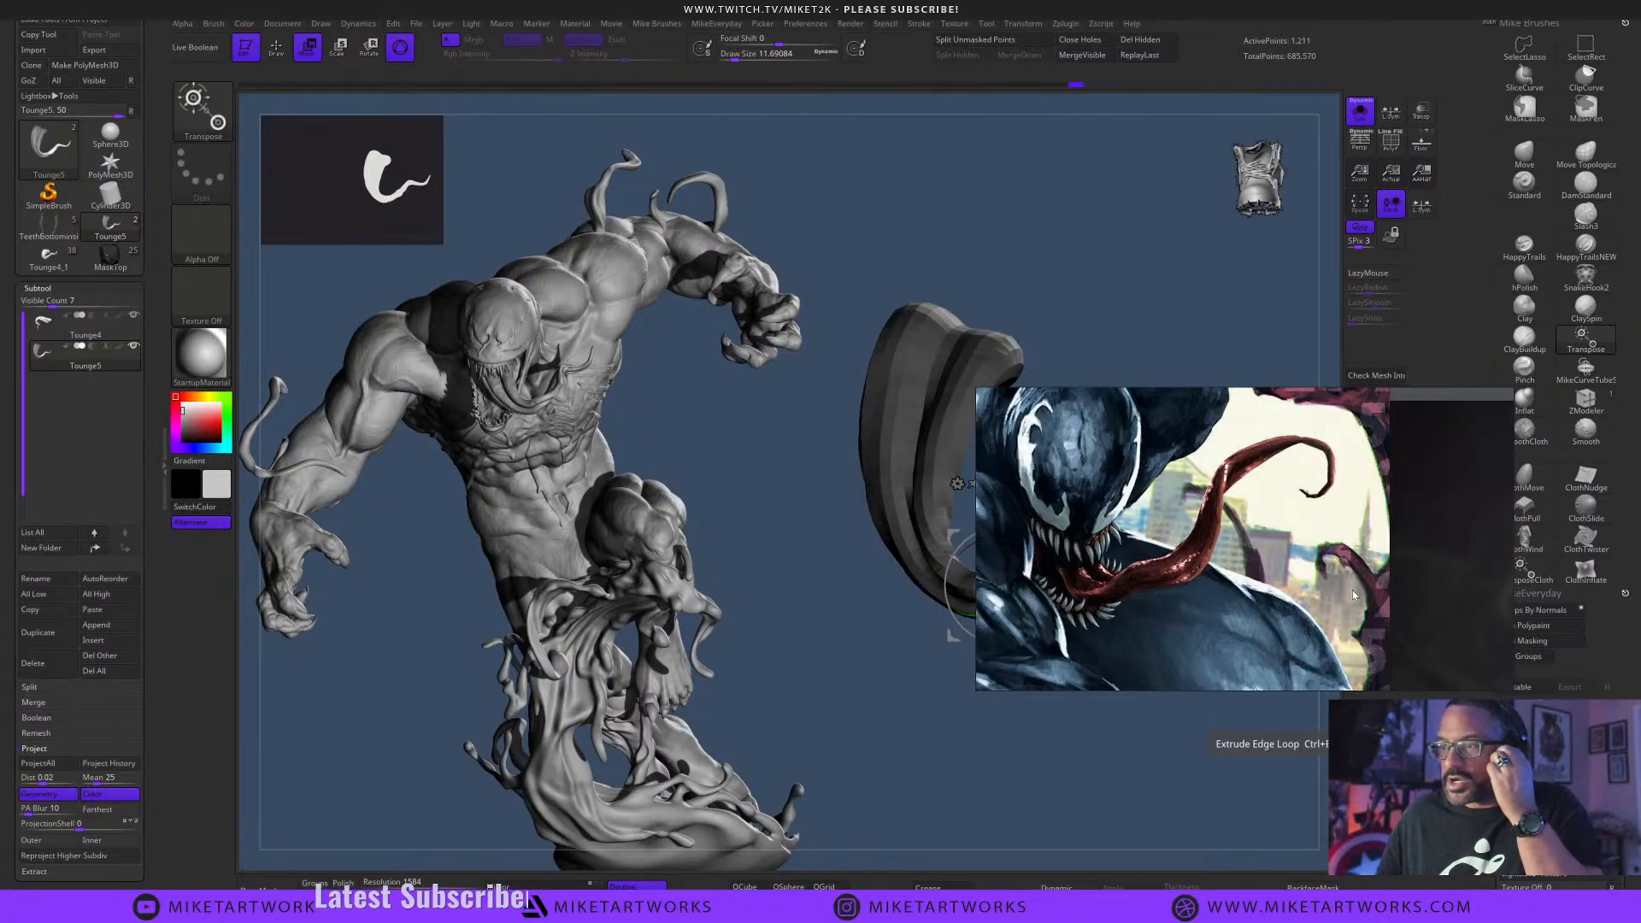
left_click_drag(1165, 557, 1348, 700)
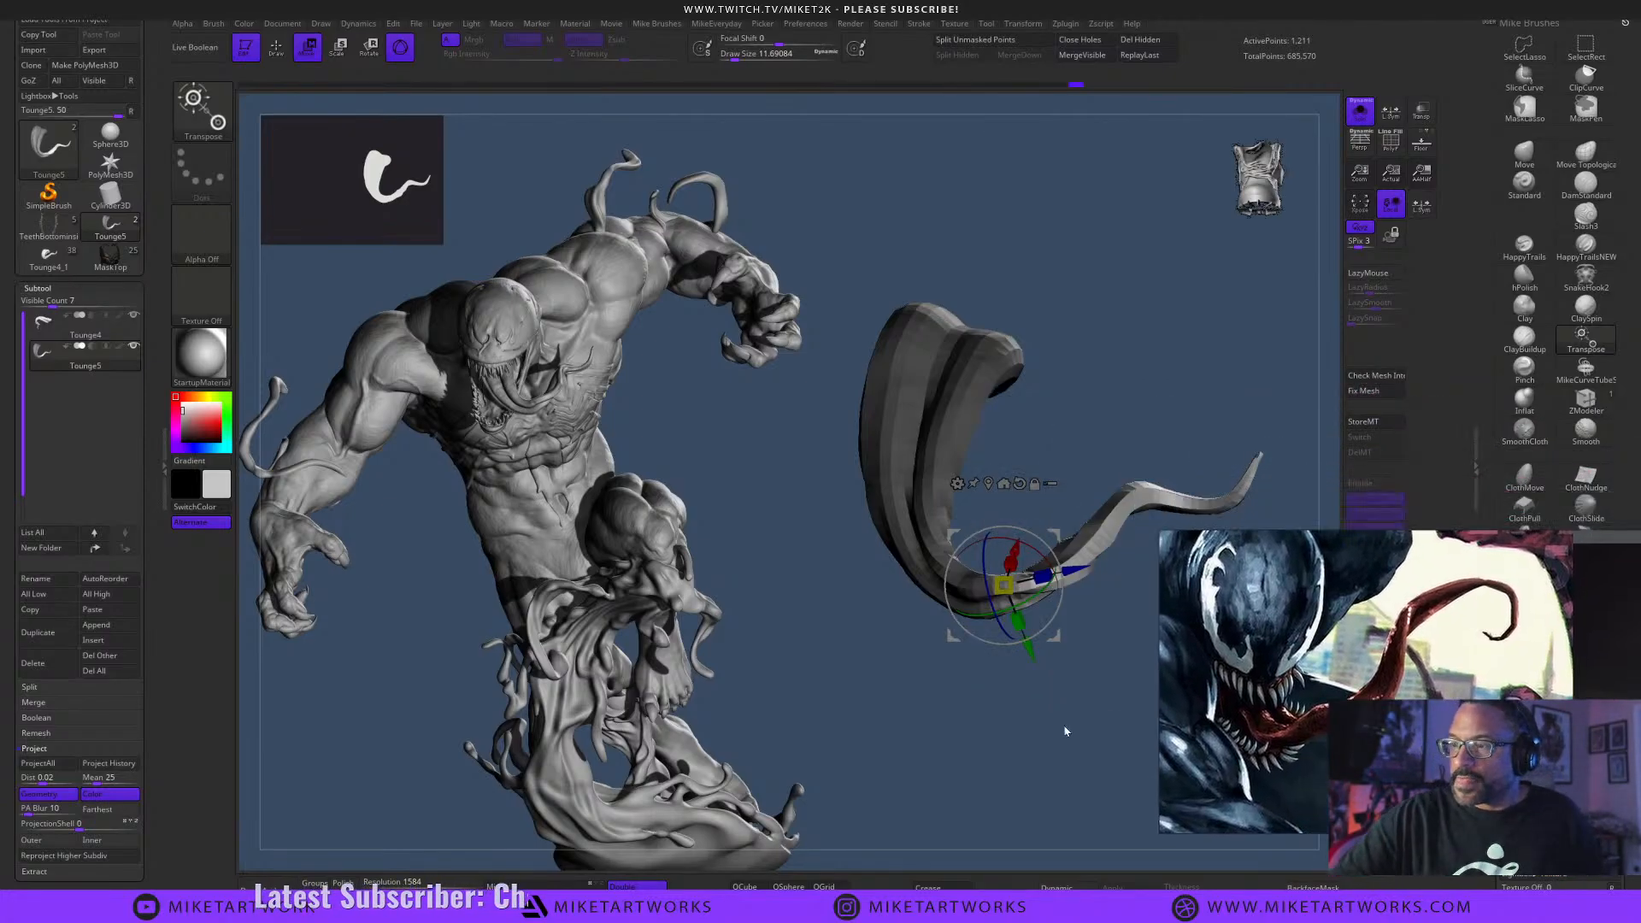
Rotate the unmasked thin end around the gizmo's Z axis so it leaves the wide part at a lower angle.
mouse_move(1066, 732)
left_mouse_down()
mouse_move(1105, 758)
mouse_move(1036, 744)
left_mouse_up()
mouse_move(1053, 727)
left_mouse_down()
mouse_move(1047, 750)
mouse_move(1063, 728)
left_mouse_up()
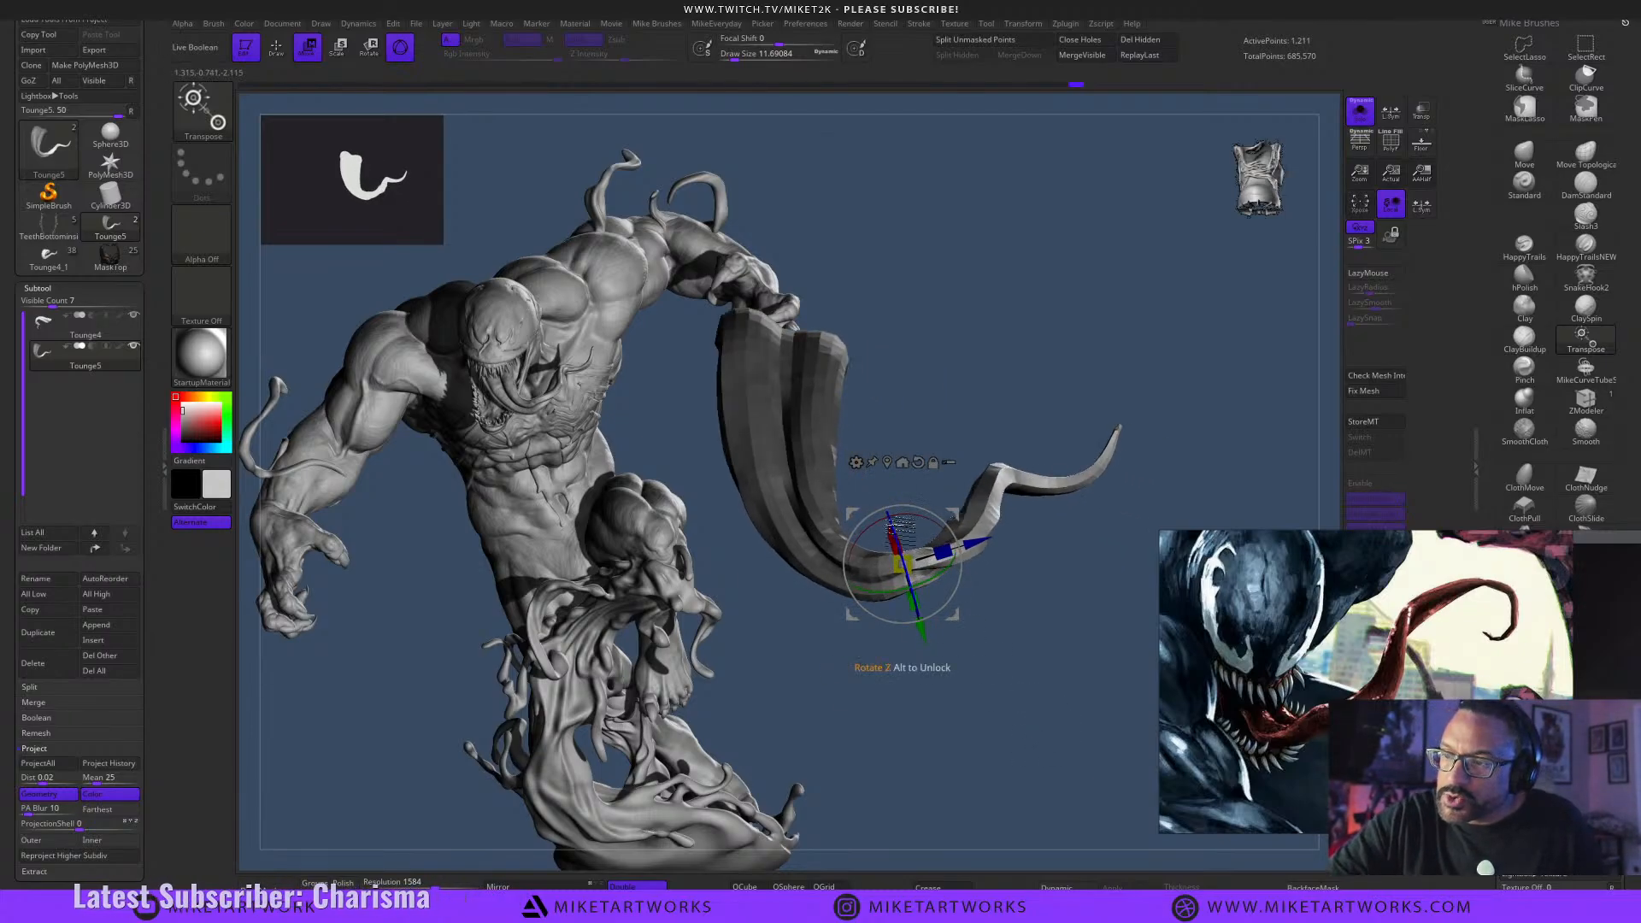
left_click_drag(893, 526, 1071, 610)
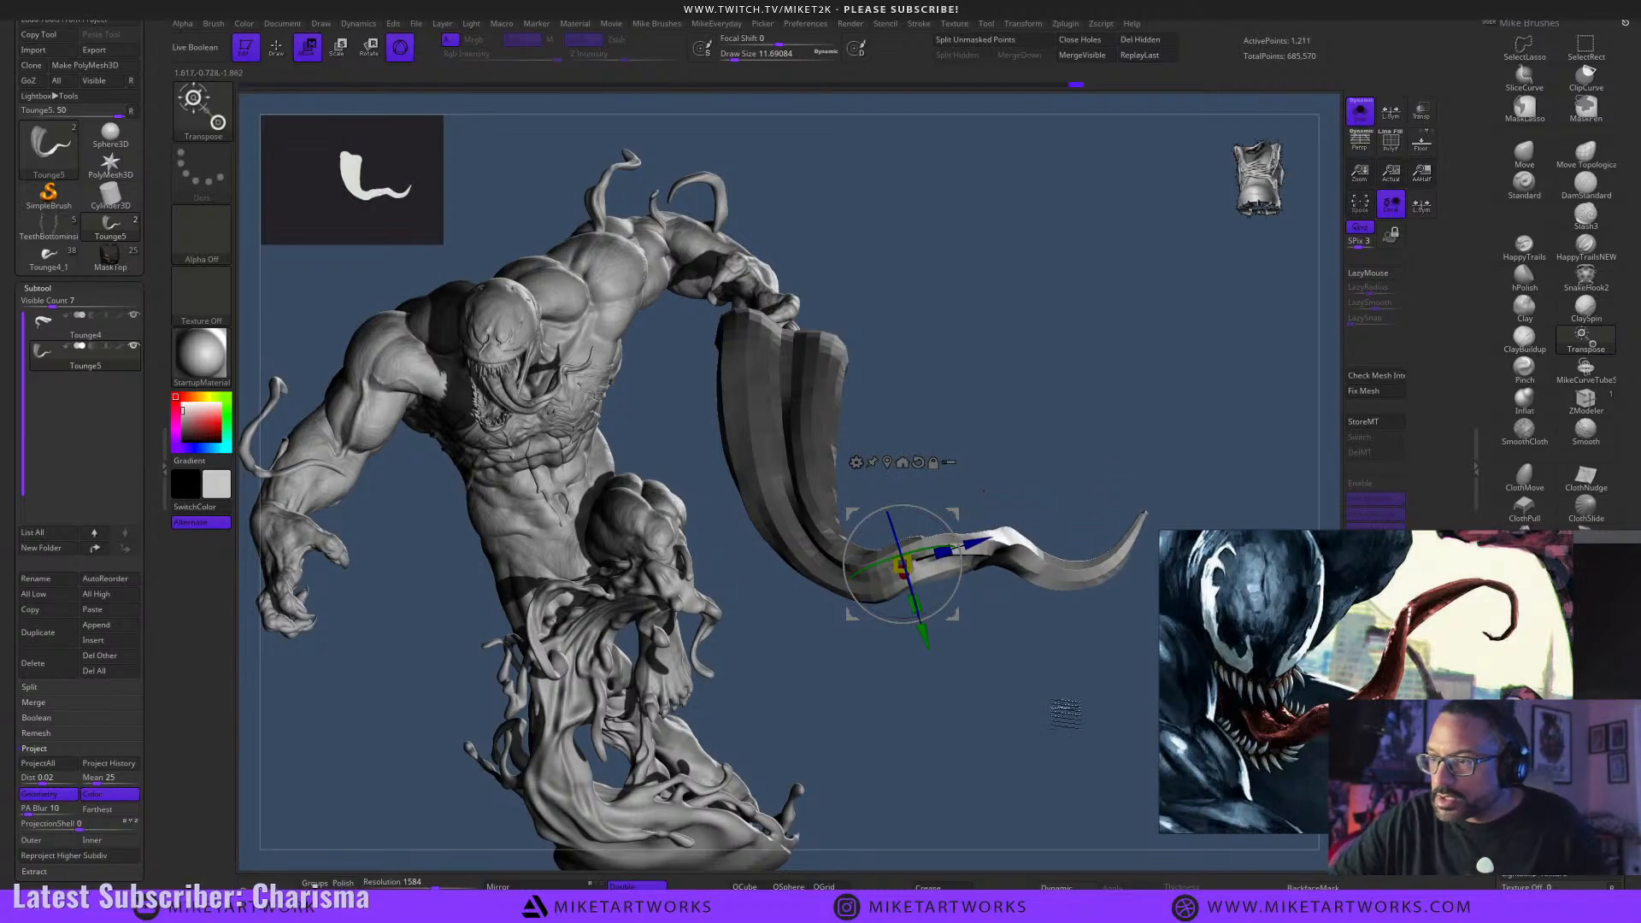
left_click_drag(1066, 714, 981, 716)
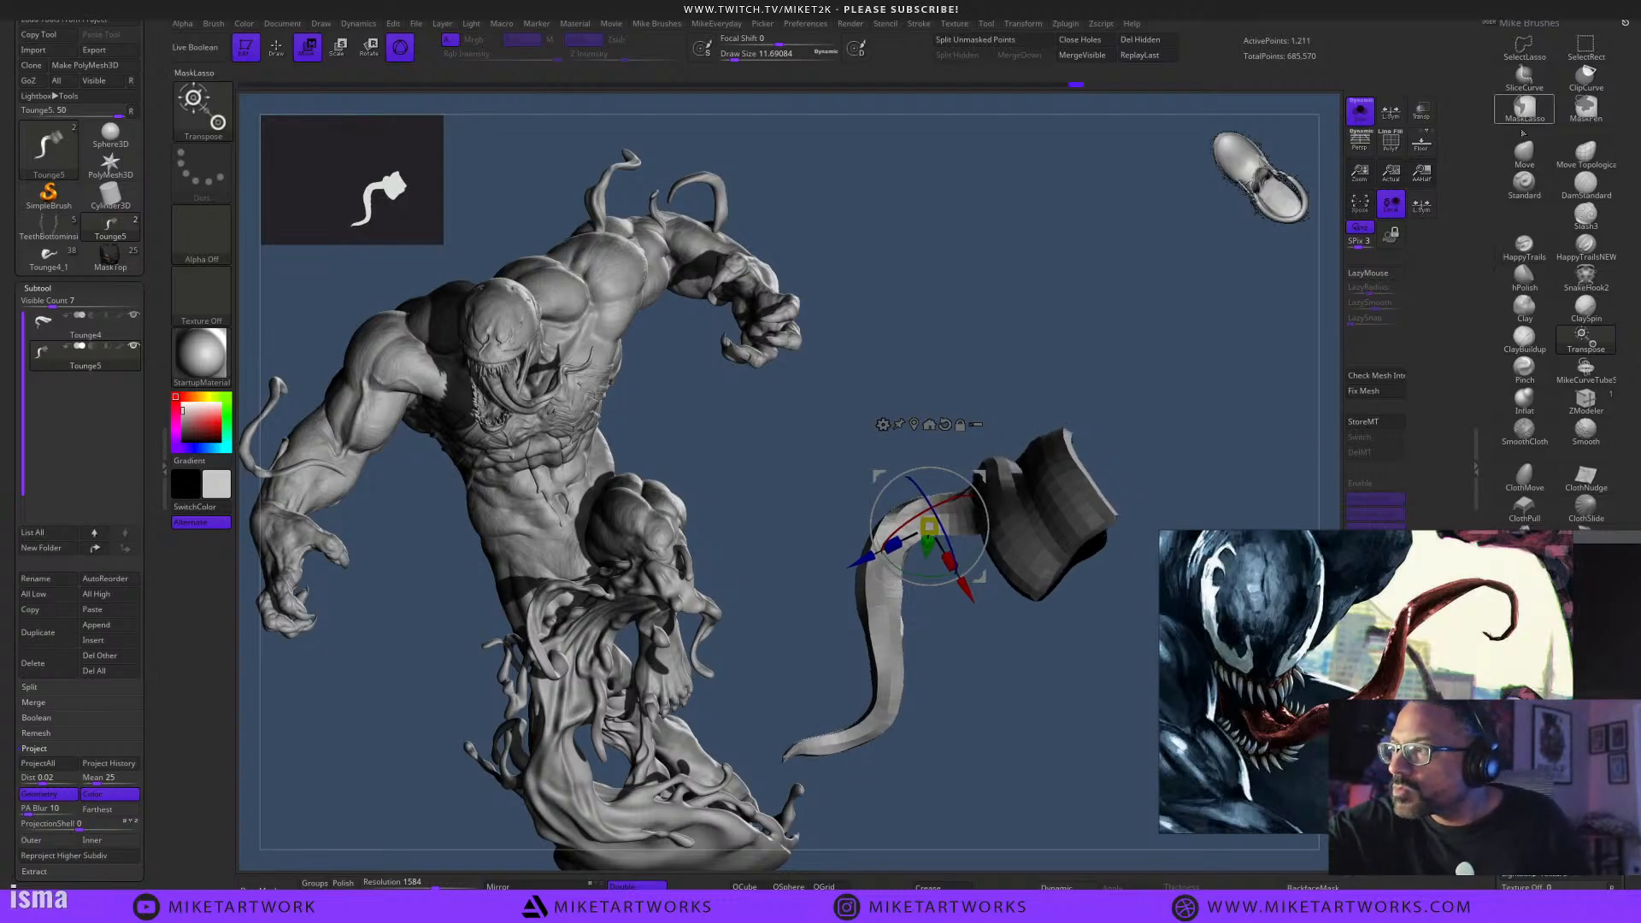
Lasso-mask the thin section down to its lower bend and rotate the unmasked tip upward.
key("q")
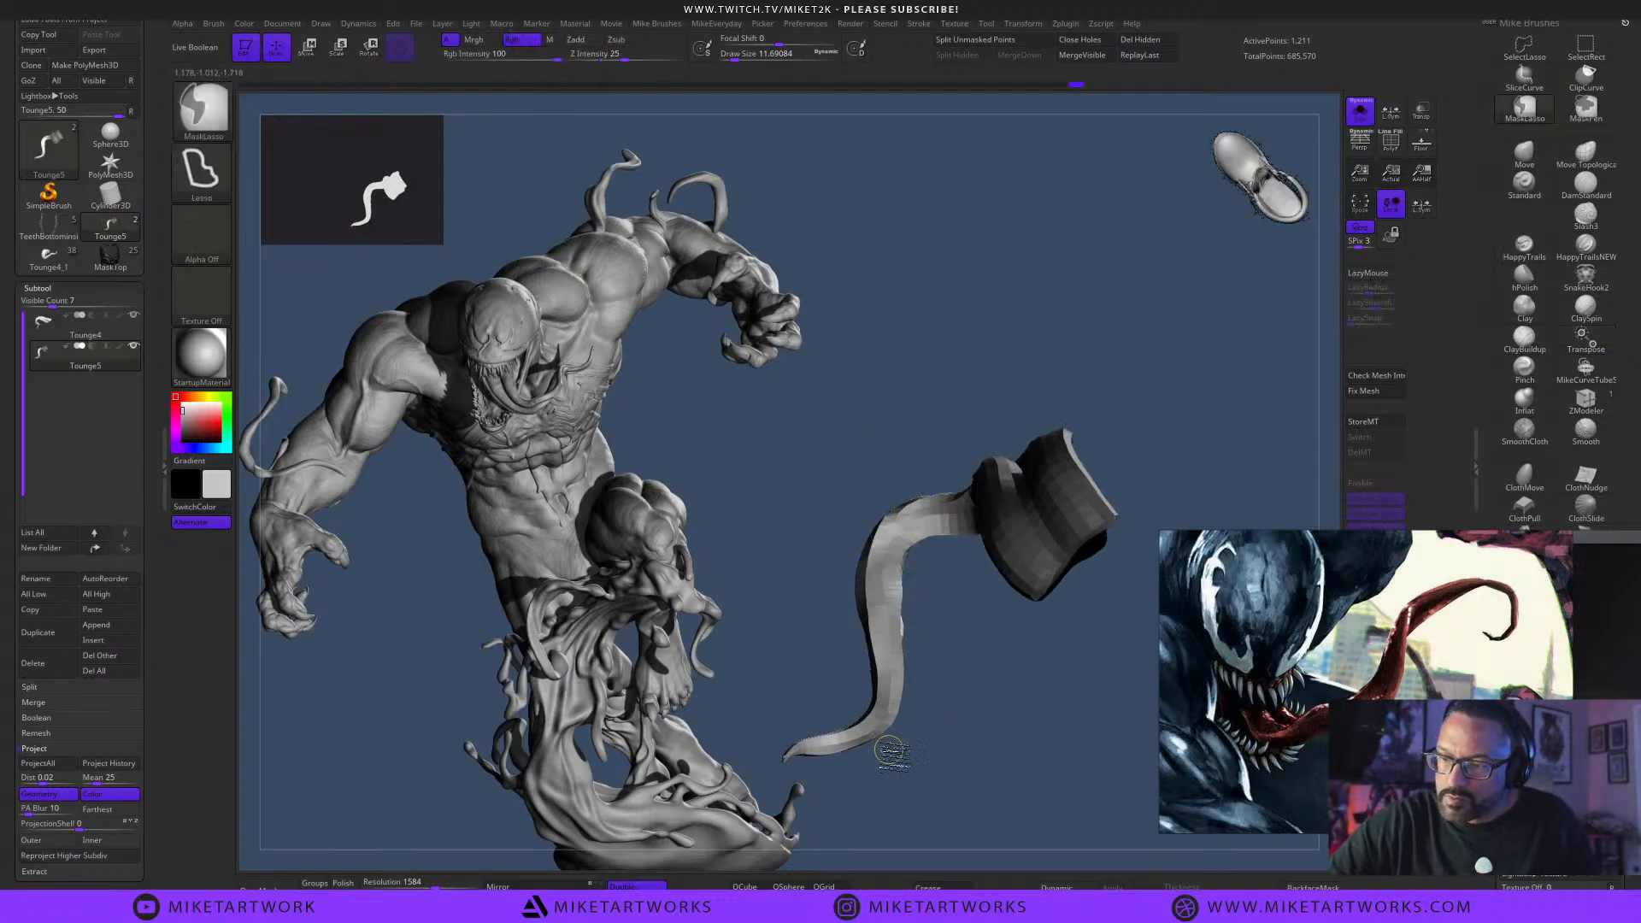
mouse_move(886, 749)
left_mouse_down("ctrl")
mouse_move(815, 504)
mouse_move(1086, 689)
mouse_move(881, 800)
left_mouse_up("ctrl")
mouse_move(984, 775)
left_mouse_down()
mouse_move(1070, 717)
mouse_move(1063, 763)
mouse_move(1099, 720)
left_mouse_up()
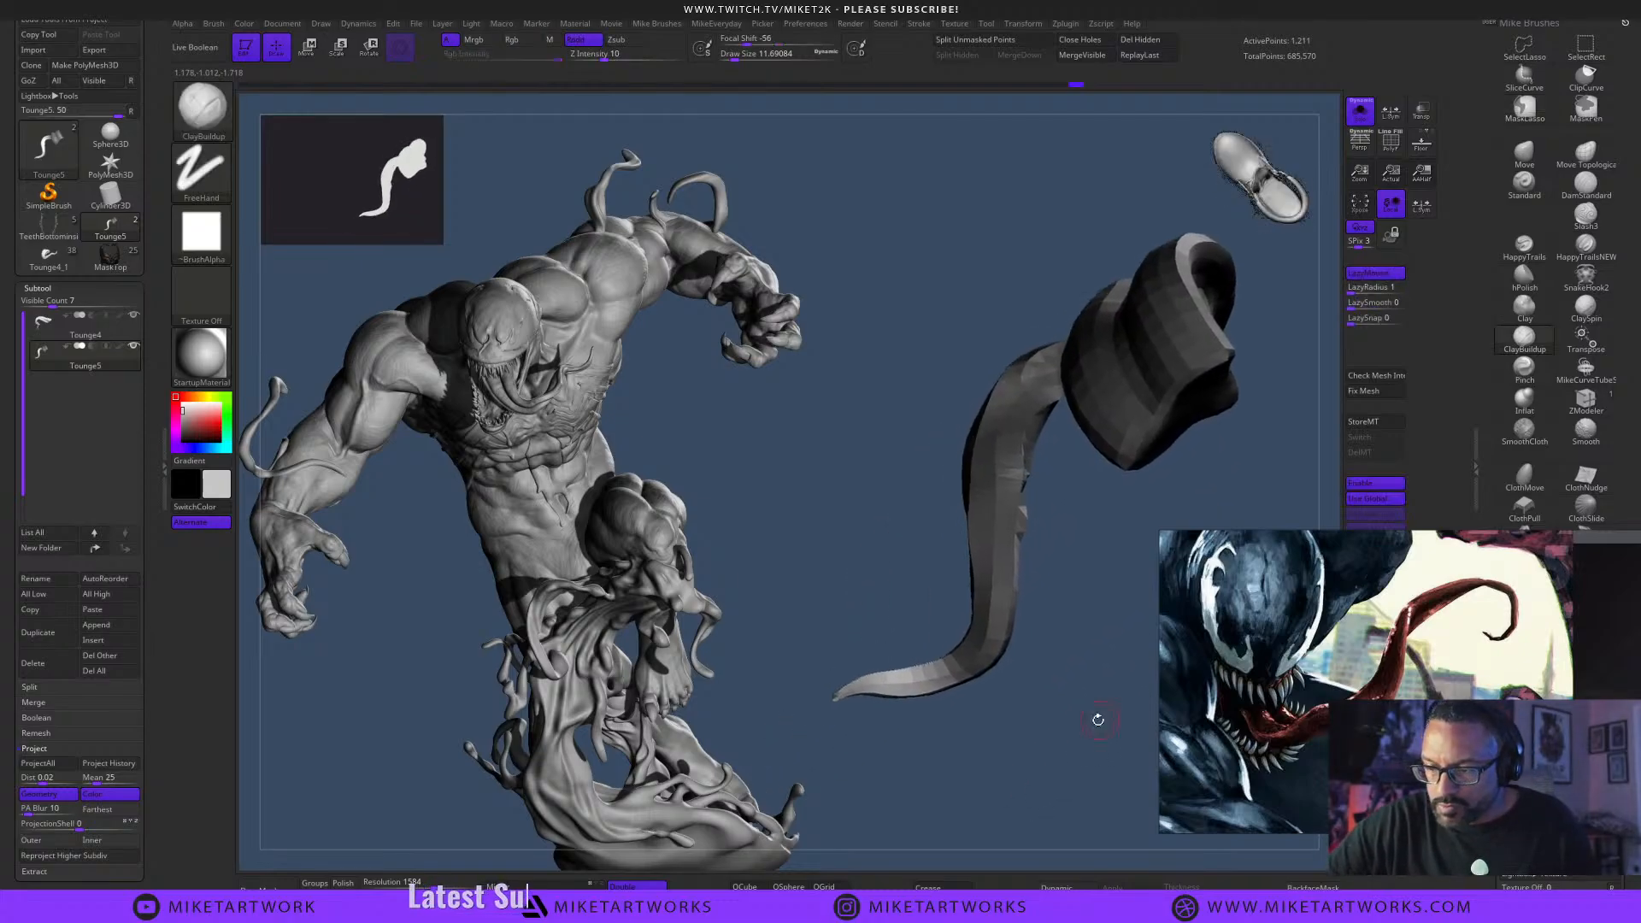
key("w")
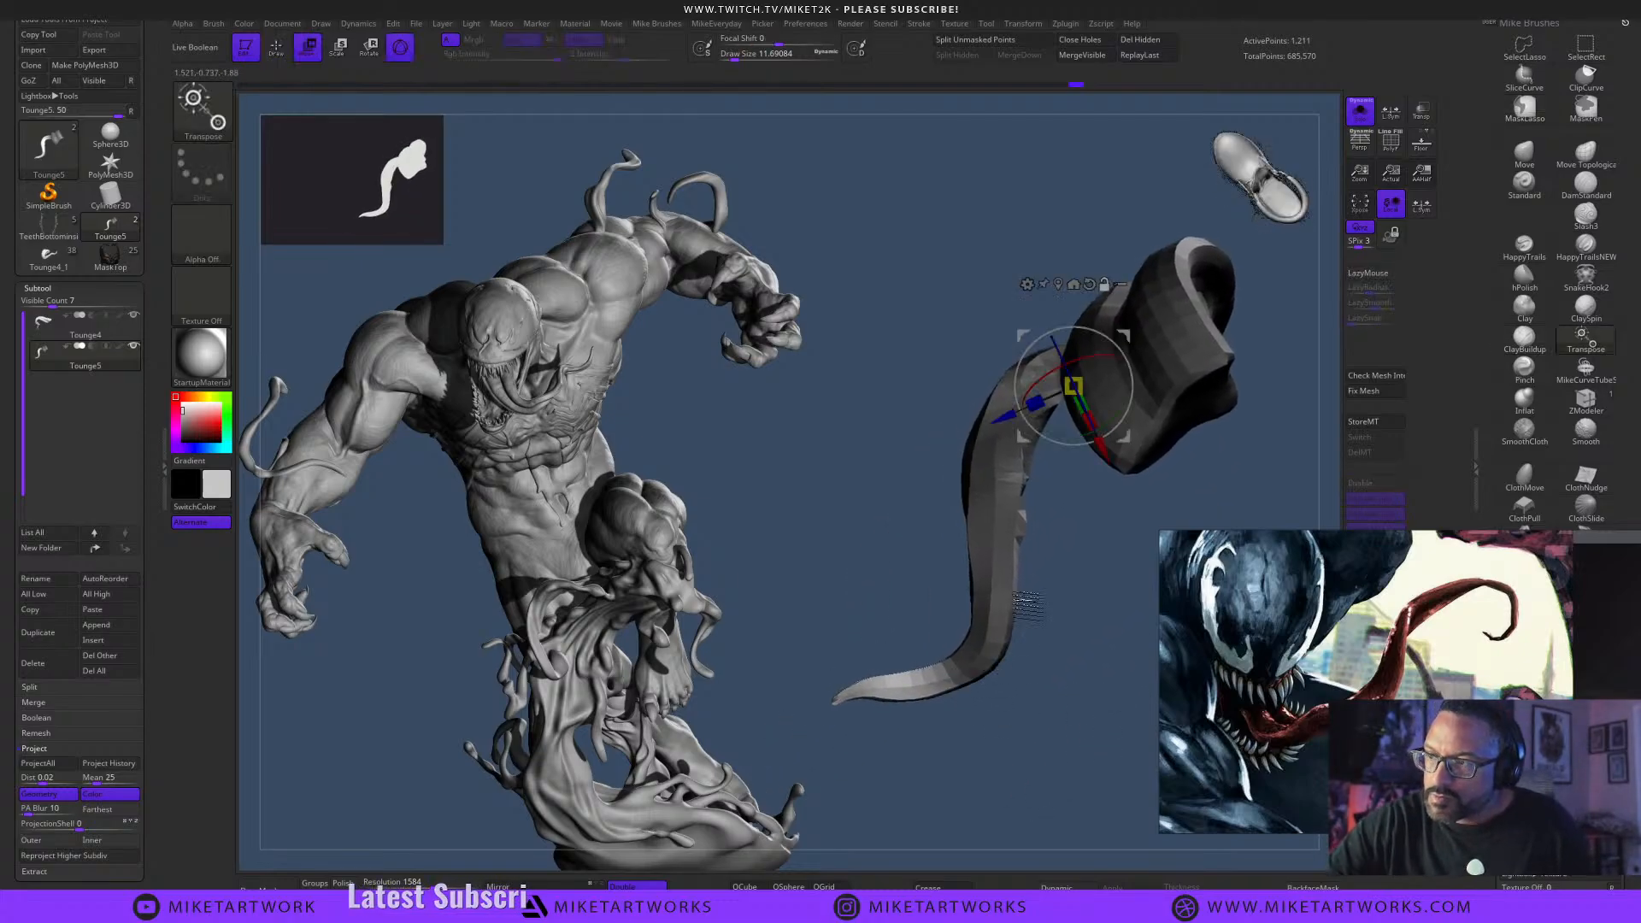
key("y")
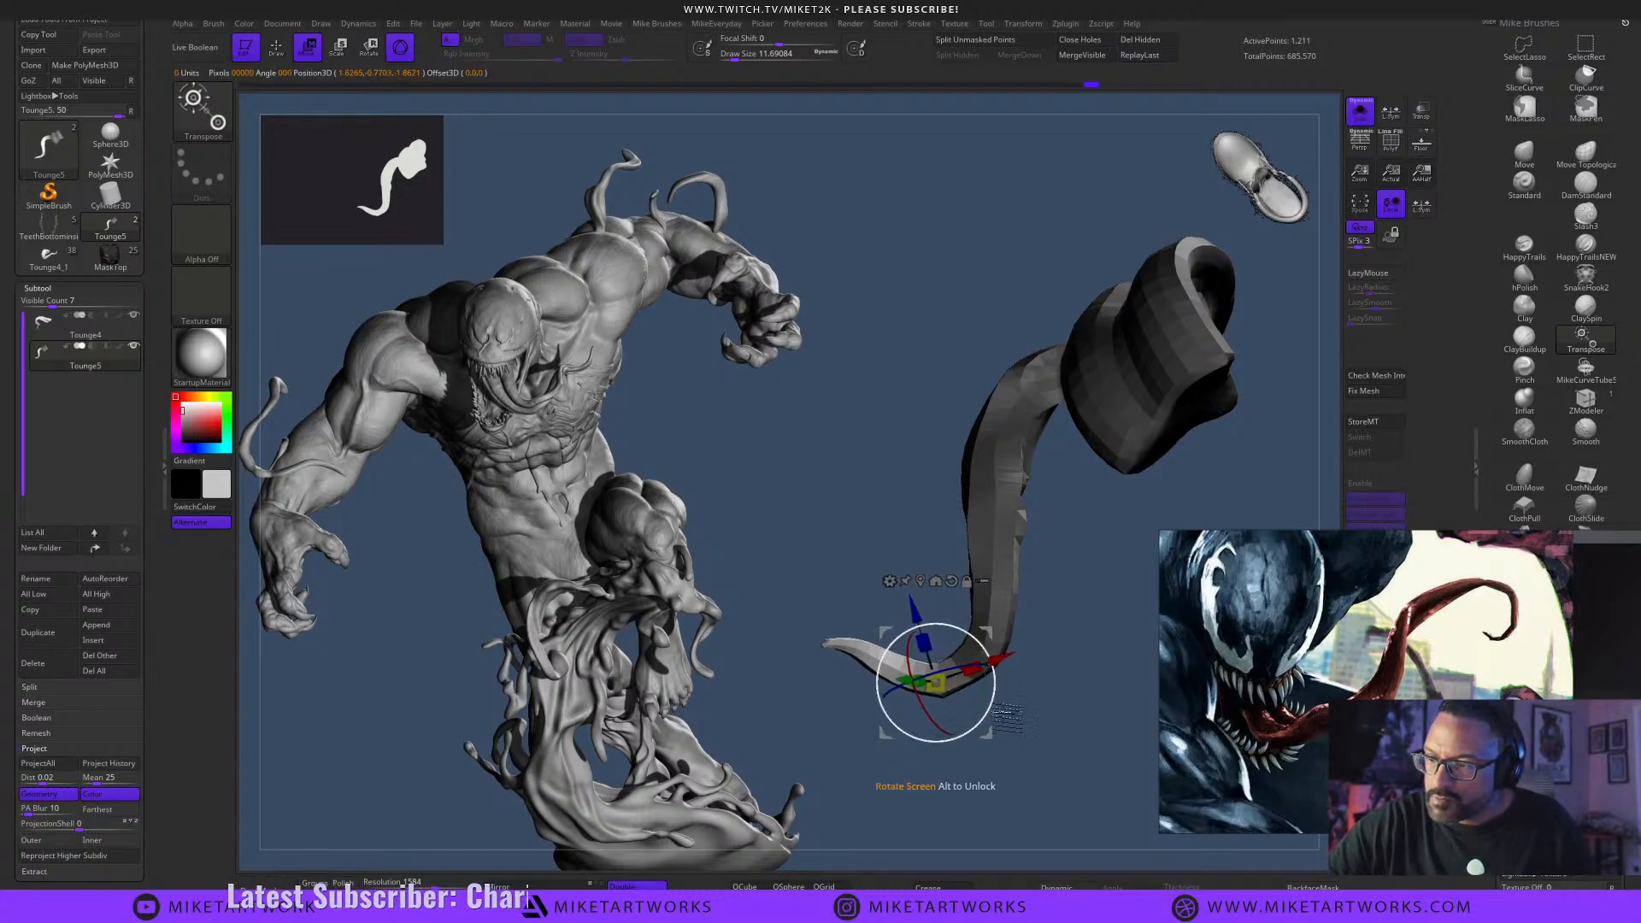
Extend the mask farther toward the tip and rotate the remaining unmasked end into an upturned hook.
key("q")
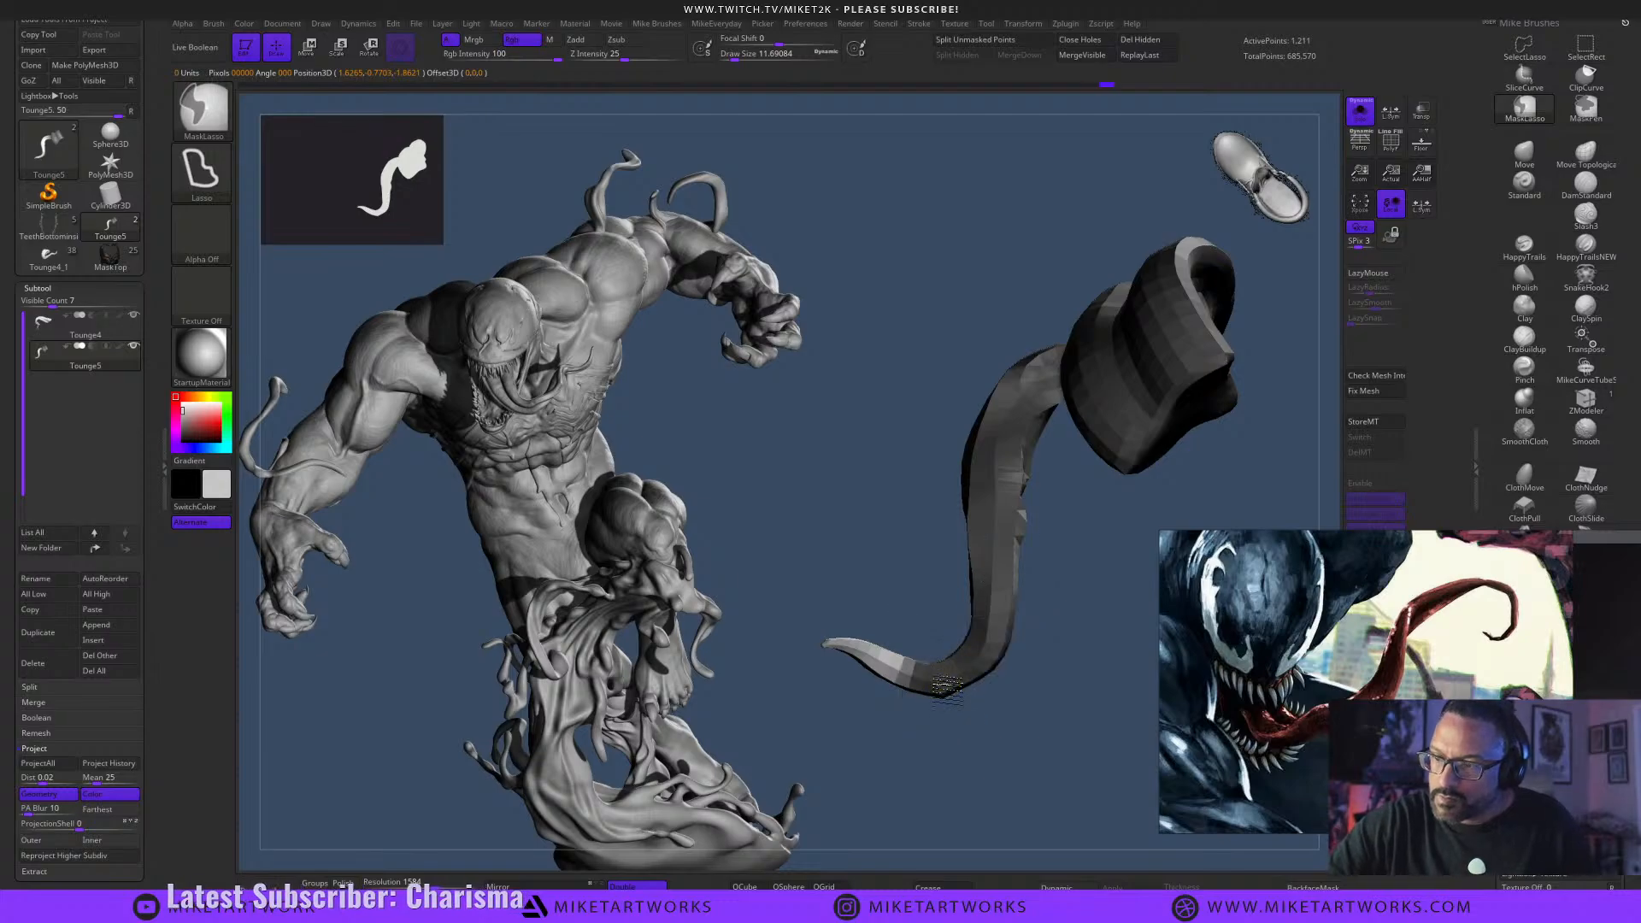
key("w")
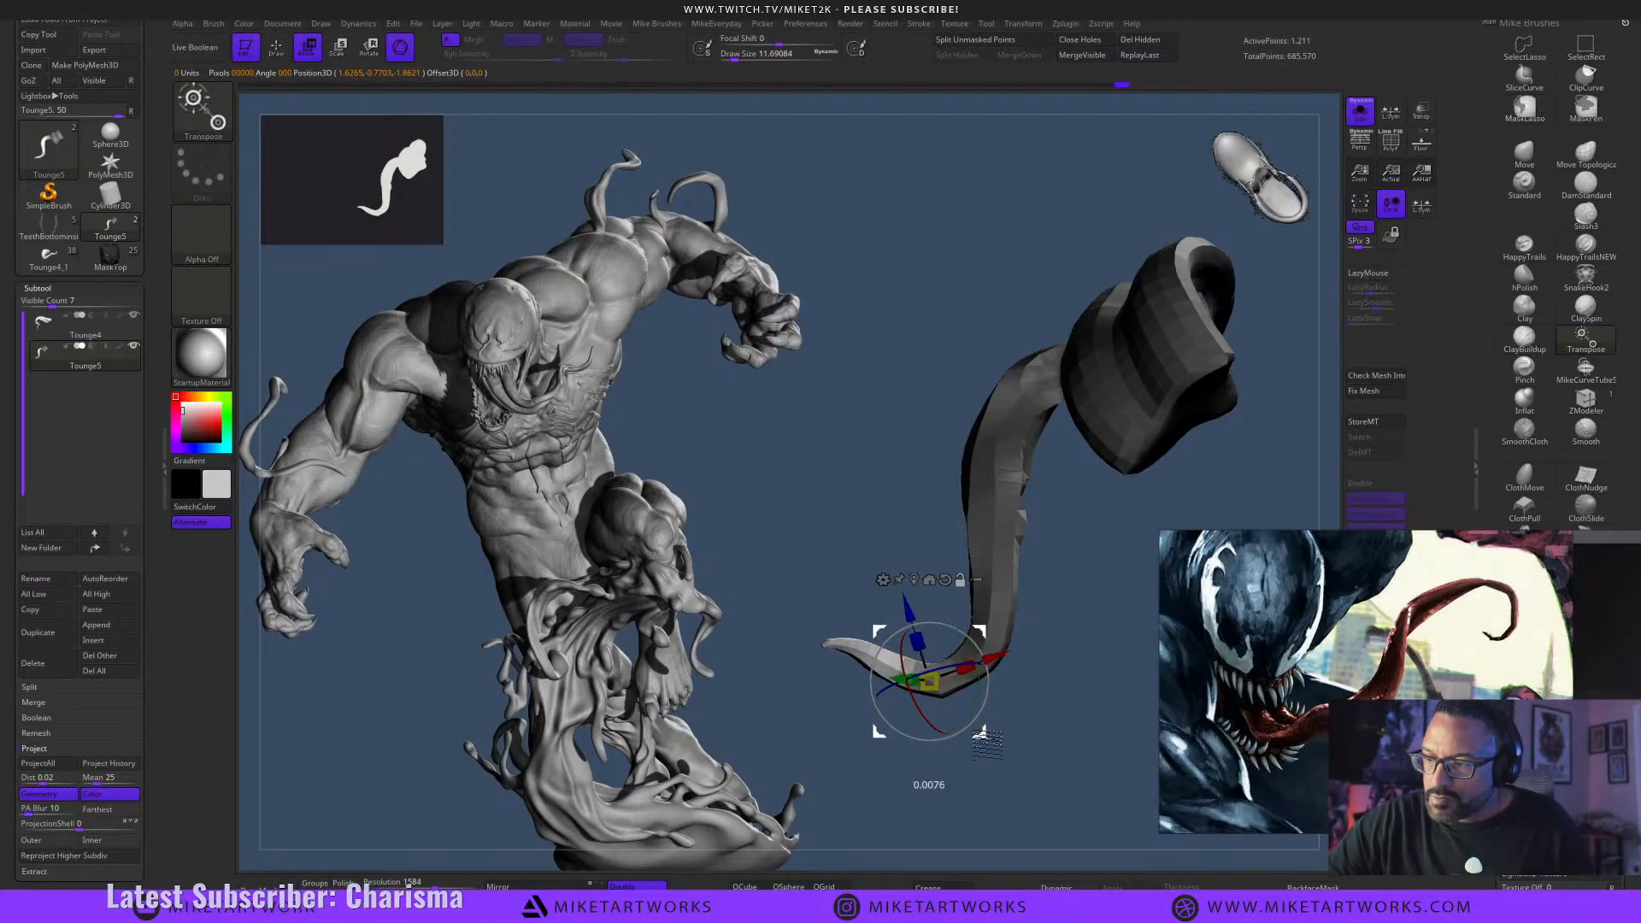
left_click_drag(994, 694, 1034, 731)
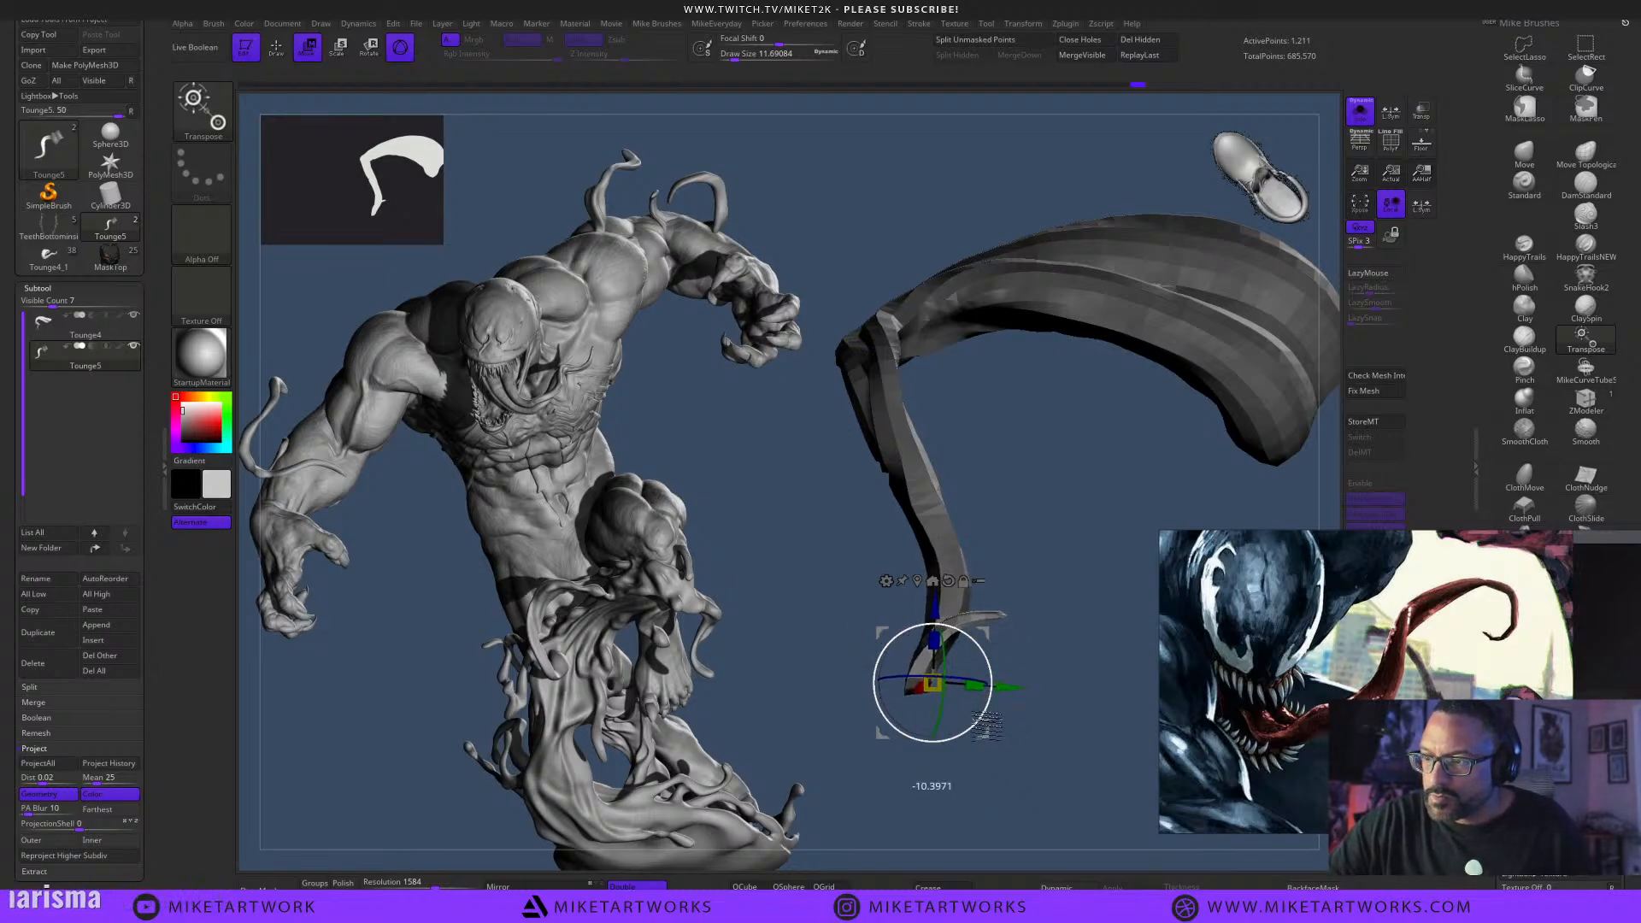
left_click_drag(1077, 800, 1049, 803)
left_click_drag(1117, 590, 1066, 649)
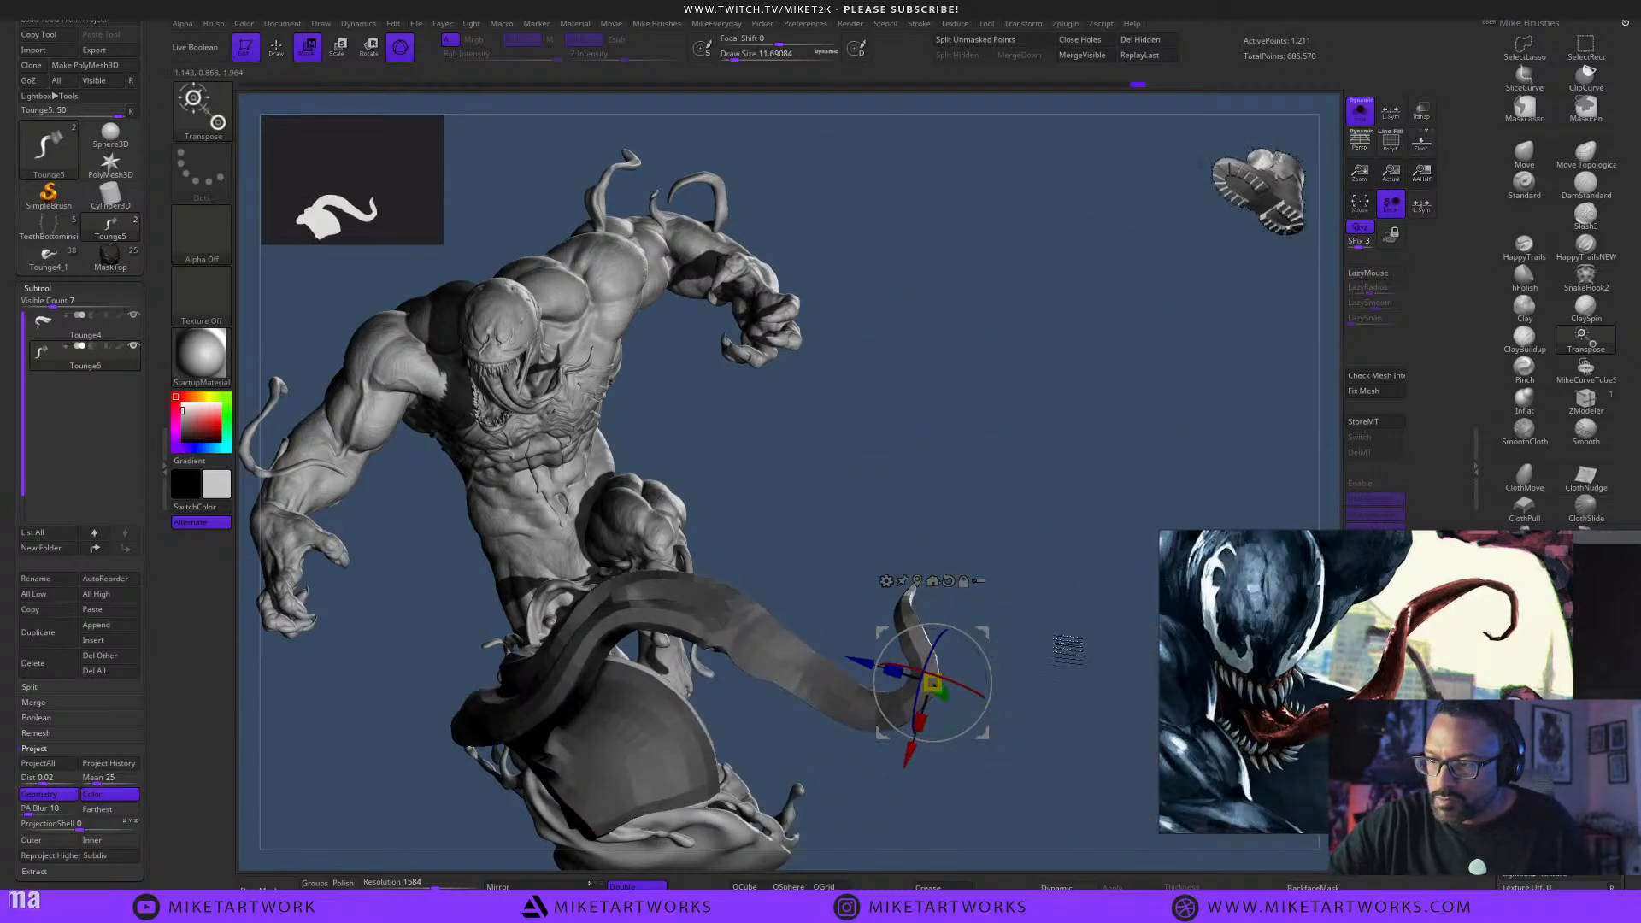
left_click_drag(1060, 757, 1220, 566, "alt")
mouse_move(1116, 684)
left_mouse_down()
mouse_move(1095, 803)
mouse_move(1055, 795)
mouse_move(1117, 721)
mouse_move(1131, 826)
mouse_move(1097, 747)
mouse_move(1114, 707)
left_mouse_up()
Lasso-mask the lower curve of the hook and adjust the unmasked tip's angle with the Transpose gizmo.
key("q")
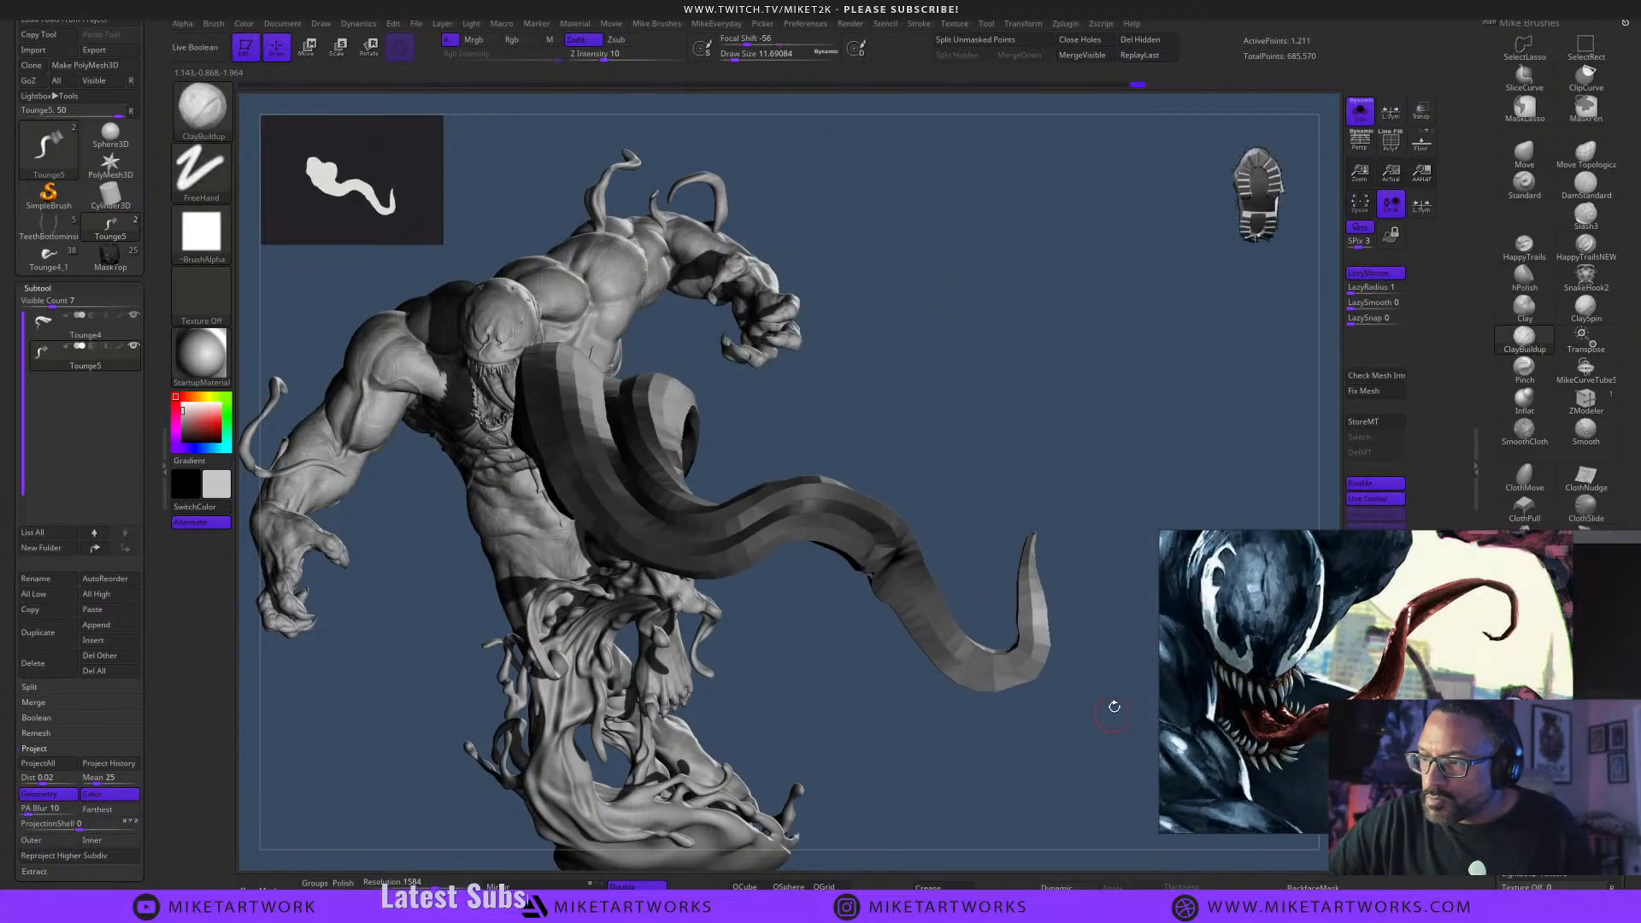
mouse_move(1047, 576)
left_mouse_down("ctrl")
mouse_move(1007, 806)
mouse_move(1059, 661)
left_mouse_up("ctrl")
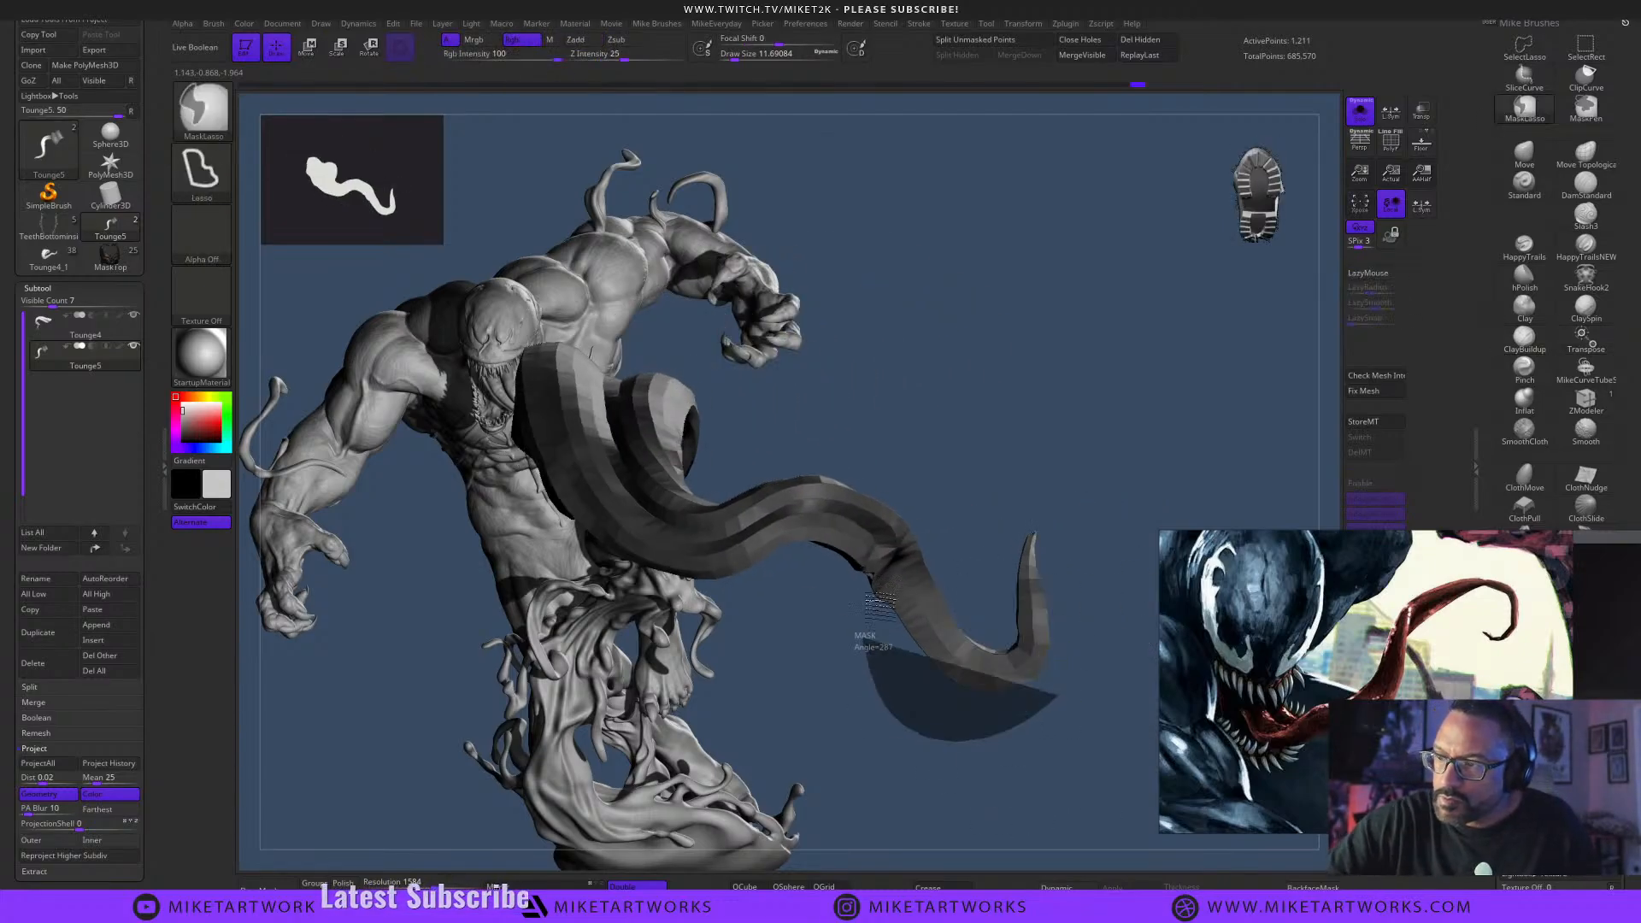
key("b")
key("c")
key("b")
mouse_move(1091, 769)
left_mouse_down()
mouse_move(1037, 784)
mouse_move(1106, 784)
mouse_move(1085, 787)
left_mouse_up()
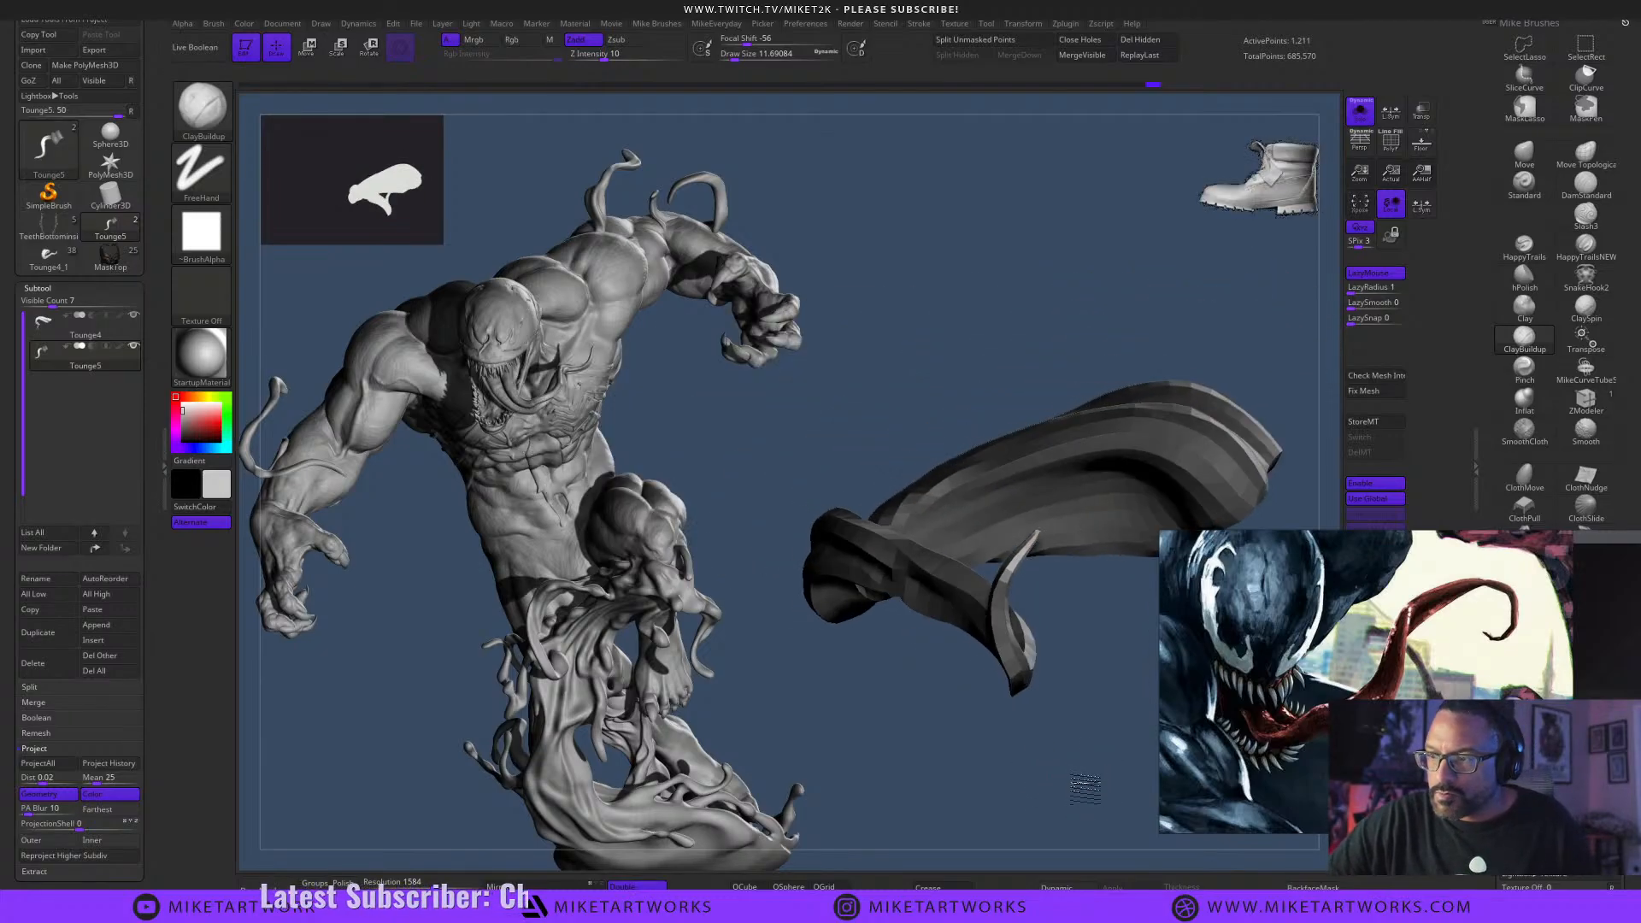
key("w")
left_click_drag(1077, 704, 1112, 691, "alt")
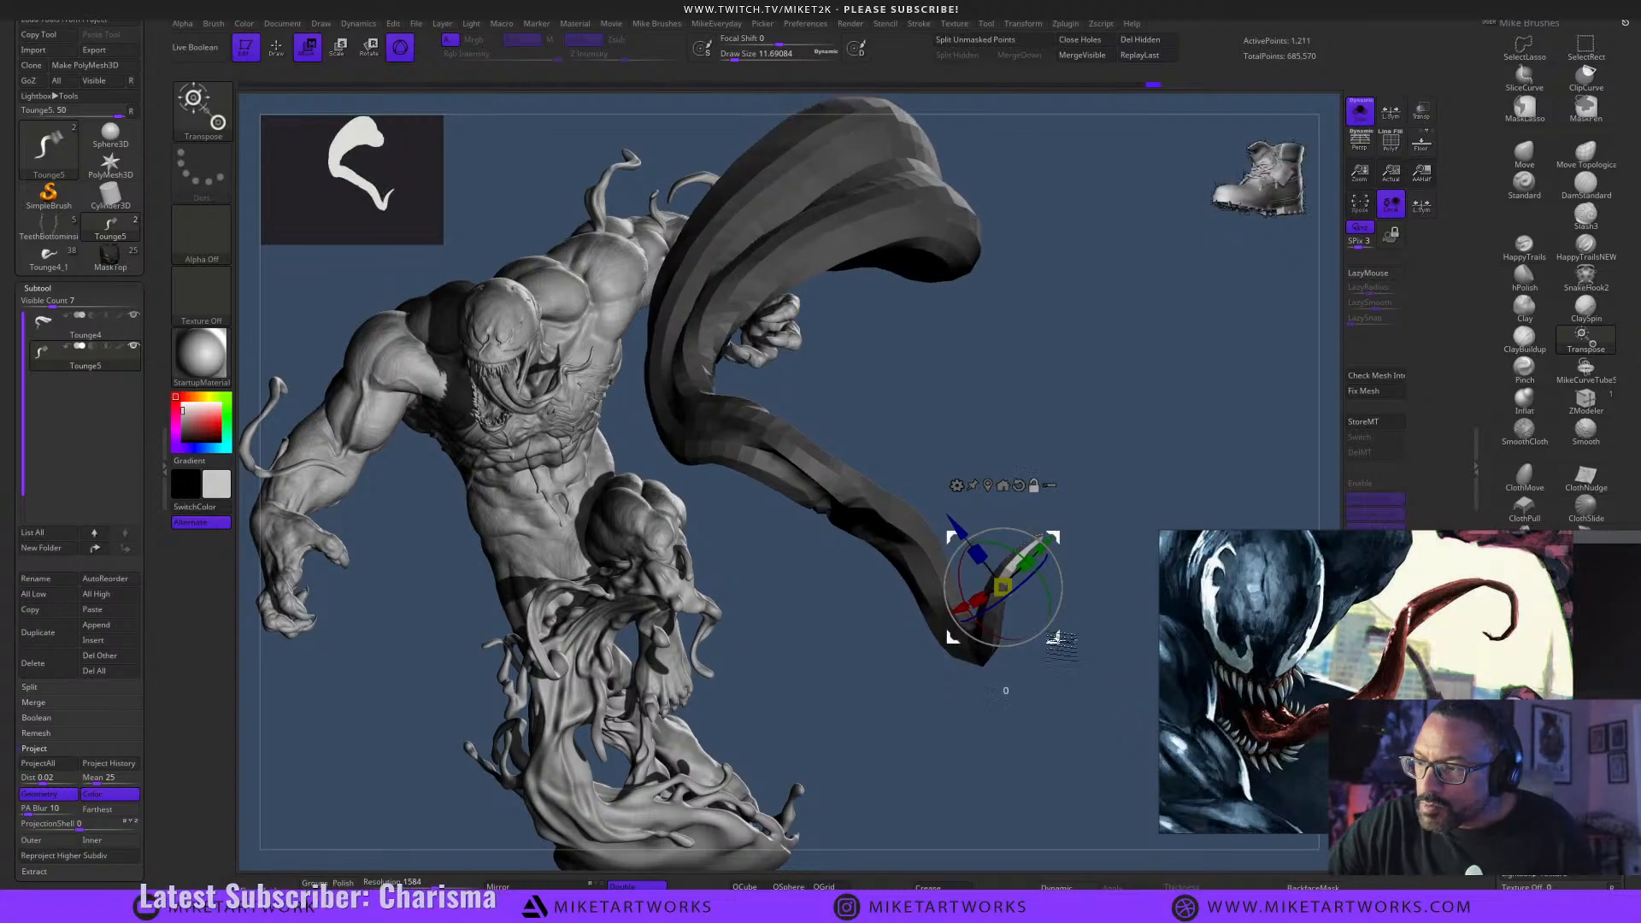
mouse_move(1000, 684)
left_mouse_down()
mouse_move(1072, 655)
mouse_move(1084, 748)
mouse_move(1065, 632)
mouse_move(1049, 636)
mouse_move(1060, 677)
left_mouse_up()
Readjust the unmasked hook tip's angle with the Transpose gizmo, undoing the first rotation and working from another side.
key("q")
left_click(1060, 643, "ctrl")
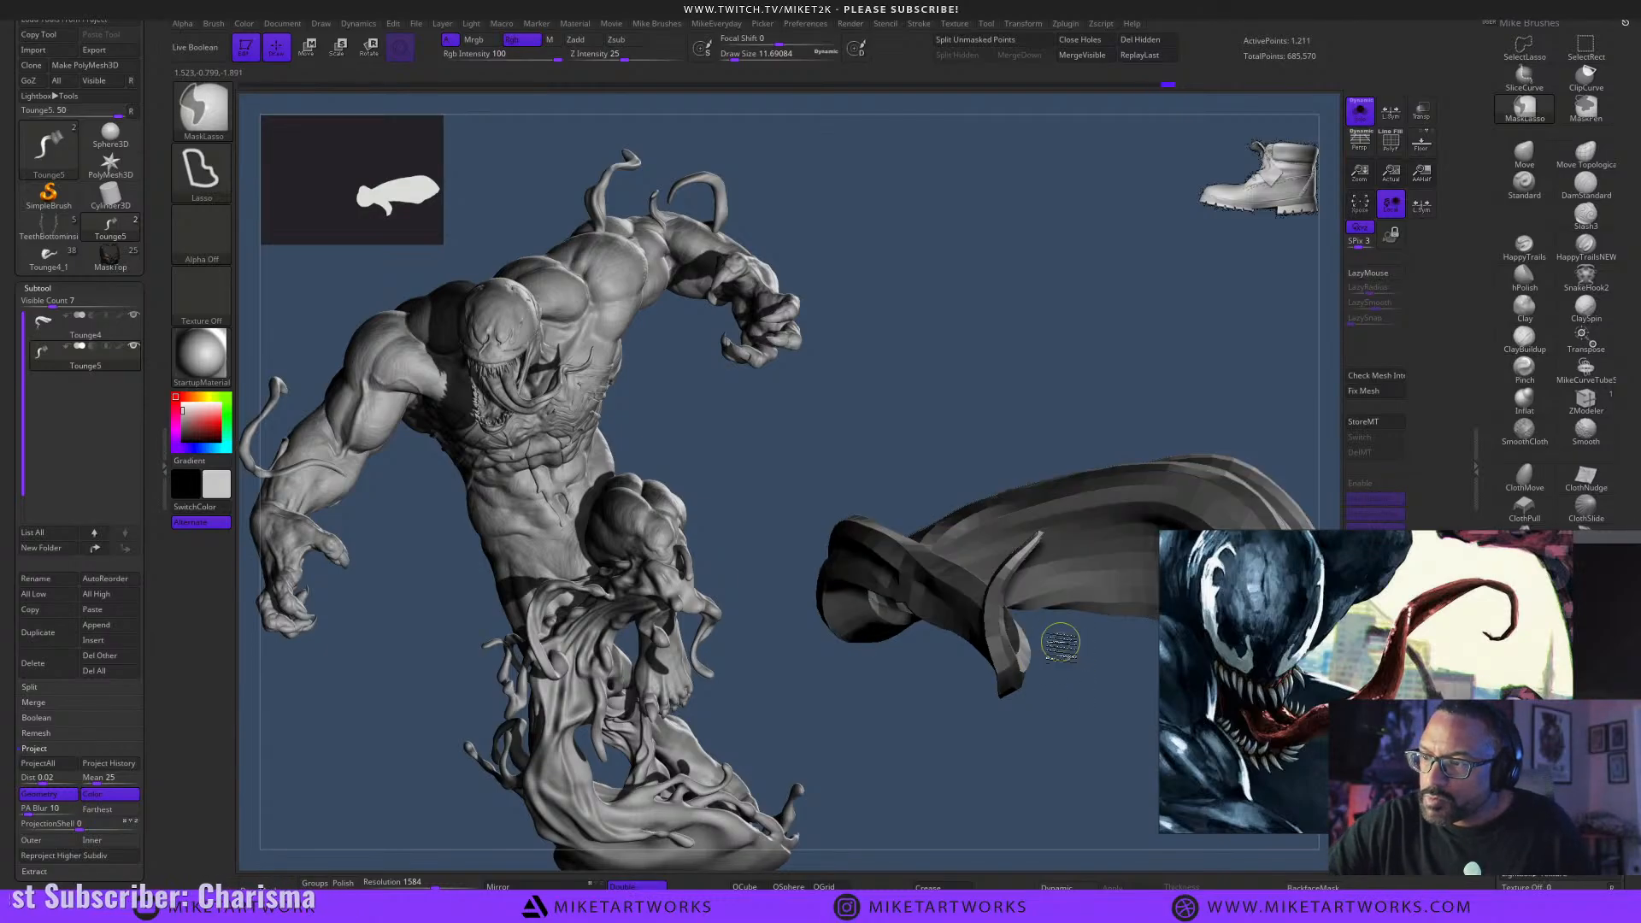
key("w")
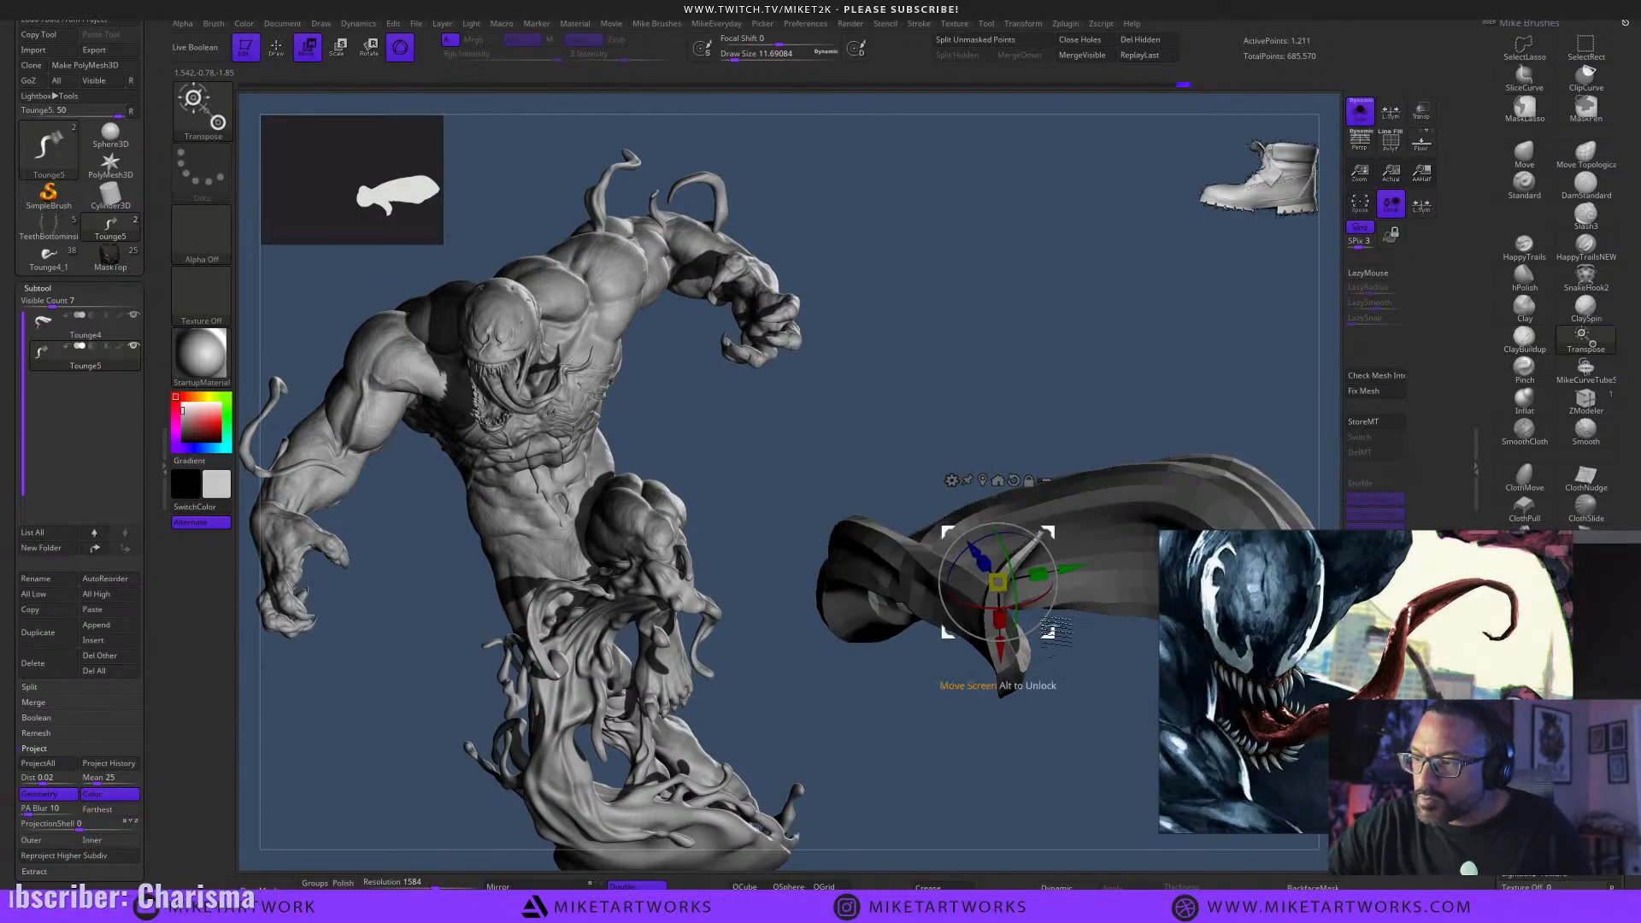
left_click_drag(1050, 632, 1009, 648)
key("ctrl+z")
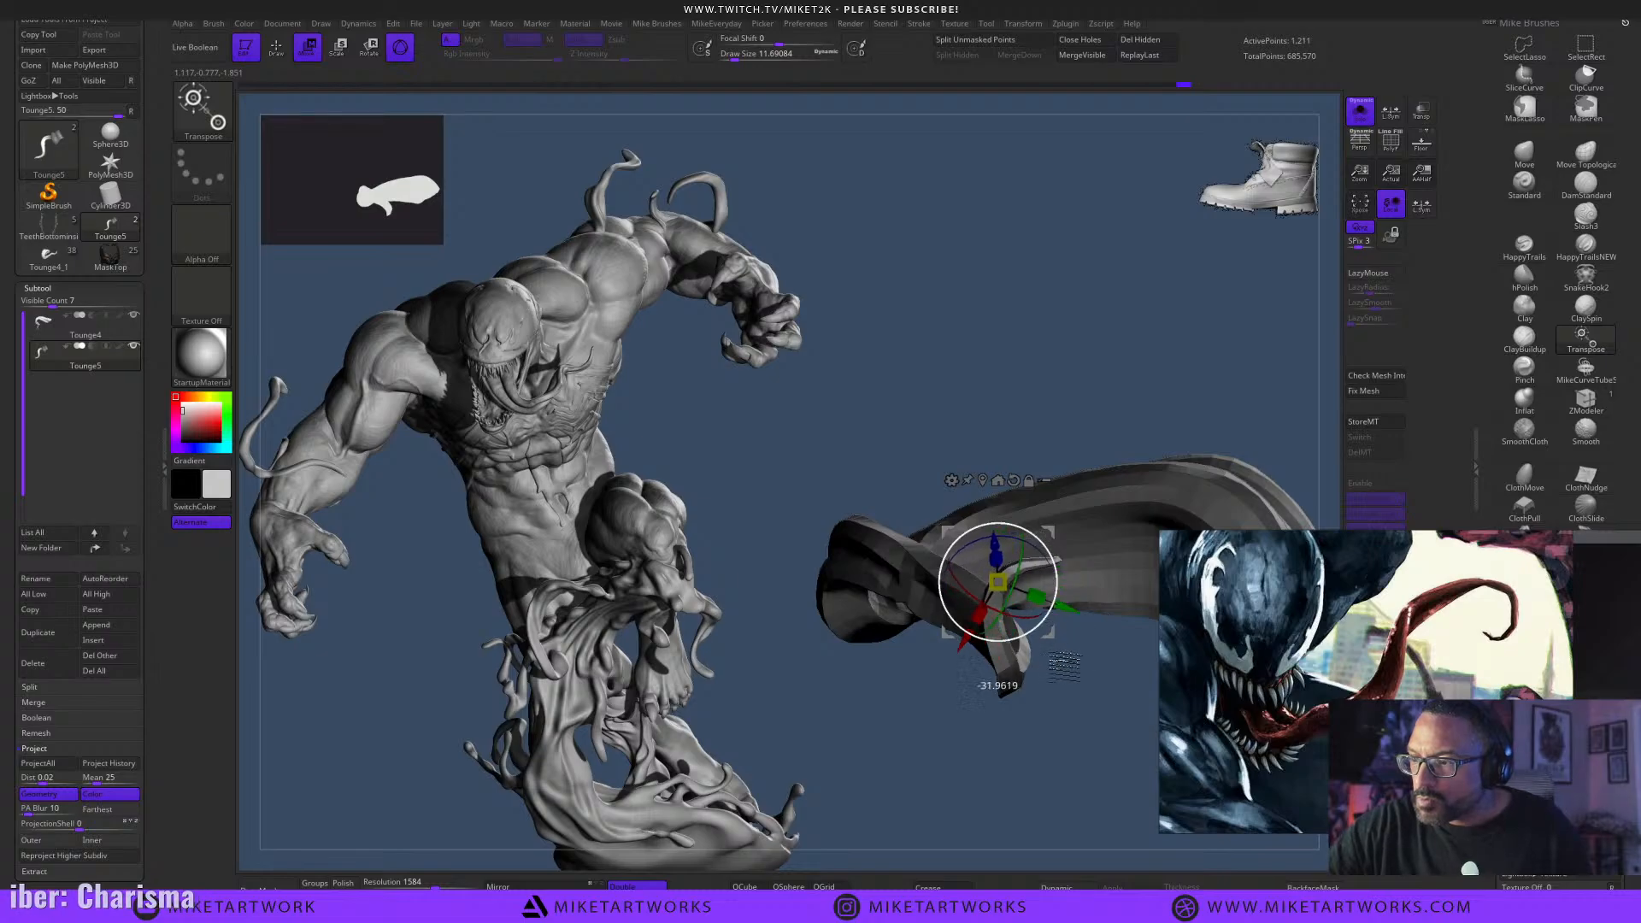
mouse_move(1069, 742)
left_mouse_down()
mouse_move(1068, 787)
mouse_move(1067, 766)
left_mouse_up()
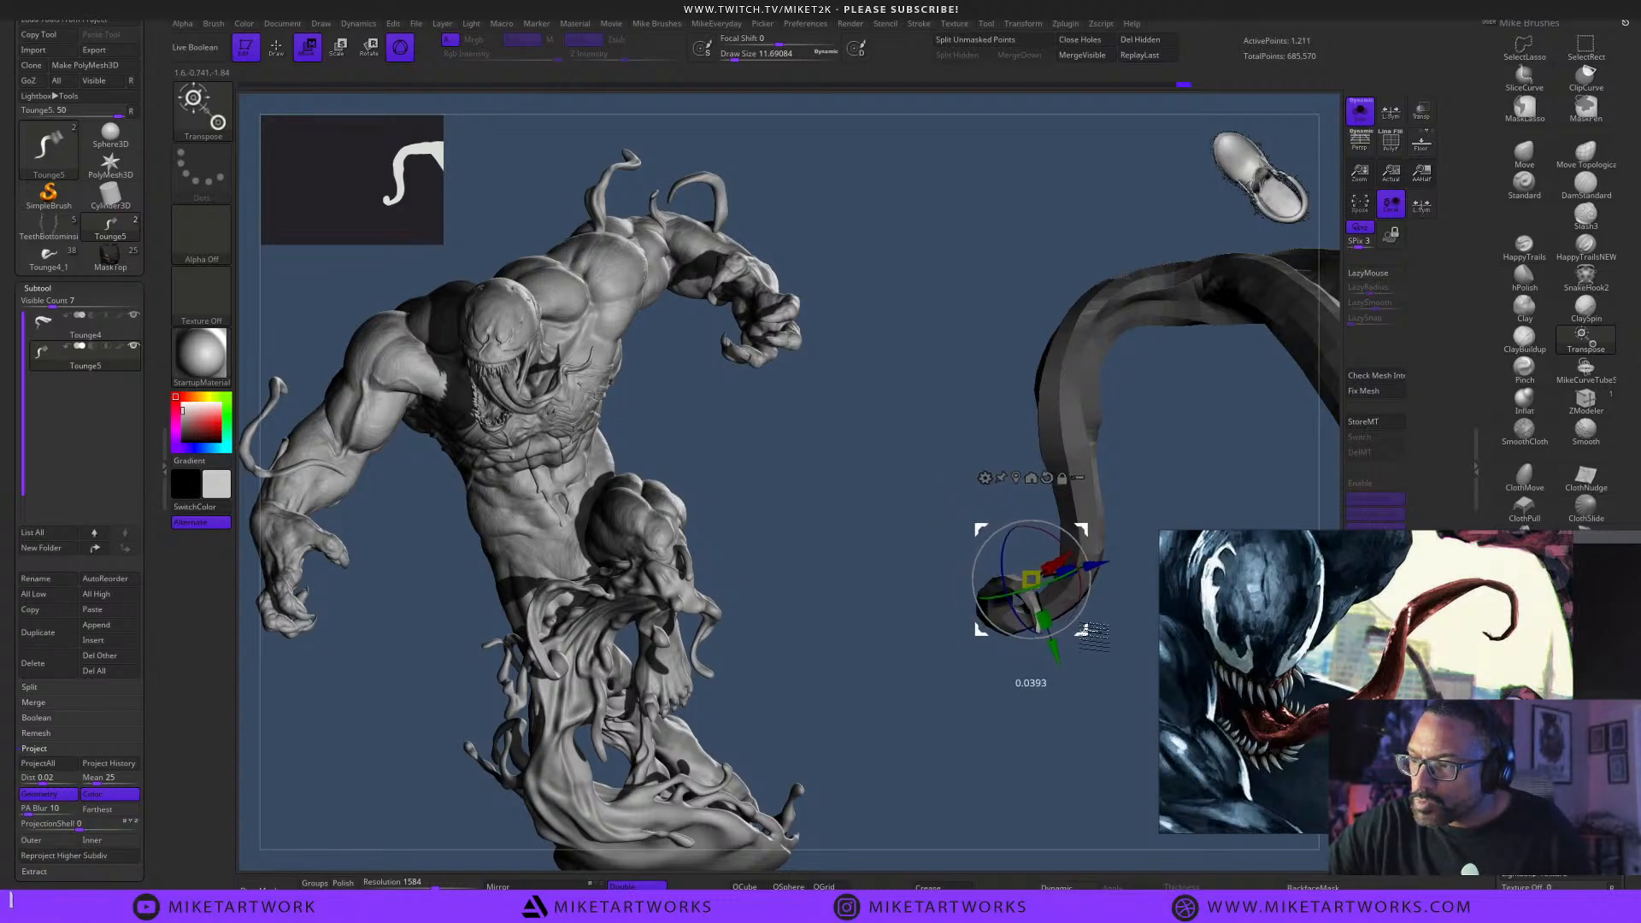
mouse_move(1092, 637)
left_mouse_down()
mouse_move(1095, 793)
mouse_move(1072, 771)
mouse_move(1107, 724)
mouse_move(1100, 782)
mouse_move(1089, 762)
left_mouse_up()
Clear the mask and bring the tongue back up to its highest subdivision level.
key("q")
left_click(1102, 774, "ctrl")
key("ctrl+d")
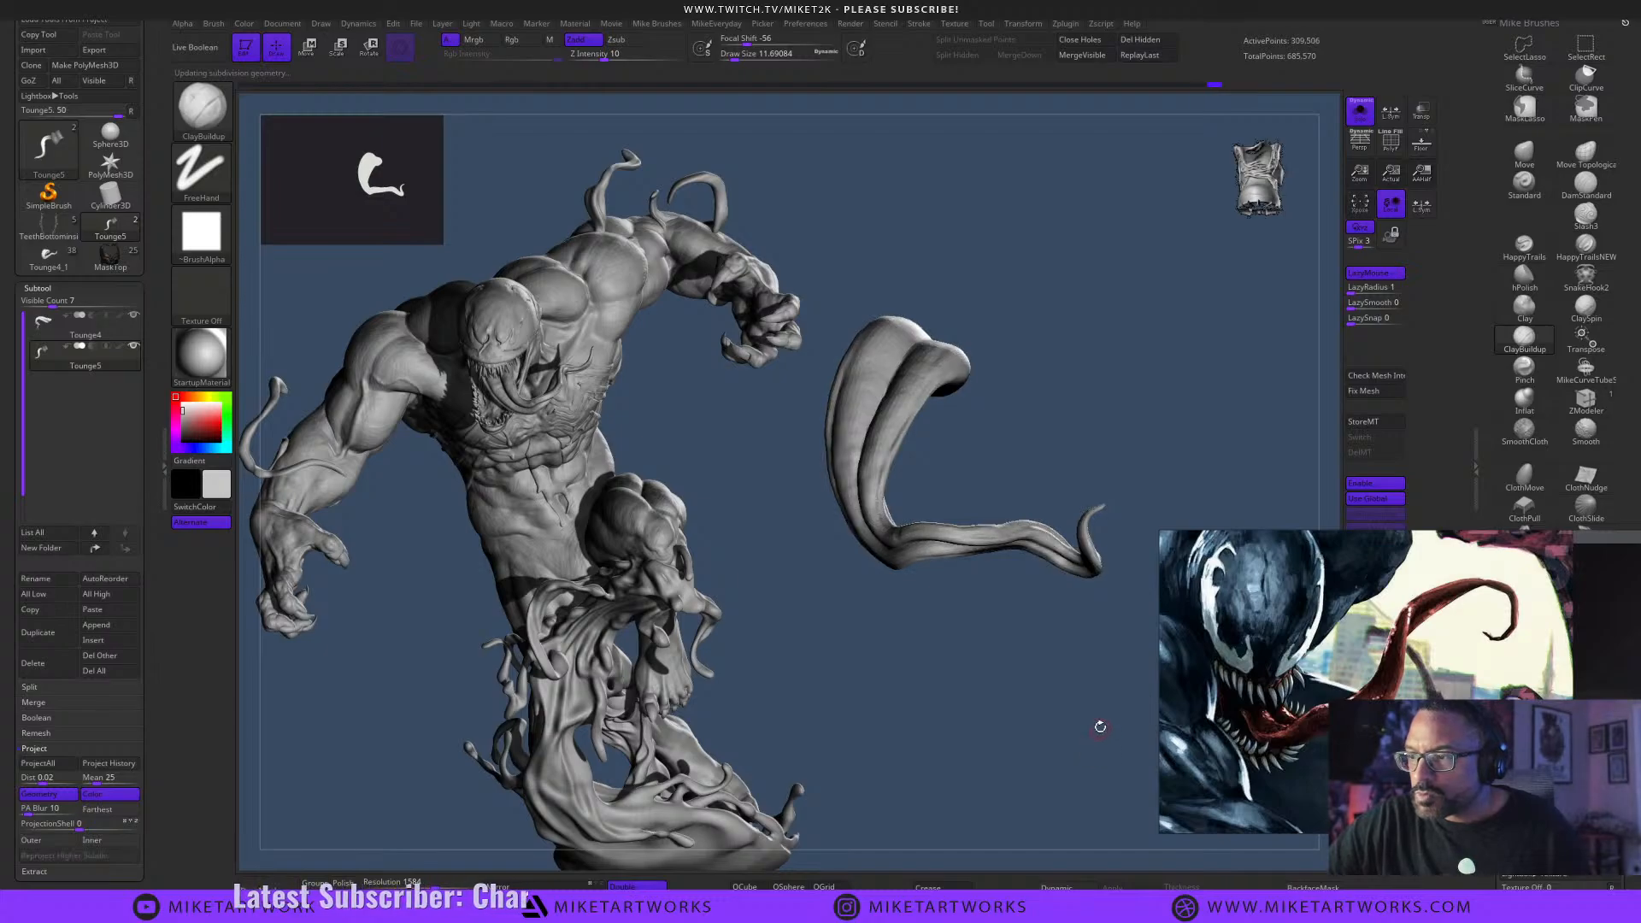
mouse_move(1101, 726)
left_mouse_down()
mouse_move(1115, 721)
mouse_move(1116, 742)
mouse_move(1110, 723)
mouse_move(1090, 778)
mouse_move(1000, 772)
mouse_move(1092, 723)
mouse_move(1095, 755)
mouse_move(1044, 762)
mouse_move(1059, 748)
mouse_move(959, 796)
mouse_move(1011, 773)
mouse_move(1080, 802)
mouse_move(1082, 736)
mouse_move(1056, 717)
mouse_move(1103, 690)
mouse_move(1107, 765)
mouse_move(1145, 761)
mouse_move(1059, 762)
mouse_move(1118, 780)
mouse_move(1044, 787)
mouse_move(1095, 718)
left_mouse_up()
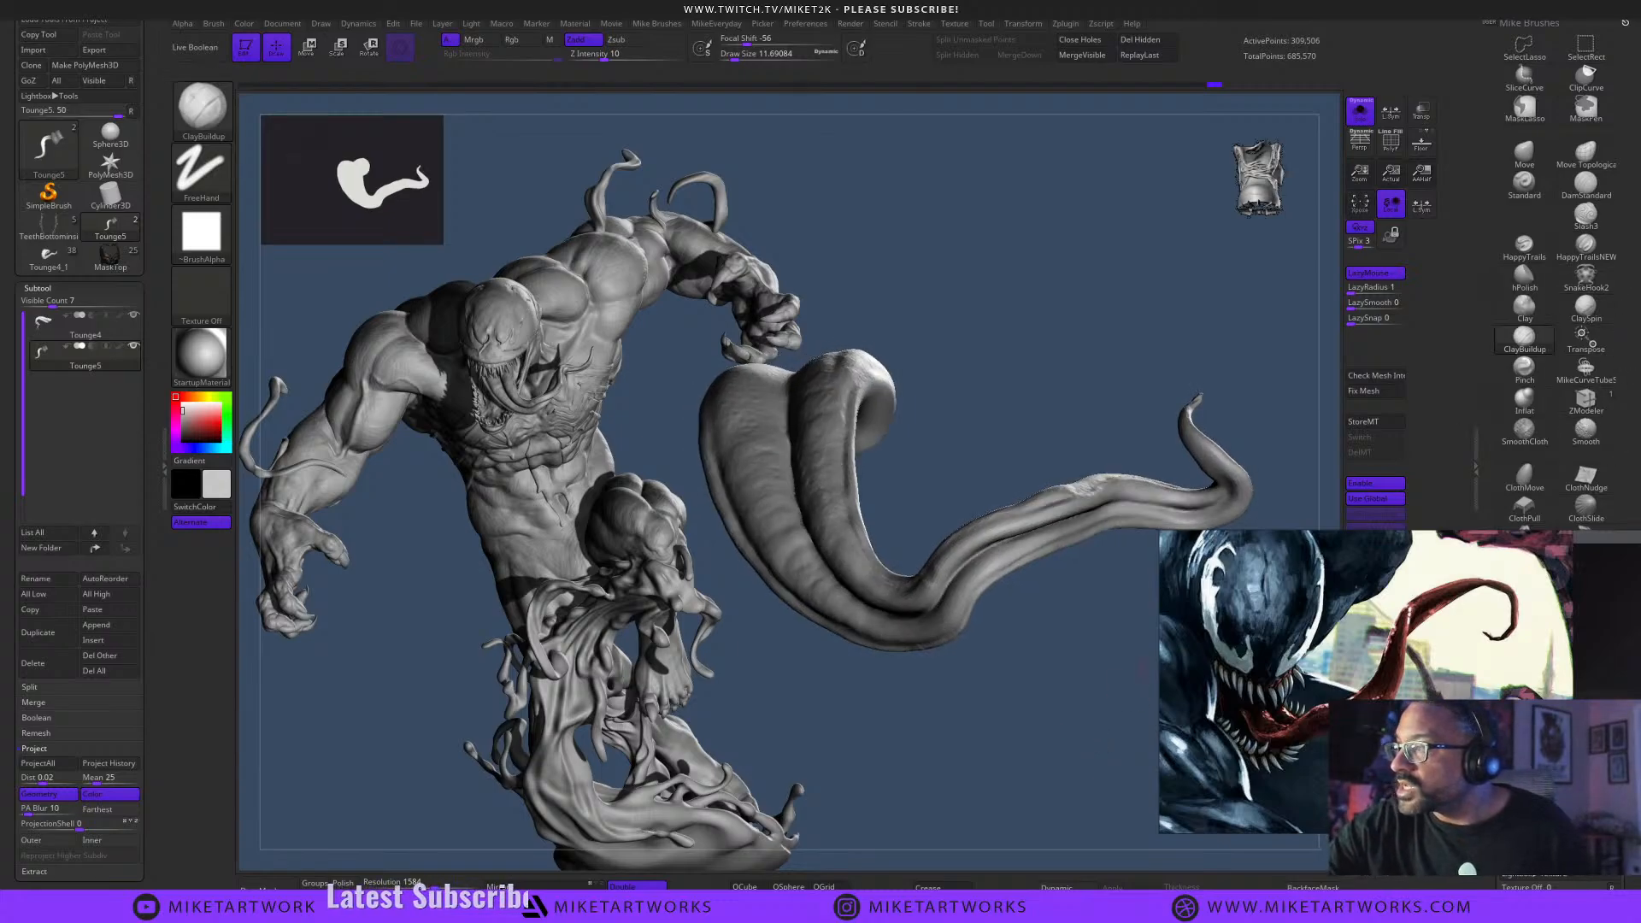
Pull the bend where the wide part narrows into a softer curve with the SnakeHook2 brush, reducing the draw size to about 59.
left_click(1593, 286)
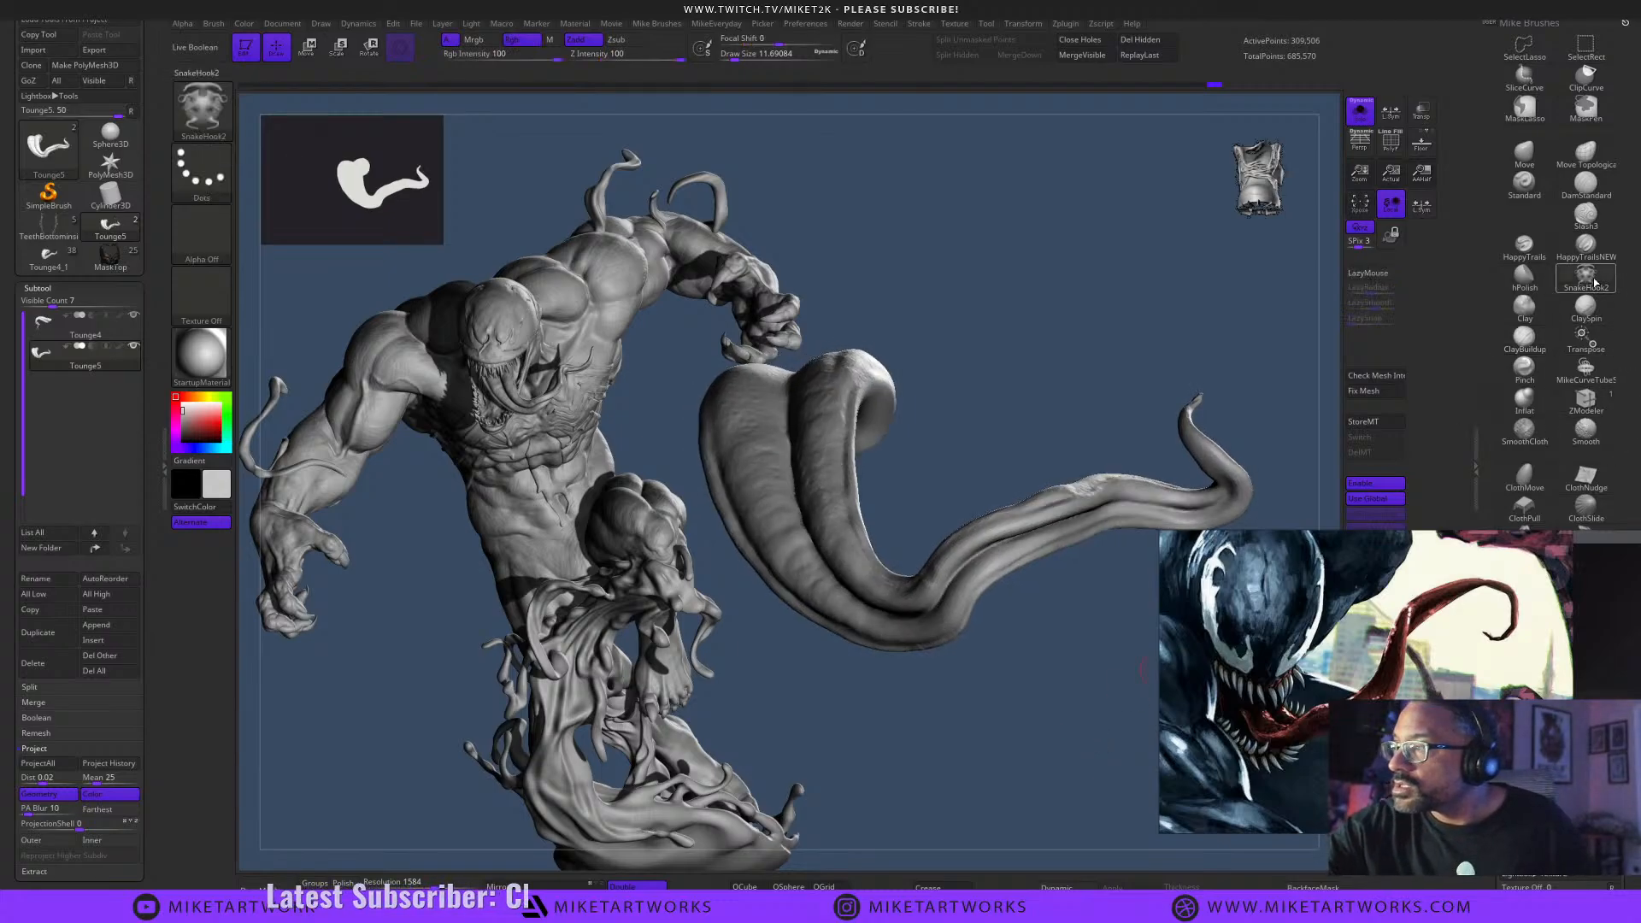
left_click_drag(996, 564, 992, 516)
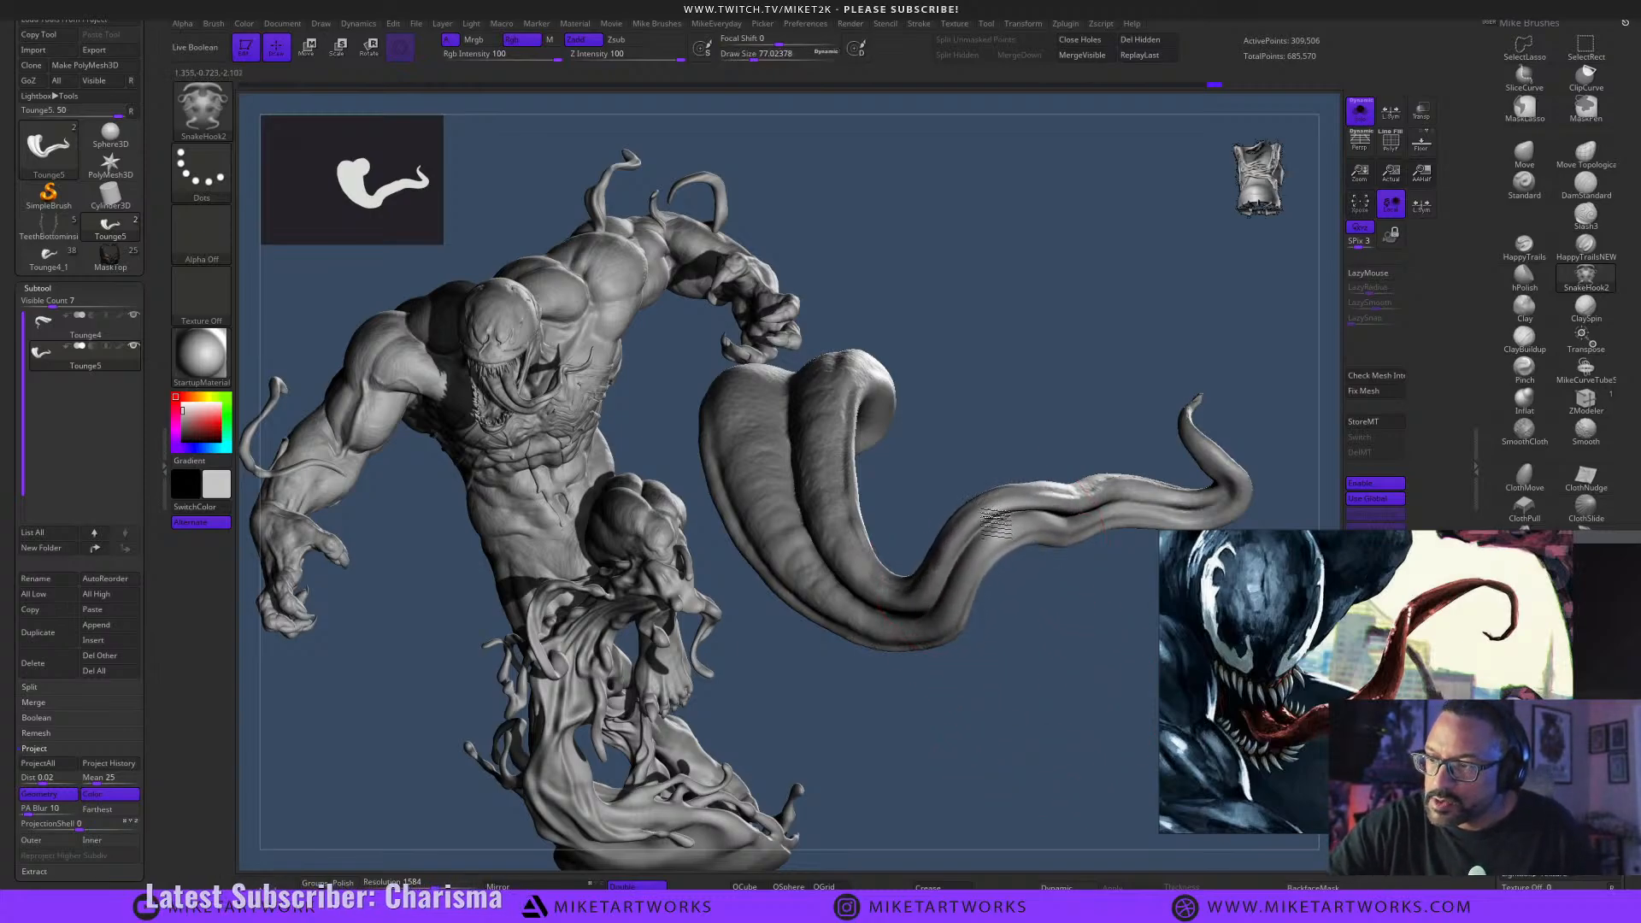
mouse_move(1080, 612)
left_mouse_down()
mouse_move(1091, 703)
mouse_move(1103, 689)
mouse_move(1072, 659)
mouse_move(1069, 682)
mouse_move(1091, 721)
mouse_move(1099, 637)
left_mouse_up()
key("s")
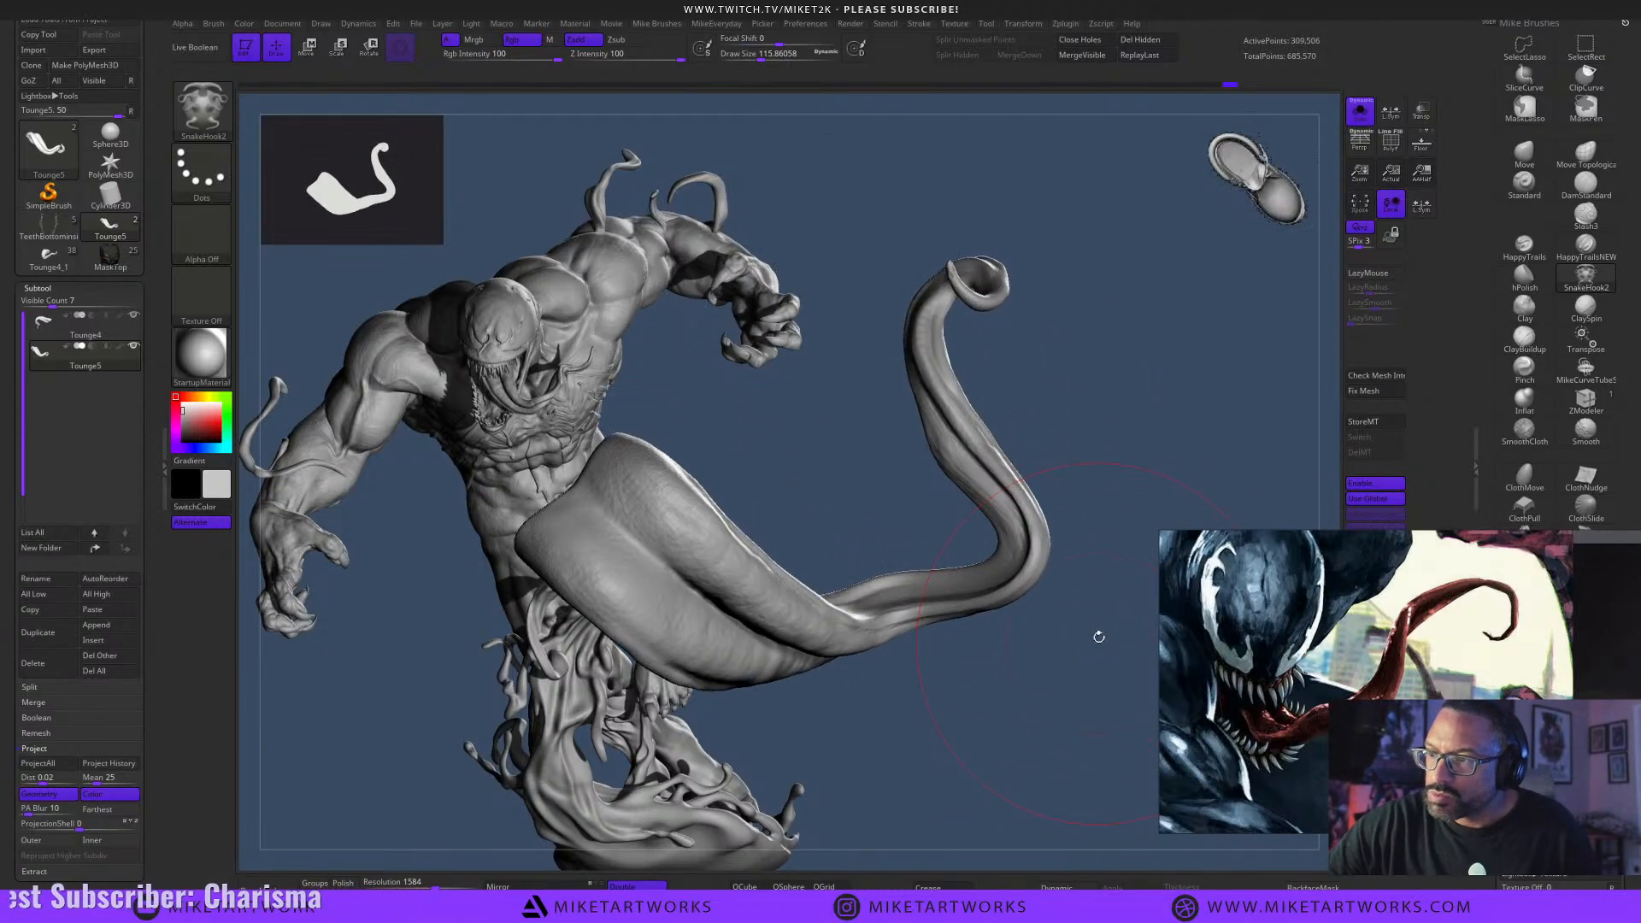
key("s")
left_click_drag(1079, 492, 1068, 494)
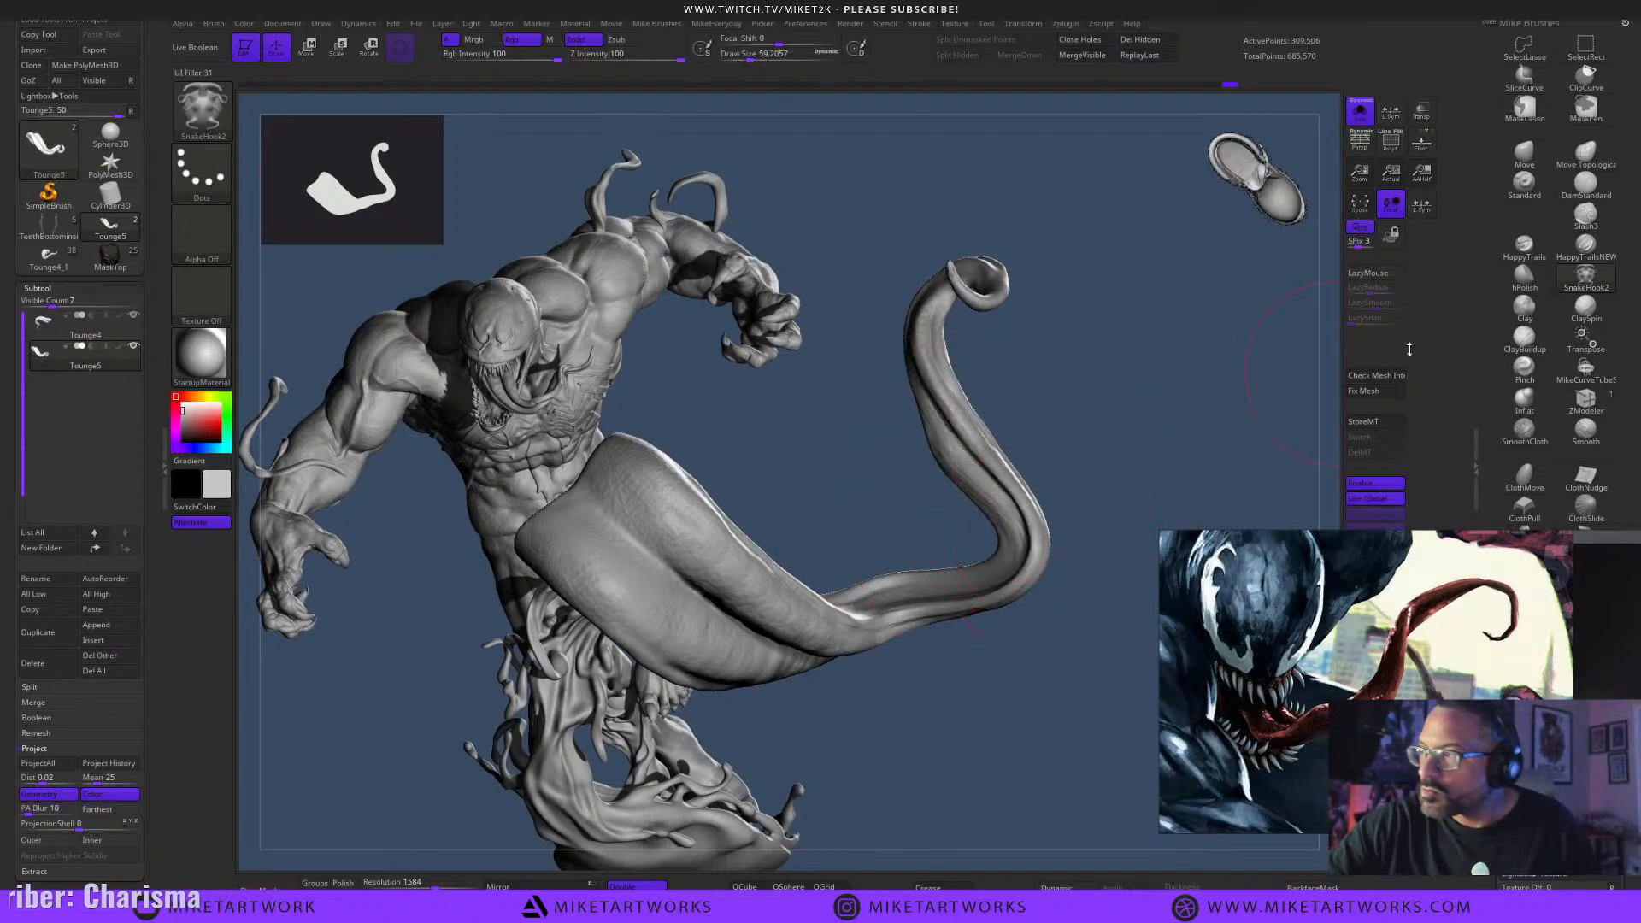
Reshape the flow of the thin section with the Move Elastic brush, reducing the draw size to about 41.
left_click(1525, 108)
left_click_drag(1092, 659, 1069, 646)
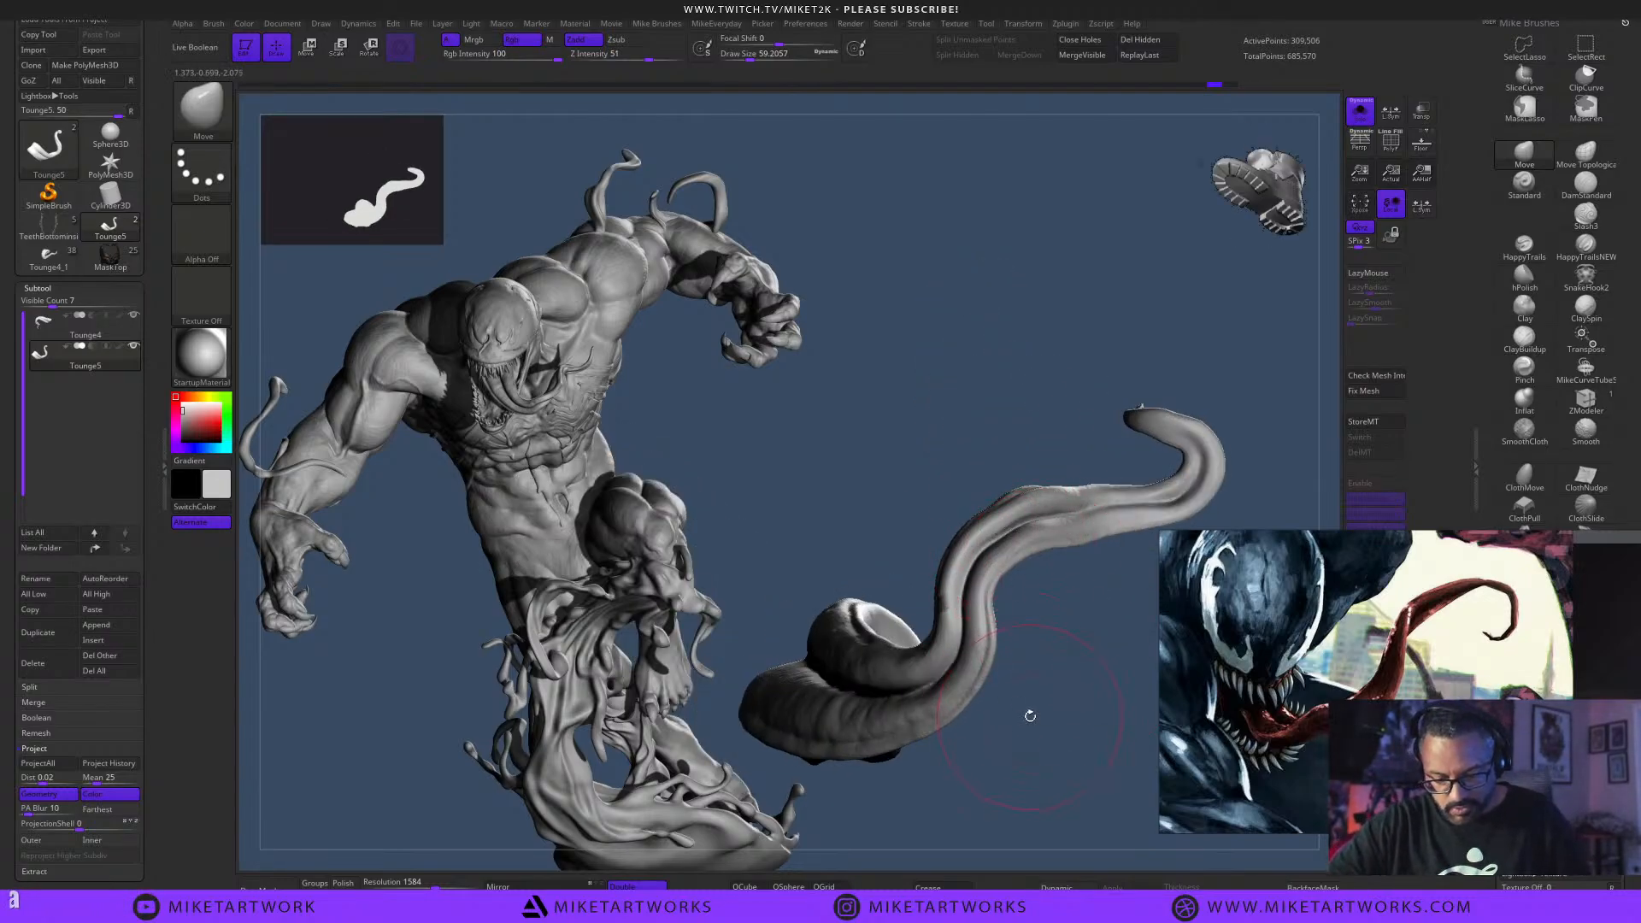
key("b")
key("m")
key("e")
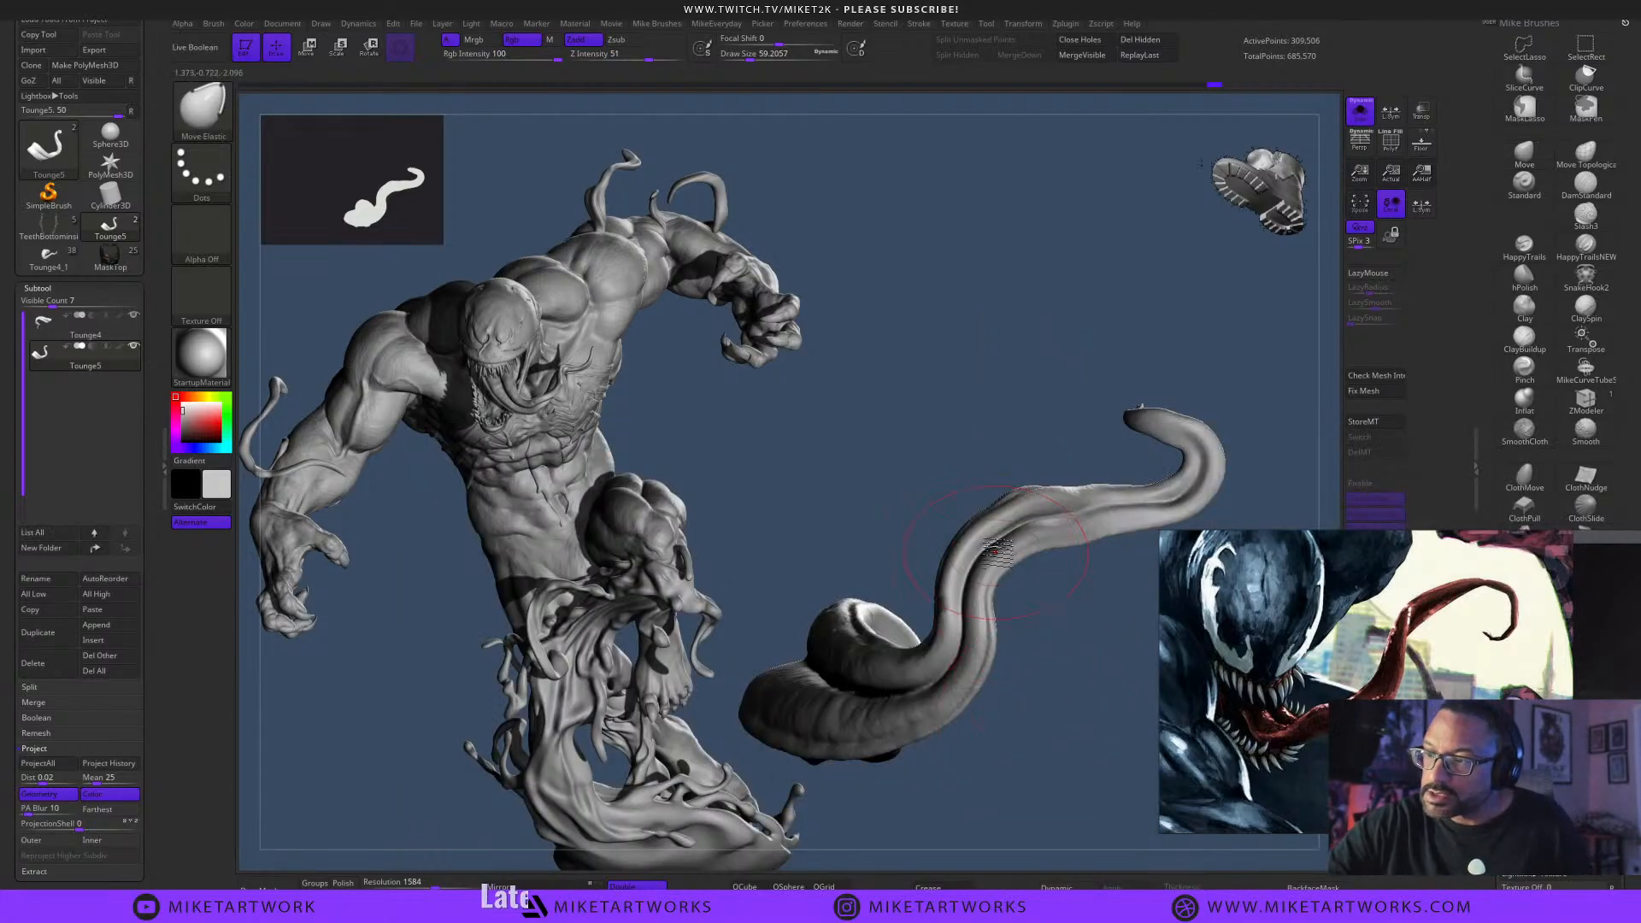
left_click_drag(1079, 701, 1050, 670)
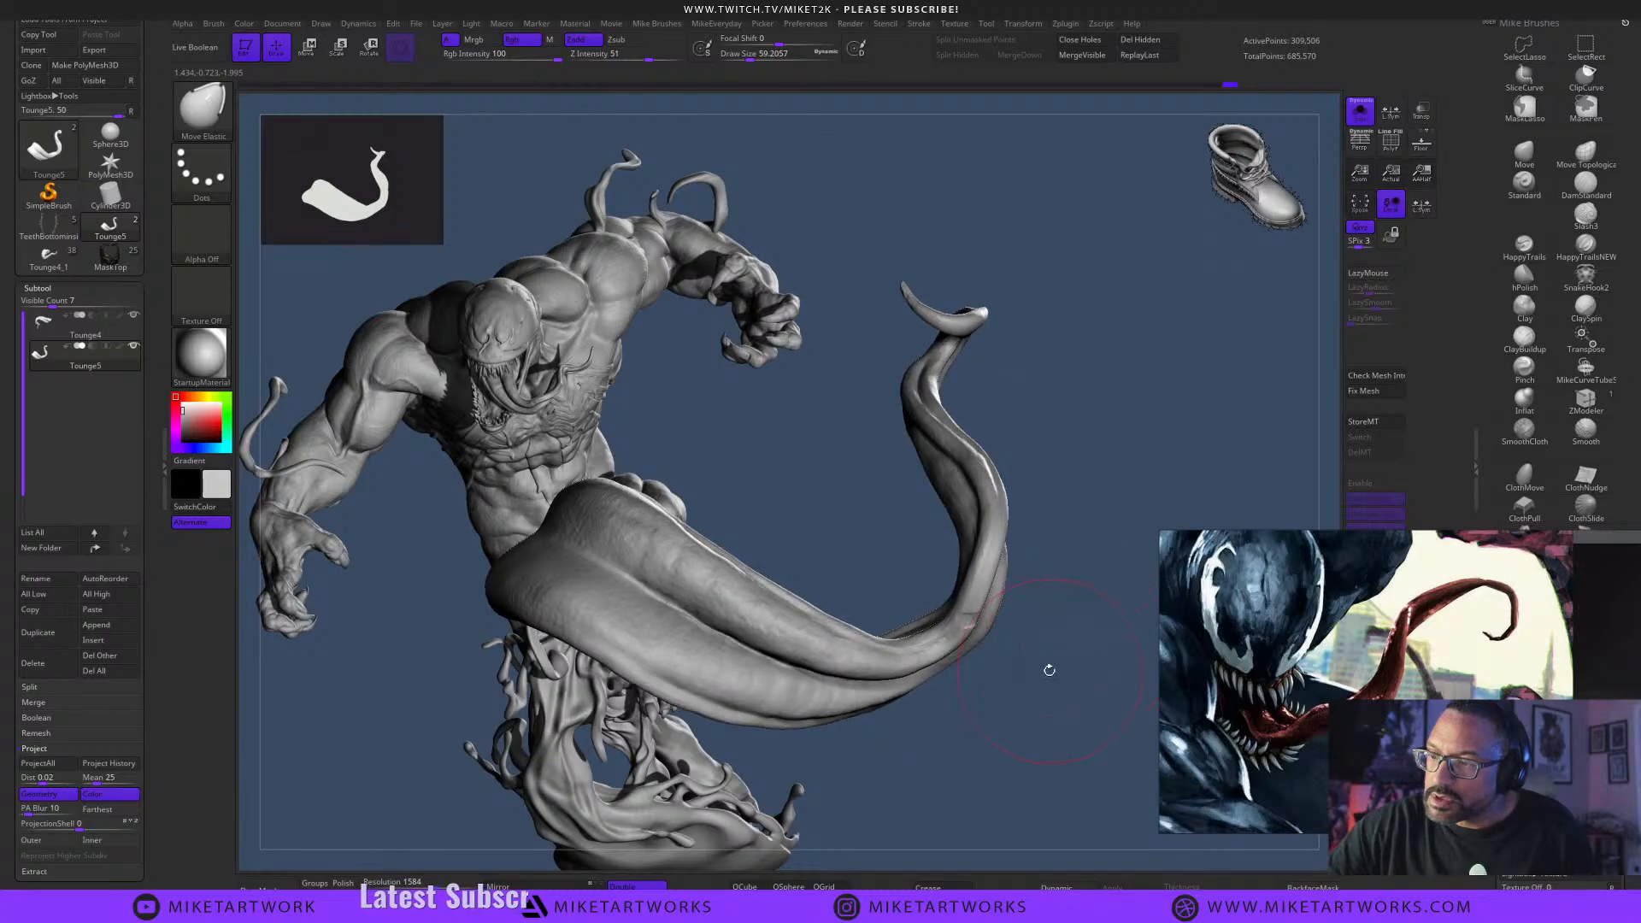
key("s")
mouse_move(1040, 463)
left_mouse_down()
mouse_move(1074, 567)
mouse_move(1000, 590)
mouse_move(1034, 537)
left_mouse_up()
key("s")
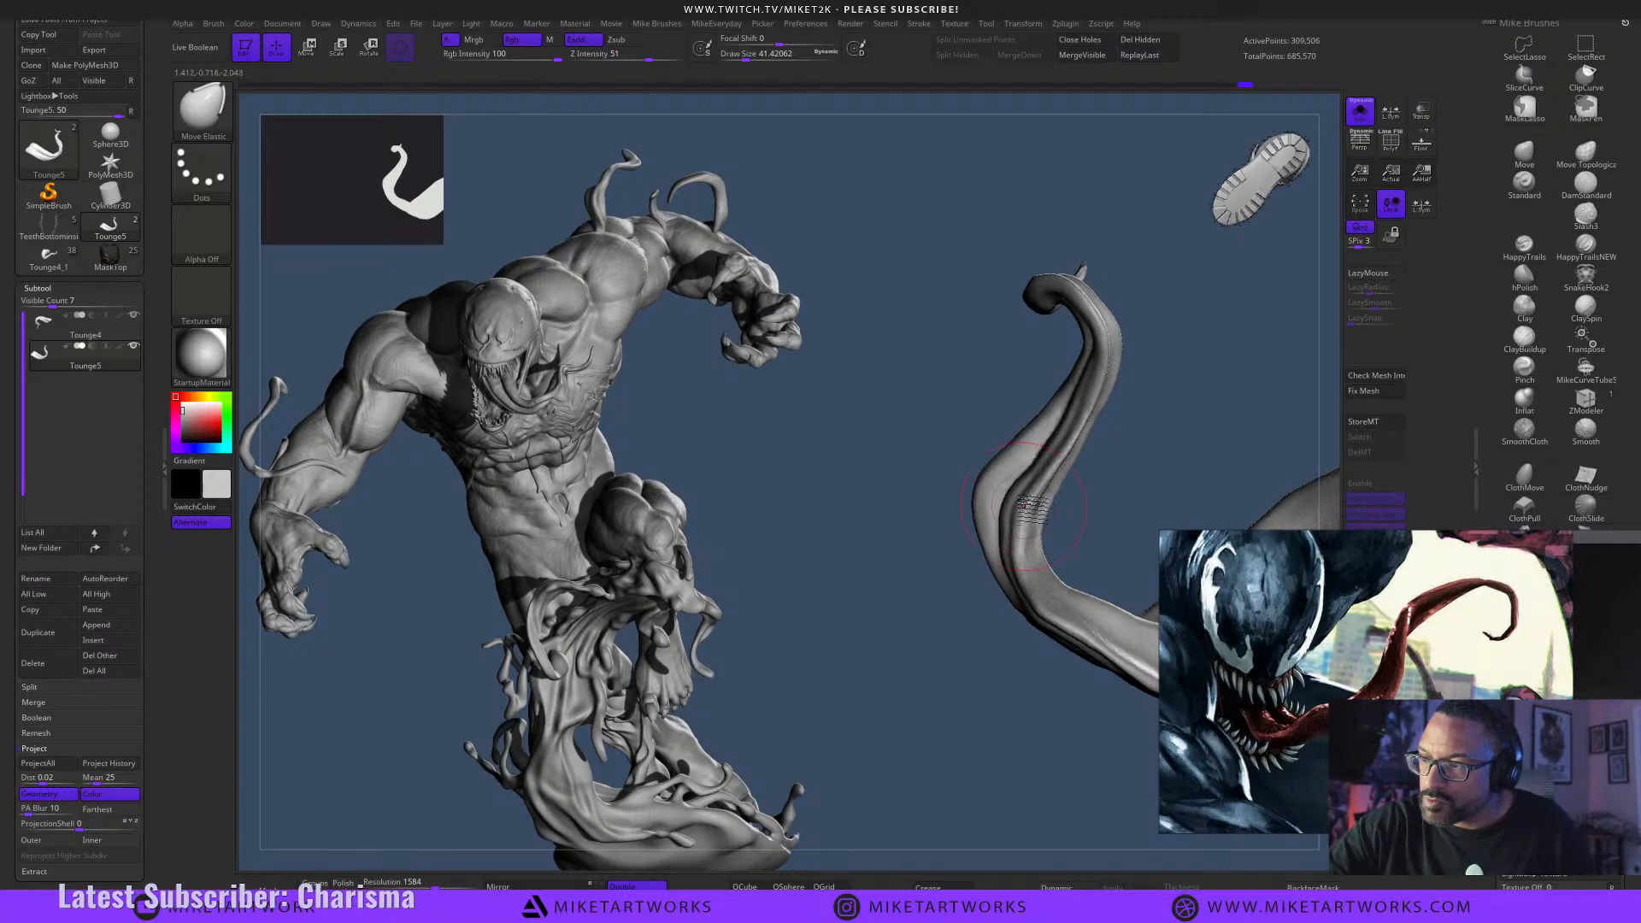
Refine the thin section's contour and arched bend with the Move brush at draw sizes of about 23 and 39.
key("b")
key("m")
key("v")
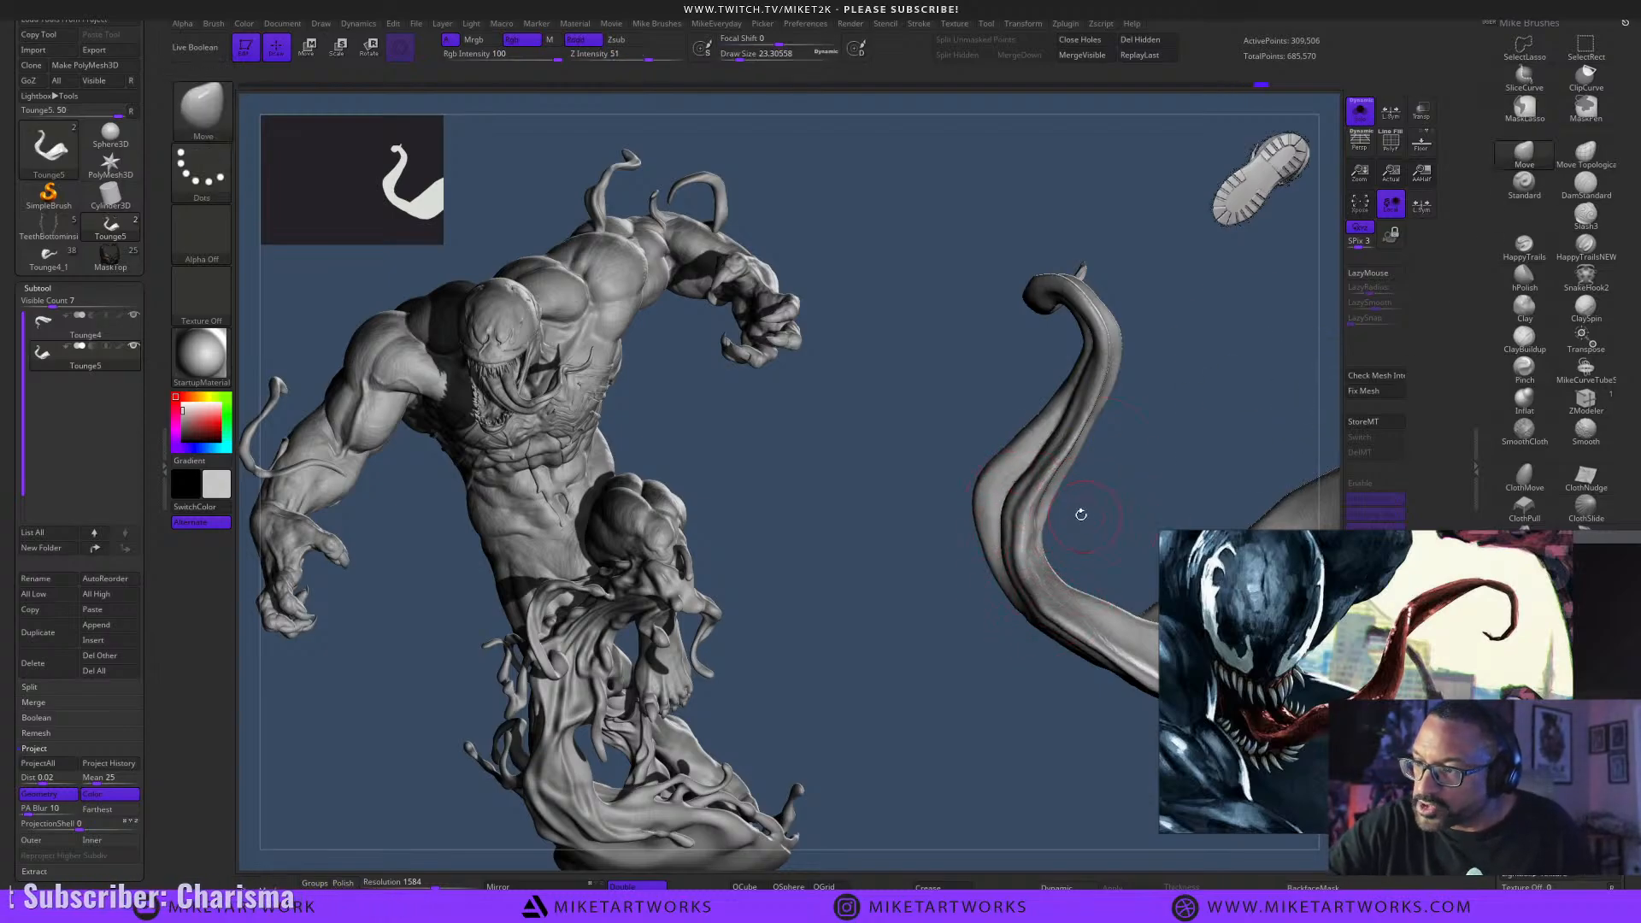
left_click_drag(1069, 514, 1008, 560)
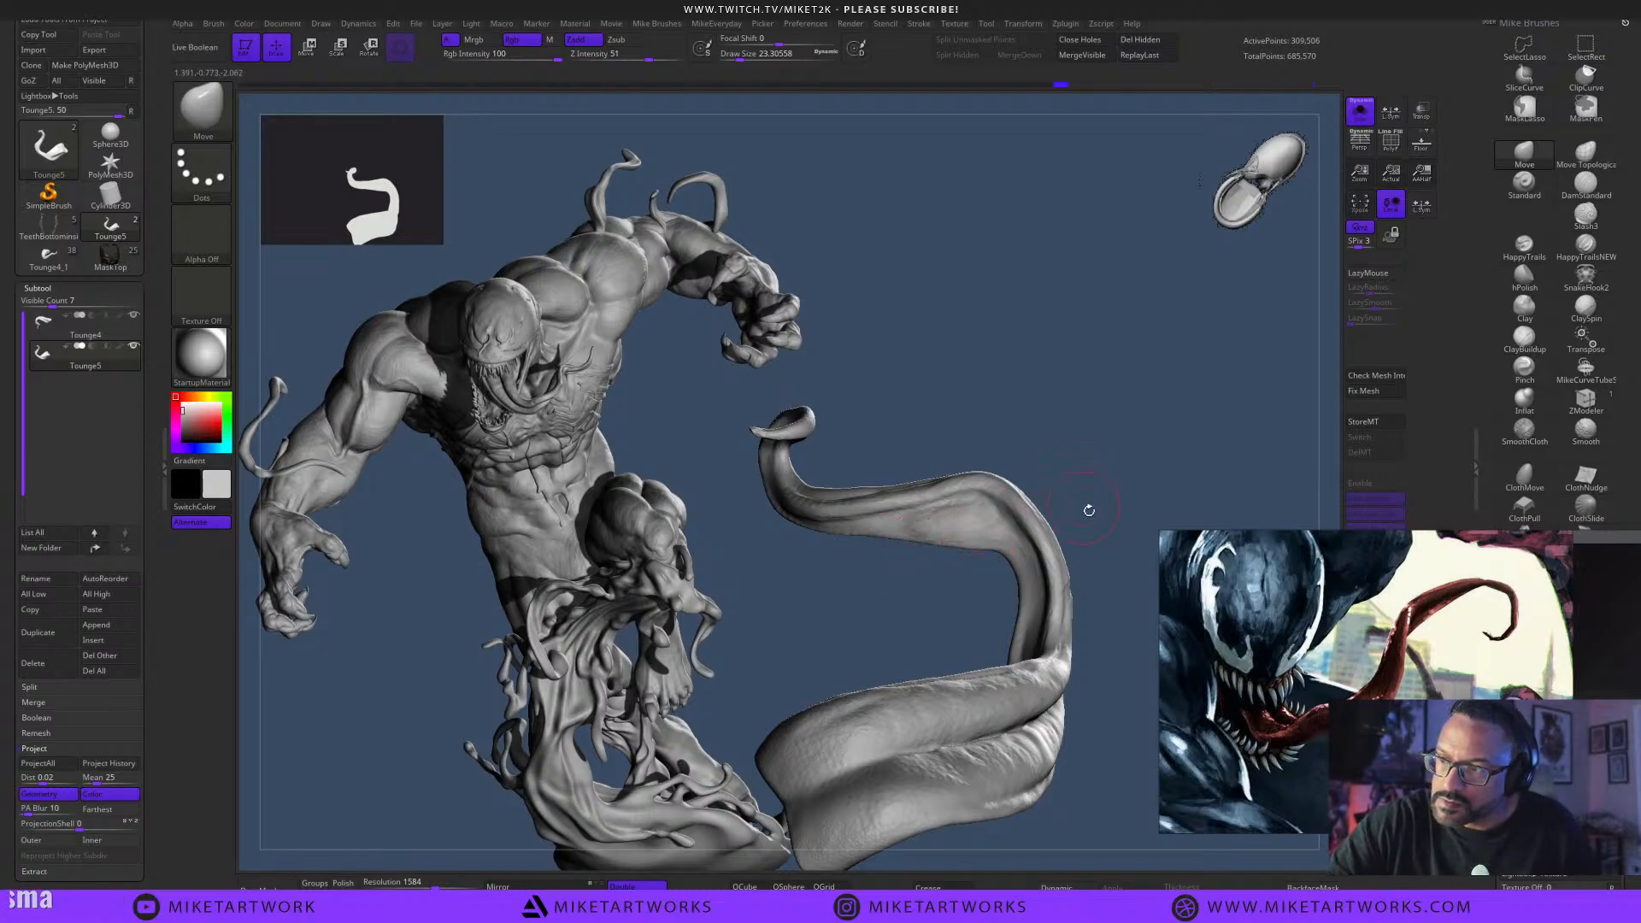
mouse_move(1089, 510)
left_mouse_down()
mouse_move(1039, 514)
mouse_move(1136, 590)
mouse_move(1037, 746)
mouse_move(986, 695)
mouse_move(977, 631)
left_mouse_up()
key("s")
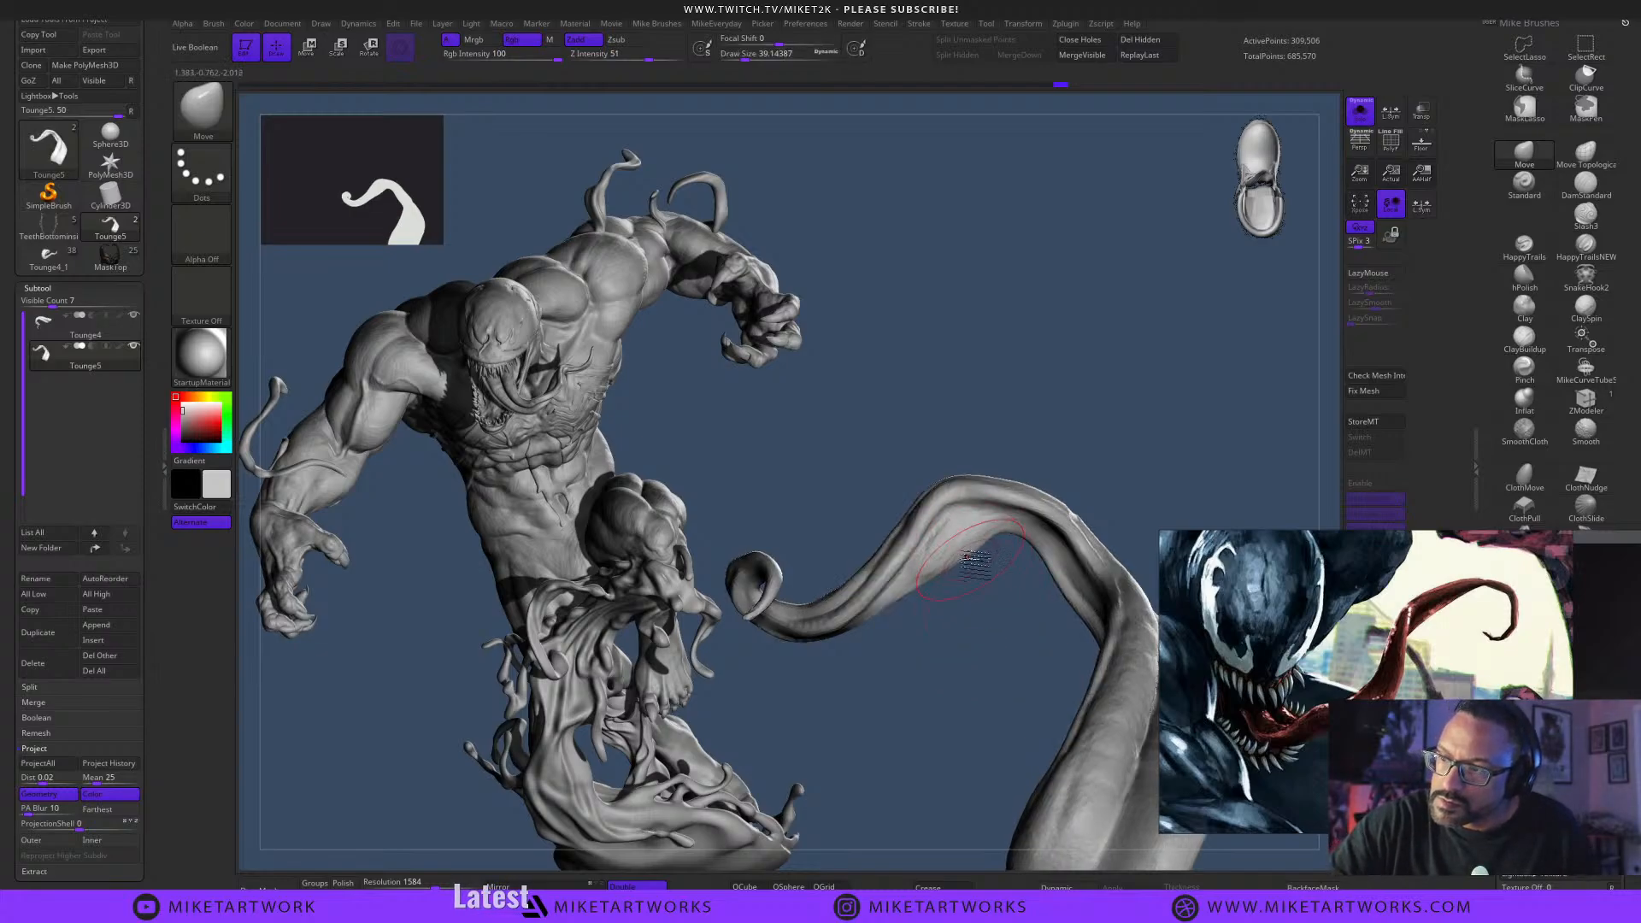
left_click_drag(979, 564, 1146, 422)
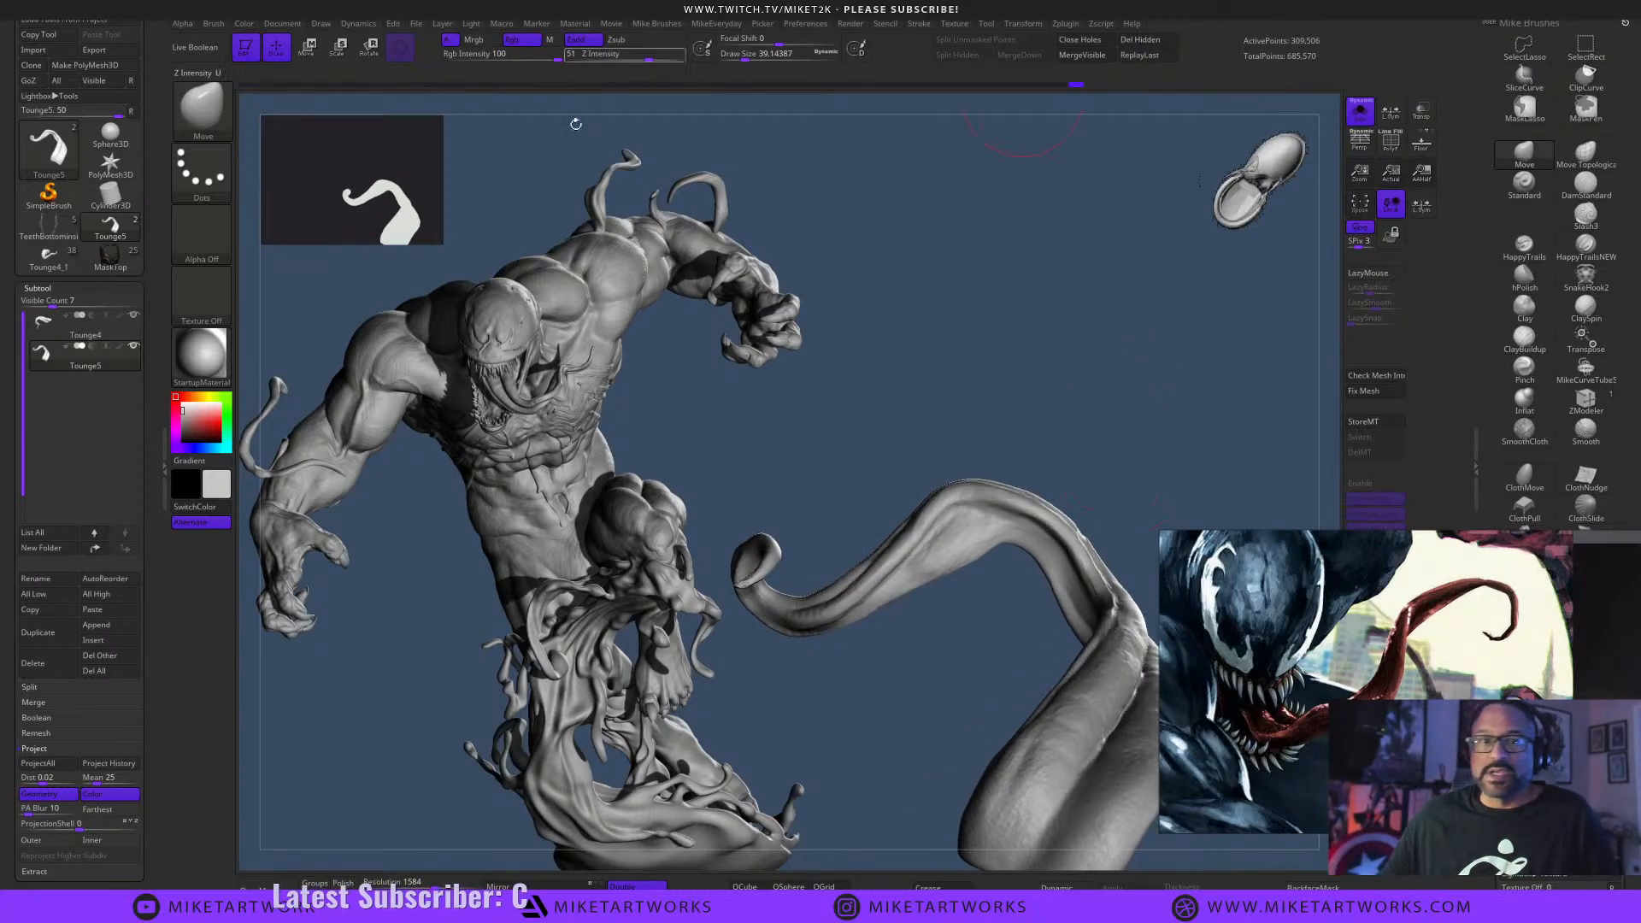
Compare the new tip with the Tounge4 subtool's tip and return to Tounge5.
left_click(95, 339)
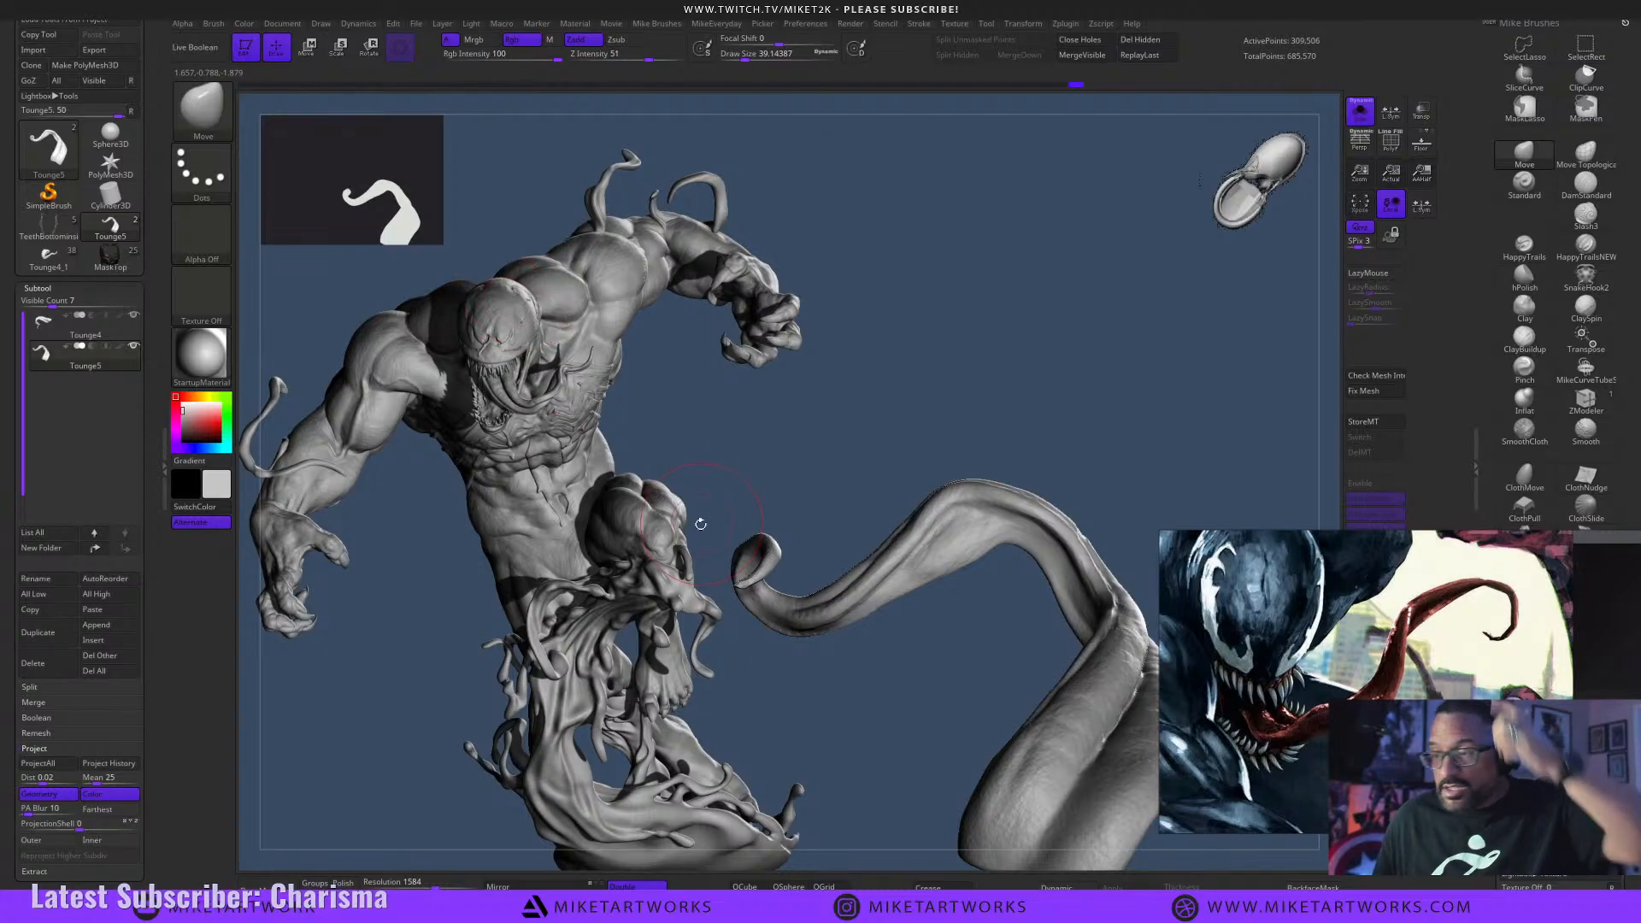
left_click(120, 334)
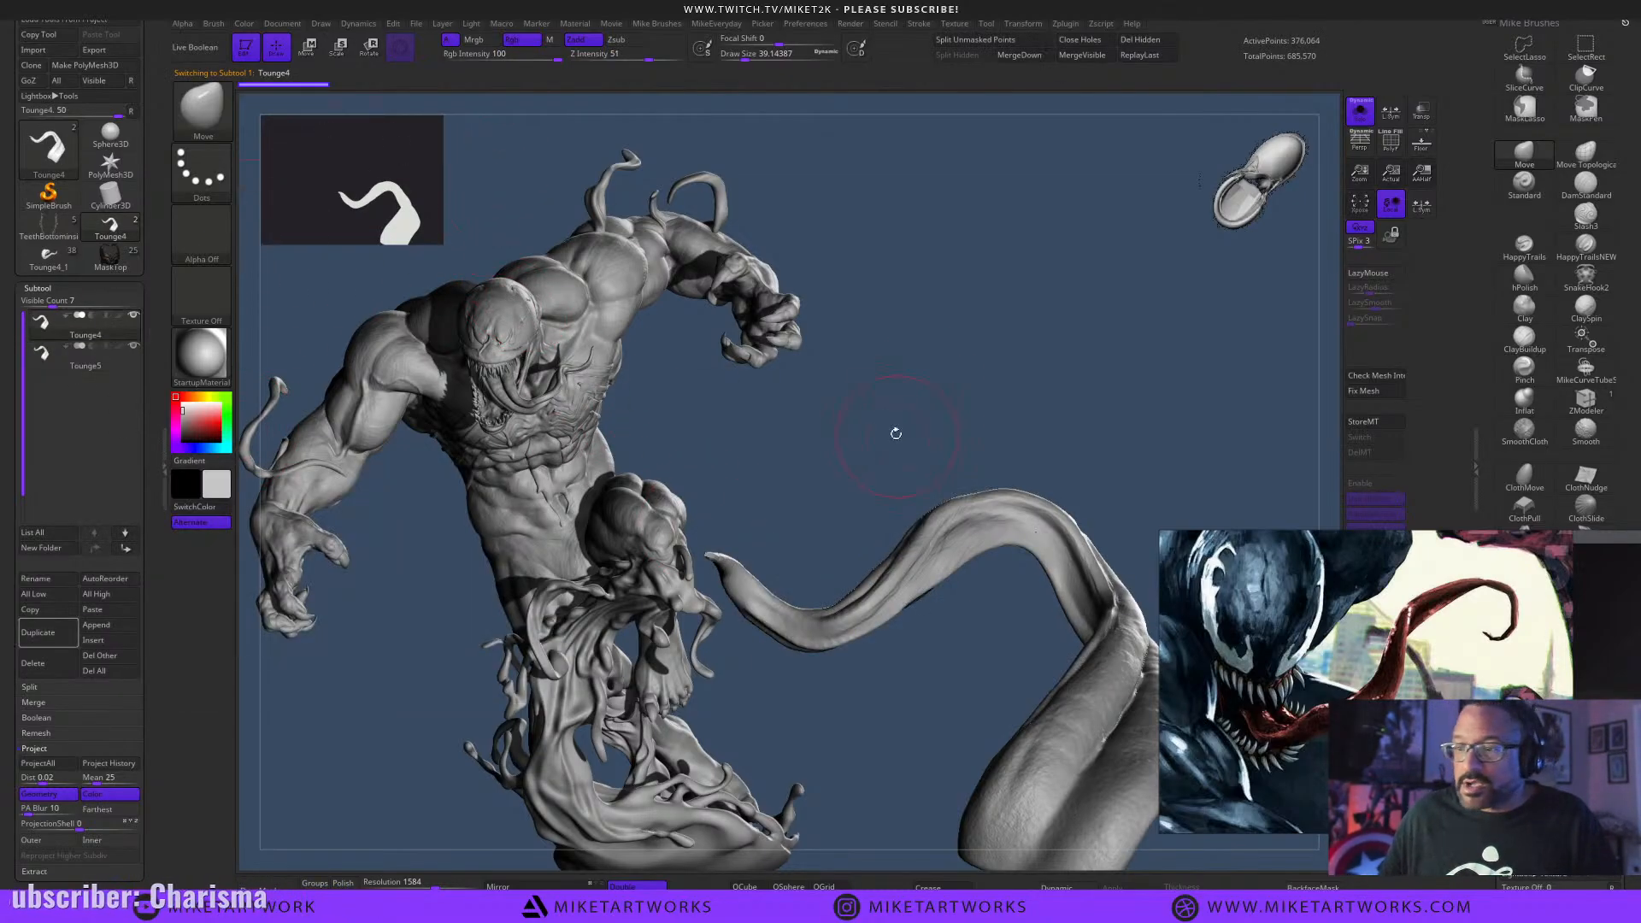
key("ctrl")
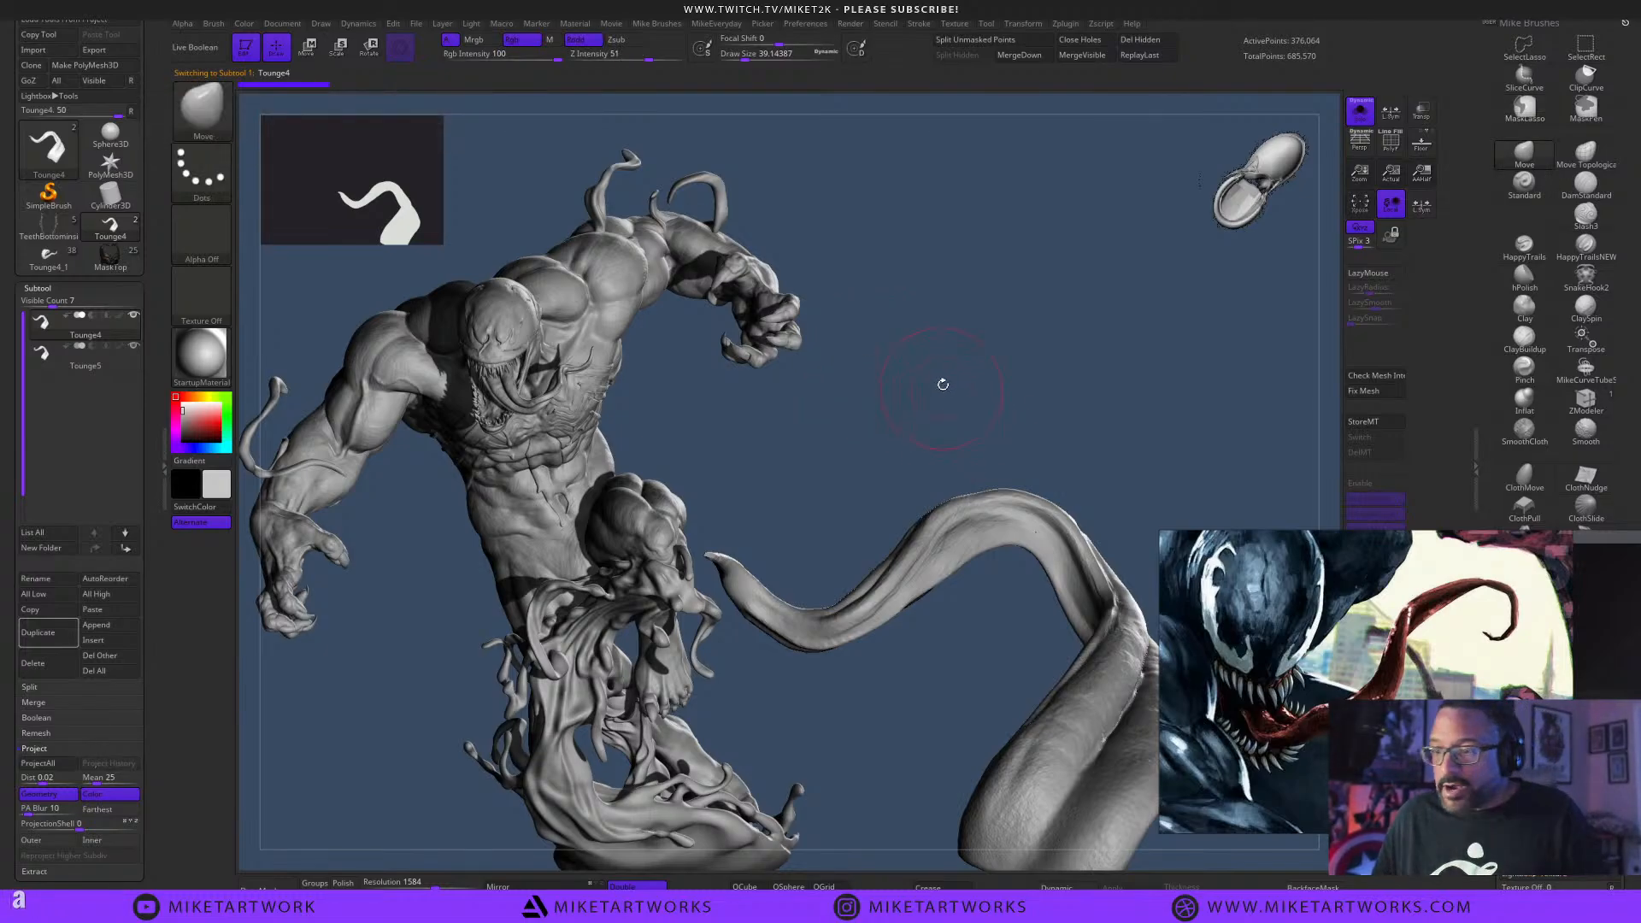
left_click(128, 364)
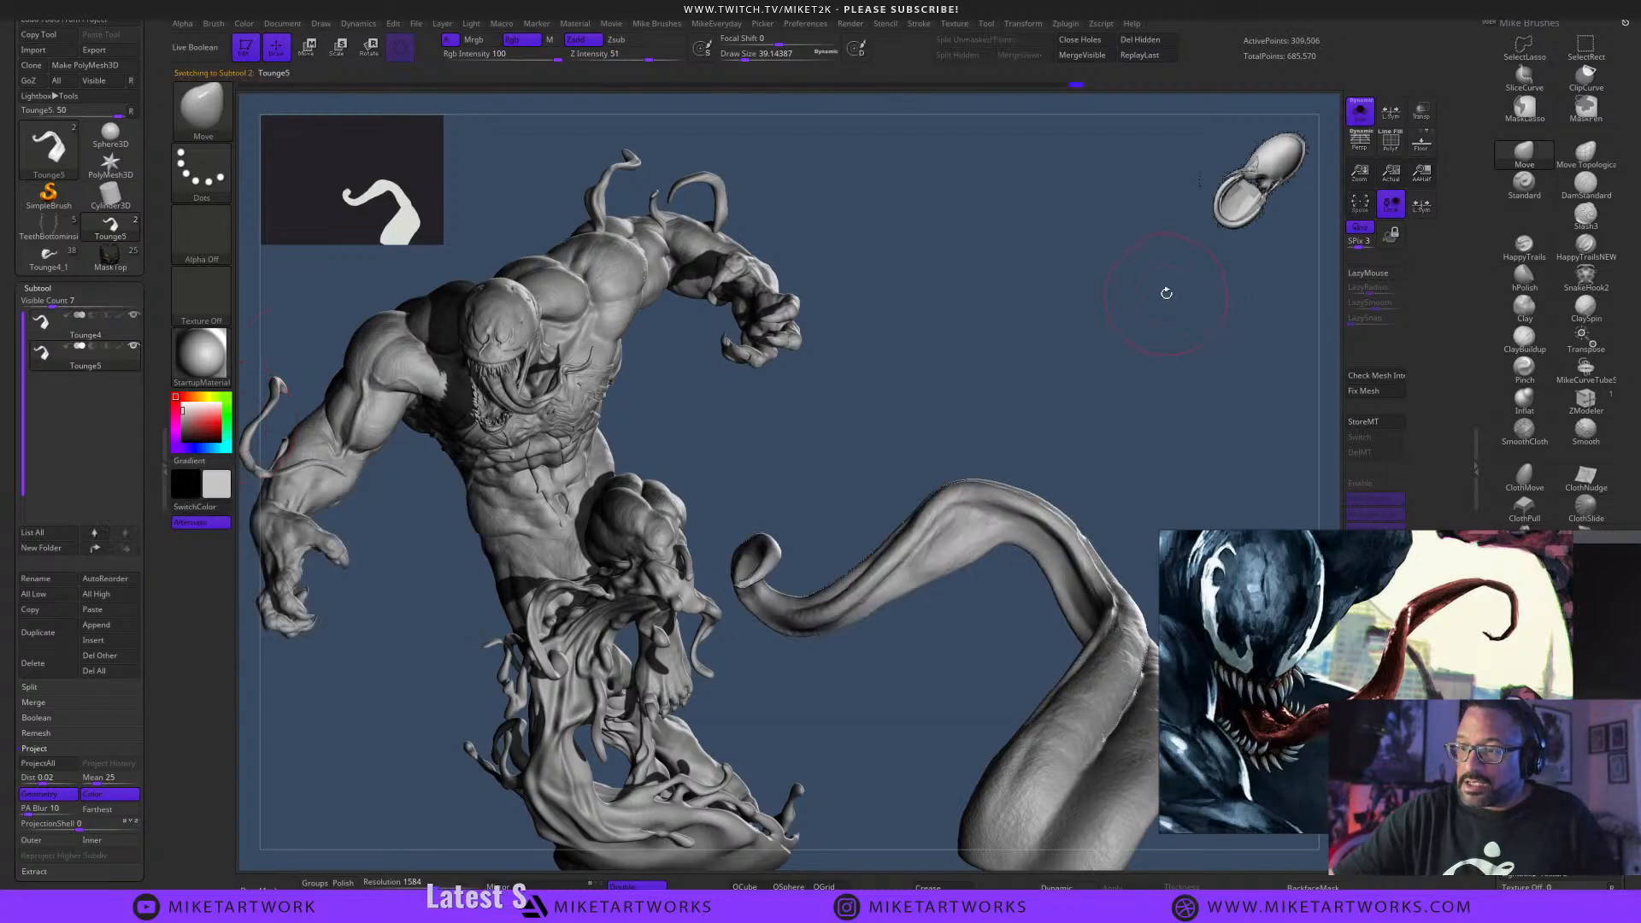
Even out the width and twist of the thin section from several sides using the Move brush at draw size 20.
left_click_drag(910, 701, 900, 676, "shift")
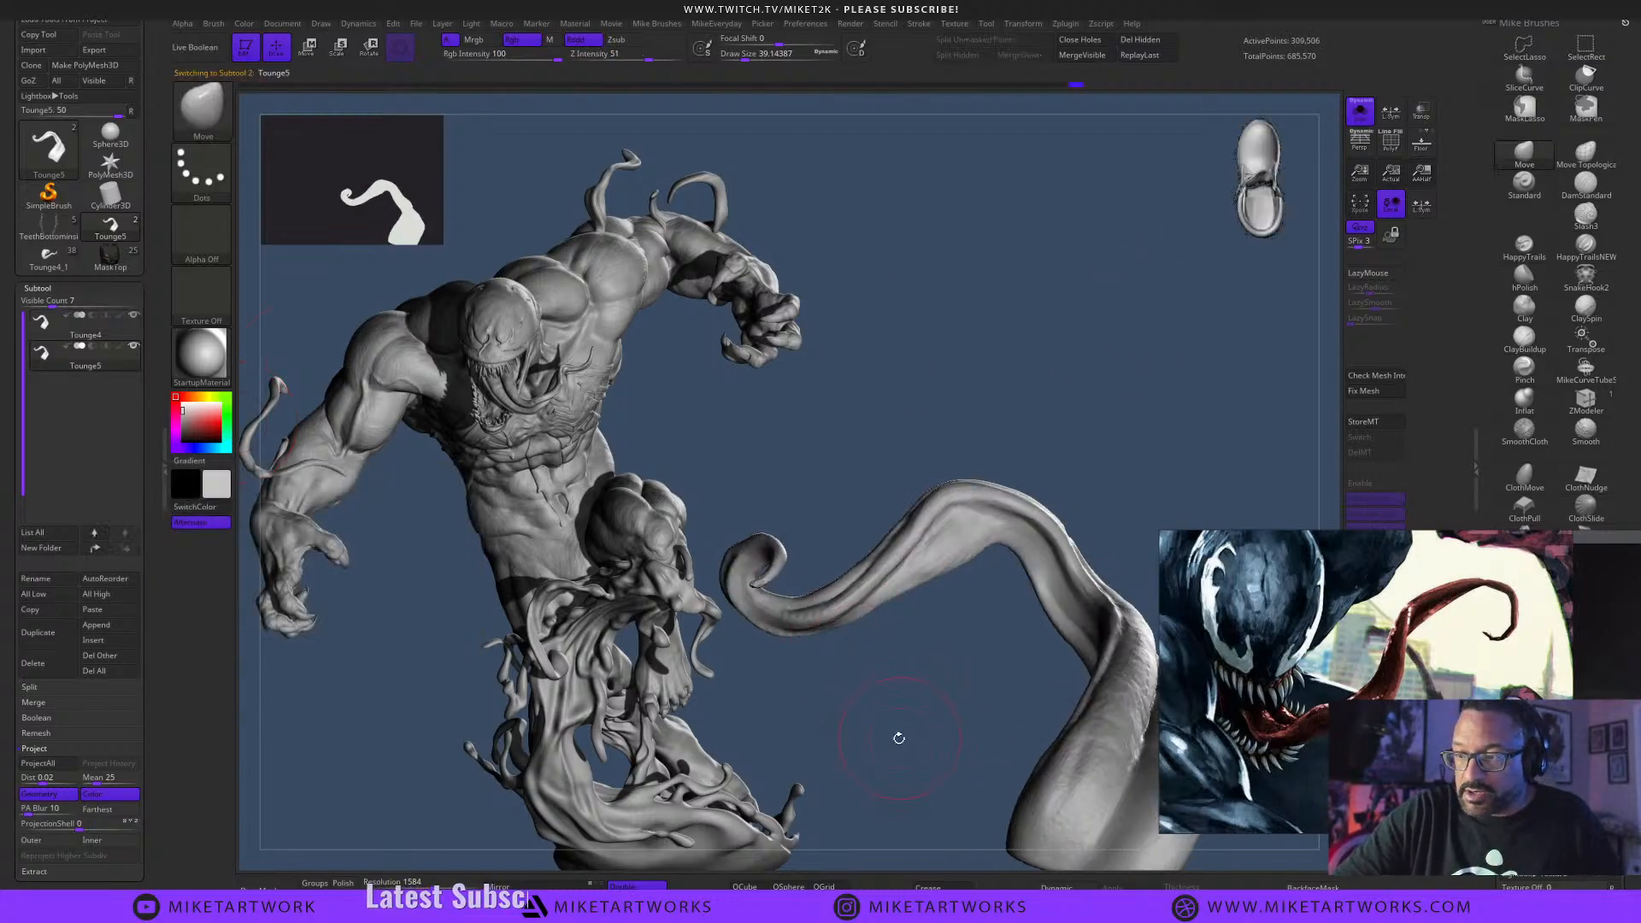
left_click_drag(899, 738, 925, 657)
left_click_drag(932, 637, 1016, 576)
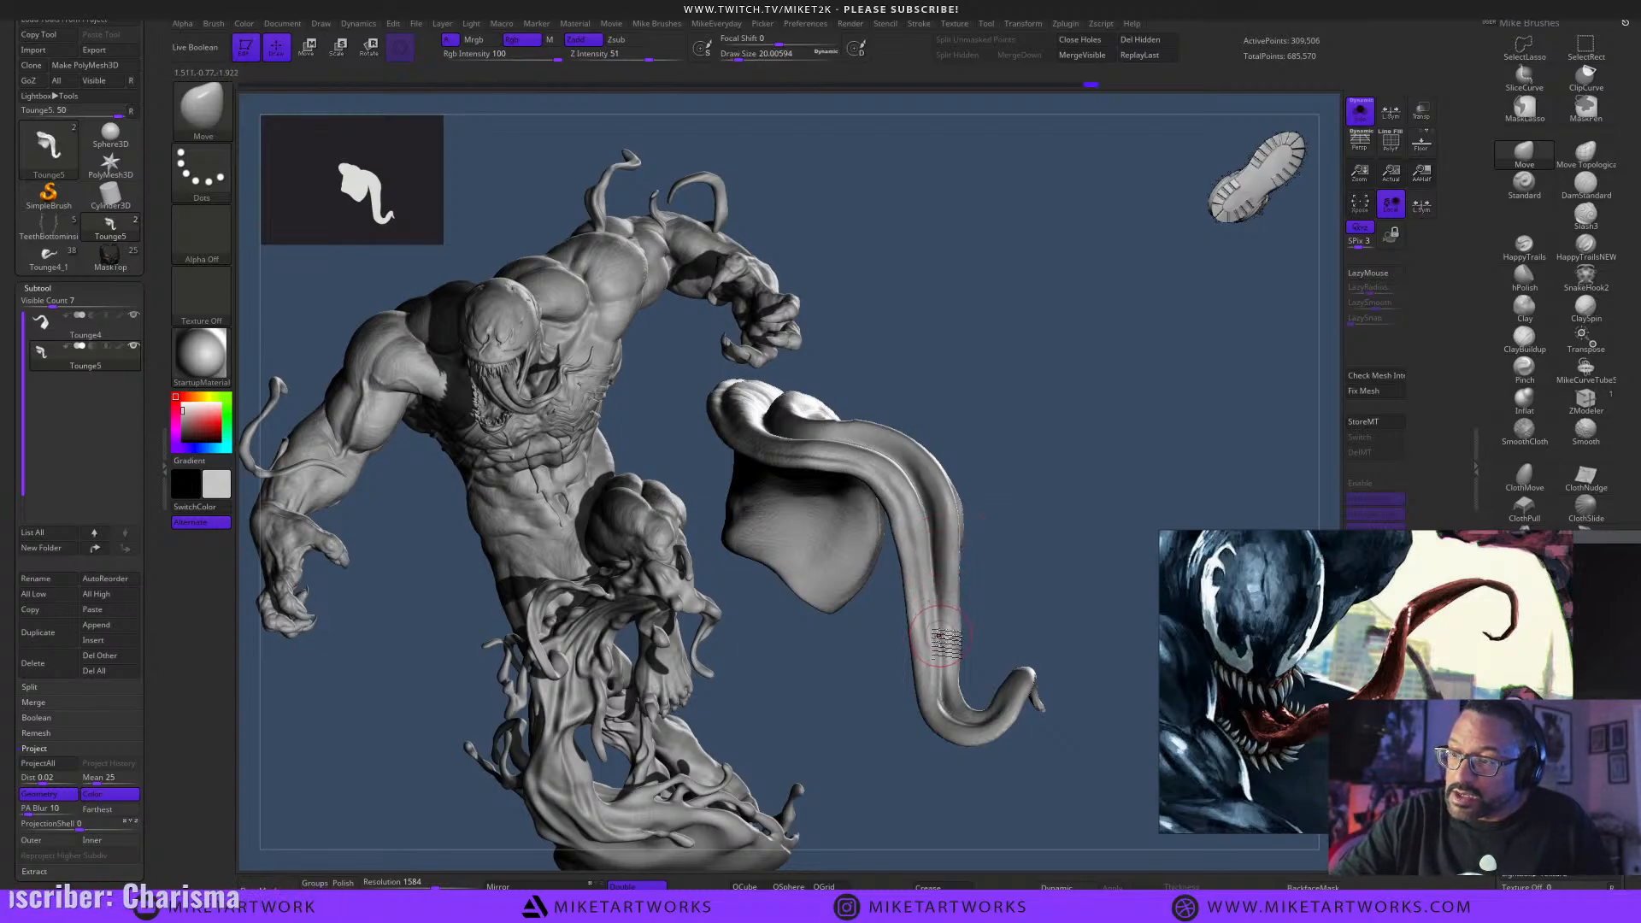
left_click_drag(1071, 540, 1076, 556)
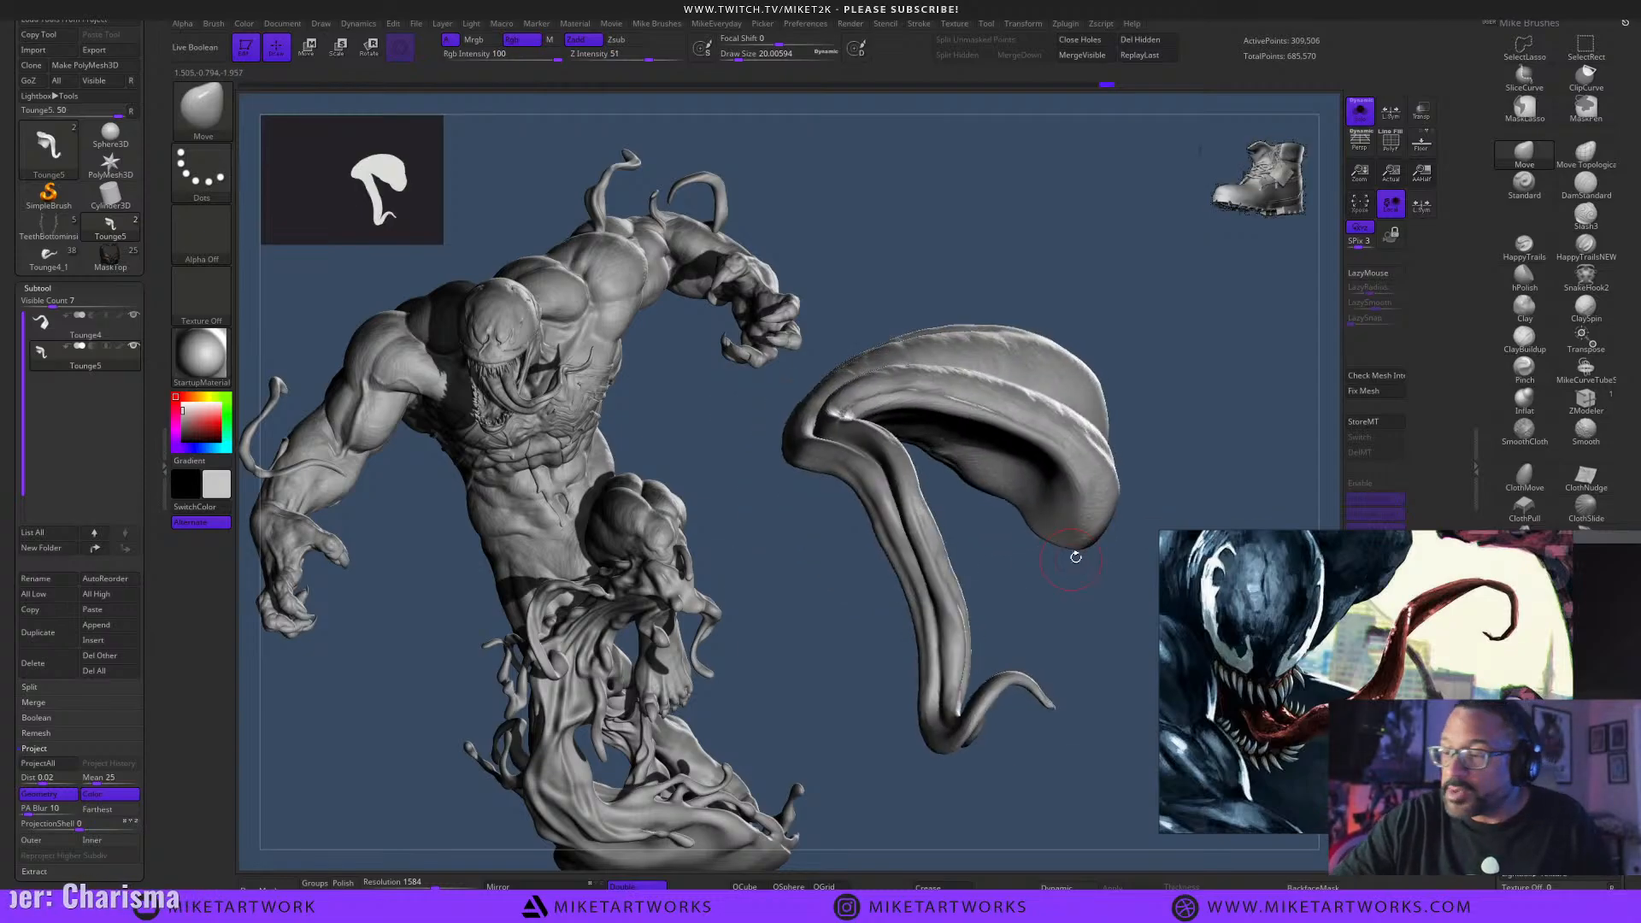
mouse_move(1062, 768)
left_mouse_down()
mouse_move(1034, 781)
mouse_move(1036, 657)
mouse_move(997, 586)
mouse_move(916, 590)
left_mouse_up()
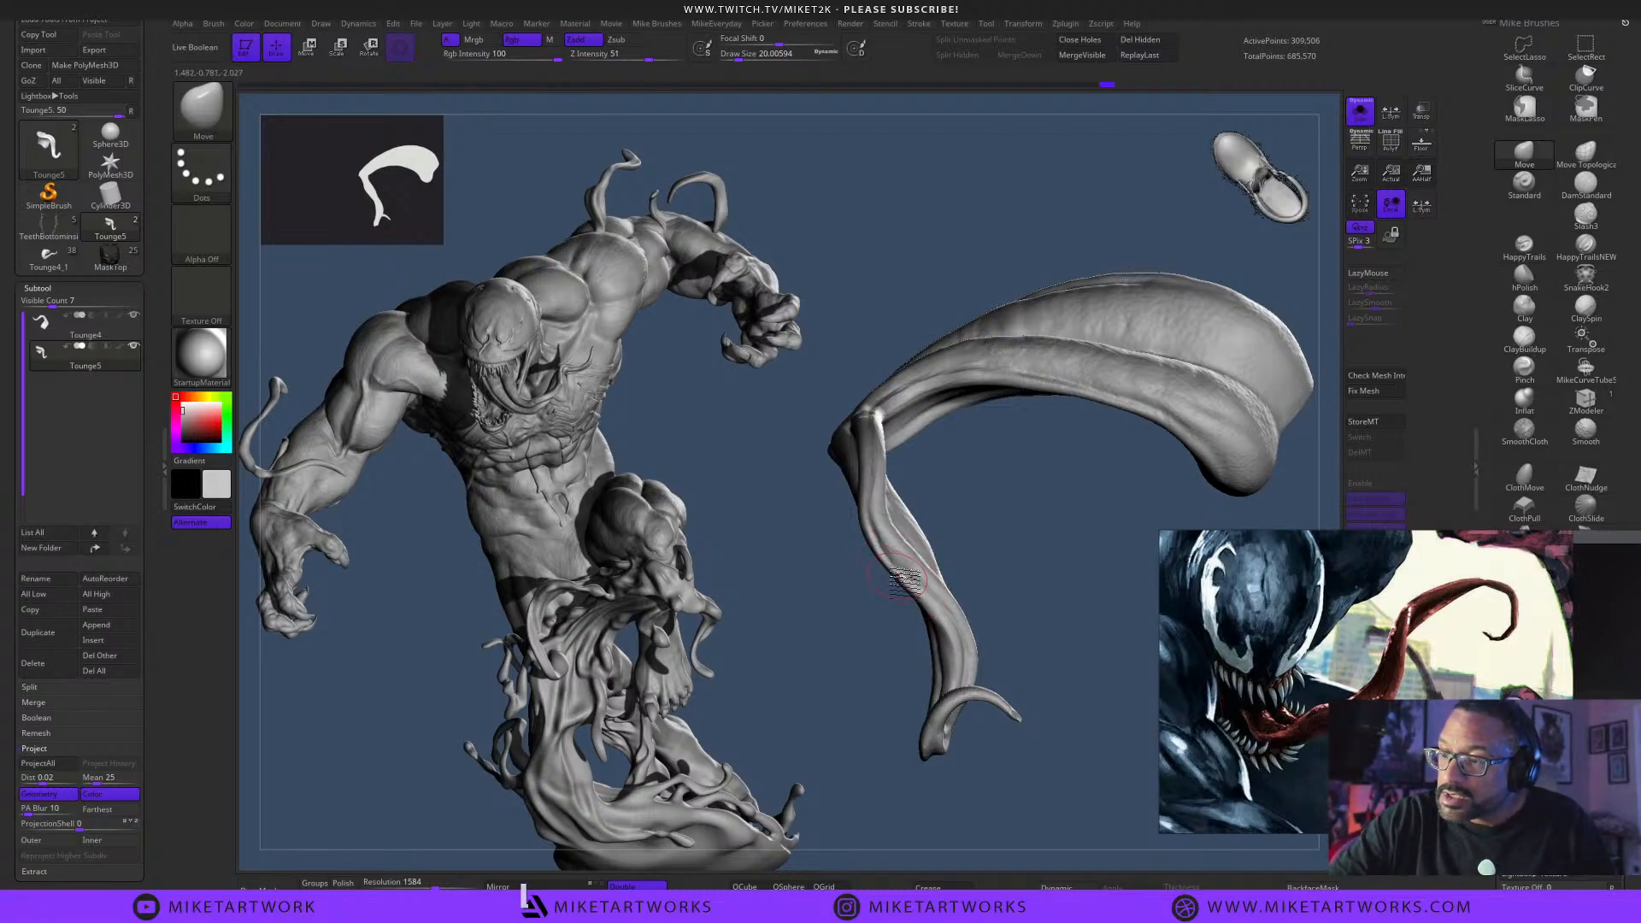
left_click_drag(990, 571, 965, 497)
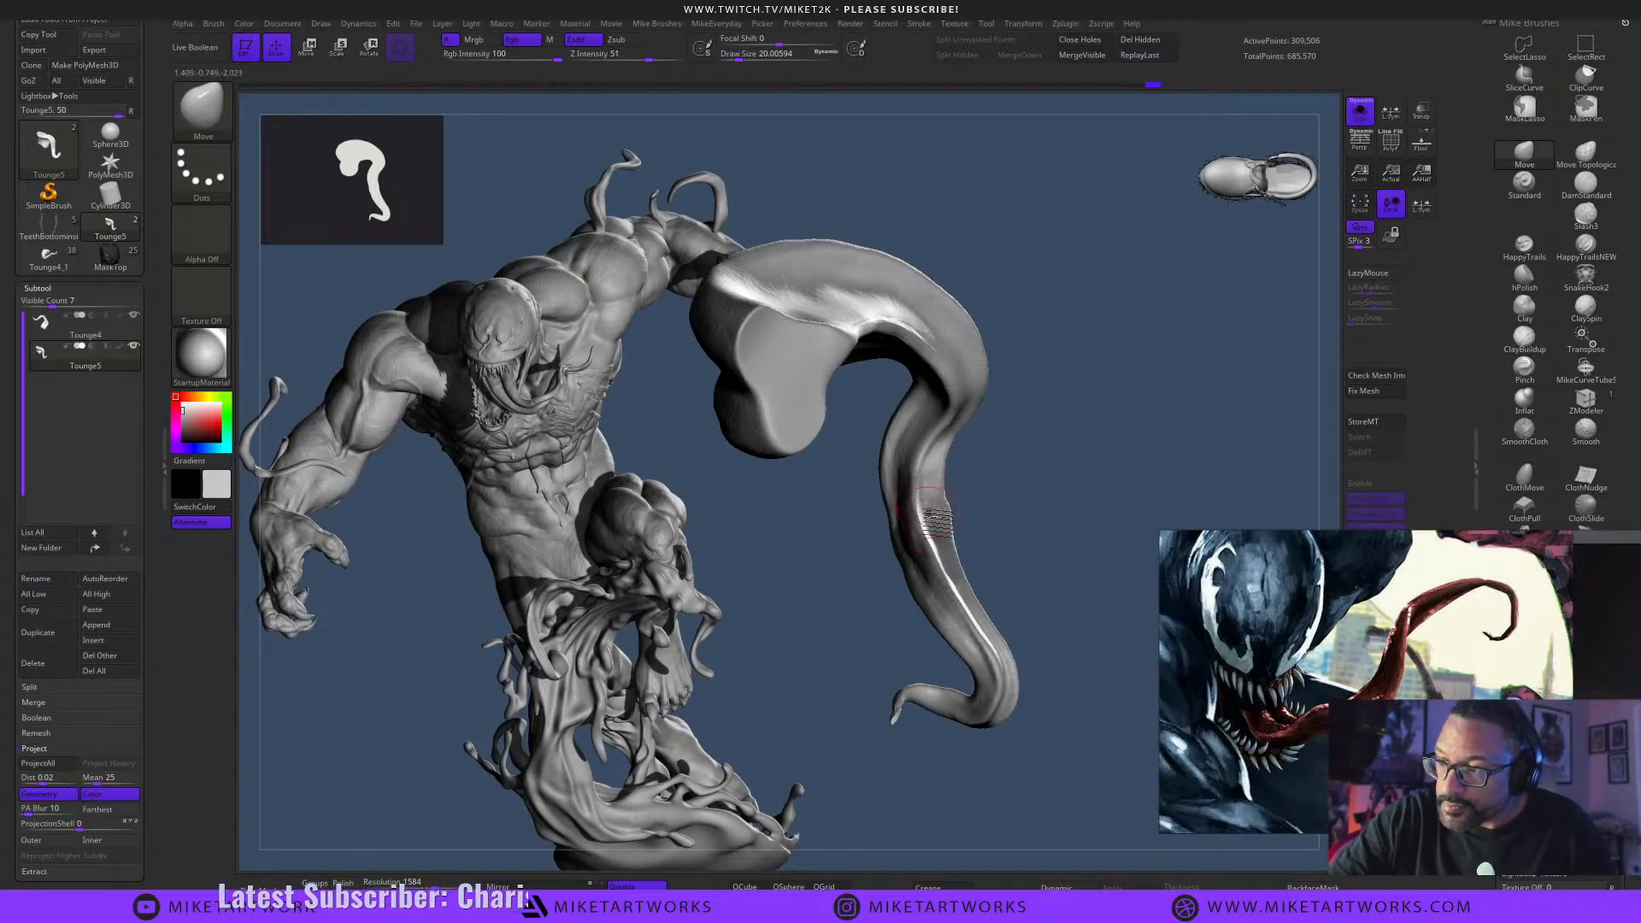
left_click_drag(1037, 593, 1060, 568)
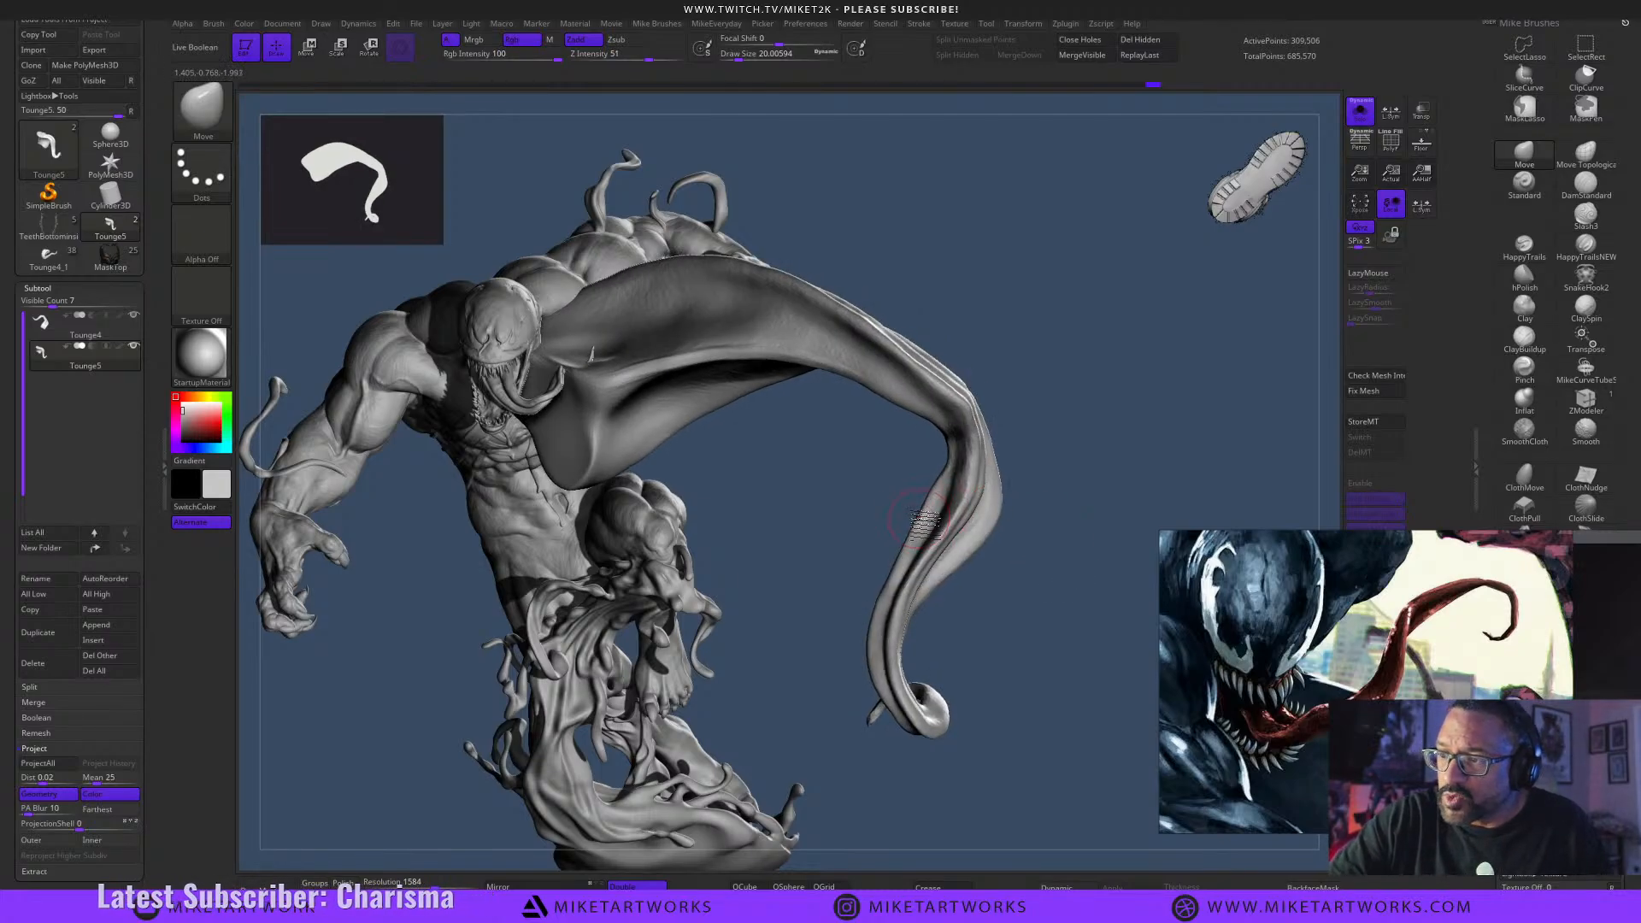
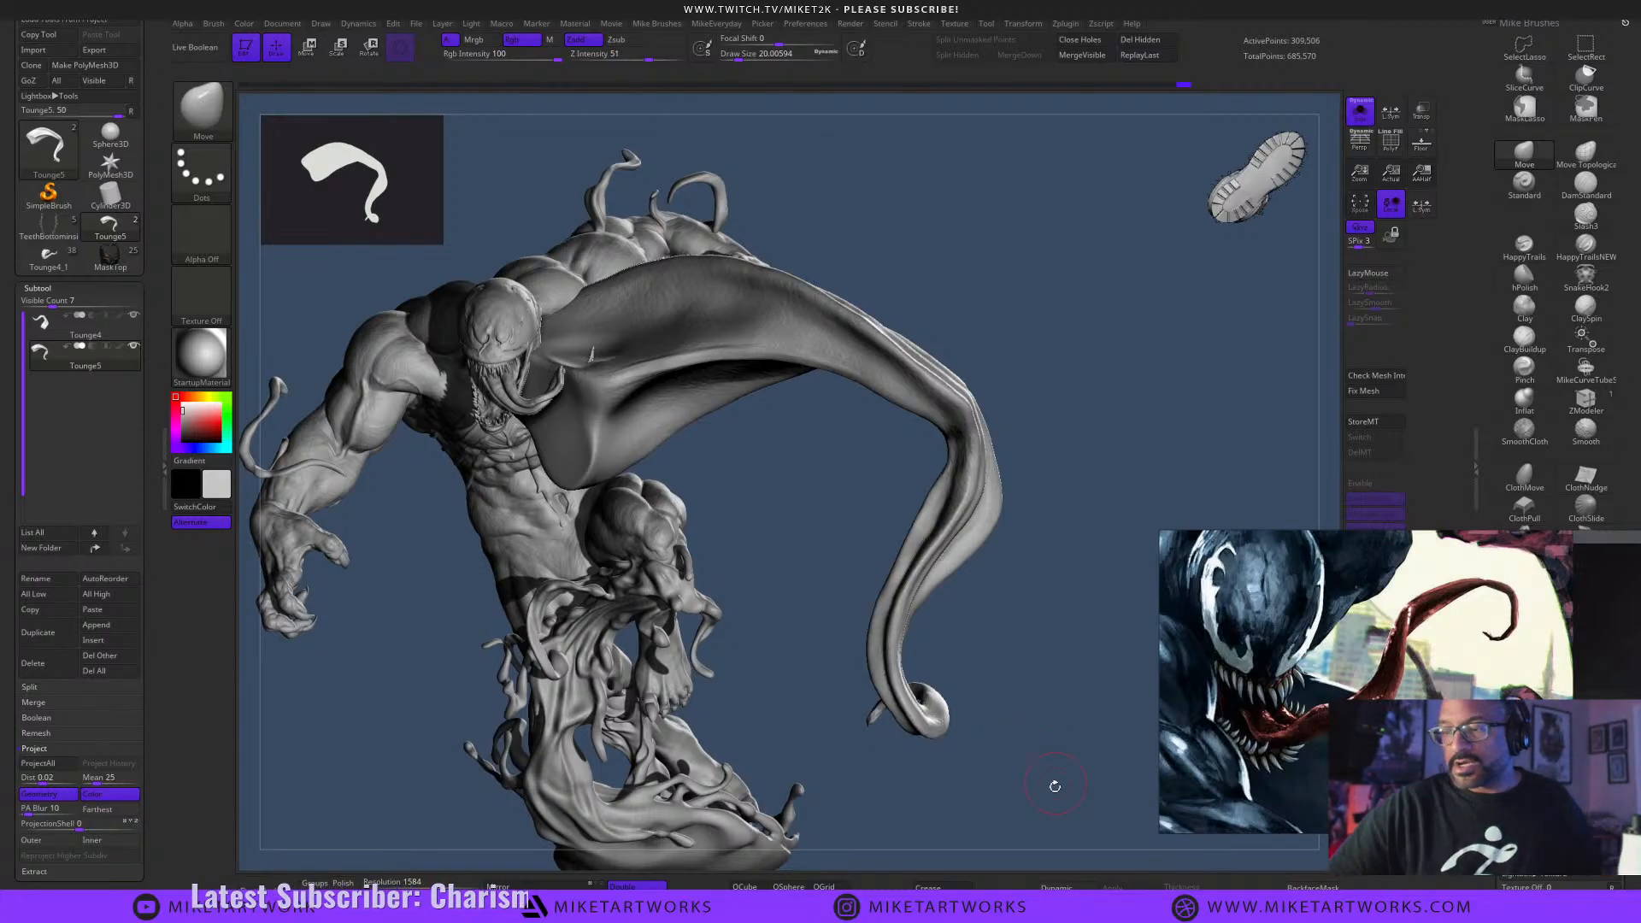
Smooth the transition from the upper bend into the thin section with the Move brush at a draw size of about 33.
mouse_move(1070, 807)
left_mouse_down("alt")
mouse_move(1062, 770)
mouse_move(1106, 784)
mouse_move(1081, 799)
mouse_move(1099, 819)
mouse_move(1085, 781)
mouse_move(1064, 817)
mouse_move(1077, 667)
mouse_move(1052, 593)
mouse_move(1089, 553)
mouse_move(1059, 572)
left_mouse_up("alt")
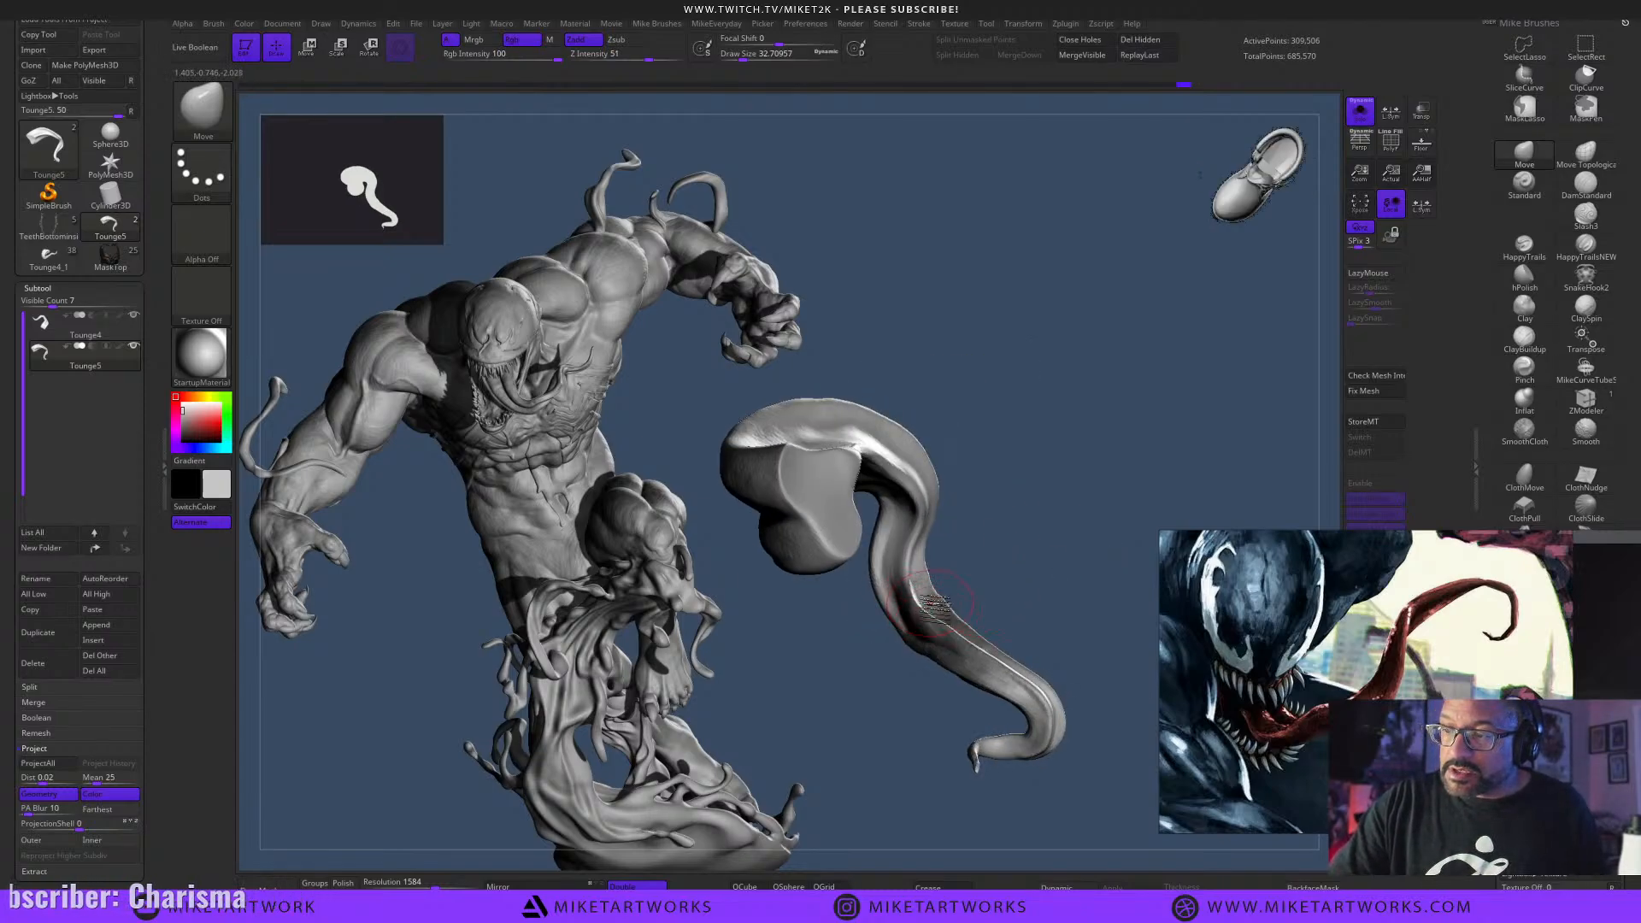
left_click_drag(1015, 593, 1037, 621)
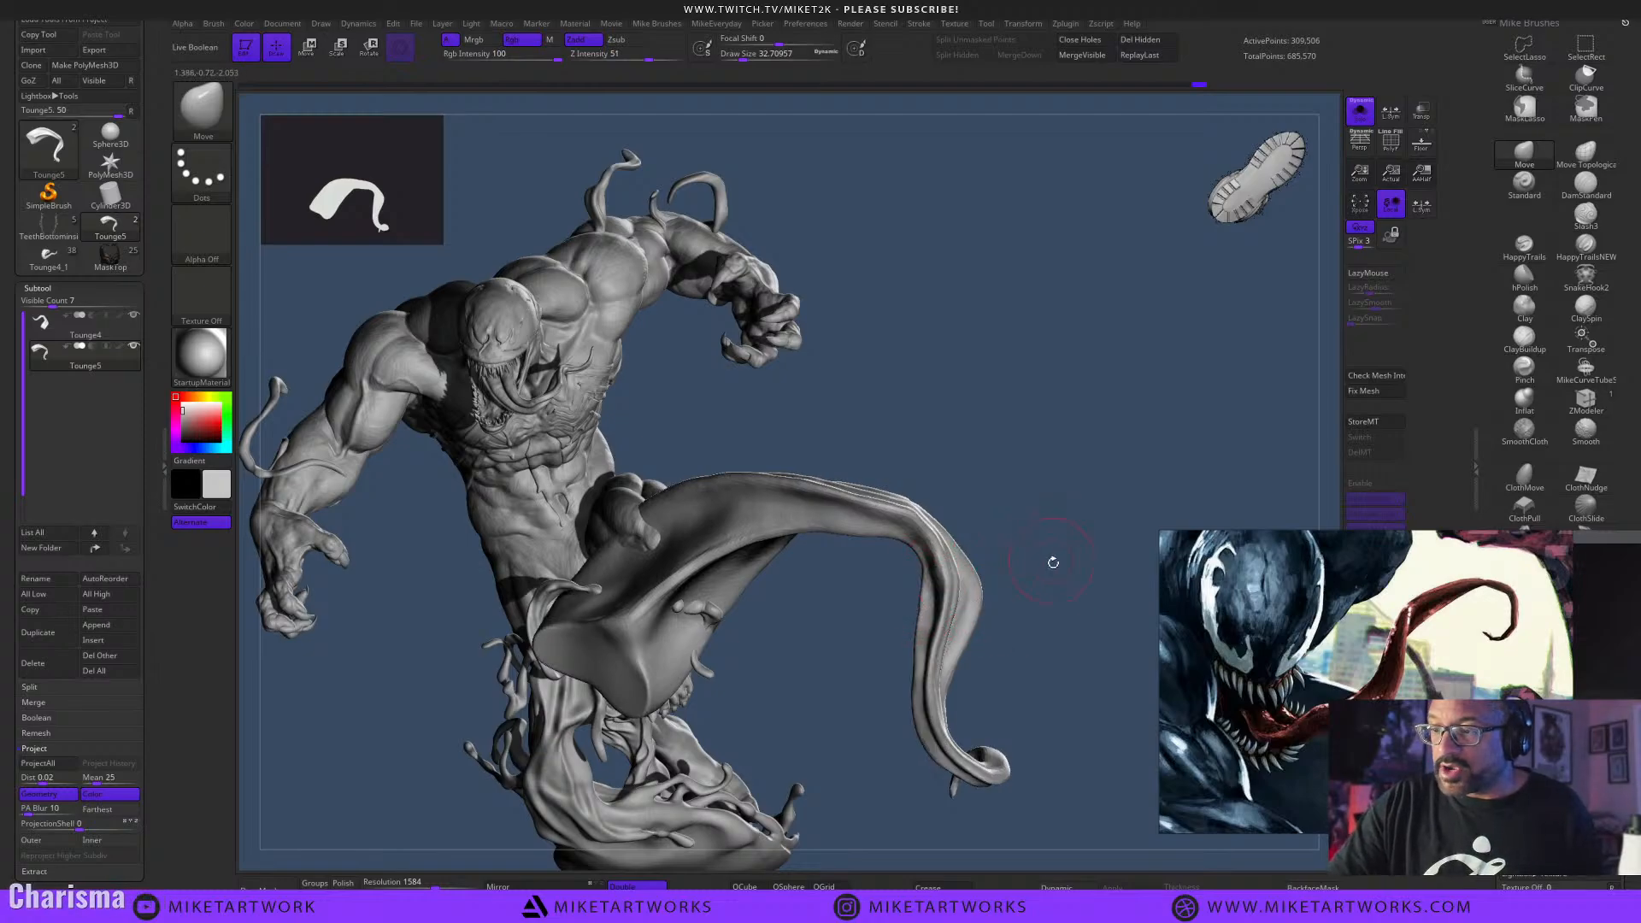
mouse_move(1054, 563)
left_mouse_down()
mouse_move(1095, 556)
mouse_move(1018, 585)
mouse_move(1025, 547)
left_mouse_up()
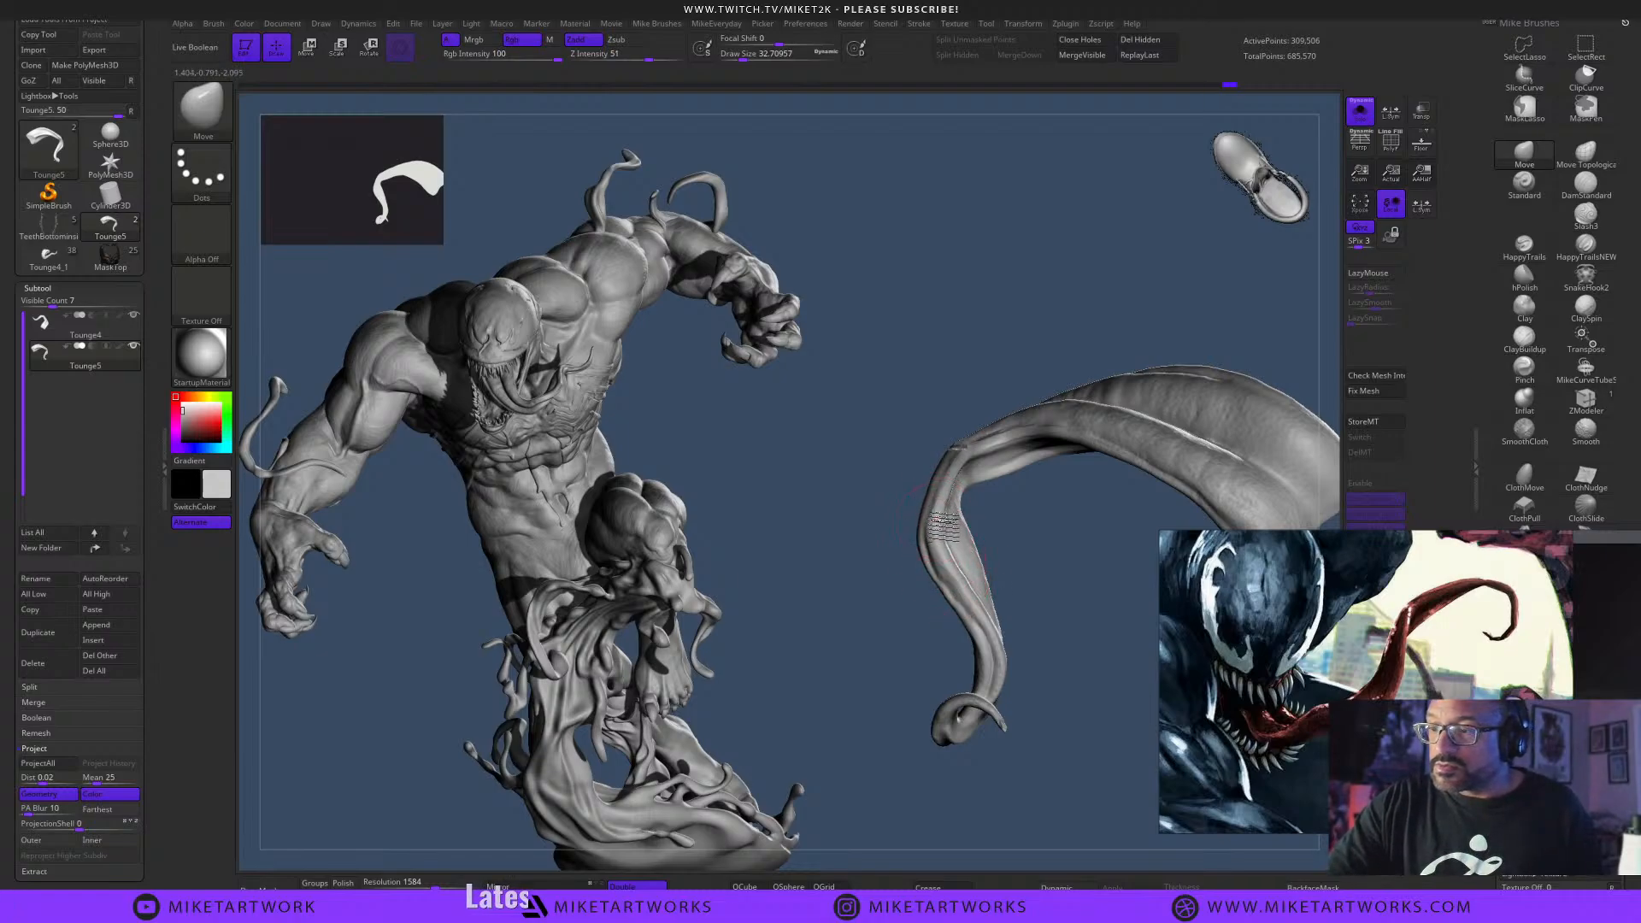
Refine the thin section's outline from several sides with the Move brush at draw sizes of about 39 and 22.
mouse_move(1026, 567)
left_mouse_down()
mouse_move(1074, 607)
mouse_move(1022, 576)
mouse_move(1085, 577)
mouse_move(1054, 593)
mouse_move(936, 590)
mouse_move(1040, 674)
mouse_move(1012, 633)
mouse_move(1011, 571)
left_mouse_up()
key("s")
key("s")
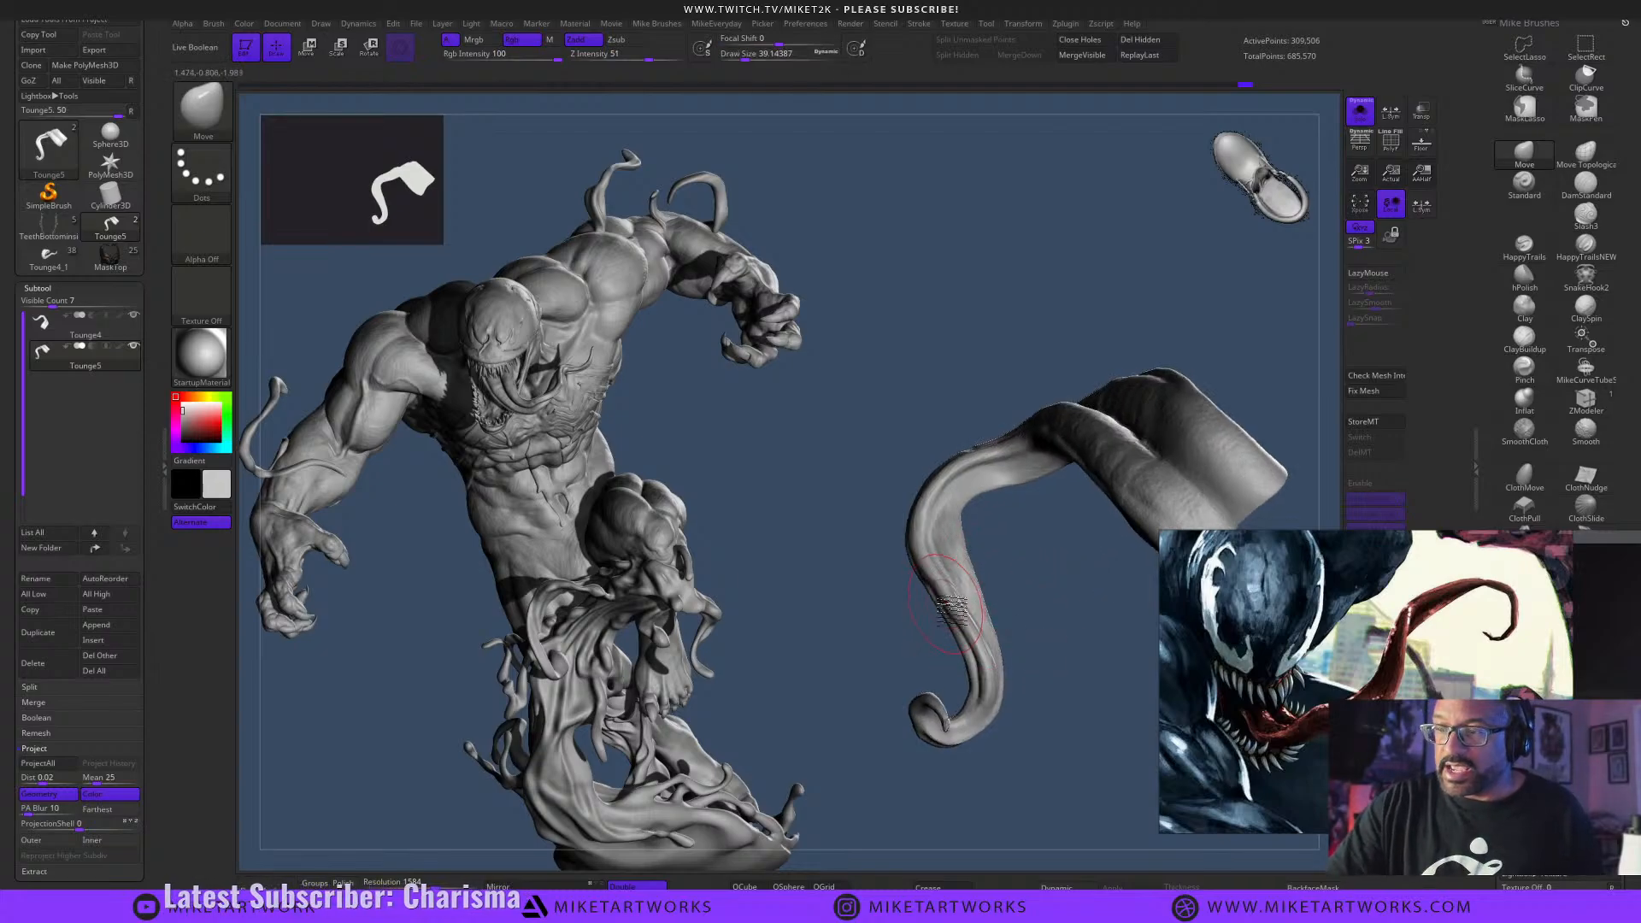
left_click_drag(1040, 682, 975, 590)
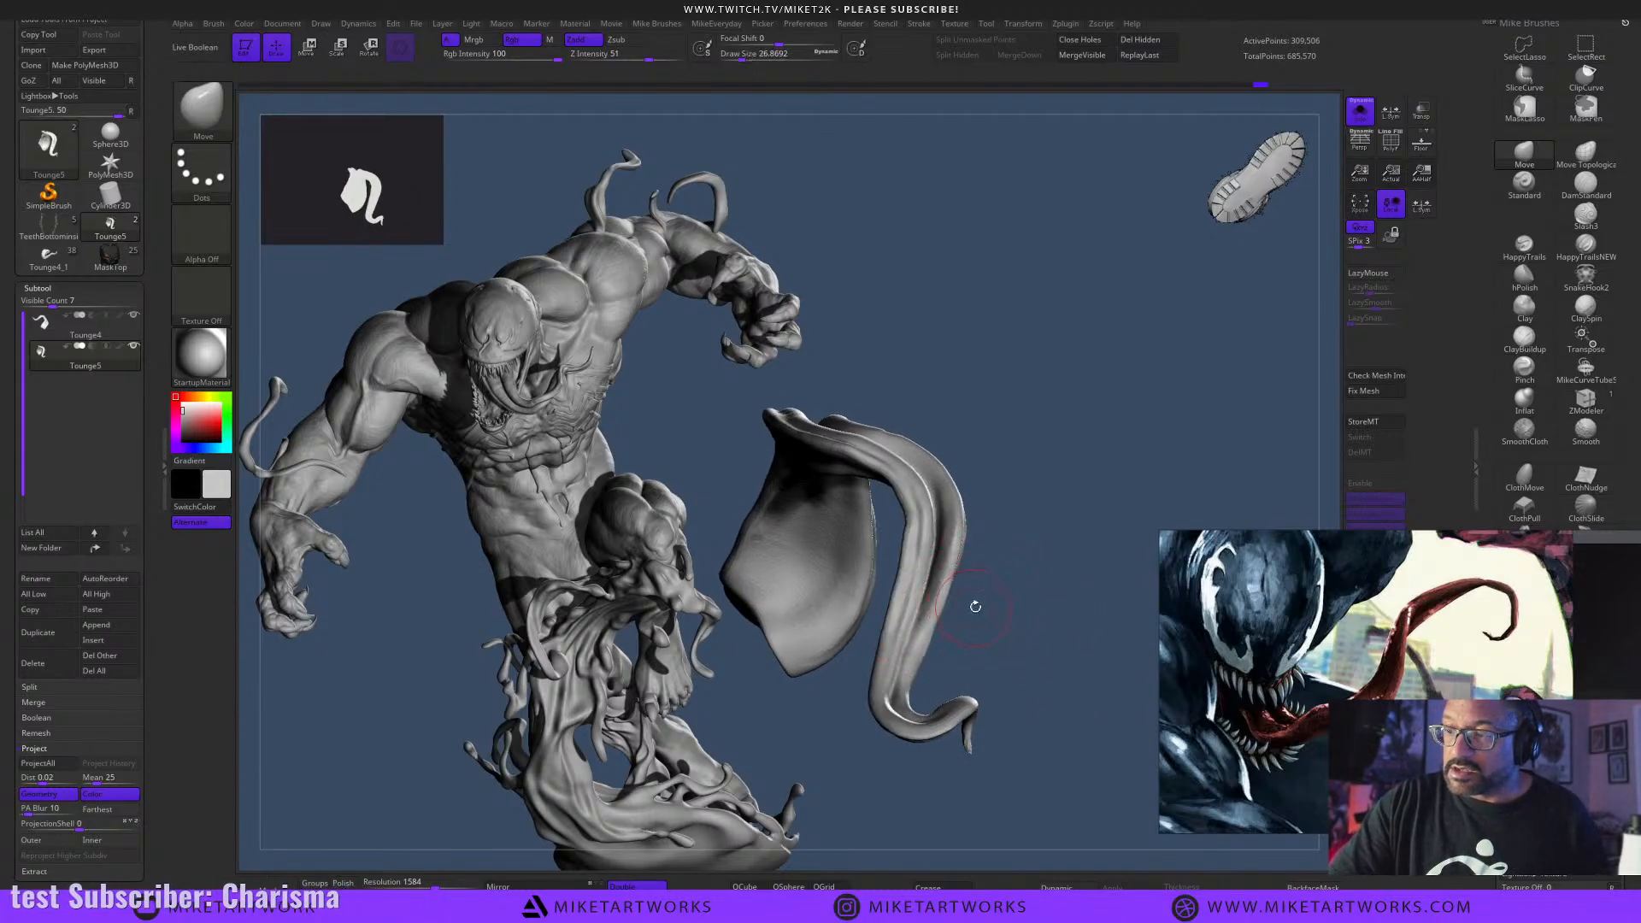
key("bracketleft")
key("bracketleft")
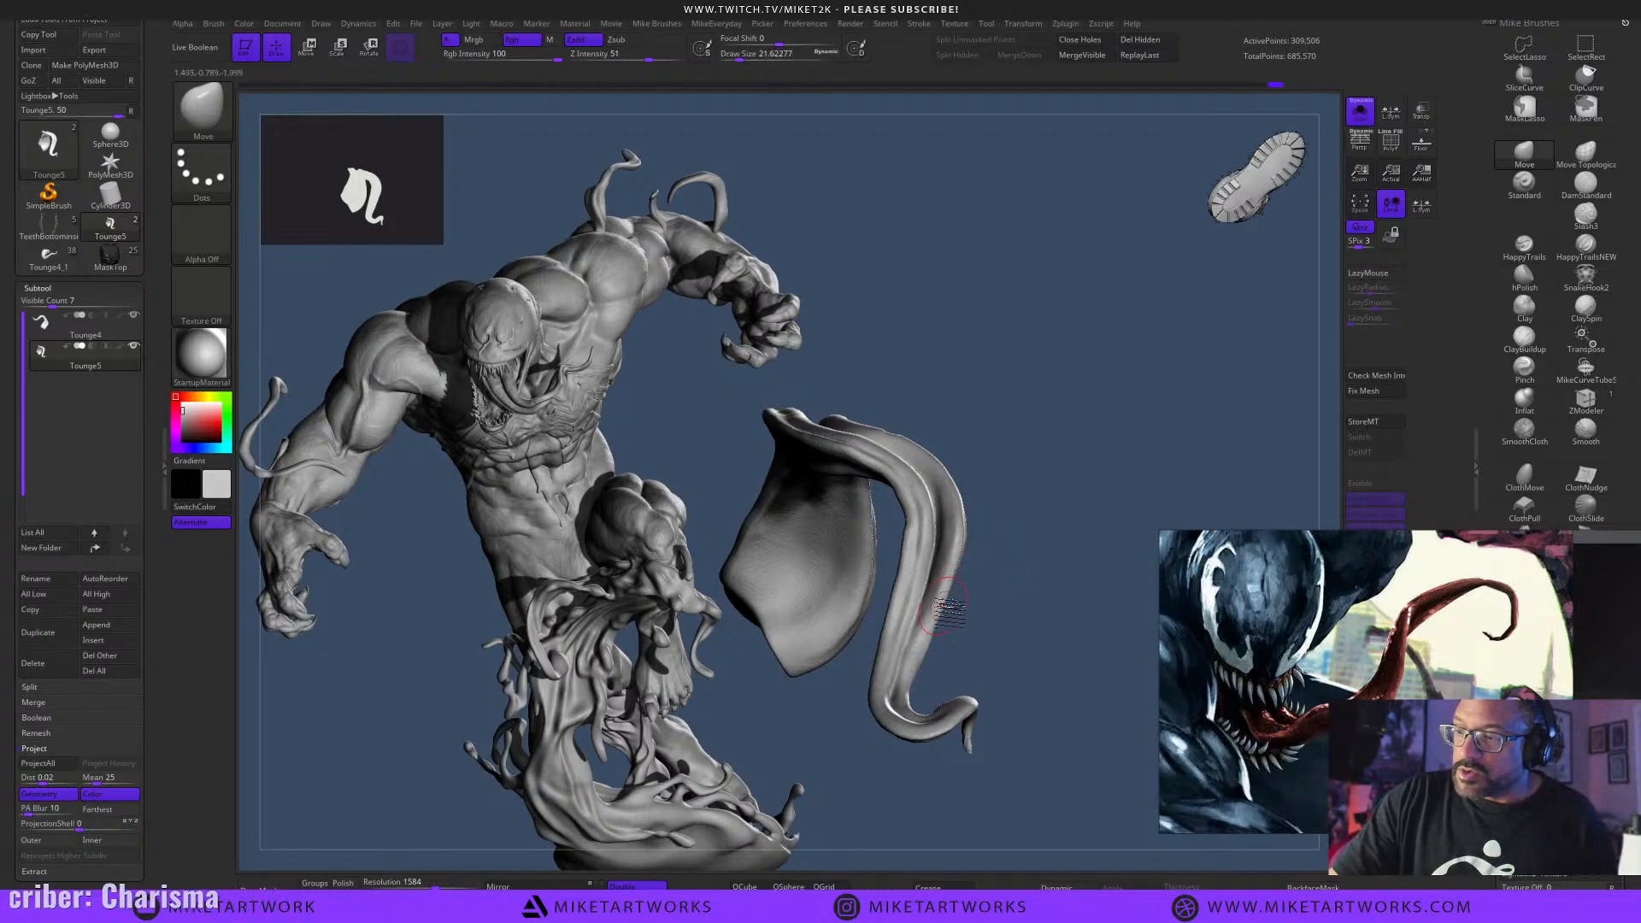
Shape the folds running from the upper bend into the thin section with the Move brush at draw size 31.
mouse_move(1035, 653)
left_mouse_down()
mouse_move(1116, 645)
mouse_move(1074, 762)
left_mouse_up()
key("s")
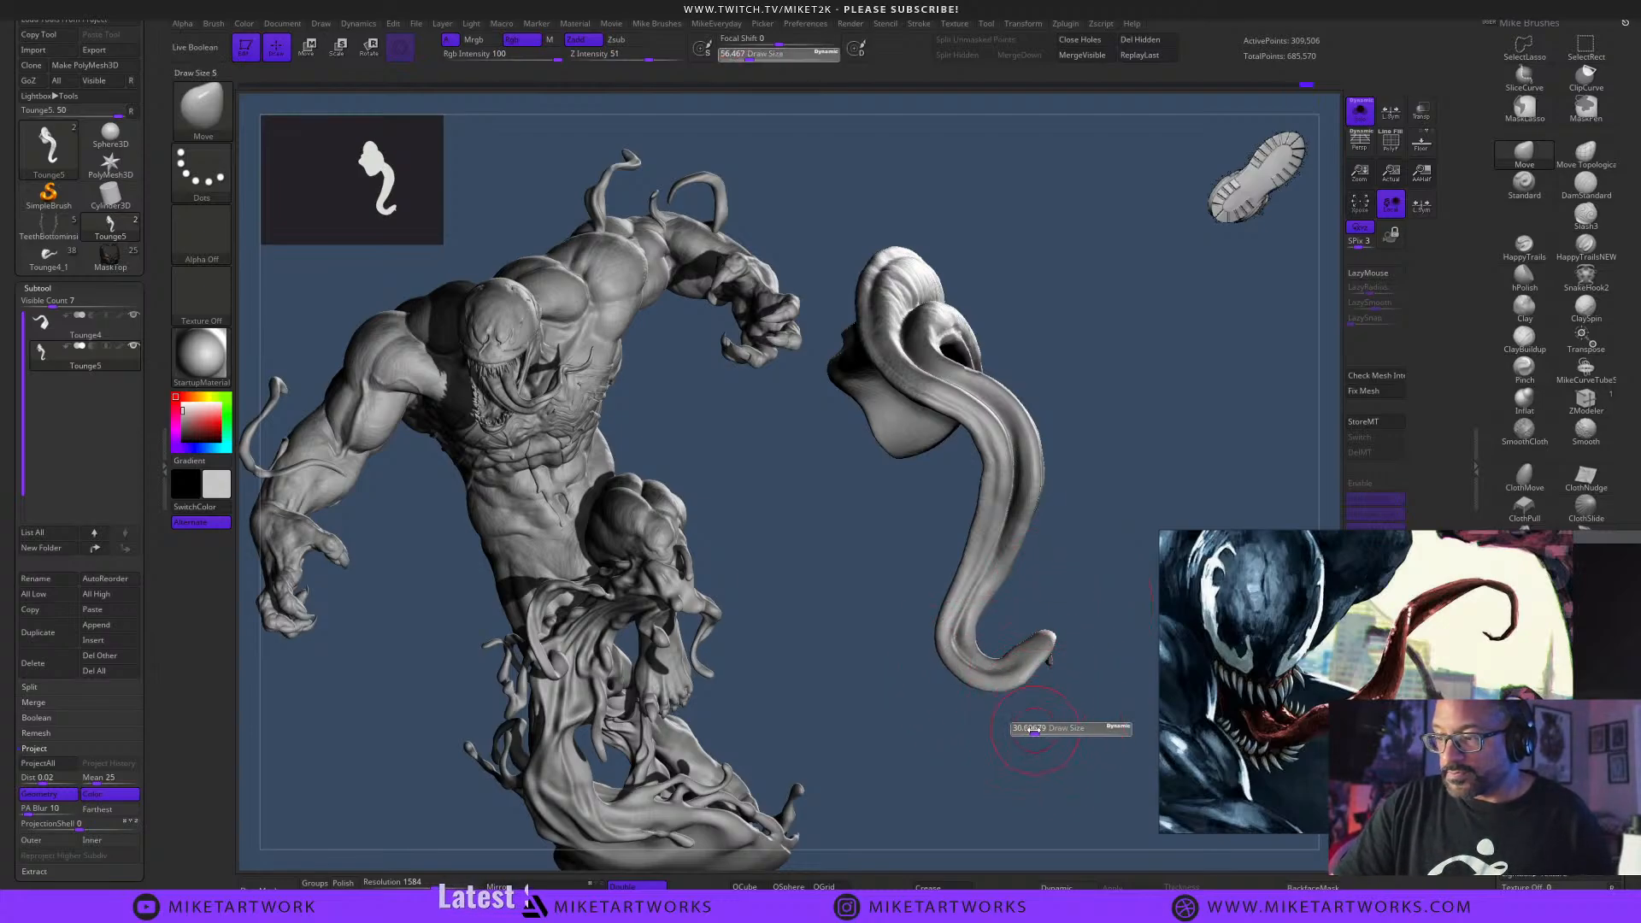
mouse_move(1035, 729)
left_mouse_down()
mouse_move(1057, 799)
mouse_move(1090, 786)
left_mouse_up()
mouse_move(1068, 593)
left_mouse_down()
mouse_move(1103, 549)
mouse_move(1084, 646)
mouse_move(1102, 535)
mouse_move(1037, 586)
mouse_move(983, 596)
left_mouse_up()
key("s")
left_click_drag(1095, 524, 987, 577)
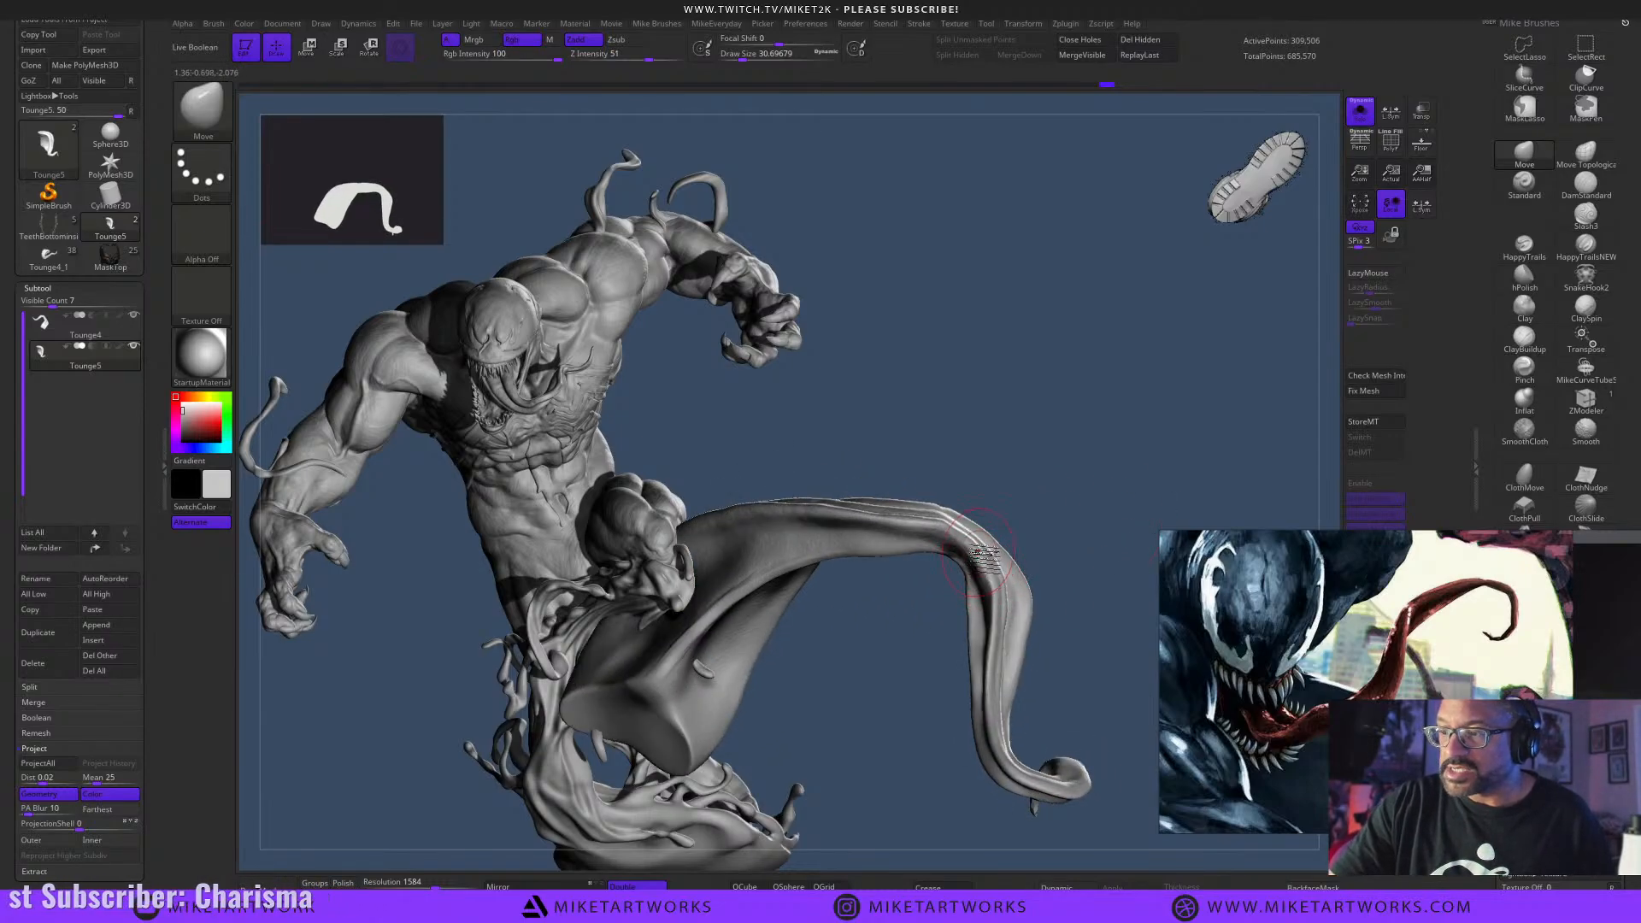
Adjust the outer contour of the upper bend from the side and rear using the Move brush at draw size 31.
mouse_move(1069, 530)
left_mouse_down()
mouse_move(1021, 560)
mouse_move(1125, 479)
left_mouse_up()
left_click_drag(922, 688, 927, 708)
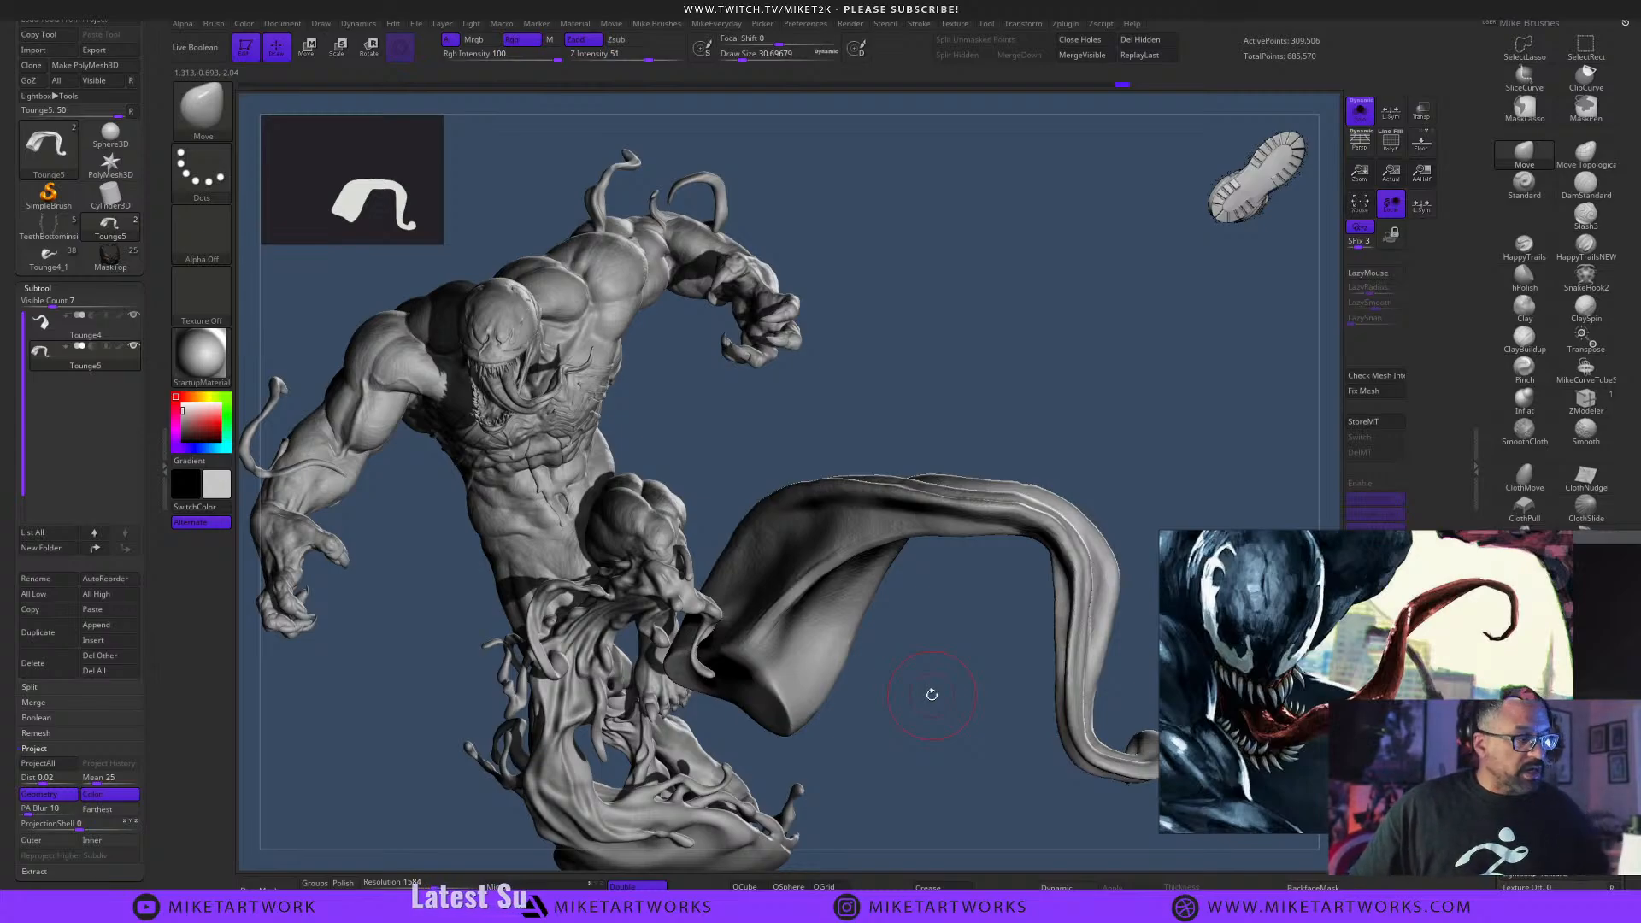
left_click_drag(932, 695, 983, 658)
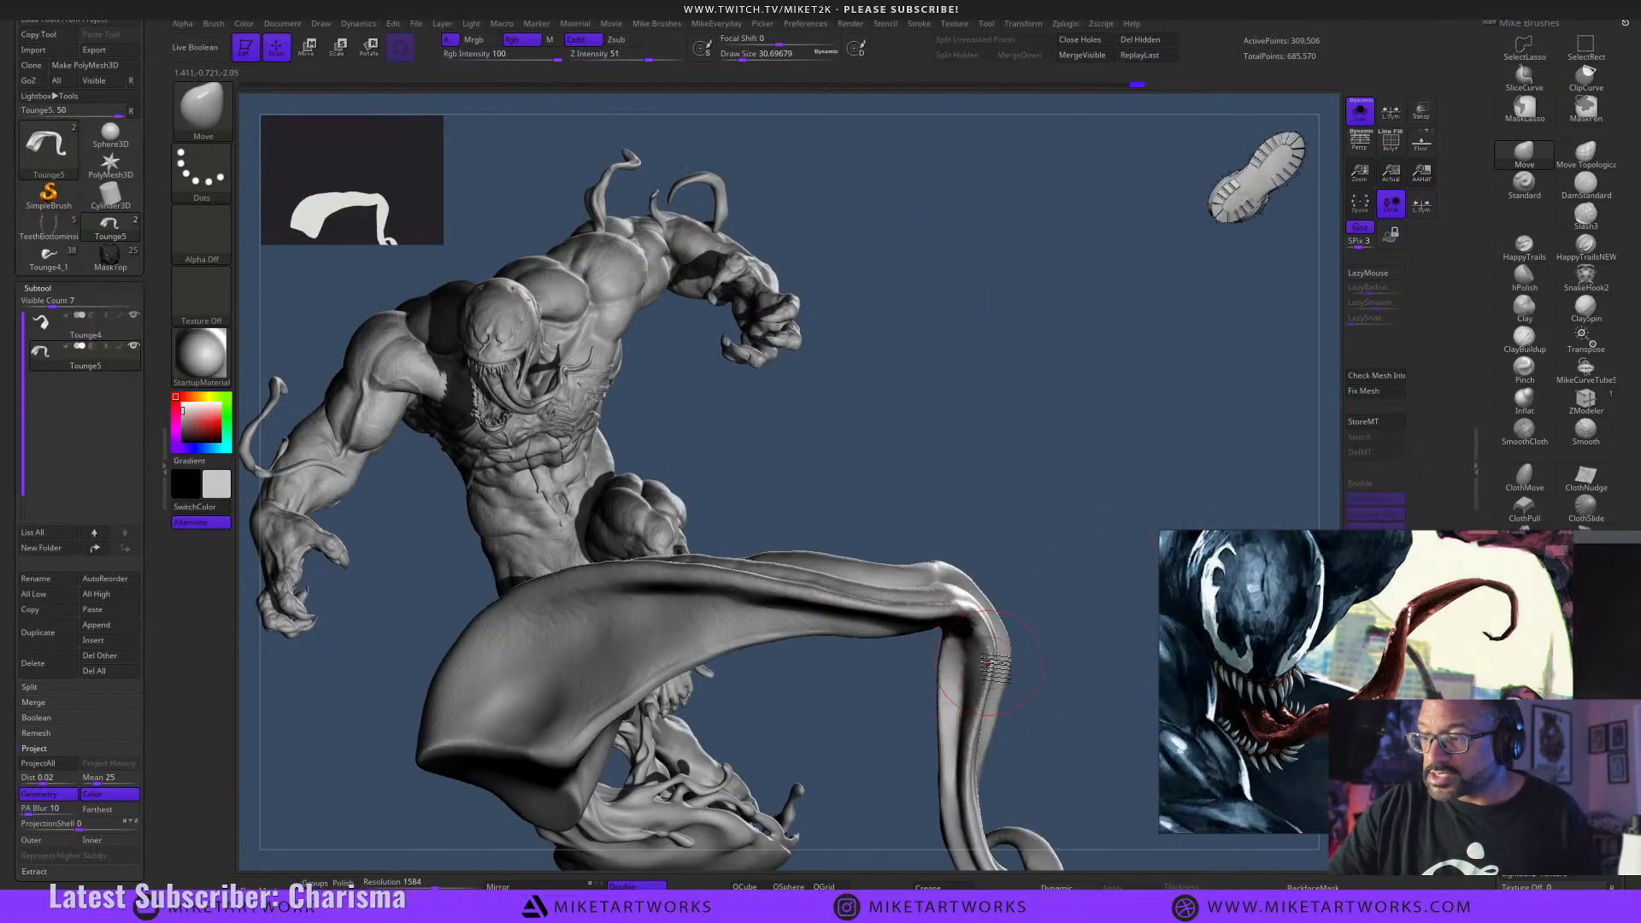
left_click_drag(995, 676, 1010, 685)
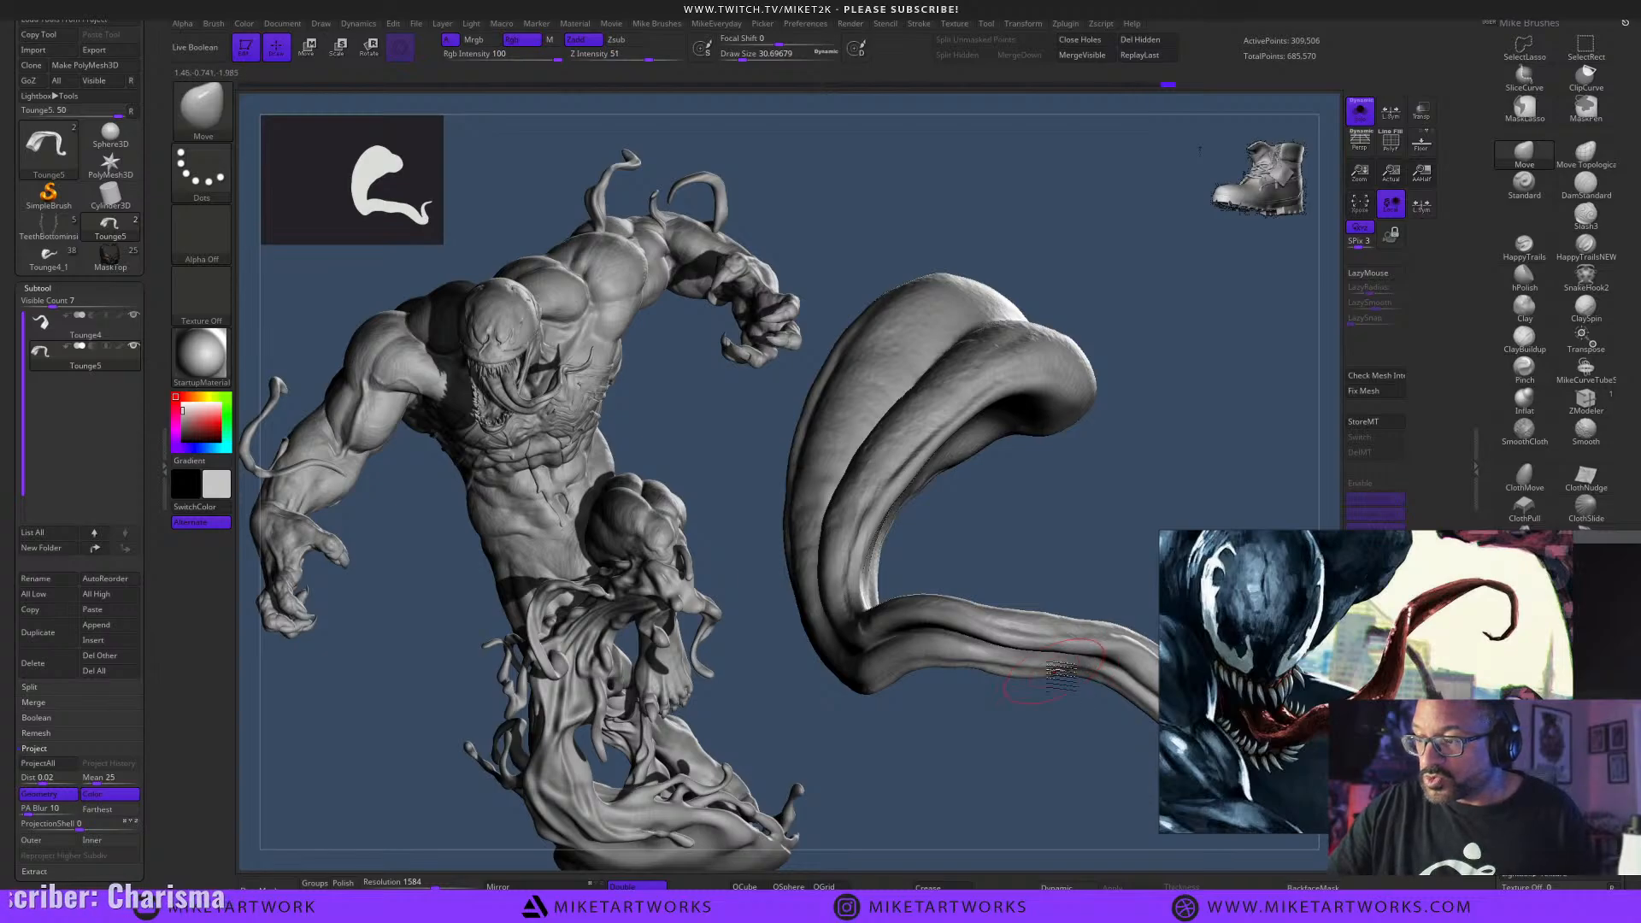
Reshape the lower edge of the tongue's wide base with the Move brush at draw sizes of about 25 and 54.
left_click_drag(1046, 728, 859, 534)
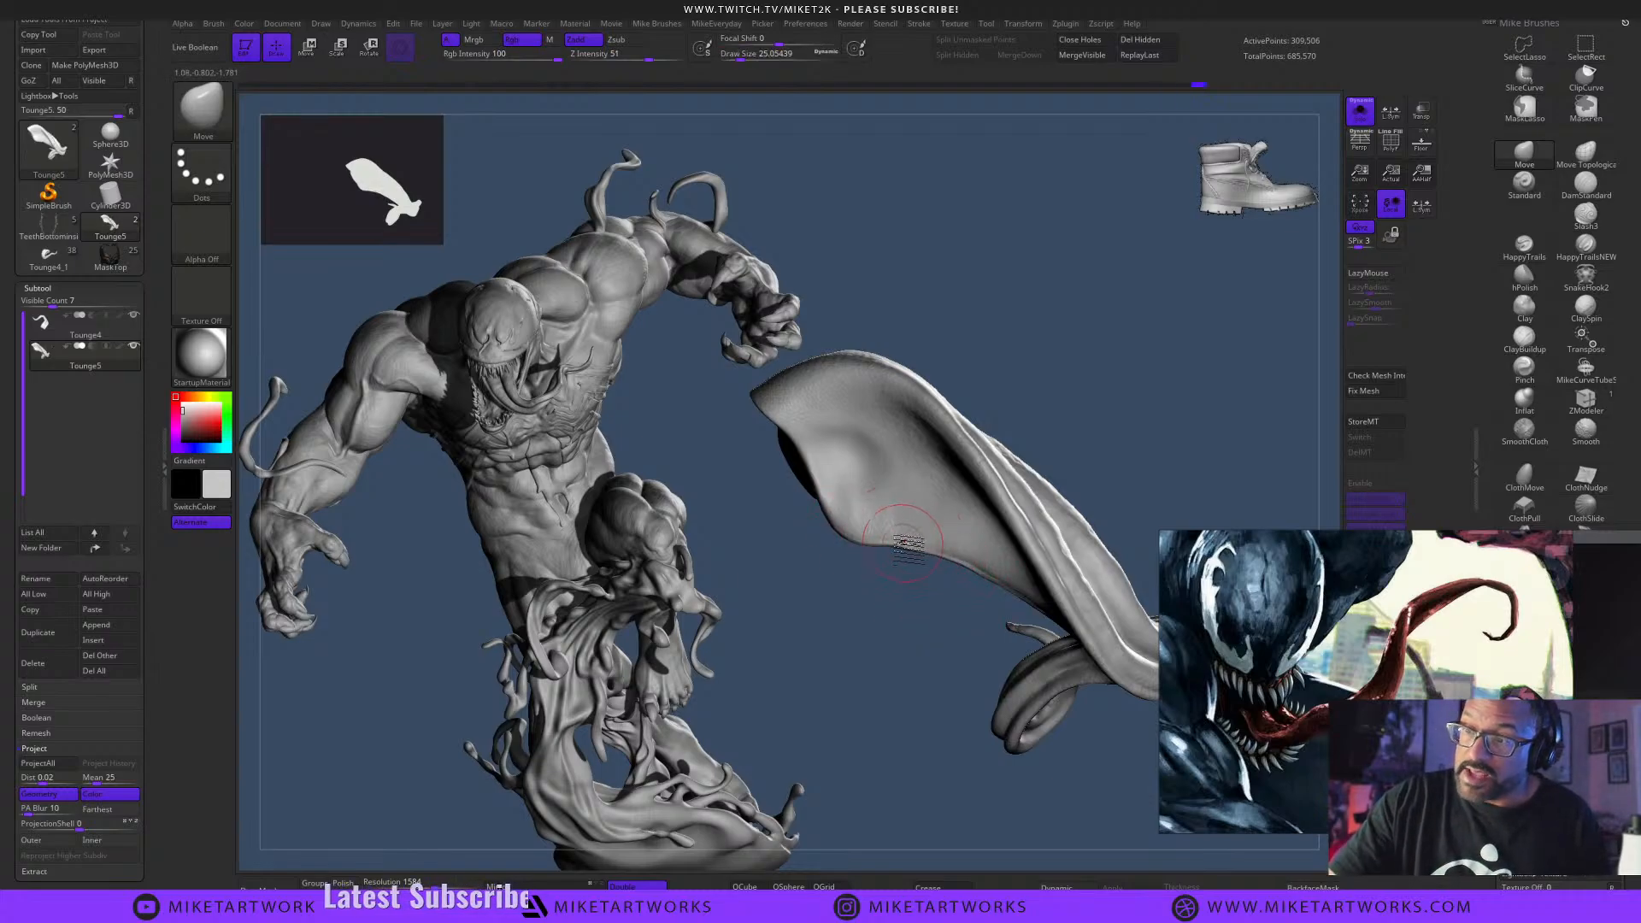
left_click_drag(937, 744, 935, 720)
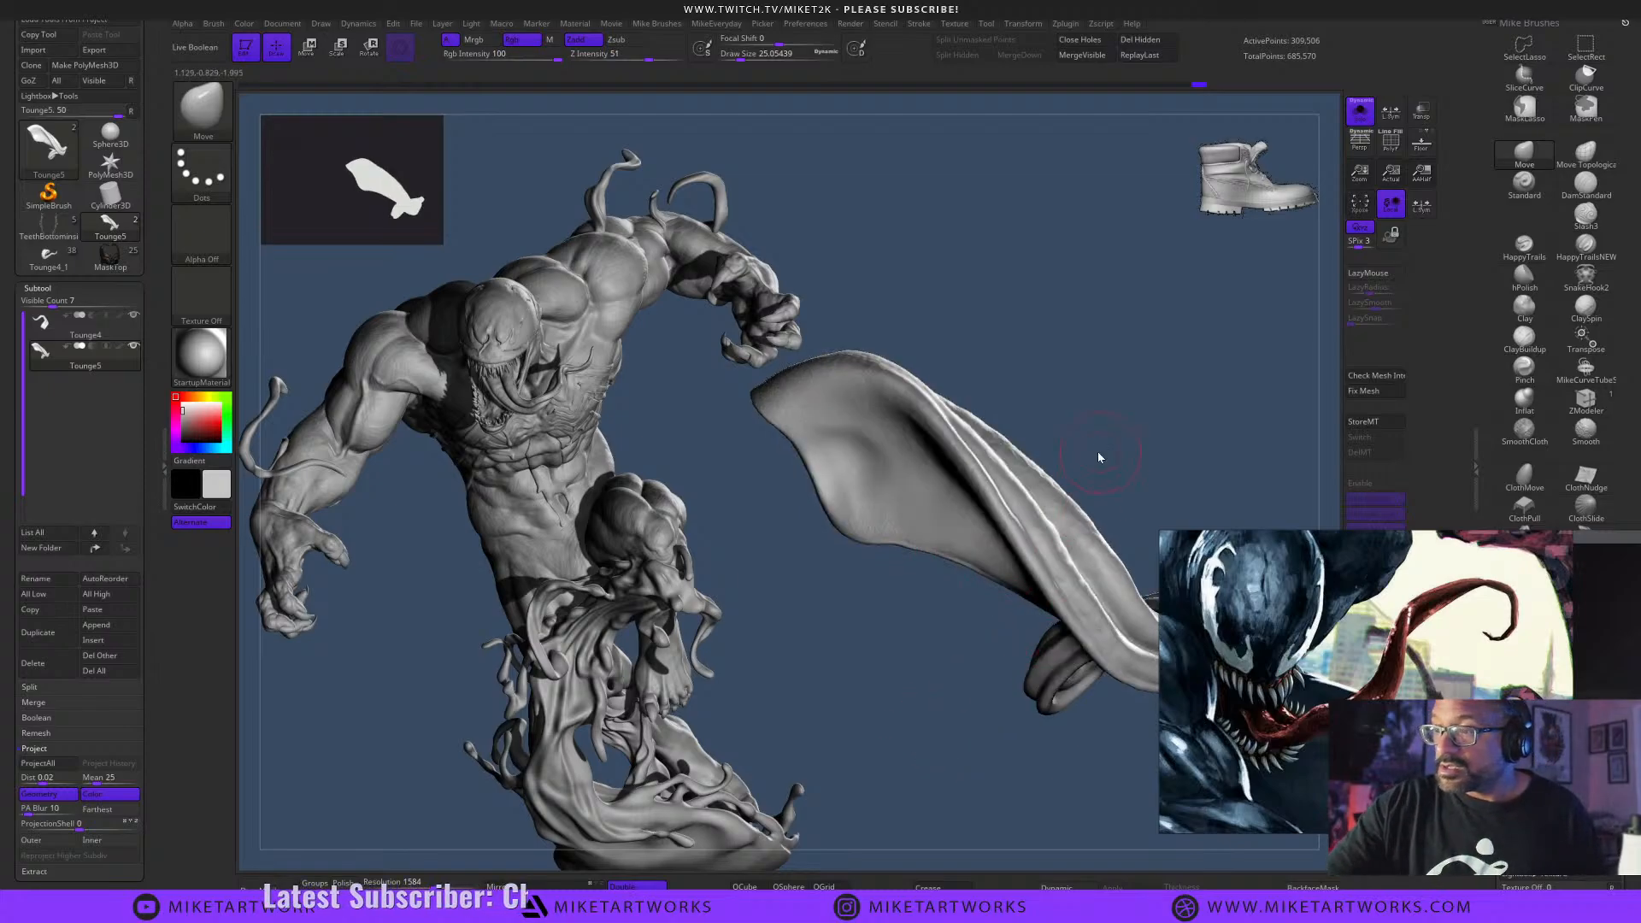
key("s")
mouse_move(1098, 452)
left_mouse_down()
mouse_move(1083, 524)
mouse_move(1116, 480)
left_mouse_up()
key("s")
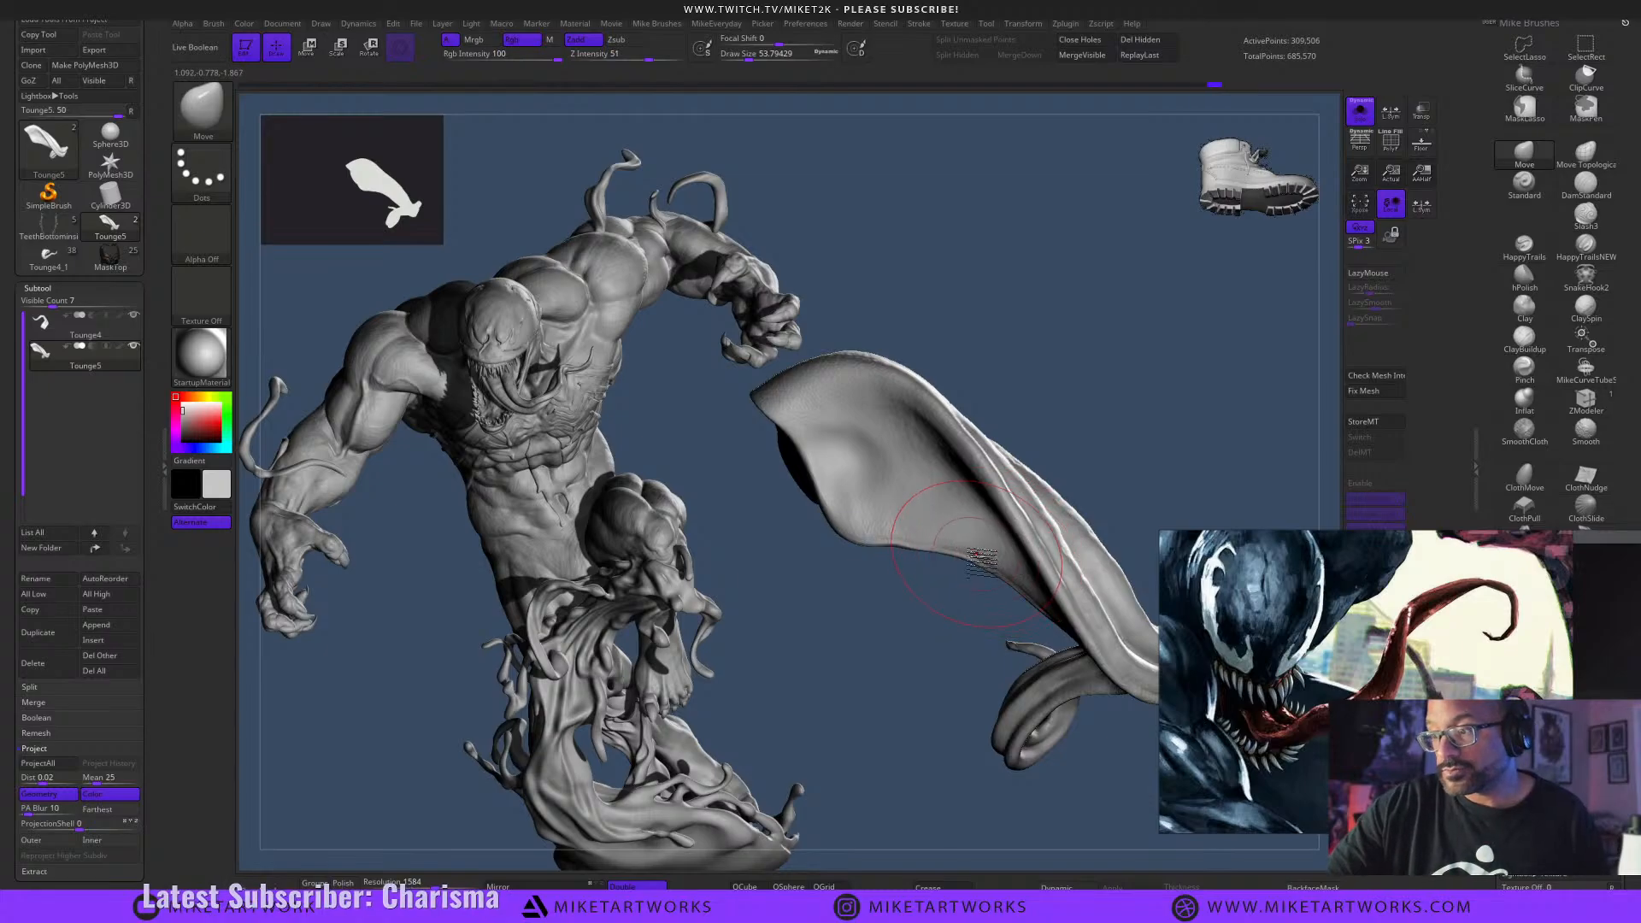
mouse_move(981, 552)
left_mouse_down()
mouse_move(1033, 741)
mouse_move(1026, 818)
mouse_move(1100, 440)
mouse_move(1037, 502)
left_mouse_up()
Even out both side contours of the wide base with the Move brush at draw sizes of about 33 and 49.
key("s")
key("s")
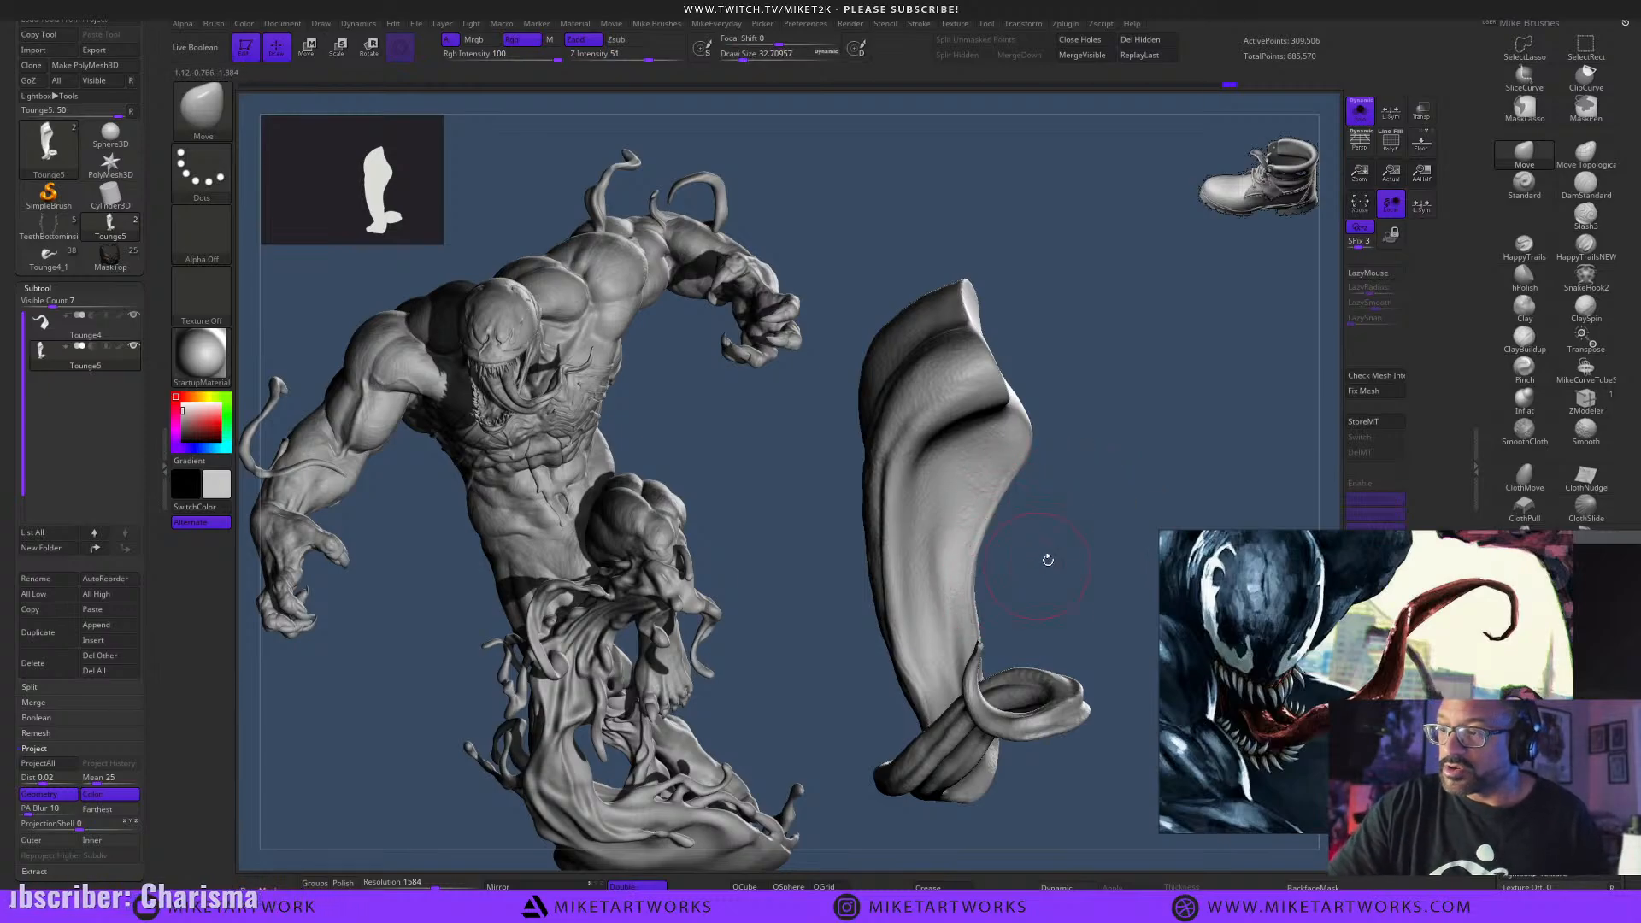
mouse_move(1048, 560)
left_mouse_down()
mouse_move(1117, 532)
mouse_move(1074, 548)
mouse_move(985, 516)
left_mouse_up()
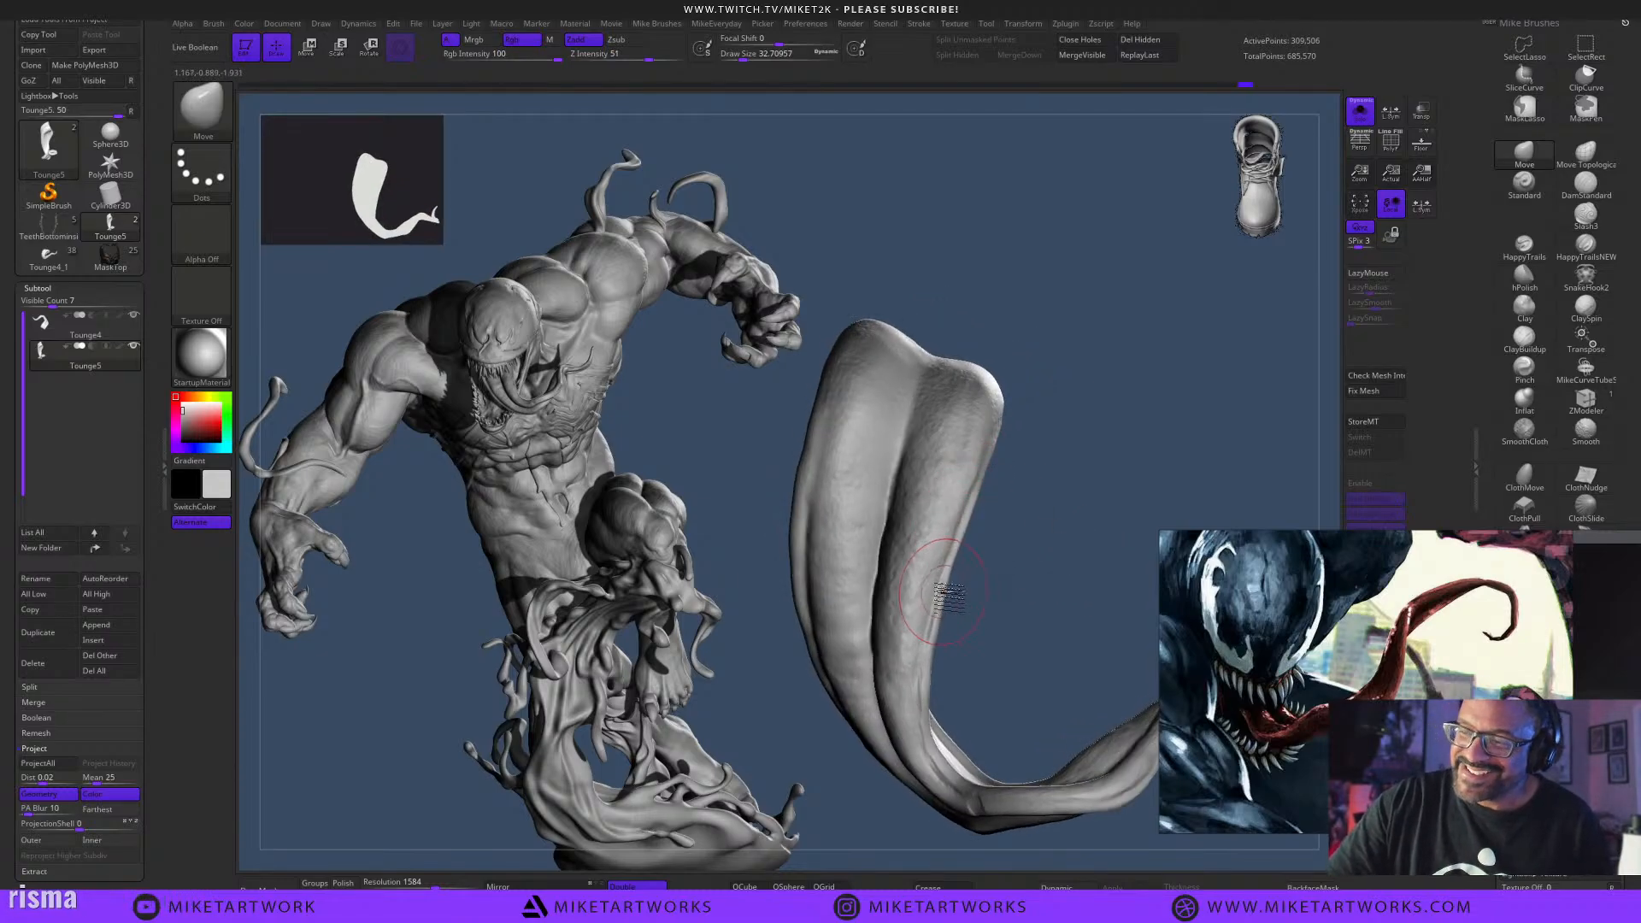
mouse_move(1052, 621)
left_mouse_down()
mouse_move(1063, 560)
mouse_move(986, 589)
left_mouse_up()
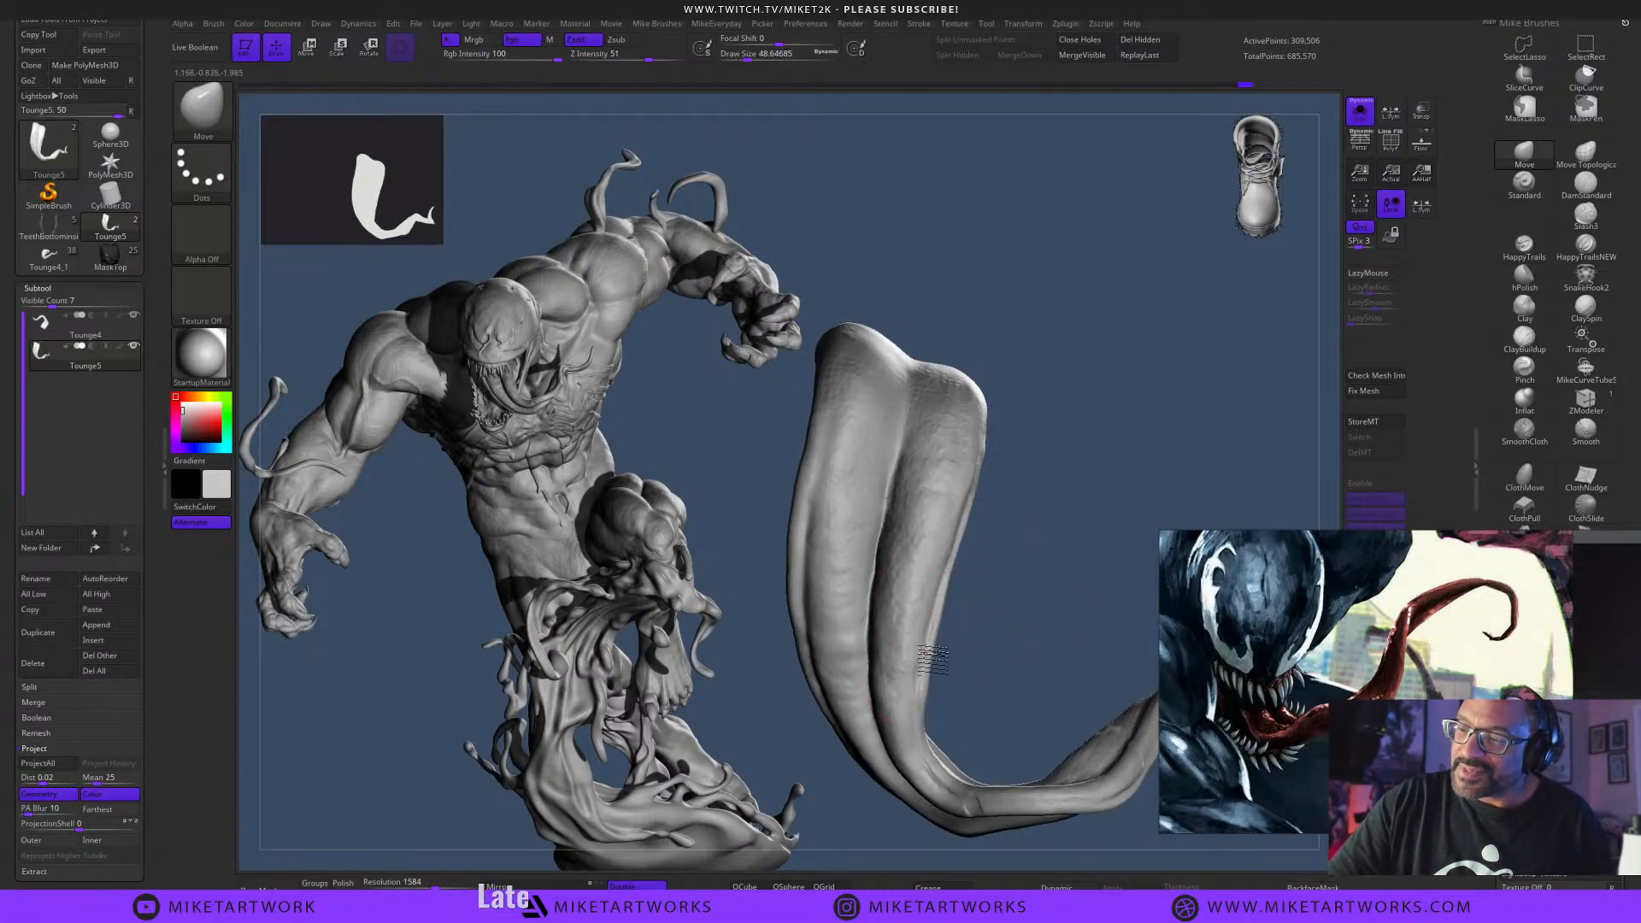
left_click_drag(1012, 646, 1013, 620)
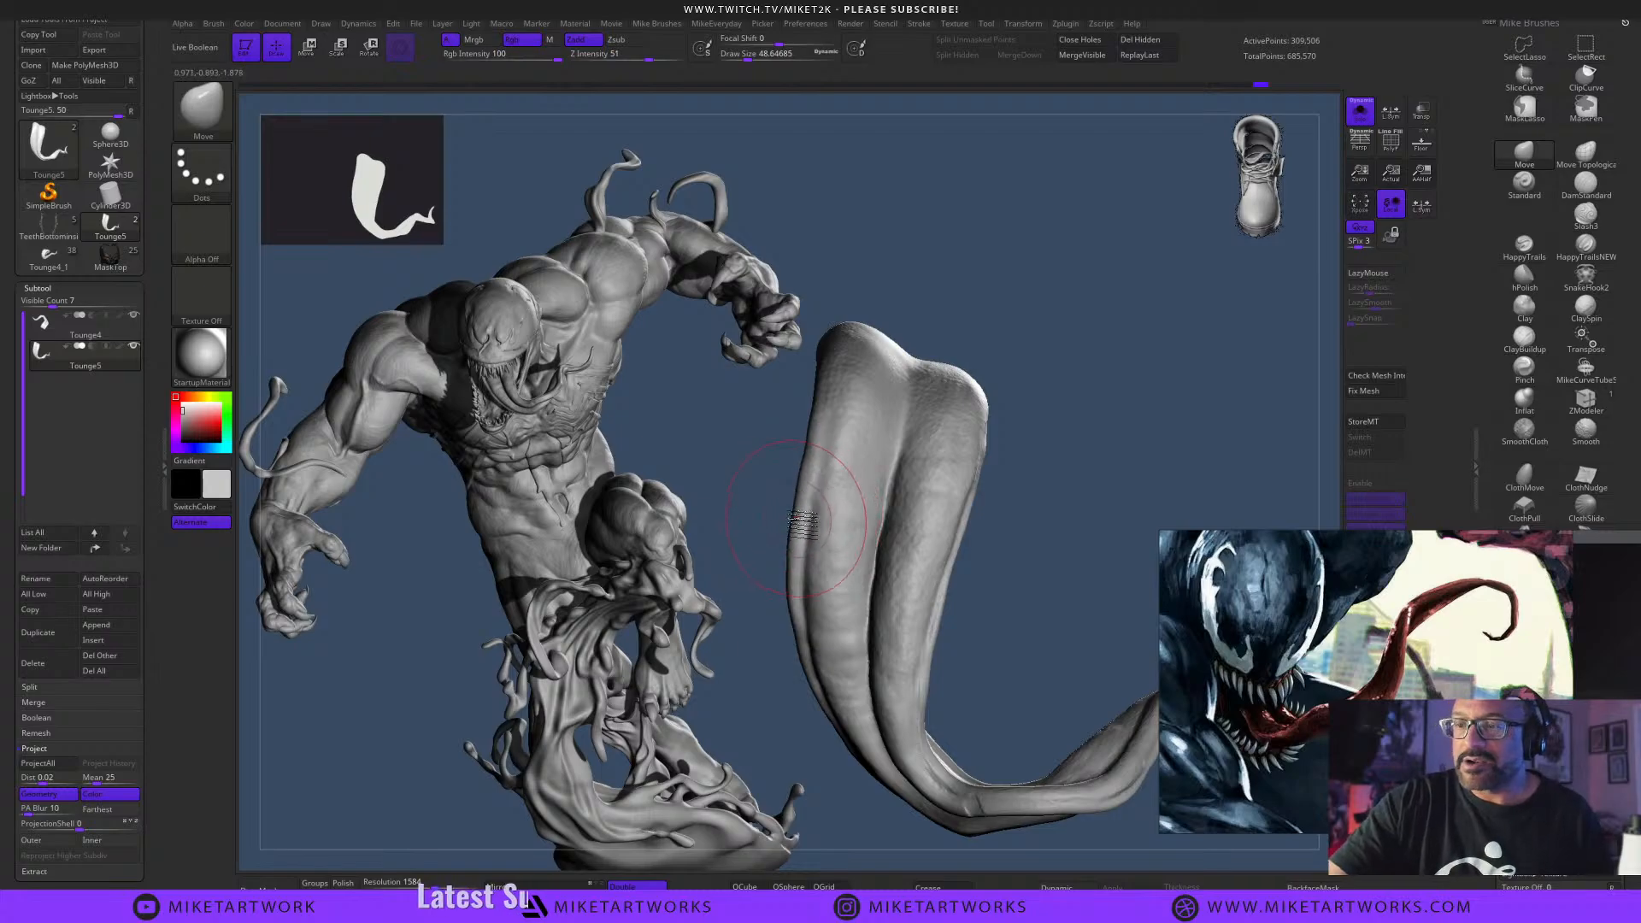
left_click_drag(1033, 587, 1037, 793)
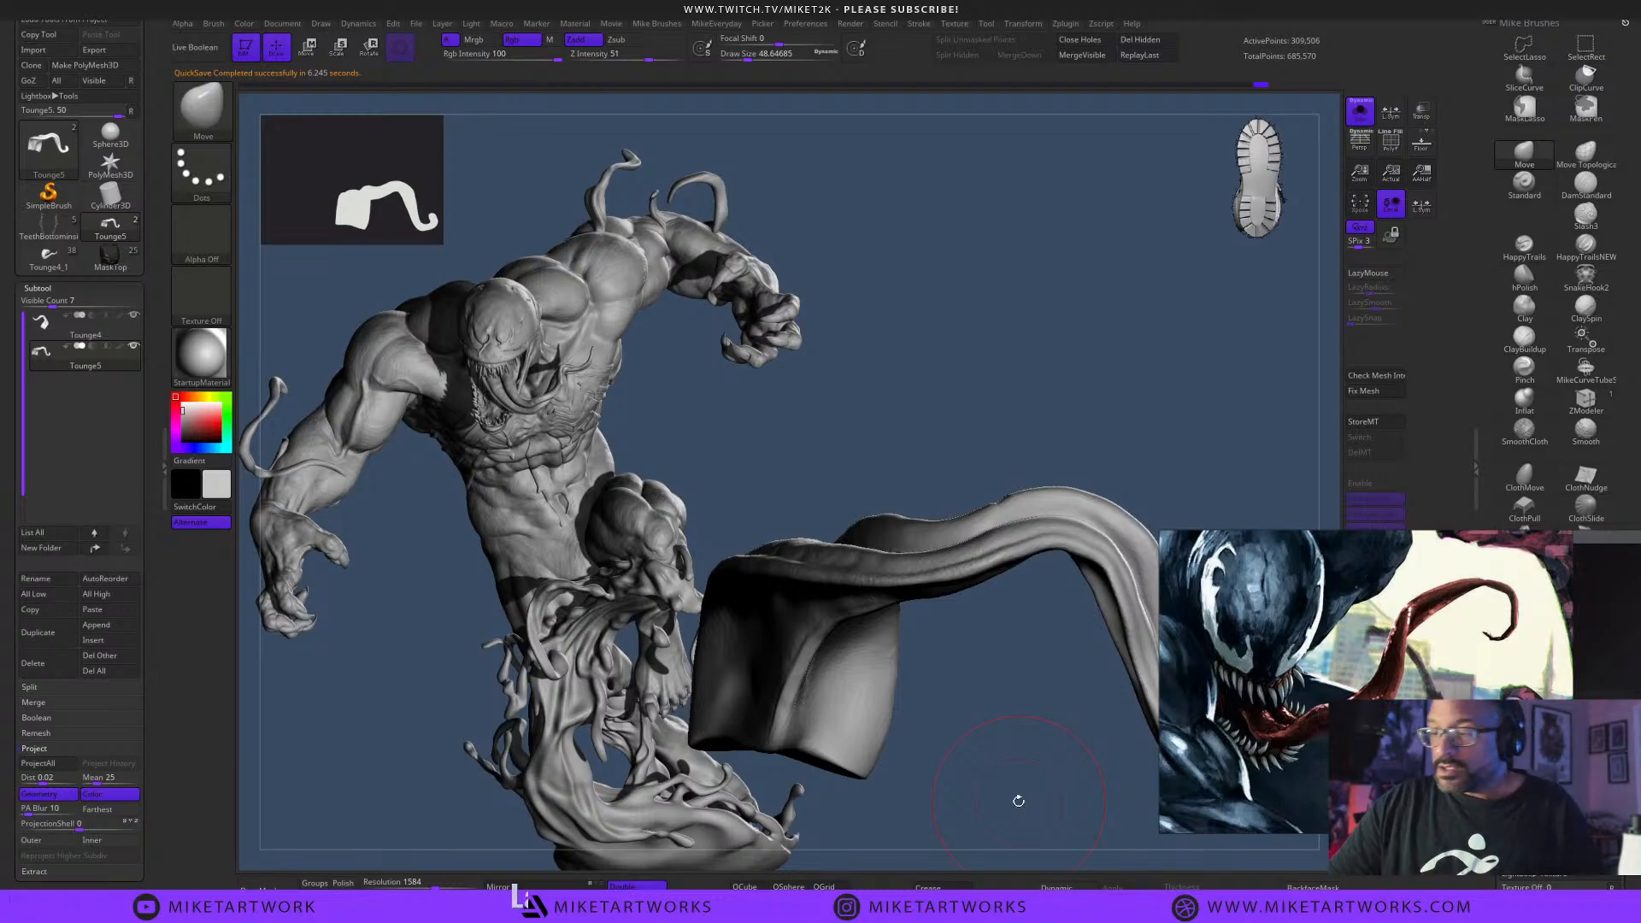
Smooth the bend where the wide base narrows into the thin section, using the Smooth brush at draw size 10.5.
mouse_move(1034, 745)
left_mouse_down()
mouse_move(1051, 795)
mouse_move(1070, 747)
mouse_move(1094, 782)
mouse_move(1080, 556)
mouse_move(1060, 783)
left_mouse_up()
key("s")
key("s")
left_click_drag(1058, 781, 1040, 754)
left_click_drag(952, 704, 958, 710, "shift")
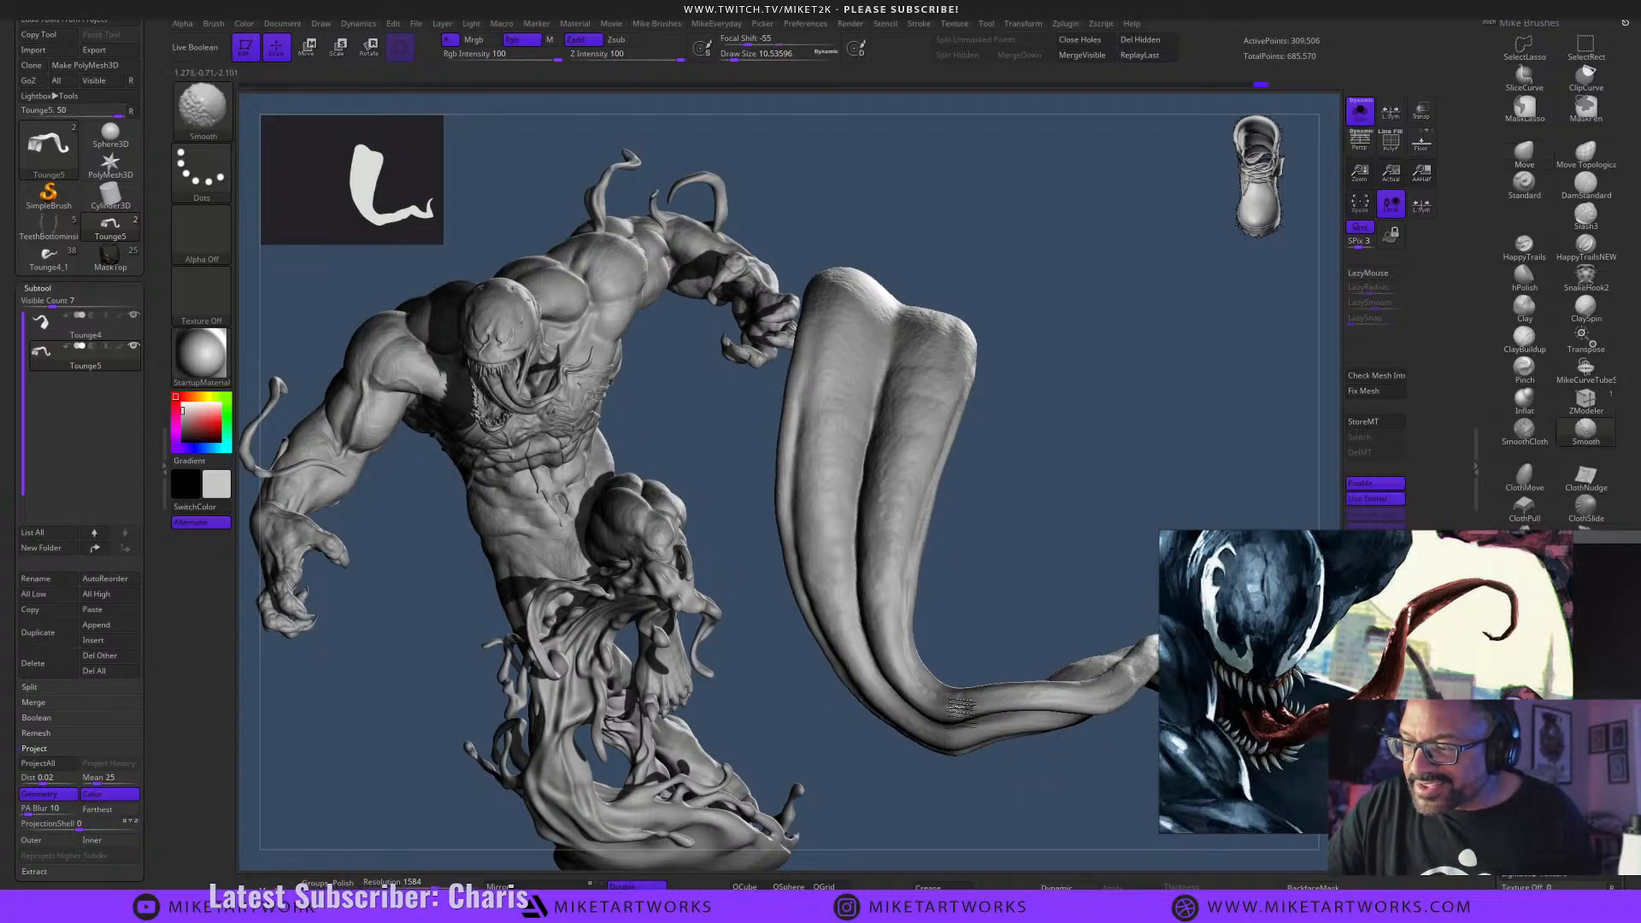
Build up the ridges along the narrowing bend with the ClayBuildup brush at draw size 10.5 and Z Intensity 10.
mouse_move(1055, 813)
left_mouse_down()
mouse_move(1078, 805)
mouse_move(1122, 840)
left_mouse_up()
left_click(1525, 340)
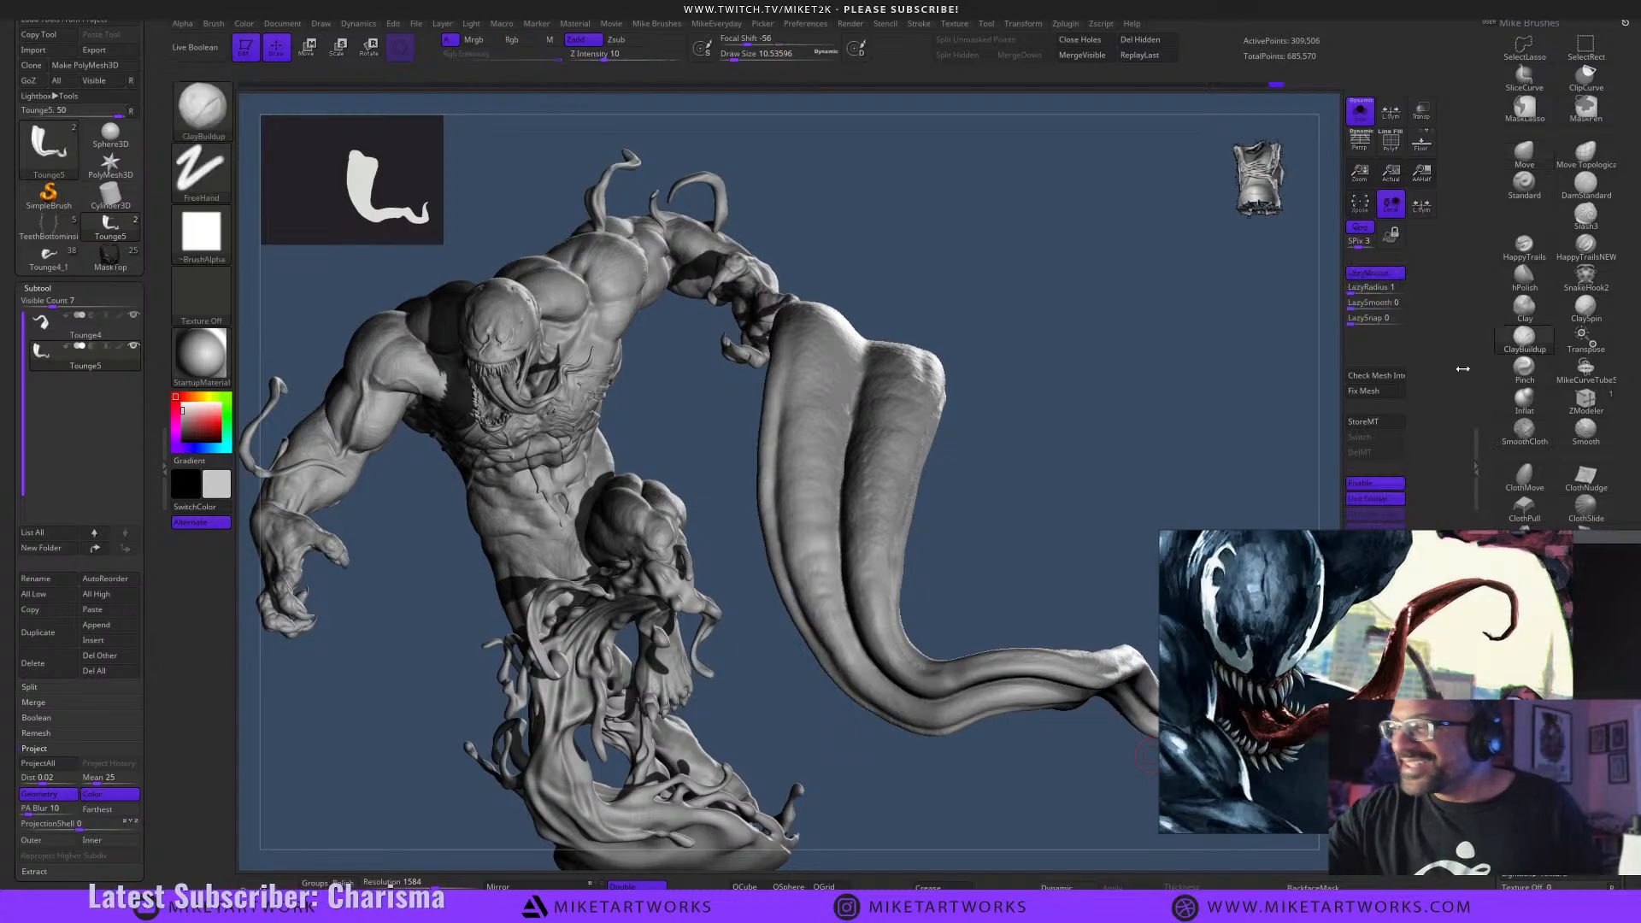
left_click_drag(992, 759, 979, 742)
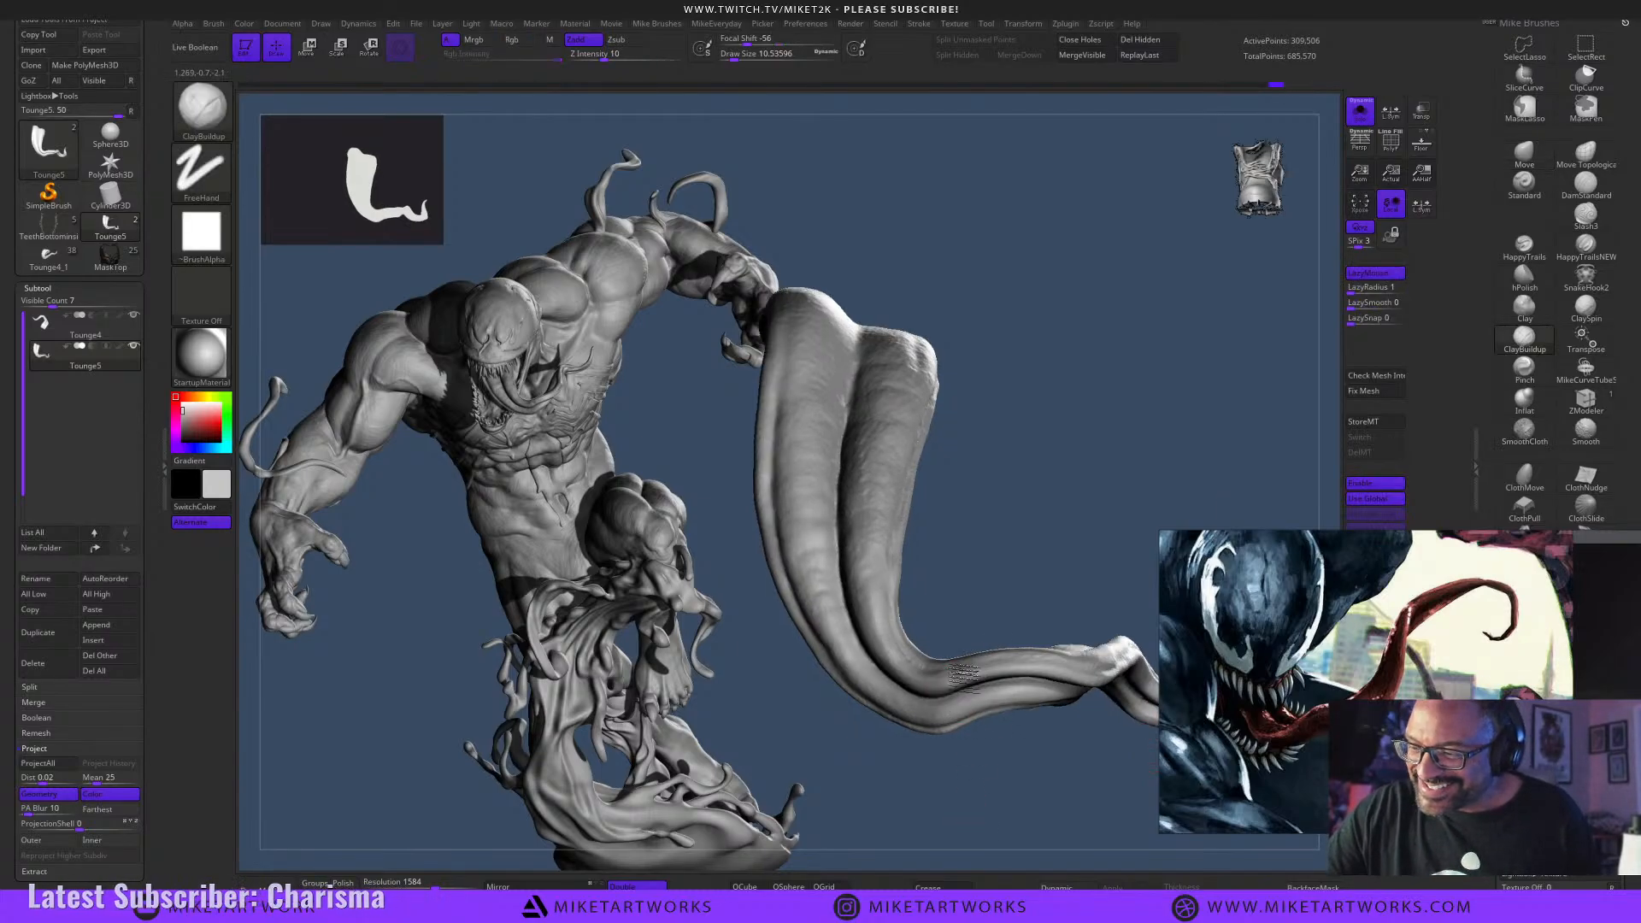
left_click_drag(1011, 759, 983, 712)
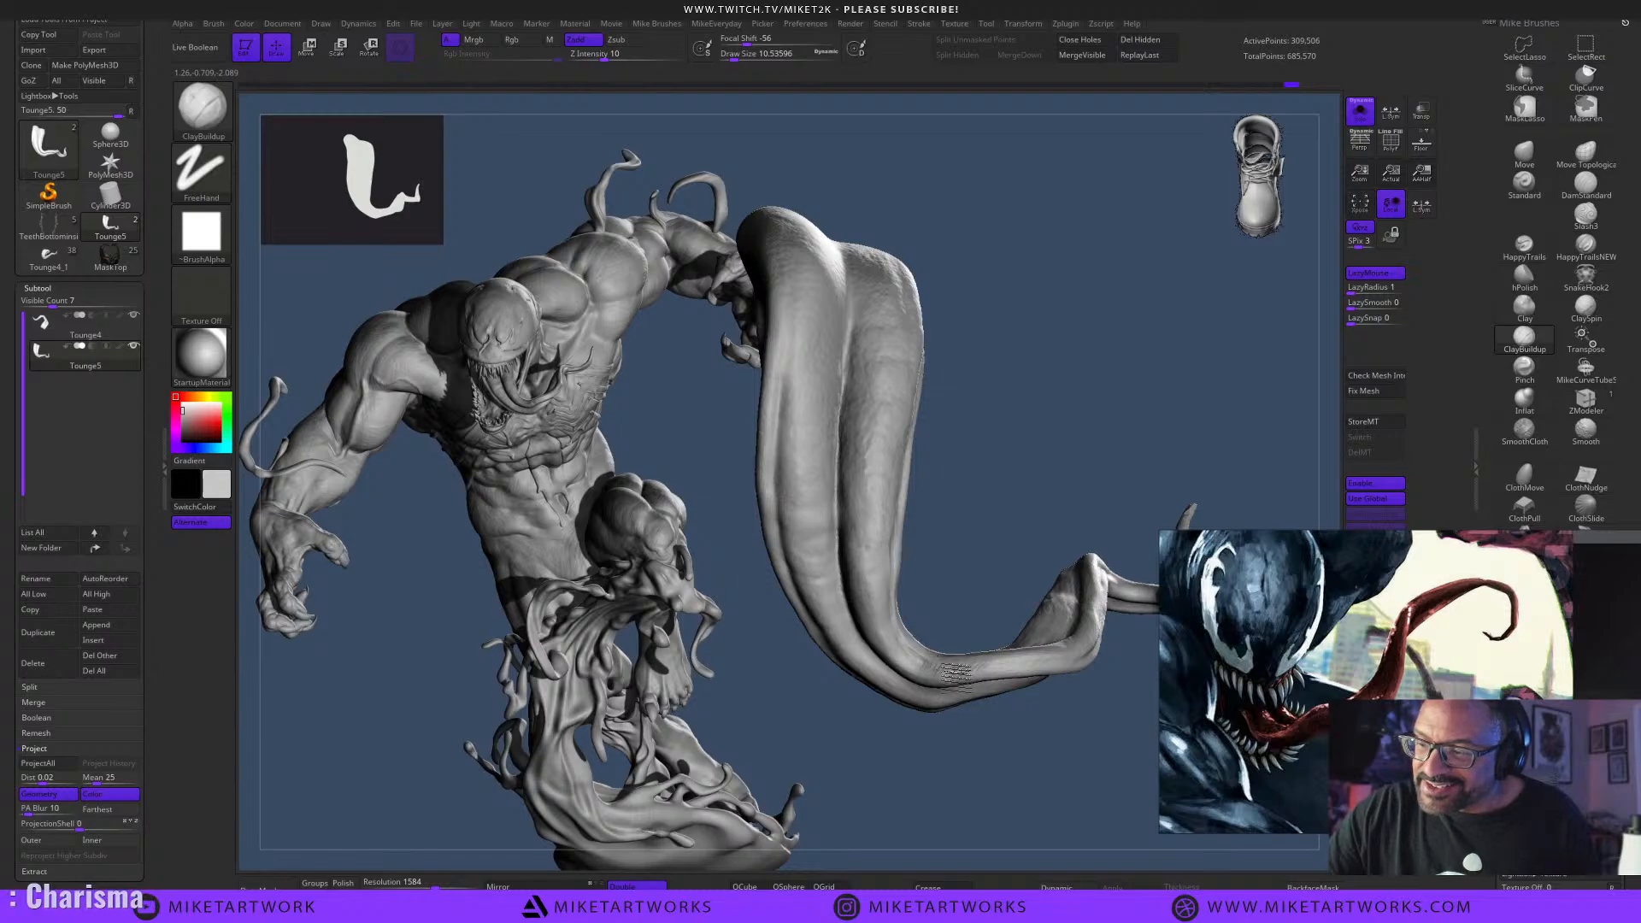
left_click_drag(954, 673, 1019, 574)
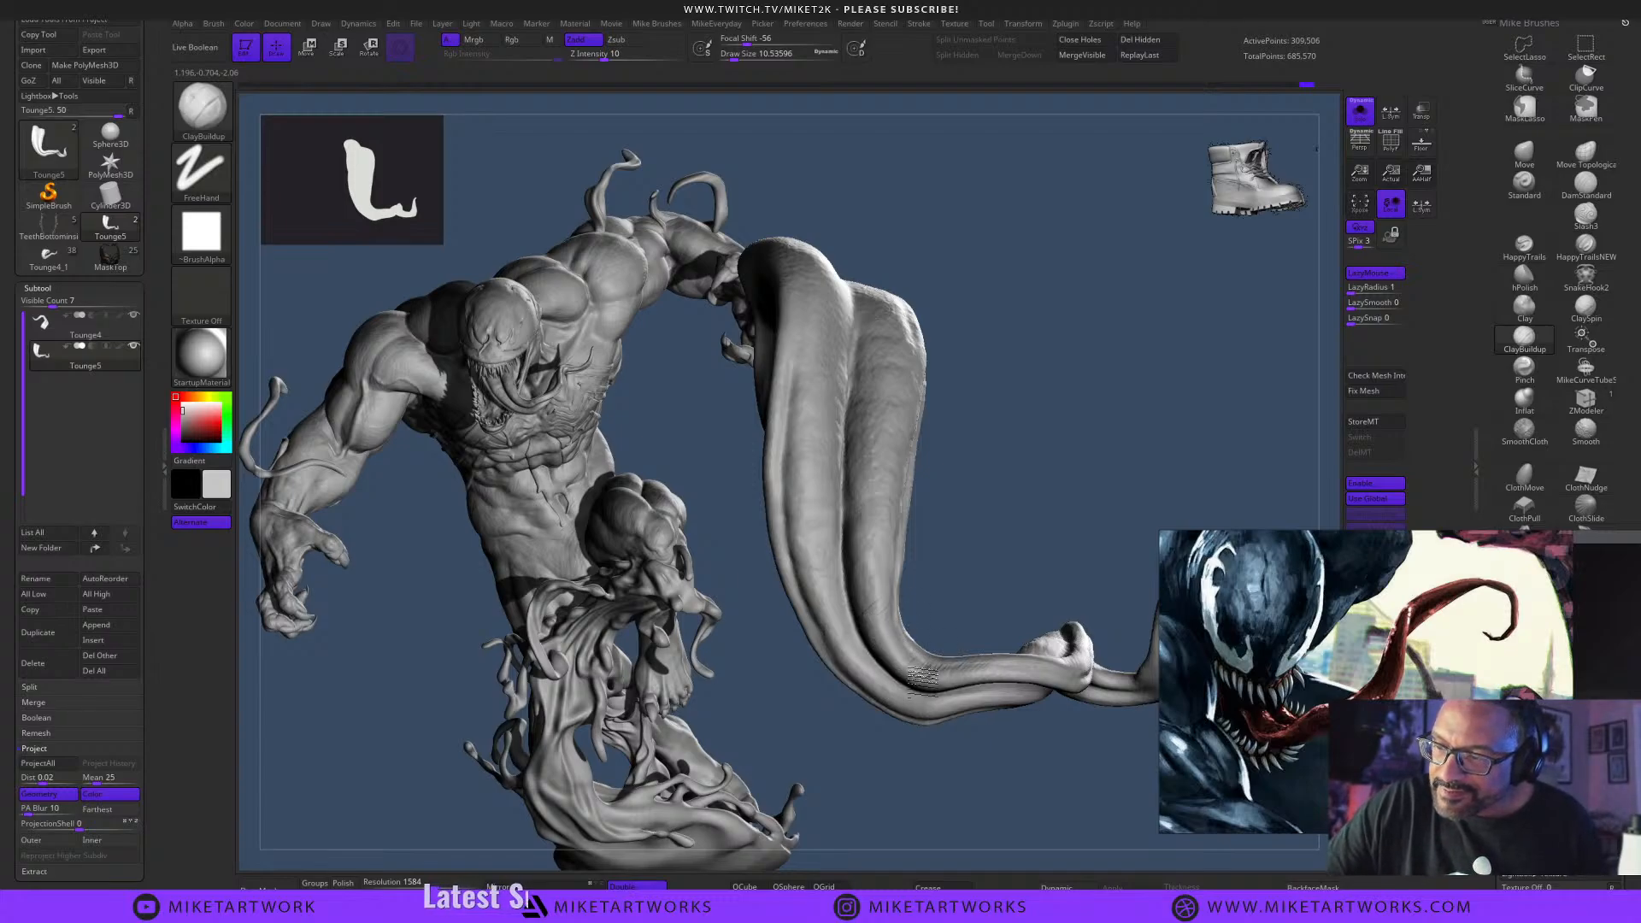
mouse_move(1006, 760)
left_mouse_down()
mouse_move(1059, 612)
mouse_move(920, 710)
mouse_move(1063, 604)
mouse_move(1000, 761)
mouse_move(1063, 803)
mouse_move(1060, 733)
mouse_move(1000, 795)
mouse_move(1079, 837)
mouse_move(1060, 778)
mouse_move(1098, 808)
mouse_move(1100, 736)
mouse_move(1081, 760)
left_mouse_up()
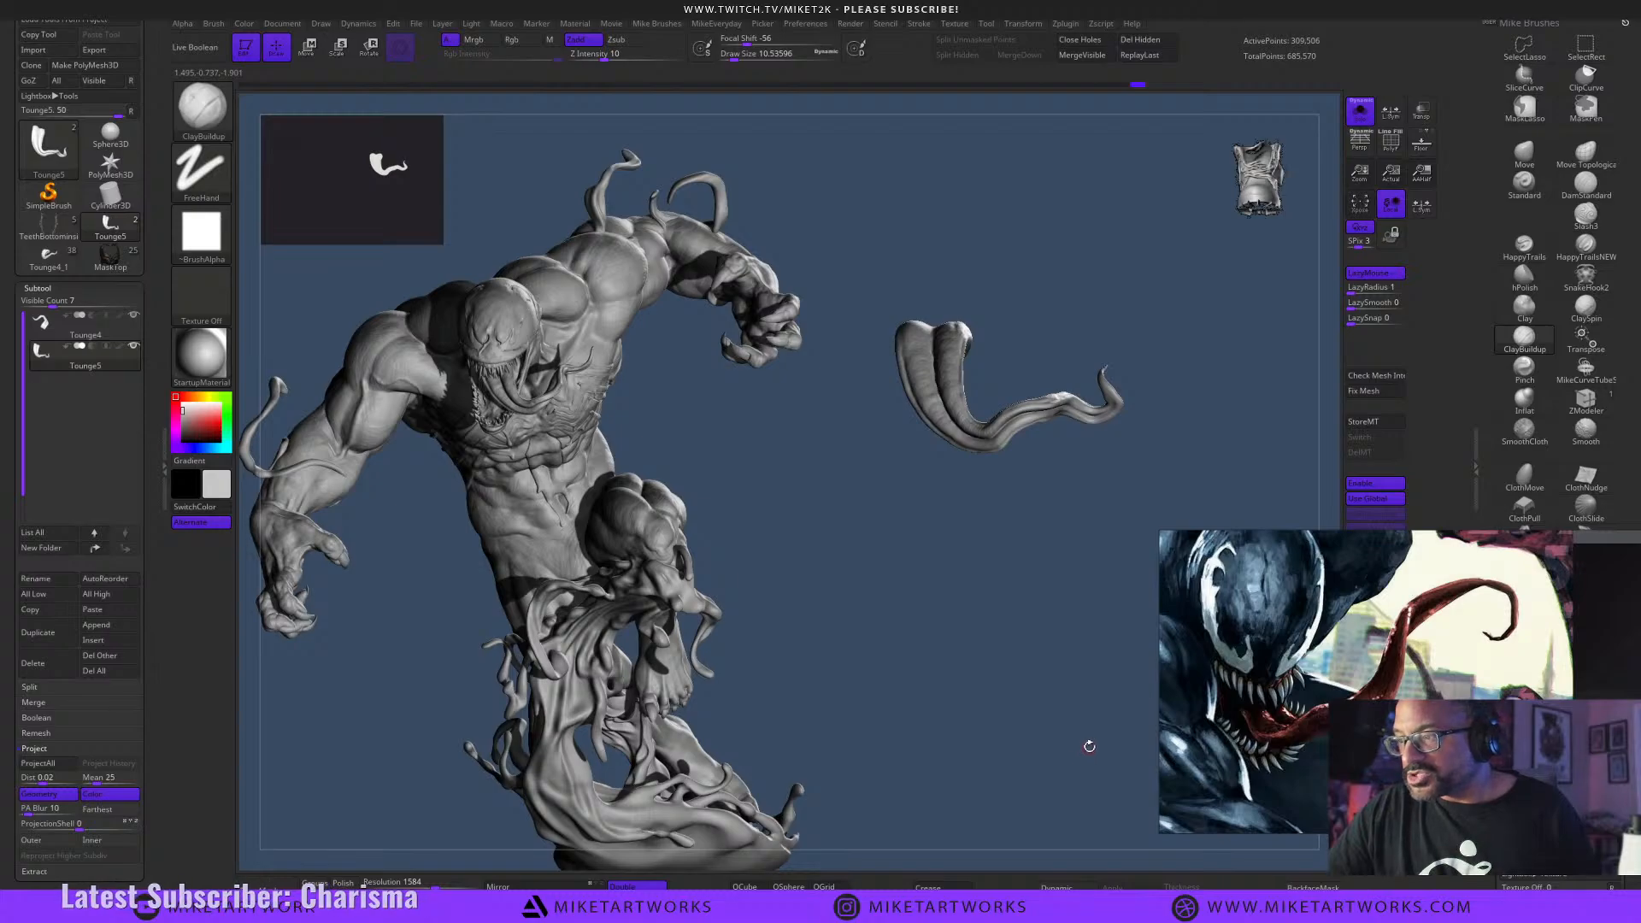
Drop Tounge5 to its lowest subdivision level and mask everything except the thin tip section.
left_click_drag(1075, 749, 1113, 761)
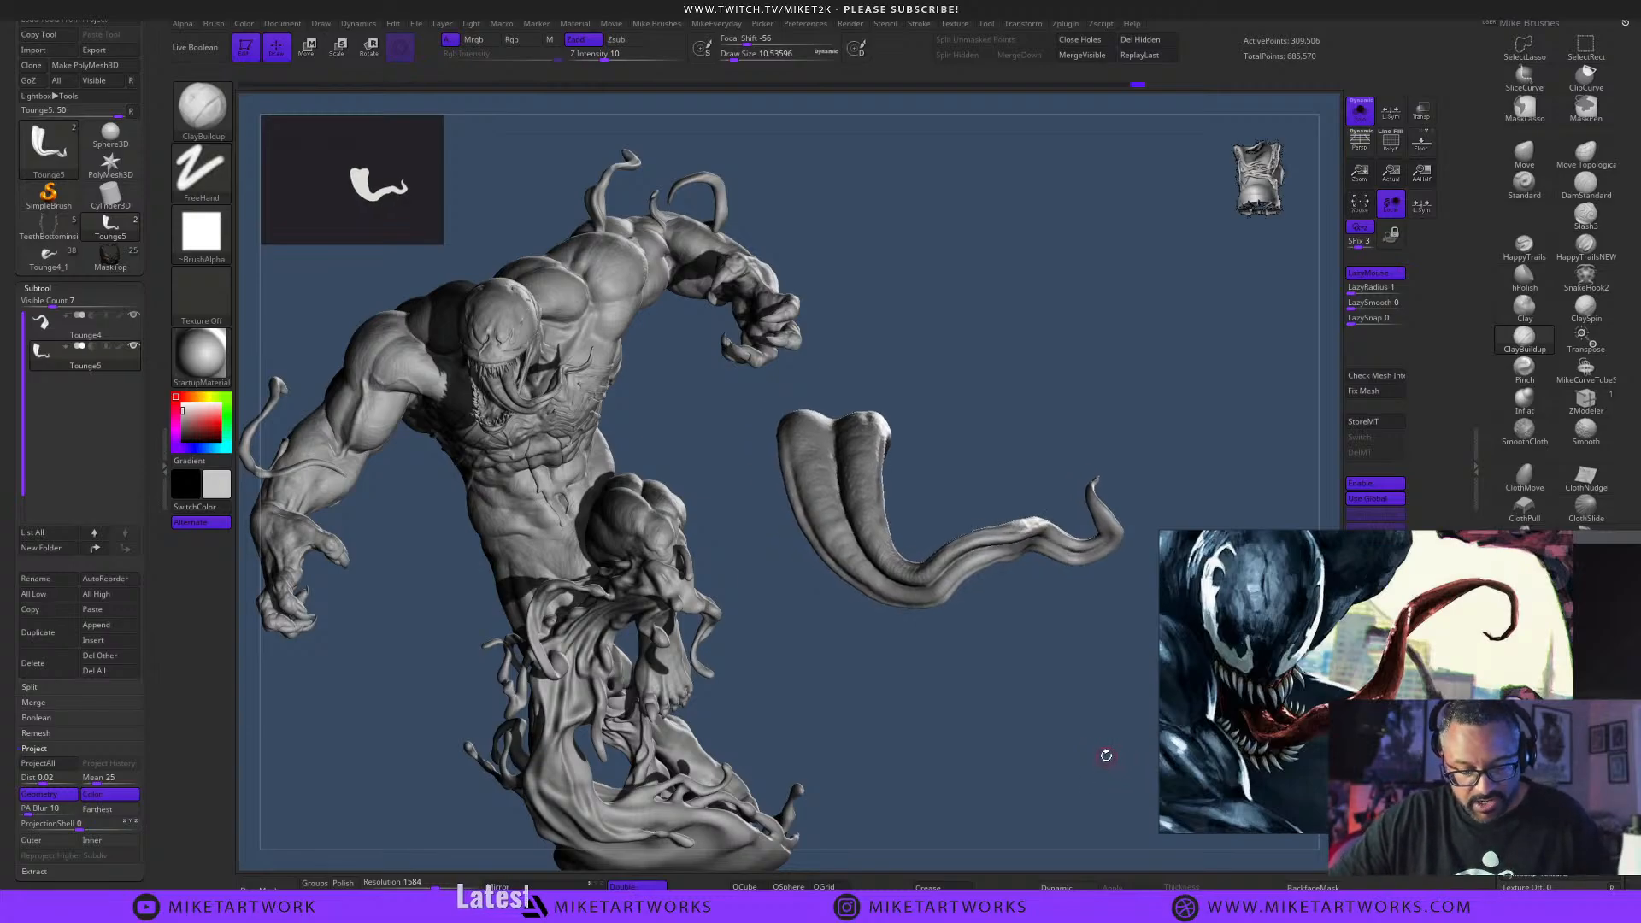
key("shift")
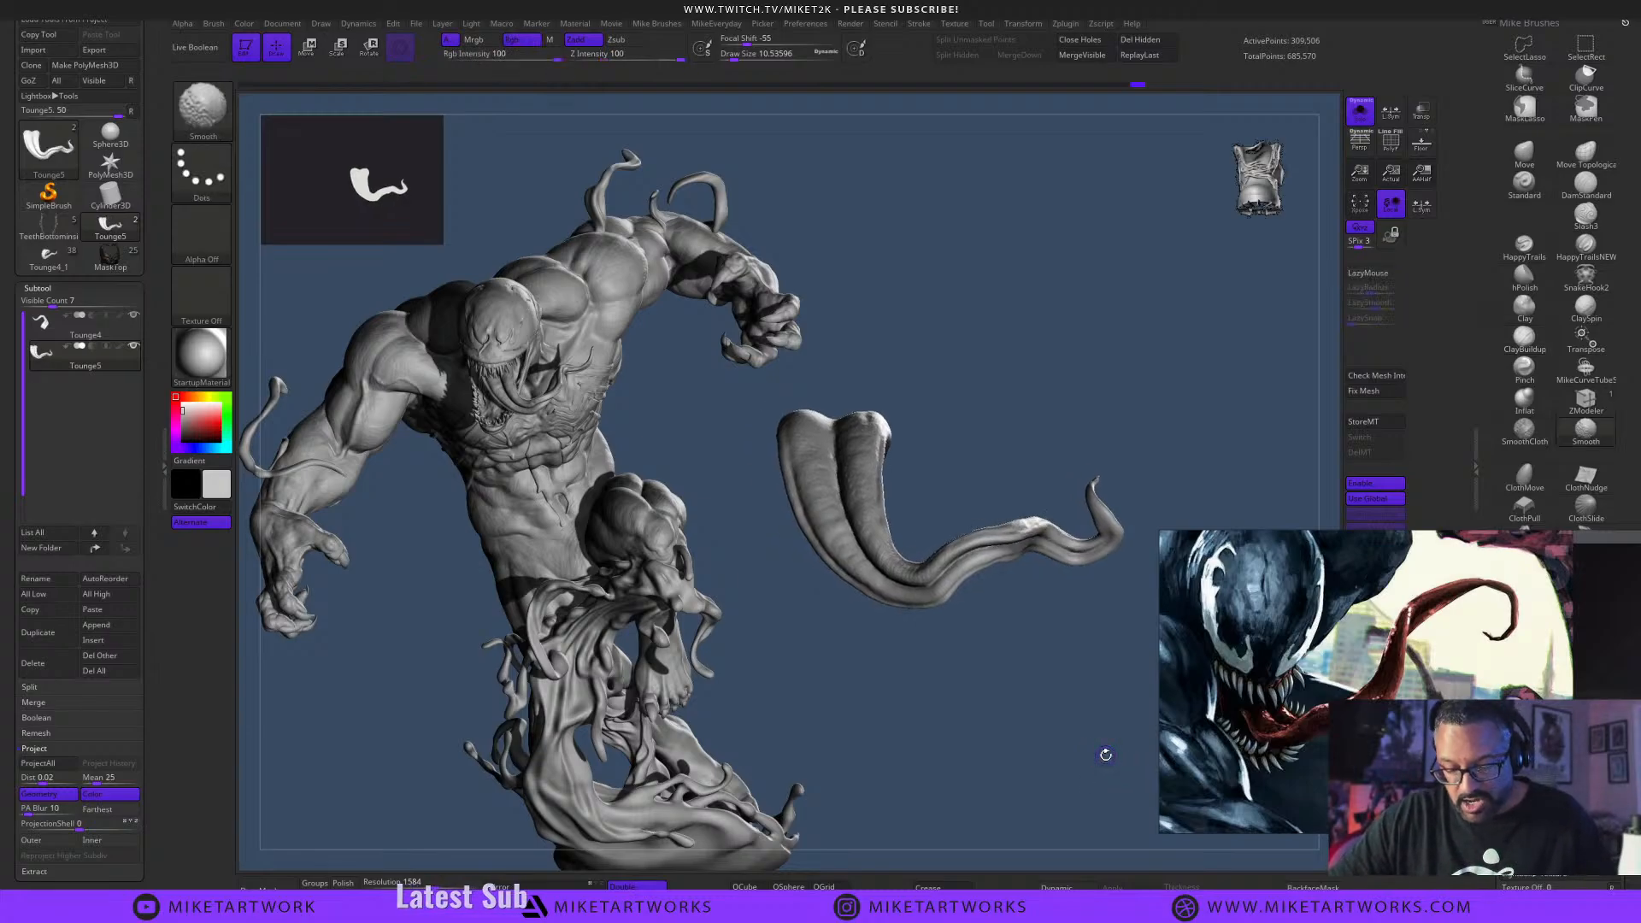
key("shift+d")
key("ctrl")
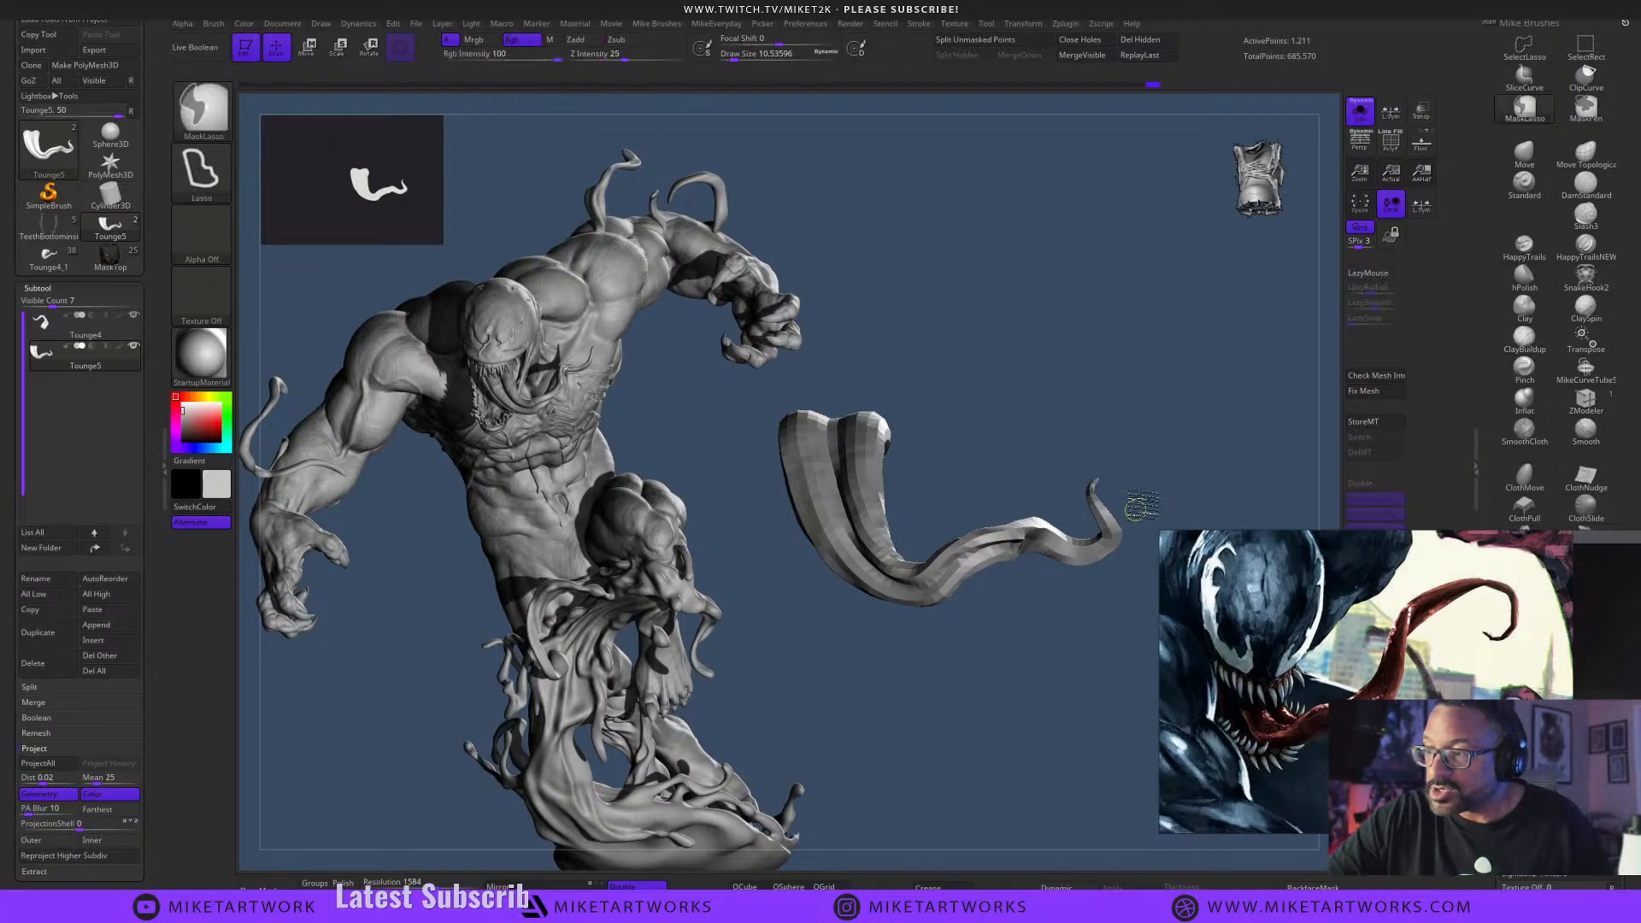
mouse_move(1145, 530)
left_mouse_down("ctrl")
mouse_move(1043, 645)
mouse_move(949, 513)
mouse_move(1137, 445)
left_mouse_up("ctrl")
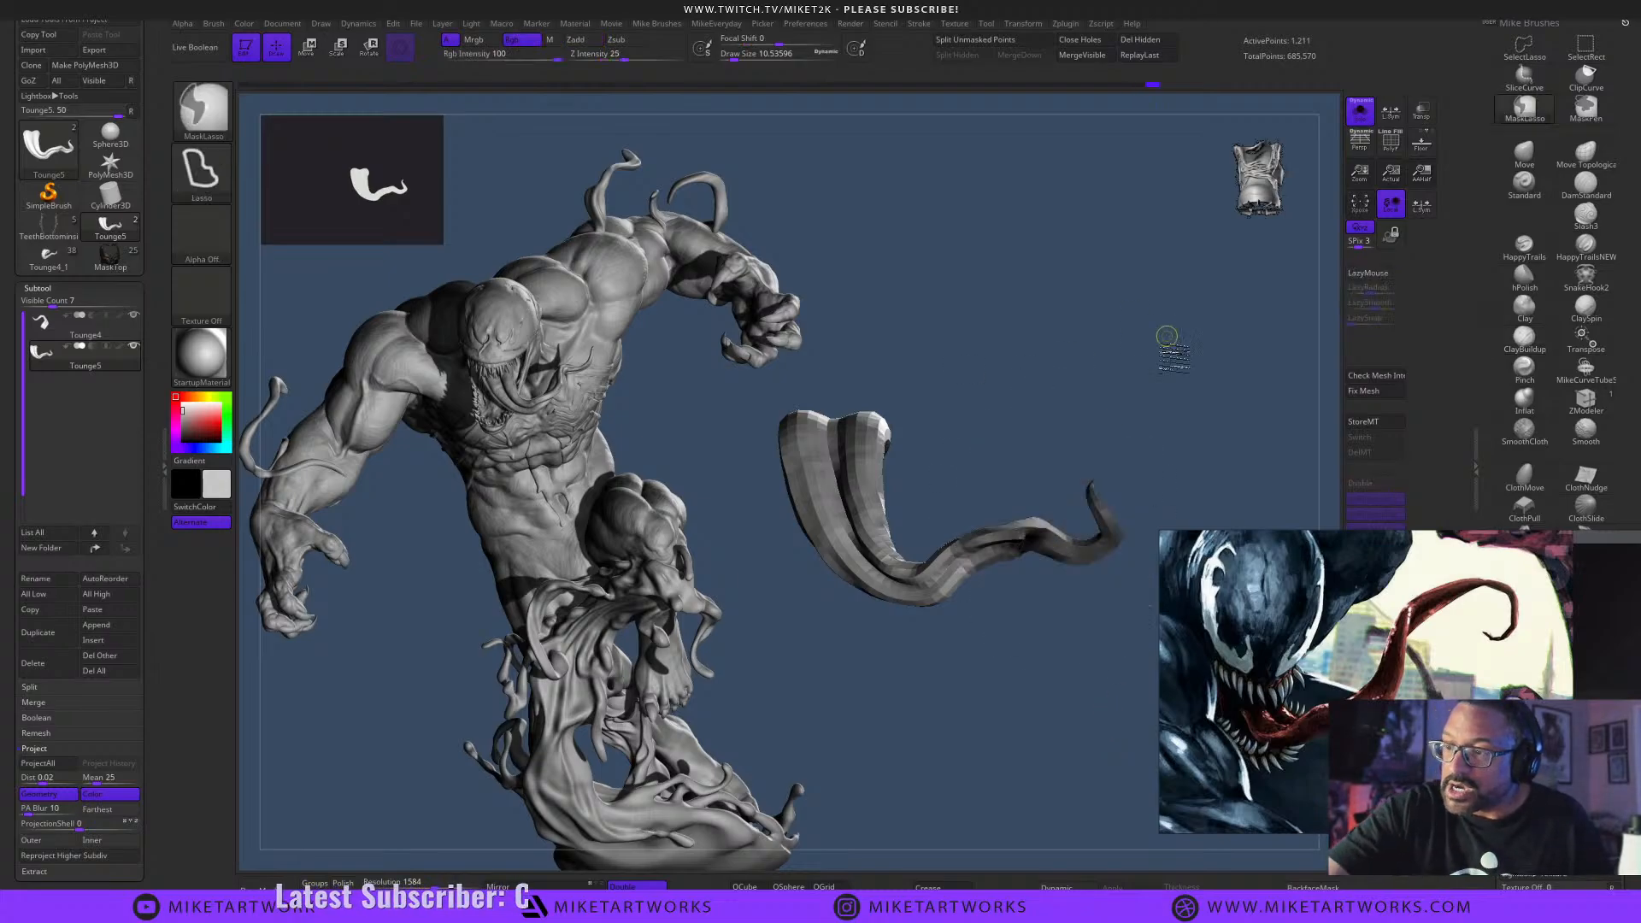
left_click(987, 603, "ctrl")
Place the transform gizmo at the start of the thin section and reposition the unmasked tip with it.
key("w")
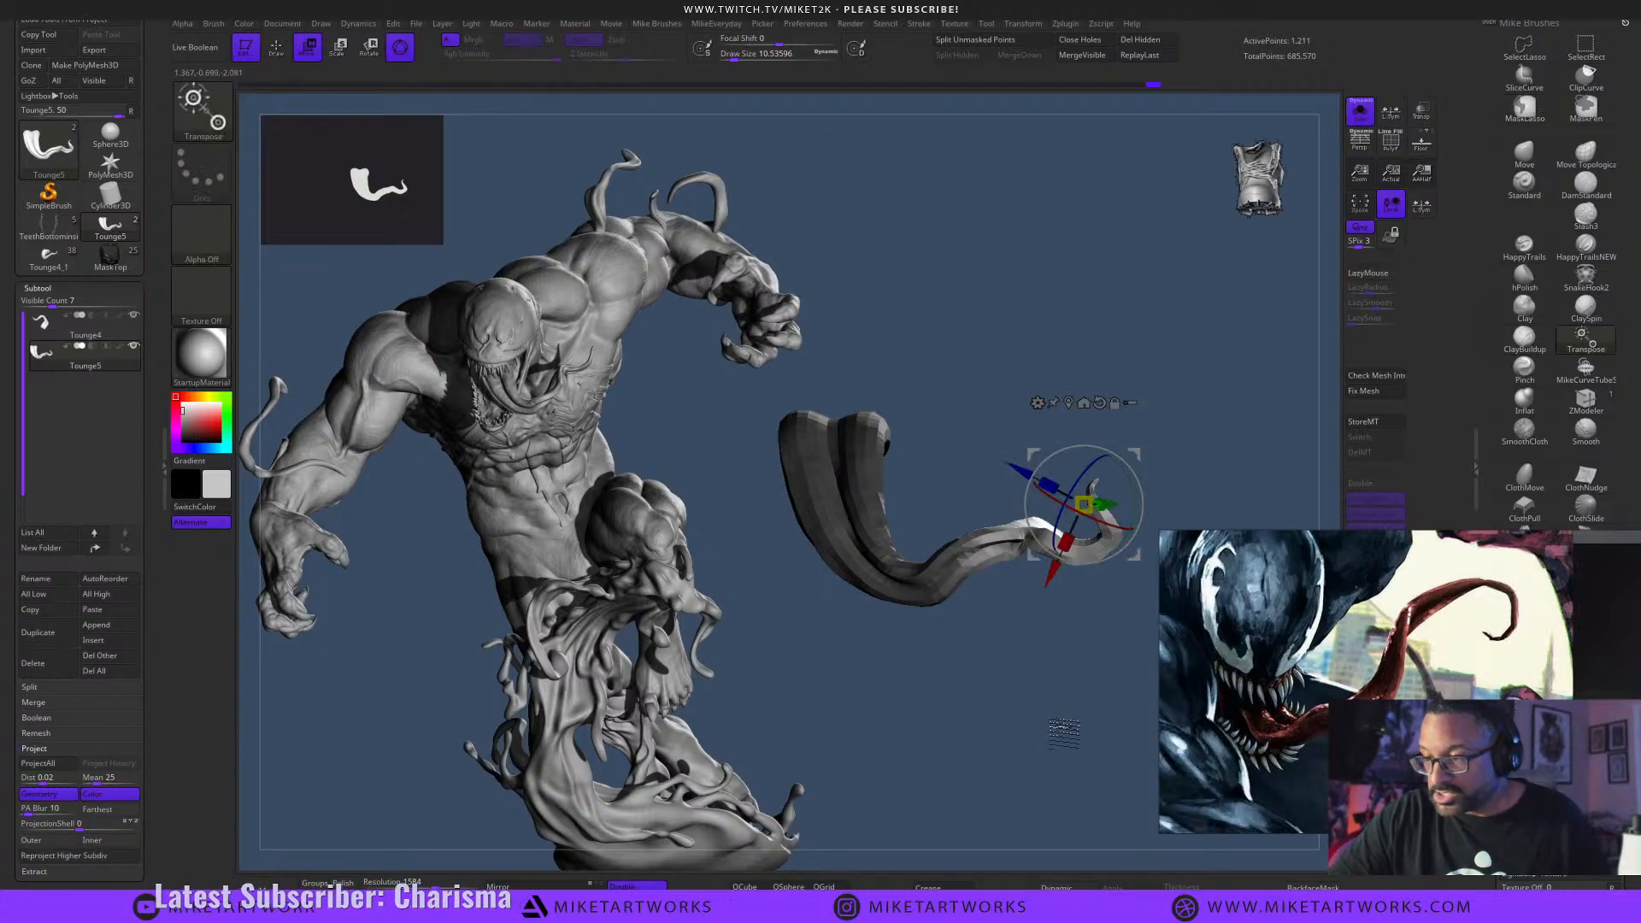
left_click(1037, 438, "alt")
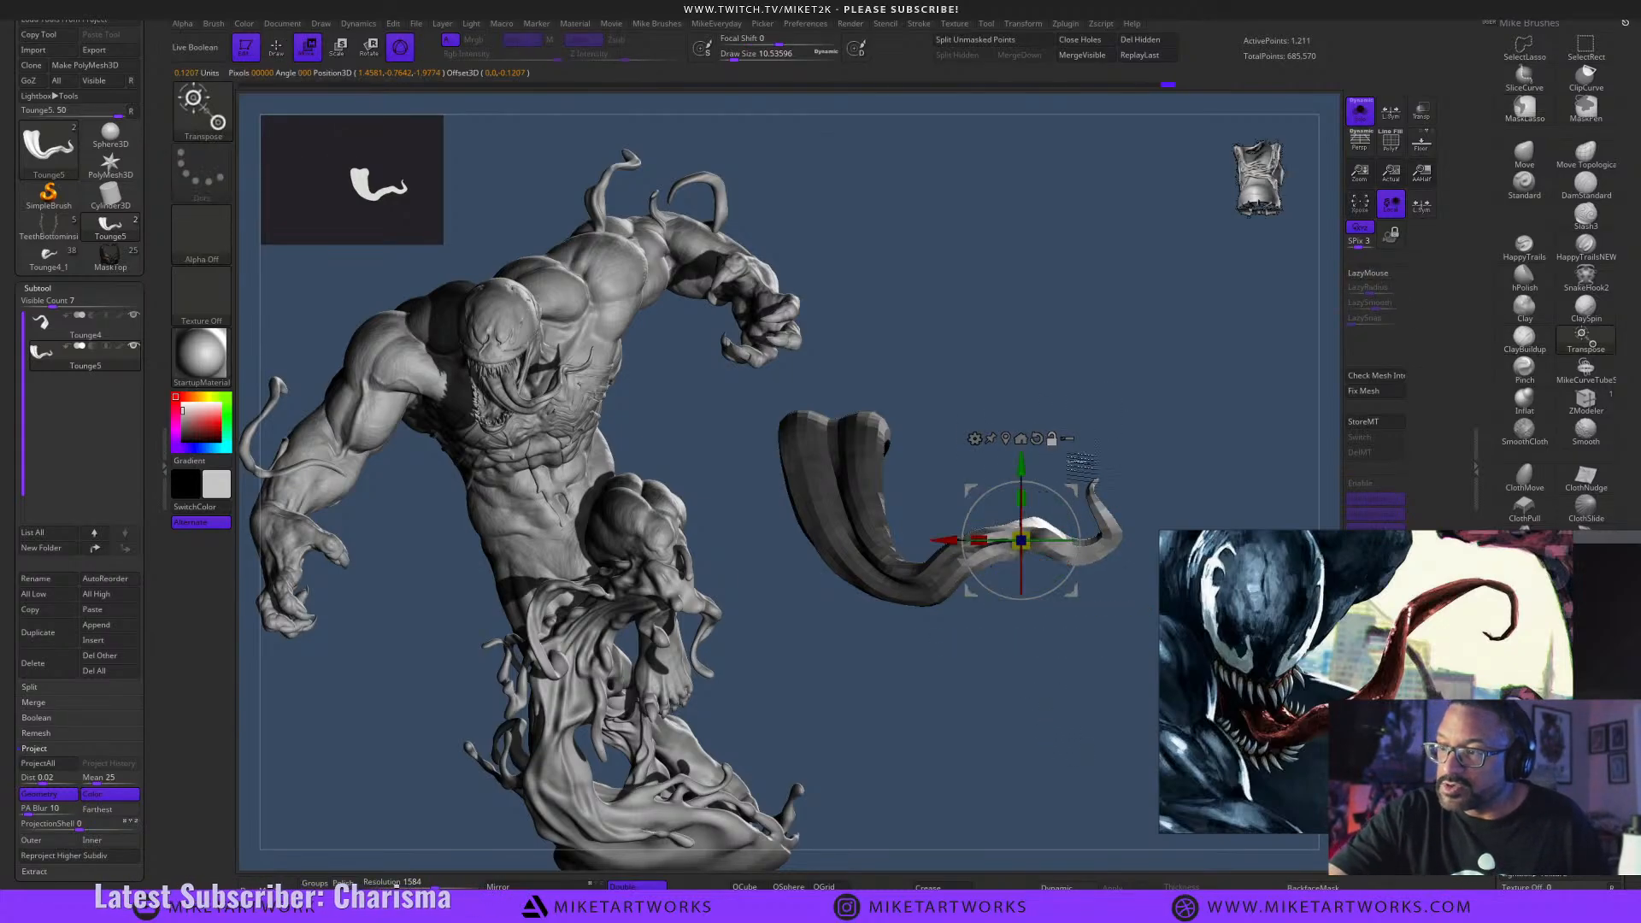
left_click_drag(1073, 591, 1025, 604, "alt")
mouse_move(1096, 682)
left_mouse_down()
mouse_move(987, 609)
mouse_move(1077, 674)
left_mouse_up()
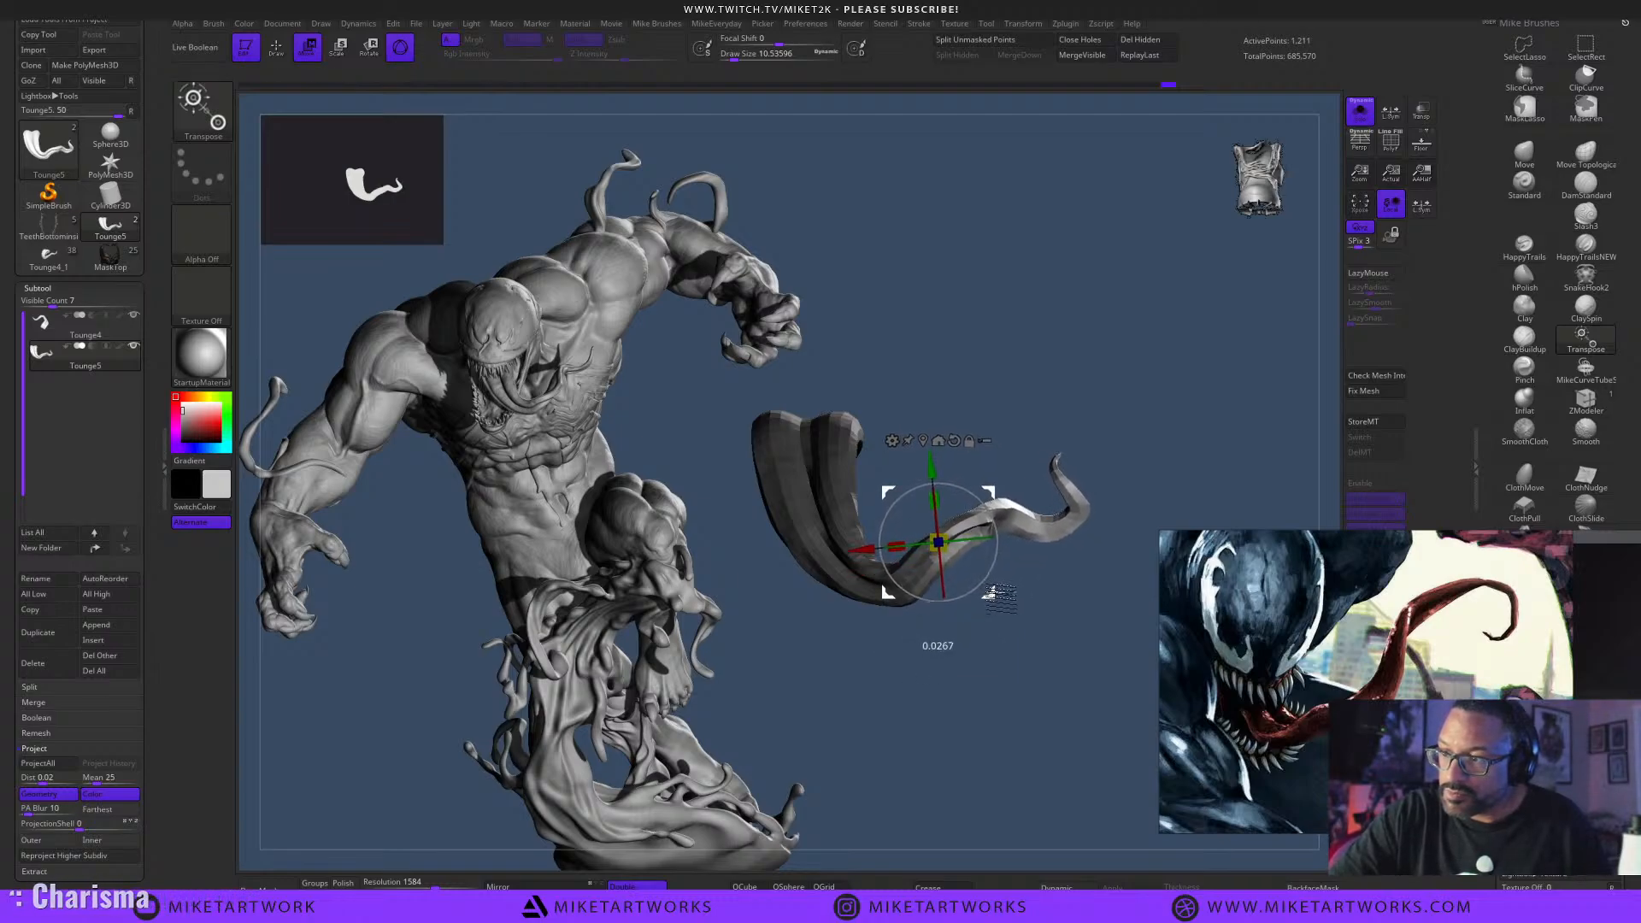
left_click_drag(998, 596, 1131, 654)
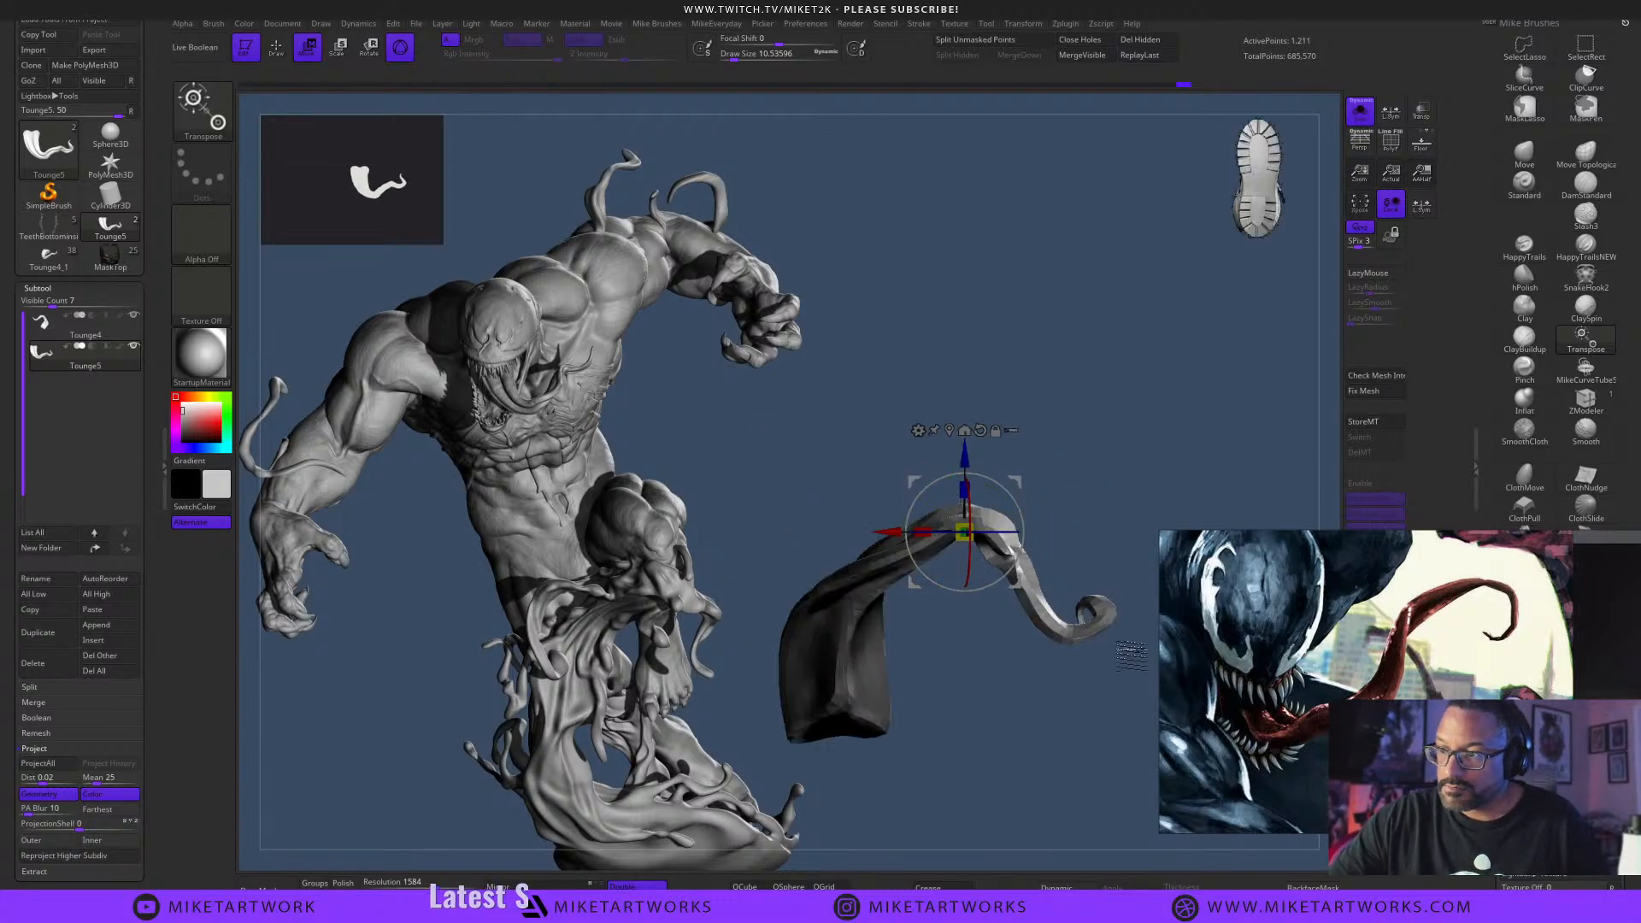
mouse_move(1107, 718)
left_mouse_down()
mouse_move(1090, 723)
mouse_move(1123, 766)
mouse_move(1114, 705)
mouse_move(1069, 696)
mouse_move(1099, 707)
mouse_move(1063, 718)
mouse_move(1000, 648)
left_mouse_up()
Rework the mask boundary across the tongue's bend, keeping the thin tip section unmasked.
key("q")
key("ctrl")
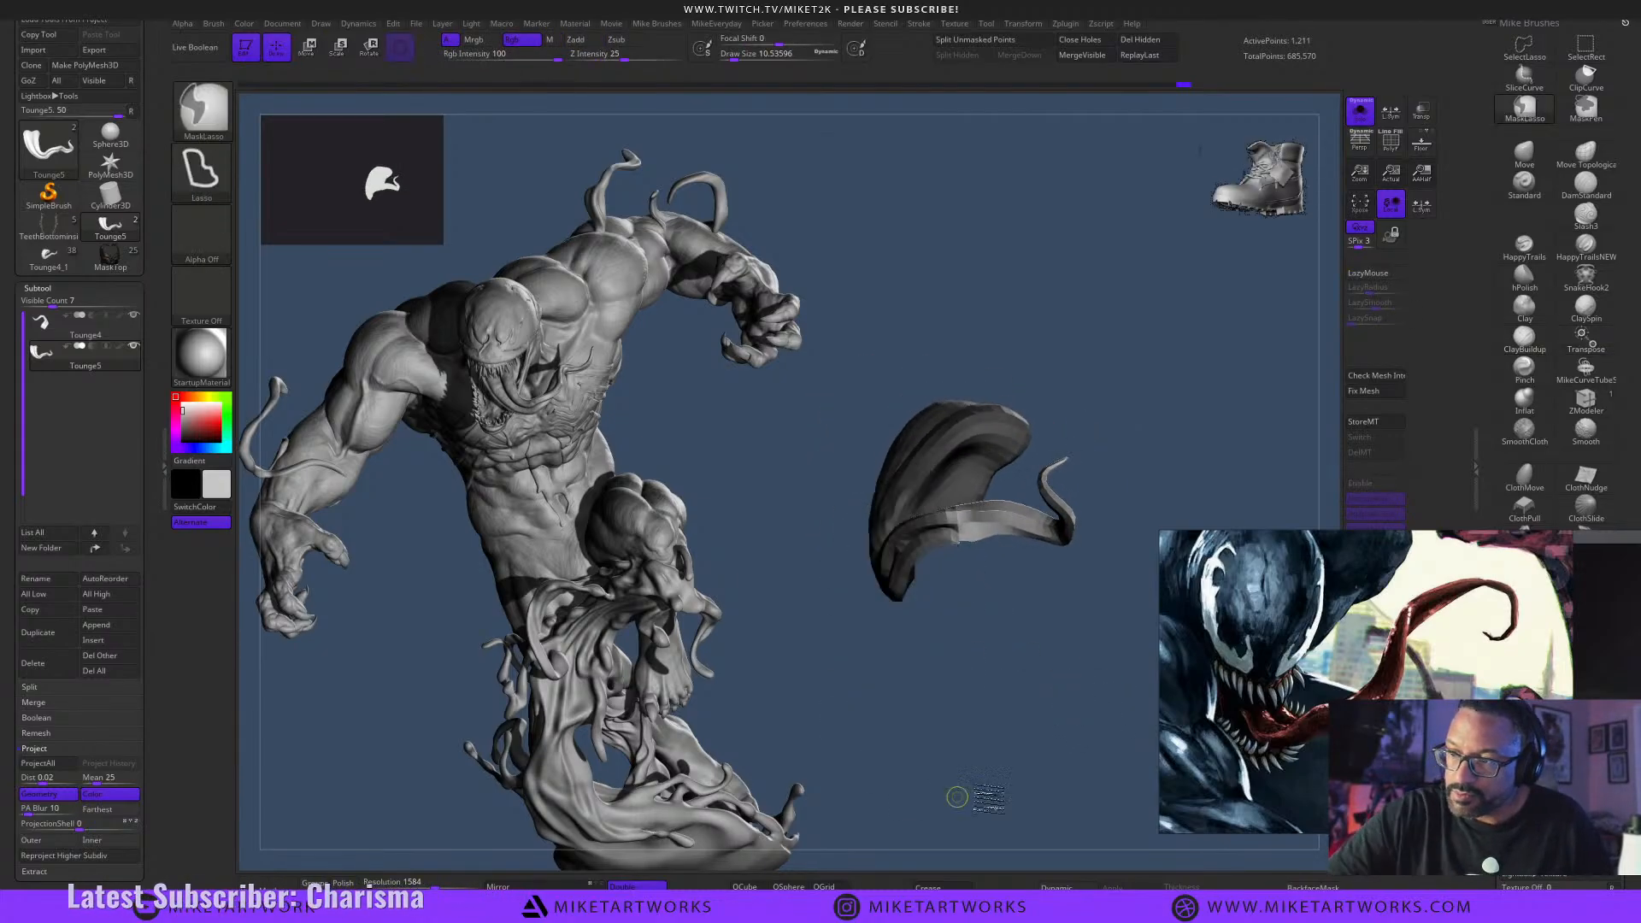
left_click(989, 573, "ctrl")
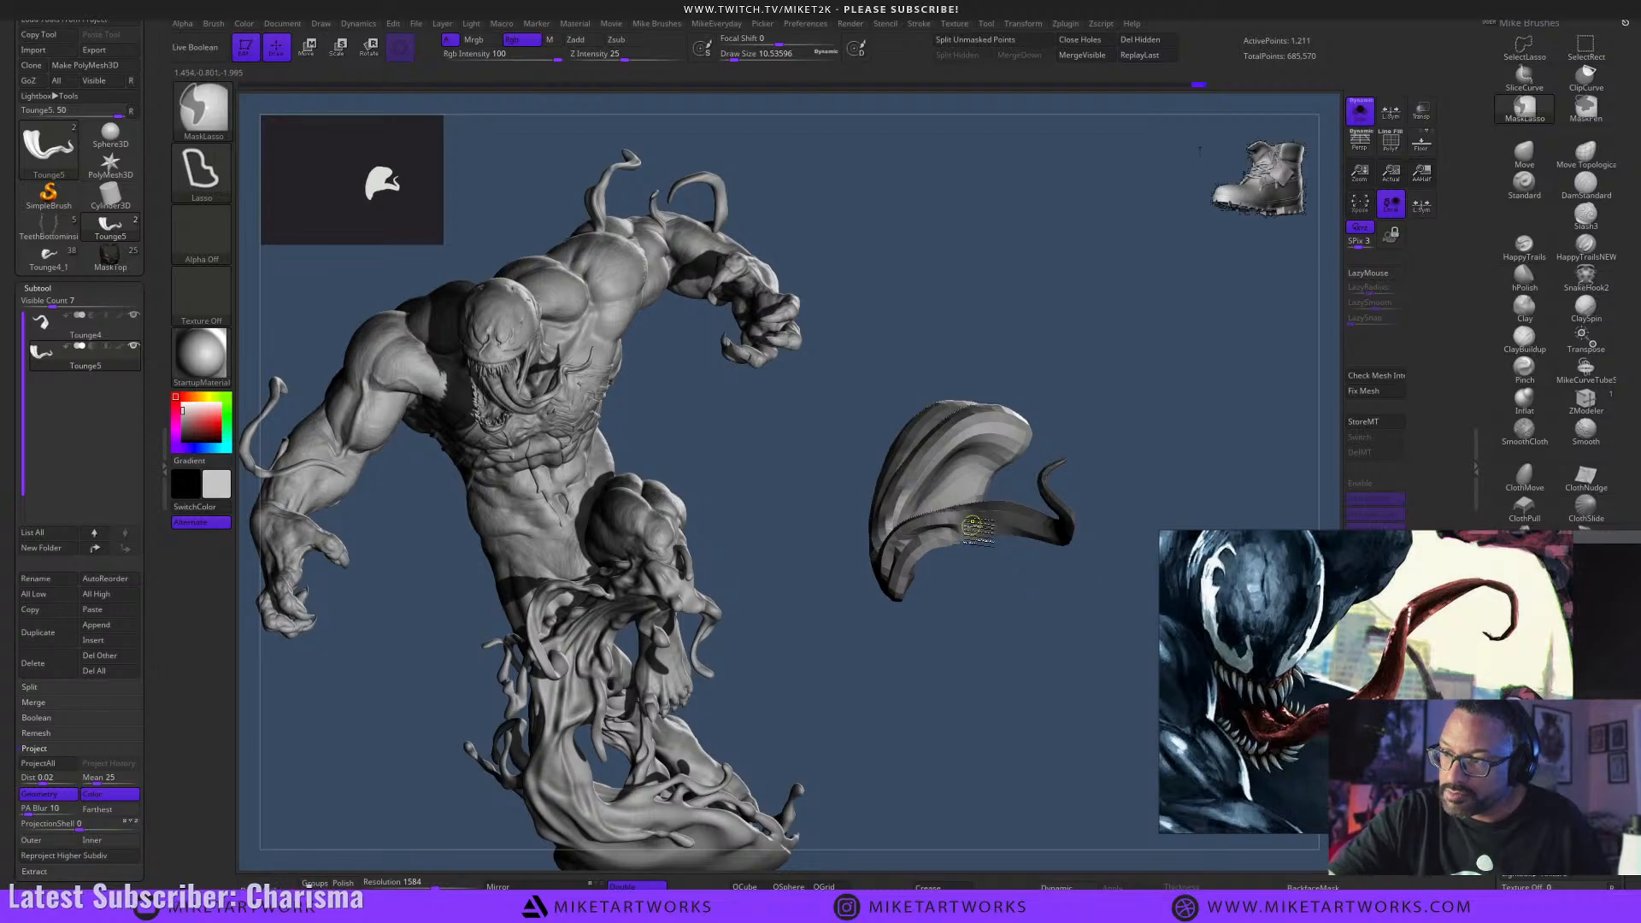
left_click(1023, 675, "ctrl")
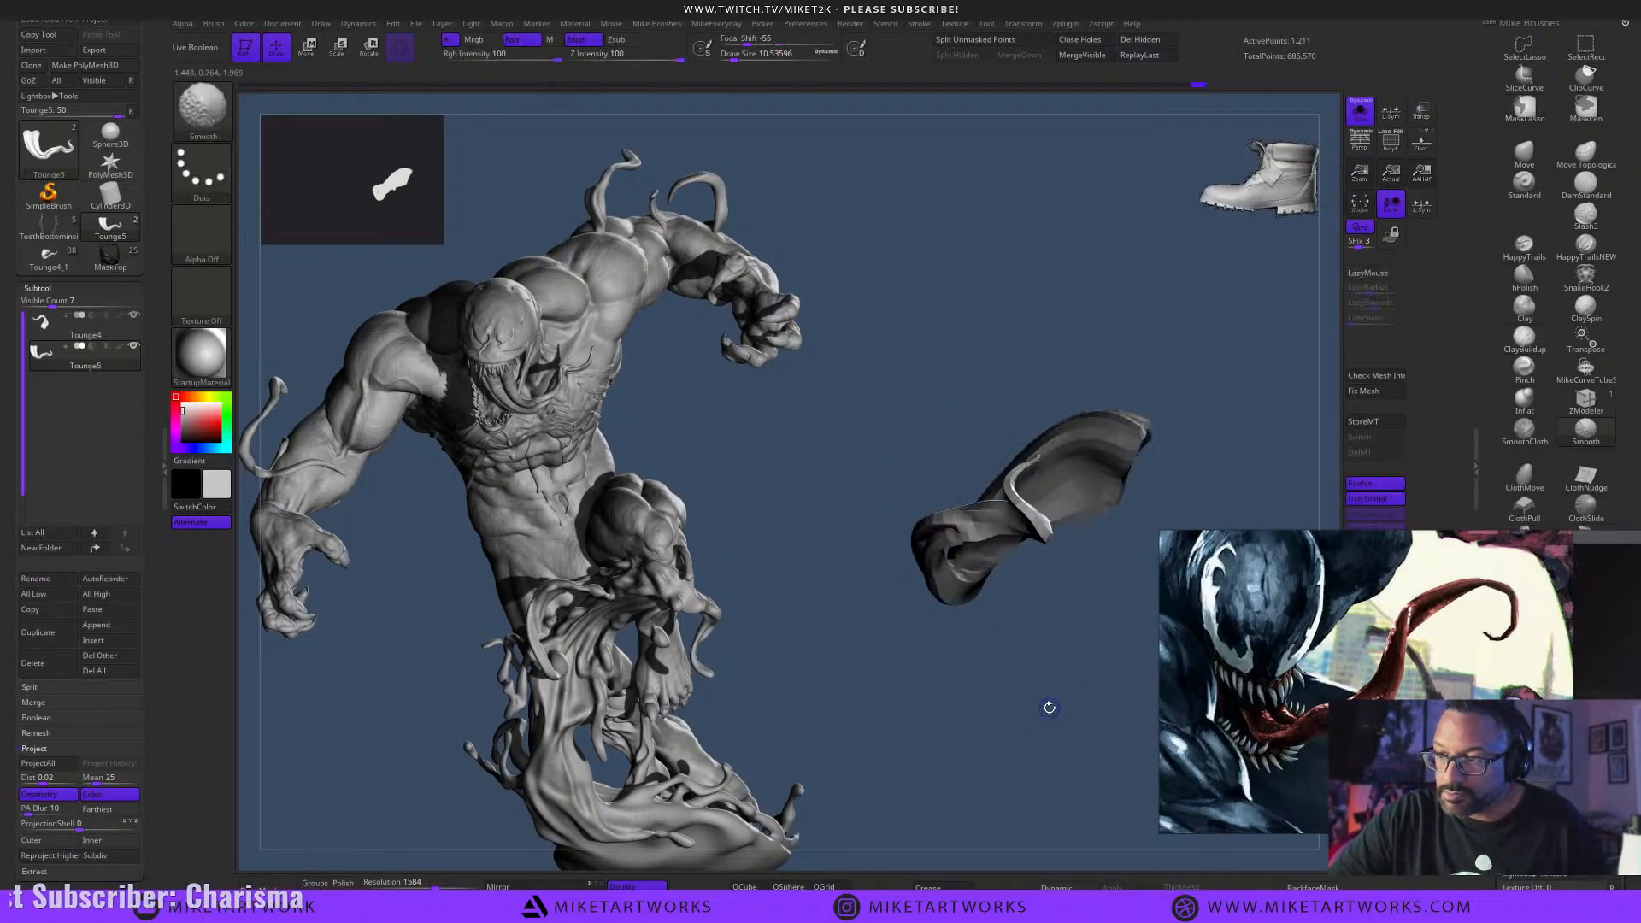
left_click_drag(1044, 707, 1085, 696)
key("ctrl")
left_click_drag(850, 529, 843, 513, "ctrl")
Shift the unmasked thin section slightly with the transform gizmo placed at the bend.
mouse_move(1025, 761)
left_mouse_down()
mouse_move(1057, 774)
mouse_move(1056, 755)
left_mouse_up()
key("w")
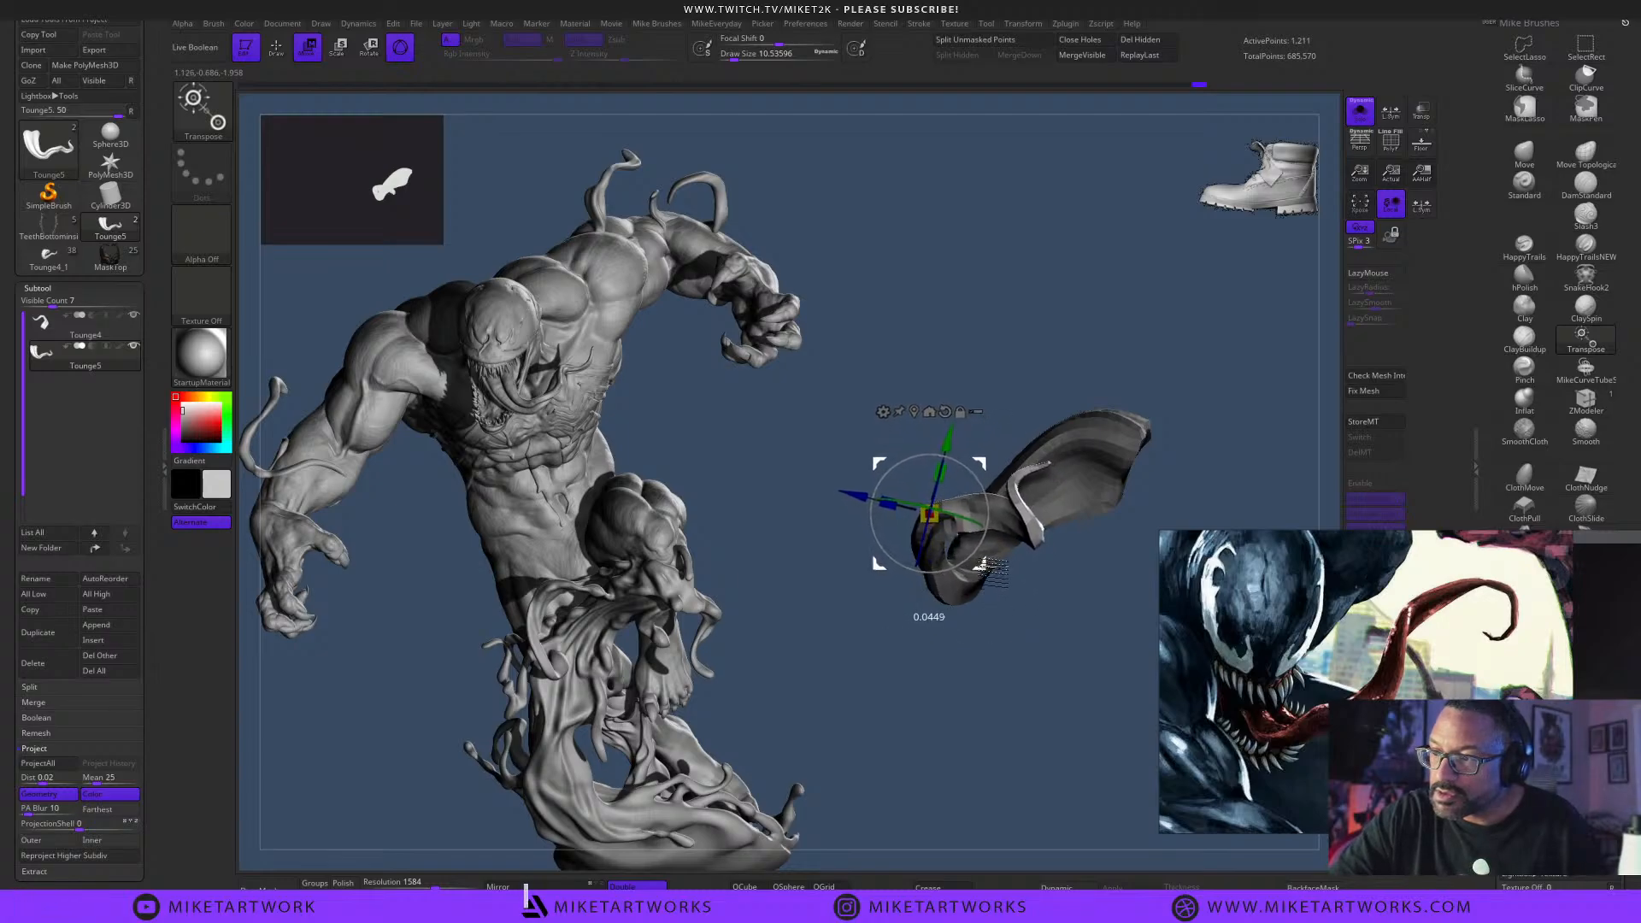
left_click_drag(1060, 646, 1098, 660)
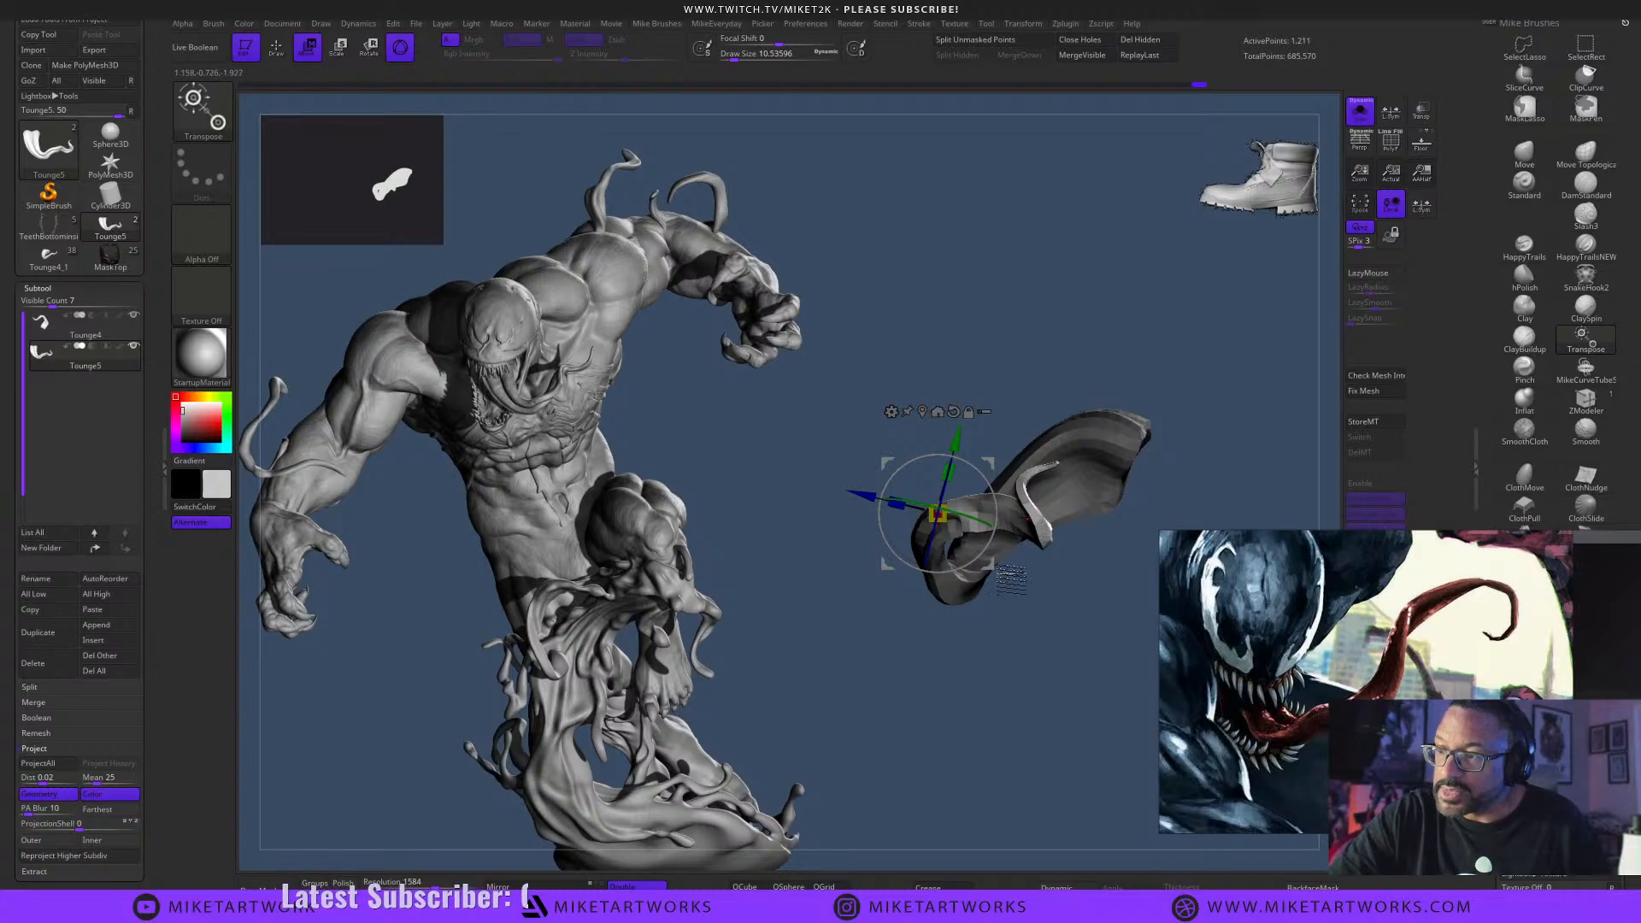
Leave the transform gizmo, raise Tounge5's subdivision level and reshape the tongue's bend with the Move brush.
key("q")
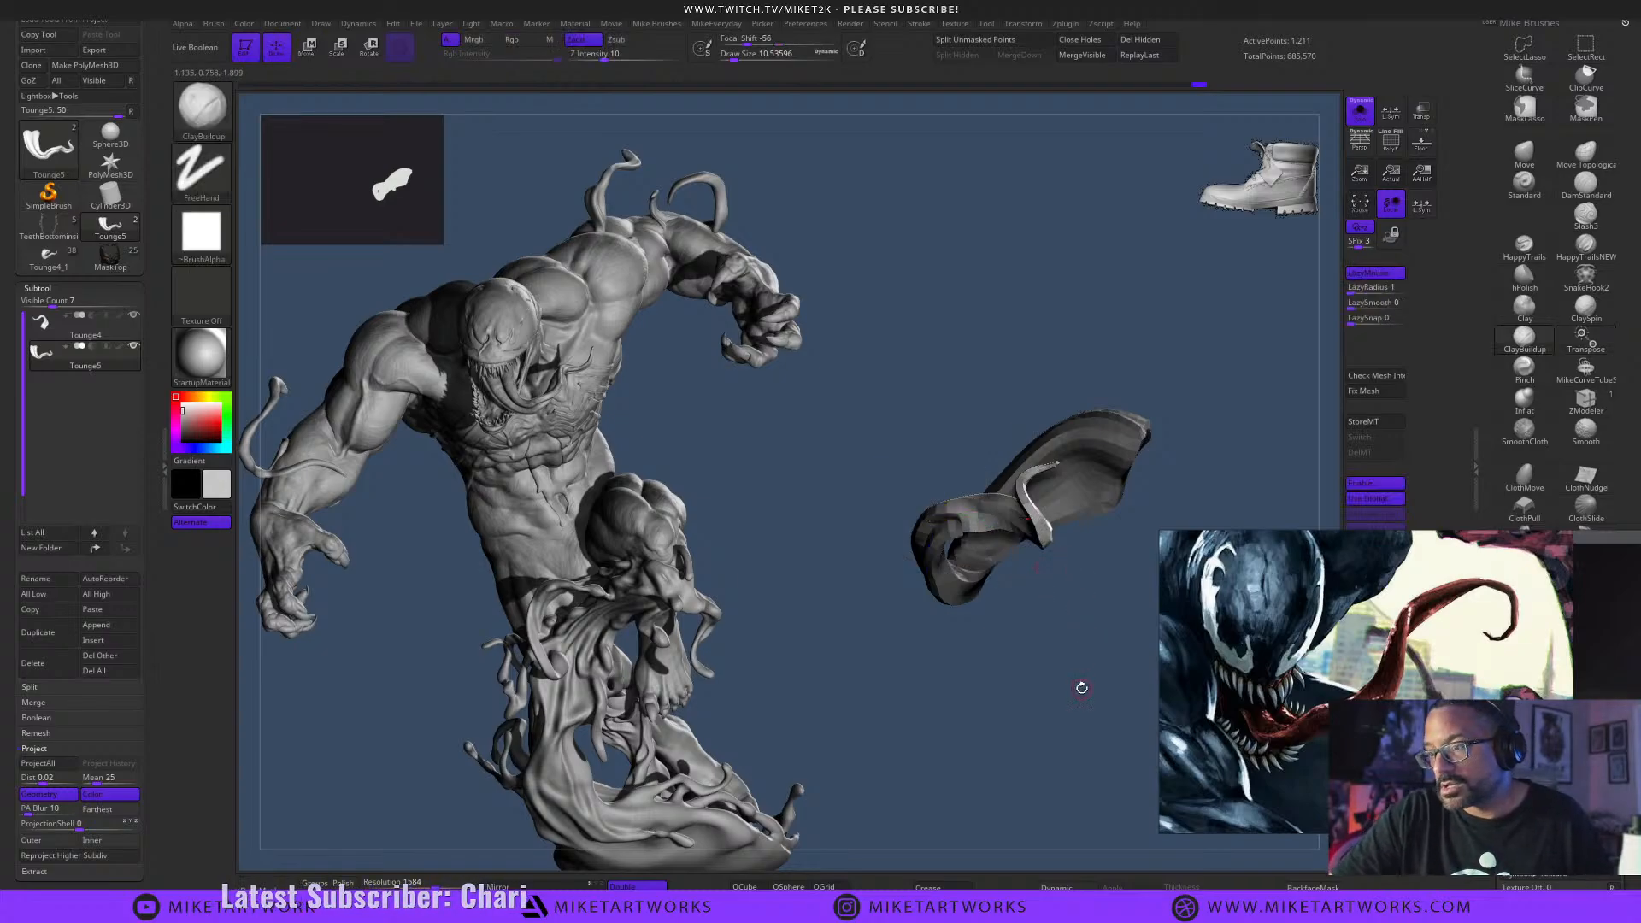
left_click_drag(1044, 700, 1143, 633)
left_click(1502, 168)
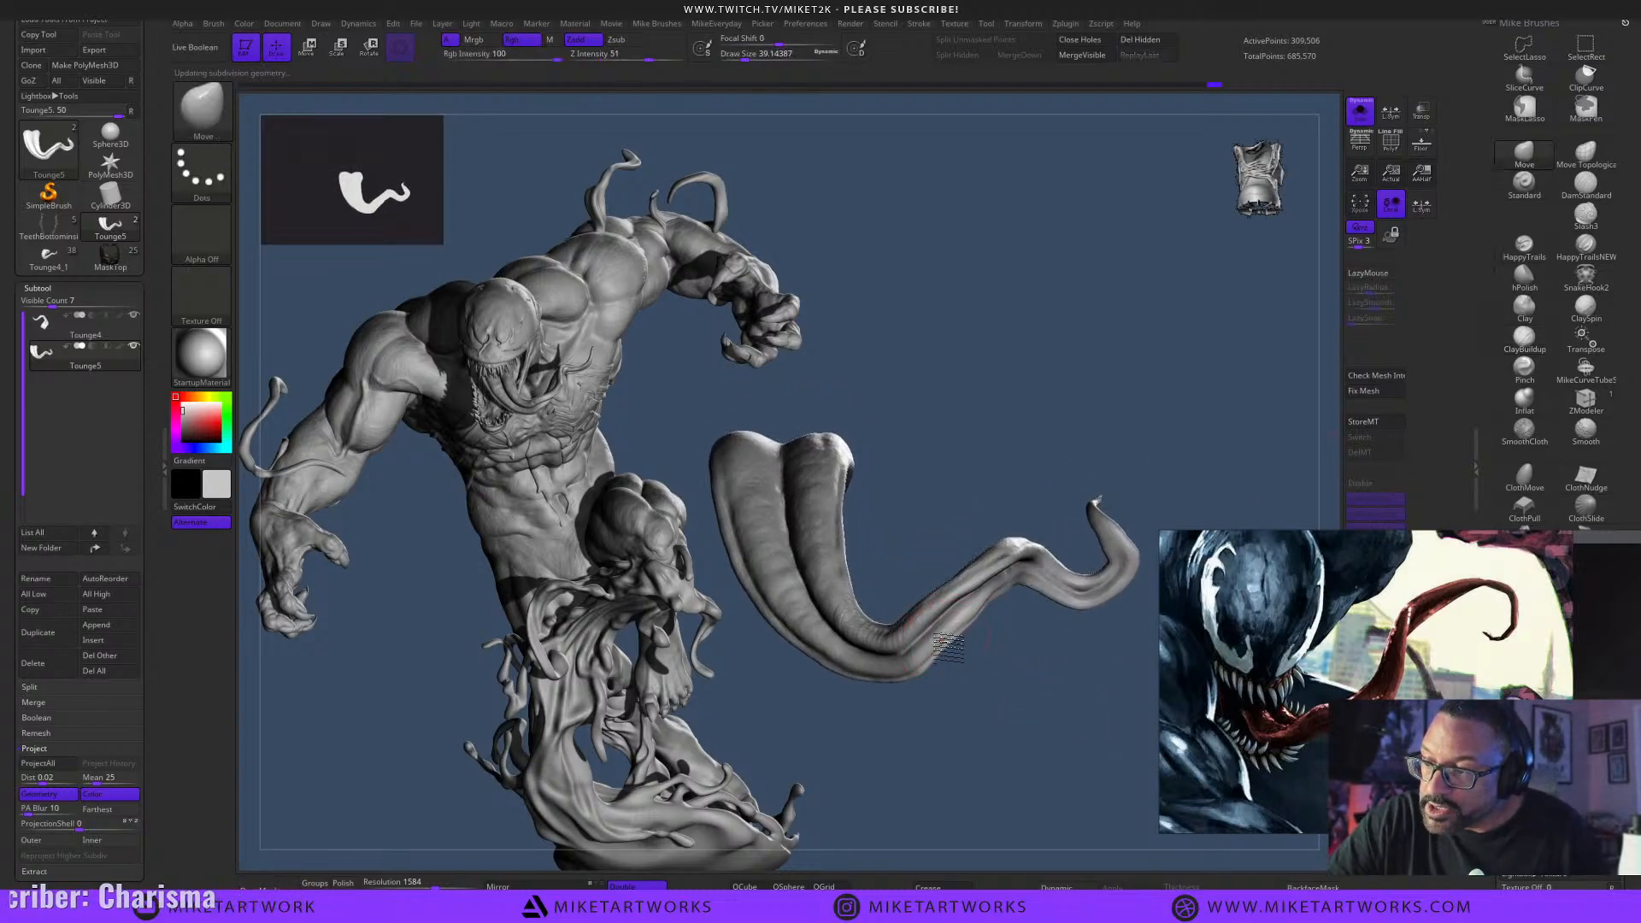
mouse_move(953, 643)
left_mouse_down()
mouse_move(1006, 603)
mouse_move(1040, 658)
left_mouse_up()
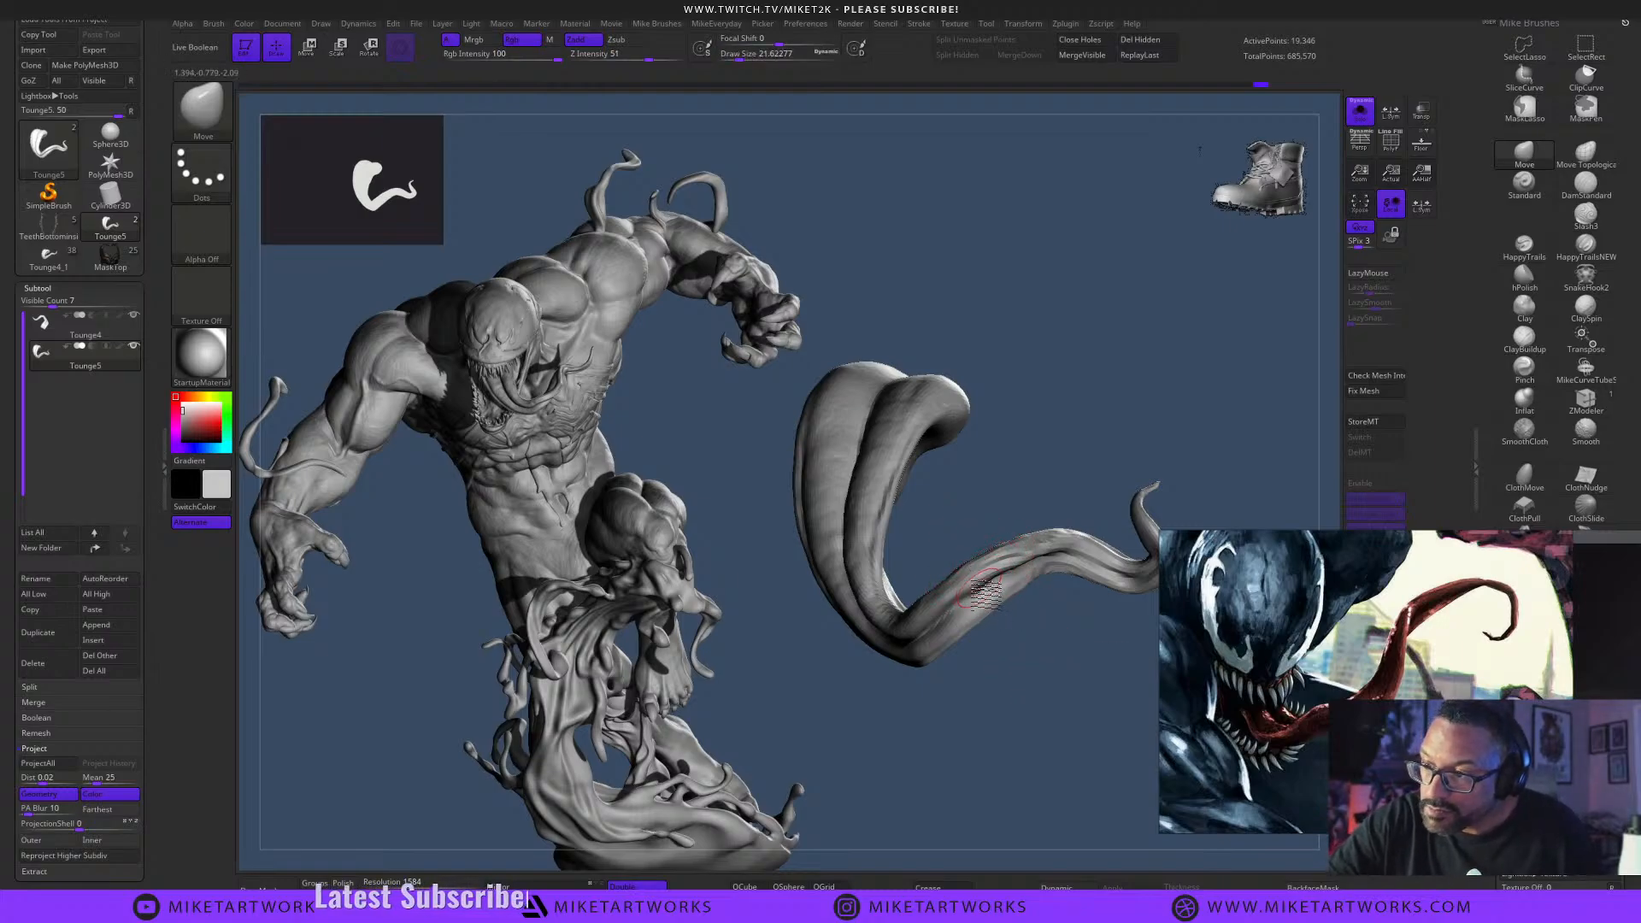
left_click_drag(1046, 683, 1066, 590)
Push the stretch between the bend and the tip into a rounder arch with the Move brush, using draw sizes of about 56 and 37.
key("s")
left_click_drag(1037, 520, 1002, 550)
left_click_drag(1066, 470, 1085, 502)
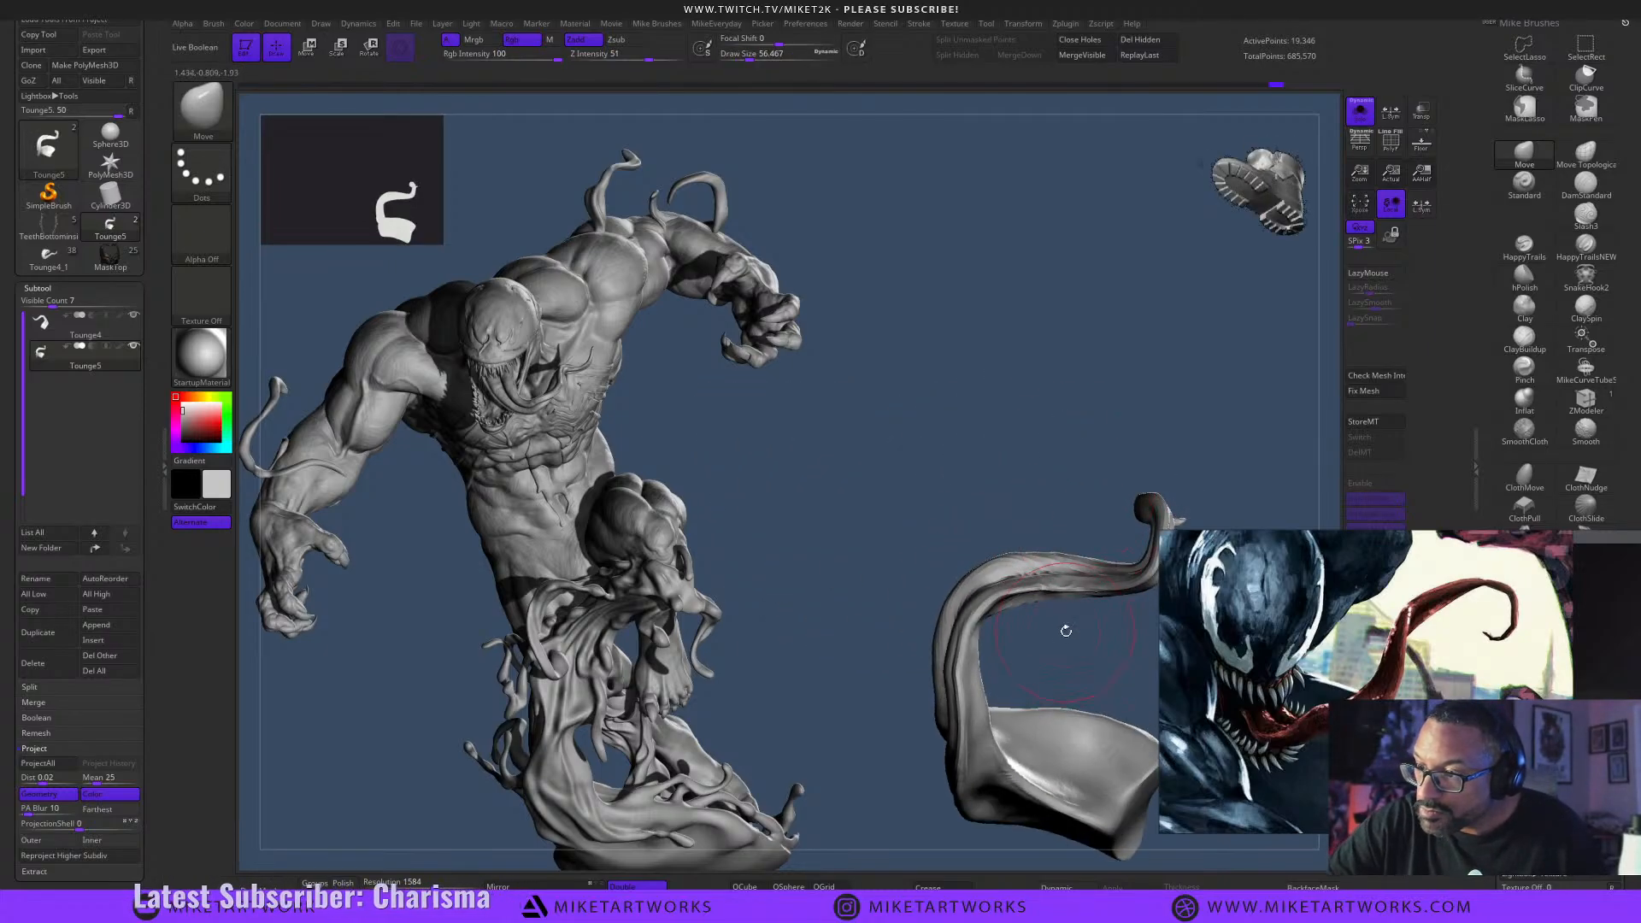
key("s")
left_click_drag(1066, 630, 1060, 626)
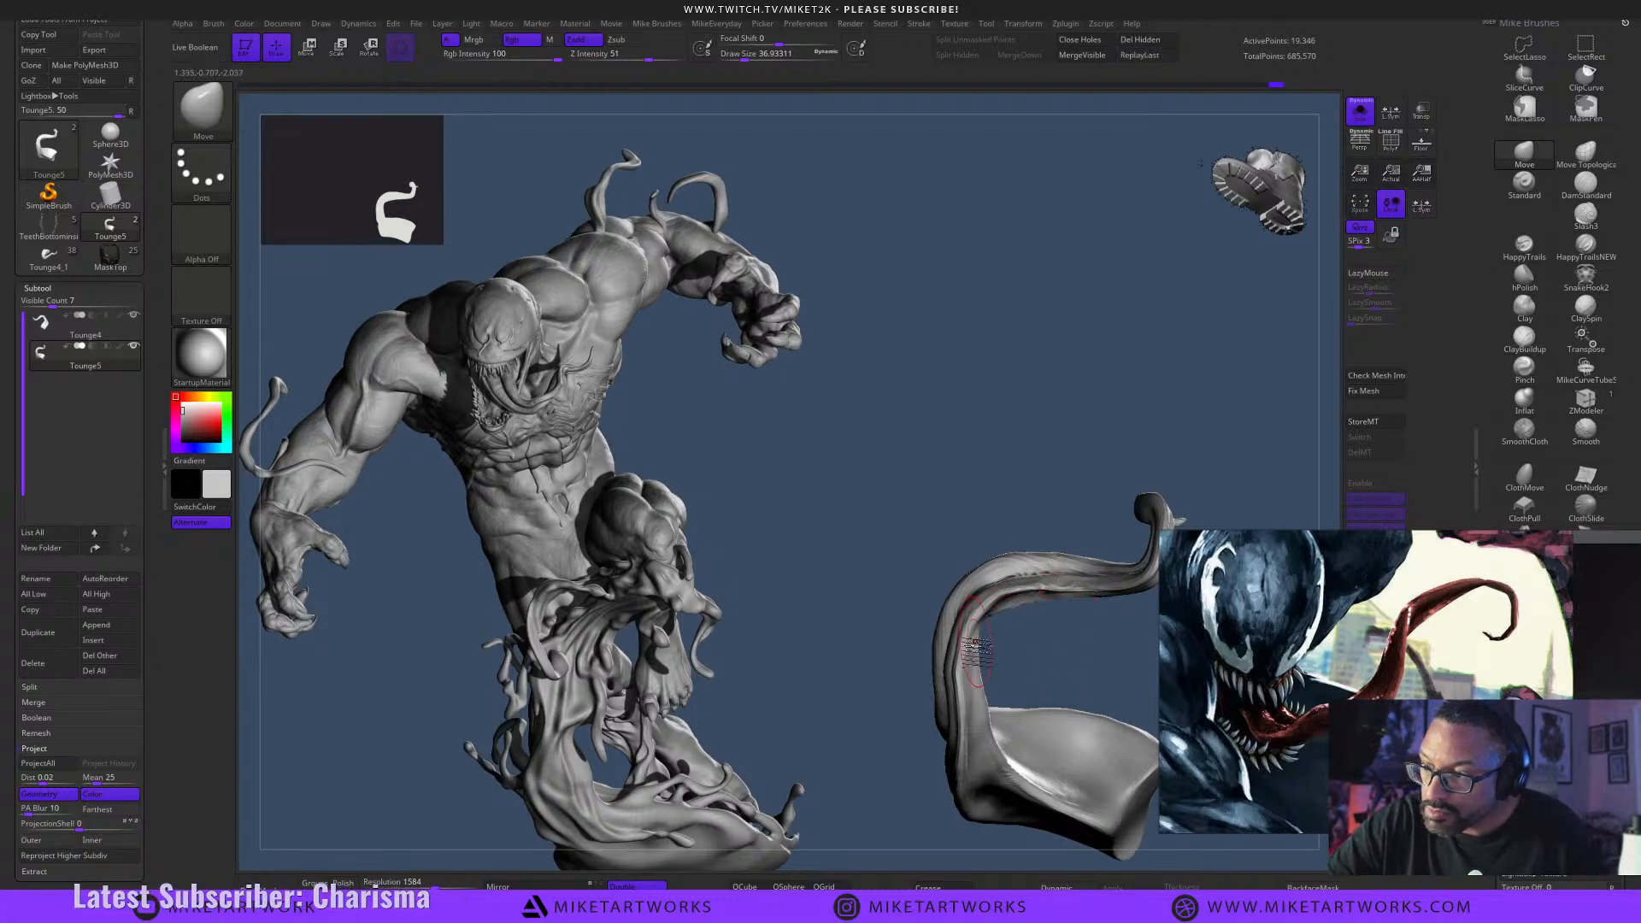
left_click_drag(1051, 653, 976, 641)
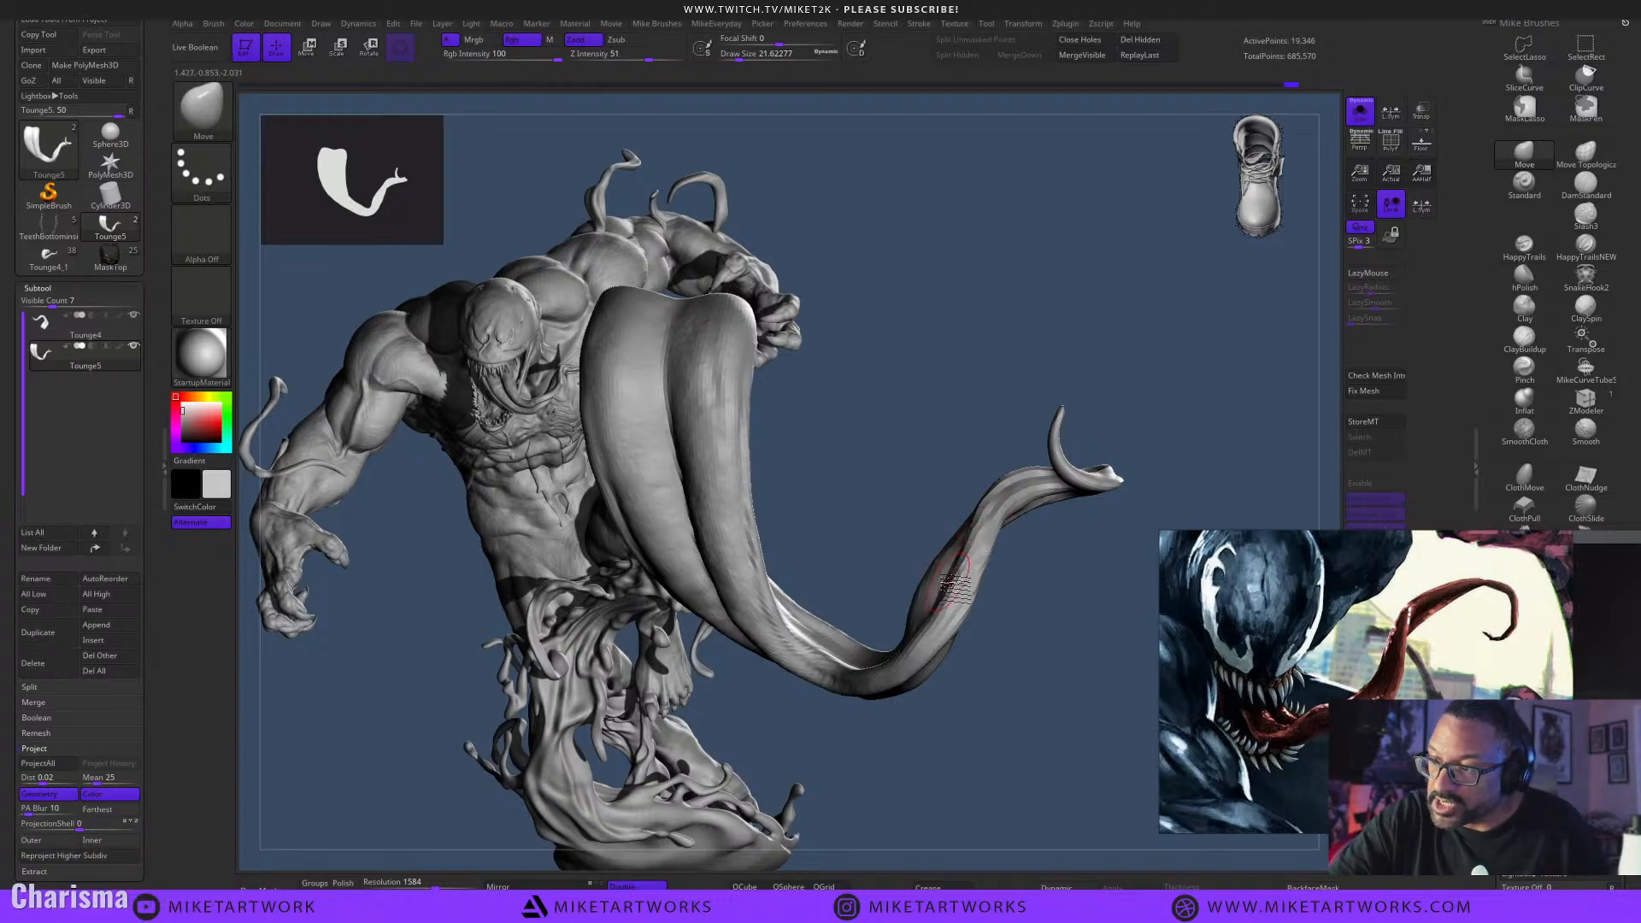
Refine the tongue's middle section and central ridges from several sides with the Move brush at a draw size of about 22.
left_click_drag(955, 587, 1083, 708)
left_click_drag(1092, 727, 1048, 635)
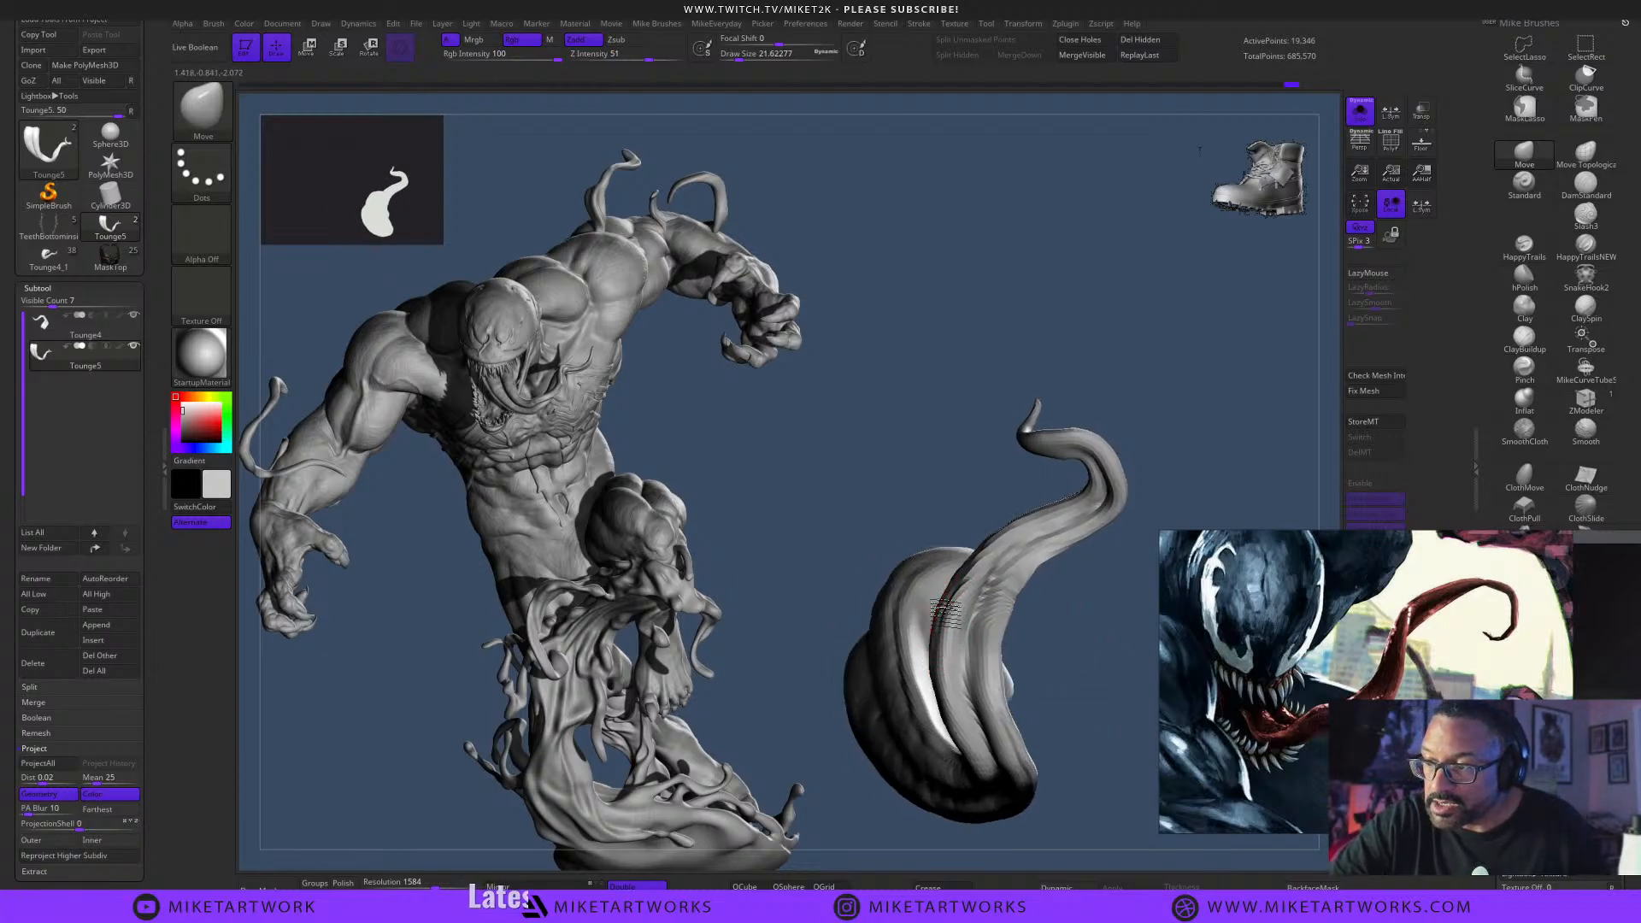
left_click_drag(1089, 682, 1120, 691)
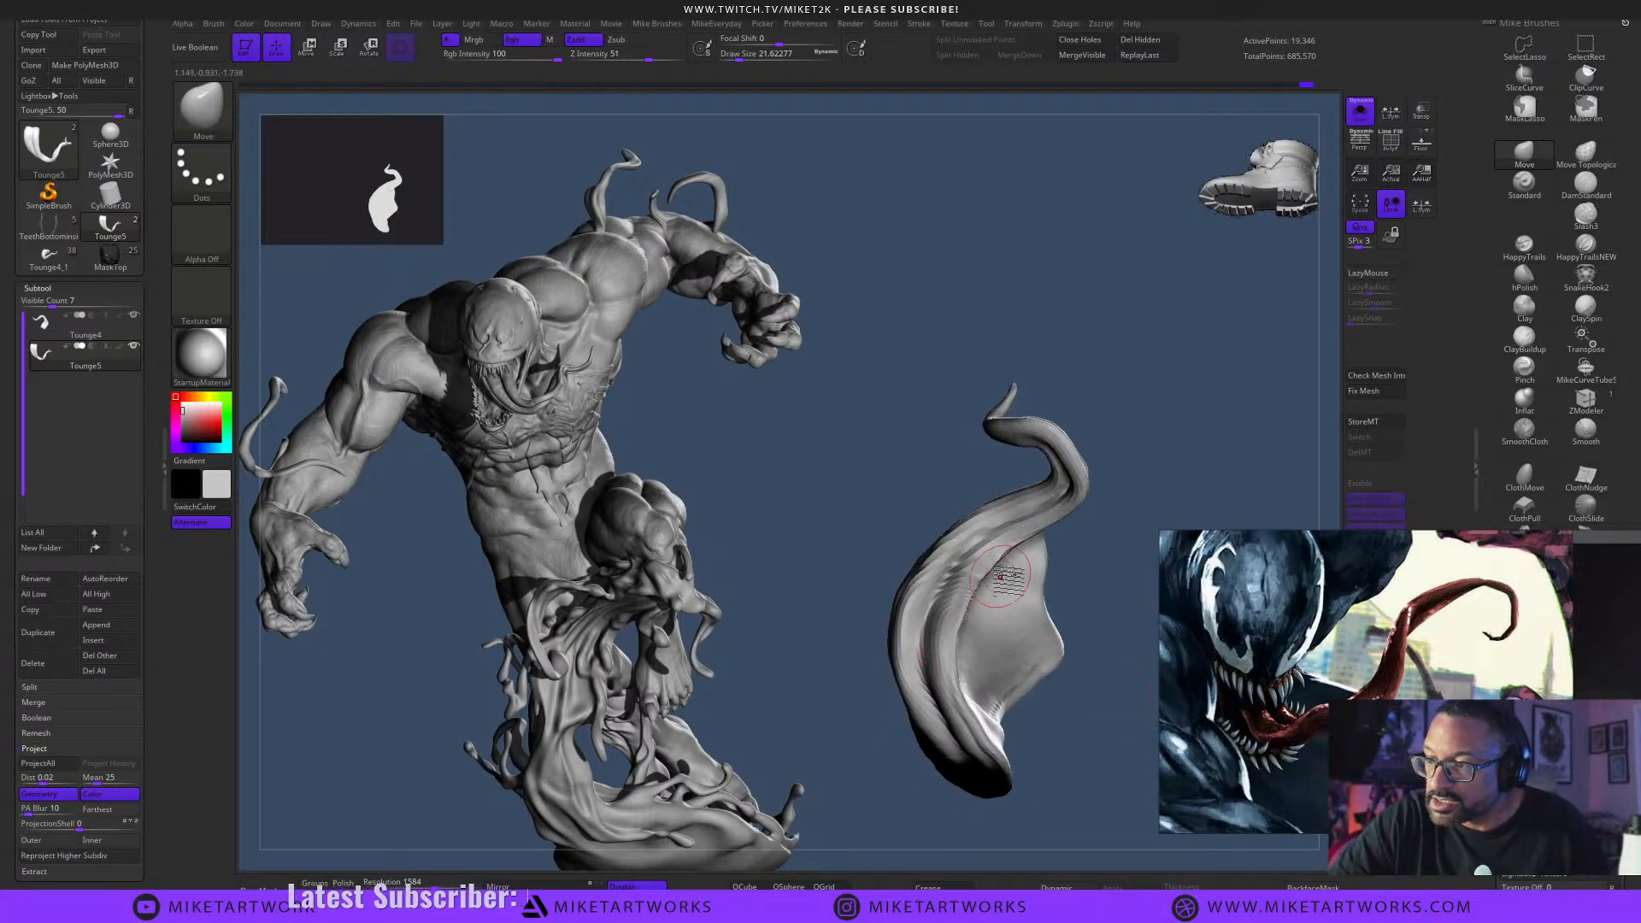
left_click_drag(1079, 705, 971, 679)
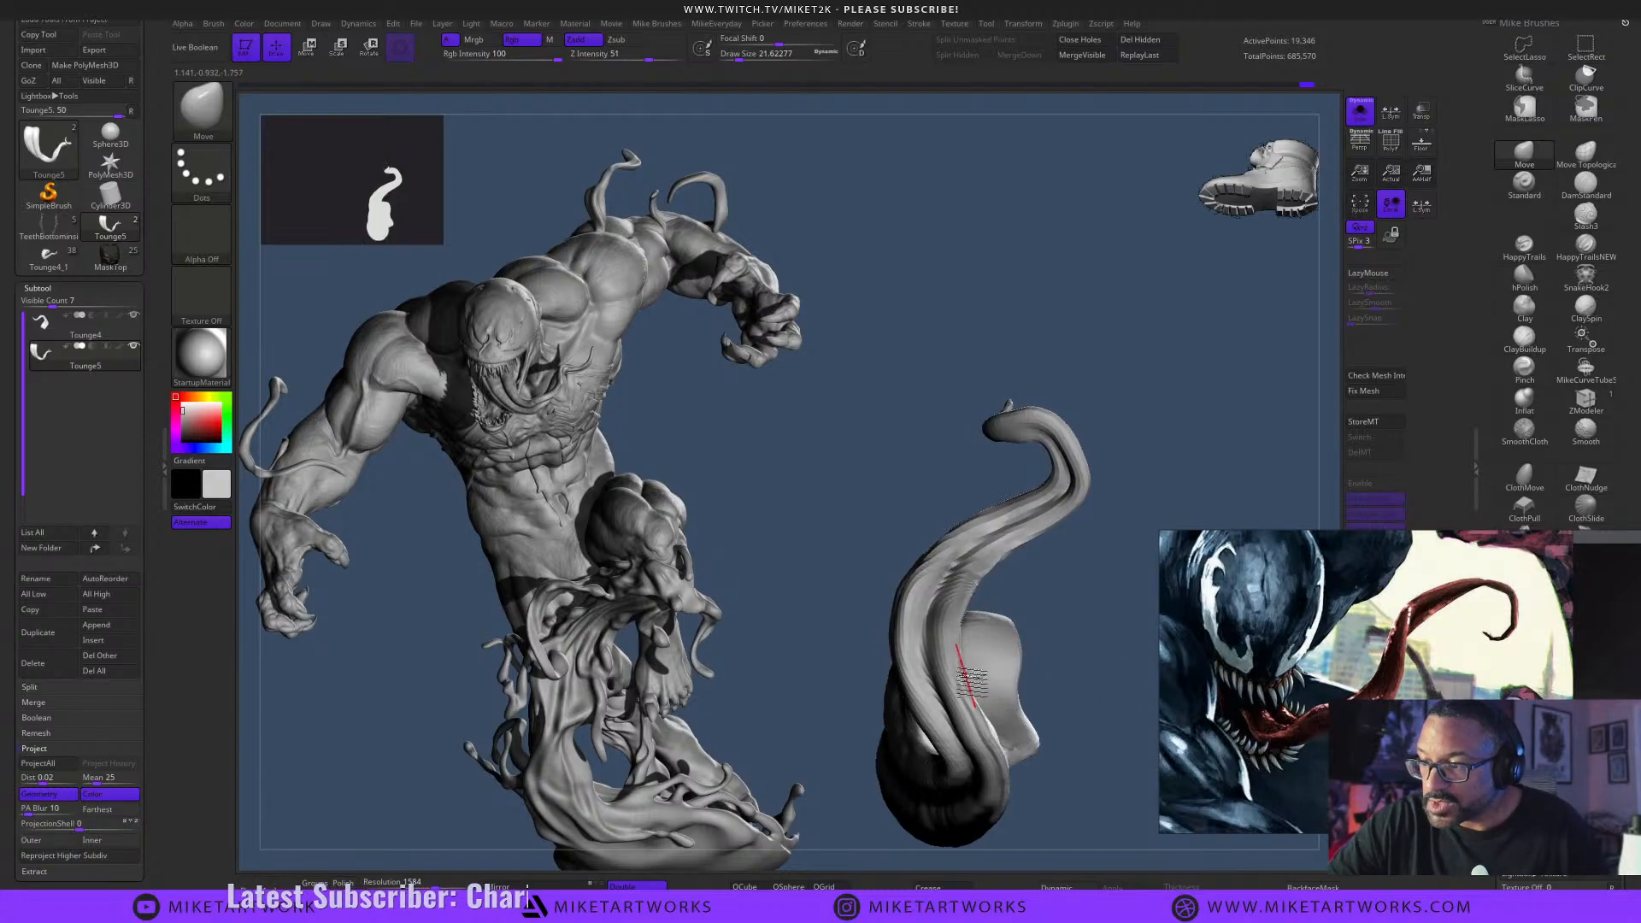
left_click_drag(1098, 690, 992, 667)
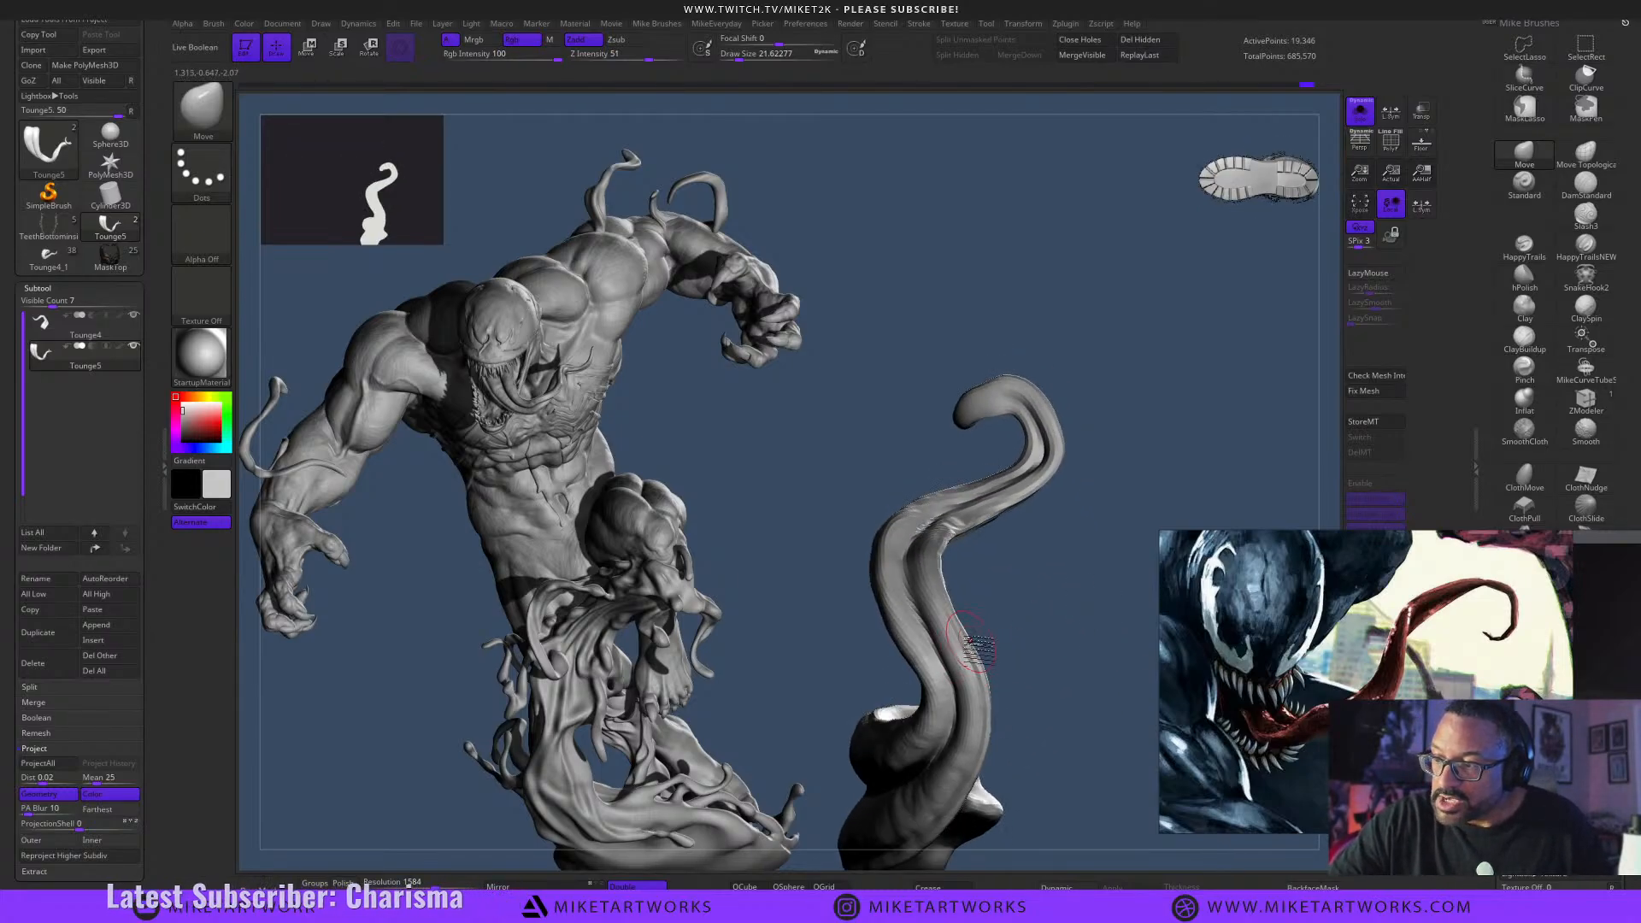
left_click_drag(1088, 740, 983, 648)
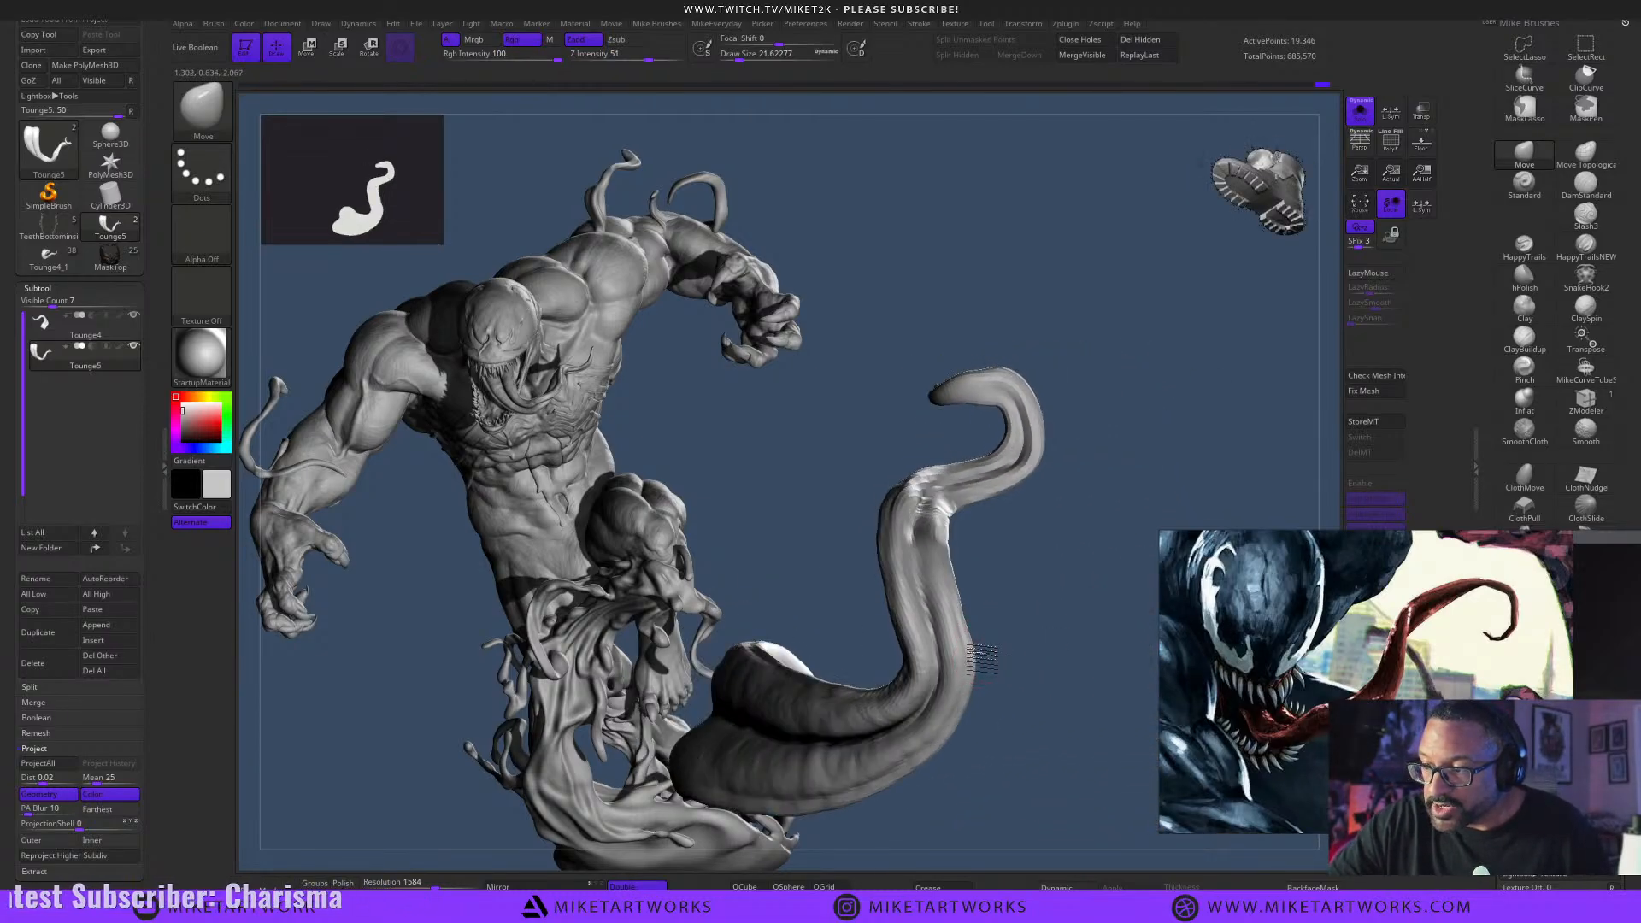
mouse_move(1085, 729)
left_mouse_down()
mouse_move(1063, 716)
mouse_move(1053, 758)
mouse_move(1071, 795)
mouse_move(1059, 667)
mouse_move(1081, 652)
mouse_move(1065, 717)
mouse_move(1061, 694)
left_mouse_up()
Round the sharp bend and the fall toward the tip with the Move brush at draw sizes of about 44 and 59.
key("s")
mouse_move(1005, 647)
left_mouse_down()
mouse_move(1081, 707)
mouse_move(1107, 684)
mouse_move(1071, 793)
mouse_move(1082, 667)
left_mouse_up()
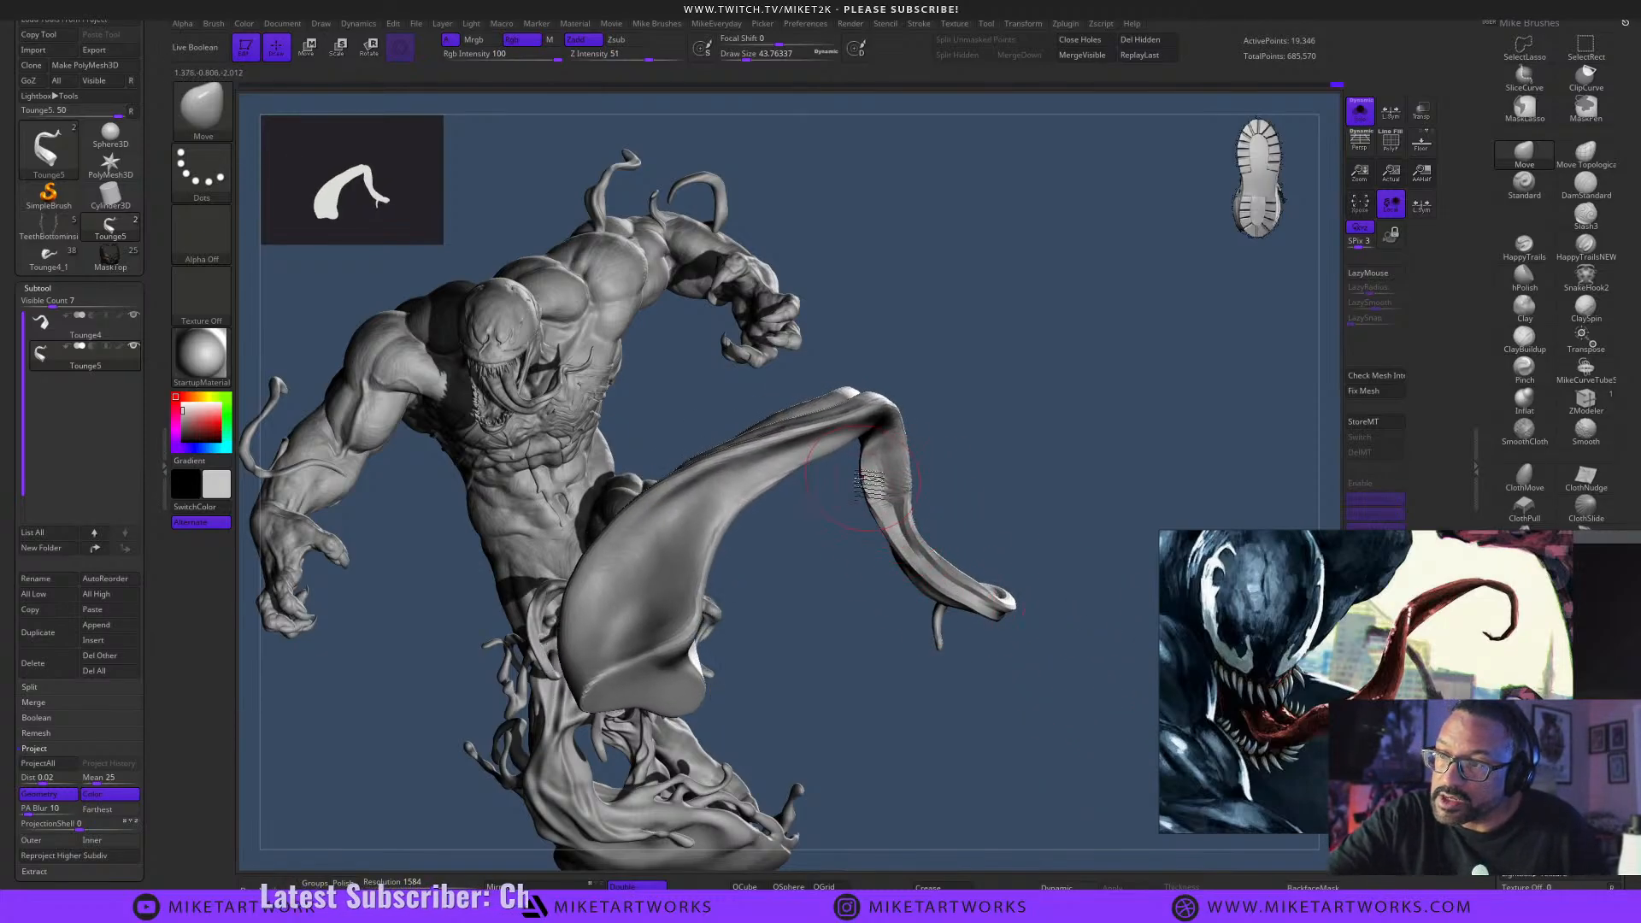
left_click_drag(1035, 694, 1061, 758)
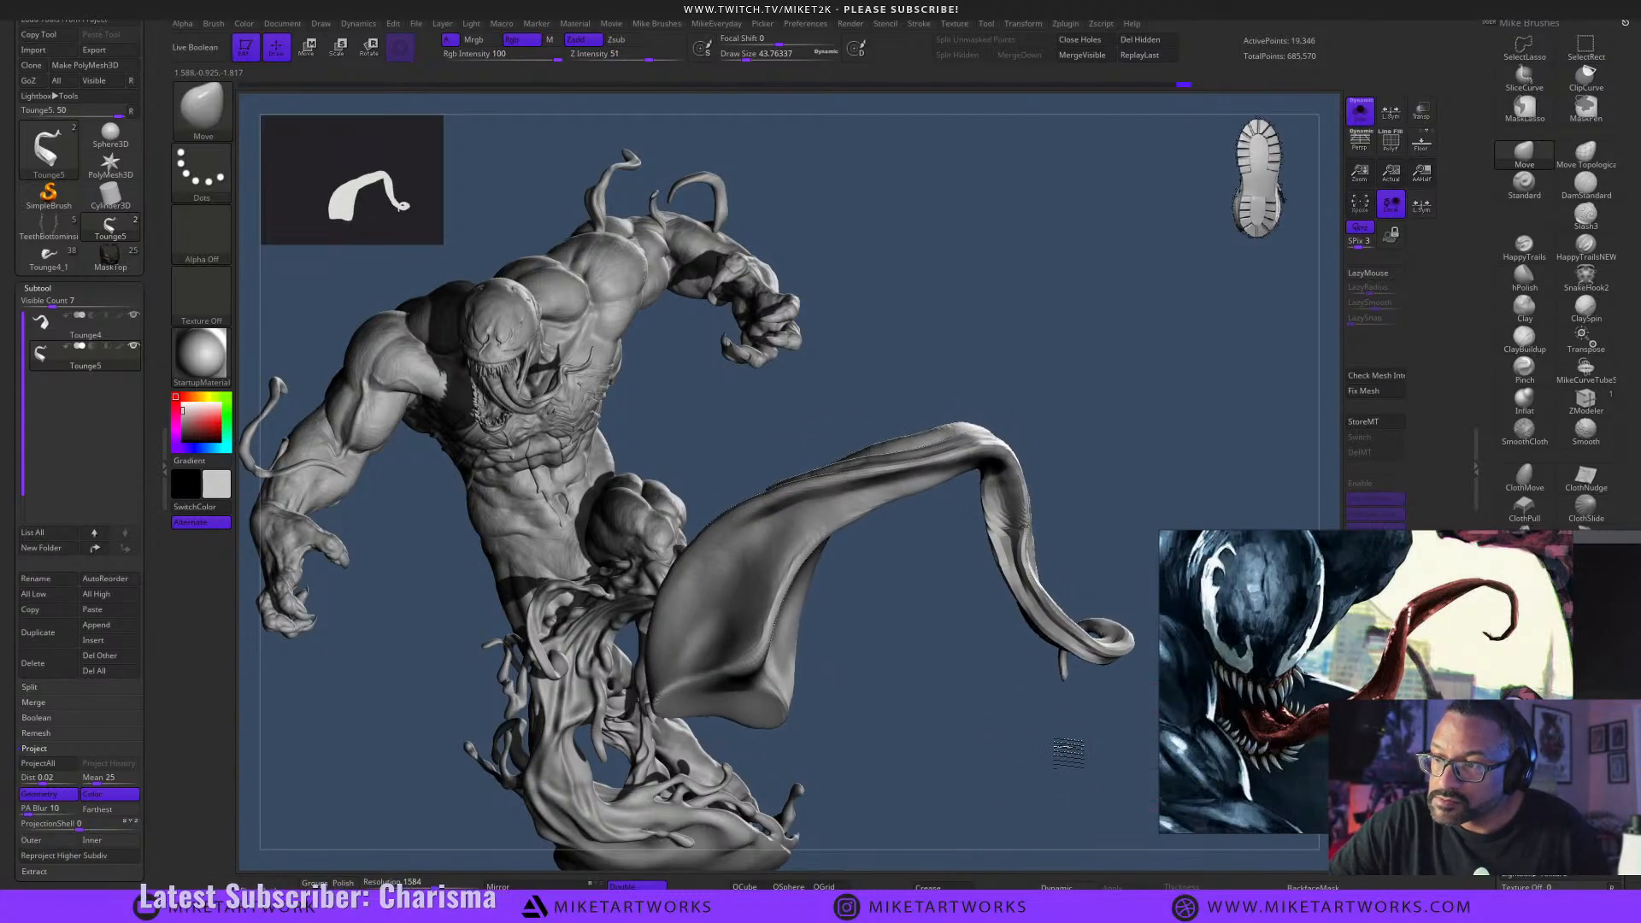
left_click_drag(1108, 476, 1070, 418)
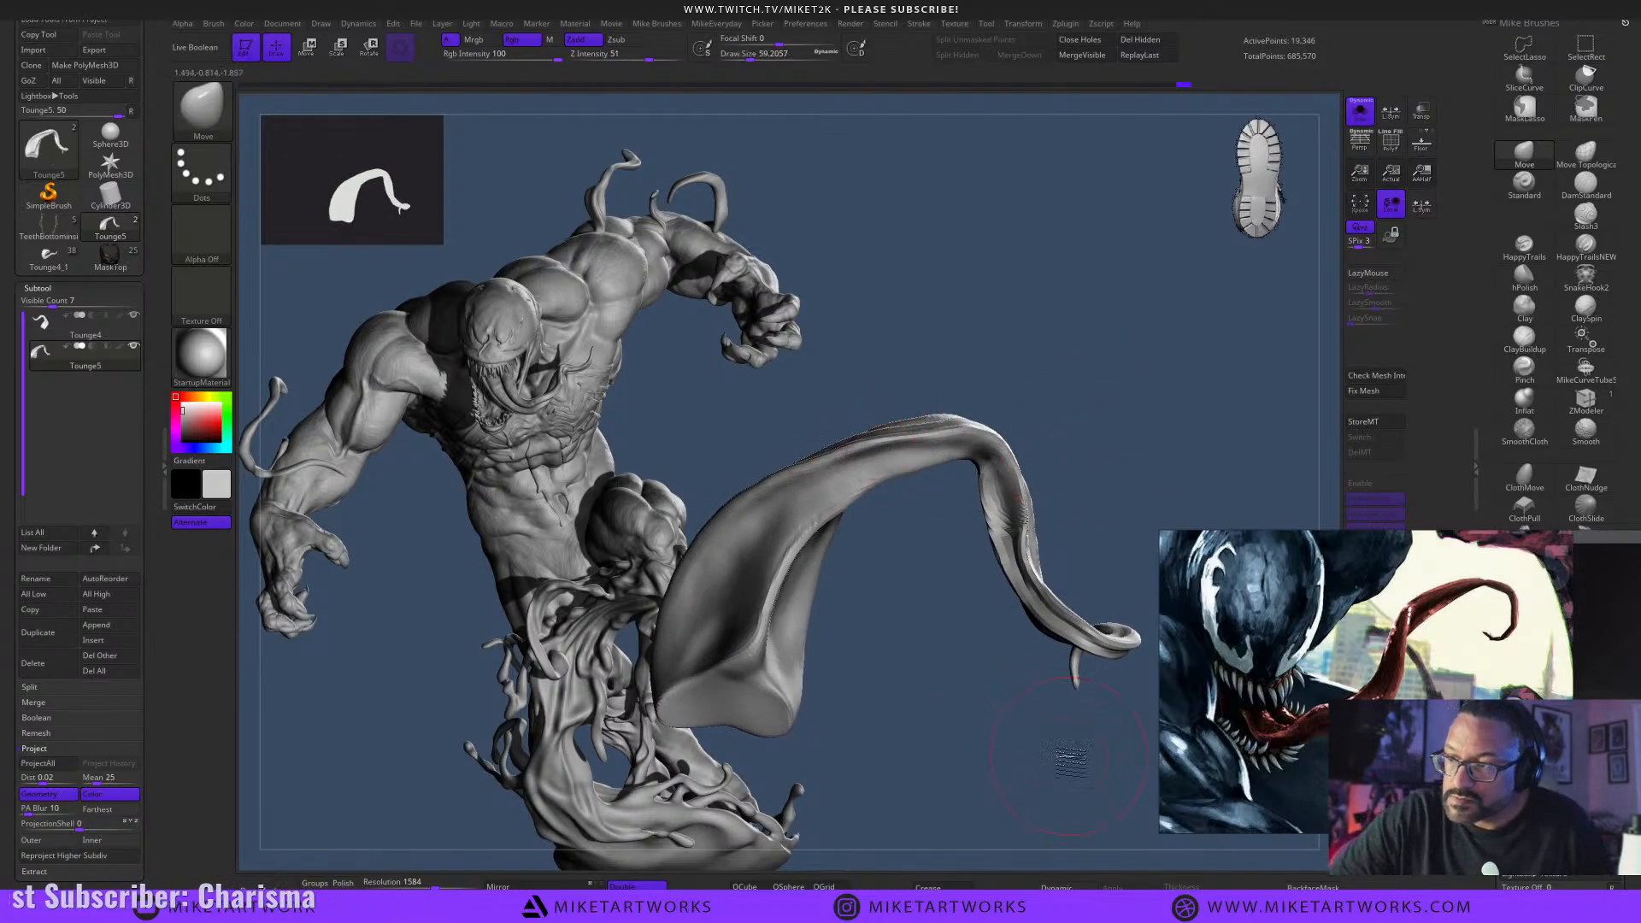
left_click_drag(1037, 759, 1112, 795)
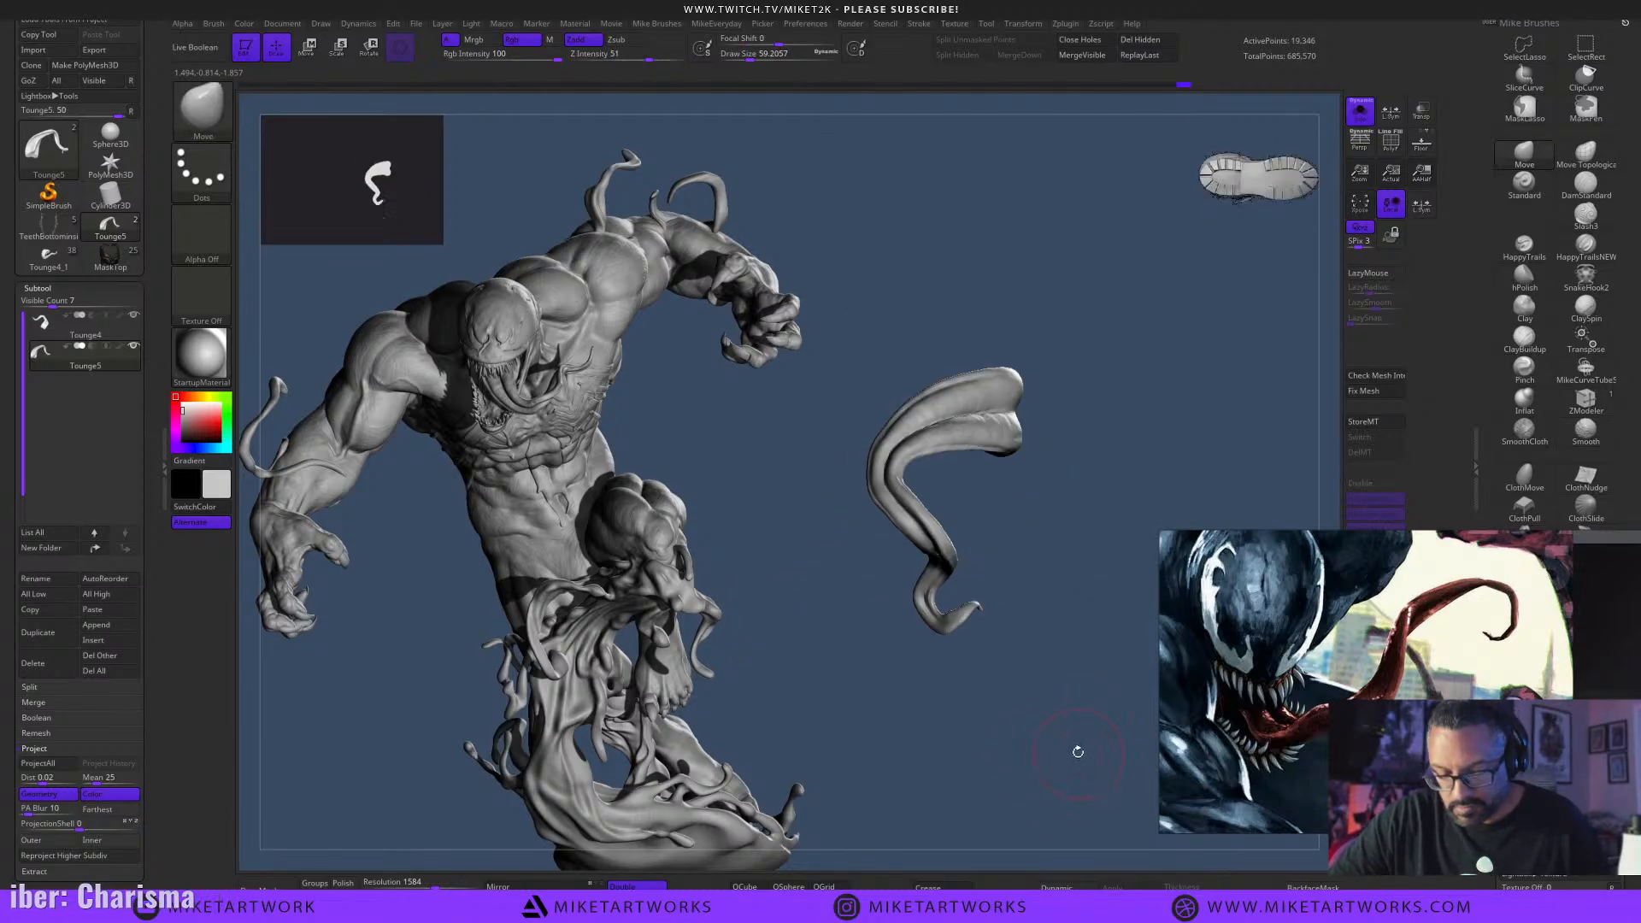
Raise Tounge5's subdivision level, adjust the curling tip with a smaller Move brush and smooth the ridge along the tongue.
mouse_move(1068, 744)
left_mouse_down("alt")
mouse_move(1074, 798)
mouse_move(1084, 756)
left_mouse_up("alt")
key("s")
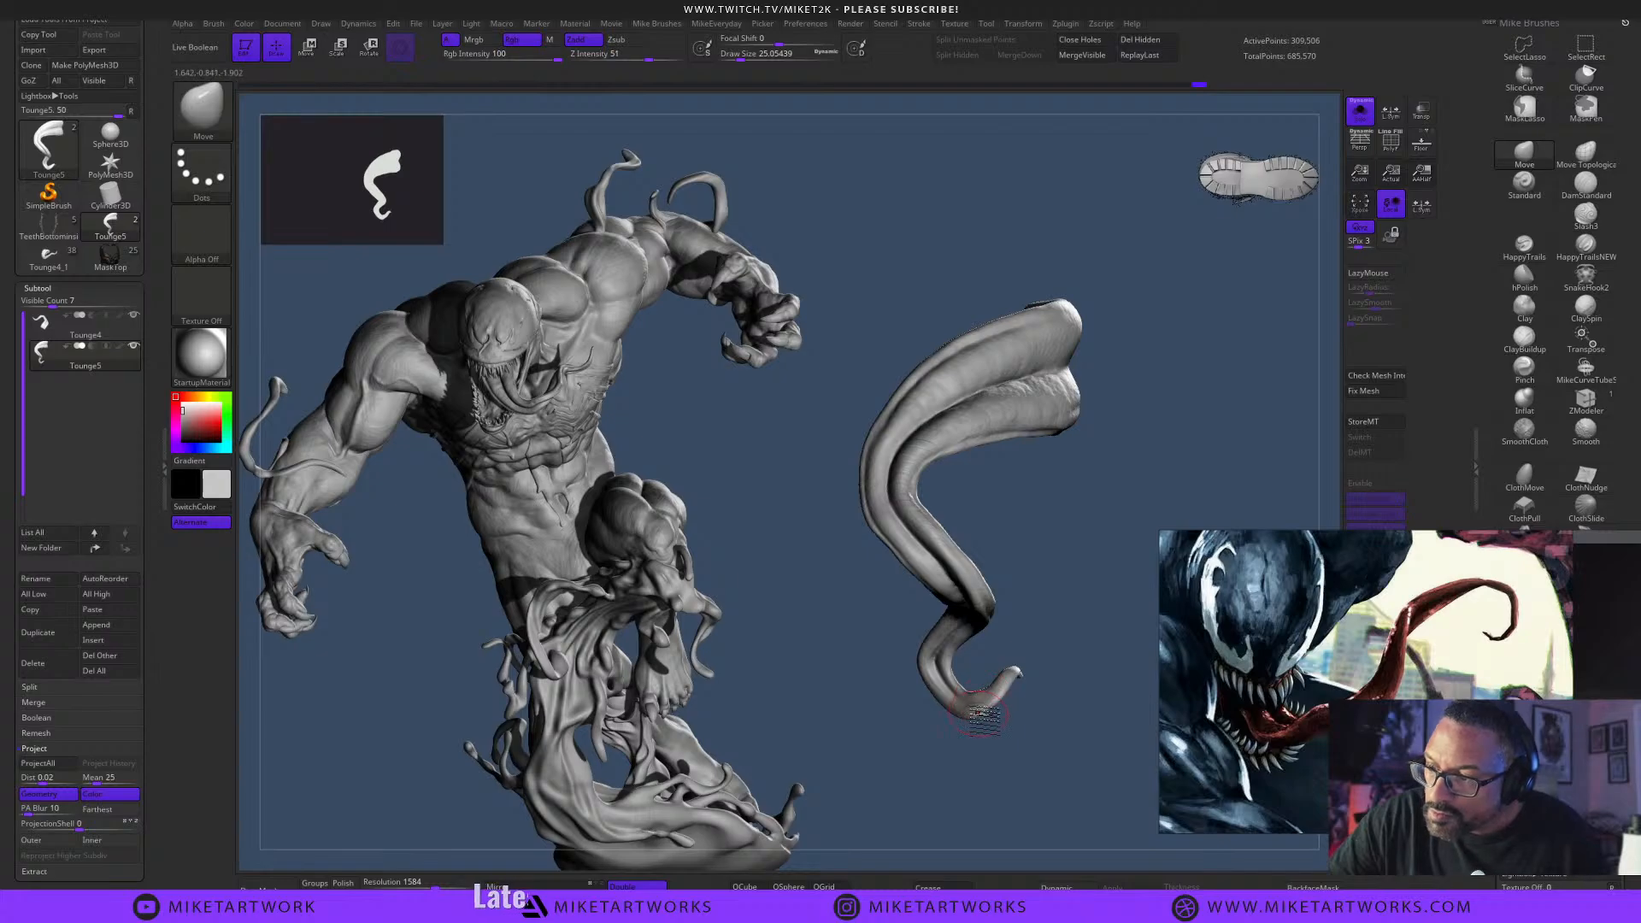
mouse_move(1080, 744)
left_mouse_down()
mouse_move(1080, 792)
mouse_move(1076, 714)
mouse_move(1101, 666)
mouse_move(1011, 575)
left_mouse_up()
key("s")
key("s")
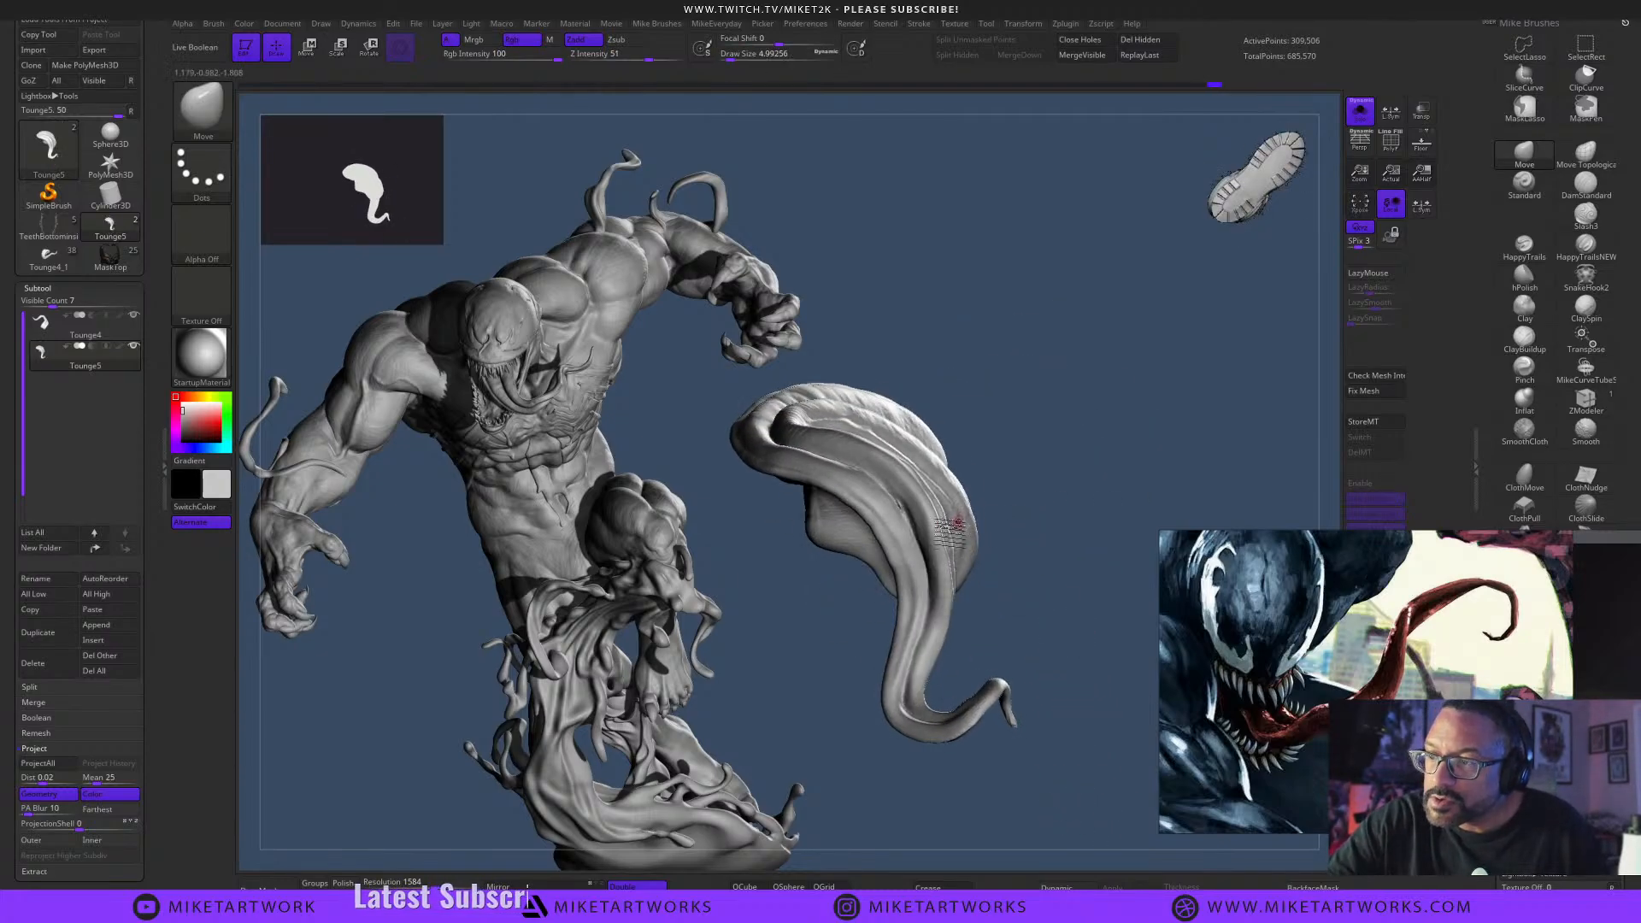
left_click_drag(932, 511, 902, 505, "shift")
Set up the DamStandard brush with a draw size of about 9.4 and a LazyRadius of 30.
mouse_move(1060, 684)
left_mouse_down()
mouse_move(1092, 777)
mouse_move(1035, 801)
mouse_move(1064, 802)
mouse_move(1064, 782)
mouse_move(1130, 748)
mouse_move(1106, 732)
mouse_move(1088, 769)
mouse_move(1098, 825)
mouse_move(1103, 773)
mouse_move(1114, 791)
mouse_move(1077, 592)
mouse_move(1111, 462)
left_mouse_up()
left_click(1580, 189)
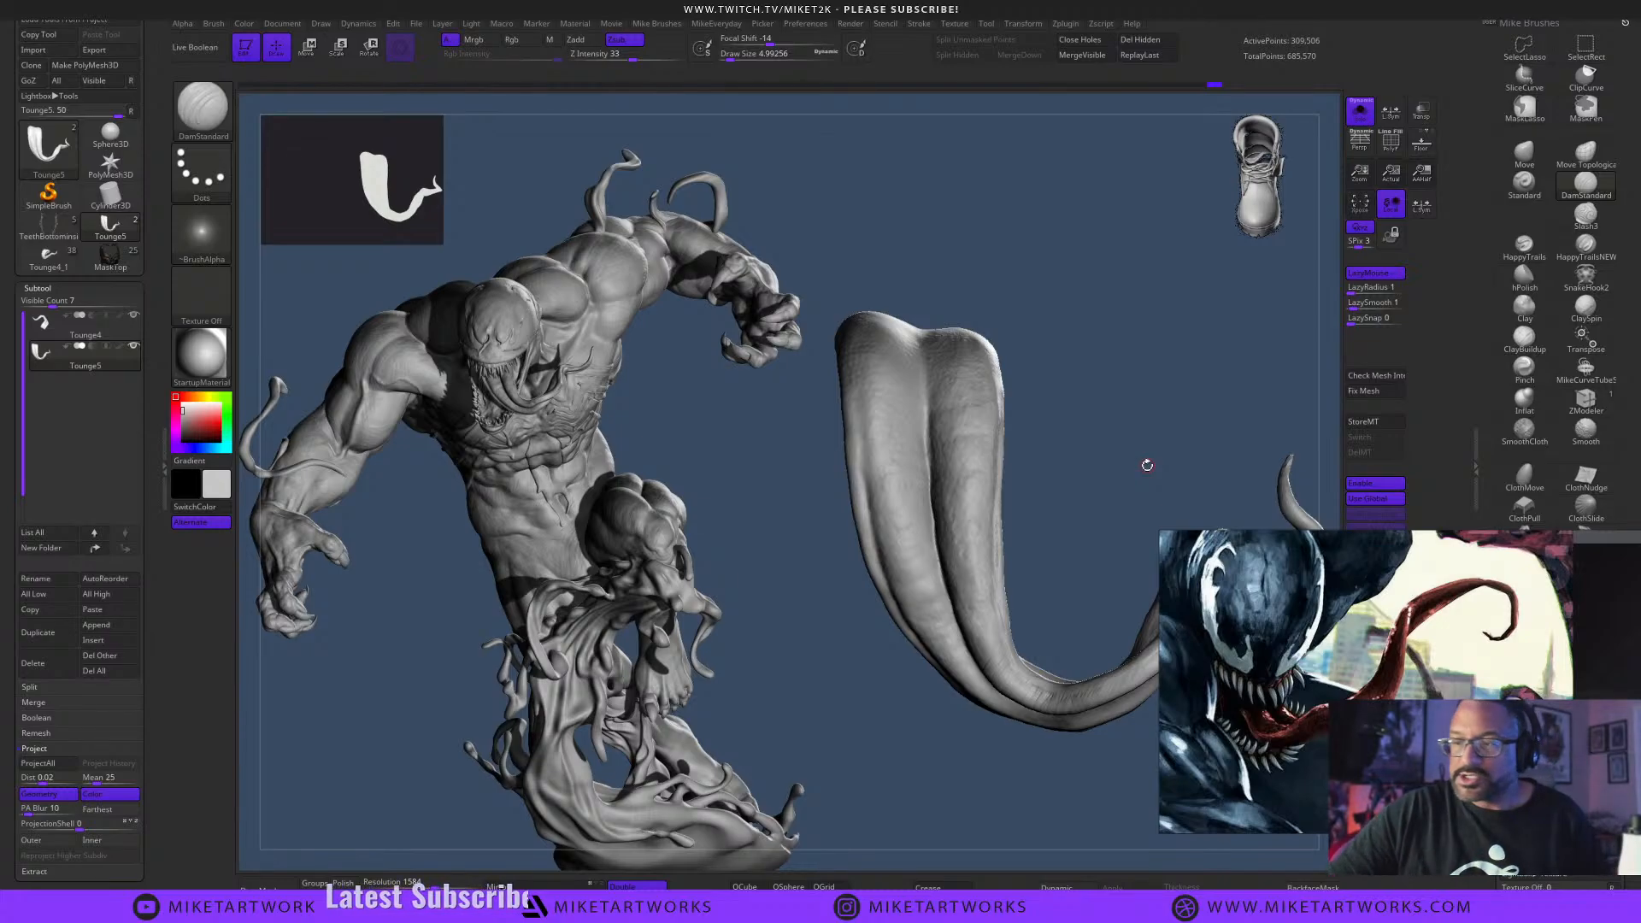
left_click_drag(972, 775, 986, 802)
left_click_drag(1086, 575, 1092, 477)
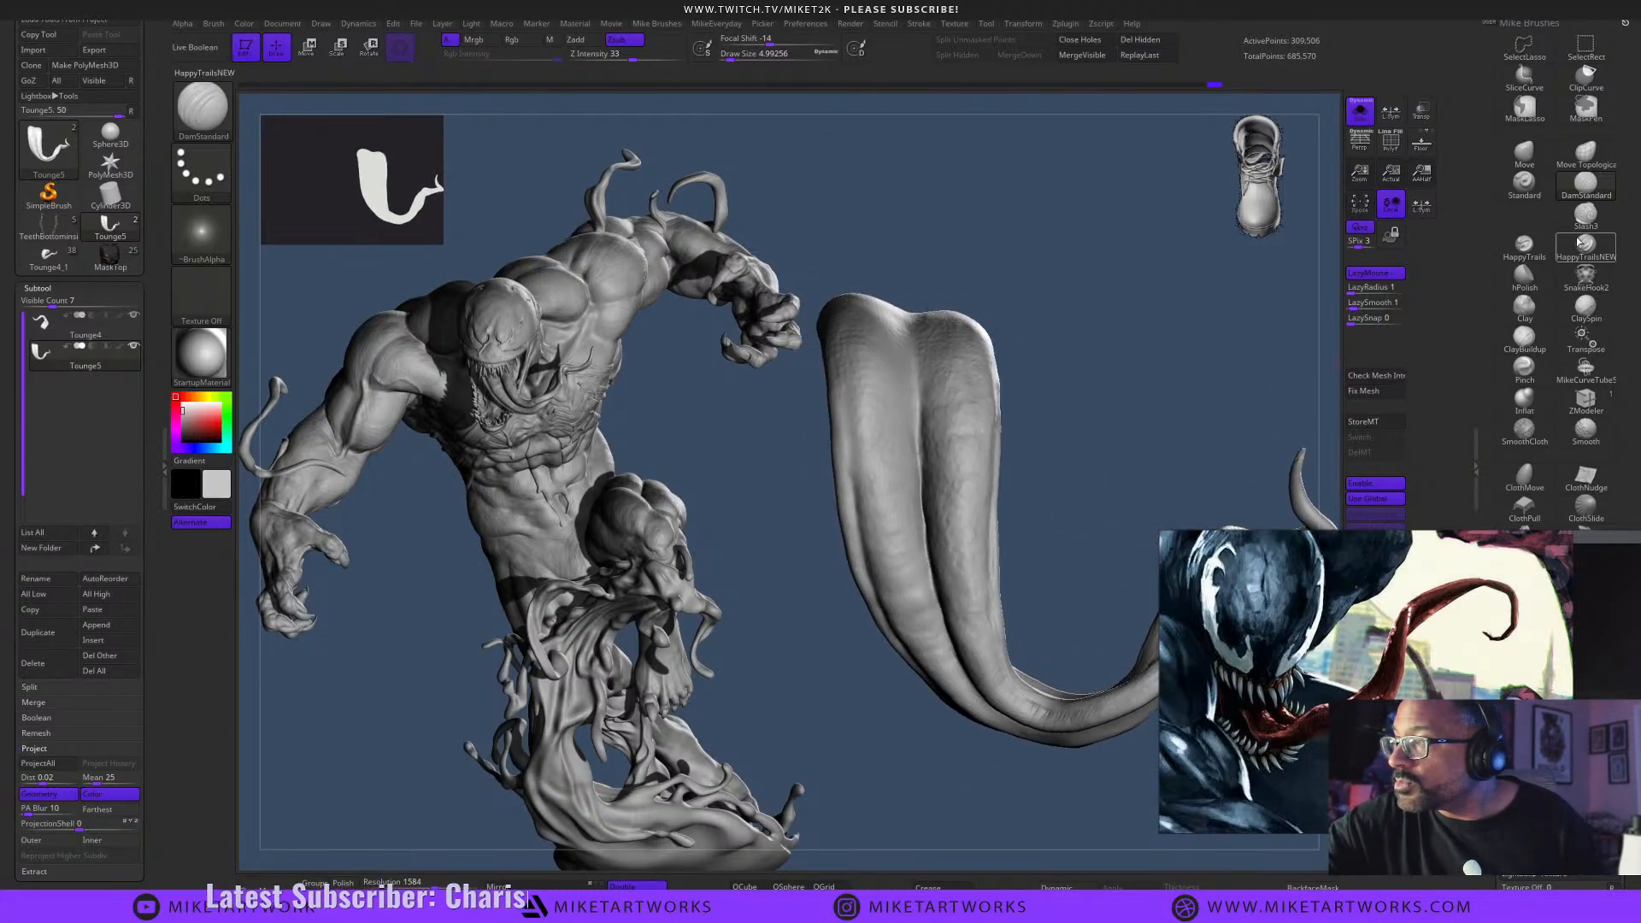
key("b")
key("s")
left_click_drag(898, 731, 901, 731)
mouse_move(1053, 479)
left_mouse_down()
mouse_move(1044, 444)
mouse_move(1060, 453)
left_mouse_up()
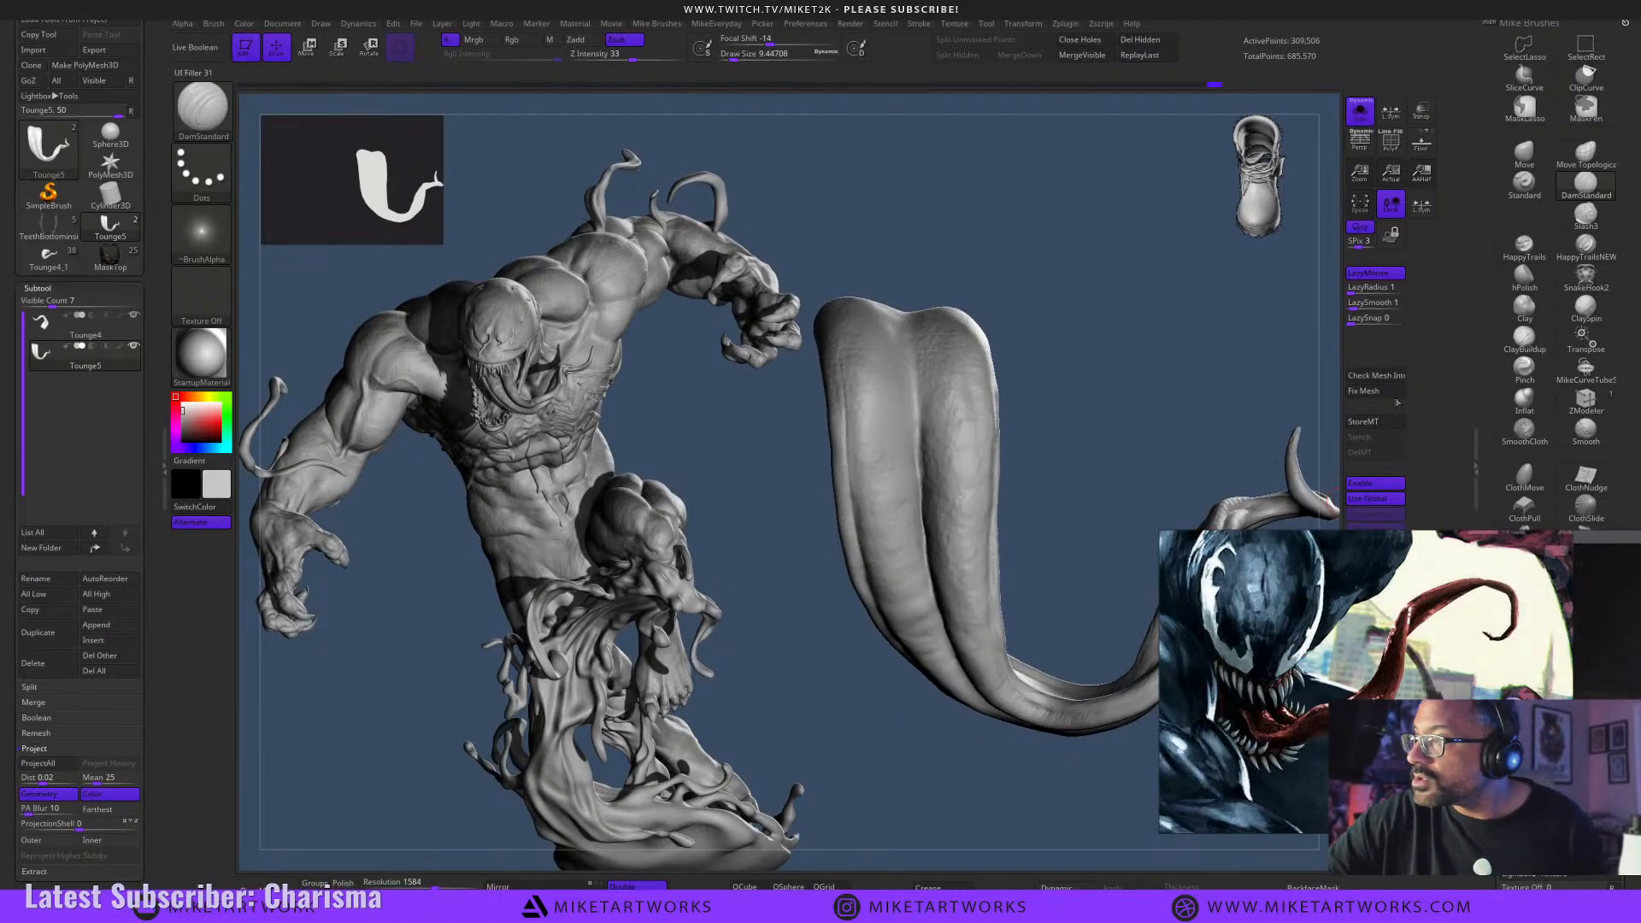
left_click_drag(1358, 288, 1368, 291)
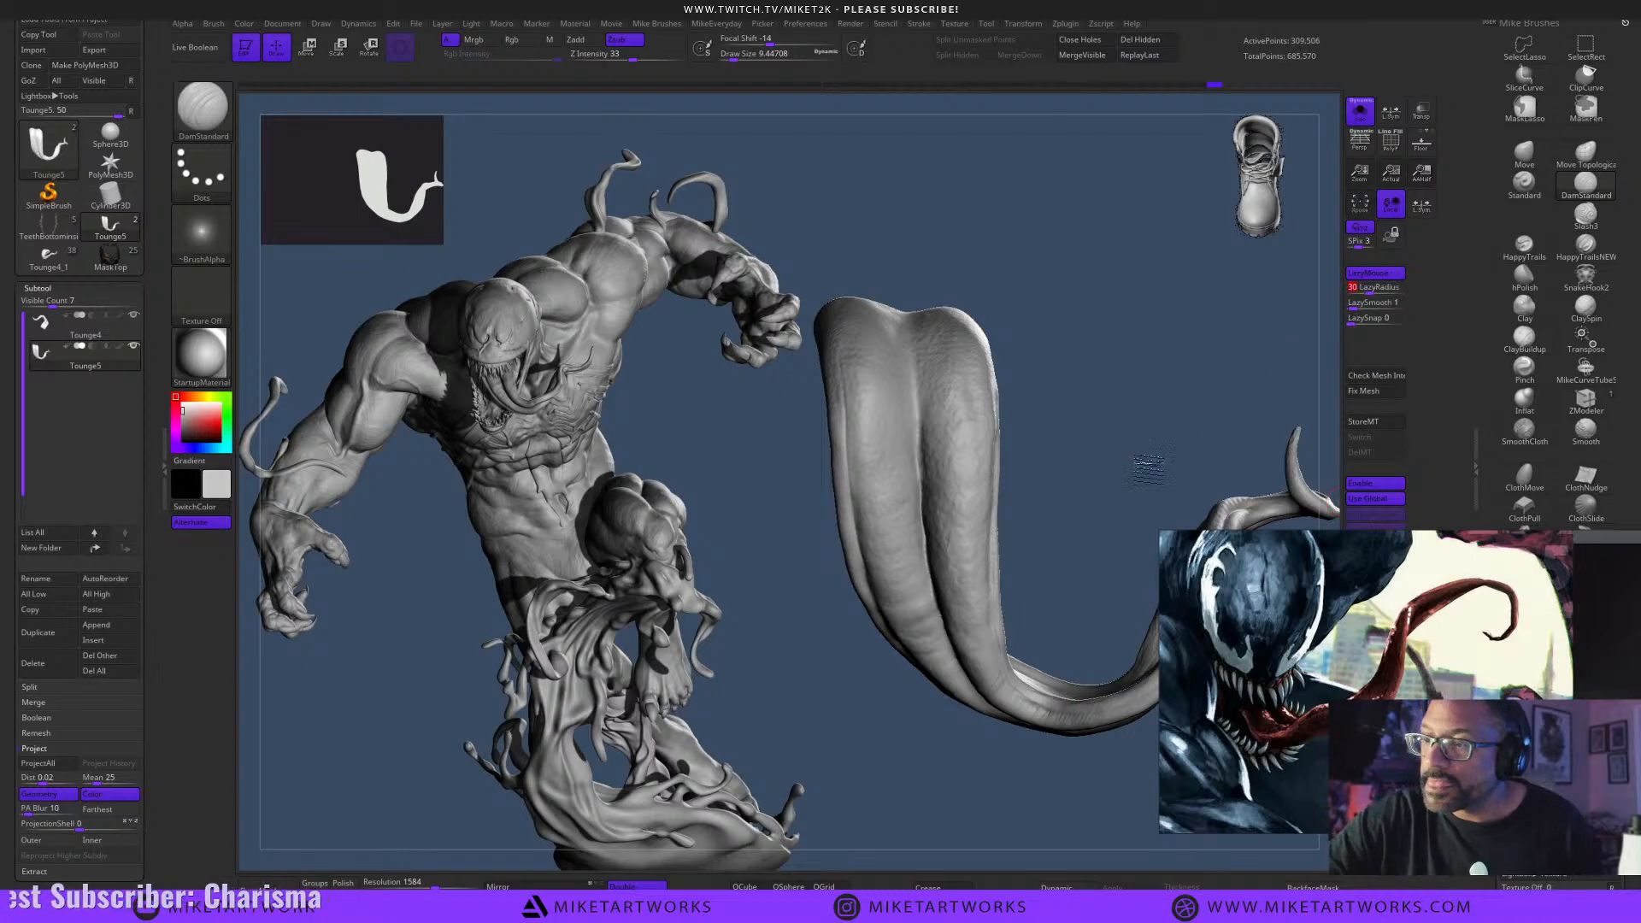
left_click_drag(1147, 470, 1144, 451)
Carve crease lines along the lobes of the tongue's broad base with DamStandard and smooth them.
left_click_drag(848, 420, 843, 450)
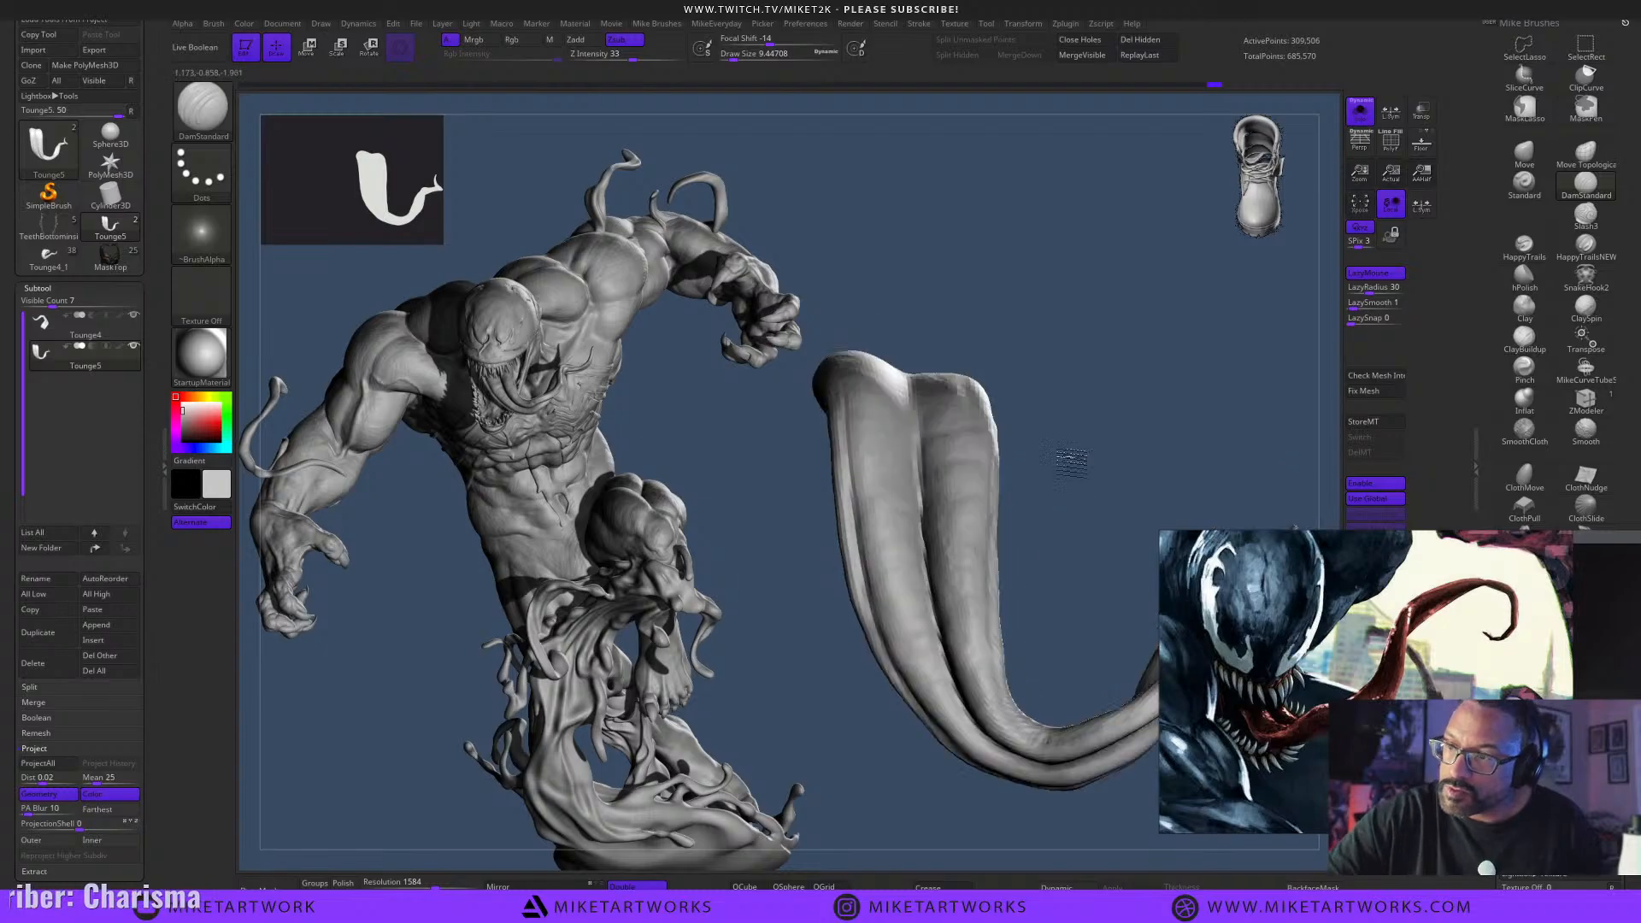
left_click_drag(1107, 482, 1016, 503)
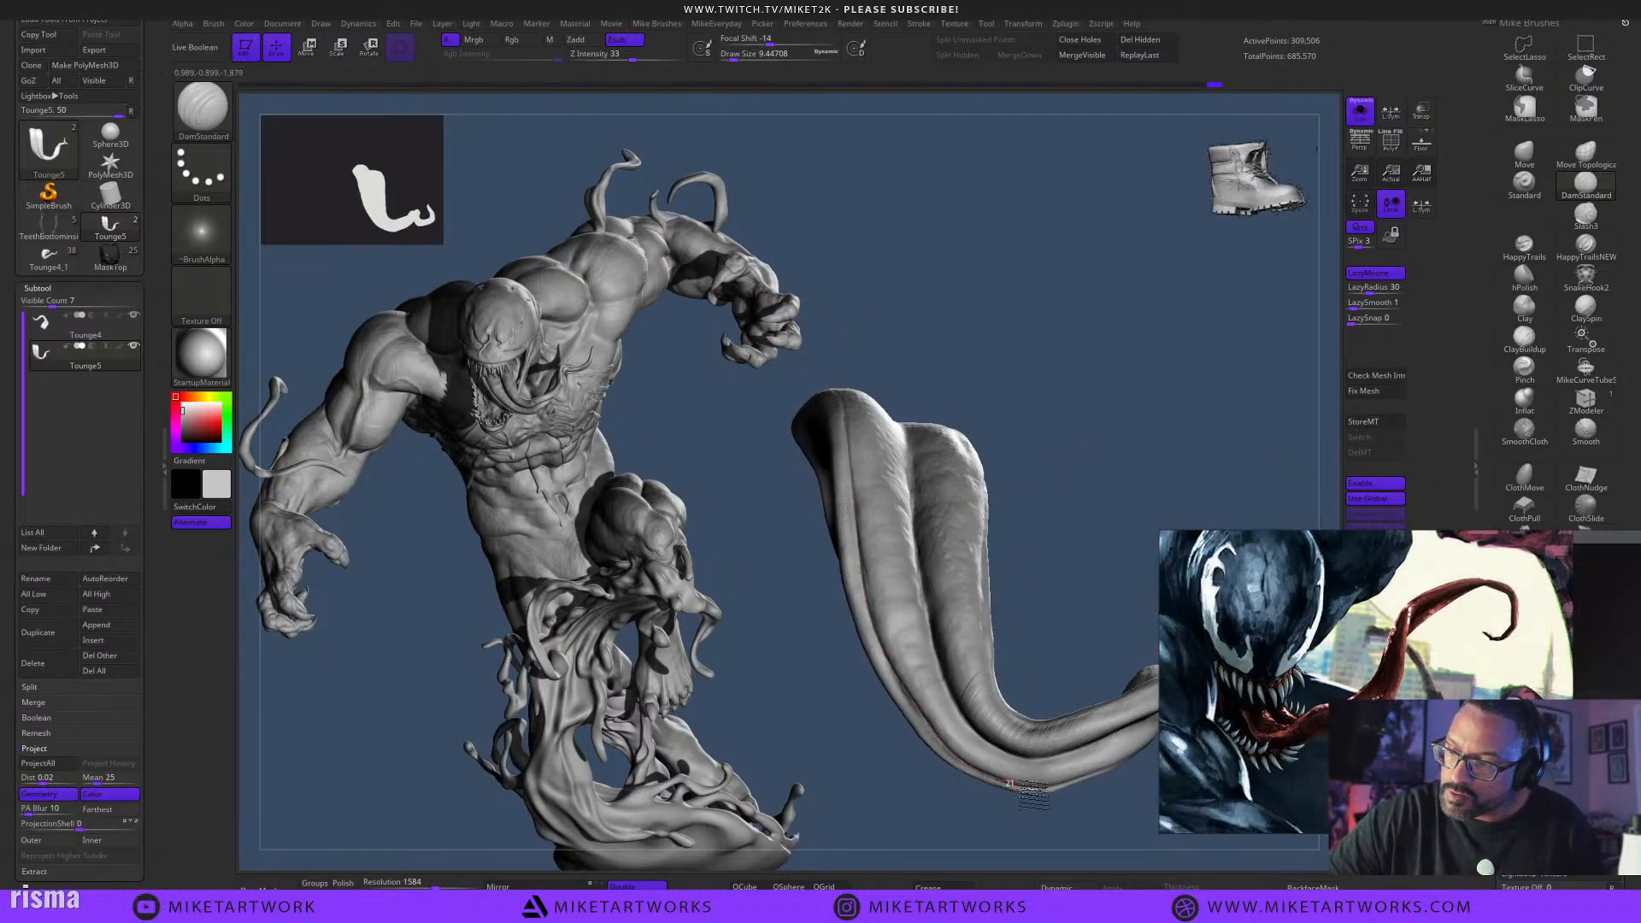
left_click_drag(1146, 827, 1084, 799)
left_click_drag(1033, 639, 958, 658)
key("shift")
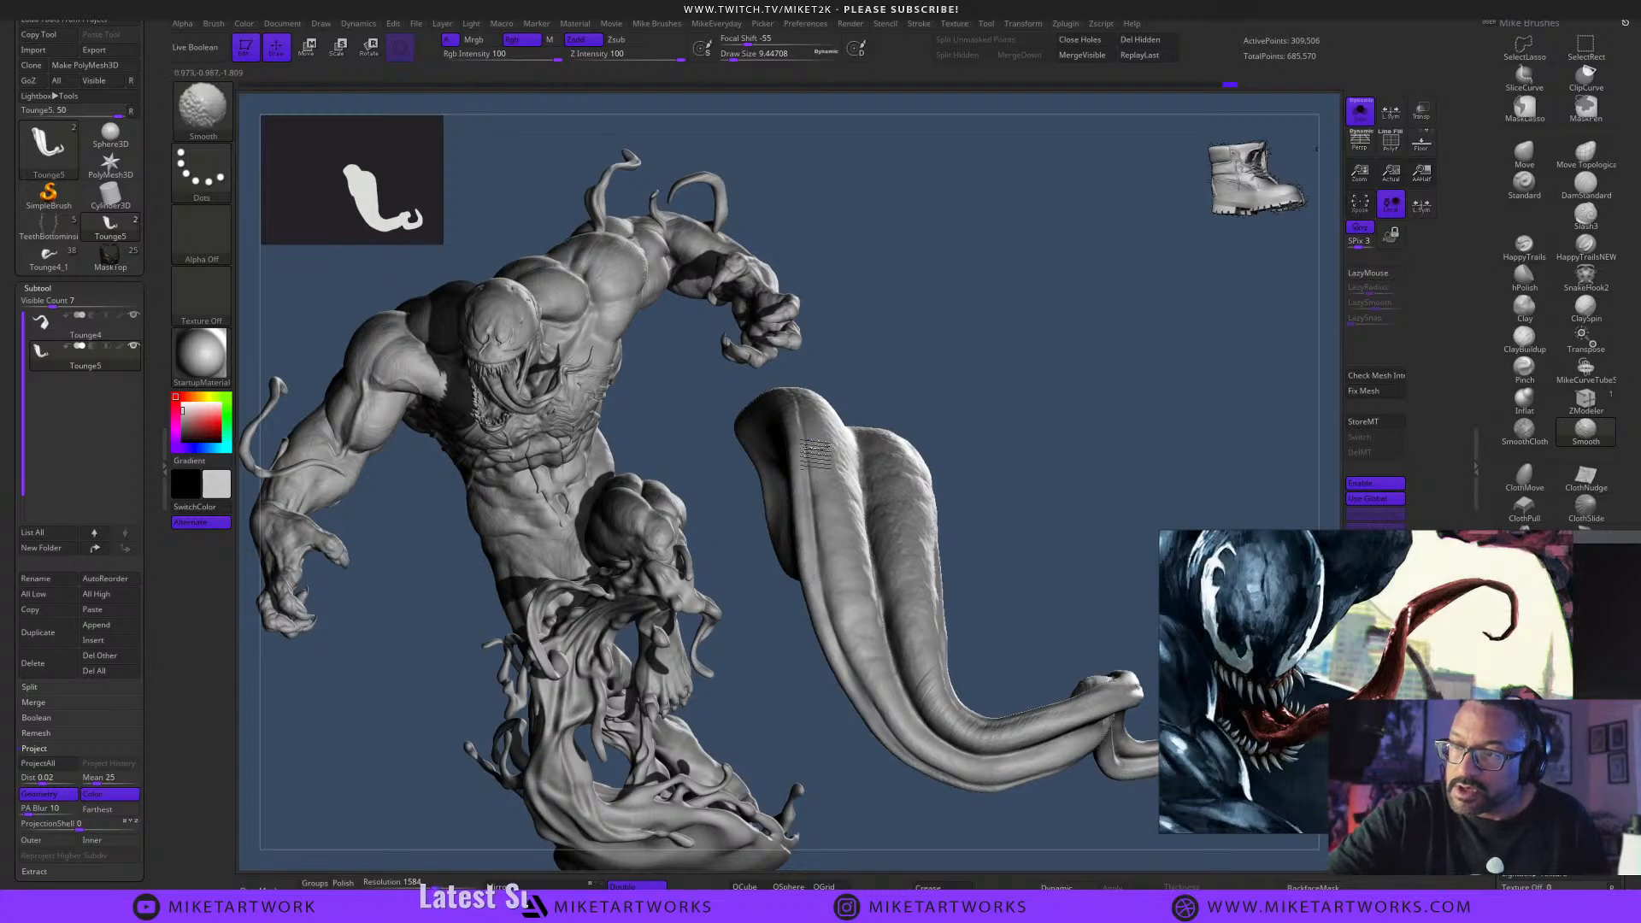
Carve further DamStandard lines along the tongue's central groove and middle section.
mouse_move(1017, 556)
left_mouse_down()
mouse_move(1055, 567)
mouse_move(1080, 792)
mouse_move(1086, 755)
mouse_move(1011, 787)
mouse_move(1016, 803)
mouse_move(1025, 703)
left_mouse_up()
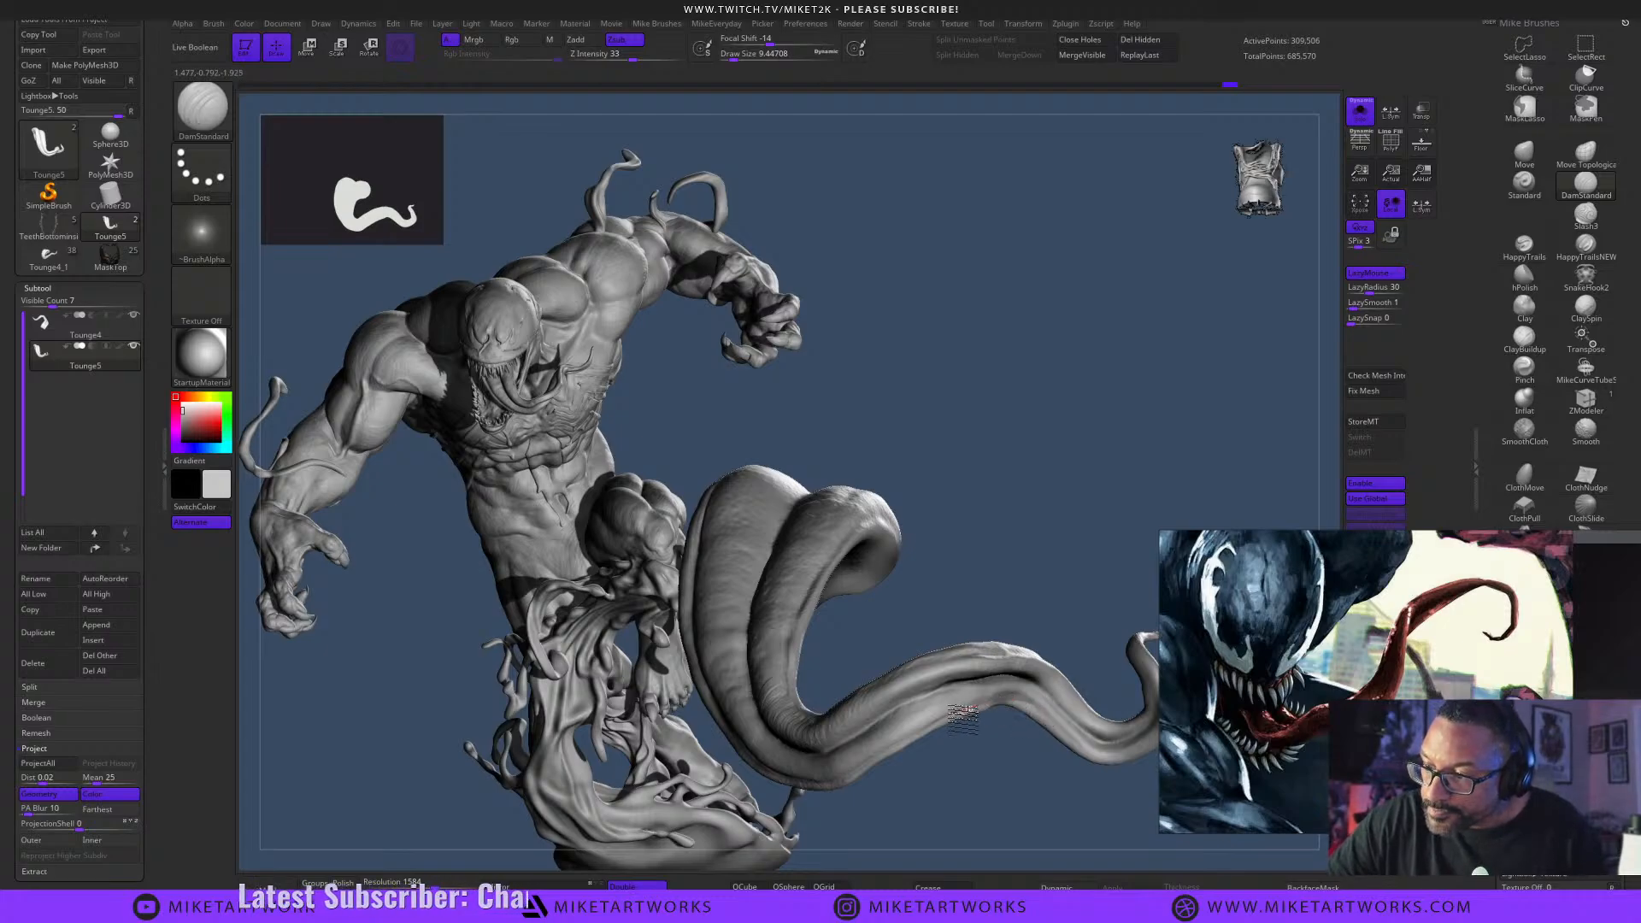
left_click_drag(996, 791, 1061, 788)
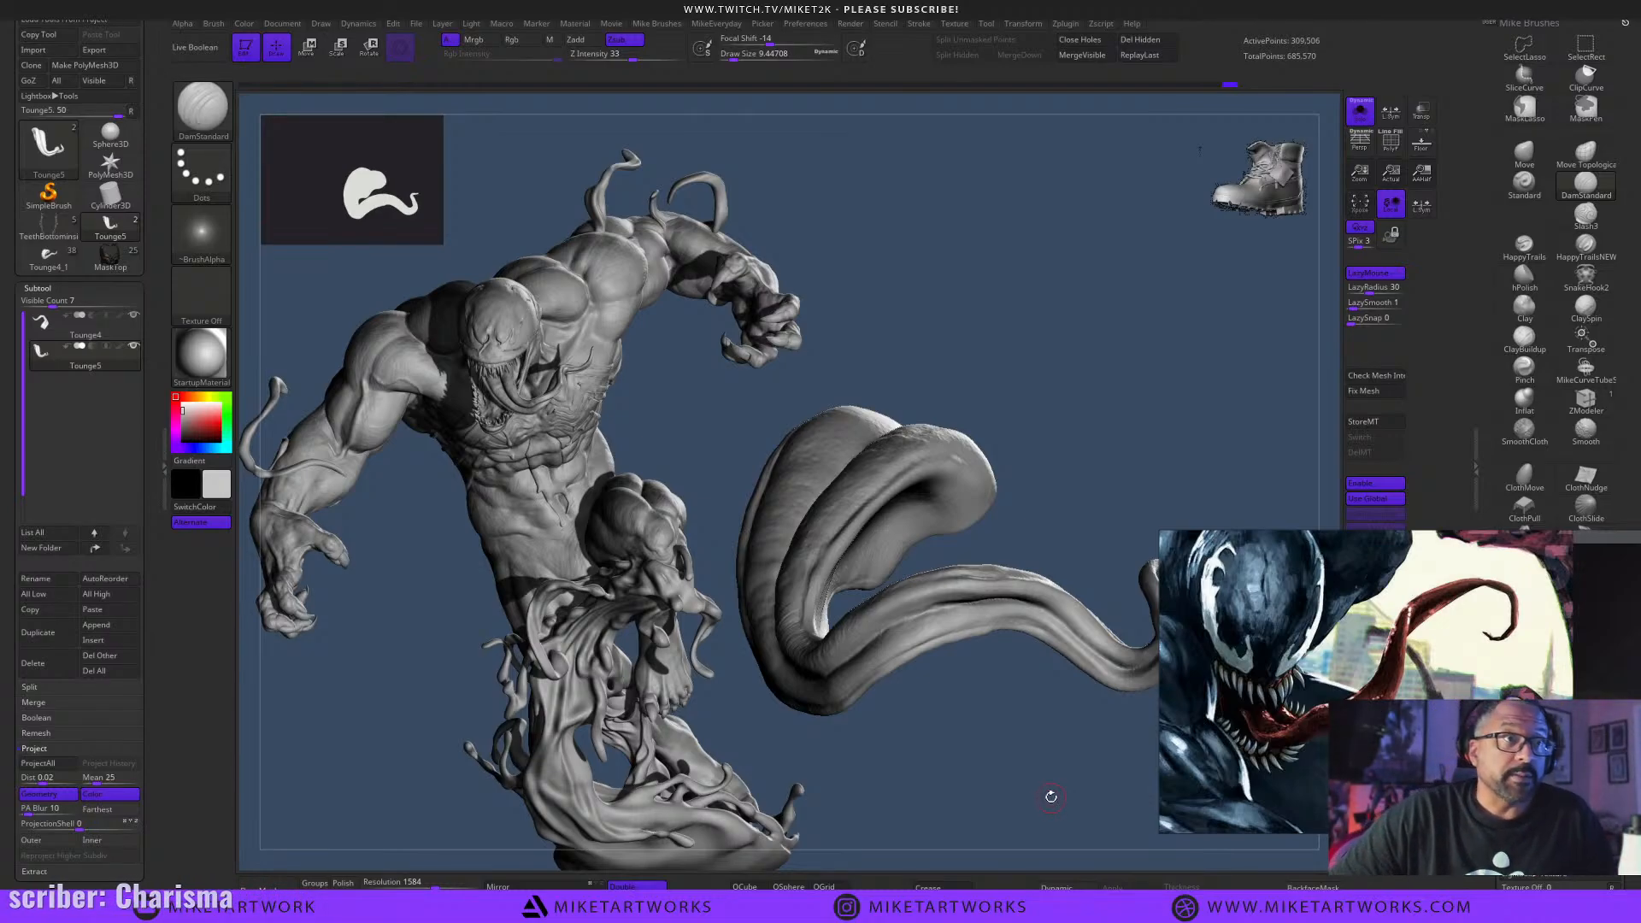
left_click_drag(1045, 790, 985, 584)
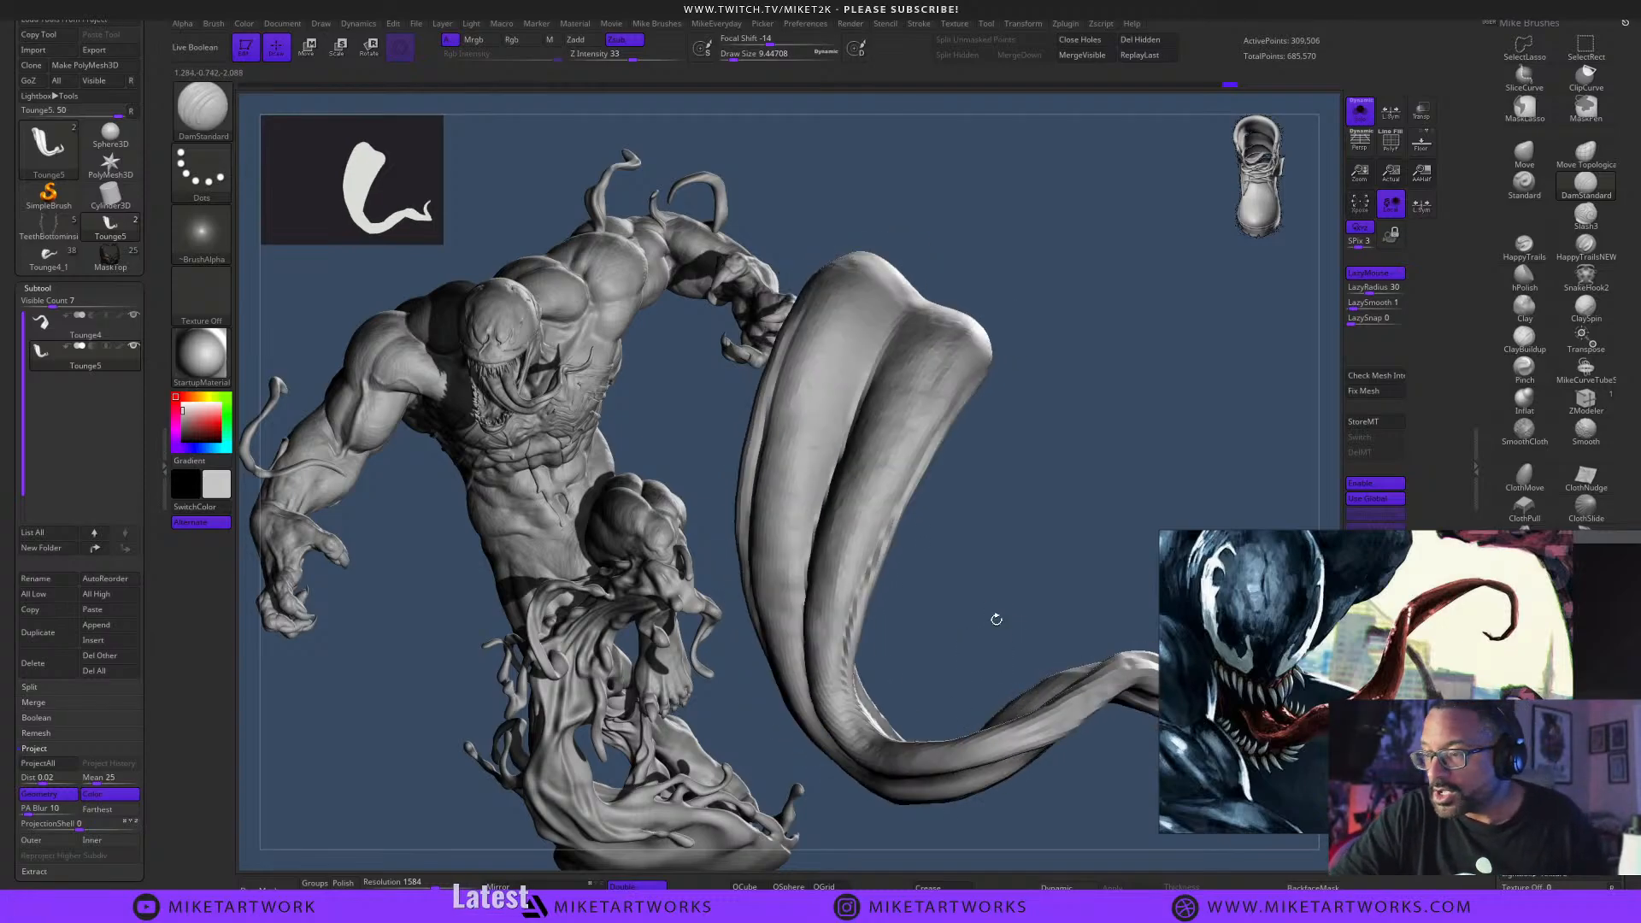
left_click_drag(993, 616, 987, 387)
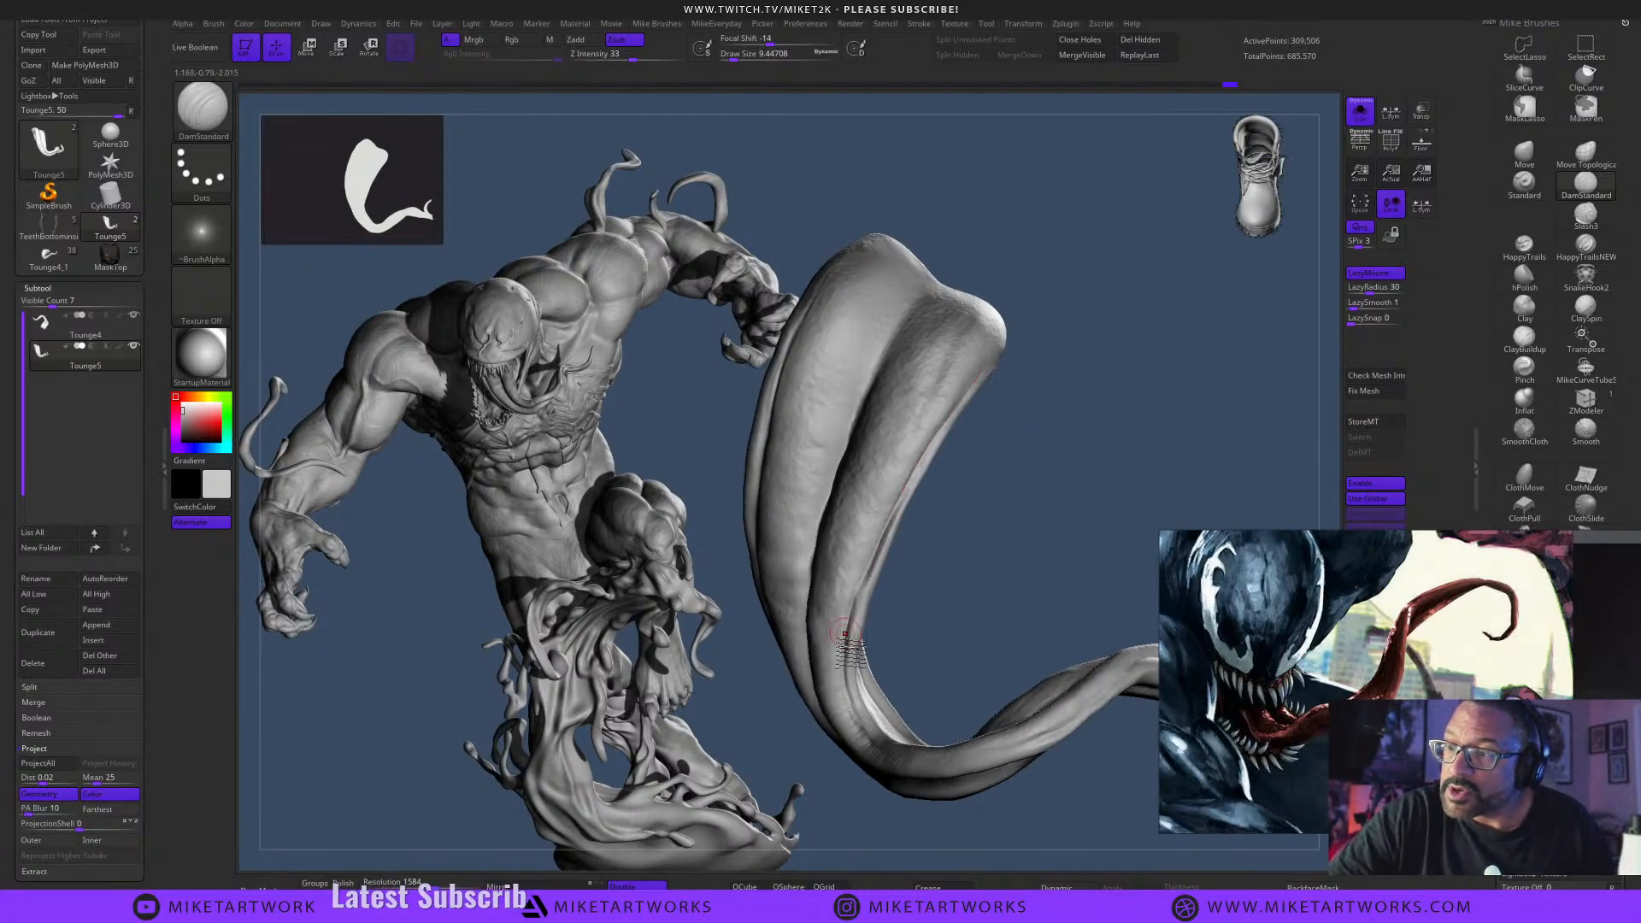
Set the draw size to 28.75 and adjust the contour of the tongue's broad base with the Move brush.
mouse_move(1058, 511)
left_mouse_down()
mouse_move(1084, 491)
mouse_move(1077, 561)
left_mouse_up()
left_click(1525, 182)
key("s")
left_click_drag(1075, 547, 1074, 530)
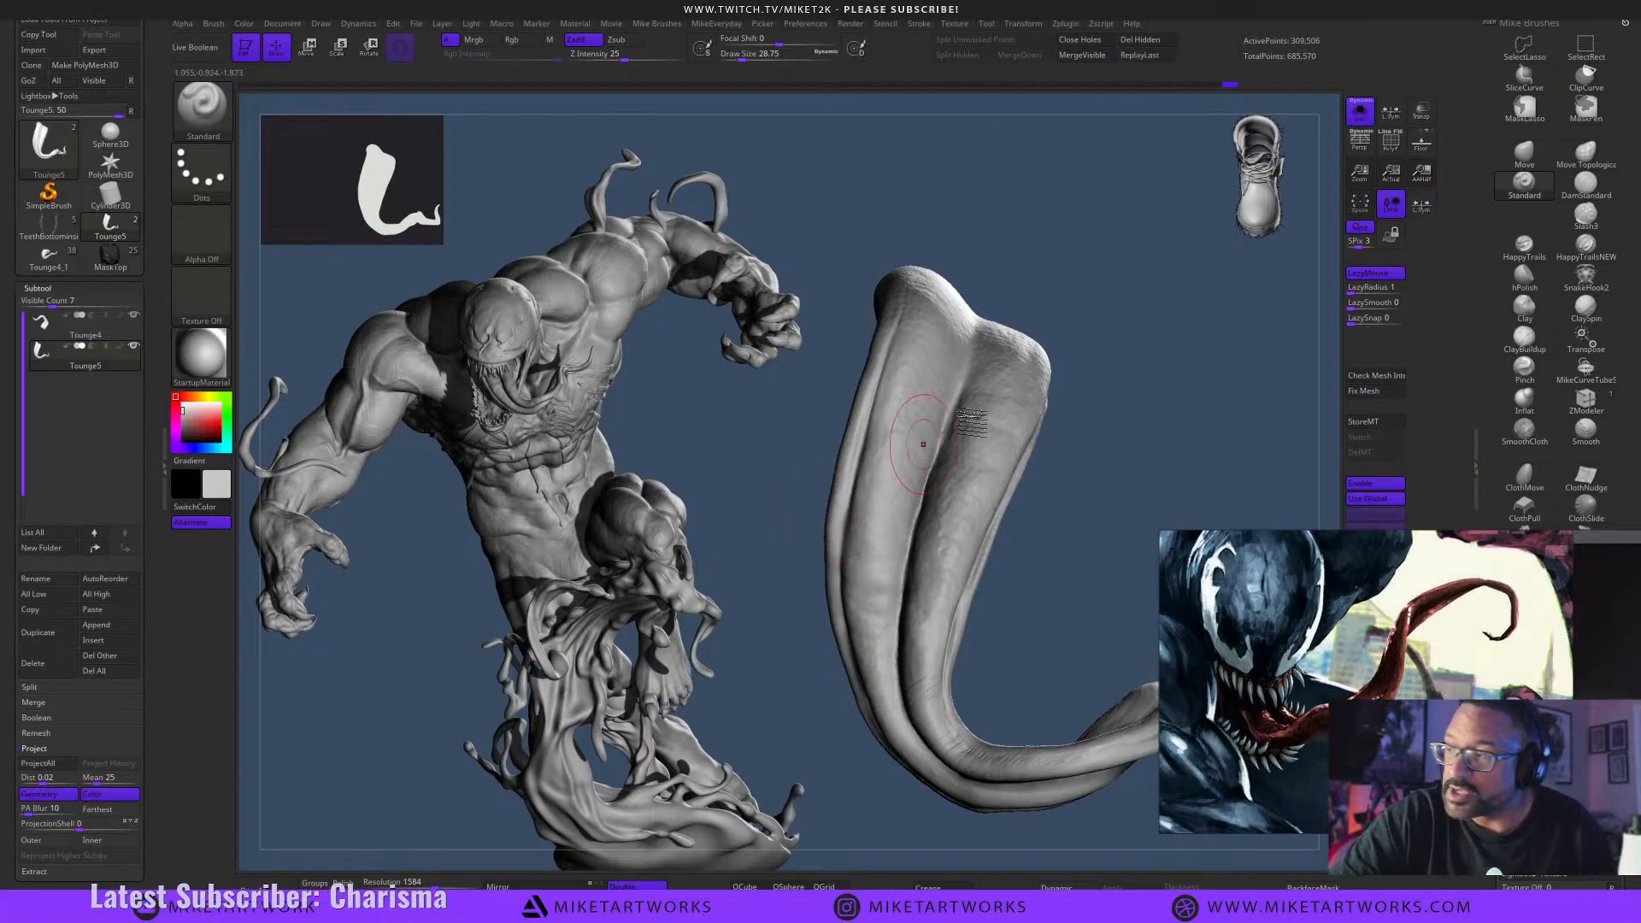
left_click(1524, 154)
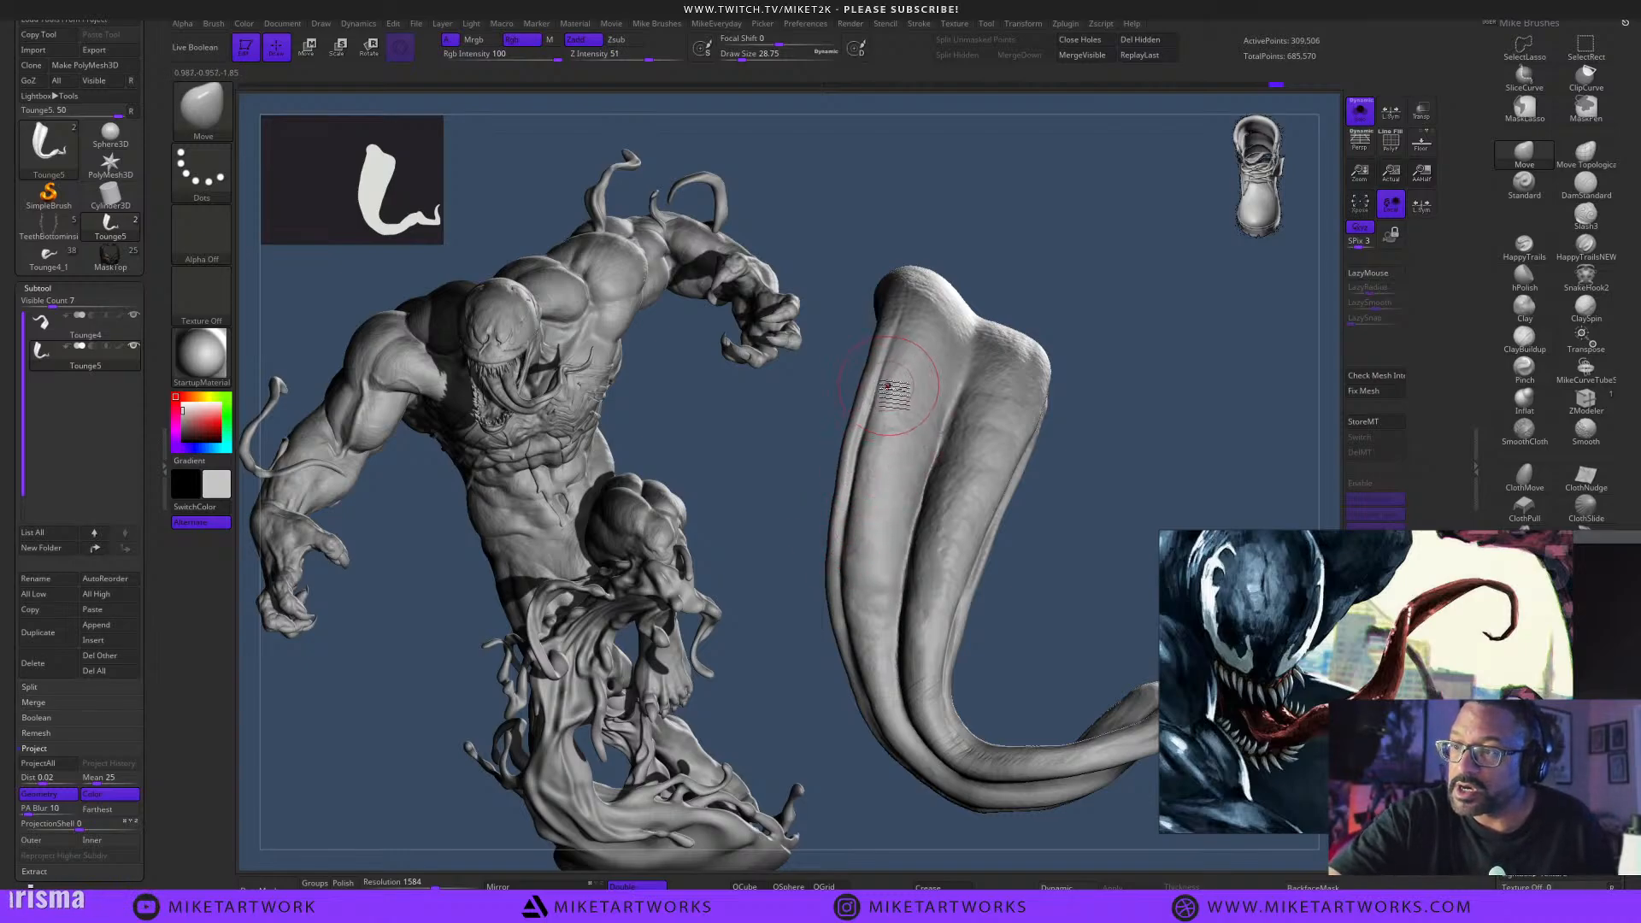
left_click_drag(1013, 456, 1002, 741)
key("[")
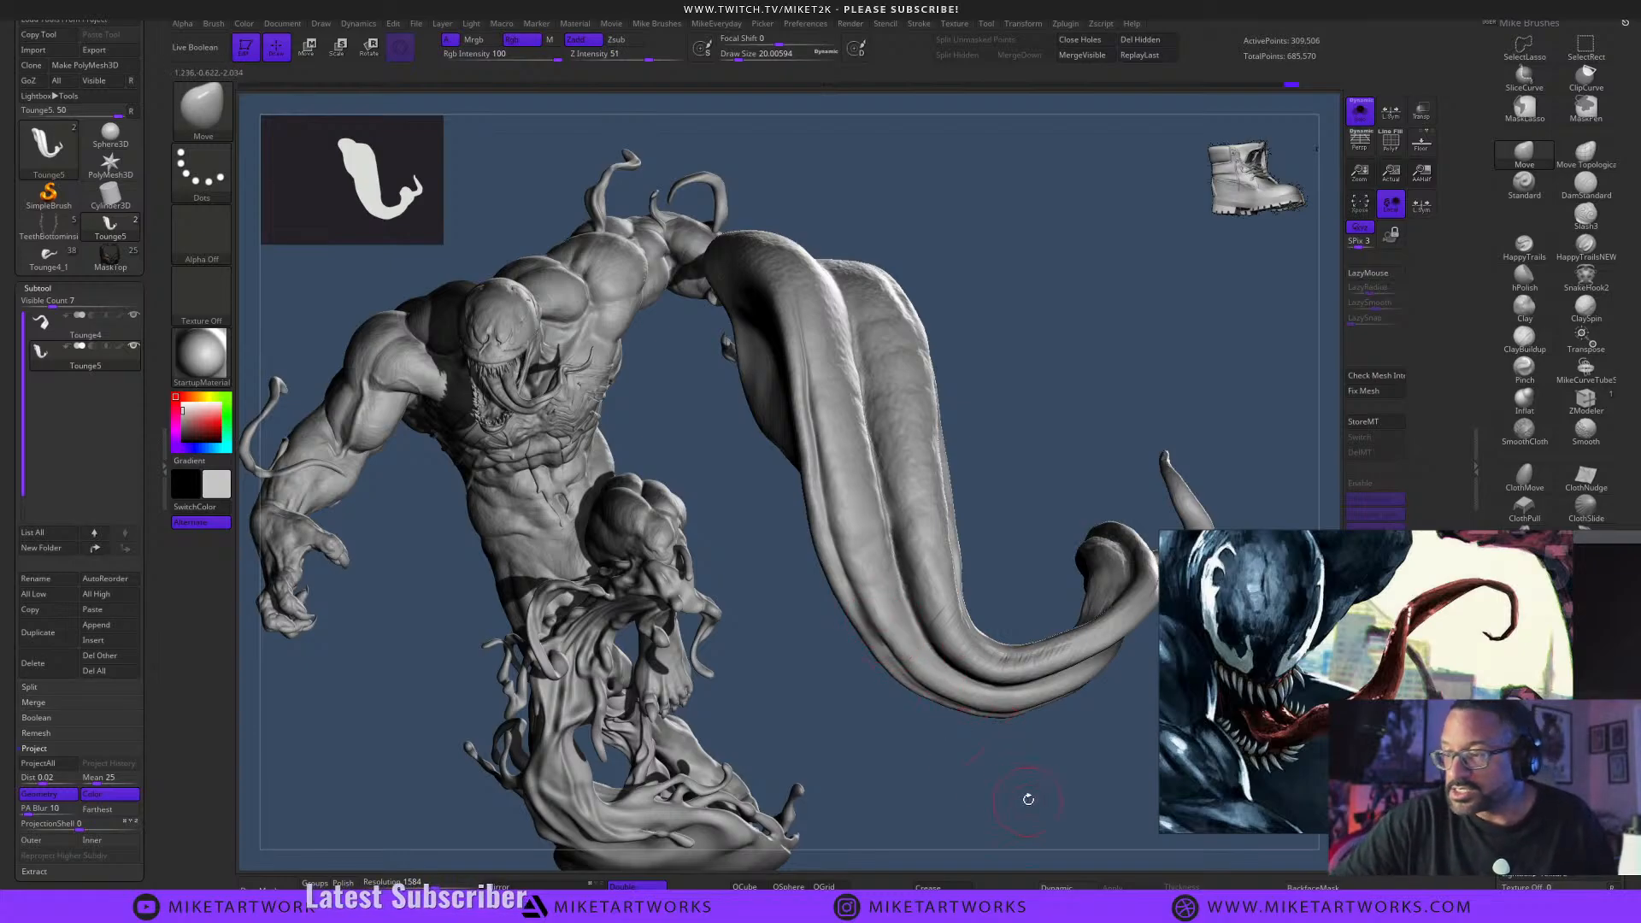
Even out the ridged edge between the broad base and the bend with the Move brush at draw sizes of about 14 and 22.
mouse_move(1028, 800)
left_mouse_down()
mouse_move(1079, 772)
mouse_move(1085, 689)
mouse_move(1034, 605)
mouse_move(1001, 609)
left_mouse_up()
key("]")
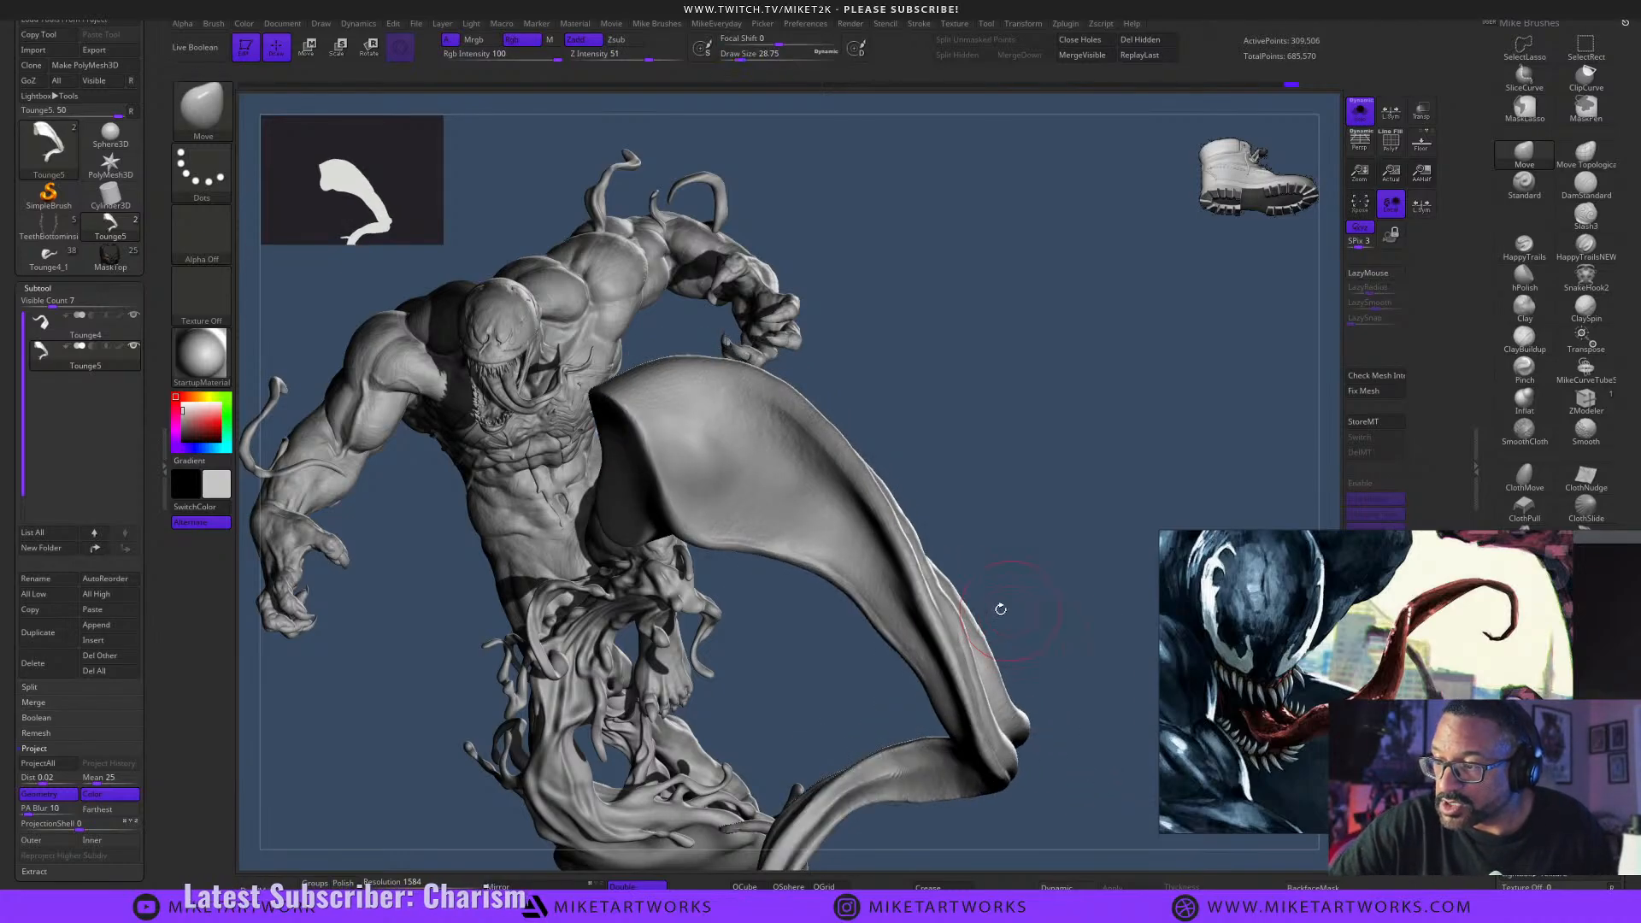
key("[")
key("[")
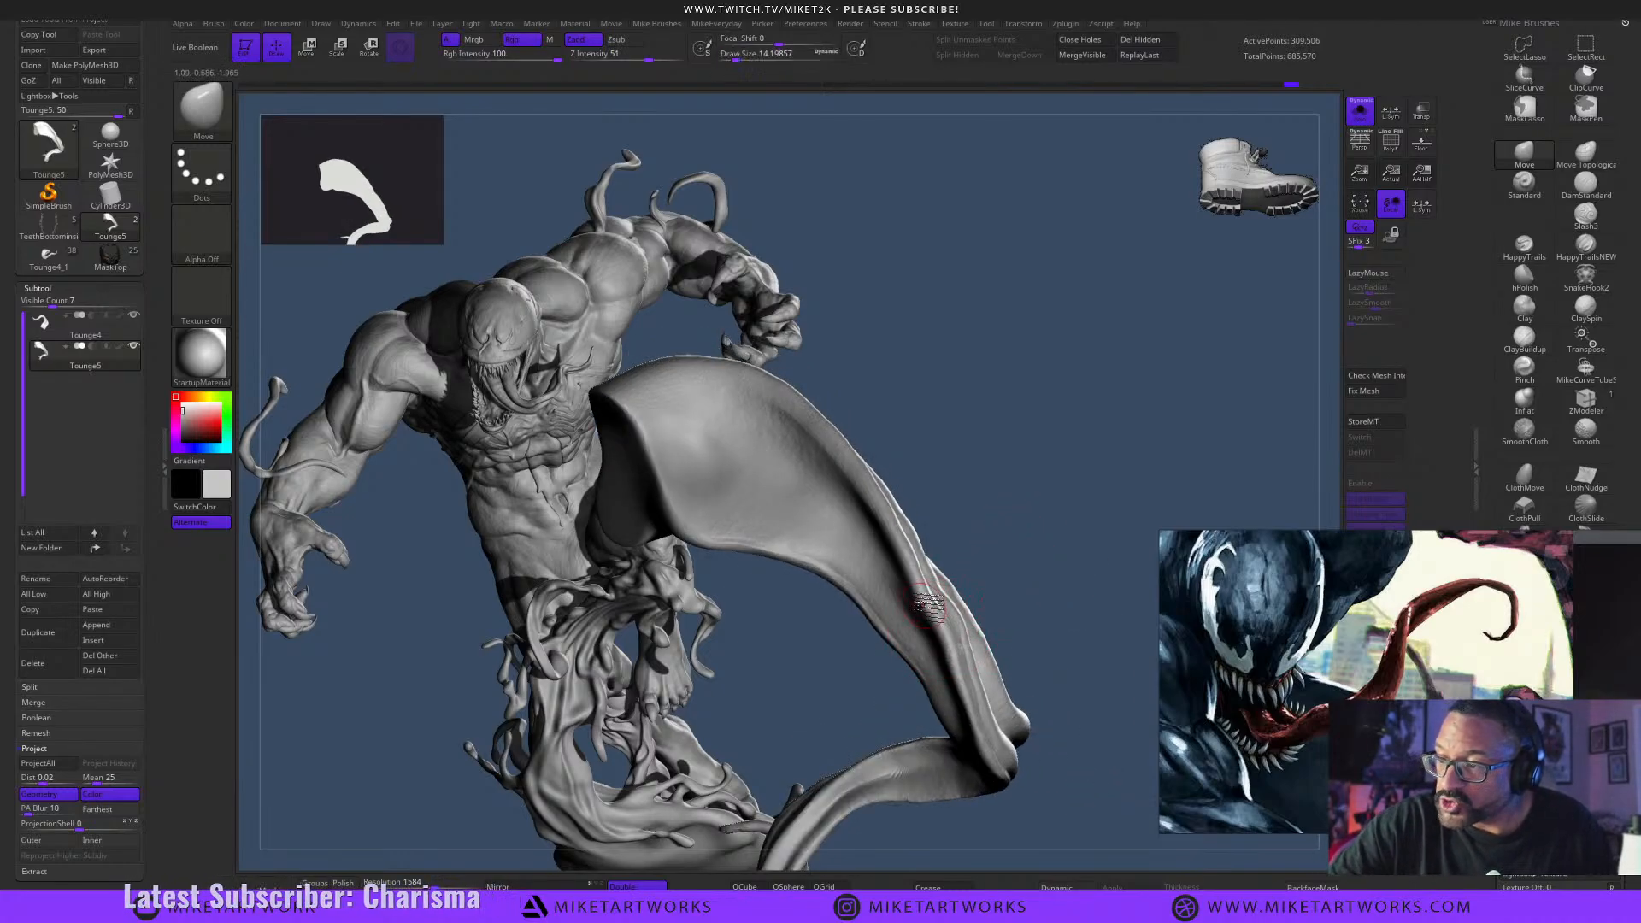
left_click_drag(957, 538, 977, 575)
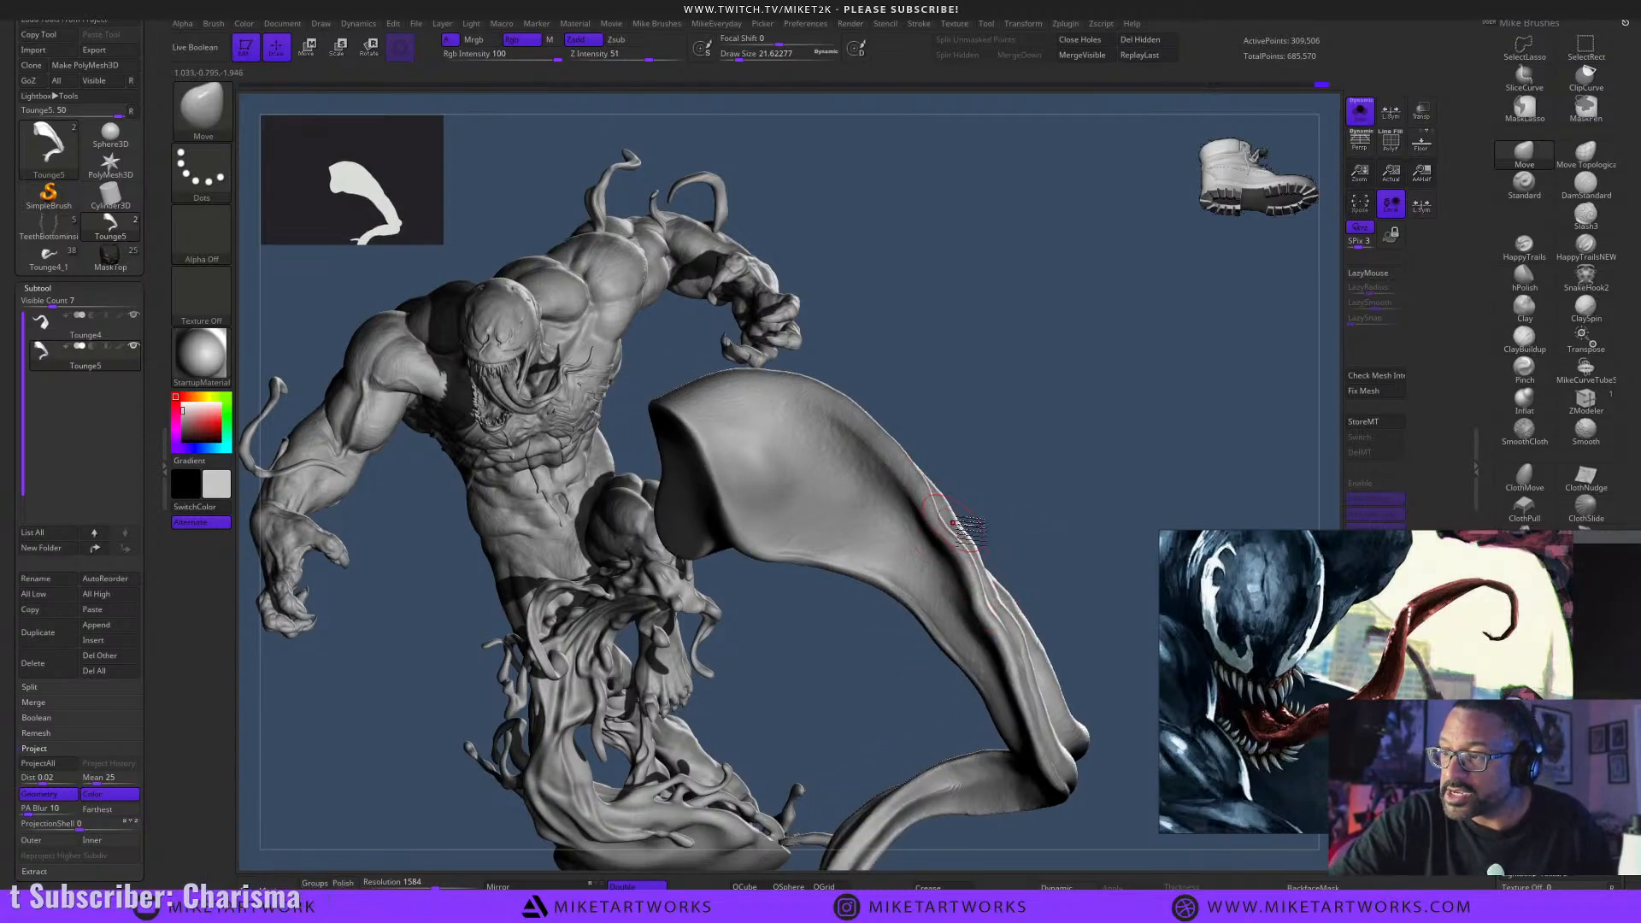
left_click_drag(1084, 651, 1060, 647)
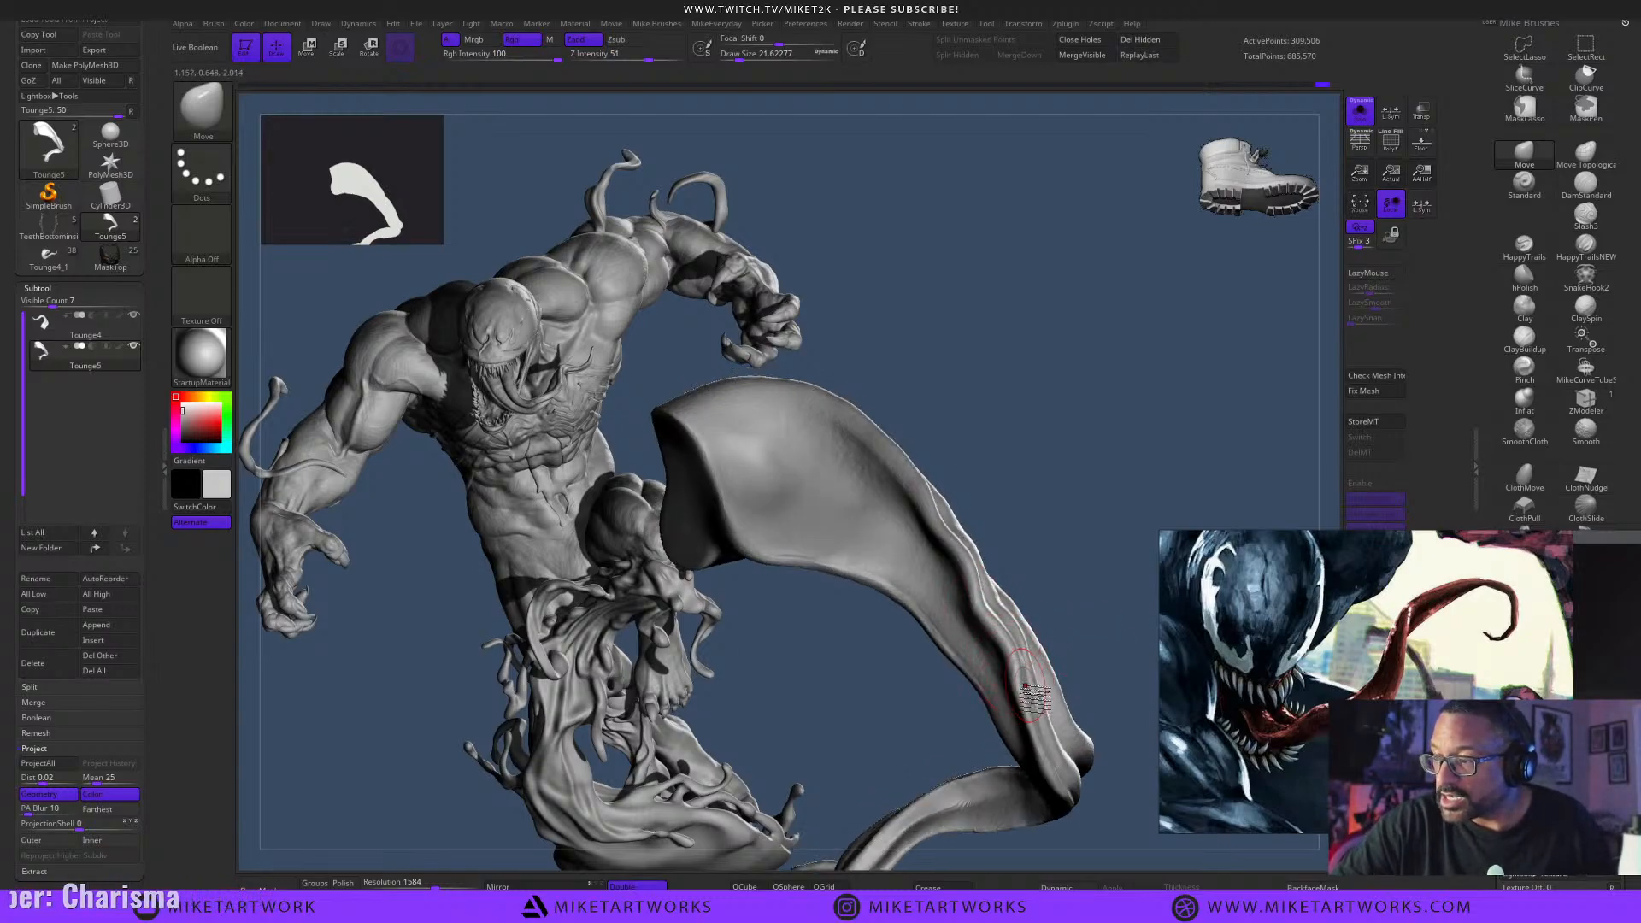
Smooth out the ridged edge along the tongue's bend and narrow section with the Move brush at draw sizes of about 25 and 22.
left_click_drag(1097, 751, 1053, 679)
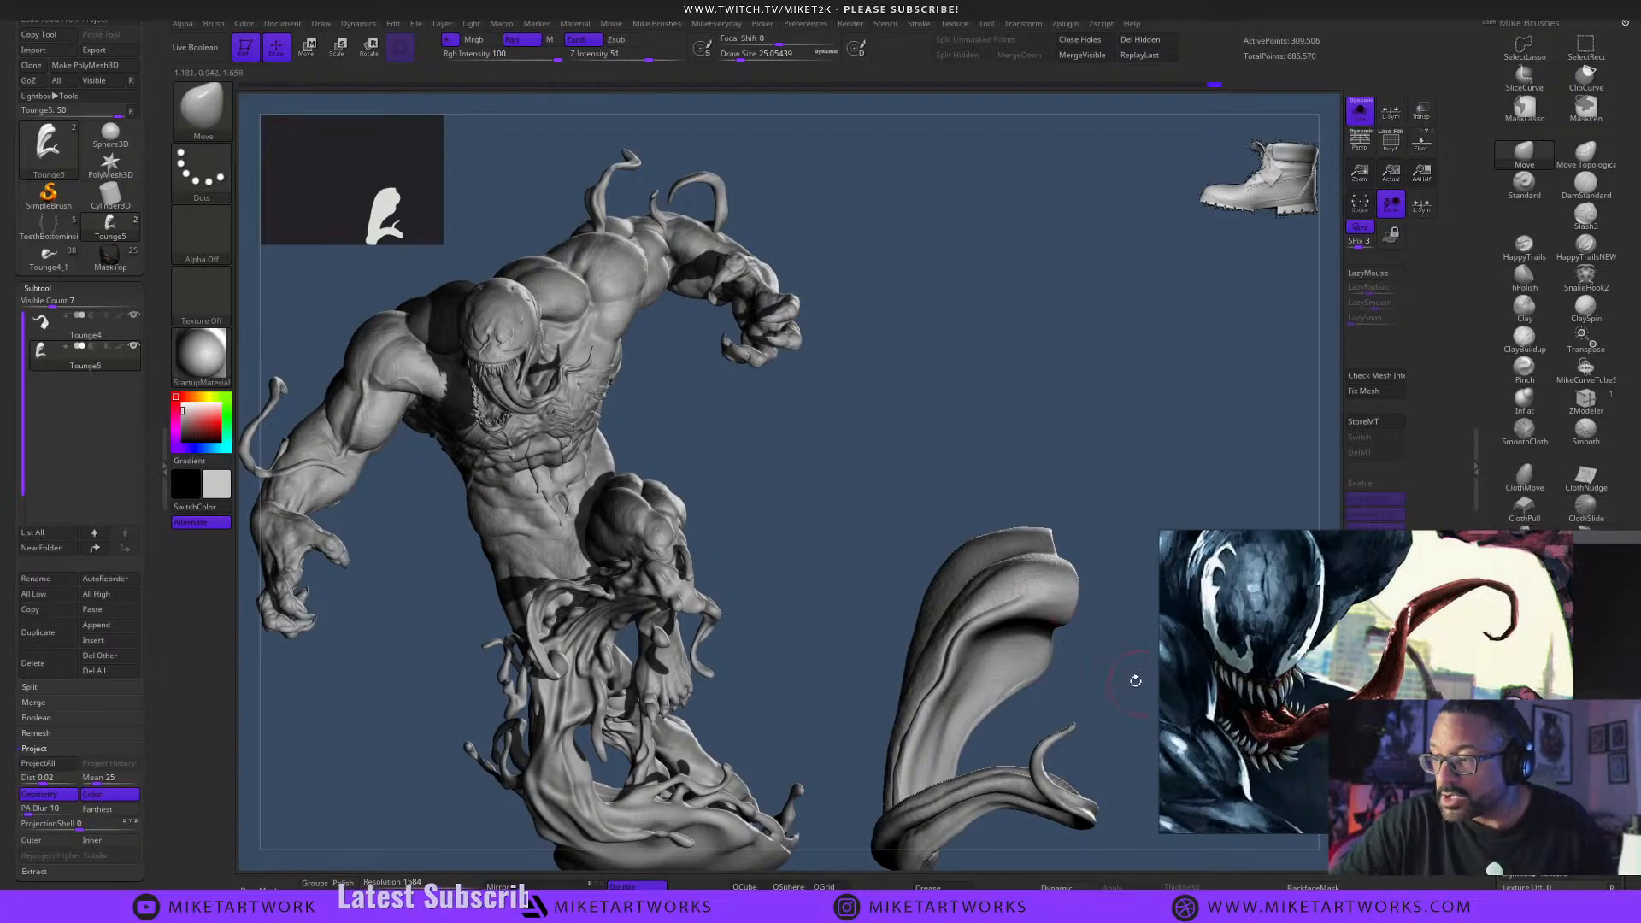
left_click_drag(1136, 680, 1044, 684)
key("s")
left_click_drag(1044, 670, 1040, 665)
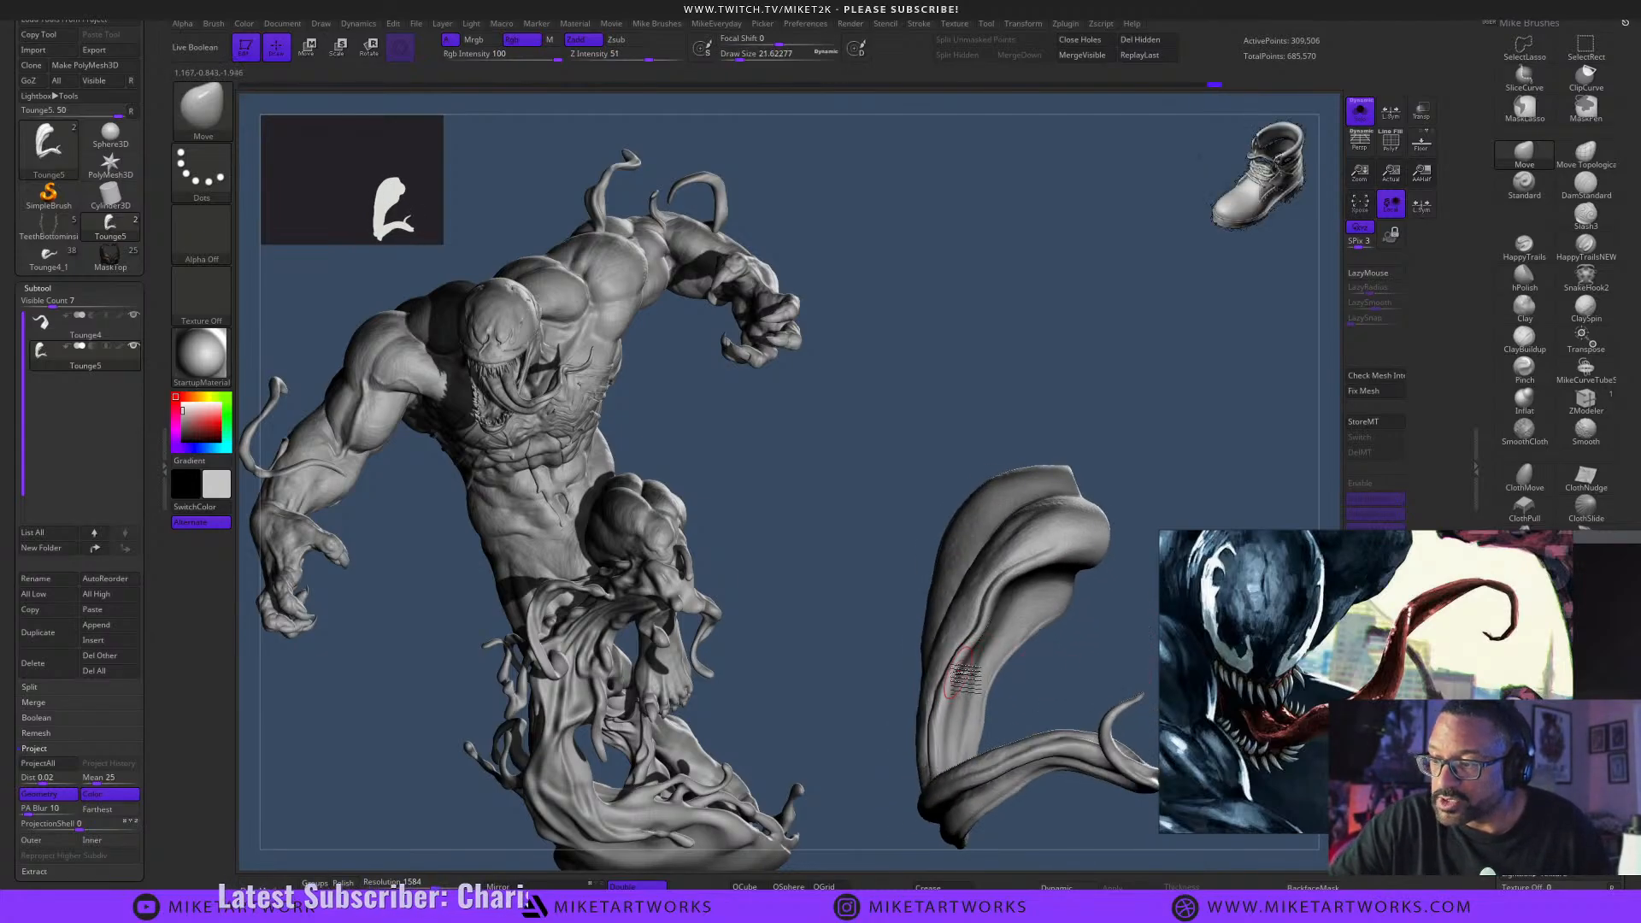
mouse_move(1051, 687)
left_mouse_down()
mouse_move(1085, 685)
mouse_move(1062, 664)
mouse_move(1078, 658)
mouse_move(1036, 660)
mouse_move(1080, 644)
mouse_move(1021, 643)
left_mouse_up()
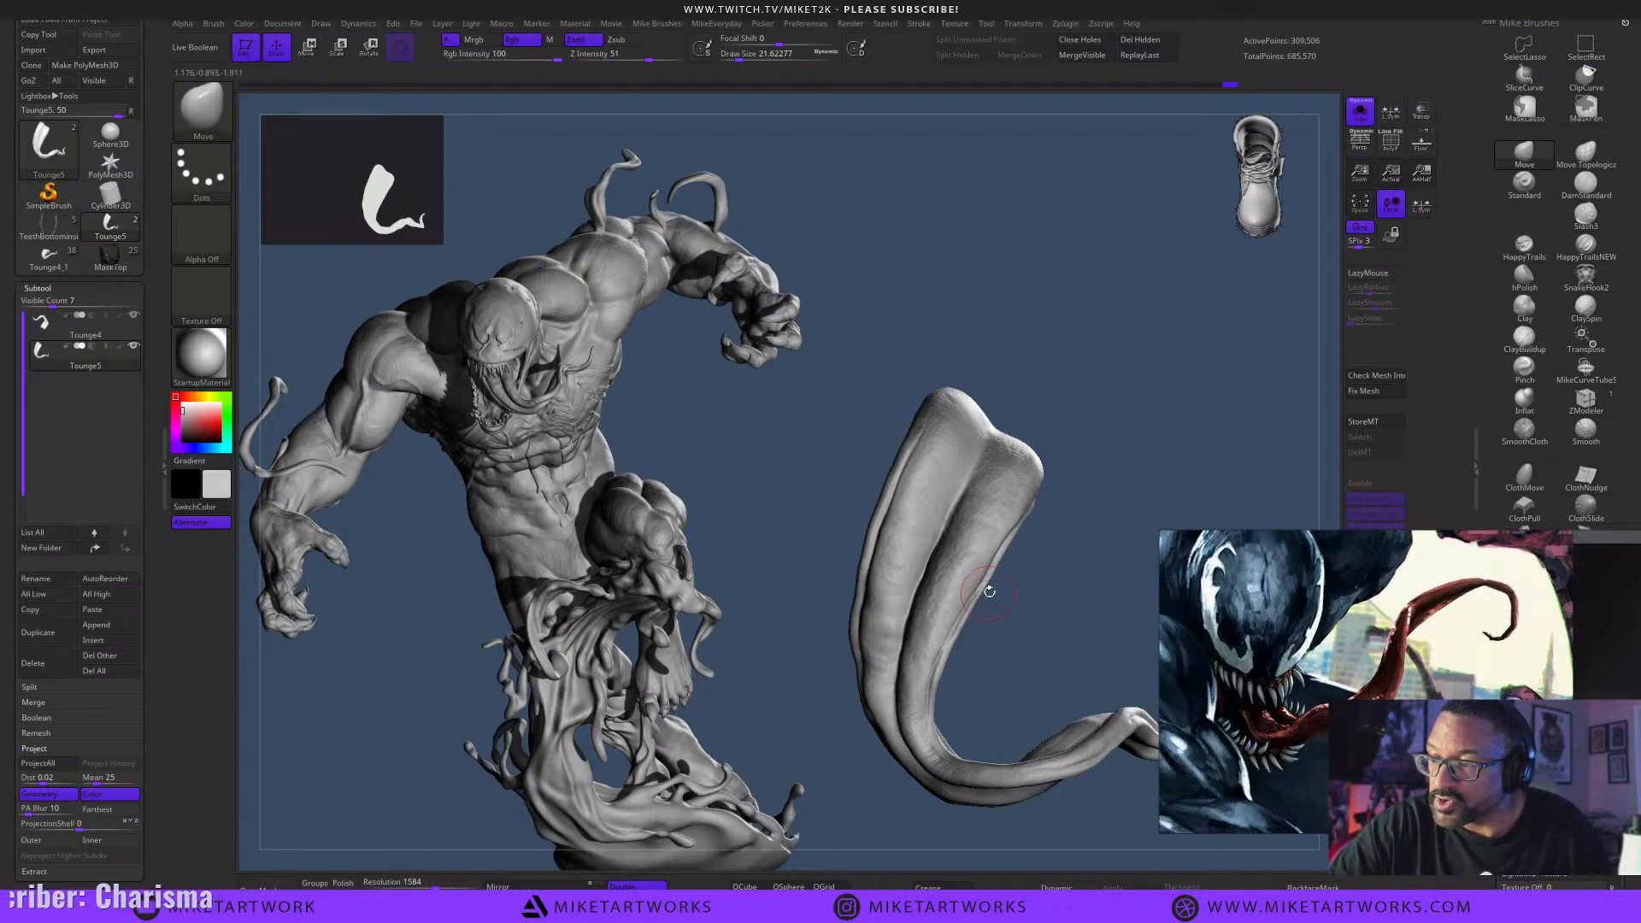
Reduce the draw size to about 15.55 and refine the tongue's outer edges and underside around the bend with the Move brush.
key("s")
left_click_drag(1016, 579, 1011, 580)
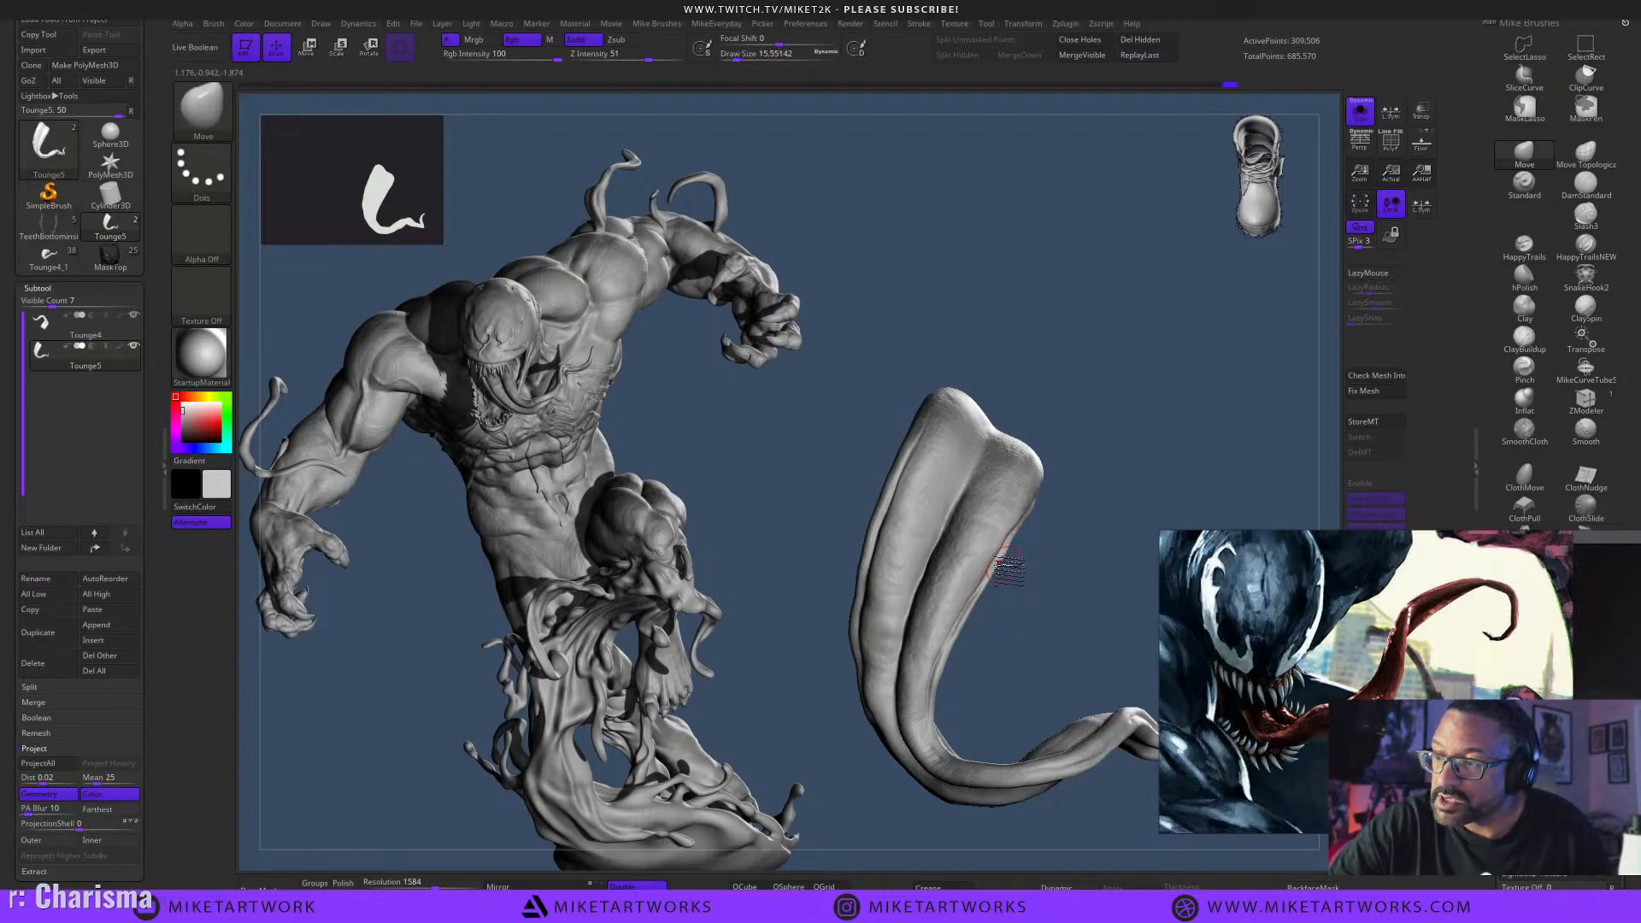
mouse_move(992, 654)
left_mouse_down()
mouse_move(1073, 630)
mouse_move(1111, 670)
mouse_move(1082, 696)
mouse_move(992, 654)
mouse_move(1013, 599)
left_mouse_up()
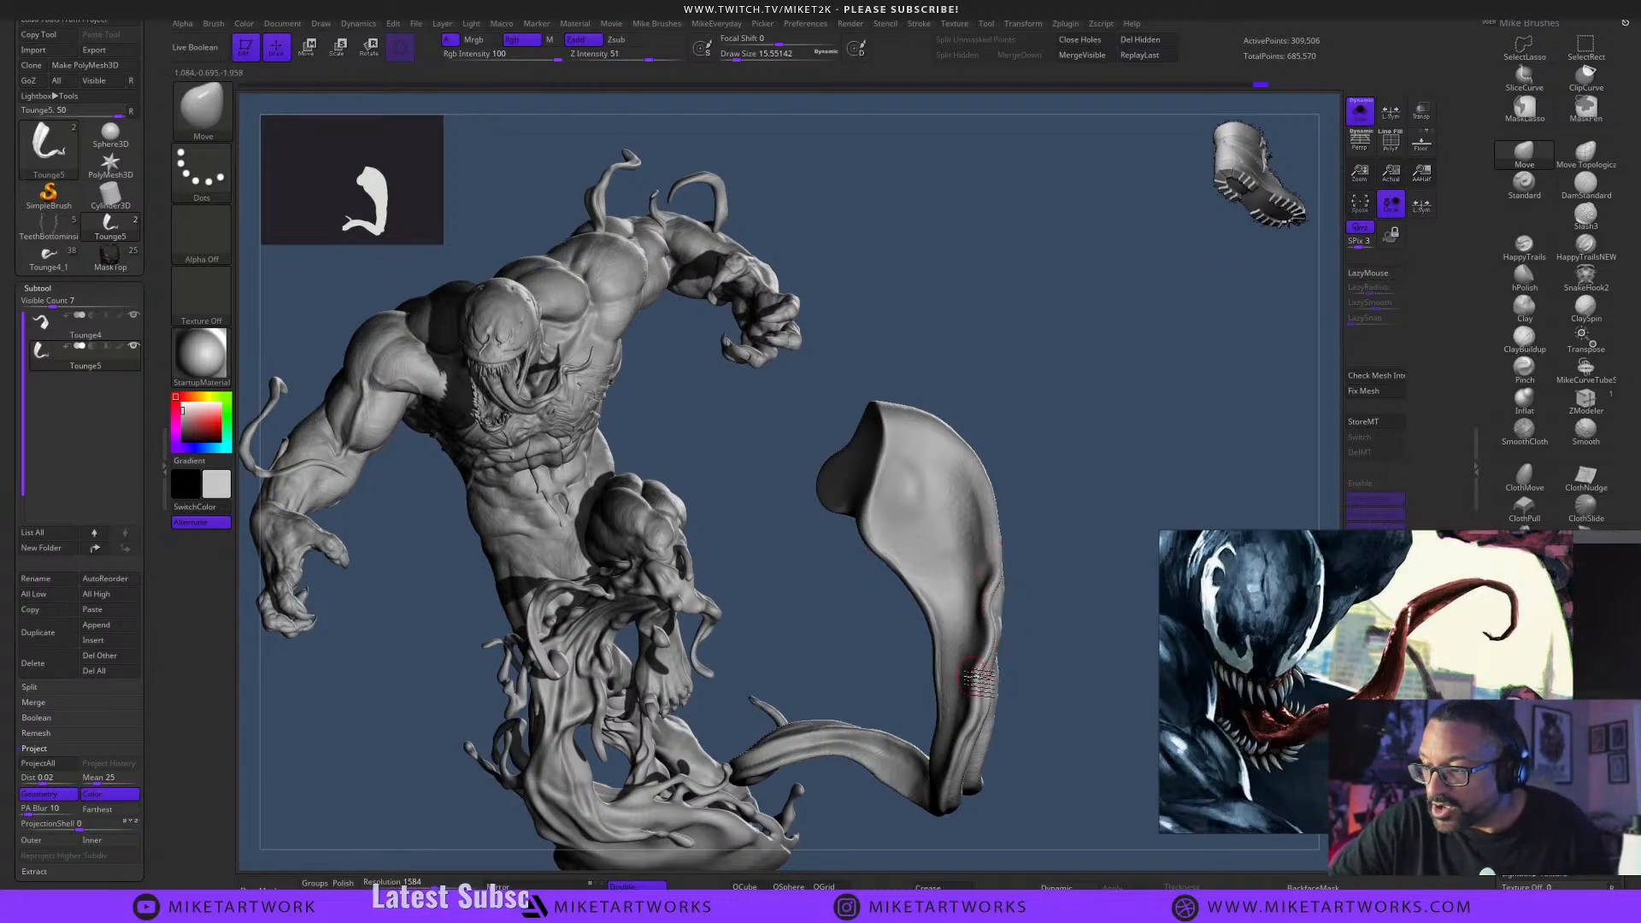
left_click_drag(979, 716, 916, 607)
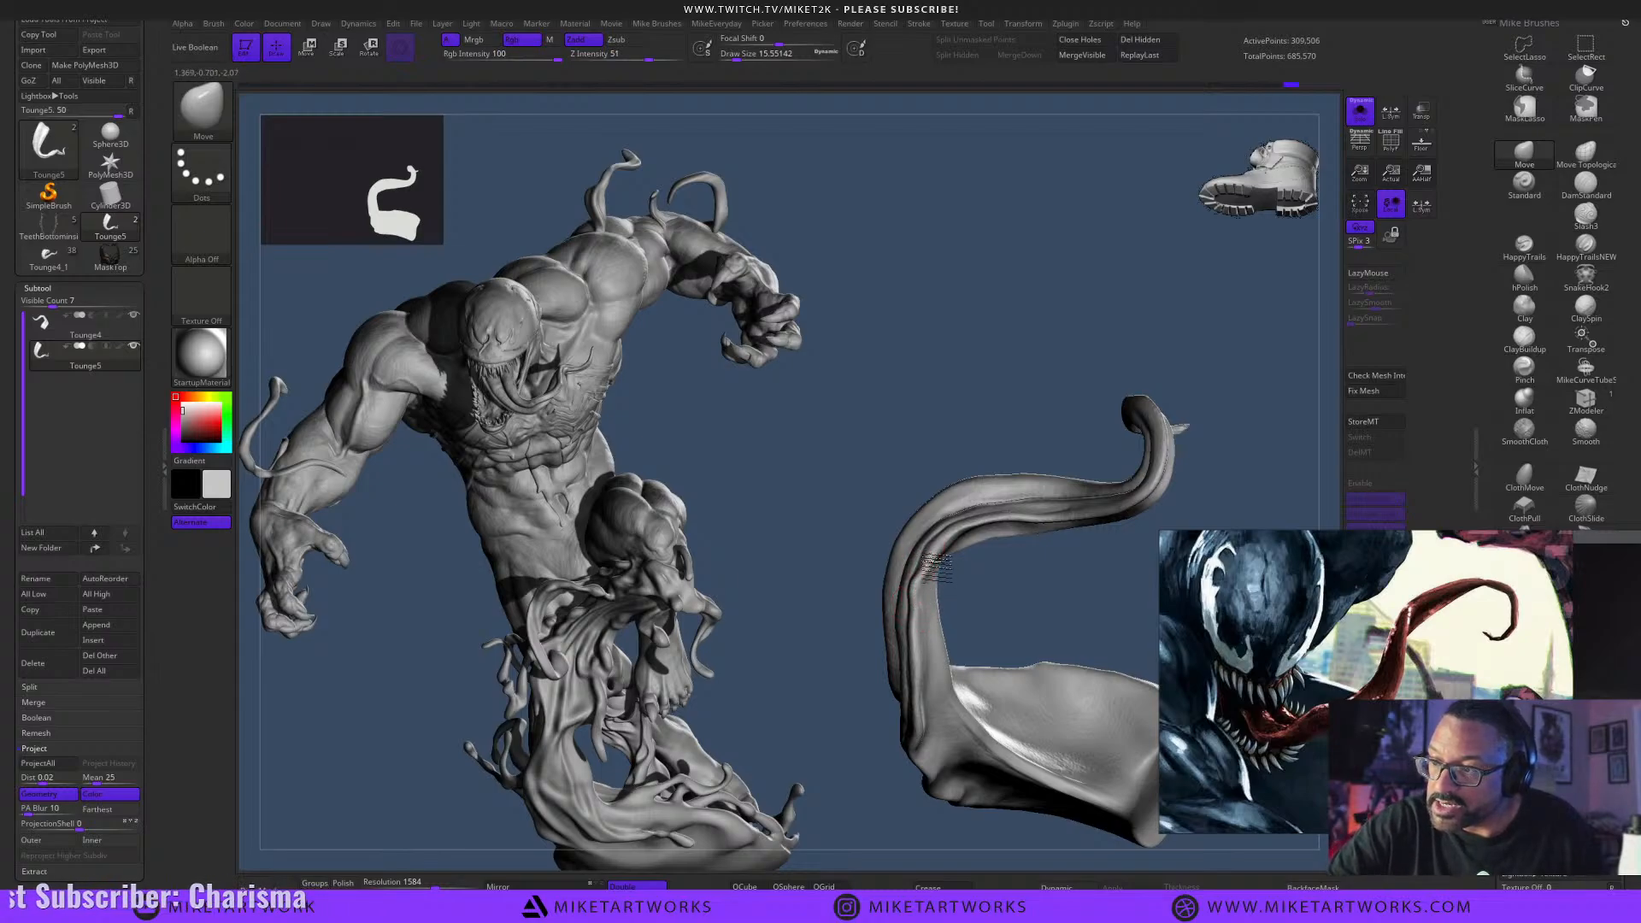
left_click_drag(1077, 574, 1083, 706)
left_click_drag(1047, 786, 1103, 749)
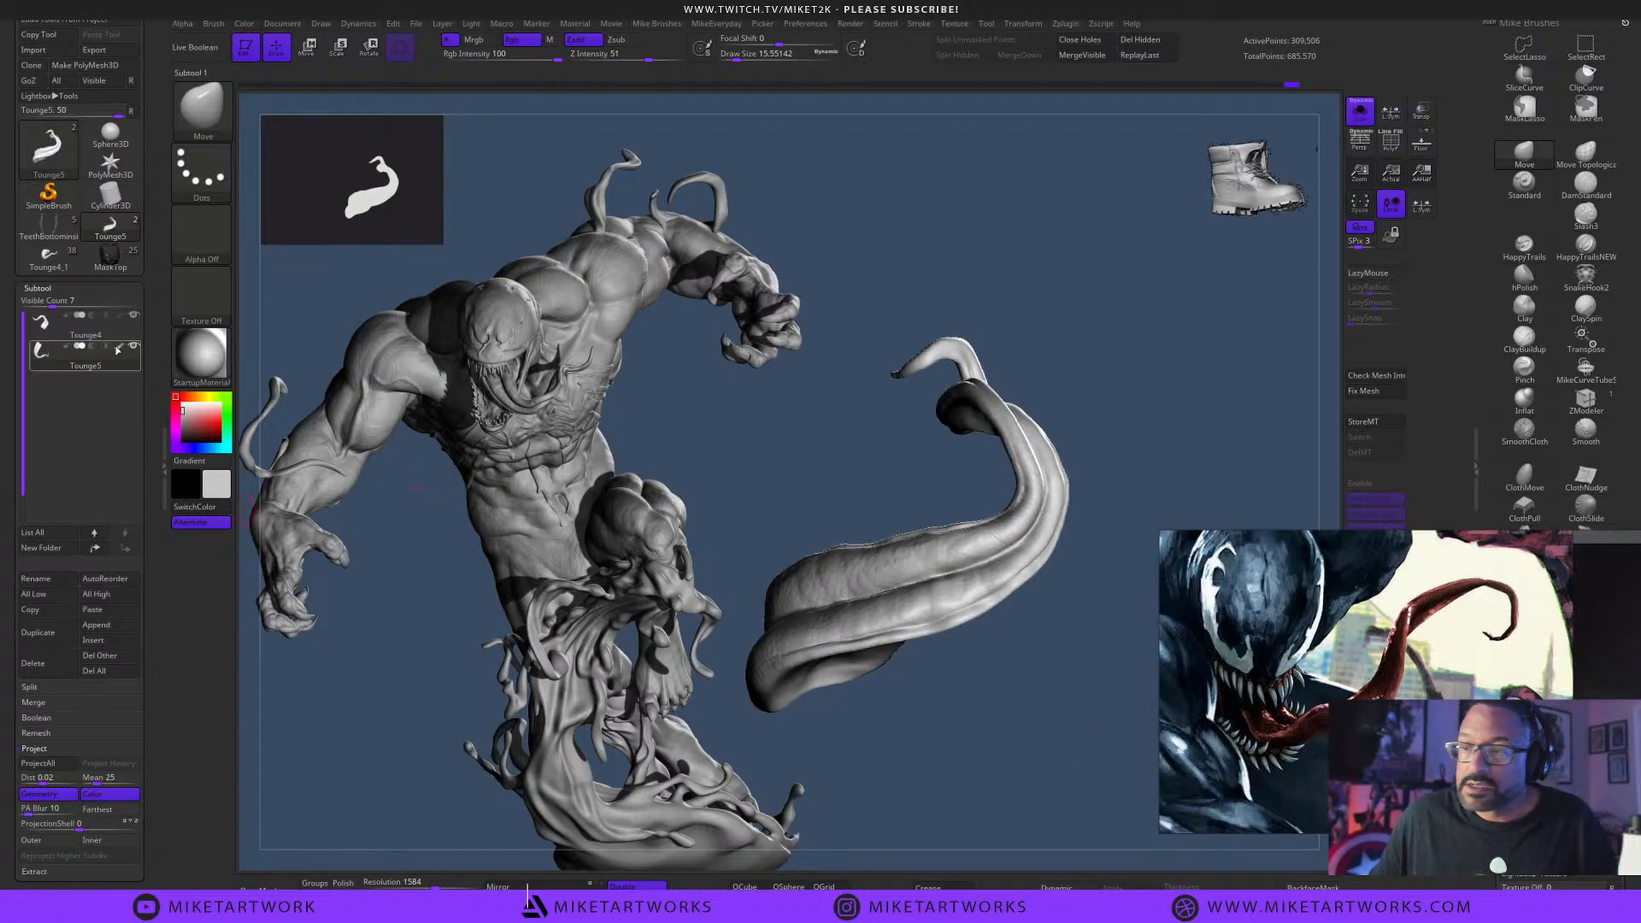
Make Tounge4 the active subtool and turn on its painted colour.
mouse_move(118, 350)
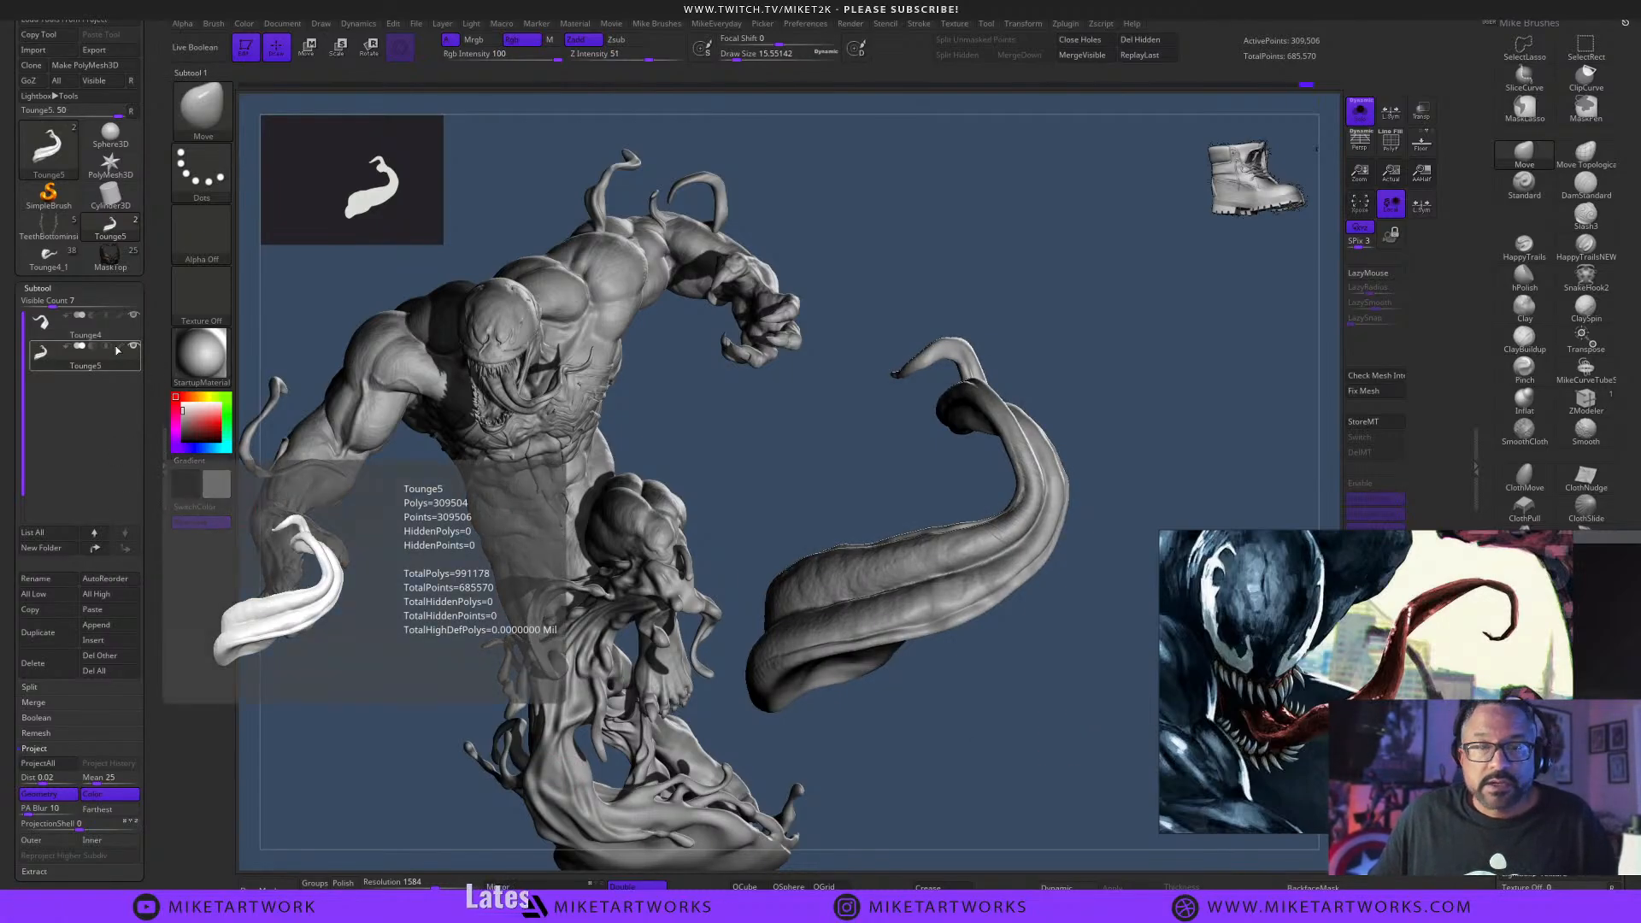
left_click_drag(1017, 722, 997, 709)
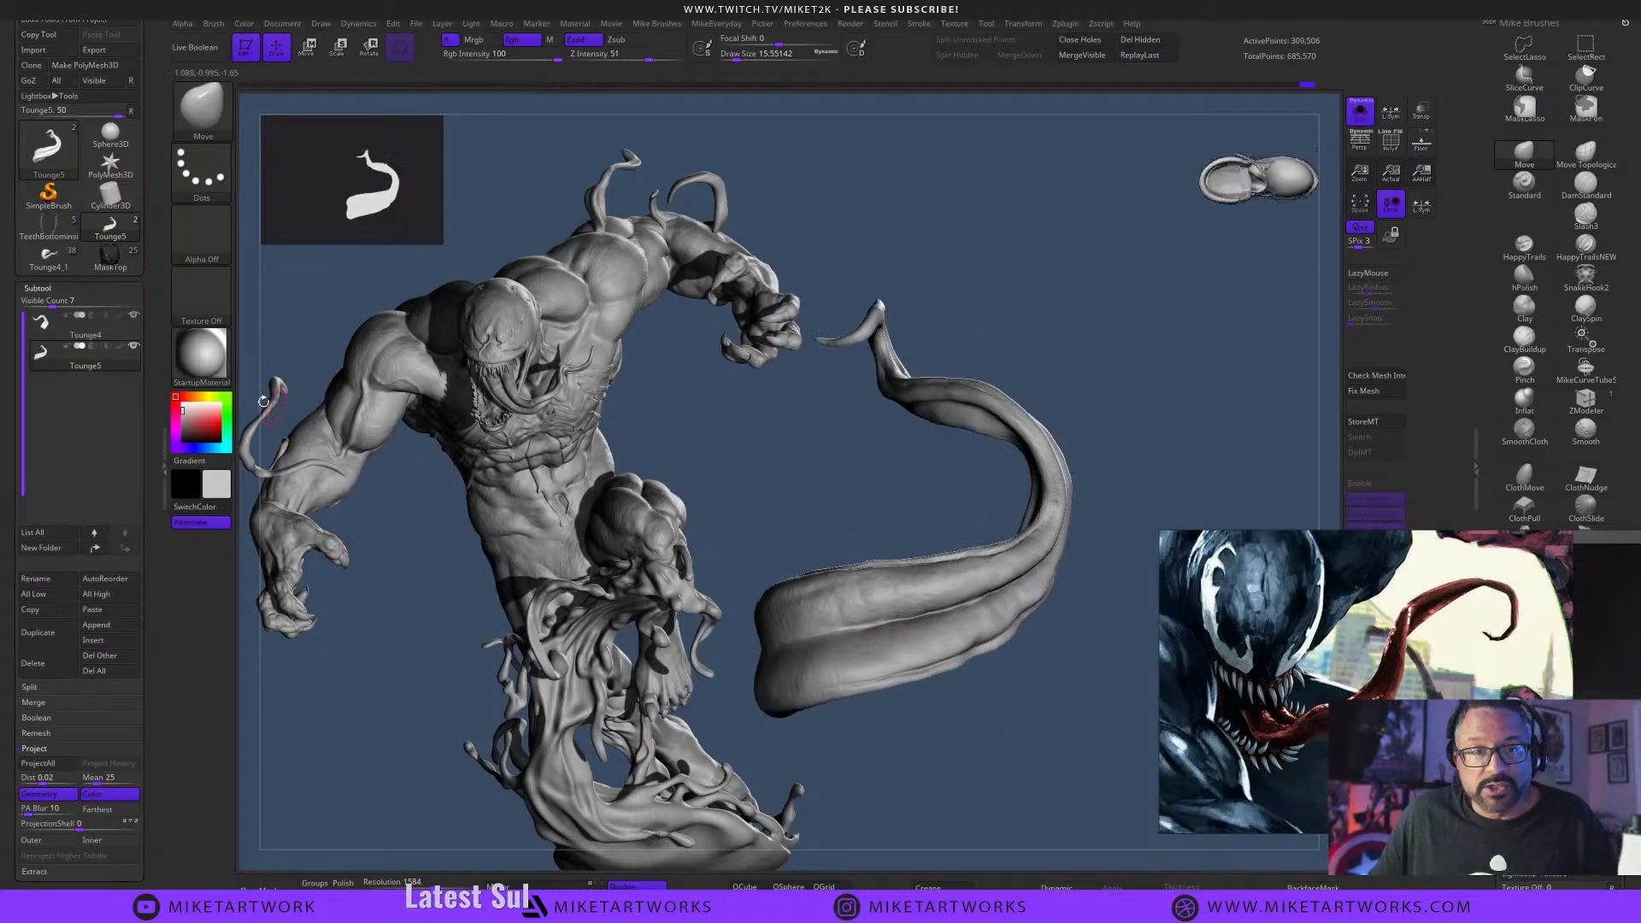
left_click(126, 329)
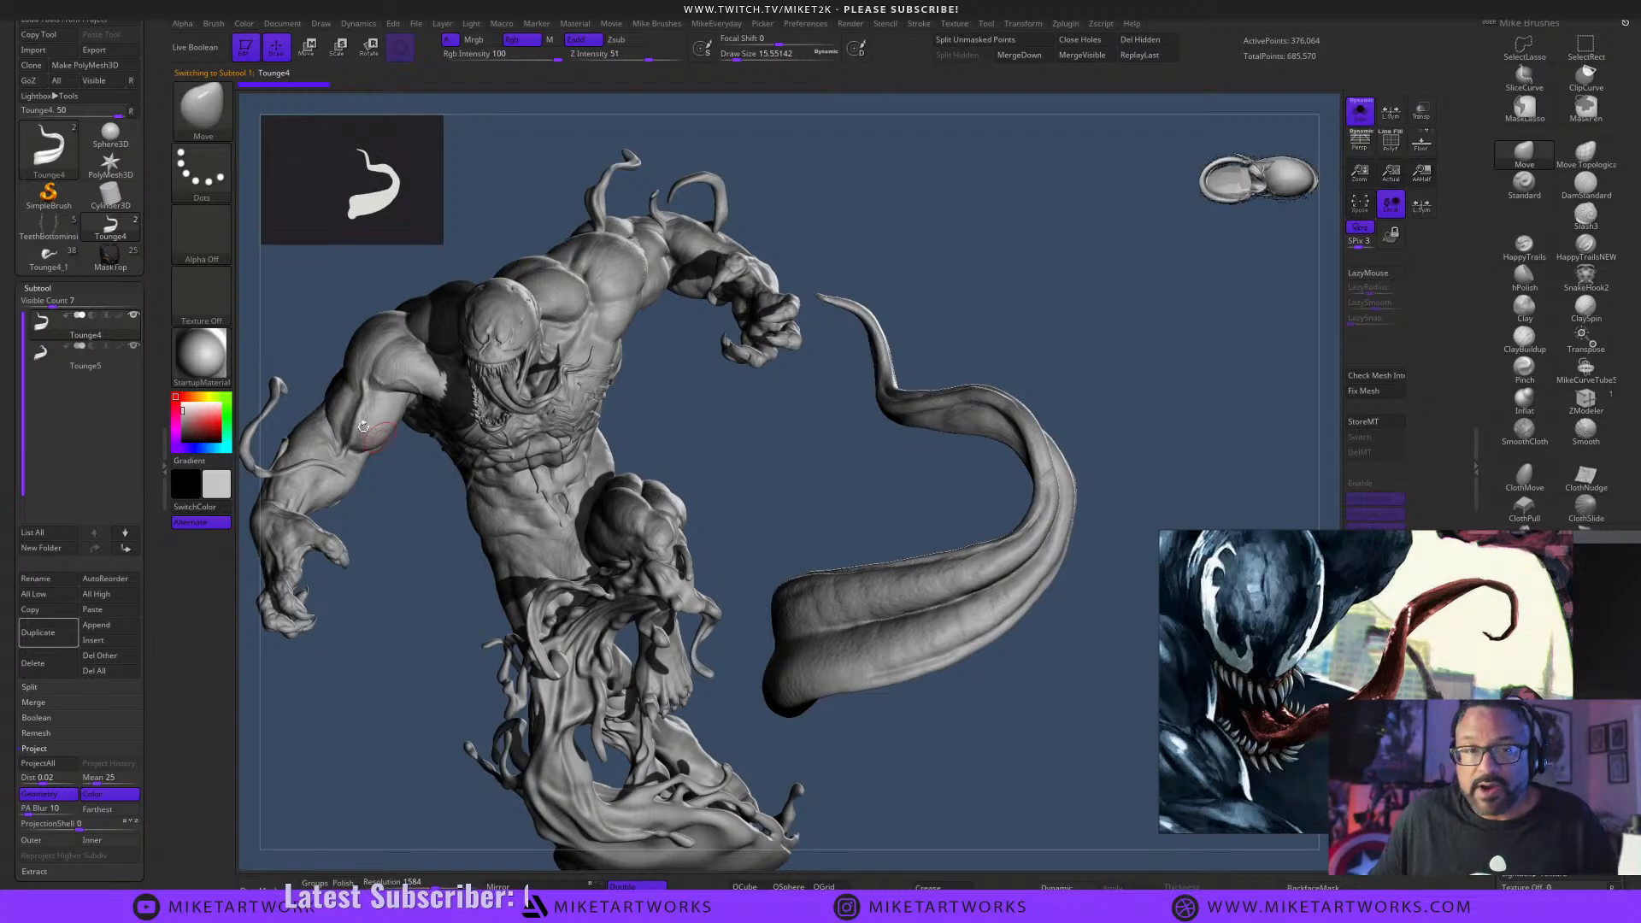
left_click(120, 316)
left_click_drag(1077, 692, 1068, 653)
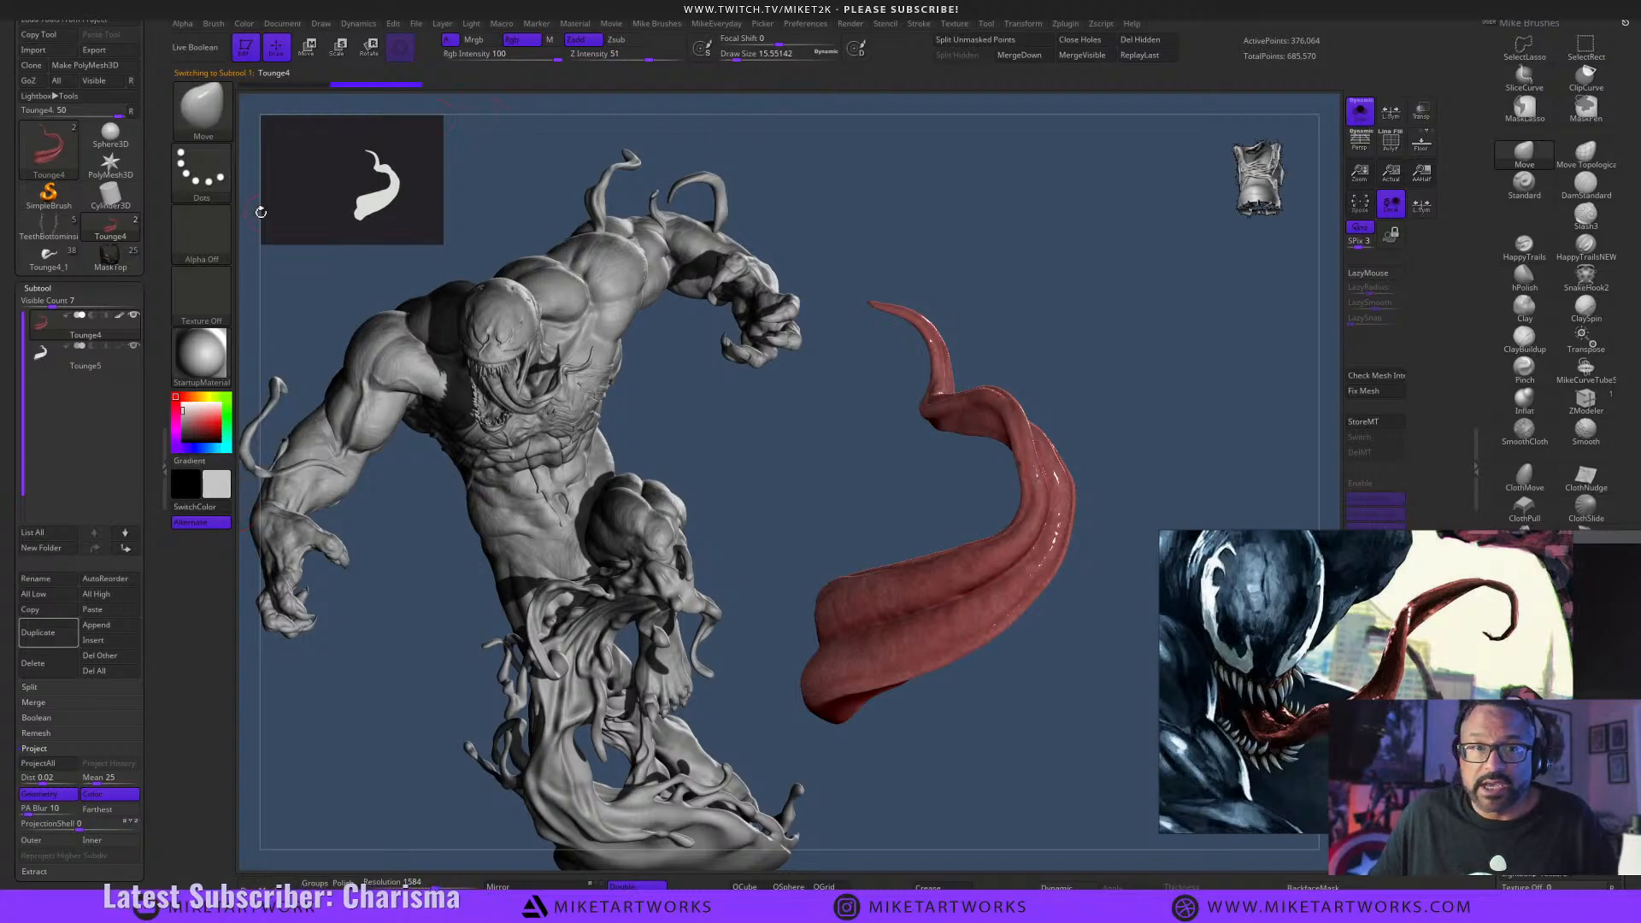
Select Tounge5, turn off Geometry projection and project only the Color from Tounge4 onto it.
key("ctrl")
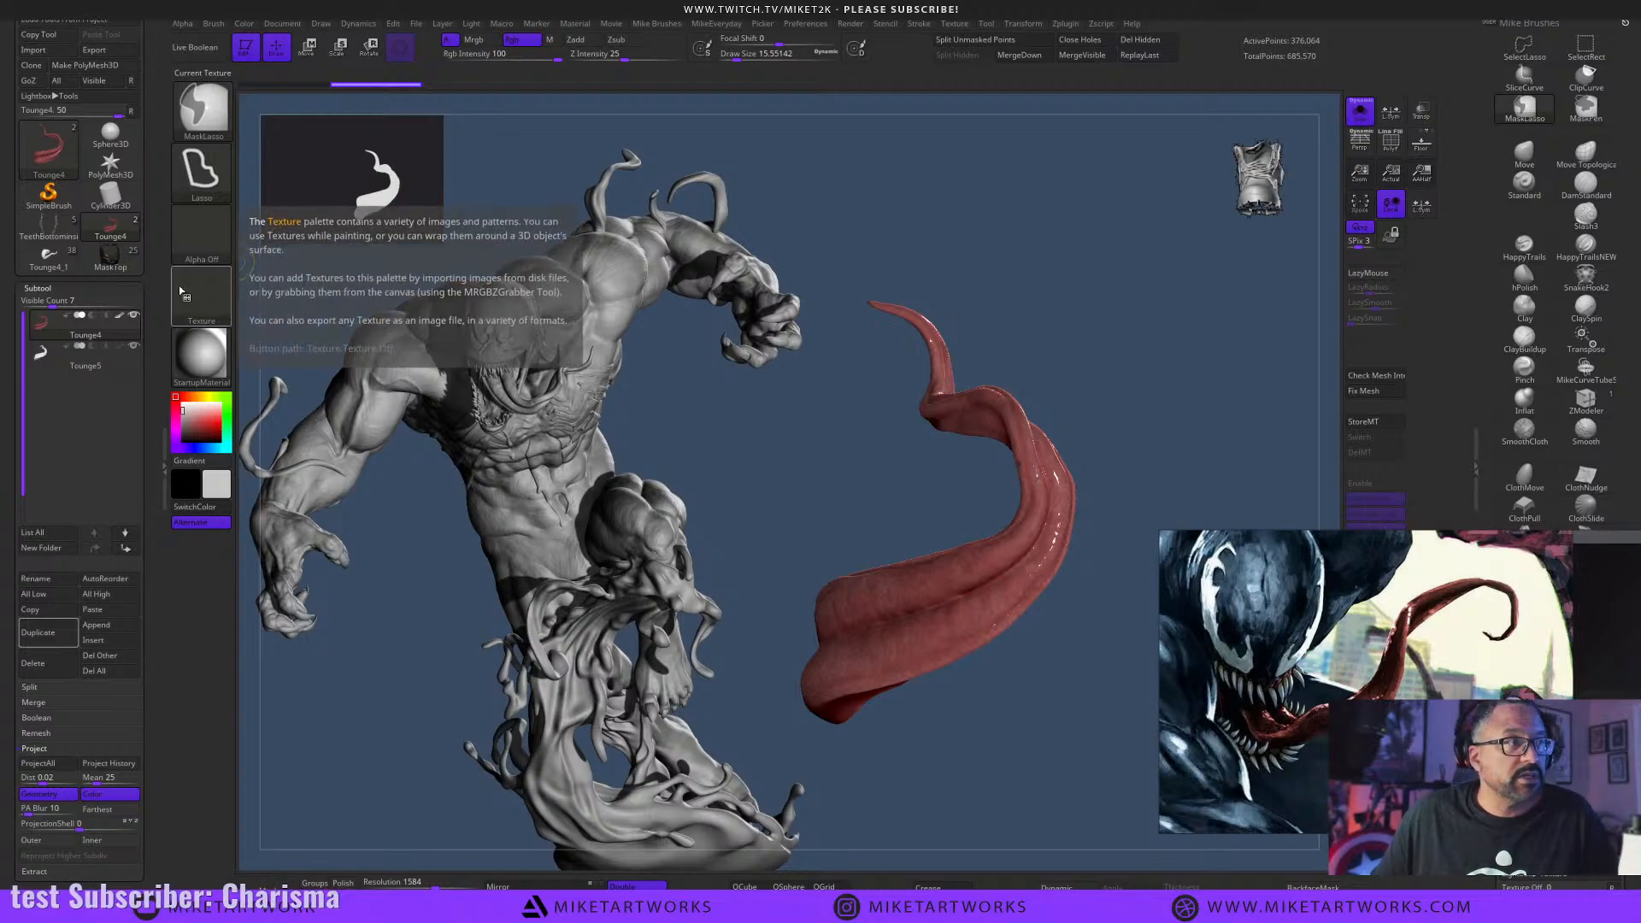
mouse_move(120, 340)
left_click(90, 368)
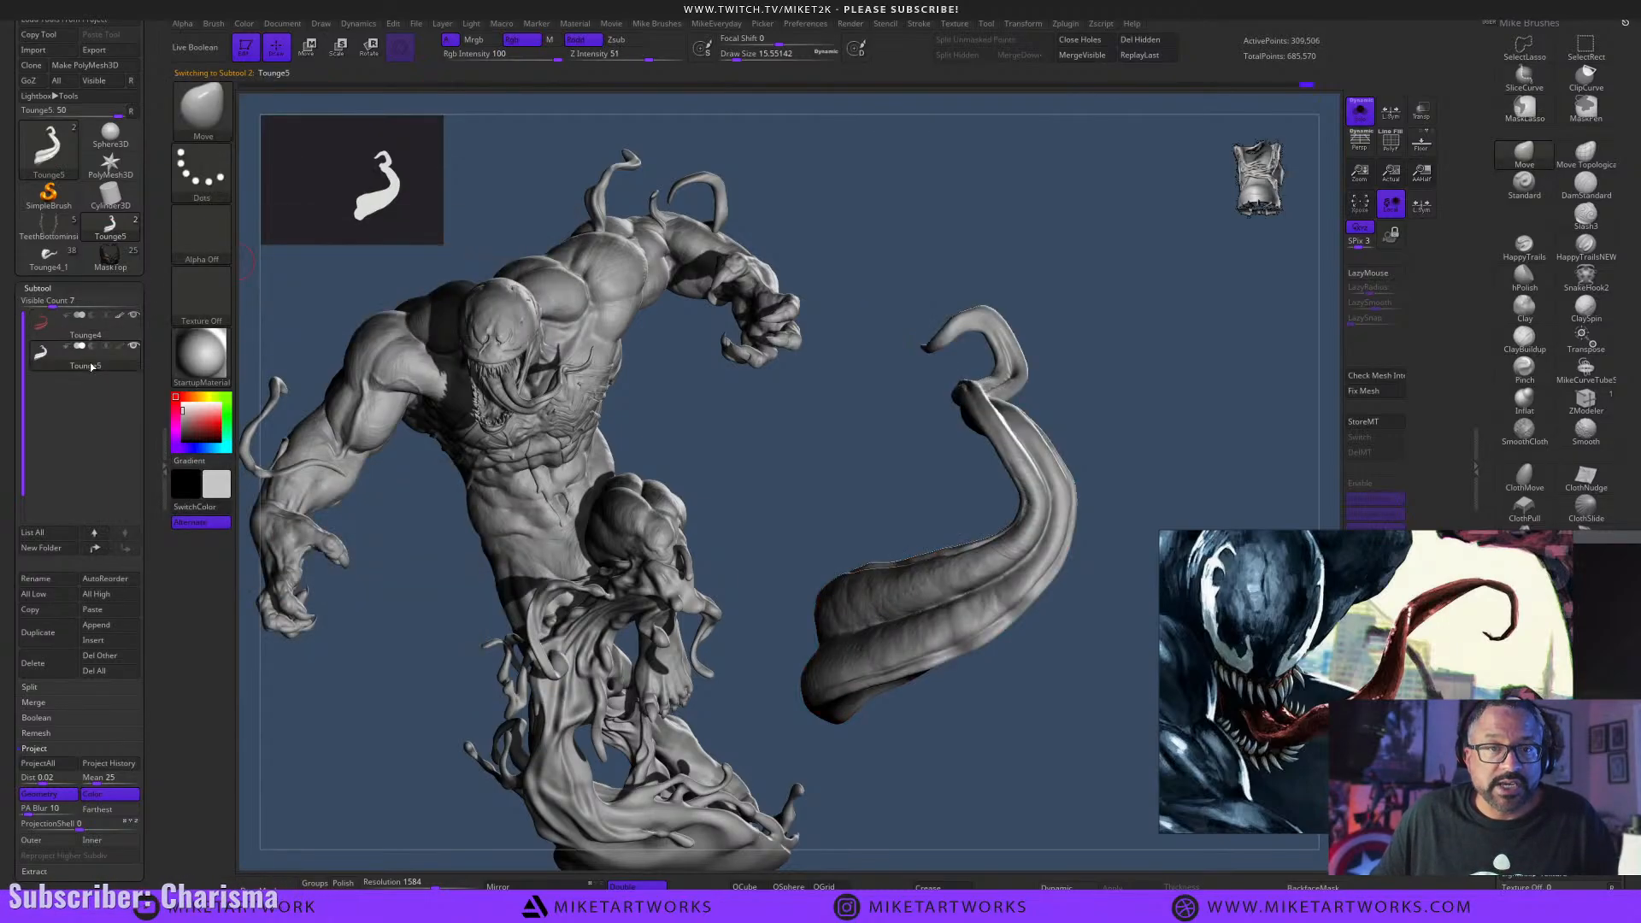
left_click_drag(1066, 693, 604, 645)
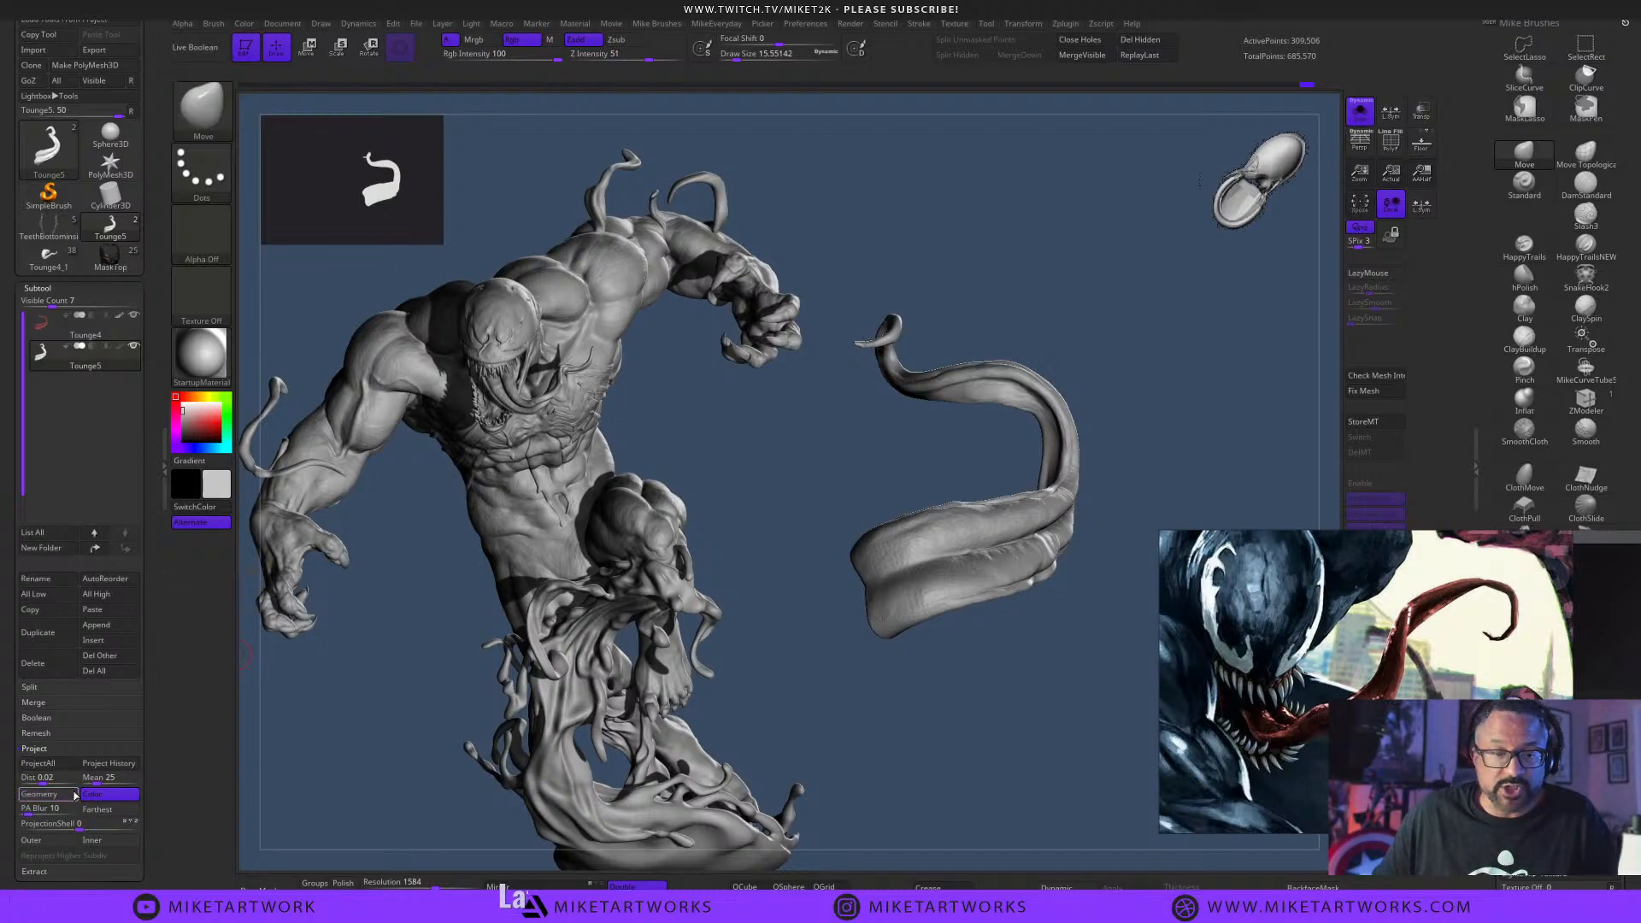
left_click_drag(963, 729, 286, 521)
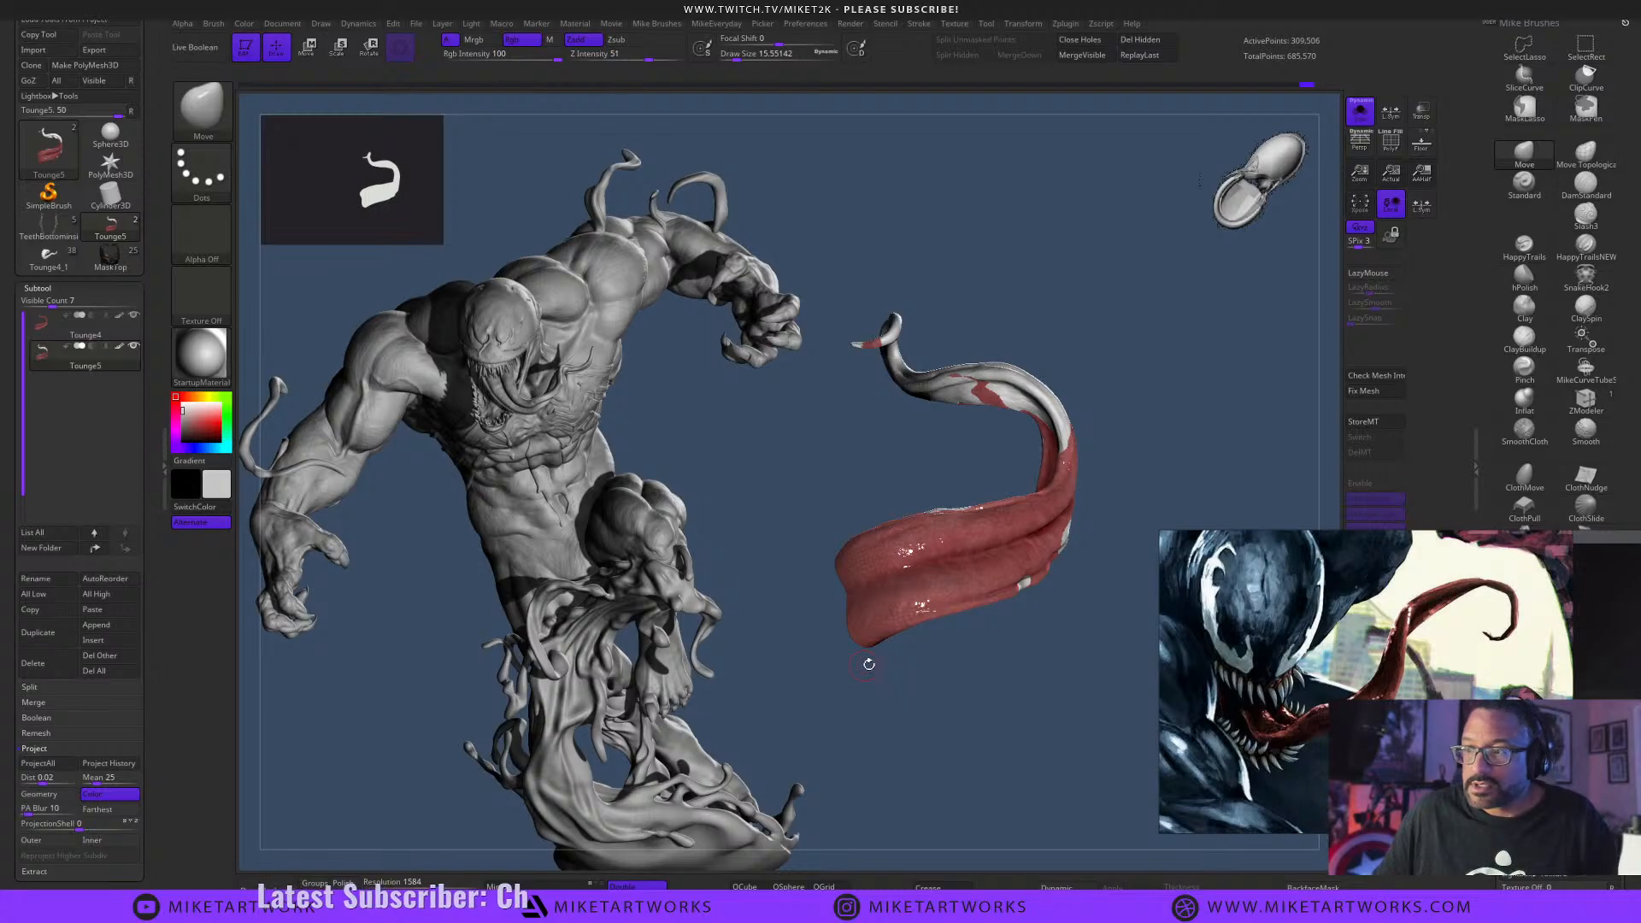
Limit the brush to the material channel and choose the ToyPlastic material for Tounge5.
mouse_move(868, 664)
left_mouse_down()
mouse_move(1021, 721)
mouse_move(975, 663)
mouse_move(982, 685)
mouse_move(989, 672)
mouse_move(1011, 770)
mouse_move(1060, 812)
mouse_move(1021, 811)
mouse_move(1051, 746)
mouse_move(1012, 695)
mouse_move(920, 829)
mouse_move(890, 793)
mouse_move(1023, 616)
mouse_move(1023, 579)
left_mouse_up()
key("space")
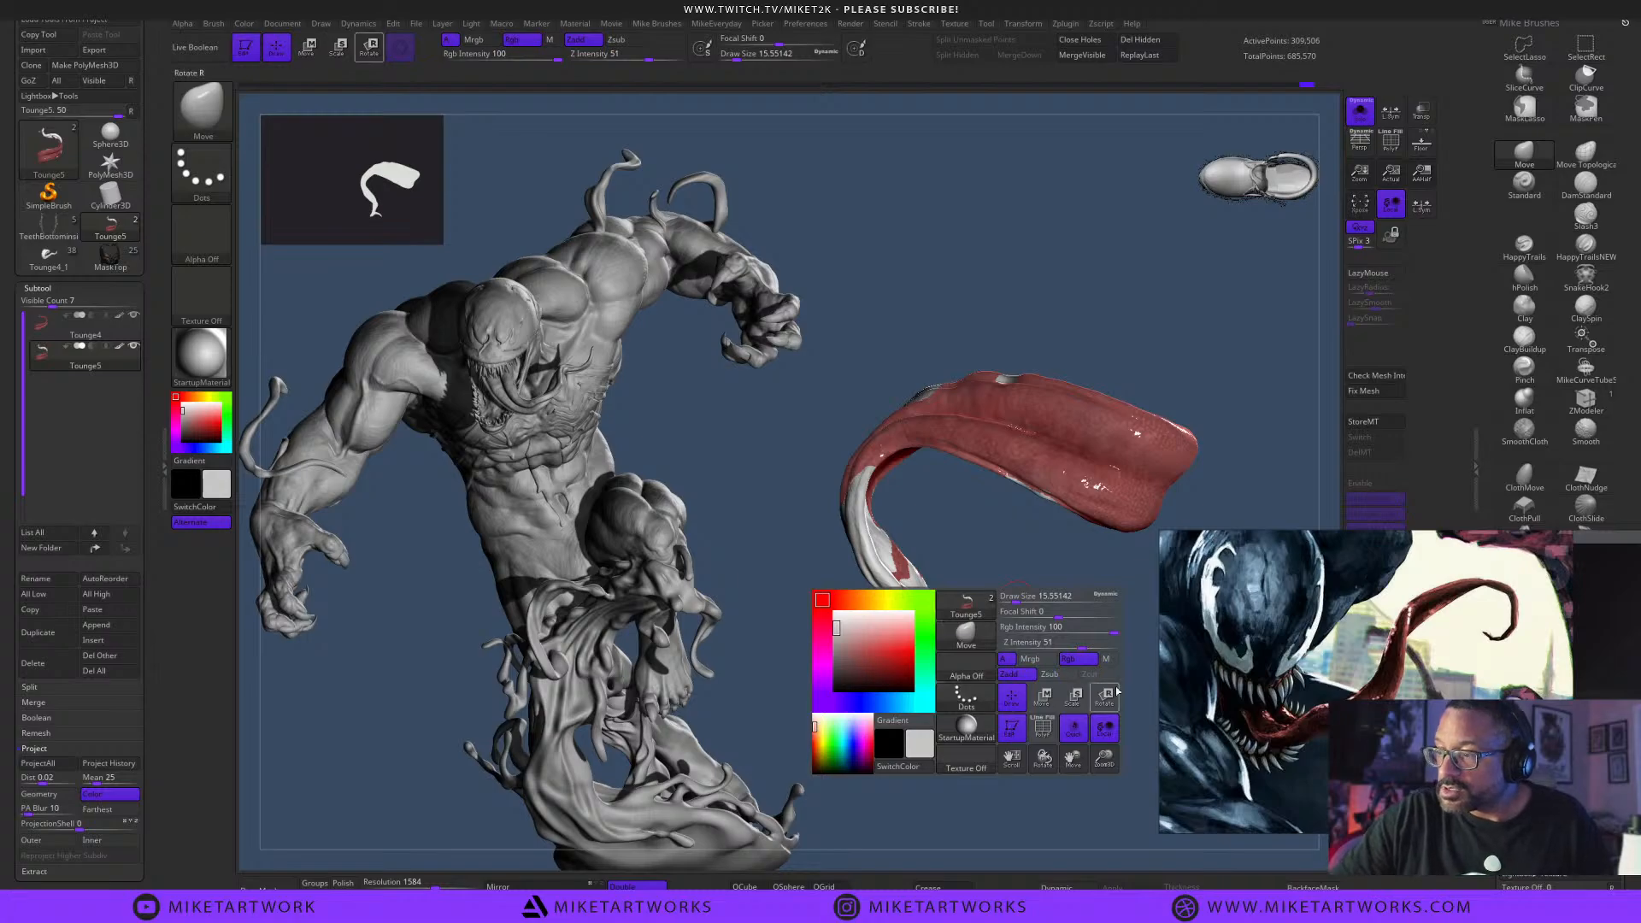
left_click(967, 725)
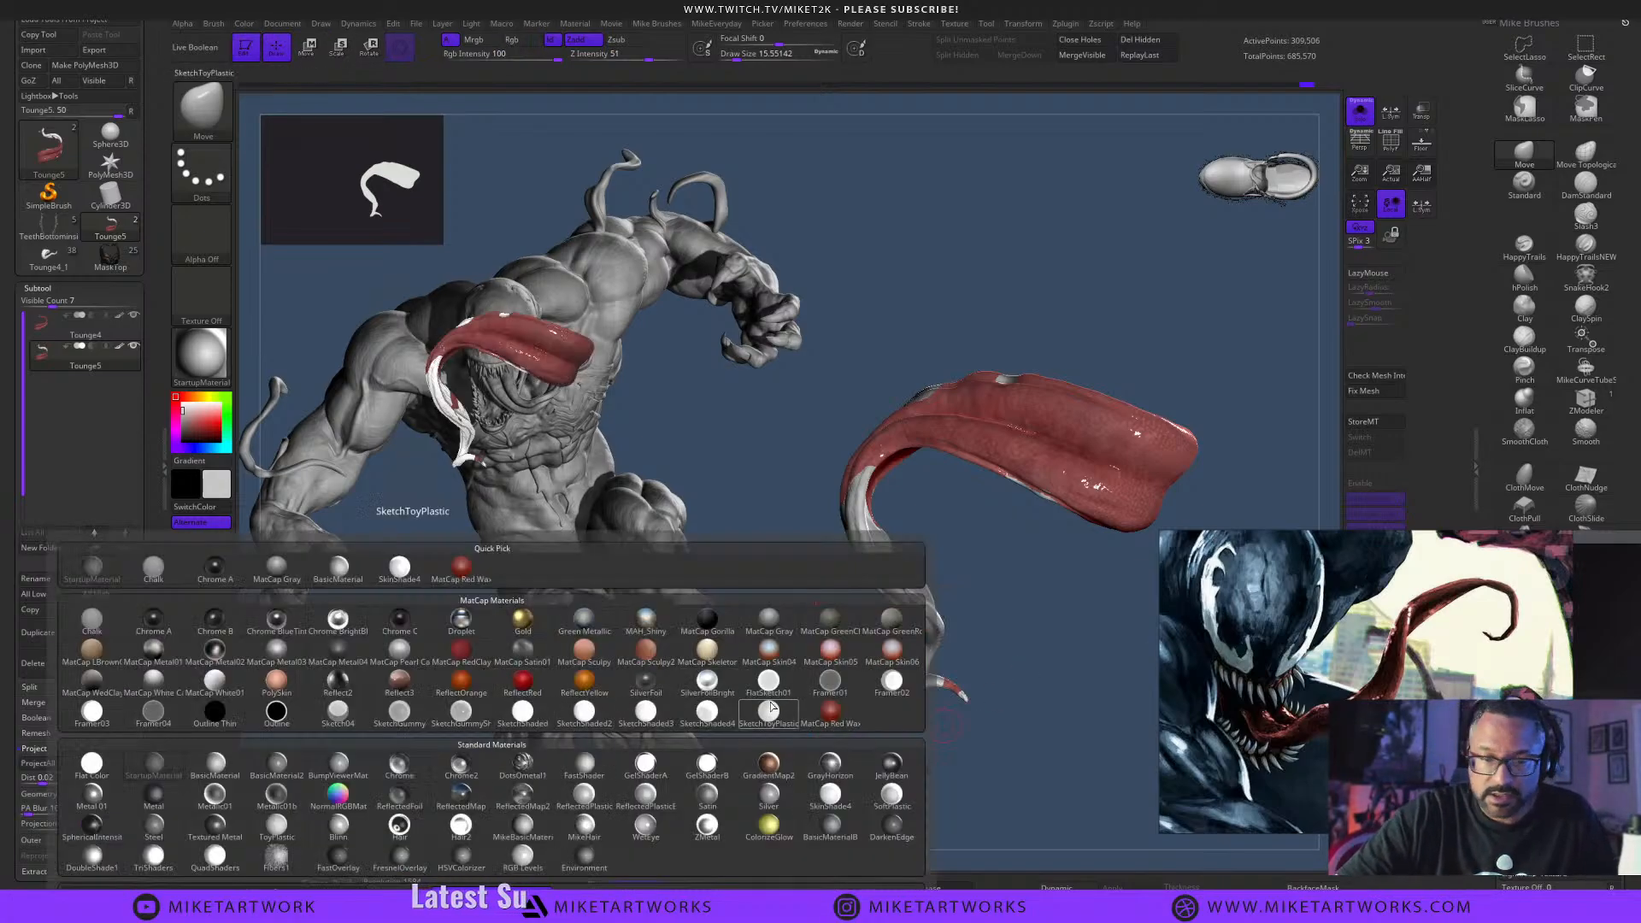
left_click(276, 797)
Try the Flat Color material on Tounge5's unpainted areas and compare the tongue with the coloured Tounge4.
key("space")
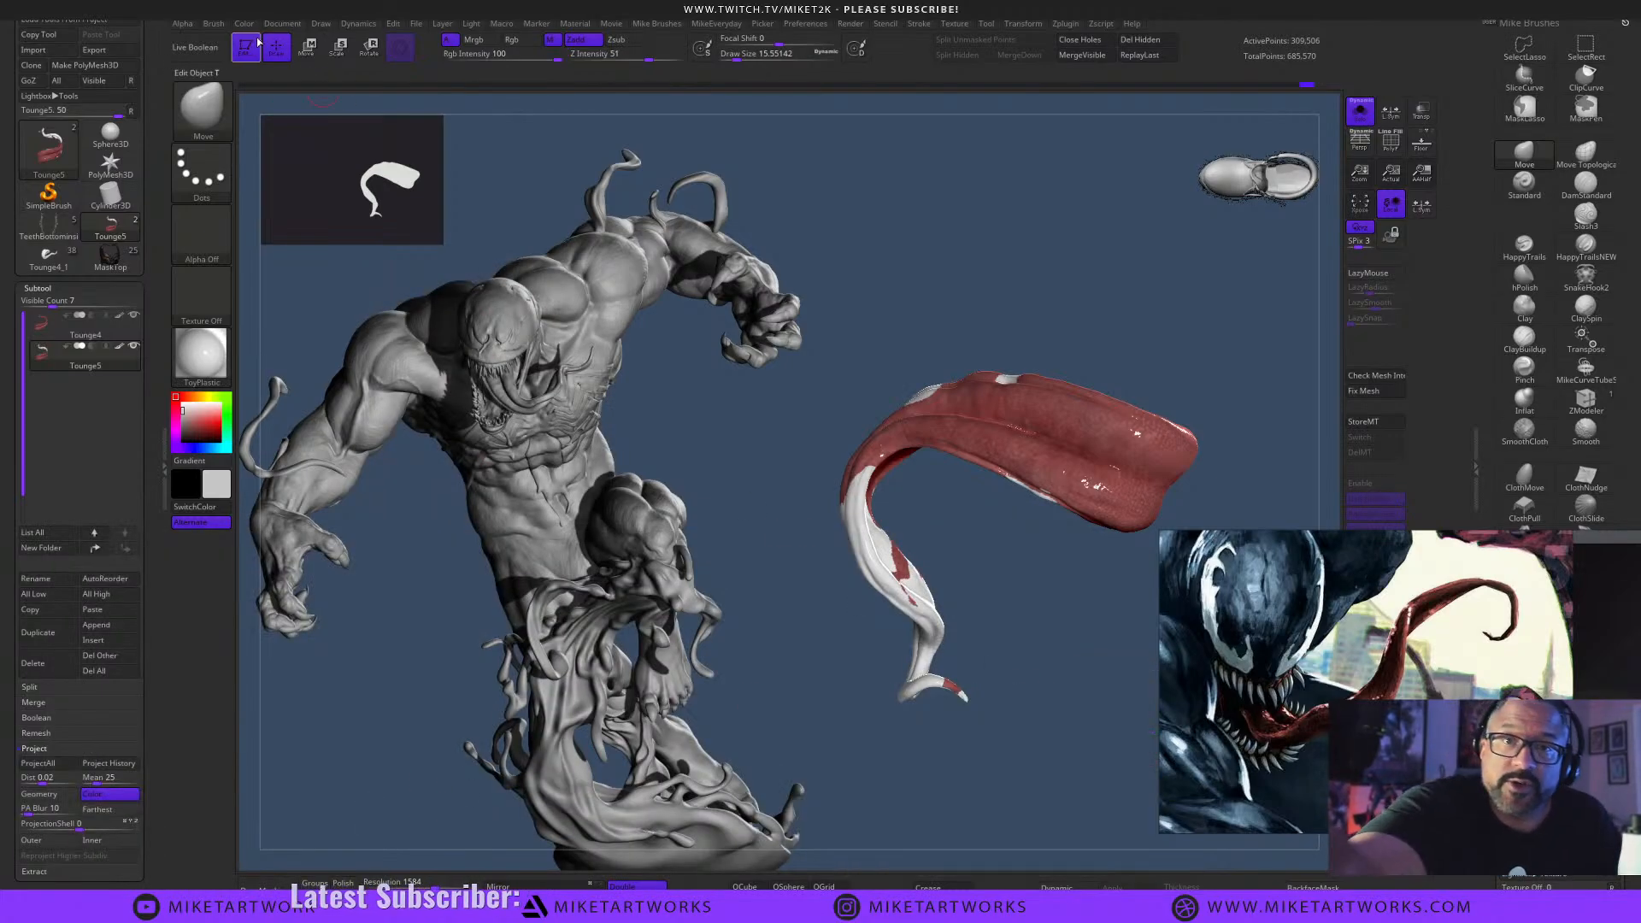
key("space")
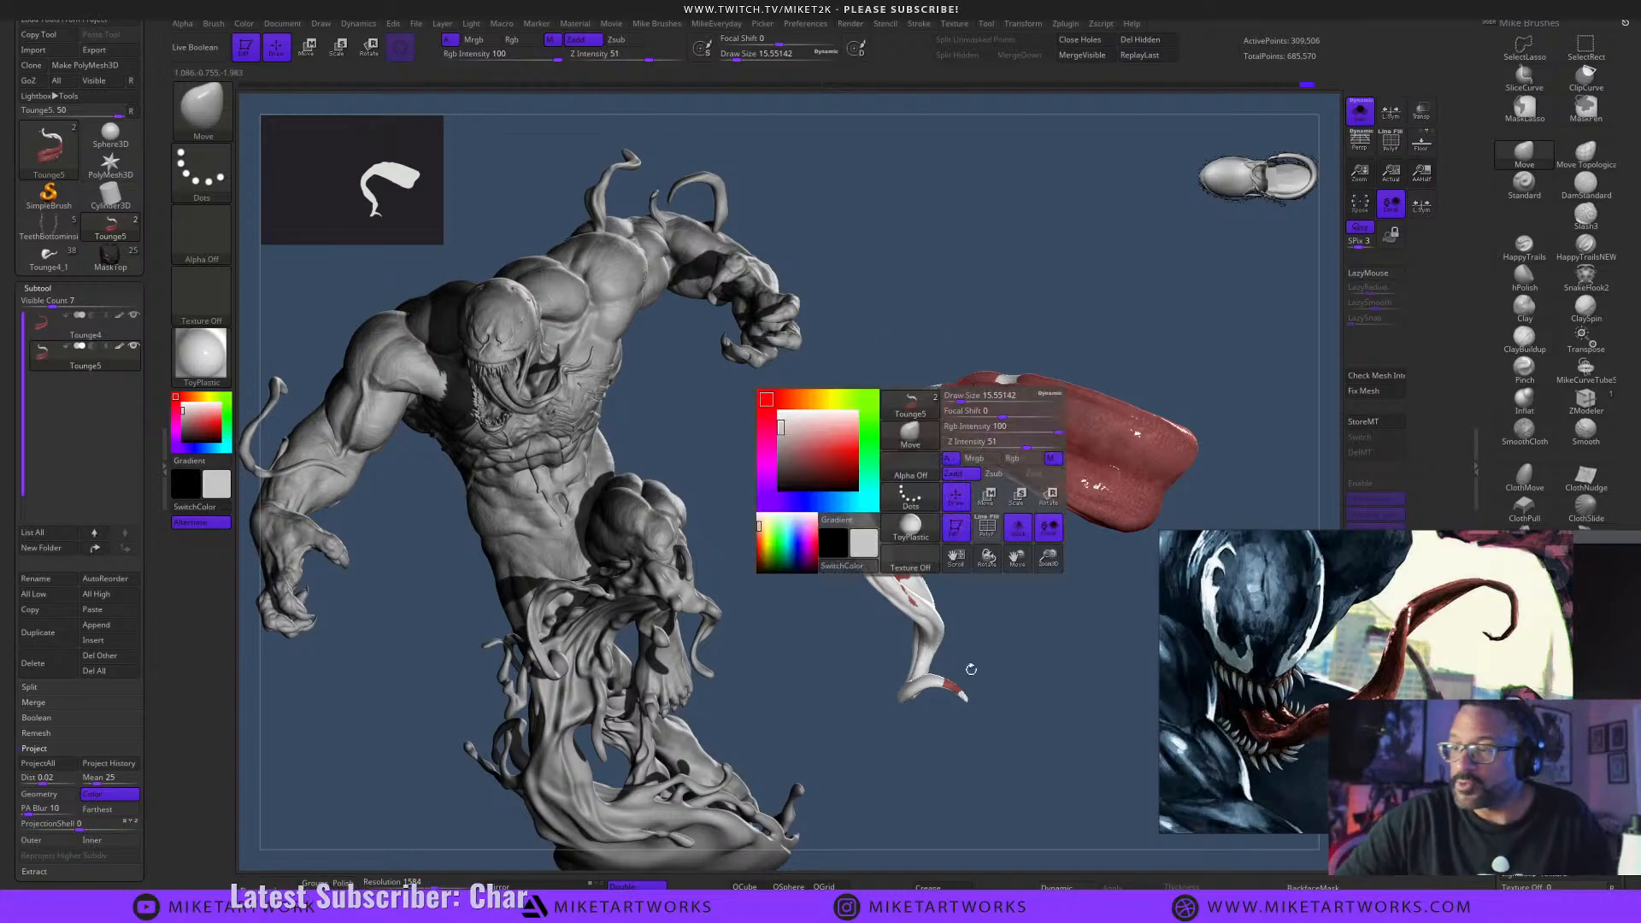
left_click(910, 524)
left_click(47, 742)
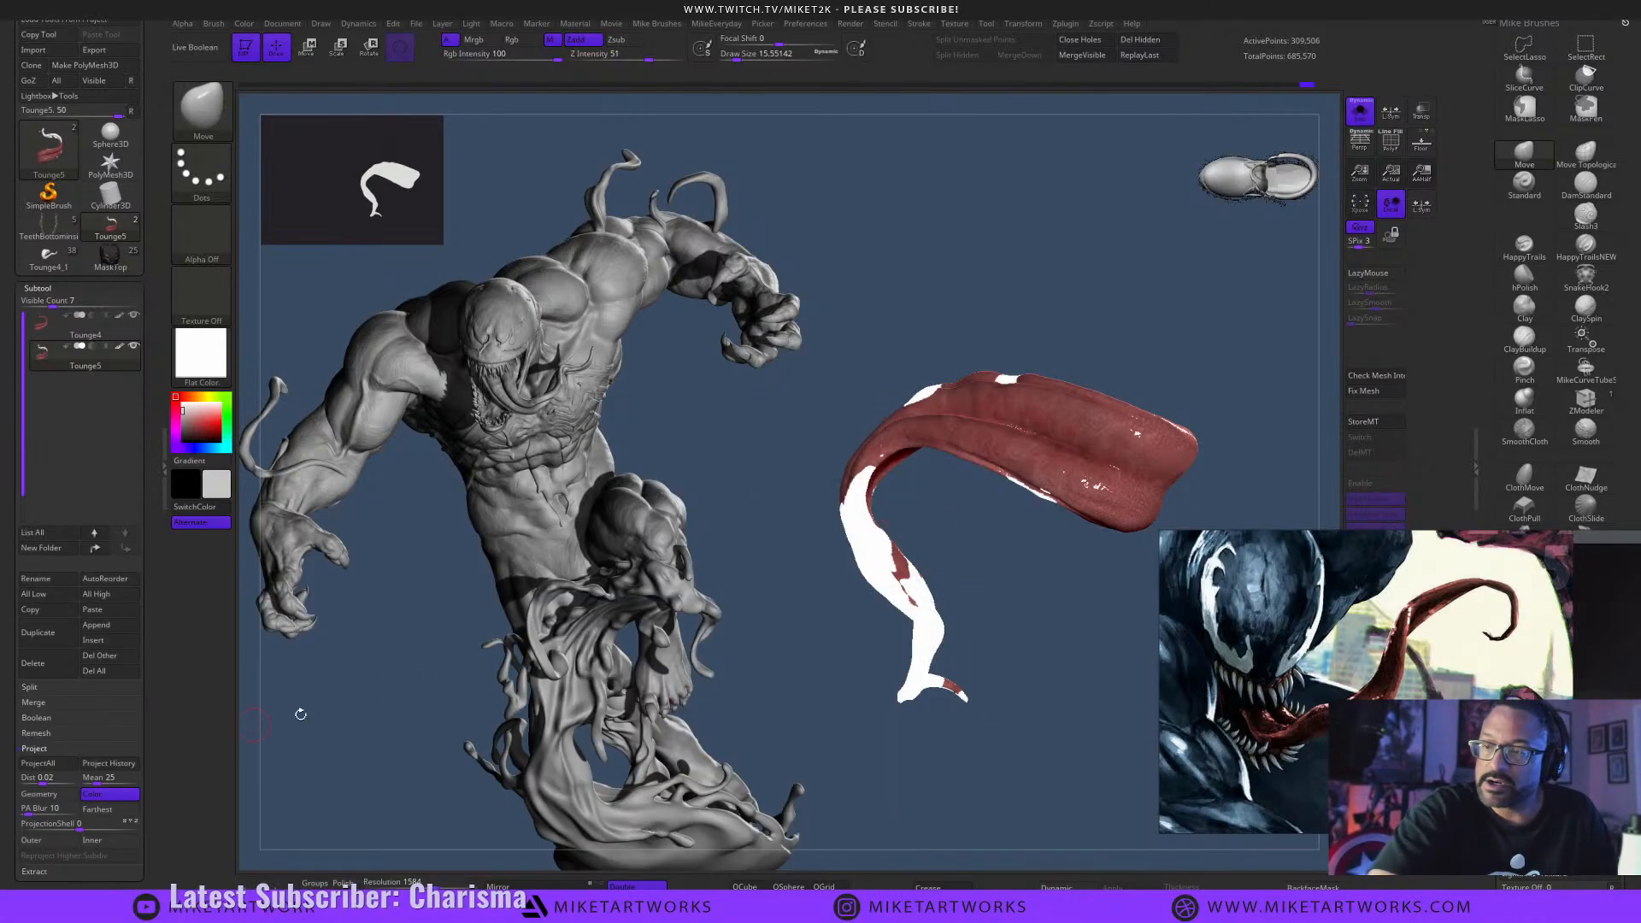
left_click_drag(1039, 799, 1008, 682)
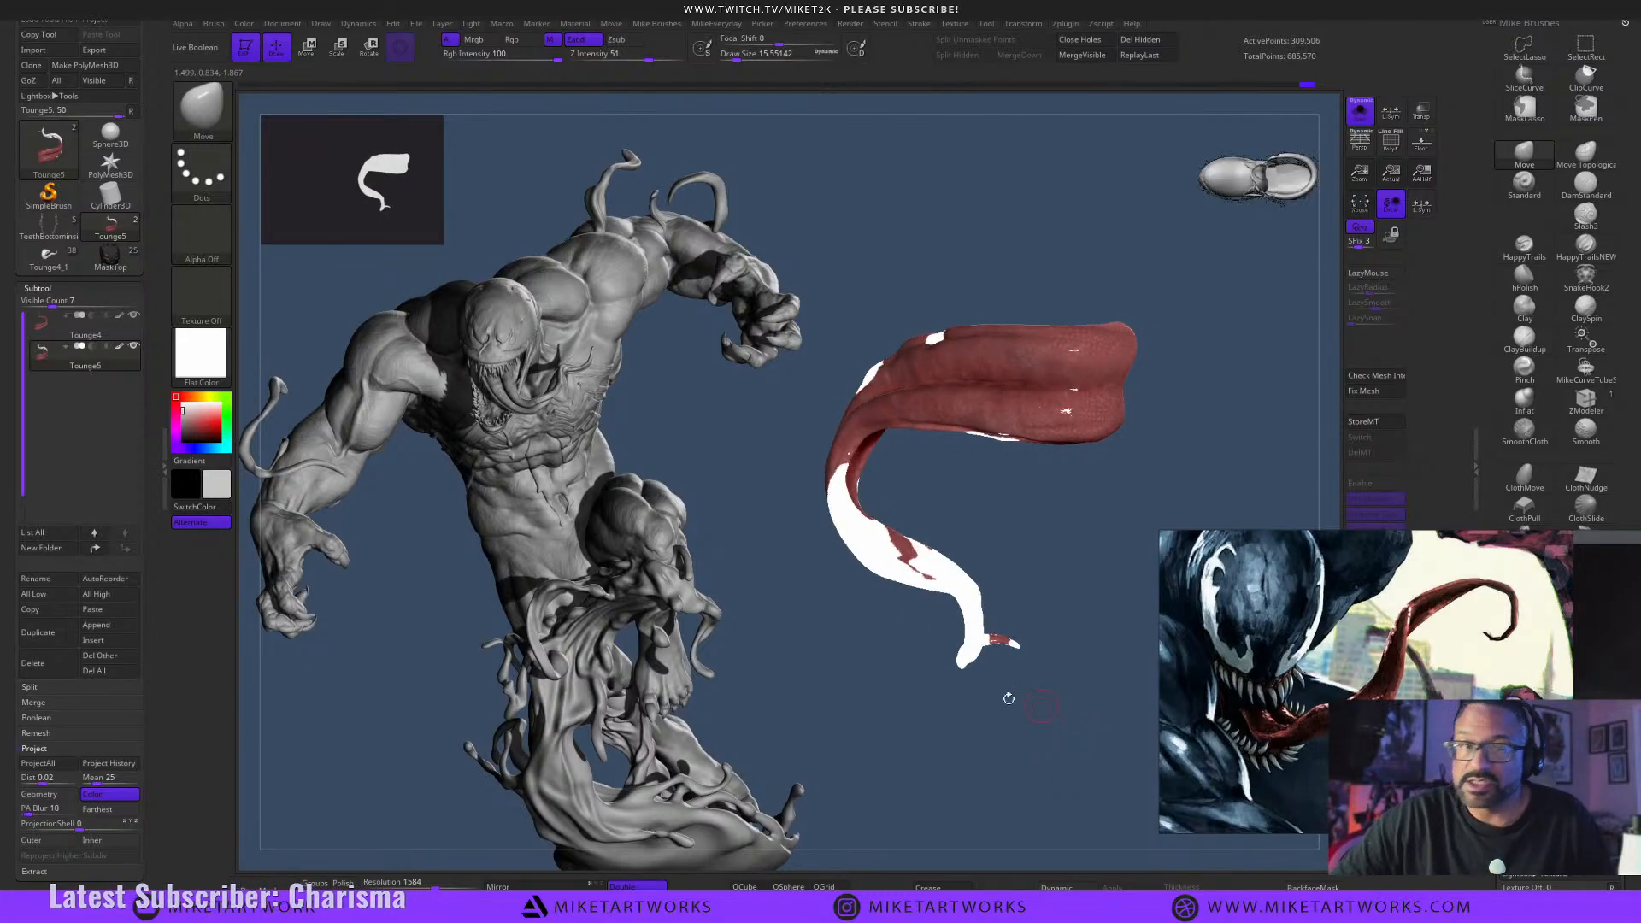
left_click(128, 335)
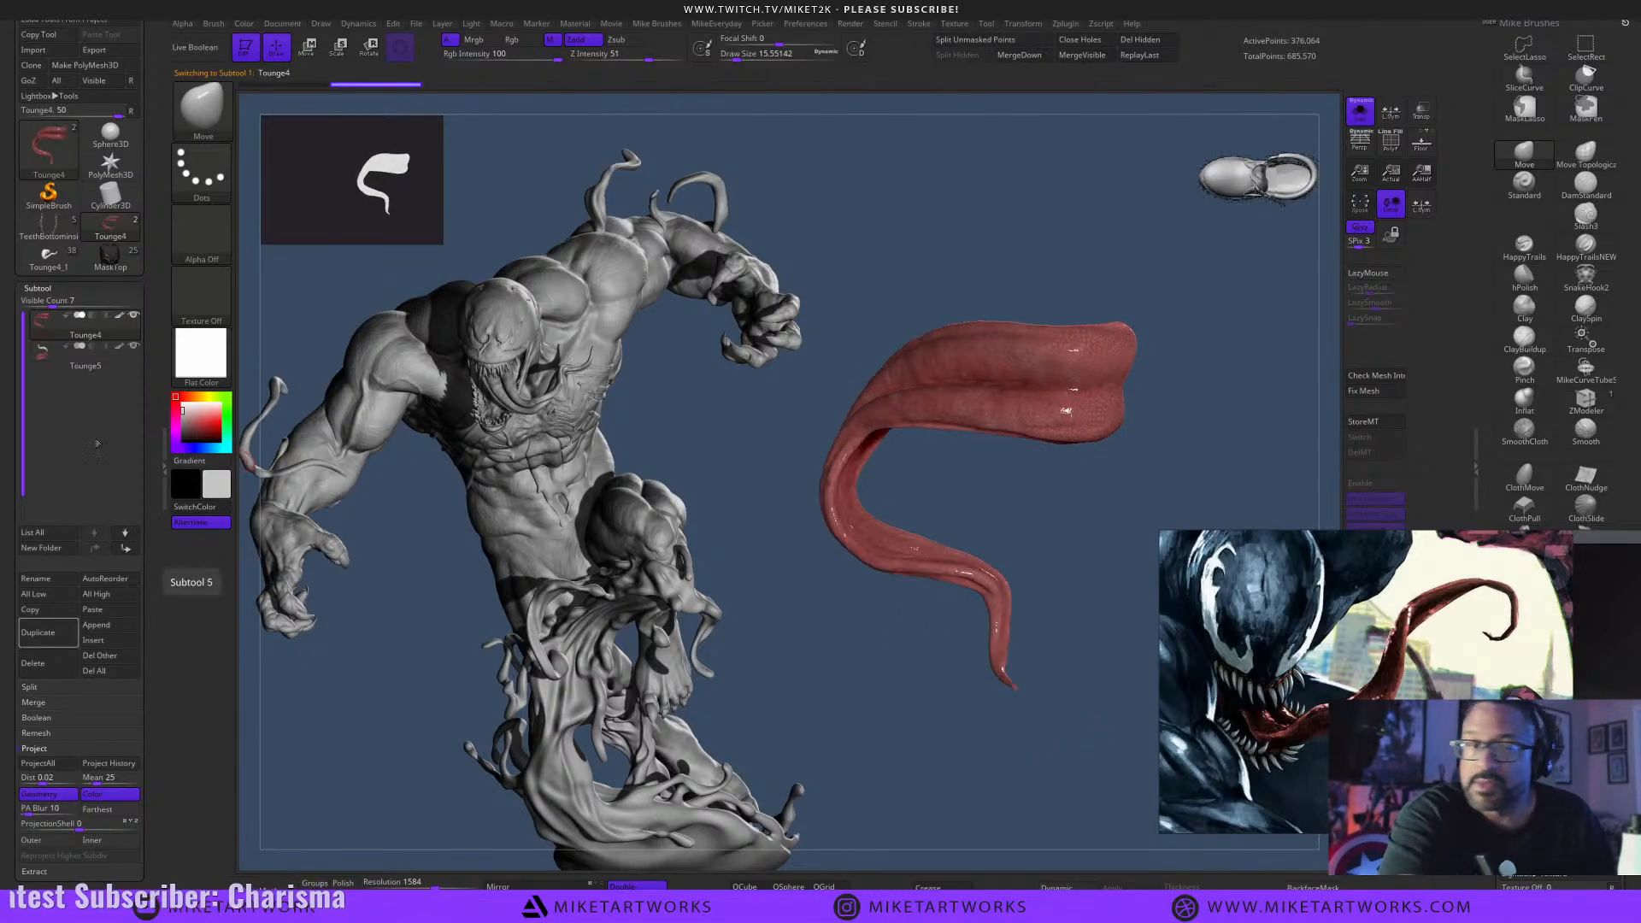
left_click(111, 348)
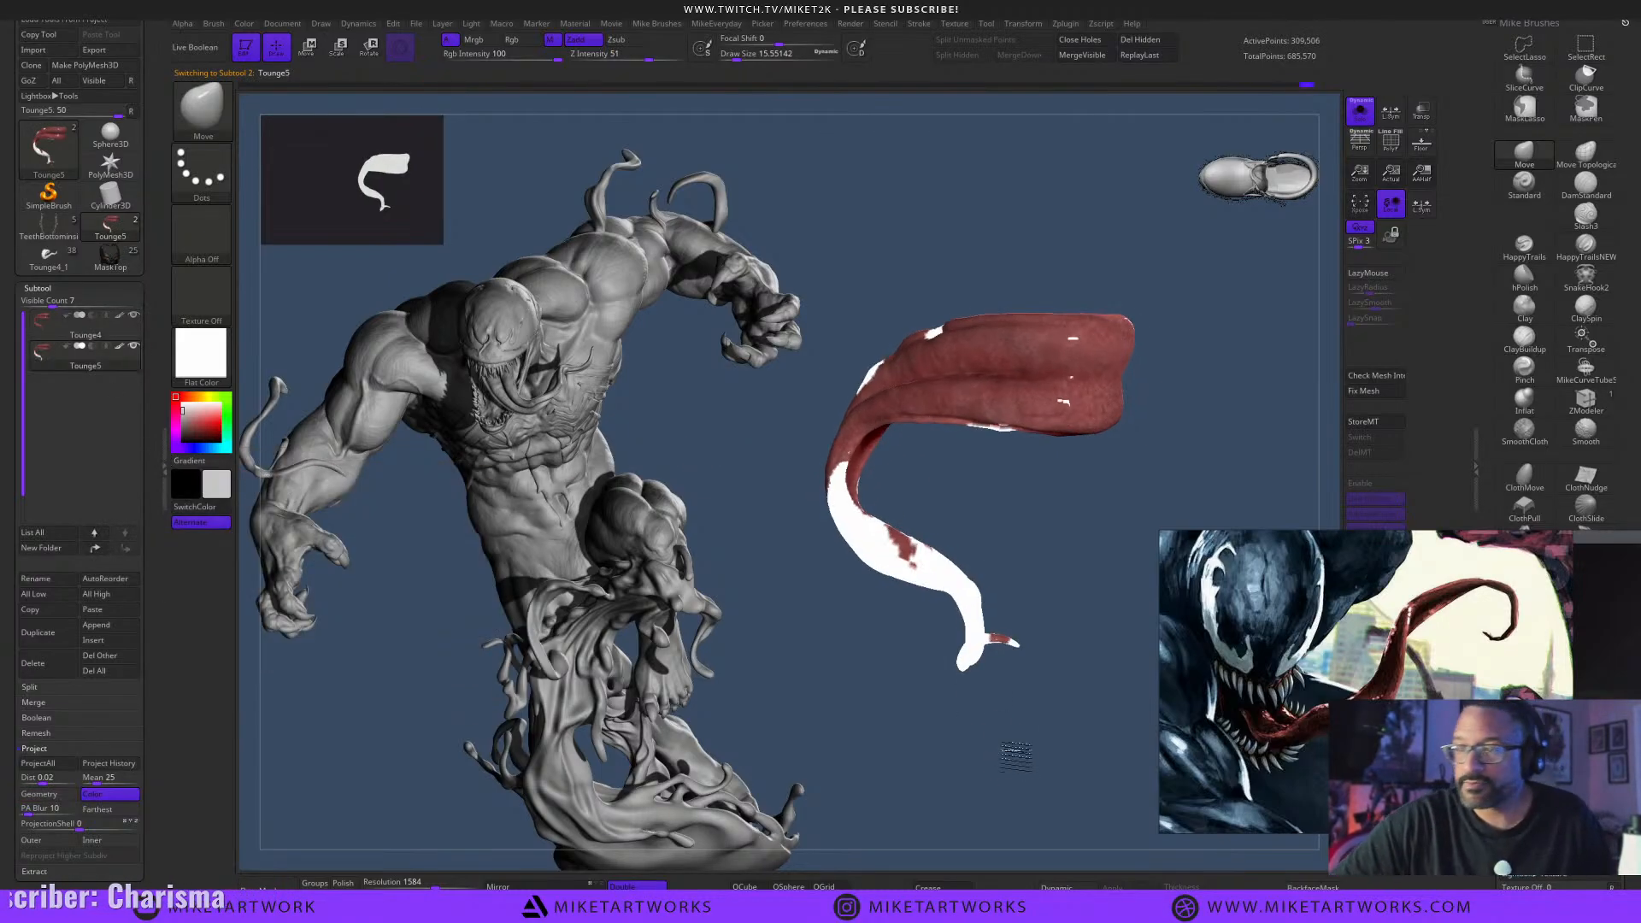
Set Tounge5's material to ToyPlastic again.
key("space")
left_click(967, 824)
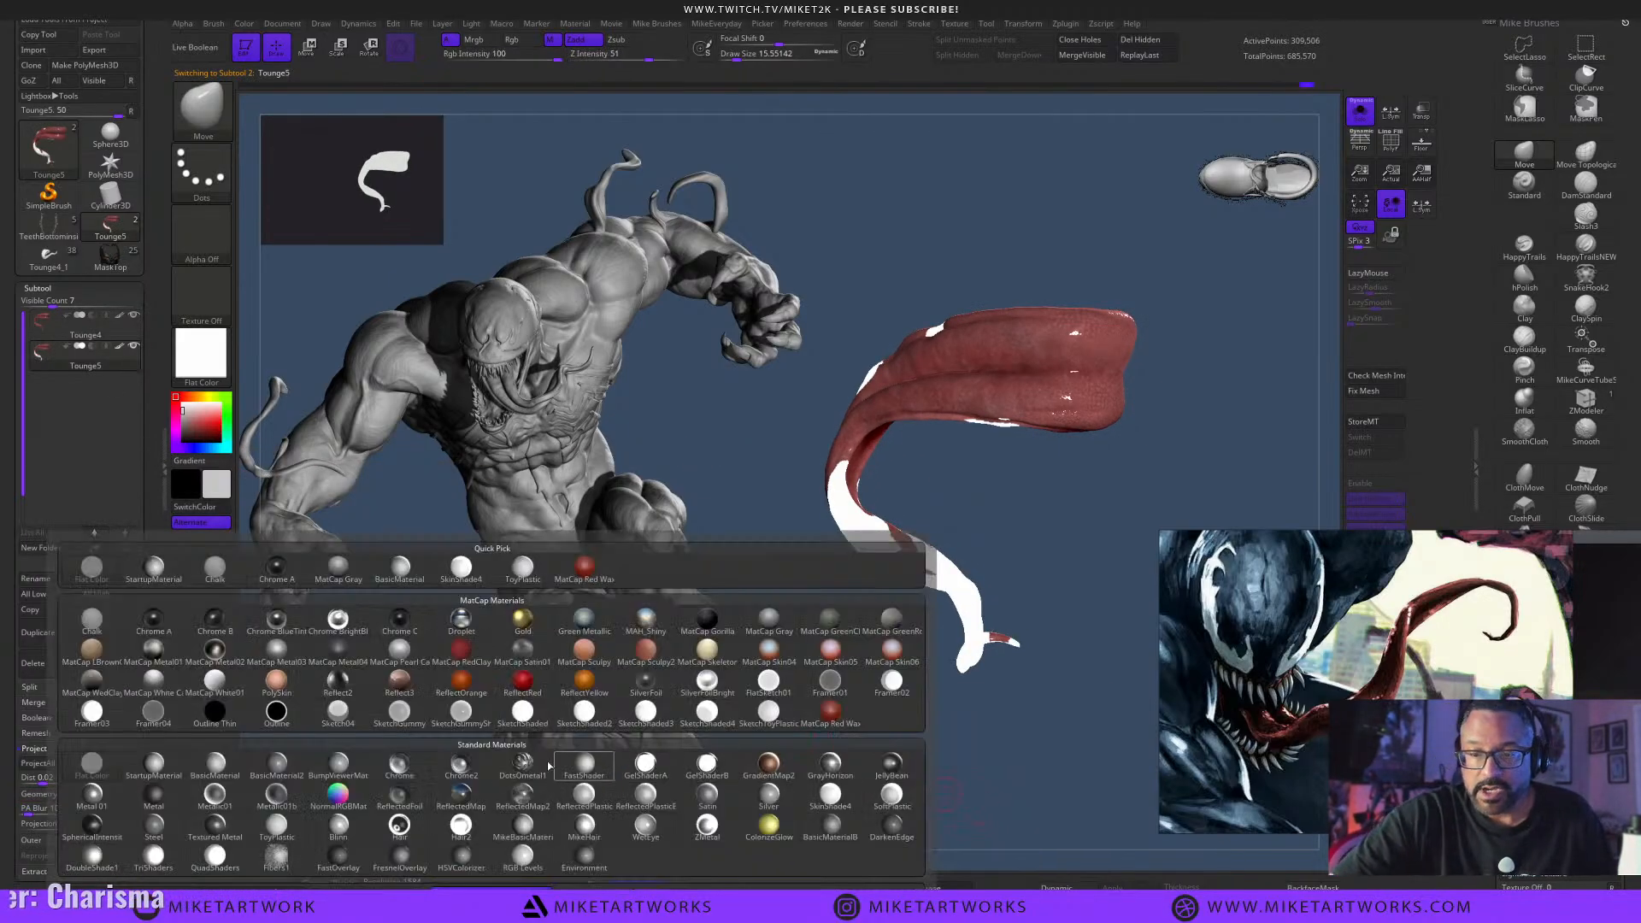
left_click(276, 821)
key("space")
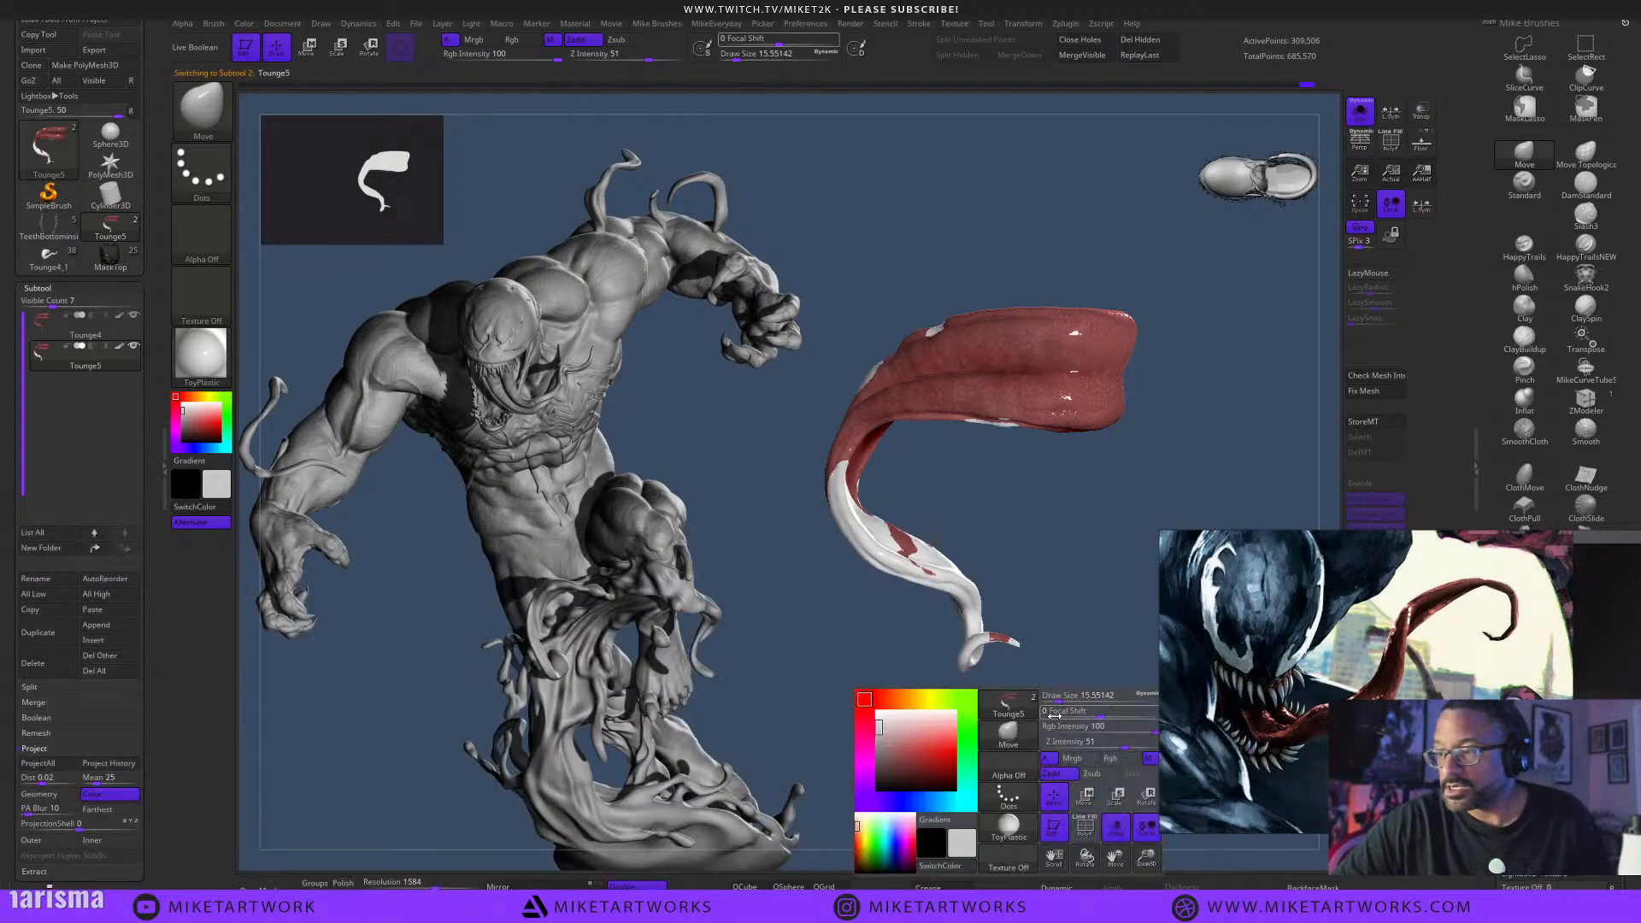
Switch the brush to the Rgb channel and sample the red from the tongue's coloured surface as the paint colour.
mouse_move(245, 25)
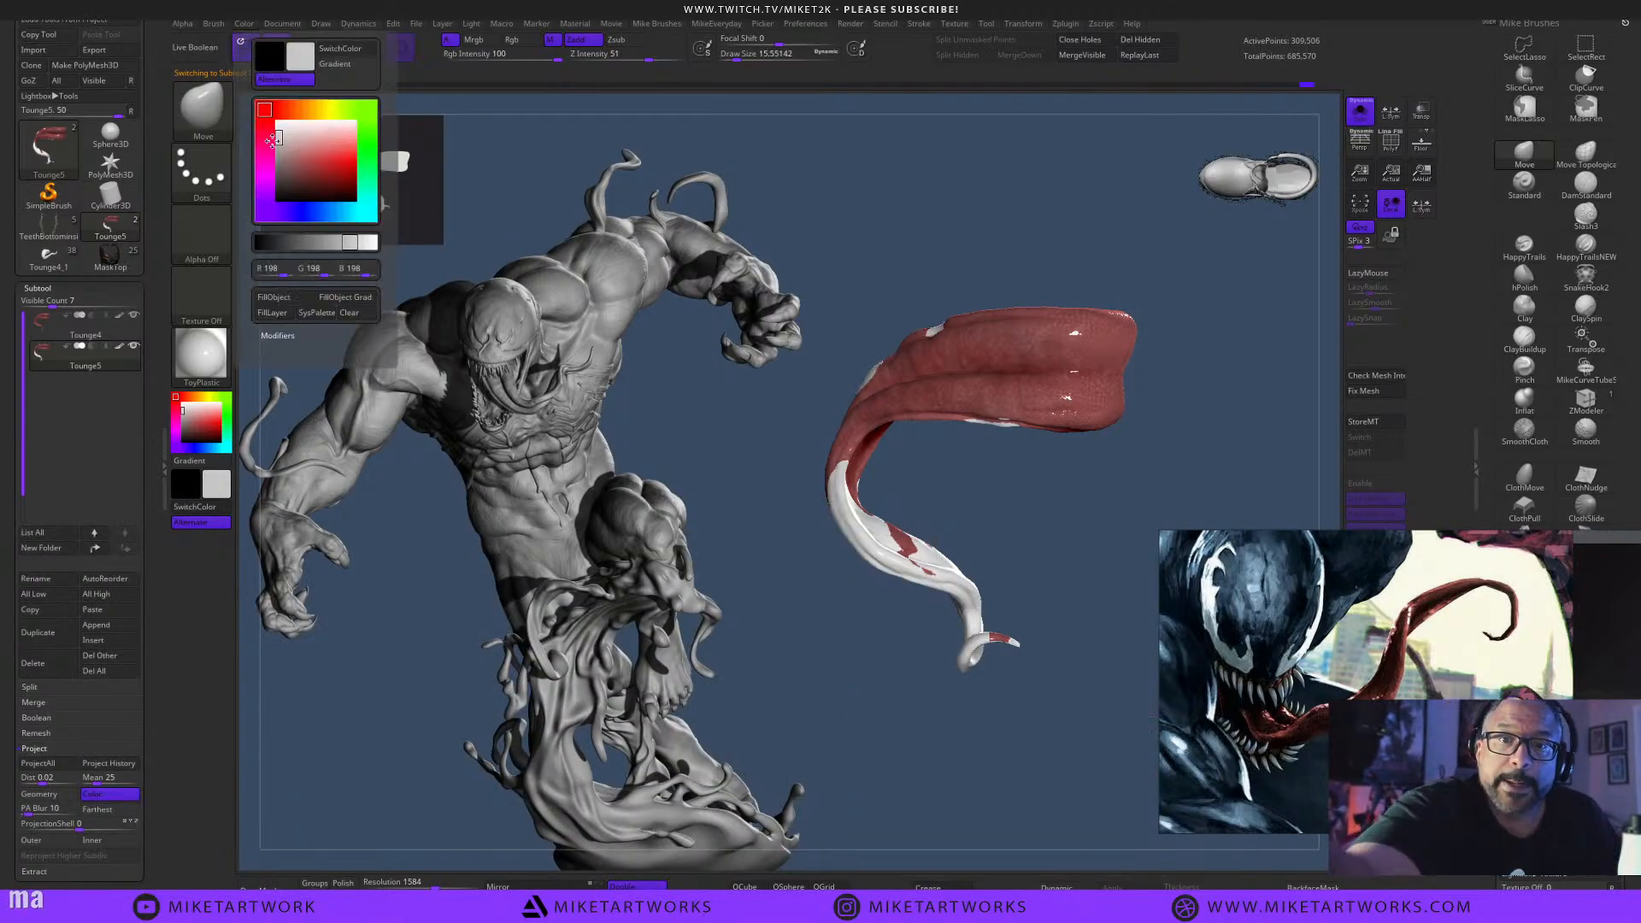
mouse_move(1069, 714)
left_mouse_down()
mouse_move(1089, 770)
mouse_move(1068, 764)
mouse_move(1078, 802)
mouse_move(1051, 791)
mouse_move(1066, 762)
mouse_move(1102, 756)
left_mouse_up()
key("space")
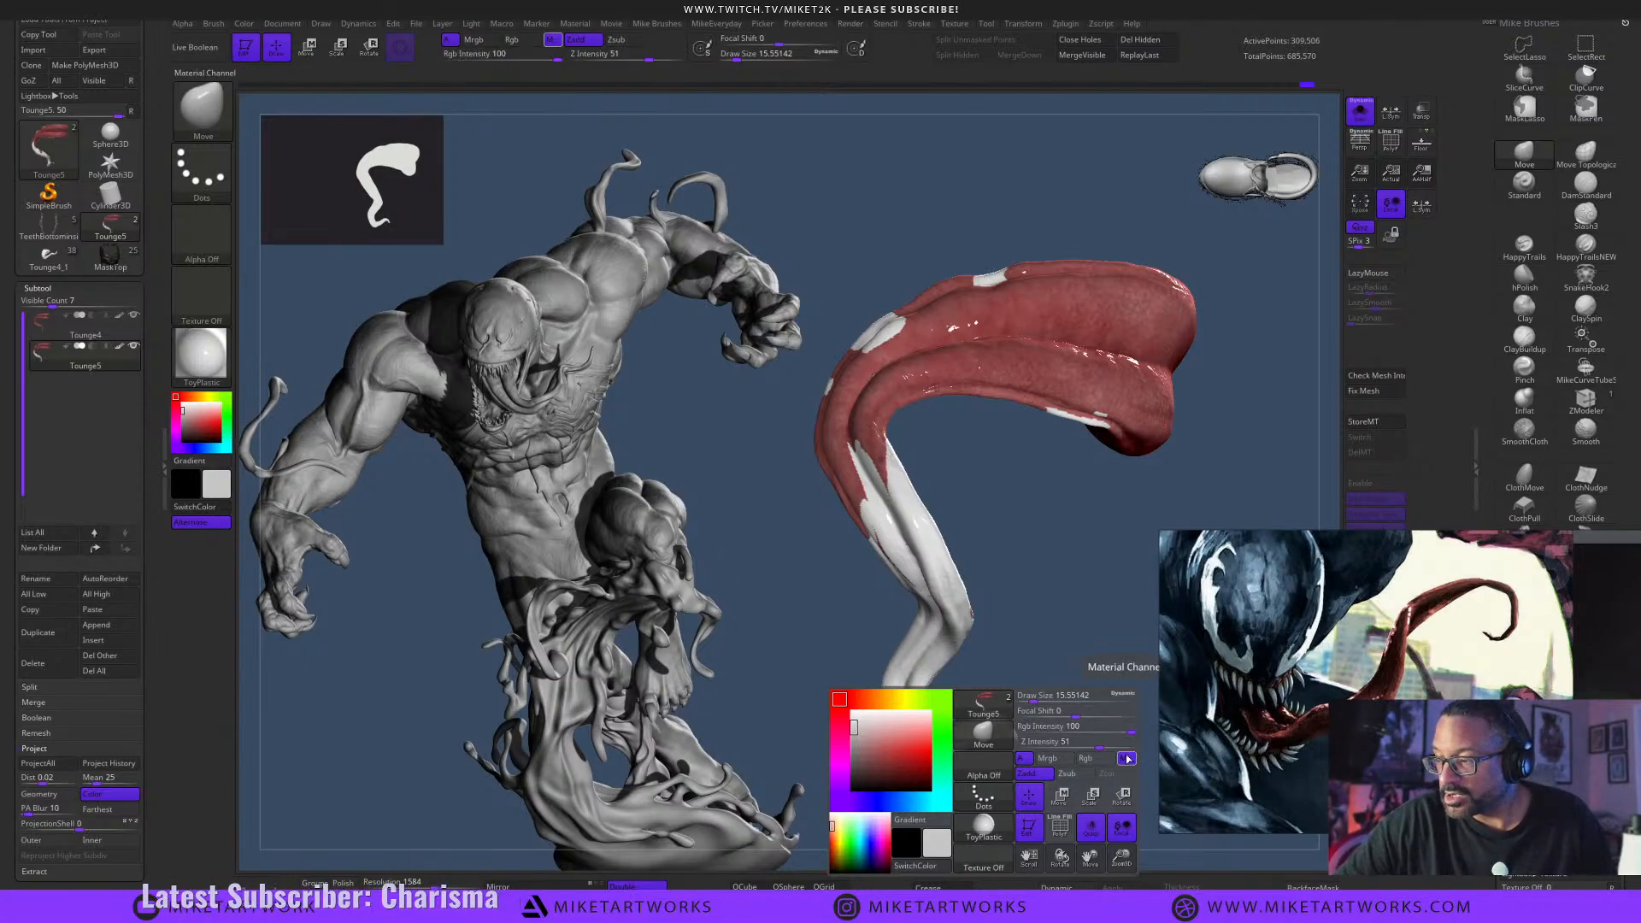
left_click(1093, 759)
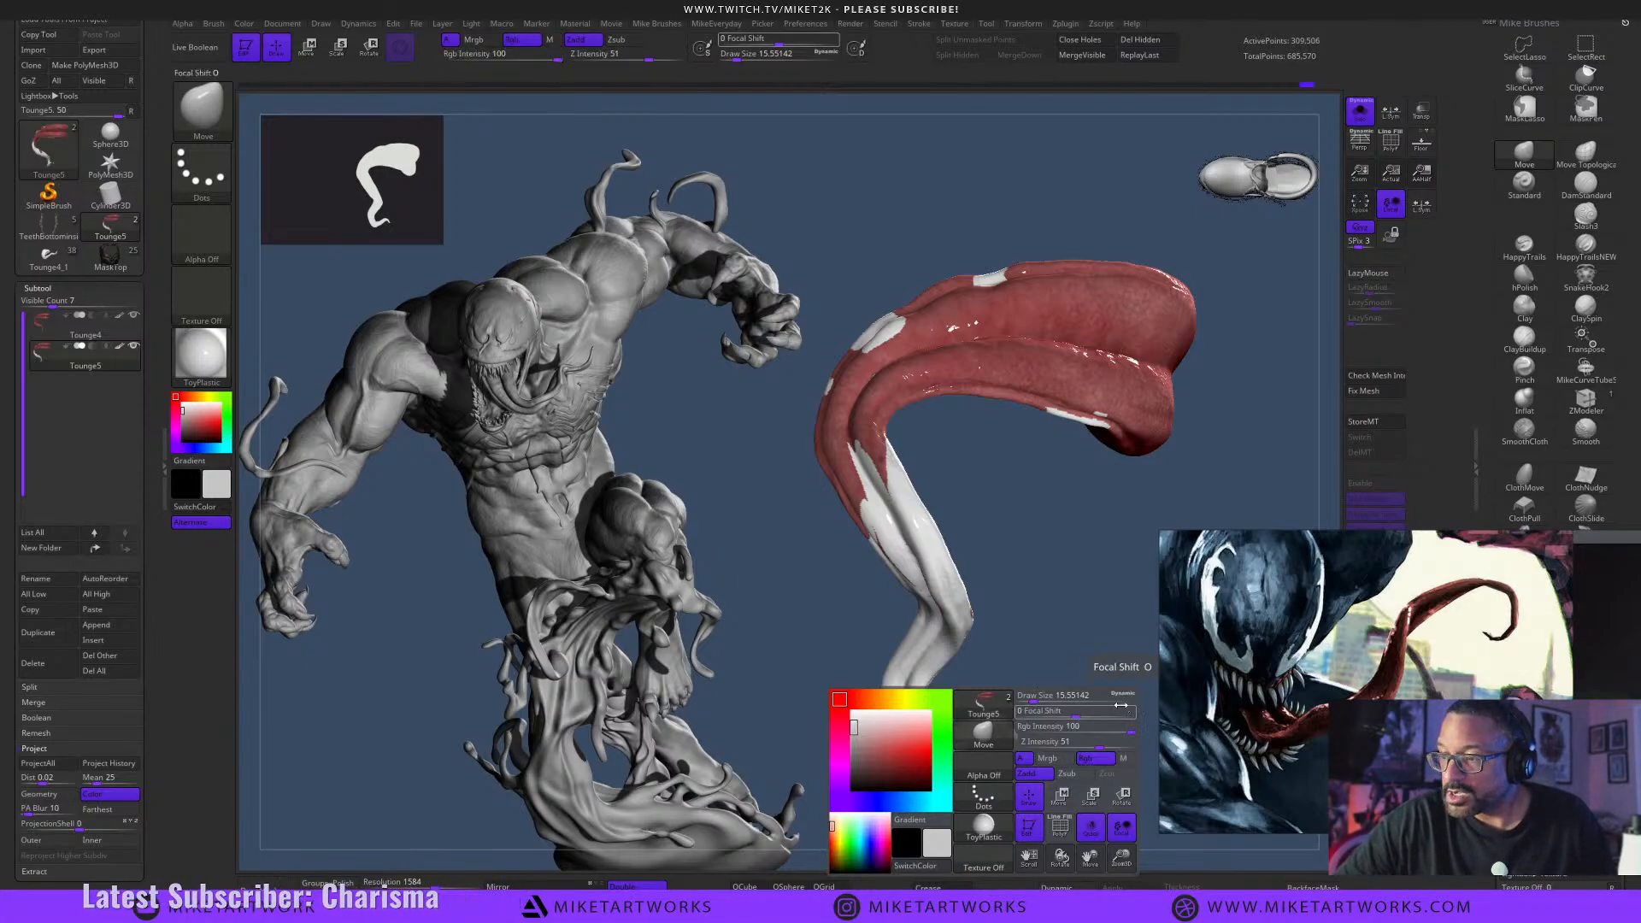
key("space")
left_click_drag(886, 736, 877, 395)
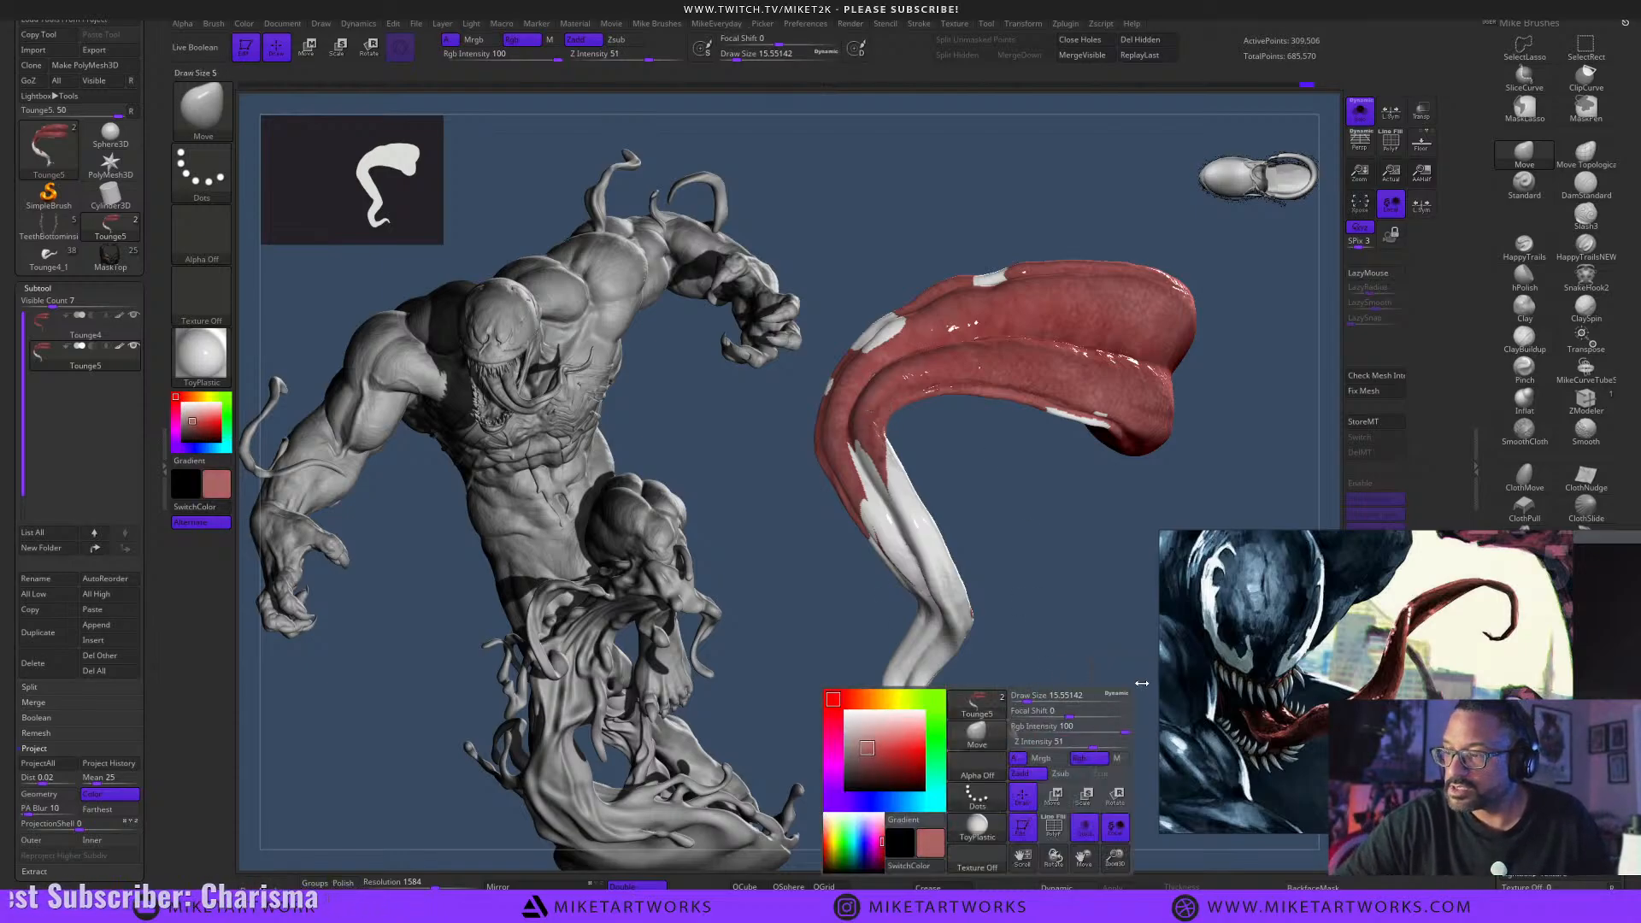
Select the Standard brush, give it the Color Spray stroke and look through the available alphas.
left_click(1522, 196)
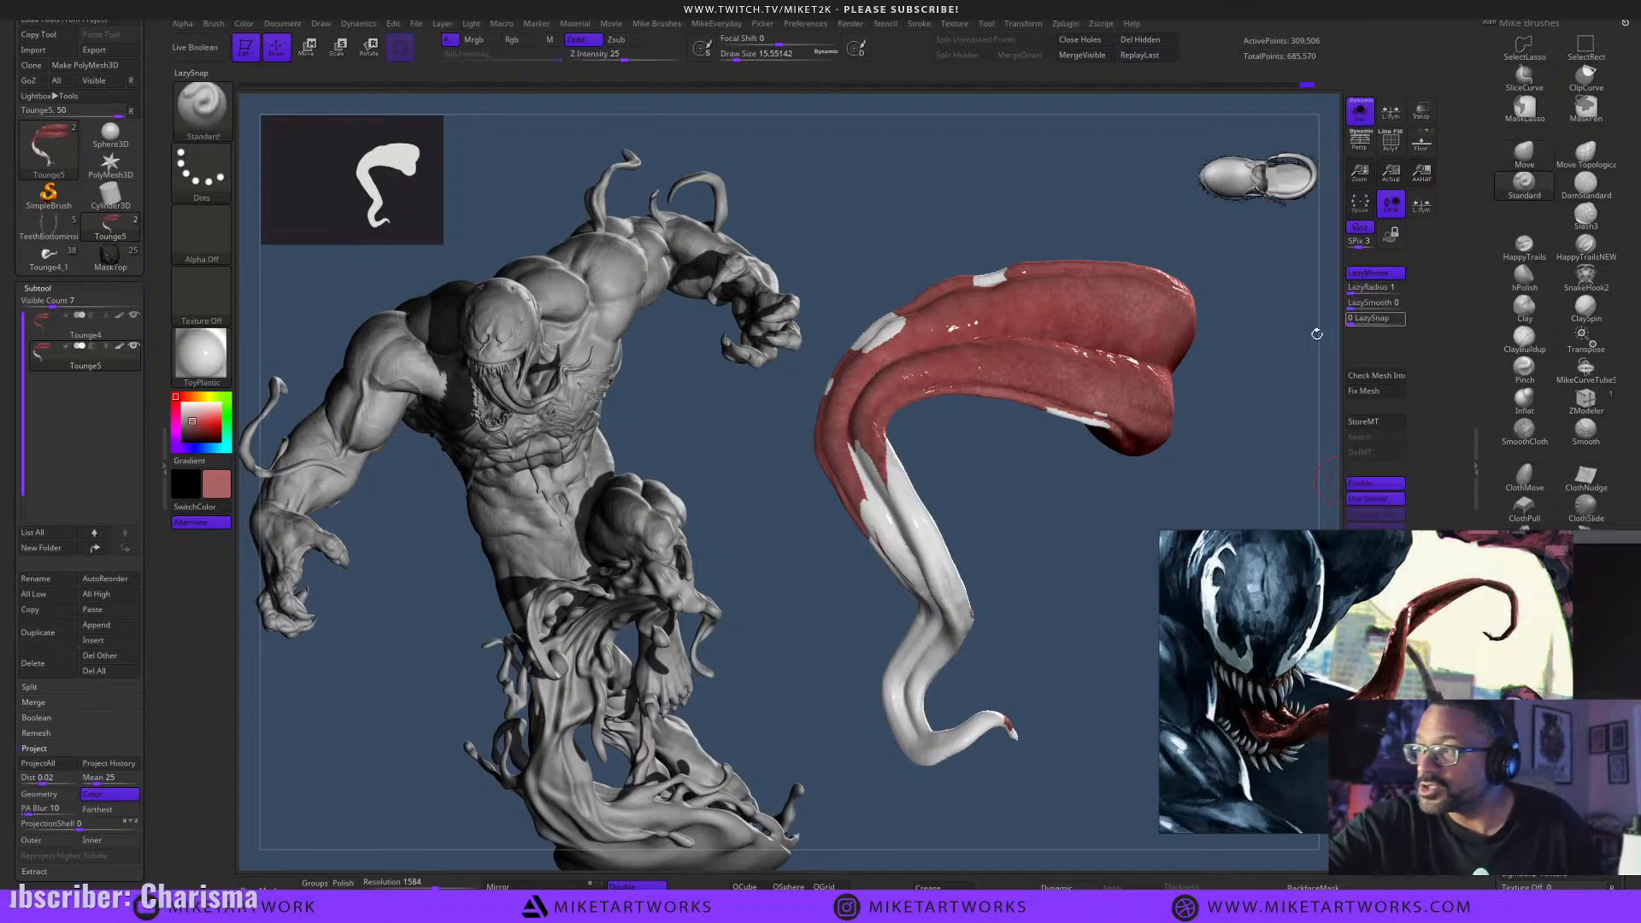
key("space")
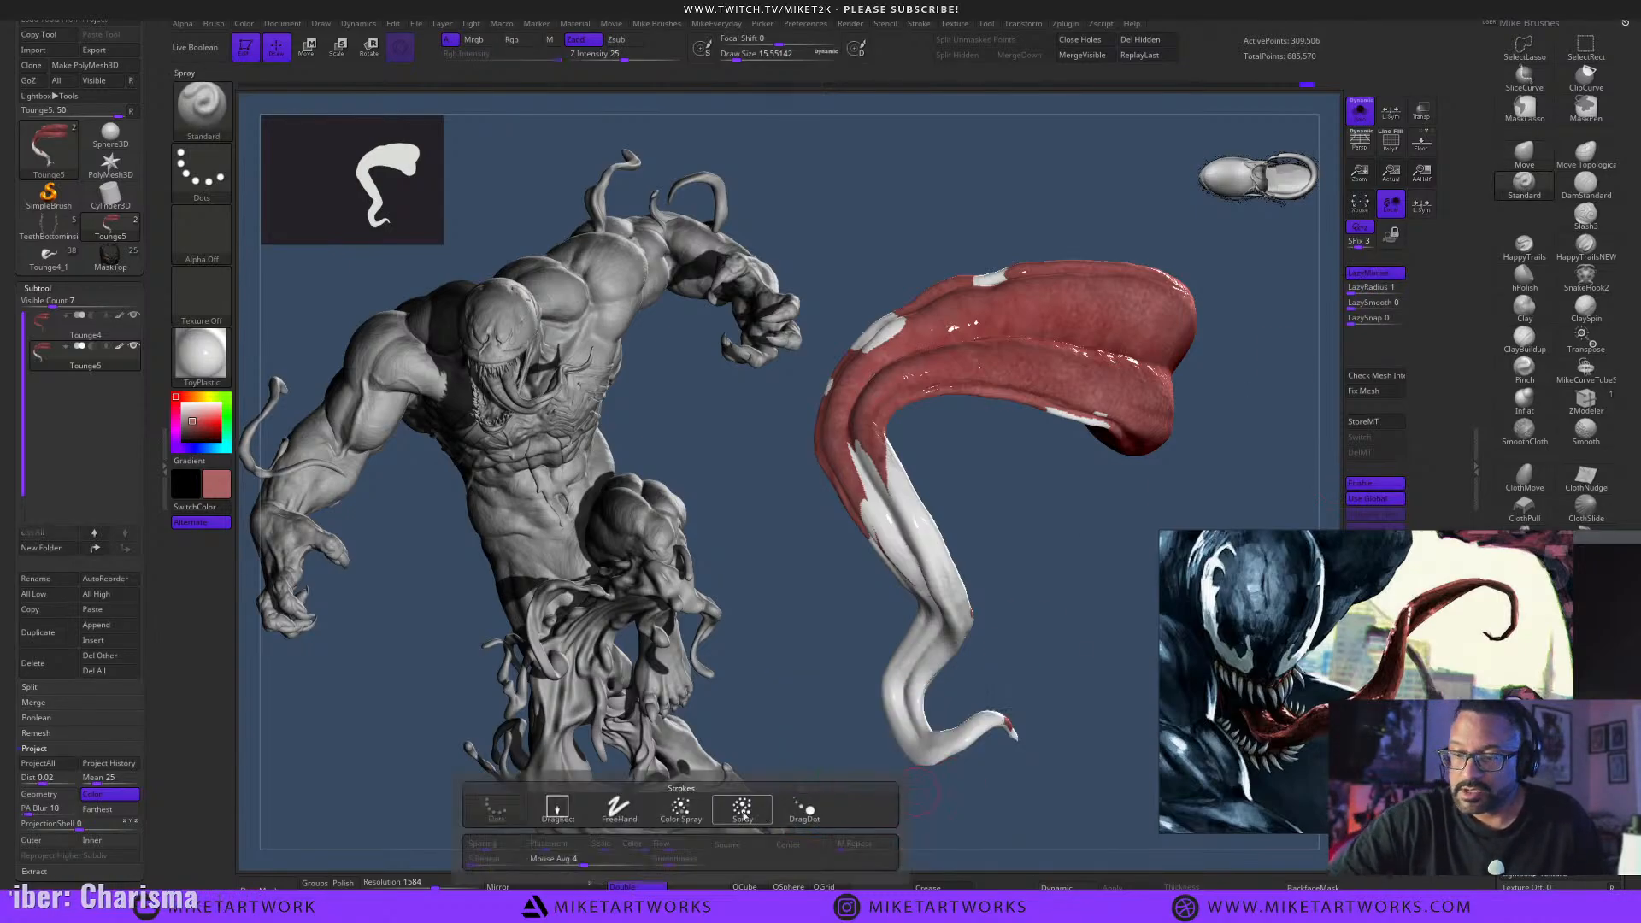
left_click(681, 808)
key("space")
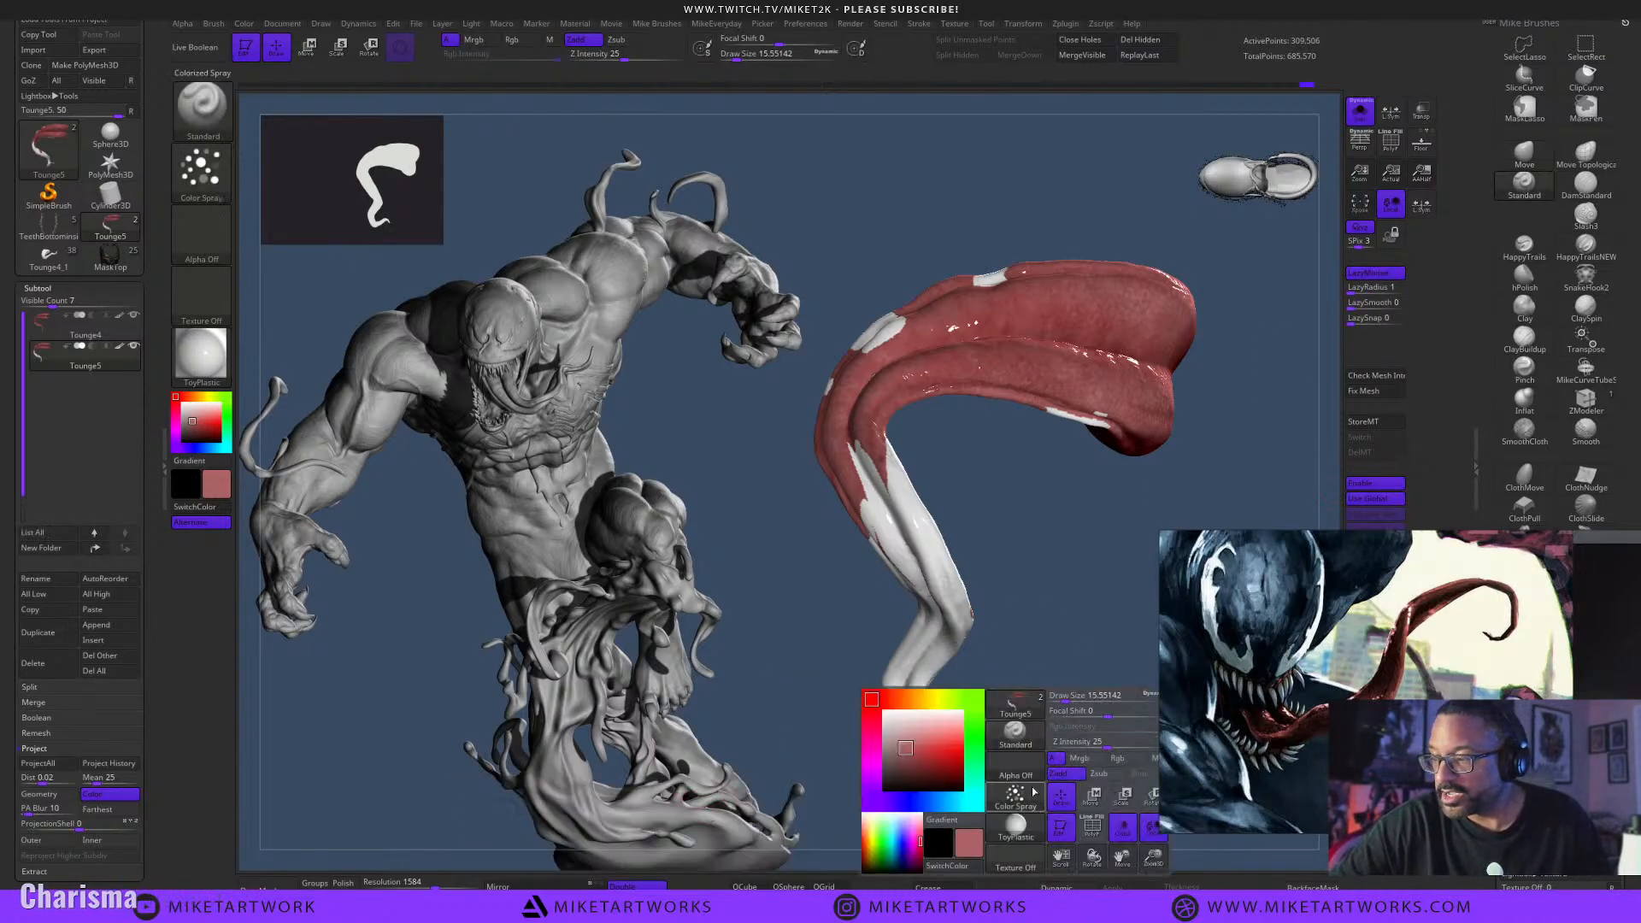
left_click(1030, 767)
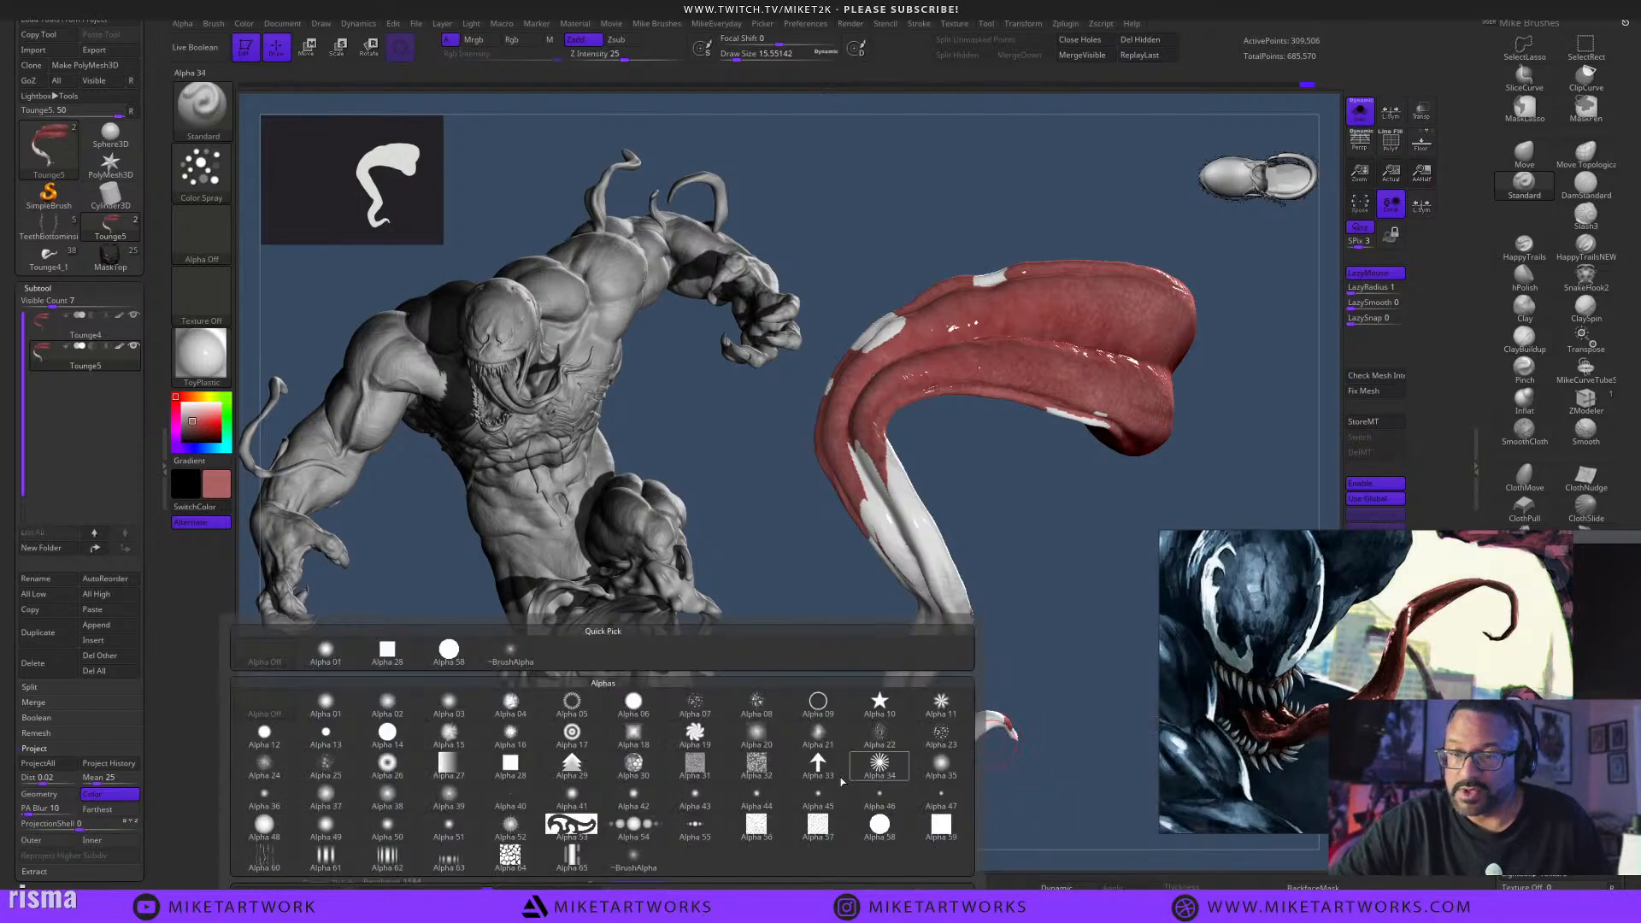
key("space")
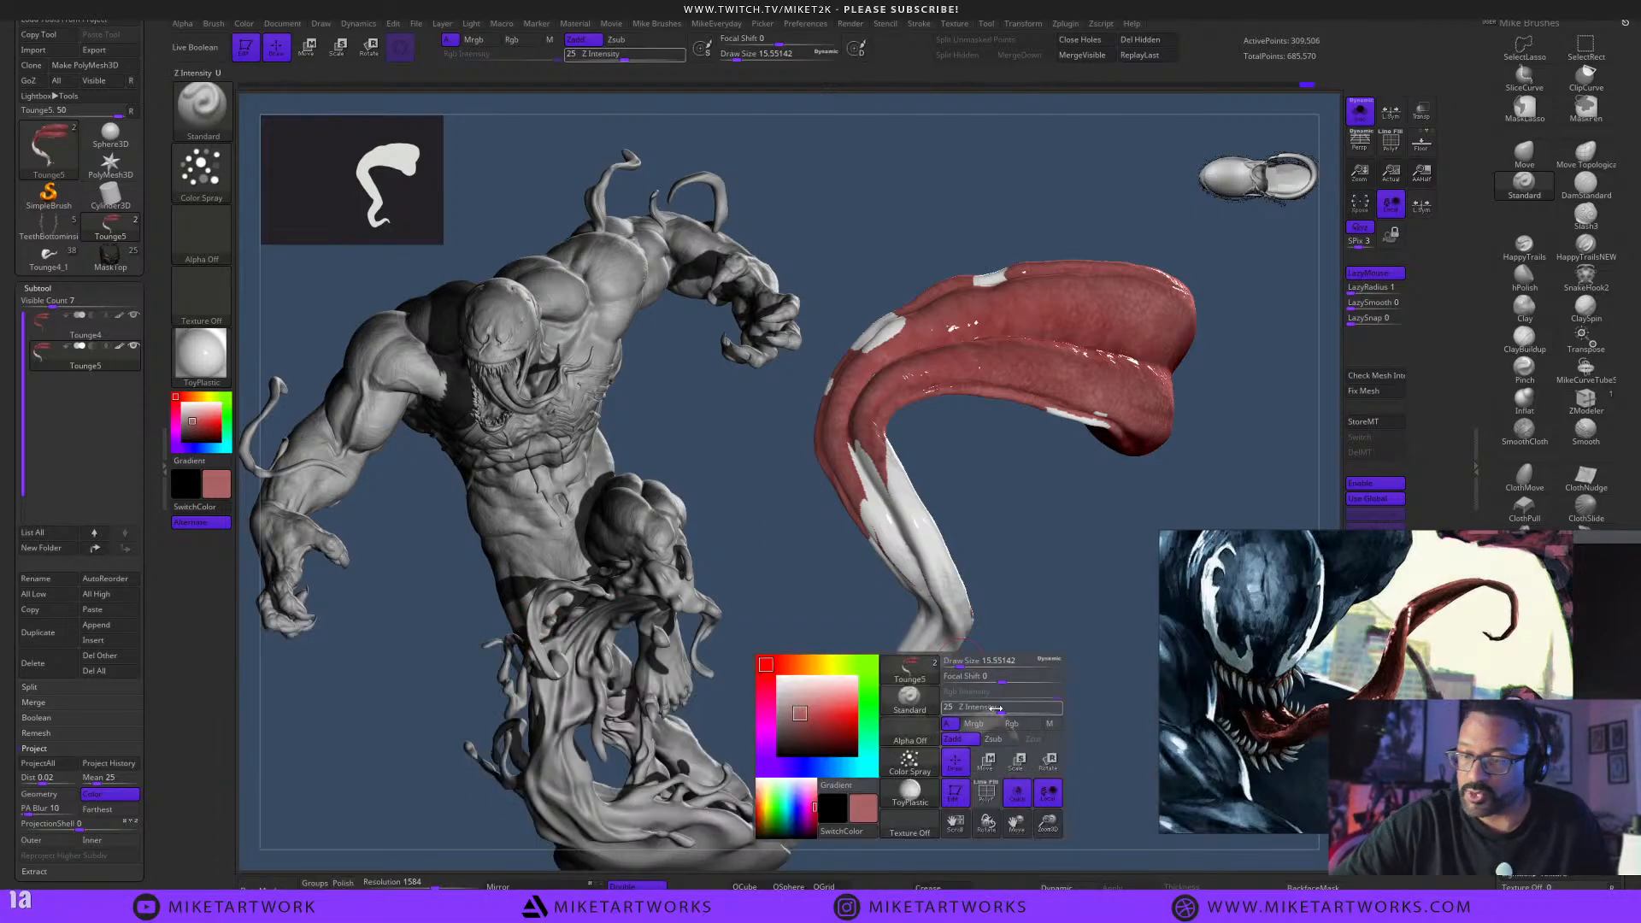
left_click(924, 772)
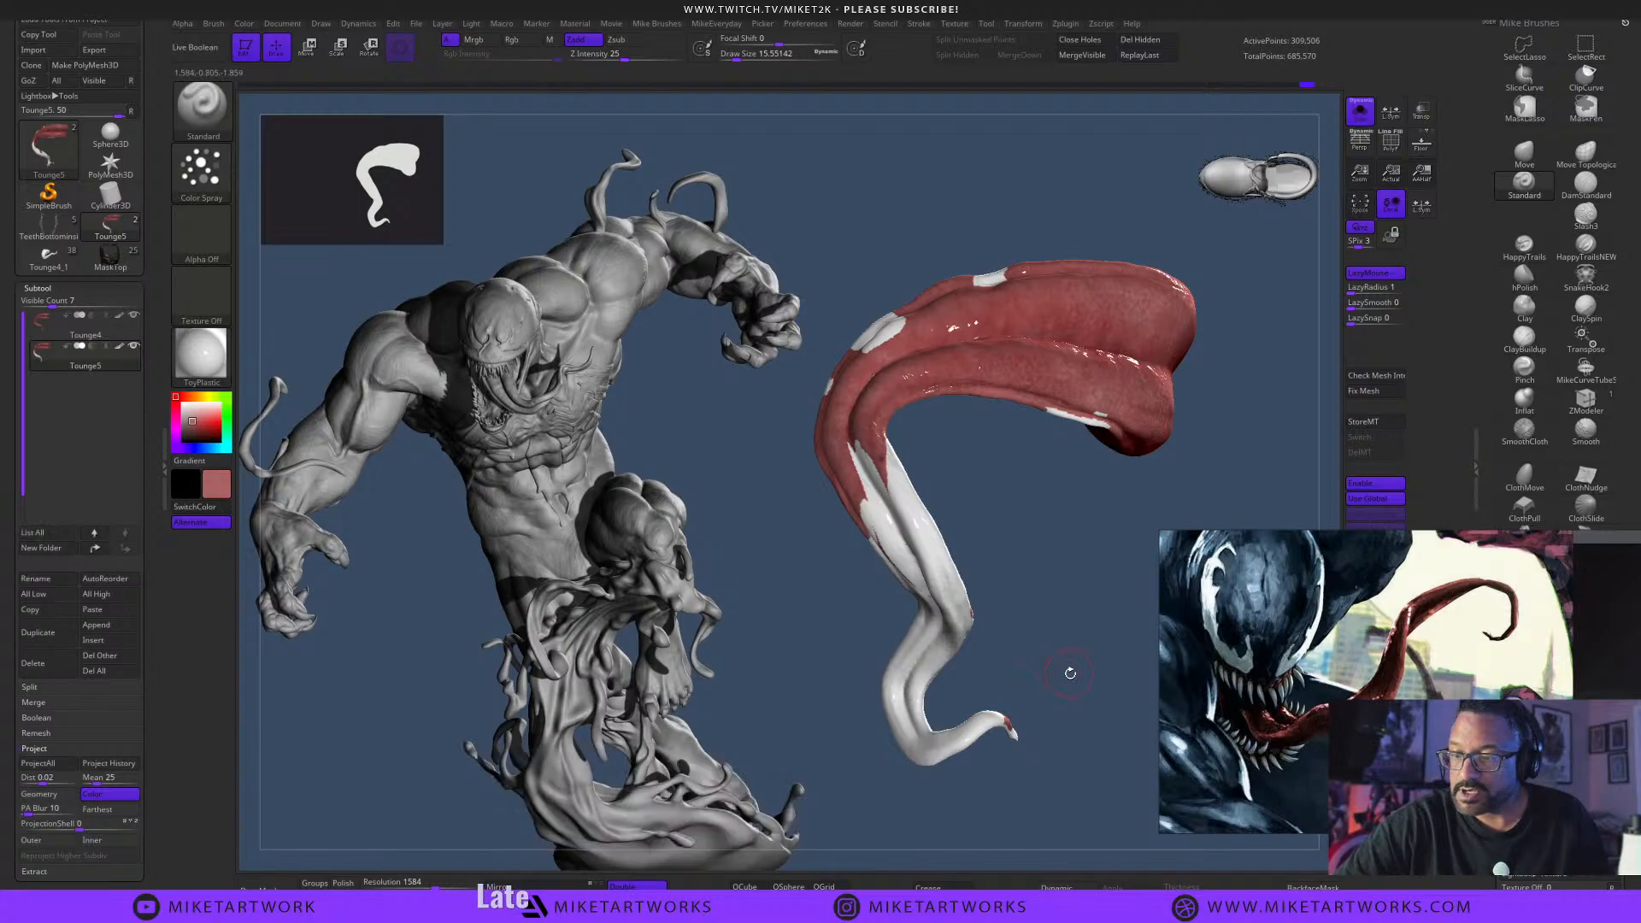
Give the Color Spray brush Alpha 07, set its draw size to about 20 and move the Venom reference image lower, clear of the tongue.
key("space")
left_click(1042, 734)
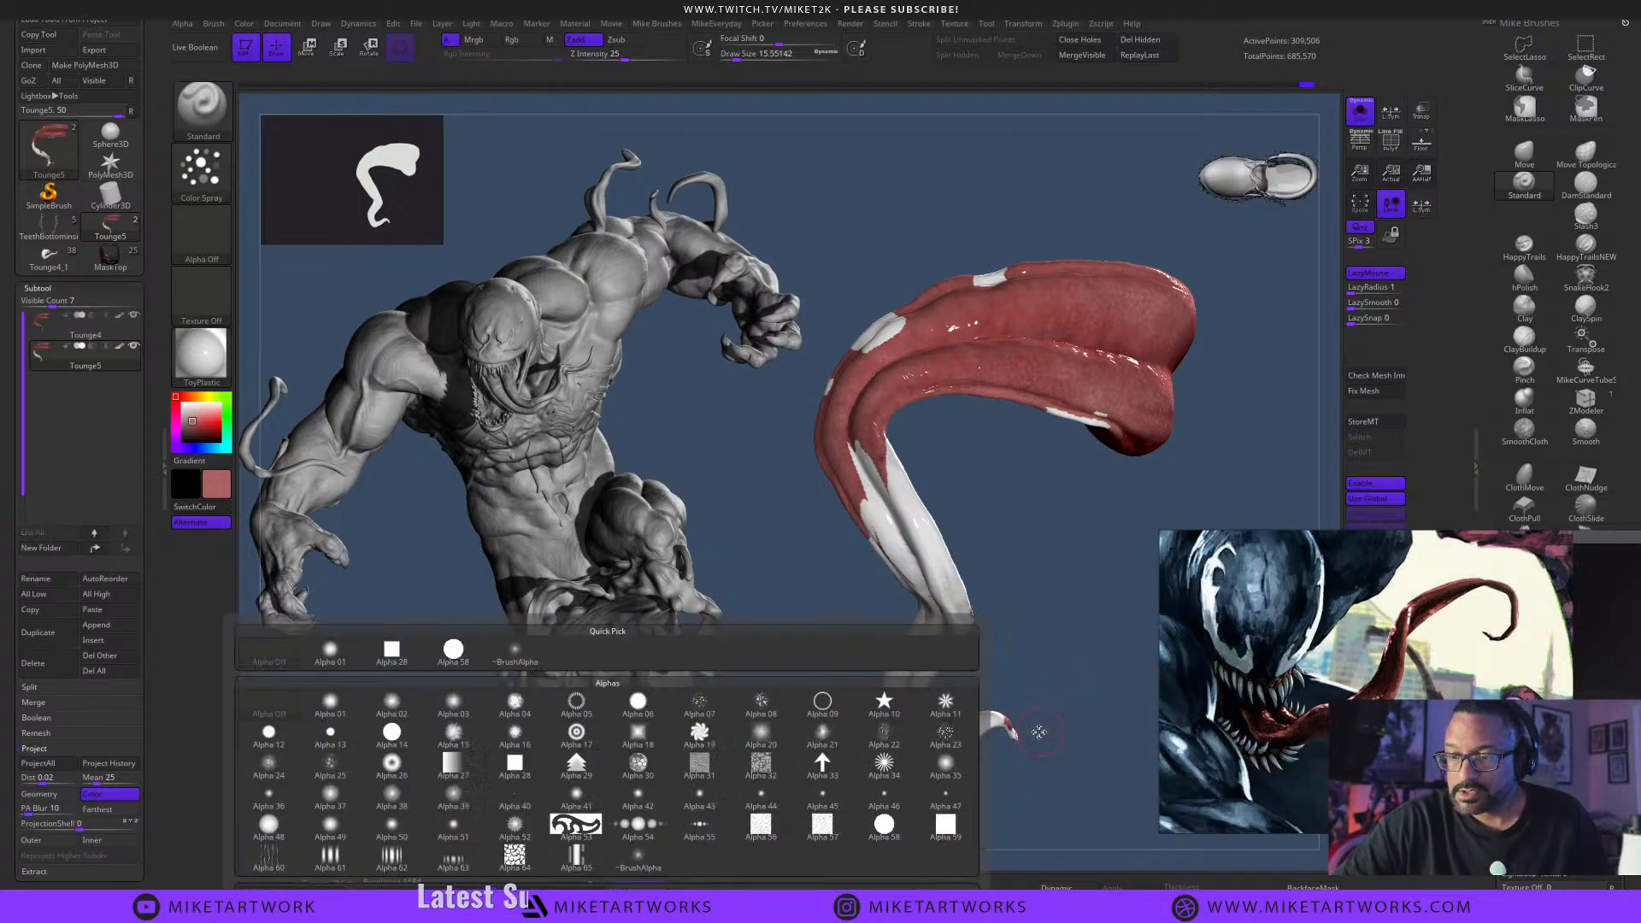
left_click(699, 702)
key("s")
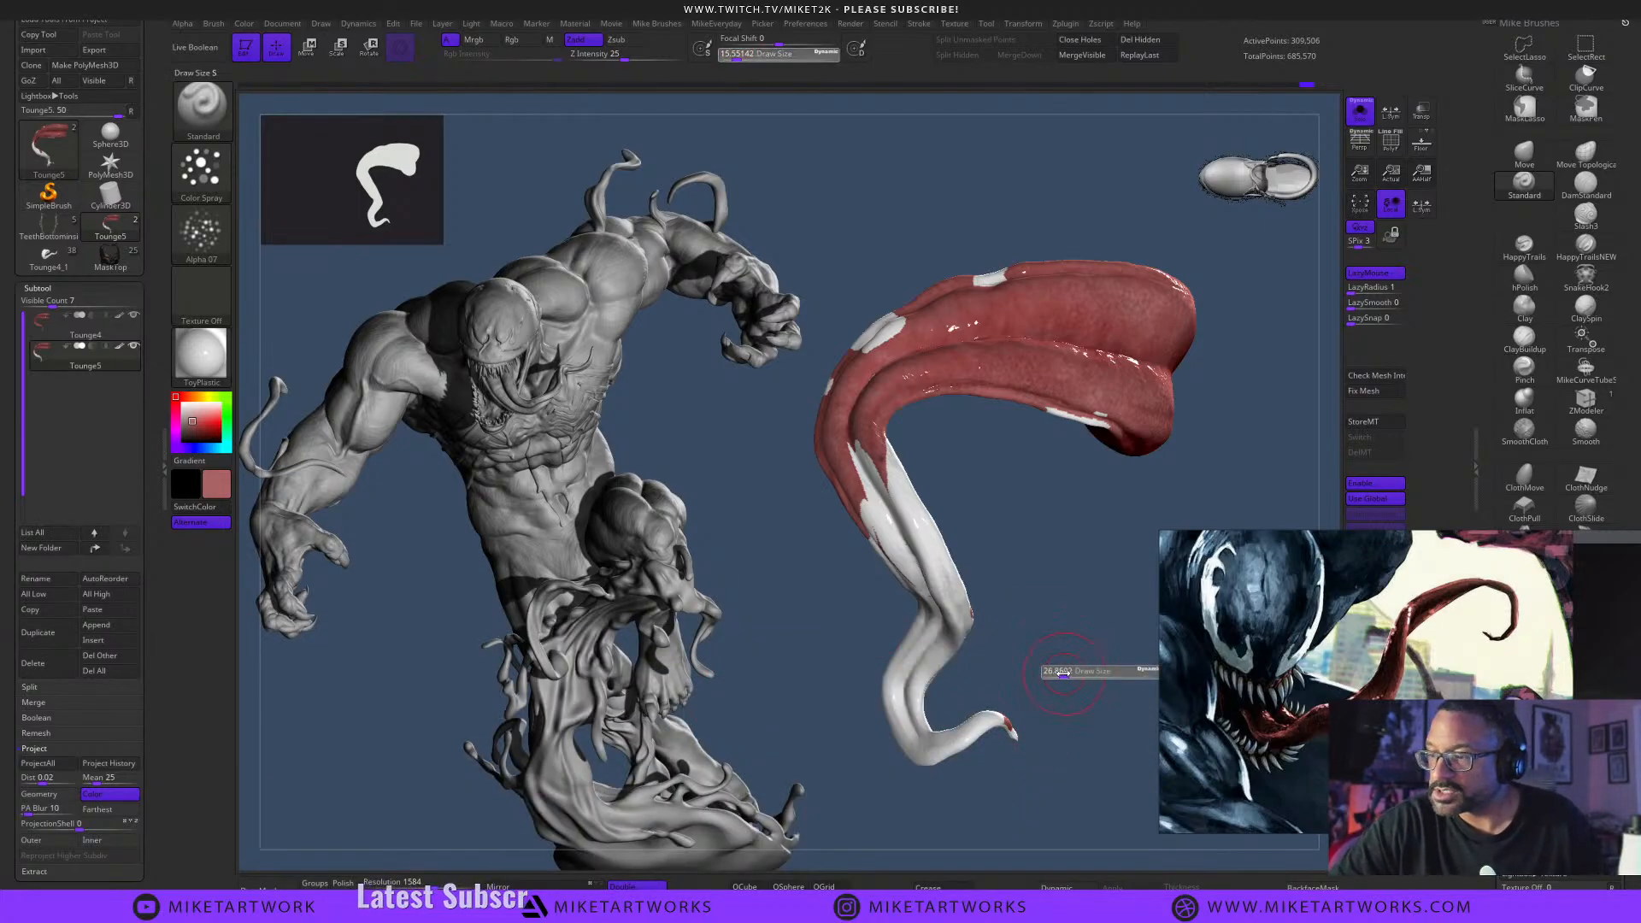
left_click_drag(1060, 671, 1063, 671)
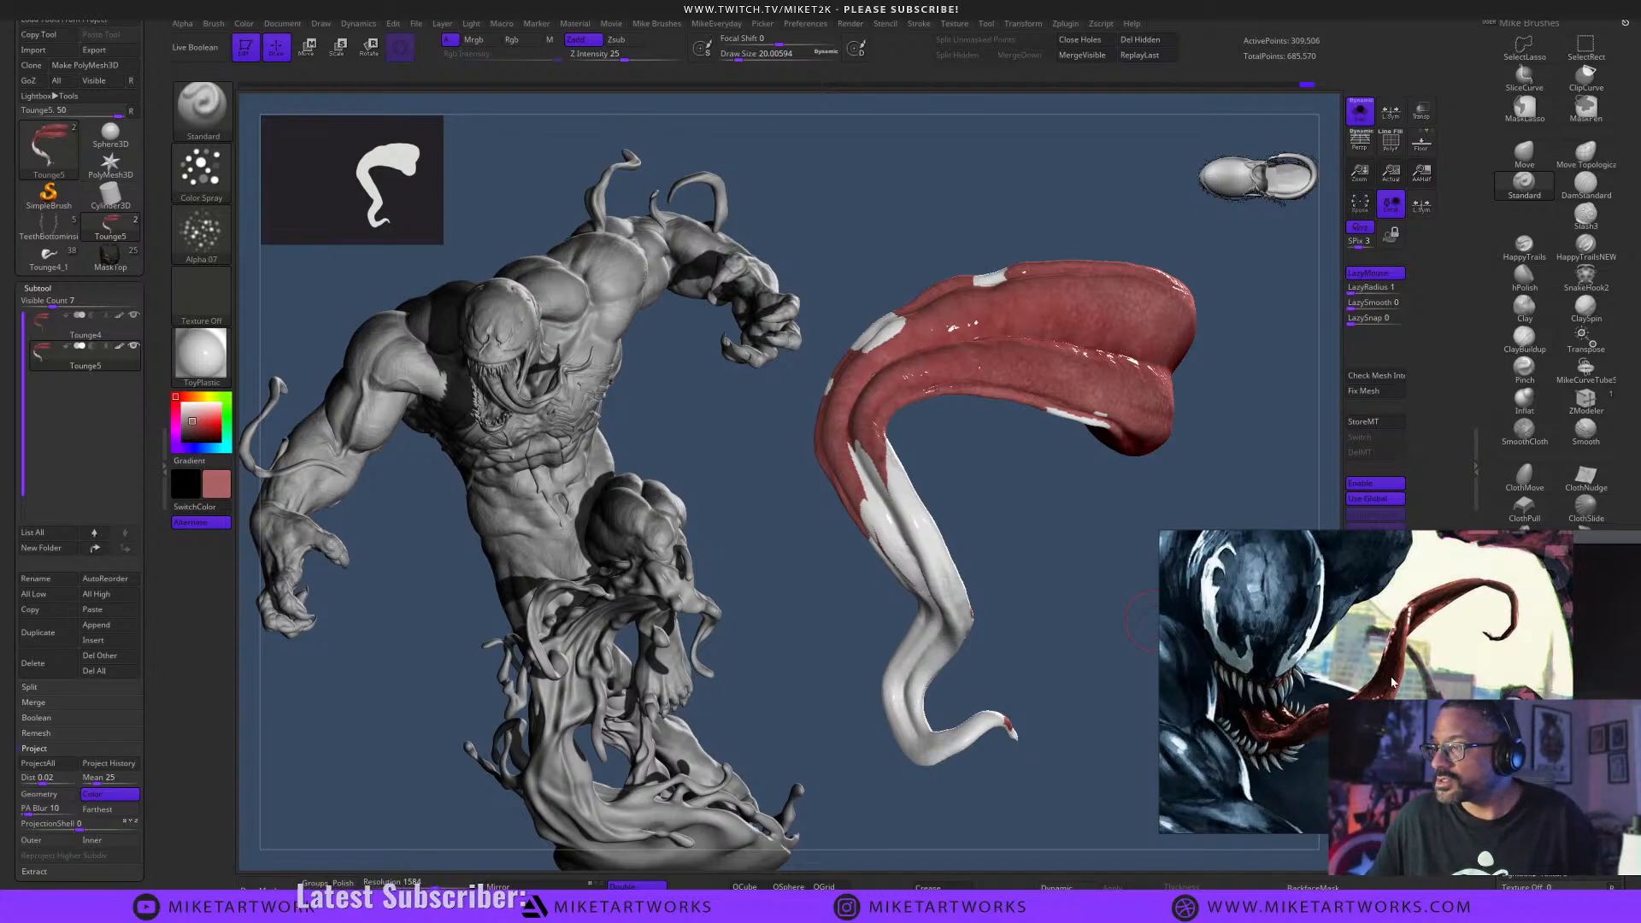
right_click_drag(1392, 683, 1332, 884)
Examine Tounge5's white areas from several angles and compare its colour coverage with the fully coloured Tounge4.
mouse_move(1067, 607)
left_mouse_down()
mouse_move(1071, 630)
mouse_move(1091, 608)
mouse_move(1026, 581)
left_mouse_up()
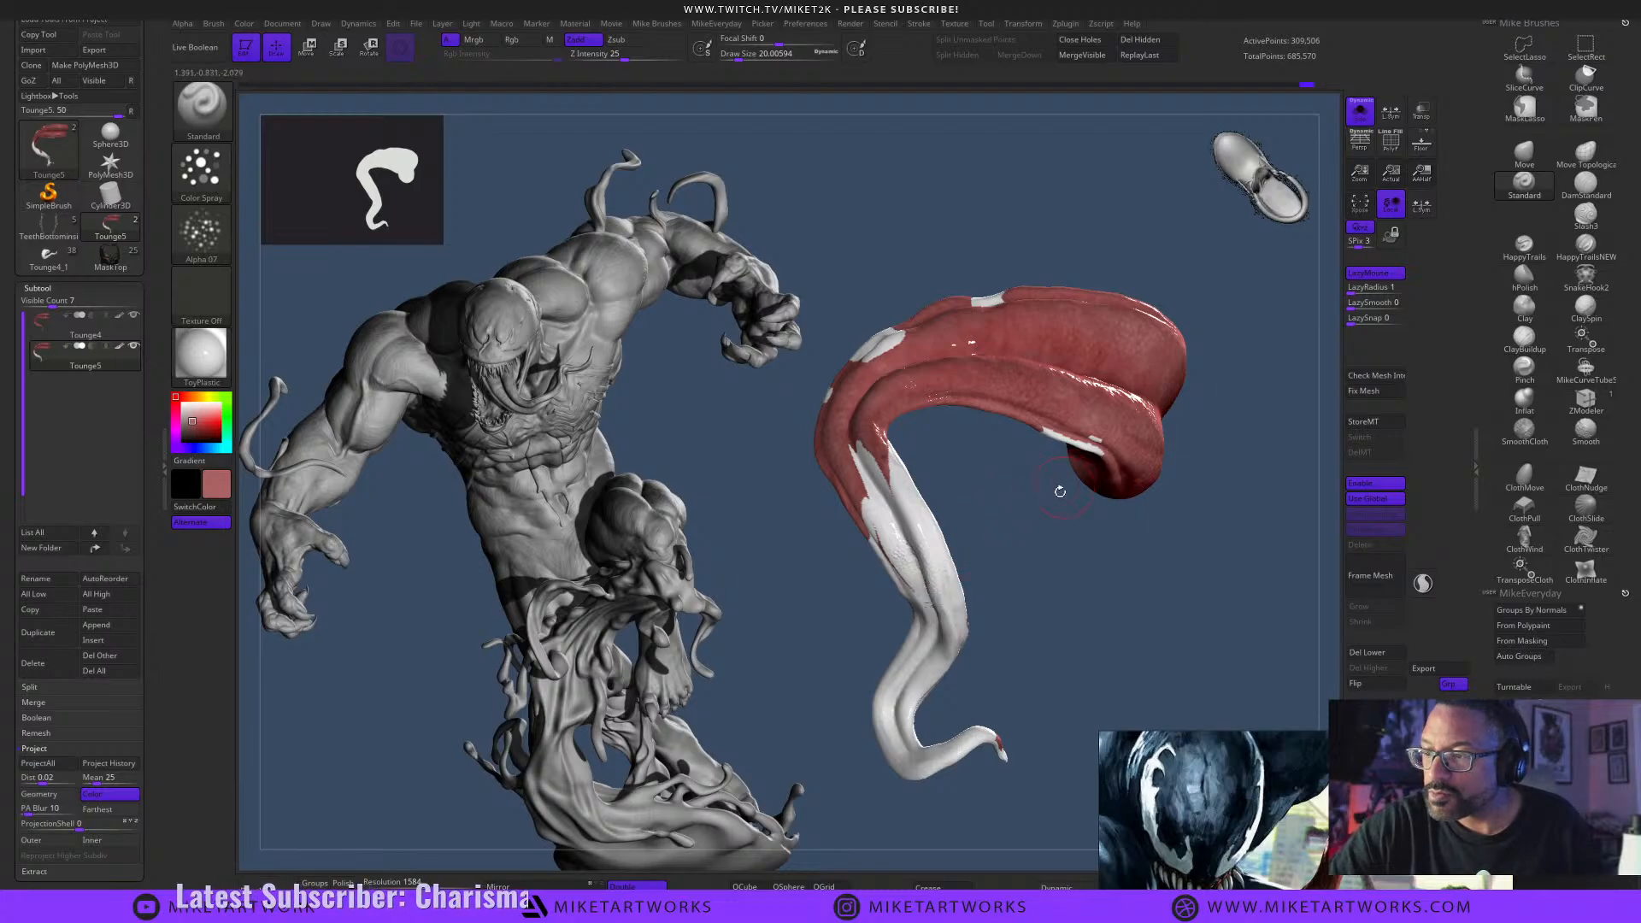
left_click_drag(1060, 491, 964, 513)
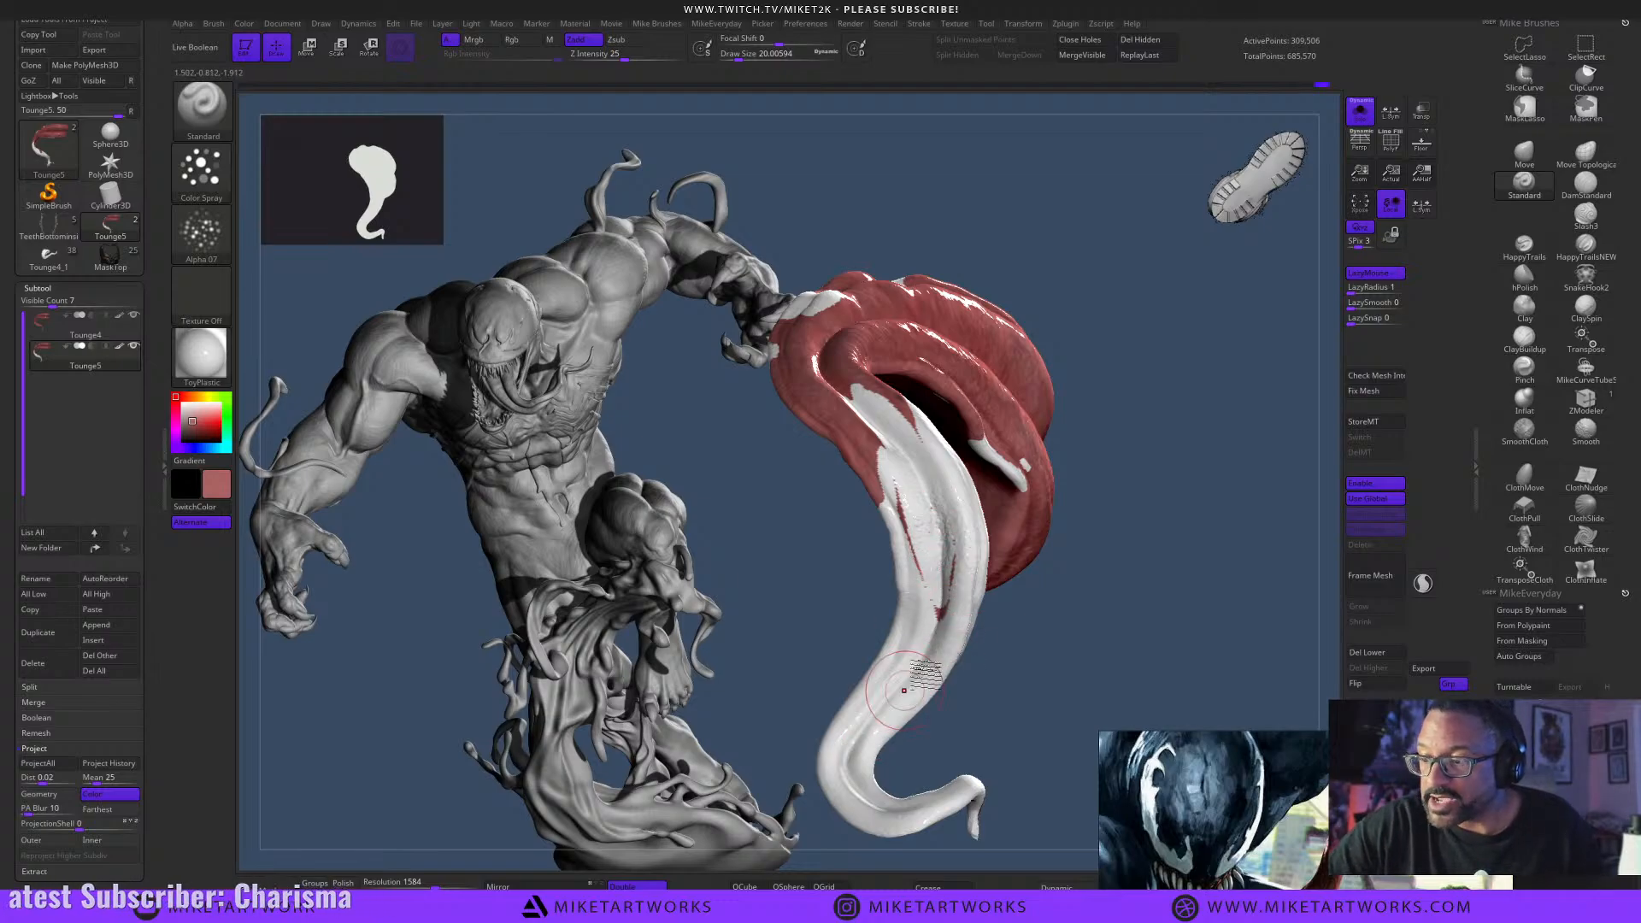
left_click_drag(1067, 688, 923, 680)
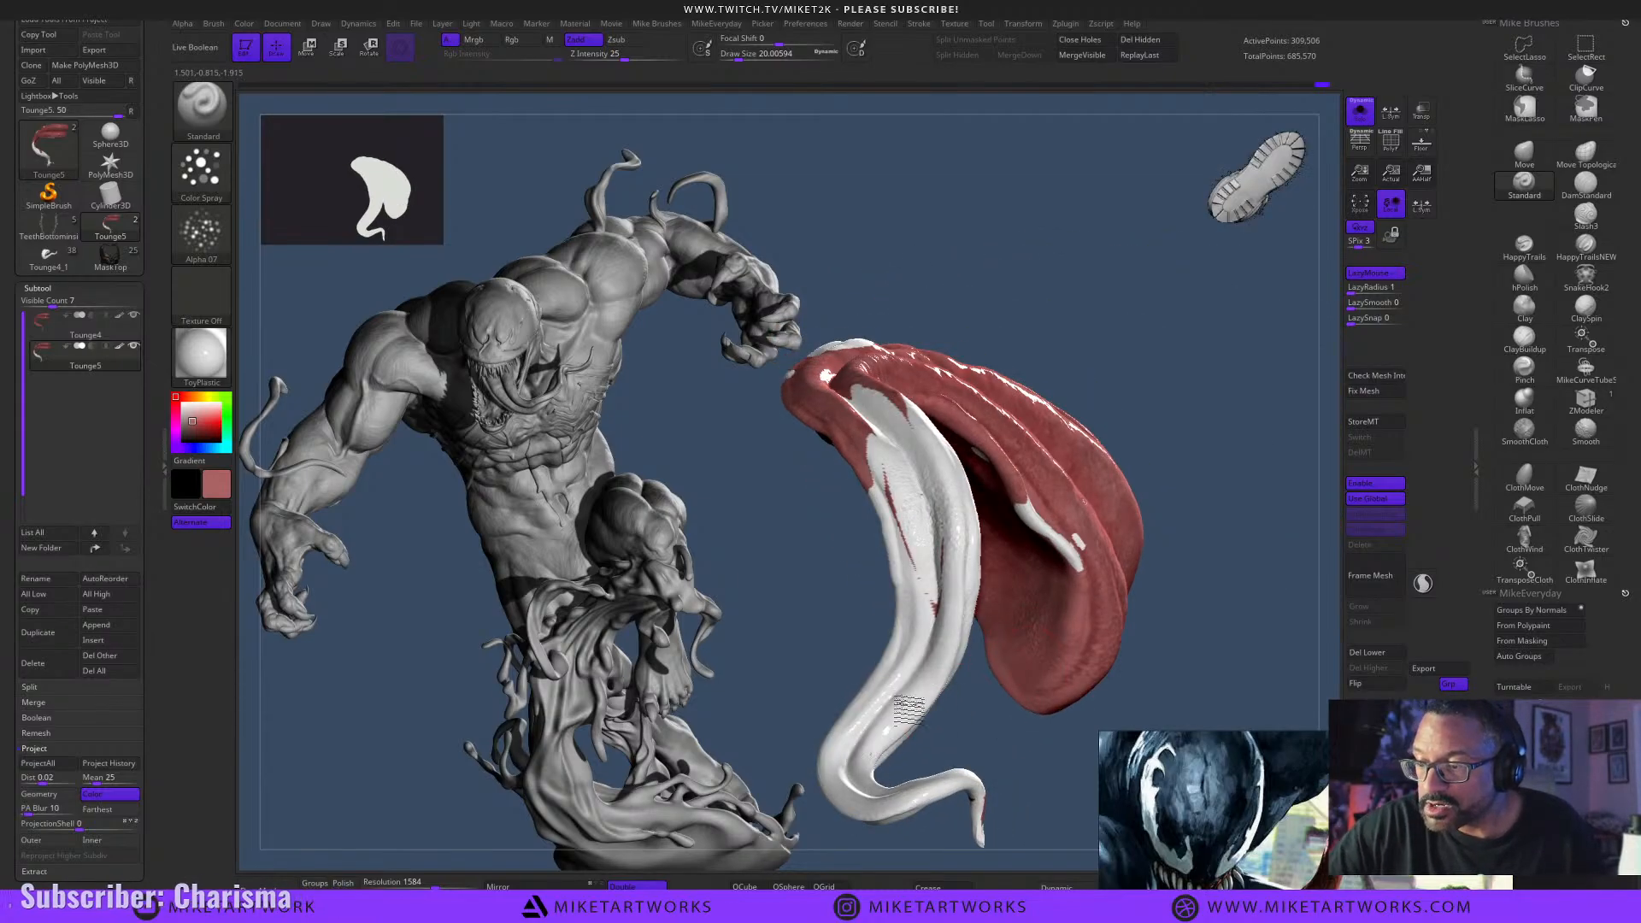
left_click_drag(1183, 665, 1221, 656)
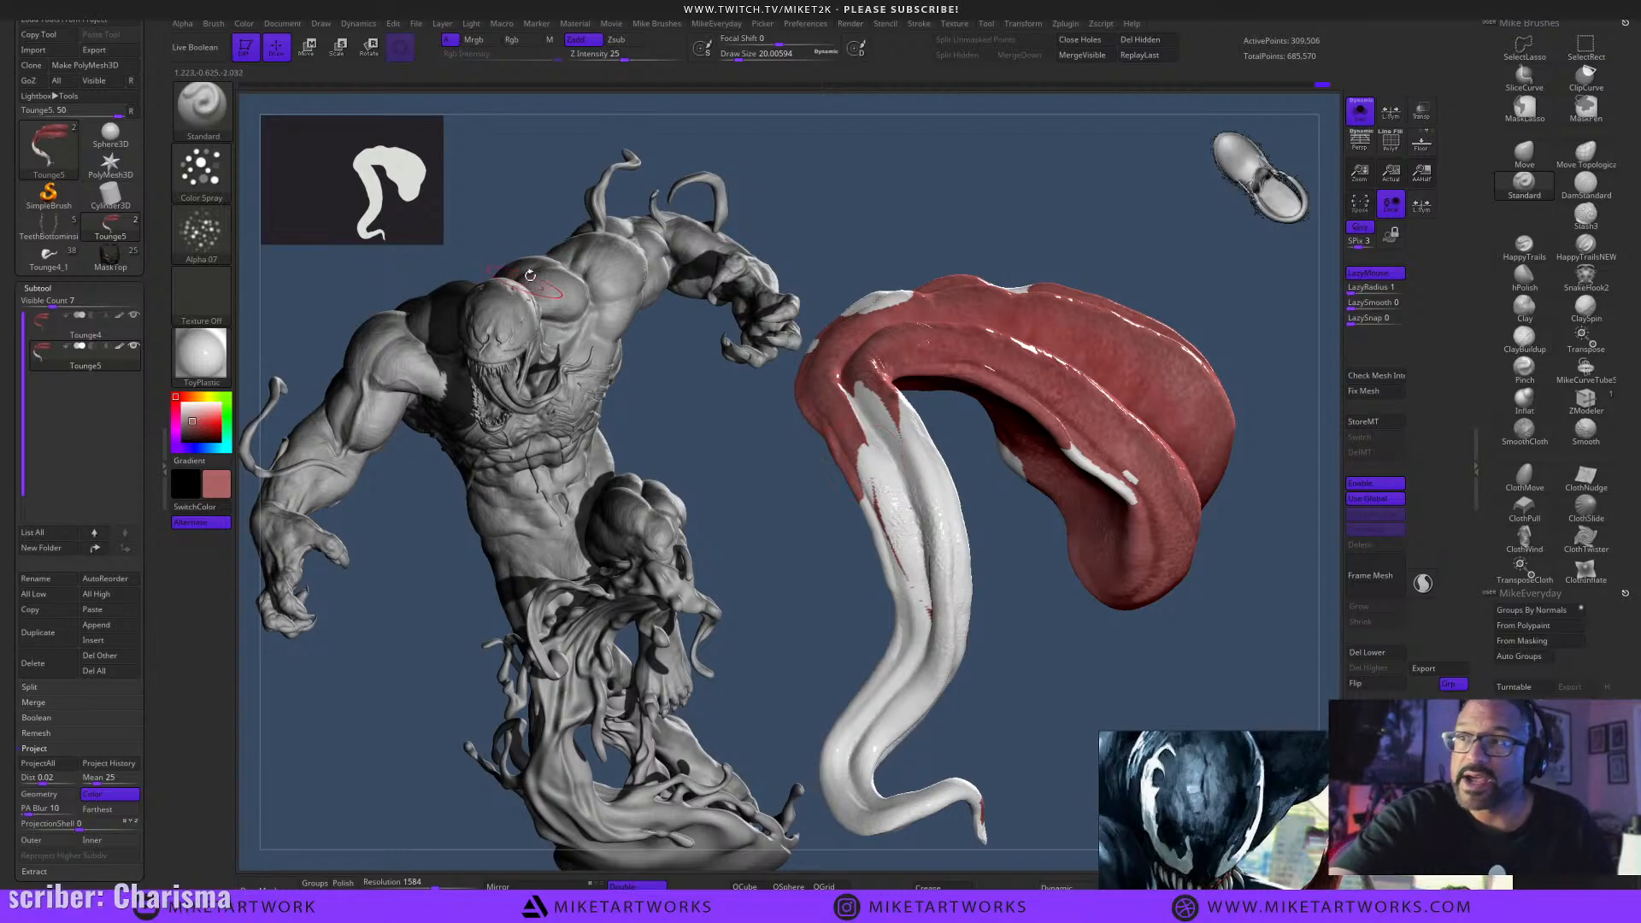
left_click(83, 332)
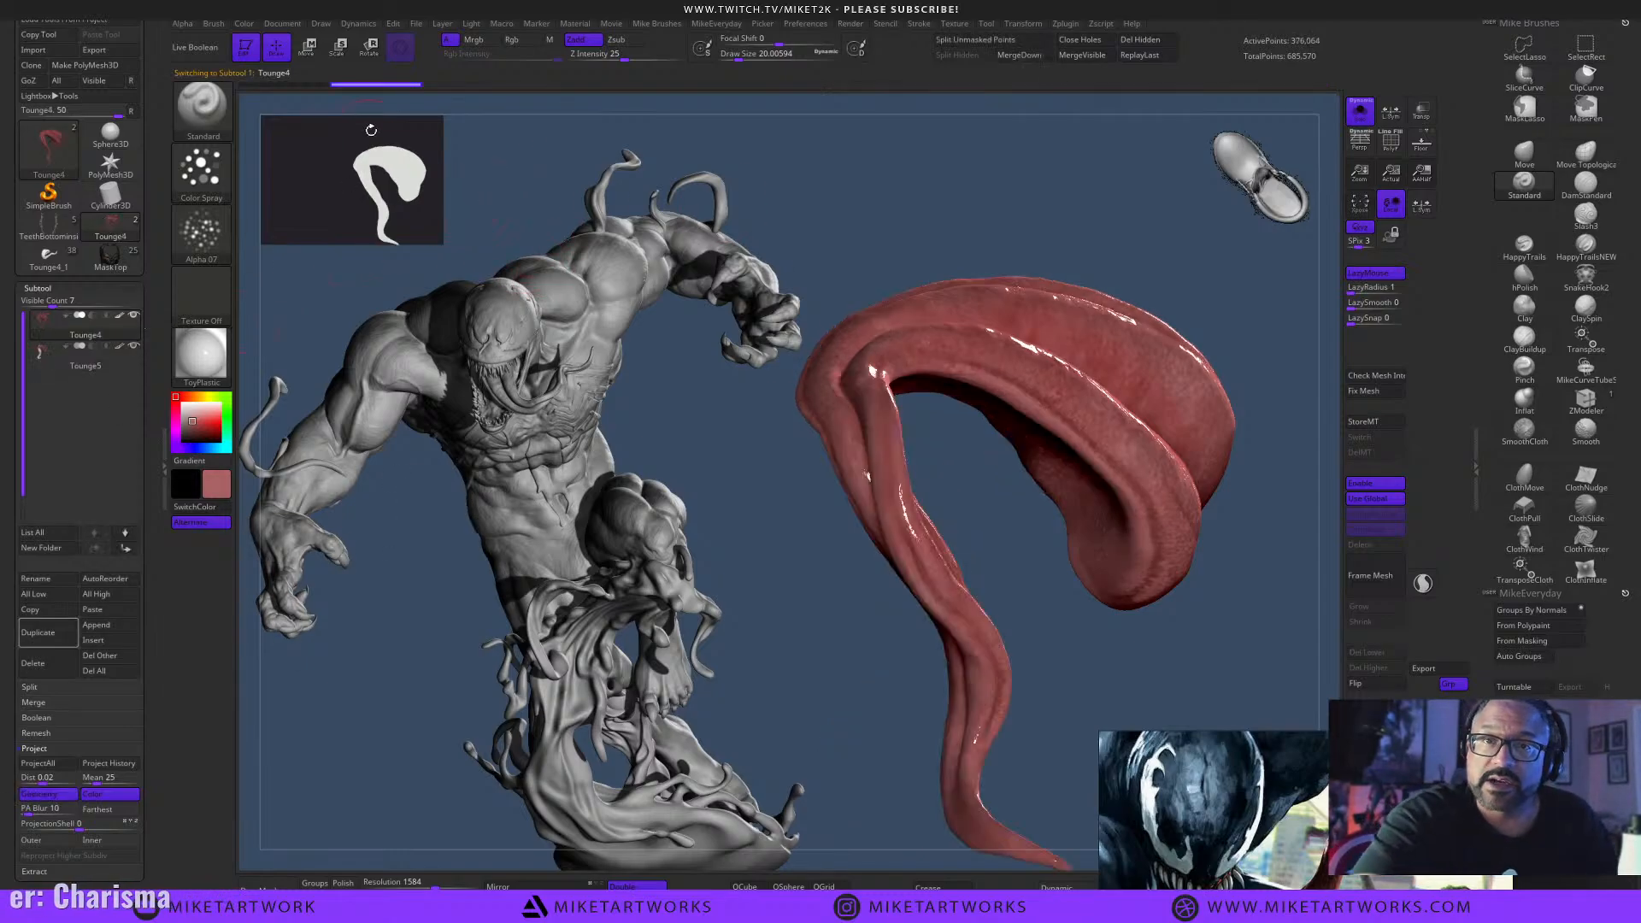
left_click(86, 355)
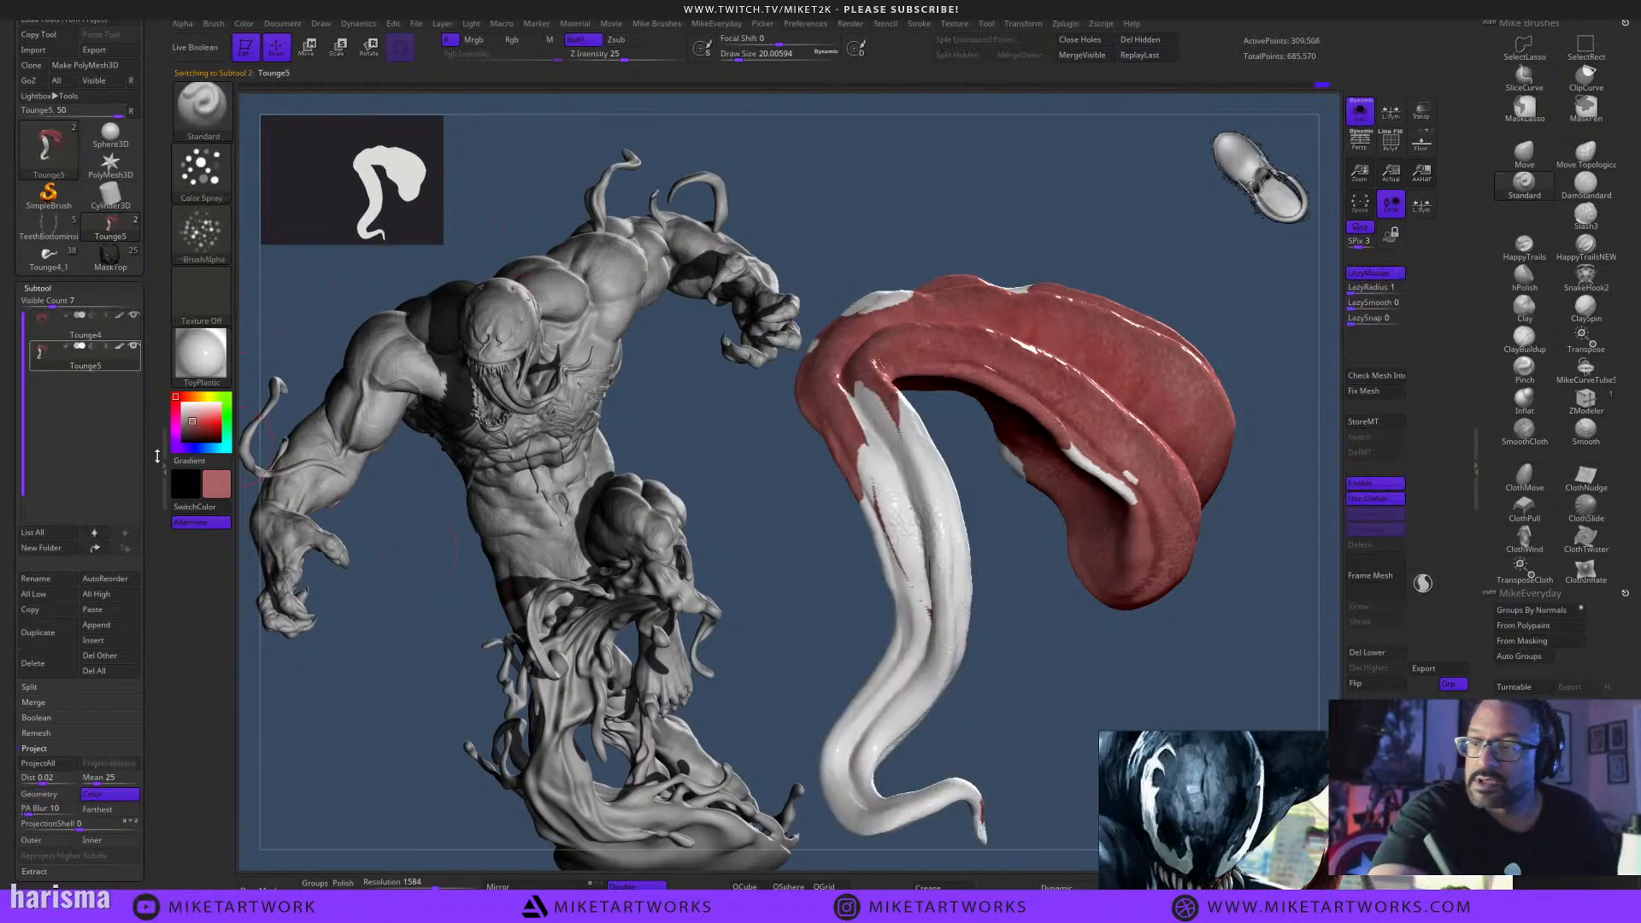
Inspect Tounge5 from all sides, including its base, edges and tip, to check which patches are still unpainted.
left_click_drag(1026, 678, 973, 645)
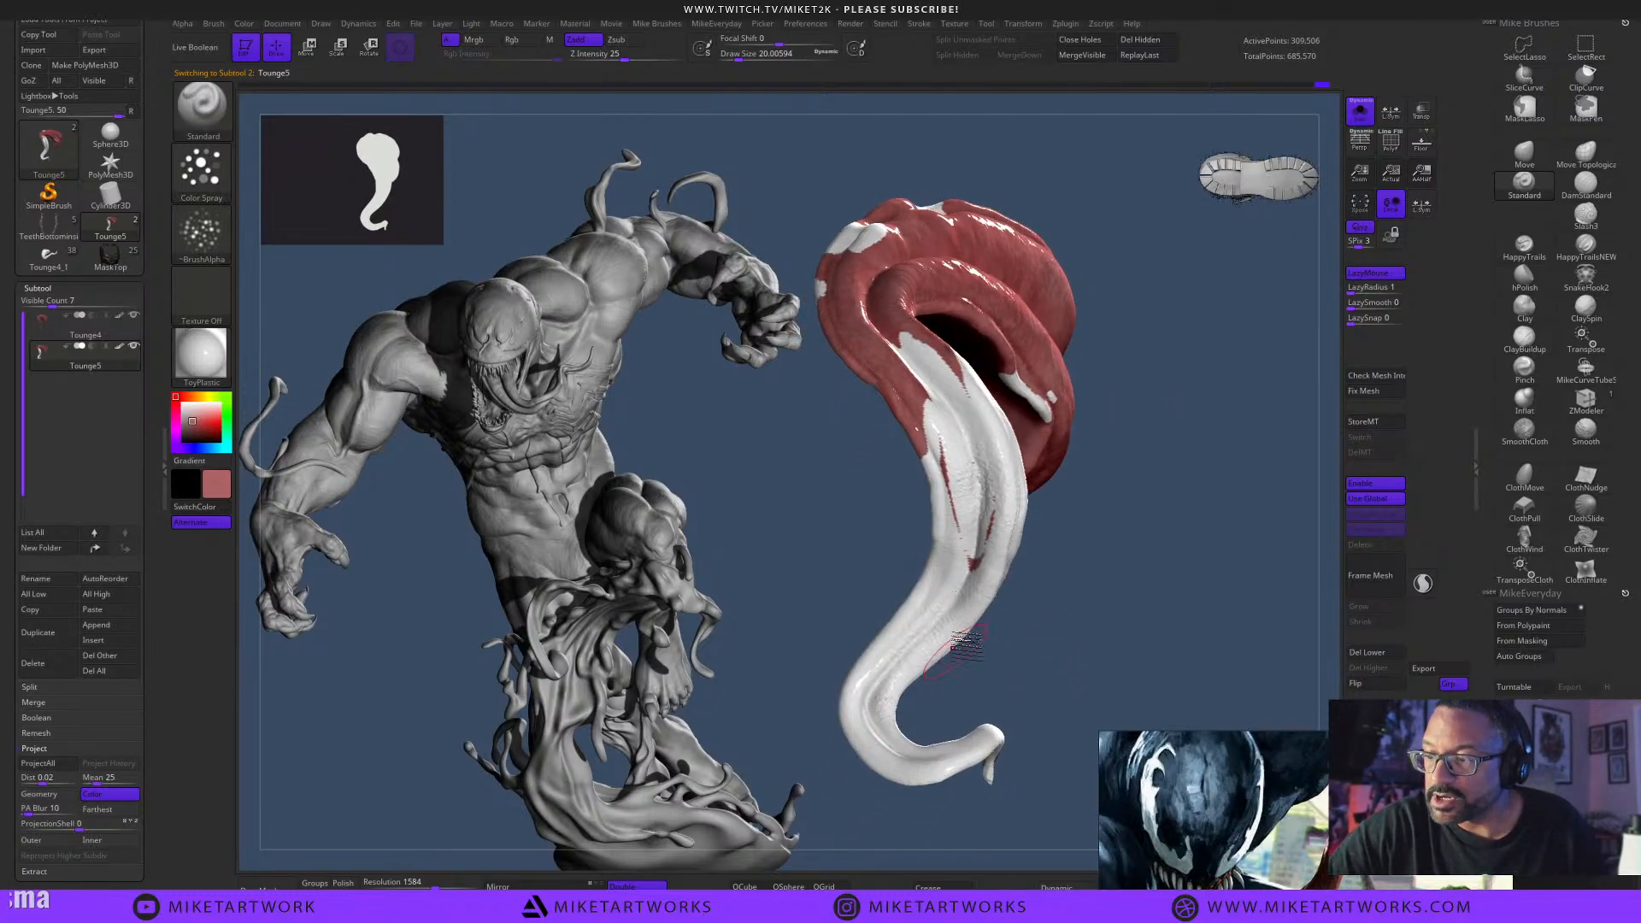
left_click_drag(1069, 684, 1094, 647)
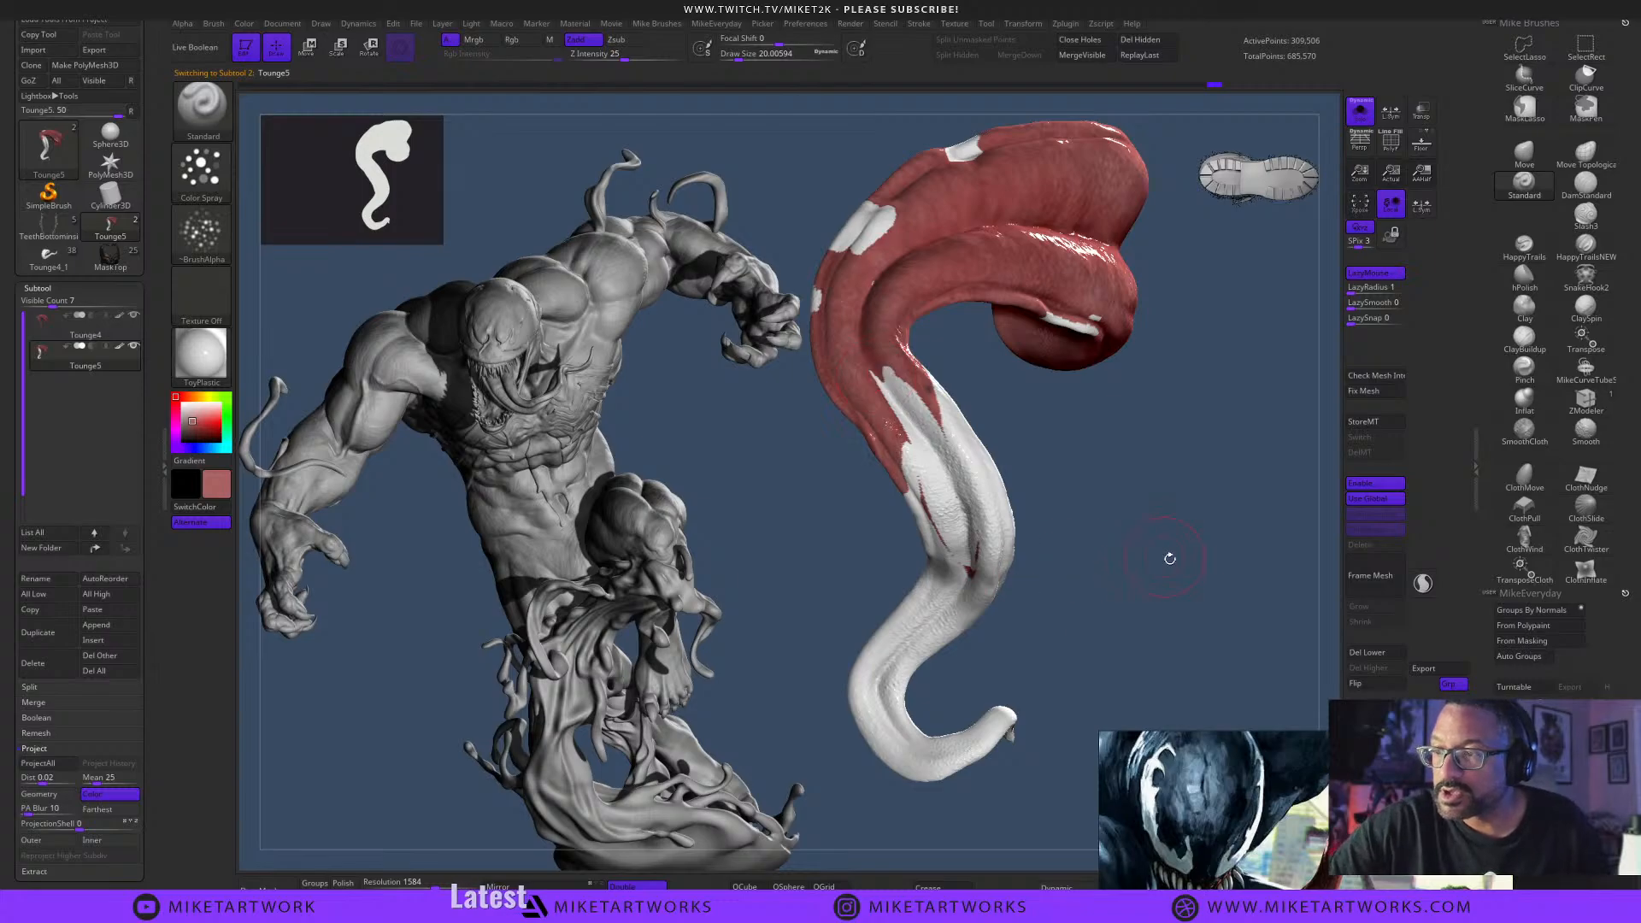
left_click_drag(1171, 558, 944, 418)
left_click_drag(1178, 607, 1111, 504)
left_click_drag(1246, 568, 1111, 590)
left_click_drag(1250, 636, 1175, 637)
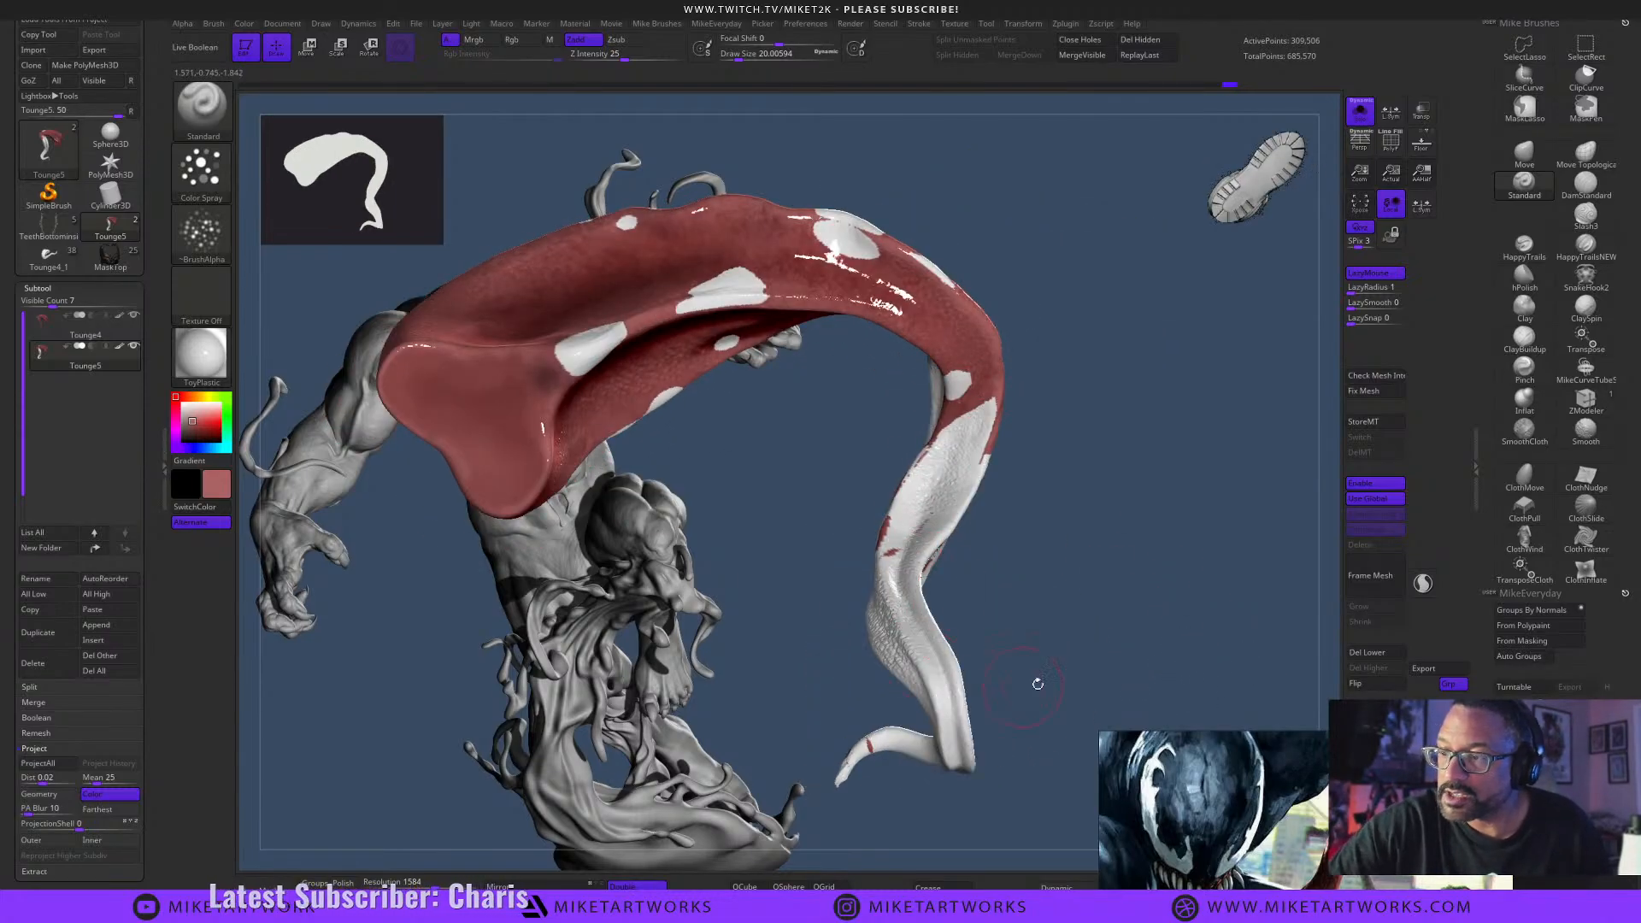
left_click_drag(1037, 681, 1100, 547)
left_click_drag(1103, 636, 1197, 632)
left_click_drag(1107, 598, 1125, 548)
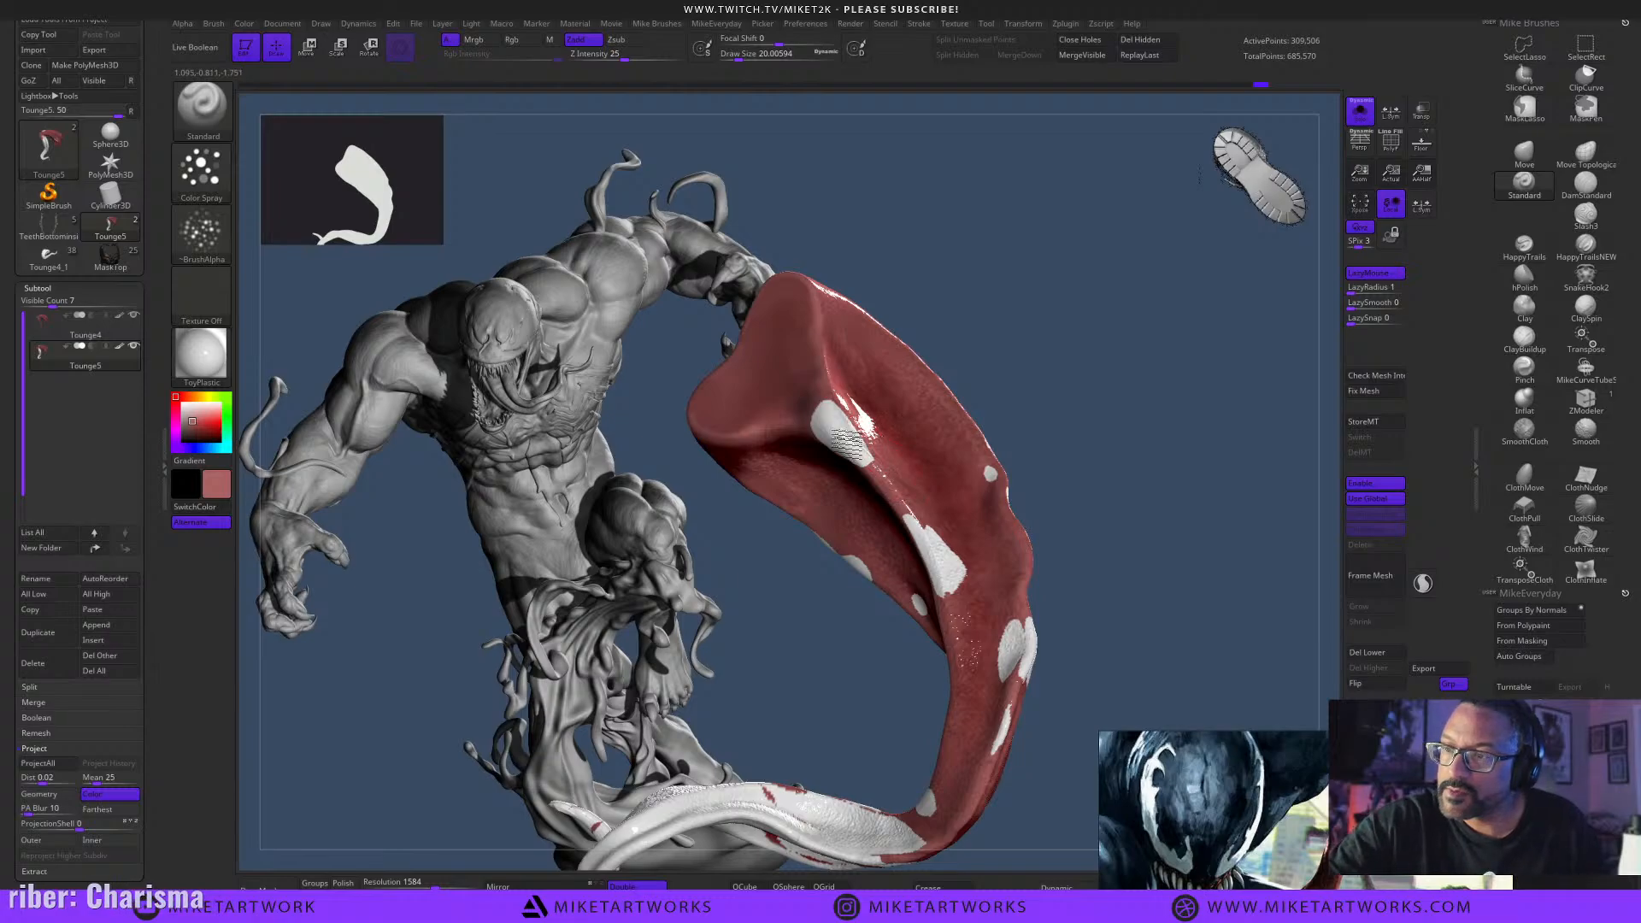
left_click_drag(1163, 342, 1103, 384)
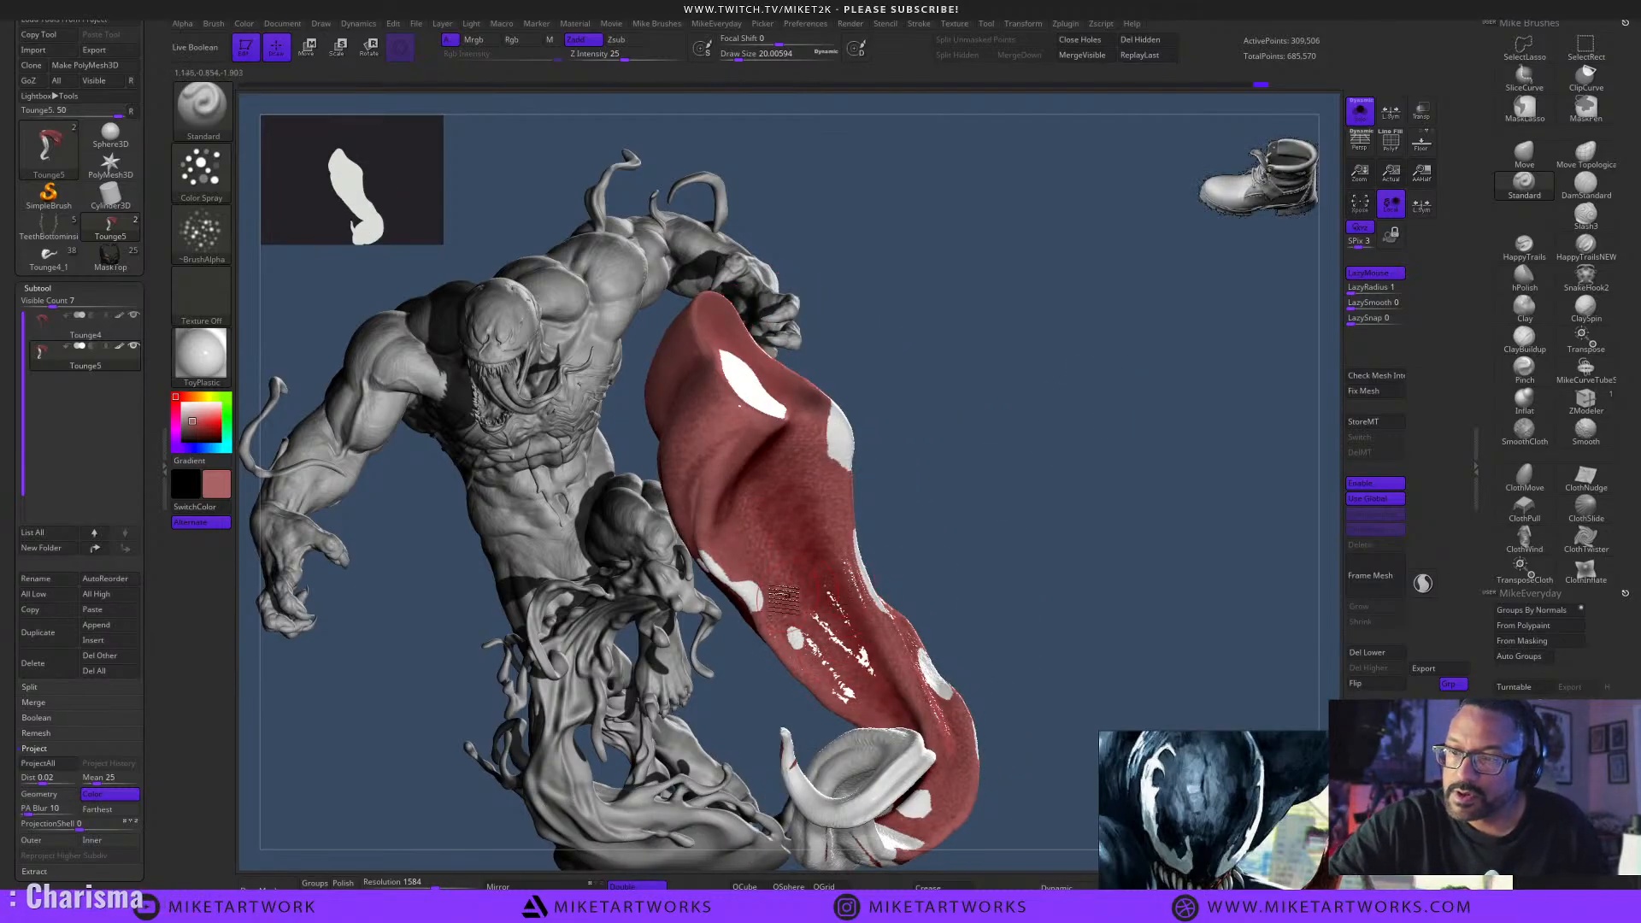
left_click_drag(1119, 629, 1020, 639)
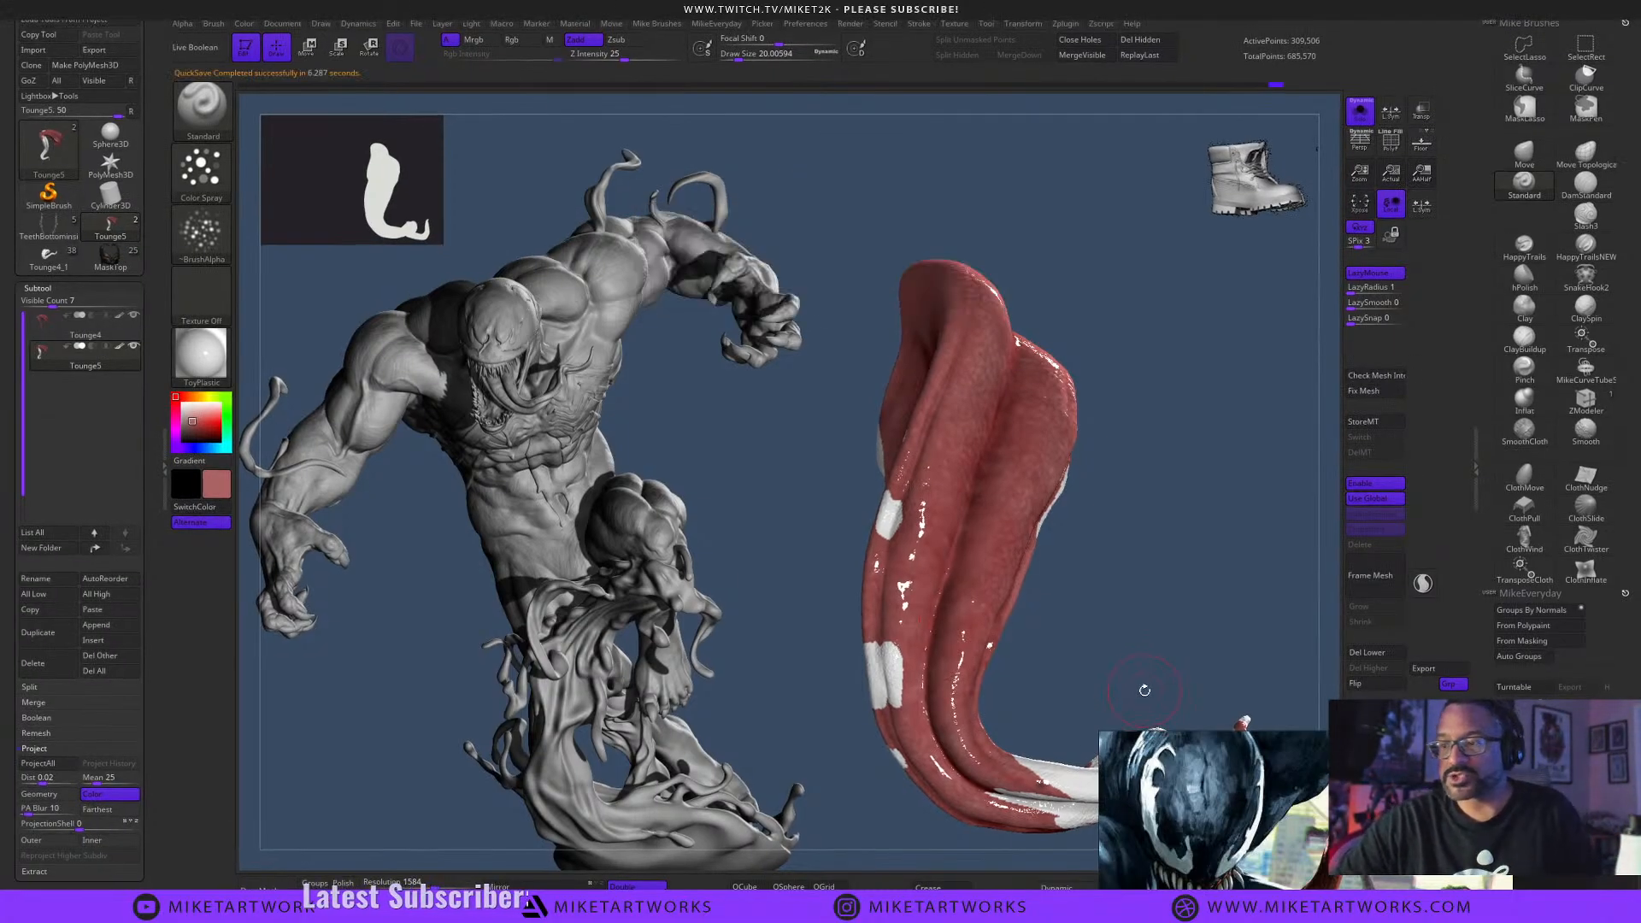
left_click_drag(1192, 623, 1143, 586, "alt")
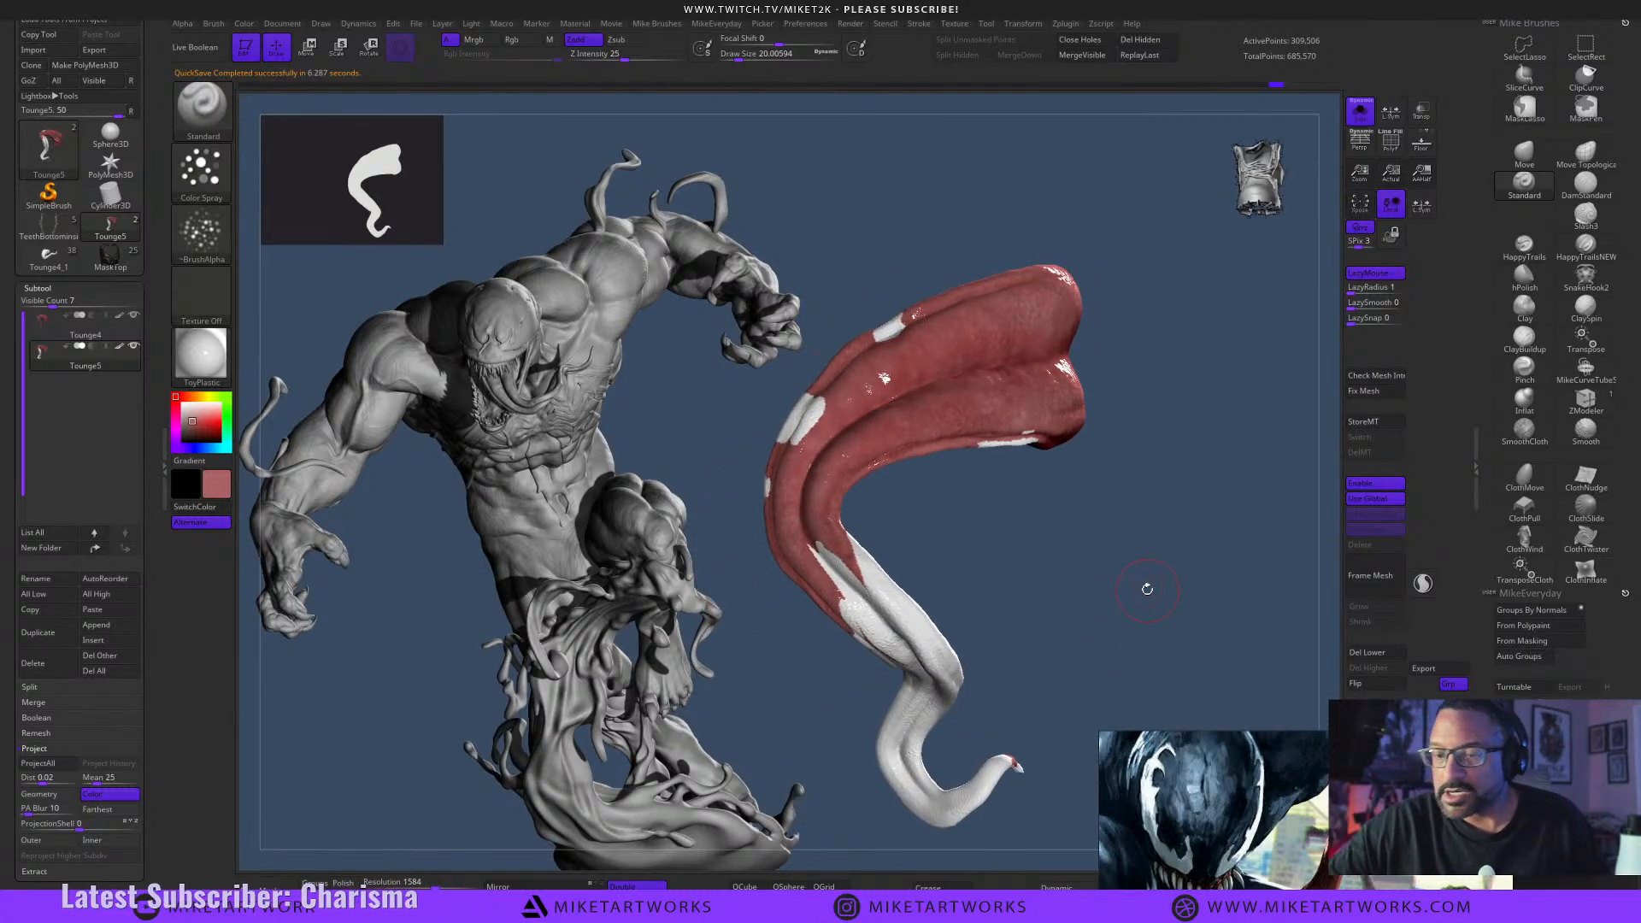
left_click_drag(1088, 638, 1166, 593)
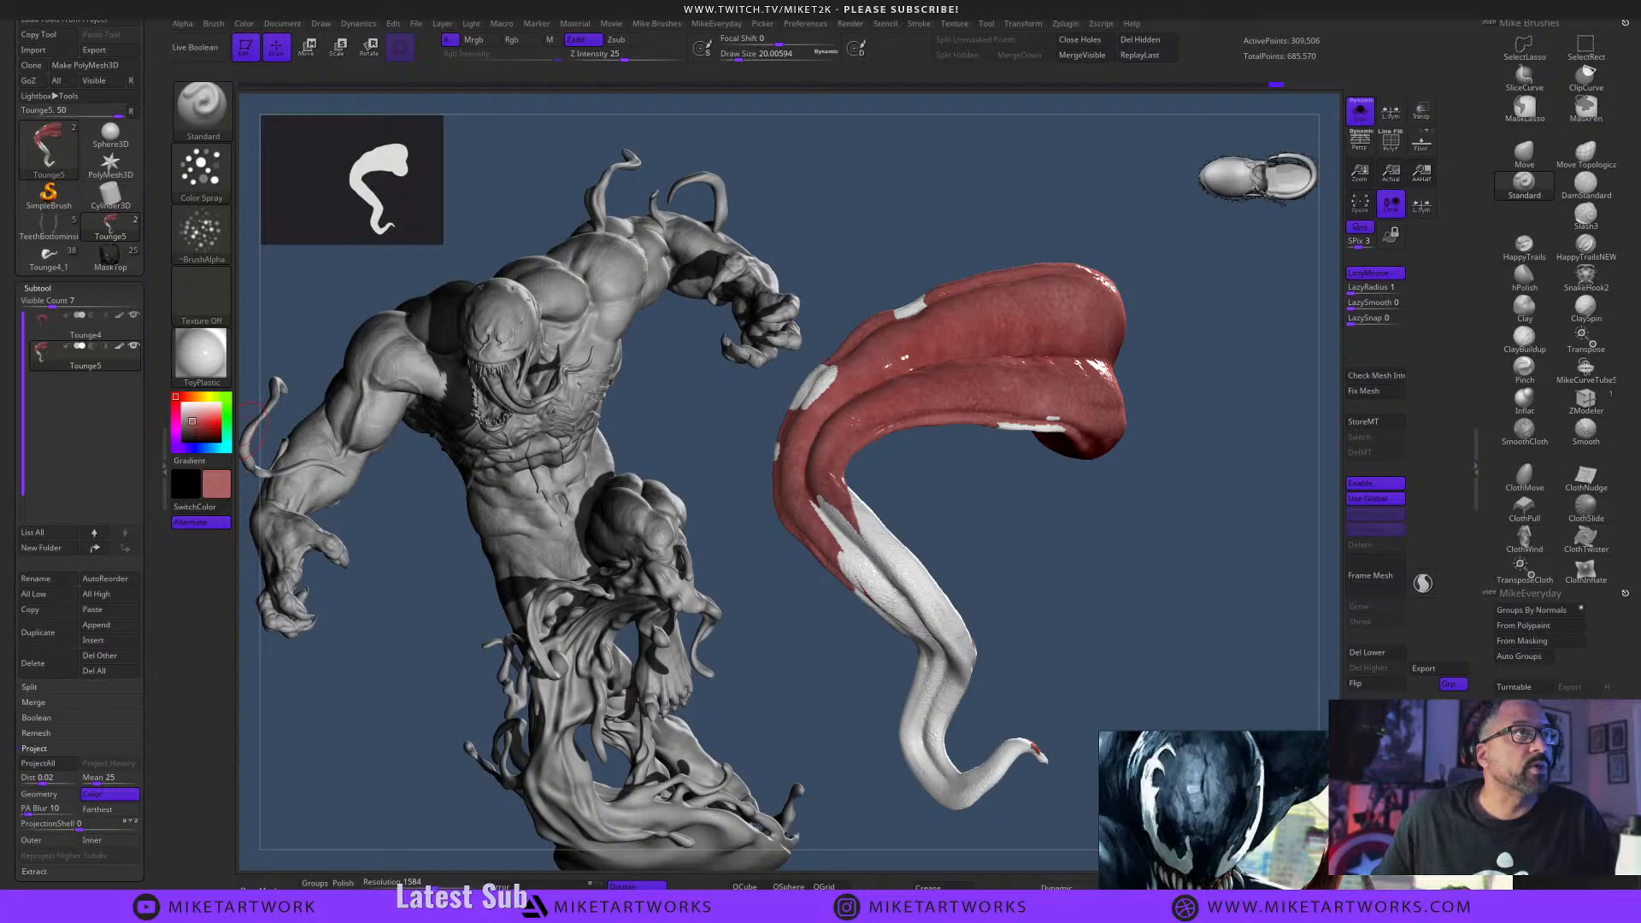
Switch to the browser, enlarge its window and examine the King Akeem illustration both as a whole and at full size.
left_click_drag(0, 120, 729, 104)
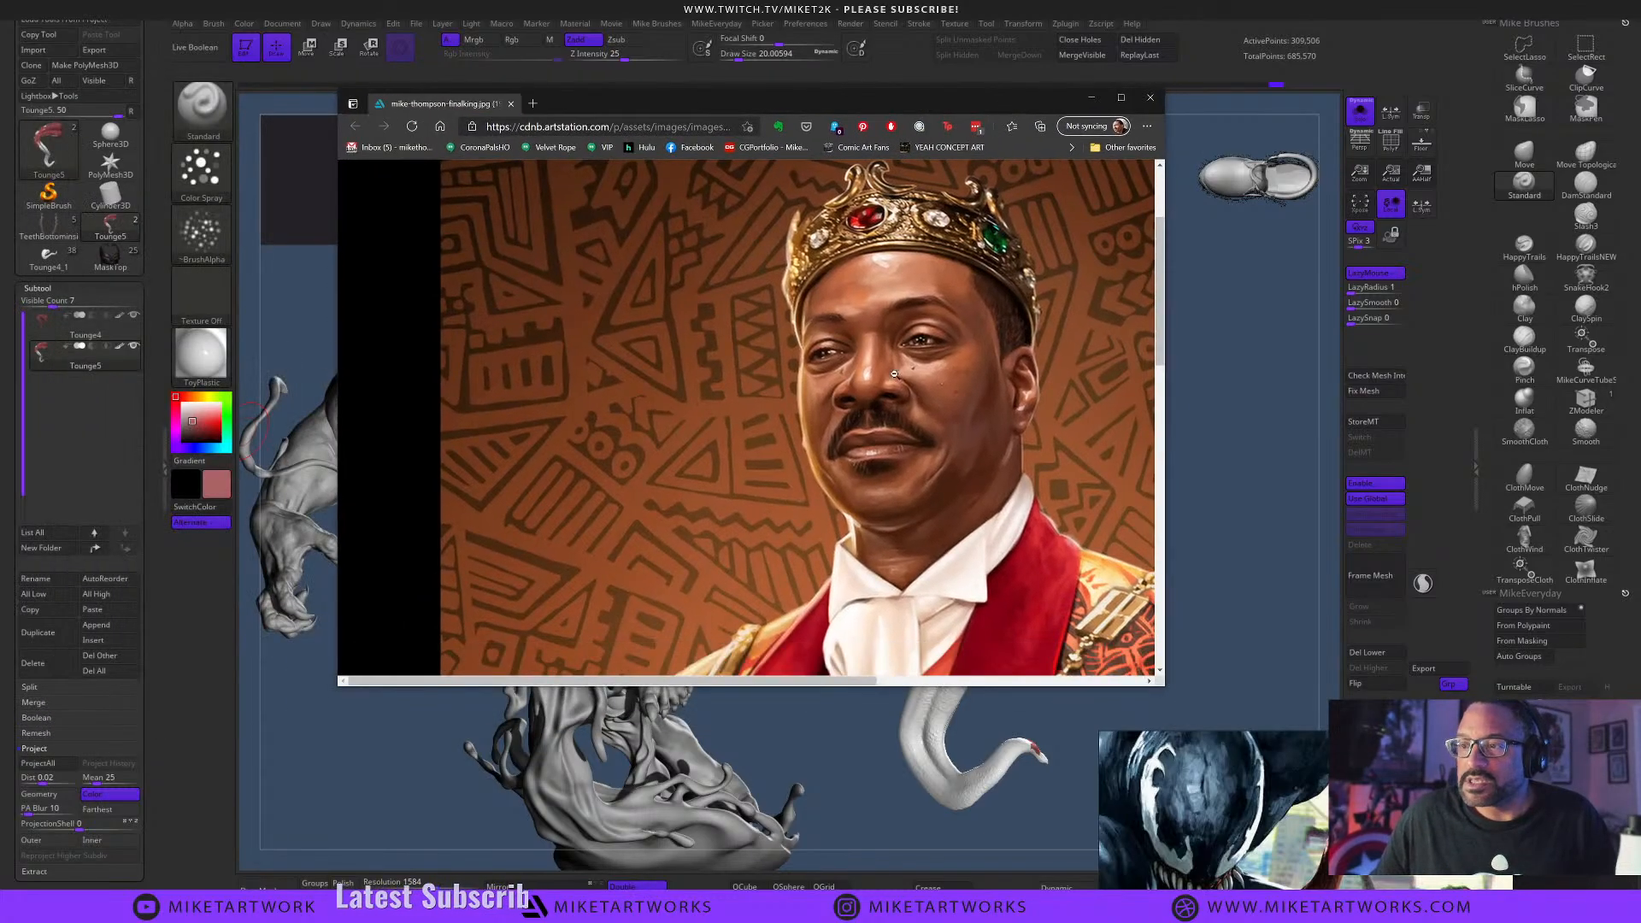
scroll(799, 444, "down", 5)
scroll(800, 444, "up", 8)
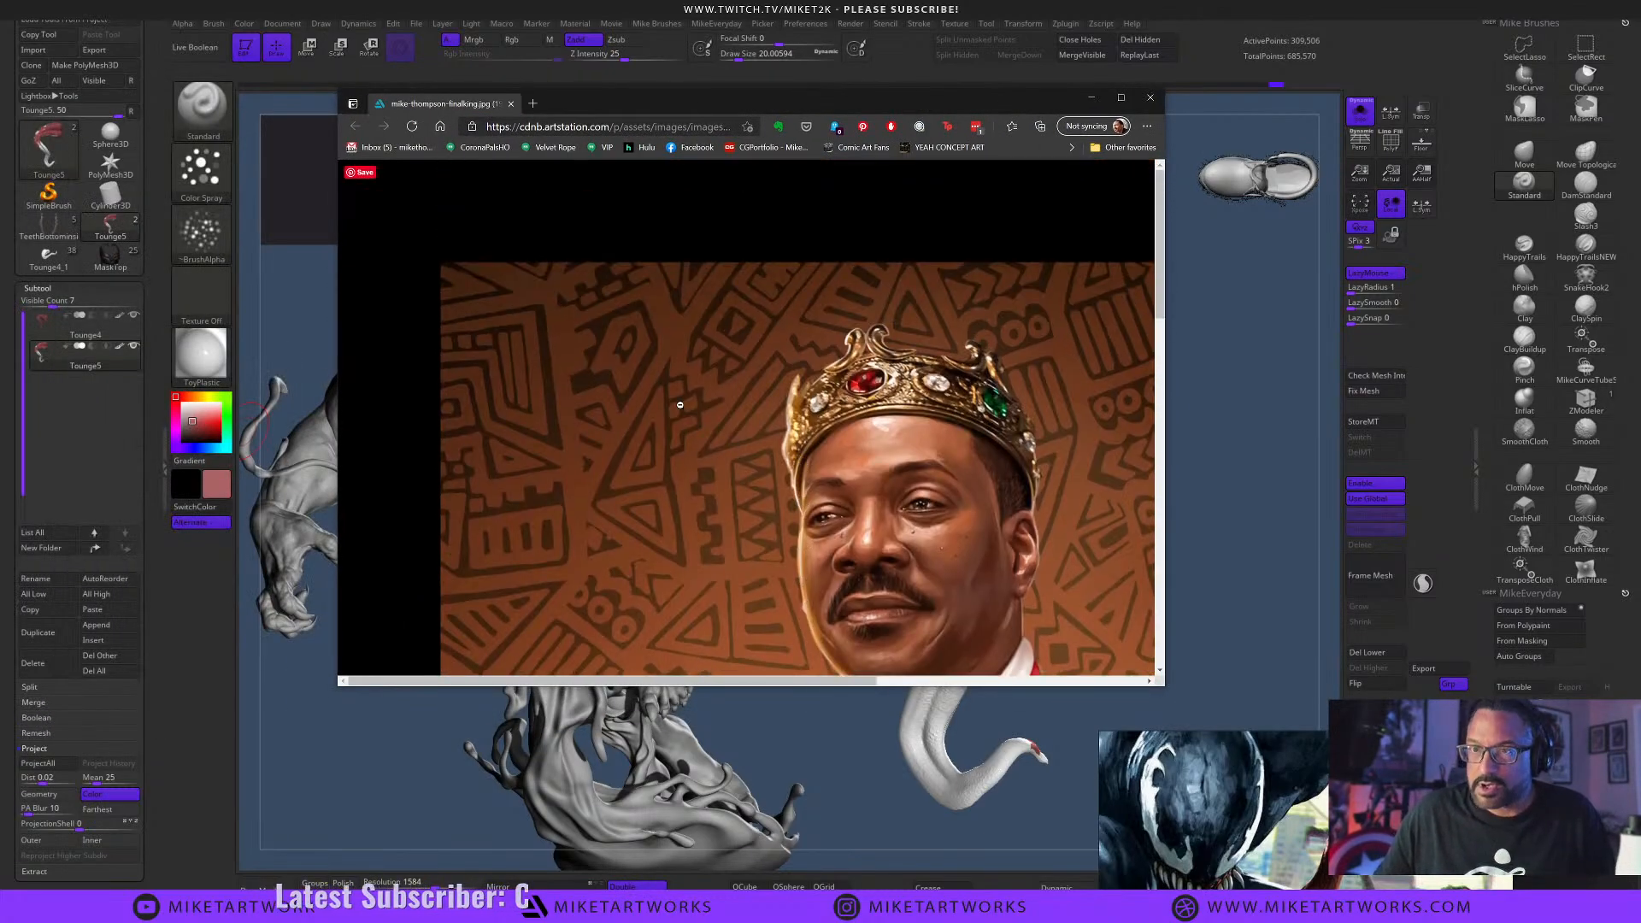
left_click(729, 429)
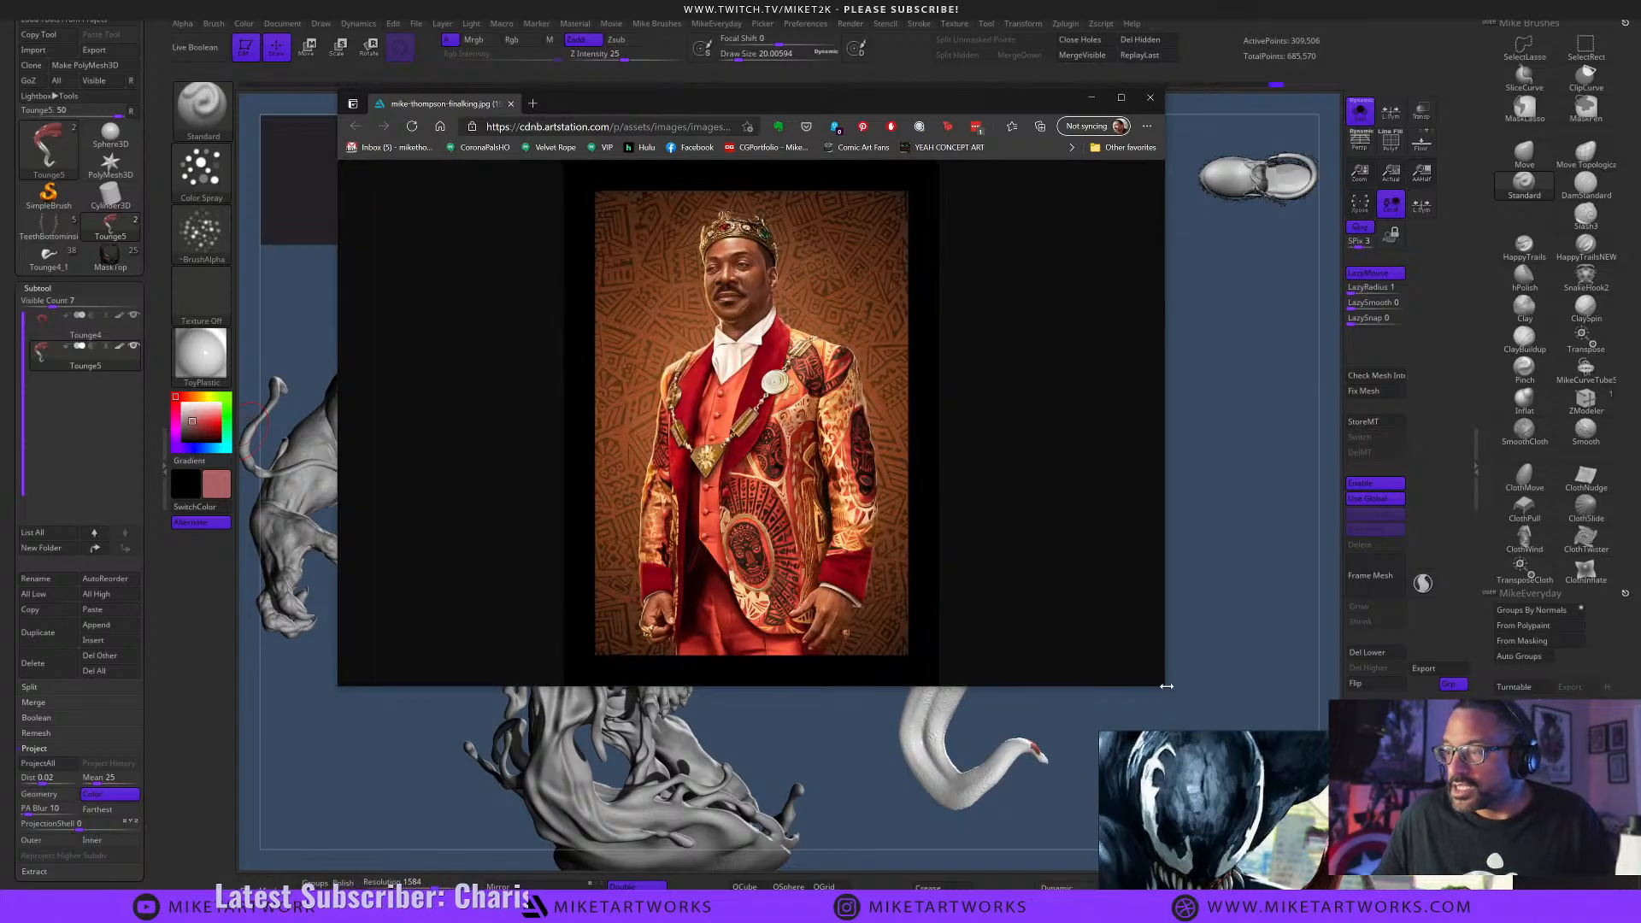
left_click_drag(1162, 687, 957, 906)
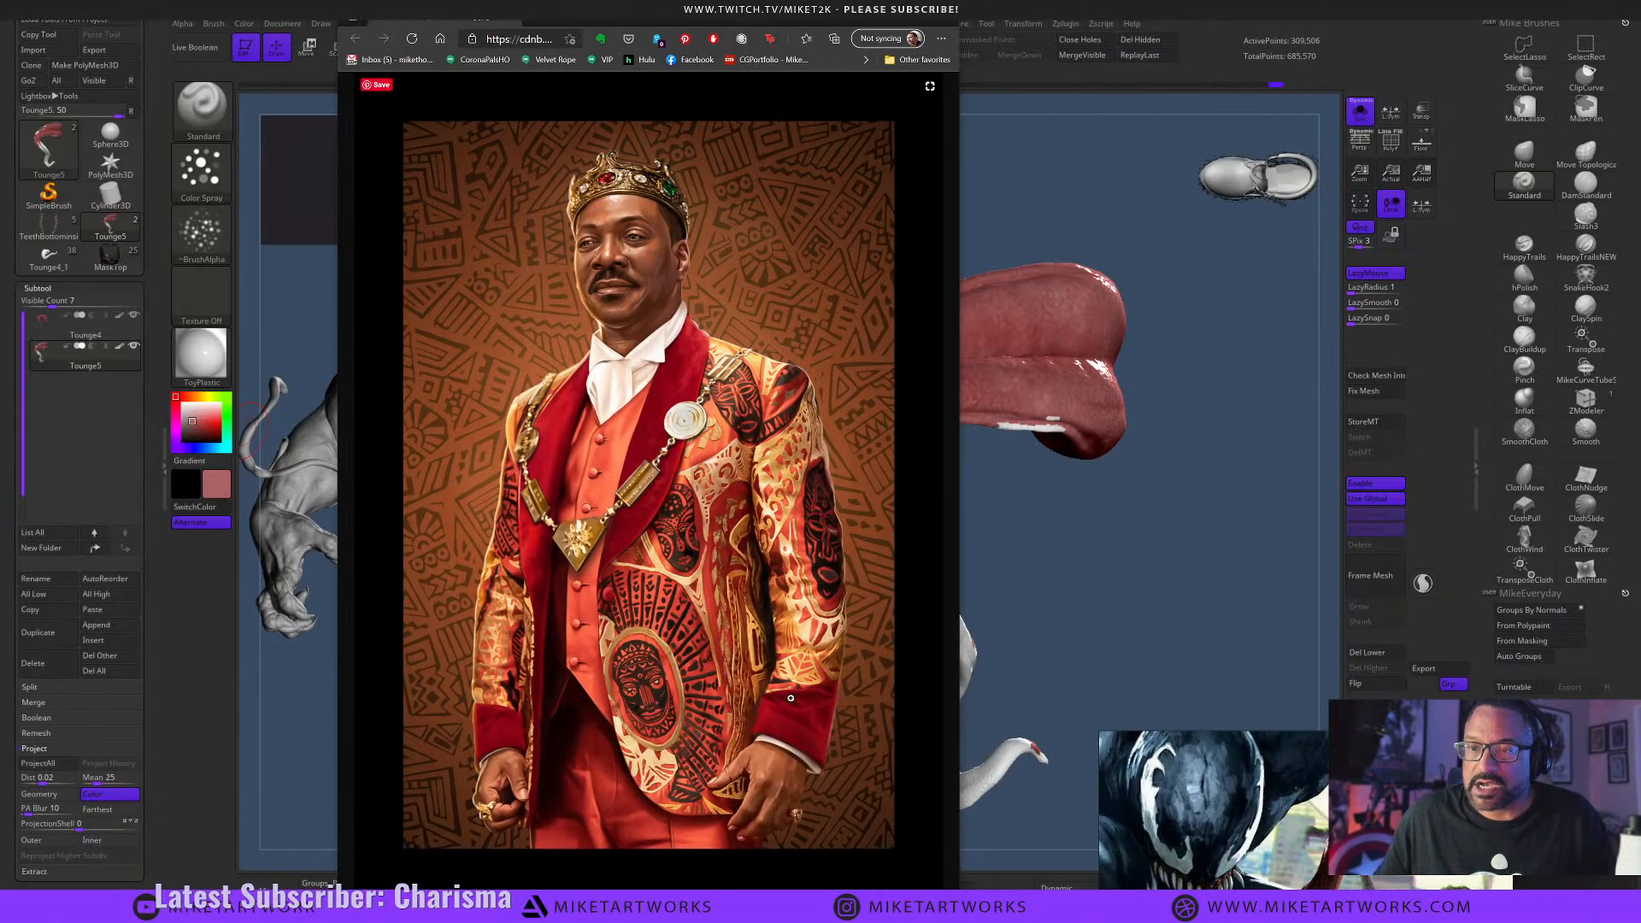
left_click_drag(810, 18, 829, 18)
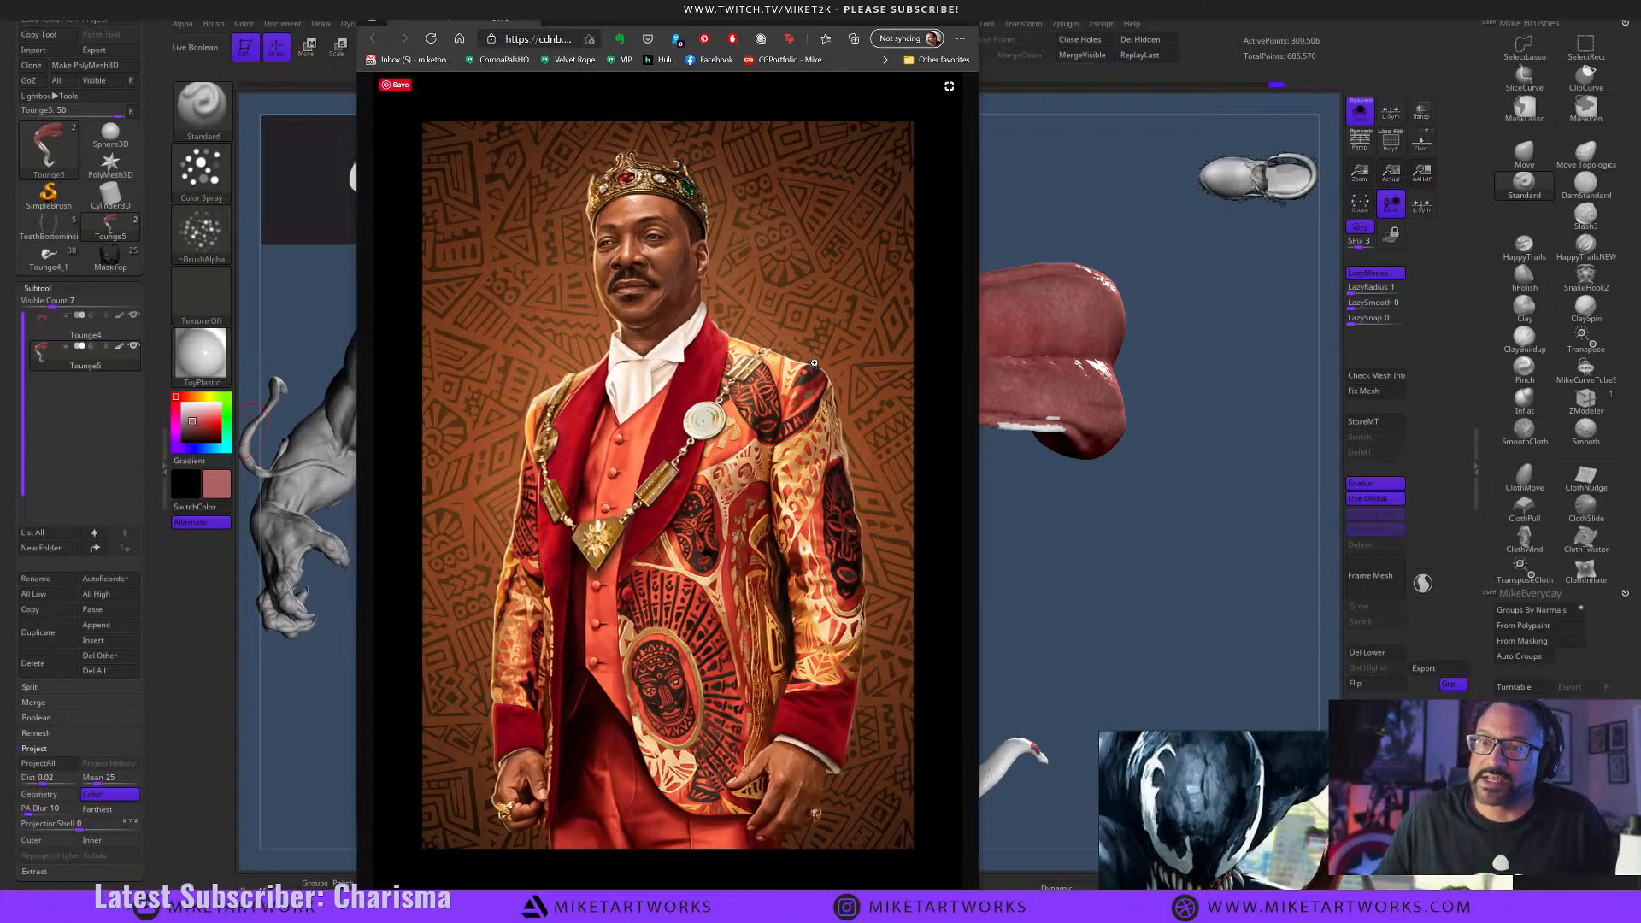
left_click(645, 485)
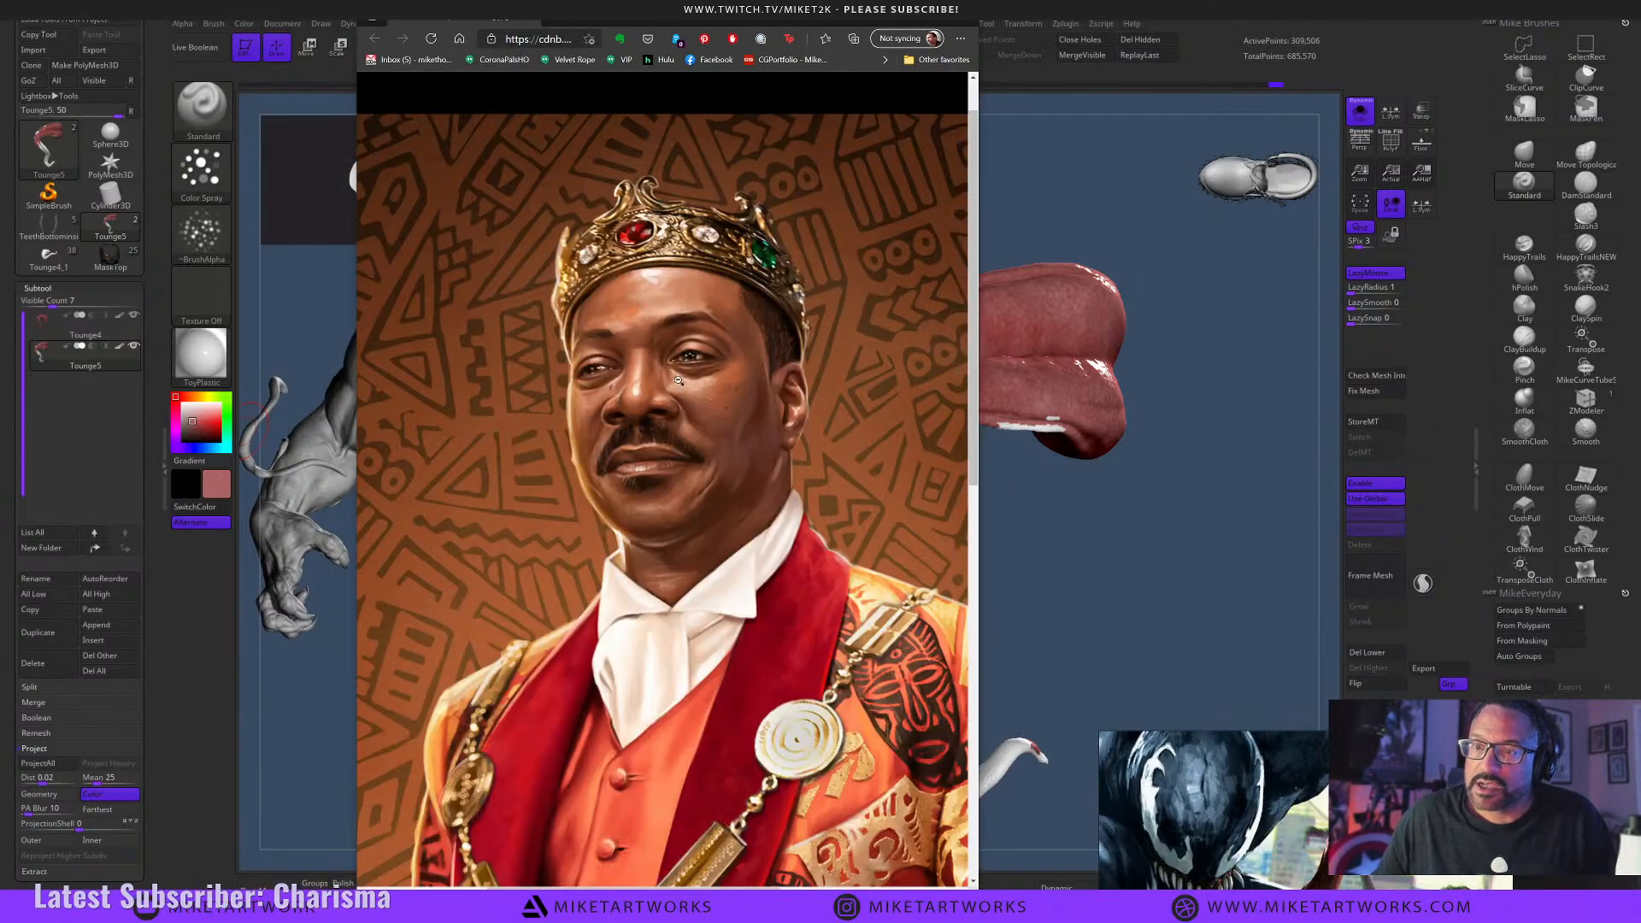
scroll(668, 493, "down", 1)
scroll(668, 493, "down", 5)
scroll(599, 342, "up", 5)
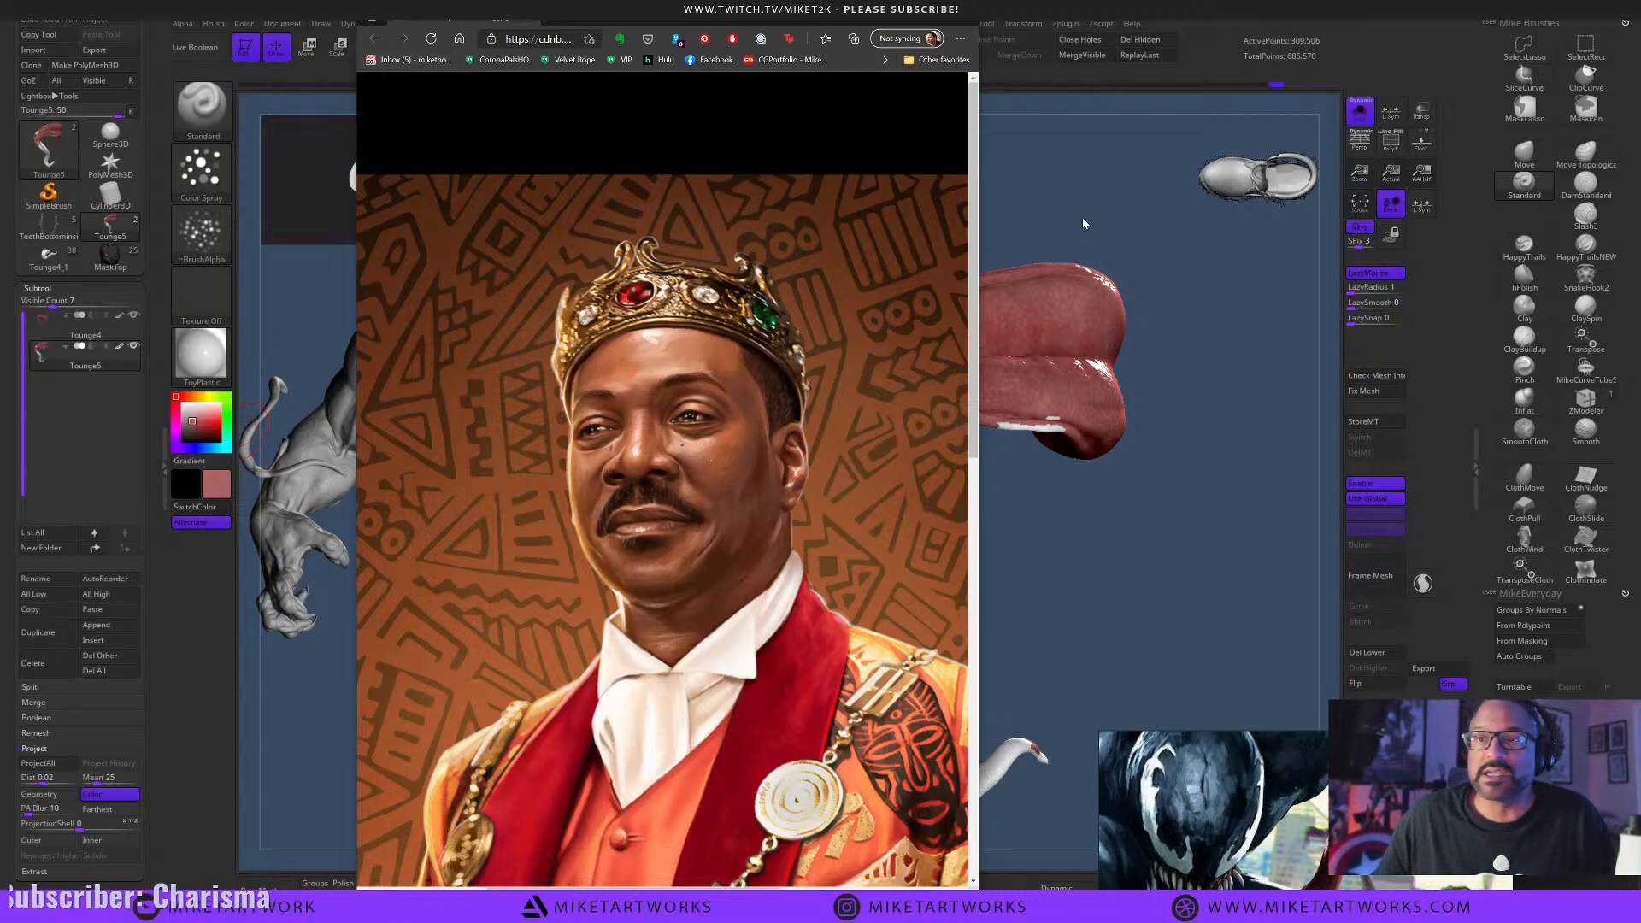
left_click(757, 261)
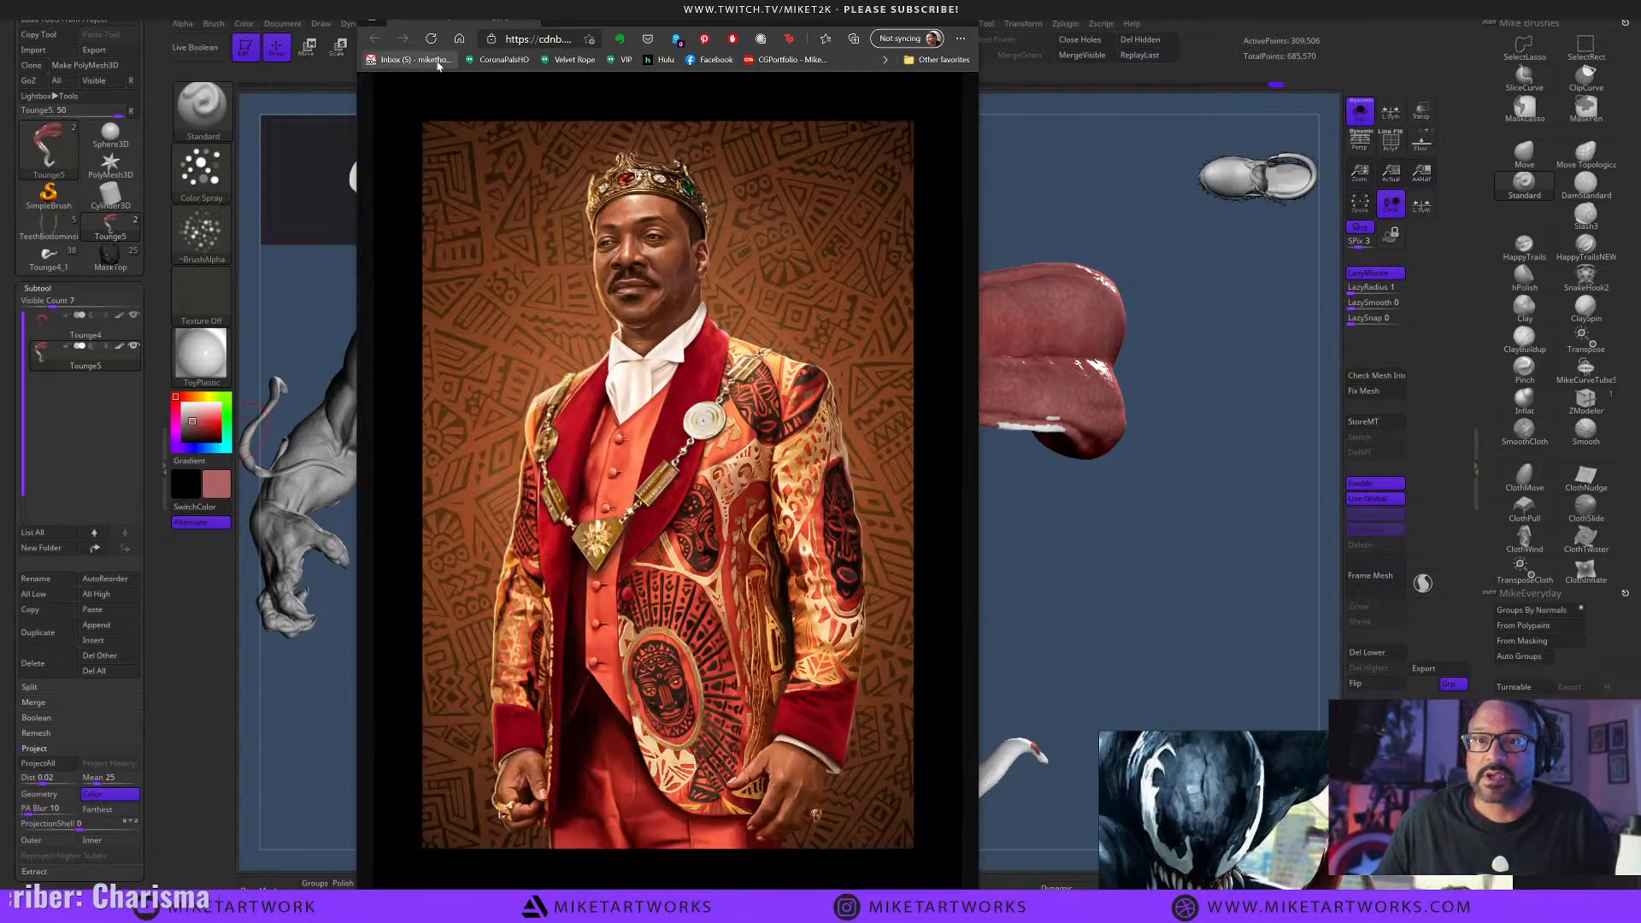
Bring the Coming 2 America Illustration page on ArtStation into the tall browser window and look over the Queen Lisa artwork.
left_click_drag(0, 240, 666, 147)
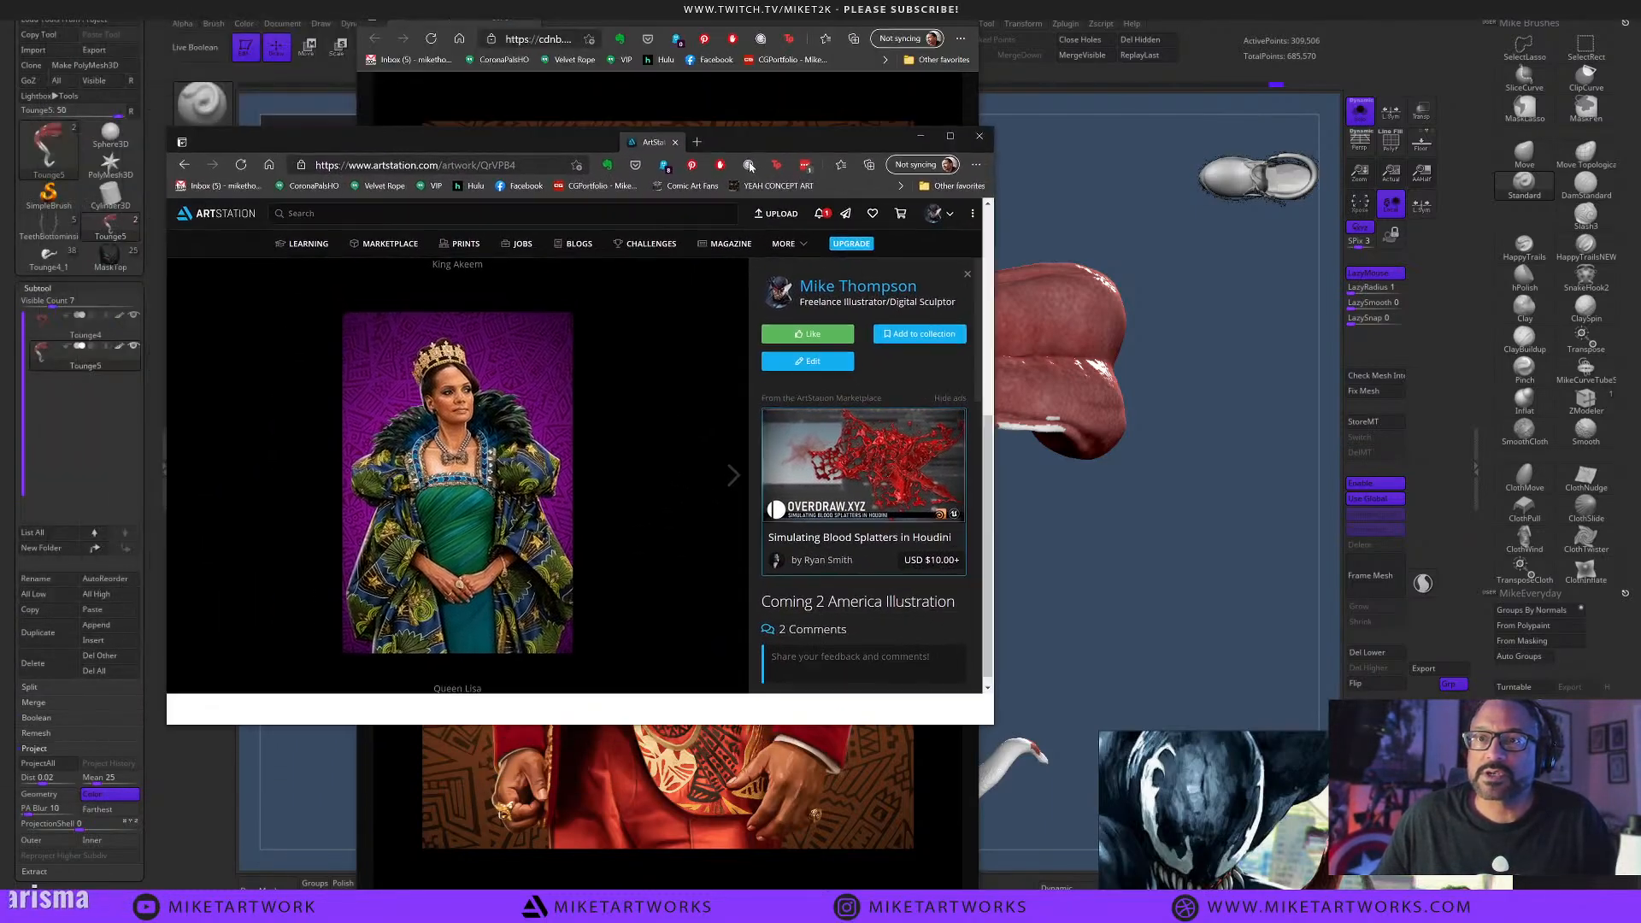
left_click_drag(315, 140, 577, 48)
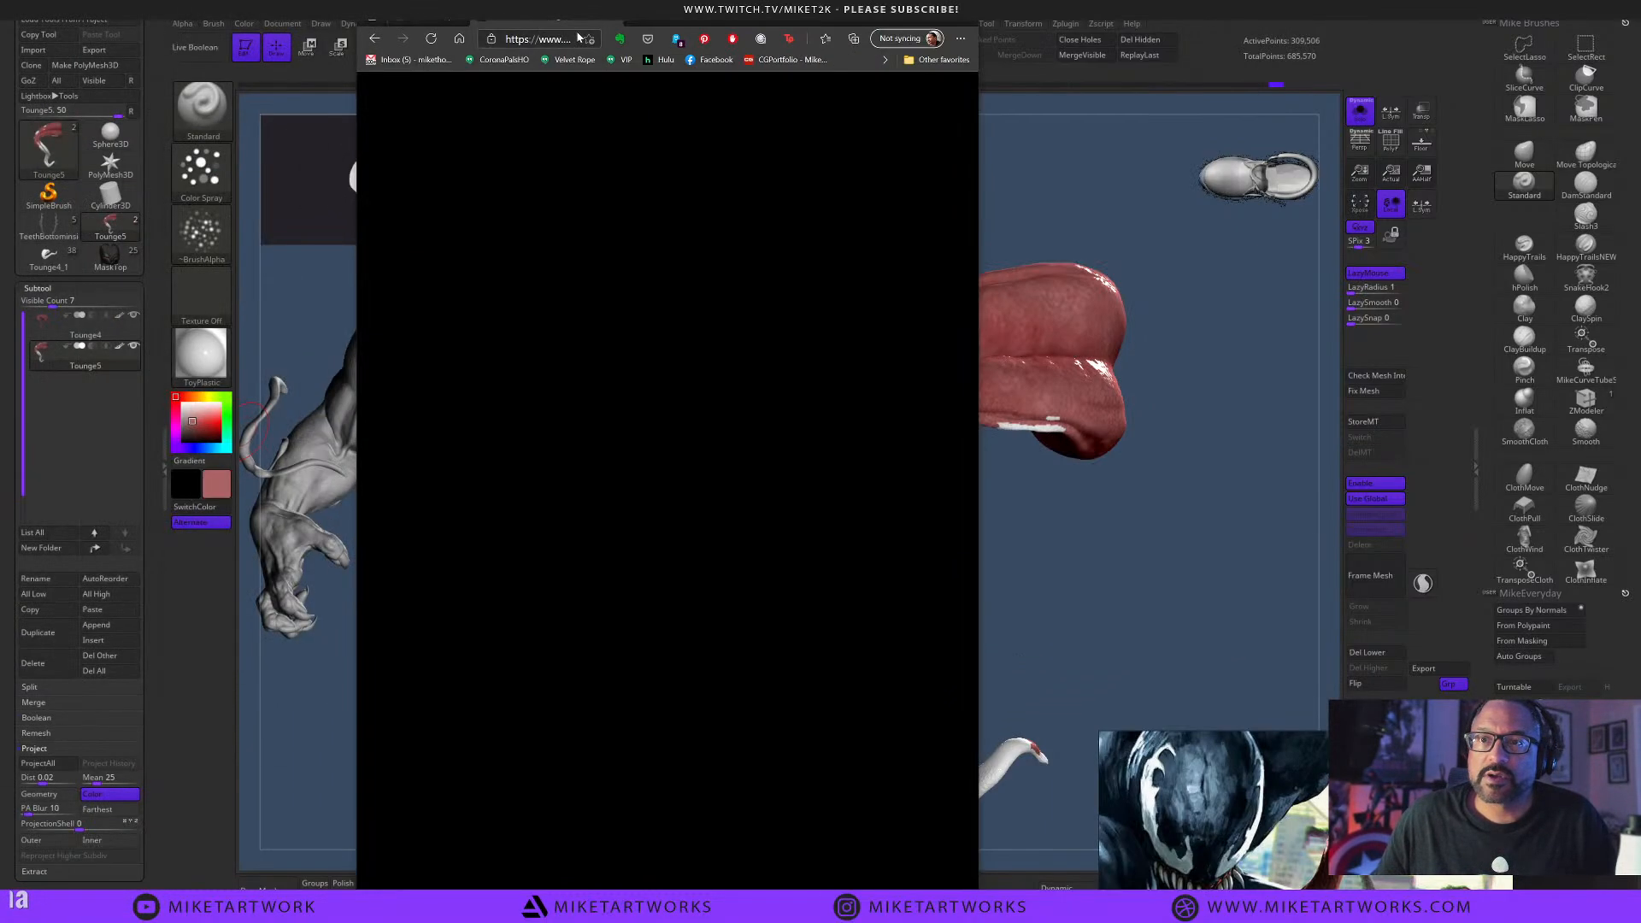
scroll(568, 809, "down", 7)
scroll(590, 492, "up", 4)
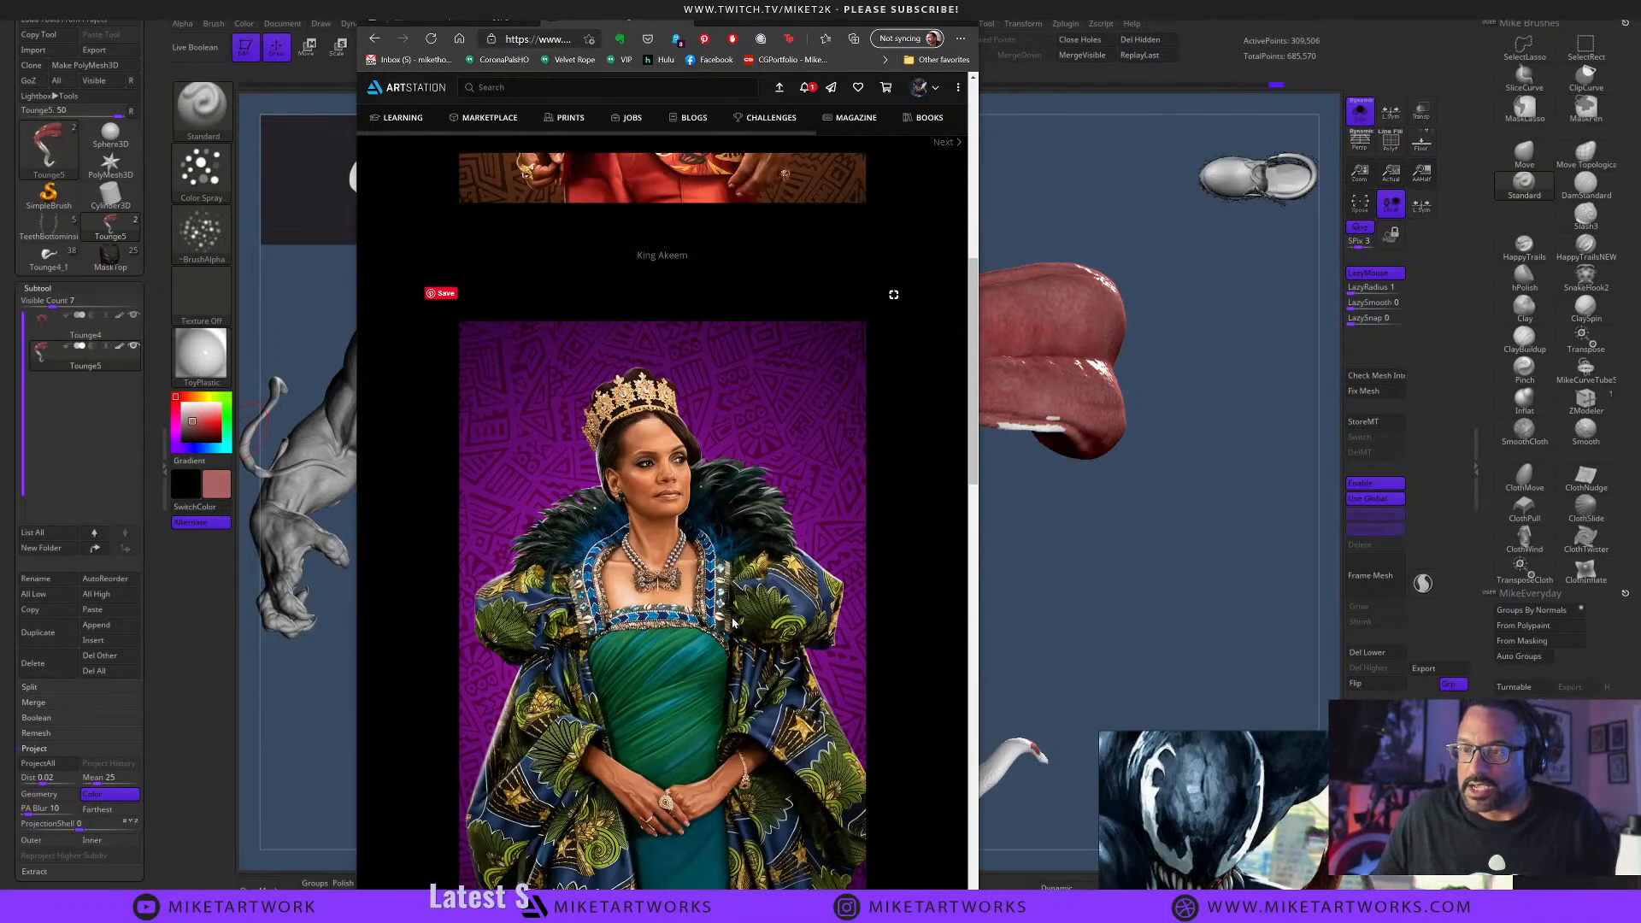
scroll(733, 623, "down", 5)
scroll(735, 620, "up", 3)
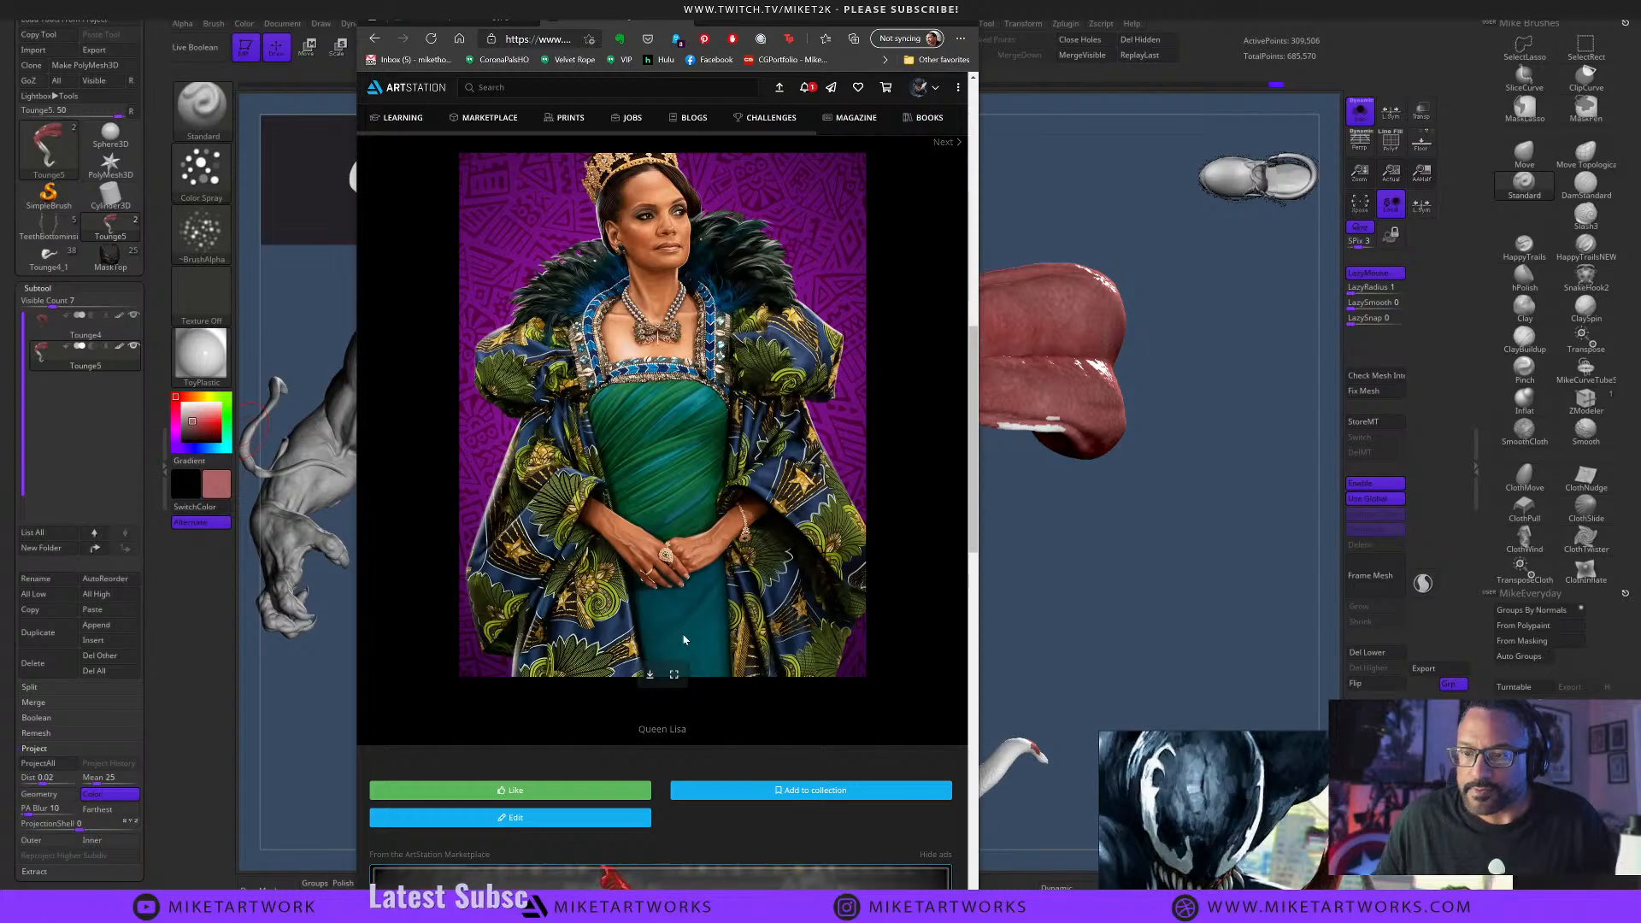
Open the Queen Lisa illustration at full size, widen the browser window and examine its face, collar and dress details.
left_click(676, 677)
left_click(688, 407)
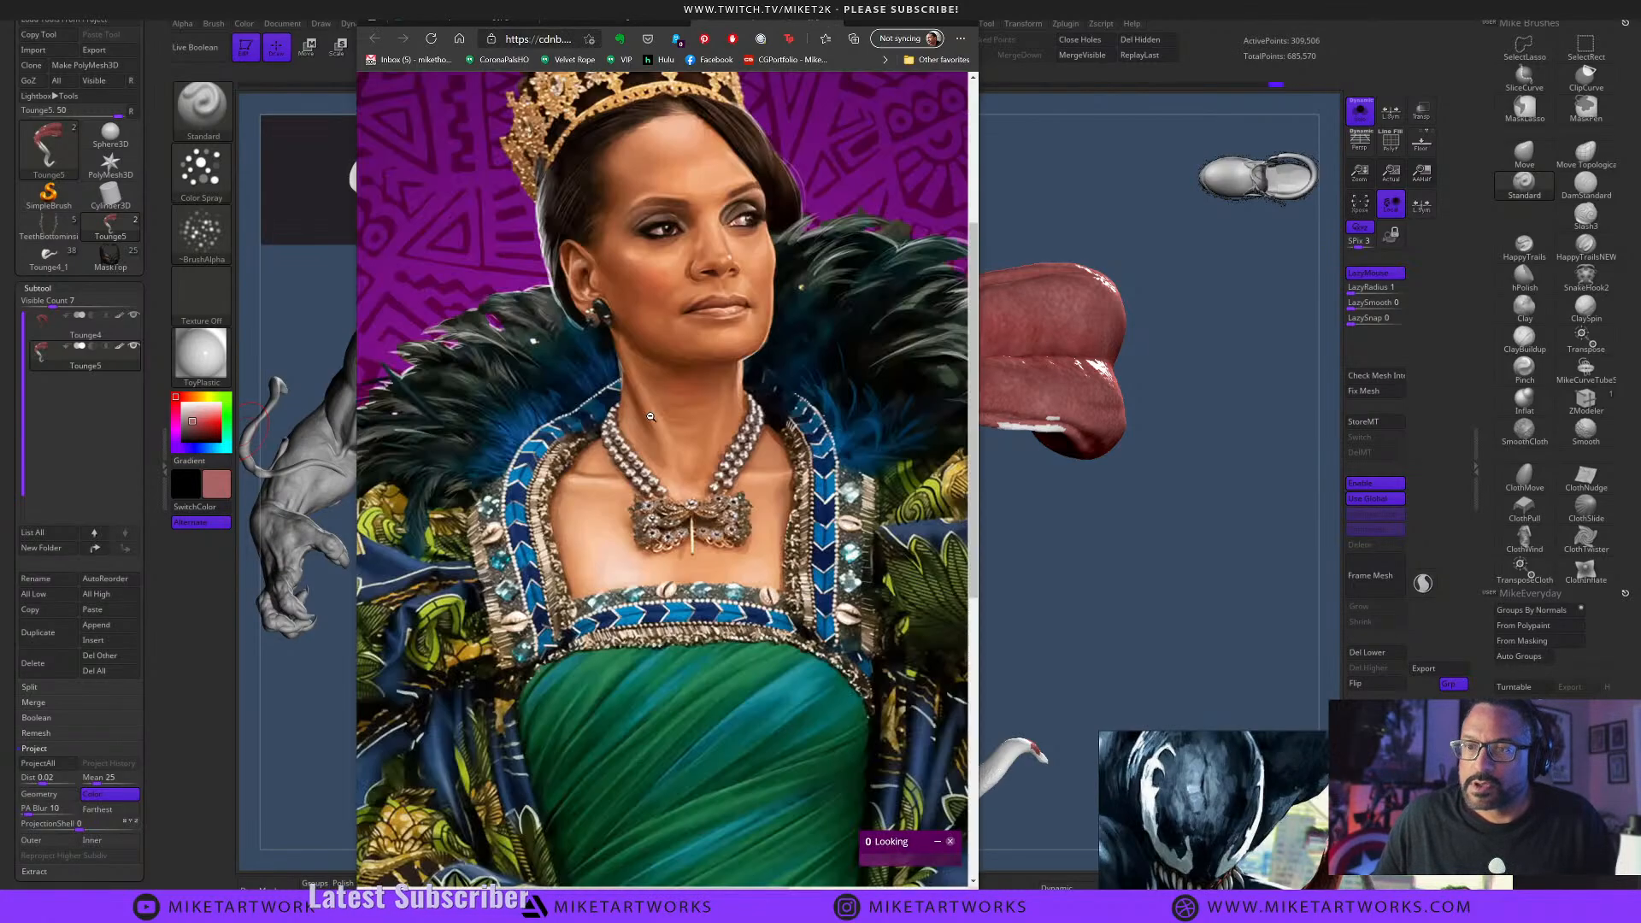
scroll(688, 407, "up", 1)
left_click(688, 407)
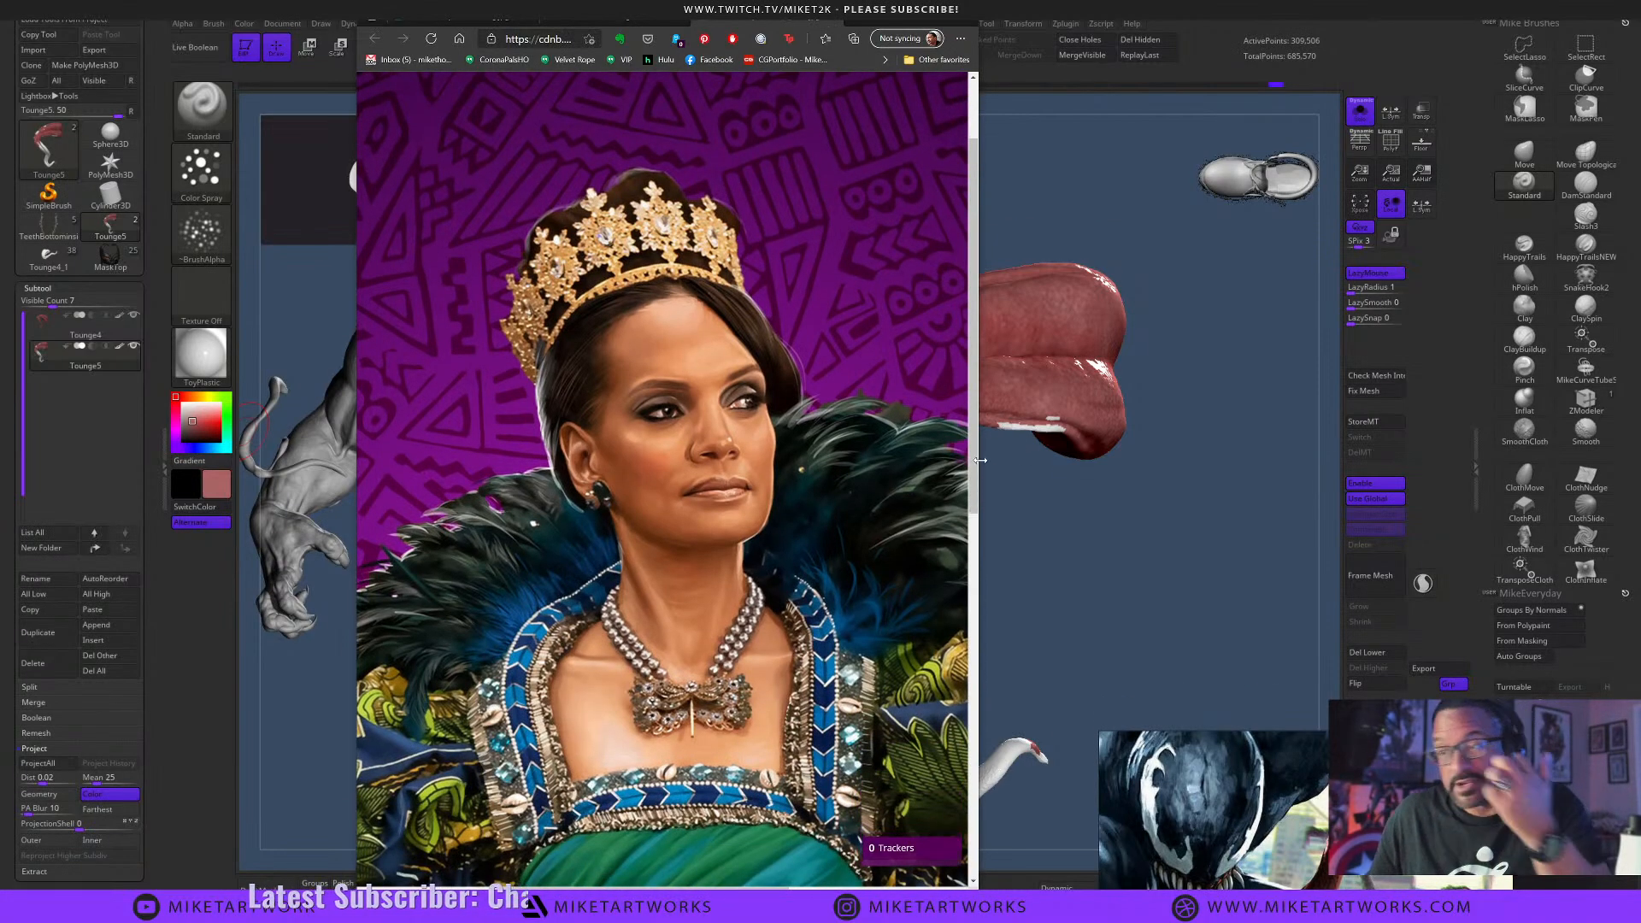
left_click_drag(979, 459, 1231, 441)
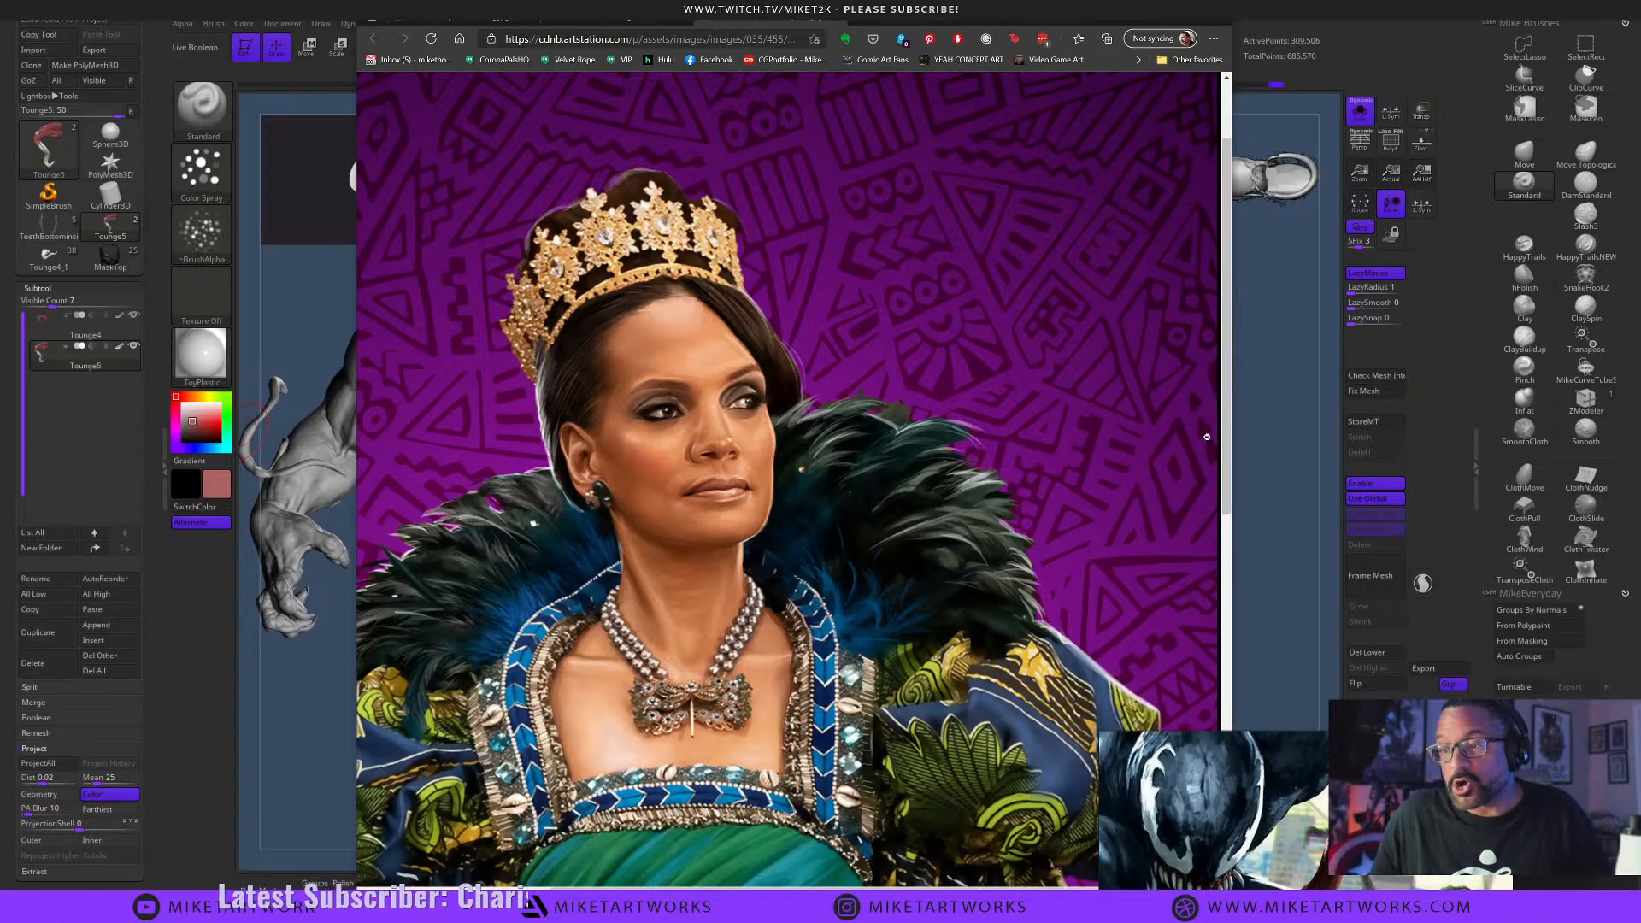
left_click(360, 612)
left_click(471, 592)
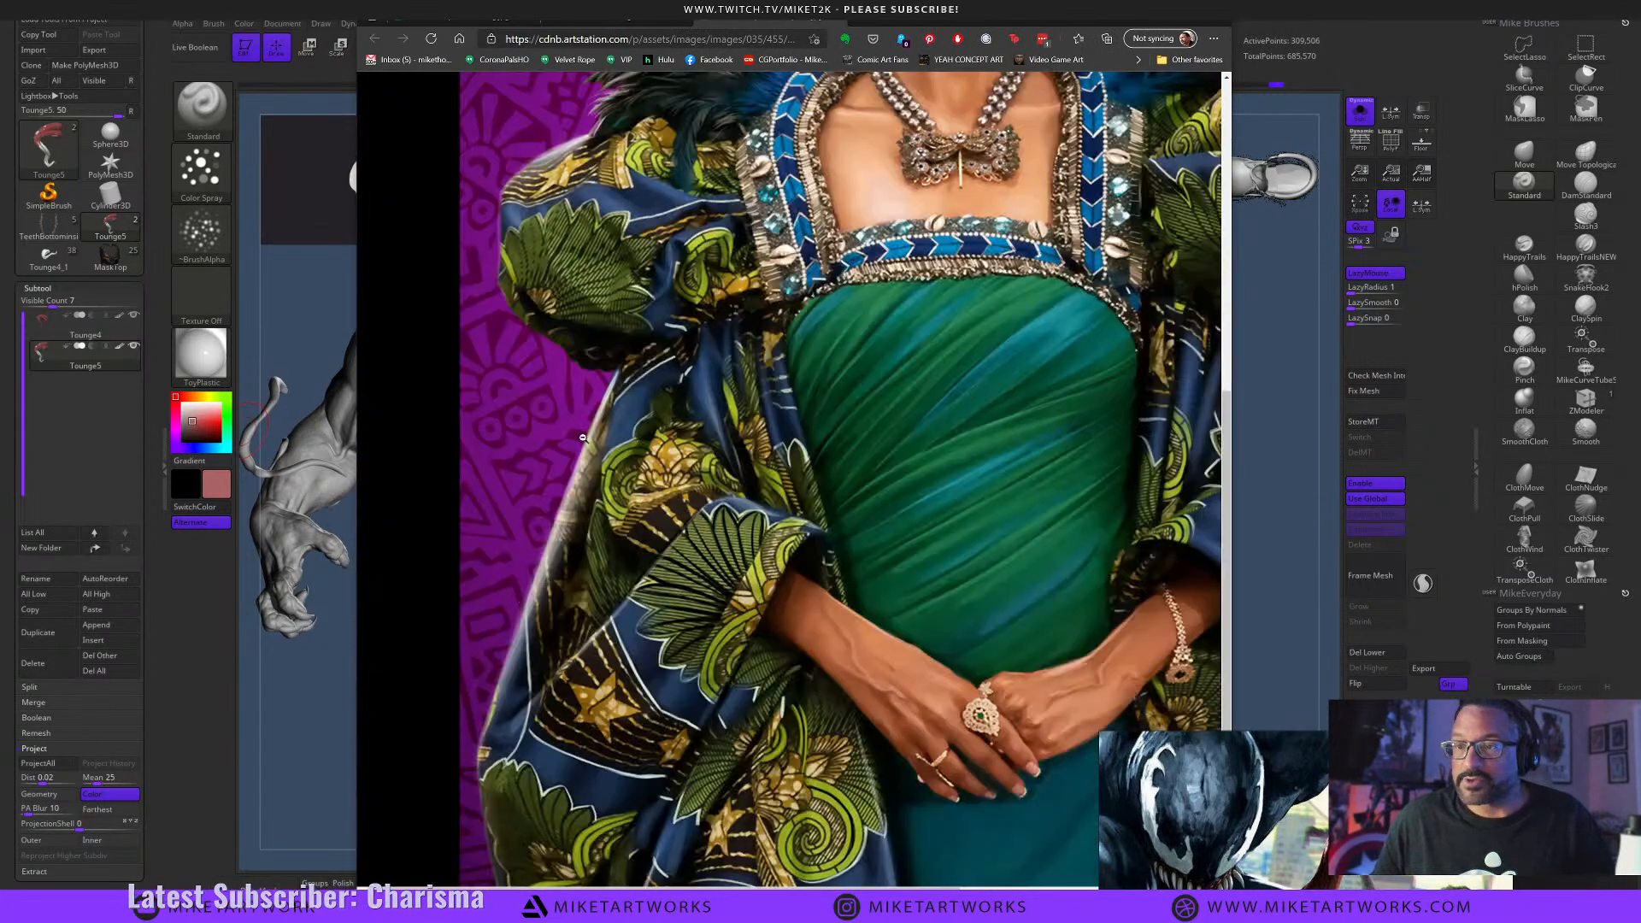
left_click_drag(353, 469, 142, 469)
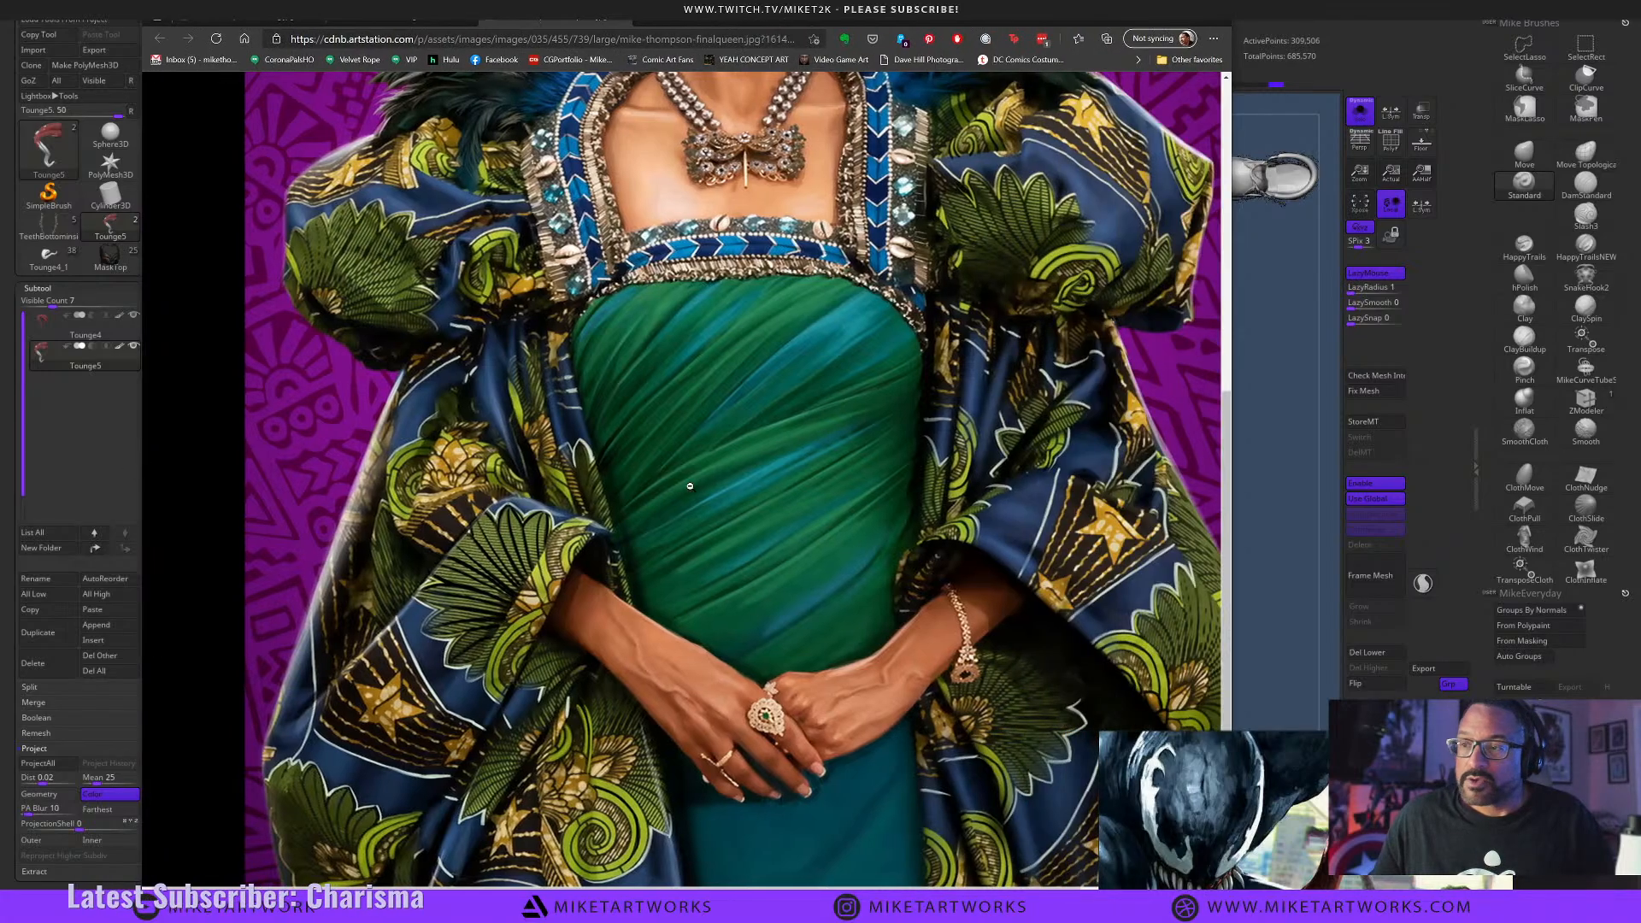
left_click_drag(1225, 393, 1242, 271)
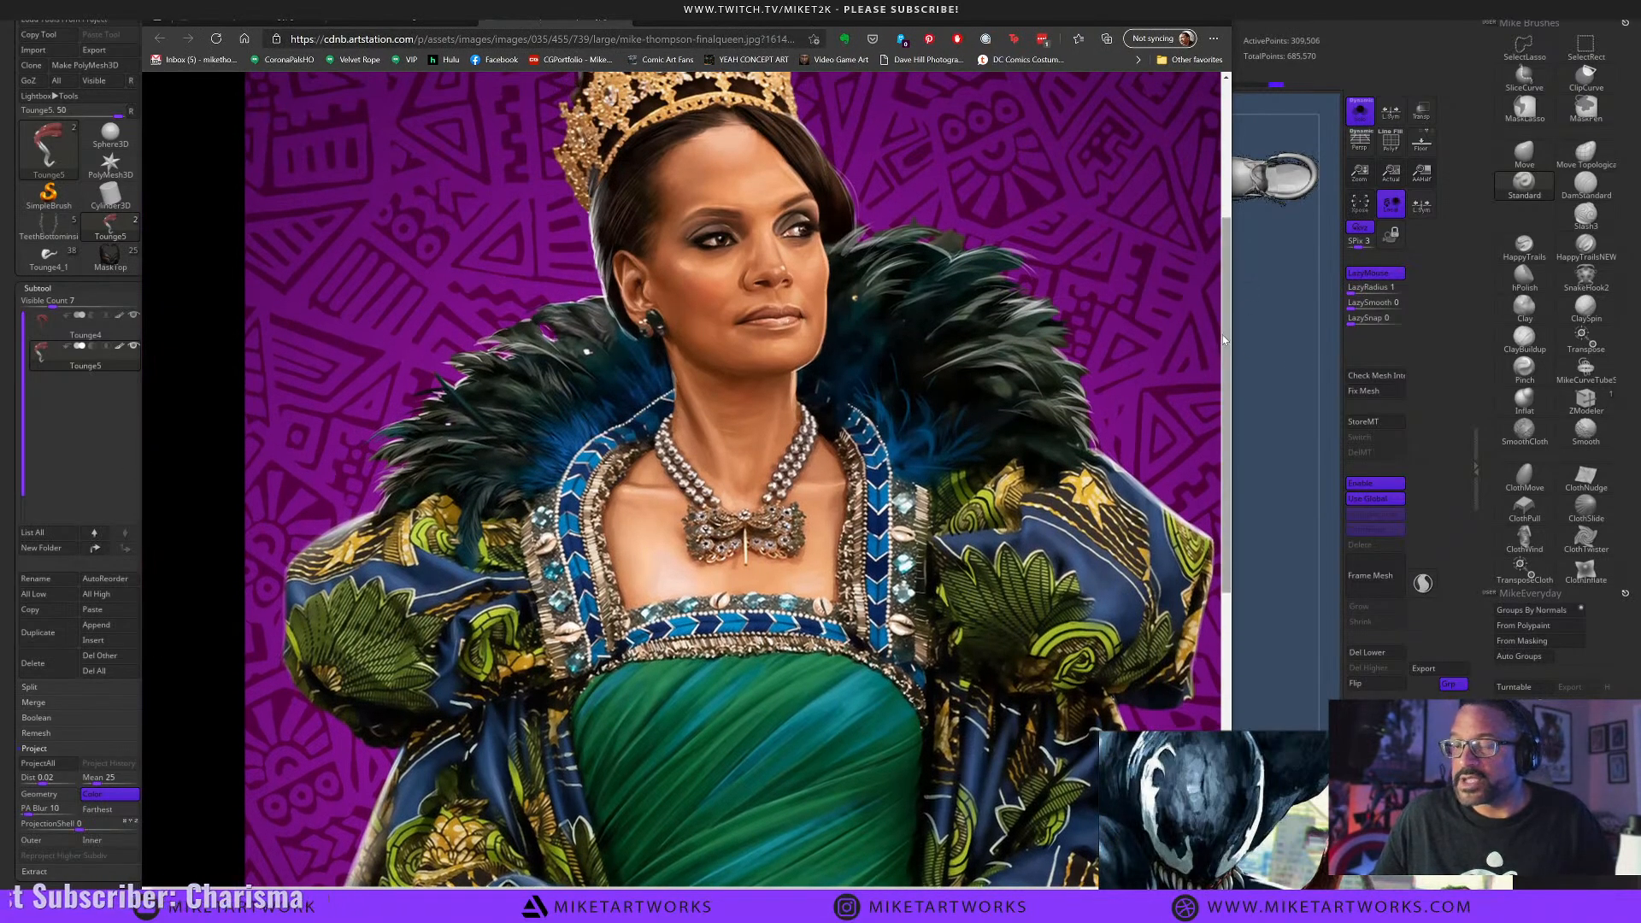
Examine the Queen Lisa illustration's crown and patterned background, and clear the browser window away to return to the ZBrush sculpt.
left_click_drag(1223, 335, 1220, 288)
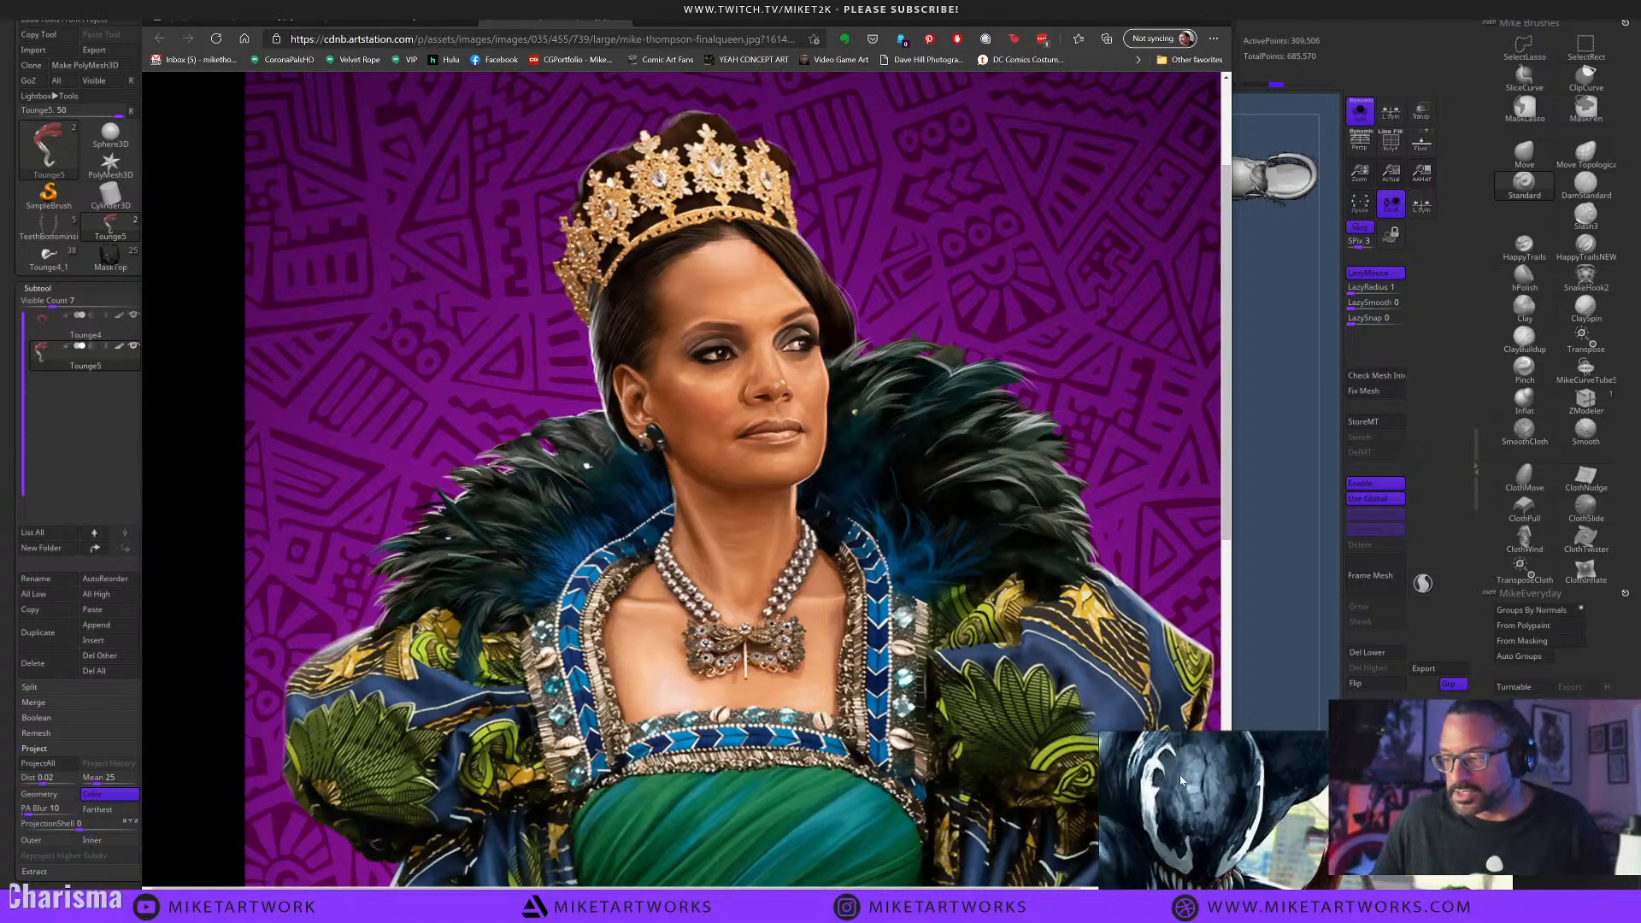
left_click_drag(769, 894, 839, 893)
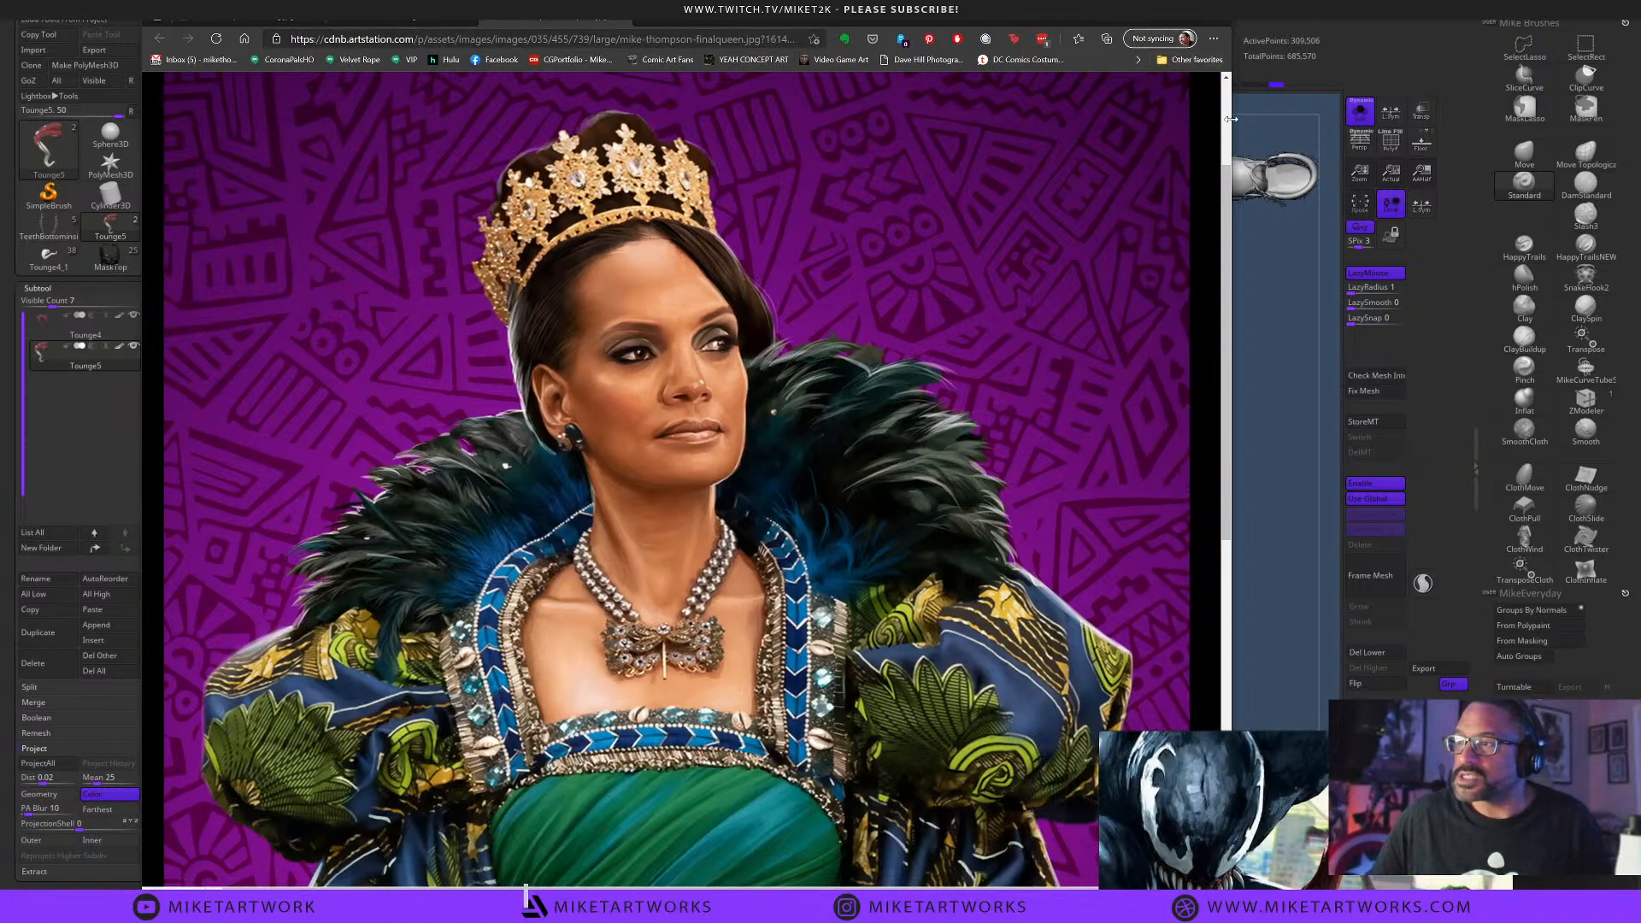
left_click_drag(1231, 129, 769, 111)
left_click_drag(685, 19, 0, 196)
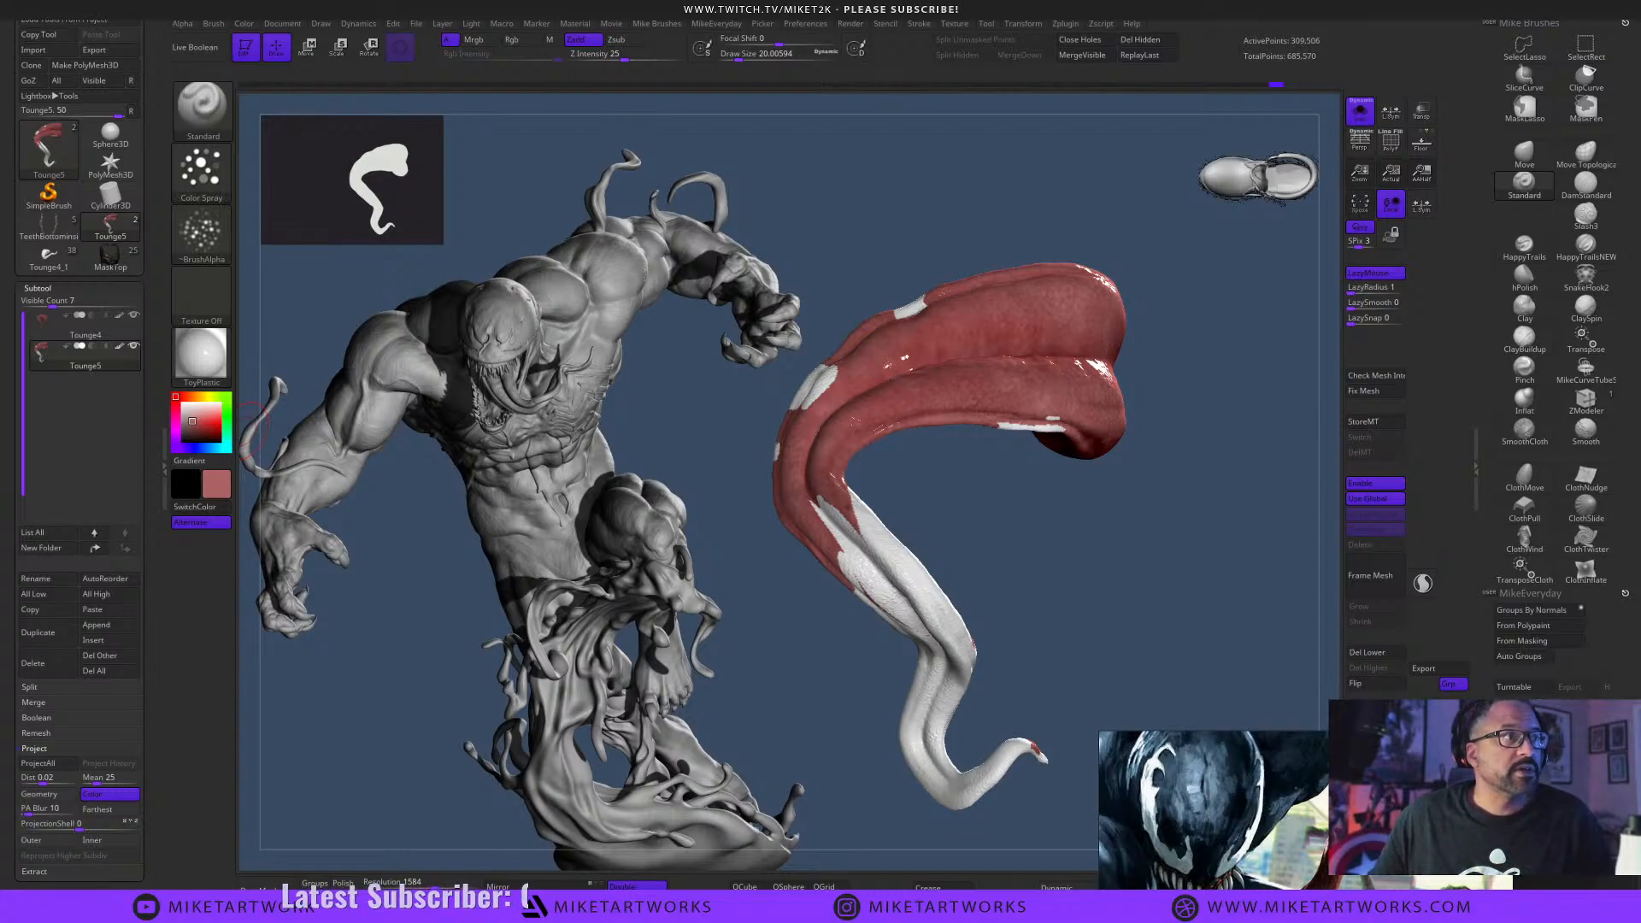
Set the Standard brush to paint colour only, with Rgb on, Zadd off, Rgb Intensity 100 and a draw size of about 34.8.
left_click_drag(1043, 491, 1110, 529)
key("space")
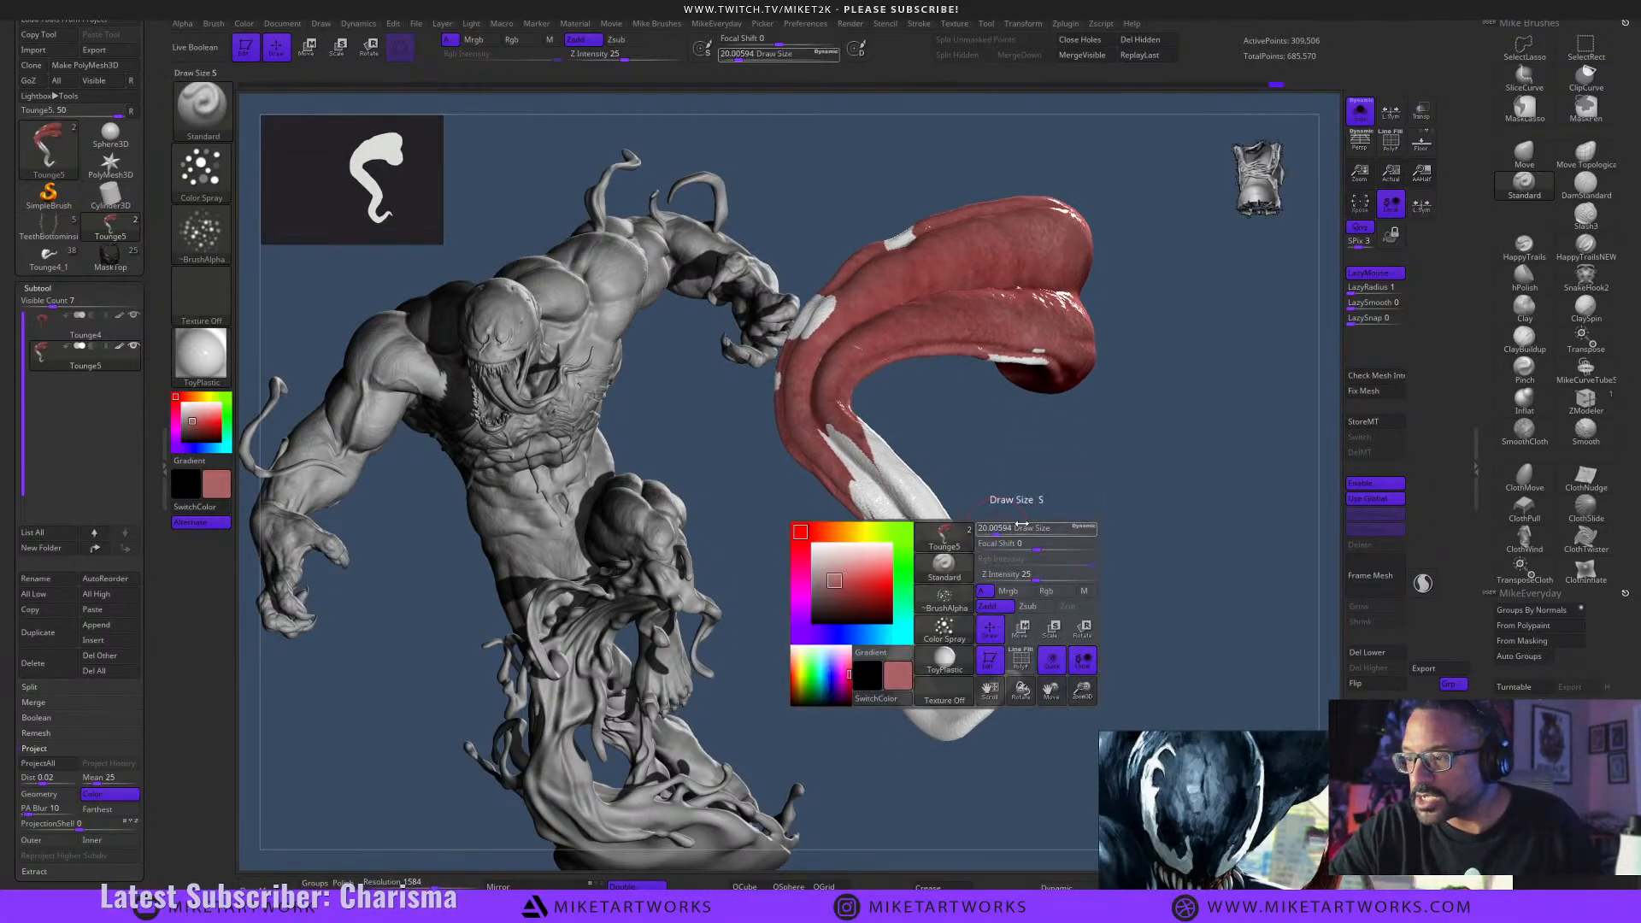
left_click(1050, 590)
left_click(1005, 607)
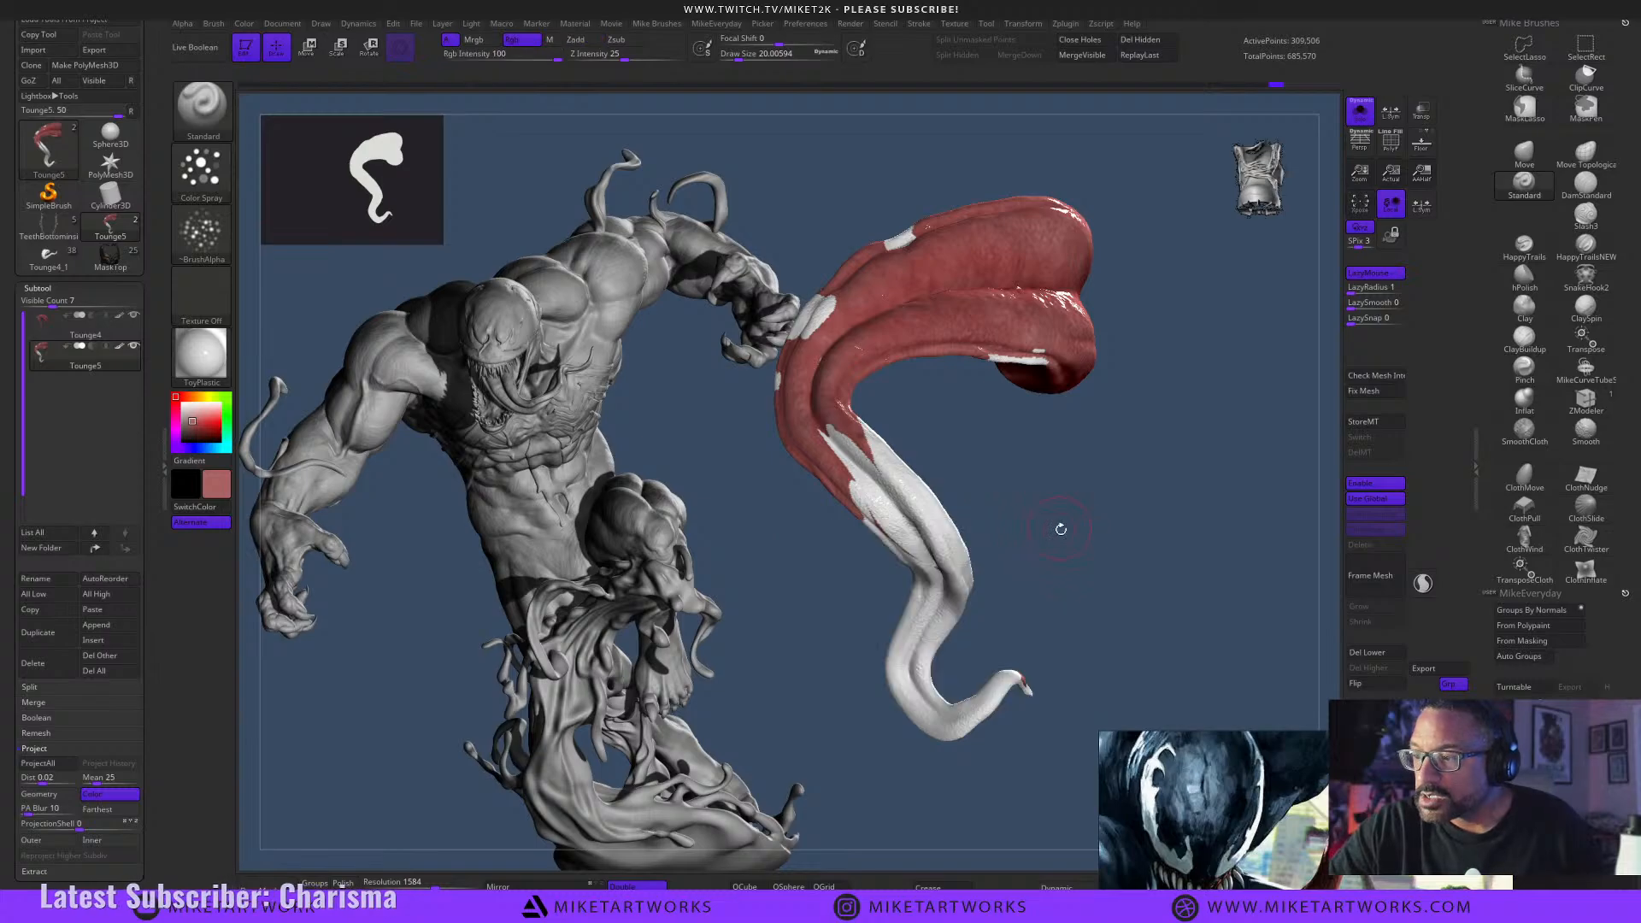
left_click_drag(1058, 528, 1055, 524)
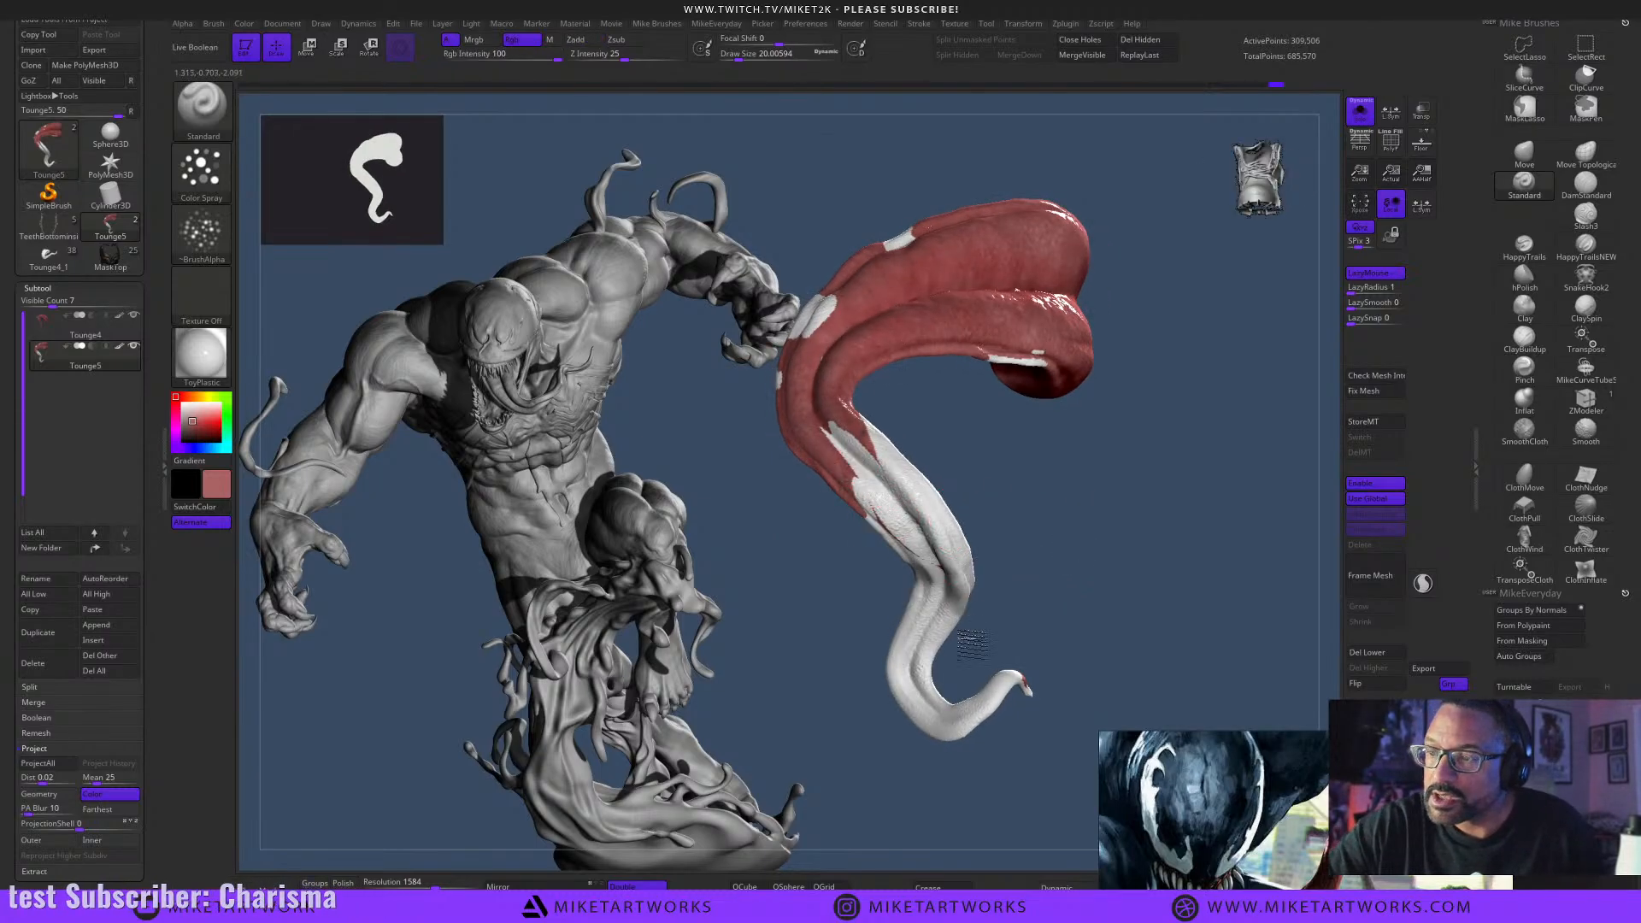
key("space")
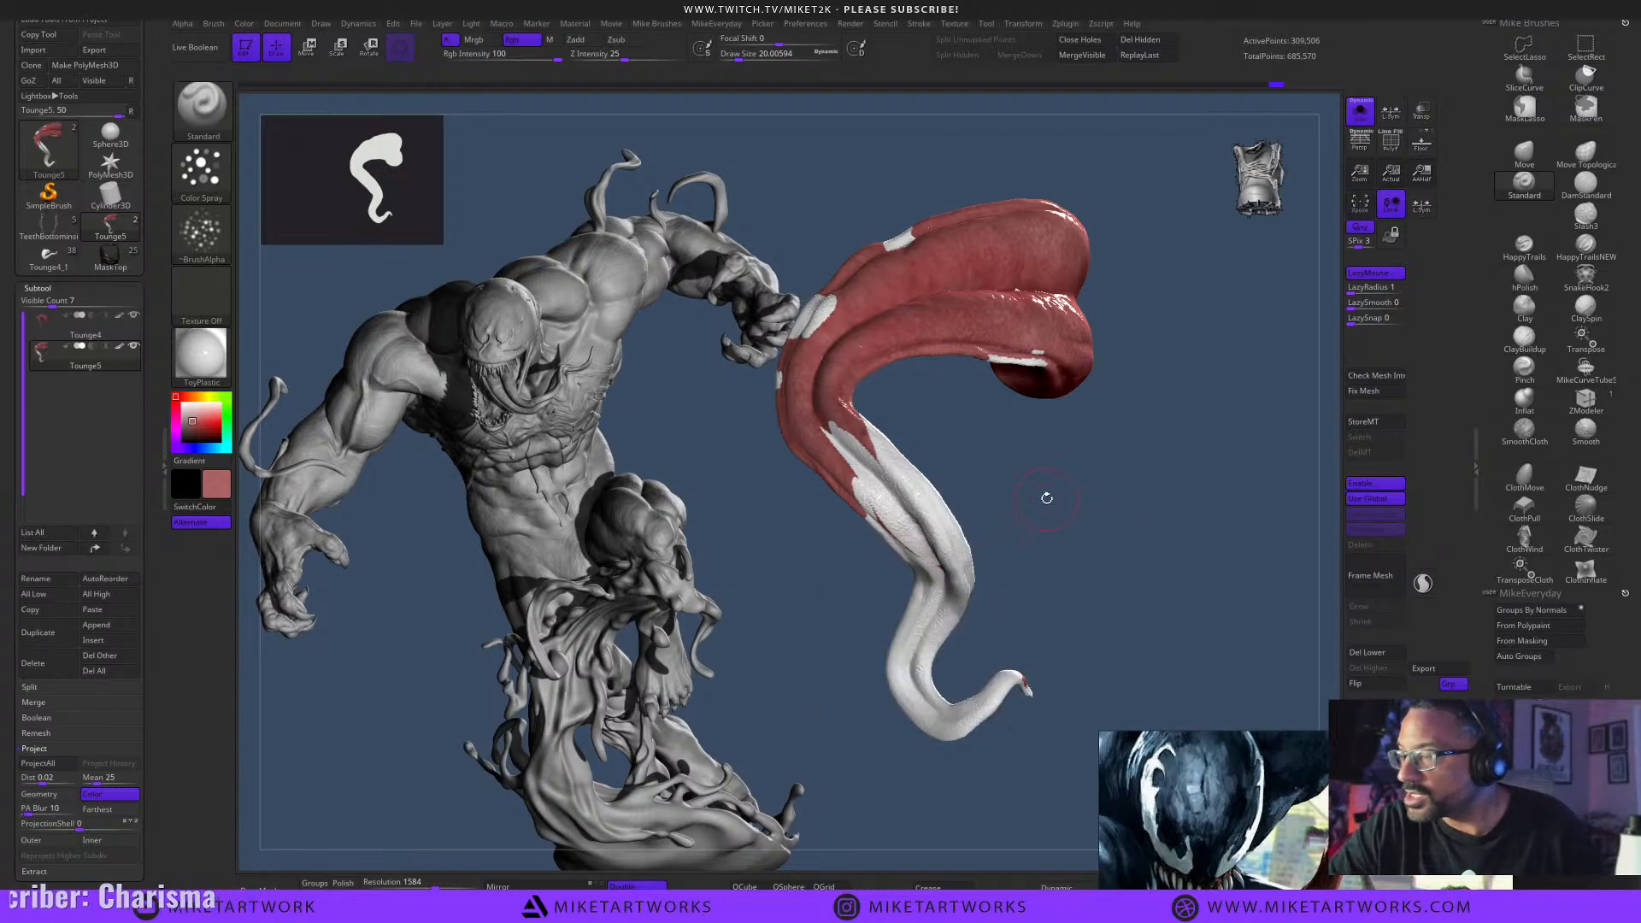
mouse_move(1044, 502)
left_mouse_down()
mouse_move(1068, 504)
mouse_move(1039, 504)
left_mouse_up()
key("s")
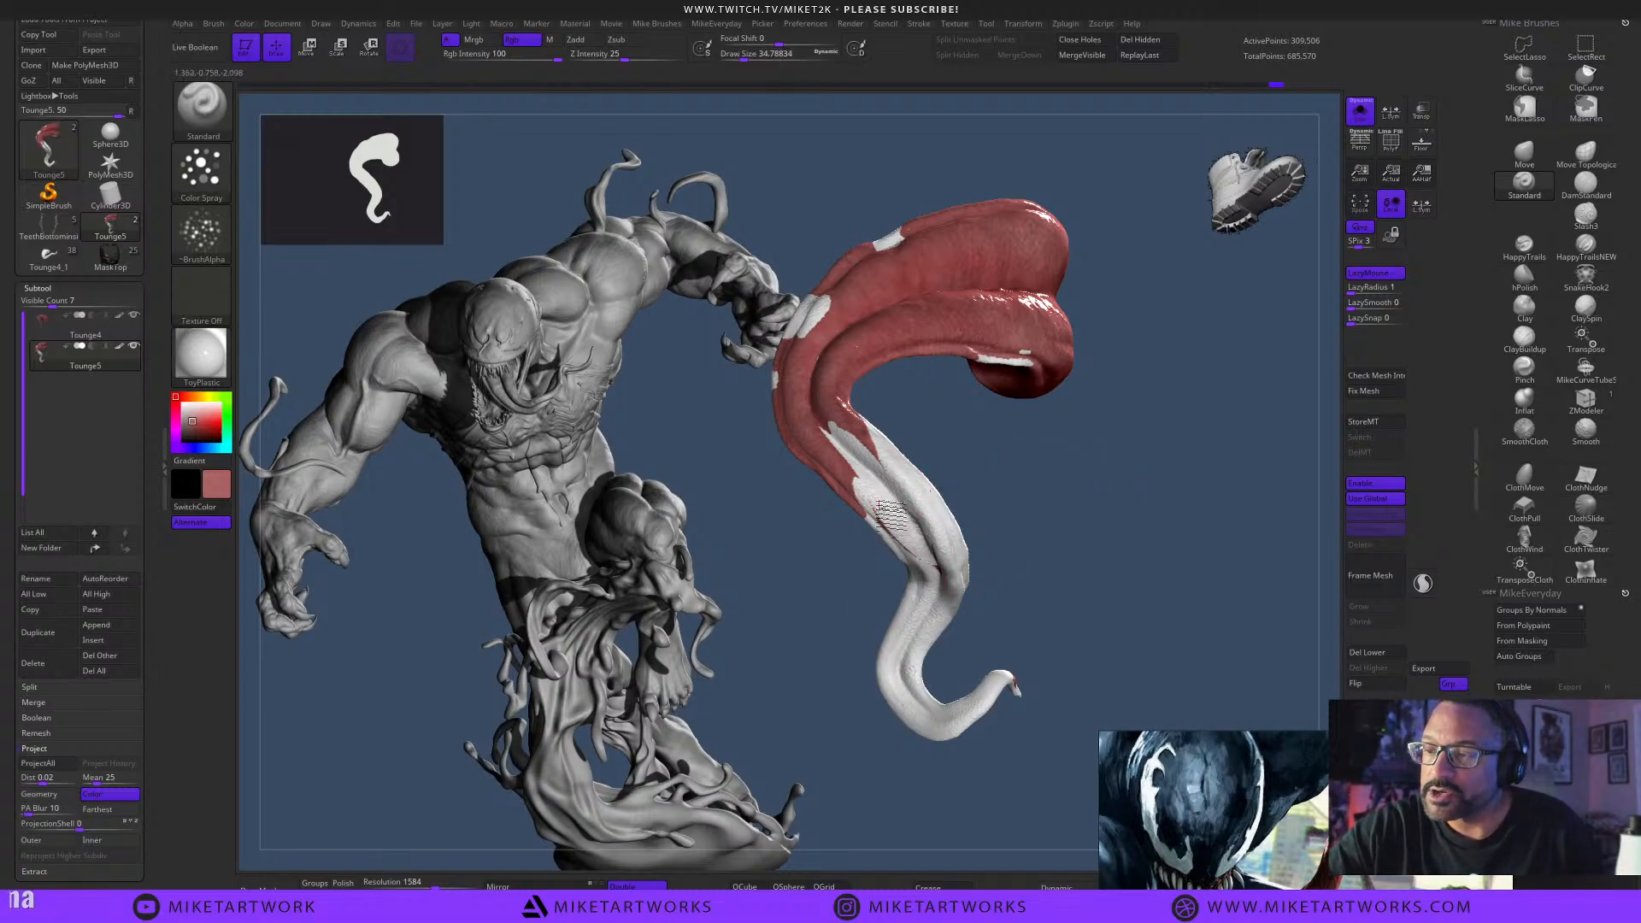
Change the brush stroke to Spray and spray a light coat of red over the white middle stretch of the tongue.
left_click_drag(1069, 504, 1076, 505)
key("space")
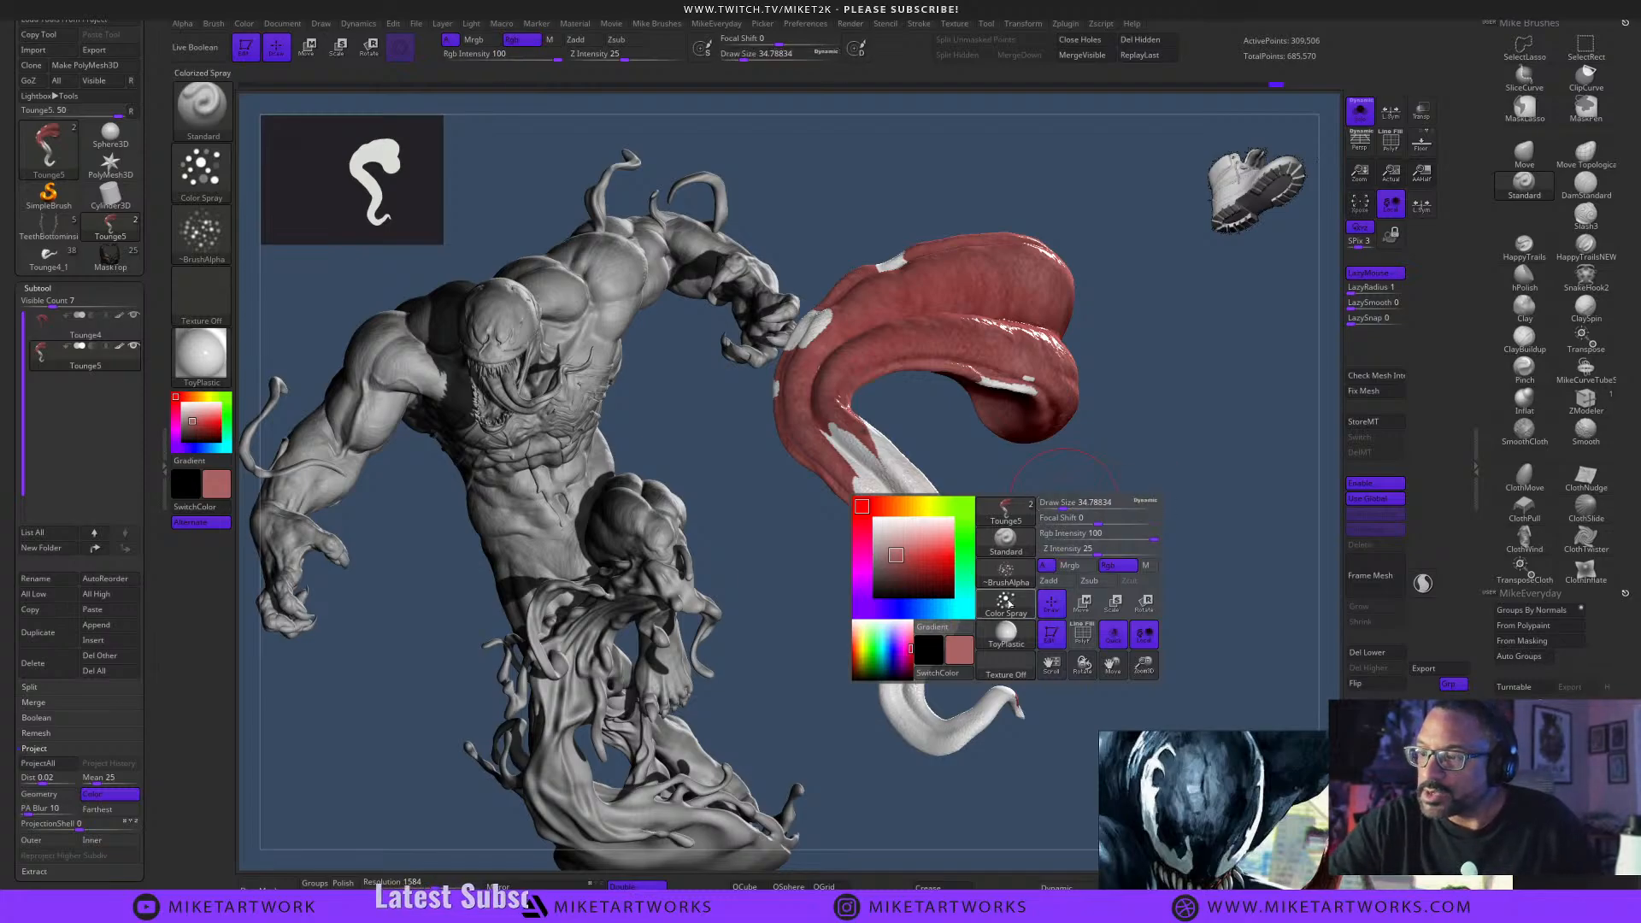
key("space")
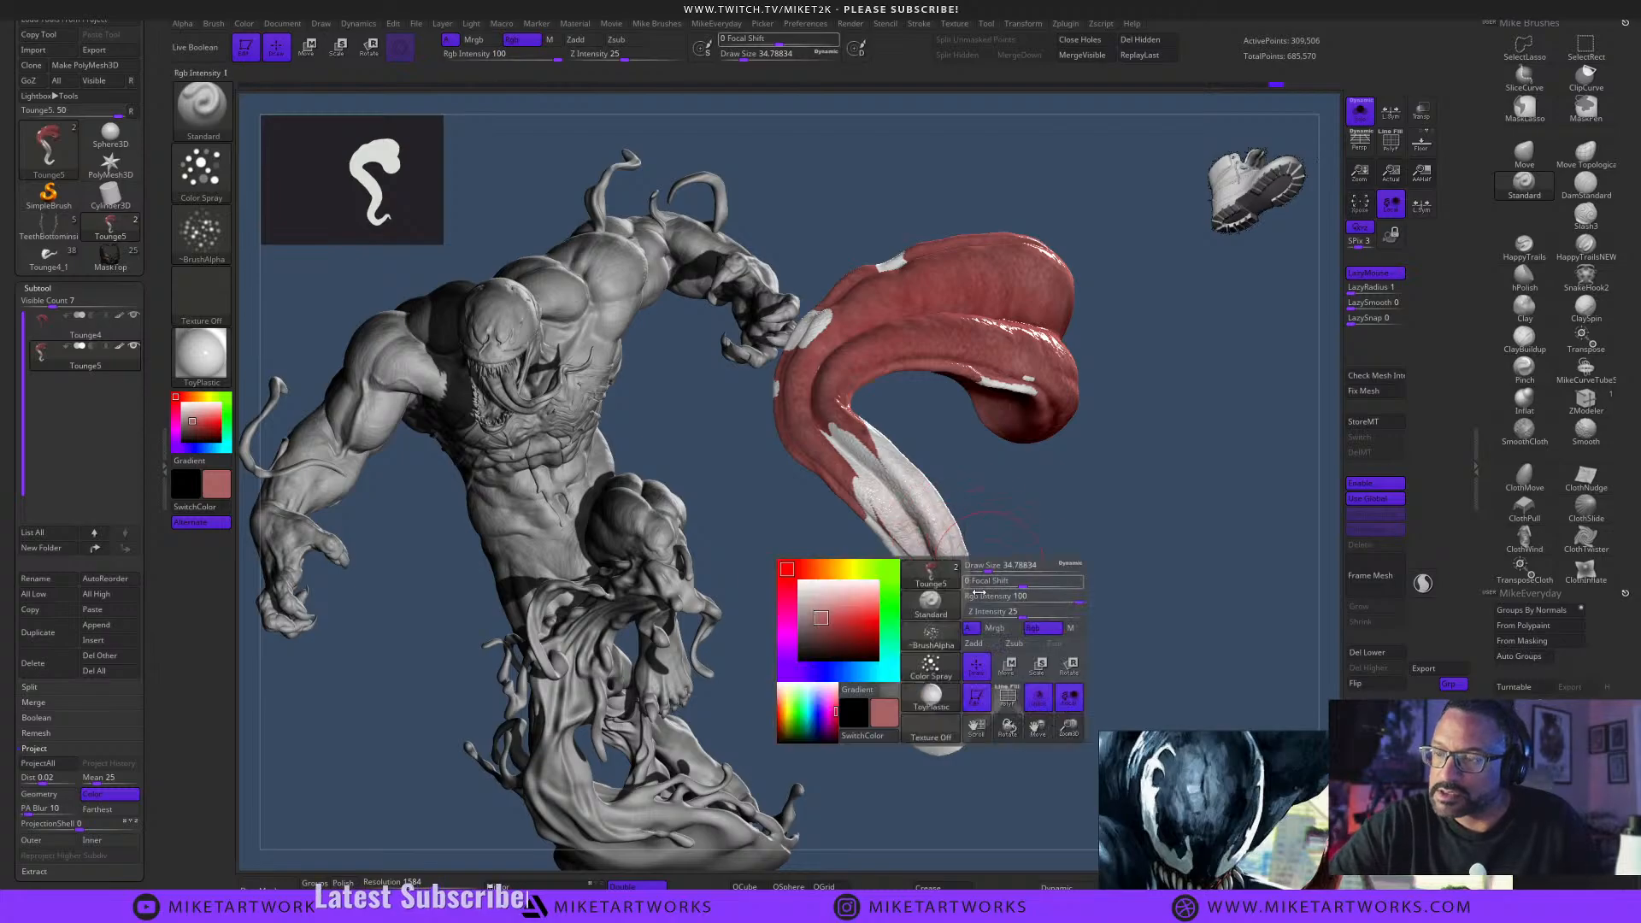
left_click(931, 666)
left_click(735, 688)
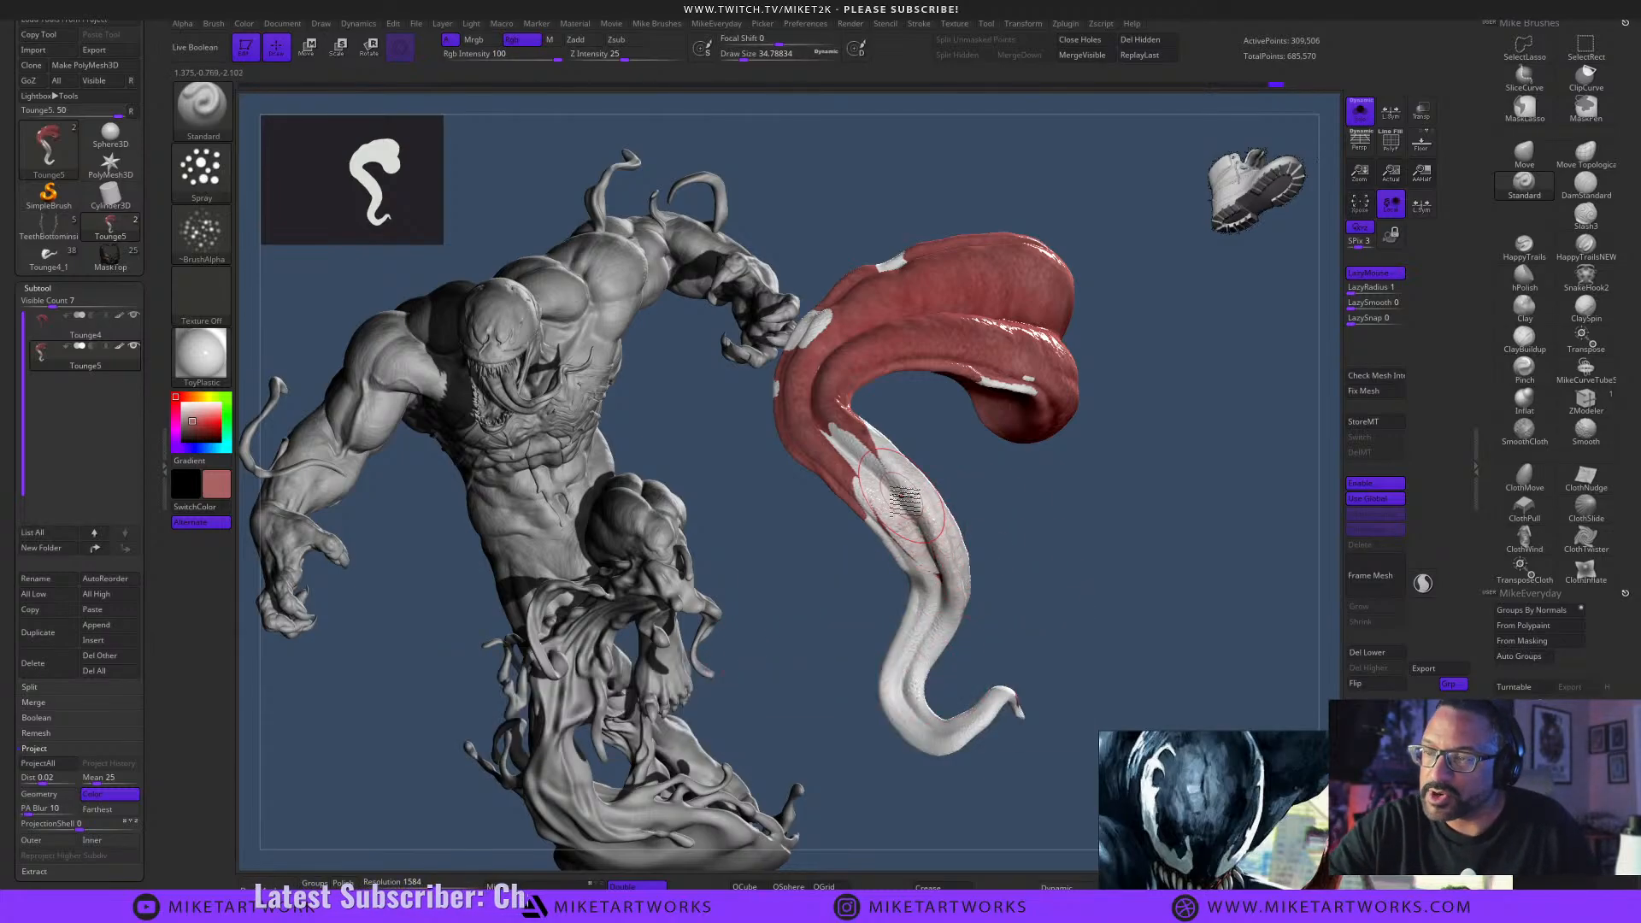
mouse_move(904, 495)
right_mouse_down()
mouse_move(1095, 524)
mouse_move(993, 524)
right_mouse_up()
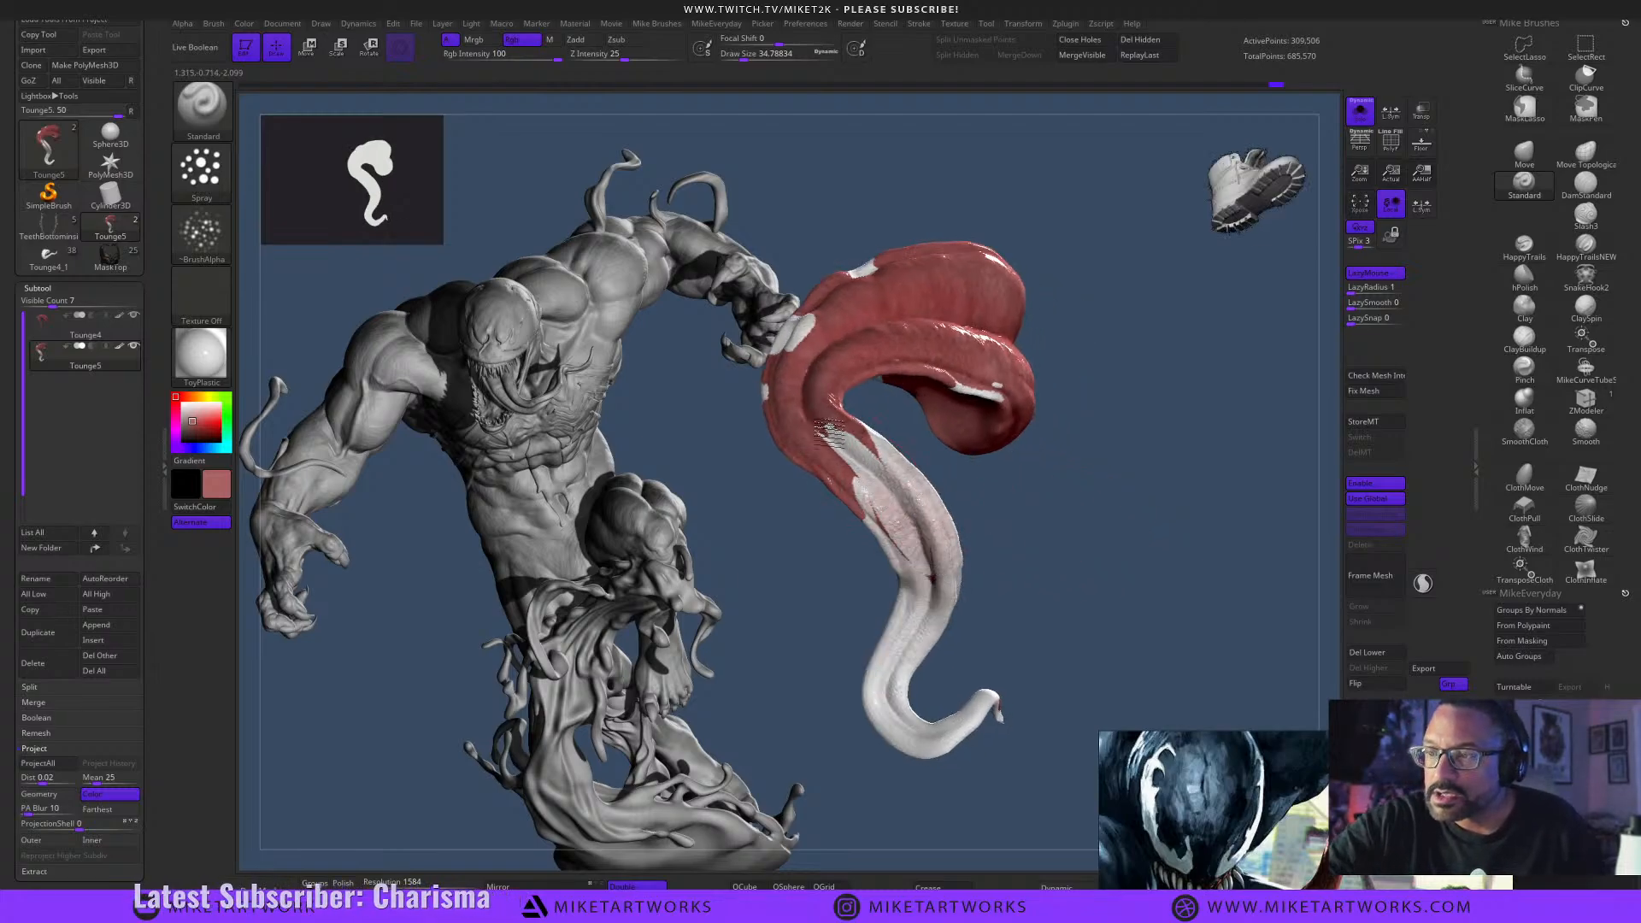
mouse_move(1136, 550)
left_mouse_down()
mouse_move(1111, 555)
mouse_move(1136, 521)
left_mouse_up()
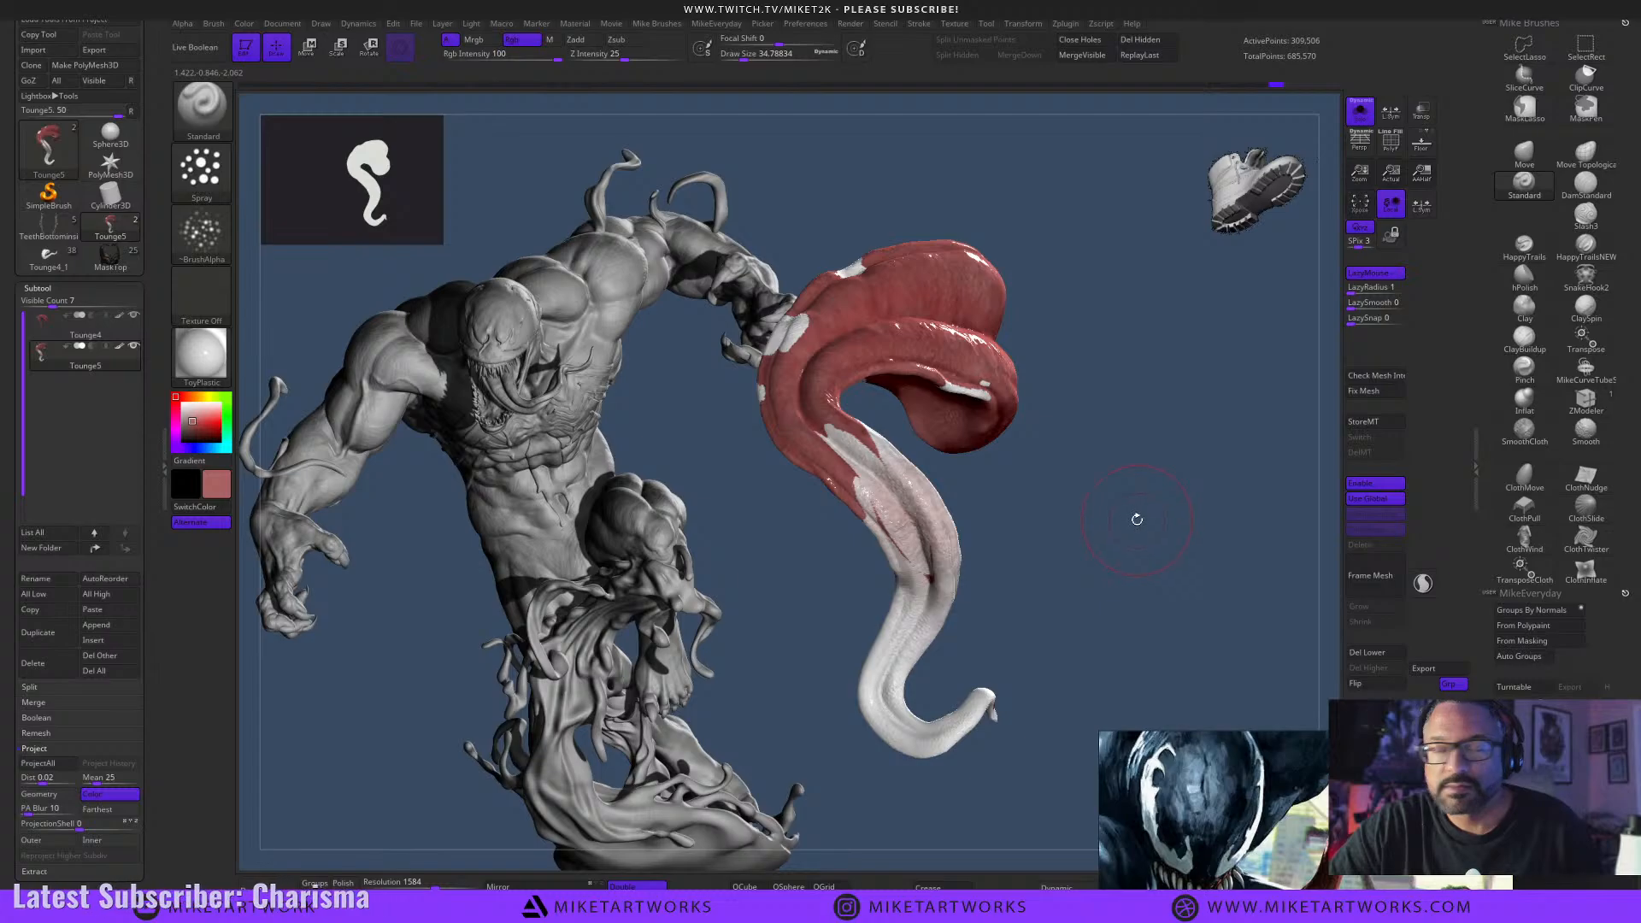
Change the stroke to FreeHand with the alpha off and brush red over the white patch below the tongue's upper bend.
key("space")
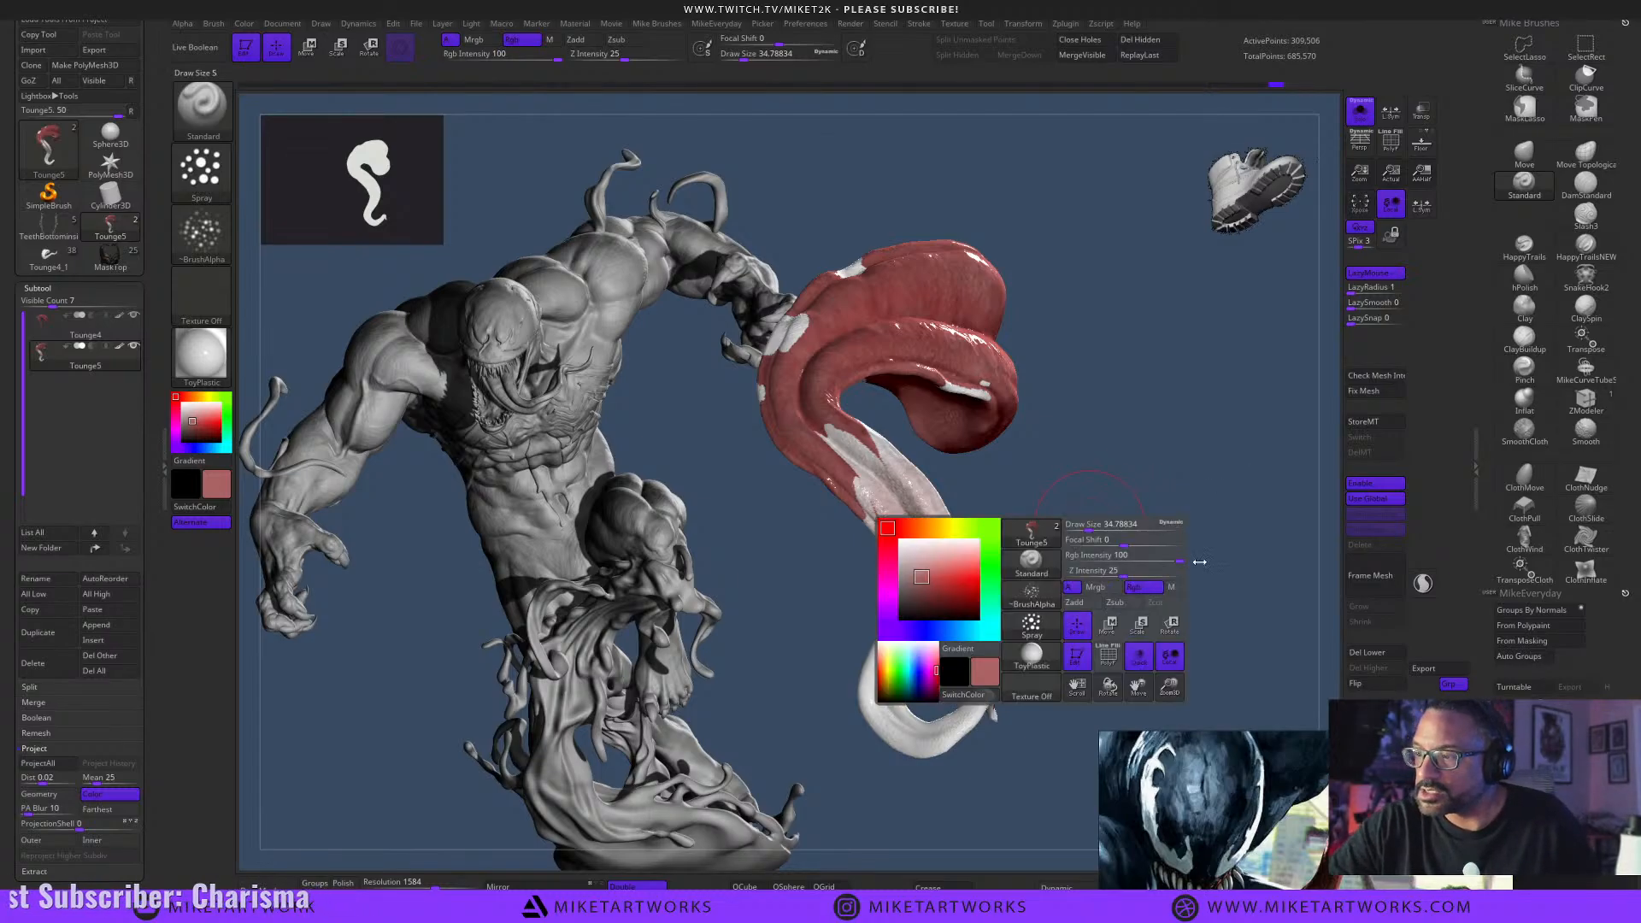
left_click(1031, 626)
left_click(710, 643)
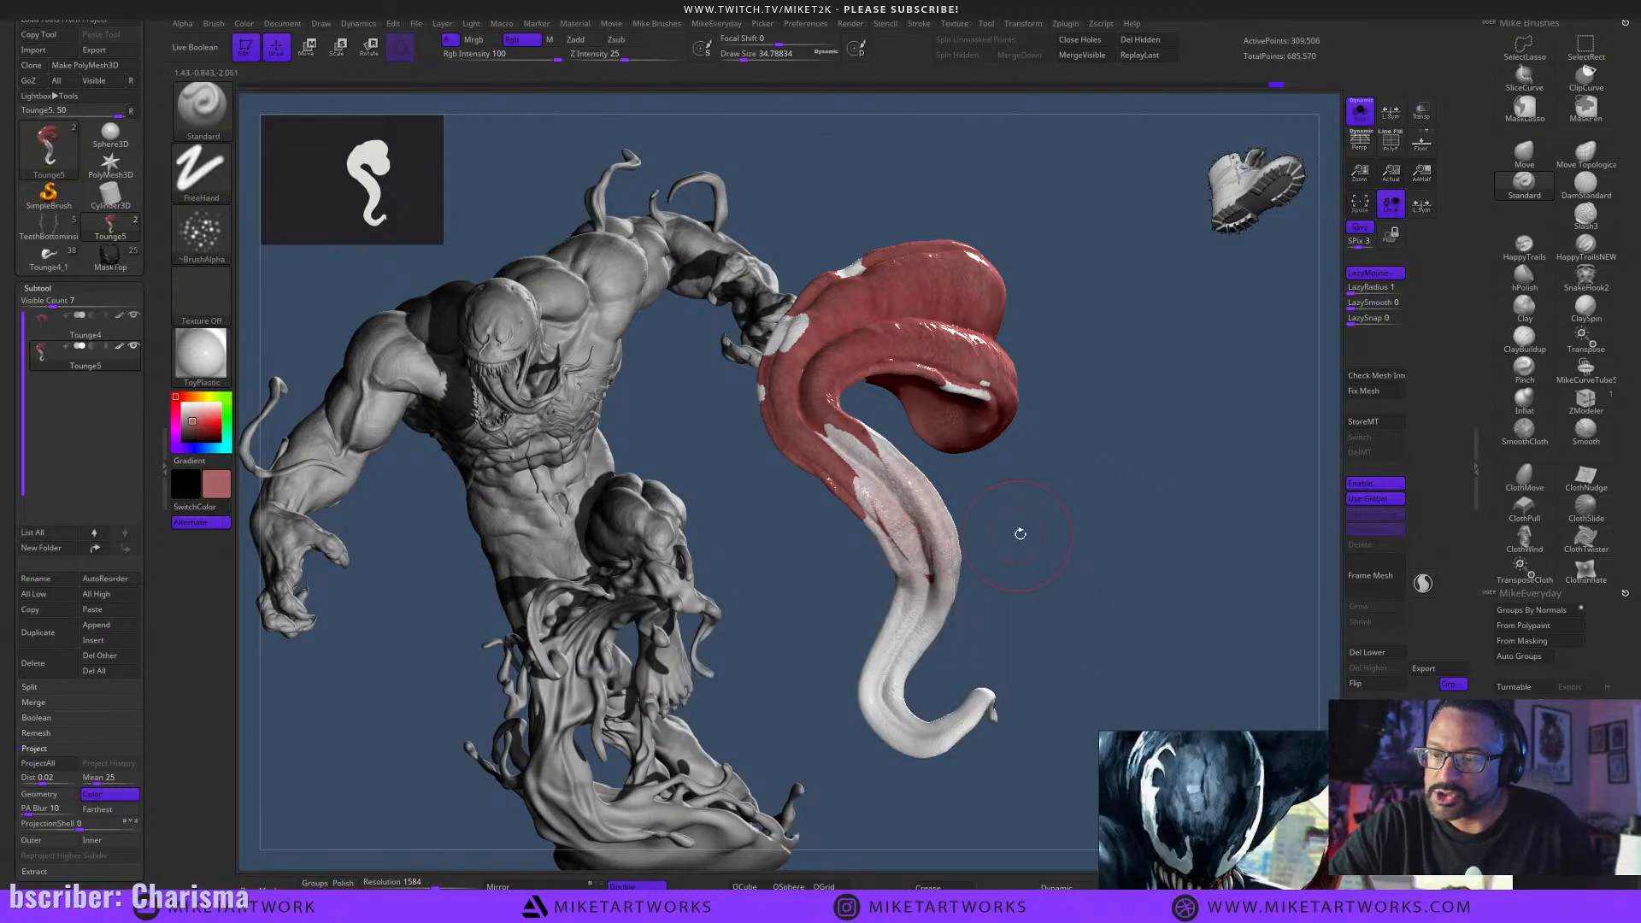
left_click_drag(1021, 533, 1029, 556)
key("space")
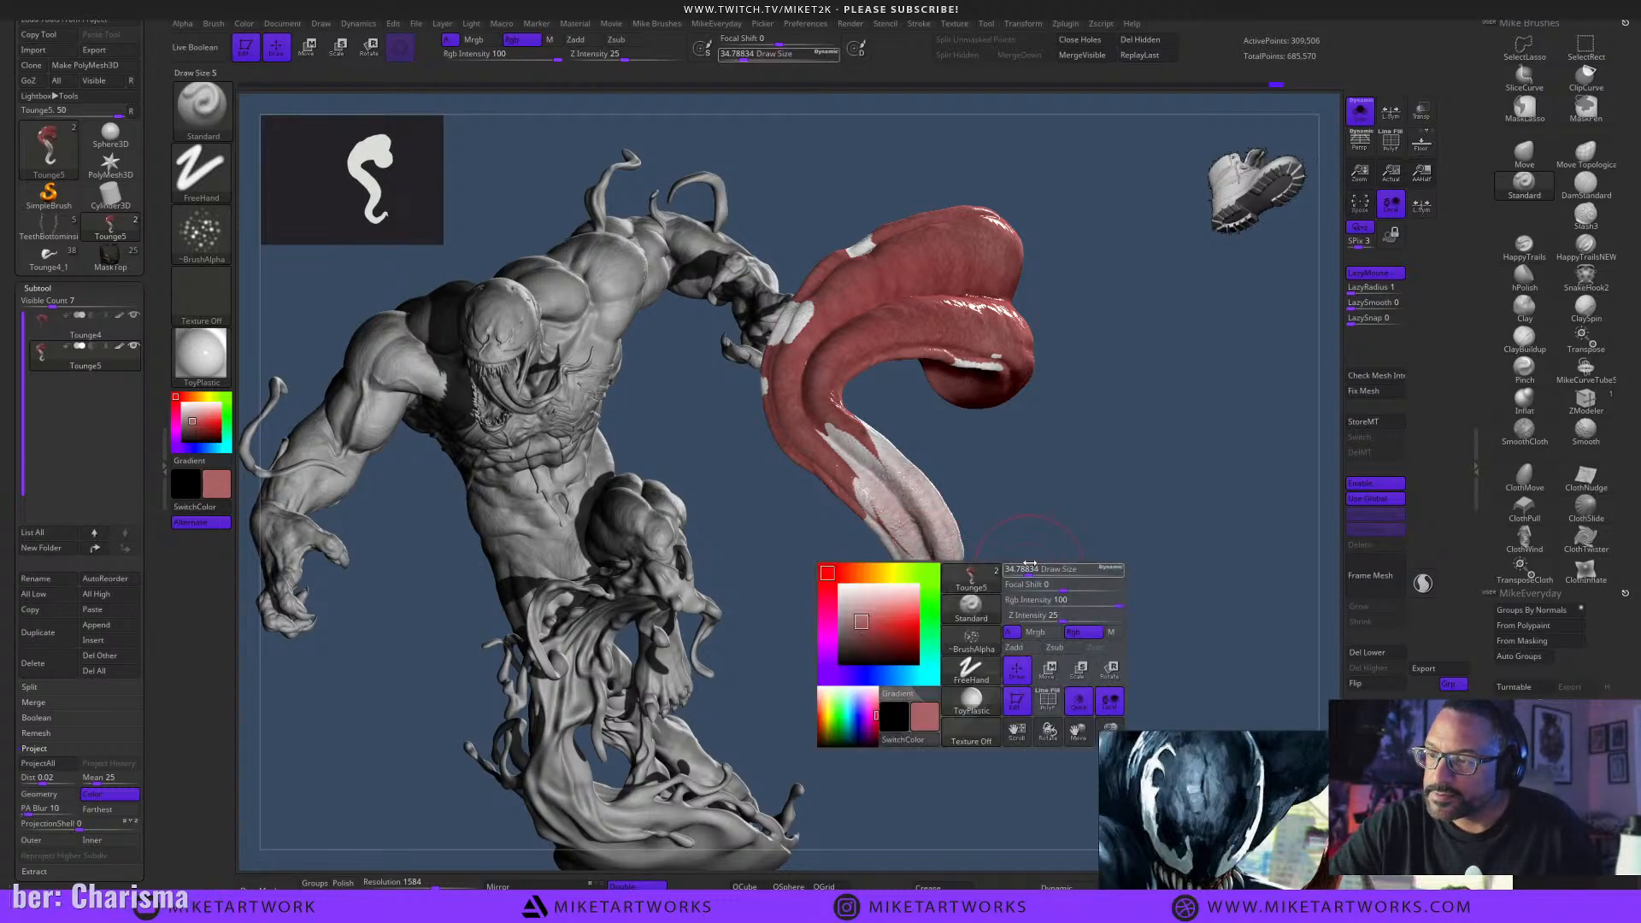
left_click(972, 641)
left_click(224, 658)
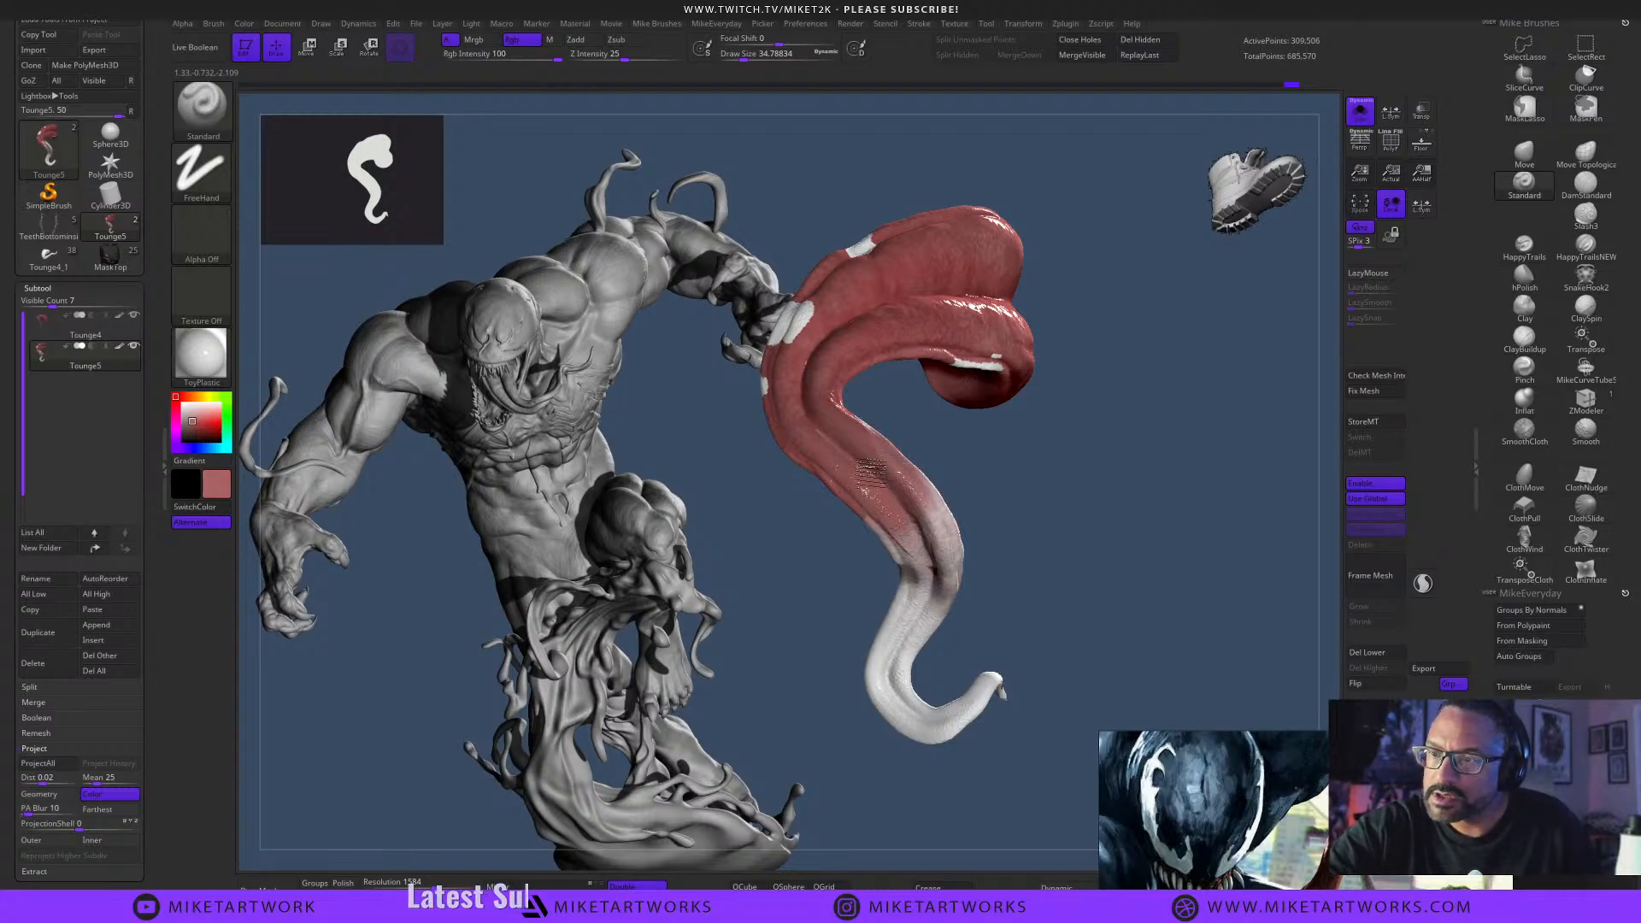
Change the stroke to Color Spray with Alpha 07 and spray the lower half of the tongue red down to its tip.
left_click_drag(870, 472, 927, 568)
key("space")
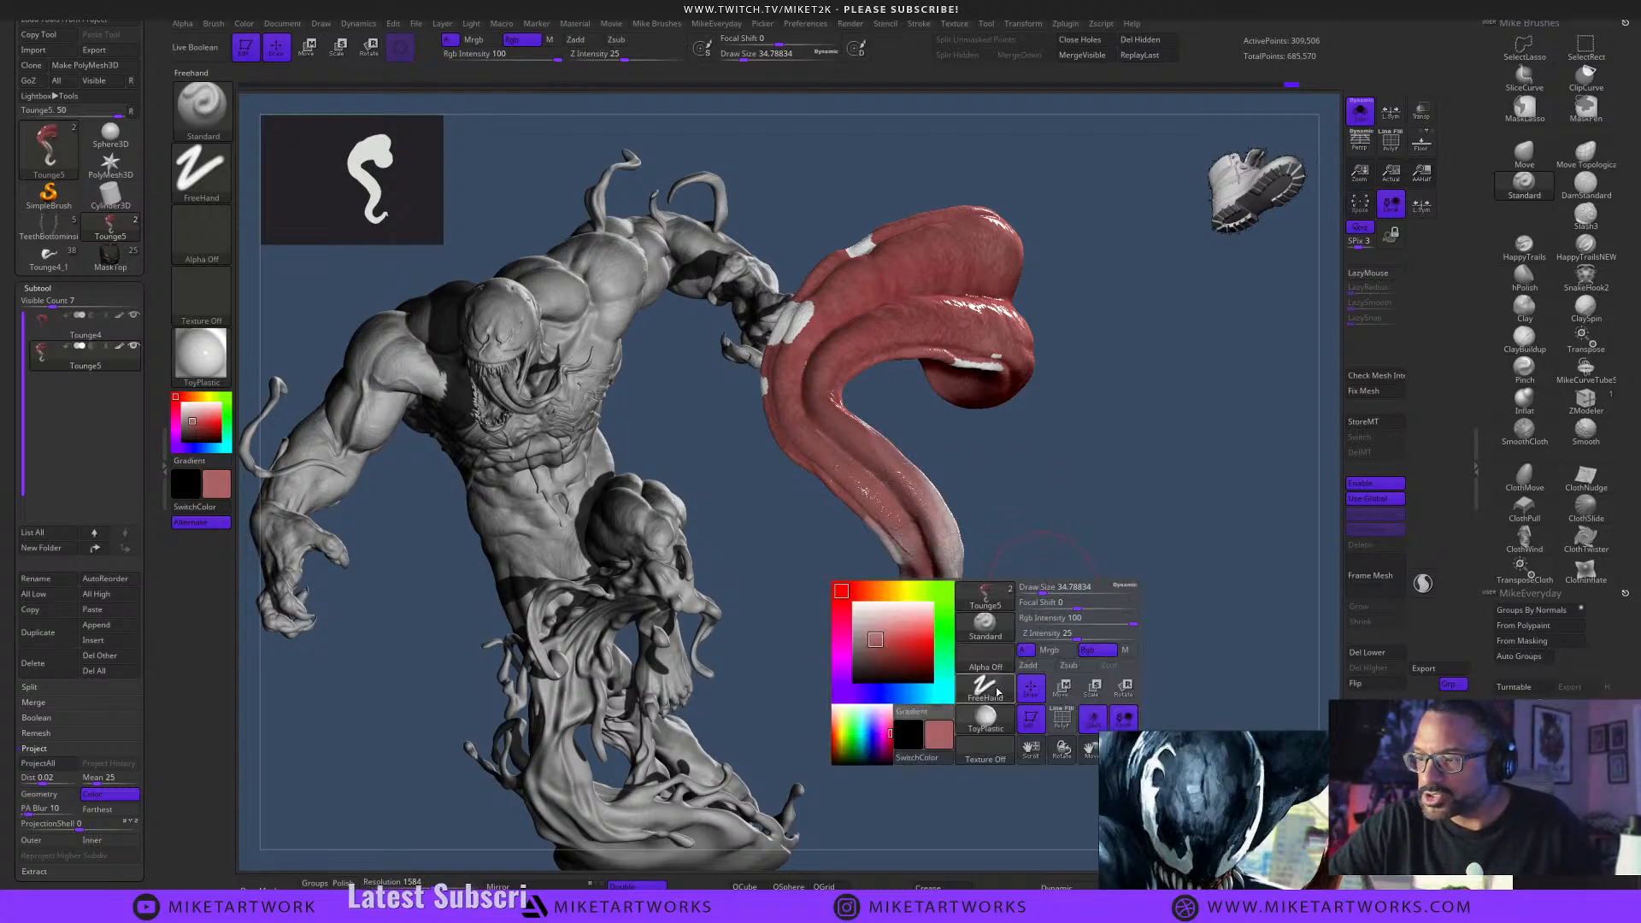
left_click(996, 691)
left_click(745, 714)
key("space")
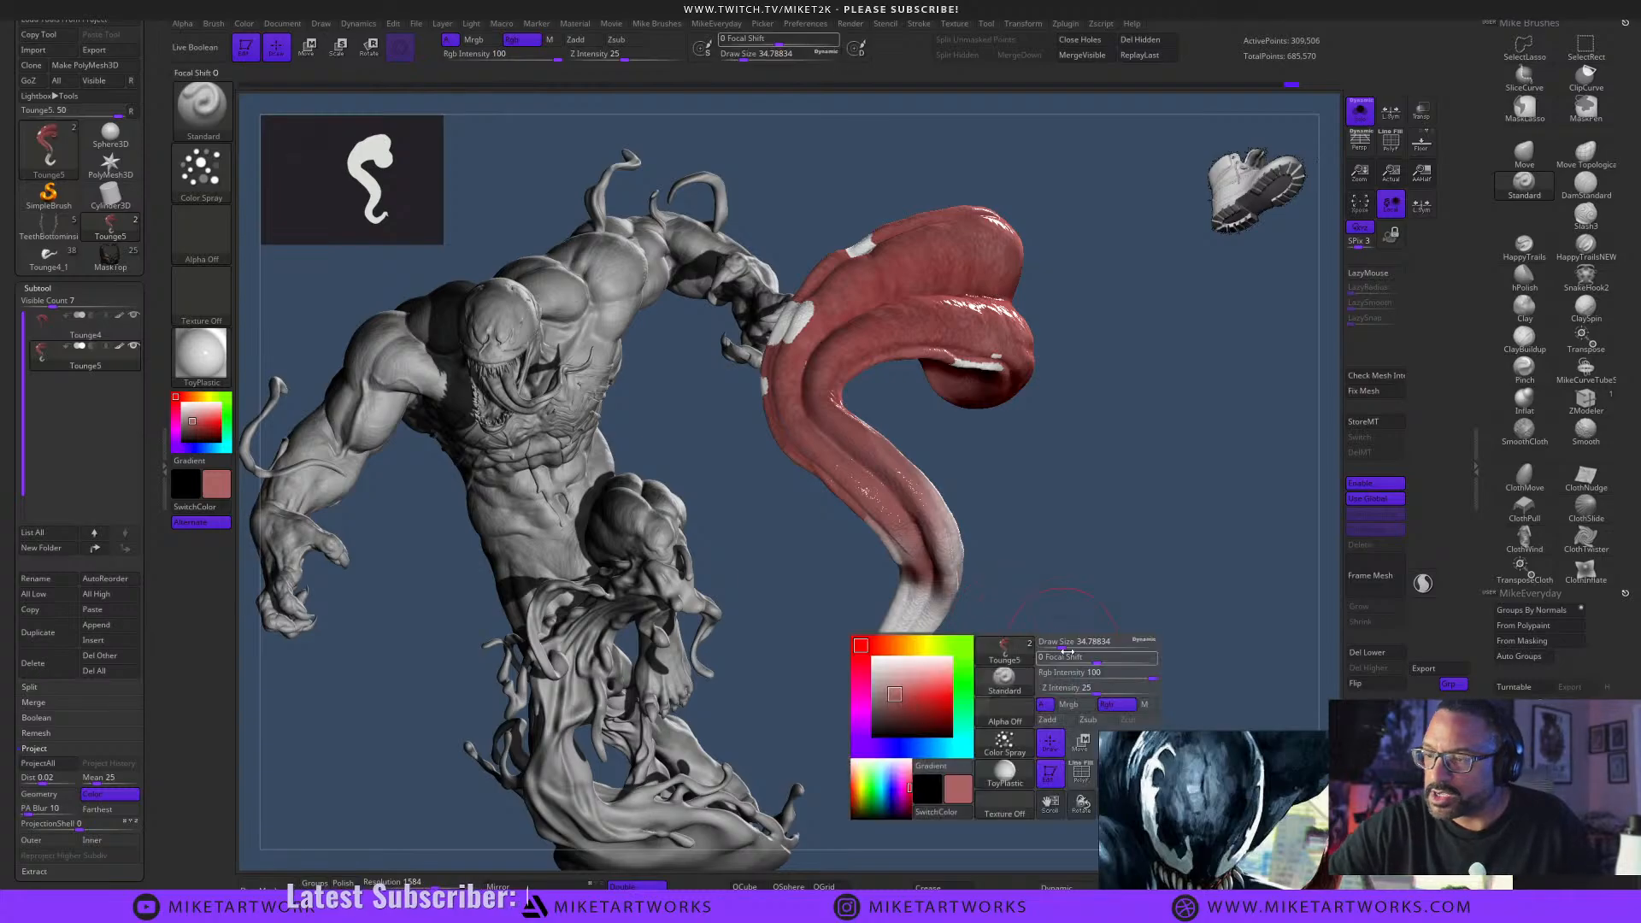
left_click(1015, 702)
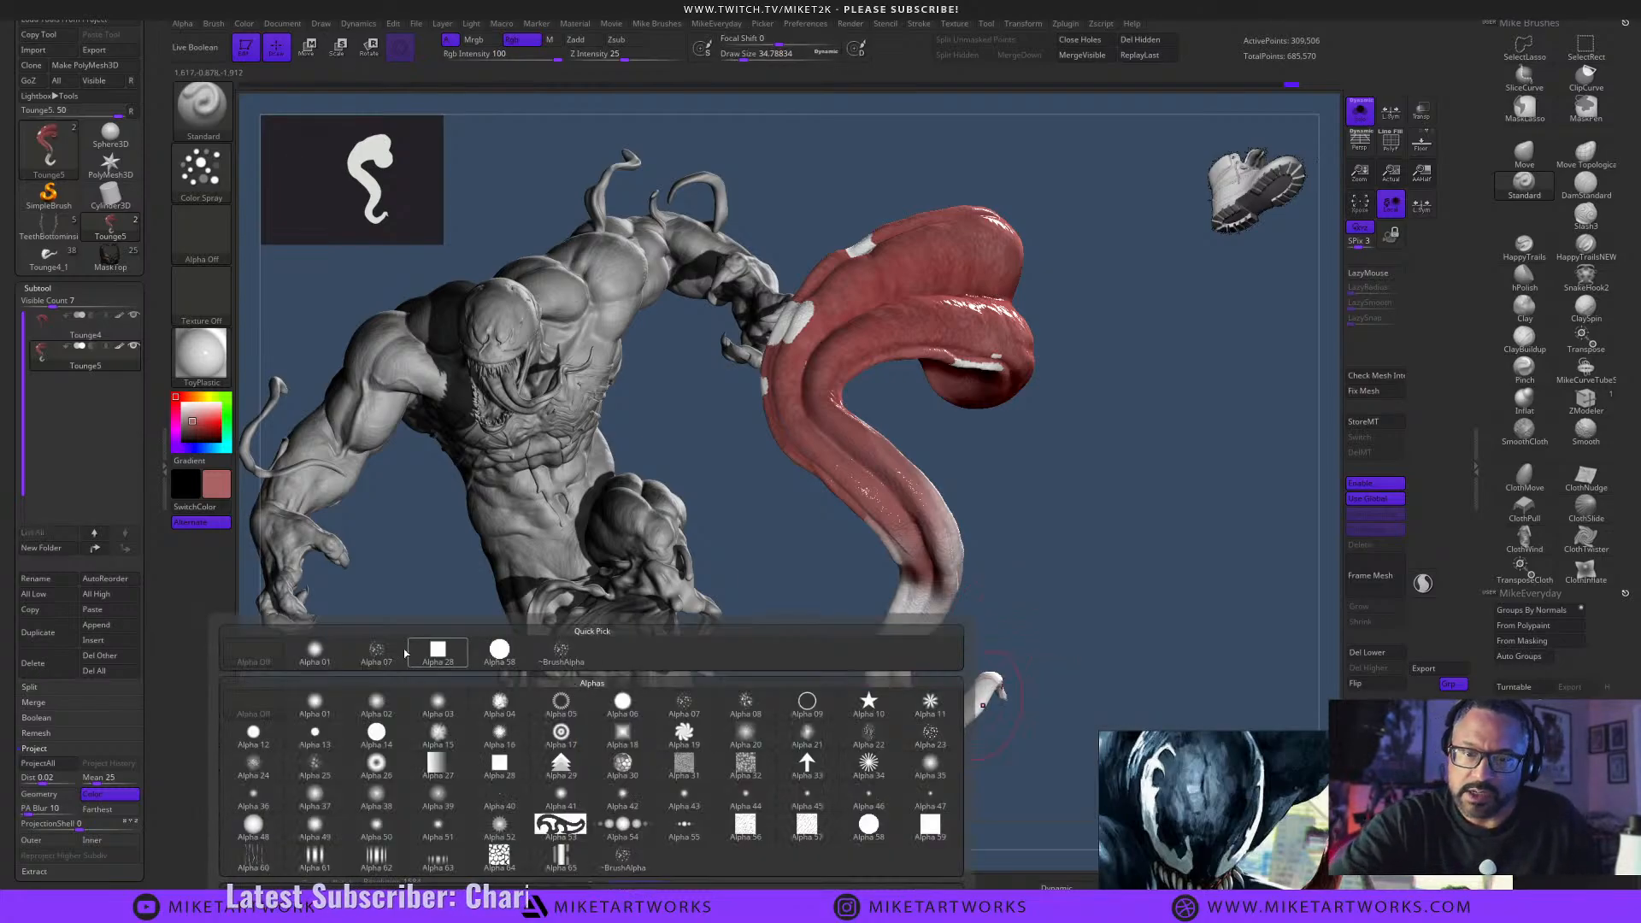
left_click(378, 652)
left_click_drag(984, 521, 1032, 516)
mouse_move(992, 633)
left_mouse_down()
mouse_move(940, 522)
mouse_move(937, 666)
mouse_move(913, 547)
left_mouse_up()
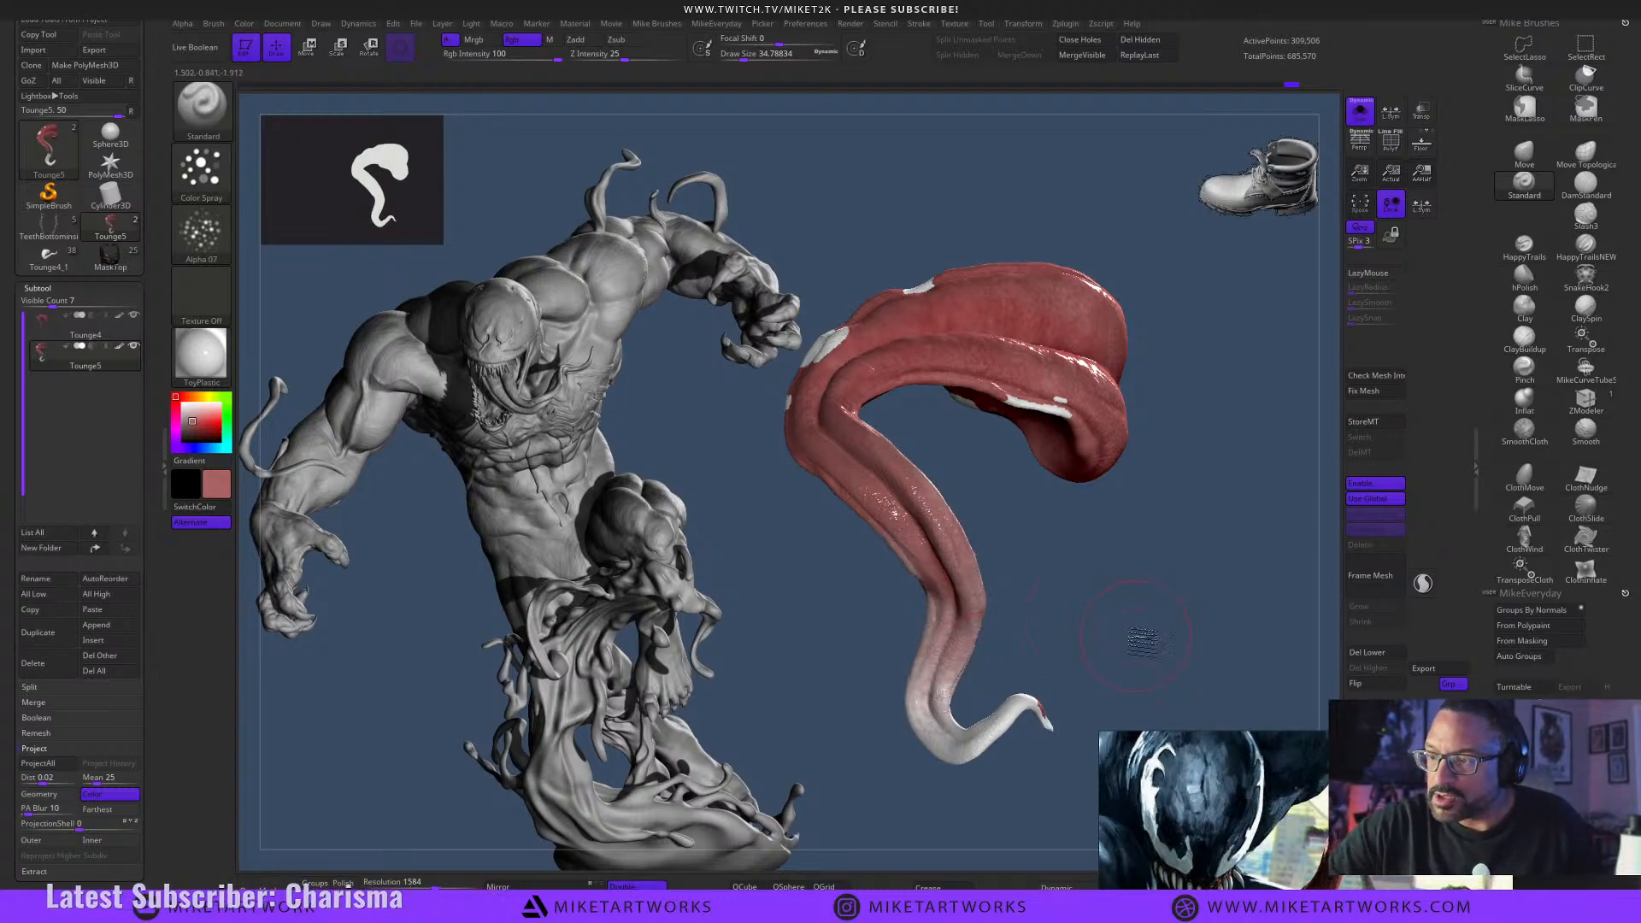
left_click_drag(1138, 637, 1069, 630)
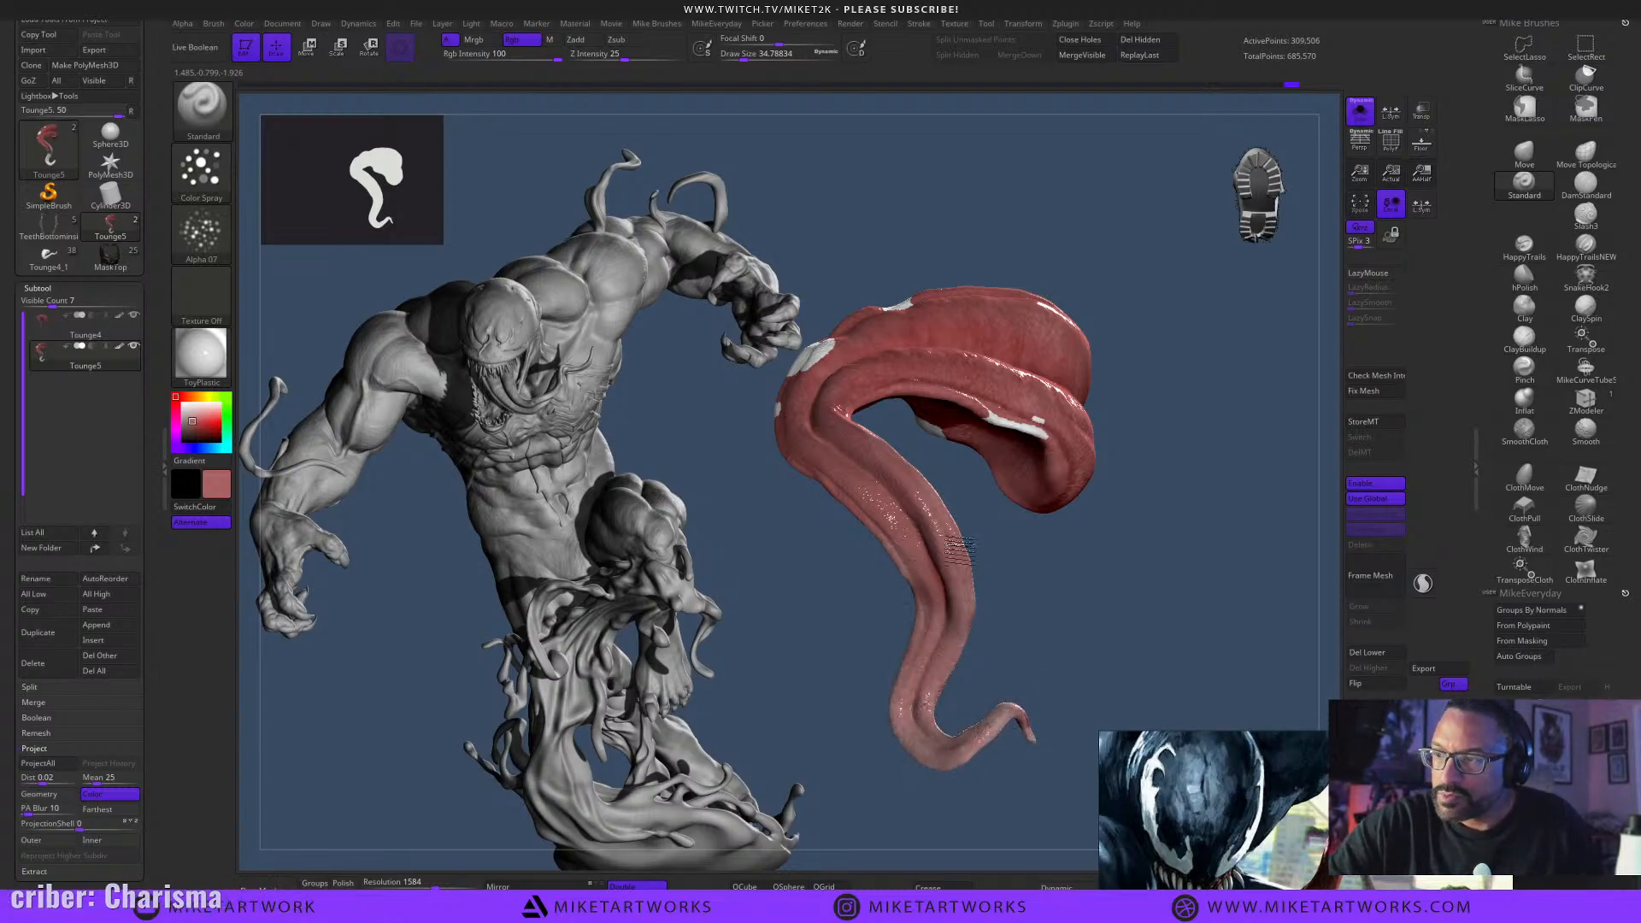
Pick a darker red, use the BrushAlpha alpha and spray the back of the tongue between its base and lower curl.
left_click_drag(1193, 578, 1150, 615)
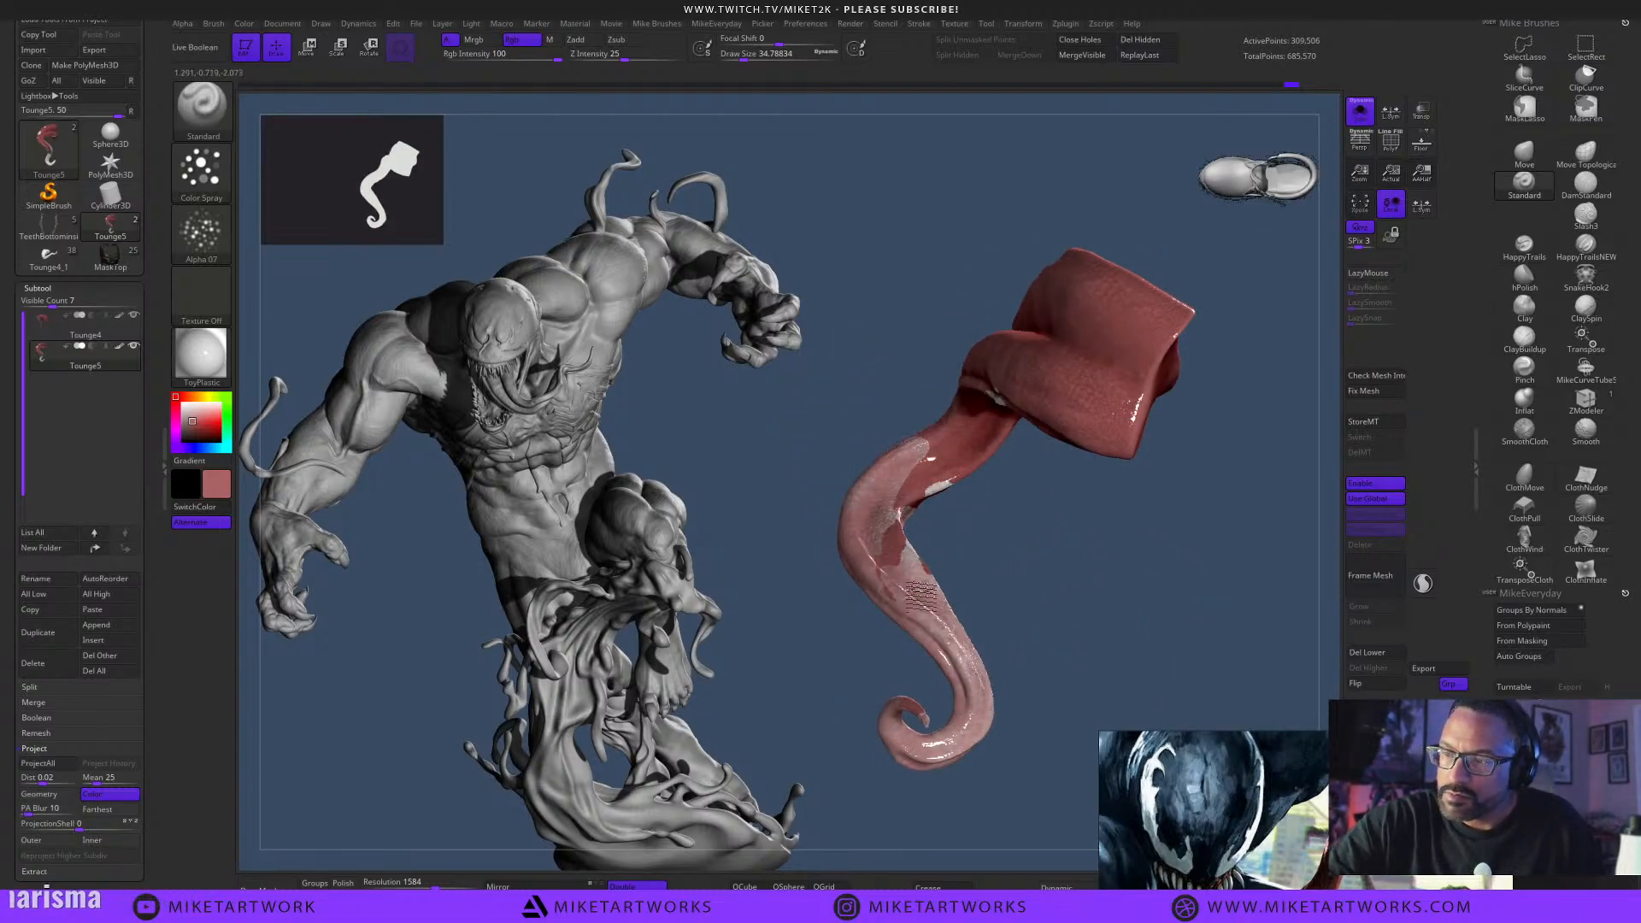
key("space")
left_click(942, 626)
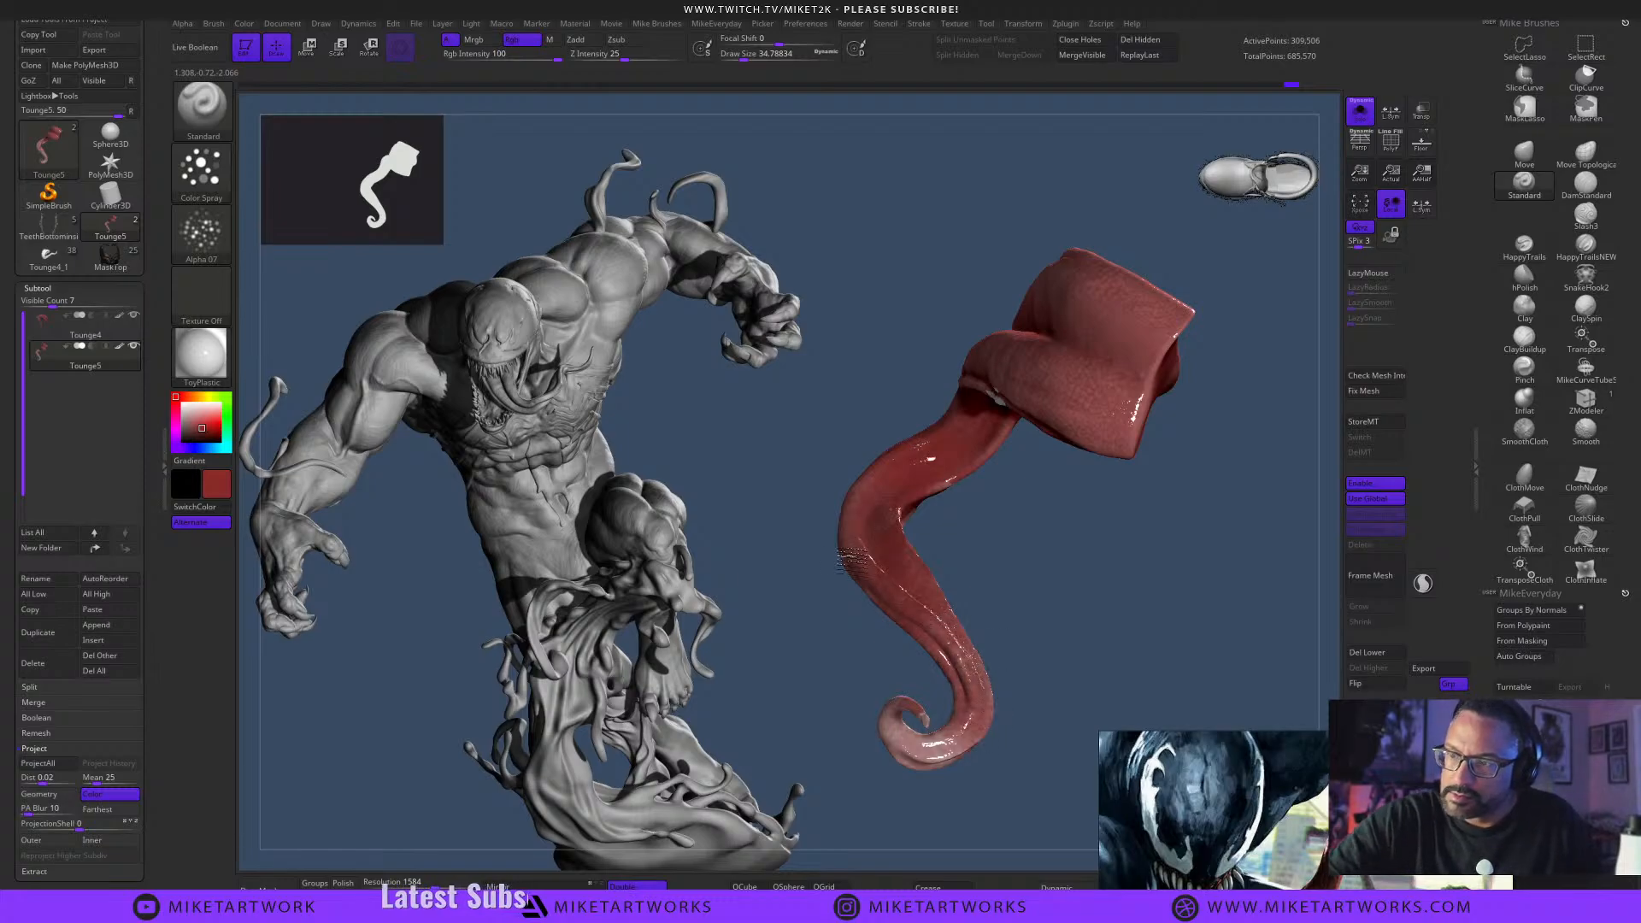
left_click_drag(1009, 615, 956, 624)
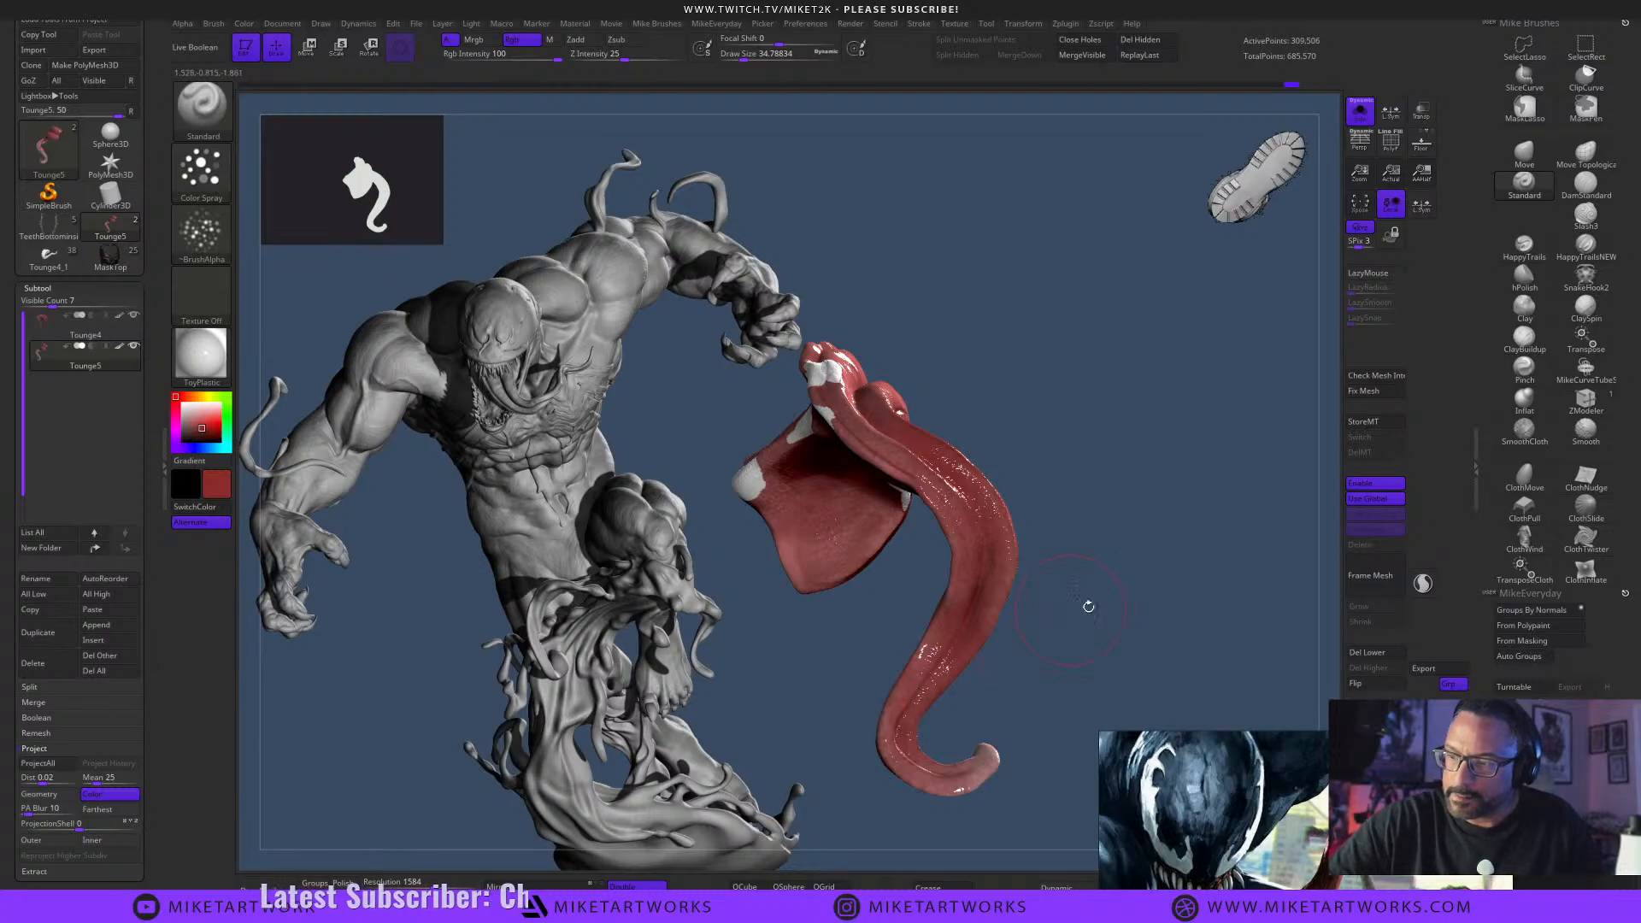
Cover the white patches along the tongue's side edge with sprayed red, blending them in with a lighter, medium red.
left_click_drag(1111, 627, 1000, 675)
left_click_drag(968, 618, 955, 650)
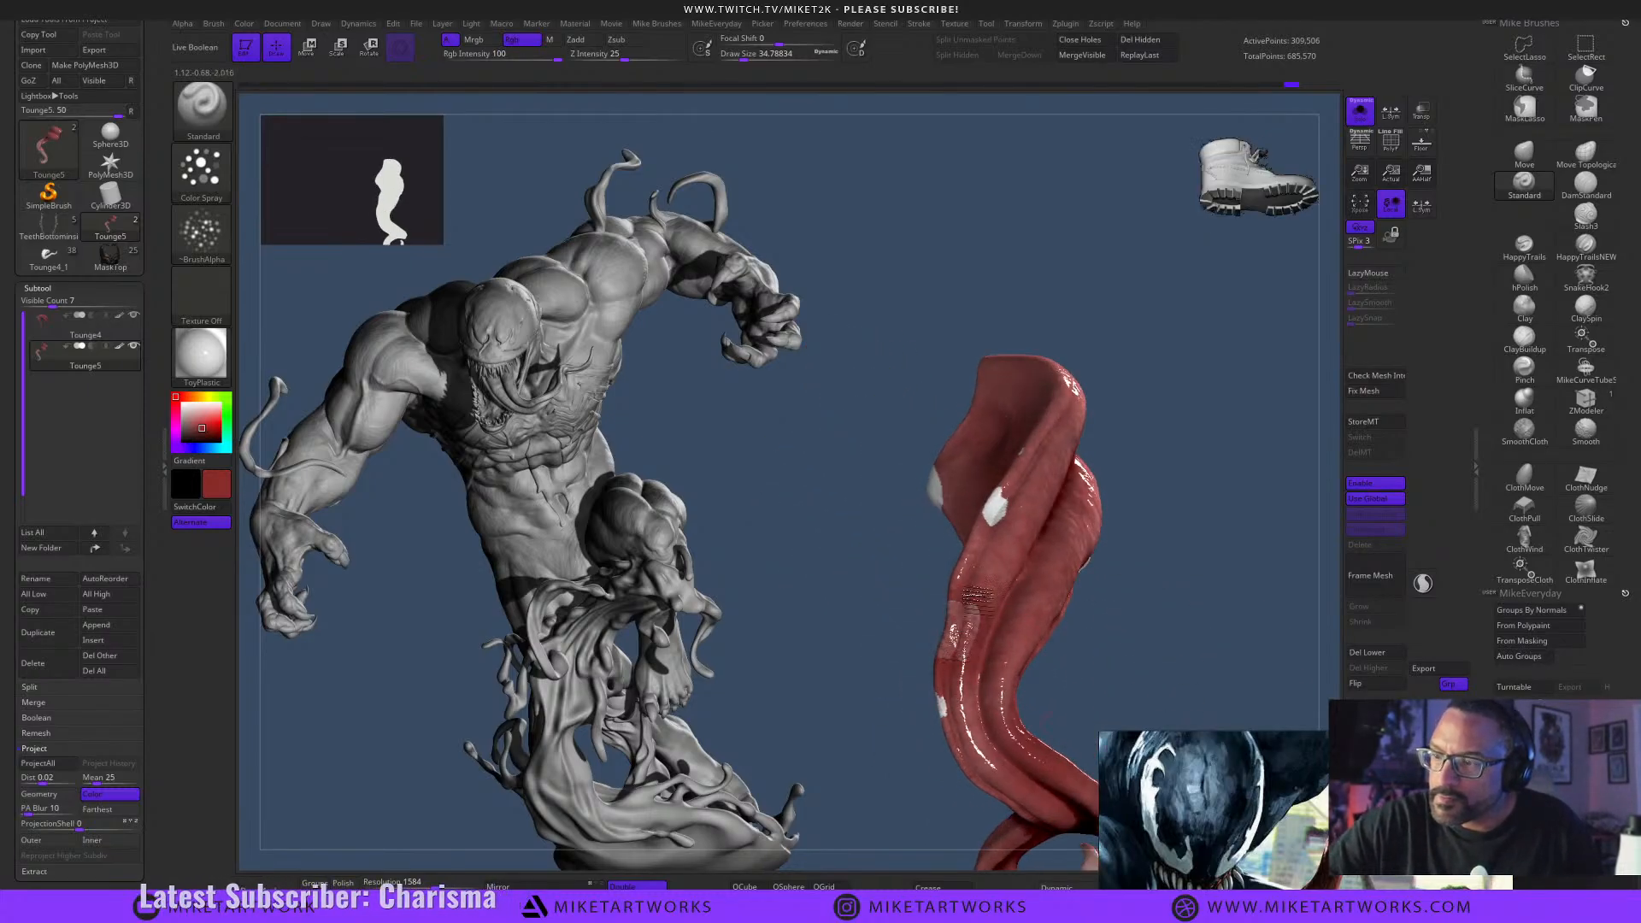
left_click_drag(1002, 494, 992, 518)
left_click_drag(943, 716, 942, 700)
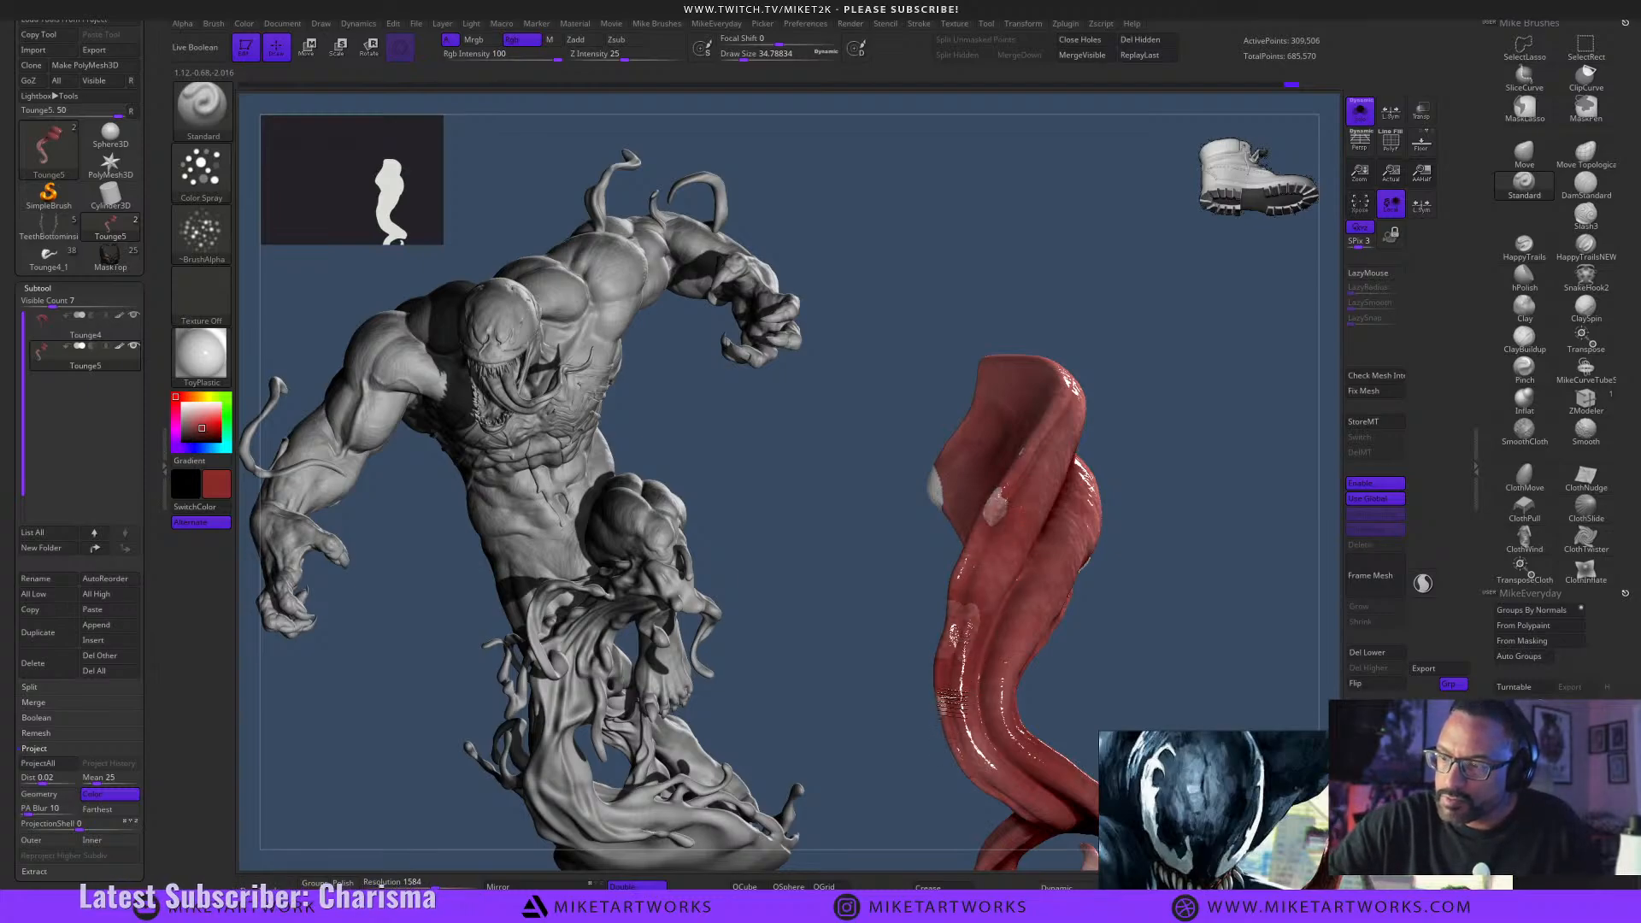
key("space")
left_click(994, 676)
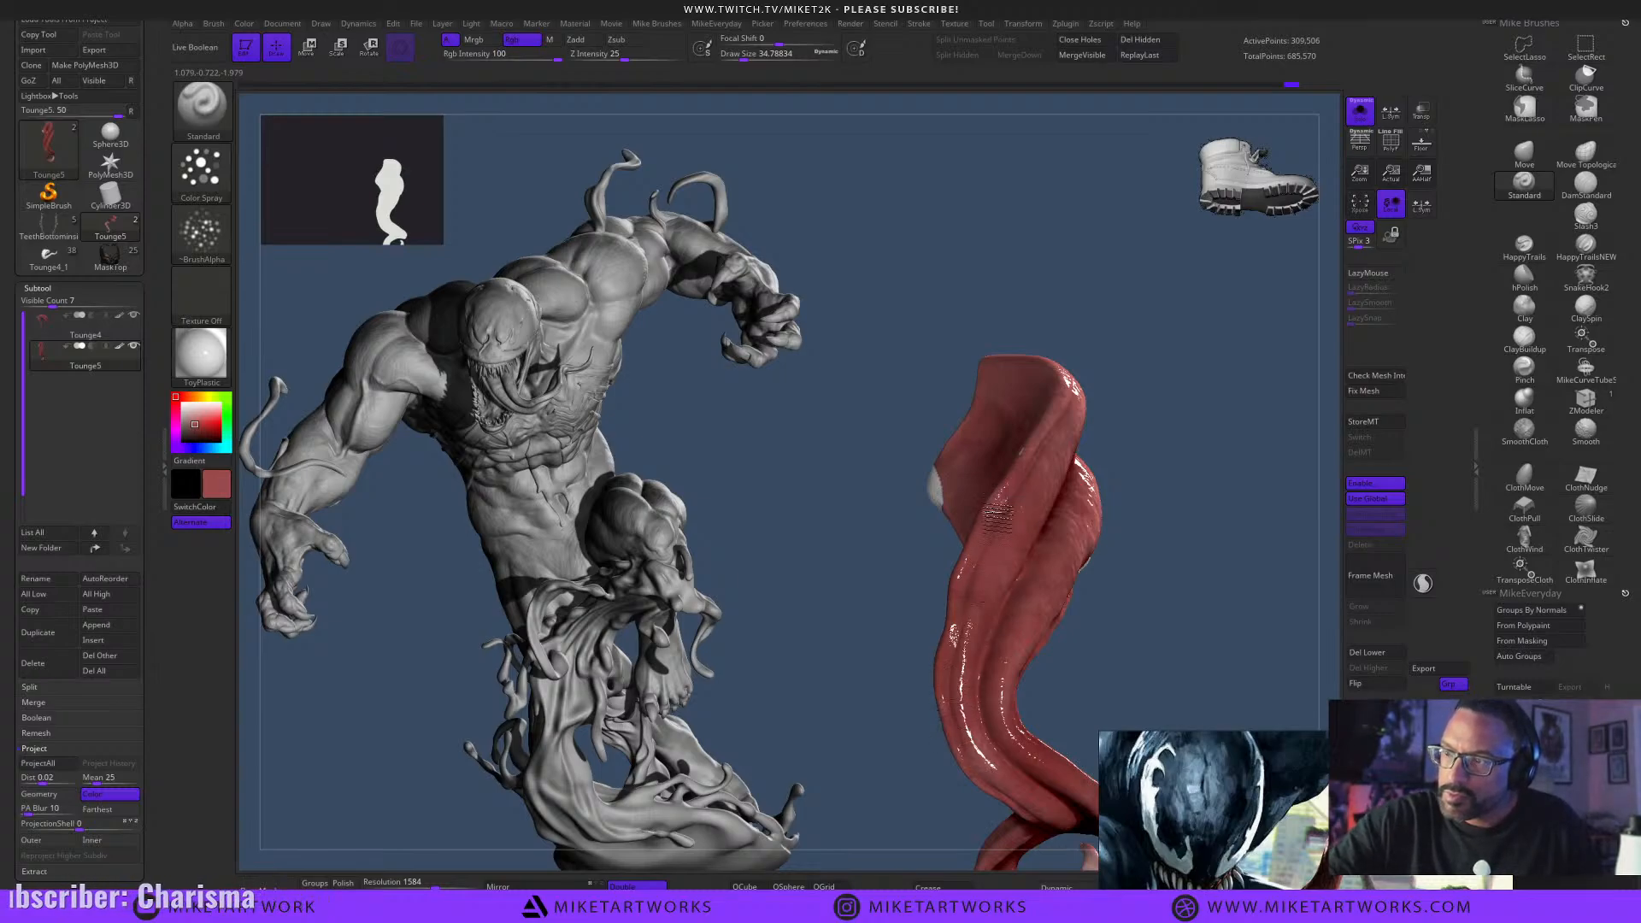
Pick a lighter pinkish red and spray it over the tongue's inner bend and curled tip to vary the colour.
left_click_drag(1154, 590, 1211, 587)
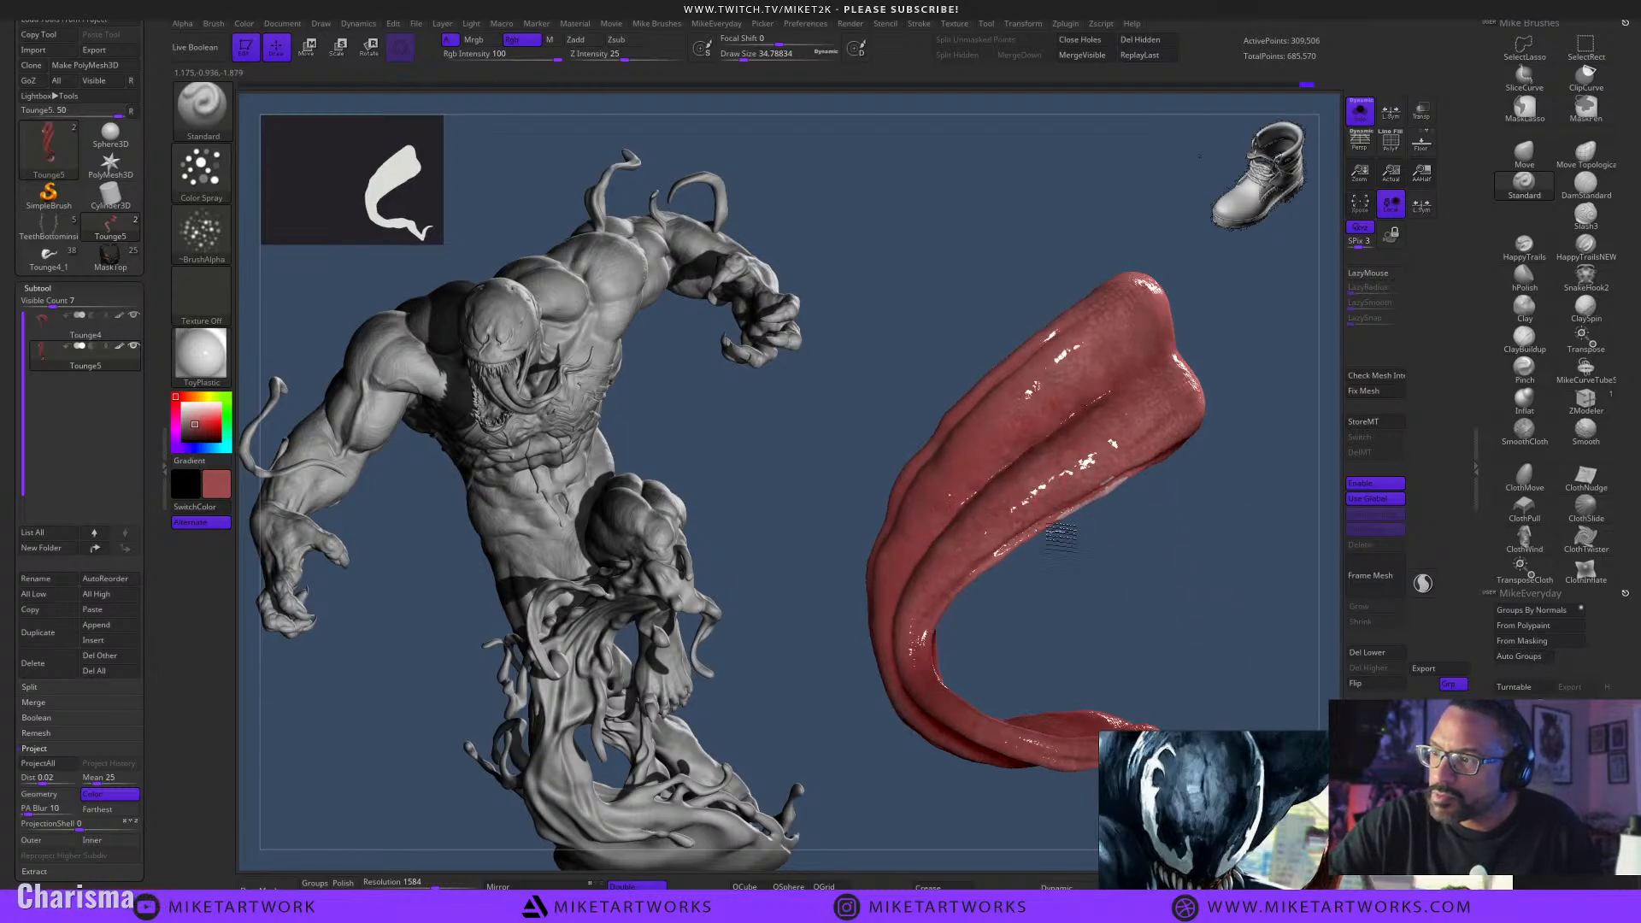
left_click_drag(1070, 585, 1227, 568)
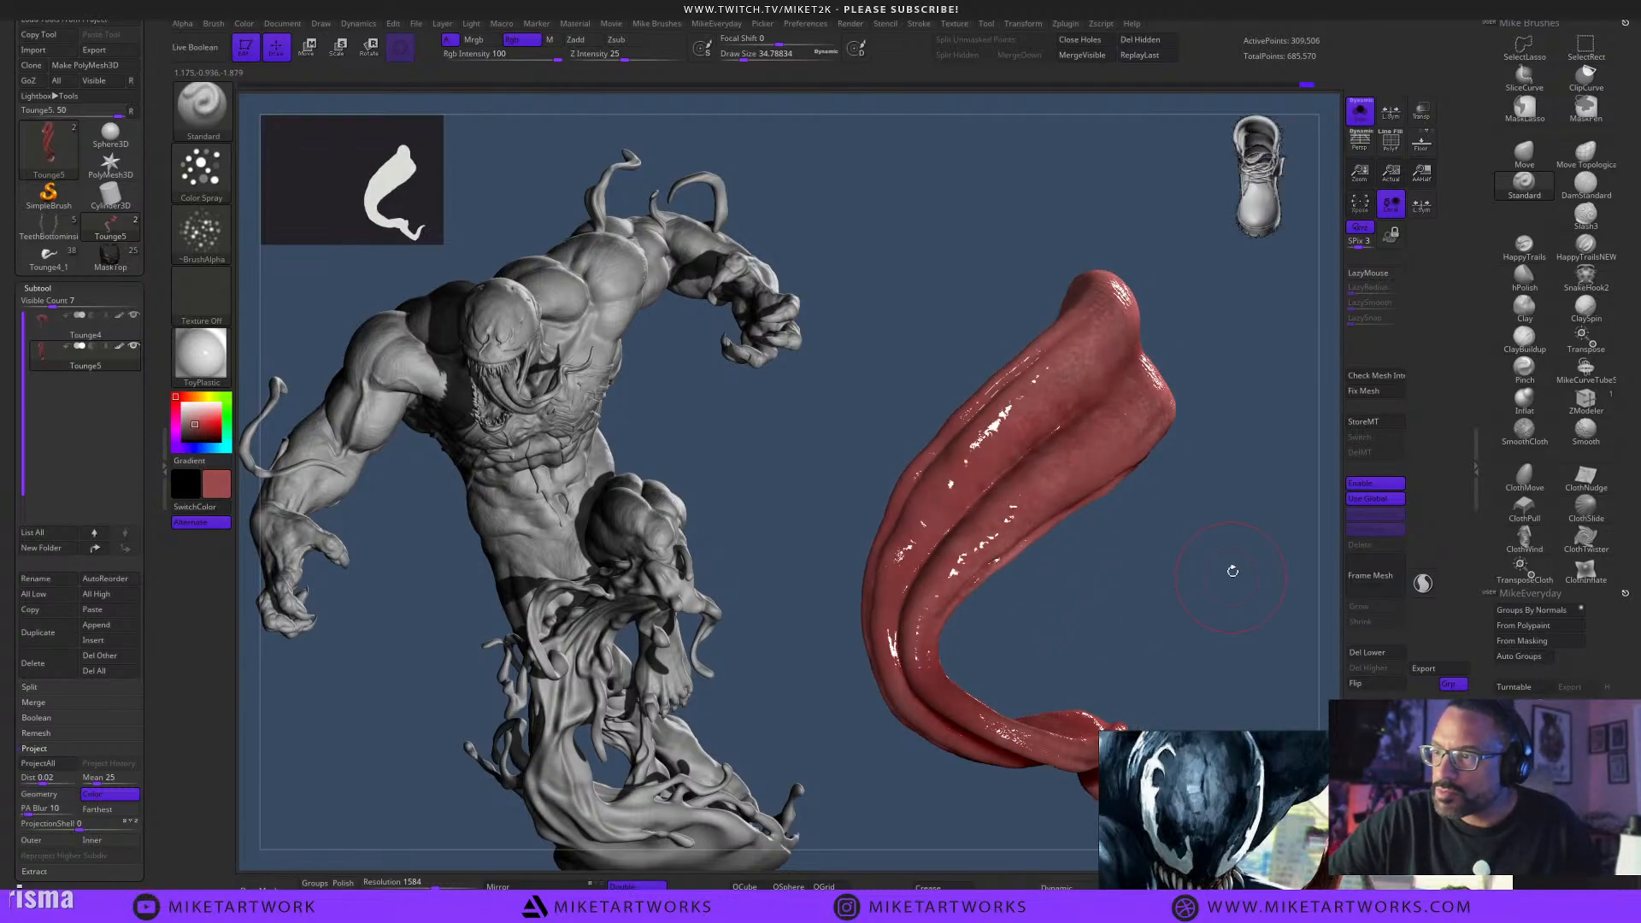
key("space")
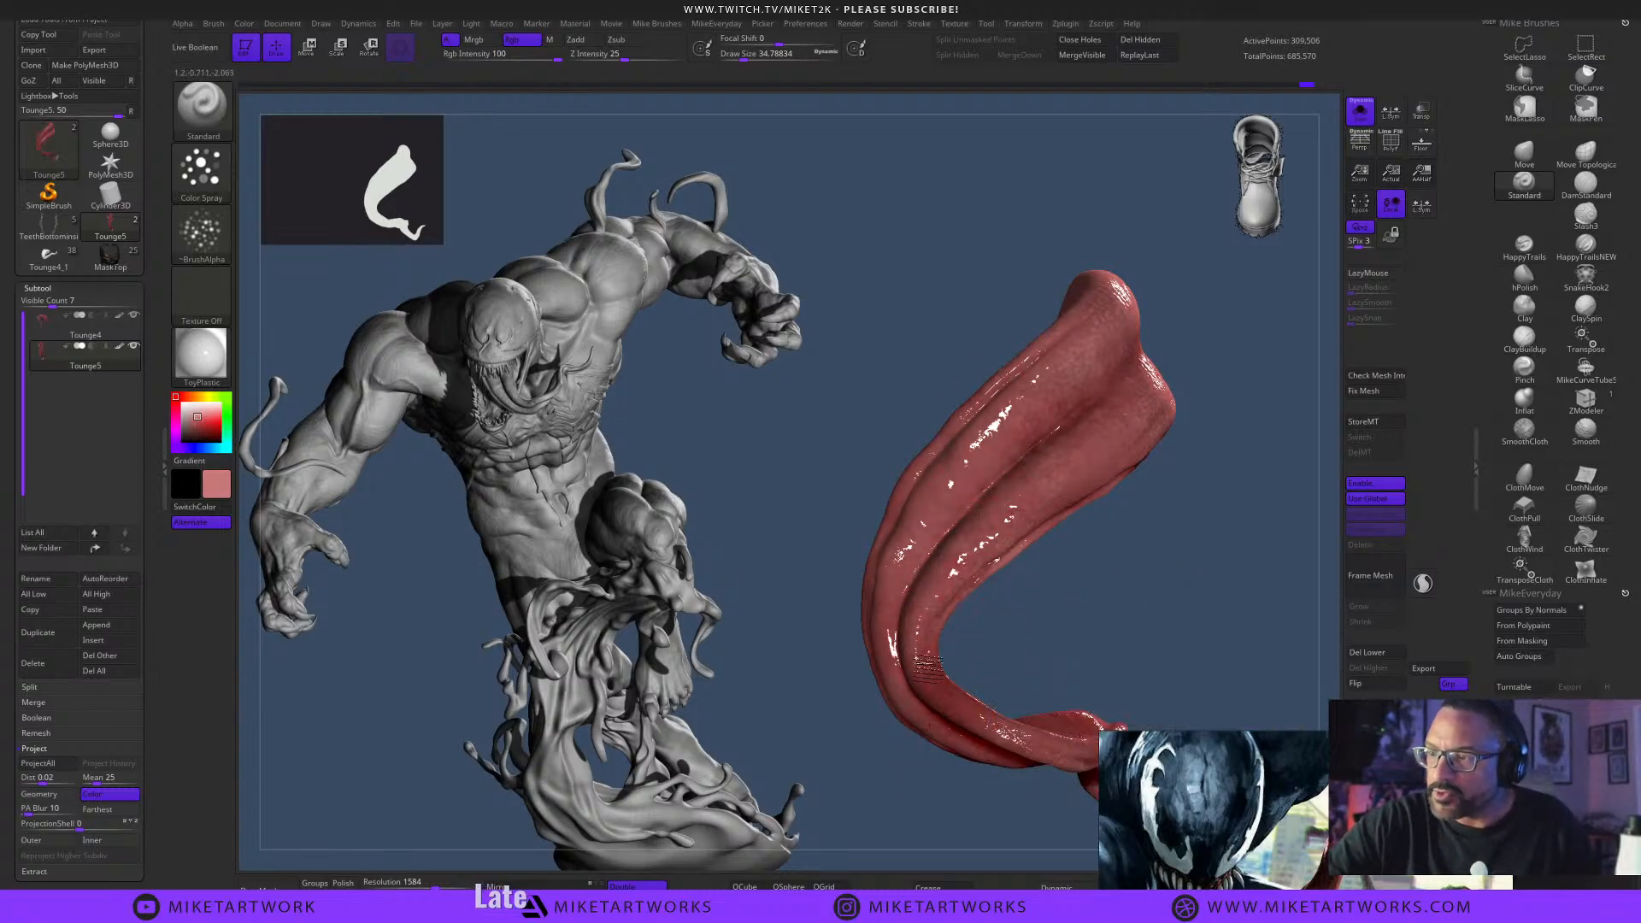
left_click_drag(1026, 637, 1165, 622)
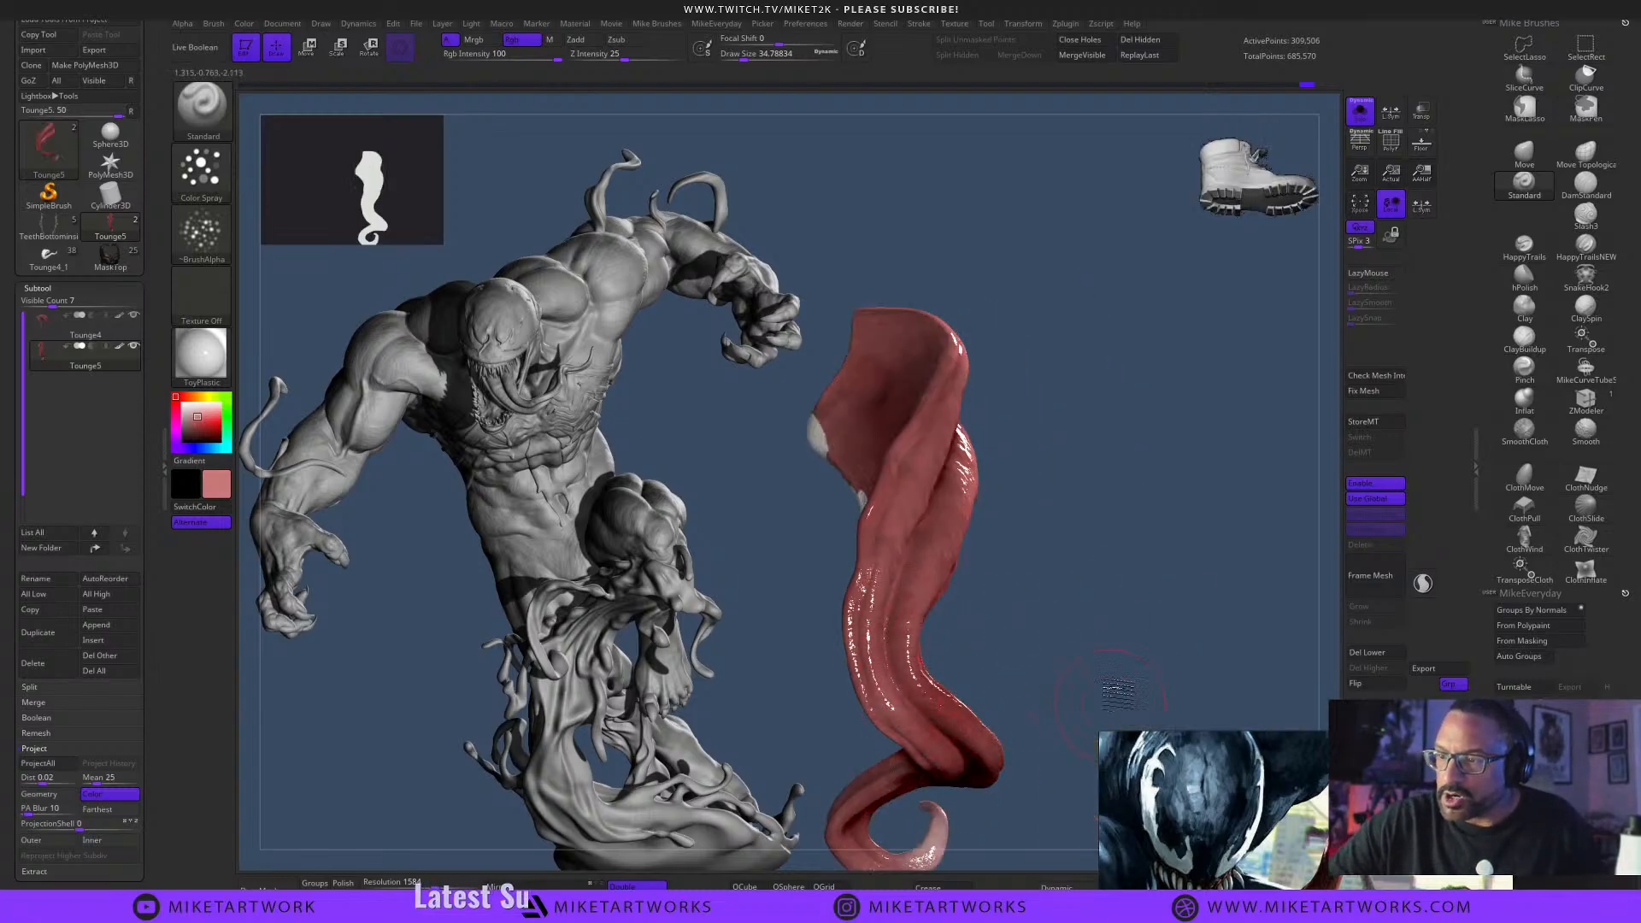
left_click_drag(1118, 692, 1018, 590)
left_click_drag(1103, 629, 1154, 616)
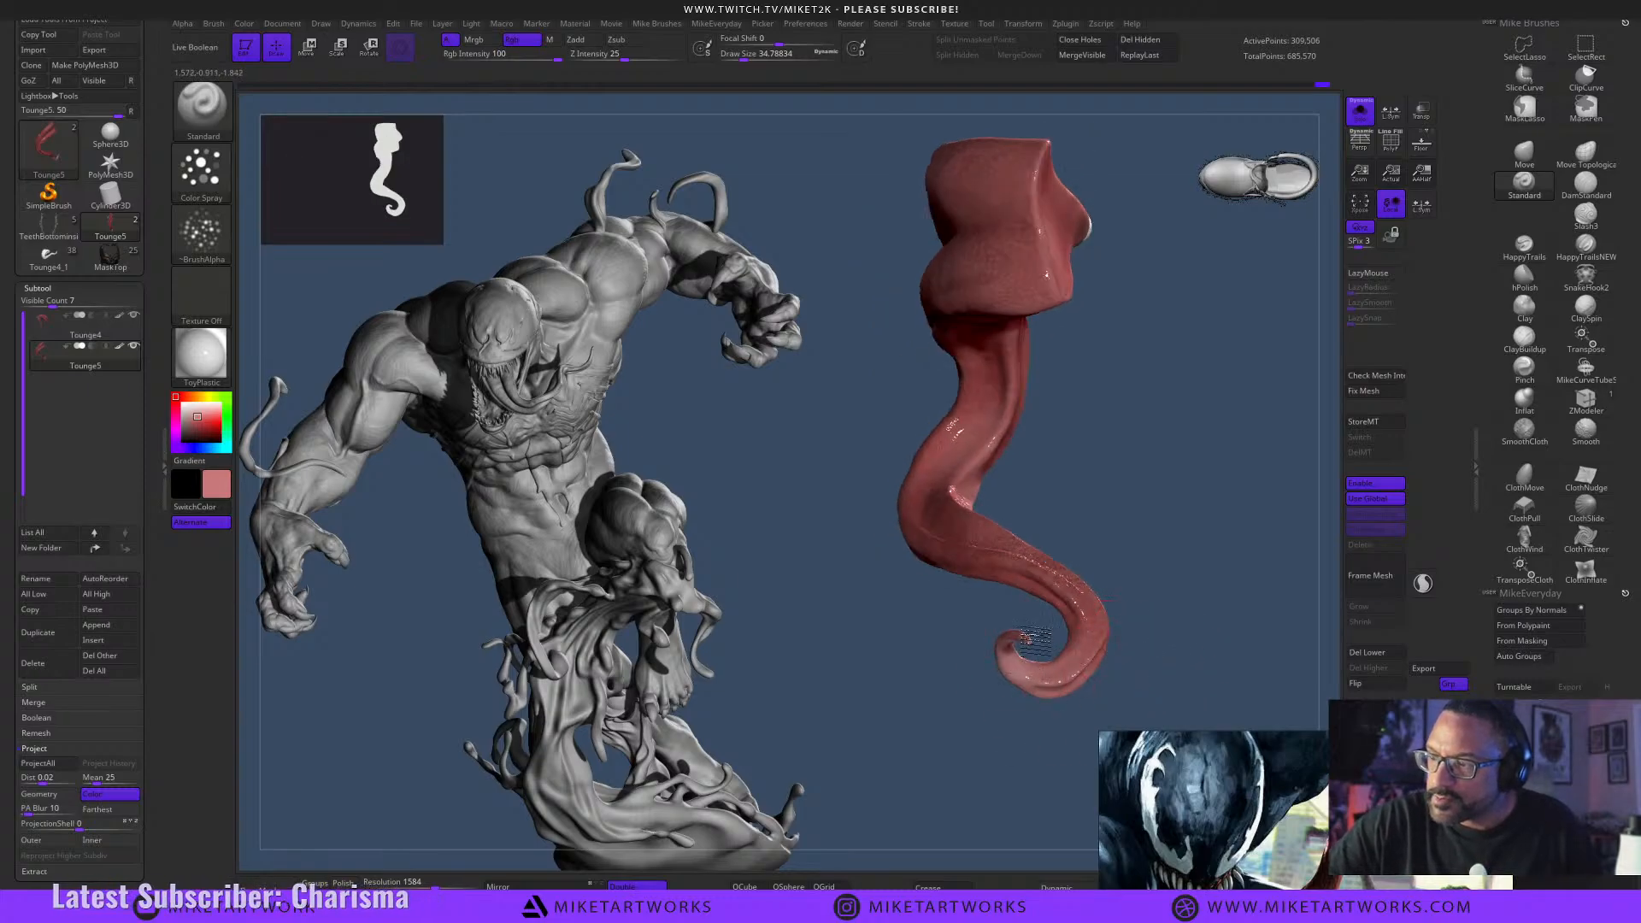
left_click_drag(1039, 633, 966, 647)
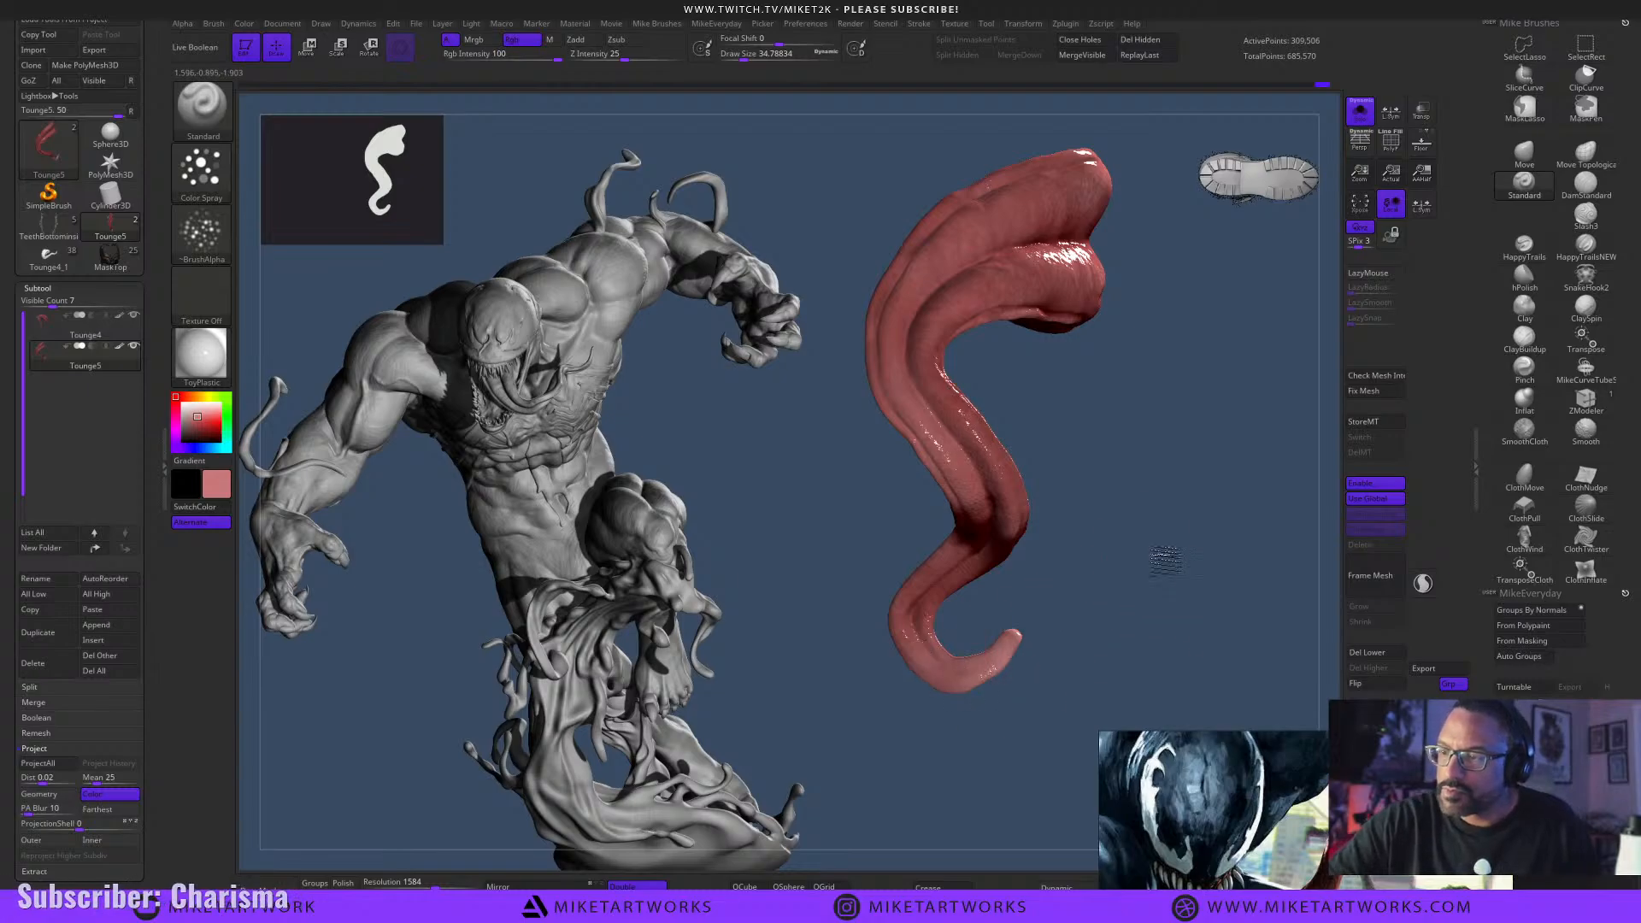
Pick a medium red, reduce the brush to about 20 and spray over the white patch on the tongue's underside near the base.
mouse_move(1167, 560)
left_mouse_down()
mouse_move(1180, 685)
mouse_move(1218, 637)
mouse_move(1092, 678)
mouse_move(1292, 609)
mouse_move(1140, 598)
mouse_move(1173, 591)
mouse_move(1108, 642)
left_mouse_up()
key("space")
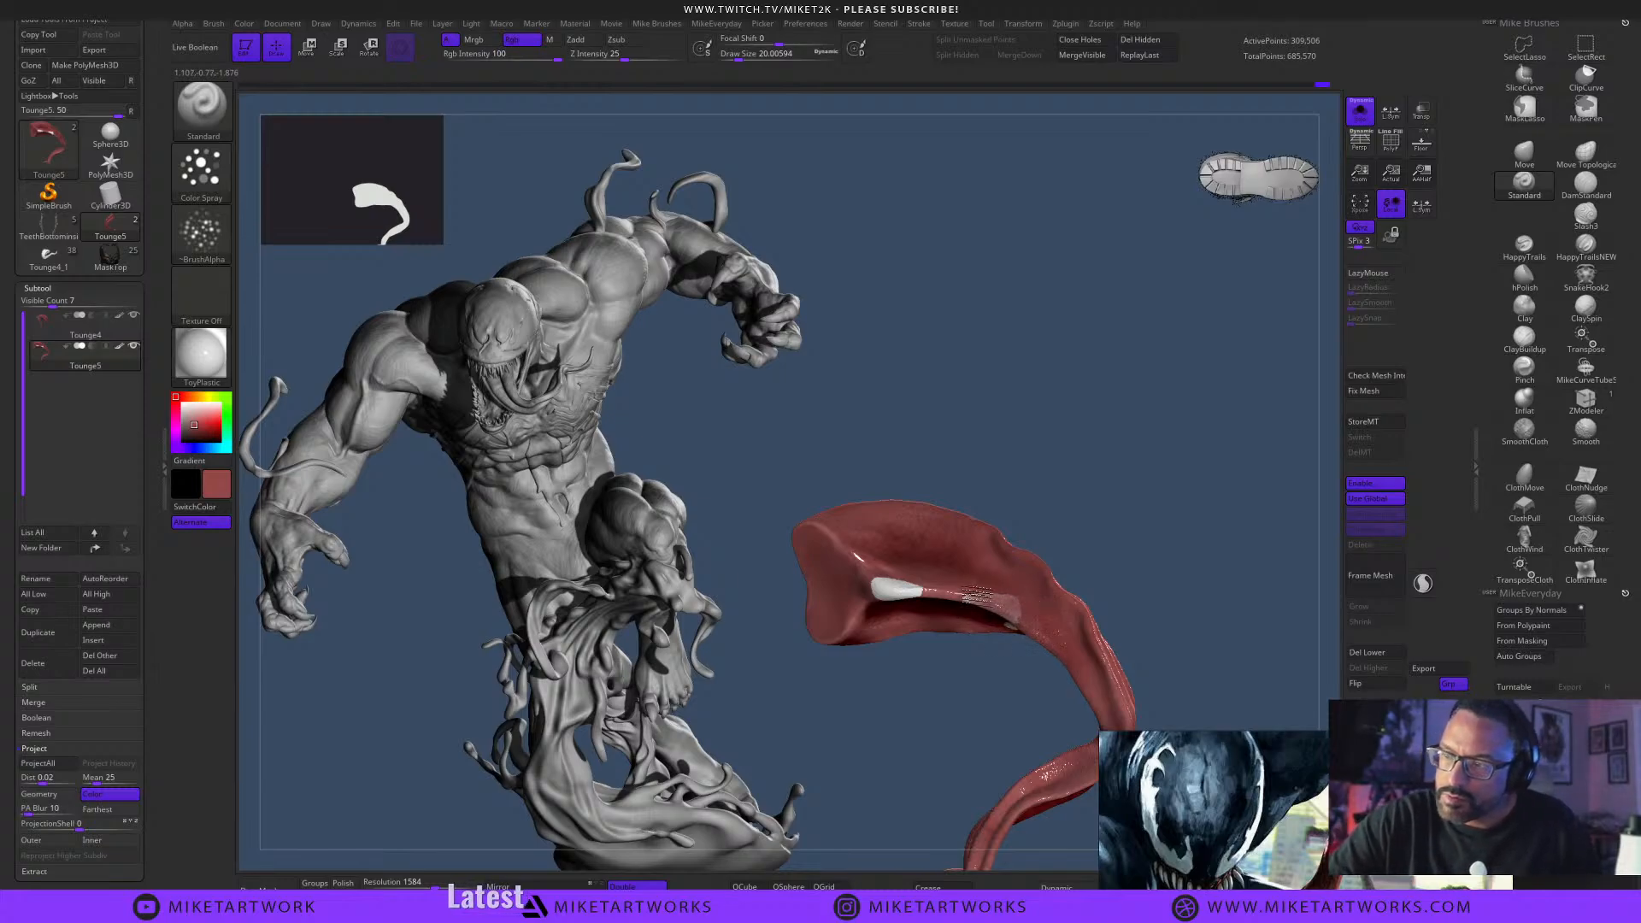
left_click_drag(1119, 502, 1128, 557)
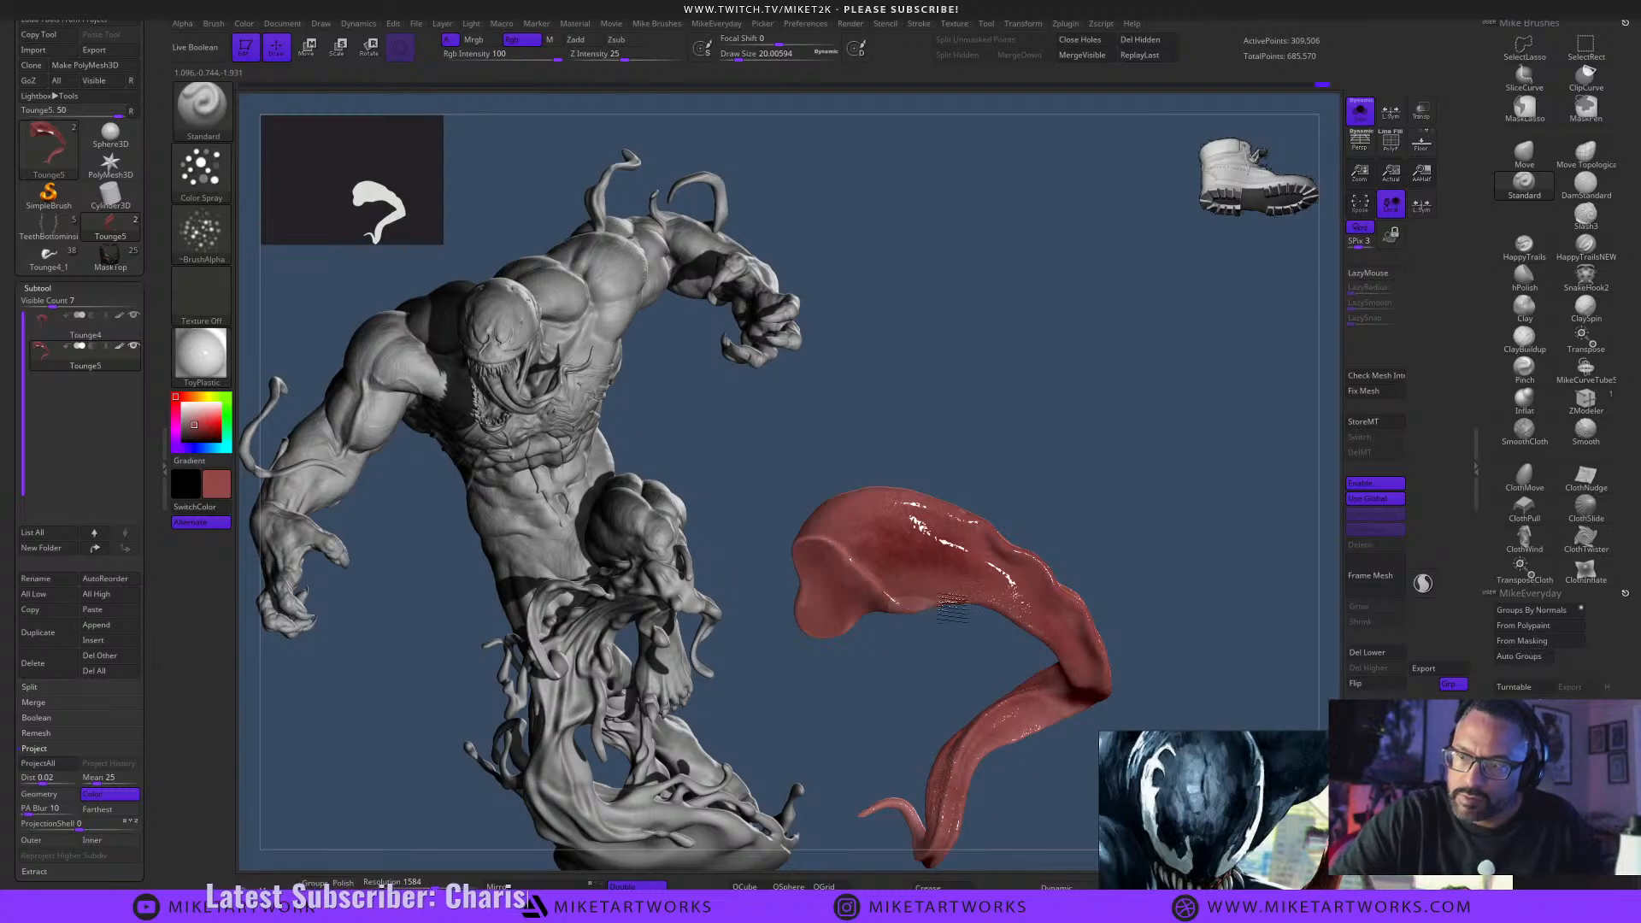
left_click_drag(1137, 542, 1030, 511)
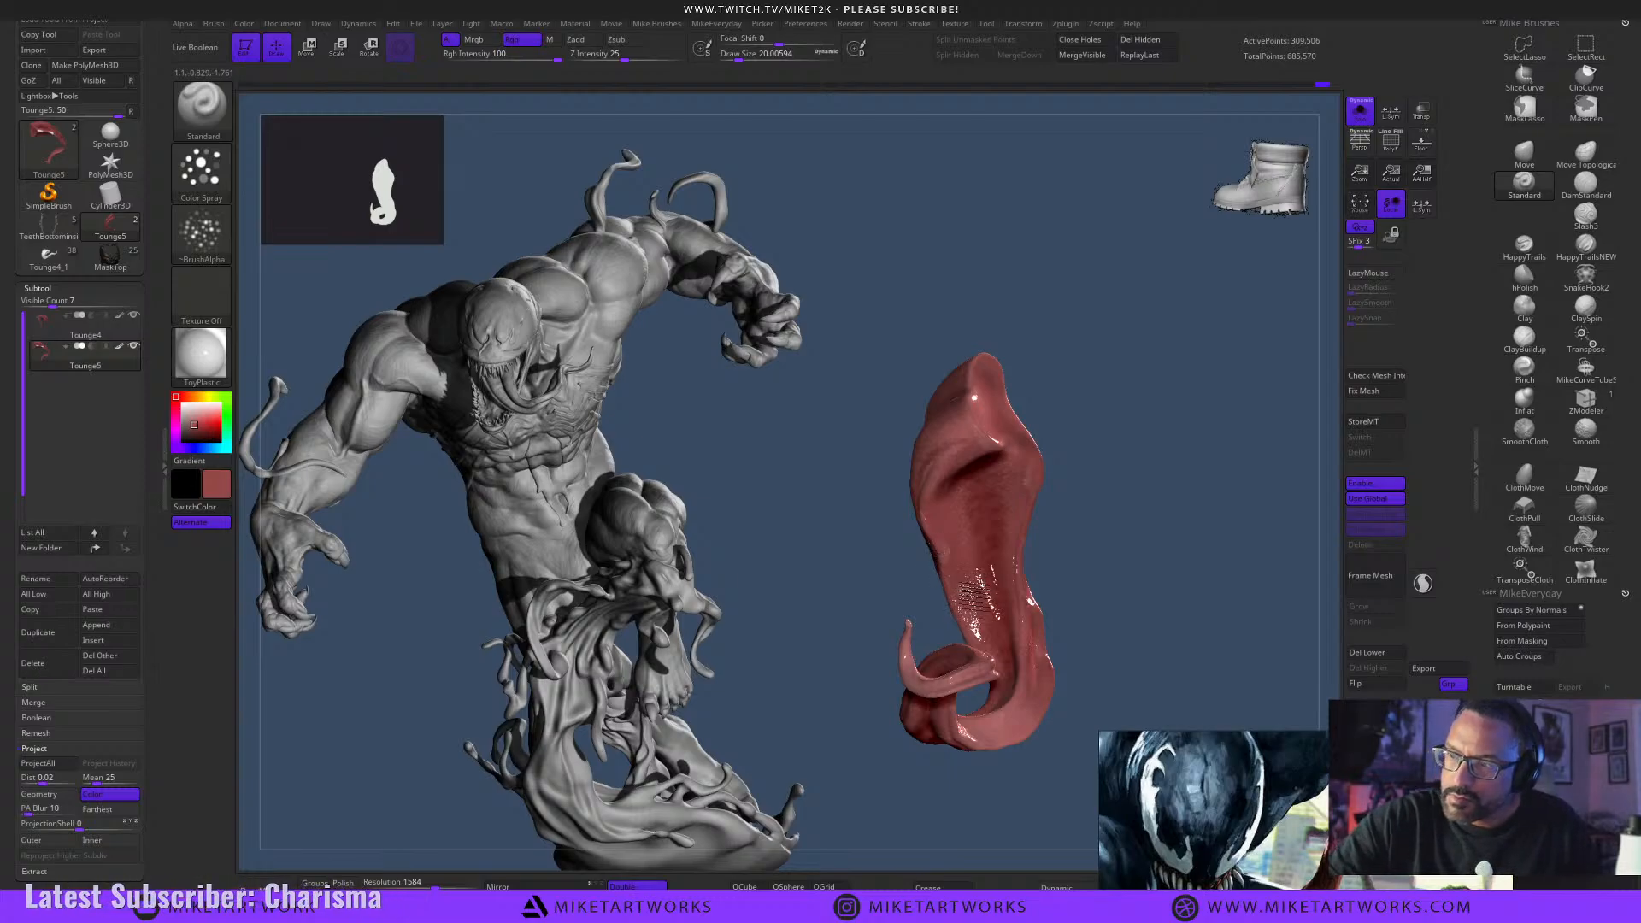
left_click_drag(1117, 604, 1109, 654)
Pick a dark red, set the brush to about 25 and spray shading along the tongue's edges and lower bend.
key("space")
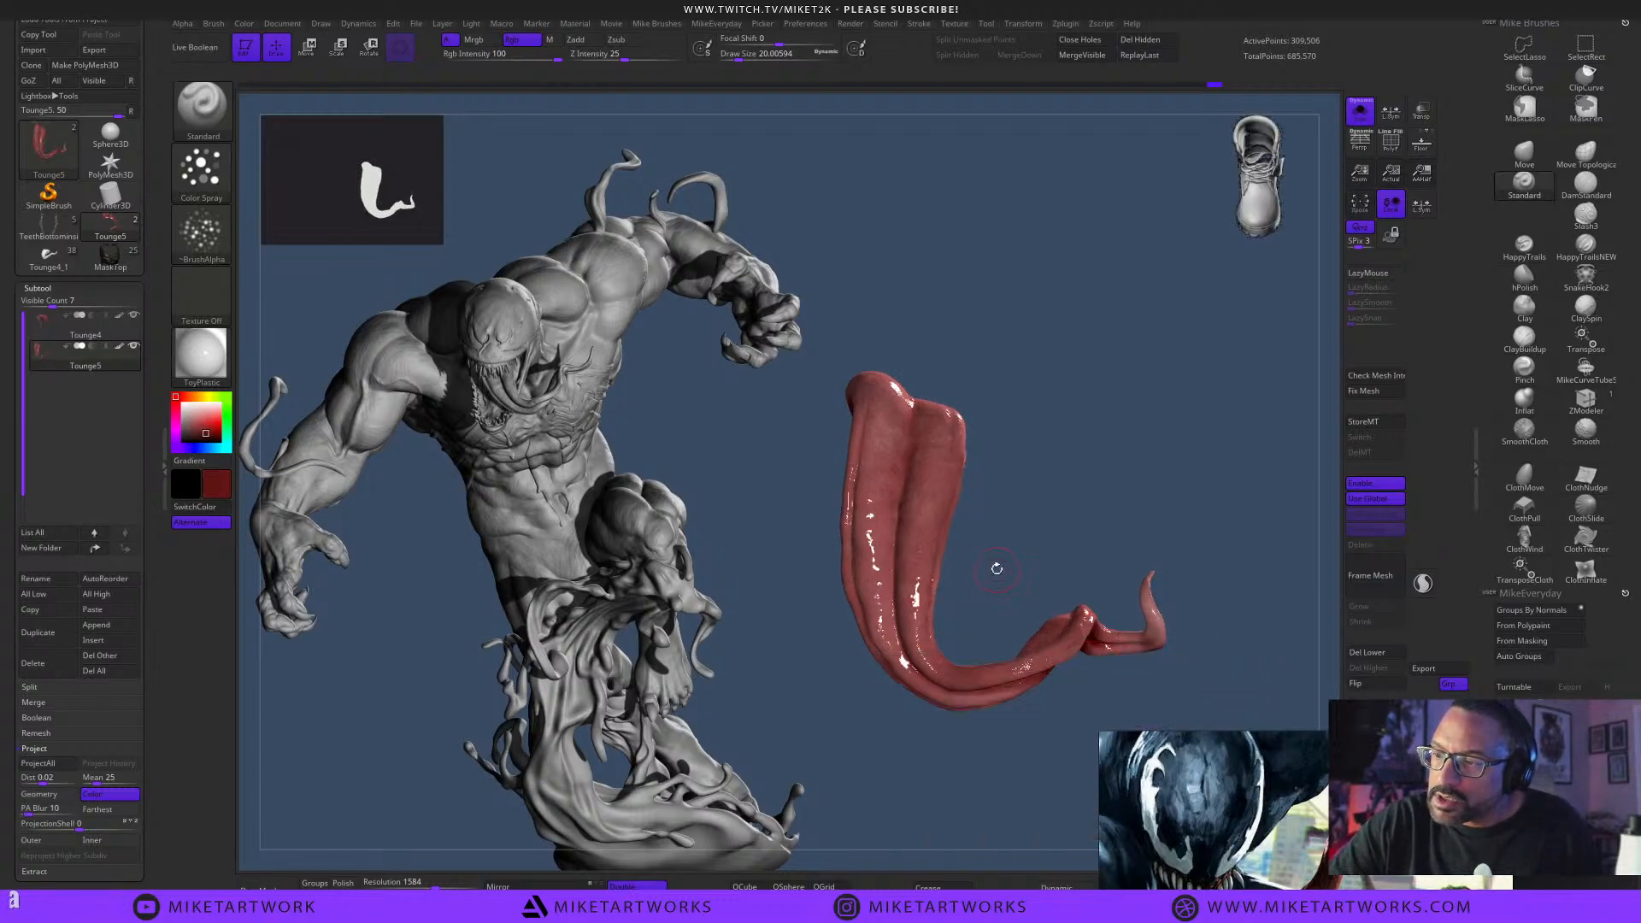
left_click_drag(999, 570, 958, 590)
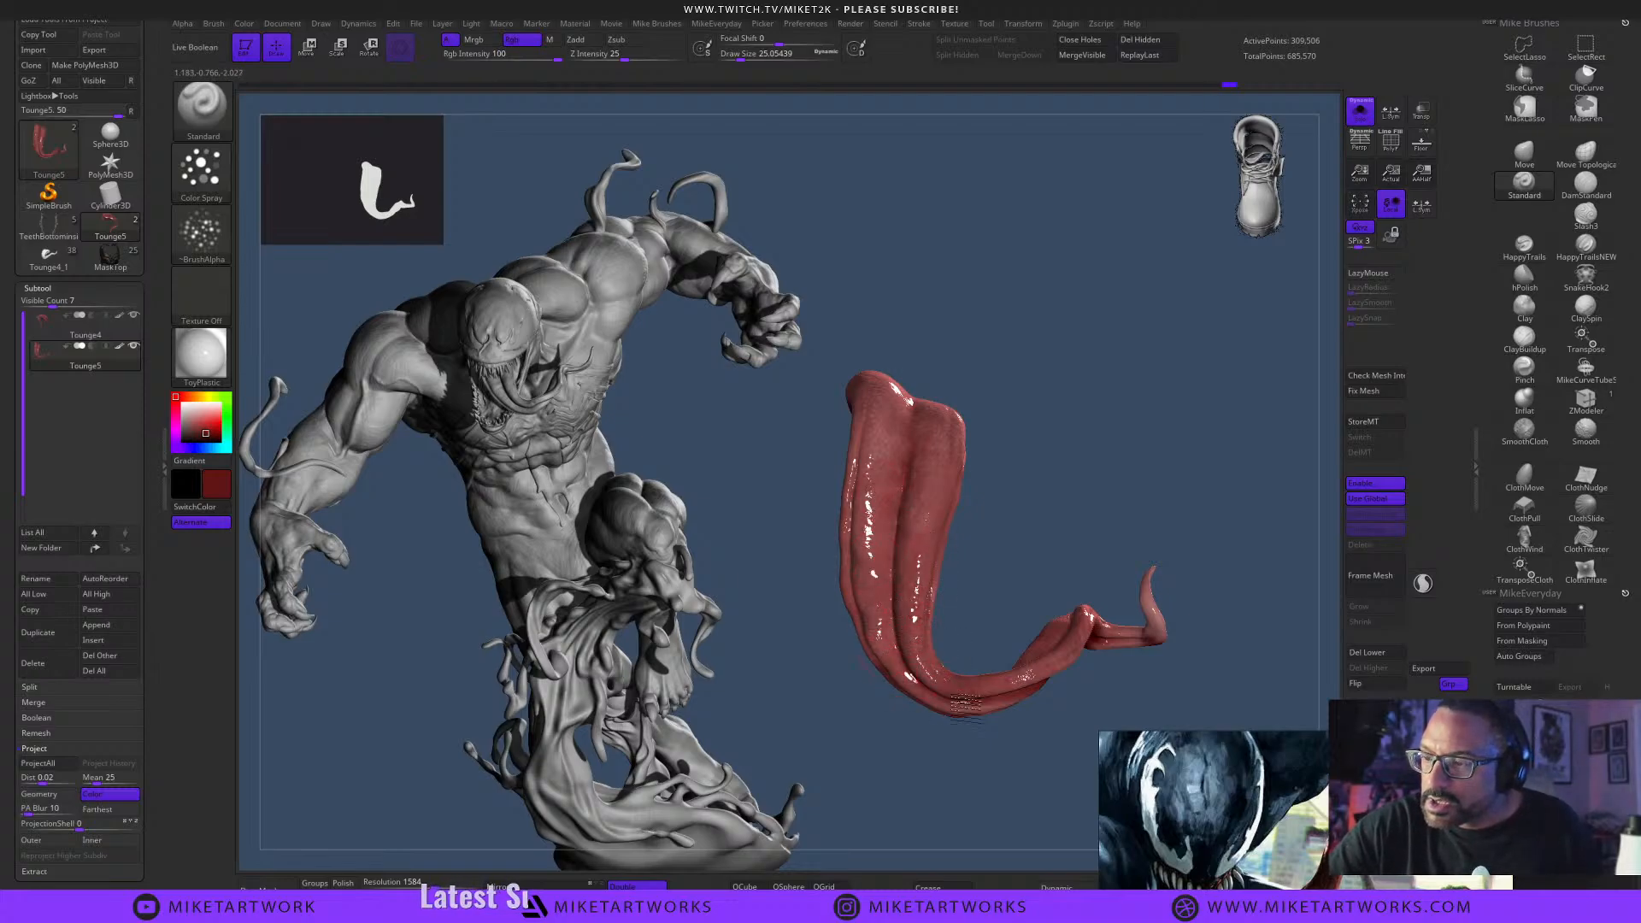
left_click_drag(963, 705, 1196, 603)
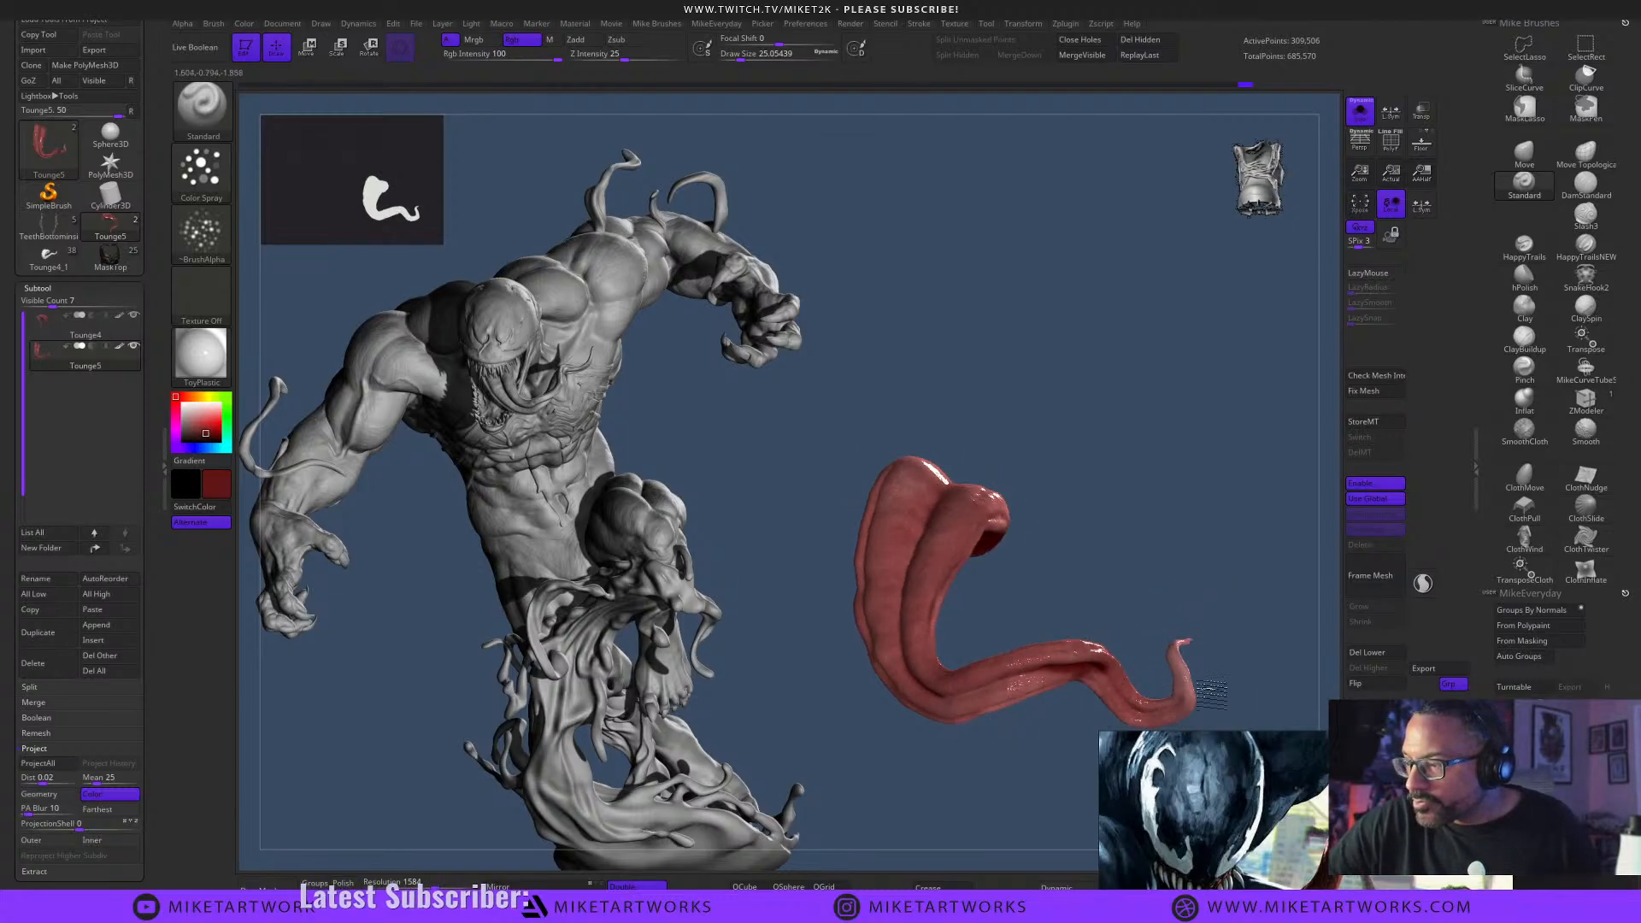
left_click_drag(1200, 712, 927, 693)
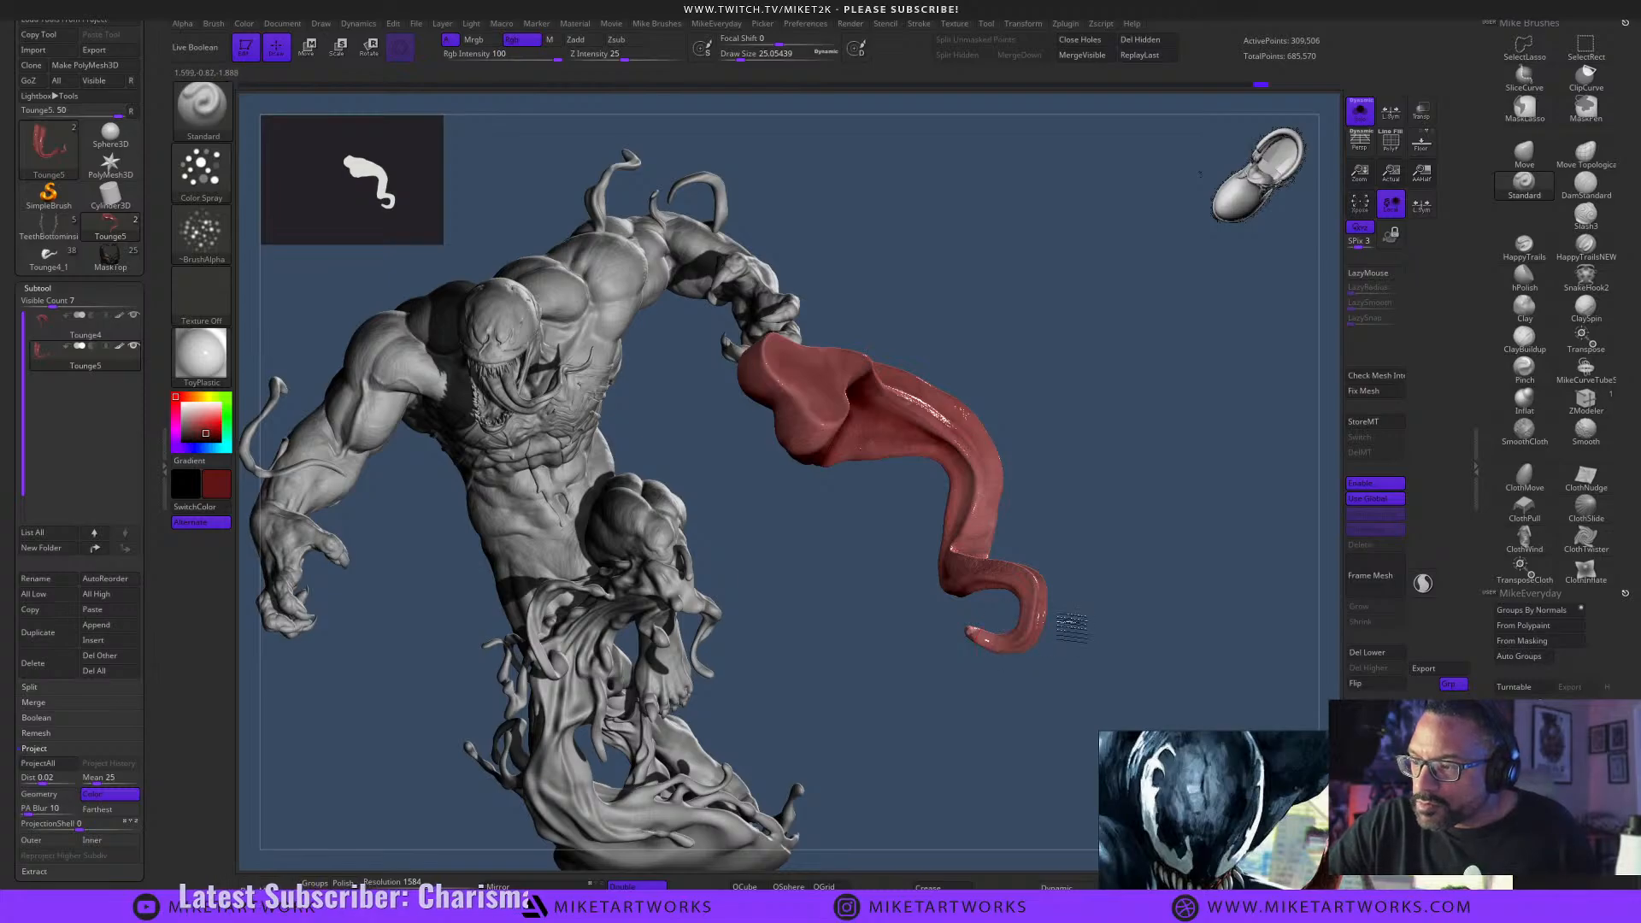
left_click_drag(1036, 656, 1124, 615)
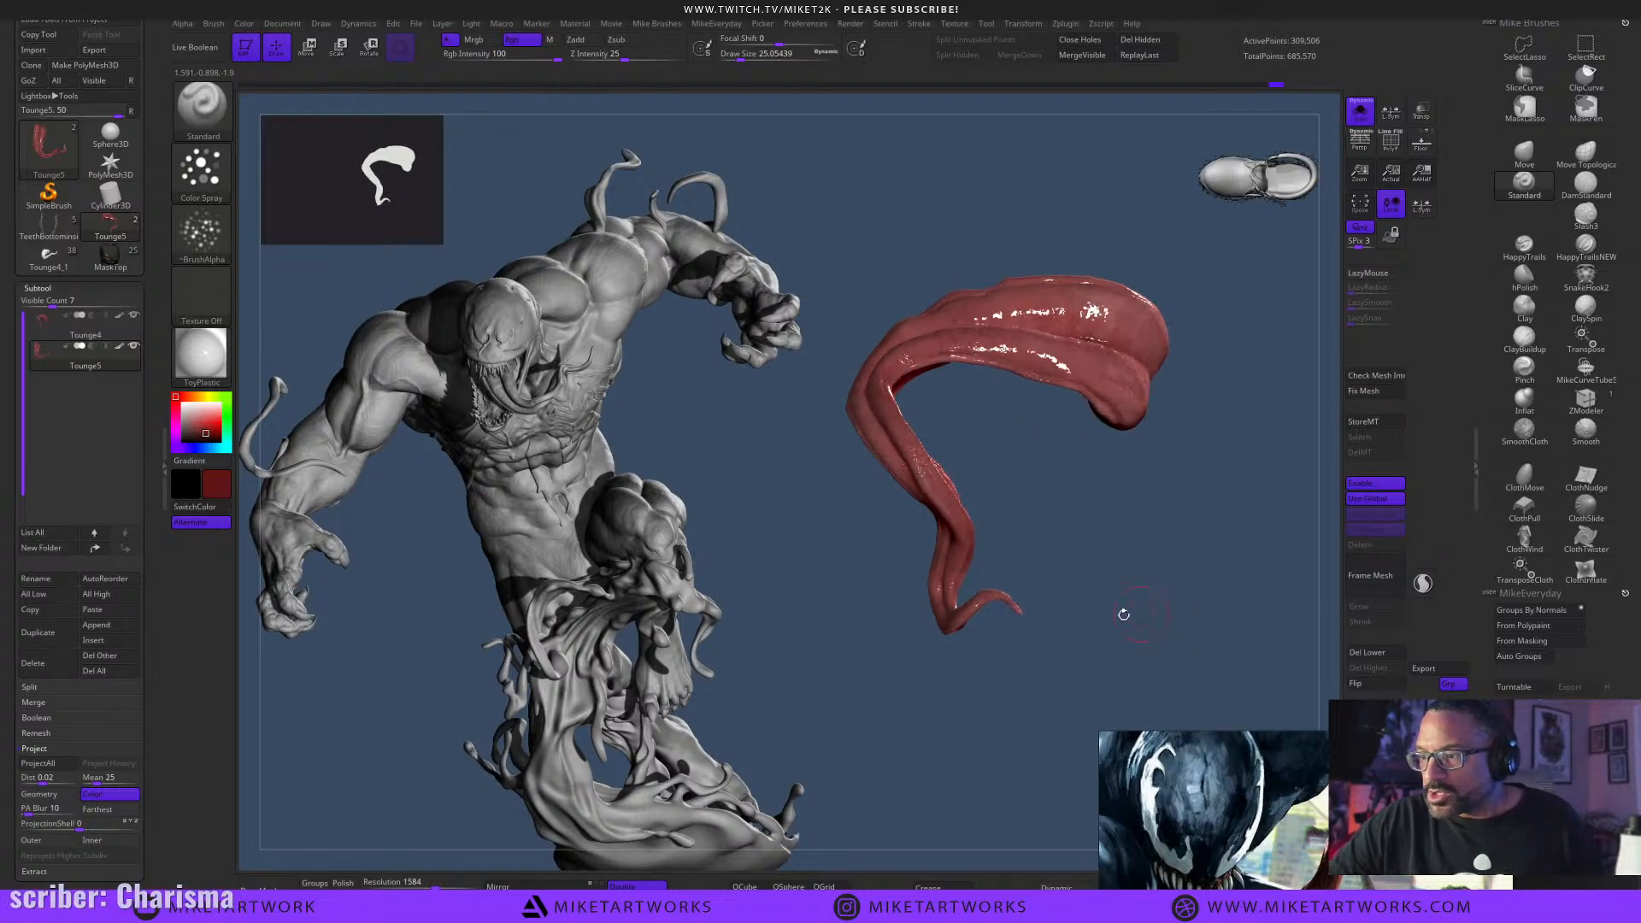
Pick an even darker red, enlarge the brush to about 49 and darken the tongue's lower end towards its tip.
key("space")
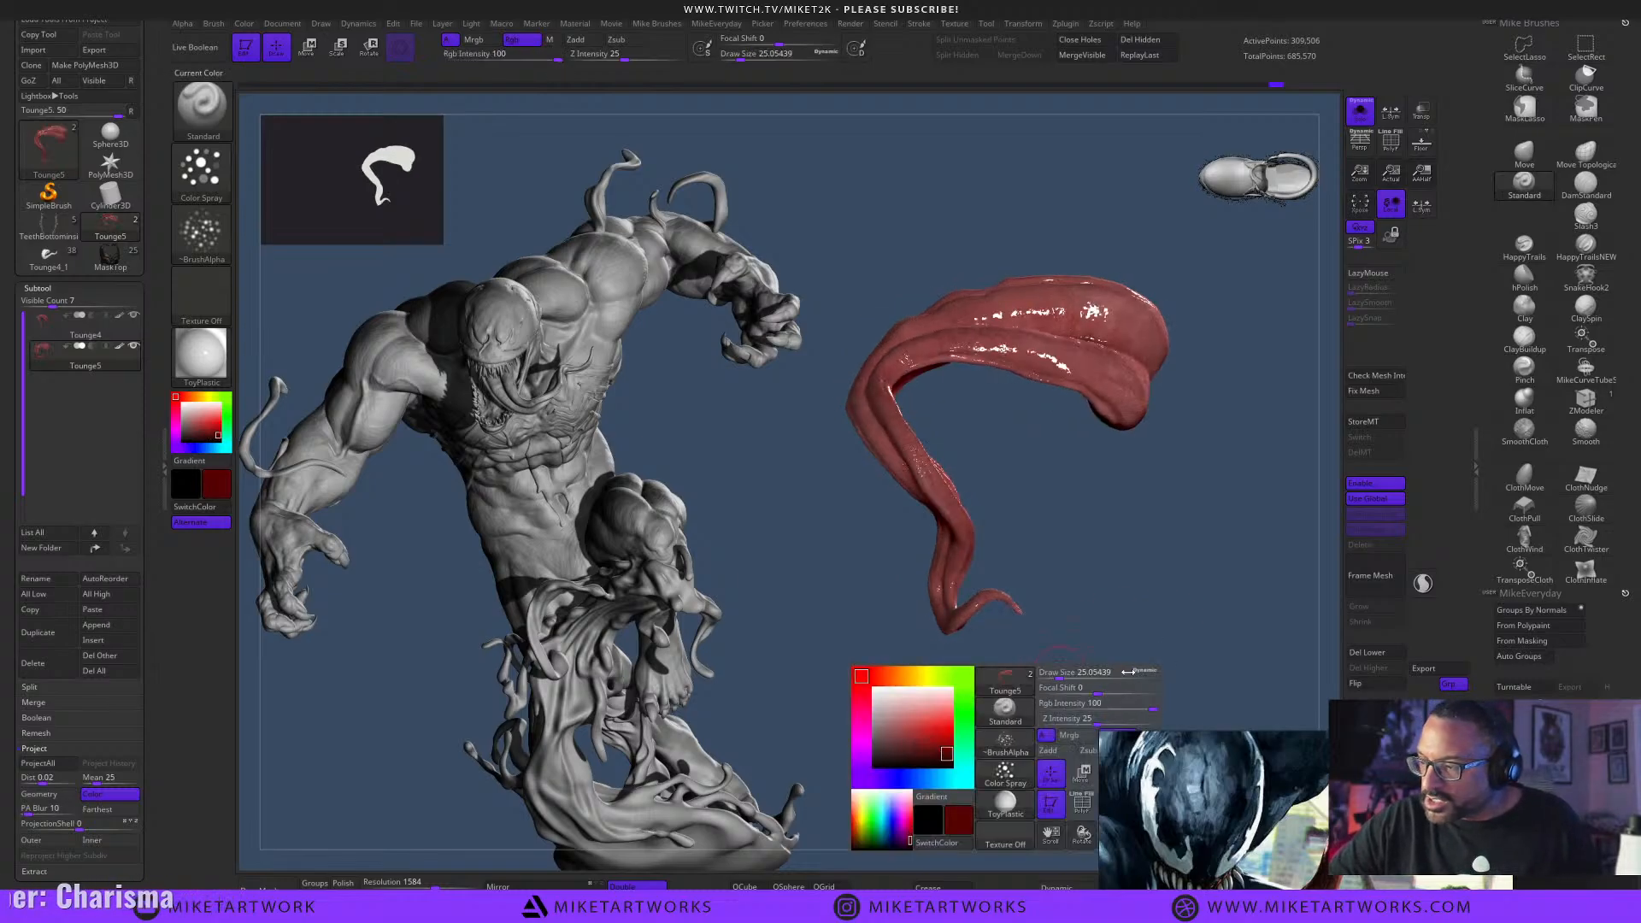
key("s")
left_click(1050, 654)
mouse_move(1132, 641)
left_mouse_down()
mouse_move(979, 620)
mouse_move(1208, 652)
mouse_move(958, 599)
left_mouse_up()
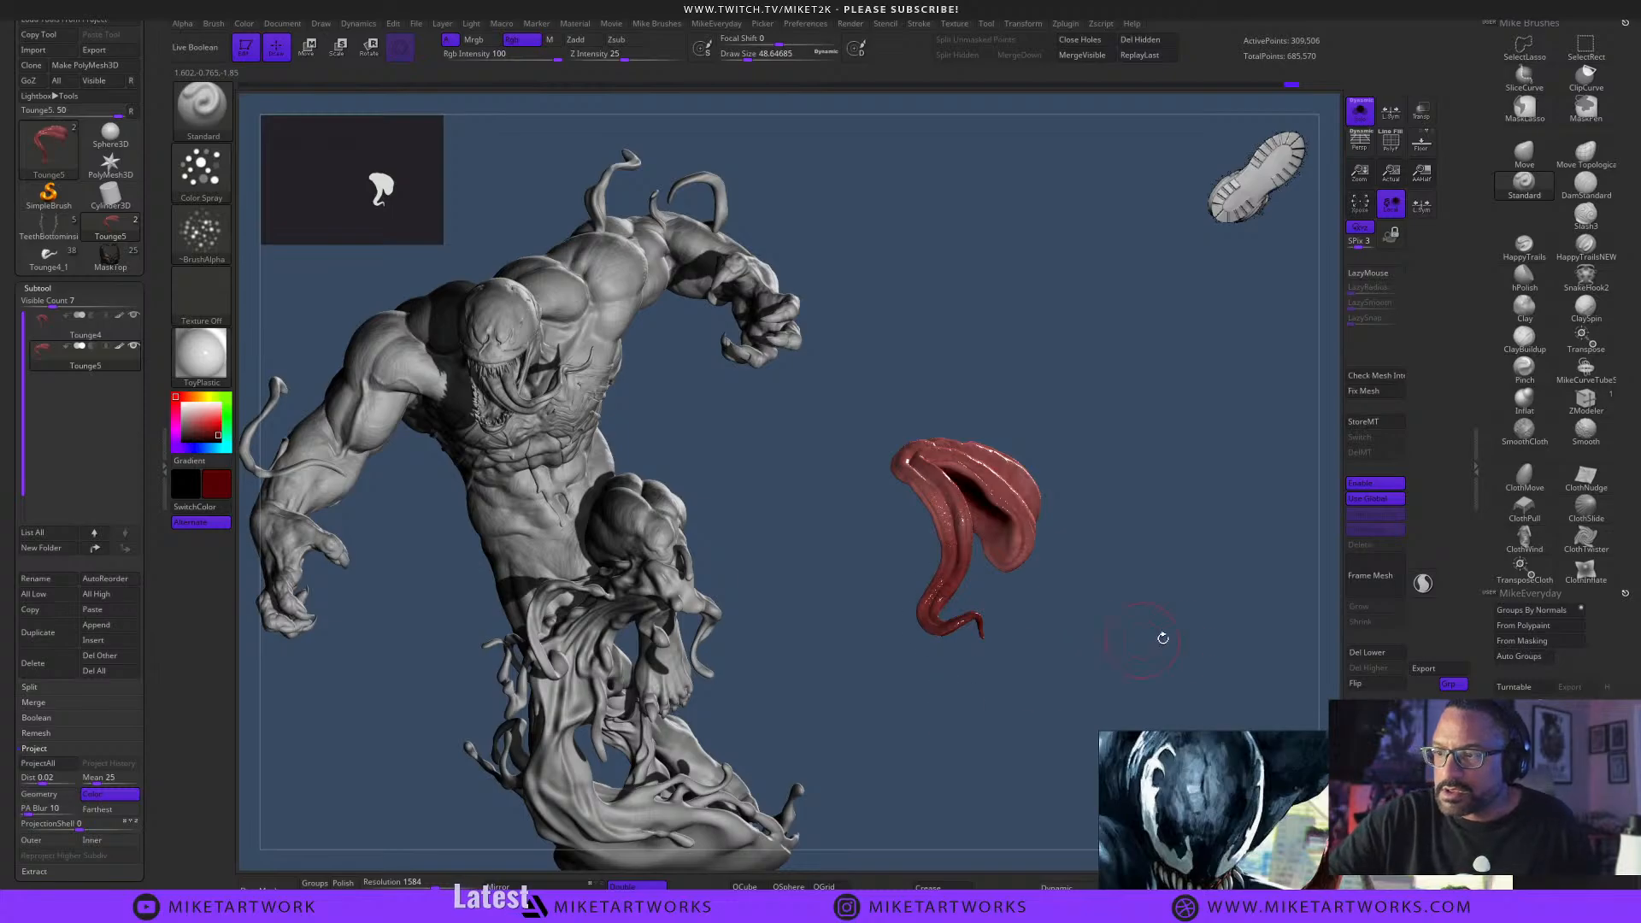
left_click_drag(1163, 638, 1346, 289)
left_click(1360, 119)
left_click_drag(1184, 593, 1204, 564)
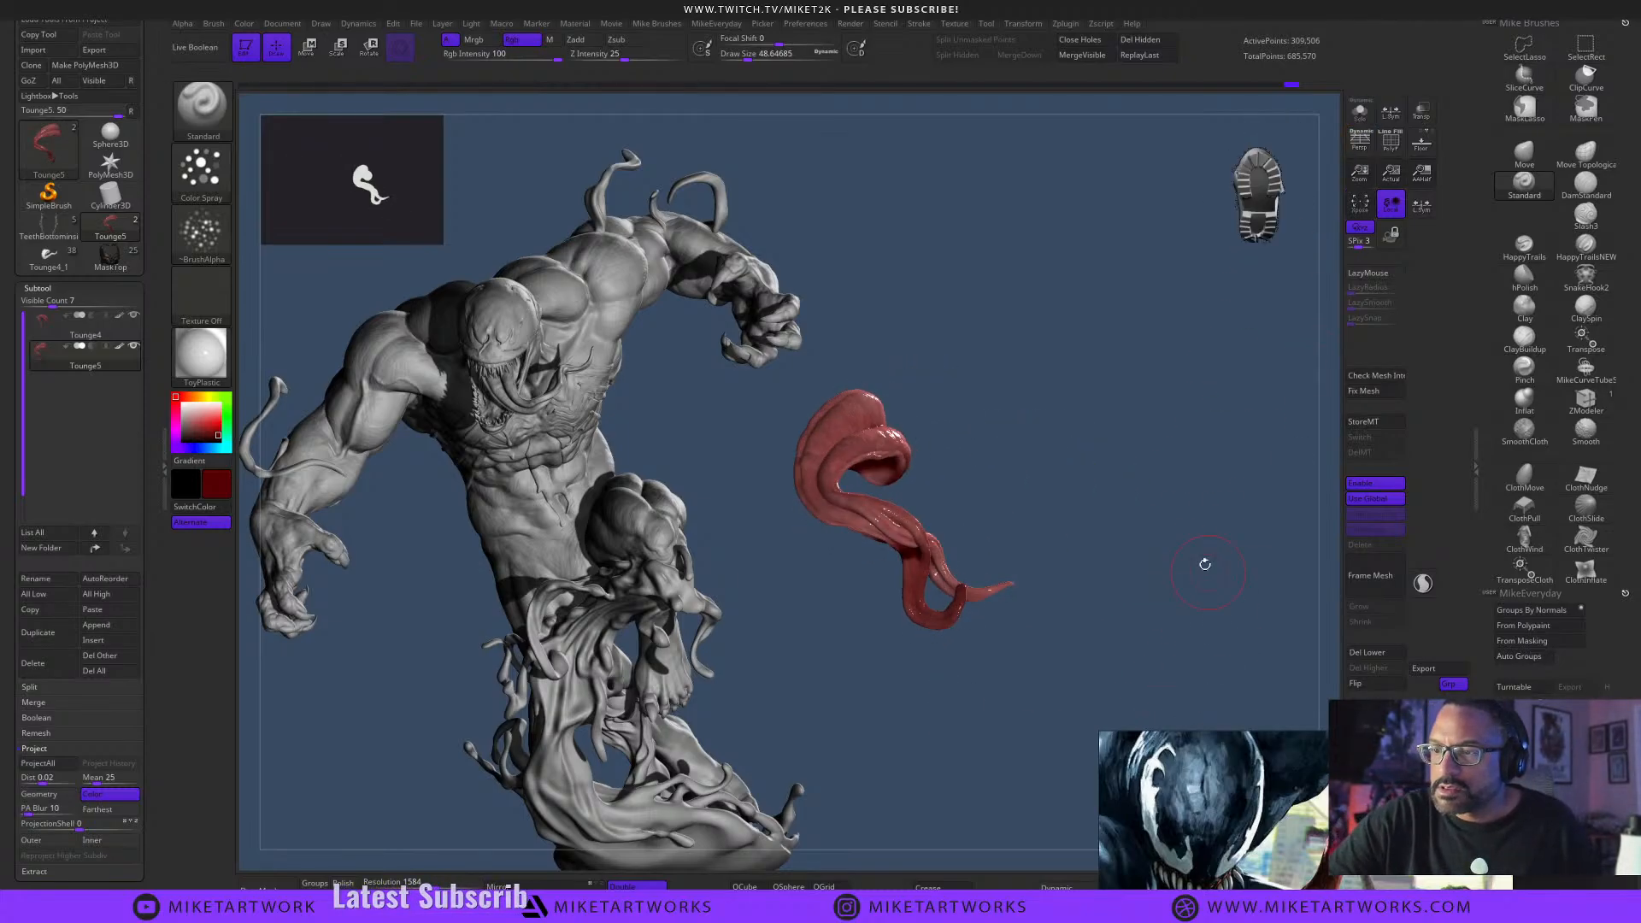
left_click(1359, 113)
left_click_drag(1103, 598, 1090, 682)
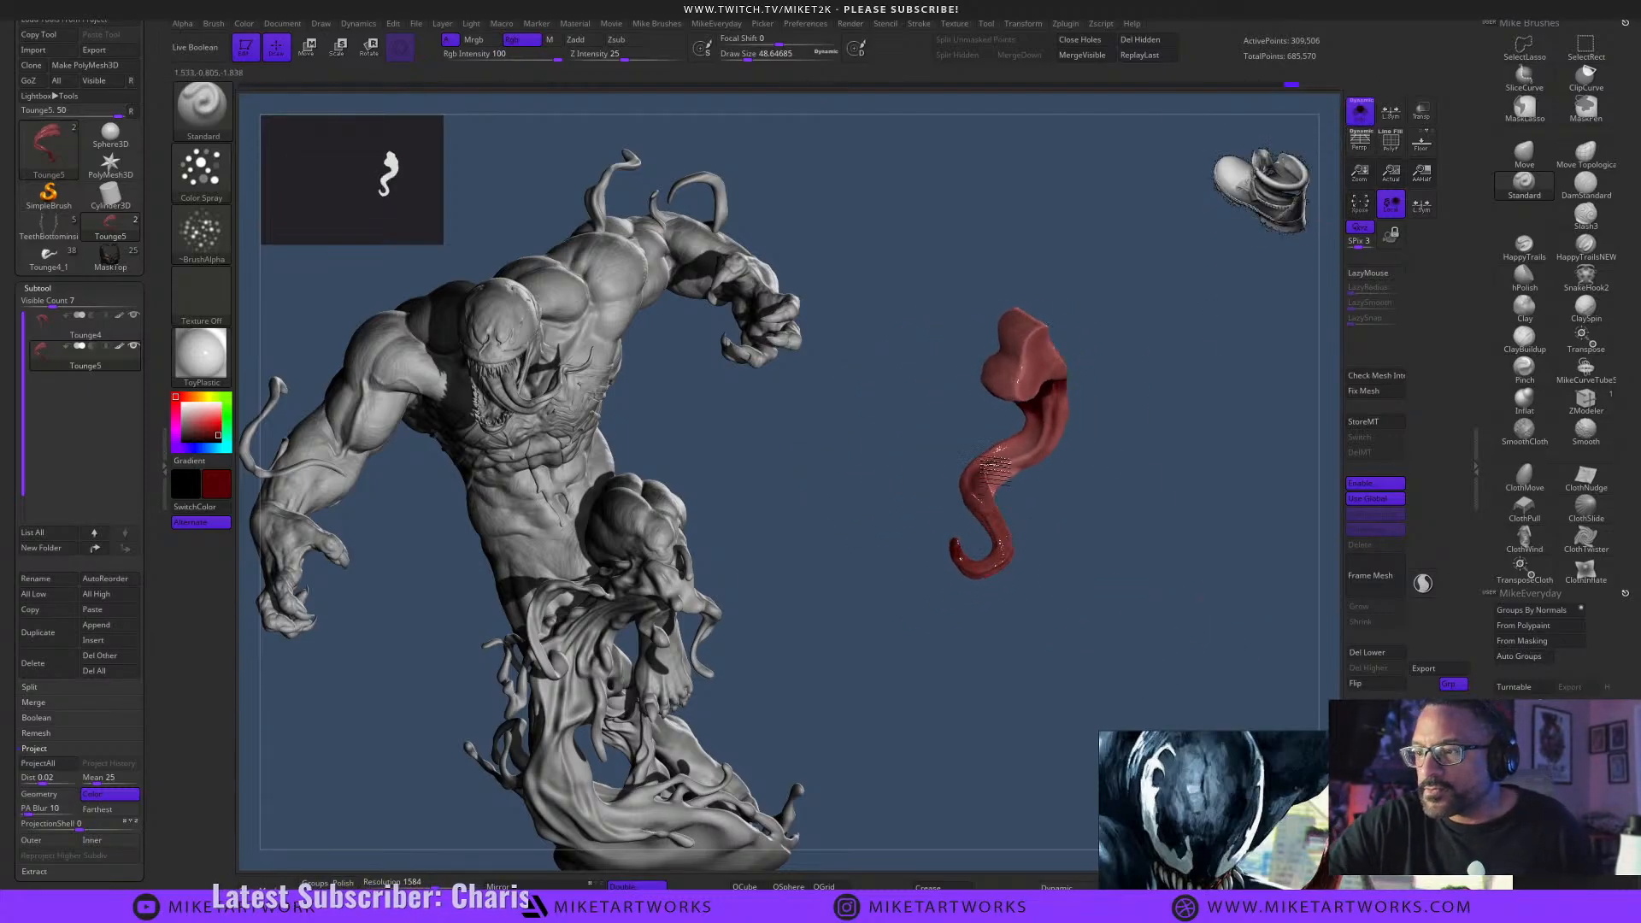
Pick a light pinkish red, shrink the brush to about 6.6 and spray fine colour variation over the tongue's lower bend.
mouse_move(1168, 579)
left_mouse_down()
mouse_move(1125, 663)
mouse_move(1184, 611)
mouse_move(1157, 502)
mouse_move(1140, 542)
mouse_move(1231, 626)
mouse_move(1180, 641)
mouse_move(1110, 615)
mouse_move(1121, 670)
mouse_move(1139, 641)
left_mouse_up()
key("space")
mouse_move(976, 708)
left_mouse_down()
mouse_move(960, 693)
mouse_move(1183, 597)
left_mouse_up()
key("s")
left_click_drag(1231, 568, 1193, 558)
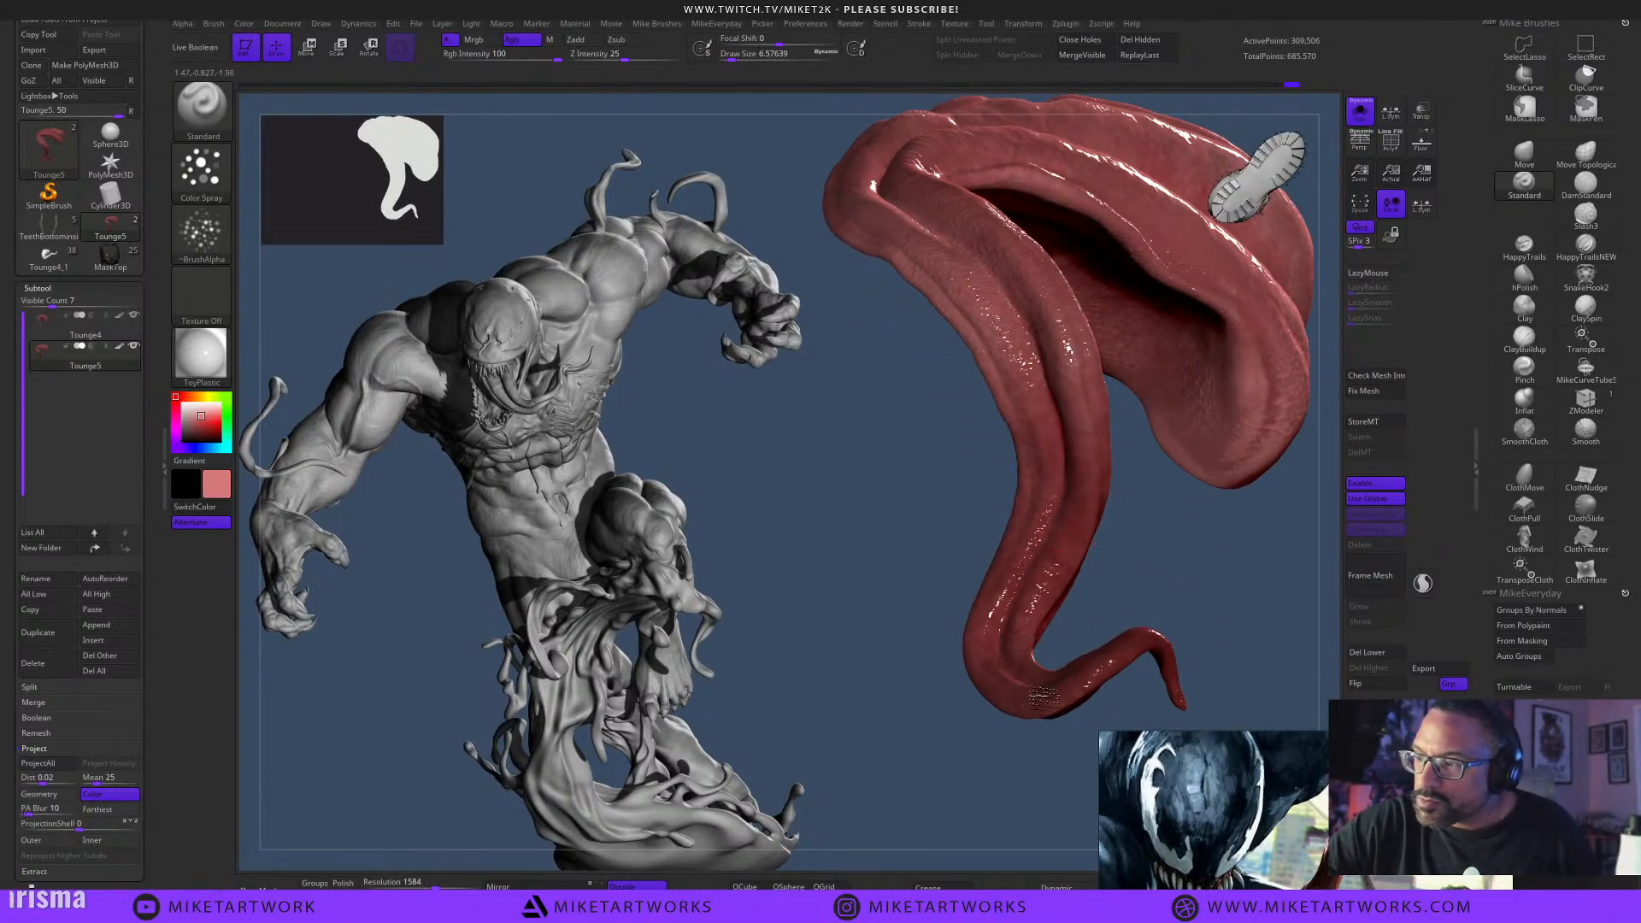
left_click_drag(1032, 564, 1214, 592)
left_click_drag(1156, 667, 1071, 657)
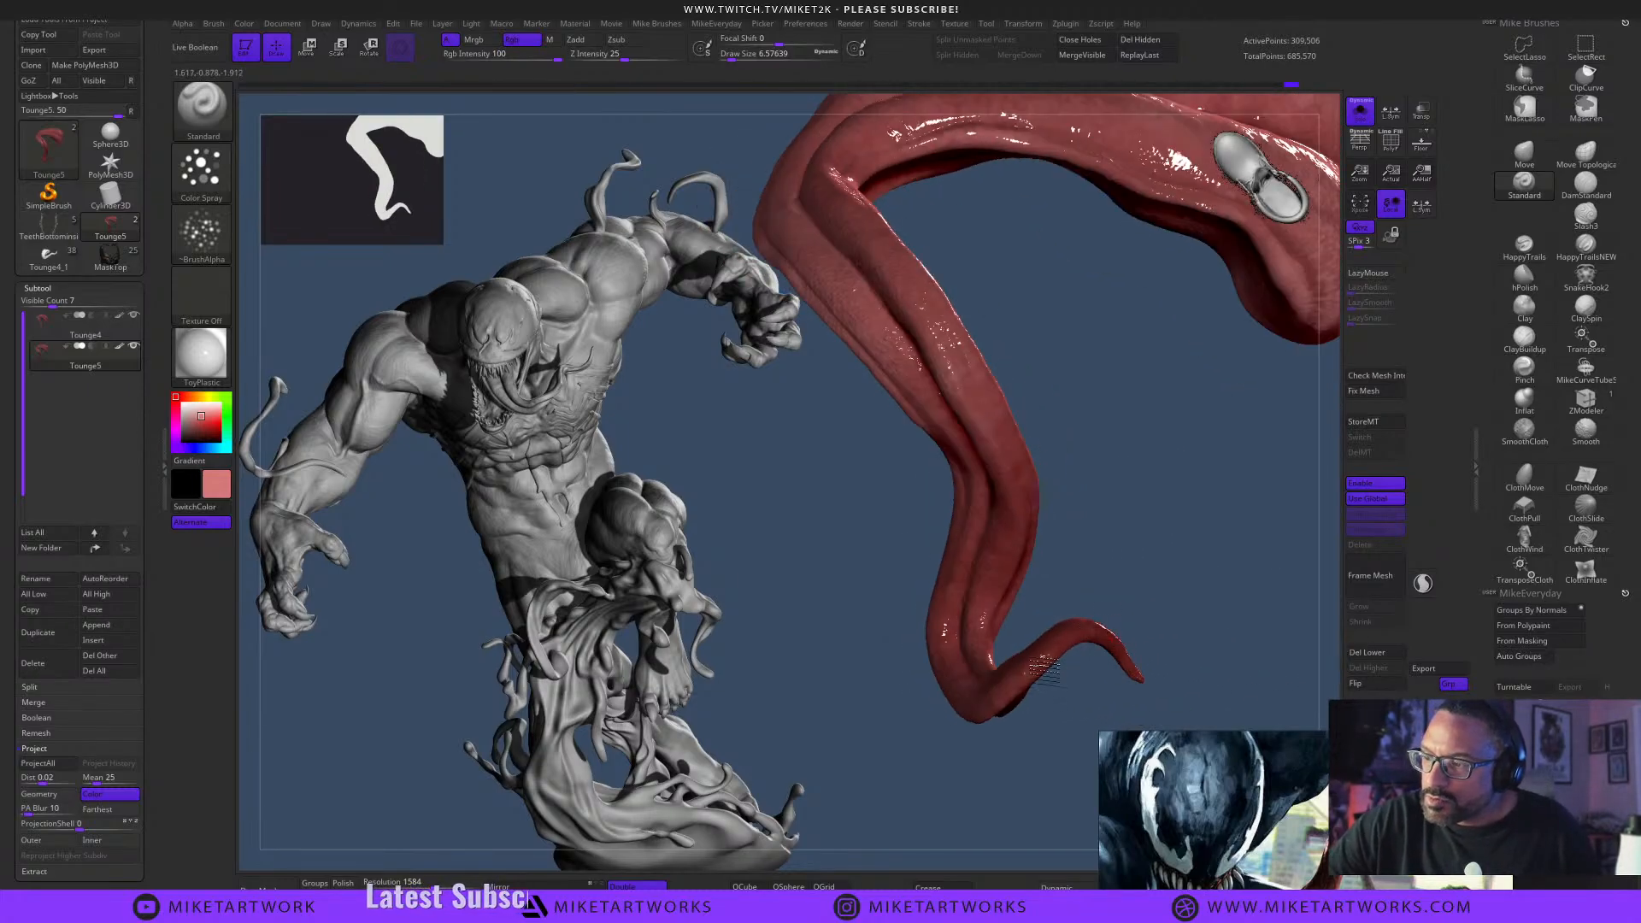
left_click_drag(1225, 592, 969, 642)
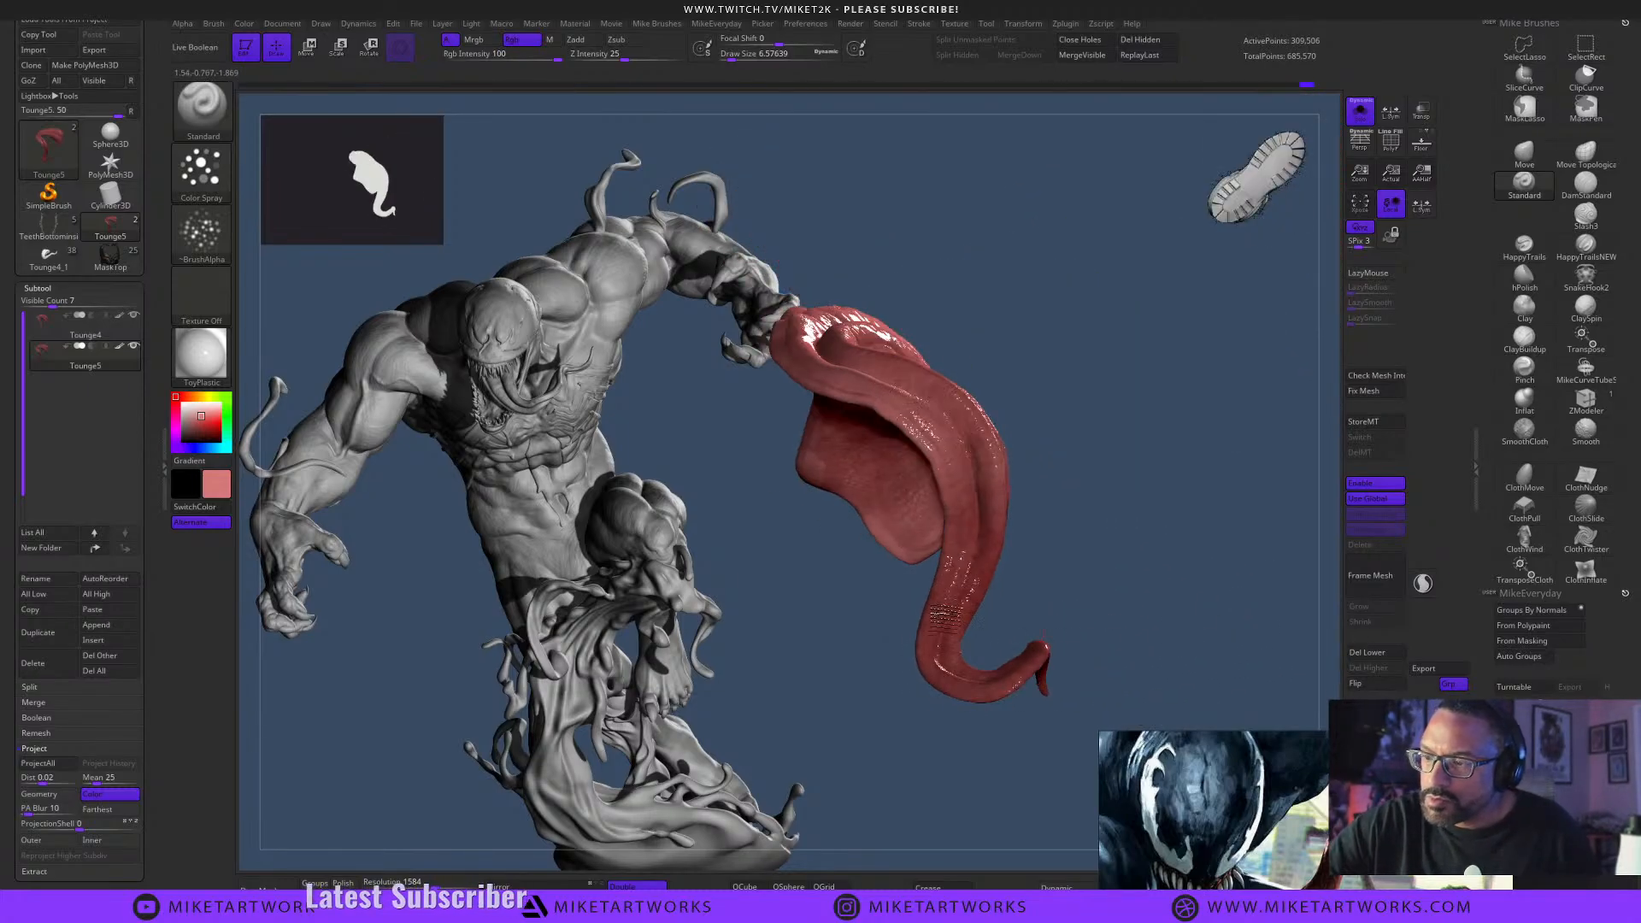
left_click_drag(1120, 547, 1092, 550)
mouse_move(1189, 659)
left_mouse_down()
mouse_move(1231, 684)
mouse_move(1278, 626)
mouse_move(1245, 630)
mouse_move(1255, 676)
mouse_move(1260, 617)
mouse_move(1226, 666)
mouse_move(1191, 659)
mouse_move(1216, 652)
left_mouse_up()
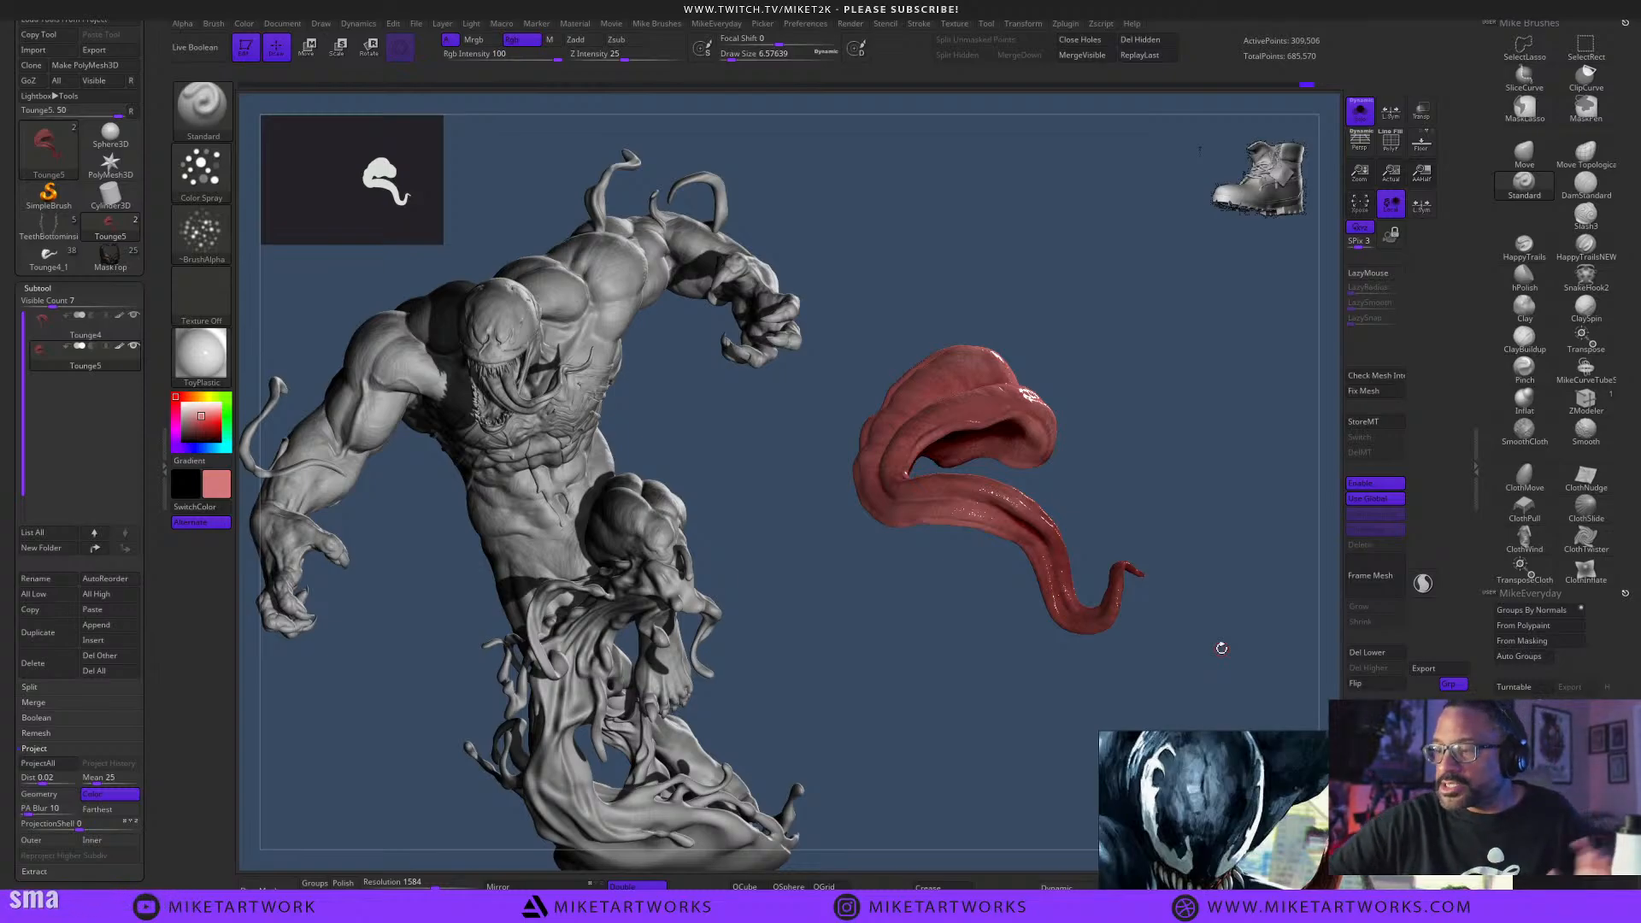
Change the brush stroke to Dots and turn the alpha off for painting on the tongue.
key("space")
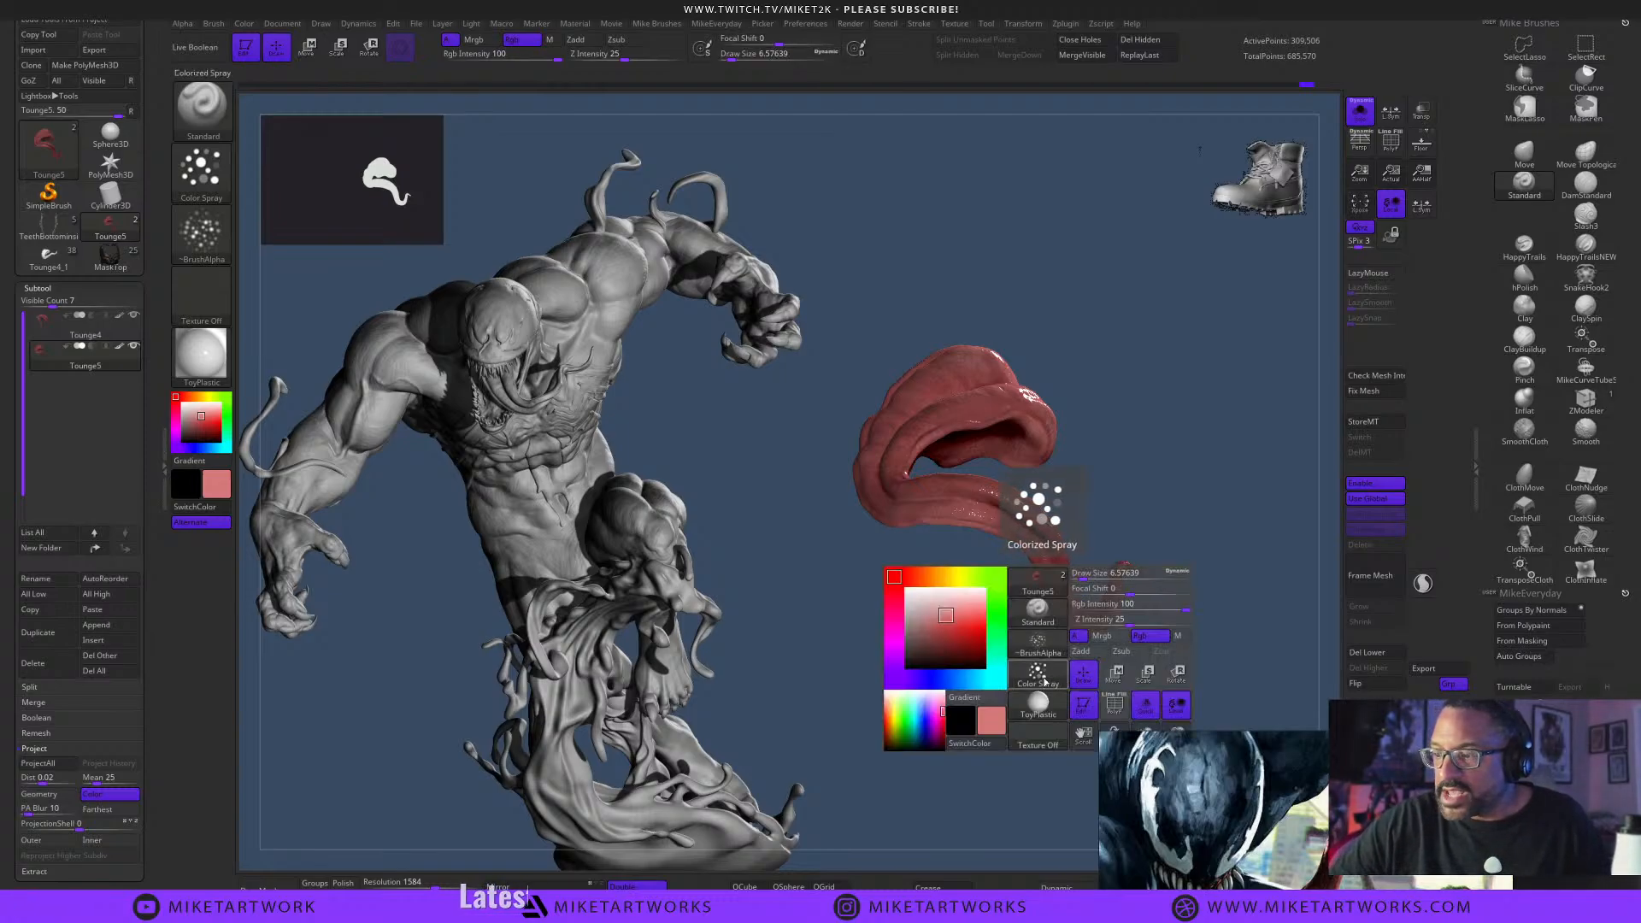
left_click(1038, 677)
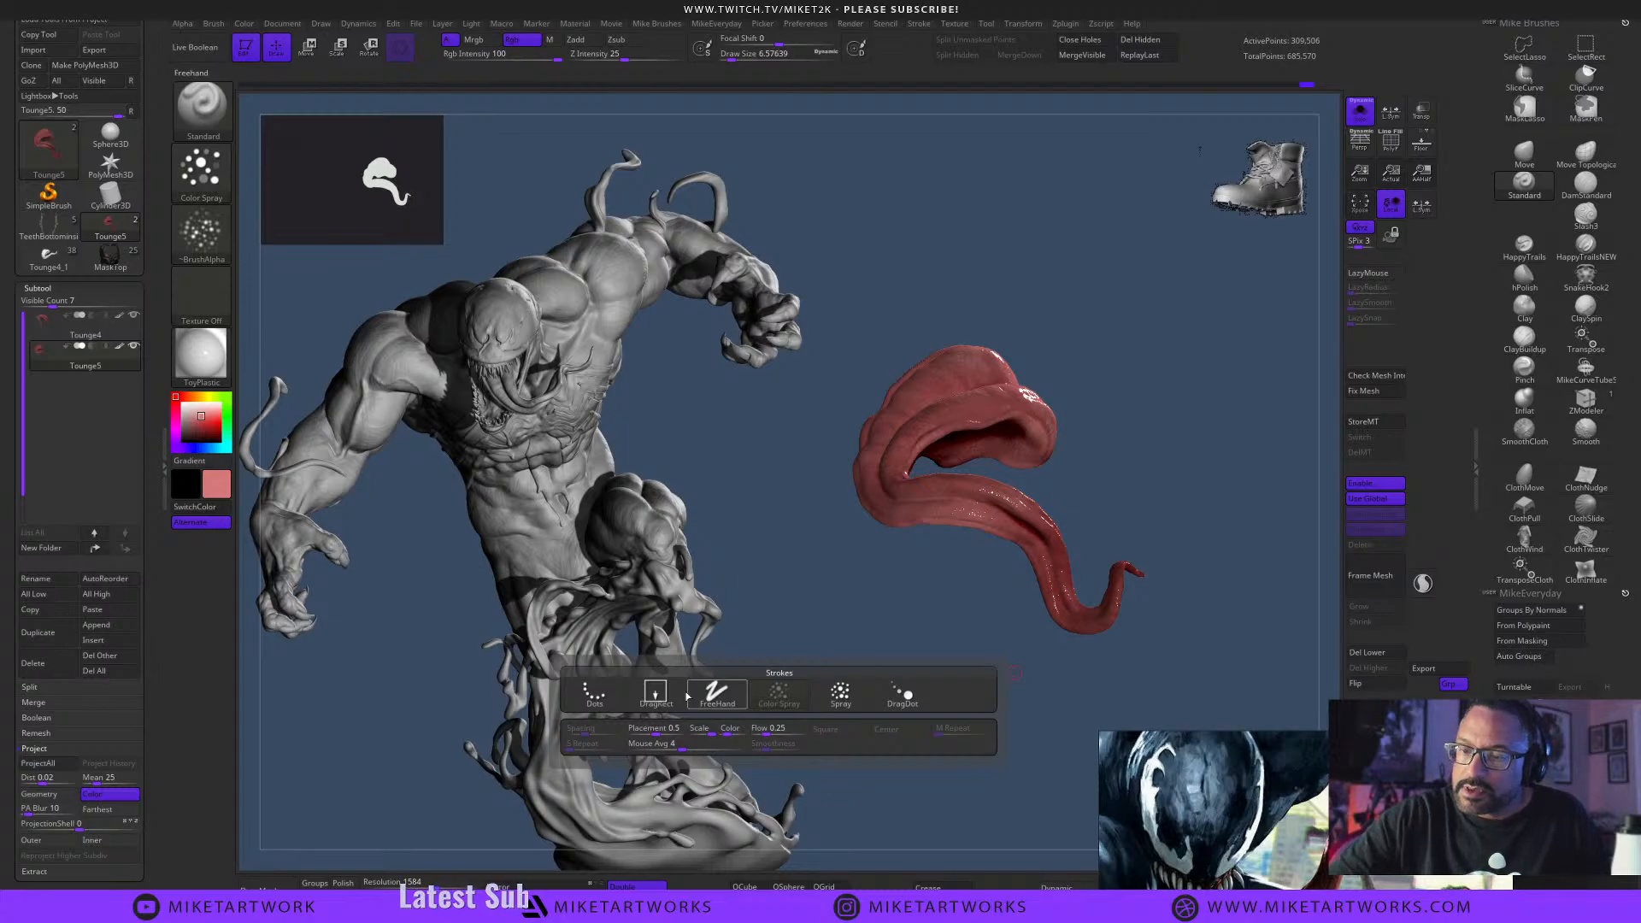
left_click(595, 694)
key("space")
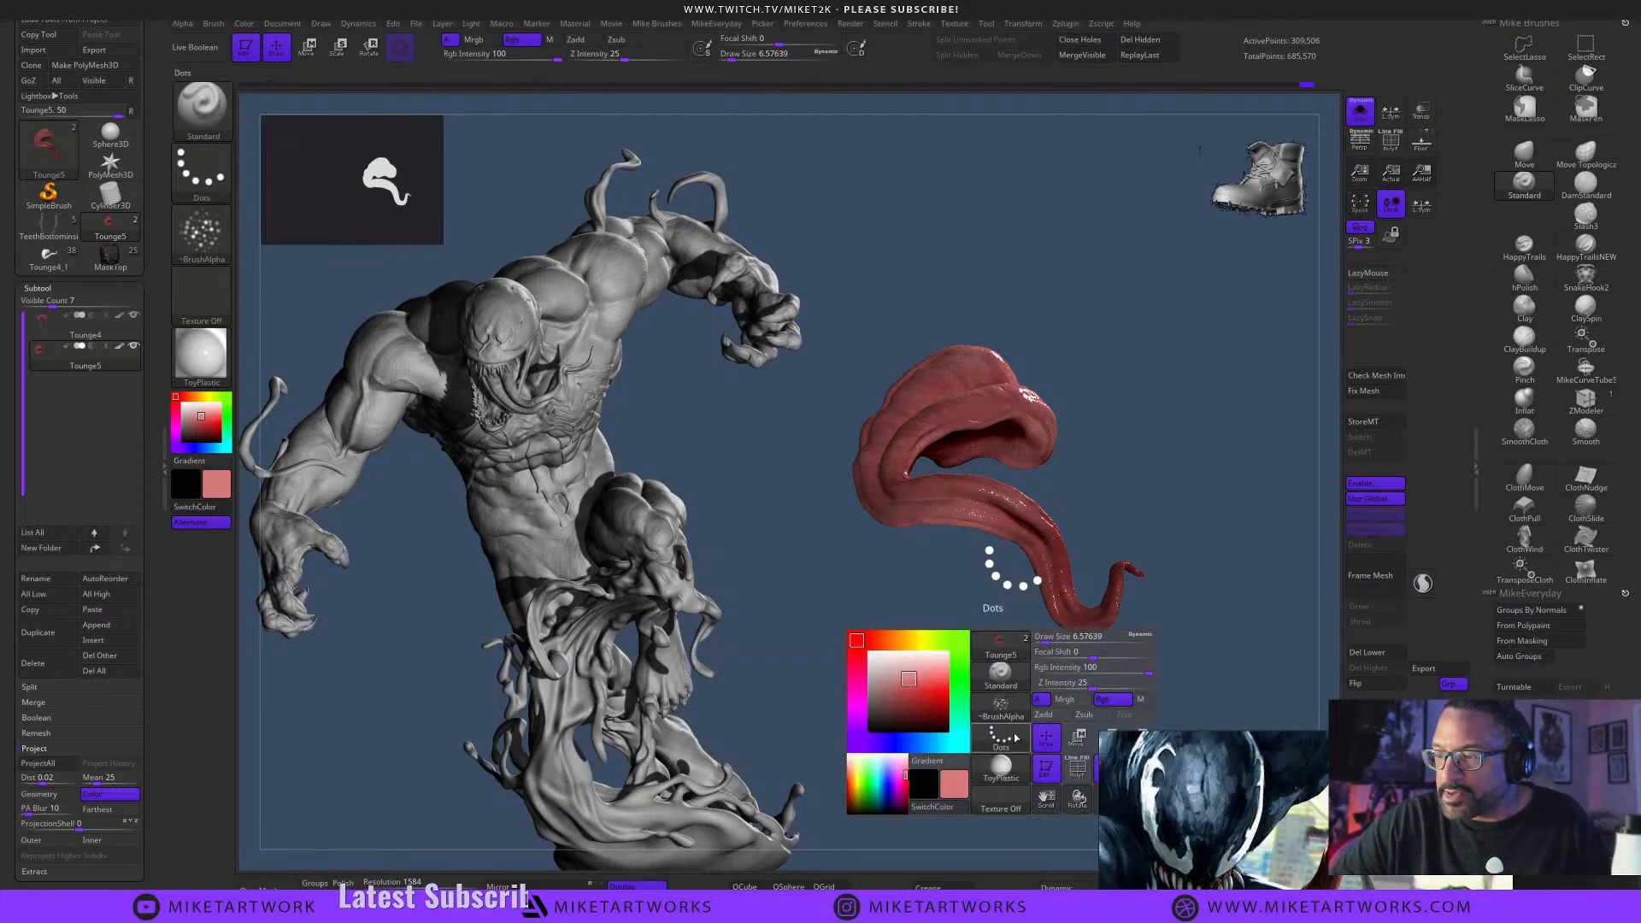
left_click(1002, 706)
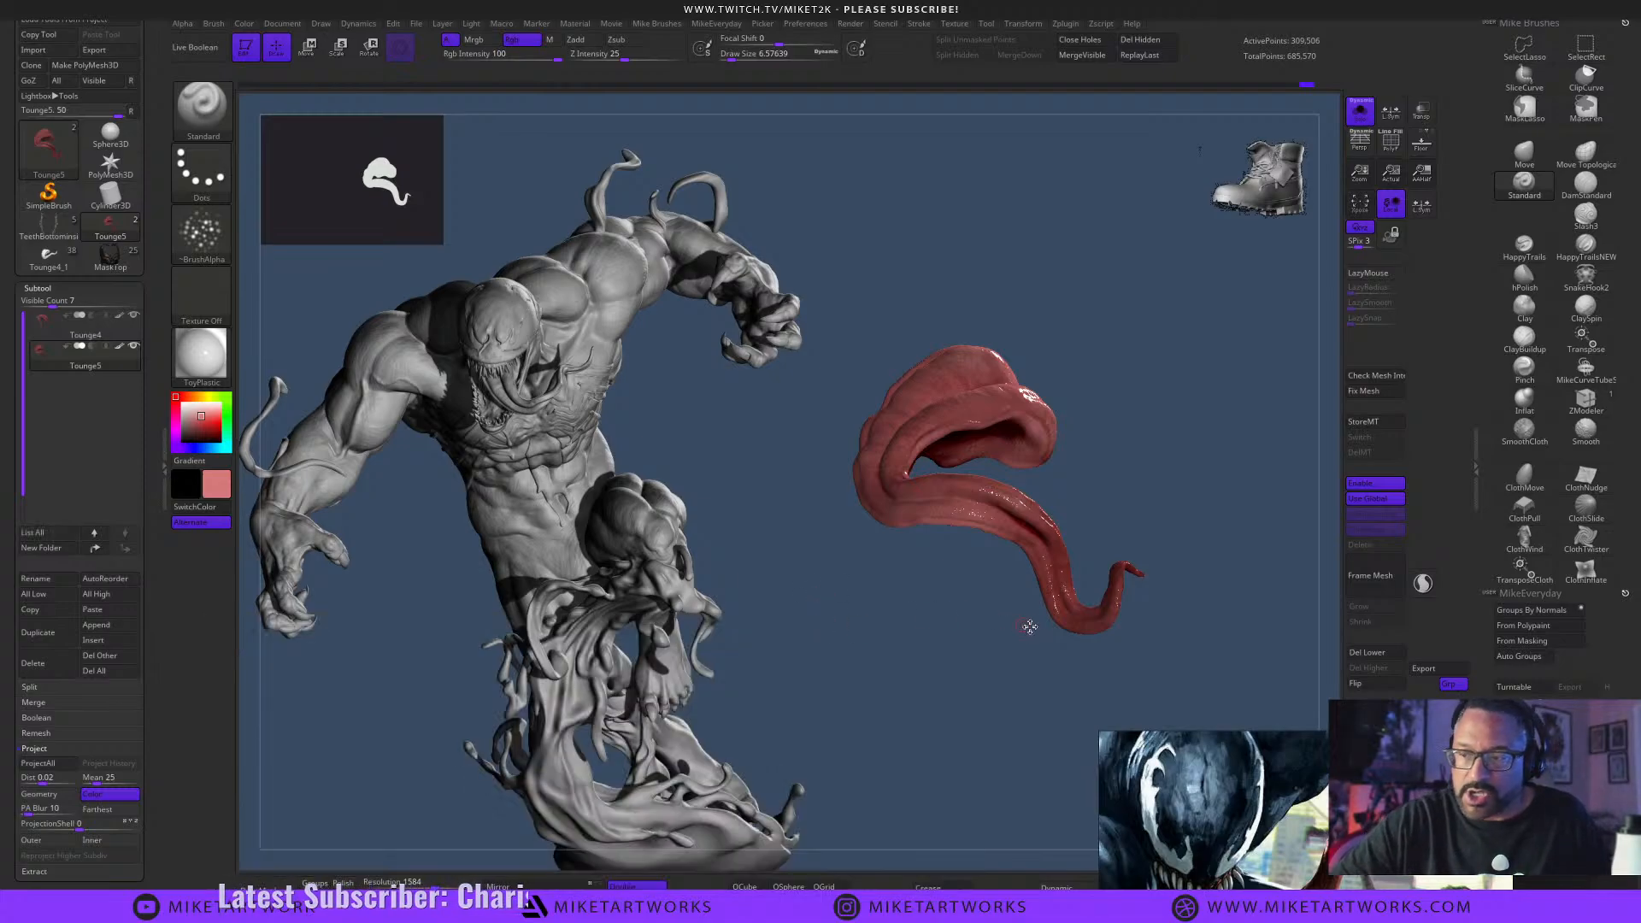
right_click(909, 650)
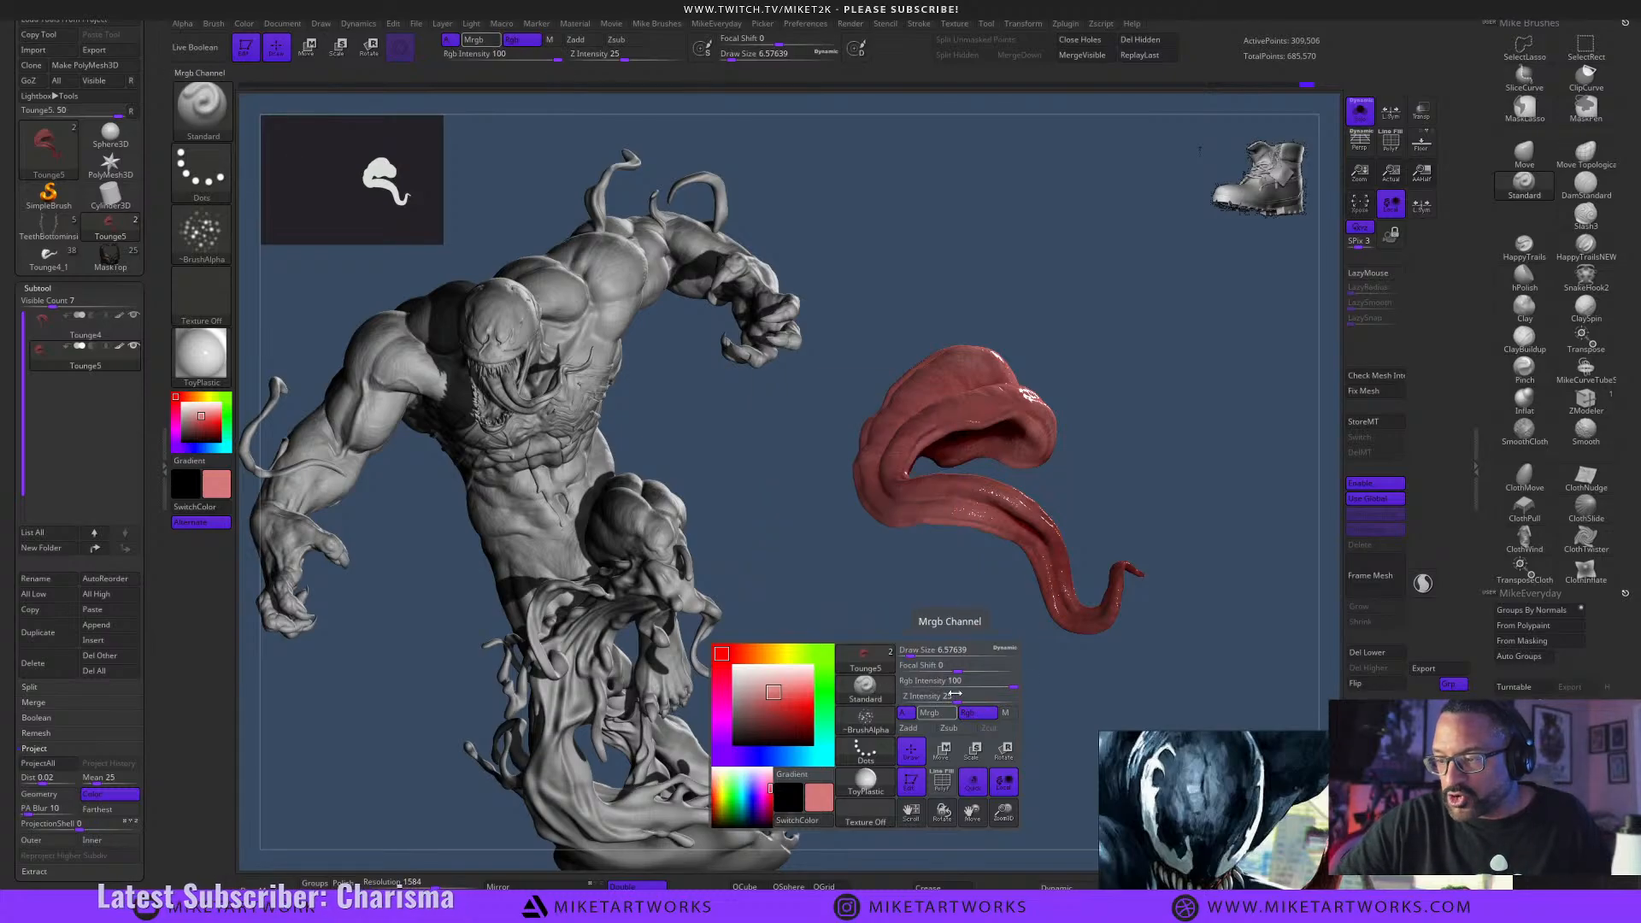
left_click(866, 719)
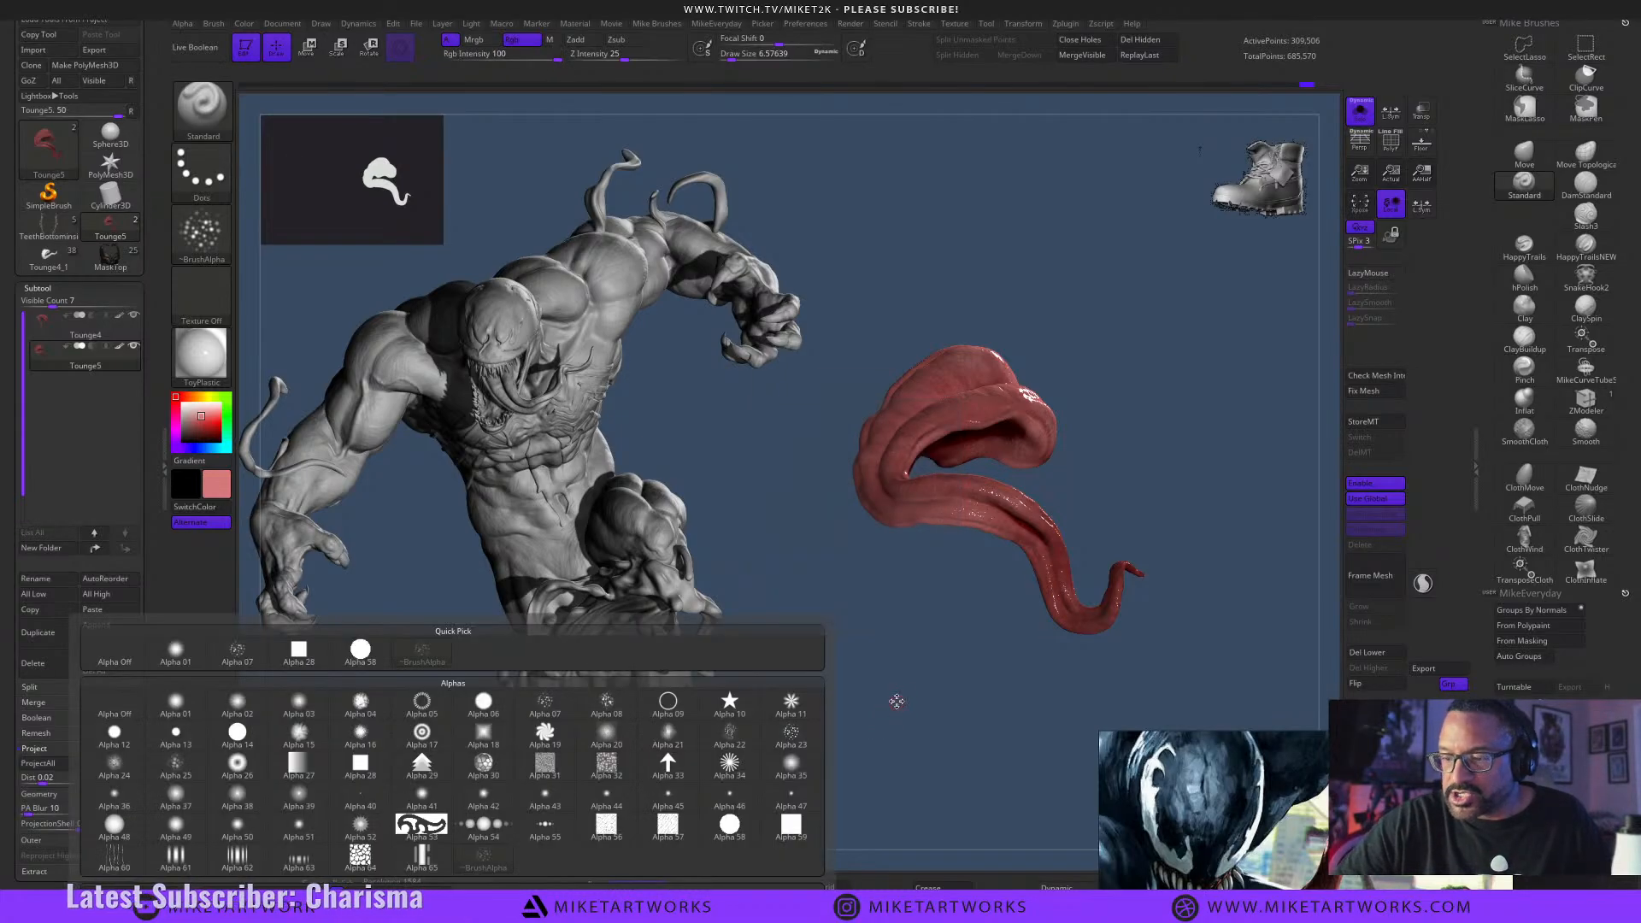
left_click(125, 660)
mouse_move(975, 761)
left_mouse_down()
mouse_move(1017, 707)
mouse_move(1022, 783)
mouse_move(1094, 616)
left_mouse_up()
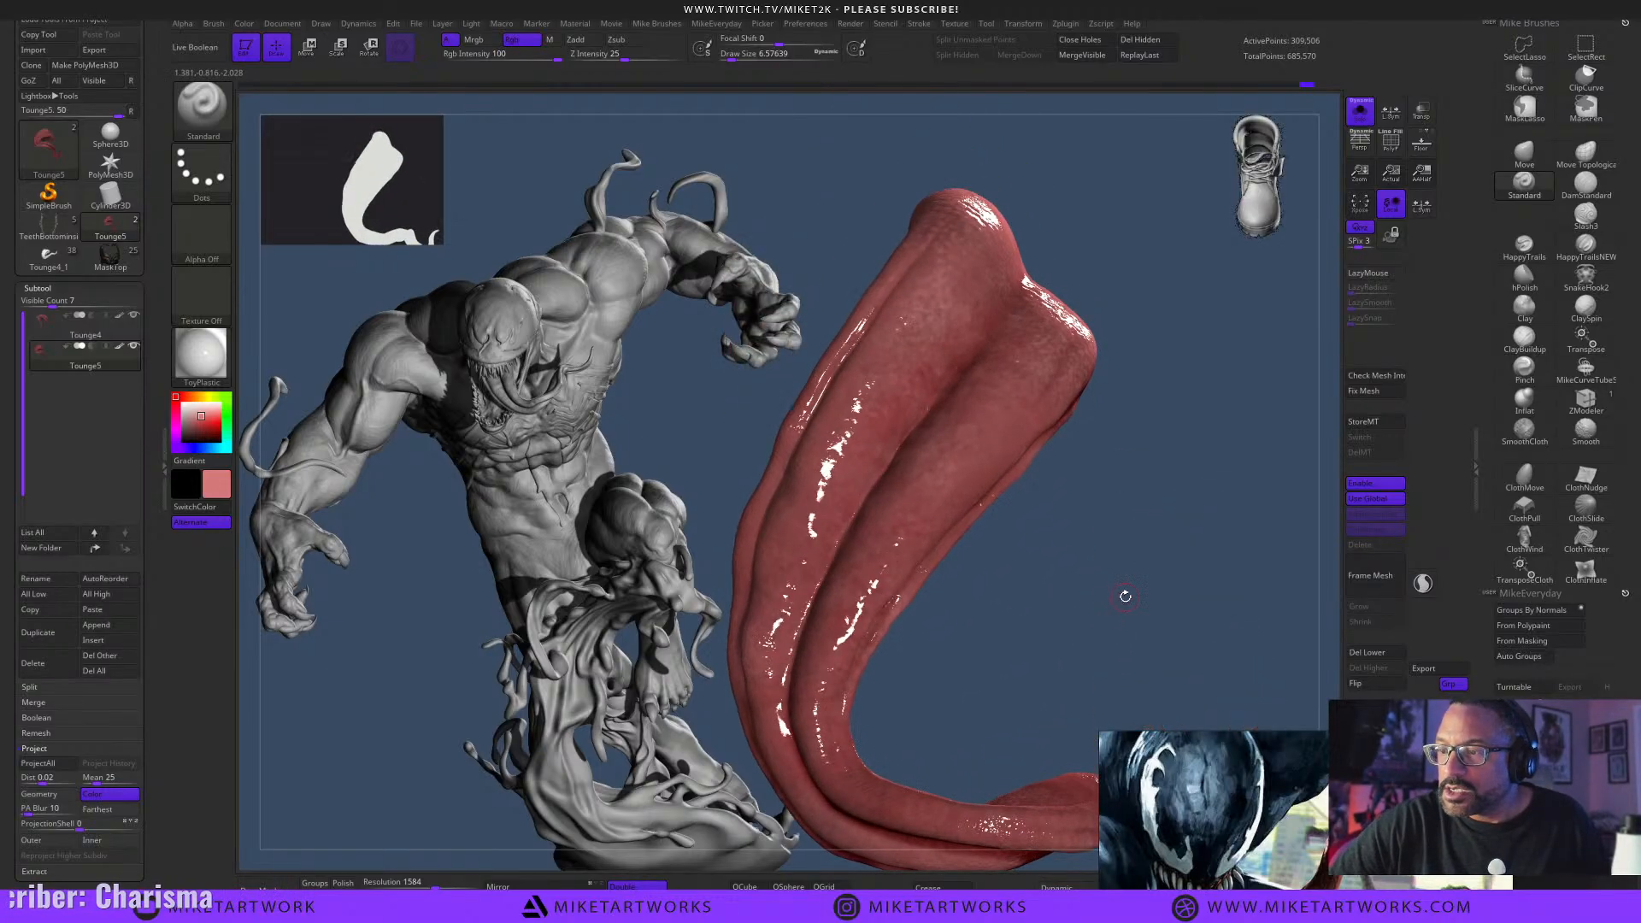
Pick a very dark red, assign Alpha 01 to the brush and set the Draw Size to about 7.5.
key("space")
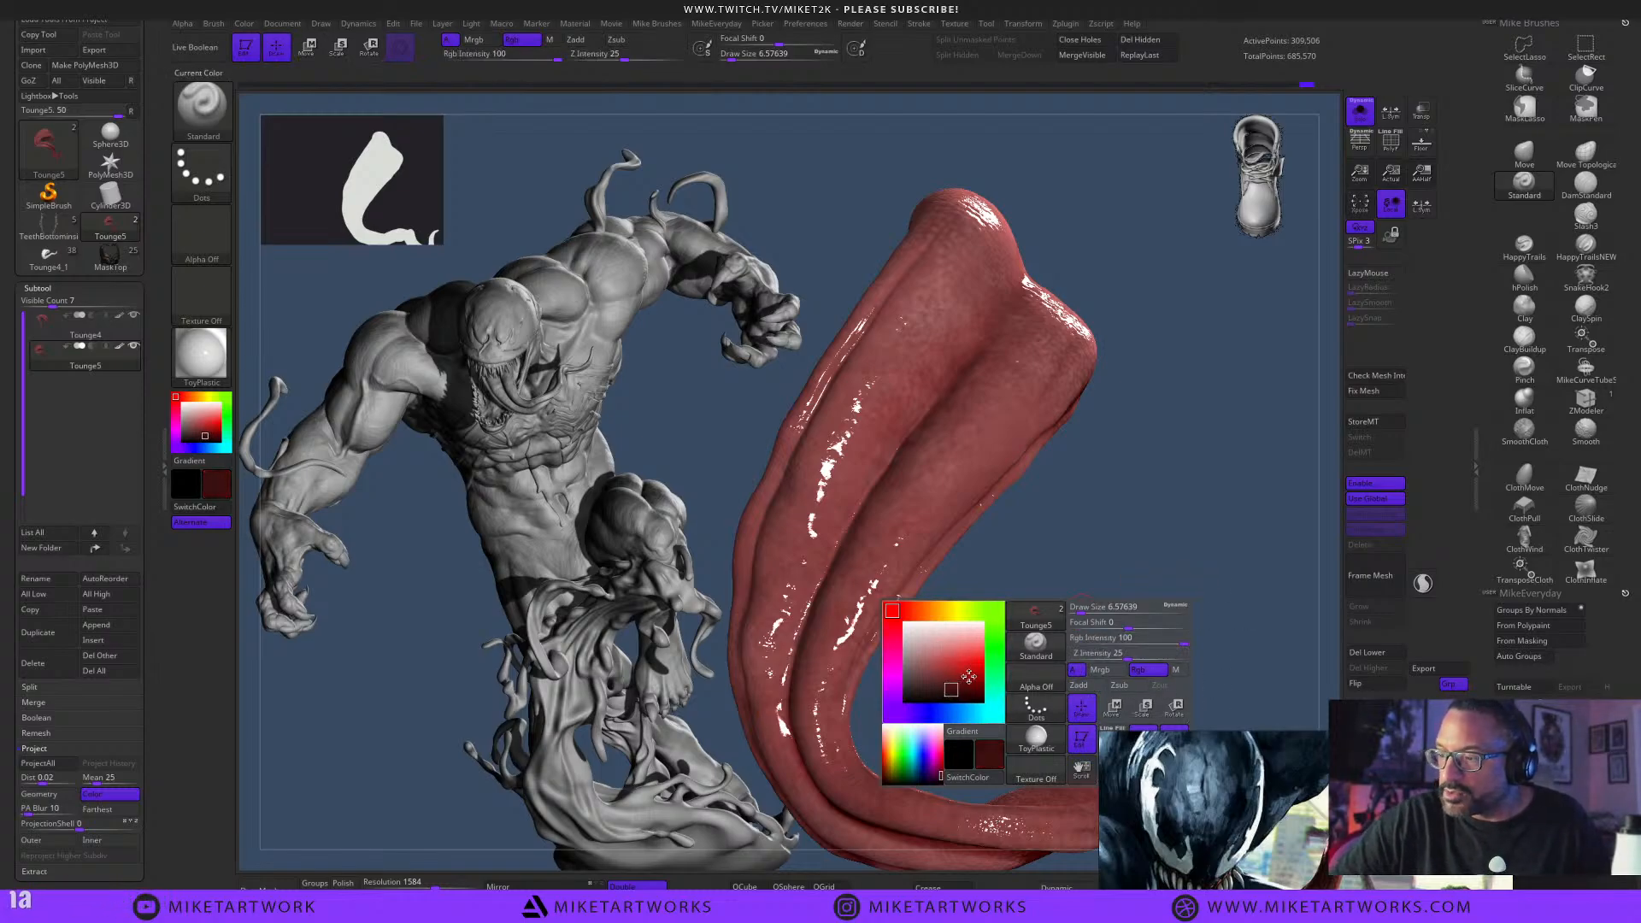
left_click(1035, 689)
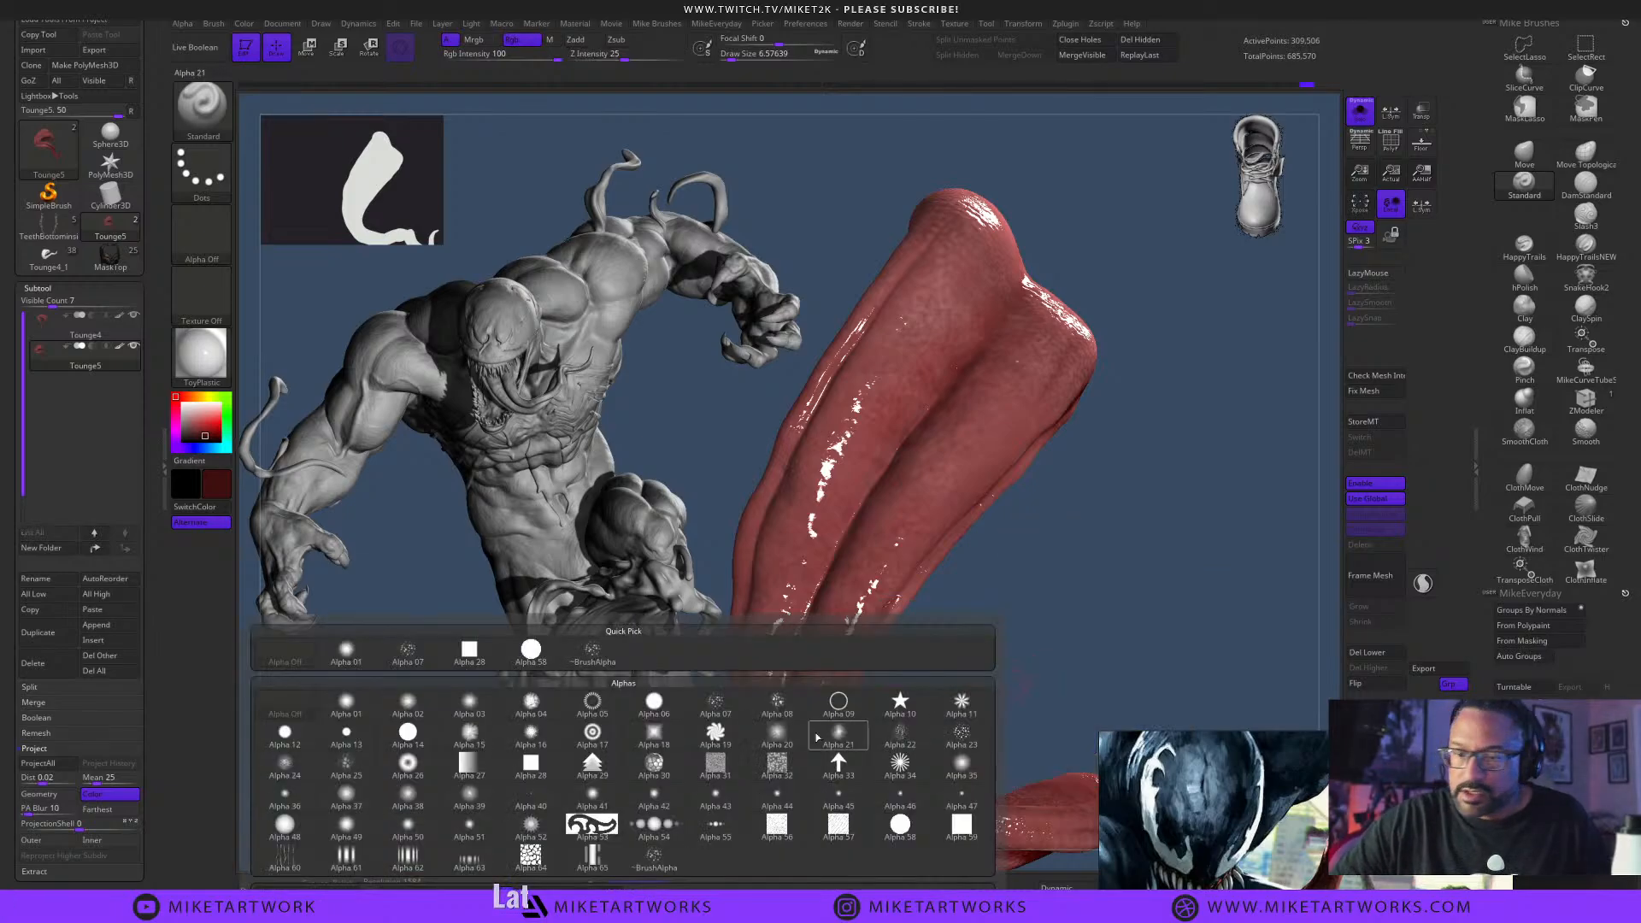
left_click(355, 648)
key("s")
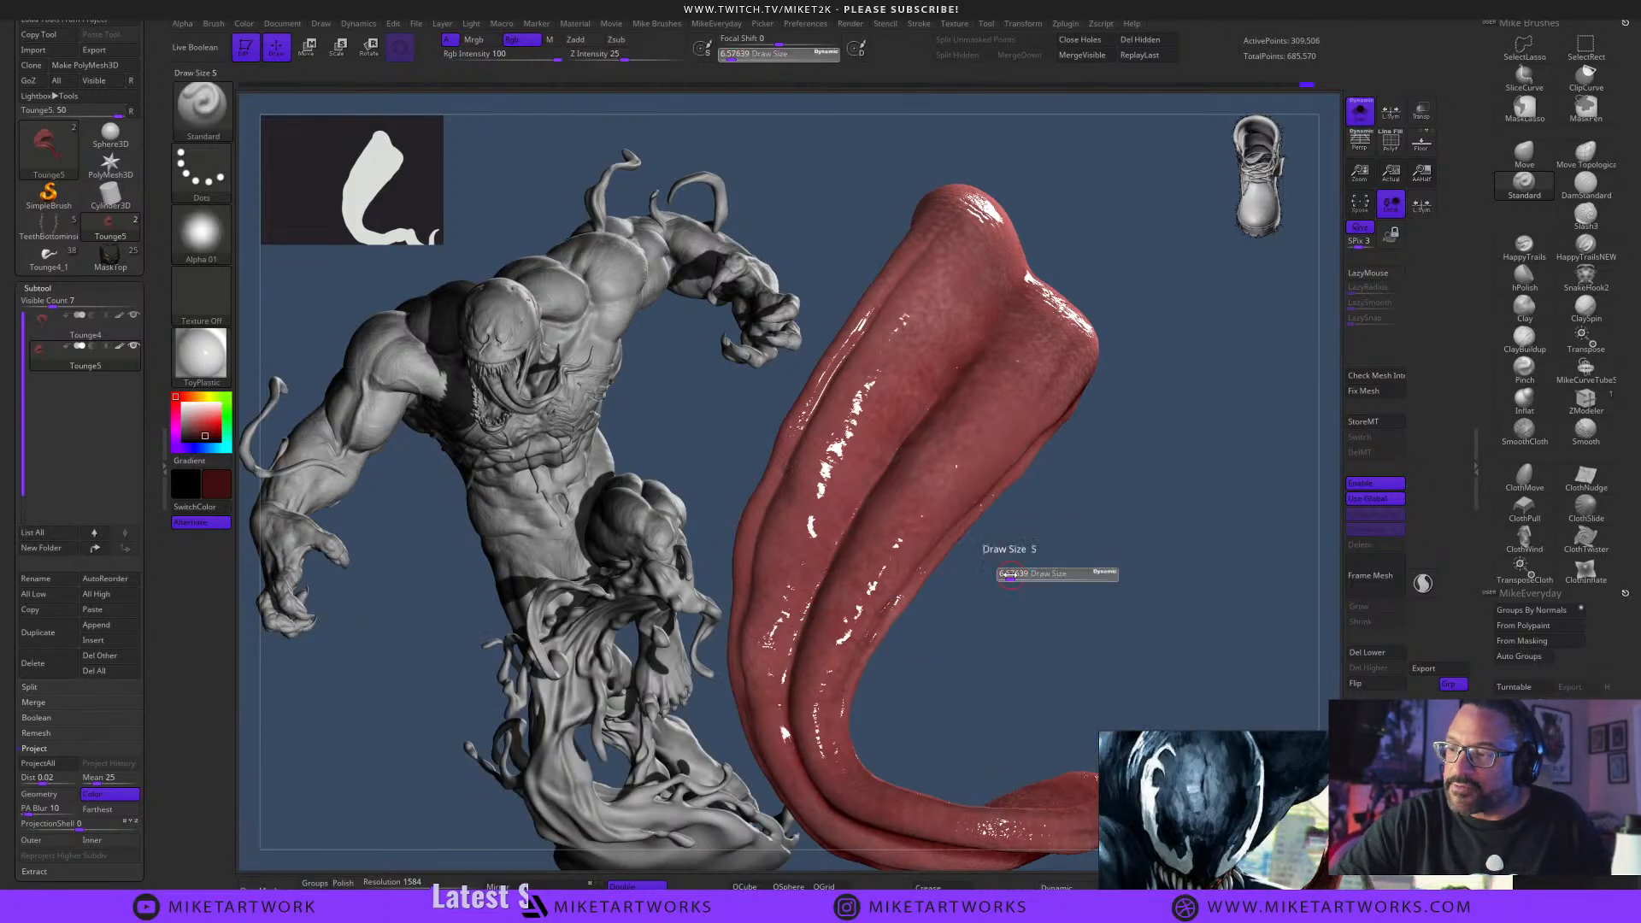
left_click_drag(1090, 640, 1104, 546, "alt")
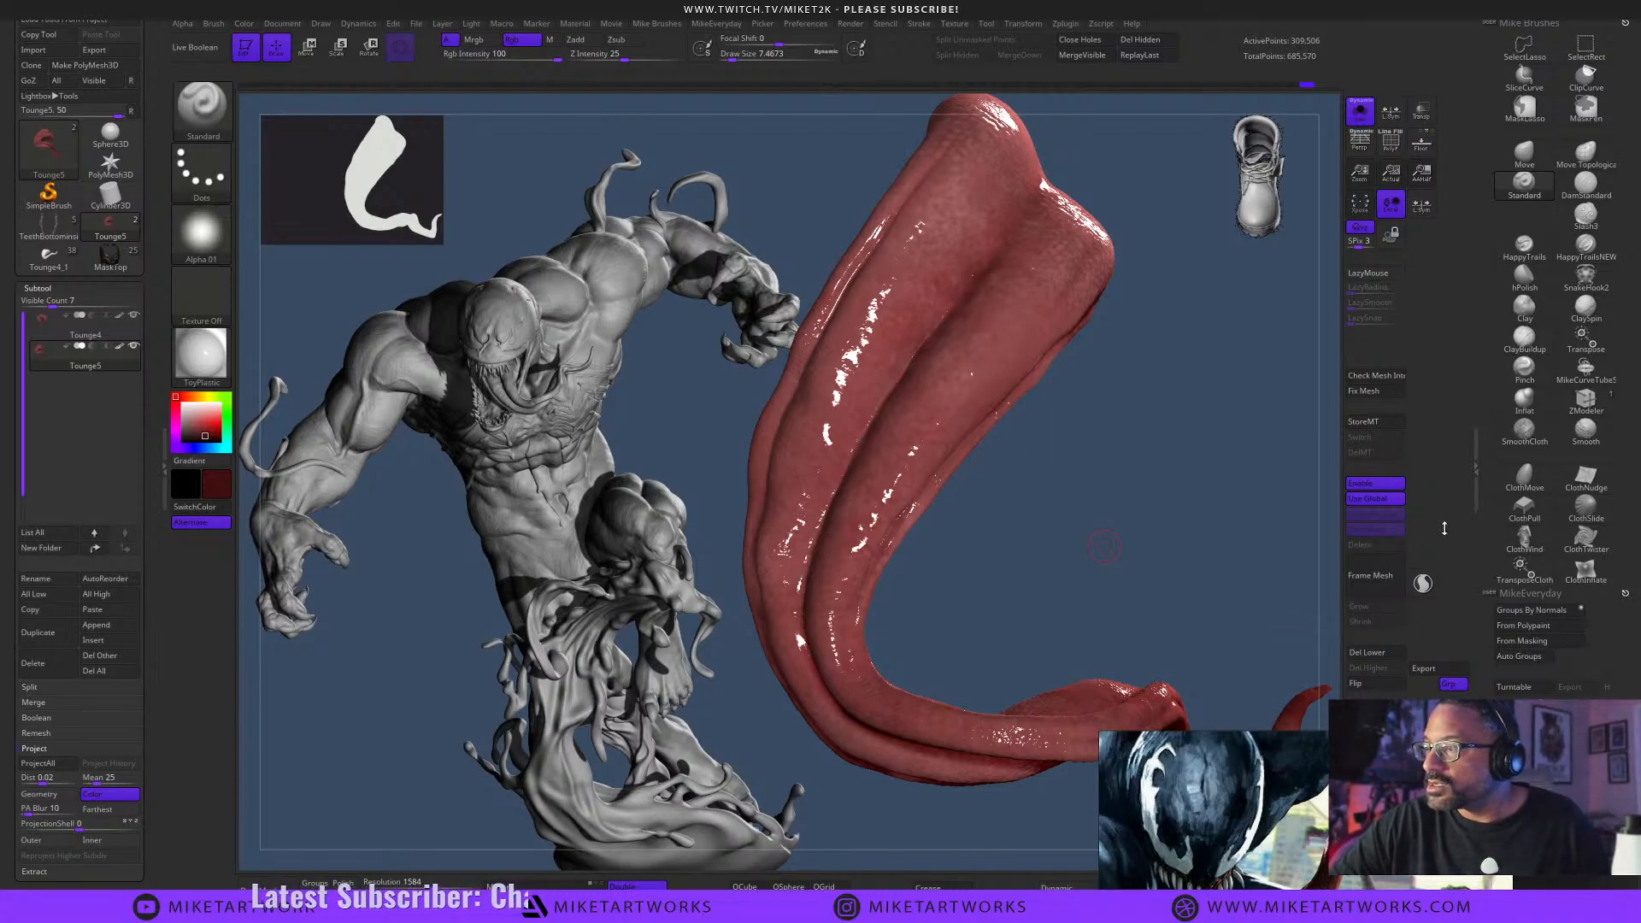
Turn on LazyMouse with a LazyRadius of 30 and paint a smooth dark line along the tongue's central groove.
left_click(1368, 273)
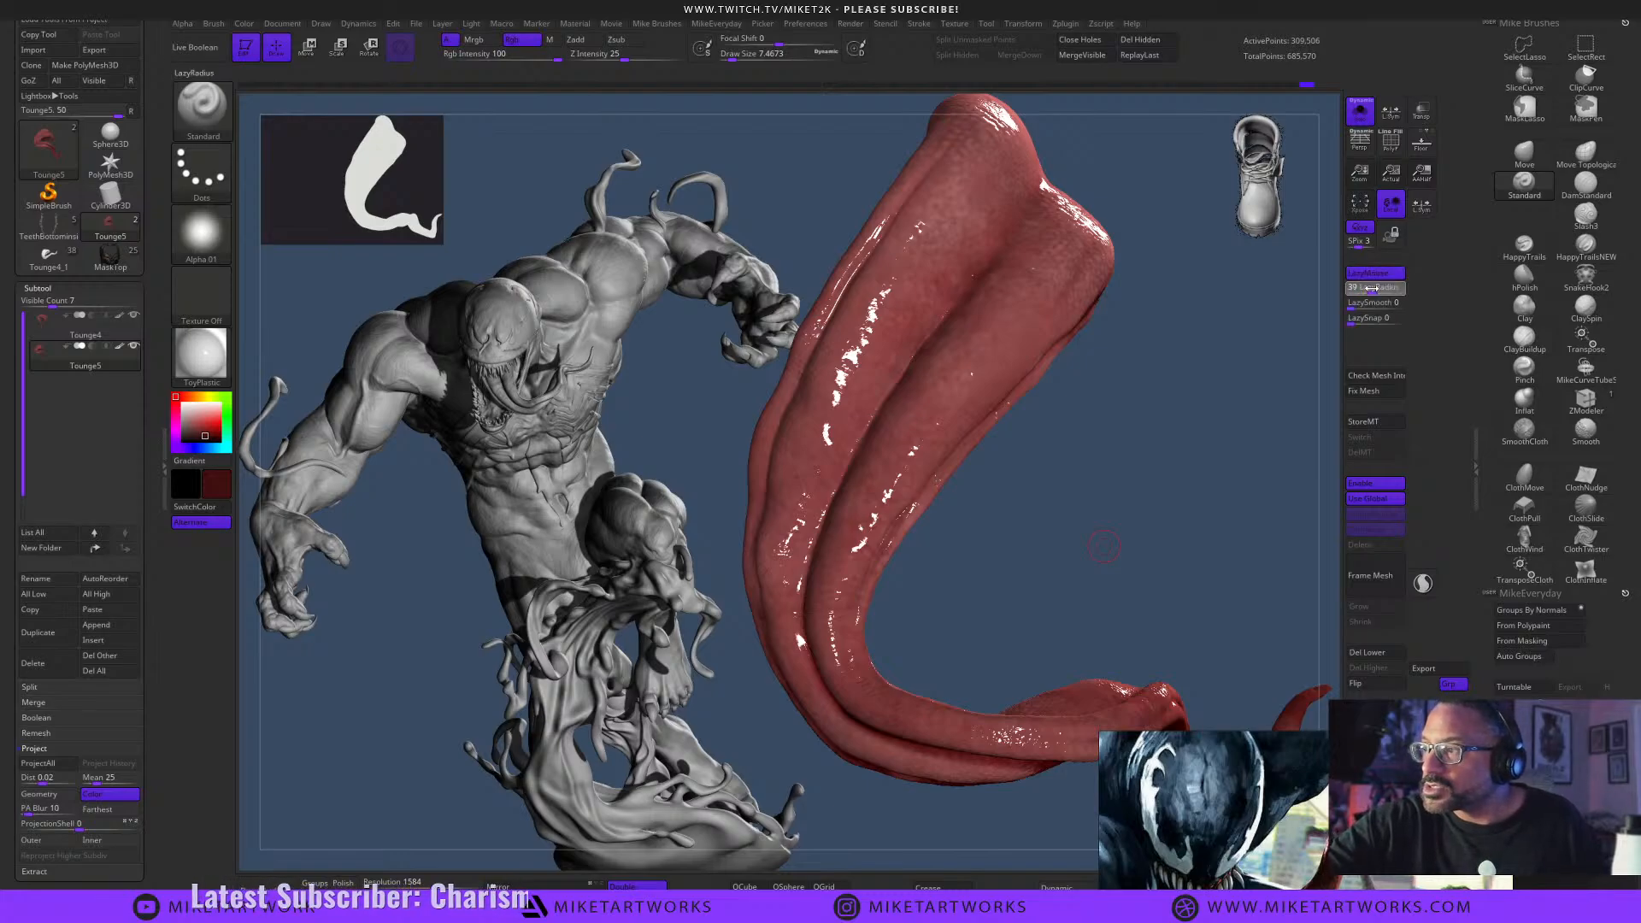
left_click_drag(1371, 288, 1369, 288)
left_click_drag(1151, 470, 1132, 485)
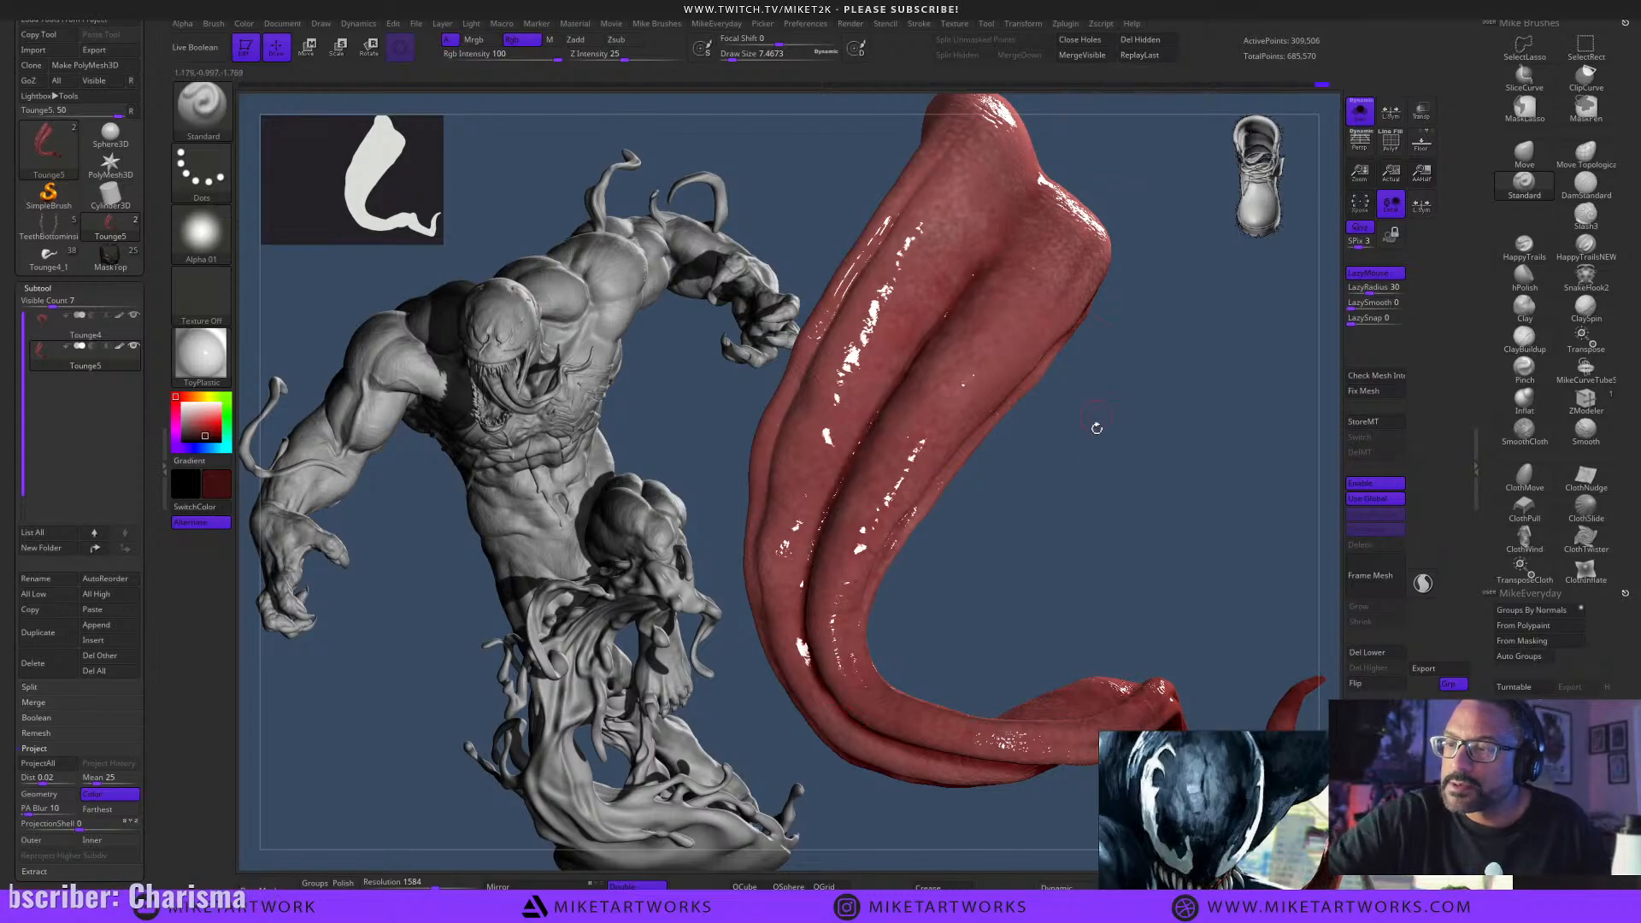
left_click_drag(1092, 428, 980, 547)
Paint more dark red strokes along the tongue's groove and folds, repeating them with ReplayLast to deepen the colour.
key("ctrl")
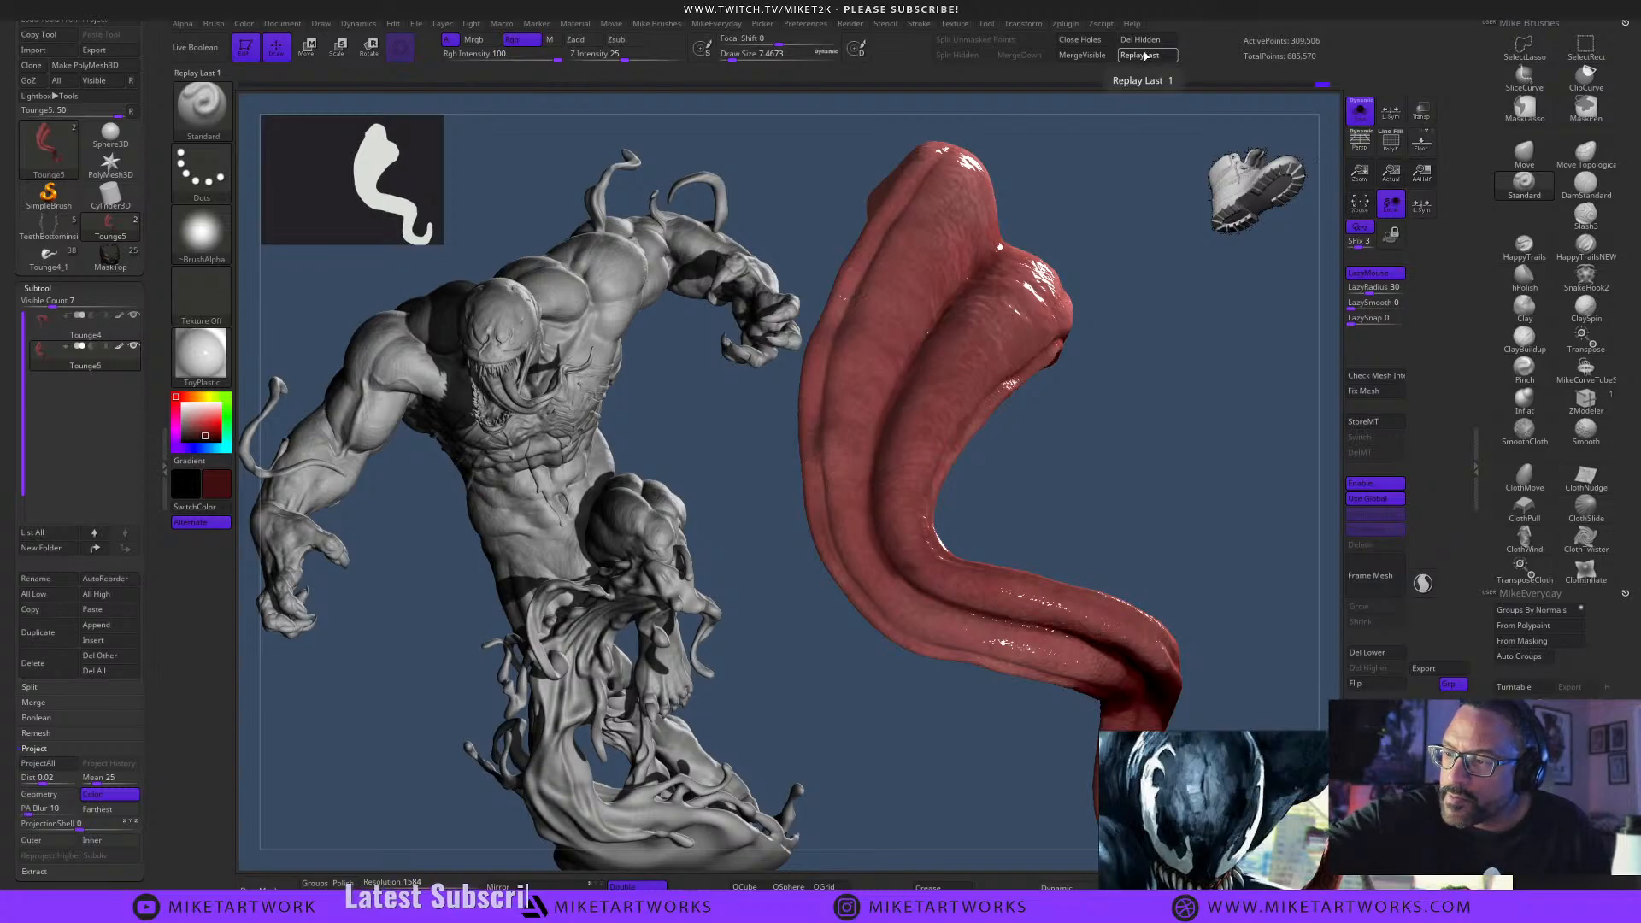
left_click_drag(1056, 469, 1021, 529)
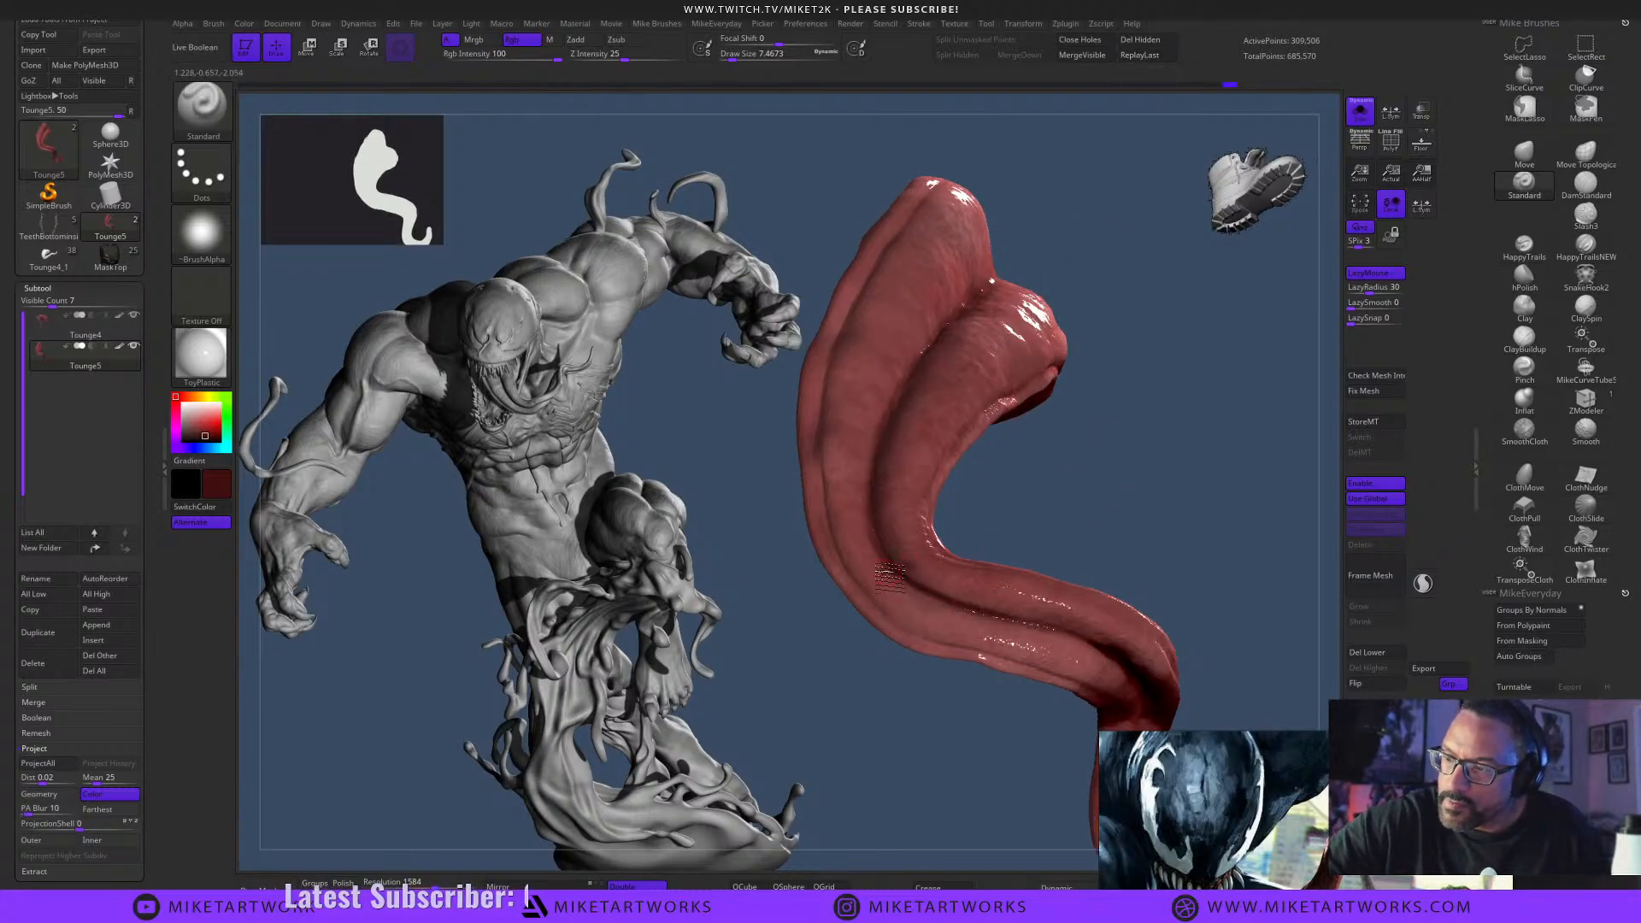
left_click(1140, 57)
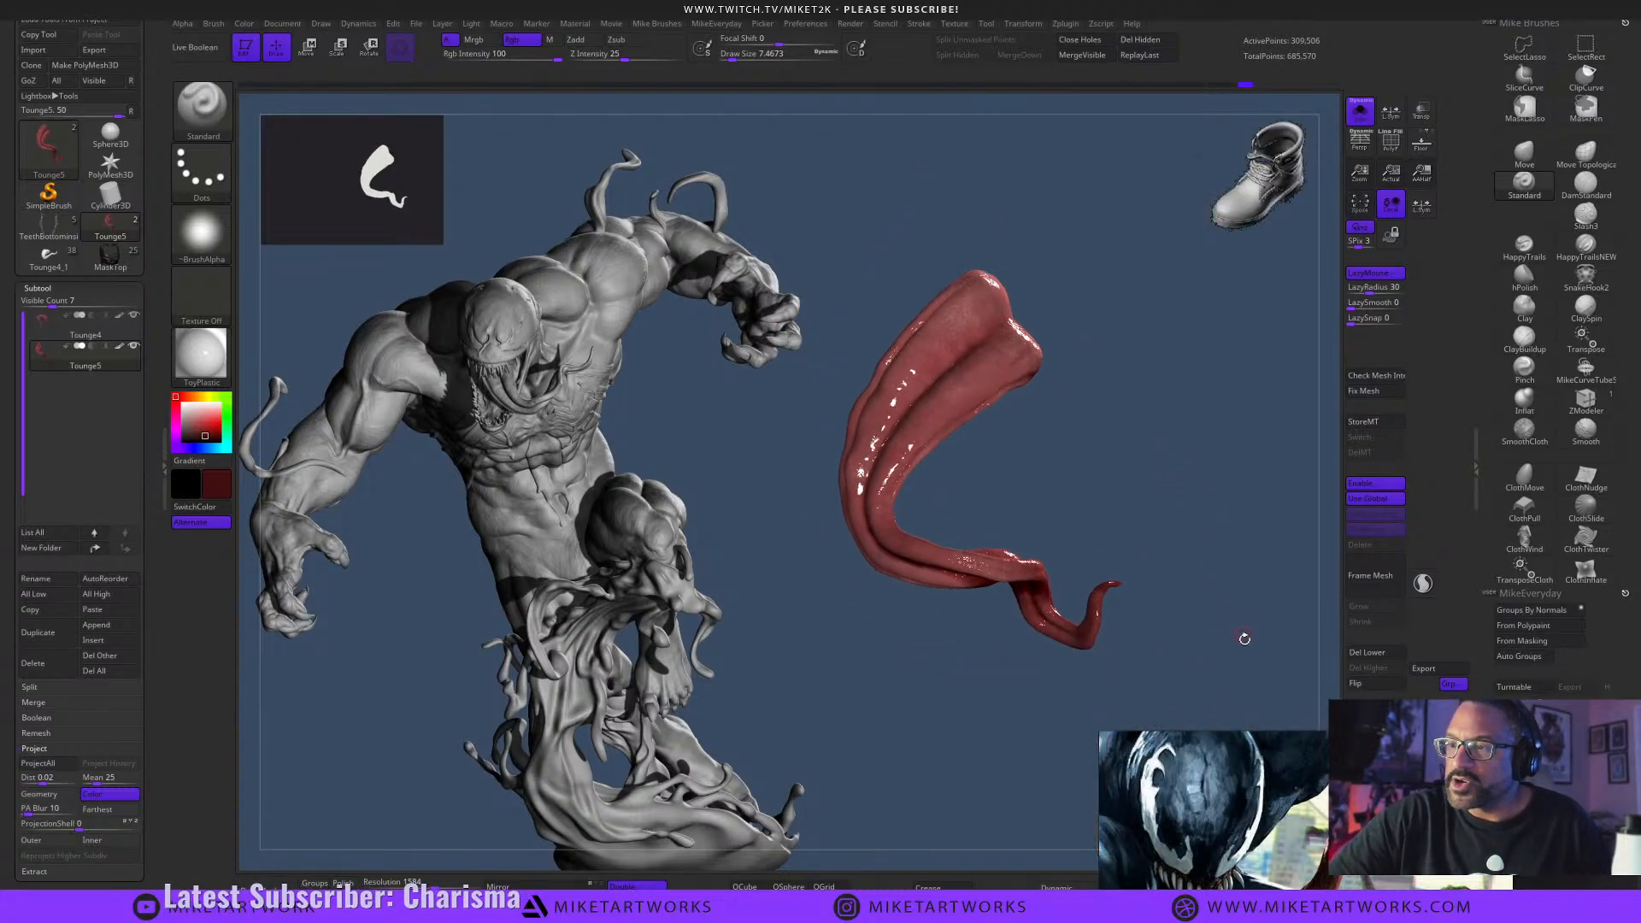
left_click_drag(1244, 638, 1154, 496)
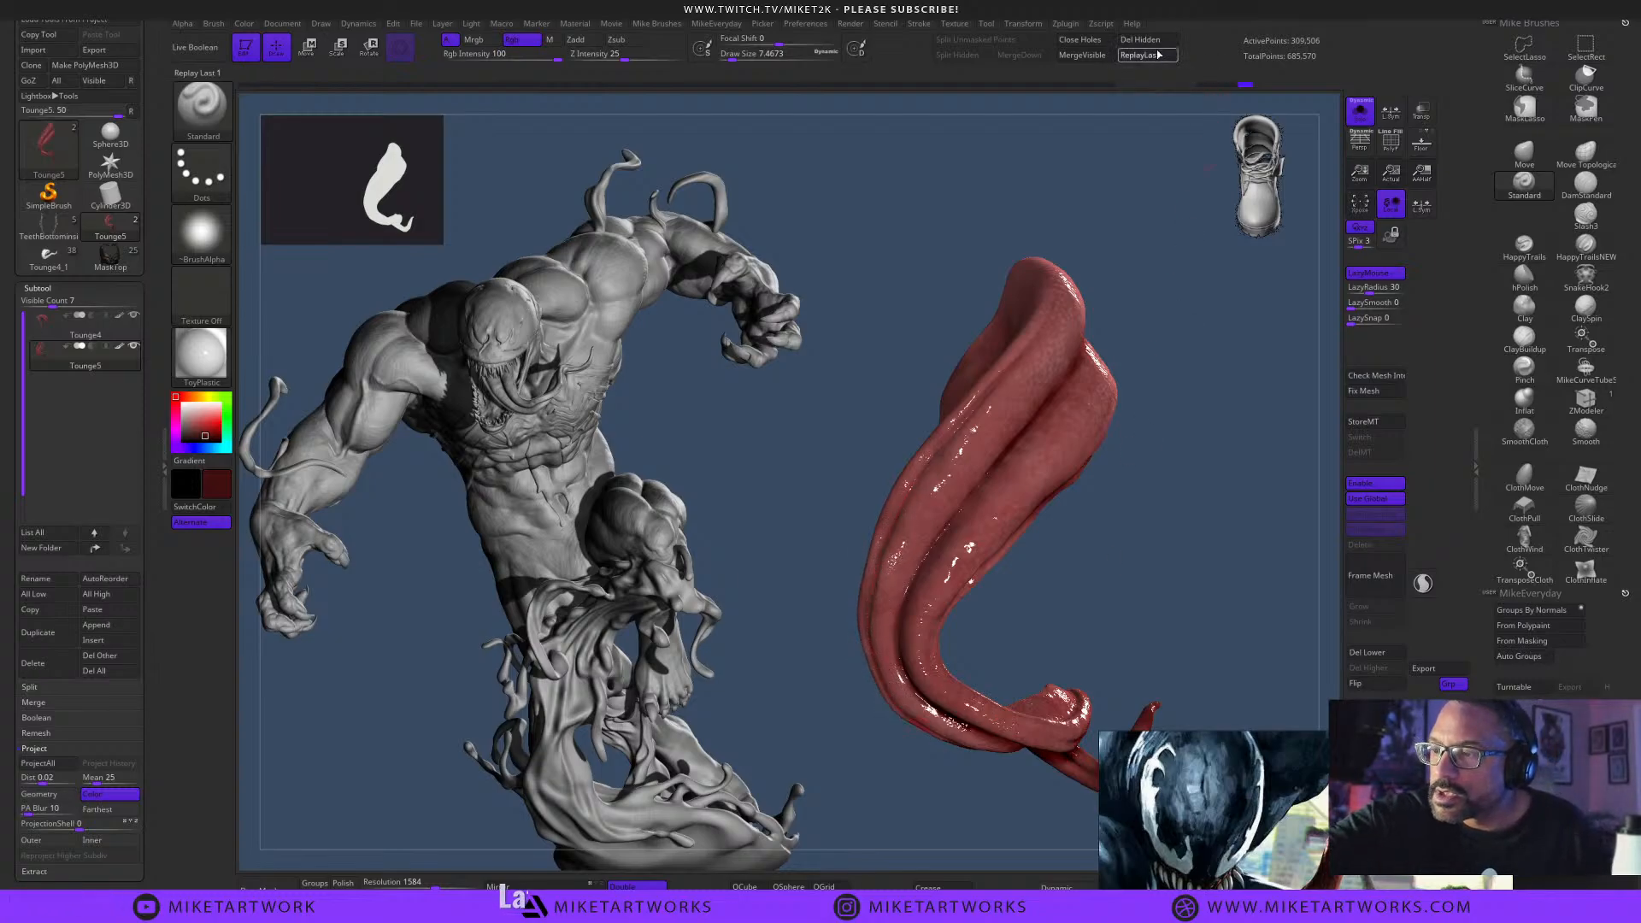
left_click_drag(1184, 530, 1130, 544)
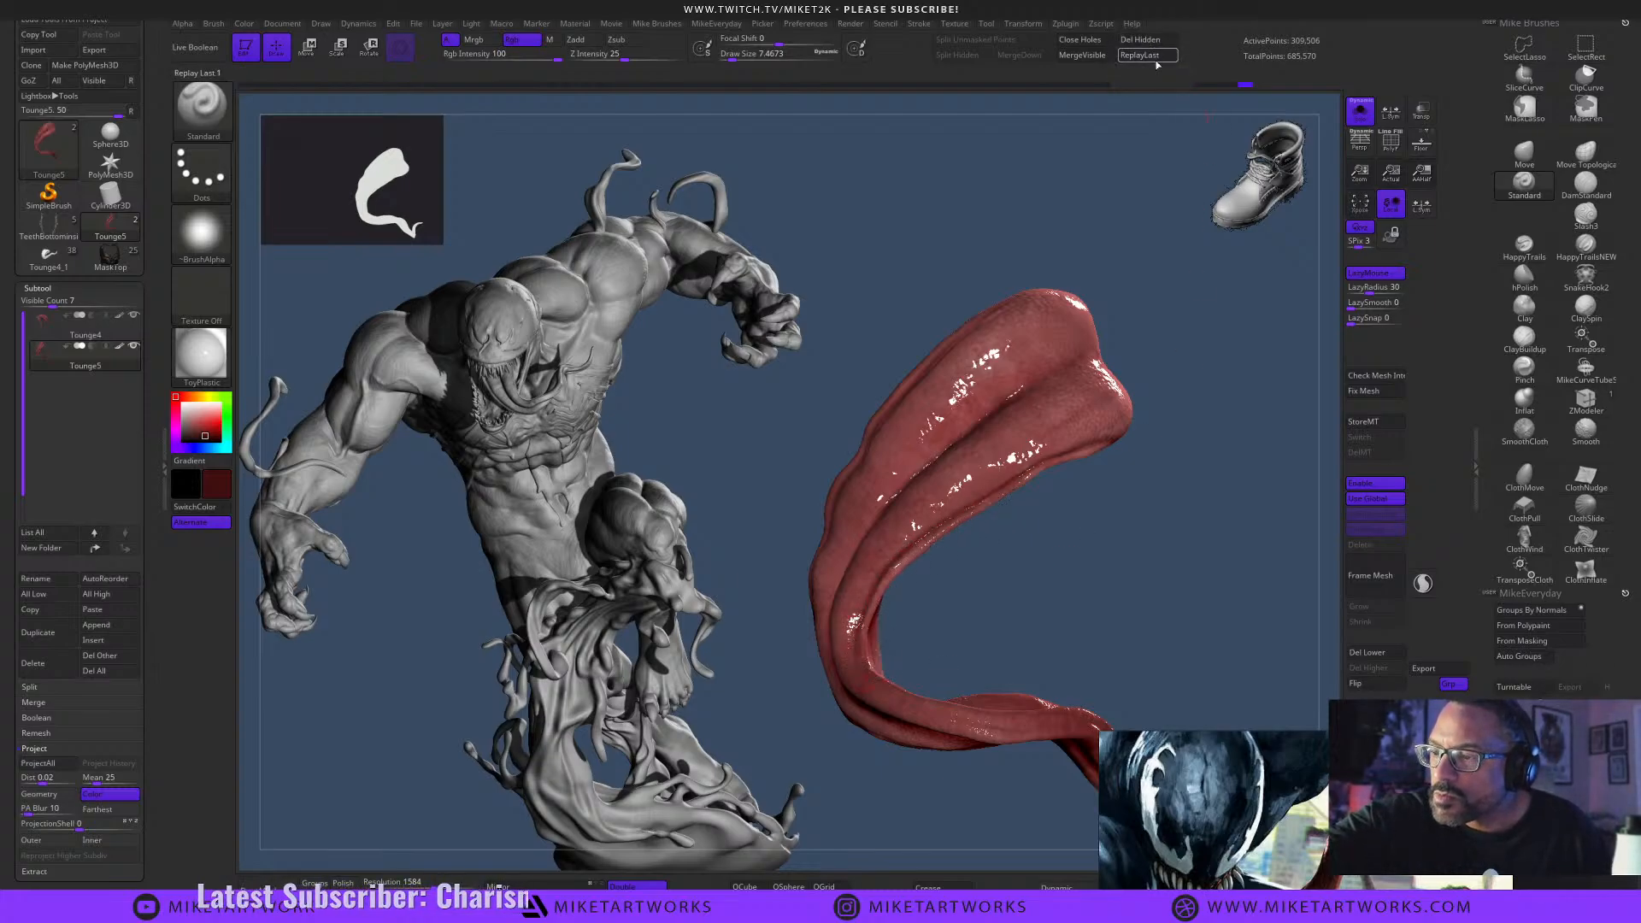
left_click_drag(1198, 420, 1155, 458)
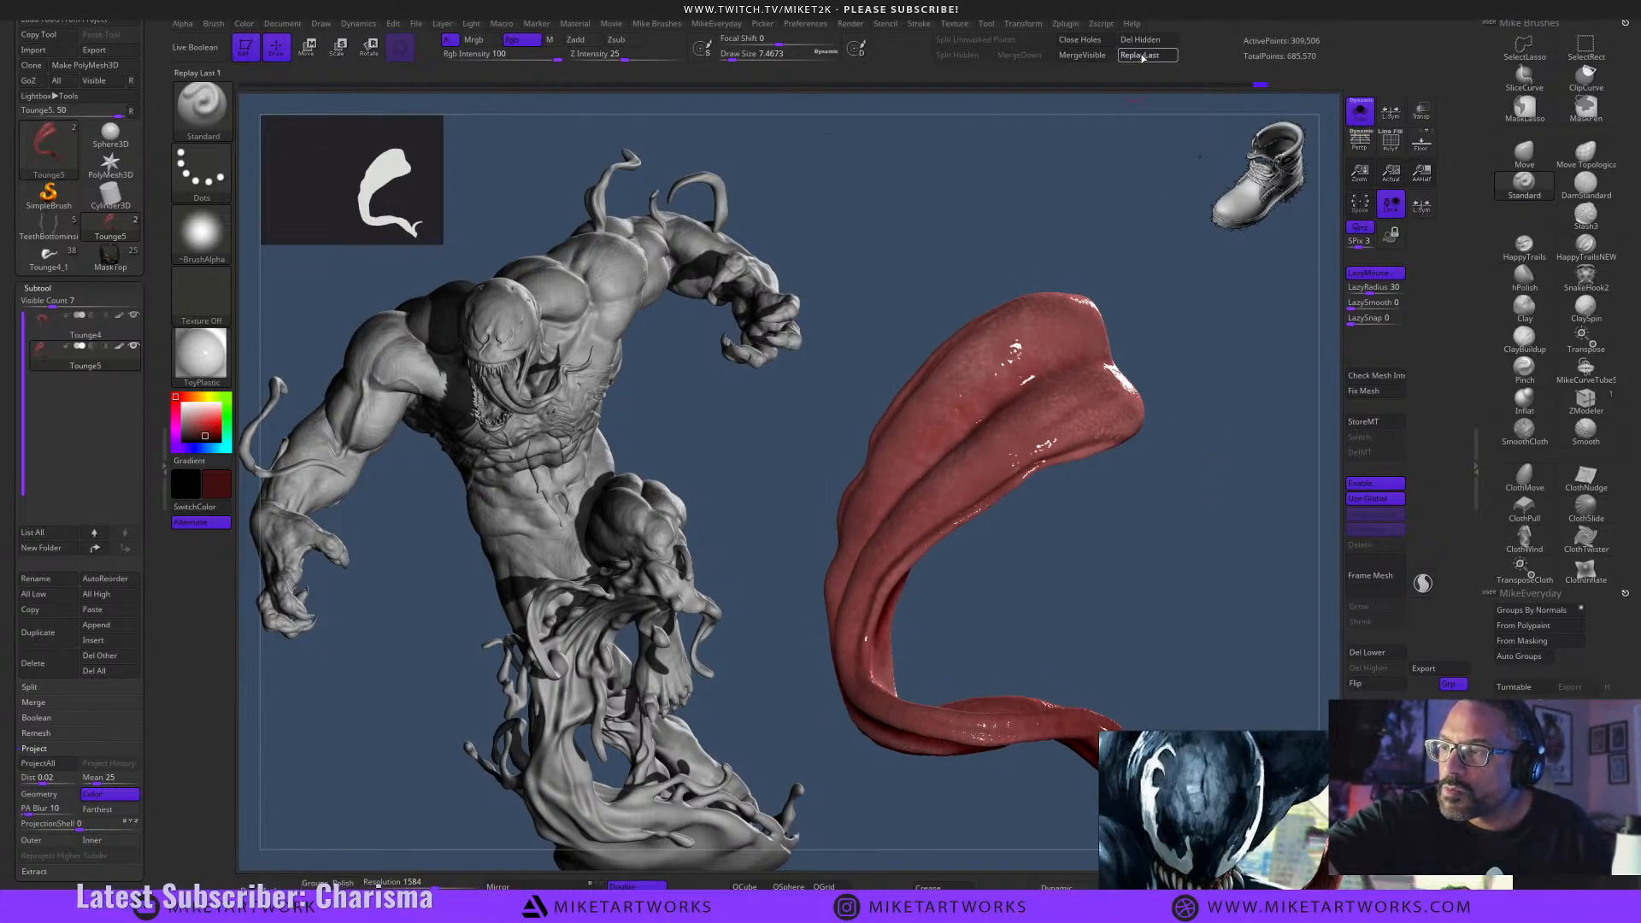
Repeat the last dark red stroke along the tongue's curled folds with ReplayLast to deepen the colour.
left_click_drag(1249, 575, 1185, 530)
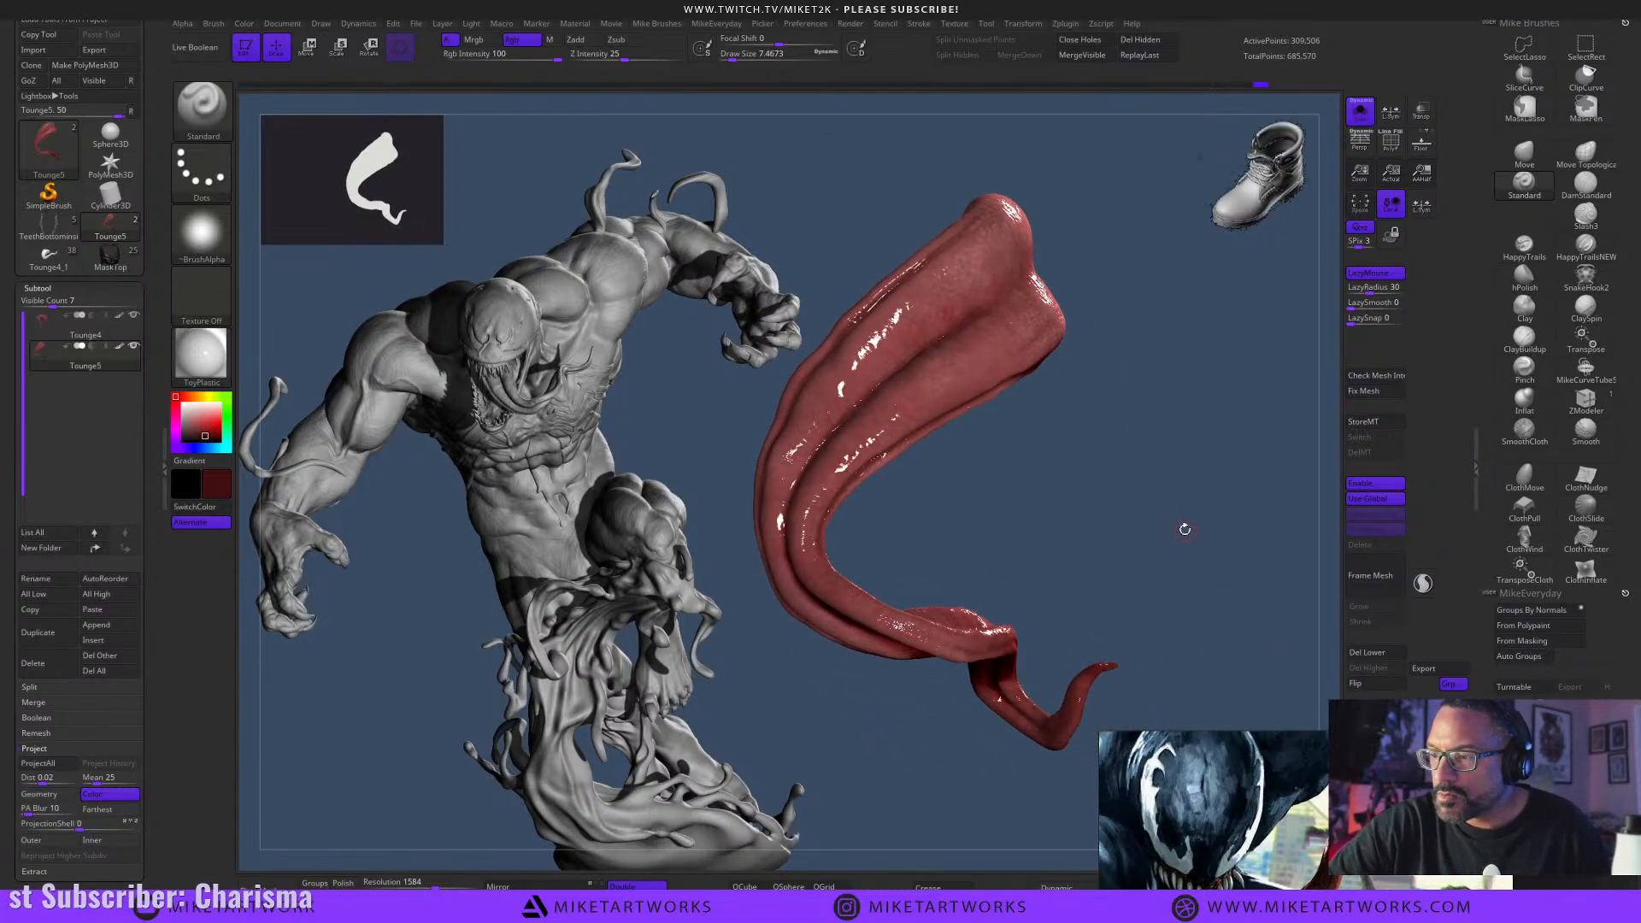
mouse_move(1042, 596)
left_mouse_down()
mouse_move(1291, 556)
mouse_move(1258, 612)
mouse_move(1209, 641)
mouse_move(1202, 561)
mouse_move(1013, 588)
left_mouse_up()
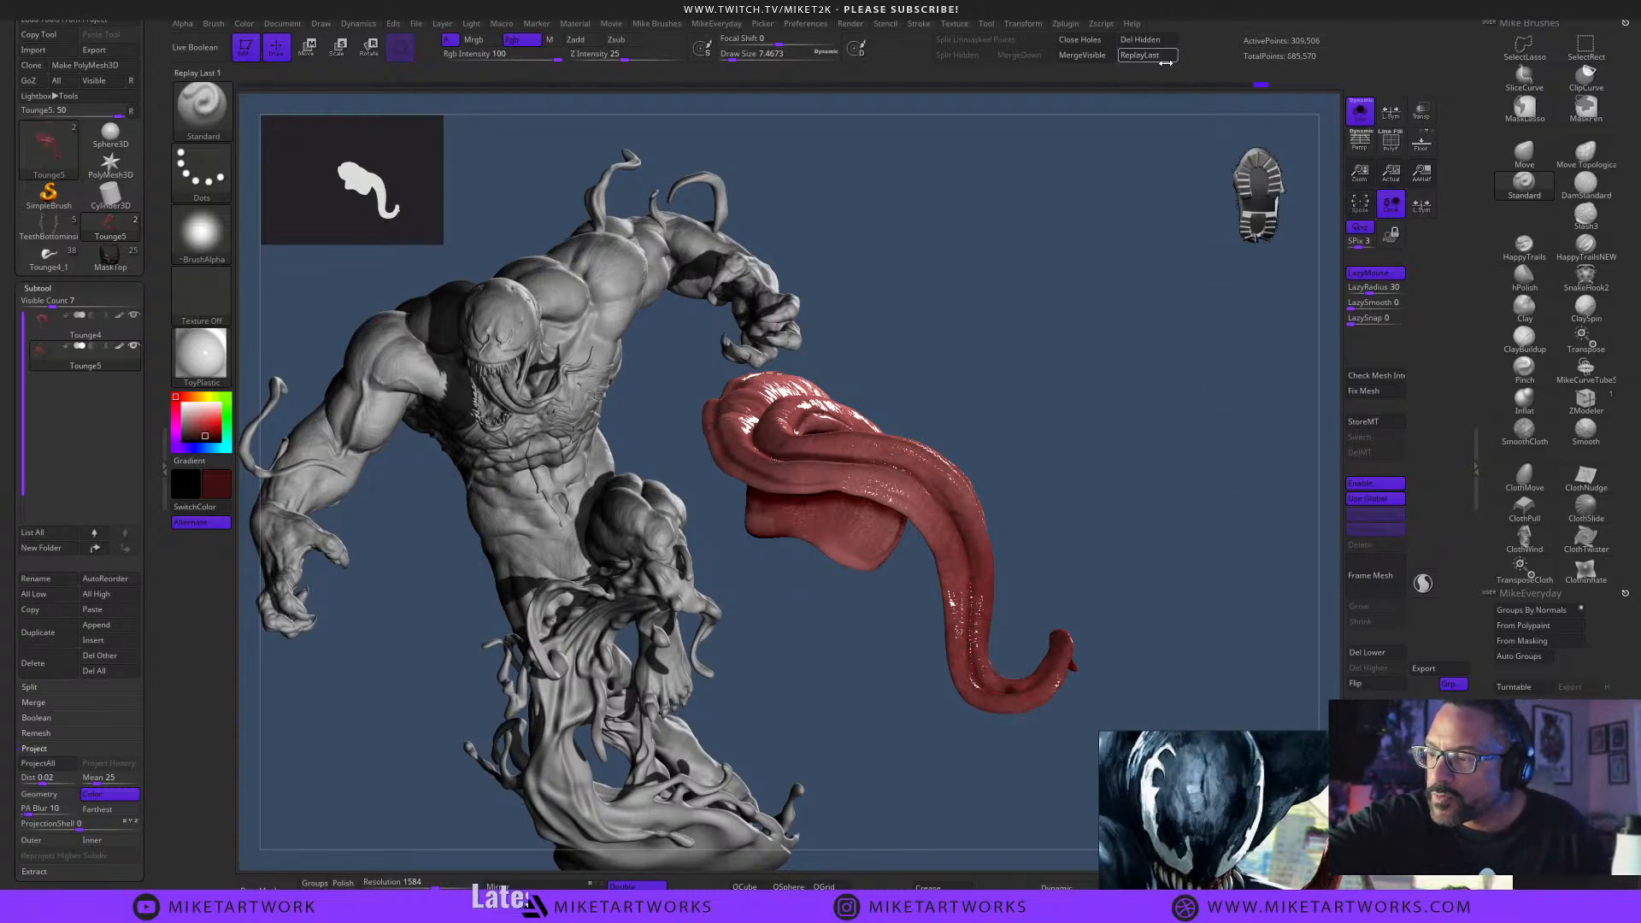
key("ctrl")
left_click_drag(1206, 607, 1201, 621)
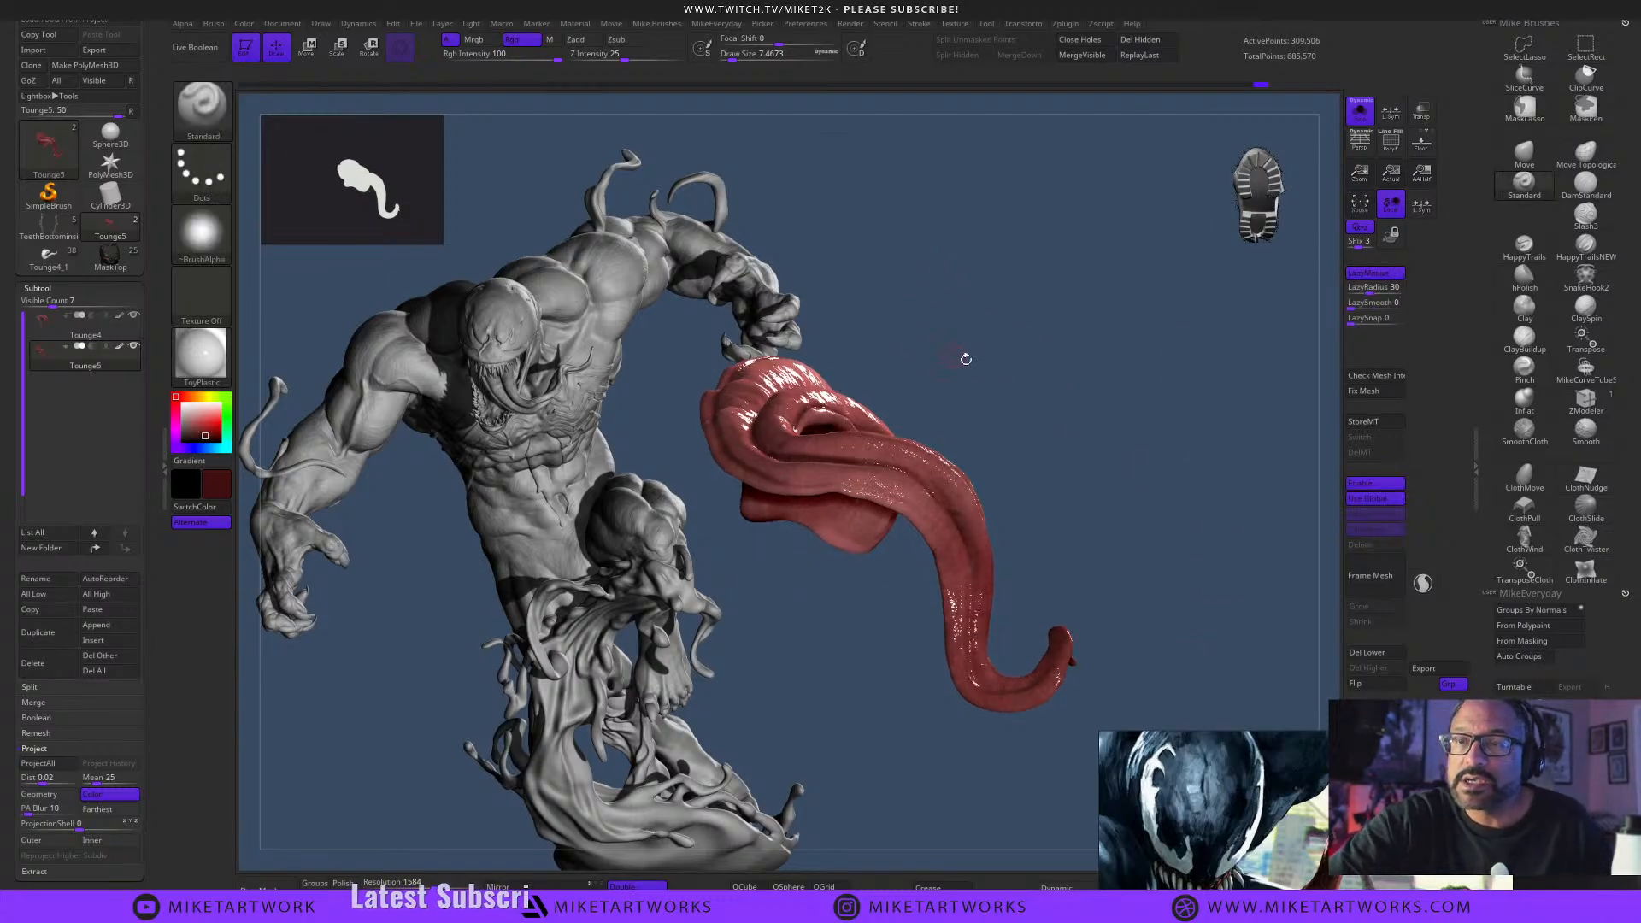
mouse_move(1167, 557)
left_mouse_down()
mouse_move(1154, 587)
mouse_move(1169, 554)
left_mouse_up()
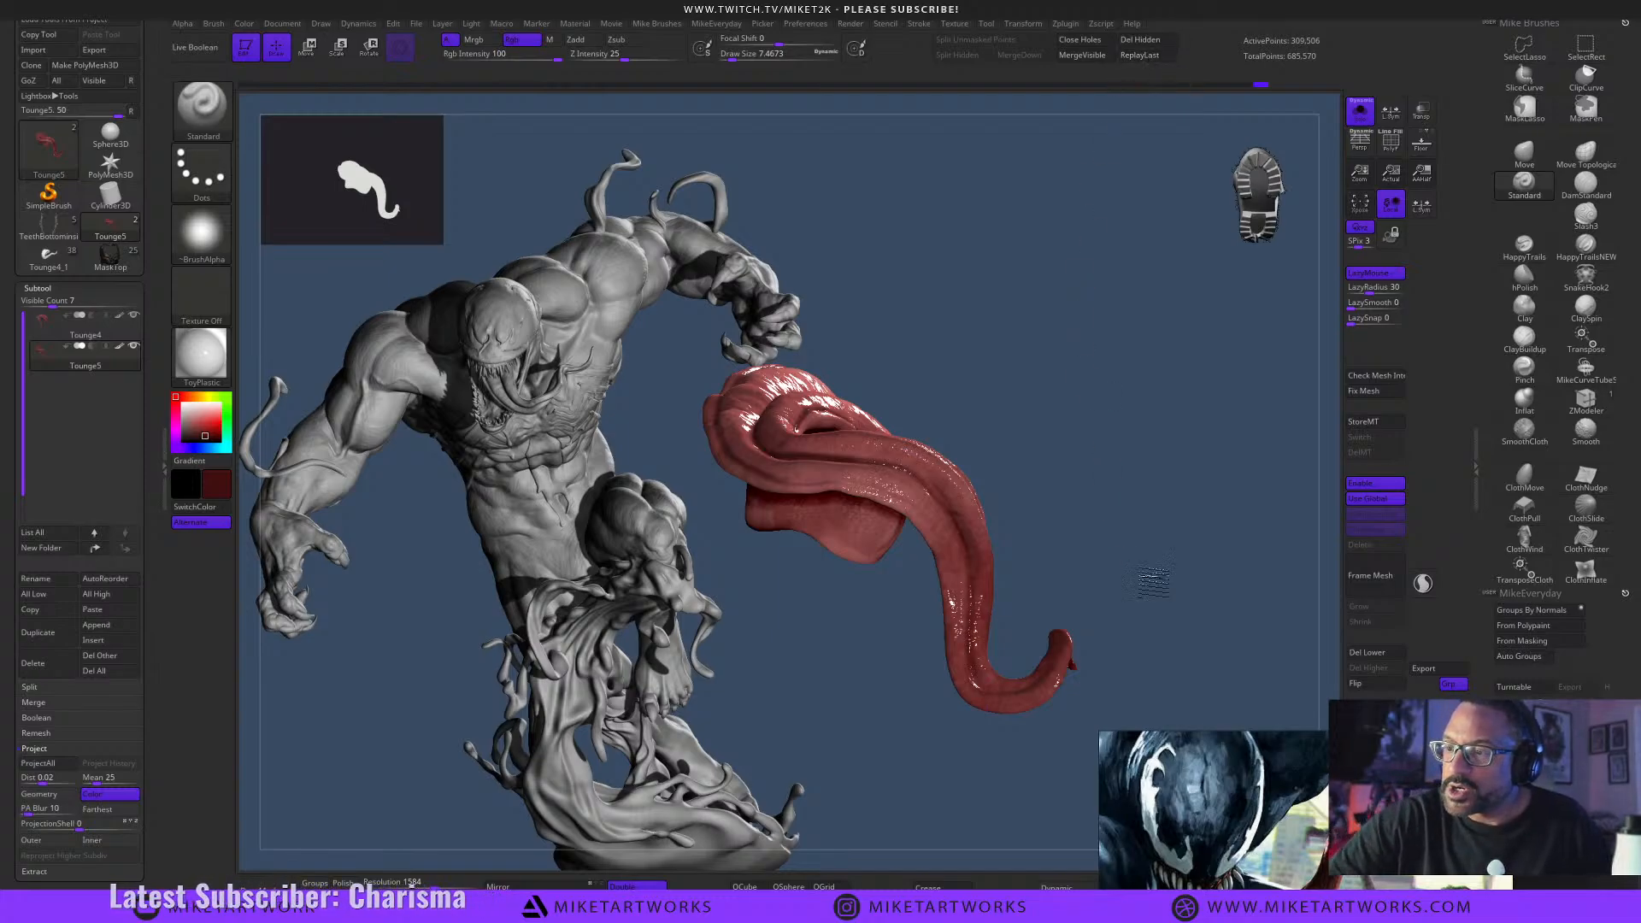
left_click(1150, 56)
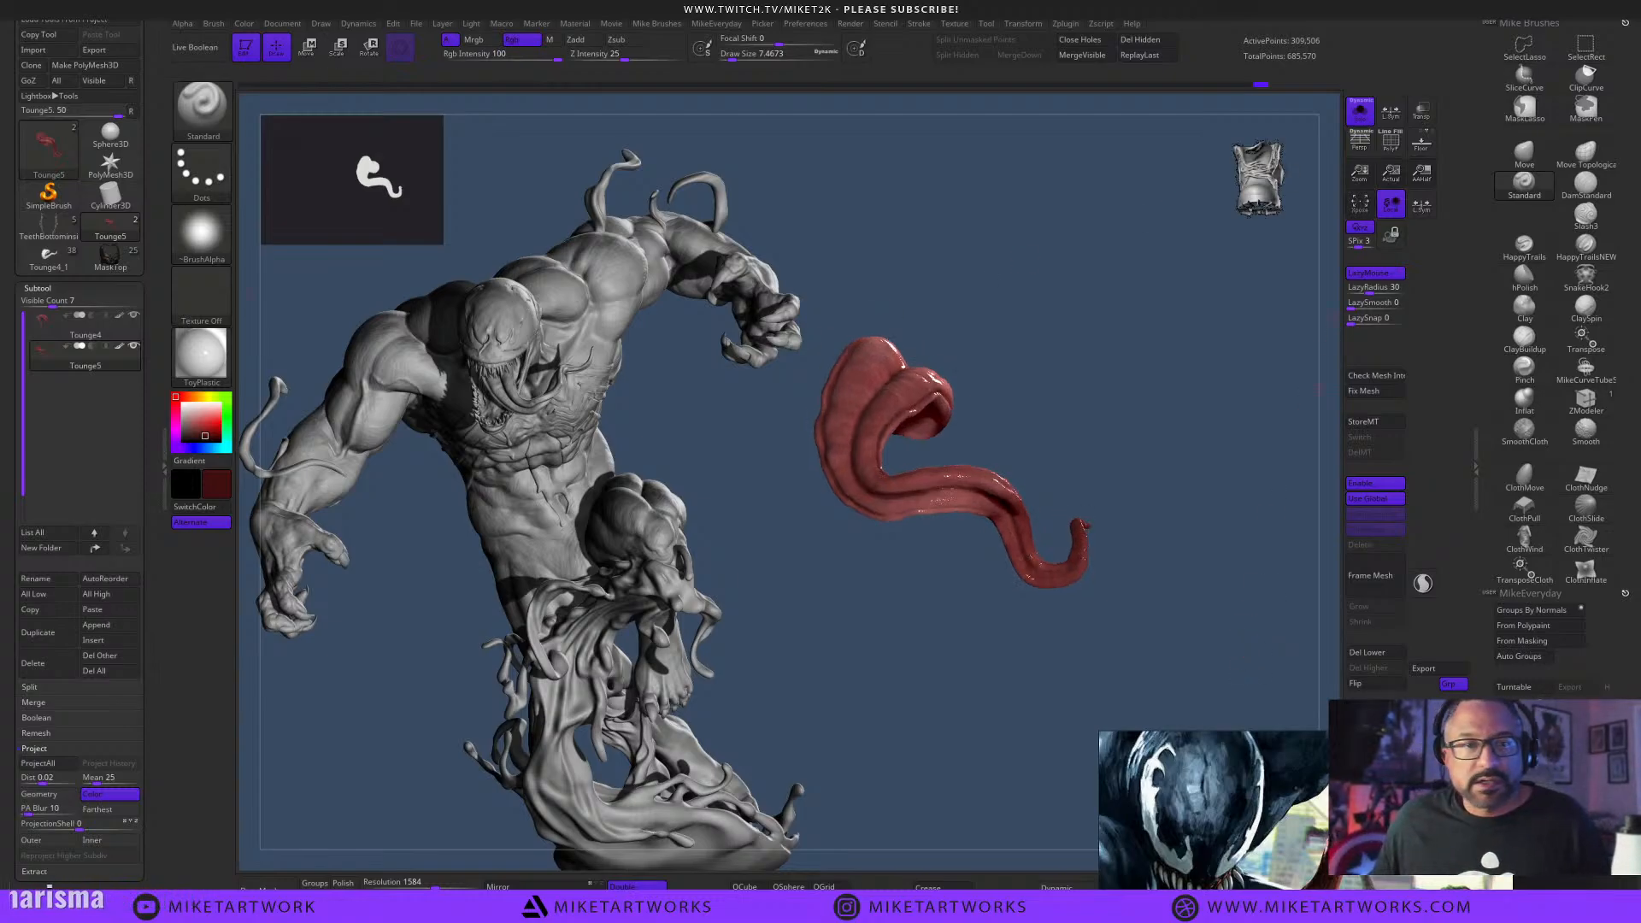
Rename the painted tongue subtool ToungeGood and copy it.
left_click(57, 581)
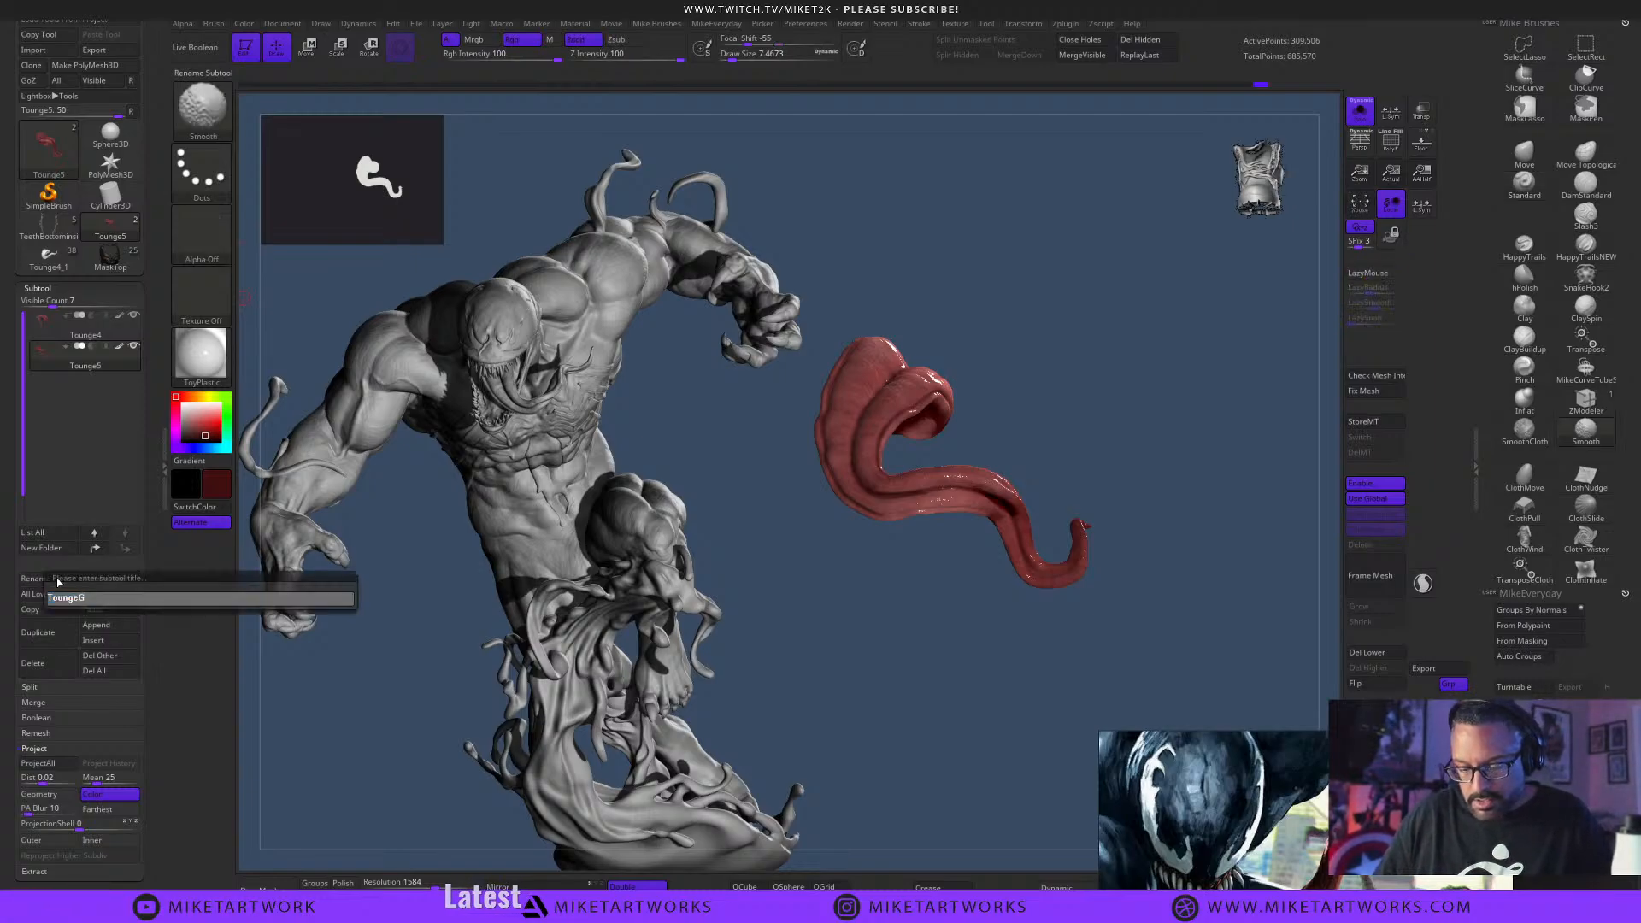
type("Good")
key("Return")
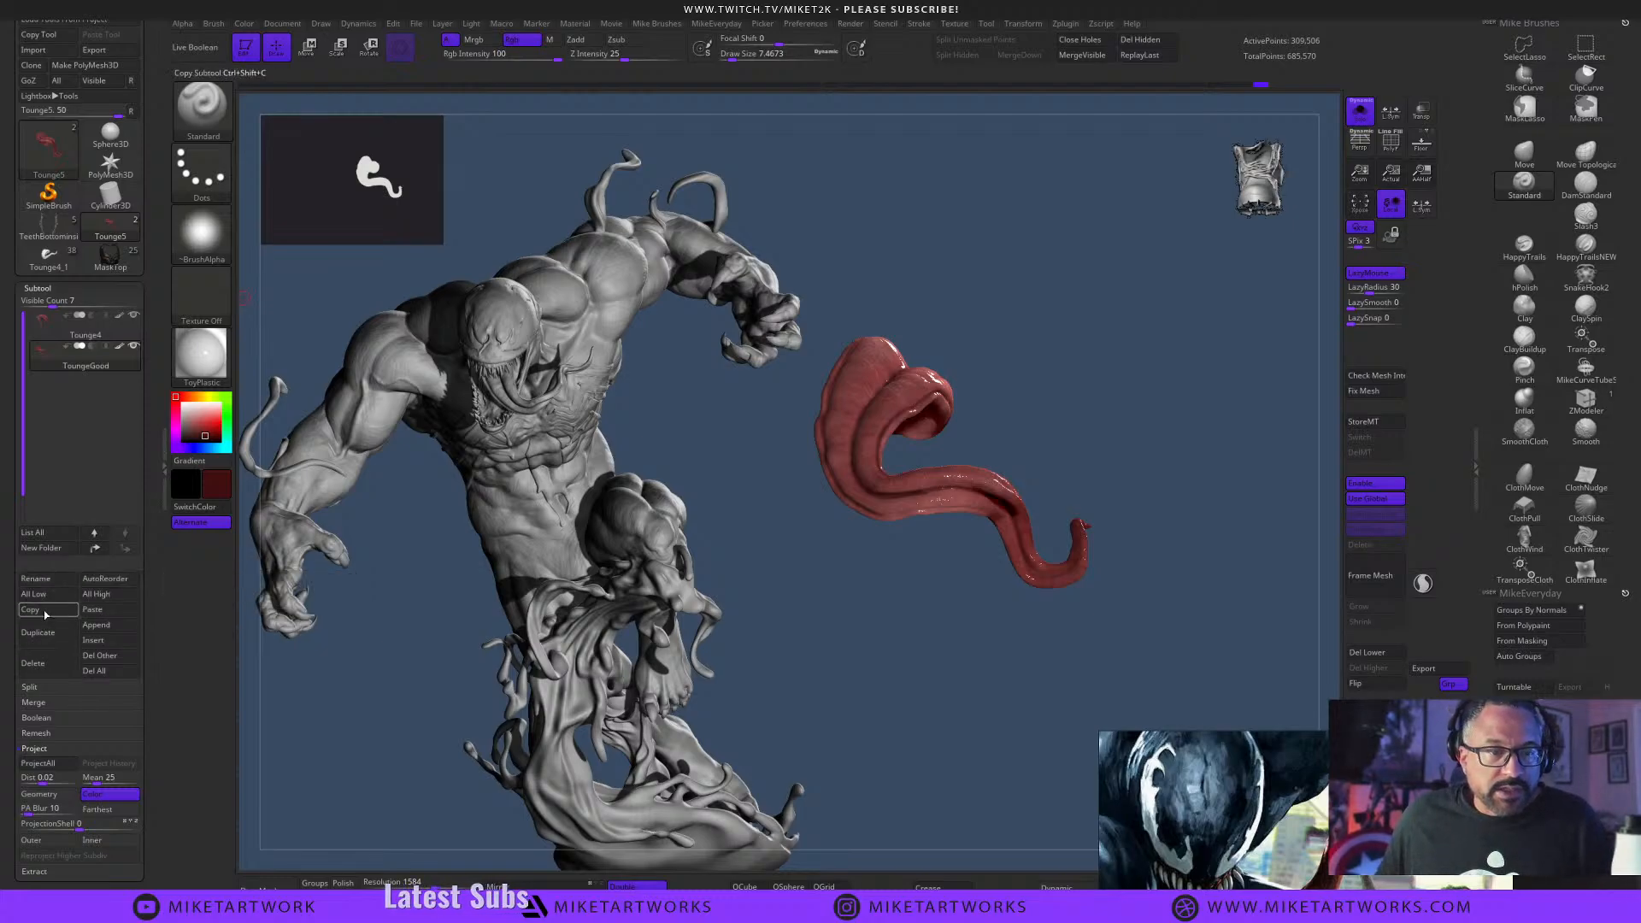
Switch to the full Venom tool and move its old Tounge4_1 subtool to the end of the subtool list.
left_click(75, 267)
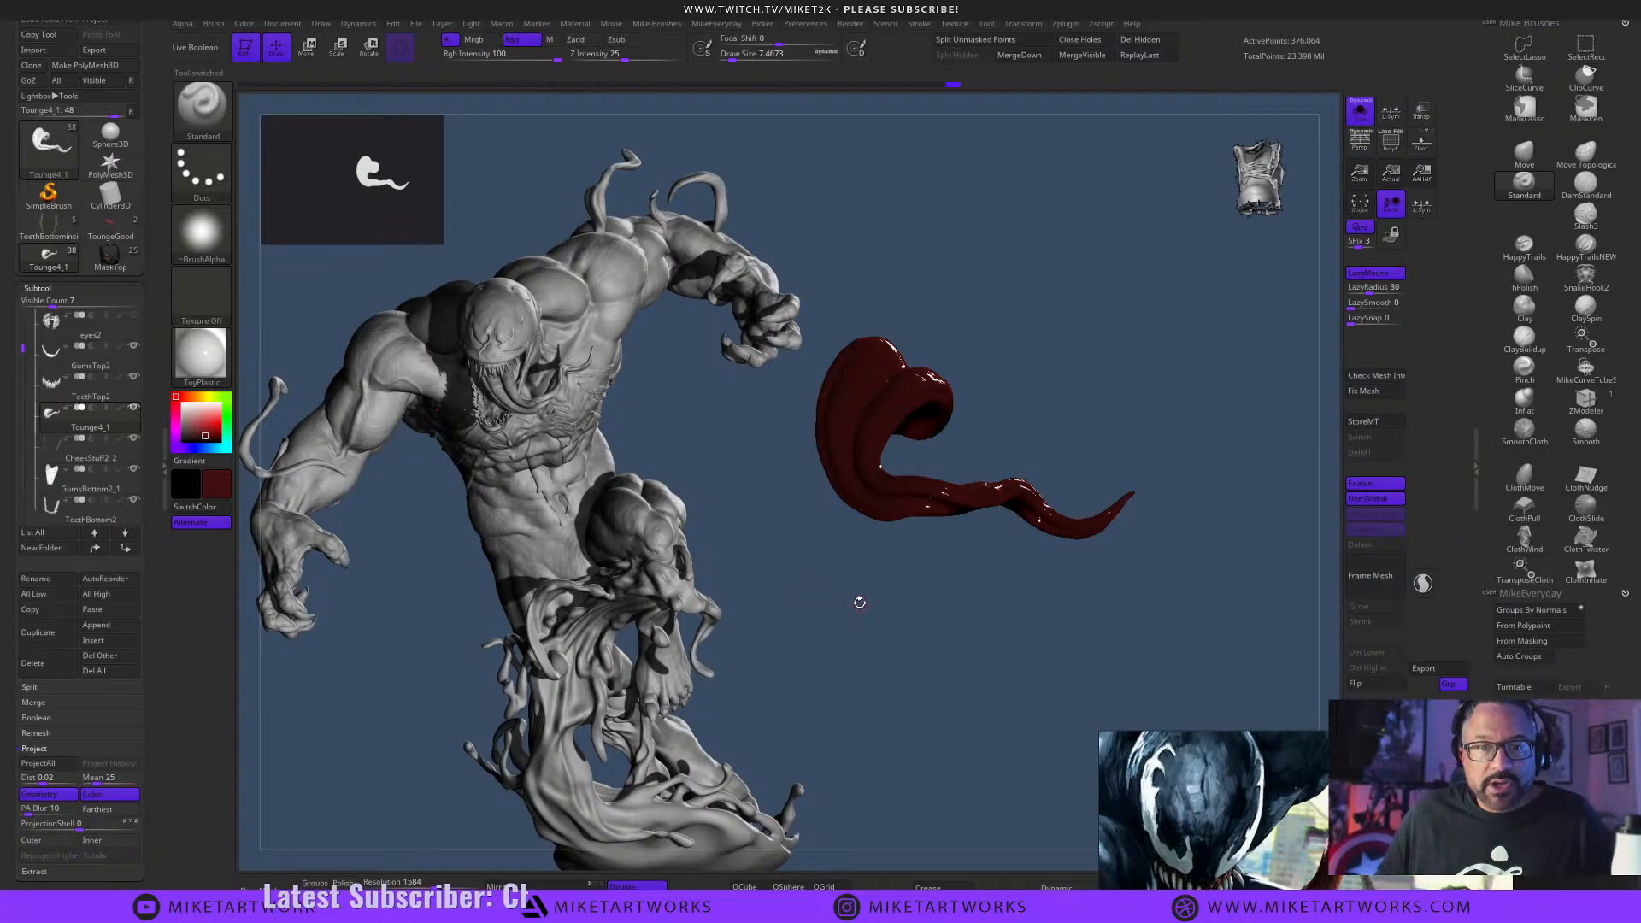
left_click(120, 409)
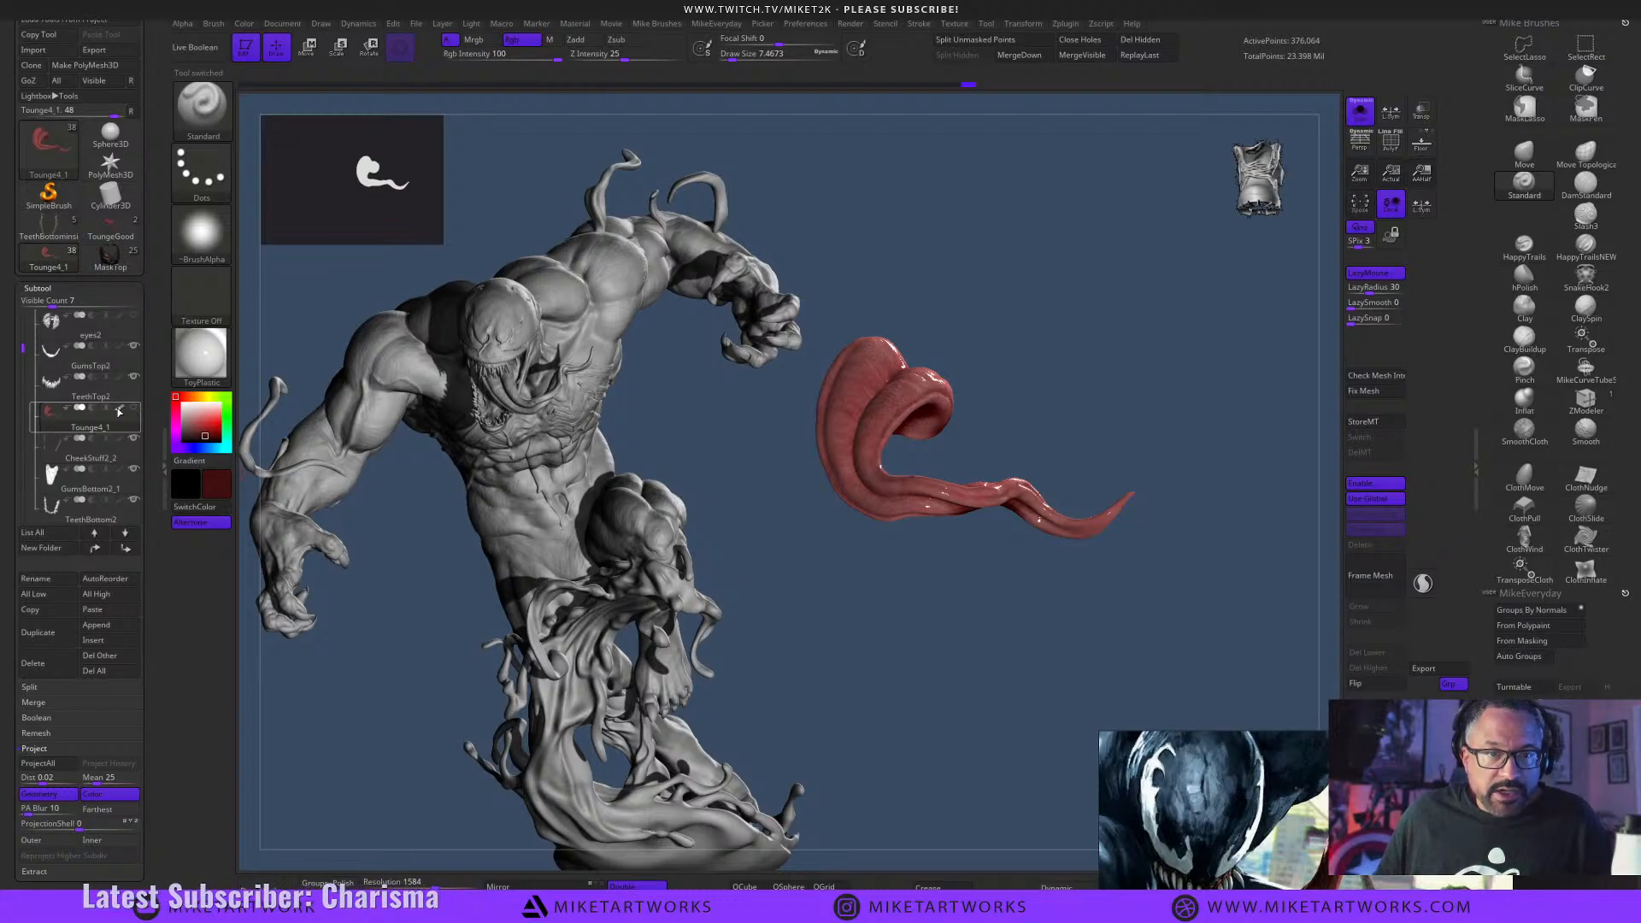
left_click(120, 410)
left_click(126, 548, "shift")
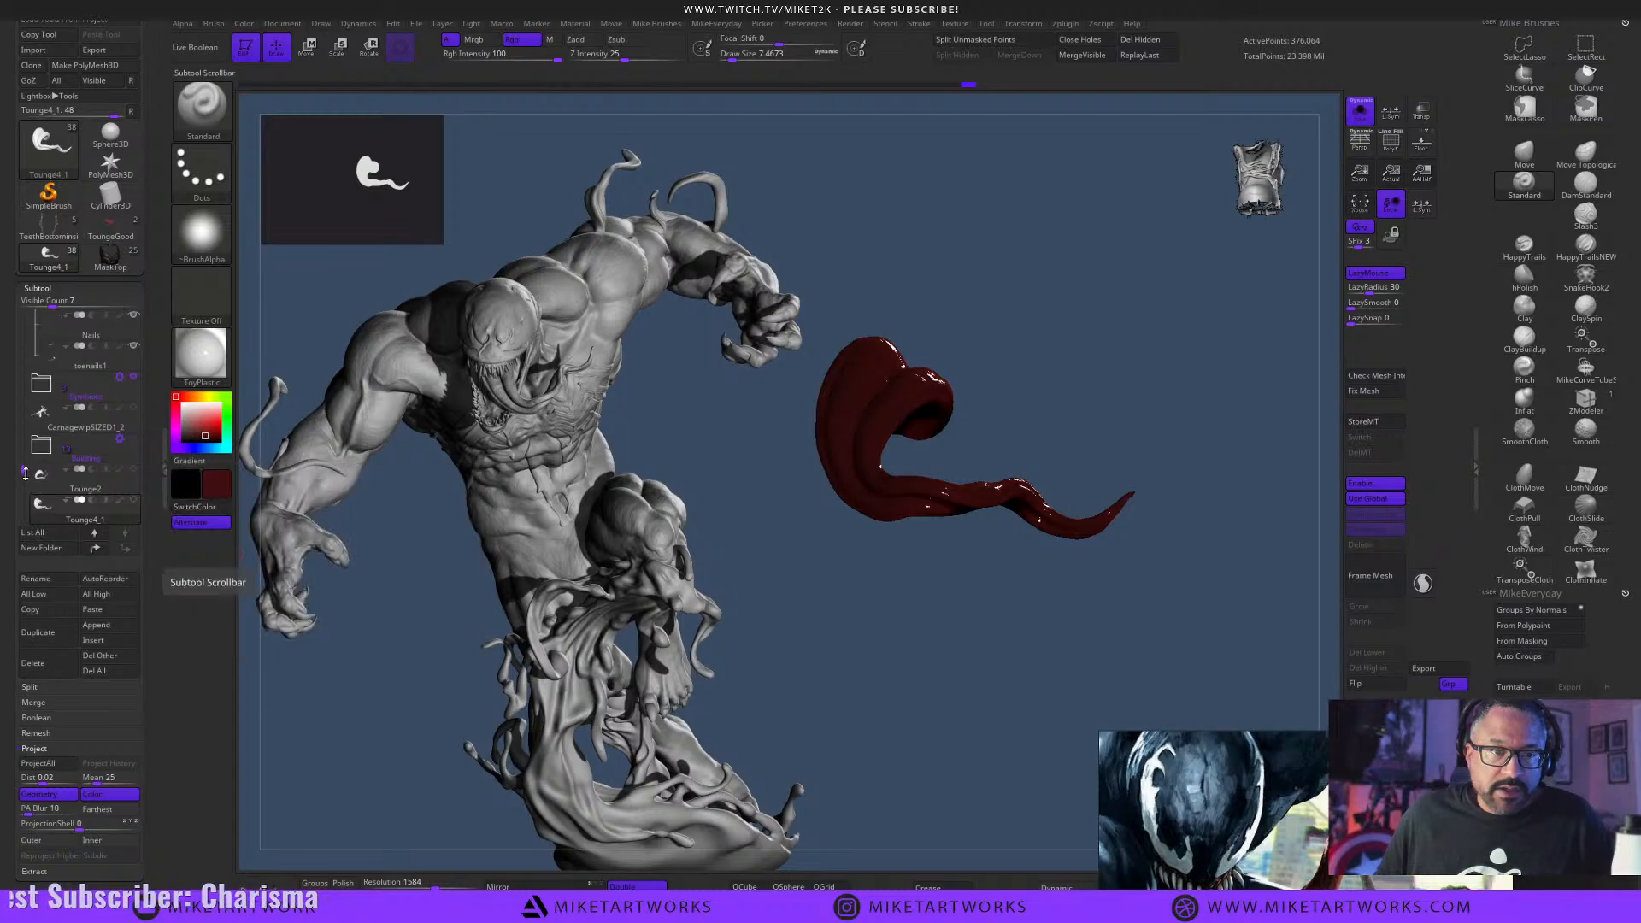
Paste the copied tongue directly below the CheekStuff2_2 subtool.
left_click_drag(21, 472, 19, 334)
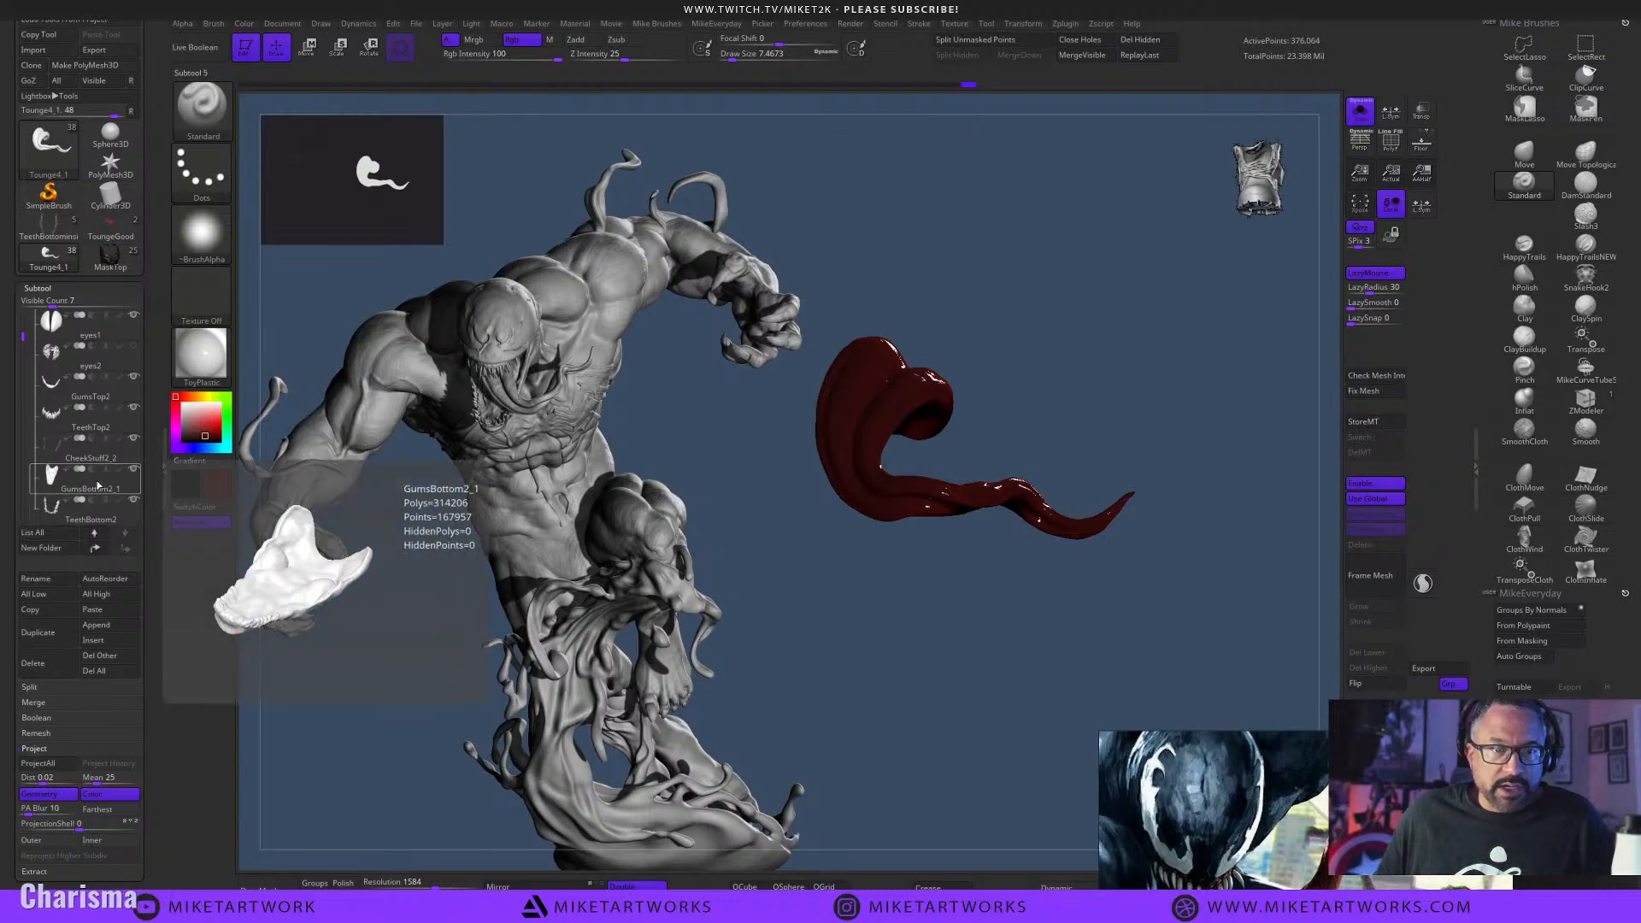
left_click(115, 452)
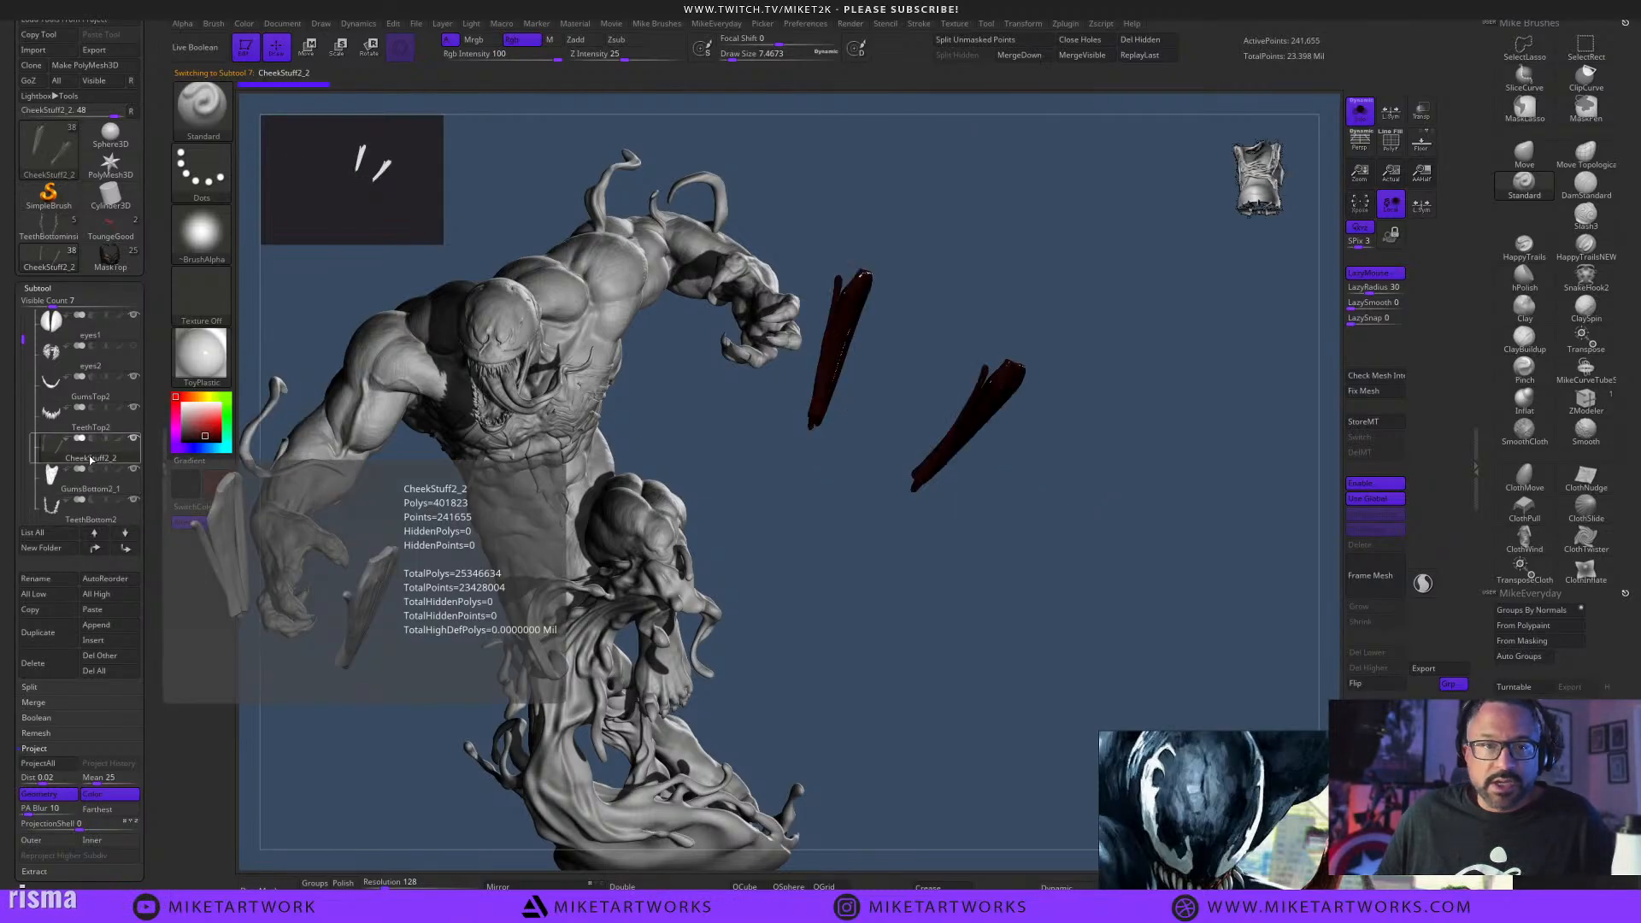
left_click(103, 610)
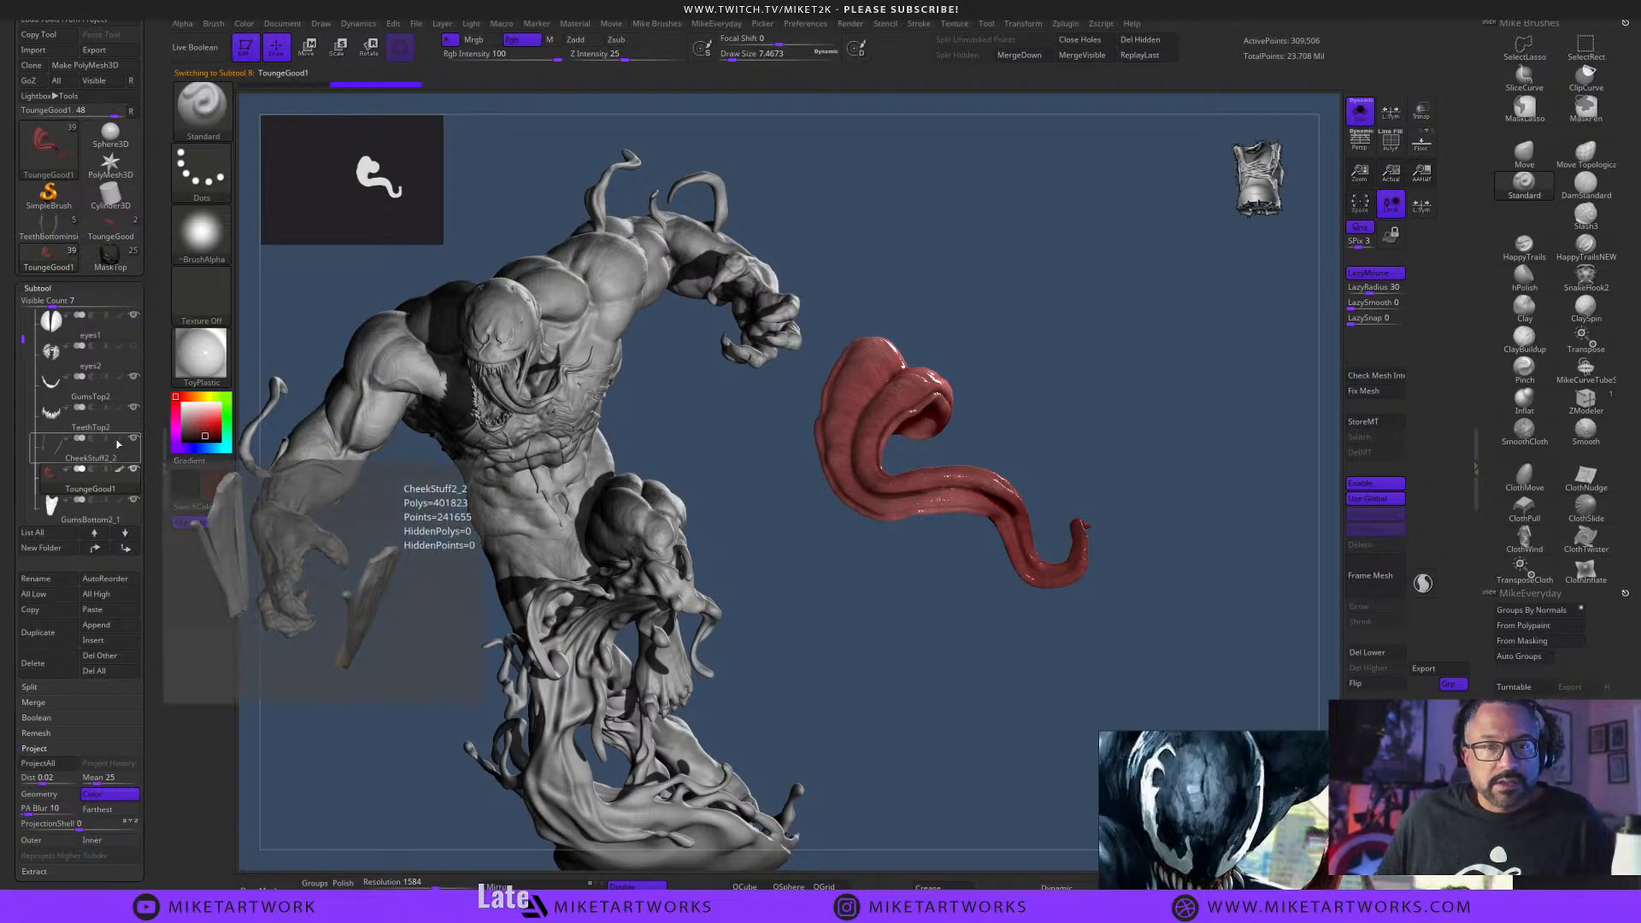
Turn off Solo to show the whole Venom figure and switch the material to StartupMaterial.
left_click(1361, 111)
key("space")
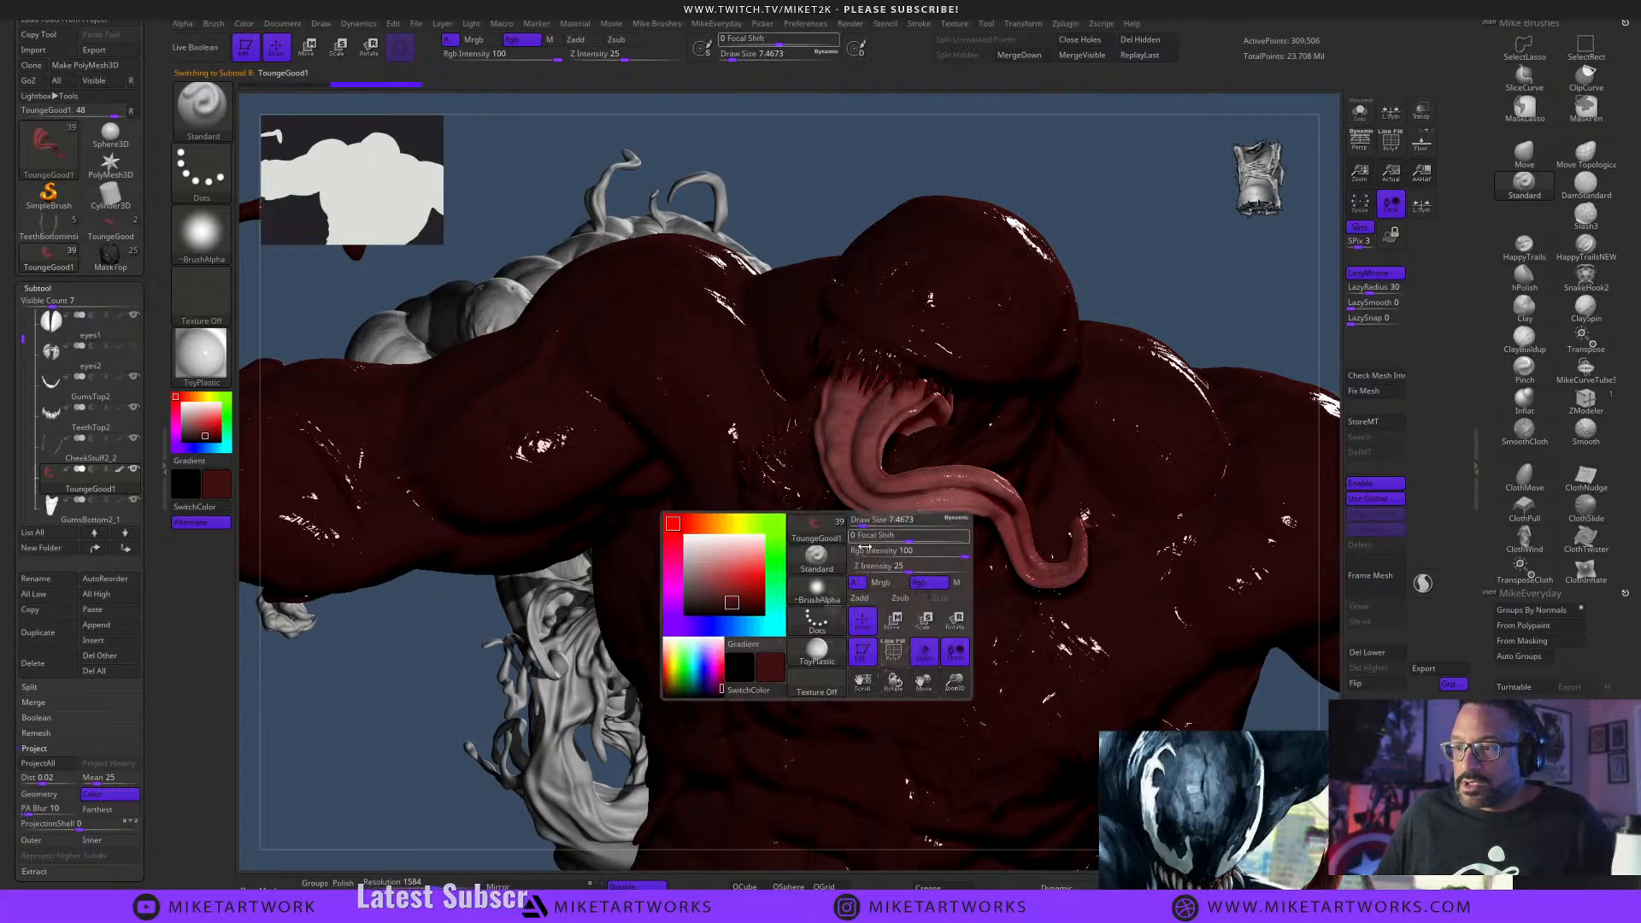
left_click(817, 674)
left_click(862, 764)
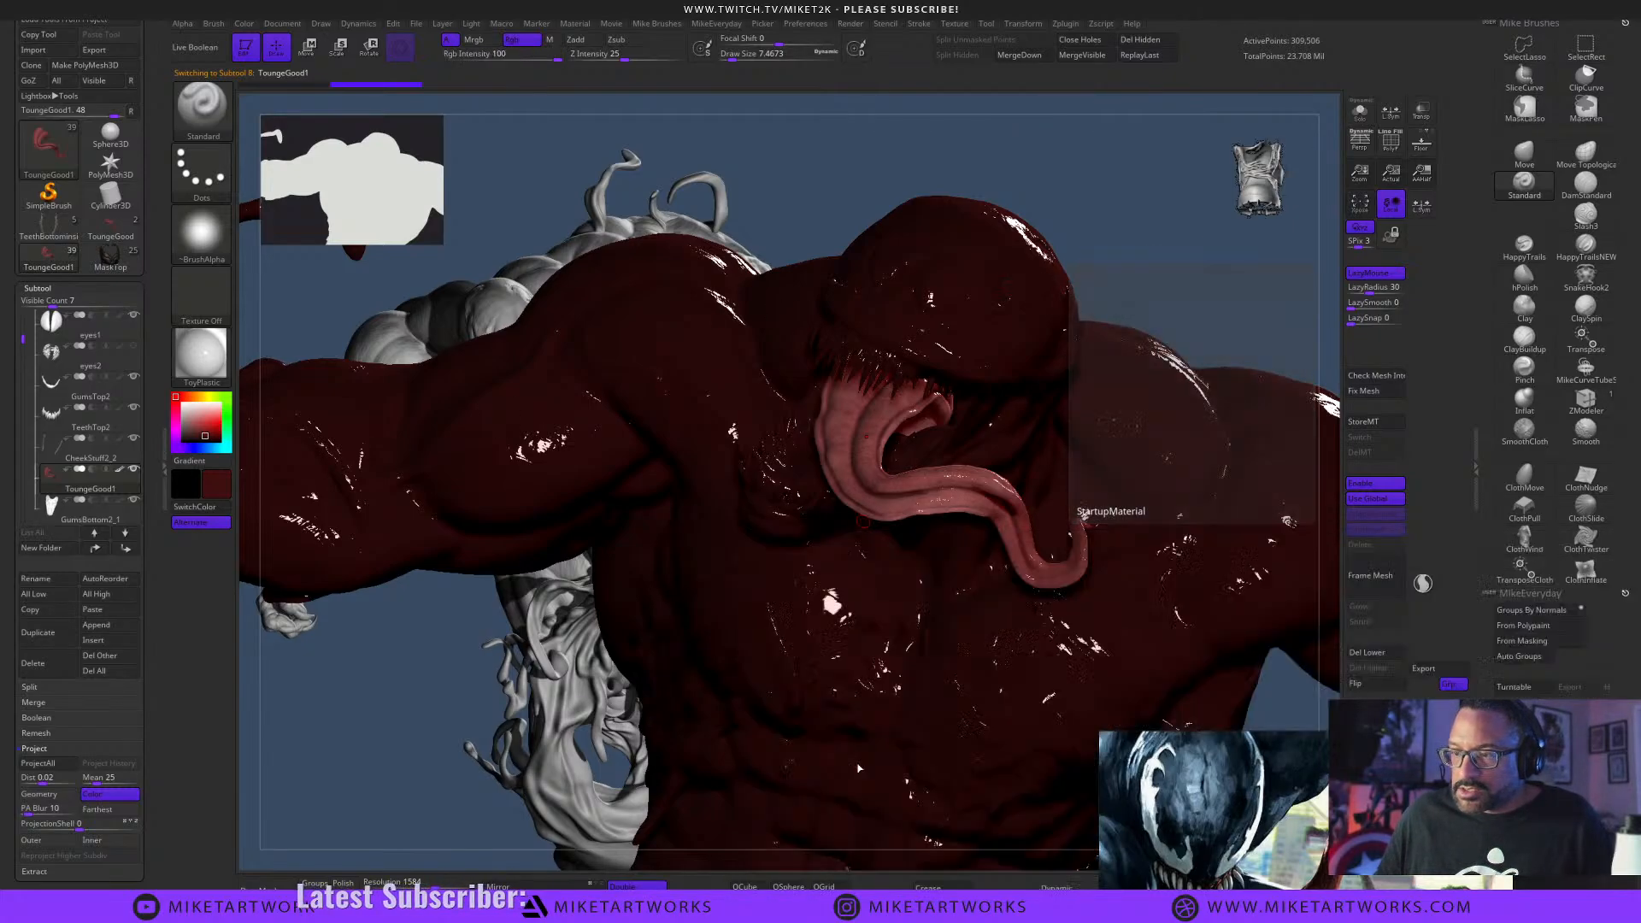
mouse_move(1125, 245)
left_mouse_down("alt")
mouse_move(1143, 231)
mouse_move(1057, 215)
mouse_move(1130, 257)
left_mouse_up("alt")
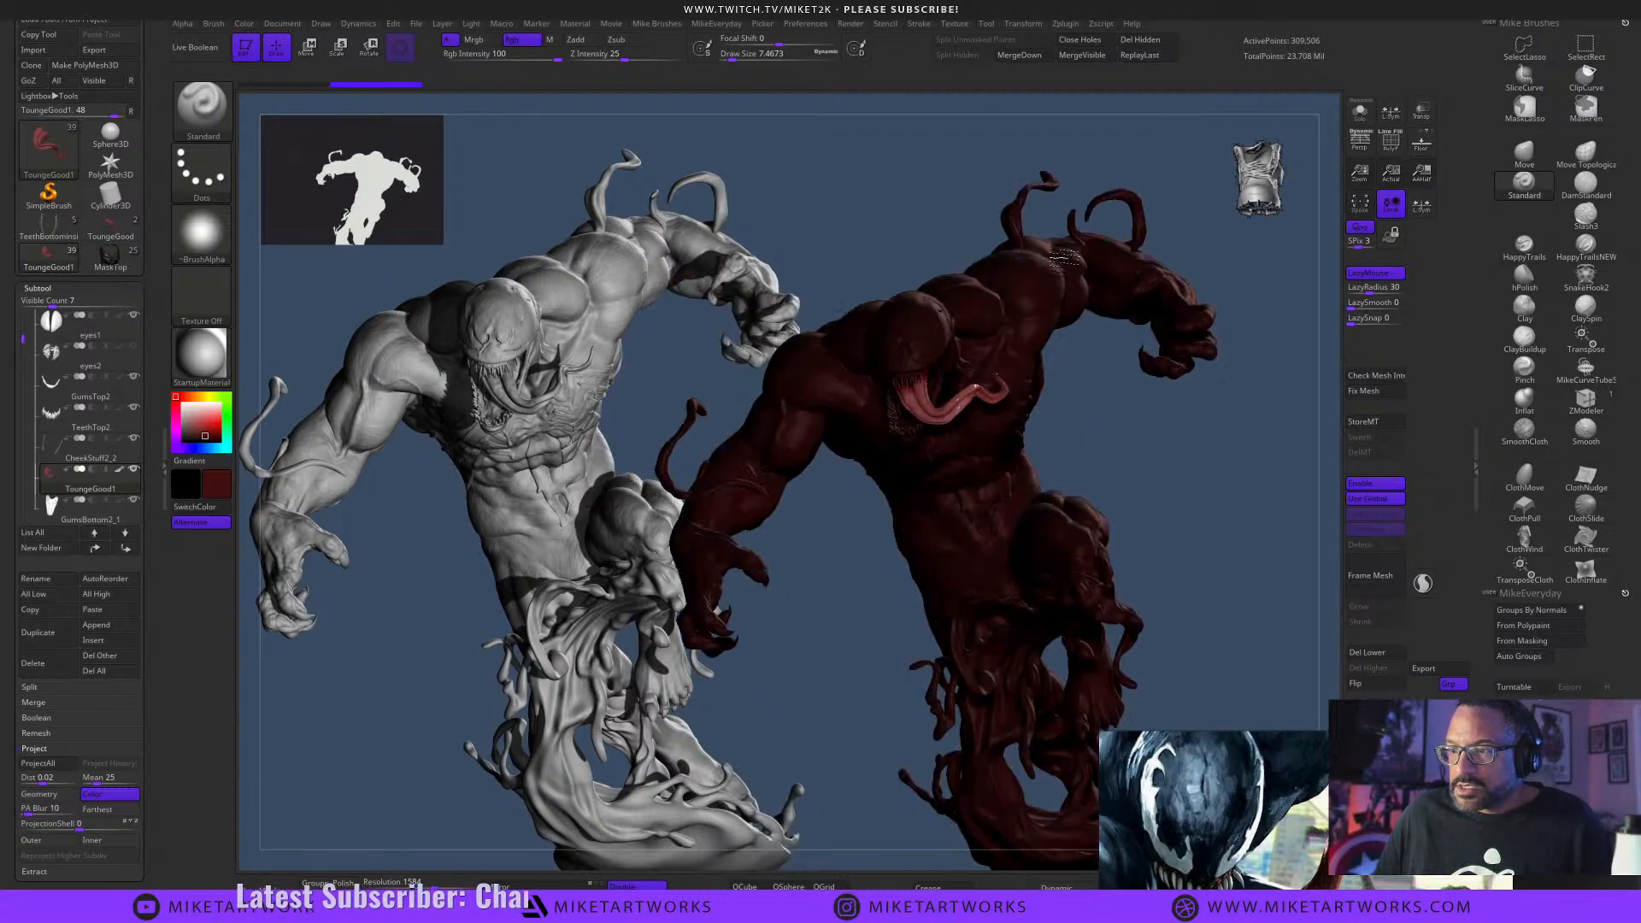
left_click_drag(1165, 550, 1193, 520, "alt")
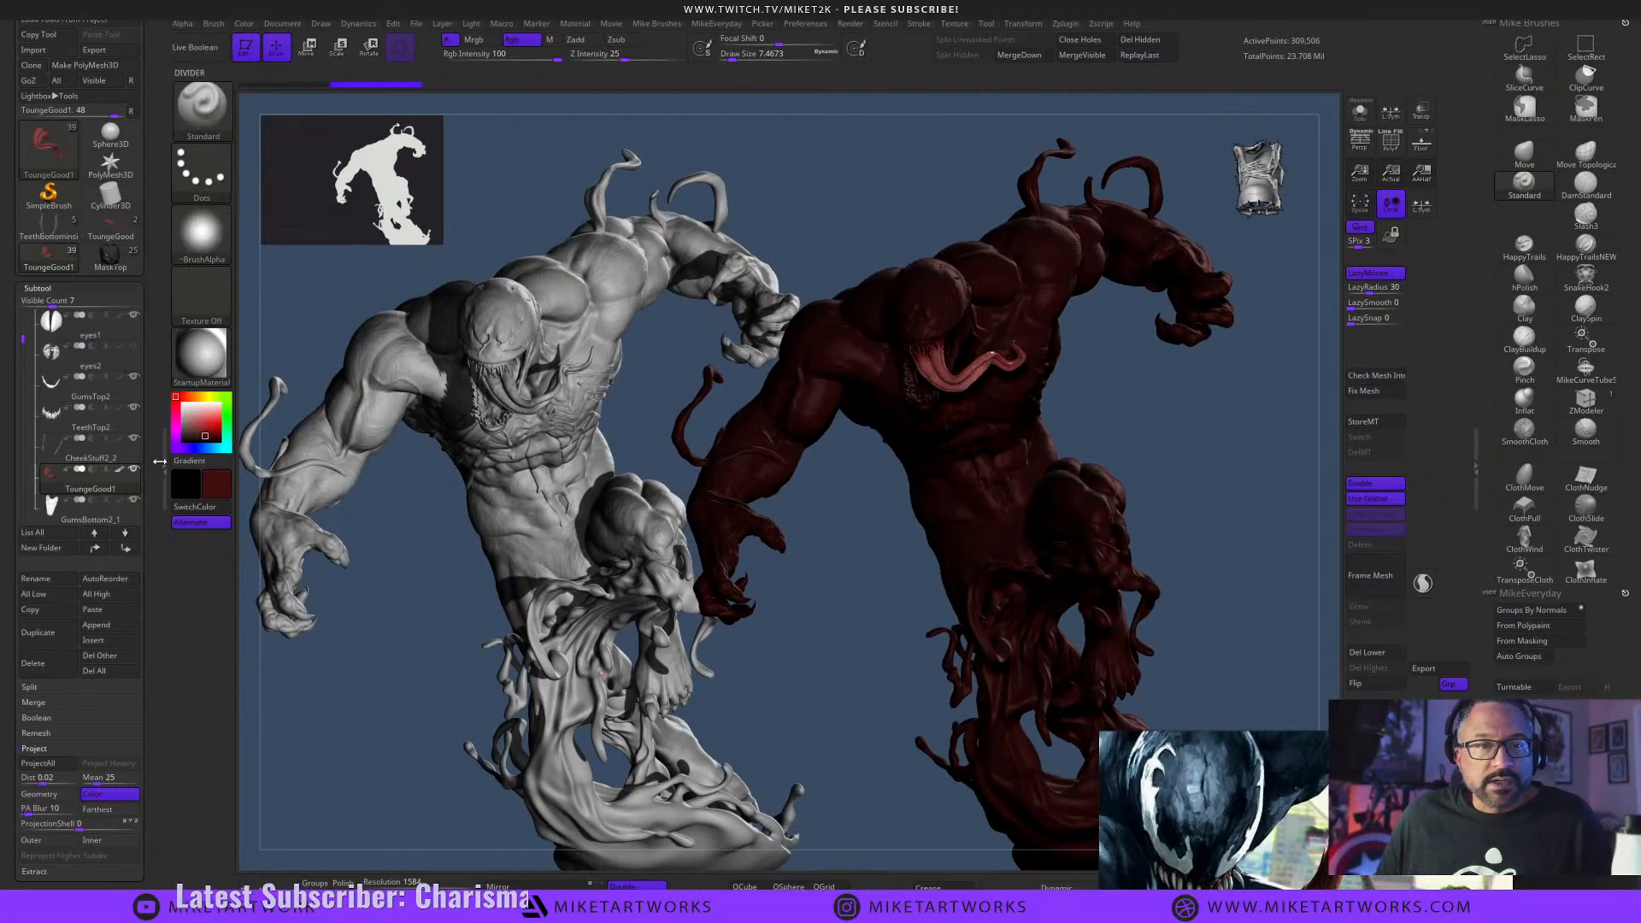
Set the main colour to light grey and turn off polypaint display on the ToungeGood1 subtool.
key("space")
left_click(688, 682)
left_click_drag(687, 682, 686, 671)
left_click_drag(881, 708, 850, 689, "alt")
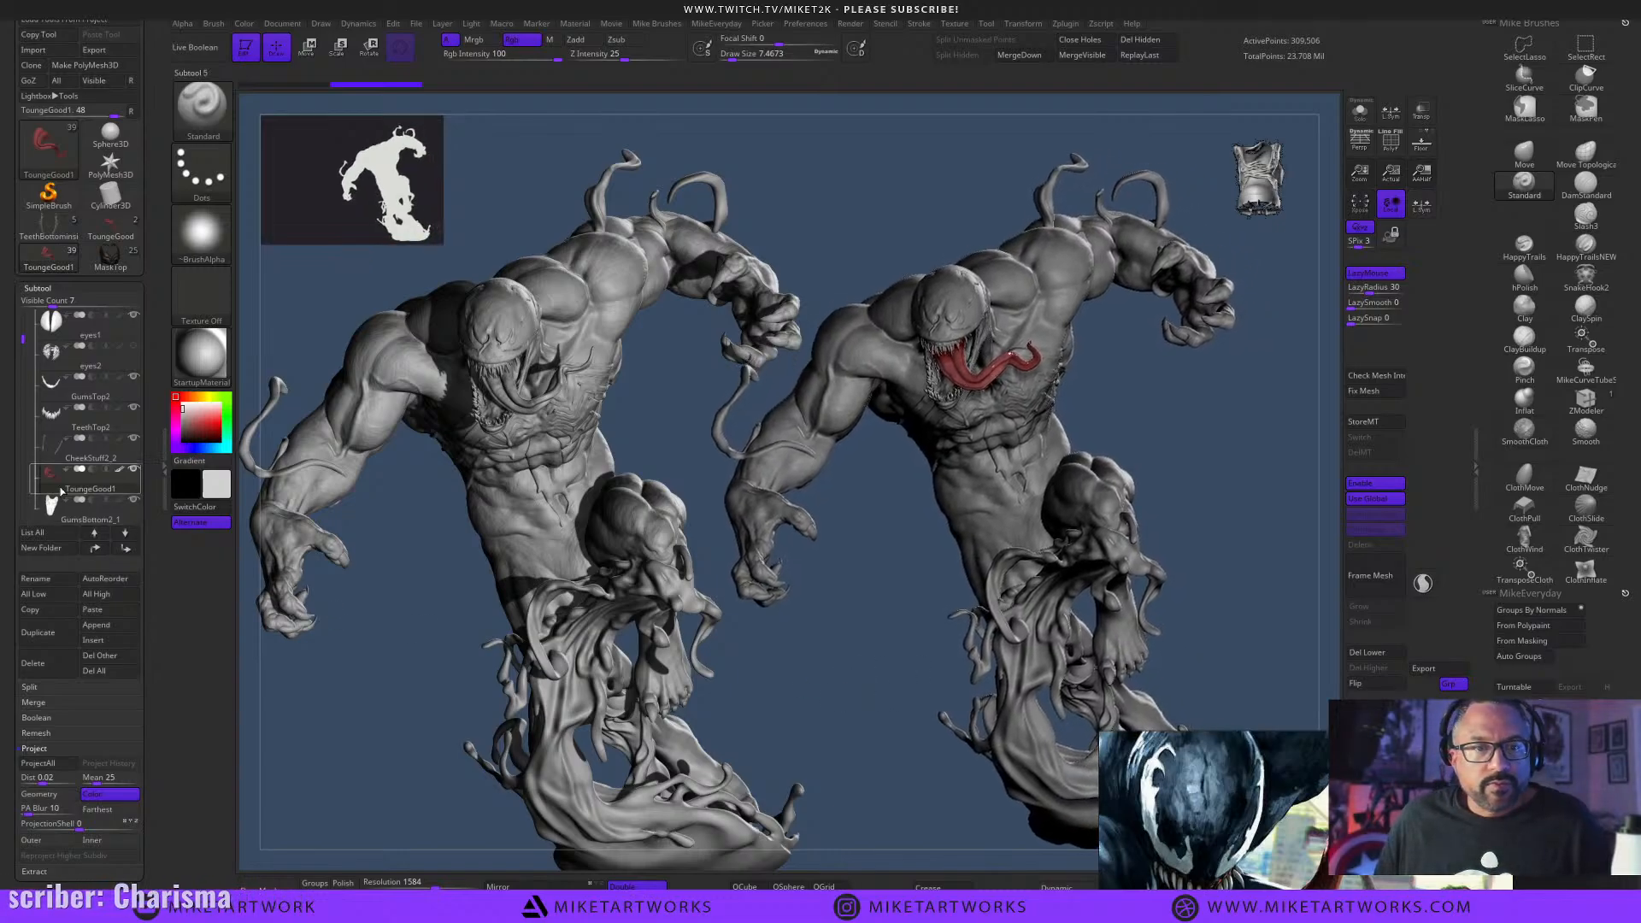
left_click(121, 471)
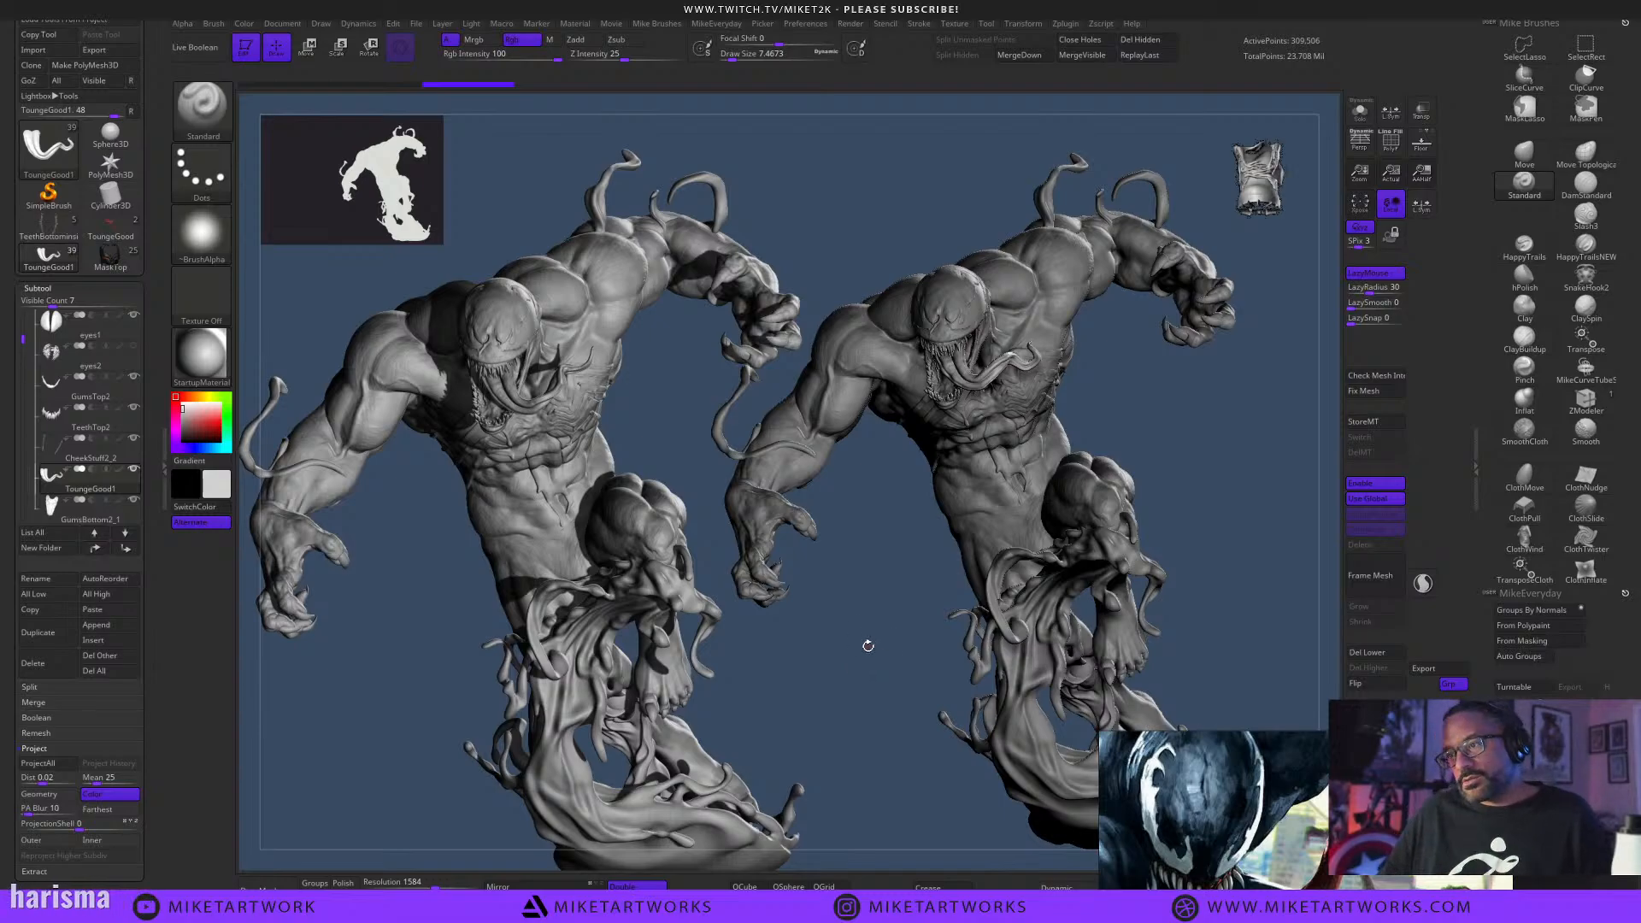
Delete Layer1, which holds the extra static Venom figure, from the canvas.
mouse_move(868, 645)
left_mouse_down()
mouse_move(836, 680)
mouse_move(807, 663)
mouse_move(811, 631)
mouse_move(838, 635)
mouse_move(897, 677)
mouse_move(876, 664)
mouse_move(887, 740)
mouse_move(881, 689)
left_mouse_up()
key("ctrl")
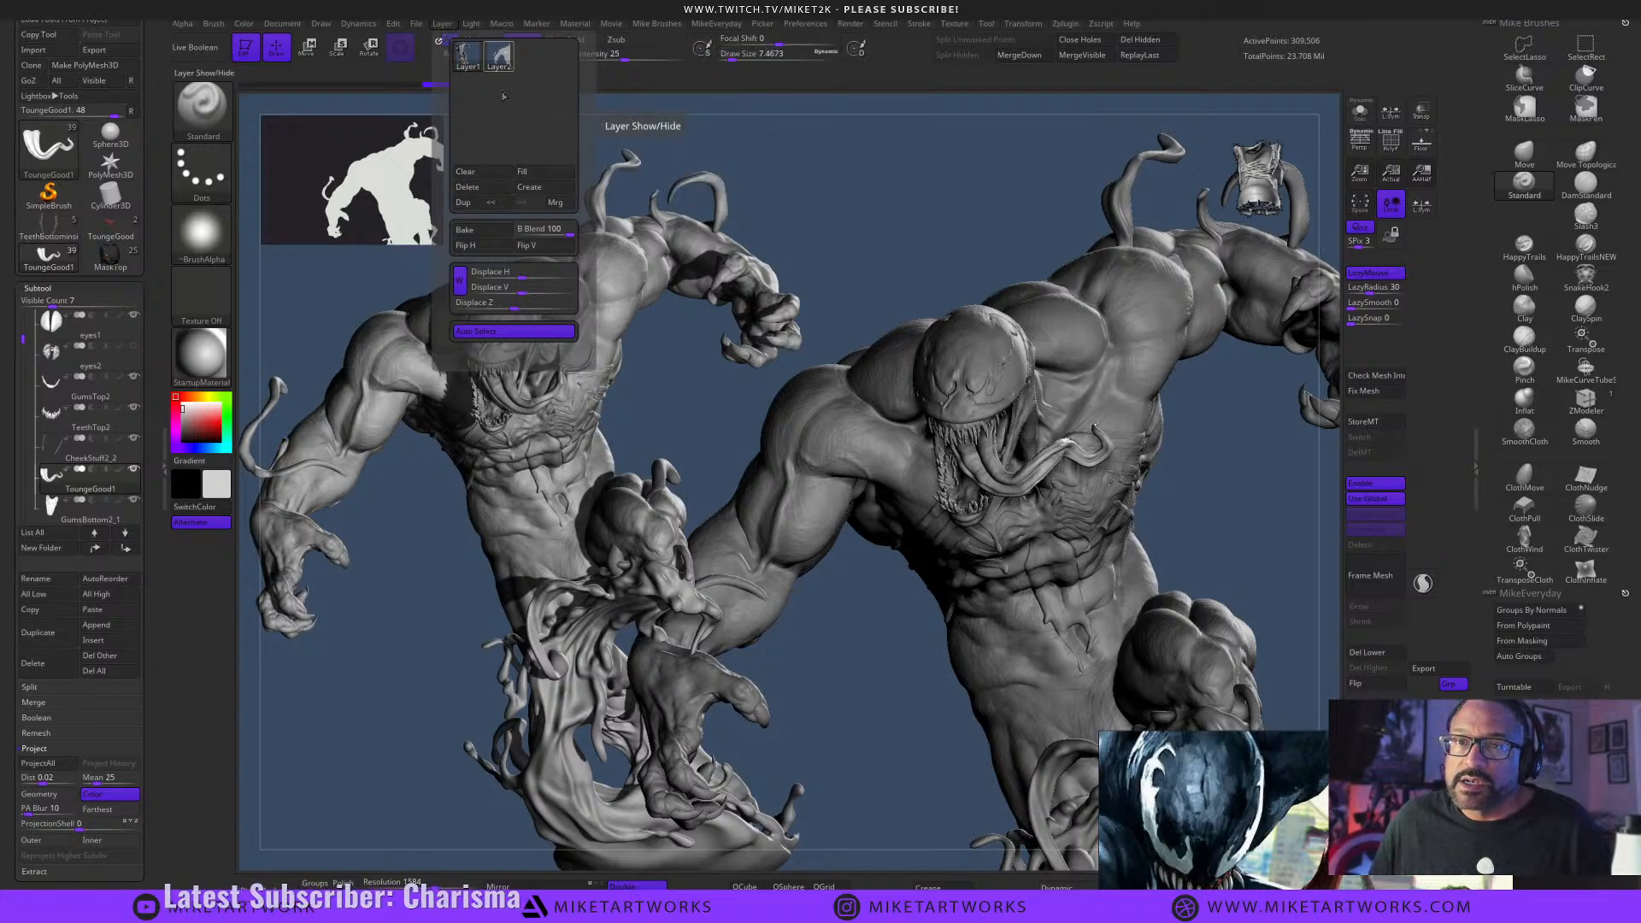
left_click(467, 55)
left_click(477, 190)
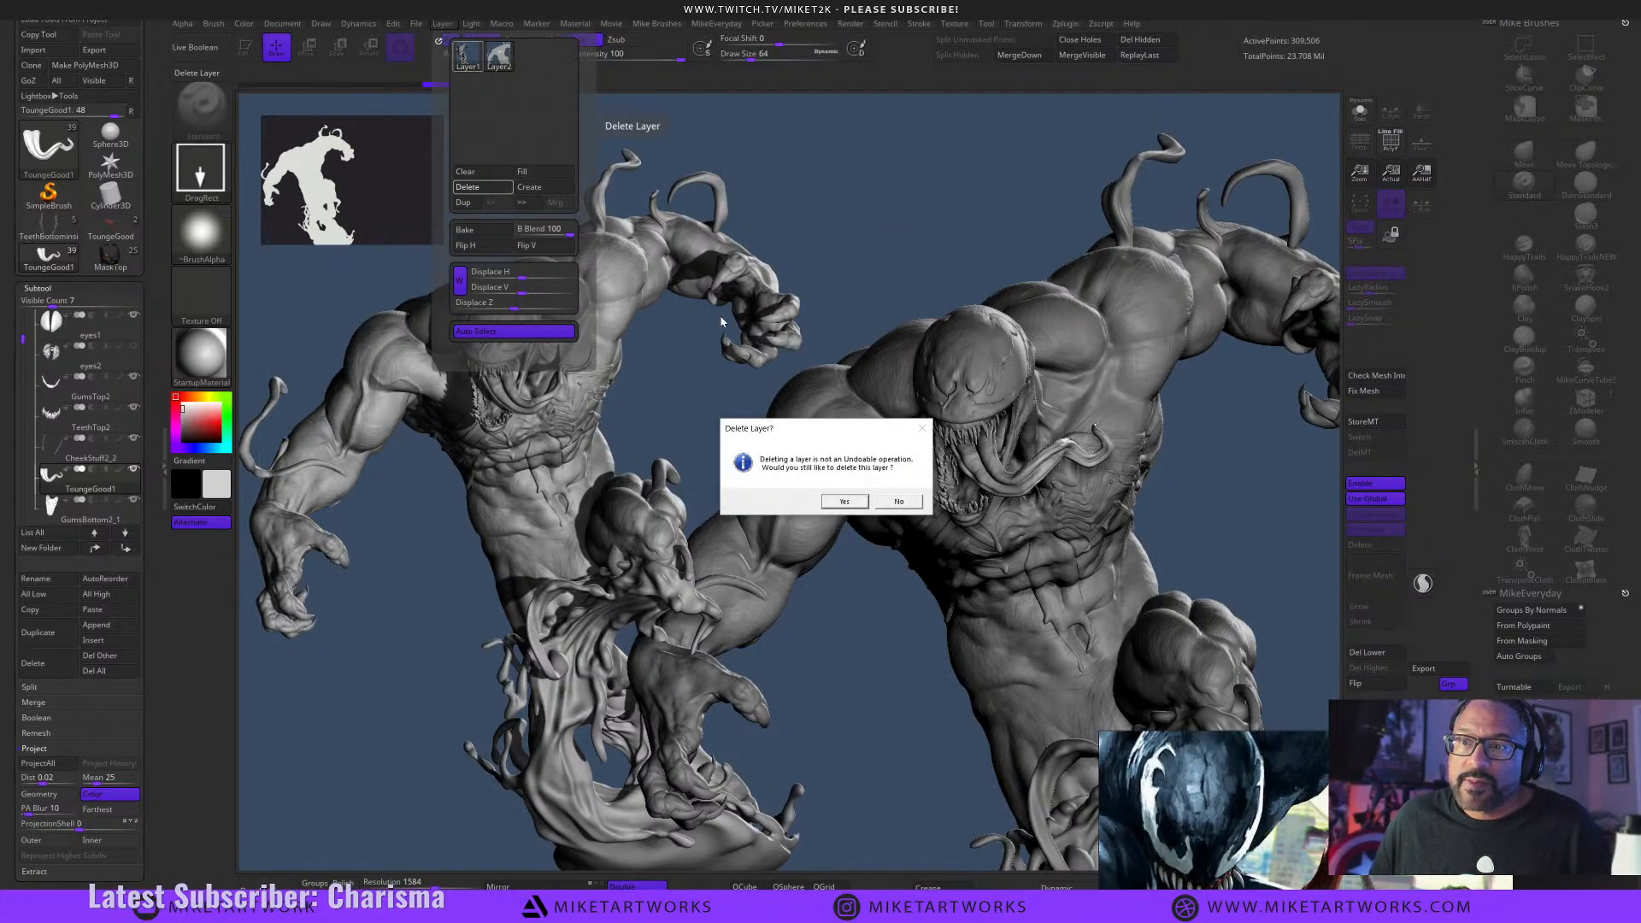
left_click(845, 501)
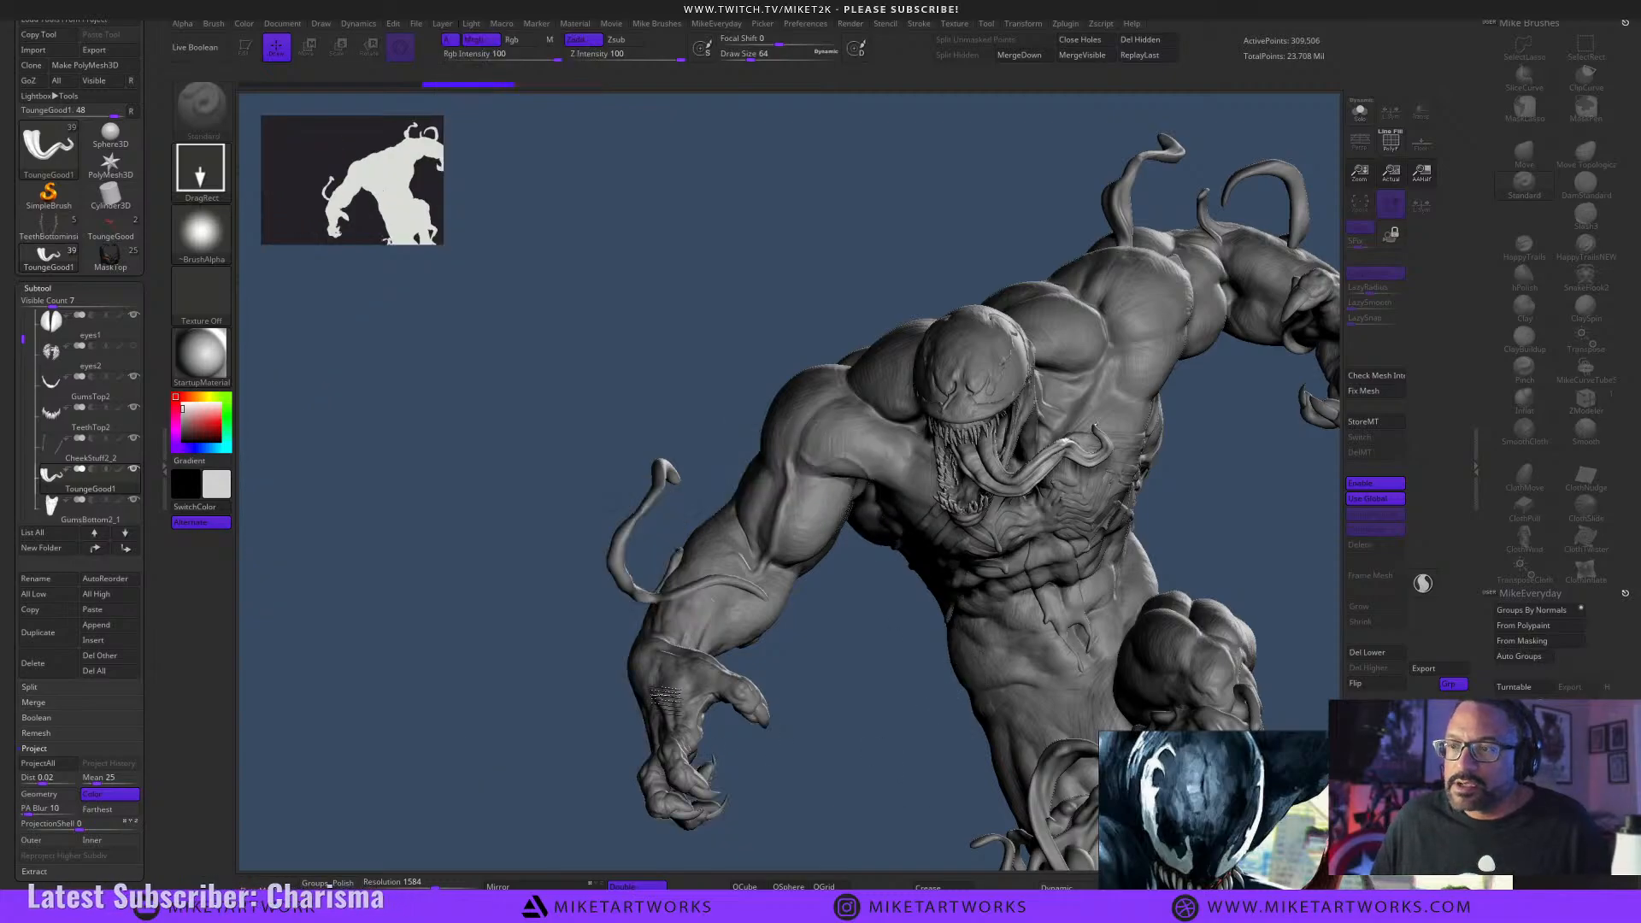
key("ctrl+z")
key("ctrl+z")
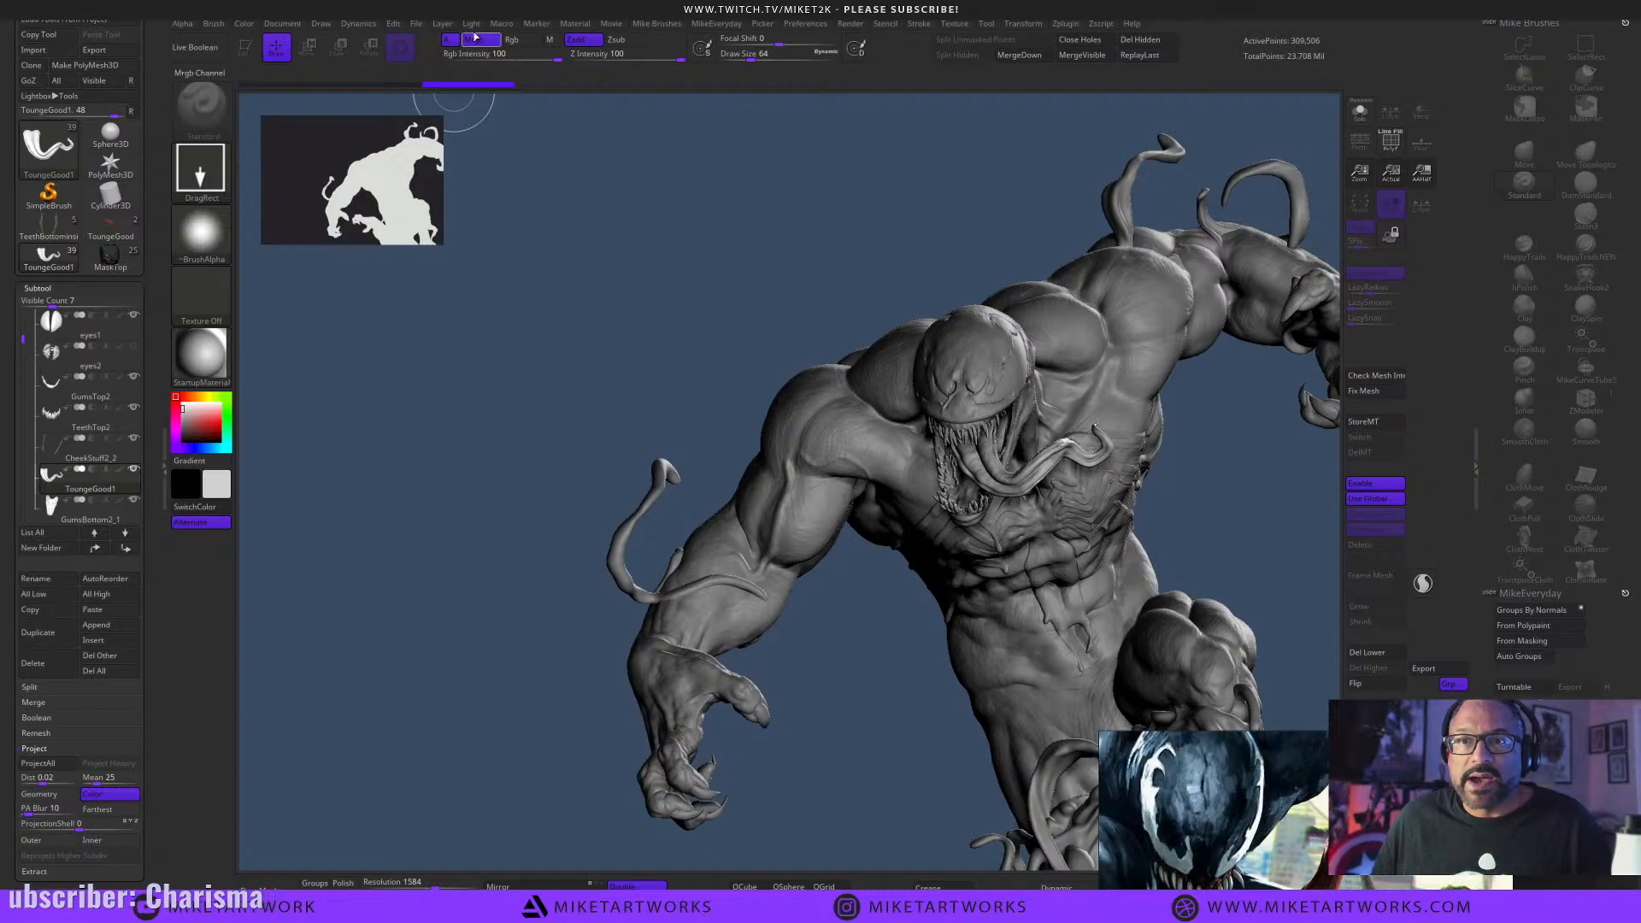
Clear the remaining canvas layer, redraw the Venom model in Edit mode and frame the full figure.
left_click(442, 24)
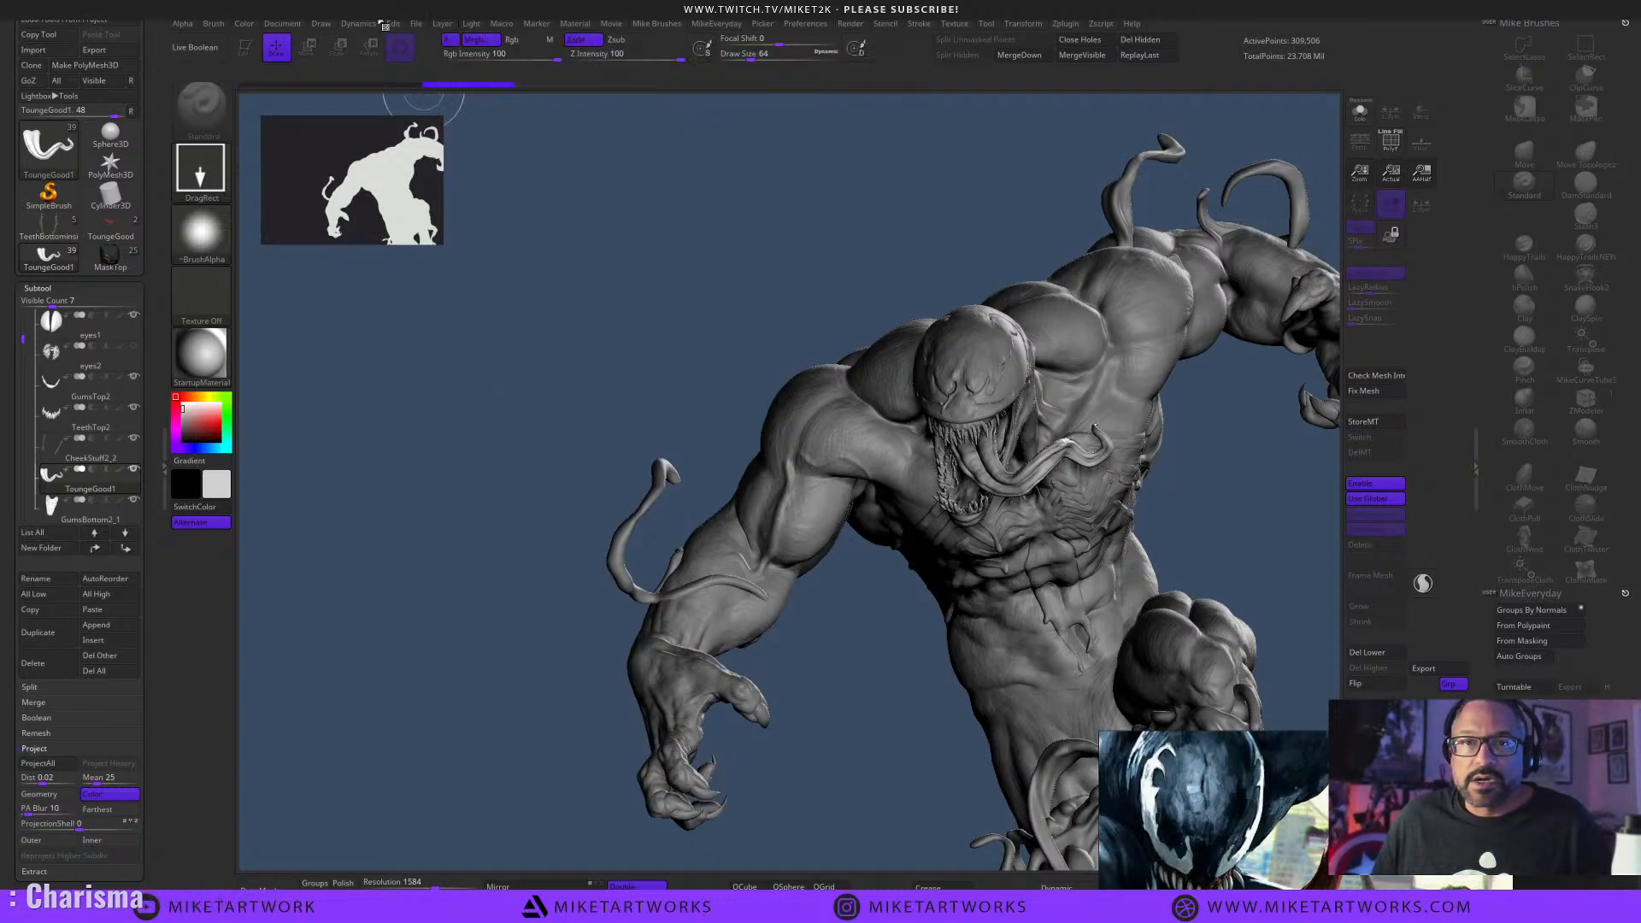
left_click(443, 26)
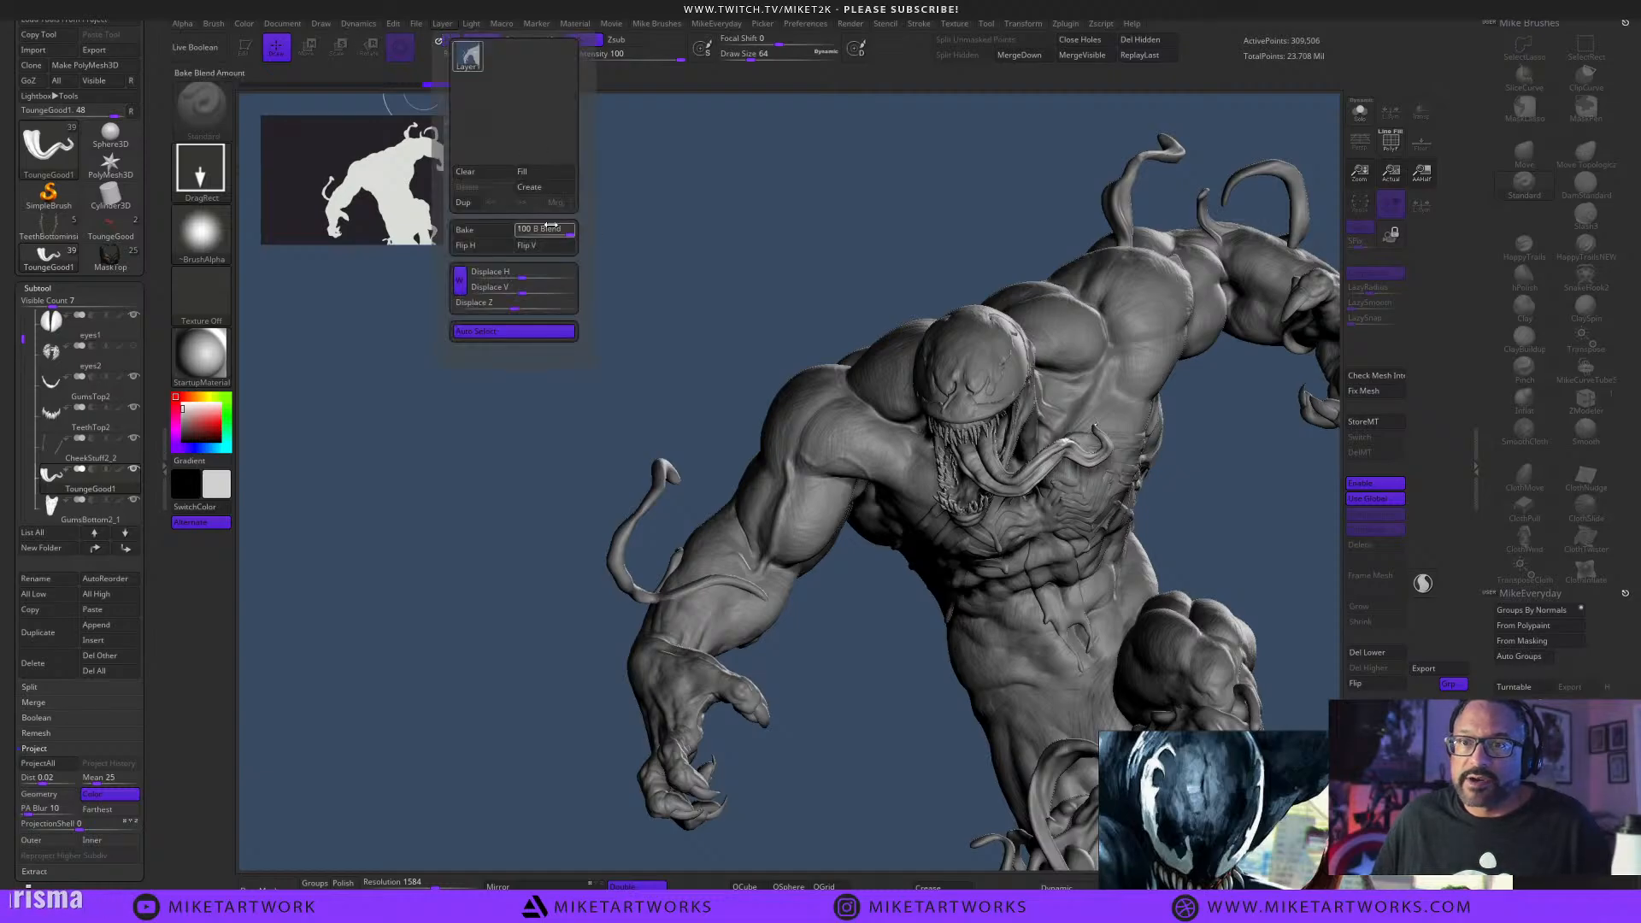
left_click(473, 174)
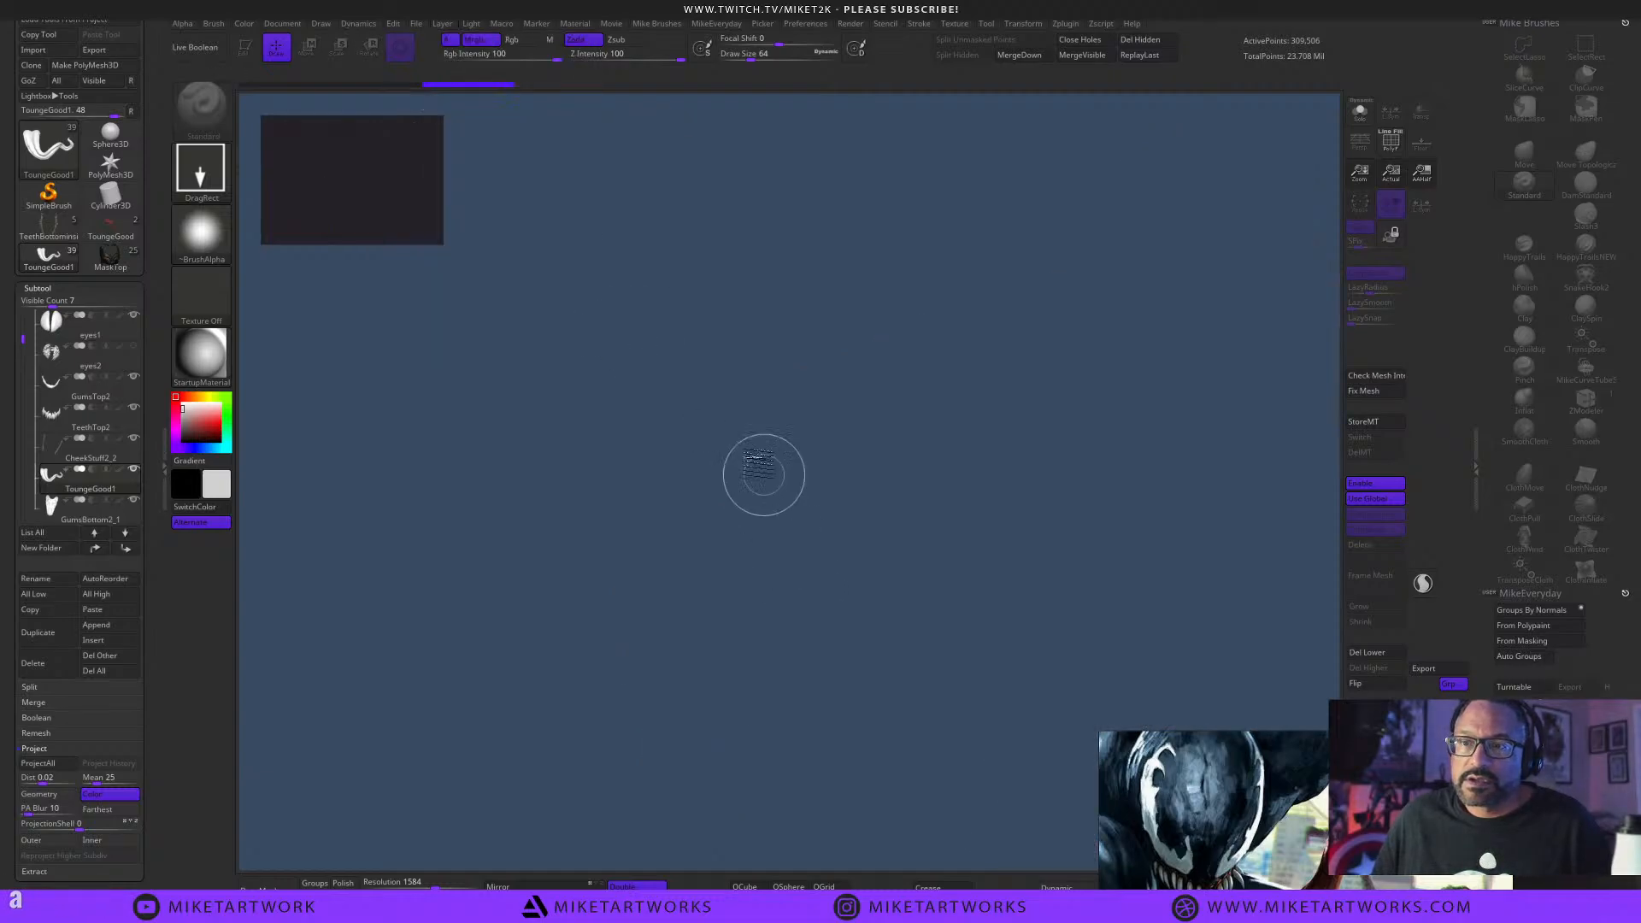
left_click_drag(762, 472, 705, 662)
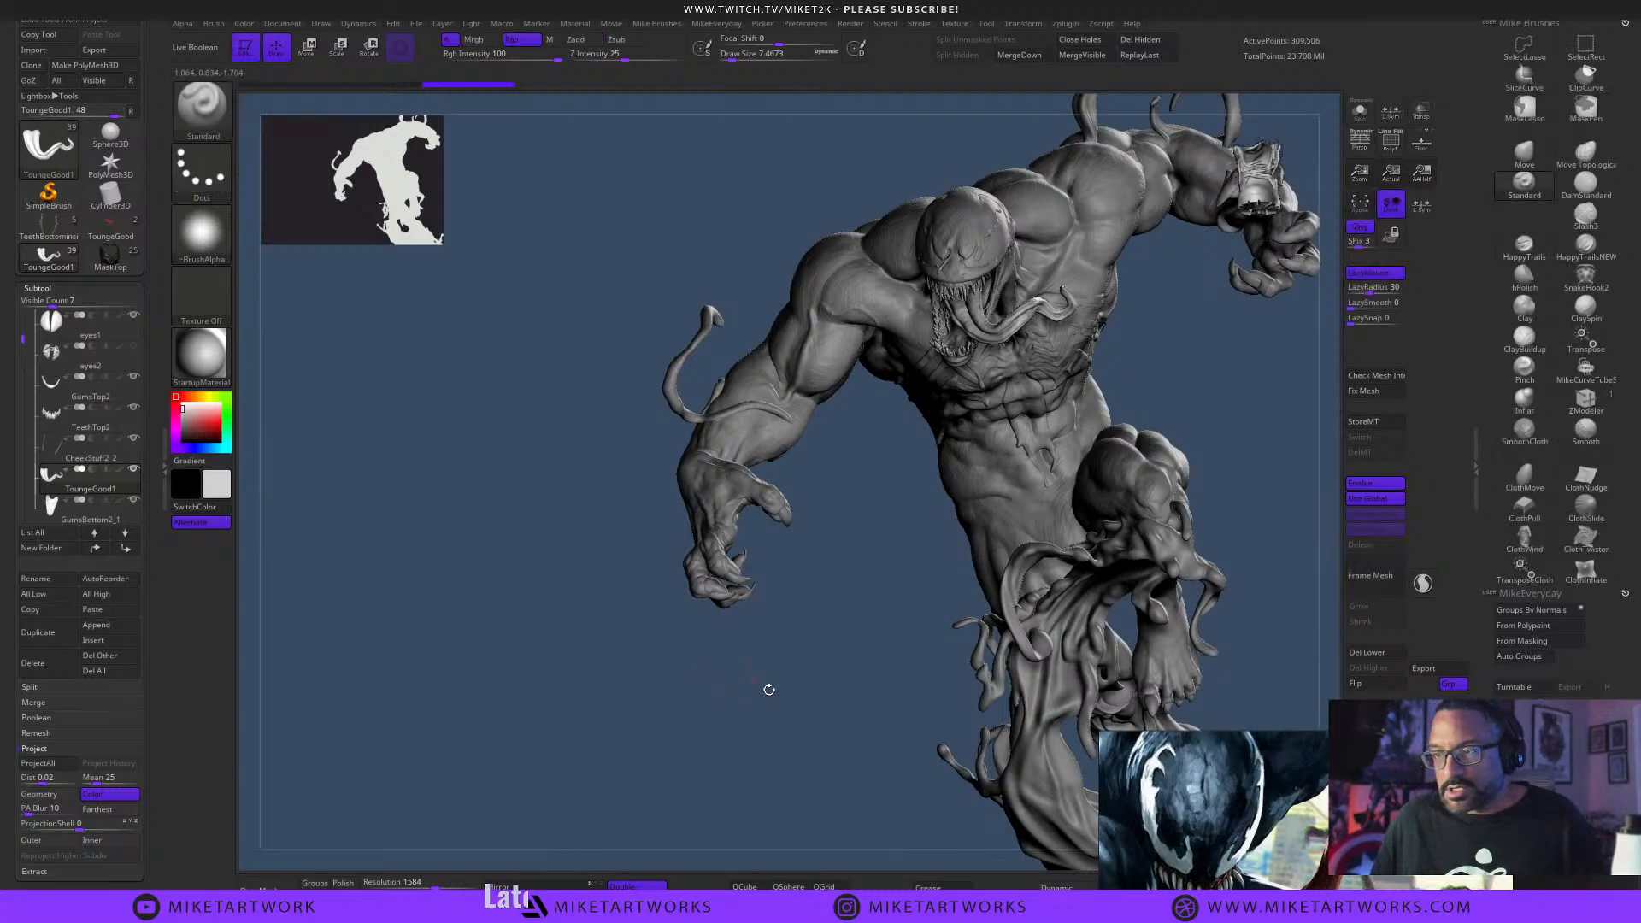
key("t")
key("f")
left_click_drag(996, 601, 990, 654, "alt")
Turn on polypaint display for all Venom subtools at once and enable perspective.
key("shift")
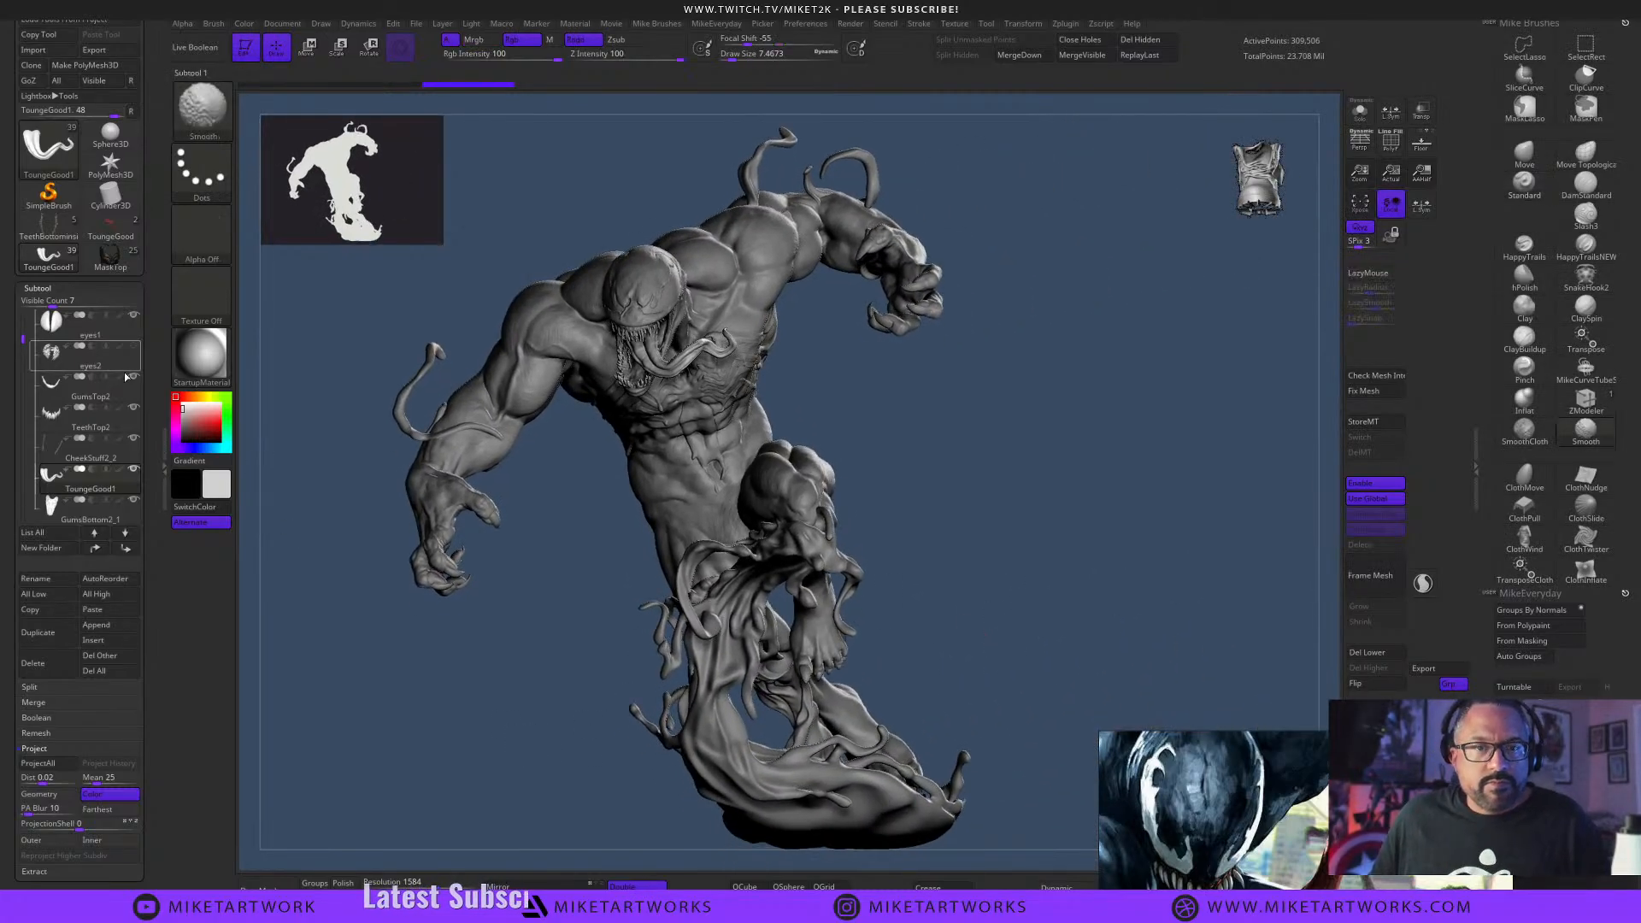
left_click(119, 379, "shift")
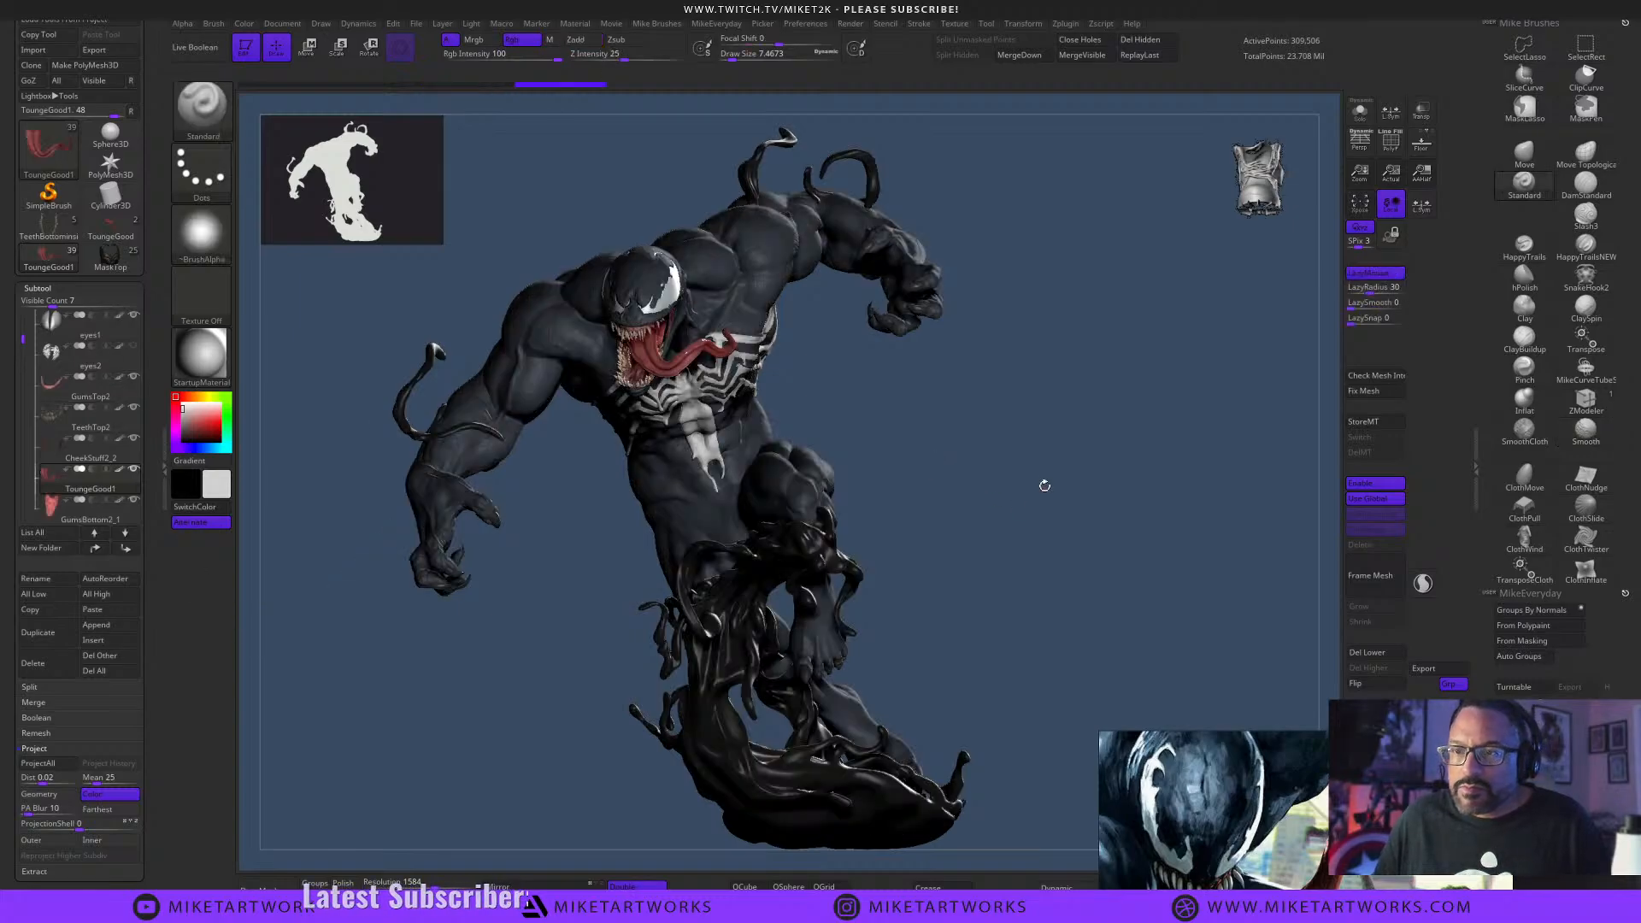
left_click_drag(1045, 486, 1053, 508)
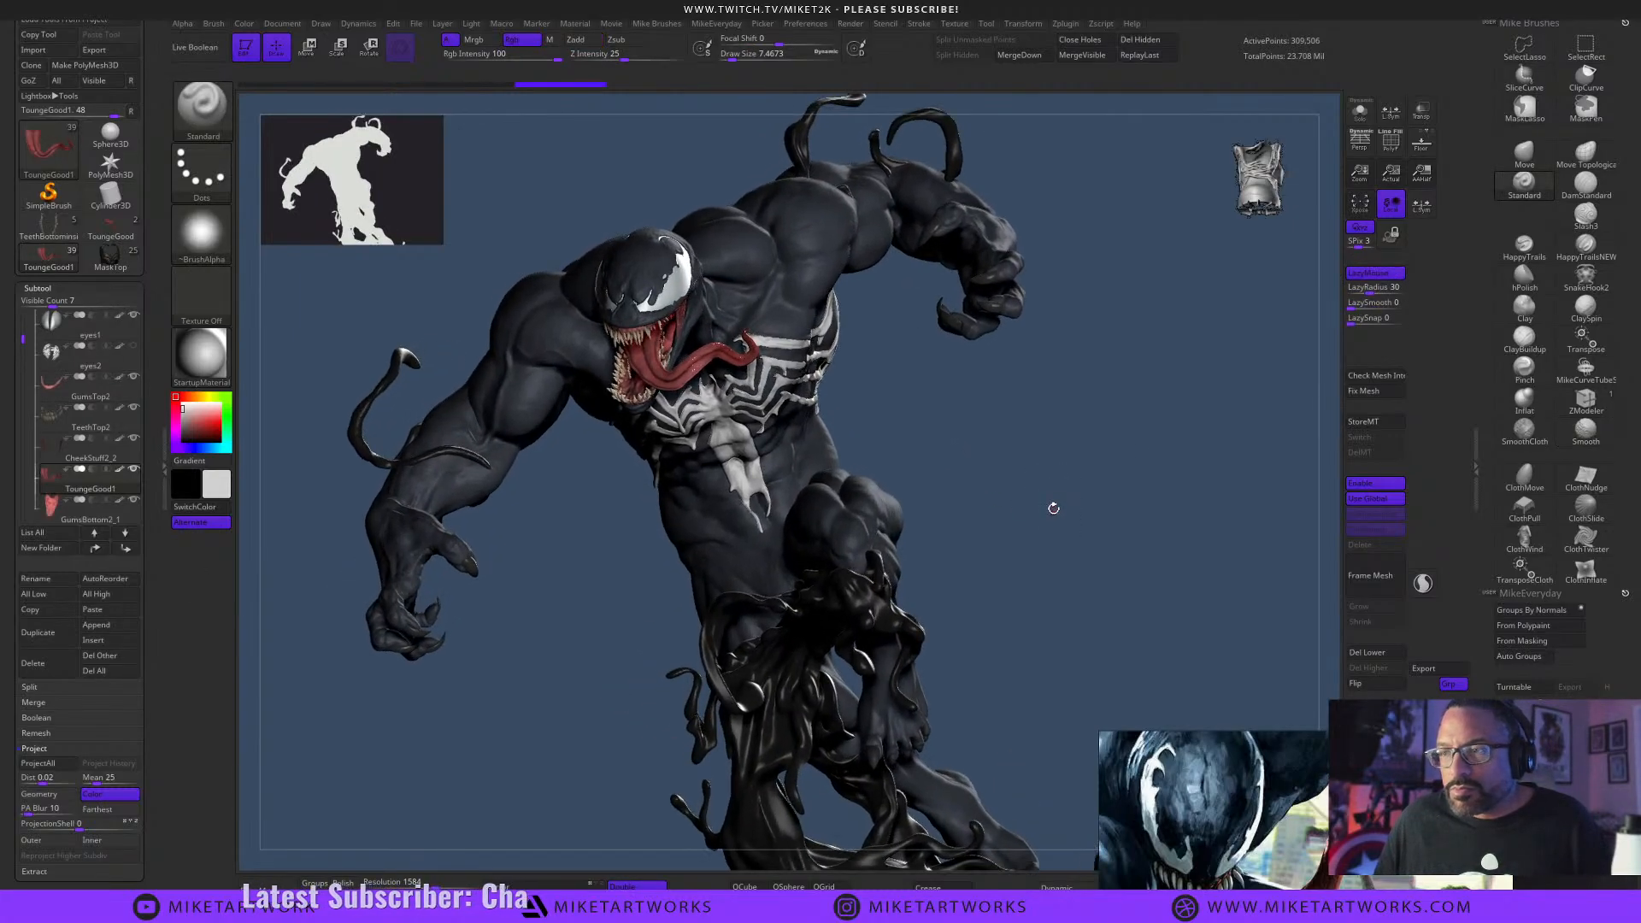
left_click(1360, 142)
left_click_drag(1130, 469, 1183, 510)
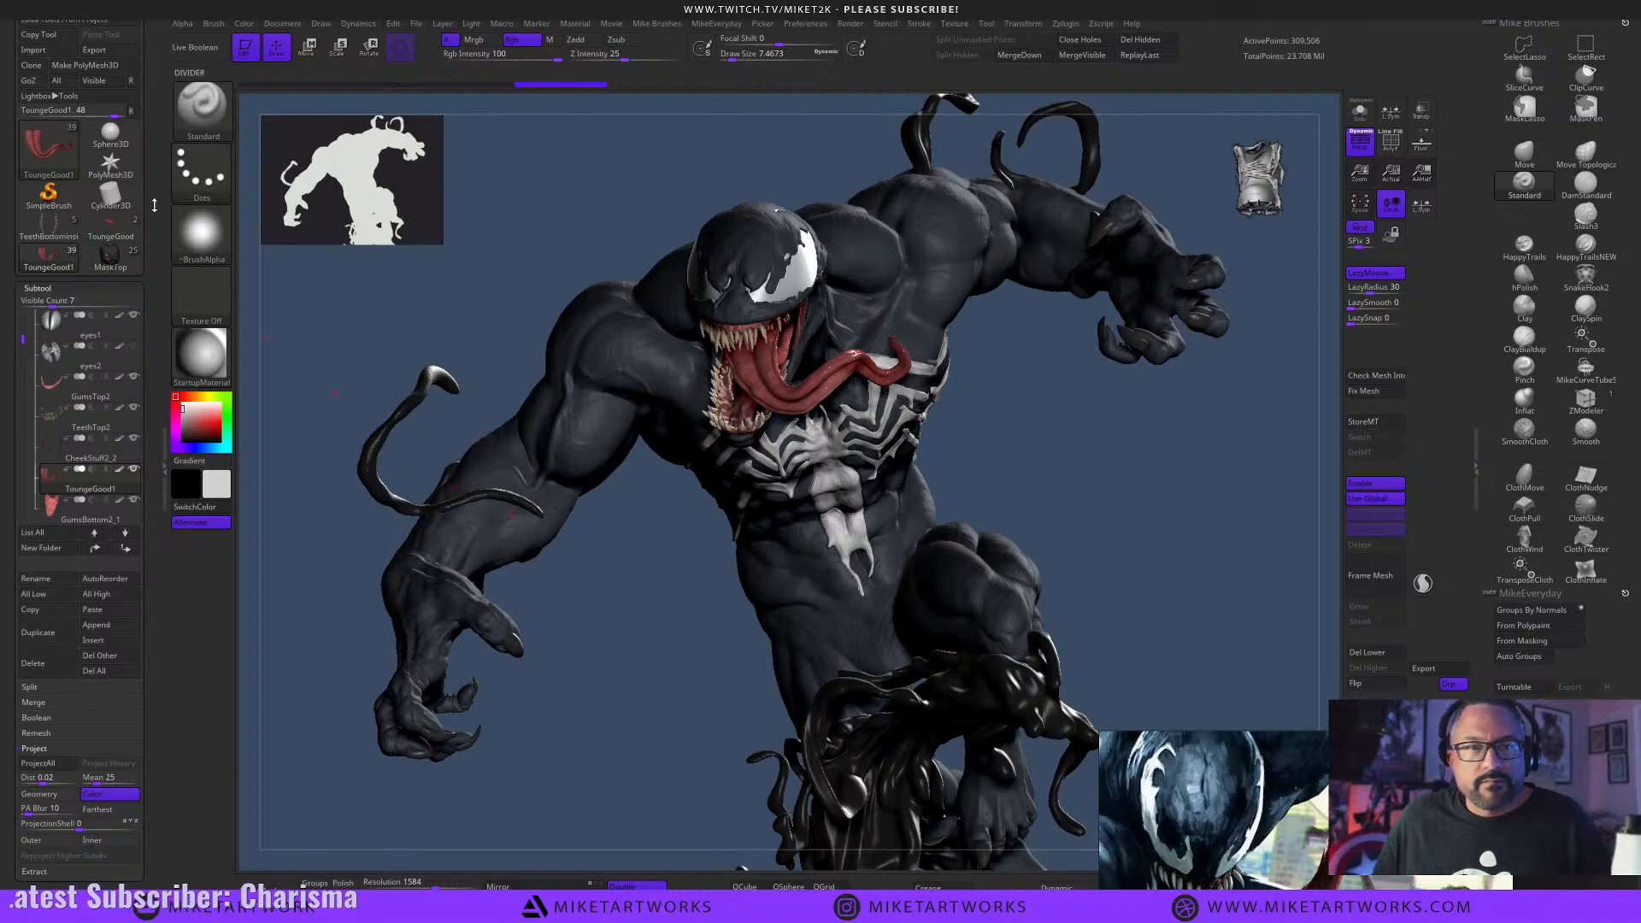
Collapse the subtool list and open the Light settings.
left_click(38, 288)
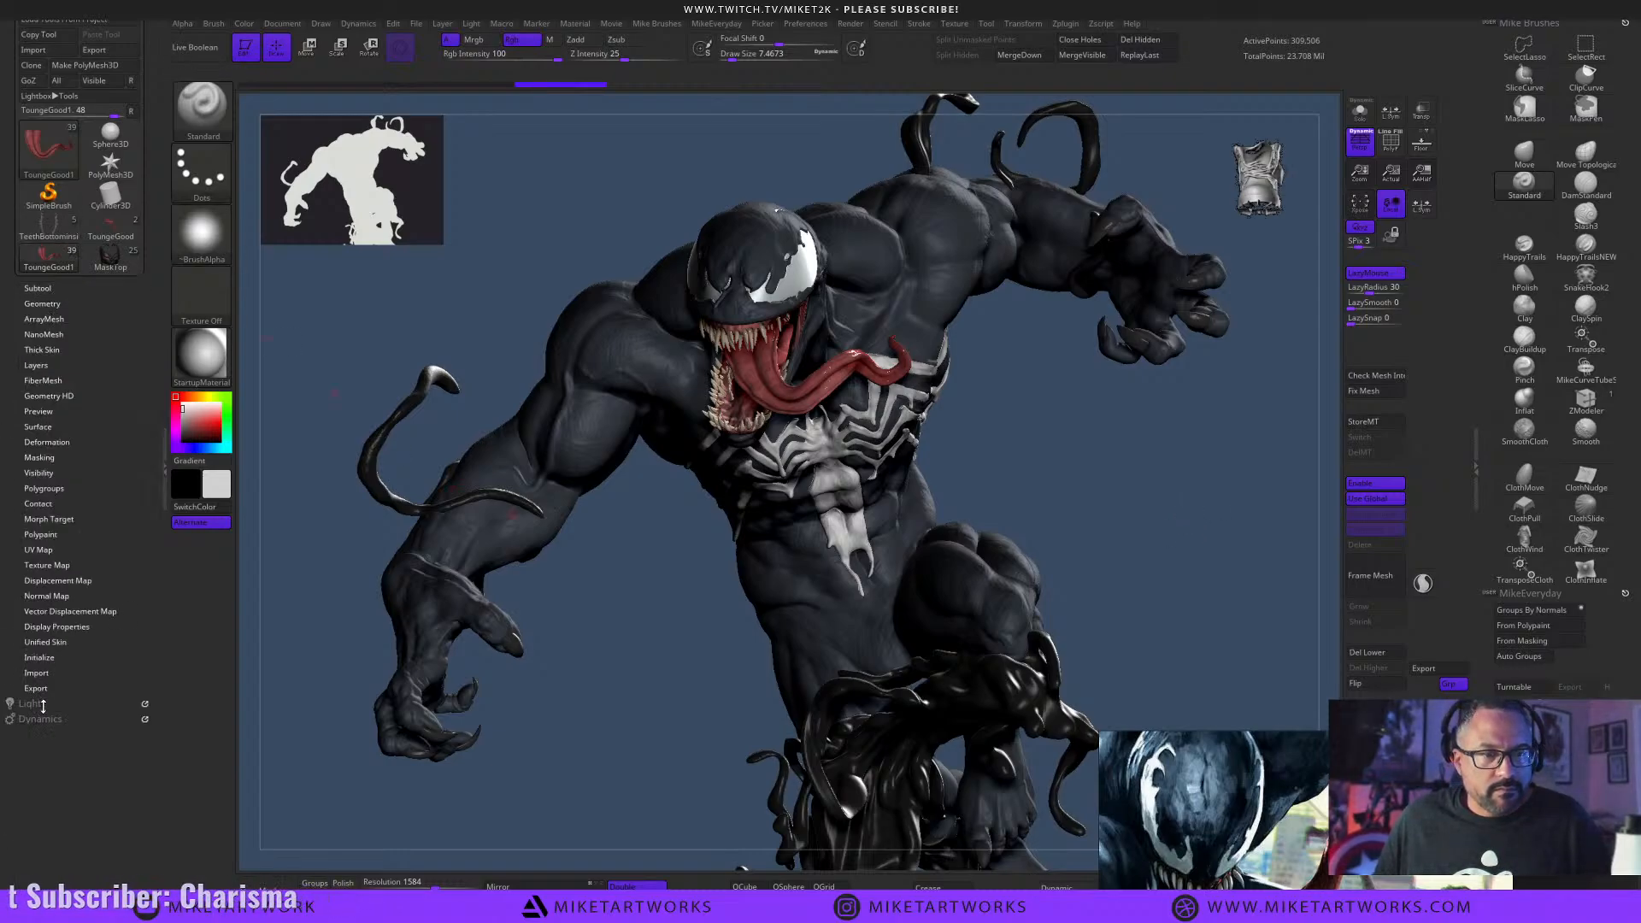
left_click(43, 704)
scroll(78, 366, "up", 2)
key("shift")
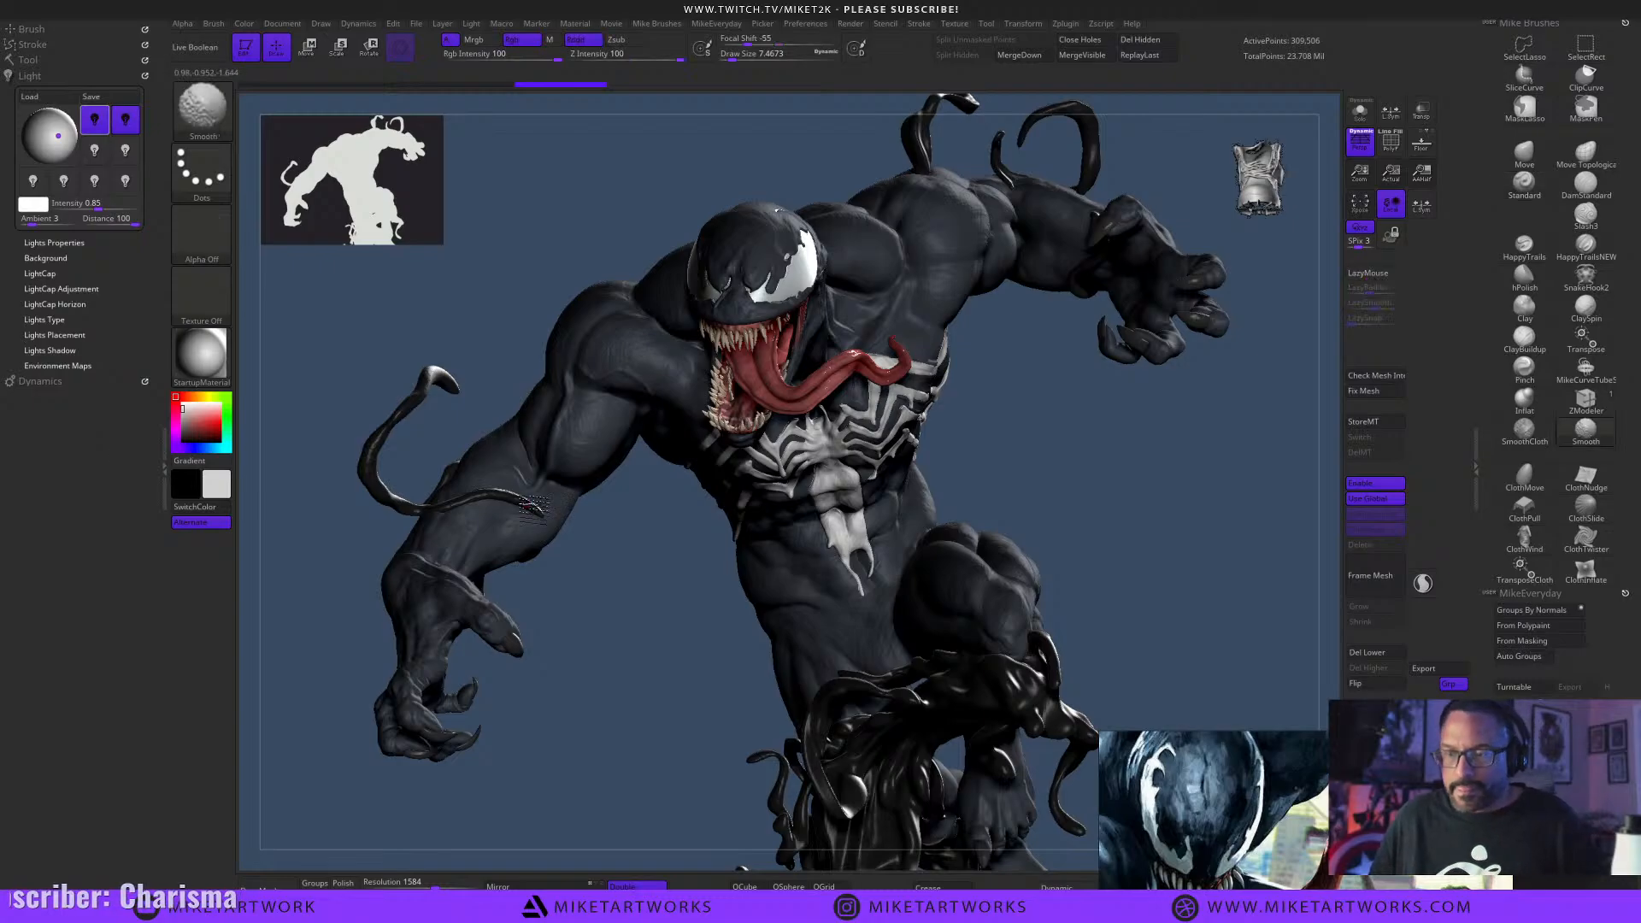
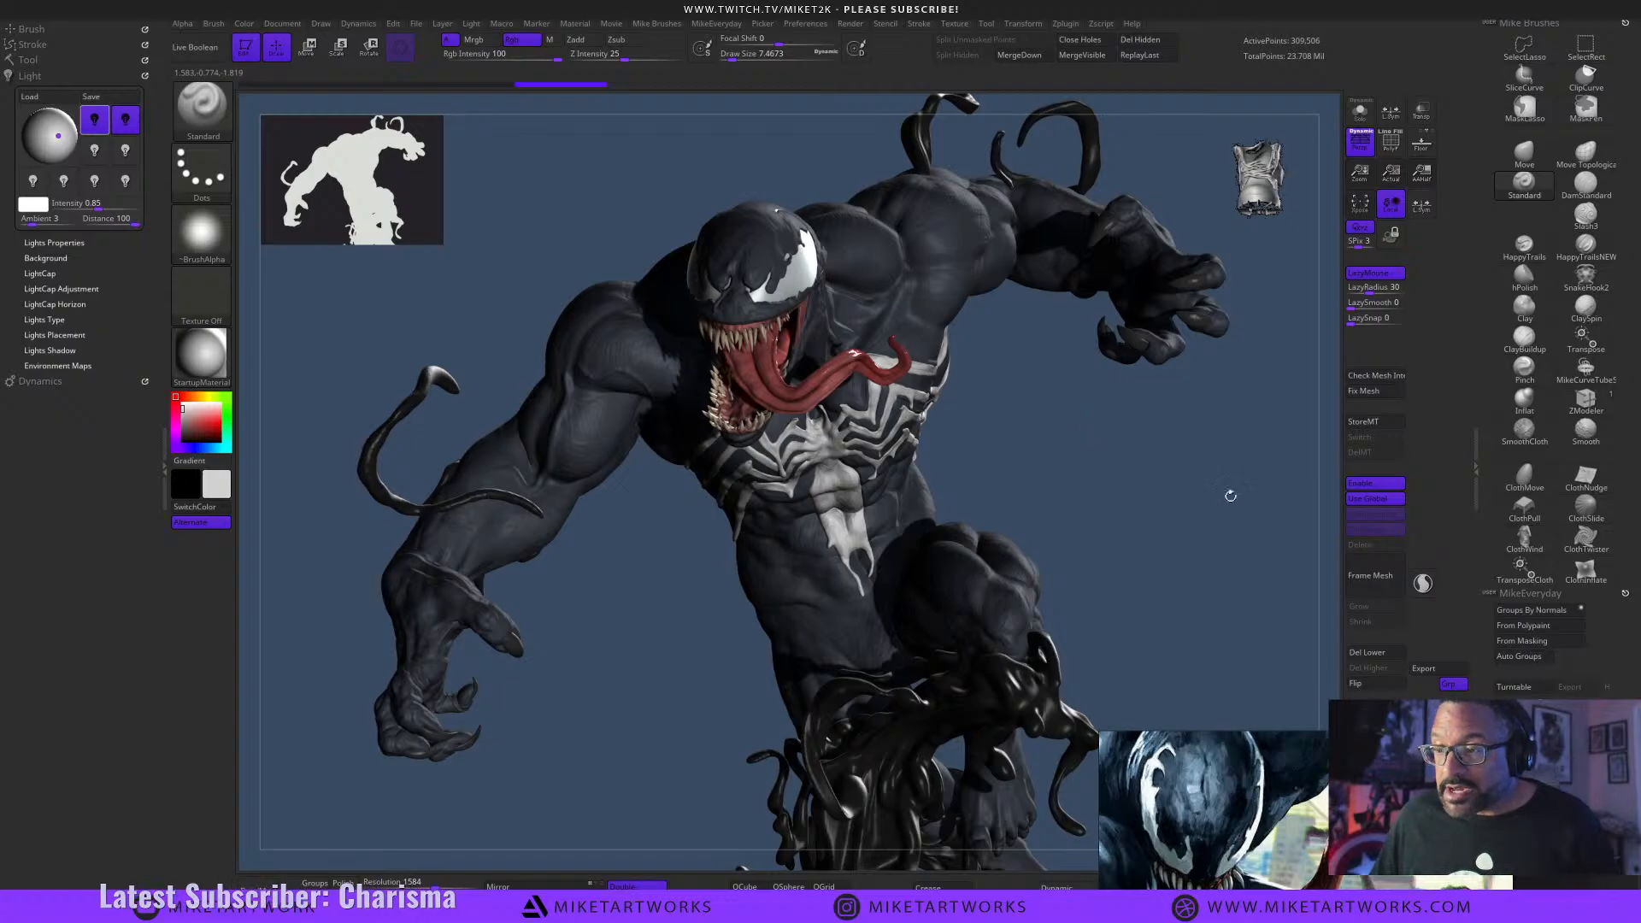
Turn off the perspective view and isolate the tongue subtool in Solo mode.
left_click(1133, 580)
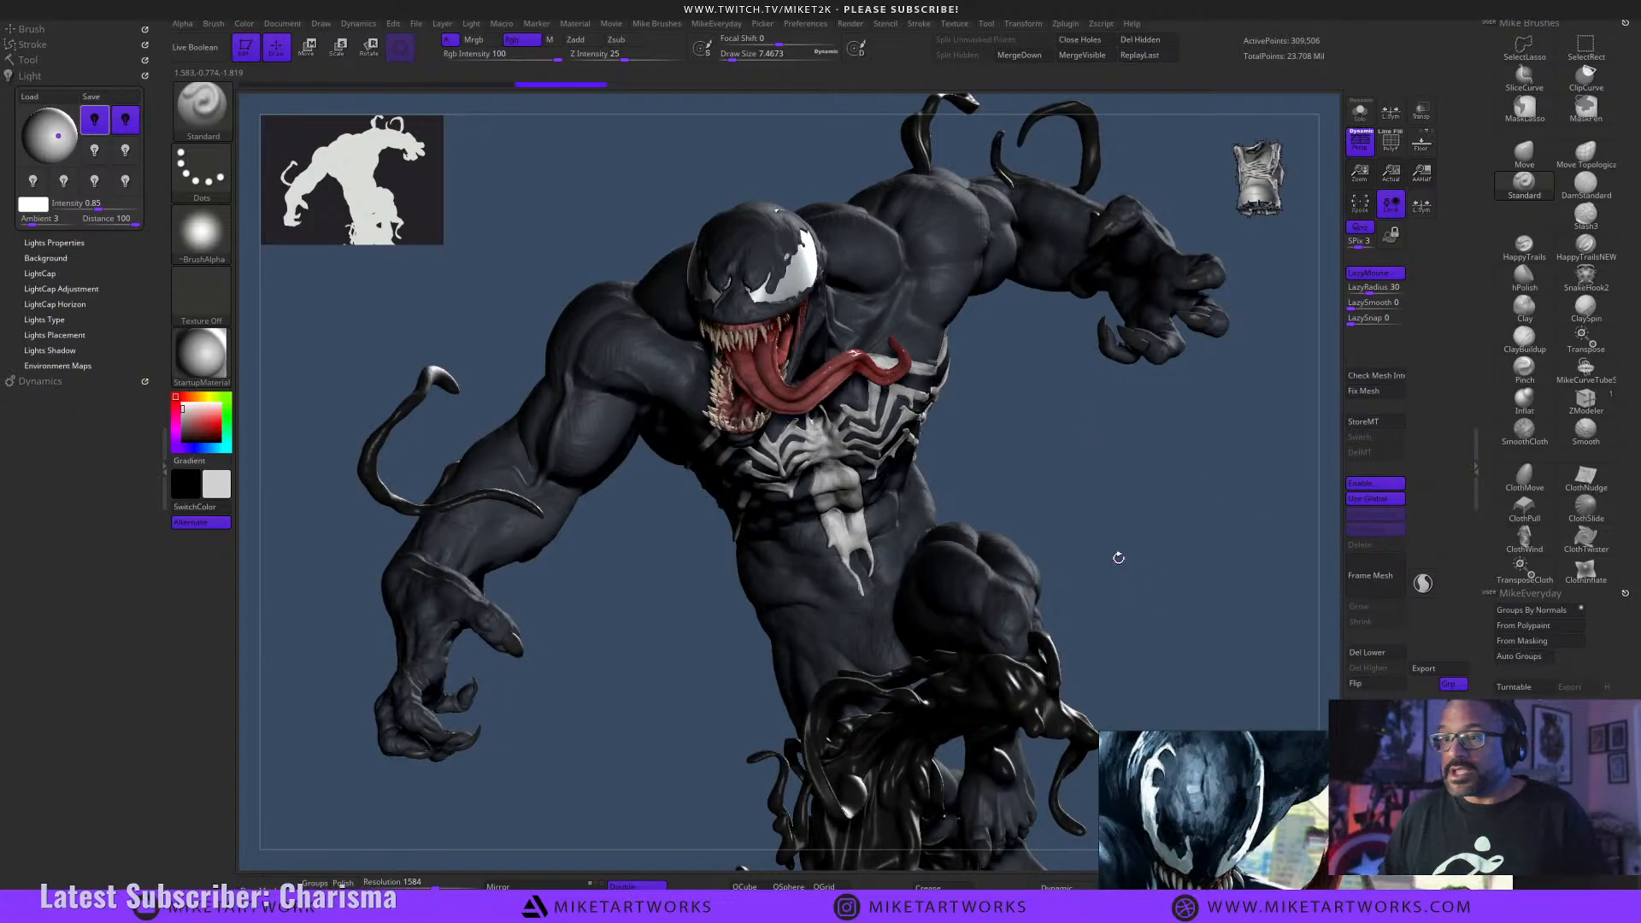
left_click_drag(1118, 558, 1199, 150)
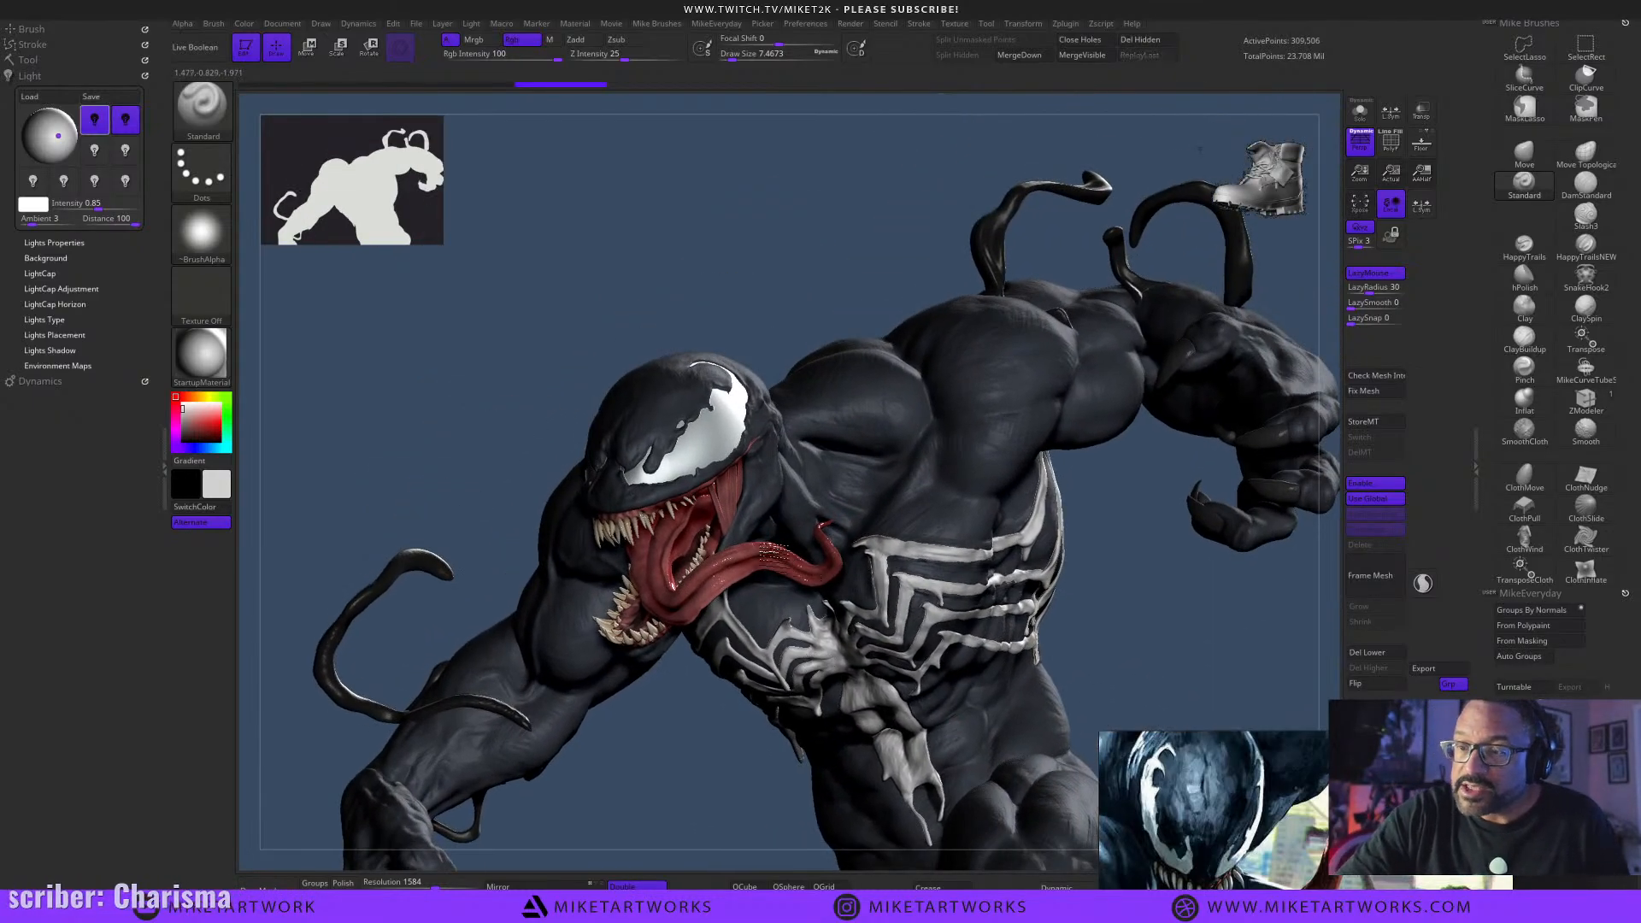
left_click(1363, 146)
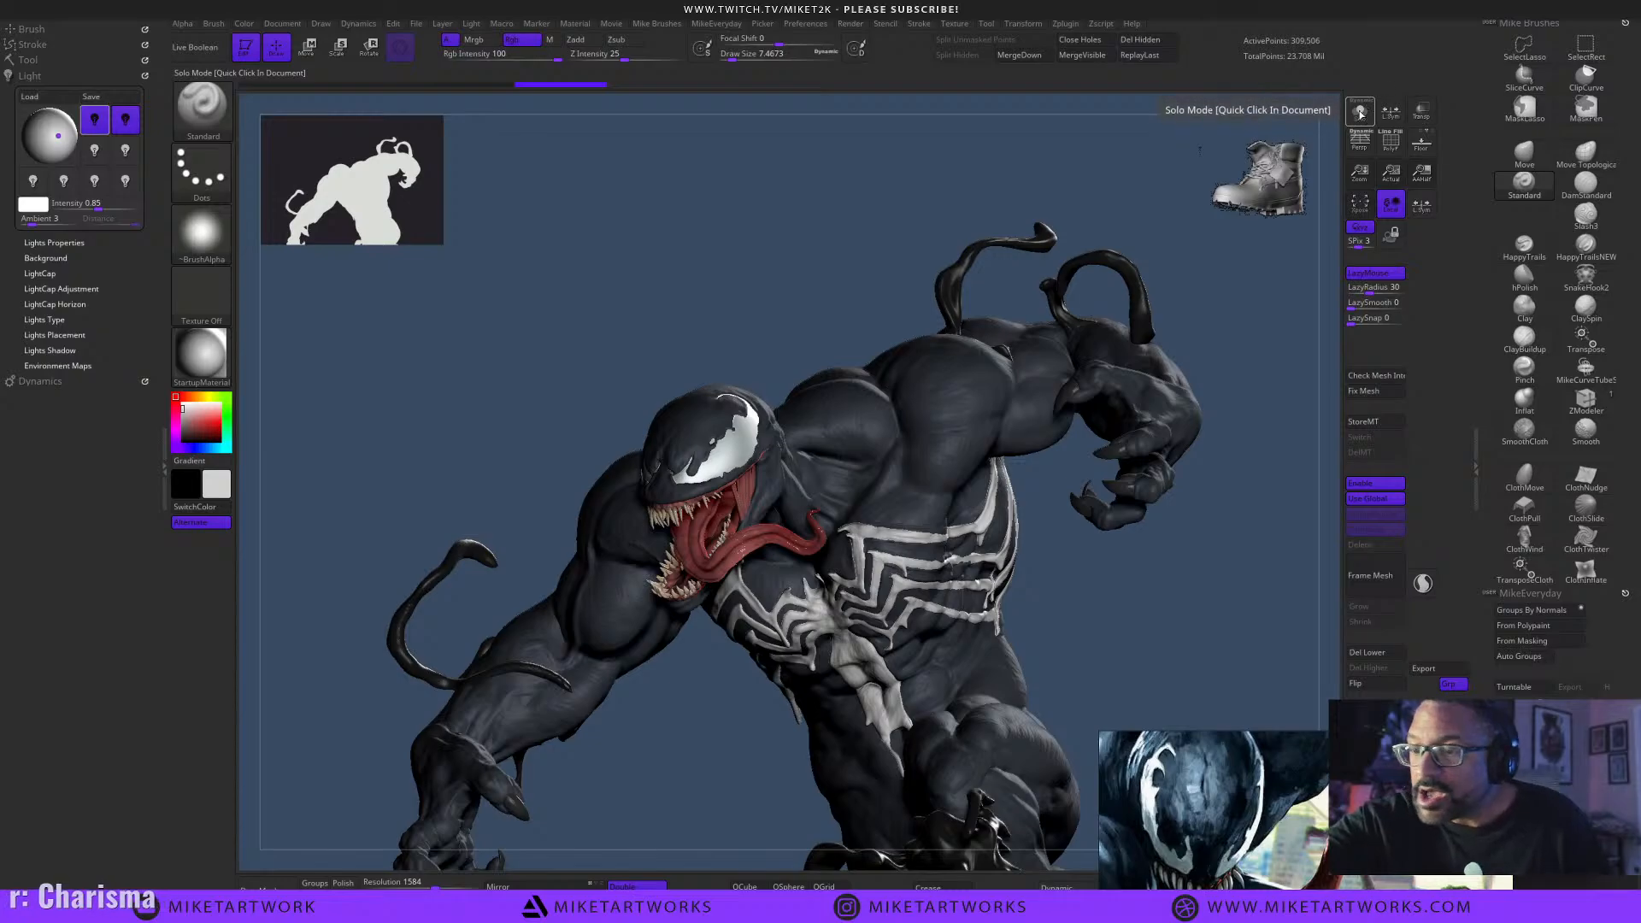
left_click(1361, 111)
left_click_drag(1116, 658, 1119, 718, "alt")
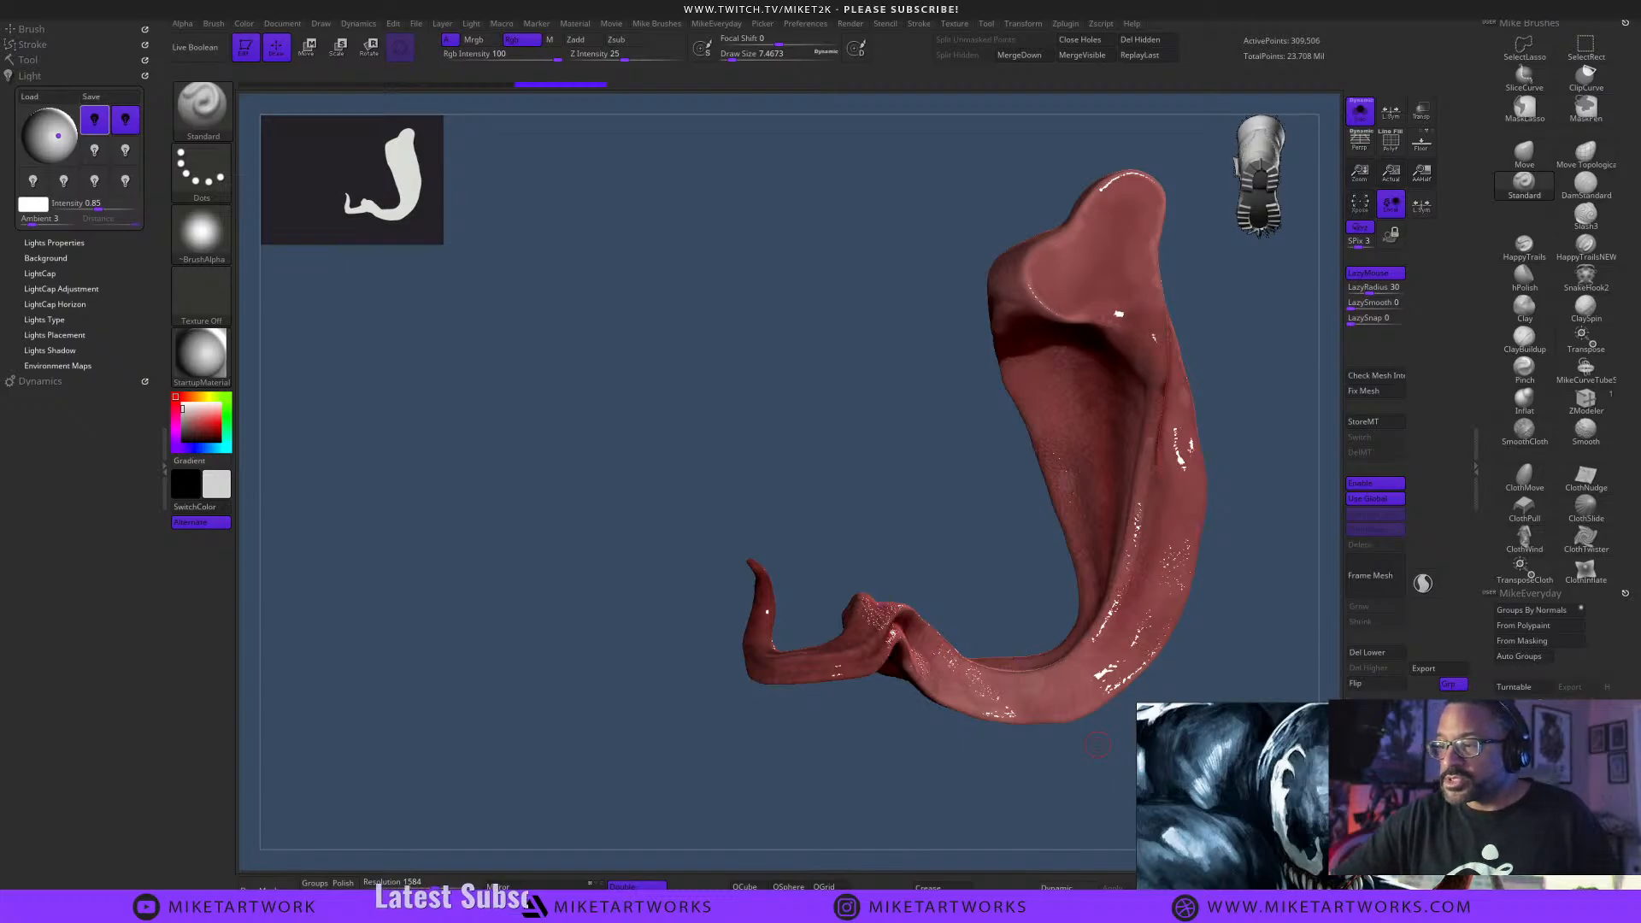
left_click_drag(1098, 745, 846, 615)
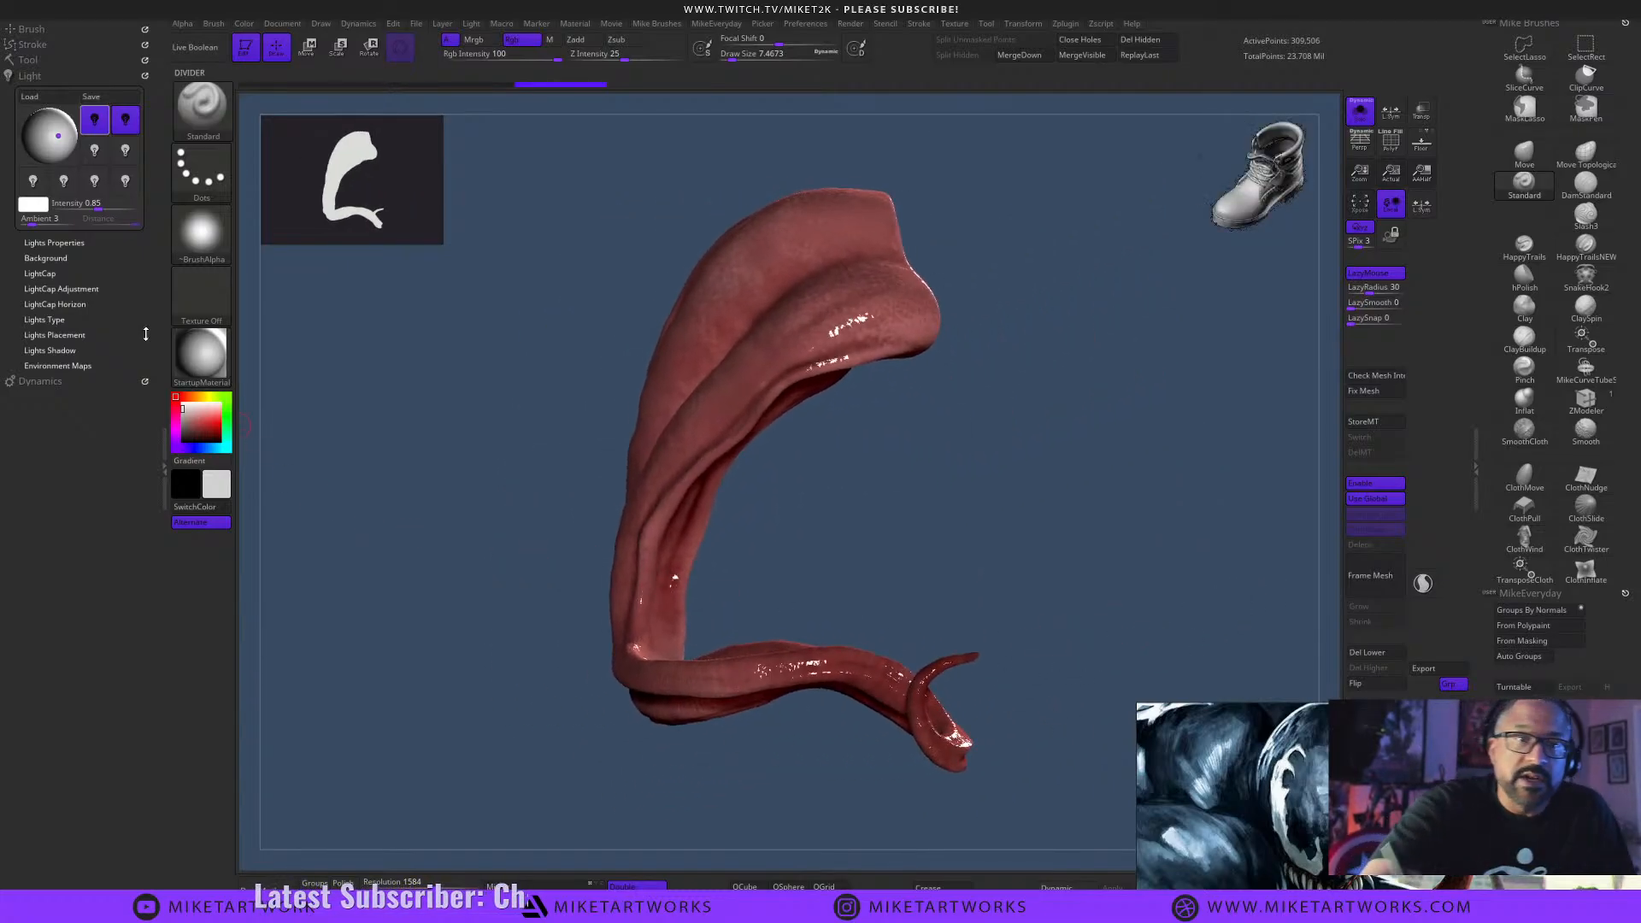
Show the subtool list and turn off the polypaint colour on the ToungeGood1 subtool.
left_click(33, 75)
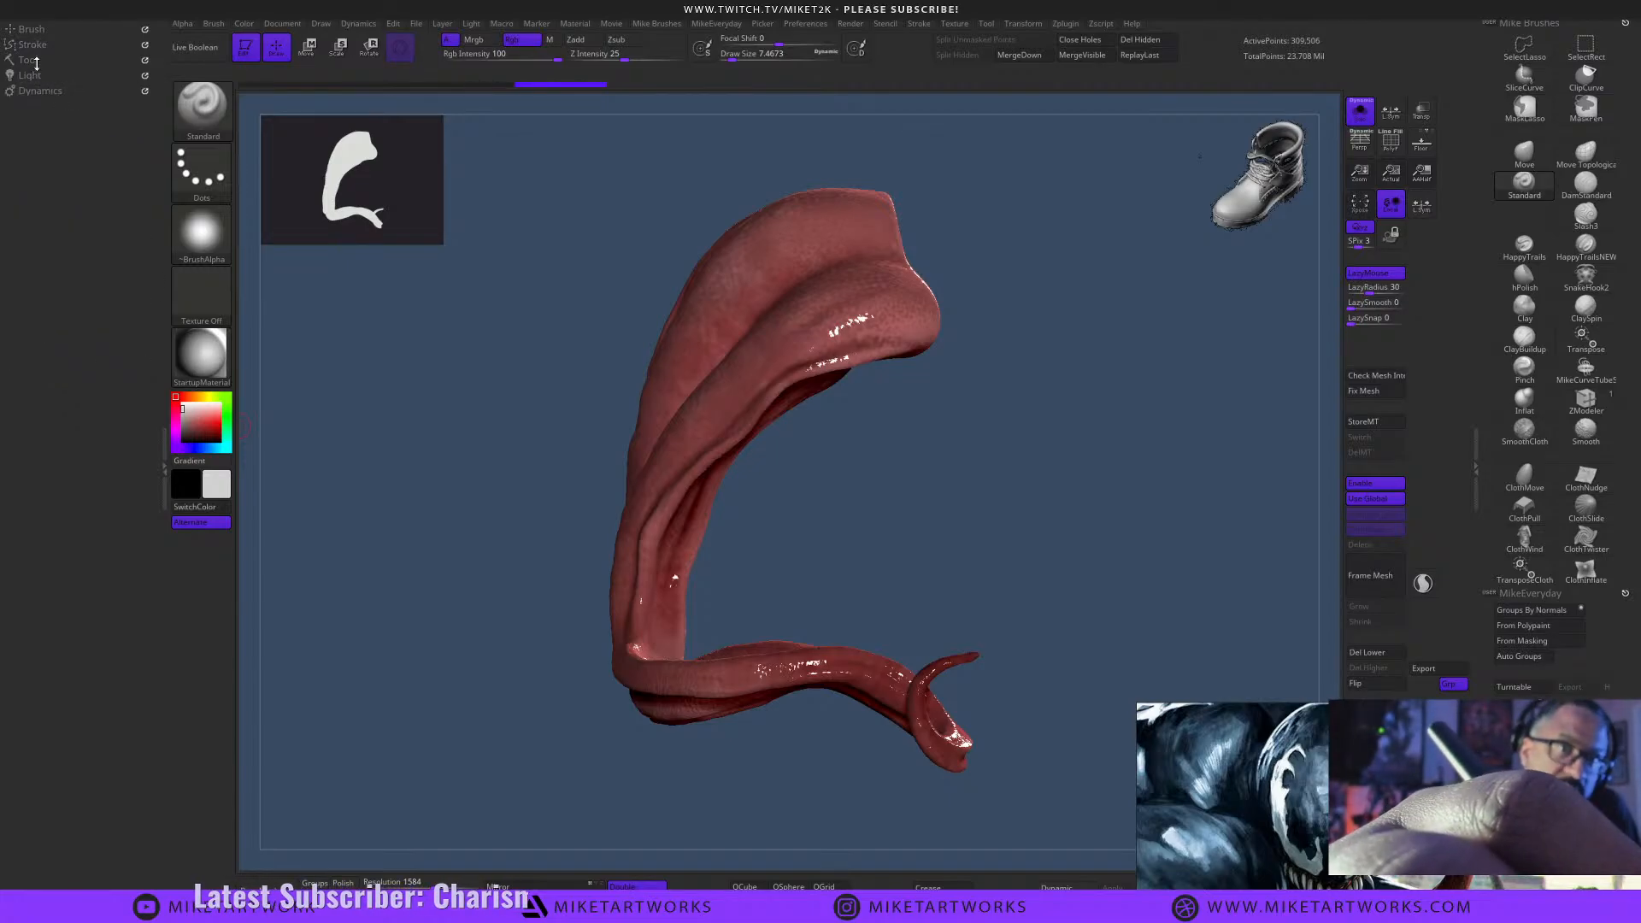
left_click(34, 61)
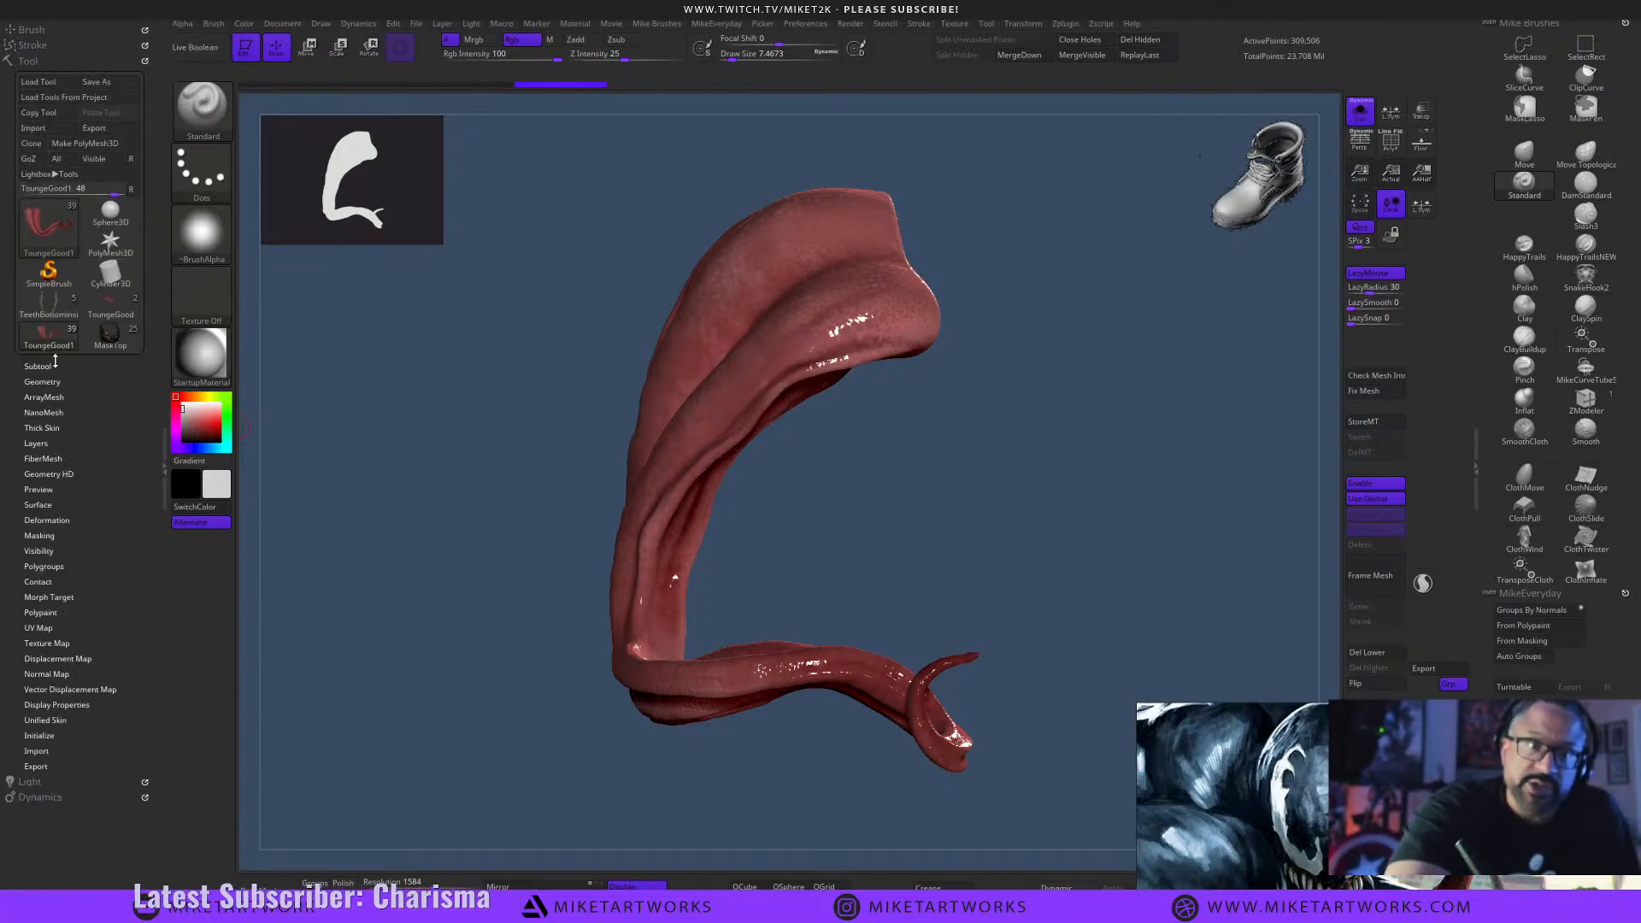
left_click(55, 364)
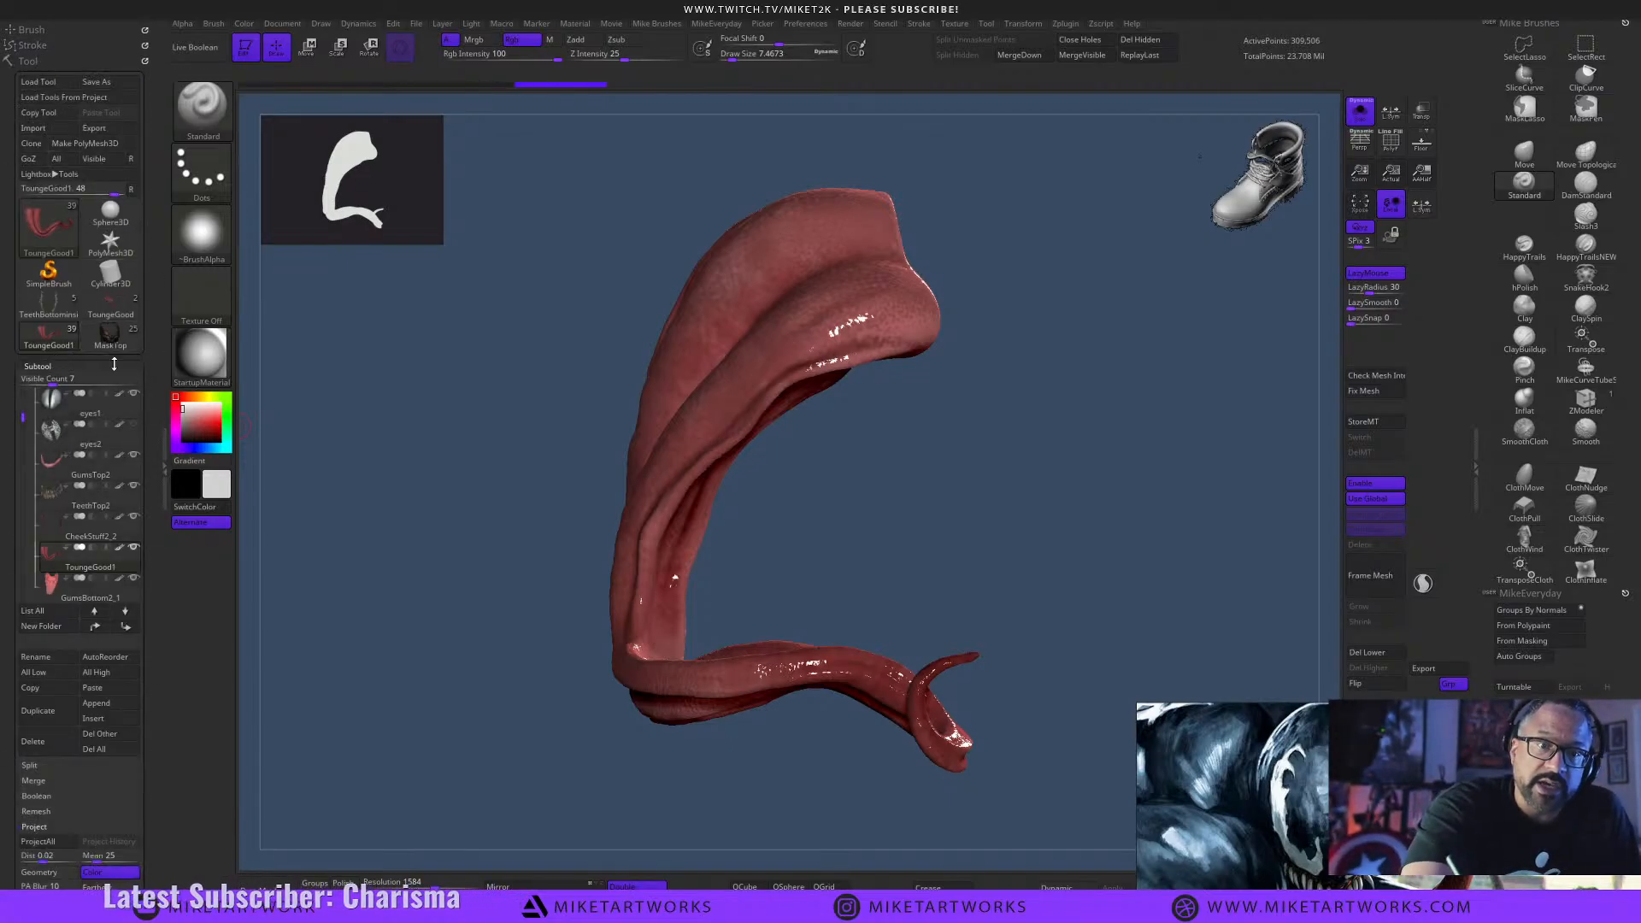
left_click(120, 547)
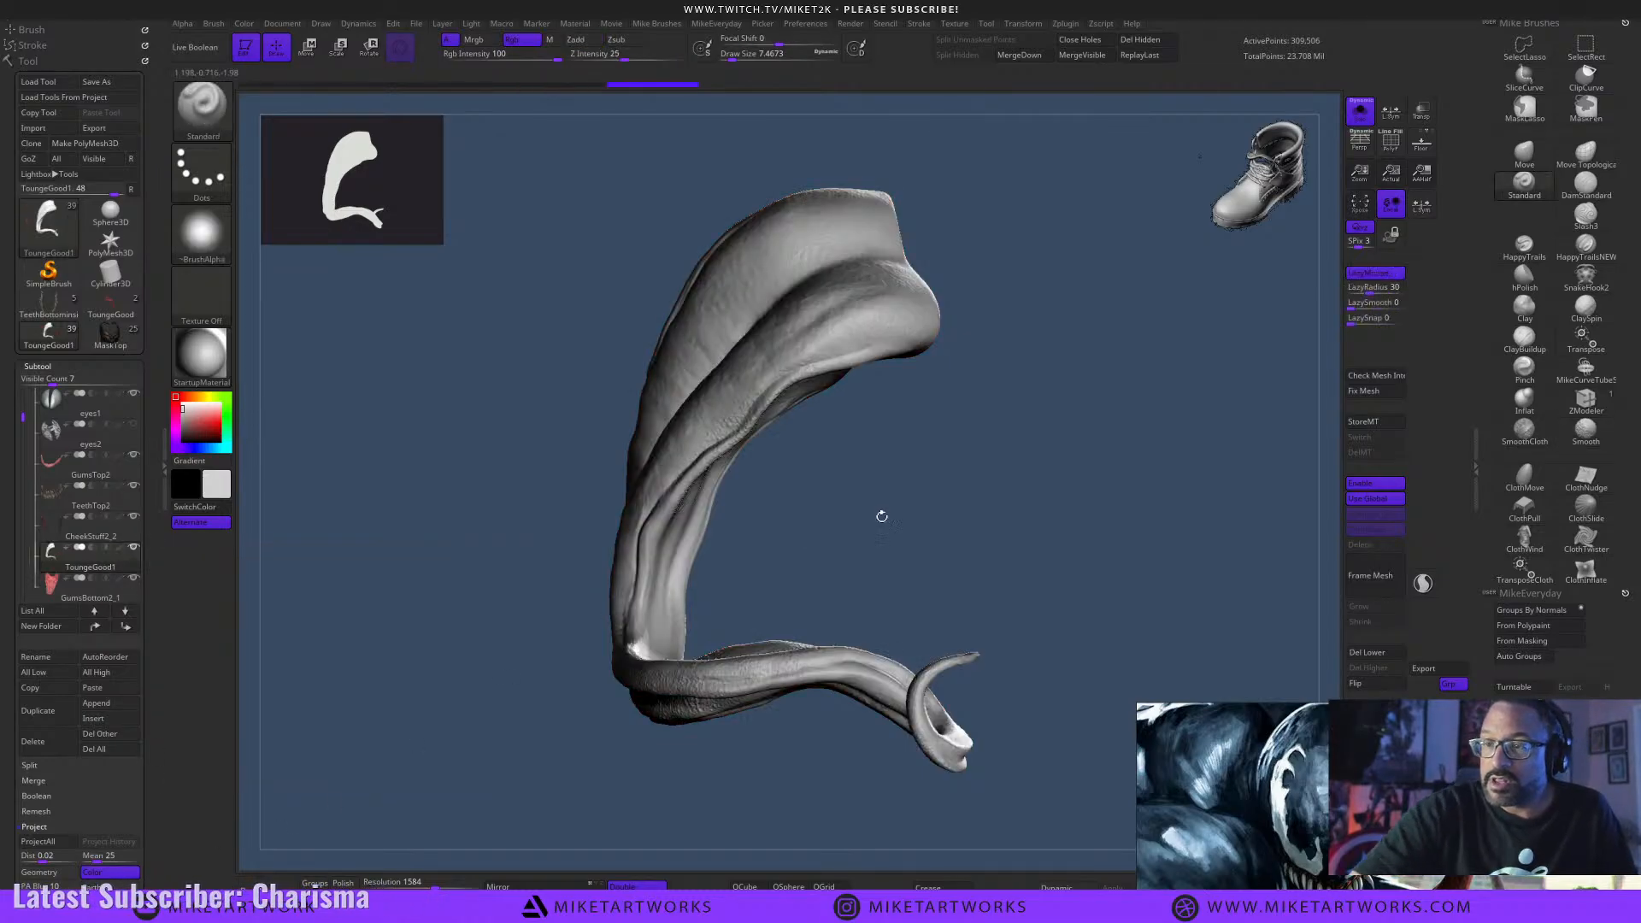
left_click_drag(881, 516, 1117, 587)
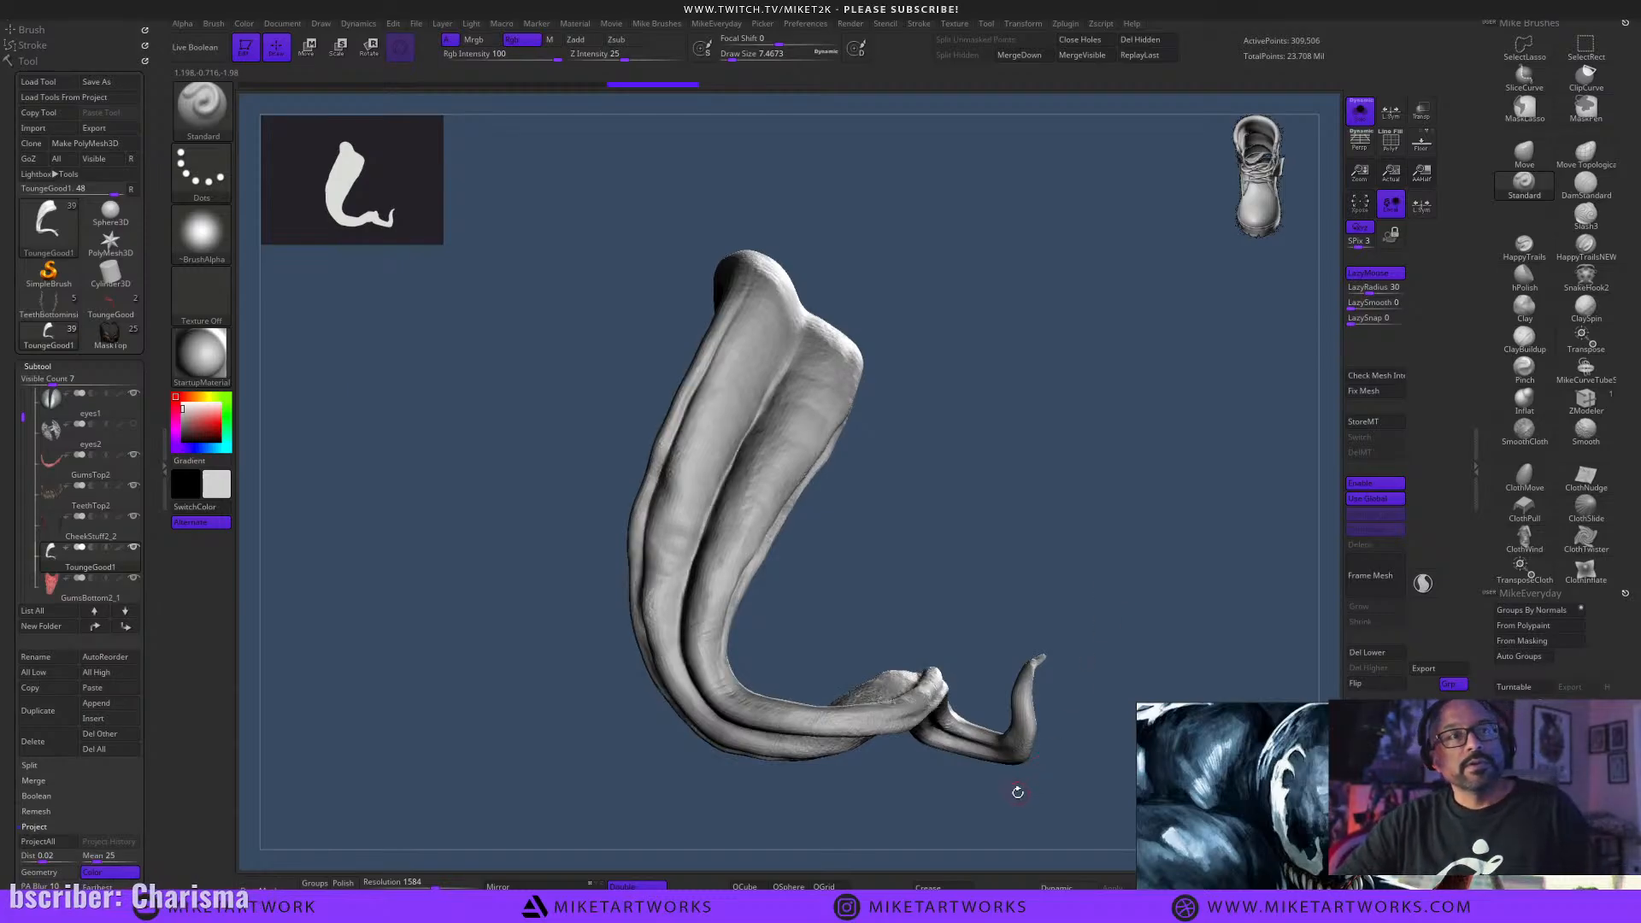
left_click_drag(1026, 814, 1074, 821)
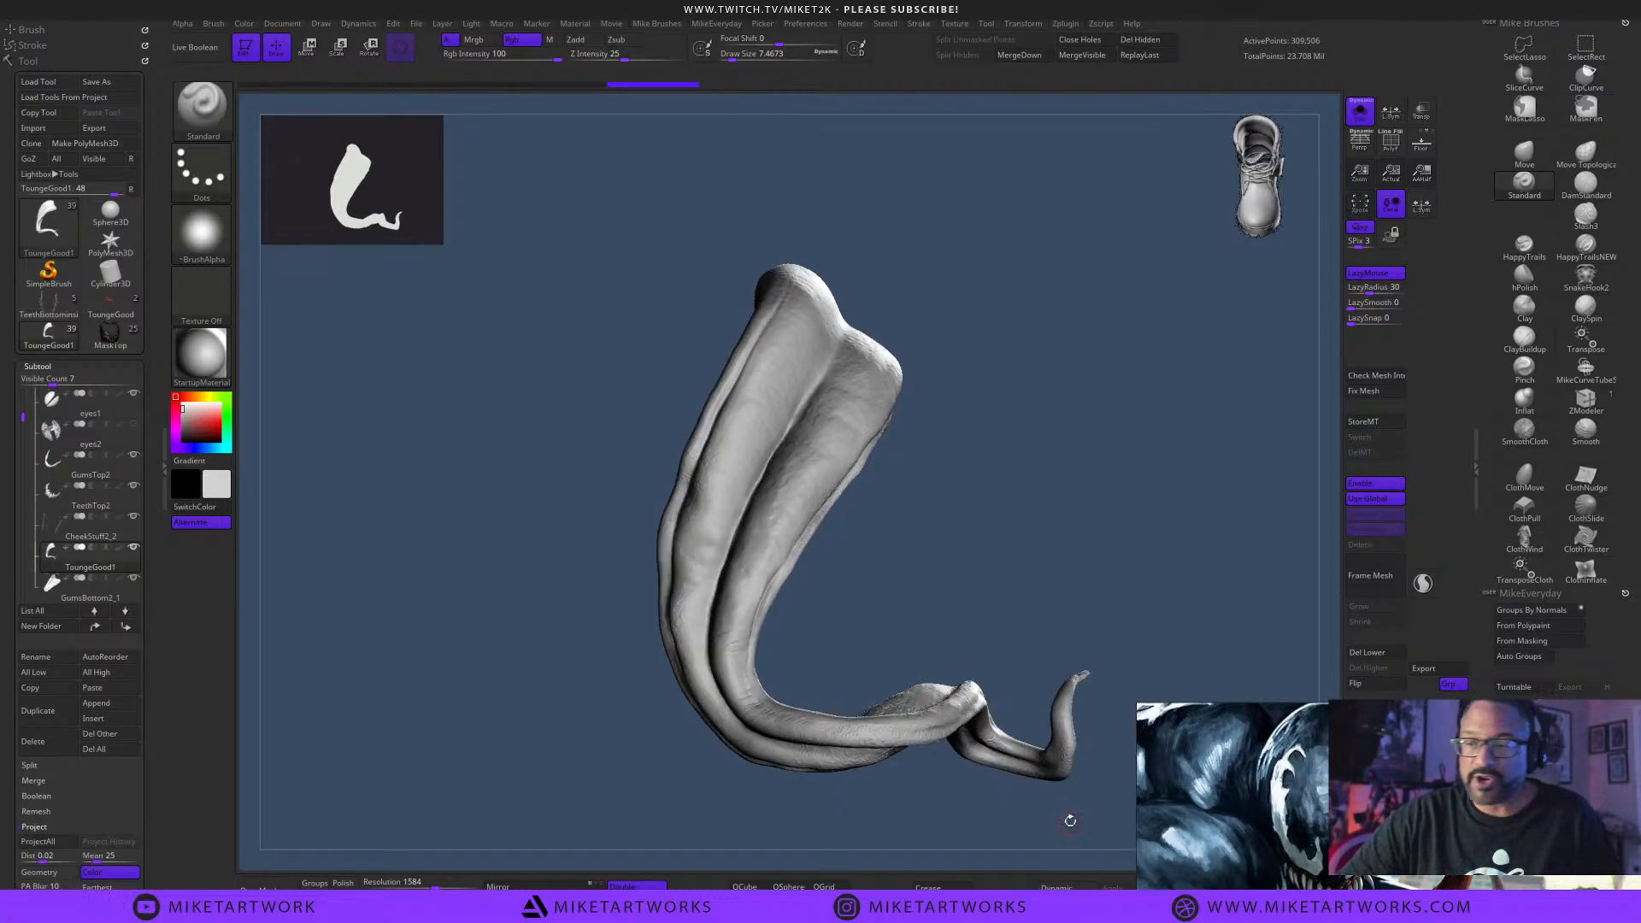
Choose the ClayBuildup brush and set its draw size to about 17 for sculpting the tongue.
mouse_move(1070, 821)
left_mouse_down()
mouse_move(996, 564)
mouse_move(1000, 627)
left_mouse_up()
key("s")
left_click(1001, 628)
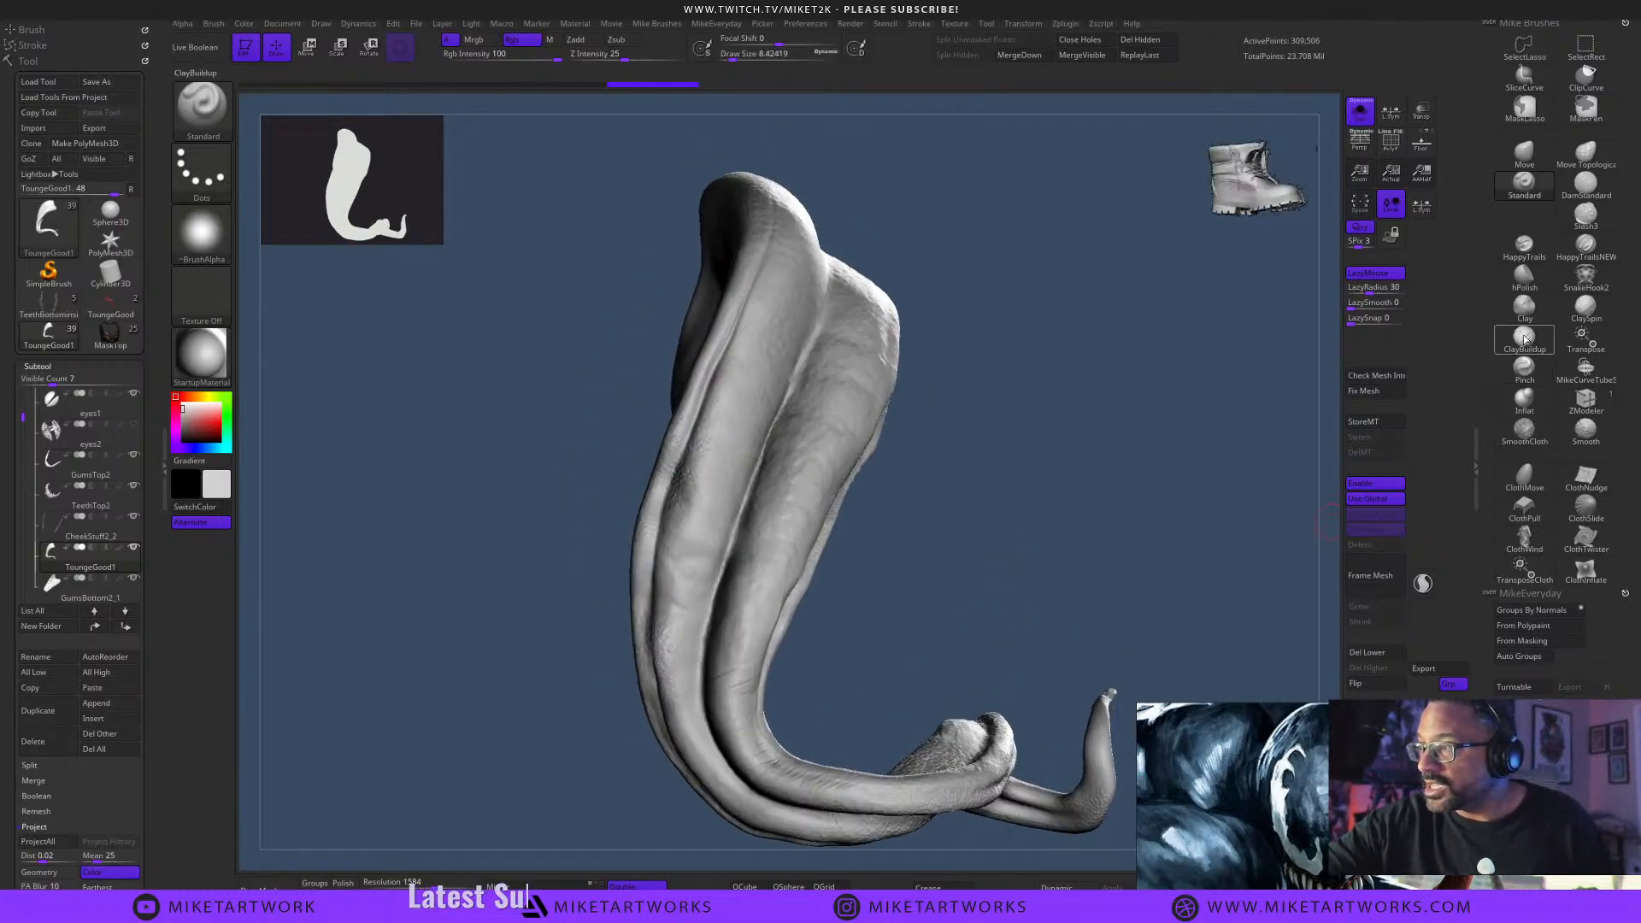
left_click(1525, 340)
left_click_drag(894, 657, 940, 657)
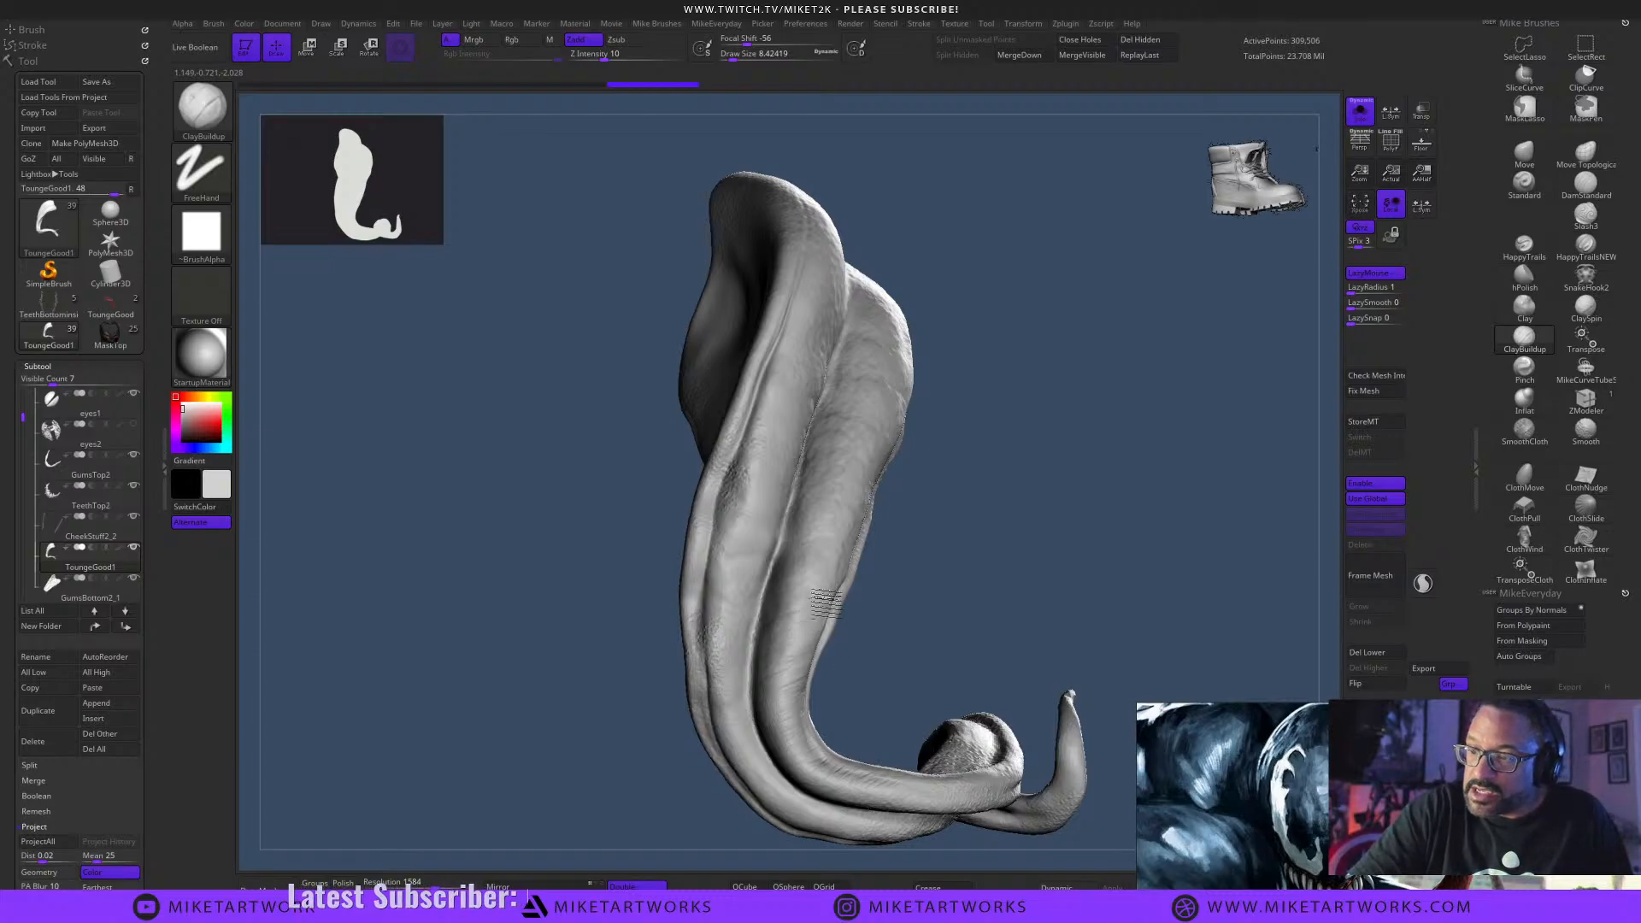
key("s")
left_click_drag(960, 576, 967, 587)
Build up fleshy folds with ClayBuildup along the tongue lobe on the inside of the bend.
left_click_drag(953, 560, 916, 546)
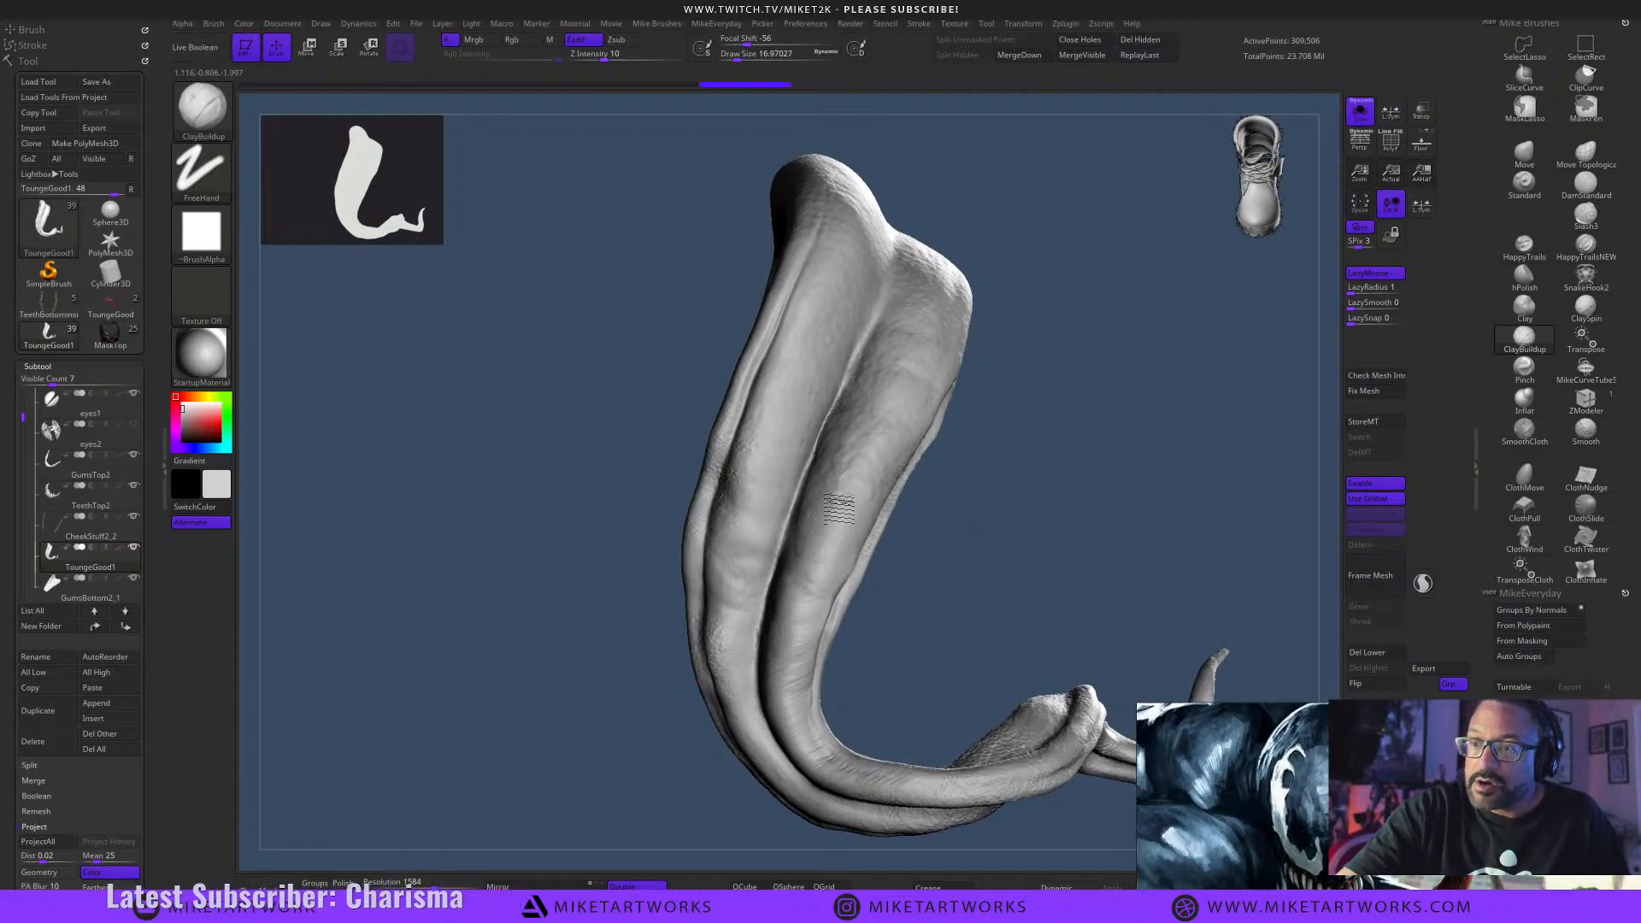
mouse_move(956, 470)
left_mouse_down()
mouse_move(1111, 543)
mouse_move(1047, 571)
left_mouse_up()
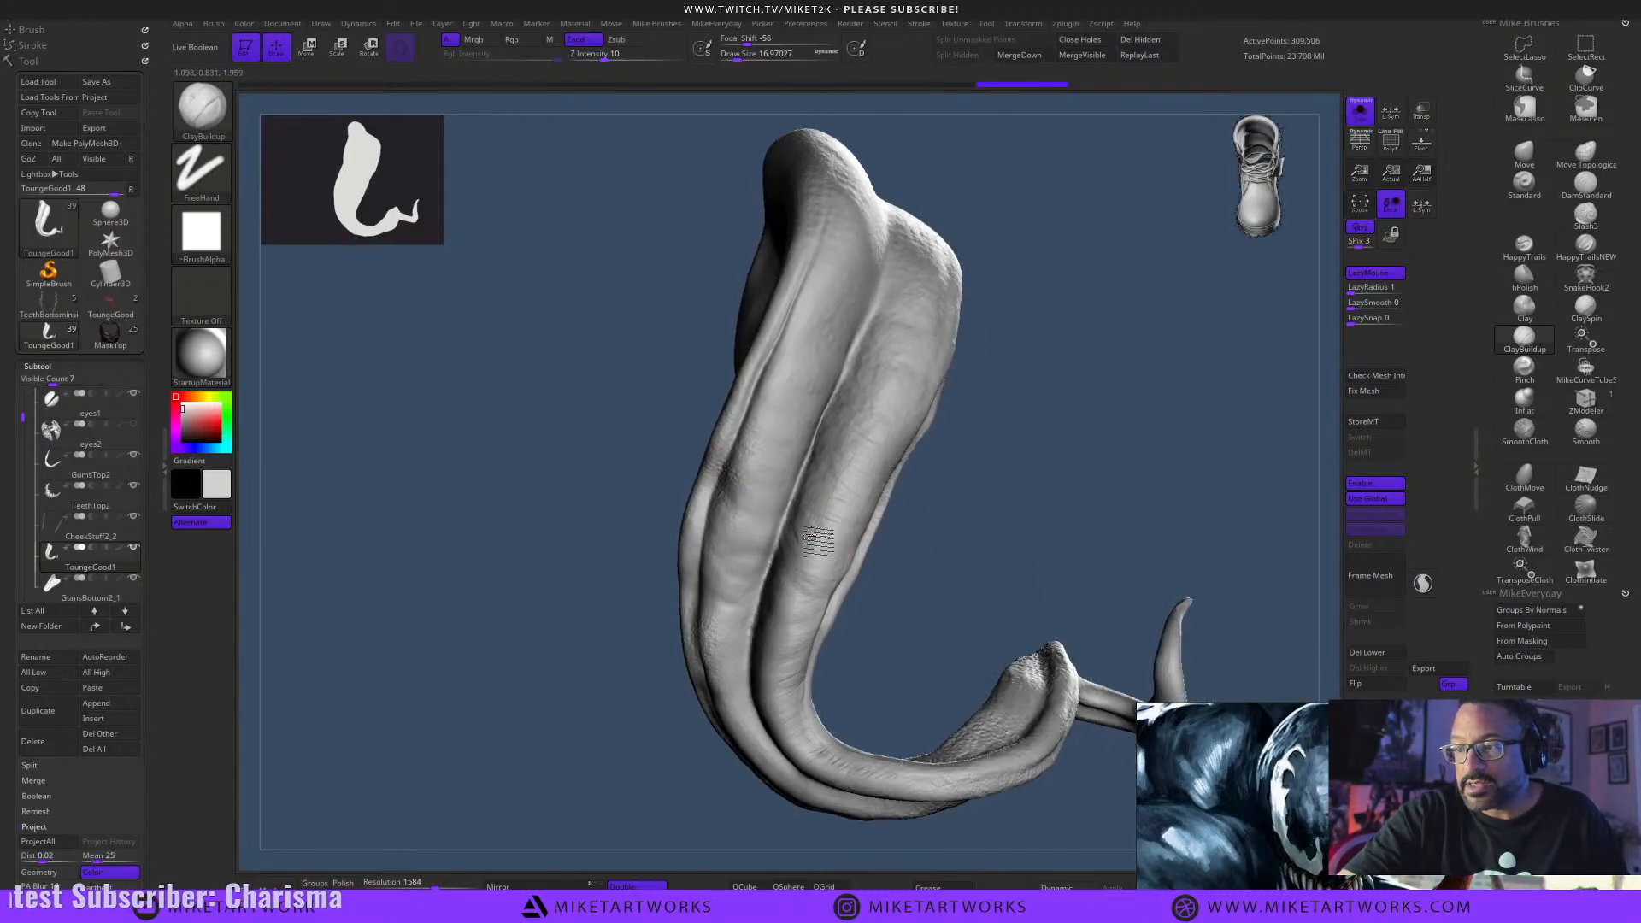
left_click_drag(989, 477, 928, 485)
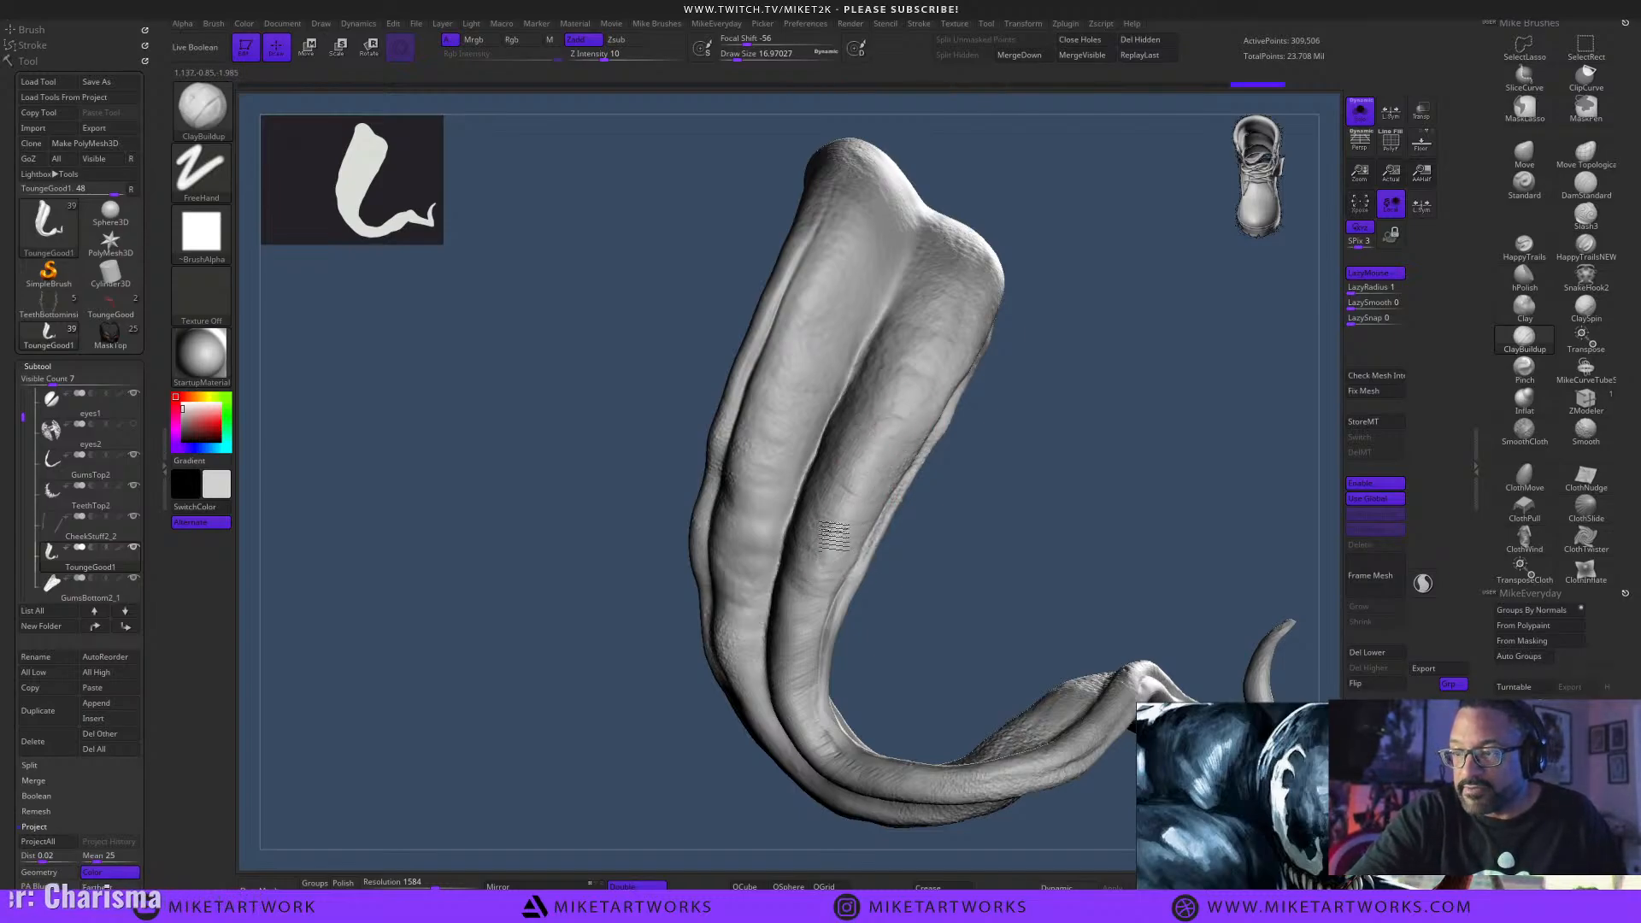
left_click_drag(928, 495, 832, 564)
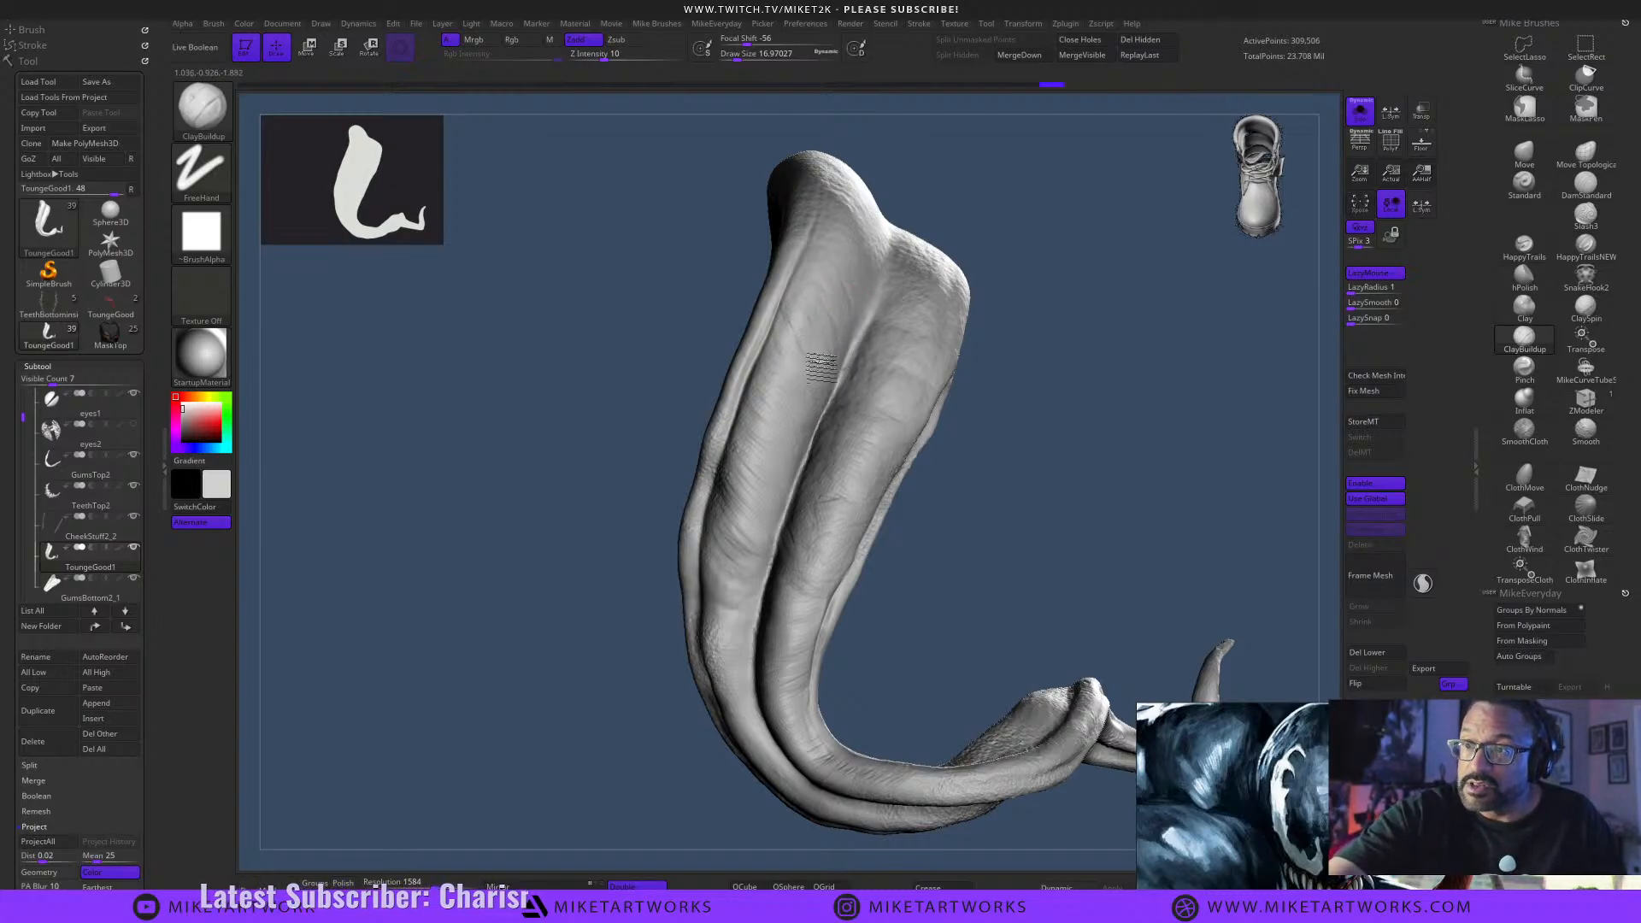
Sculpt ClayBuildup wrinkles across the upper half of the tongue lobe on the outside of the bend.
left_click_drag(1058, 439, 869, 348)
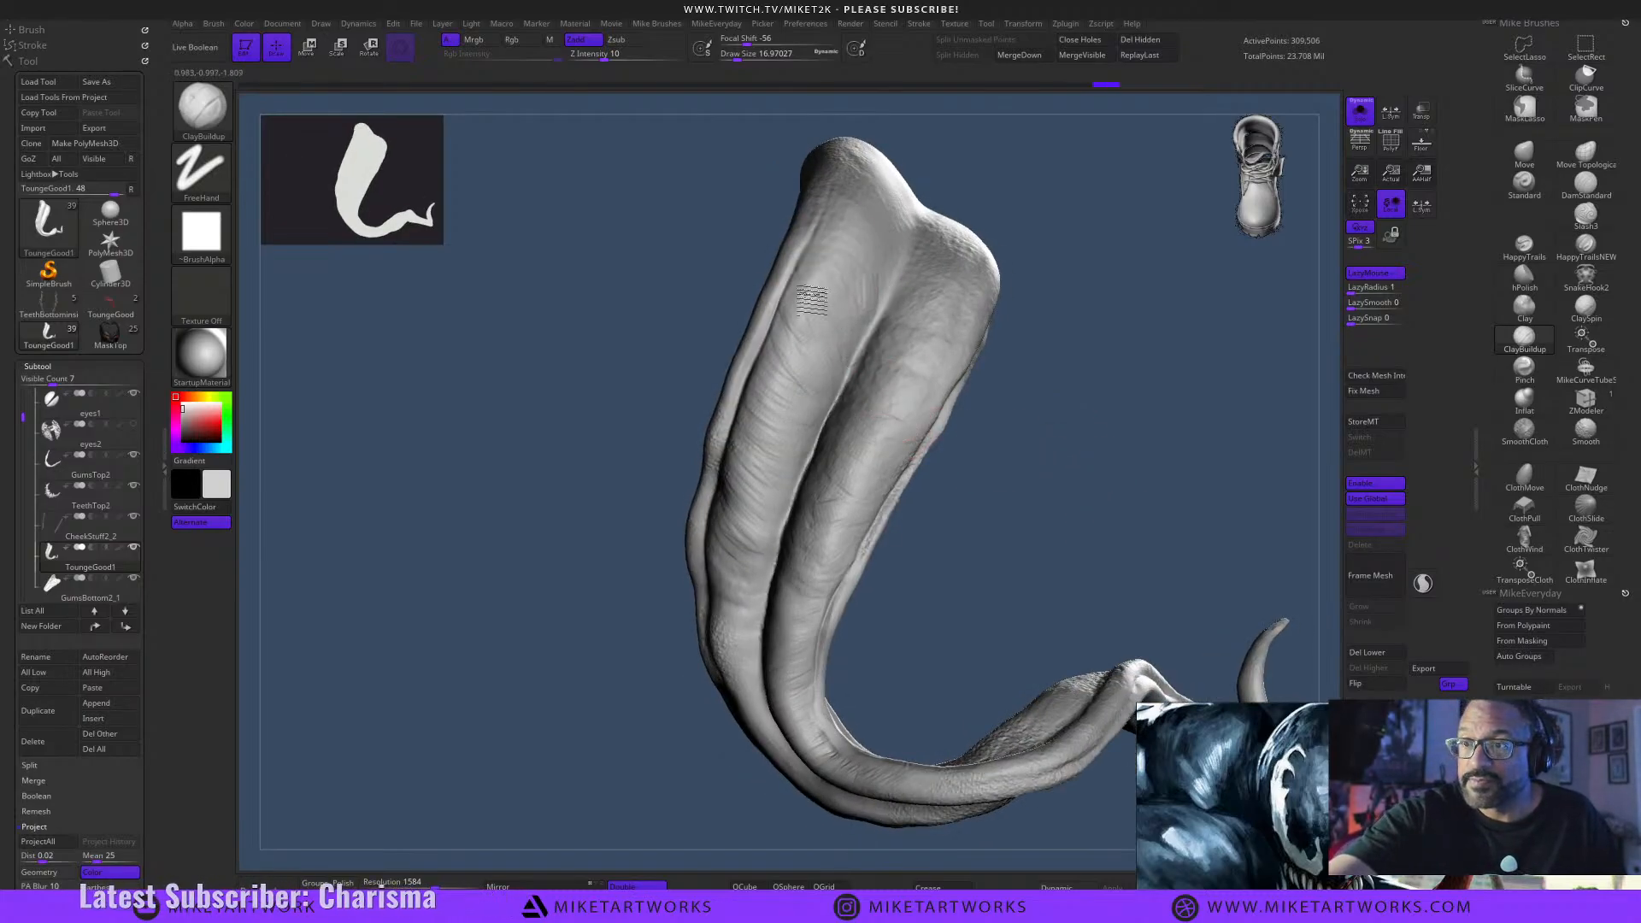
left_click_drag(1053, 402, 1062, 397)
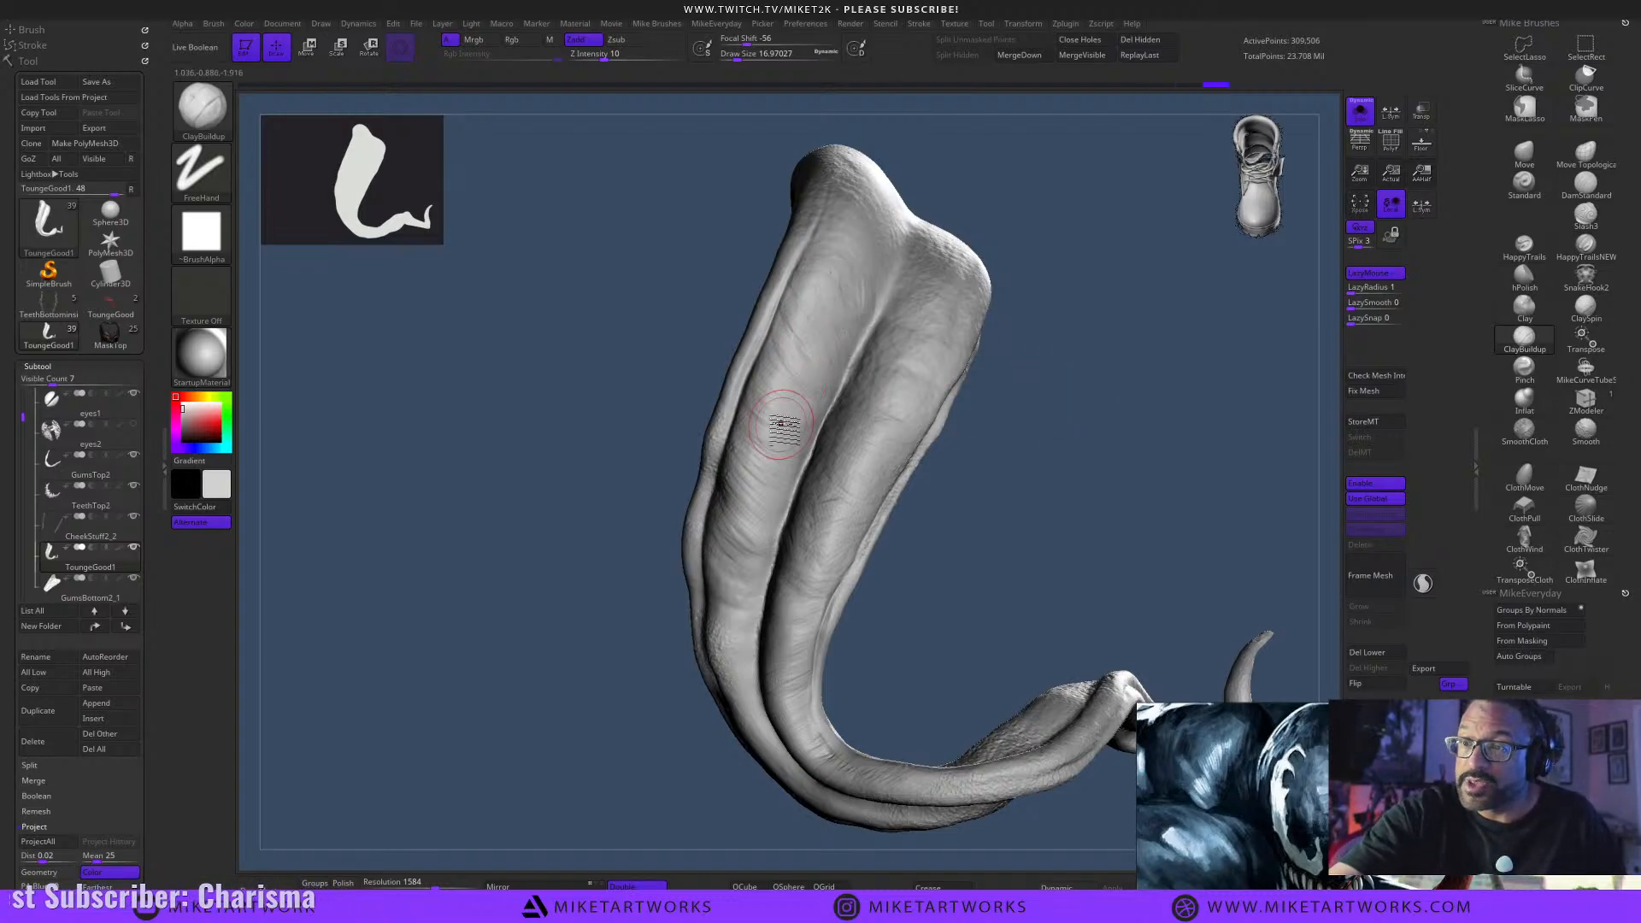
left_click_drag(1039, 506, 1011, 480)
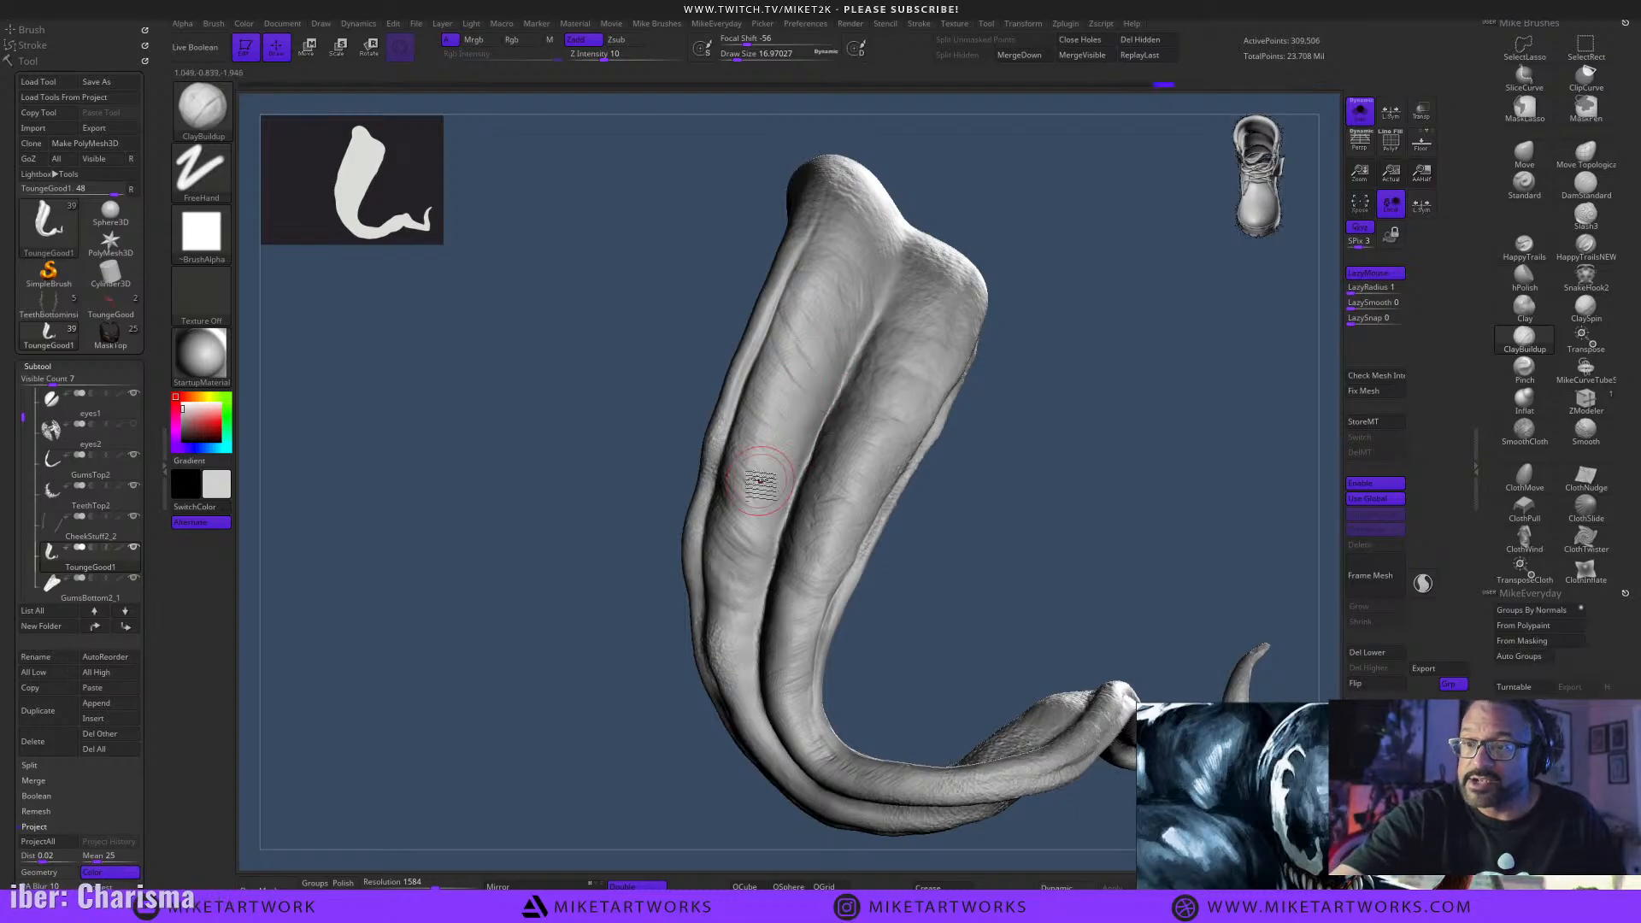
left_click_drag(1013, 547, 788, 578)
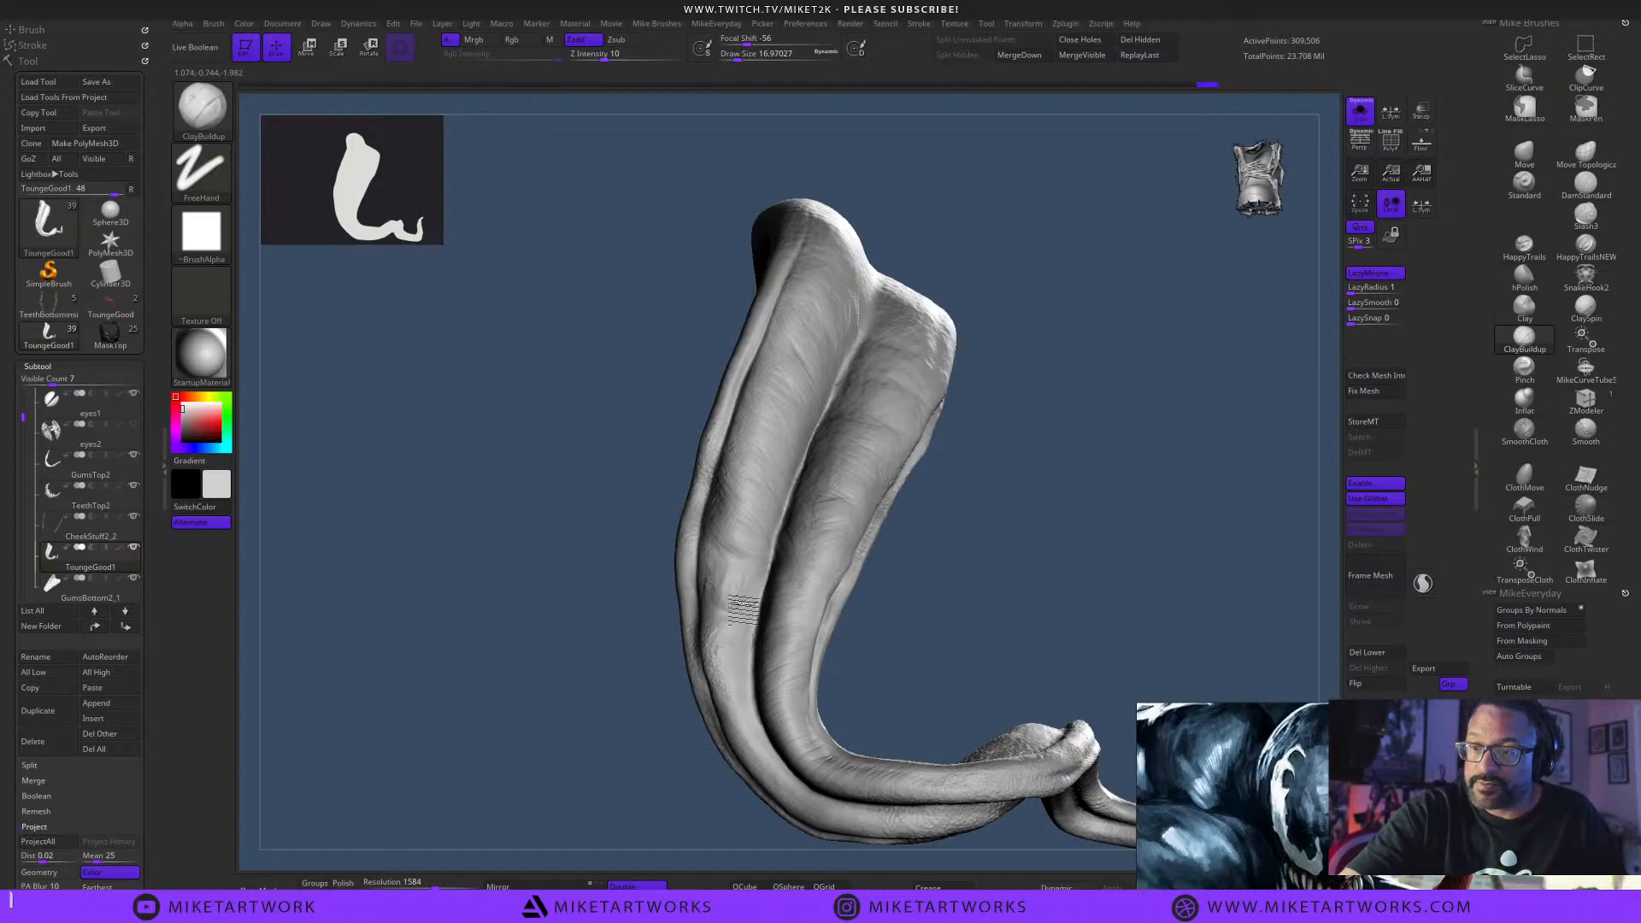
Add raised clay folds to the outer lobe midway down the tongue, just above the lower bend.
left_click_drag(923, 572, 752, 599)
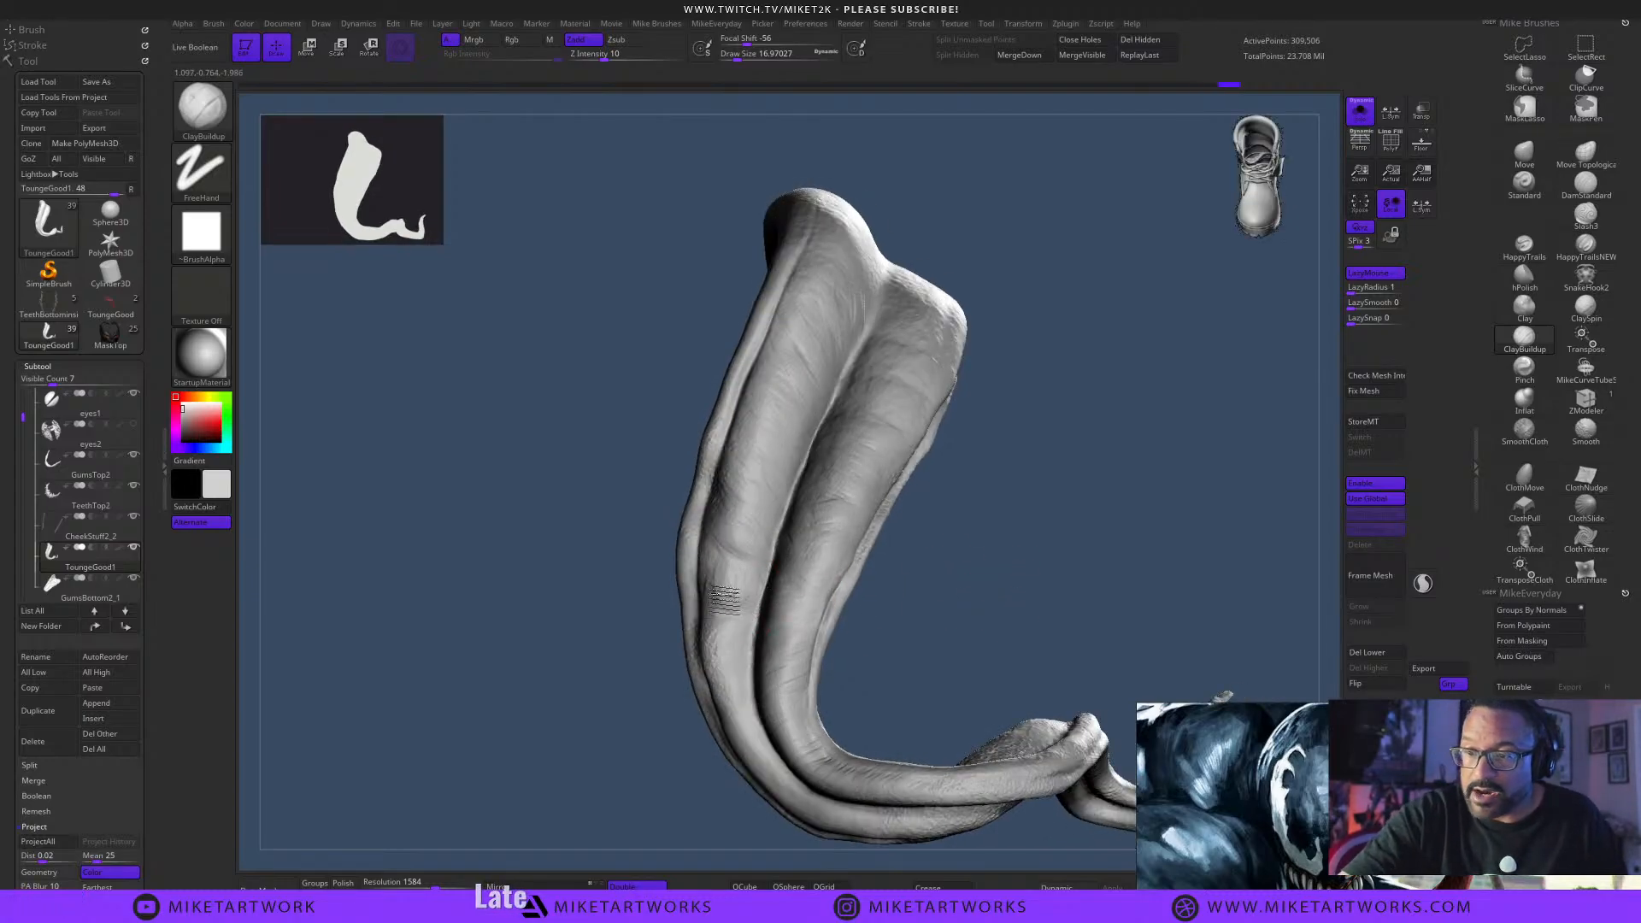
left_click_drag(1009, 590, 714, 633)
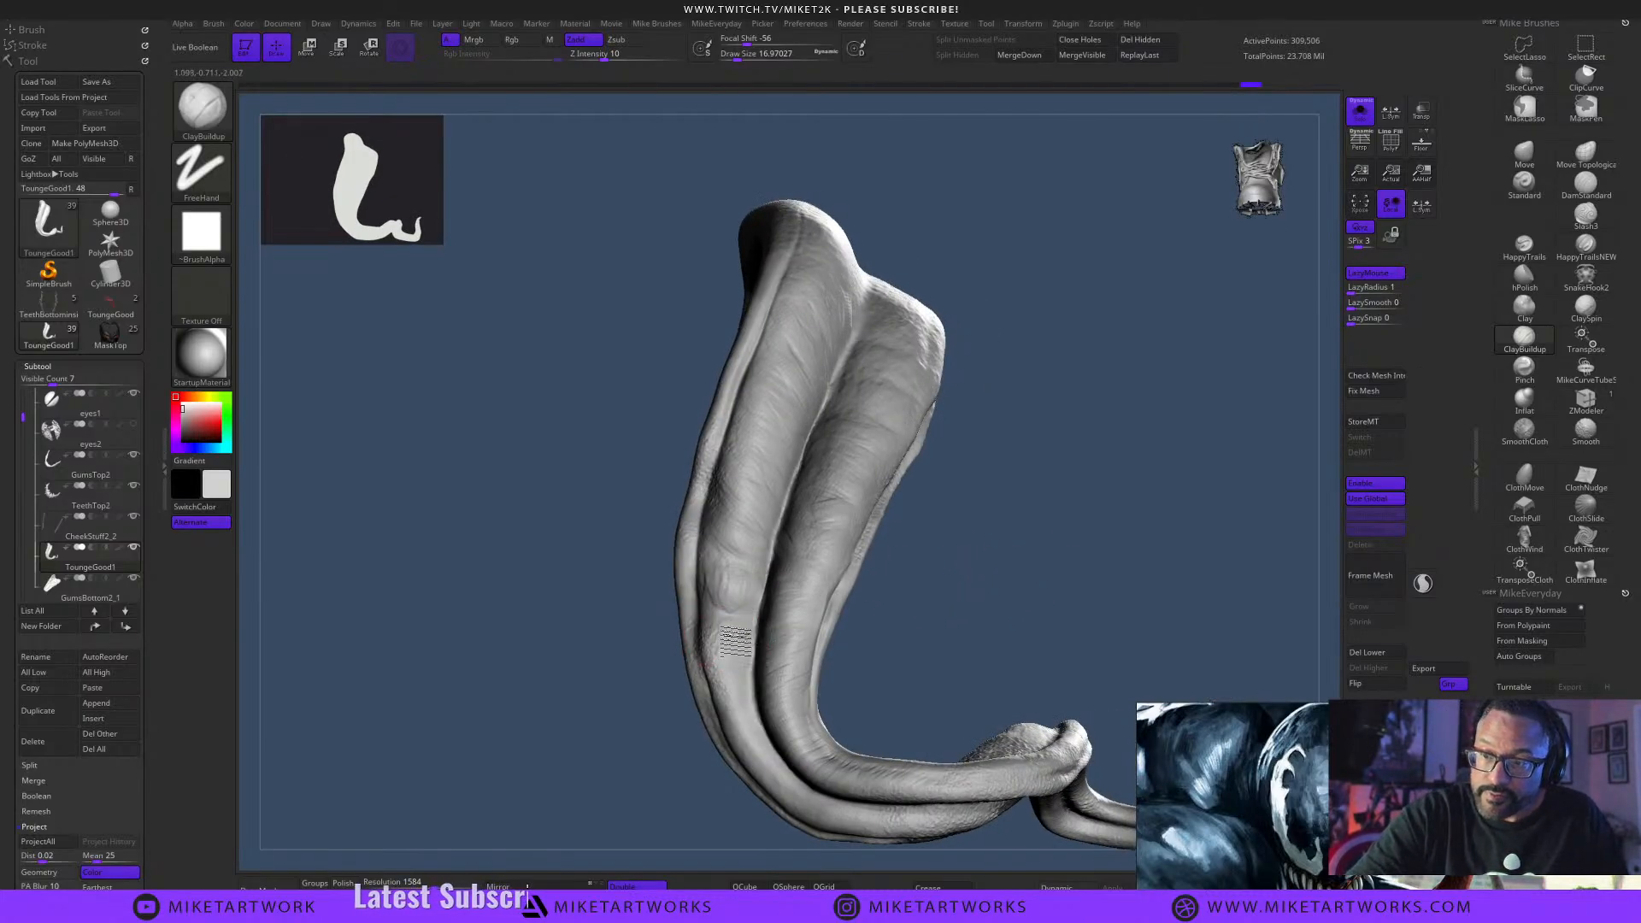
mouse_move(966, 609)
left_mouse_down()
mouse_move(972, 645)
mouse_move(1015, 631)
left_mouse_up()
left_click_drag(809, 643, 785, 651)
left_click_drag(957, 633, 821, 603)
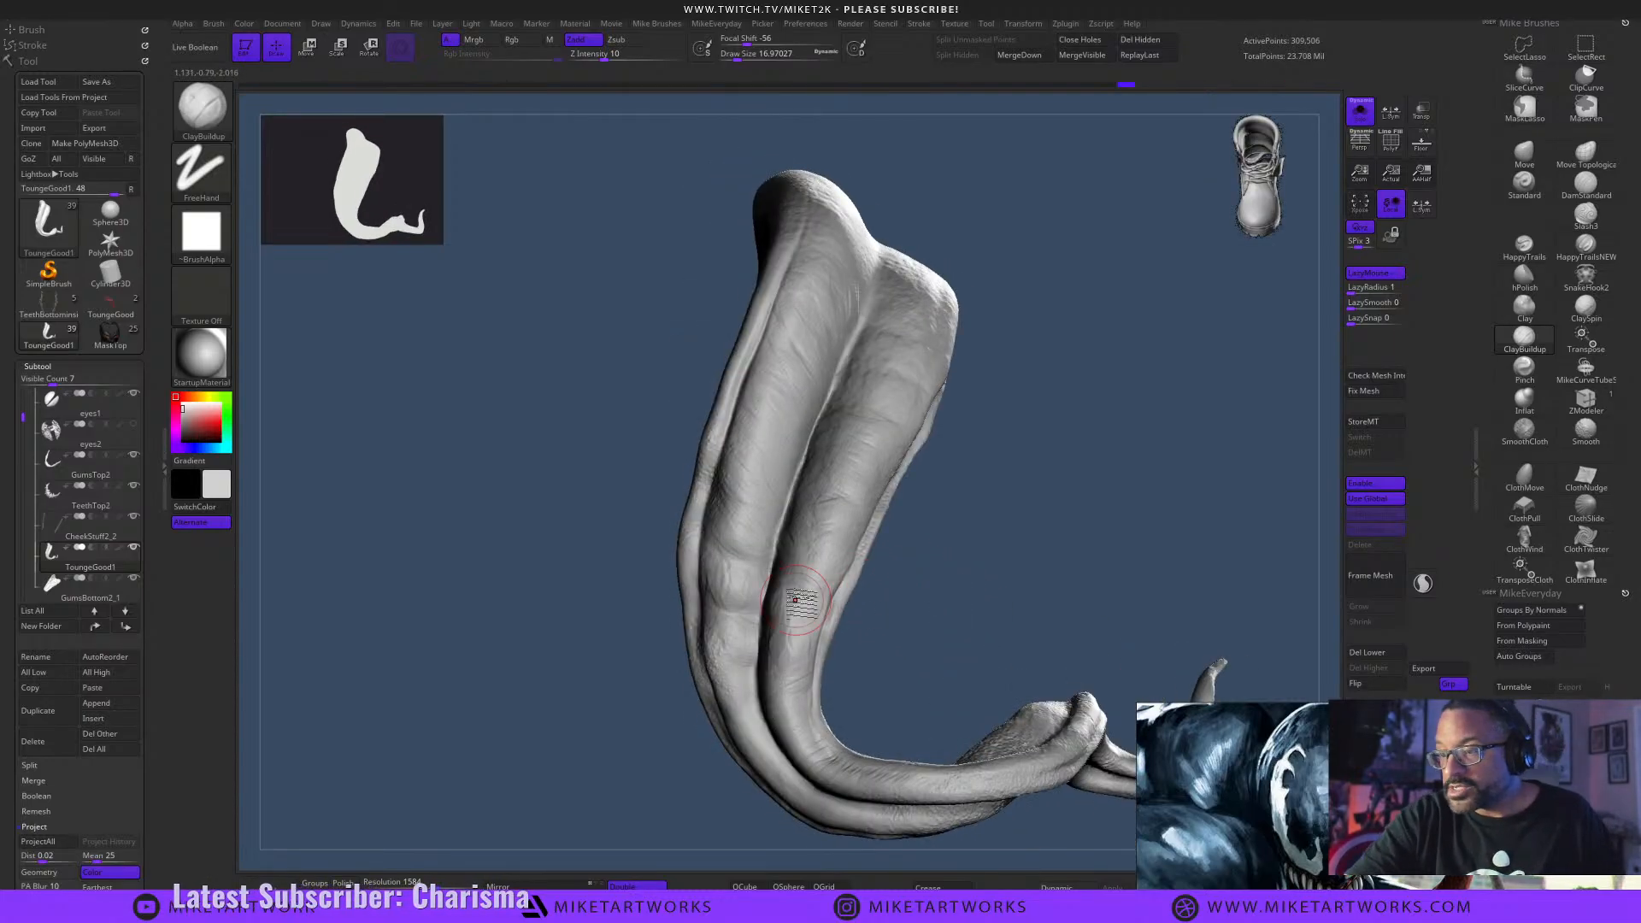
Build up short clay folds on the inner lobe beside the central groove, midway down the tongue.
left_click_drag(976, 597, 915, 569)
mouse_move(790, 598)
left_mouse_down()
mouse_move(812, 590)
mouse_move(795, 611)
left_mouse_up()
left_click_drag(906, 599, 919, 594)
left_click_drag(798, 586, 795, 602)
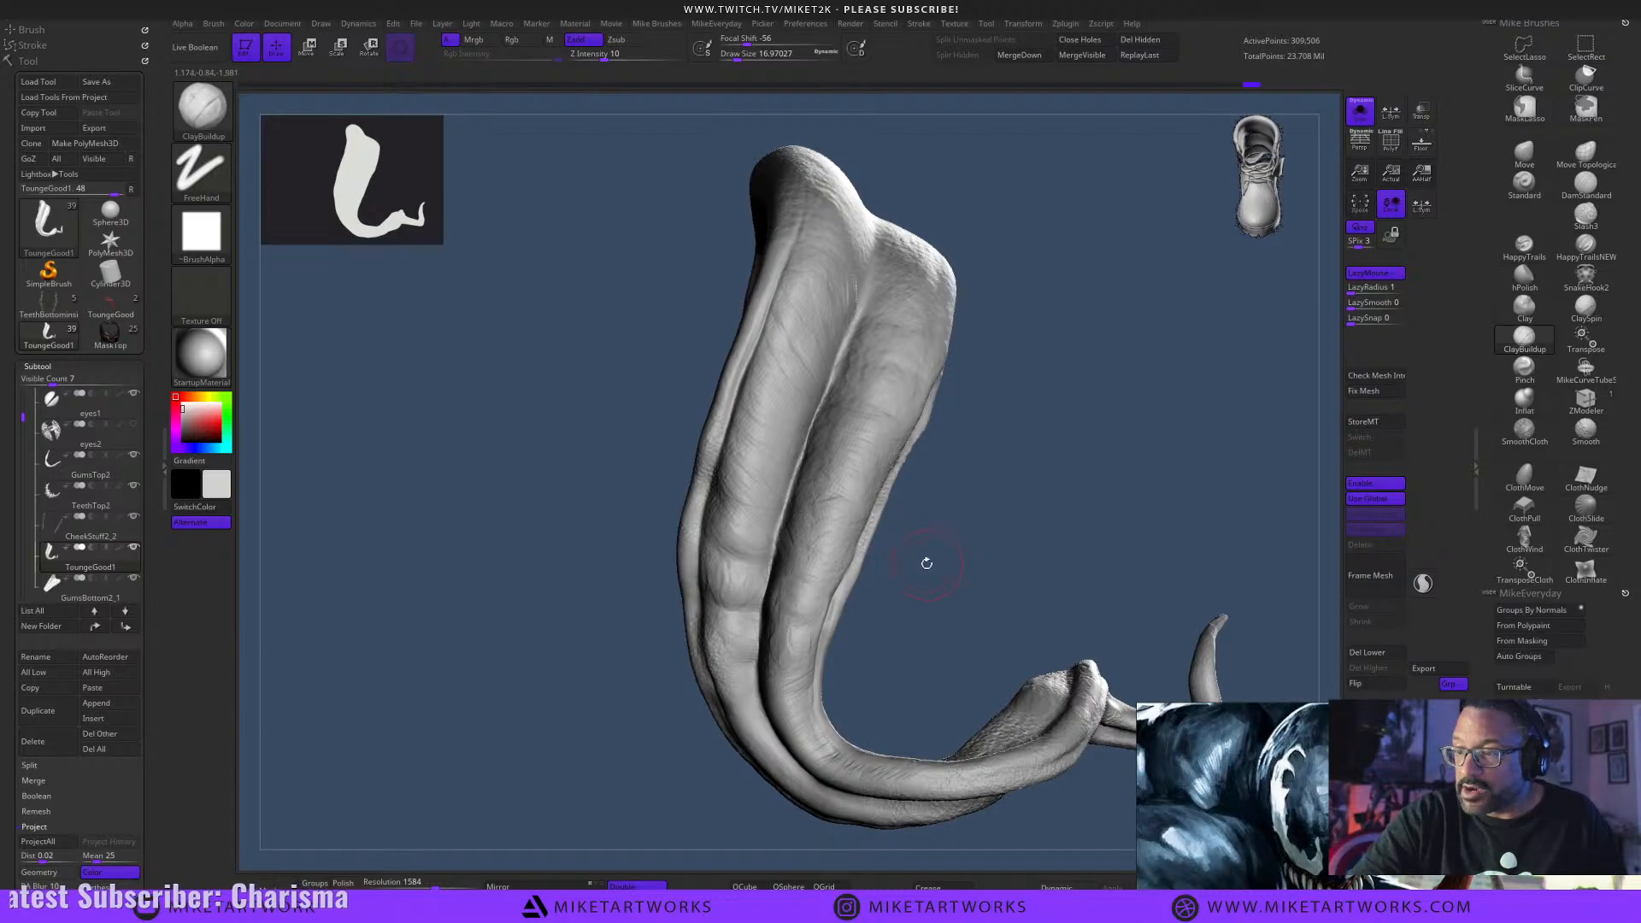
Refine the folds on both sides of the central groove in the tongue's middle section with ClayBuildup strokes.
left_click_drag(927, 565, 855, 560)
mouse_move(726, 590)
left_mouse_down()
mouse_move(757, 594)
mouse_move(719, 580)
left_mouse_up()
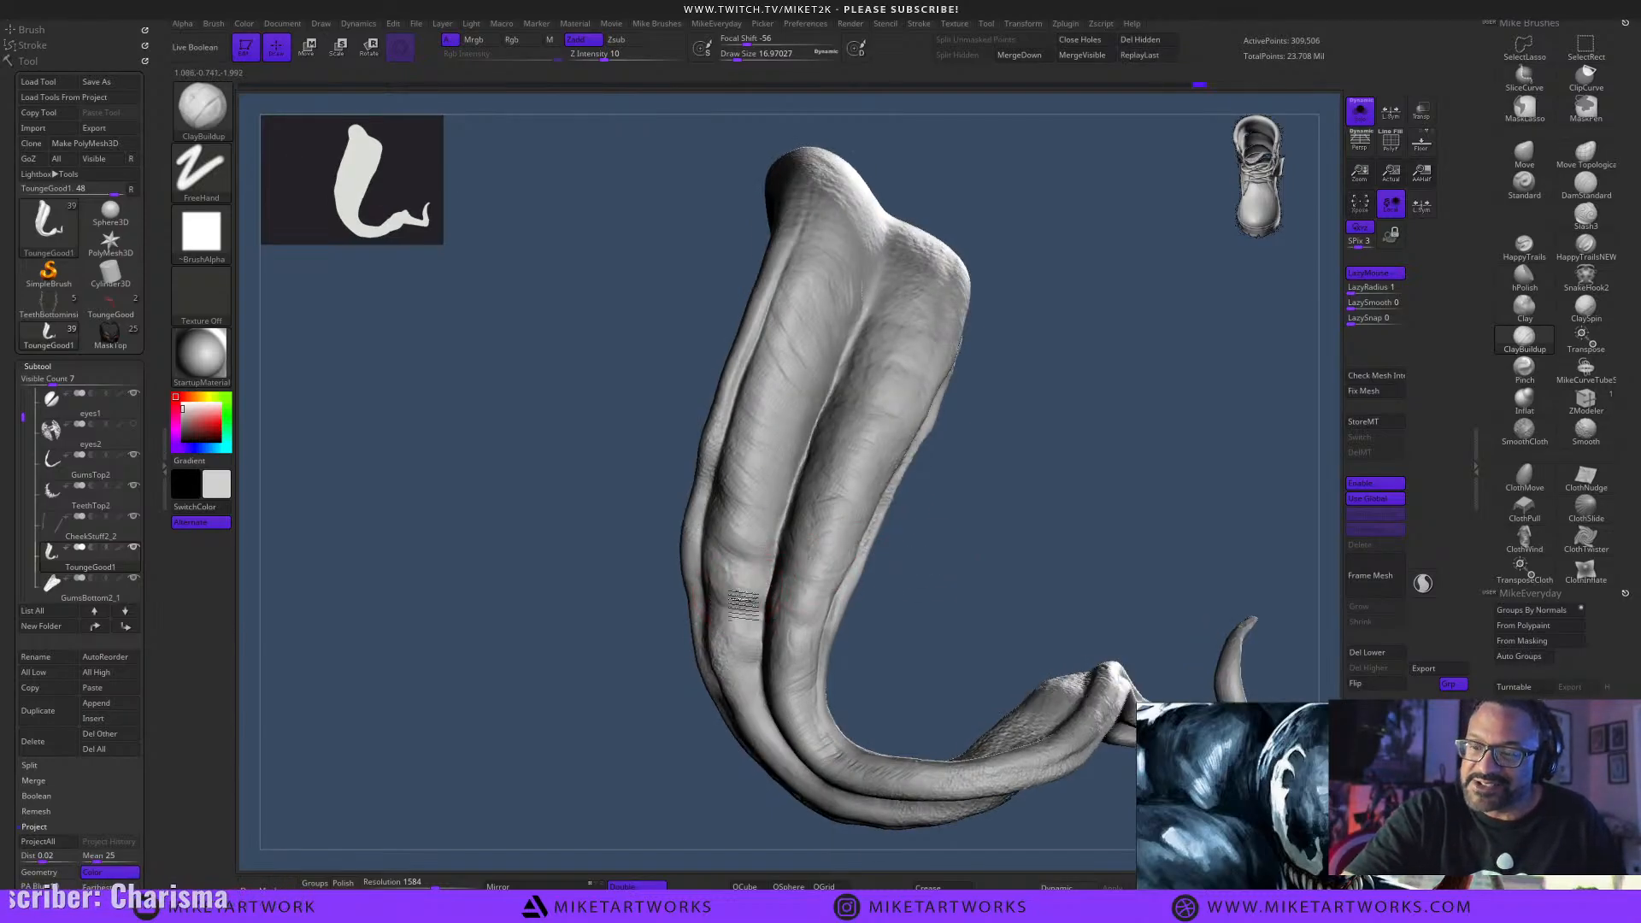
mouse_move(902, 557)
left_mouse_down()
mouse_move(859, 547)
mouse_move(941, 583)
left_mouse_up()
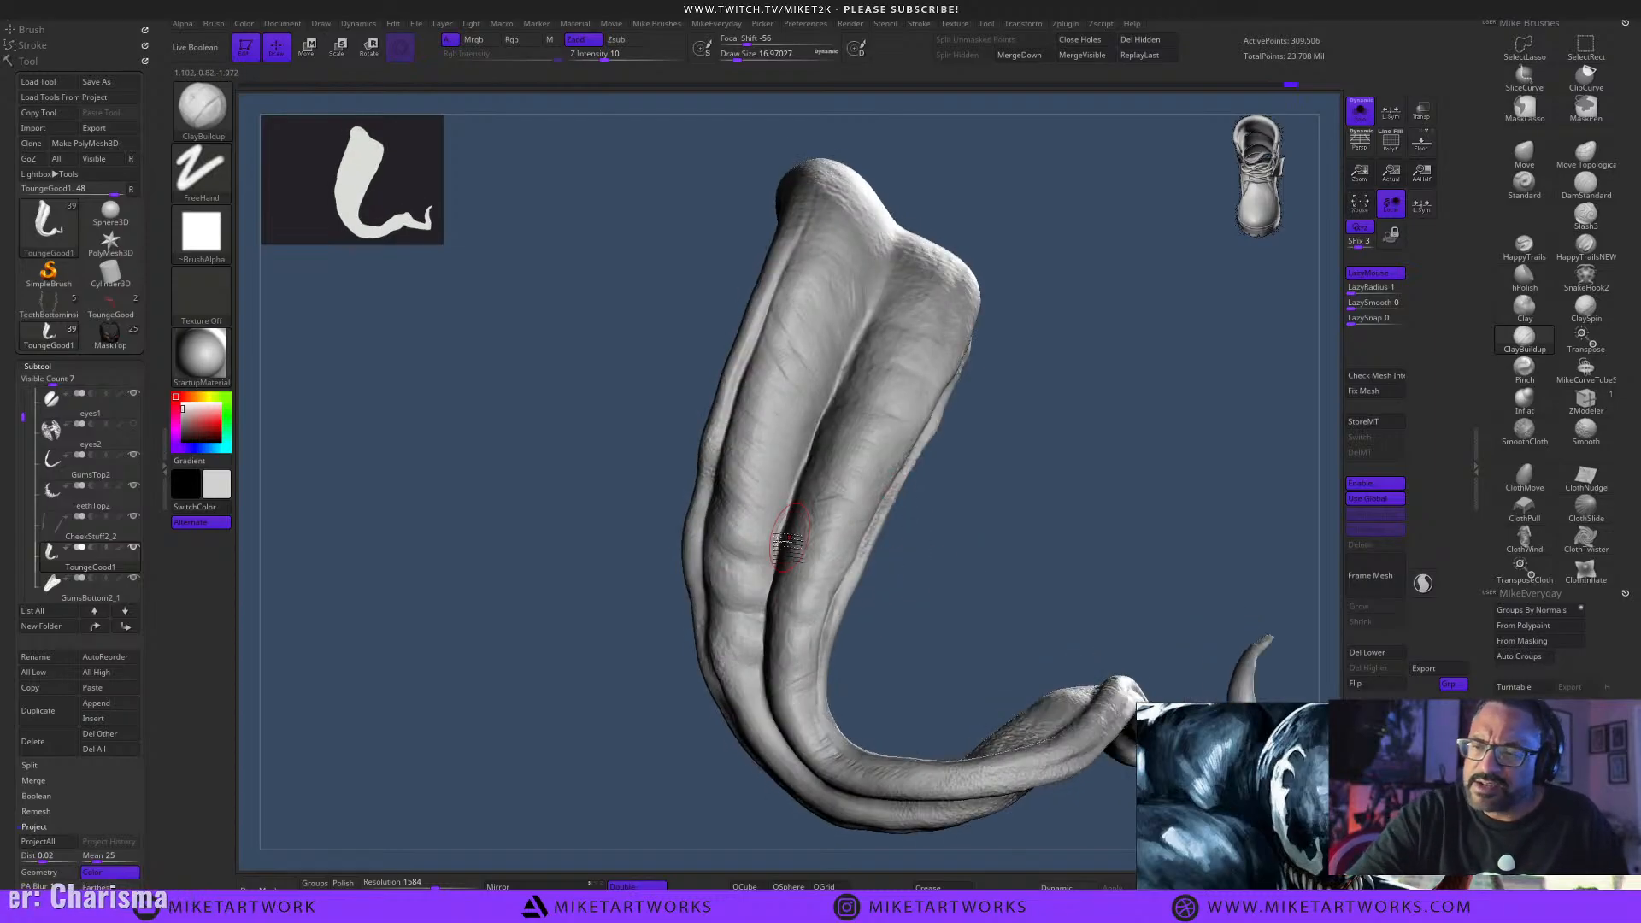
left_click_drag(771, 546, 715, 529)
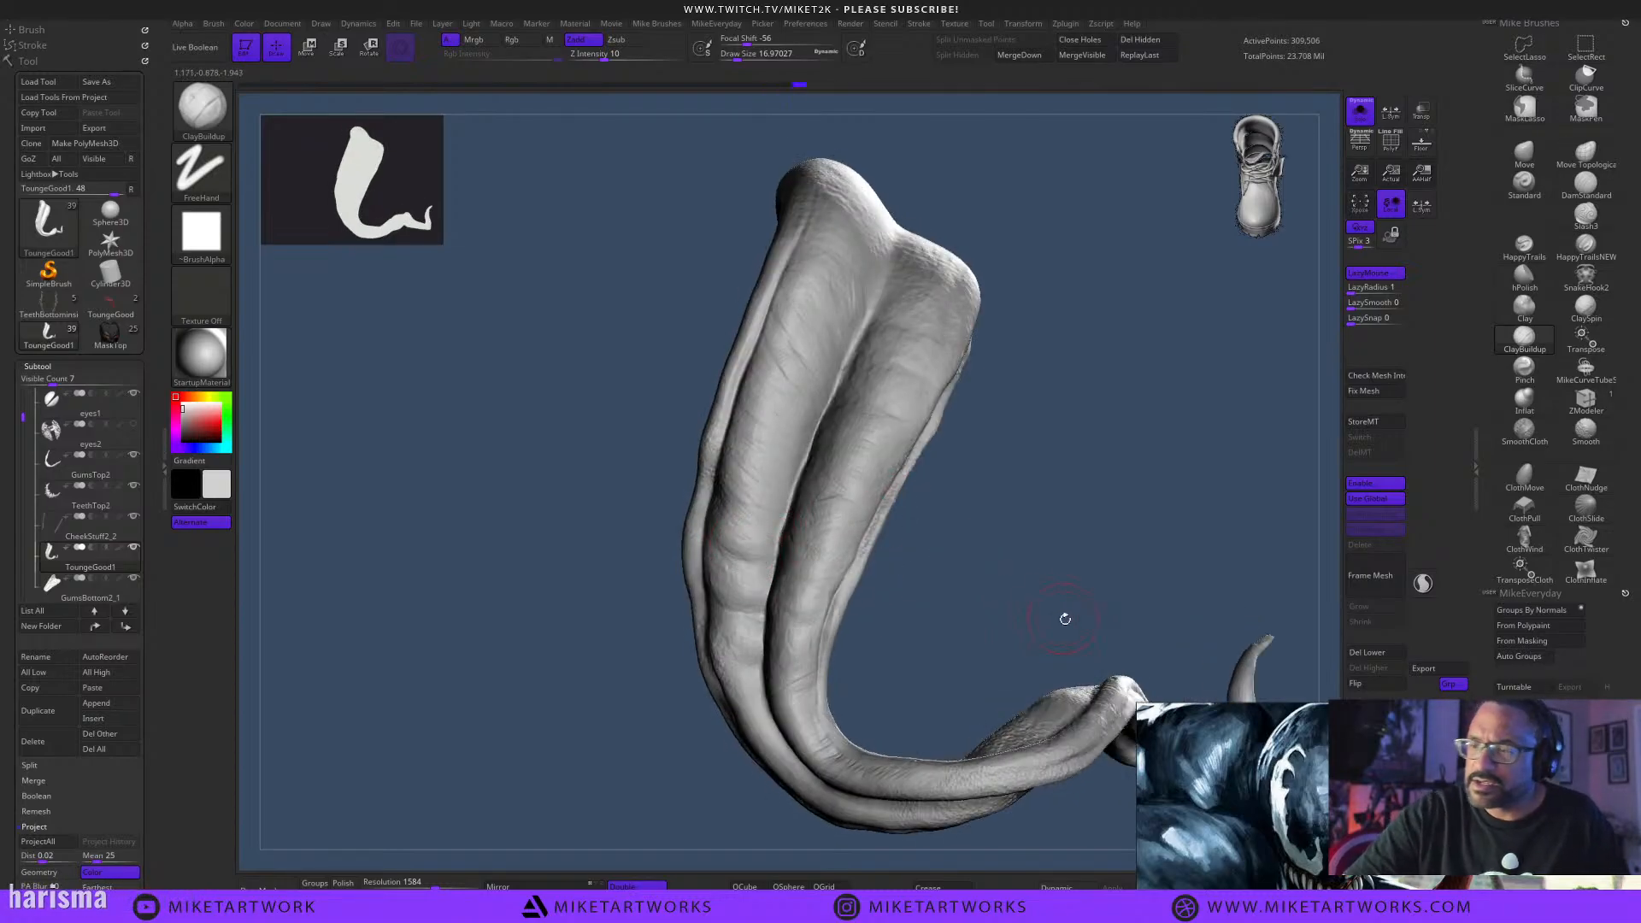
left_click_drag(1065, 618, 774, 580)
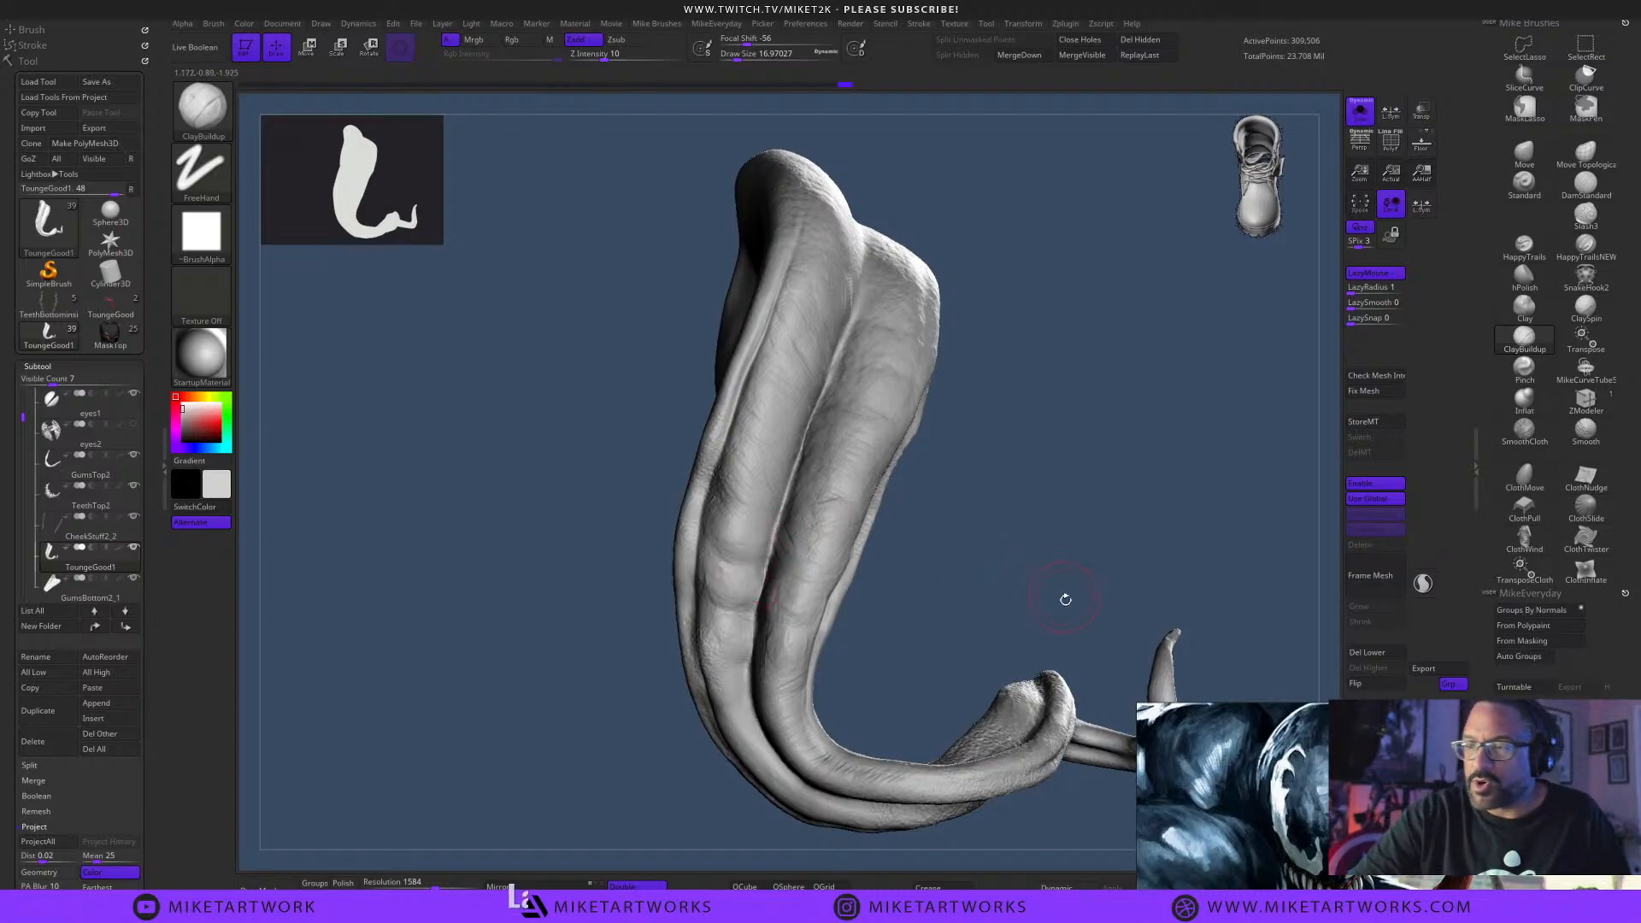
left_click_drag(1065, 600, 778, 536)
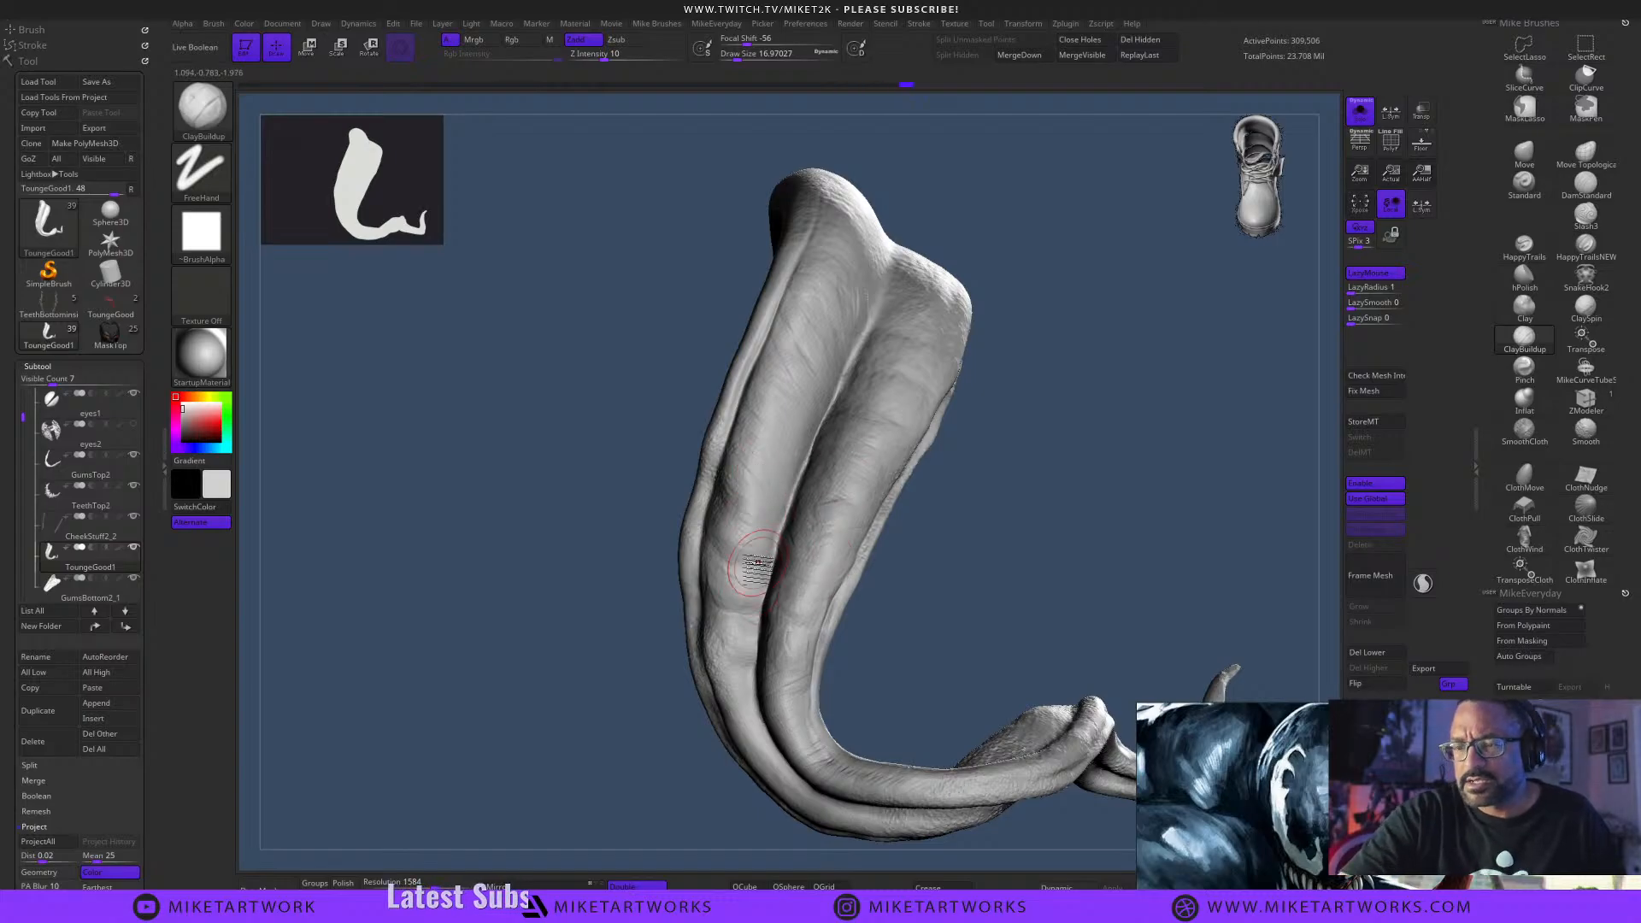
Sculpt further ClayBuildup creases on both lobes where the tongue starts curving into its lower bend.
left_click_drag(1006, 612, 724, 603)
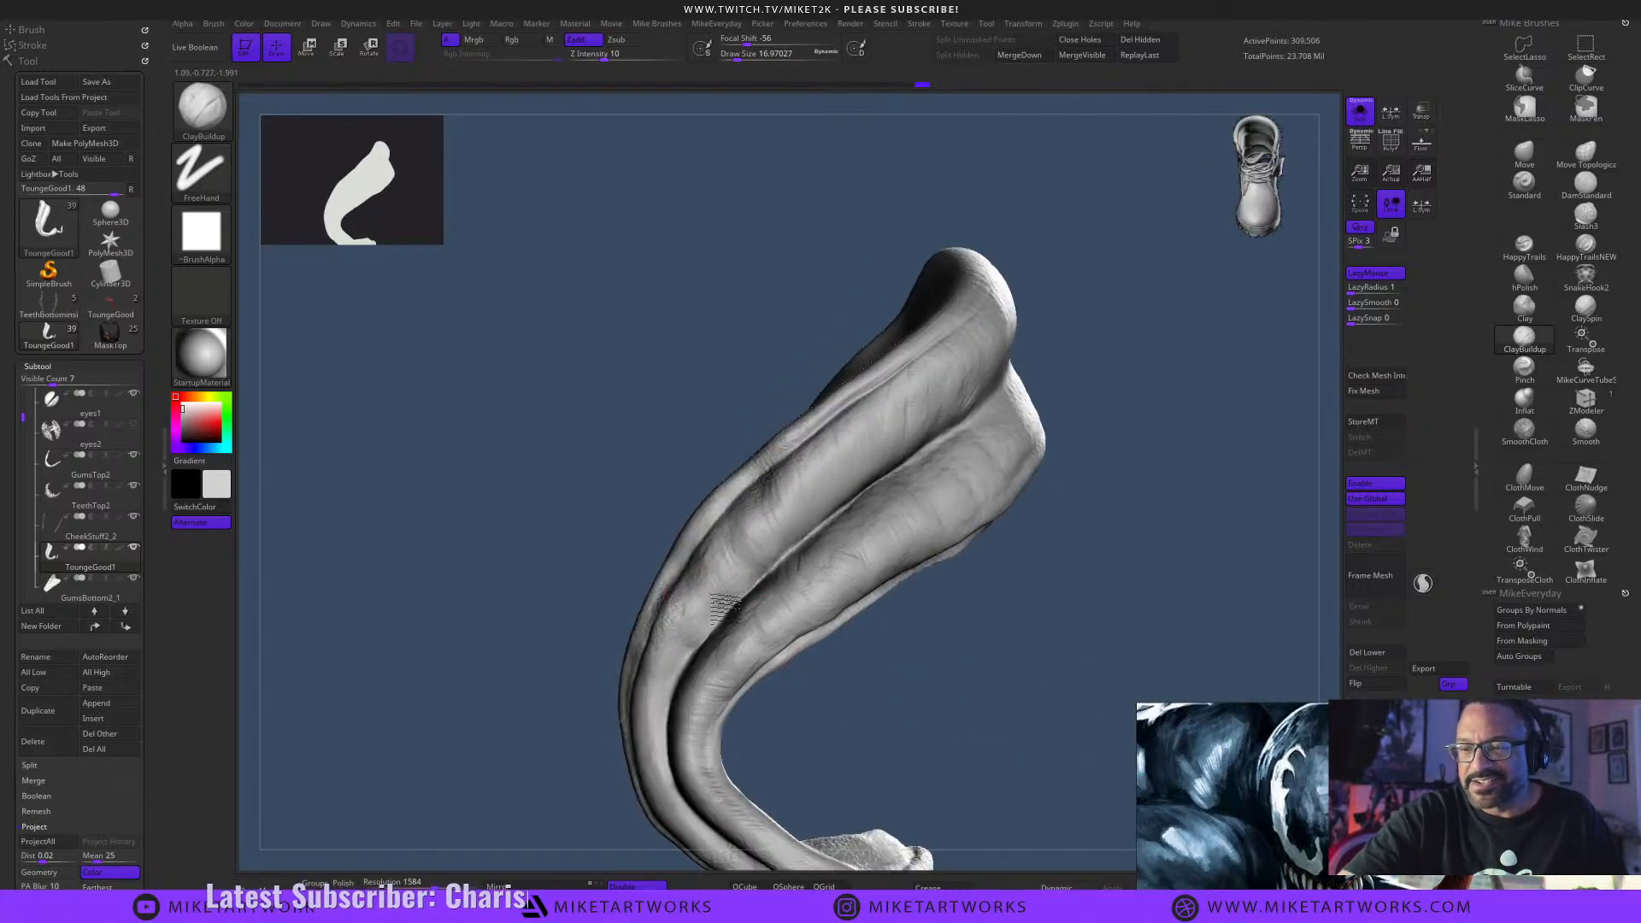
left_click_drag(984, 762, 894, 667)
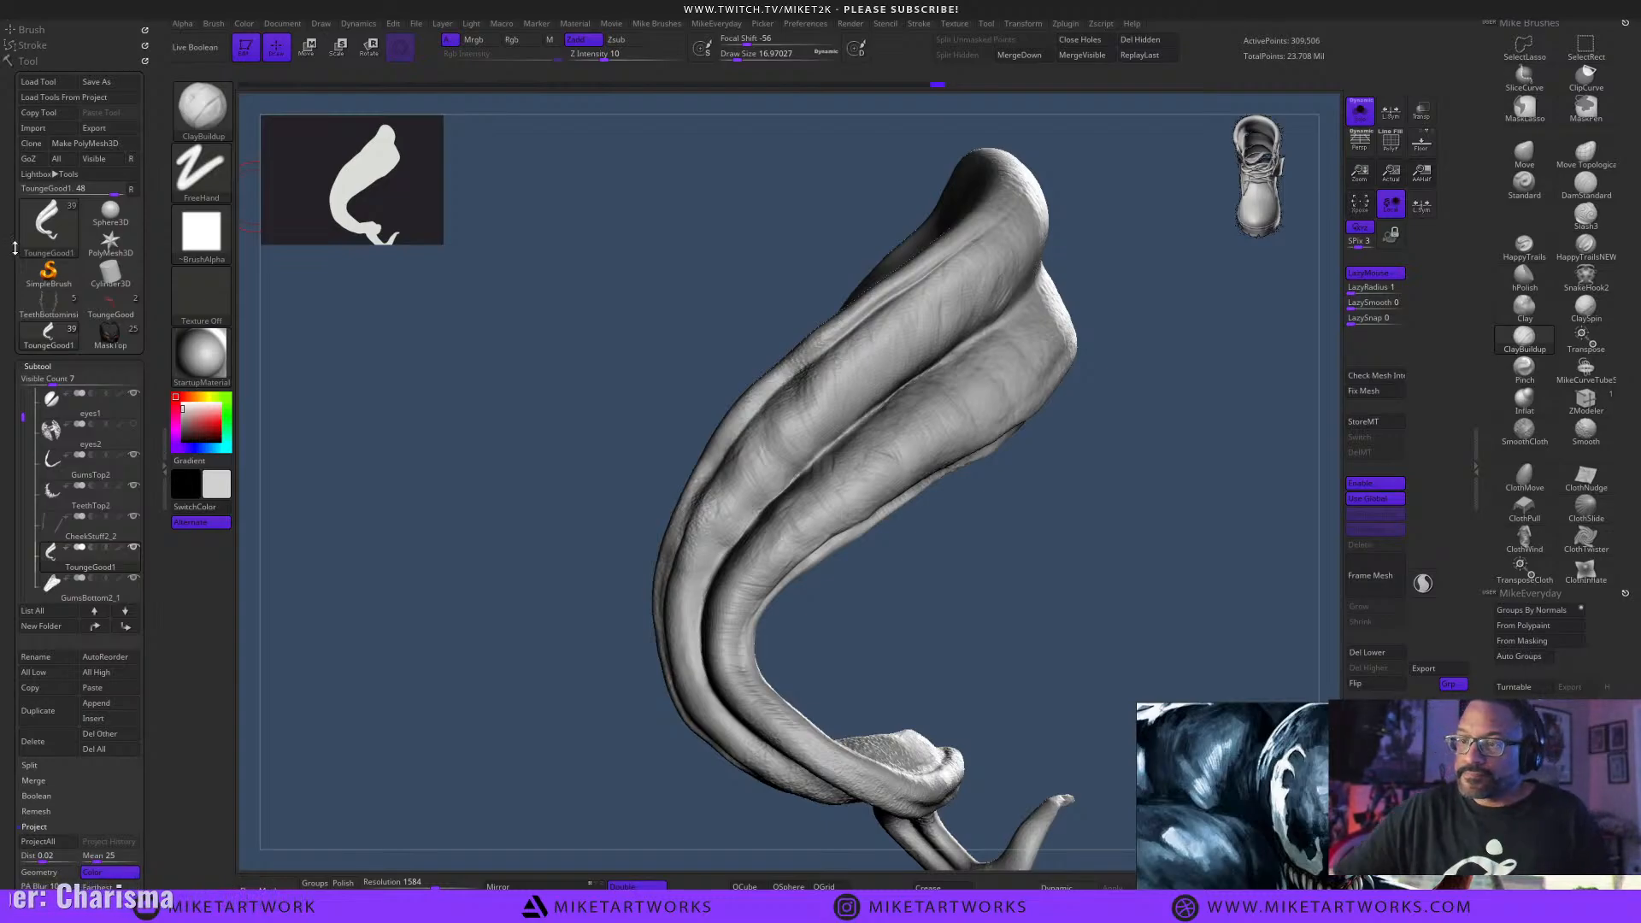
left_click_drag(939, 601, 756, 598)
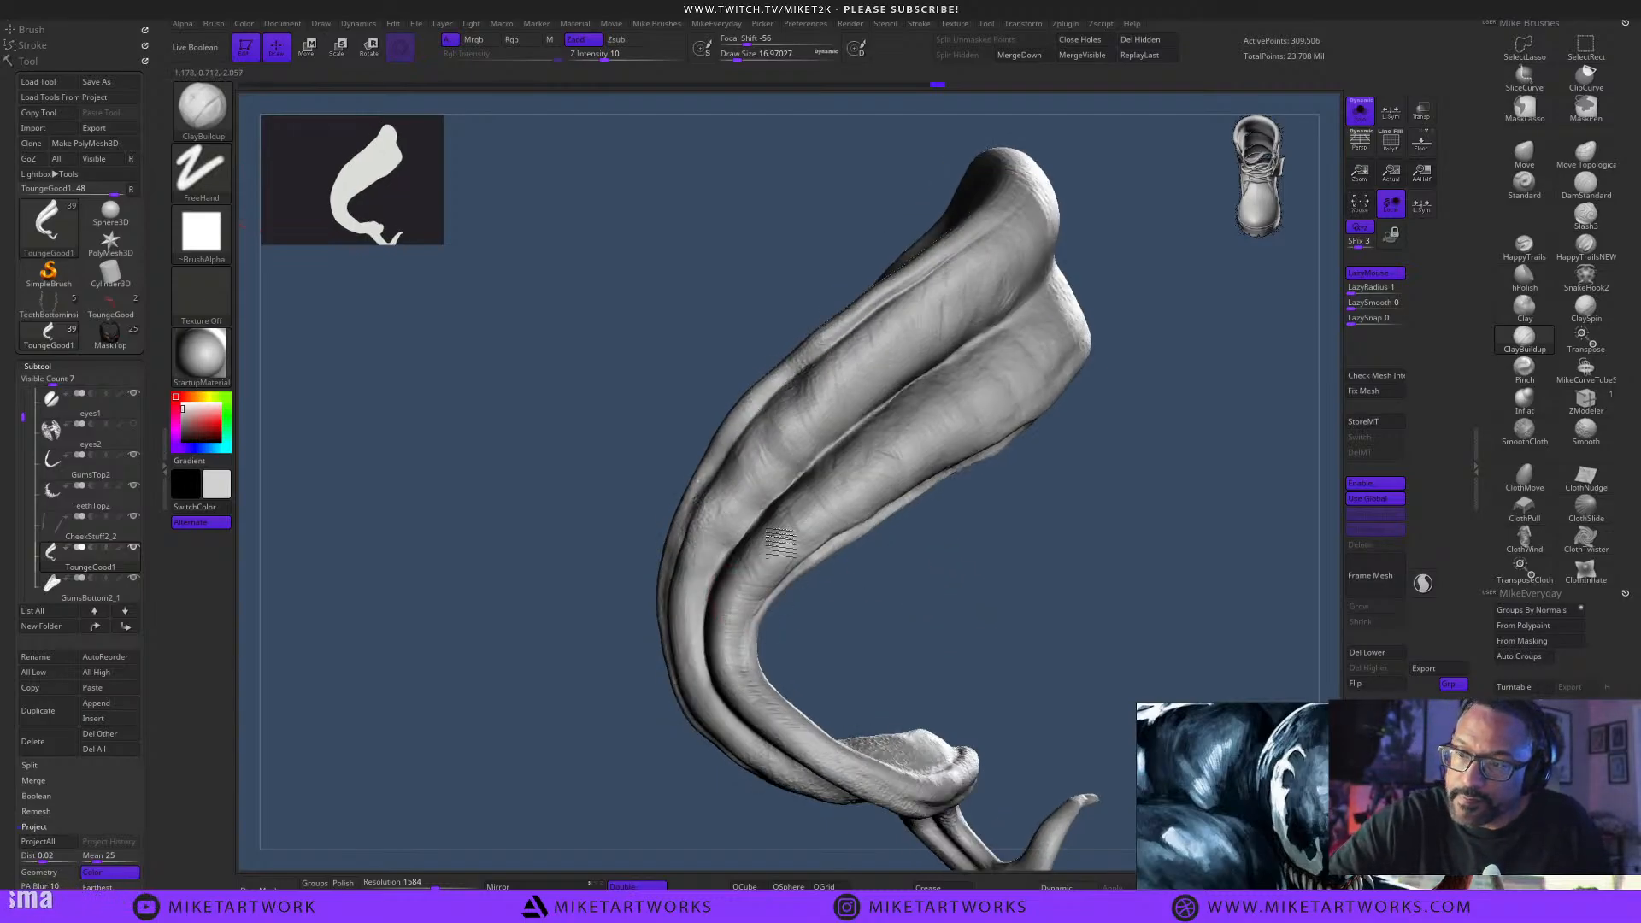
left_click_drag(930, 543, 977, 604)
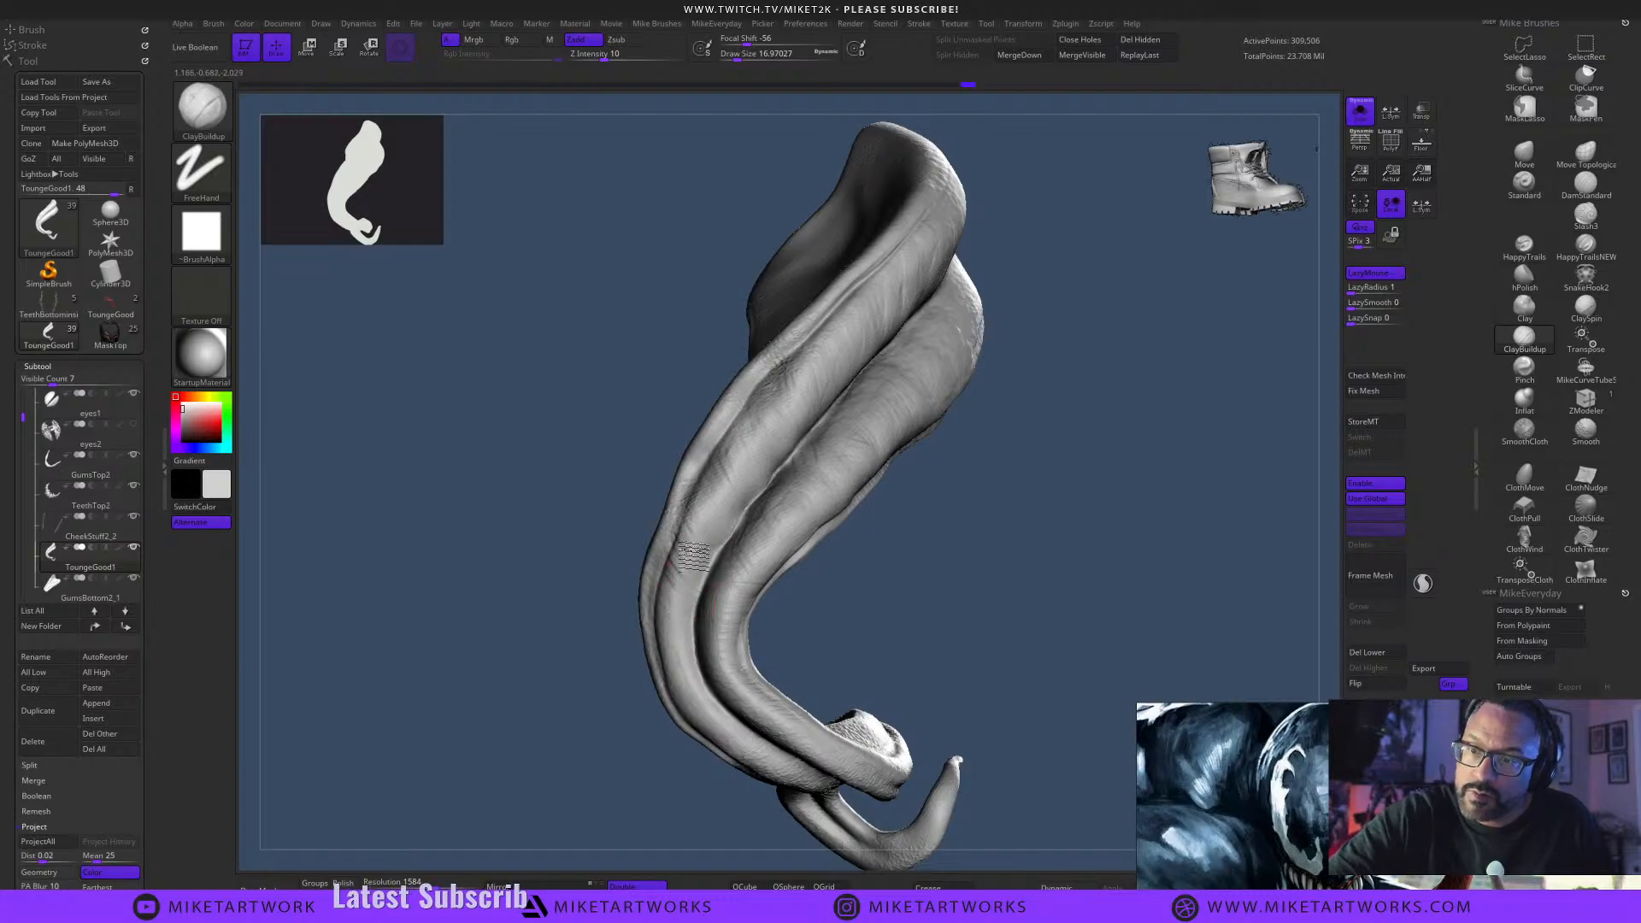
Sculpt fine ClayBuildup creases across both lobes through the tongue's lower bend and up toward the curled tip.
mouse_move(992, 611)
left_mouse_down()
mouse_move(1066, 552)
mouse_move(1073, 605)
mouse_move(960, 645)
mouse_move(709, 590)
mouse_move(854, 541)
left_mouse_up()
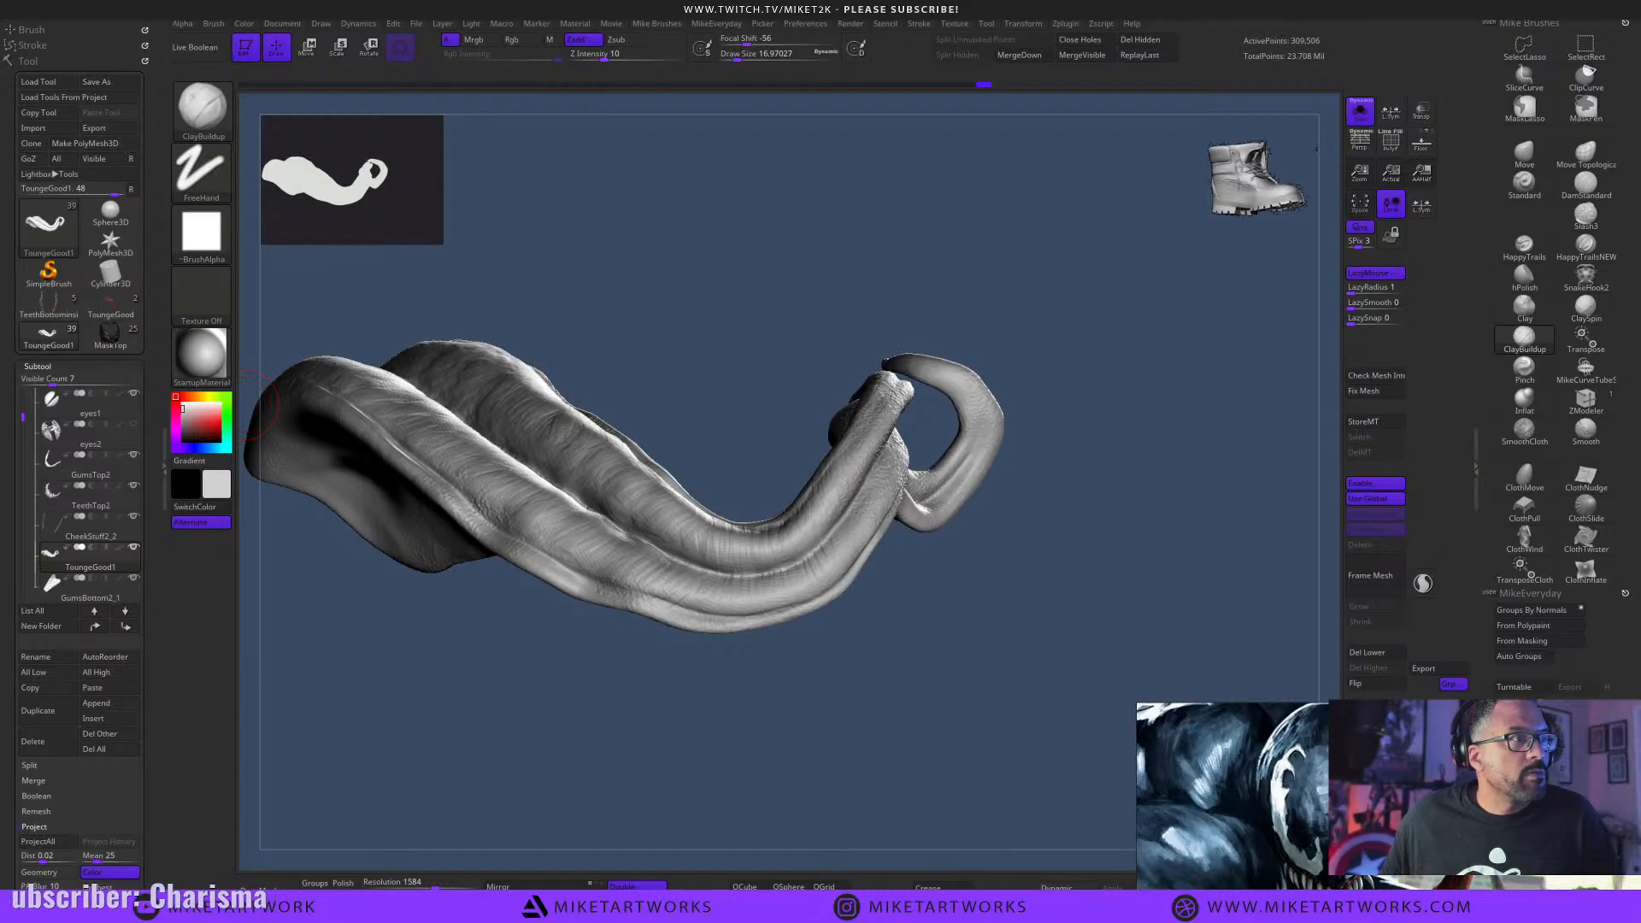
left_click_drag(949, 661, 917, 648)
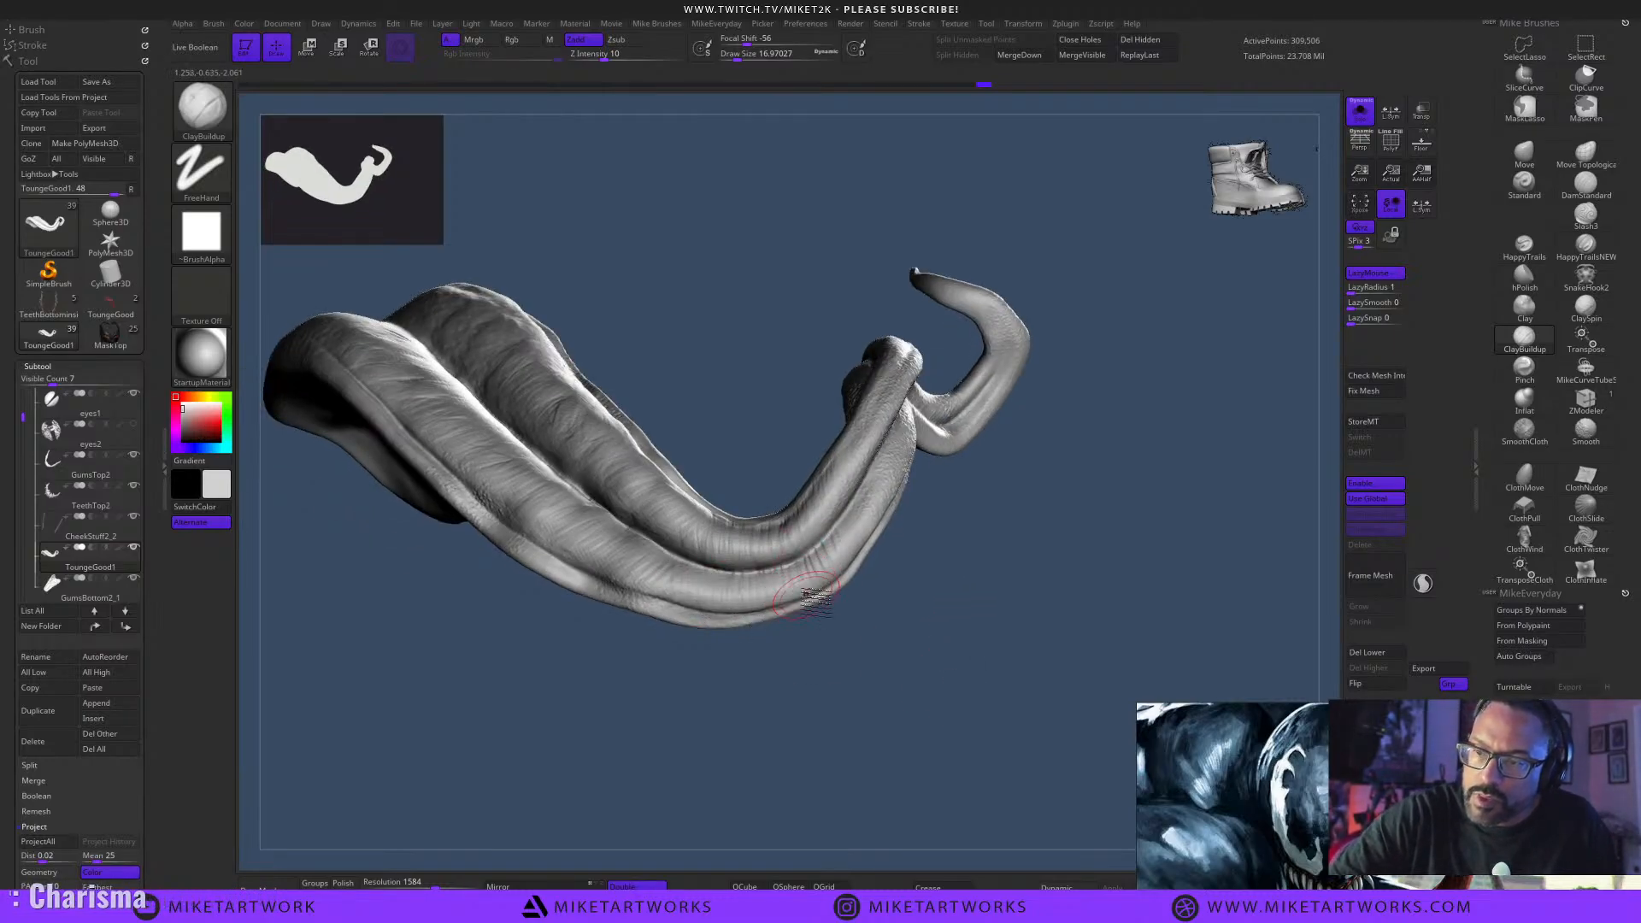
right_click_drag(815, 599, 801, 582)
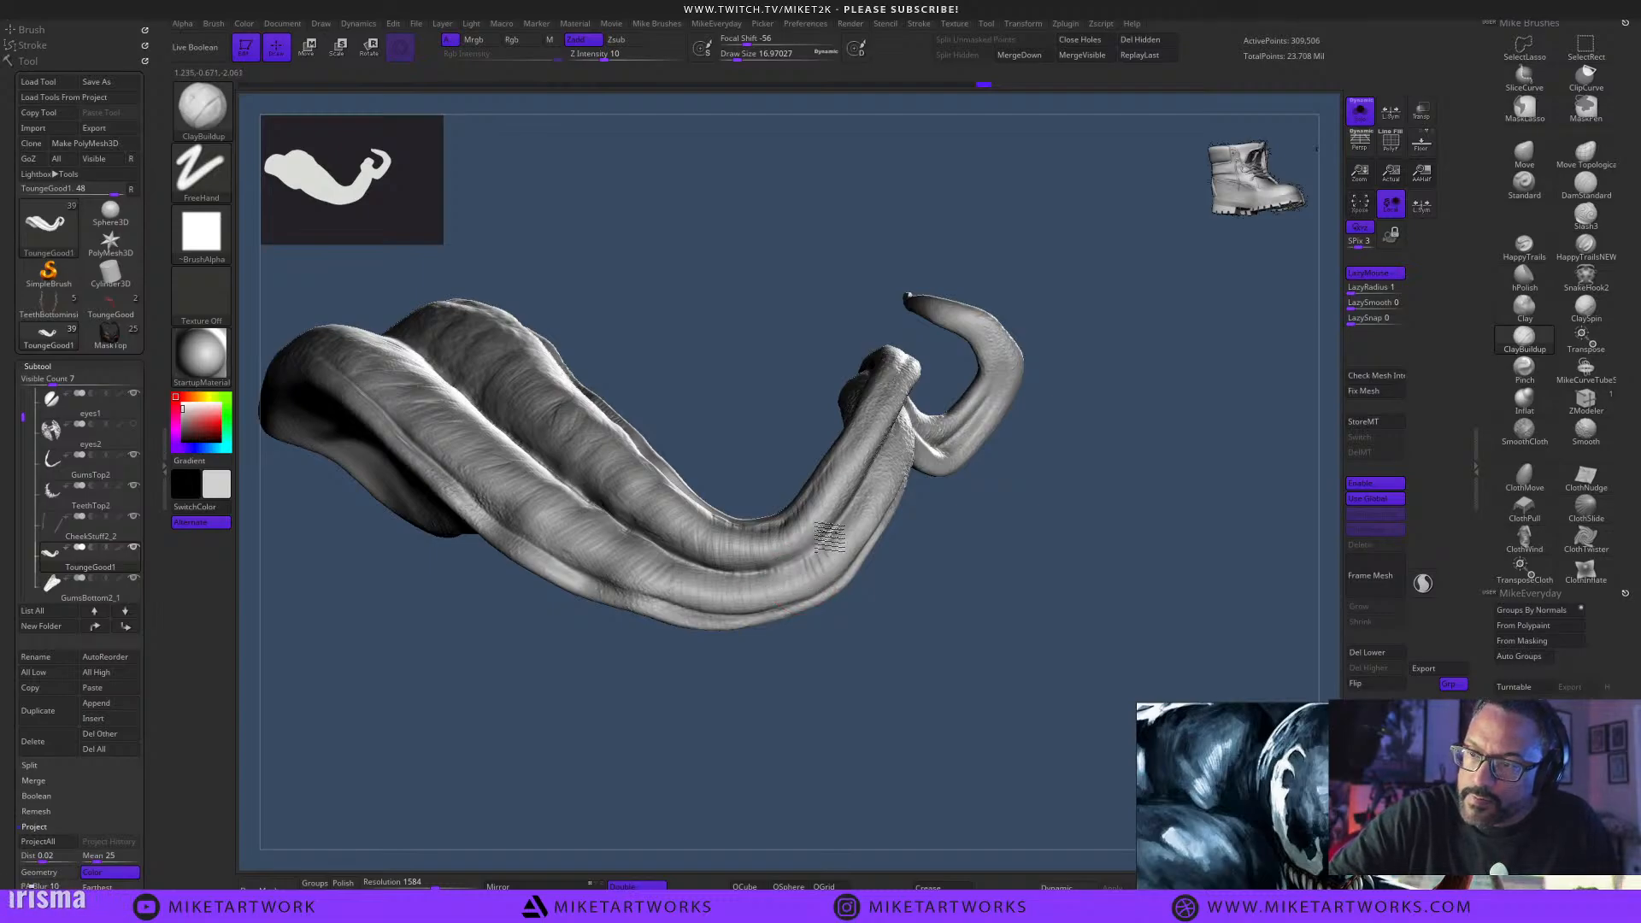
mouse_move(970, 600)
left_mouse_down()
mouse_move(997, 607)
mouse_move(983, 622)
left_mouse_up()
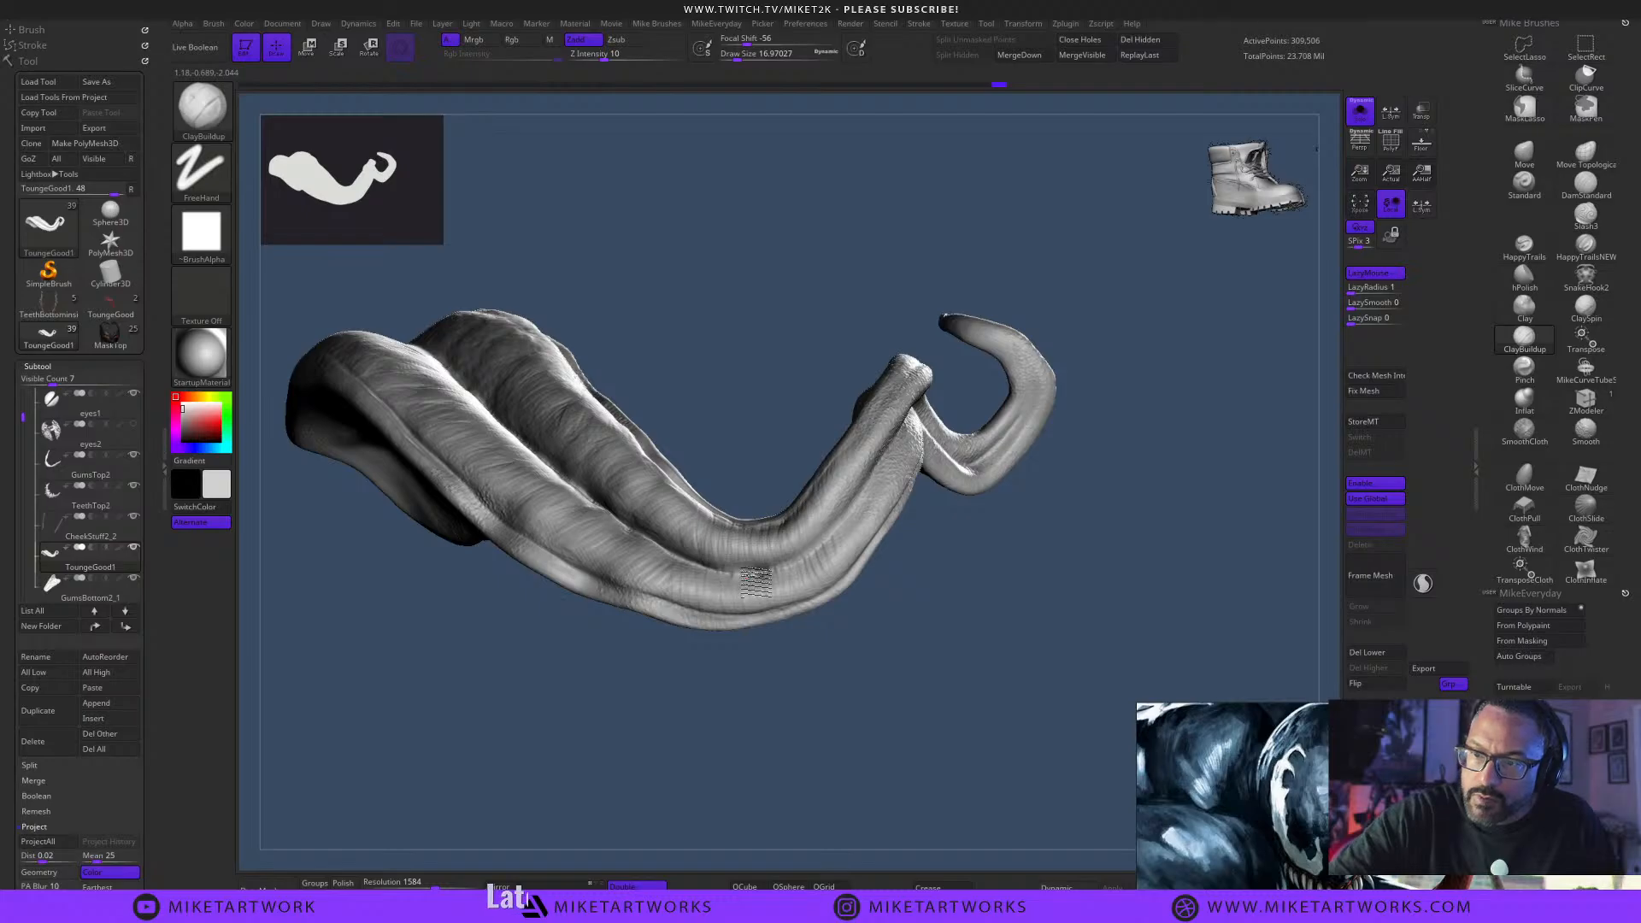
mouse_move(848, 584)
right_mouse_down()
mouse_move(721, 574)
mouse_move(942, 623)
mouse_move(846, 628)
right_mouse_up()
mouse_move(907, 552)
right_mouse_down()
mouse_move(938, 689)
mouse_move(993, 597)
mouse_move(978, 781)
mouse_move(997, 722)
mouse_move(1030, 718)
mouse_move(1052, 666)
mouse_move(1066, 681)
mouse_move(1004, 755)
mouse_move(962, 744)
mouse_move(1018, 758)
mouse_move(1066, 649)
mouse_move(1059, 626)
mouse_move(997, 609)
mouse_move(1059, 576)
mouse_move(911, 558)
right_mouse_up()
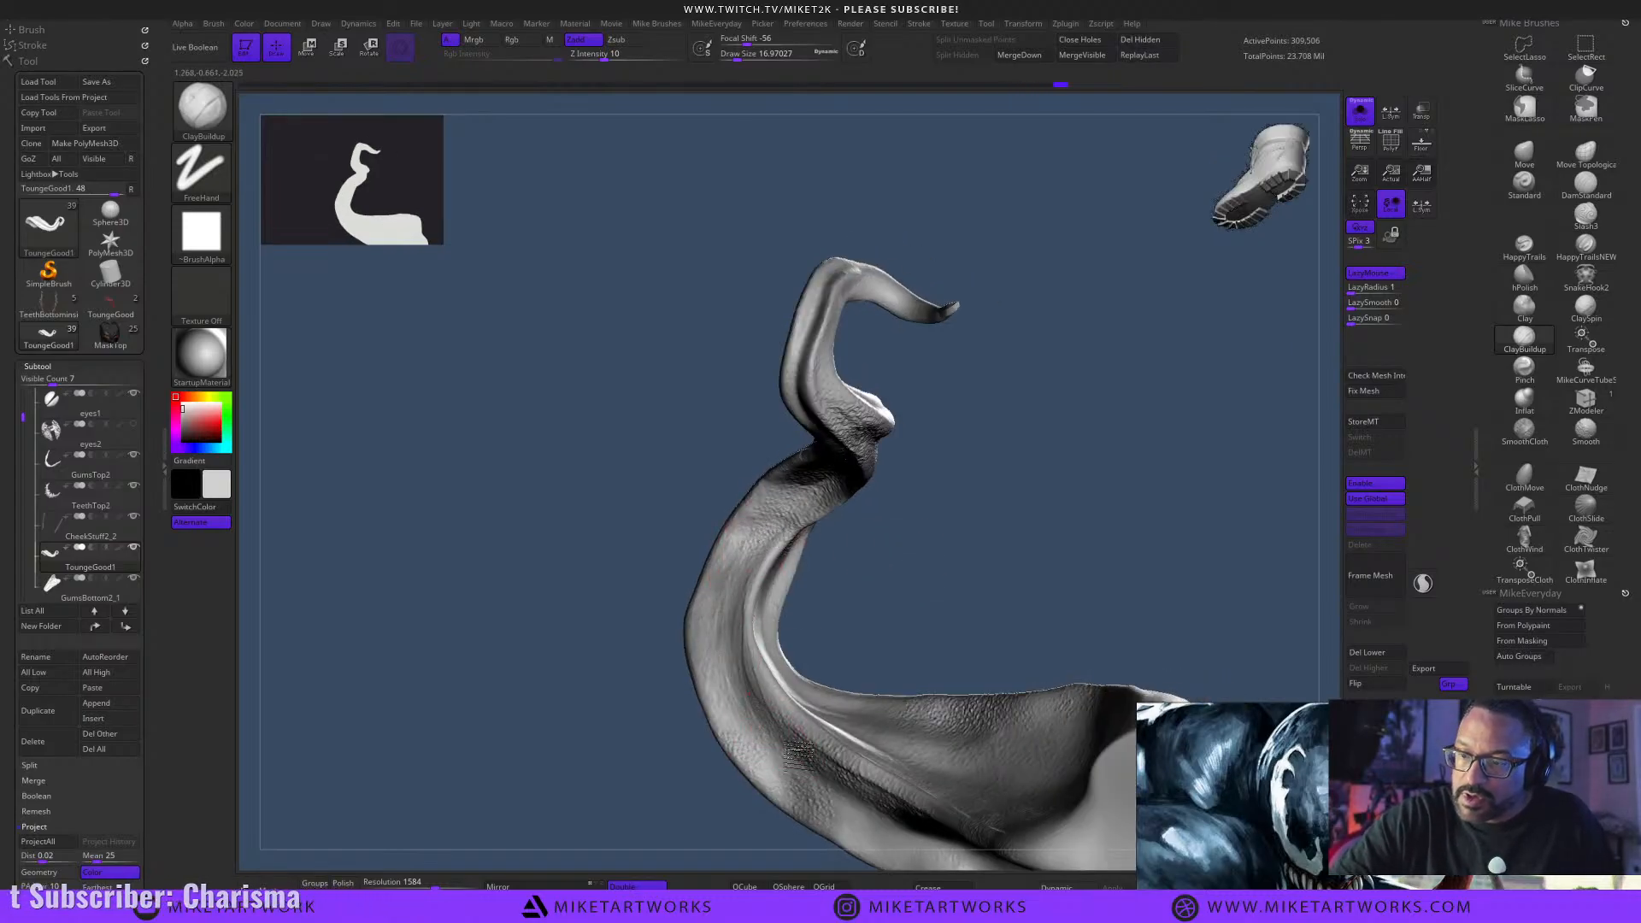
right_click_drag(957, 556, 1027, 545)
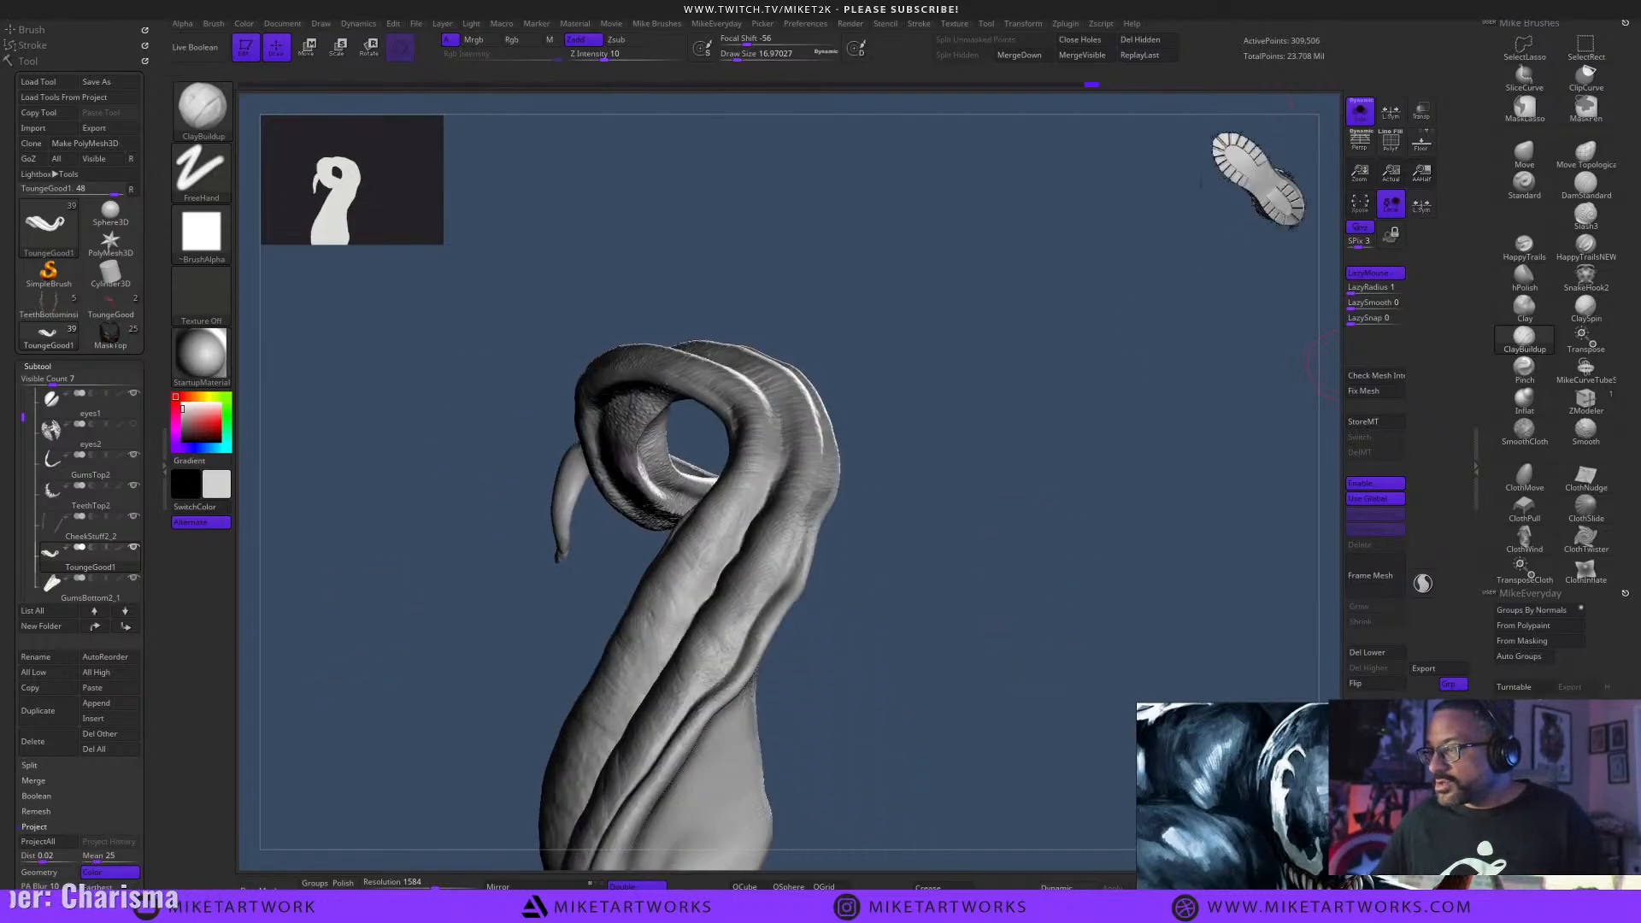
Bring up the reference board and examine the close-up photo of the goose's open beak and serrated tongue.
right_click_drag(1423, 846, 1219, 494)
scroll(1218, 493, "down", 8)
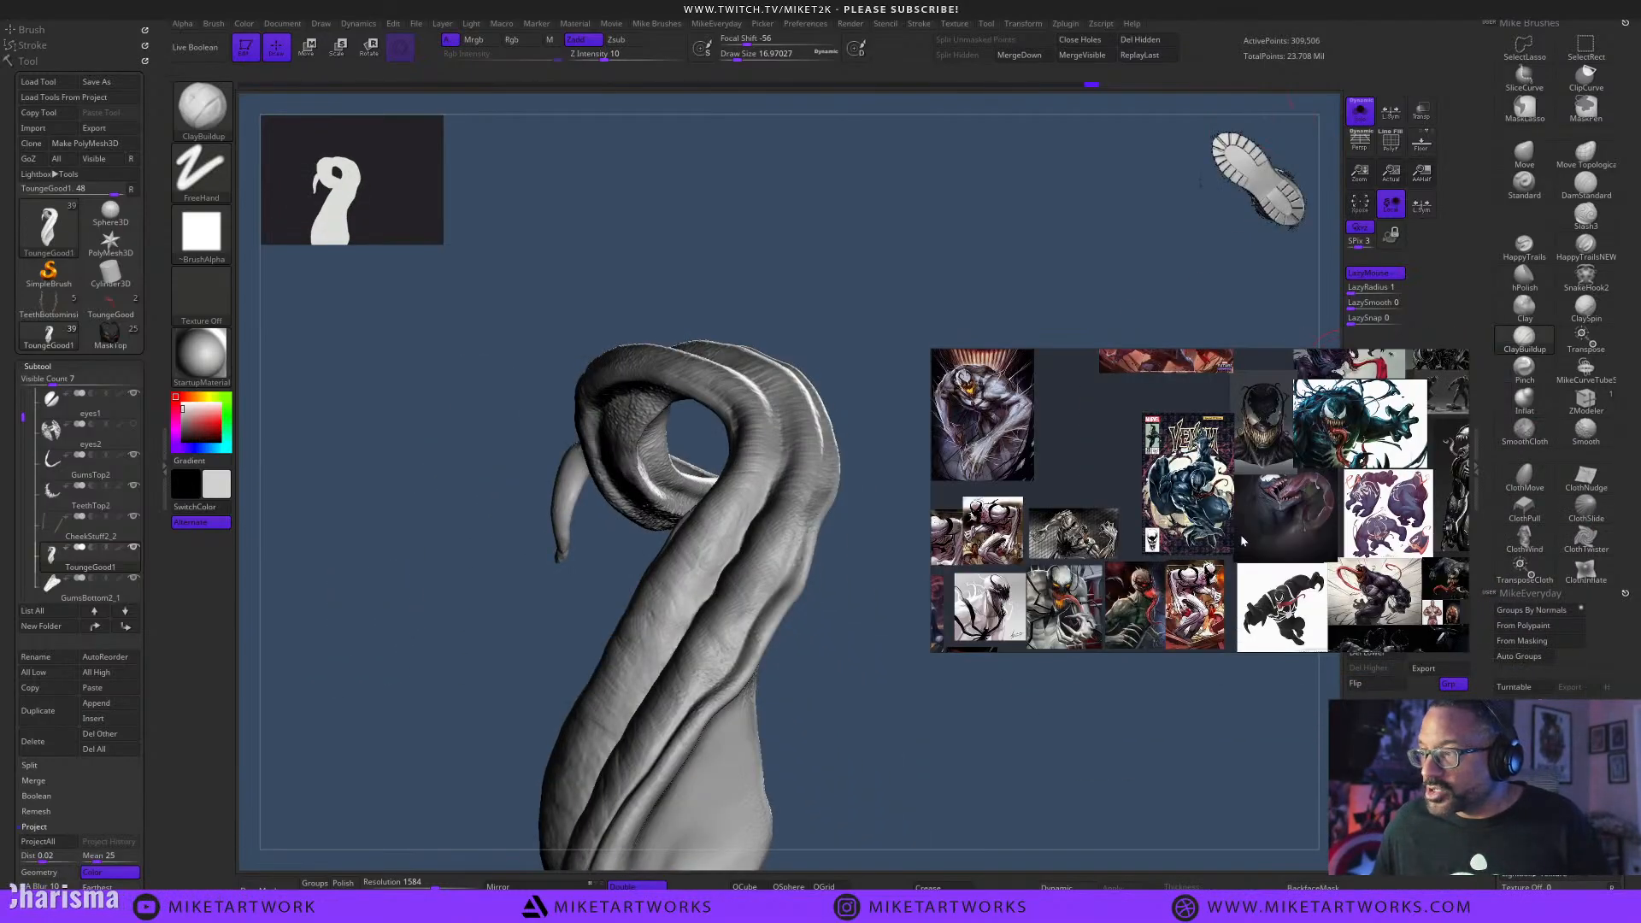
middle_click_drag(1242, 542, 1005, 455)
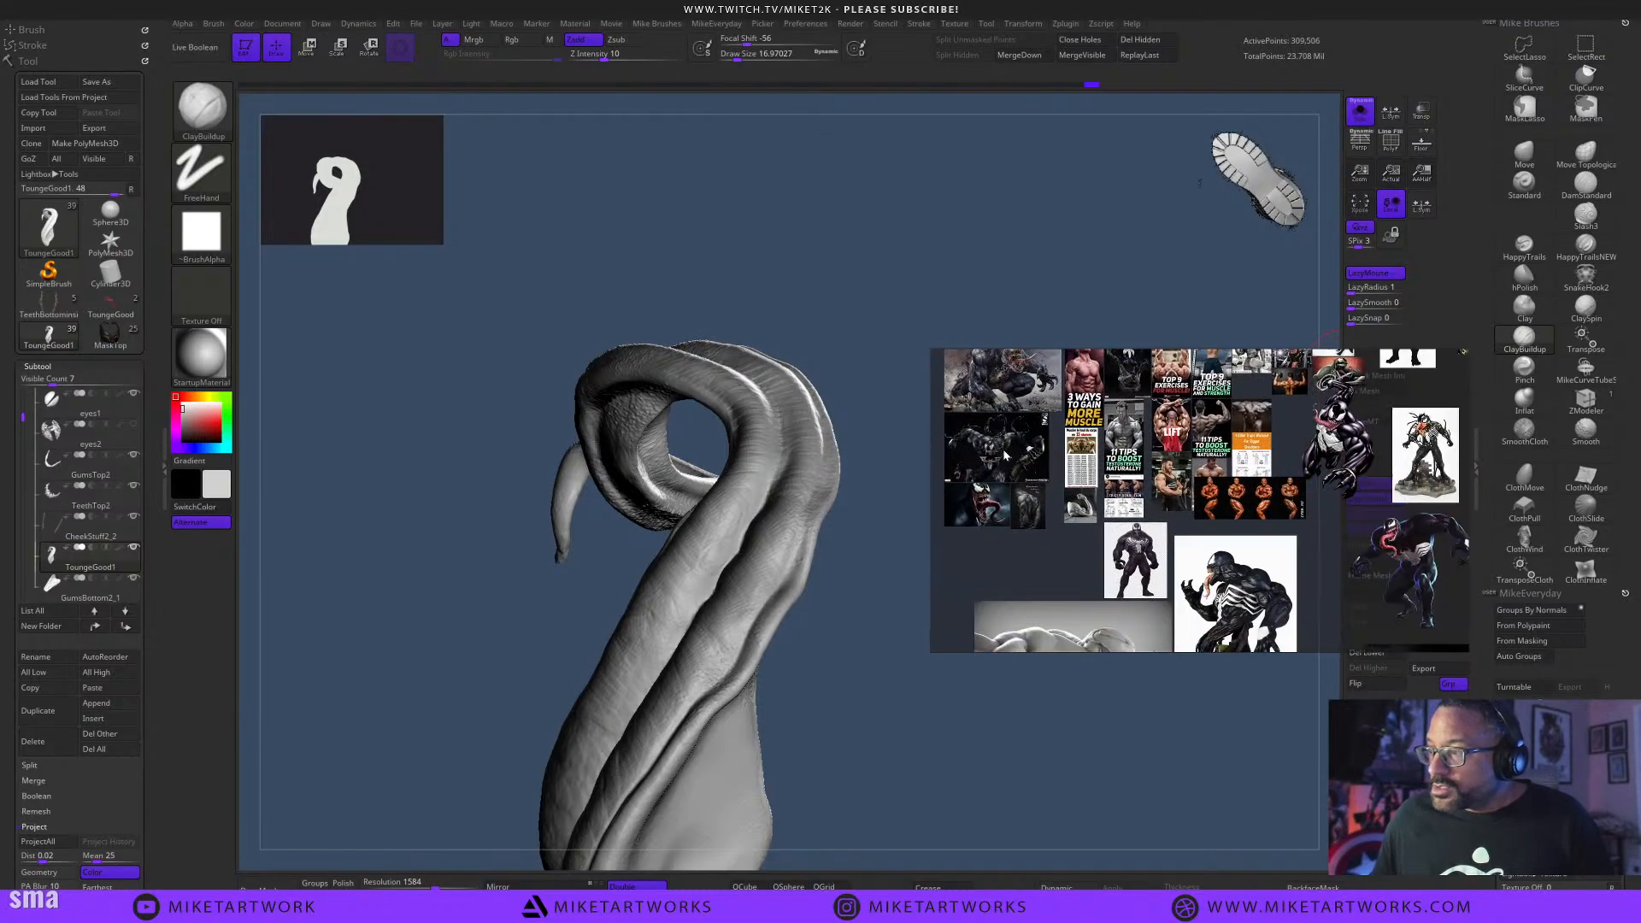
middle_click_drag(1181, 547, 1139, 426)
mouse_move(1221, 605)
middle_mouse_down()
mouse_move(1111, 498)
mouse_move(1340, 640)
middle_mouse_up()
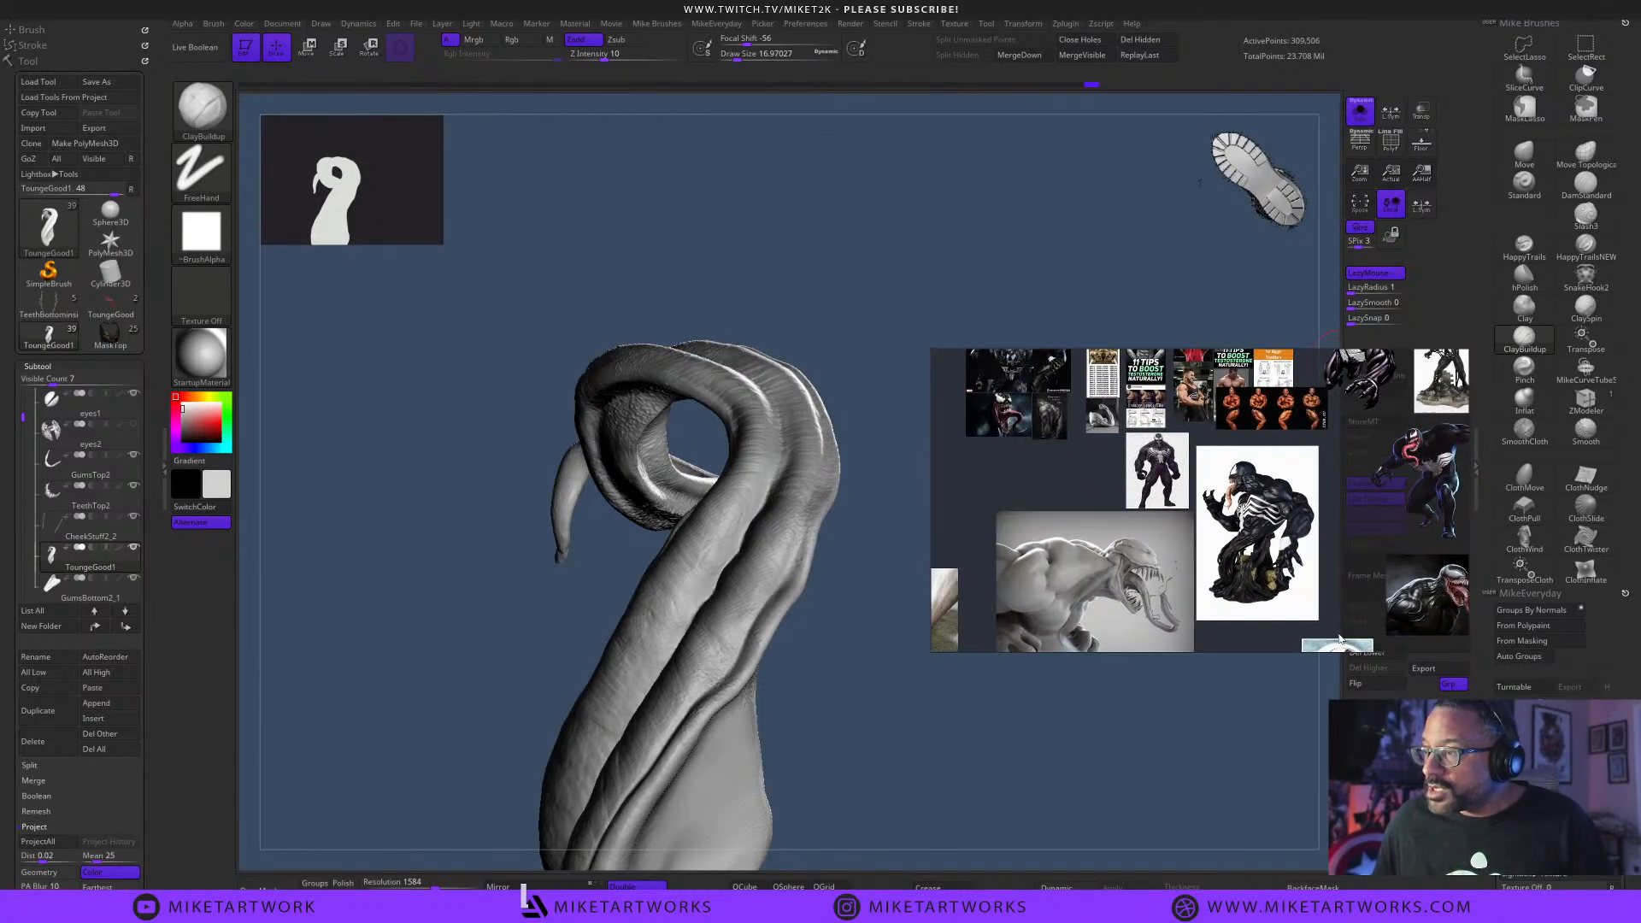
middle_click_drag(1090, 486, 1279, 603)
mouse_move(1083, 529)
middle_mouse_down()
mouse_move(1289, 593)
mouse_move(1158, 564)
mouse_move(1172, 571)
middle_mouse_up()
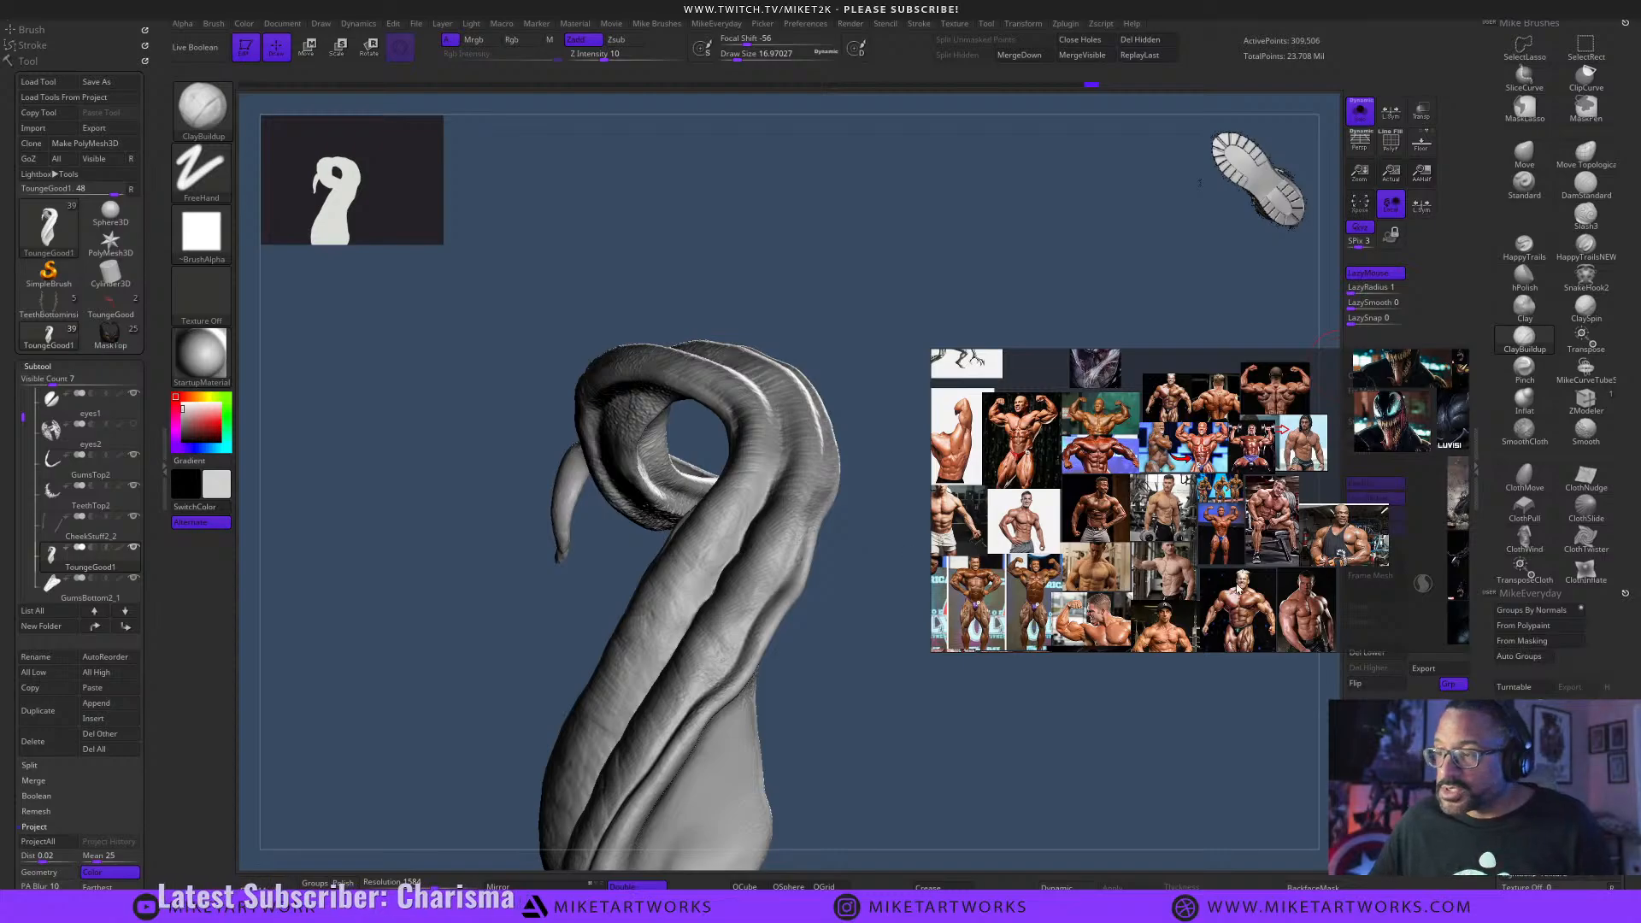
scroll(1226, 590, "down", 3)
scroll(1227, 590, "down", 2)
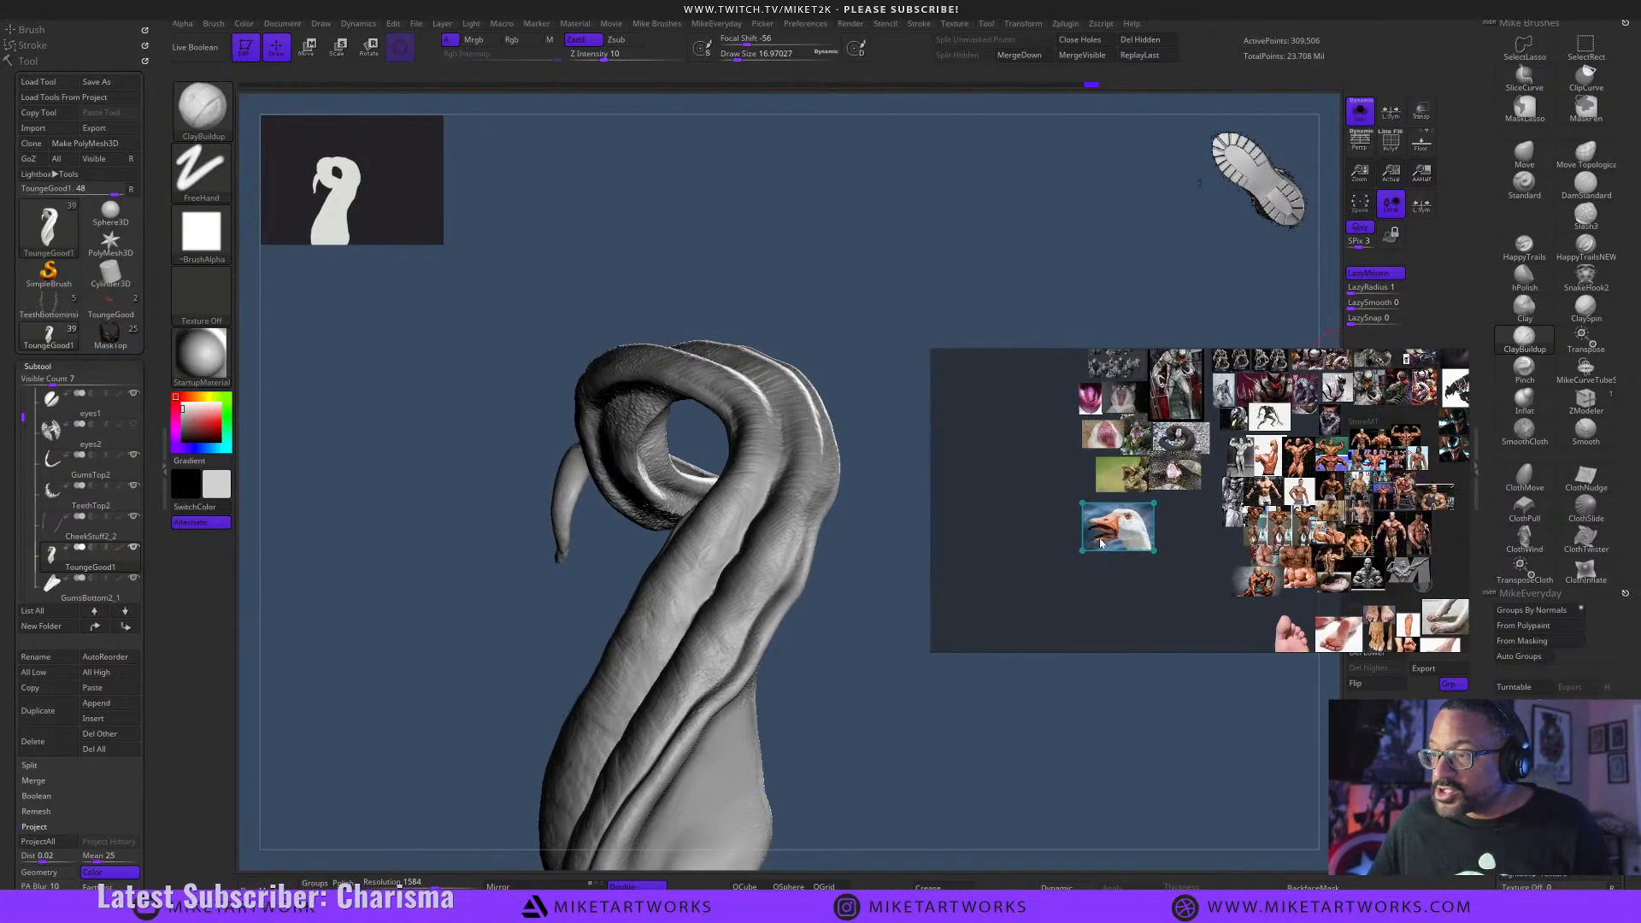
scroll(1117, 536, "up", 5)
scroll(1117, 536, "up", 5)
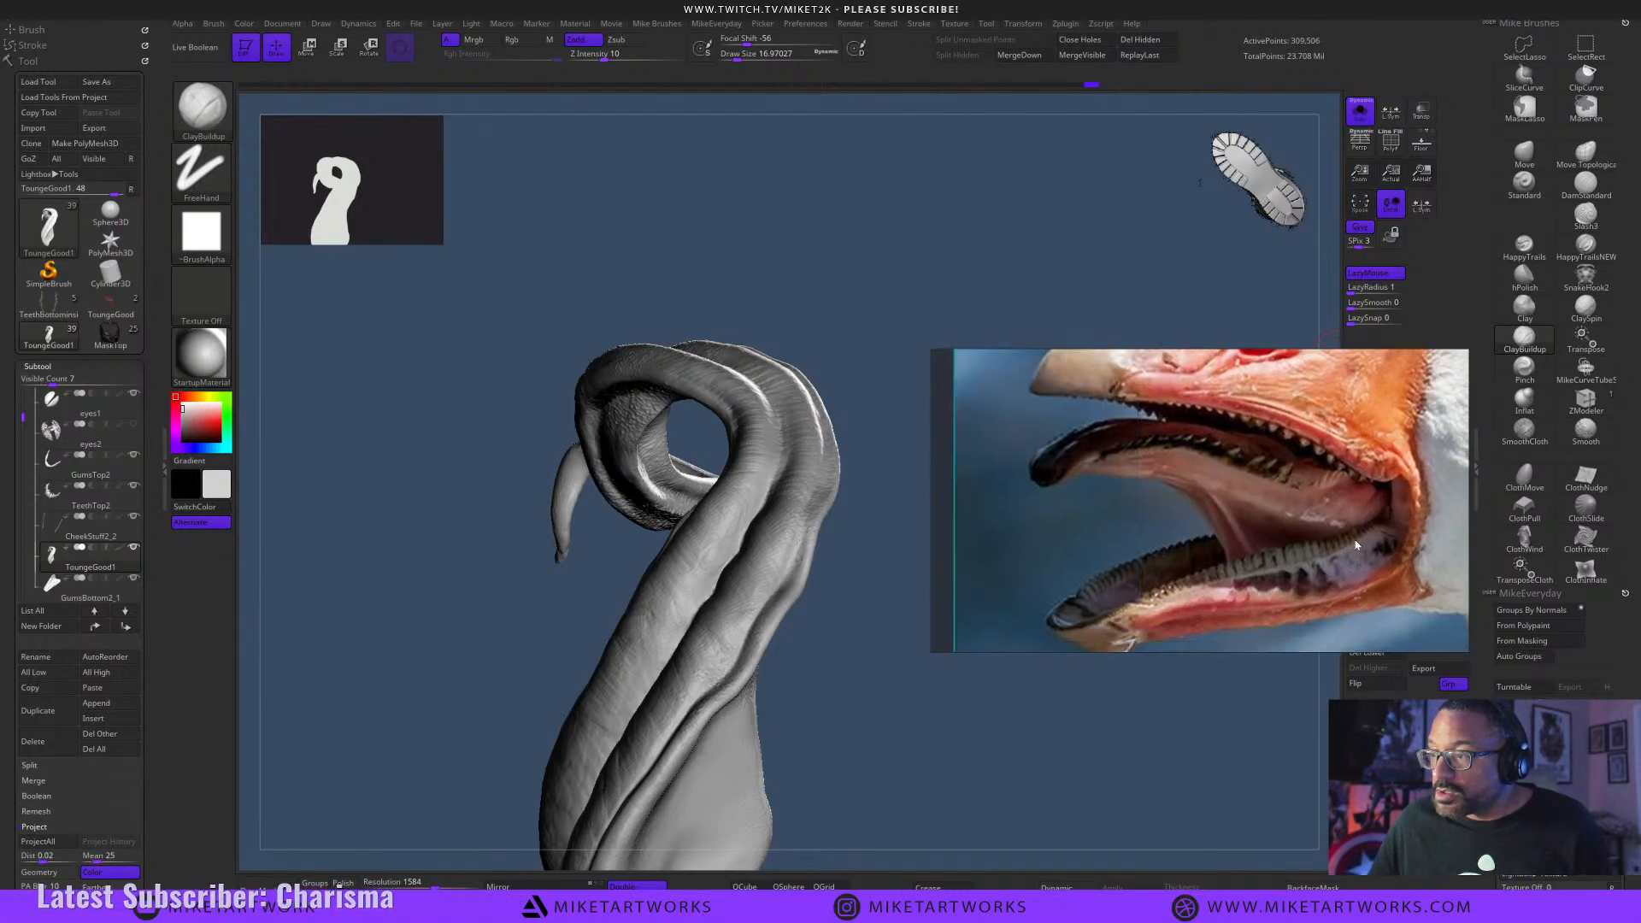
Enlarge the ClayBuildup draw size to about 23 and build broader folds on the outer lobe above the lower bend.
mouse_move(1082, 757)
left_mouse_down()
mouse_move(1044, 781)
mouse_move(988, 760)
mouse_move(1008, 761)
mouse_move(1015, 718)
mouse_move(997, 761)
mouse_move(1023, 751)
mouse_move(1083, 801)
mouse_move(1145, 782)
mouse_move(1123, 821)
mouse_move(1128, 780)
left_mouse_up()
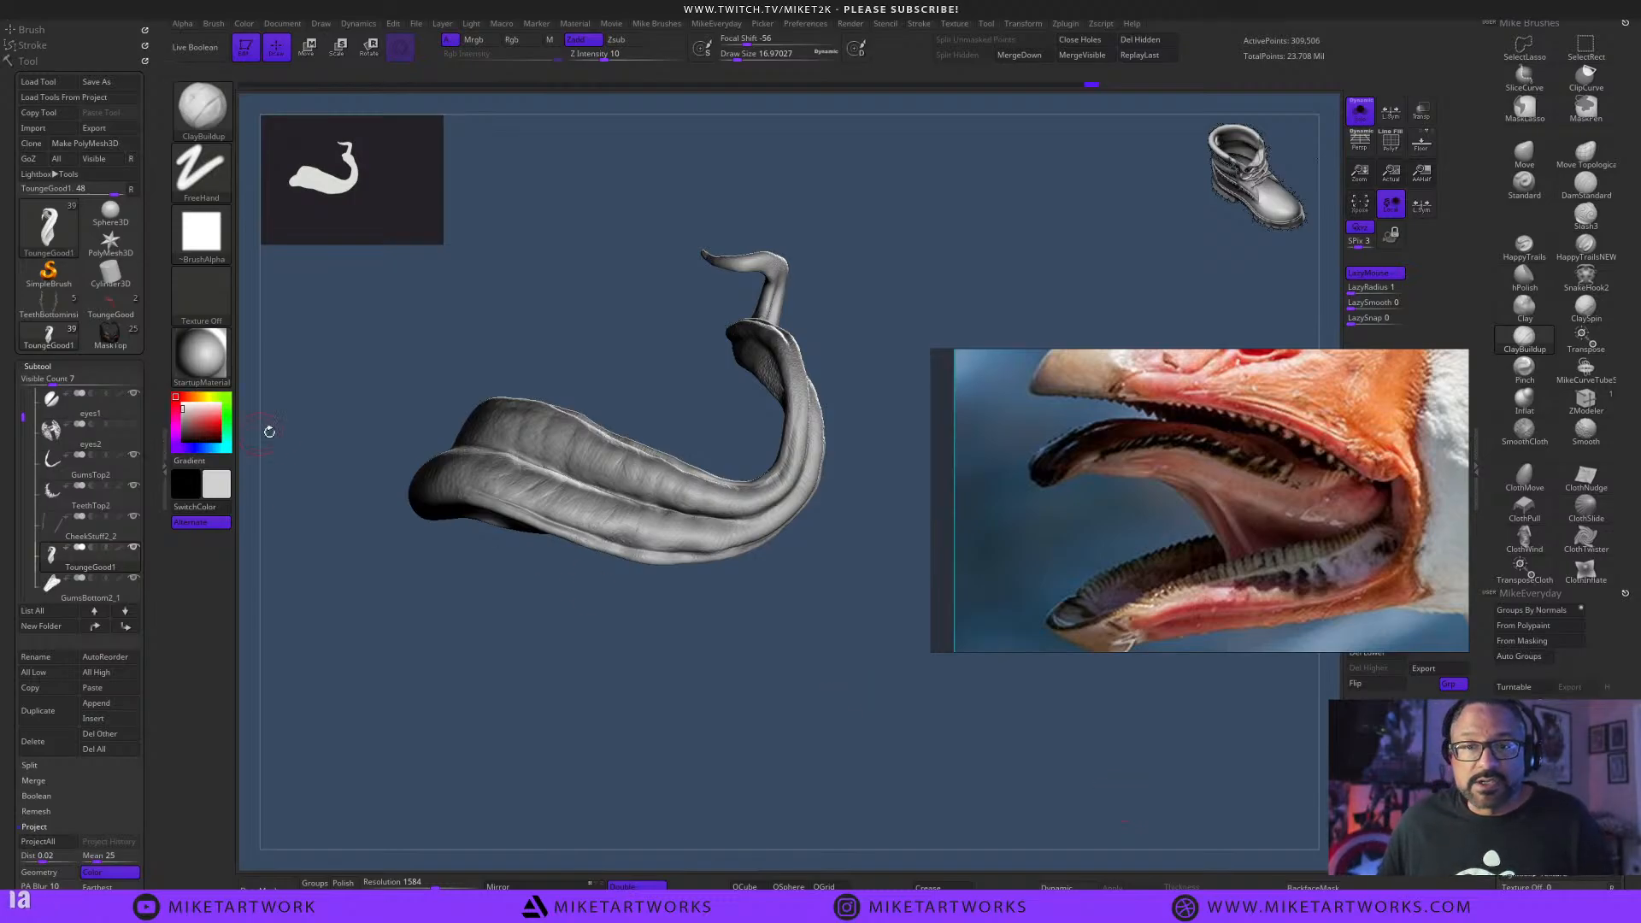
left_click_drag(836, 697, 836, 724)
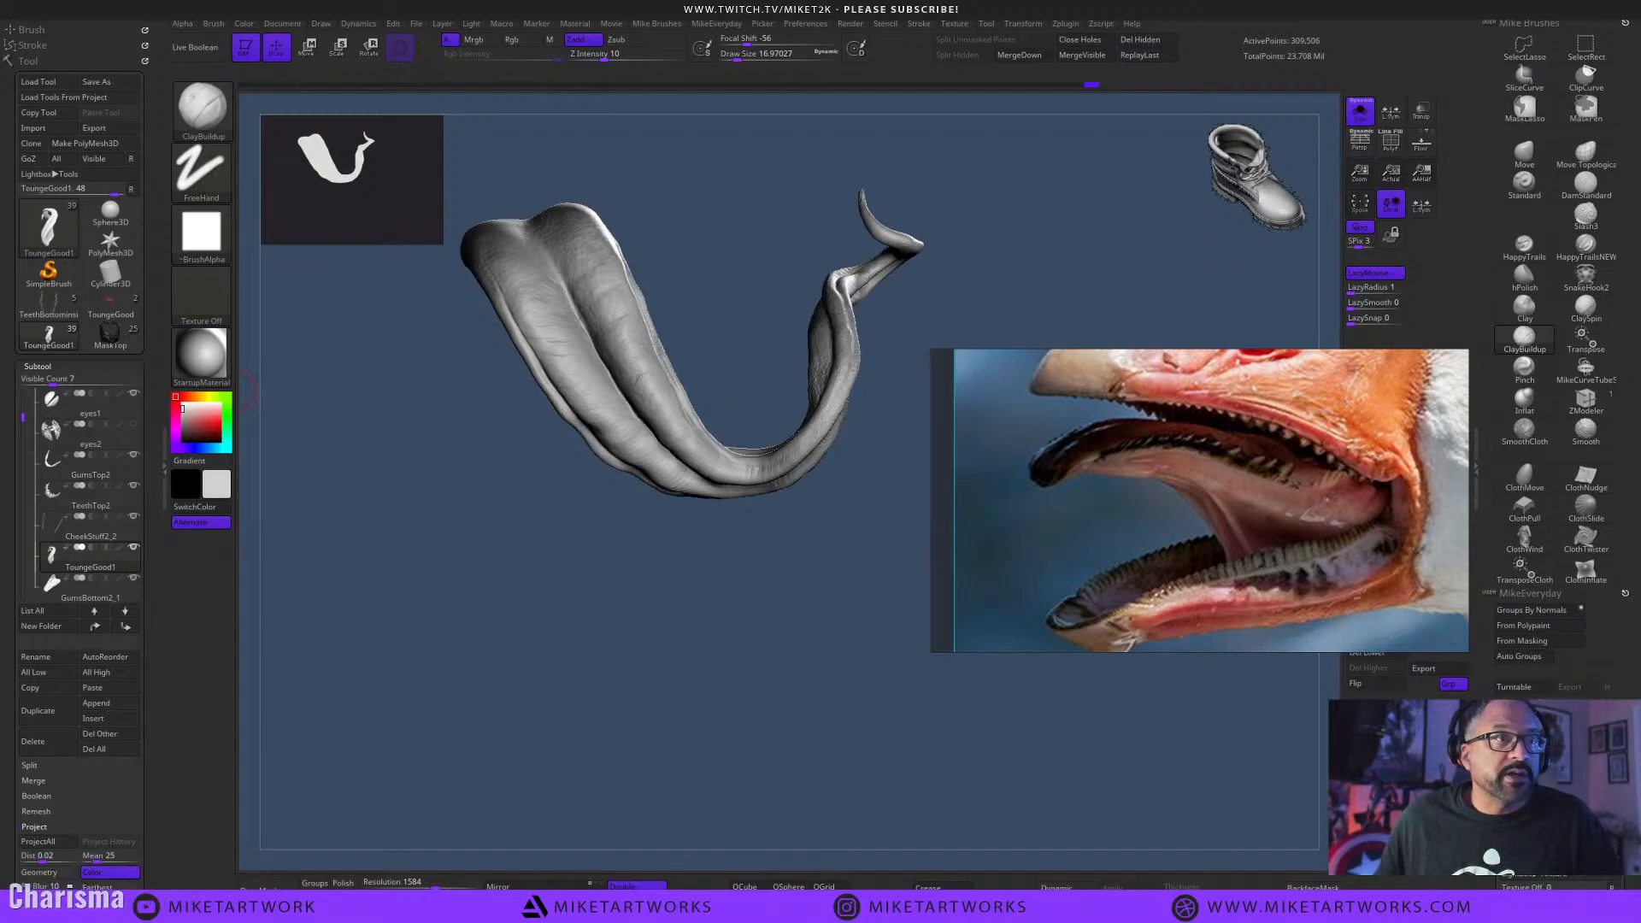
left_click_drag(783, 599, 778, 540)
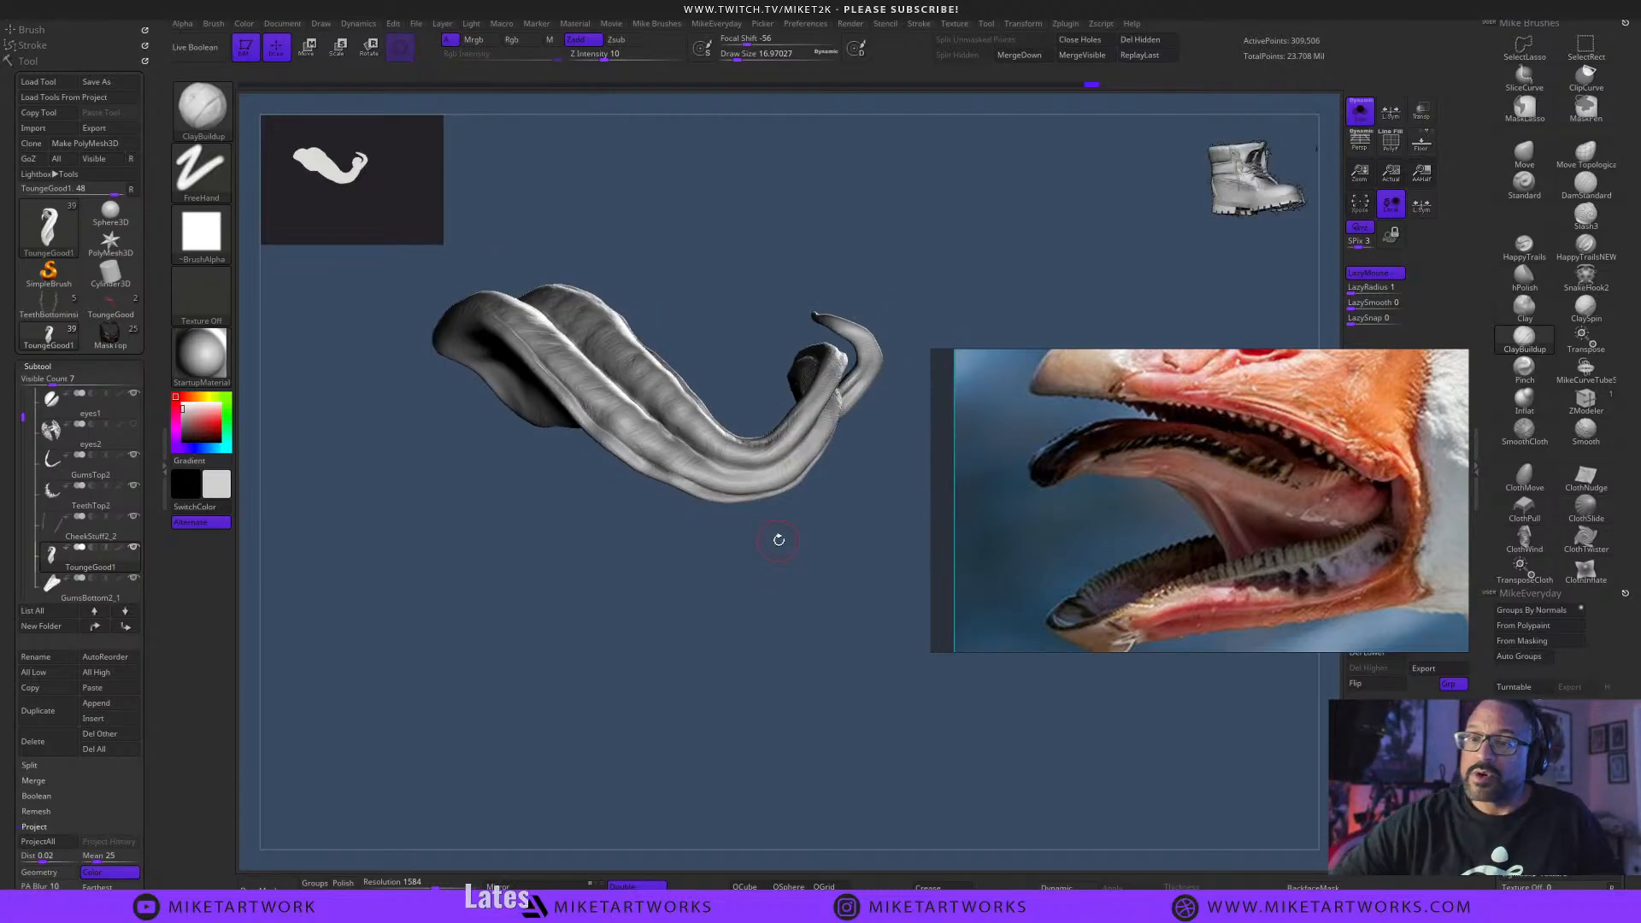
mouse_move(876, 684)
left_mouse_down("alt")
mouse_move(883, 741)
mouse_move(960, 846)
mouse_move(949, 798)
mouse_move(971, 846)
left_mouse_up("alt")
key("s")
mouse_move(952, 780)
left_mouse_down()
mouse_move(978, 795)
mouse_move(949, 759)
left_mouse_up()
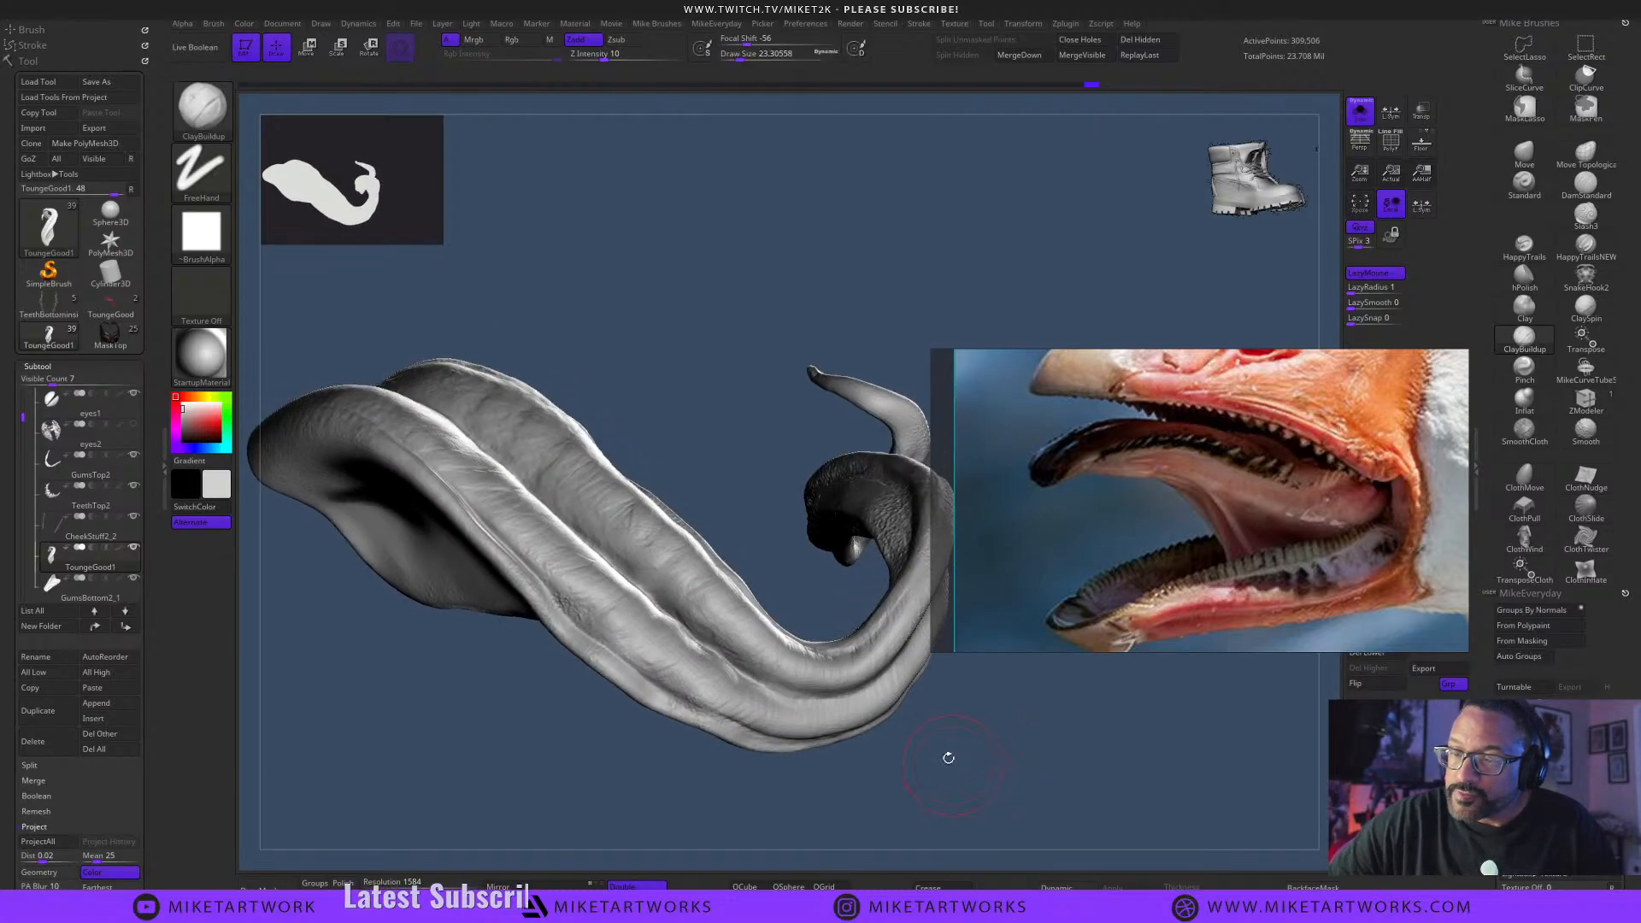
left_click_drag(714, 631, 723, 646)
left_click_drag(746, 540, 771, 539)
left_click_drag(668, 617, 707, 643)
left_click_drag(672, 622, 724, 657)
left_click_drag(734, 544, 754, 539)
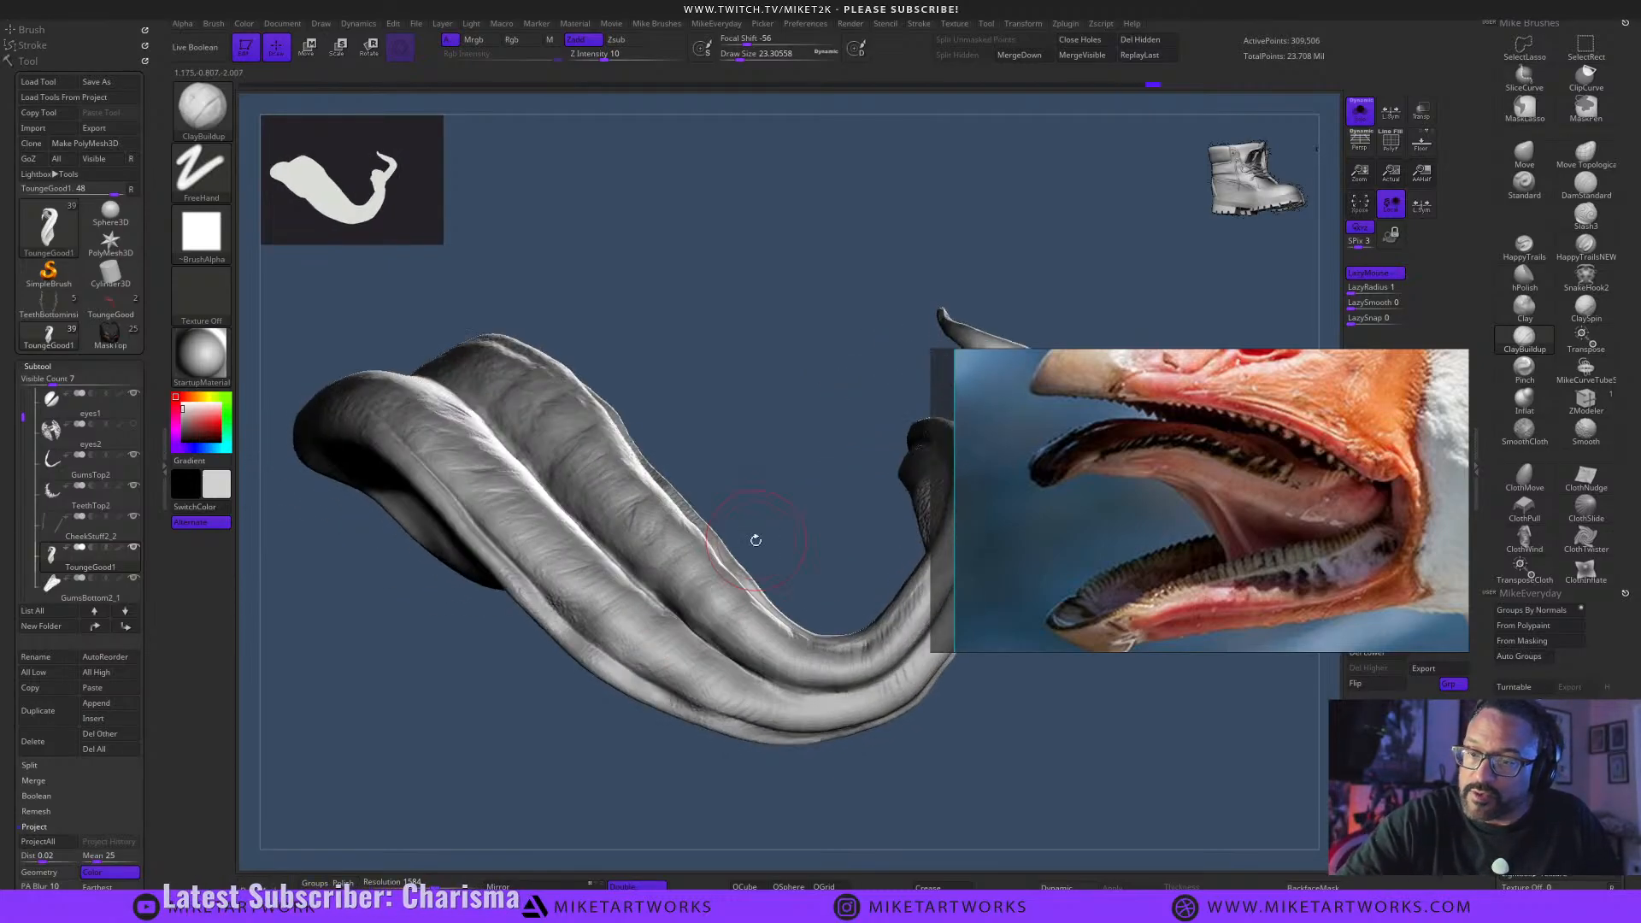
Smooth the outer lobe beside the central groove and build up its folds again toward the lower bend.
mouse_move(673, 617)
left_mouse_down("shift")
mouse_move(755, 665)
mouse_move(793, 664)
left_mouse_up("shift")
left_click_drag(691, 635, 791, 665)
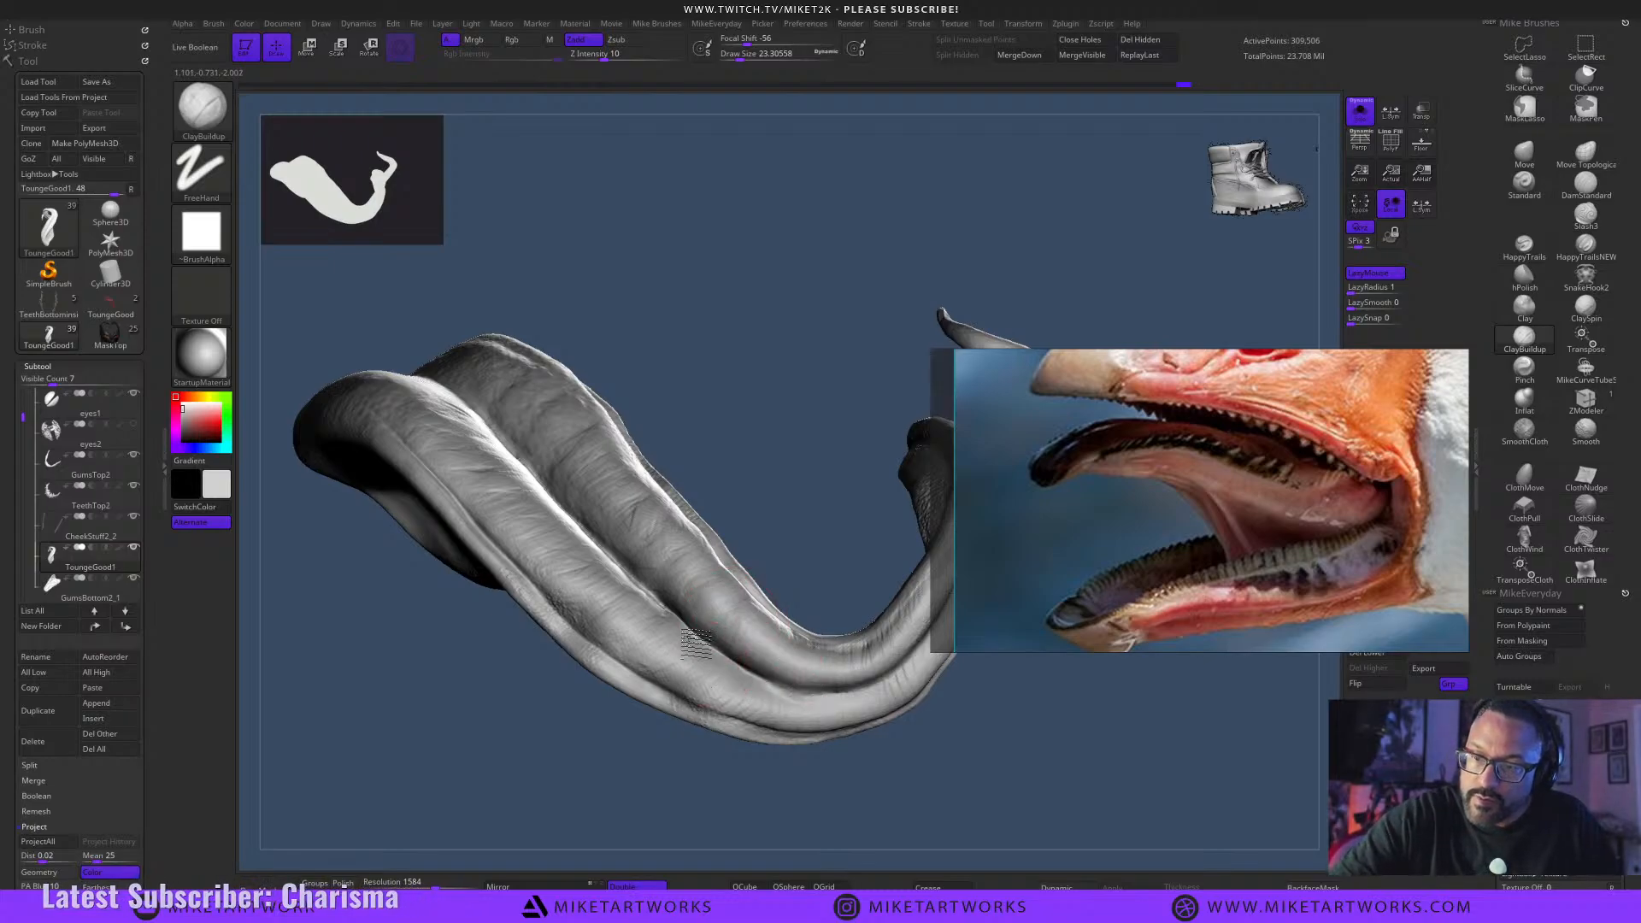
left_click_drag(691, 640, 795, 667)
left_click_drag(750, 505, 735, 549)
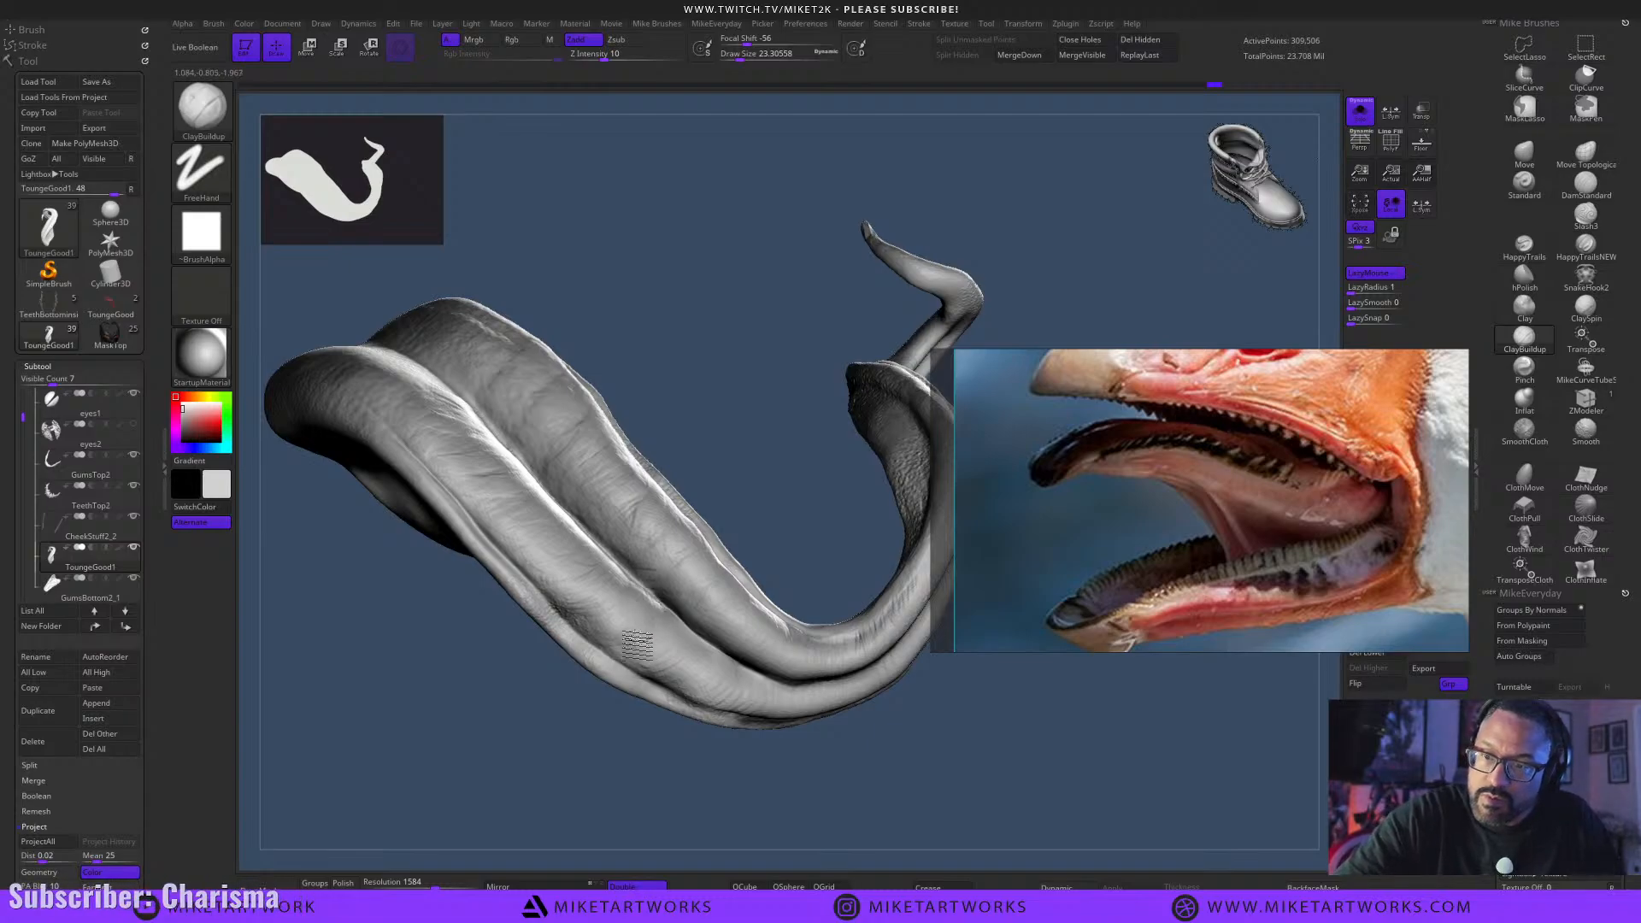
Reduce the draw size to about 10.5 and sculpt fine ClayBuildup creases along the tongue's side ridge and underside.
mouse_move(940, 752)
left_mouse_down()
mouse_move(939, 786)
mouse_move(904, 780)
mouse_move(941, 770)
mouse_move(934, 813)
mouse_move(1013, 803)
mouse_move(819, 680)
mouse_move(888, 659)
mouse_move(902, 568)
mouse_move(857, 557)
mouse_move(712, 673)
left_mouse_up()
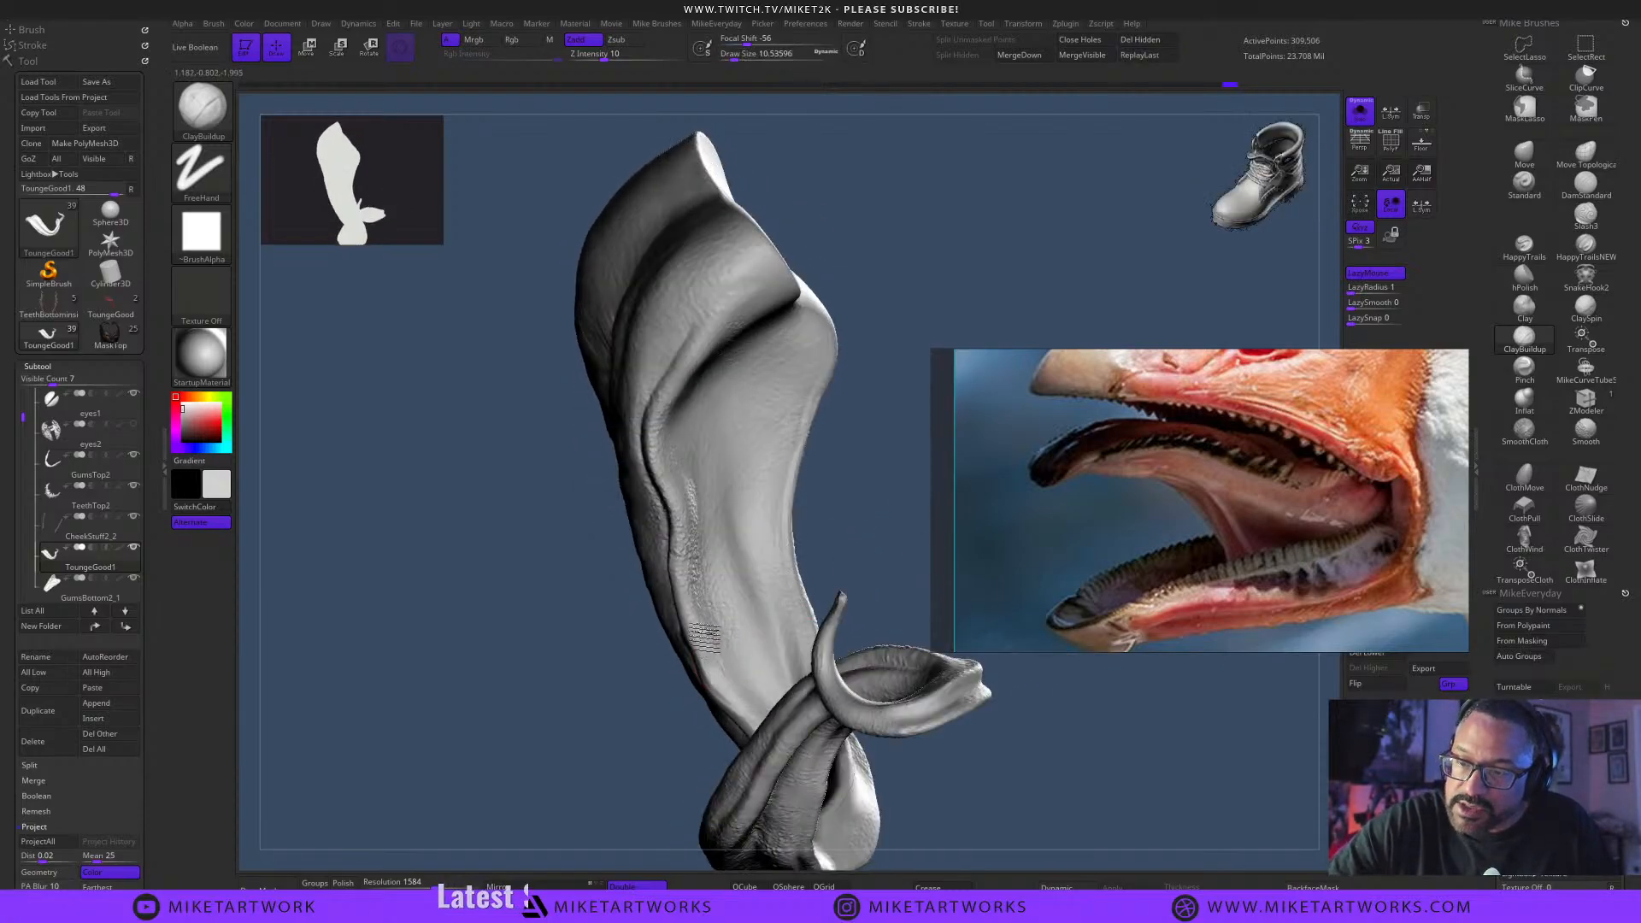
left_click_drag(865, 532, 697, 612)
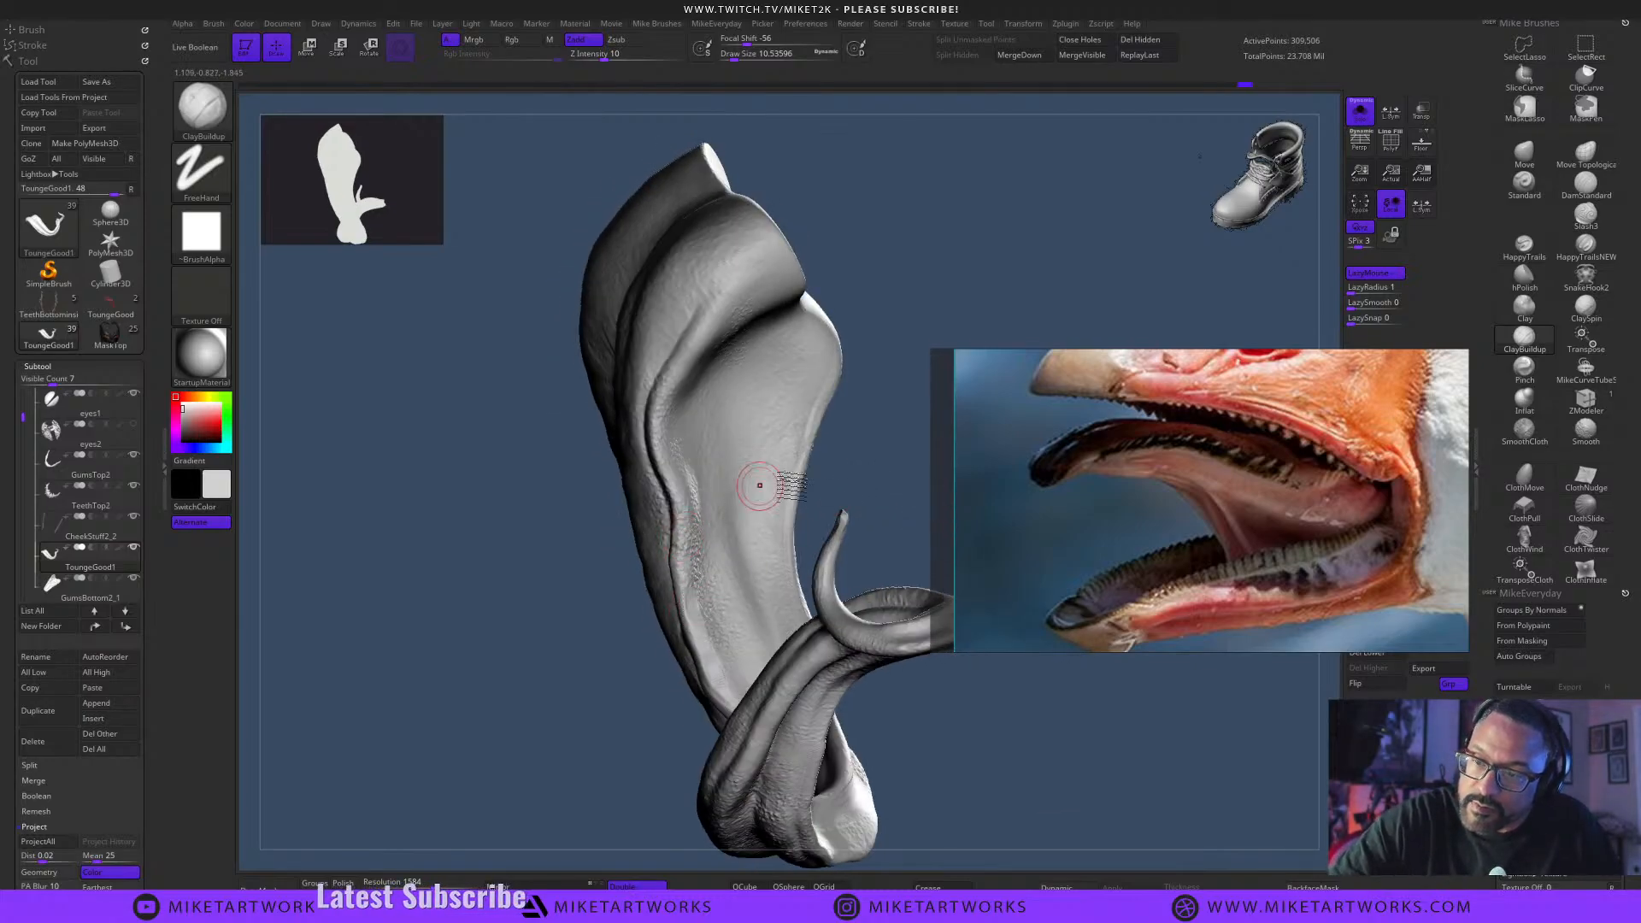
left_click_drag(760, 486, 718, 660)
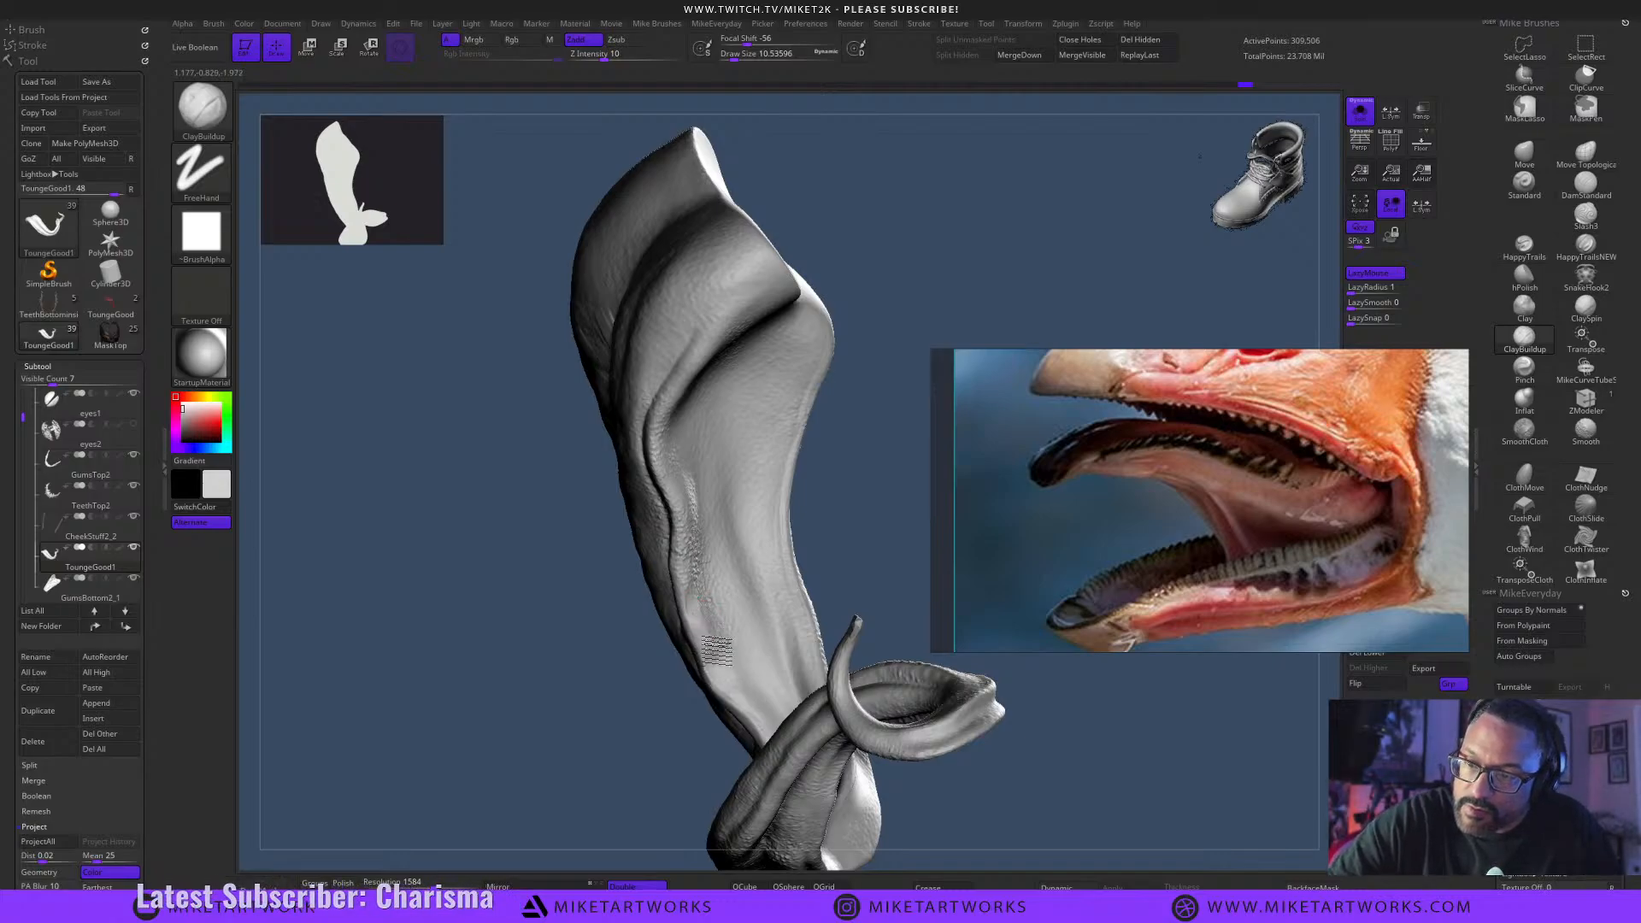
mouse_move(859, 547)
left_mouse_down()
mouse_move(854, 486)
mouse_move(857, 506)
mouse_move(814, 547)
mouse_move(843, 538)
mouse_move(830, 547)
left_mouse_up()
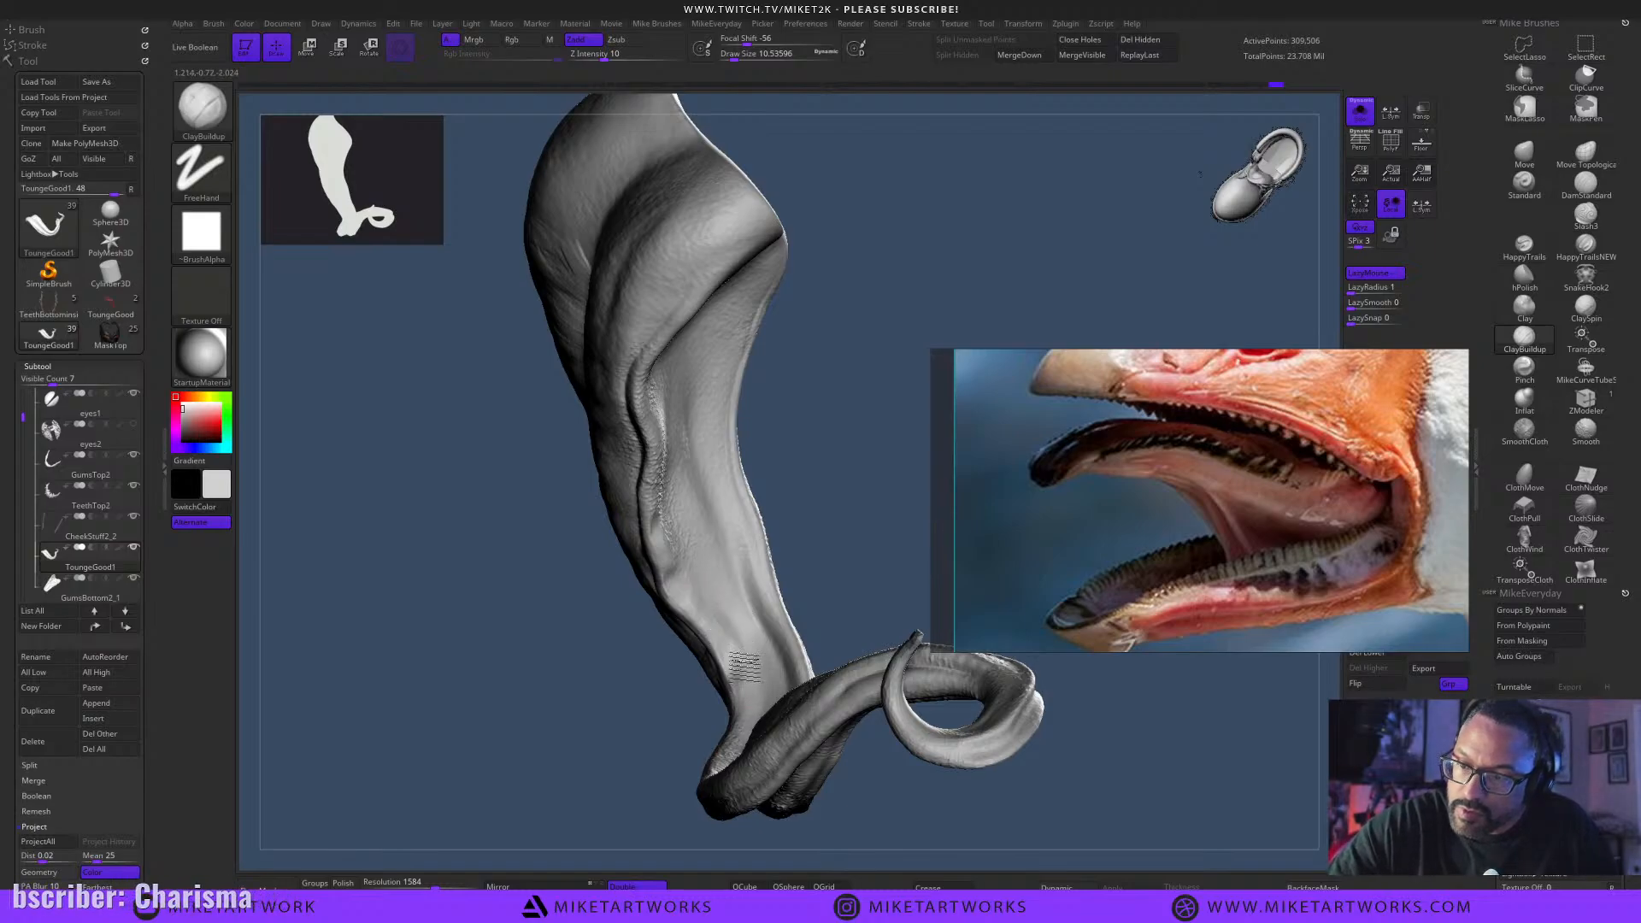
Choose the Move brush and lasso-mask the tongue's upper surface, leaving the thin rim of the inner edge unmasked.
left_click_drag(838, 507, 896, 608)
left_click(1526, 161)
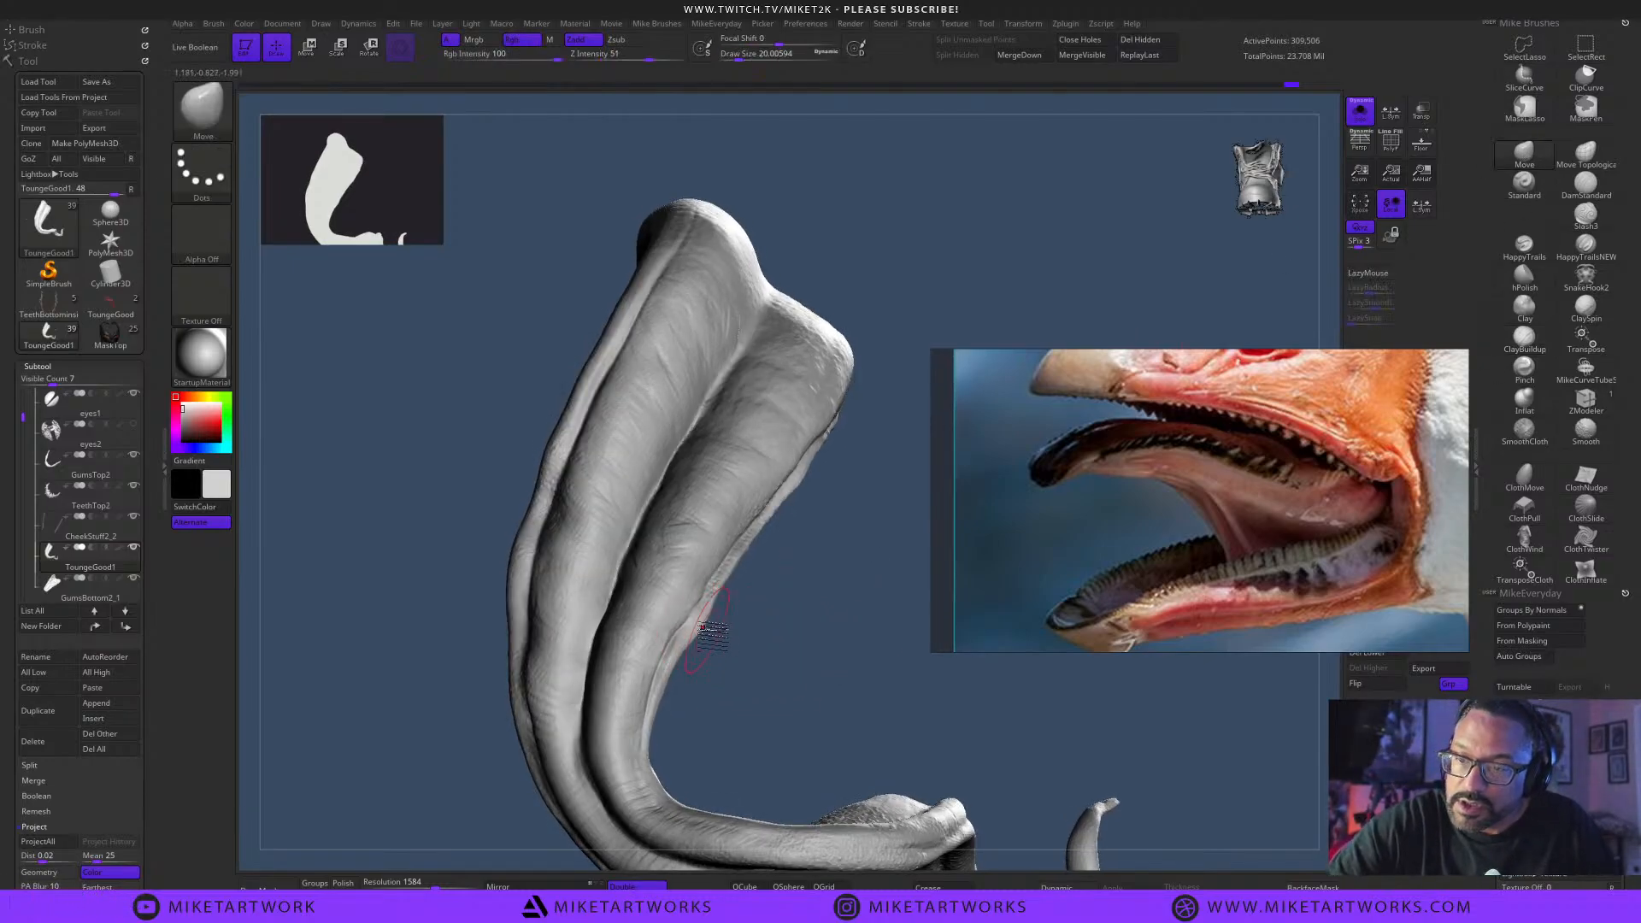
key("ctrl")
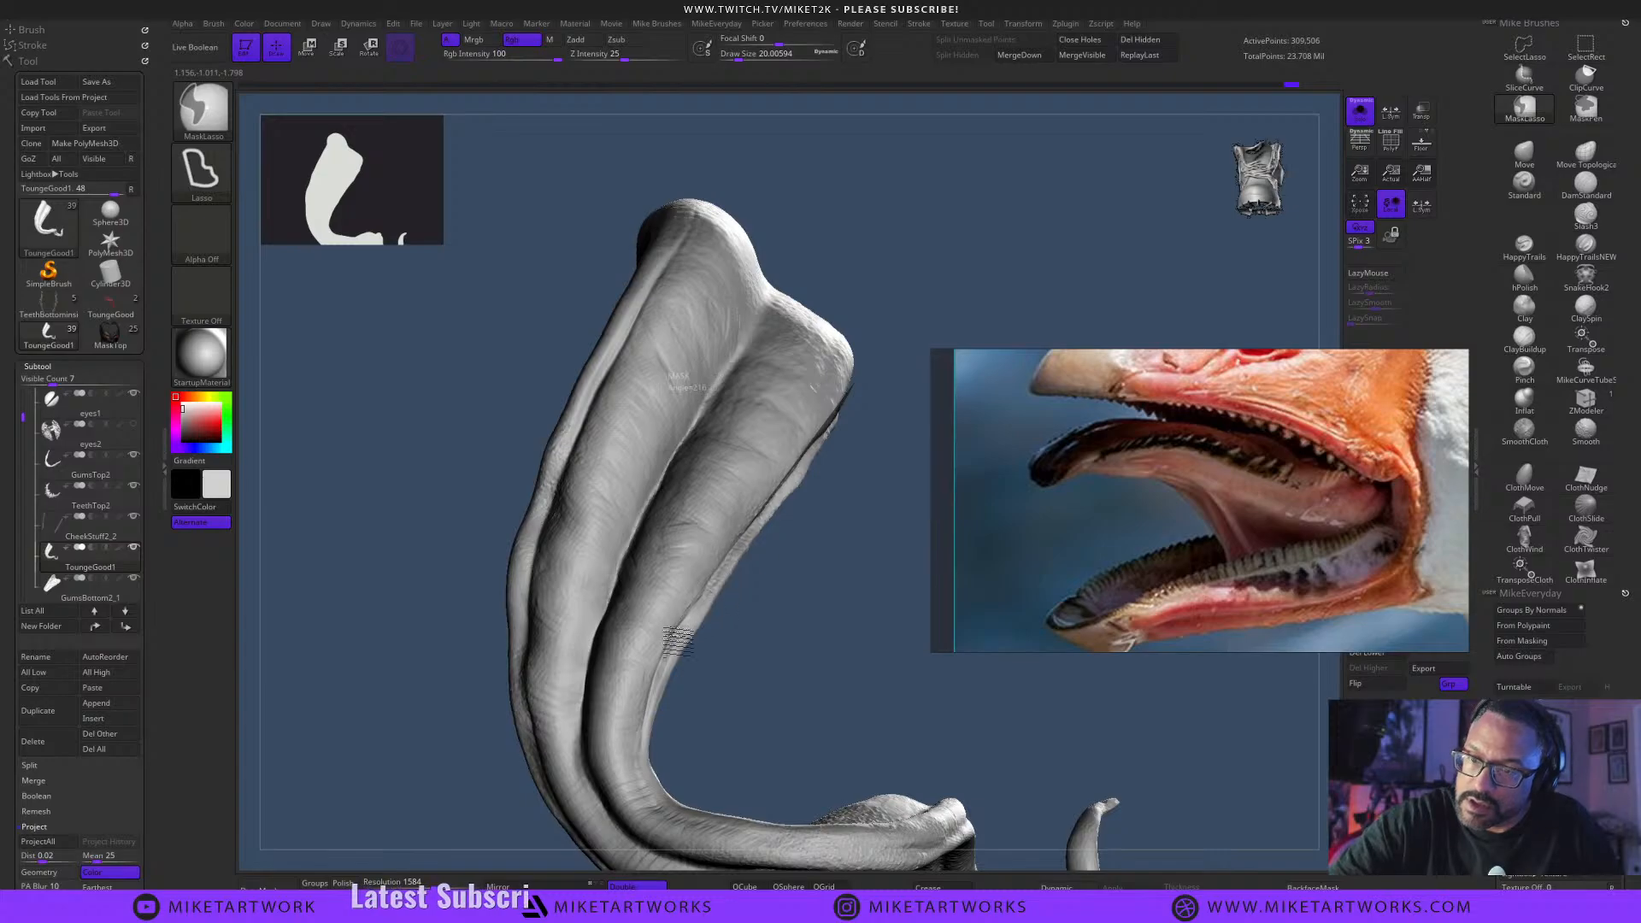
mouse_move(678, 641)
left_mouse_down("ctrl")
mouse_move(641, 731)
mouse_move(752, 368)
mouse_move(830, 368)
left_mouse_up("ctrl")
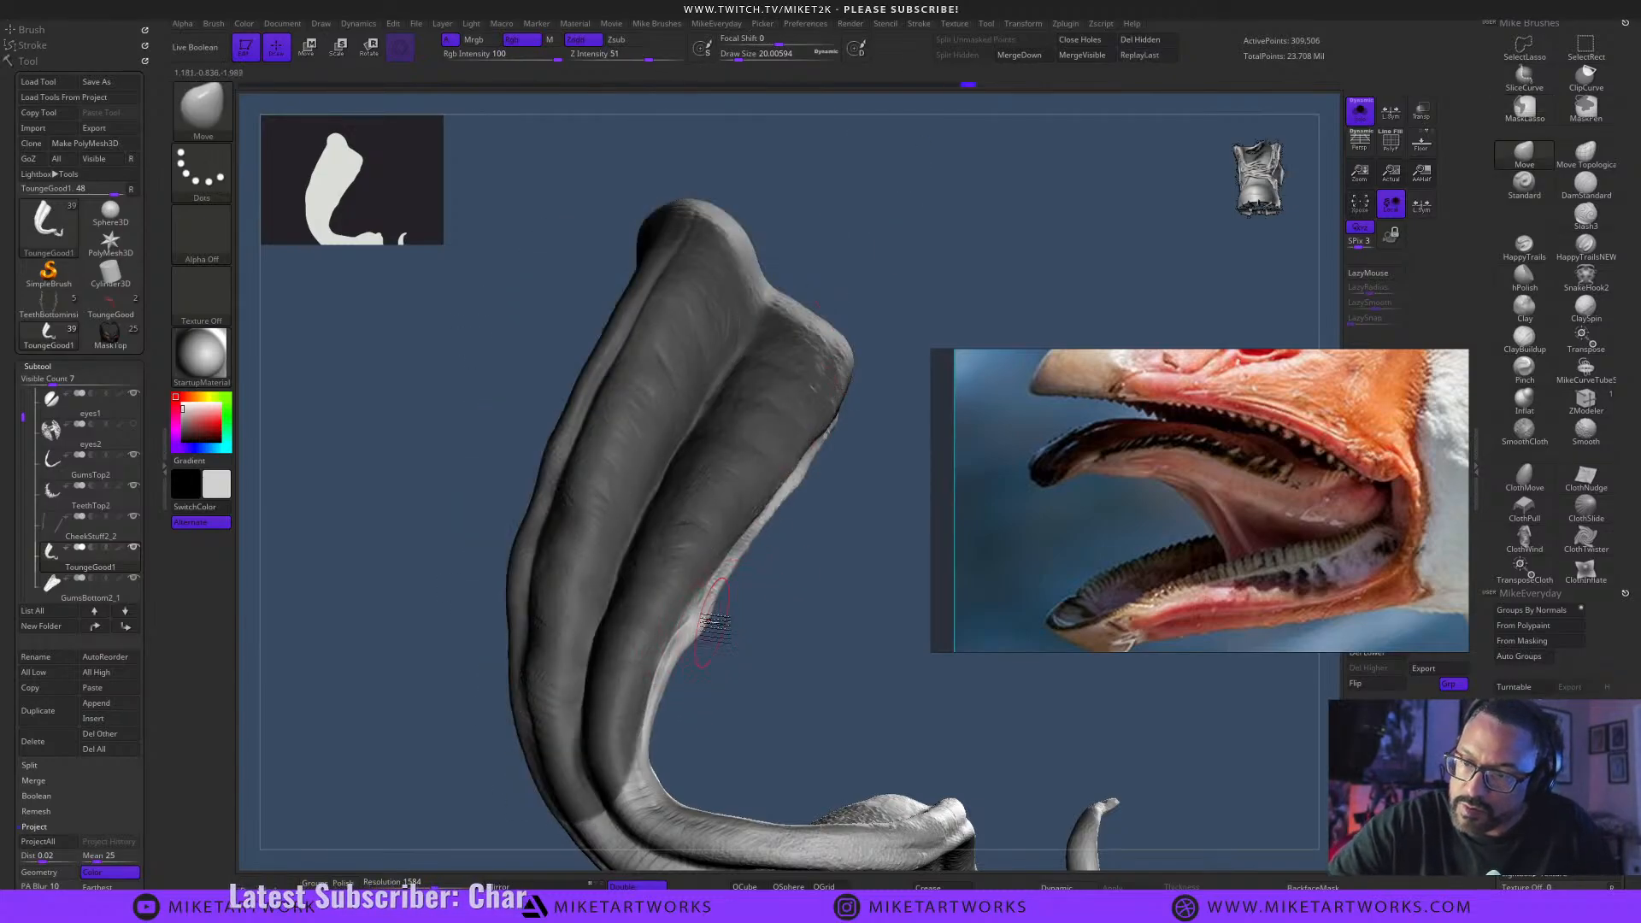
Pull the unmasked inner rim into an irregular wavy ruffle with the Move brush at draw sizes of about 17 and 10.5.
key("ctrl")
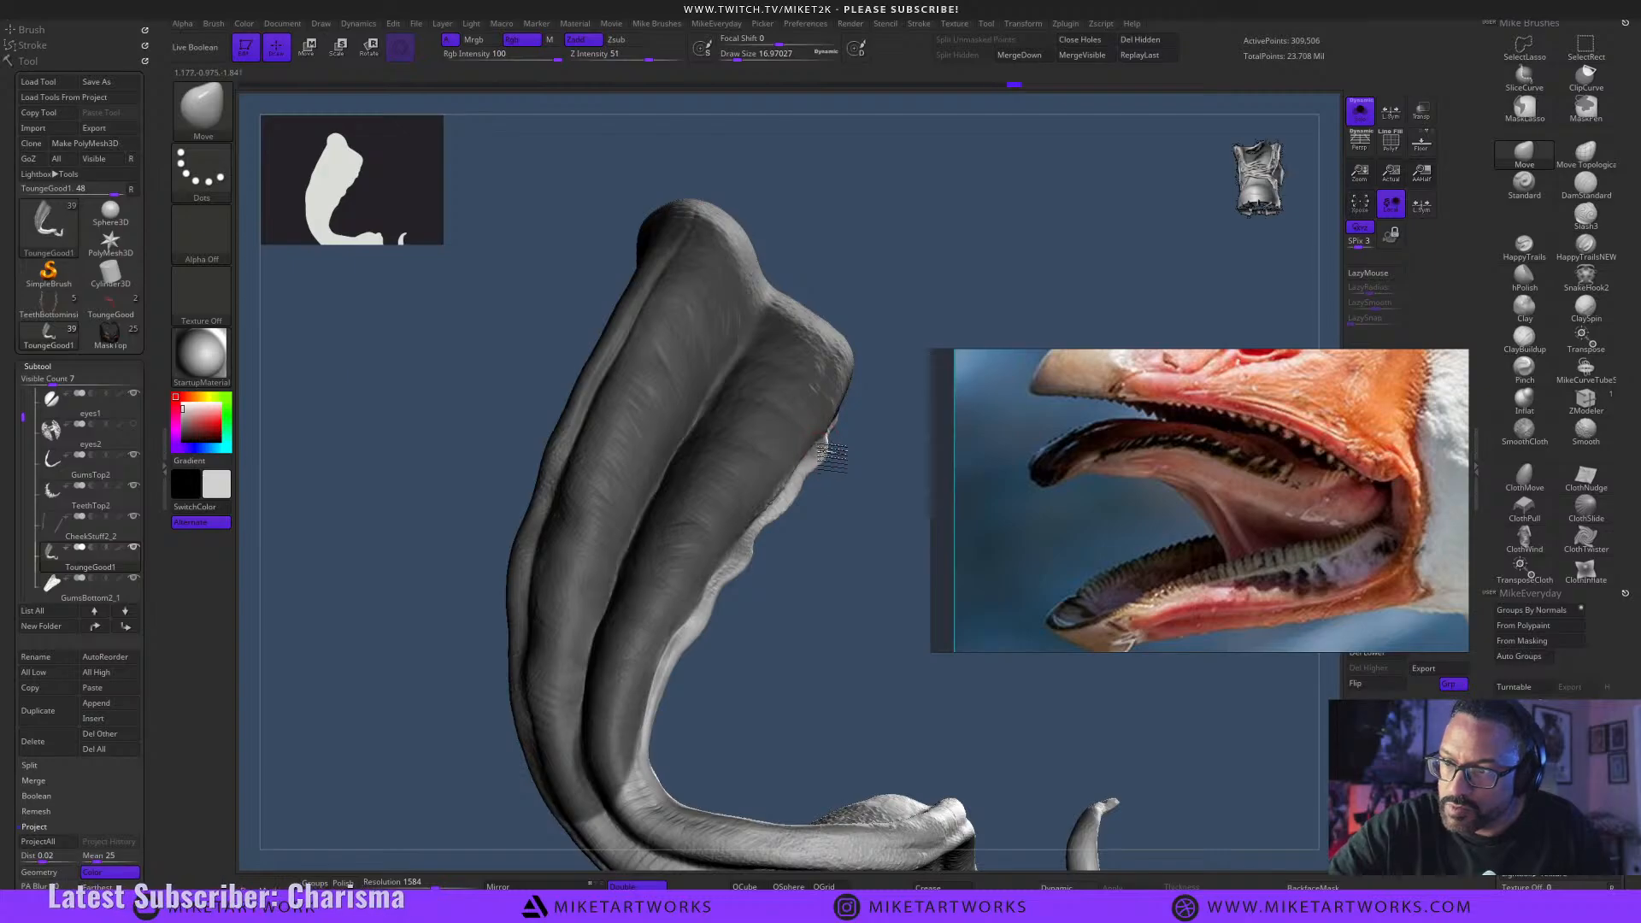
mouse_move(803, 493)
left_mouse_down()
mouse_move(791, 616)
mouse_move(770, 556)
left_mouse_up()
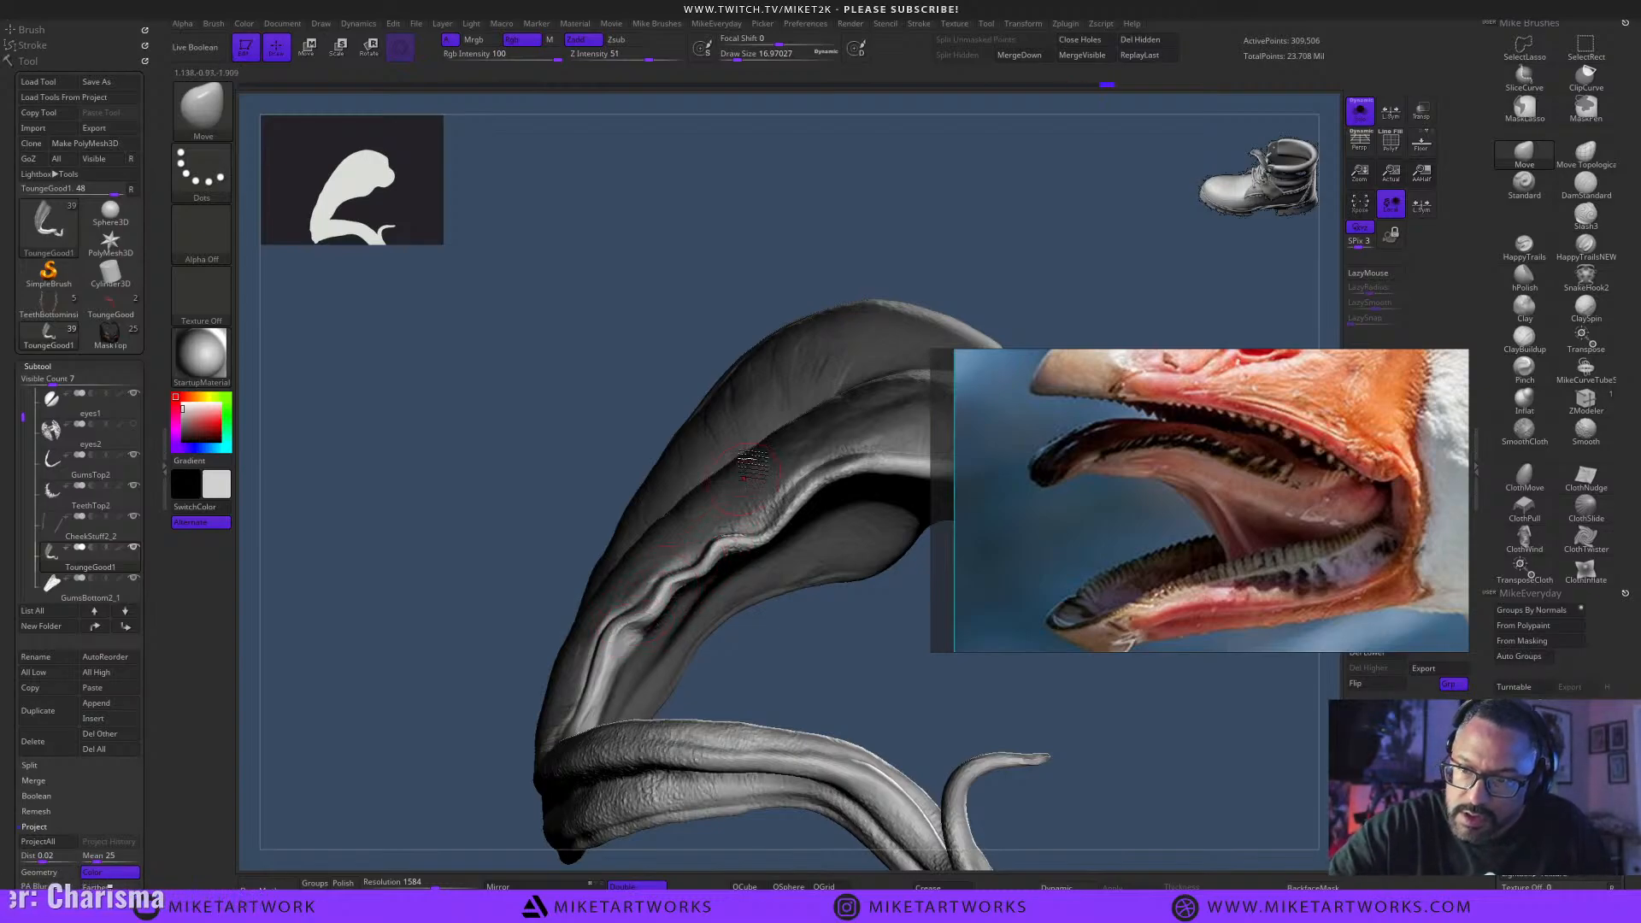
left_click_drag(753, 466, 697, 512)
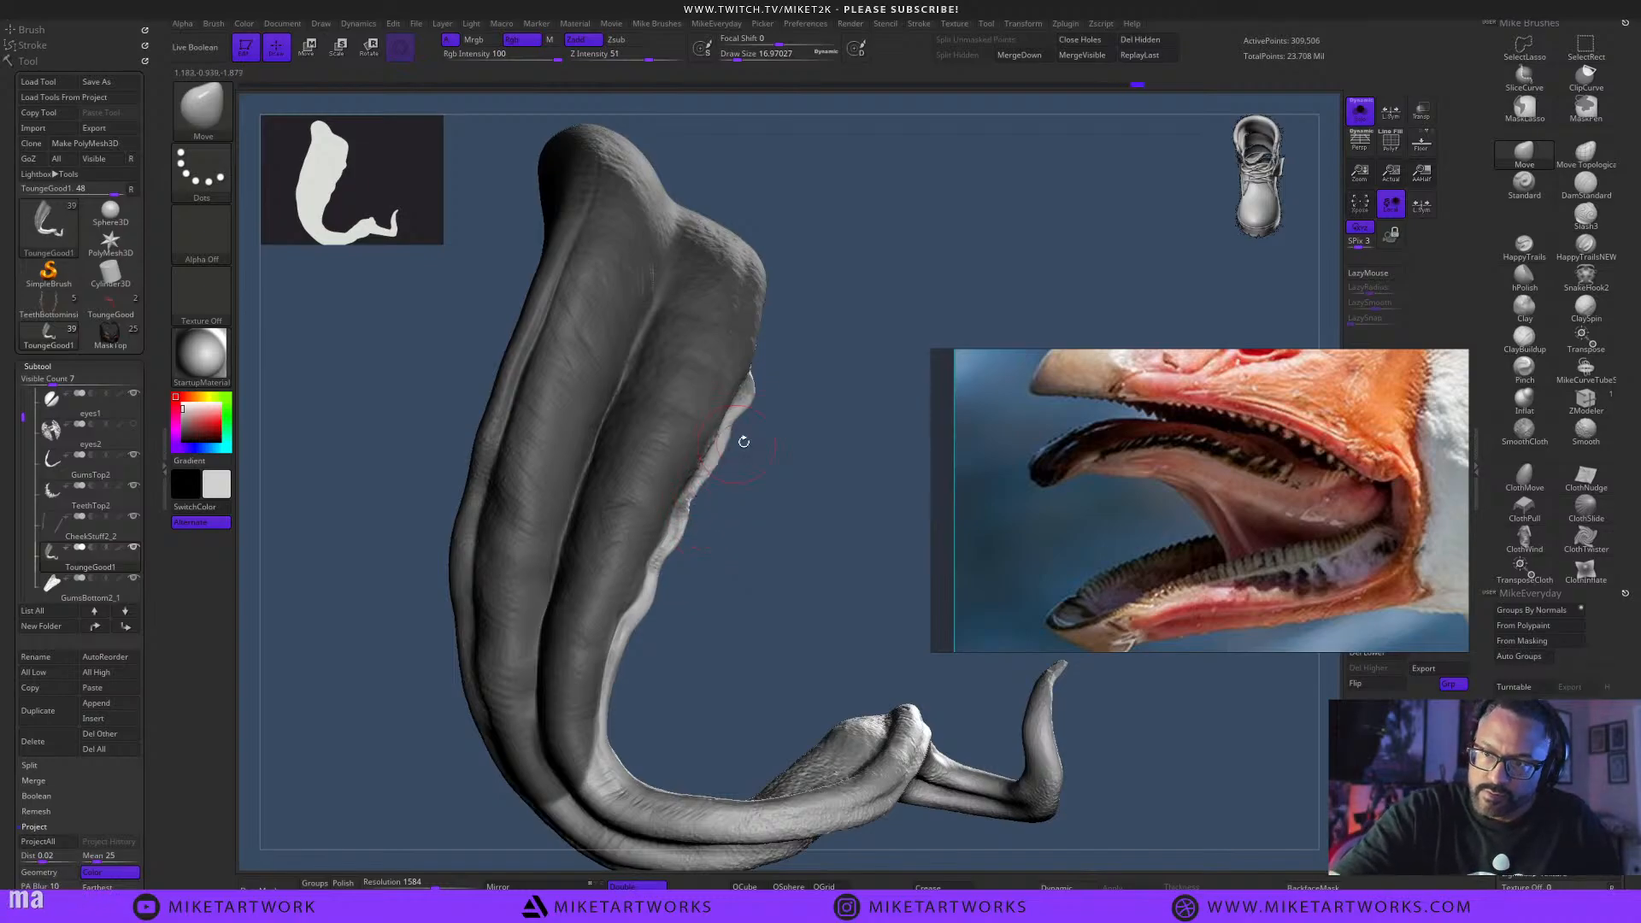
left_click_drag(744, 441, 733, 647)
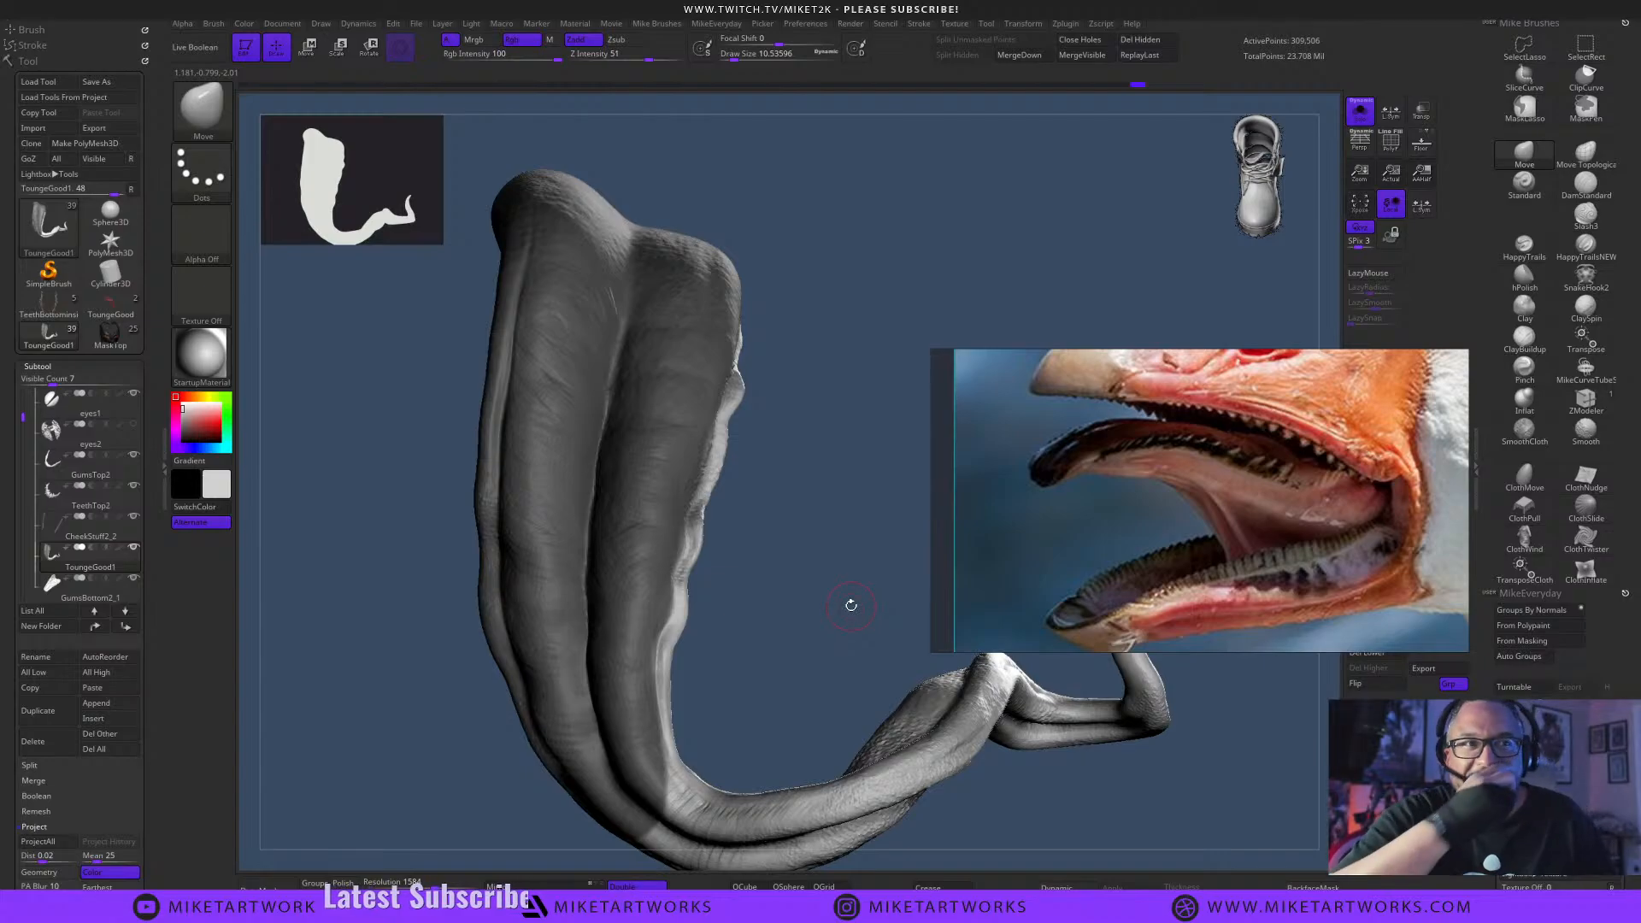
Adjust the lasso mask along the tongue's opposite edge so that its outer rim is left unmasked.
mouse_move(852, 605)
left_mouse_down()
mouse_move(817, 572)
mouse_move(678, 658)
mouse_move(869, 505)
mouse_move(838, 396)
mouse_move(872, 630)
mouse_move(930, 703)
mouse_move(925, 782)
mouse_move(883, 513)
left_mouse_up()
key("ctrl")
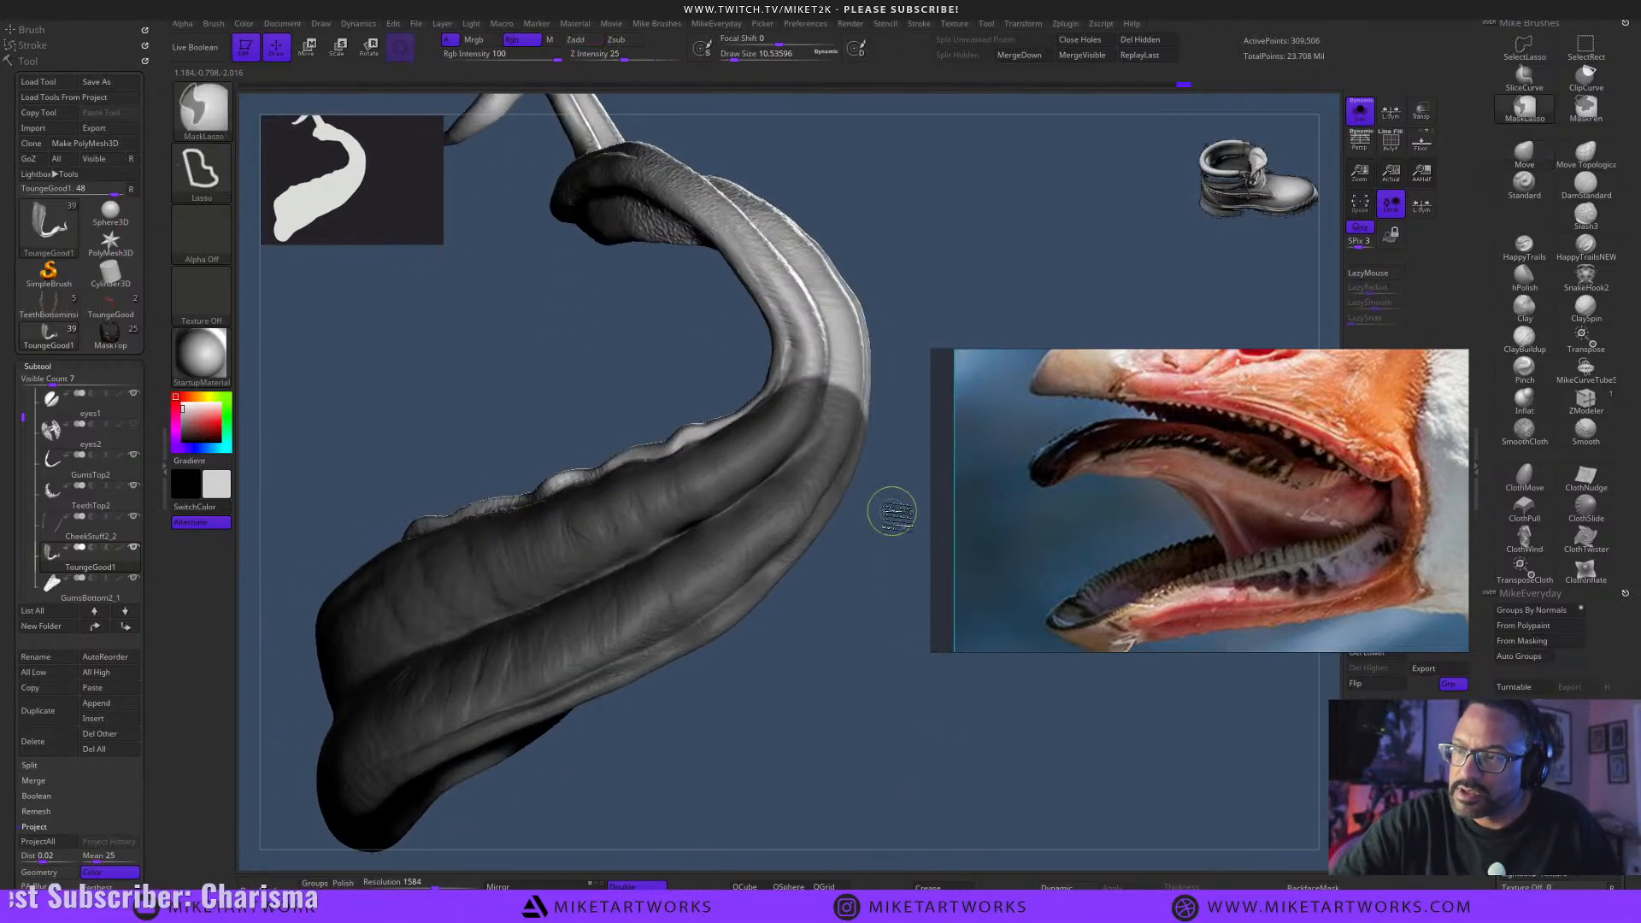
mouse_move(880, 412)
left_mouse_down("ctrl")
mouse_move(882, 518)
mouse_move(676, 649)
mouse_move(733, 814)
mouse_move(753, 812)
left_mouse_up("ctrl")
mouse_move(842, 718)
left_mouse_down()
mouse_move(854, 762)
mouse_move(766, 726)
mouse_move(721, 740)
mouse_move(680, 694)
mouse_move(485, 737)
left_mouse_up()
key("ctrl")
mouse_move(359, 772)
left_mouse_down("ctrl")
mouse_move(282, 863)
mouse_move(791, 671)
mouse_move(927, 784)
mouse_move(900, 737)
mouse_move(912, 733)
mouse_move(887, 743)
mouse_move(774, 660)
left_mouse_up("ctrl")
Ruffle the opposite rim into waves down to the tongue's base with the Move brush at draw sizes of about 17 and 11.7.
key("s")
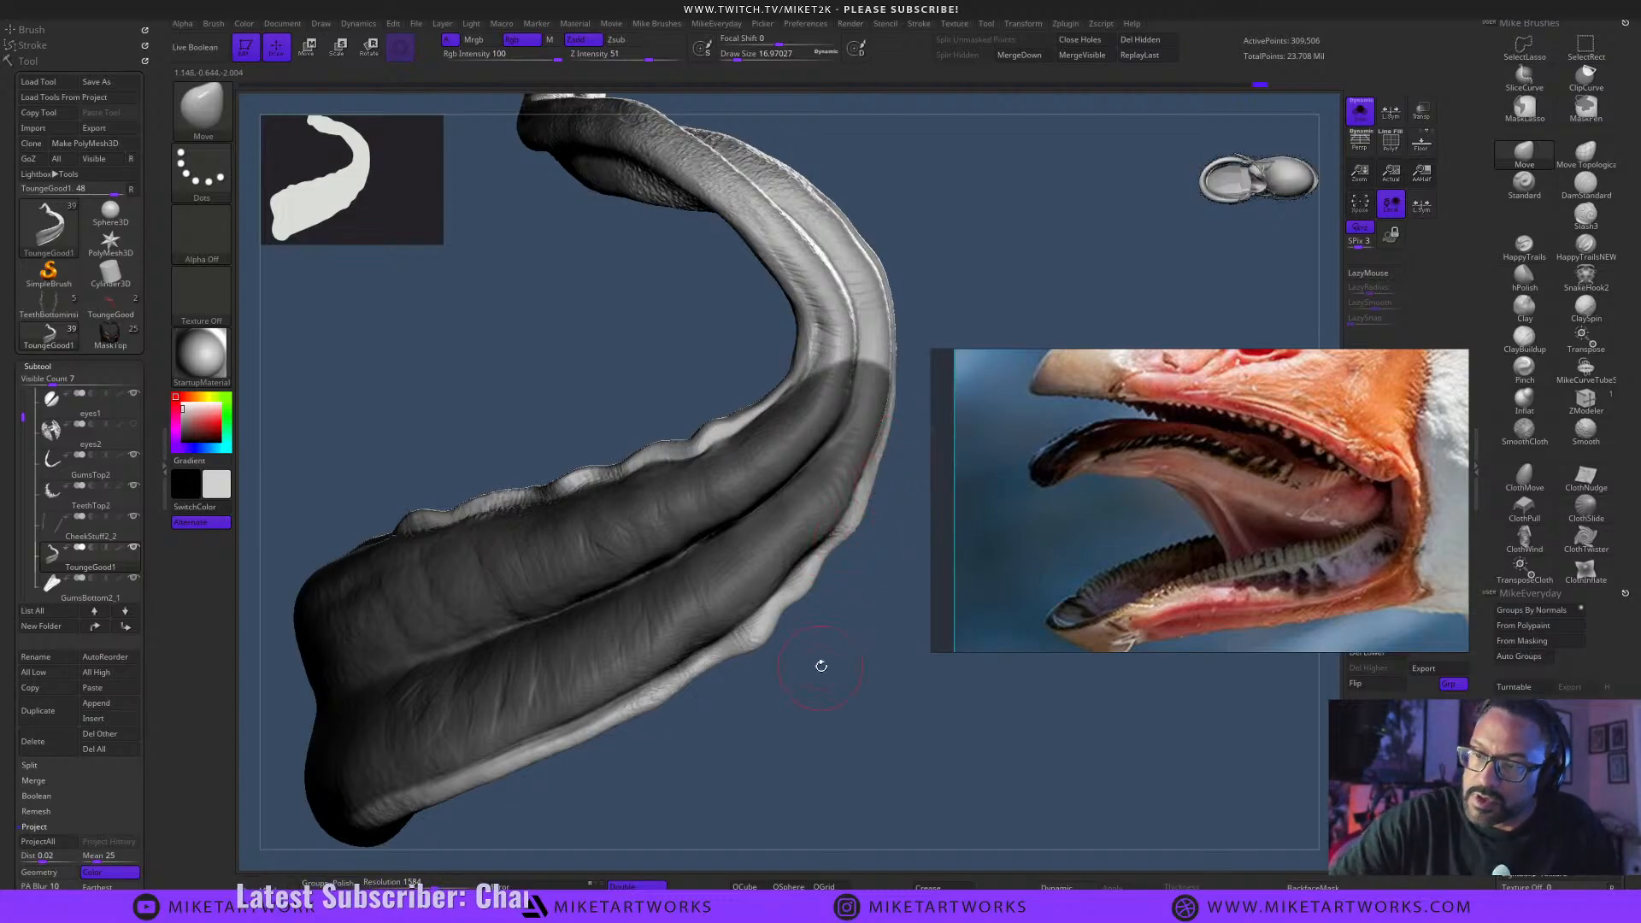
left_click_drag(821, 666, 791, 680)
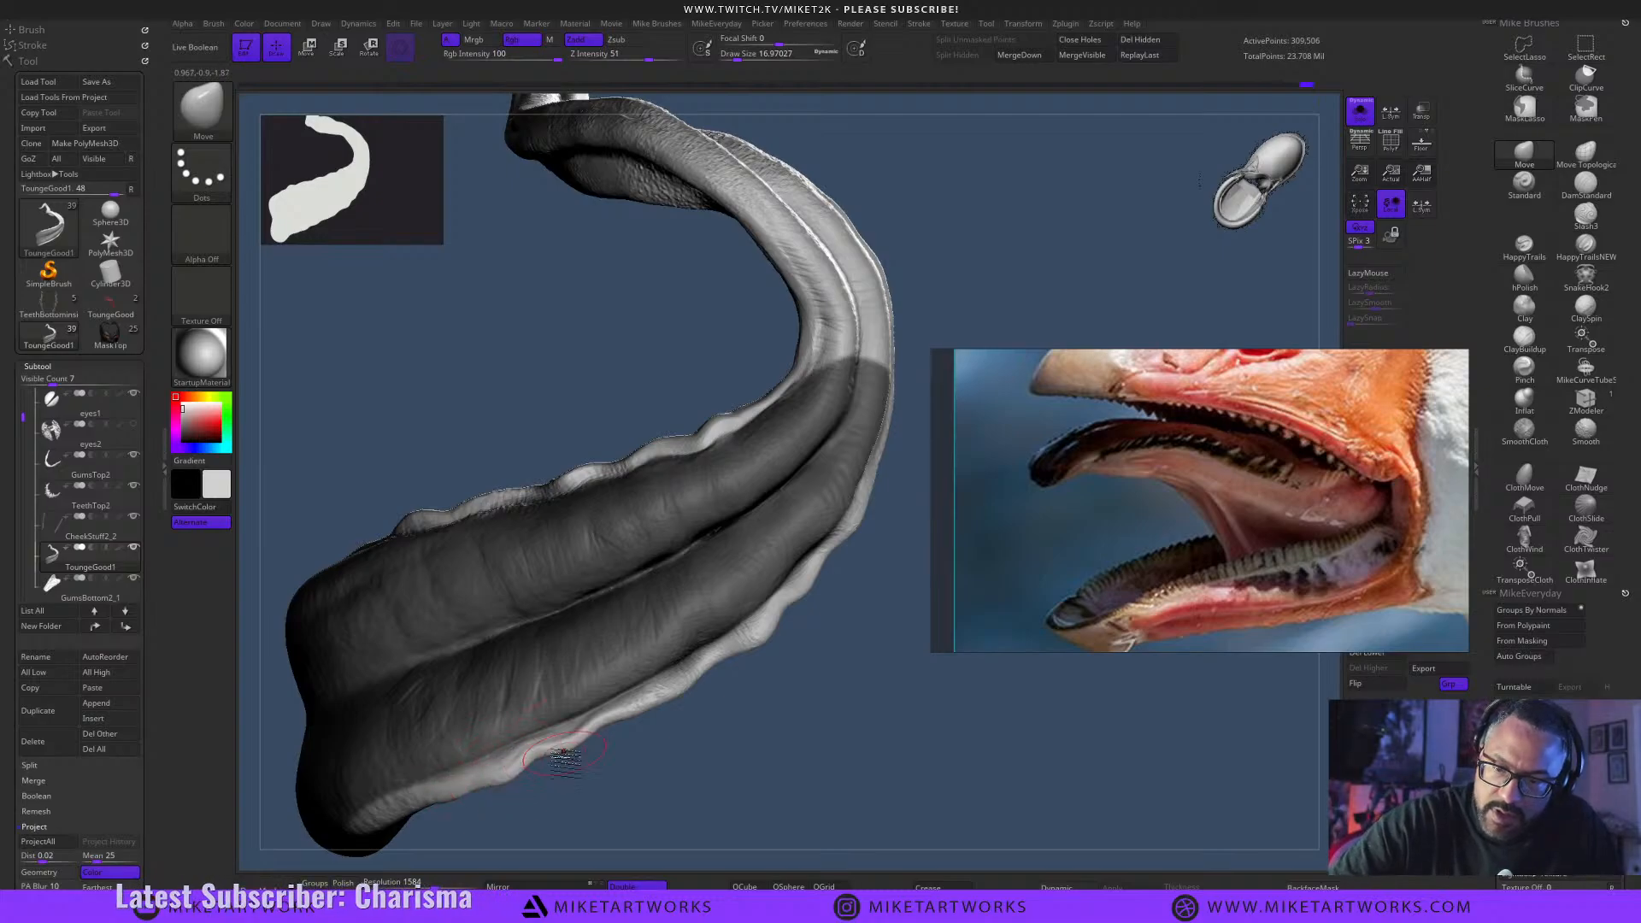
mouse_move(737, 734)
left_mouse_down()
mouse_move(824, 696)
mouse_move(887, 795)
mouse_move(860, 742)
left_mouse_up()
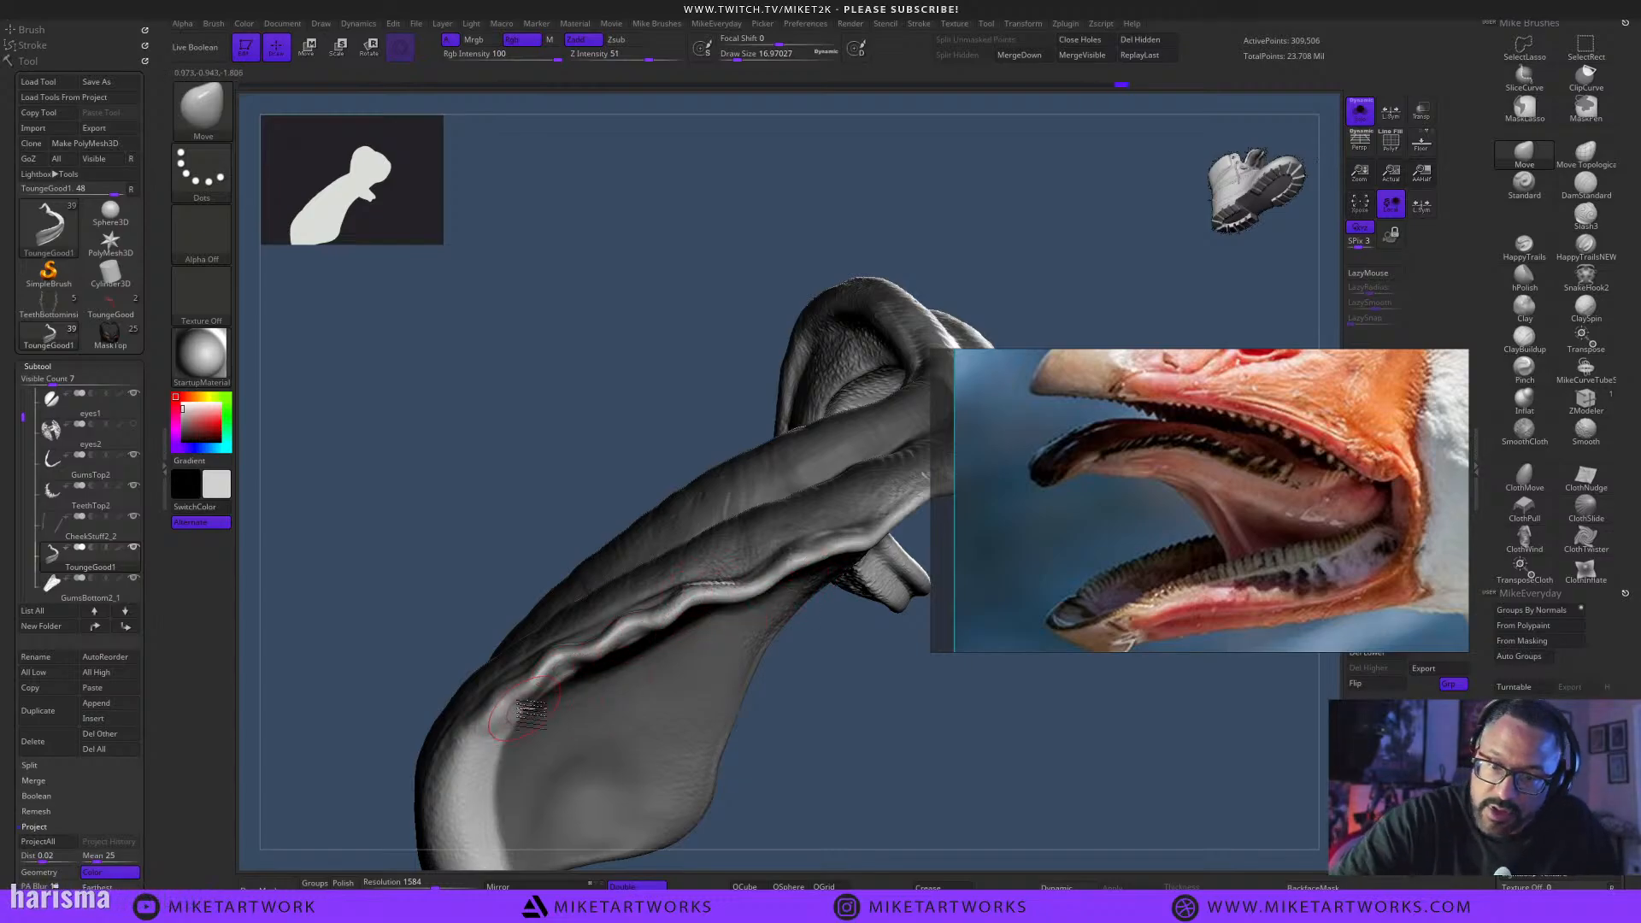
left_click_drag(842, 684, 913, 750)
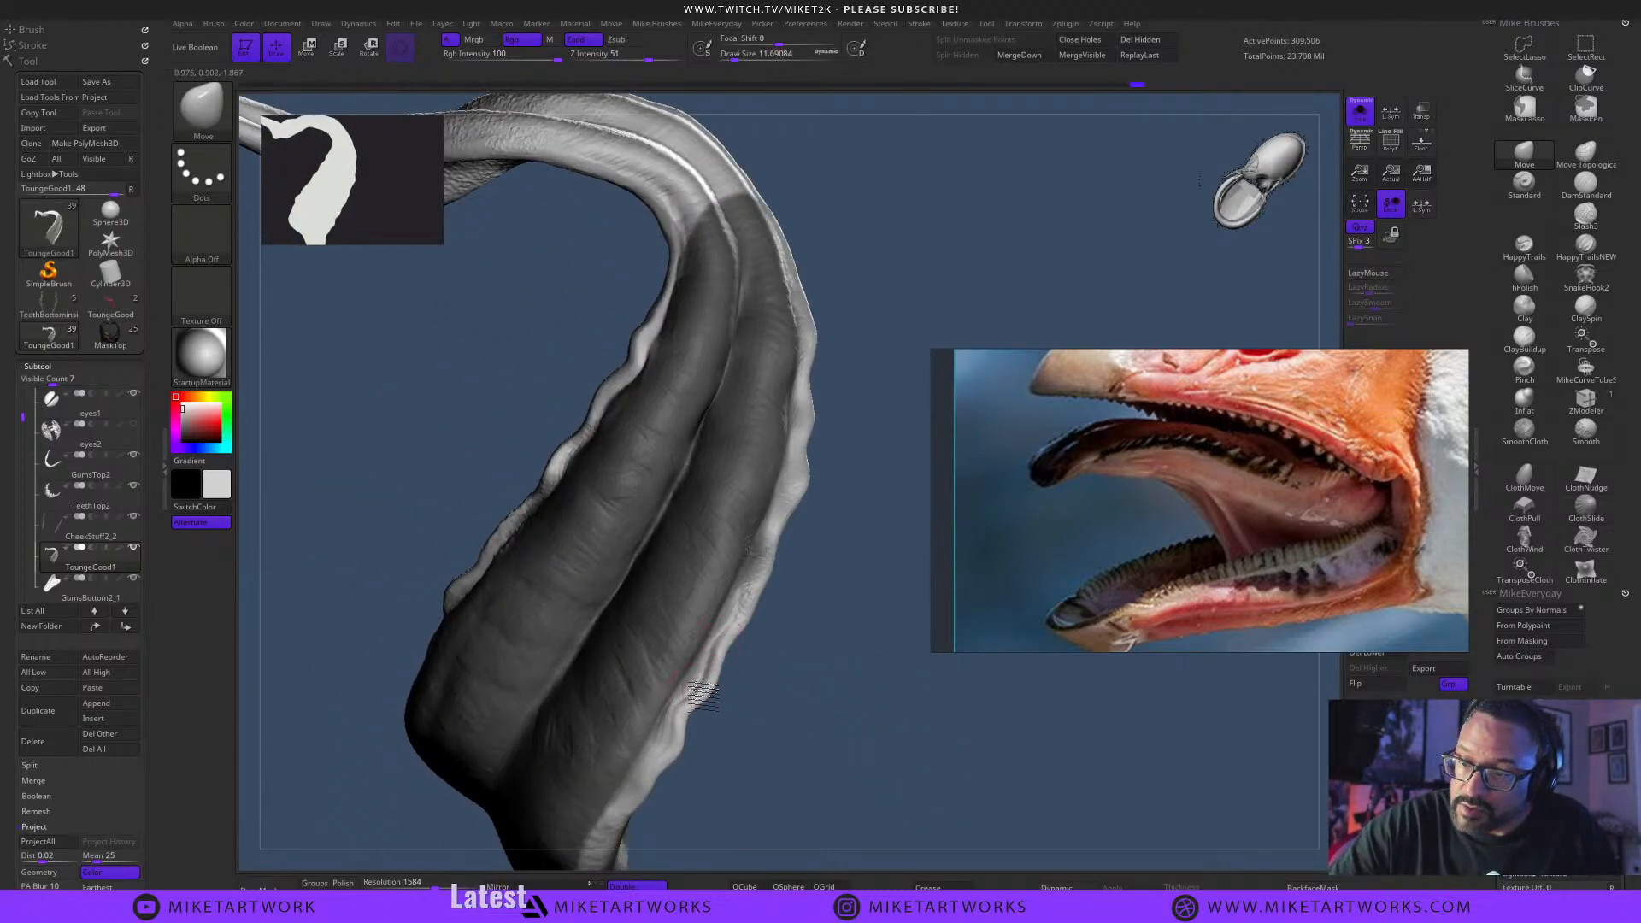
Finish the waves on the outer rim near the tongue's base with the Move brush and clear the mask.
mouse_move(801, 623)
left_mouse_down()
mouse_move(799, 650)
mouse_move(758, 601)
left_mouse_up()
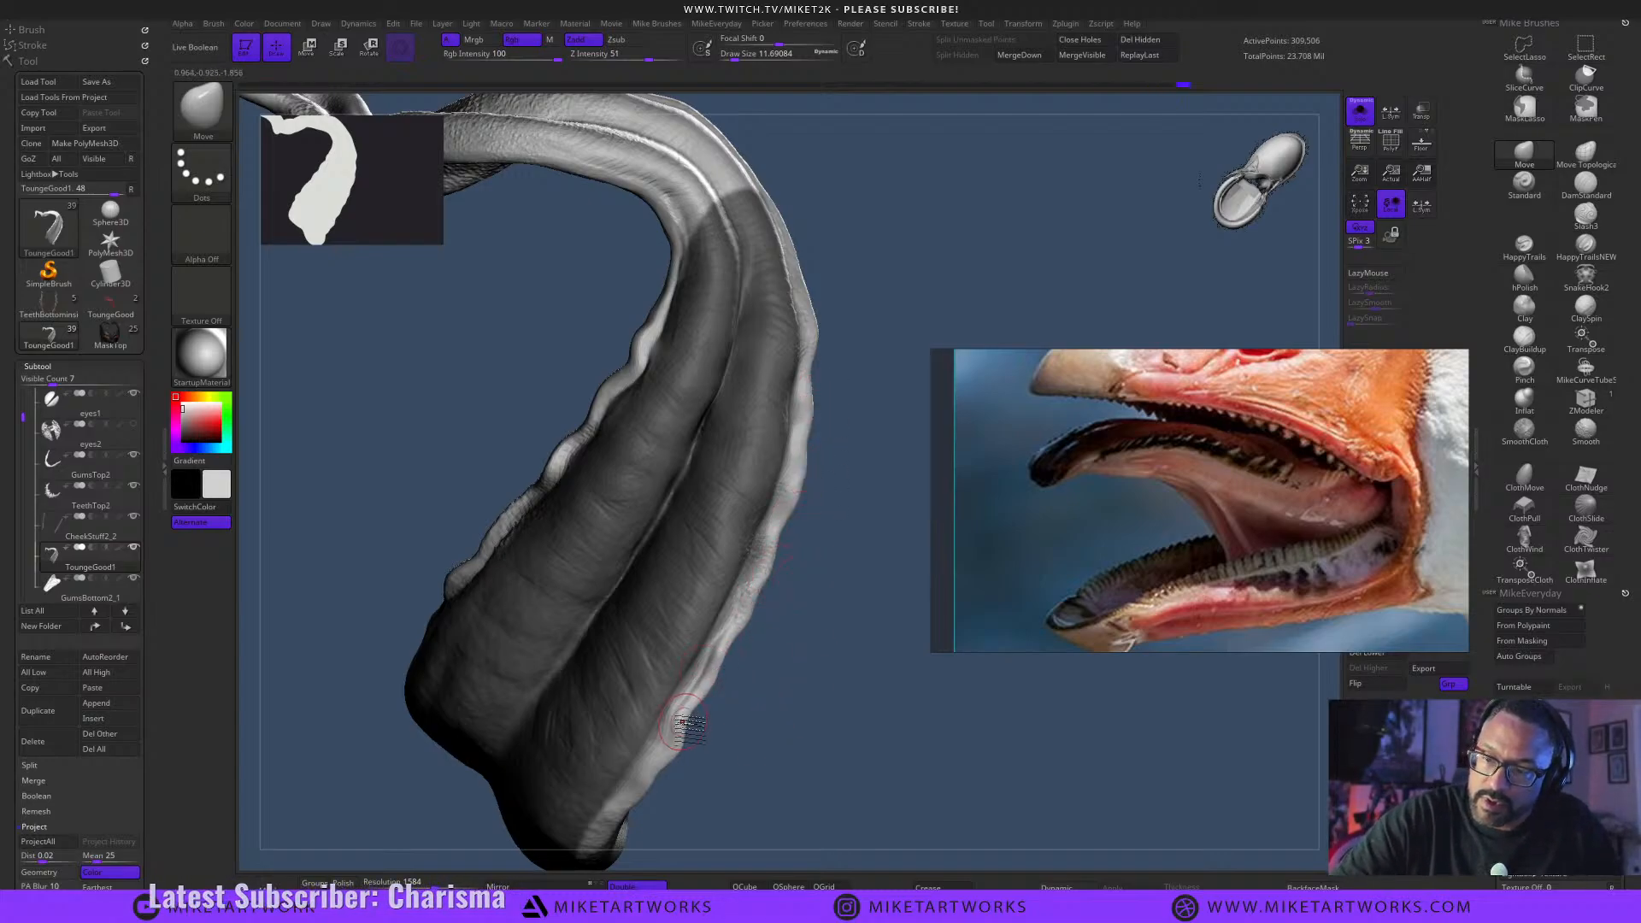
left_click_drag(891, 748, 1047, 749)
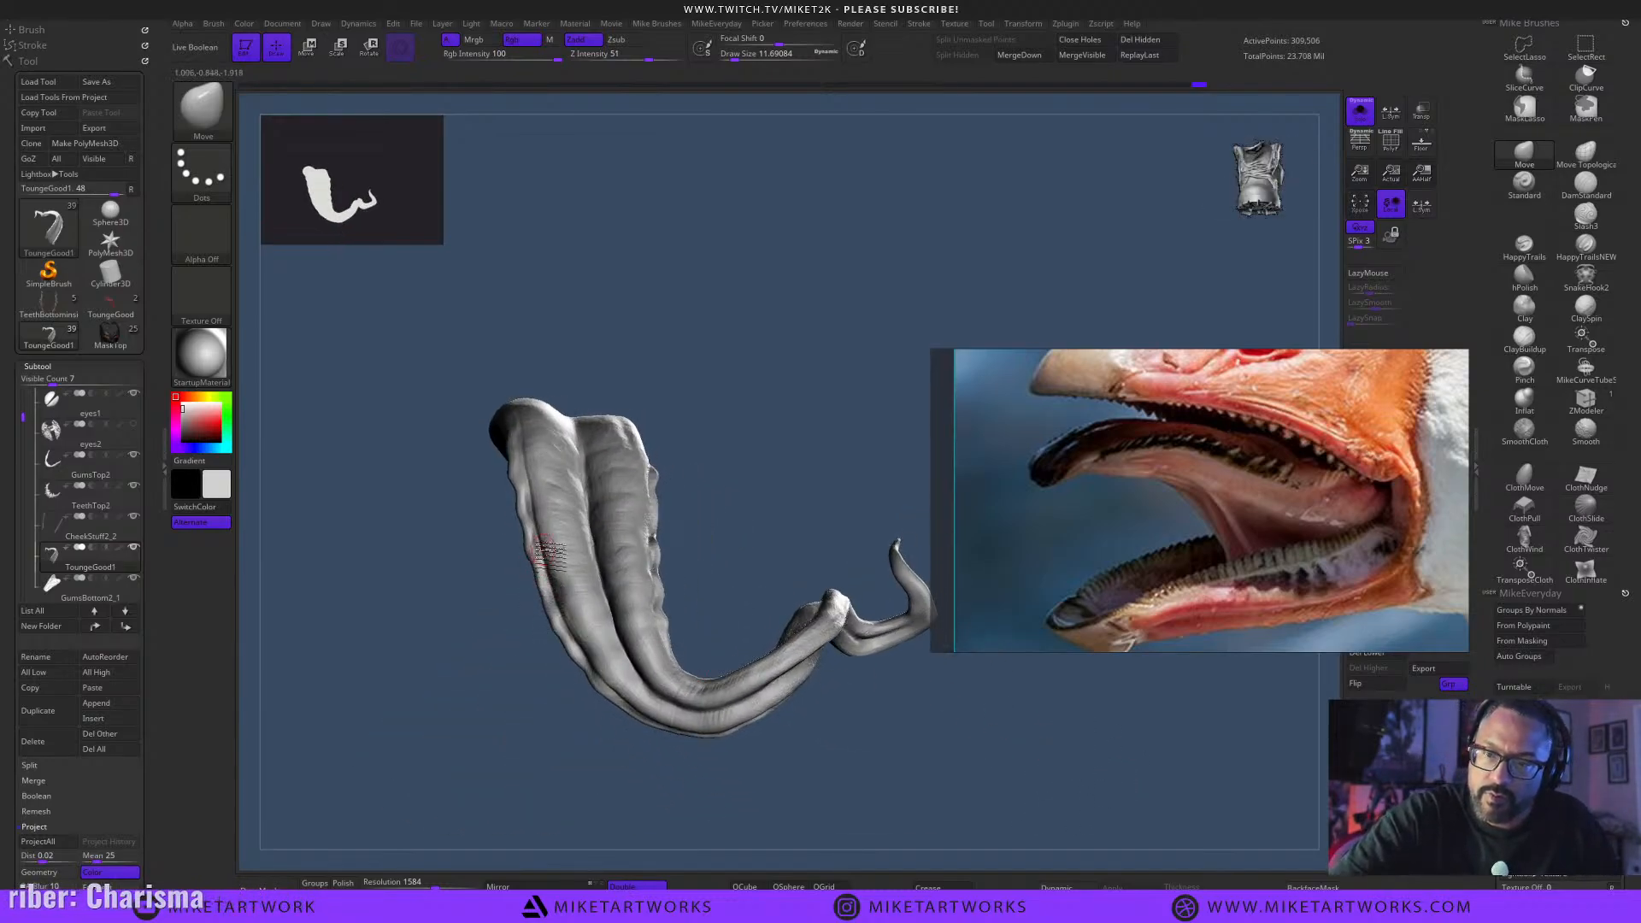
Inspect the ruffled tongue edges together with the full sculpture and in isolation from several angles.
left_click(1360, 111)
mouse_move(1073, 718)
left_mouse_down()
mouse_move(1103, 786)
mouse_move(1197, 765)
mouse_move(1185, 787)
mouse_move(1169, 747)
left_mouse_up()
mouse_move(1176, 763)
left_mouse_down()
mouse_move(1212, 750)
mouse_move(1183, 752)
mouse_move(1205, 594)
left_mouse_up()
left_click(1358, 112)
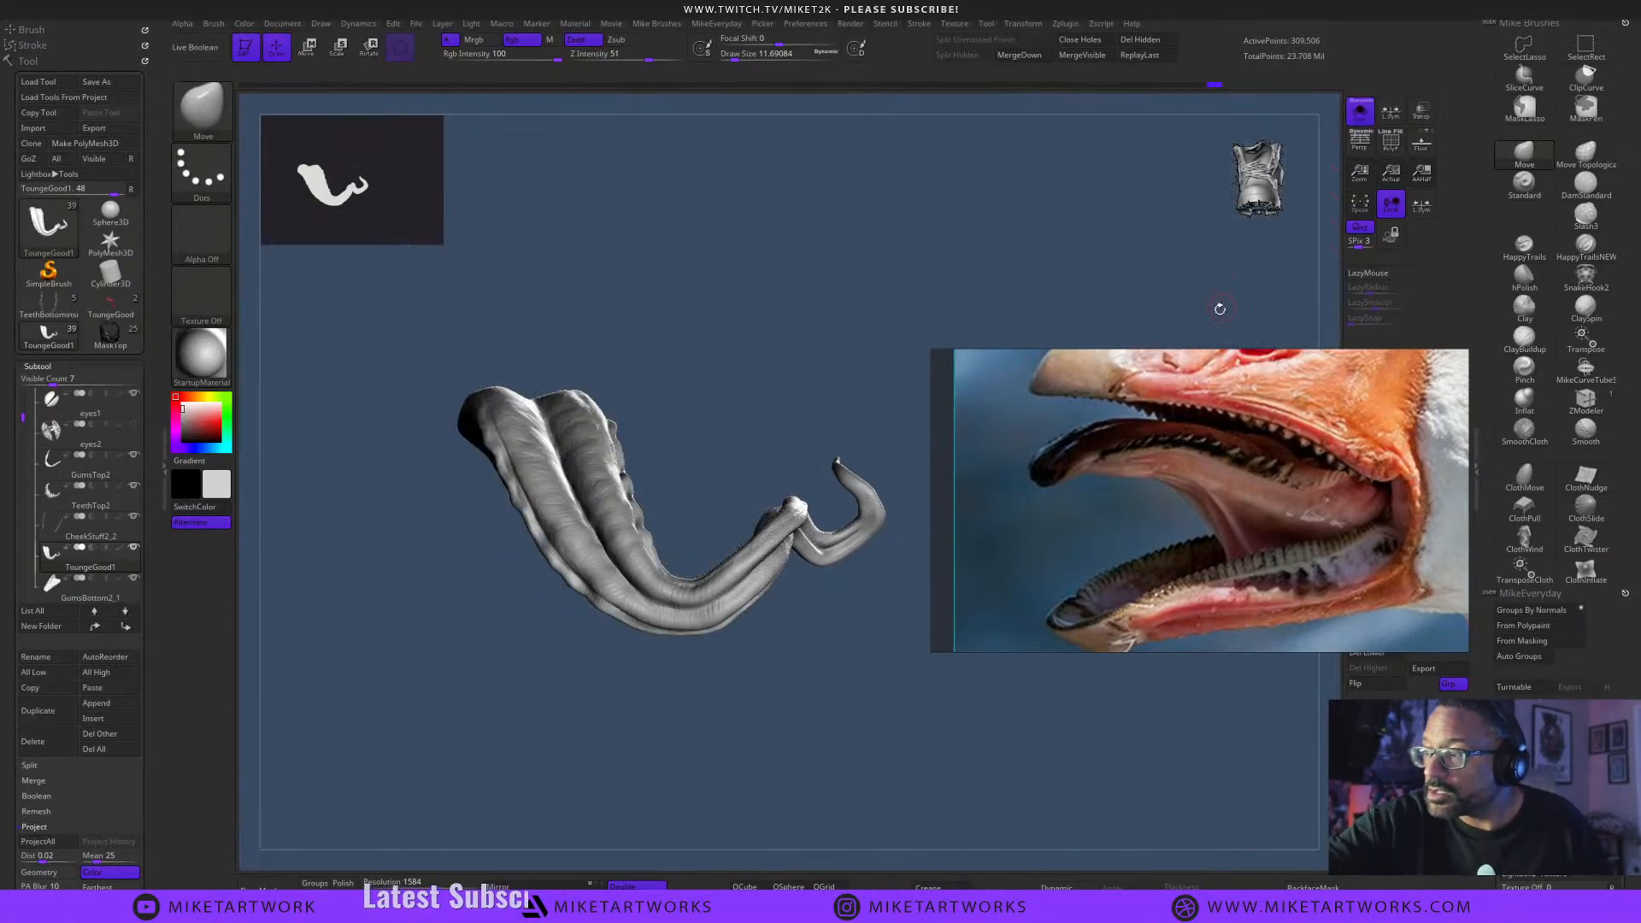
left_click_drag(975, 765, 1022, 807)
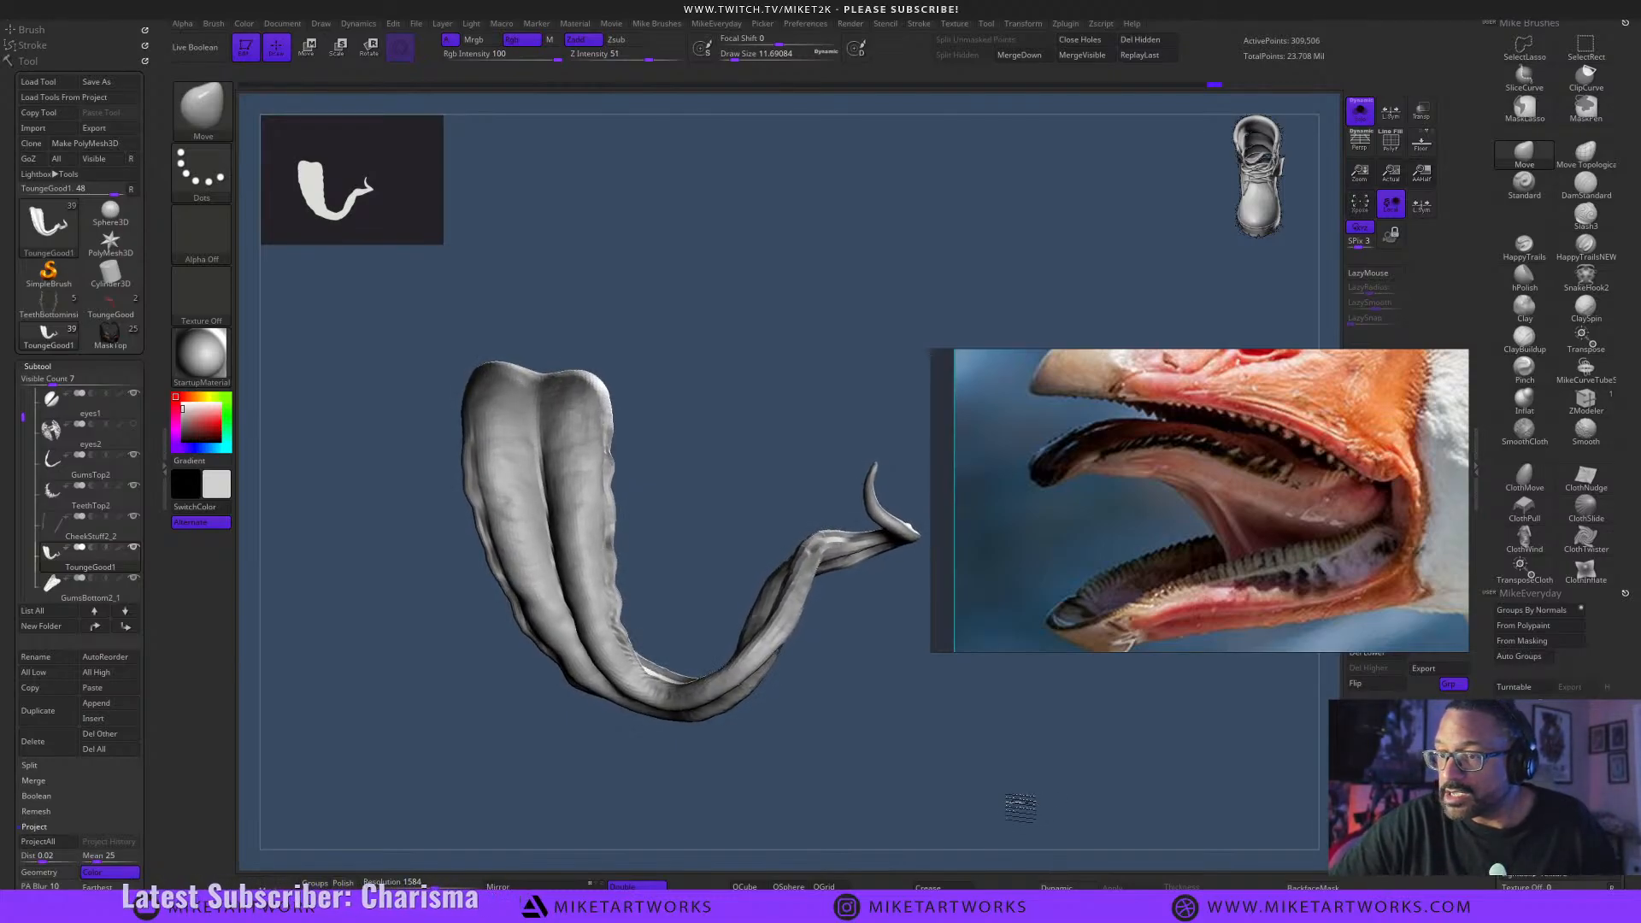
left_click_drag(1021, 807, 1035, 793)
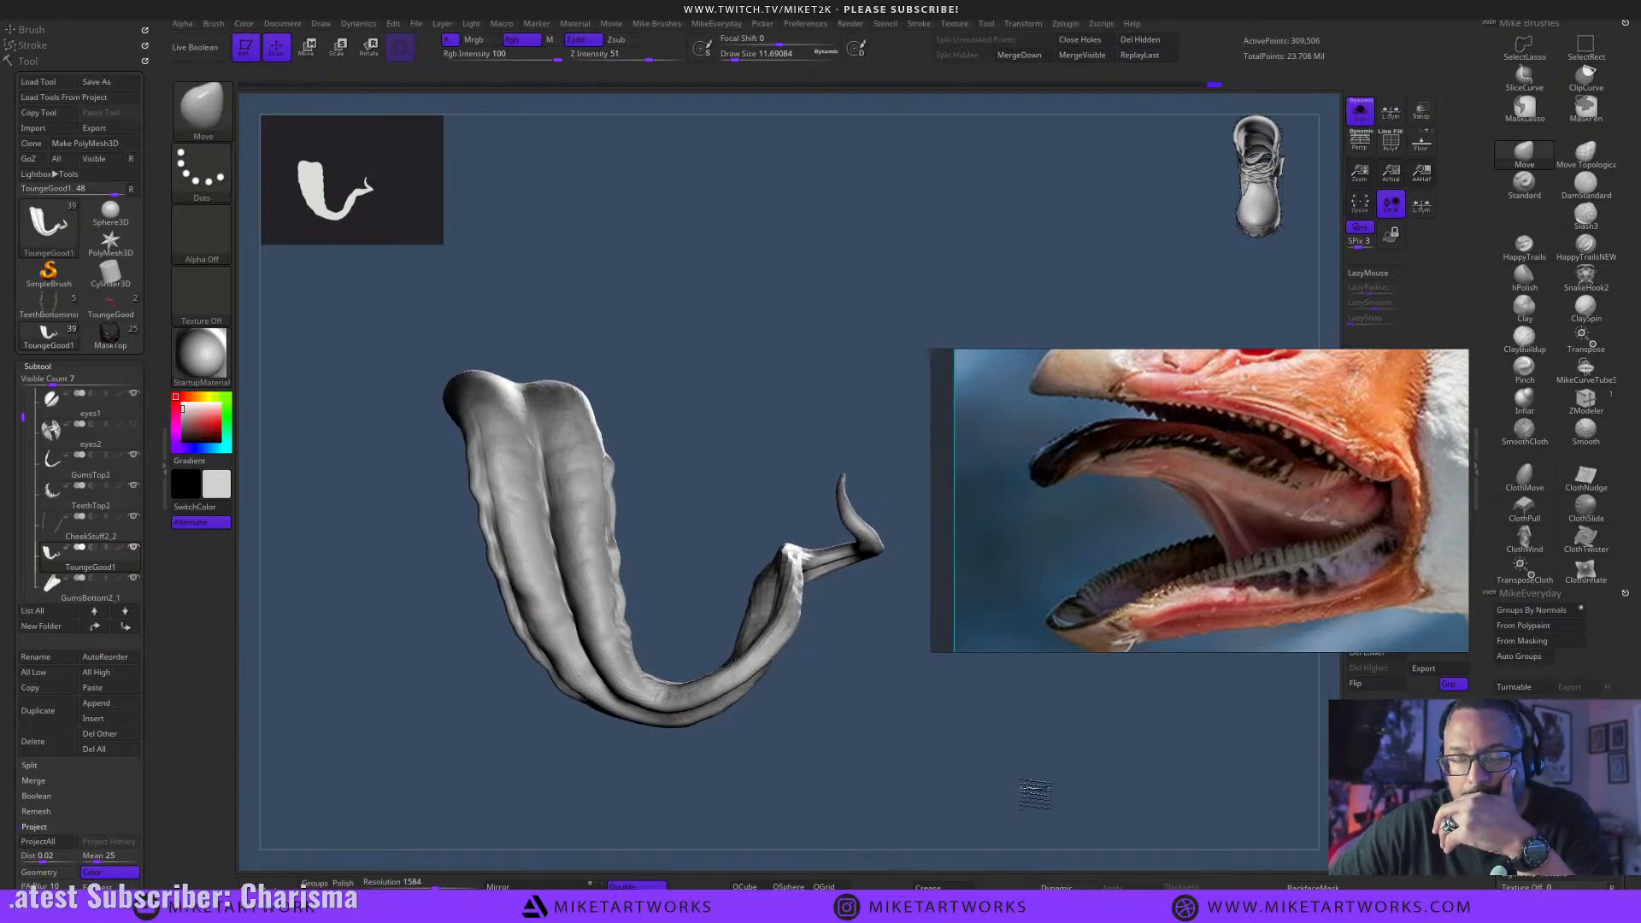
left_click_drag(1035, 793, 1023, 777)
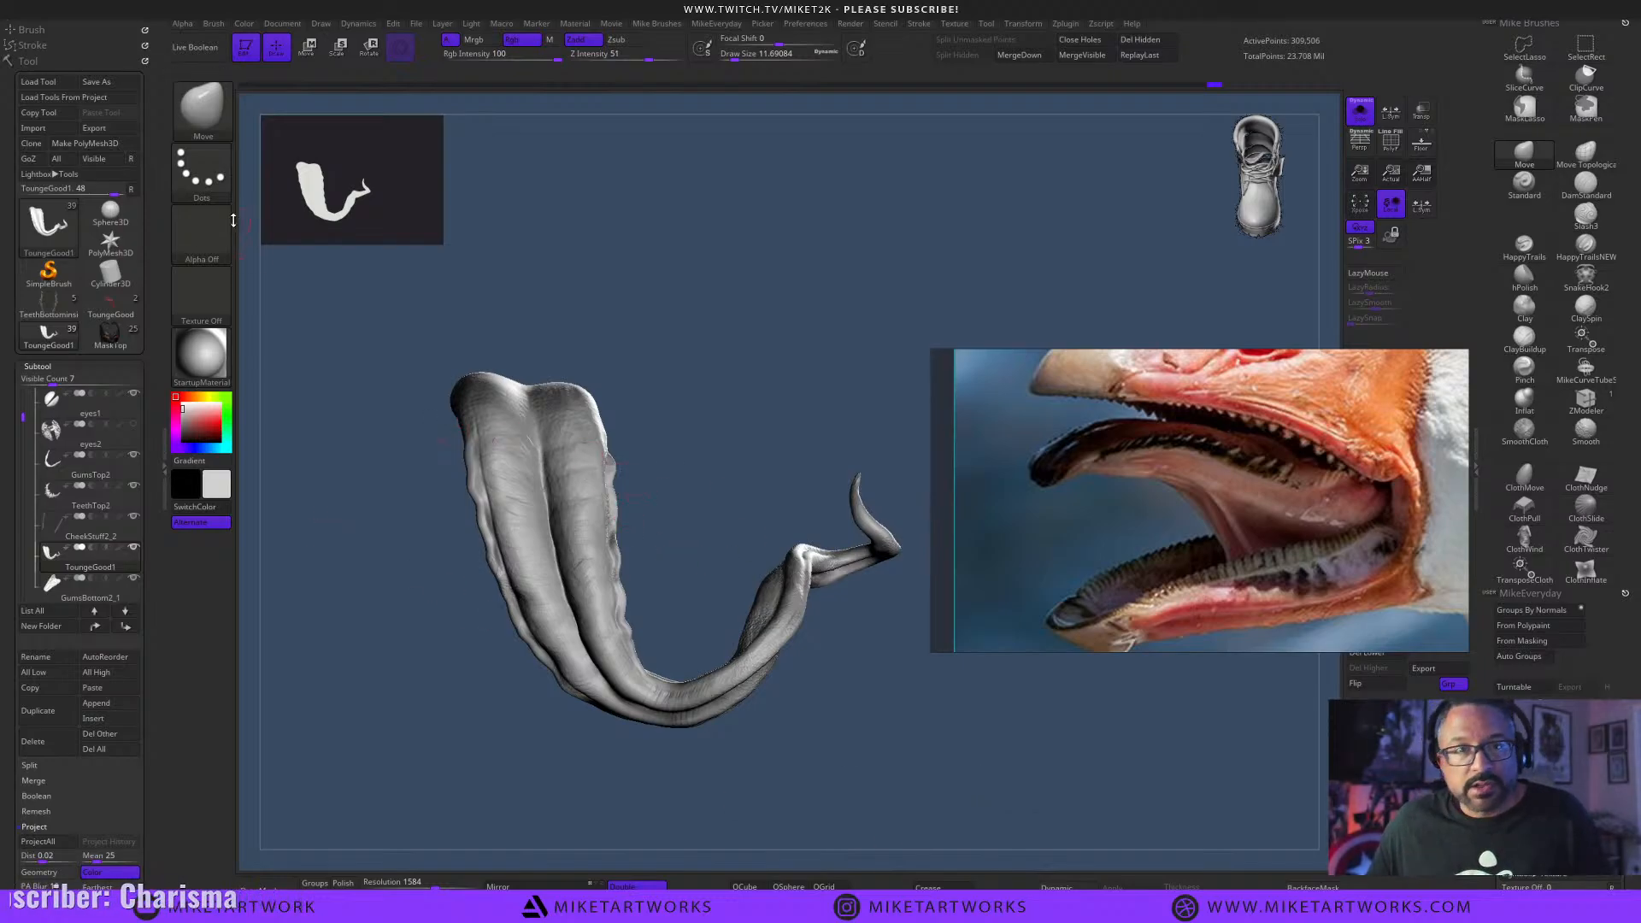
Save the tool as VenomWip18 in the Pixologic folder, overwriting the existing file.
key("ctrl+s")
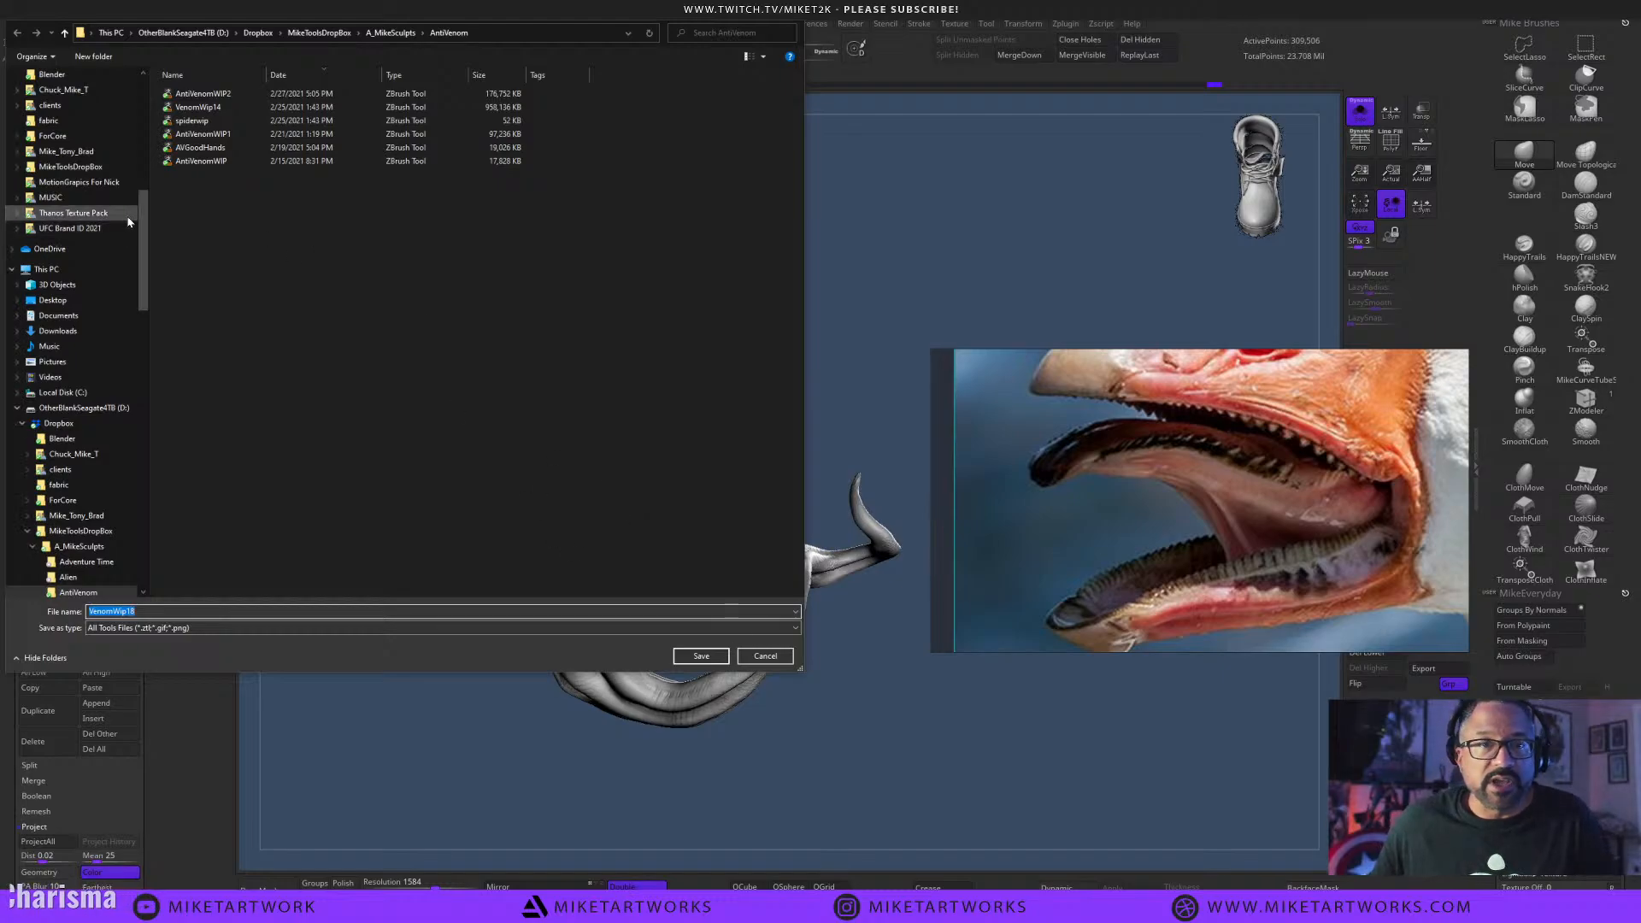
left_click_drag(141, 235, 154, 94)
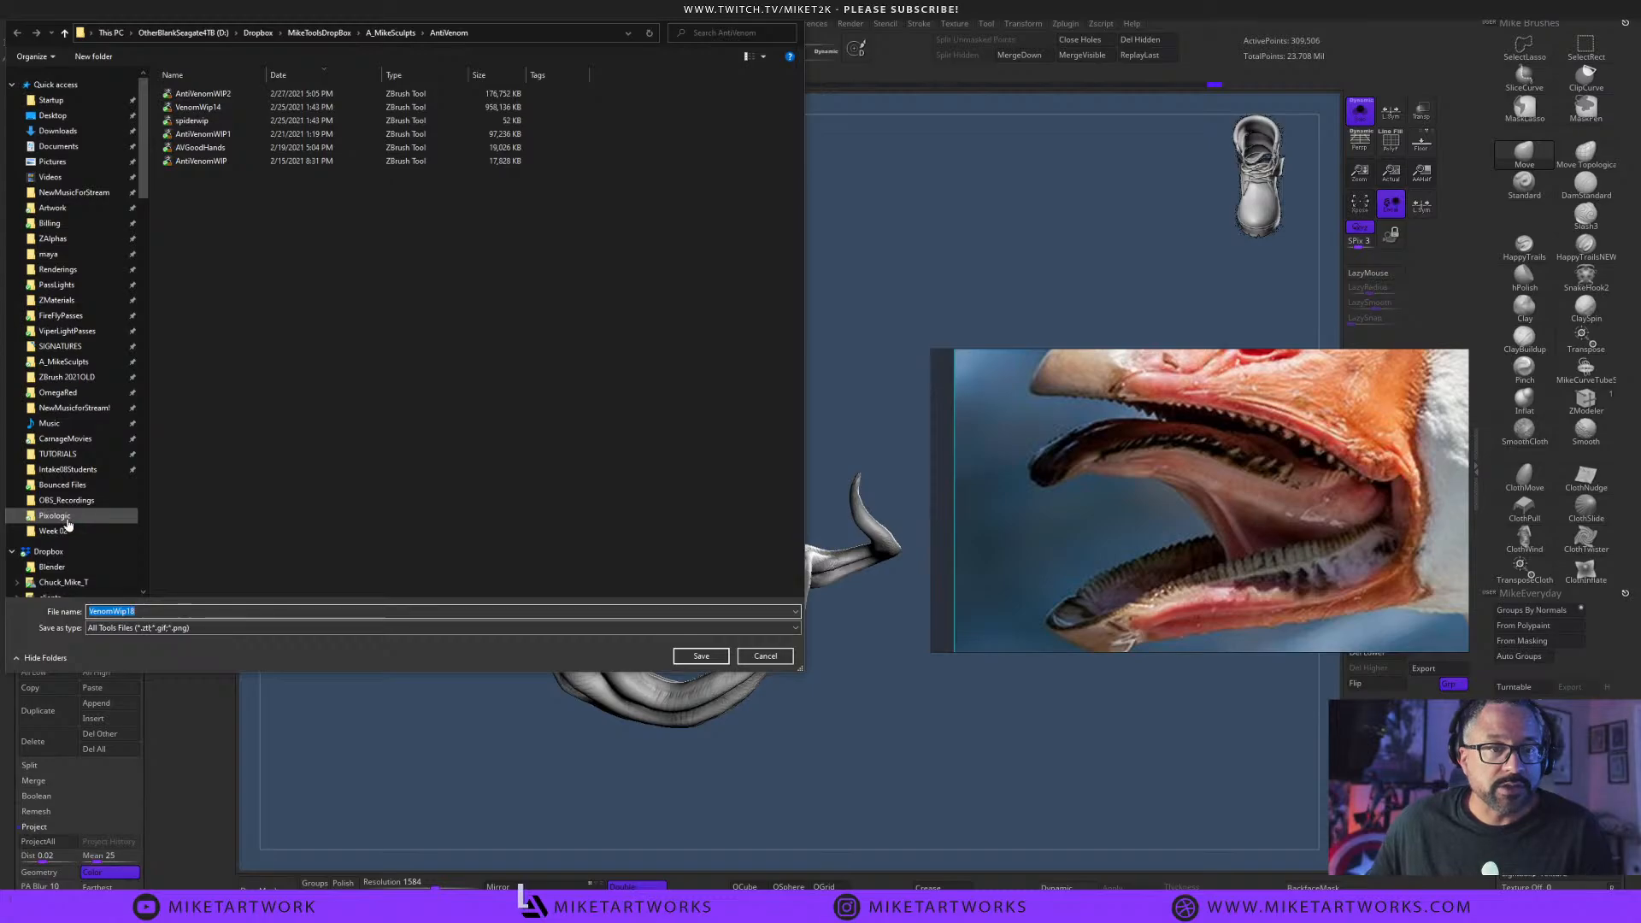
left_click(68, 523)
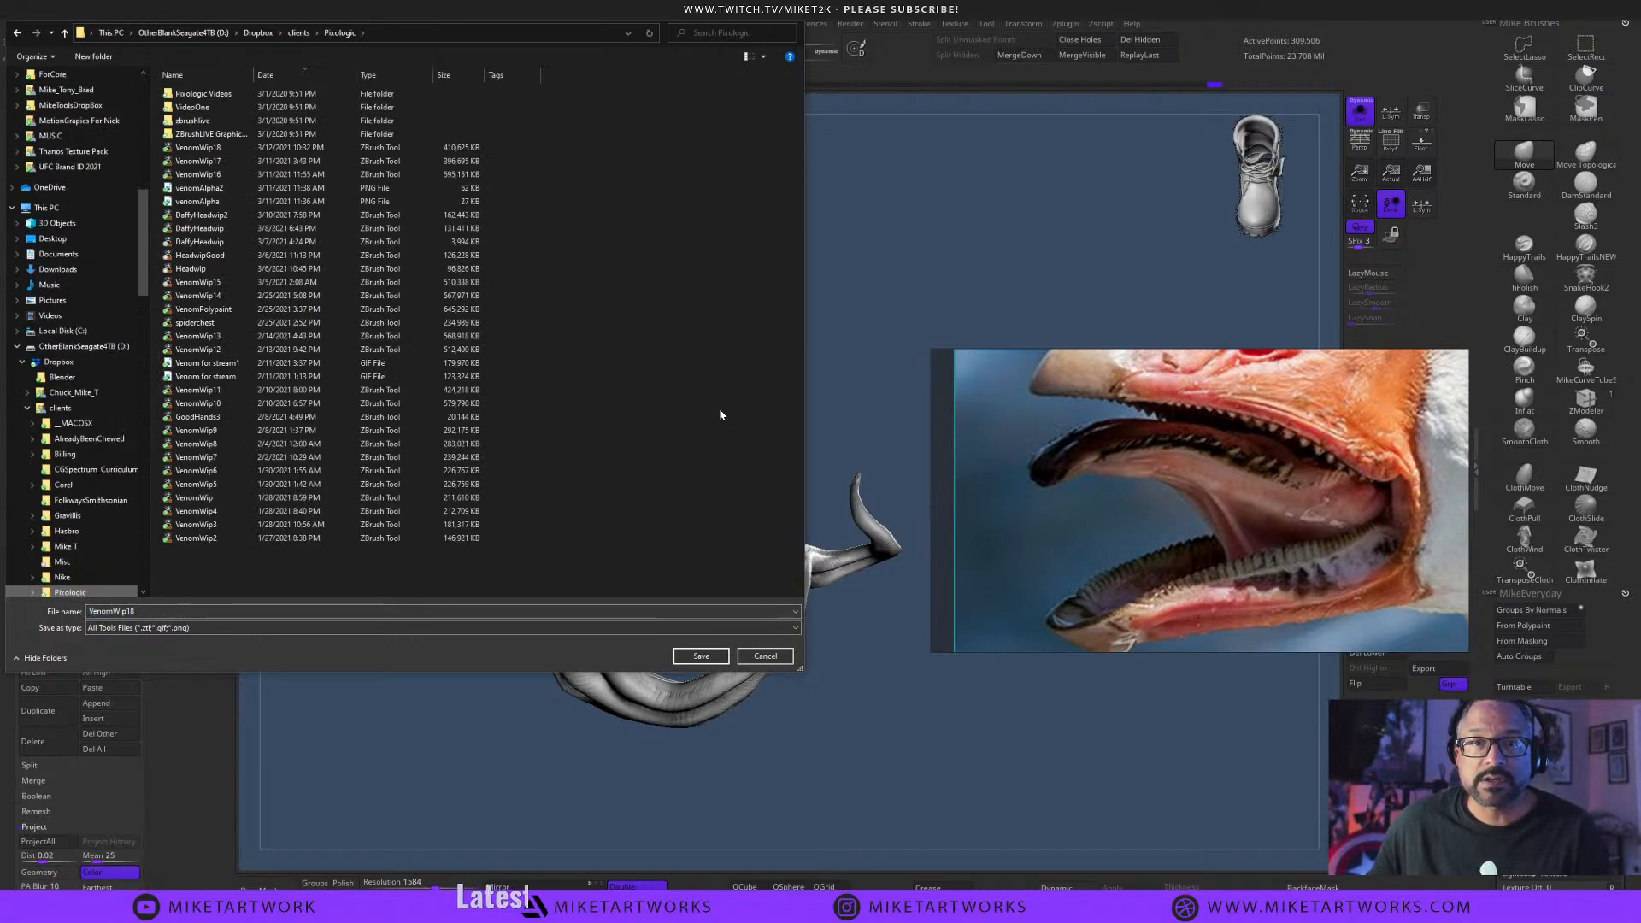
left_click(685, 657)
left_click(851, 455)
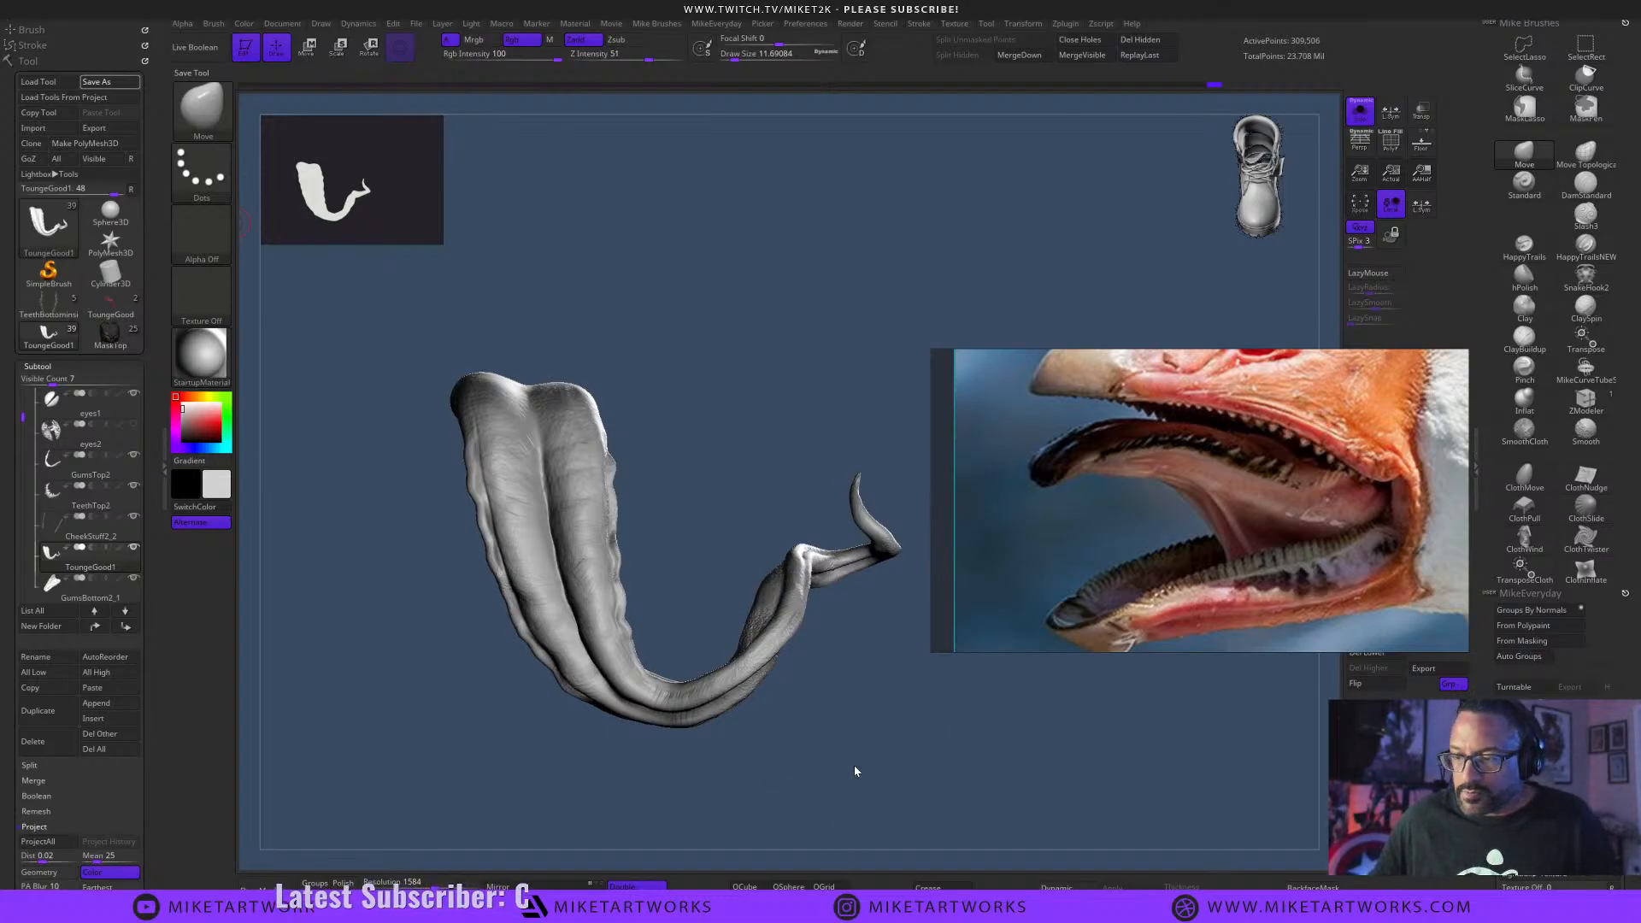
Load the MV_Spikes insert brush from the Misc folder of the custom brush library.
left_click_drag(853, 762, 721, 684)
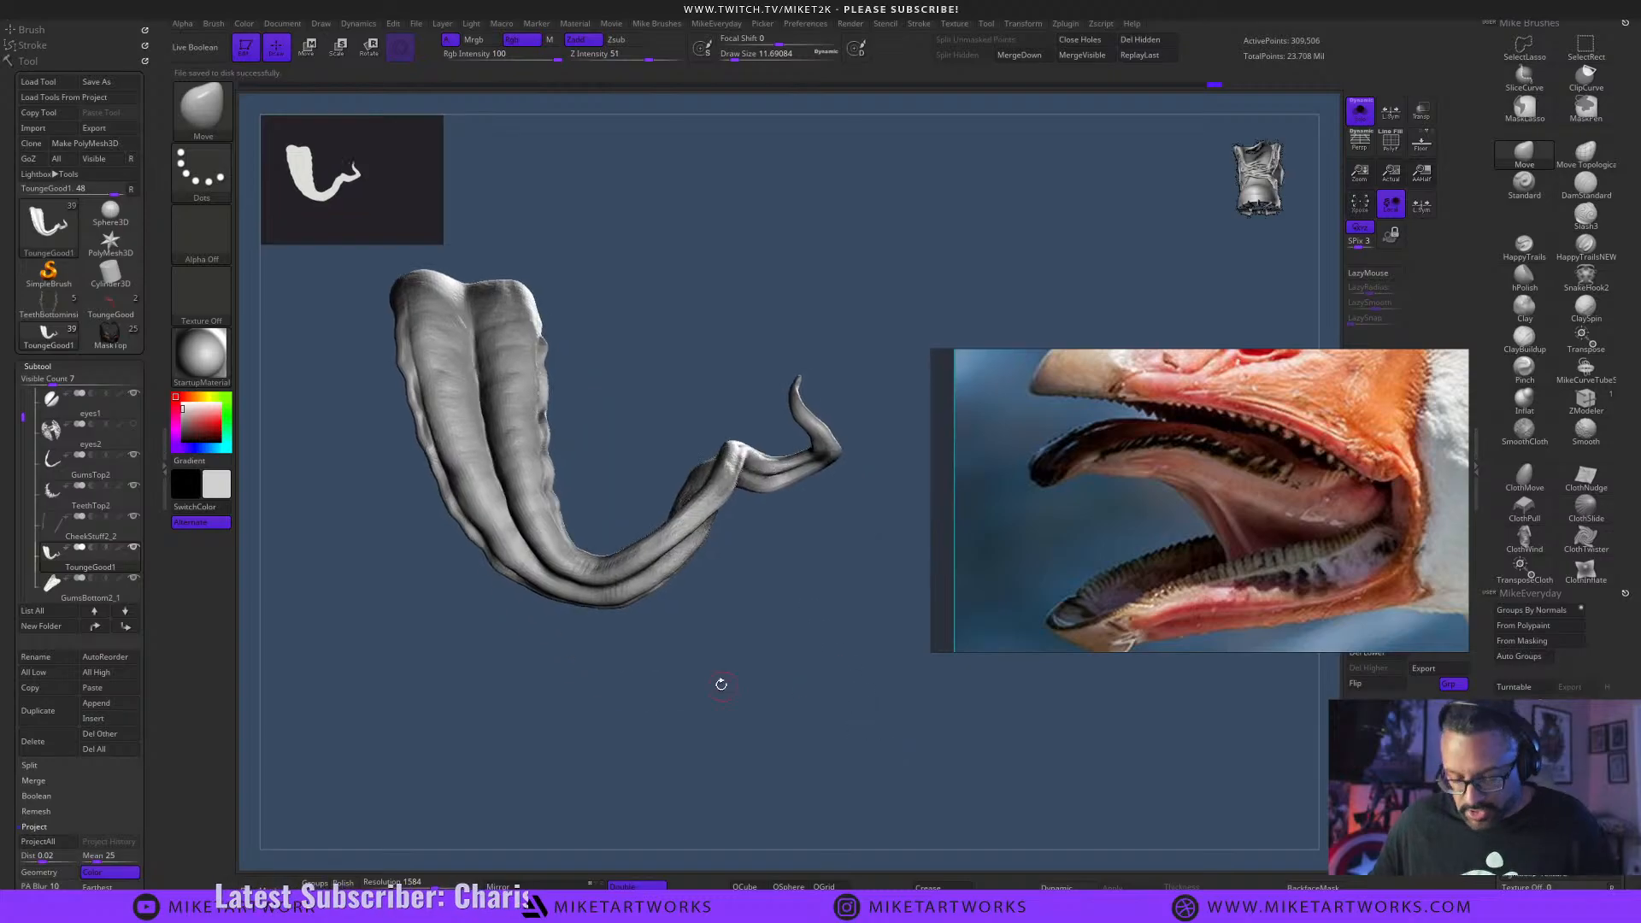
key("b")
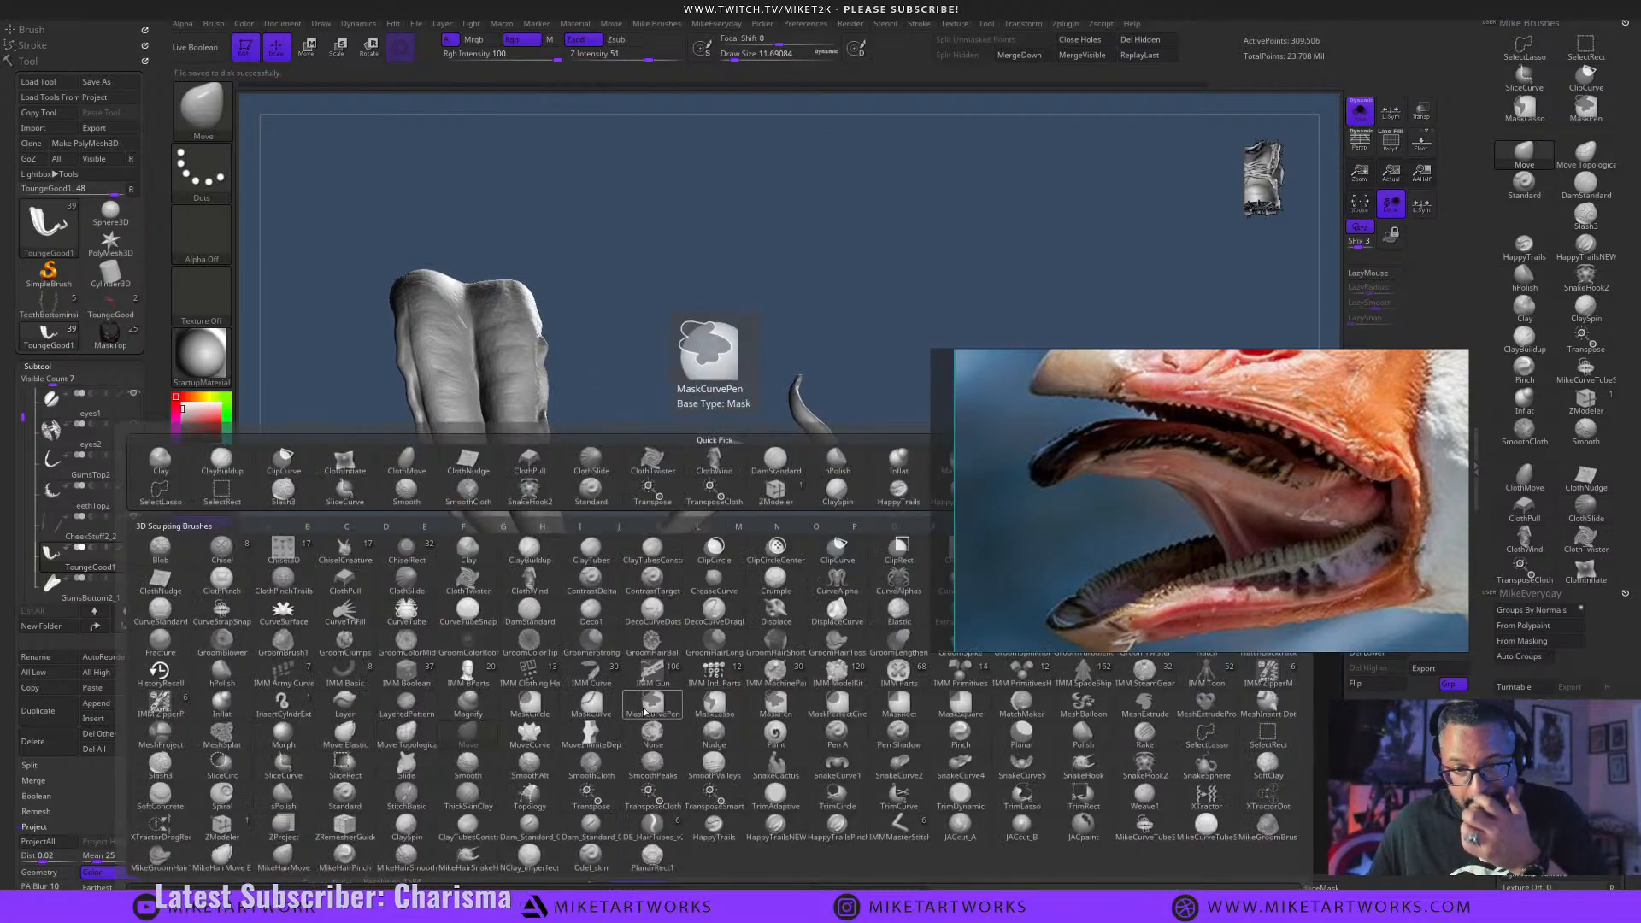
key("comma")
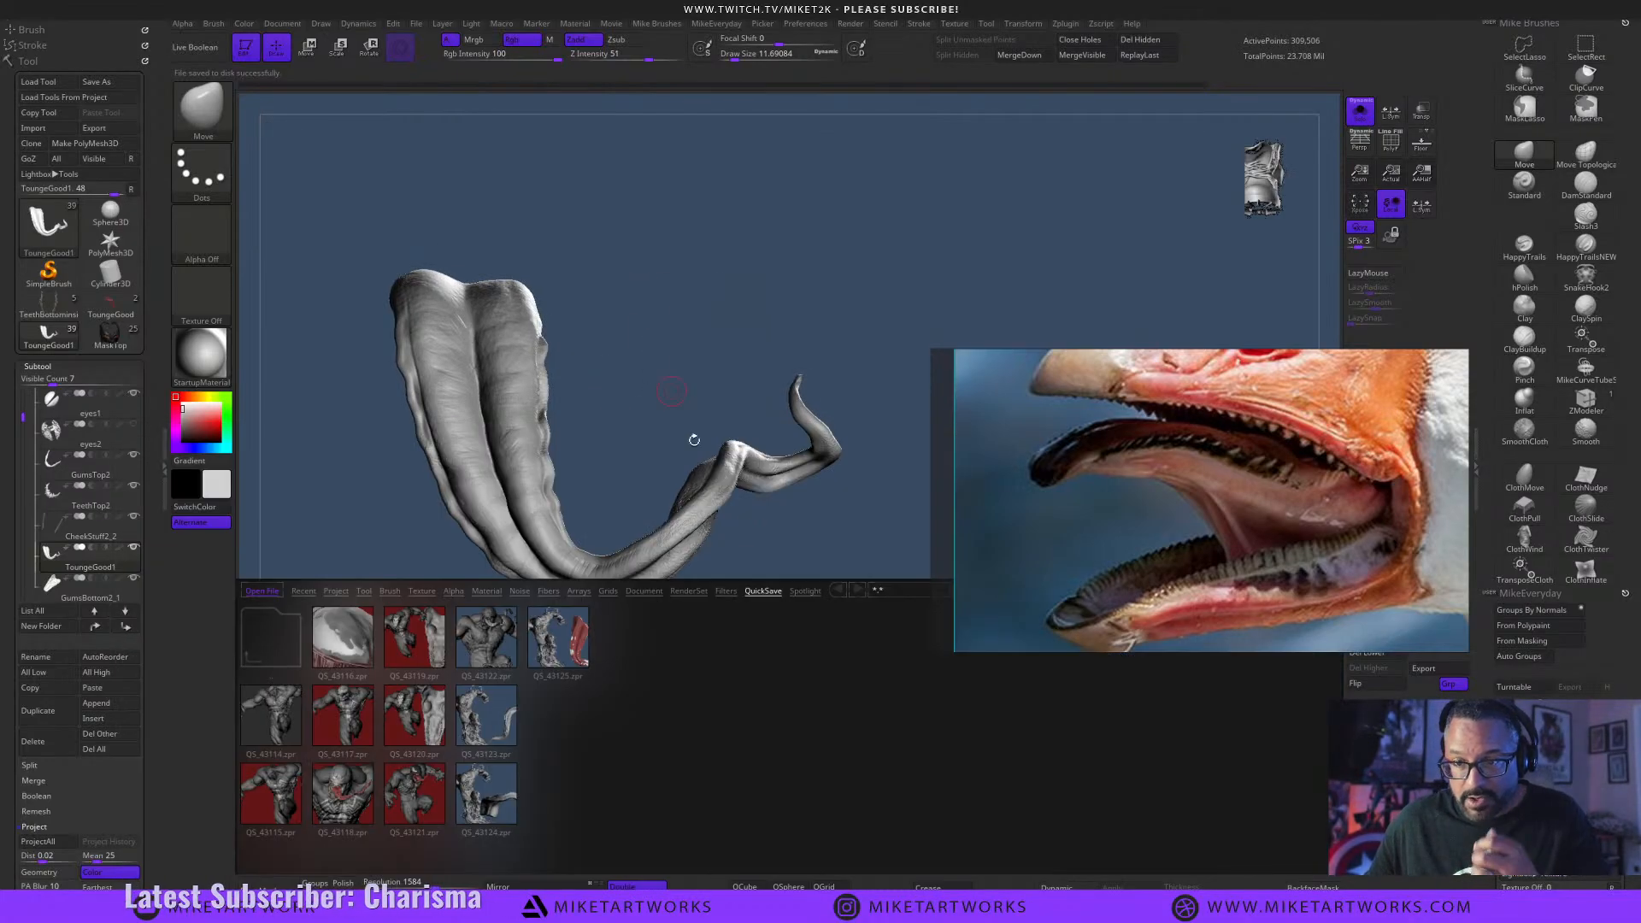
left_click(389, 592)
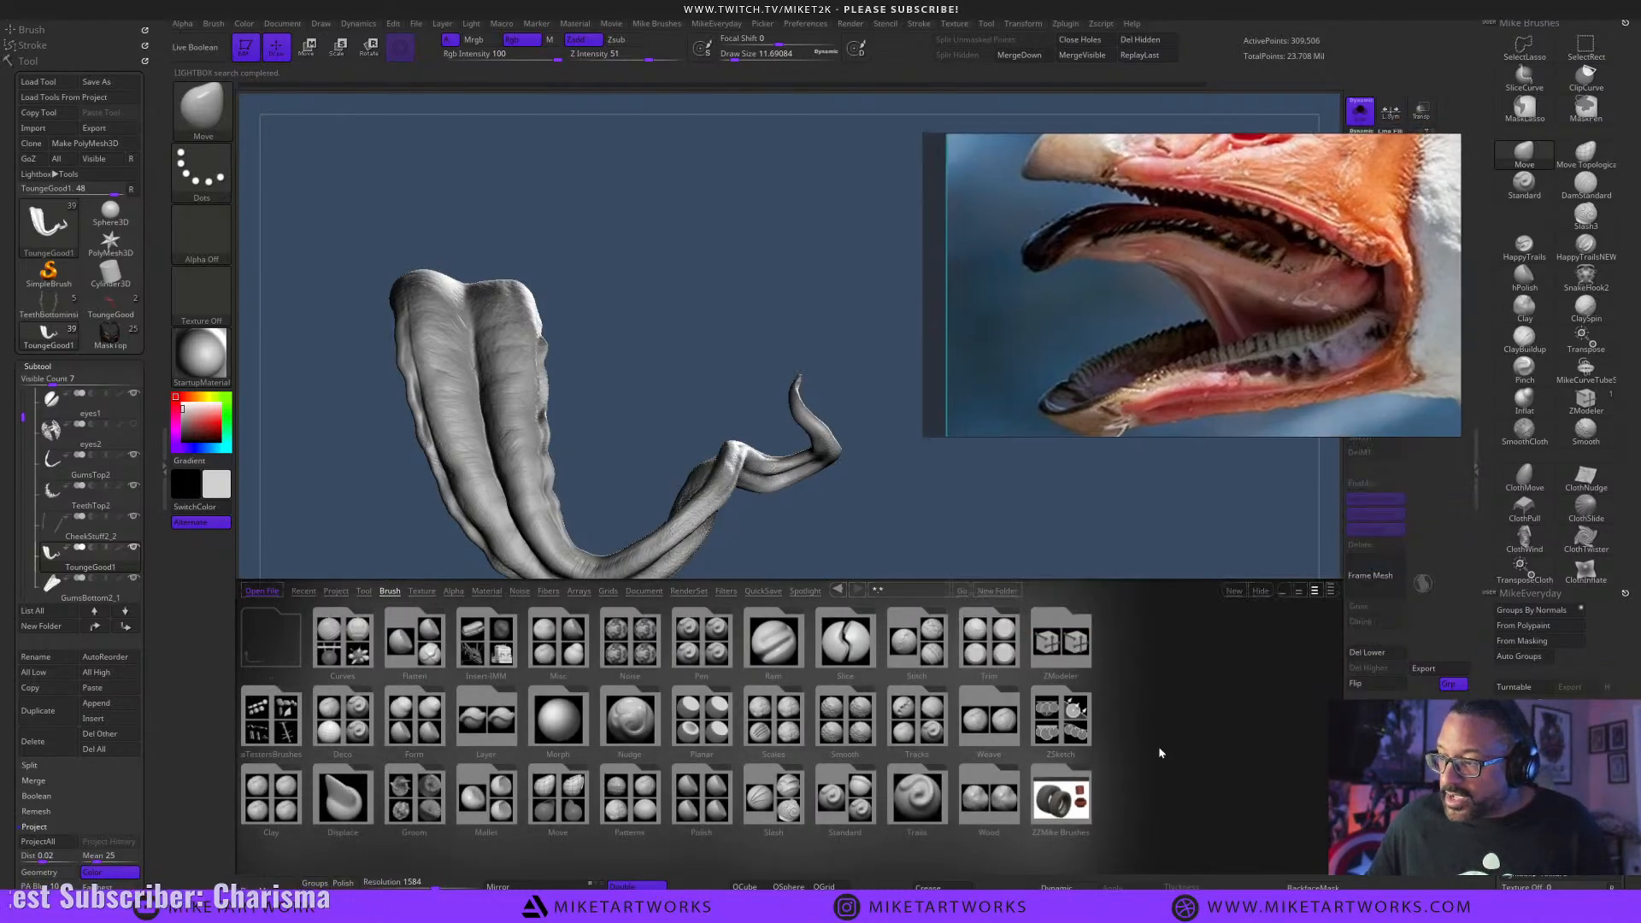
double_click(1065, 797)
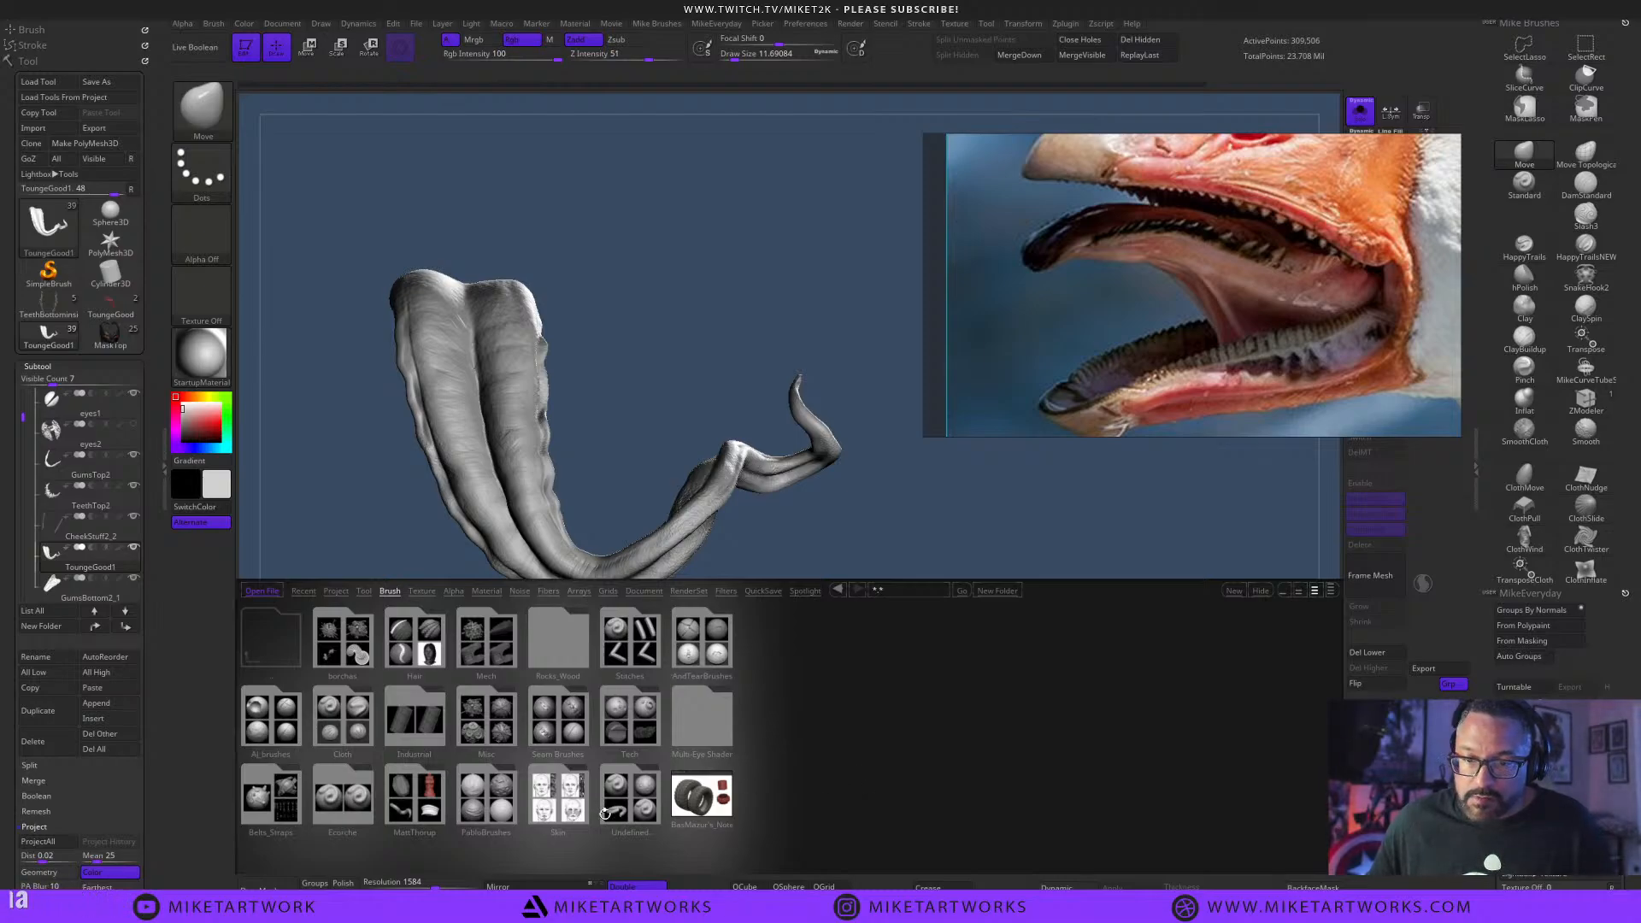
double_click(504, 744)
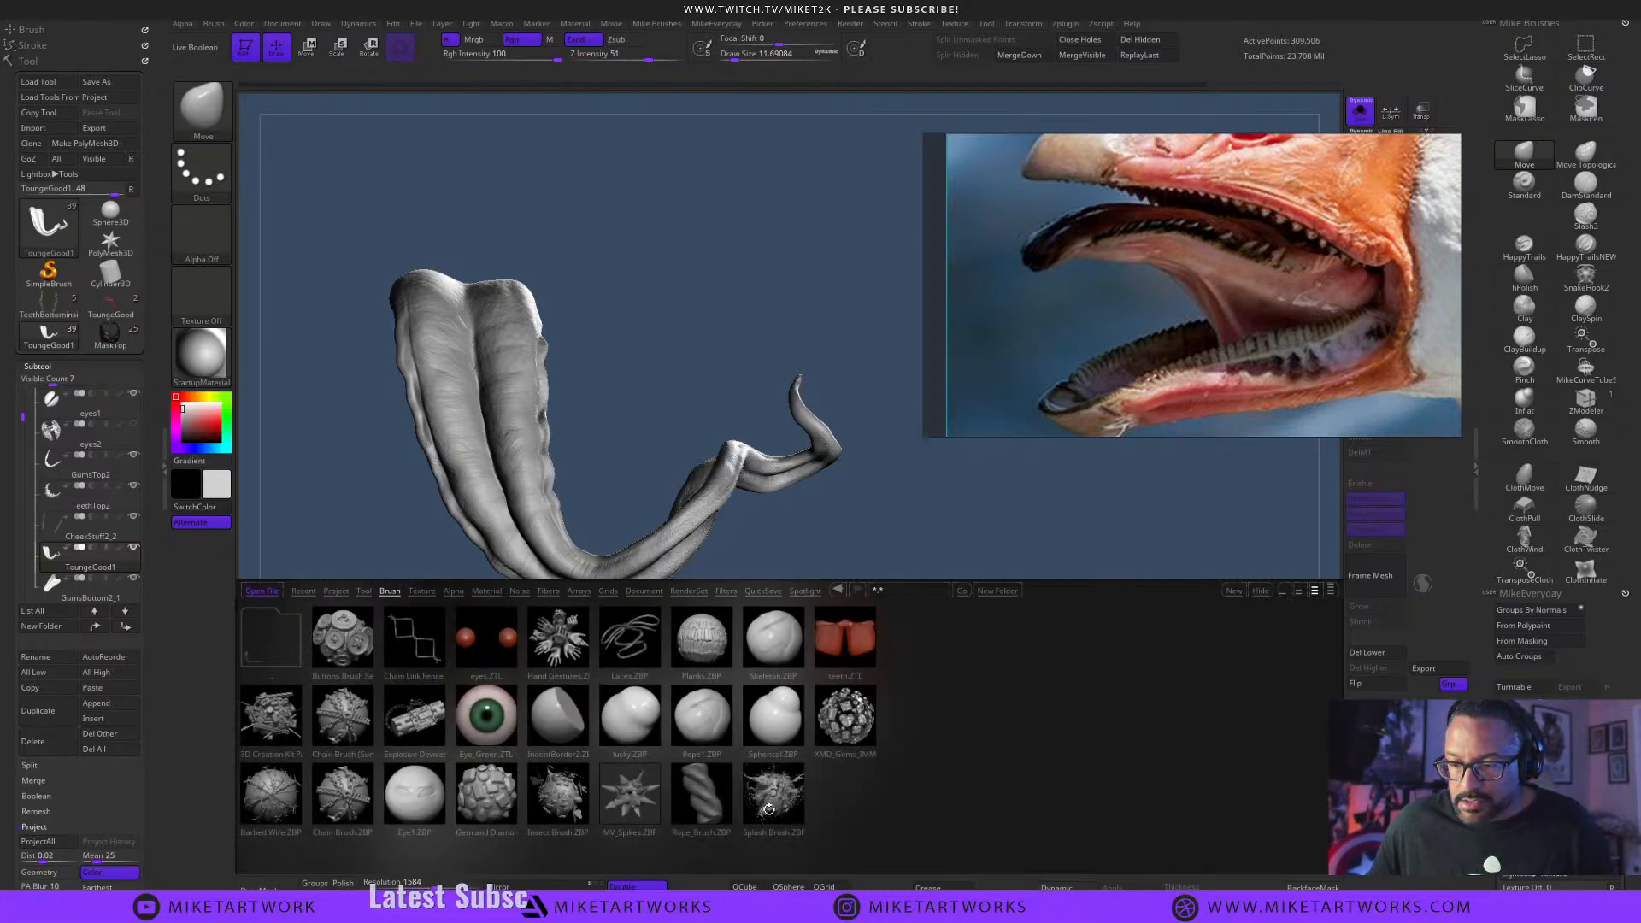
double_click(641, 810)
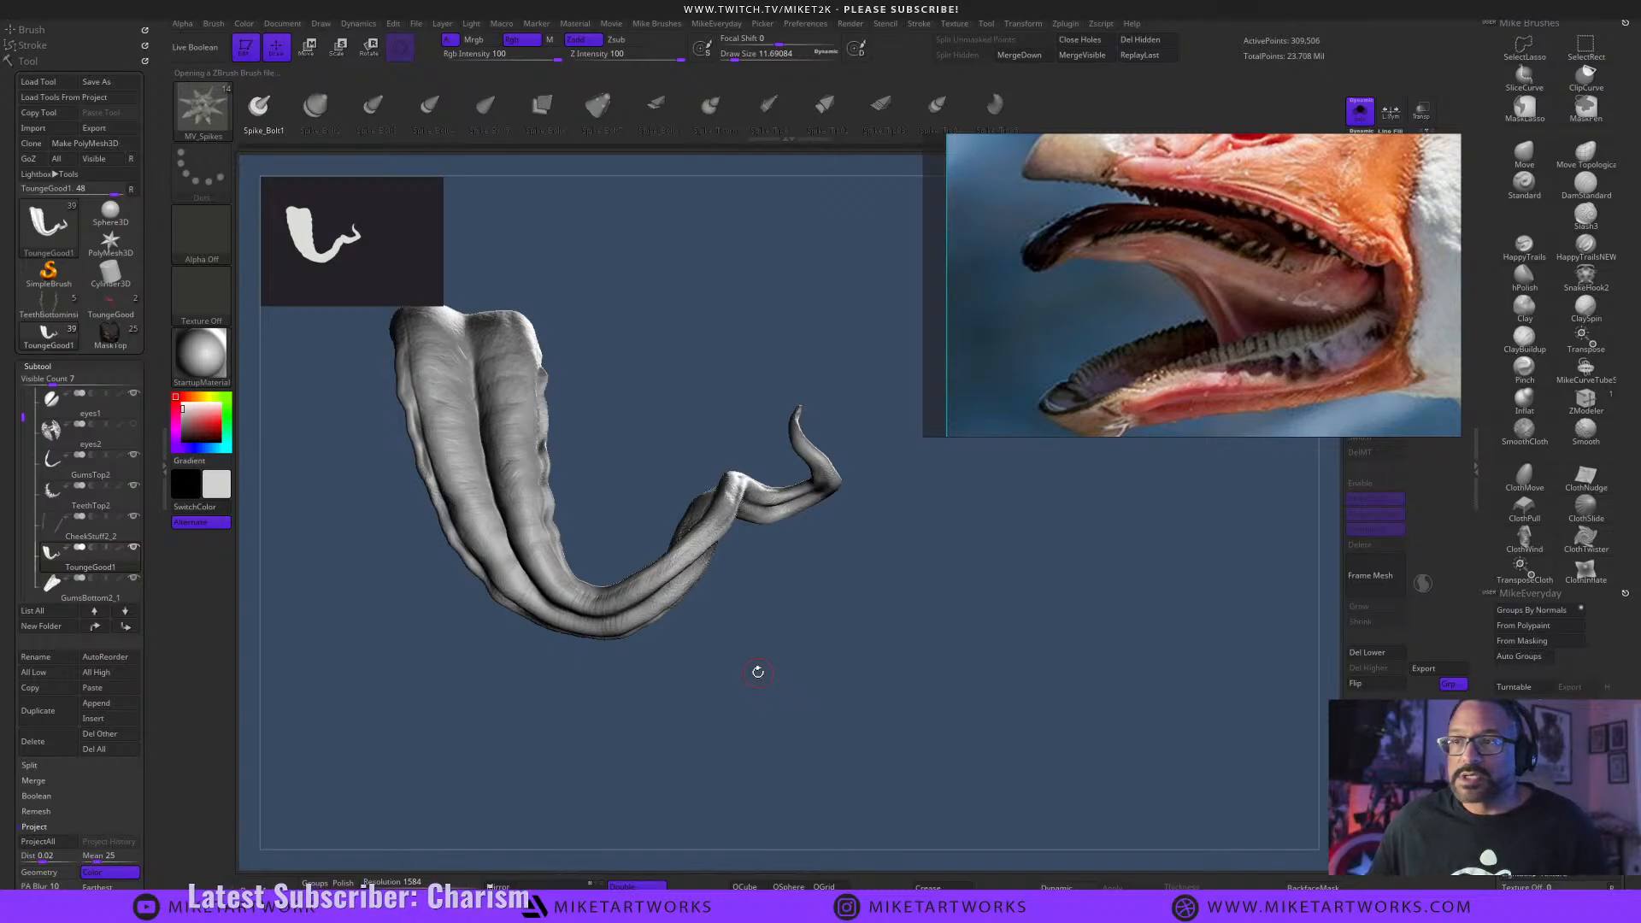
Choose the Spike_Bolt3 mesh and try to insert a spike on the tongue's upper surface.
left_click_drag(831, 668, 822, 661)
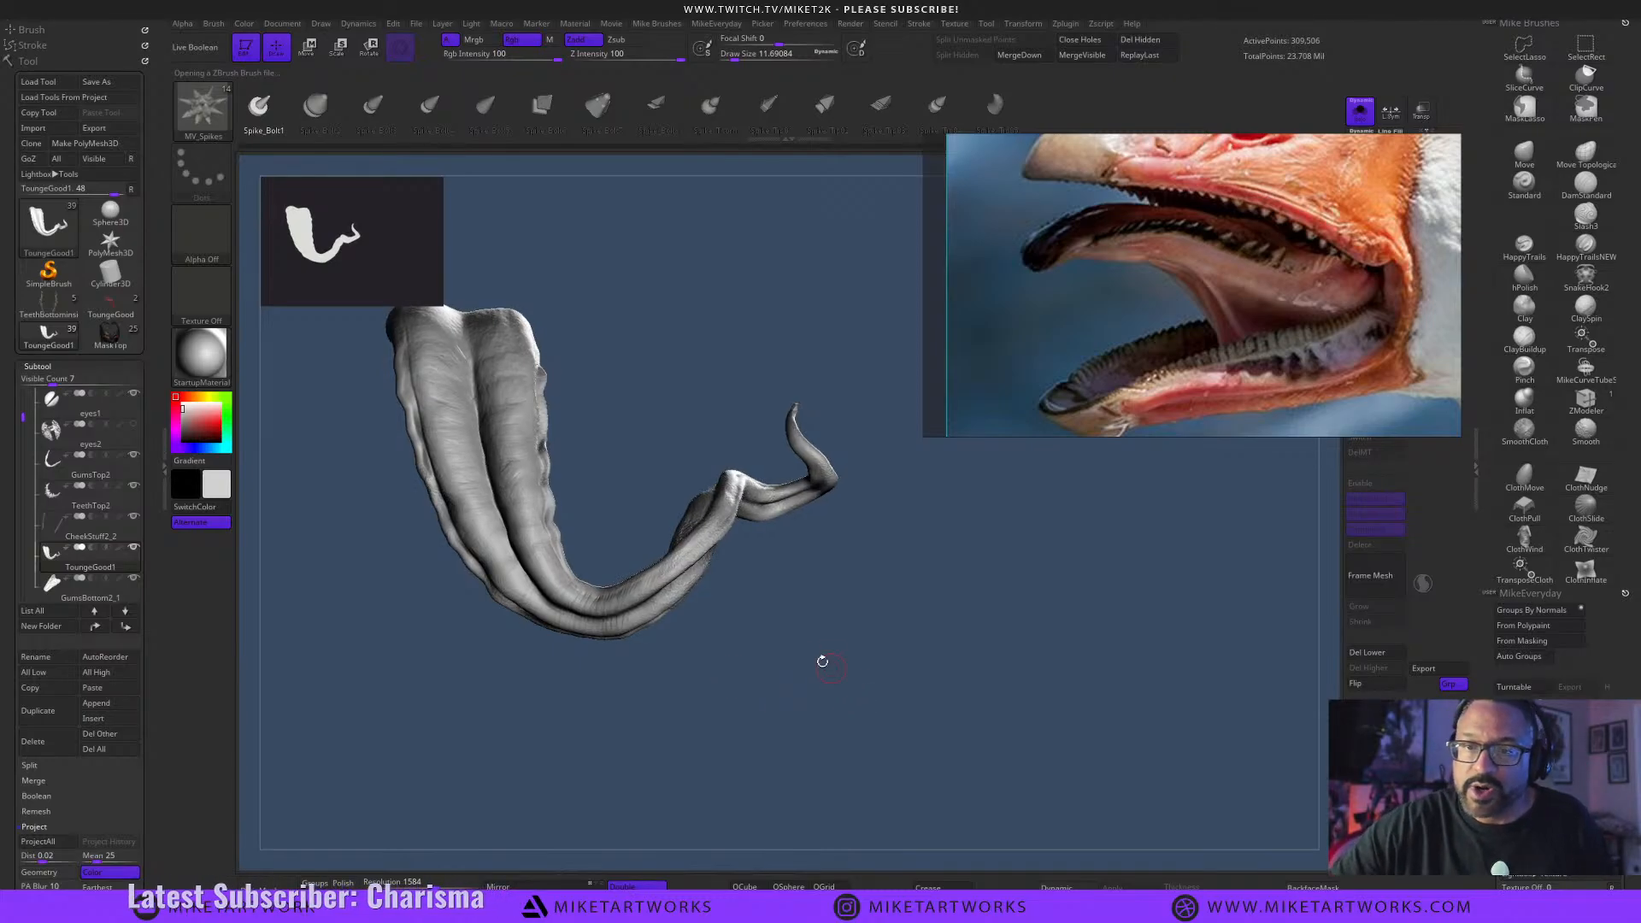
left_click_drag(608, 403, 652, 440)
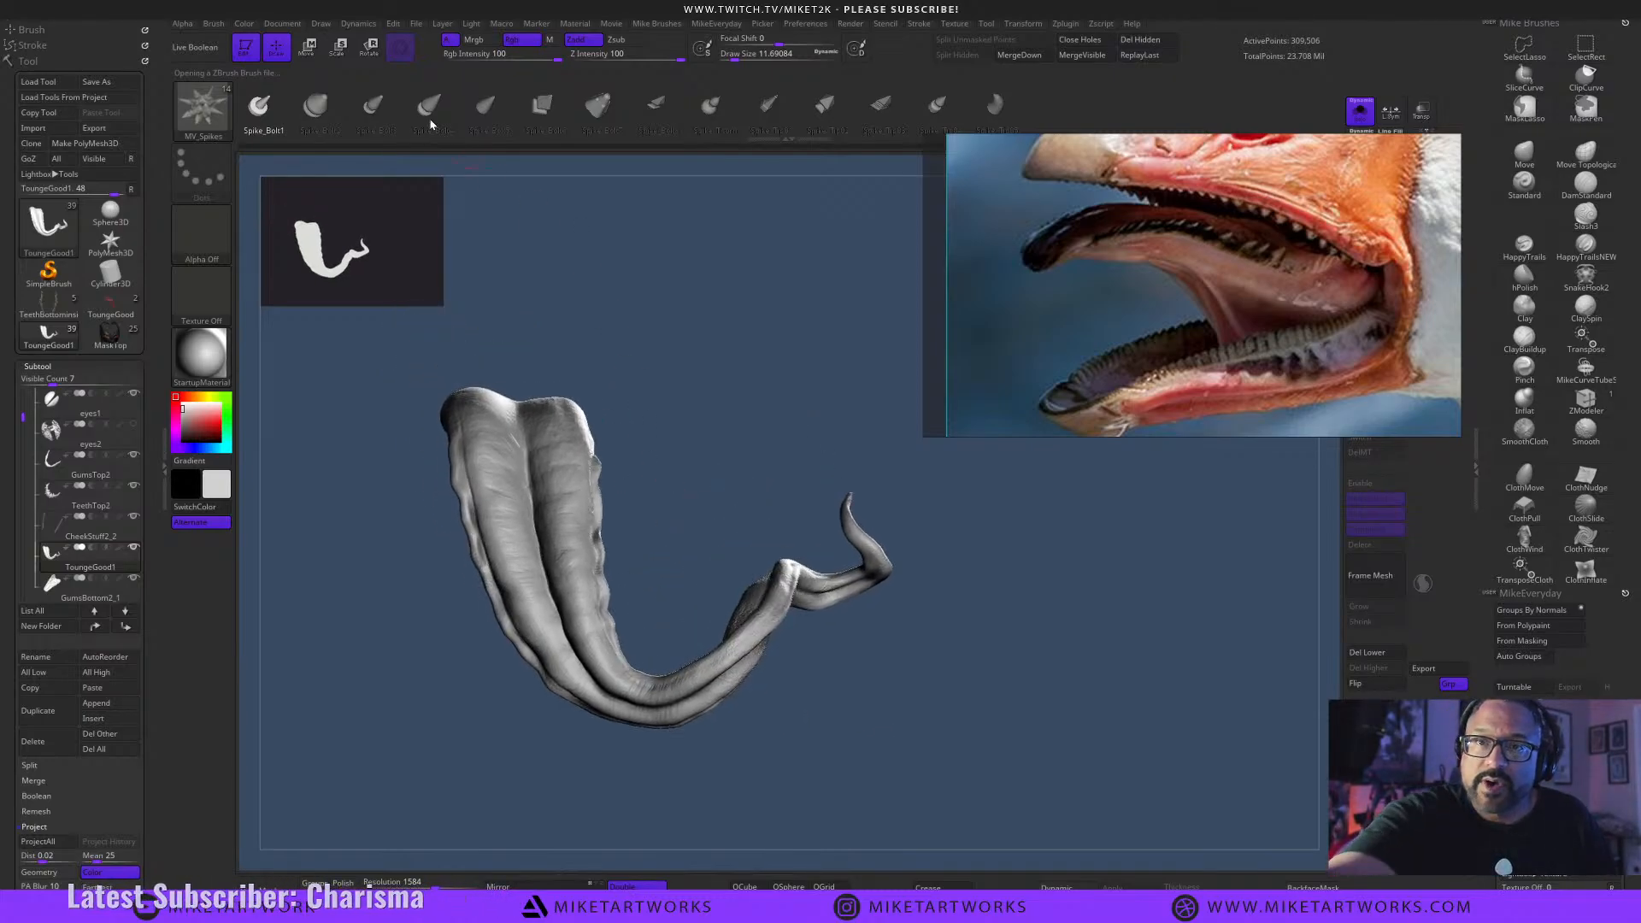
left_click(373, 106)
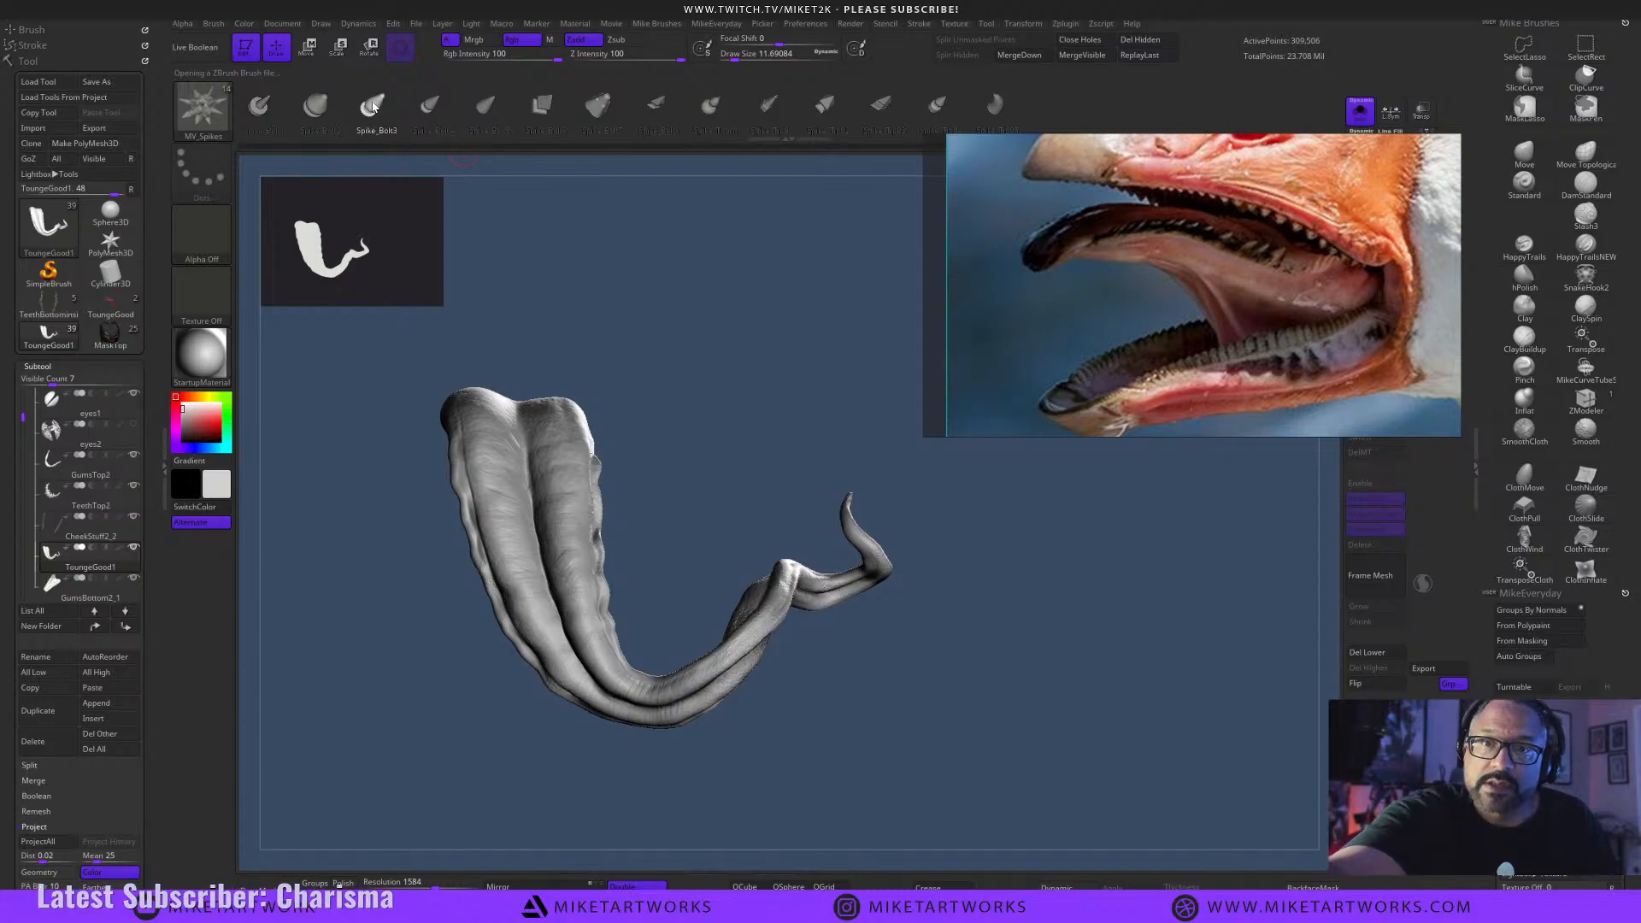
left_click(563, 498)
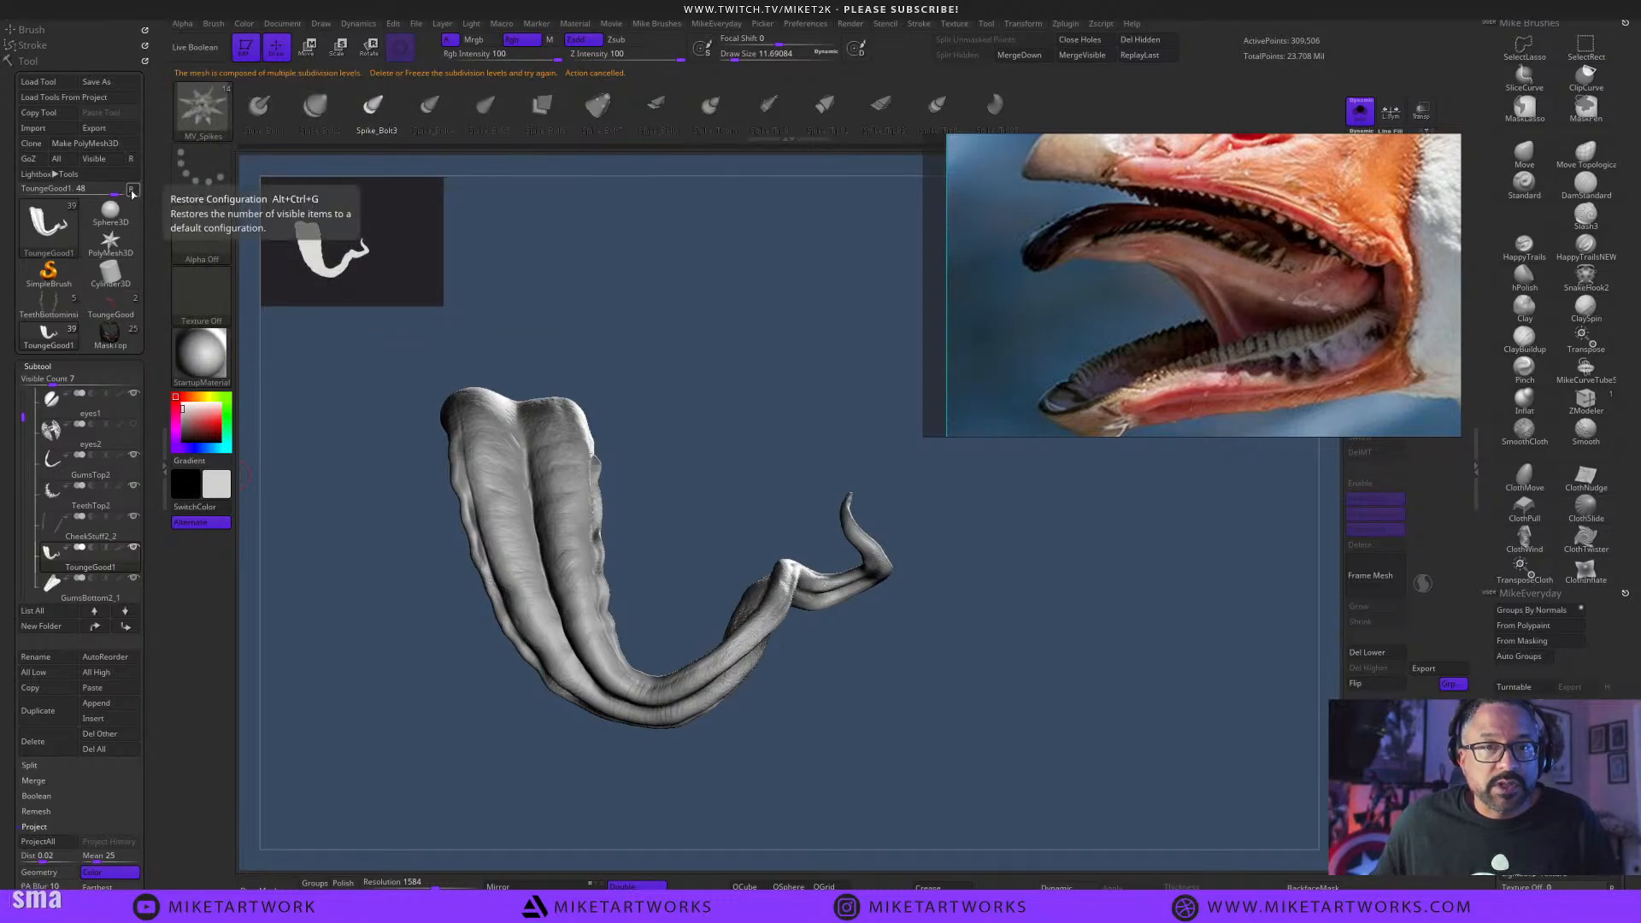
Clone the tongue into a separate tool and duplicate it there, hiding the original copy.
left_click(131, 189)
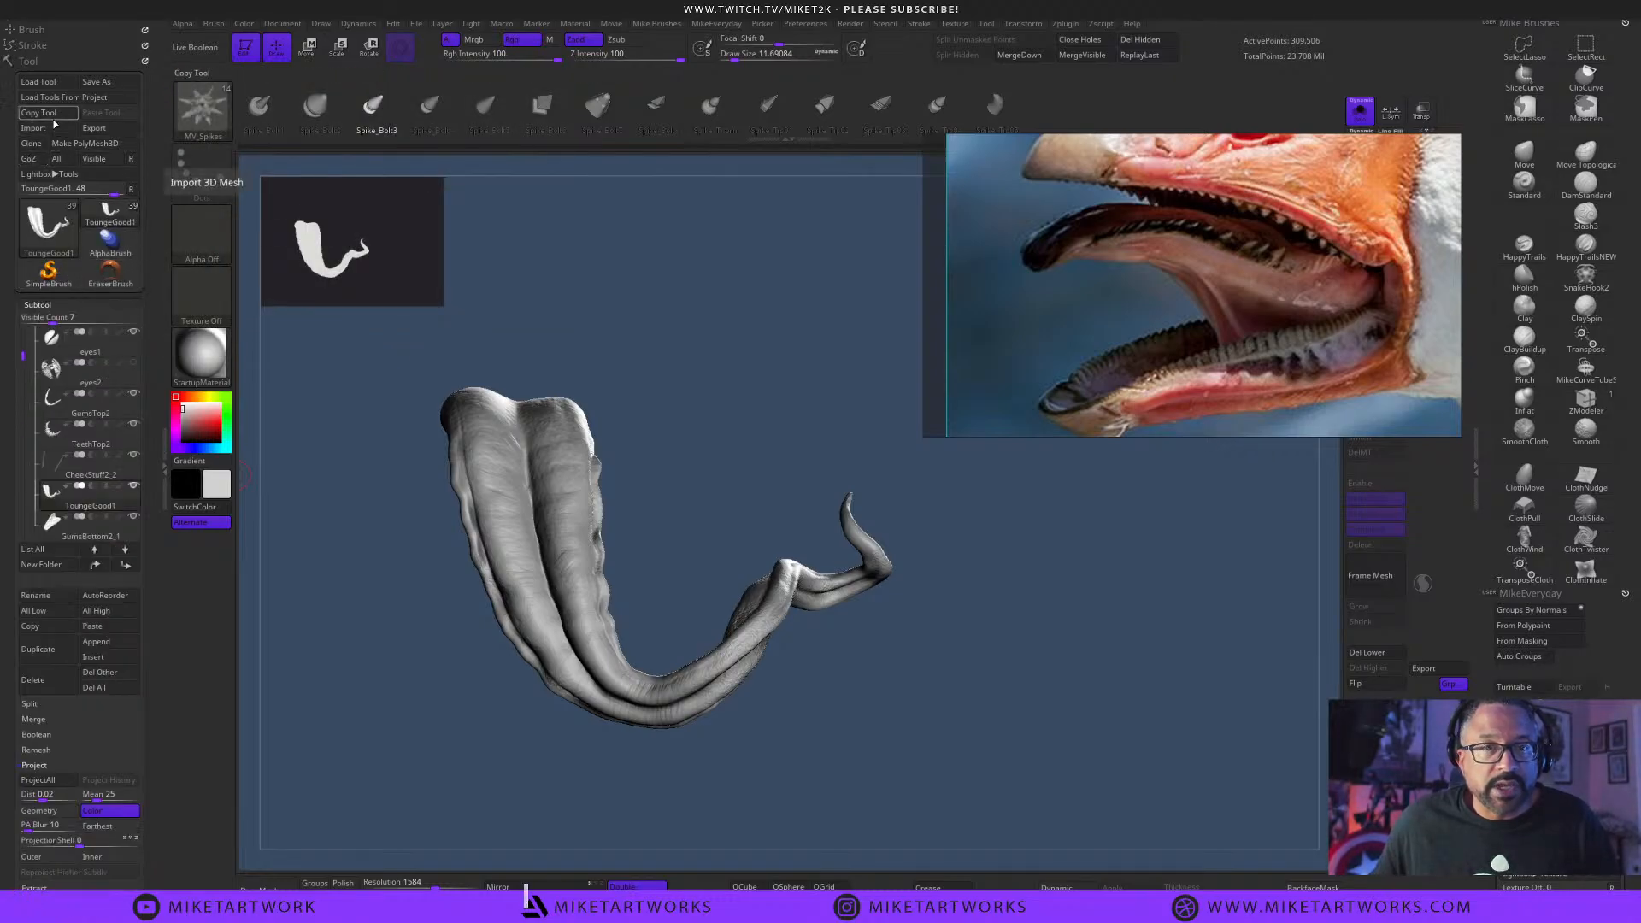
left_click(32, 144)
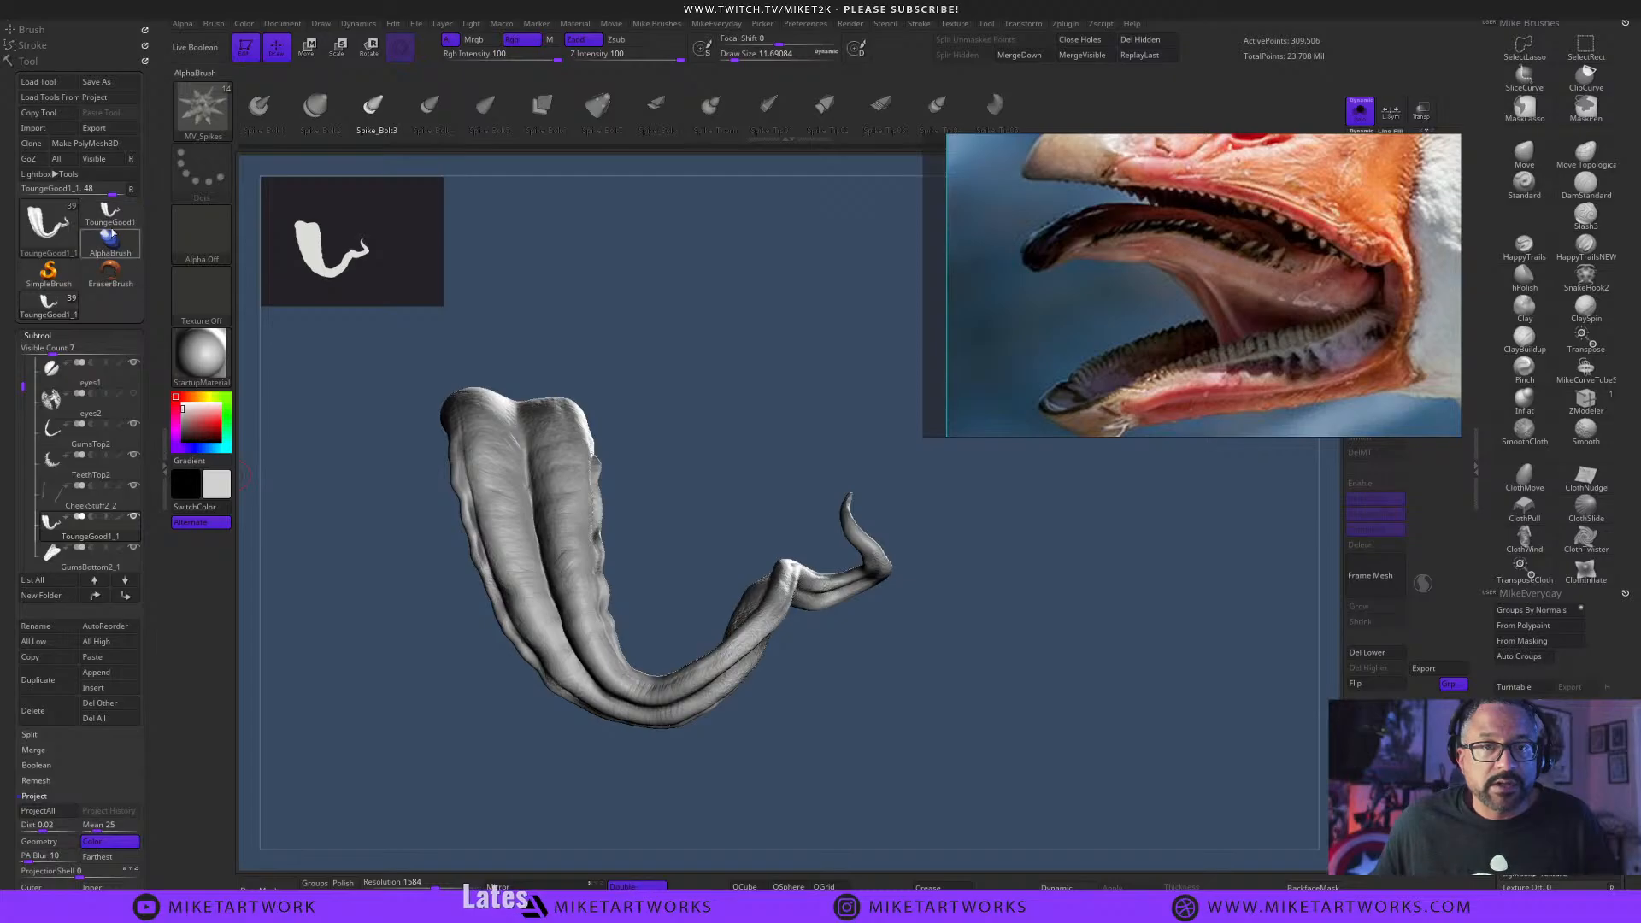
left_click(110, 224)
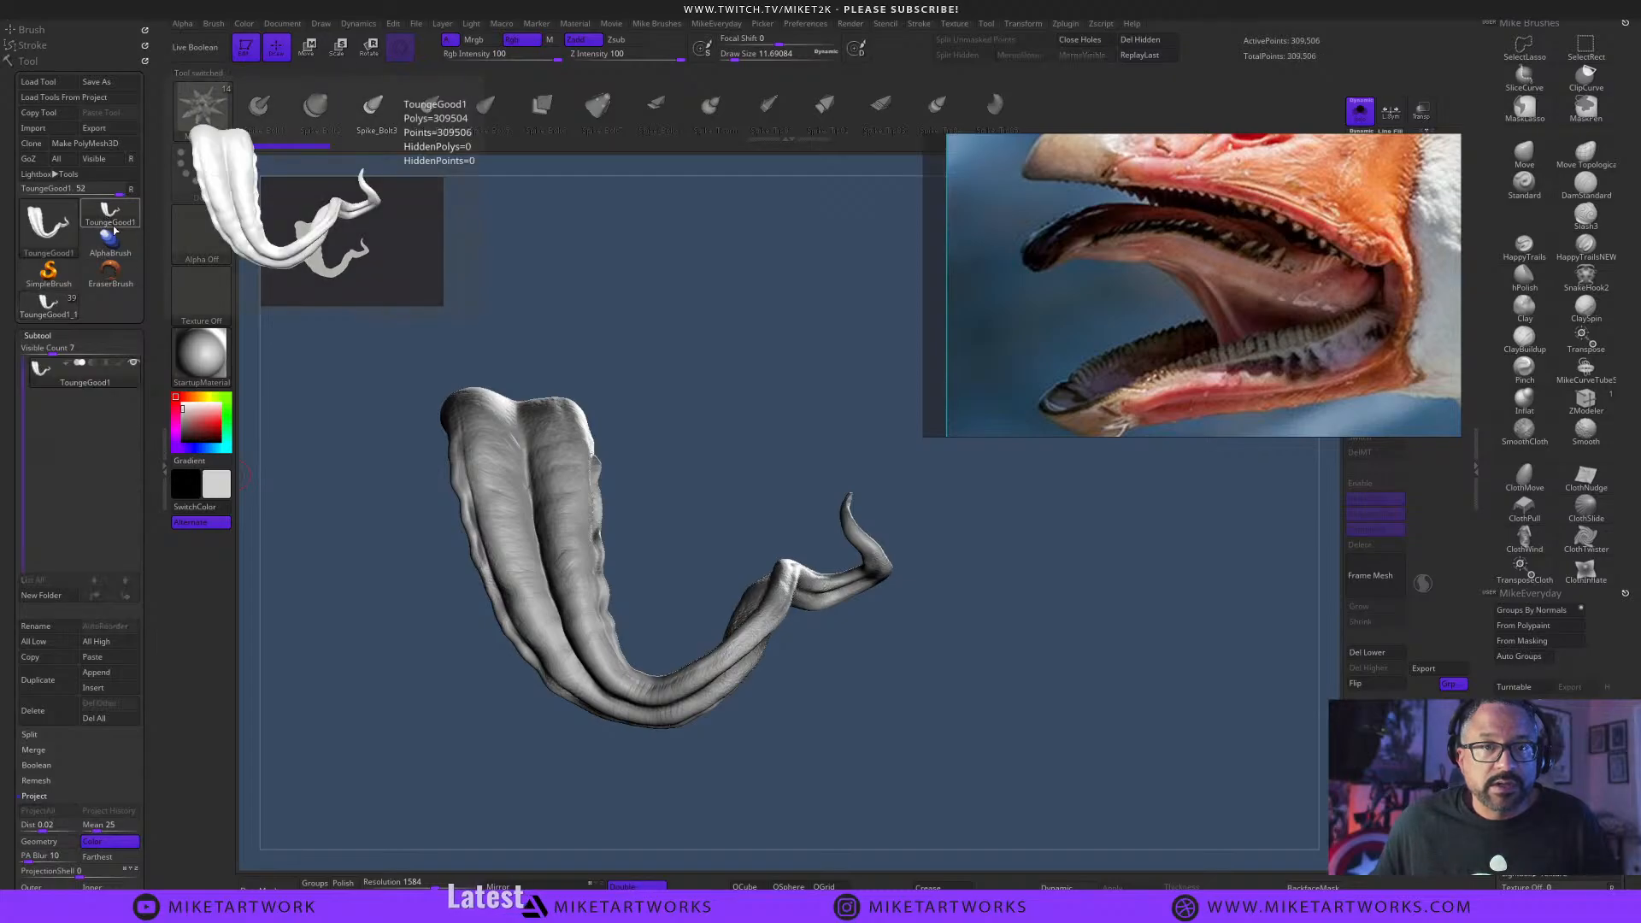
left_click(63, 682)
left_click(132, 363)
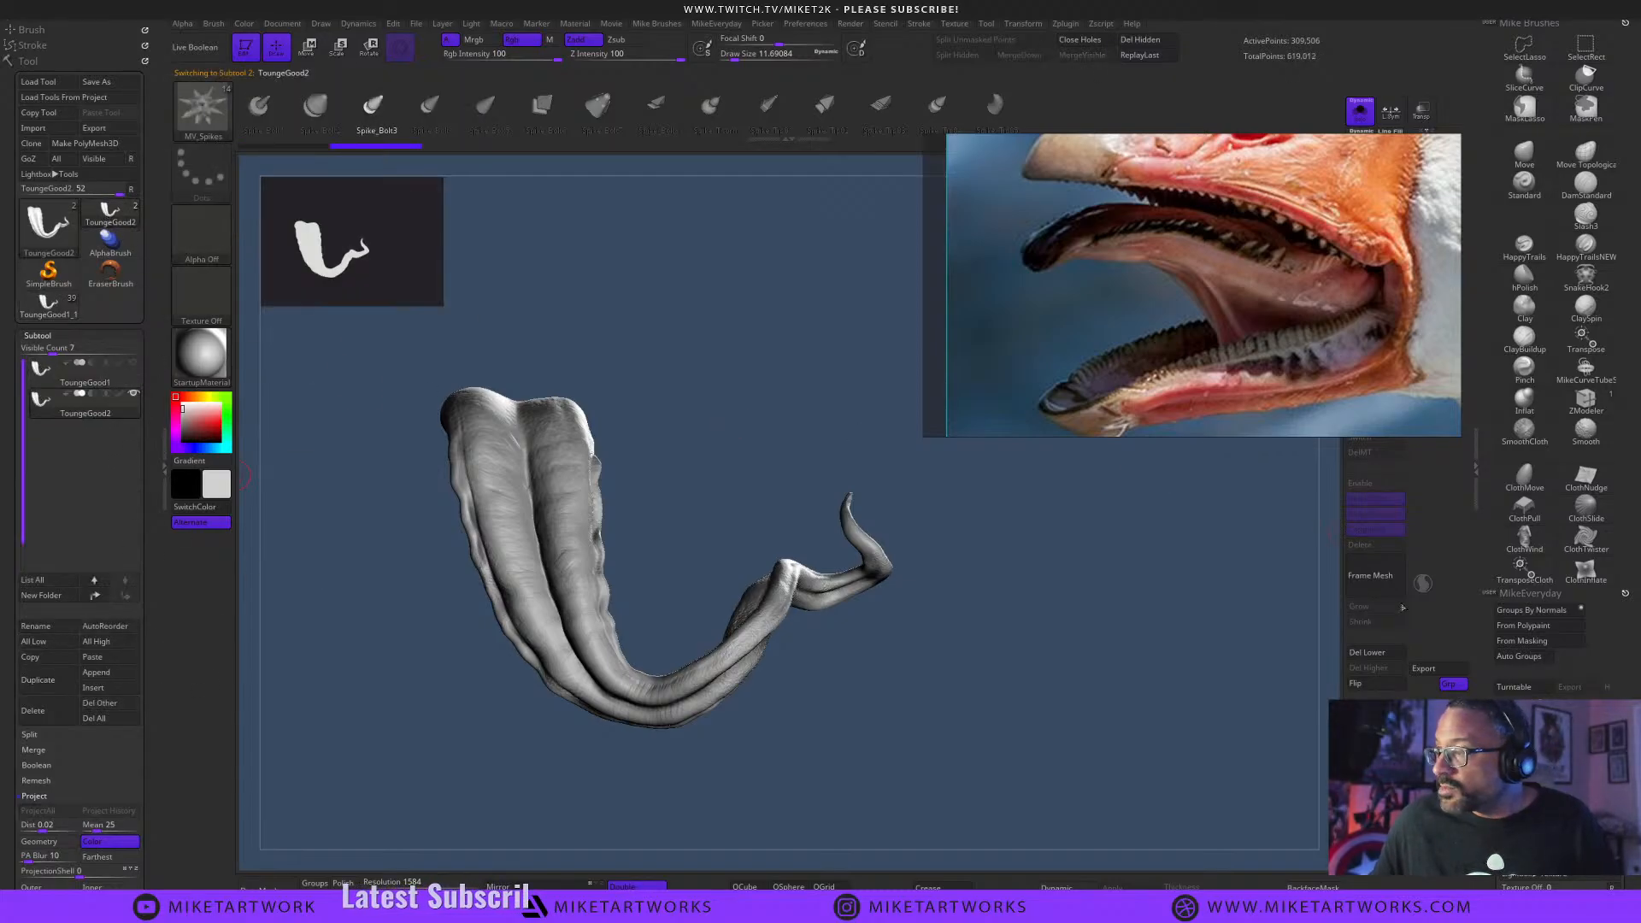
Set the duplicate tongue to subdivision level 3 and delete its lower and higher levels.
left_click_drag(1315, 412, 1142, 347)
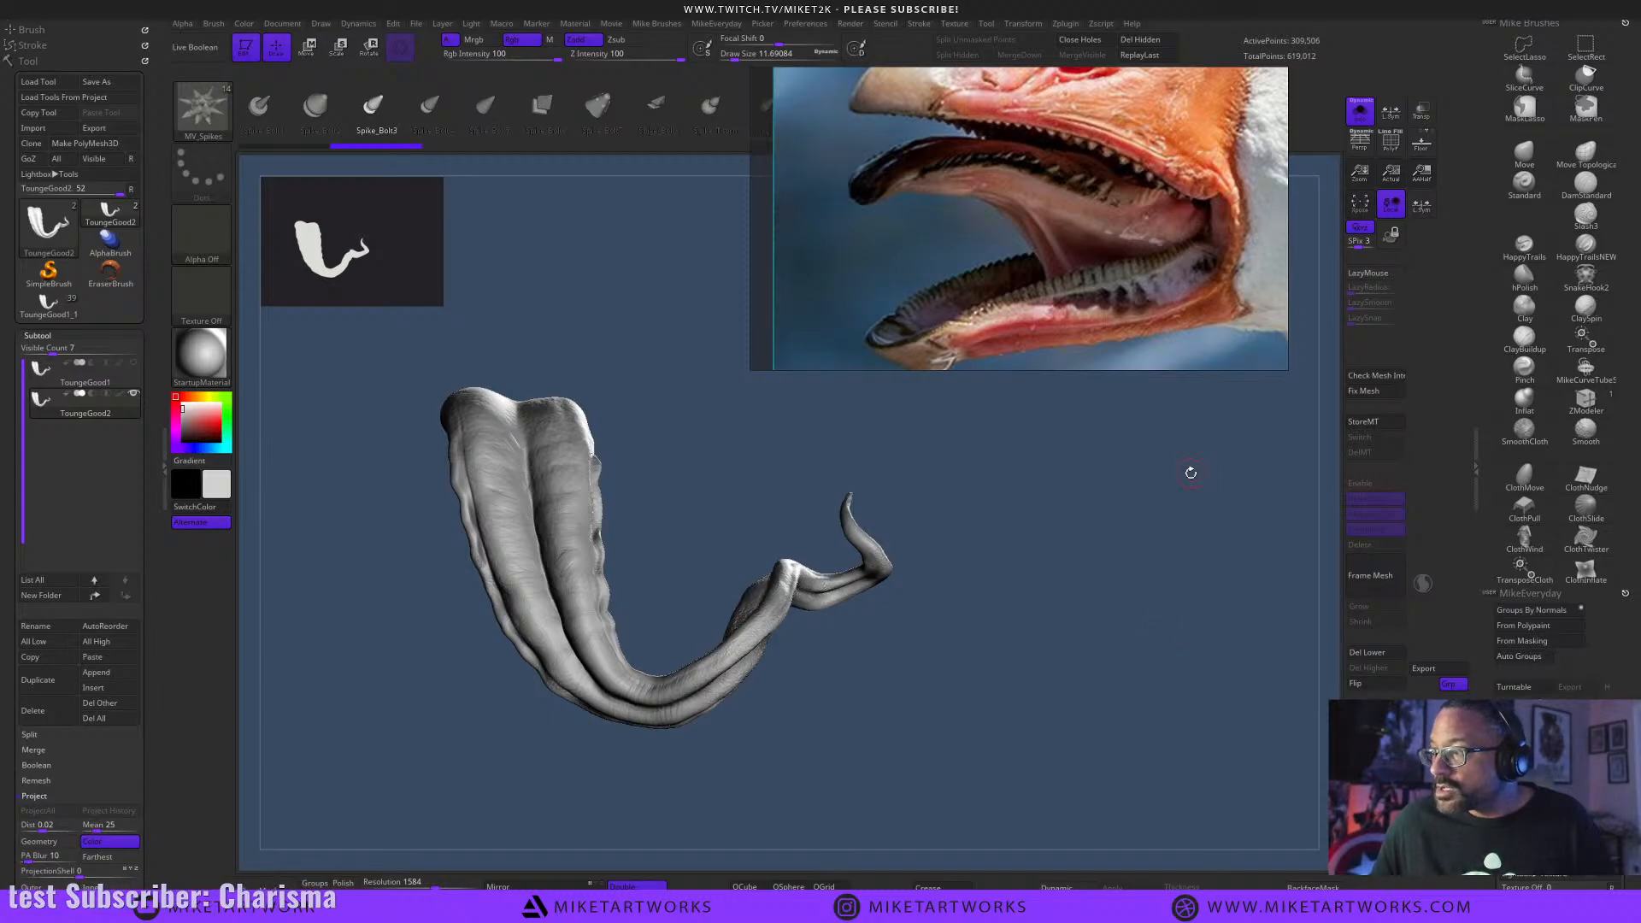
left_click_drag(1144, 371, 1093, 460)
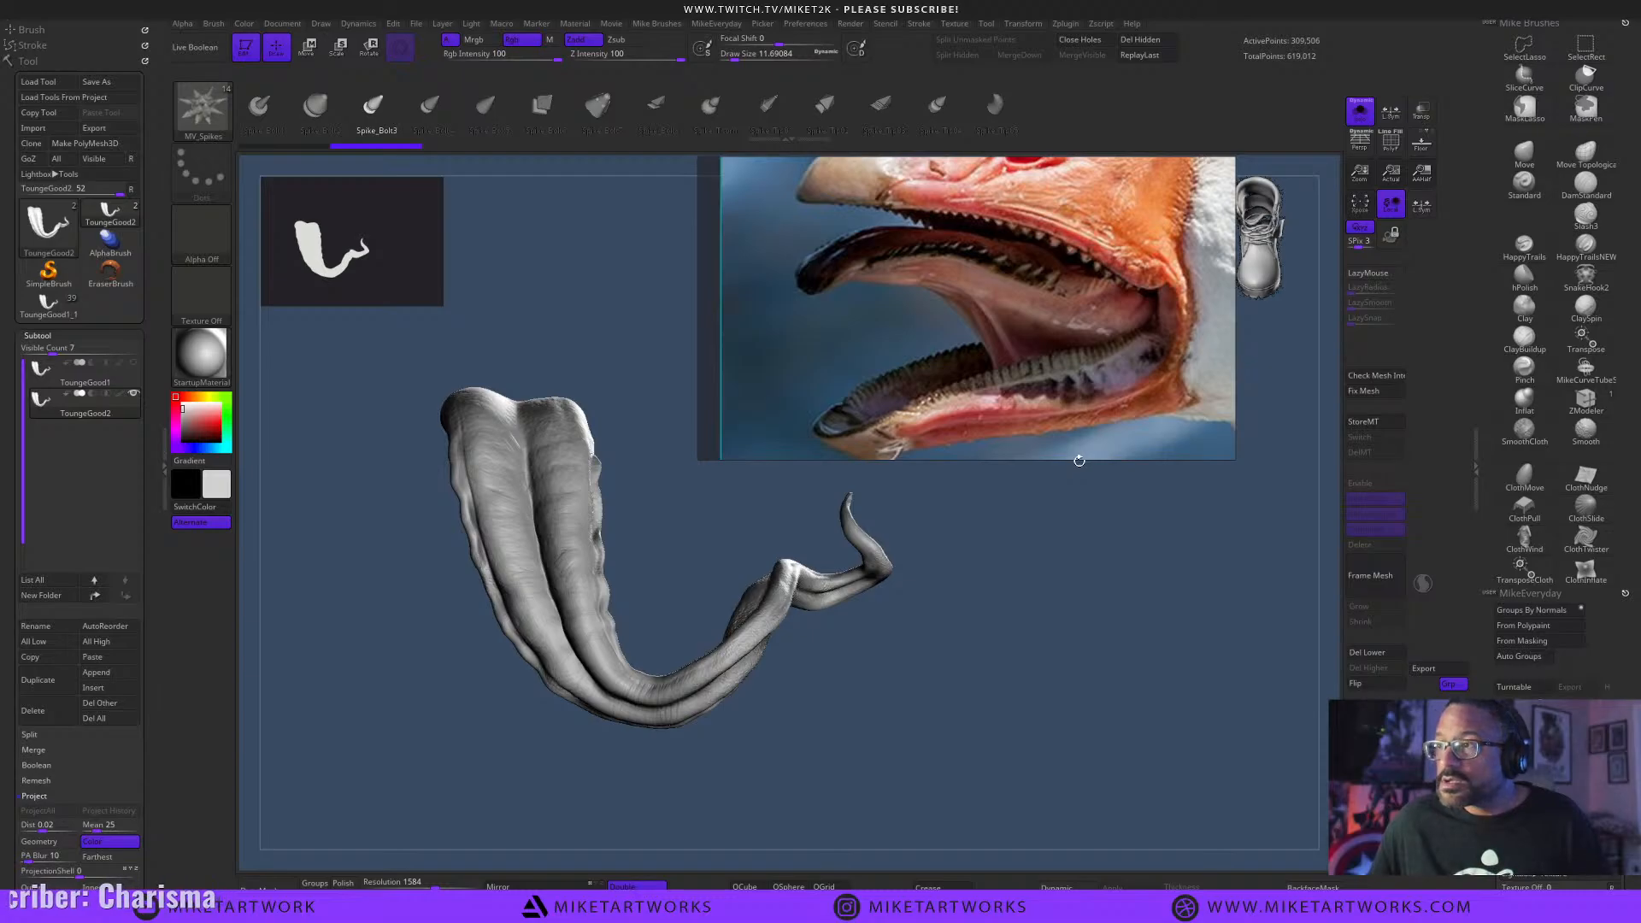
left_click(56, 336)
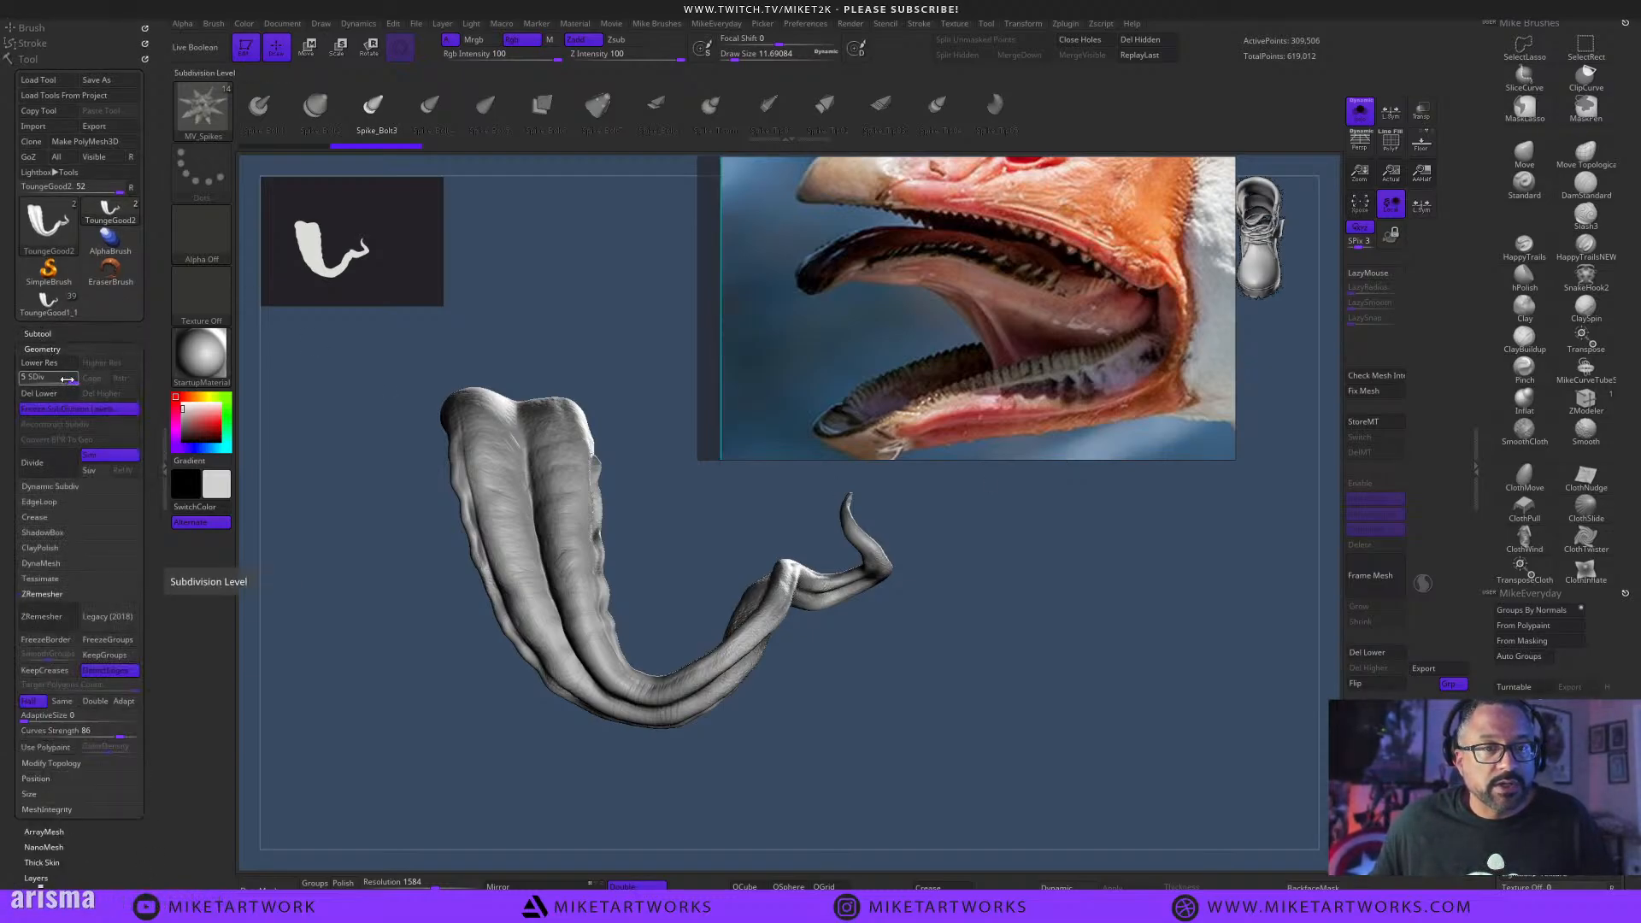
left_click(33, 379)
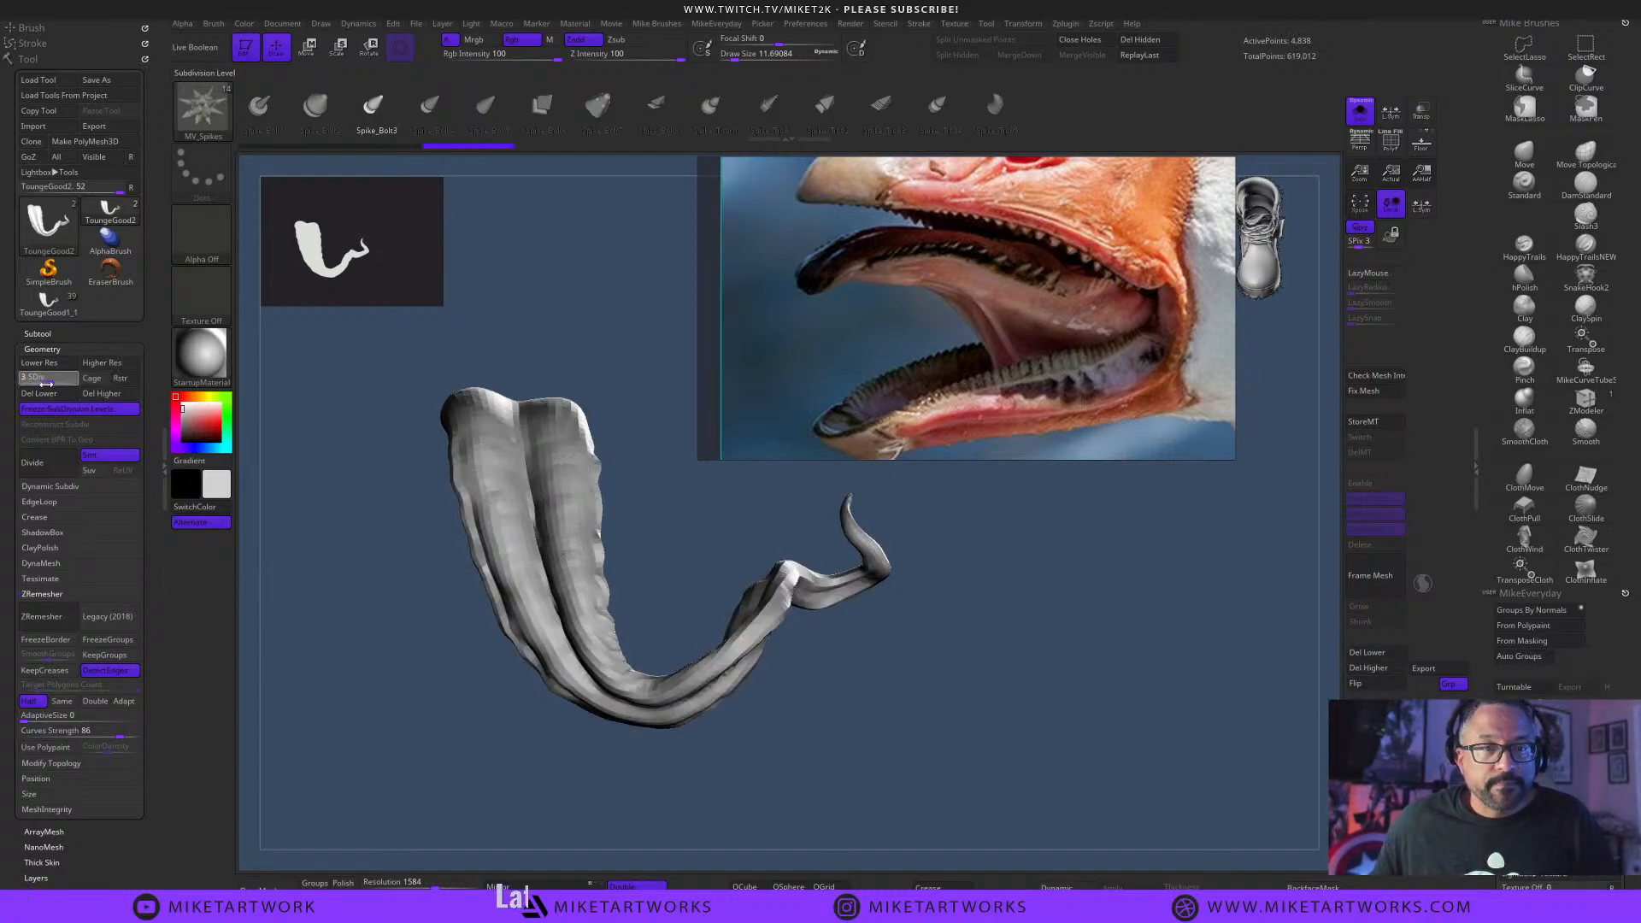
key("d")
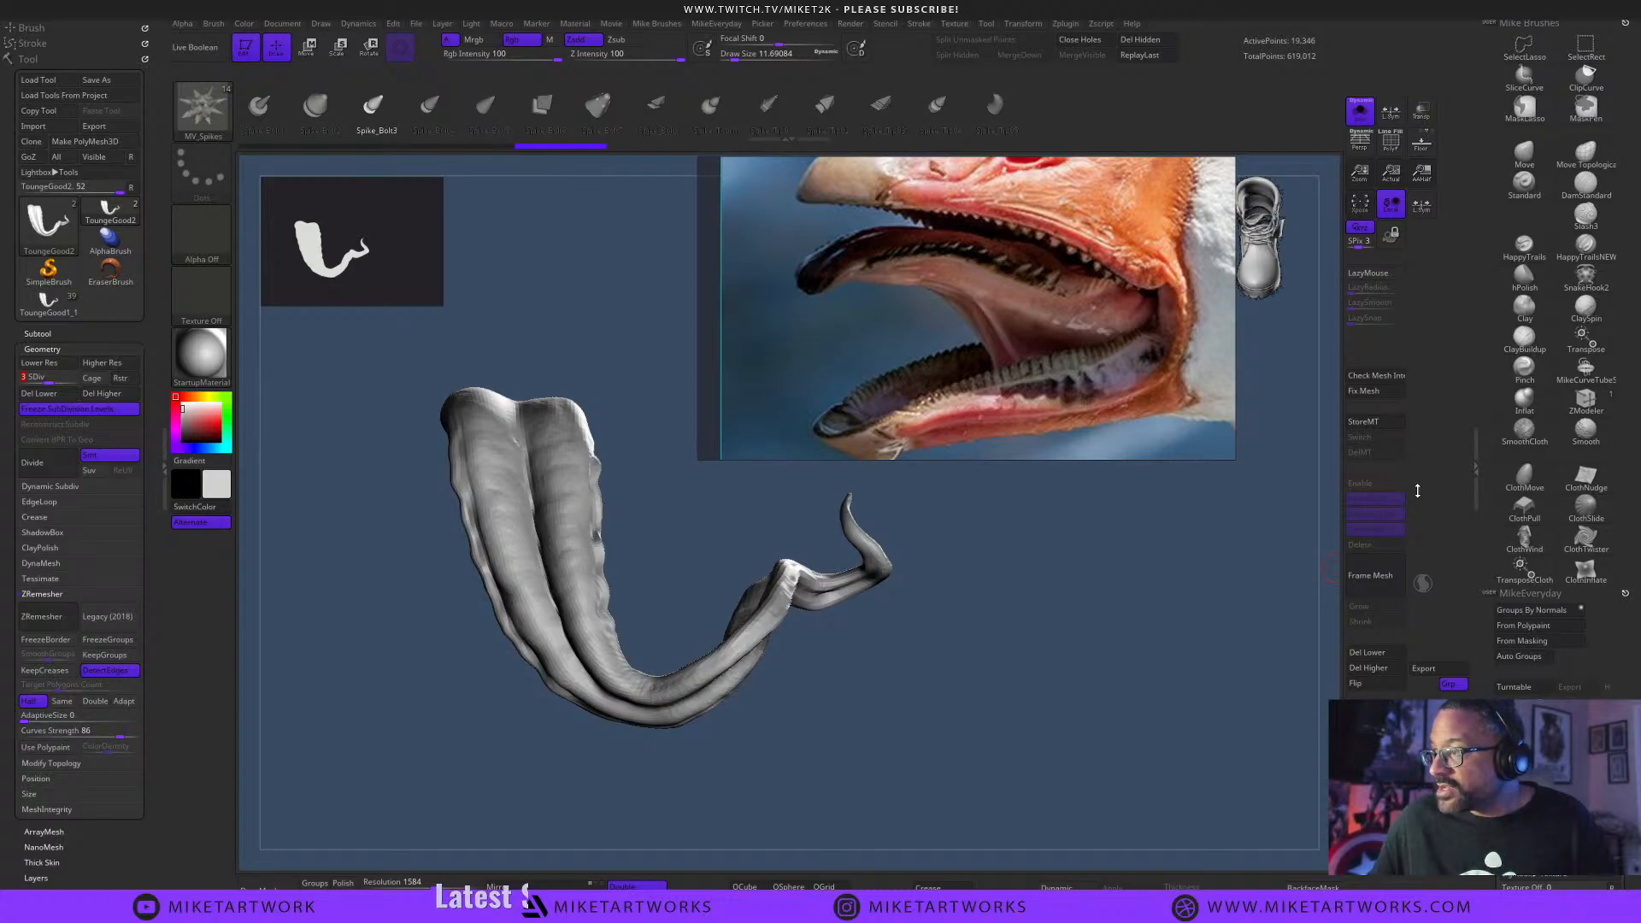
left_click(1380, 655)
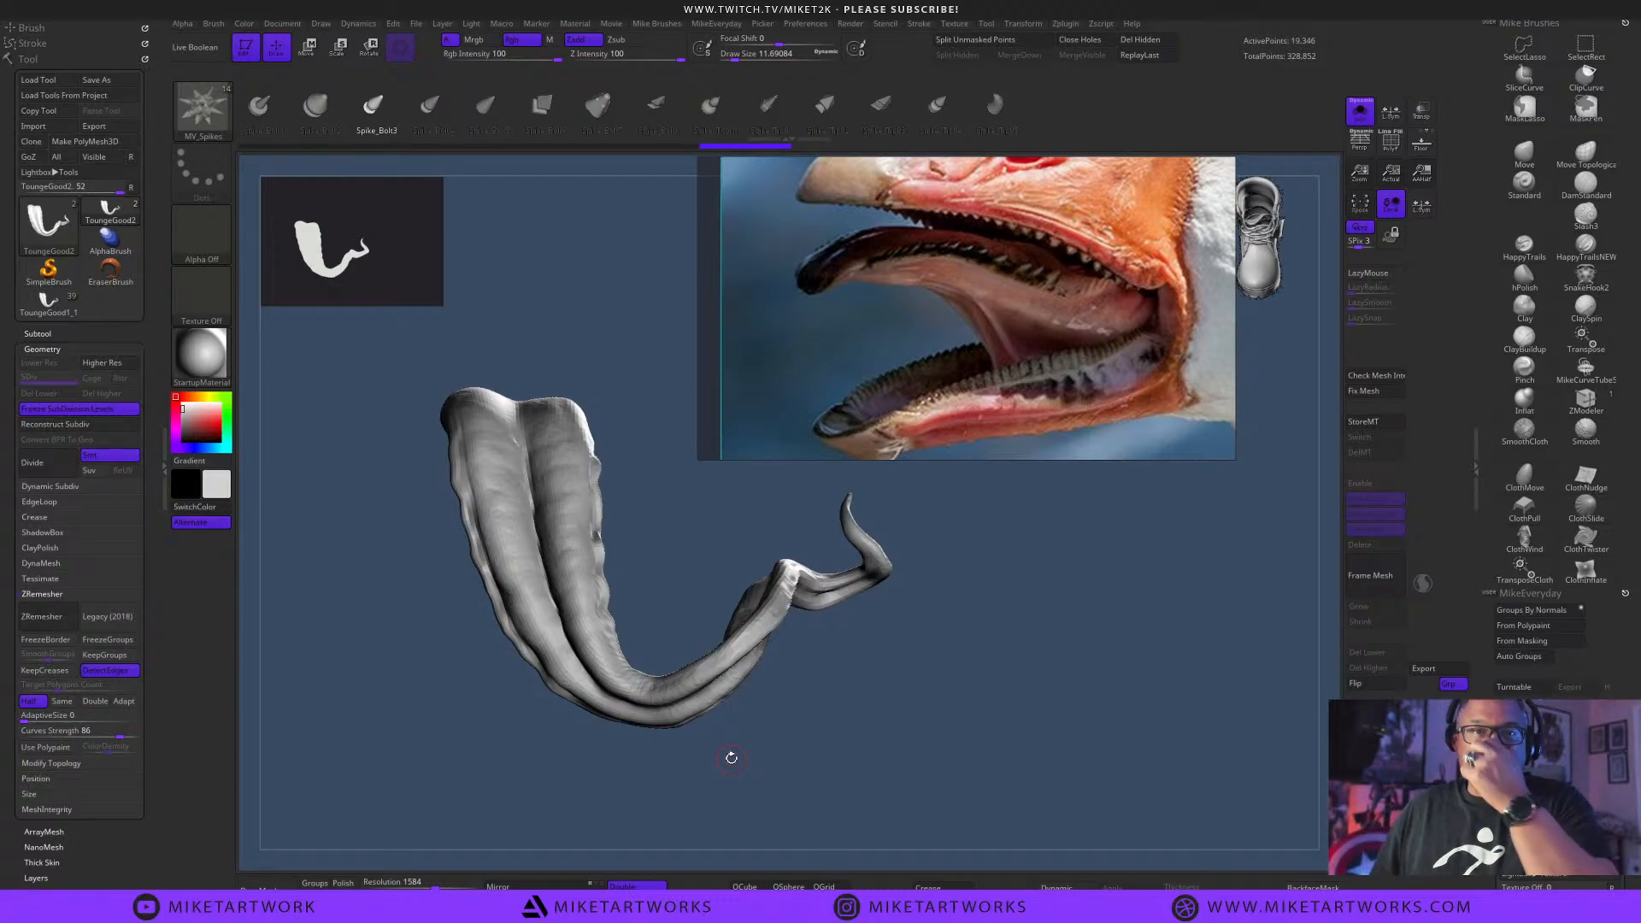
Decline Dynamic Subdiv for the low-resolution tongue and reposition the bird-beak reference image above the tongue's tip.
left_click_drag(1086, 684, 868, 715, "alt")
left_click(729, 688)
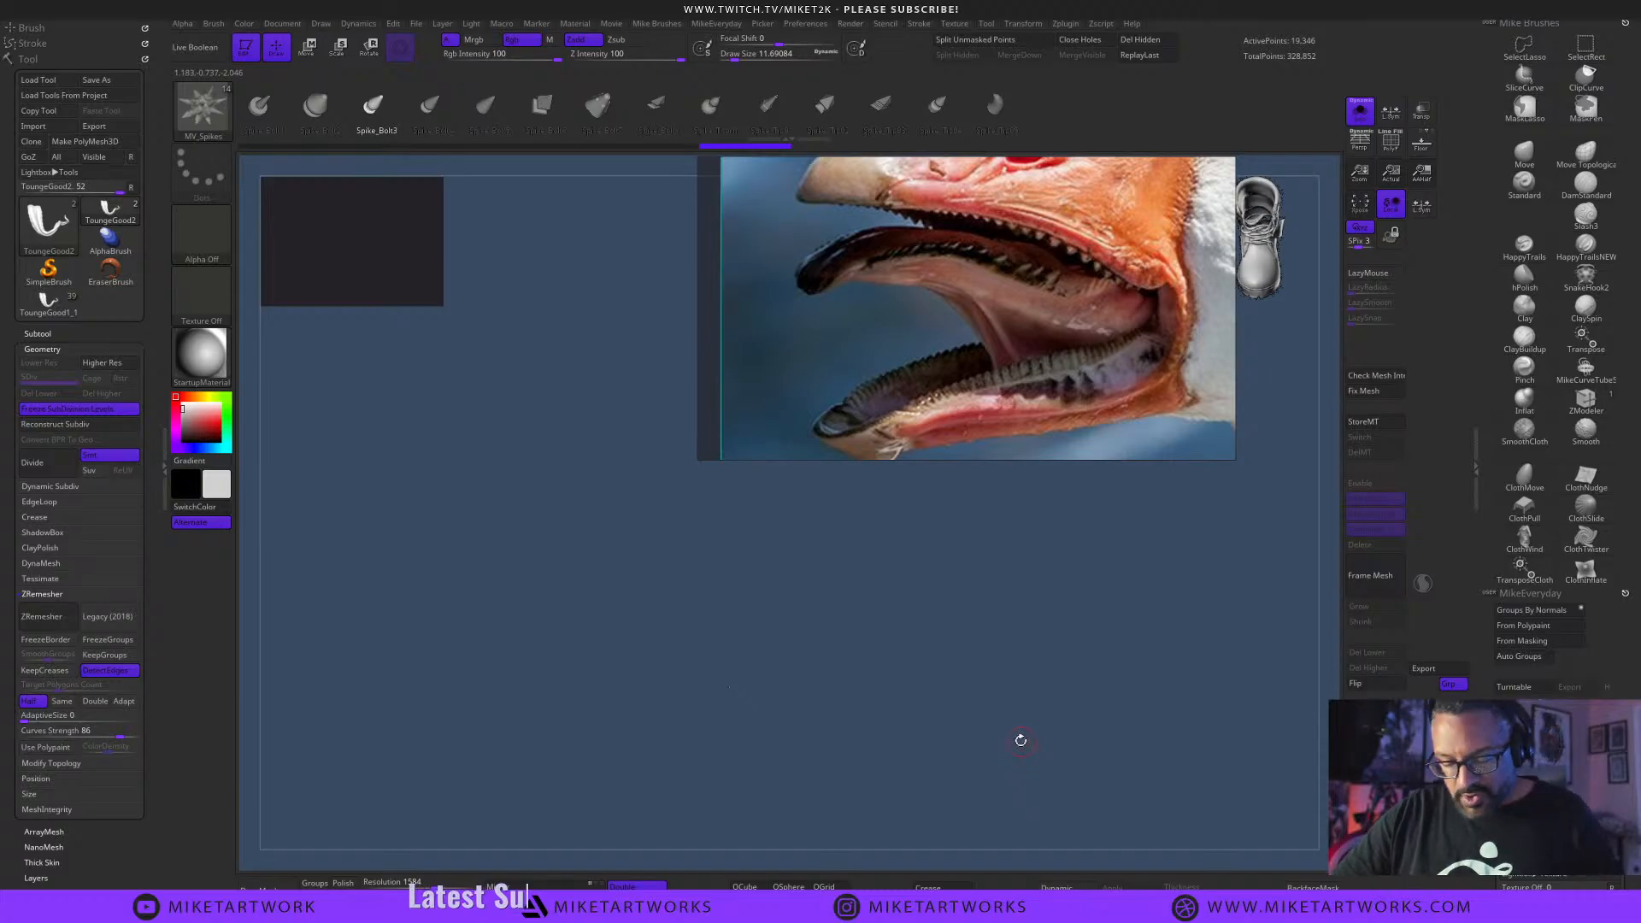
key("f")
key("ctrl+z")
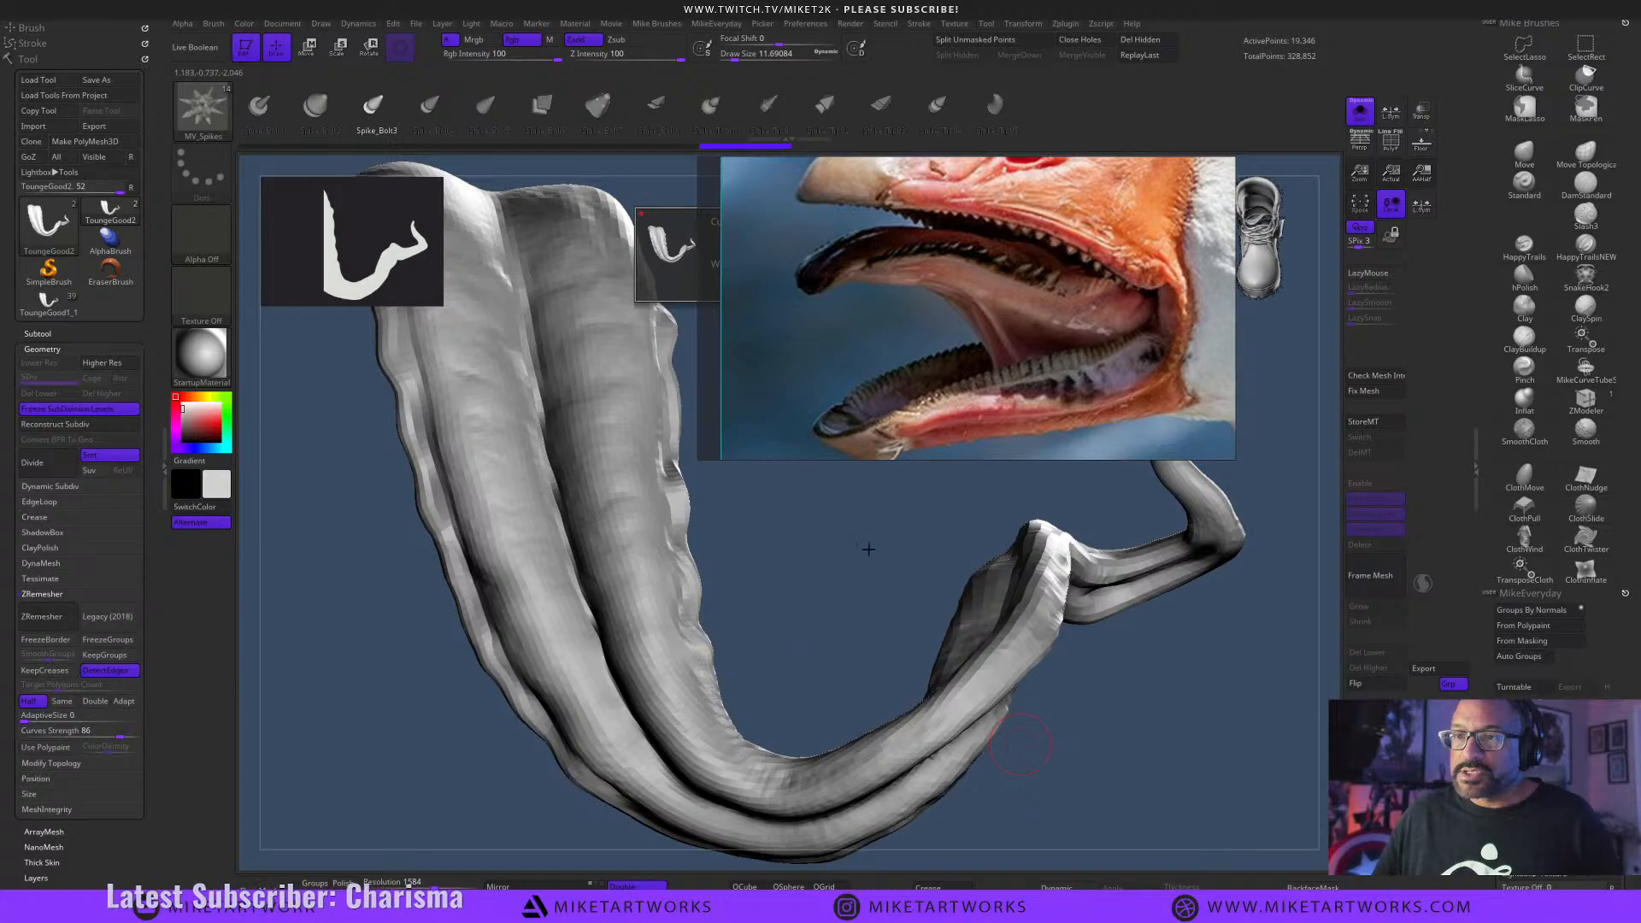
left_click_drag(1028, 321, 1273, 518)
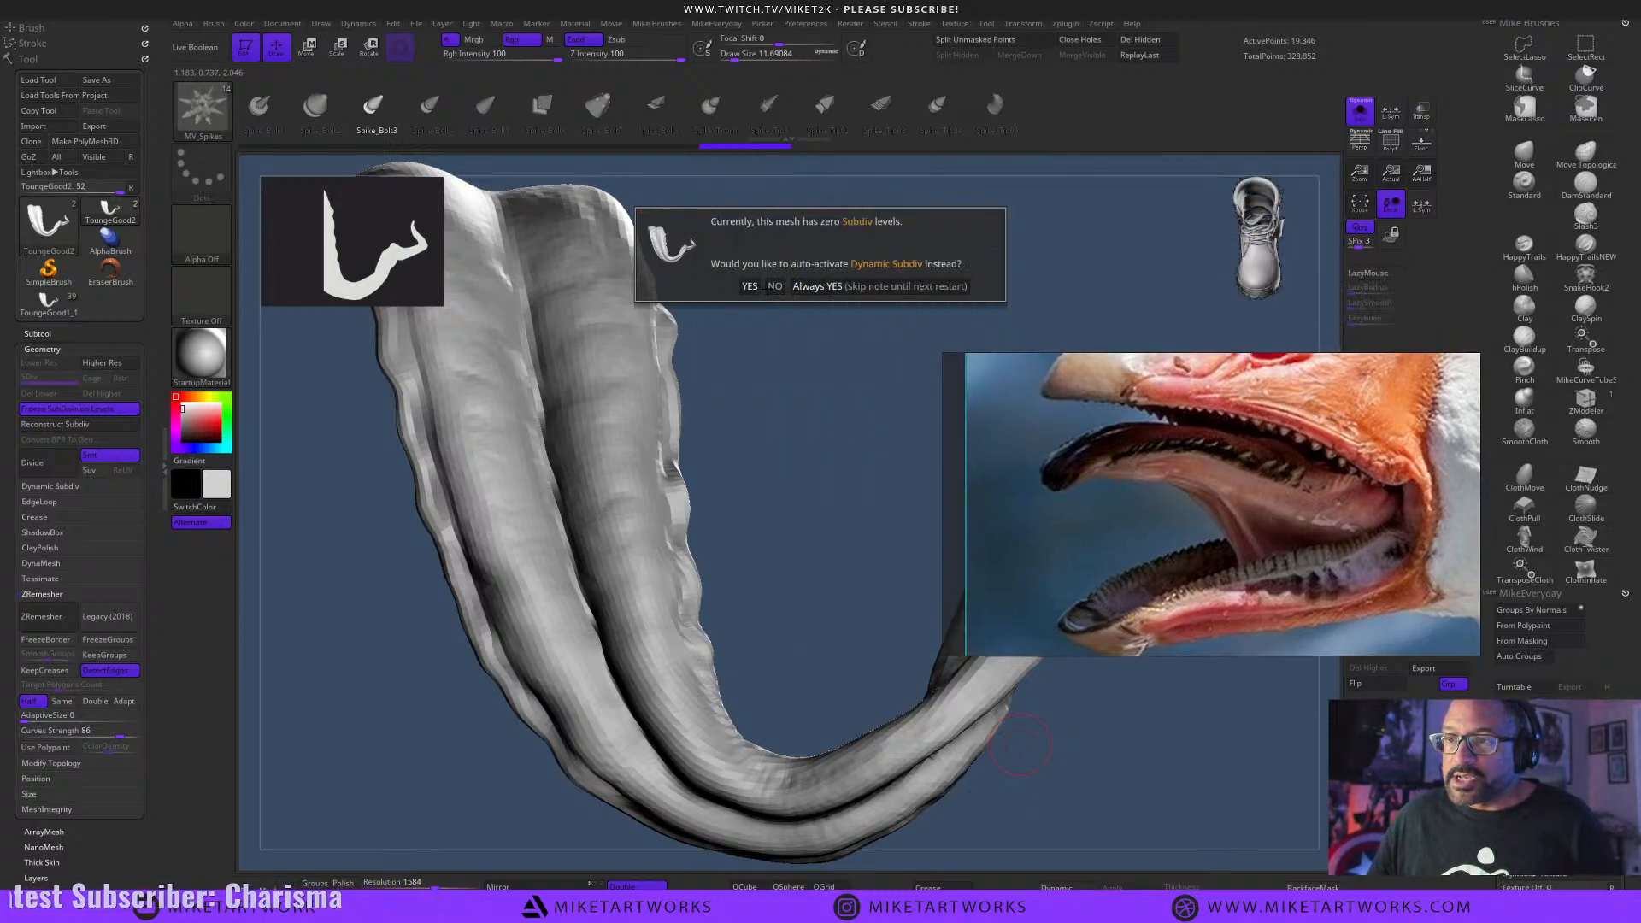
left_click(775, 287)
left_click_drag(1081, 567, 864, 370)
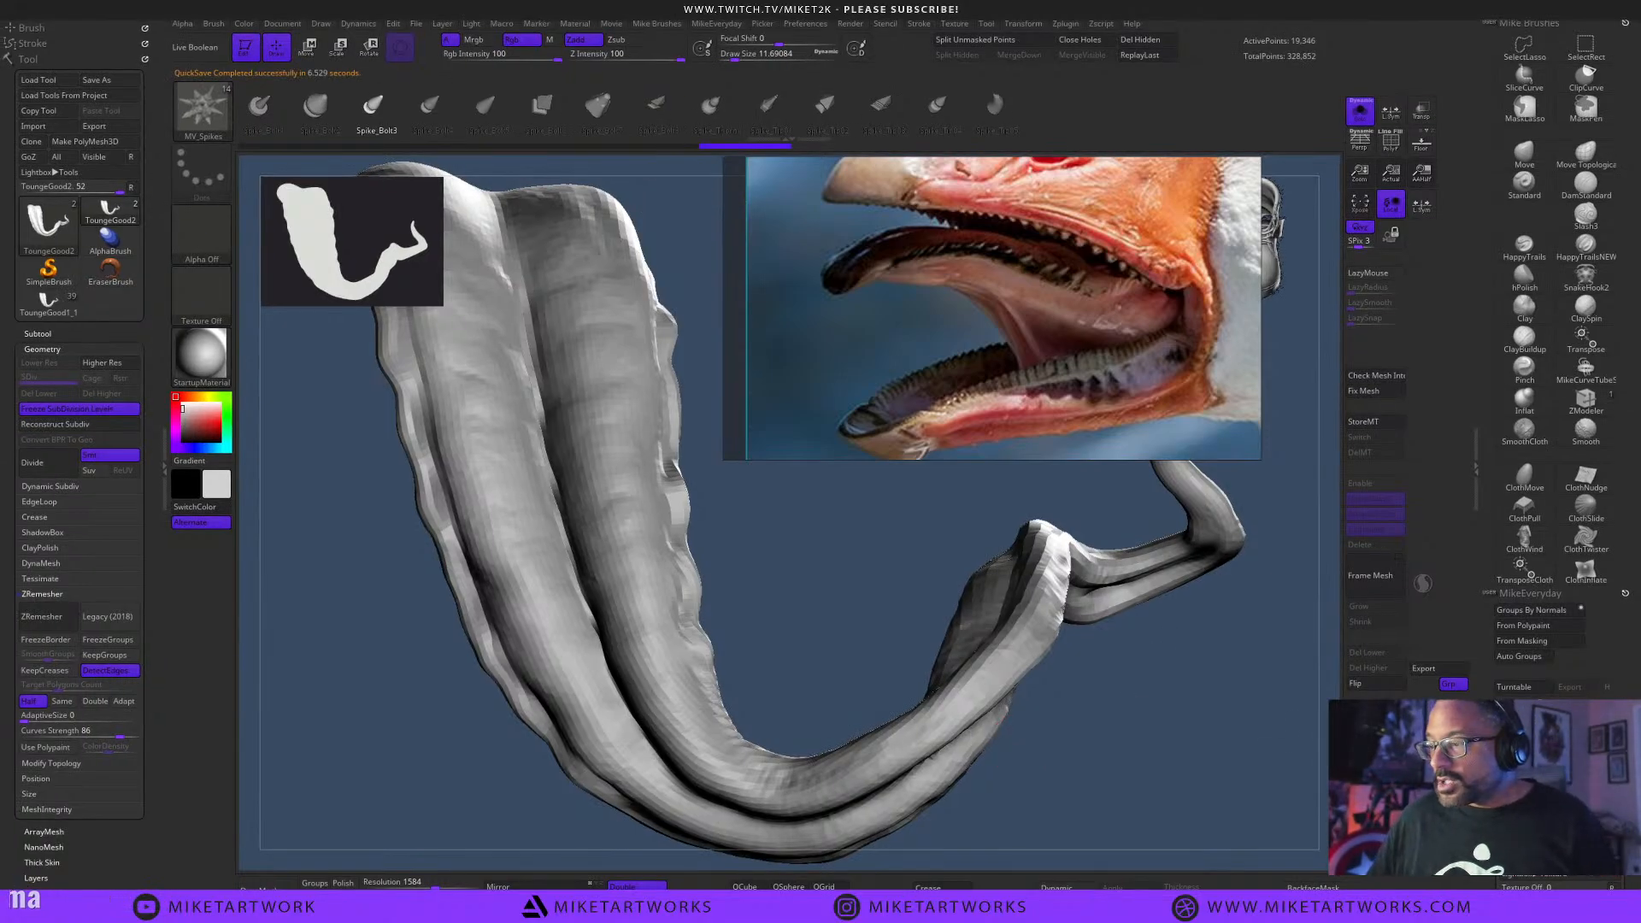
Try to insert a Spike_Bolt3 spike on the tongue's upper surface beside the ruffled edge.
left_click_drag(1141, 761, 987, 788, "alt")
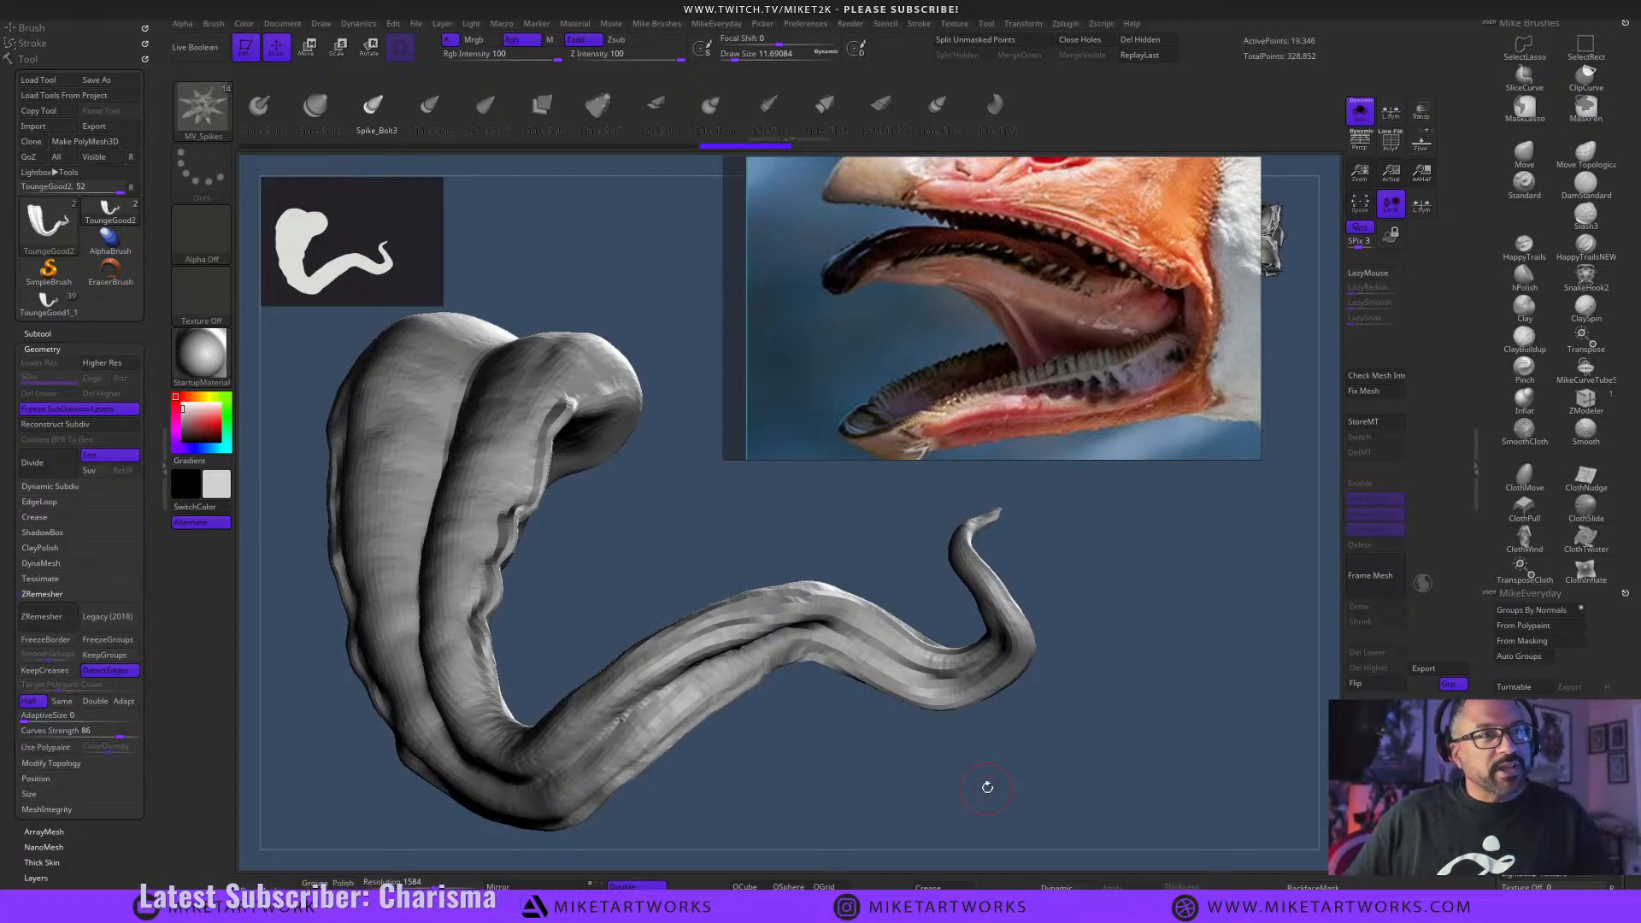
left_click_drag(1160, 718, 1247, 728)
left_click_drag(1260, 731, 1177, 743)
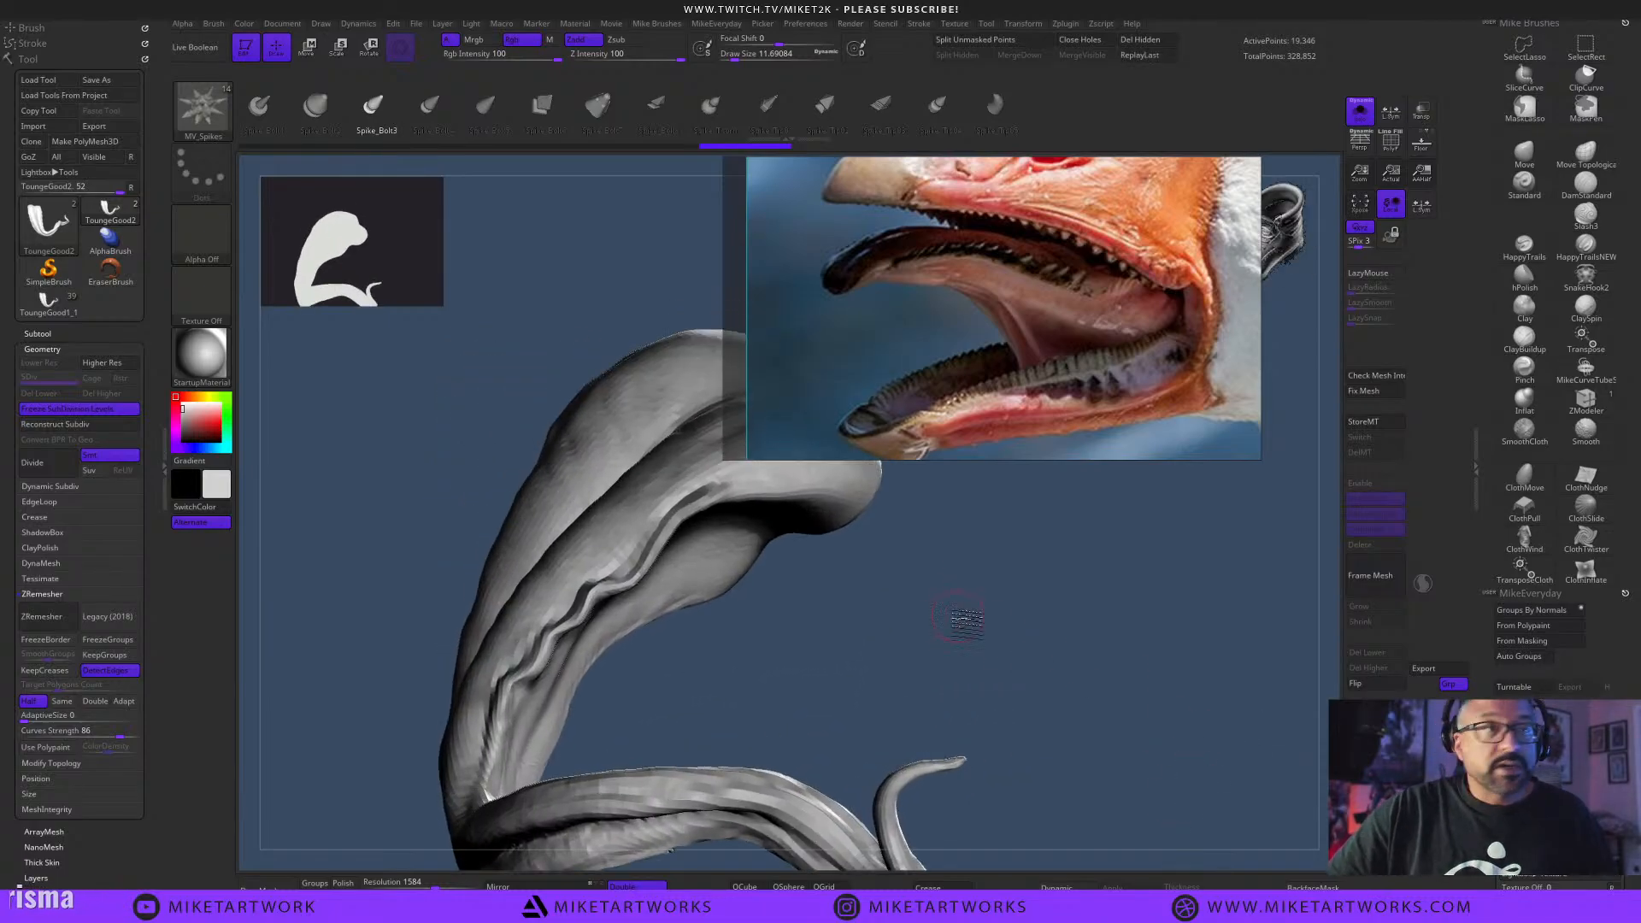
left_click_drag(959, 619, 1044, 599)
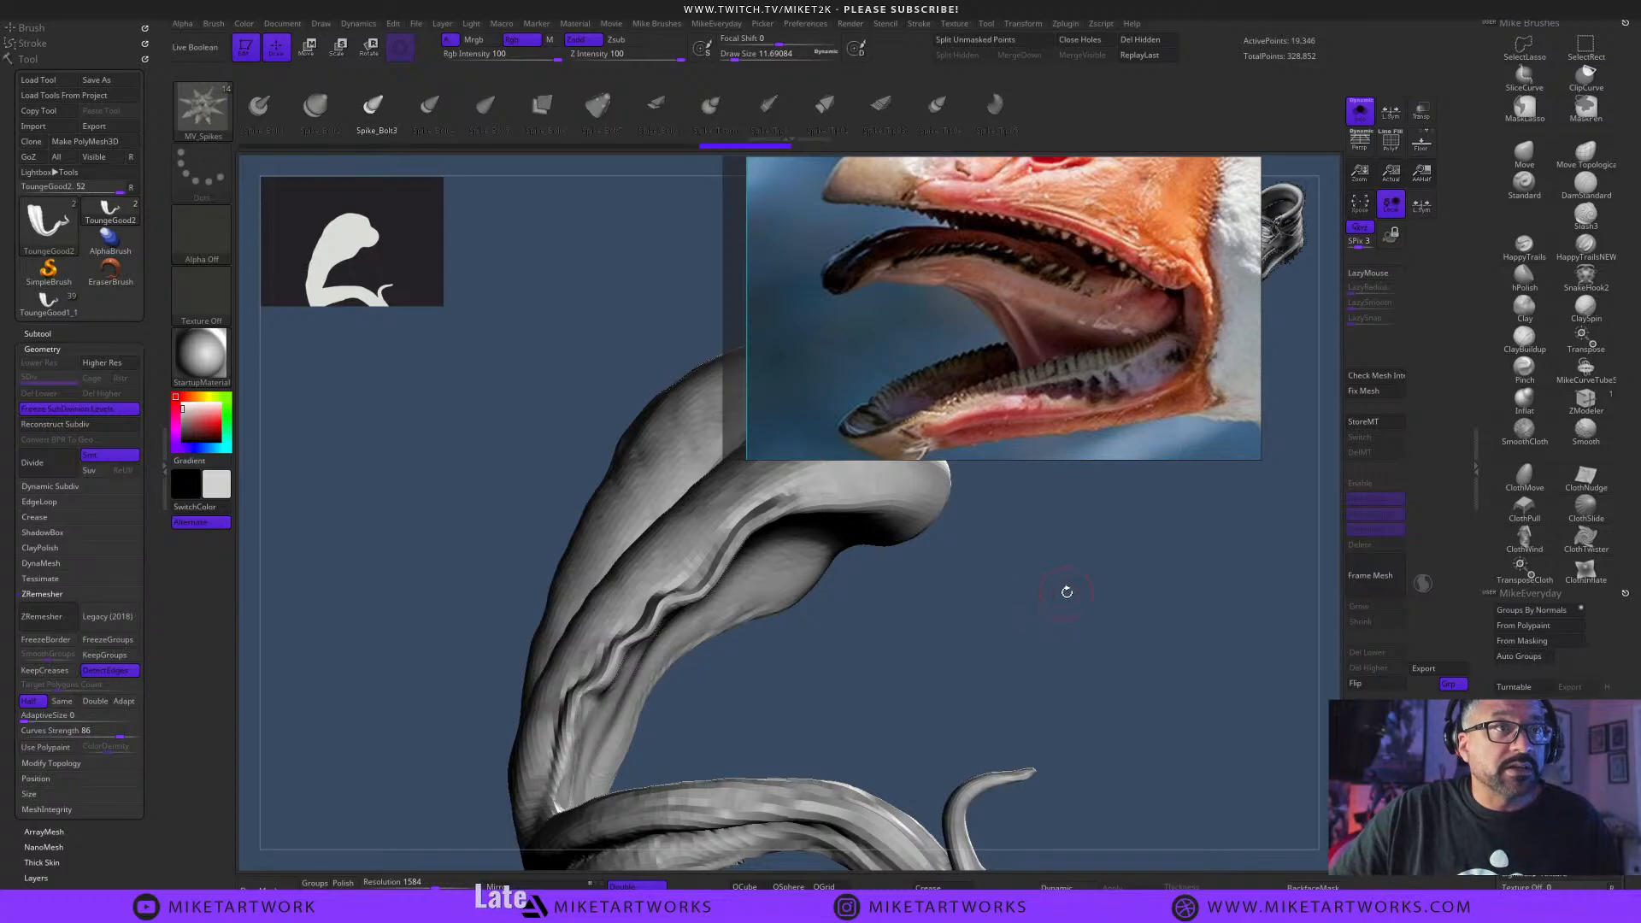
left_click_drag(1067, 592, 737, 595)
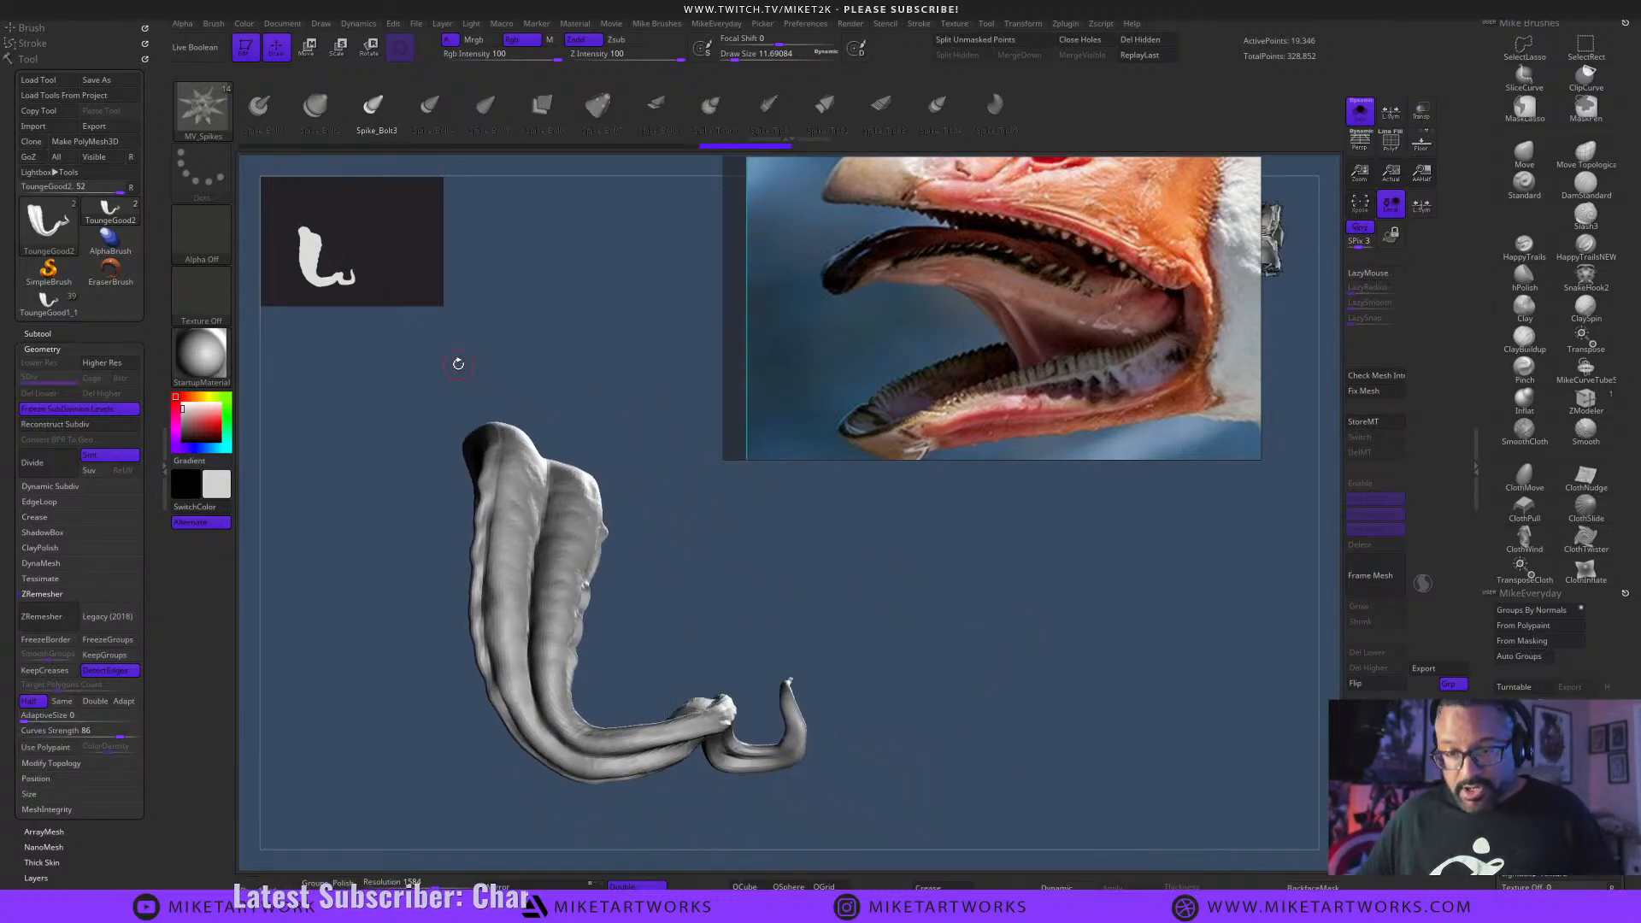
mouse_move(575, 532)
left_mouse_down()
mouse_move(584, 570)
mouse_move(579, 552)
left_mouse_up()
left_click_drag(935, 663, 967, 674, "ctrl")
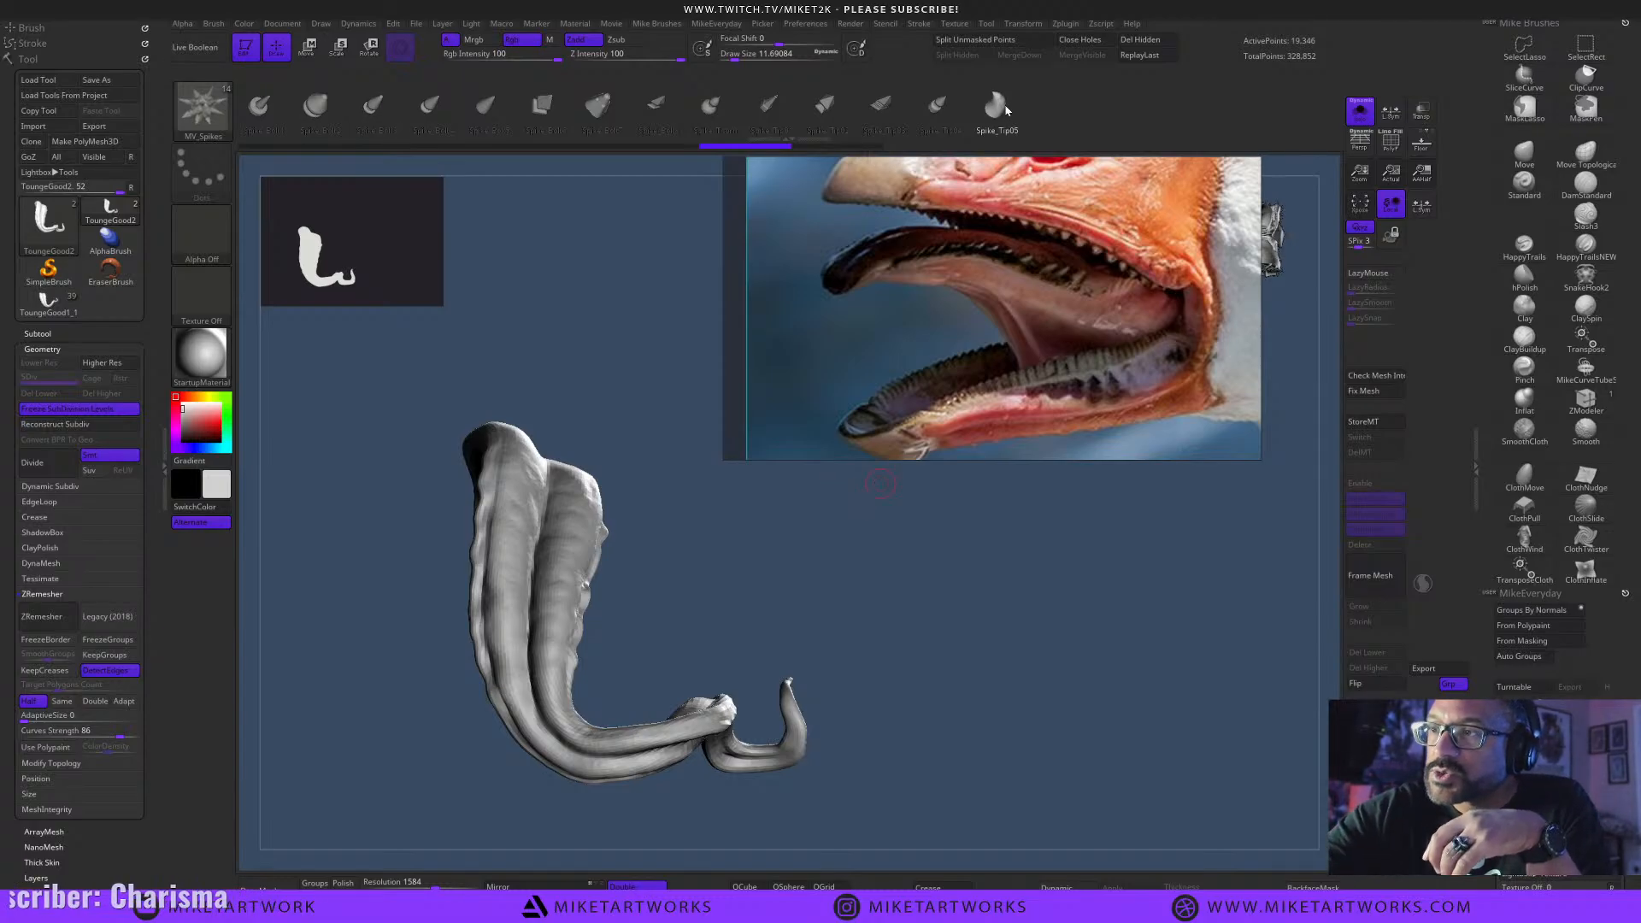
Insert a Spike_Tip05 spike beside the tongue's ruffled edge, then rotate it and seat it into the surface.
left_click_drag(588, 579, 952, 744)
key("w")
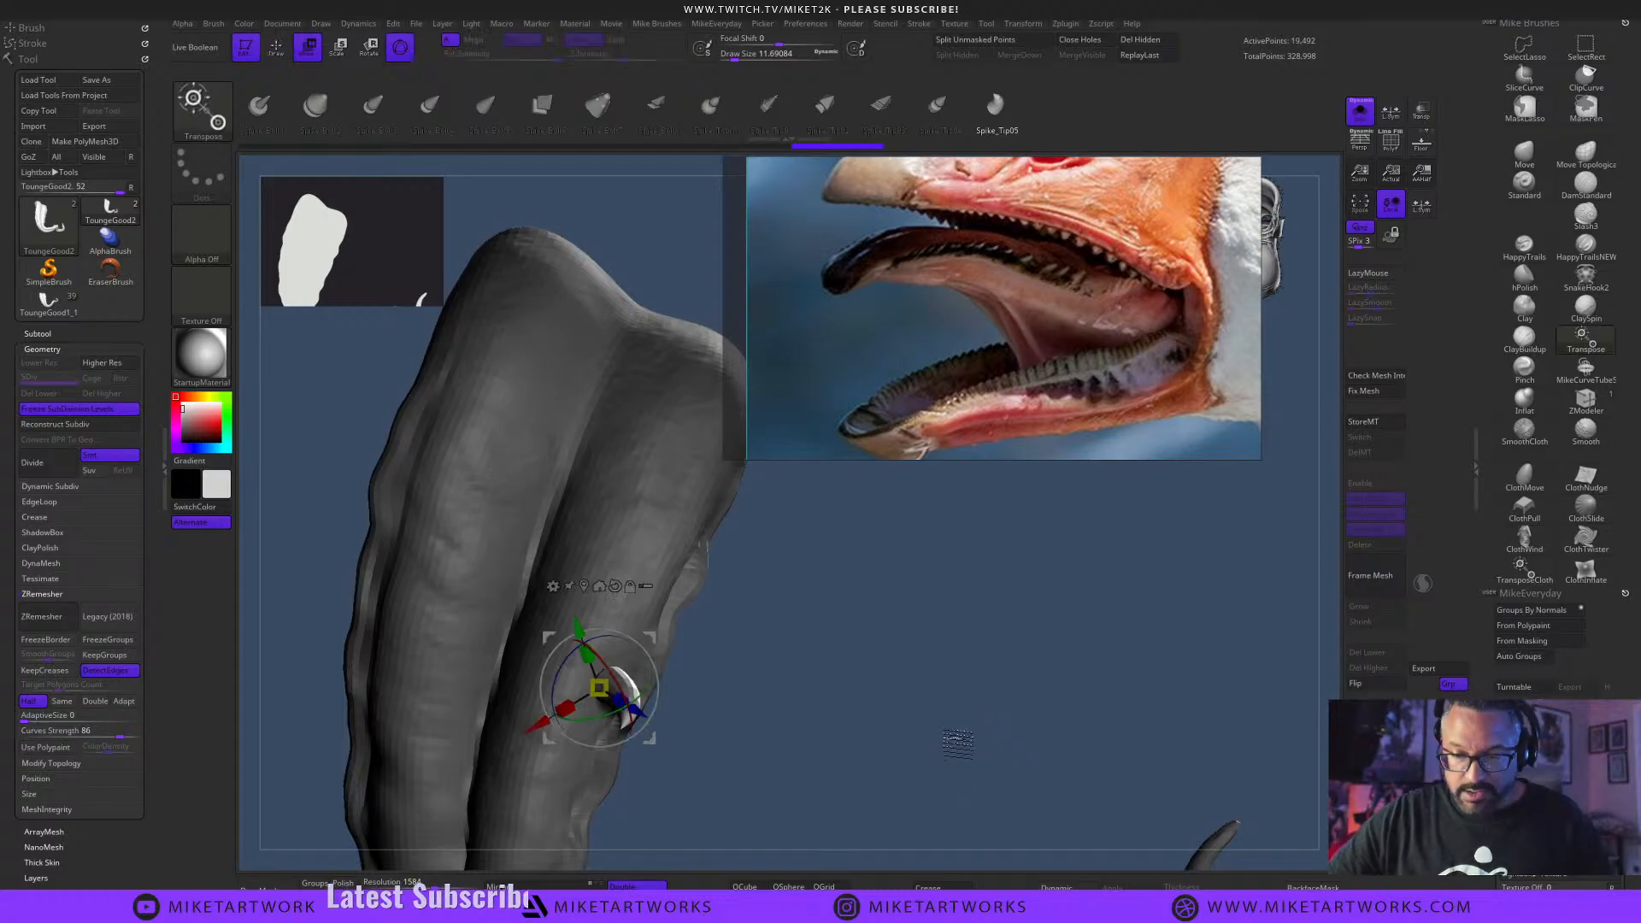
left_click_drag(598, 693, 723, 675)
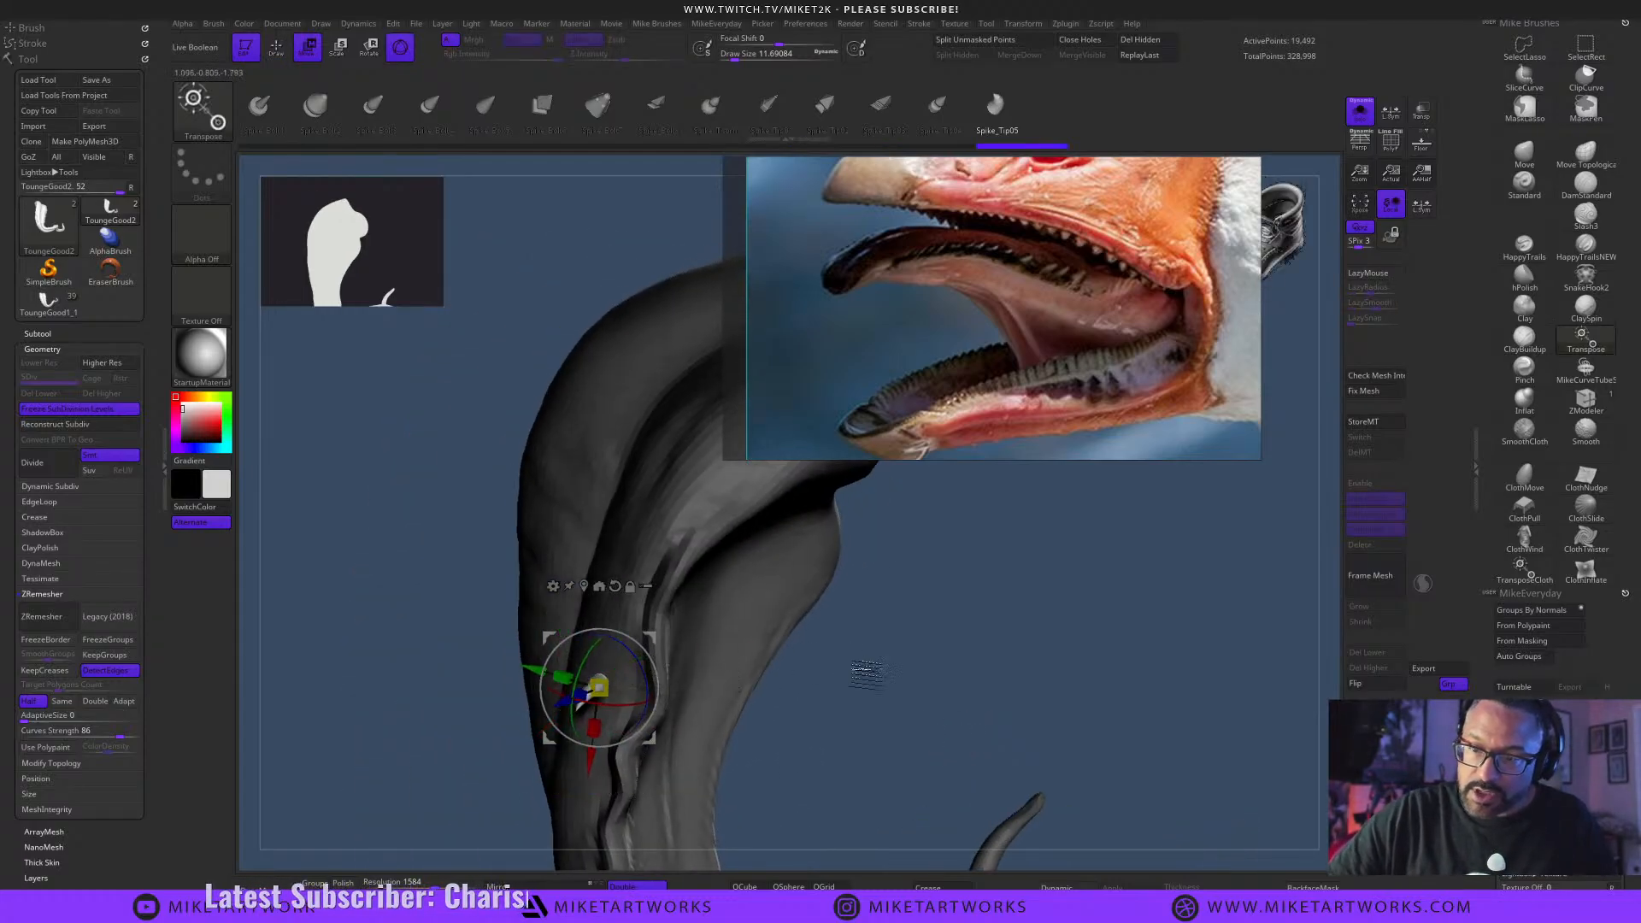
left_click_drag(866, 674, 682, 684)
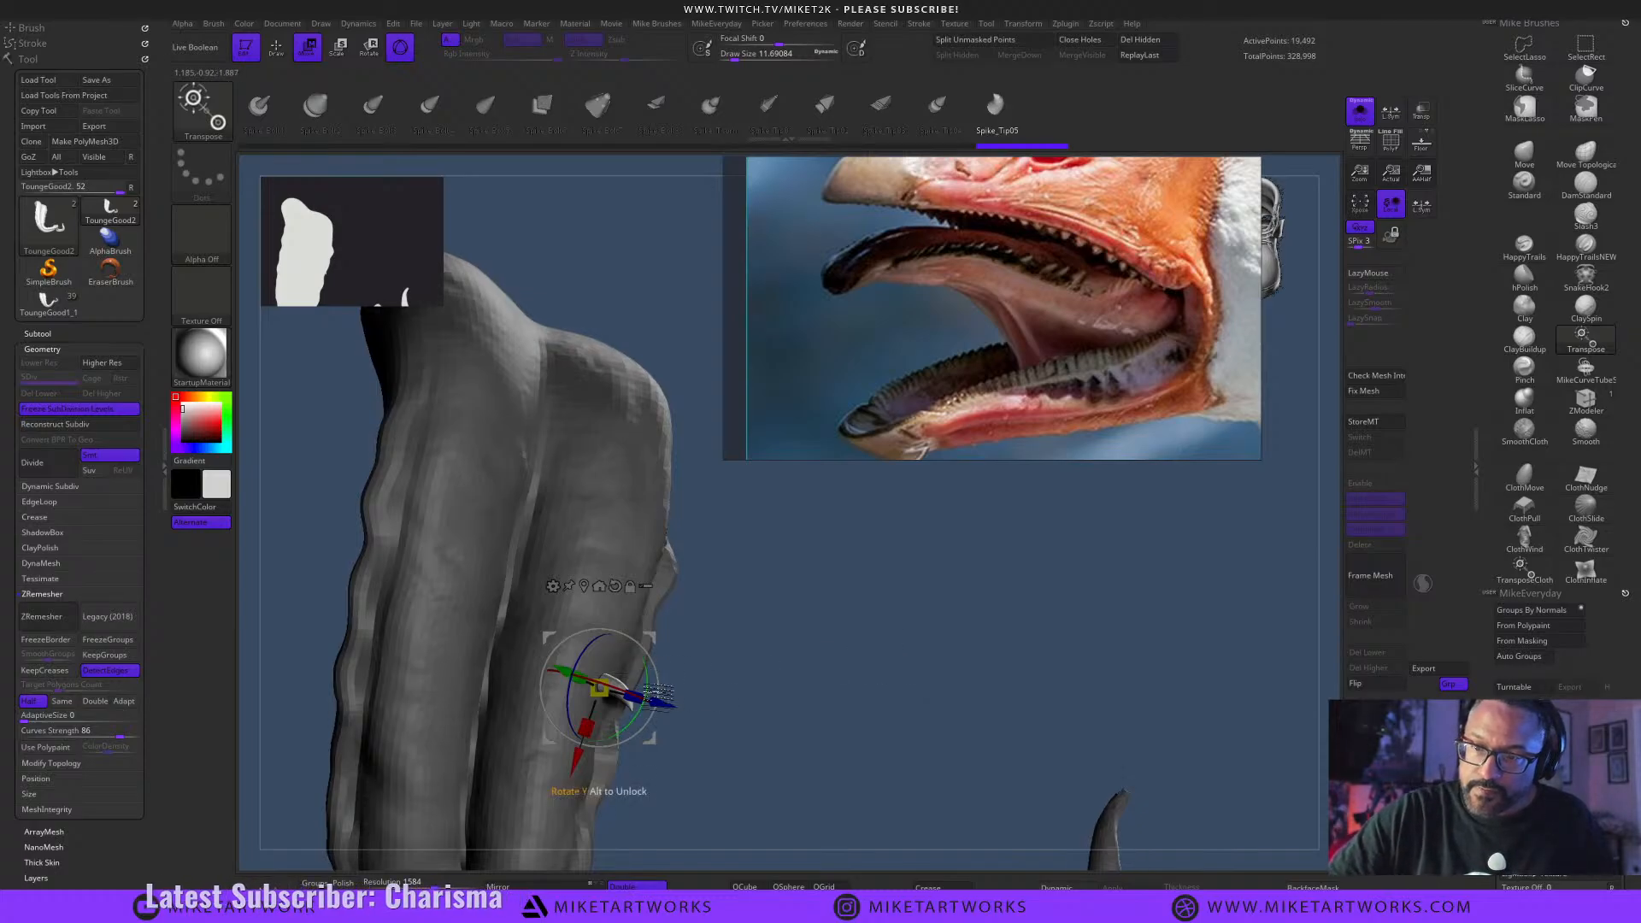
left_click_drag(795, 663, 820, 774)
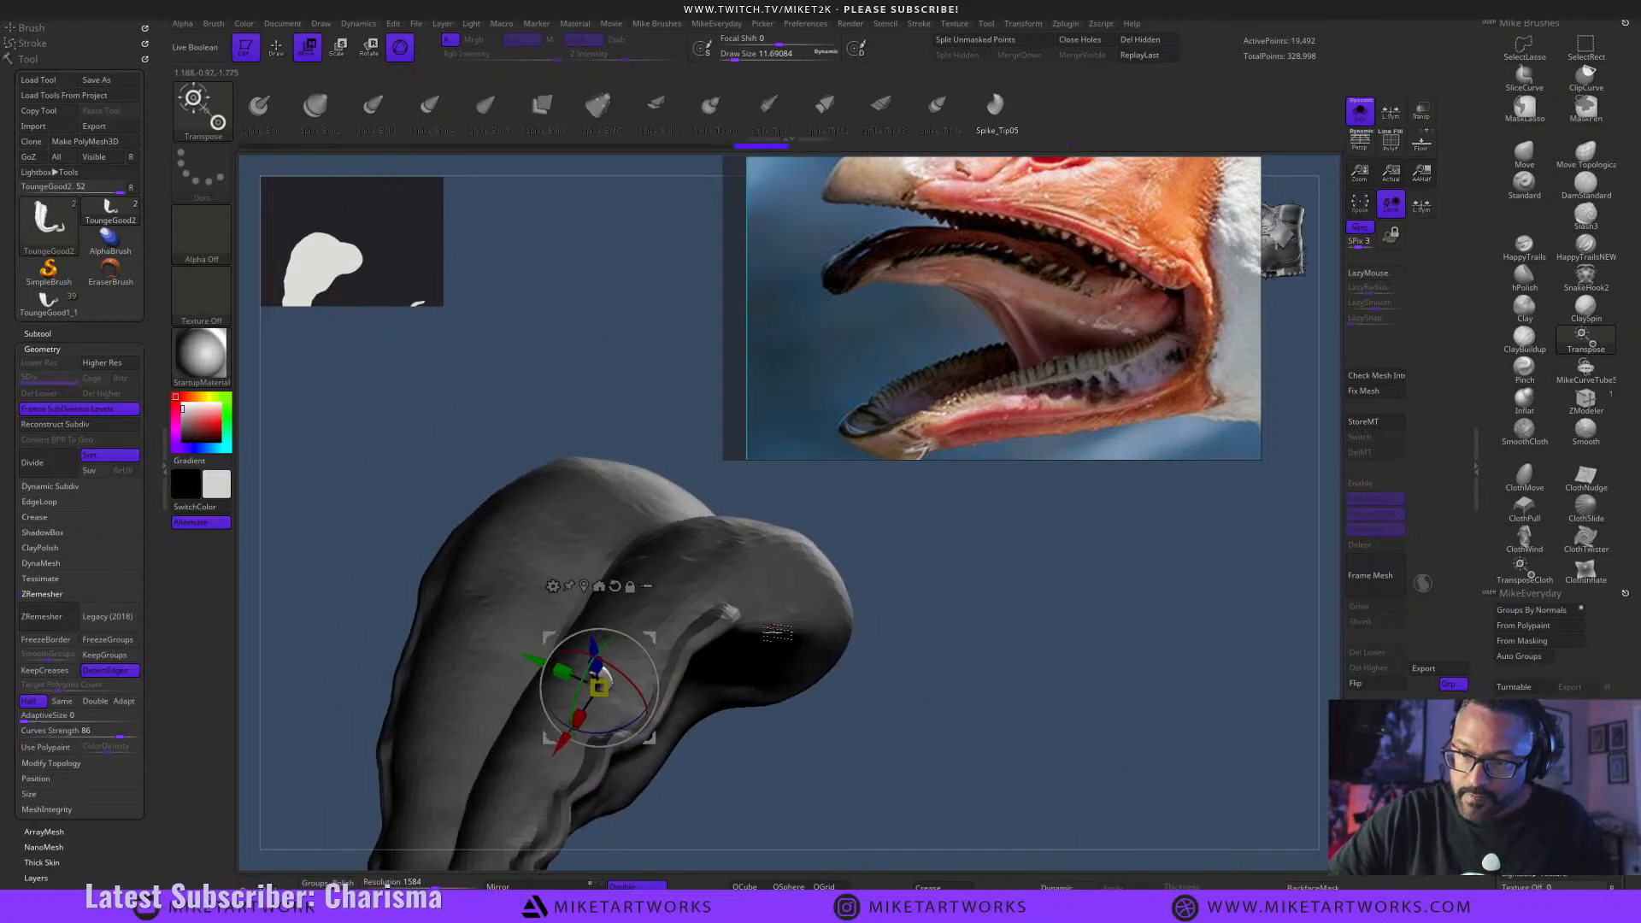
left_click_drag(594, 644, 596, 659)
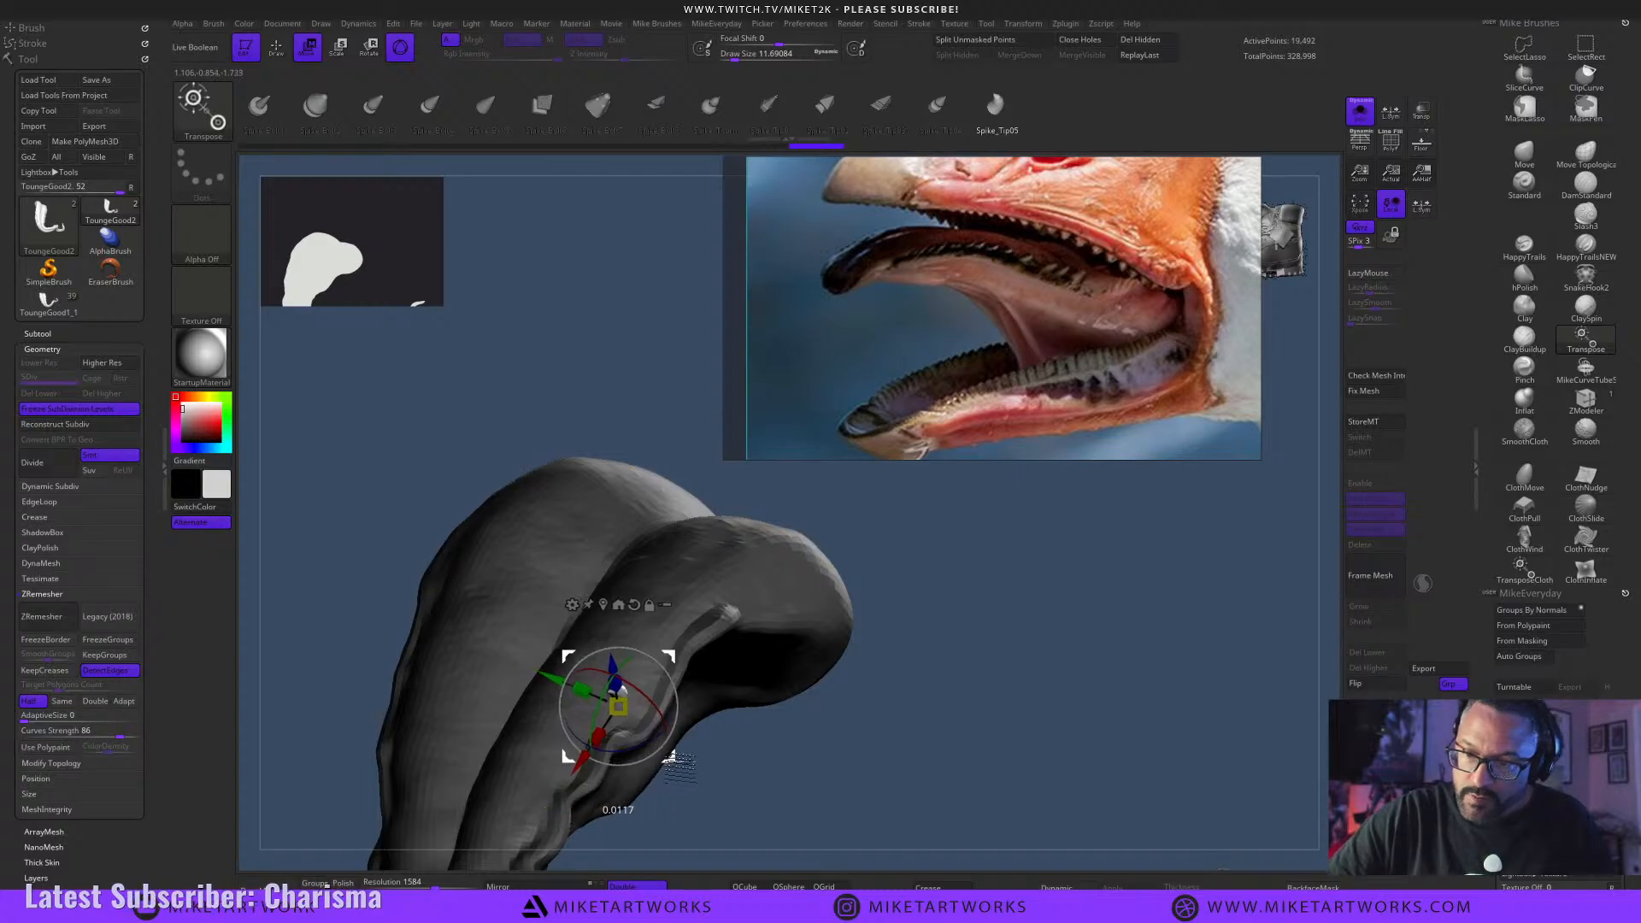
left_click_drag(833, 752, 877, 754)
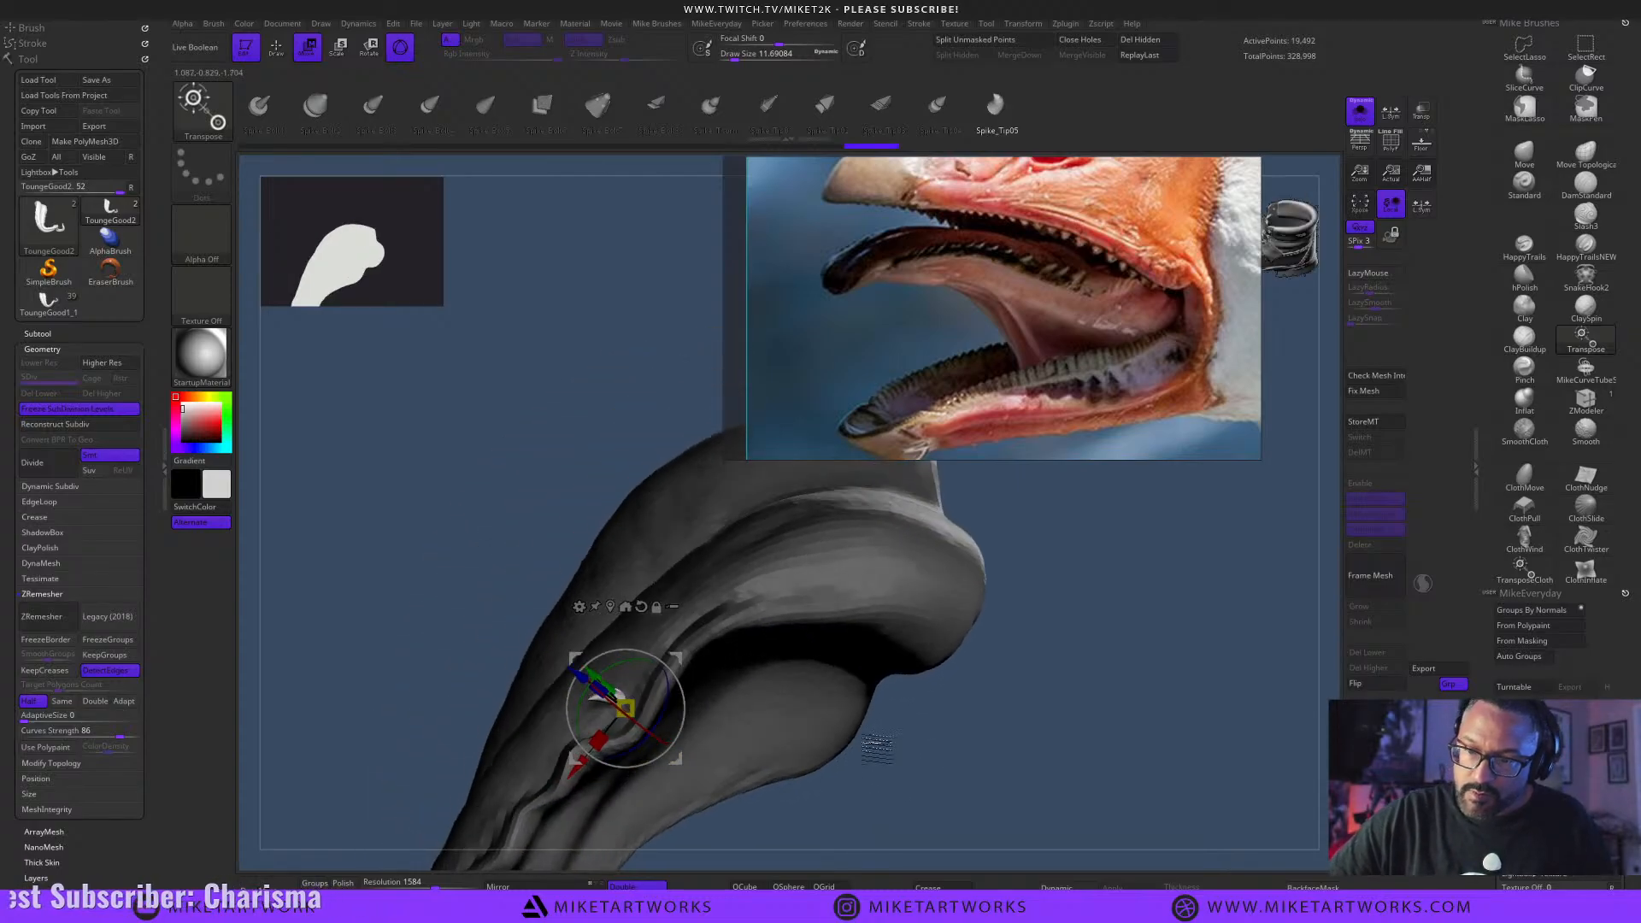
Duplicate the spike repeatedly along the ruffled edge to start a row, rotating the newest copy to follow the surface.
left_click_drag(676, 759, 692, 724, "ctrl")
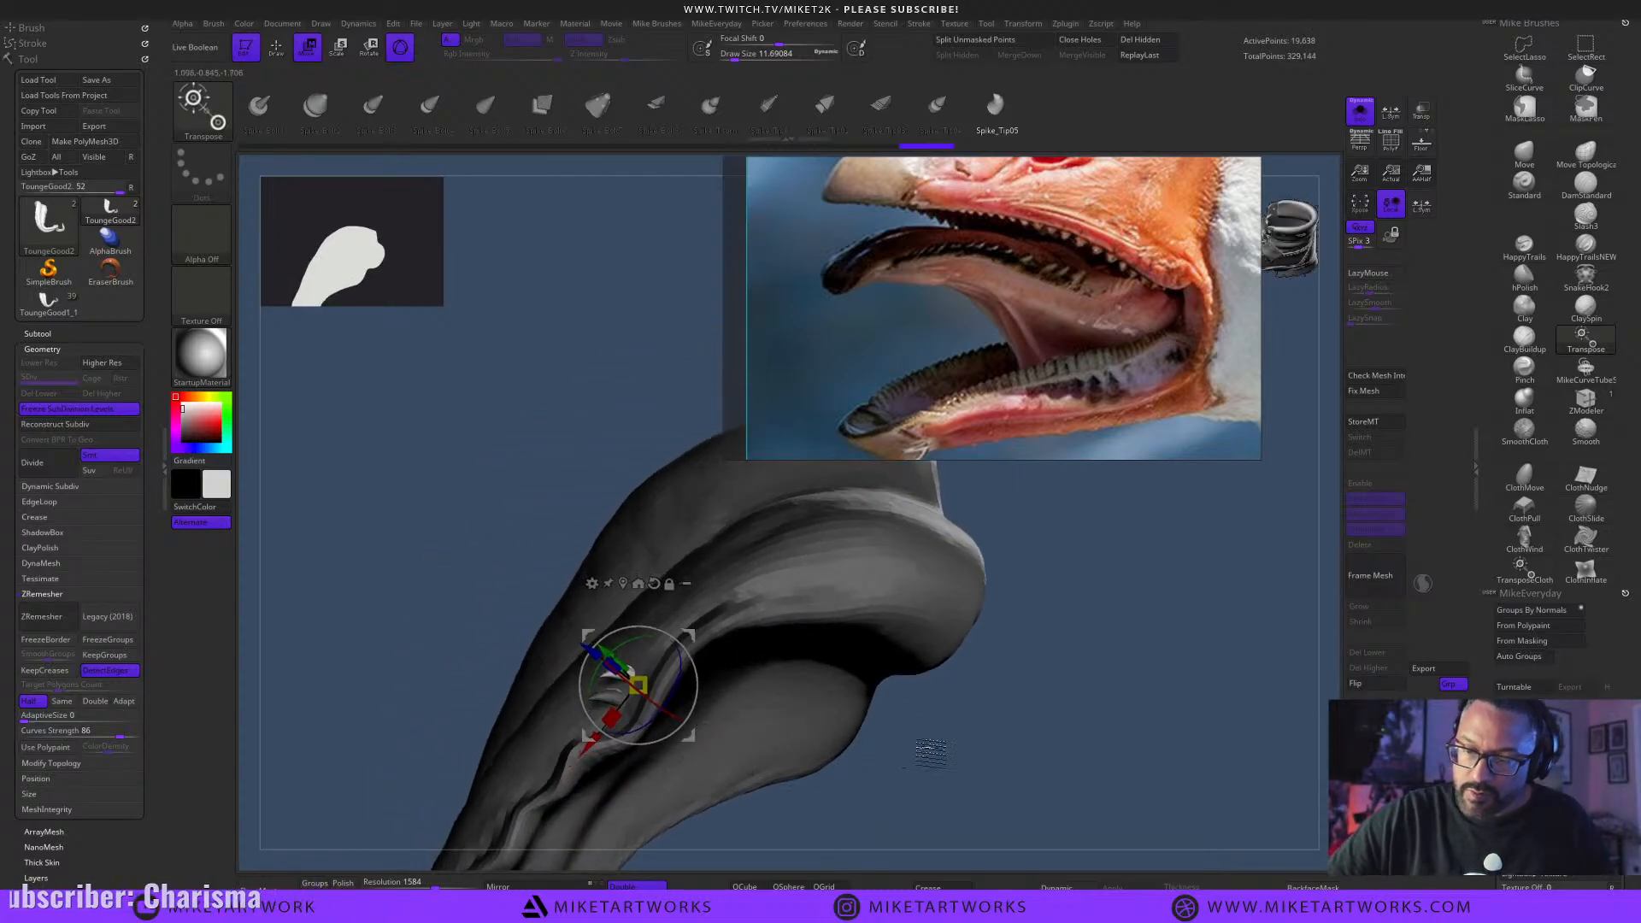
left_click_drag(931, 752, 693, 737)
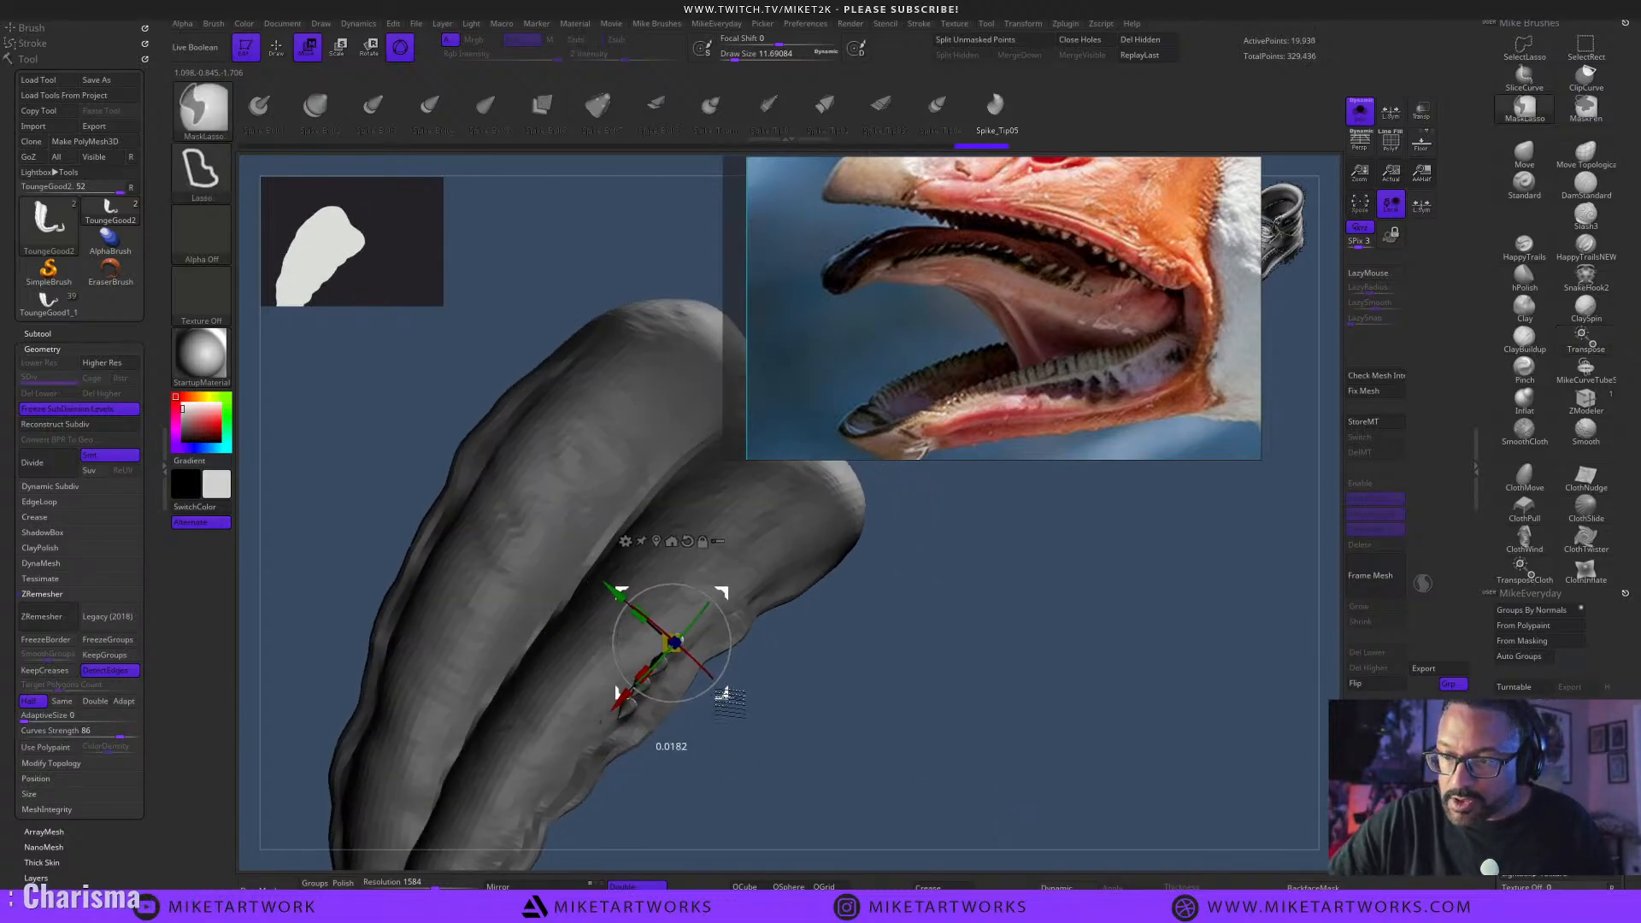
mouse_move(727, 696)
left_mouse_down()
mouse_move(932, 718)
mouse_move(742, 705)
left_mouse_up()
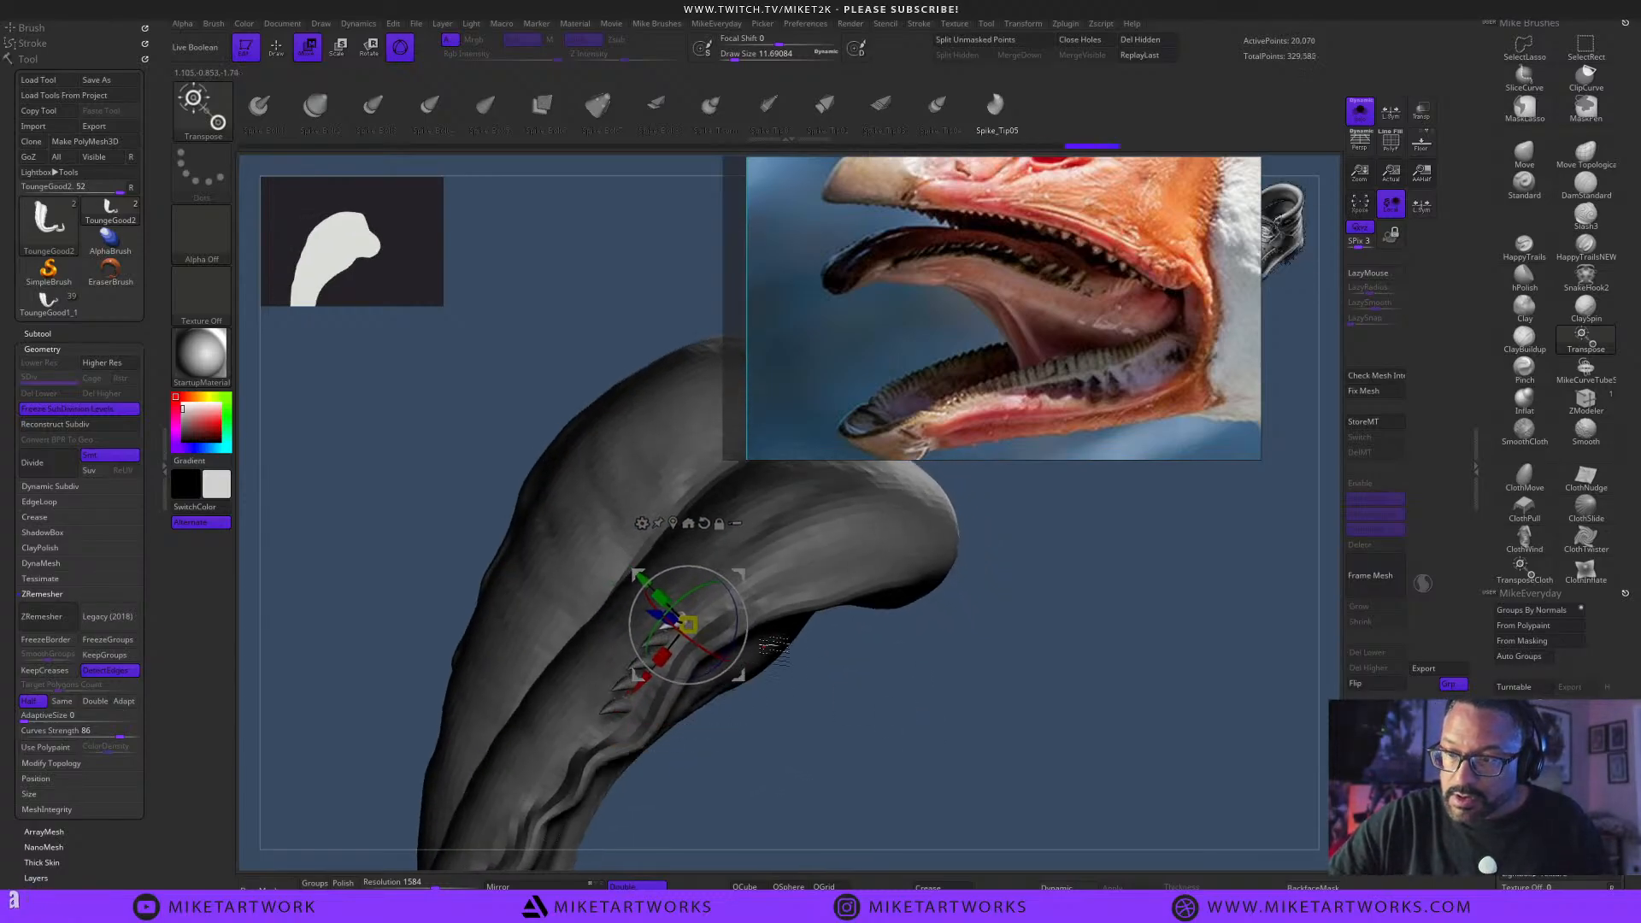
left_click_drag(774, 650, 842, 671)
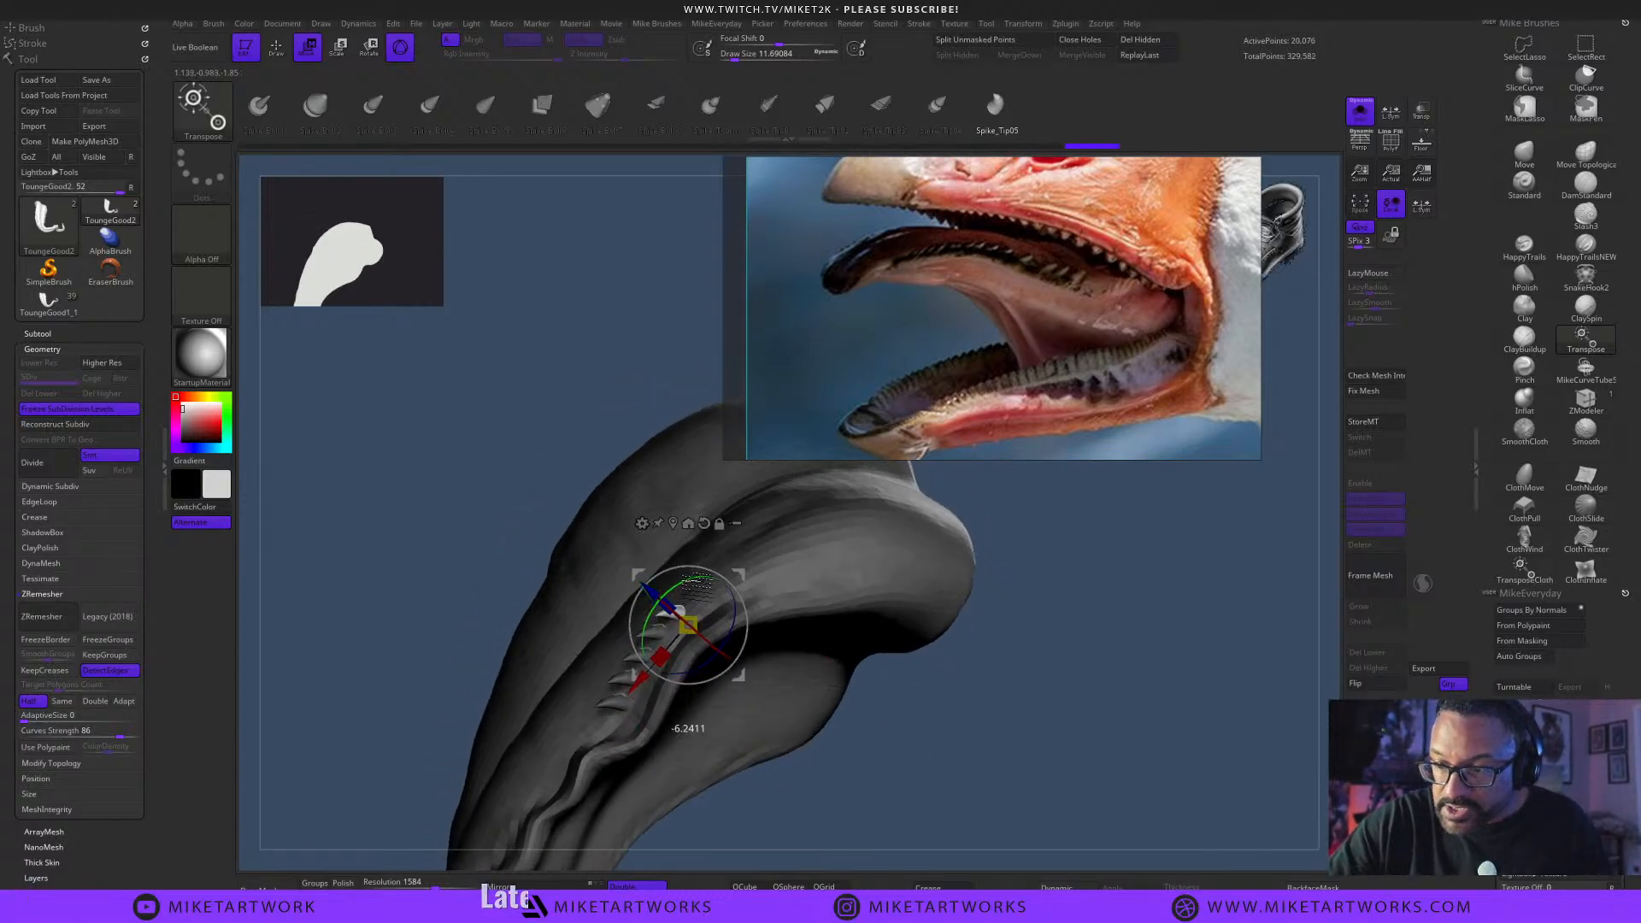
left_click_drag(731, 589, 750, 679)
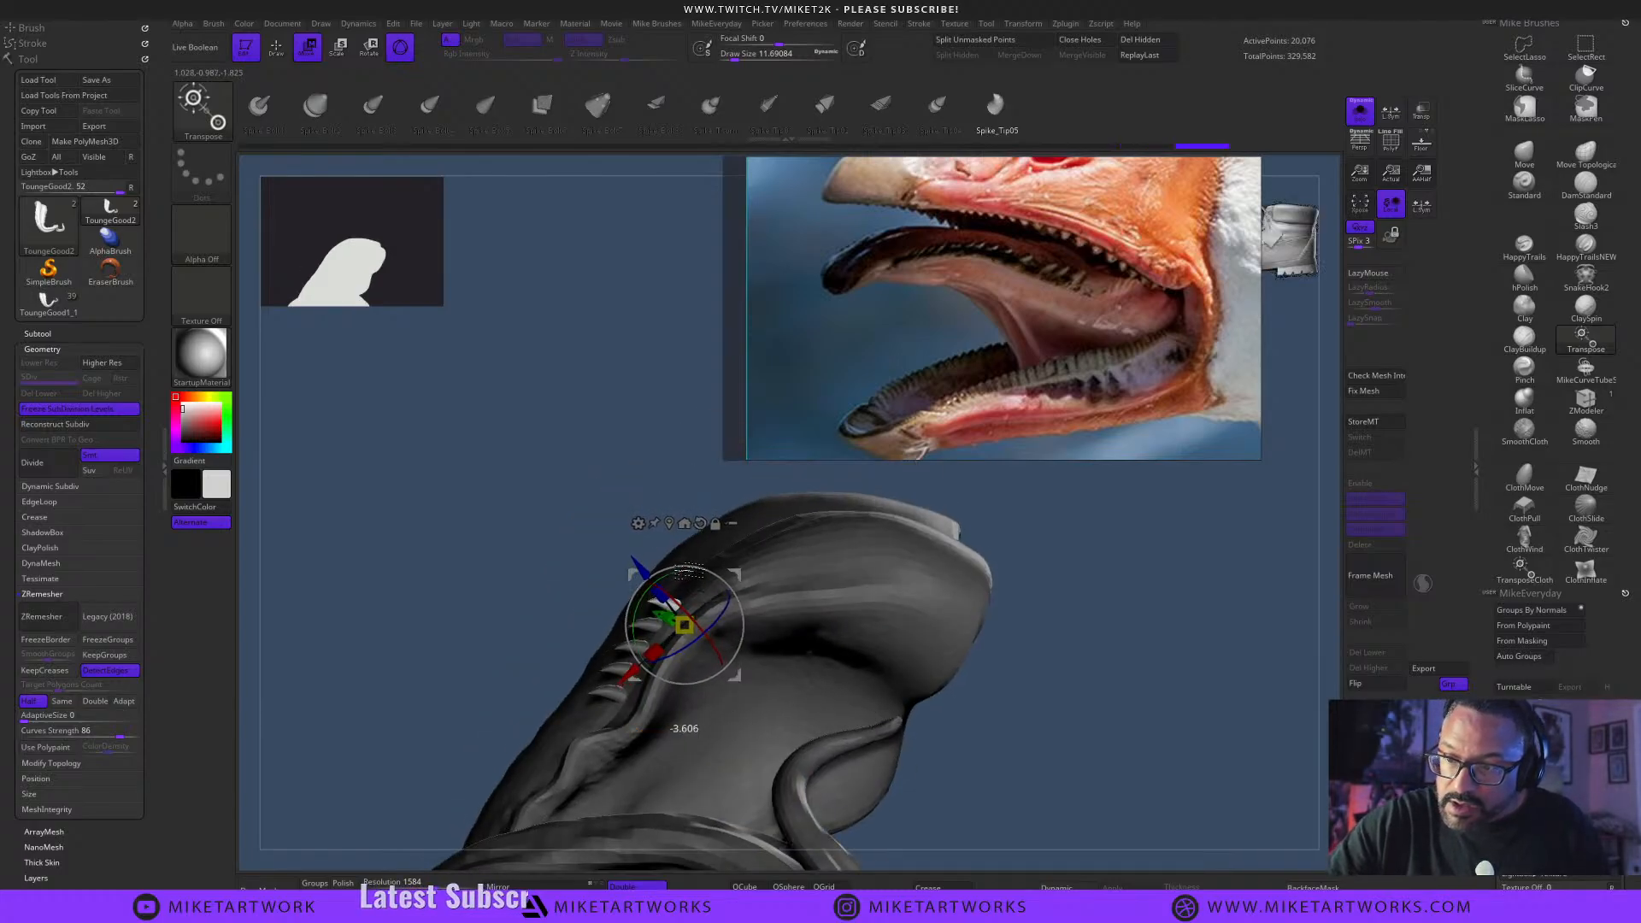
Extend the spike row with further copies, adjusting their angle and size along the curve, and return to drawing mode.
mouse_move(1051, 684)
left_mouse_down()
mouse_move(1074, 732)
mouse_move(1030, 696)
left_mouse_up()
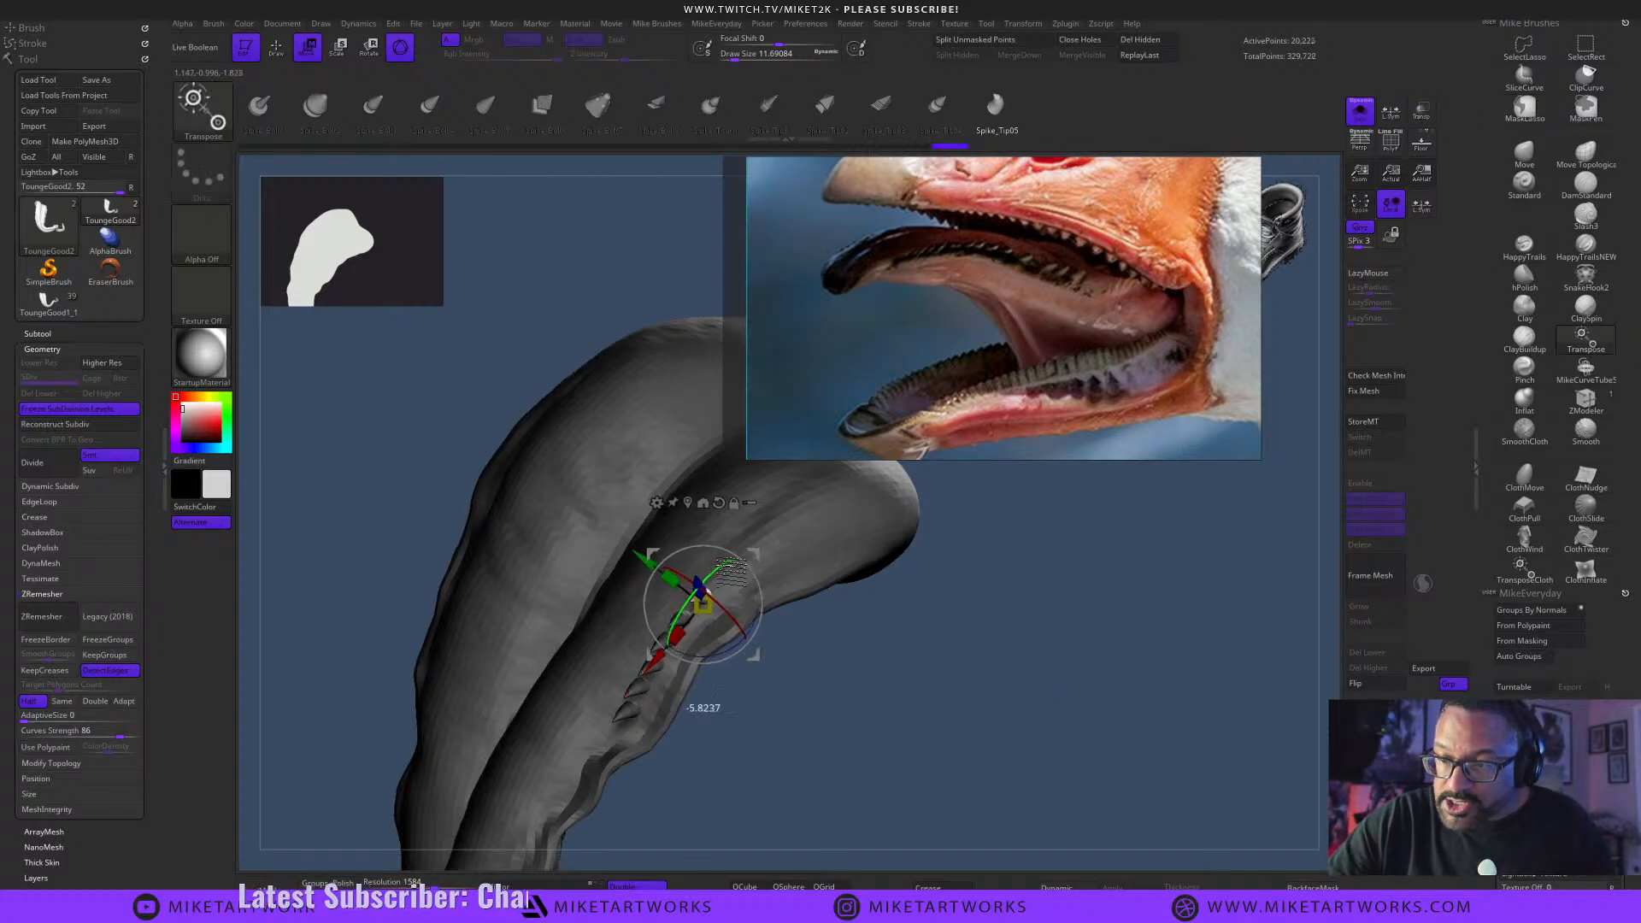
left_click_drag(774, 633, 765, 669)
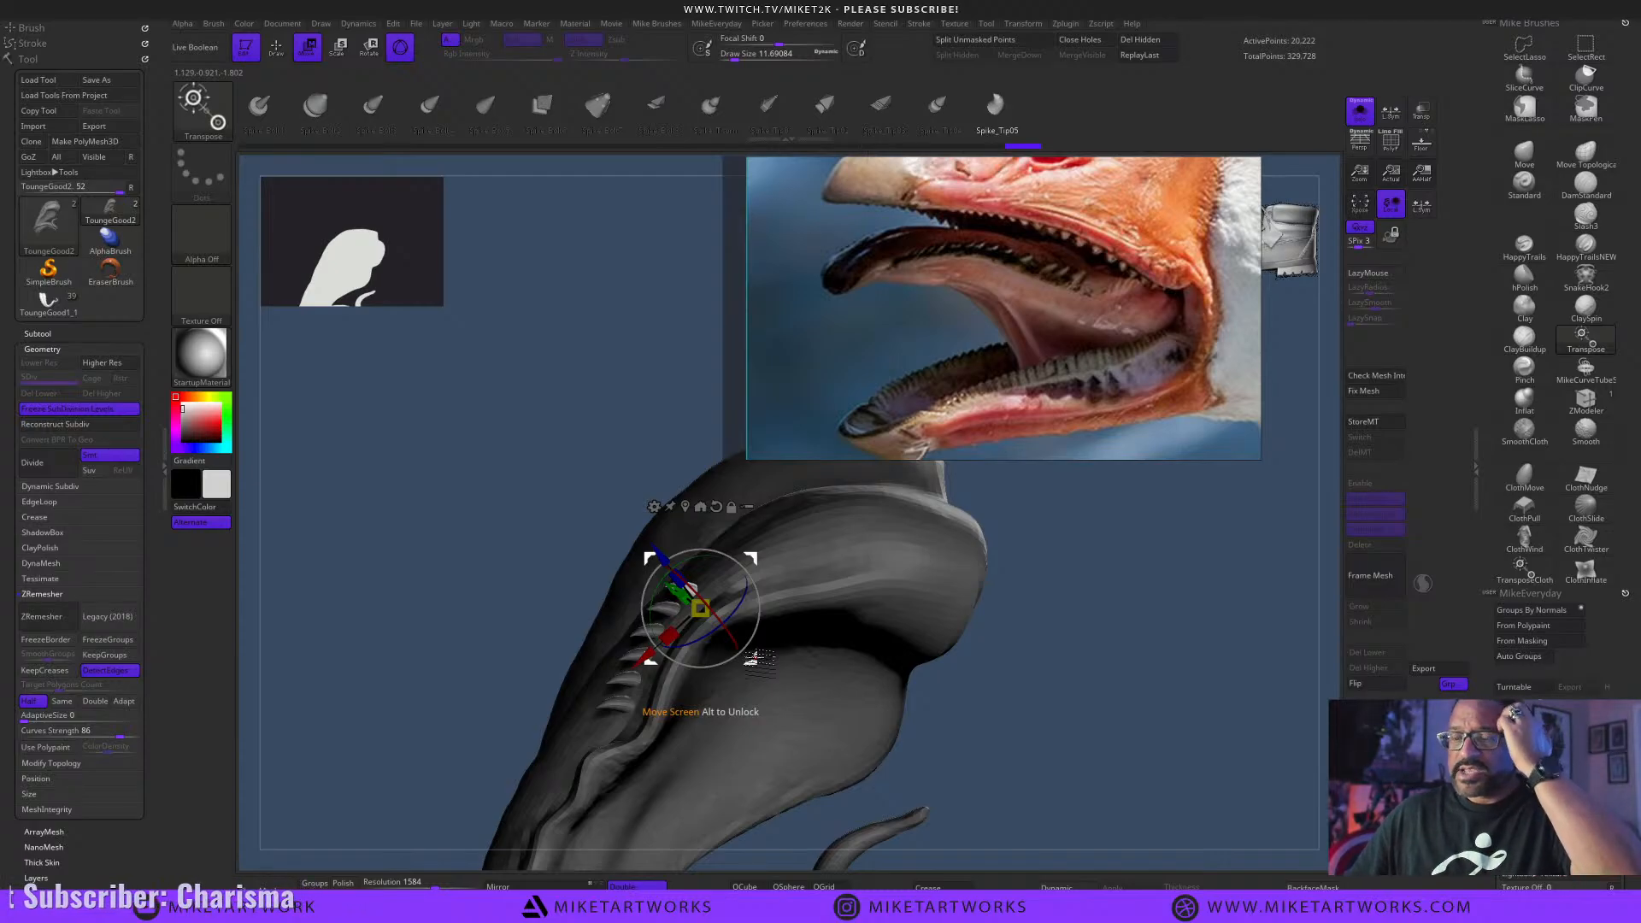
mouse_move(1137, 721)
left_mouse_down()
mouse_move(1116, 761)
mouse_move(1032, 810)
mouse_move(728, 742)
mouse_move(728, 715)
left_mouse_up()
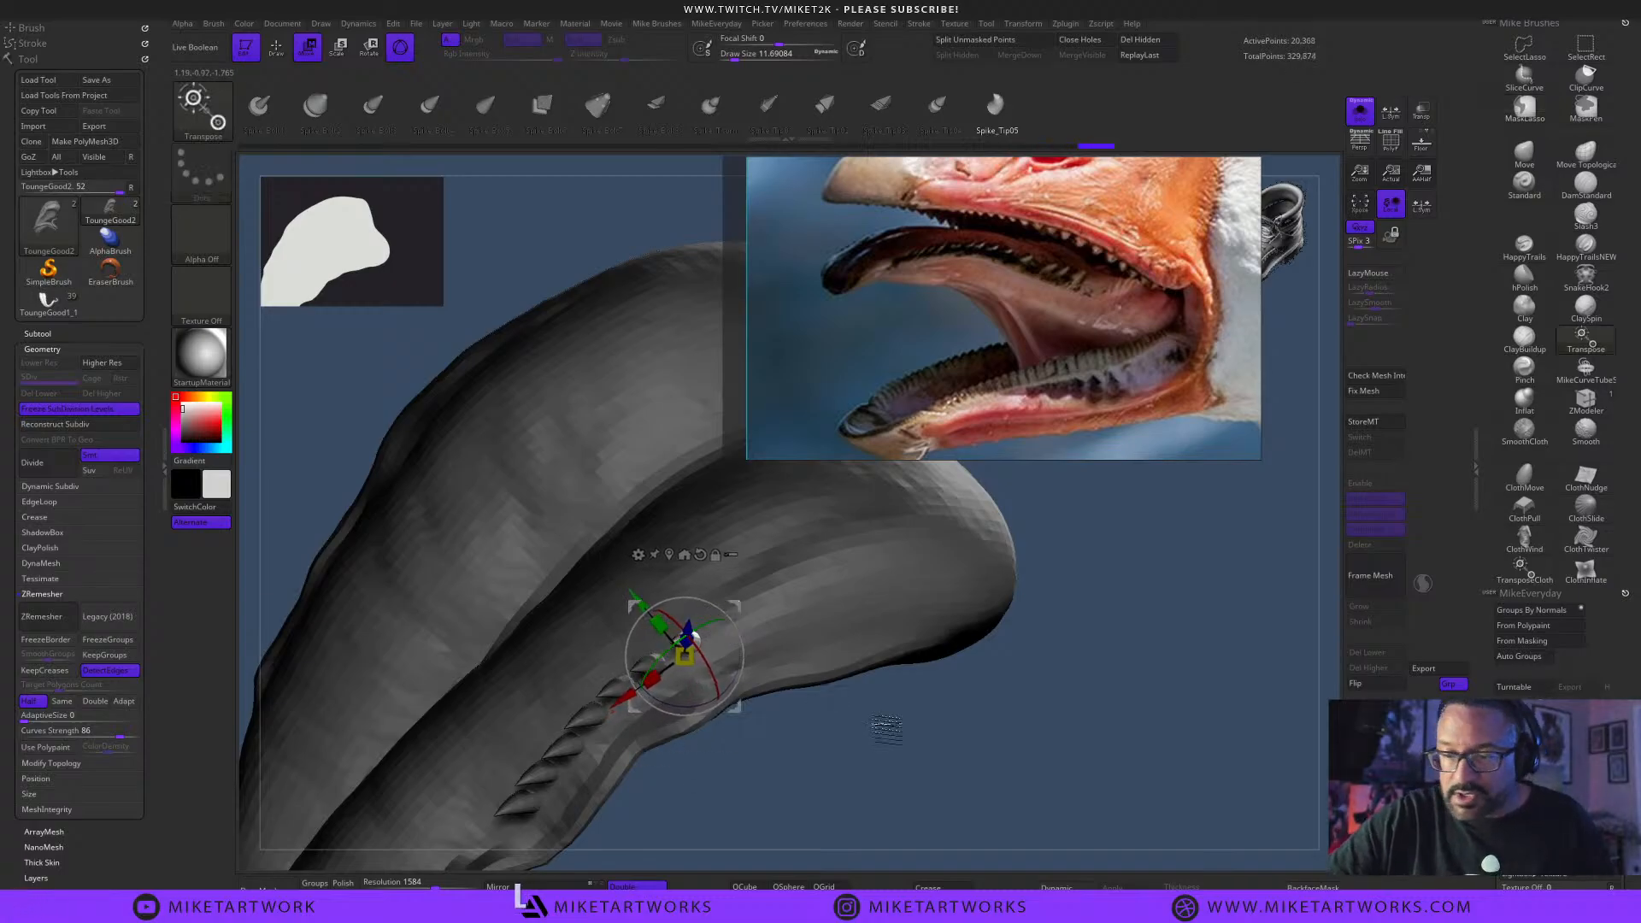
left_click_drag(886, 729, 807, 720)
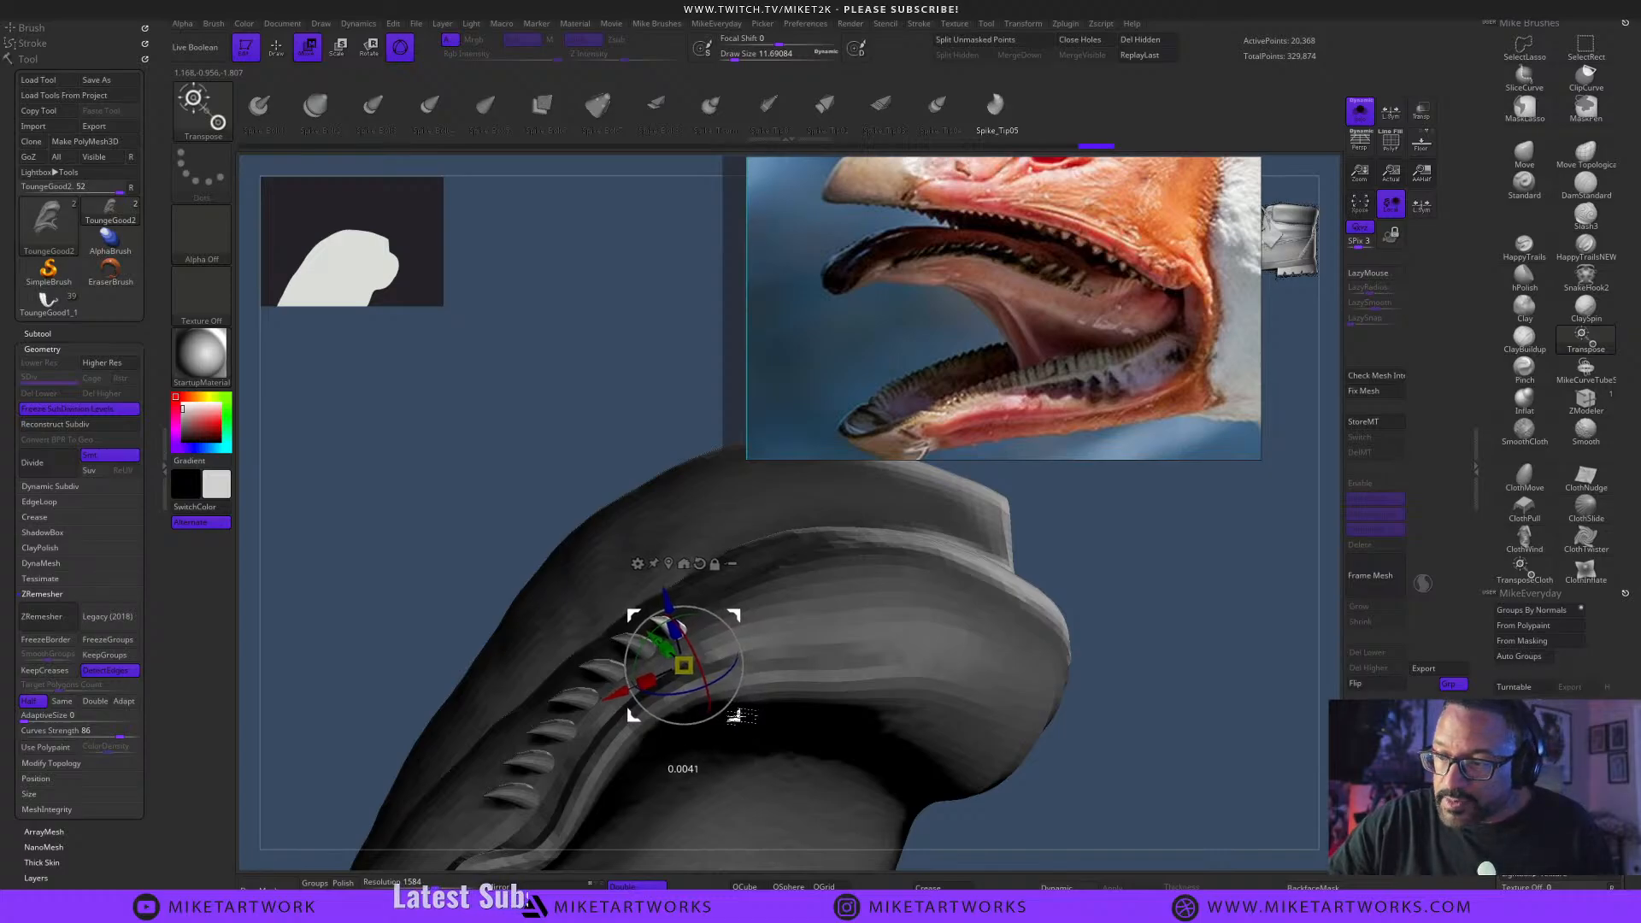
mouse_move(1164, 641)
left_mouse_down()
mouse_move(1085, 798)
mouse_move(1109, 771)
mouse_move(1129, 784)
mouse_move(1116, 745)
mouse_move(1060, 749)
mouse_move(1115, 761)
mouse_move(1021, 708)
mouse_move(1074, 752)
mouse_move(1018, 744)
mouse_move(1072, 726)
mouse_move(1060, 700)
mouse_move(1125, 697)
mouse_move(1158, 718)
mouse_move(1117, 703)
mouse_move(1111, 733)
mouse_move(1091, 722)
mouse_move(1092, 684)
mouse_move(1129, 718)
mouse_move(1047, 682)
mouse_move(1110, 700)
mouse_move(1088, 707)
mouse_move(1117, 700)
left_mouse_up()
key("q")
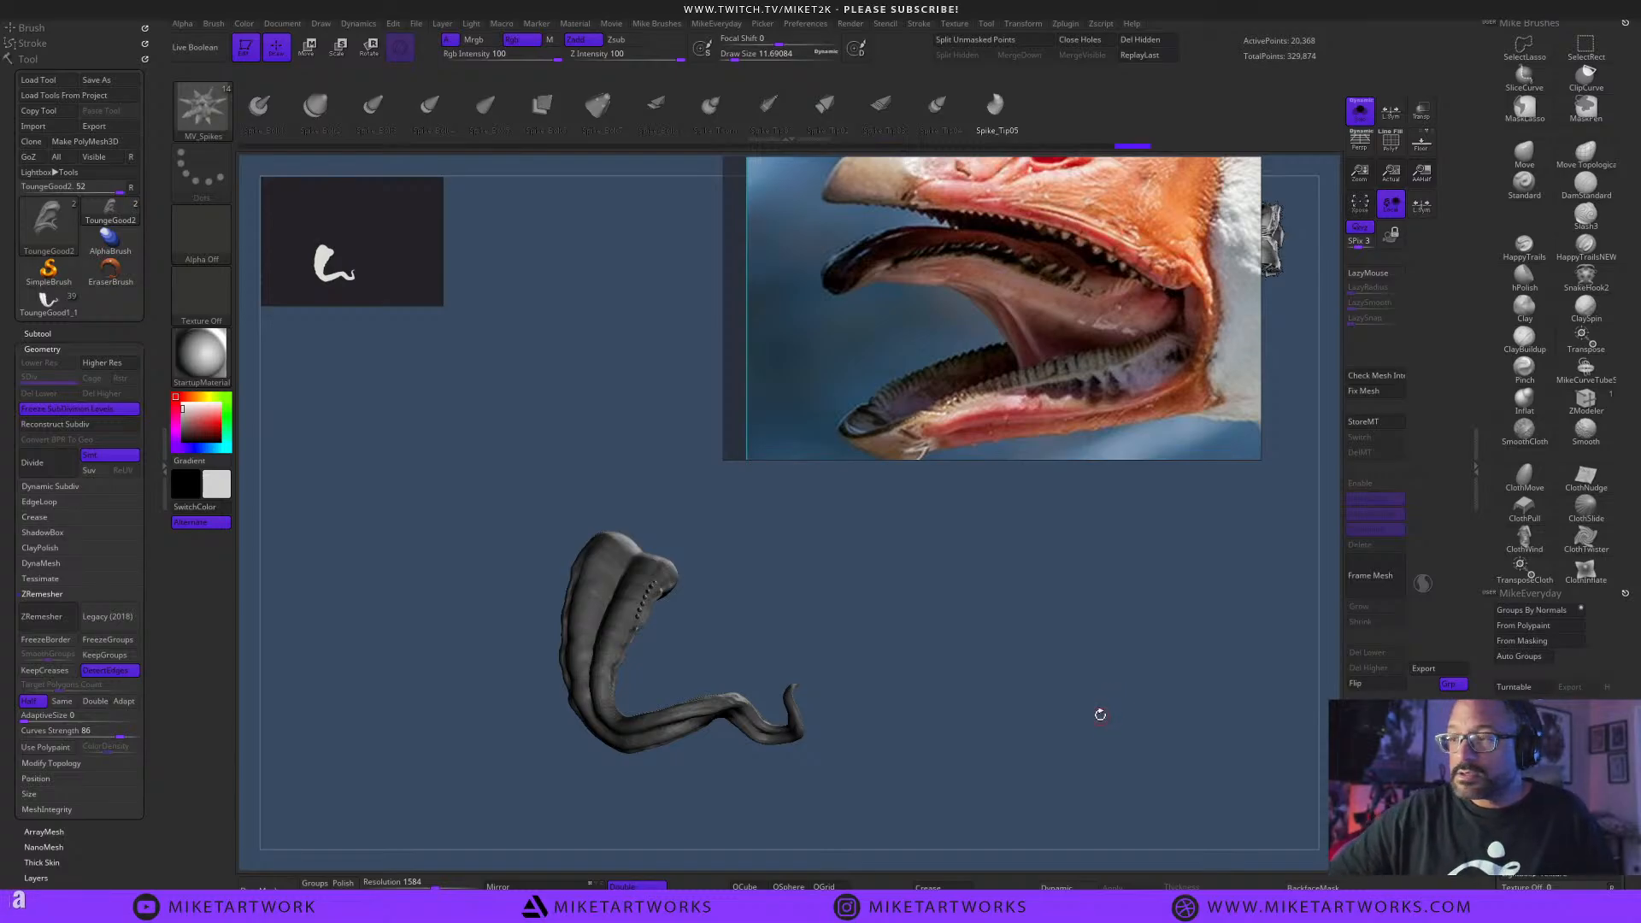
Copy the spiked tongue into the full Venom tool and show all subtools to check the spikes inside the mouth.
left_click_drag(925, 650, 909, 656)
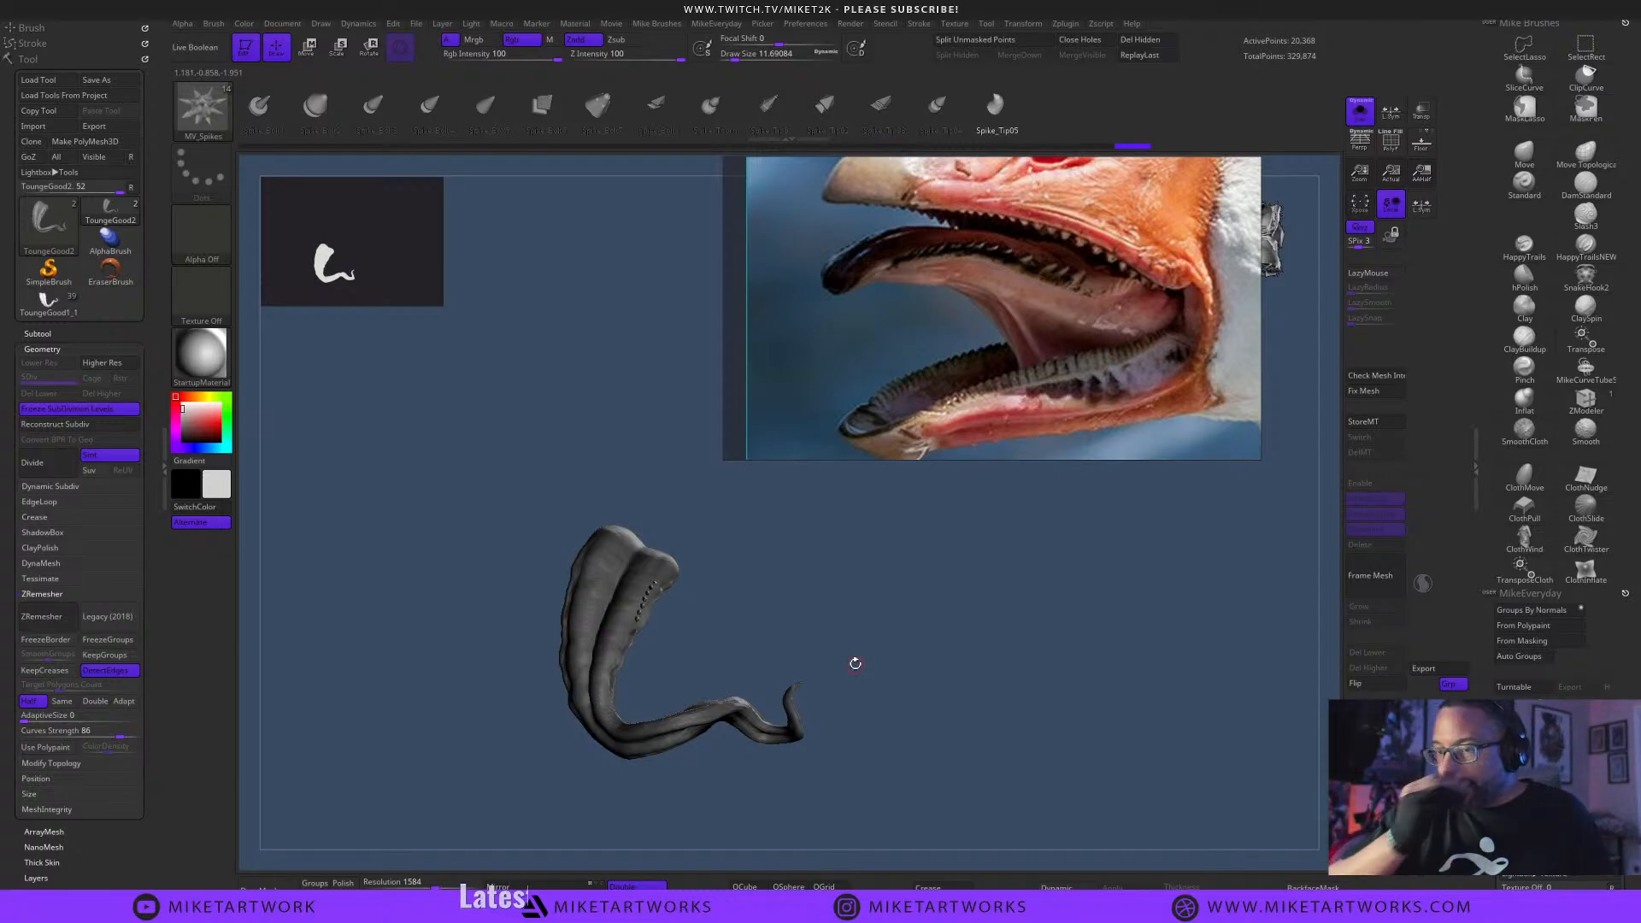
left_click_drag(856, 663, 1154, 733)
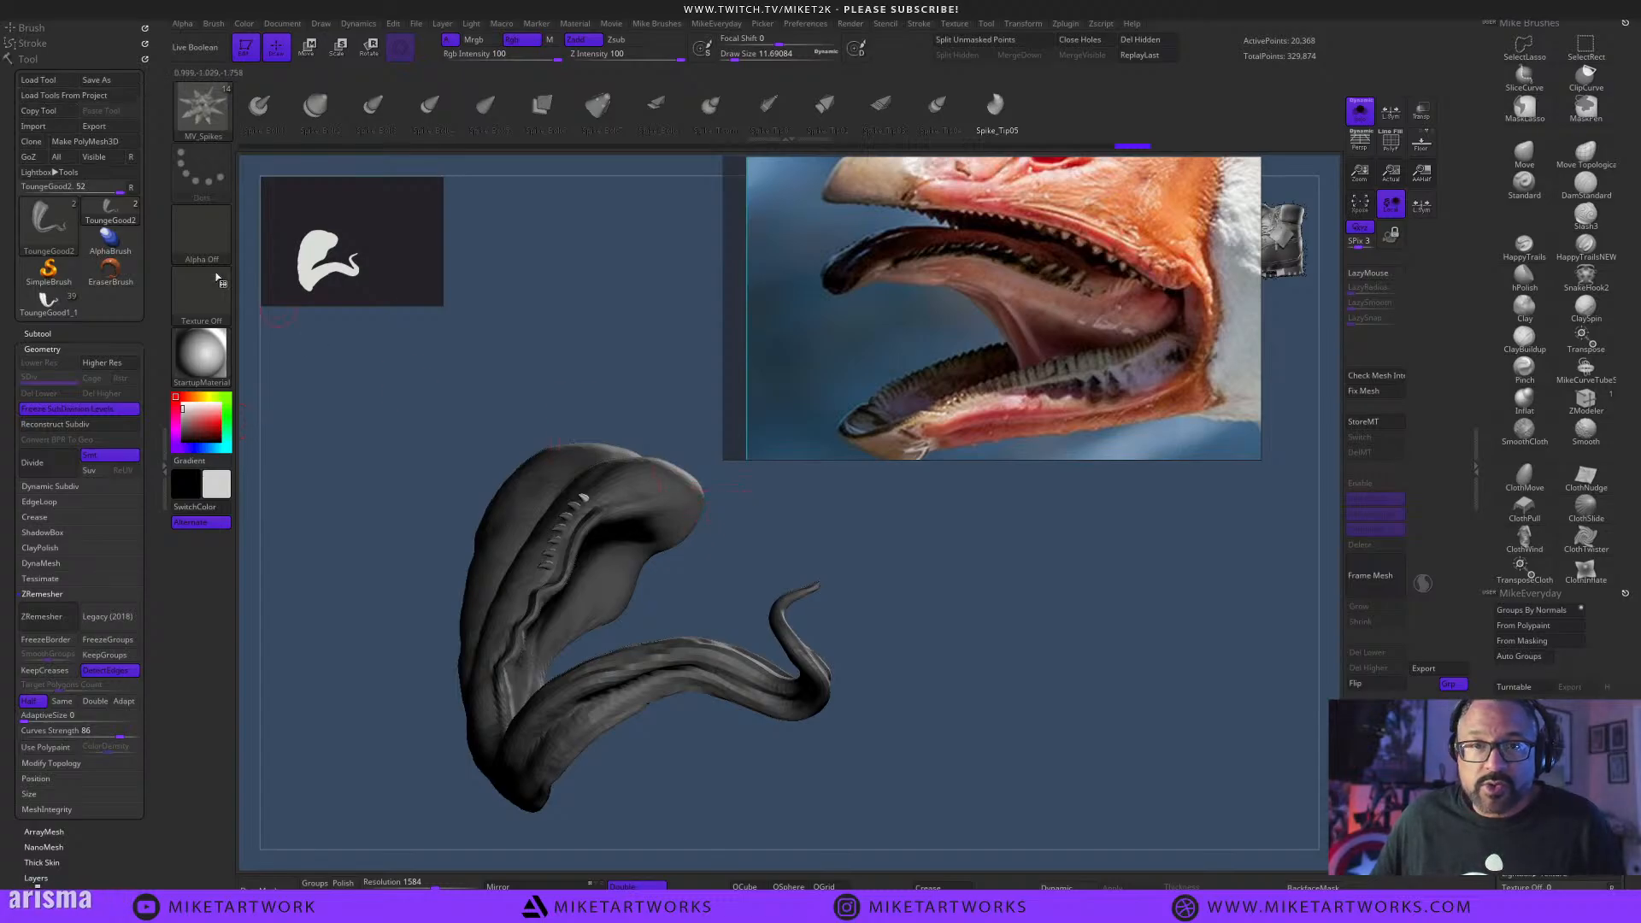
left_click(38, 333)
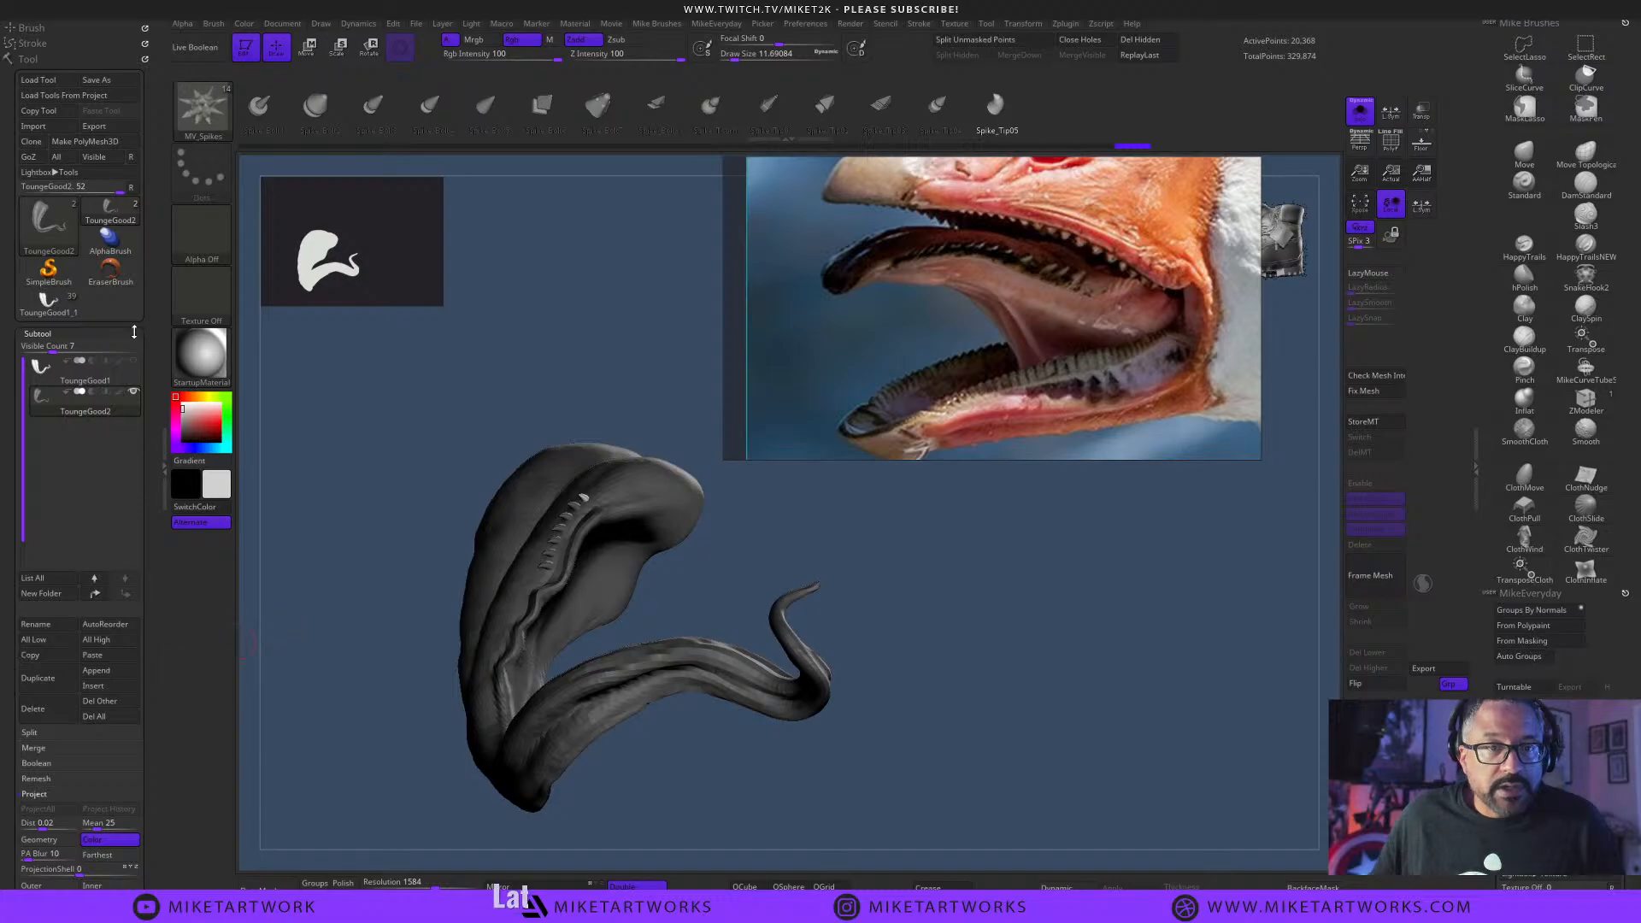
left_click(47, 312)
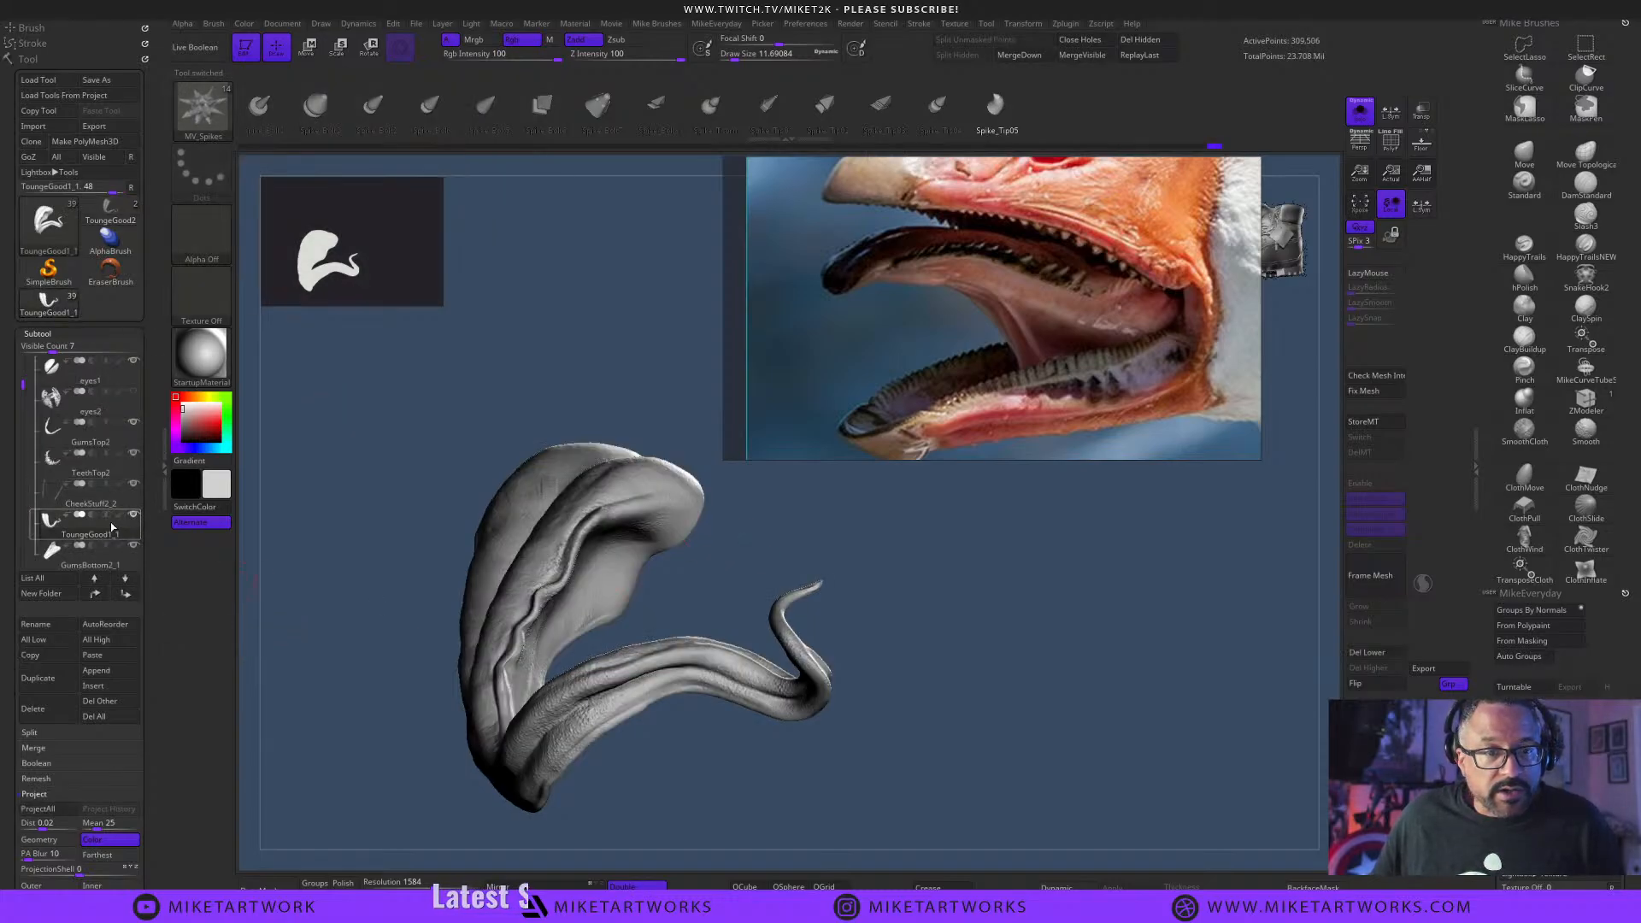
left_click(92, 655)
left_click(1360, 113)
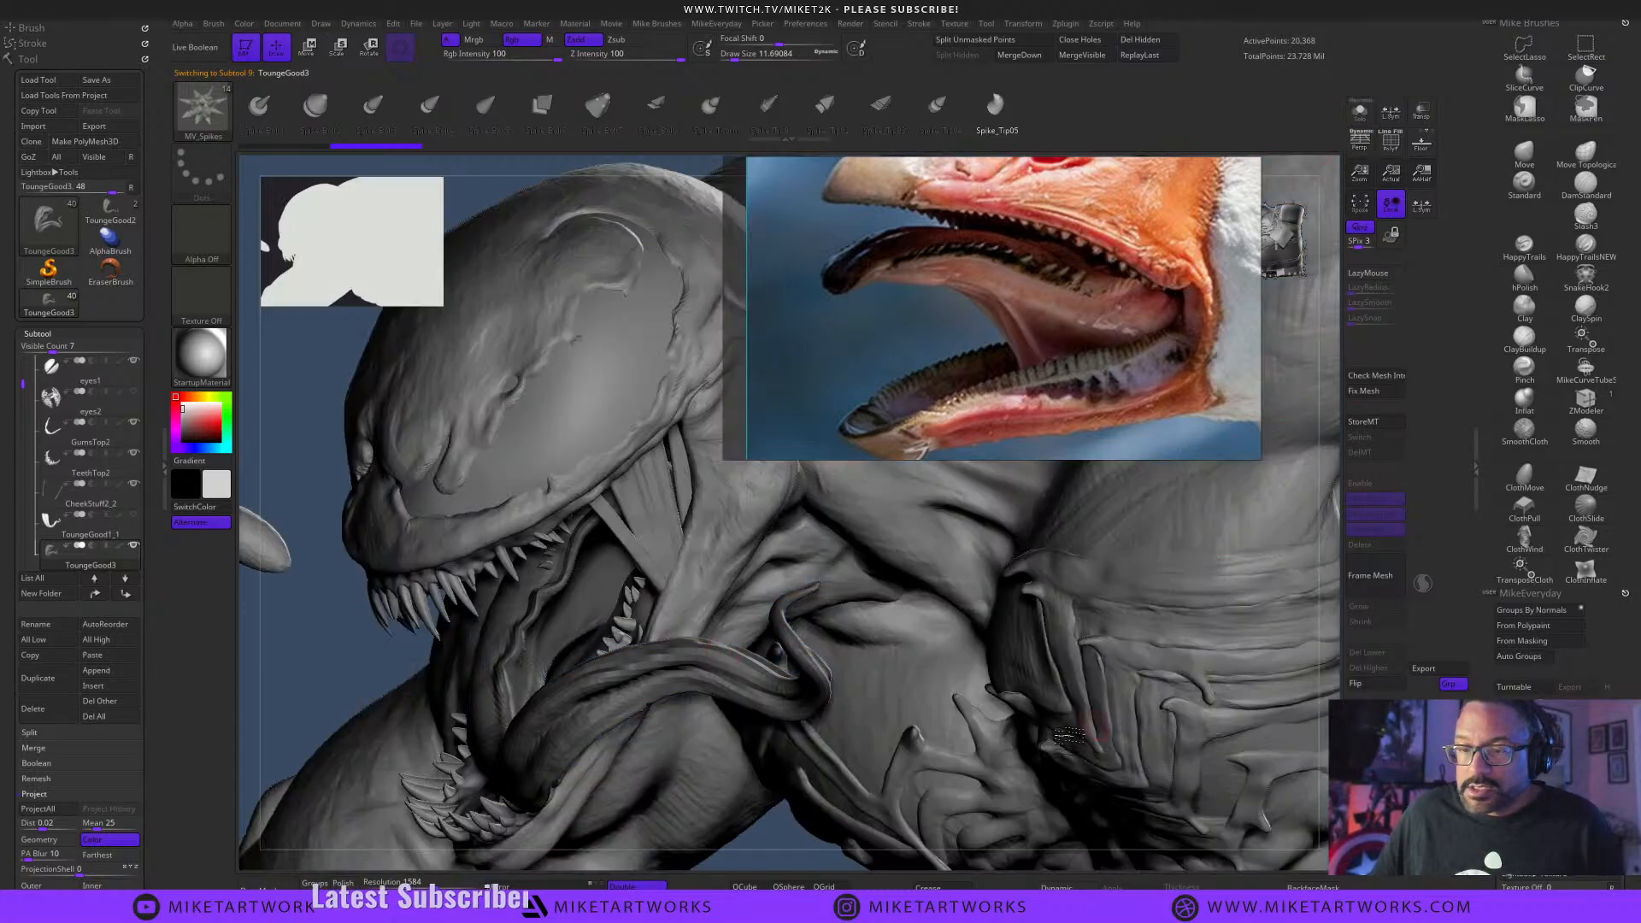
left_click_drag(349, 650, 394, 554)
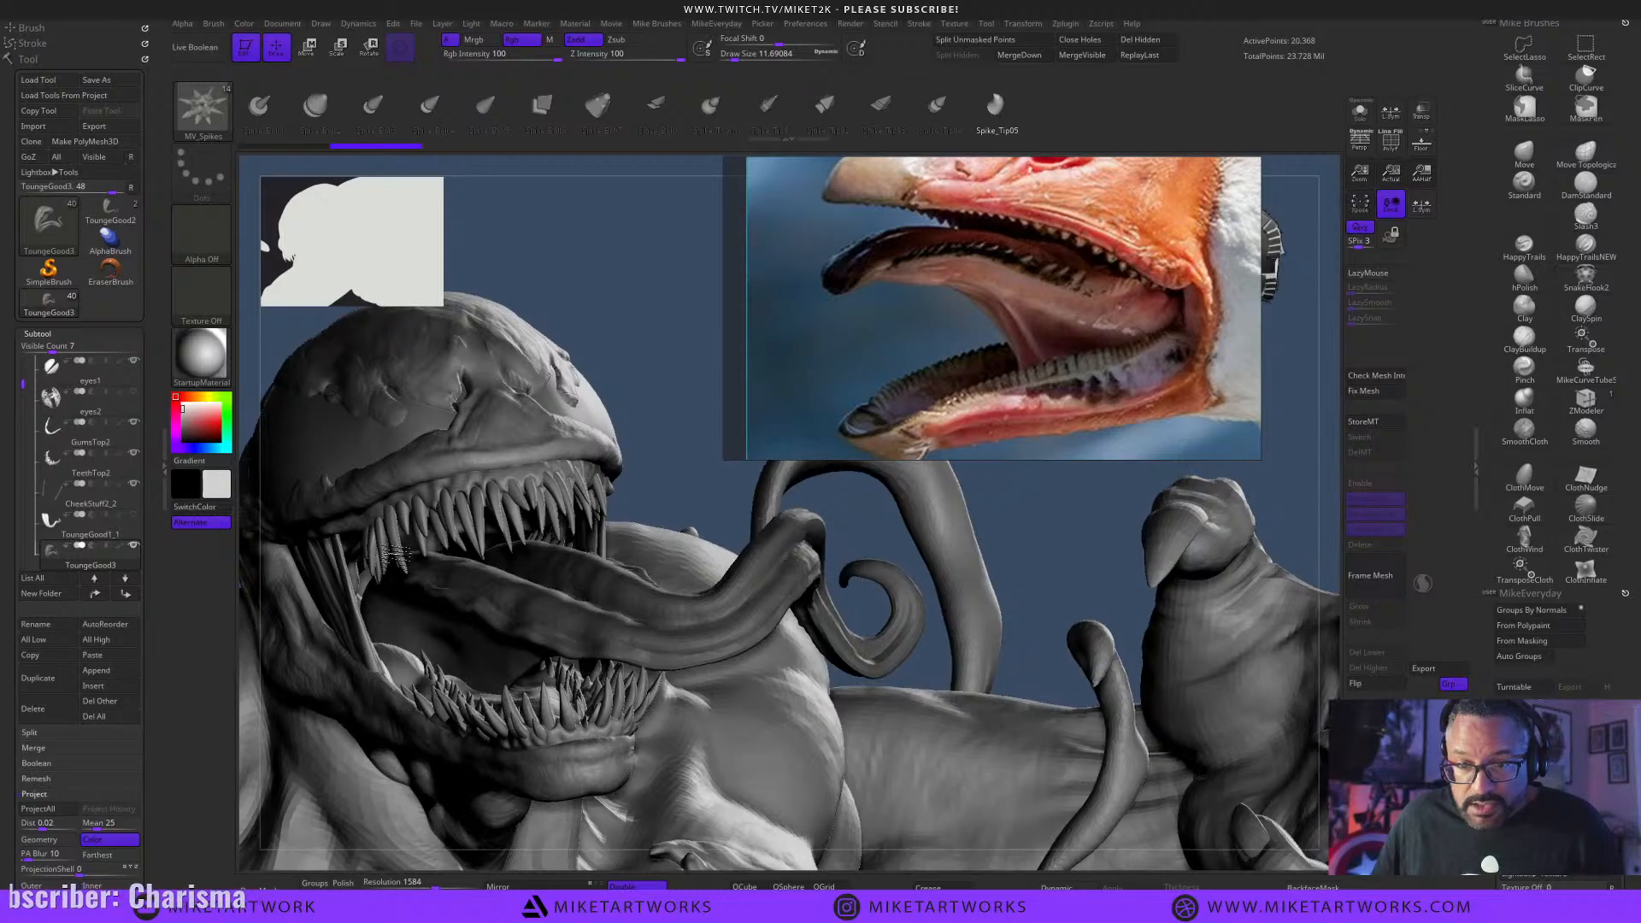
mouse_move(703, 505)
left_mouse_down()
mouse_move(363, 624)
mouse_move(703, 421)
left_mouse_up()
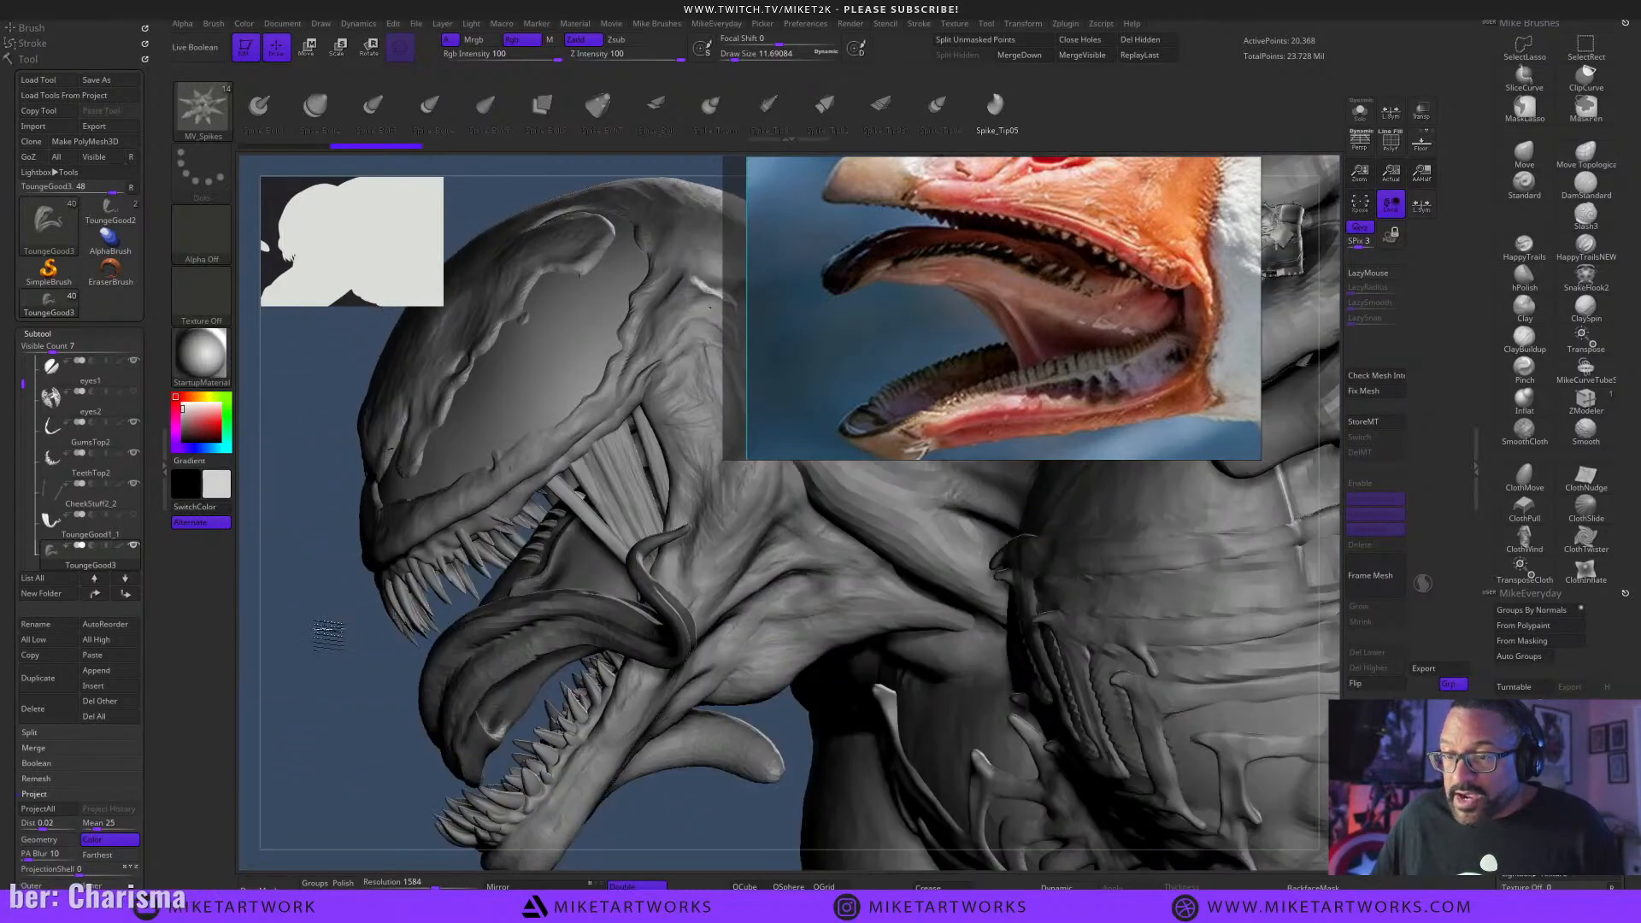
Isolate the pasted spiked tongue and delete it from the full Venom tool.
left_click(1359, 114)
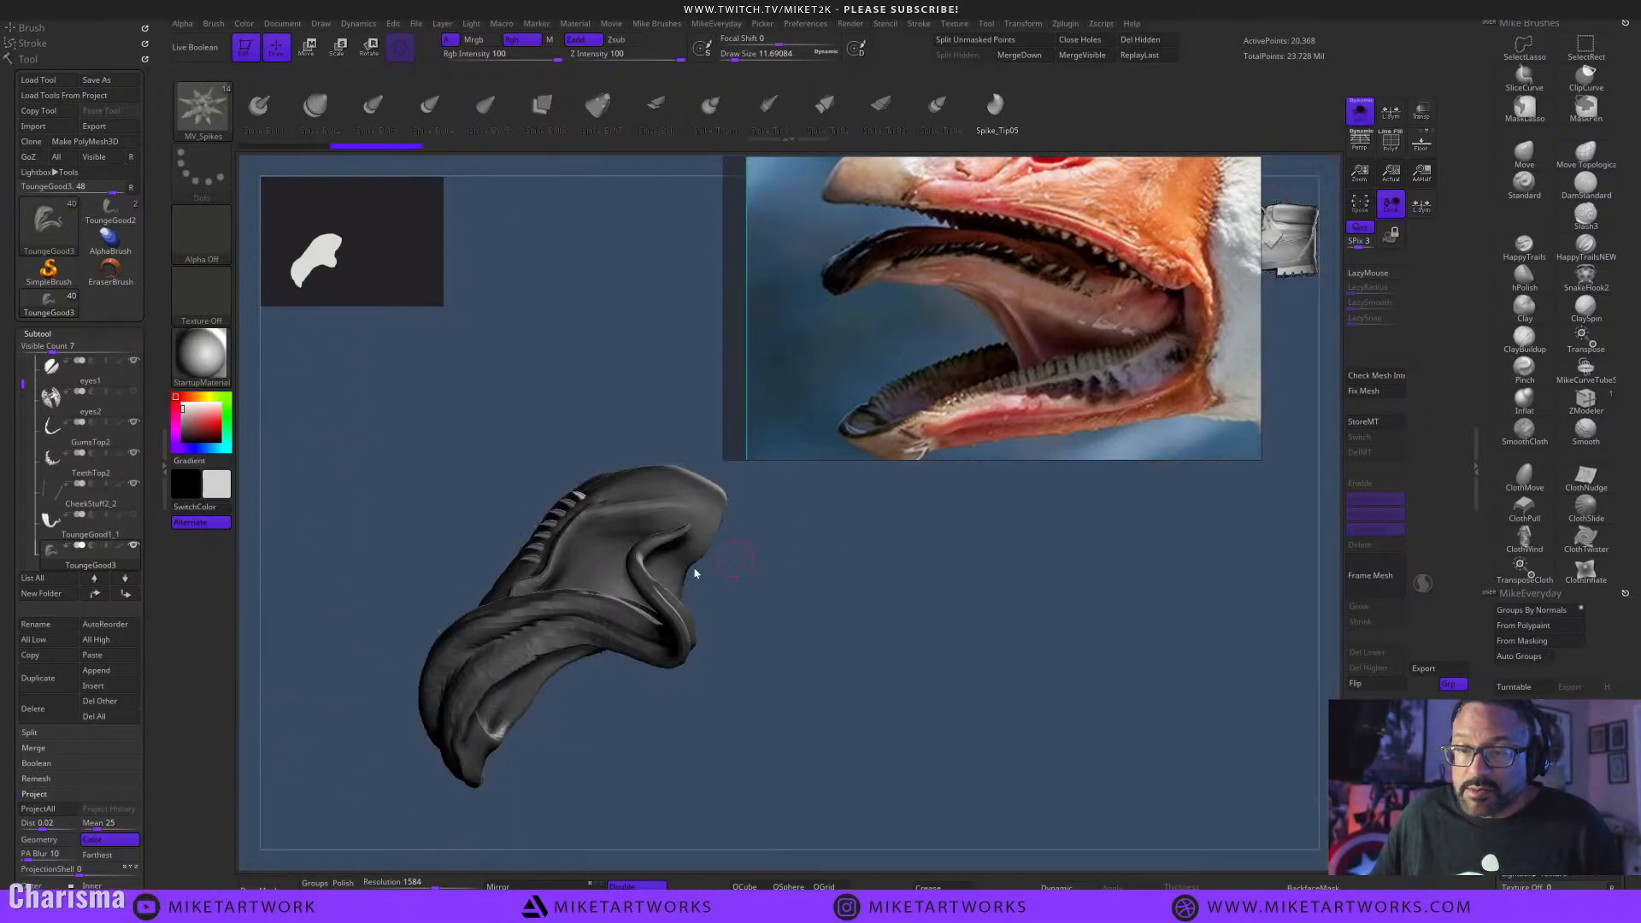
left_click_drag(684, 684, 797, 676)
key("ctrl")
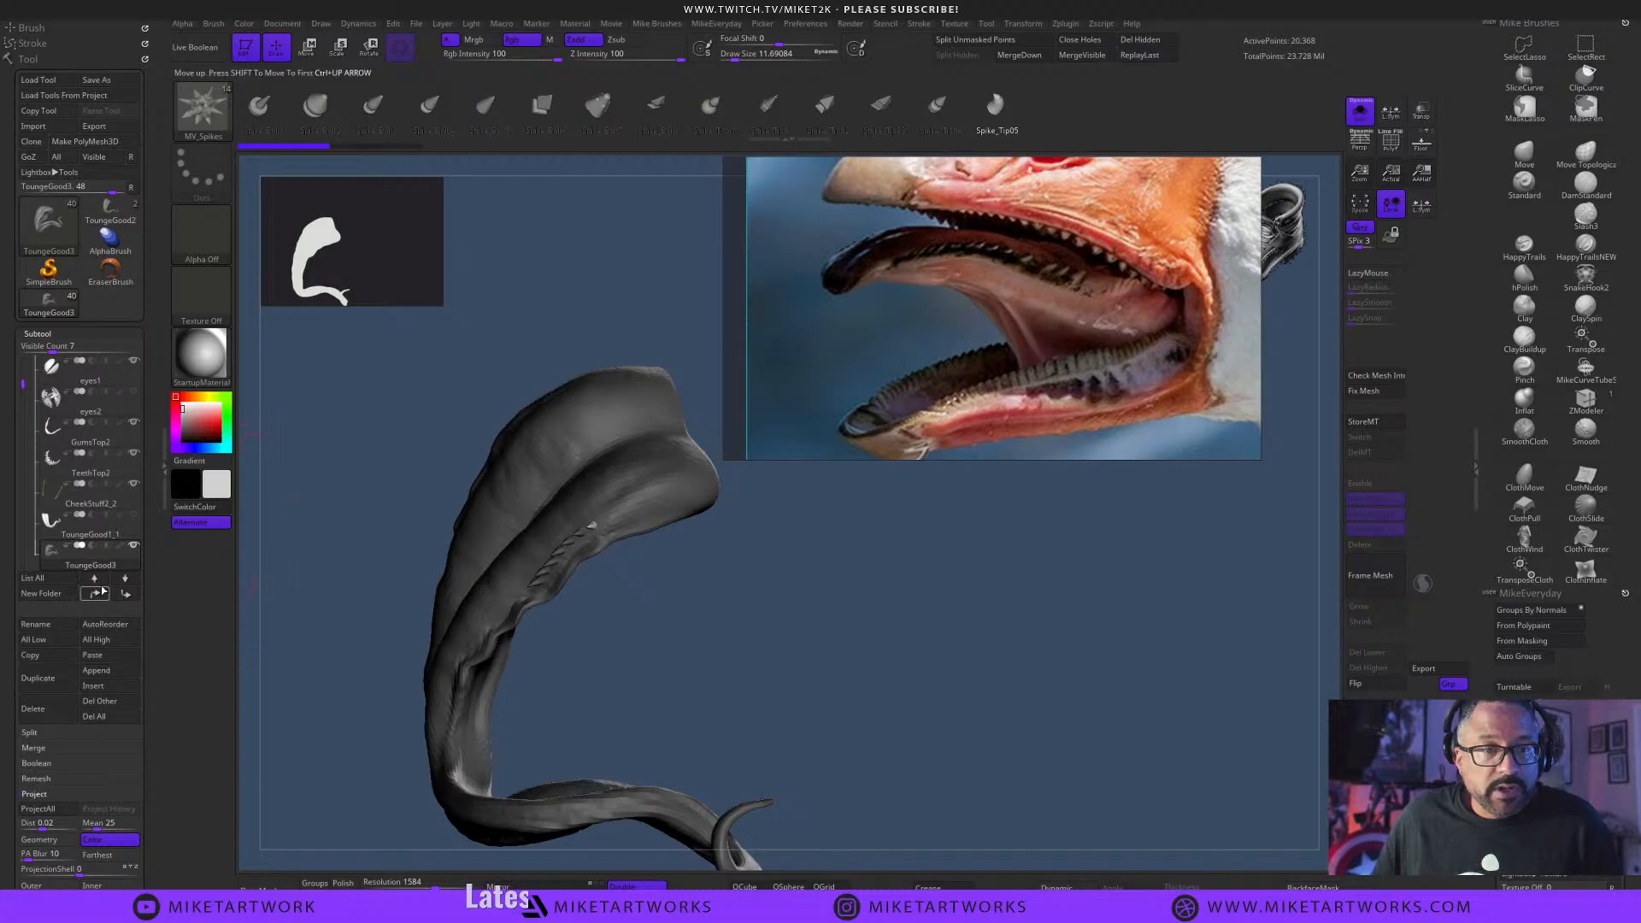
left_click(35, 711)
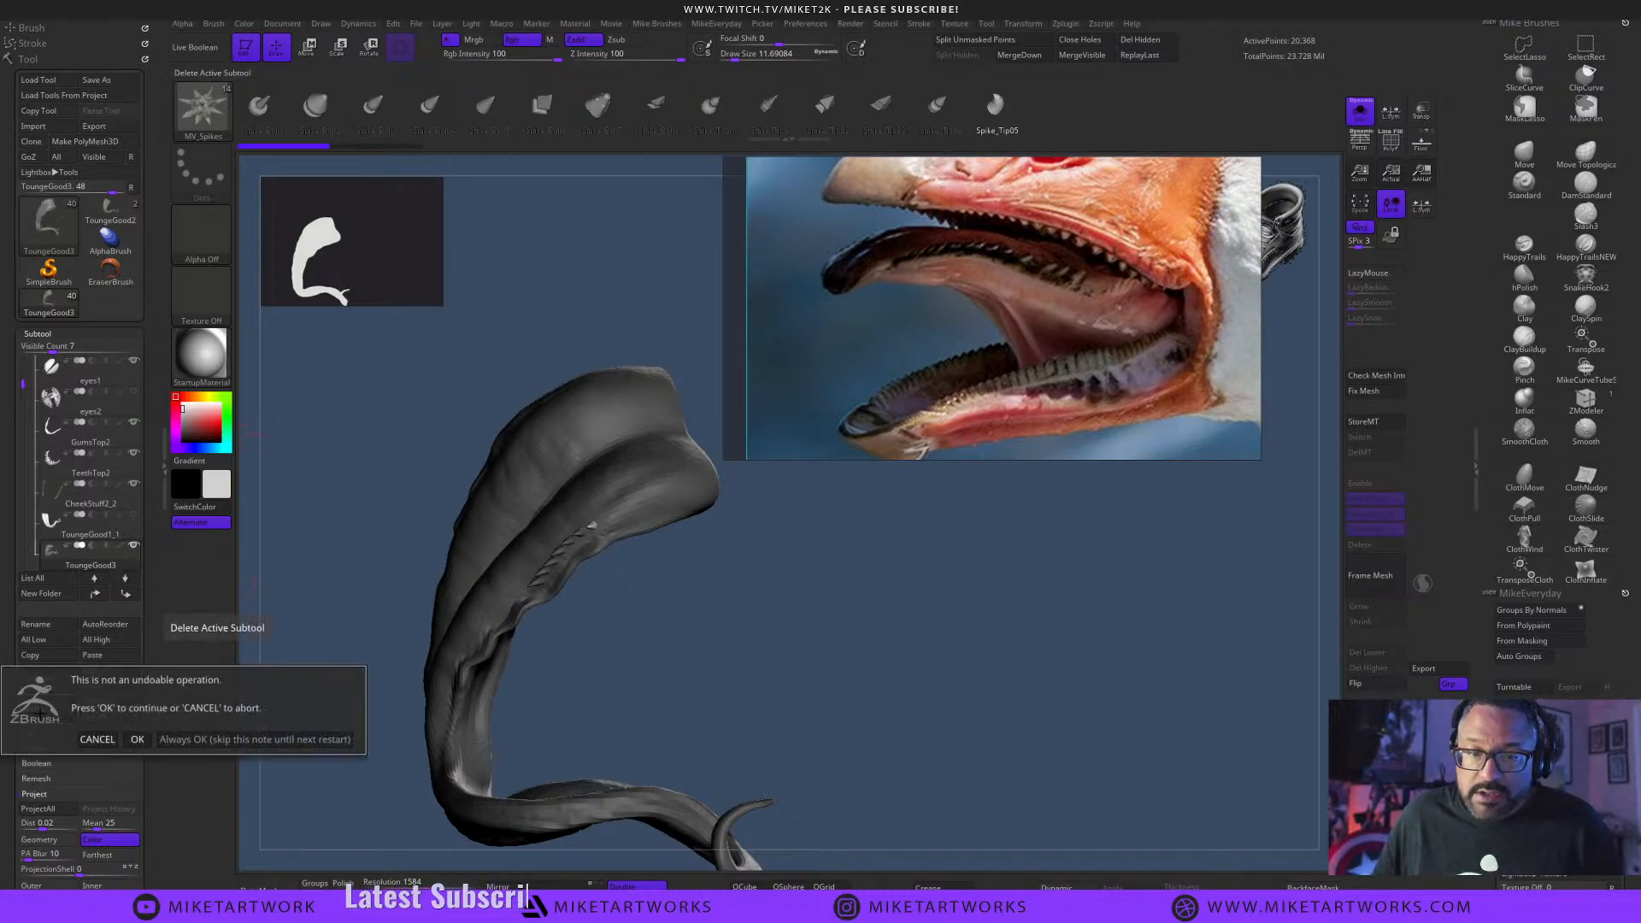
left_click(135, 739)
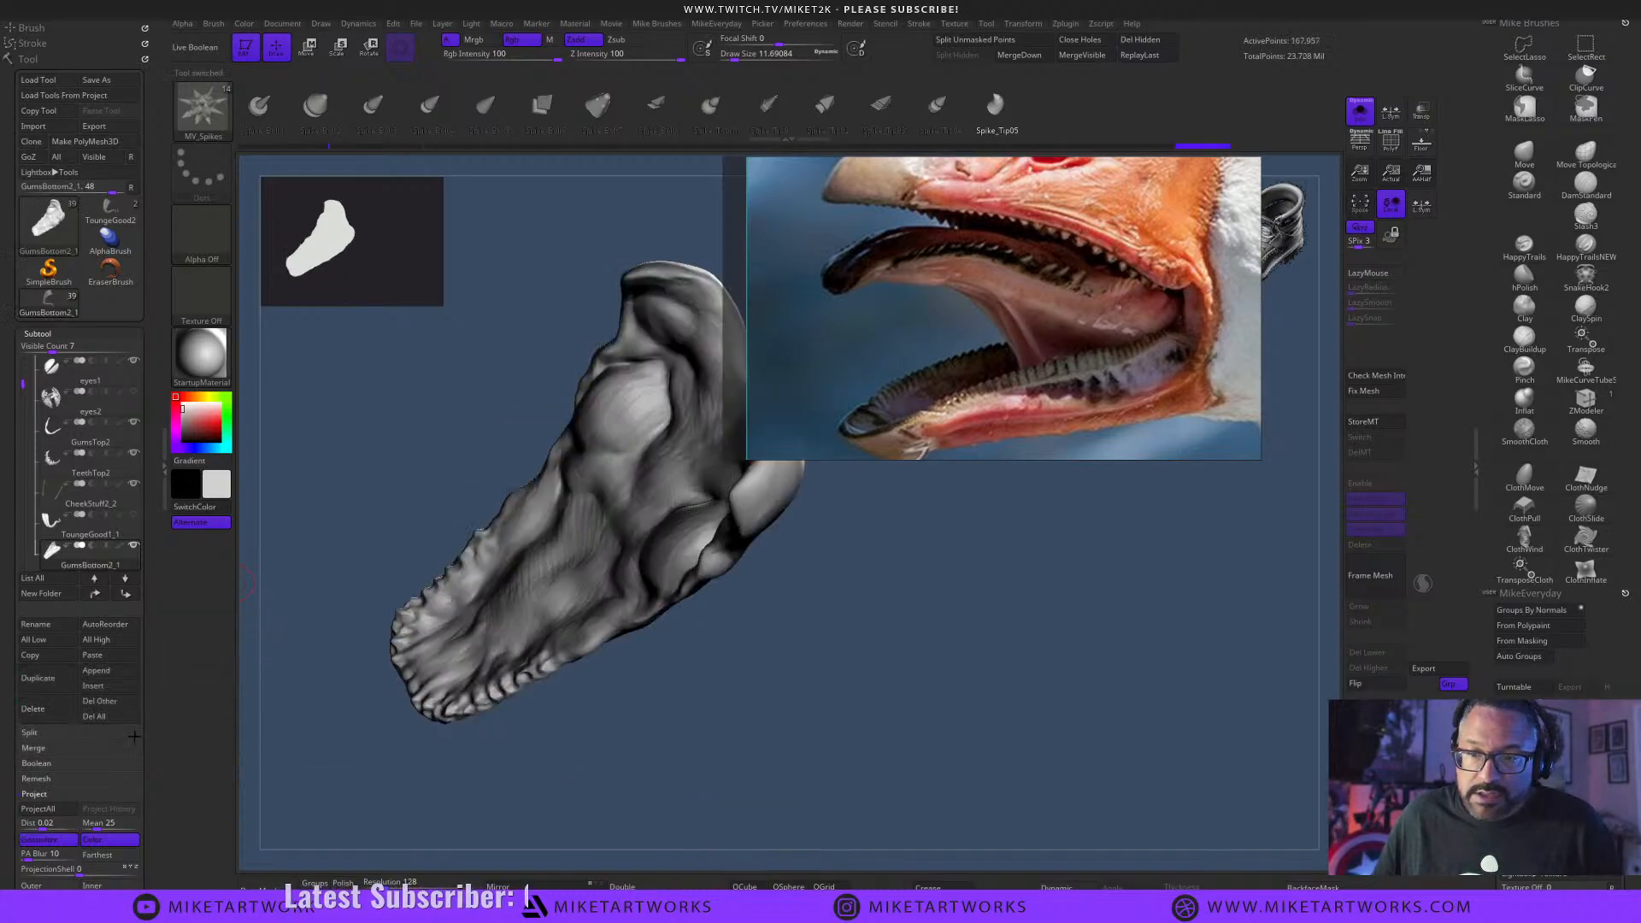
Select the ToungeGood1_1 subtool for inspection and switch back to the separate tool holding the spiked tongue.
left_click(128, 532)
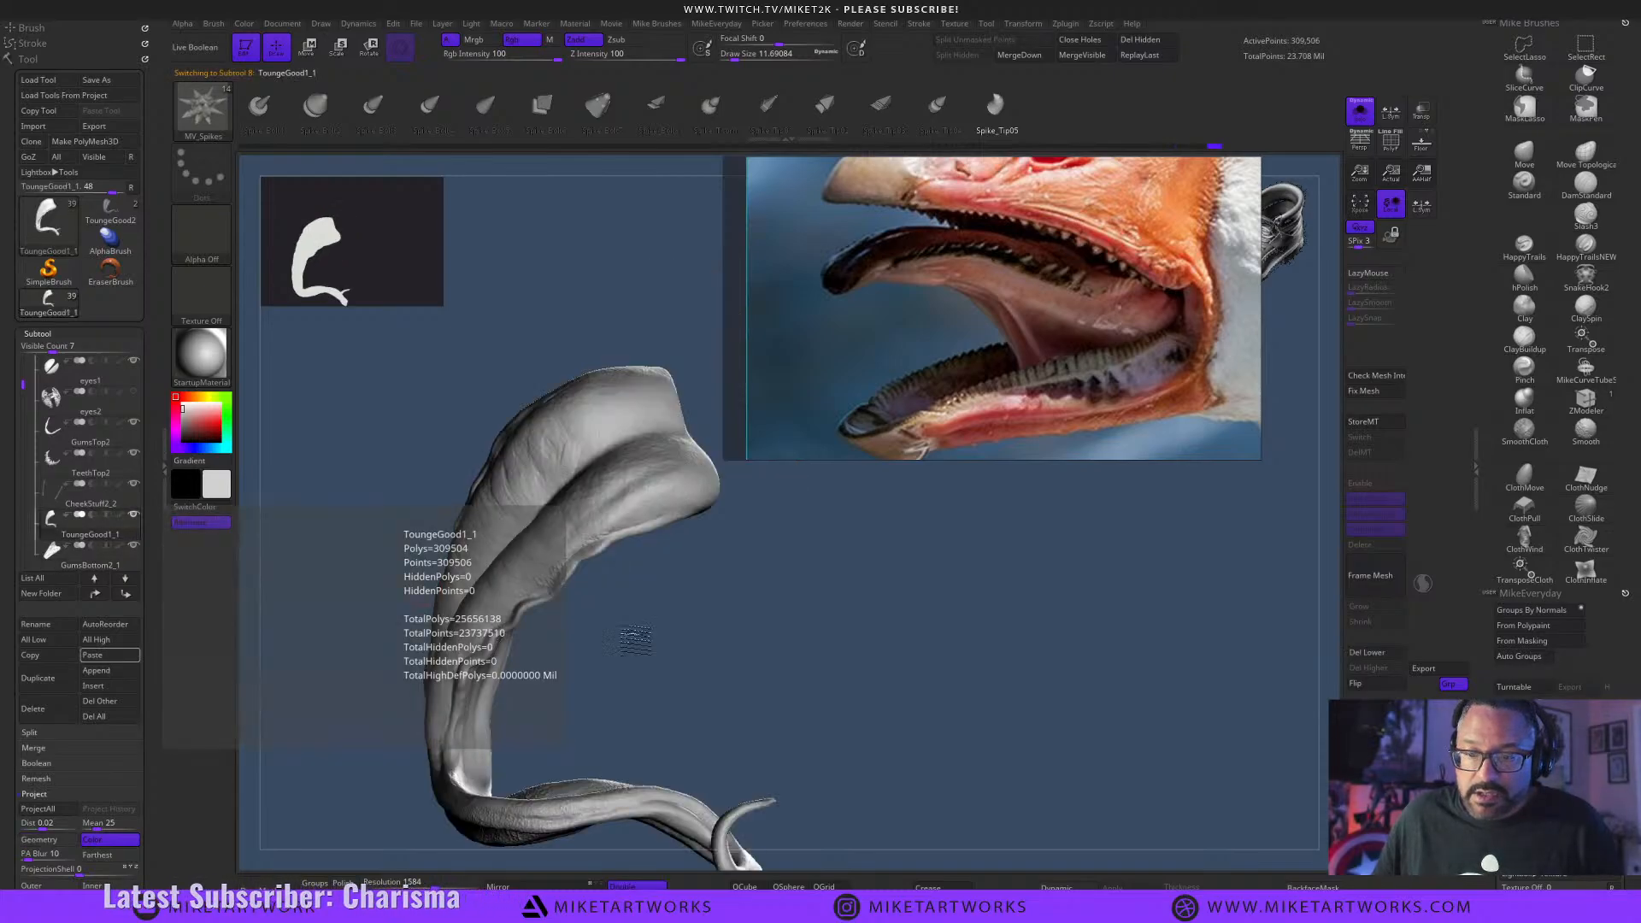
left_click_drag(741, 663, 643, 635)
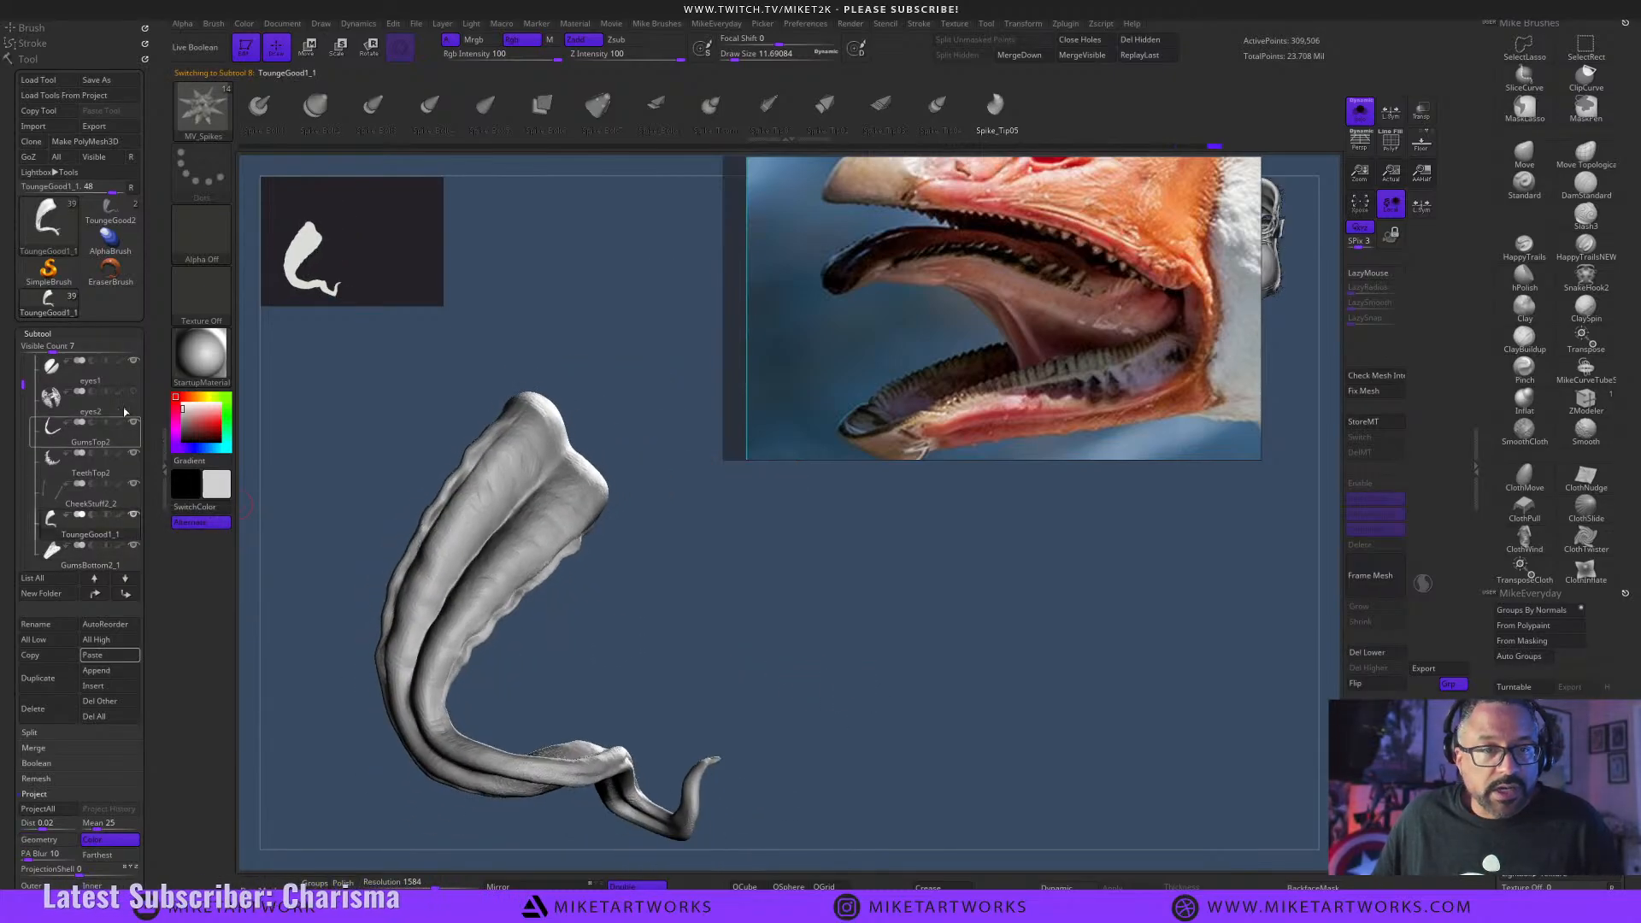
left_click(110, 213)
mouse_move(345, 374)
left_mouse_down()
mouse_move(751, 604)
mouse_move(769, 659)
mouse_move(722, 649)
left_mouse_up()
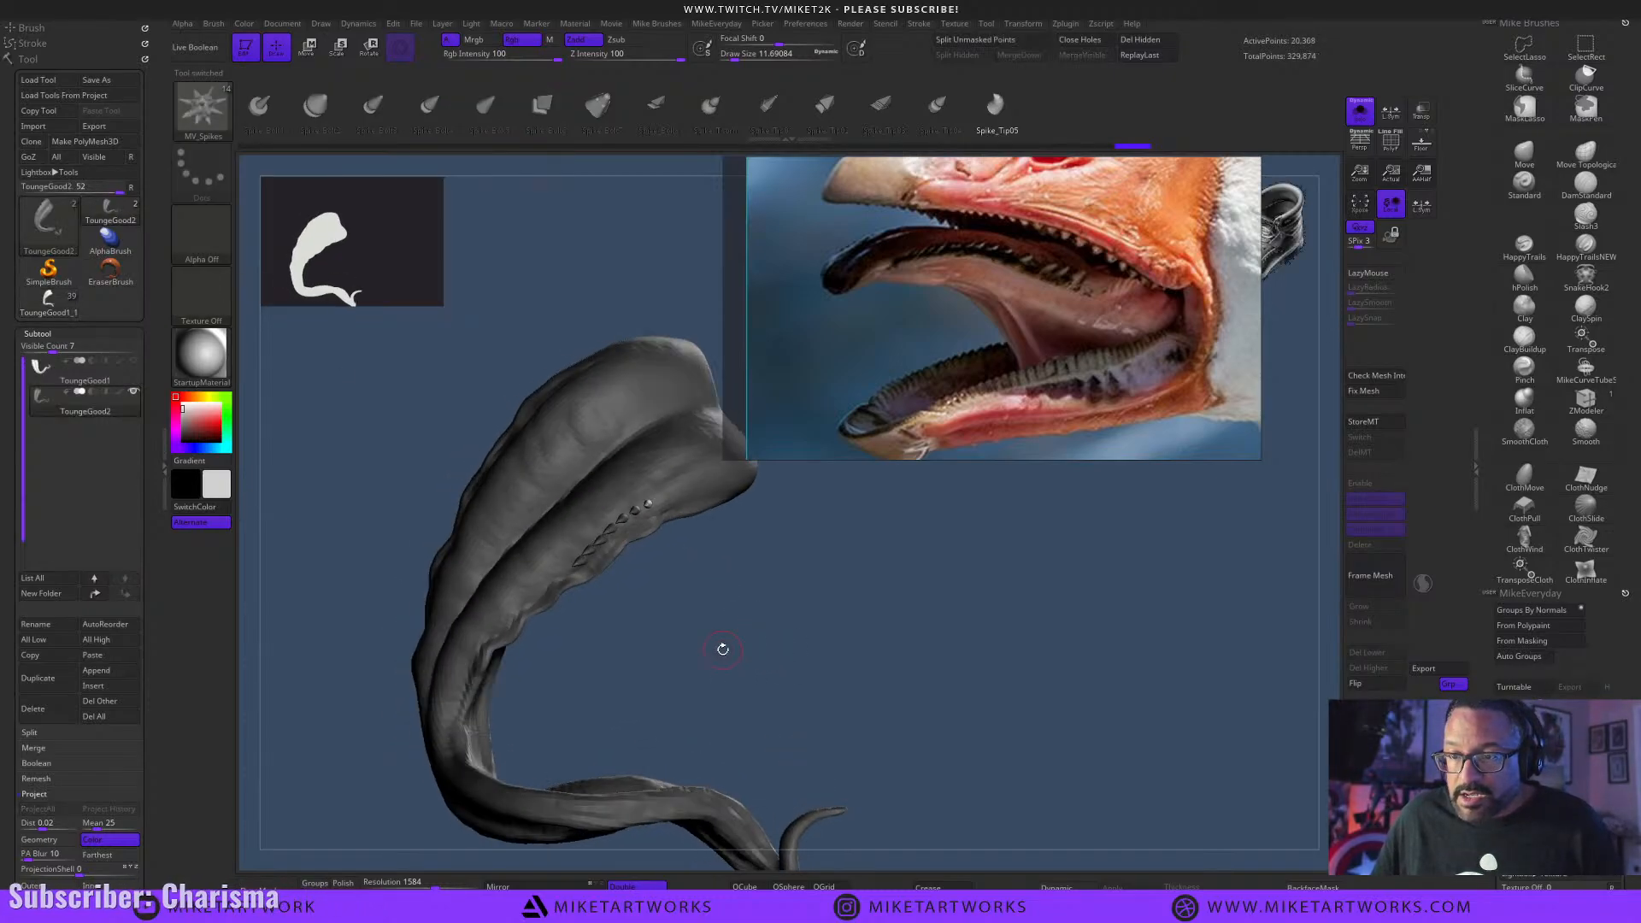
Undo the small spike row back to a single spike and duplicate that spike along the tongue's ruffled edge.
key("ctrl")
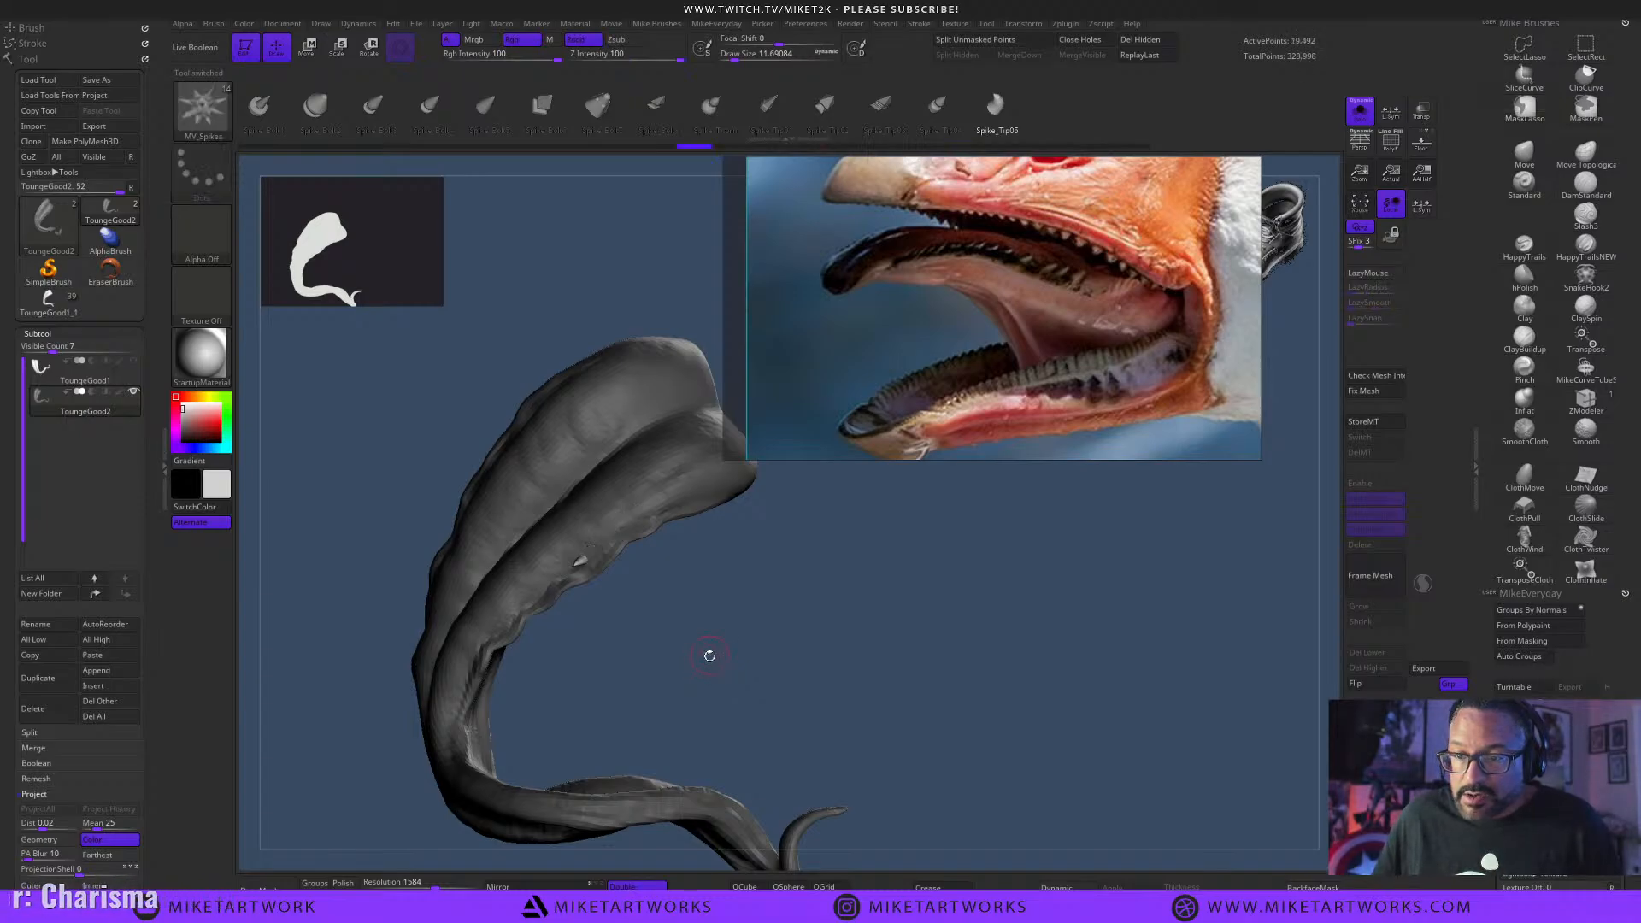
mouse_move(707, 656)
left_mouse_down()
mouse_move(719, 677)
mouse_move(912, 700)
mouse_move(948, 750)
mouse_move(934, 696)
mouse_move(923, 720)
left_mouse_up()
key("w")
left_click_drag(891, 774, 885, 759)
left_click_drag(707, 681, 685, 695, "ctrl")
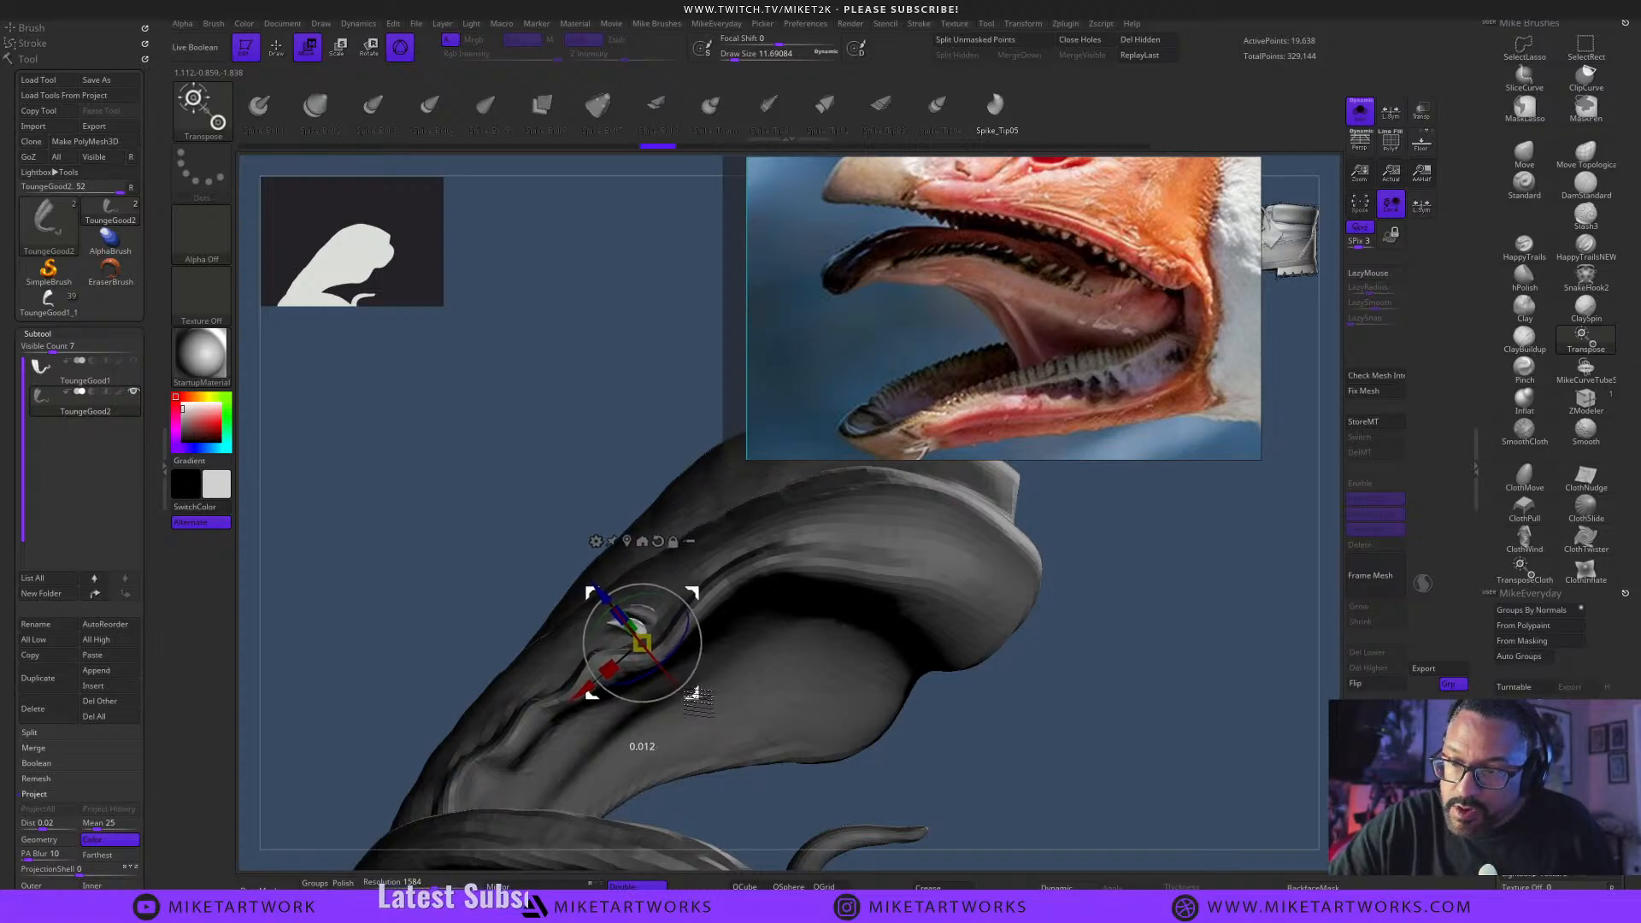
Rotate the new spike to fit the surface, add another copy further down the edge and adjust its placement.
left_click_drag(1060, 740, 860, 751)
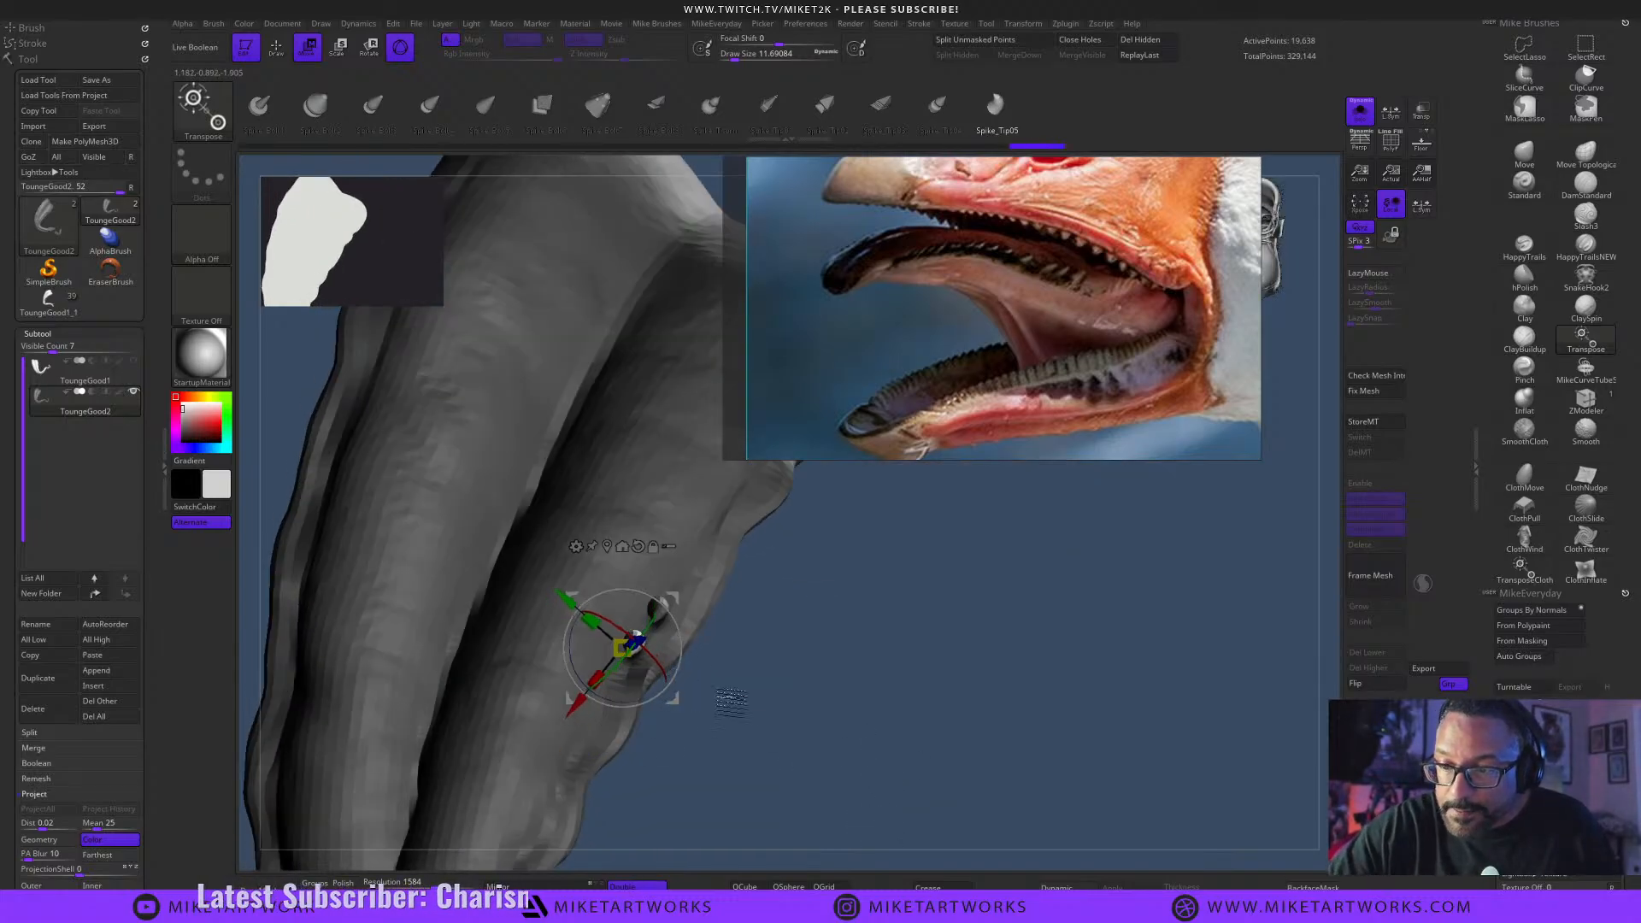
left_click_drag(731, 699, 682, 701)
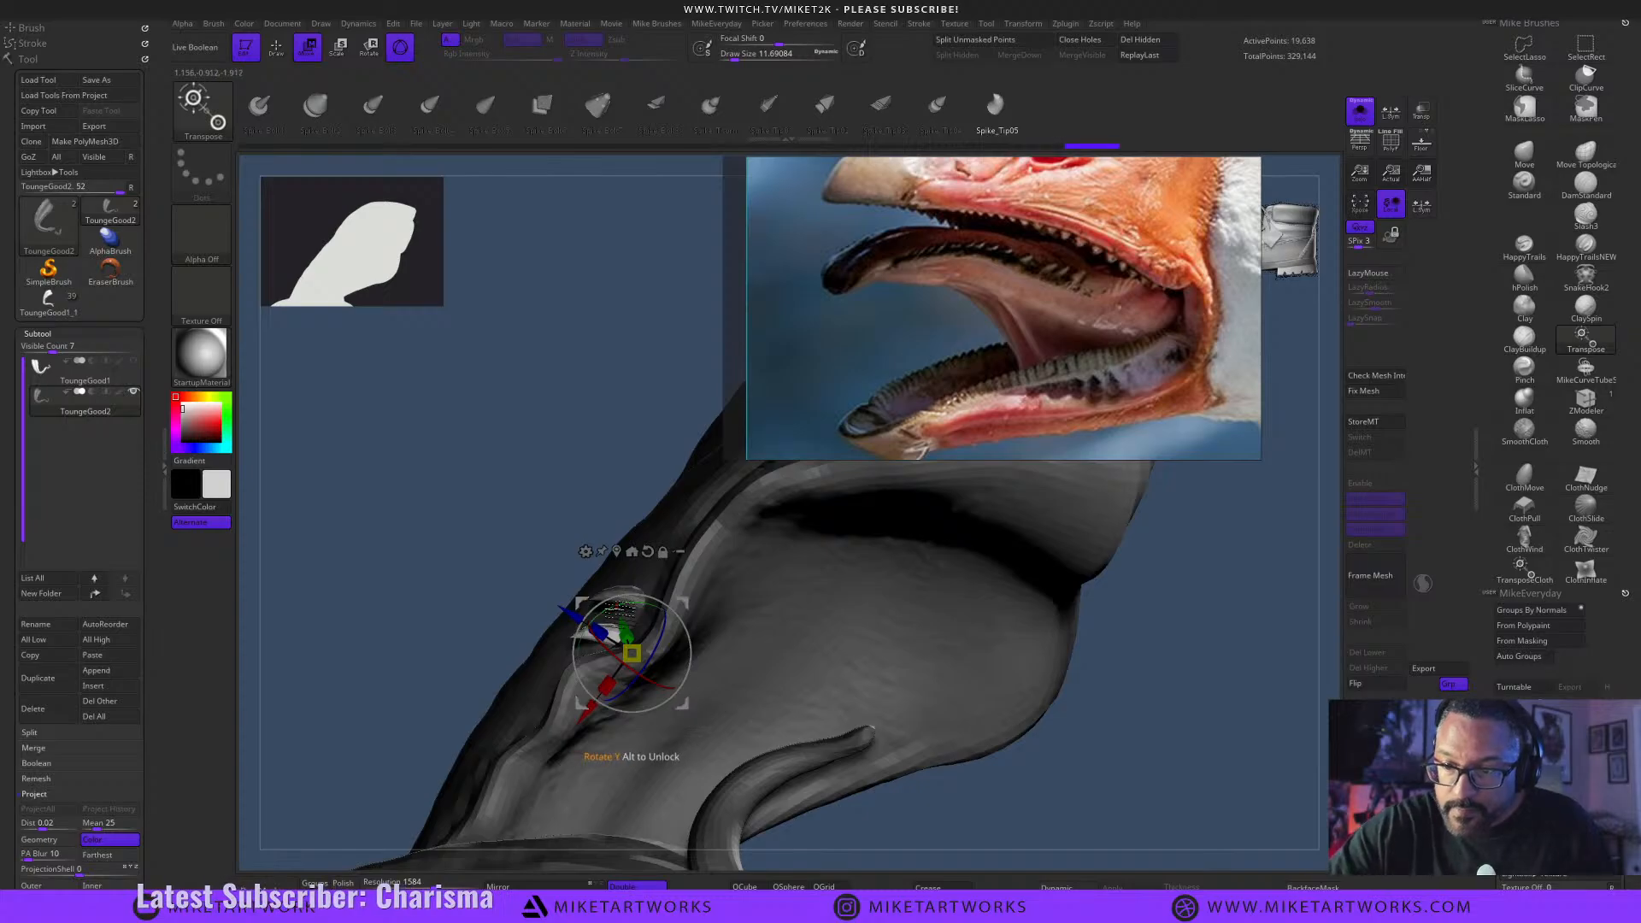
left_click_drag(619, 600, 623, 602)
left_click_drag(684, 710, 647, 743)
left_click_drag(942, 659, 1032, 743)
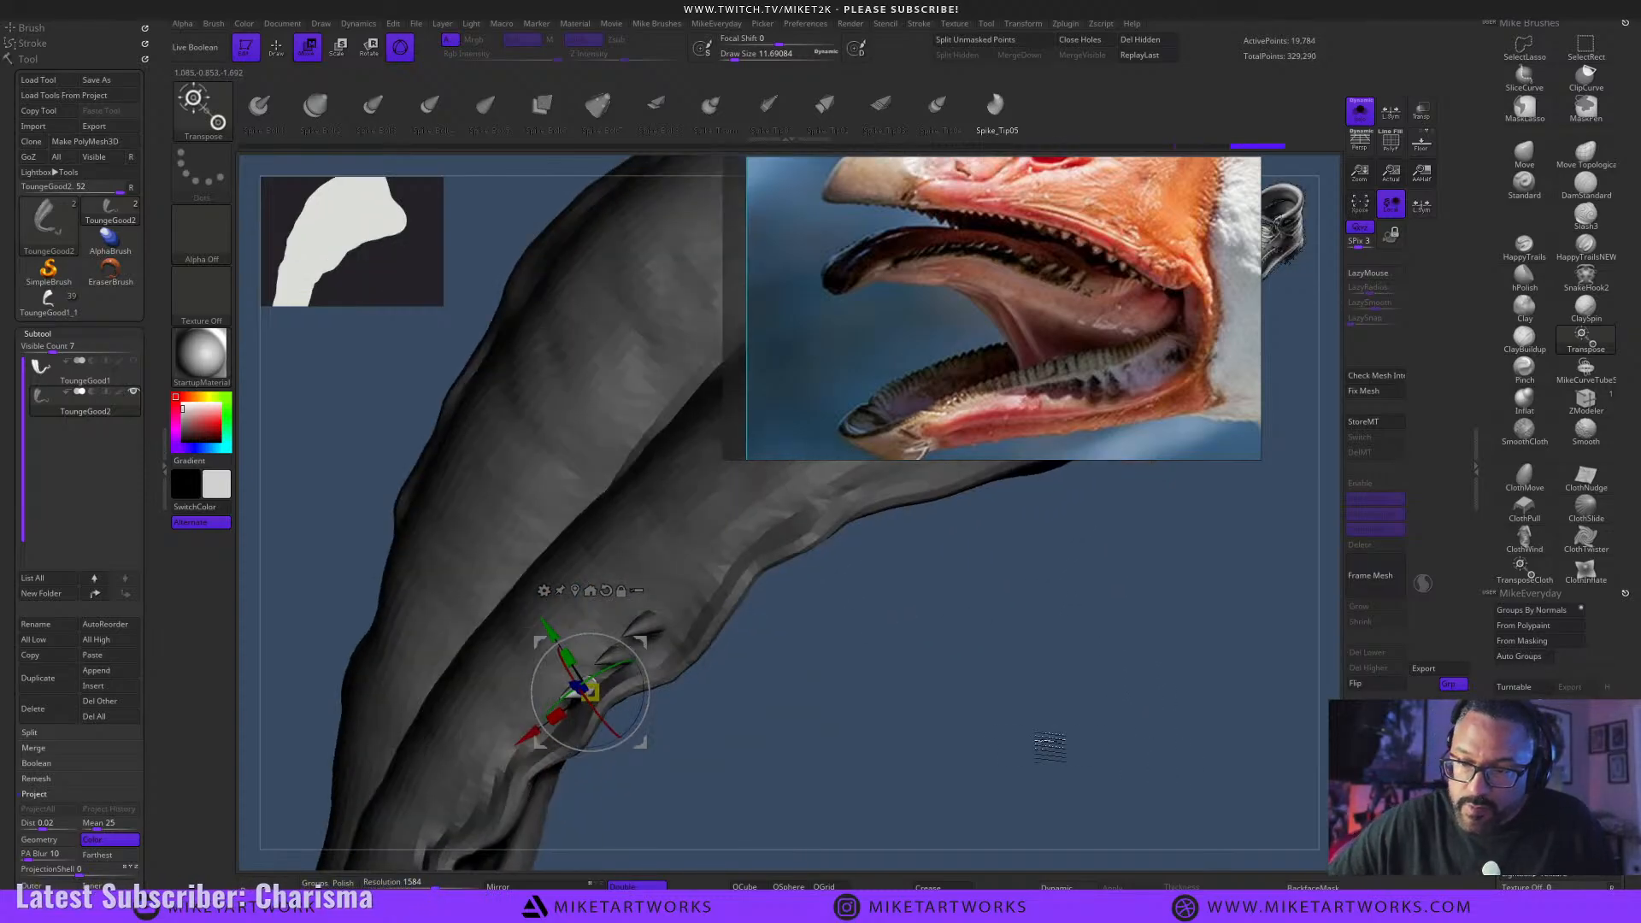
left_click_drag(635, 732, 637, 742)
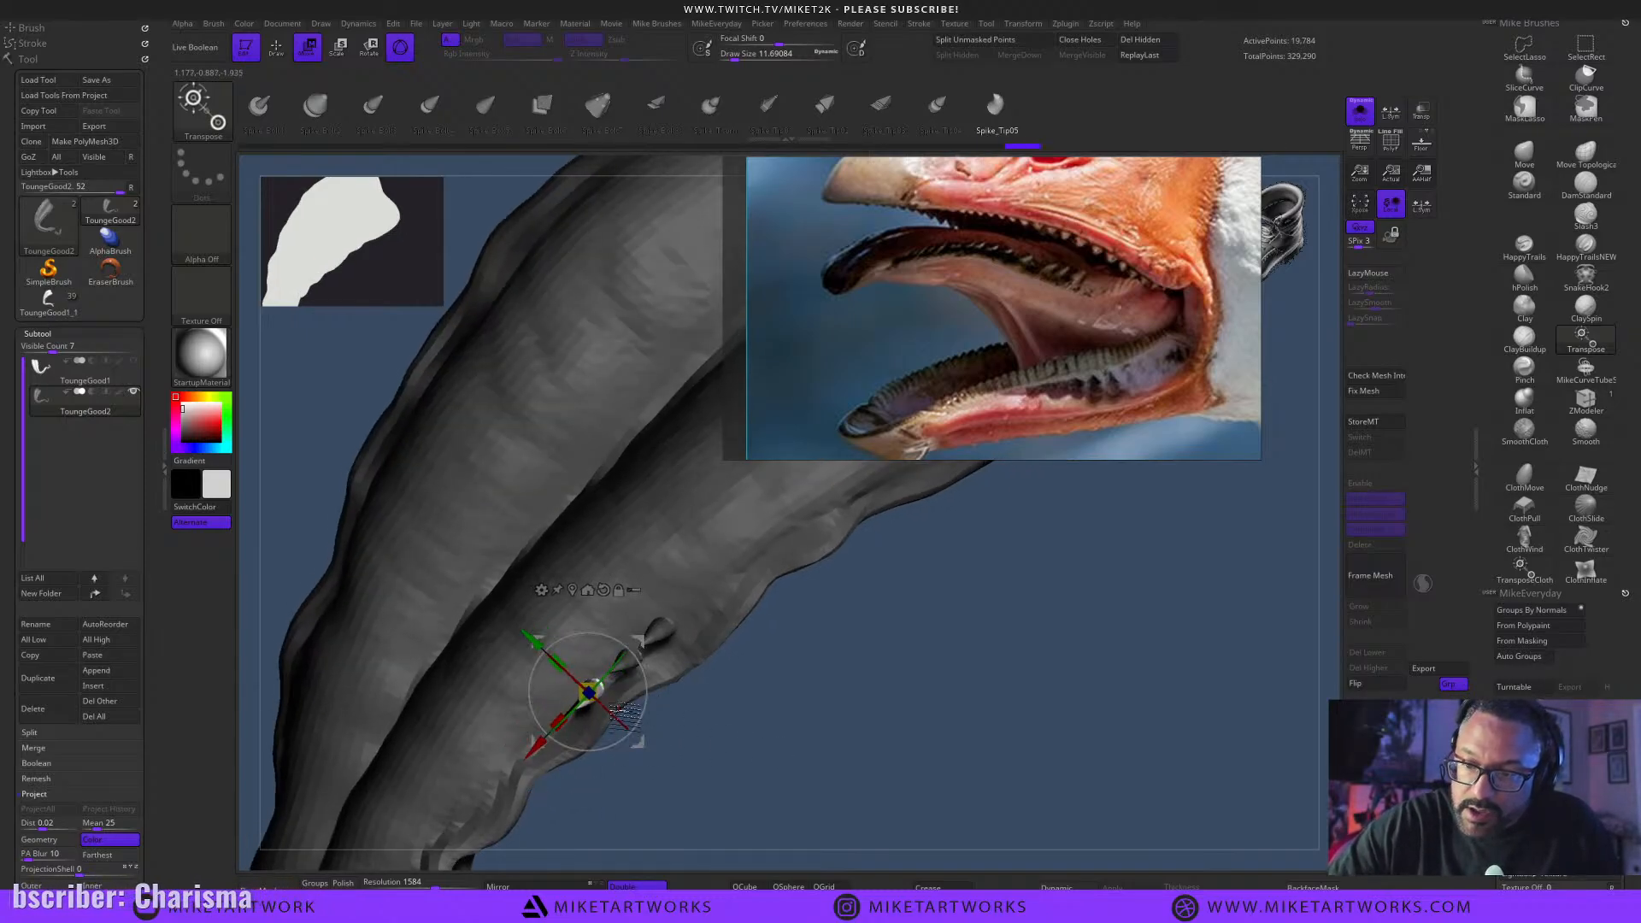
left_click_drag(816, 780, 645, 744)
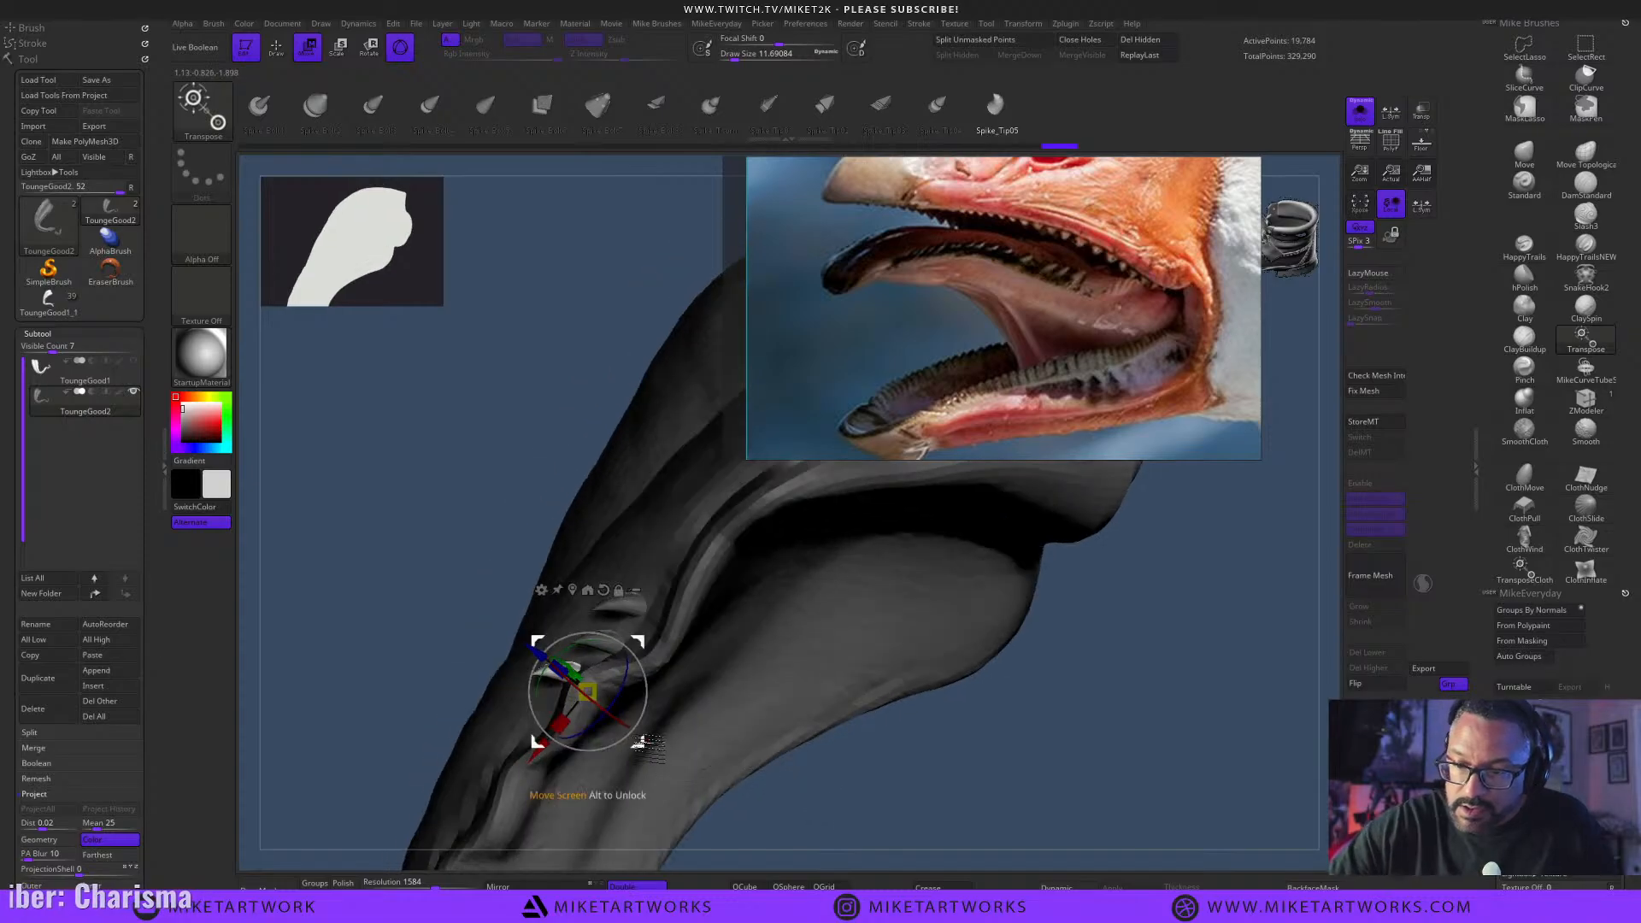
Continue the row with more duplicated spikes, spacing each one along the curve of the ruffled edge.
left_click_drag(905, 776, 934, 680, "alt")
mouse_move(936, 697)
left_mouse_down()
mouse_move(955, 750)
mouse_move(913, 711)
left_mouse_up()
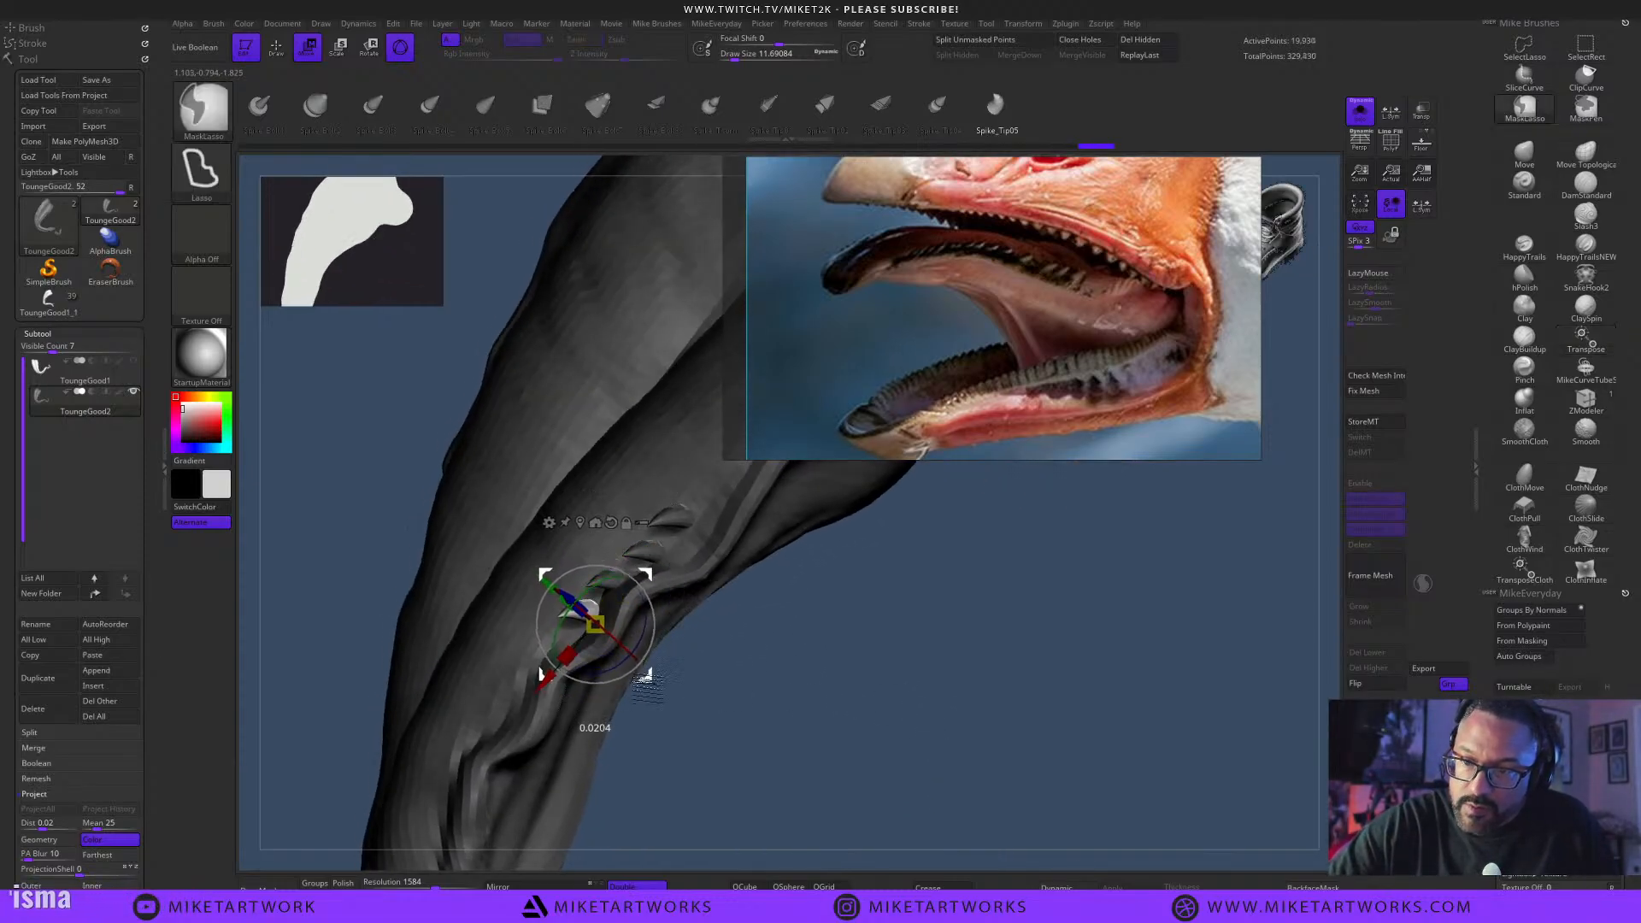
left_click_drag(689, 689, 740, 690)
left_click_drag(647, 689, 635, 699)
left_click_drag(764, 718, 829, 780)
left_click_drag(725, 733, 646, 712)
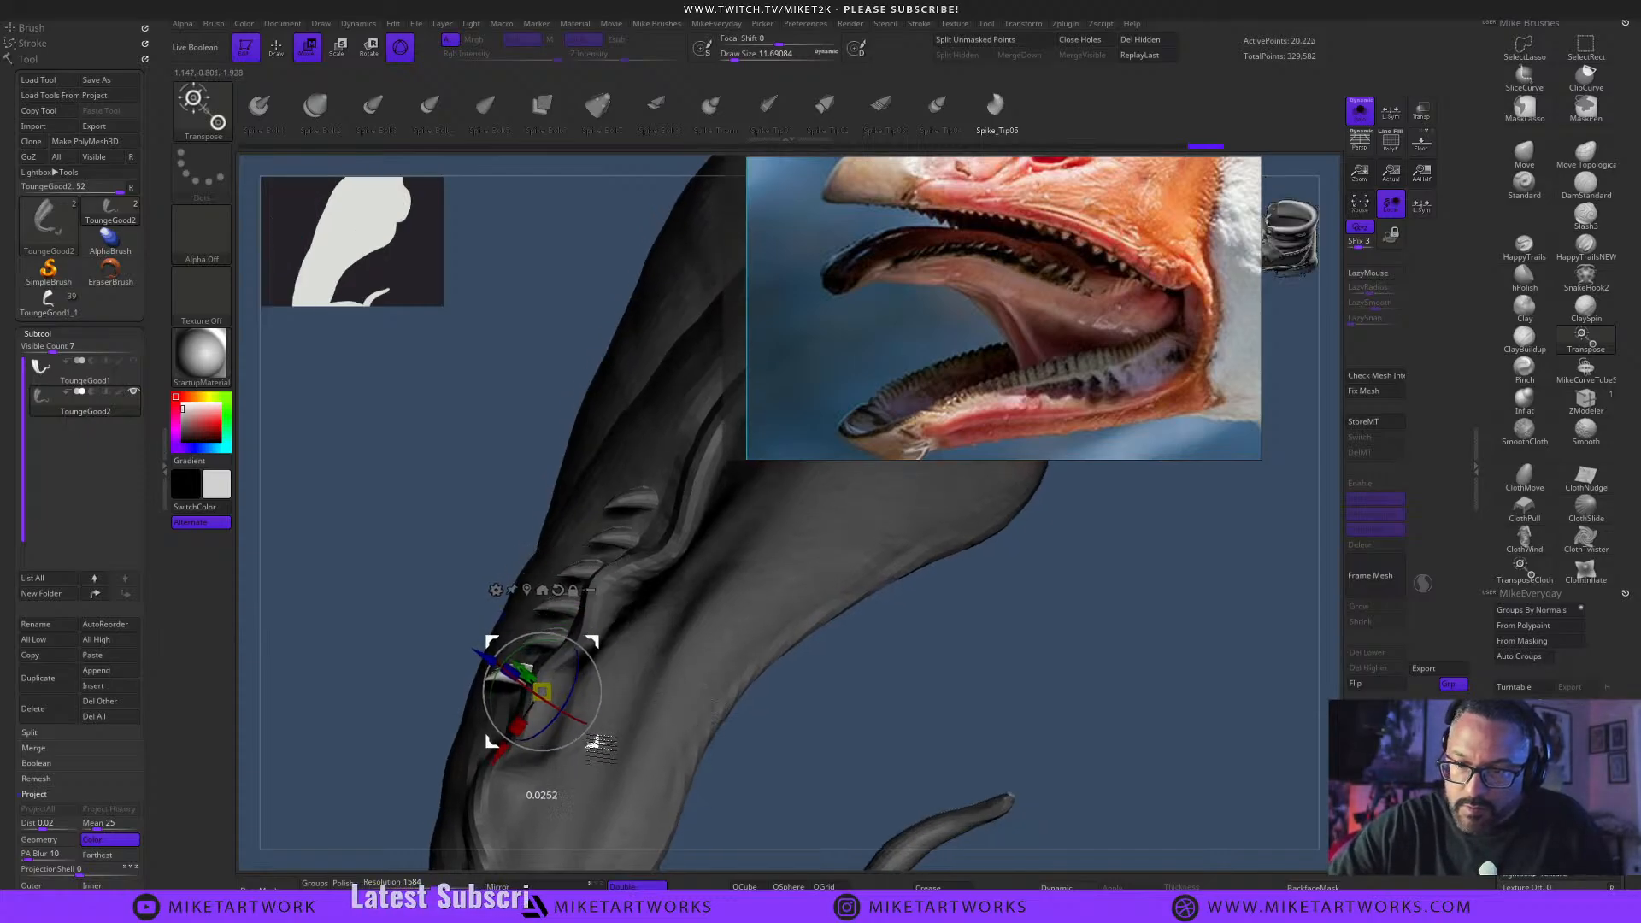
Add the last copies toward the narrow part of the tongue, resize them slightly and return to drawing mode.
mouse_move(872, 711)
left_mouse_down()
mouse_move(898, 751)
mouse_move(582, 775)
mouse_move(964, 777)
mouse_move(845, 735)
left_mouse_up()
left_click_drag(662, 752, 592, 766)
left_click_drag(736, 743, 598, 768)
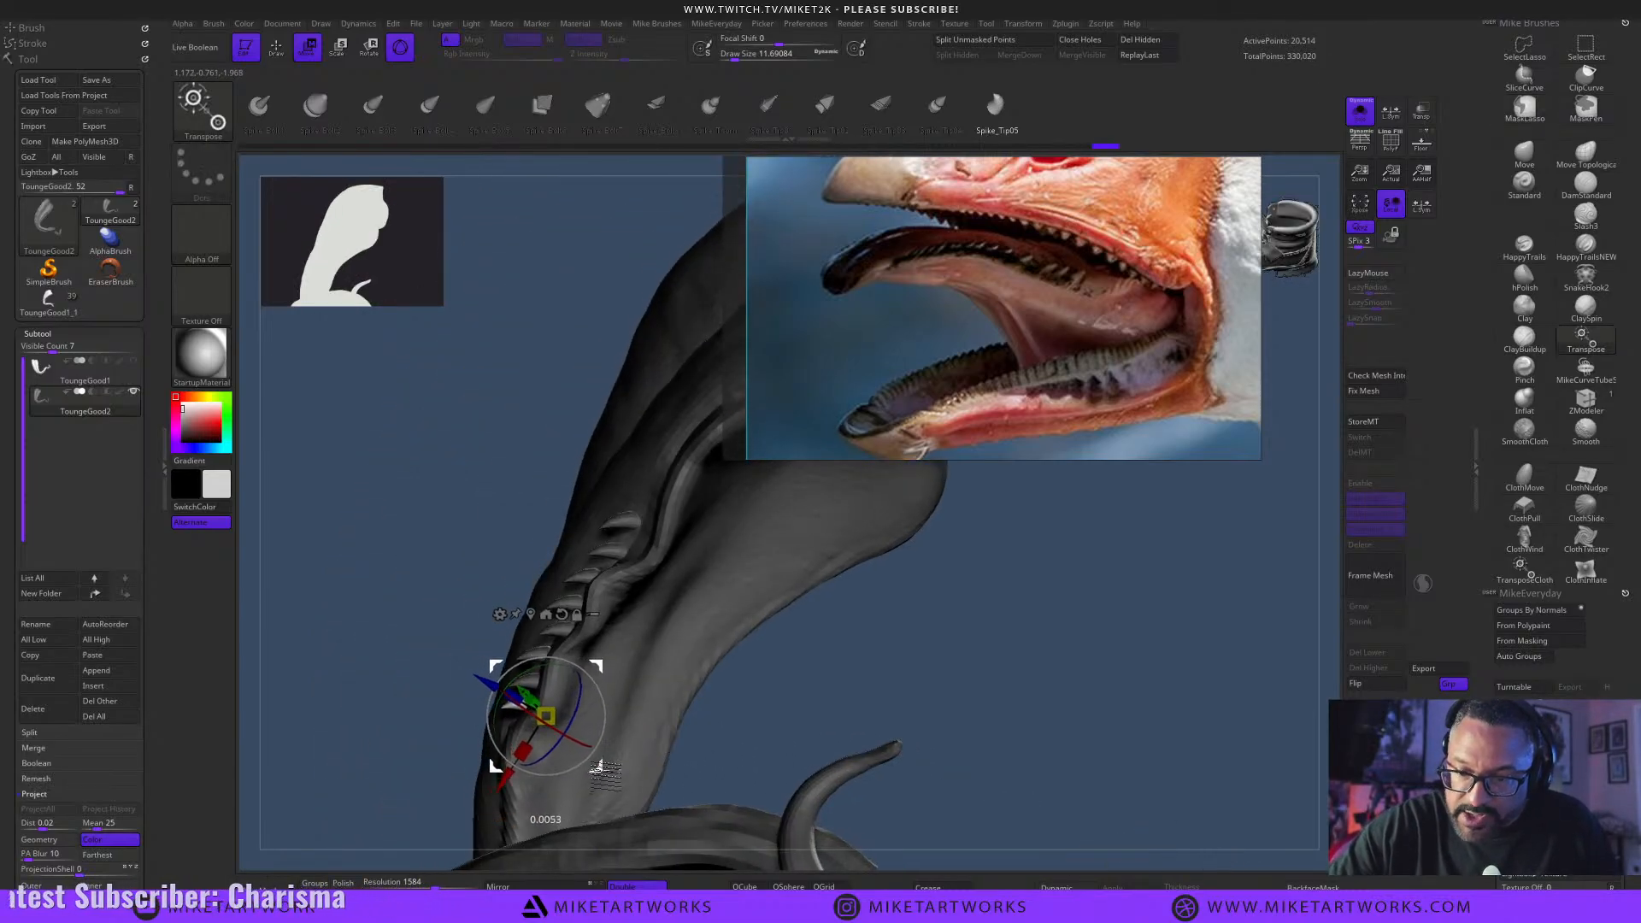
mouse_move(1009, 709)
left_mouse_down()
mouse_move(872, 696)
mouse_move(829, 729)
mouse_move(889, 695)
mouse_move(909, 660)
mouse_move(977, 660)
mouse_move(979, 675)
left_mouse_up()
key("q")
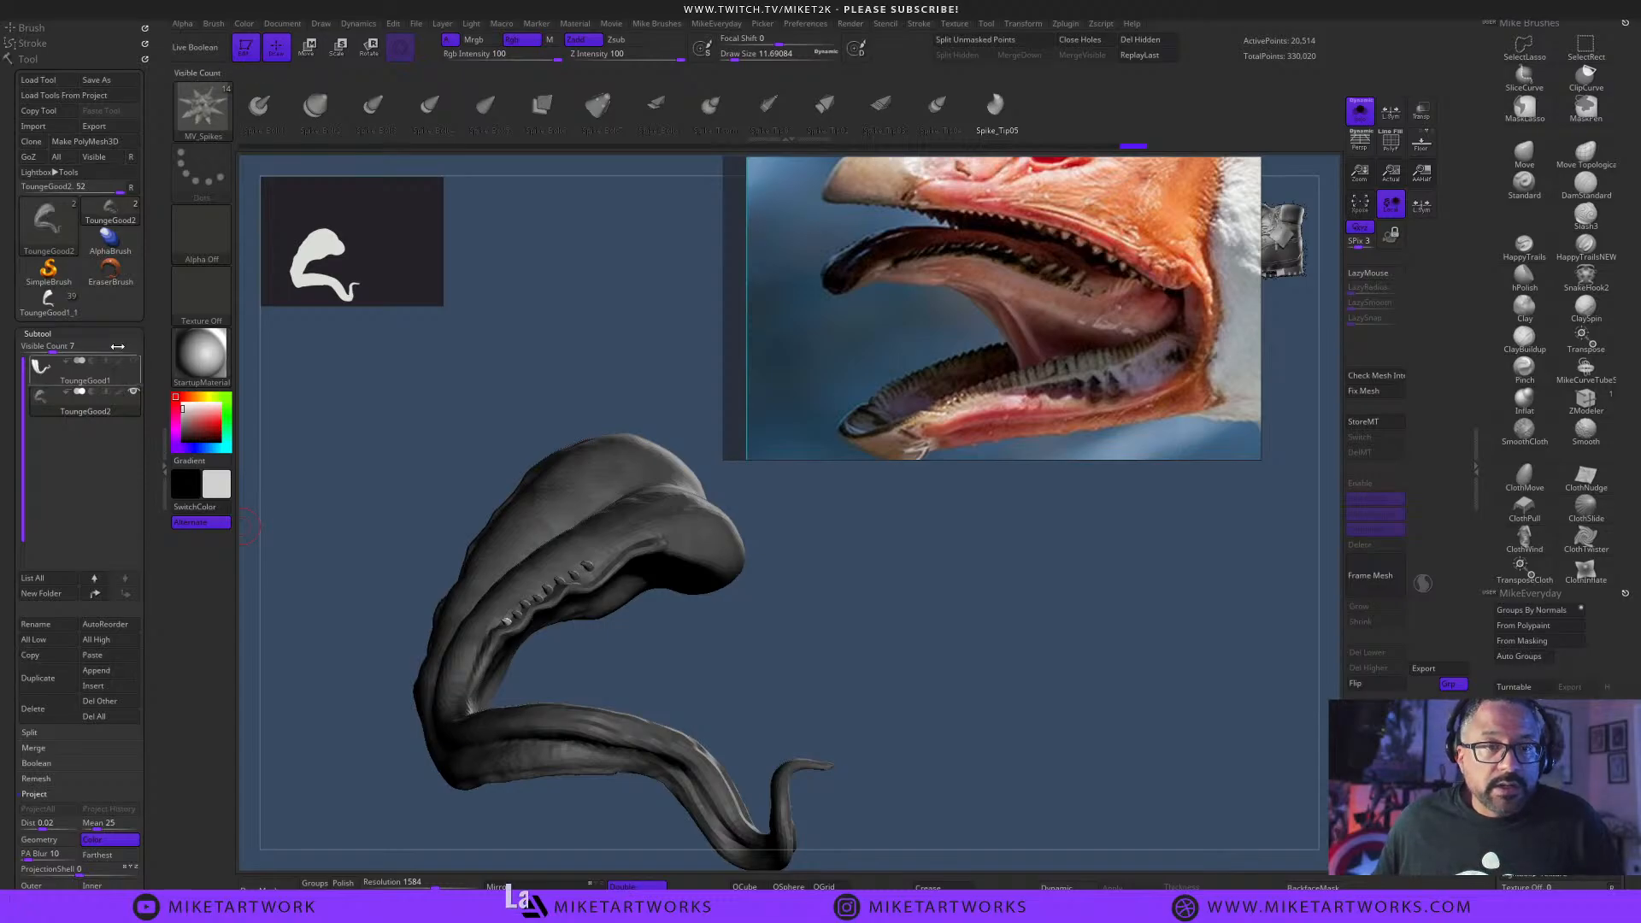
Paste the re-spiked tongue into the full Venom tool and show all subtools to check it inside the mouth.
left_click(51, 306)
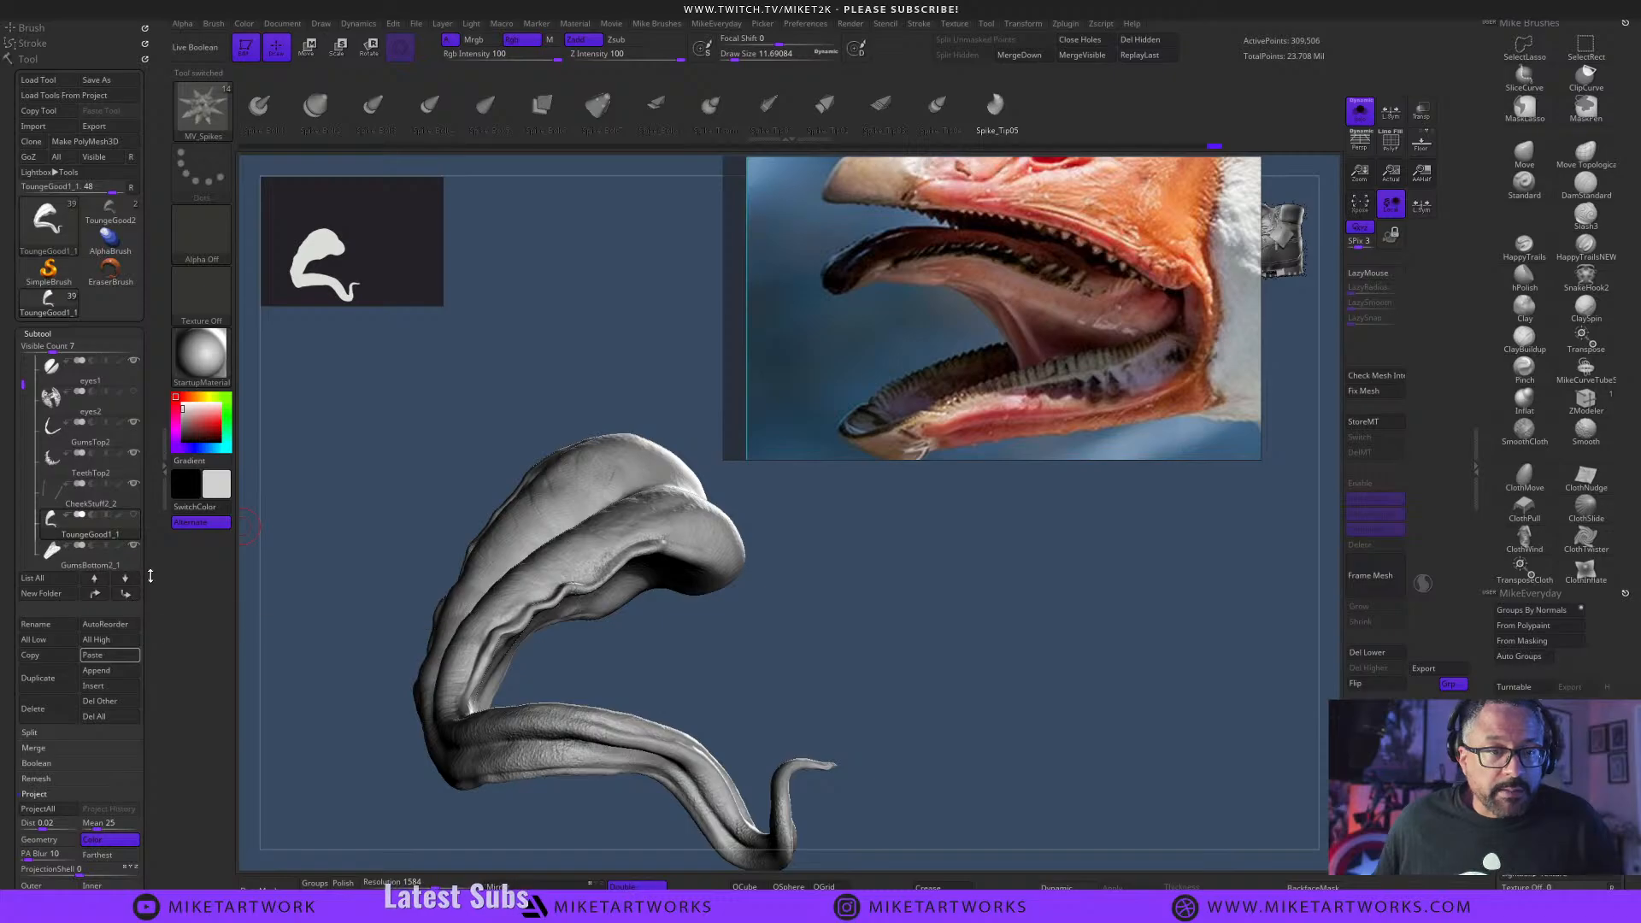
left_click(119, 656)
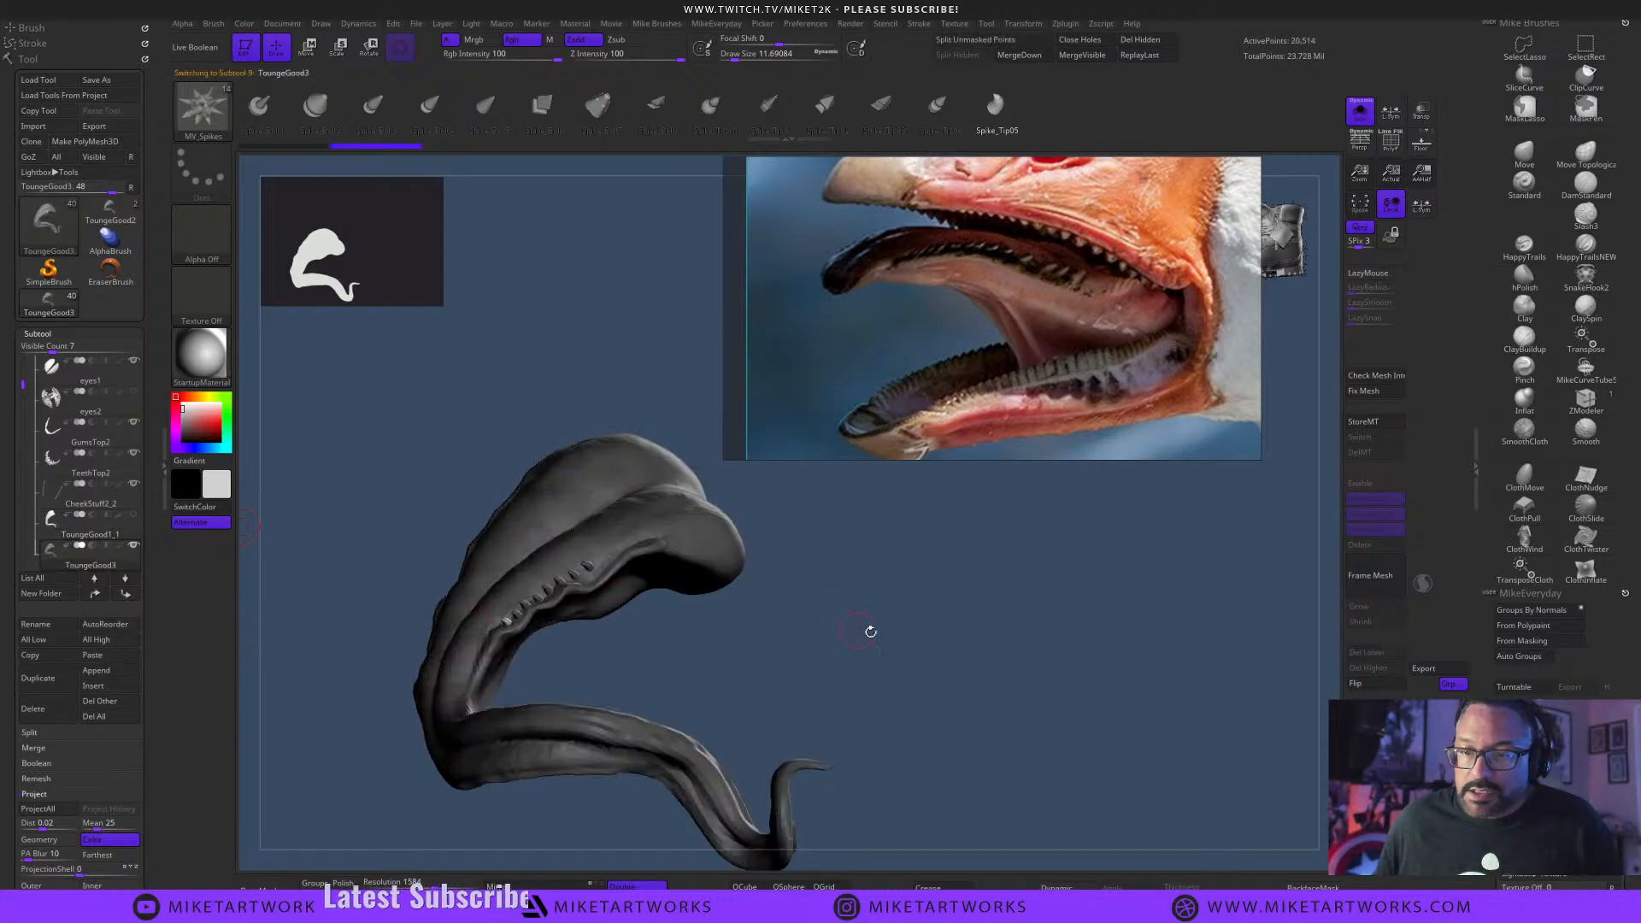
left_click_drag(870, 632, 885, 645)
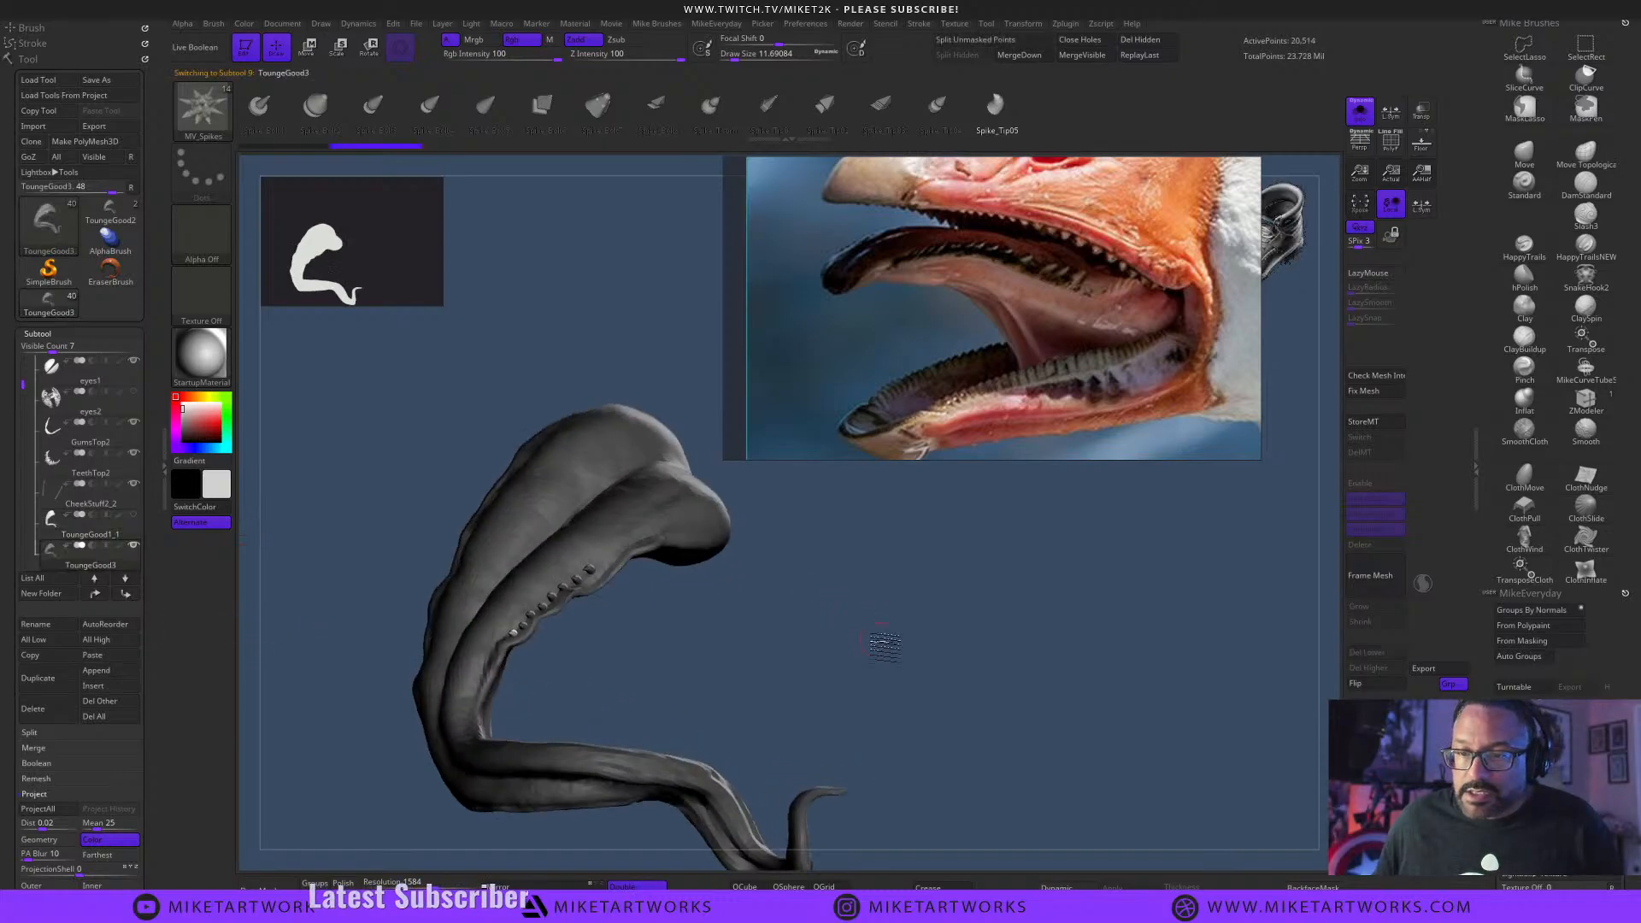
left_click(1360, 111)
left_click_drag(335, 753, 323, 633)
left_click_drag(337, 425, 274, 341, "alt")
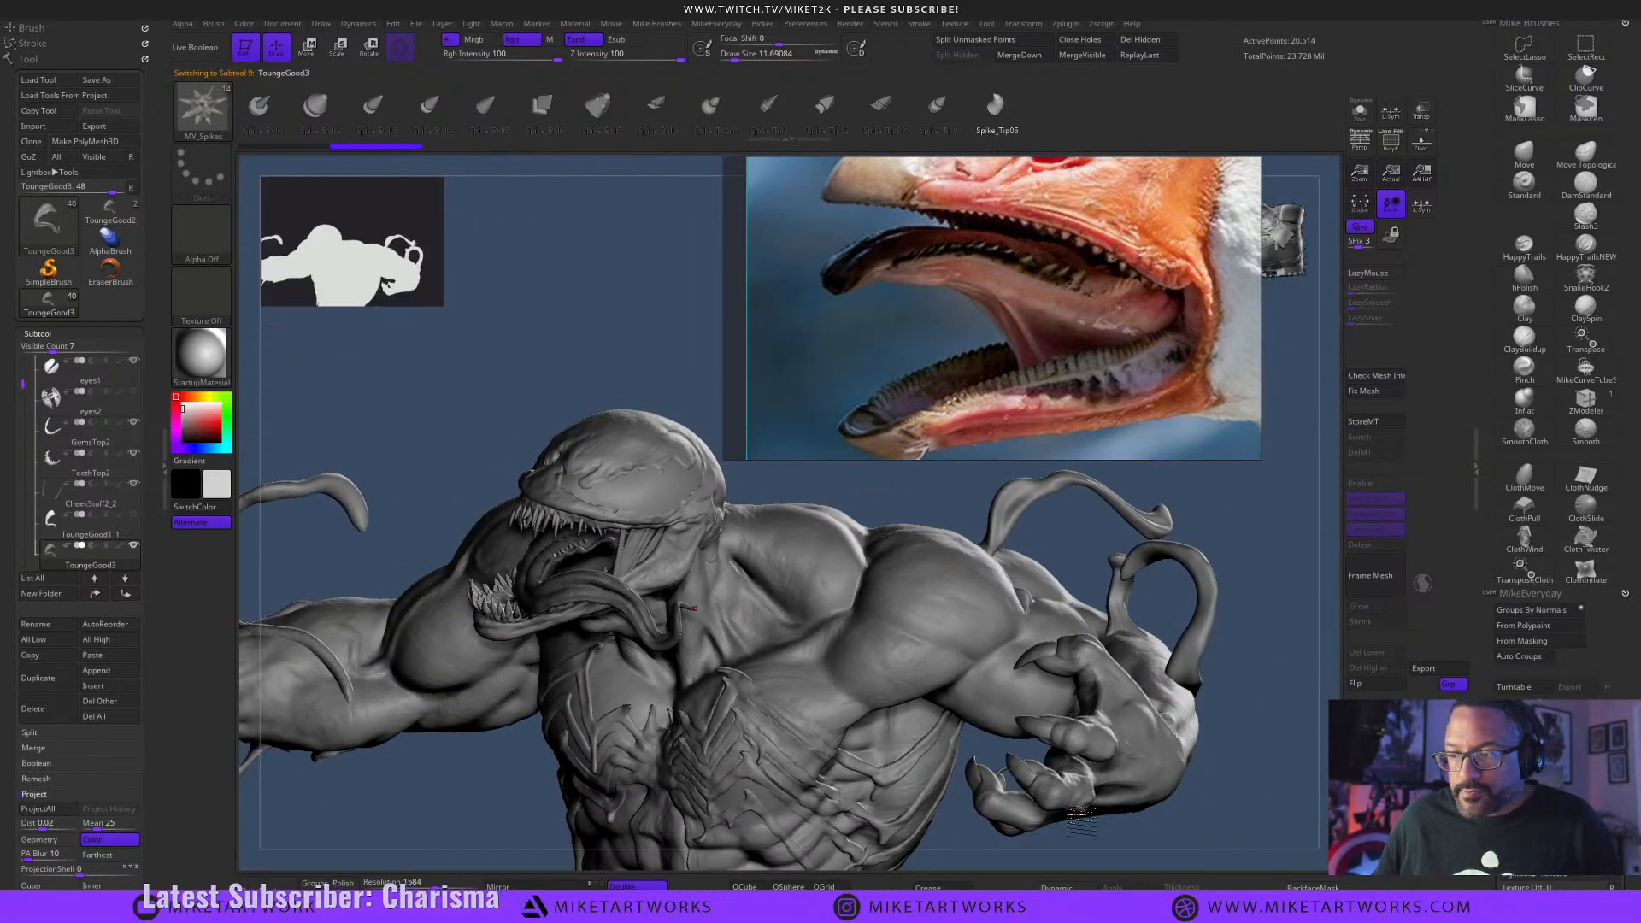
left_click_drag(1081, 817, 1147, 655)
left_click_drag(668, 689, 673, 694)
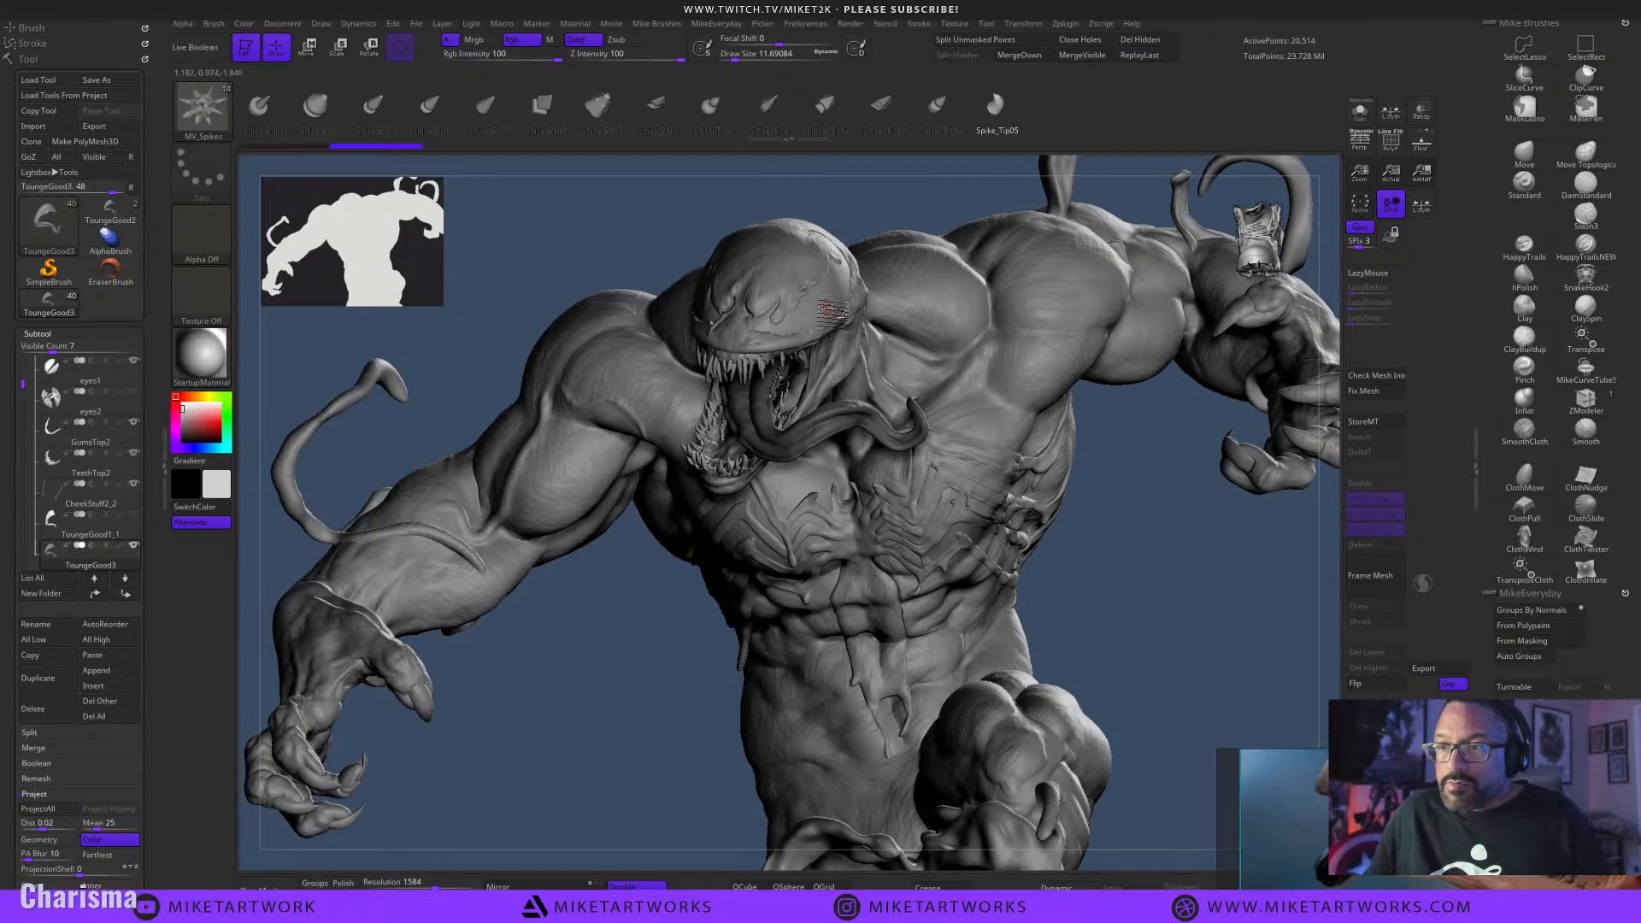
Isolate the pasted ToungeGood3 subtool from the rest of the Venom model.
left_click(834, 312, "alt")
key("shift")
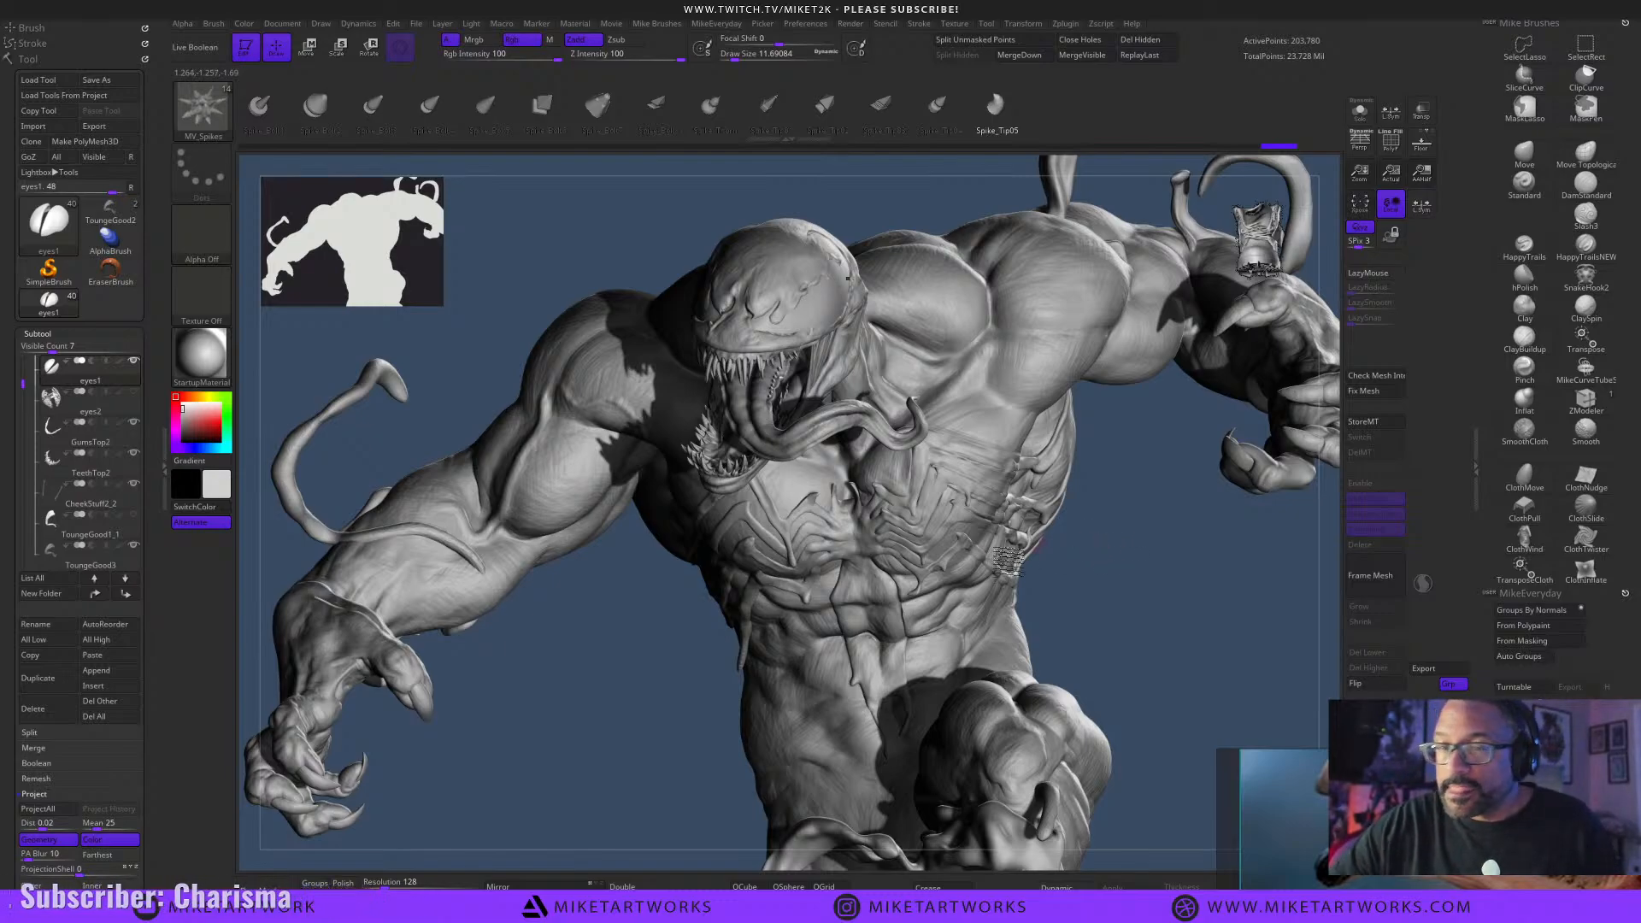
left_click(1360, 111)
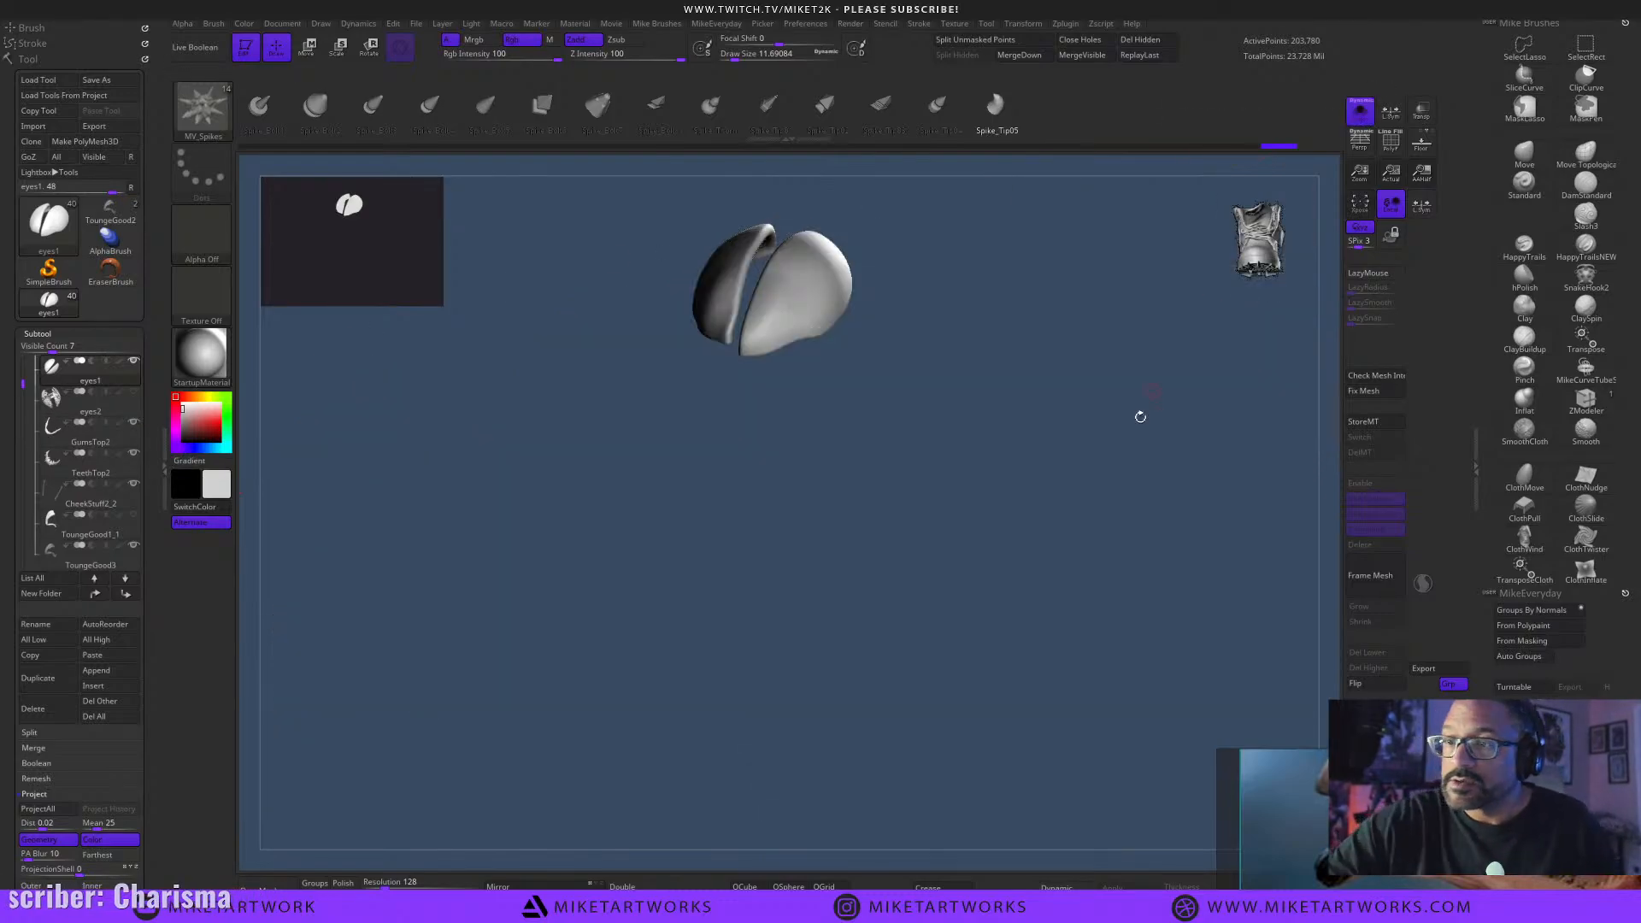
left_click(131, 561)
left_click_drag(923, 556, 1015, 732, "alt")
left_click_drag(1029, 408, 946, 529, "alt")
Centre the transform gizmo on the last spike, duplicate it down the edge and rotate the copy to follow the surface.
key("w")
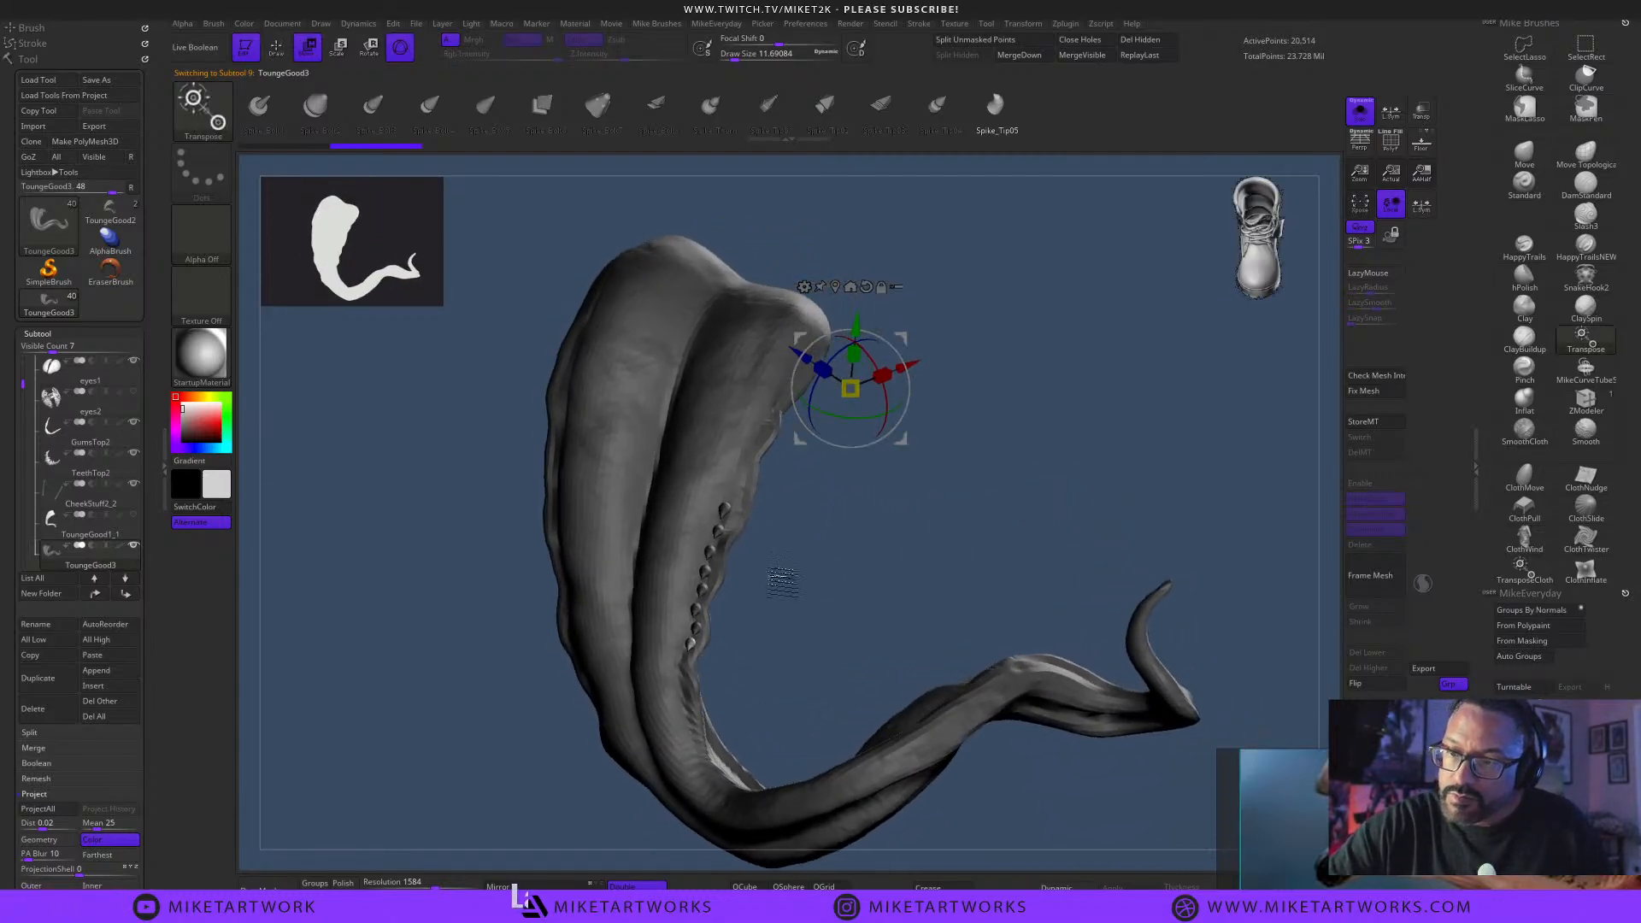
left_click(851, 287)
mouse_move(872, 584)
left_mouse_down()
mouse_move(855, 581)
mouse_move(878, 557)
mouse_move(897, 663)
mouse_move(947, 570)
left_mouse_up()
left_click_drag(765, 631, 756, 639, "ctrl")
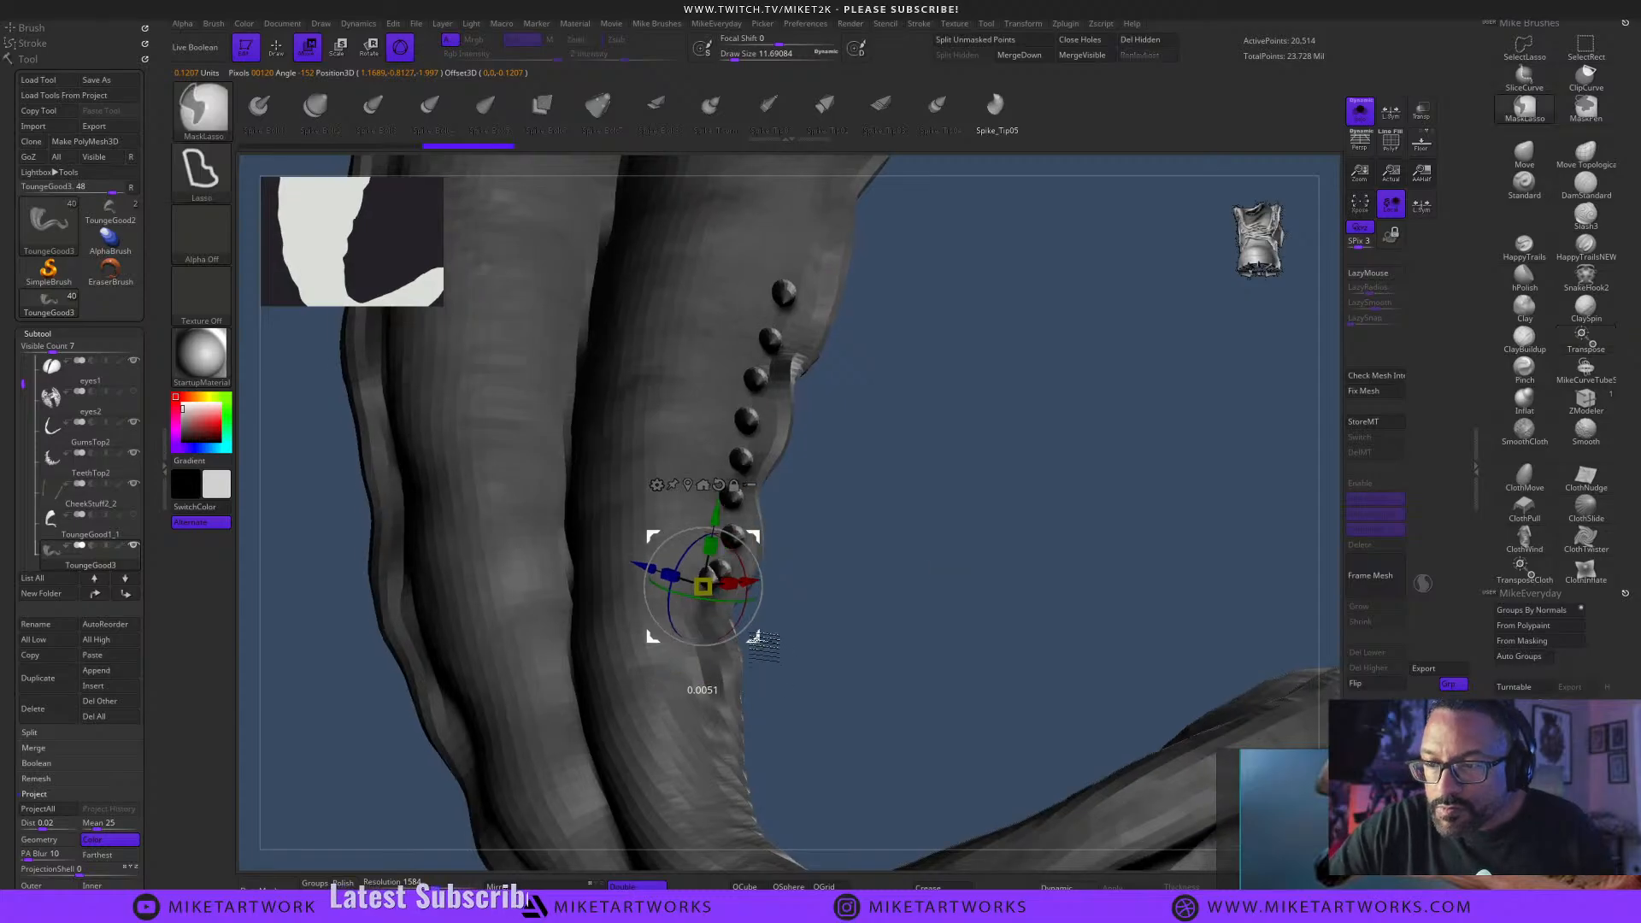
left_click_drag(871, 634, 802, 633)
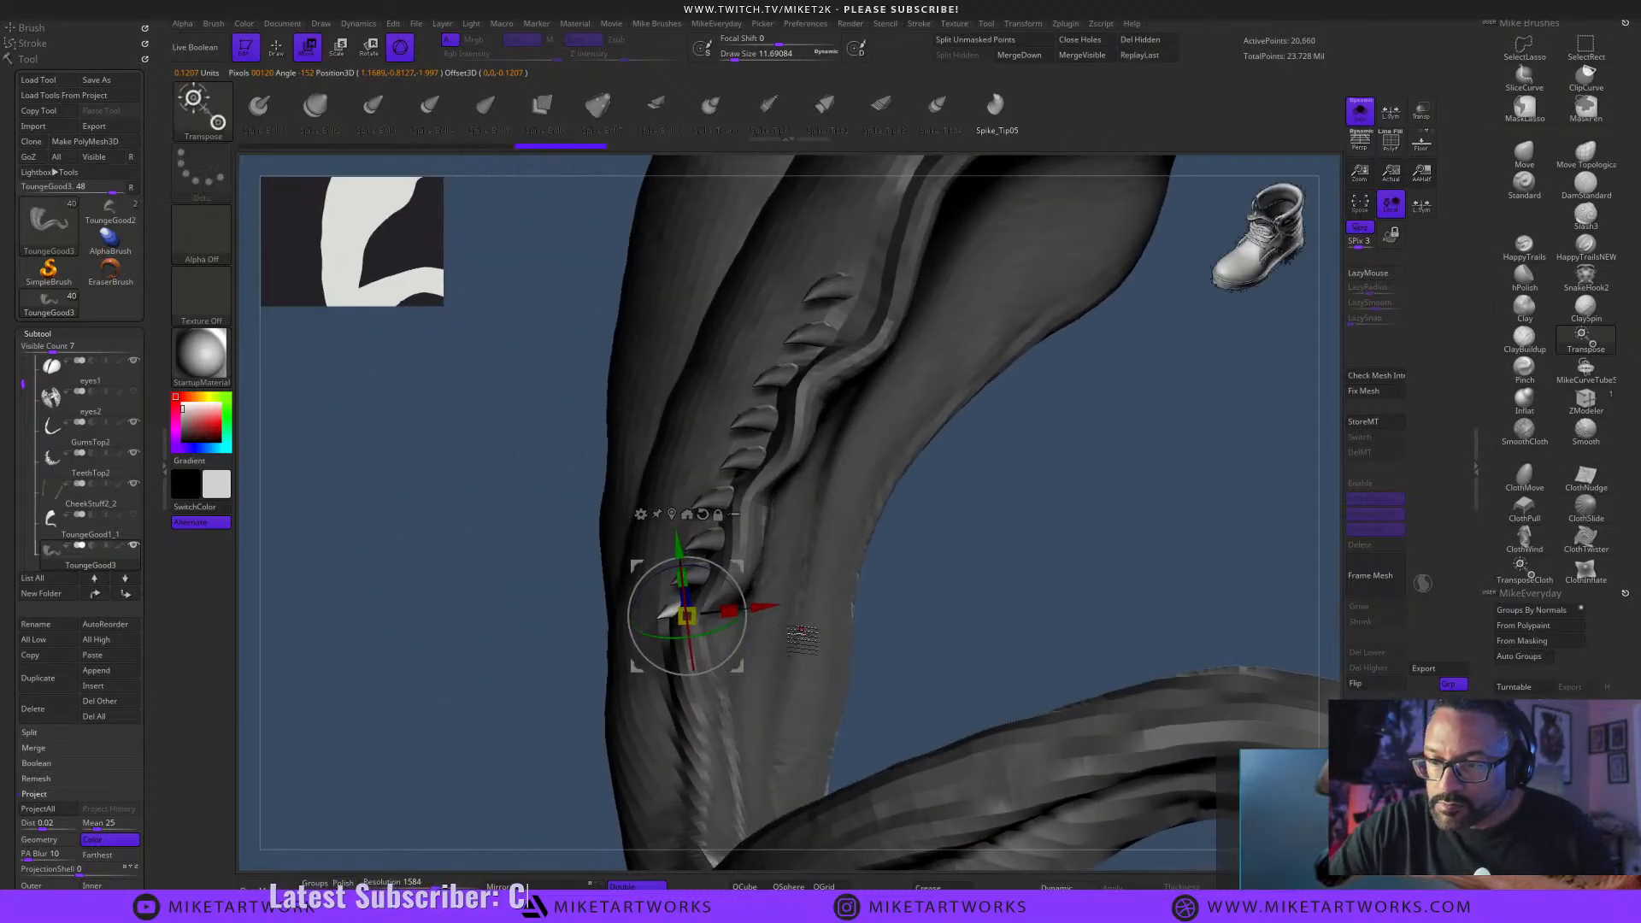
left_click_drag(725, 670, 737, 672)
left_click_drag(658, 574, 680, 571)
left_click_drag(940, 573, 1006, 577)
left_click_drag(662, 595, 658, 587)
left_click_drag(905, 571, 855, 590)
Duplicate another spike below the previous one and refine its angle, size and position from several views.
left_click_drag(742, 670, 740, 705, "ctrl")
left_click_drag(904, 623, 833, 604)
left_click_drag(992, 537, 760, 732)
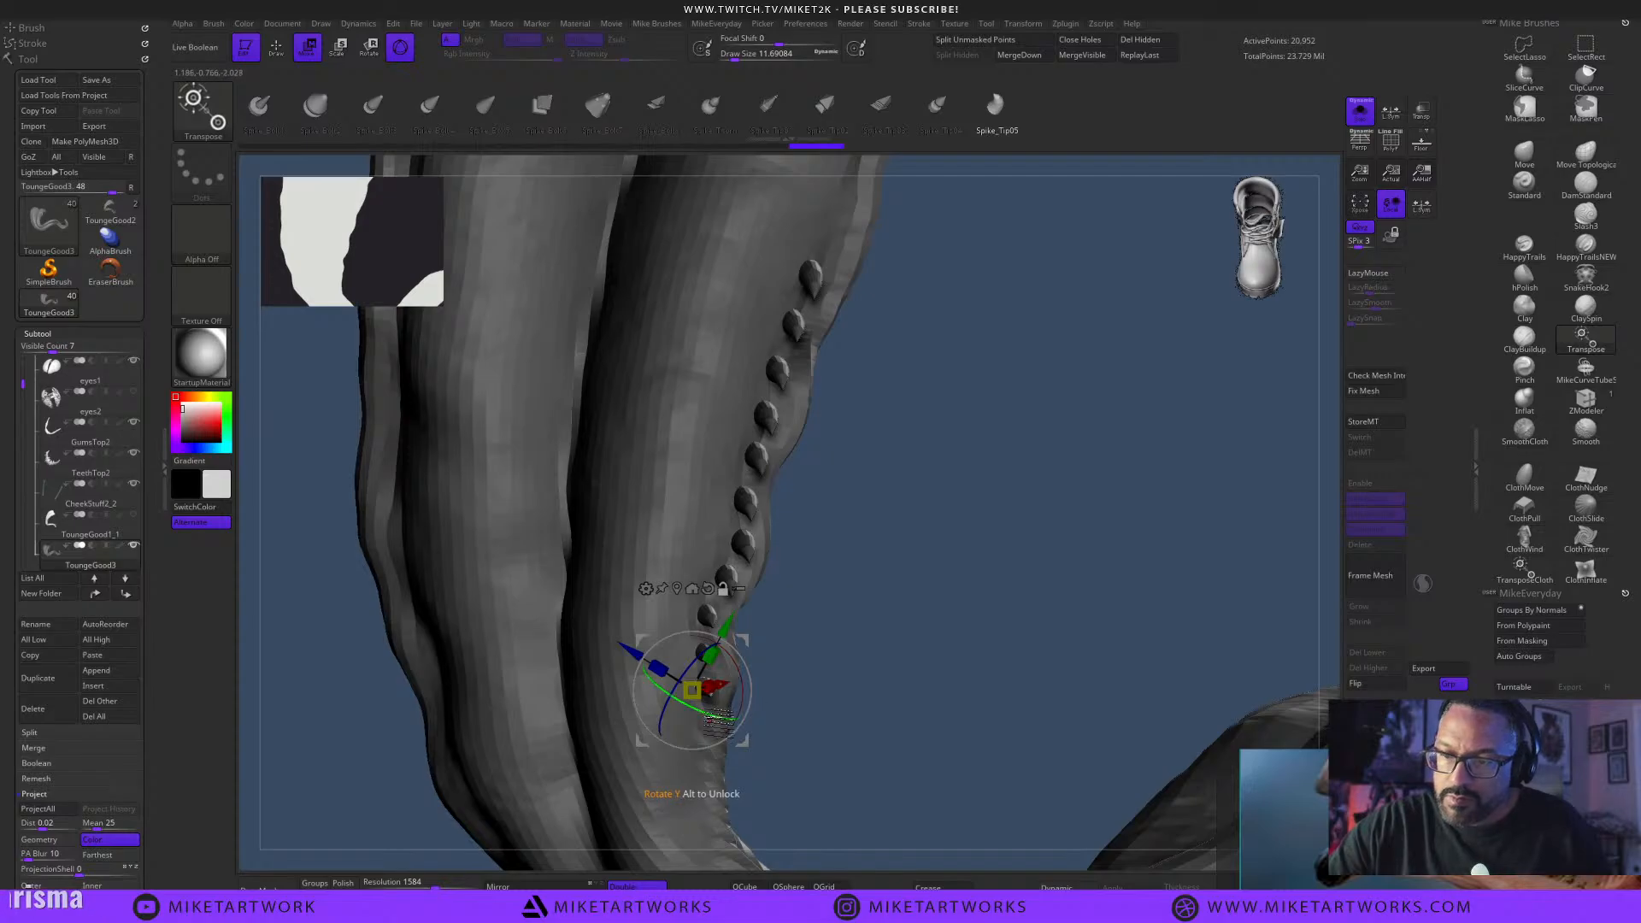
left_click_drag(861, 664, 798, 695)
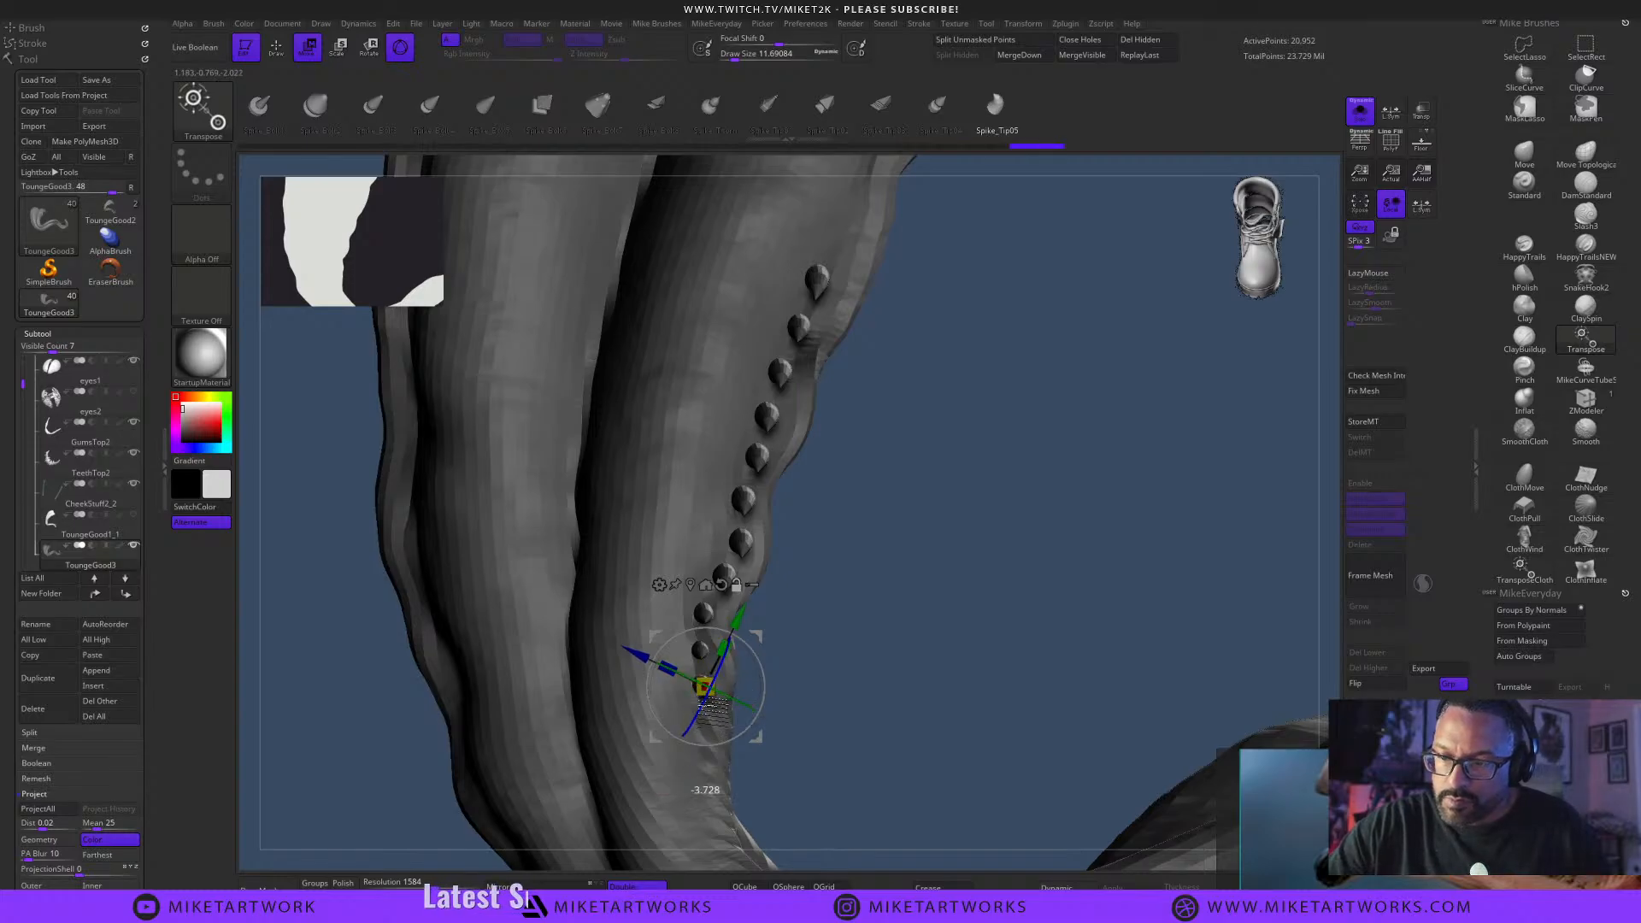
left_click_drag(746, 703, 1000, 567)
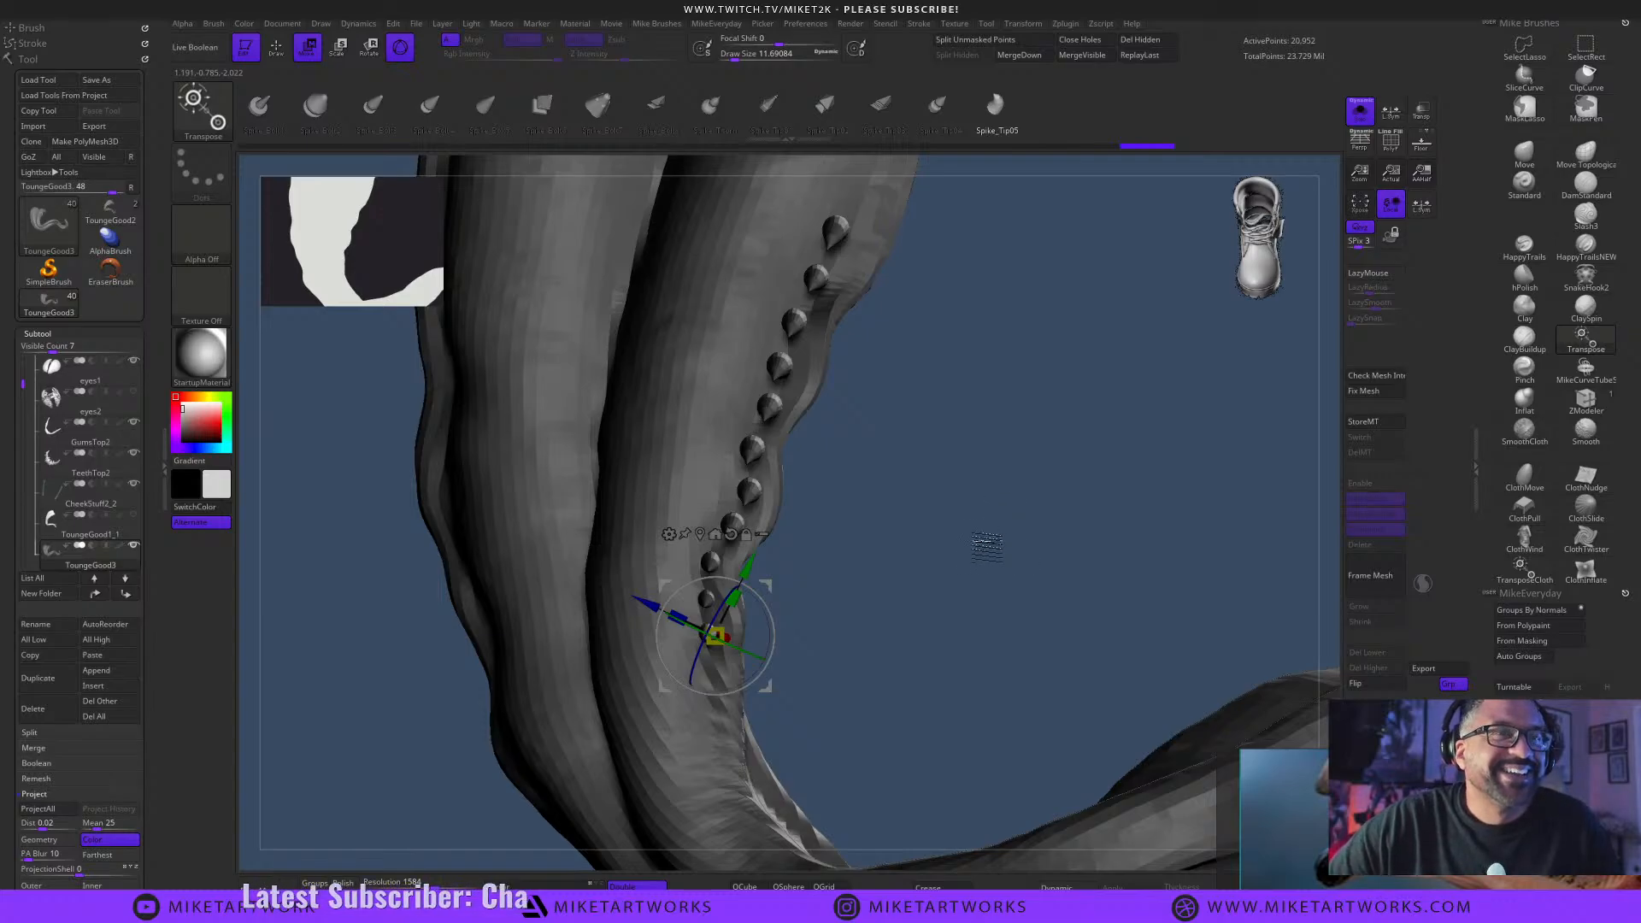
left_click_drag(987, 546, 1072, 532)
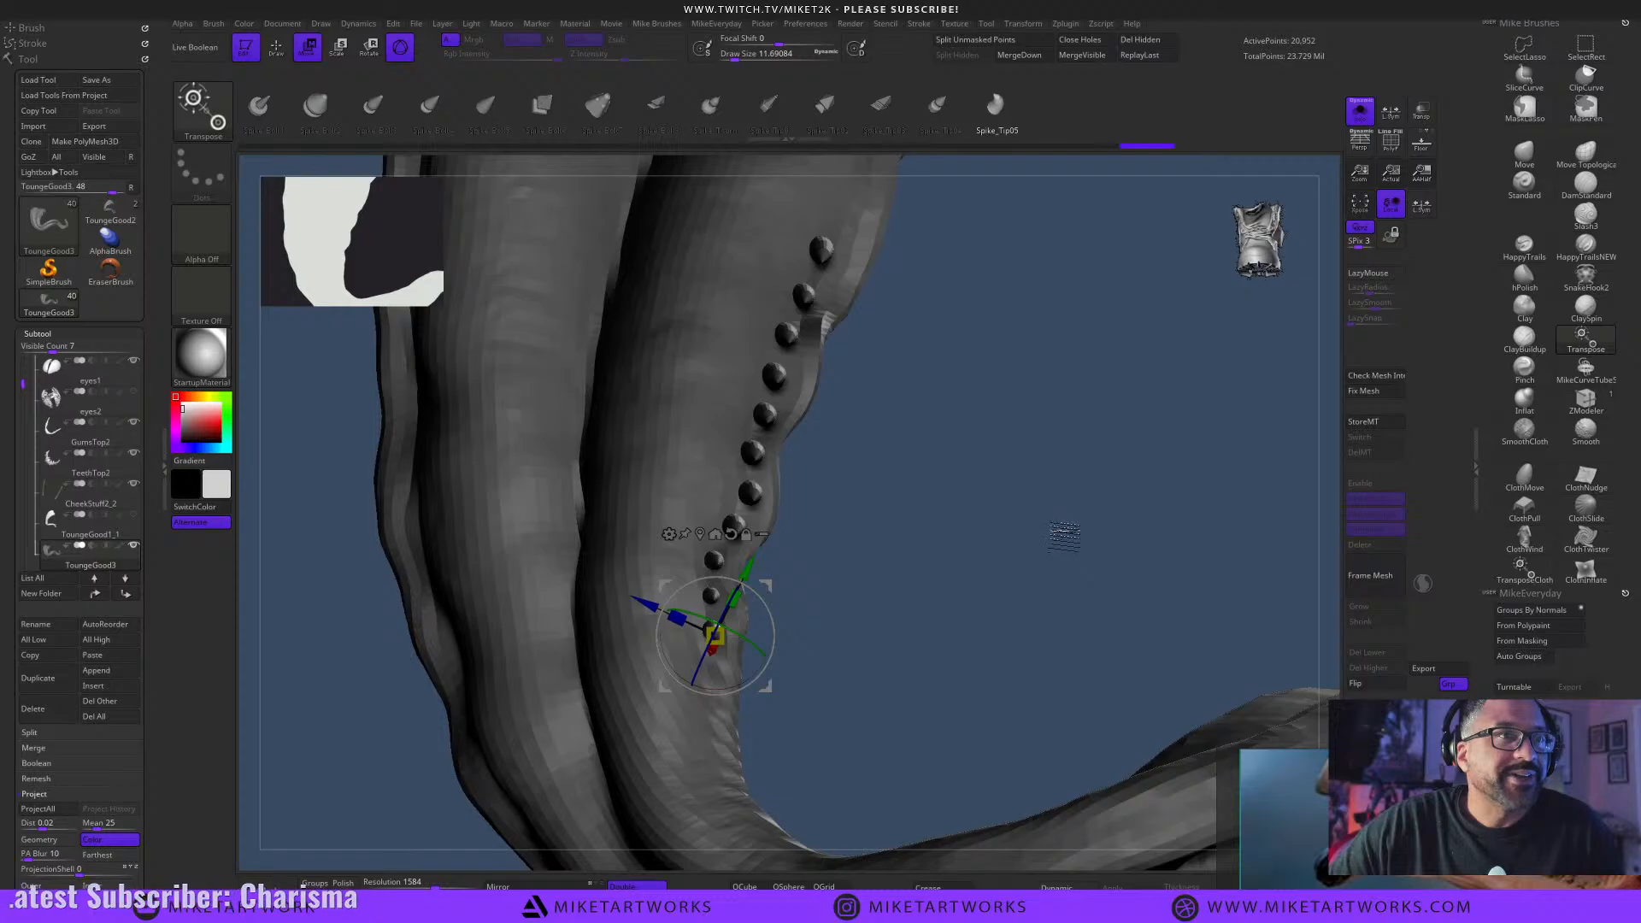
left_click_drag(1054, 451, 882, 571)
left_click_drag(755, 676, 897, 541)
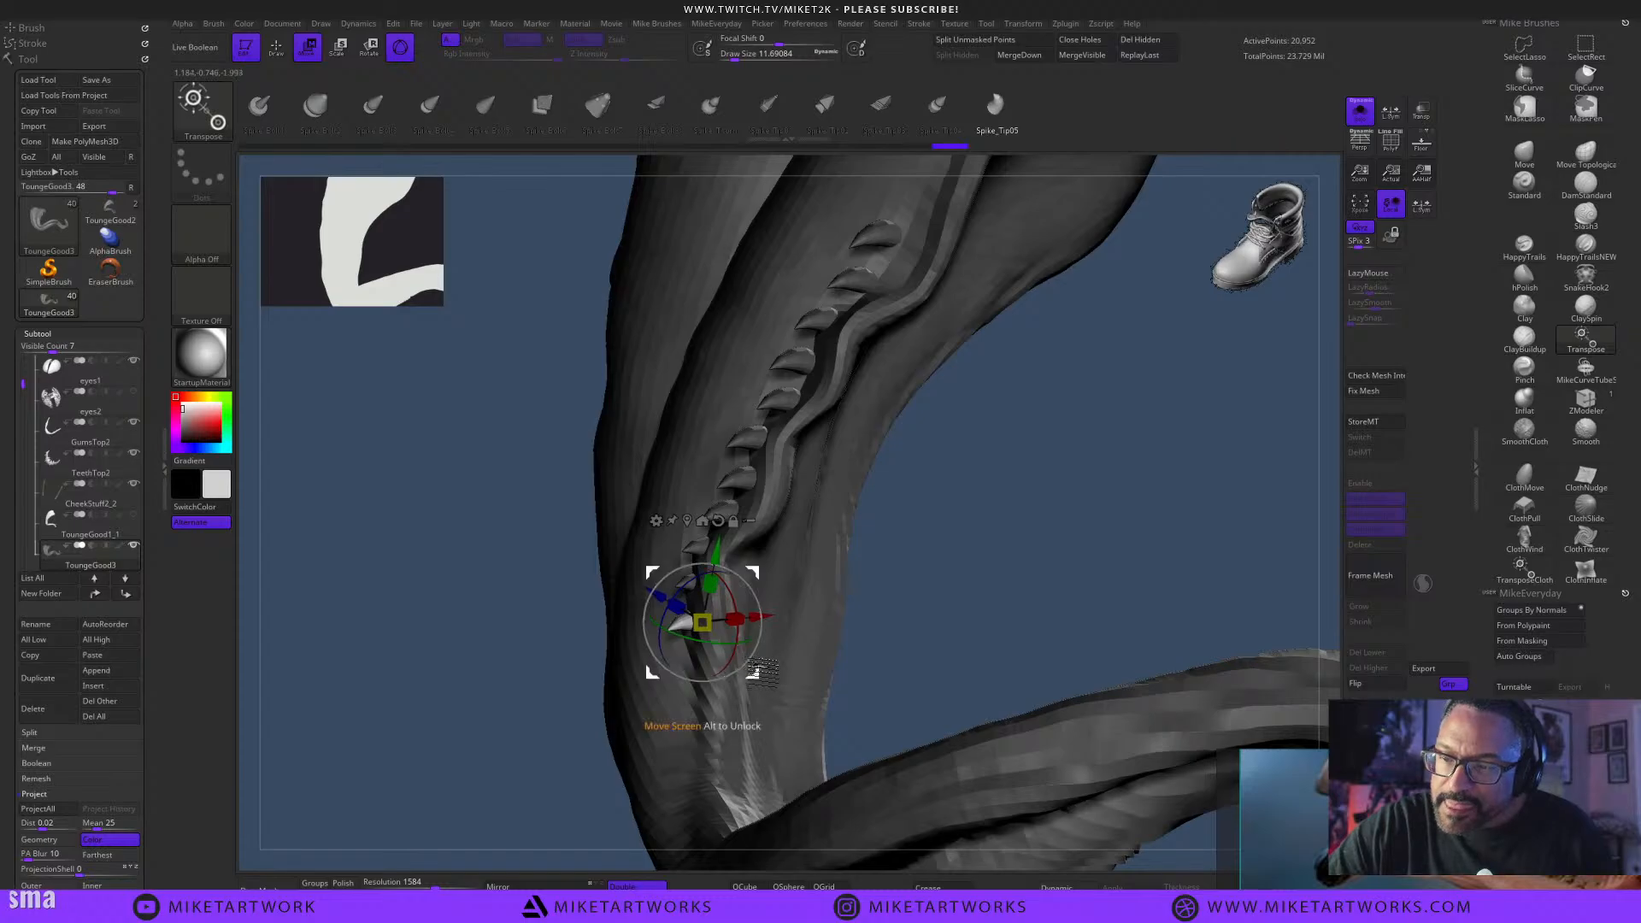
left_click_drag(761, 663, 913, 580)
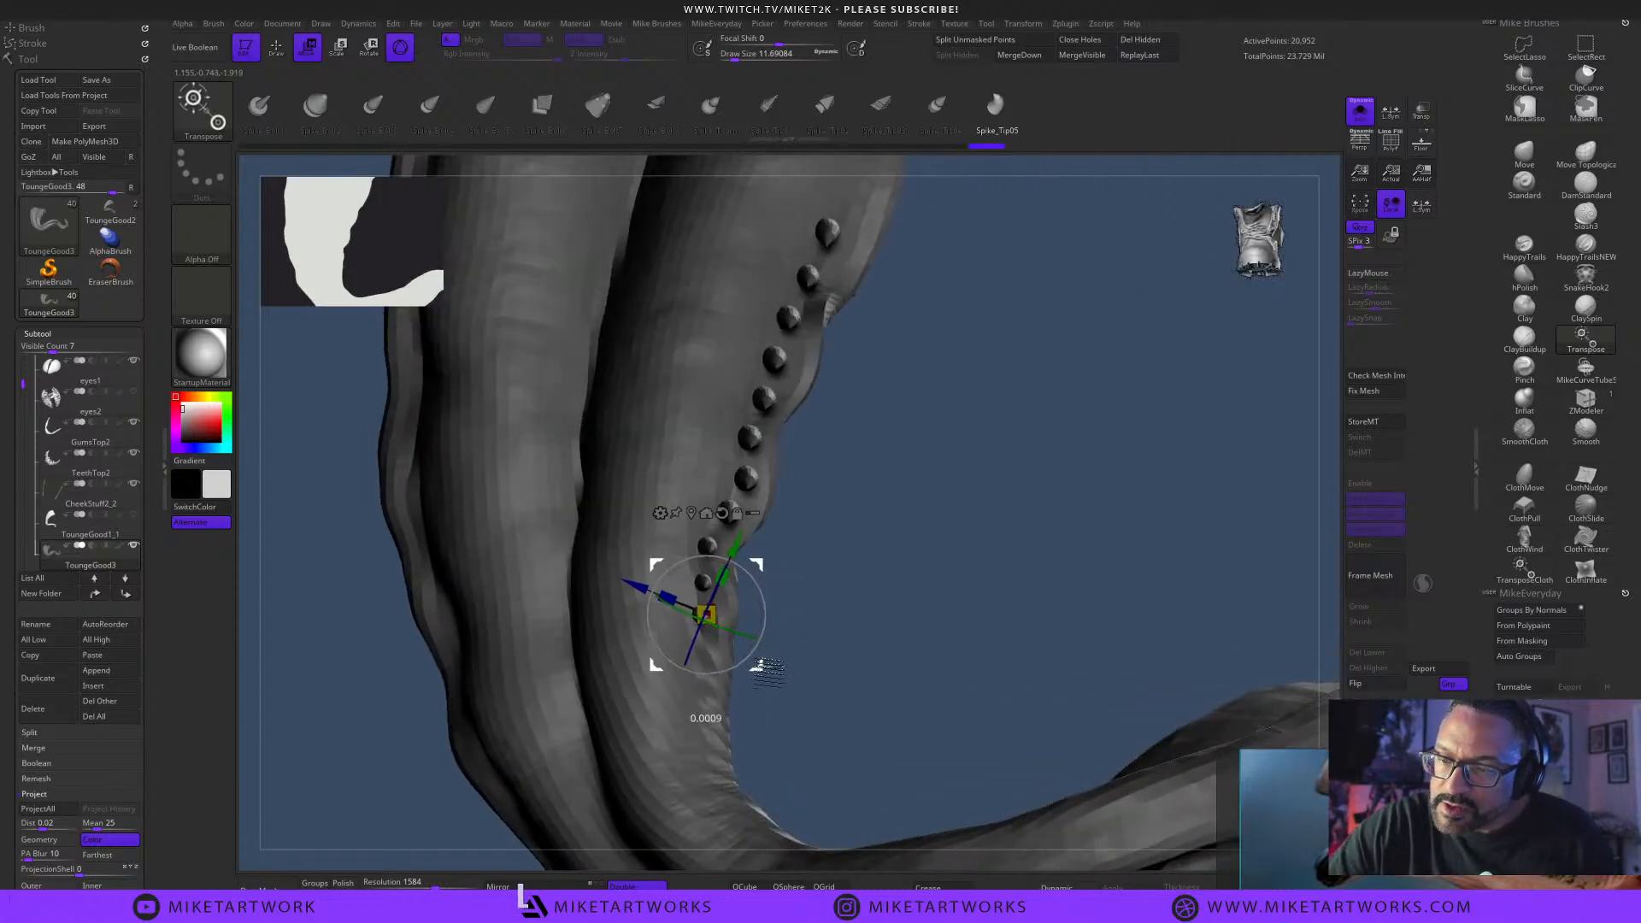
left_click_drag(996, 530, 754, 665)
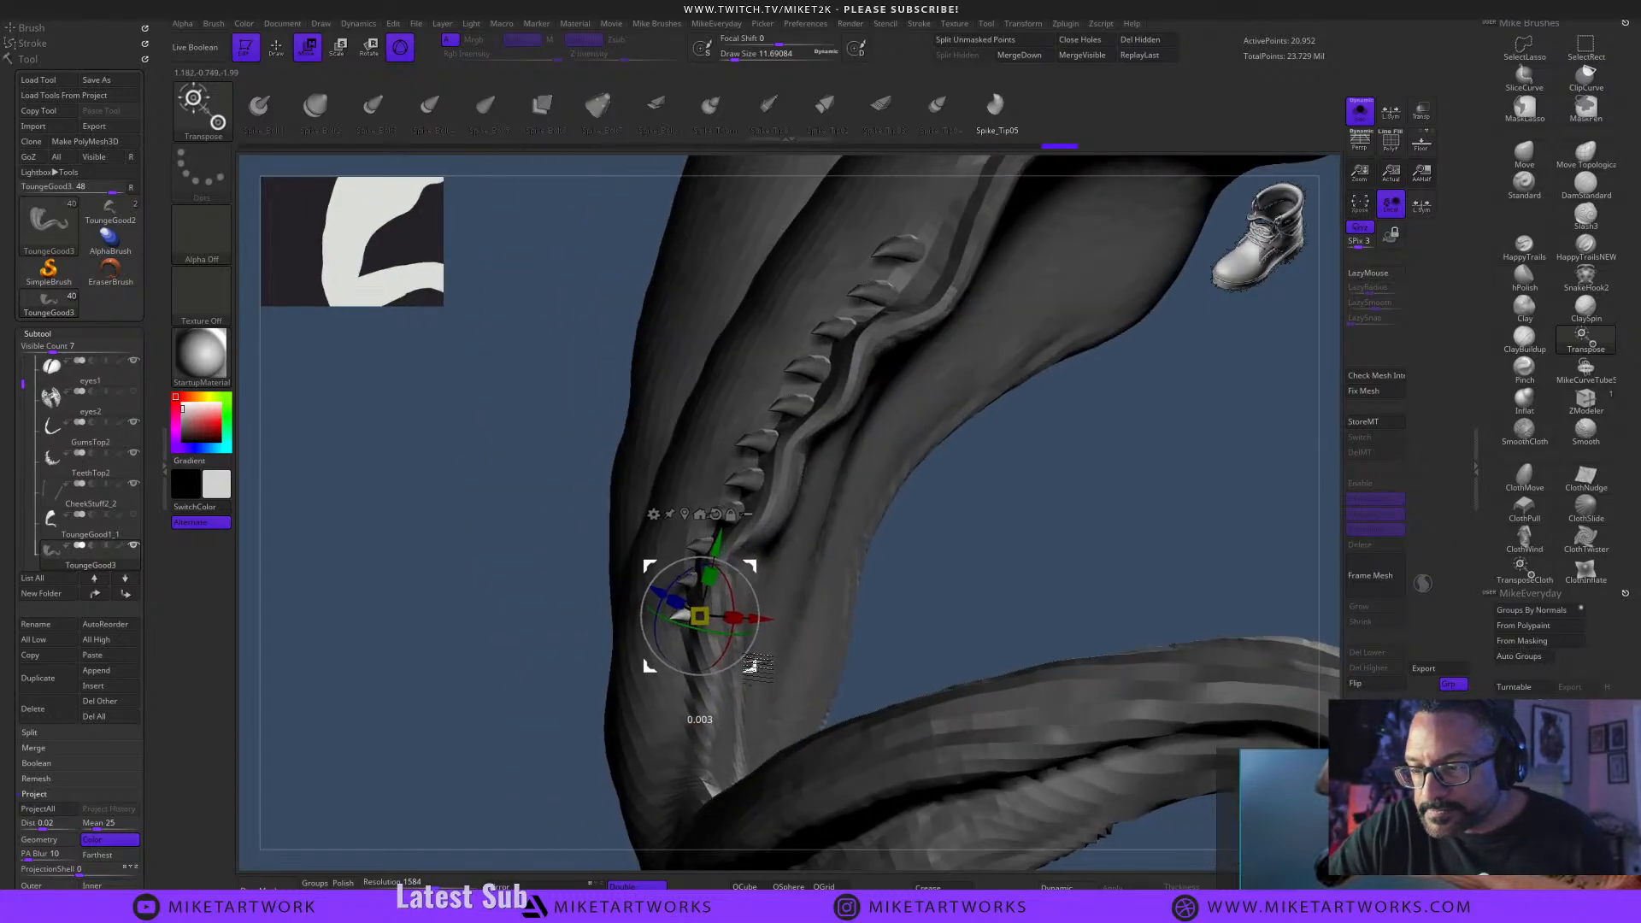
Place one more spike copy lower on the ruffled edge and nudge it onto the tongue's surface.
left_click_drag(951, 563, 860, 585)
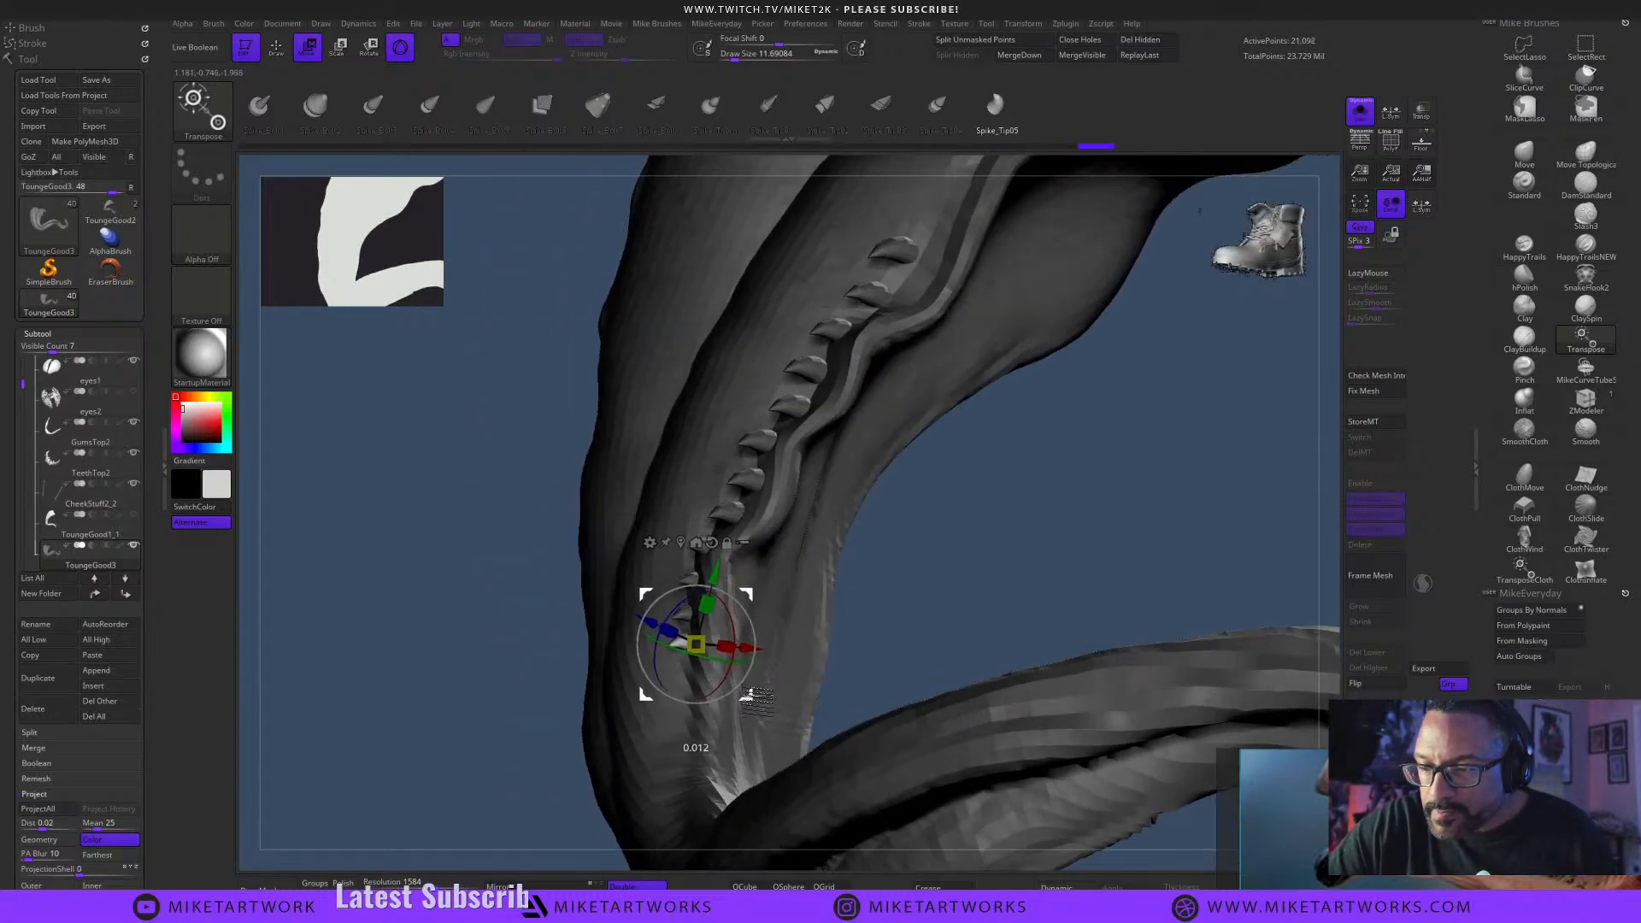
left_click_drag(754, 694, 860, 626)
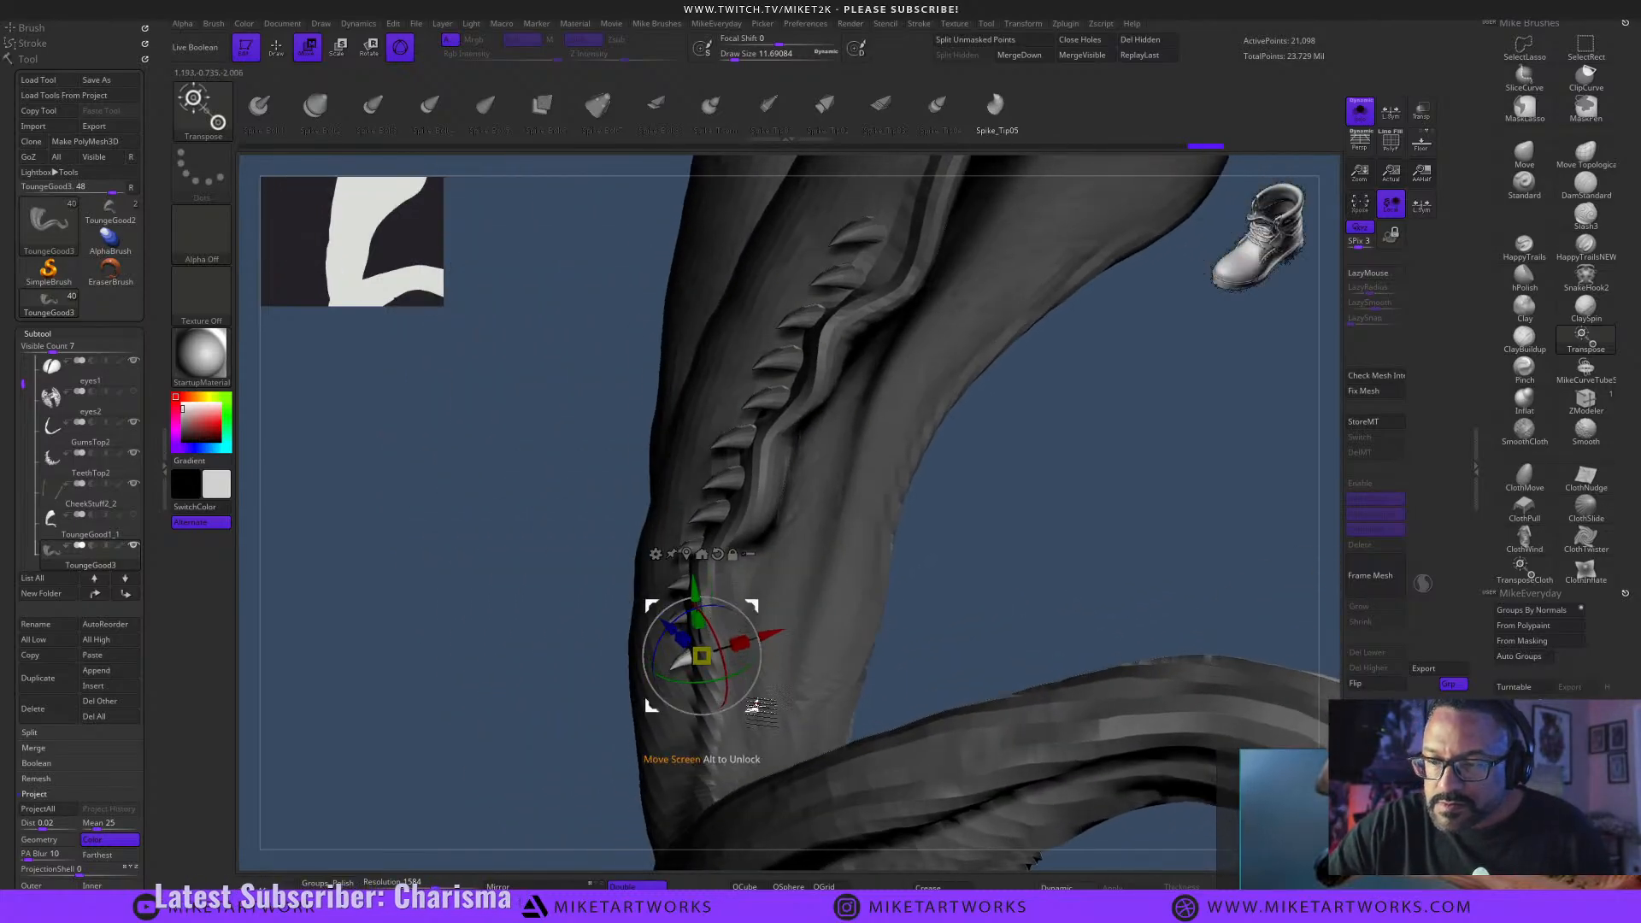
left_click_drag(756, 706, 759, 699)
left_click_drag(966, 546, 1040, 542)
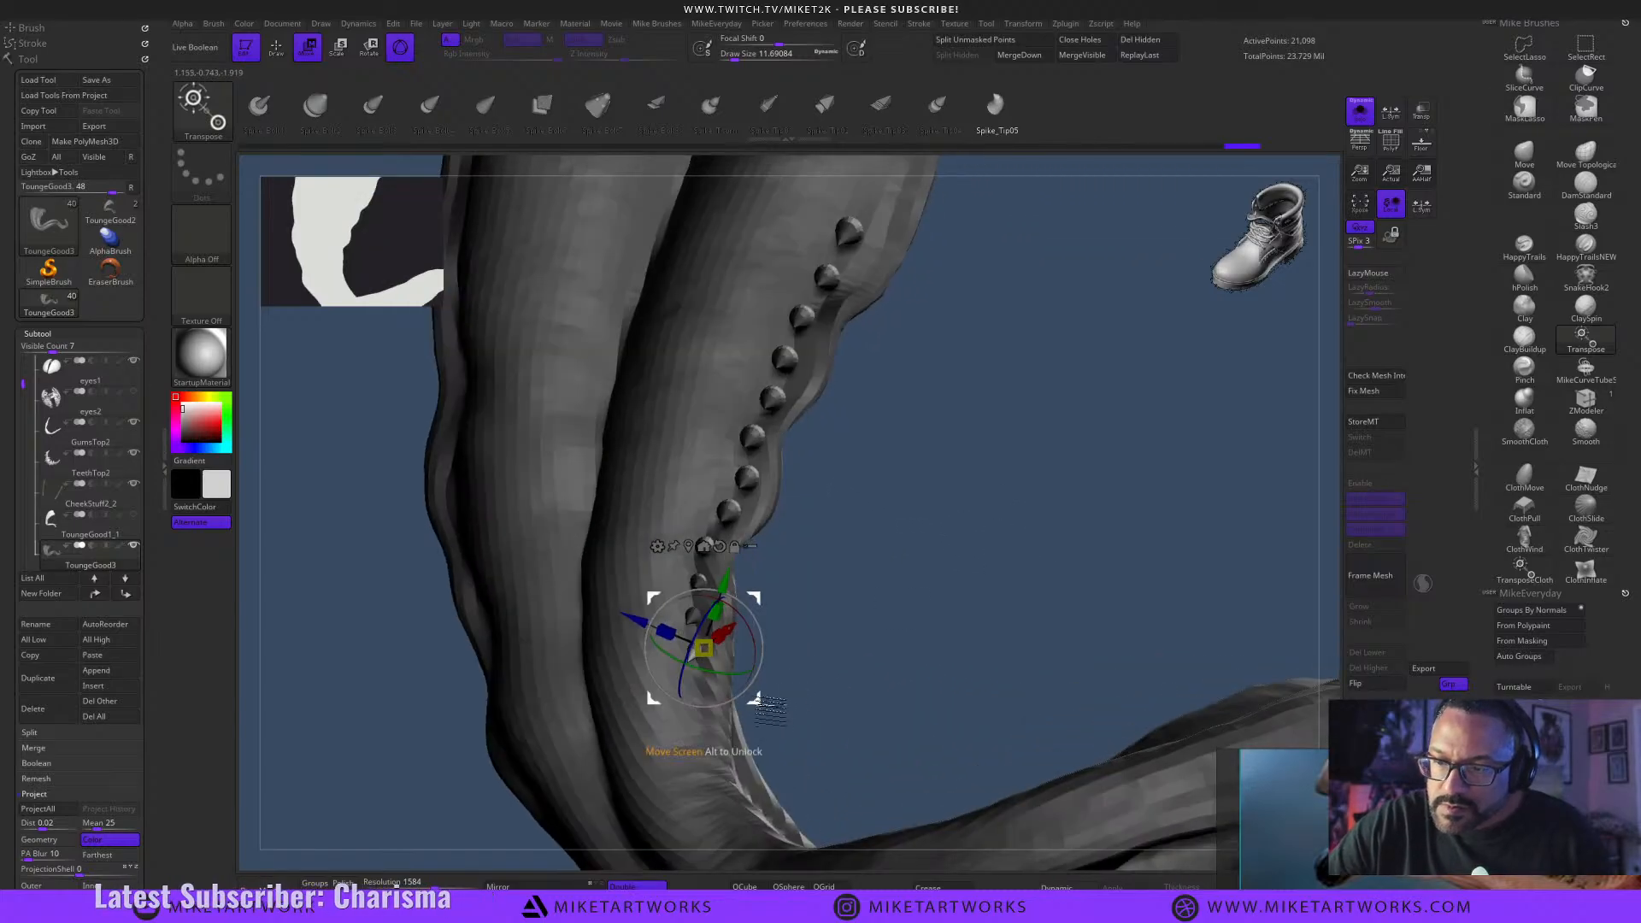
Finish the lower end of the row with two further spike copies and return to drawing mode.
left_click_drag(757, 699, 758, 735, "ctrl")
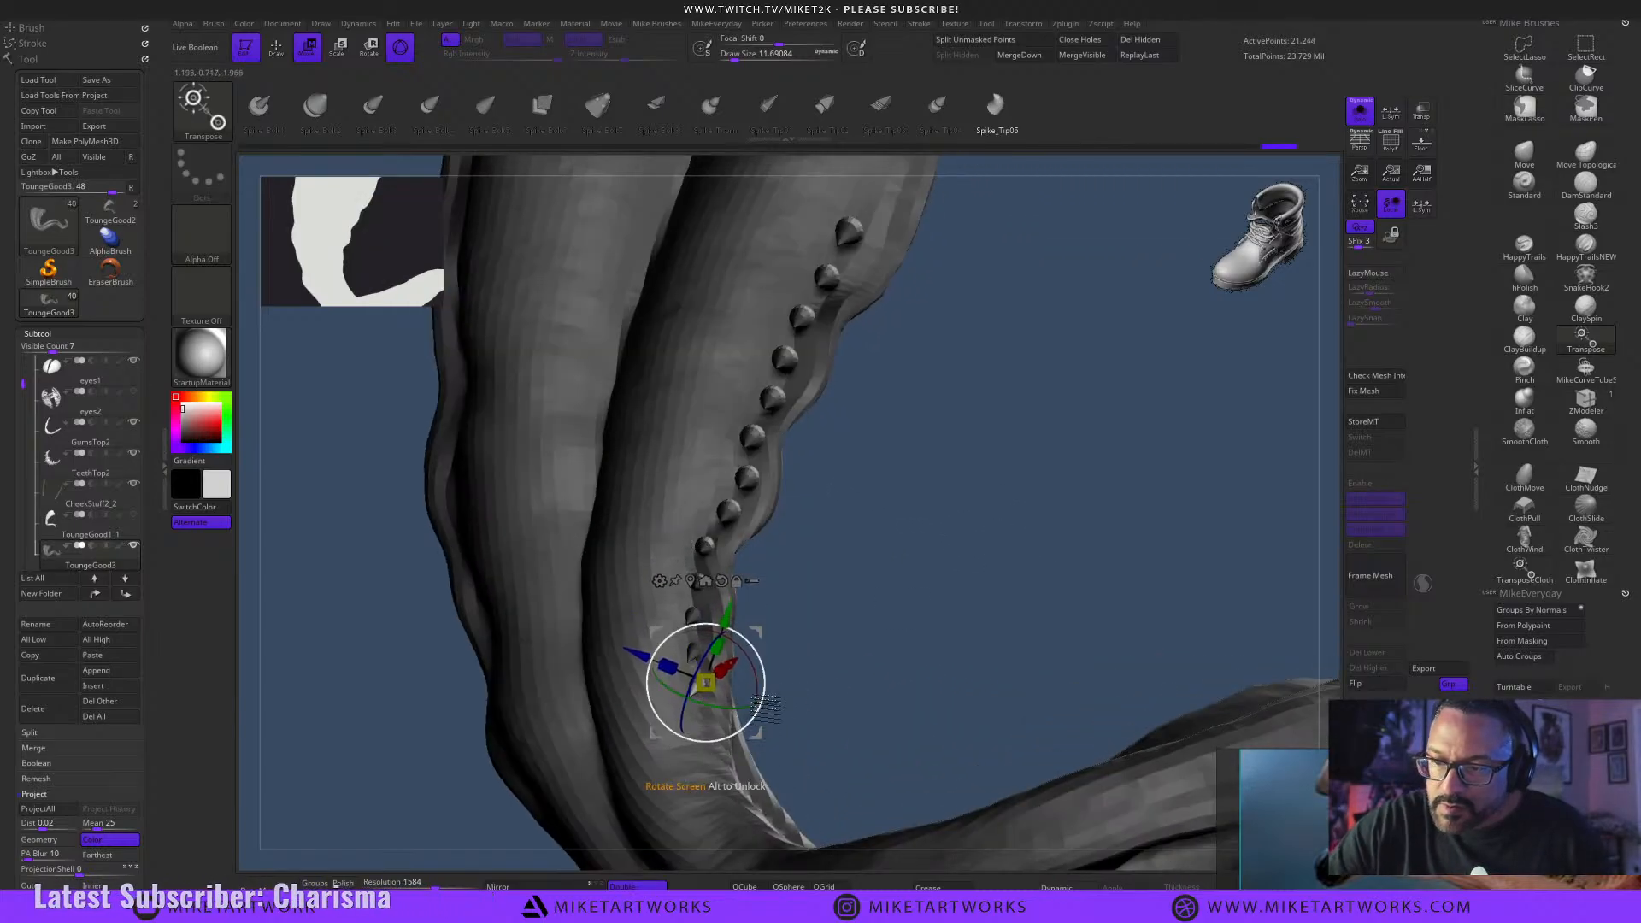
left_click_drag(955, 634, 857, 648)
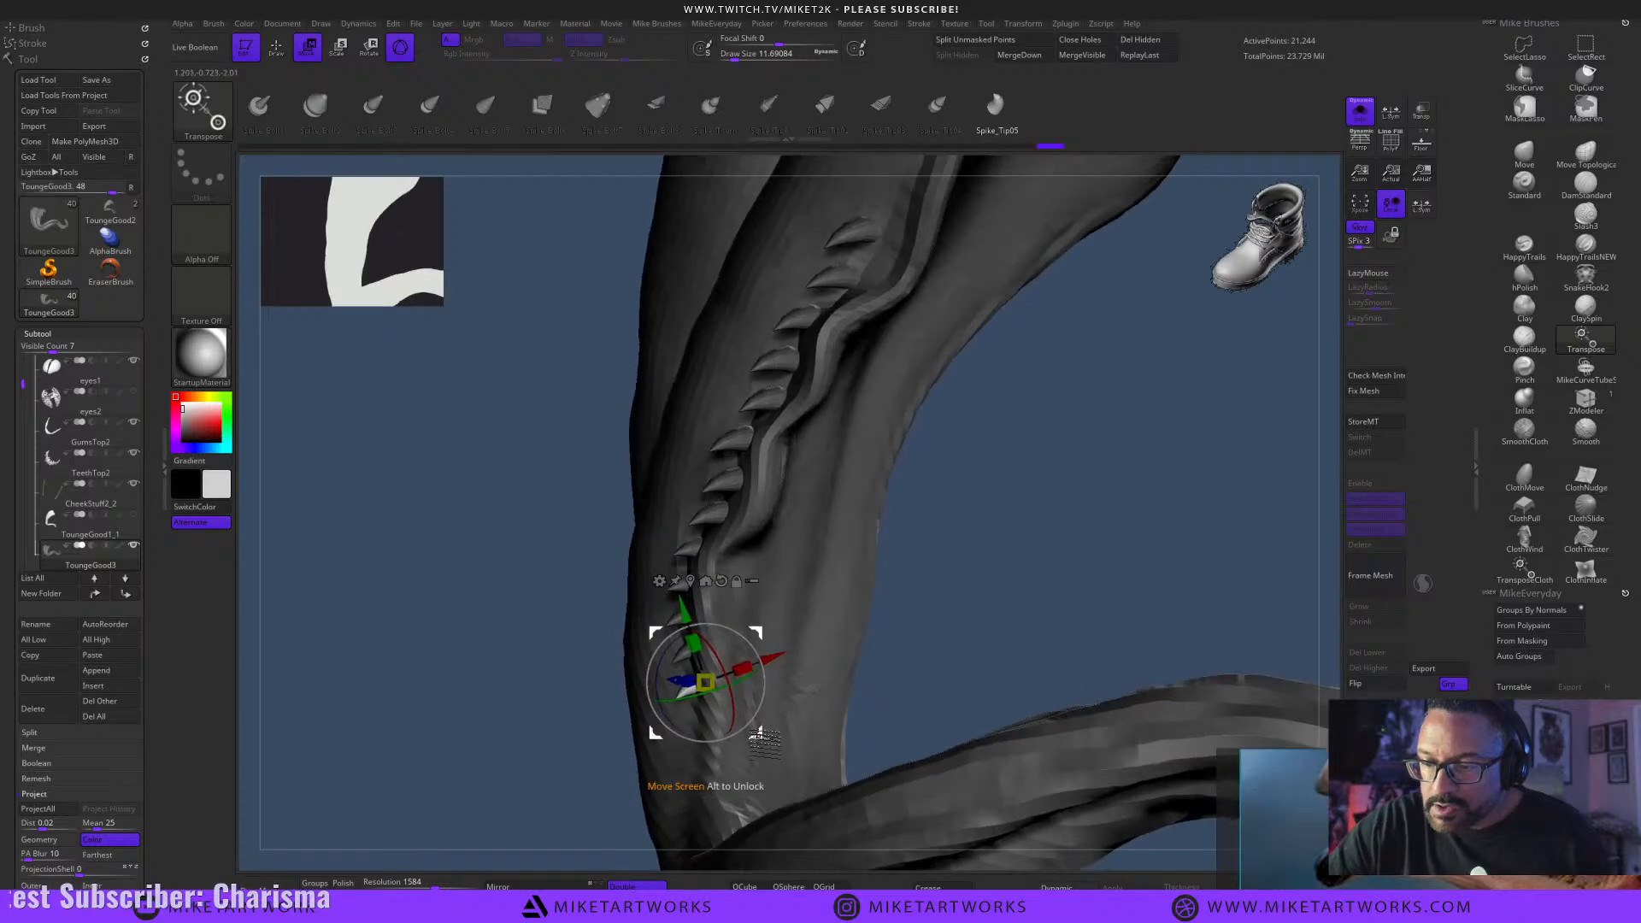
left_click_drag(906, 593, 845, 554)
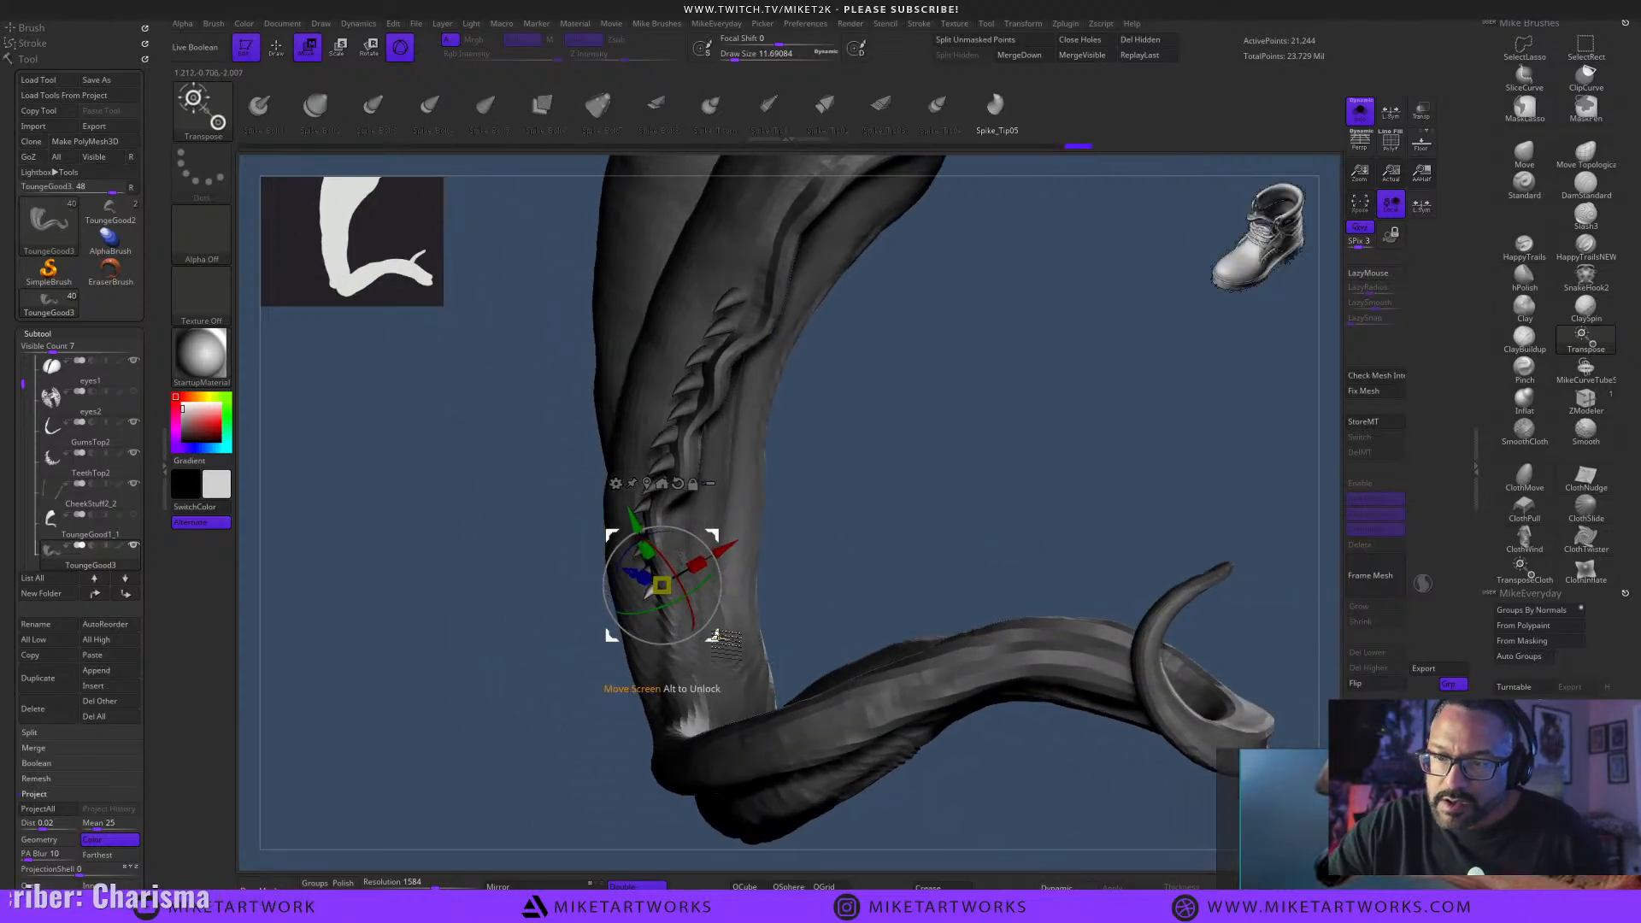
left_click_drag(755, 628, 864, 517)
mouse_move(990, 510)
left_mouse_down("alt")
mouse_move(994, 487)
mouse_move(1074, 465)
mouse_move(1026, 459)
mouse_move(1074, 465)
mouse_move(1089, 439)
mouse_move(1048, 465)
mouse_move(1059, 520)
mouse_move(1063, 503)
mouse_move(997, 501)
left_mouse_up("alt")
key("q")
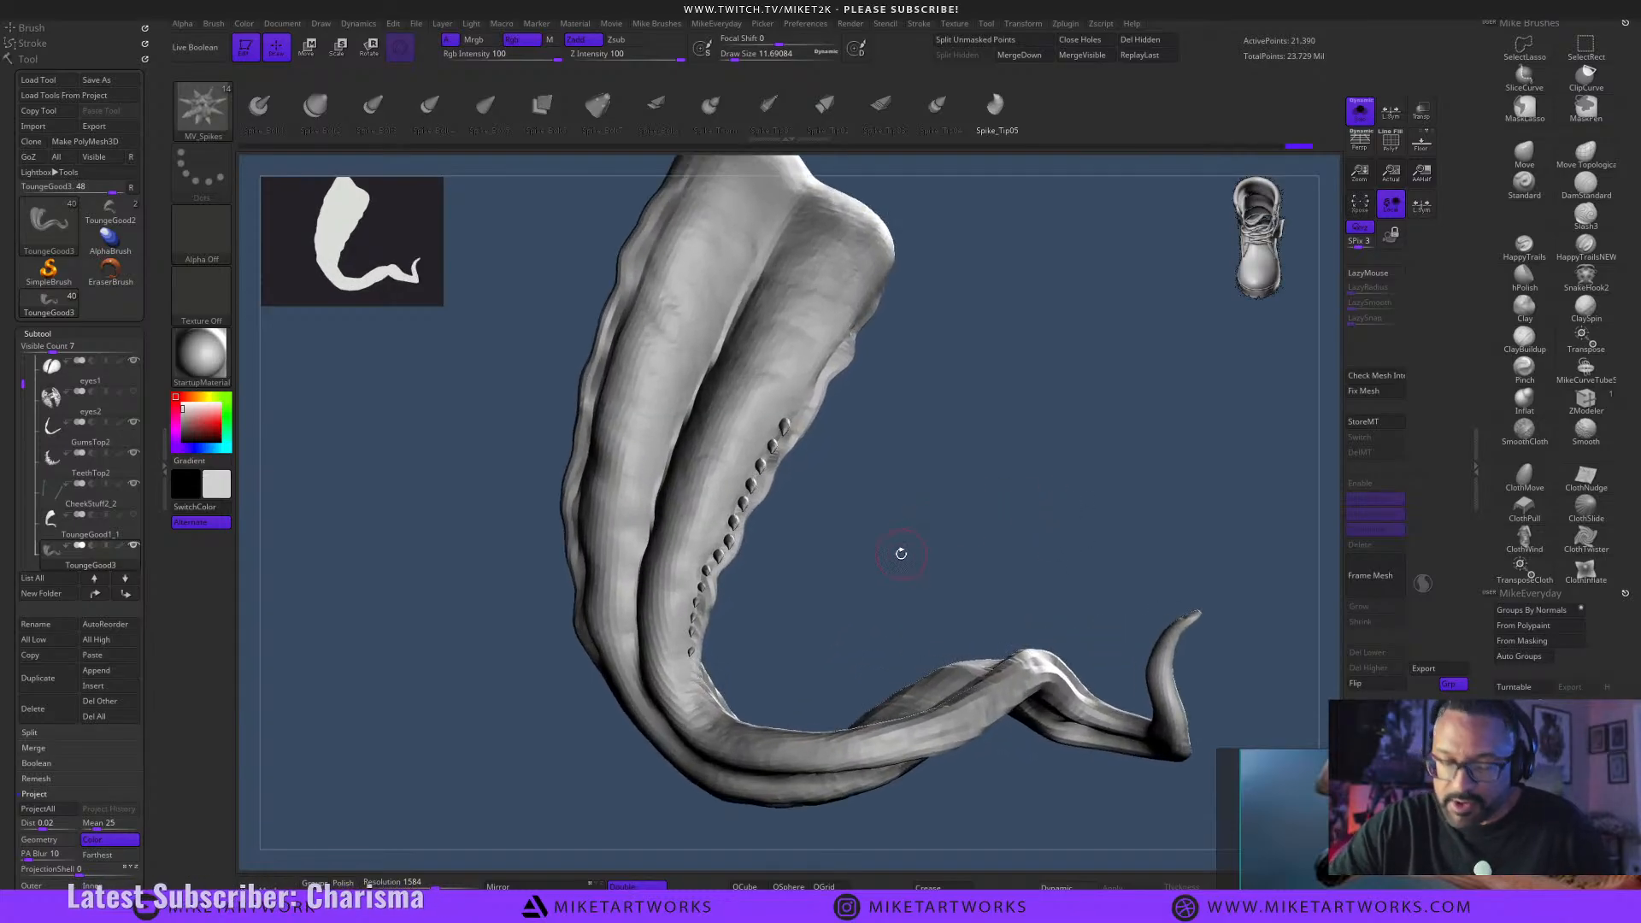
Mask the tongue so only the finished spike row stays editable, and place the transform gizmo at the middle of the row.
key("w")
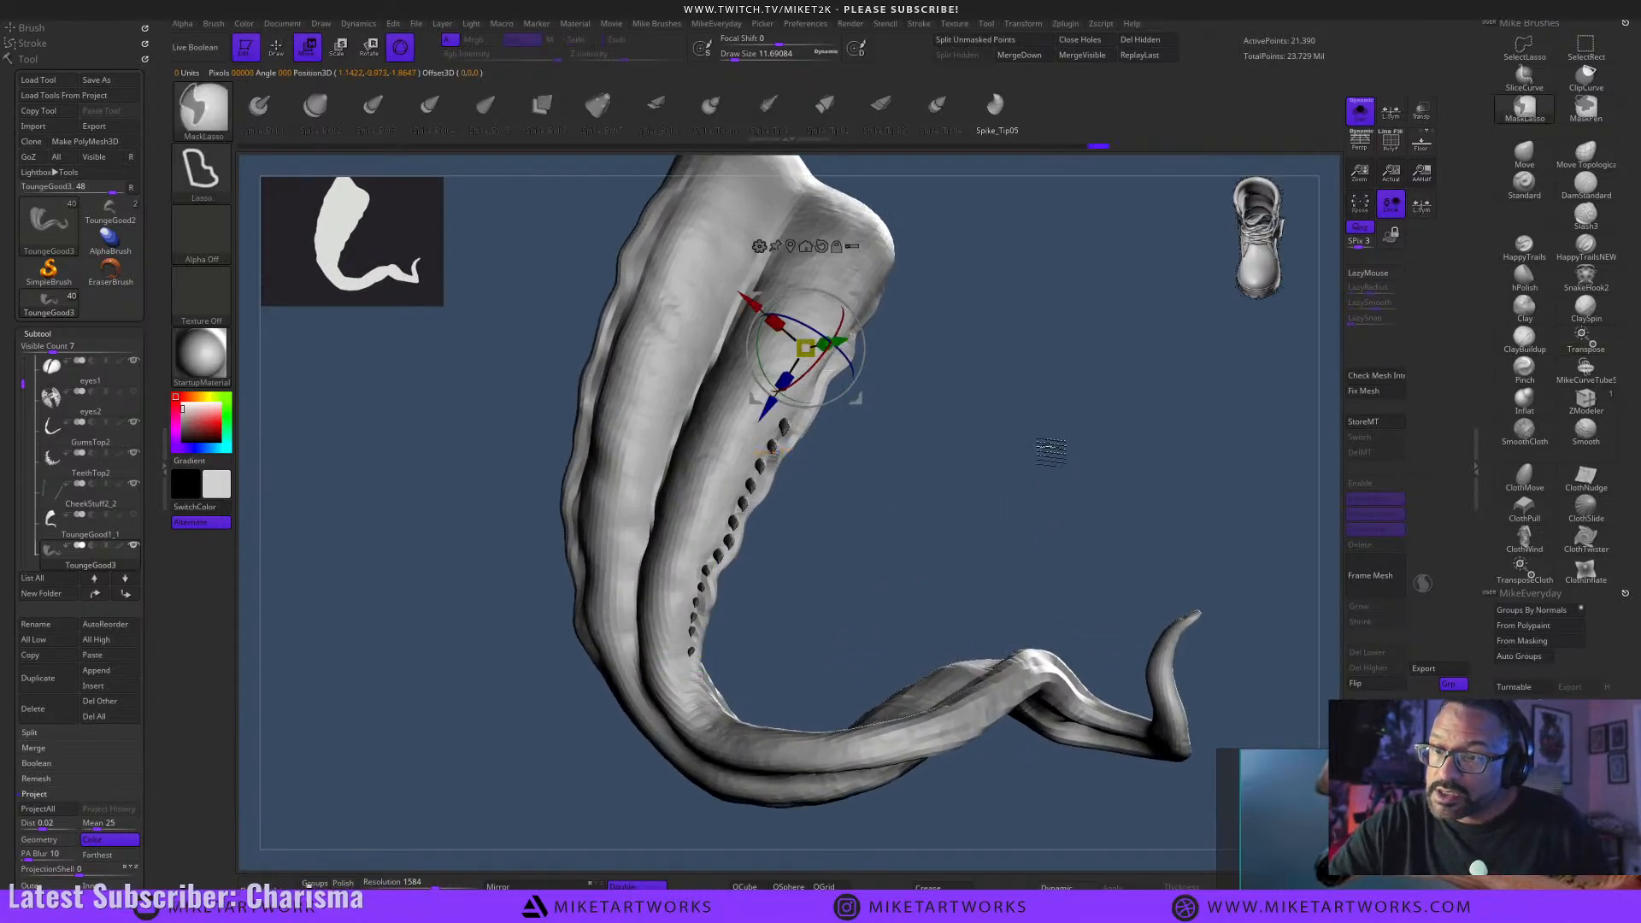
key("q")
left_click(1045, 456, "ctrl")
mouse_move(1007, 469)
left_mouse_down()
mouse_move(1015, 488)
mouse_move(1020, 473)
left_mouse_up()
key("w")
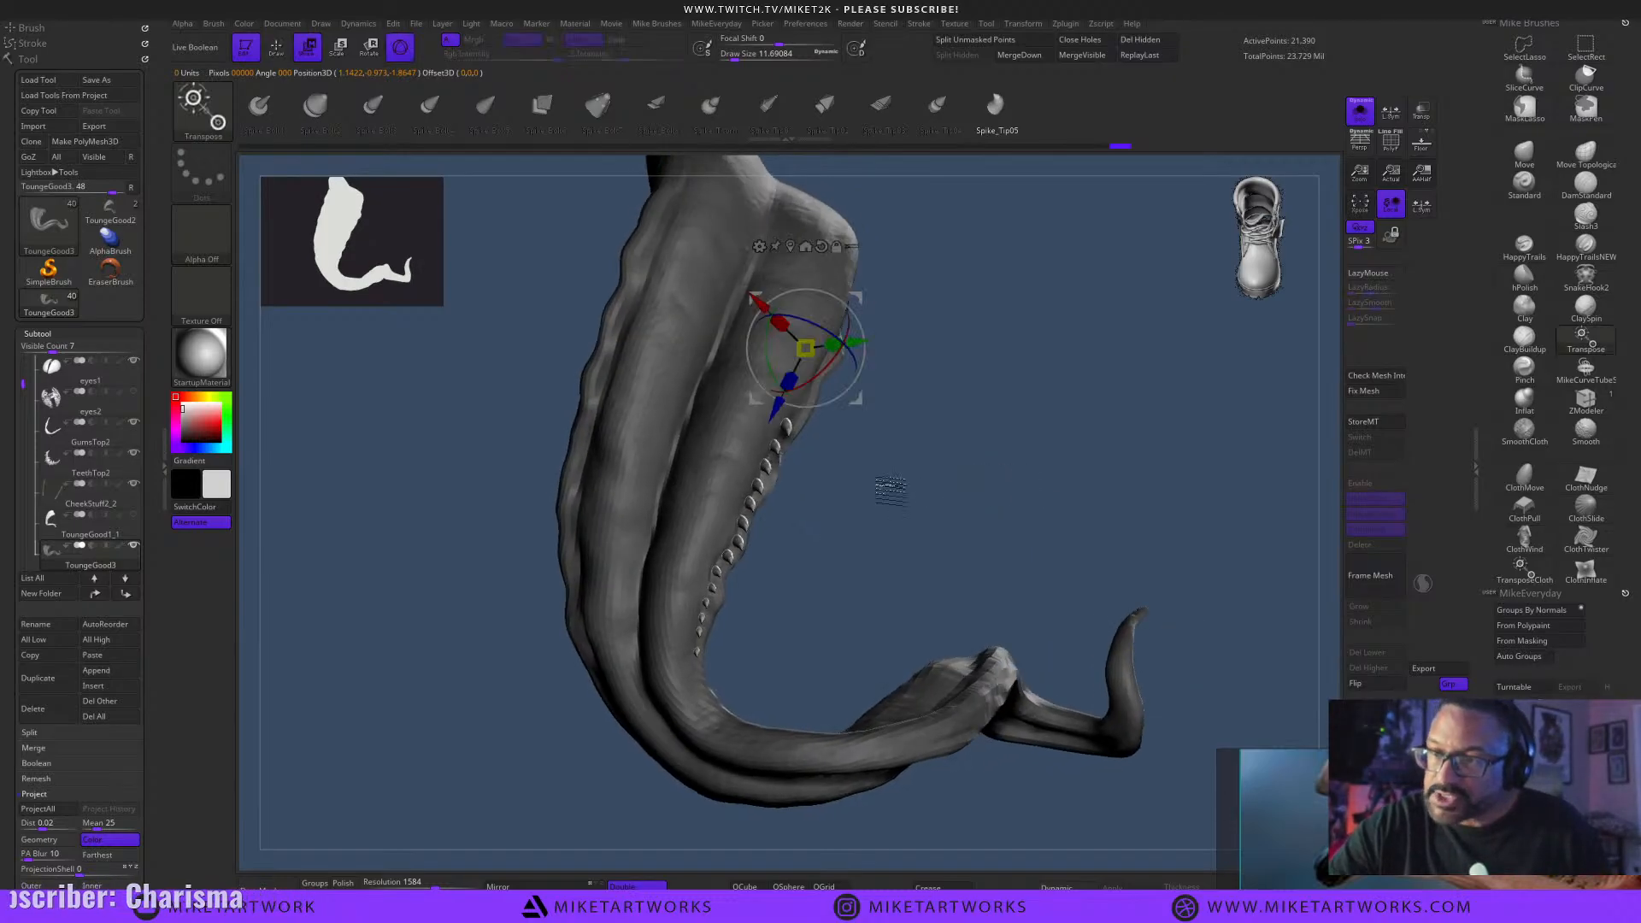
left_click_drag(859, 400, 800, 586, "alt")
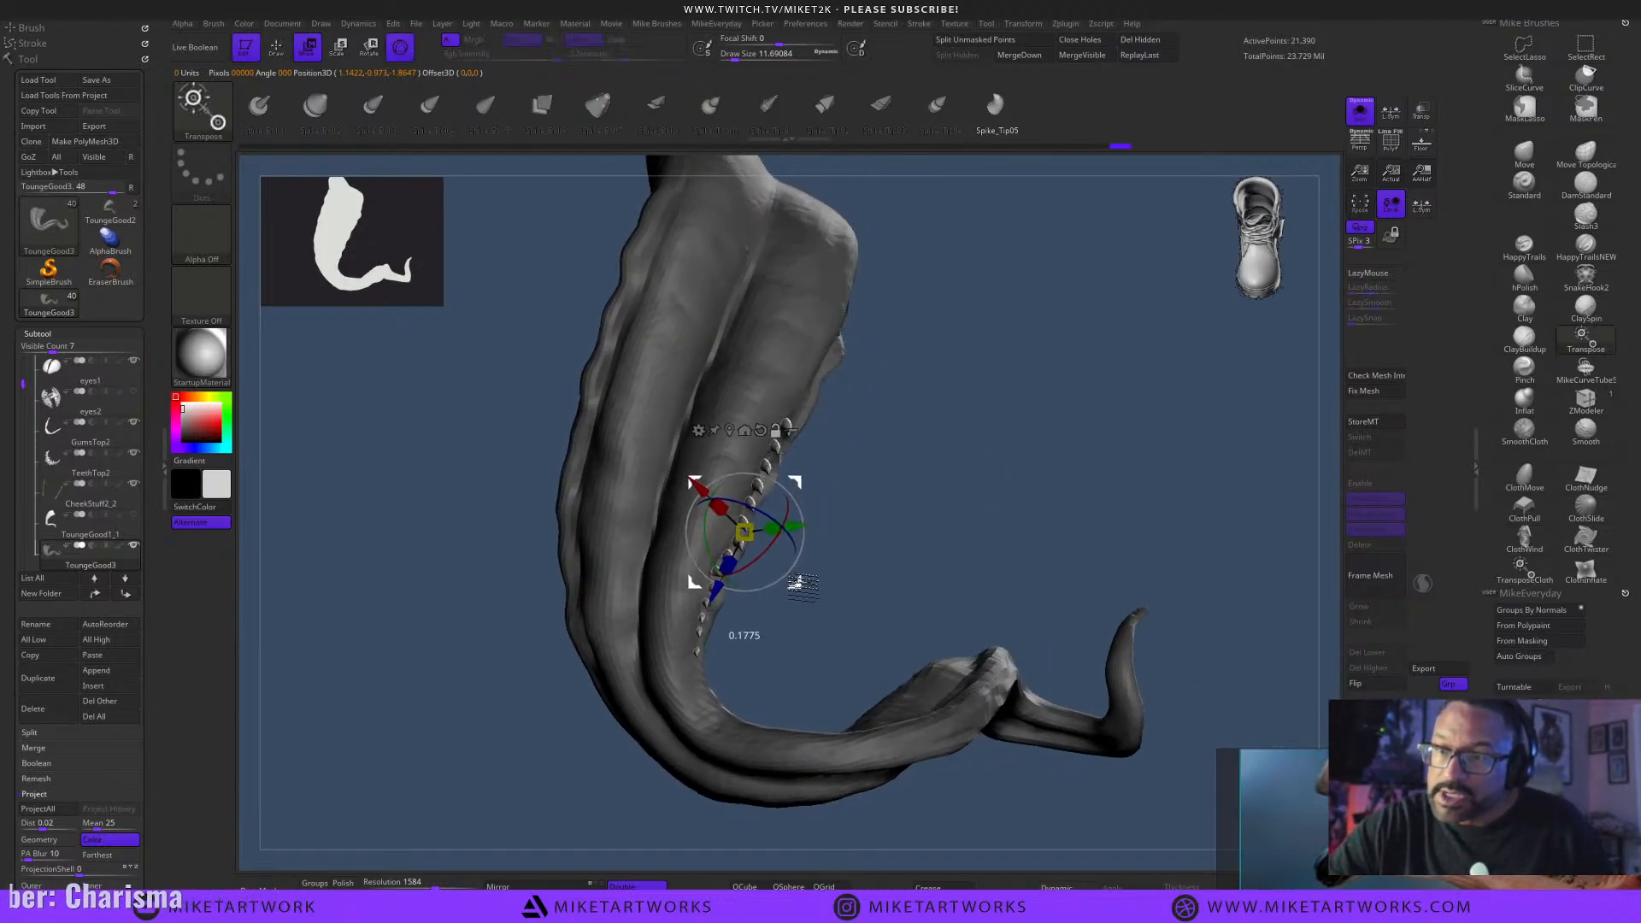
Align the spike row with the ruffled edge and duplicate it onto the opposite edge of the tongue.
left_click_drag(945, 513, 925, 526)
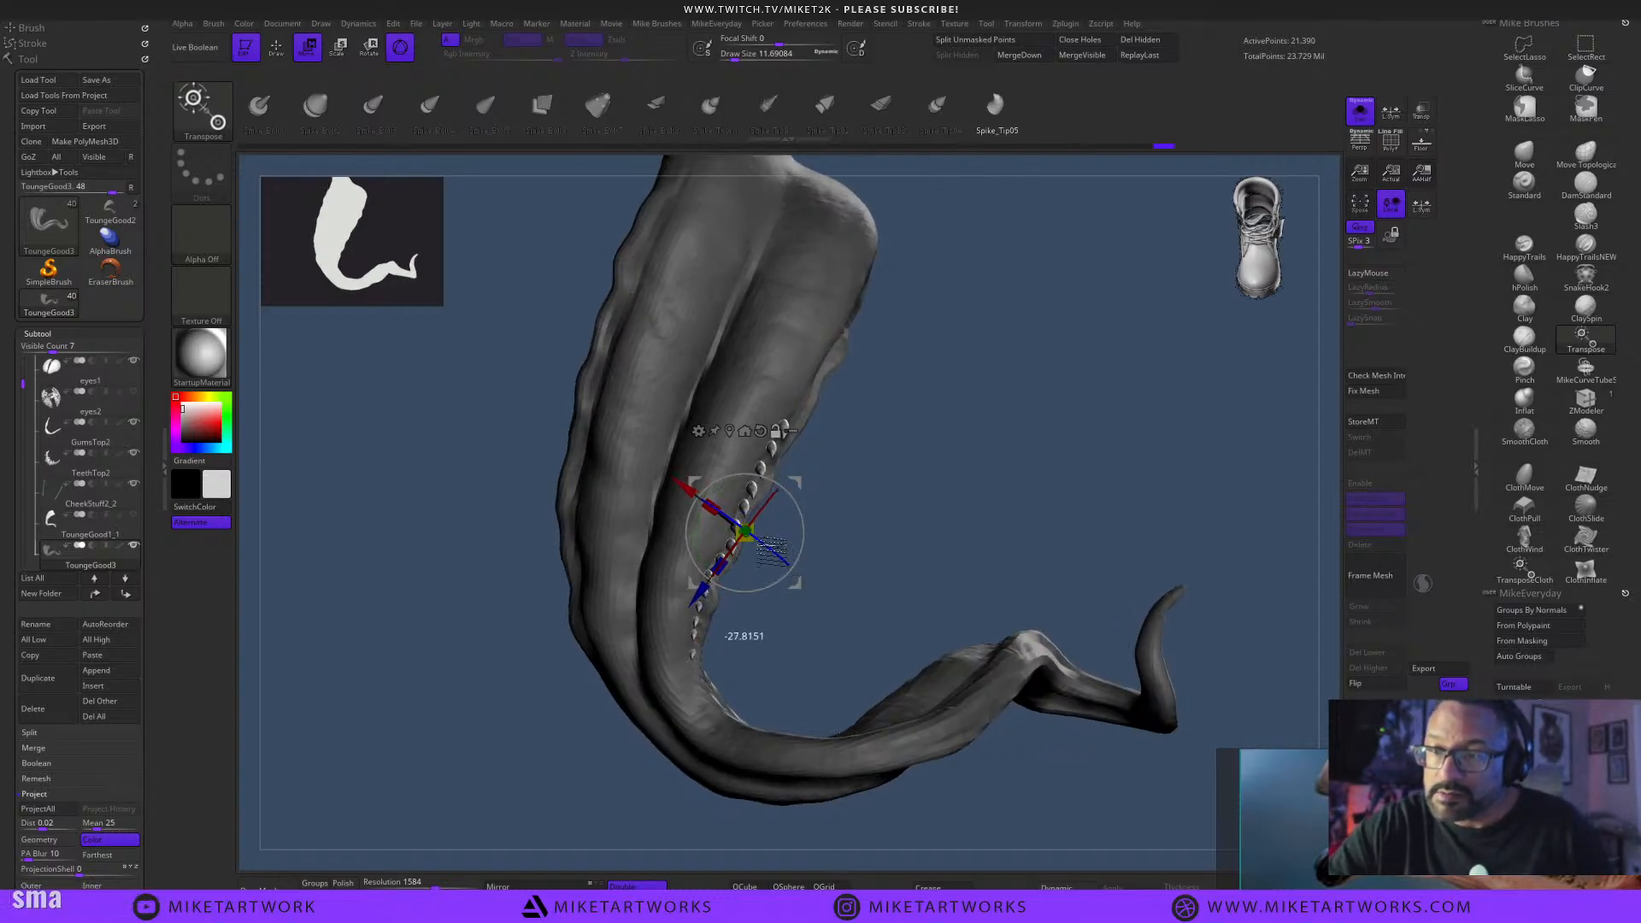
left_click_drag(895, 539, 897, 525)
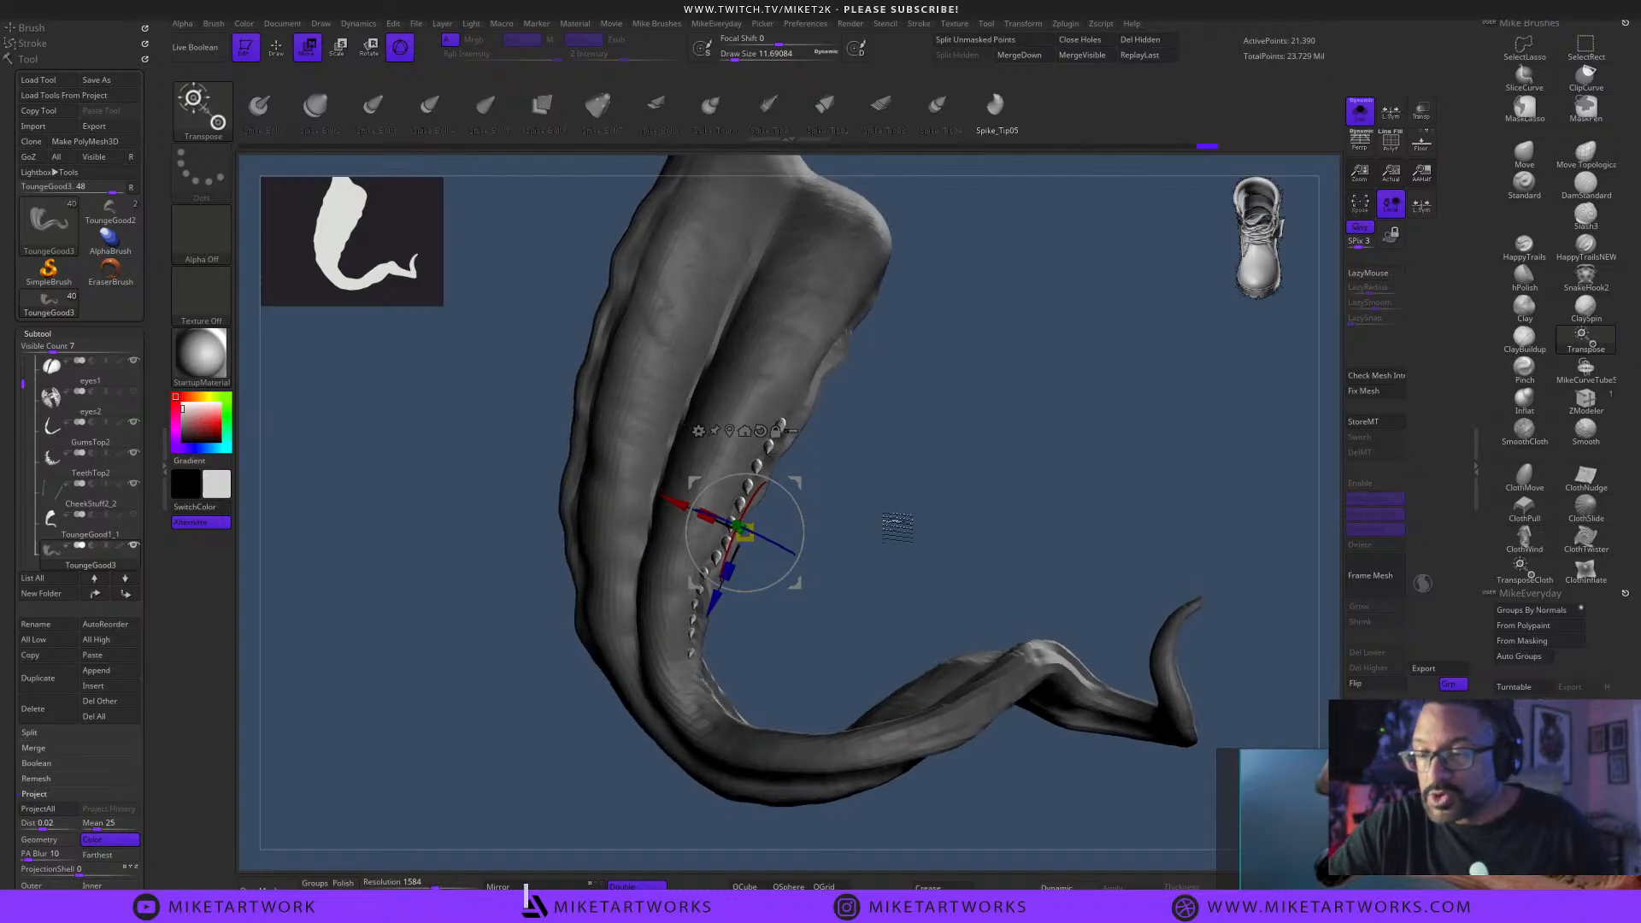
left_click_drag(814, 584, 645, 513, "alt")
left_click_drag(773, 523, 873, 525)
left_click_drag(859, 439, 735, 453)
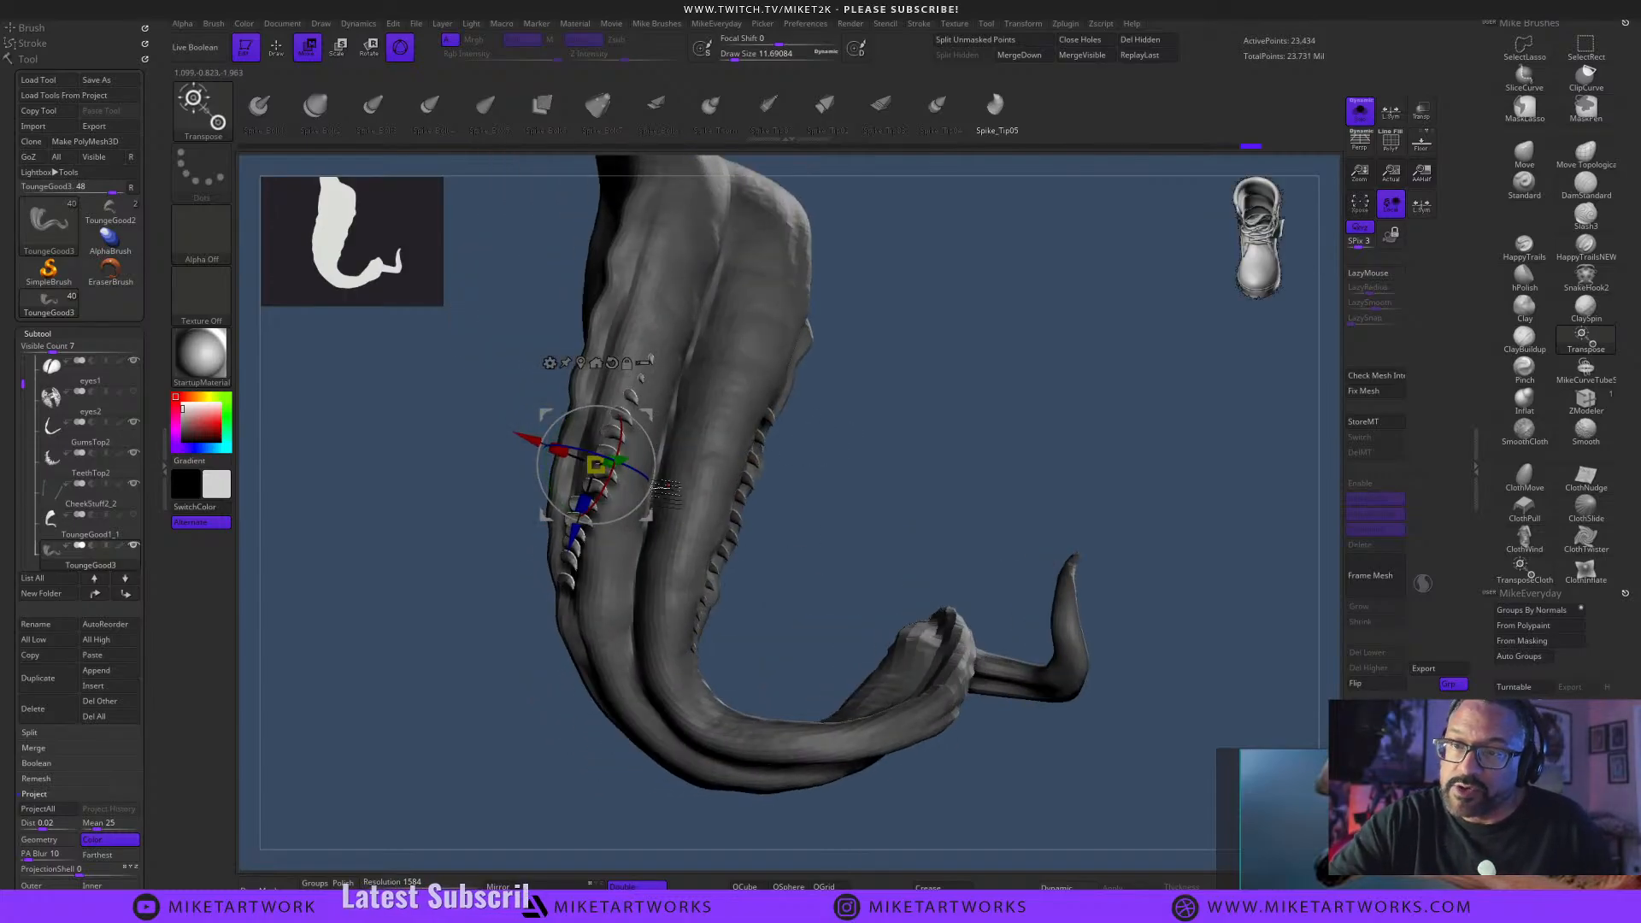
Rotate the copied spike row from several views to follow the direction of the opposite edge.
left_click_drag(621, 502, 613, 497)
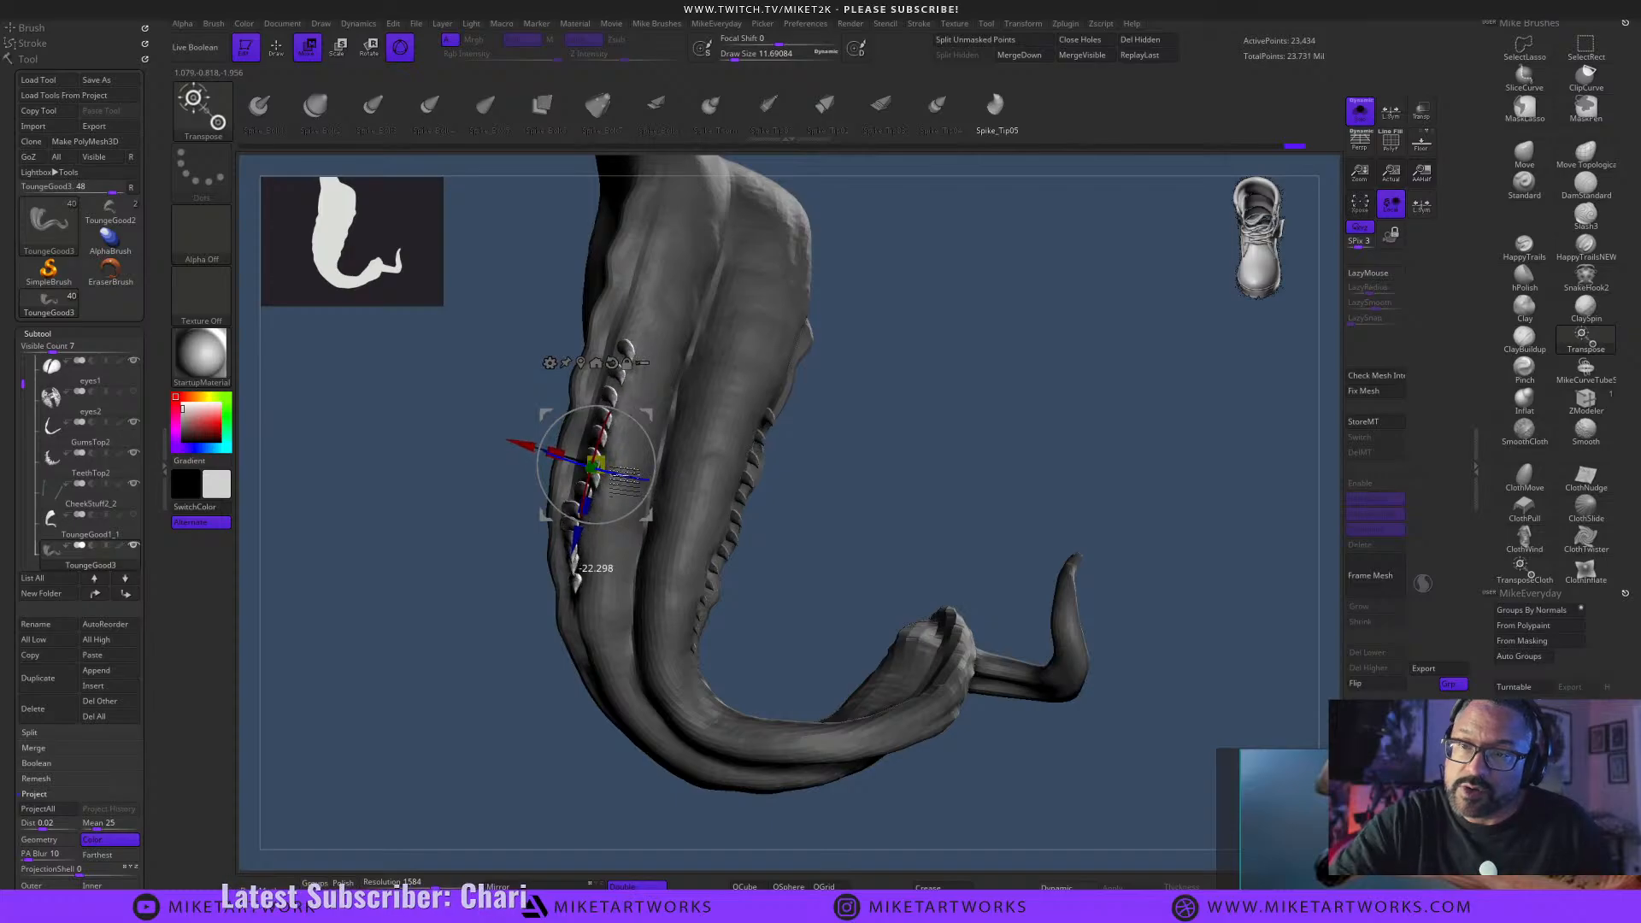
left_click_drag(813, 436, 974, 430)
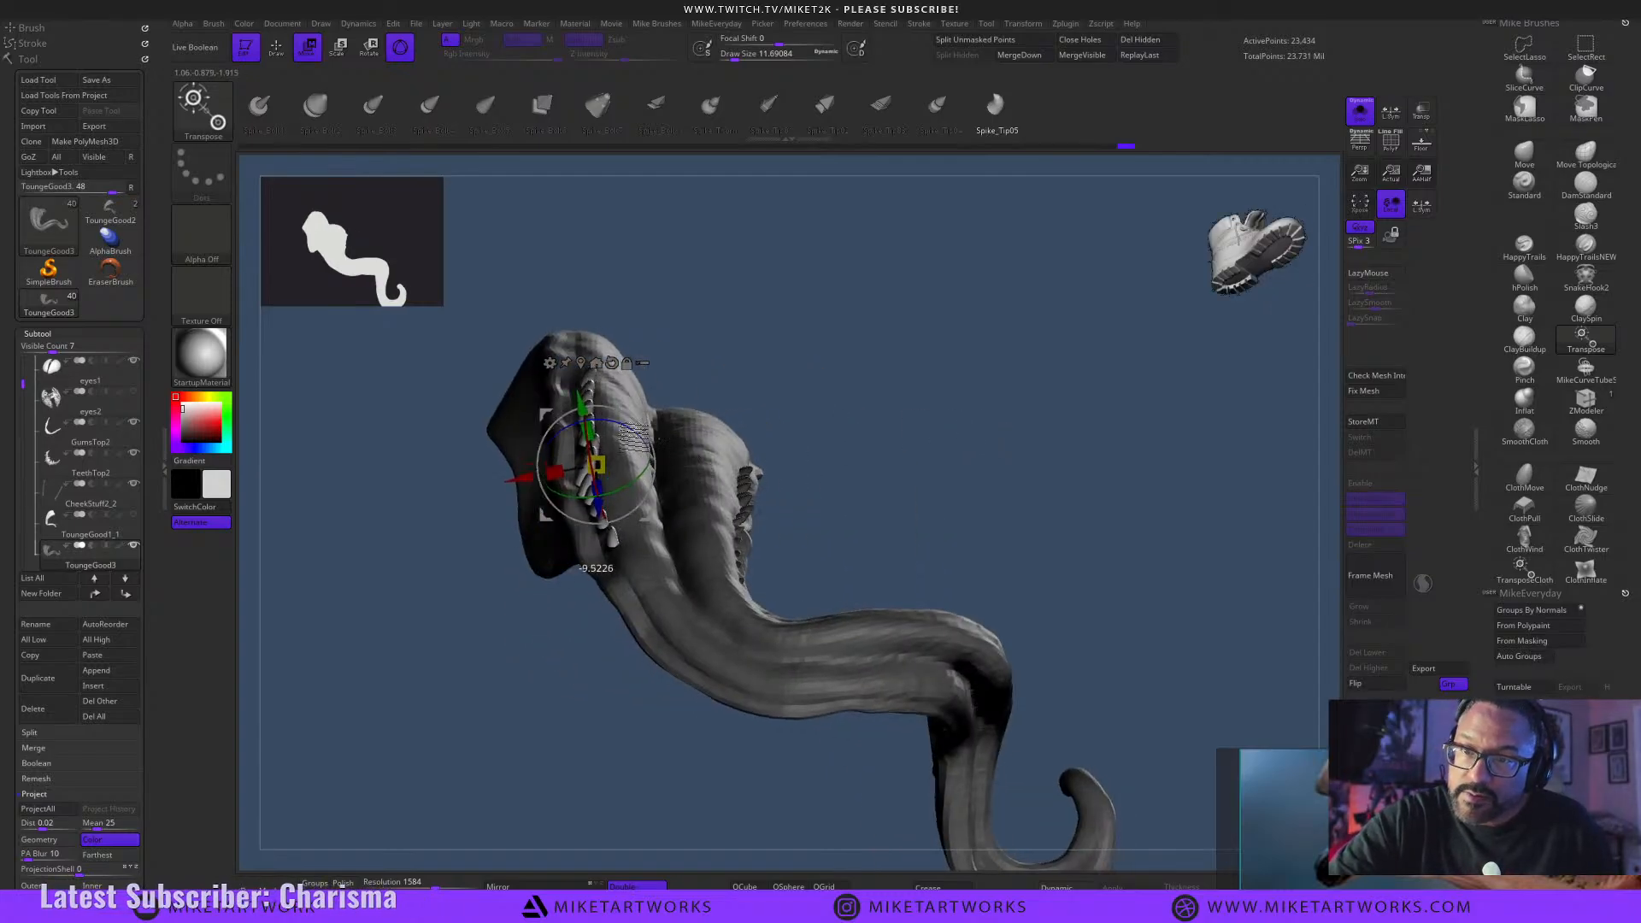
left_click_drag(706, 437, 1152, 555)
Show the full model as a transparent ghost and shift and rotate the copied spike row onto the ruffled edge.
left_click(1422, 112)
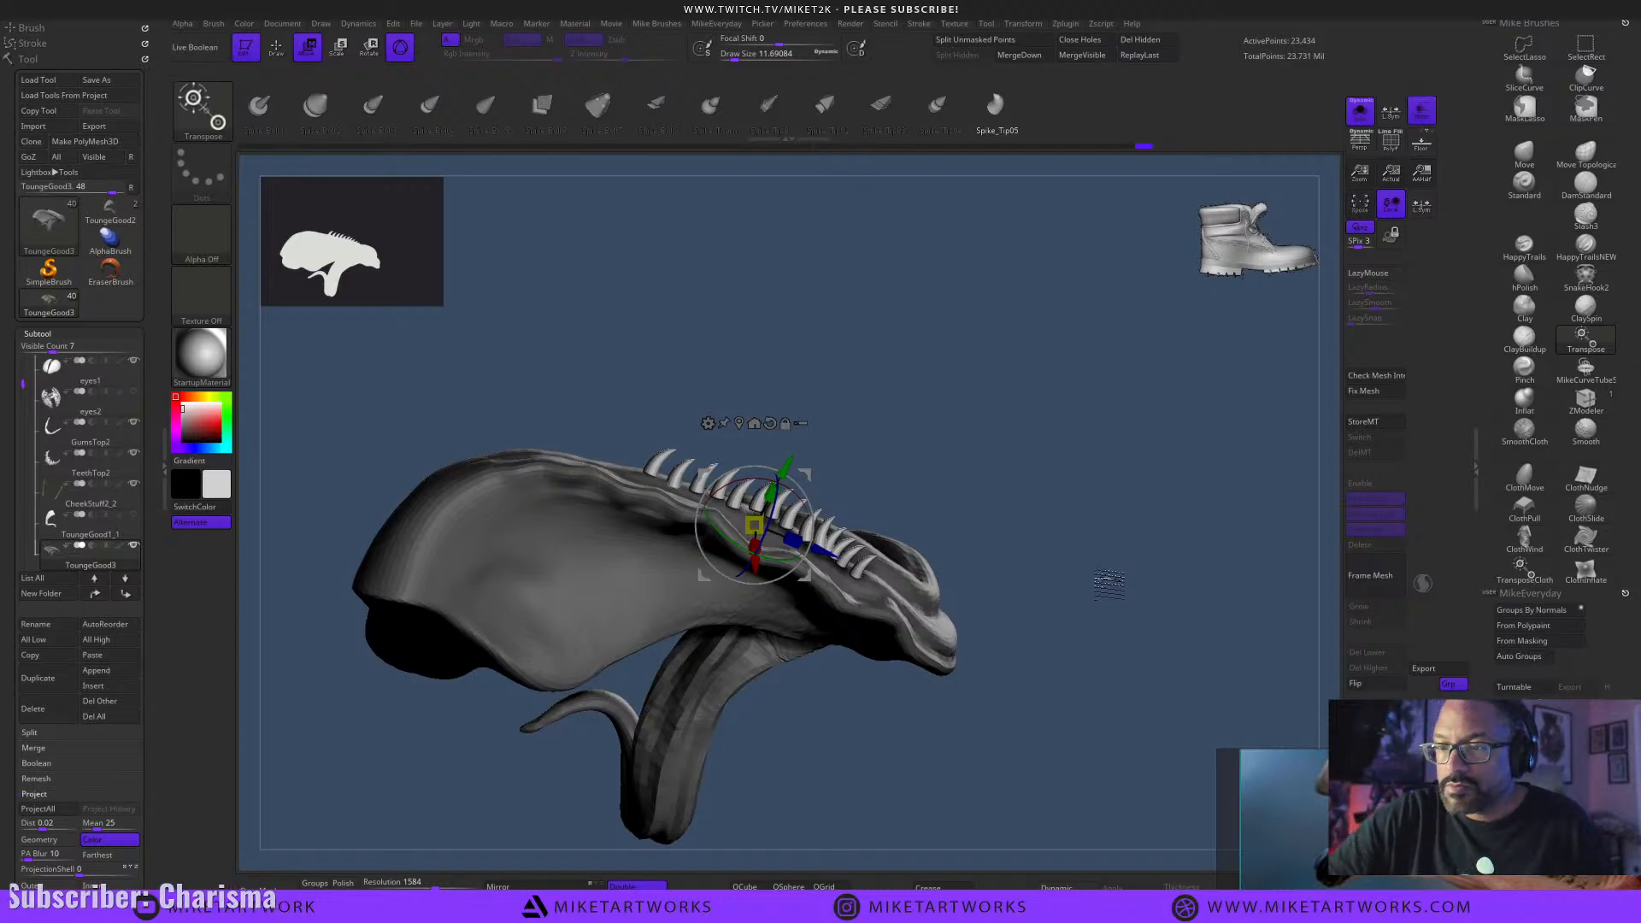
left_click(1360, 111)
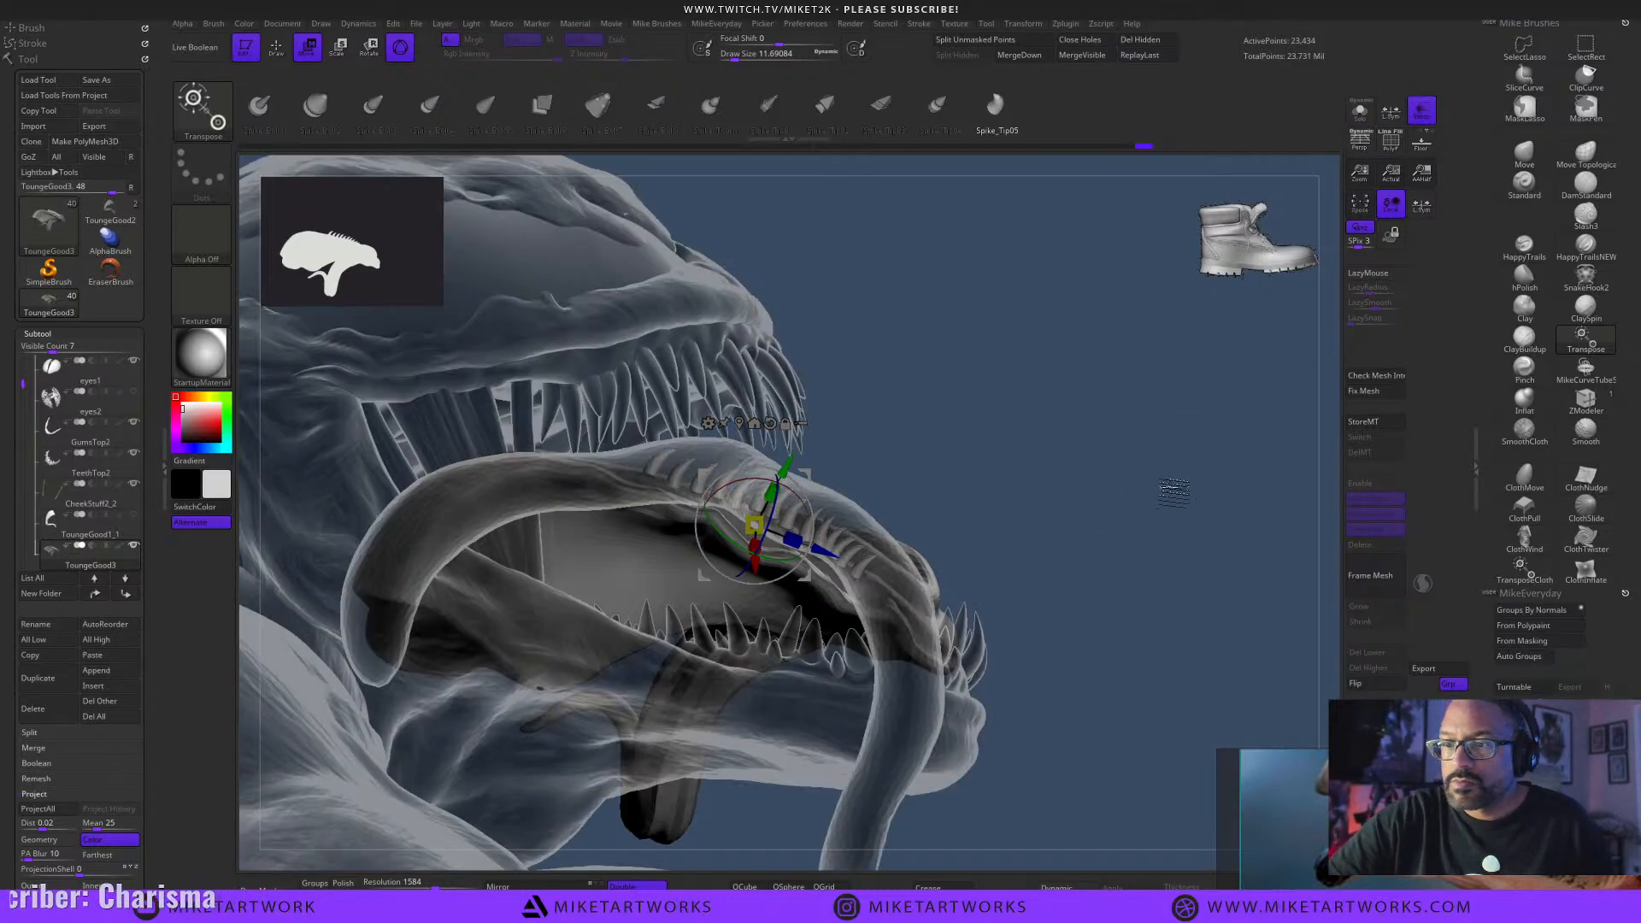
left_click_drag(1174, 490, 1079, 530)
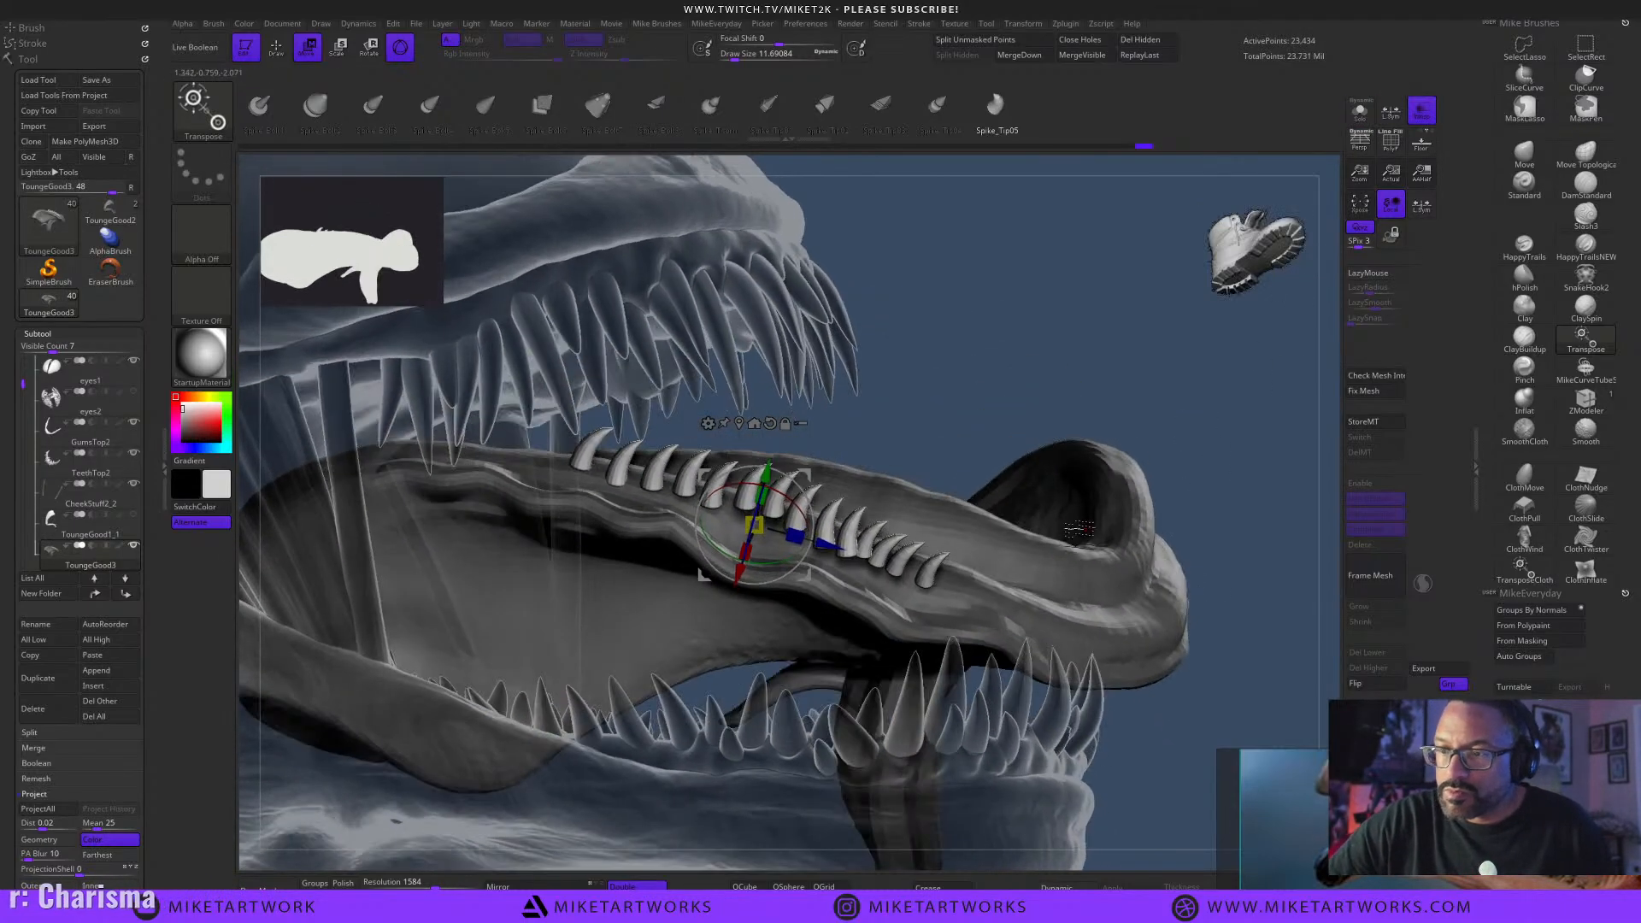
left_click_drag(826, 585, 828, 635)
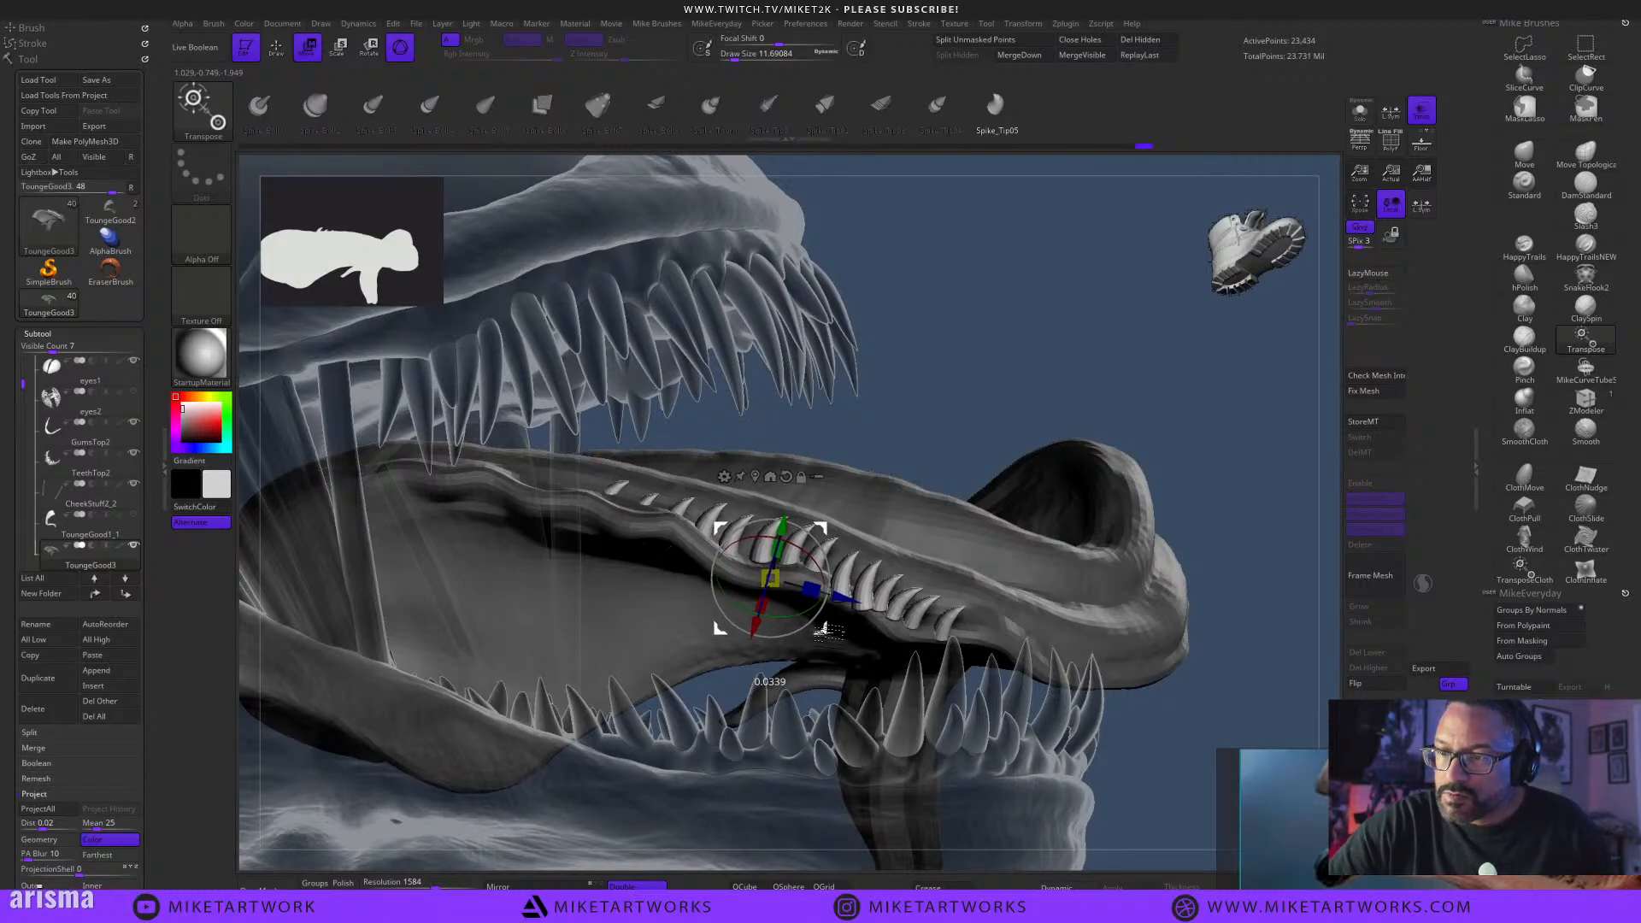
right_click_drag(827, 555, 798, 633)
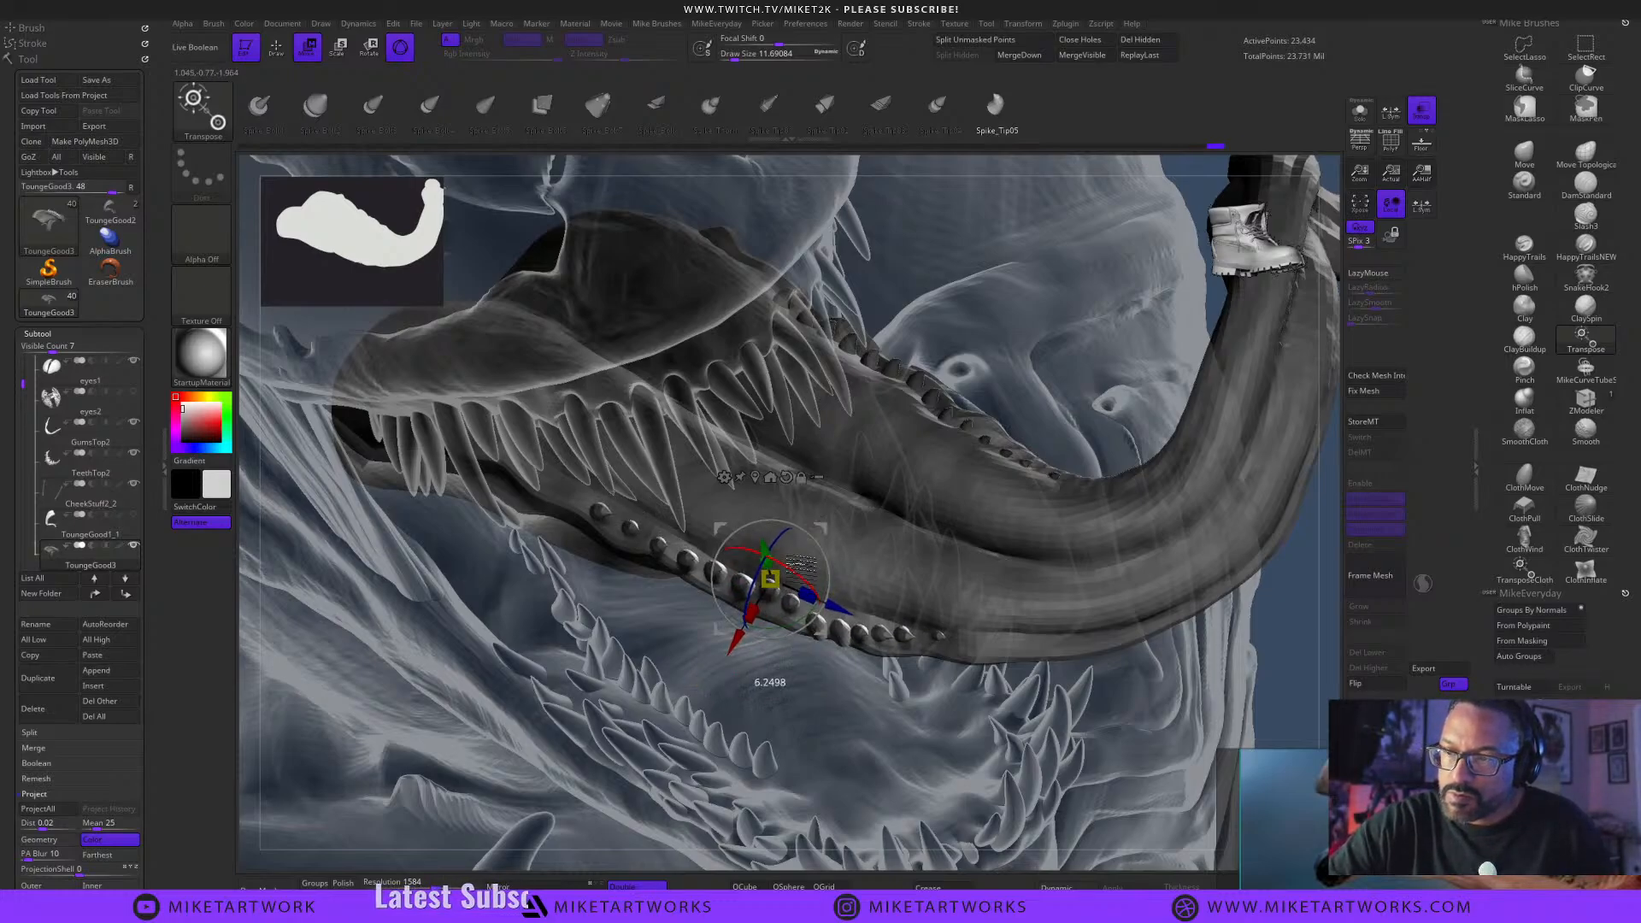
Isolate the tongue again and refine the copied row's position and rotation so its spikes sit along the ruffle.
left_click(1421, 112)
left_click(1361, 112)
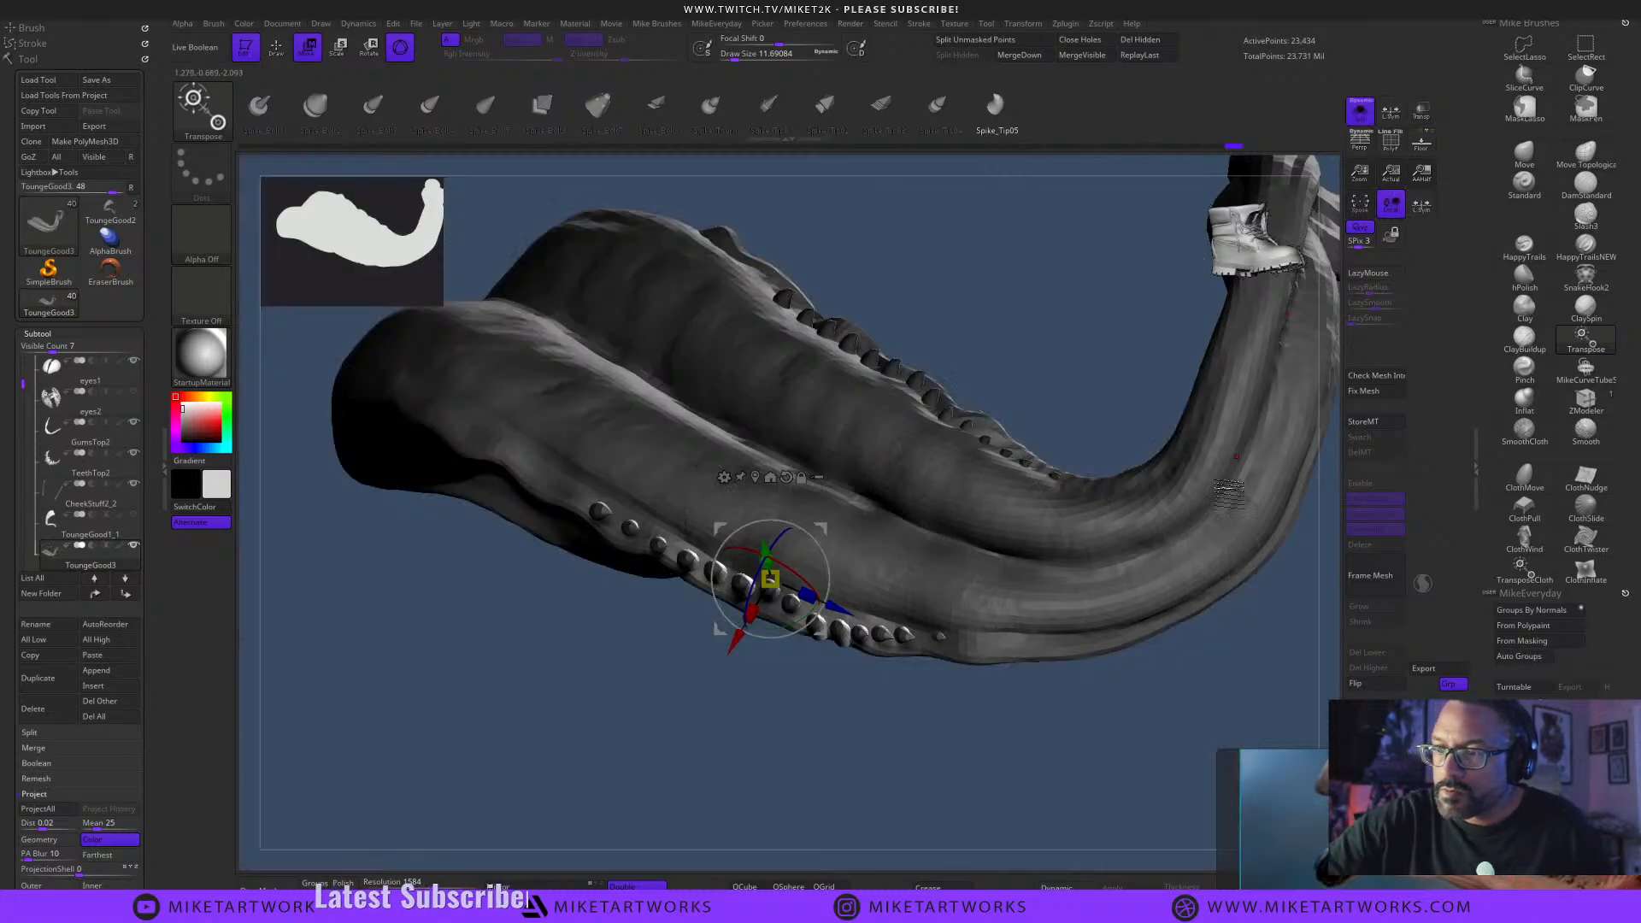
right_click_drag(1102, 749, 1050, 714)
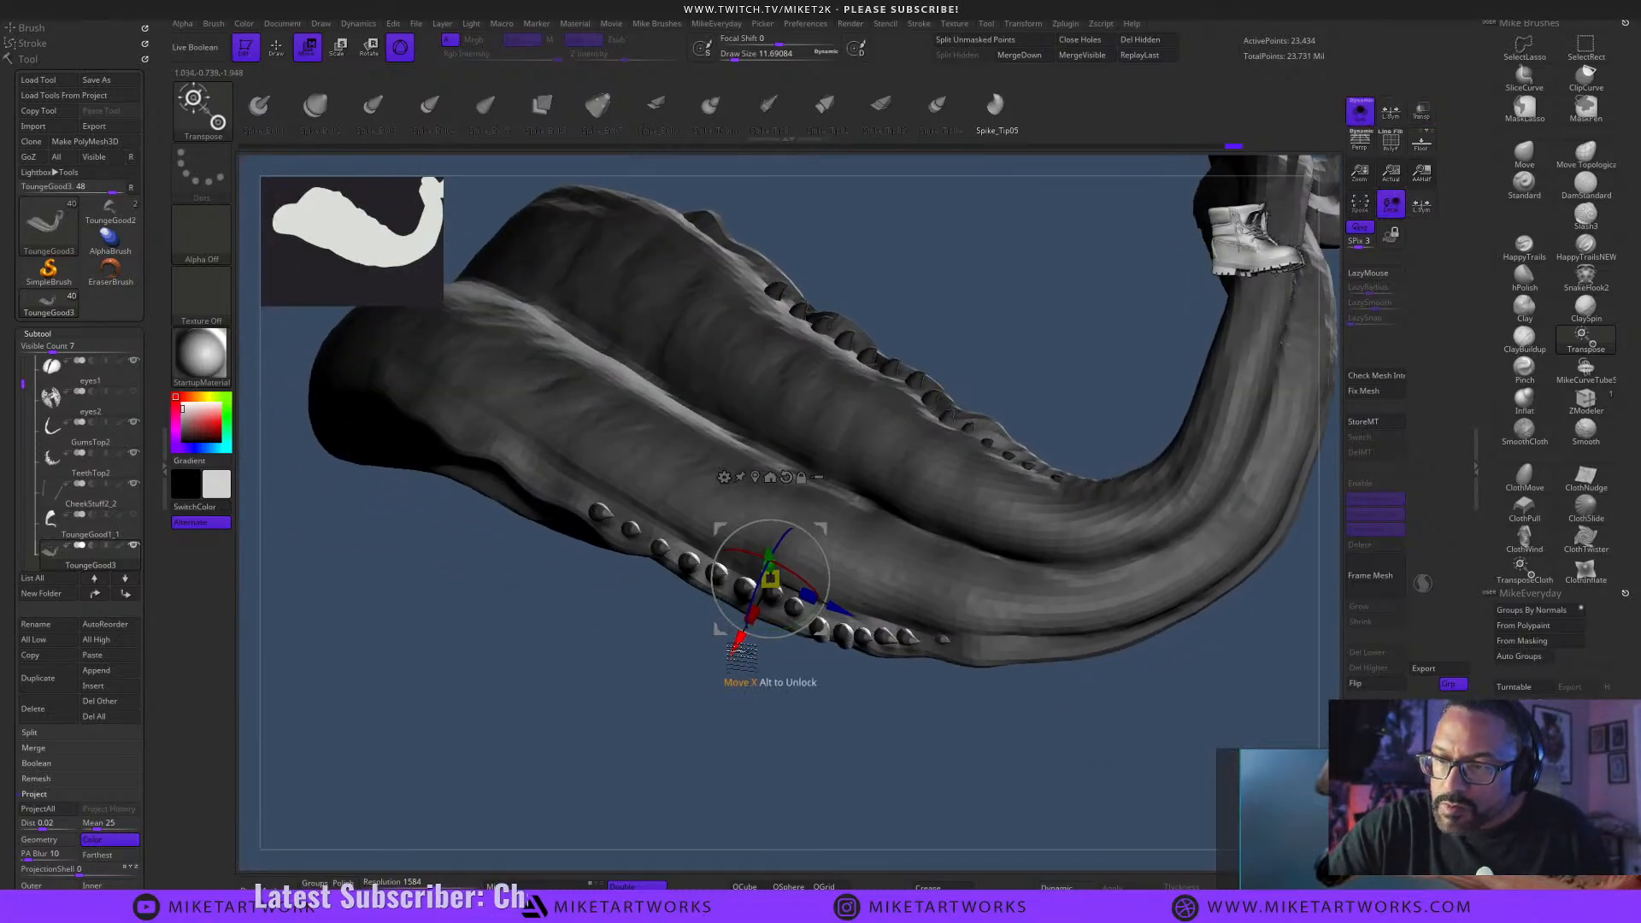
right_click_drag(775, 650, 933, 778)
left_click_drag(829, 519, 847, 537)
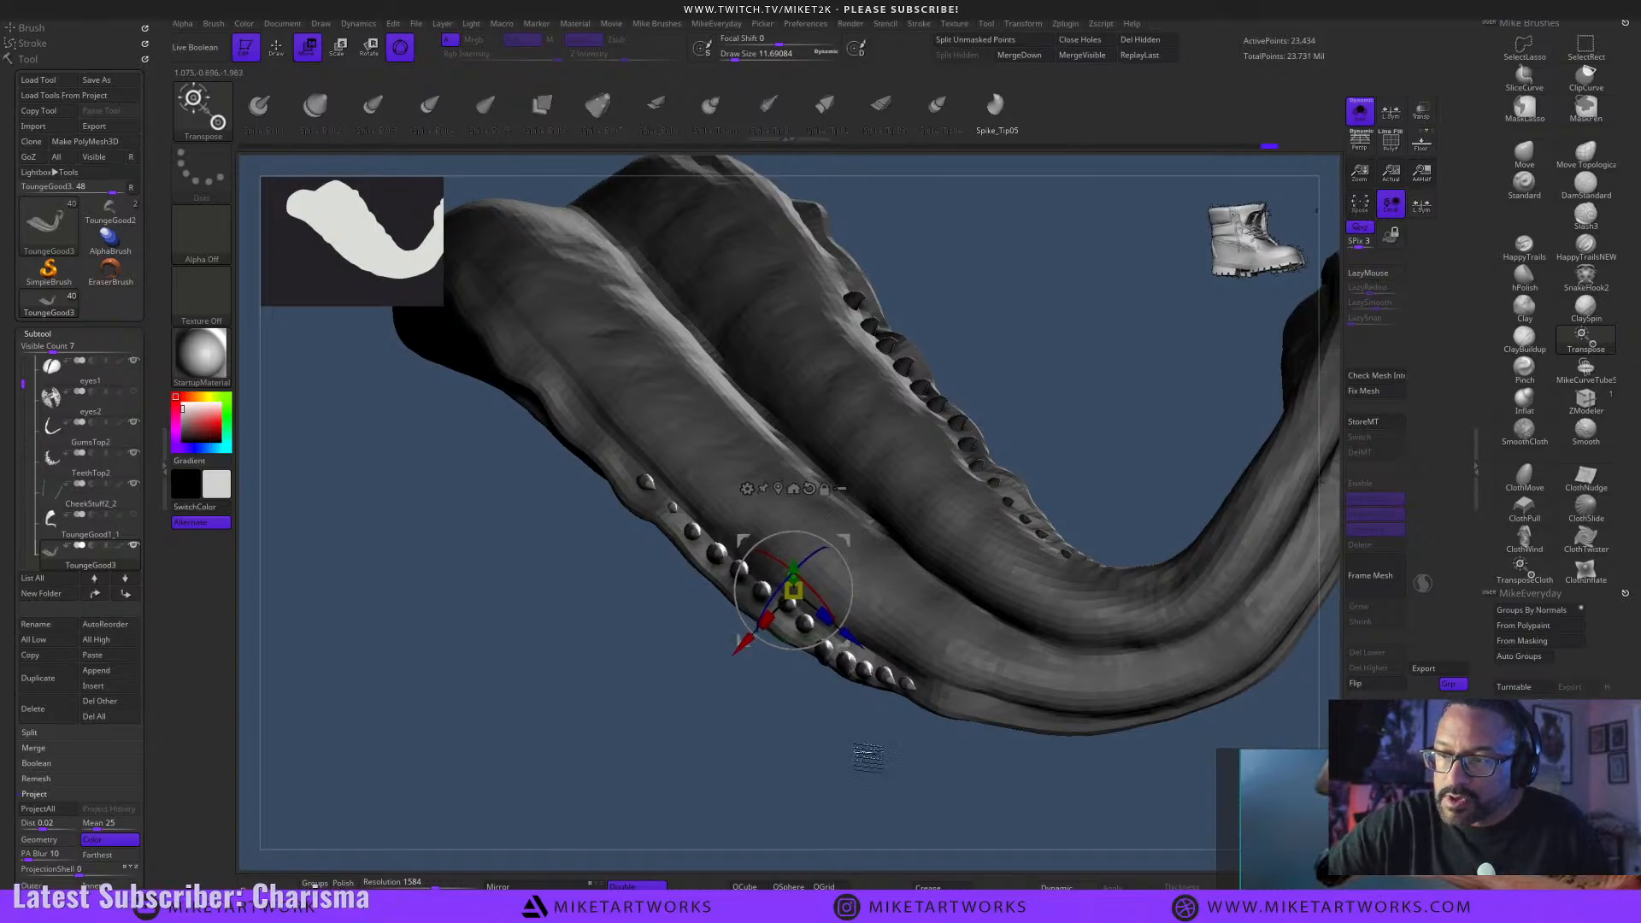
right_click_drag(847, 537, 848, 571)
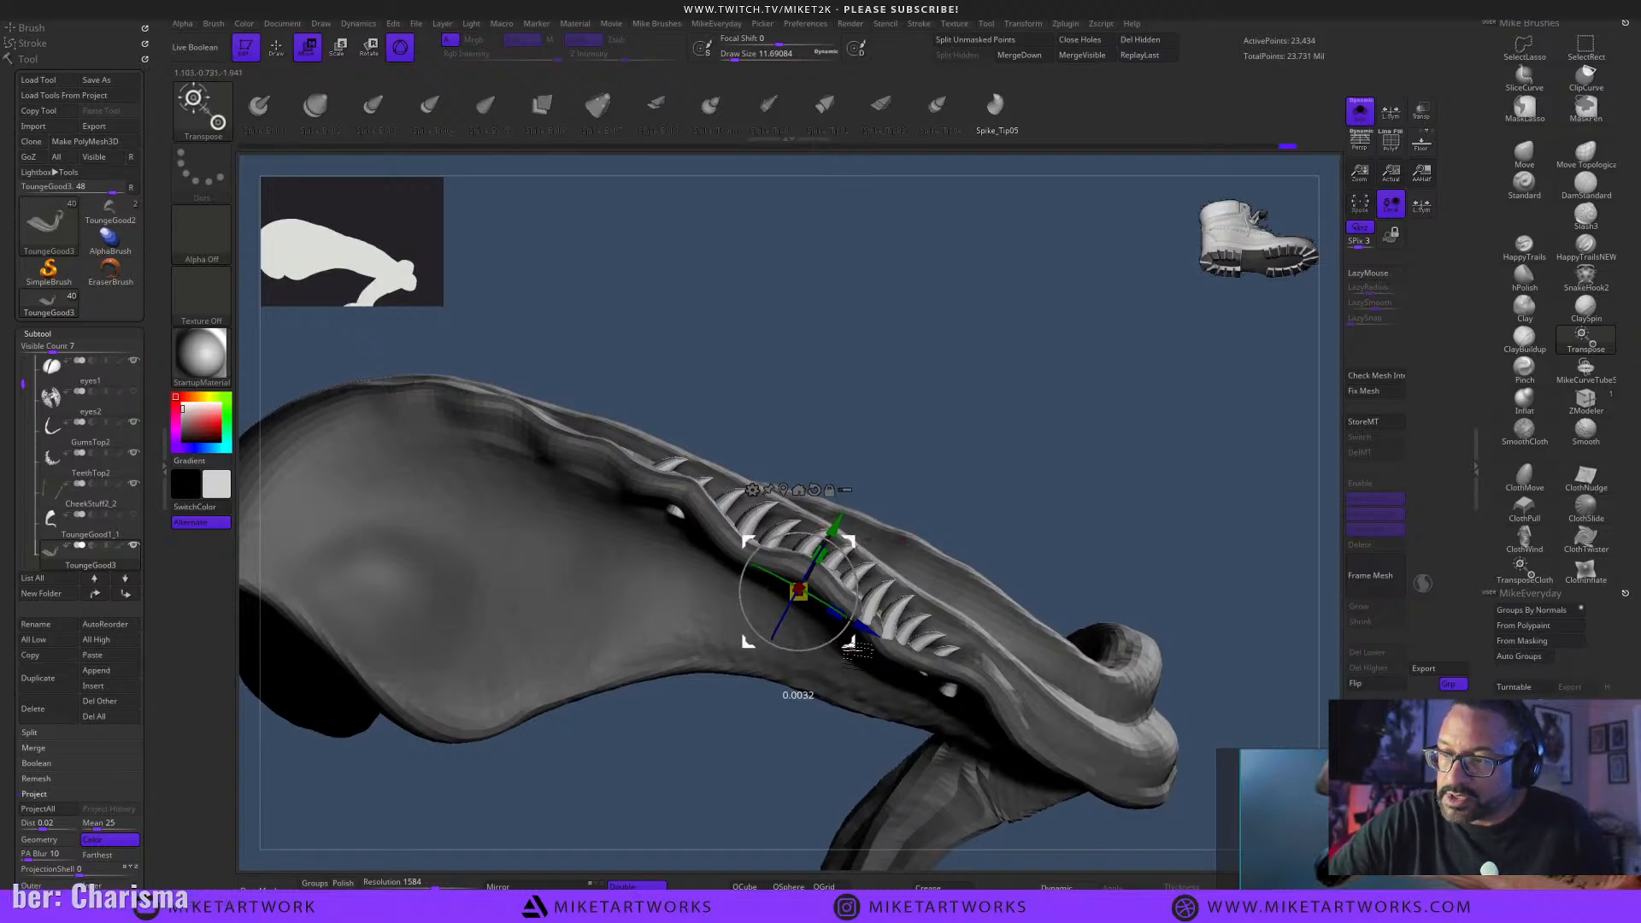
right_click_drag(1142, 511, 884, 594)
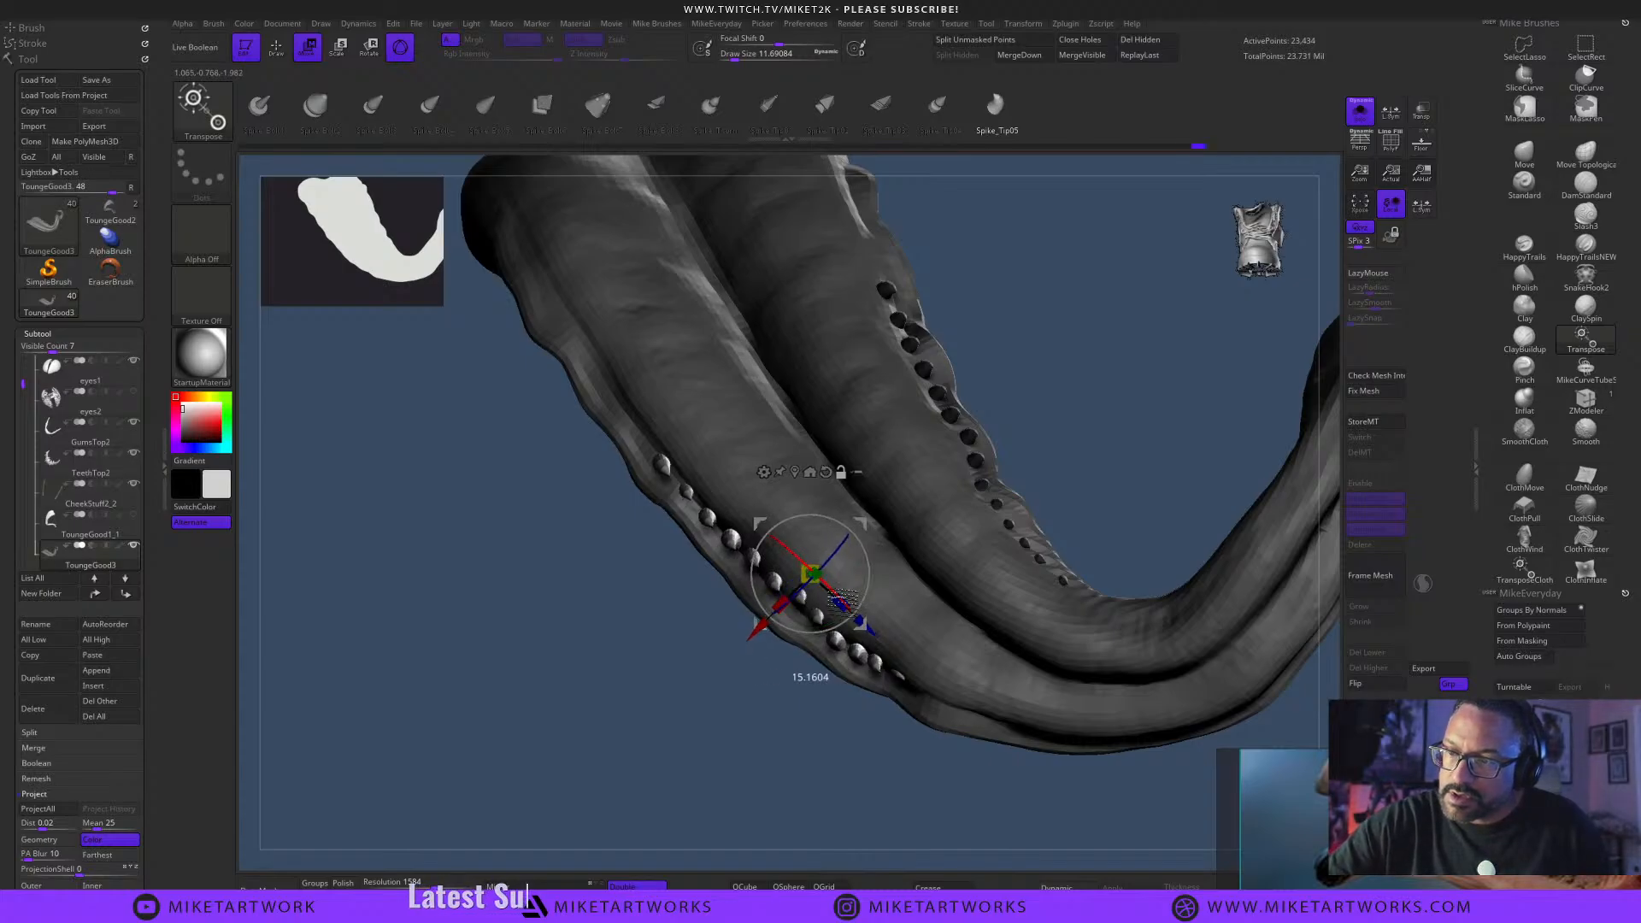
Check the copied row from the side and nudge it closer to the tongue's edge.
left_click_drag(1147, 417, 1120, 359)
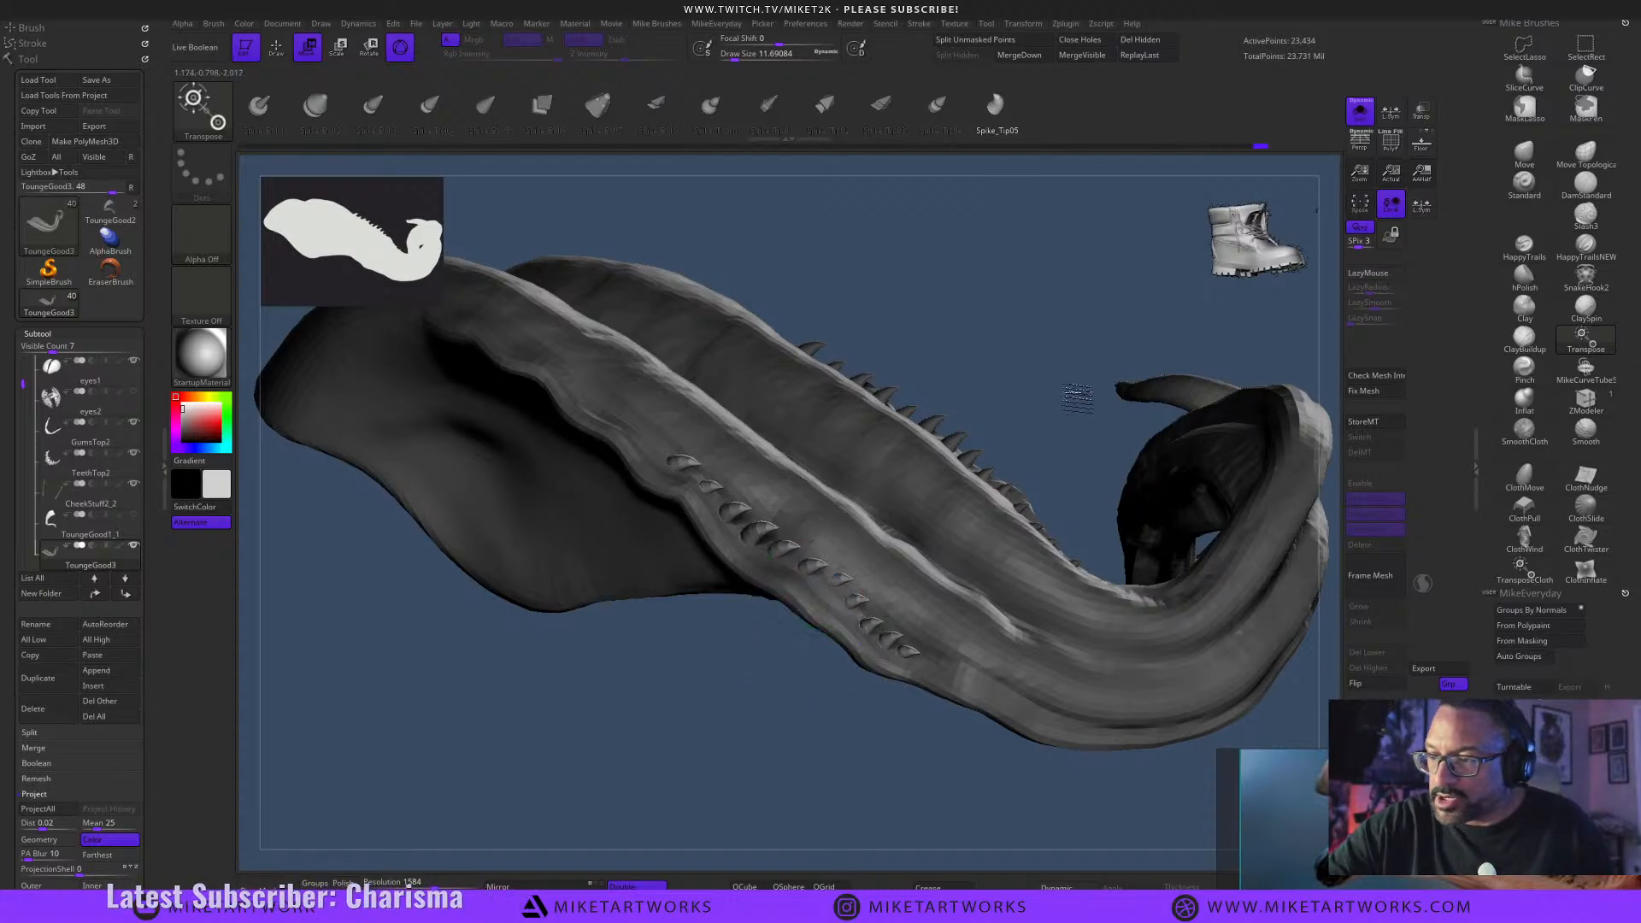
left_click_drag(858, 639, 1055, 453)
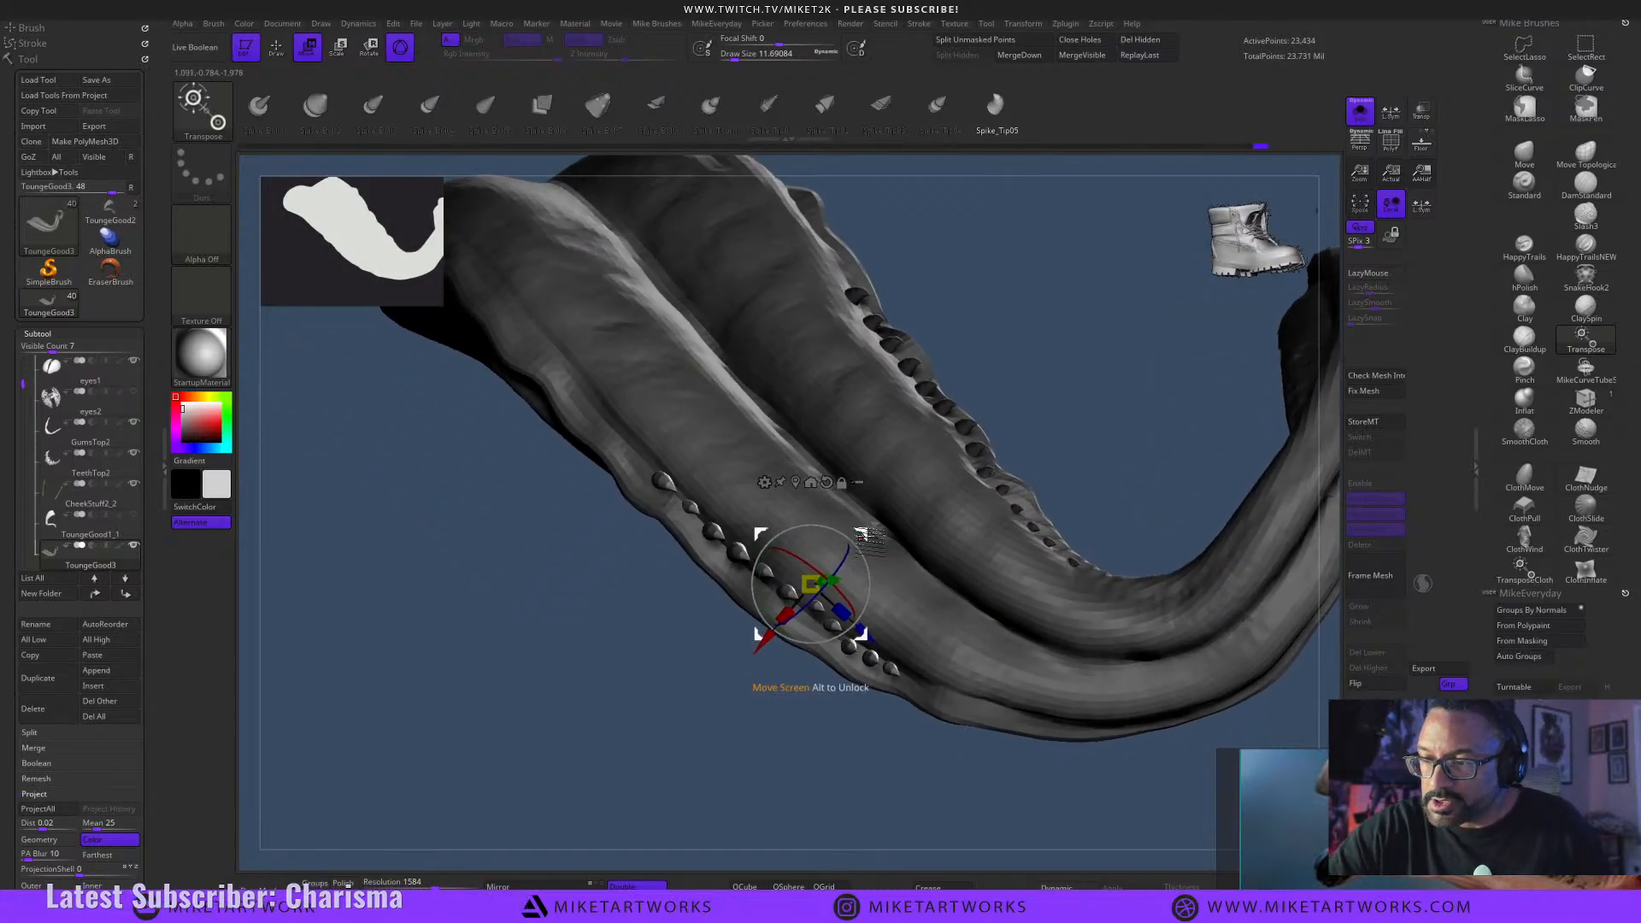
left_click_drag(860, 538, 863, 537)
left_click_drag(961, 770, 1000, 808)
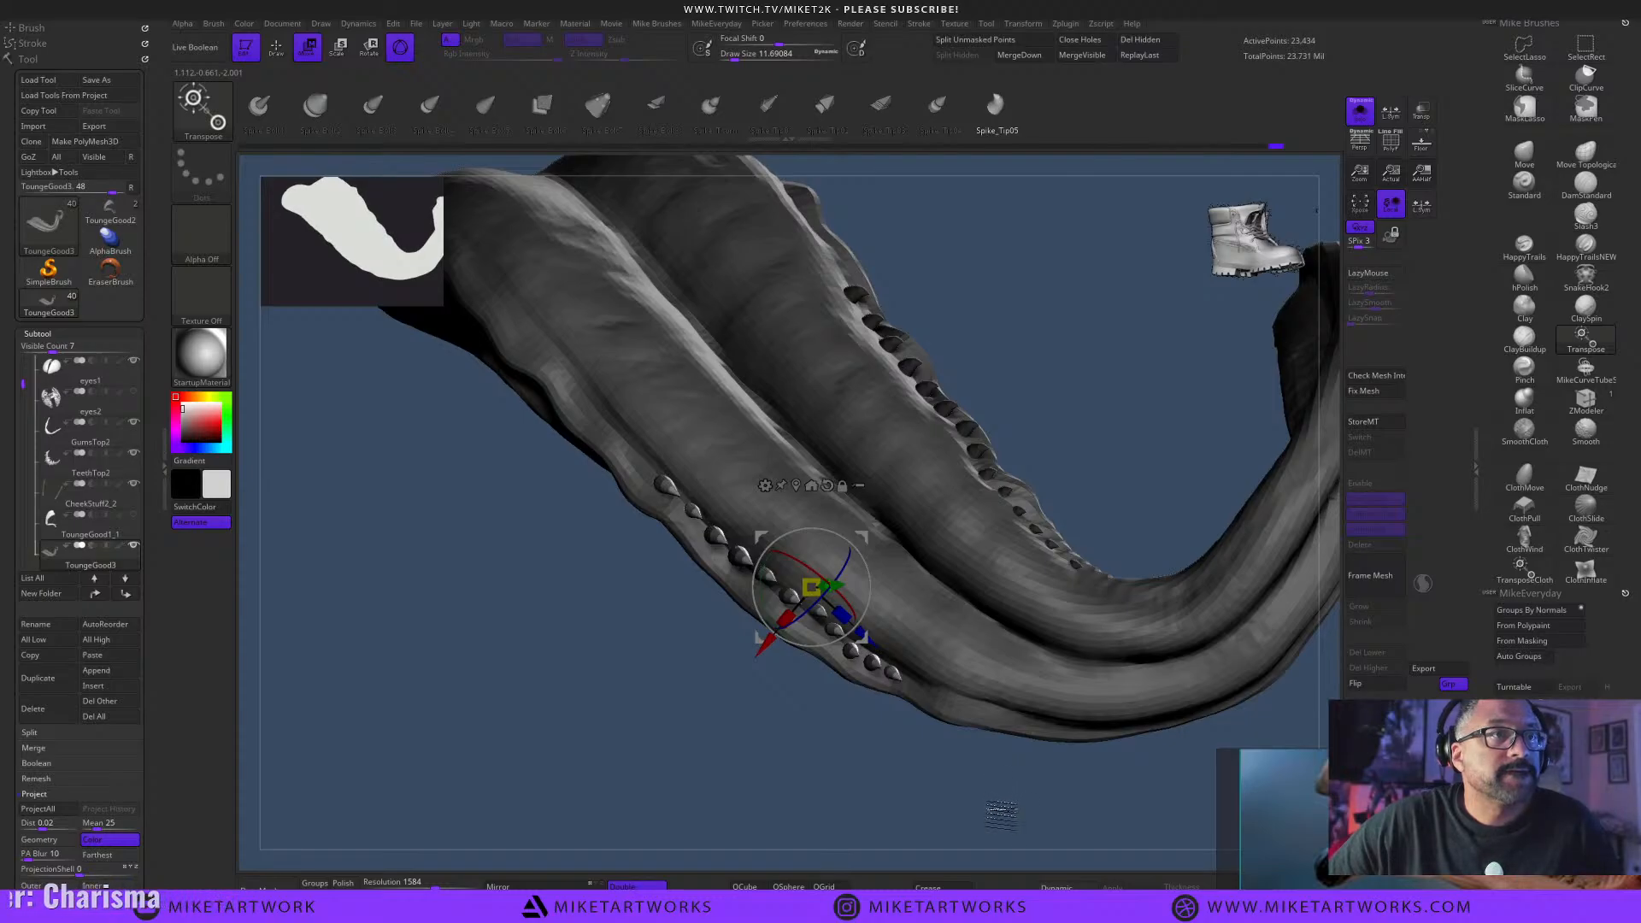
left_click_drag(1002, 815, 996, 810)
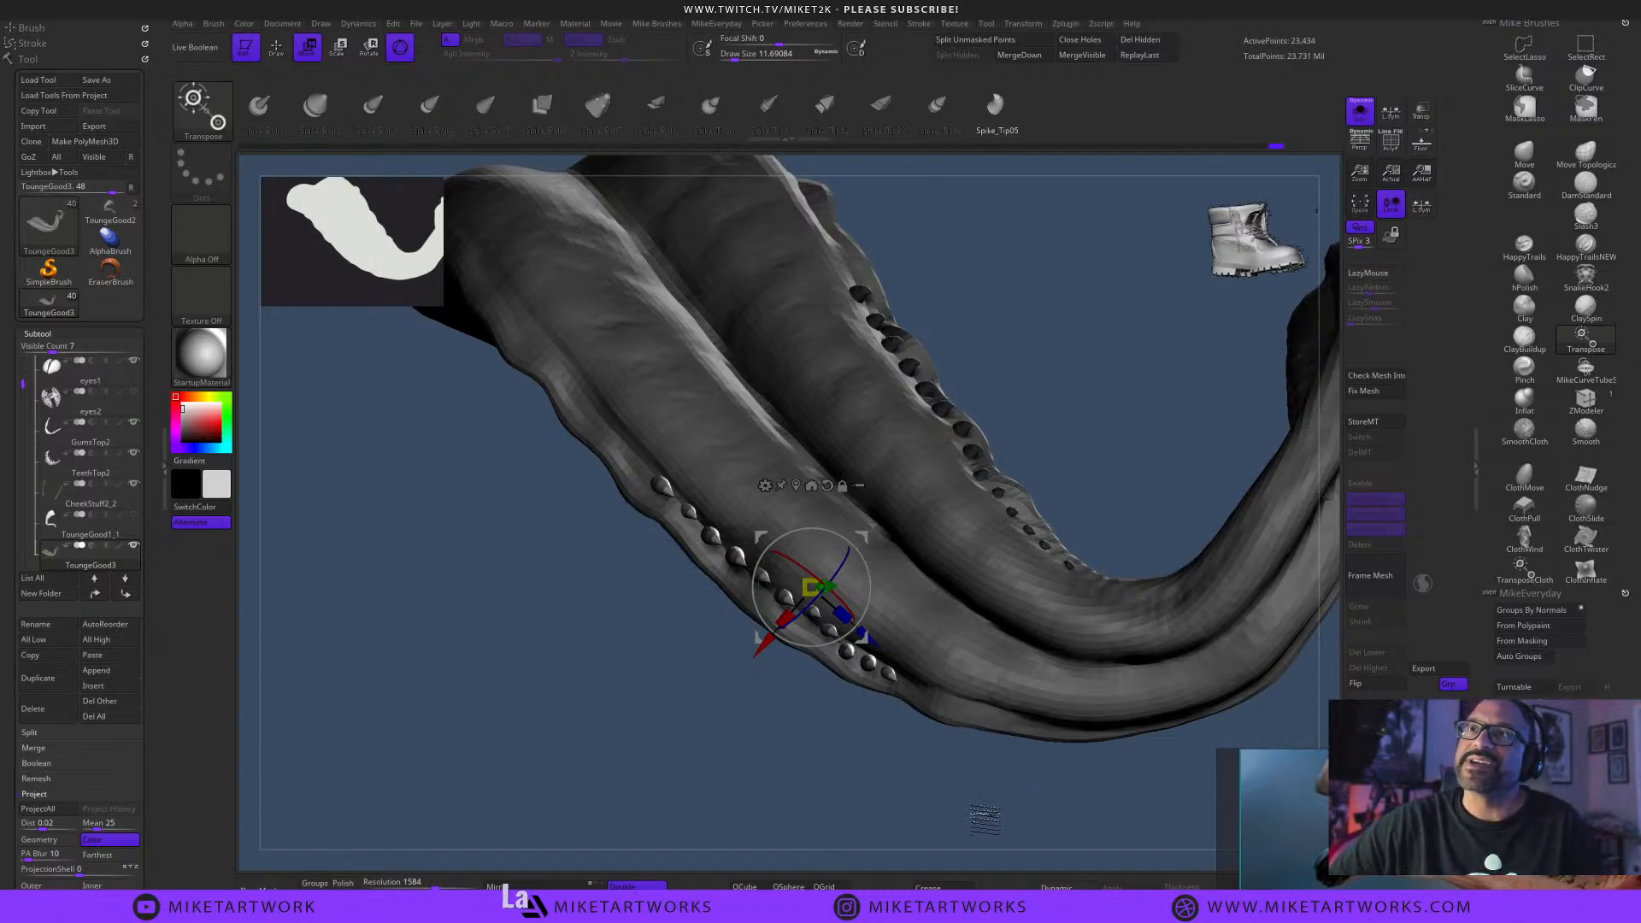
mouse_move(985, 819)
left_mouse_down()
mouse_move(981, 802)
mouse_move(966, 811)
left_mouse_up()
Switch to the Move brush at a draw size of about 39 and push the lowest copied spike onto the ruffle.
key("q")
left_click(1526, 156)
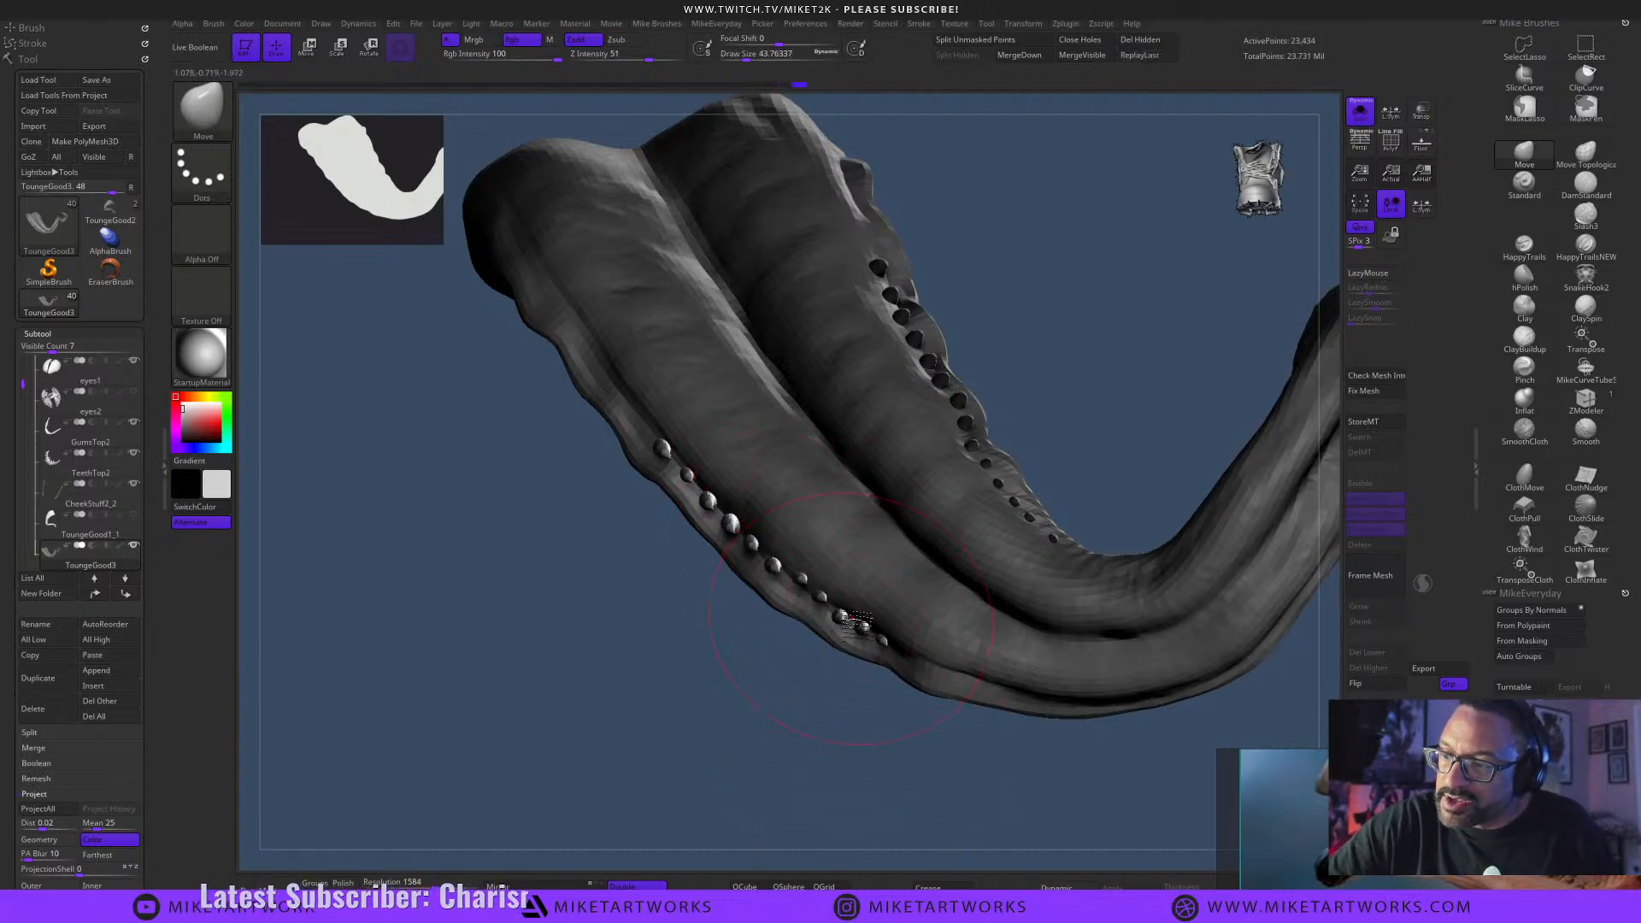
mouse_move(893, 812)
left_mouse_down()
mouse_move(978, 502)
mouse_move(1021, 491)
mouse_move(975, 616)
mouse_move(872, 632)
mouse_move(906, 684)
mouse_move(1050, 502)
mouse_move(996, 557)
left_mouse_up()
key("[")
key("[")
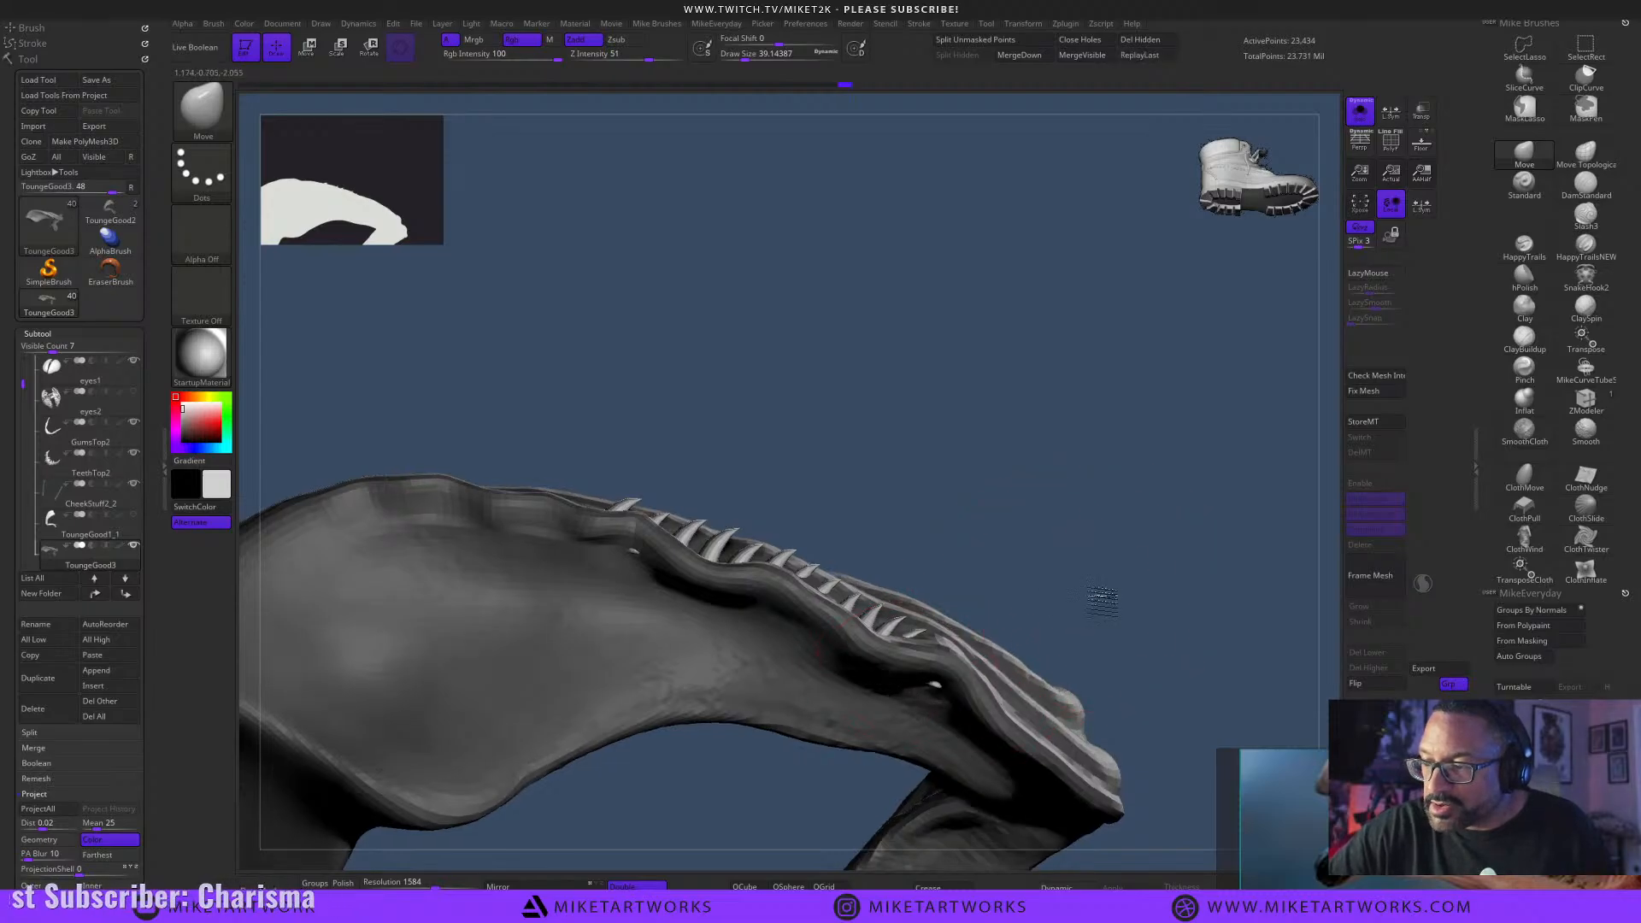
left_click_drag(1089, 593, 1043, 616)
mouse_move(955, 675)
left_mouse_down()
mouse_move(966, 643)
mouse_move(971, 733)
mouse_move(960, 673)
left_mouse_up()
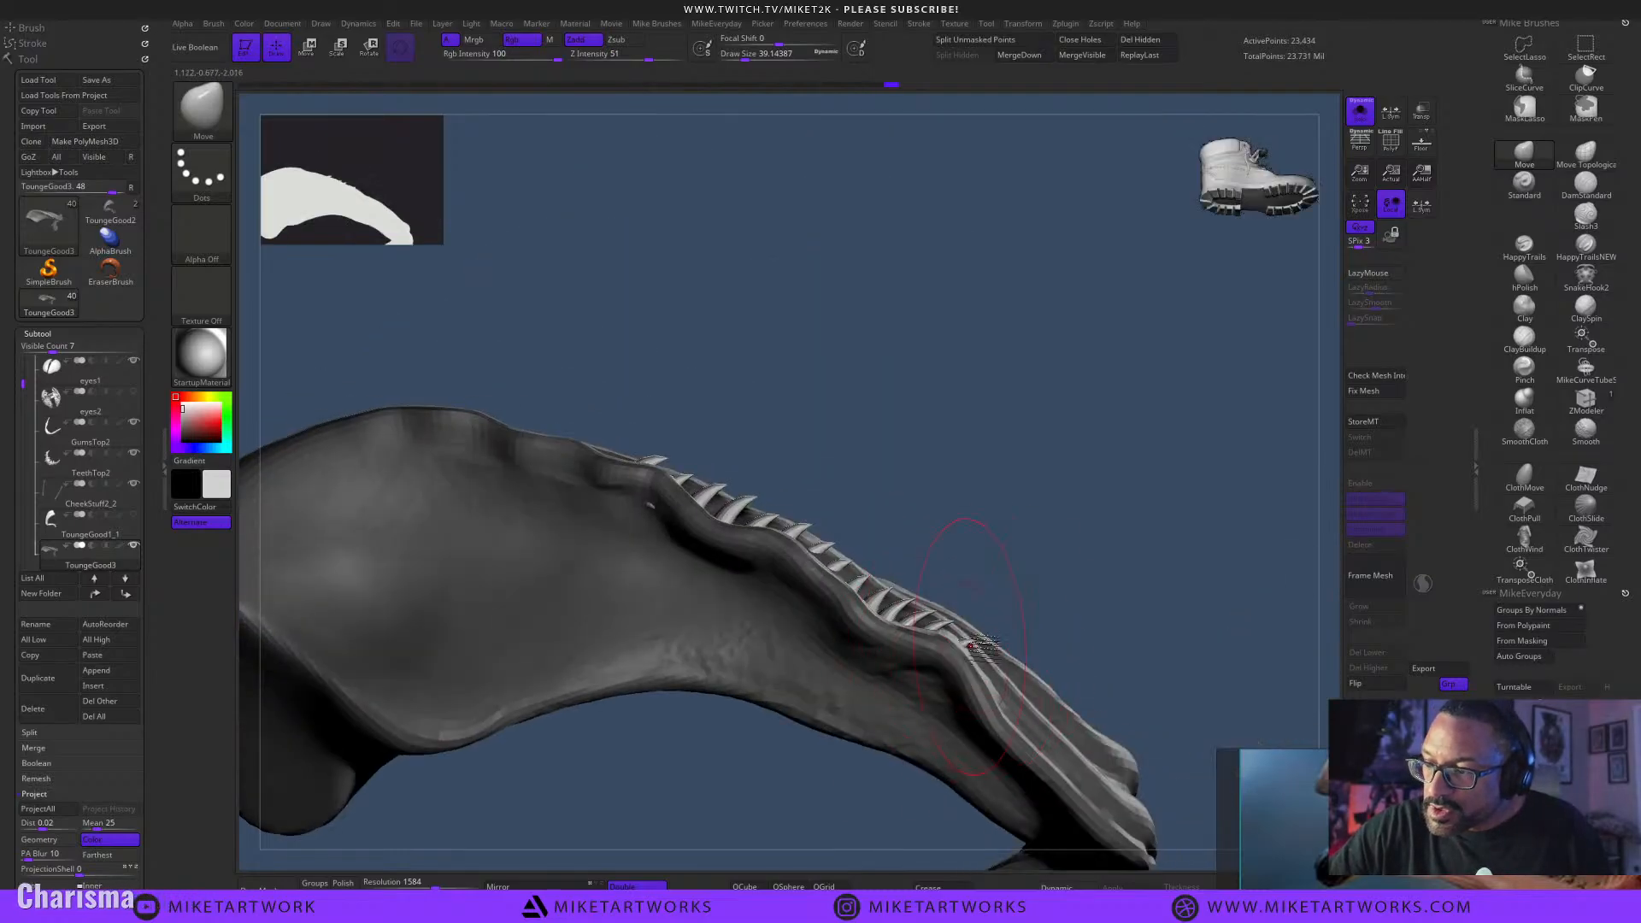
Reduce the draw size to about 23 and pull the copied spikes into line along the ruffled edge.
mouse_move(1102, 585)
left_mouse_down()
mouse_move(1107, 615)
mouse_move(1103, 582)
left_mouse_up()
key("s")
left_click(1059, 570)
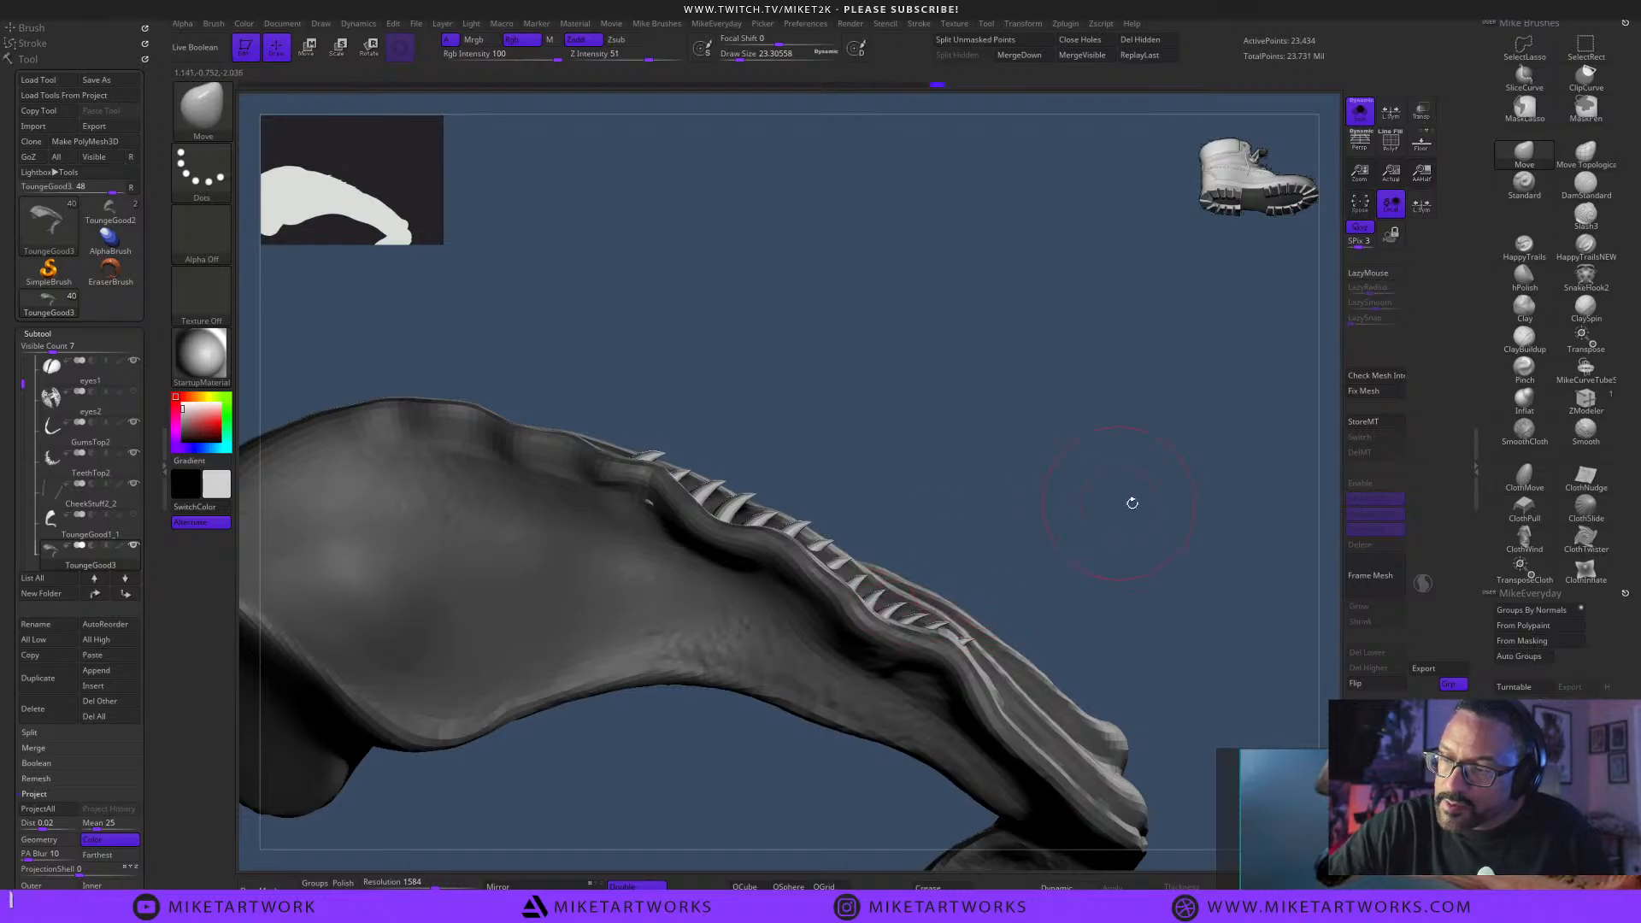
left_click_drag(1133, 504, 1041, 601)
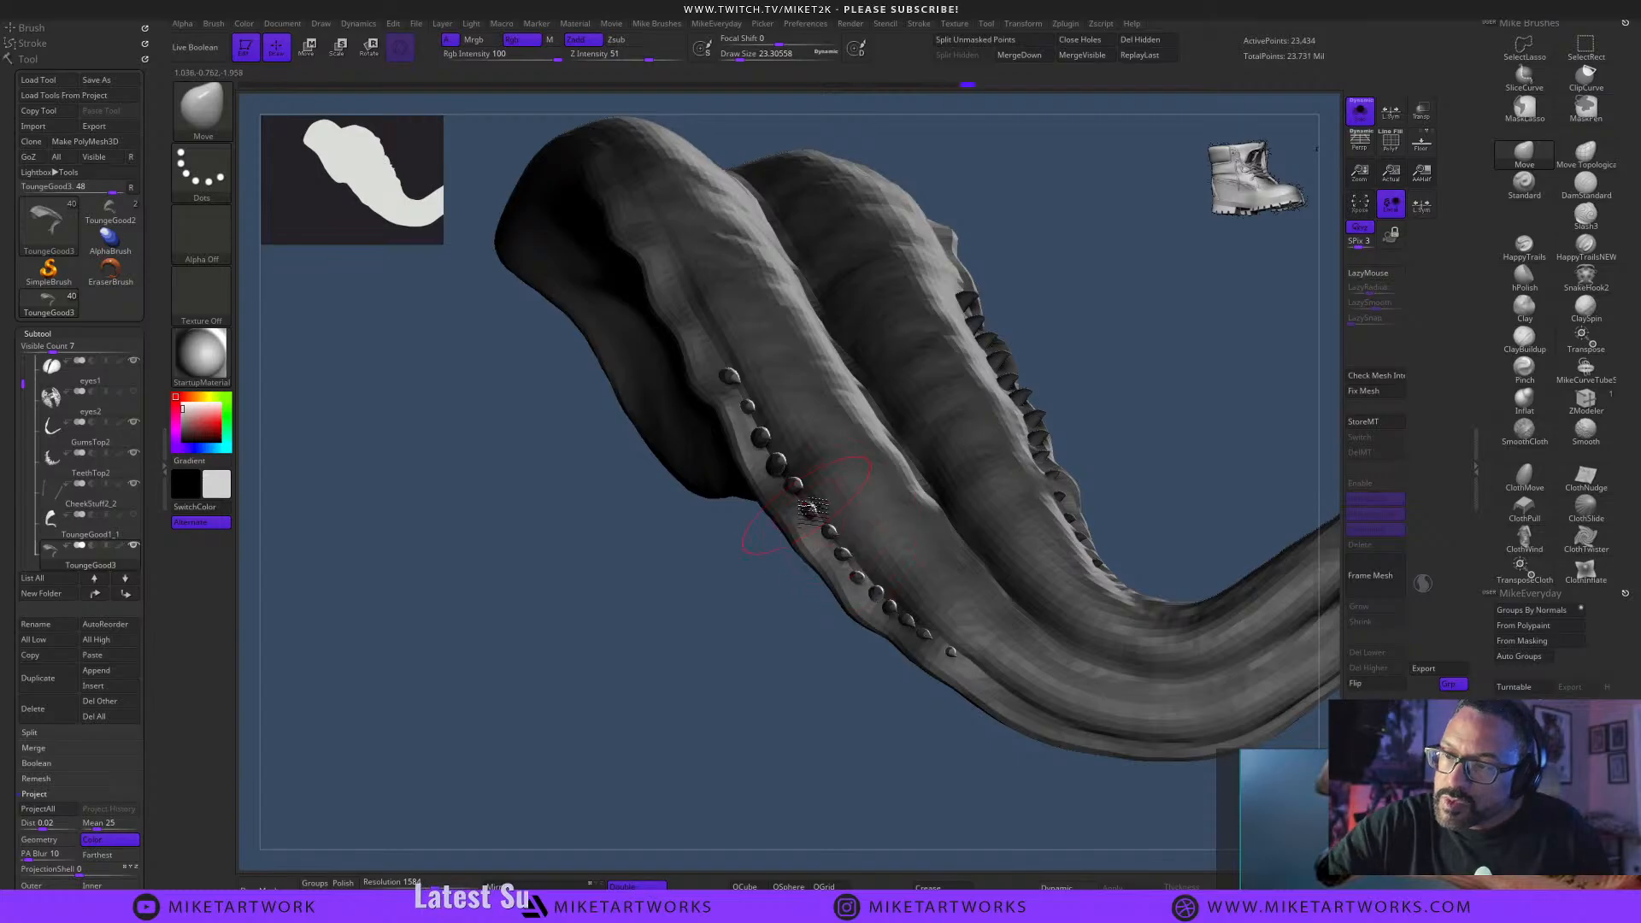
left_click_drag(759, 610, 778, 469)
left_click_drag(779, 394, 741, 428)
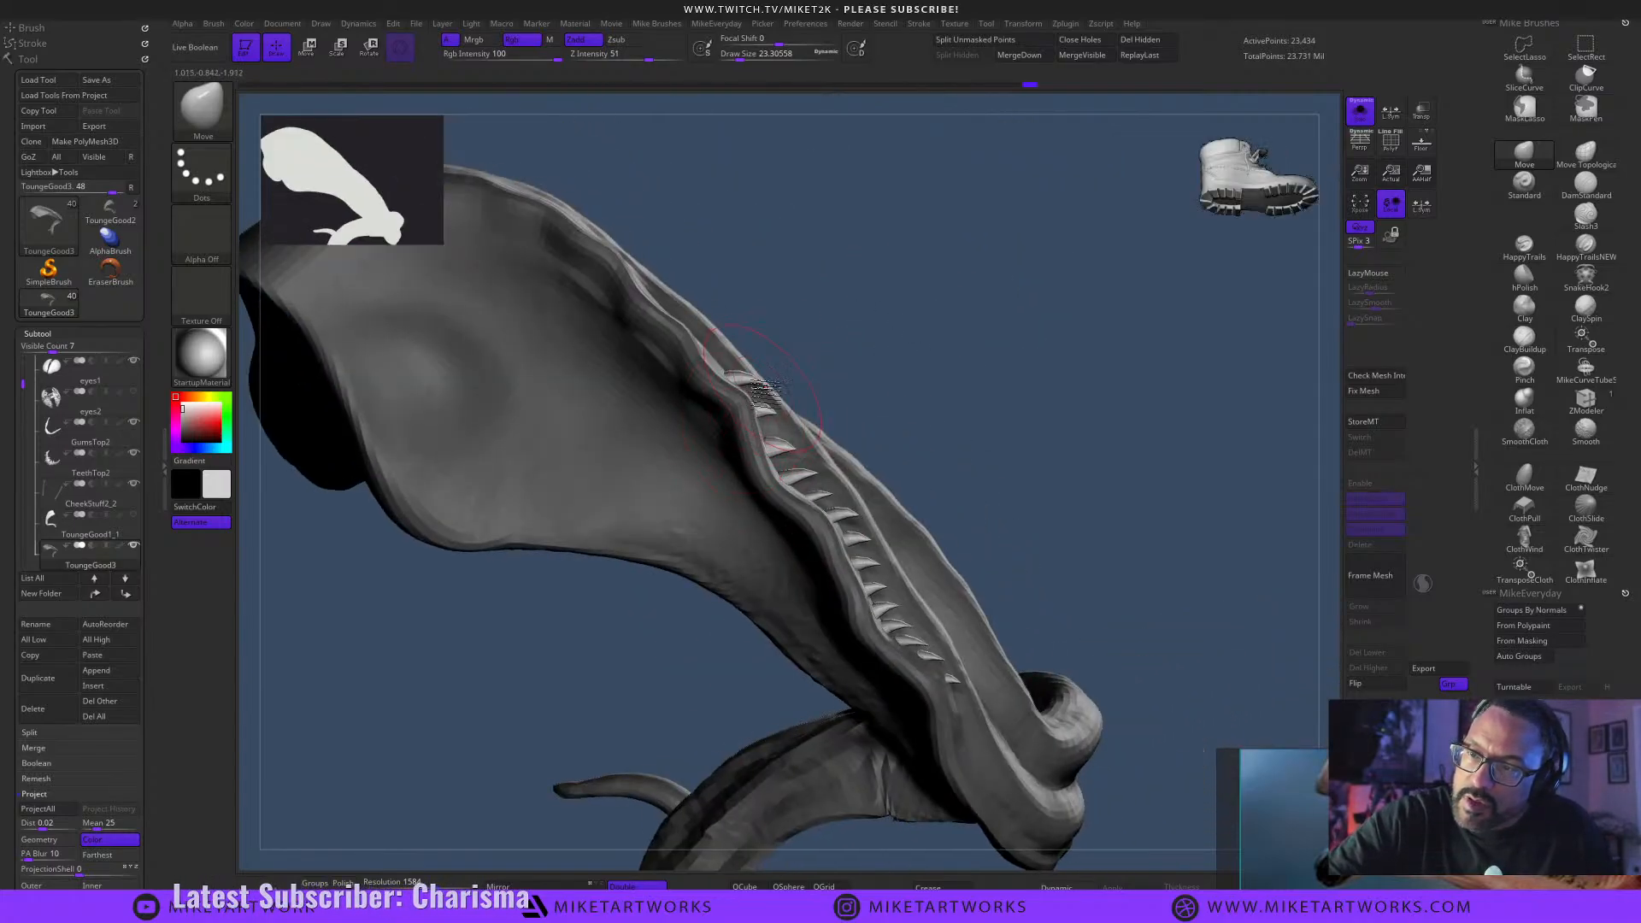
left_click_drag(800, 375, 1008, 373)
right_click_drag(996, 370, 800, 444)
right_click_drag(1024, 376, 1134, 552)
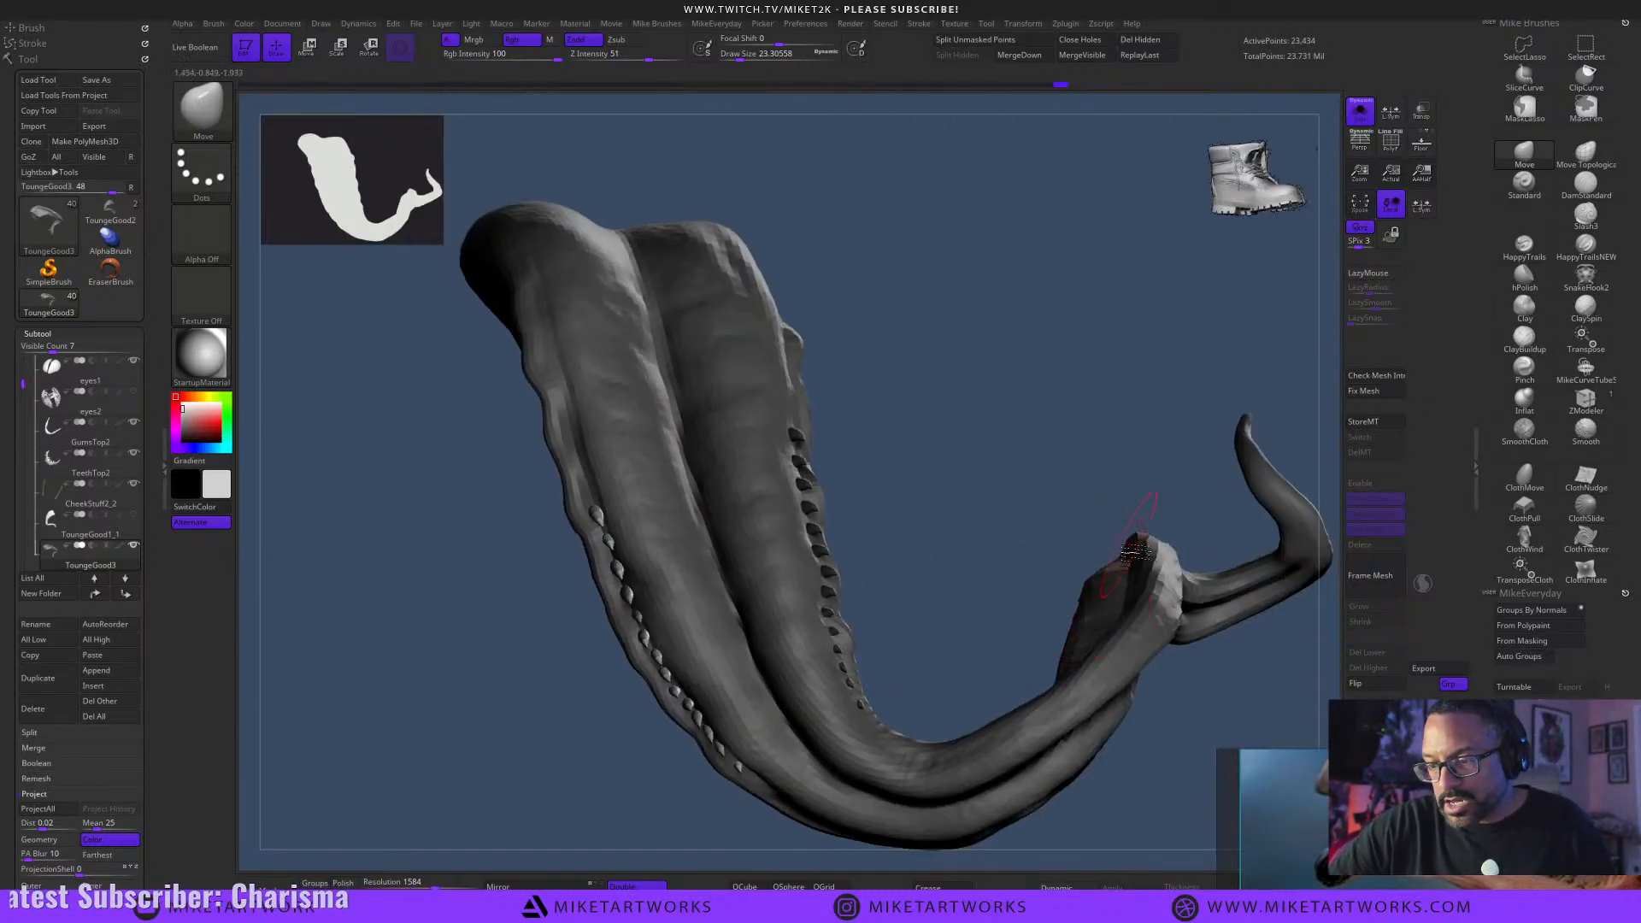
Reduce the draw size to about 9.4 and adjust individual spikes in the upper and middle part of the copied row.
right_click_drag(1024, 594, 1075, 550)
mouse_move(1007, 607)
right_mouse_down()
mouse_move(1094, 500)
mouse_move(970, 516)
mouse_move(989, 576)
mouse_move(952, 715)
mouse_move(953, 684)
right_mouse_up()
key("s")
left_click_drag(953, 684, 950, 684)
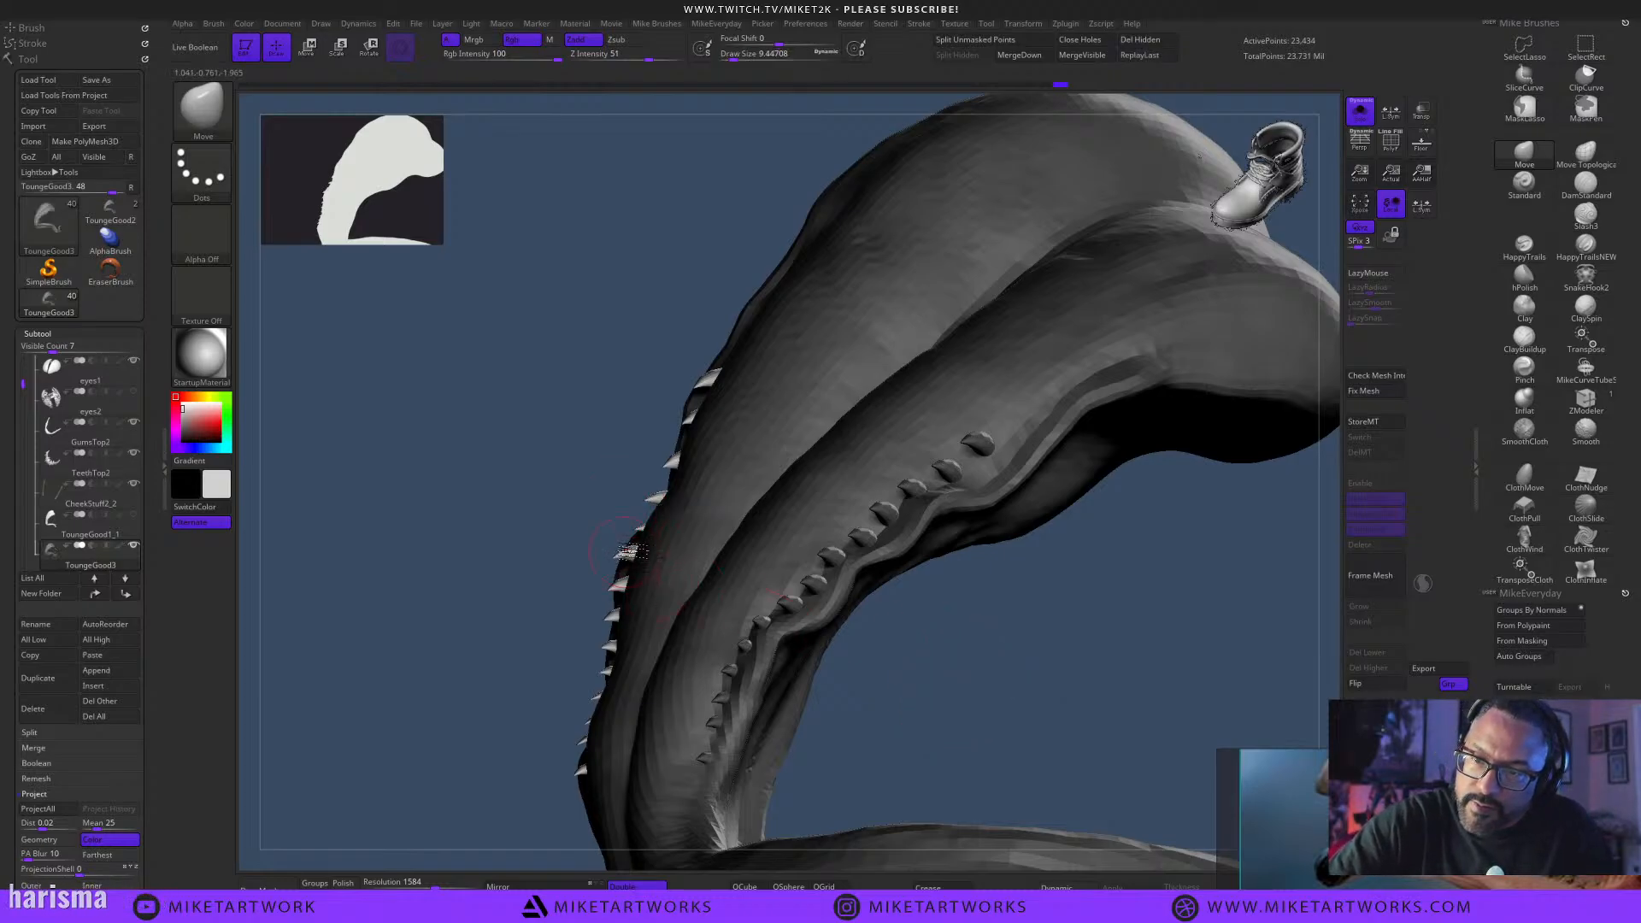
mouse_move(660, 513)
right_mouse_down()
mouse_move(722, 428)
mouse_move(629, 520)
right_mouse_up()
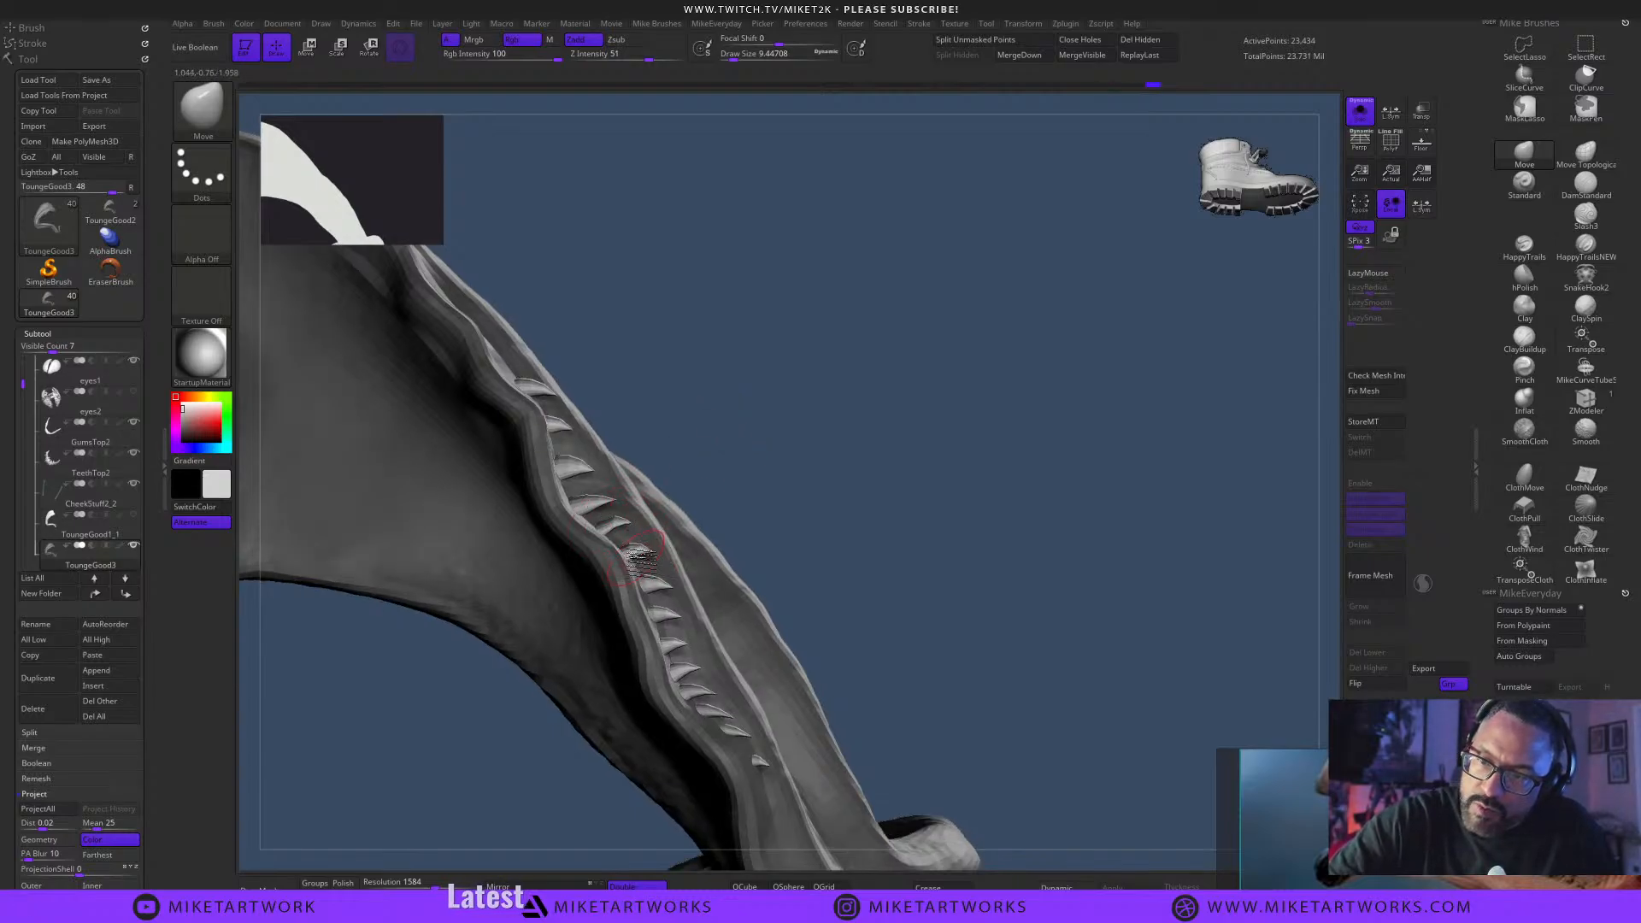
right_click_drag(770, 442, 637, 489)
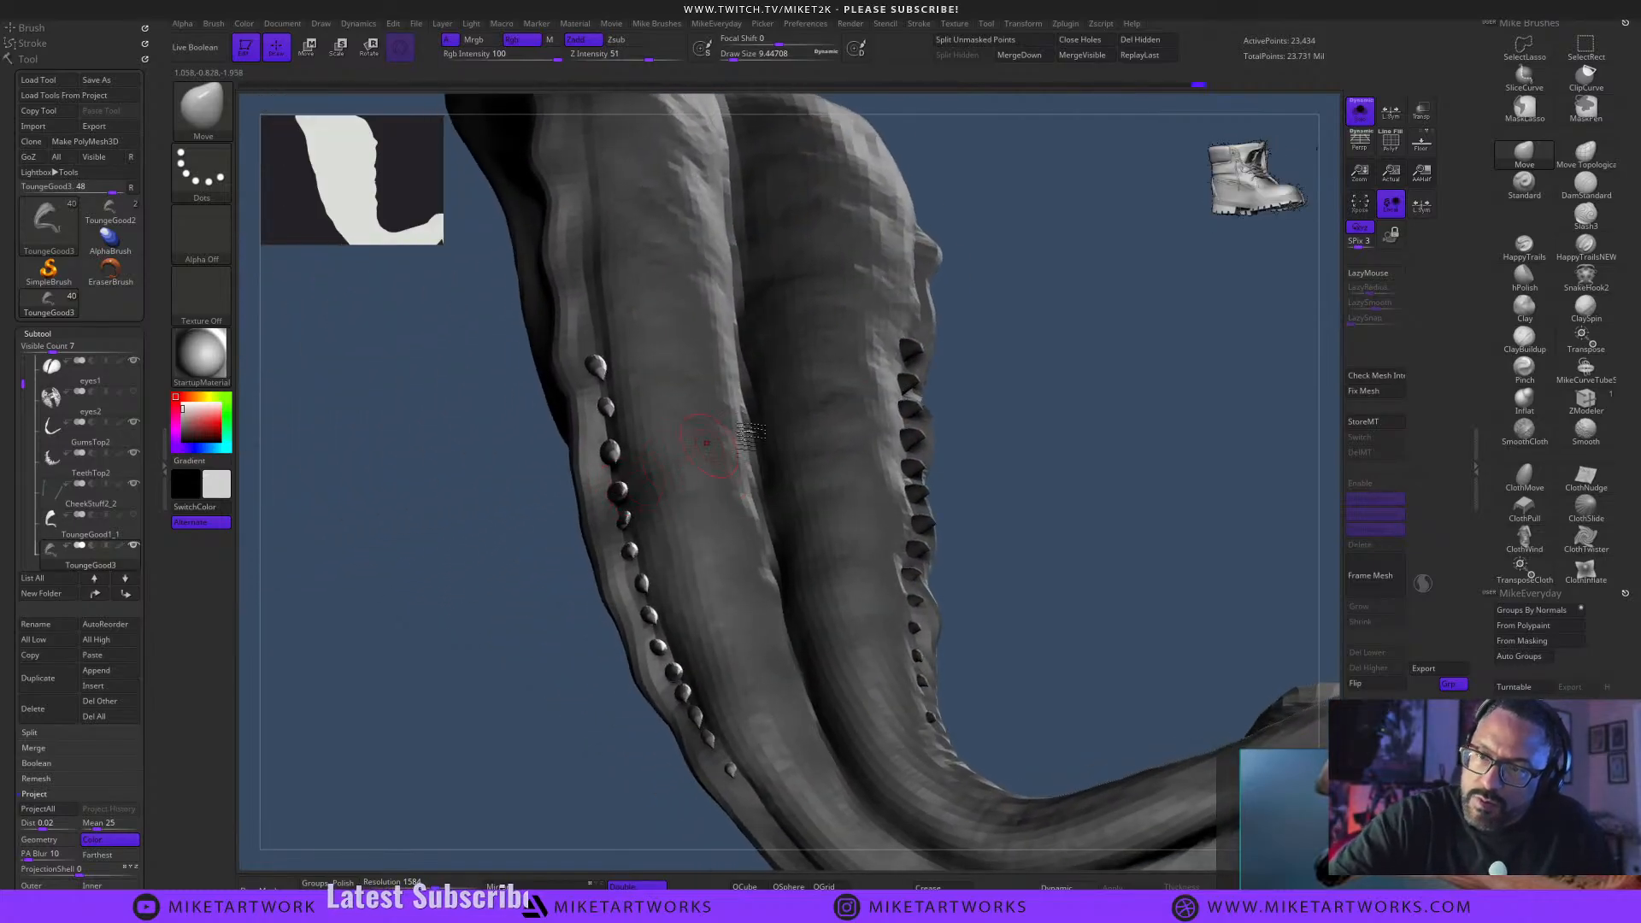
right_click_drag(706, 443, 962, 386)
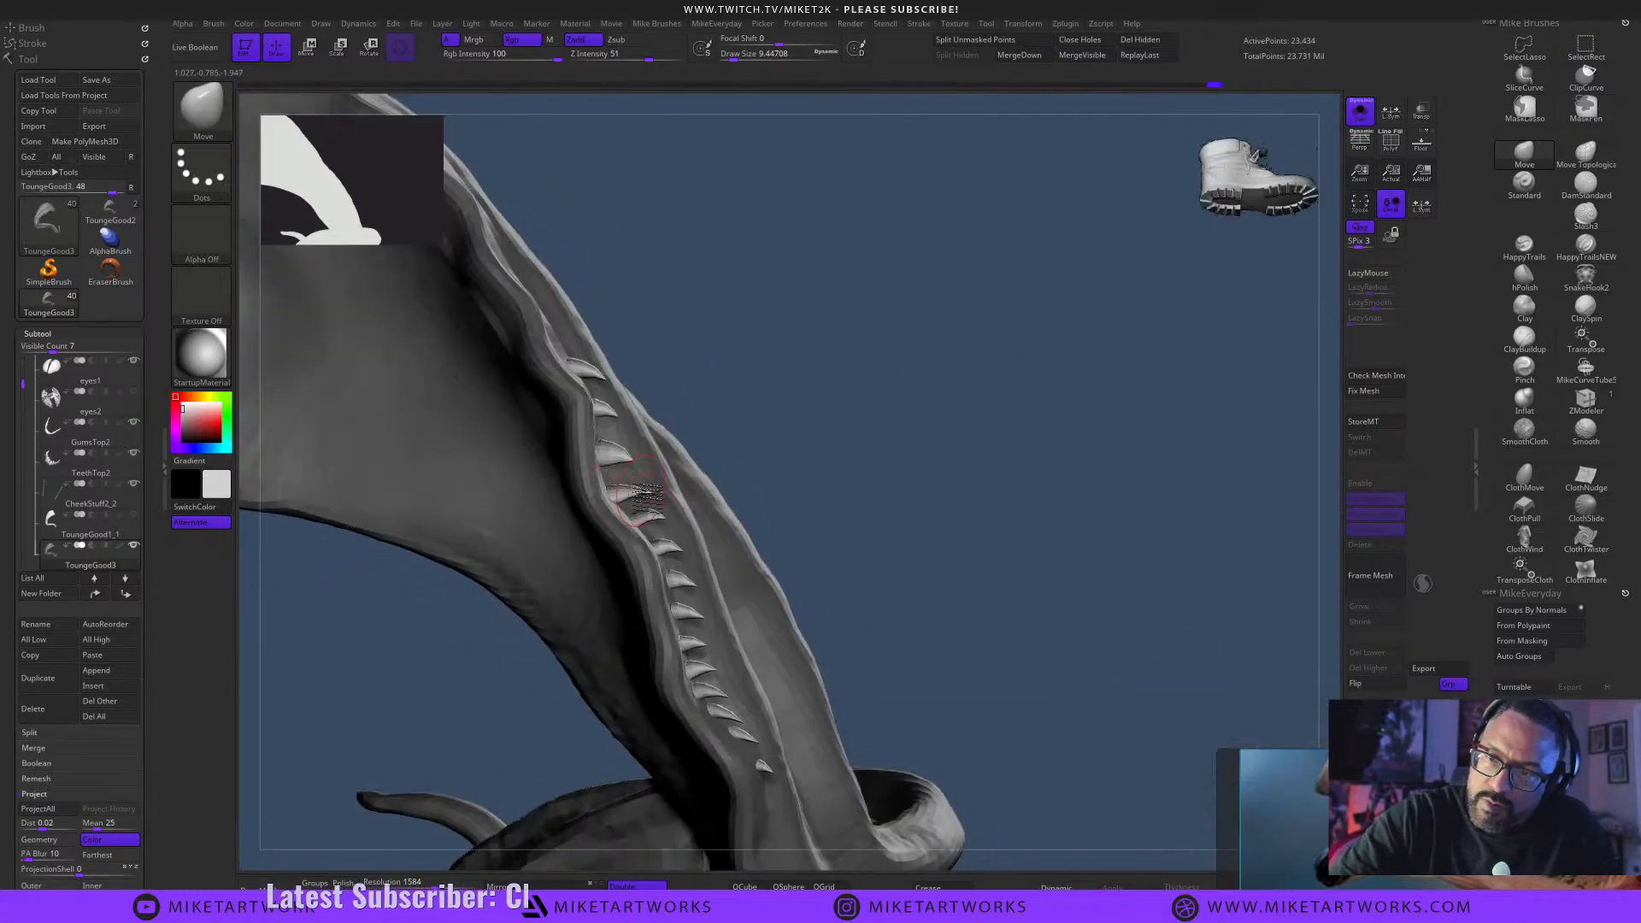
left_click_drag(649, 490, 624, 462)
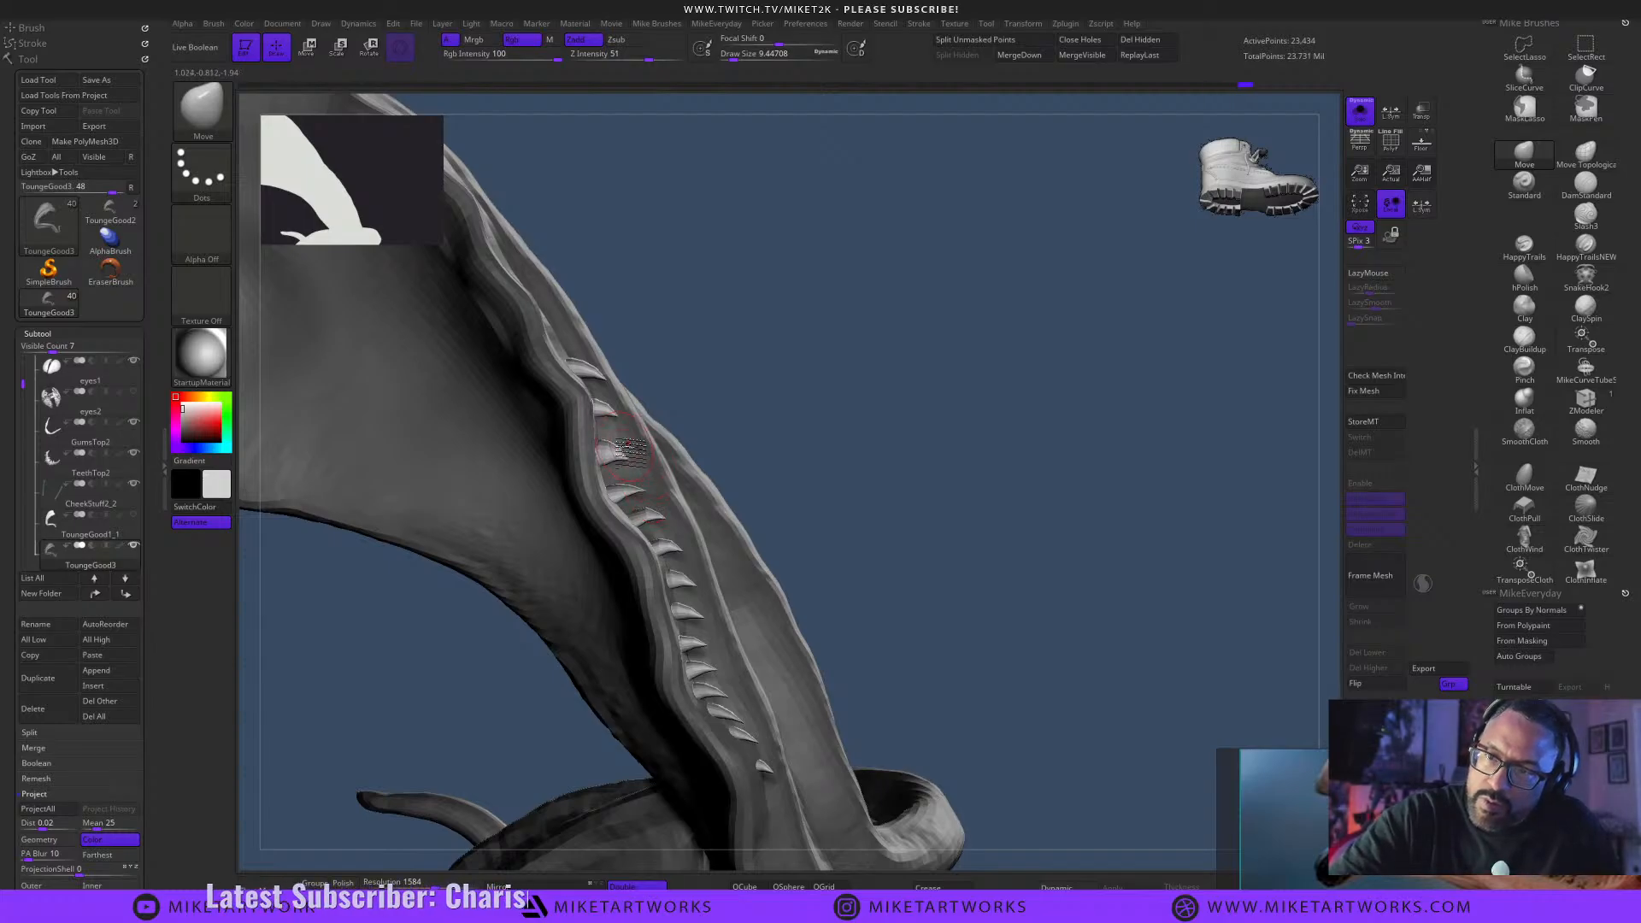
left_click_drag(1062, 400, 997, 432)
mouse_move(1077, 475)
left_mouse_down()
mouse_move(1094, 513)
mouse_move(1069, 542)
mouse_move(971, 524)
left_mouse_up()
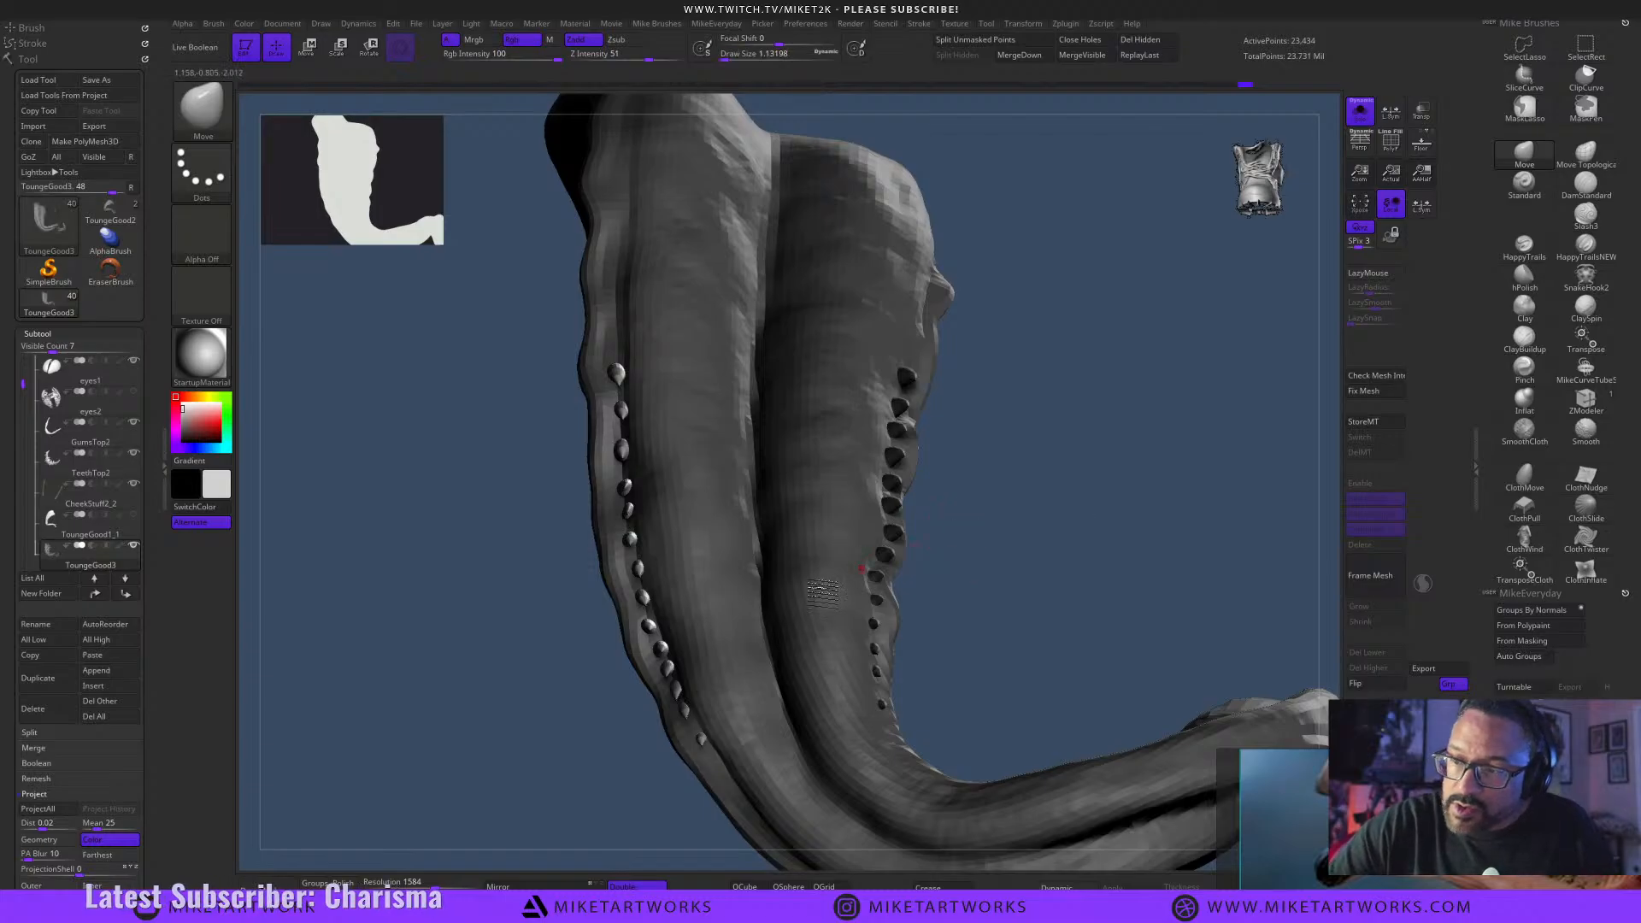
Set the Move brush's draw size to about 3.1 and check both spike rows along the whole tongue.
key("s")
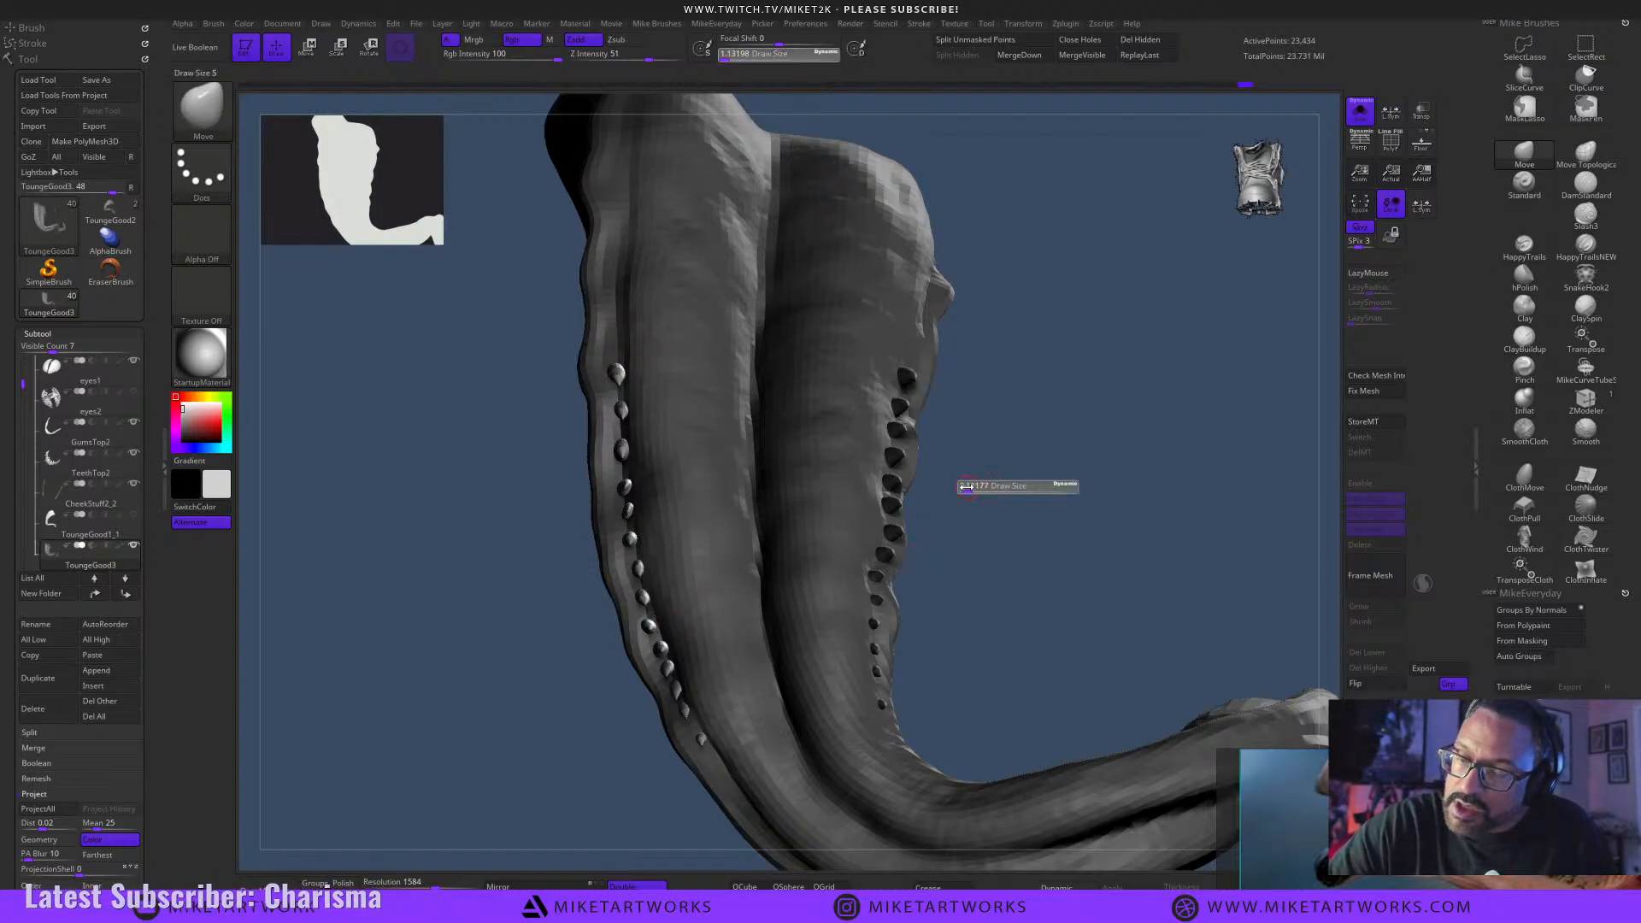
left_click(967, 488)
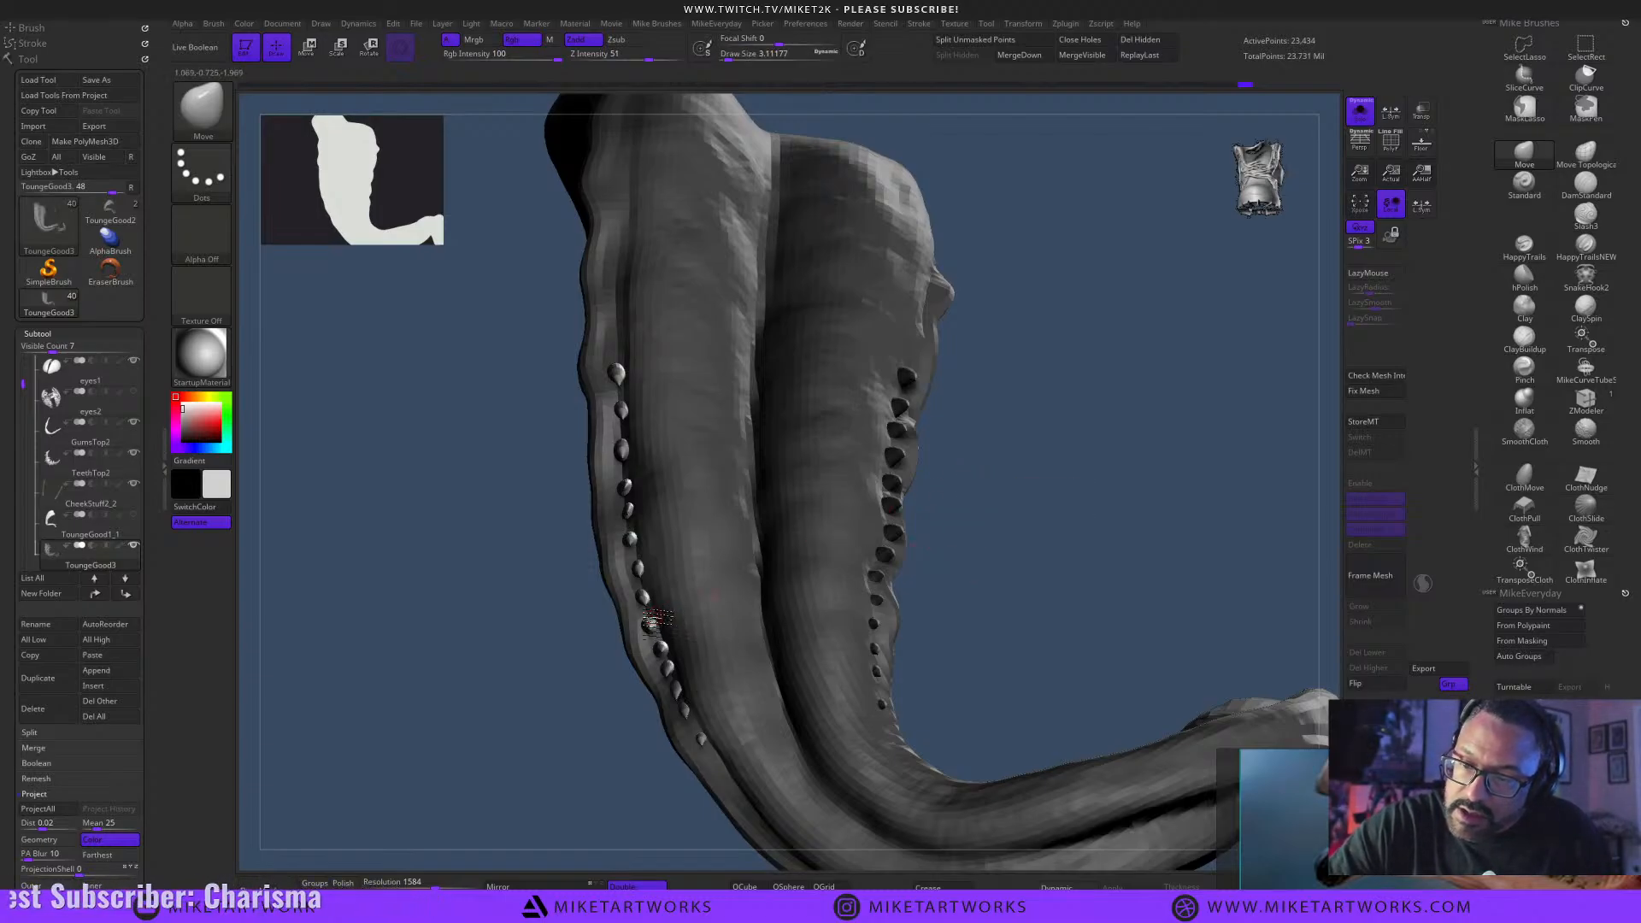
mouse_move(949, 518)
left_mouse_down()
mouse_move(989, 561)
mouse_move(997, 528)
mouse_move(1025, 521)
mouse_move(997, 547)
mouse_move(1000, 568)
mouse_move(971, 560)
mouse_move(1079, 530)
mouse_move(993, 554)
mouse_move(1022, 546)
mouse_move(1028, 522)
mouse_move(1118, 610)
left_mouse_up()
key("ctrl")
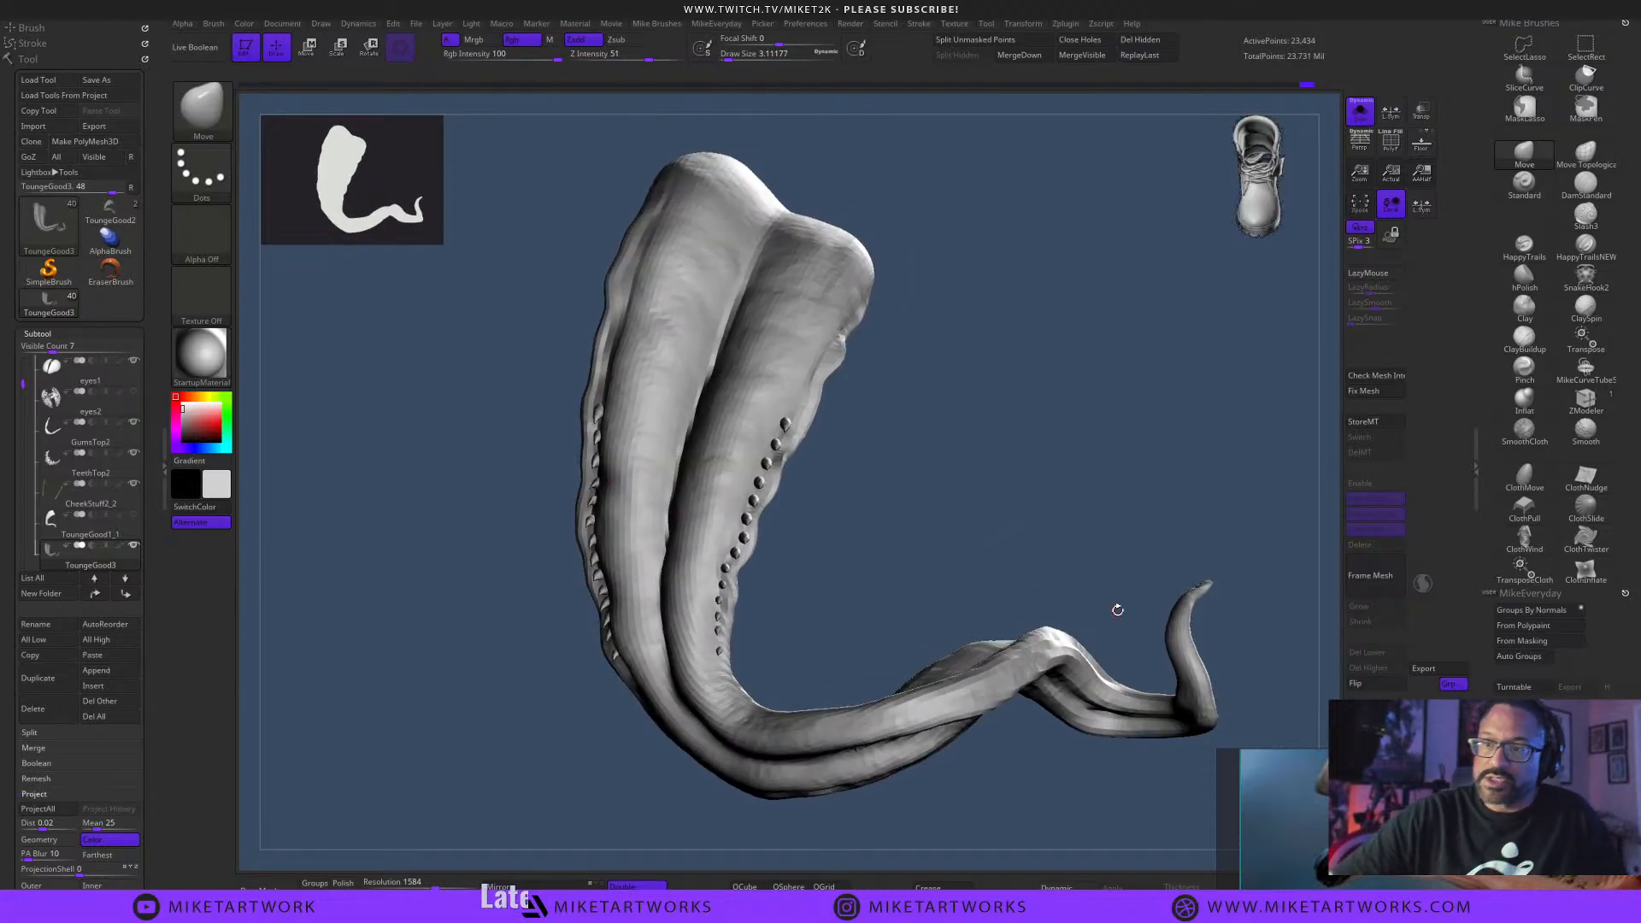
left_click_drag(1006, 564, 955, 534)
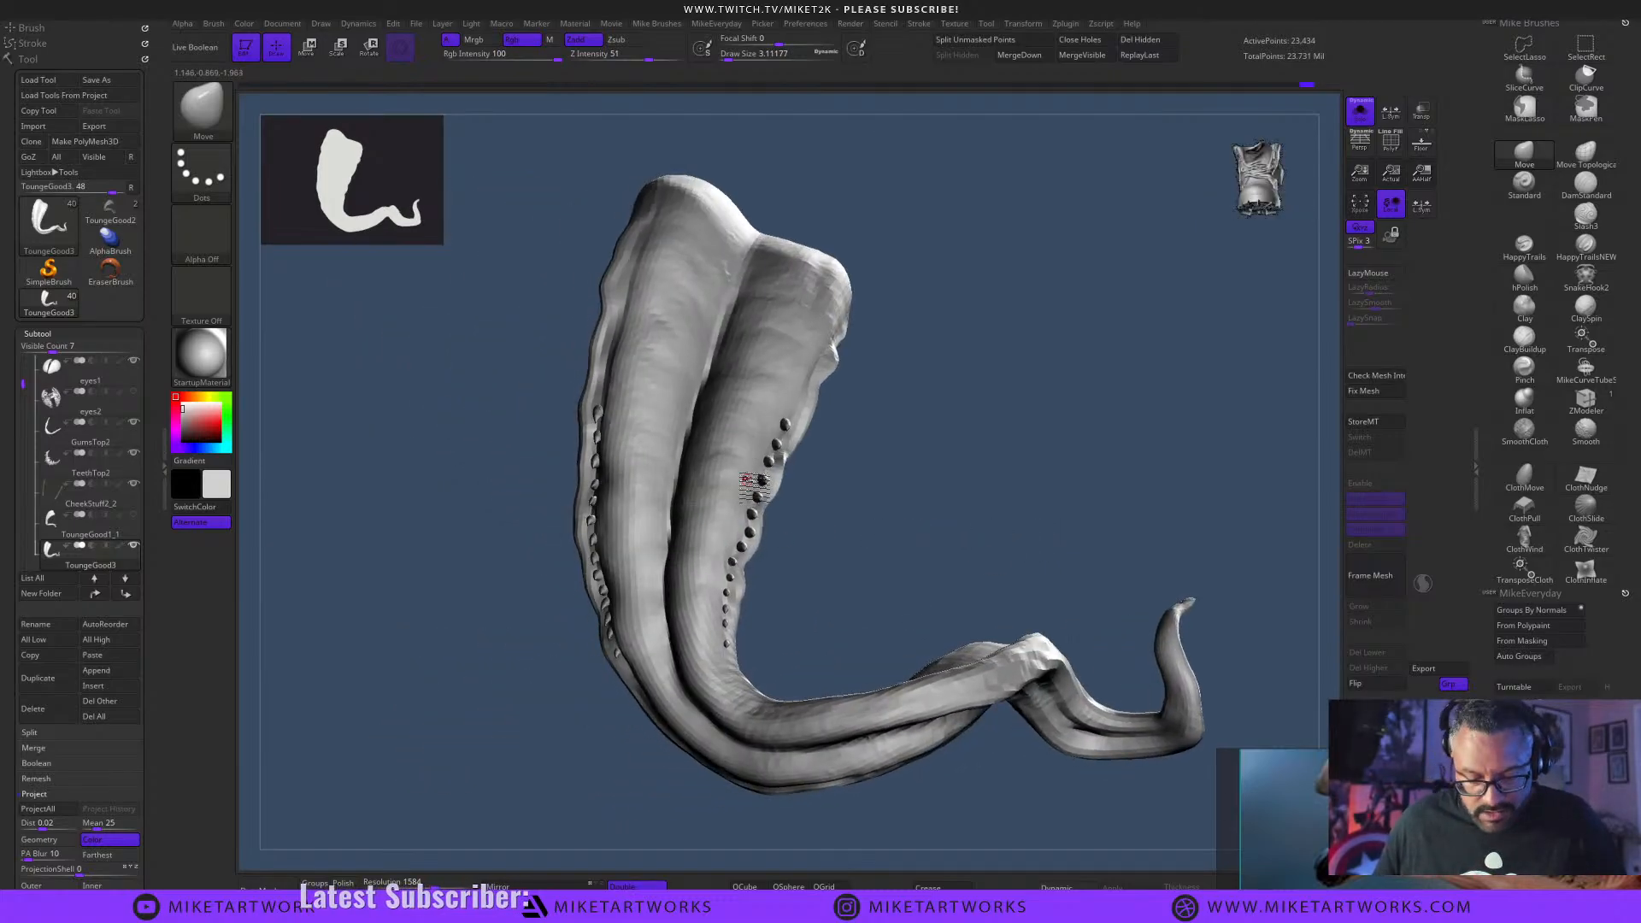
Isolate the low-resolution tongue mesh and split the hidden spikes off into their own subtool.
left_click(718, 431, "ctrl+shift")
left_click_drag(938, 476, 999, 556, "ctrl+shift")
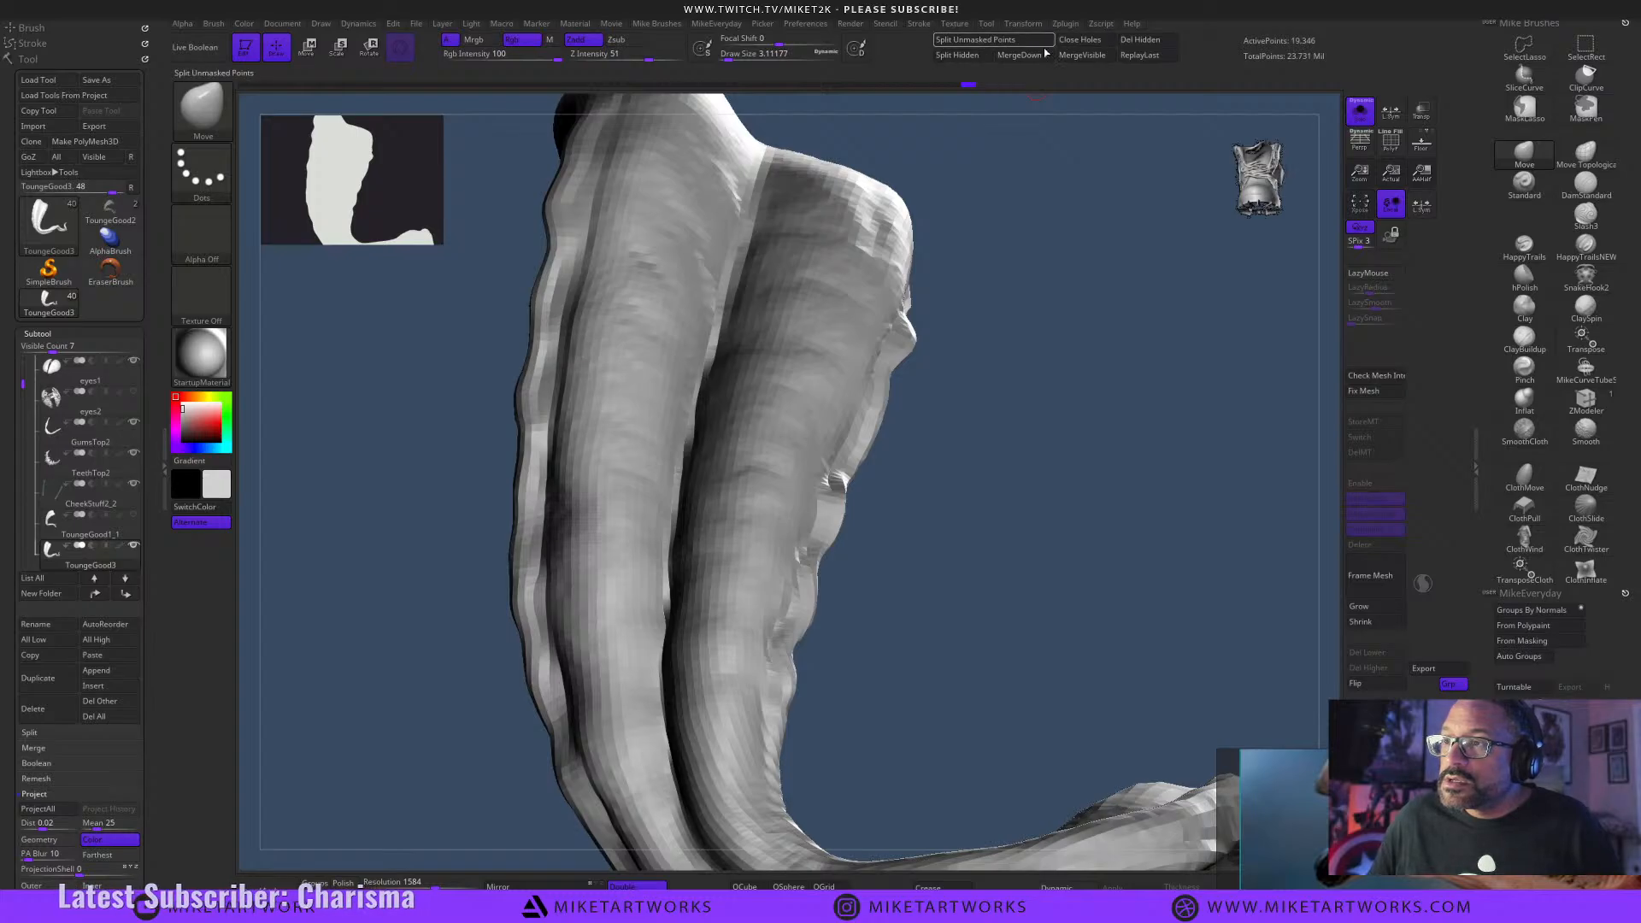
left_click(951, 56)
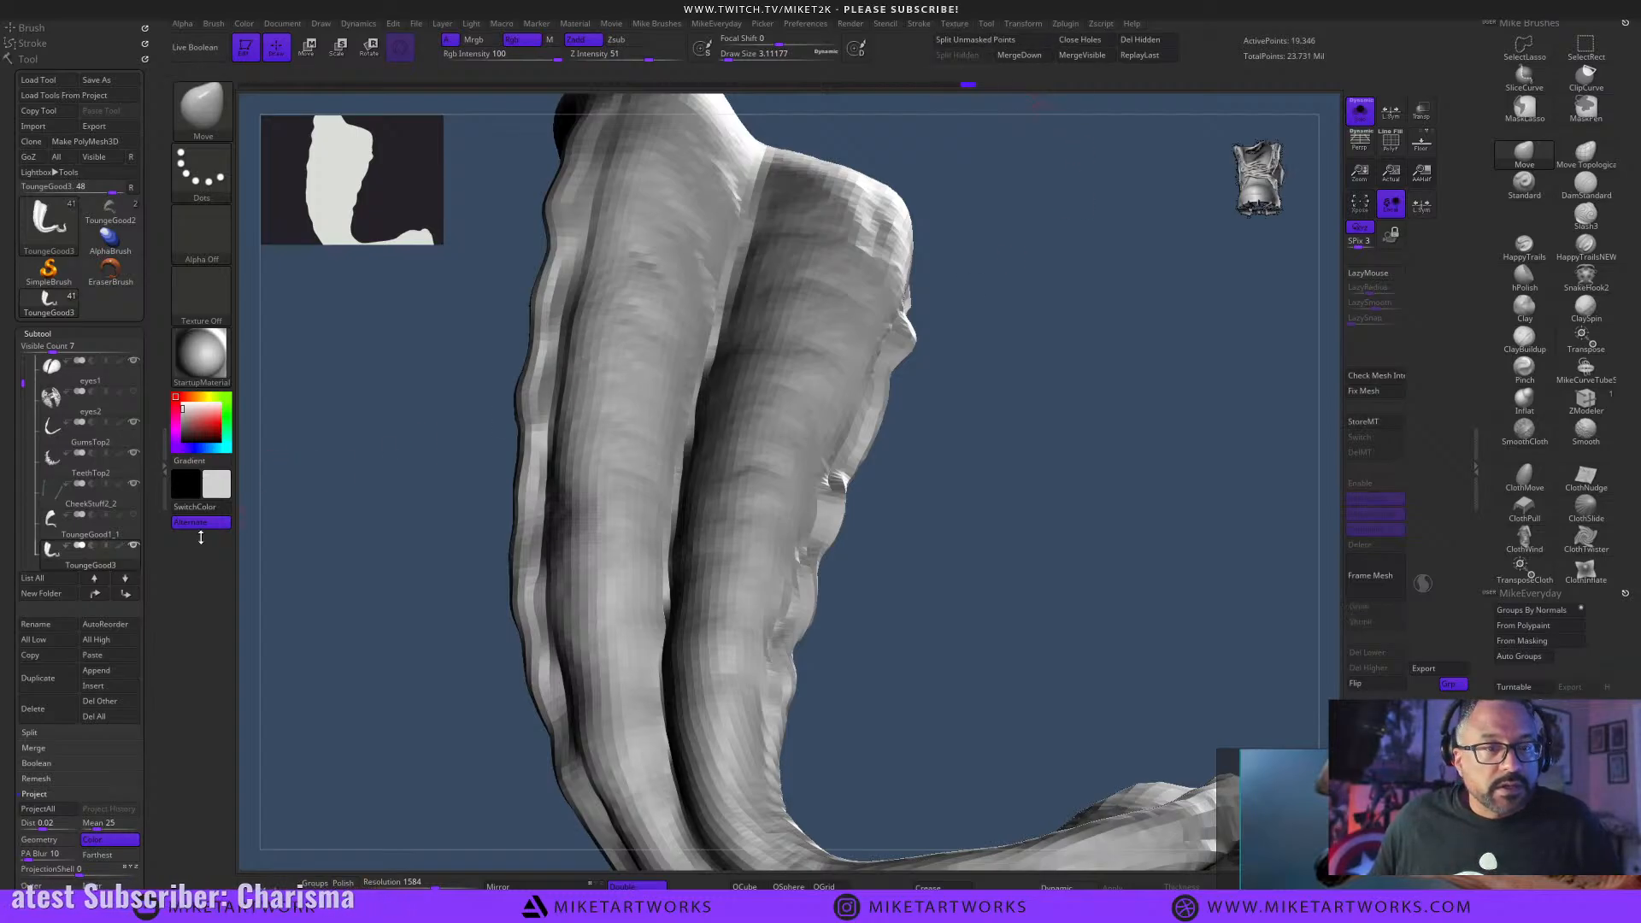
Hide the low-resolution tongue ToungeGood3, then show and select the detailed tongue ToungeGood1_1.
left_click(136, 547)
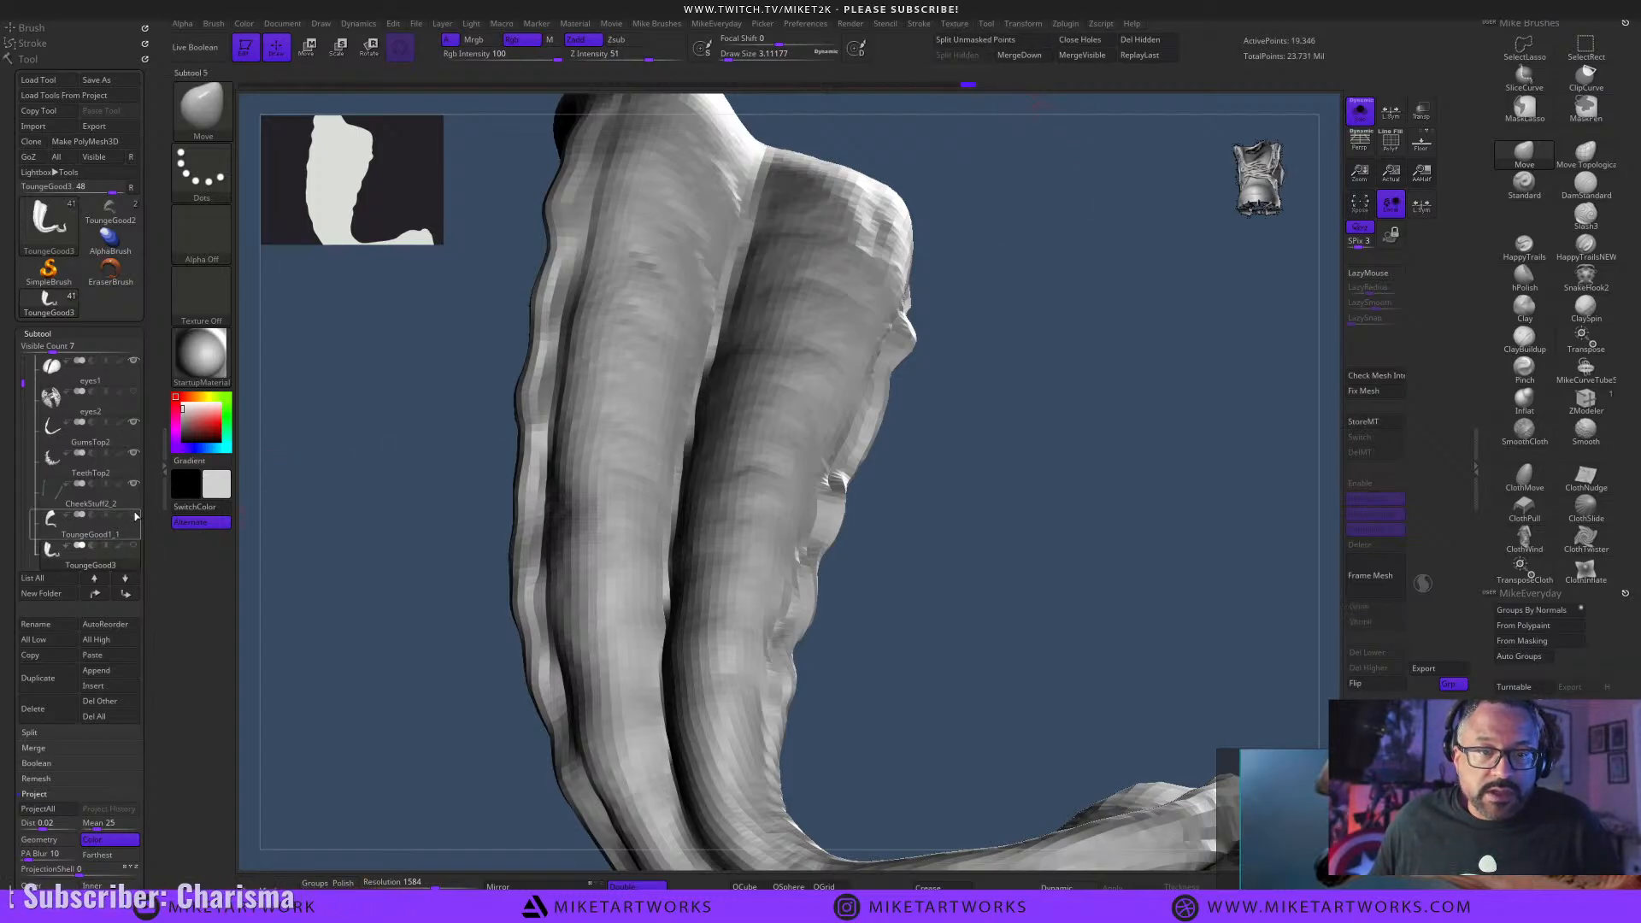
left_click(136, 517)
left_click(111, 524)
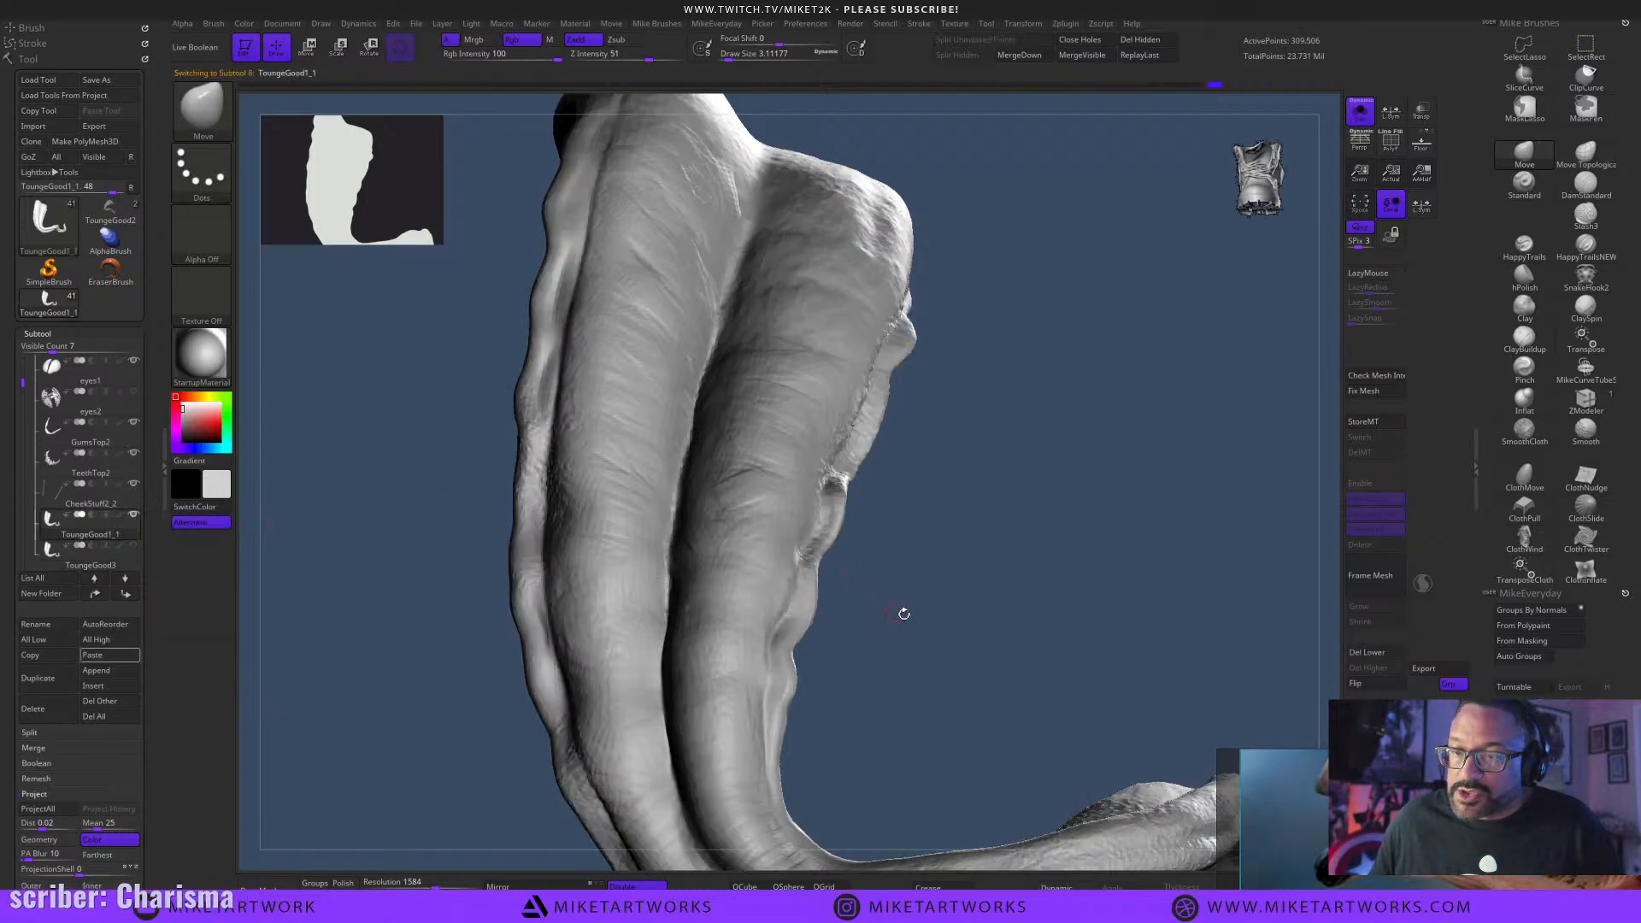
left_click_drag(904, 614, 919, 511, "alt")
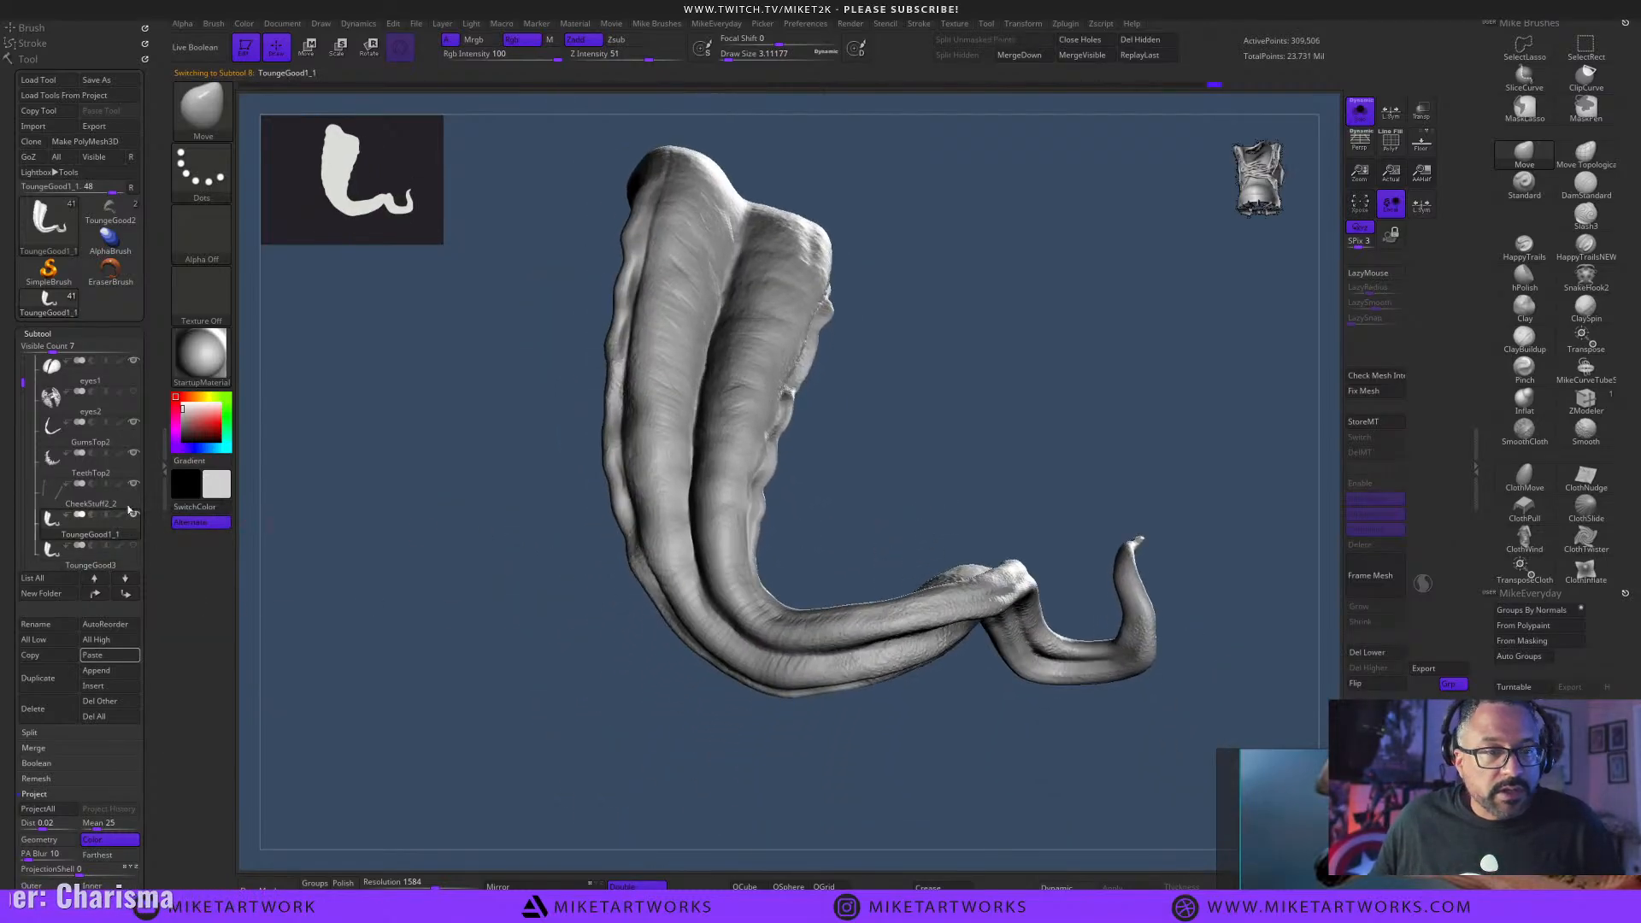
Select the spike subtool ToungeGood4 and thicken the spikes of both rows with the Inflat brush at a draw size of about 7.5.
left_click_drag(18, 382, 12, 411)
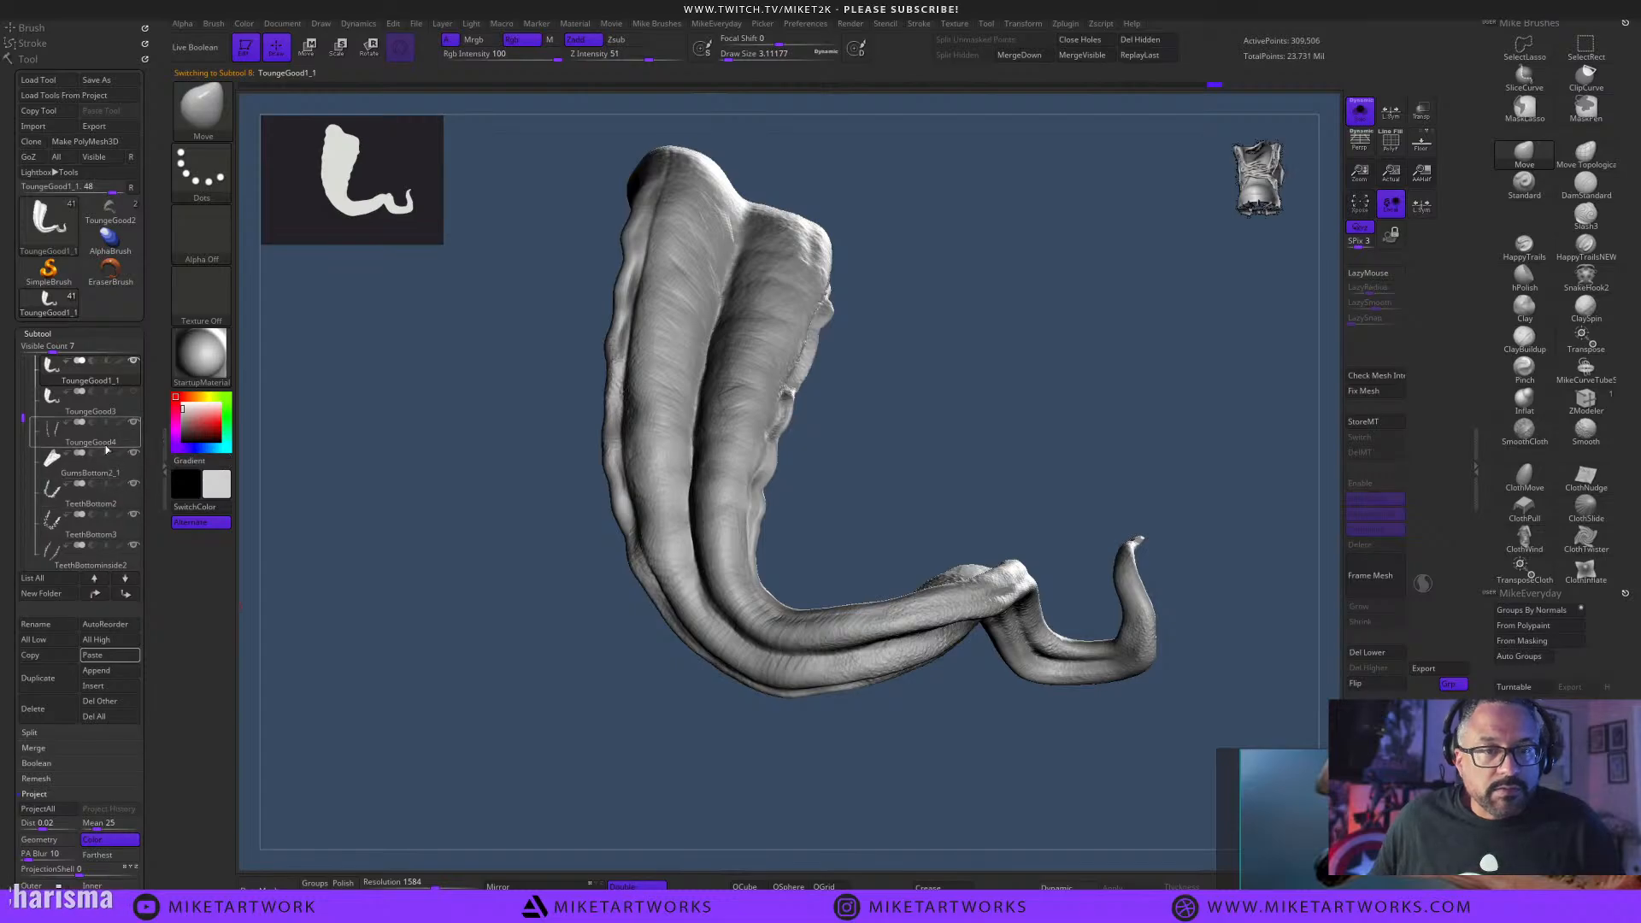
left_click(125, 439)
left_click_drag(510, 626, 911, 713)
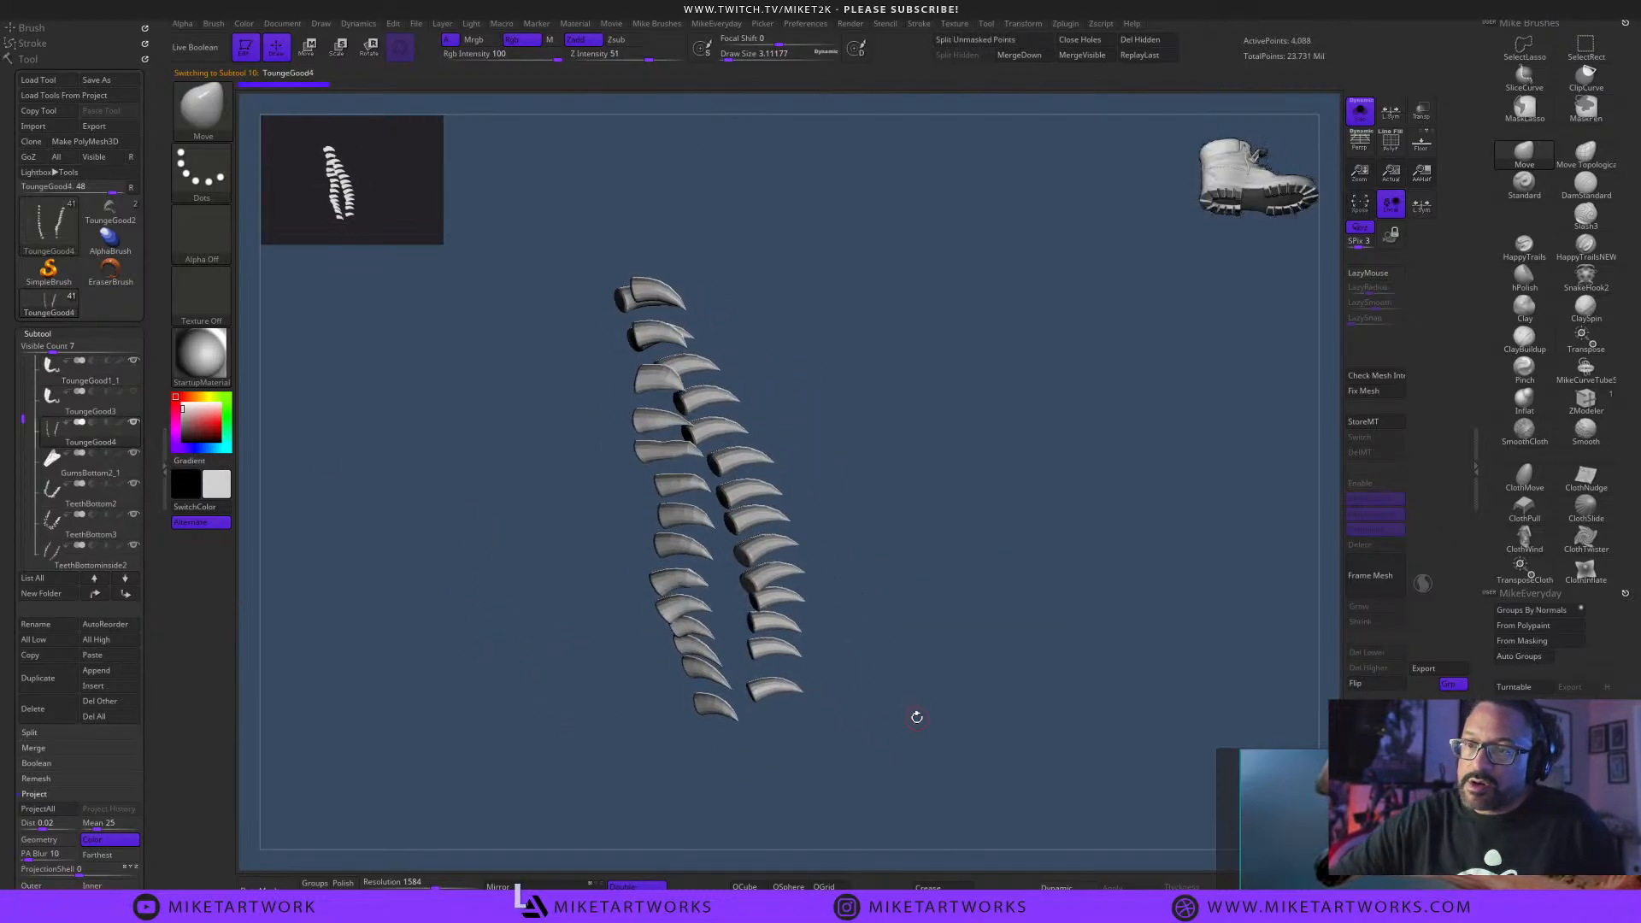
left_click_drag(937, 545, 1047, 652, "alt")
key("s")
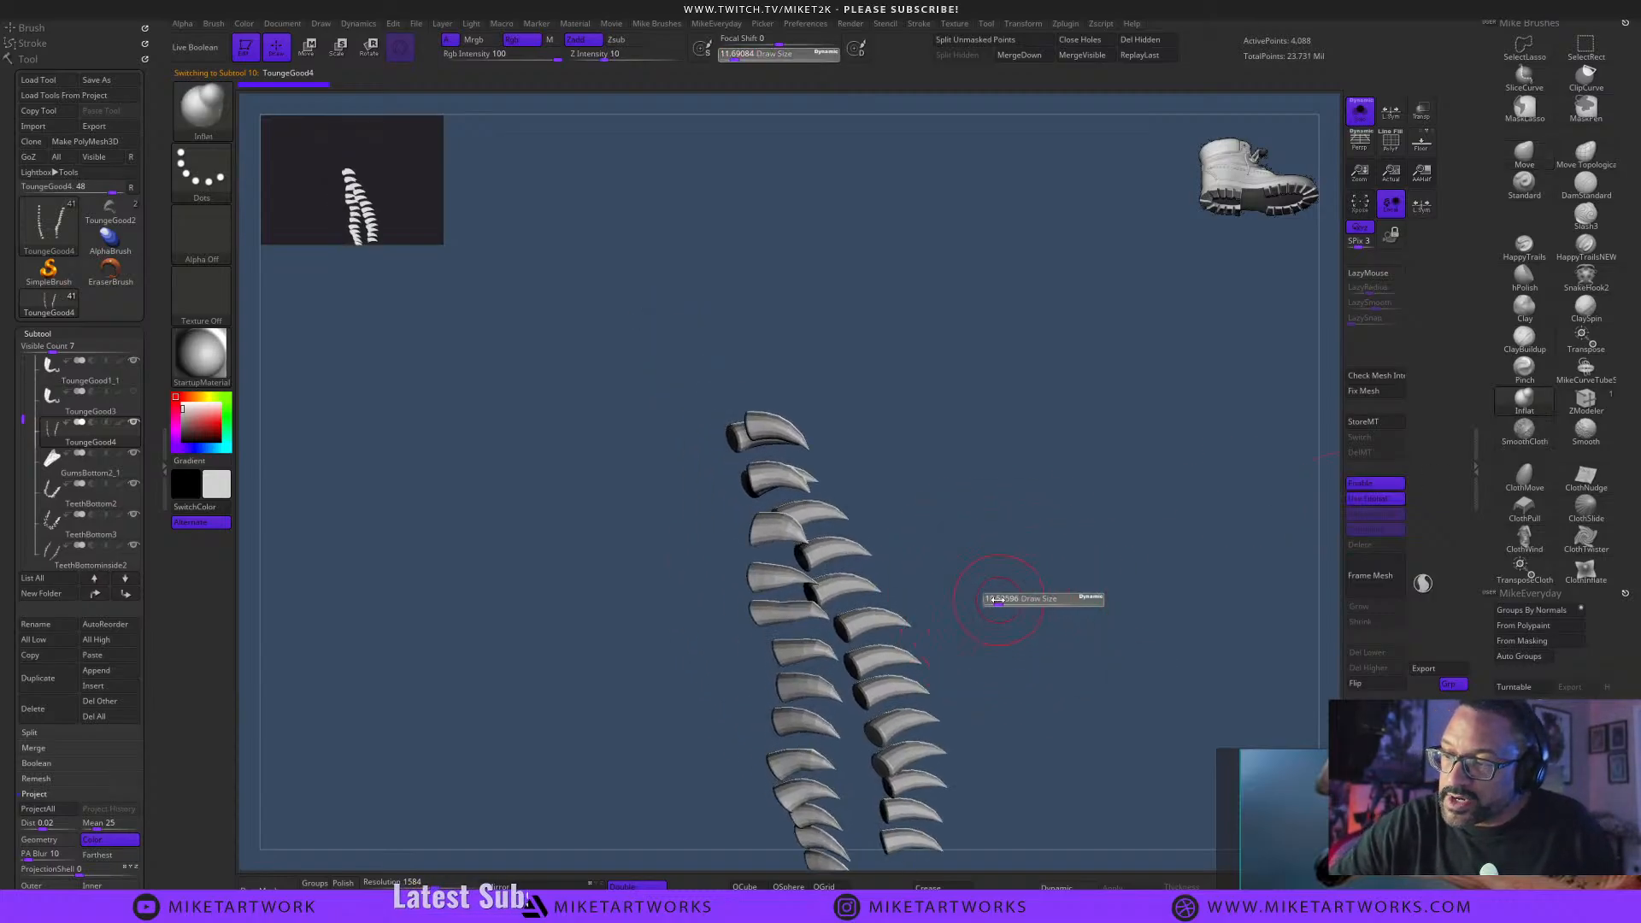
left_click_drag(997, 601, 994, 601)
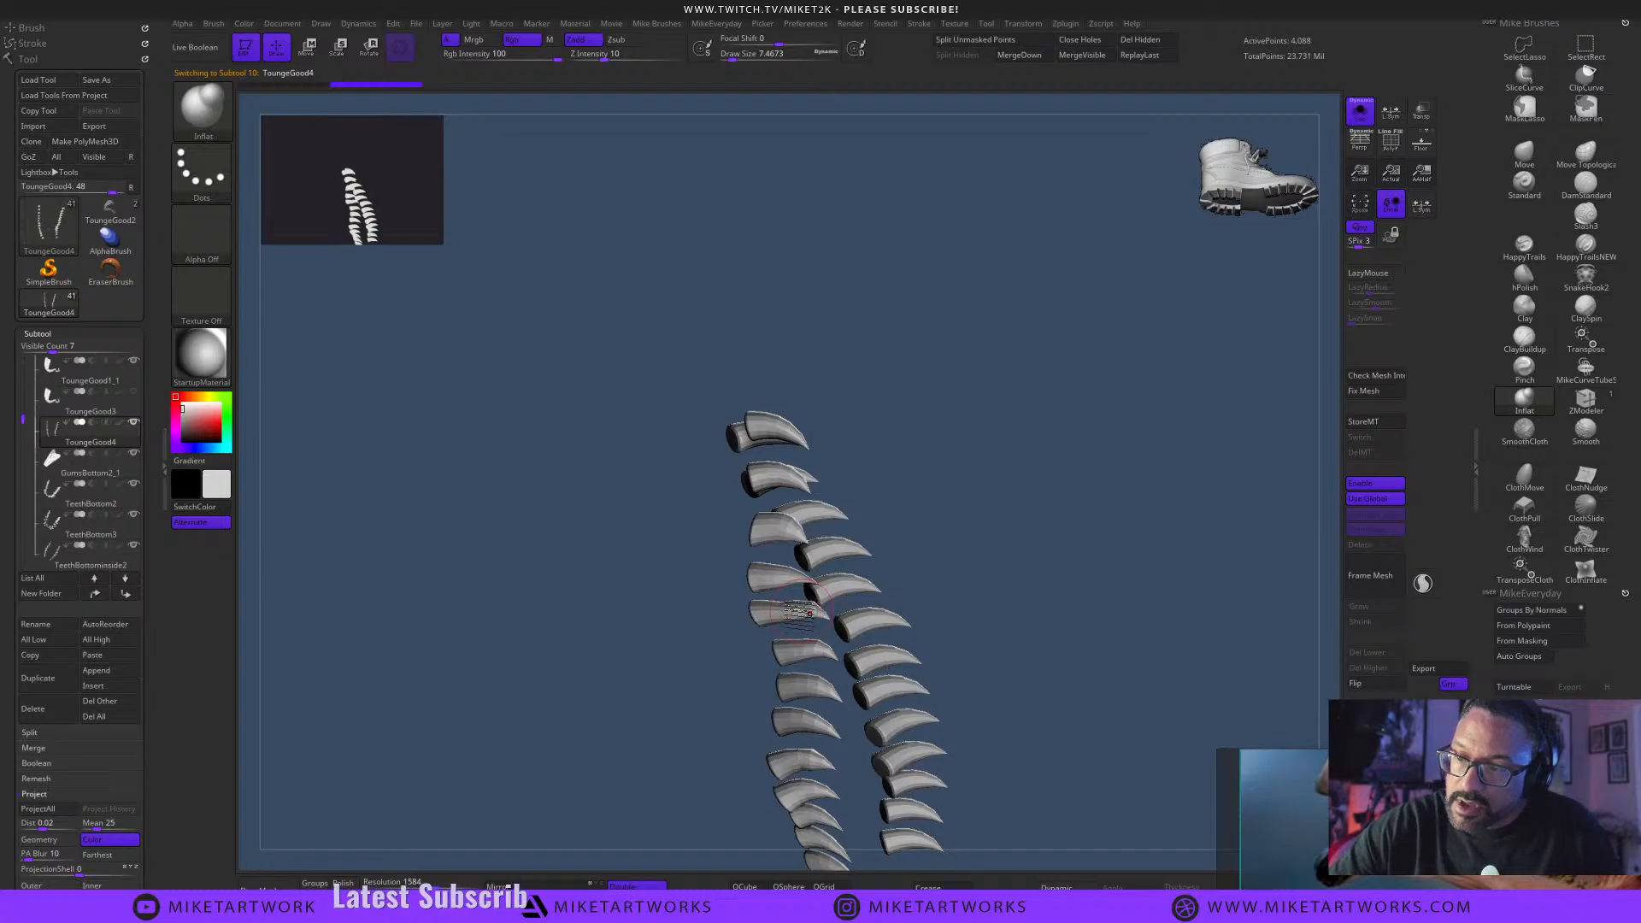
left_click_drag(822, 620, 782, 706)
left_click_drag(867, 556, 729, 601)
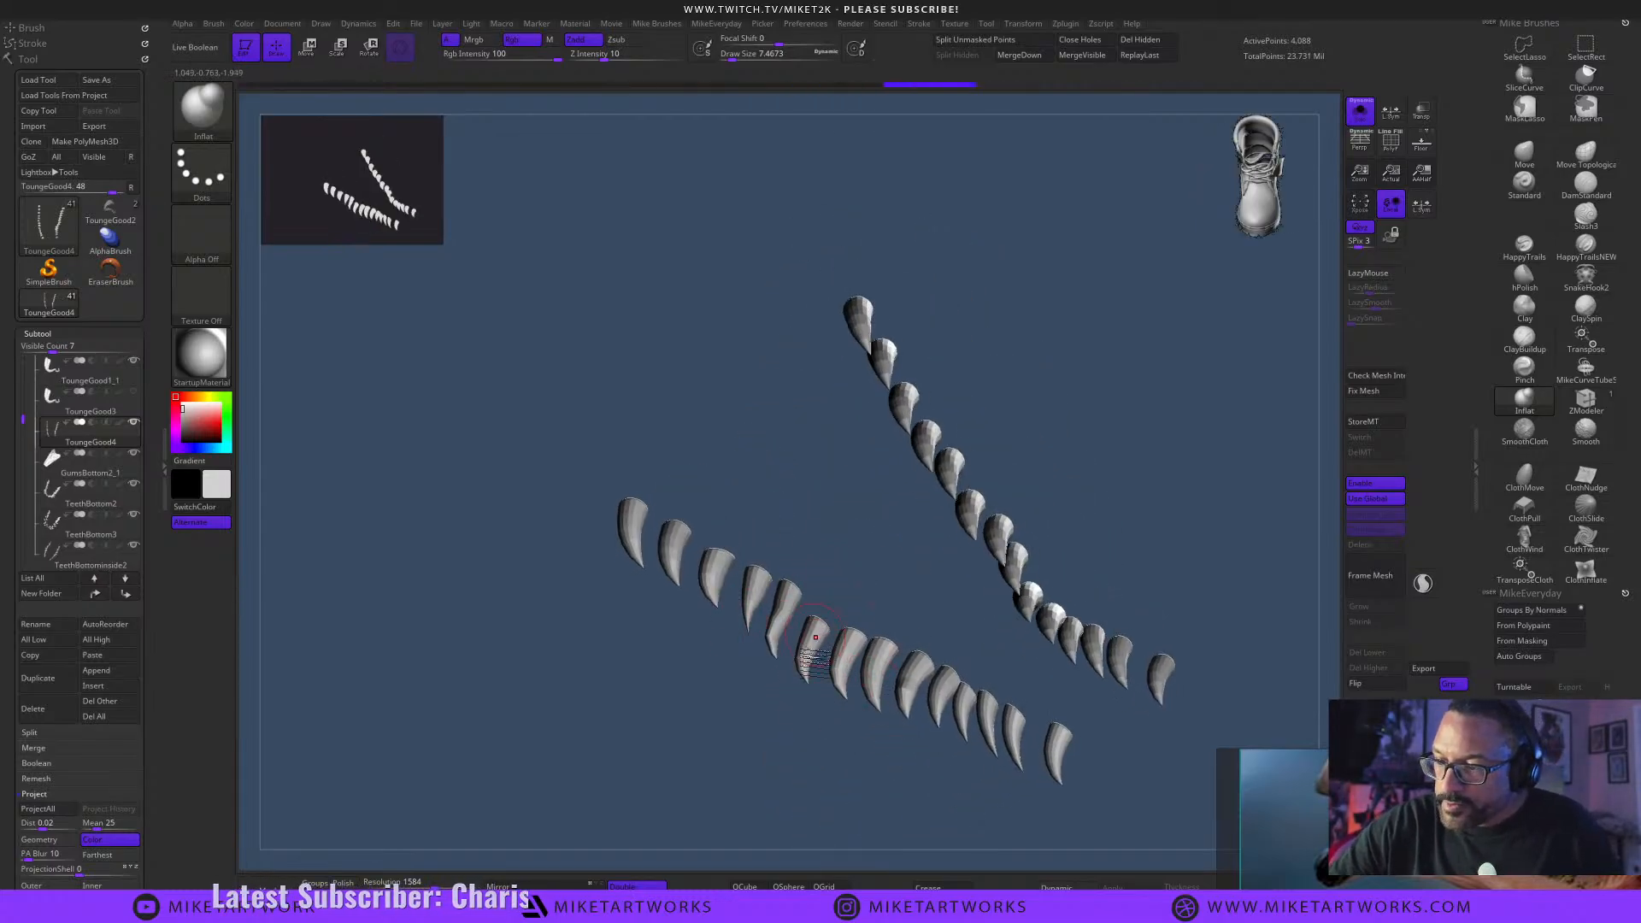
left_click_drag(915, 752, 791, 560)
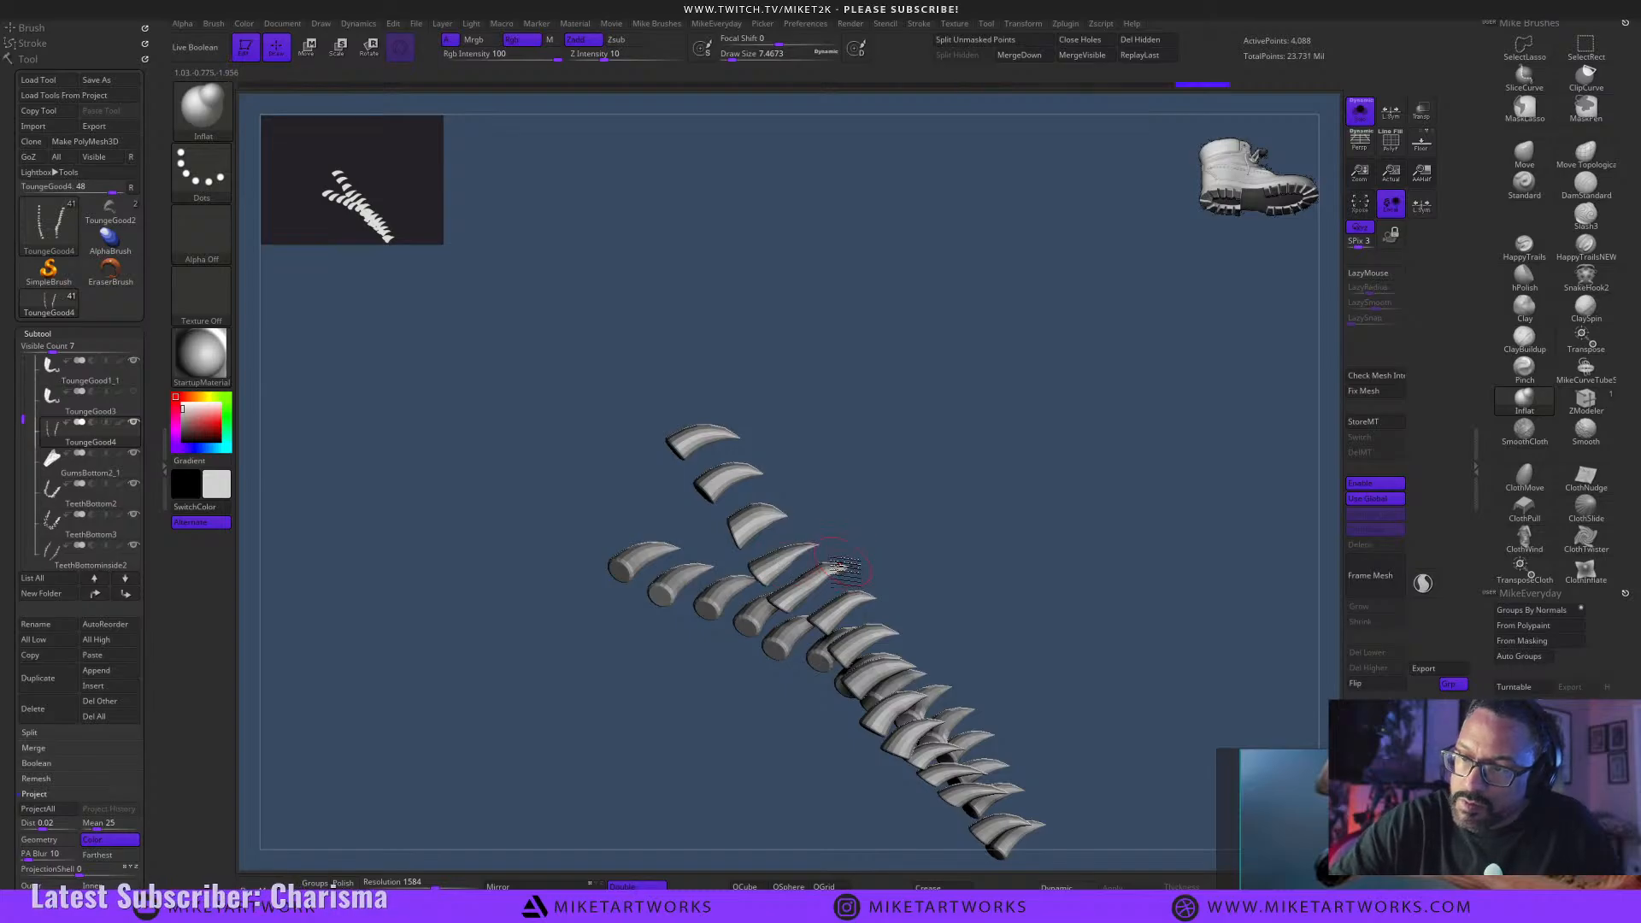
left_click_drag(749, 496, 1265, 368)
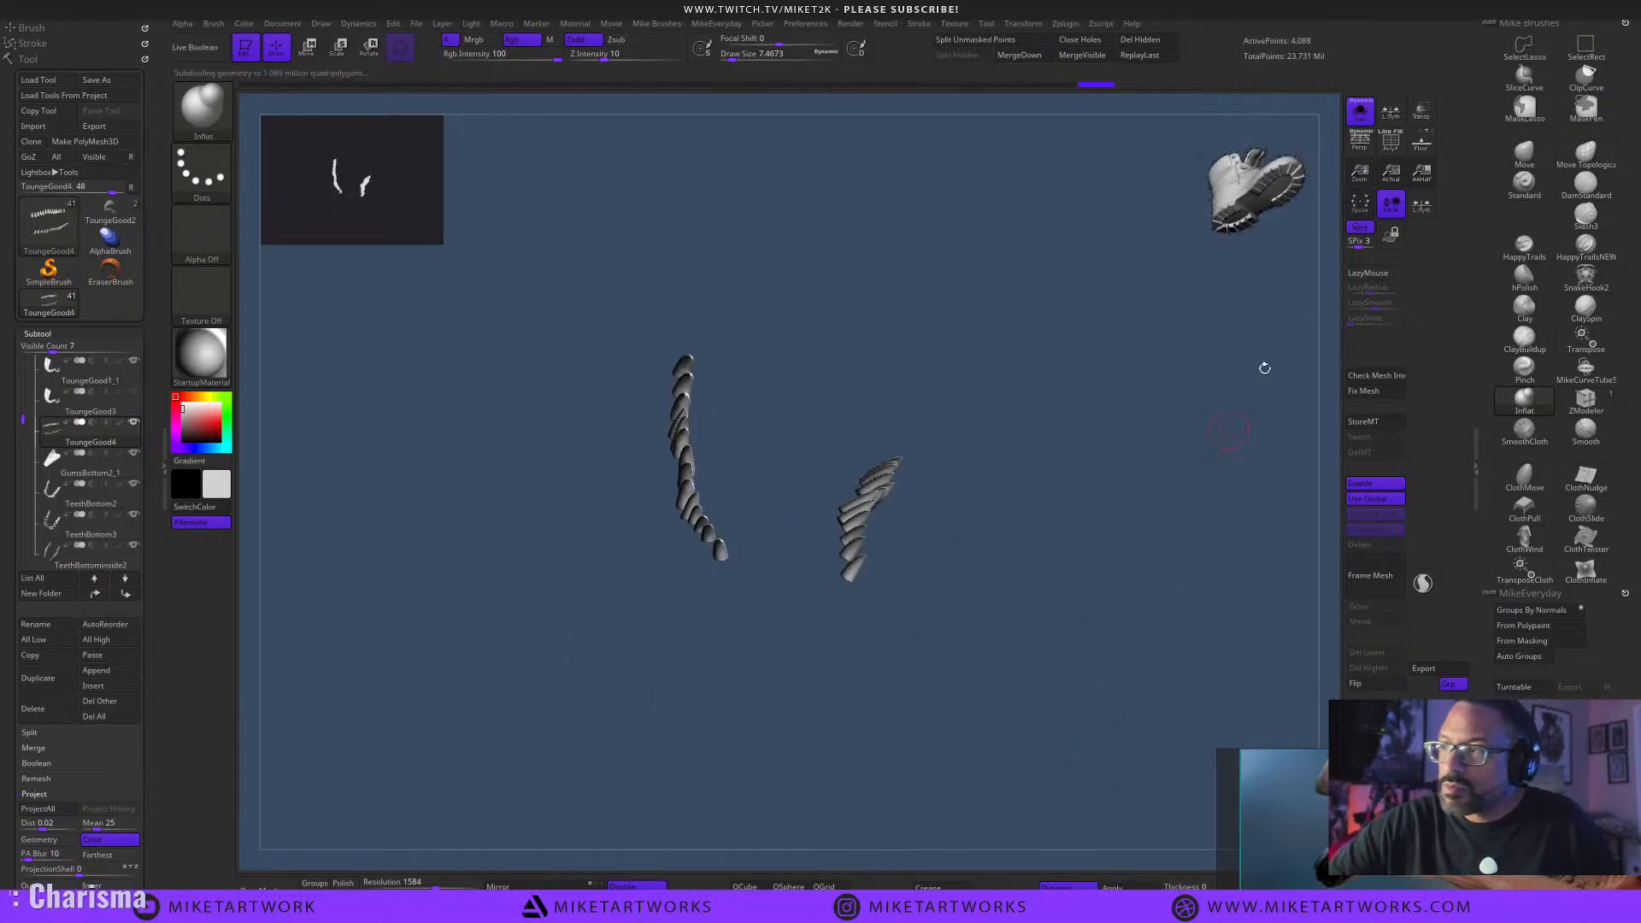
Leave Solo mode and review the spiked tongue inside the mouth and on the whole figure.
left_click(1361, 110)
left_click_drag(1224, 572, 1213, 515)
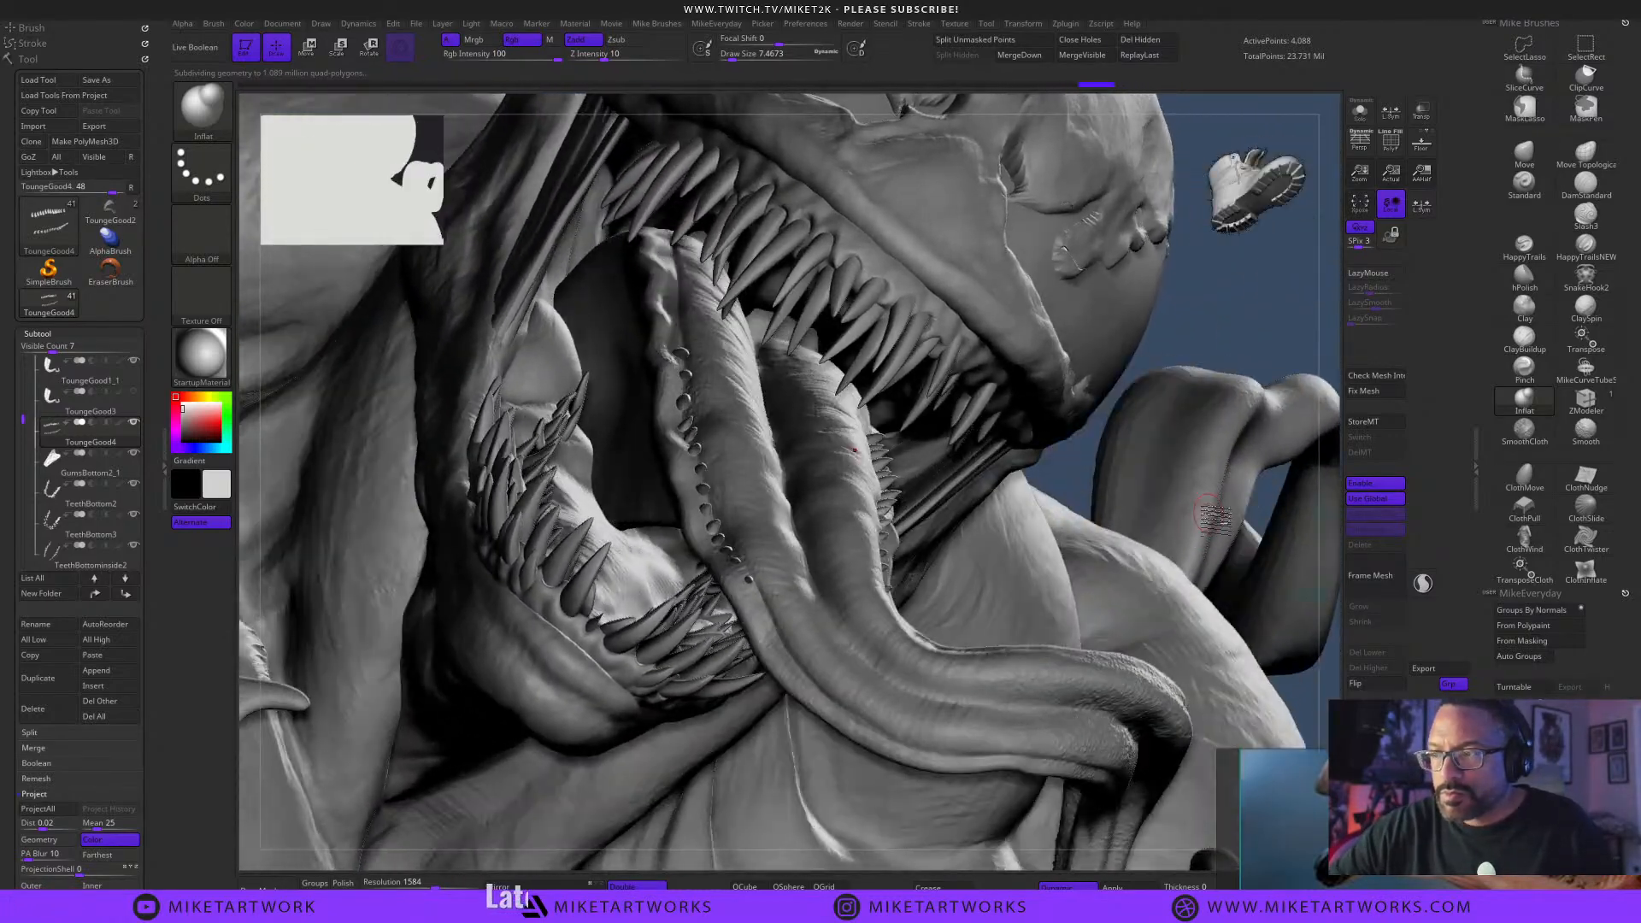
left_click_drag(1306, 693, 781, 782, "alt")
left_click(725, 314, "alt")
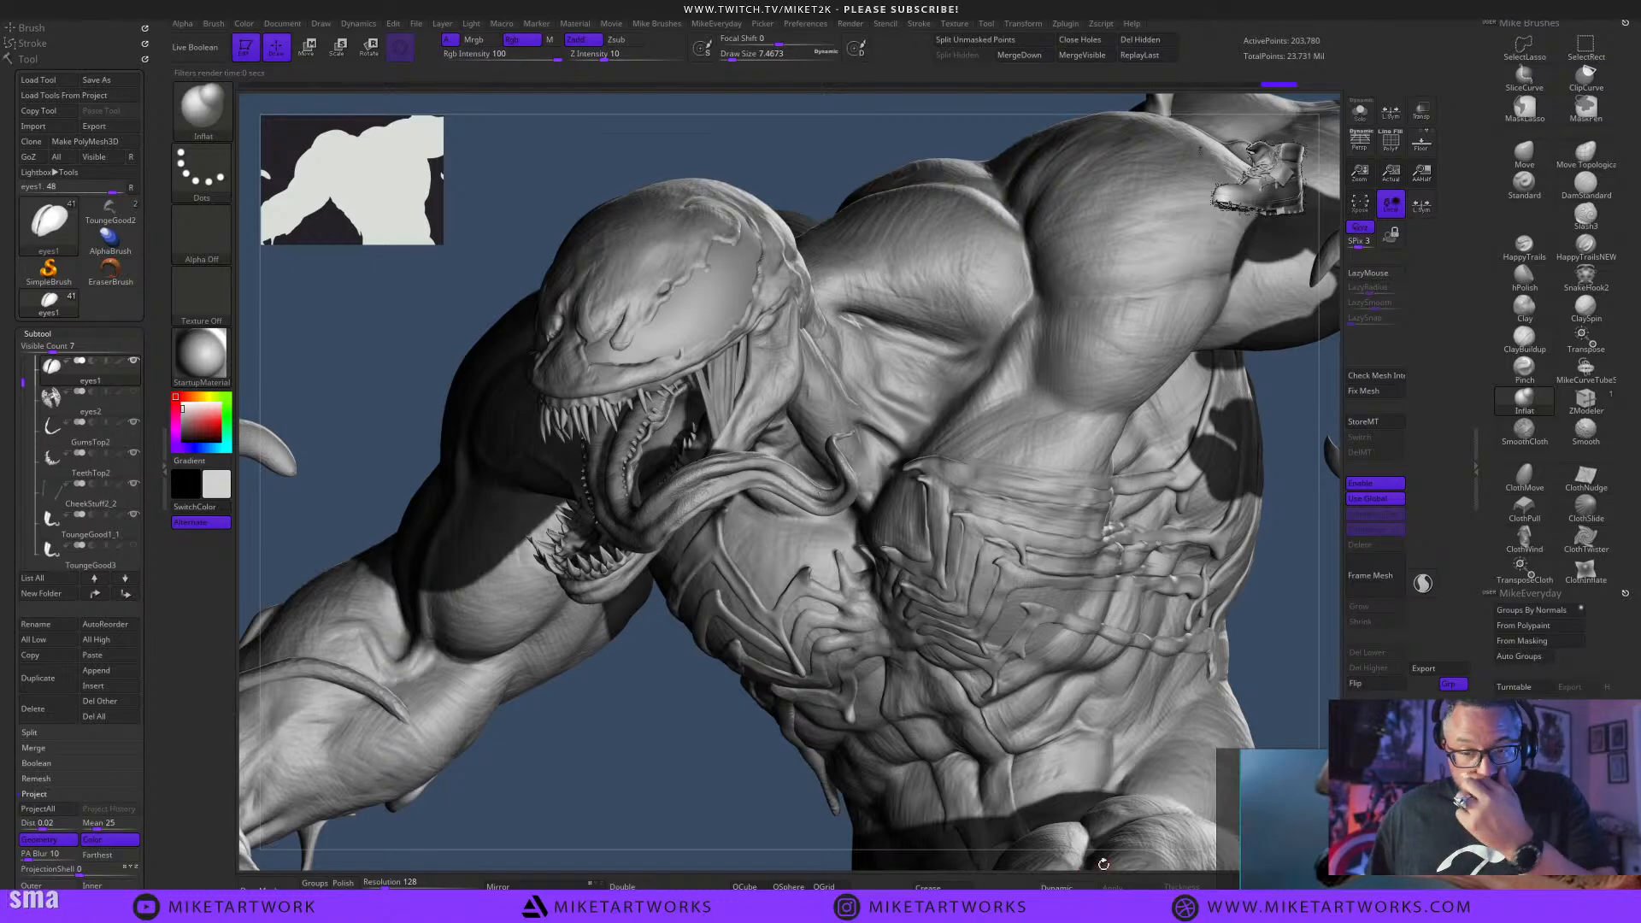
left_click_drag(716, 767, 654, 683, "alt")
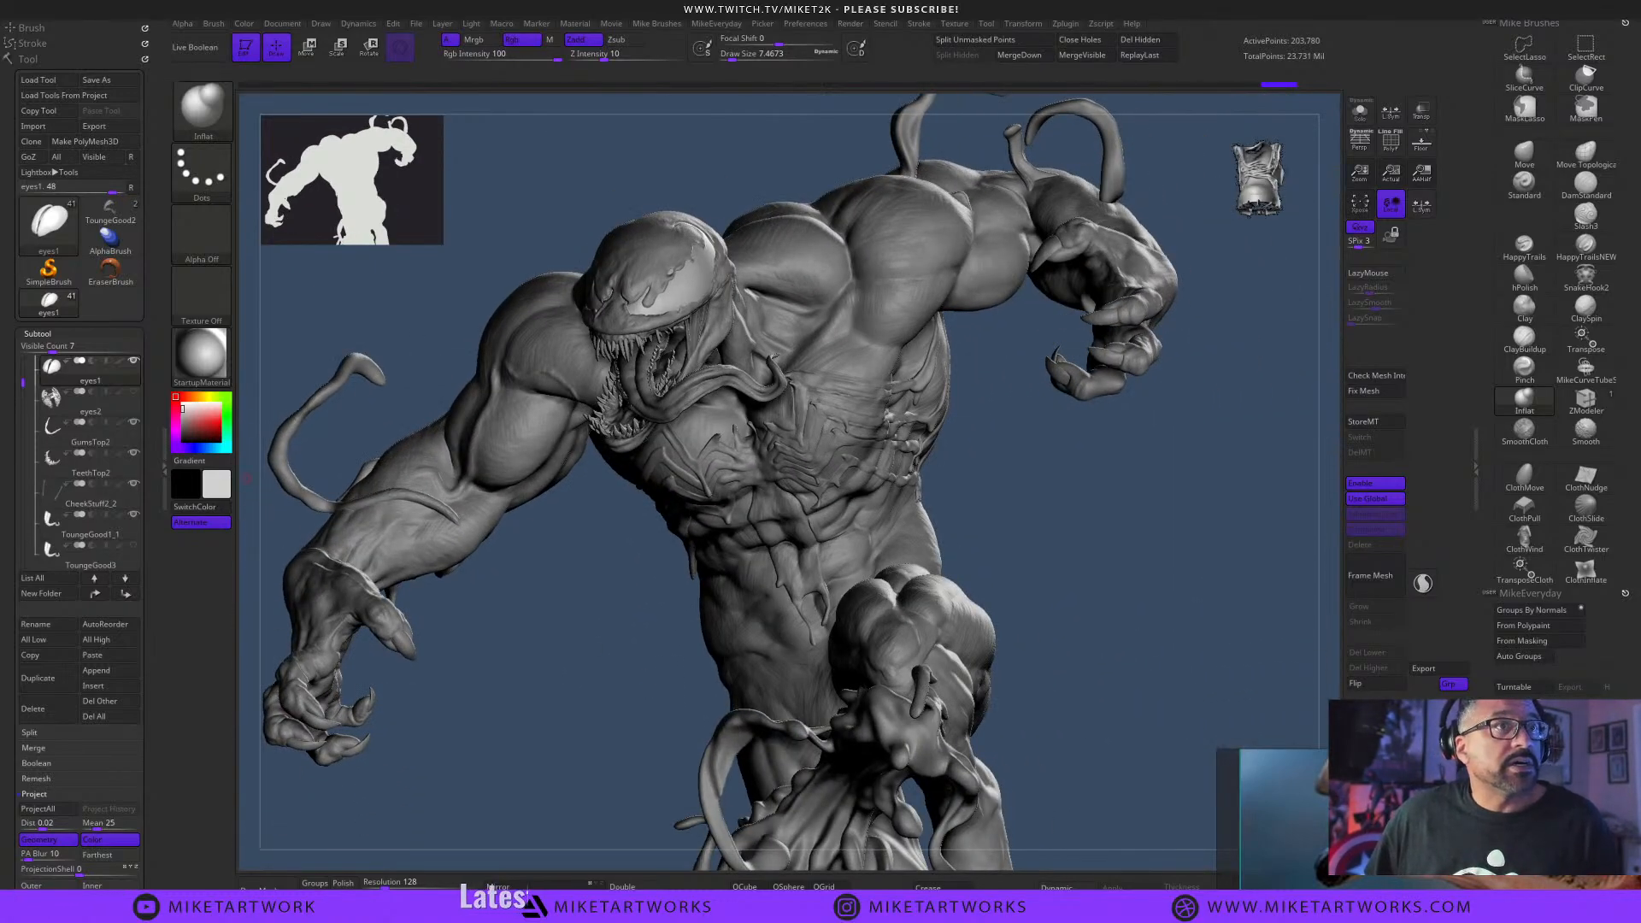
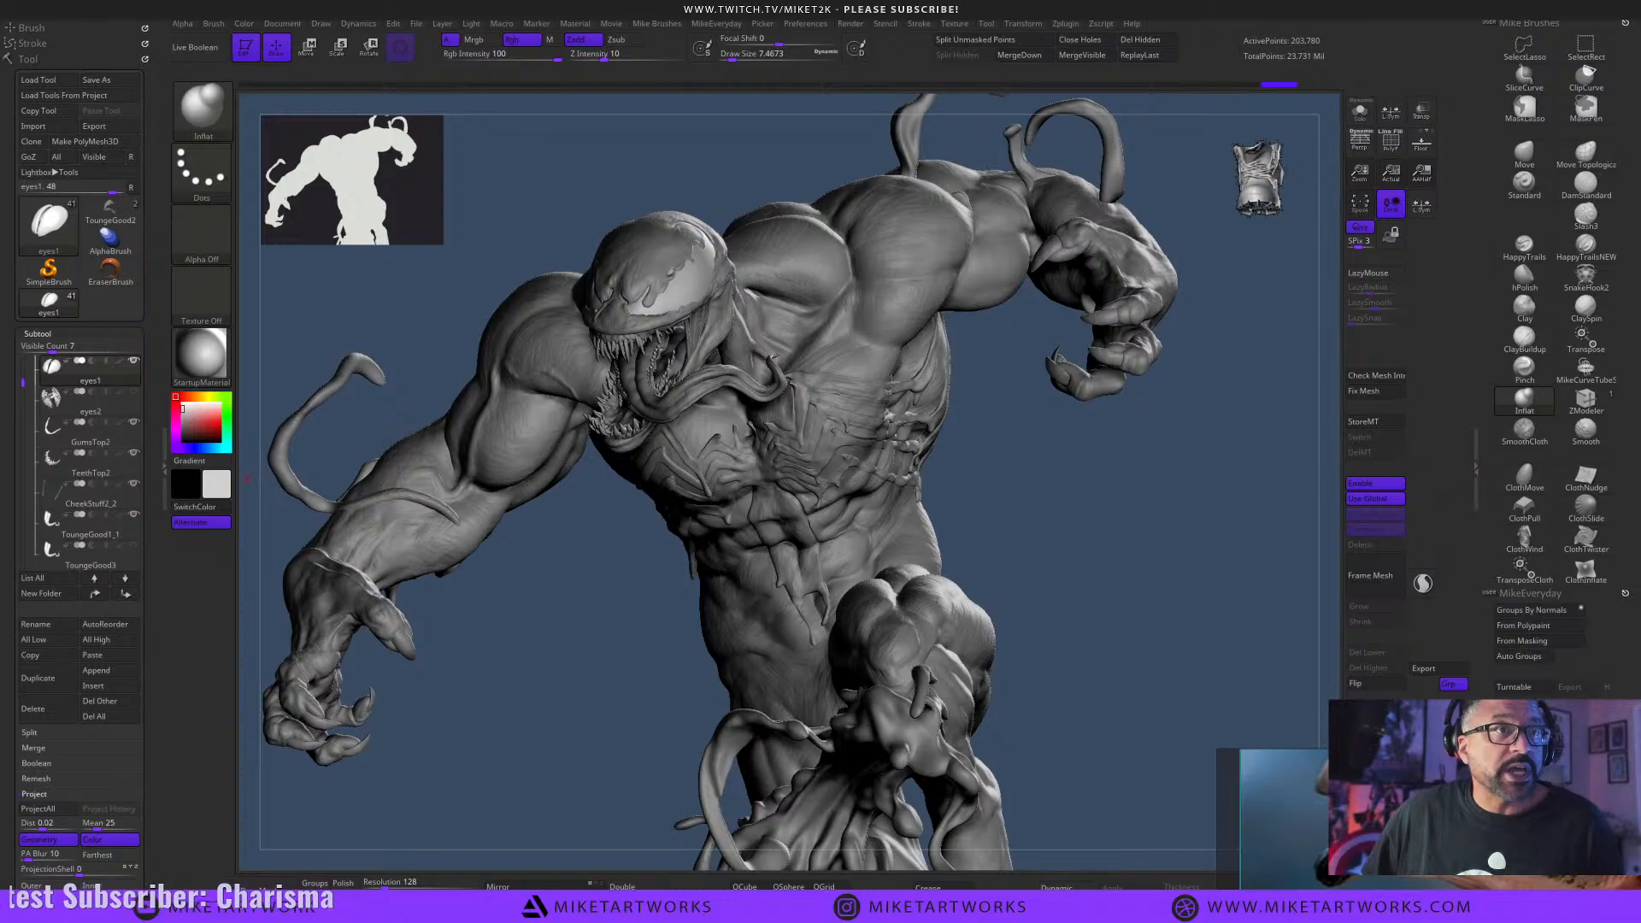
Select the spike subtool ToungeGood4 and rename it Toungeteeth.
left_click_drag(1008, 525, 1093, 565)
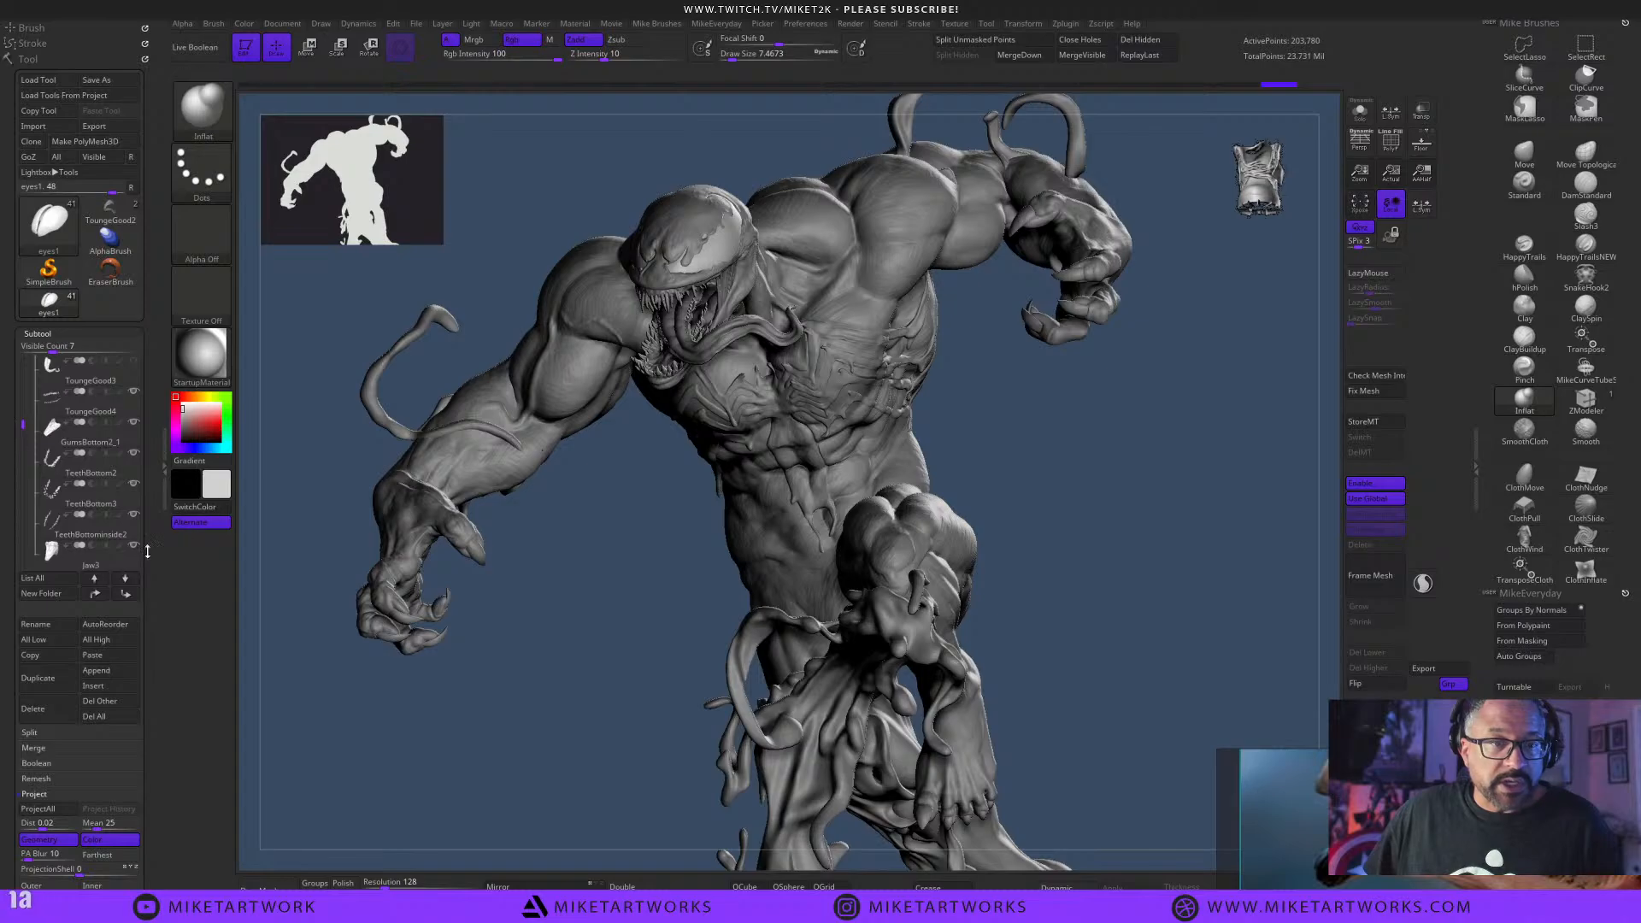
left_click(106, 407)
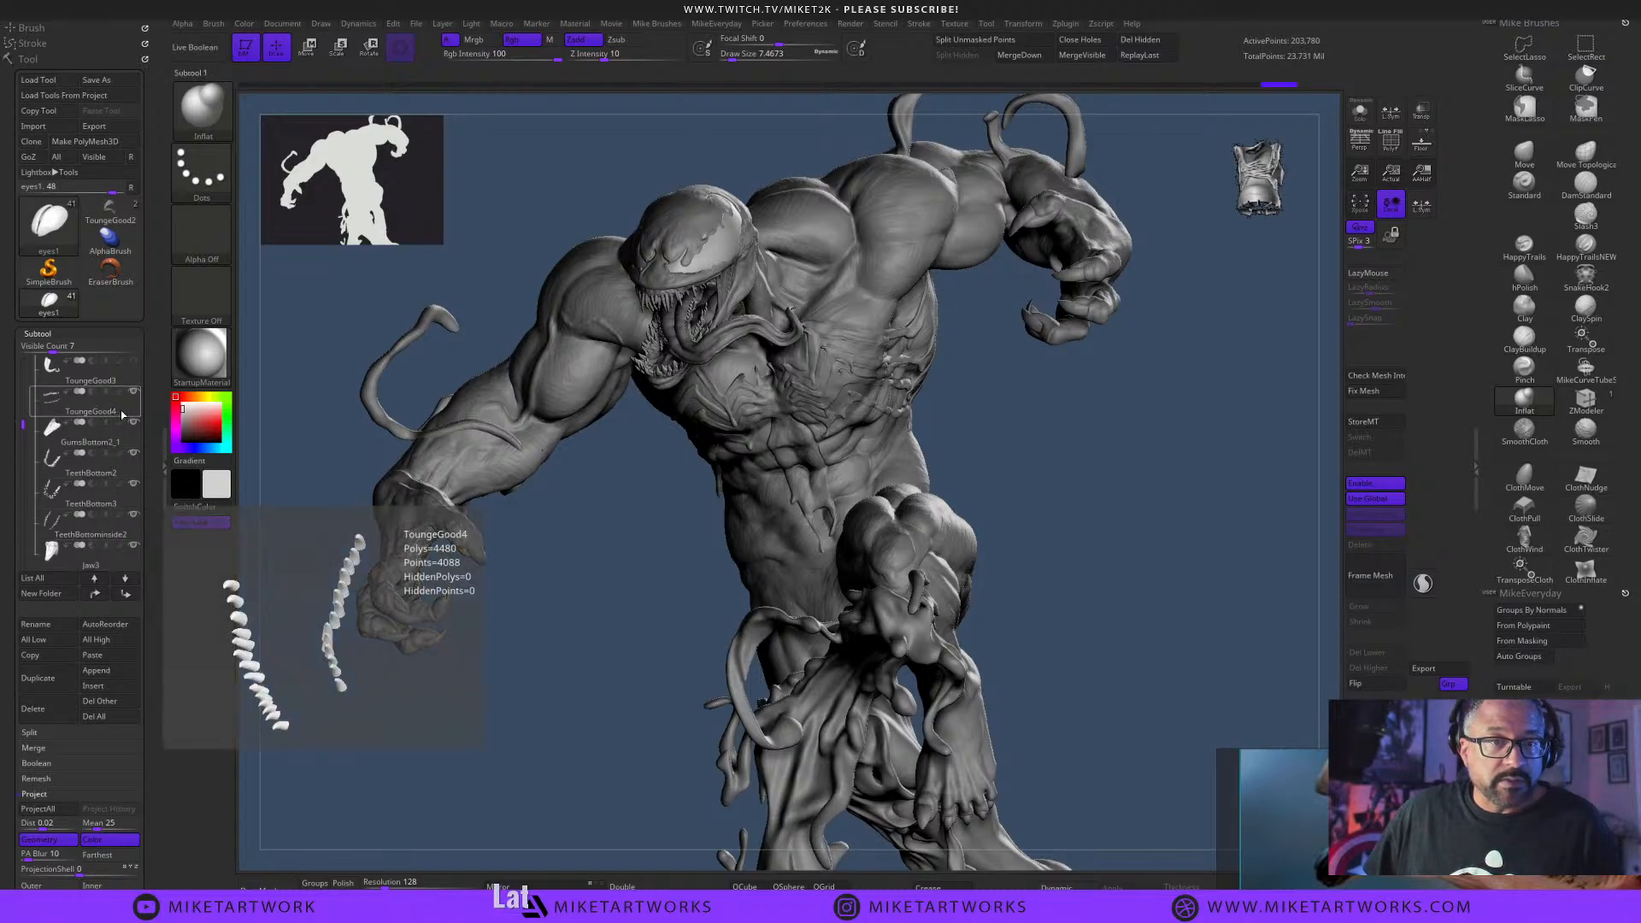
left_click(45, 627)
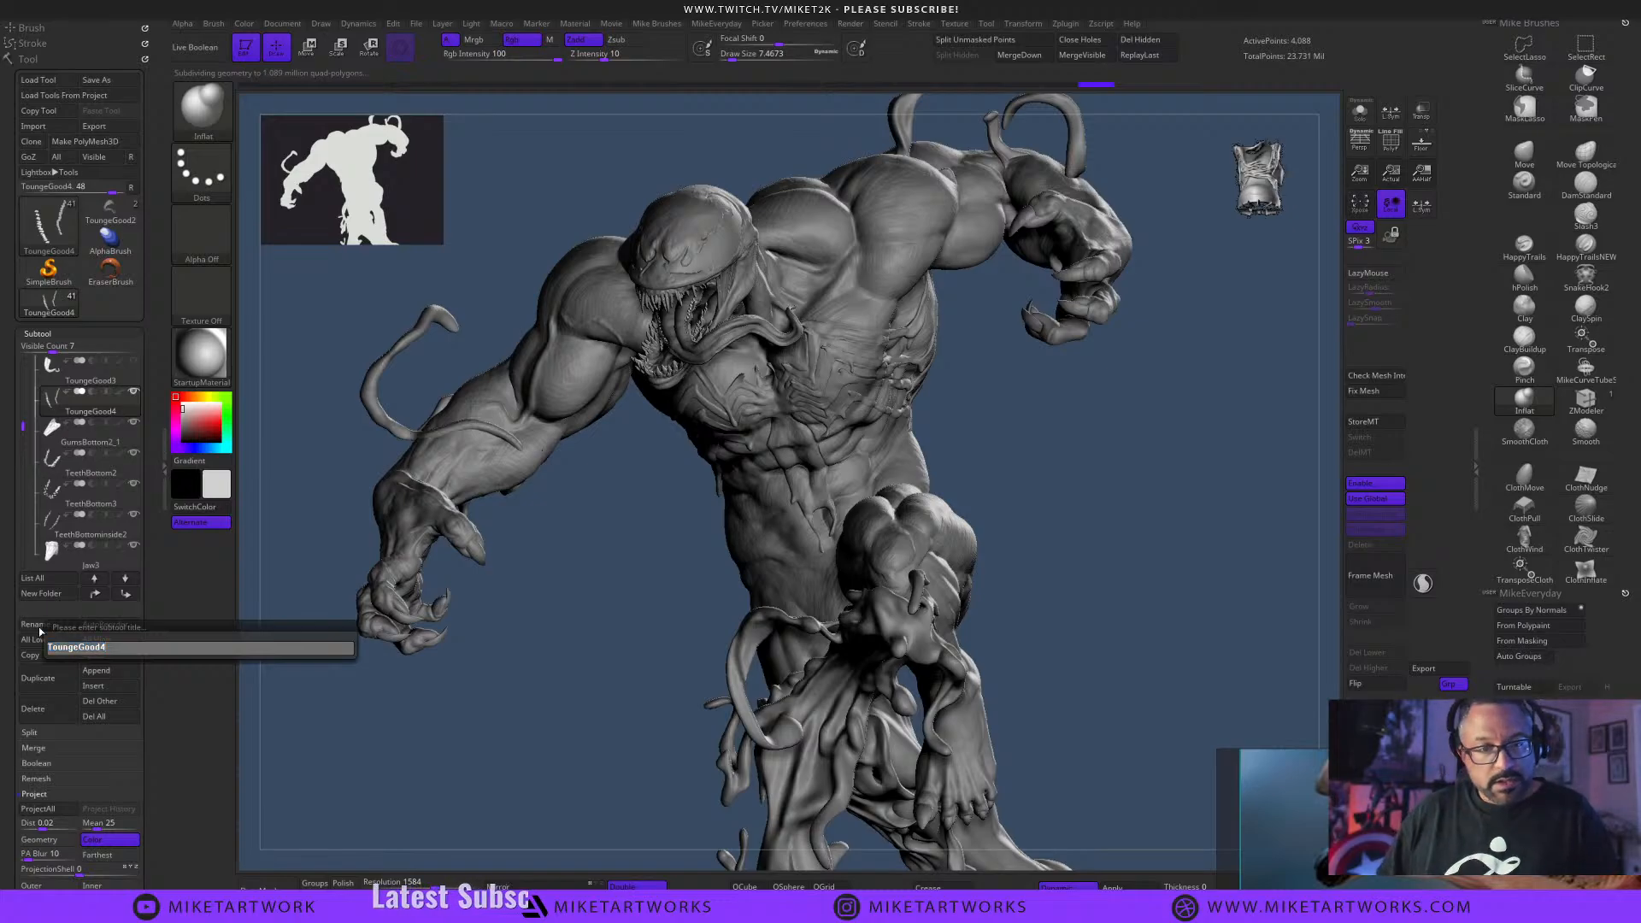
key("BackSpace")
key("BackSpace")
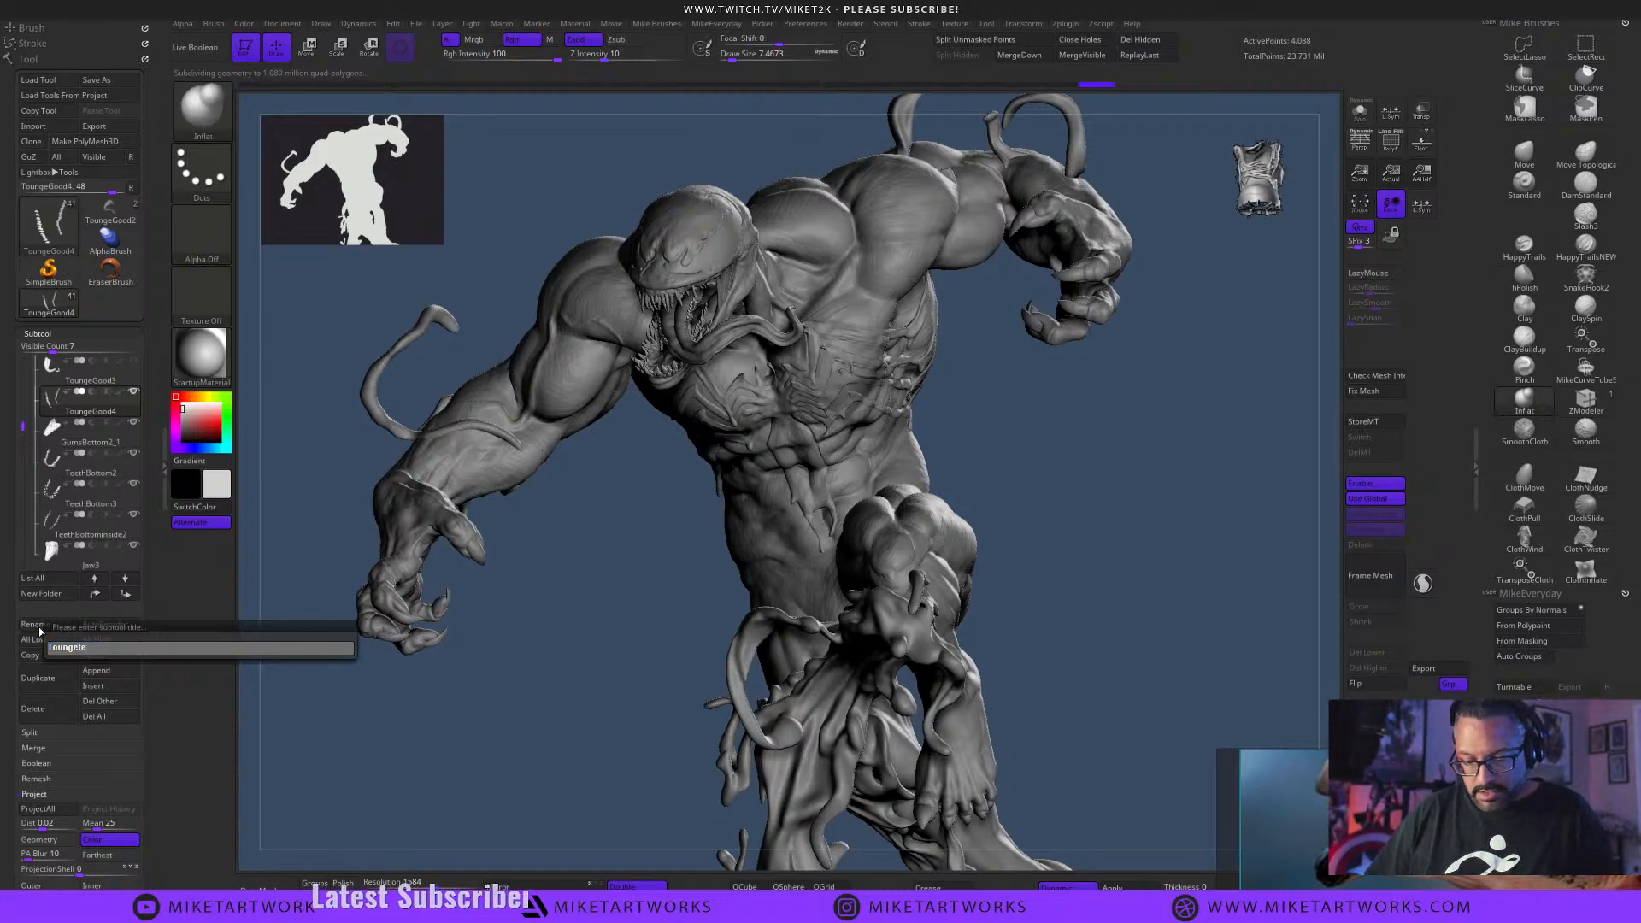
key("Return")
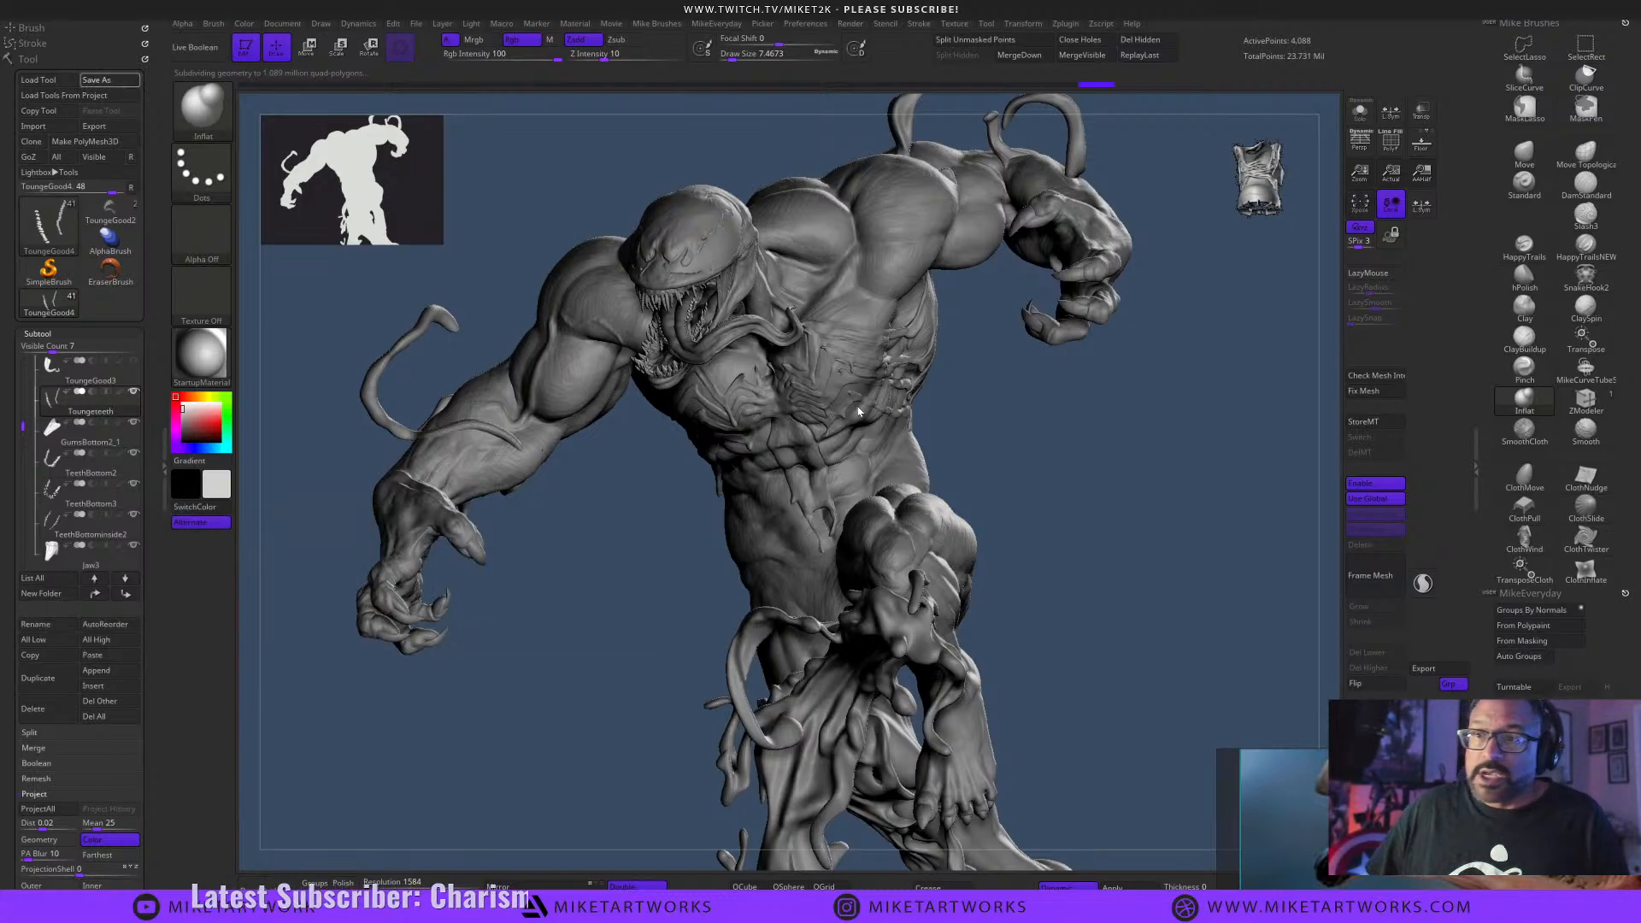
Save the tool under the existing file name VenomWip18, replacing the earlier file.
key("ctrl+s")
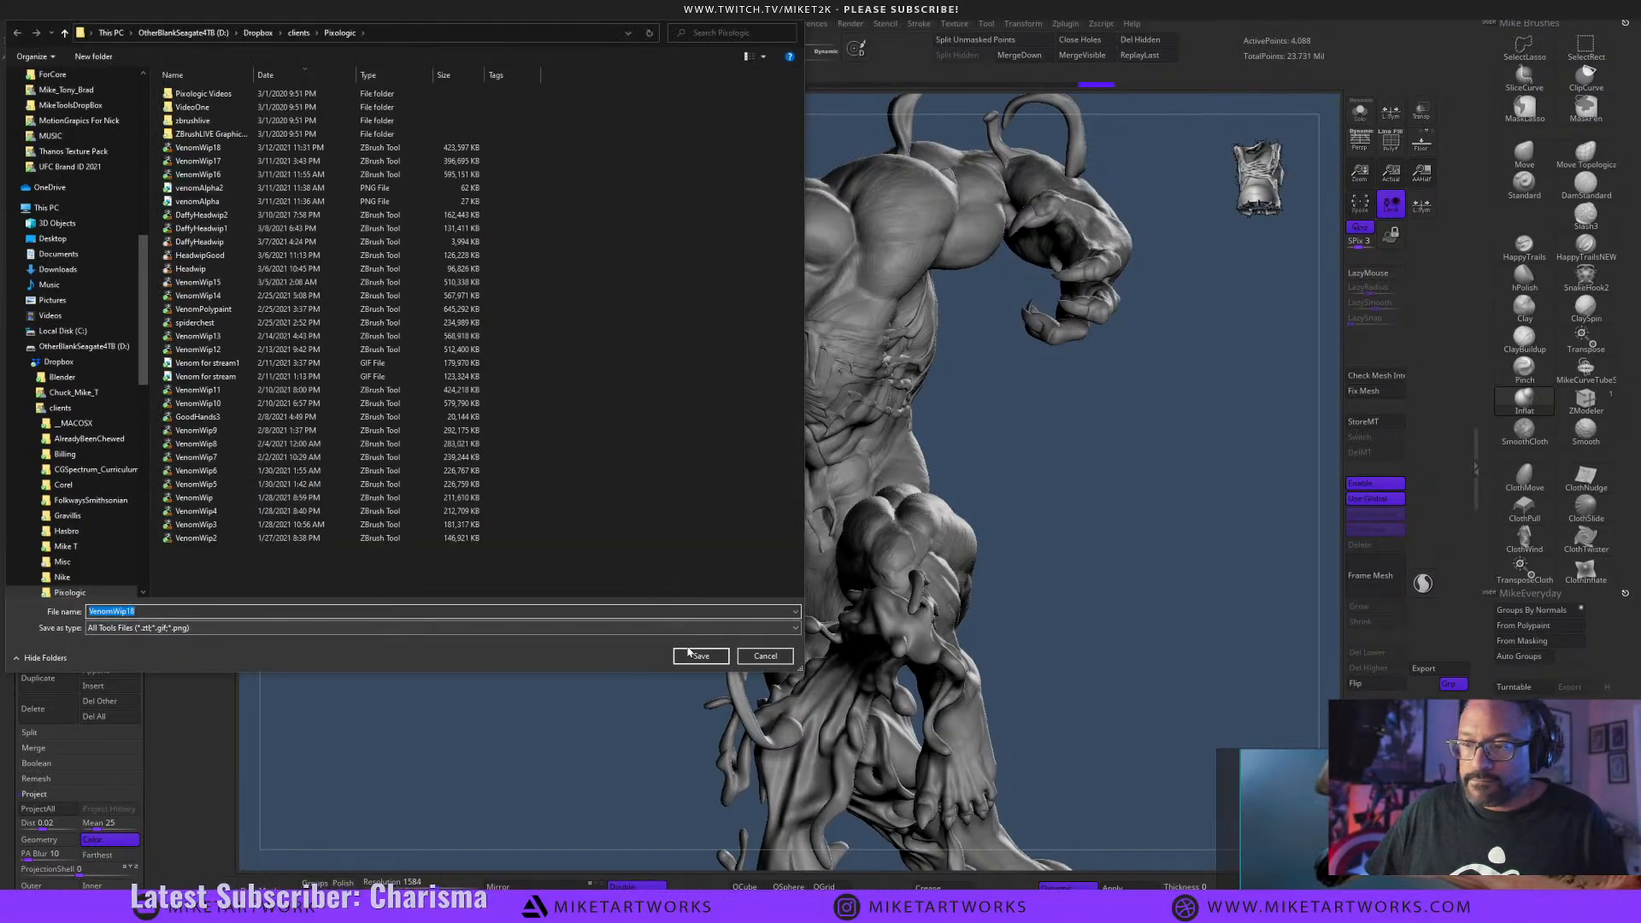
left_click(689, 652)
left_click(855, 457)
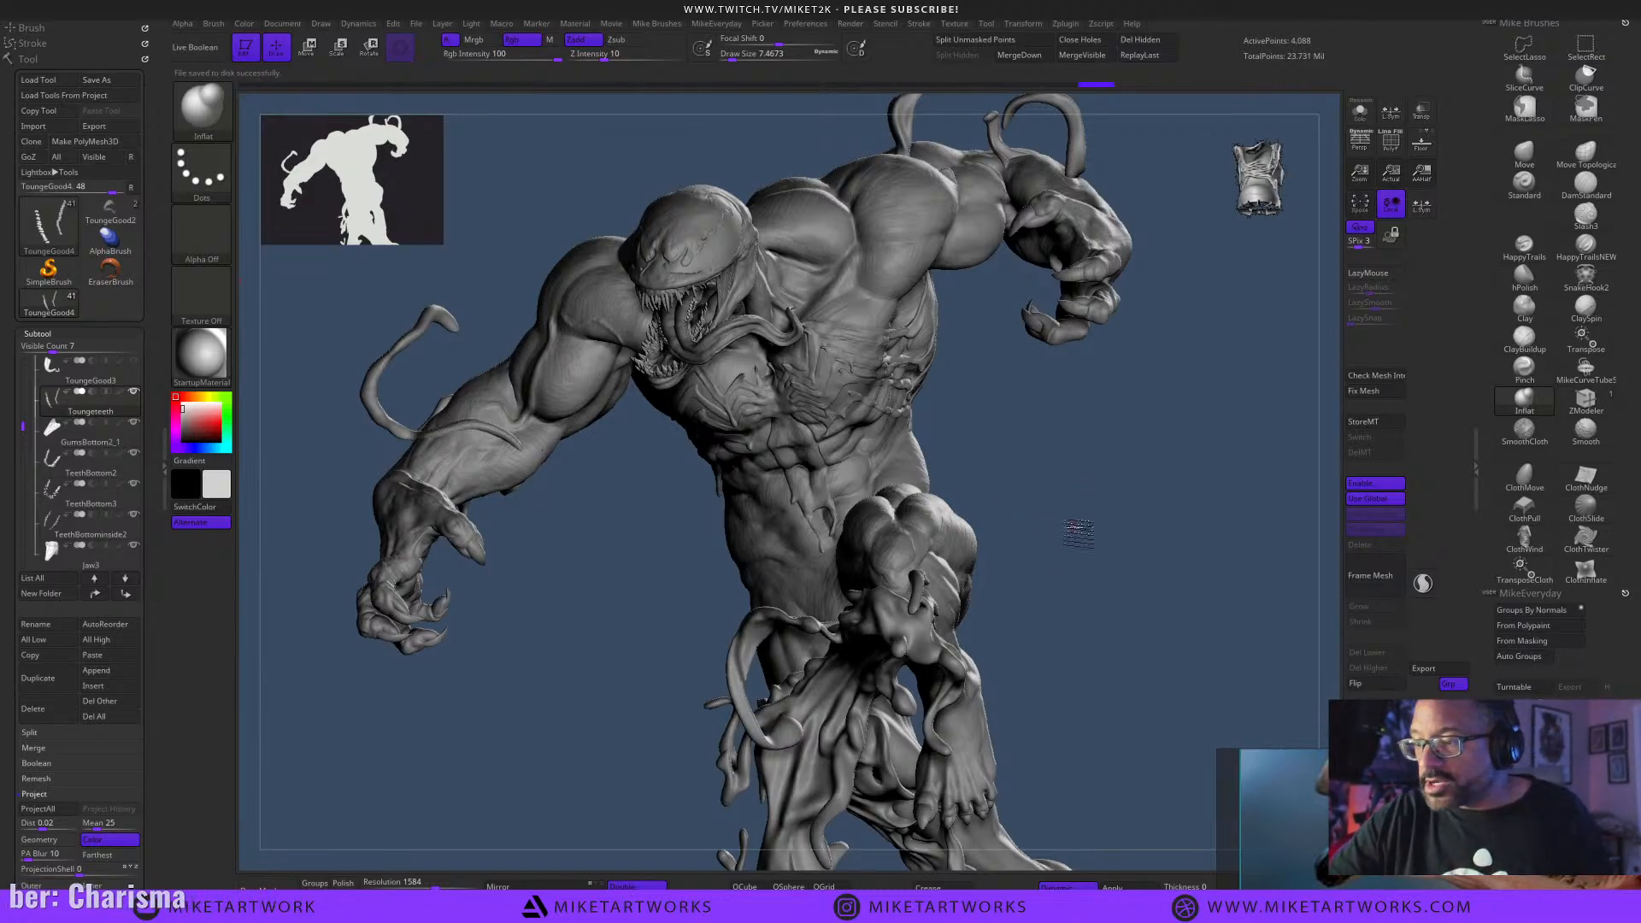
Select the body subtool newbody_5, isolate it with Solo and bring its back into view.
left_click_drag(1079, 532, 1371, 193)
left_click(1017, 548, "alt")
left_click(1361, 112)
left_click_drag(1147, 466, 1093, 699)
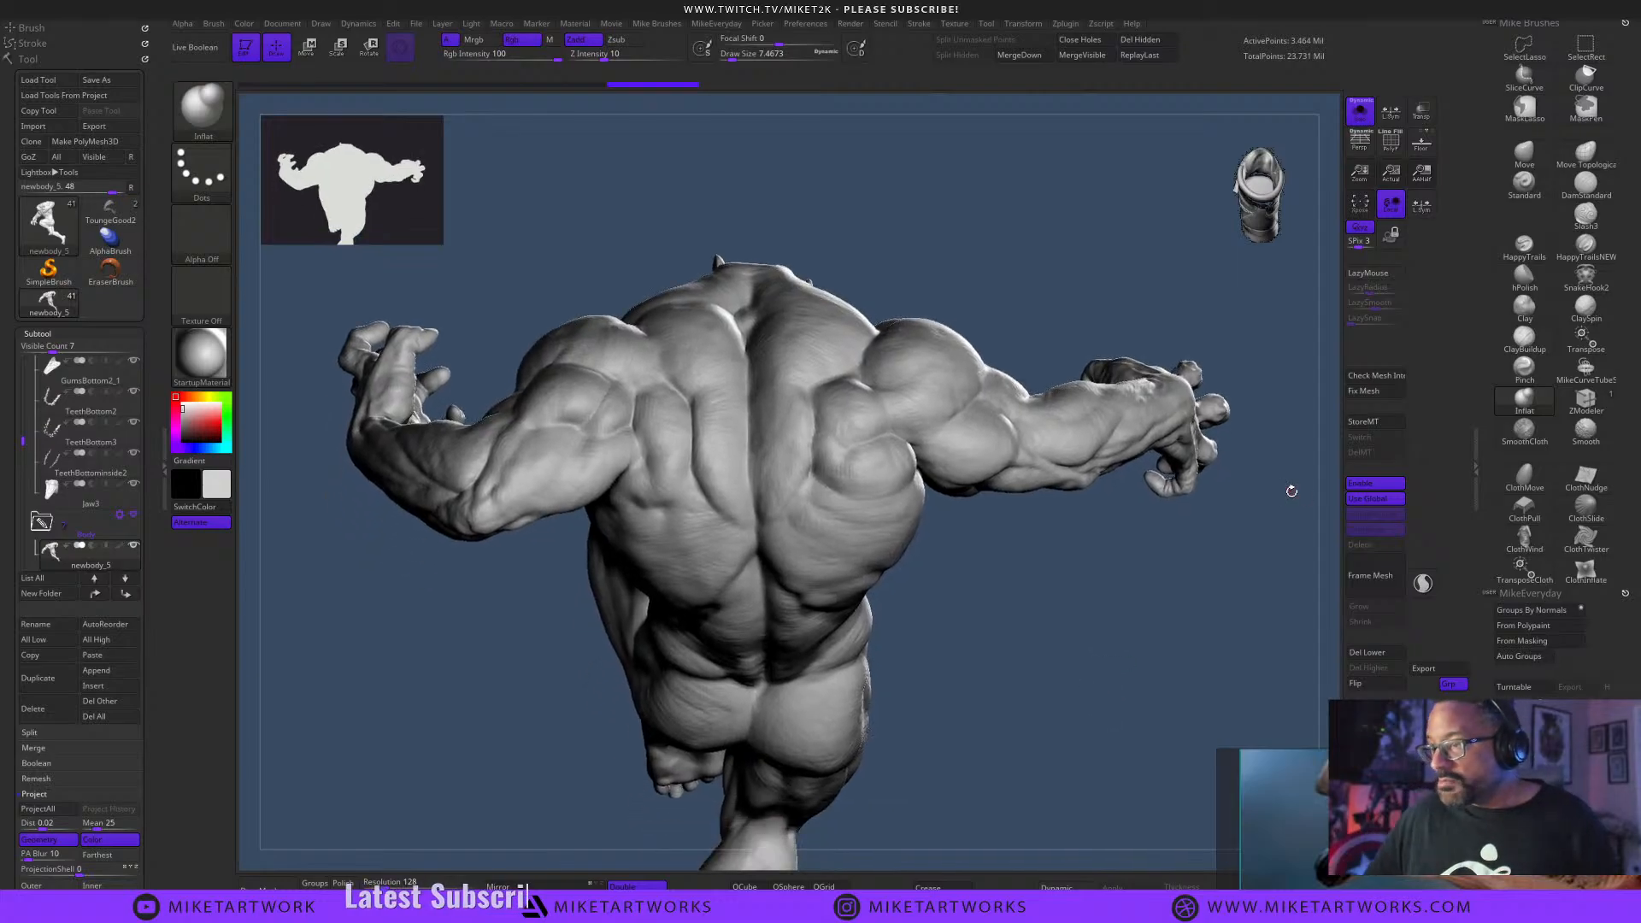
Browse the reference board for bodybuilder anatomy photos.
right_click_drag(1465, 921, 1218, 694)
scroll(1220, 694, "down", 12)
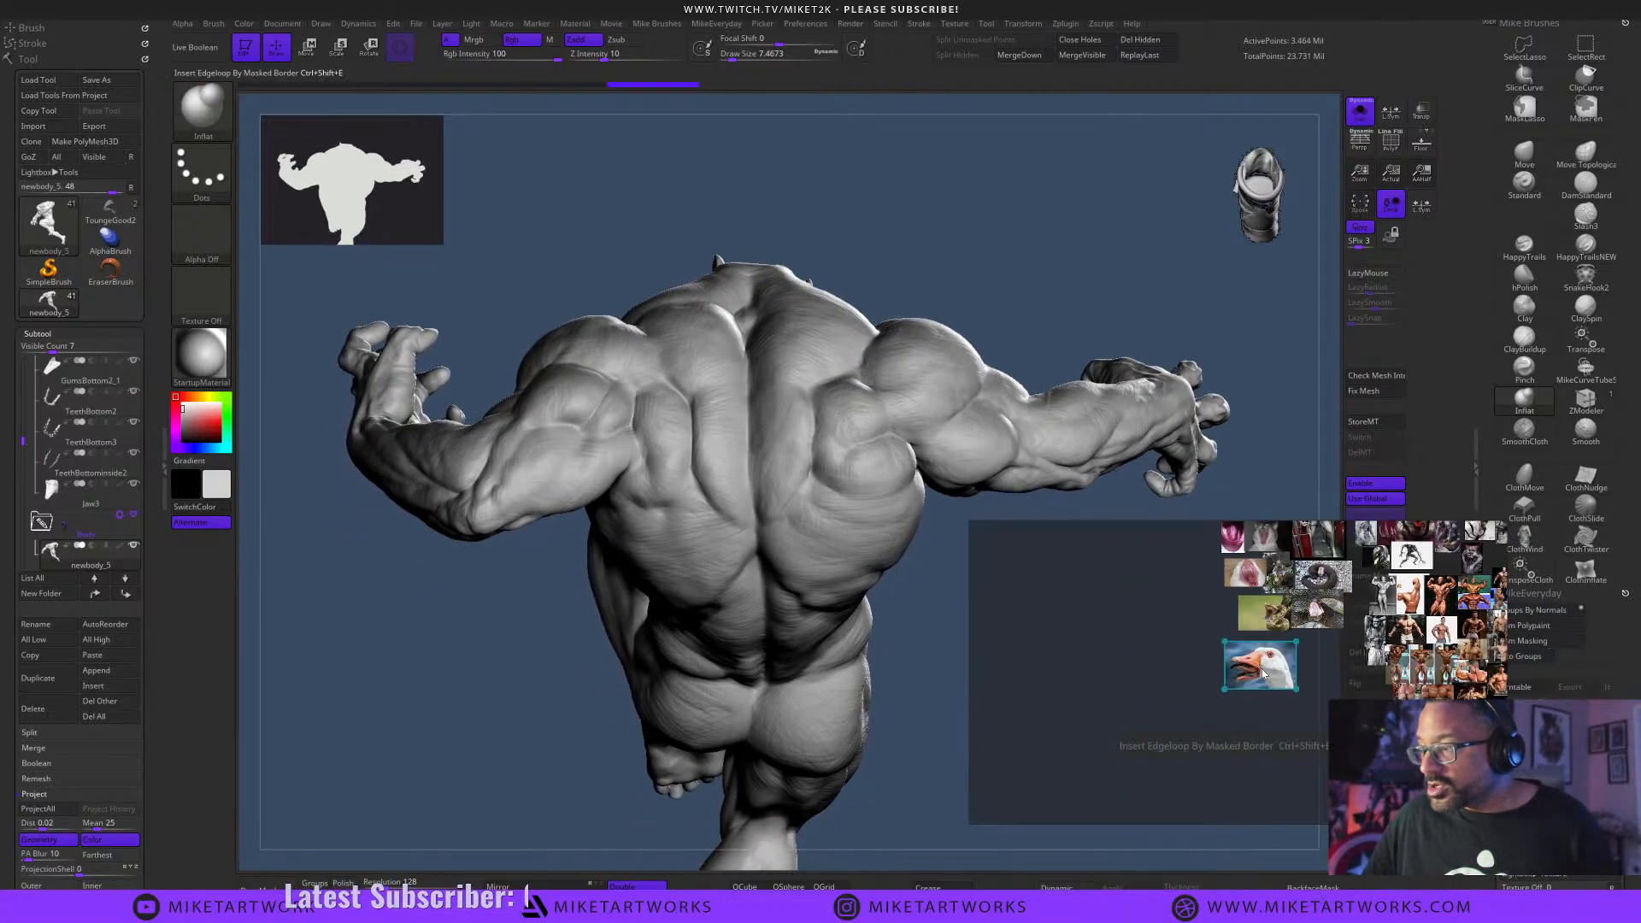
middle_click_drag(1295, 710, 1196, 725)
scroll(1269, 696, "up", 5)
scroll(1282, 692, "down", 10)
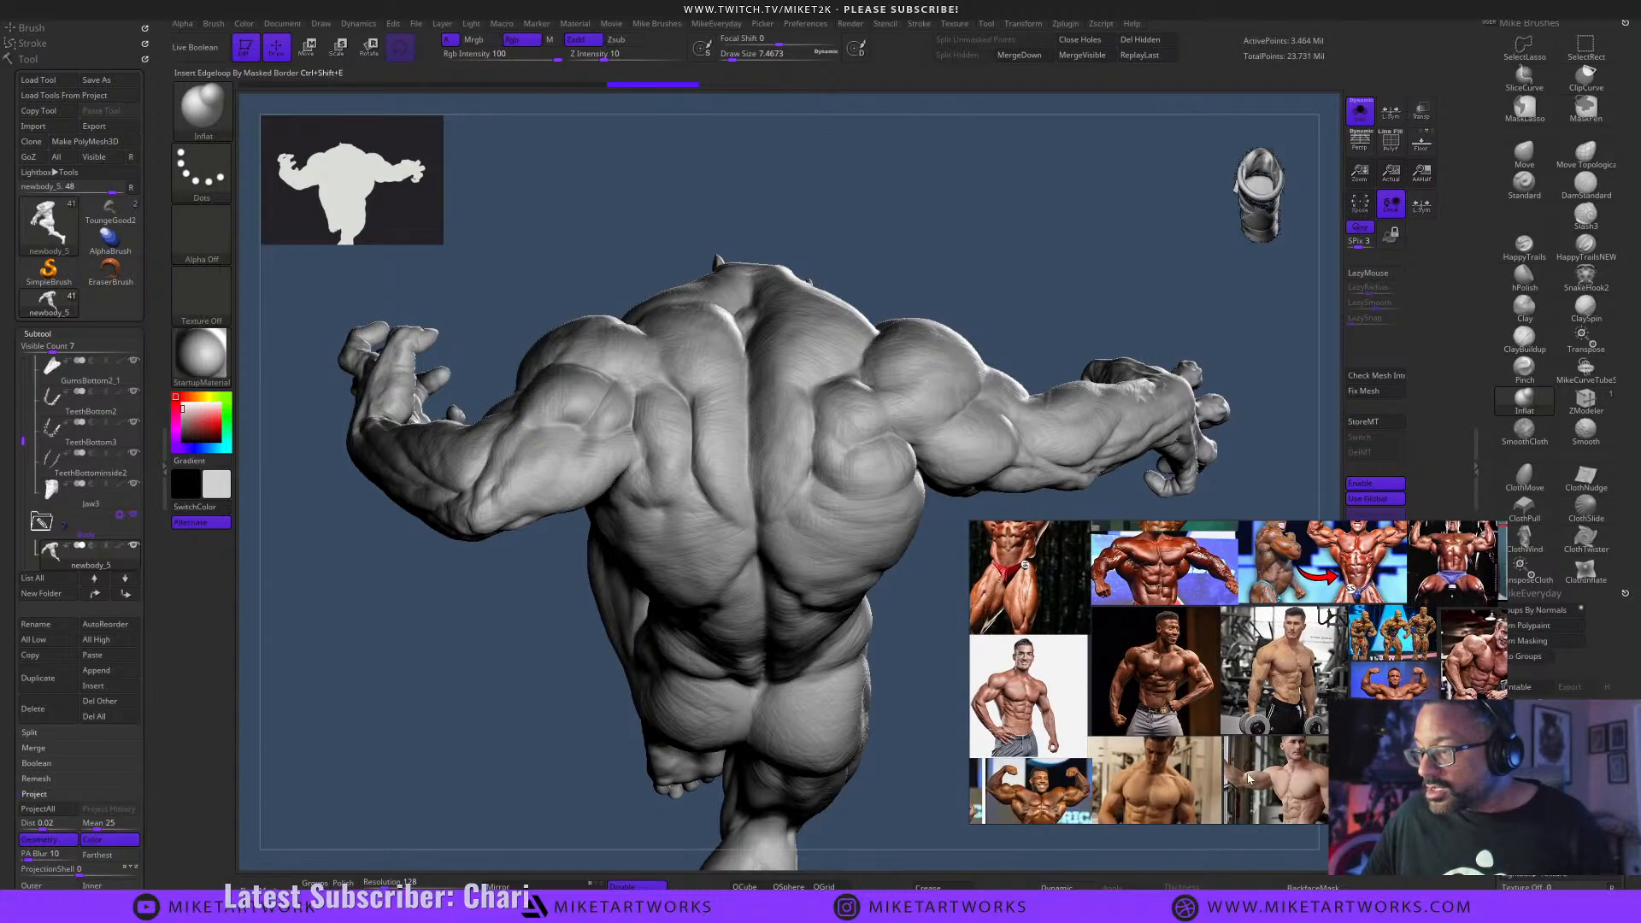
middle_click_drag(1205, 730, 1185, 644)
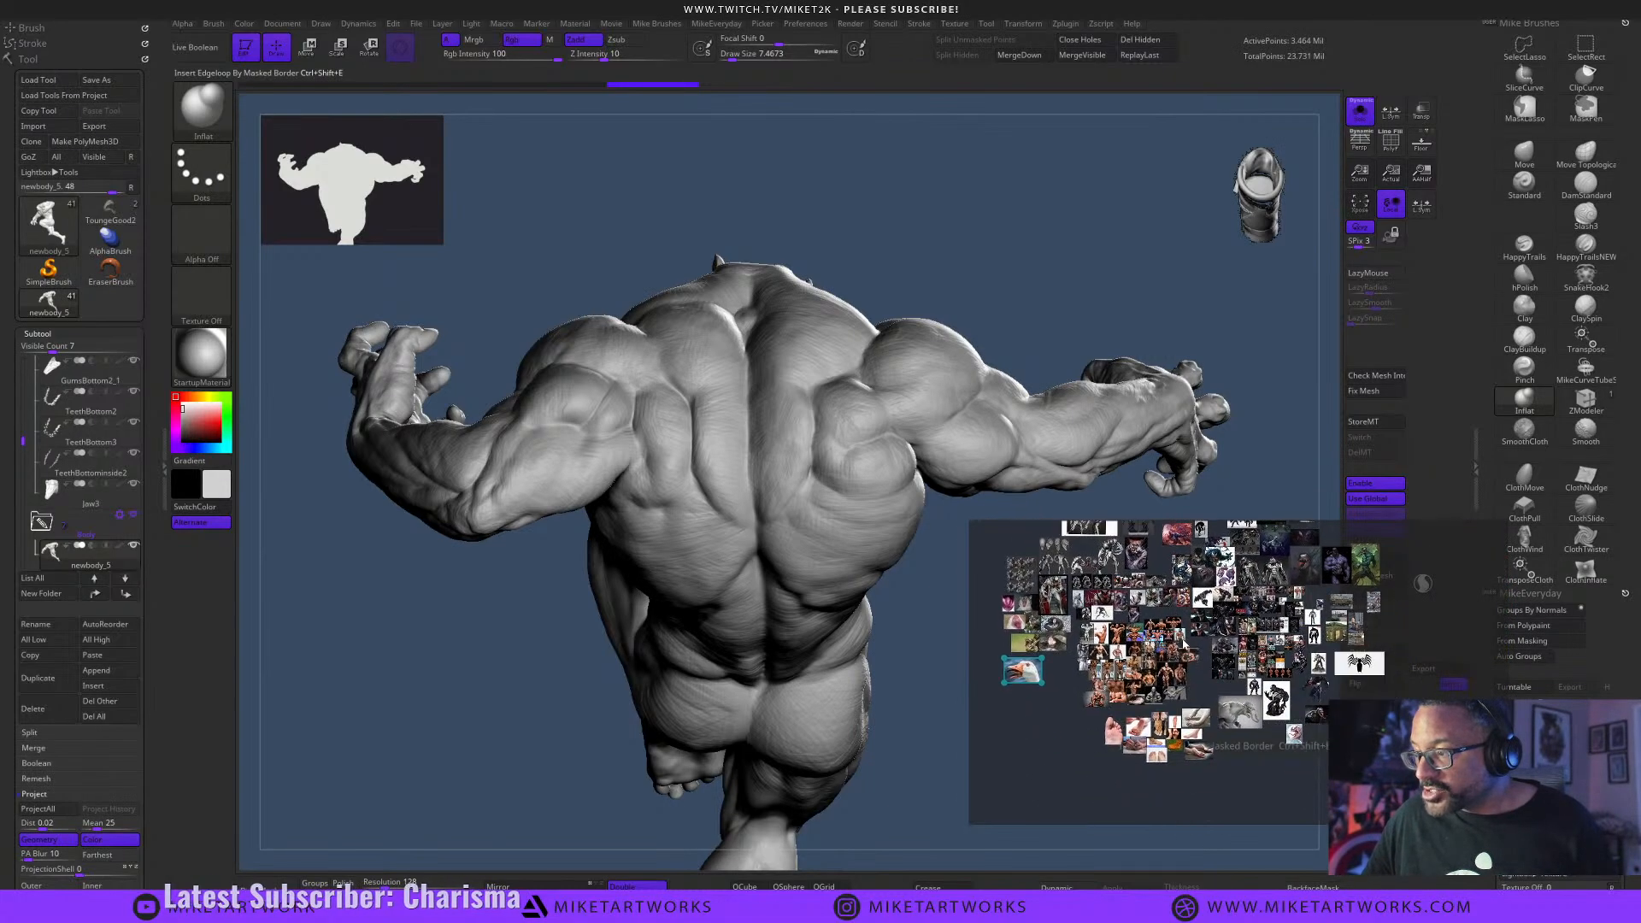
scroll(1196, 667, "up", 8)
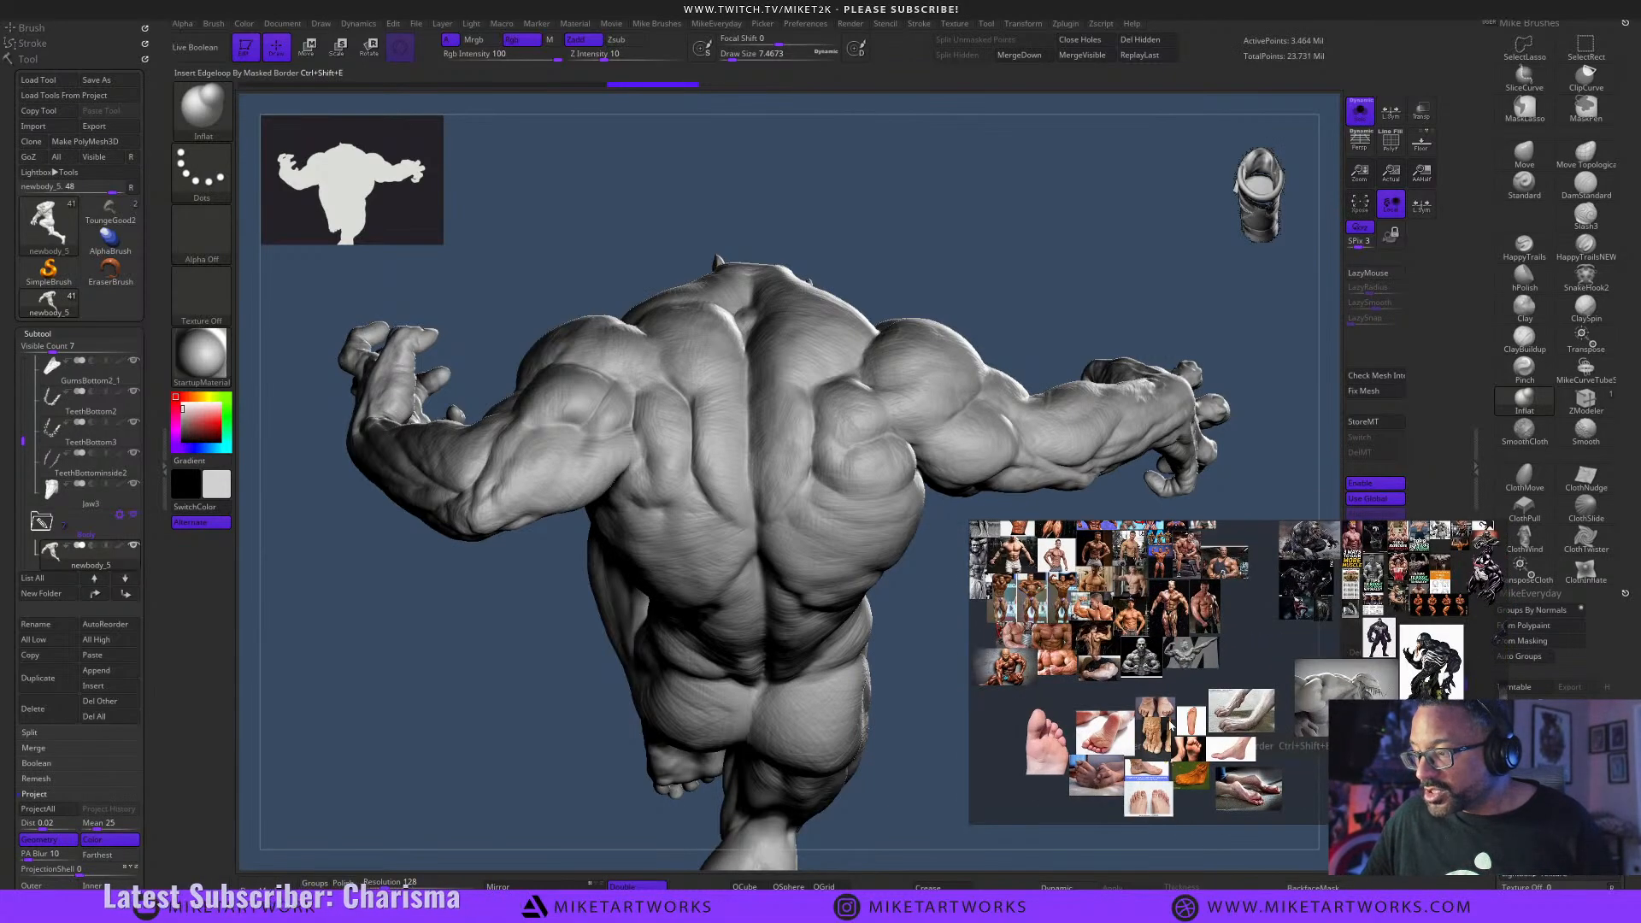
middle_click_drag(1196, 667, 1135, 677)
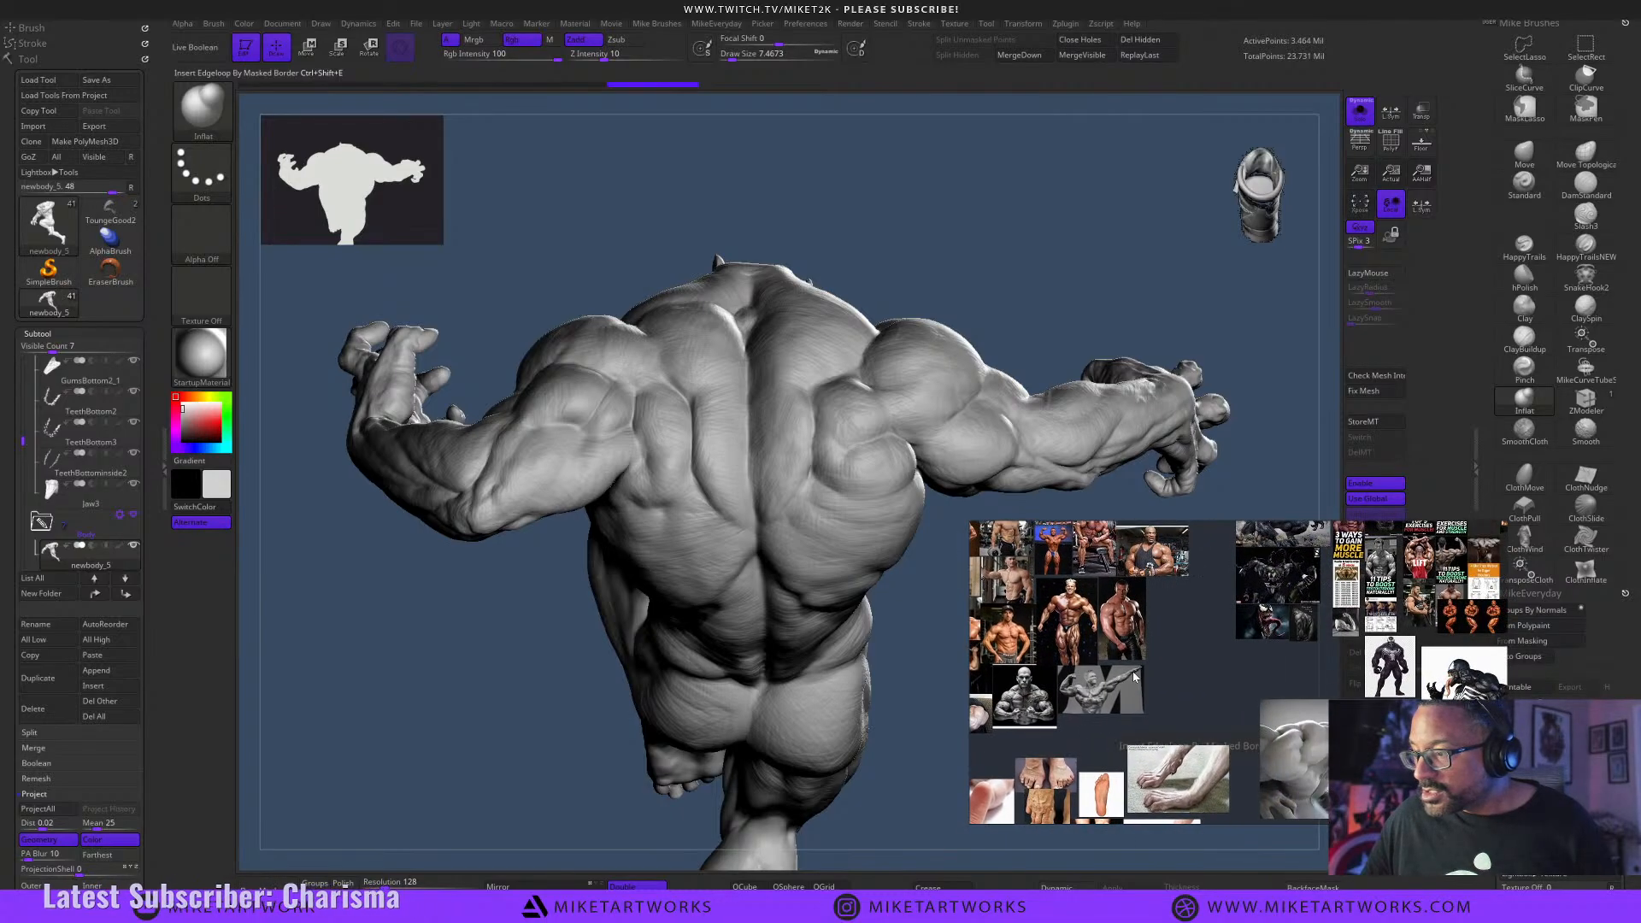
middle_click_drag(1270, 676, 1114, 704)
scroll(1129, 709, "down", 3)
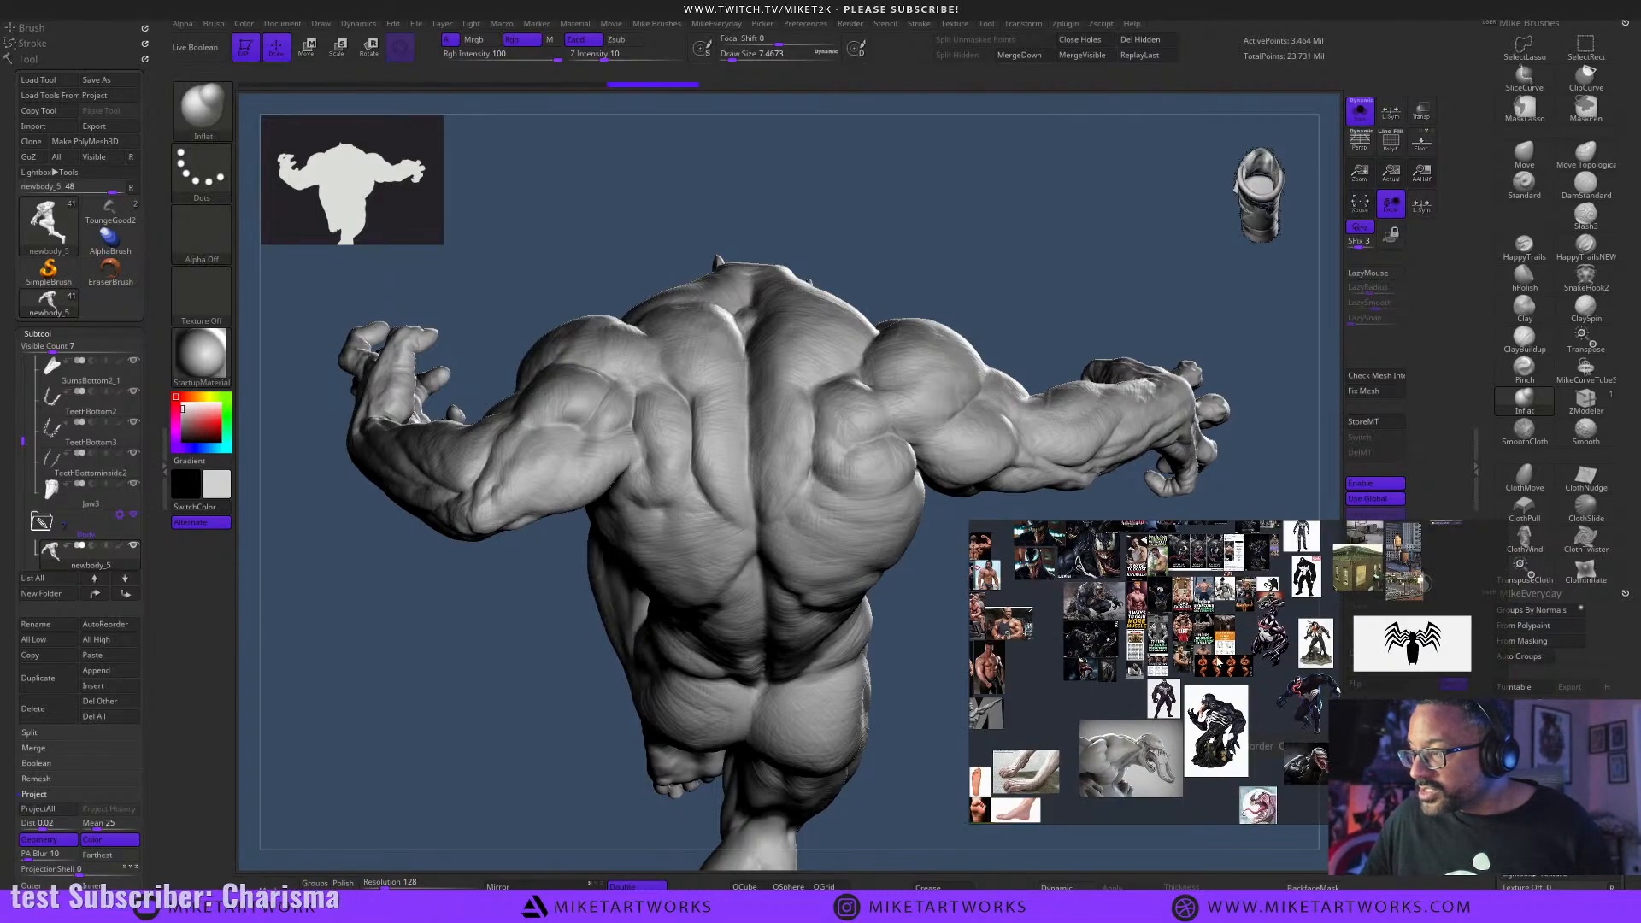
Enlarge the side-pose bodybuilder photo on the reference board and frame its legs beside the model.
double_click(1205, 669)
scroll(1081, 701, "up", 3)
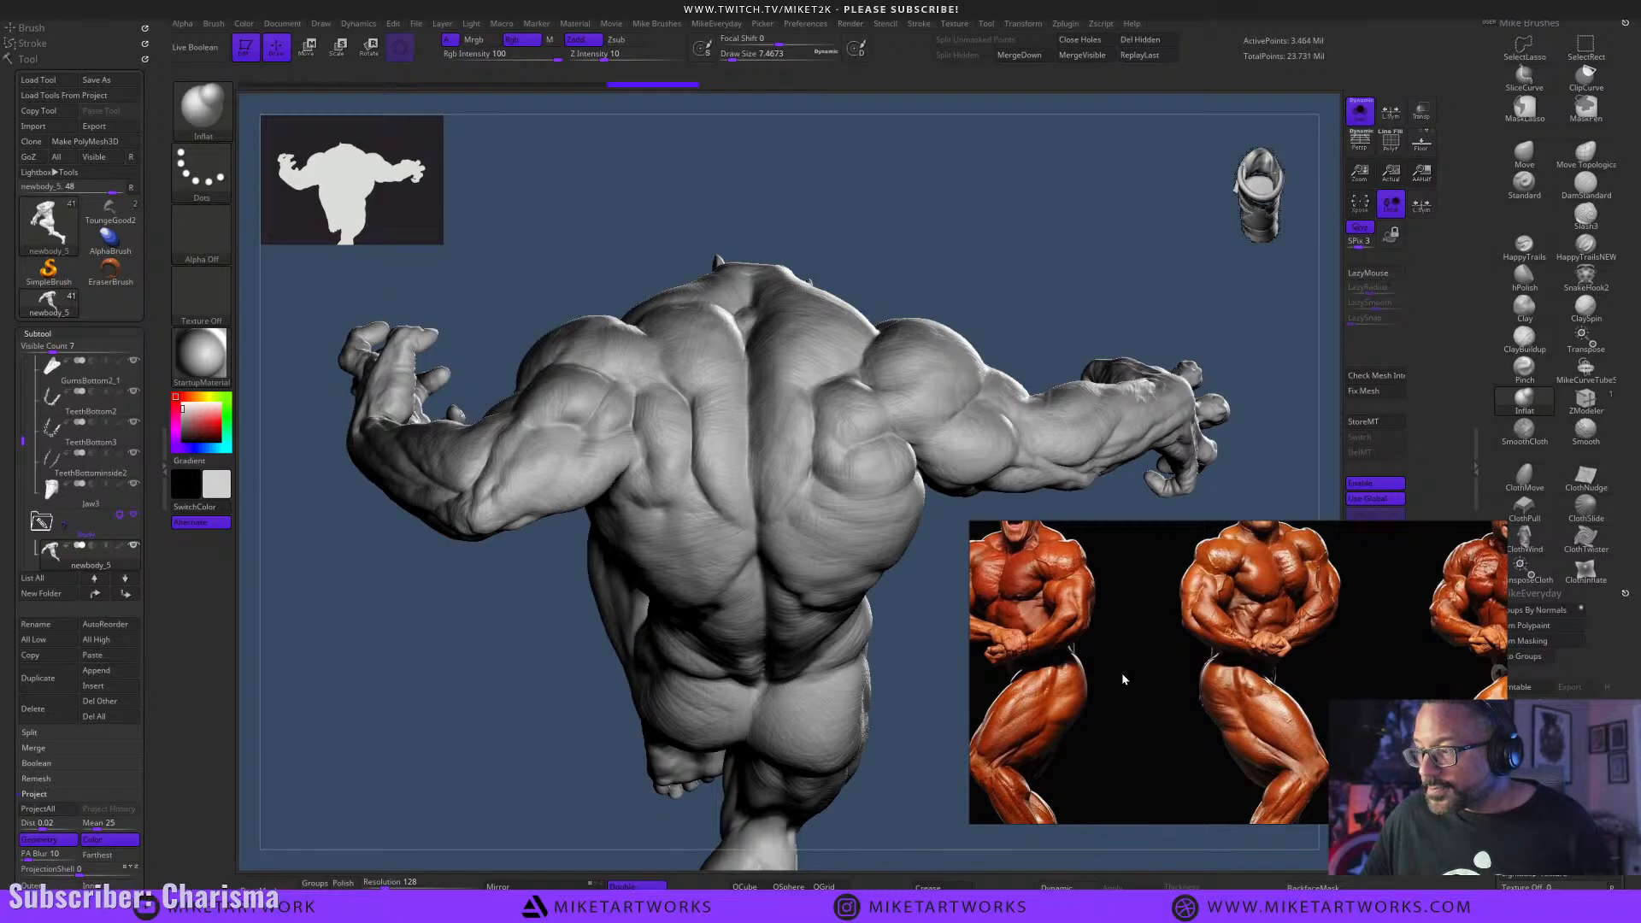
middle_click_drag(1135, 708, 1272, 656)
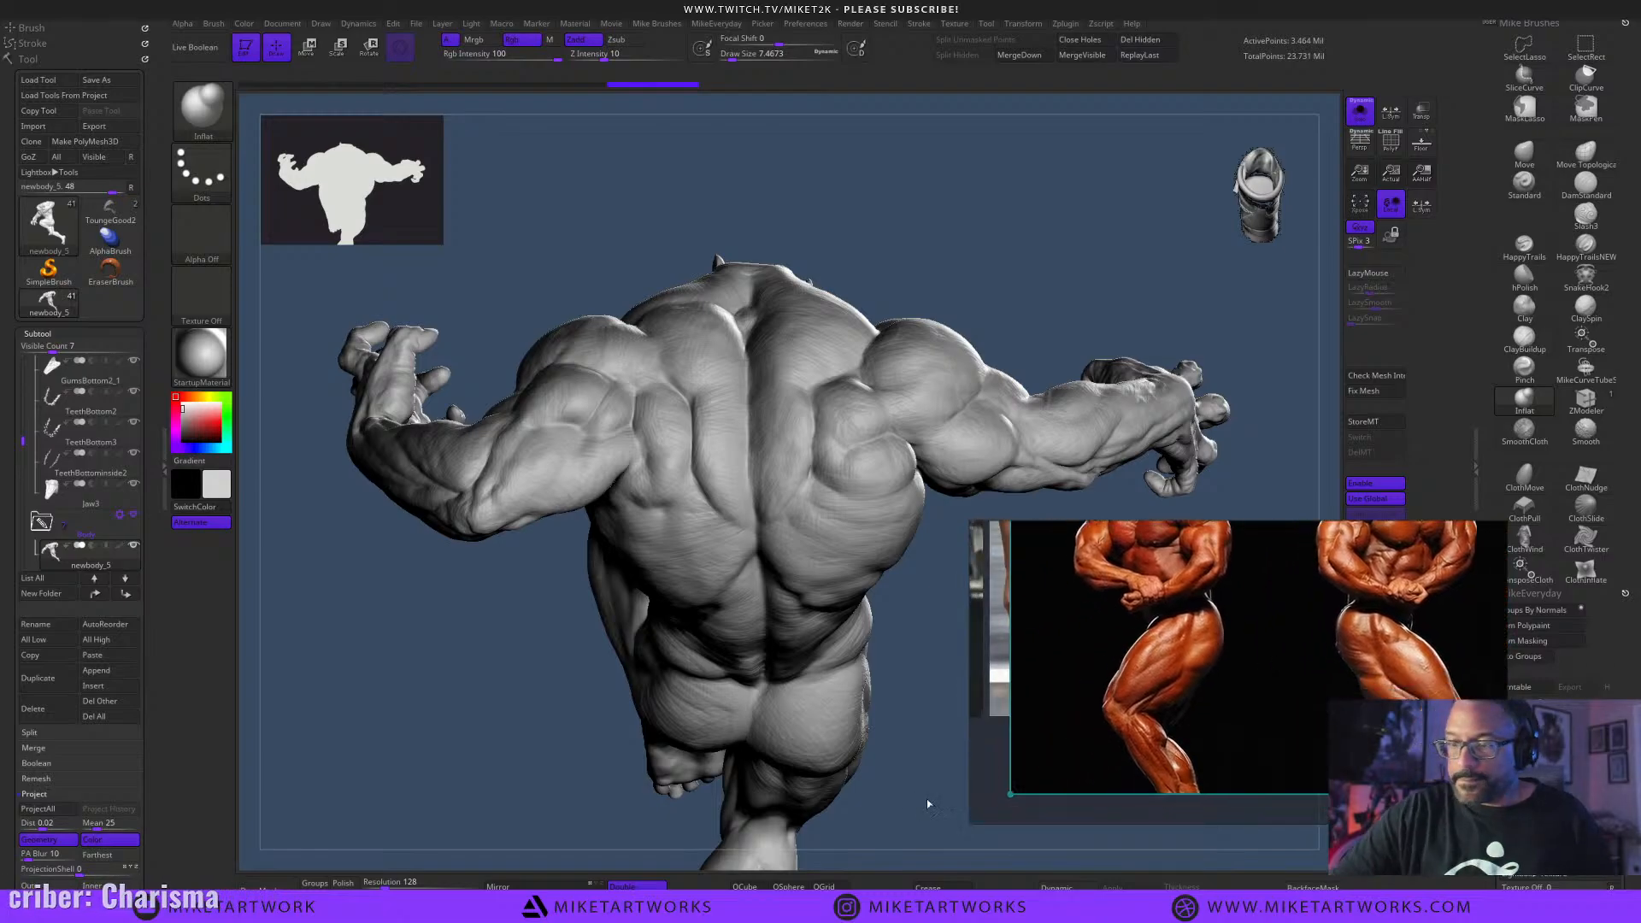
Choose the ClayBuildup brush with Z intensity 2 and draw size about 54 for the bent leg's hip and glute.
mouse_move(927, 804)
left_mouse_down()
mouse_move(944, 756)
mouse_move(854, 769)
mouse_move(847, 787)
mouse_move(918, 671)
left_mouse_up()
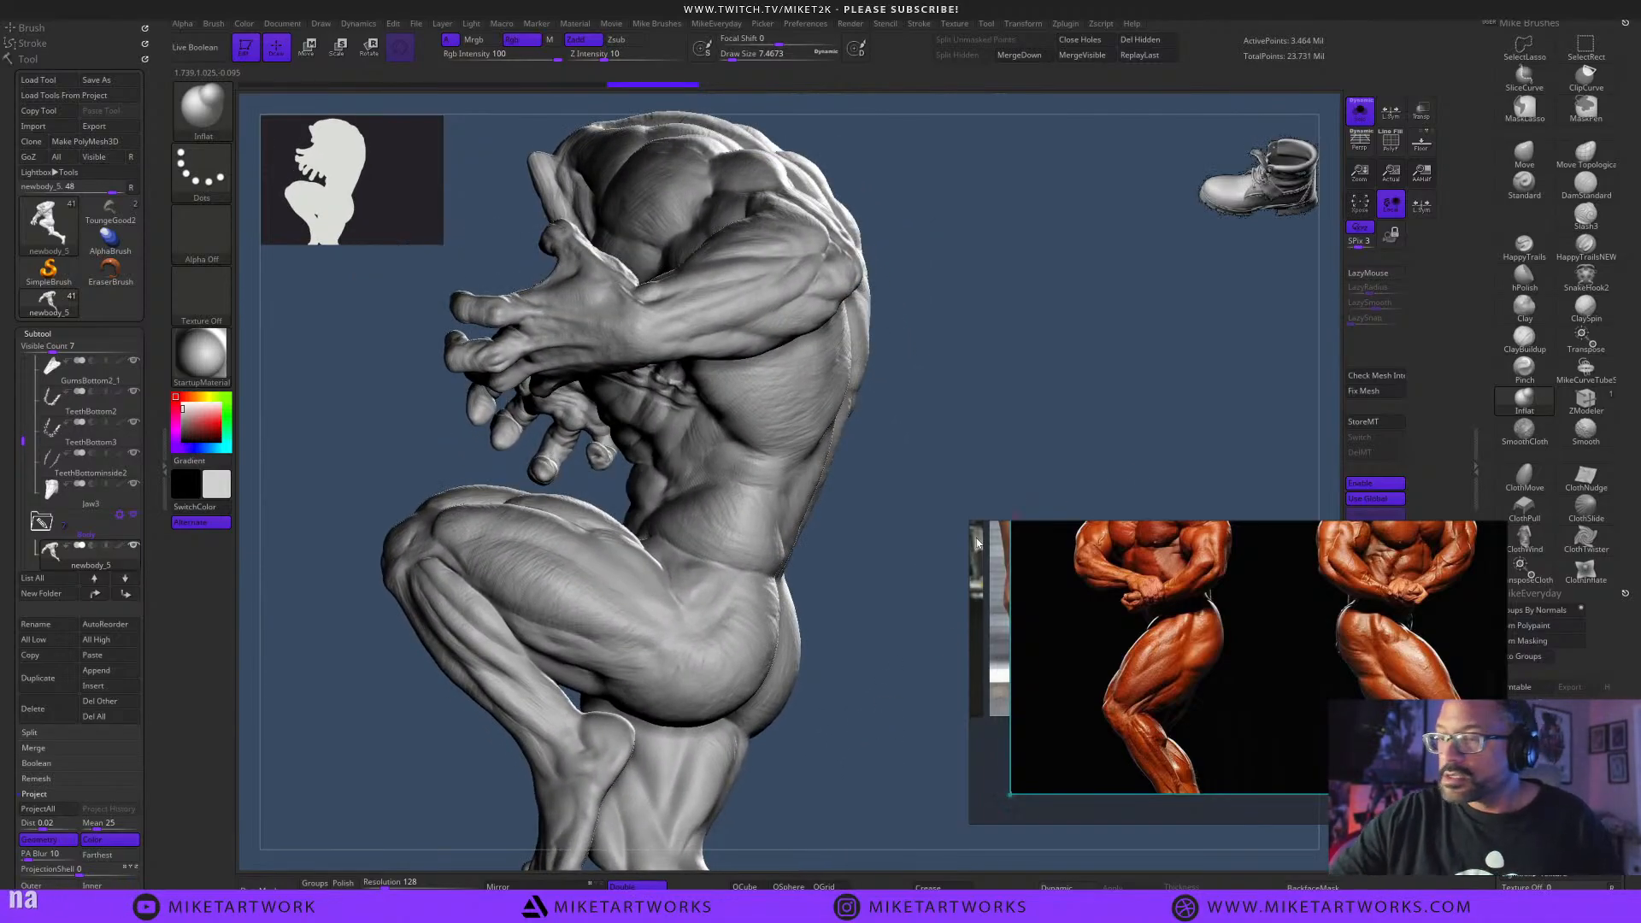
left_click(1510, 340)
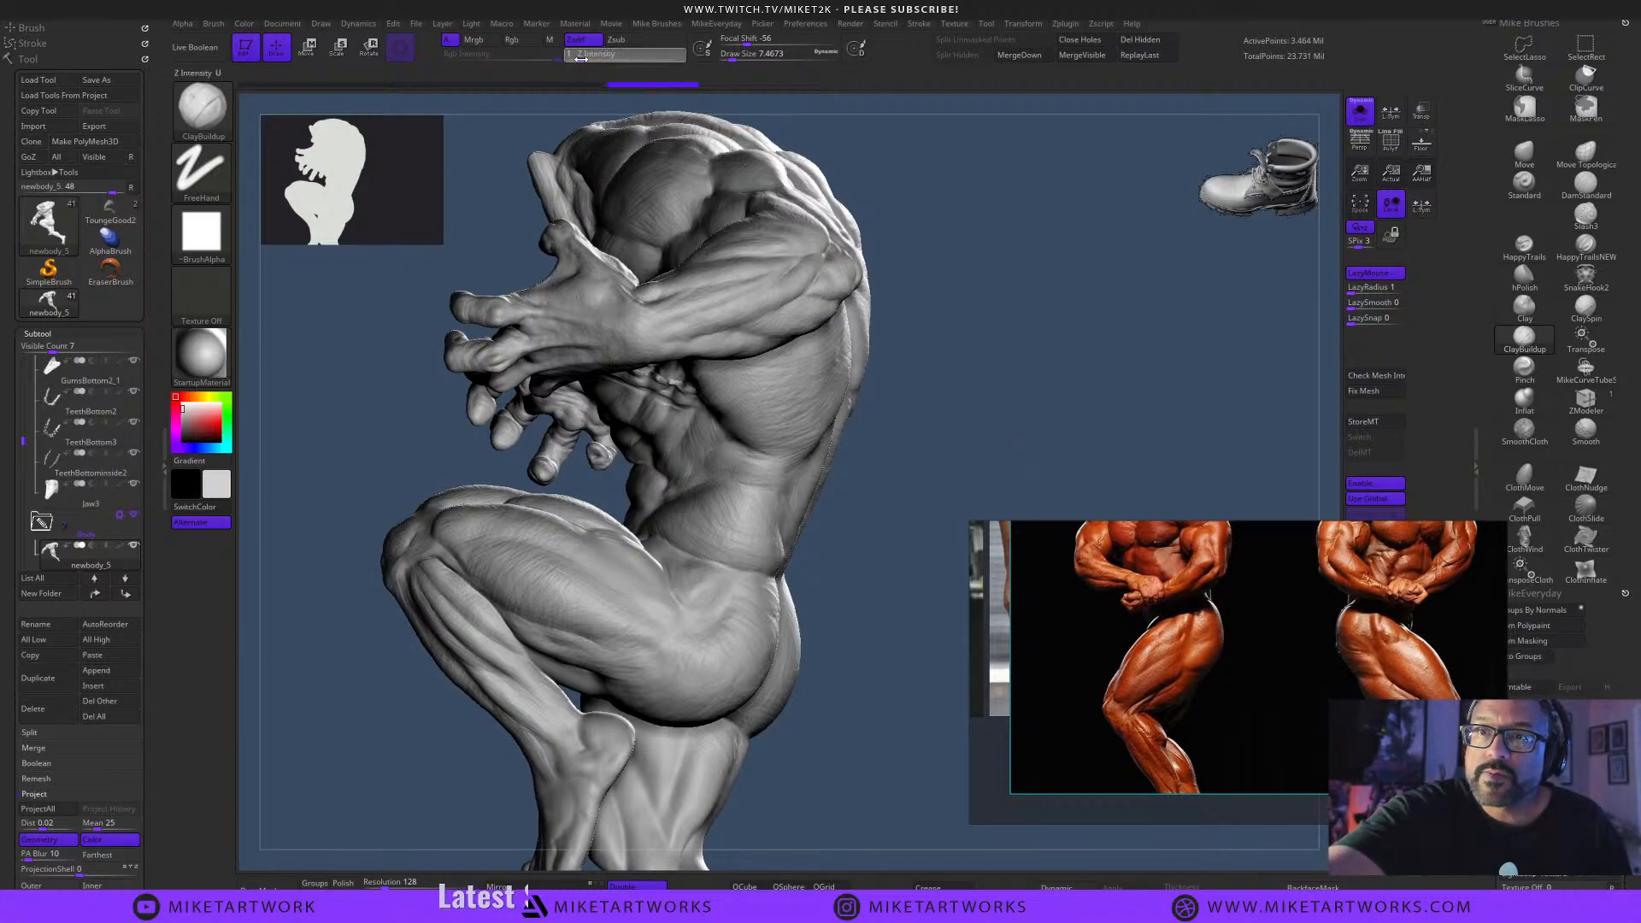
key("s")
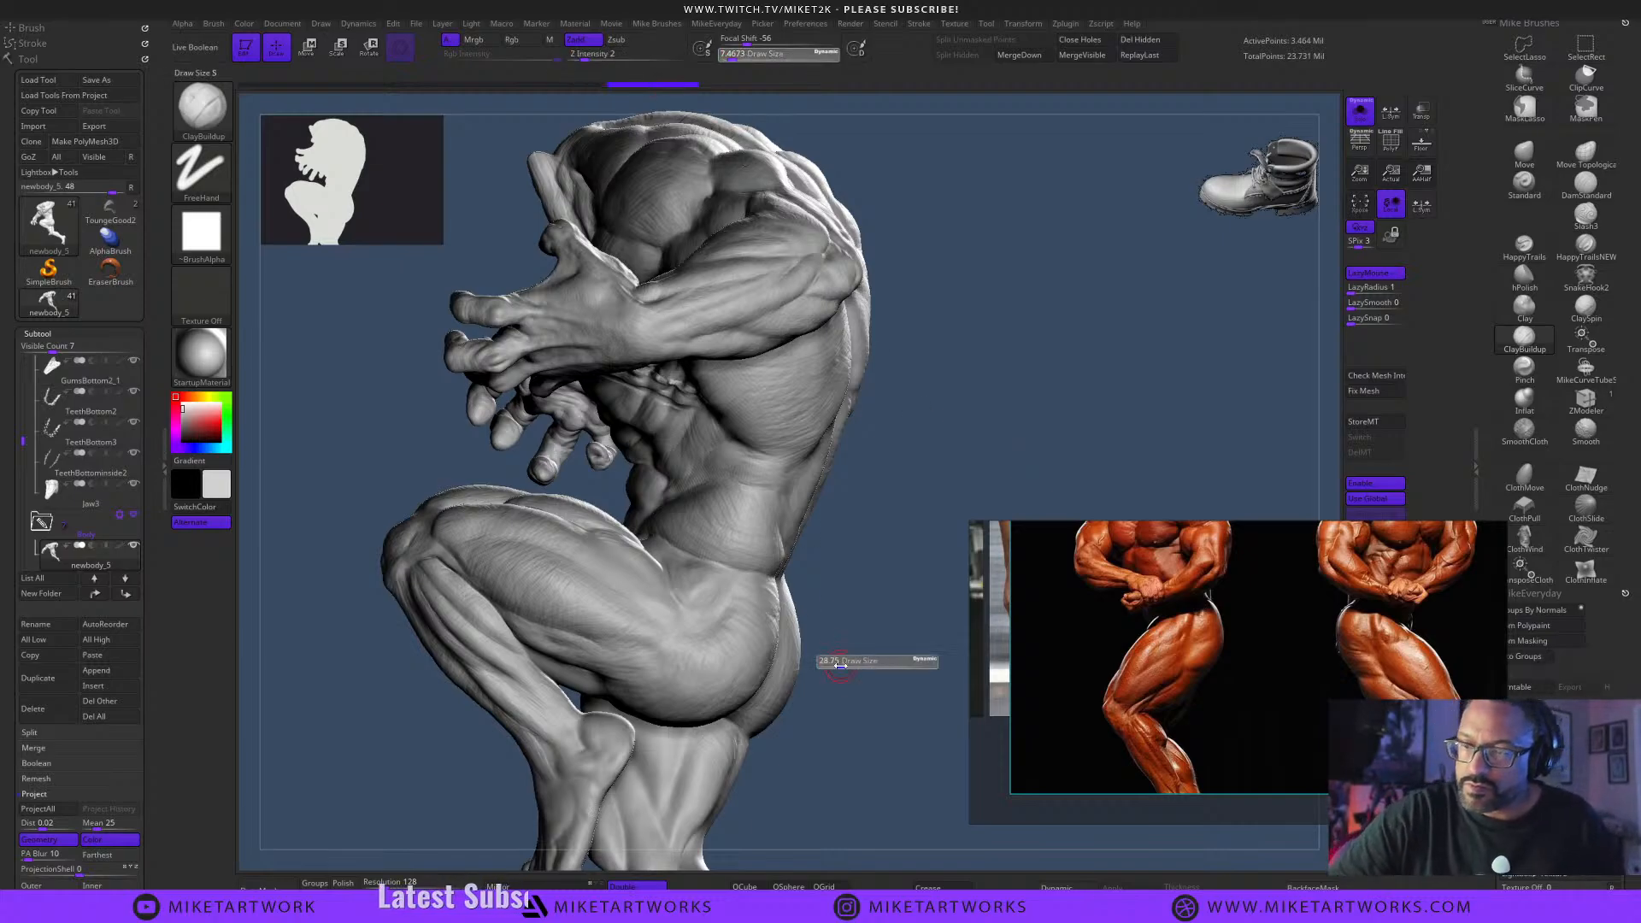
key("space")
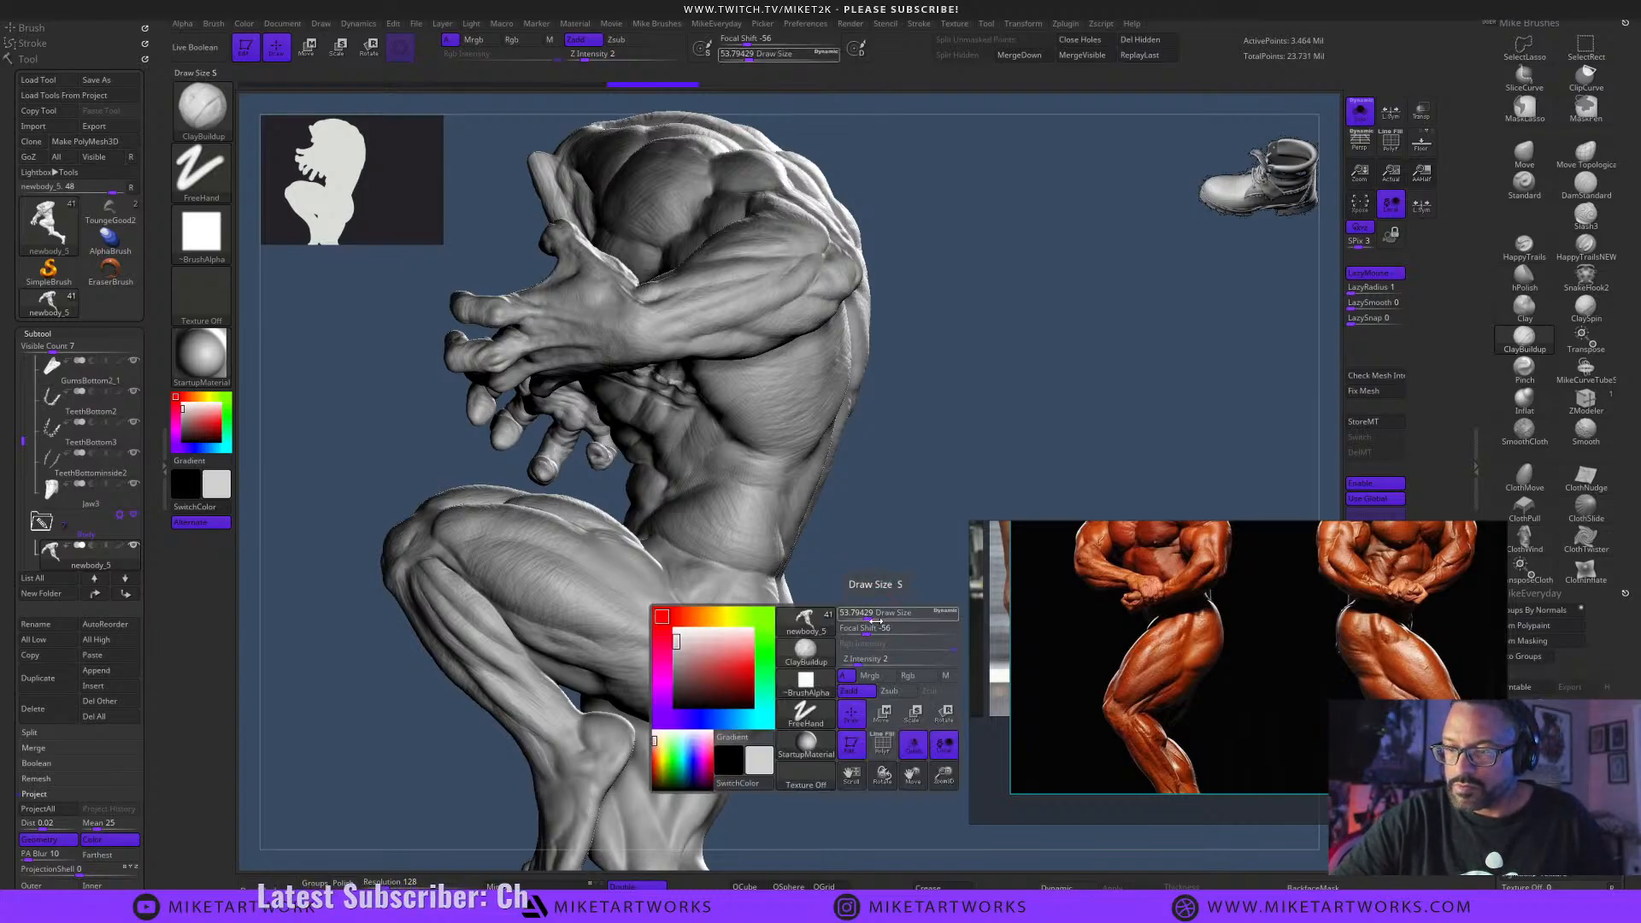
key("space")
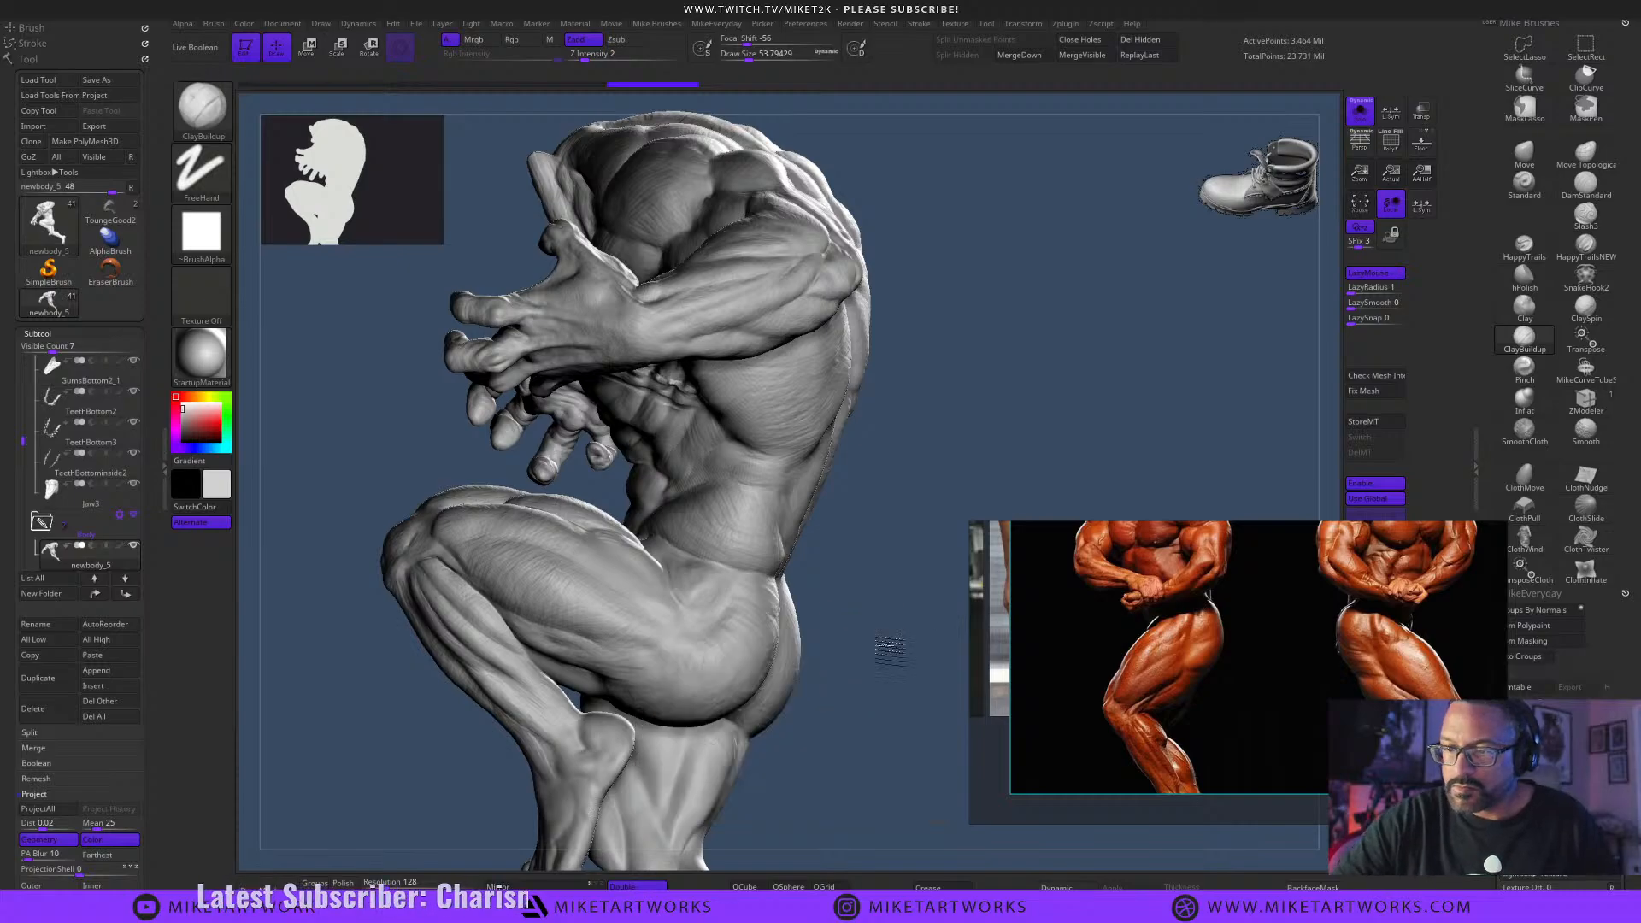
mouse_move(889, 650)
left_mouse_down()
mouse_move(818, 604)
mouse_move(710, 624)
left_mouse_up()
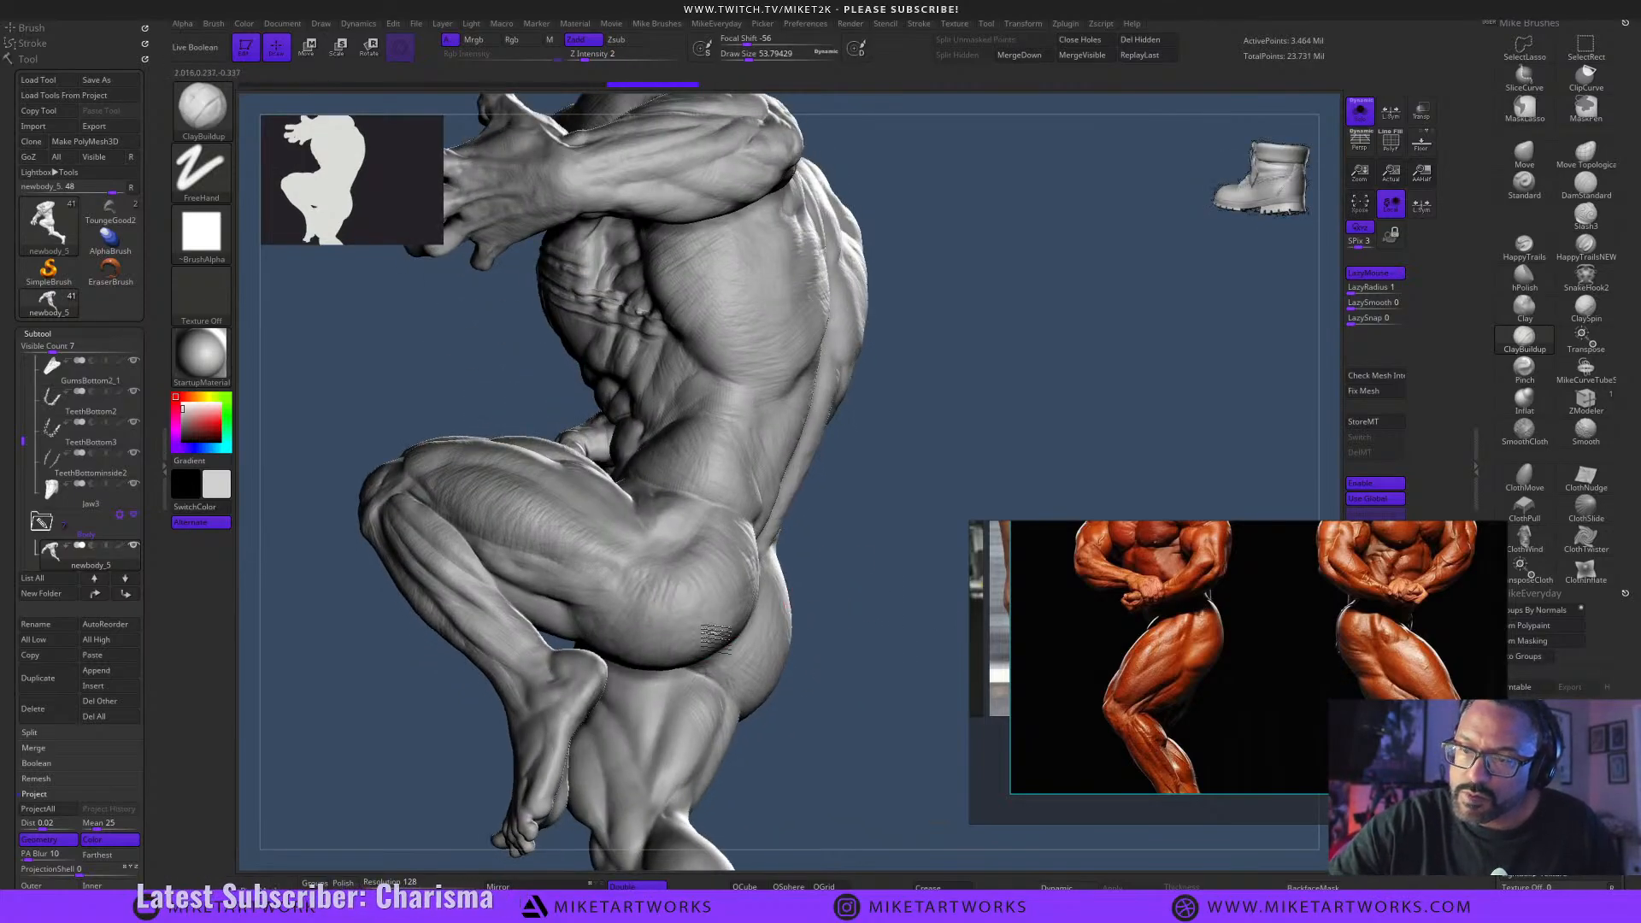
left_click_drag(915, 526, 920, 483)
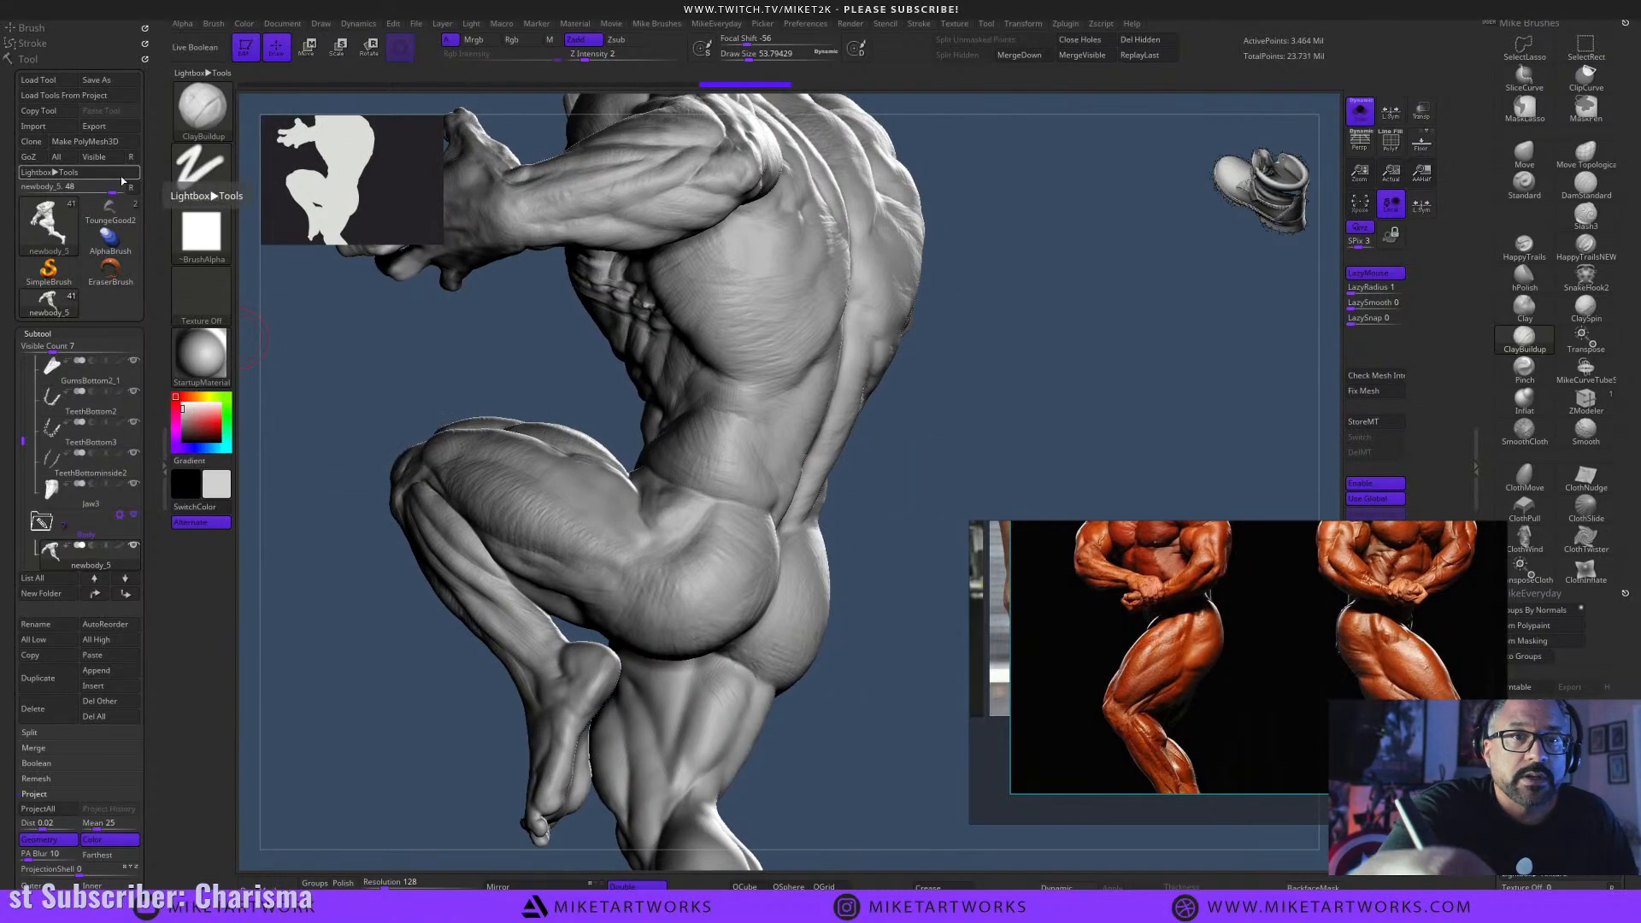
Open the separate tongue tool, check its subtools ToungeGood1 and ToungeGood2, and return to the newbody_5 tool.
left_click(110, 214)
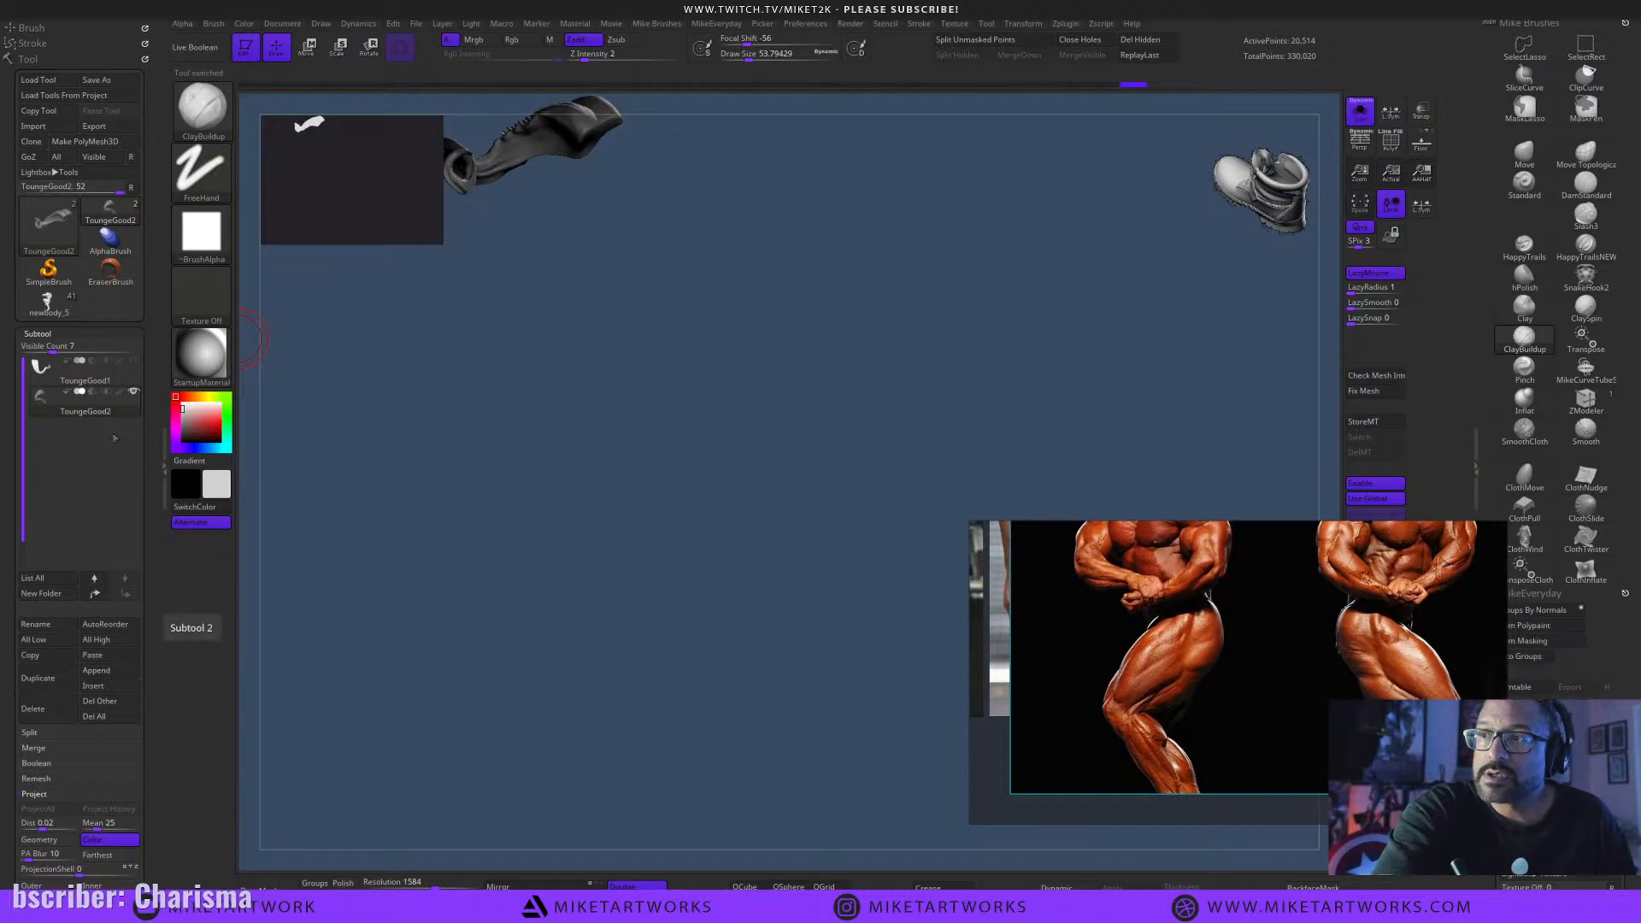
left_click(117, 378)
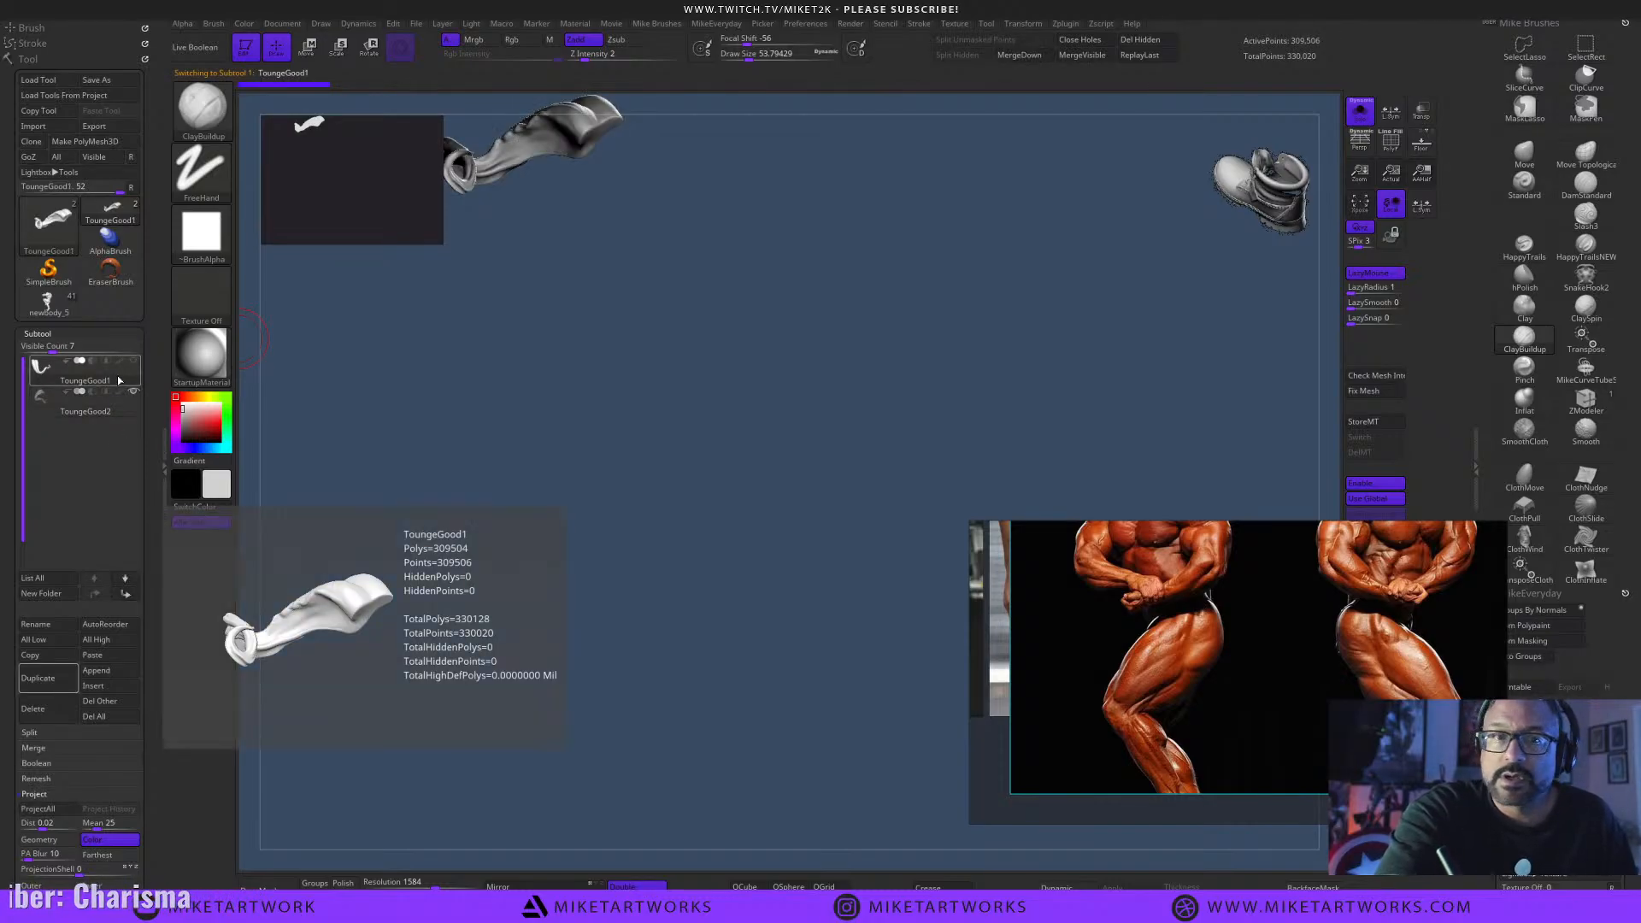
left_click(124, 410)
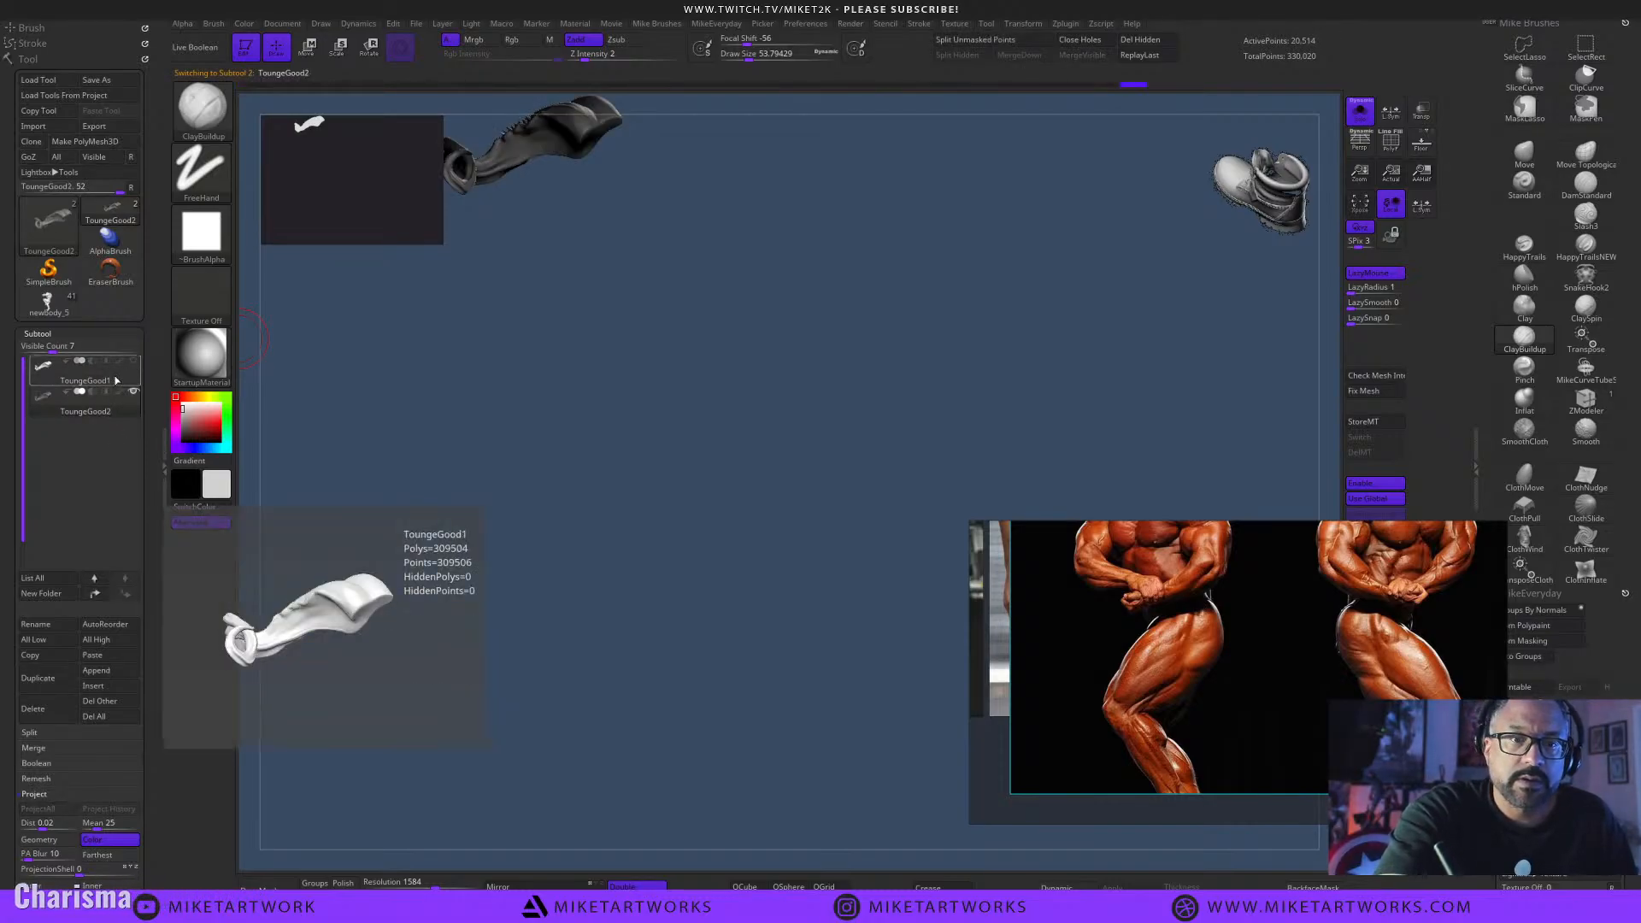
left_click(117, 381)
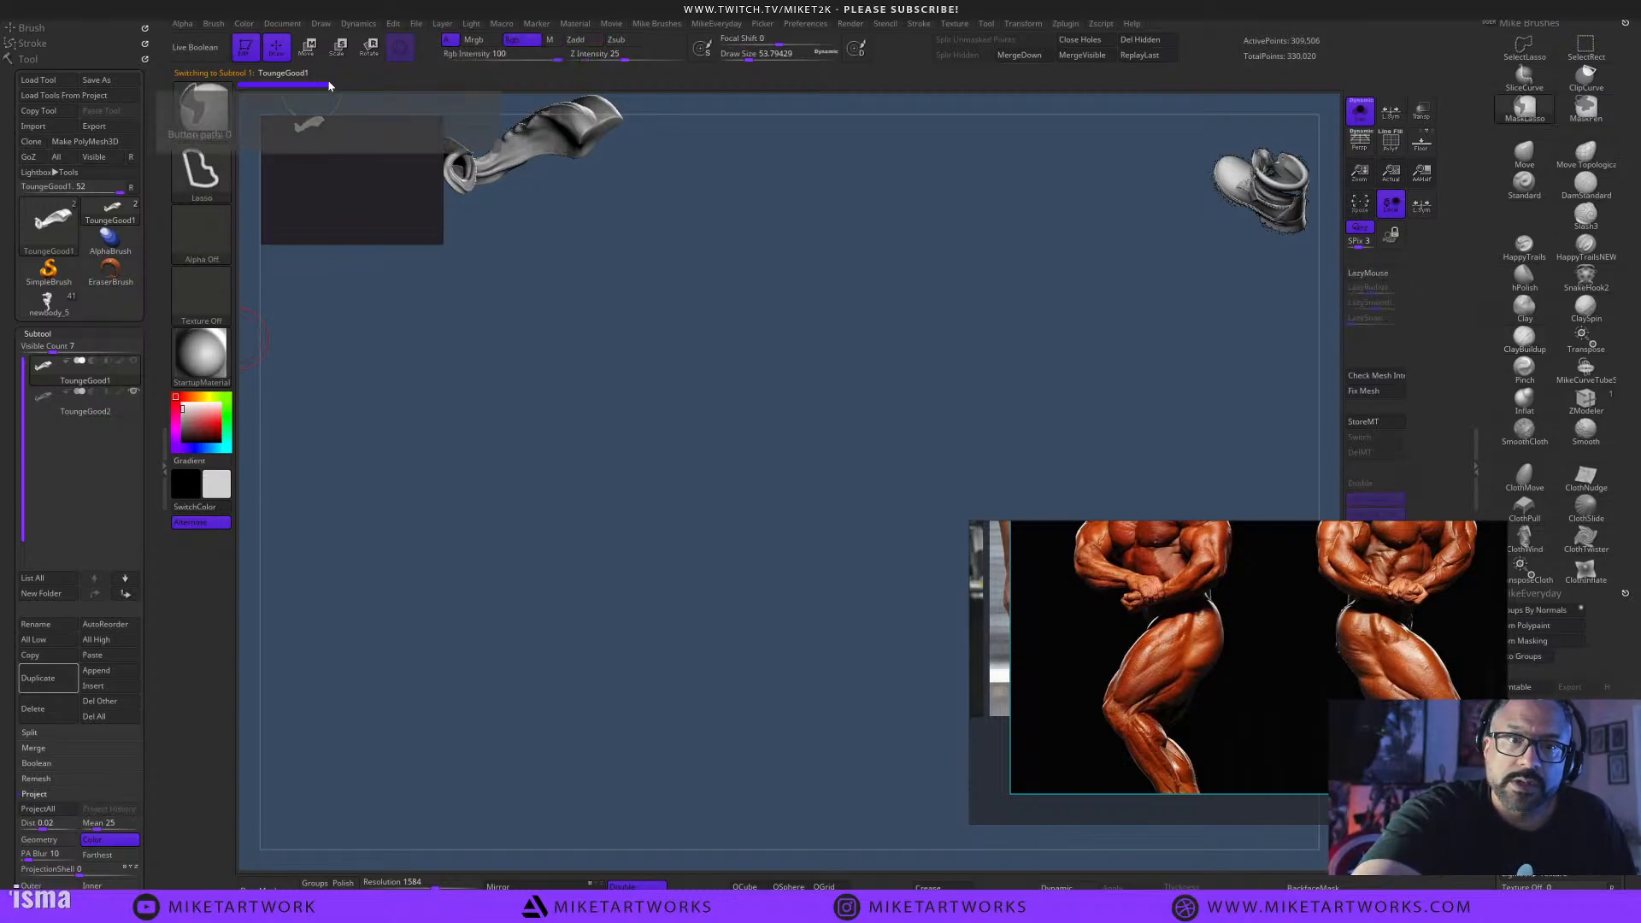
left_click(47, 301)
Hide the body's torso, arms and head, leaving only the hips and legs visible.
left_click_drag(860, 573, 953, 584)
mouse_move(854, 617)
left_mouse_down()
mouse_move(886, 656)
mouse_move(893, 717)
mouse_move(865, 638)
mouse_move(879, 675)
mouse_move(907, 651)
mouse_move(908, 714)
mouse_move(902, 738)
mouse_move(838, 745)
mouse_move(846, 664)
mouse_move(864, 675)
mouse_move(831, 719)
left_mouse_up()
left_click_drag(811, 839, 402, 446, "ctrl+shift")
left_click_drag(840, 577, 1030, 570)
left_click_drag(531, 396, 446, 571, "ctrl+alt+shift")
left_click_drag(770, 716, 777, 601, "alt")
left_click_drag(915, 590, 858, 580)
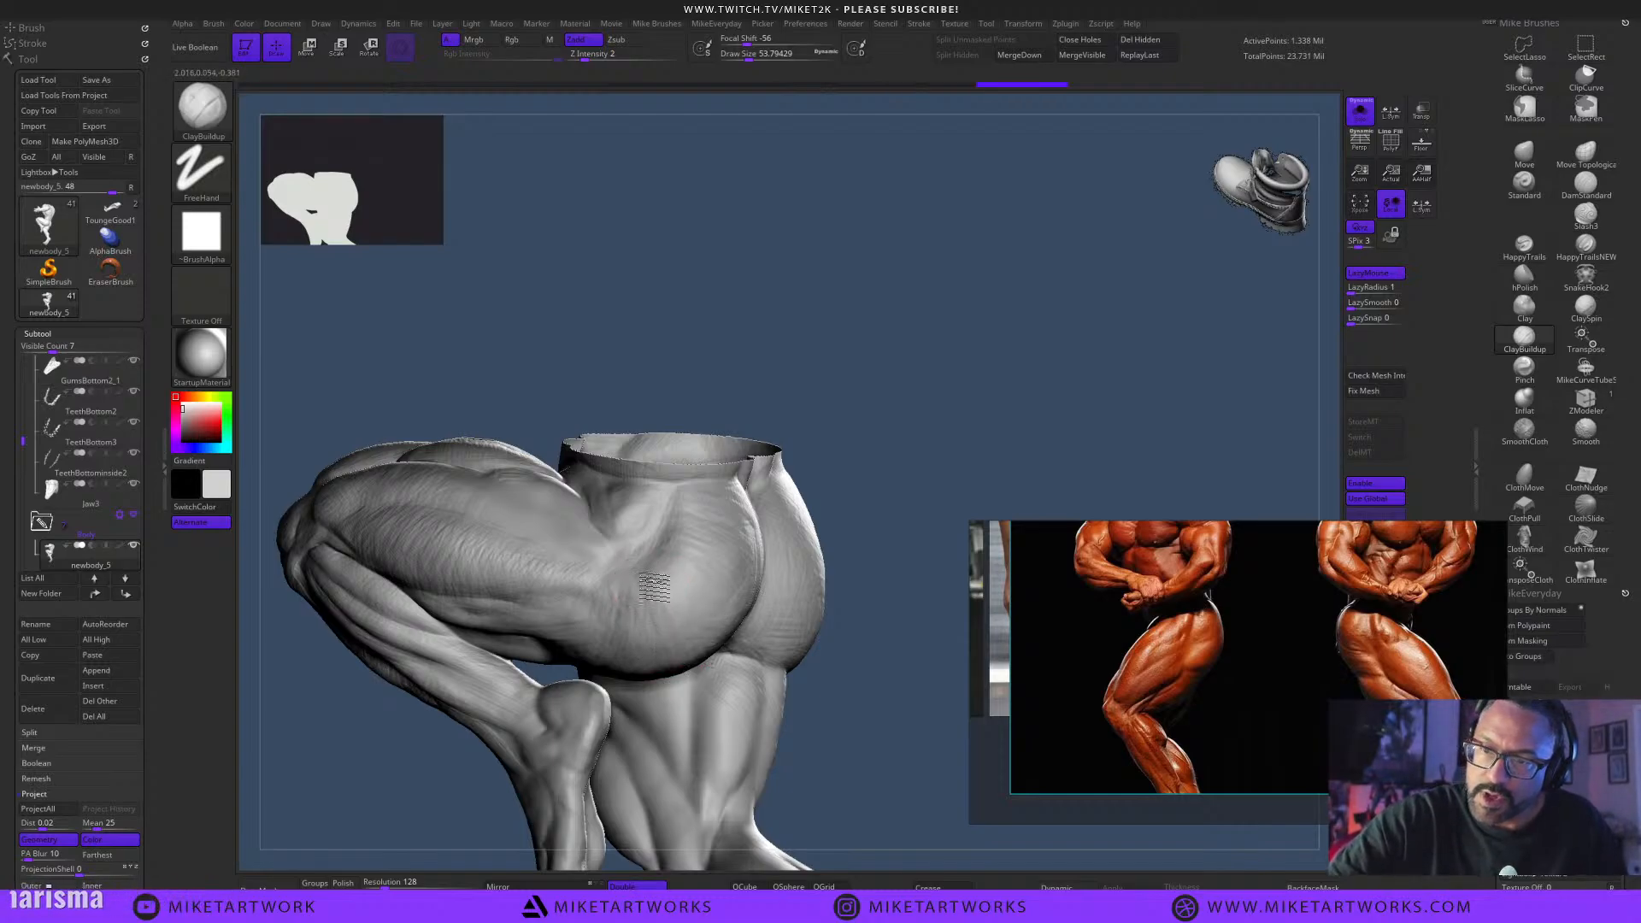
Set the ClayBuildup draw size to about 68, work on the outer hip, and restrict the visible mesh to the legs again.
mouse_move(912, 468)
left_mouse_down()
mouse_move(880, 498)
mouse_move(890, 526)
mouse_move(783, 544)
left_mouse_up()
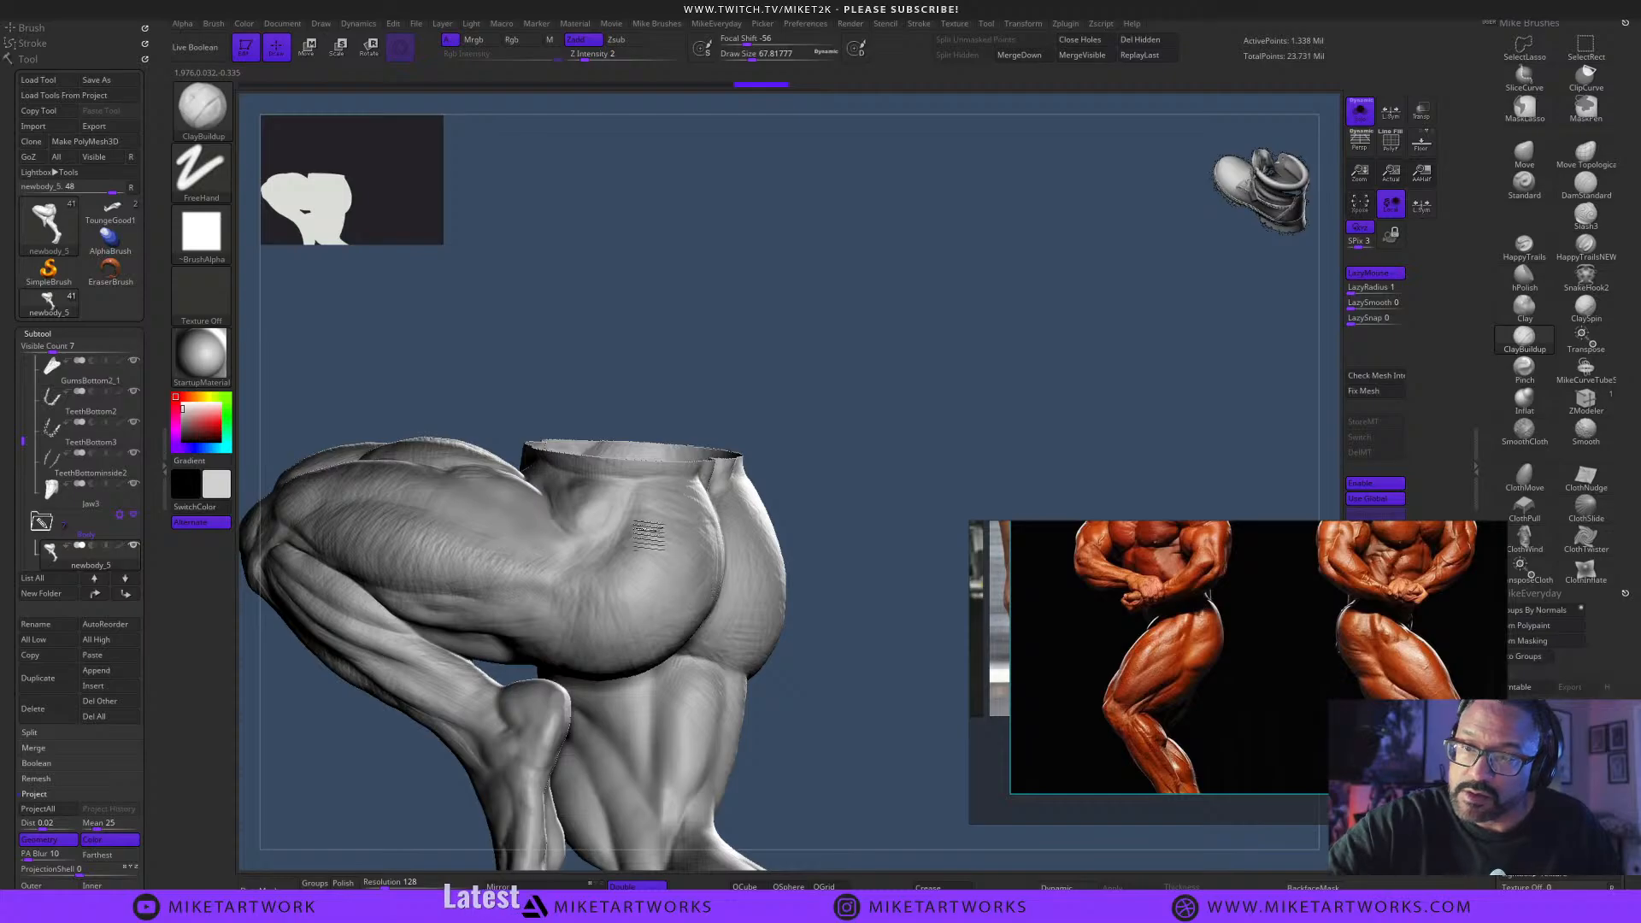
mouse_move(648, 535)
left_mouse_down()
mouse_move(883, 458)
mouse_move(922, 586)
left_mouse_up()
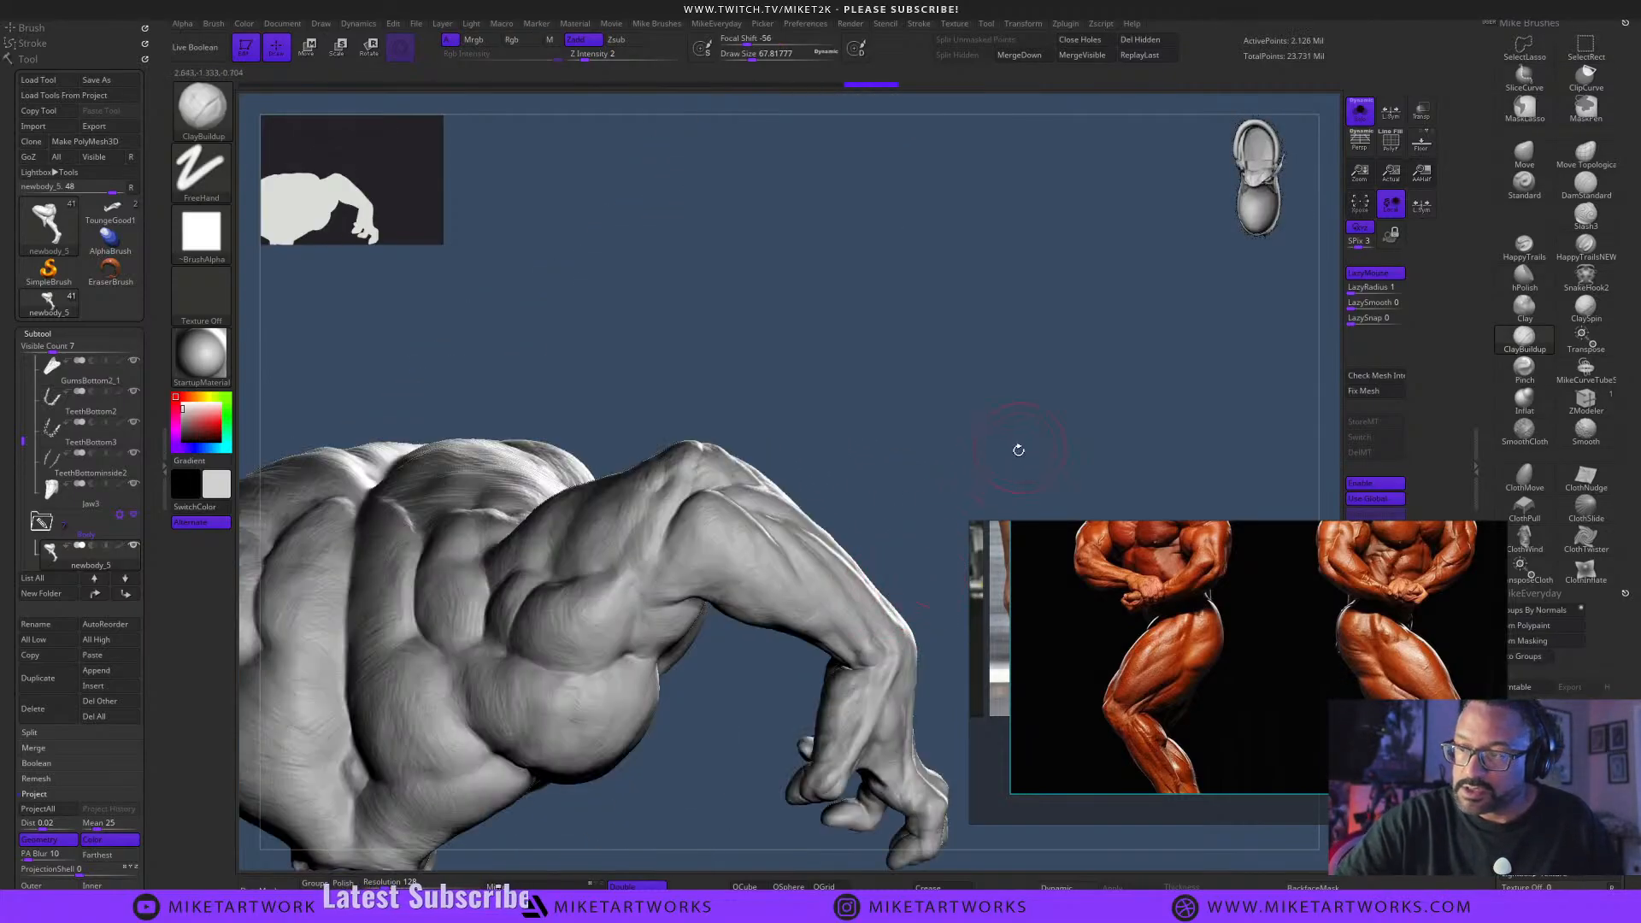
left_click_drag(1019, 451, 968, 435)
left_click_drag(614, 551, 571, 659, "ctrl+alt+shift")
mouse_move(769, 722)
left_mouse_down()
mouse_move(872, 704)
mouse_move(850, 773)
mouse_move(904, 689)
mouse_move(836, 732)
mouse_move(655, 483)
left_mouse_up()
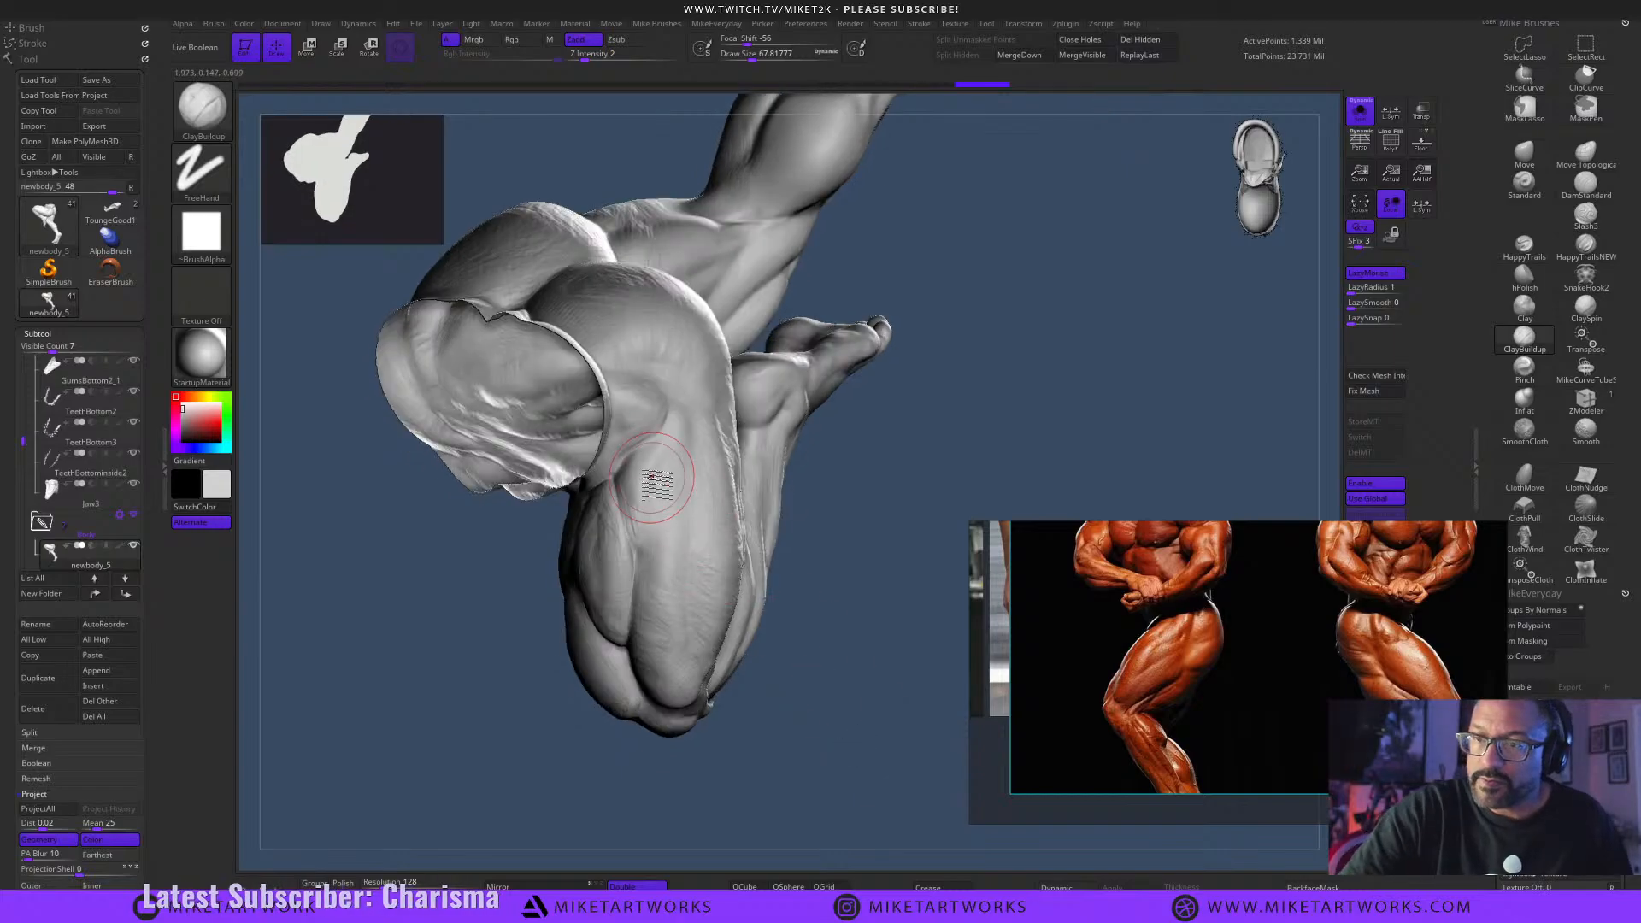
left_click_drag(812, 631, 829, 675)
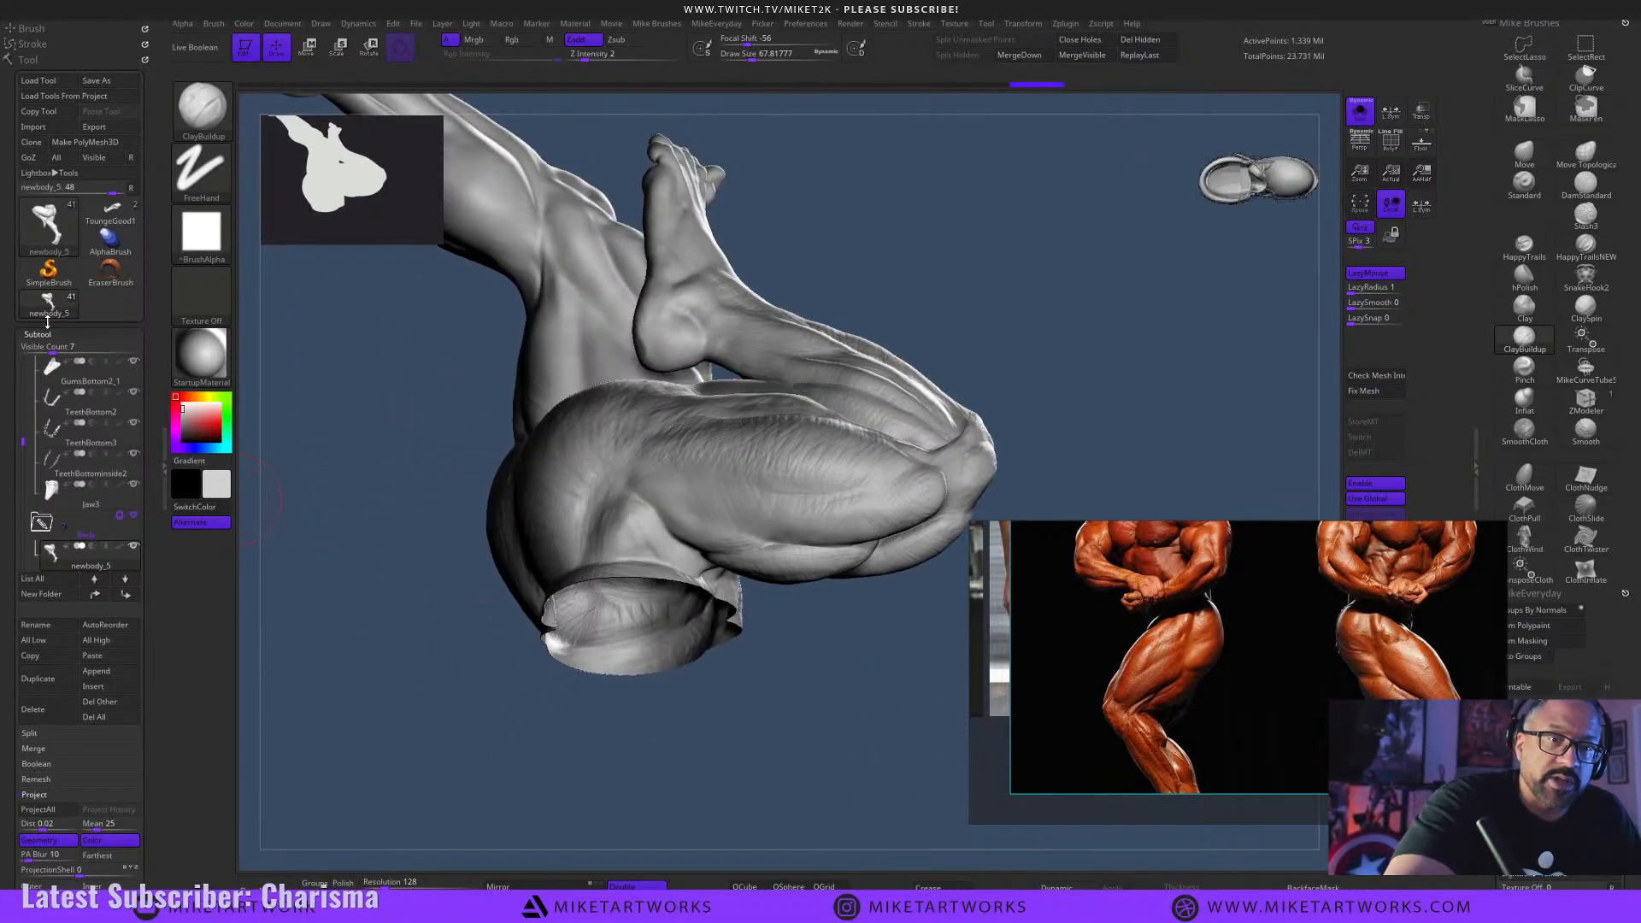
Switch off the second light and reposition the remaining one near the upper centre of the light sphere.
left_click(51, 333)
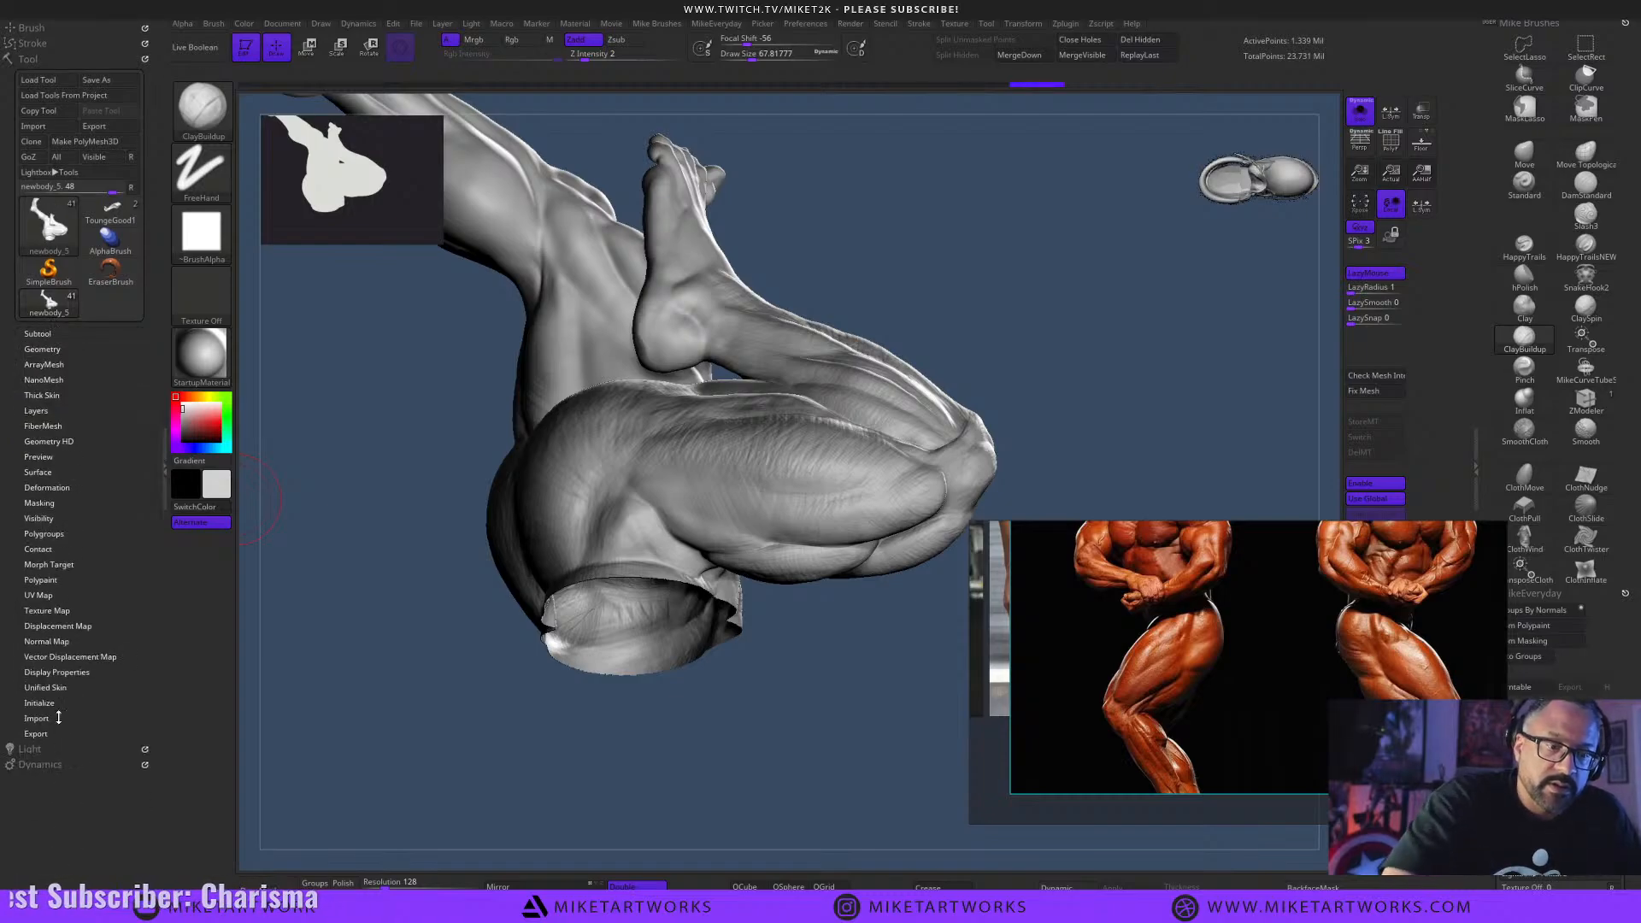
left_click(35, 749)
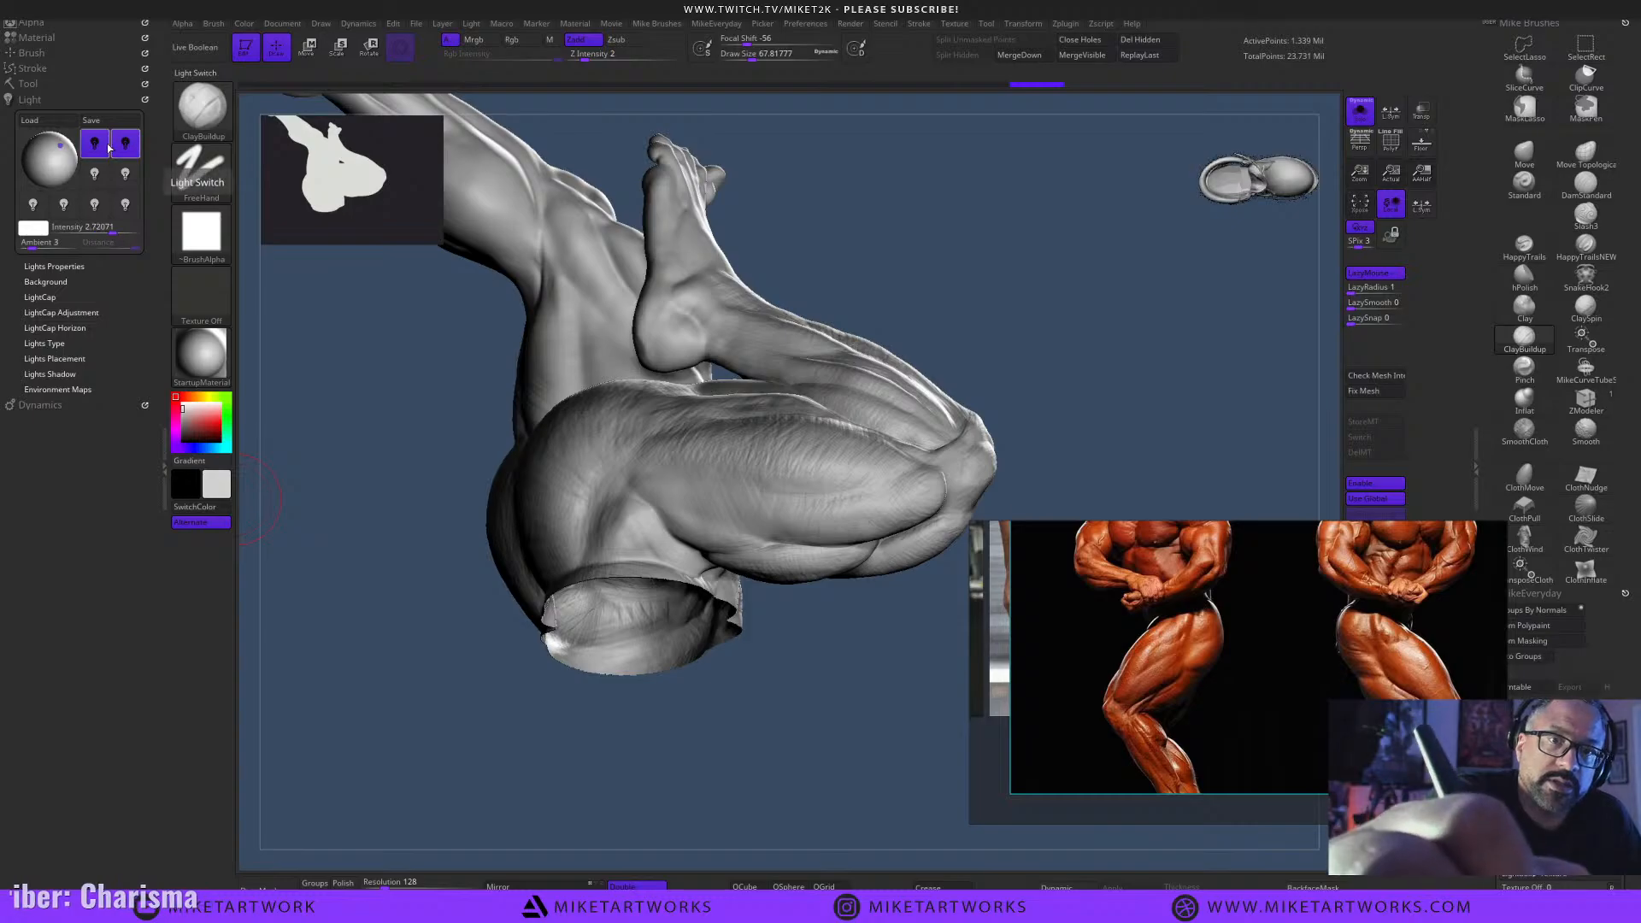
left_click(125, 143)
left_click_drag(65, 157, 48, 150)
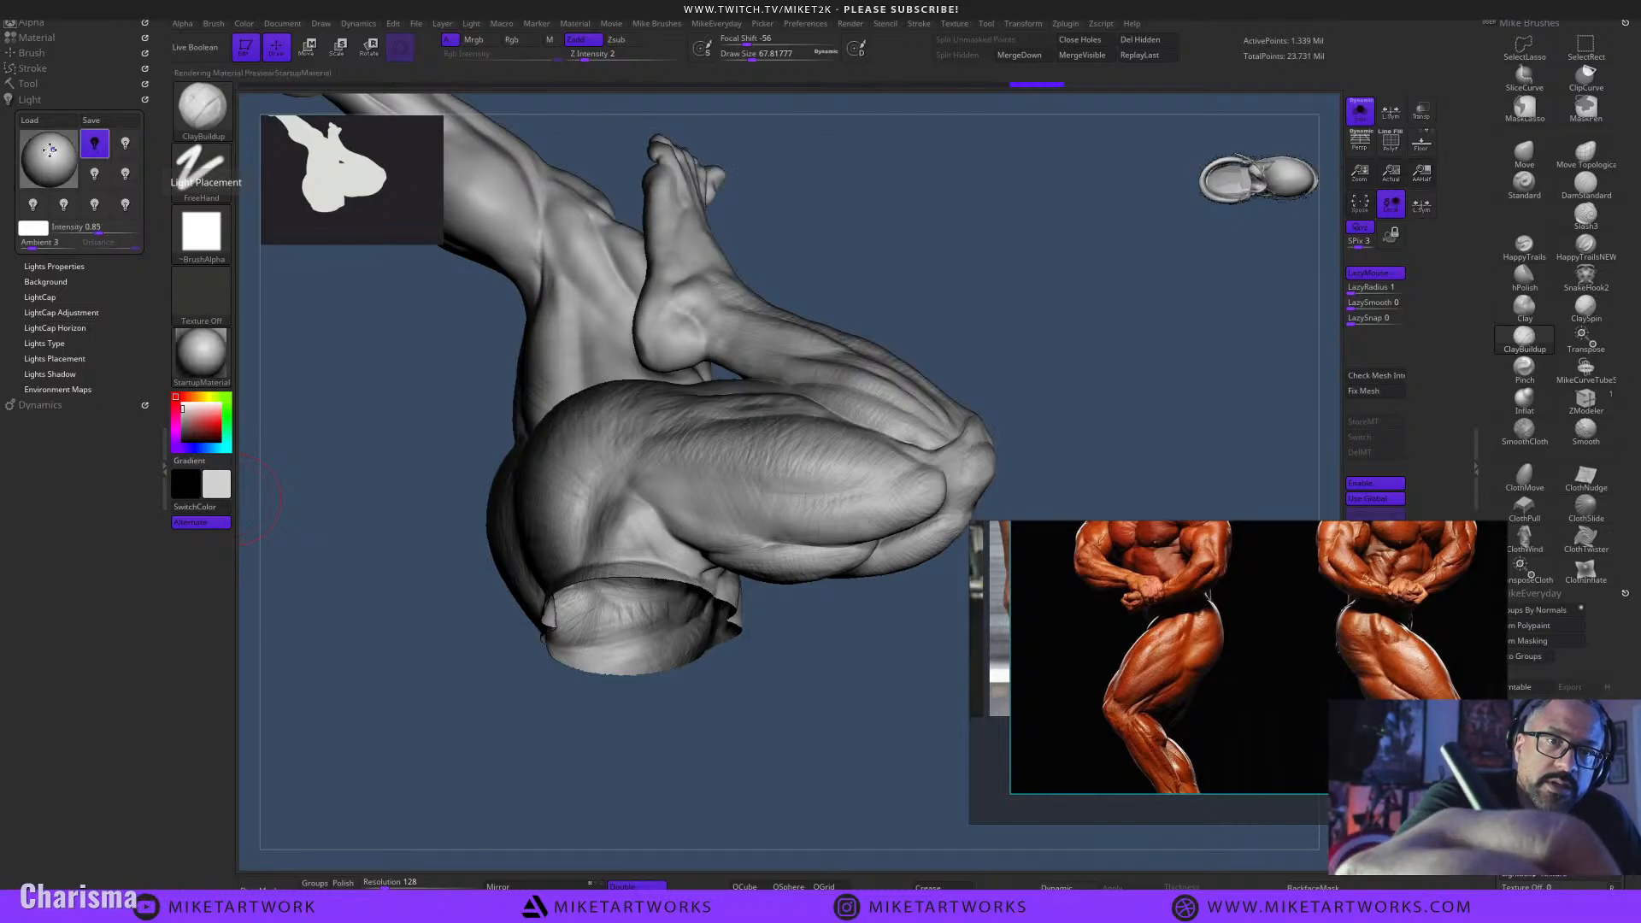
Set the ClayBuildup Z intensity to 3 and build up muscle forms along the bent leg's outer thigh.
mouse_move(659, 718)
left_mouse_down()
mouse_move(848, 682)
mouse_move(865, 799)
mouse_move(890, 784)
mouse_move(796, 696)
left_mouse_up()
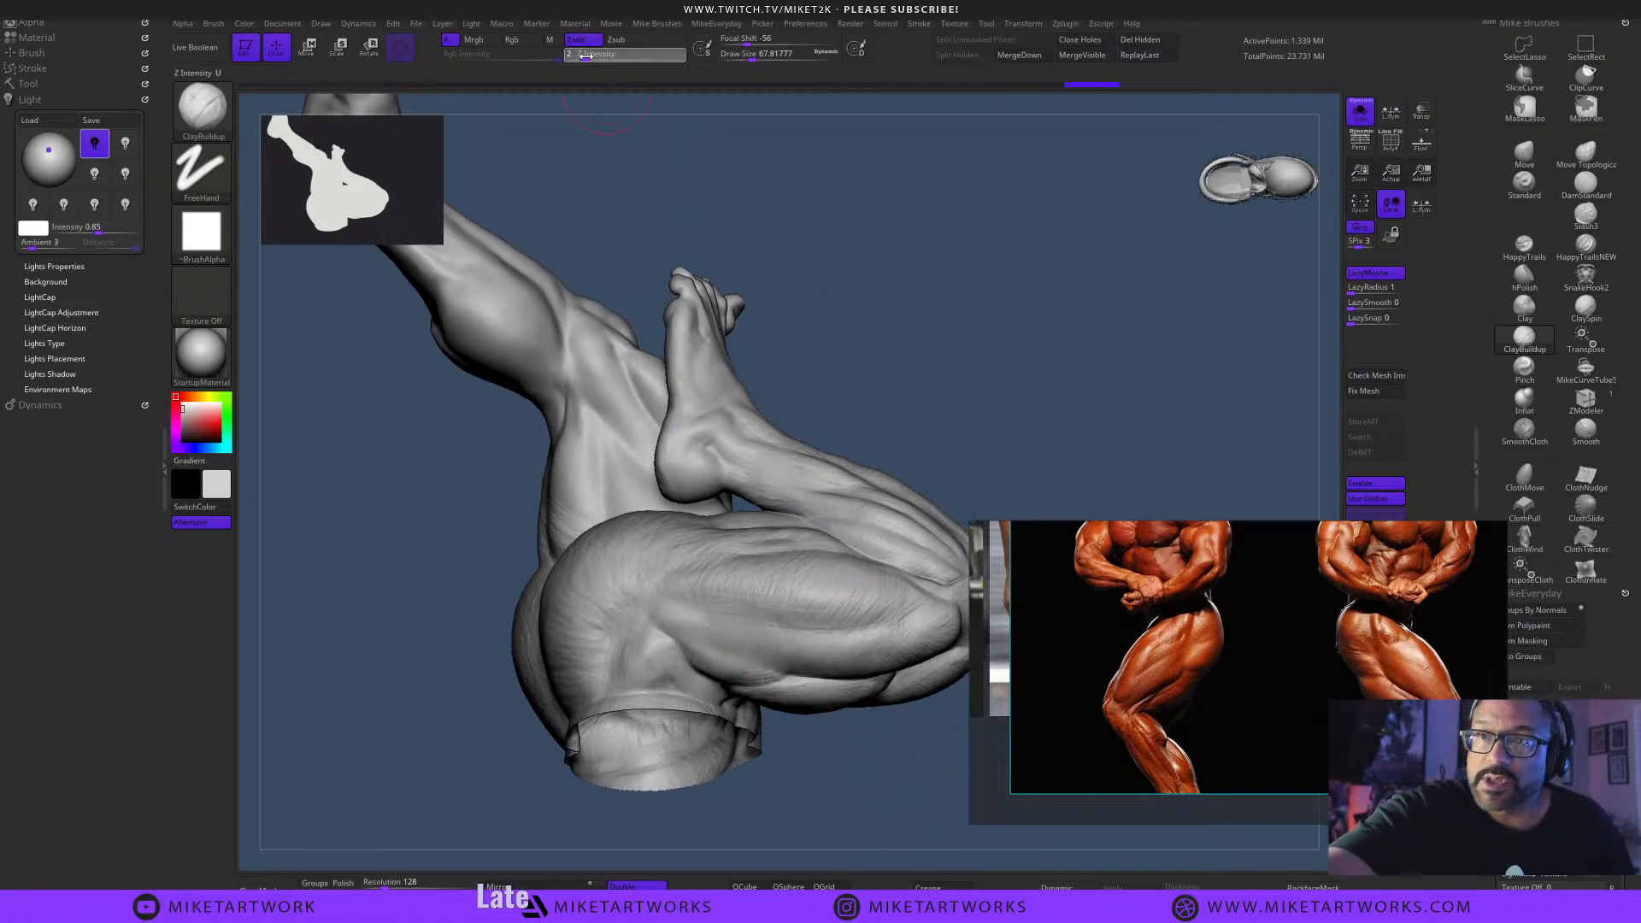
left_click_drag(793, 655, 766, 705)
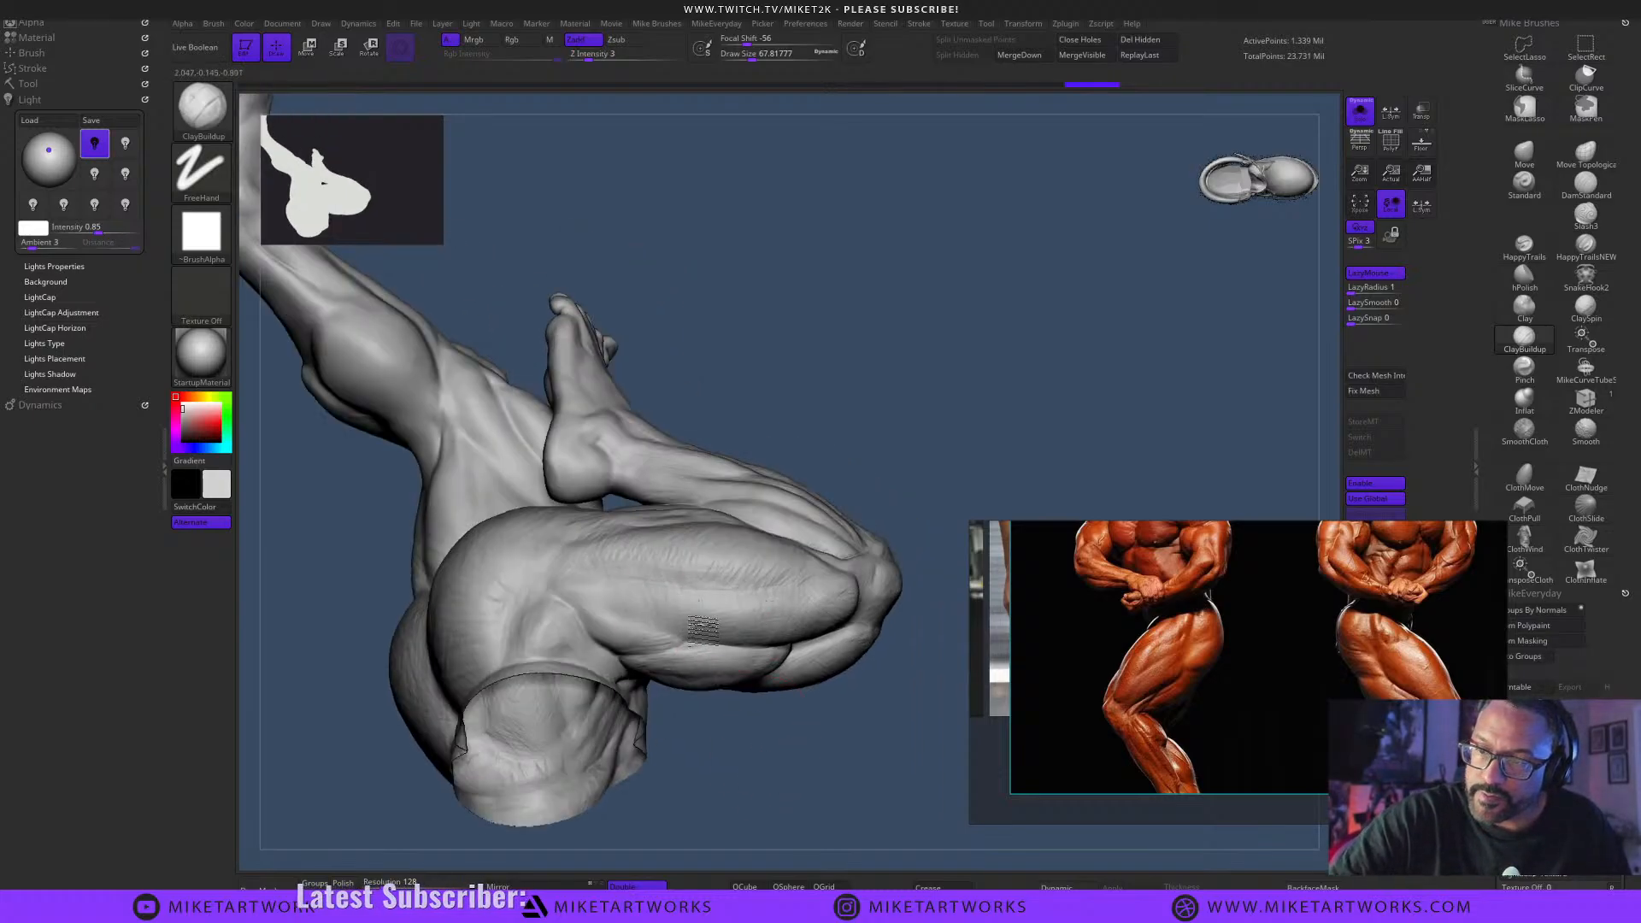
left_click_drag(774, 599, 729, 562)
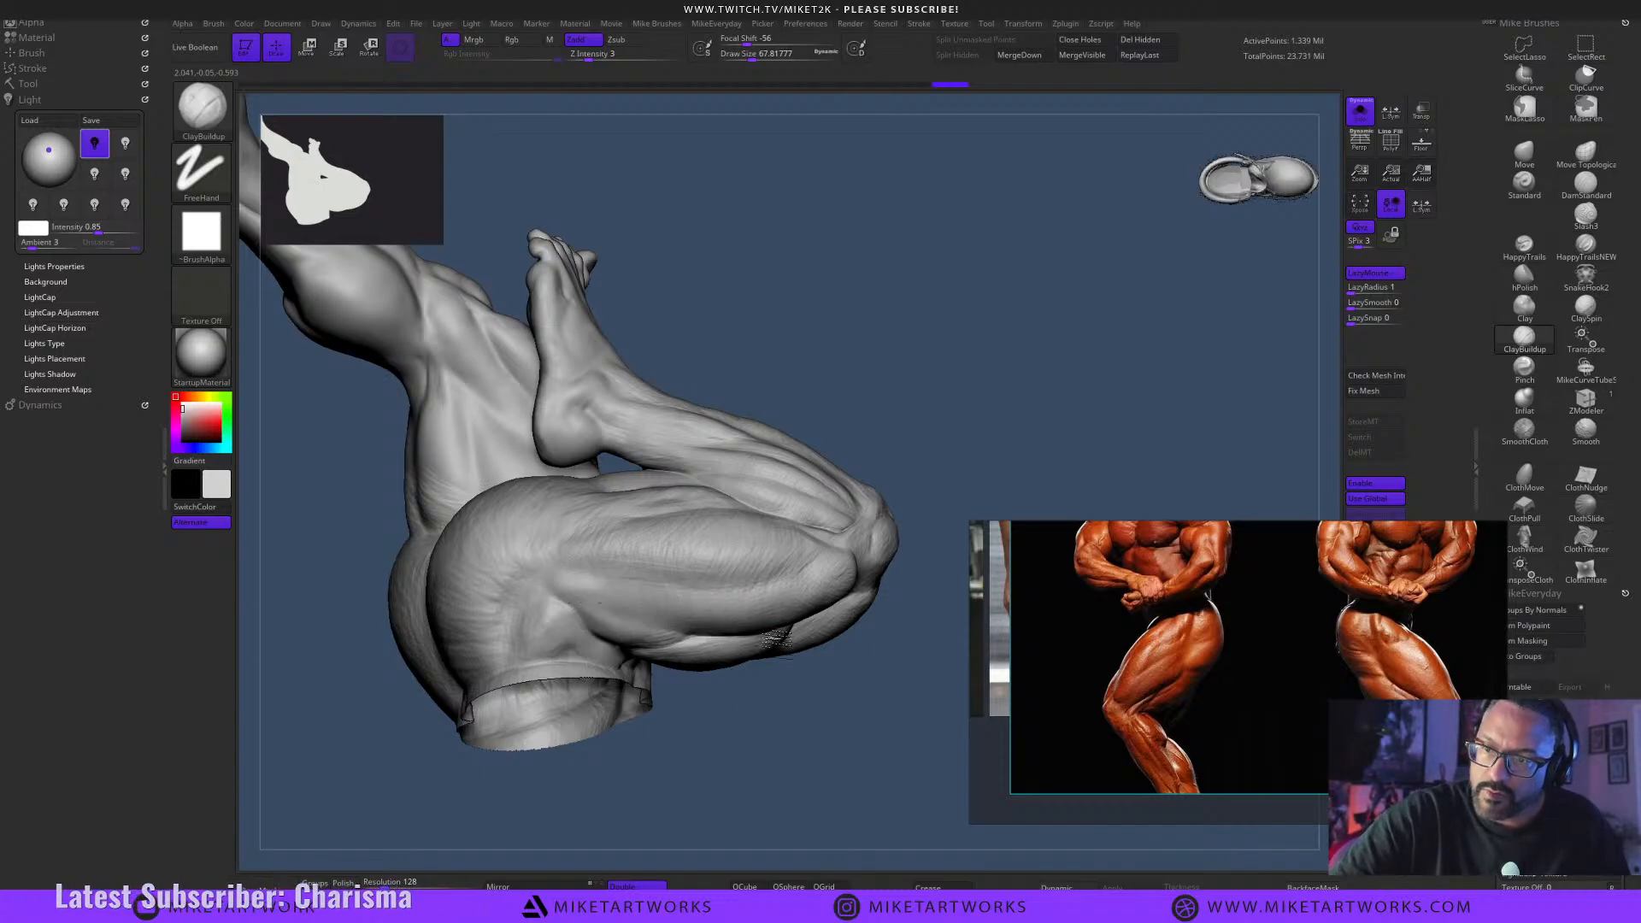
mouse_move(731, 611)
left_mouse_down()
mouse_move(868, 624)
mouse_move(920, 473)
mouse_move(821, 586)
mouse_move(887, 598)
mouse_move(920, 367)
mouse_move(842, 829)
mouse_move(759, 623)
left_mouse_up()
Hide the bent leg's calf to expose the back of its thigh.
key("ctrl+shift")
left_click(753, 630, "ctrl+alt+shift")
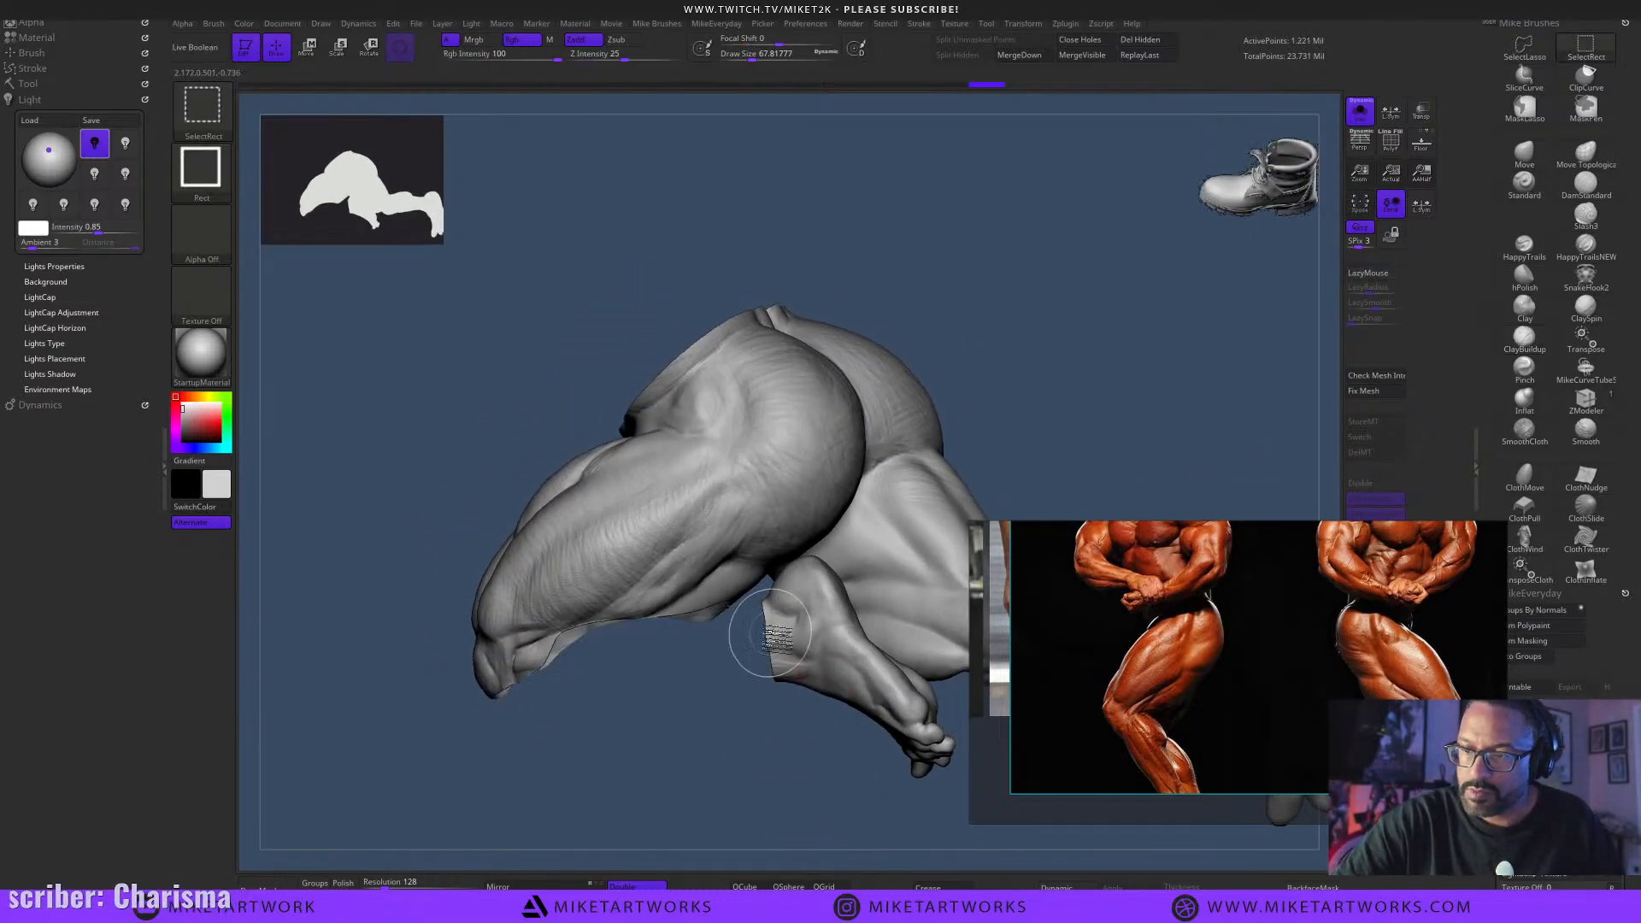
mouse_move(817, 658)
left_mouse_down()
mouse_move(769, 813)
mouse_move(789, 792)
left_mouse_up()
Sculpt the hamstring forms on the back of the bent thigh beside the hidden calf.
left_click_drag(882, 464, 843, 332)
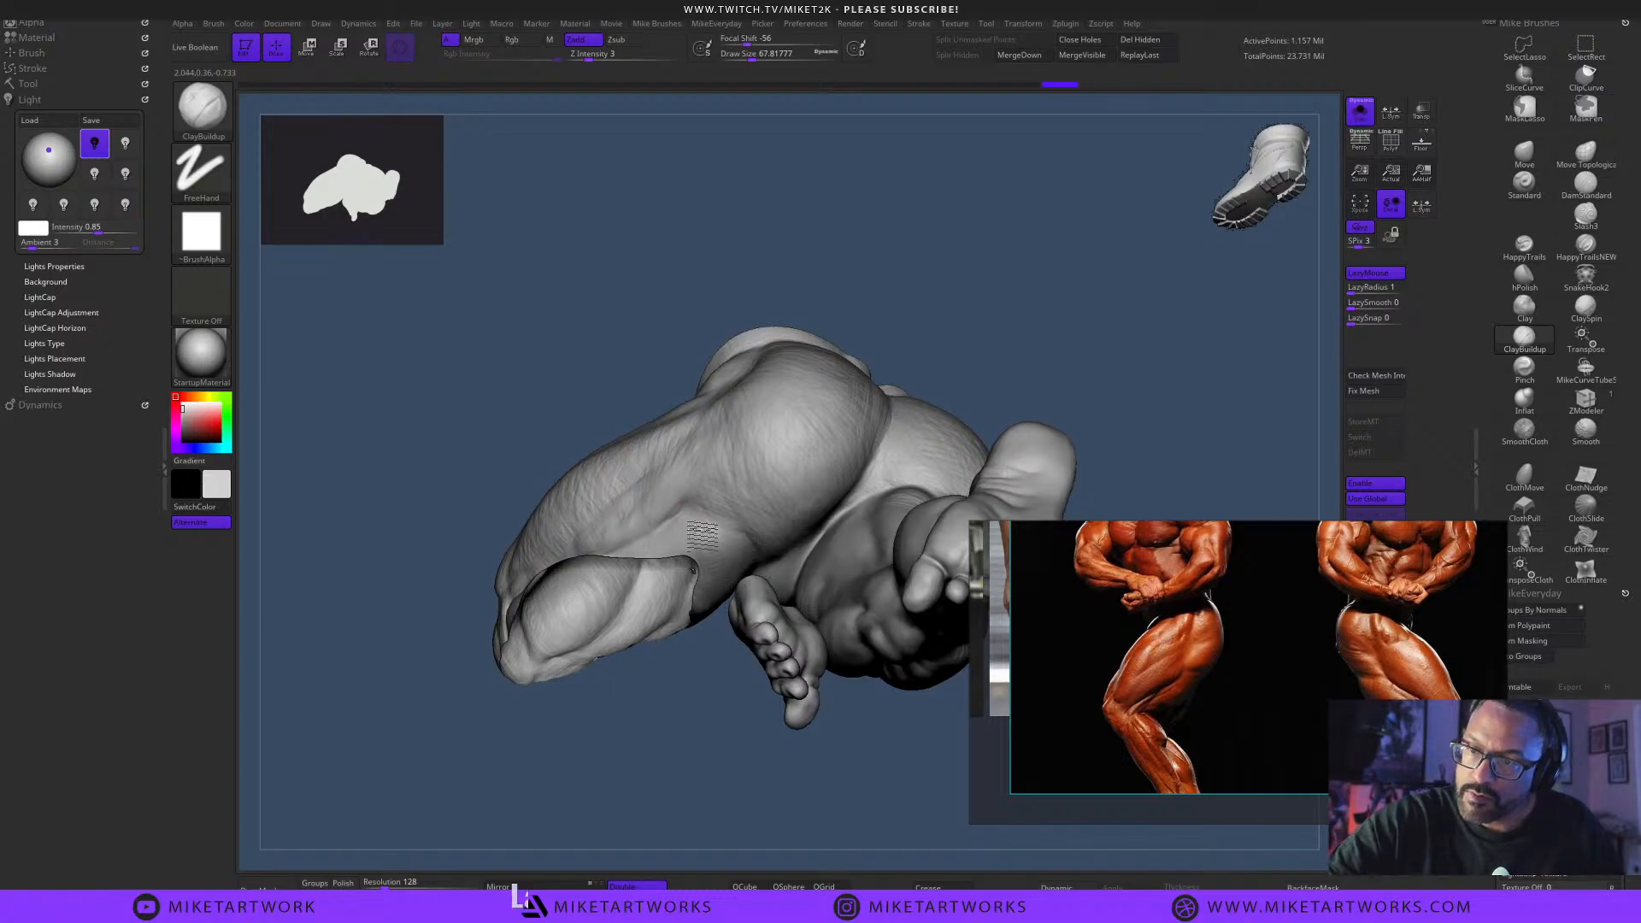
left_click_drag(694, 536, 928, 315)
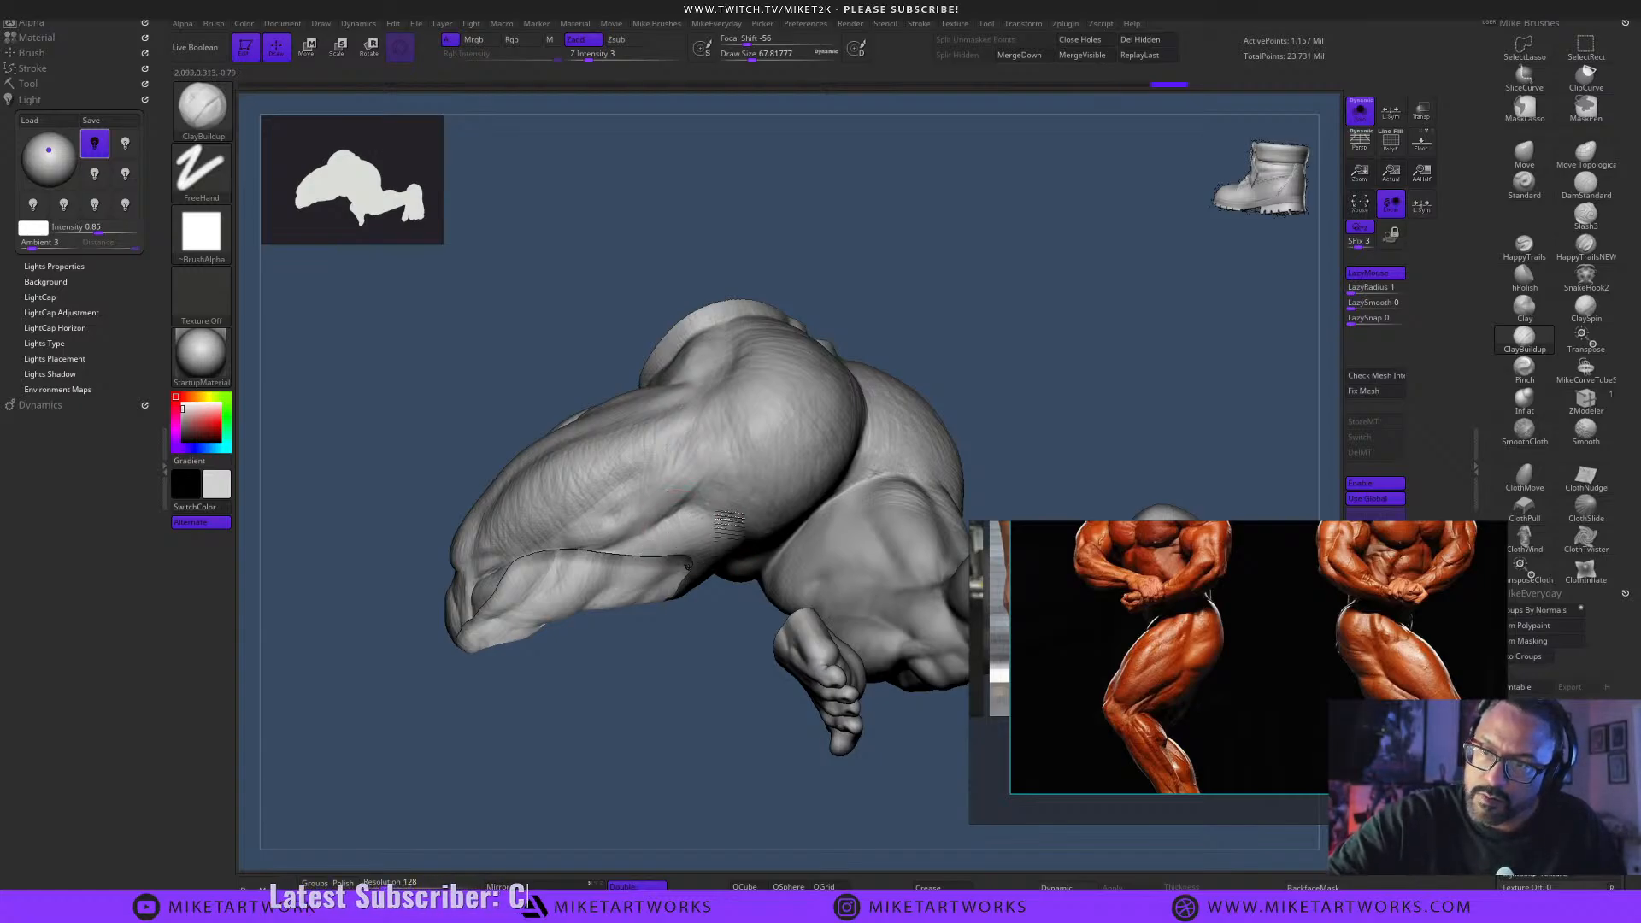
left_click_drag(920, 330, 701, 622)
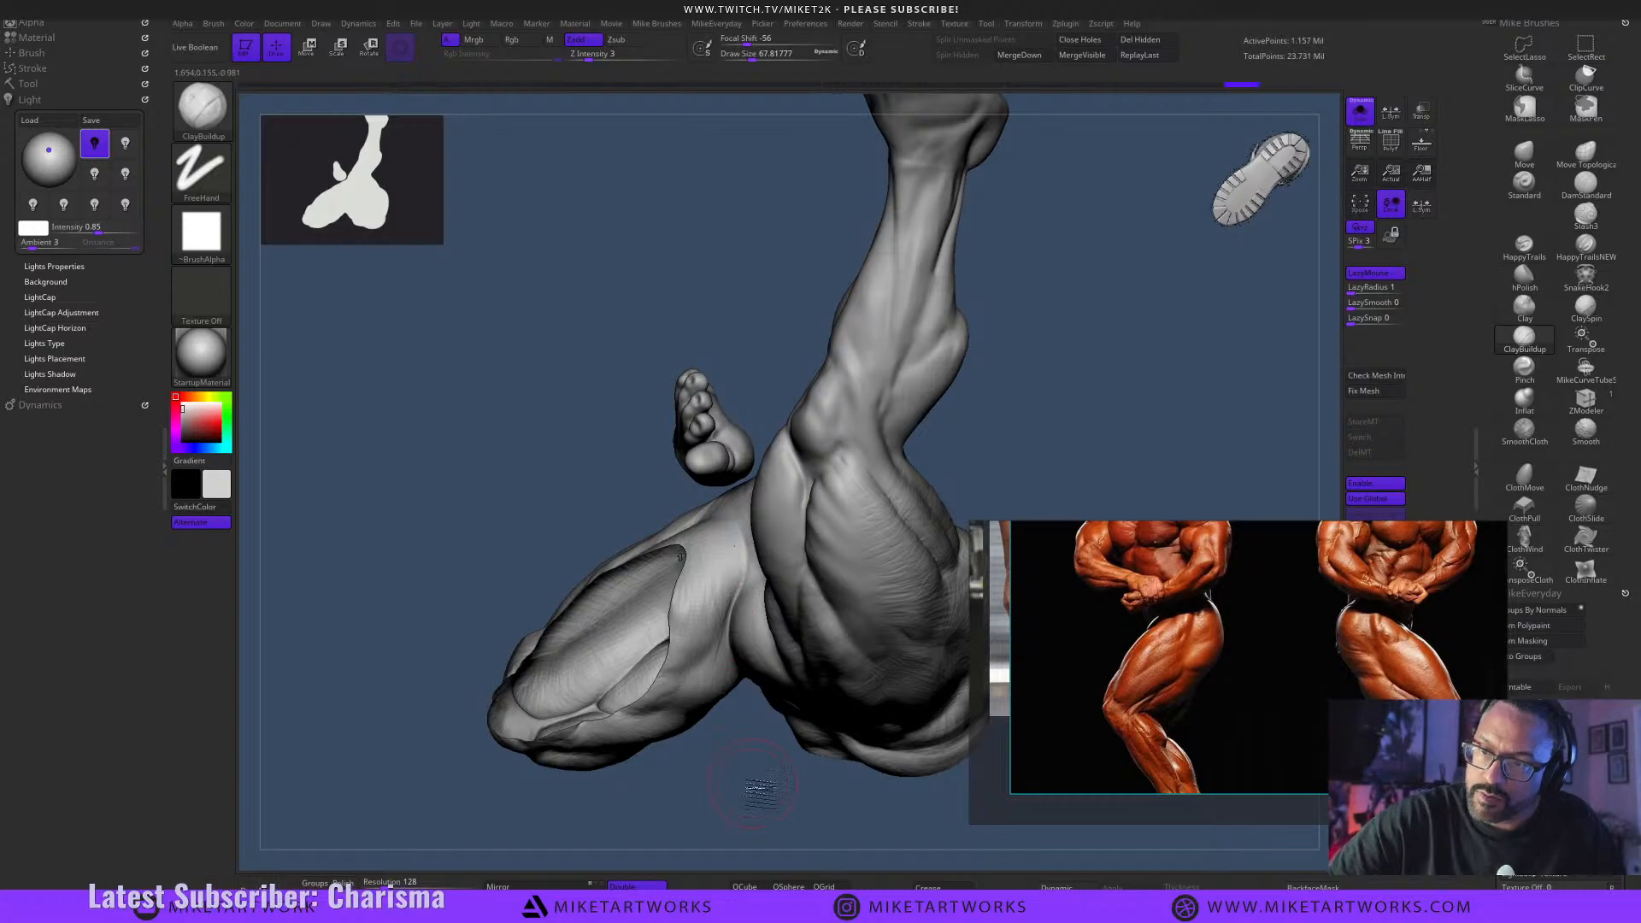
Reduce the draw size to about 35 and refine the muscle forms along the back and inner side of the bent thigh.
mouse_move(752, 782)
left_mouse_down()
mouse_move(757, 753)
mouse_move(735, 774)
left_mouse_up()
key("s")
mouse_move(723, 634)
left_mouse_down()
mouse_move(721, 684)
mouse_move(725, 650)
left_mouse_up()
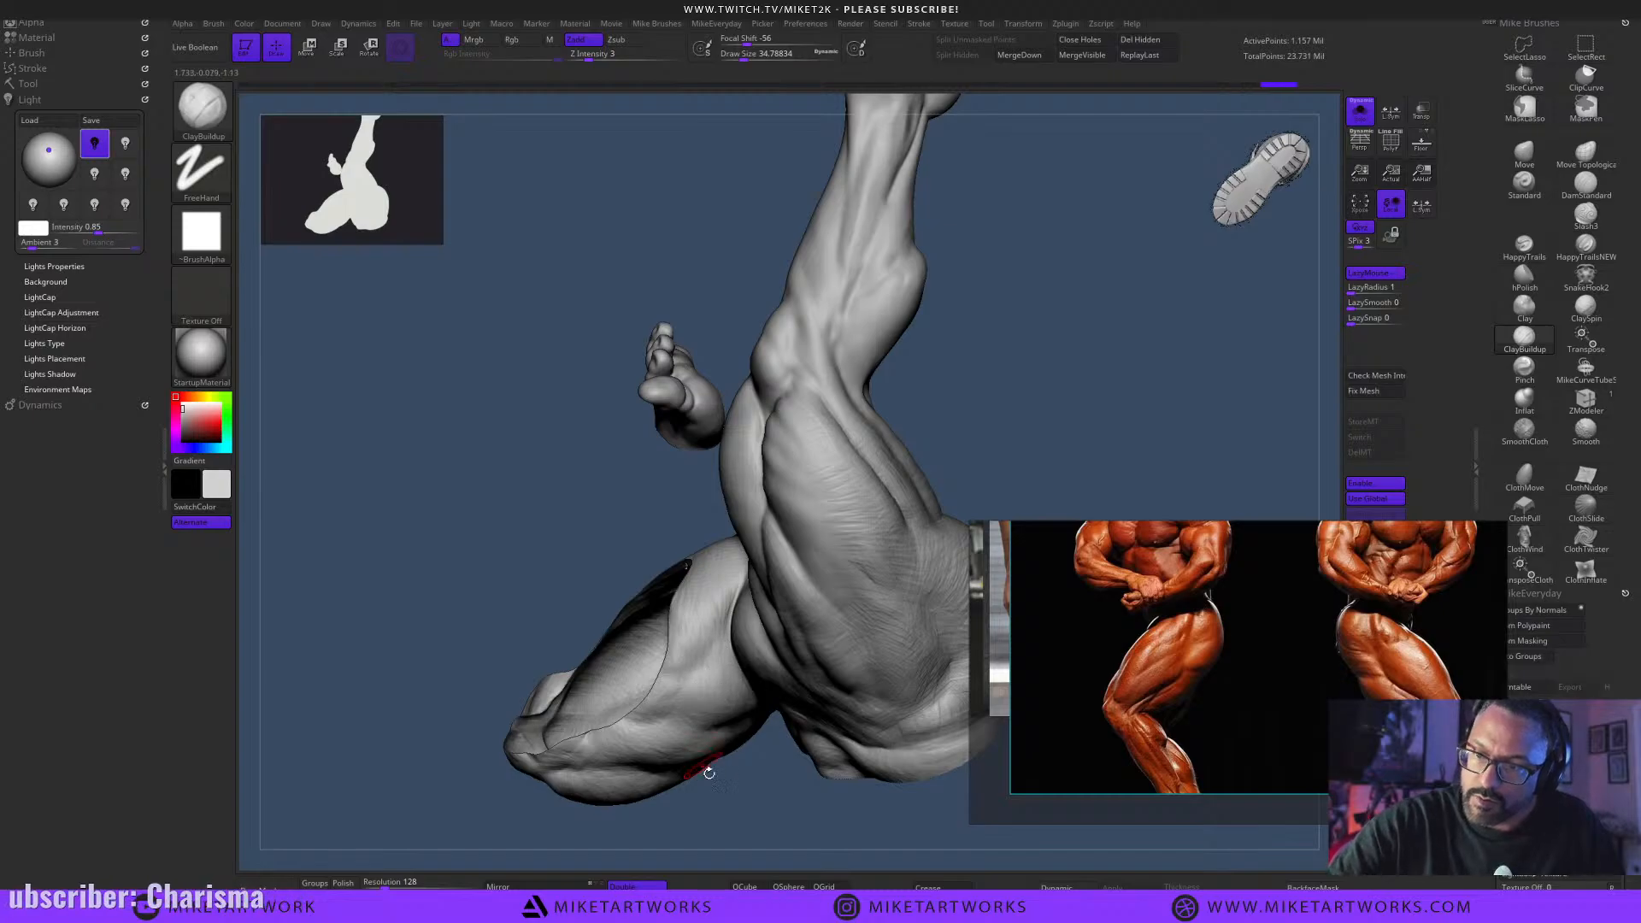
left_click_drag(709, 772, 774, 573)
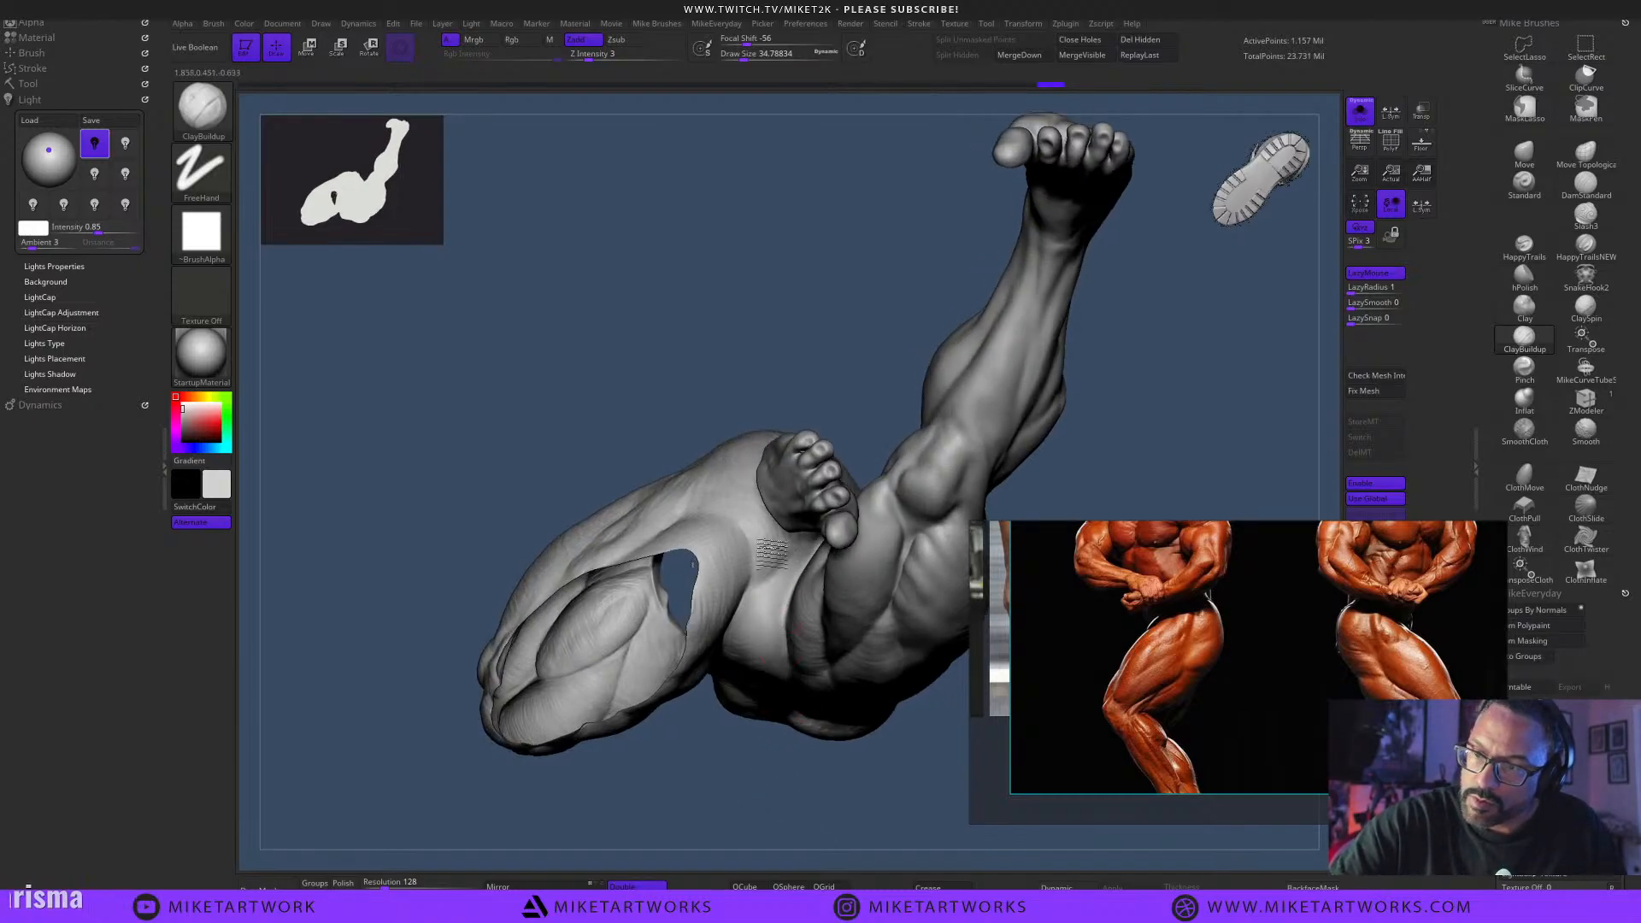
left_click_drag(766, 581, 806, 445)
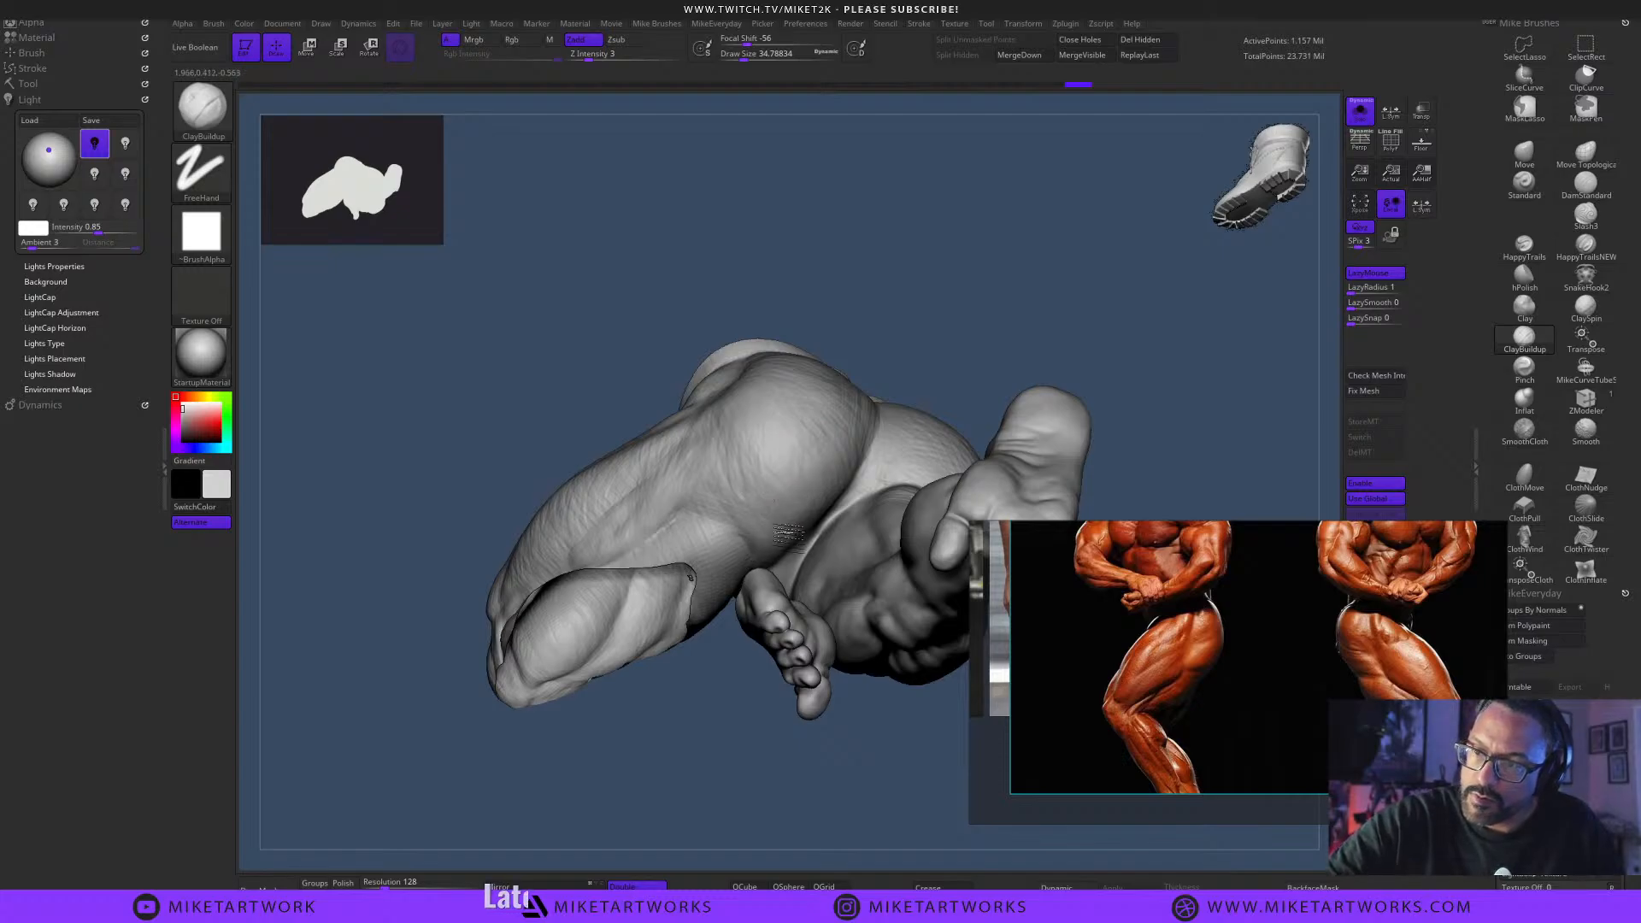
Enlarge the draw size to about 49 and build up the bent leg's outer thigh where it meets the glute.
left_click_drag(746, 479, 827, 344)
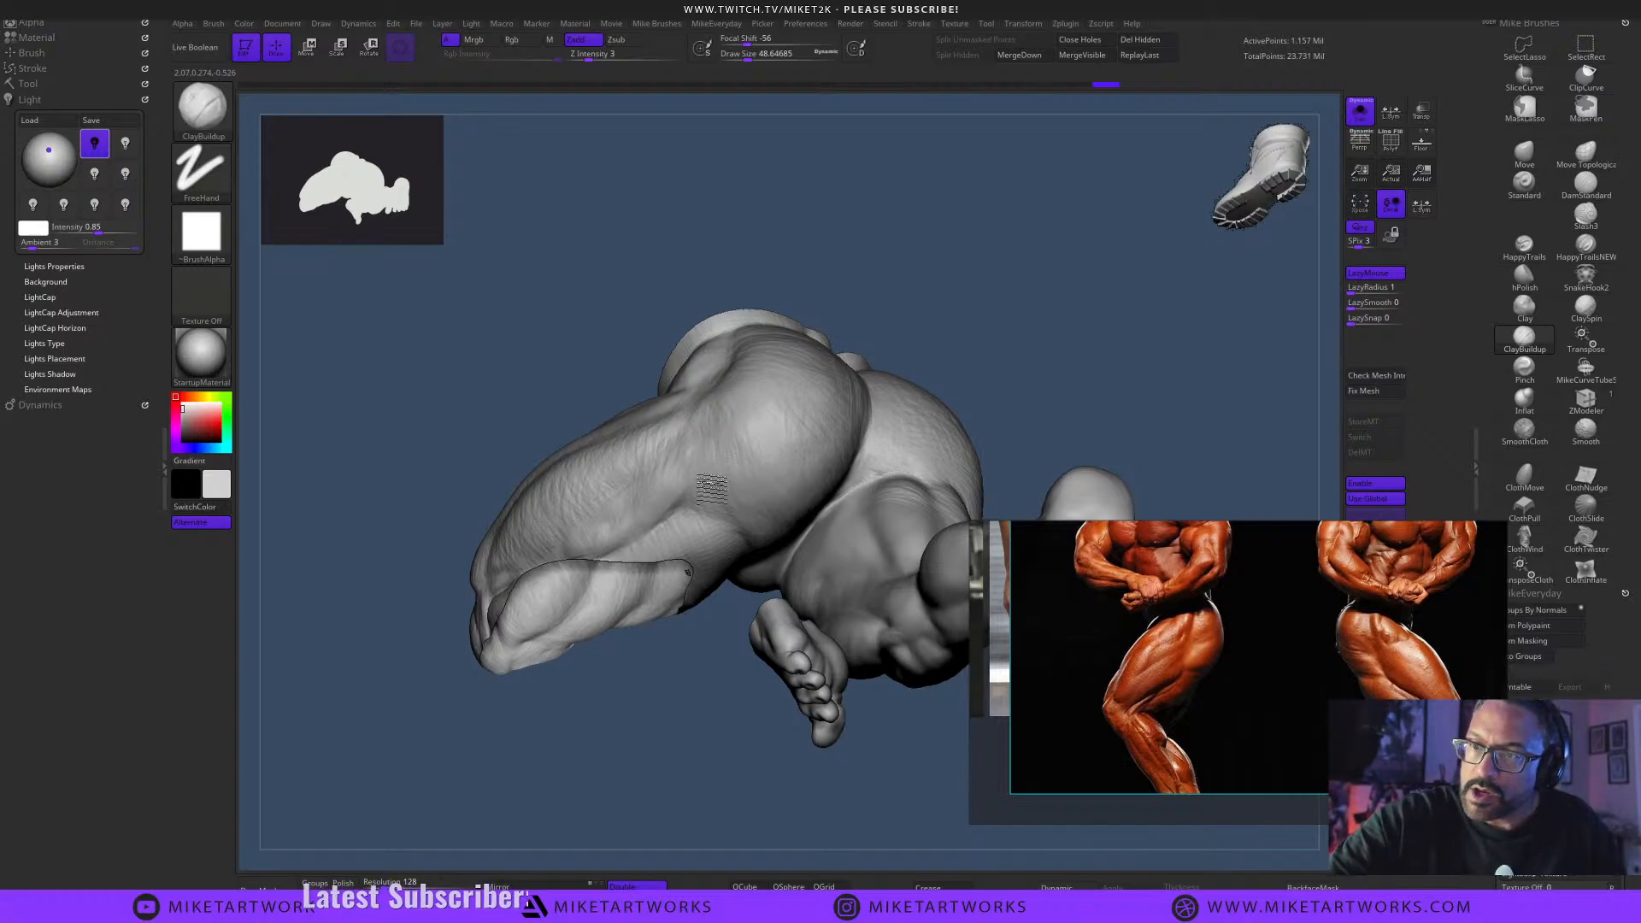
left_click_drag(697, 485, 743, 491)
mouse_move(962, 210)
left_mouse_down()
mouse_move(986, 307)
mouse_move(886, 389)
mouse_move(940, 367)
mouse_move(906, 402)
left_mouse_up()
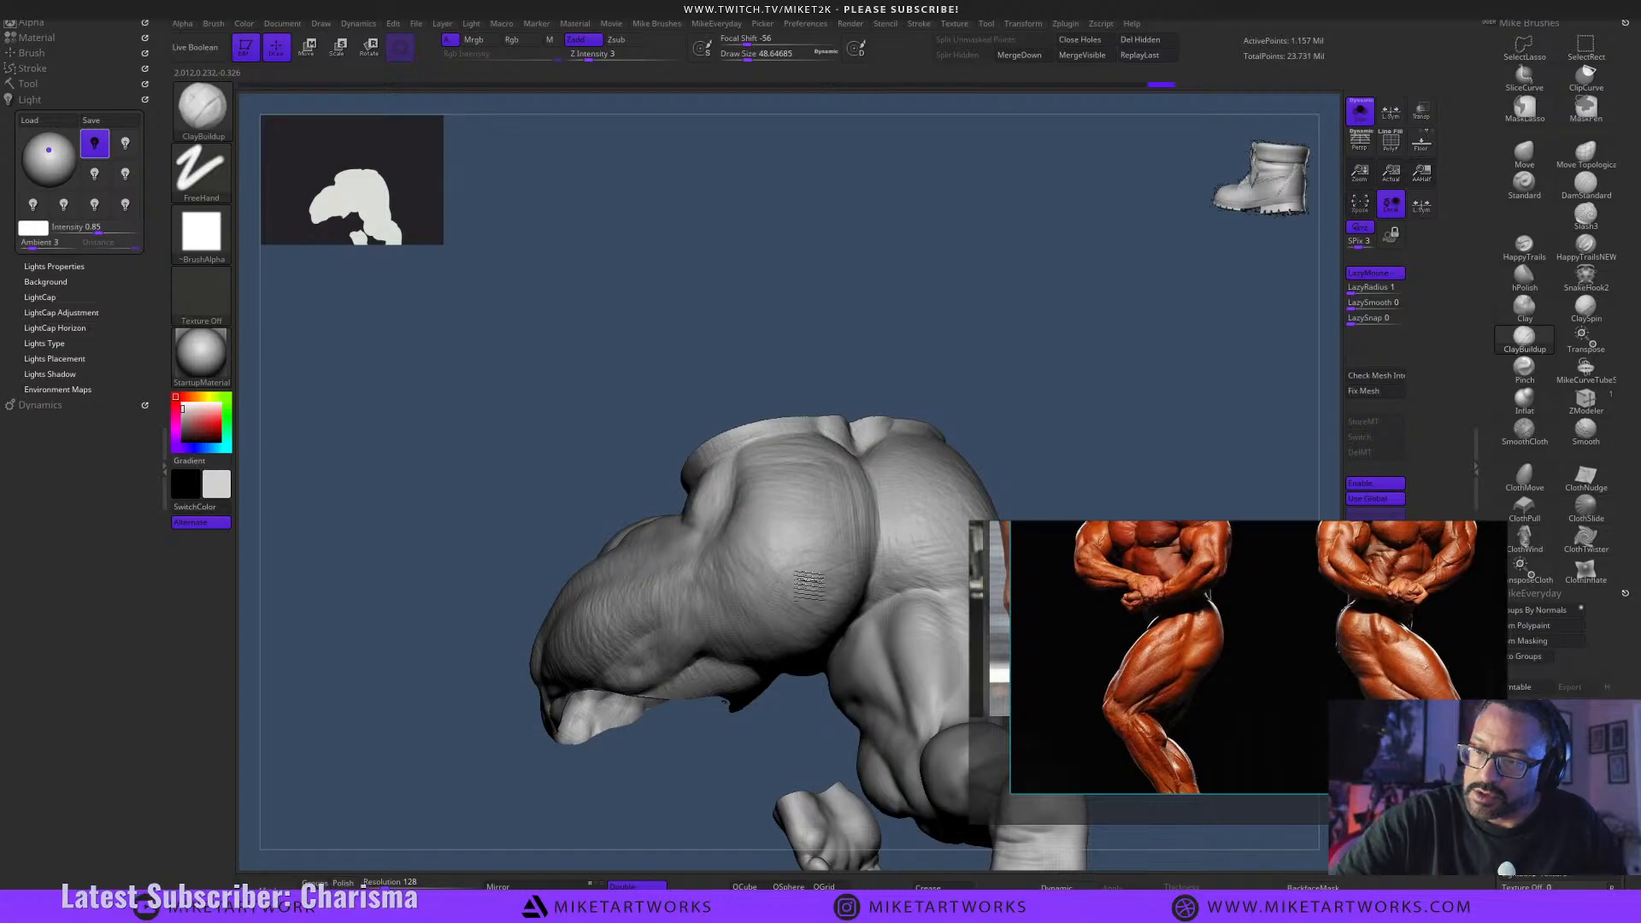
left_click_drag(983, 376, 761, 625)
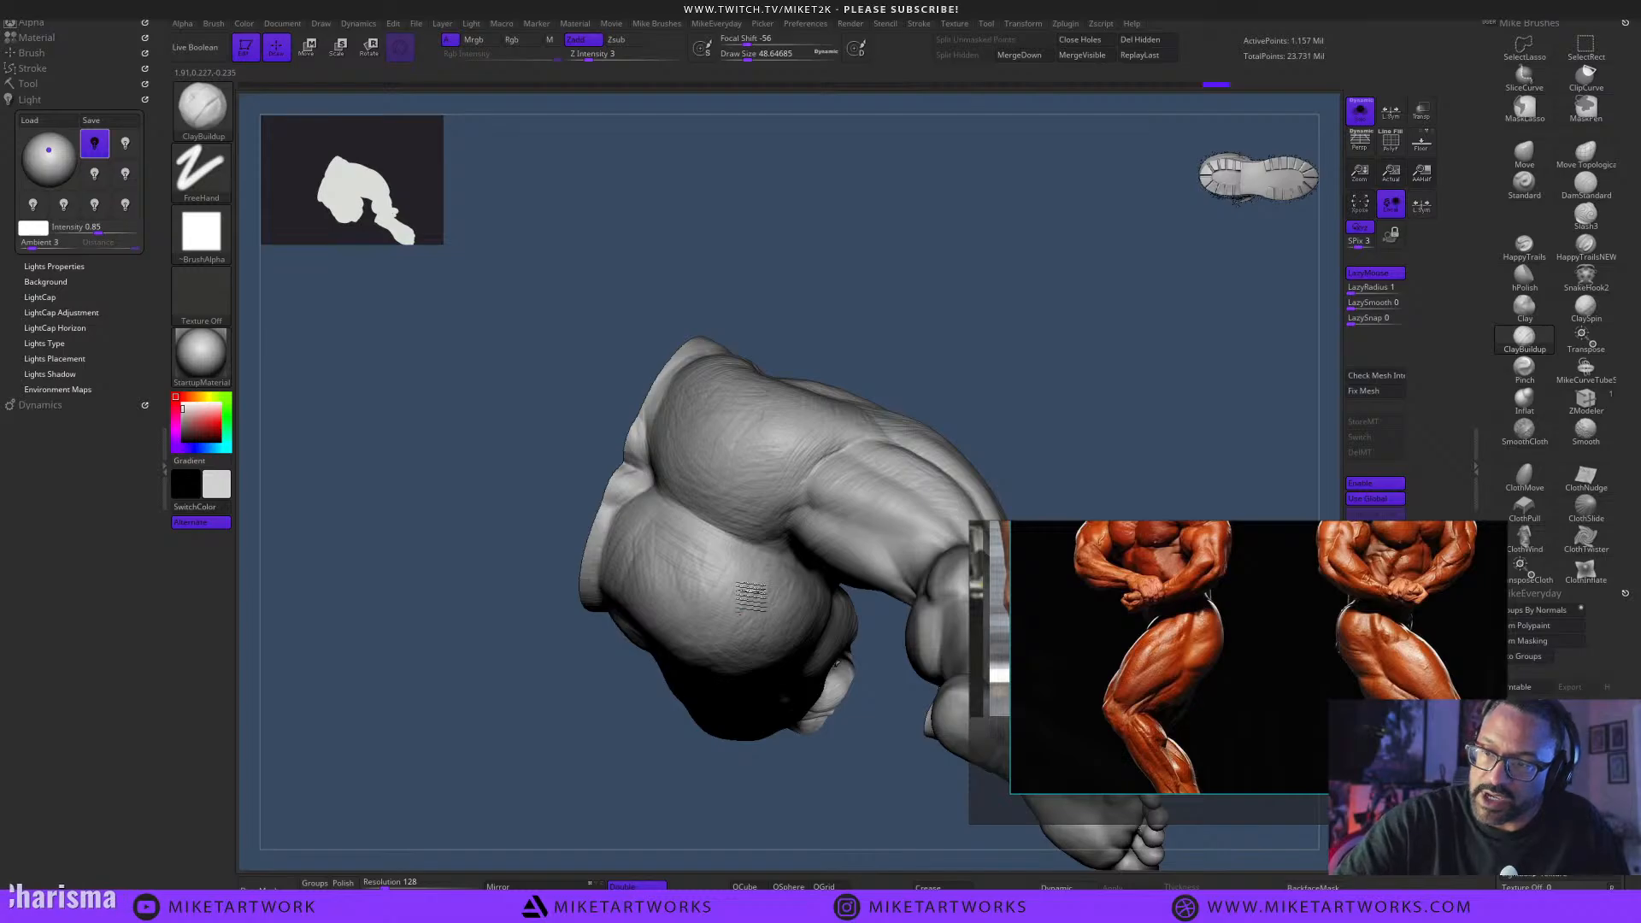
Build up the rounded volume of the bent leg's glute and the crease between both glutes.
left_click_drag(764, 663, 791, 752)
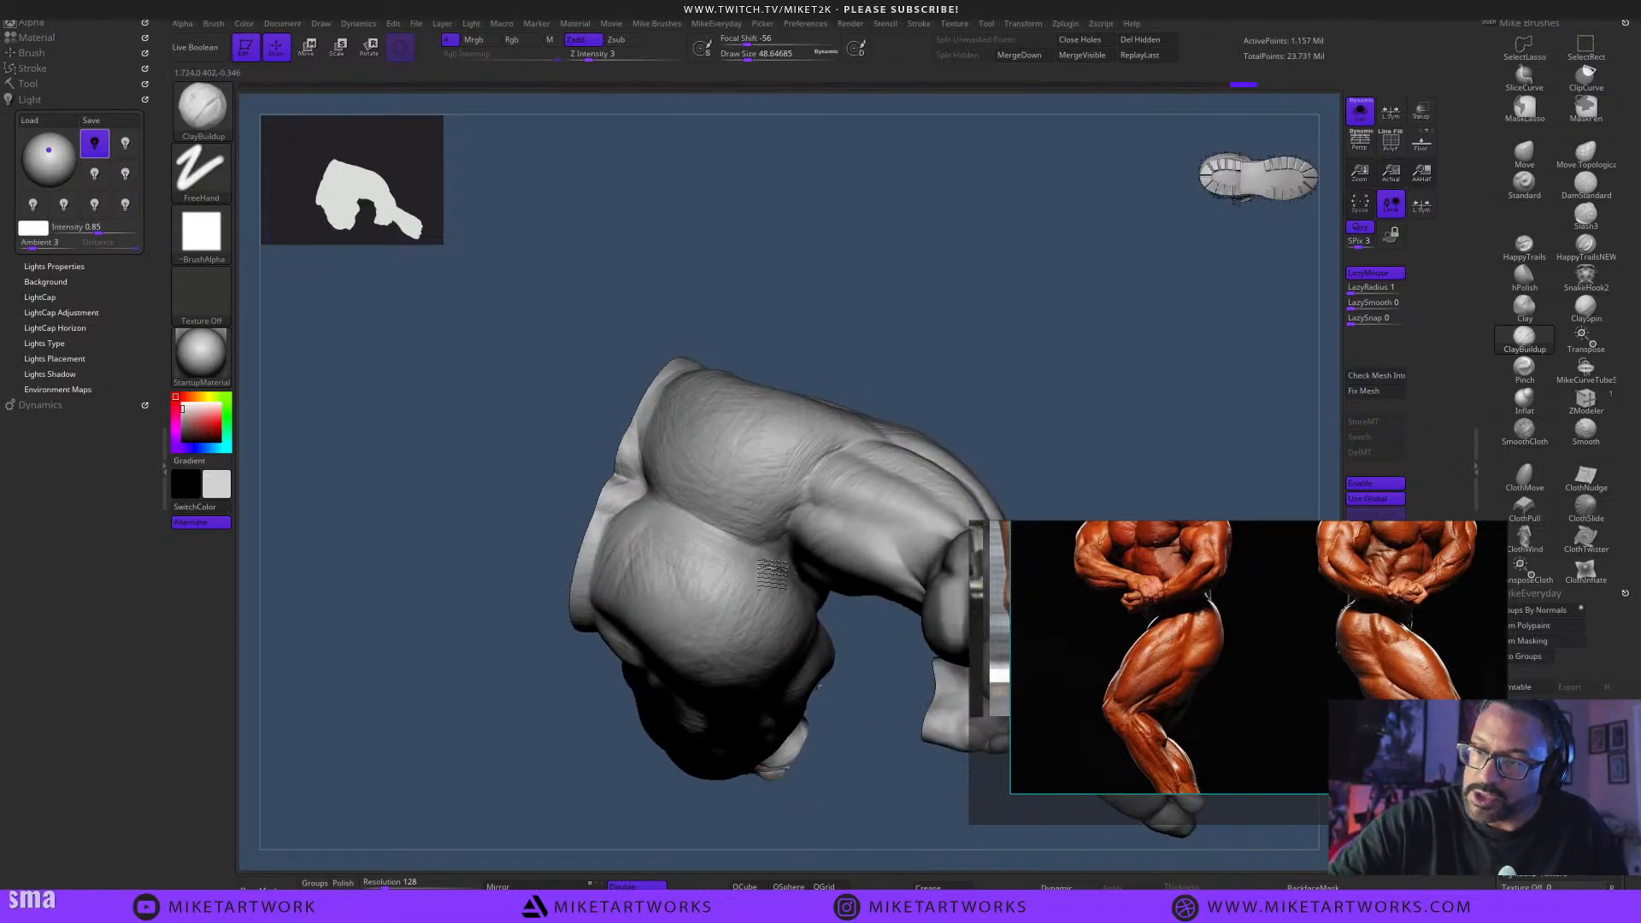
left_click_drag(820, 605, 823, 652)
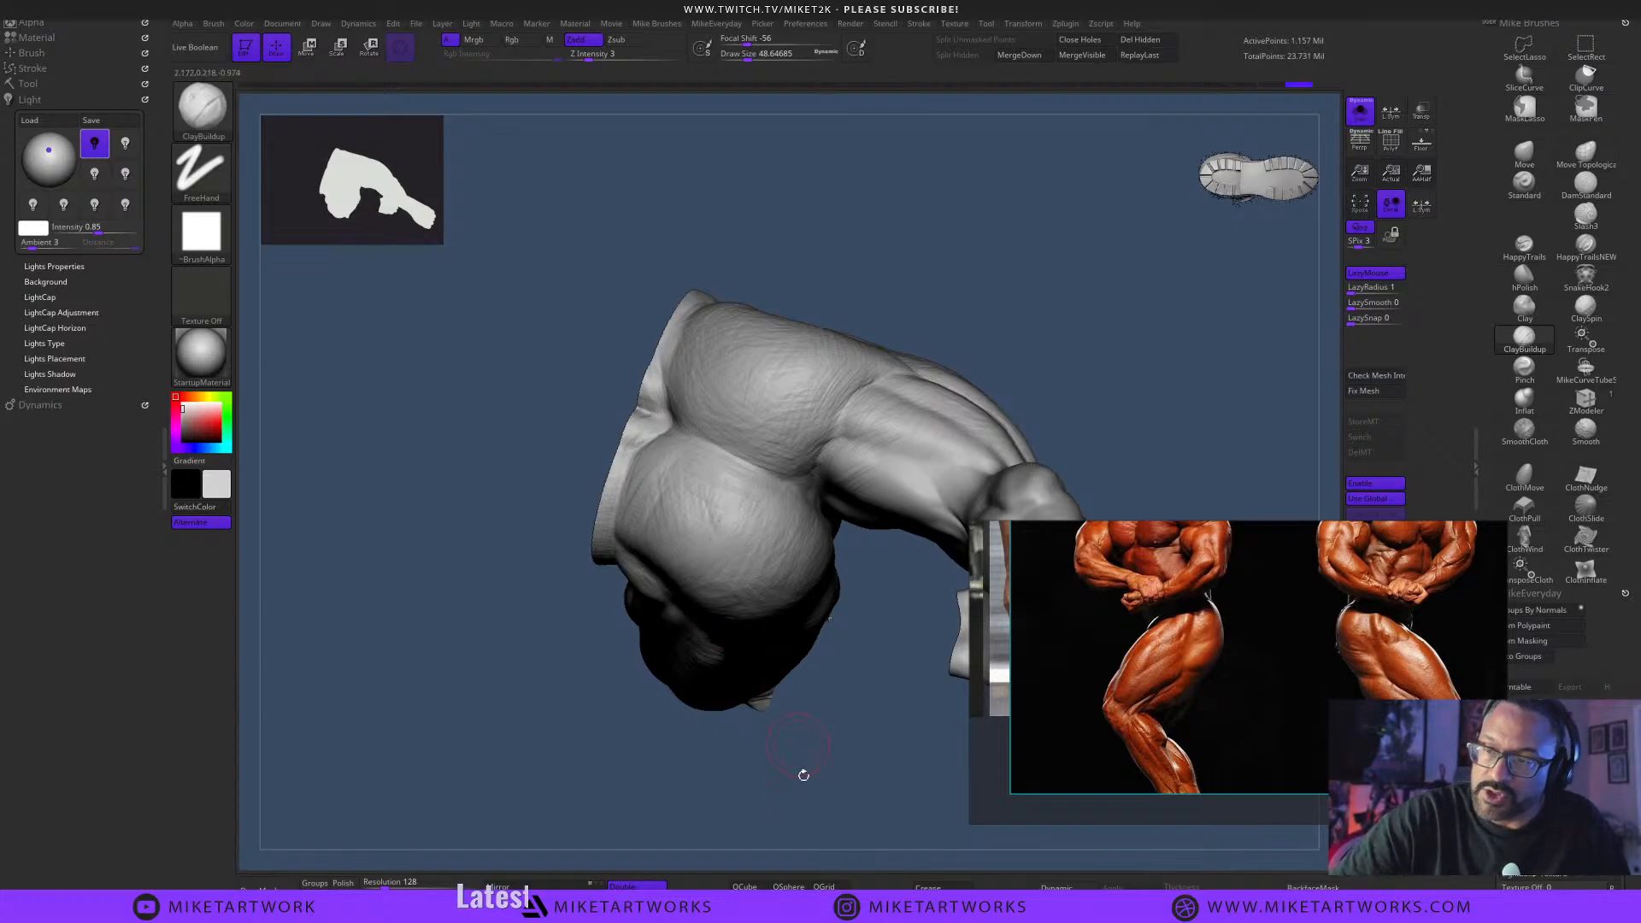
mouse_move(804, 775)
left_mouse_down()
mouse_move(809, 726)
mouse_move(726, 543)
mouse_move(778, 471)
left_mouse_up()
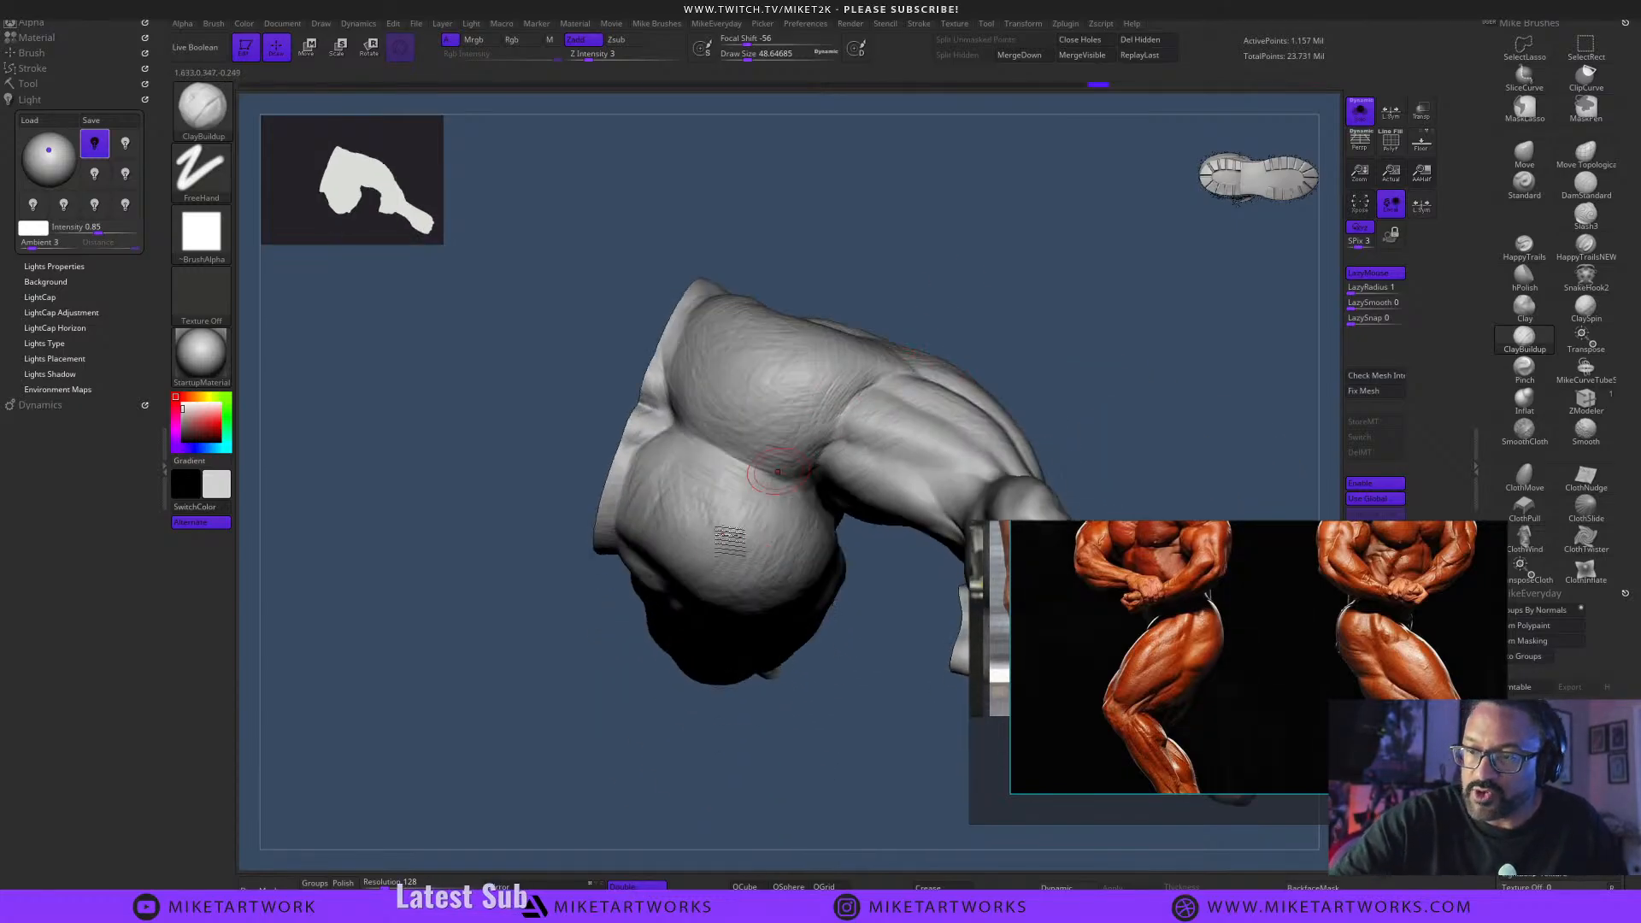
mouse_move(874, 368)
right_mouse_down()
mouse_move(703, 477)
mouse_move(807, 436)
right_mouse_up()
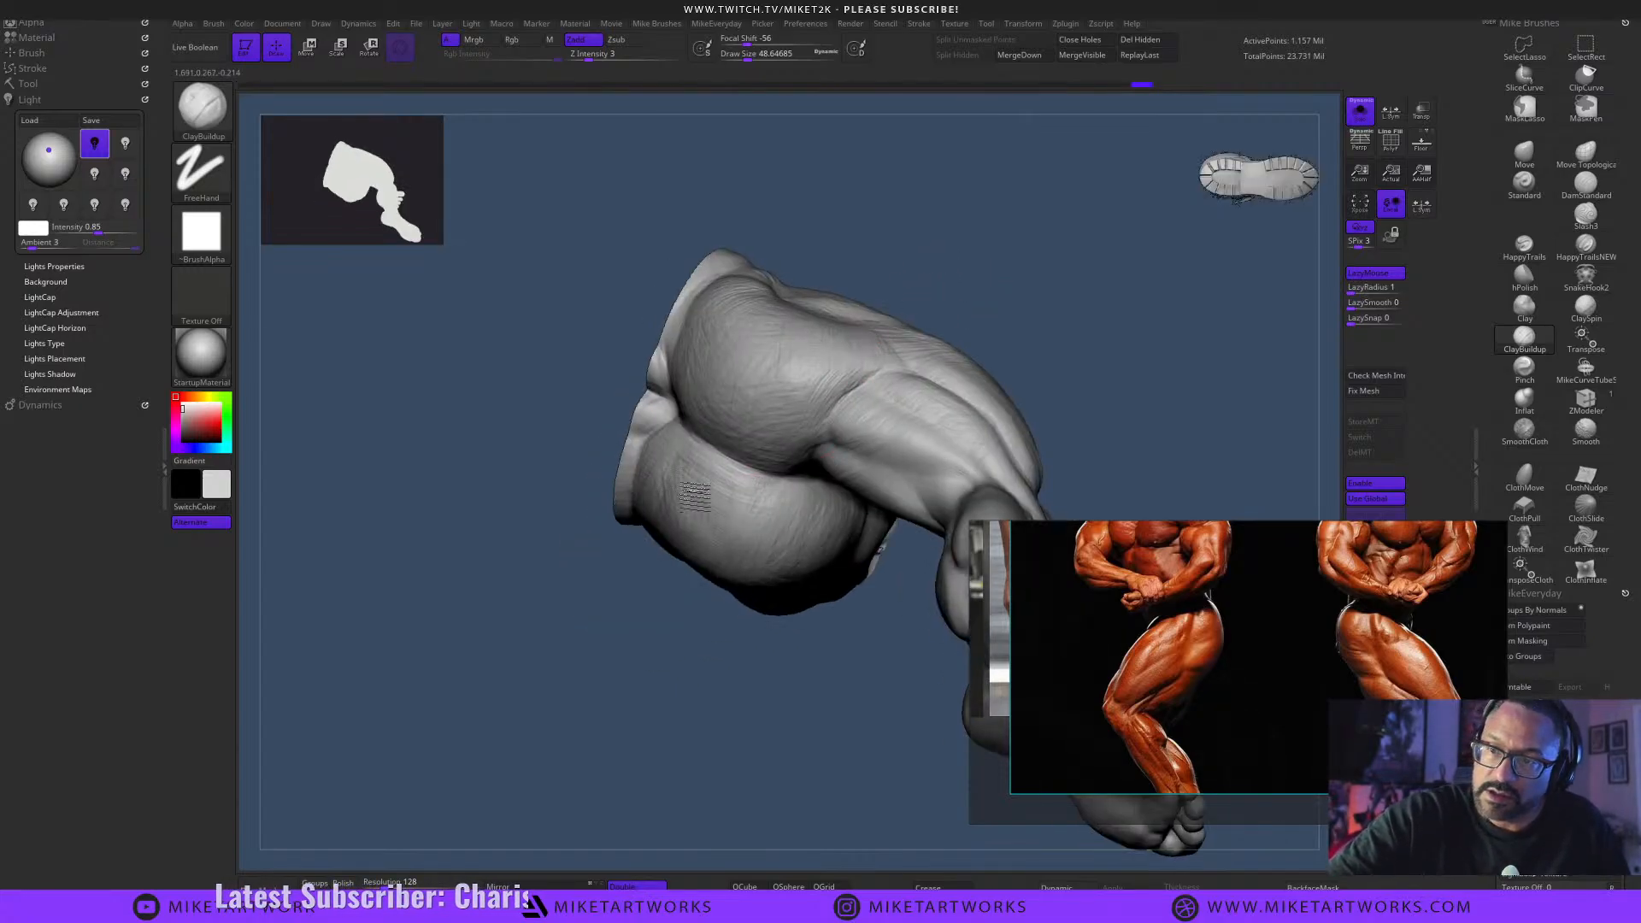
right_click_drag(729, 492, 648, 506)
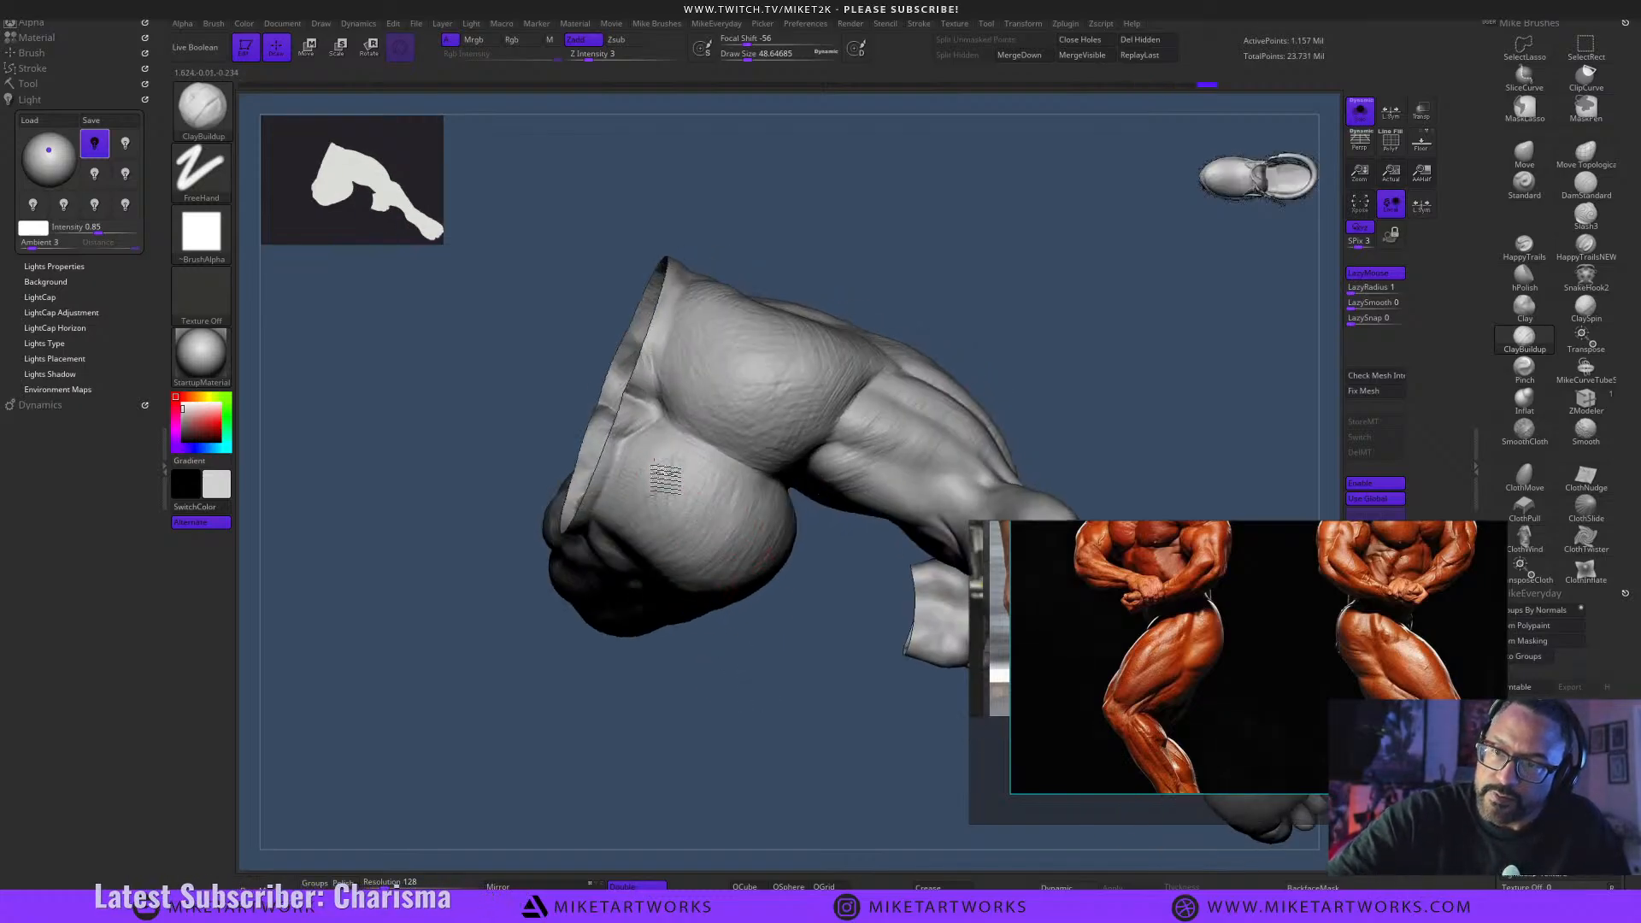
Refine the upper glute surface near the waist edge and its outer contour on the bent-leg side.
right_click_drag(668, 503, 773, 654)
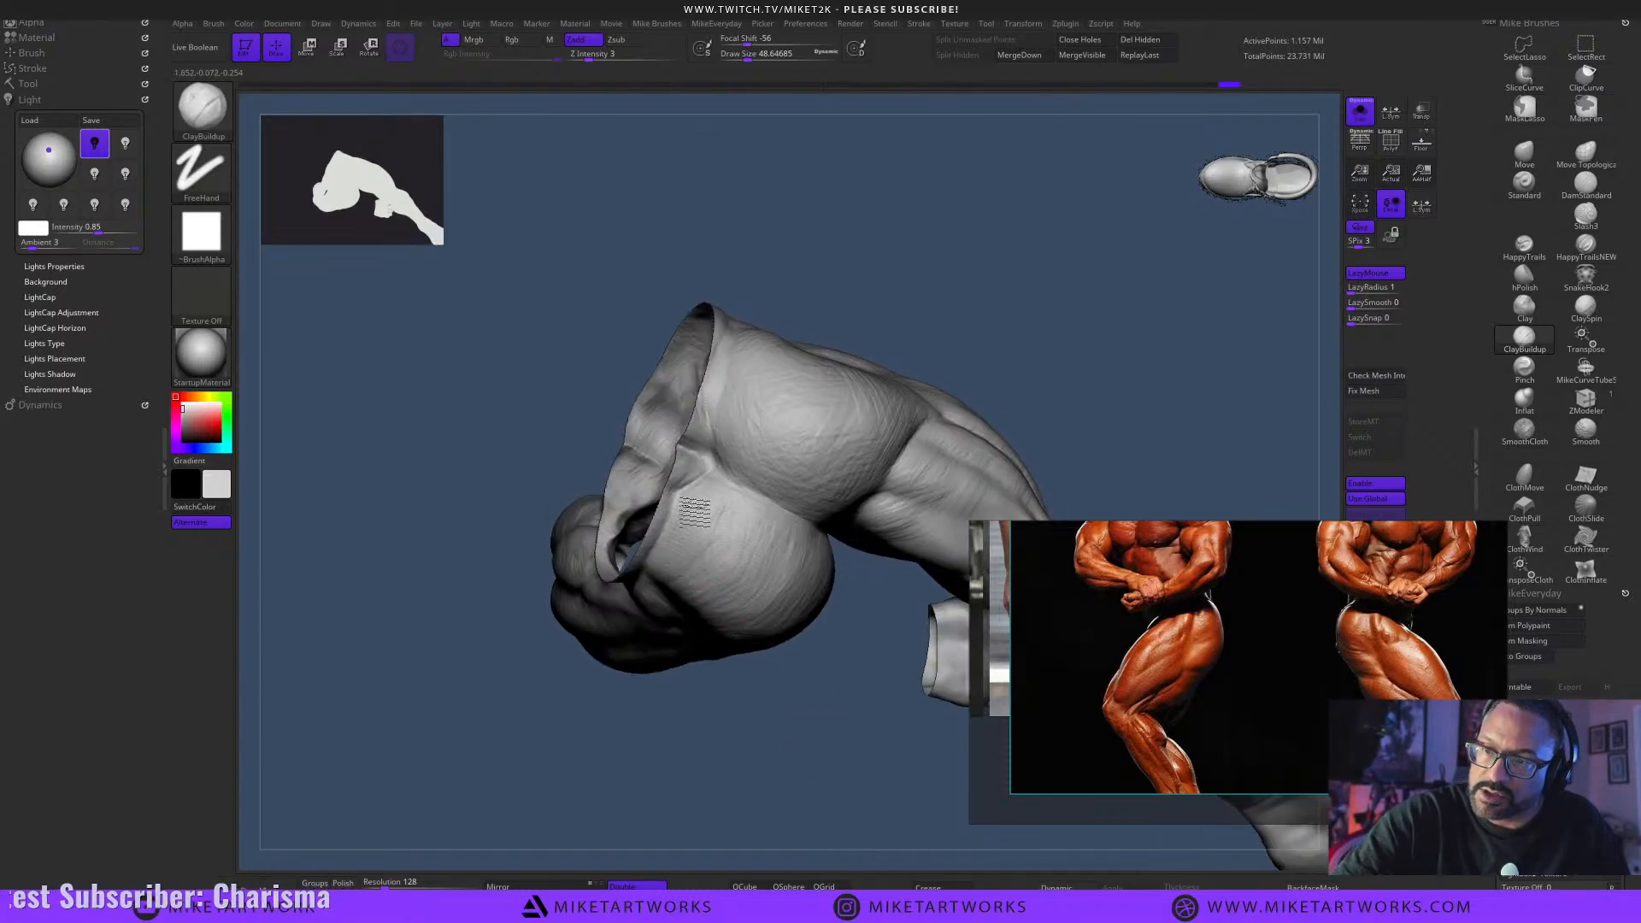
right_click_drag(743, 500, 688, 513)
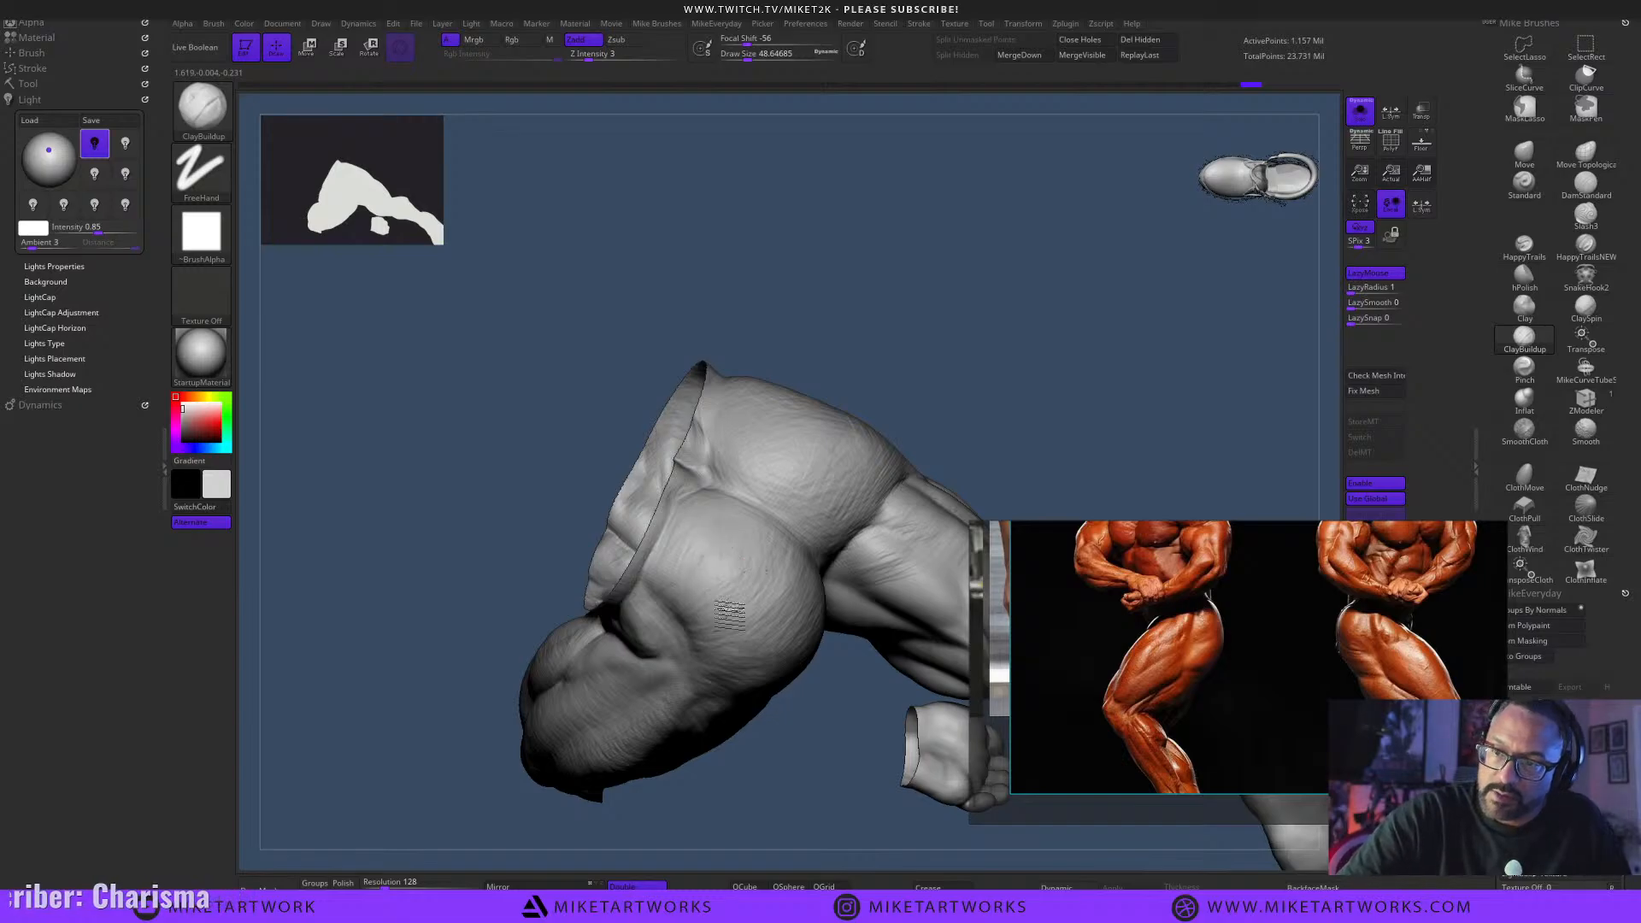
right_click_drag(793, 573, 751, 566)
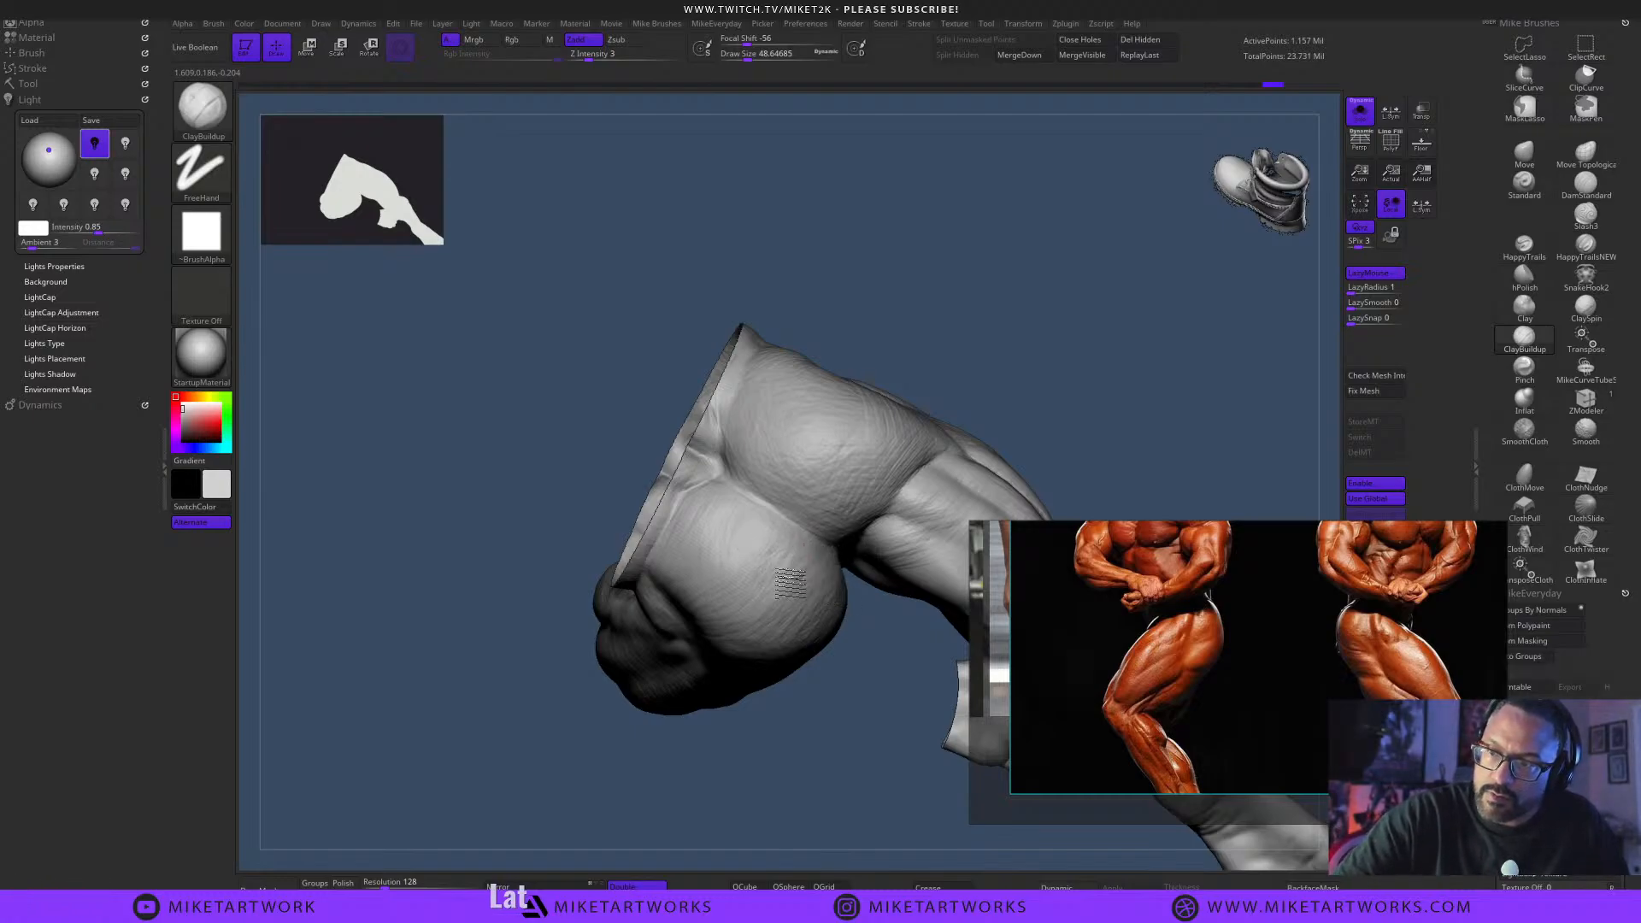
mouse_move(786, 697)
right_mouse_down()
mouse_move(863, 736)
mouse_move(861, 600)
right_mouse_up()
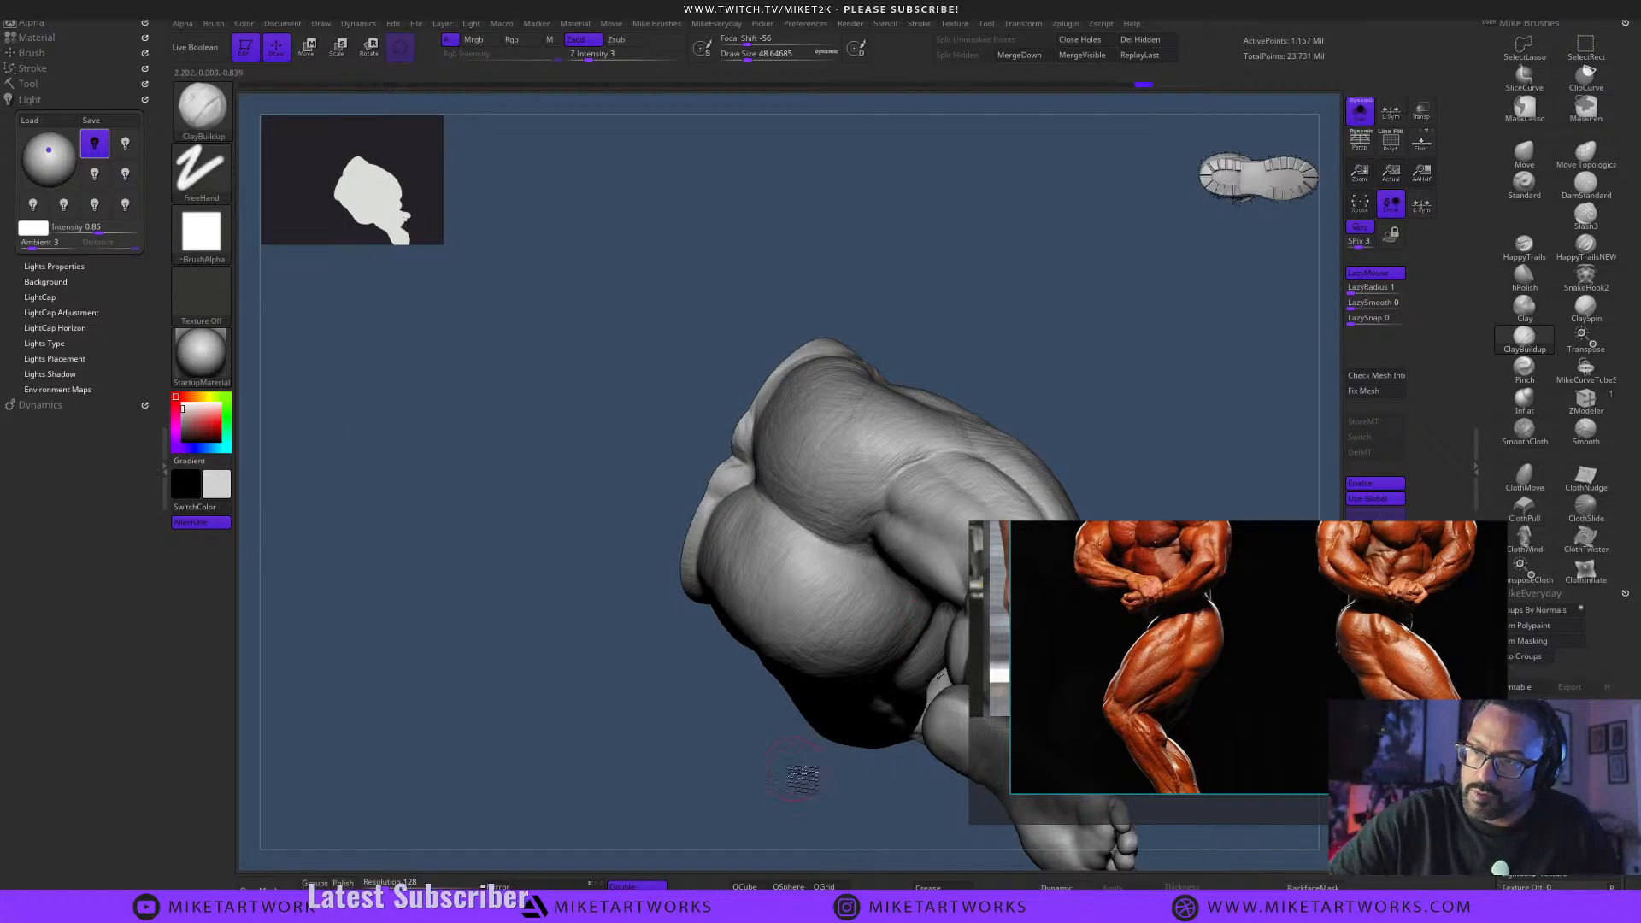
Sculpt the transition from the hip and glute into the bent leg's outer thigh, checking it from several angles.
mouse_move(803, 780)
right_mouse_down()
mouse_move(833, 791)
mouse_move(865, 757)
mouse_move(714, 819)
mouse_move(761, 729)
mouse_move(684, 547)
right_mouse_up()
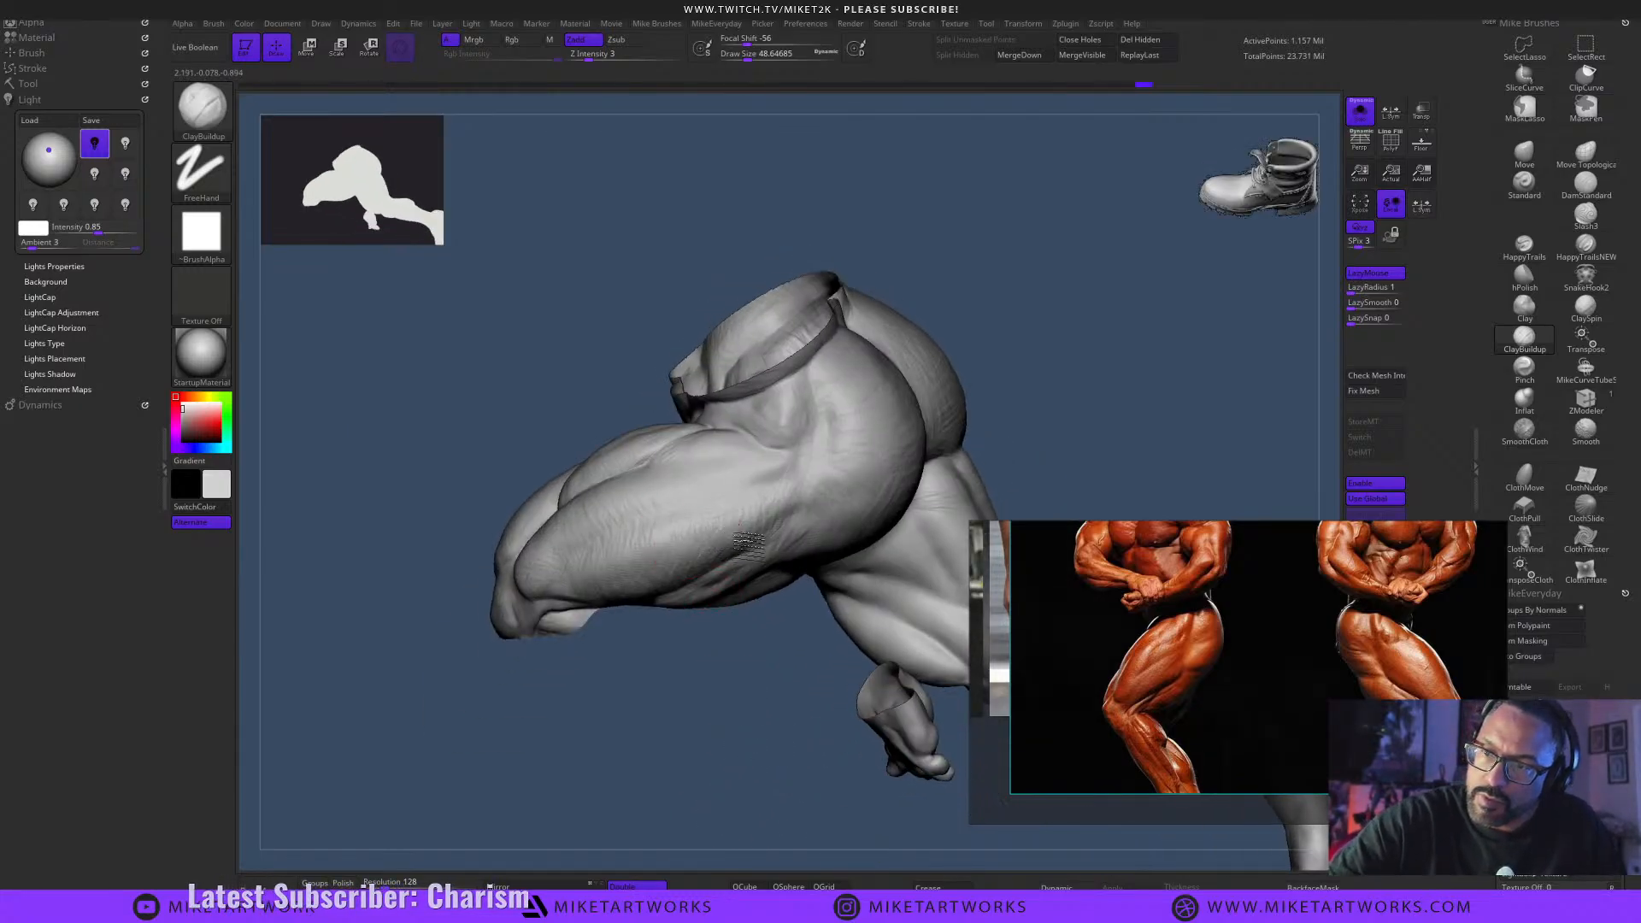
mouse_move(792, 508)
right_mouse_down()
mouse_move(773, 616)
mouse_move(710, 475)
right_mouse_up()
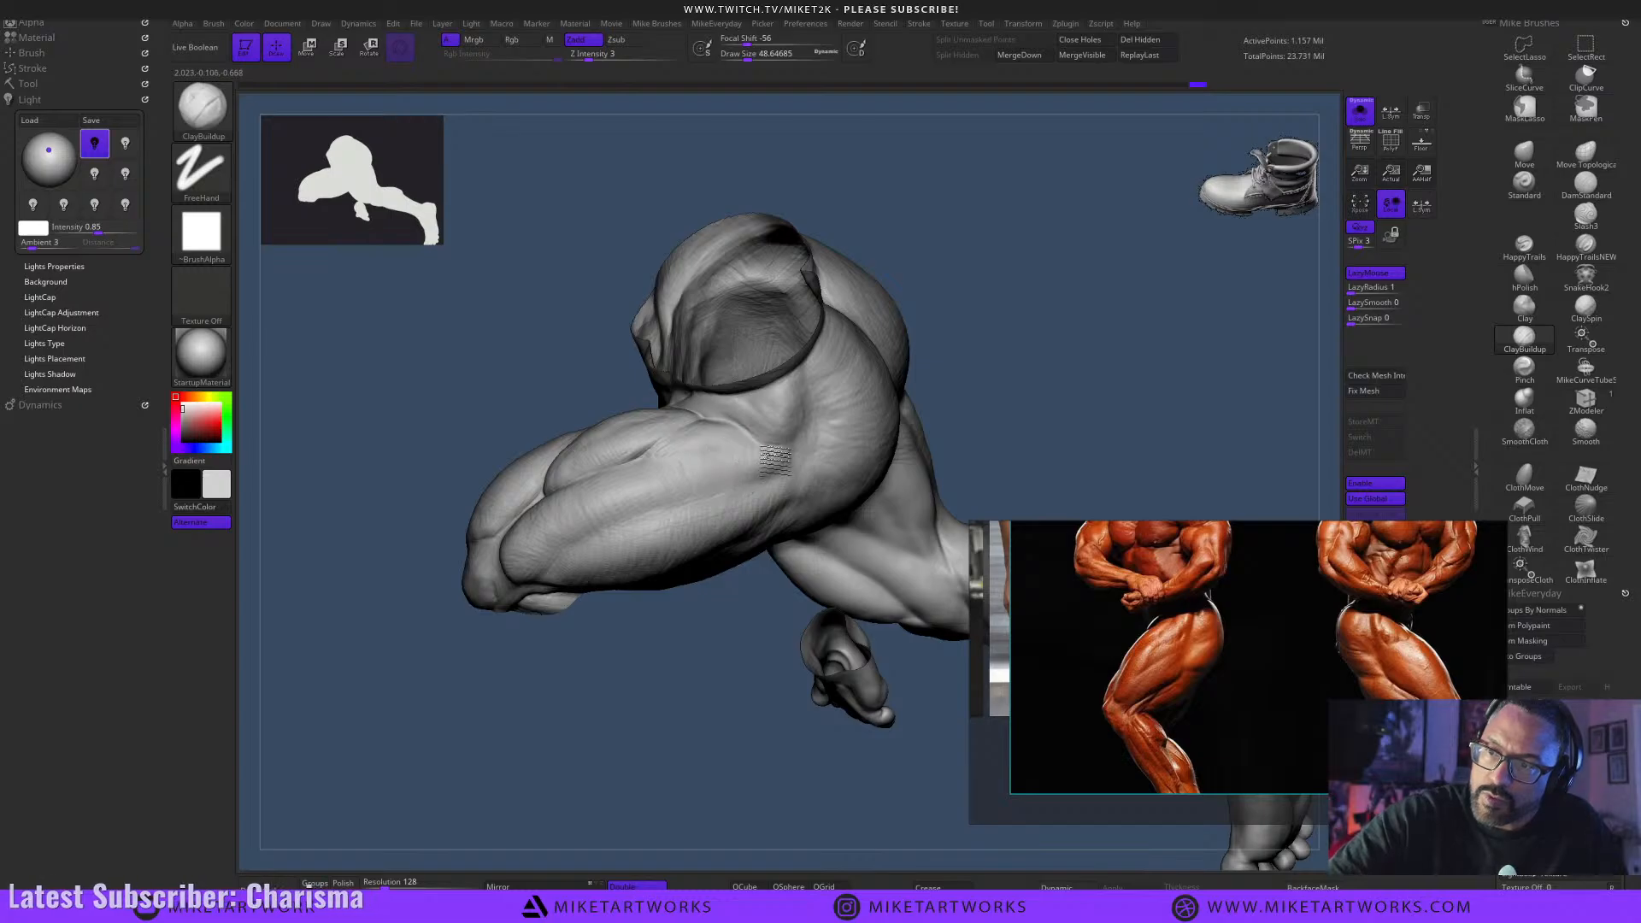
mouse_move(813, 667)
right_mouse_down()
mouse_move(829, 770)
mouse_move(799, 798)
mouse_move(908, 462)
right_mouse_up()
left_click_drag(685, 554, 723, 571)
right_click_drag(734, 568, 763, 528)
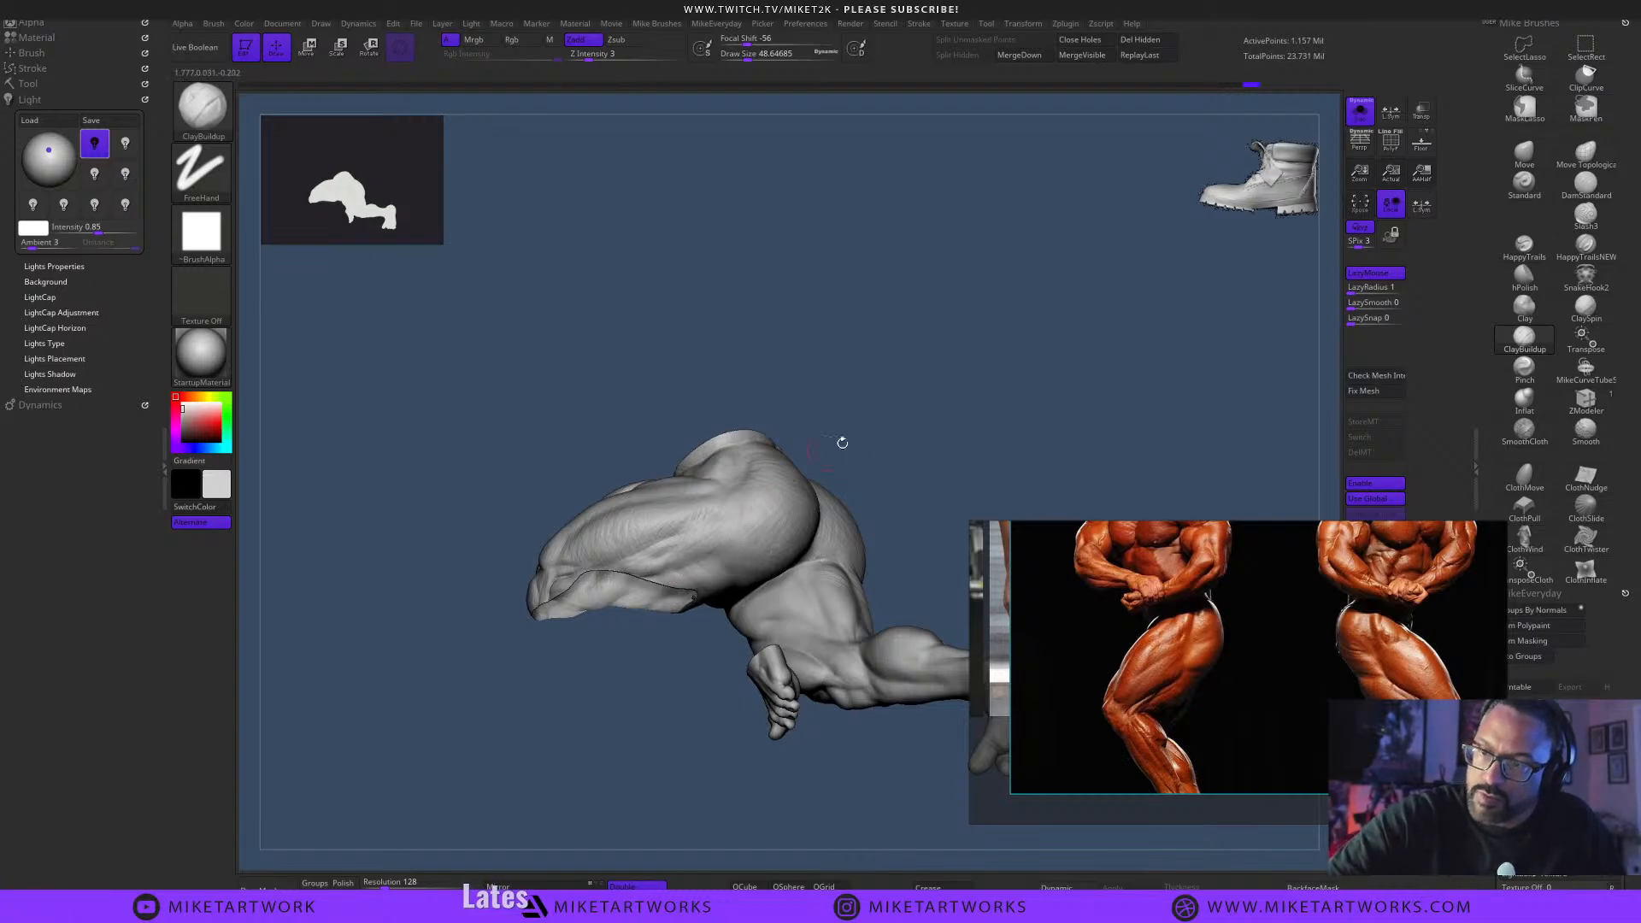
left_click_drag(842, 443, 971, 393)
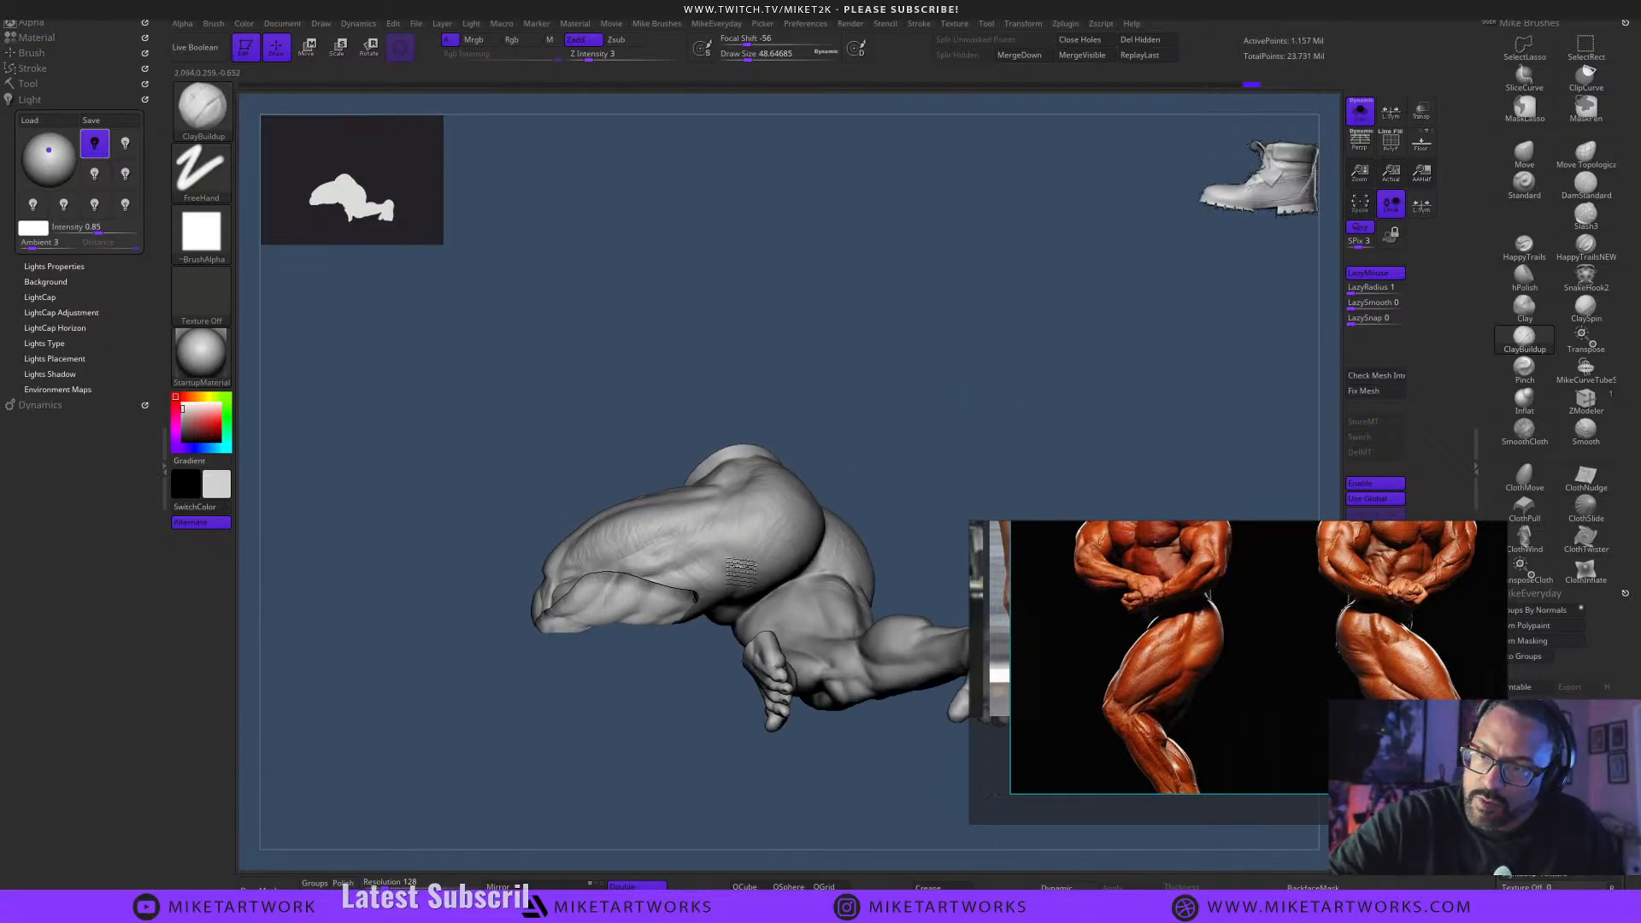
left_click_drag(940, 427, 949, 465)
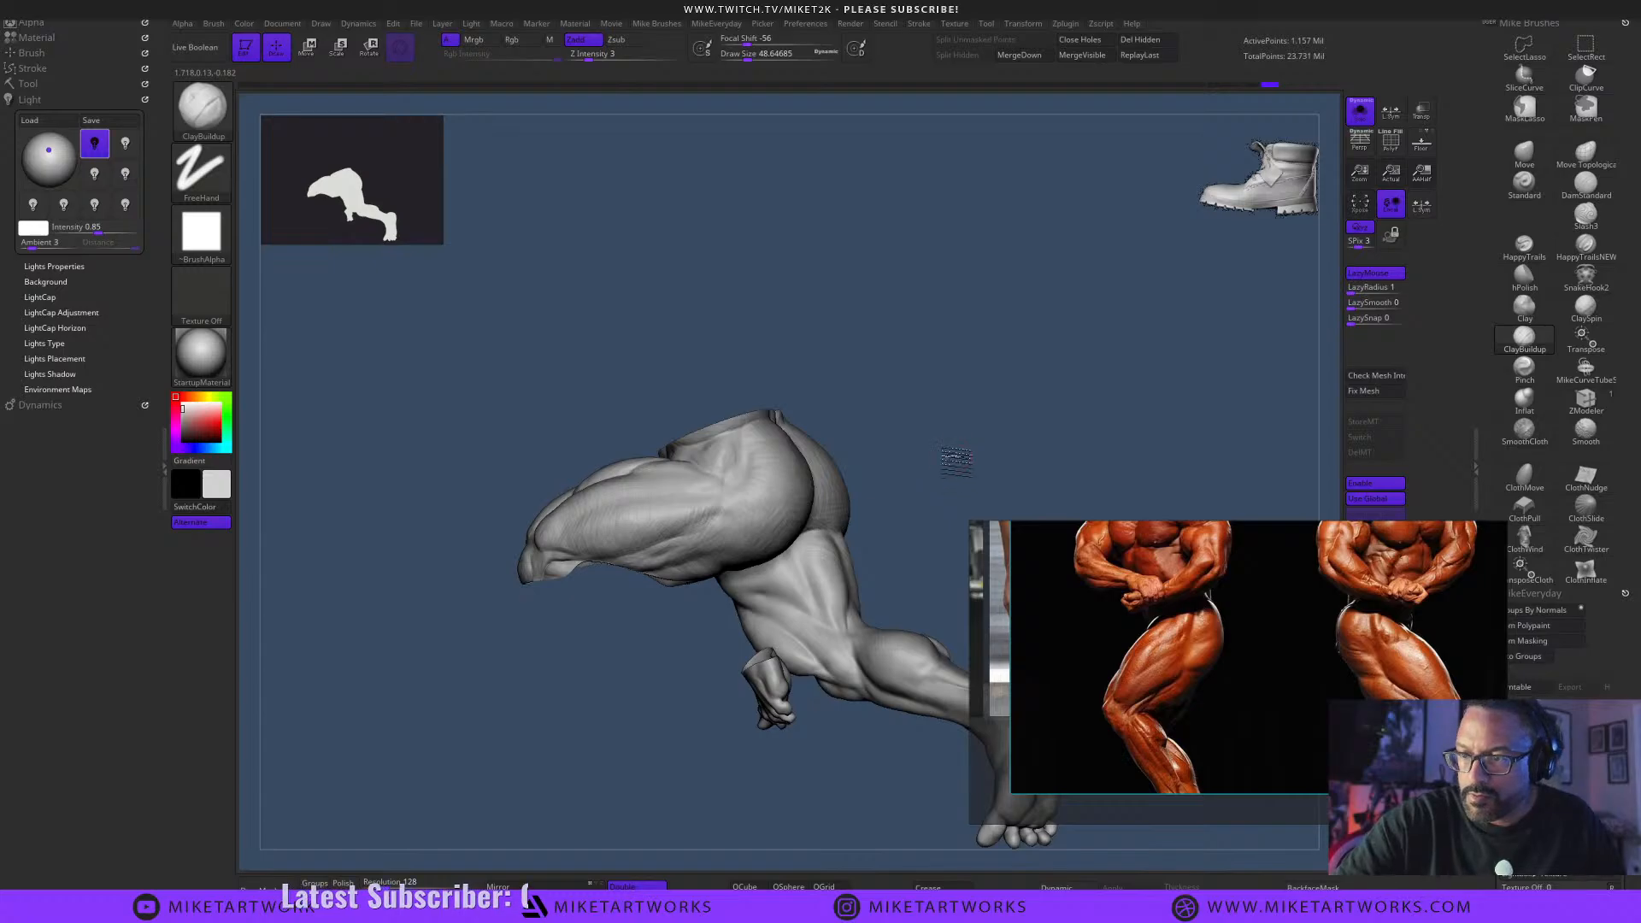
Invert the mesh visibility to bring back the torso and the bent leg's calf while hiding the thighs and hips.
left_click(867, 791, "ctrl+shift")
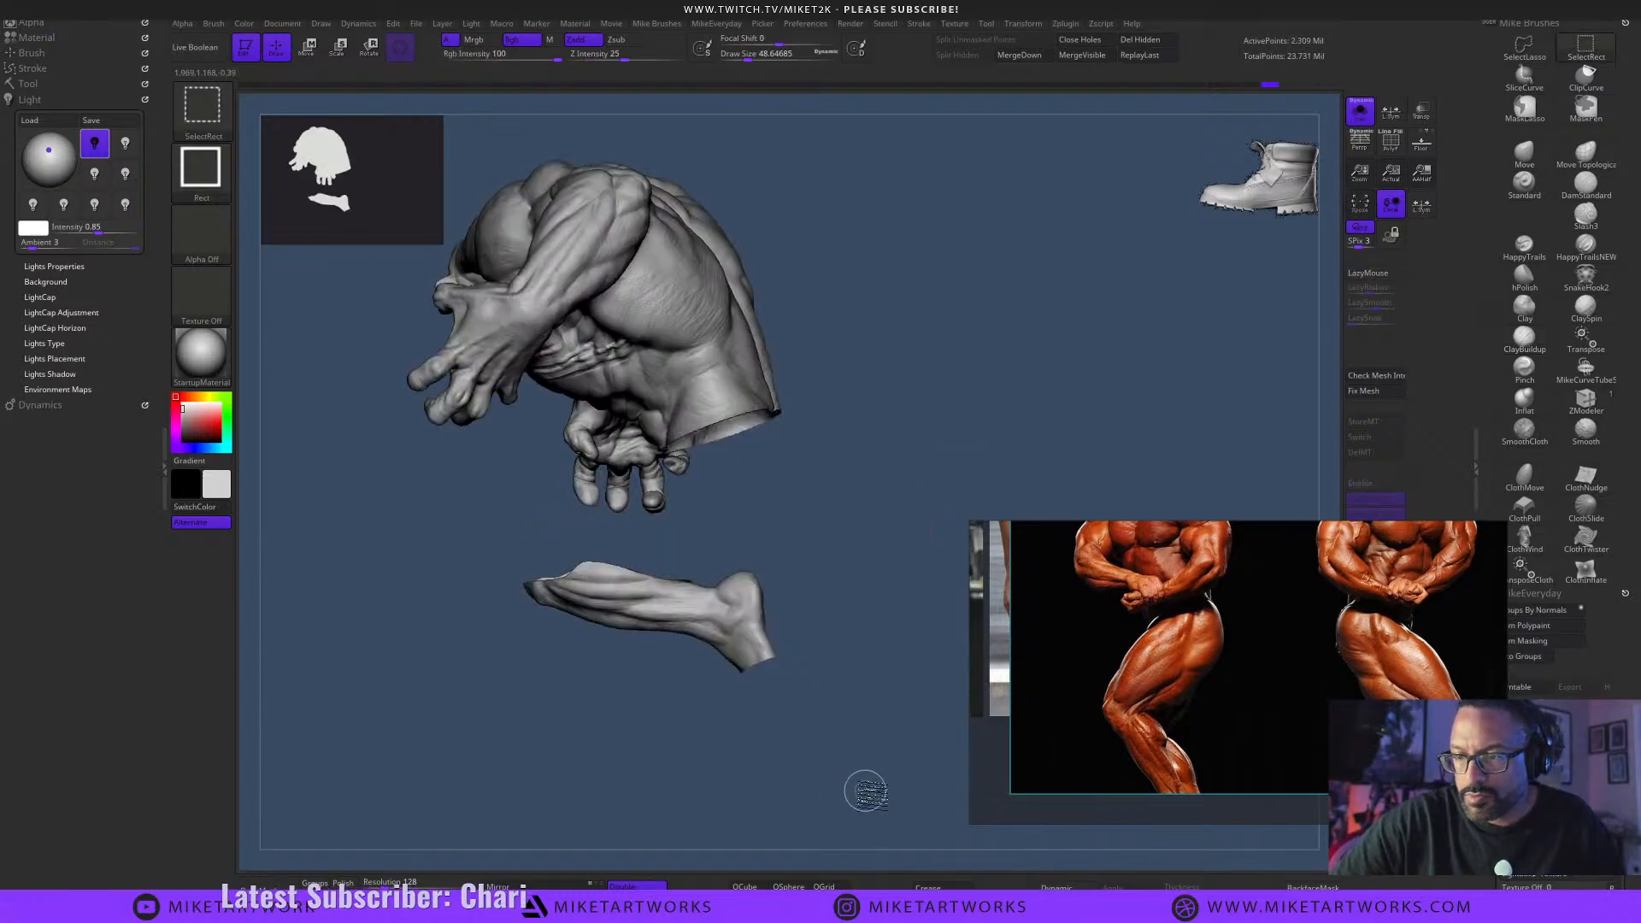
left_click(692, 605, "ctrl+shift")
key("ctrl+z")
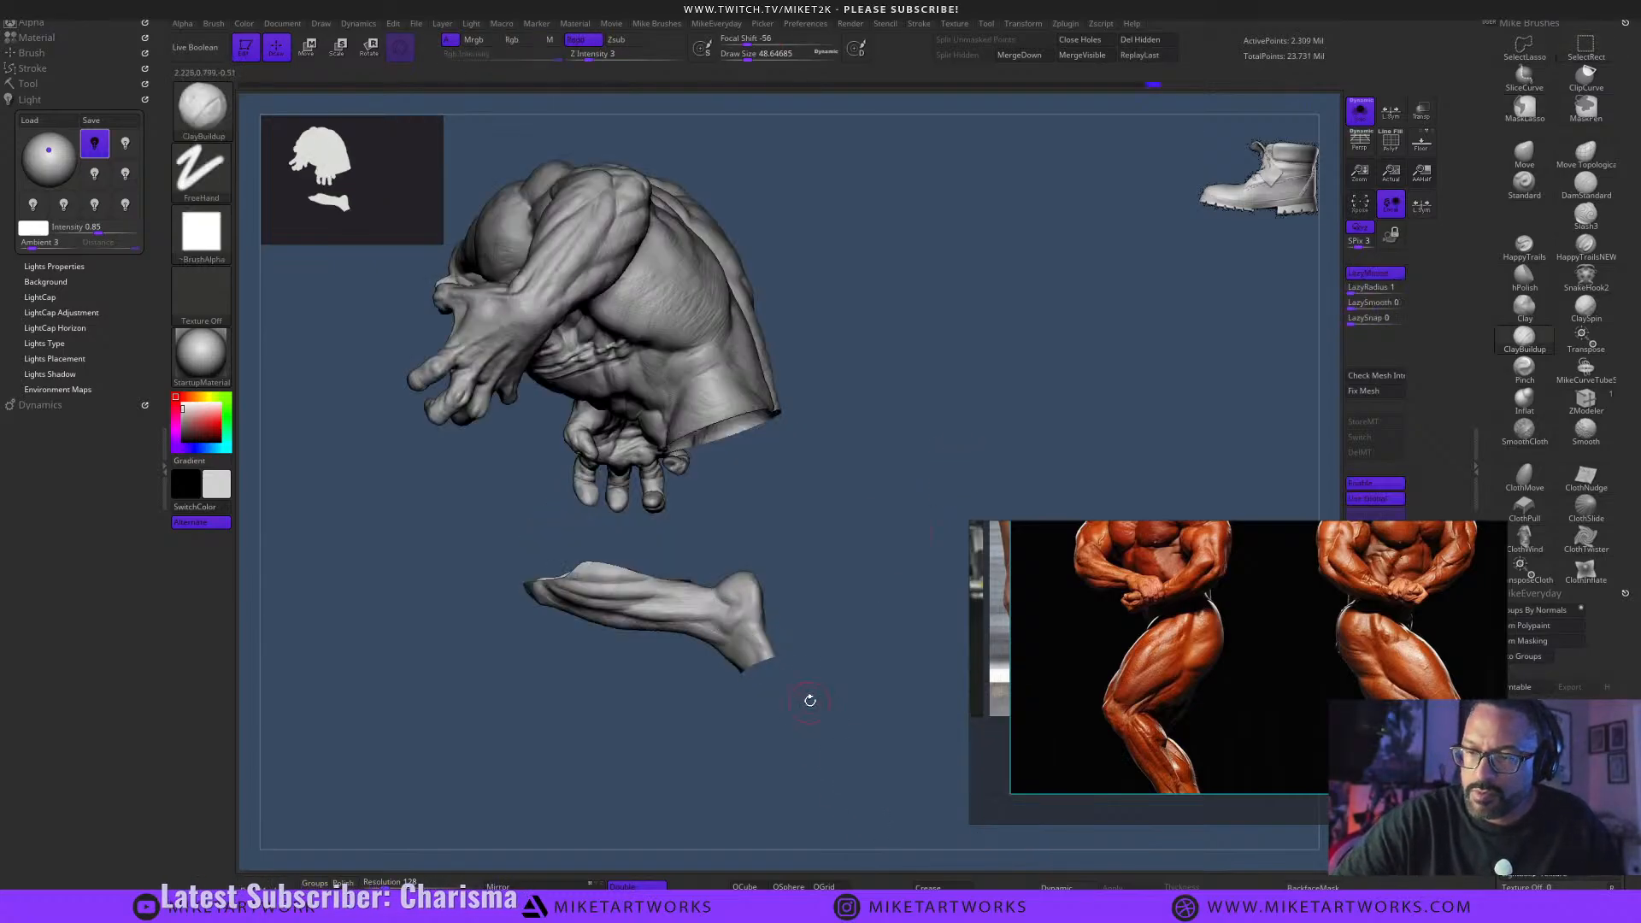
mouse_move(811, 701)
left_mouse_down()
mouse_move(843, 858)
mouse_move(843, 742)
mouse_move(813, 782)
left_mouse_up()
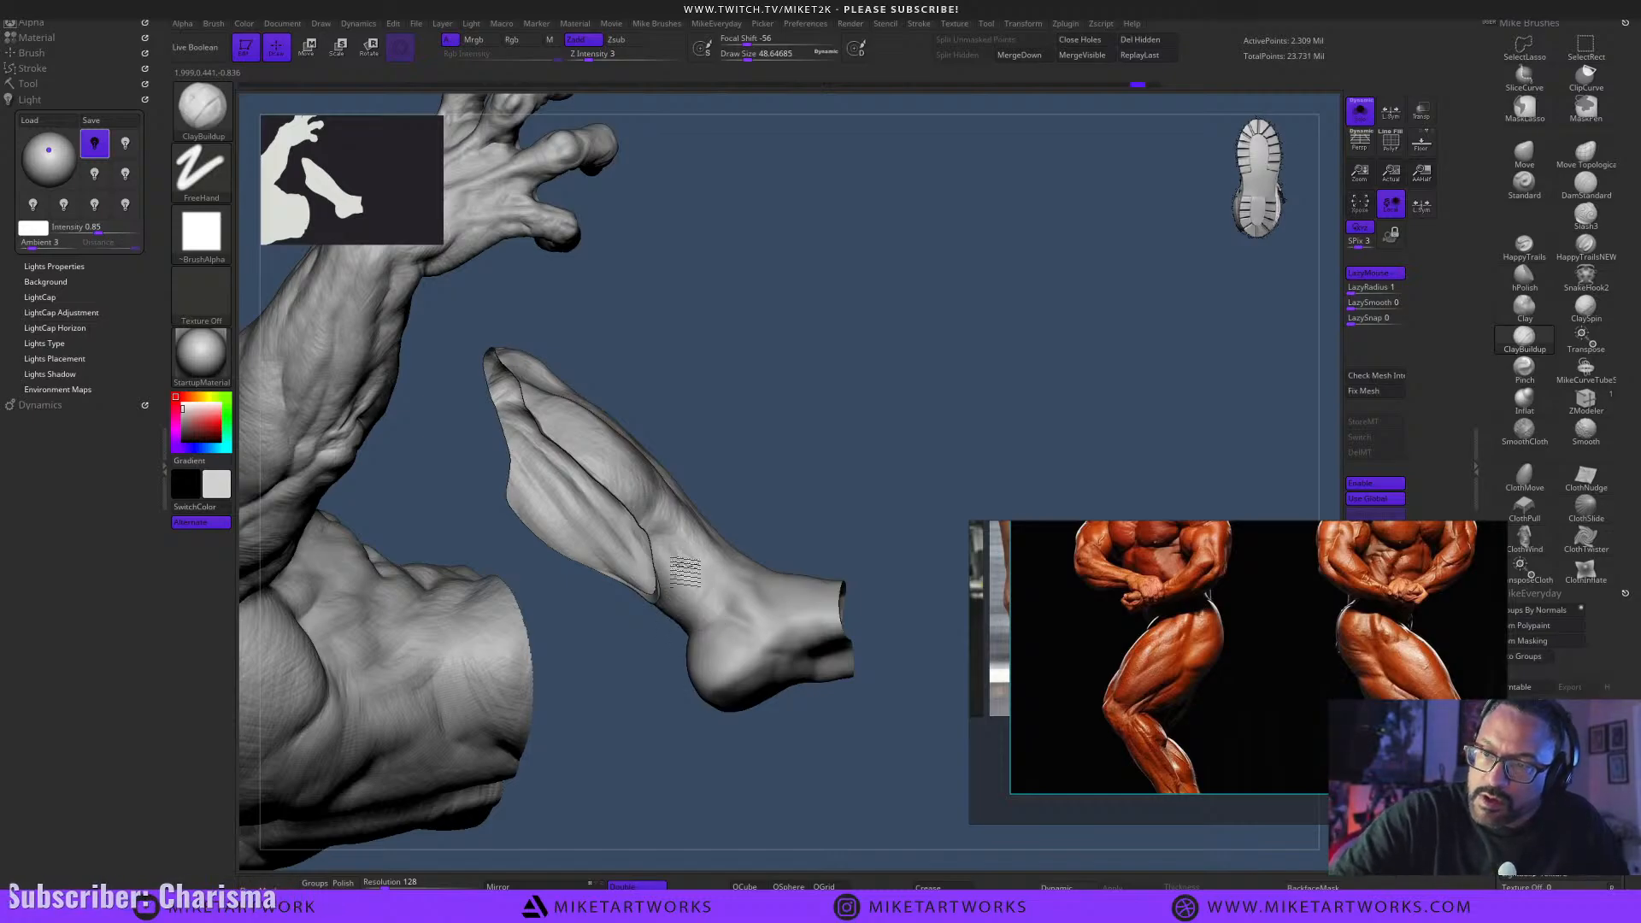
Sculpt the calf and shin muscle forms of the isolated lower leg down toward the ankle.
mouse_move(858, 425)
left_mouse_down()
mouse_move(839, 476)
mouse_move(709, 610)
left_mouse_up()
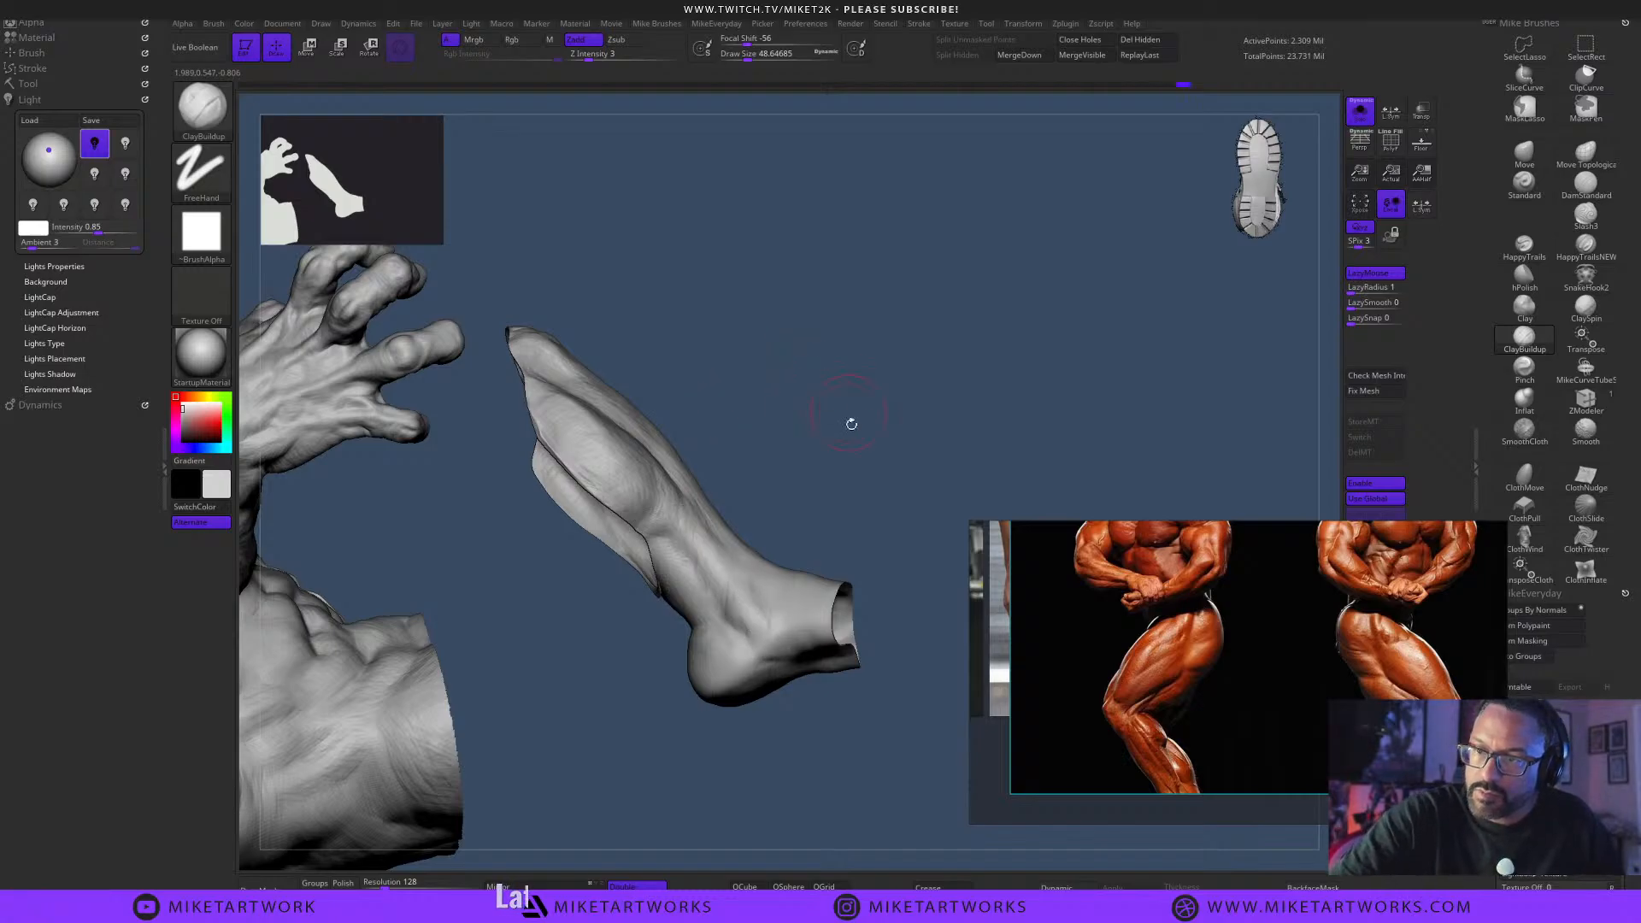
mouse_move(852, 424)
left_mouse_down()
mouse_move(883, 550)
mouse_move(890, 513)
mouse_move(754, 575)
mouse_move(883, 539)
mouse_move(881, 555)
left_mouse_up()
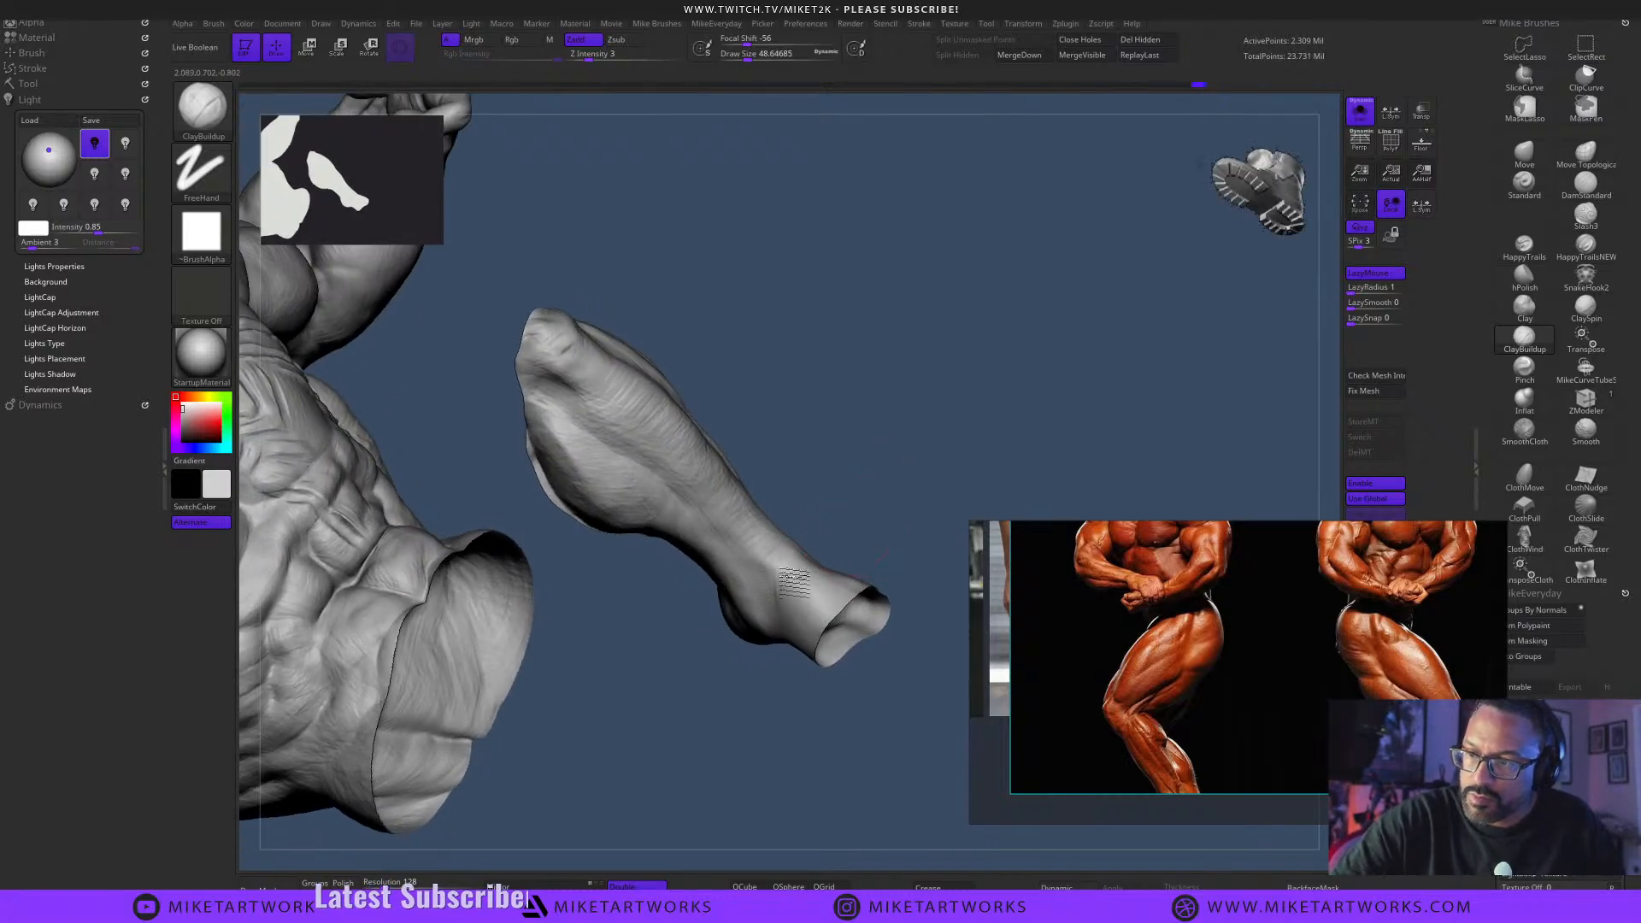
mouse_move(783, 588)
left_mouse_down()
mouse_move(864, 454)
mouse_move(720, 524)
left_mouse_up()
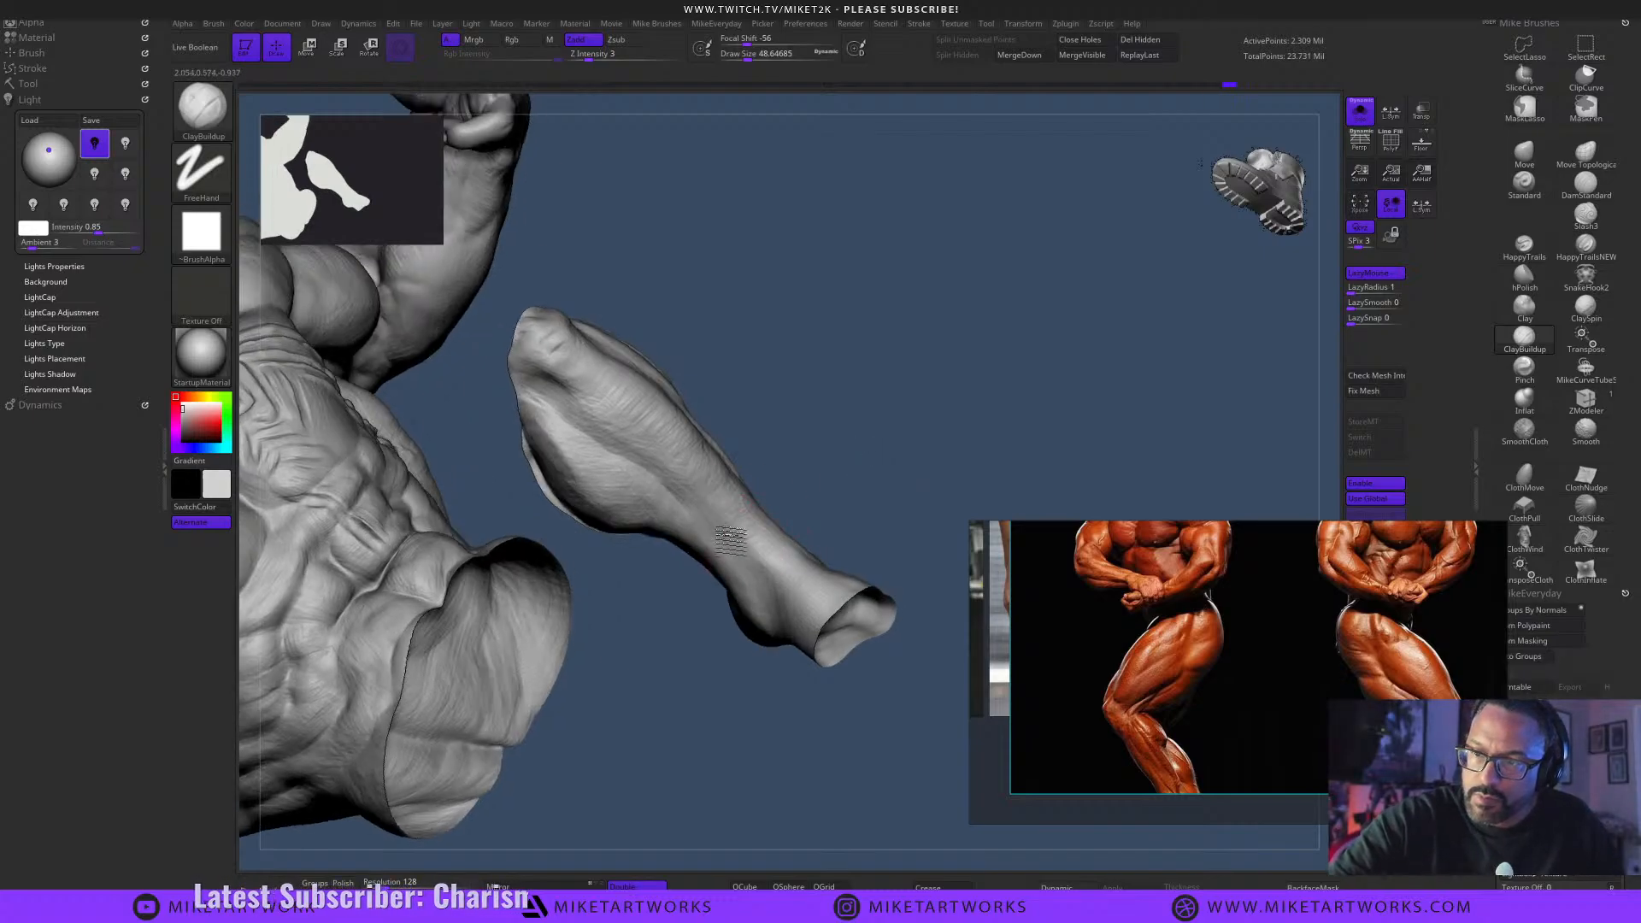
mouse_move(773, 586)
left_mouse_down()
mouse_move(901, 508)
mouse_move(788, 544)
left_mouse_up()
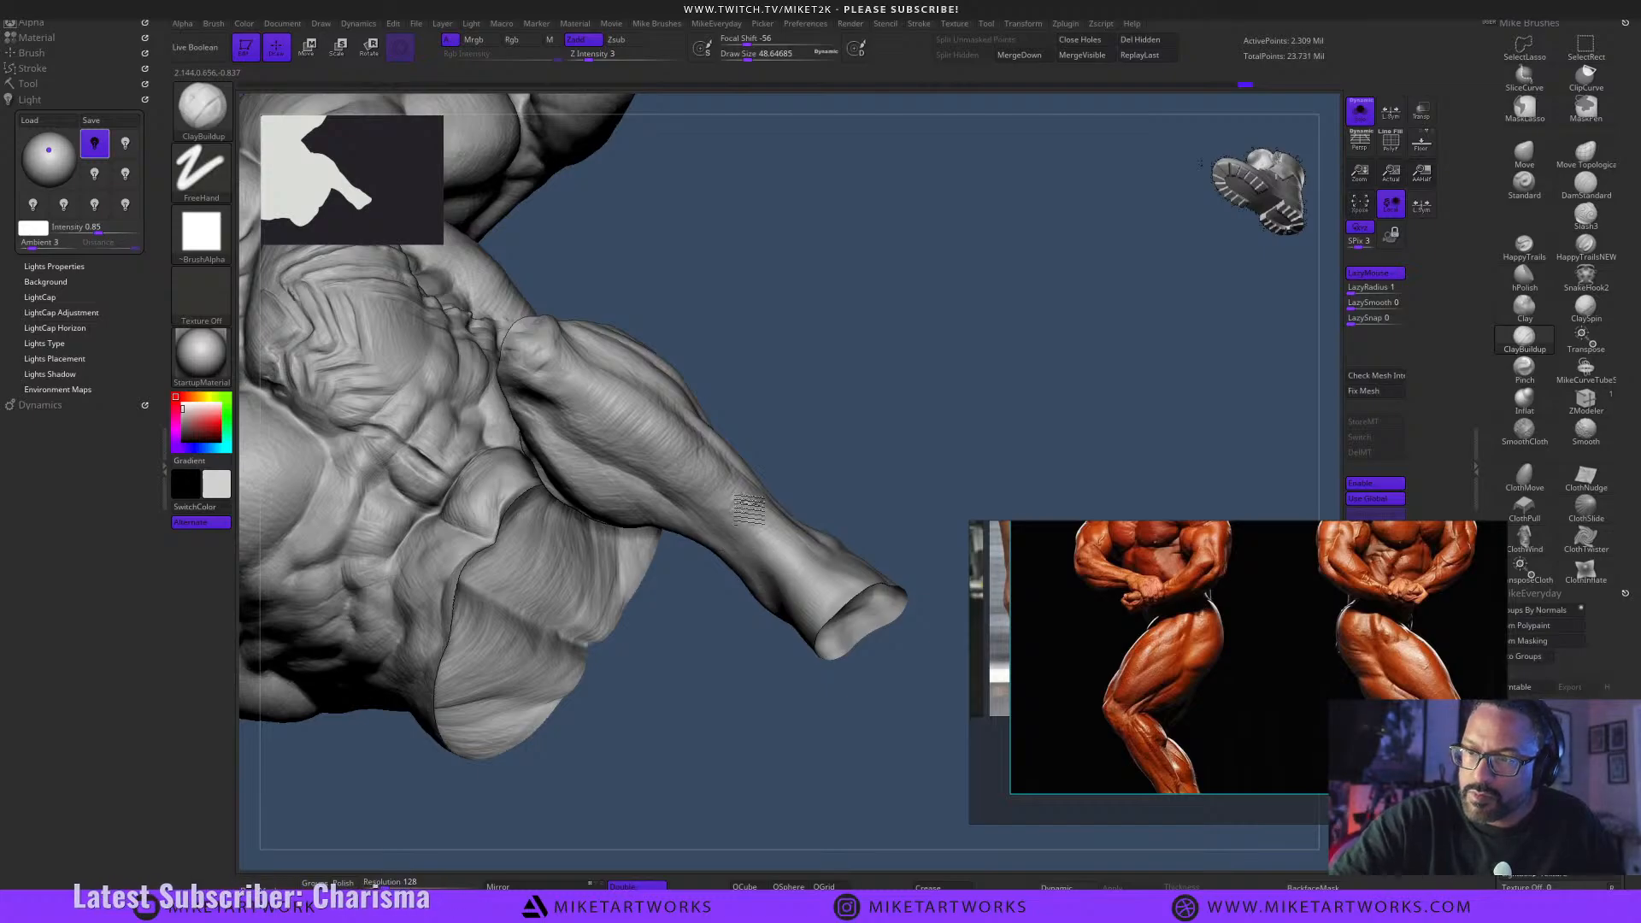
mouse_move(772, 437)
left_mouse_down()
mouse_move(931, 366)
mouse_move(796, 434)
left_mouse_up()
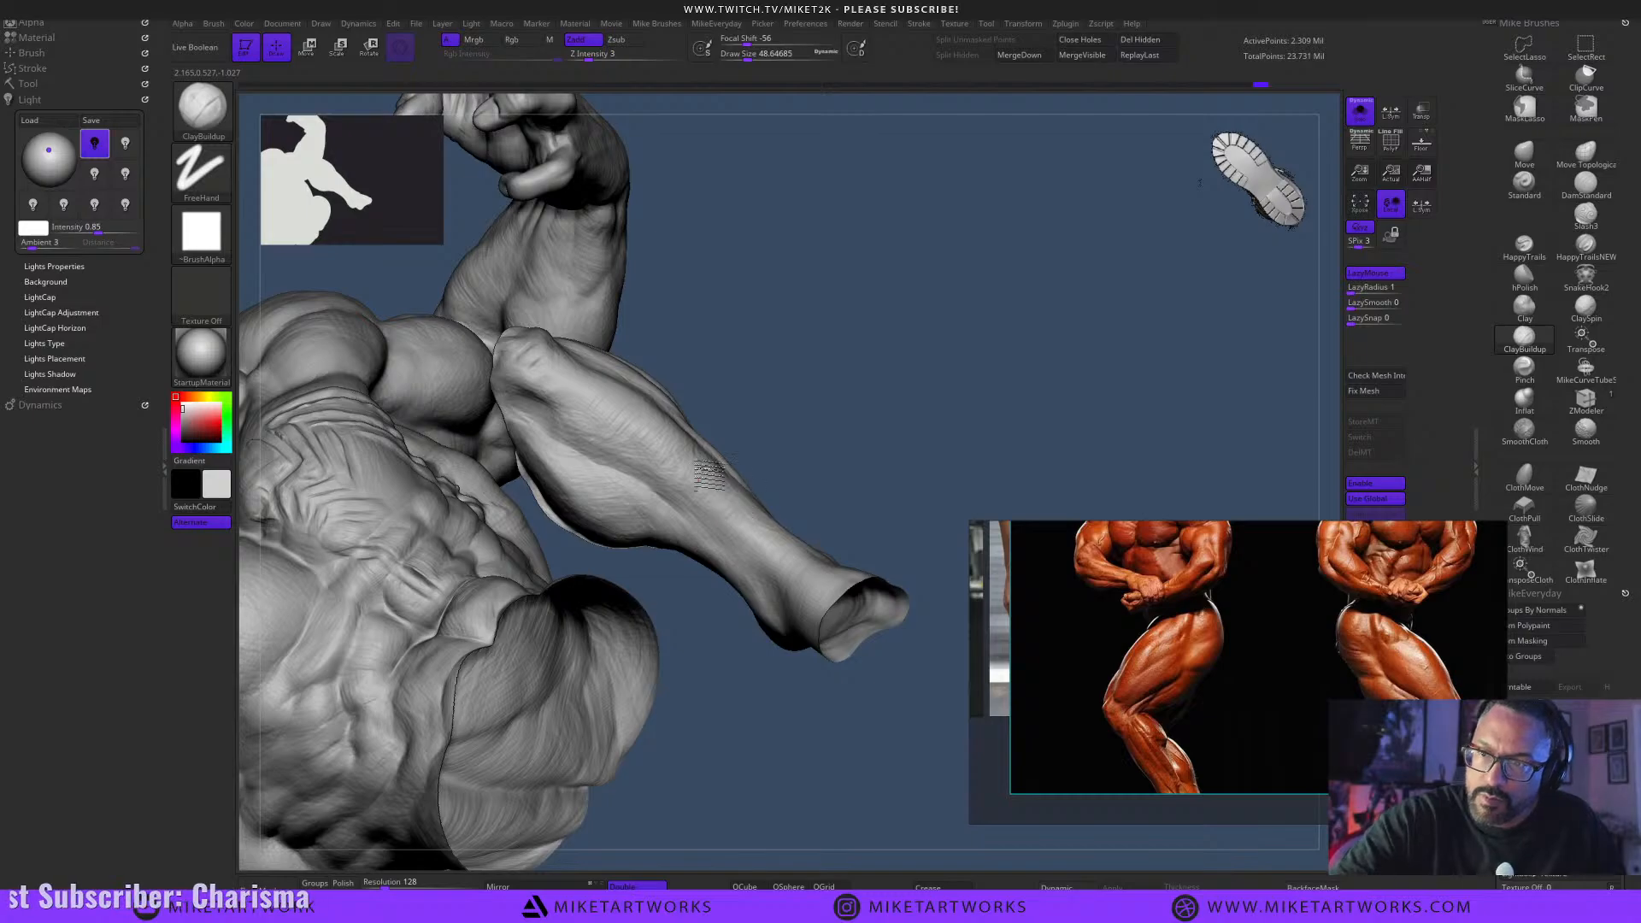
left_click_drag(829, 439, 752, 456)
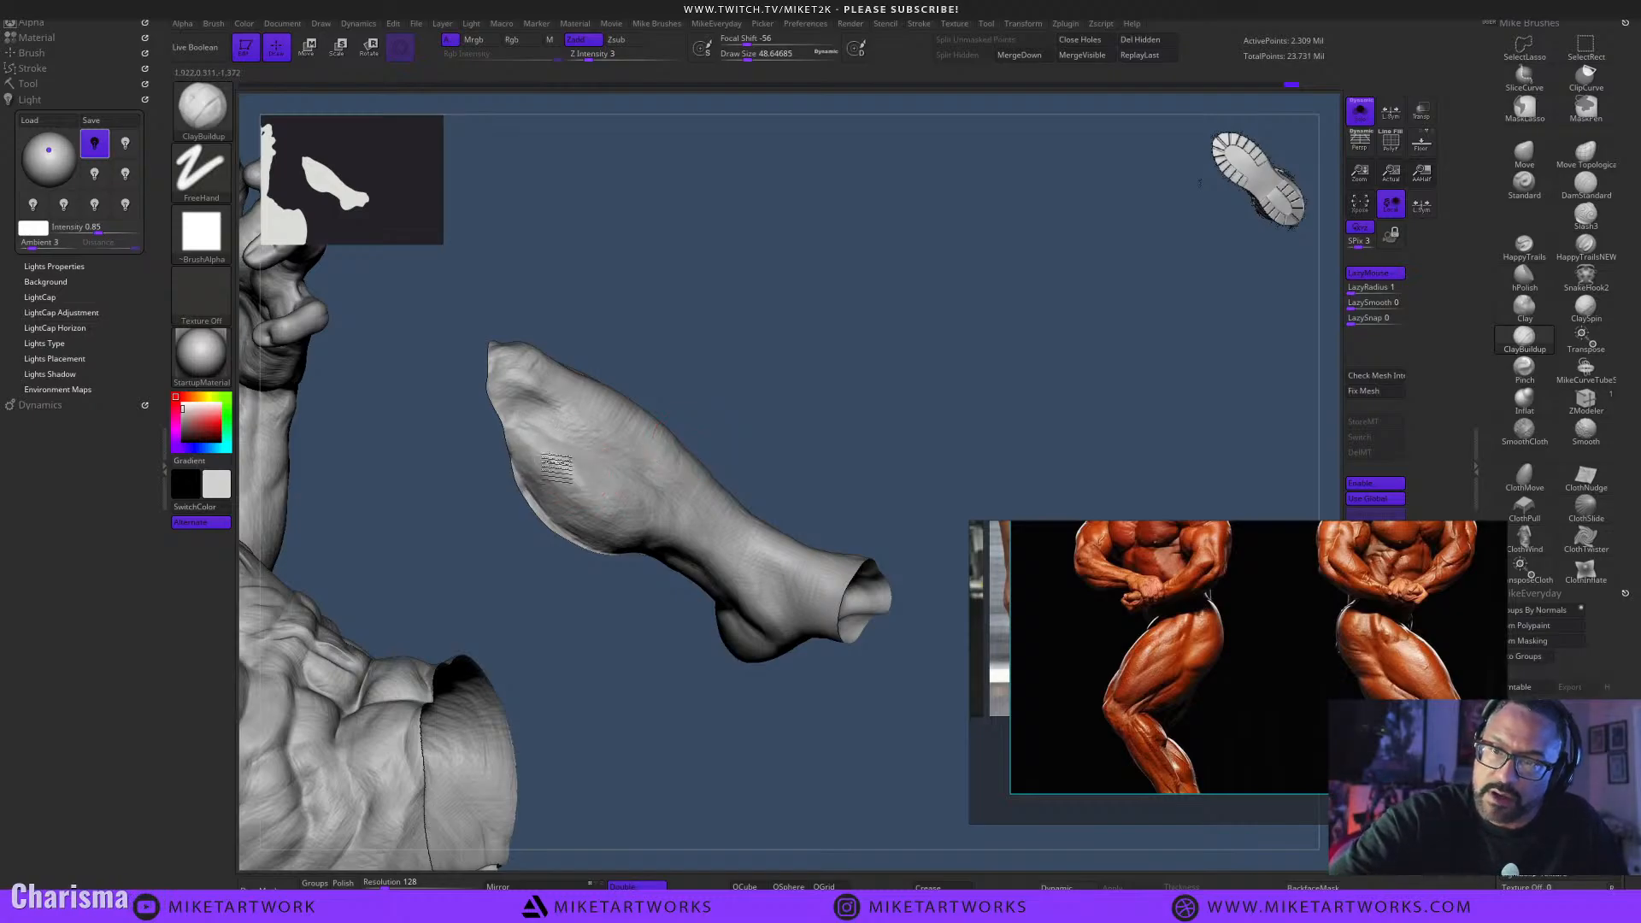
Enlarge the draw size to about 65 and build up the broad calf mass on the inner side of the lower leg.
left_click_drag(658, 455, 930, 420)
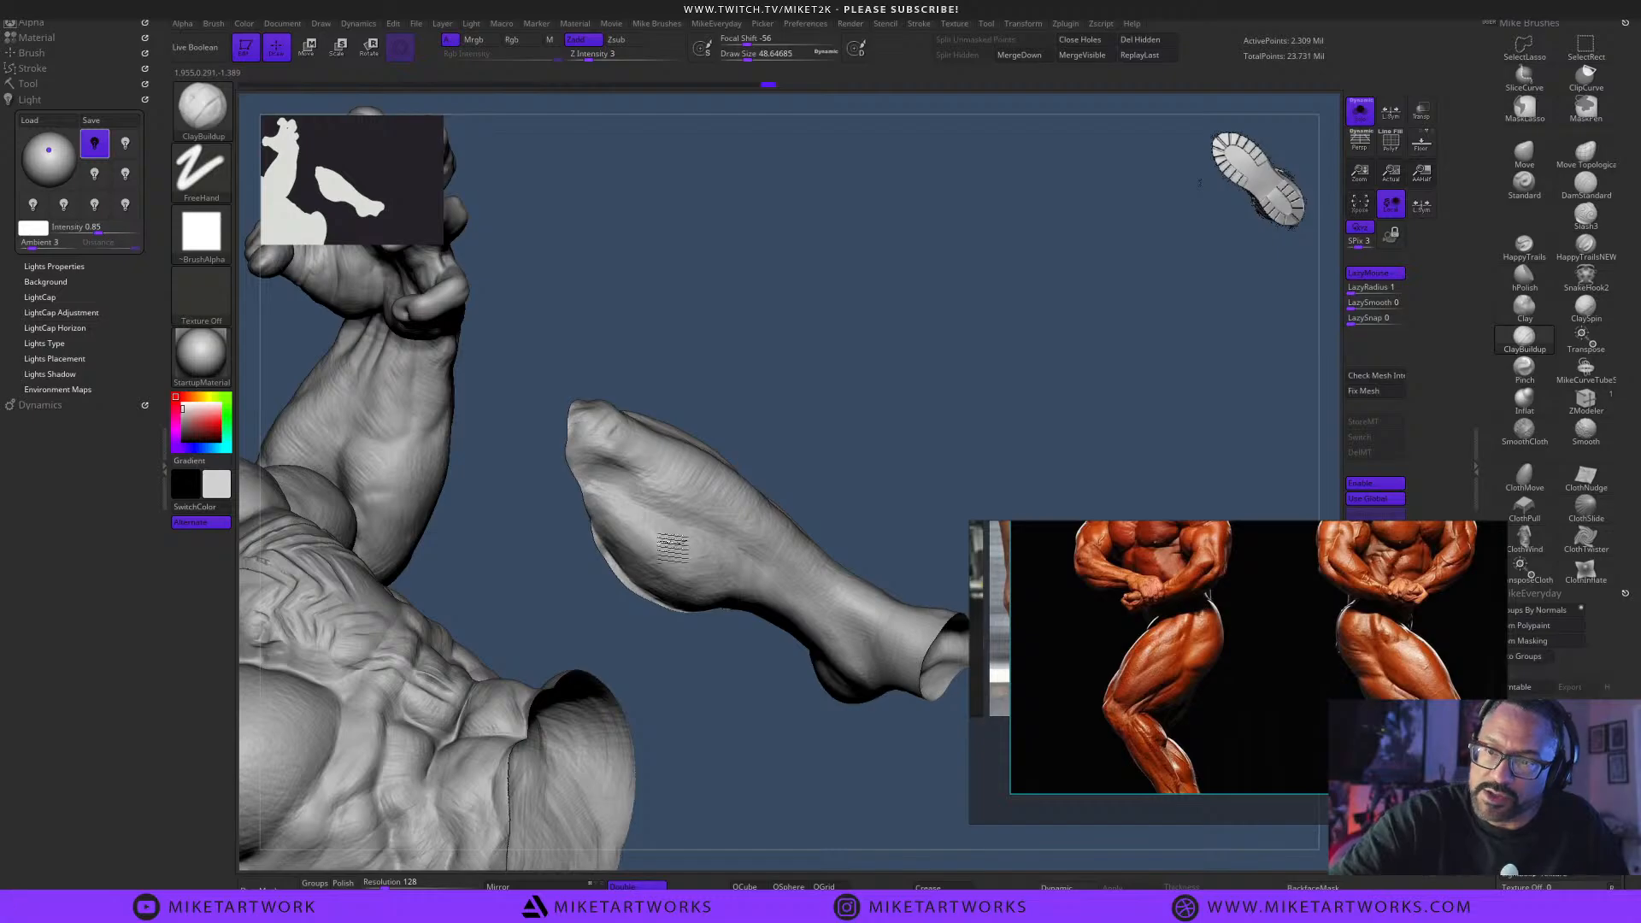
mouse_move(637, 517)
left_mouse_down()
mouse_move(927, 462)
mouse_move(913, 447)
mouse_move(651, 502)
left_mouse_up()
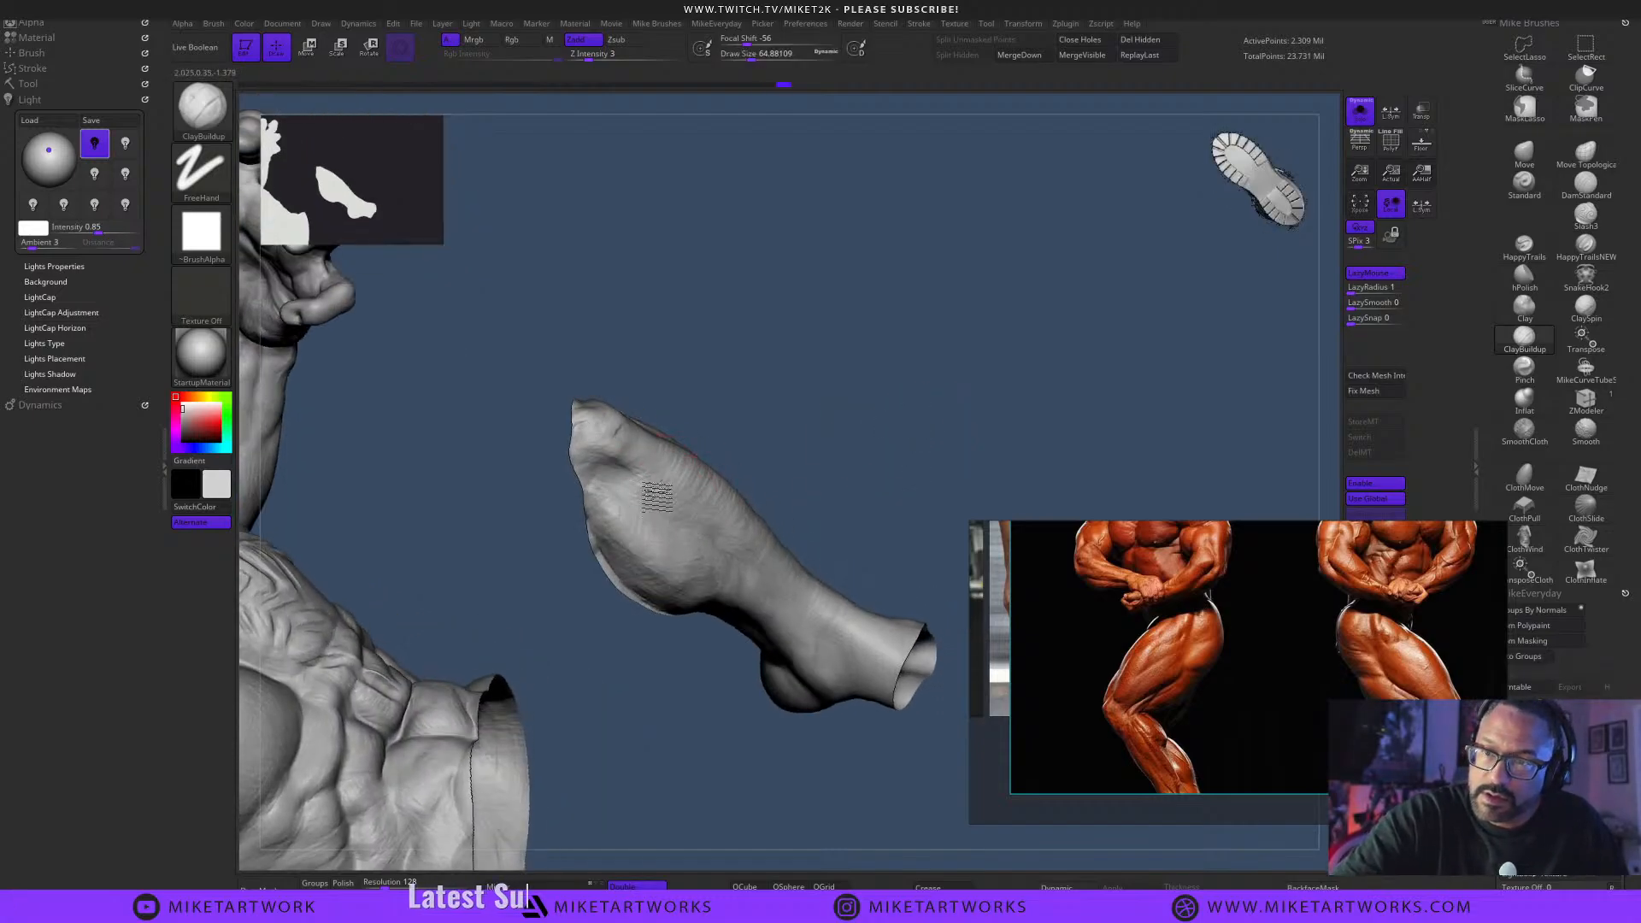
left_click_drag(867, 413, 889, 590)
Reduce the draw size to about 39 and refine the upper shin and calf forms just below the knee.
key("s")
left_click_drag(796, 524, 790, 524)
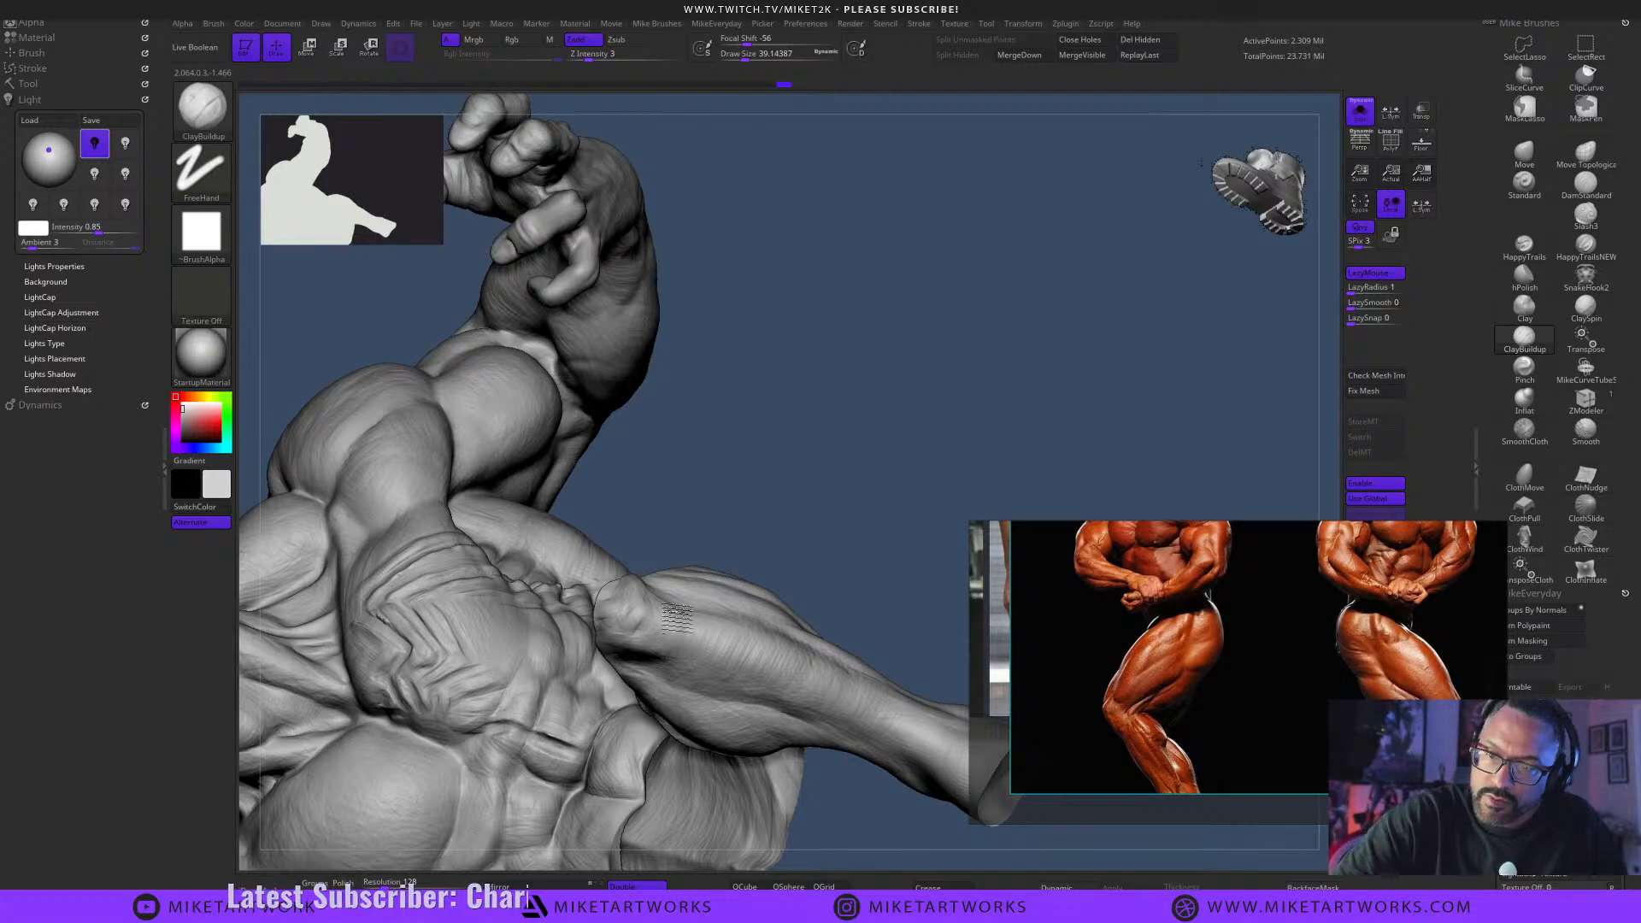
mouse_move(672, 652)
right_mouse_down()
mouse_move(808, 488)
mouse_move(642, 656)
right_mouse_up()
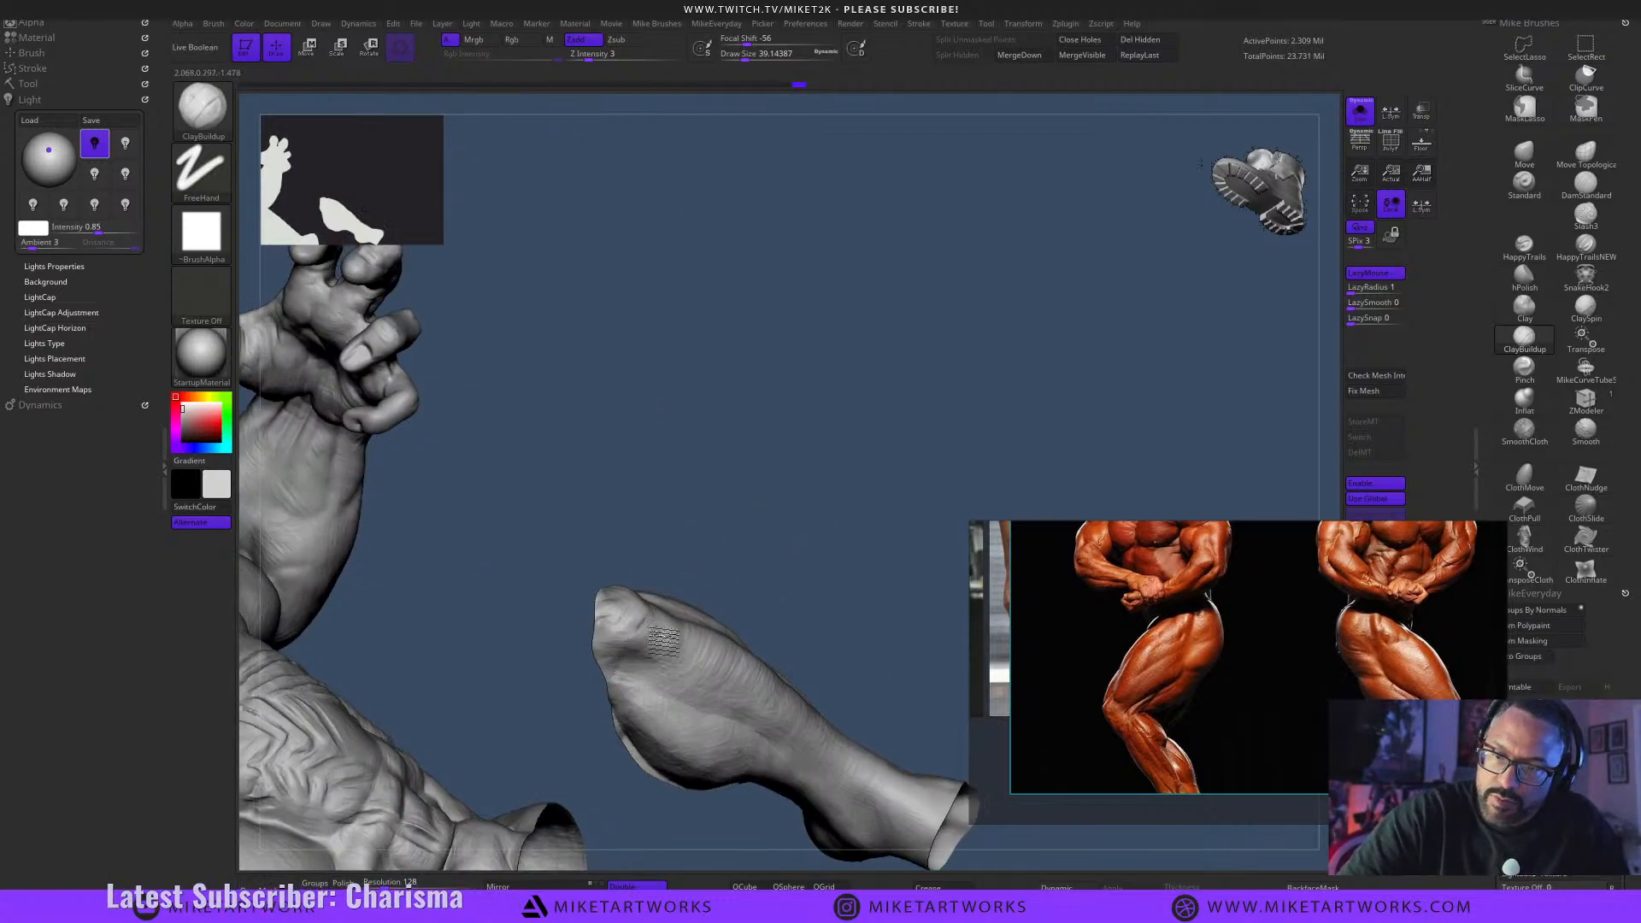
right_click_drag(868, 488, 799, 510)
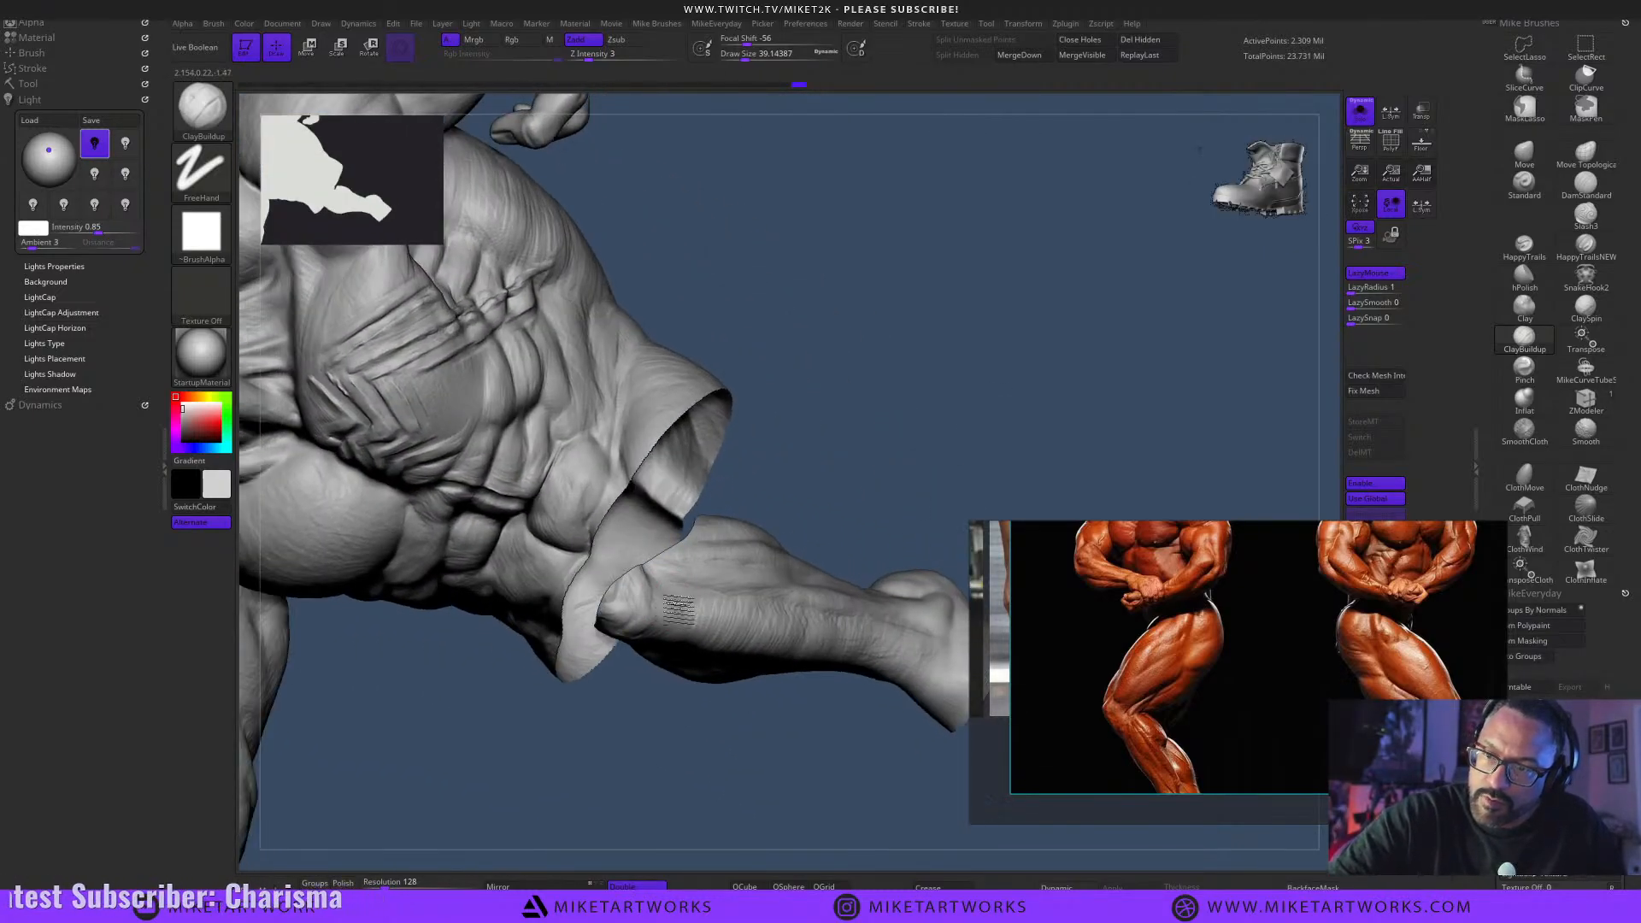
right_click_drag(923, 388, 950, 367)
right_click_drag(788, 681, 699, 666)
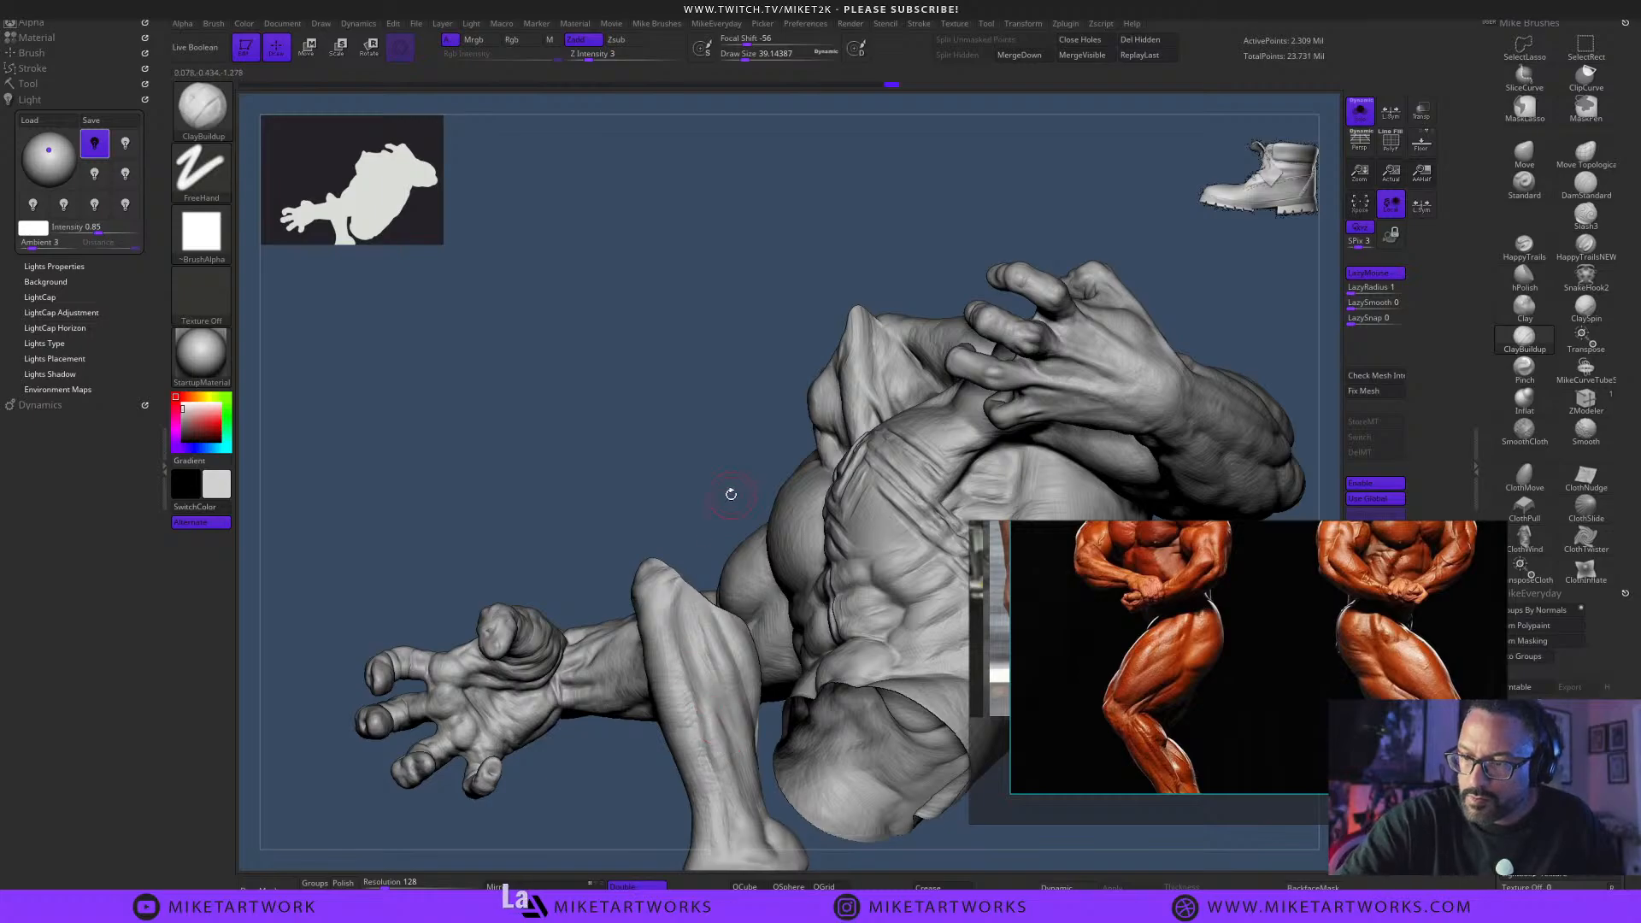
Invert the mesh visibility to bring back the hips and both legs while hiding the torso and arms.
mouse_move(731, 494)
right_mouse_down()
mouse_move(890, 722)
mouse_move(883, 667)
right_mouse_up()
key("ctrl+shift")
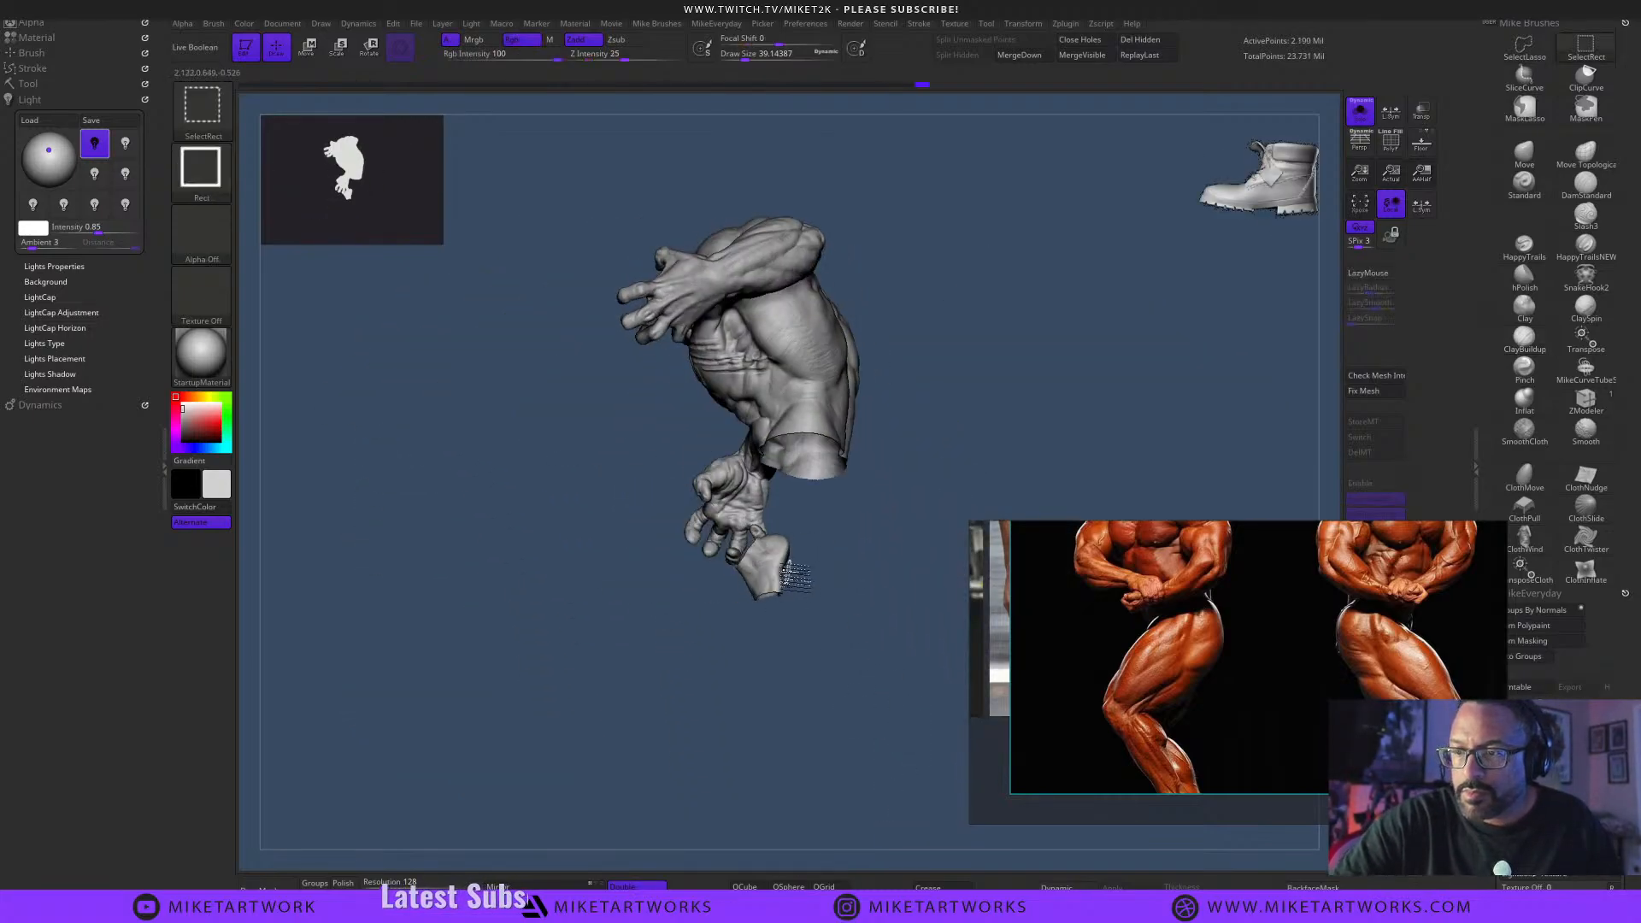
left_click_drag(885, 675, 897, 744, "ctrl+shift")
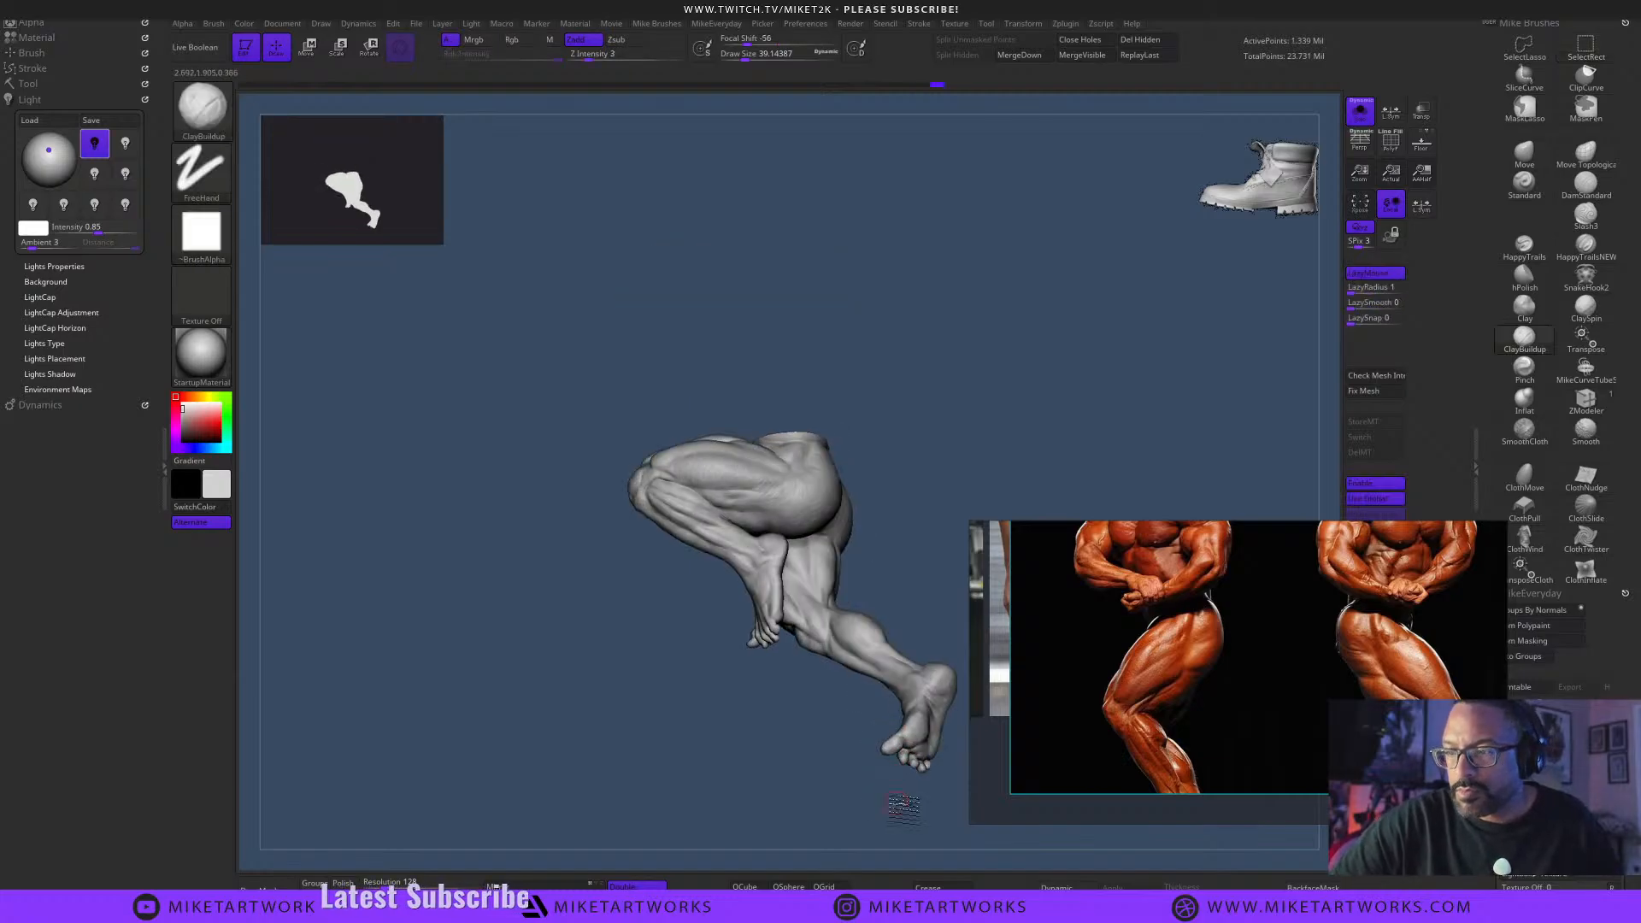
Examine the bent leg's thigh, glute, calf and heel from several angles.
mouse_move(904, 806)
right_mouse_down()
mouse_move(872, 799)
mouse_move(923, 557)
mouse_move(864, 634)
mouse_move(892, 622)
mouse_move(885, 590)
right_mouse_up()
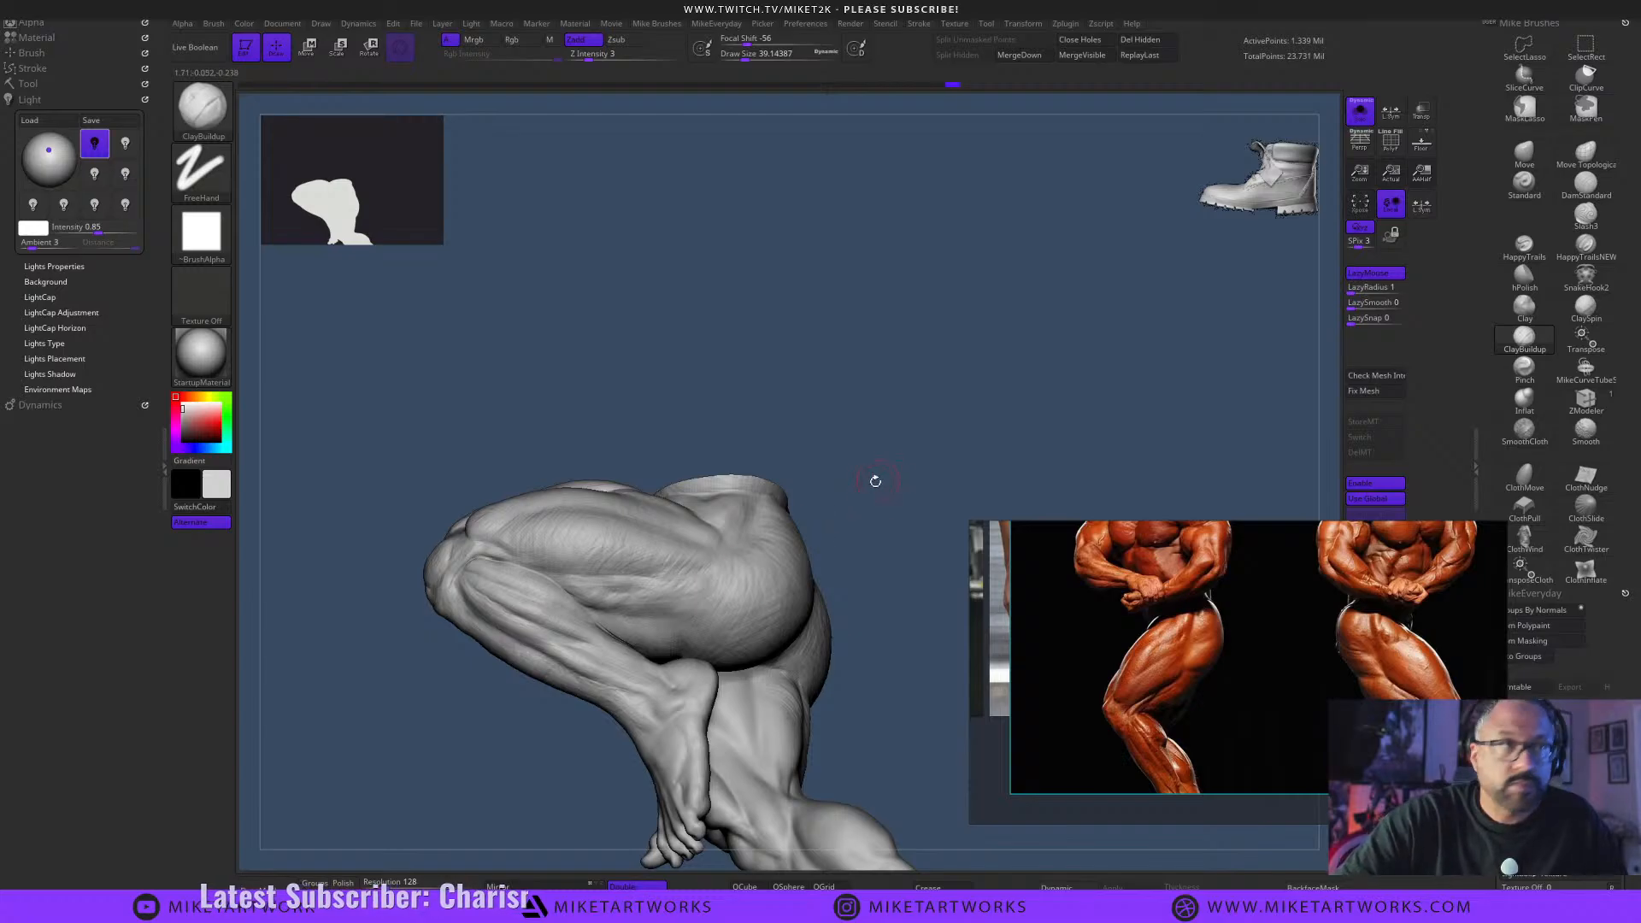
right_click_drag(875, 482, 895, 671)
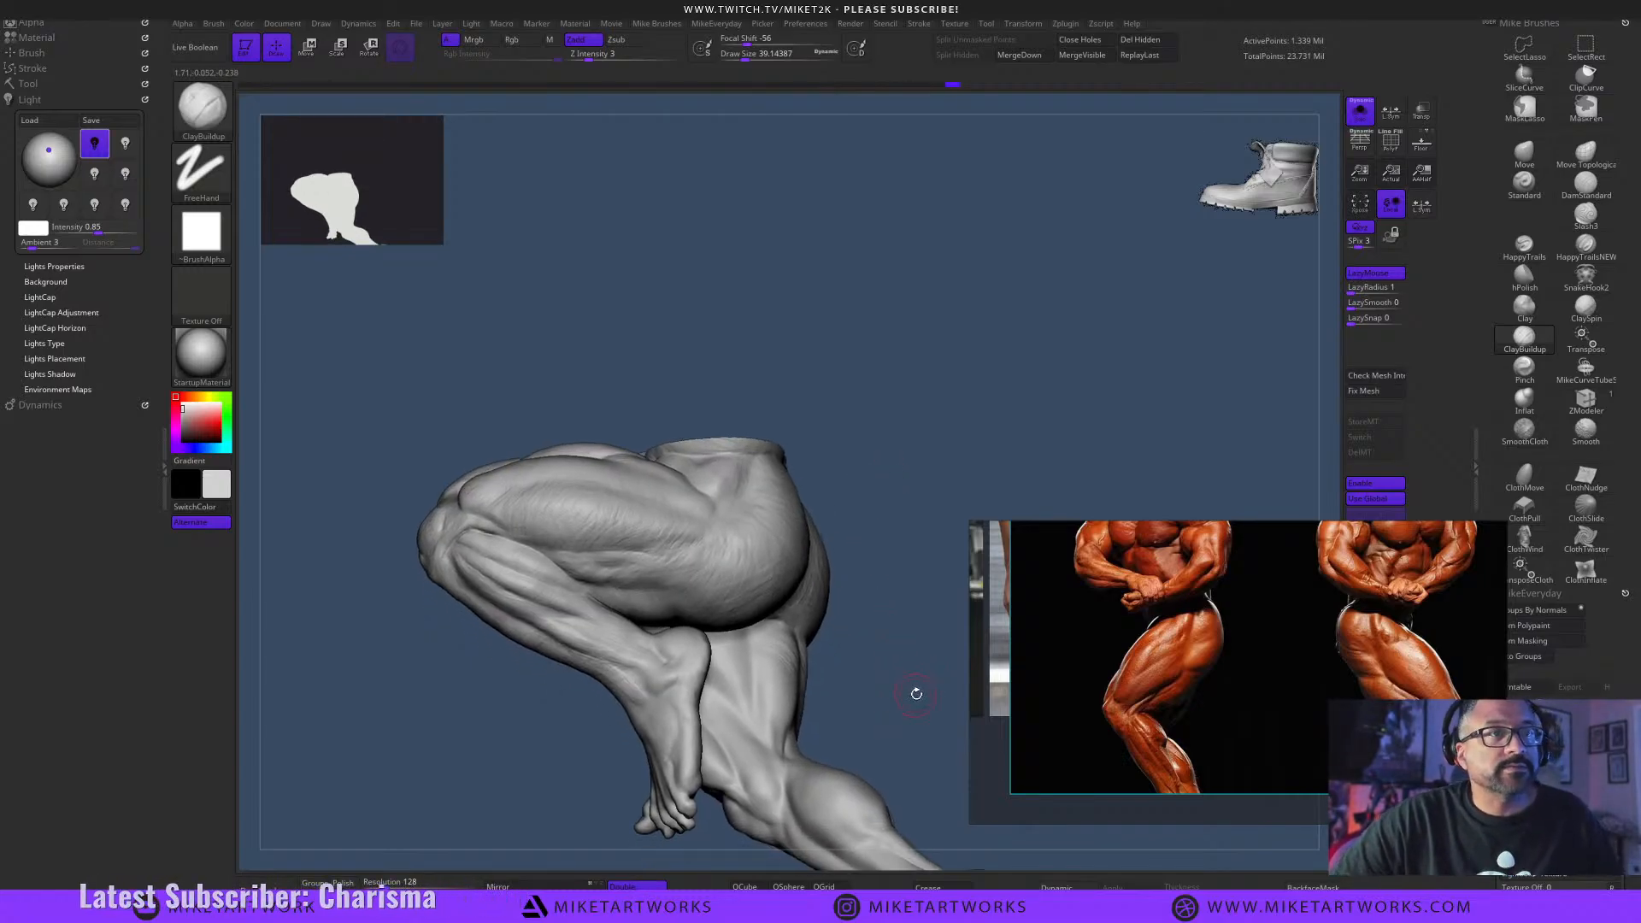
mouse_move(916, 693)
right_mouse_down()
mouse_move(941, 729)
mouse_move(912, 659)
right_mouse_up()
right_click_drag(897, 568, 665, 596)
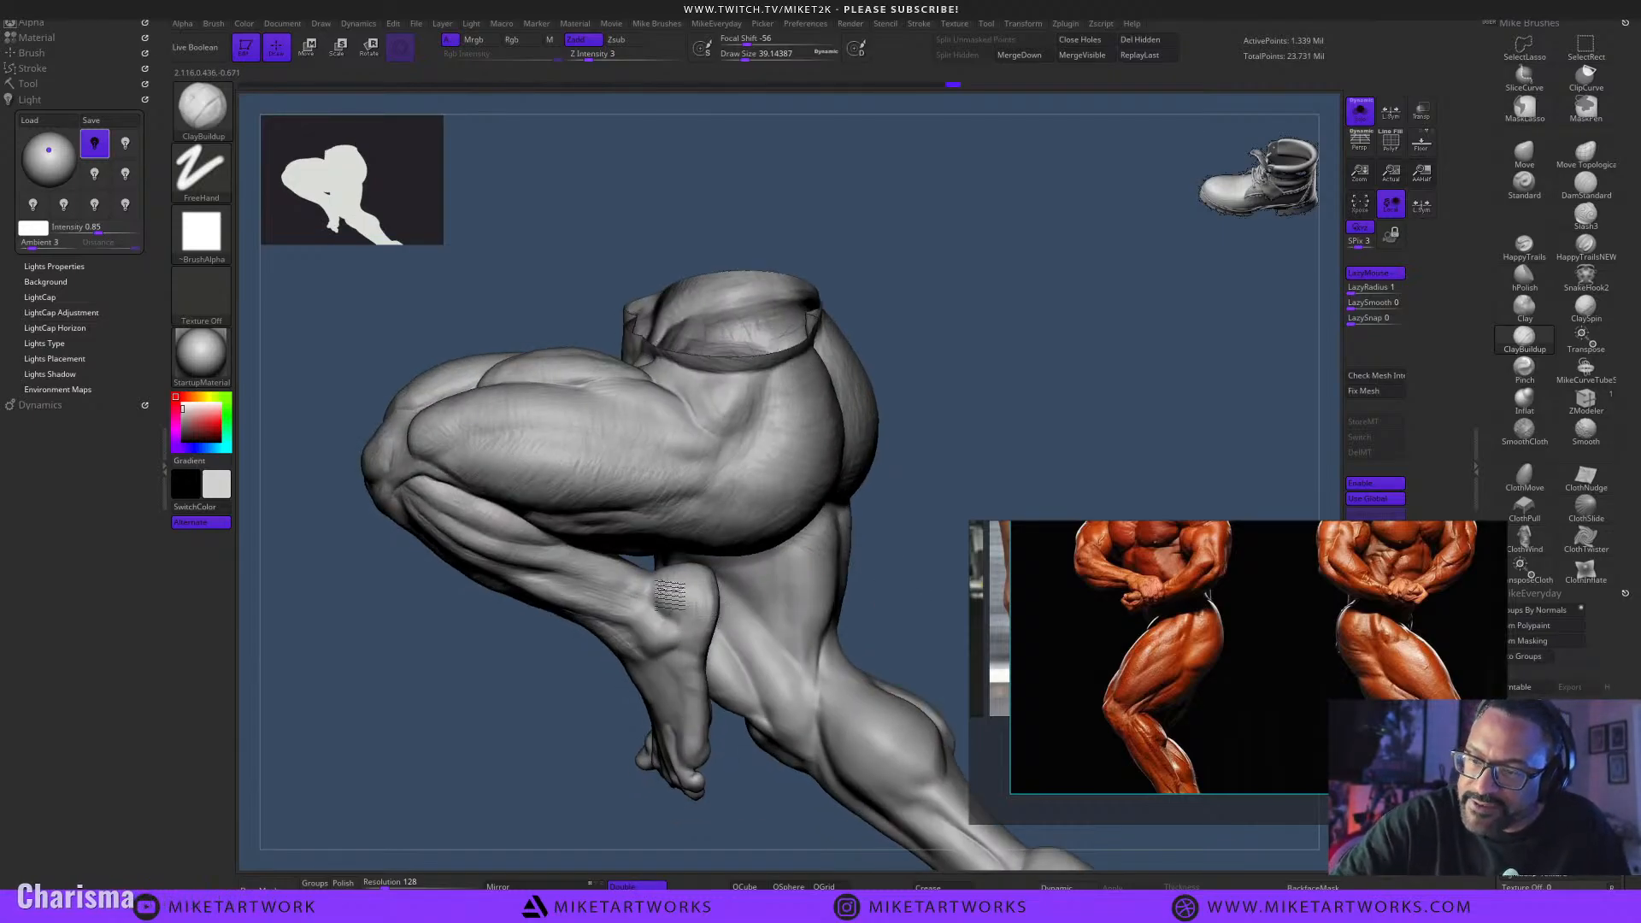
mouse_move(756, 551)
right_mouse_down()
mouse_move(952, 444)
mouse_move(695, 584)
right_mouse_up()
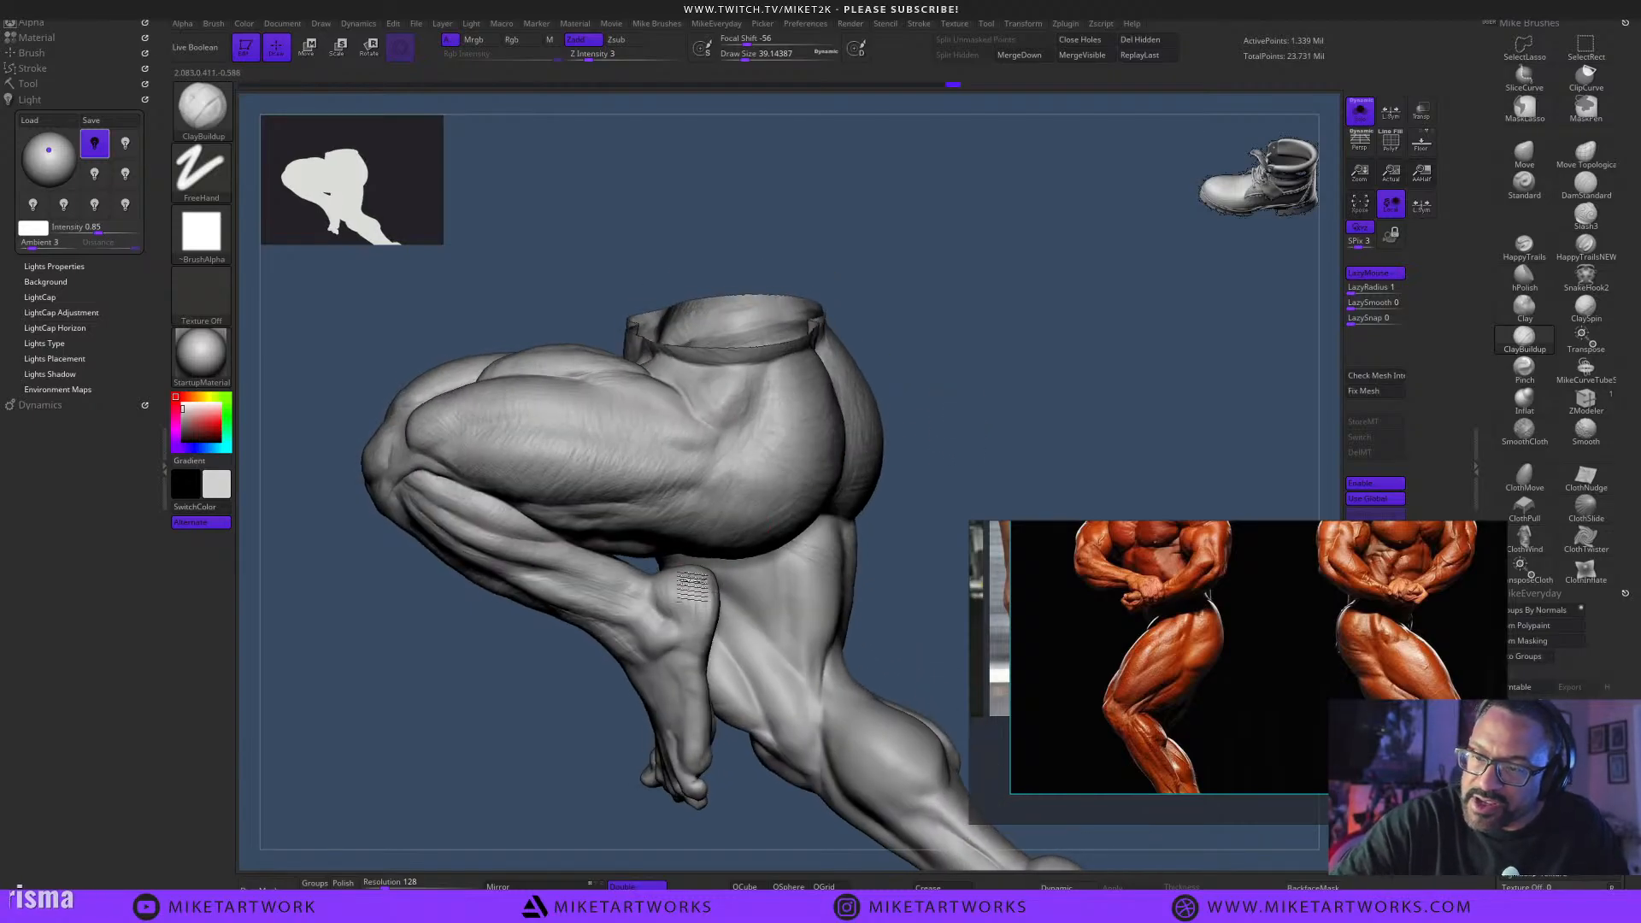
right_click_drag(647, 632, 949, 413)
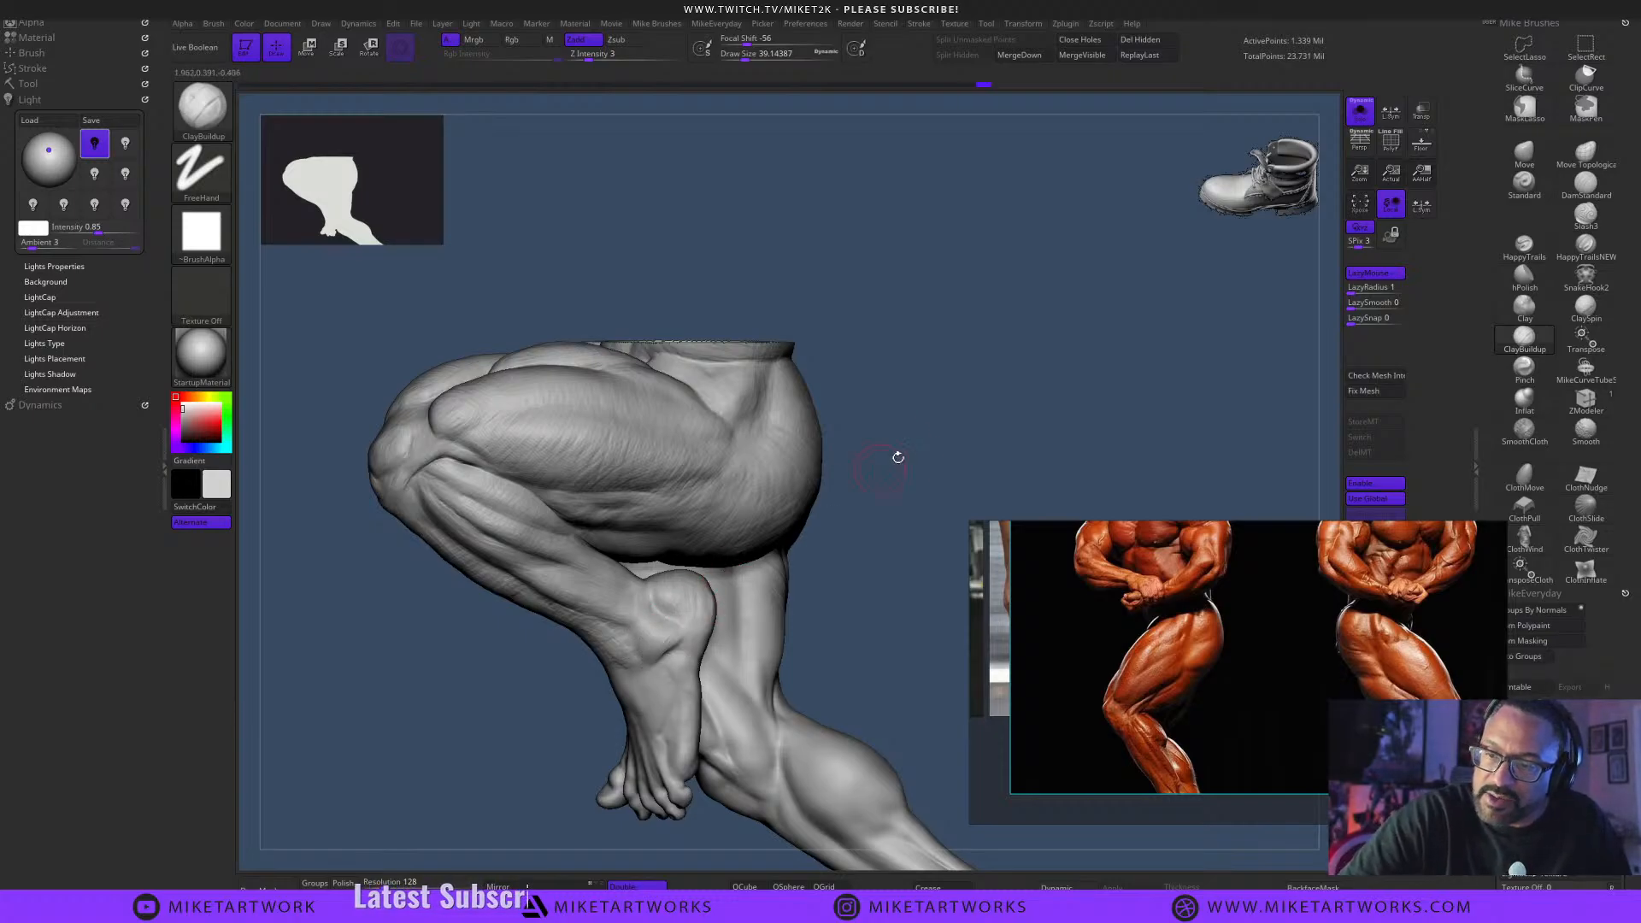
mouse_move(932, 500)
right_mouse_down()
mouse_move(935, 439)
mouse_move(956, 410)
mouse_move(652, 531)
right_mouse_up()
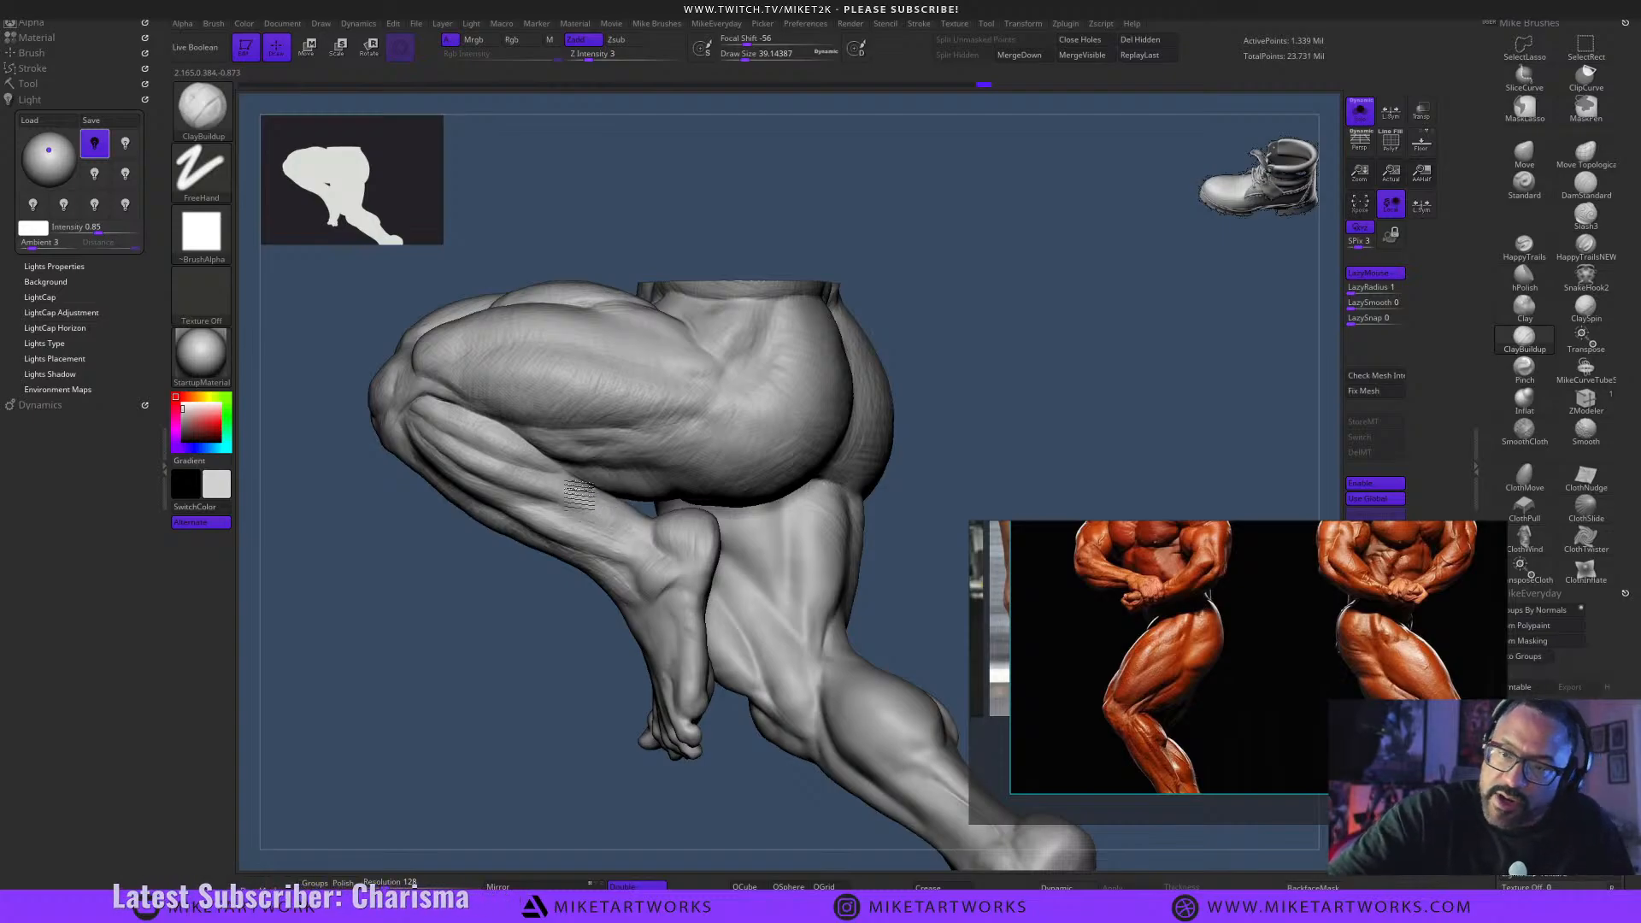
Reduce the draw size to about 23, smooth the underside of the bent thigh, and step down to a lower subdivision level.
left_click_drag(944, 337, 1009, 355)
mouse_move(1157, 271)
left_mouse_down("alt")
mouse_move(1117, 414)
mouse_move(1117, 362)
left_mouse_up("alt")
key("bracketleft")
key("shift")
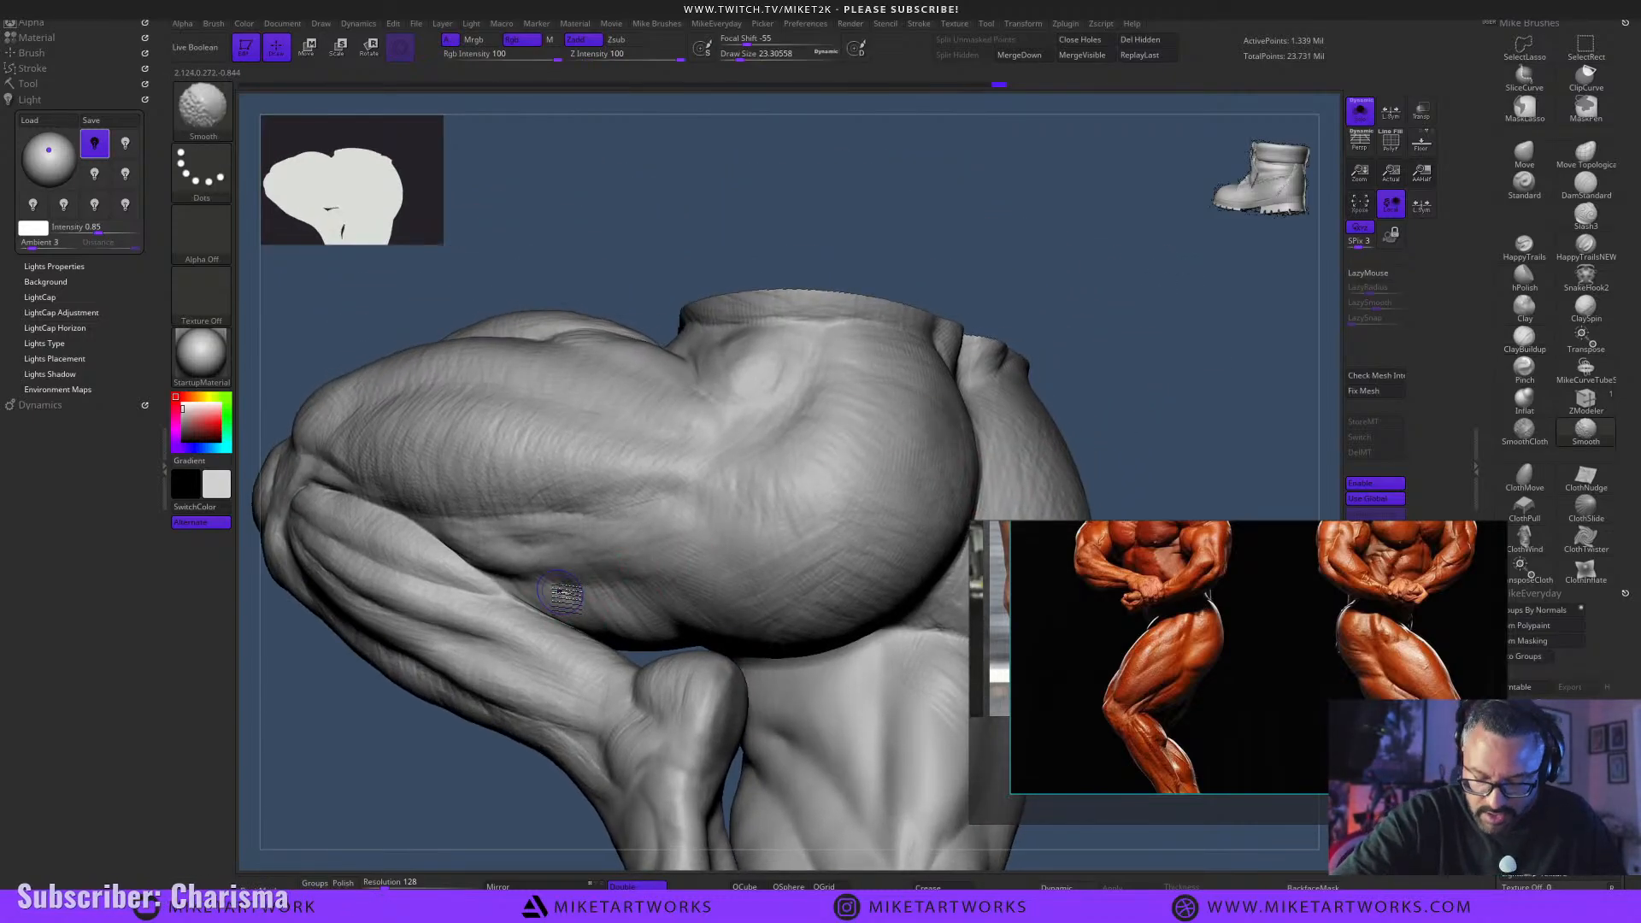
mouse_move(643, 301)
left_mouse_down()
mouse_move(630, 308)
mouse_move(649, 278)
left_mouse_up()
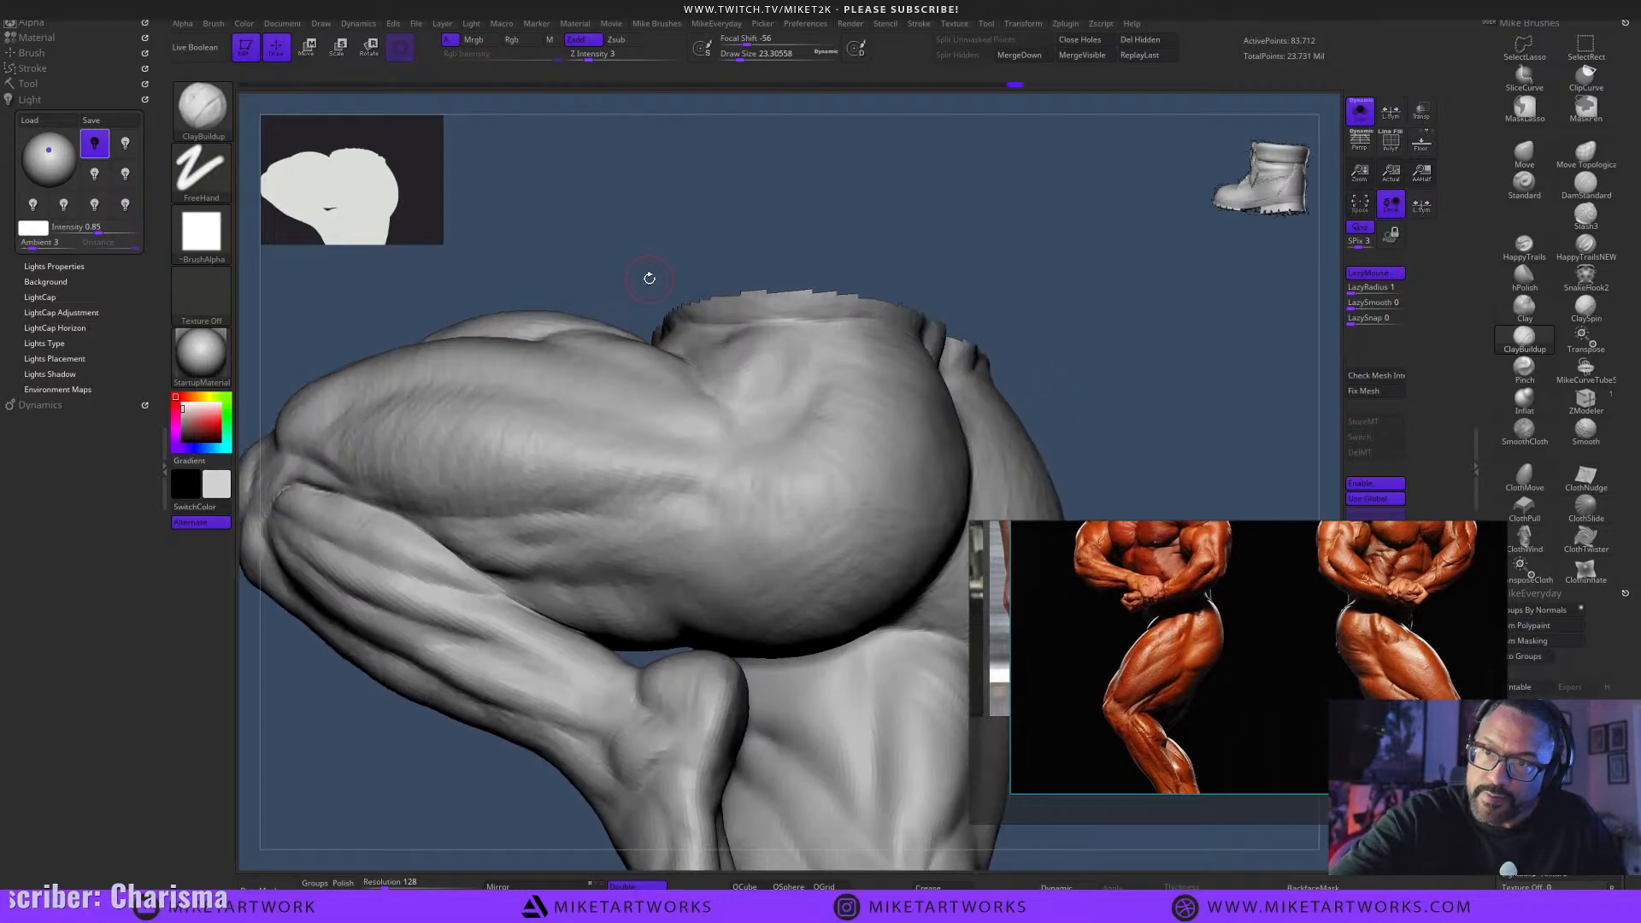
With Z Intensity 16 and draw size about 14, refine and smooth the hamstring edge above the calf, raising the subdivision level again.
key("shift")
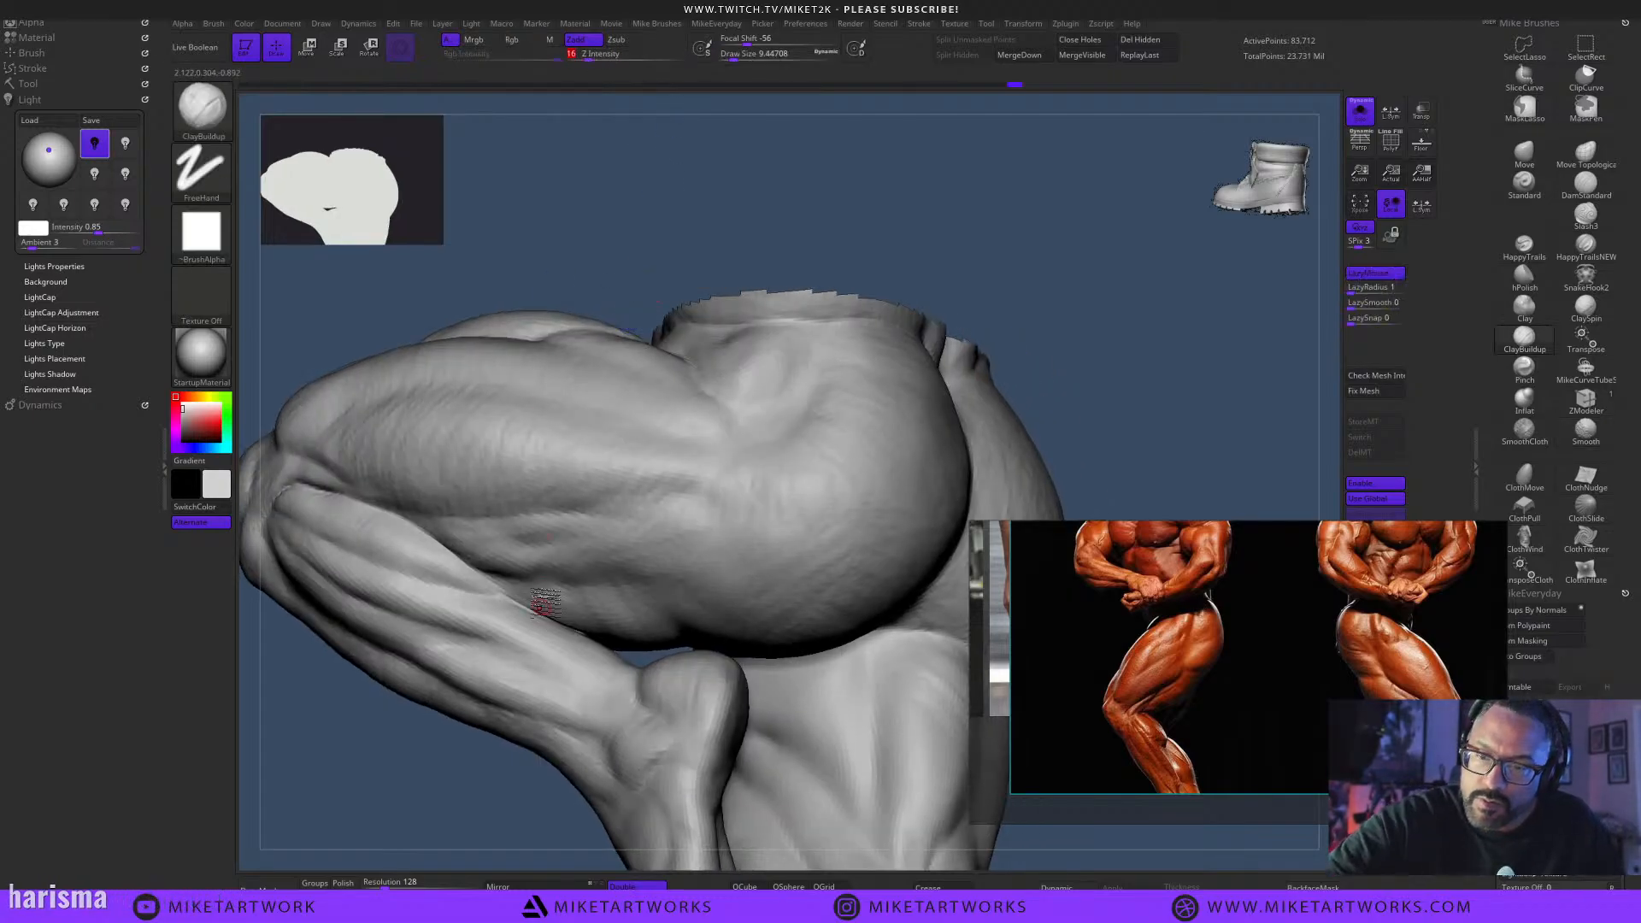
key("s")
key("shift")
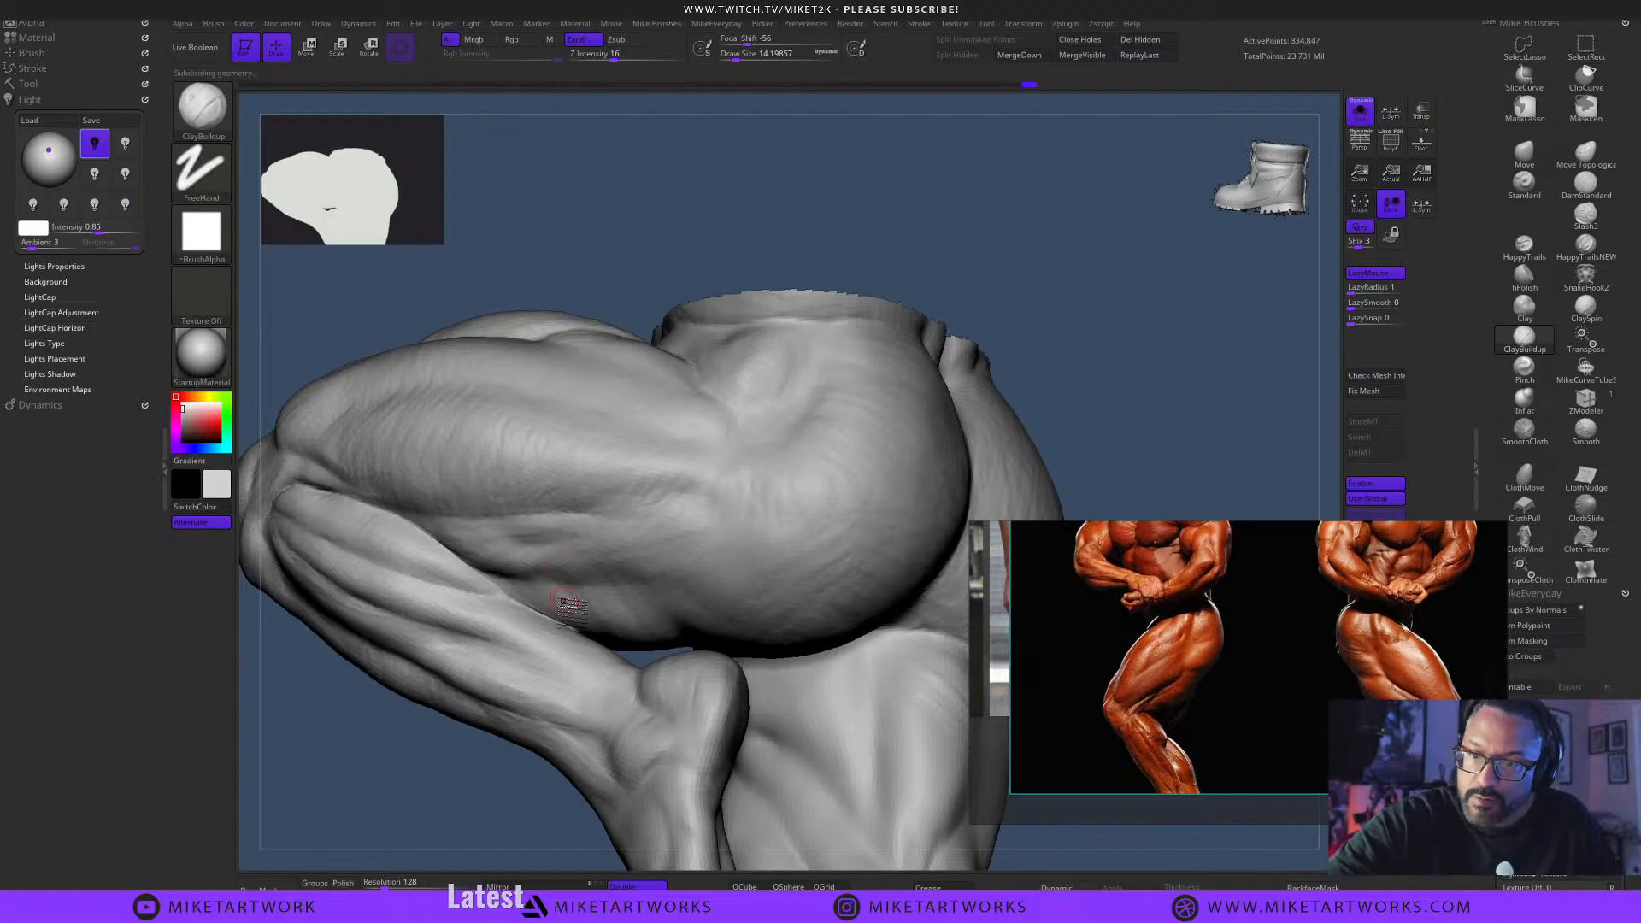
key("shift")
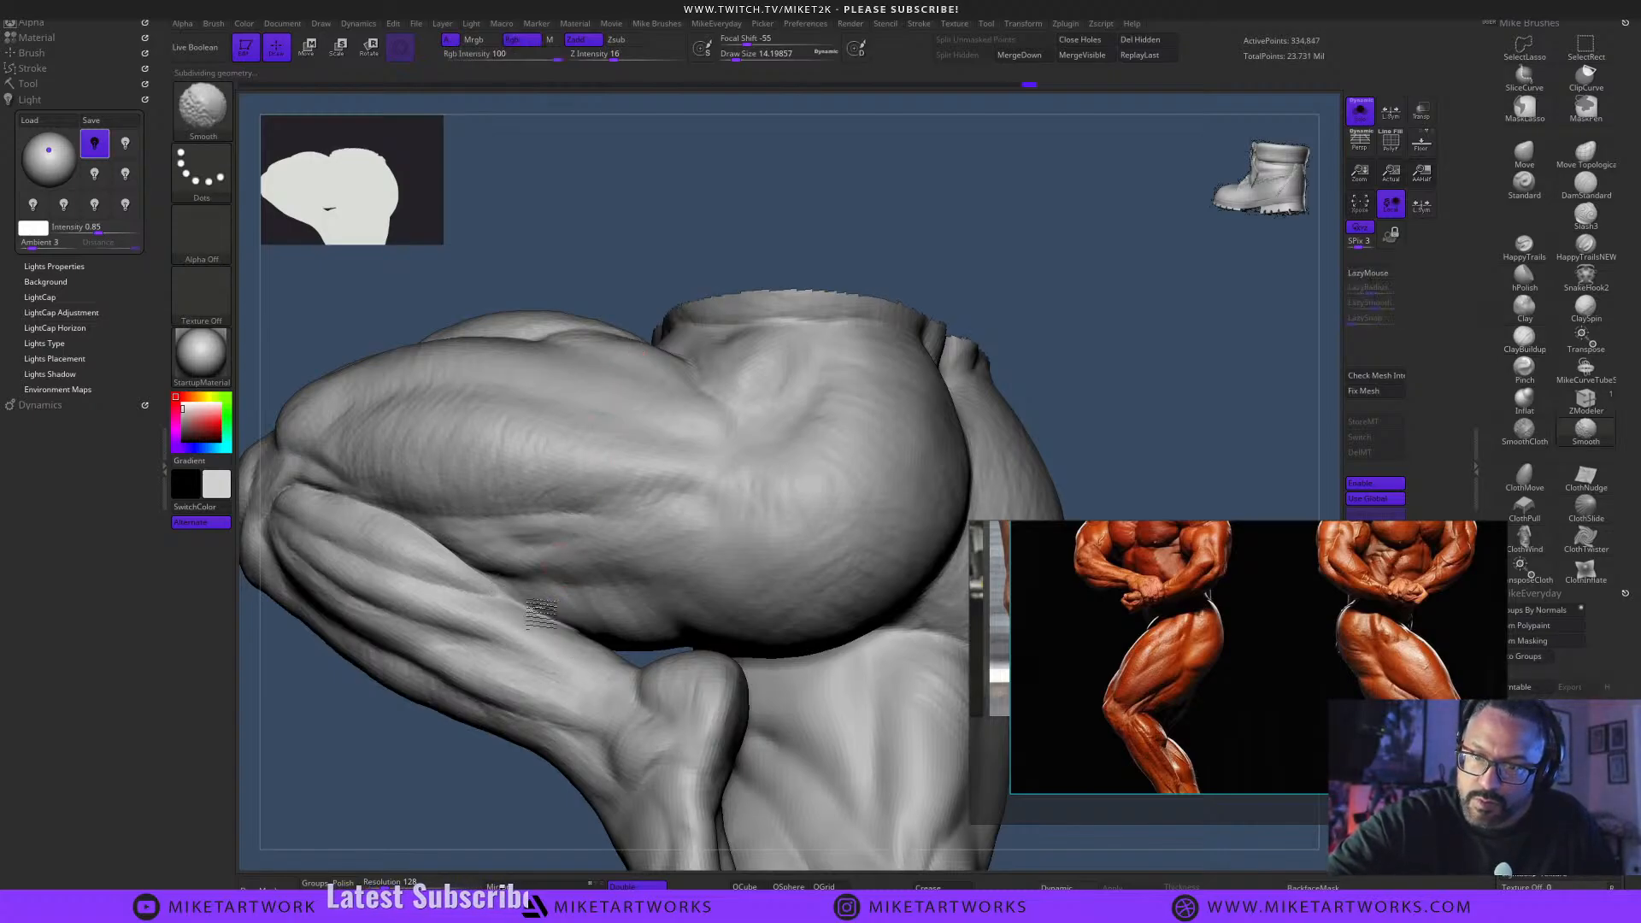
key("shift")
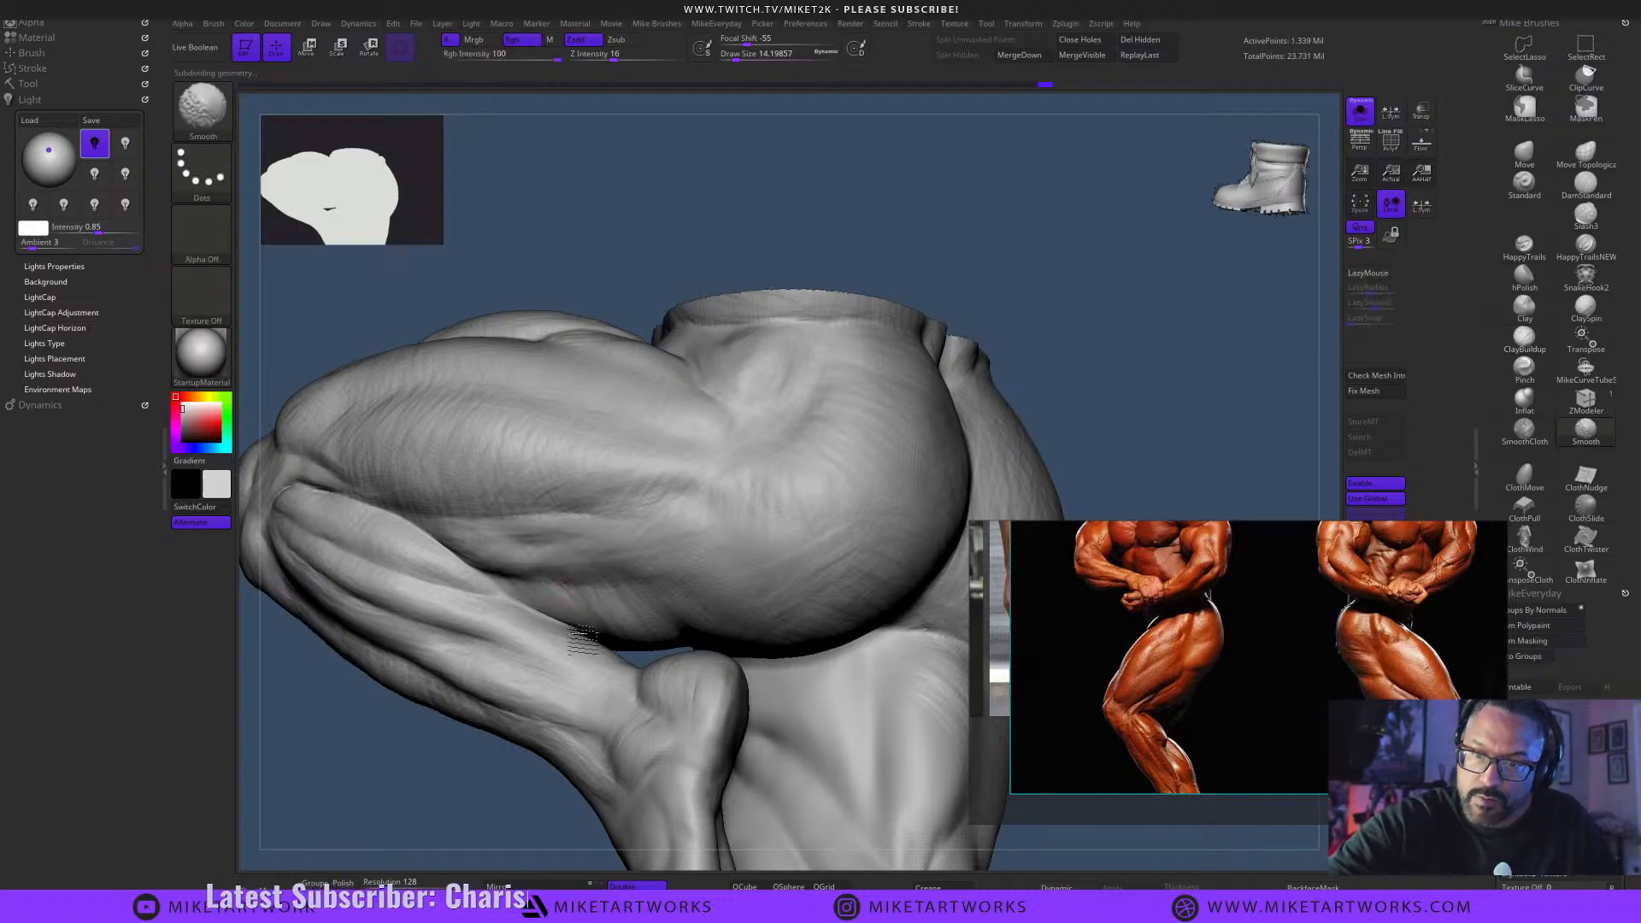
Sculpt the hamstring strands along the crease where the bent thigh's underside meets the calf.
mouse_move(740, 223)
left_mouse_down()
mouse_move(787, 307)
mouse_move(893, 385)
left_mouse_up()
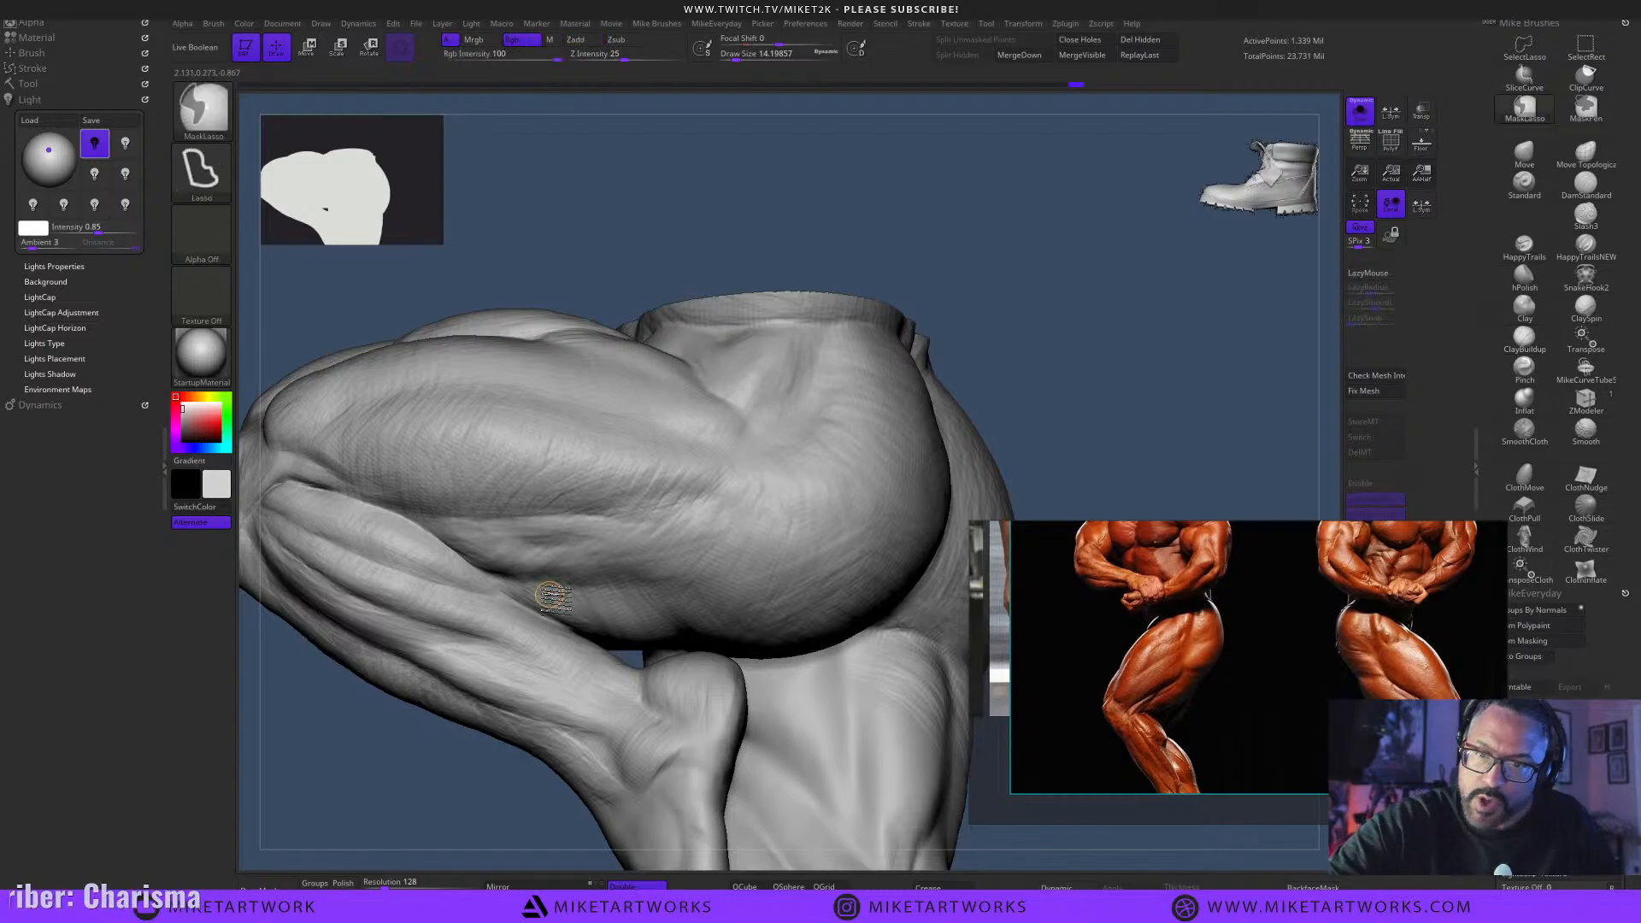
key("ctrl")
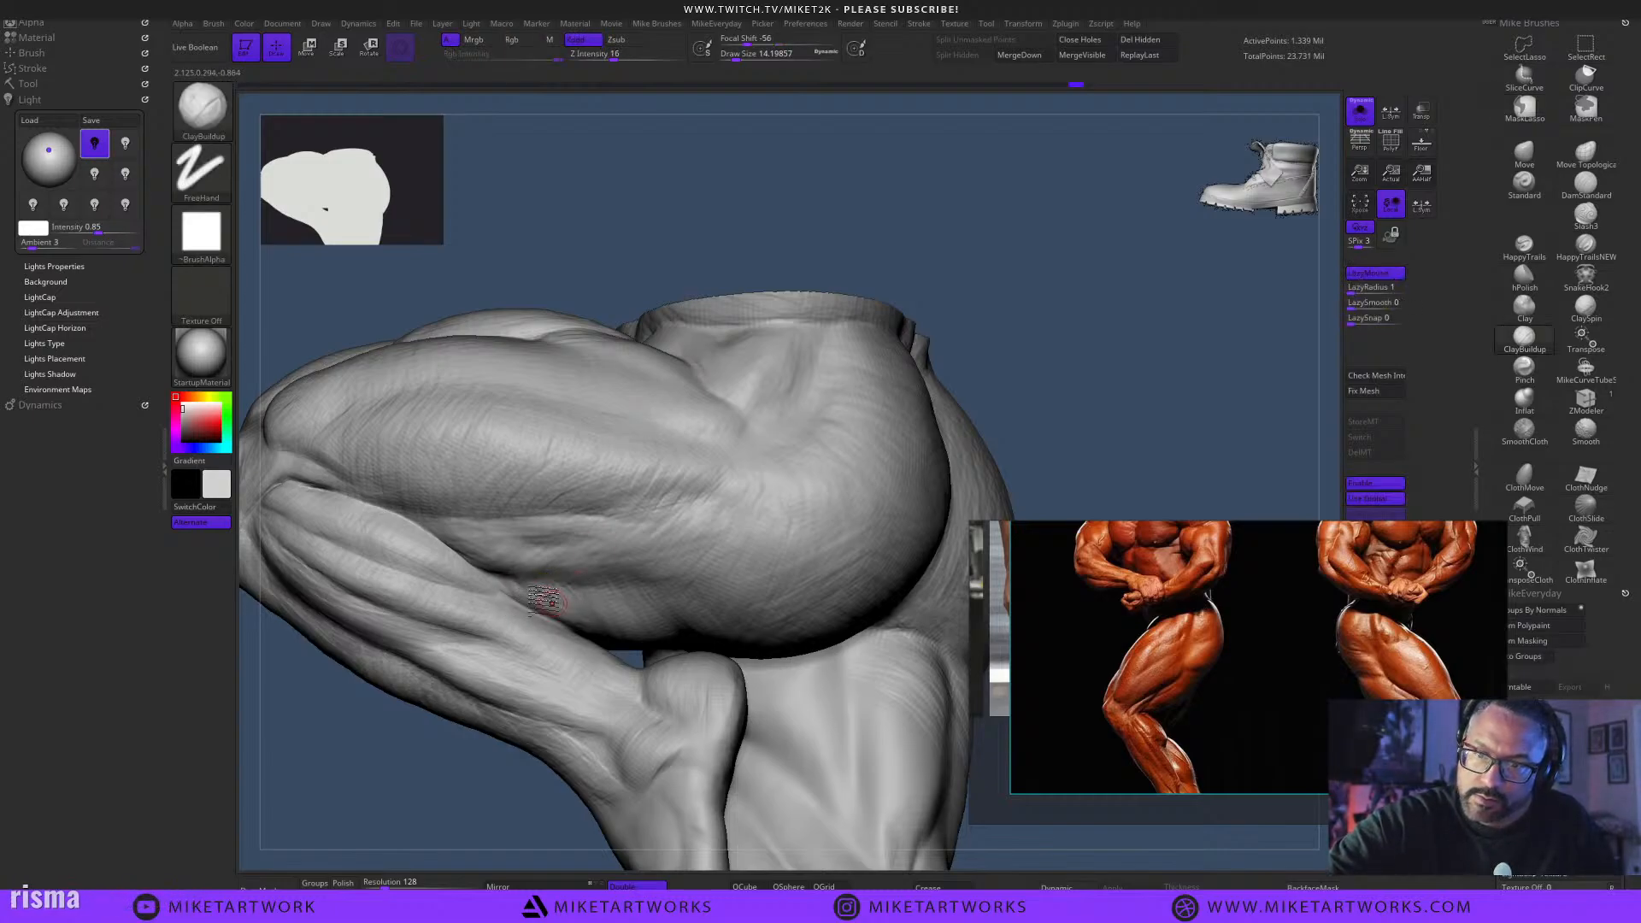
left_click_drag(1045, 359, 1059, 361)
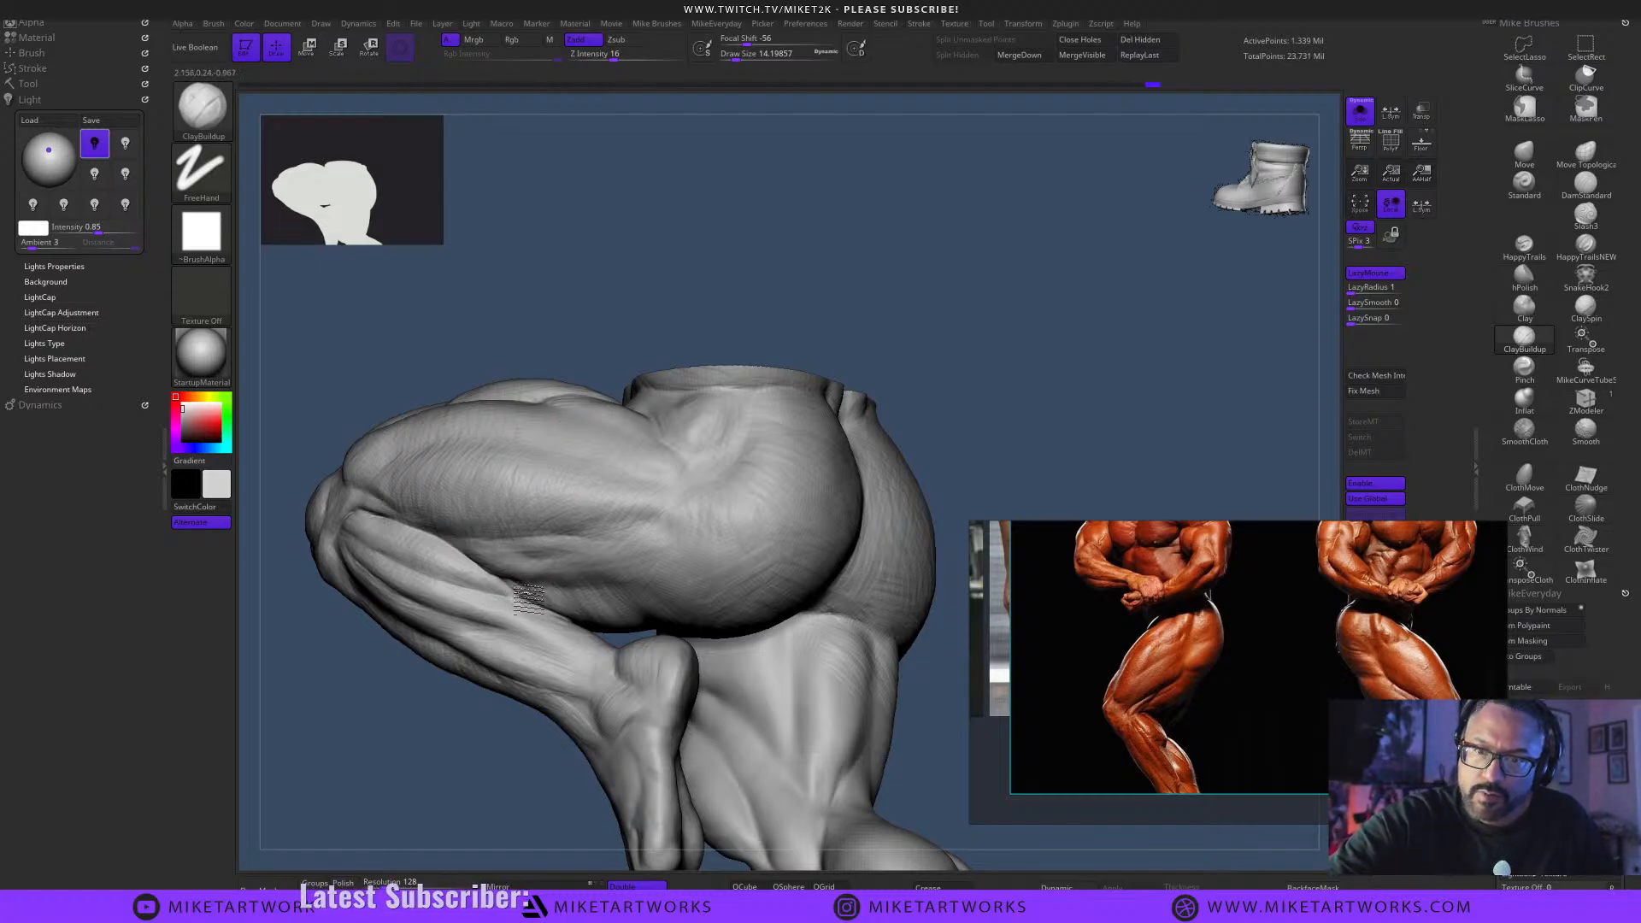
left_click_drag(909, 377, 939, 368)
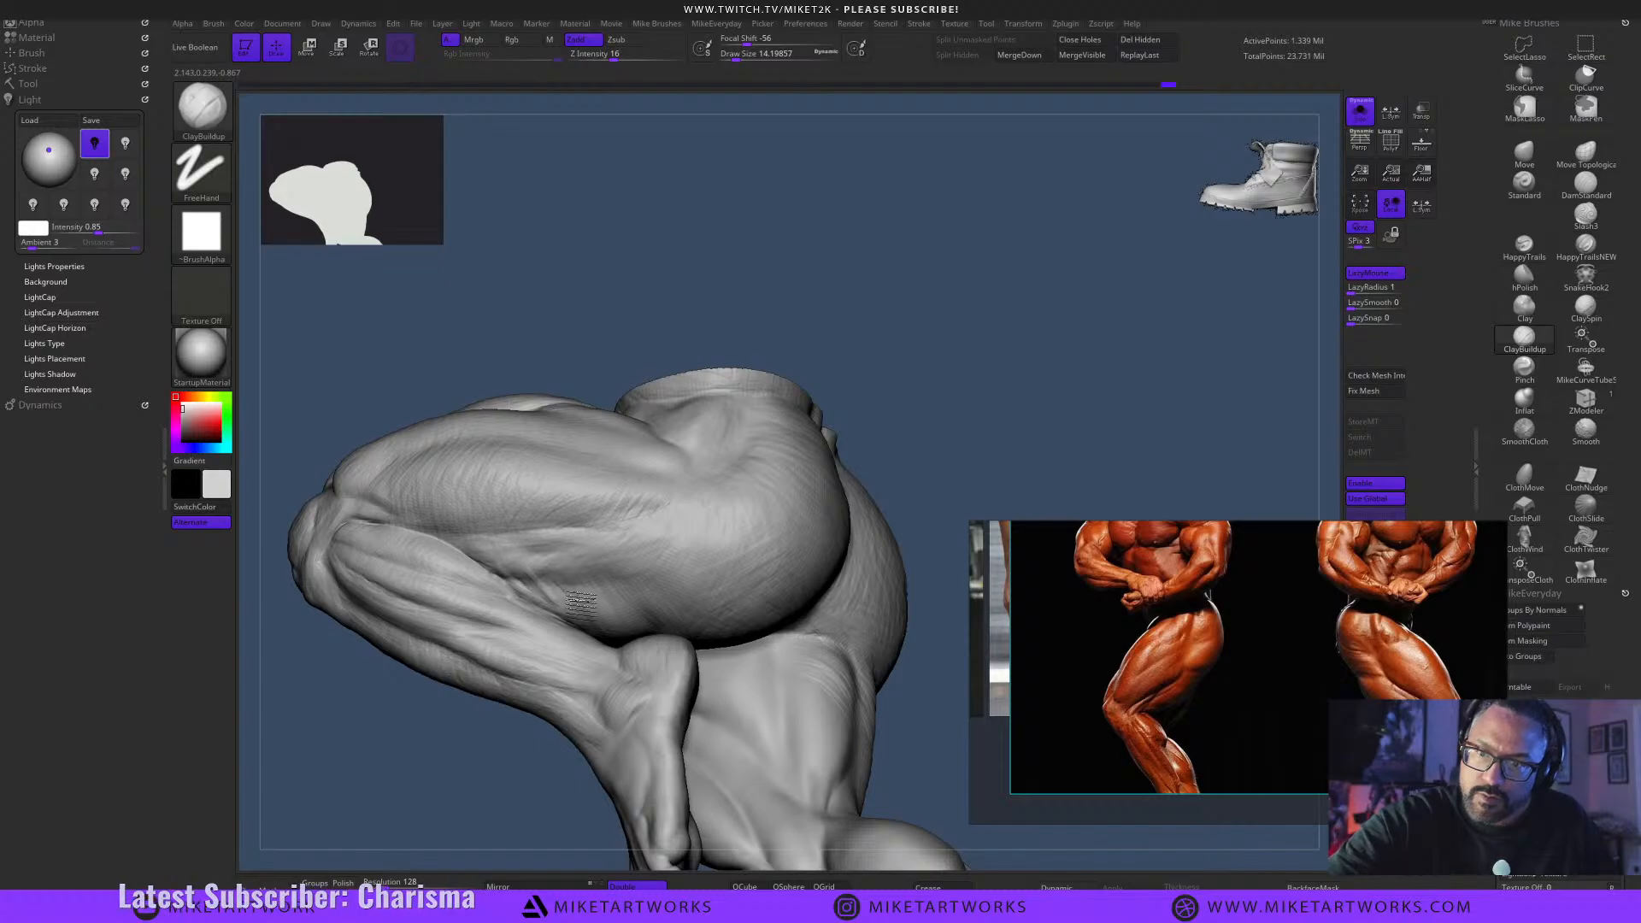
left_click_drag(889, 400, 1035, 445)
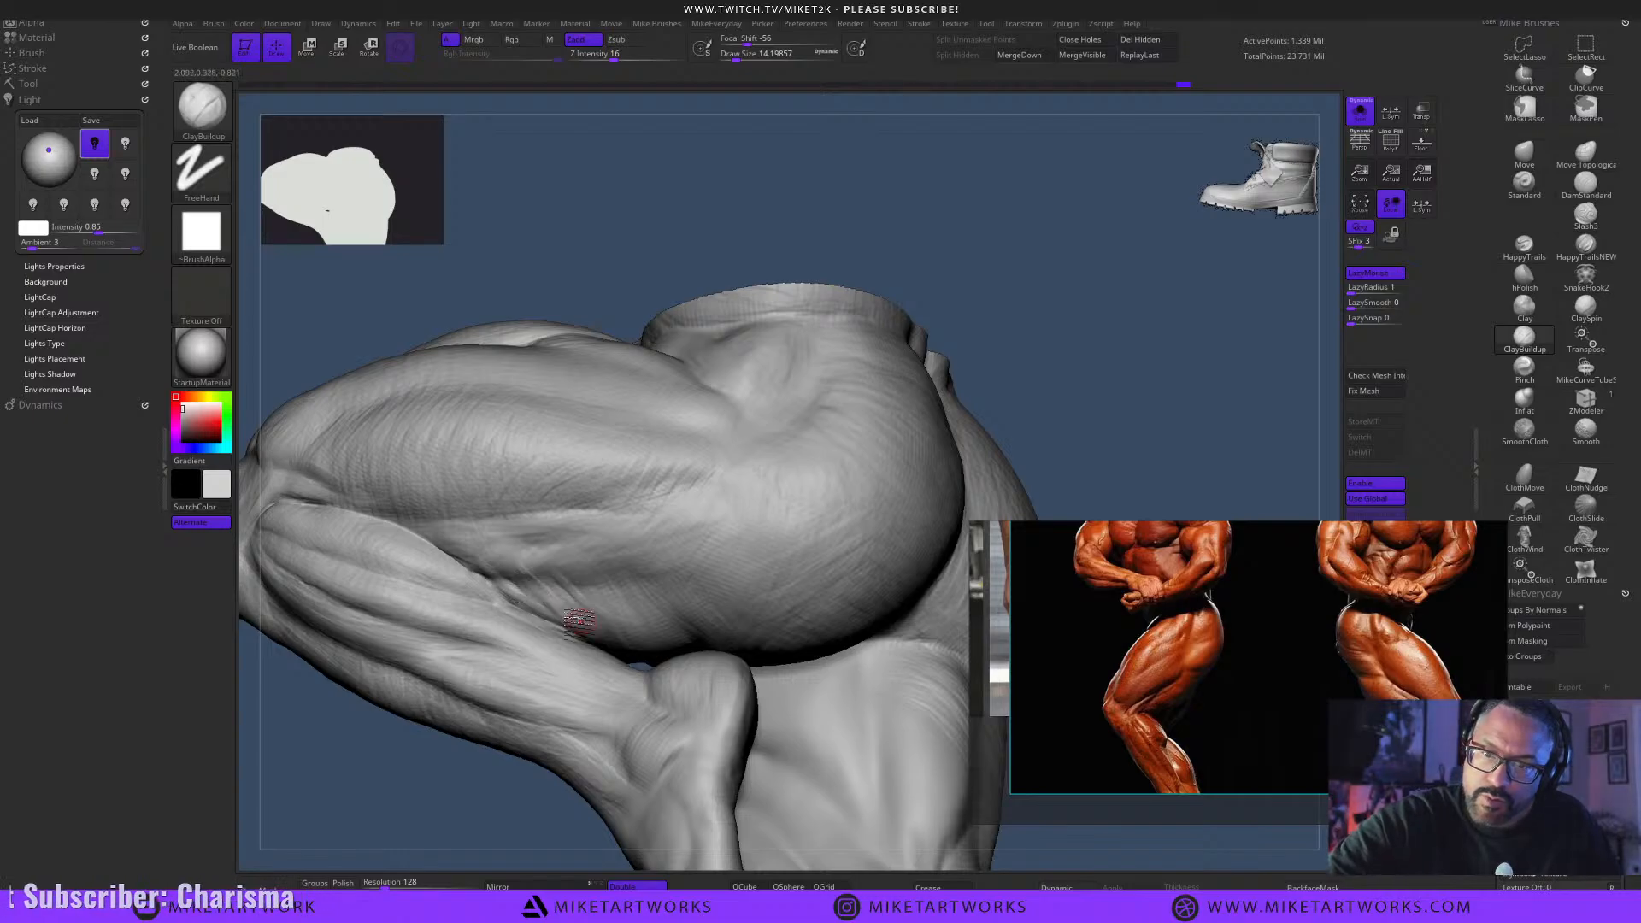
left_click_drag(552, 580, 594, 612)
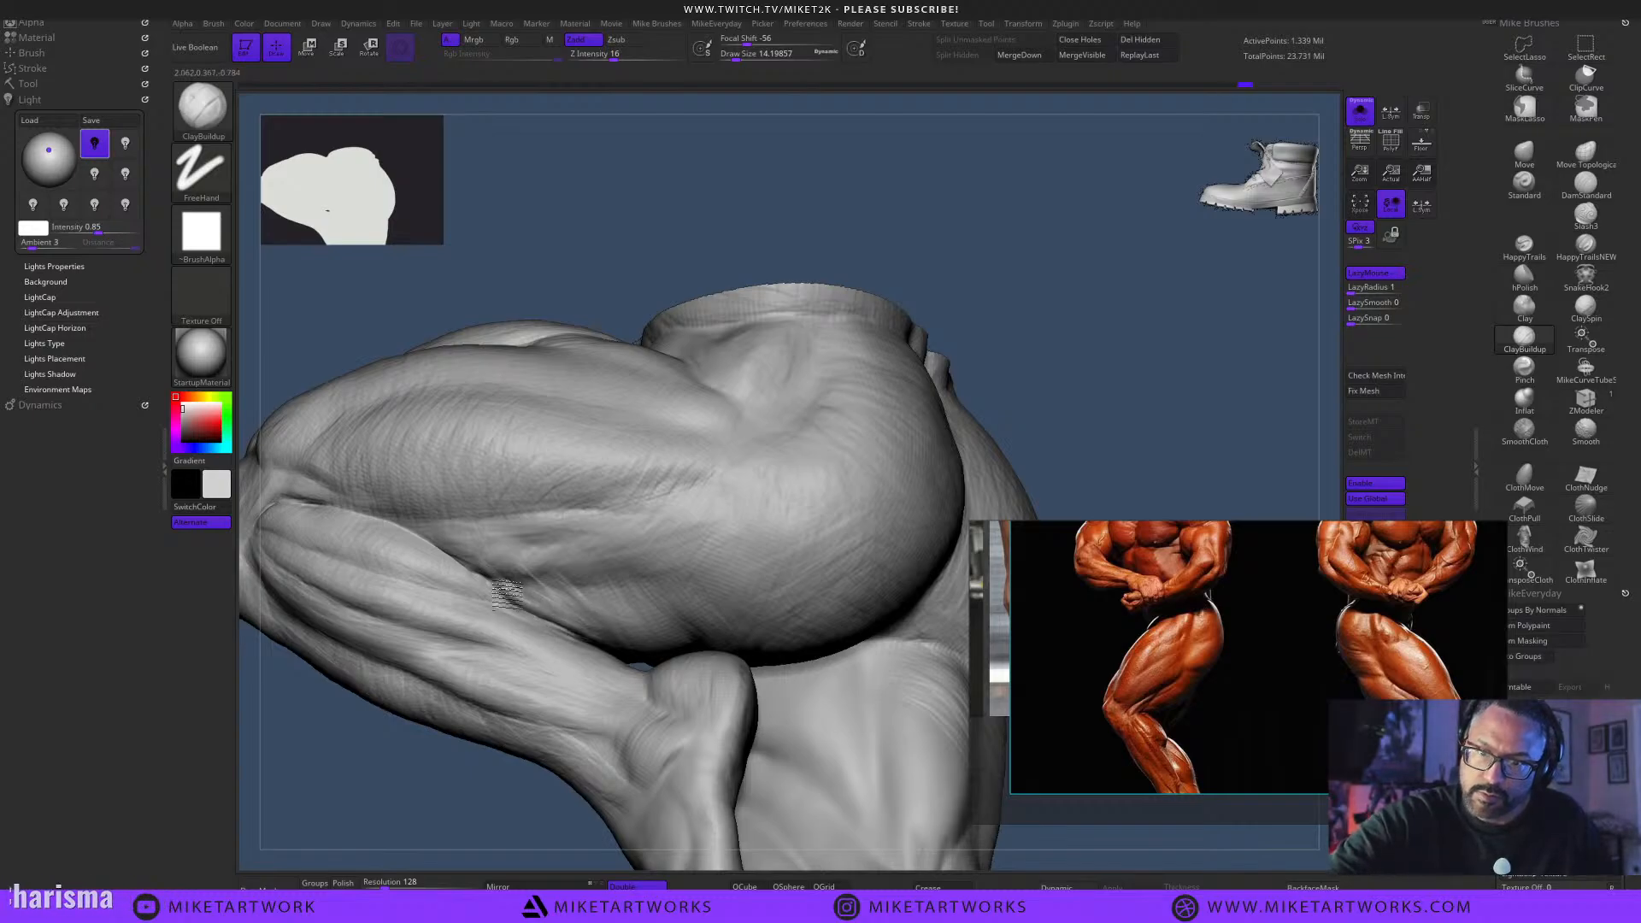
mouse_move(961, 269)
left_mouse_down()
mouse_move(1029, 326)
mouse_move(755, 280)
left_mouse_up()
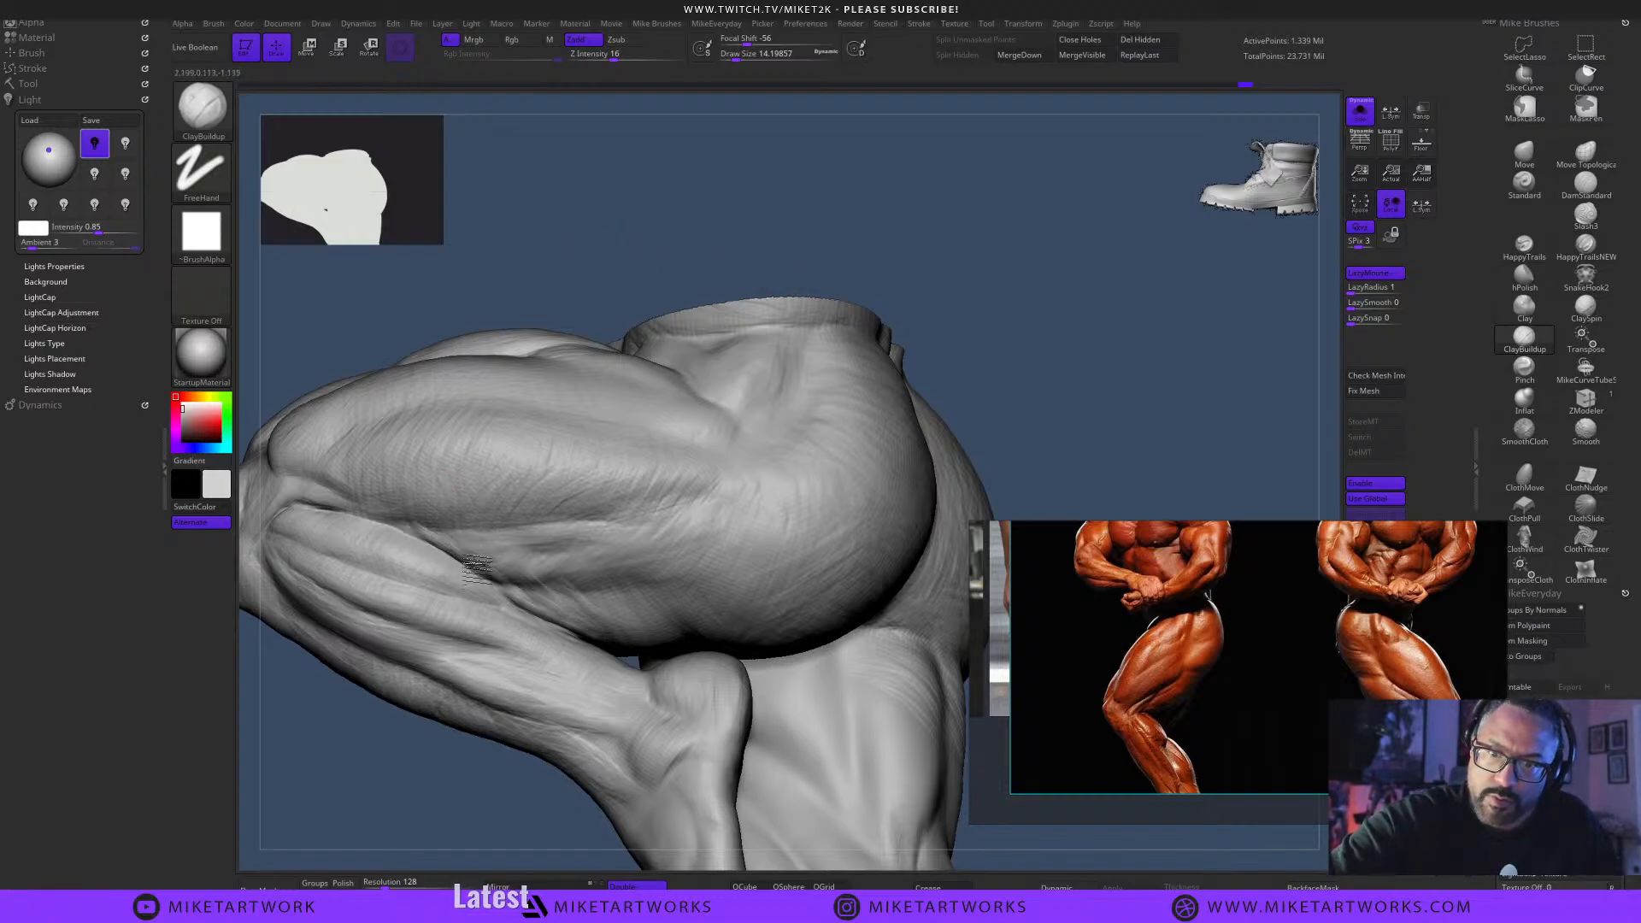
Reduce the draw size to about 13 and detail the tendon strands between the outer thigh and calf toward the knee.
left_click_drag(642, 202, 884, 274, "alt")
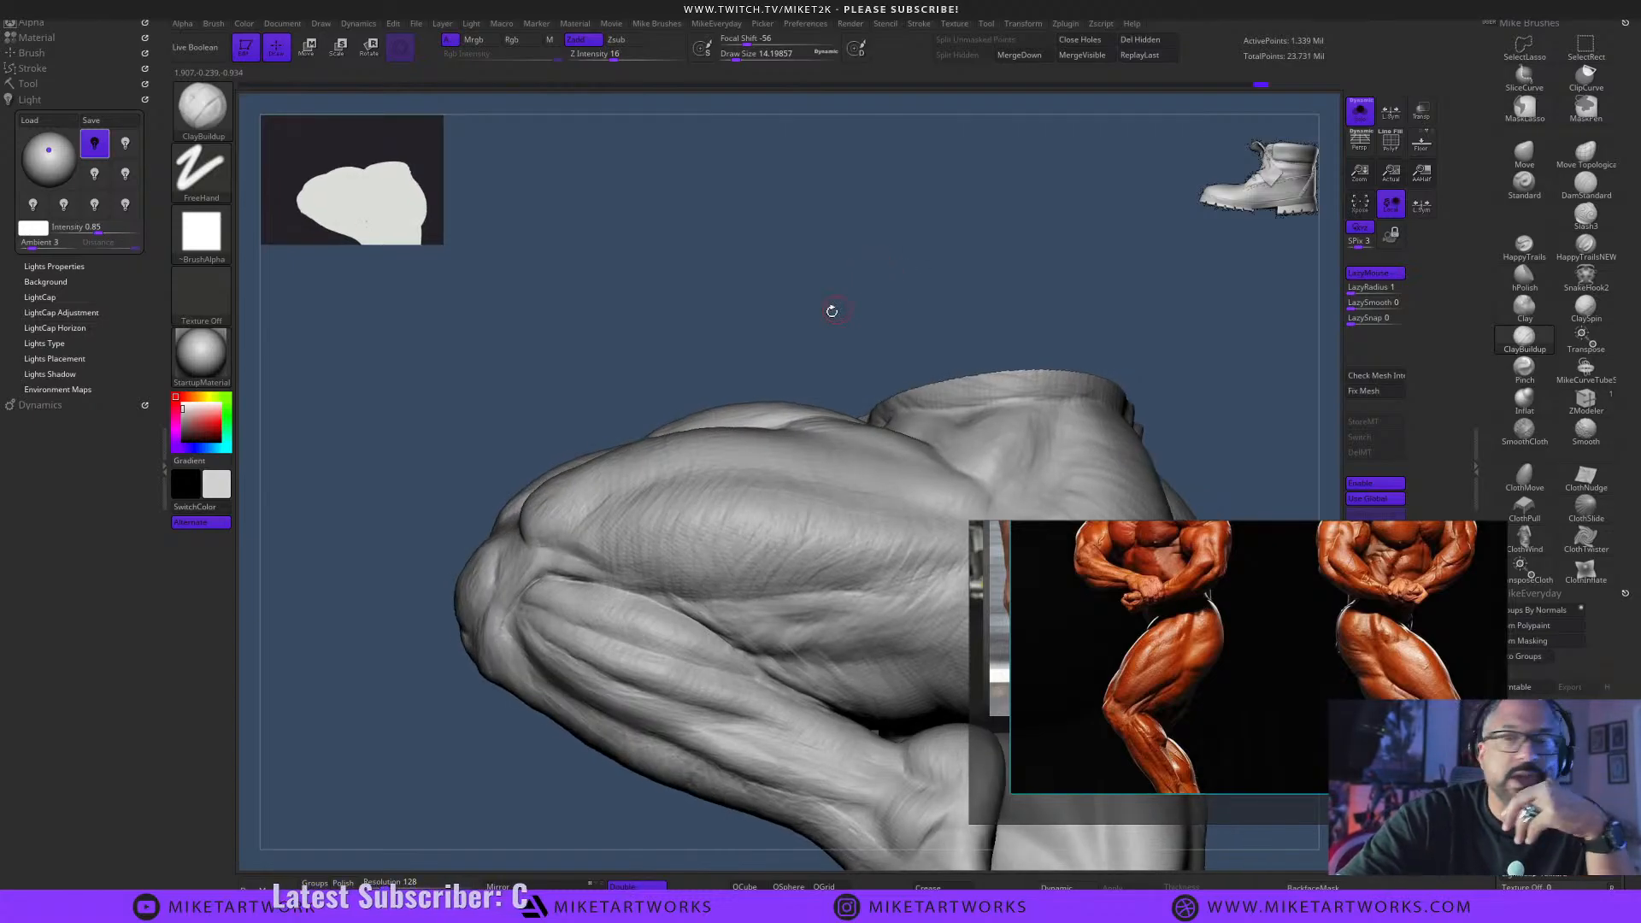
mouse_move(832, 308)
left_mouse_down()
mouse_move(872, 242)
mouse_move(673, 511)
left_mouse_up()
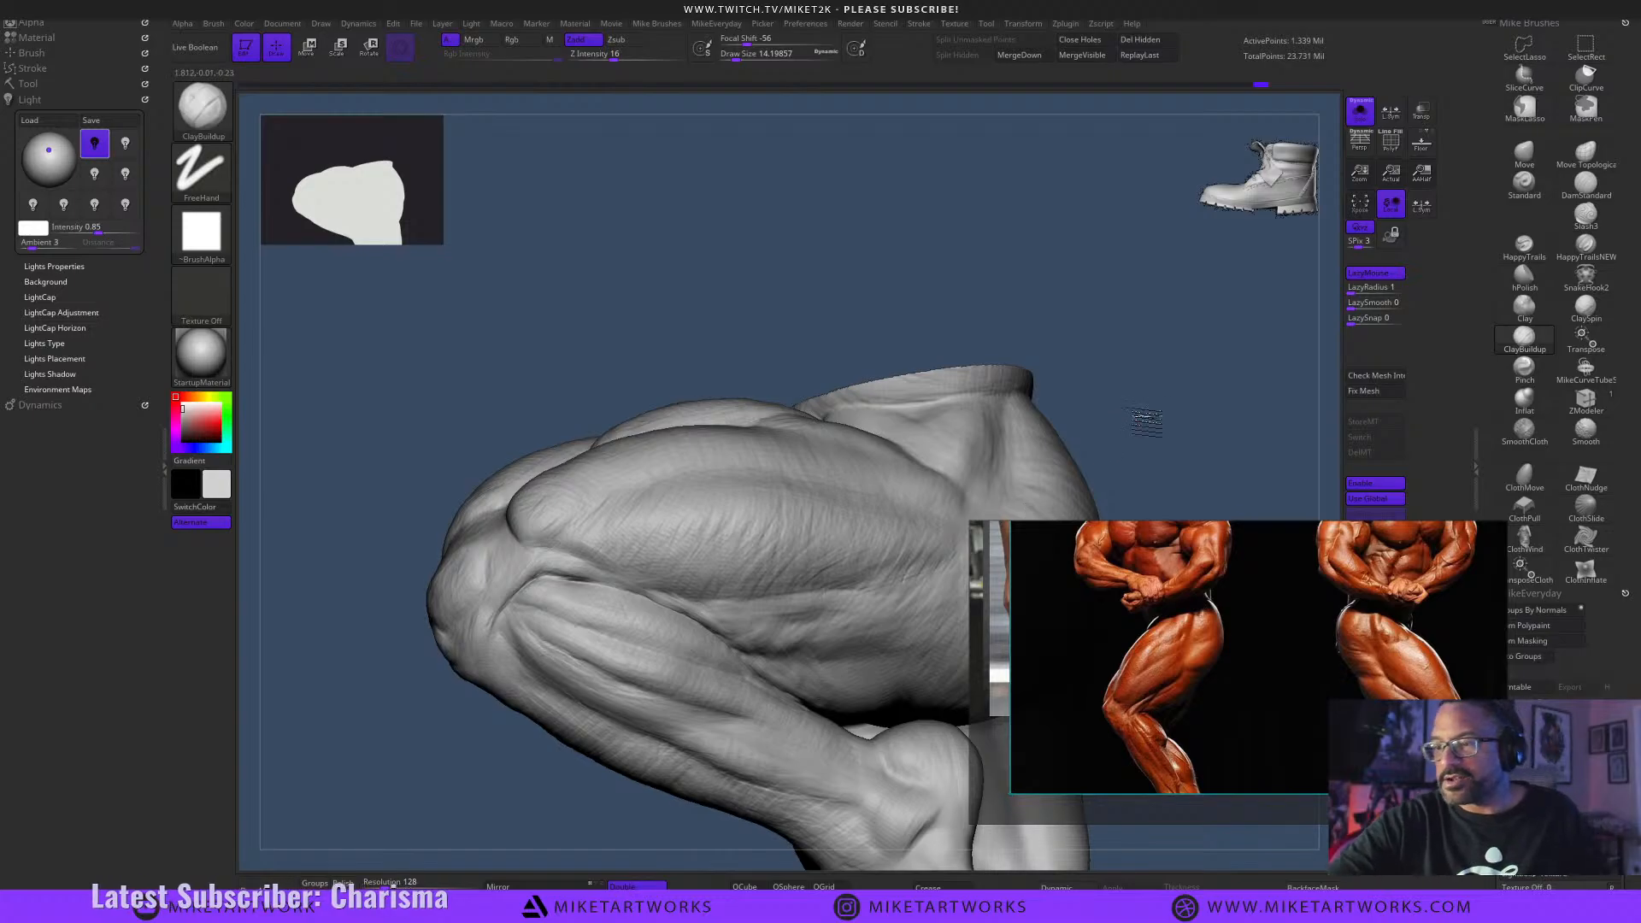
mouse_move(1139, 414)
left_mouse_down()
mouse_move(1132, 377)
mouse_move(1162, 366)
mouse_move(895, 360)
mouse_move(793, 390)
left_mouse_up()
key("s")
left_click(797, 392)
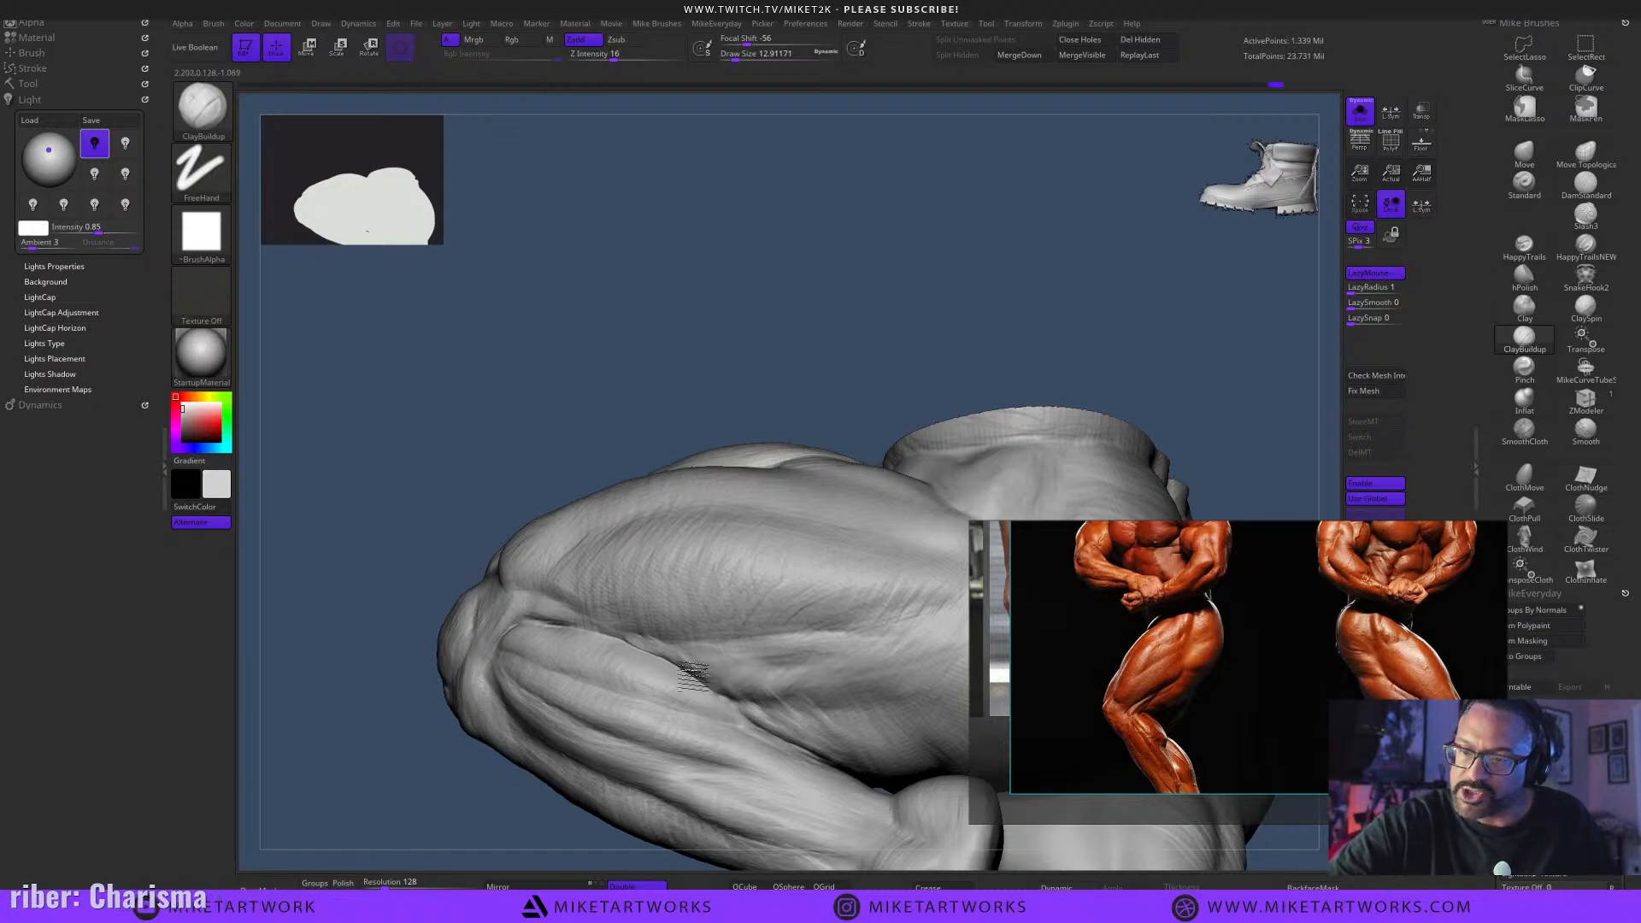
left_click_drag(694, 672, 706, 677)
left_click_drag(758, 390, 751, 377, "alt")
Set the draw size to about 20, then smooth and build up the outer thigh forms along the calf crease.
key("s")
left_click(755, 378)
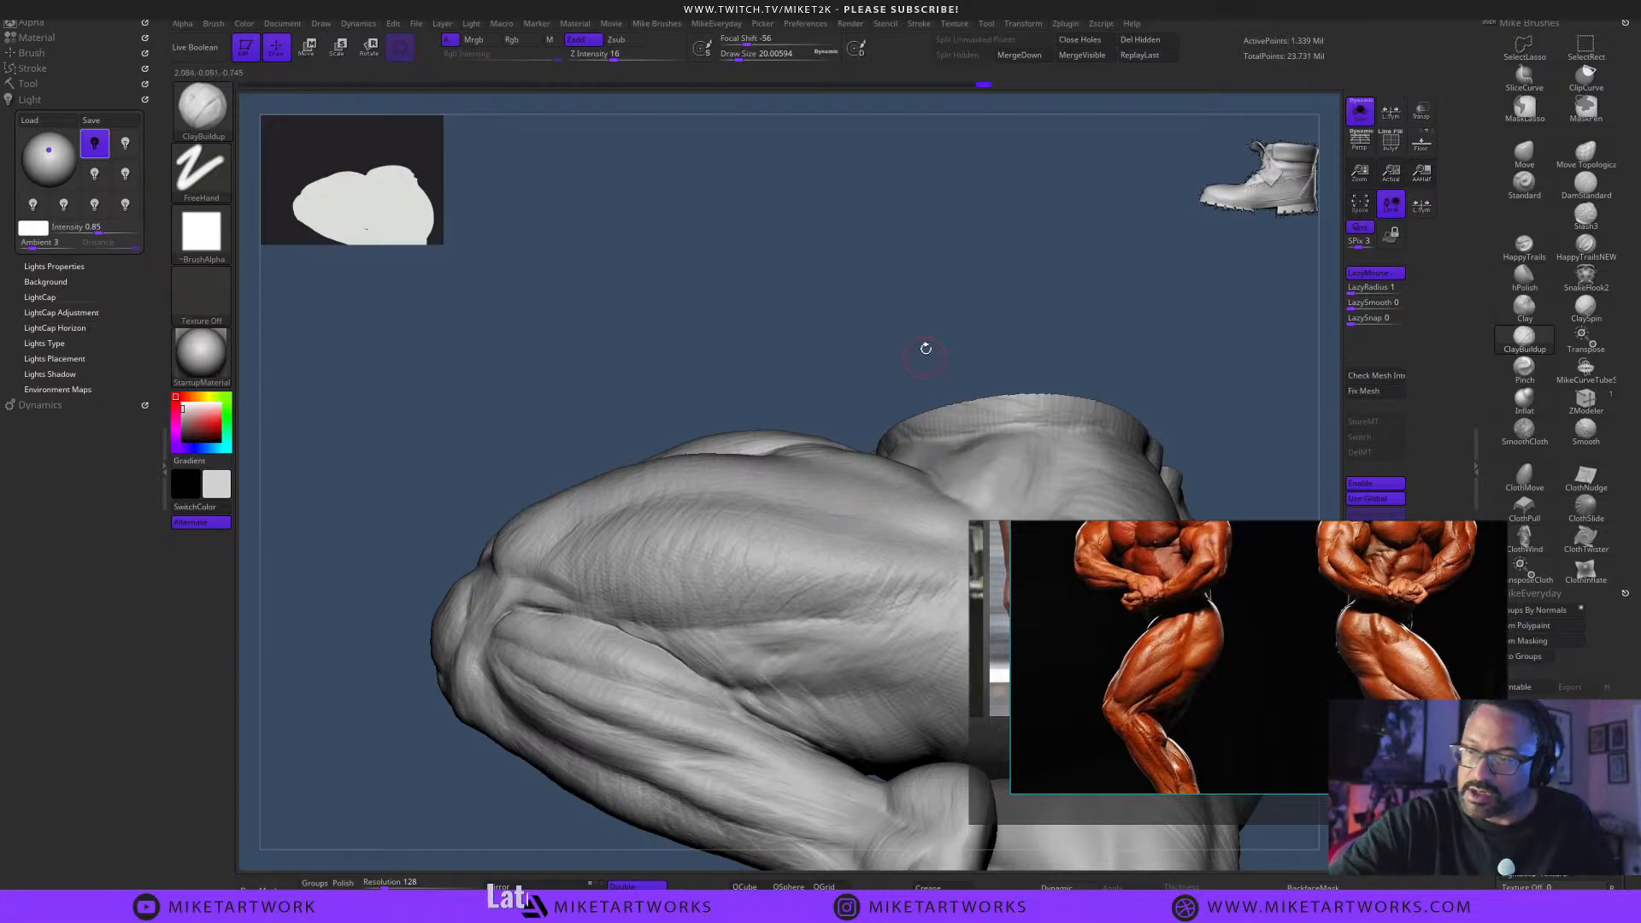
mouse_move(934, 299)
left_mouse_down()
mouse_move(981, 278)
mouse_move(991, 360)
left_mouse_up()
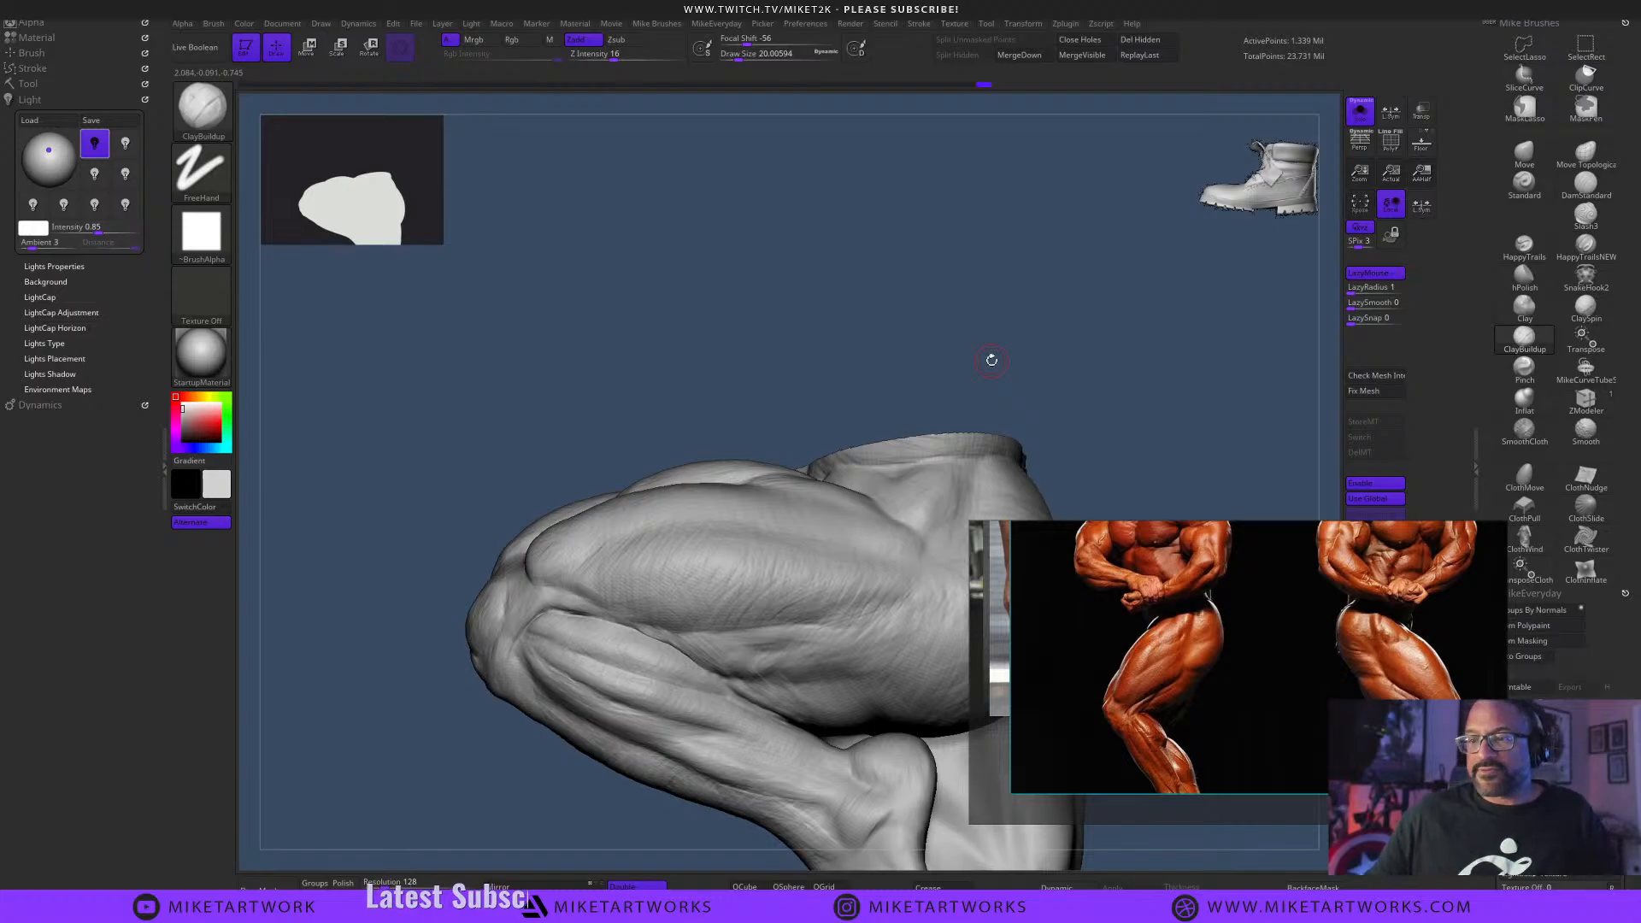
mouse_move(992, 359)
left_mouse_down()
mouse_move(1125, 414)
mouse_move(1100, 403)
mouse_move(1092, 359)
mouse_move(1125, 340)
mouse_move(940, 357)
mouse_move(959, 385)
left_mouse_up()
mouse_move(694, 609)
left_mouse_down("shift")
mouse_move(690, 631)
mouse_move(684, 579)
mouse_move(689, 598)
left_mouse_up("shift")
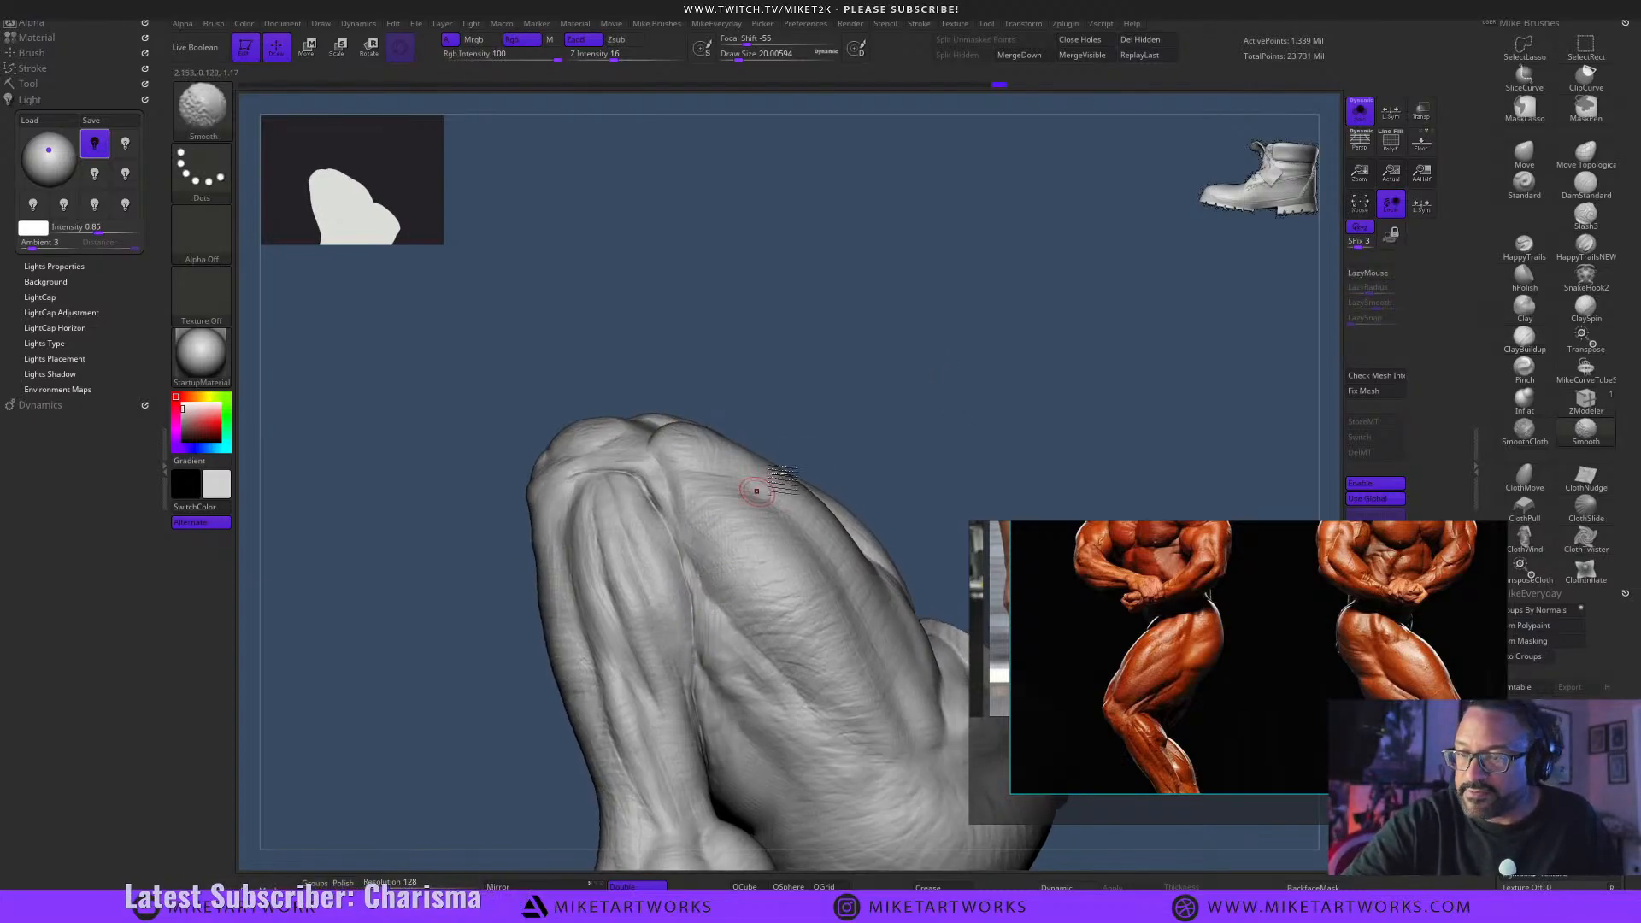
left_click_drag(816, 436, 793, 442)
mouse_move(682, 539)
left_mouse_down()
mouse_move(689, 590)
mouse_move(693, 540)
mouse_move(670, 521)
mouse_move(715, 630)
left_mouse_up()
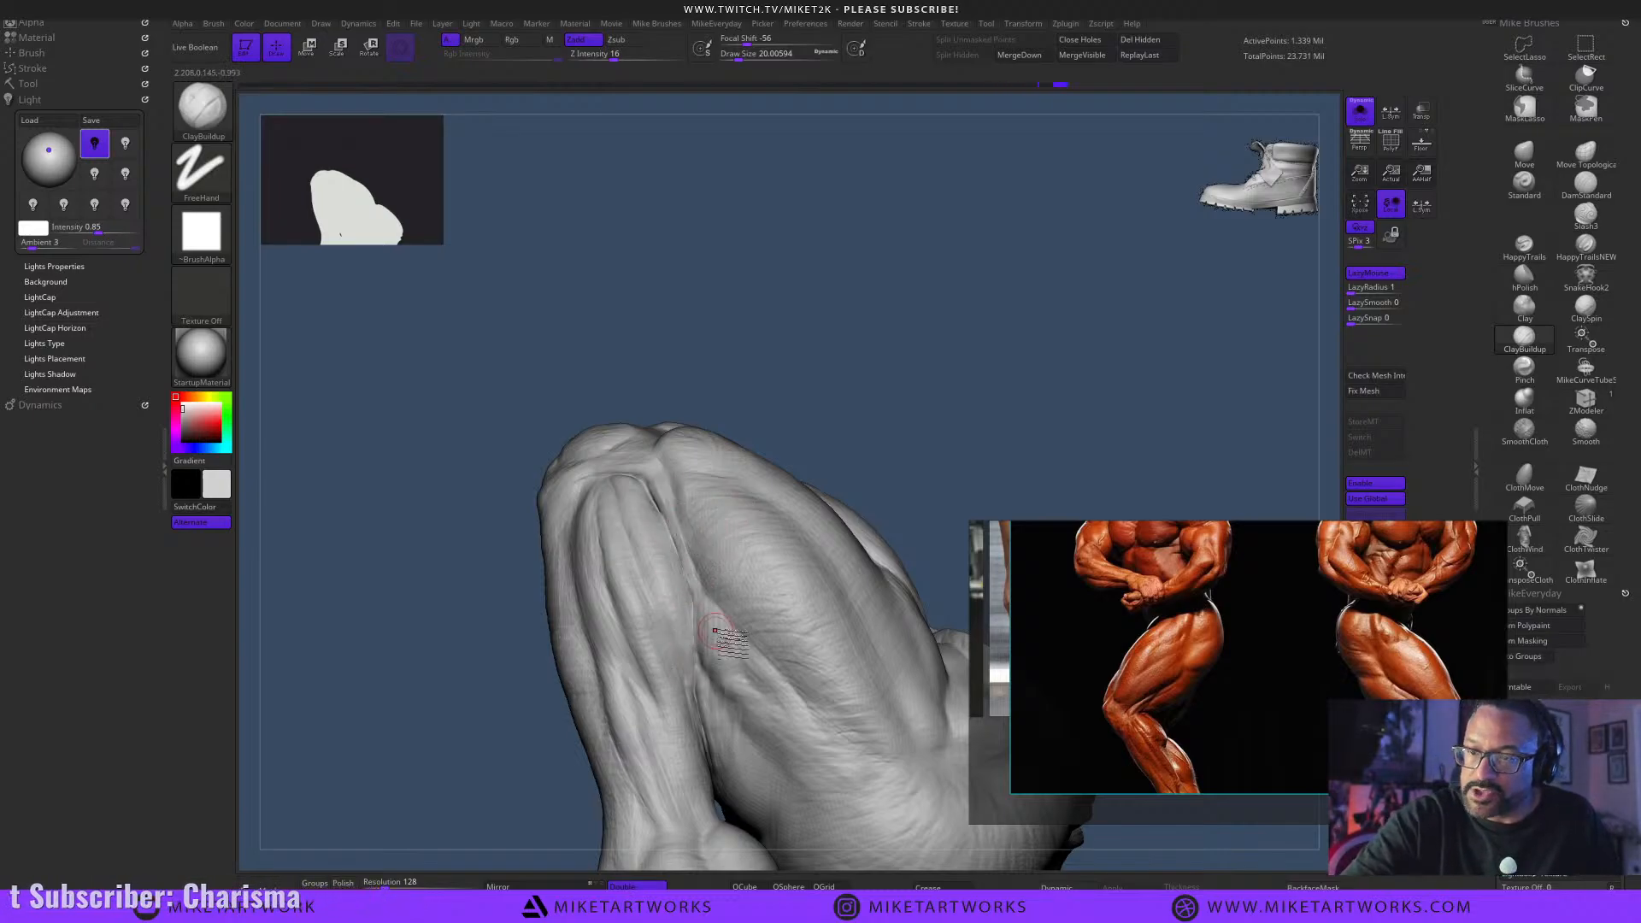
mouse_move(872, 457)
left_mouse_down()
mouse_move(901, 467)
mouse_move(780, 516)
left_mouse_up()
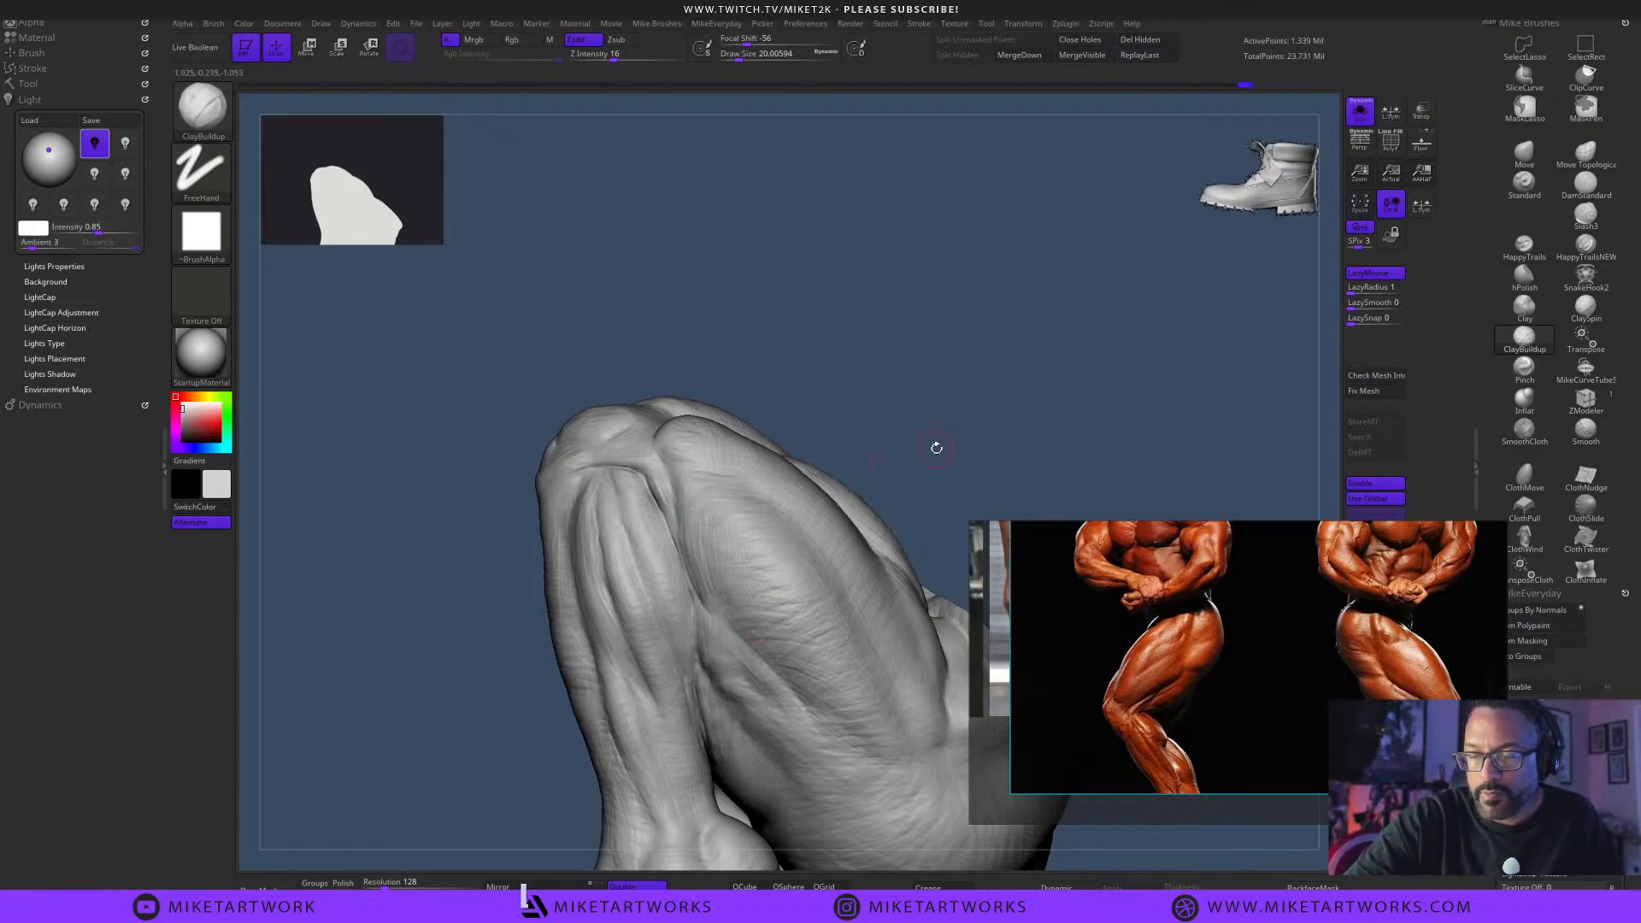
Enlarge the draw size to about 41 and build up the lower outer thigh and the side of the bent knee.
mouse_move(937, 447)
left_mouse_down()
mouse_move(926, 370)
mouse_move(972, 402)
mouse_move(982, 381)
mouse_move(930, 590)
mouse_move(703, 748)
mouse_move(699, 773)
left_mouse_up()
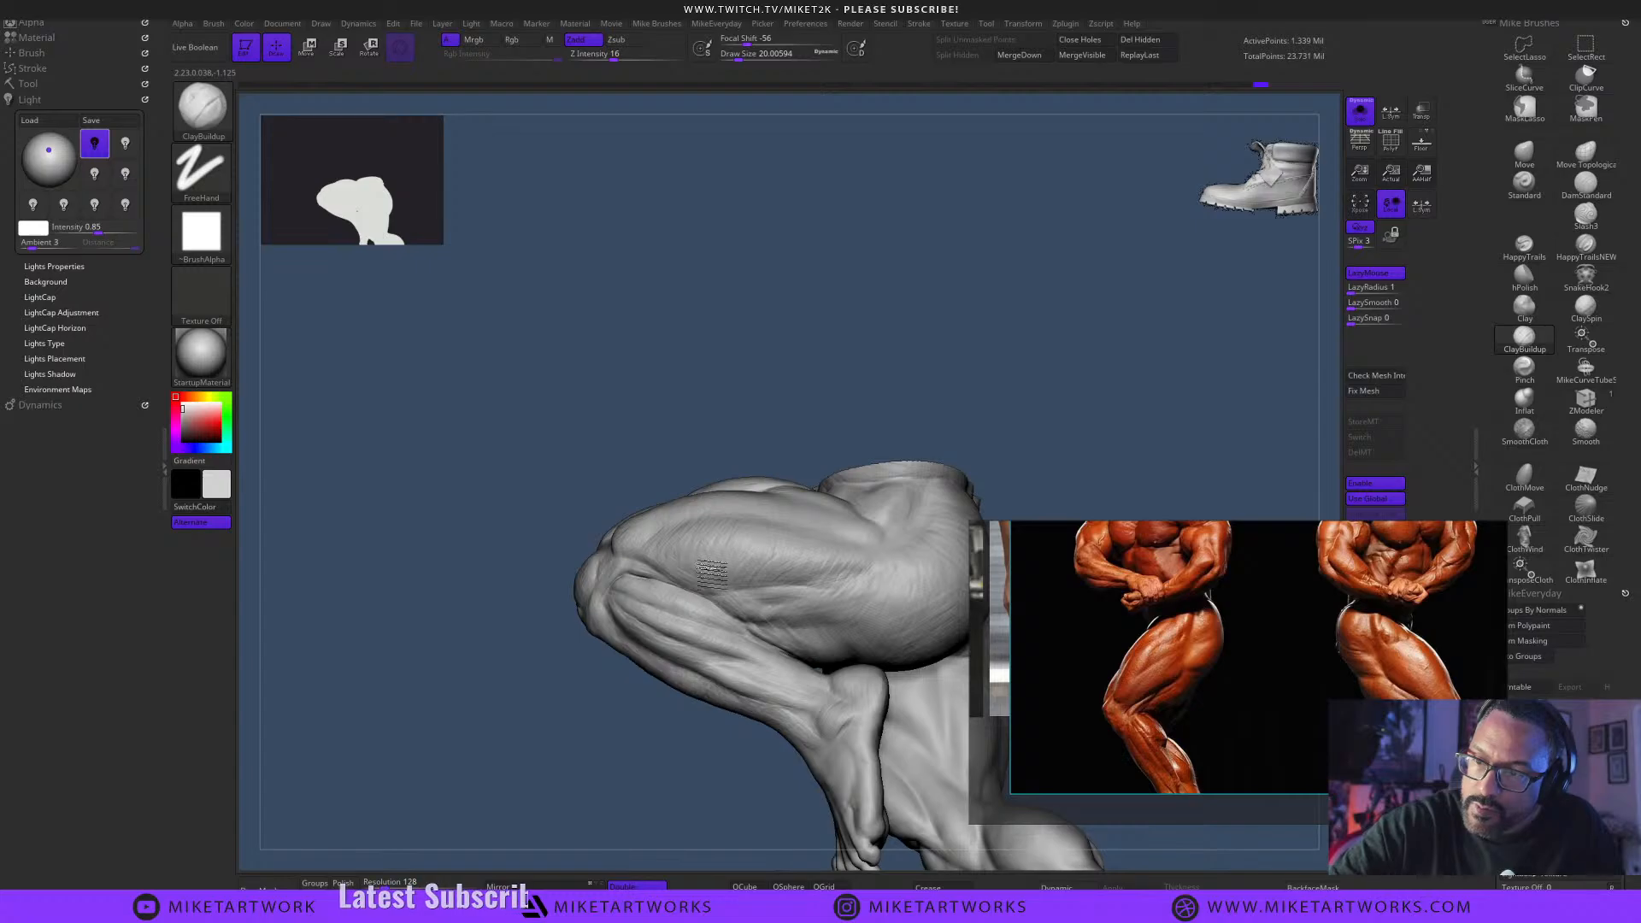
mouse_move(966, 393)
left_mouse_down()
mouse_move(997, 370)
mouse_move(1023, 388)
mouse_move(1015, 351)
mouse_move(990, 335)
mouse_move(1005, 436)
left_mouse_up()
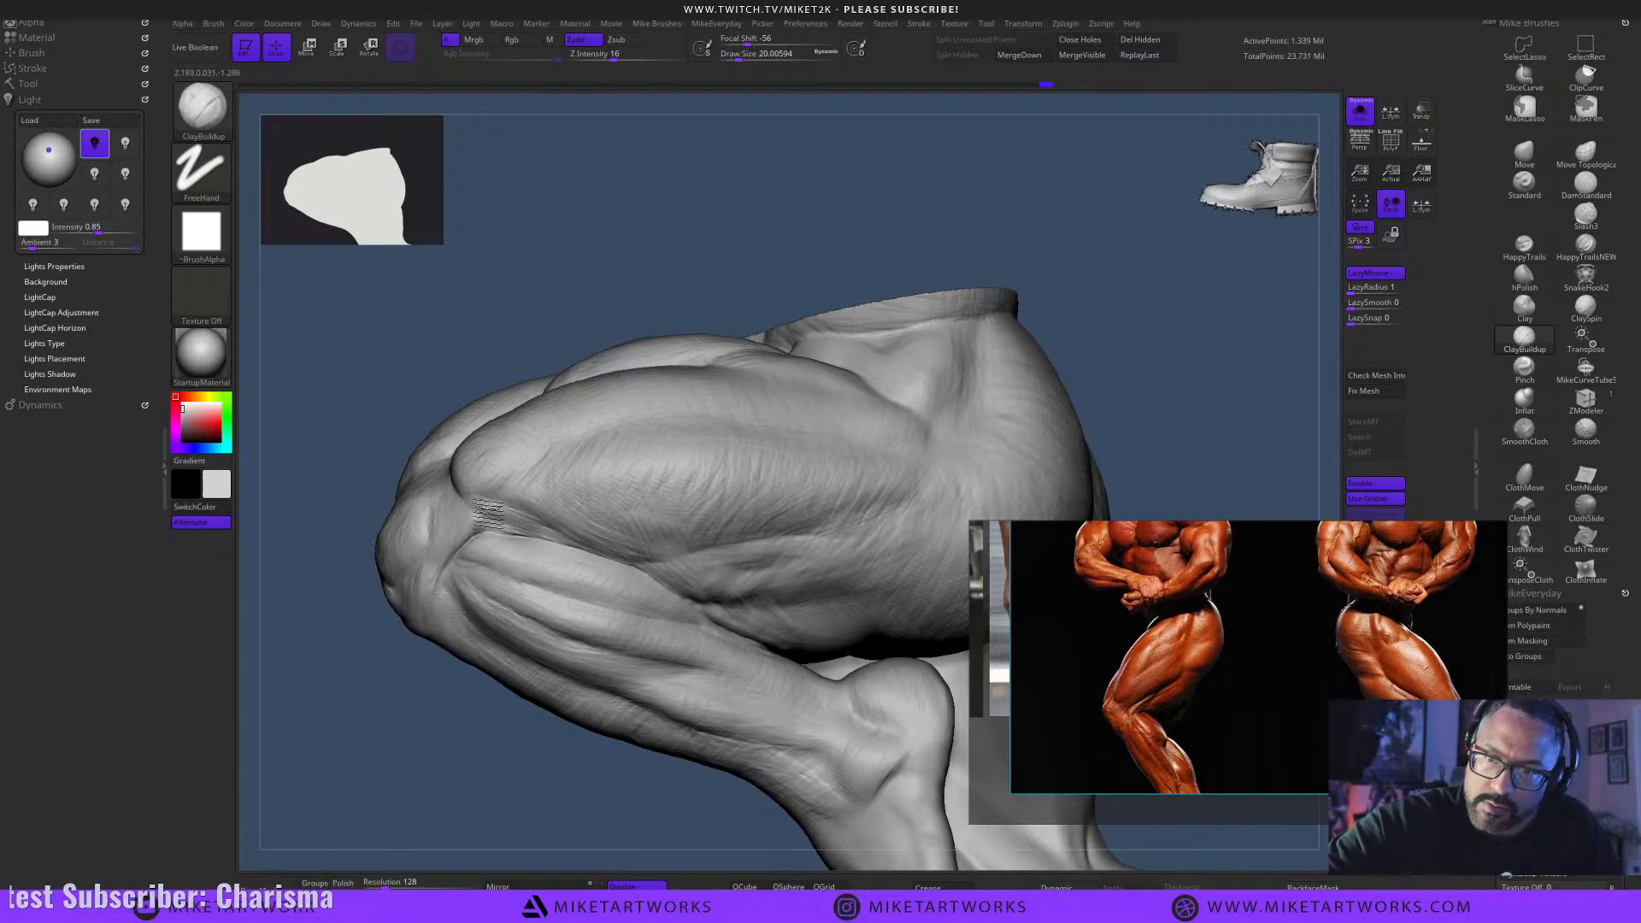
left_click_drag(545, 535, 492, 505)
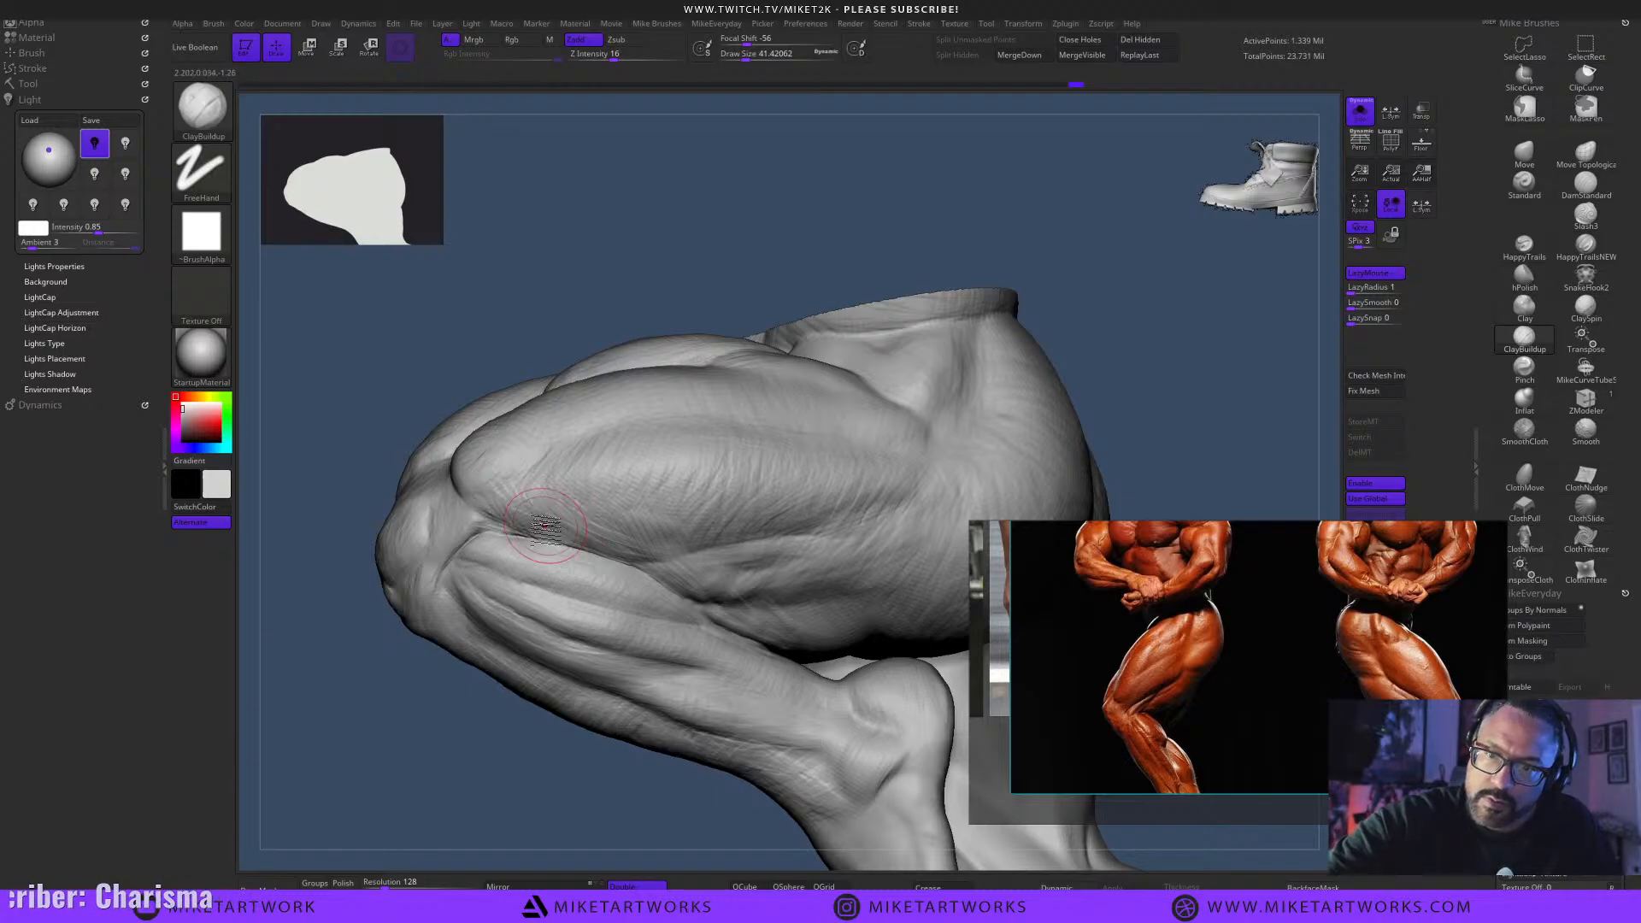
left_click_drag(575, 522, 634, 502)
mouse_move(795, 229)
left_mouse_down("alt")
mouse_move(905, 307)
mouse_move(875, 283)
mouse_move(923, 342)
left_mouse_up("alt")
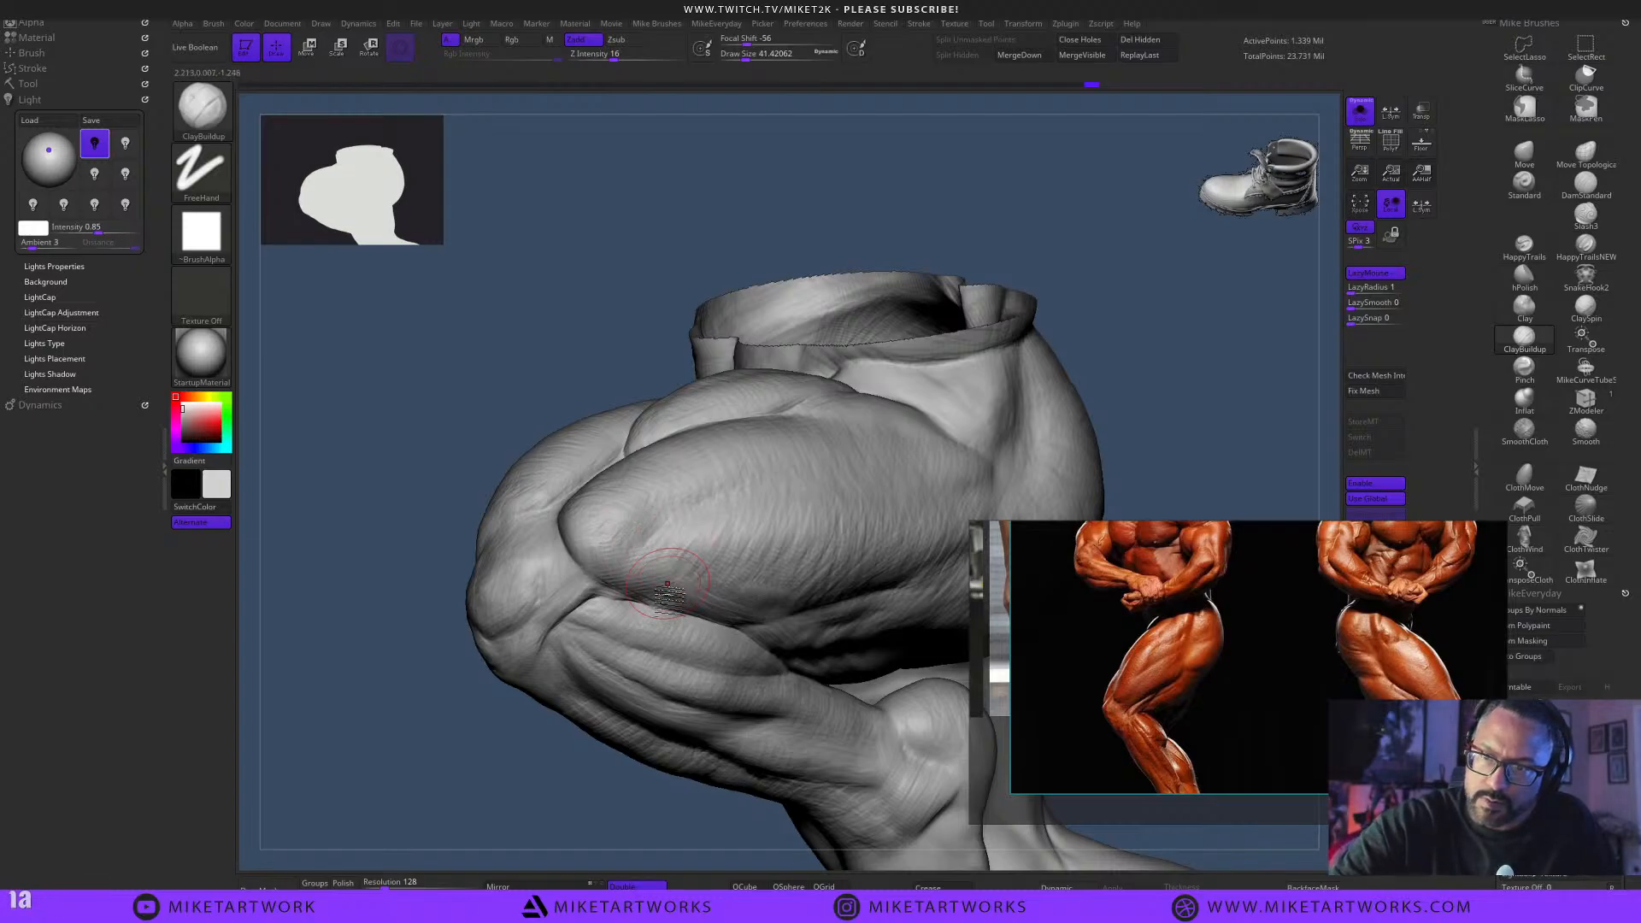
left_click_drag(501, 733, 560, 714)
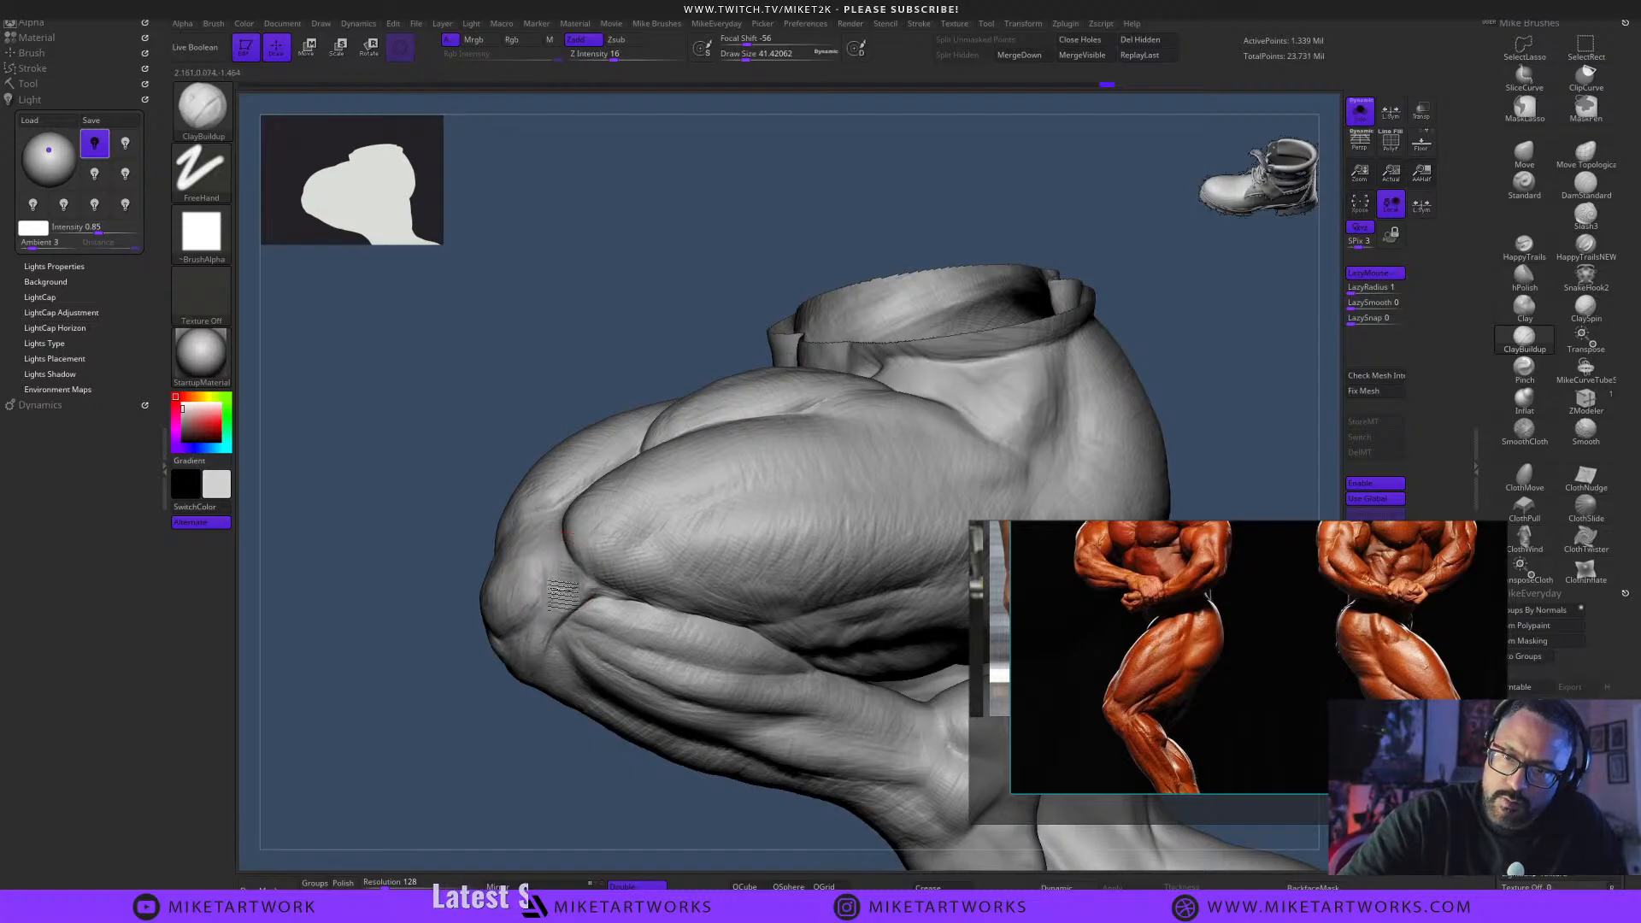
mouse_move(511, 703)
left_mouse_down()
mouse_move(542, 781)
mouse_move(696, 755)
mouse_move(869, 684)
mouse_move(715, 762)
mouse_move(748, 770)
mouse_move(804, 742)
mouse_move(769, 780)
mouse_move(676, 713)
left_mouse_up()
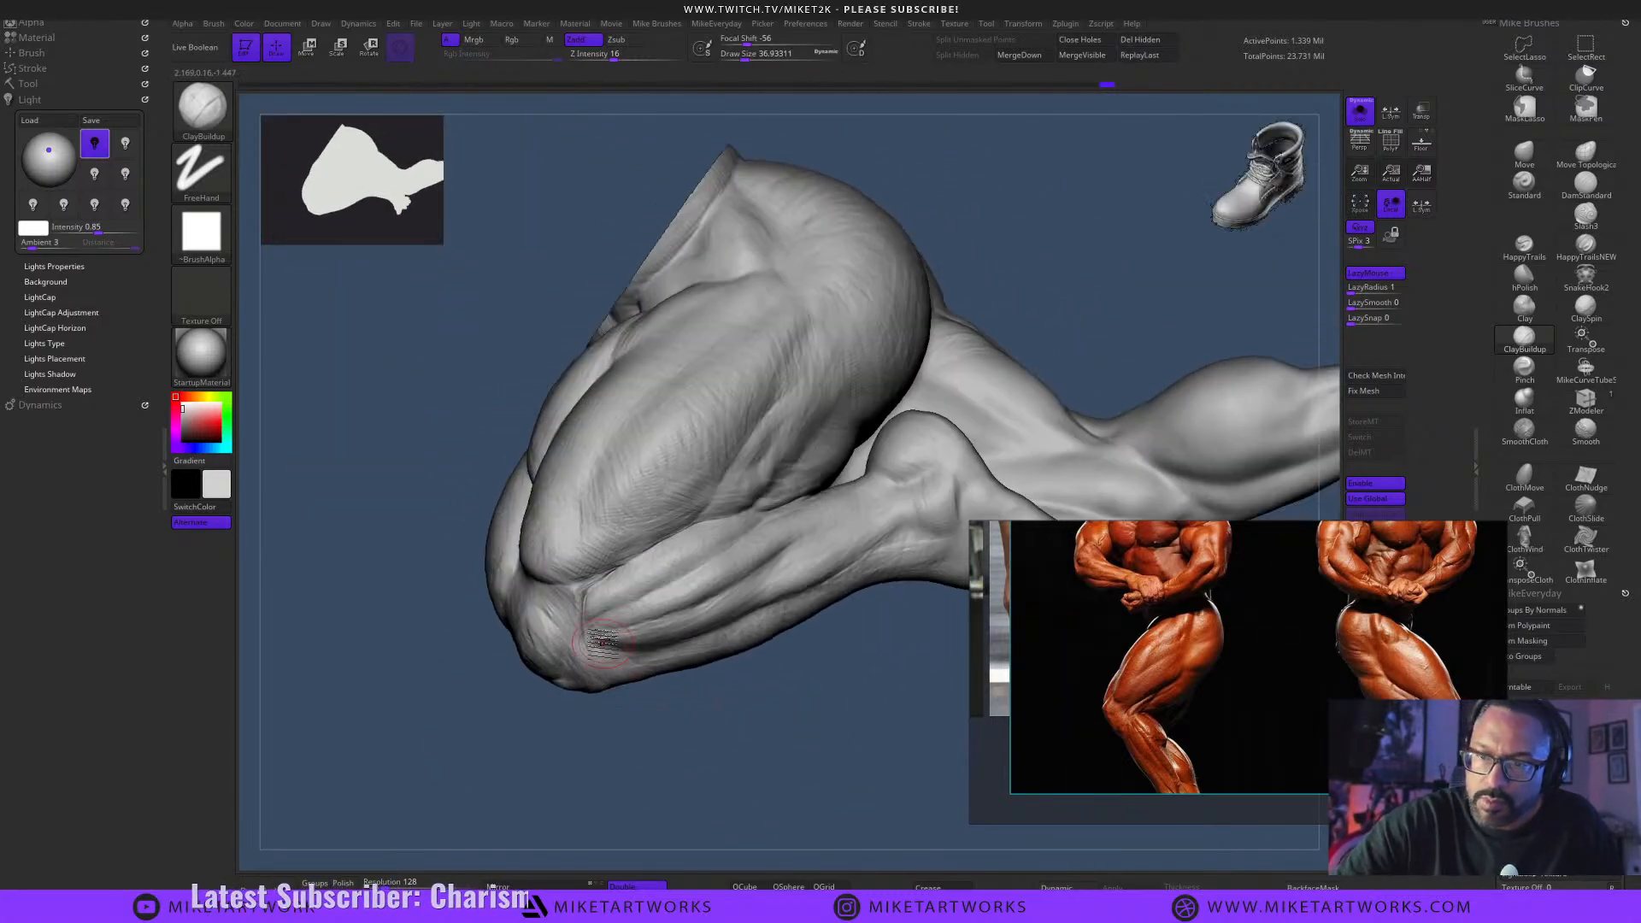
Mask the lower outer thigh muscle and detail the tendon edge beside the bent knee with a draw size of about 9.
key("ctrl")
mouse_move(565, 583)
left_mouse_down("ctrl")
mouse_move(599, 397)
mouse_move(655, 485)
left_mouse_up("ctrl")
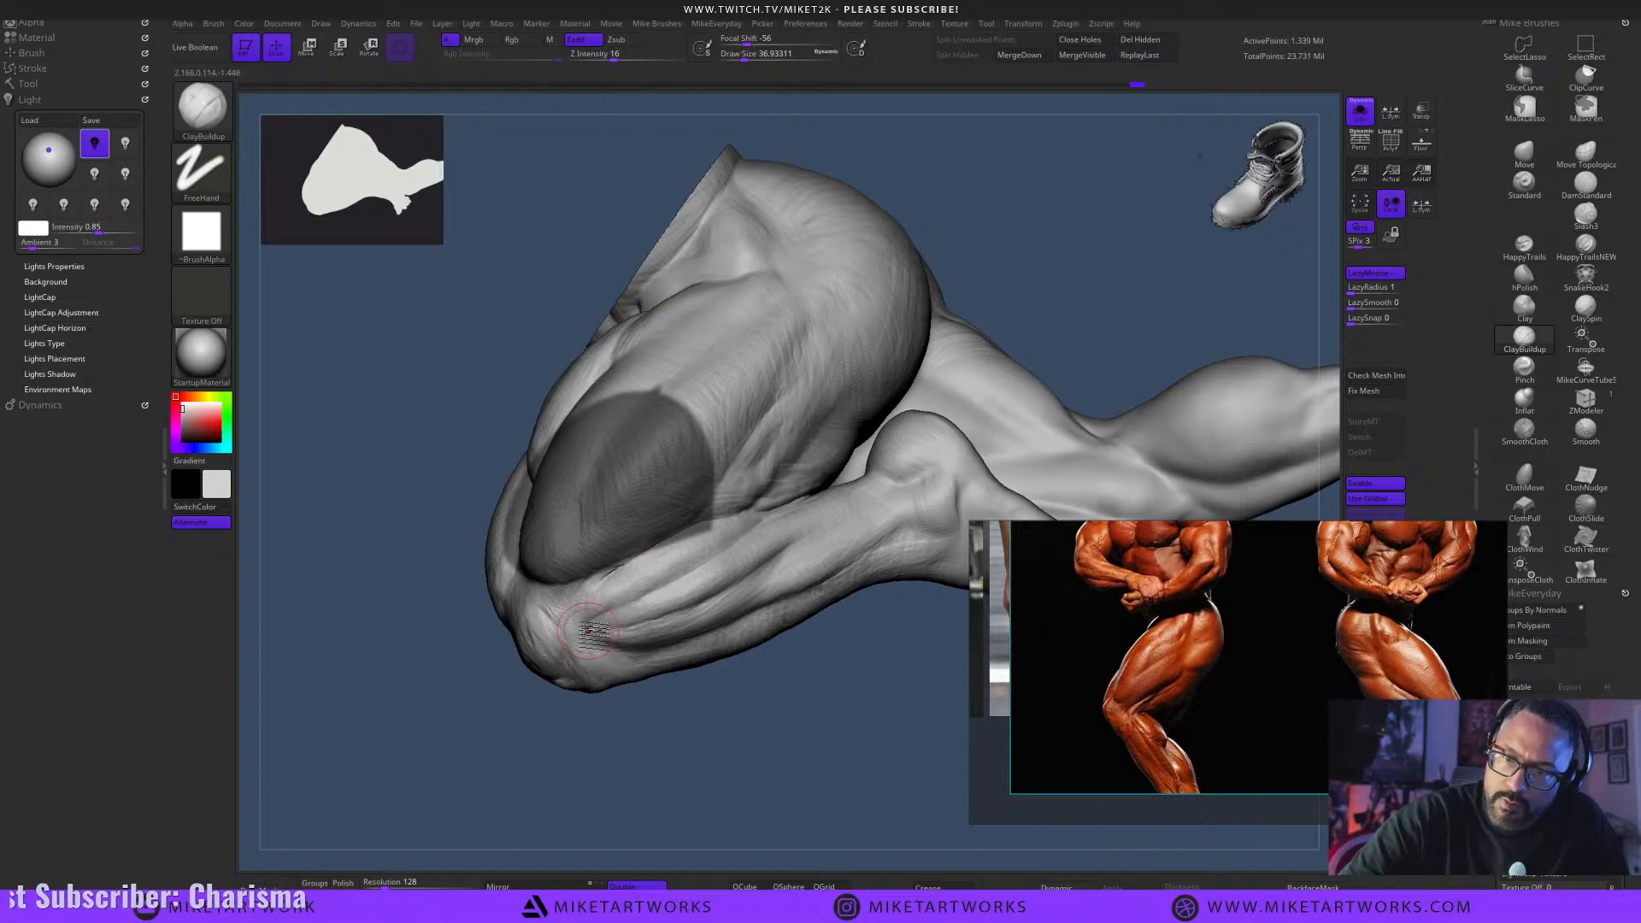
mouse_move(780, 733)
left_mouse_down()
mouse_move(836, 774)
mouse_move(824, 749)
mouse_move(740, 743)
mouse_move(766, 783)
left_mouse_up()
key("s")
key("s")
left_click_drag(763, 762, 636, 716)
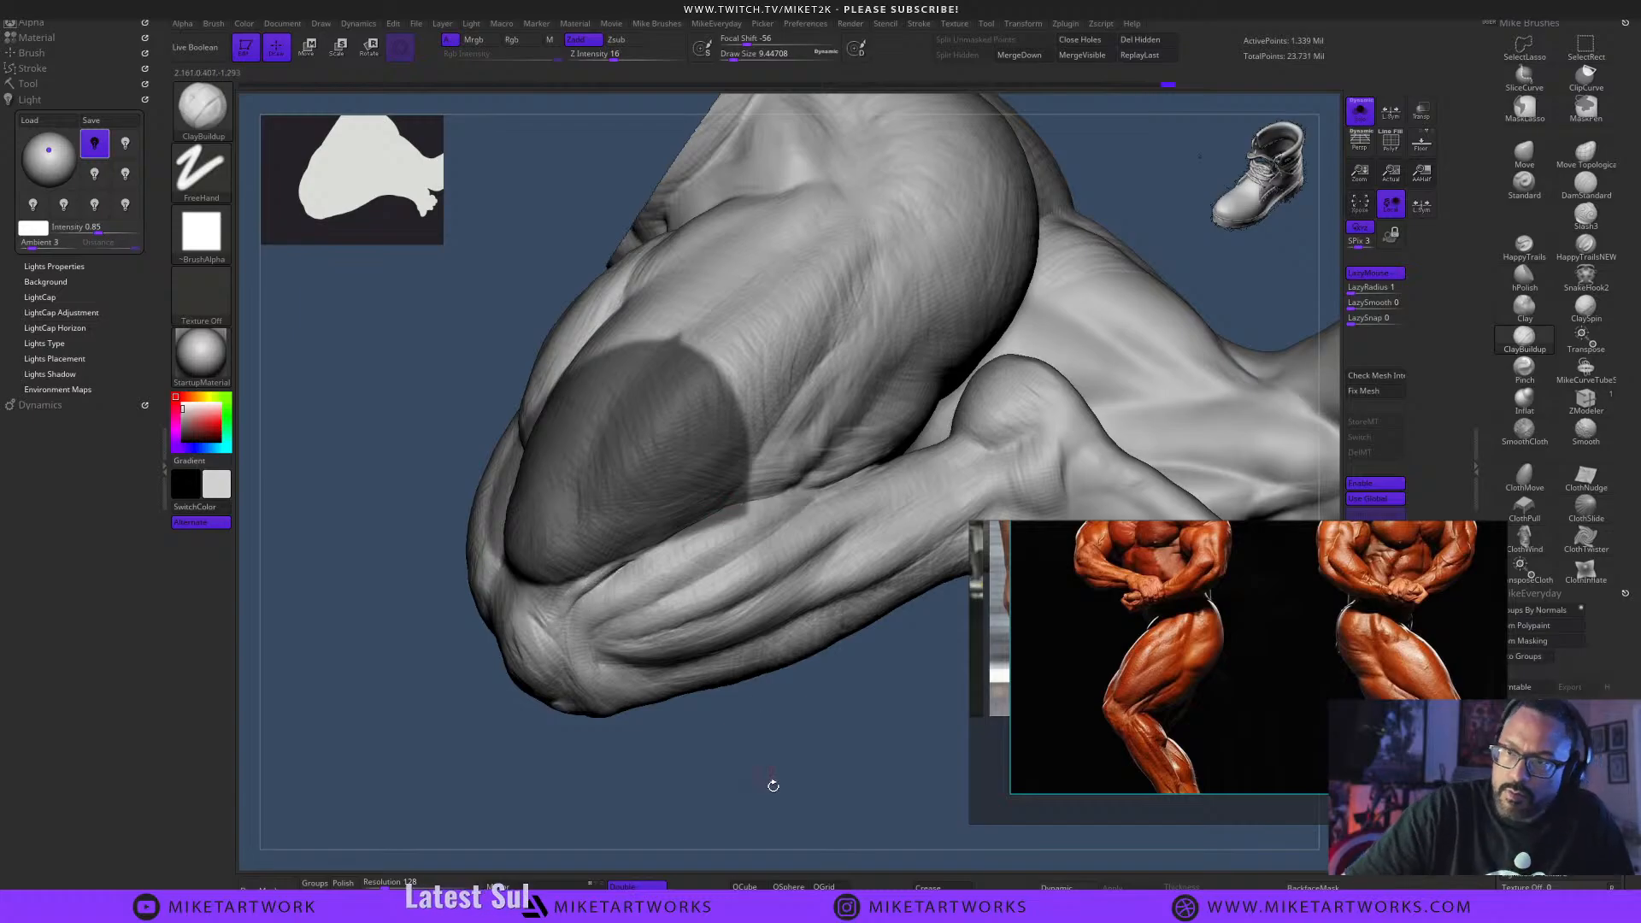
left_click_drag(804, 768, 795, 758)
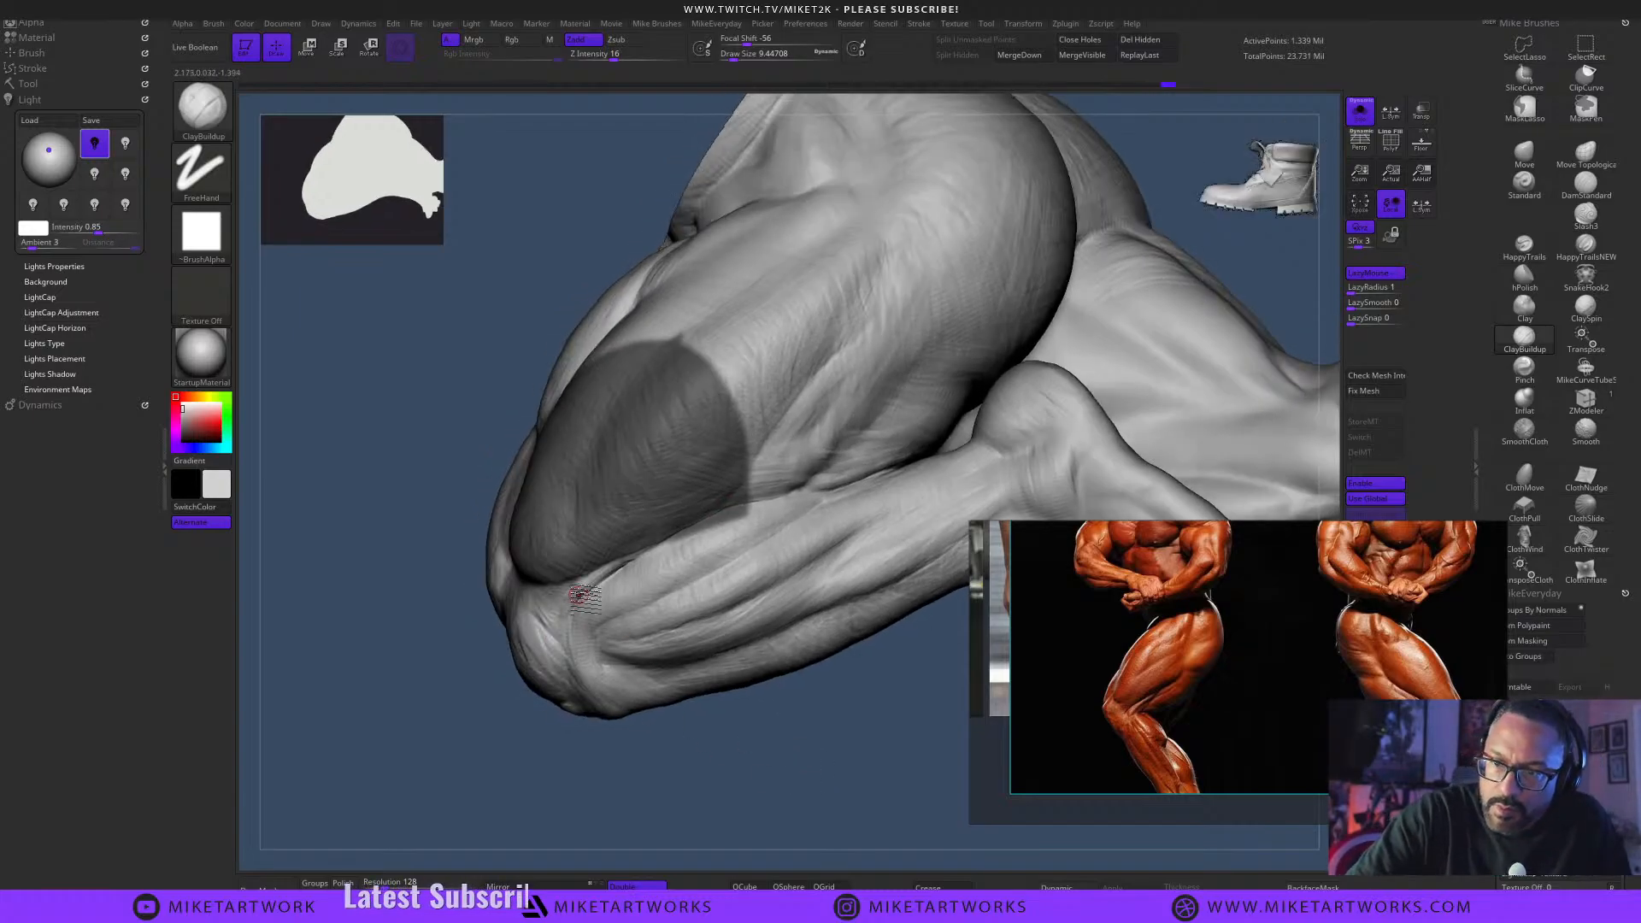
Set the draw size to about 25 and build up the side of the bent knee below the masked muscle.
mouse_move(696, 780)
left_mouse_down()
mouse_move(729, 774)
mouse_move(715, 776)
left_mouse_up()
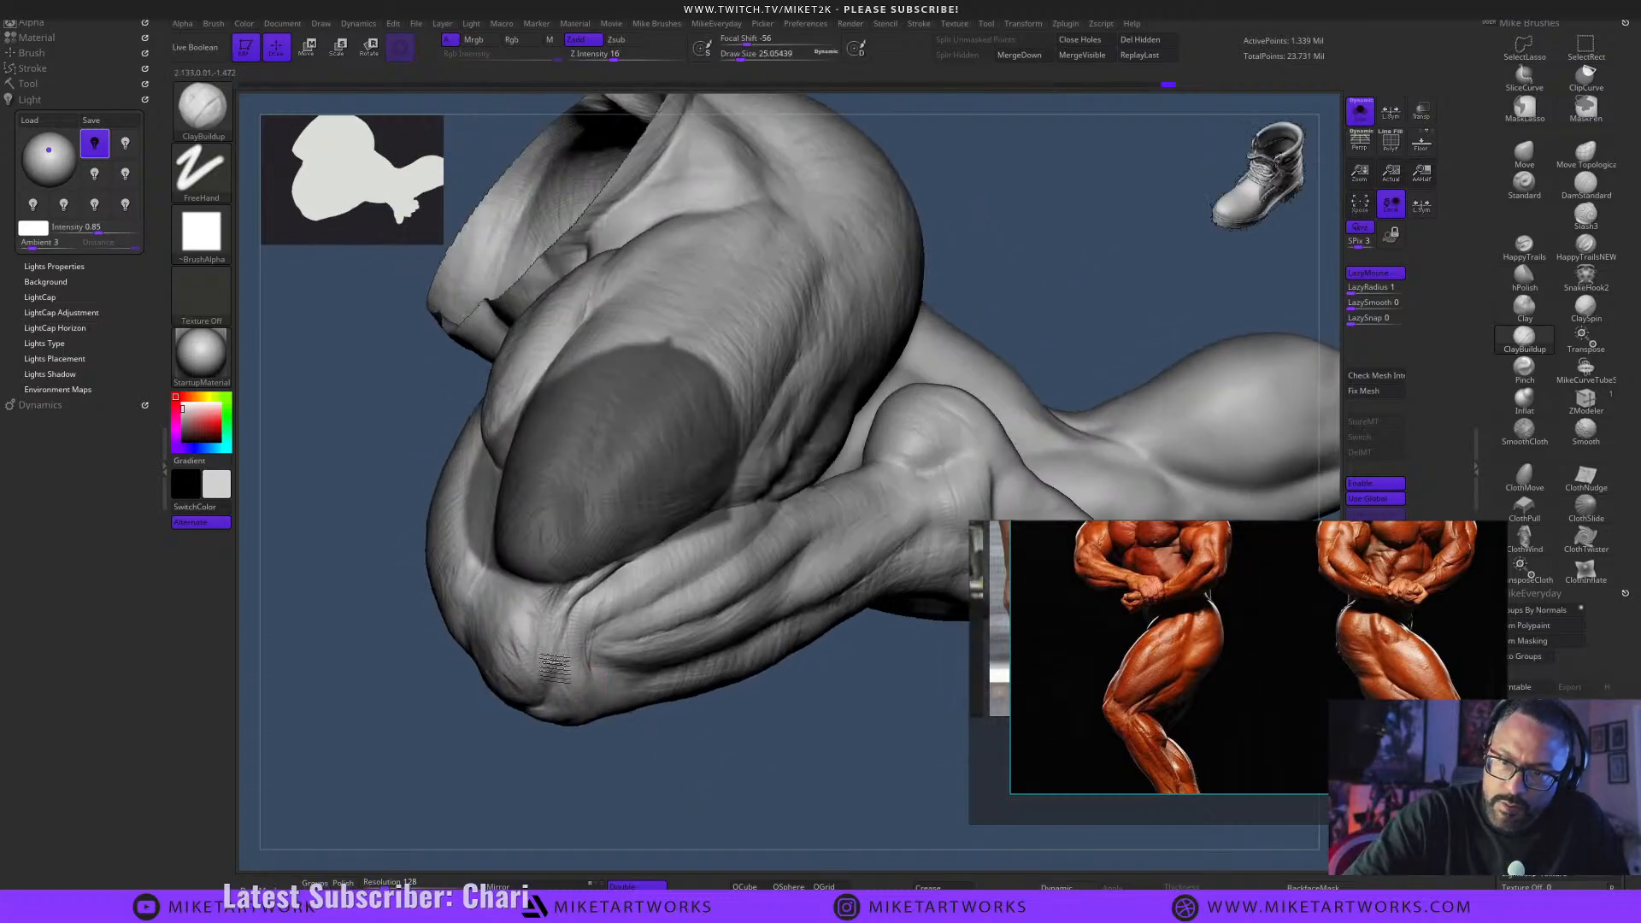
left_click_drag(593, 732, 651, 821)
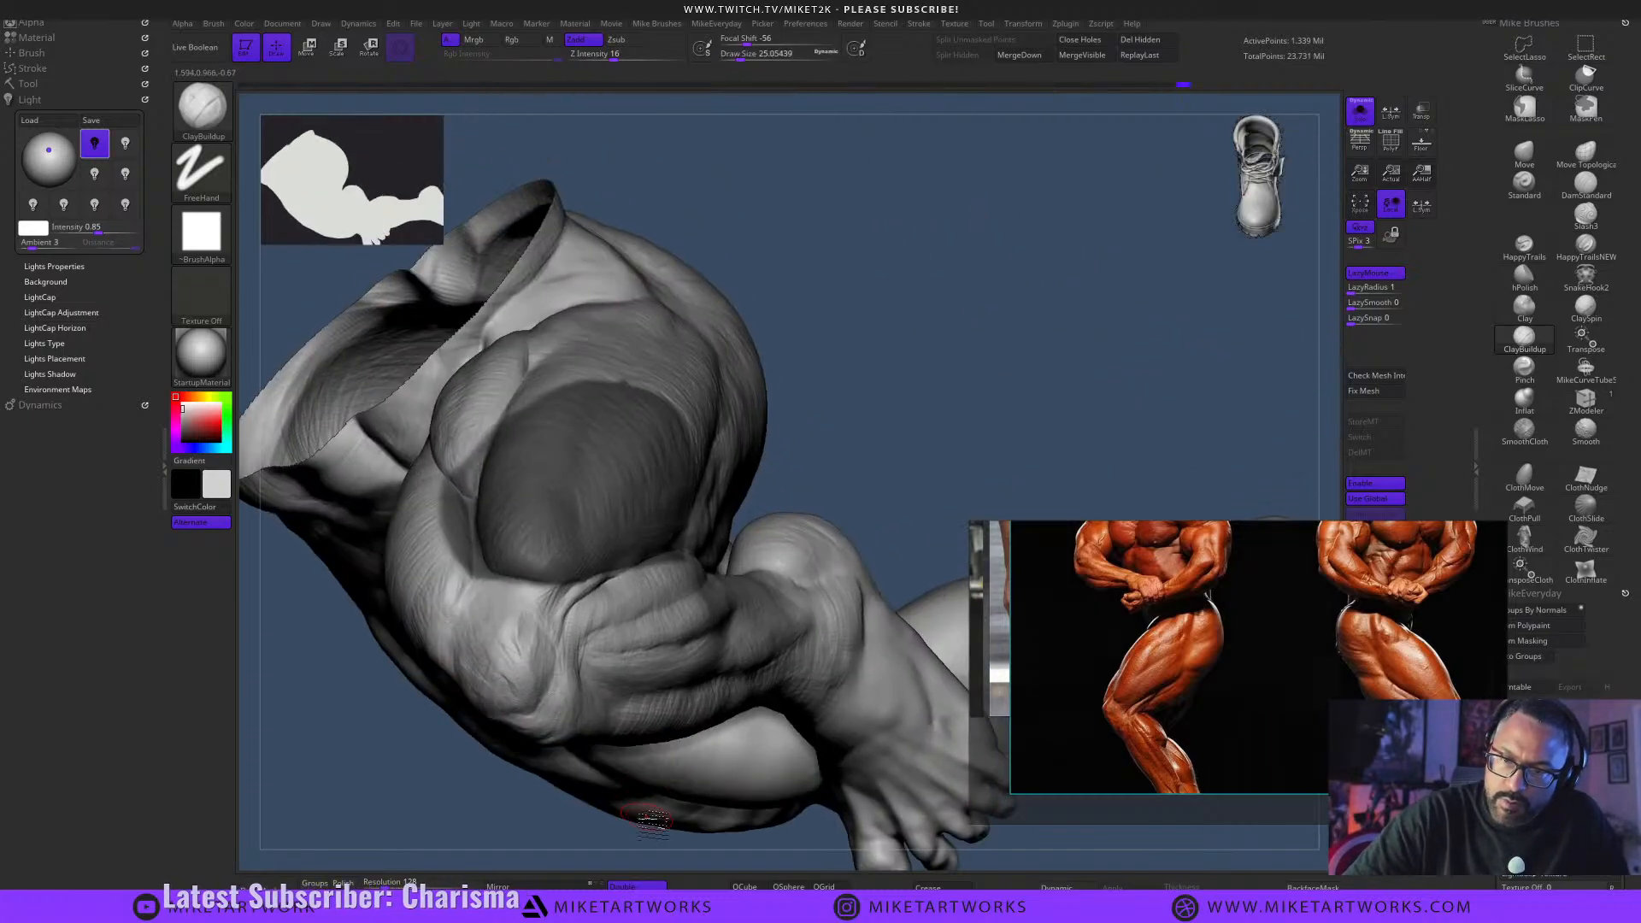
mouse_move(868, 465)
left_mouse_down()
mouse_move(889, 453)
mouse_move(795, 409)
left_mouse_up()
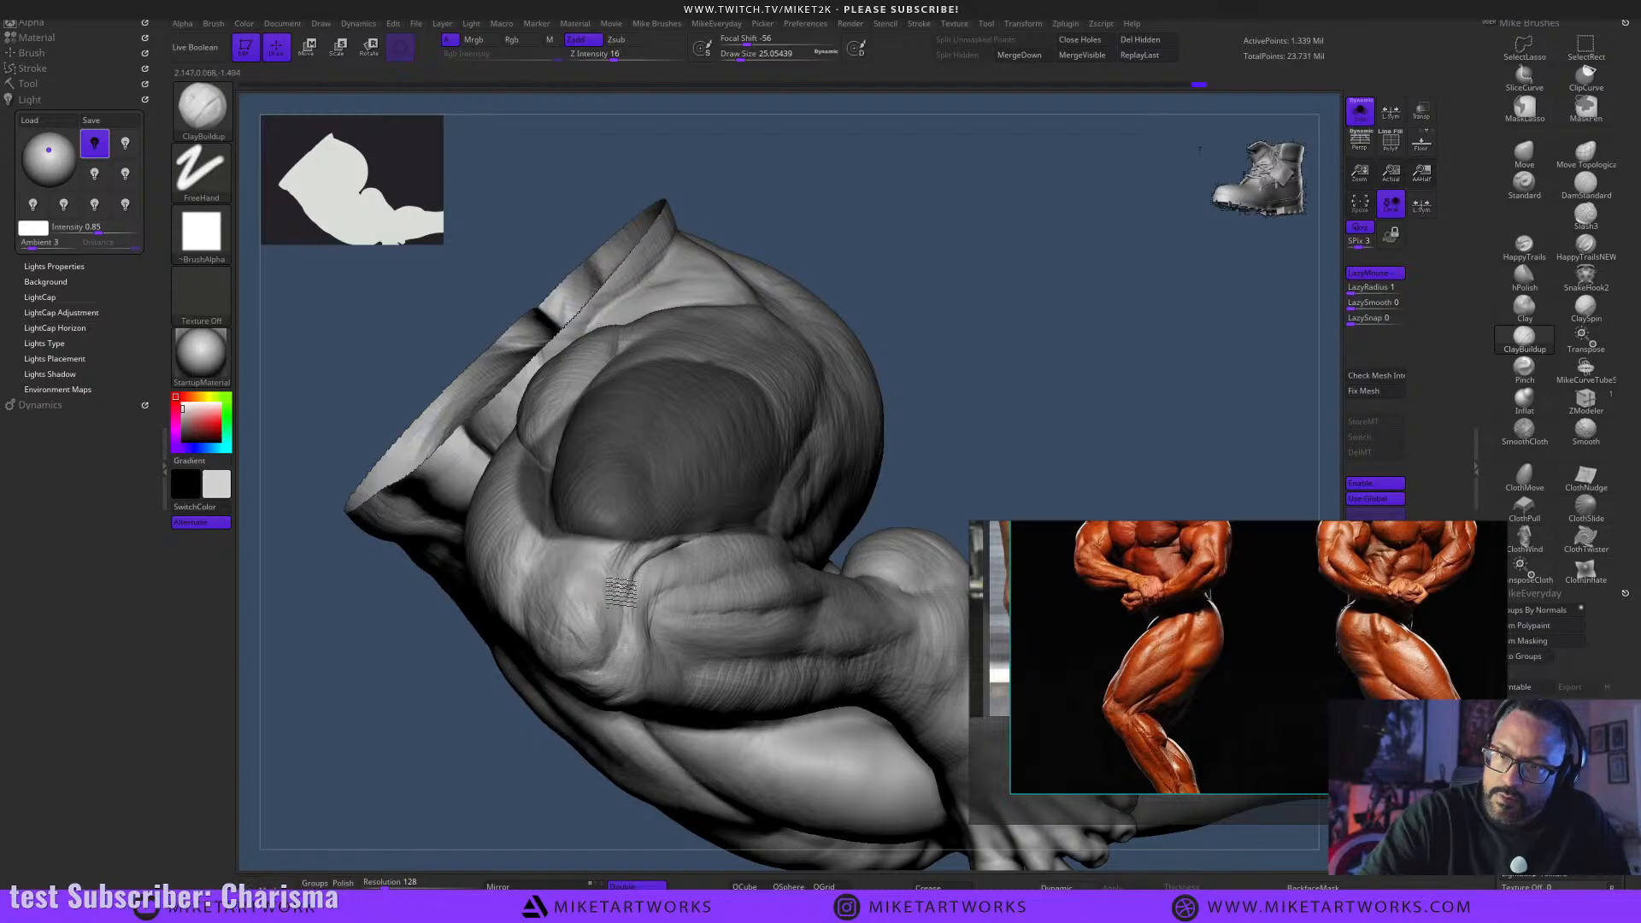
left_click_drag(986, 355, 1012, 354)
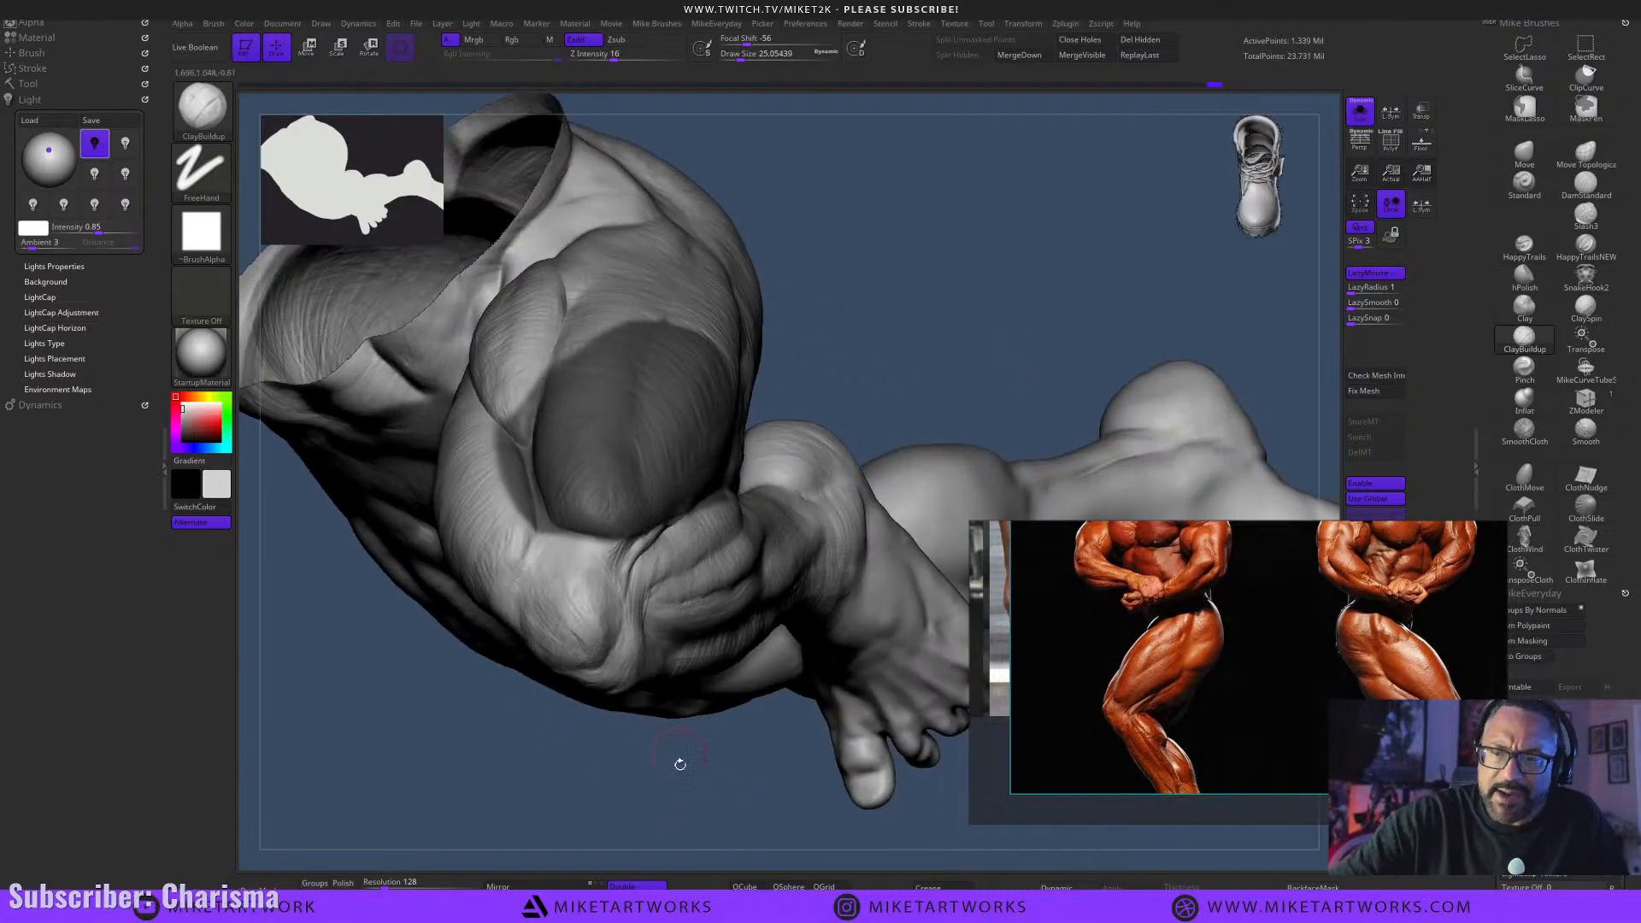
mouse_move(680, 764)
left_mouse_down()
mouse_move(744, 774)
mouse_move(715, 725)
mouse_move(694, 754)
left_mouse_up()
Enlarge the draw size to about 41, build up the front of the bent knee around the kneecap, and clear the mask.
key("s")
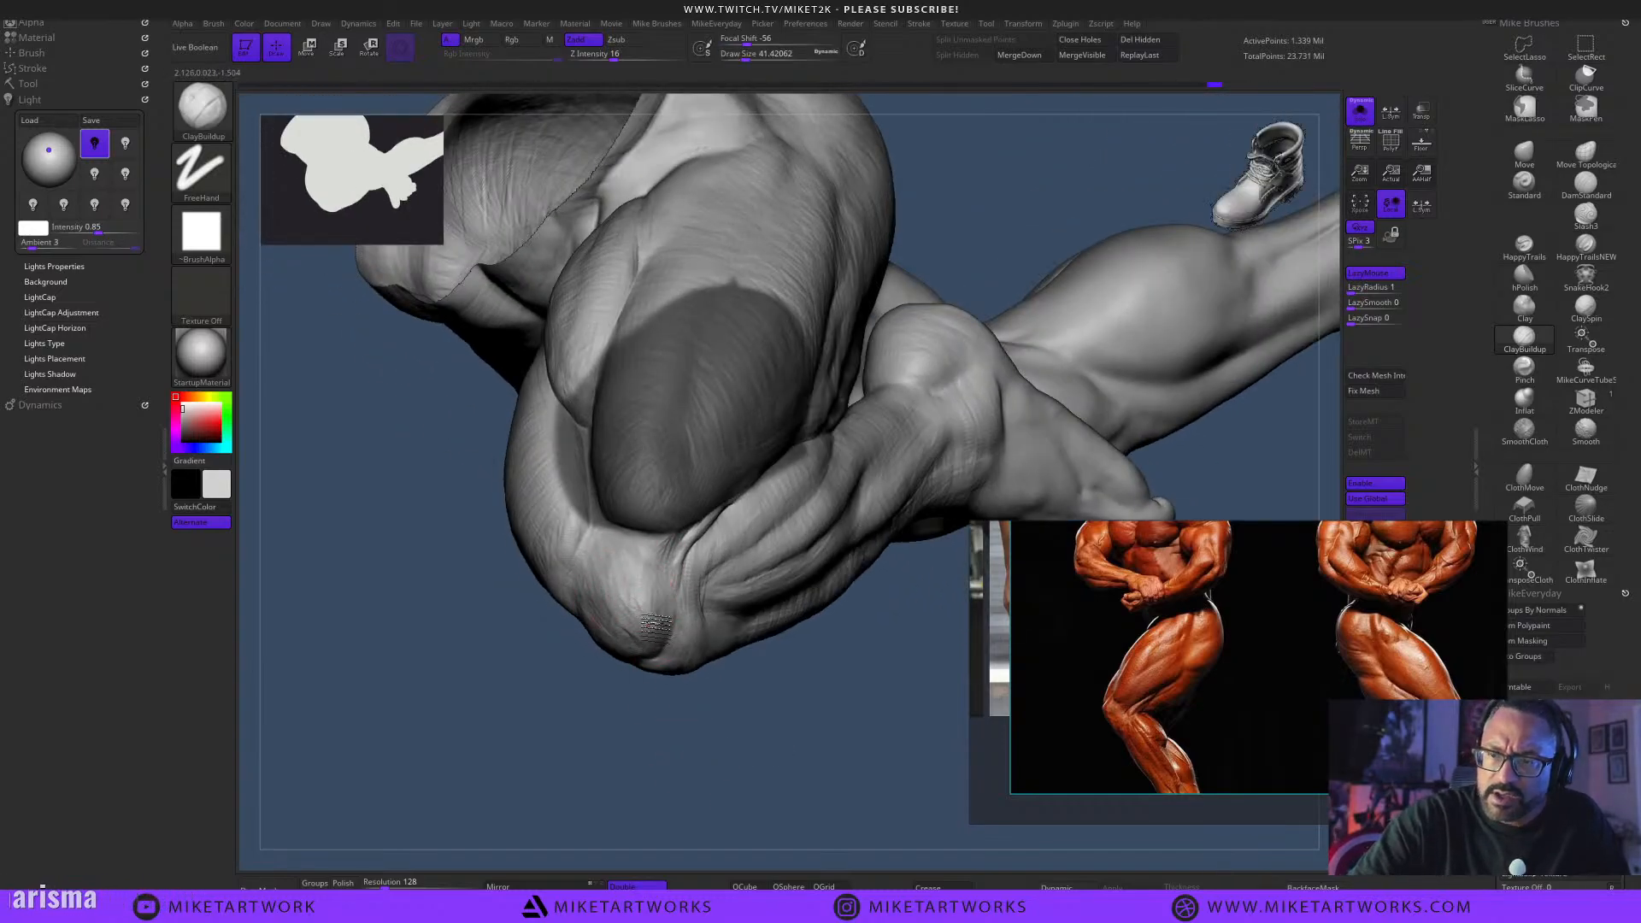
left_click_drag(673, 679, 820, 795)
left_click_drag(830, 786, 805, 803)
mouse_move(650, 772)
left_mouse_down()
mouse_move(813, 494)
mouse_move(806, 524)
mouse_move(778, 530)
mouse_move(864, 513)
mouse_move(843, 561)
mouse_move(770, 599)
mouse_move(649, 637)
mouse_move(744, 575)
mouse_move(588, 647)
mouse_move(633, 638)
mouse_move(627, 613)
left_mouse_up()
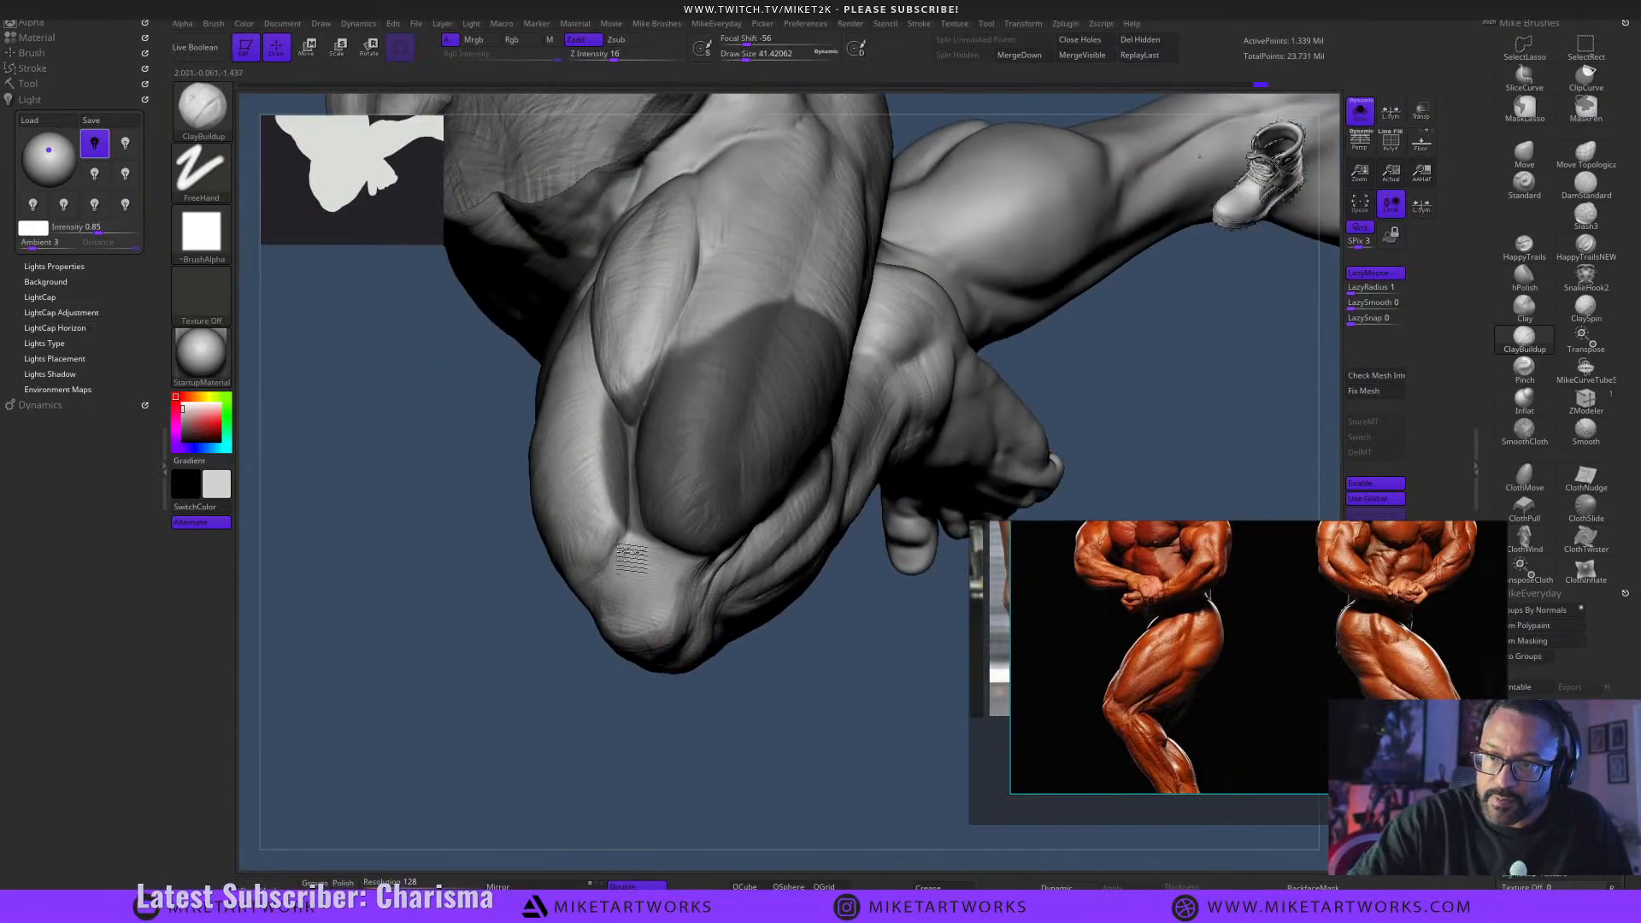
mouse_move(707, 758)
left_mouse_down()
mouse_move(807, 781)
mouse_move(813, 801)
mouse_move(824, 769)
mouse_move(792, 819)
mouse_move(832, 799)
mouse_move(715, 792)
mouse_move(777, 806)
mouse_move(740, 787)
mouse_move(771, 819)
mouse_move(718, 784)
mouse_move(844, 795)
mouse_move(835, 780)
mouse_move(809, 795)
mouse_move(809, 819)
mouse_move(825, 791)
mouse_move(807, 813)
mouse_move(810, 861)
mouse_move(864, 488)
mouse_move(599, 481)
left_mouse_up()
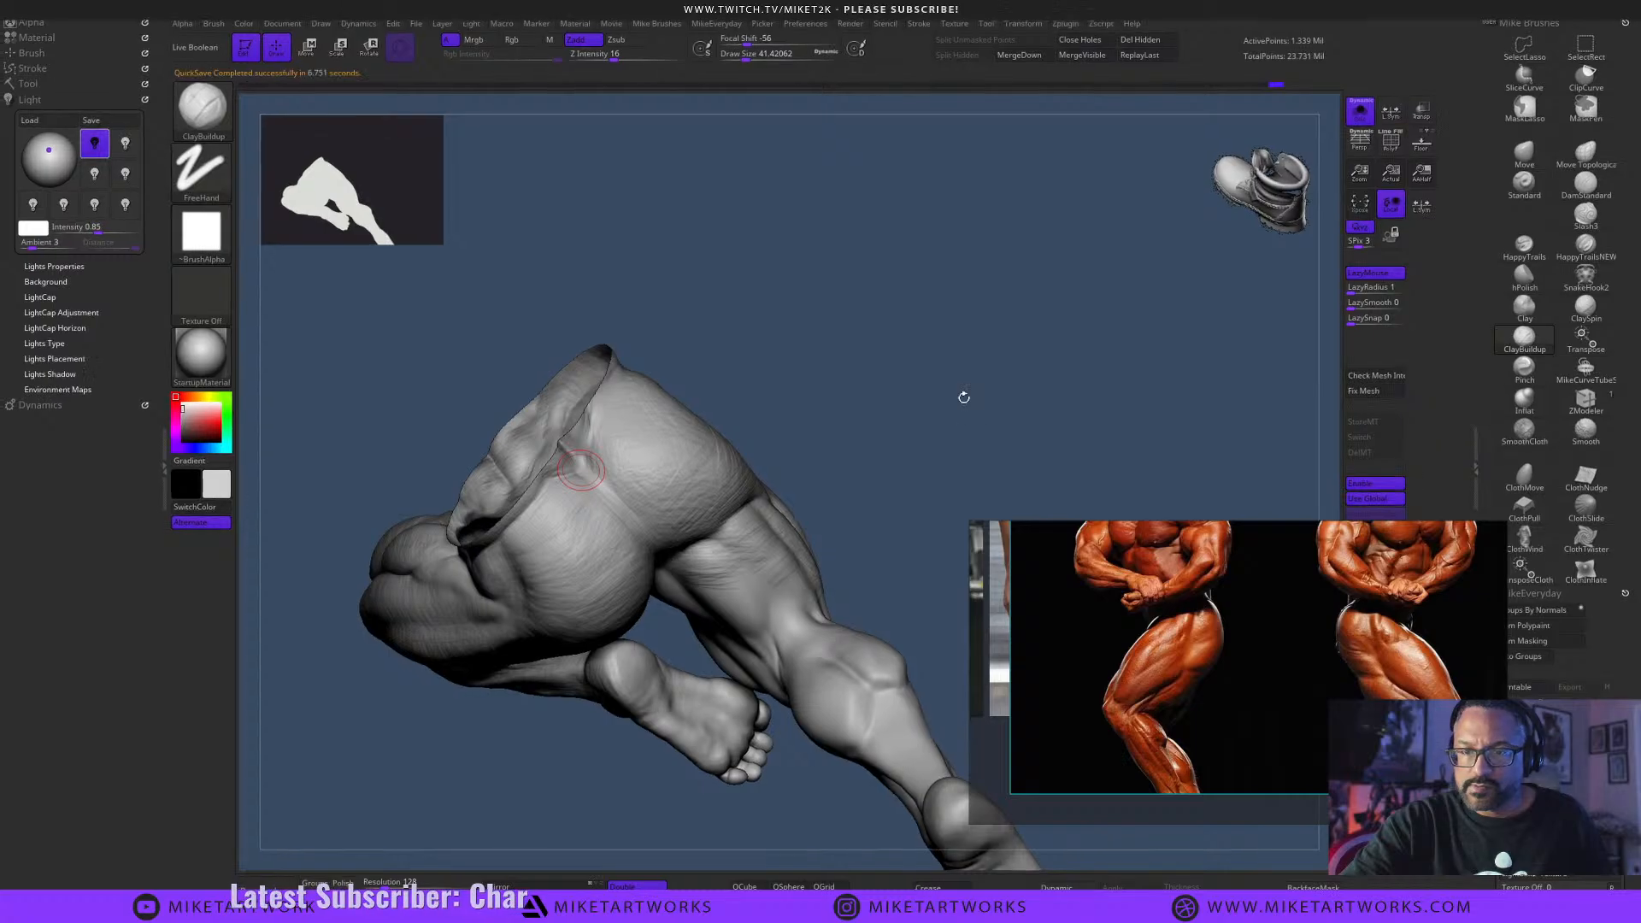
Build up the glutes along the cleft between them and the fold where the extended leg's hamstrings begin.
key("ctrl")
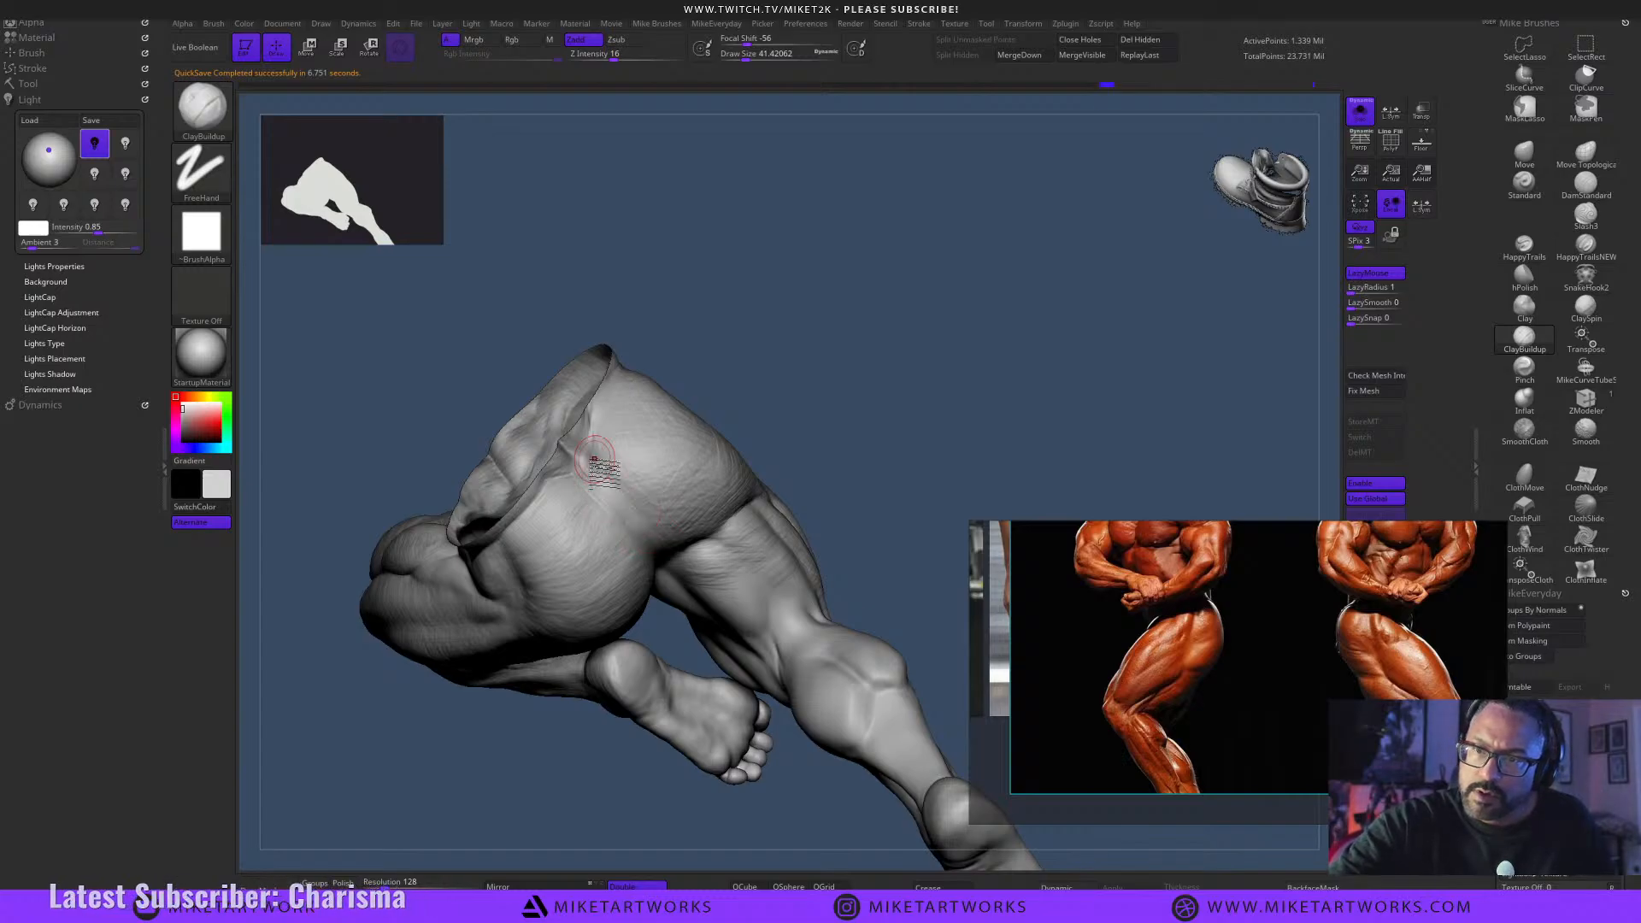
left_click_drag(593, 477, 648, 547)
mouse_move(584, 461)
left_mouse_down()
mouse_move(630, 513)
mouse_move(603, 482)
left_mouse_up()
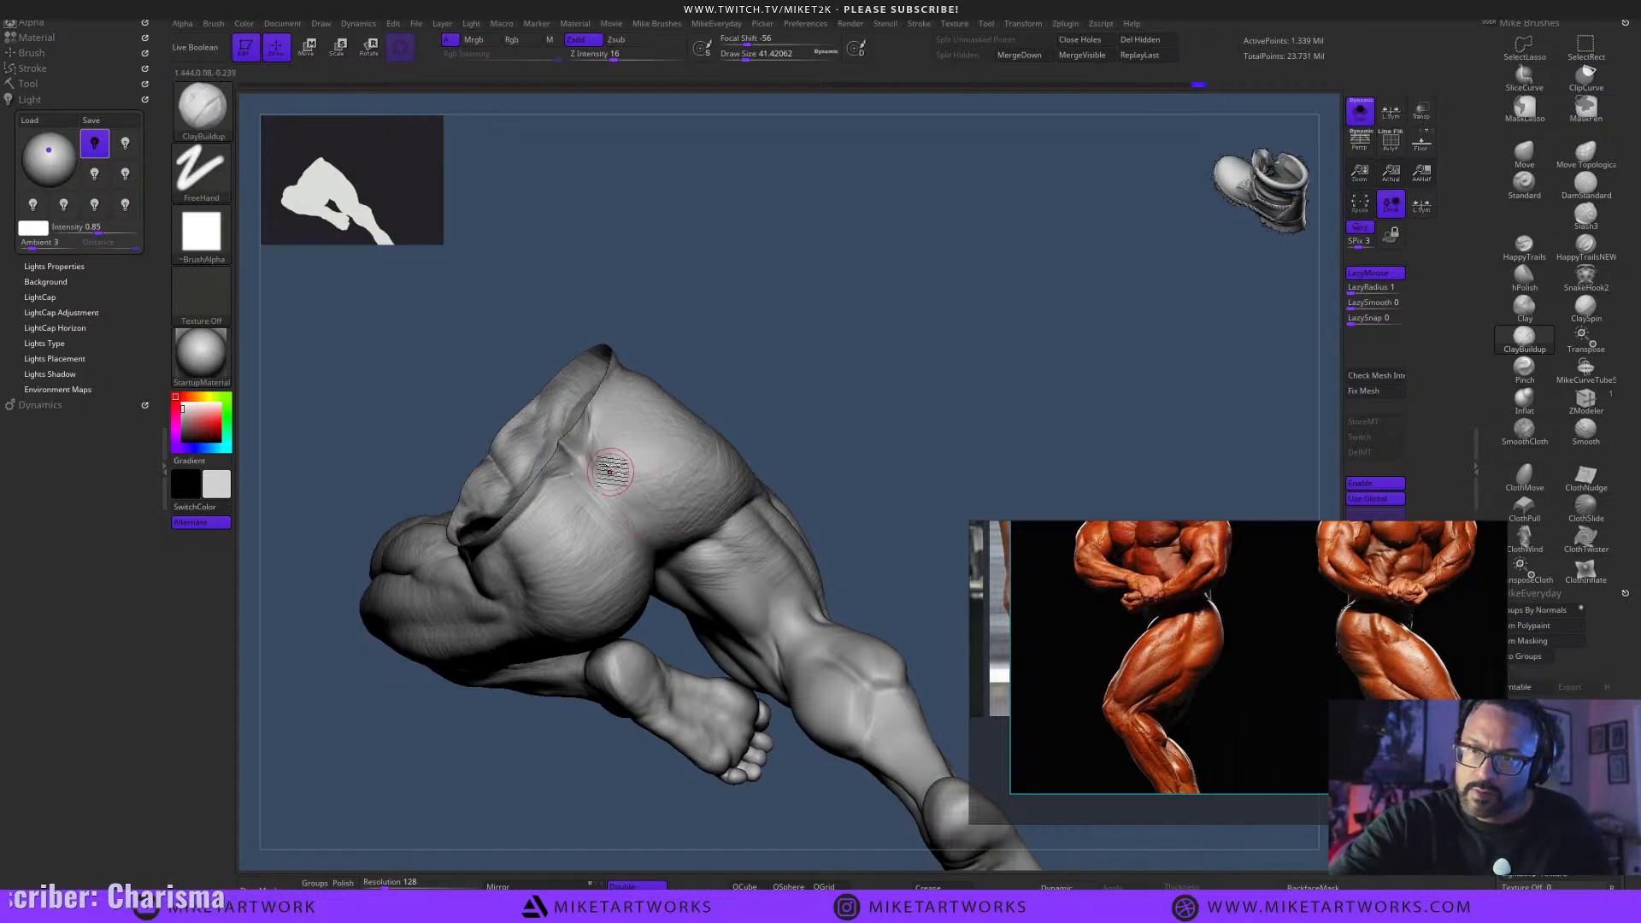
mouse_move(804, 402)
left_mouse_down()
mouse_move(960, 351)
mouse_move(996, 362)
mouse_move(816, 429)
left_mouse_up()
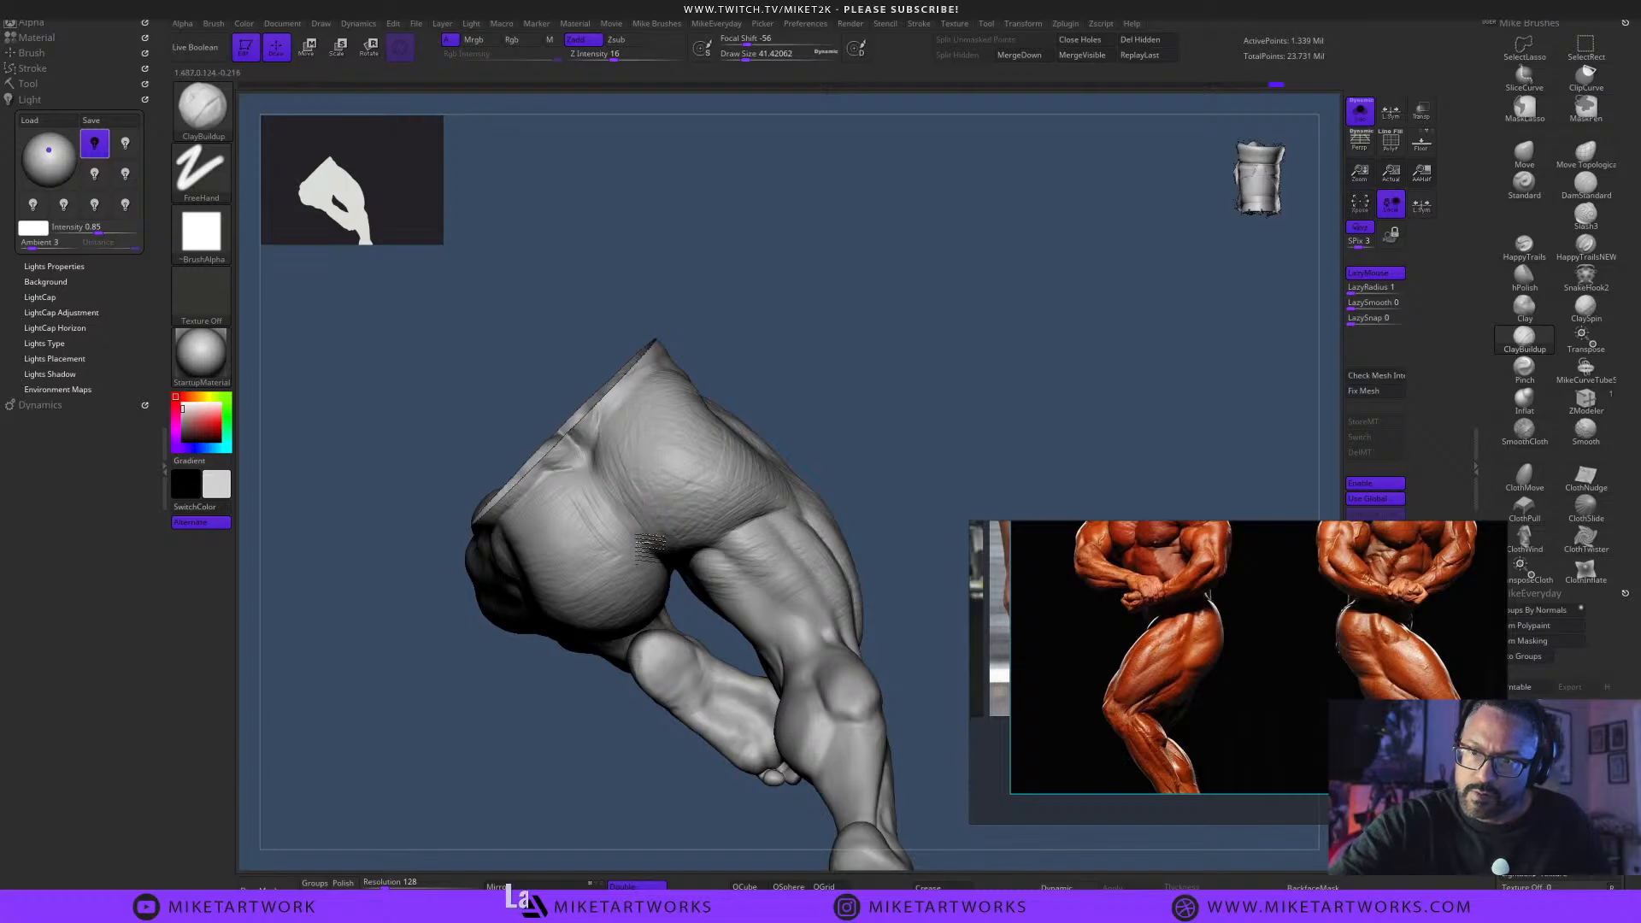
mouse_move(836, 408)
left_mouse_down()
mouse_move(880, 403)
mouse_move(887, 421)
mouse_move(699, 567)
left_mouse_up()
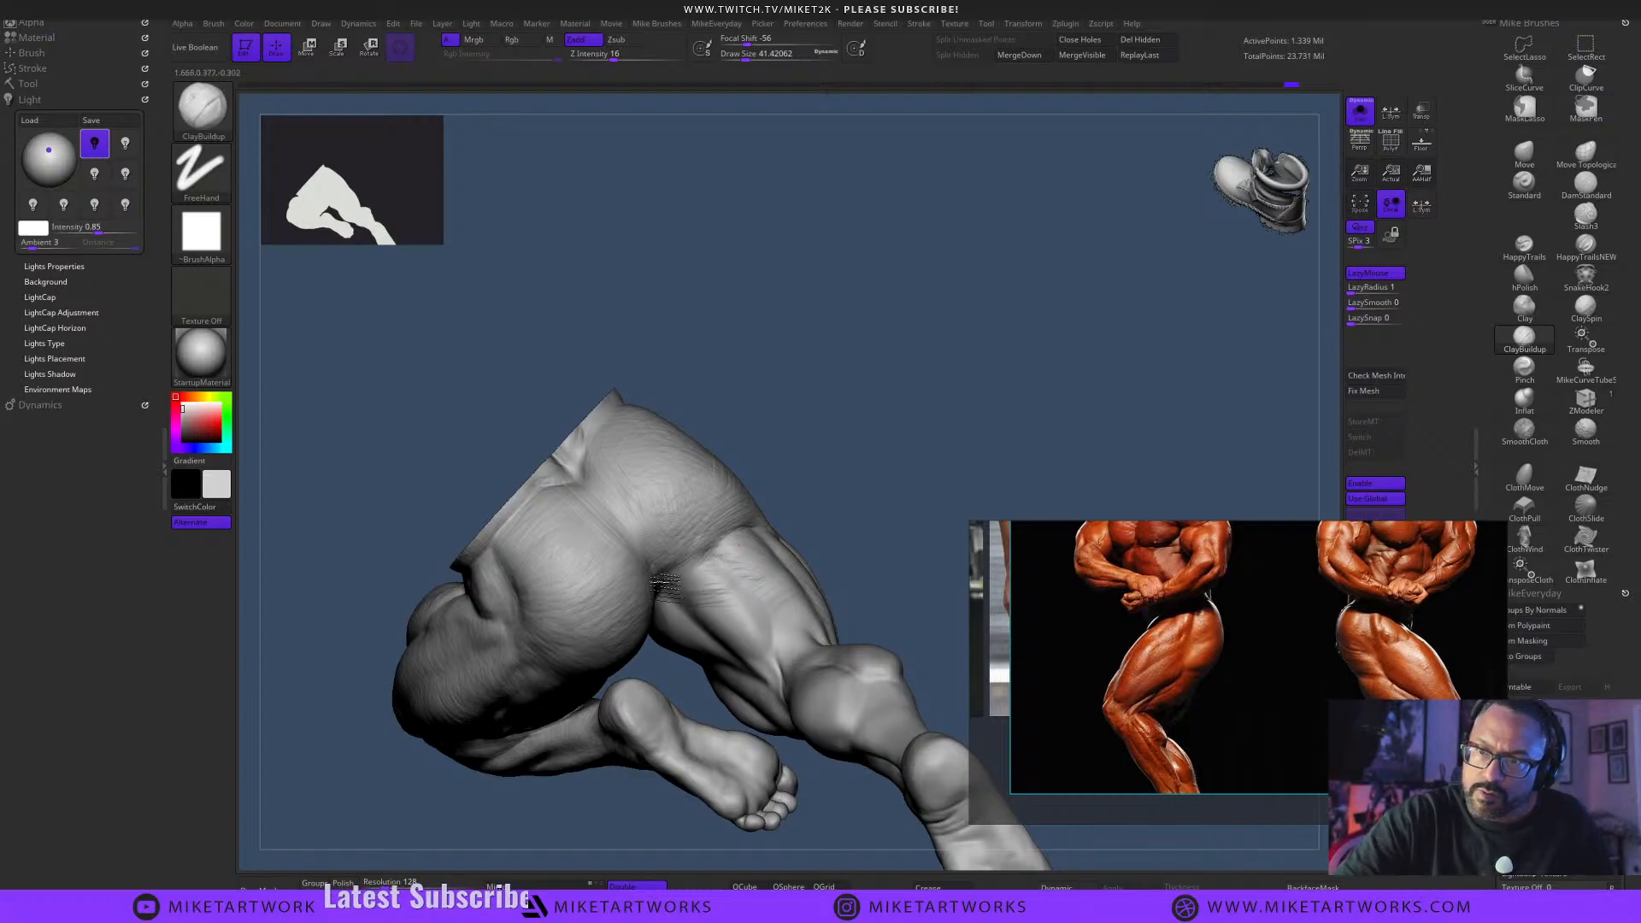
left_click_drag(713, 547, 666, 560)
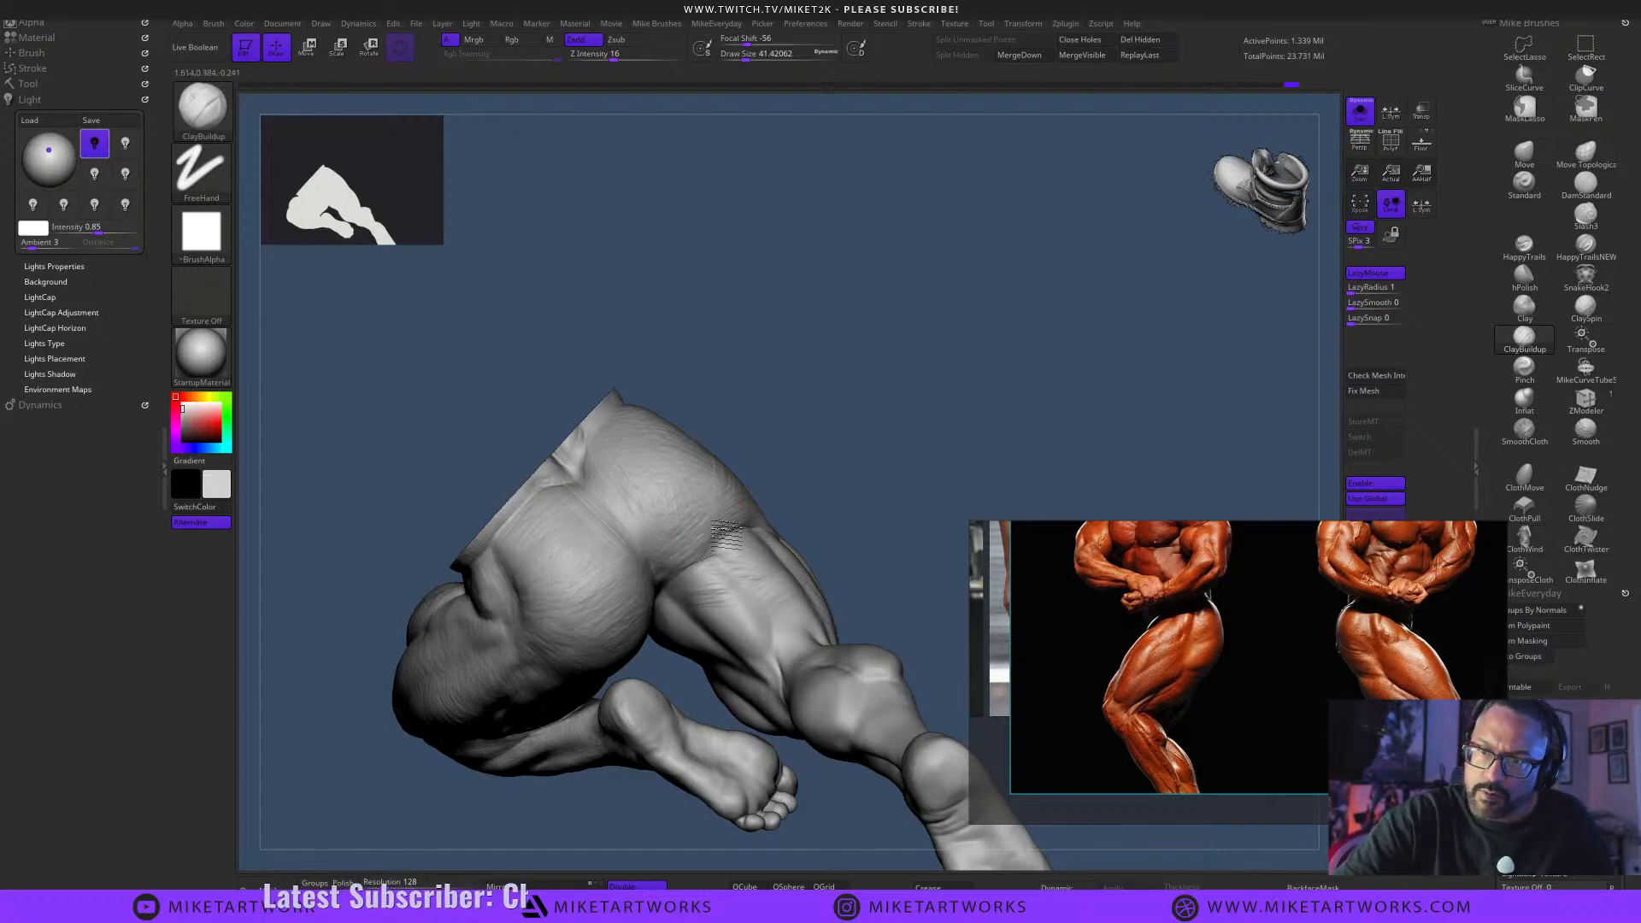
Sculpt the hamstring strands on the back of the extended leg's thigh, from below the glute to the knee.
left_click_drag(912, 414, 854, 535)
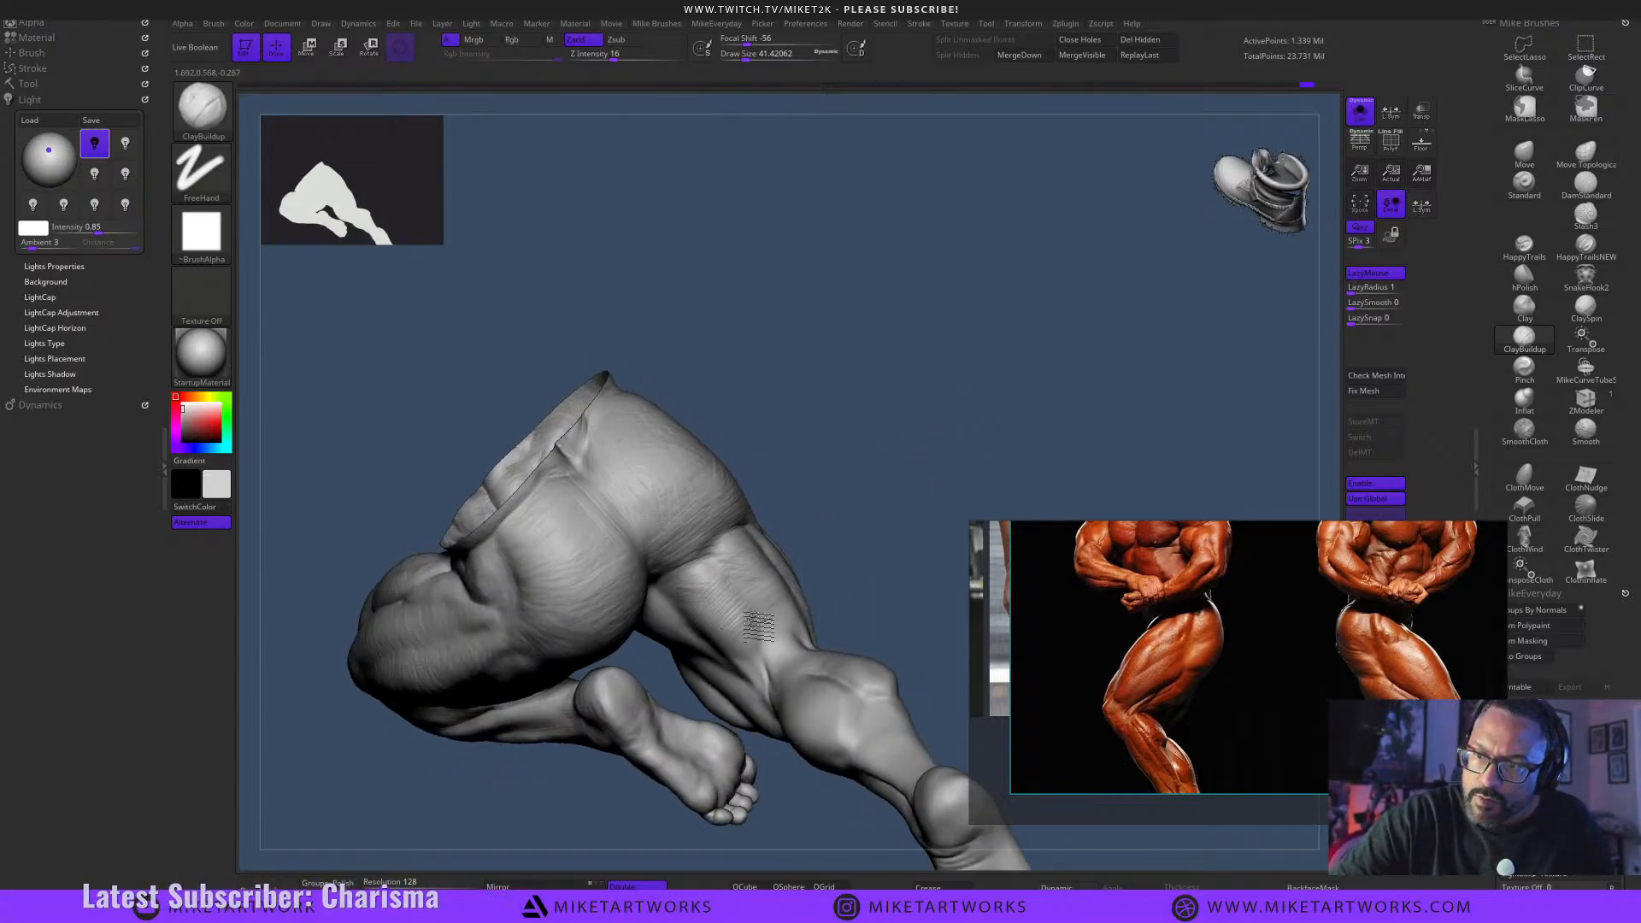
left_click_drag(770, 637, 767, 675)
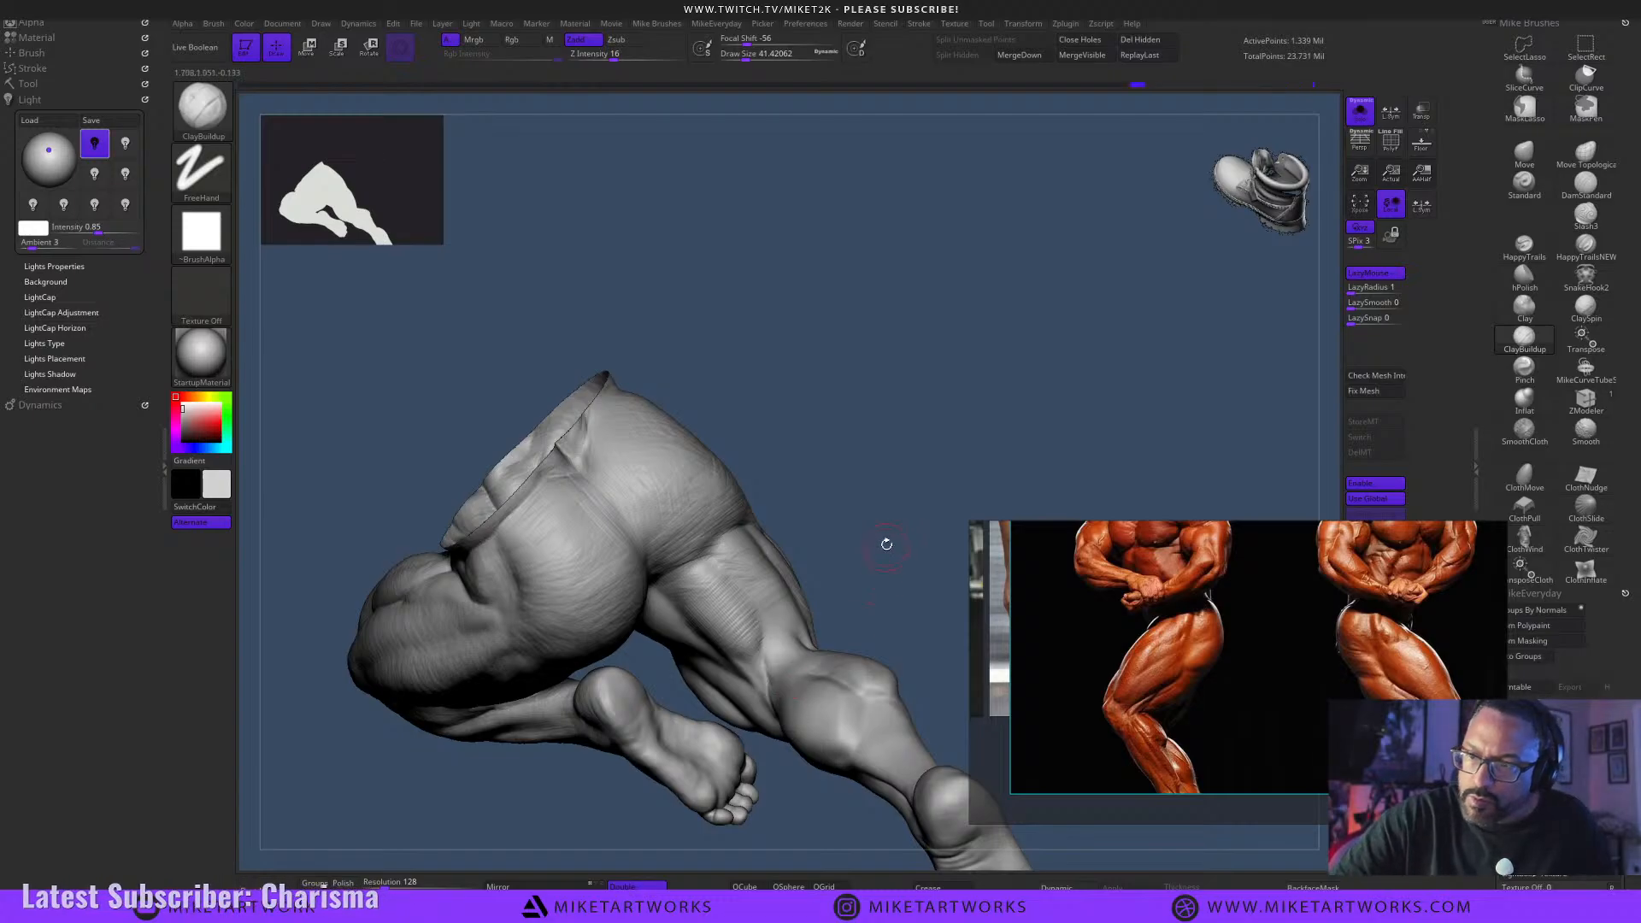
left_click_drag(886, 545, 881, 566)
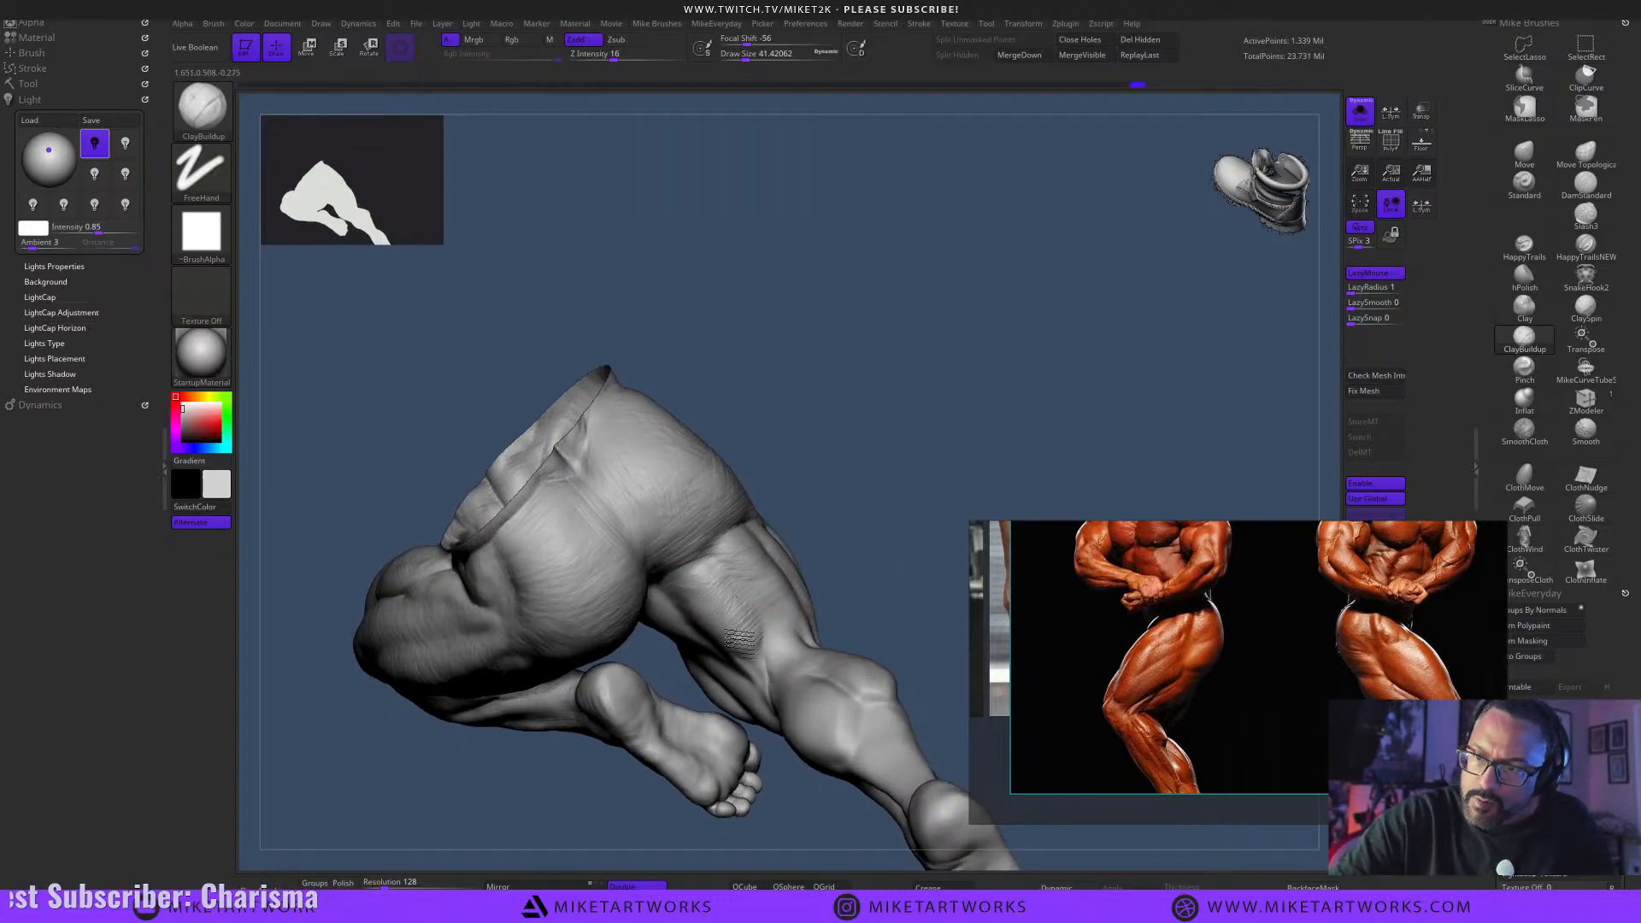
left_click_drag(912, 524, 905, 547)
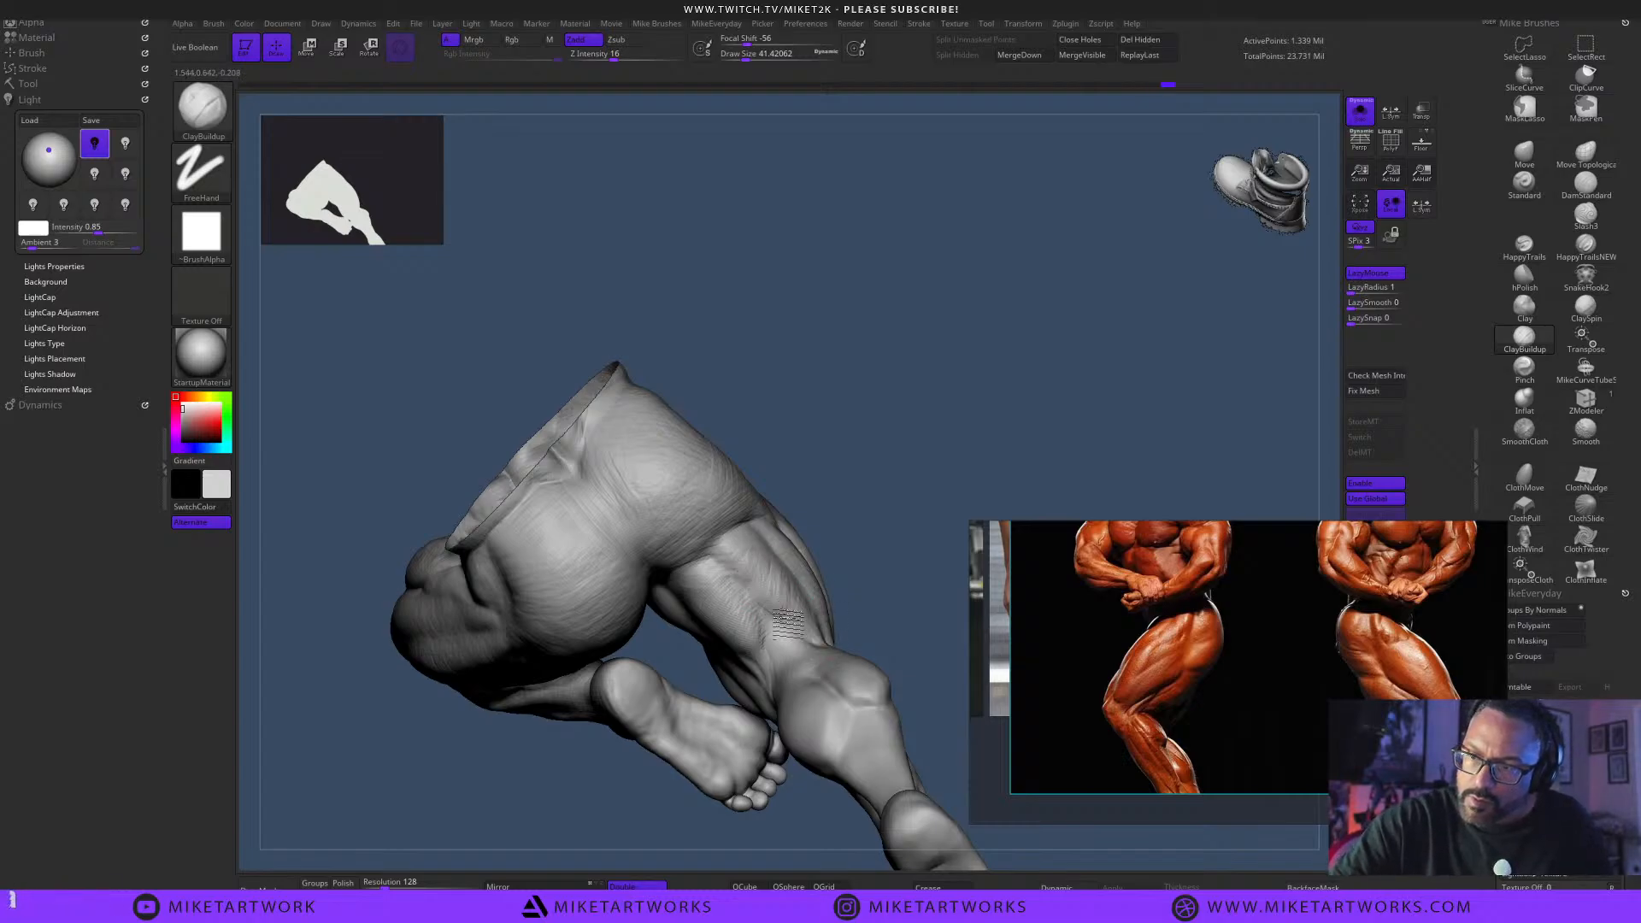
left_click_drag(892, 511, 796, 574)
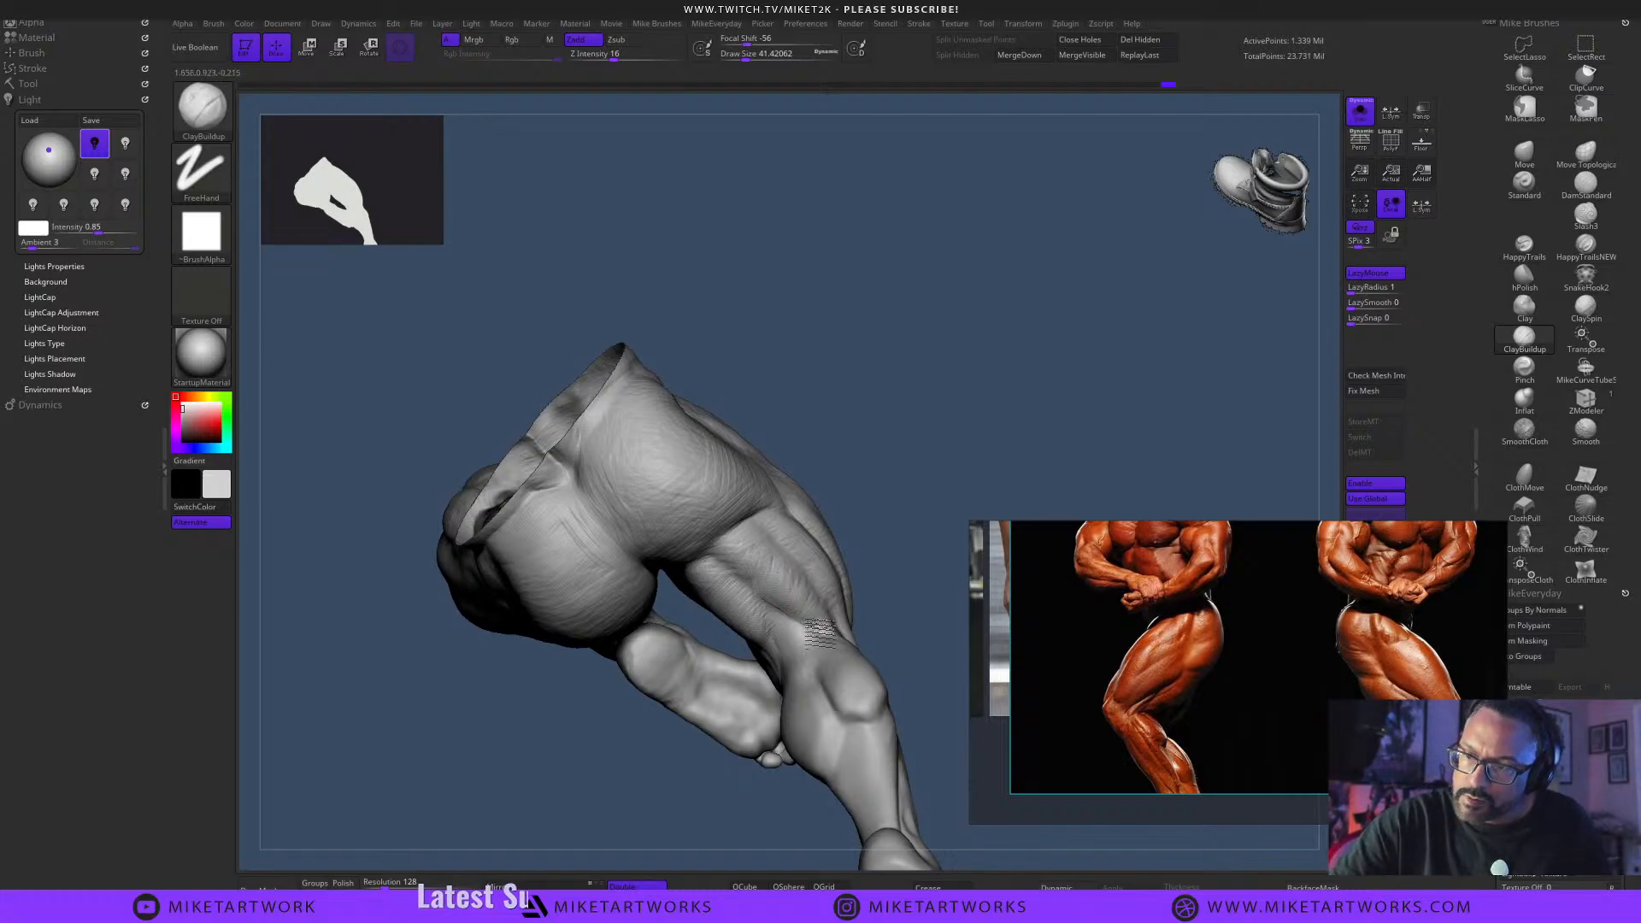
left_click_drag(931, 513, 845, 512)
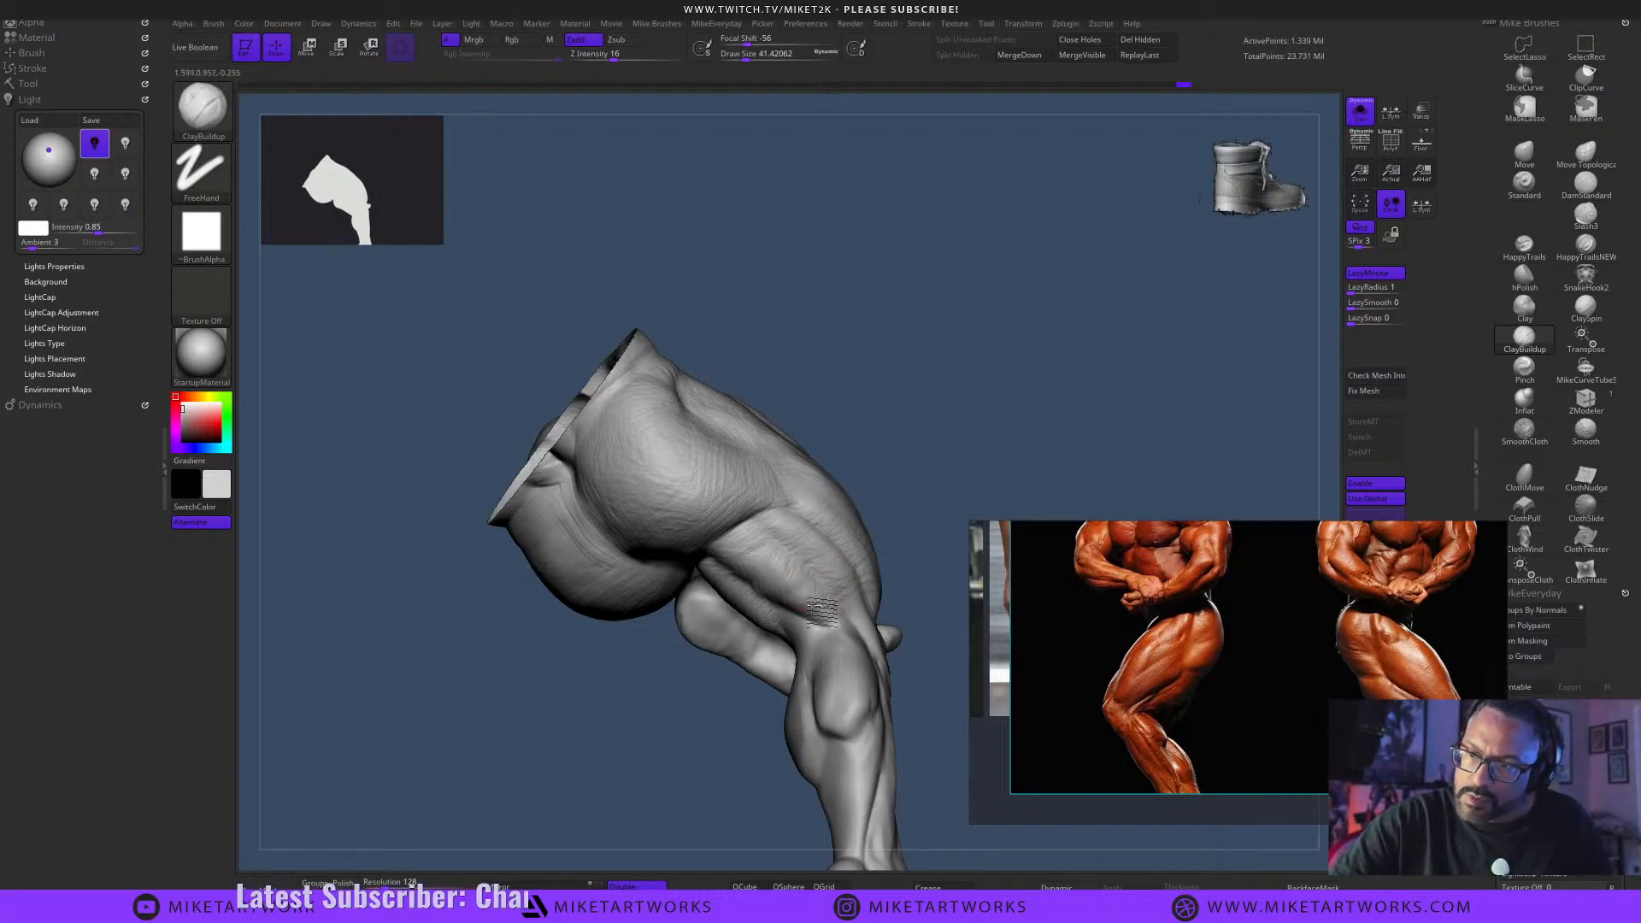
mouse_move(906, 485)
left_mouse_down()
mouse_move(934, 487)
mouse_move(946, 458)
mouse_move(897, 513)
left_mouse_up()
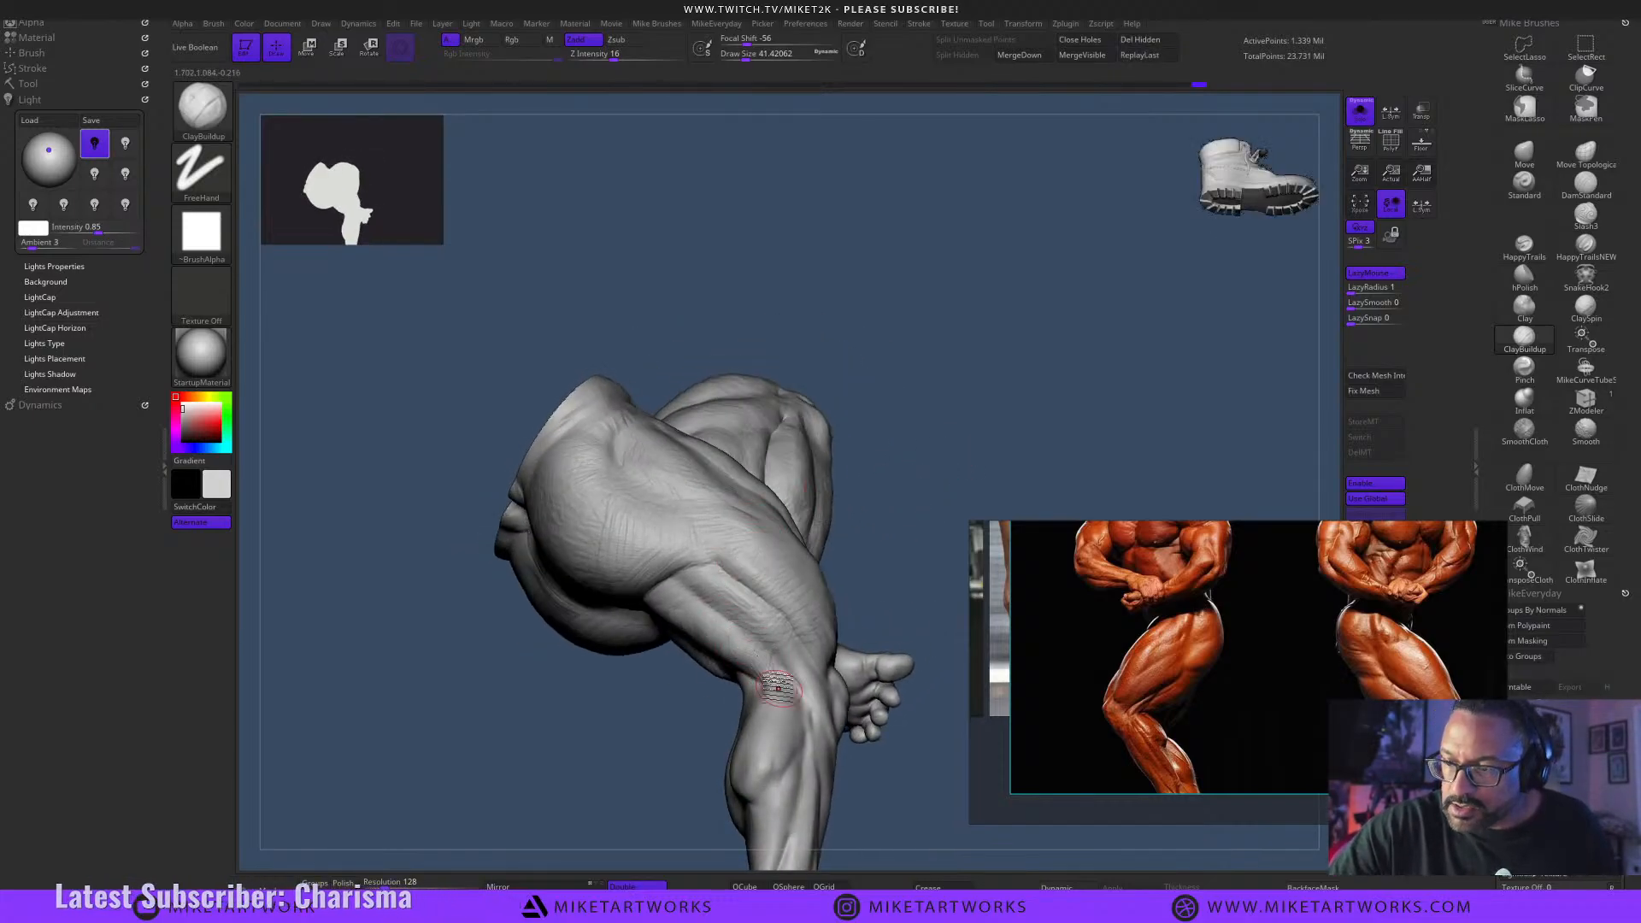
Define the grooves between the outer hamstring and outer thigh muscles of the extended leg.
left_click_drag(721, 631, 688, 590)
left_click_drag(897, 445, 822, 480)
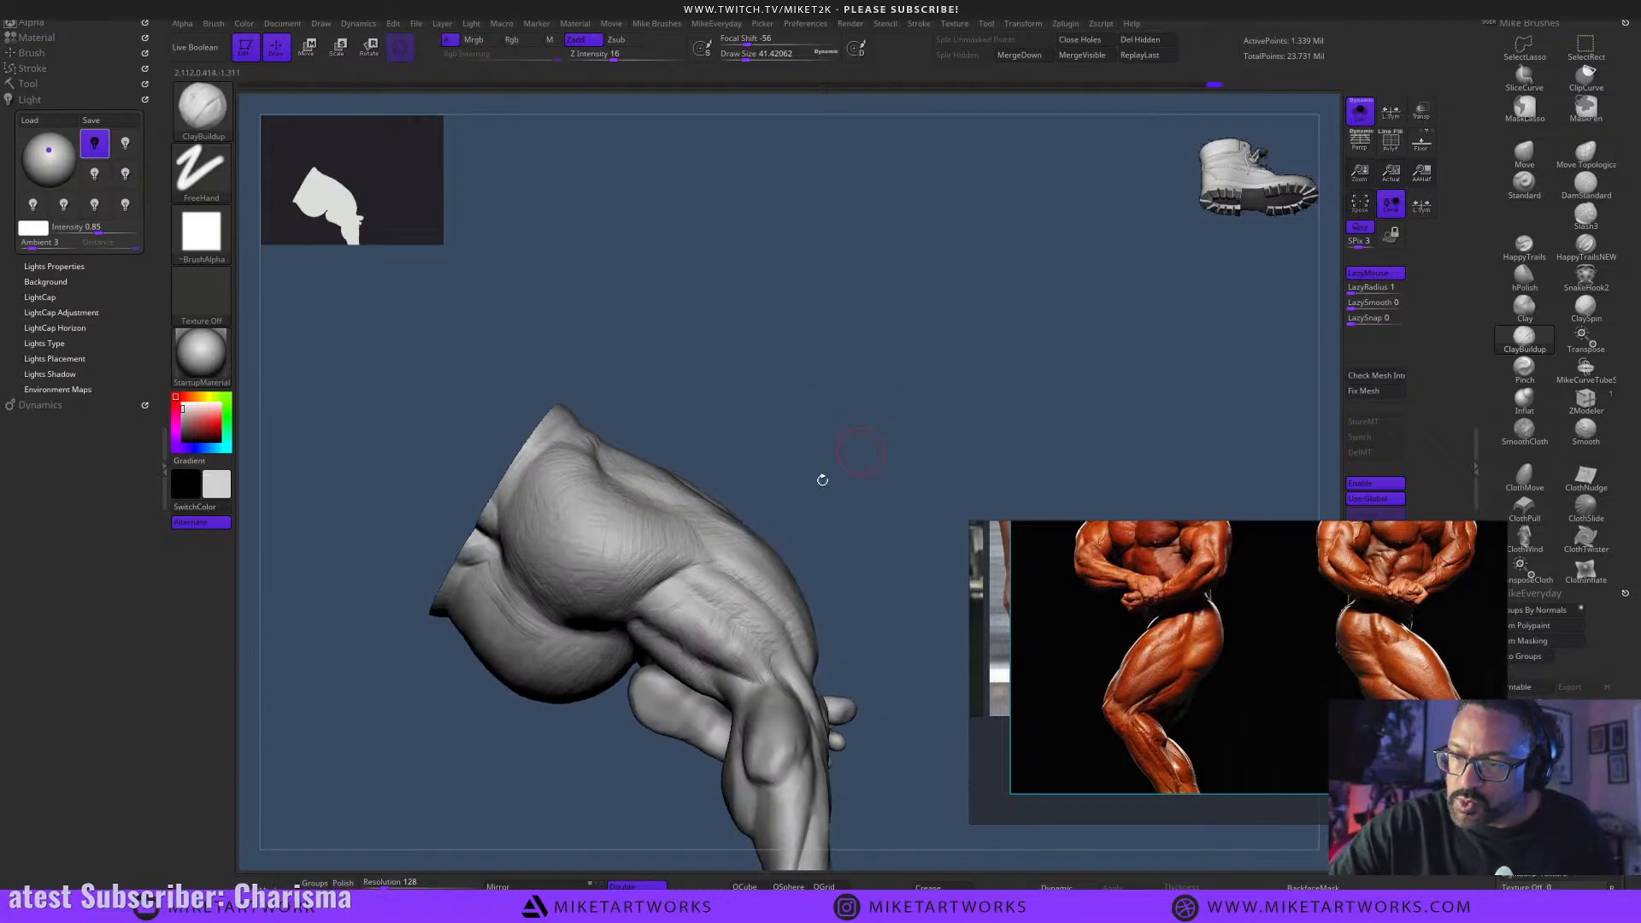
left_click_drag(689, 592, 675, 633)
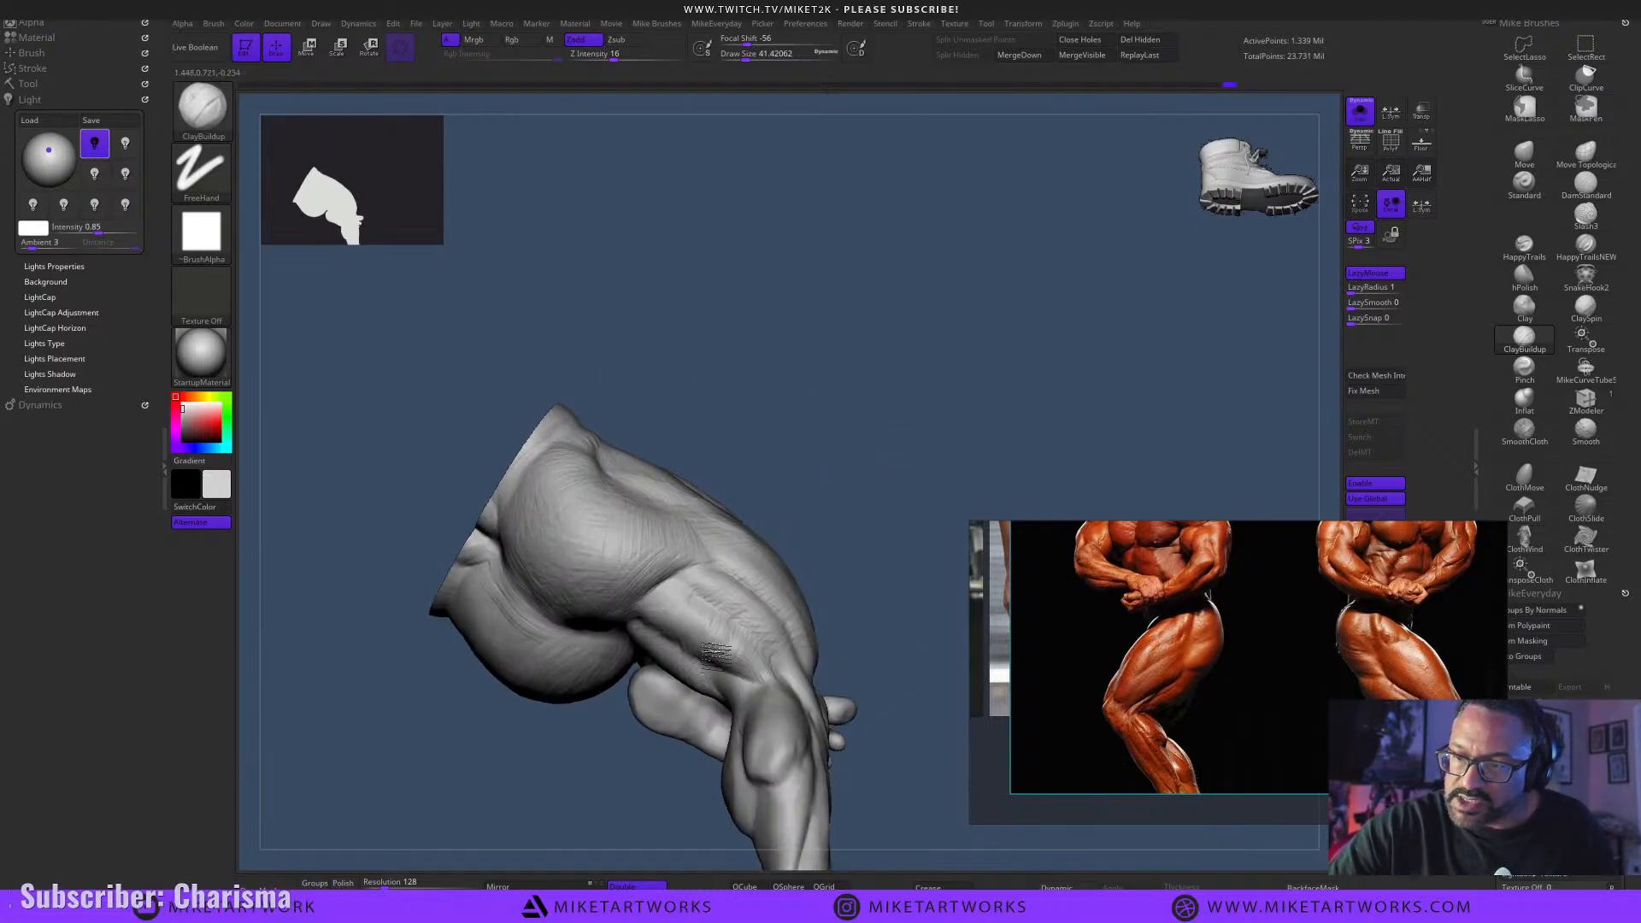
mouse_move(872, 462)
left_mouse_down()
mouse_move(903, 473)
mouse_move(821, 531)
left_mouse_up()
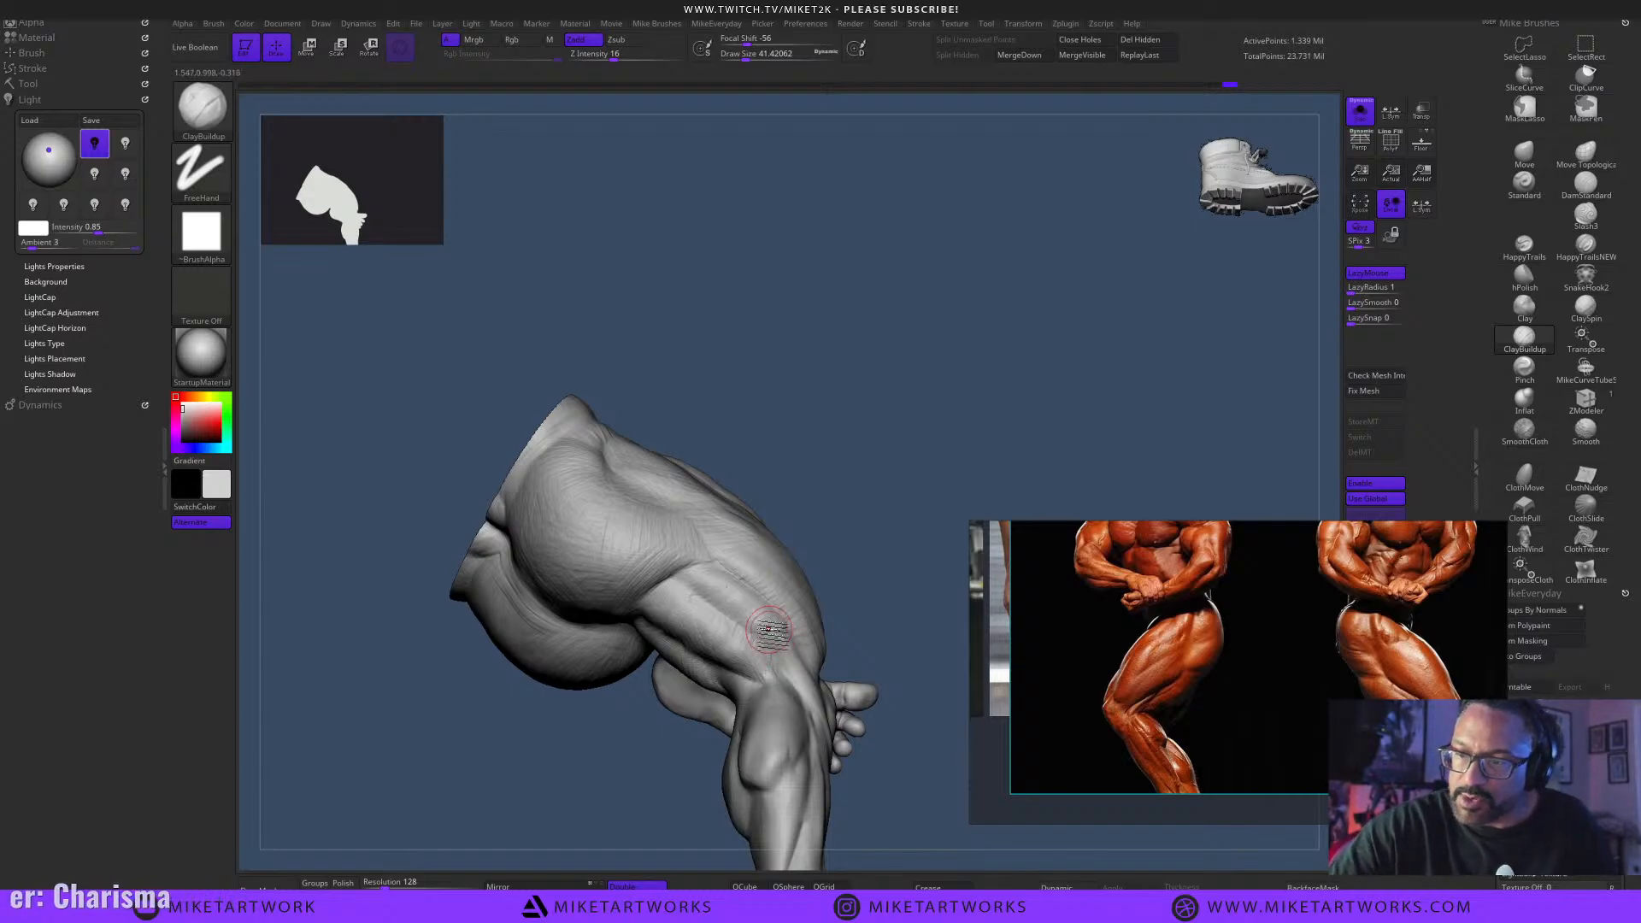
mouse_move(900, 774)
left_mouse_down()
mouse_move(916, 762)
mouse_move(859, 478)
left_mouse_up()
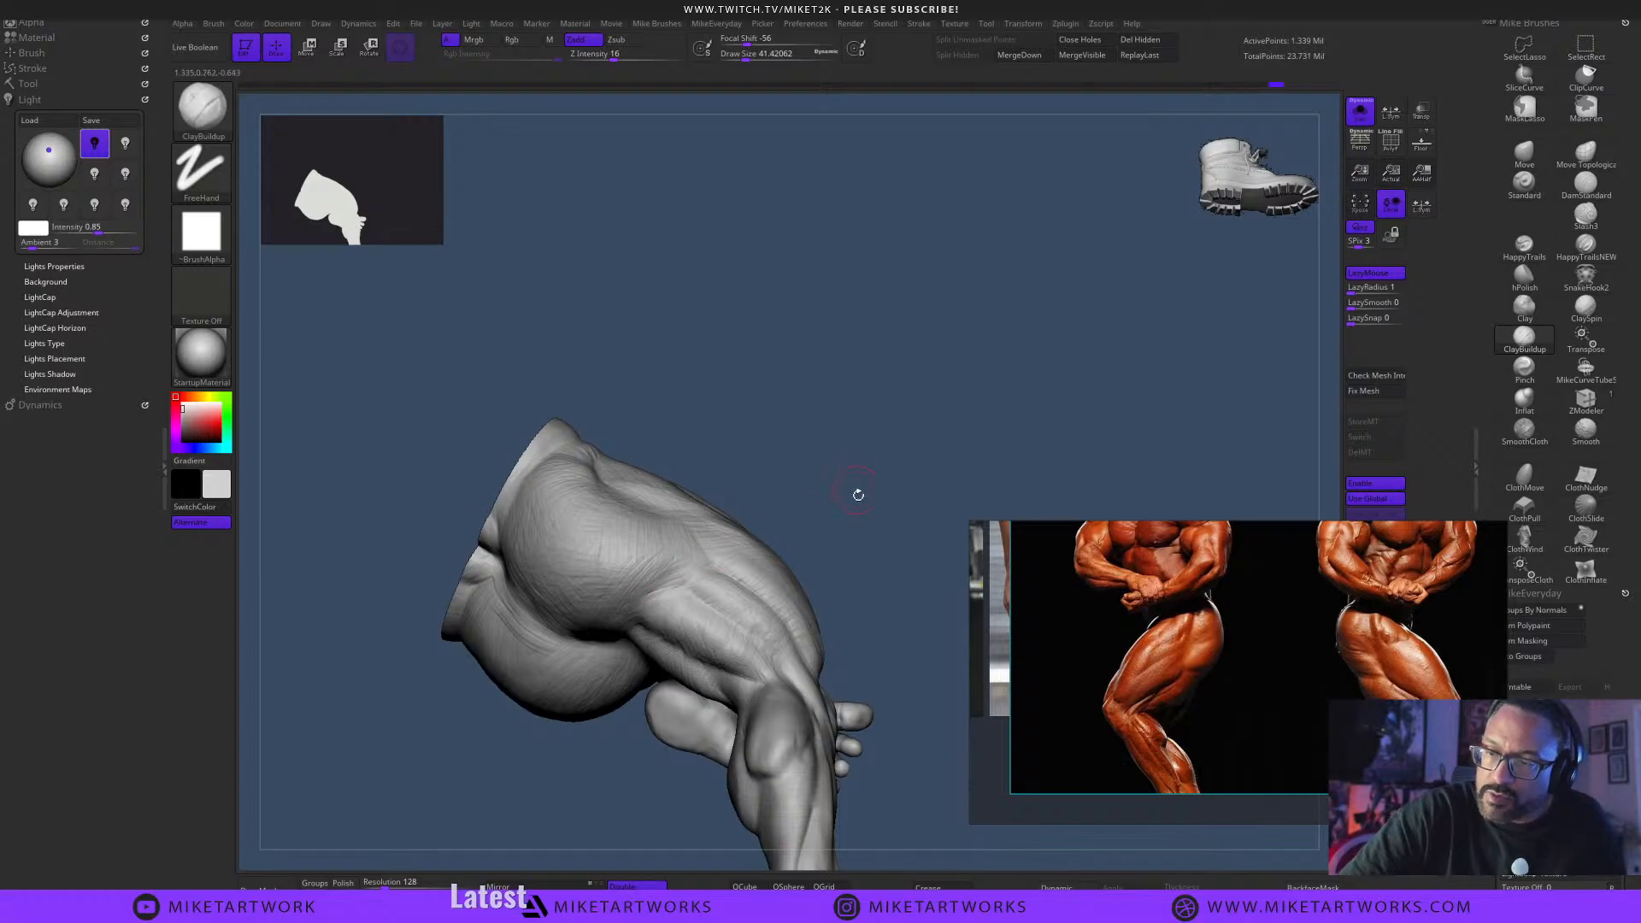
mouse_move(858, 494)
left_mouse_down()
mouse_move(880, 531)
mouse_move(883, 513)
mouse_move(862, 511)
left_mouse_up()
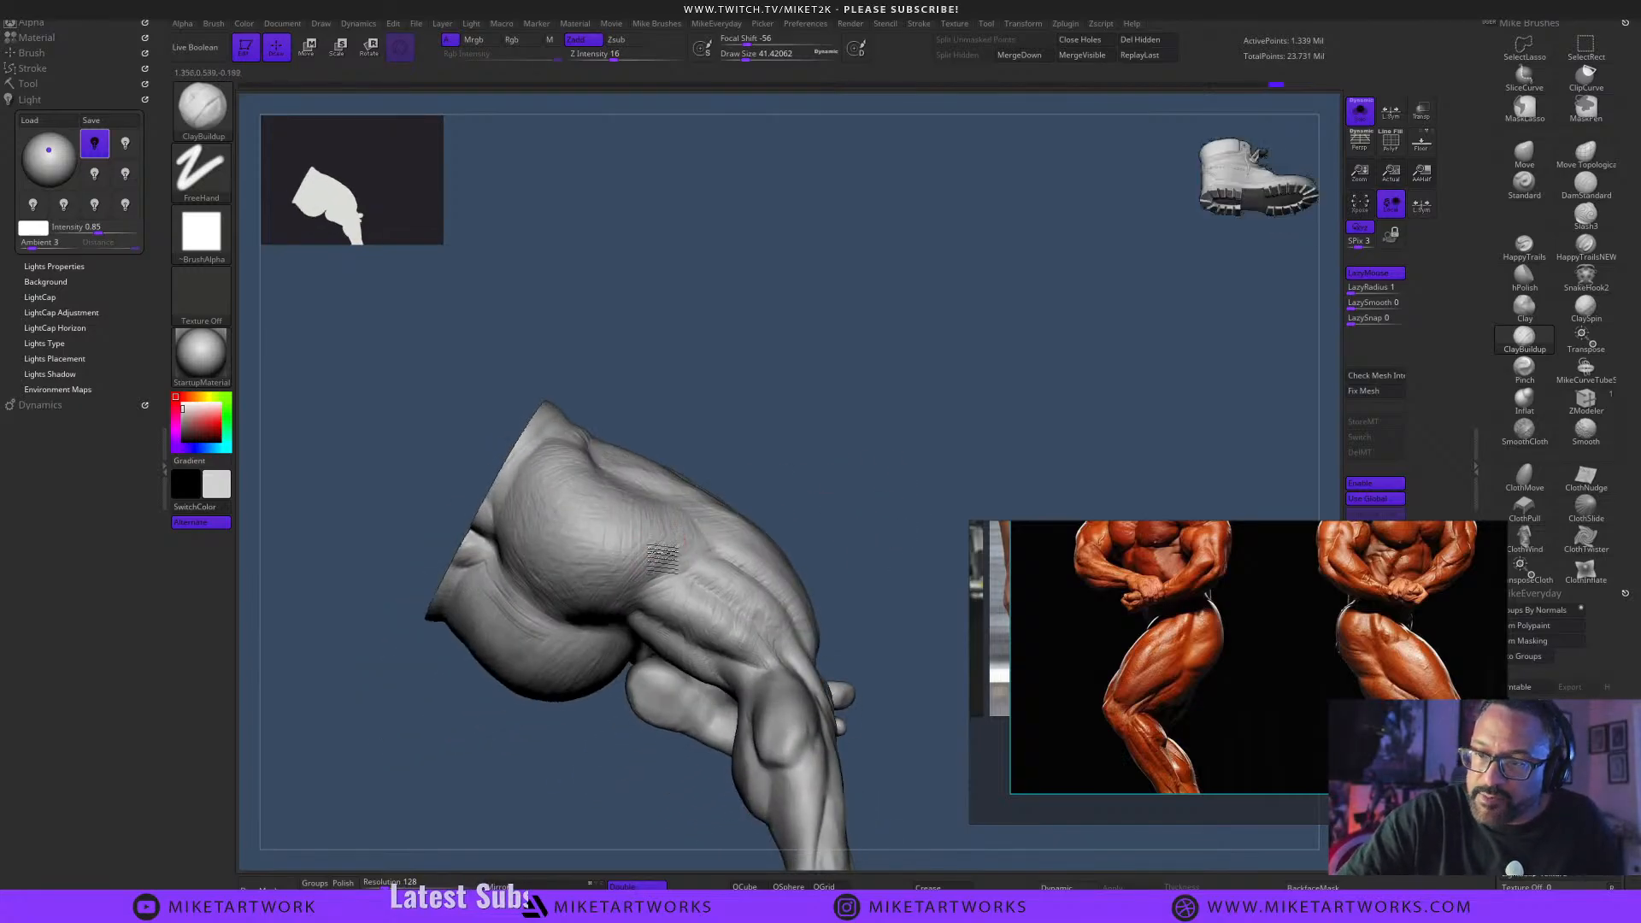
Build up the transition from the extended leg's glute into its outer thigh and upper hamstrings.
left_click_drag(763, 504, 798, 527)
left_click_drag(910, 505, 802, 462)
mouse_move(897, 479)
left_mouse_down()
mouse_move(927, 433)
mouse_move(919, 487)
left_mouse_up()
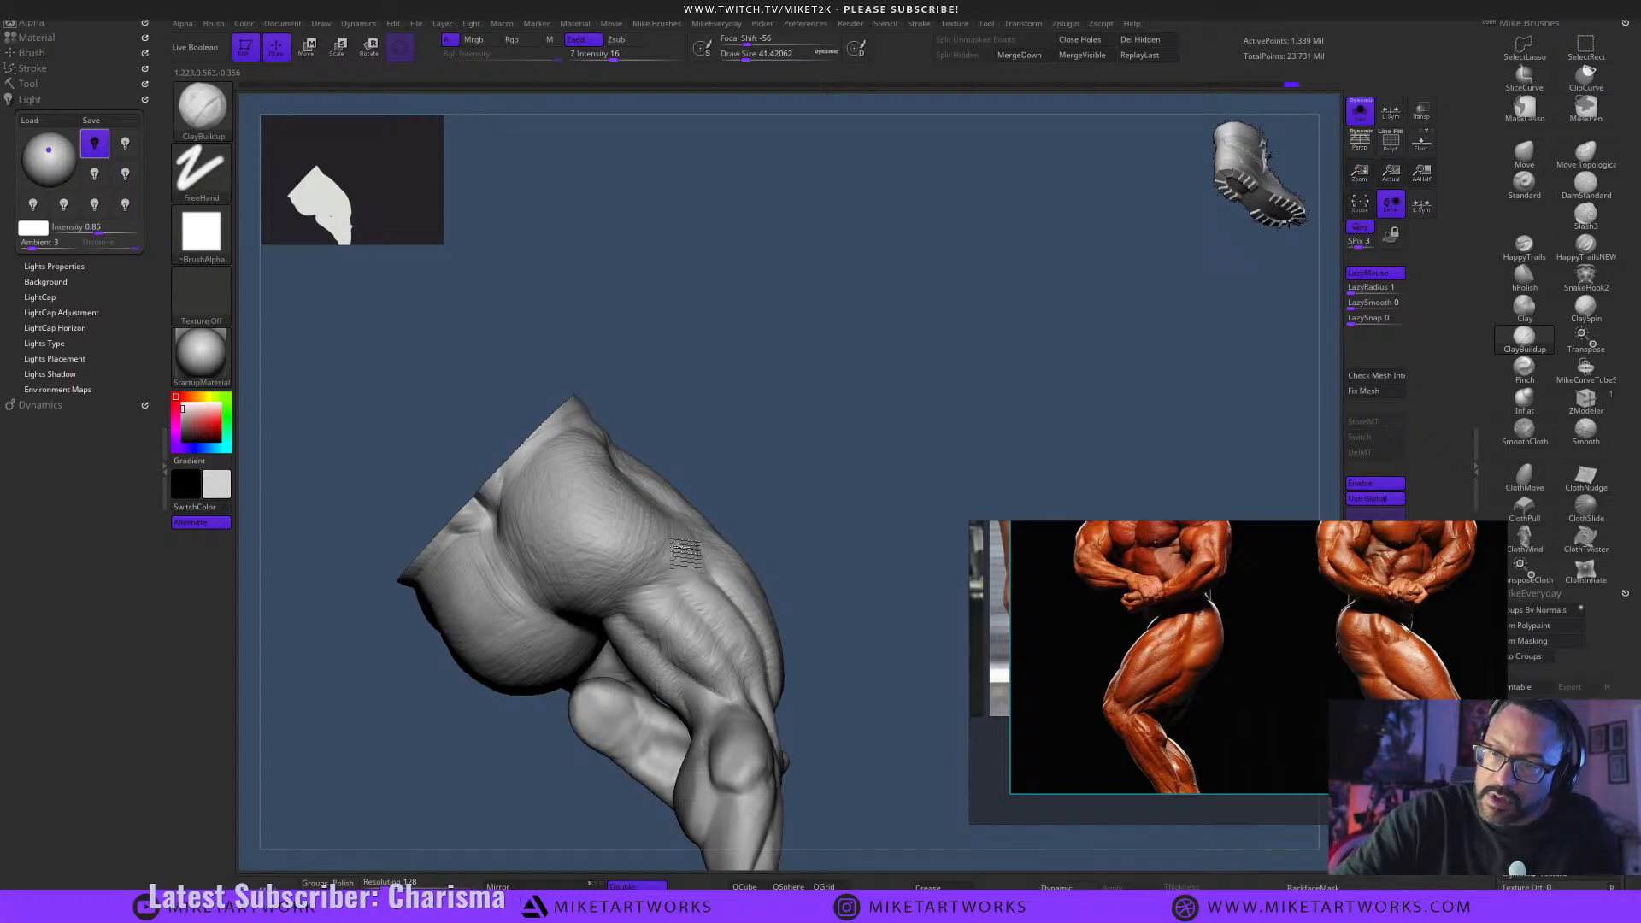
mouse_move(647, 574)
left_mouse_down()
mouse_move(684, 547)
mouse_move(688, 560)
left_mouse_up()
mouse_move(886, 513)
left_mouse_down()
mouse_move(898, 534)
mouse_move(916, 495)
mouse_move(905, 509)
mouse_move(712, 514)
left_mouse_up()
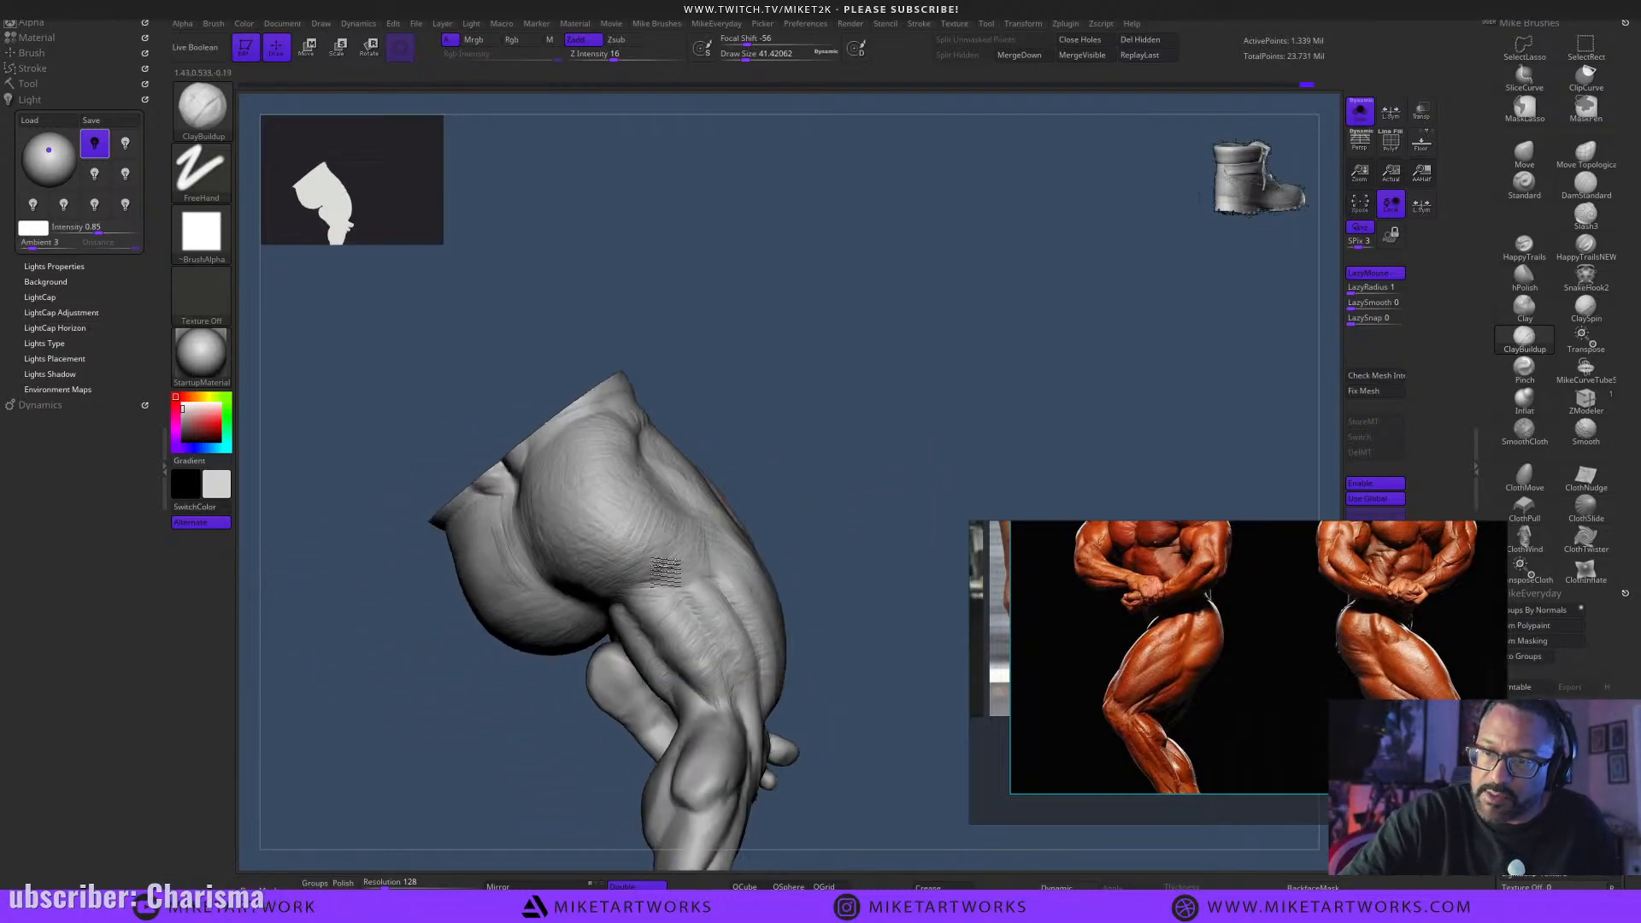
left_click_drag(820, 495, 723, 551)
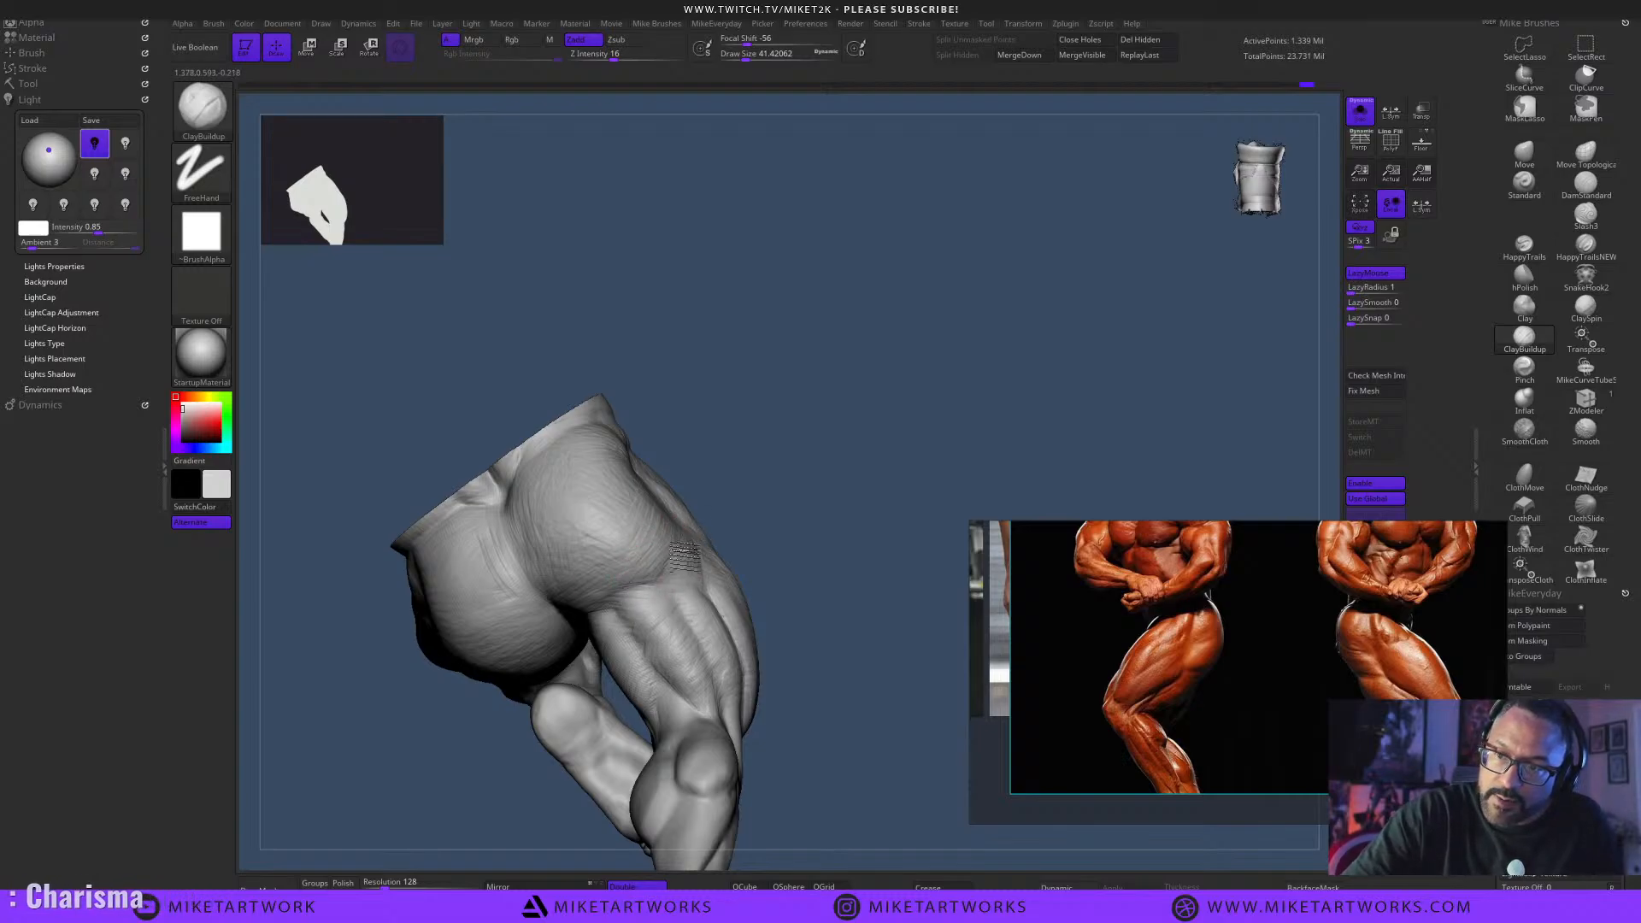
Refine the front thigh muscles of the extended leg below the hip.
left_click_drag(870, 506, 876, 748)
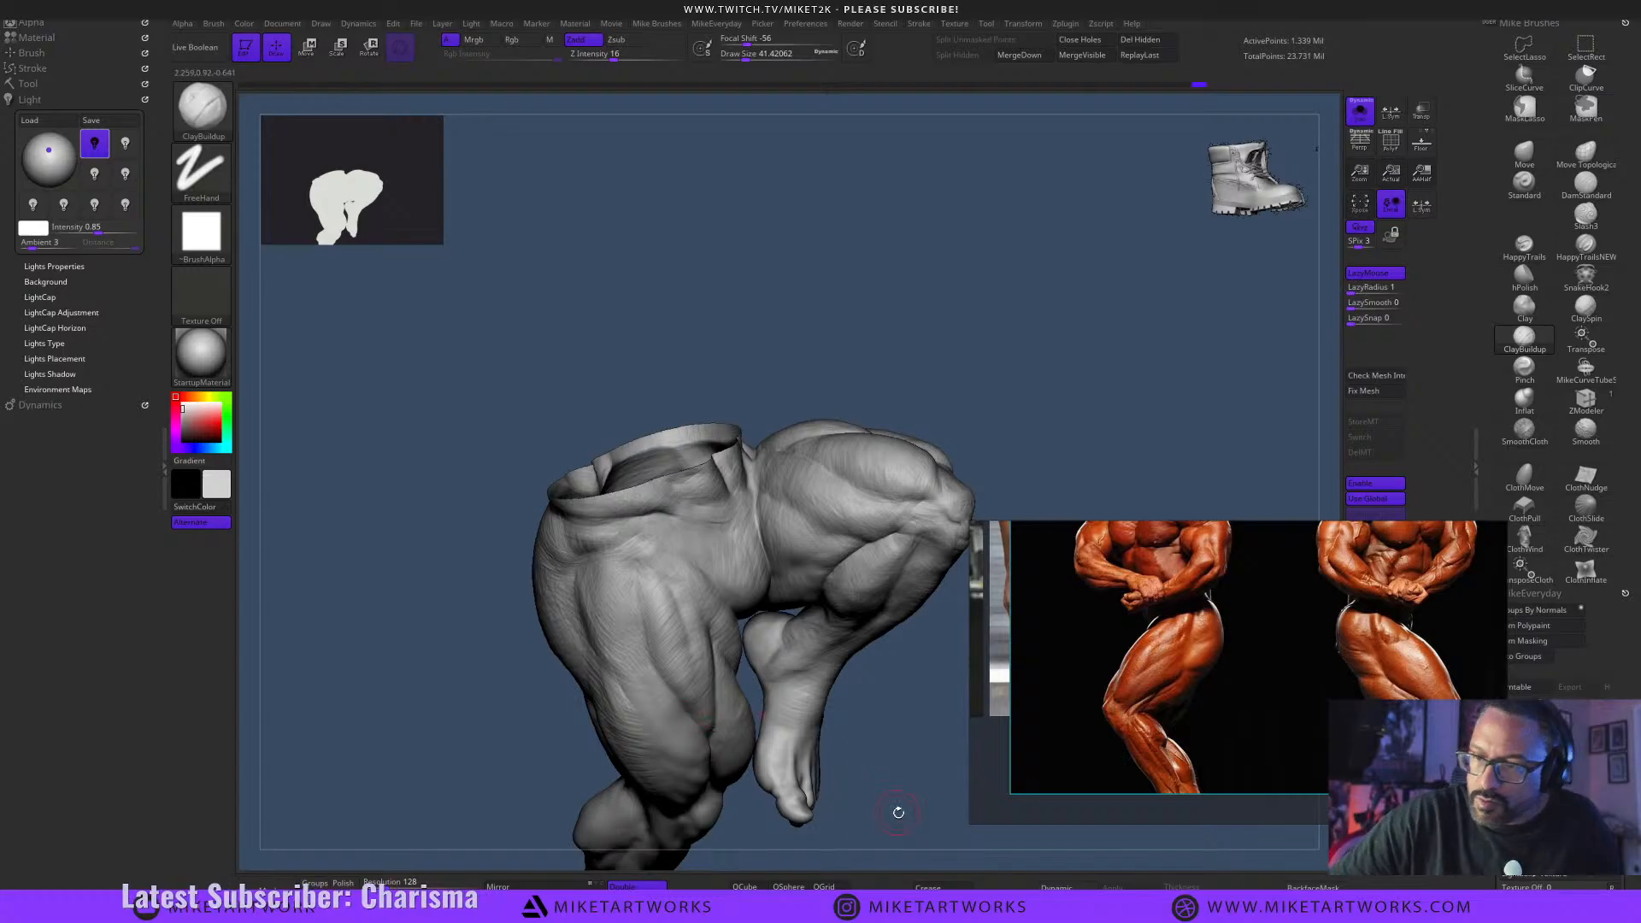
left_click_drag(899, 812, 769, 479)
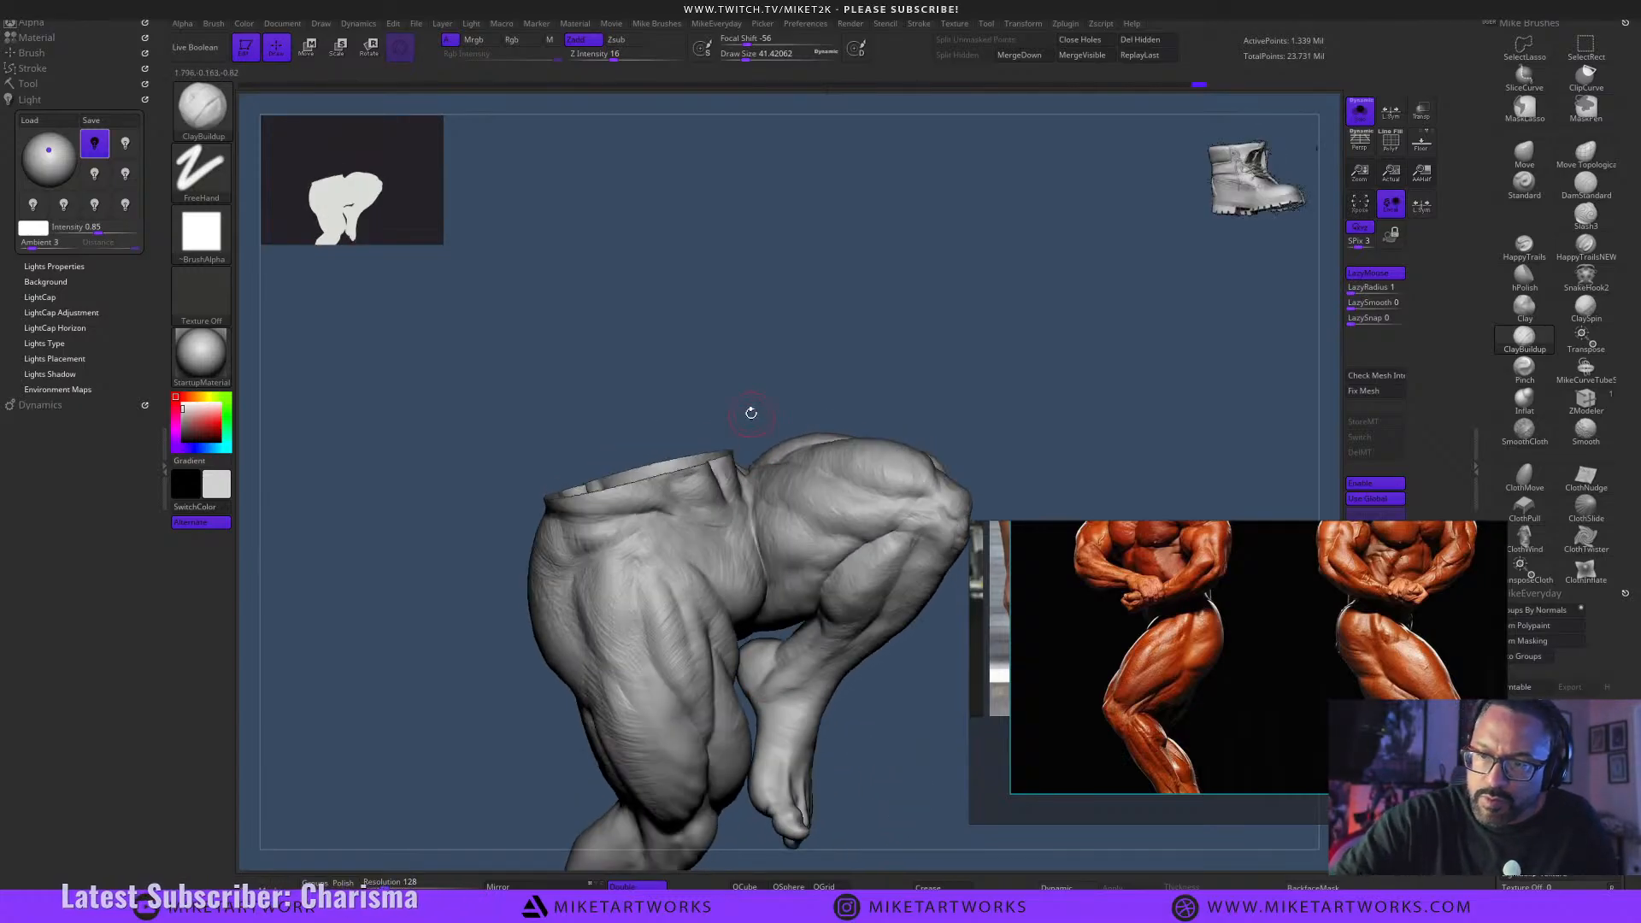
left_click_drag(751, 413, 718, 453)
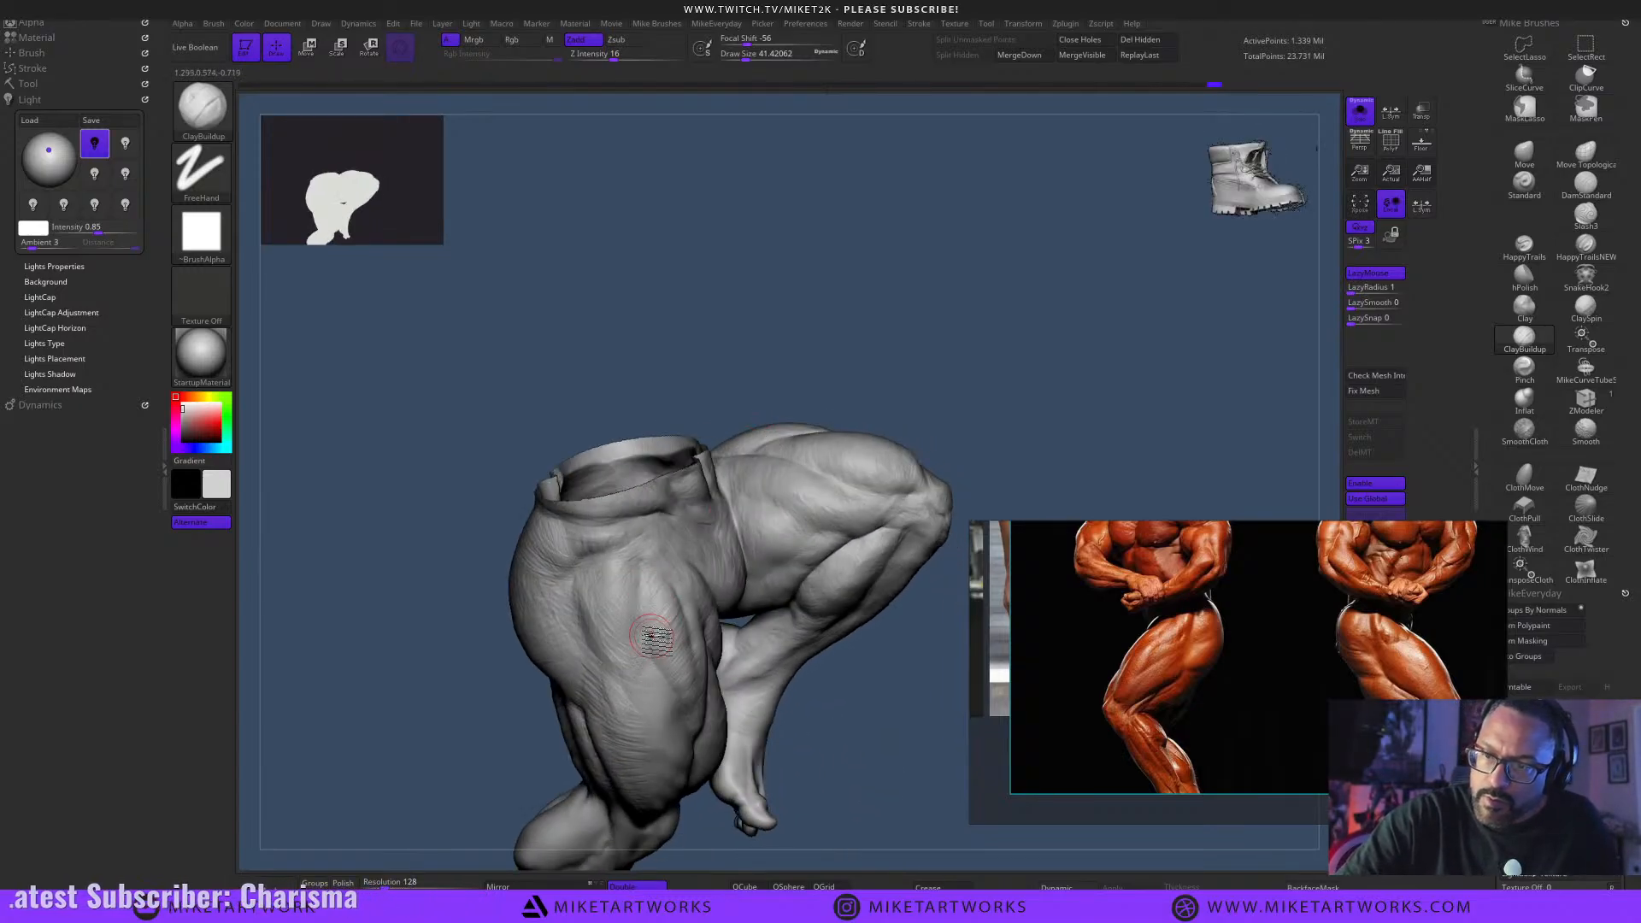
Build up and refine the muscle forms on the standing thigh and the raised leg's inner thigh with the ClayBuildup brush.
left_click_drag(827, 766, 701, 587)
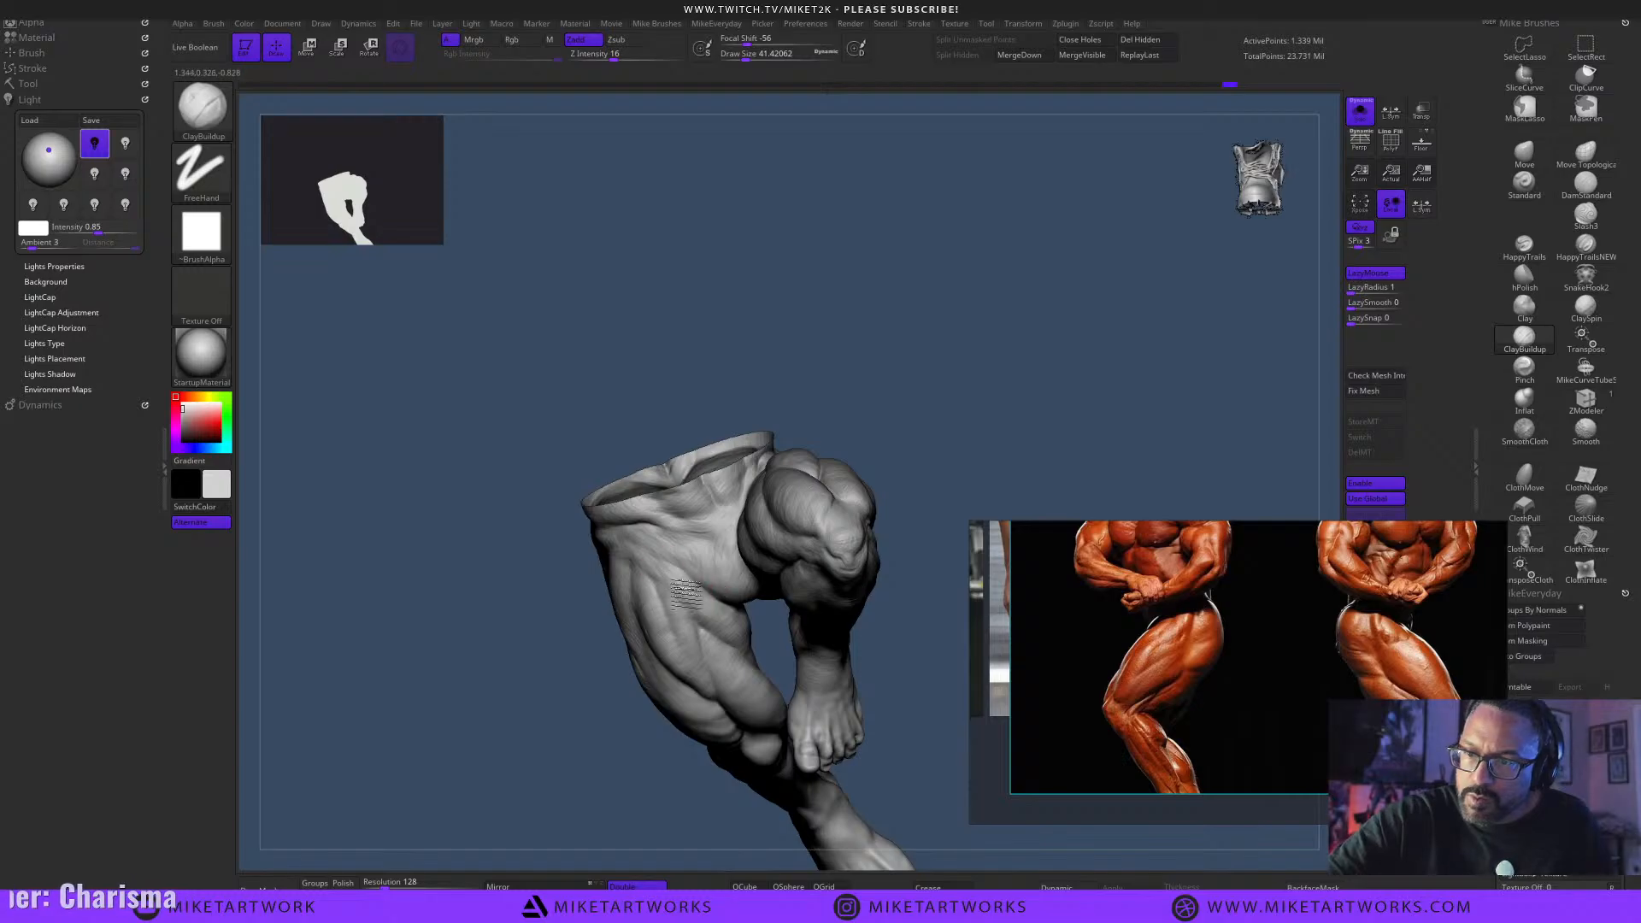
mouse_move(889, 704)
left_mouse_down()
mouse_move(935, 766)
mouse_move(897, 732)
mouse_move(913, 728)
left_mouse_up()
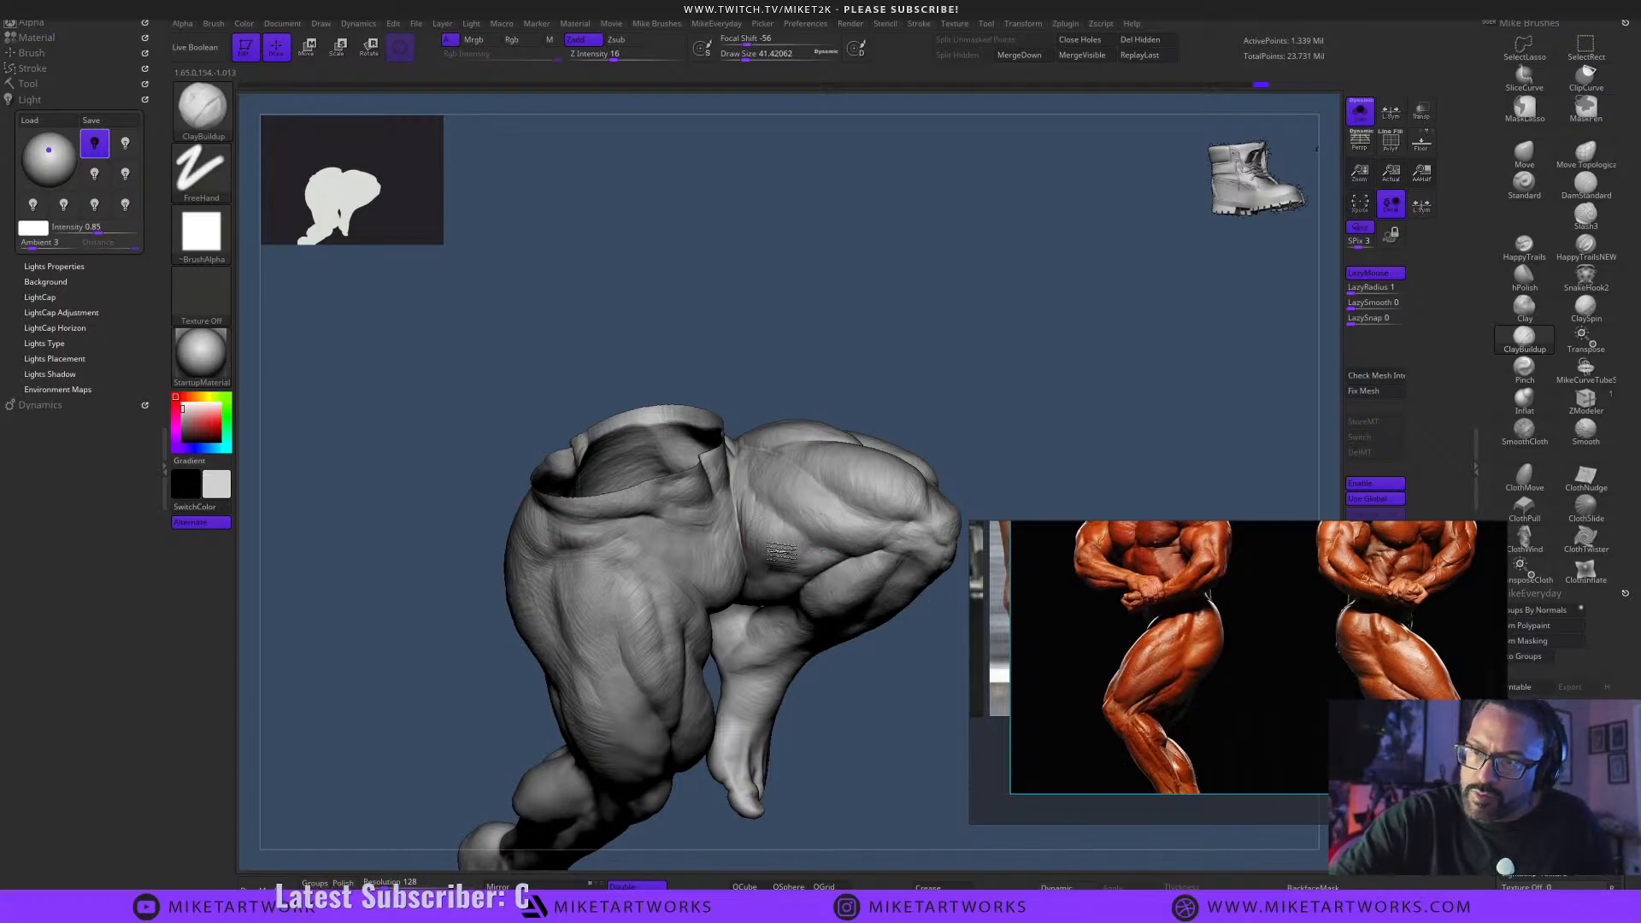
mouse_move(949, 812)
left_mouse_down()
mouse_move(937, 819)
mouse_move(935, 770)
mouse_move(906, 816)
left_mouse_up()
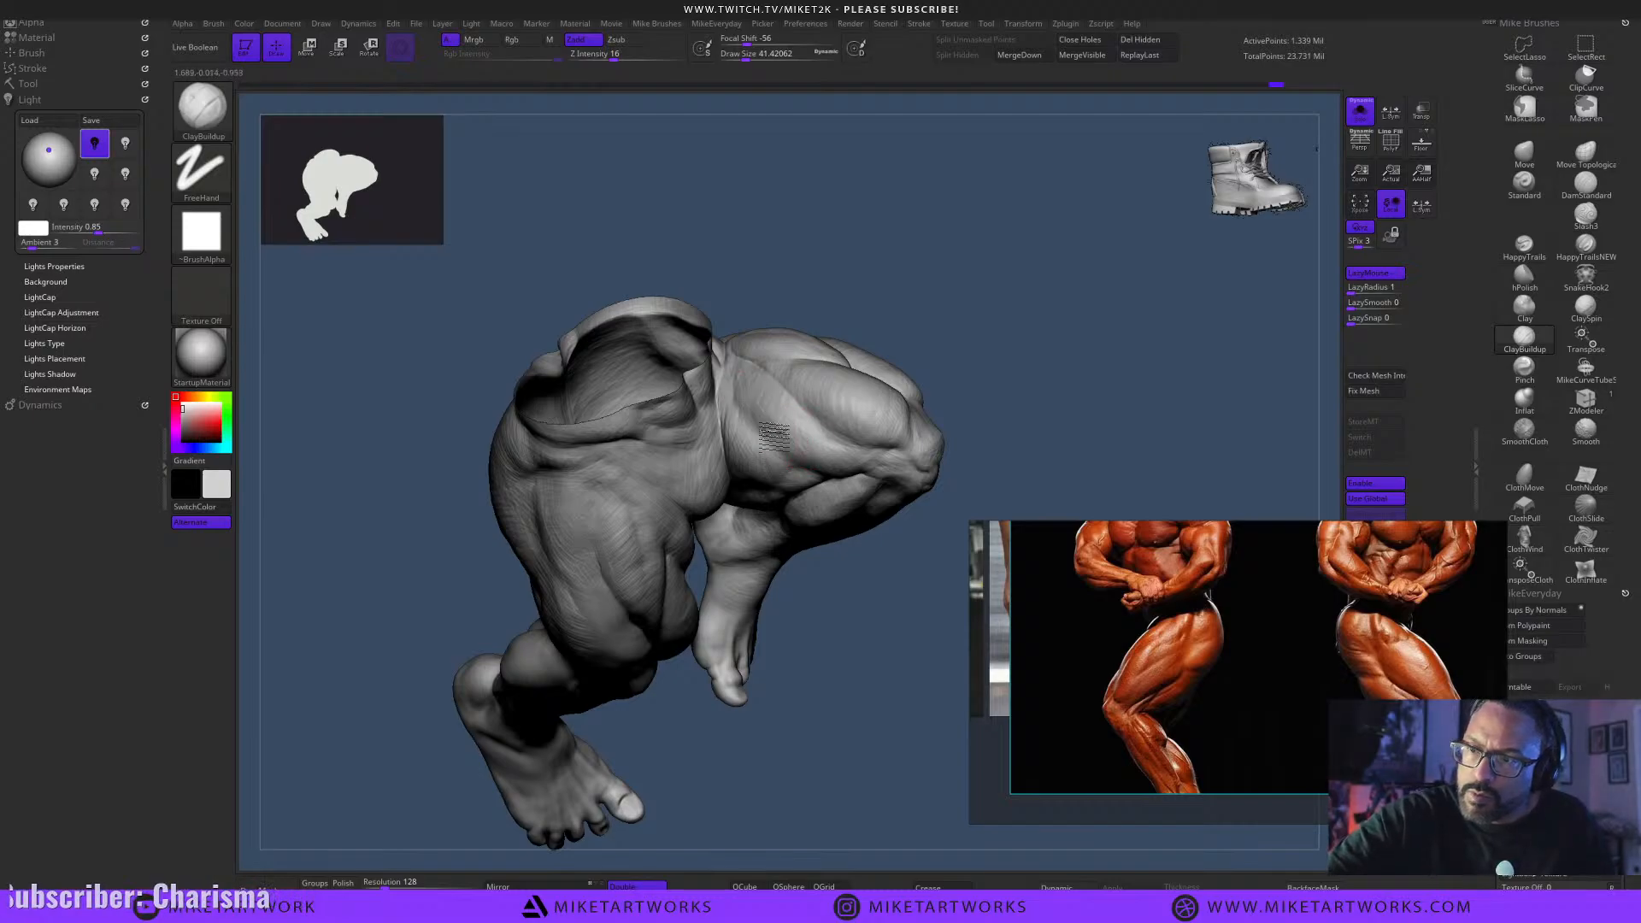
mouse_move(896, 676)
left_mouse_down()
mouse_move(936, 780)
mouse_move(924, 812)
mouse_move(922, 701)
left_mouse_up()
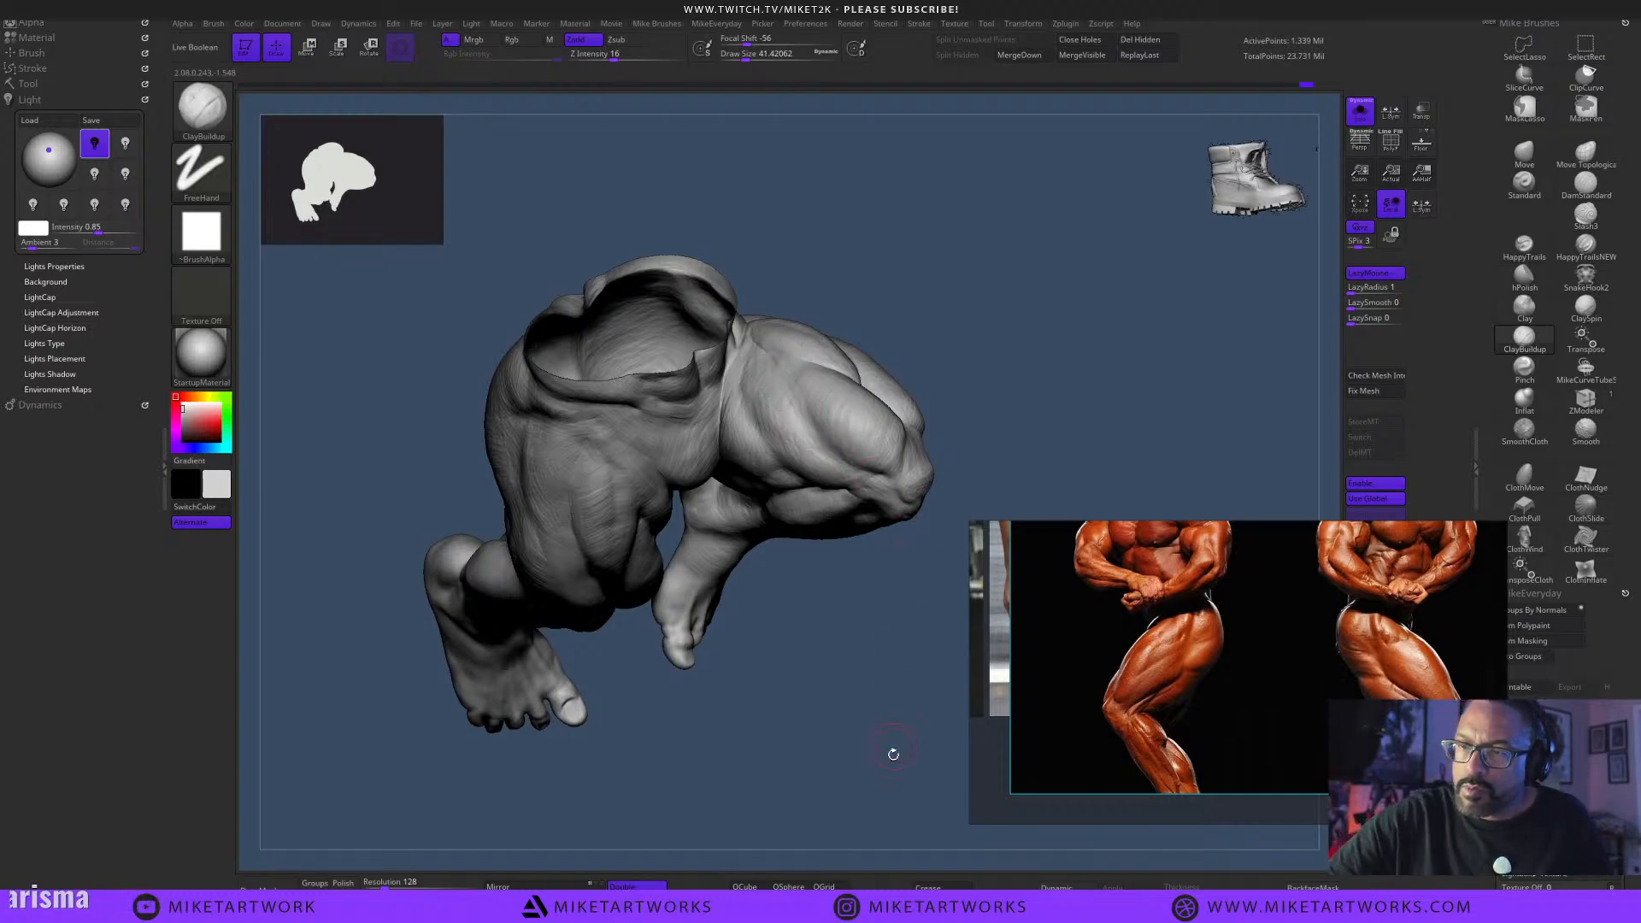
mouse_move(893, 754)
left_mouse_down()
mouse_move(928, 808)
mouse_move(934, 784)
mouse_move(953, 807)
mouse_move(957, 794)
mouse_move(932, 795)
left_mouse_up()
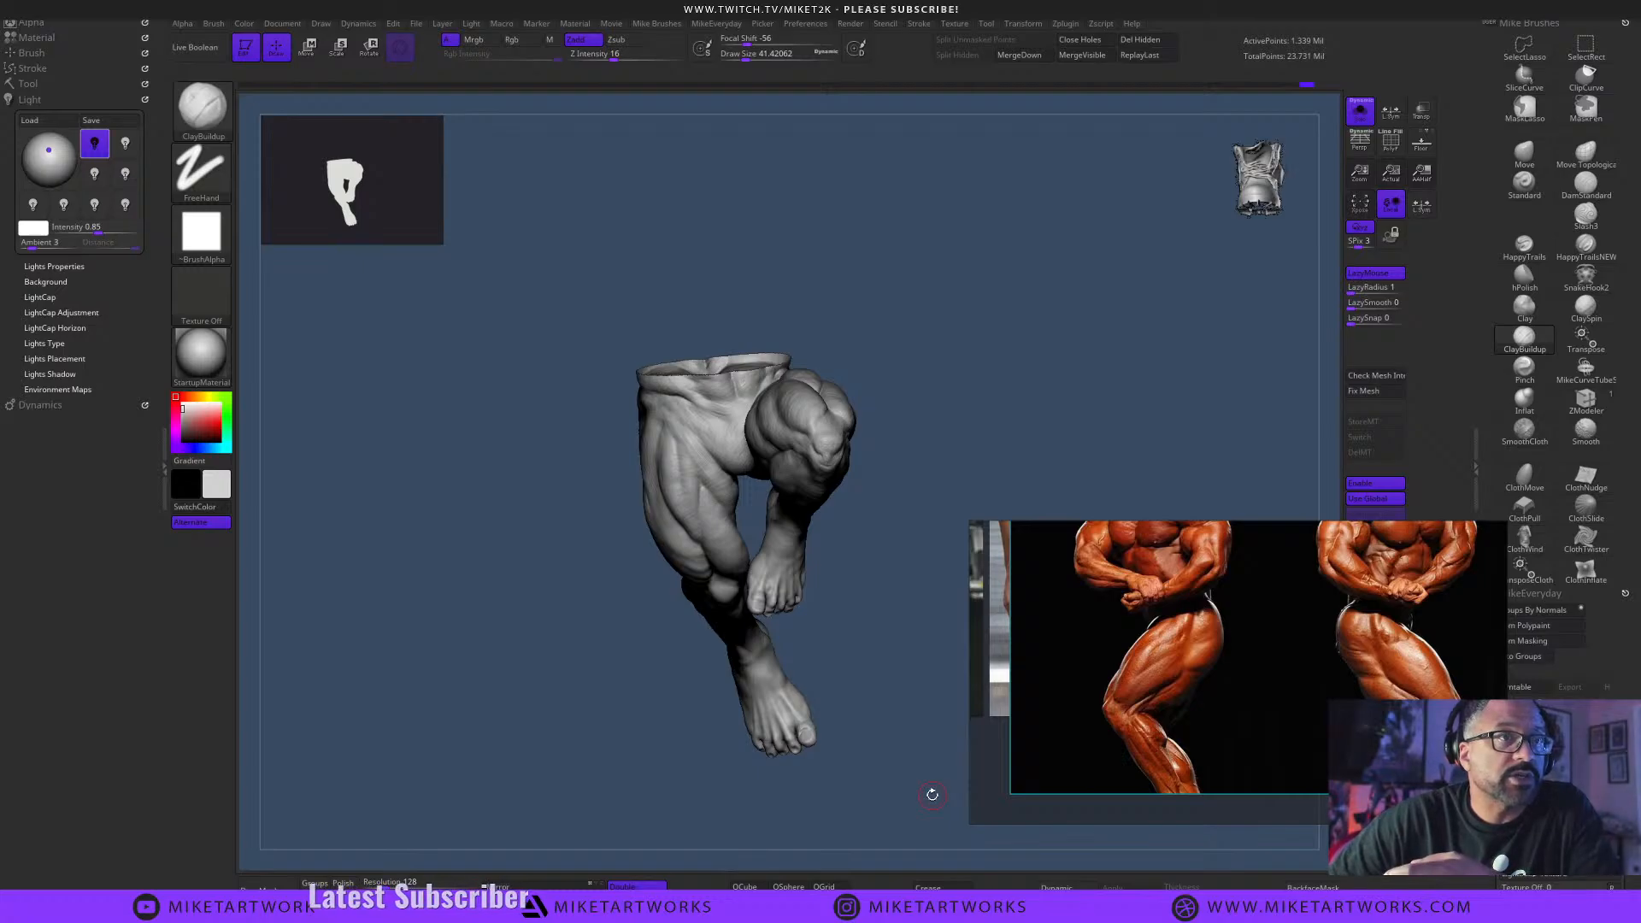
left_click_drag(933, 795, 863, 782)
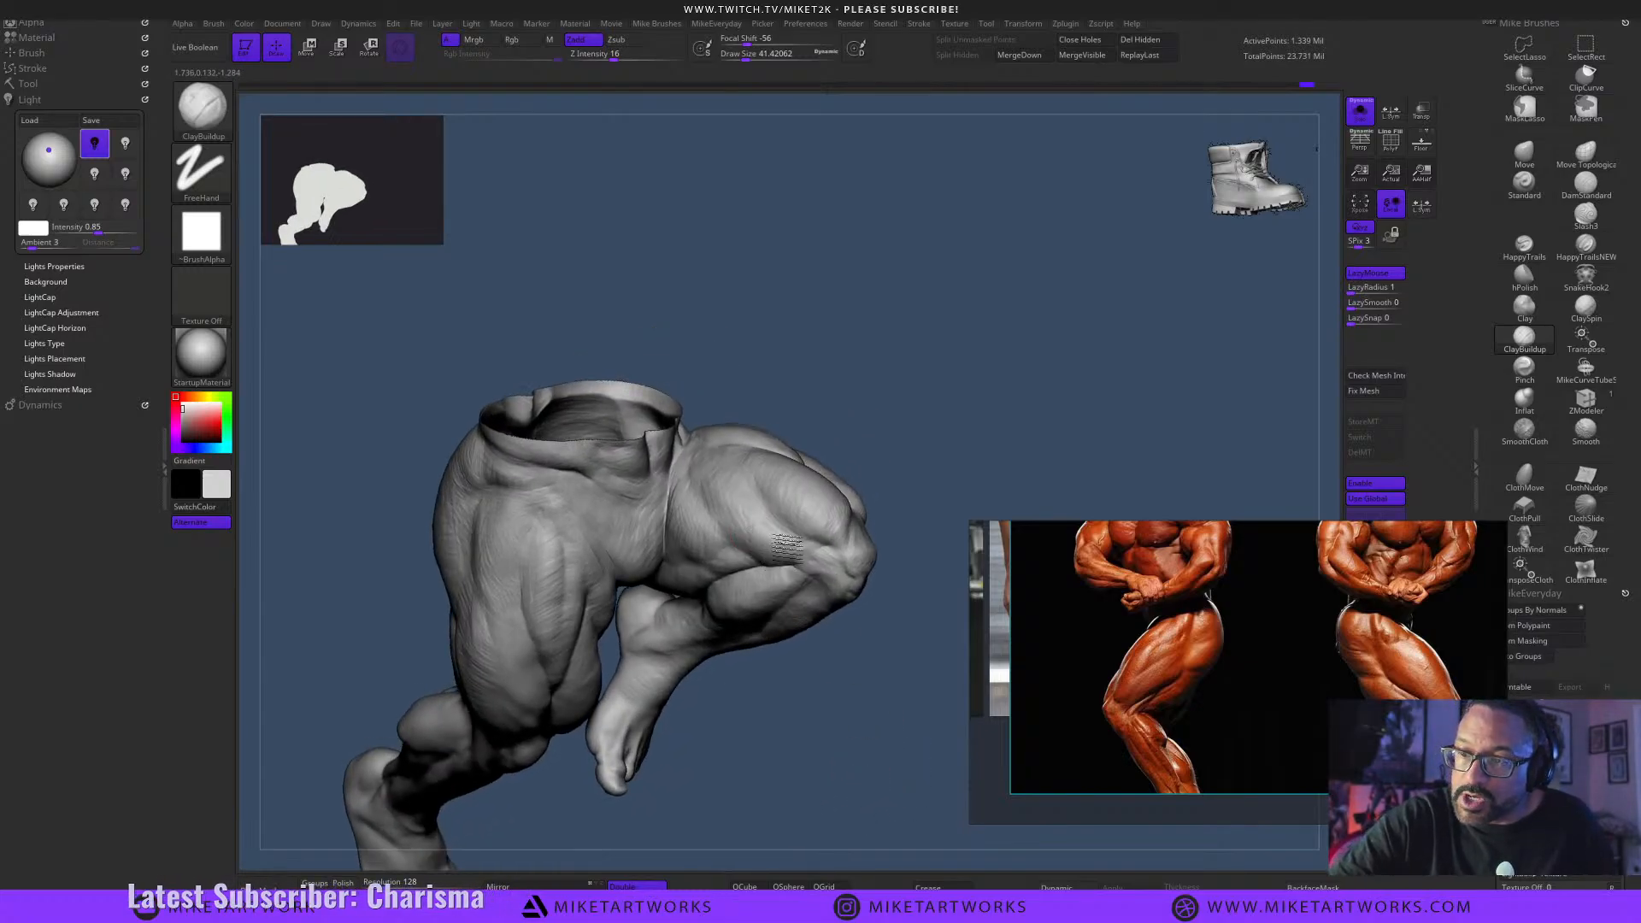
Refine the muscle forms on the raised leg's lower thigh and around its knee with the ClayBuildup brush.
left_click_drag(833, 646, 861, 651)
left_click_drag(845, 455, 842, 425)
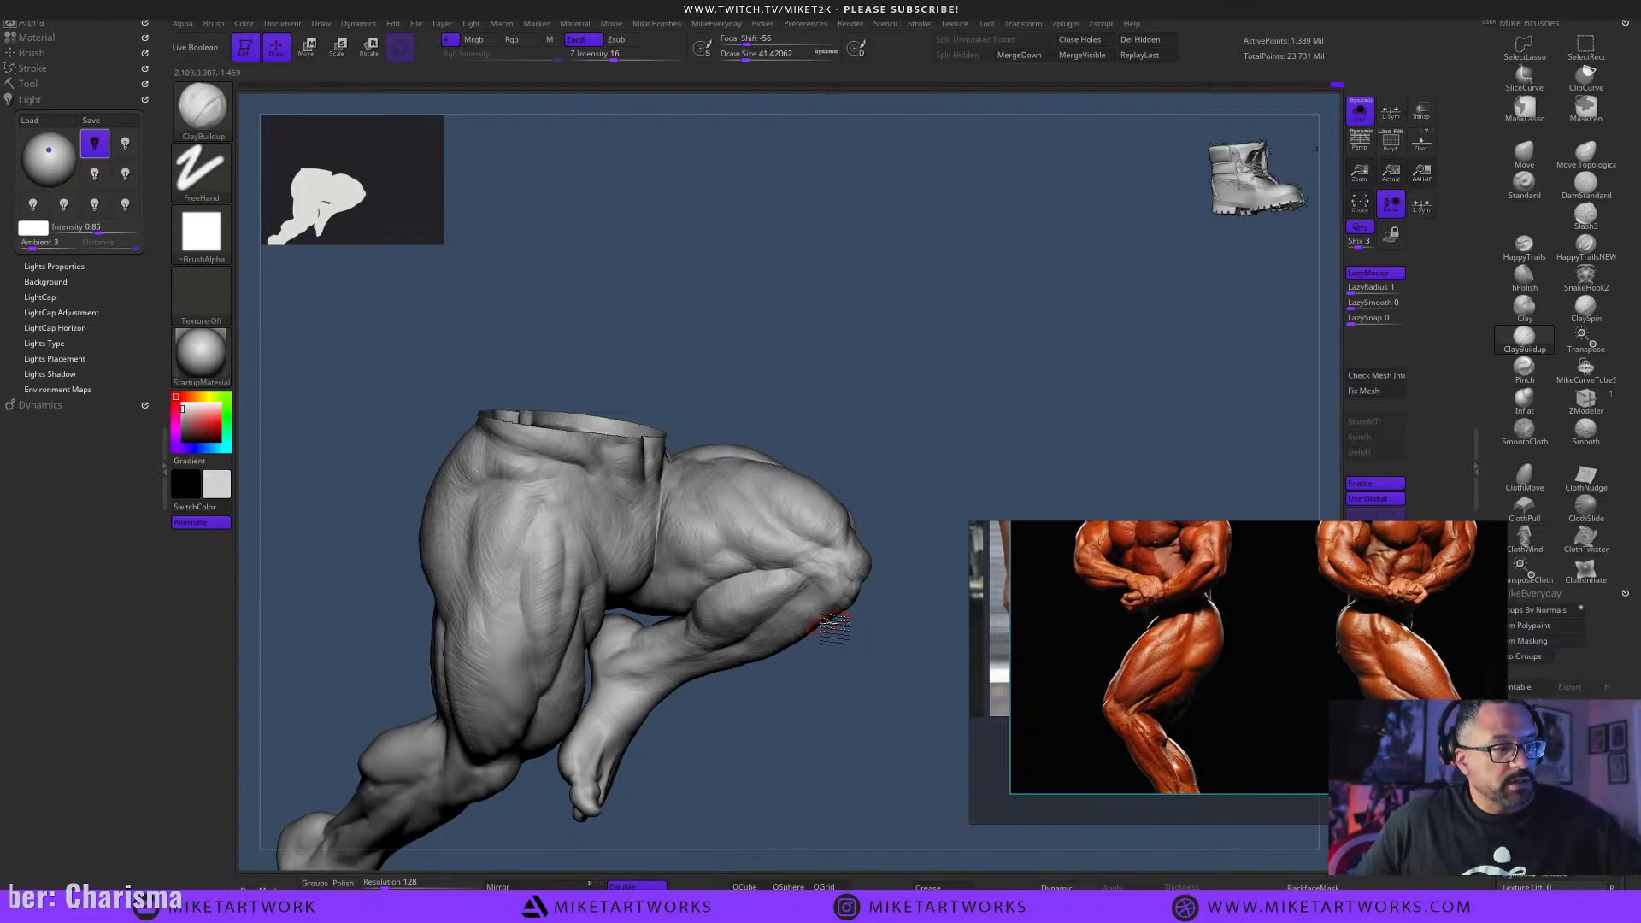
mouse_move(834, 626)
left_mouse_down()
mouse_move(858, 773)
mouse_move(868, 758)
mouse_move(860, 816)
mouse_move(858, 795)
left_mouse_up()
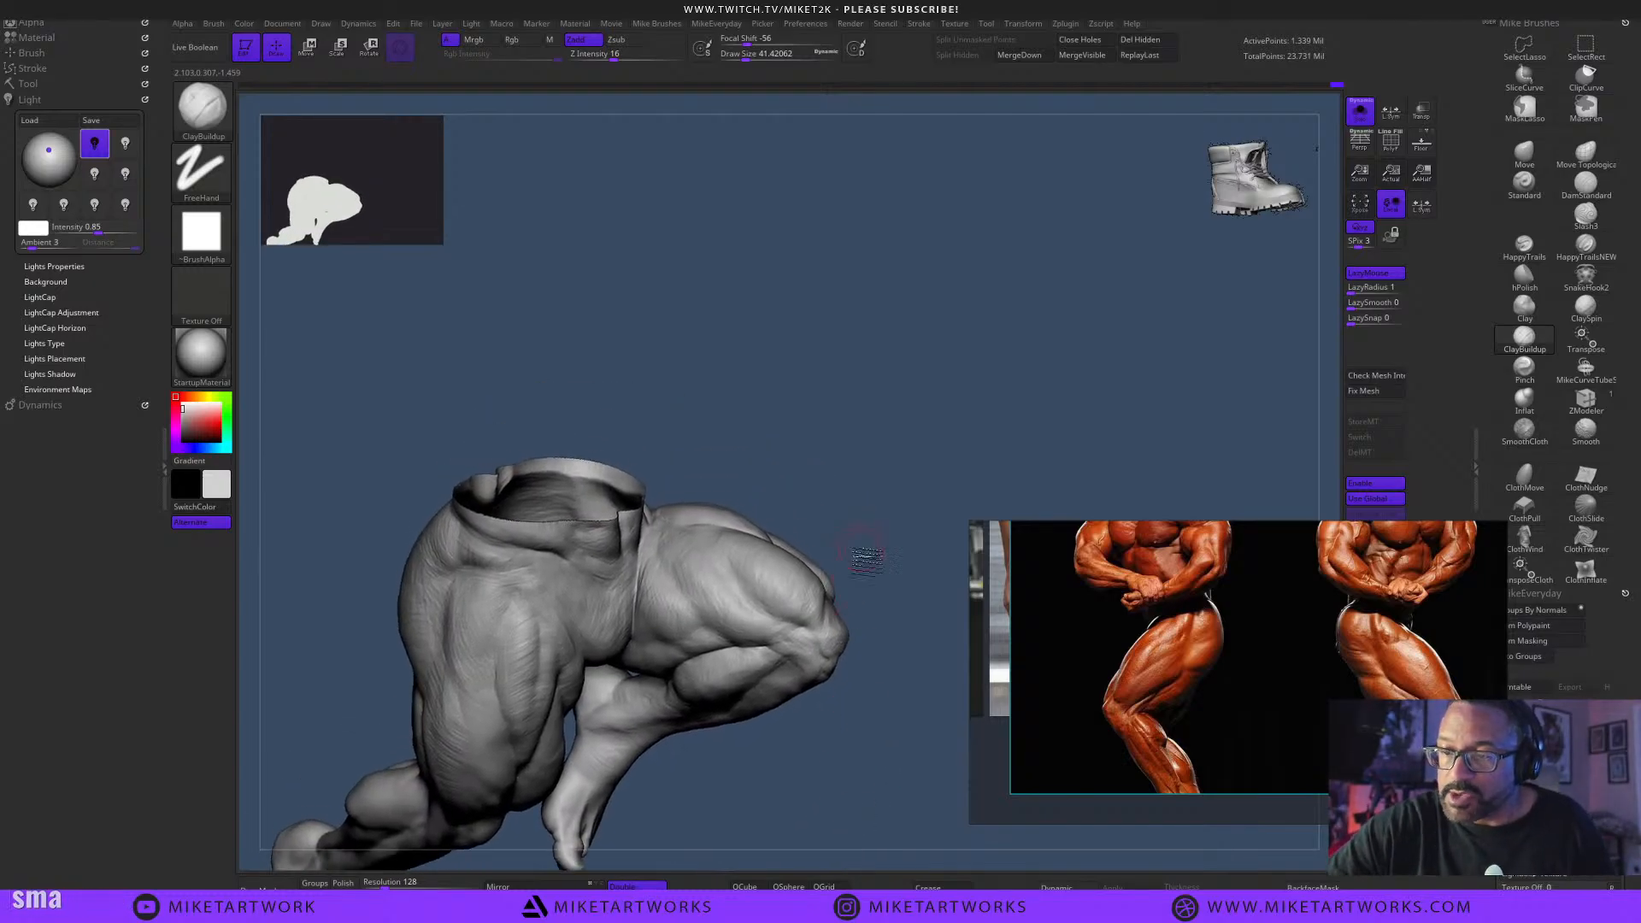
mouse_move(862, 557)
left_mouse_down()
mouse_move(857, 615)
mouse_move(897, 575)
mouse_move(791, 607)
left_mouse_up()
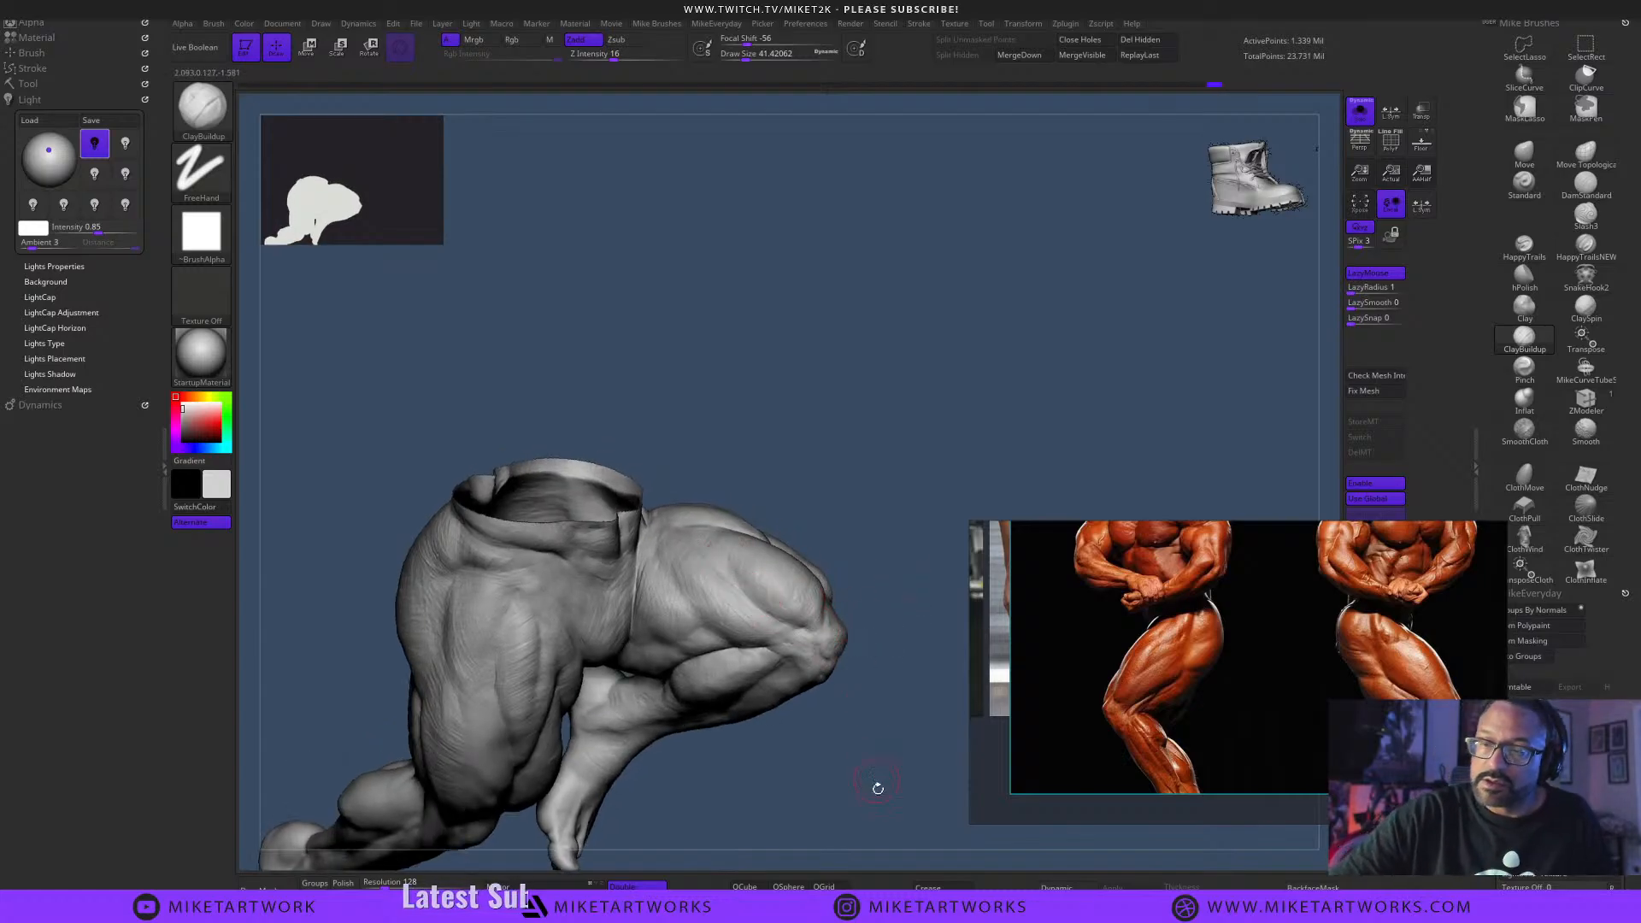
left_click_drag(878, 789, 882, 696)
left_click_drag(837, 447, 766, 500)
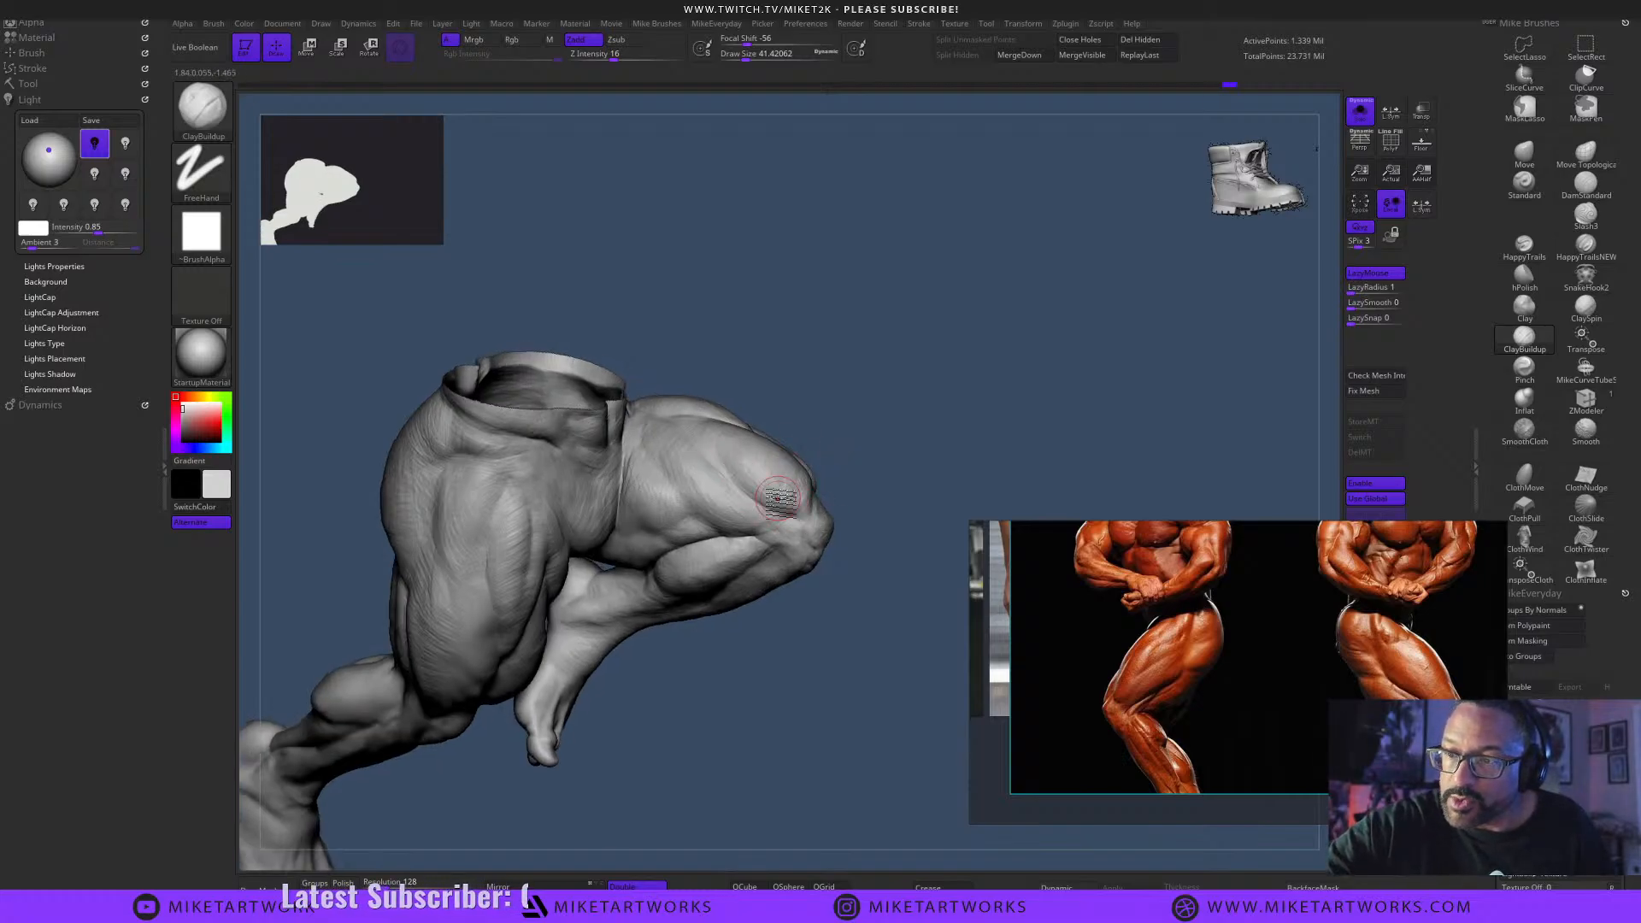
mouse_move(899, 749)
left_mouse_down()
mouse_move(919, 800)
mouse_move(920, 736)
mouse_move(931, 777)
mouse_move(890, 795)
left_mouse_up()
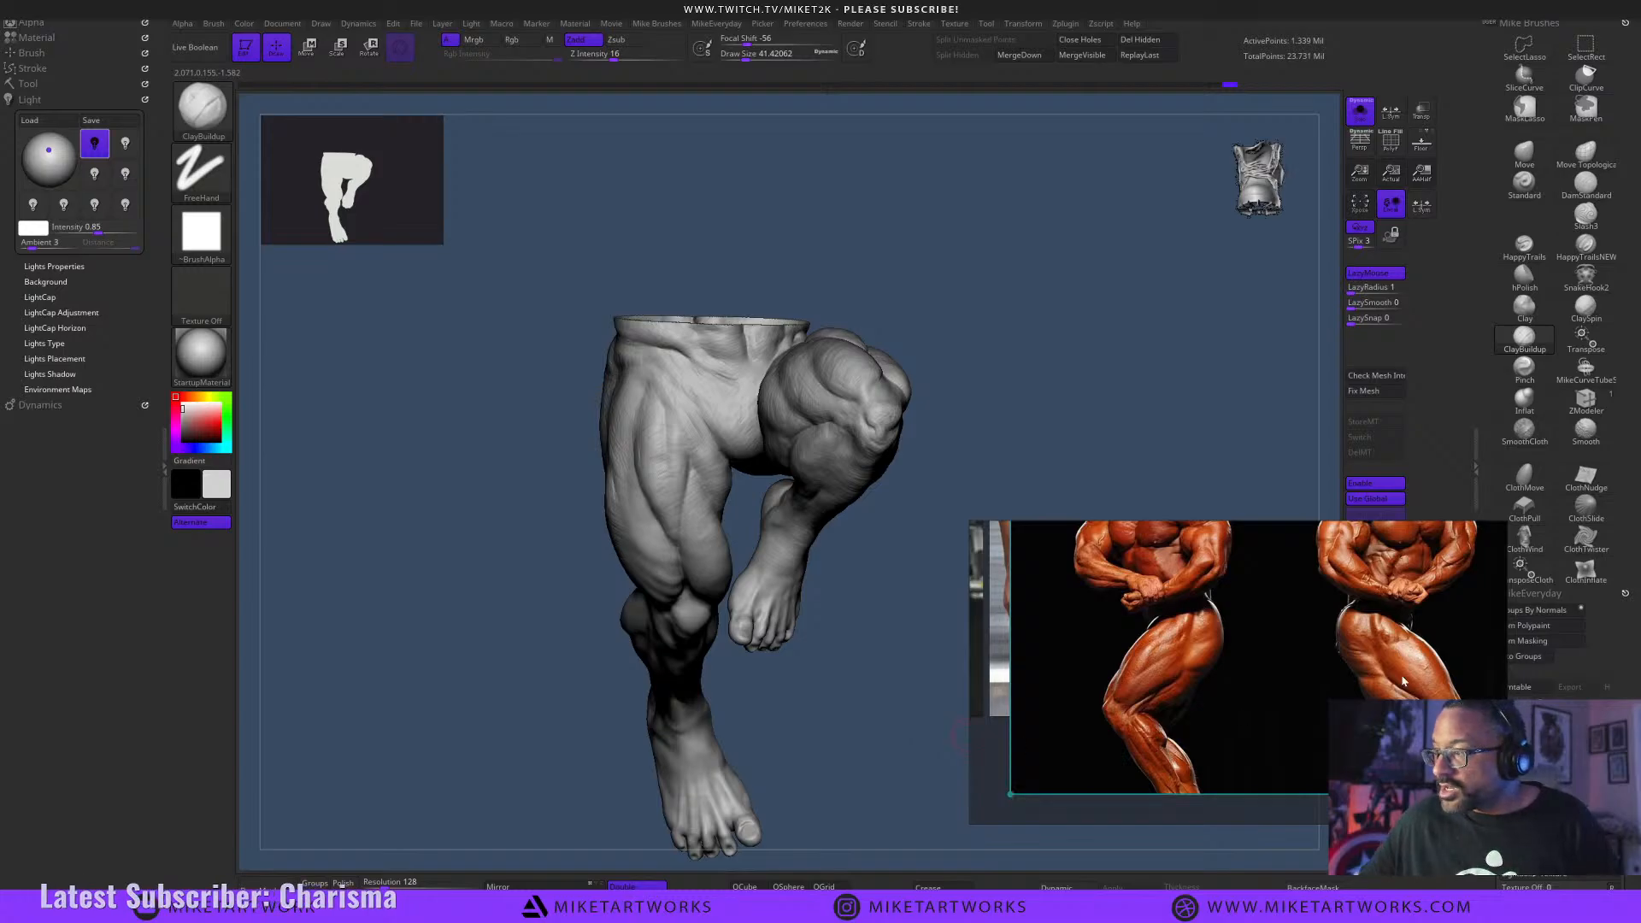
Look through the reference board for a front-facing bodybuilder pose and examine the thigh muscles up close.
scroll(1248, 726, "down", 5)
scroll(1249, 726, "down", 4)
scroll(1334, 598, "up", 3)
middle_click_drag(1168, 651, 1440, 692)
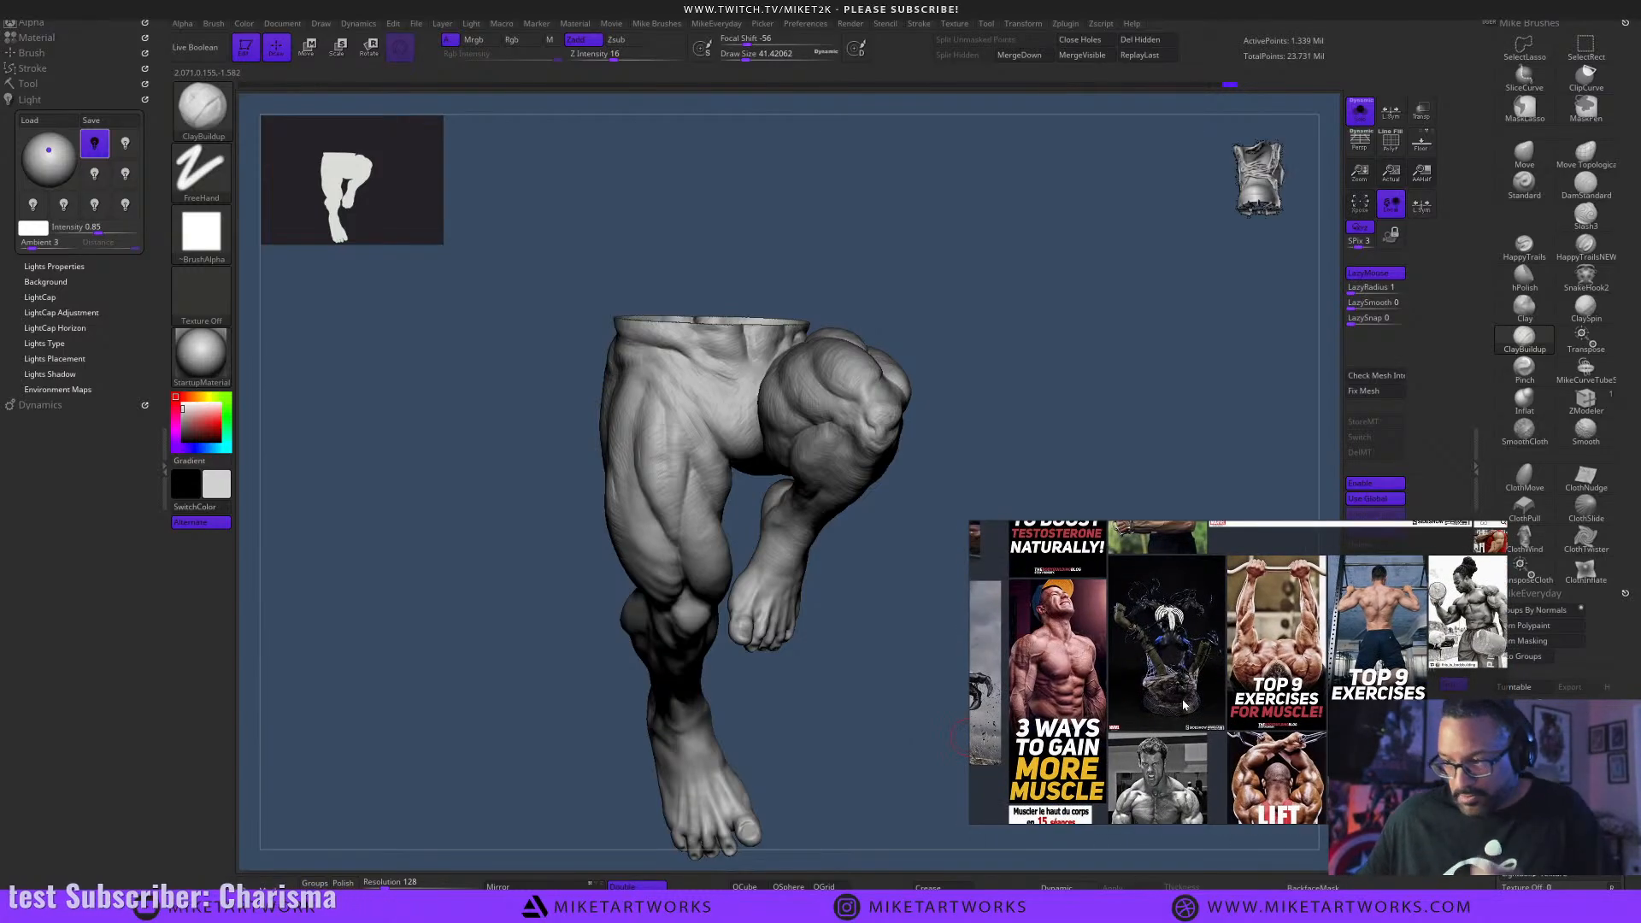
scroll(1174, 694, "down", 5)
middle_click_drag(1167, 693, 1450, 638)
middle_click_drag(1133, 722, 1206, 680)
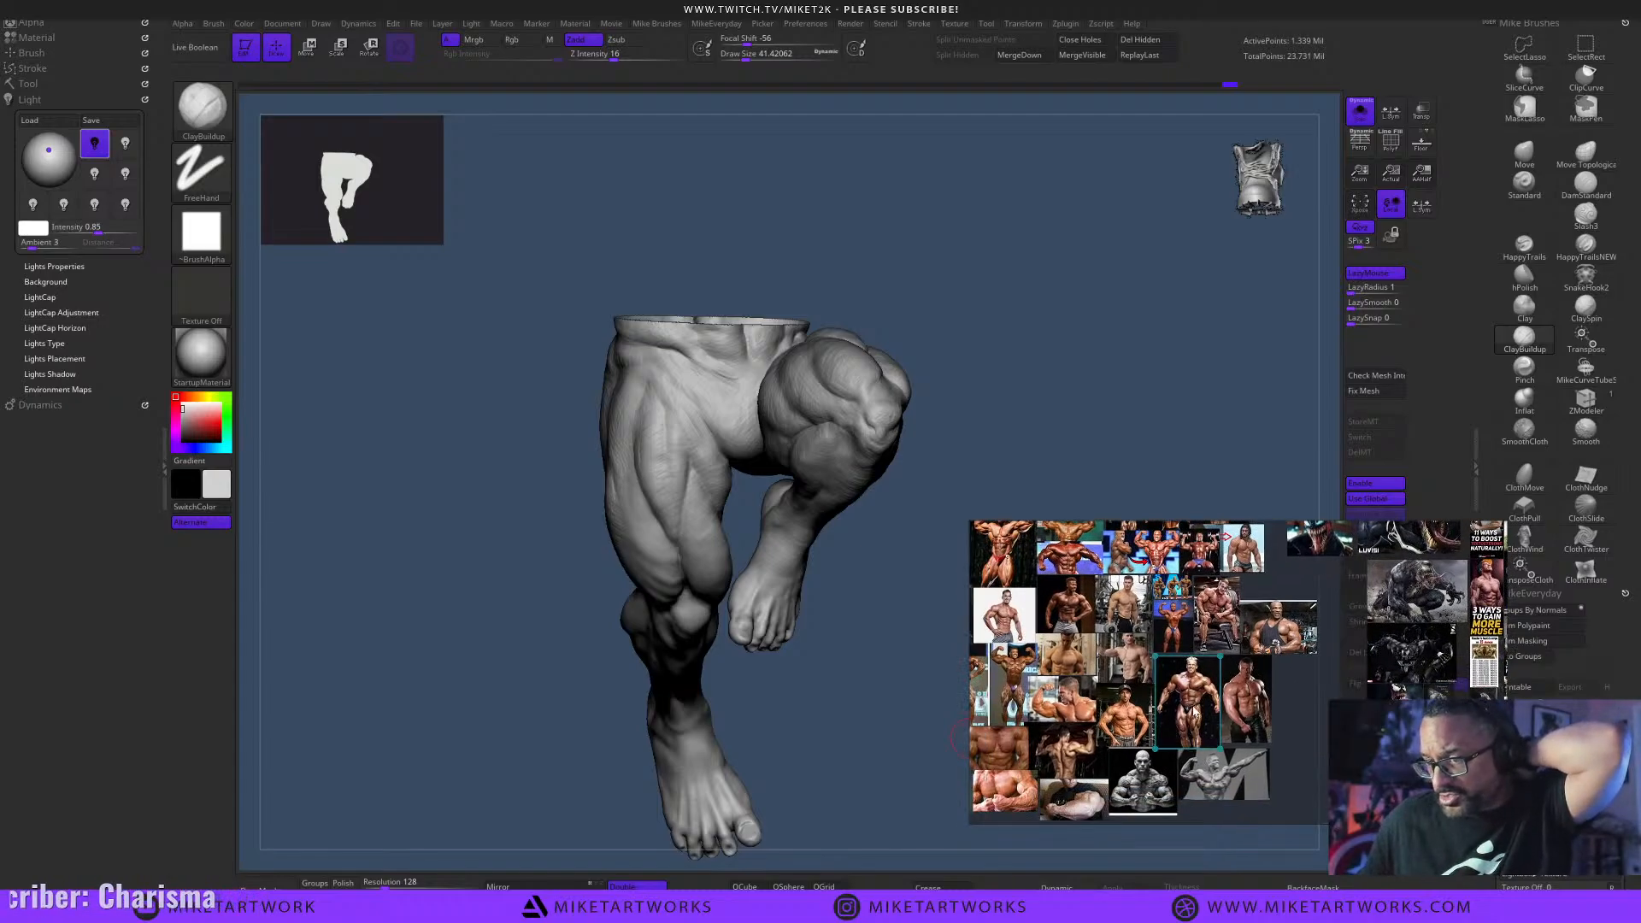
scroll(1251, 666, "up", 8)
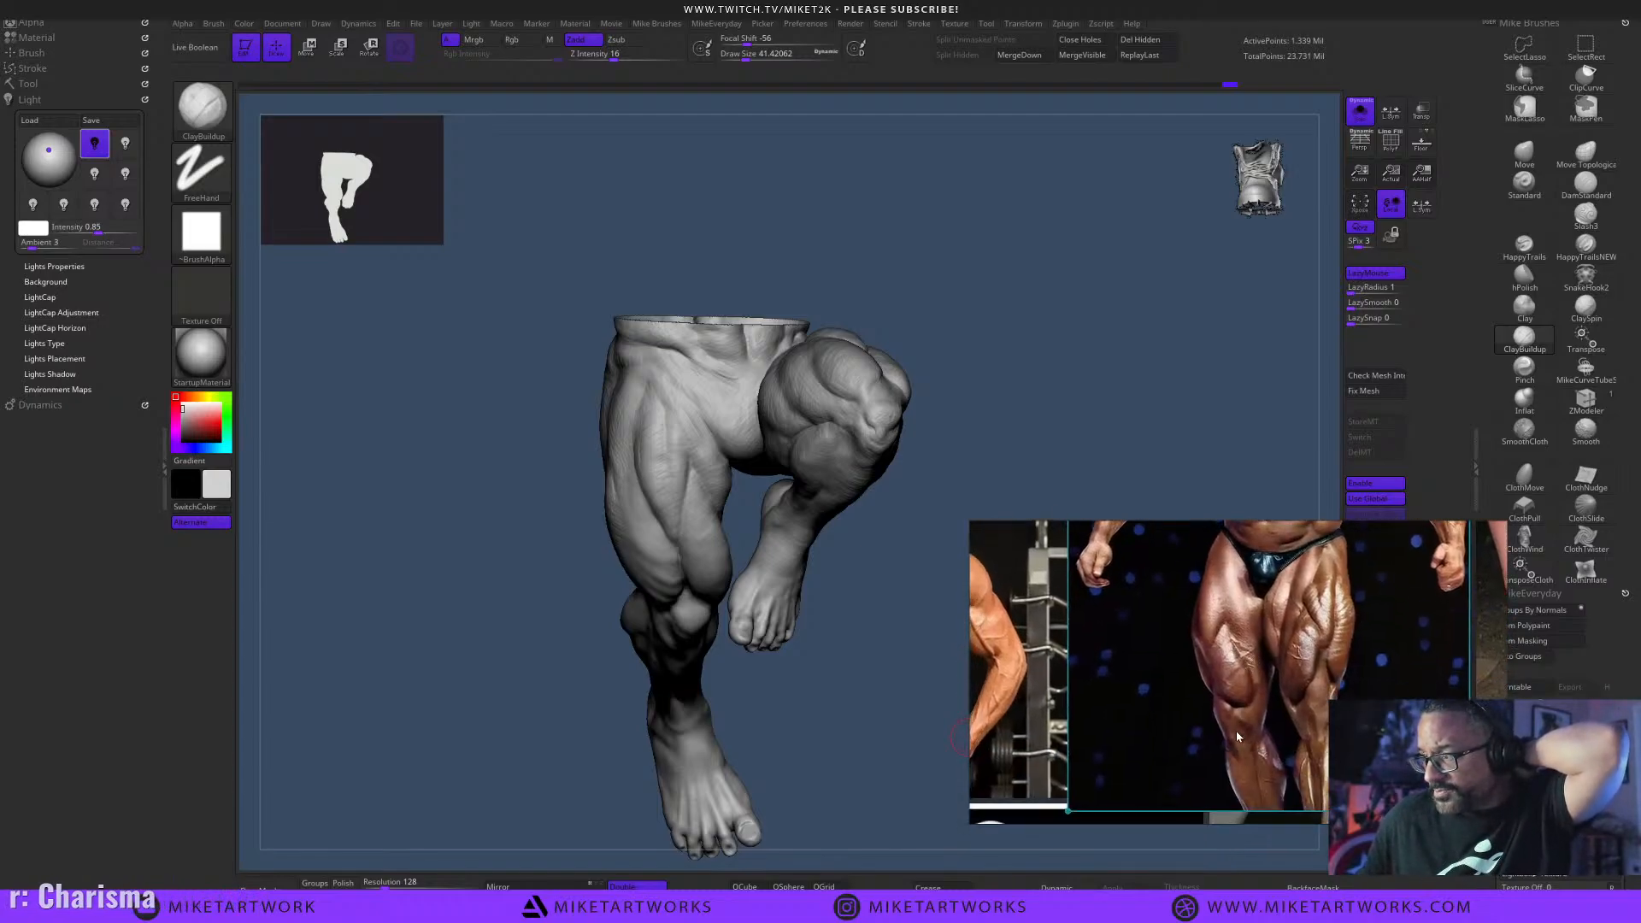
Sculpt the standing leg's front thigh muscles just above the knee with ClayBuildup, following the bodybuilder reference.
mouse_move(868, 774)
left_mouse_down()
mouse_move(886, 776)
mouse_move(892, 819)
mouse_move(897, 798)
left_mouse_up()
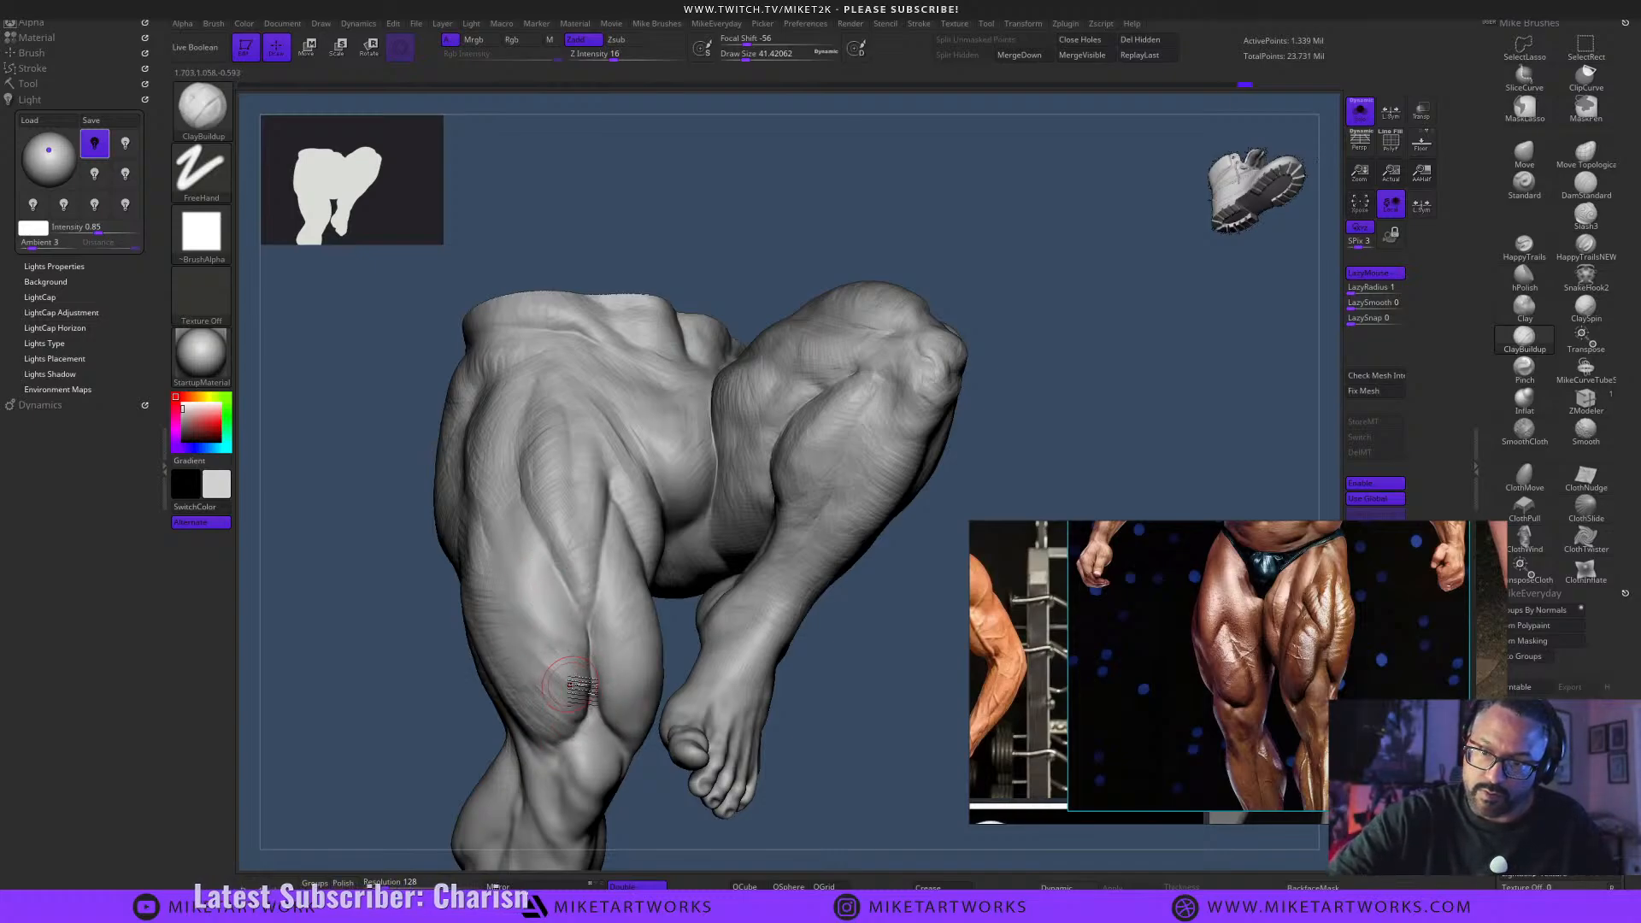
left_click_drag(865, 766, 819, 769)
left_click_drag(594, 707, 593, 696)
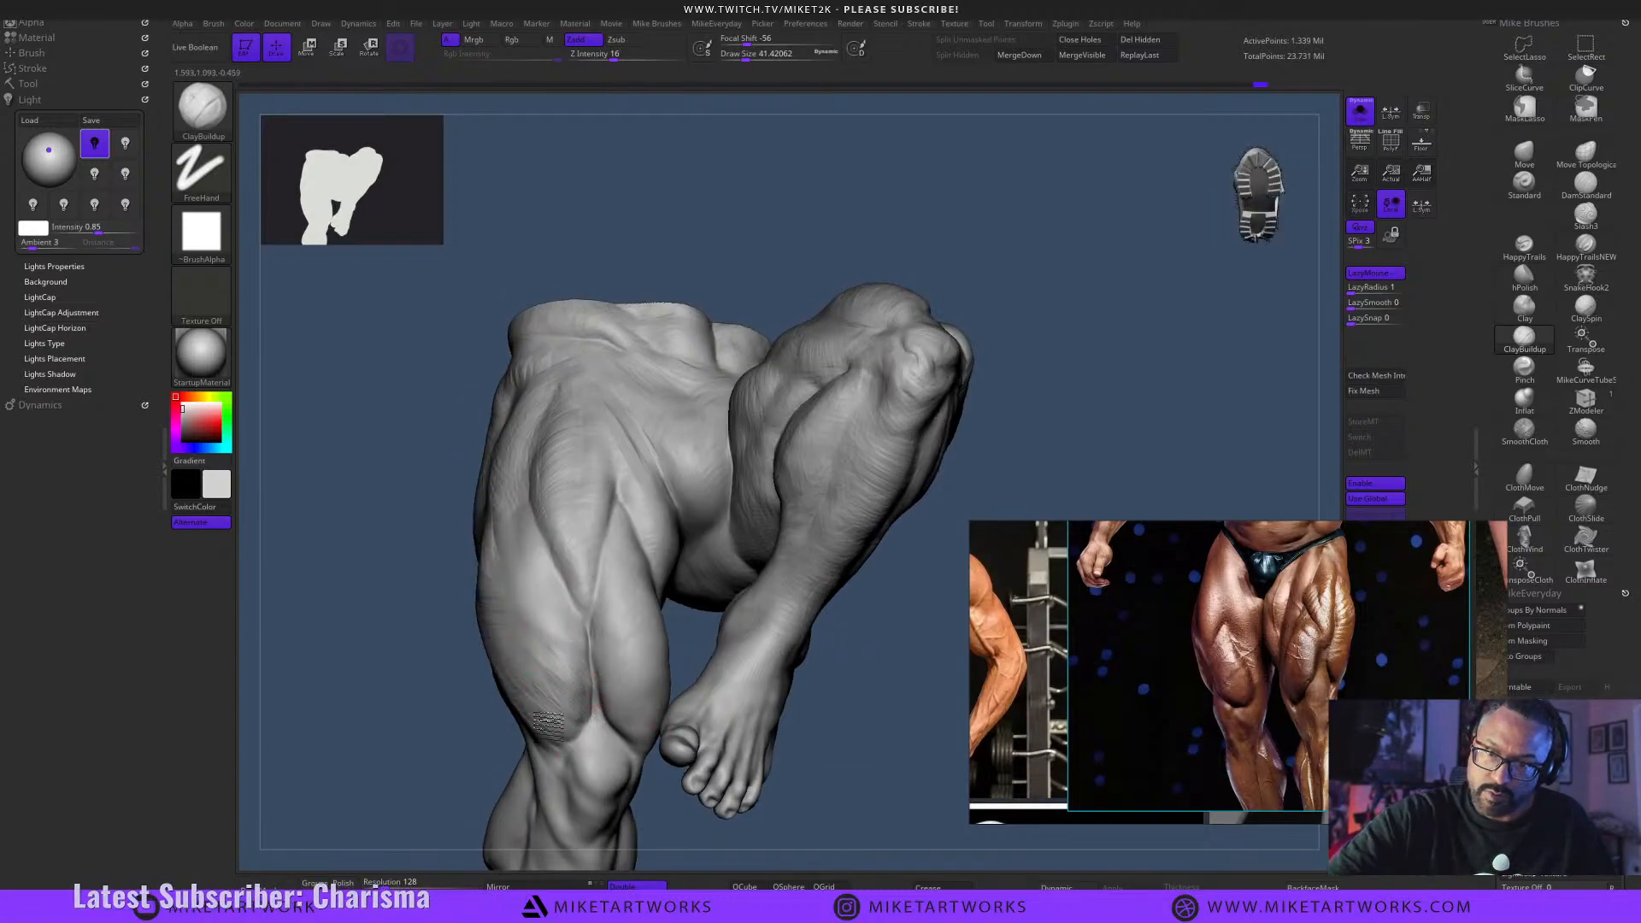
left_click_drag(501, 643, 528, 631)
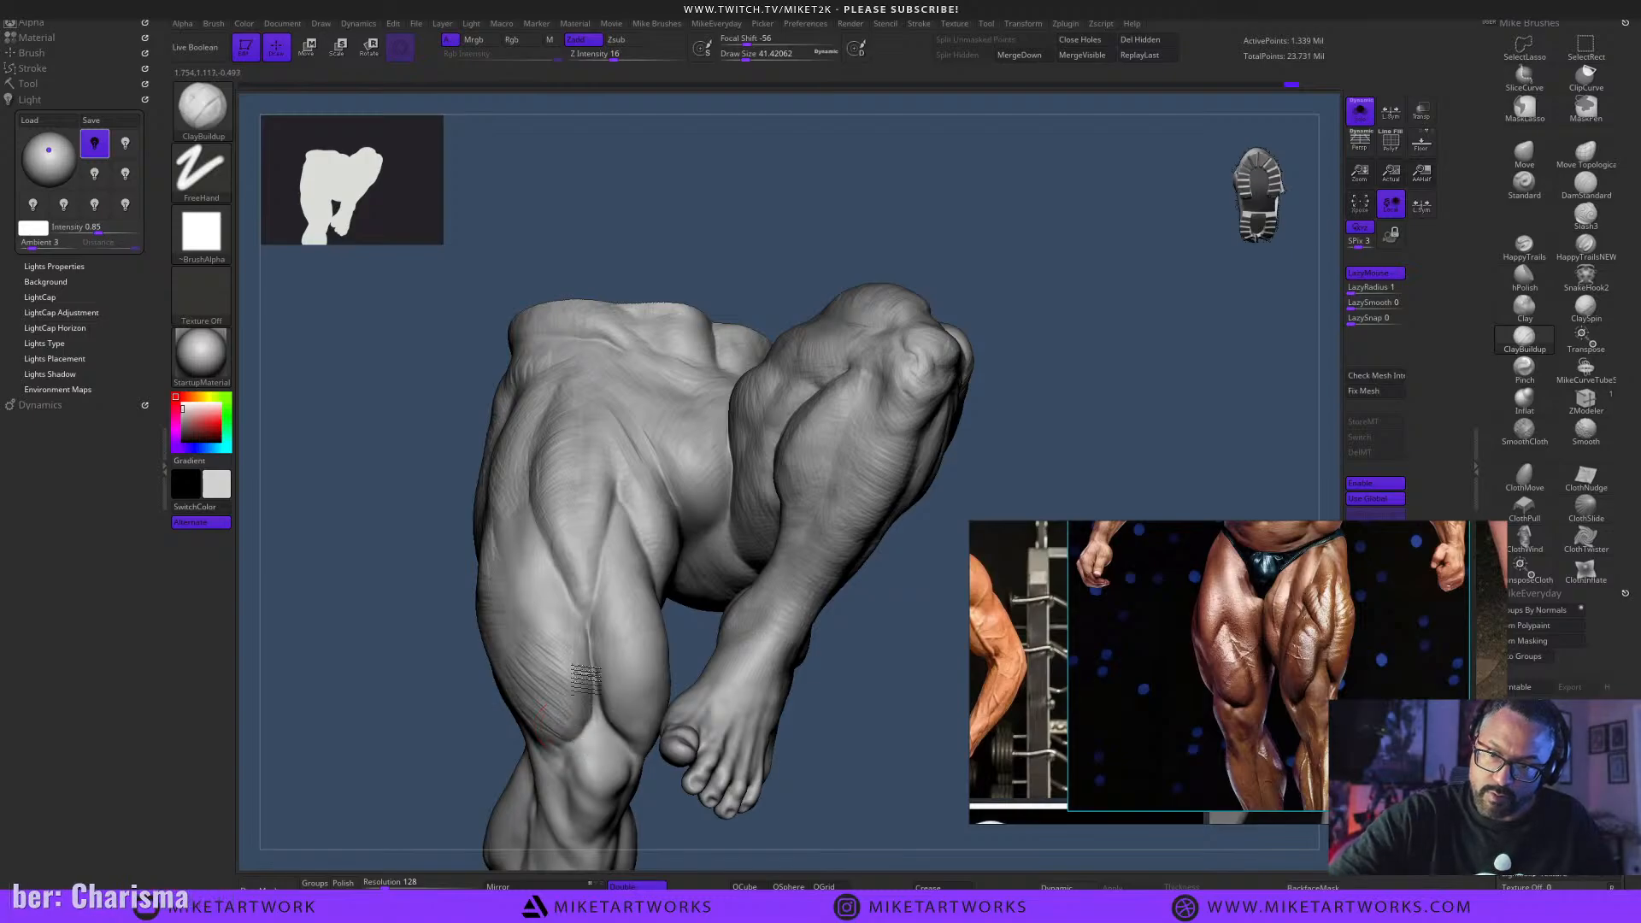
mouse_move(868, 772)
left_mouse_down()
mouse_move(890, 849)
mouse_move(819, 844)
mouse_move(826, 829)
mouse_move(720, 791)
left_mouse_up()
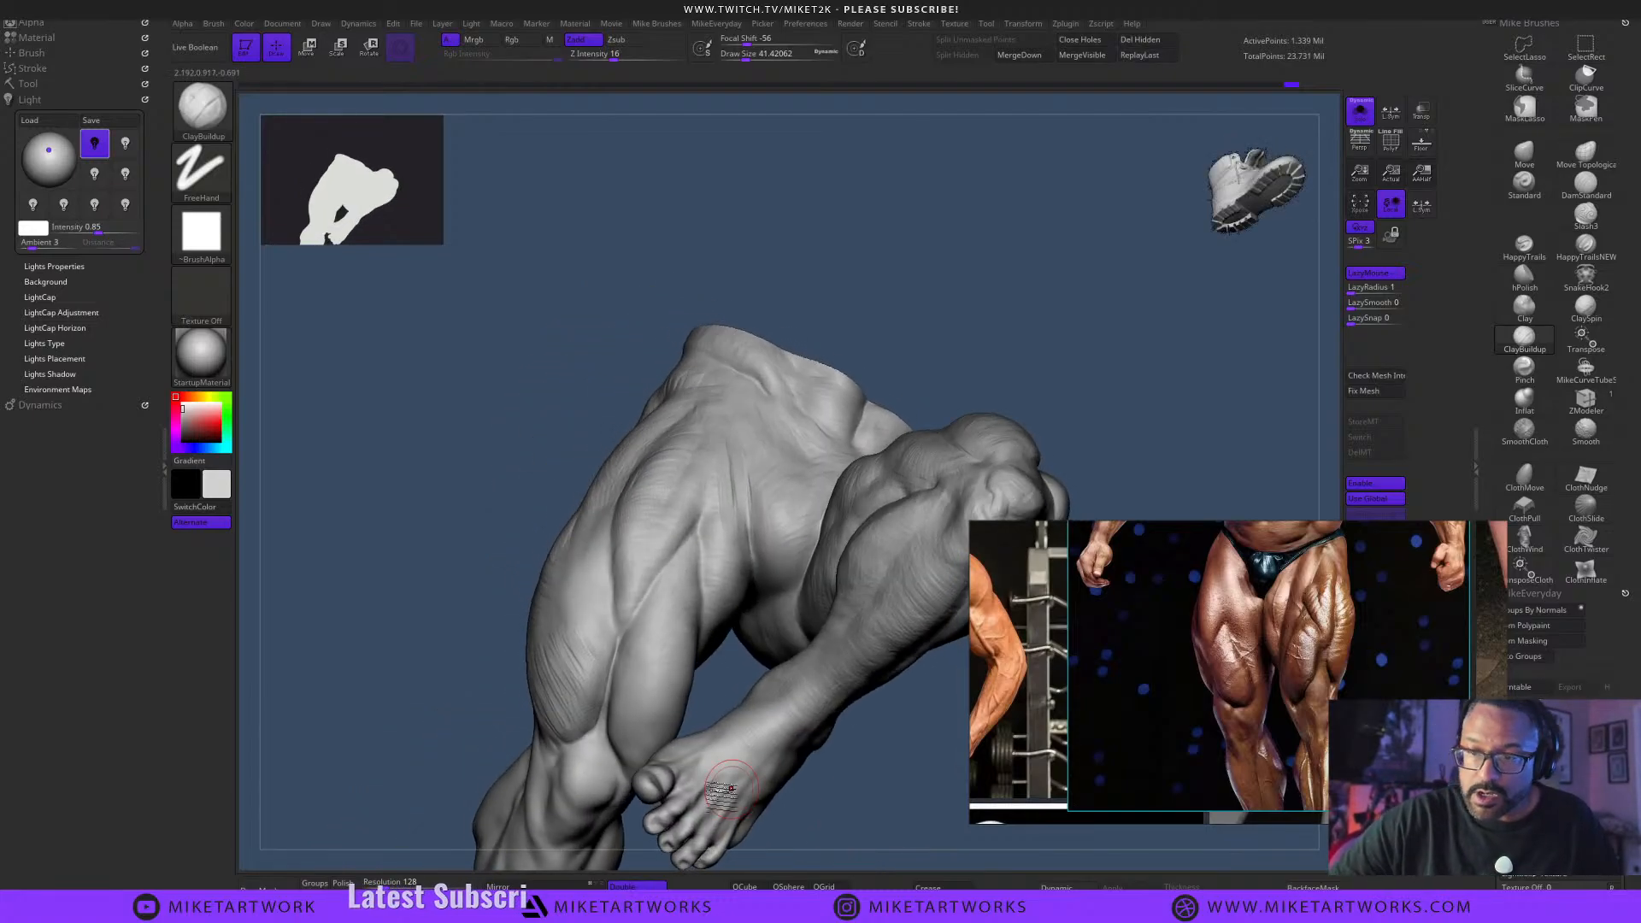
Set the brush size to about 12 and refine the groove between the standing leg's thigh muscles above the knee.
key("s")
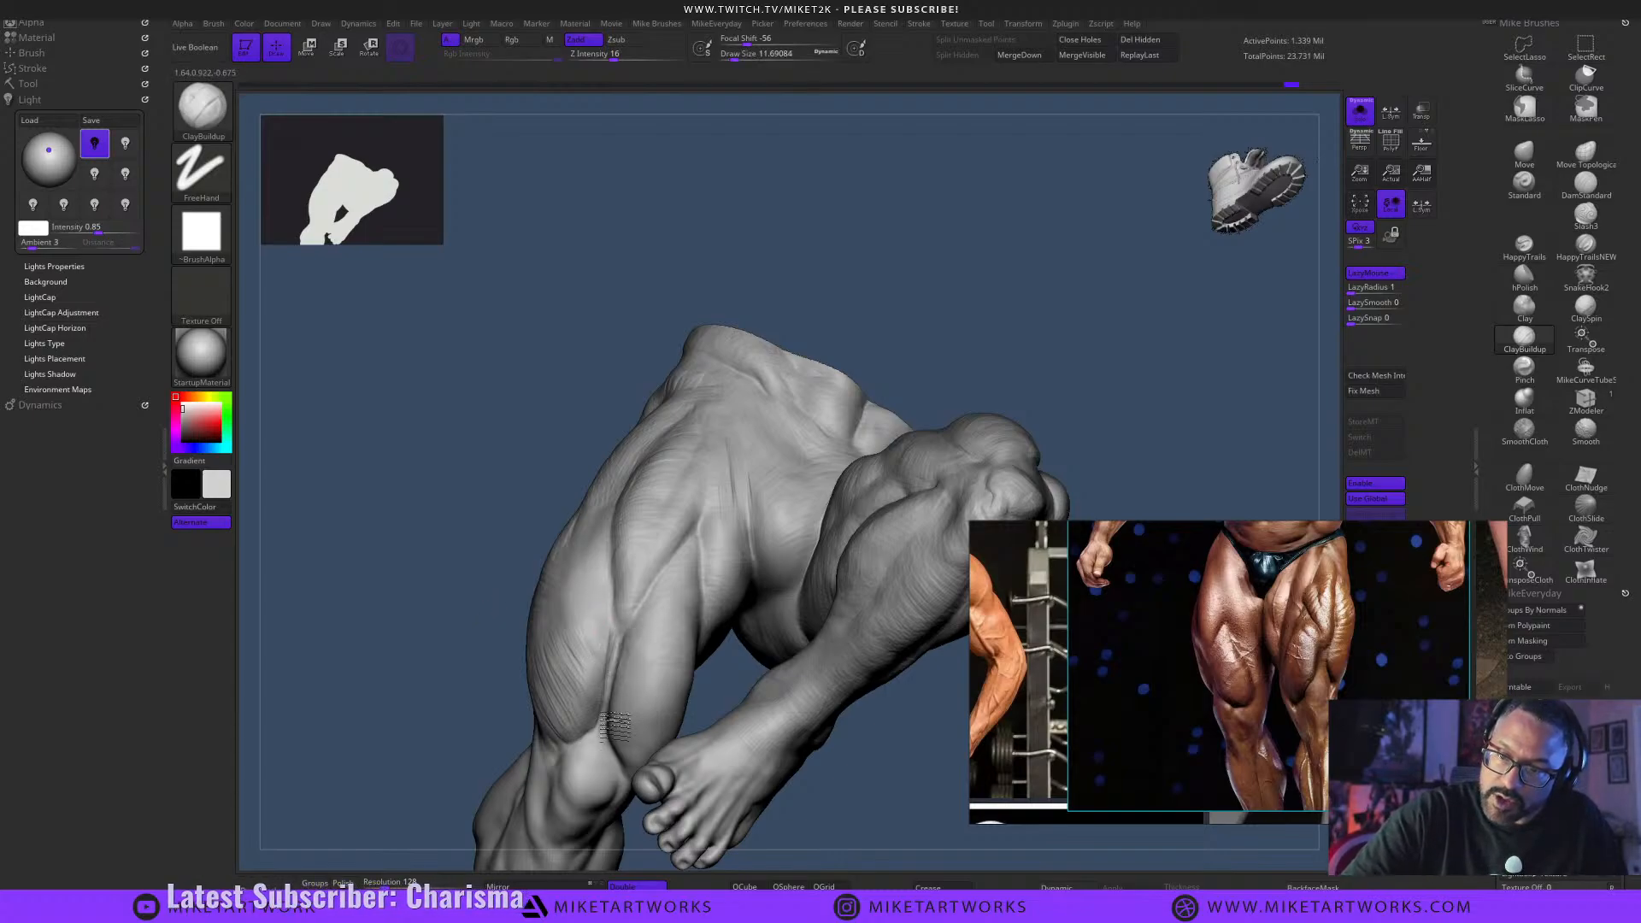
left_click_drag(880, 834, 891, 823)
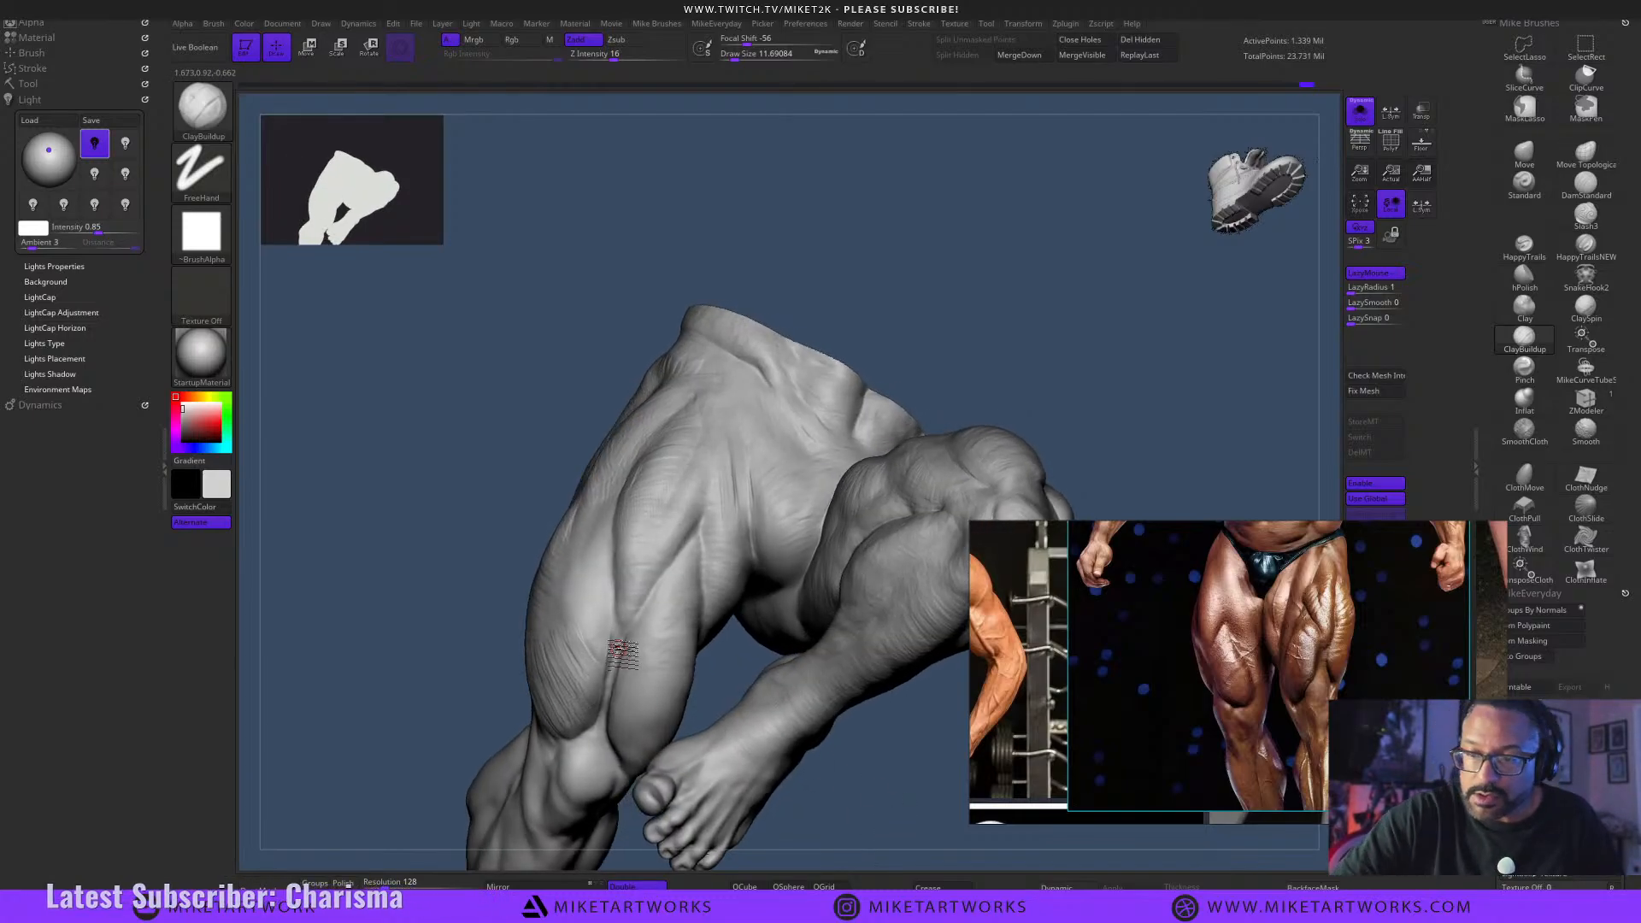
left_click_drag(617, 640, 617, 662)
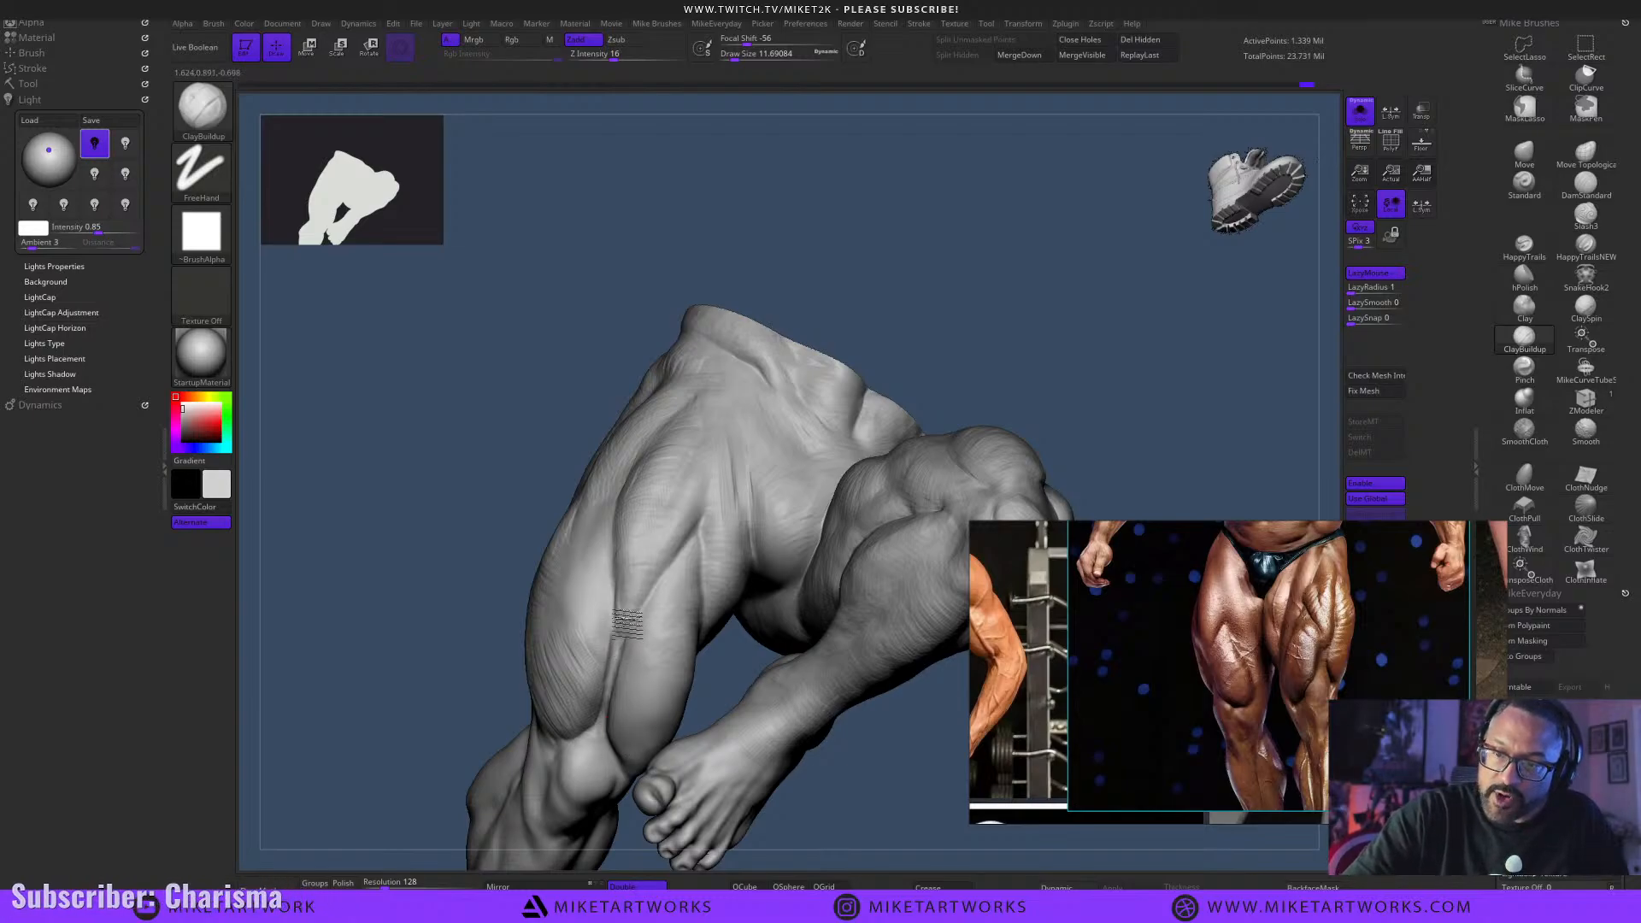
Show the full character to check the legs in context and isolate the legs again.
mouse_move(870, 821)
left_mouse_down("alt")
mouse_move(883, 783)
mouse_move(894, 795)
mouse_move(898, 747)
mouse_move(926, 777)
mouse_move(917, 740)
mouse_move(1136, 435)
left_mouse_up("alt")
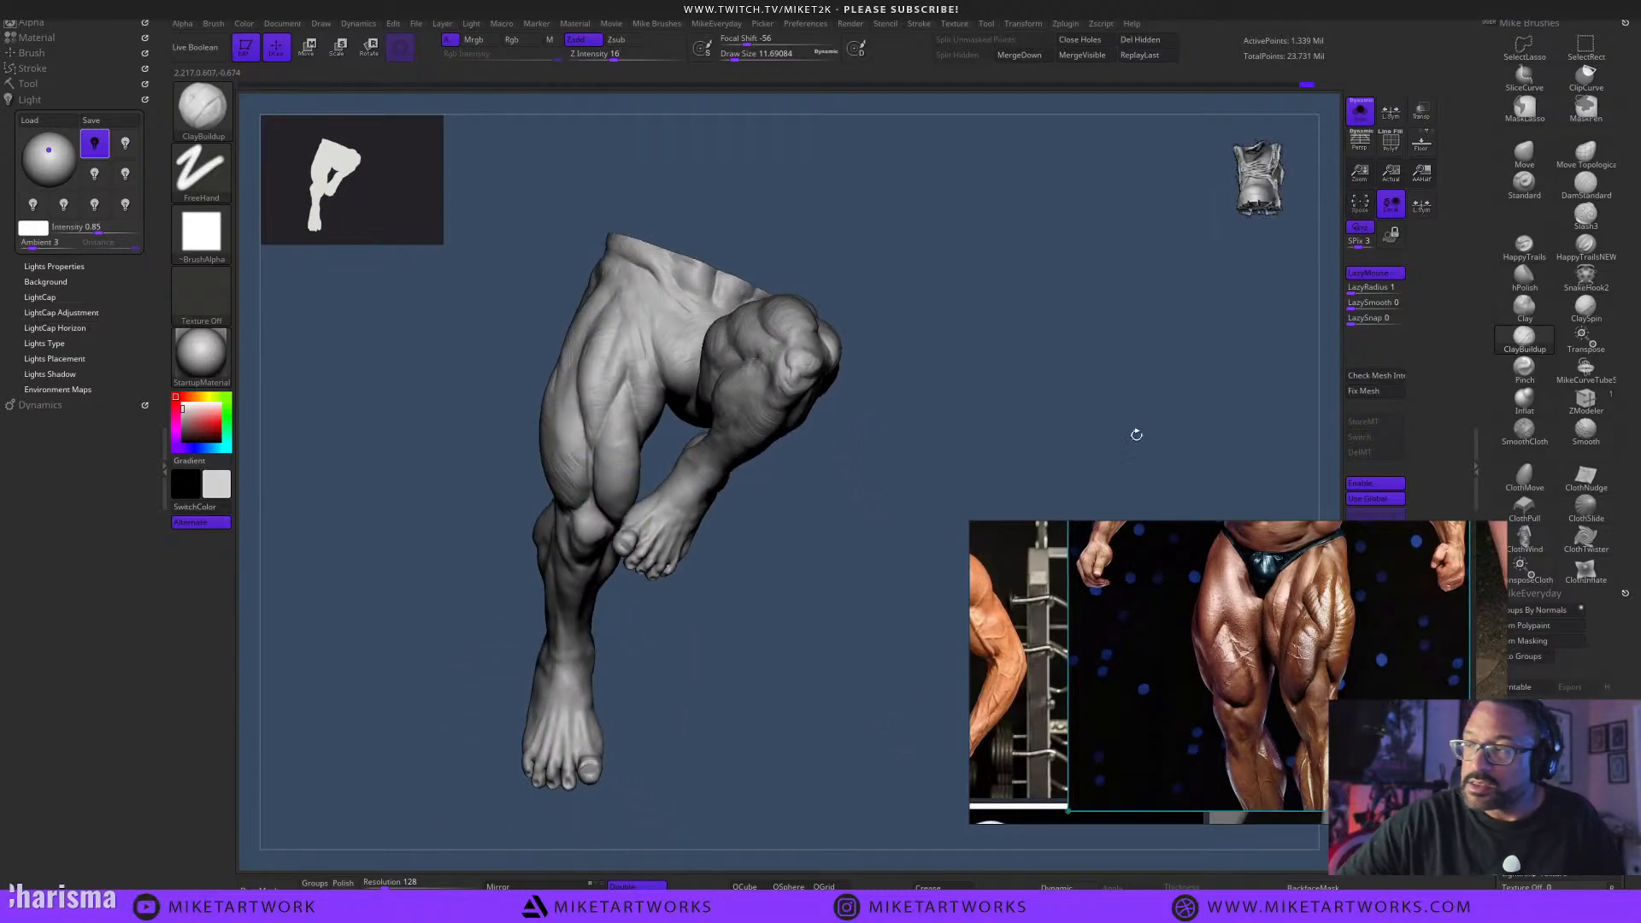
left_click(1360, 114)
mouse_move(855, 781)
left_mouse_down()
mouse_move(896, 813)
mouse_move(909, 783)
mouse_move(825, 808)
mouse_move(927, 776)
mouse_move(900, 791)
mouse_move(938, 864)
mouse_move(911, 817)
left_mouse_up()
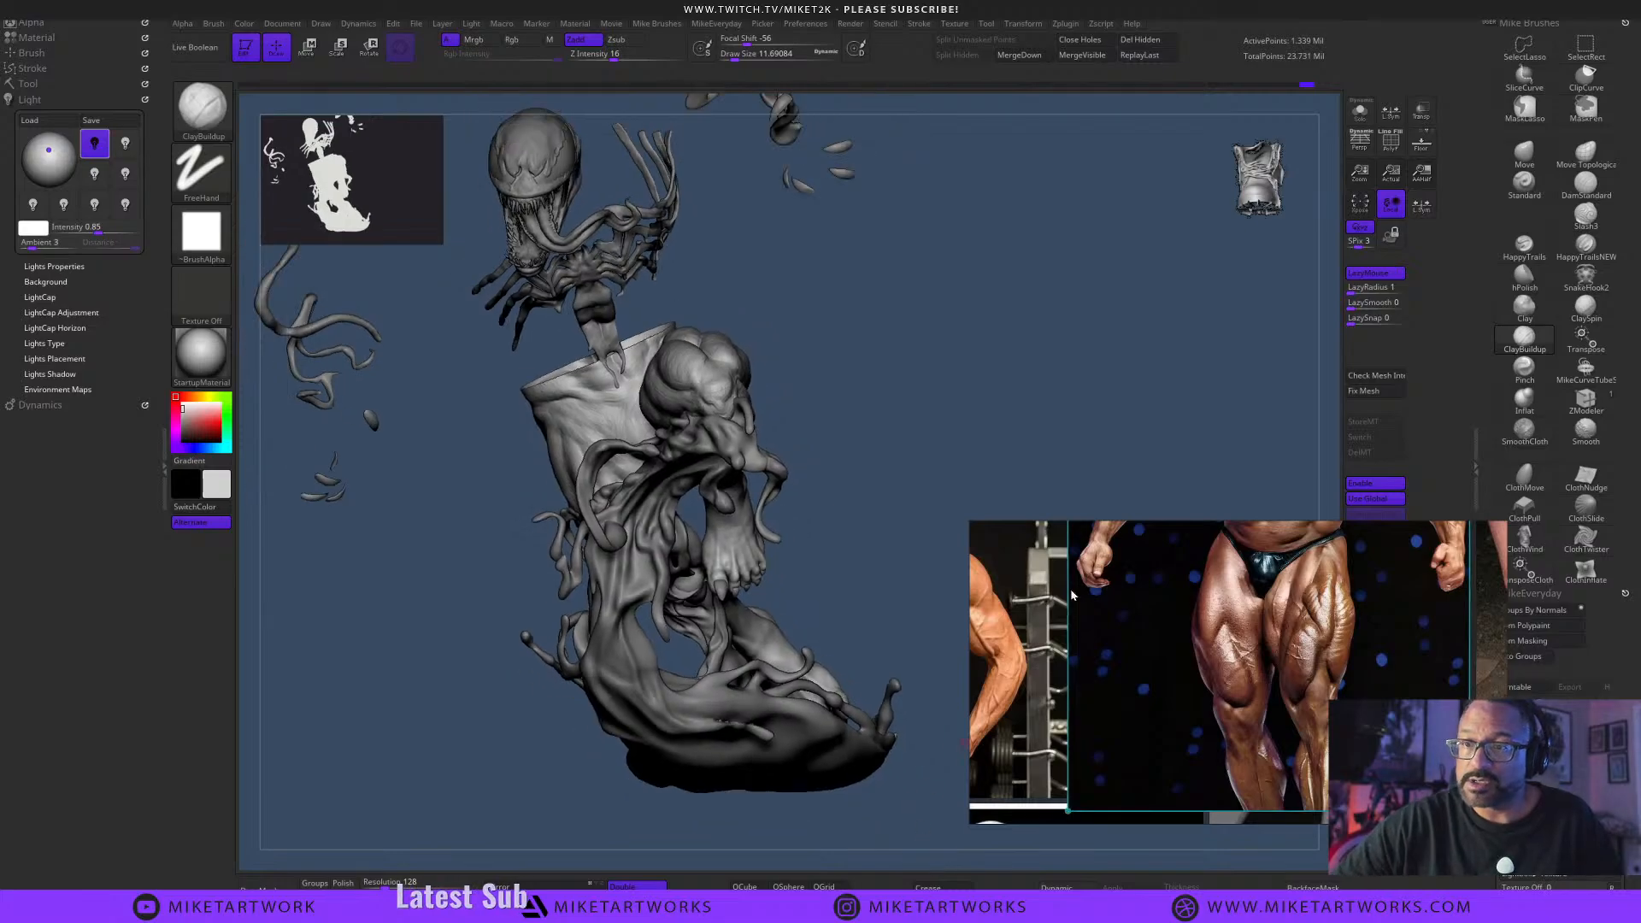
left_click(1364, 112)
Enlarge the ClayBuildup brush to about 36 and build up the outer thigh muscle above the standing knee.
left_click_drag(884, 652, 890, 684)
mouse_move(887, 750)
left_mouse_down("alt")
mouse_move(887, 776)
mouse_move(847, 735)
left_mouse_up("alt")
key("s")
key("s")
left_click_drag(859, 682, 847, 700)
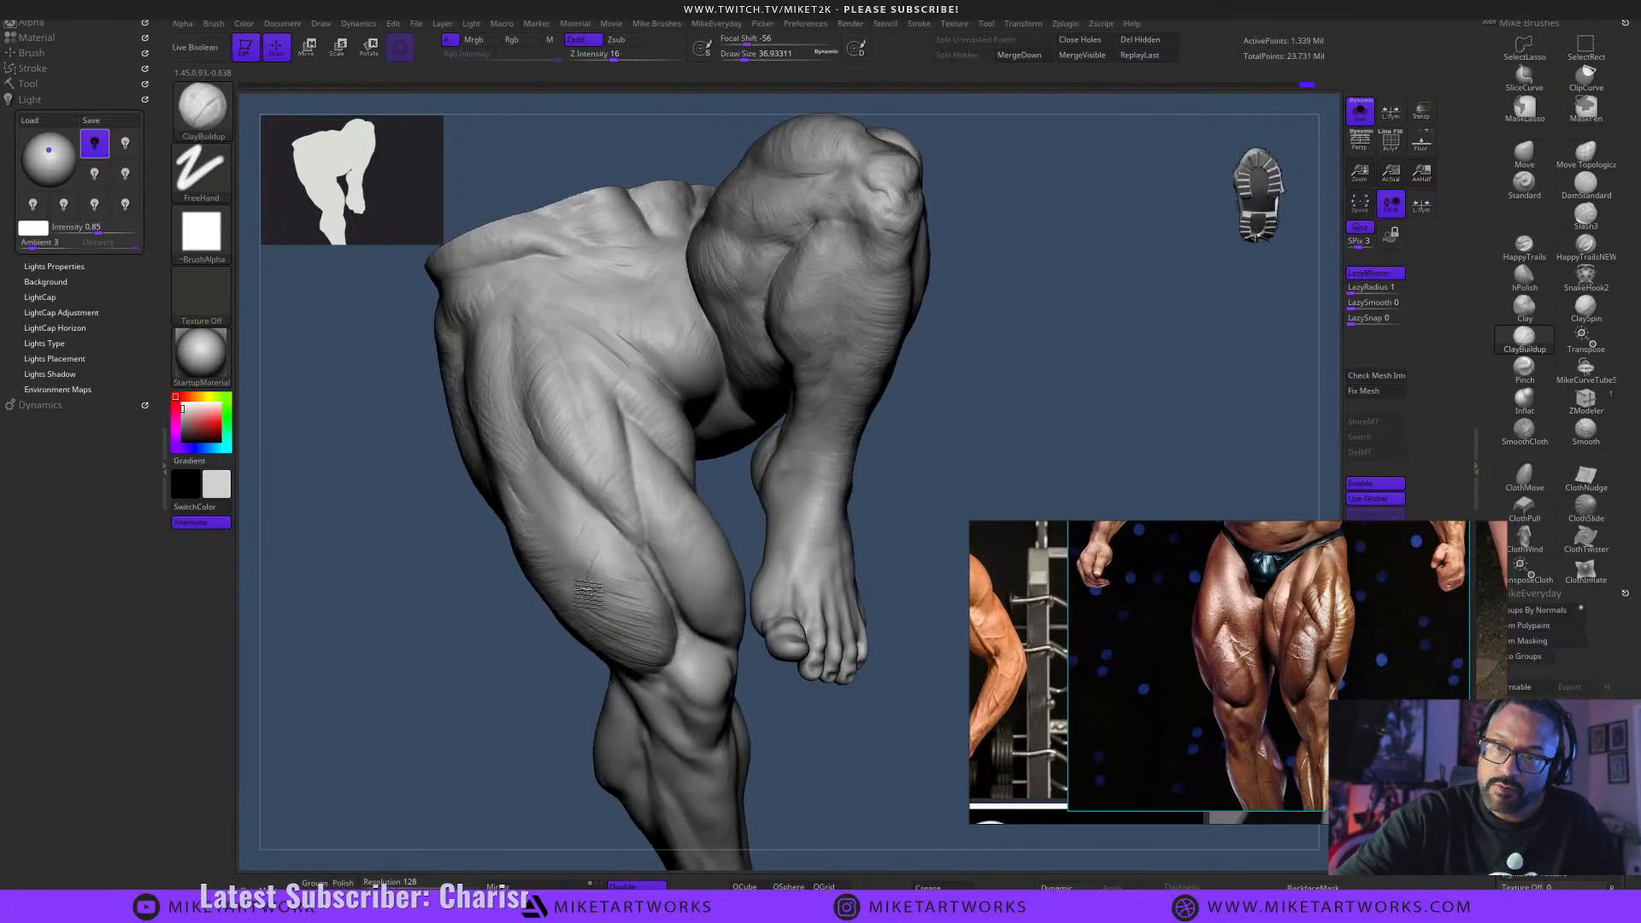
left_click_drag(599, 532, 622, 552)
mouse_move(835, 758)
left_mouse_down()
mouse_move(895, 780)
mouse_move(909, 769)
mouse_move(920, 804)
mouse_move(887, 777)
mouse_move(890, 663)
left_mouse_up()
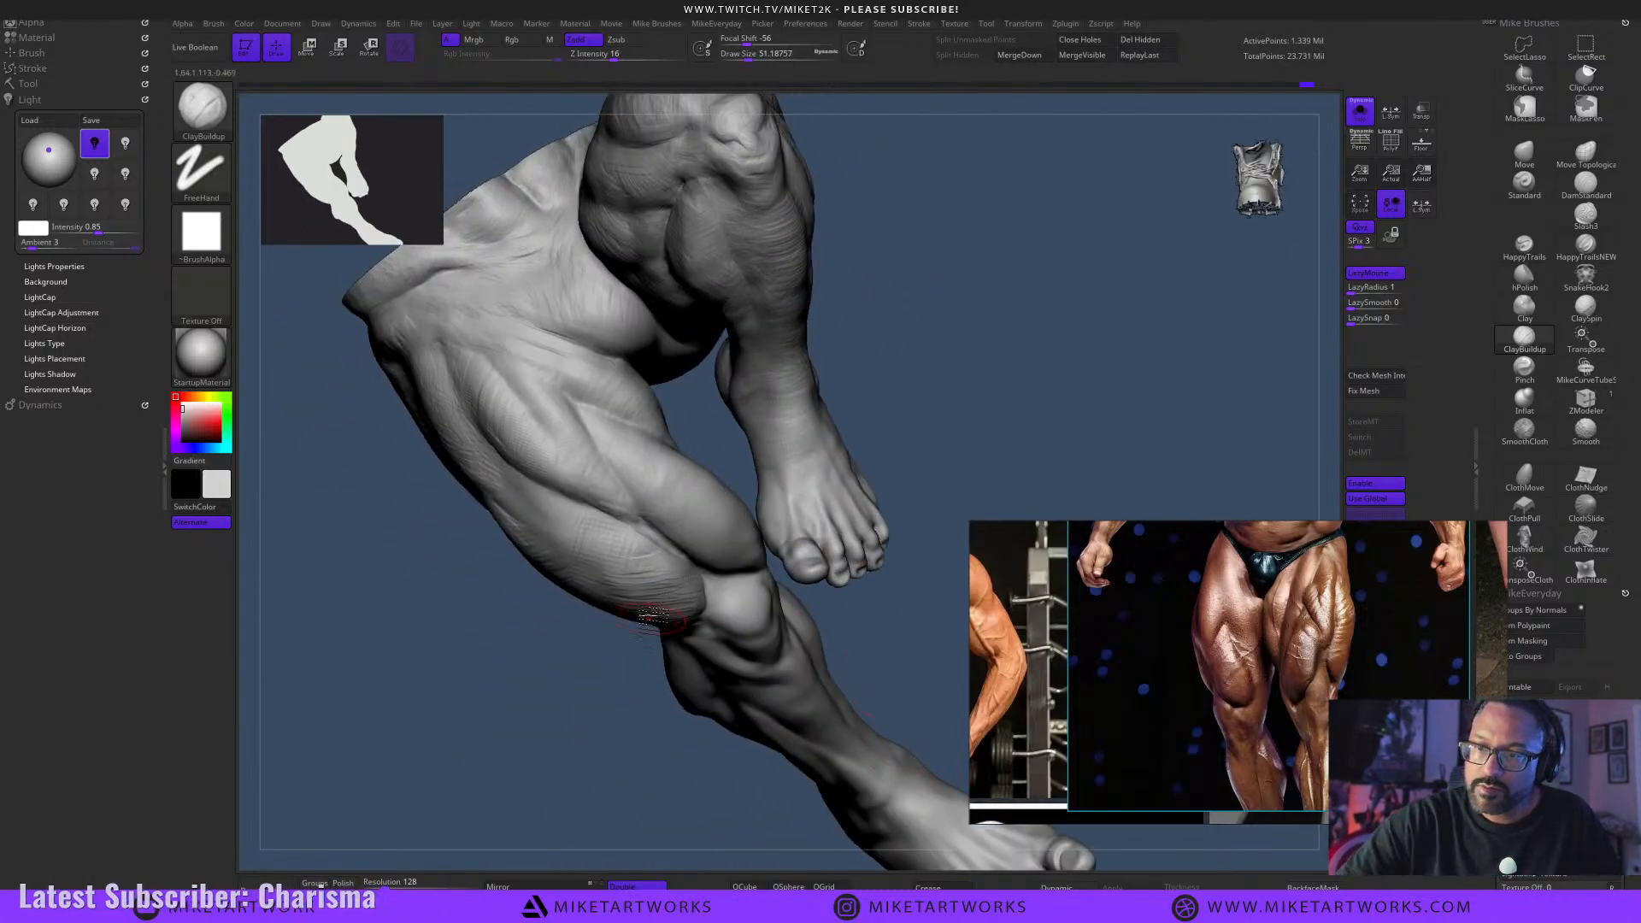
Lower Z Intensity to 3 and softly shape the standing leg's outer thigh, enlarging the brush to about 87.
key("ctrl")
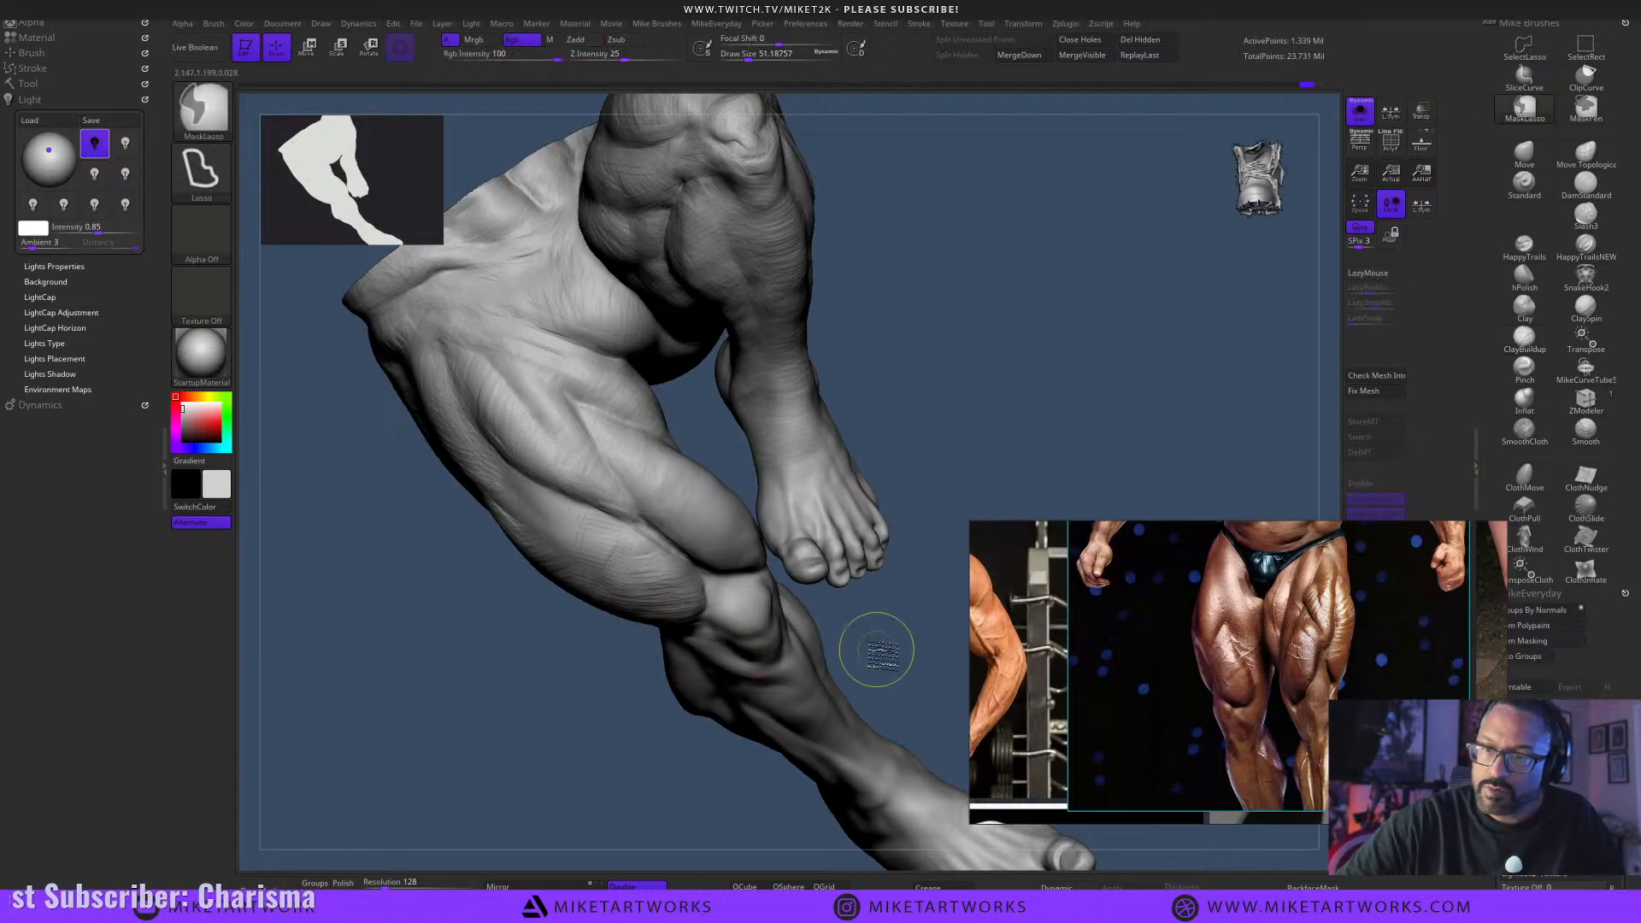
key("shift")
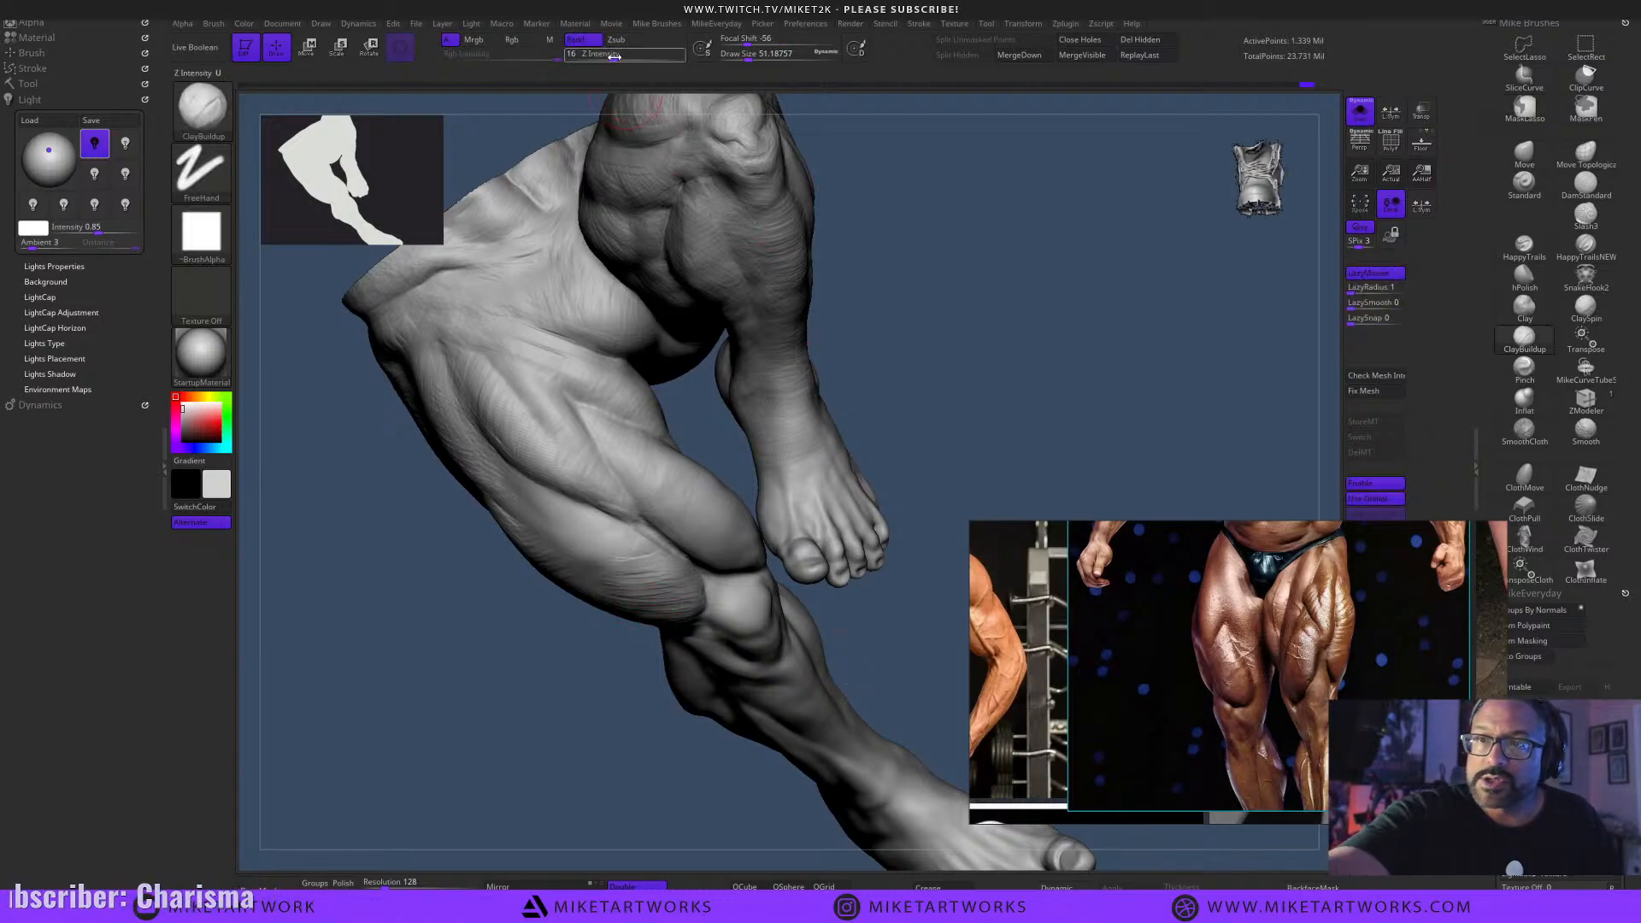
left_click_drag(613, 54, 588, 55)
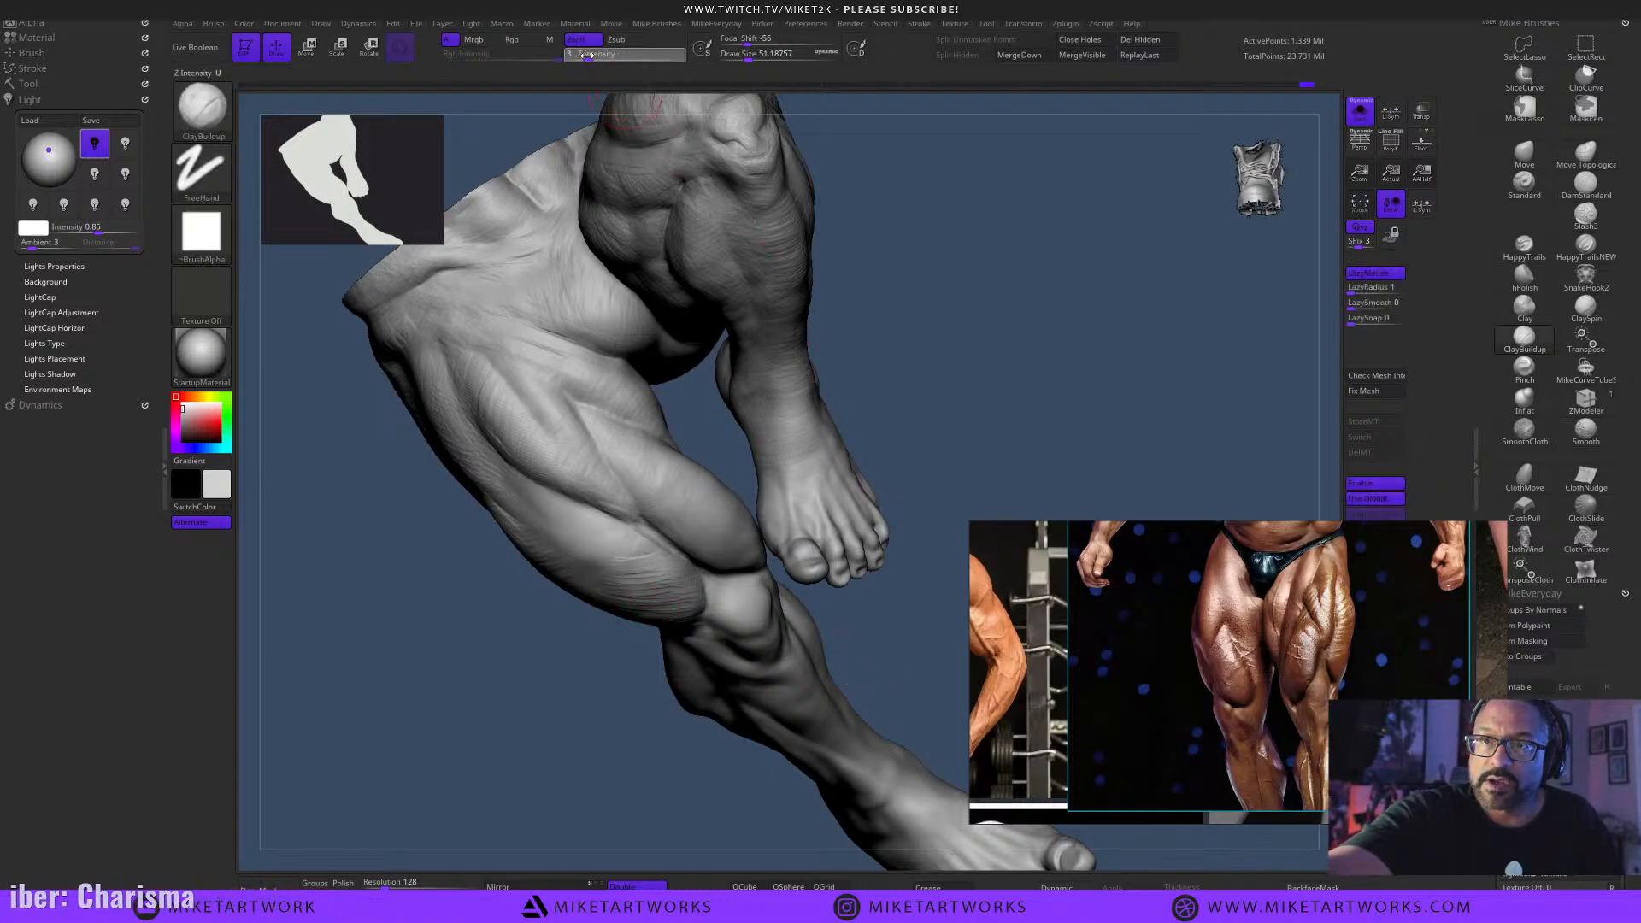
left_click_drag(893, 566, 659, 599)
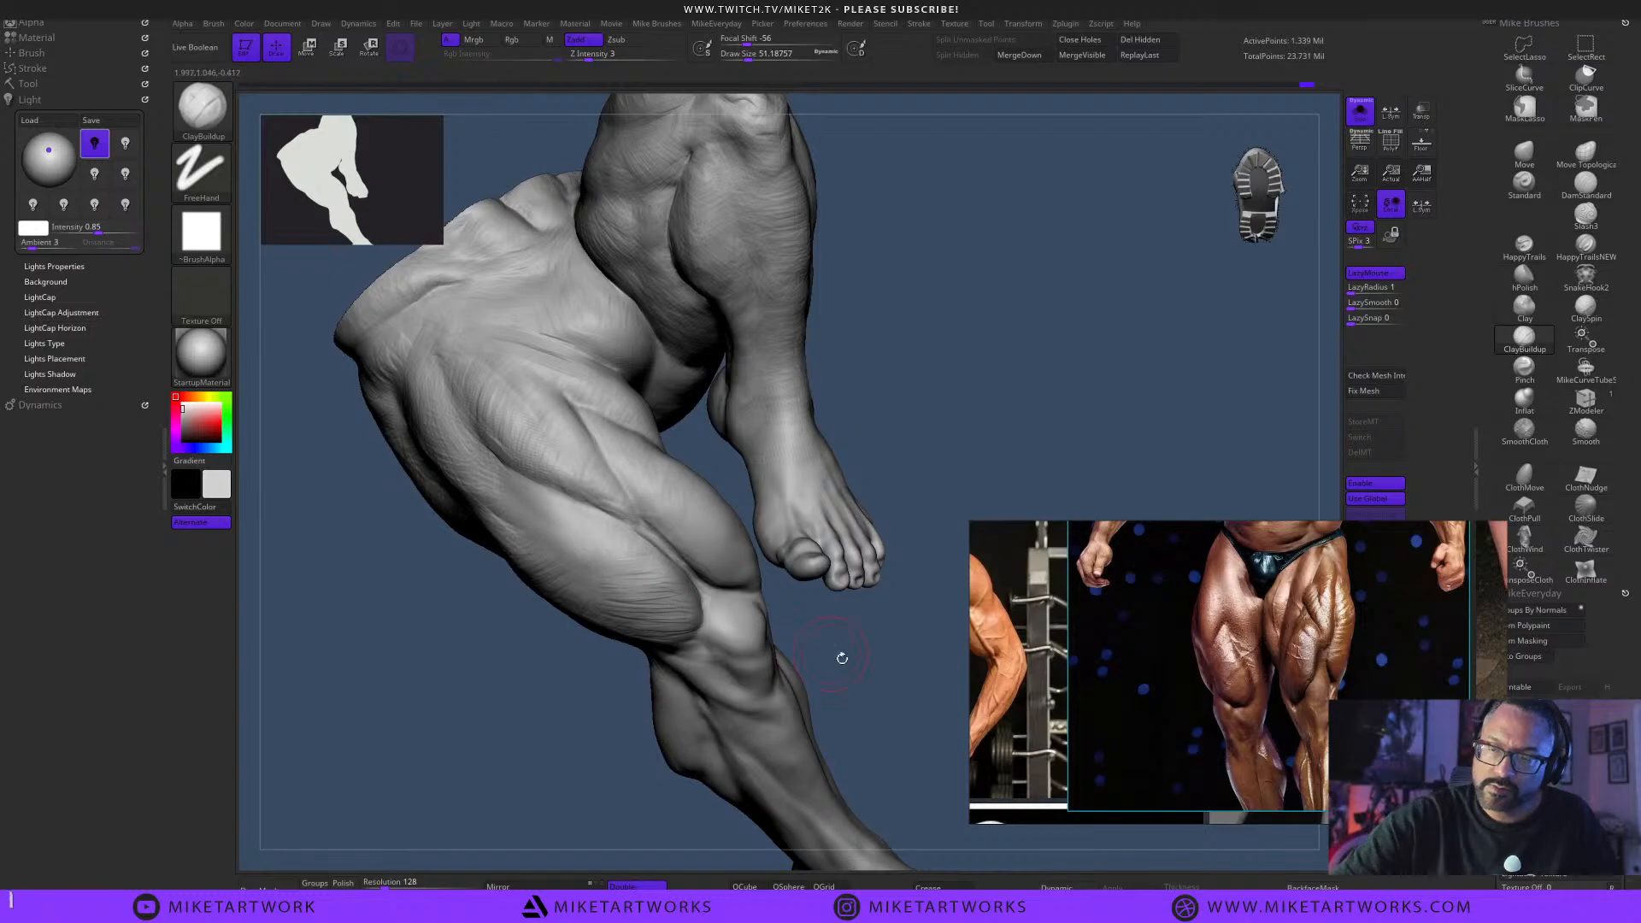
mouse_move(842, 658)
left_mouse_down()
mouse_move(879, 685)
mouse_move(875, 649)
mouse_move(906, 654)
mouse_move(796, 692)
left_mouse_up()
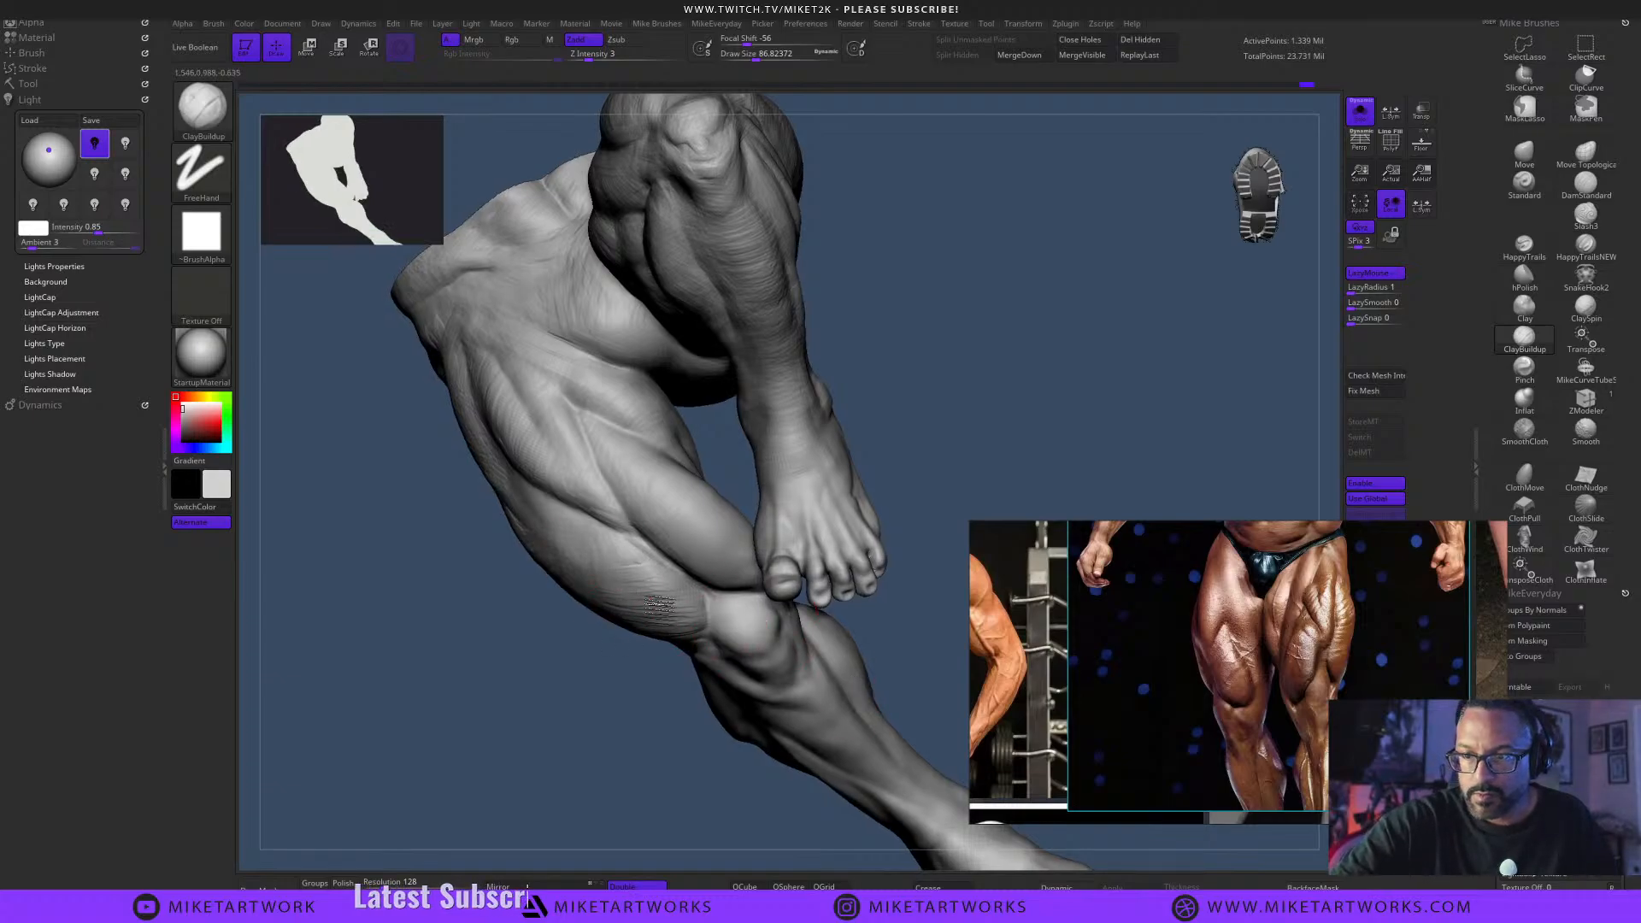
left_click_drag(896, 689, 889, 590)
left_click_drag(886, 648, 867, 714)
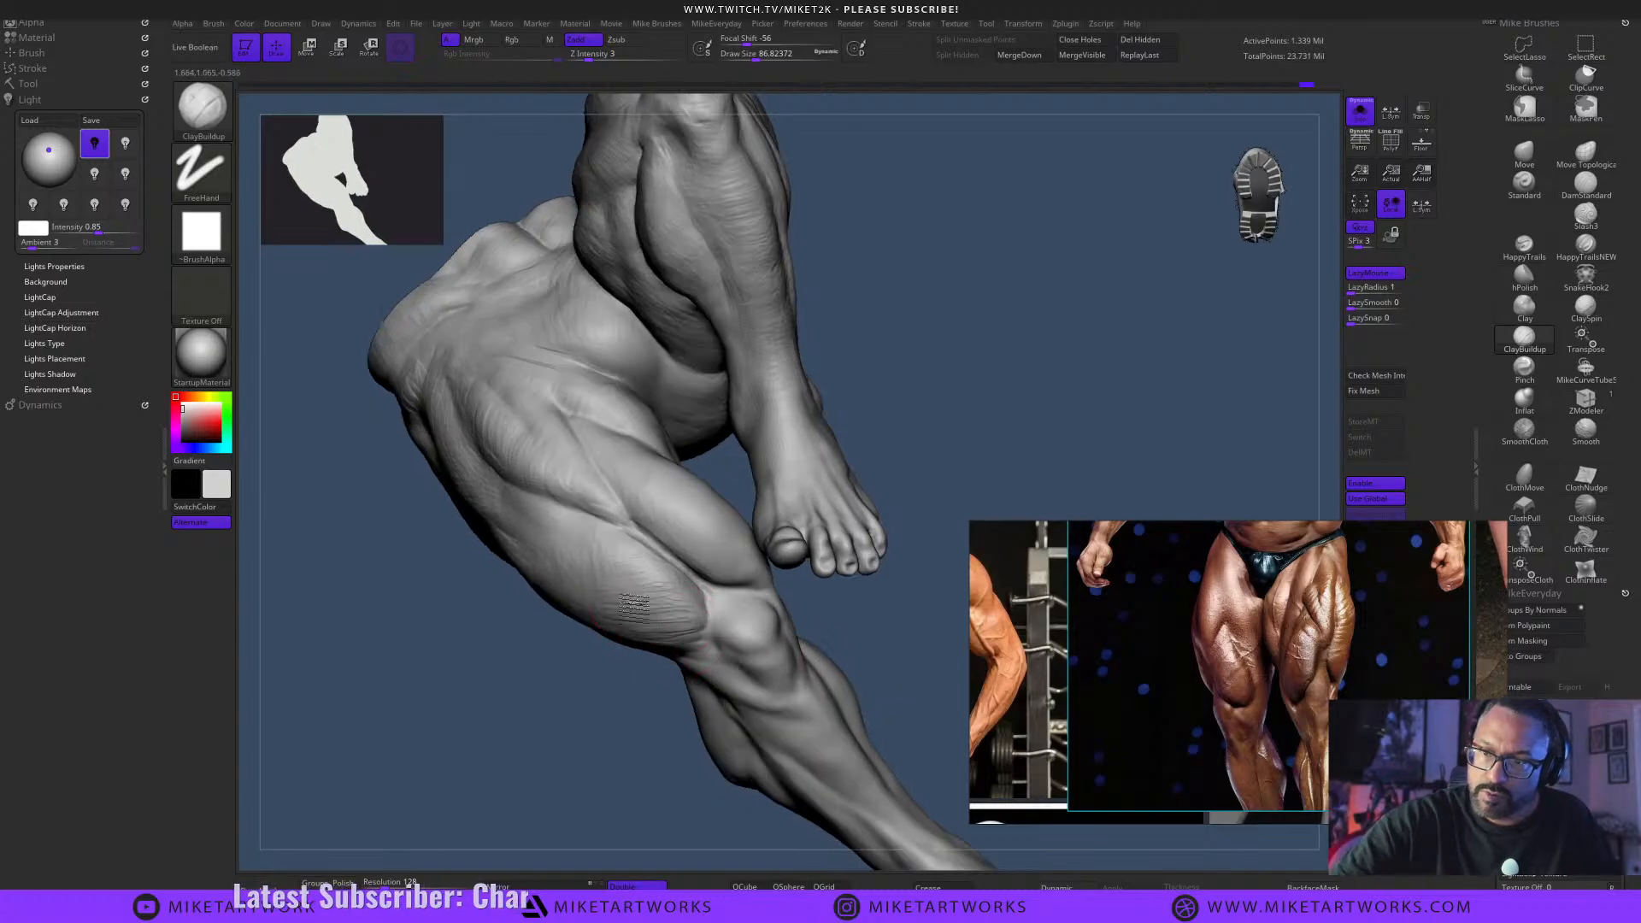
left_click_drag(639, 622, 687, 610)
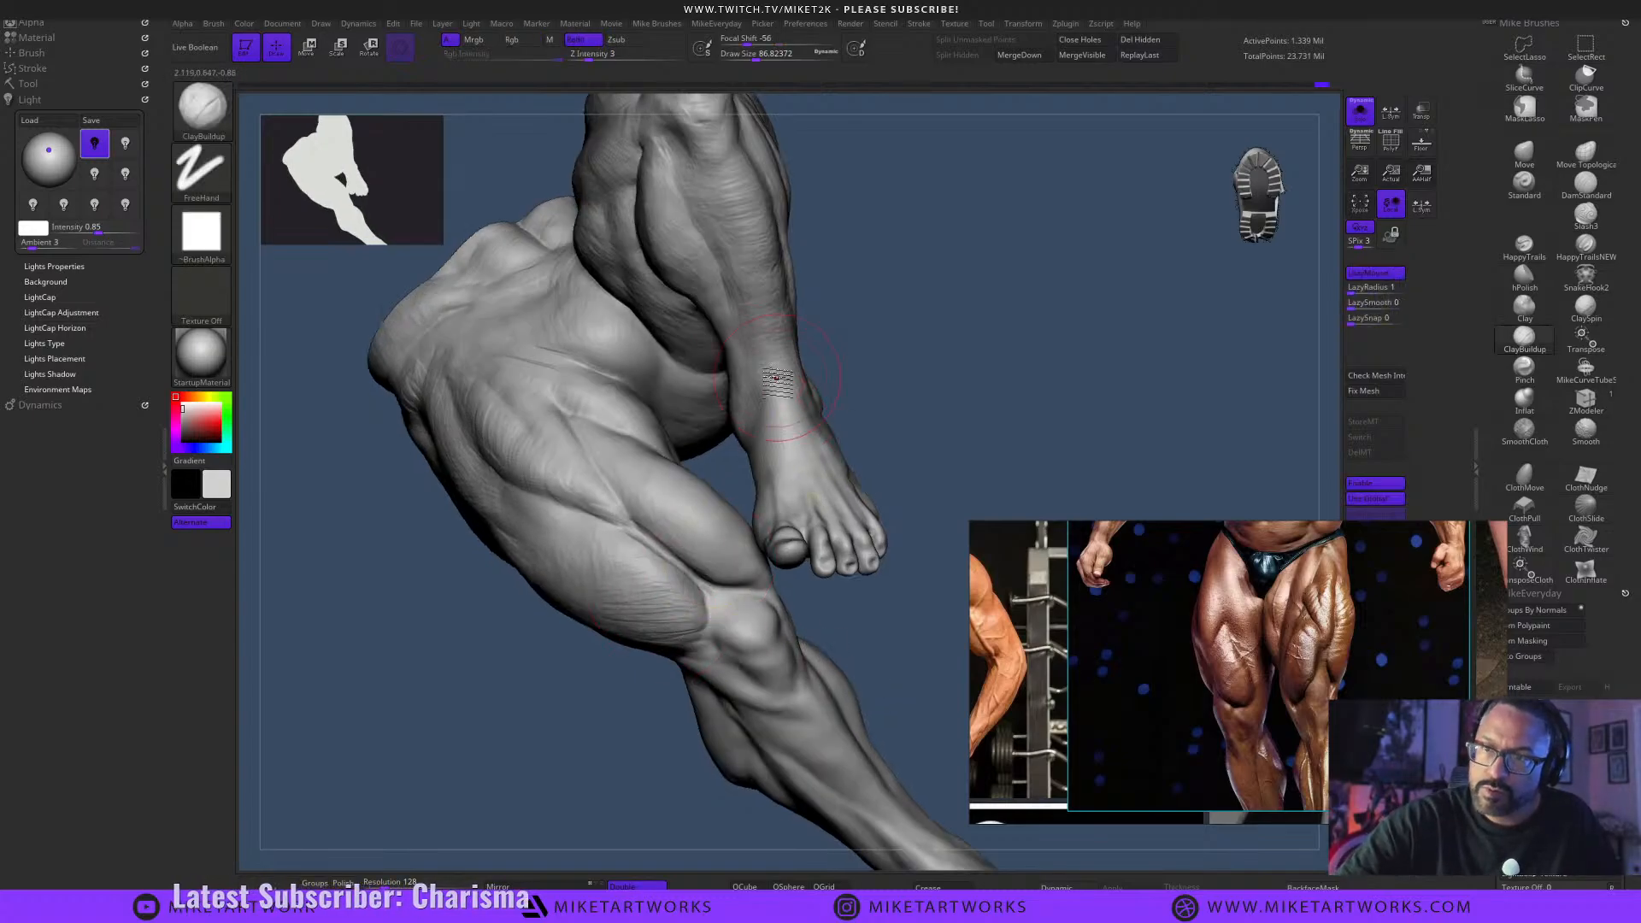
Set Z Intensity to 6 and brush size to about 35, and add muscle detail to the outer thigh beside the standing knee.
left_click_drag(588, 57, 597, 56)
key("s")
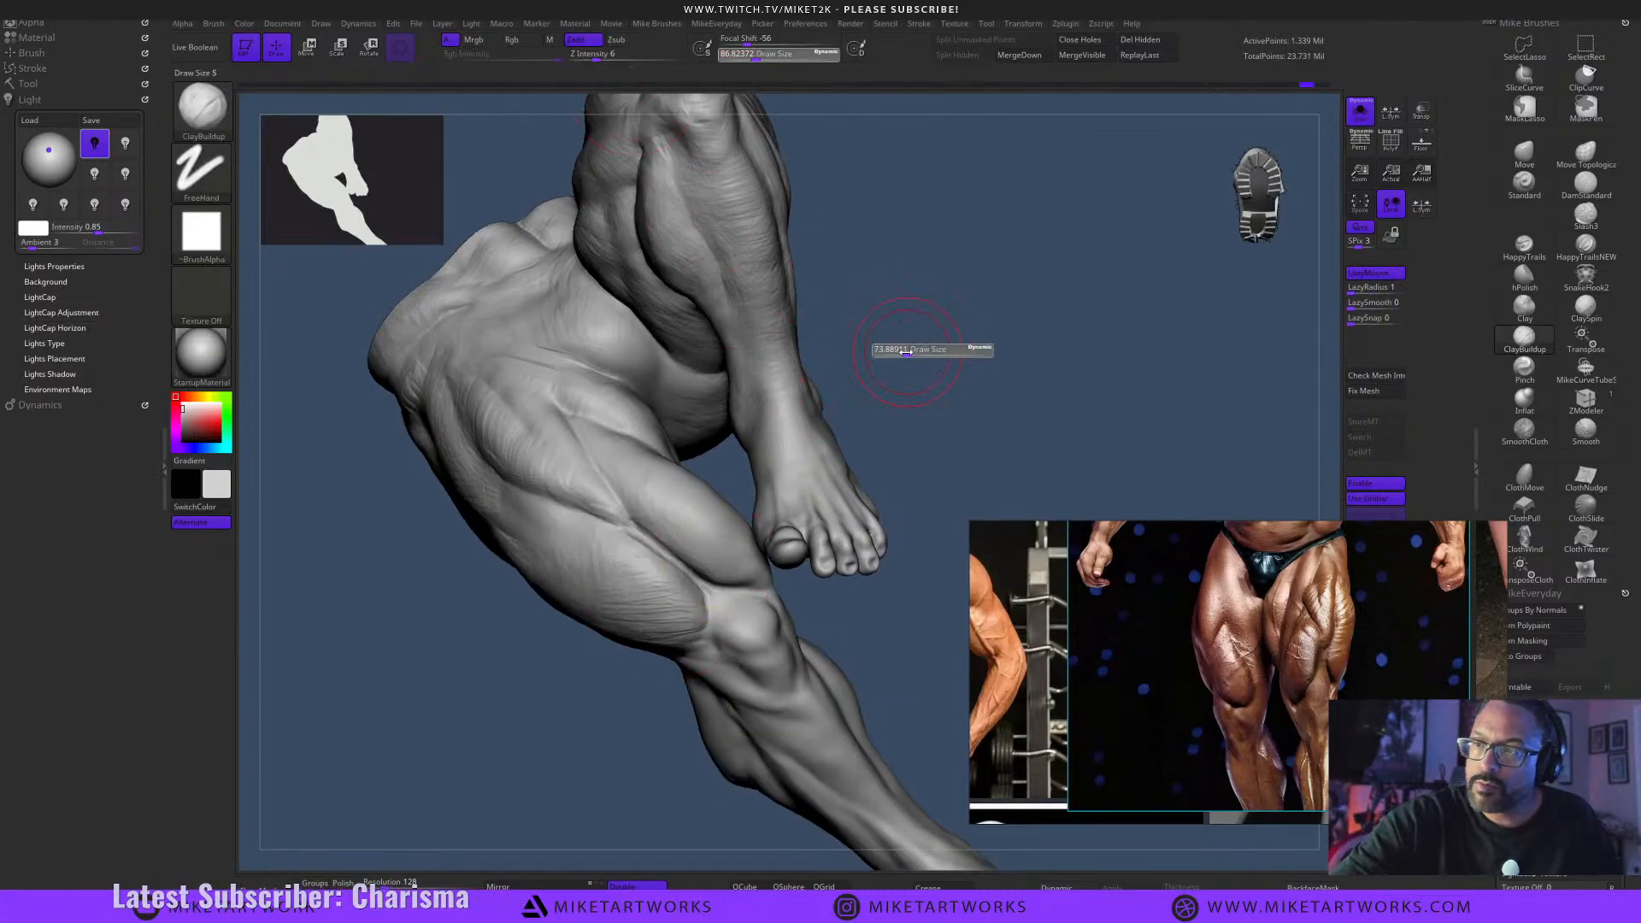
mouse_move(911, 348)
left_mouse_down()
mouse_move(897, 349)
mouse_move(925, 345)
left_mouse_up()
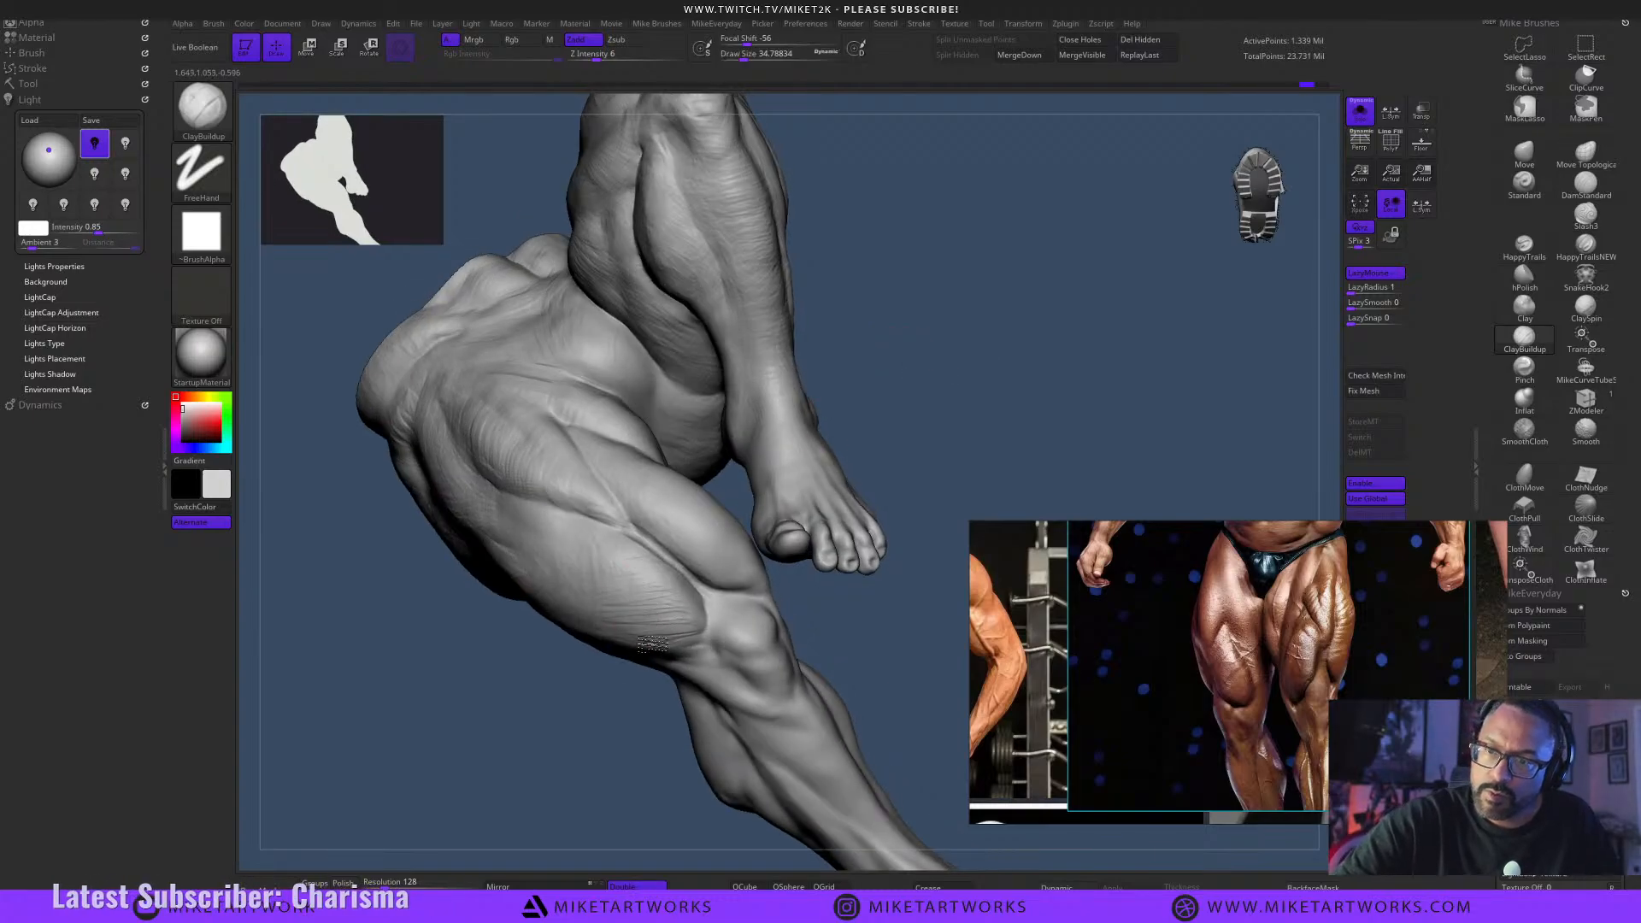
left_click_drag(692, 622, 694, 628)
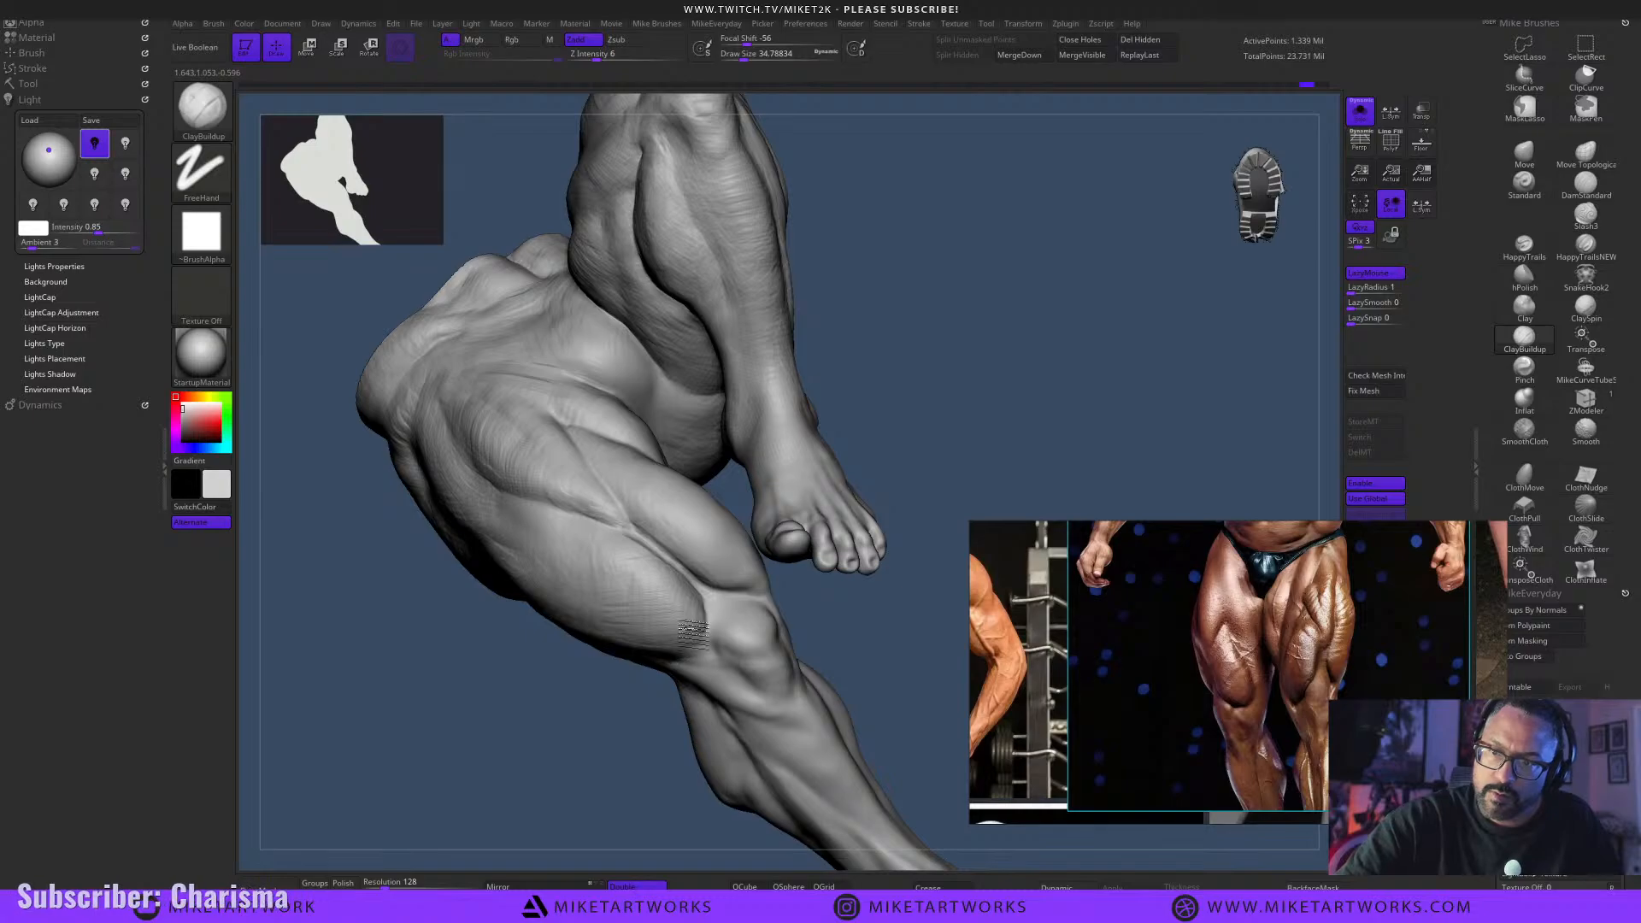
Refine the front thigh muscles of the standing leg with ClayBuildup at Z Intensity 6 and brush size about 35.
mouse_move(864, 607)
left_mouse_down()
mouse_move(887, 647)
mouse_move(912, 612)
mouse_move(870, 697)
left_mouse_up()
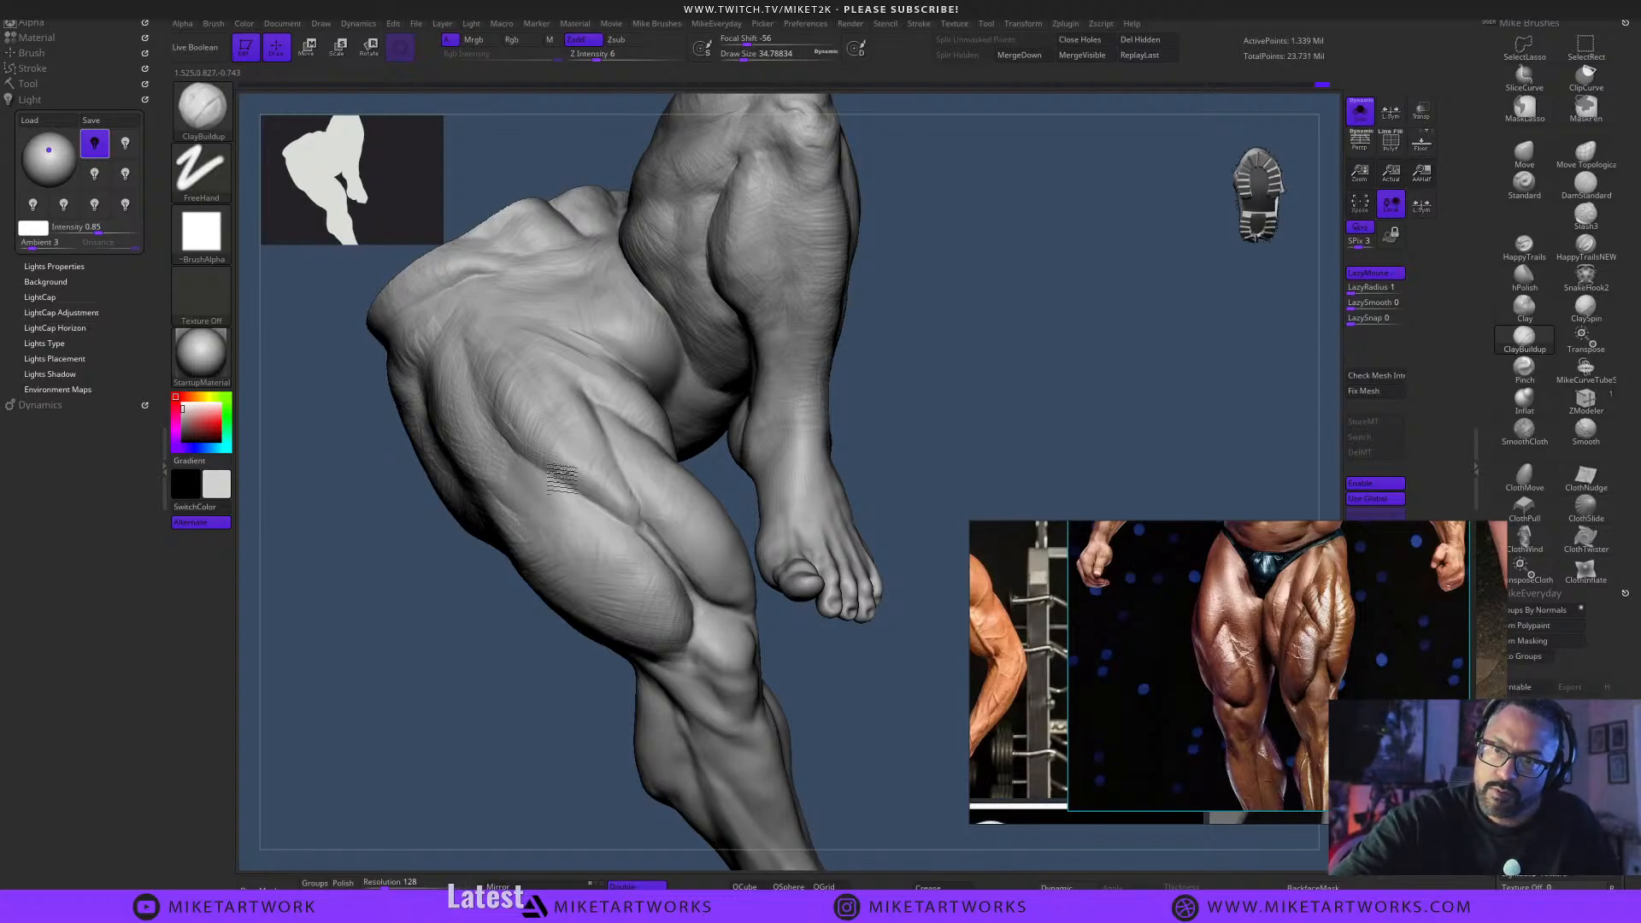
left_click_drag(849, 679, 844, 729)
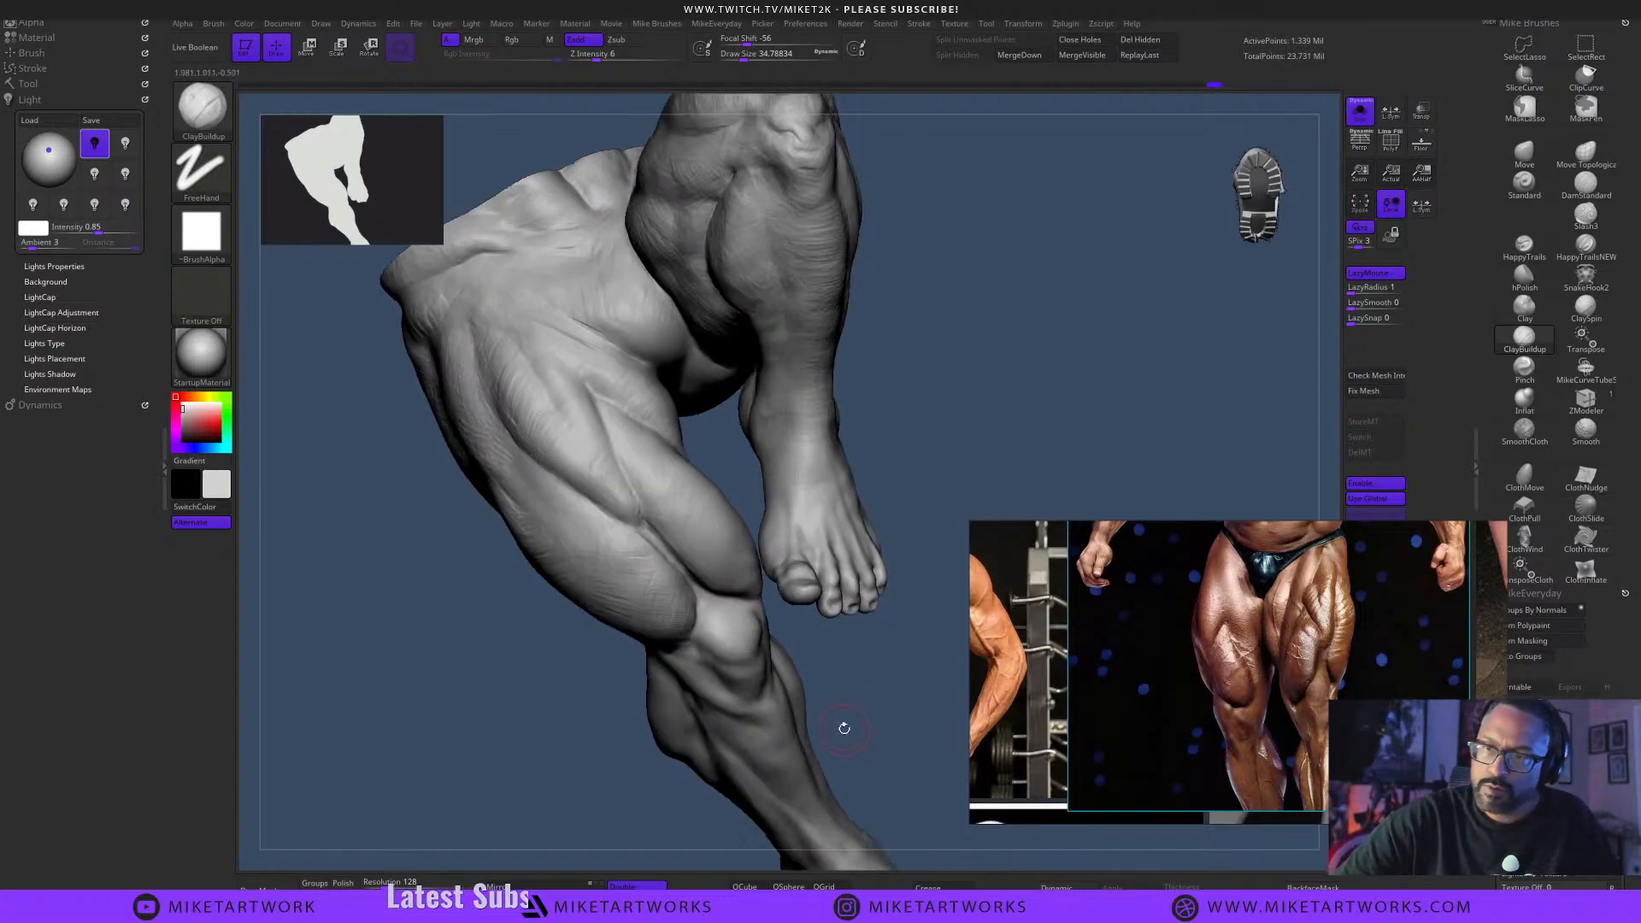
left_click_drag(871, 663, 875, 630)
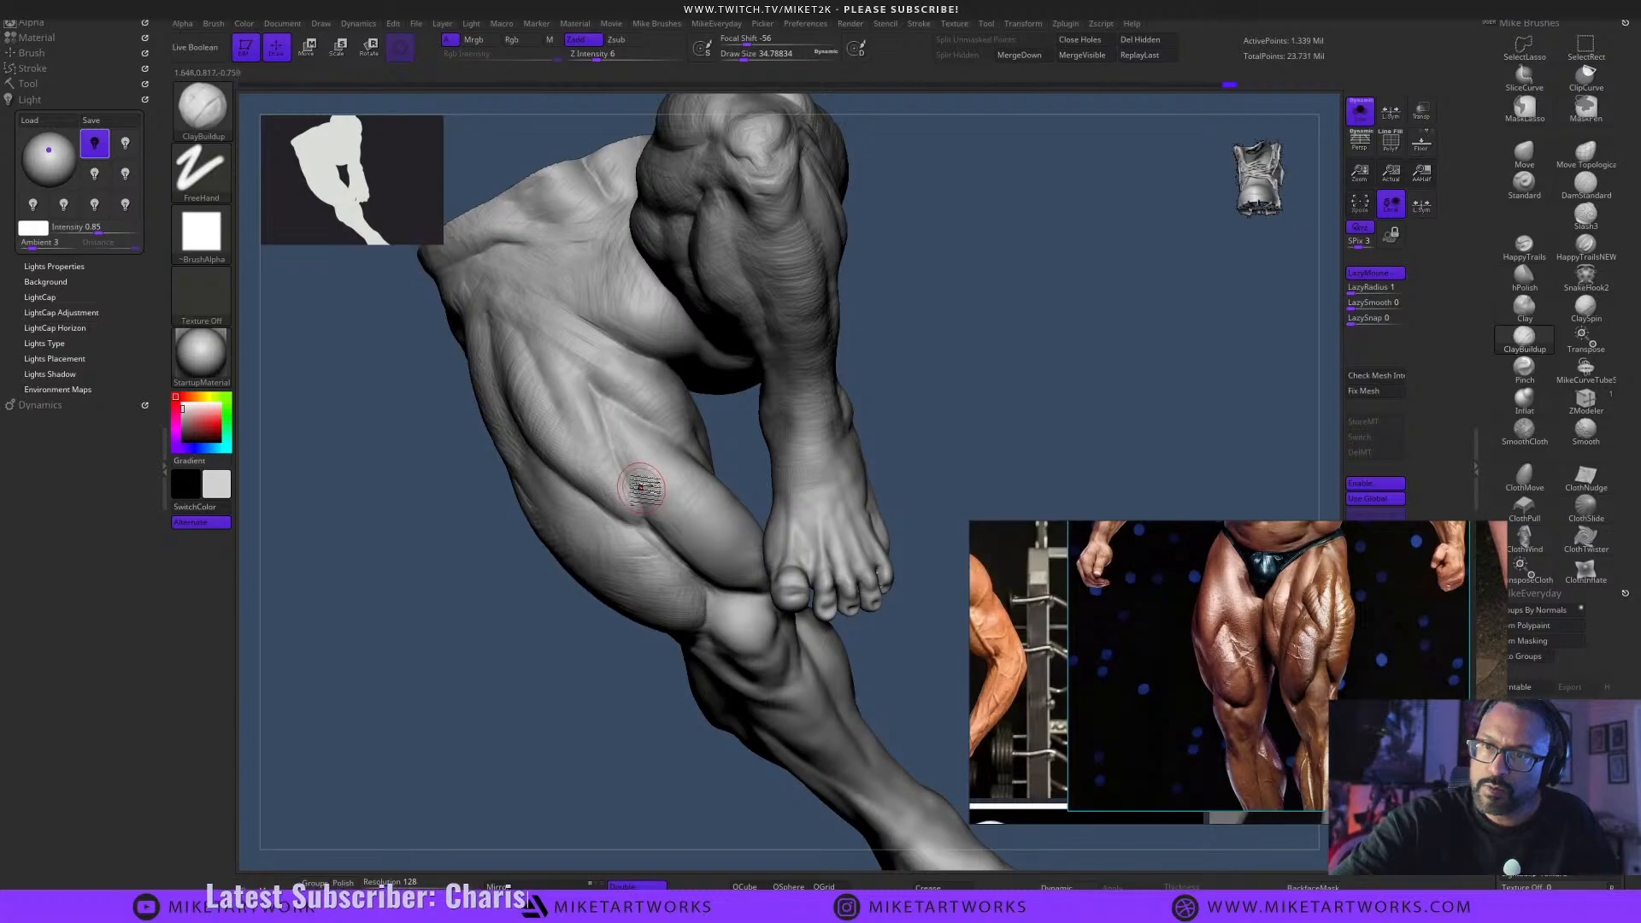
mouse_move(949, 436)
left_mouse_down()
mouse_move(960, 395)
mouse_move(958, 423)
left_mouse_up()
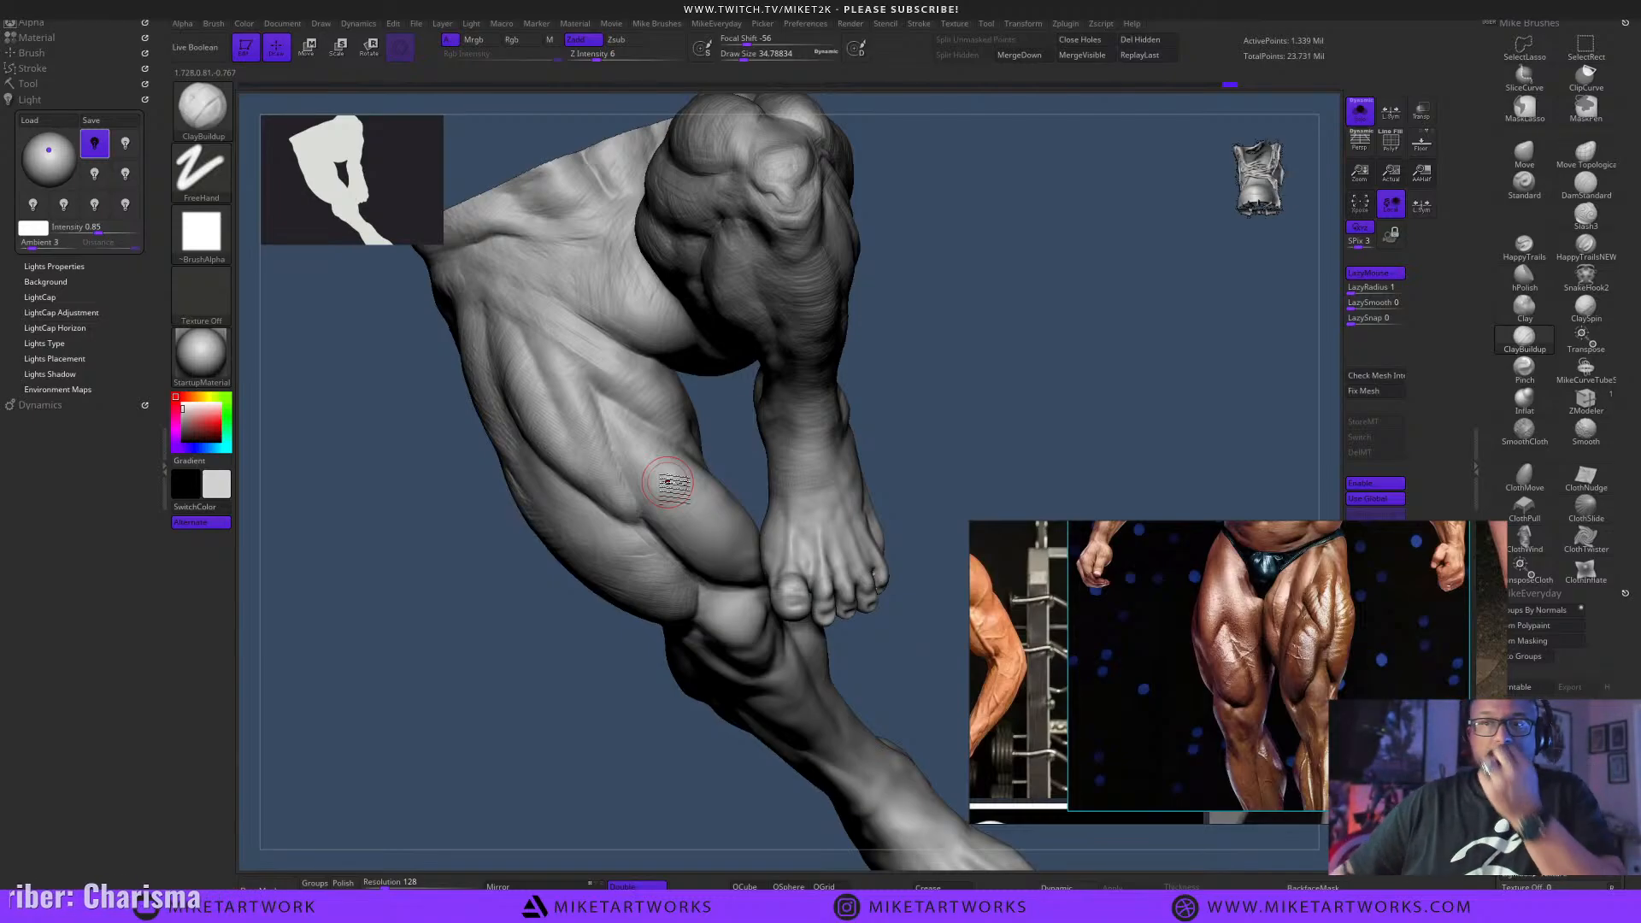
Add muscle striations to the standing leg's inner thigh with ClayBuildup, checking the shapes around the bent knee.
mouse_move(923, 389)
left_mouse_down()
mouse_move(909, 542)
mouse_move(920, 462)
mouse_move(889, 462)
left_mouse_up()
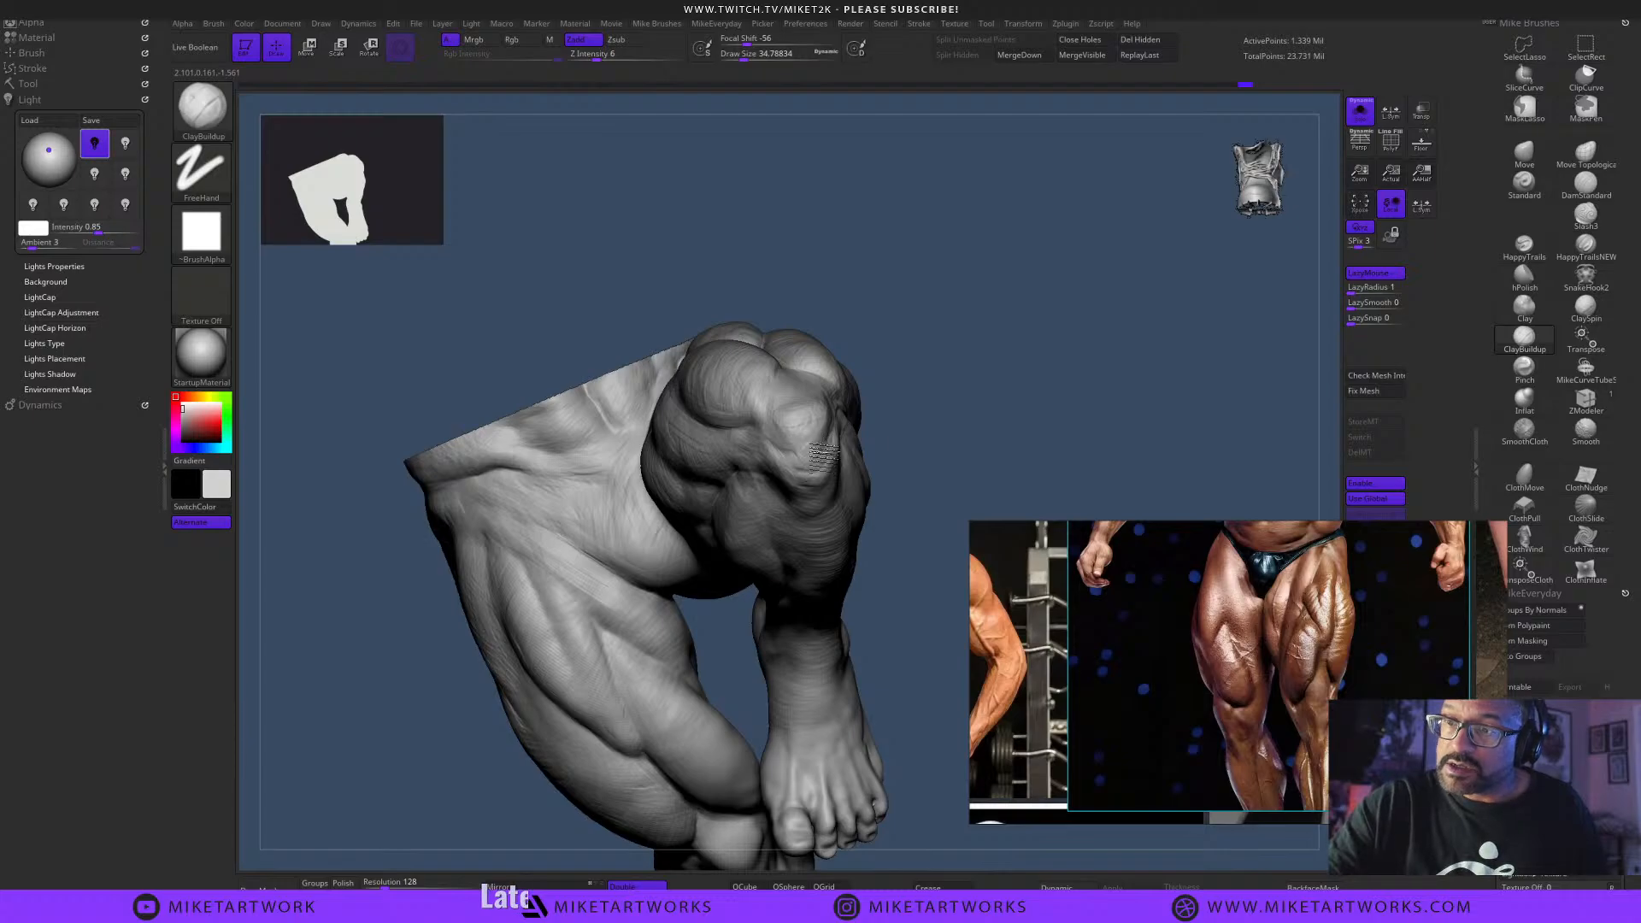
mouse_move(980, 420)
left_mouse_down()
mouse_move(964, 393)
mouse_move(830, 494)
mouse_move(983, 412)
mouse_move(883, 451)
mouse_move(872, 517)
mouse_move(821, 510)
left_mouse_up()
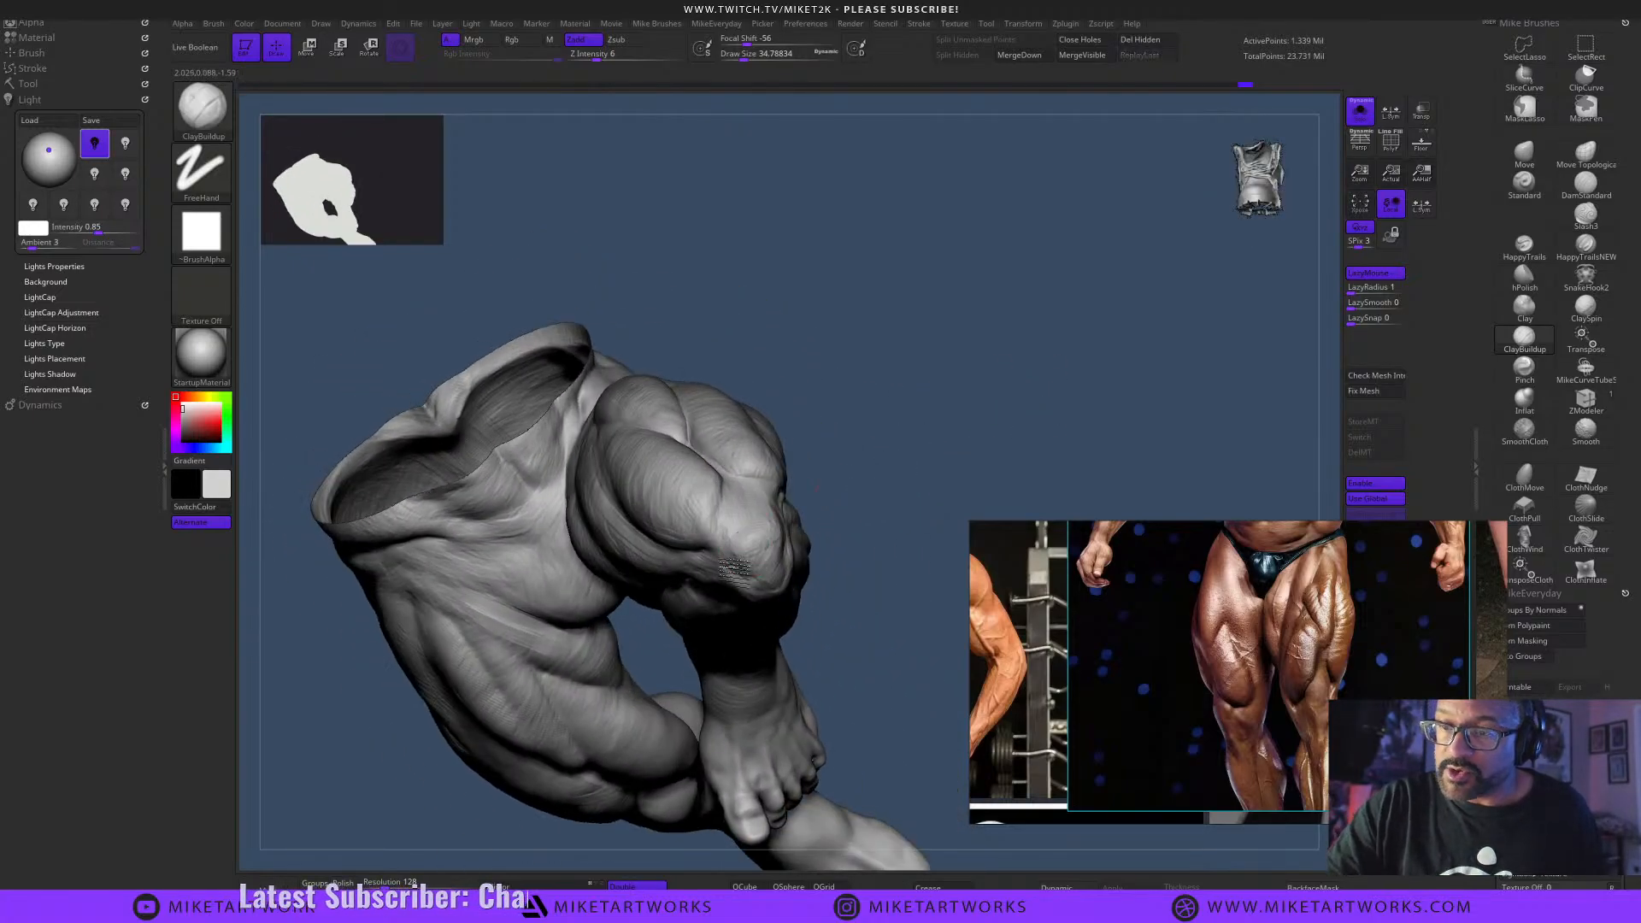
mouse_move(736, 573)
left_mouse_down()
mouse_move(744, 542)
mouse_move(846, 476)
mouse_move(889, 479)
left_mouse_up()
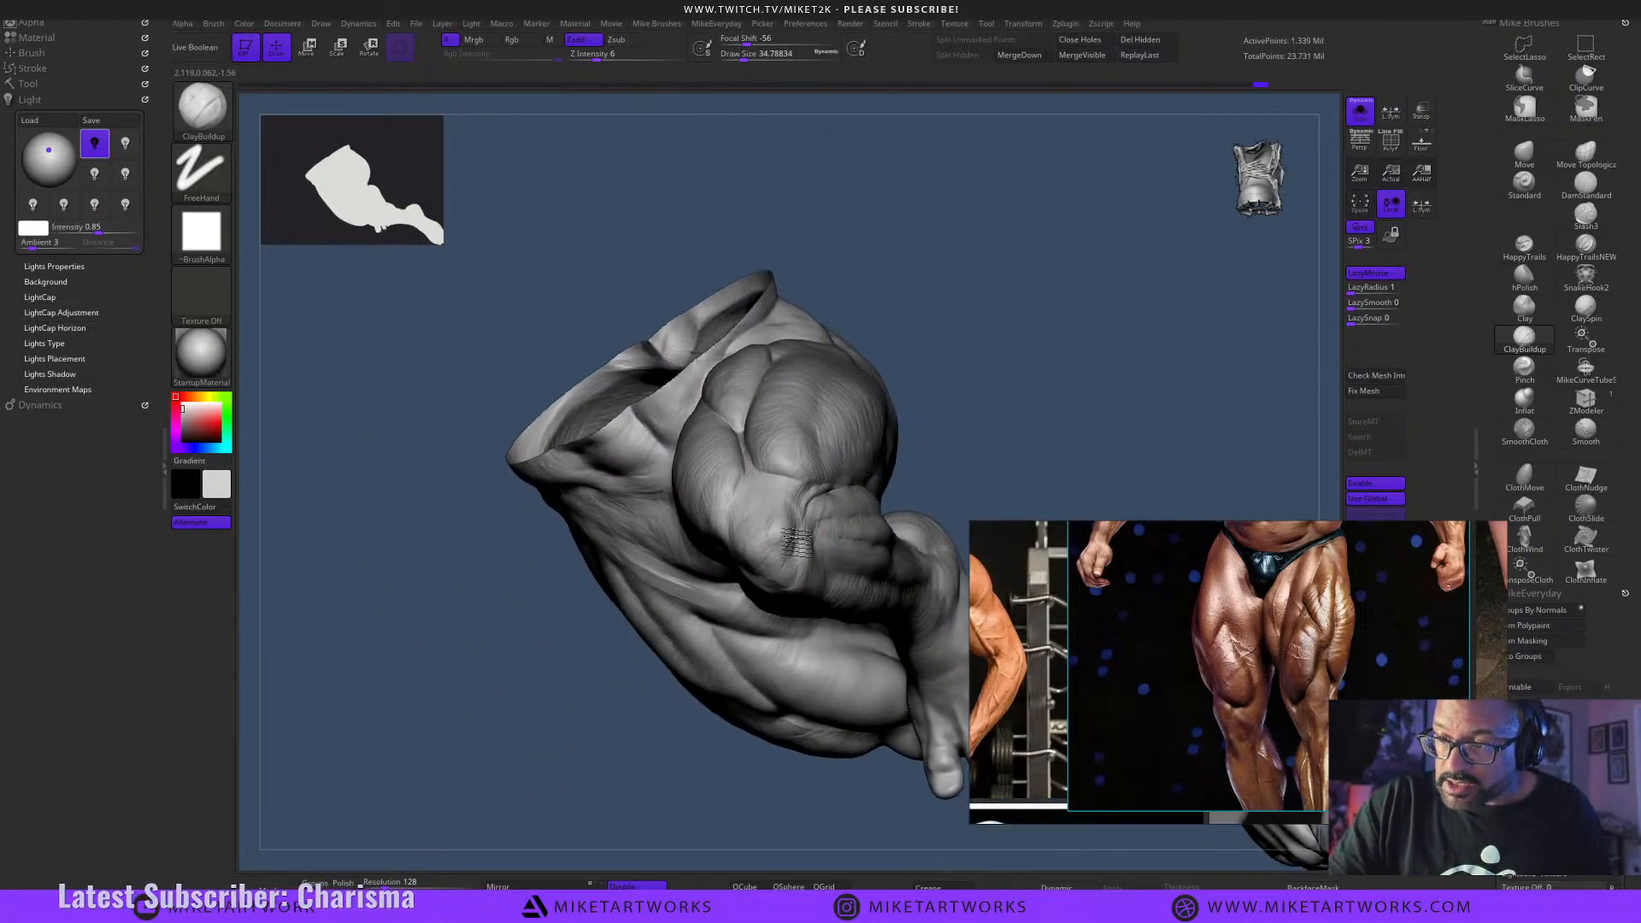
left_click_drag(1026, 410, 958, 428)
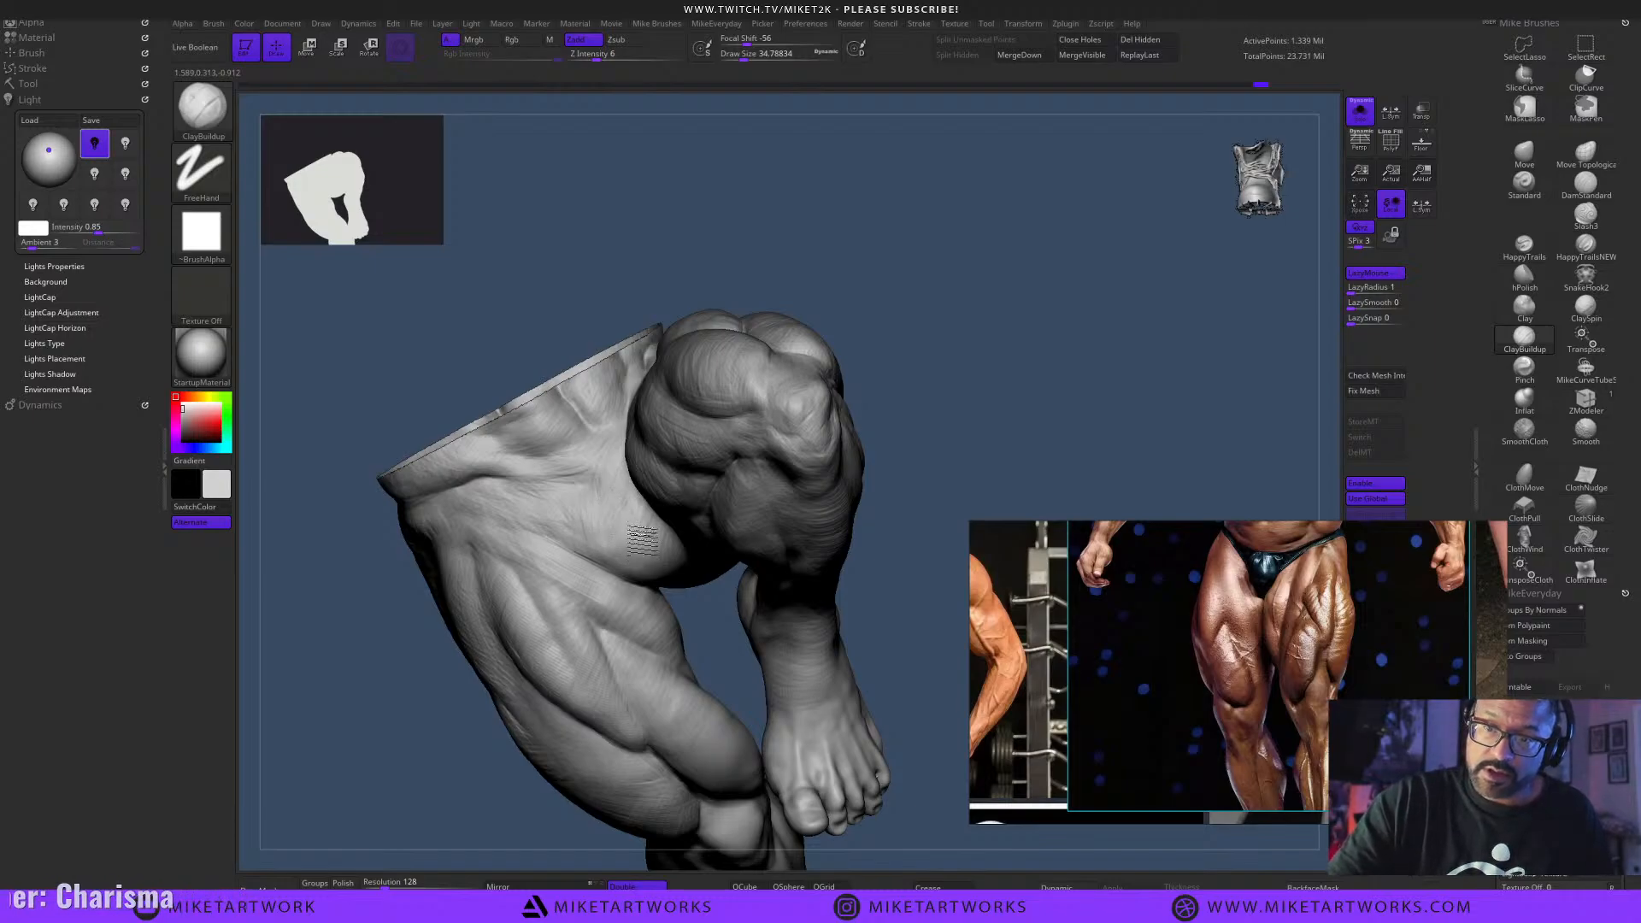
left_click_drag(975, 424, 679, 493)
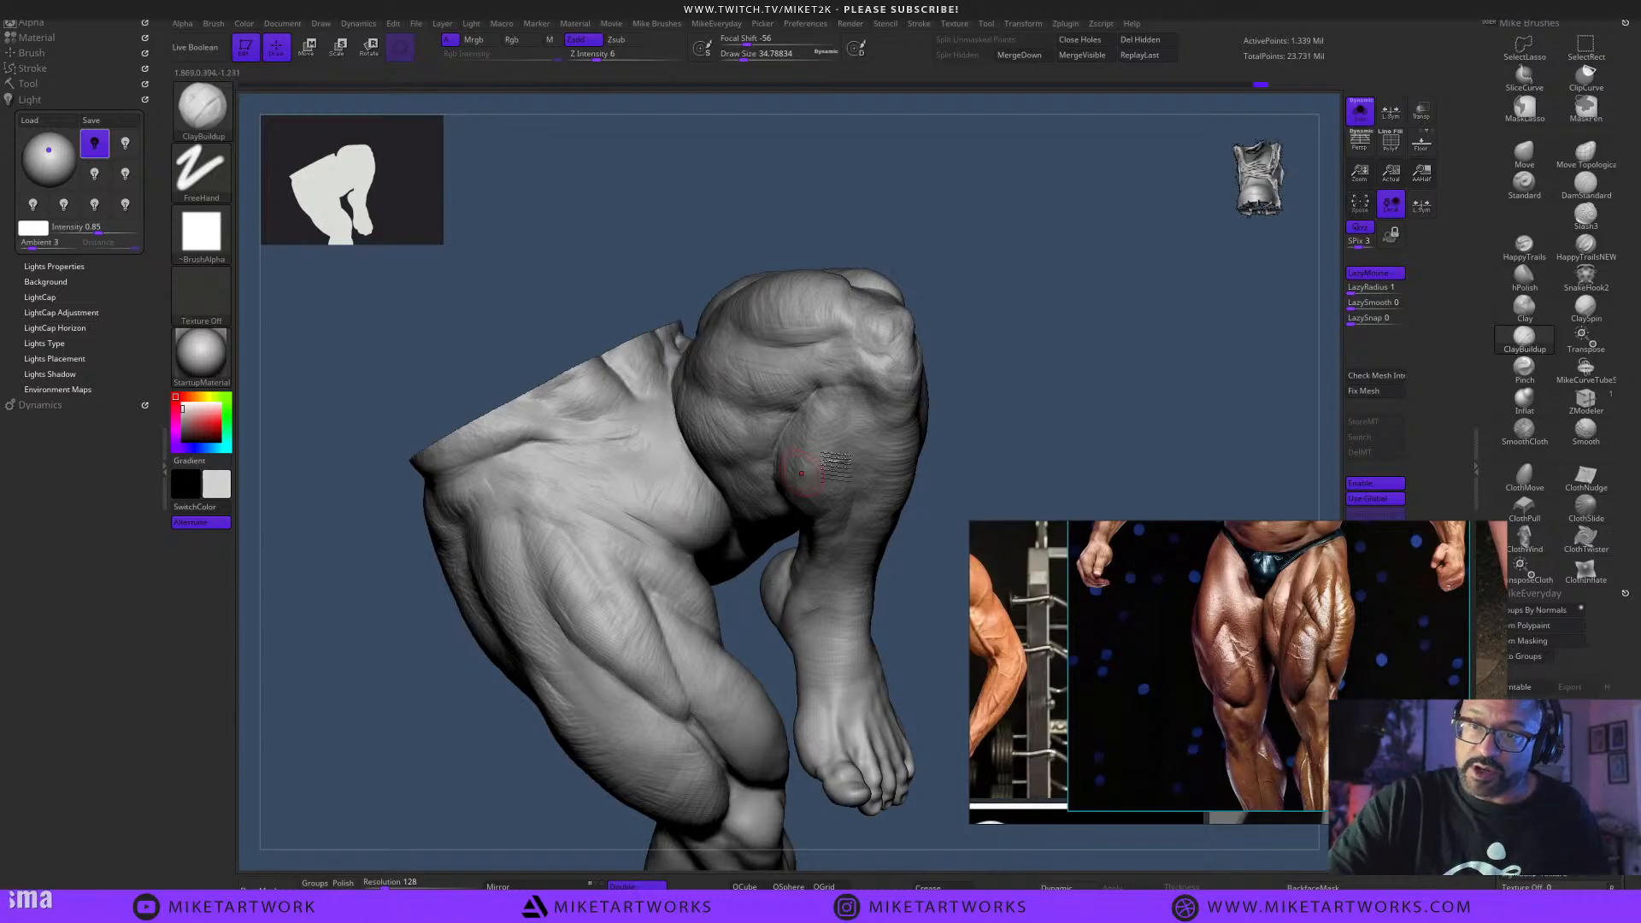
left_click_drag(941, 444, 974, 402)
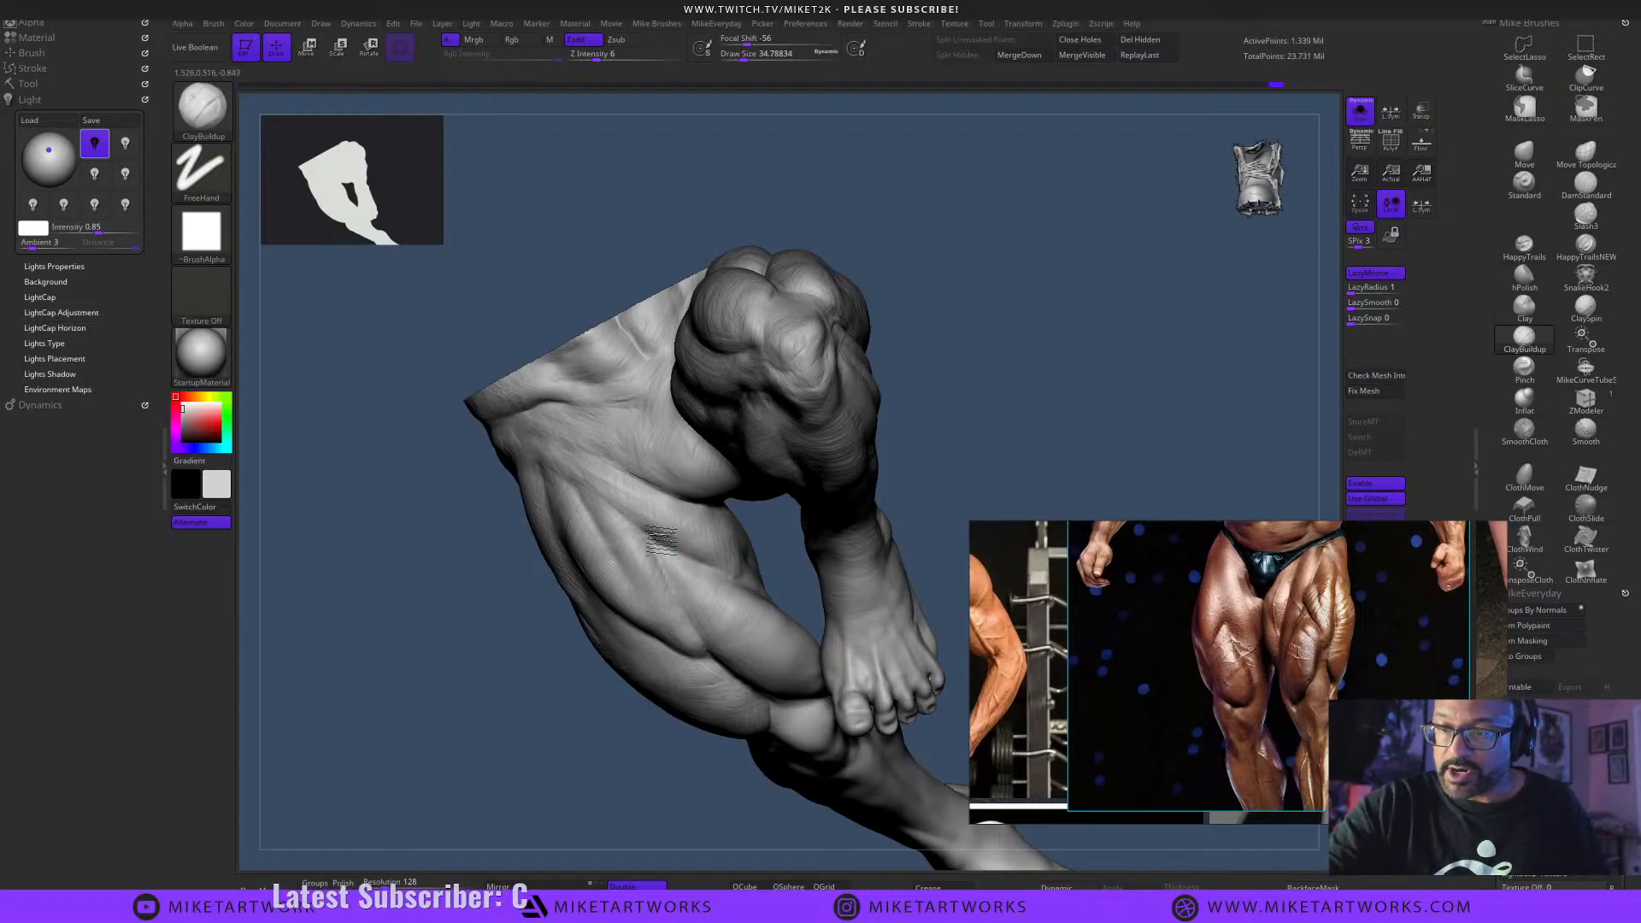
left_click_drag(966, 410, 1034, 386)
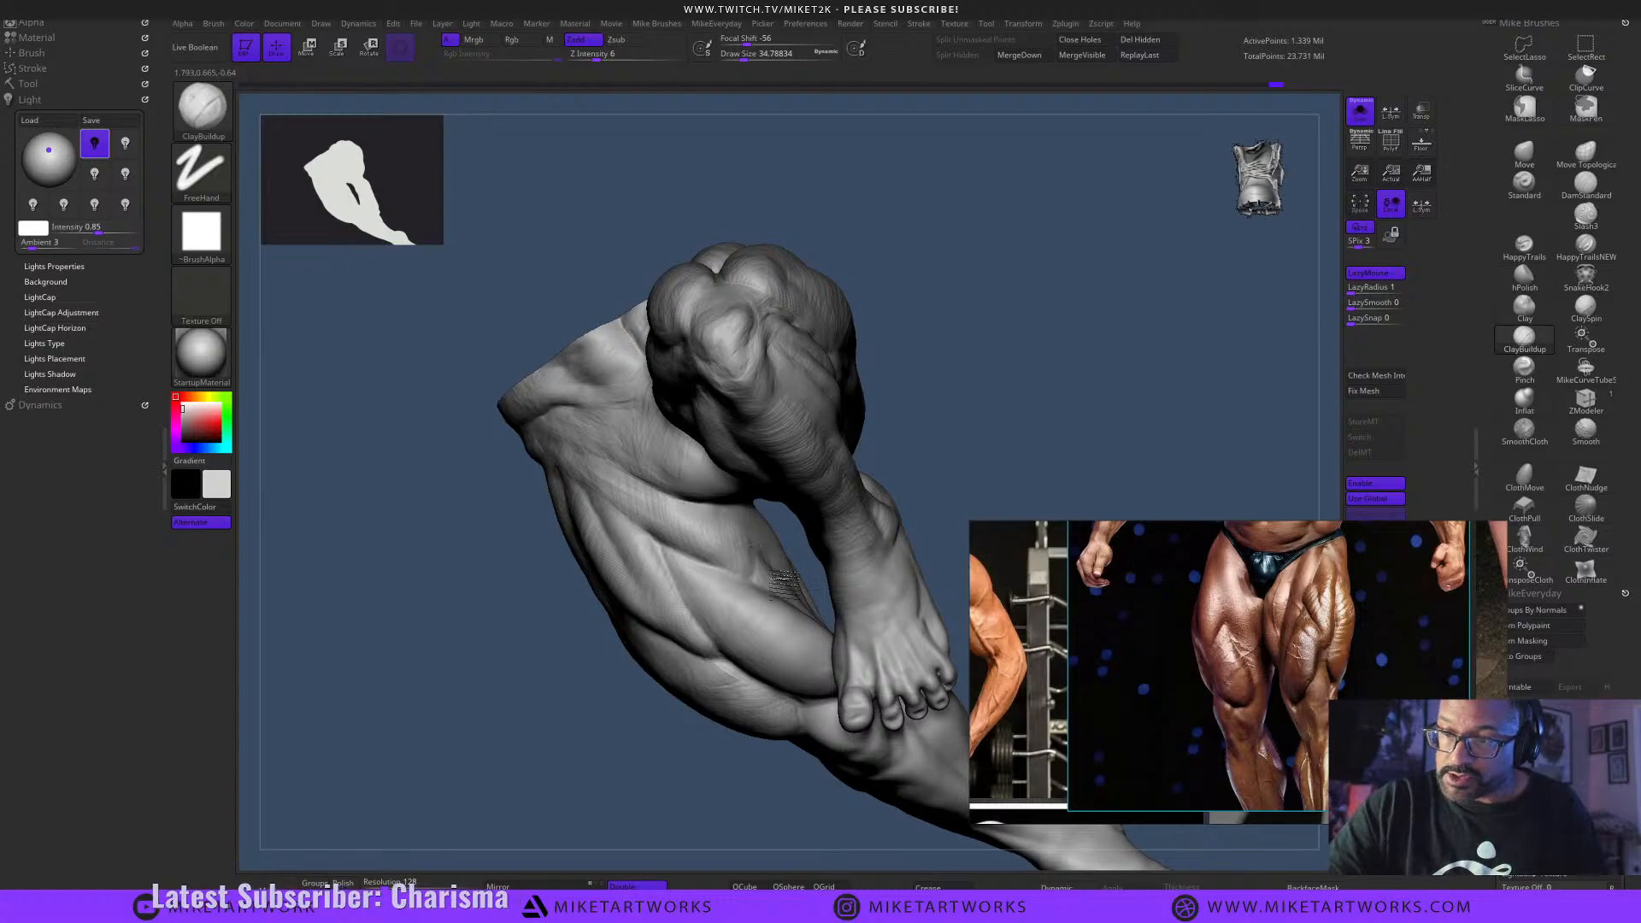
Hide the bent leg's hip, thigh, lower leg and foot polygroups to expose the standing leg's inner thigh.
left_click_drag(990, 413, 1072, 419)
left_click(796, 428, "ctrl+shift")
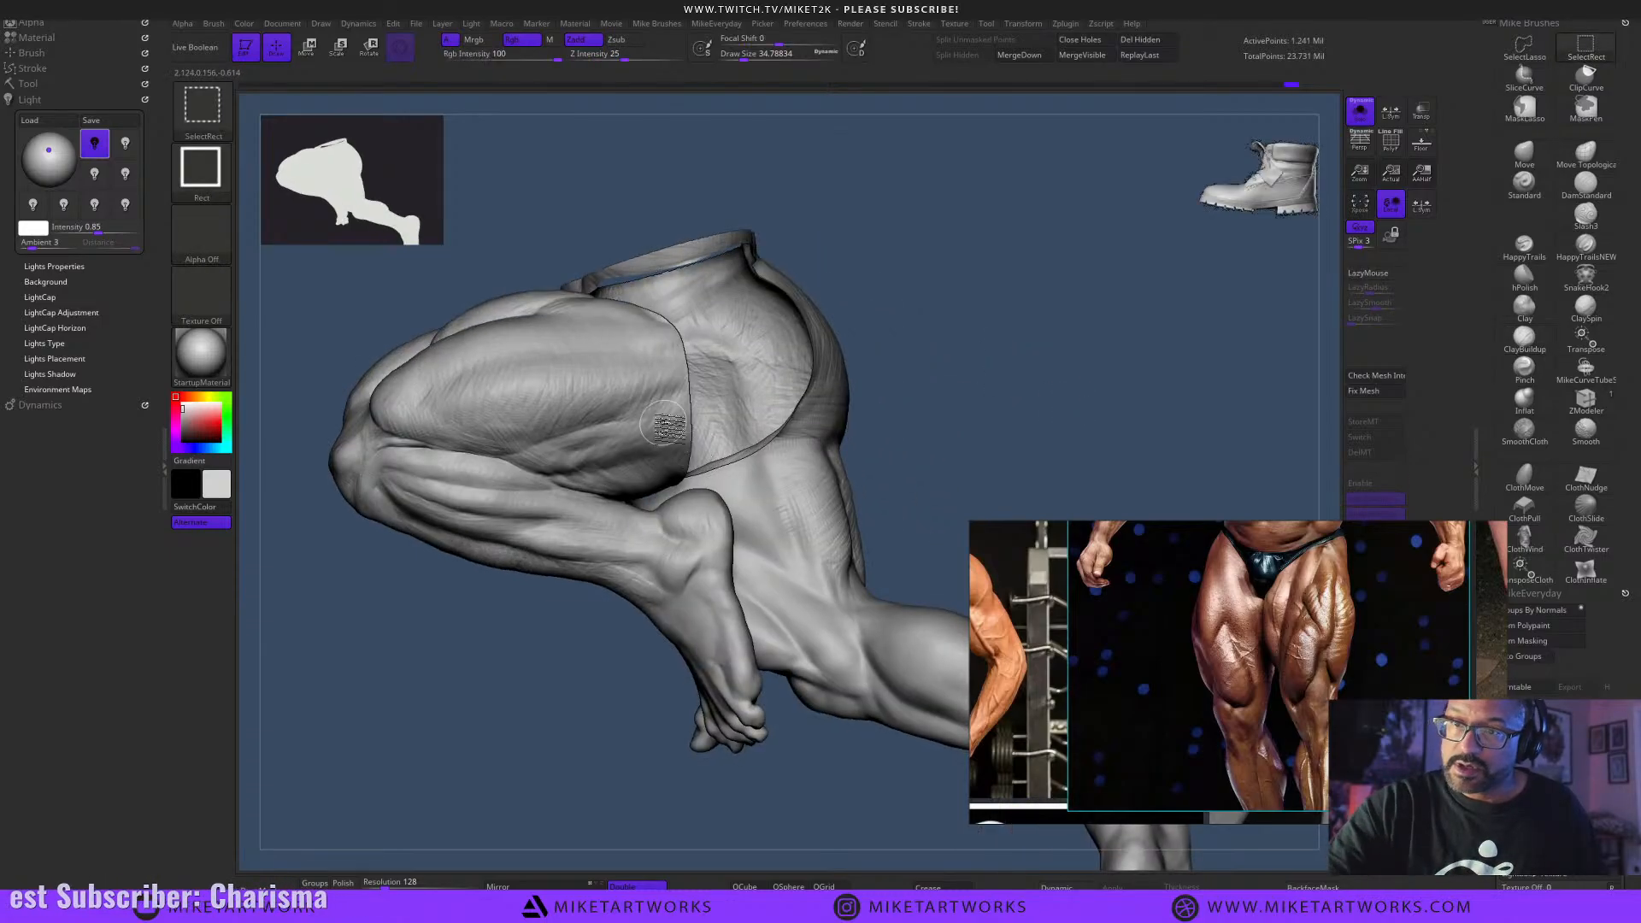
left_click(680, 429, "ctrl+shift")
left_click_drag(967, 341, 879, 377)
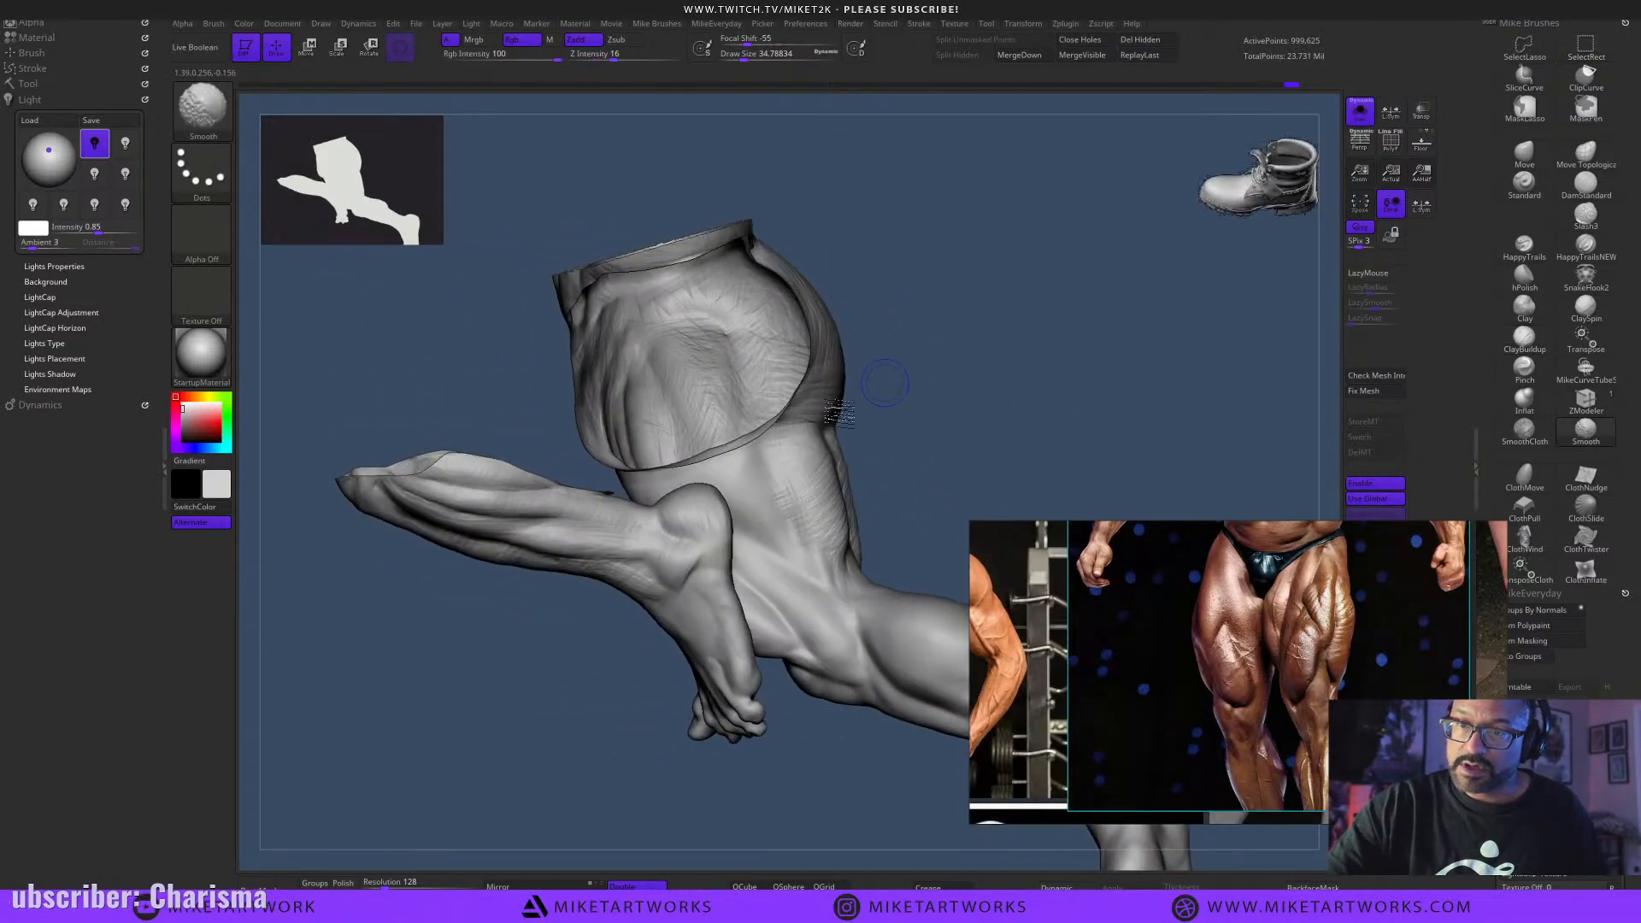
left_click(606, 500, "ctrl+shift")
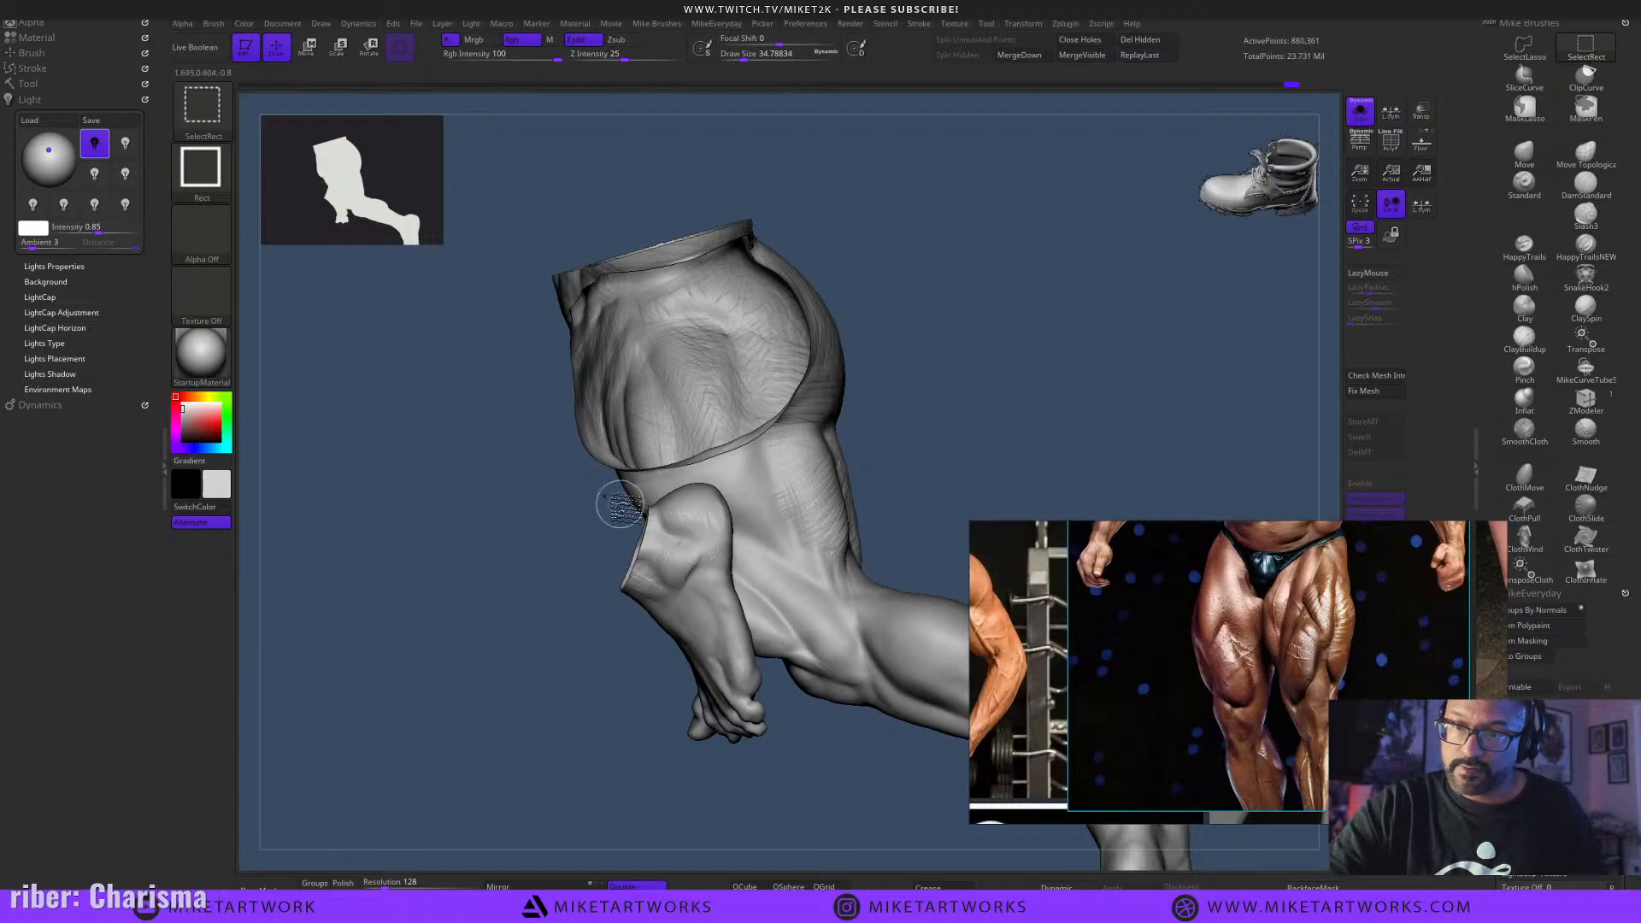
left_click(704, 545, "ctrl+shift")
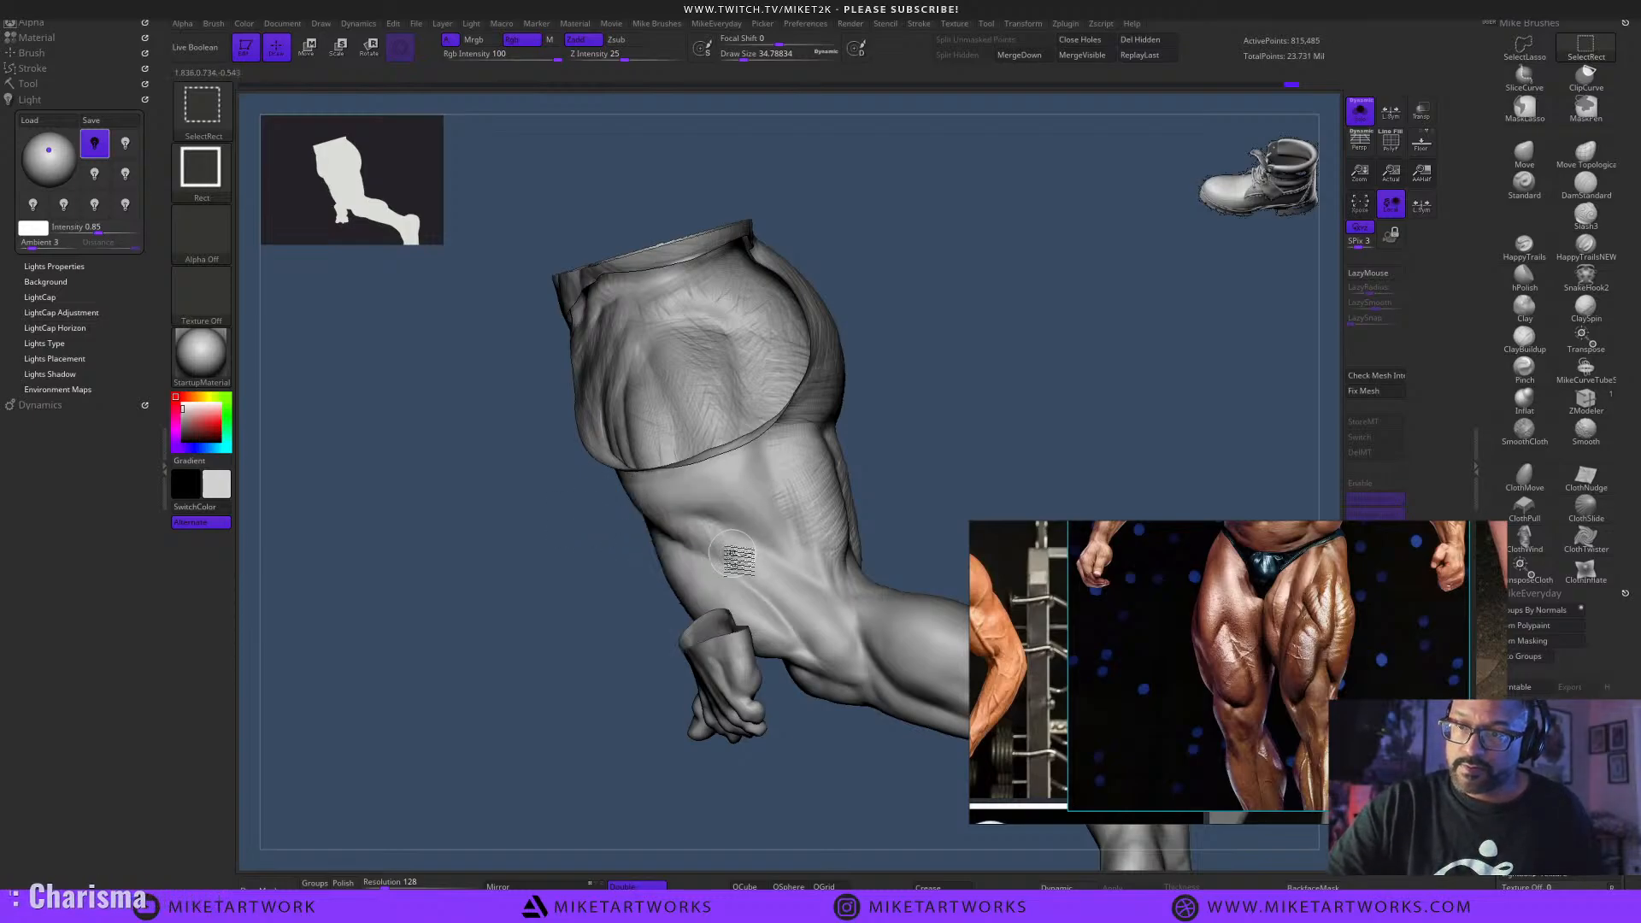
left_click(749, 652, "ctrl+shift")
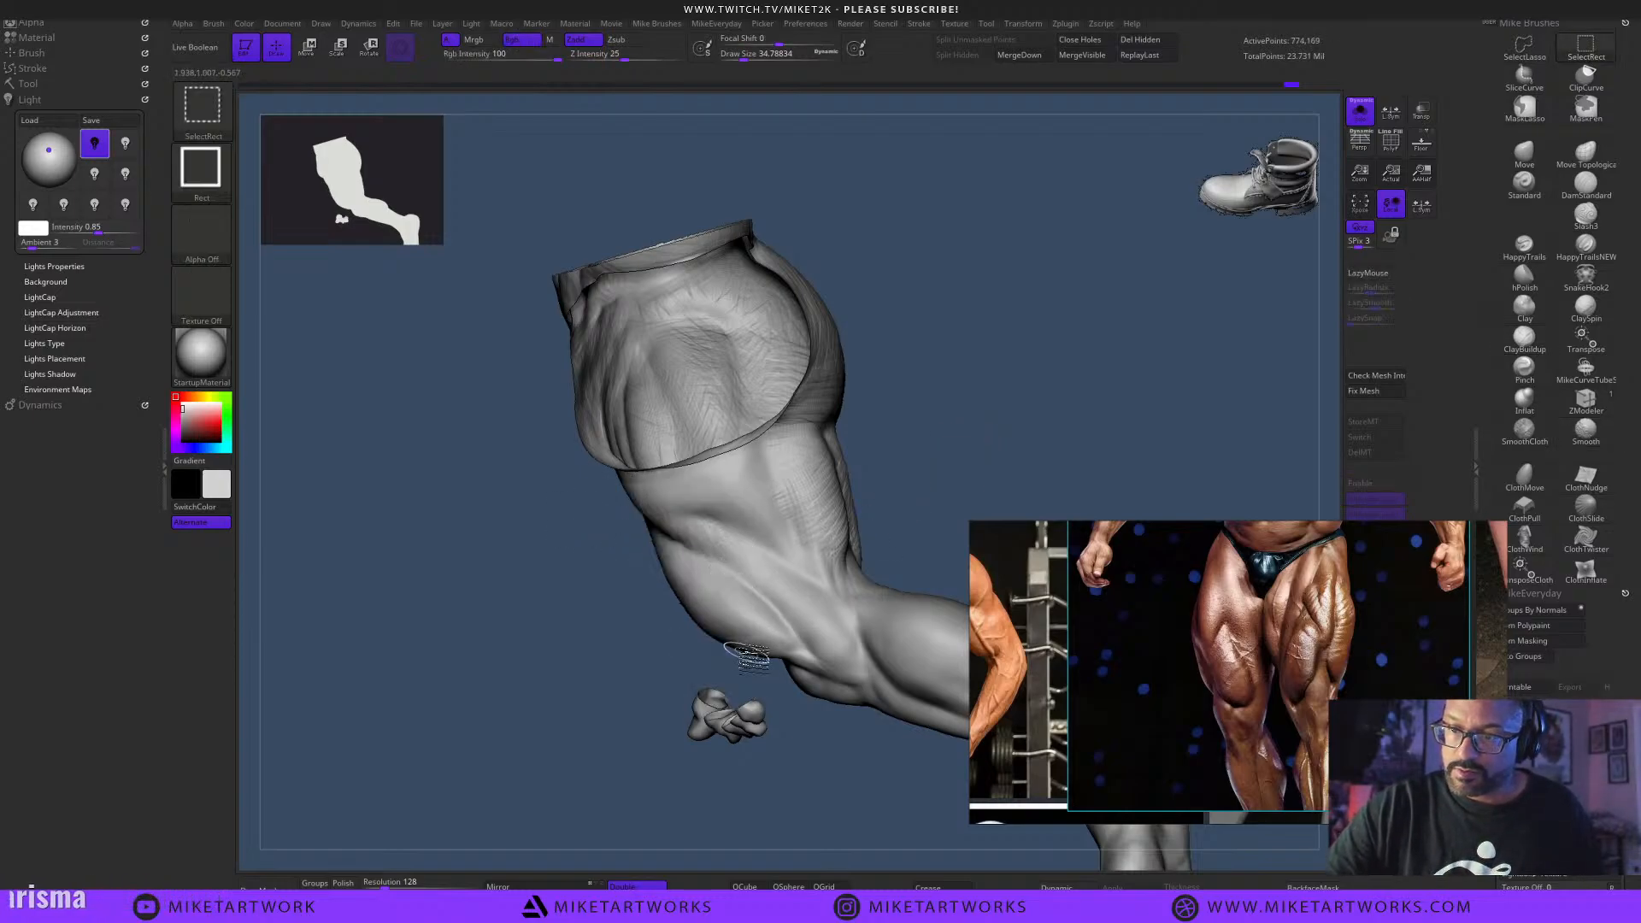
Enlarge the ClayBuildup brush to about 68 and build up the standing leg's inner and back thigh muscles.
left_click_drag(972, 373, 790, 637)
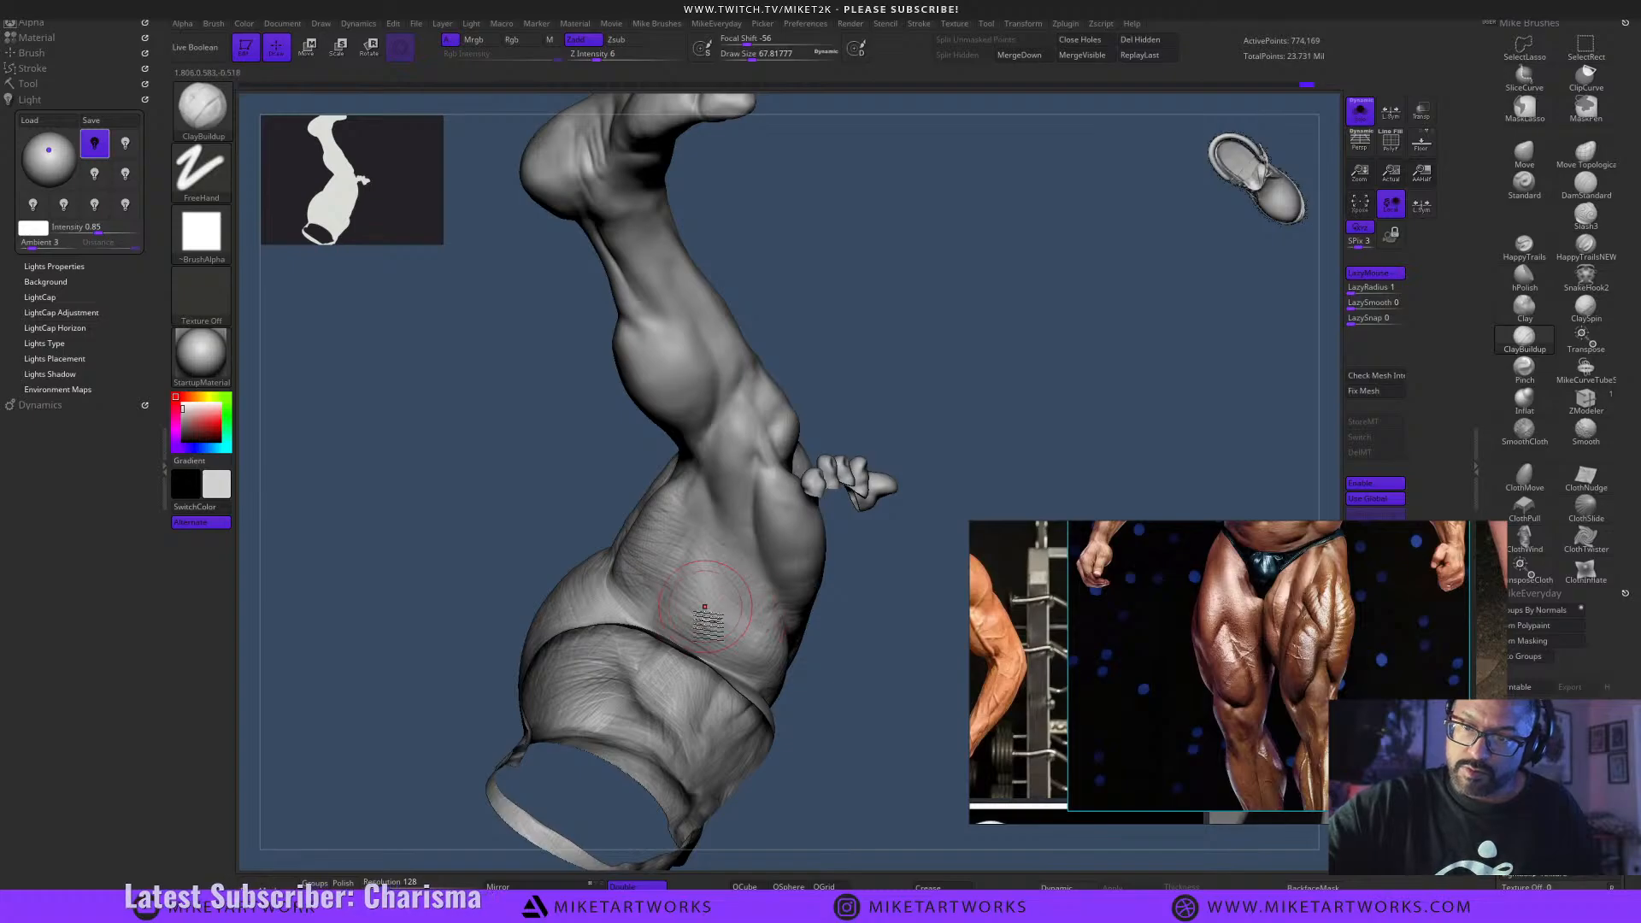
left_click_drag(864, 742, 804, 676)
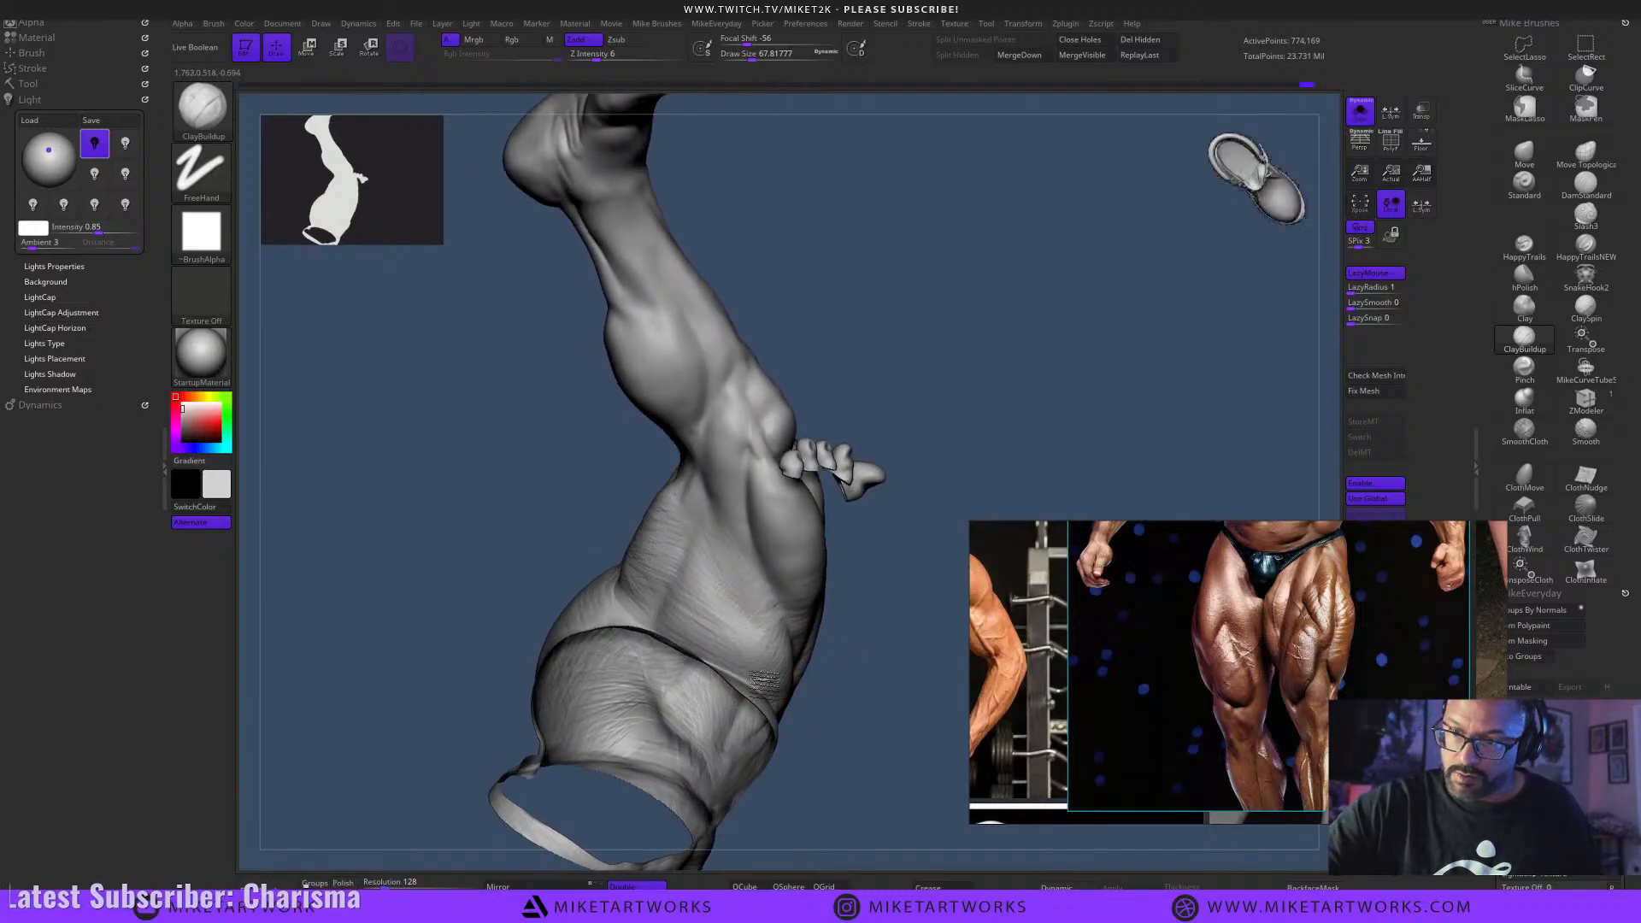
left_click_drag(855, 684, 769, 731)
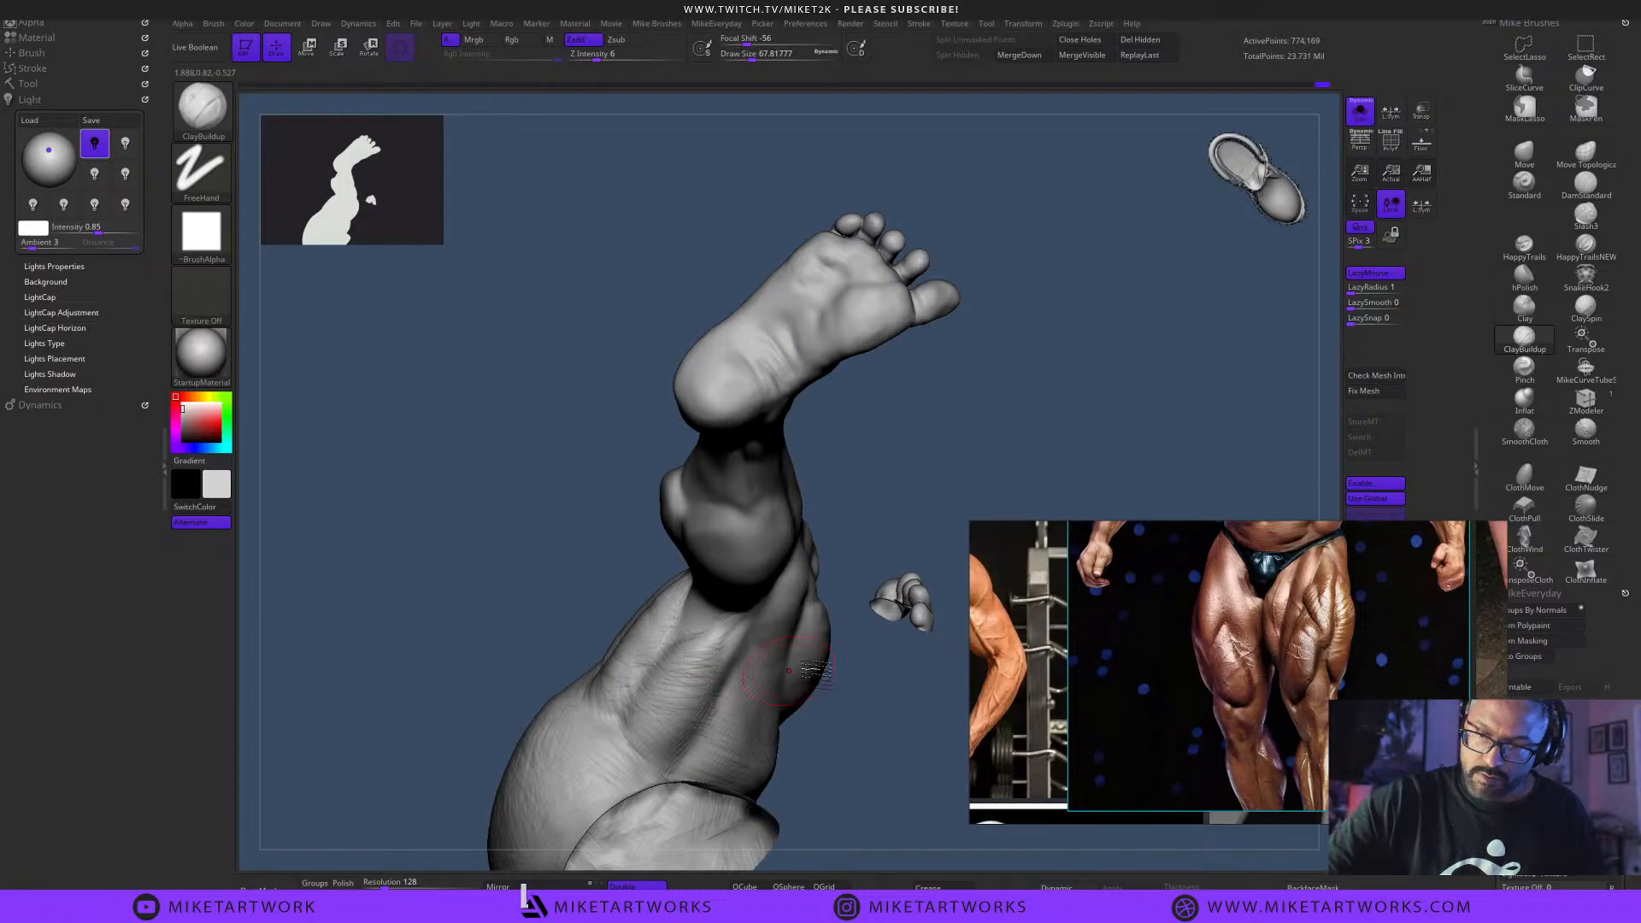
left_click_drag(788, 671, 644, 711)
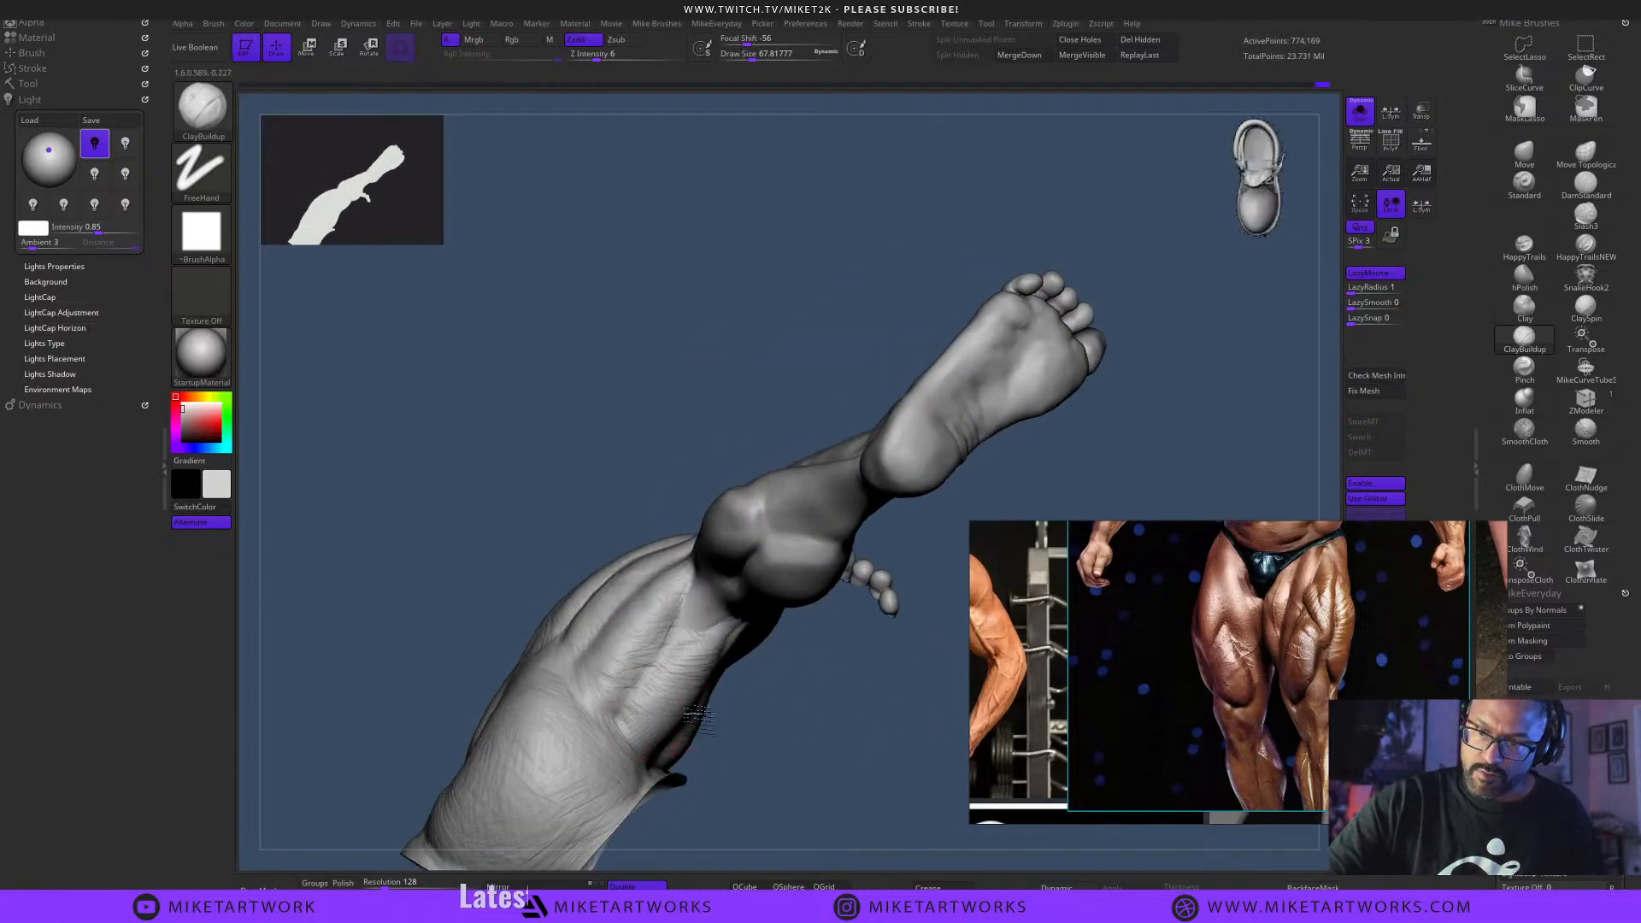
left_click_drag(834, 742, 862, 691)
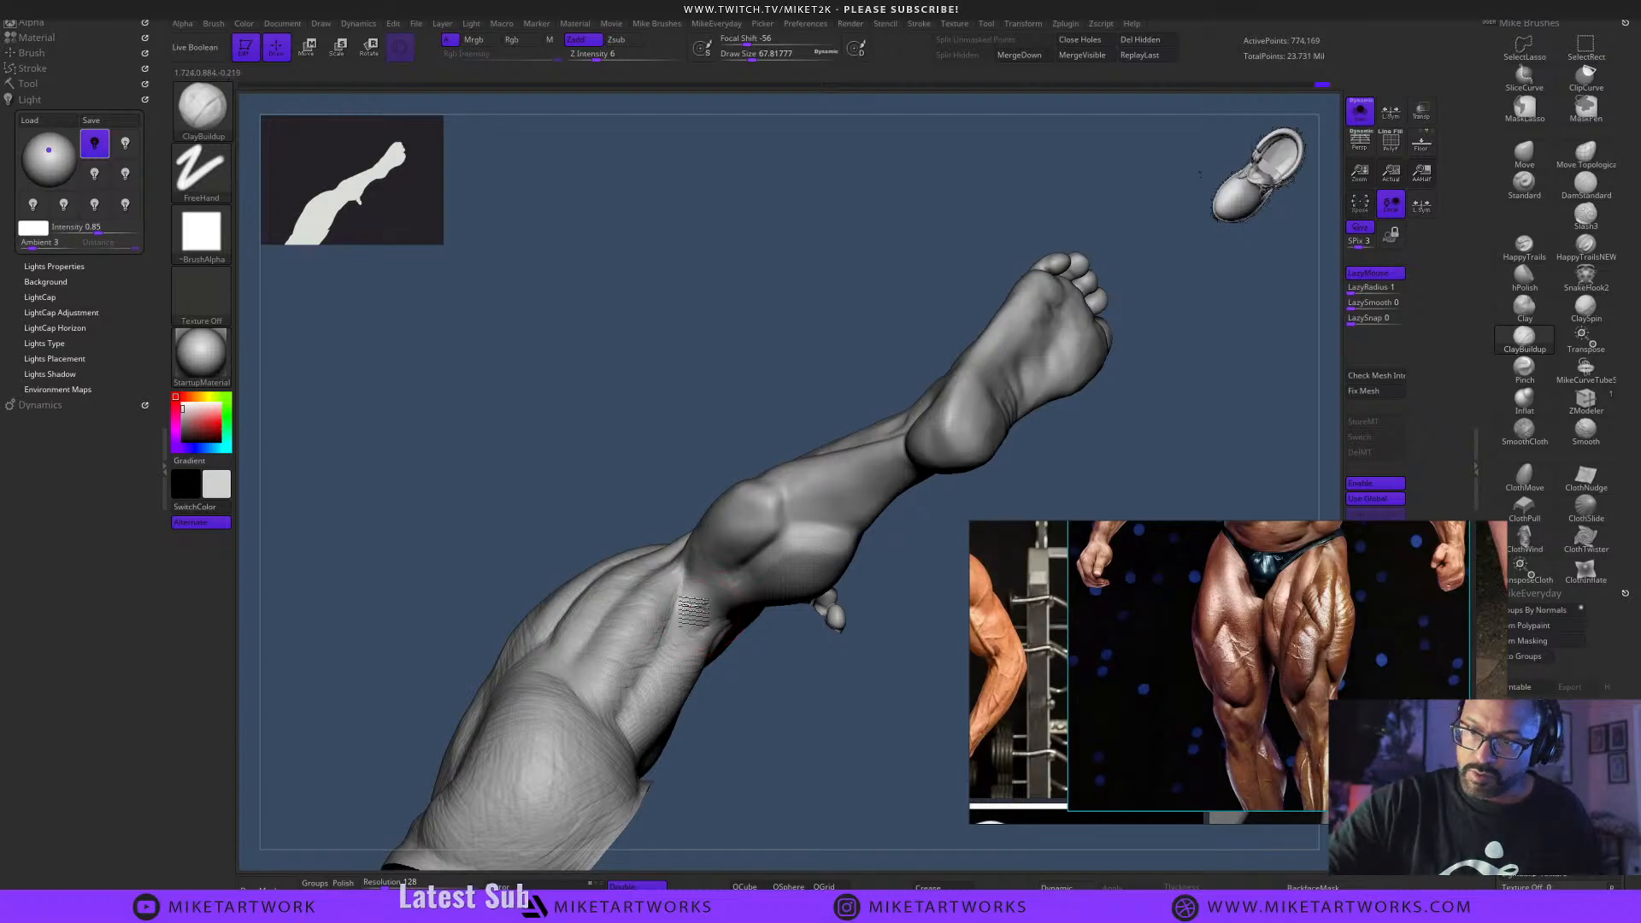
Reduce the ClayBuildup brush to about 25 and detail the hamstrings above the back of the standing knee.
key("s")
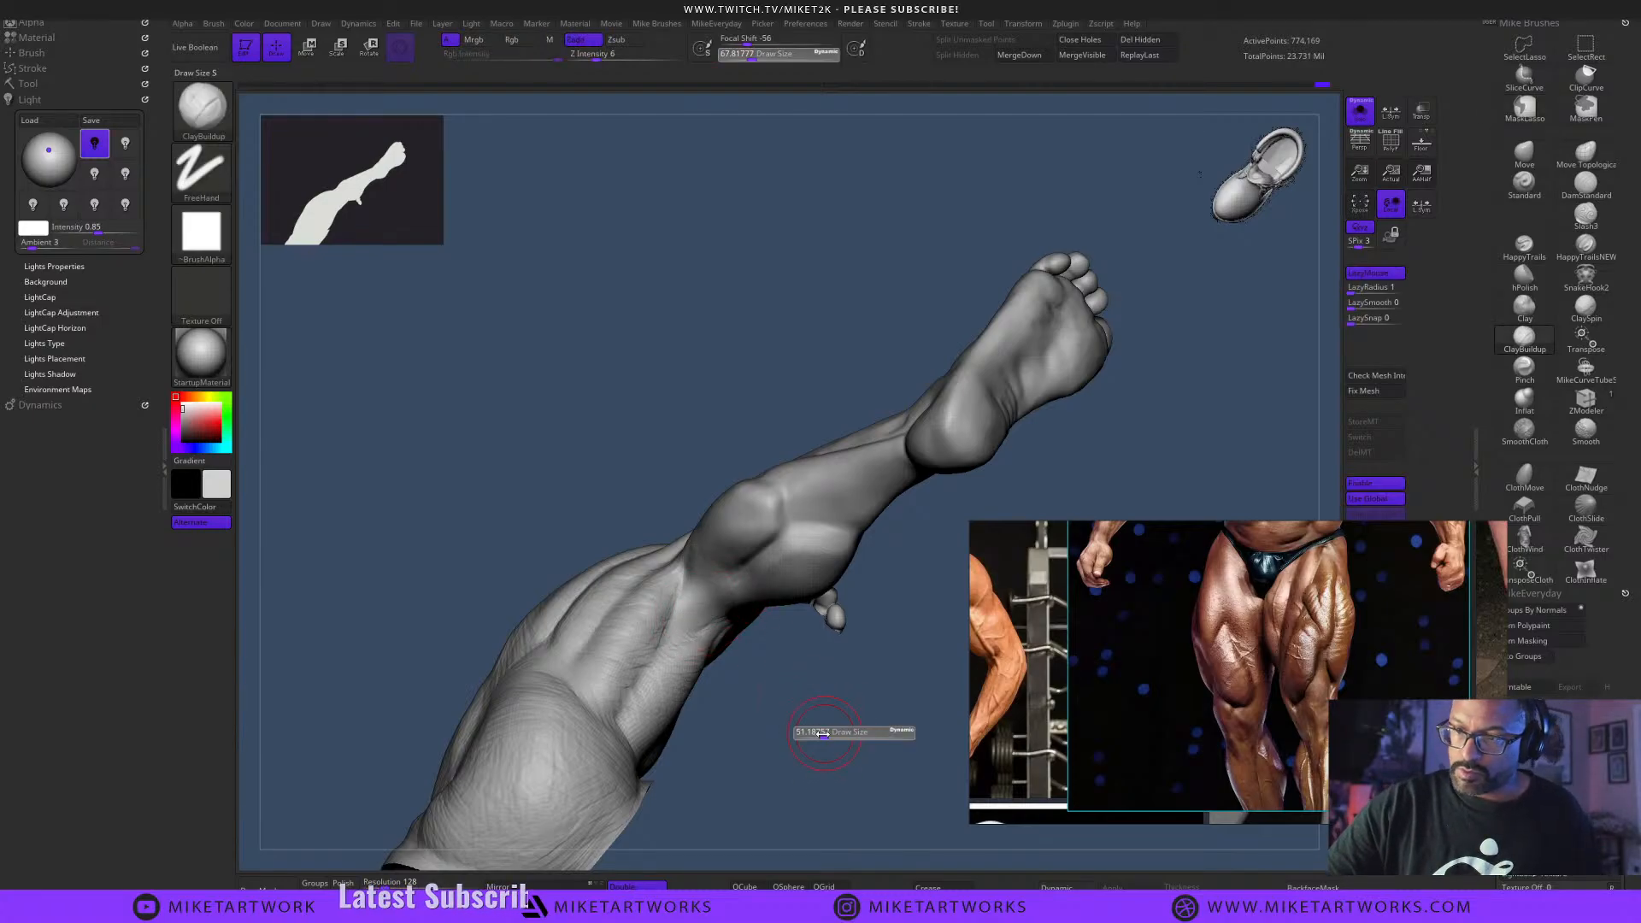
left_click(818, 734)
mouse_move(842, 735)
left_mouse_down()
mouse_move(878, 708)
mouse_move(846, 717)
mouse_move(864, 800)
mouse_move(909, 663)
mouse_move(861, 581)
mouse_move(776, 550)
left_mouse_up()
key("s")
left_click(675, 574)
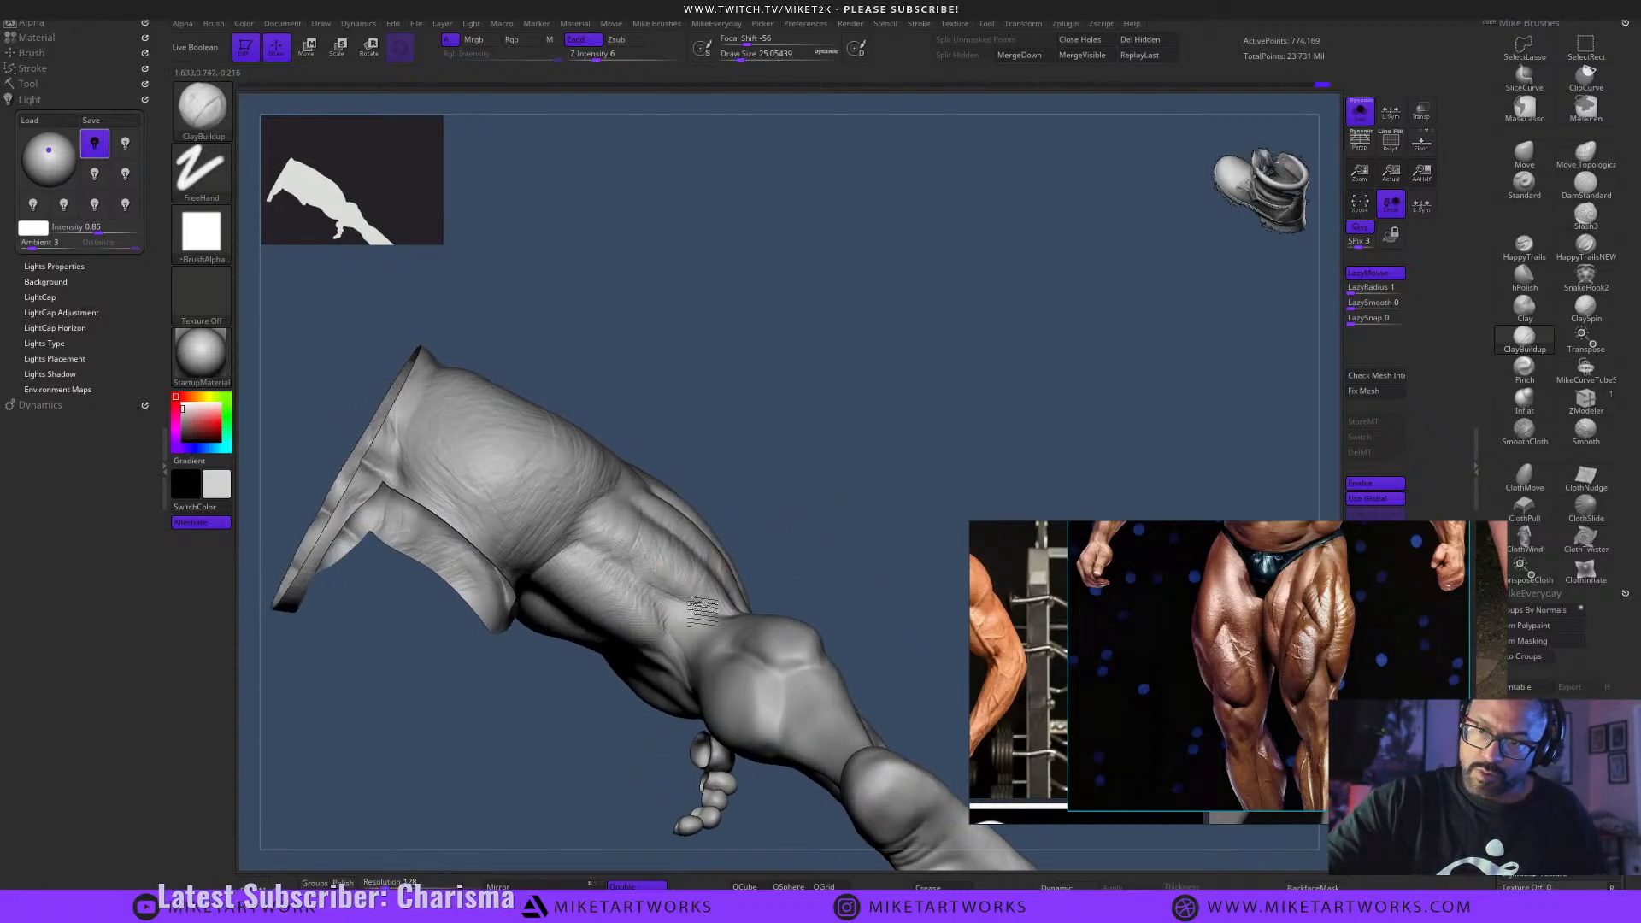
left_click_drag(810, 523, 934, 333)
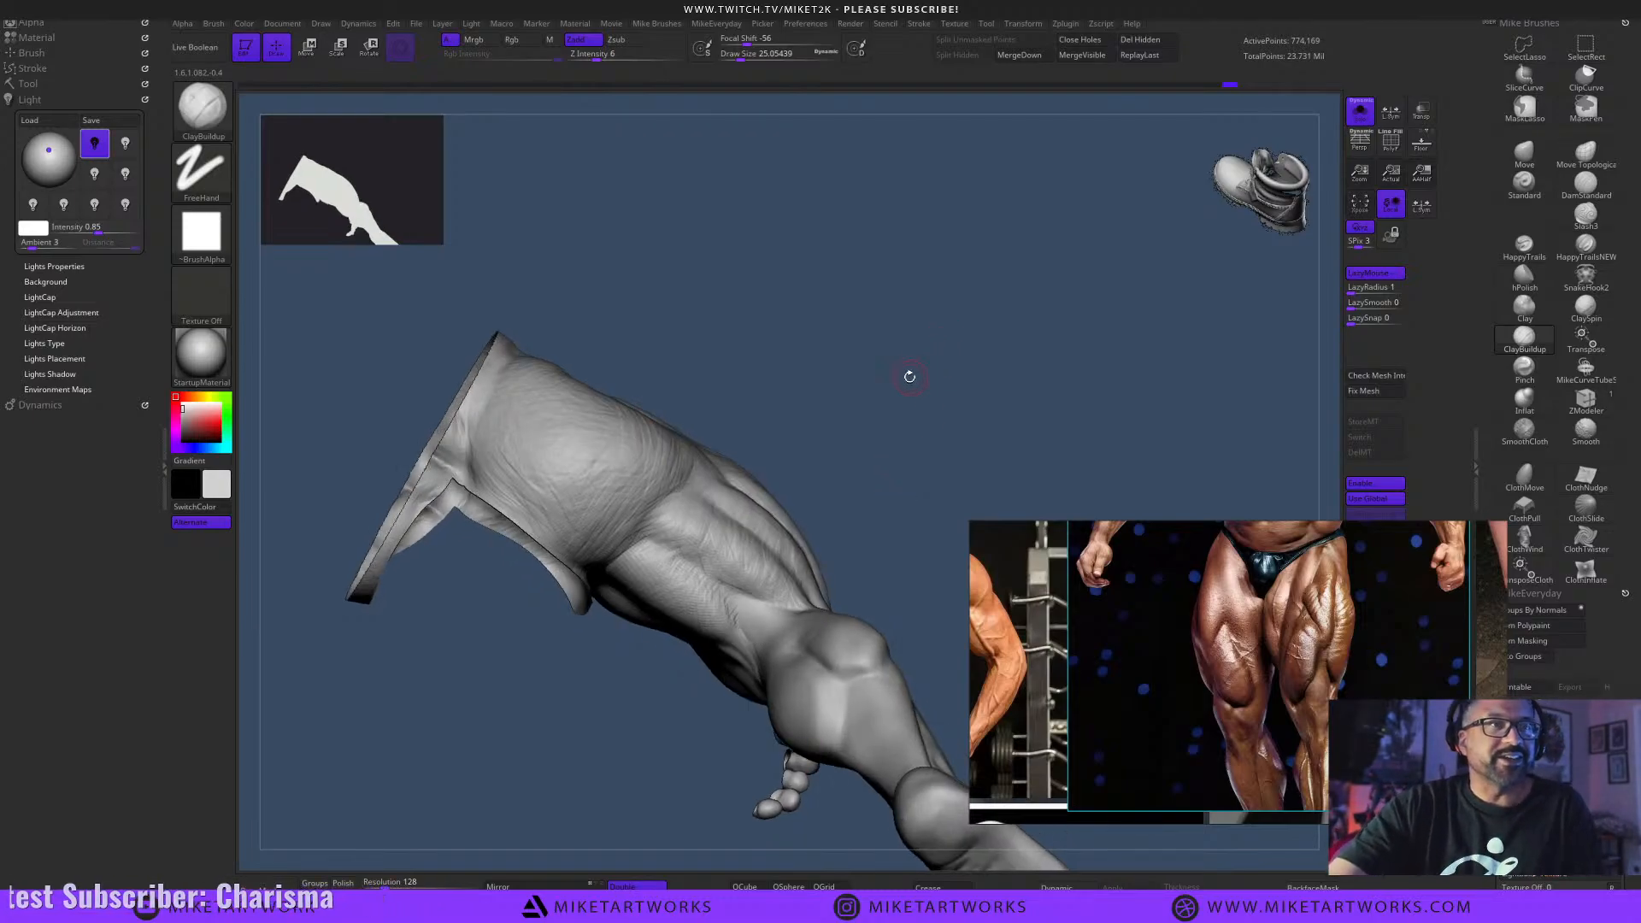
left_click_drag(912, 381, 872, 466)
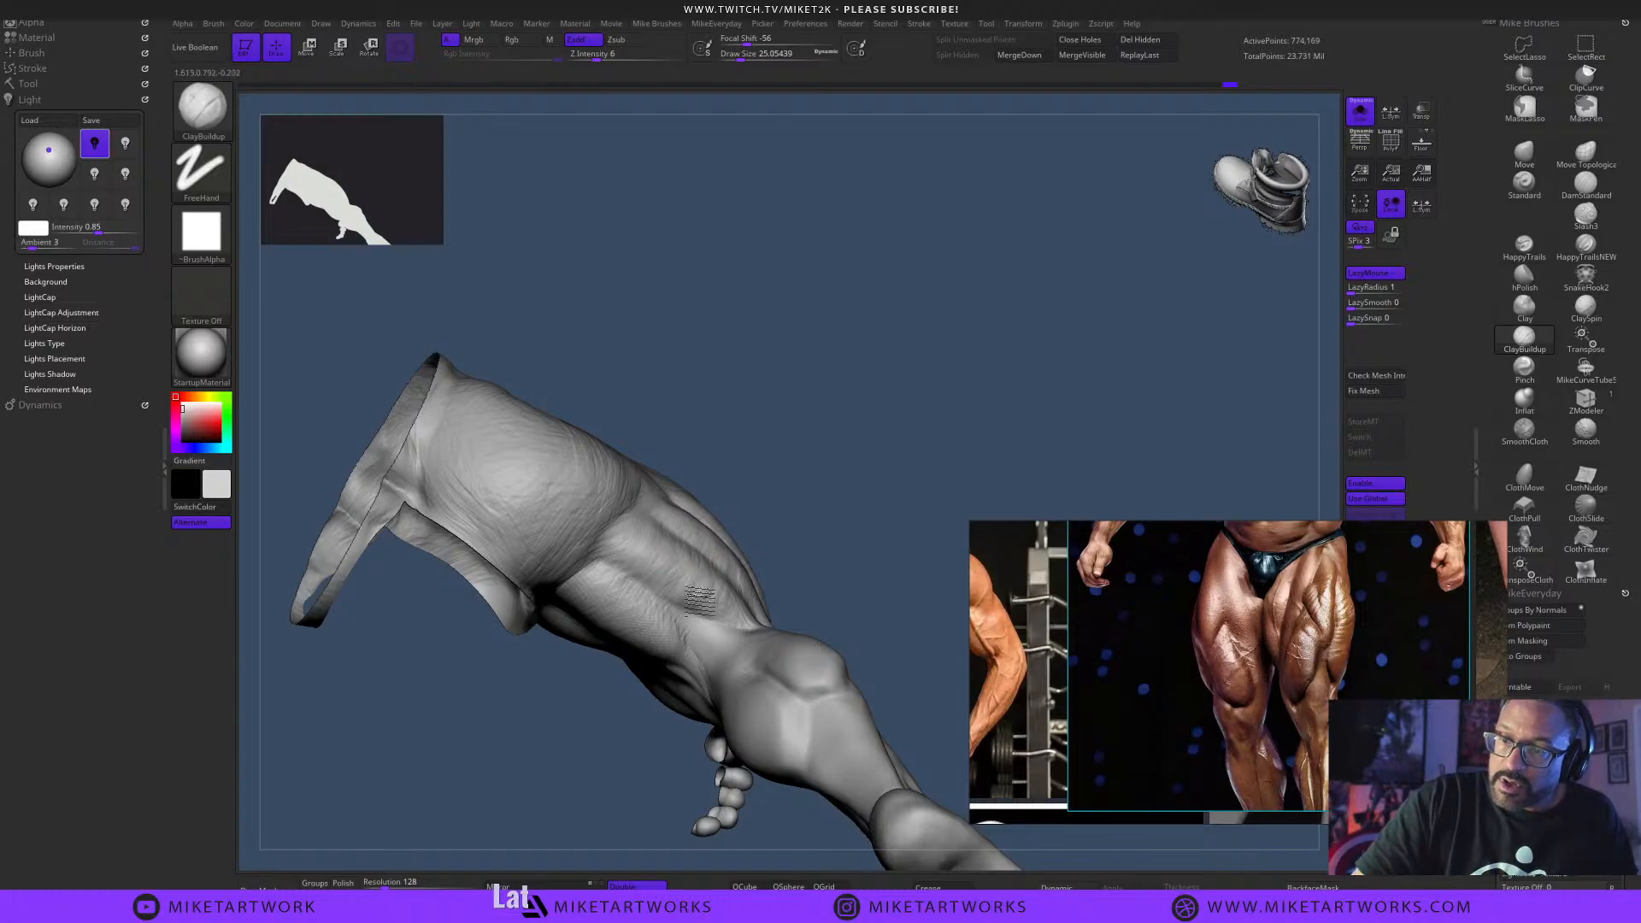
Define the hamstring tendons where they meet the upper calf behind the standing knee.
right_click_drag(723, 620, 692, 634)
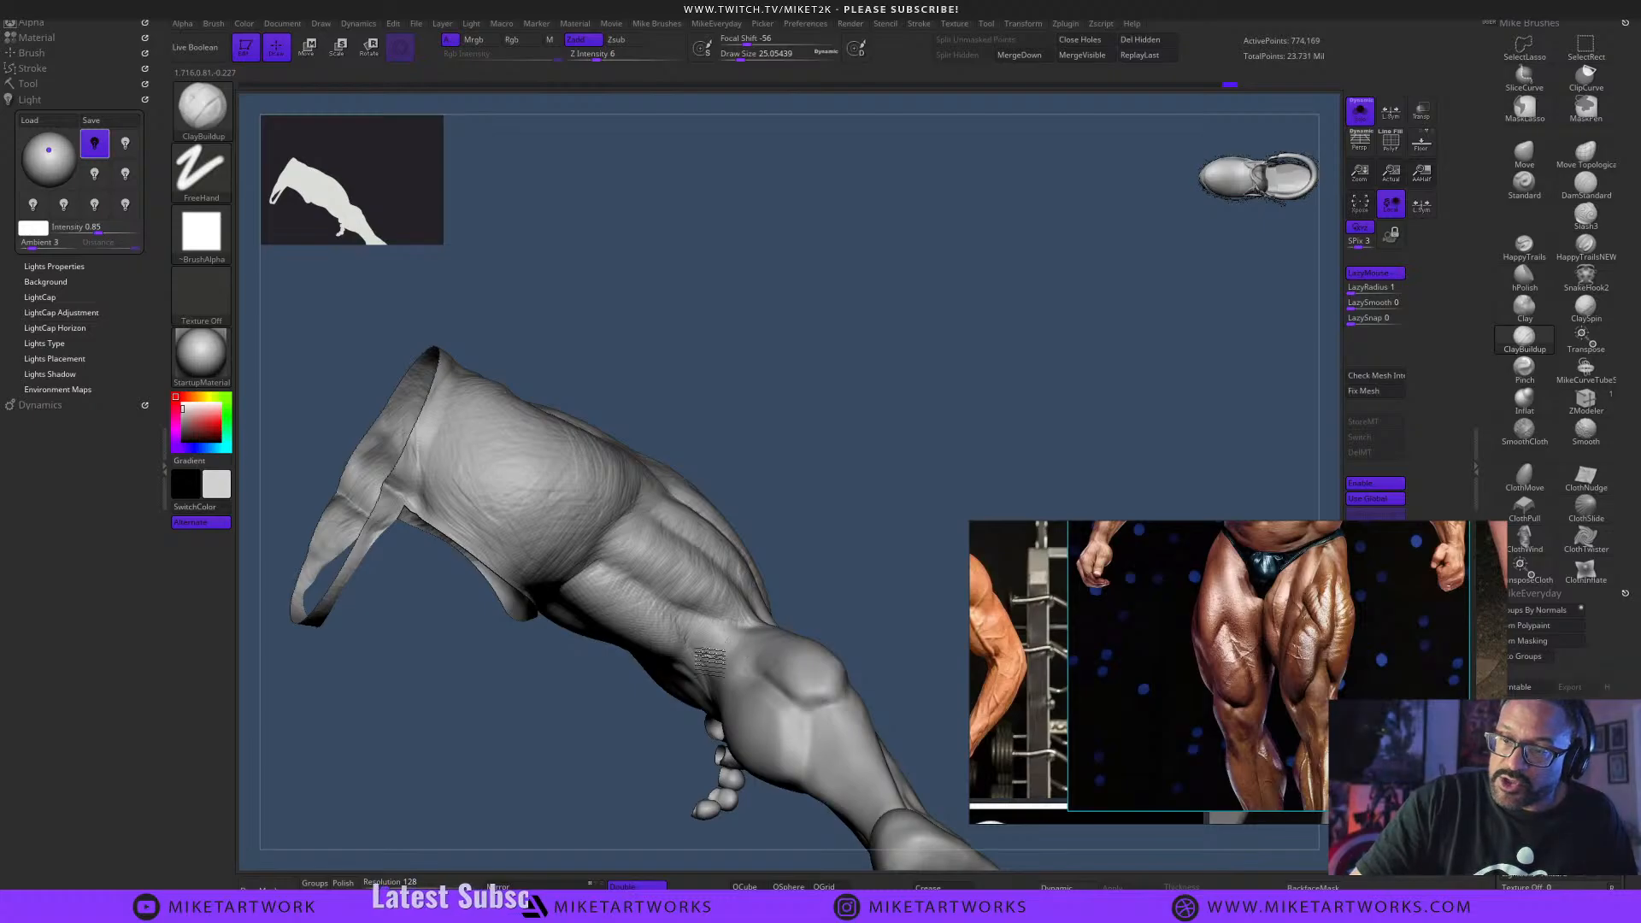
mouse_move(719, 647)
right_mouse_down()
mouse_move(832, 498)
mouse_move(676, 639)
mouse_move(695, 680)
right_mouse_up()
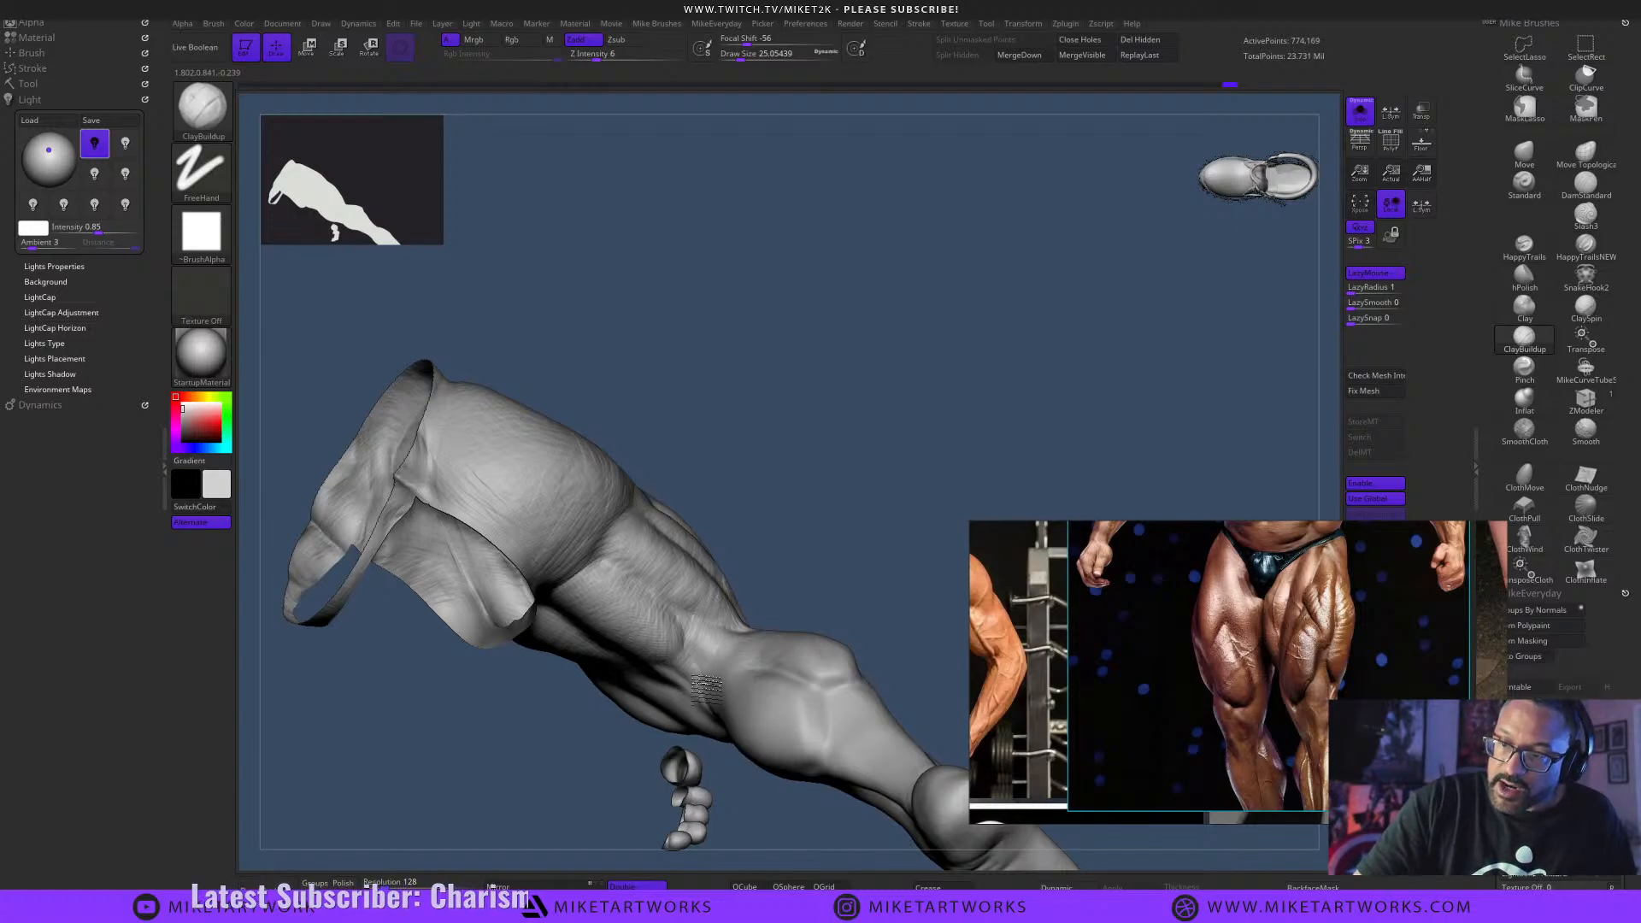
right_click_drag(734, 705, 746, 629)
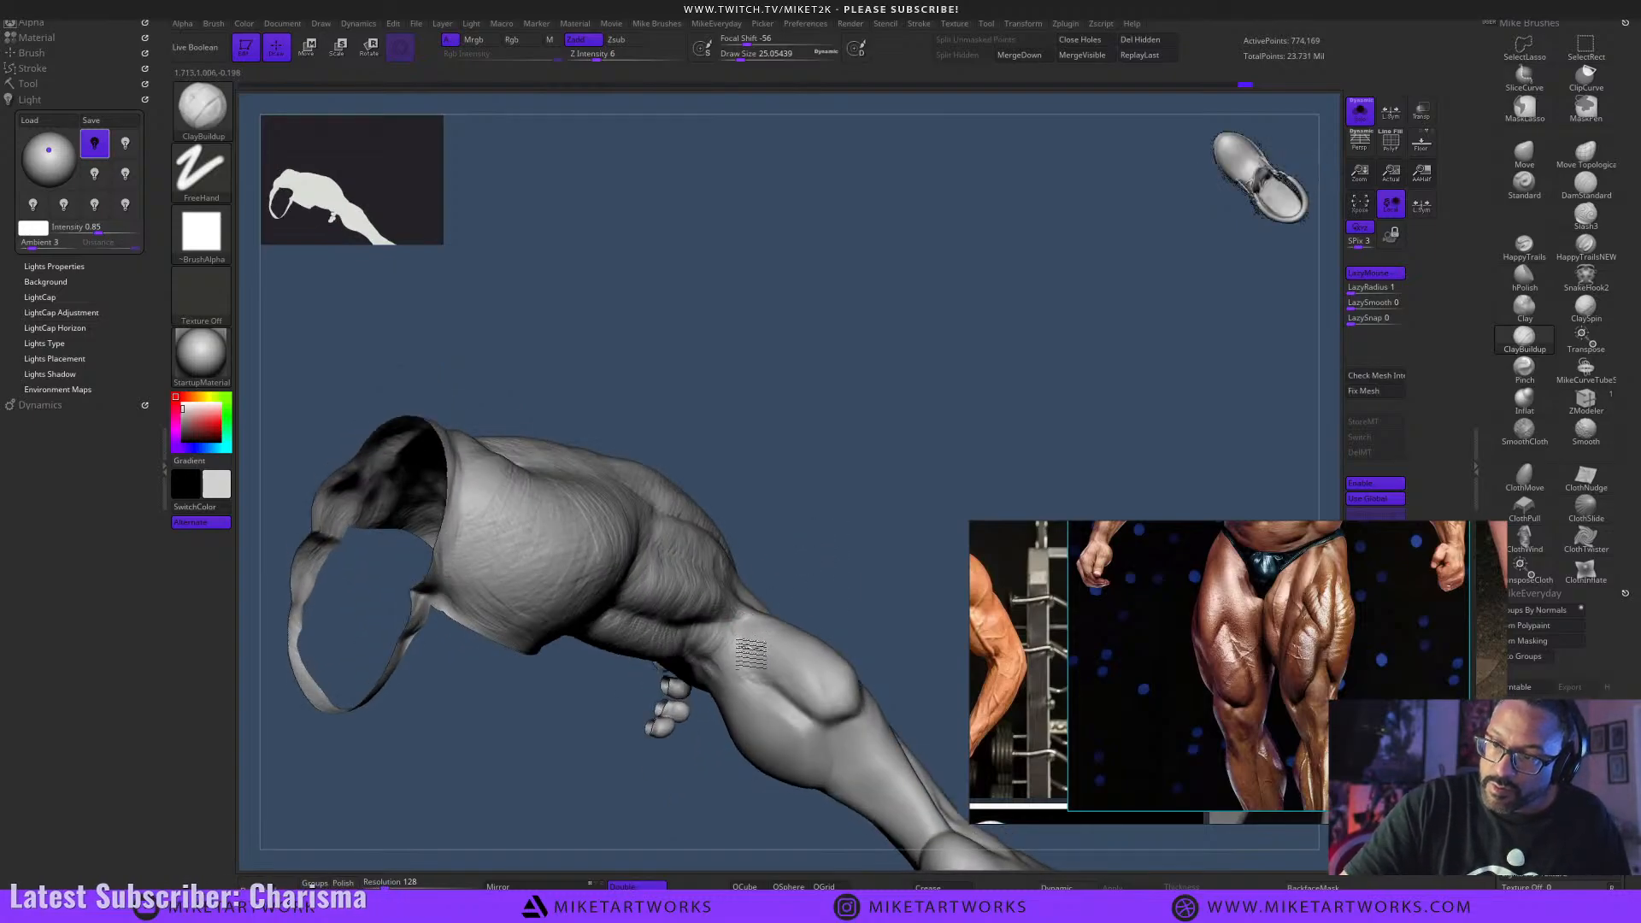
right_click_drag(821, 561, 800, 534)
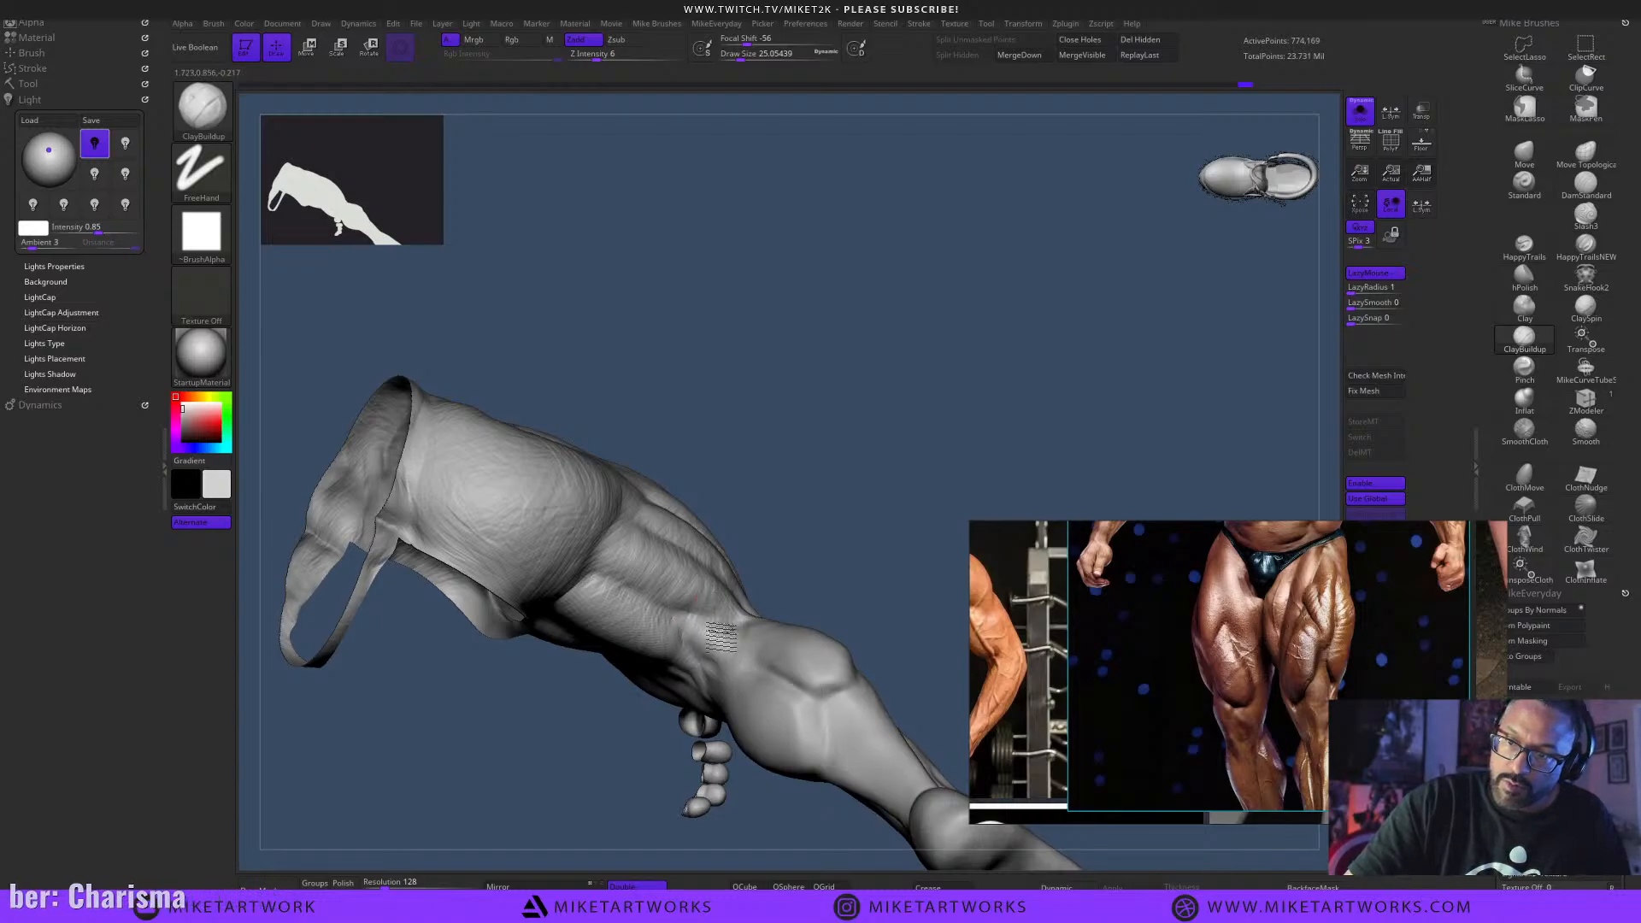
right_click_drag(736, 641, 804, 560)
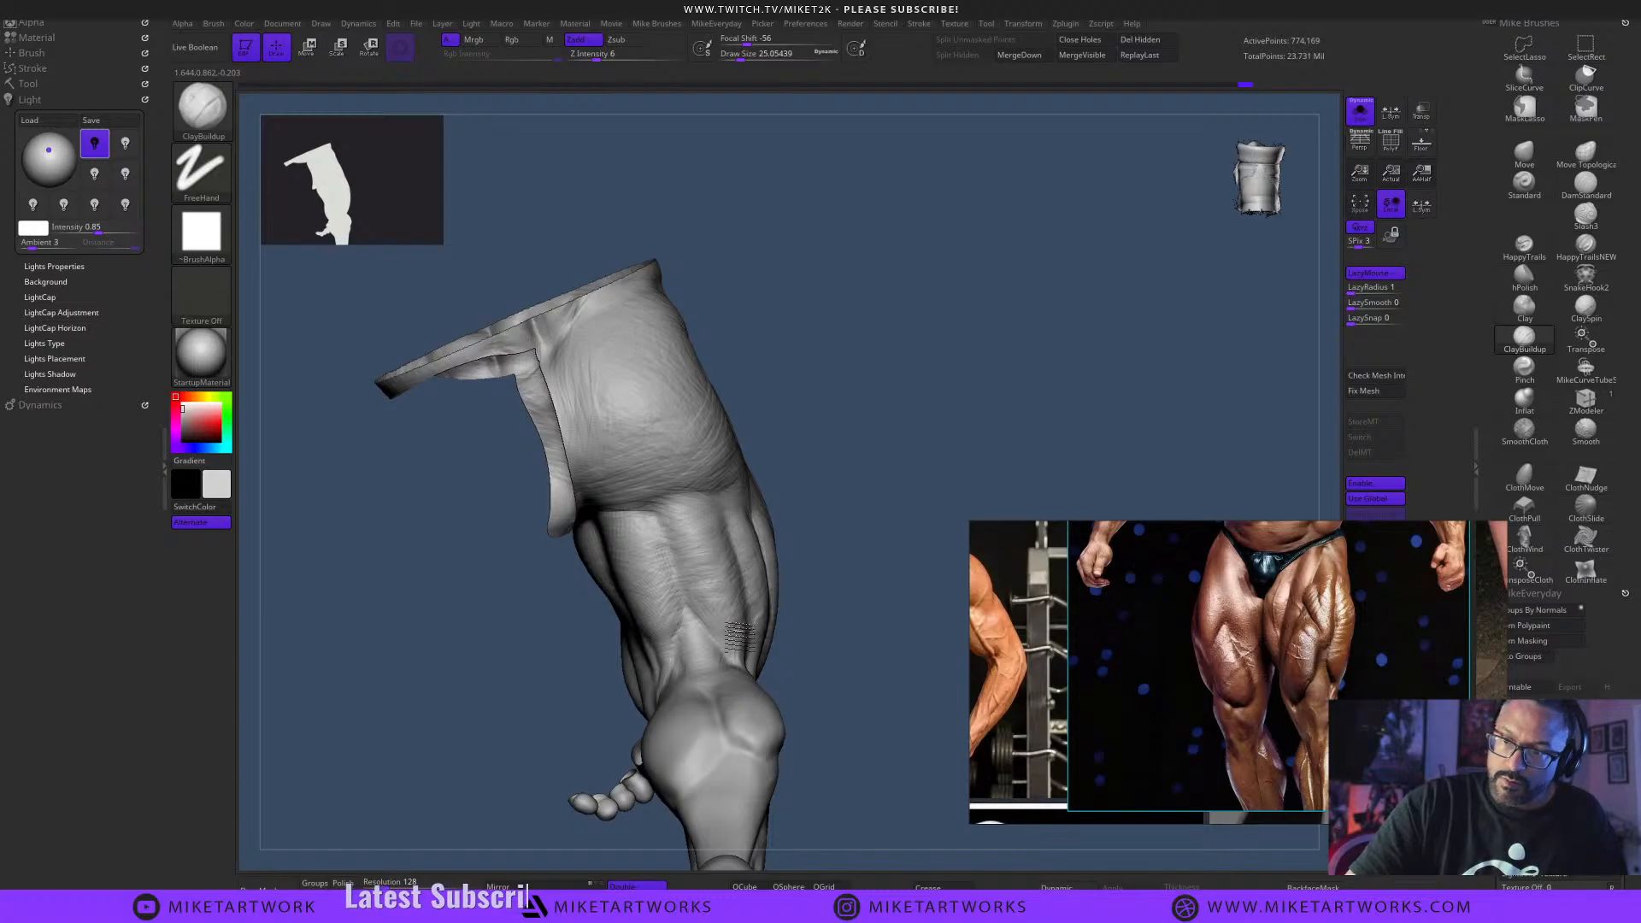
right_click_drag(747, 654, 750, 604)
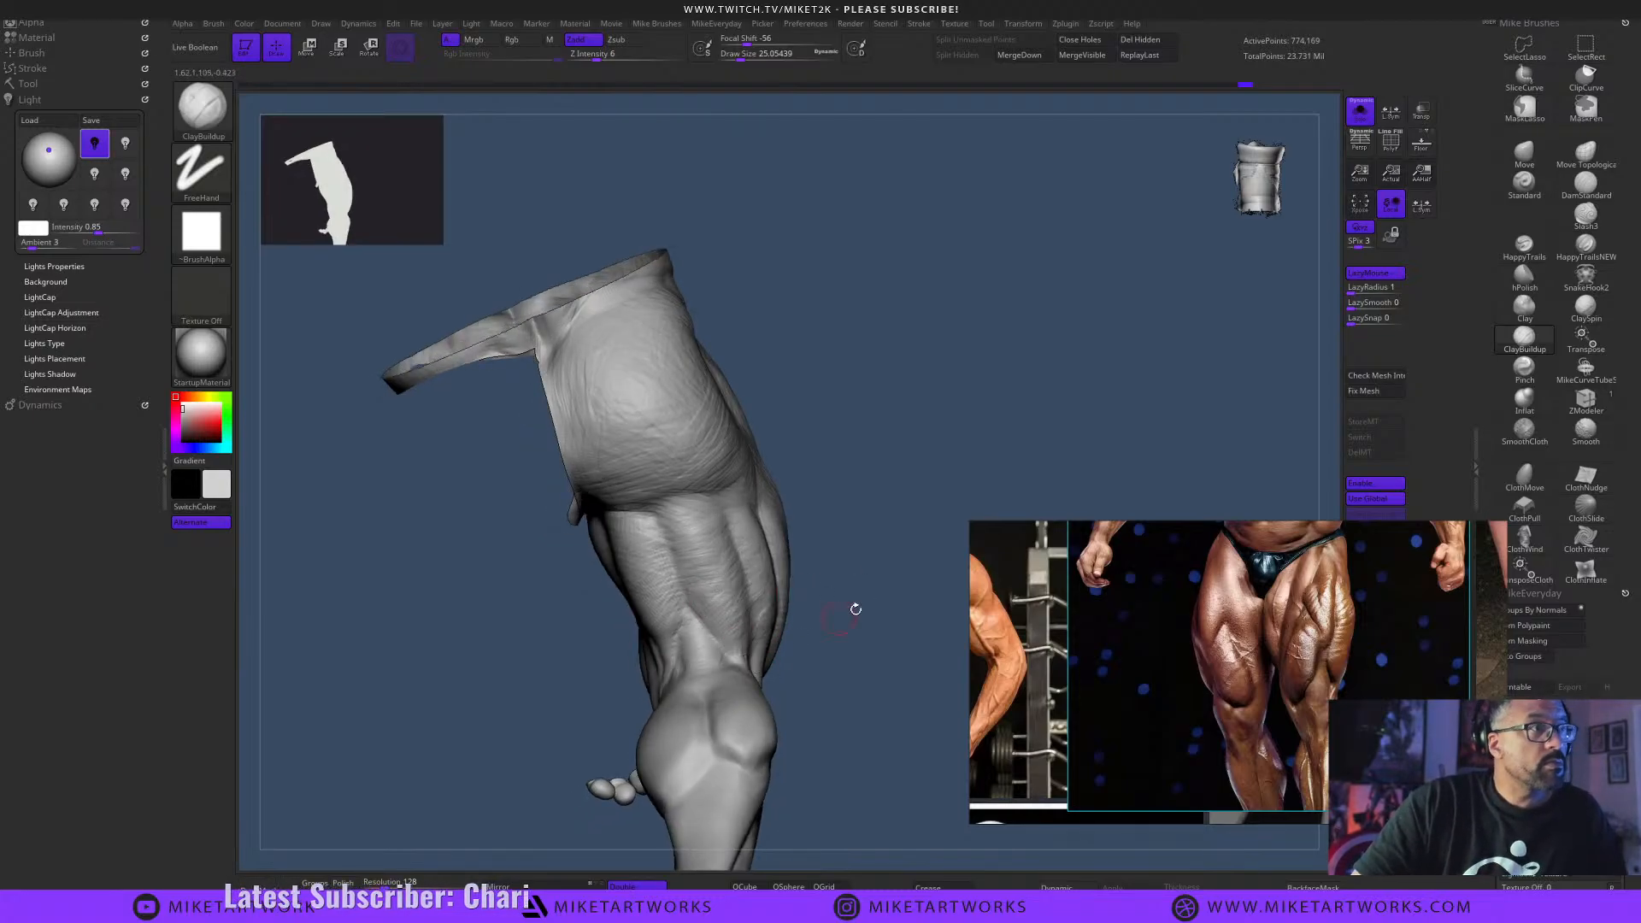
Shape the upper calf behind the standing knee and refine the hamstrings up to the glute.
right_click_drag(854, 607, 704, 713)
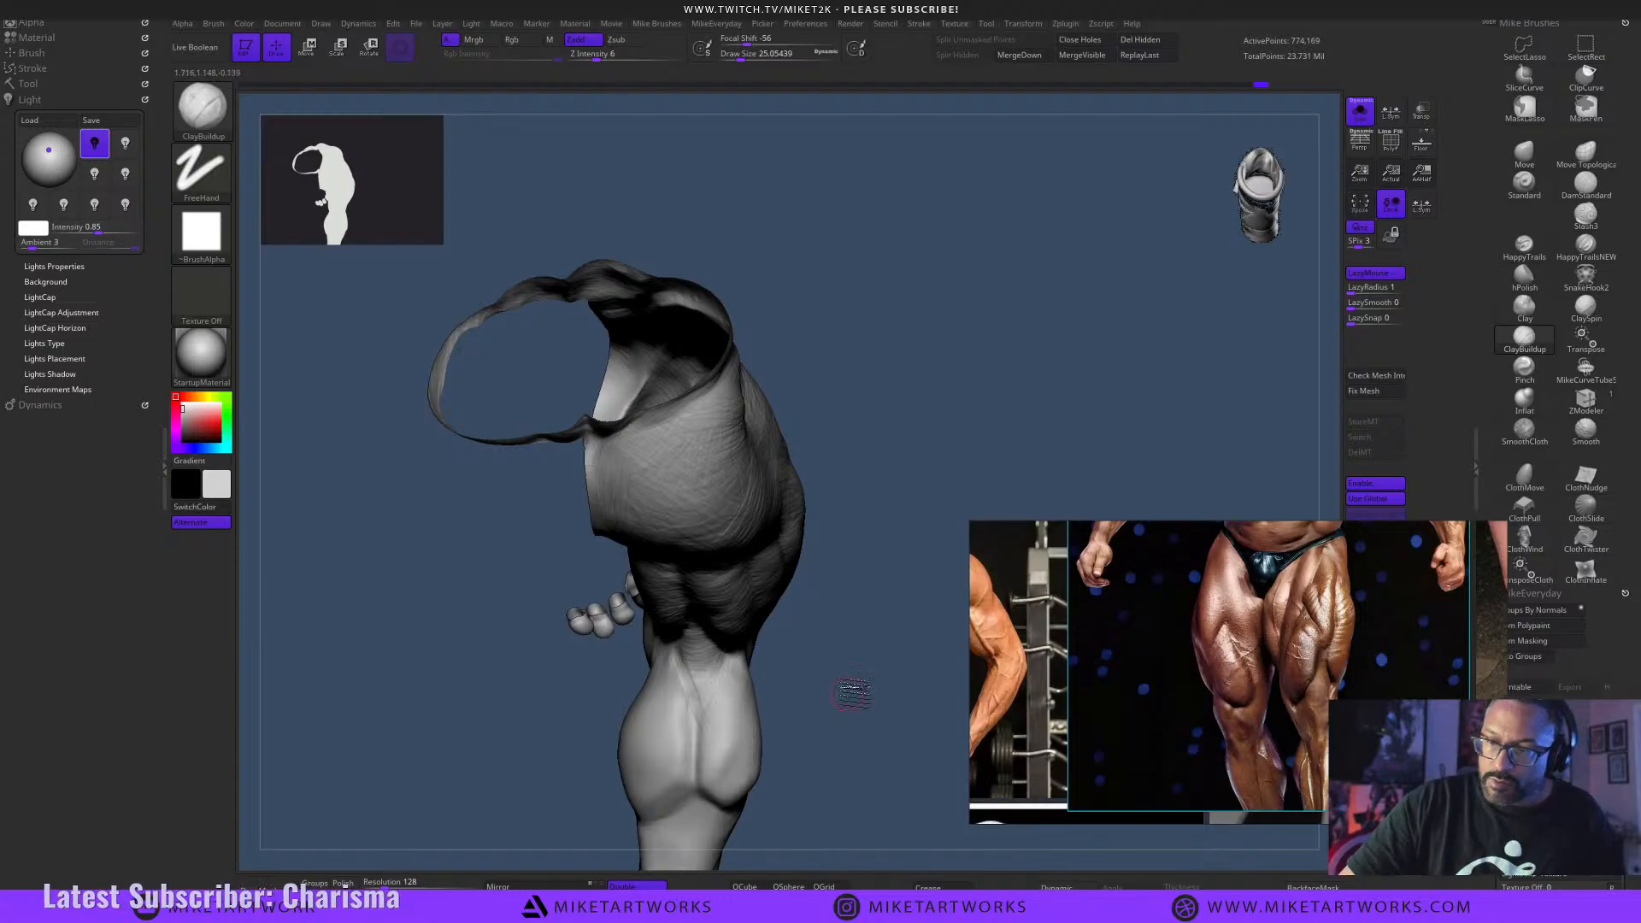
right_click_drag(854, 689, 863, 684)
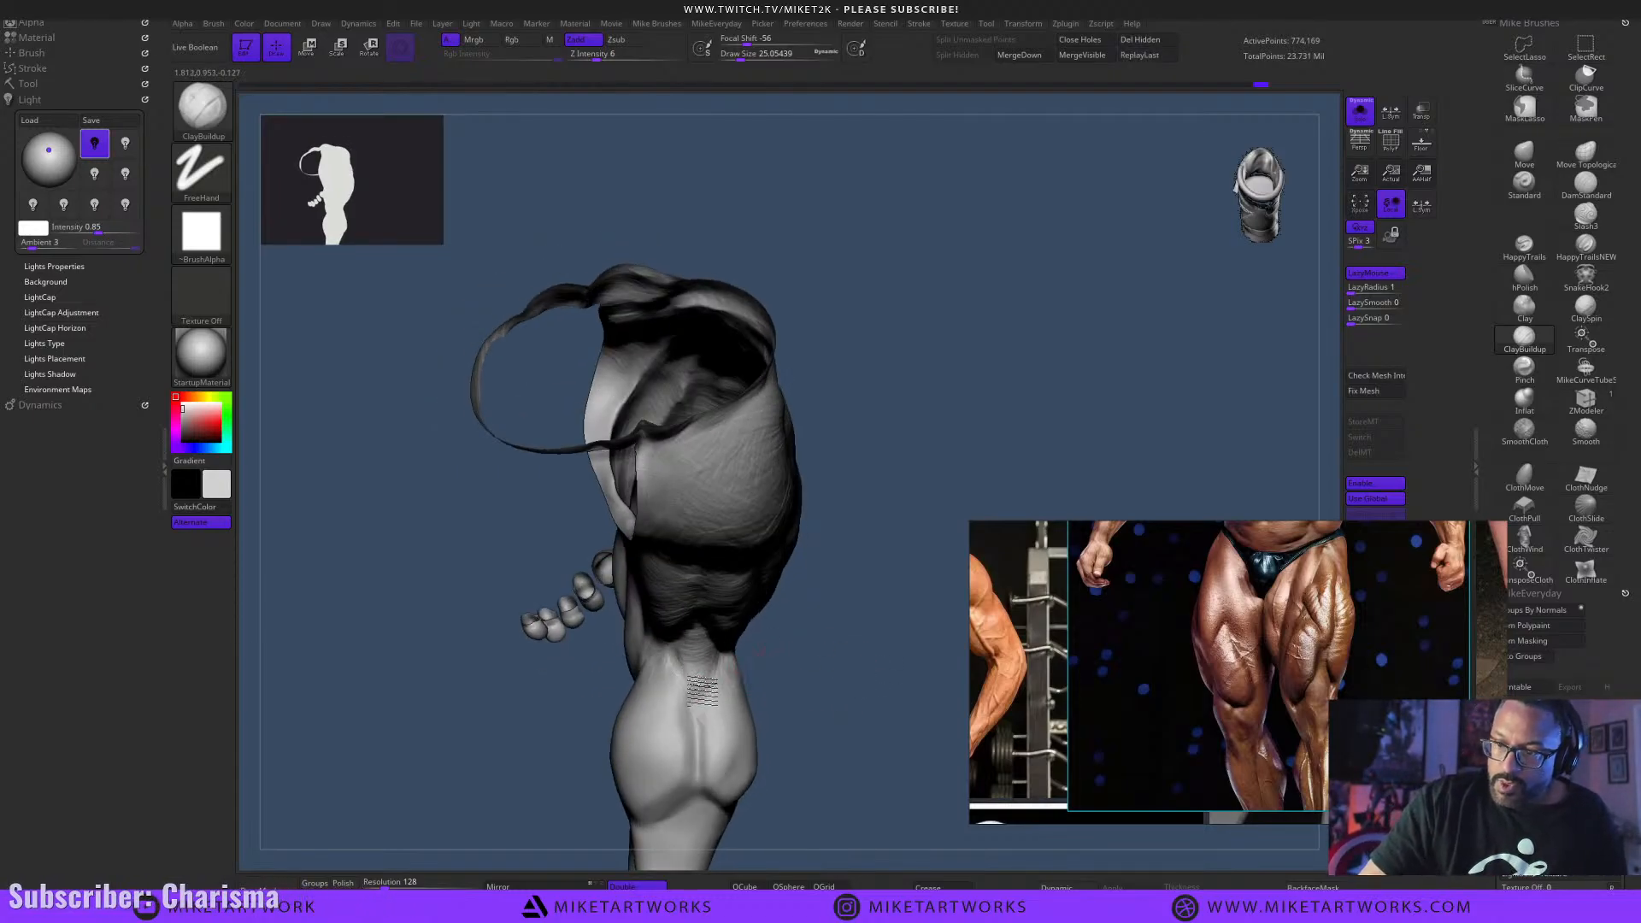
right_click_drag(821, 695, 864, 749)
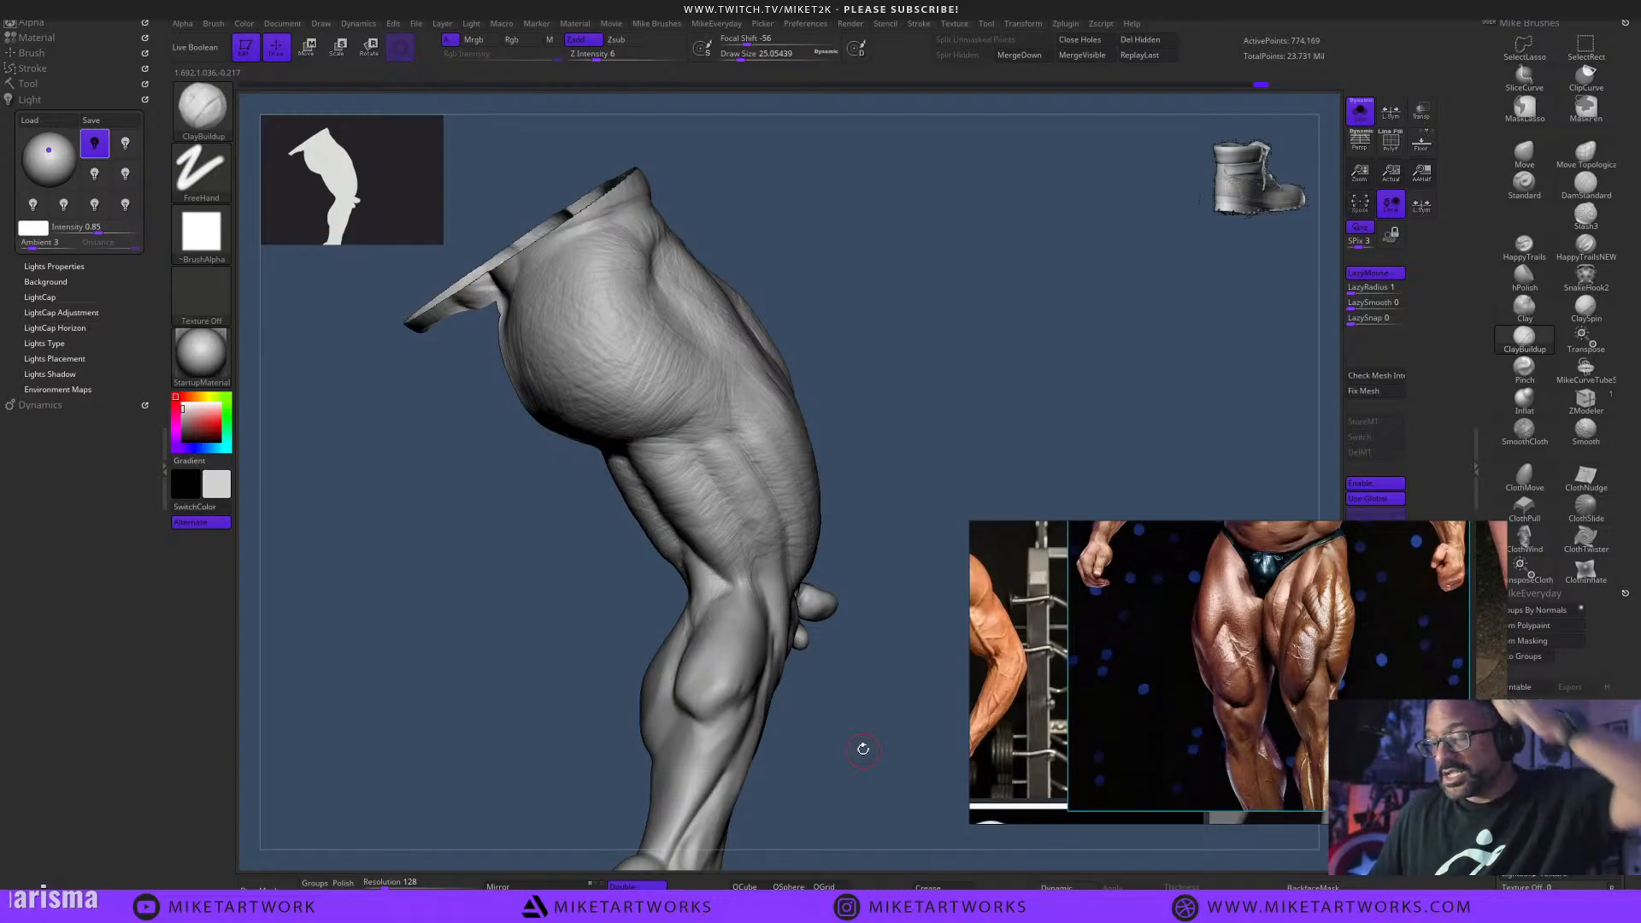
mouse_move(863, 749)
right_mouse_down()
mouse_move(864, 590)
mouse_move(909, 539)
mouse_move(927, 574)
mouse_move(945, 534)
right_mouse_up()
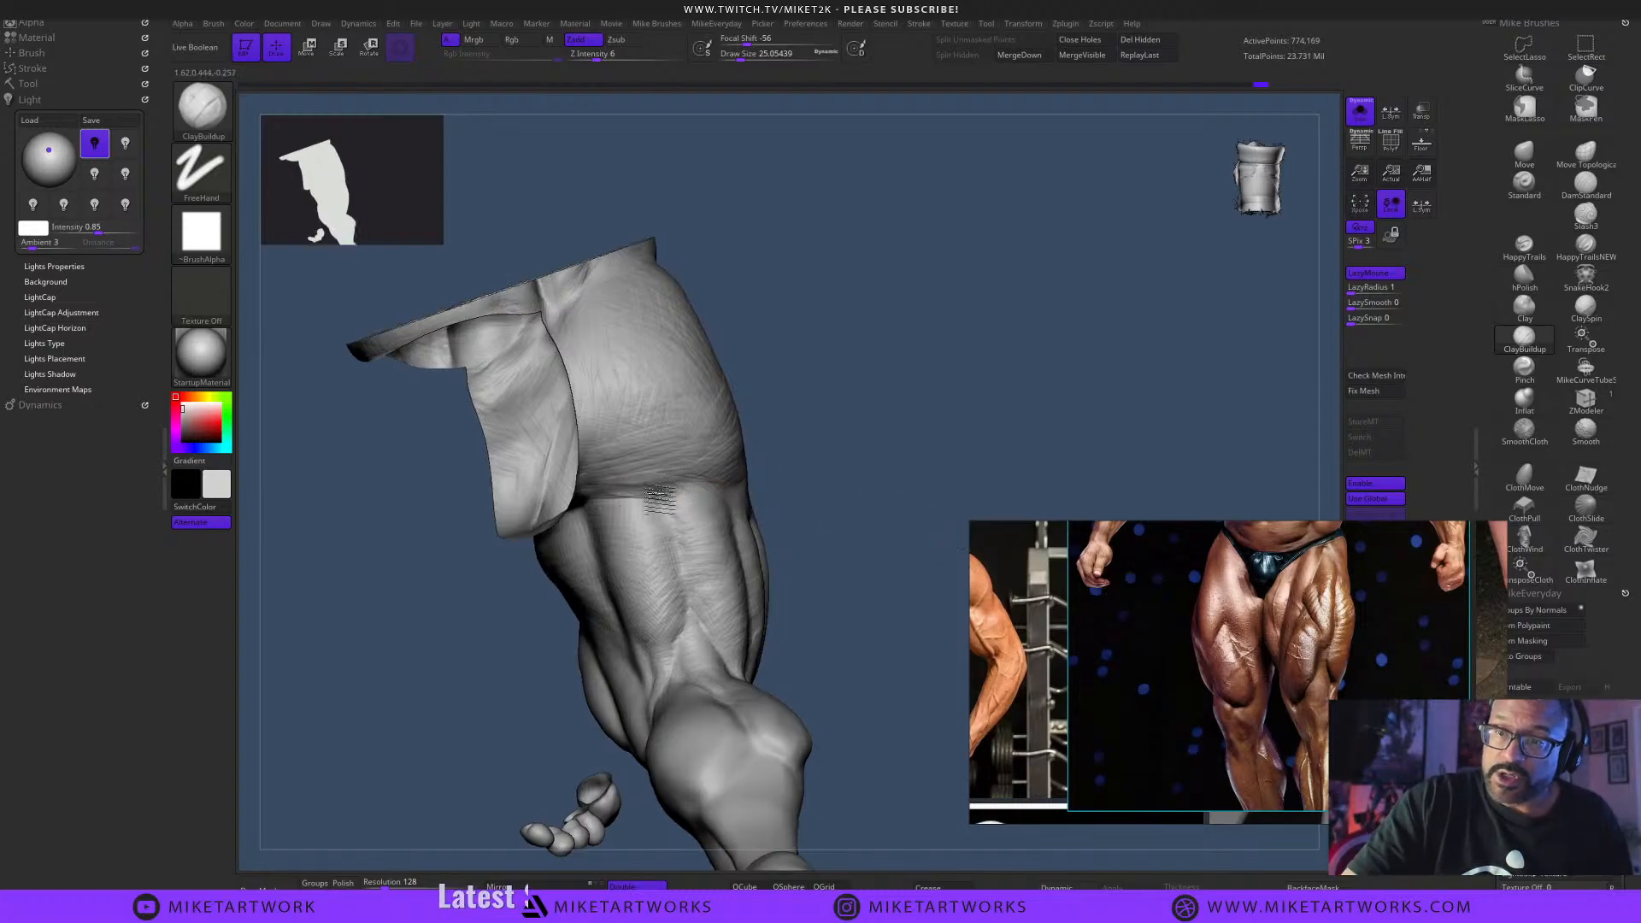
Build up the standing leg's glute and its transition into the hamstrings with ClayBuildup, enlarging the brush to about 37.
mouse_move(697, 493)
right_mouse_down()
mouse_move(880, 576)
mouse_move(617, 492)
mouse_move(869, 605)
mouse_move(883, 542)
mouse_move(657, 487)
right_mouse_up()
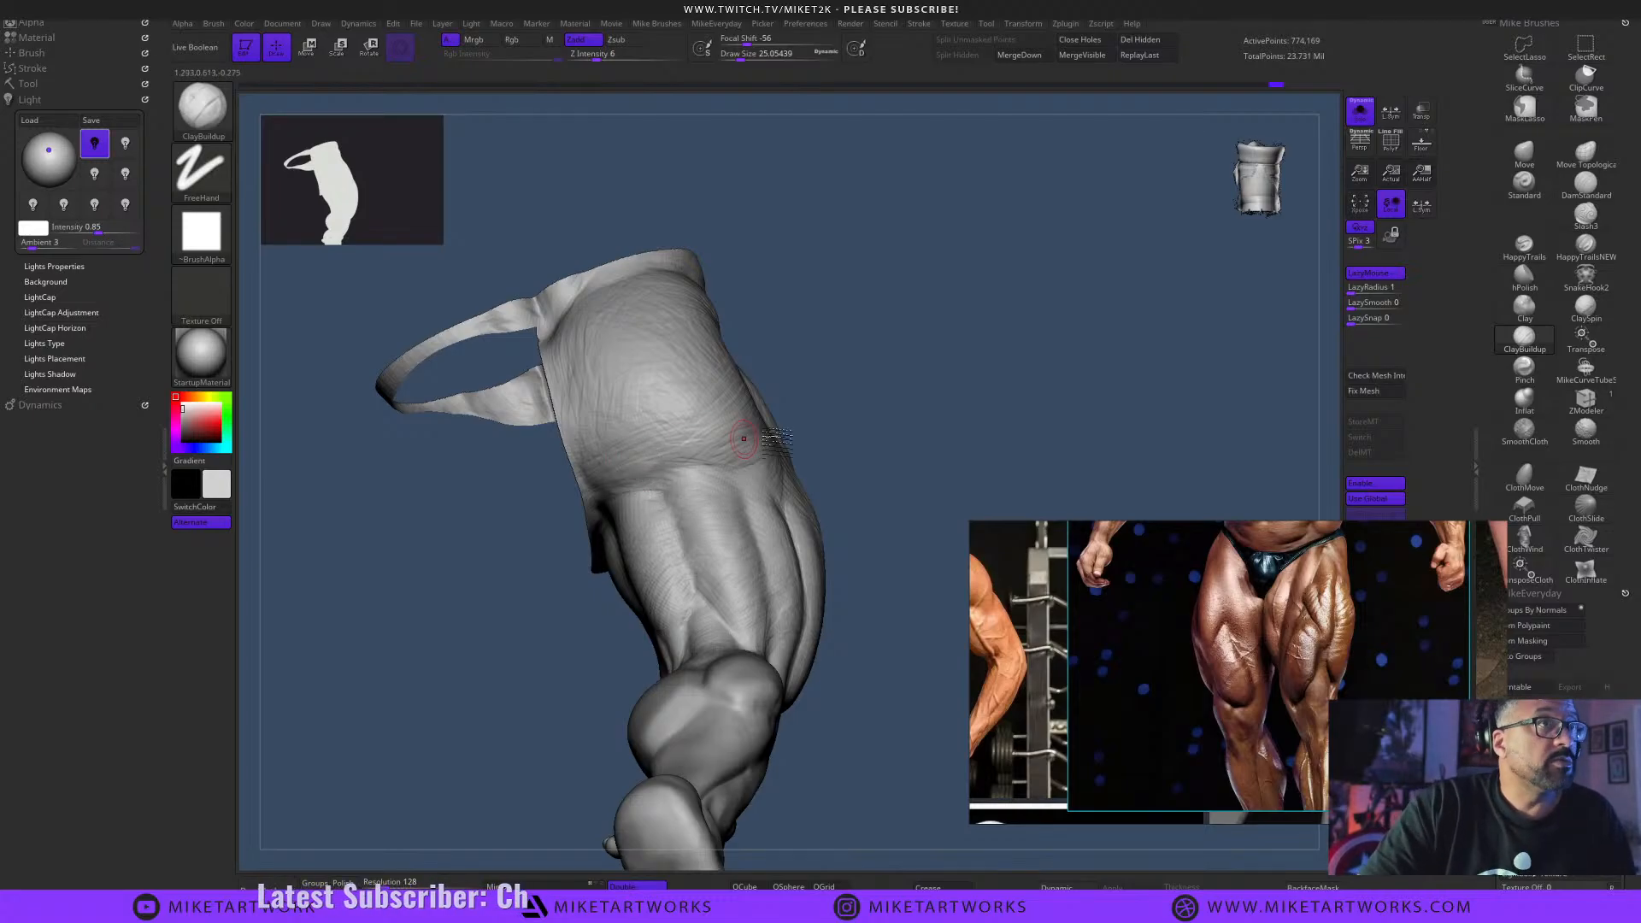
mouse_move(744, 438)
right_mouse_down()
mouse_move(898, 454)
mouse_move(869, 443)
right_mouse_up()
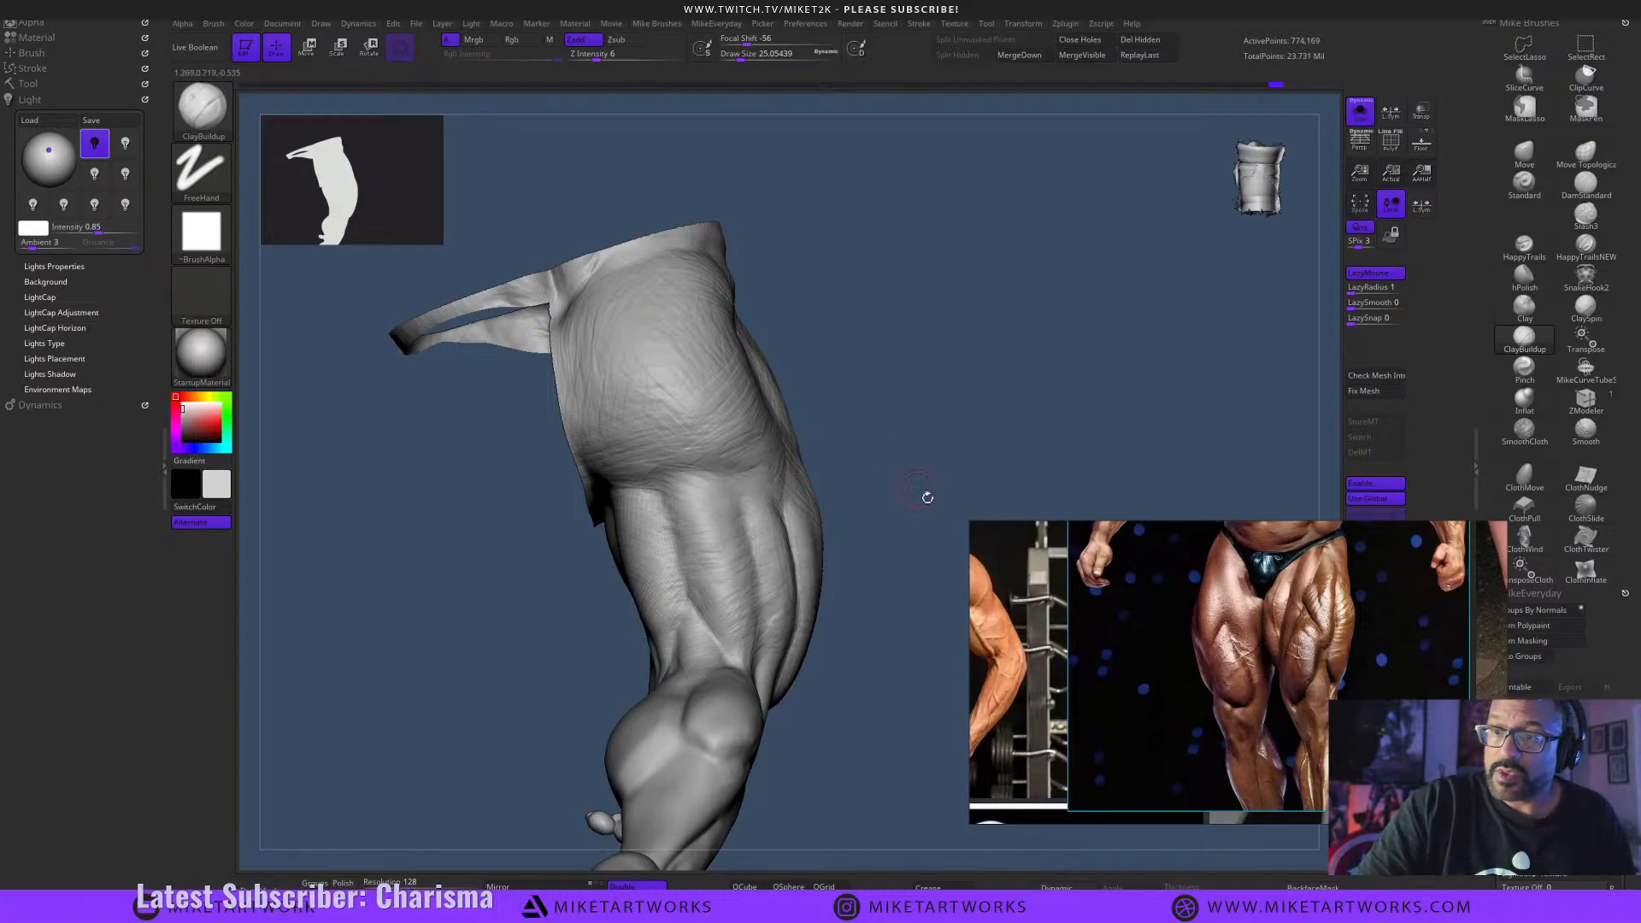
mouse_move(928, 498)
right_mouse_down()
mouse_move(887, 572)
mouse_move(864, 535)
mouse_move(865, 597)
mouse_move(788, 502)
right_mouse_up()
left_click_drag(793, 476, 682, 505)
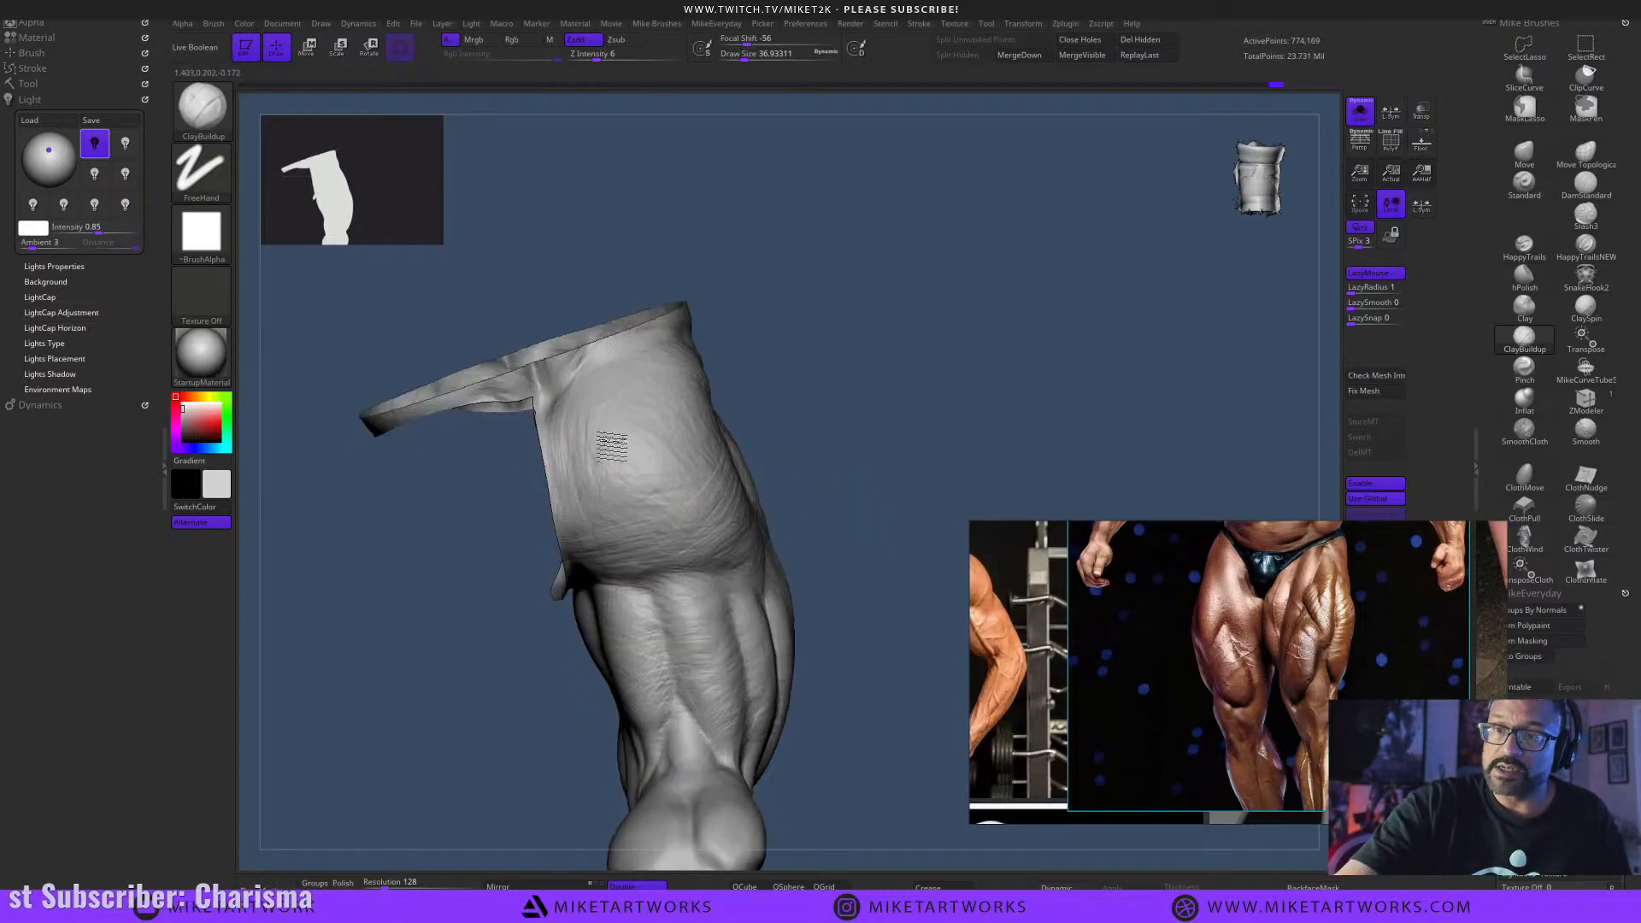
mouse_move(862, 580)
left_mouse_down()
mouse_move(905, 550)
mouse_move(797, 556)
mouse_move(915, 654)
mouse_move(864, 487)
left_mouse_up()
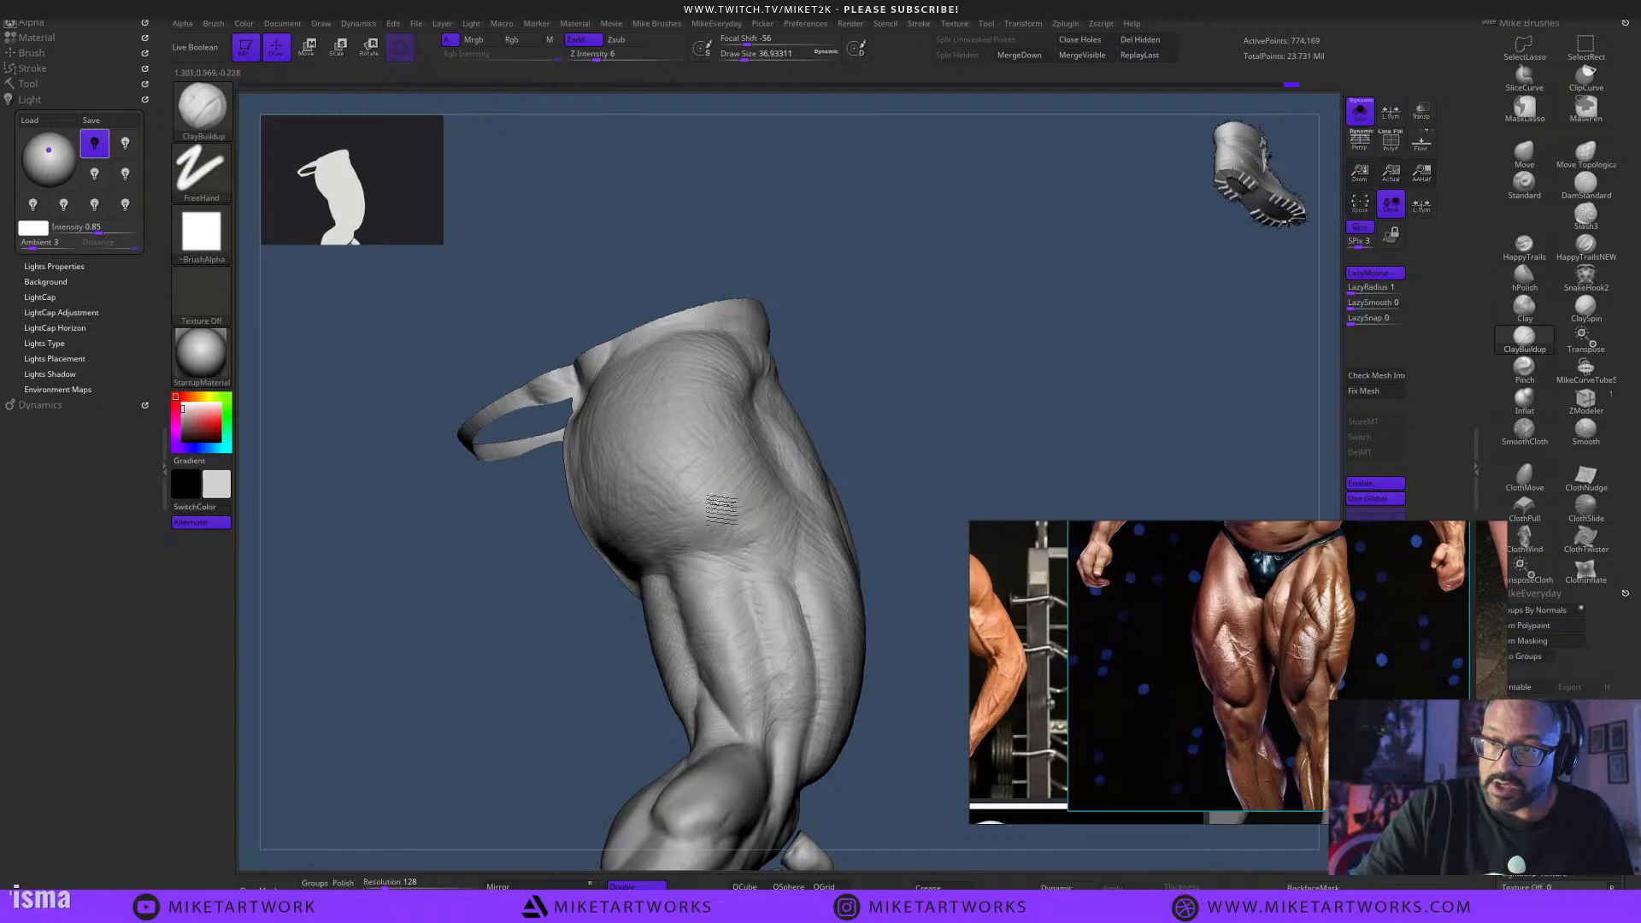
left_click_drag(900, 461, 704, 513)
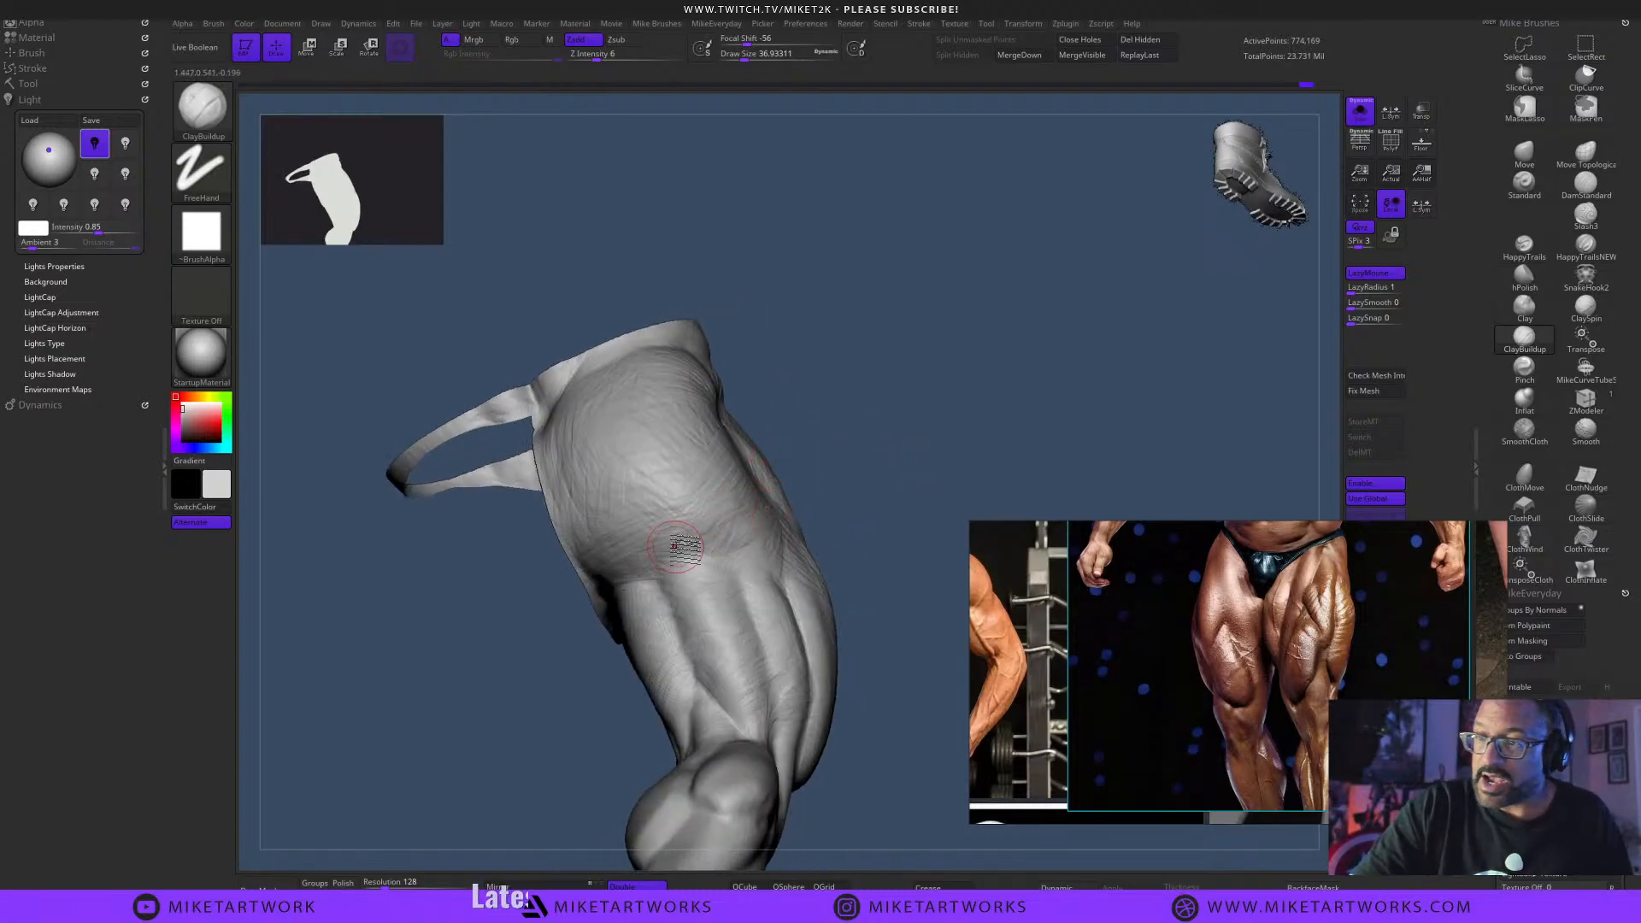
left_click_drag(872, 513, 873, 556)
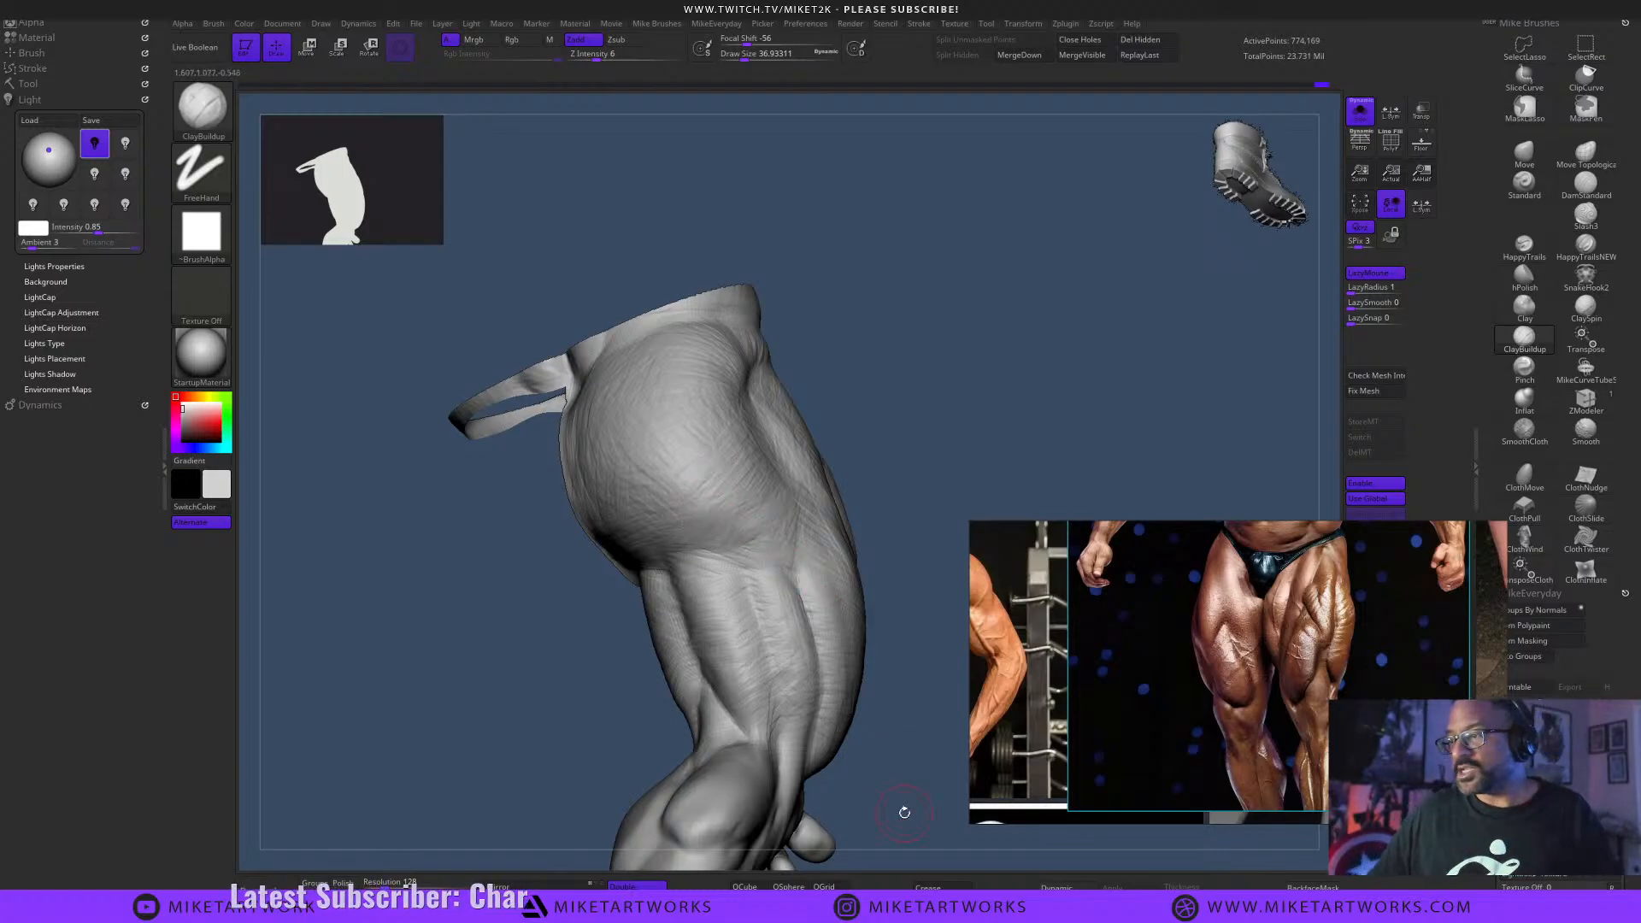
Refine the lower hamstrings and tendons at the back of the standing knee with ClayBuildup.
left_click_drag(871, 725, 786, 676)
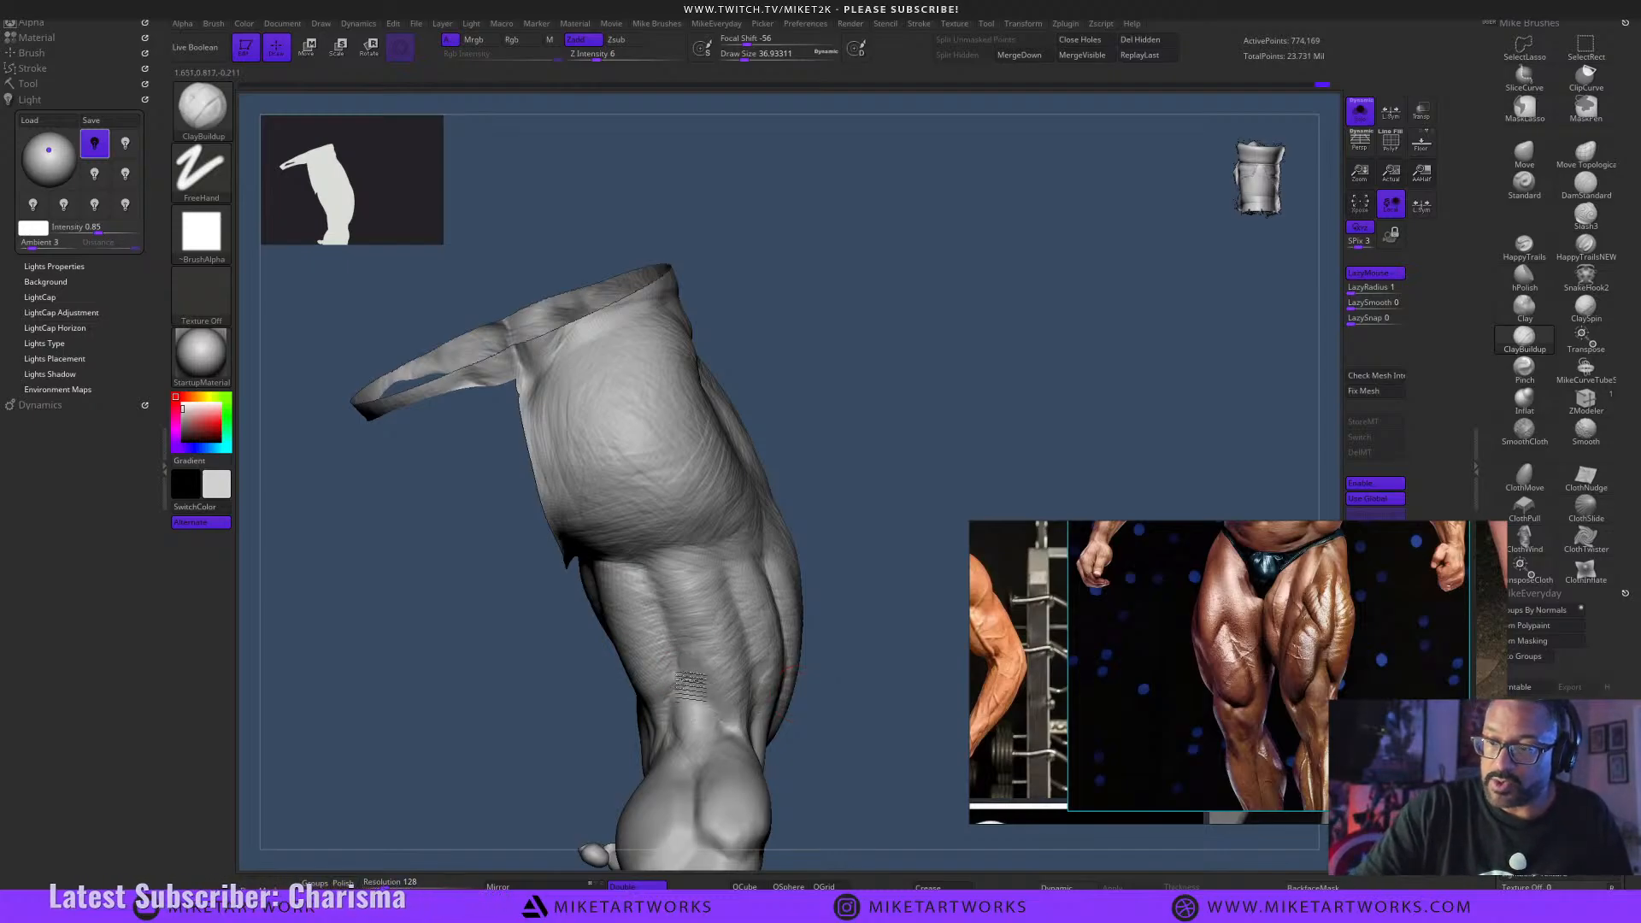
left_click_drag(810, 722, 839, 724)
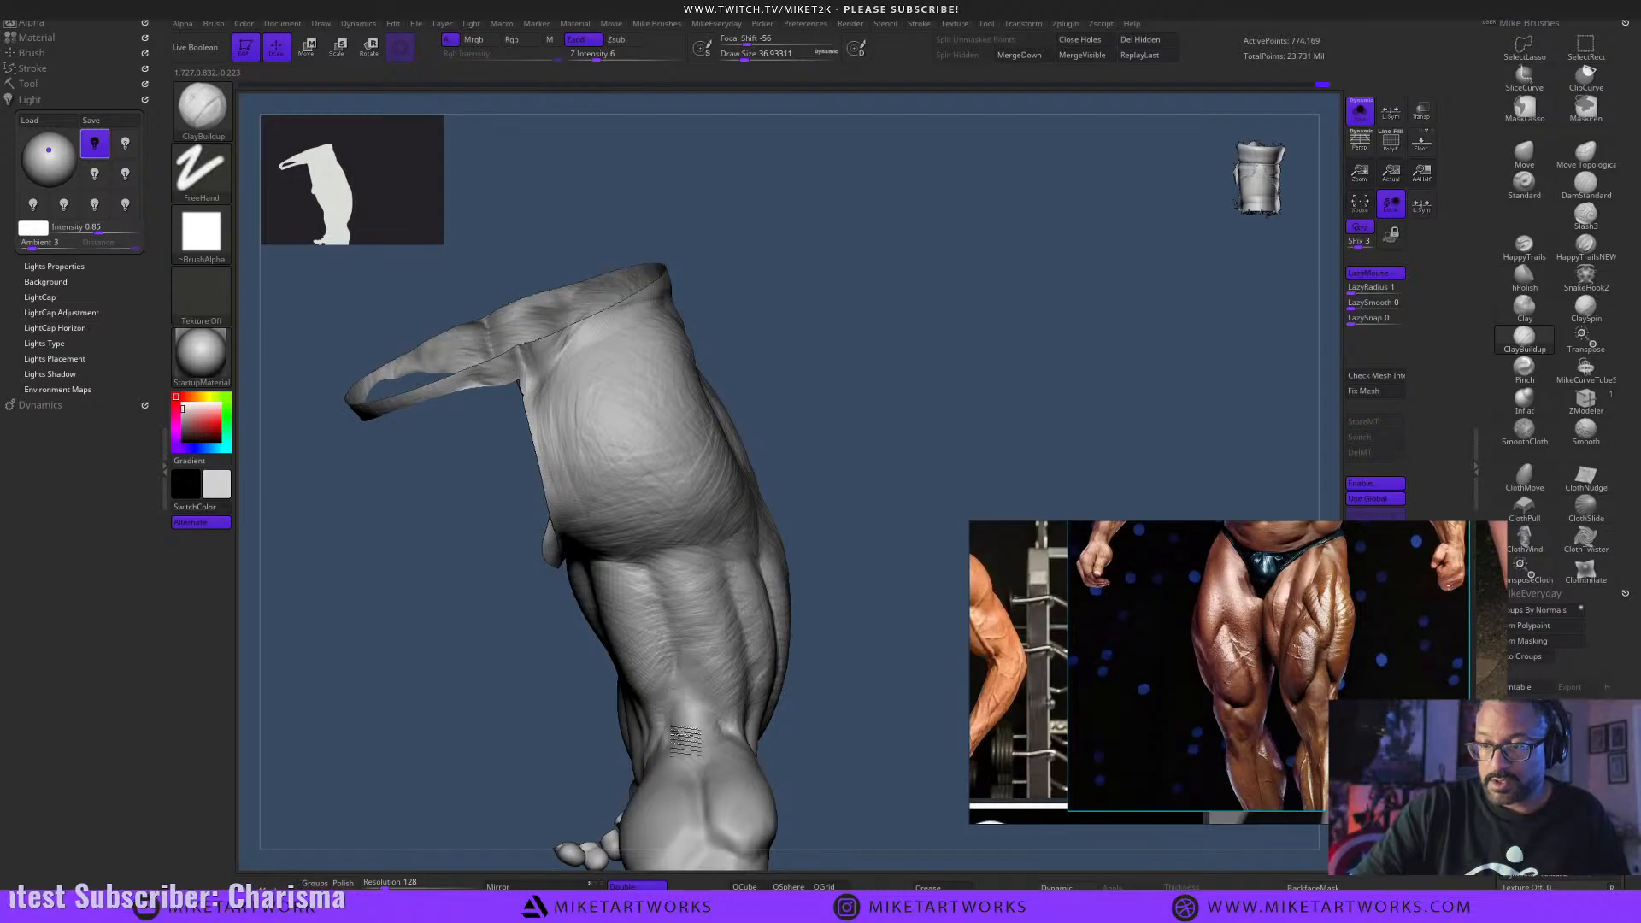
mouse_move(825, 790)
left_mouse_down()
mouse_move(855, 812)
mouse_move(835, 762)
mouse_move(689, 715)
left_mouse_up()
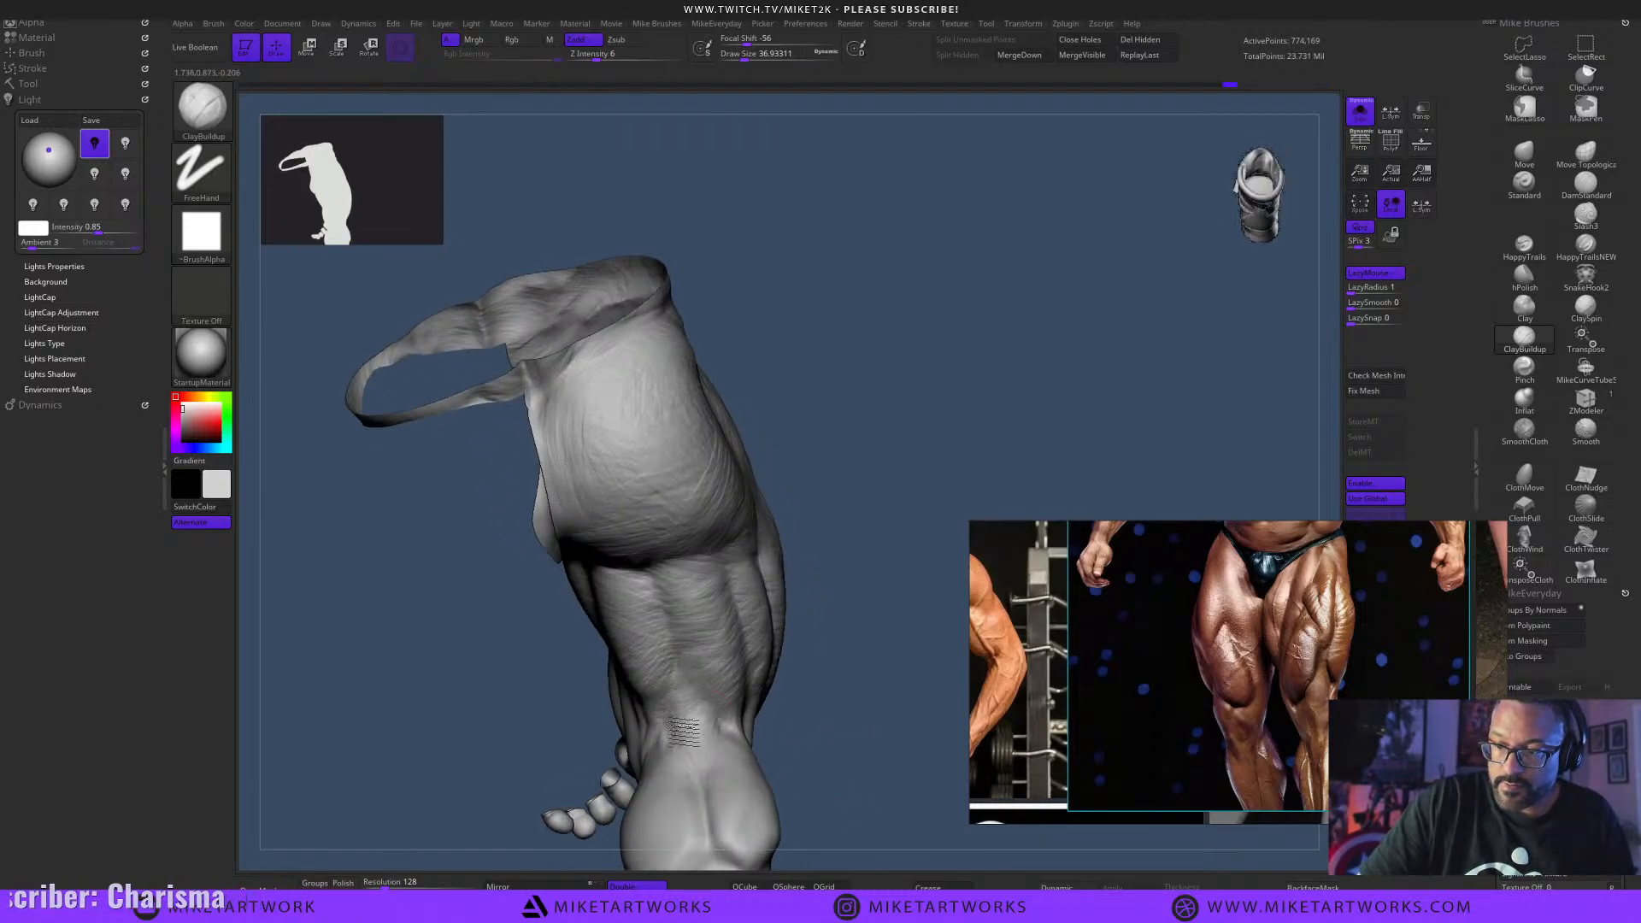
Lower the body mesh by two subdivision levels and smooth the standing leg's outer thigh with a brush size of about 13.
mouse_move(849, 787)
left_mouse_down()
mouse_move(846, 710)
mouse_move(865, 803)
mouse_move(890, 550)
mouse_move(876, 553)
left_mouse_up()
key("s")
key("shift+d")
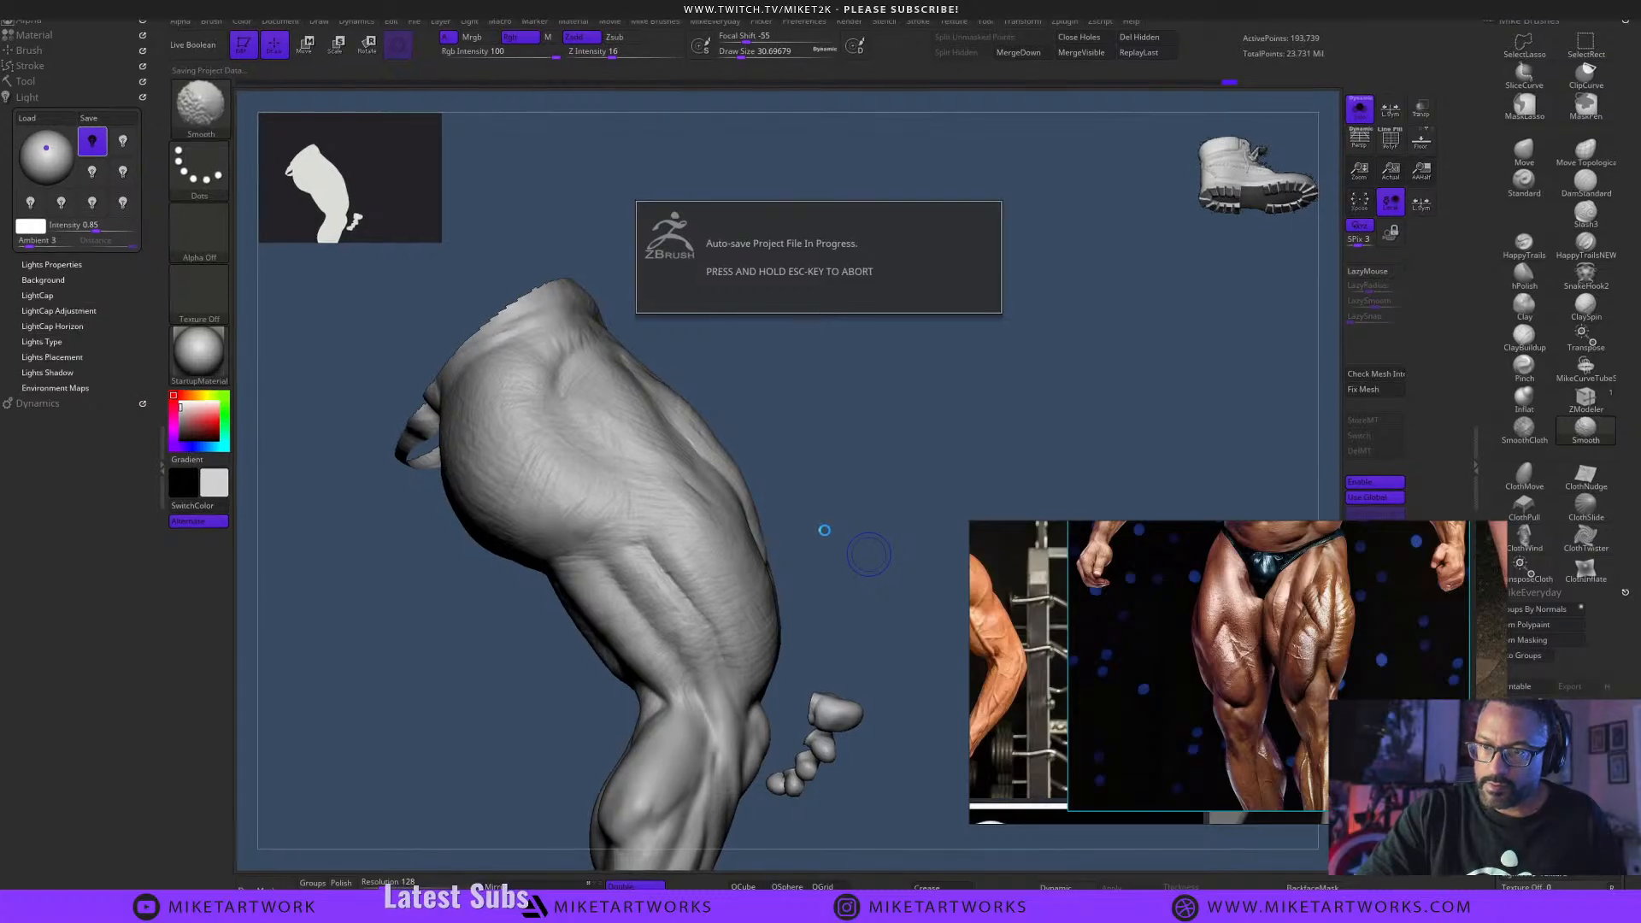
key("shift+d")
key("s")
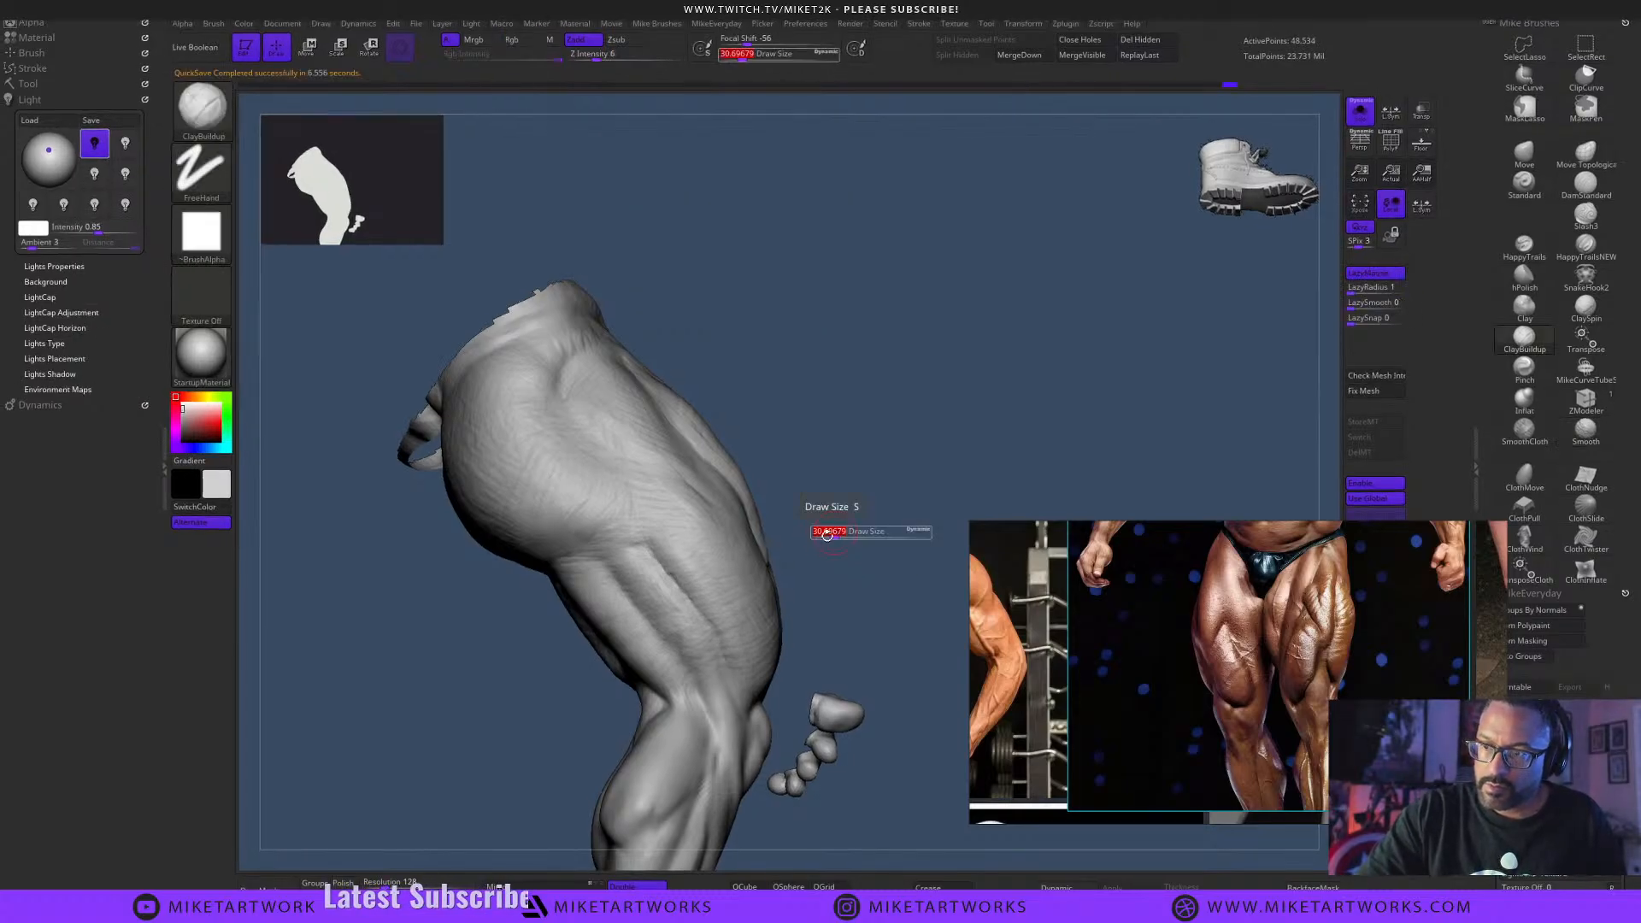
left_click(827, 535)
left_click_drag(870, 539, 851, 549)
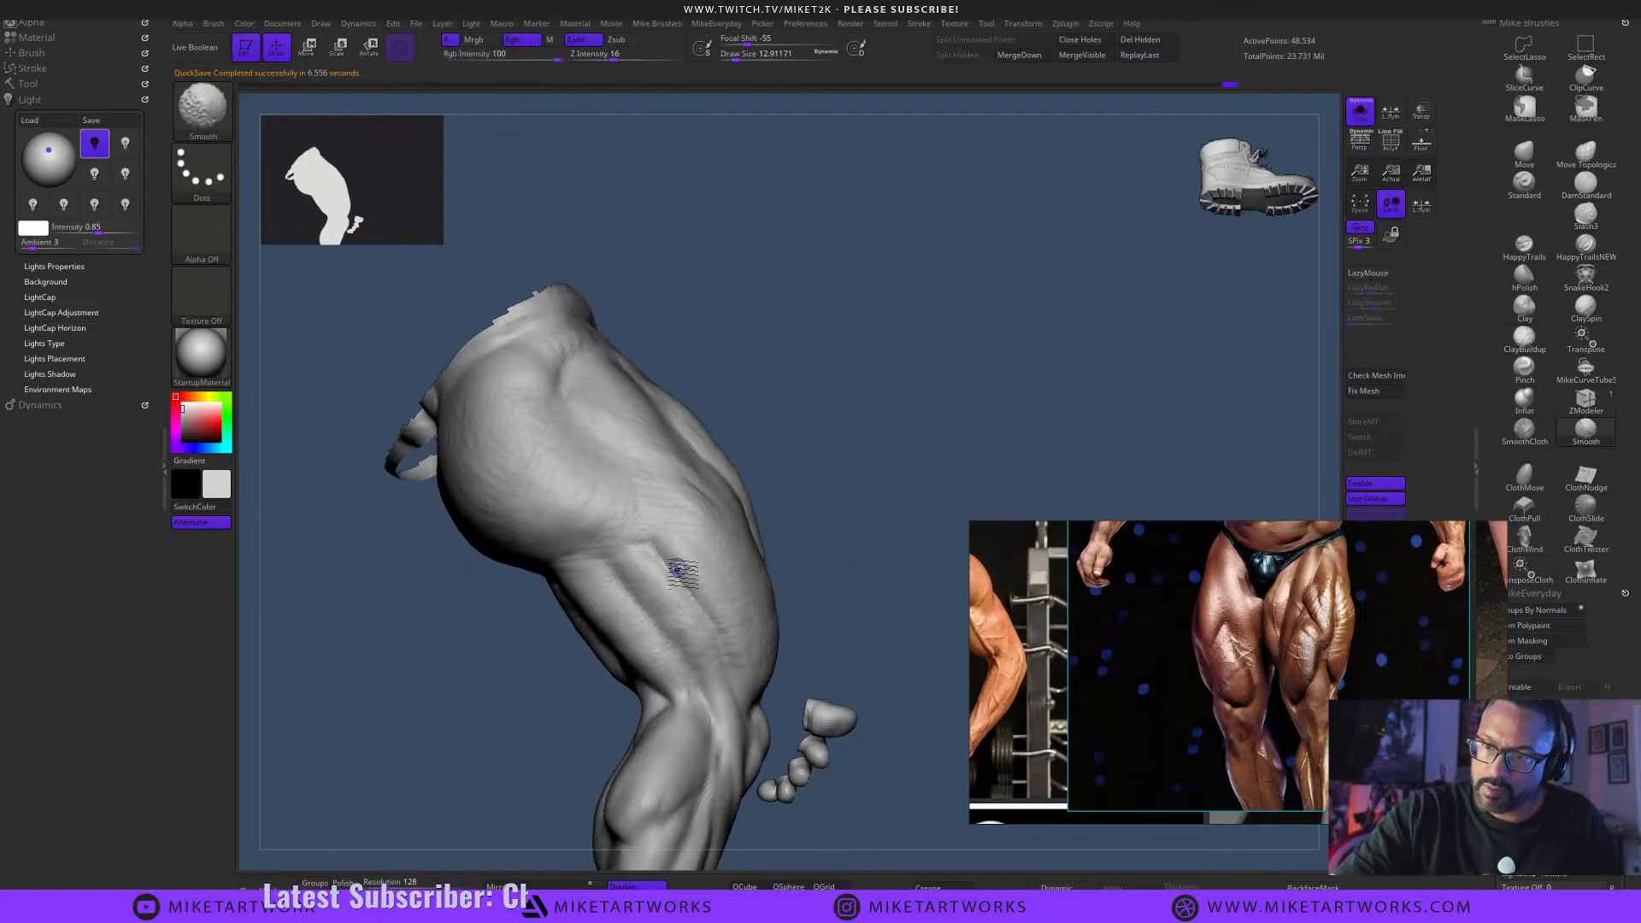
left_click_drag(683, 573, 709, 611, "shift")
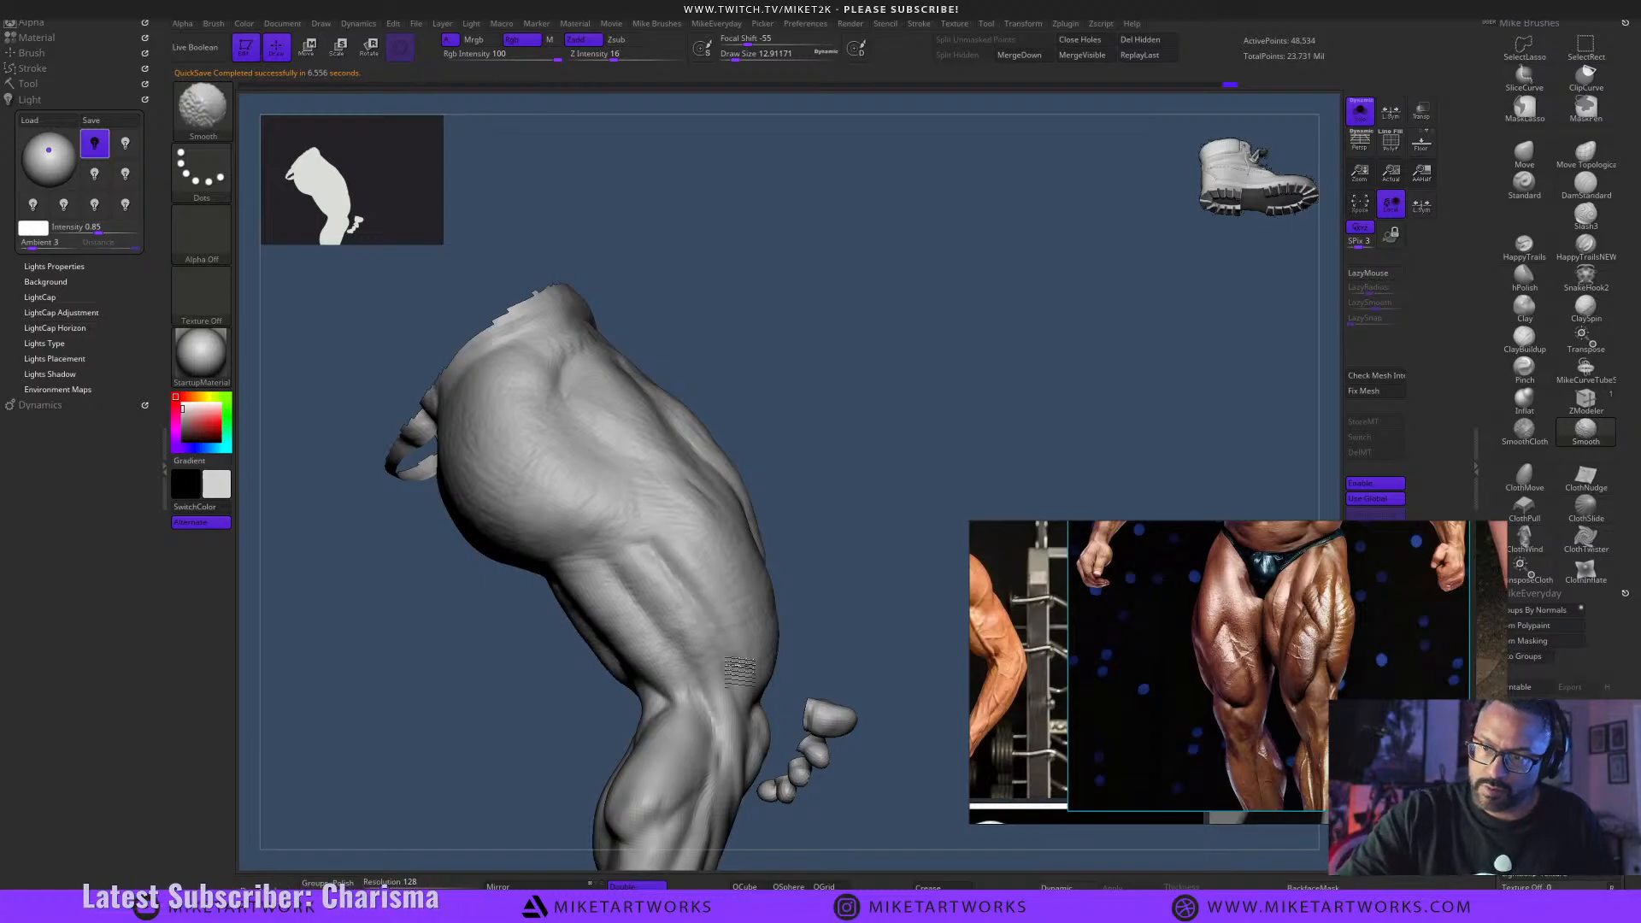
Raise the mesh back up two subdivision levels, smoothing the outer thigh toward the knee at each level.
key("ctrl+d")
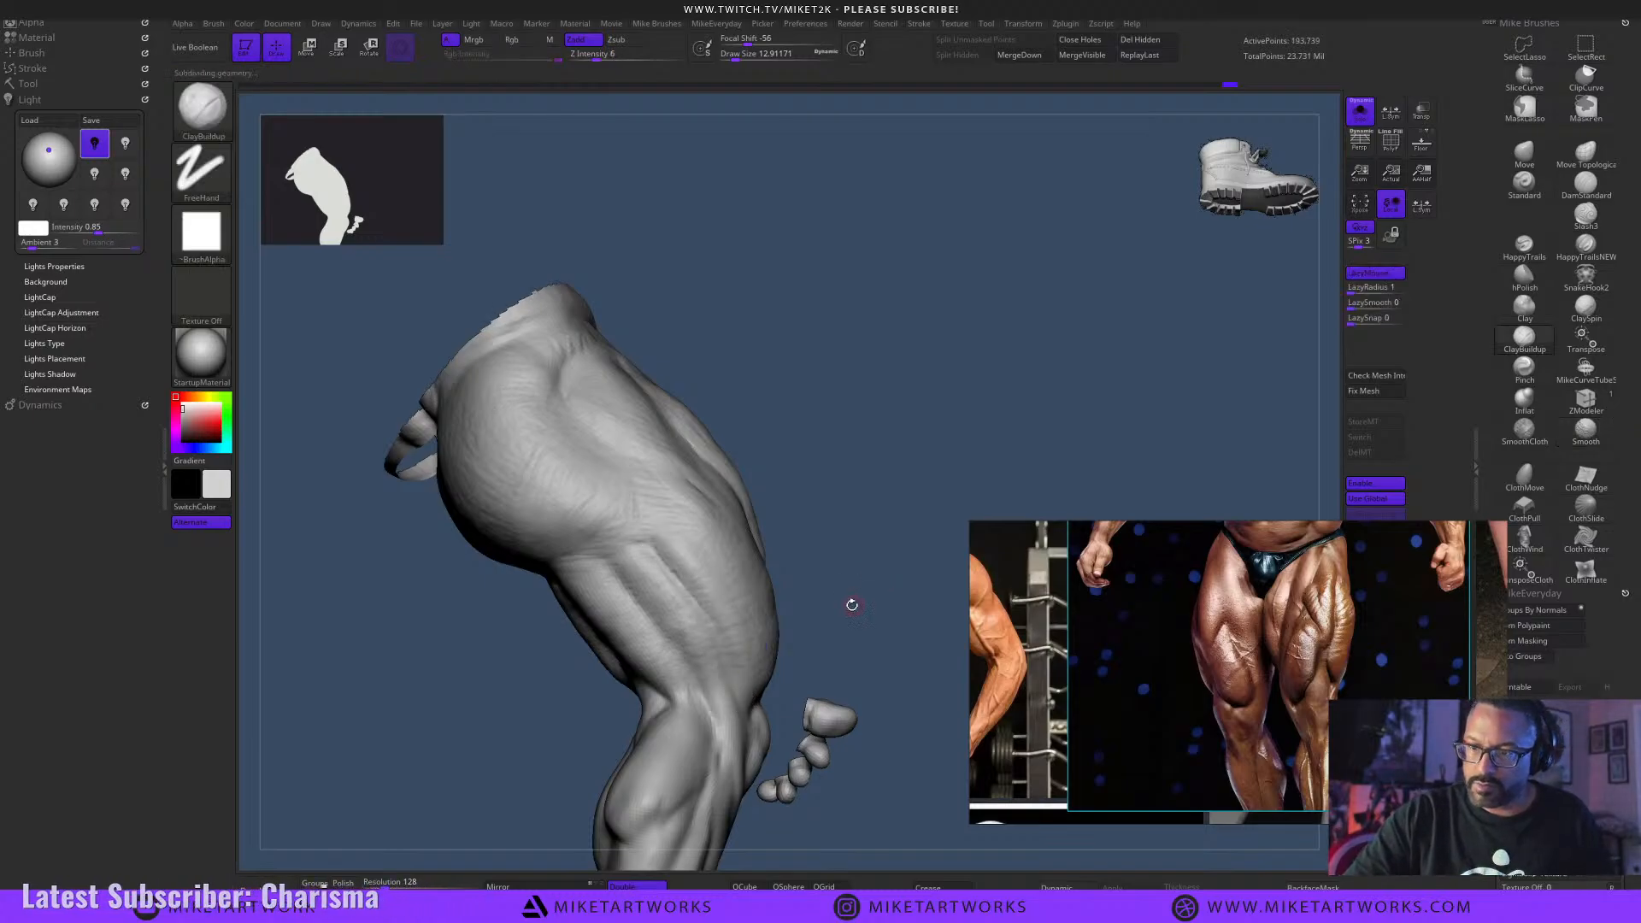
key("shift")
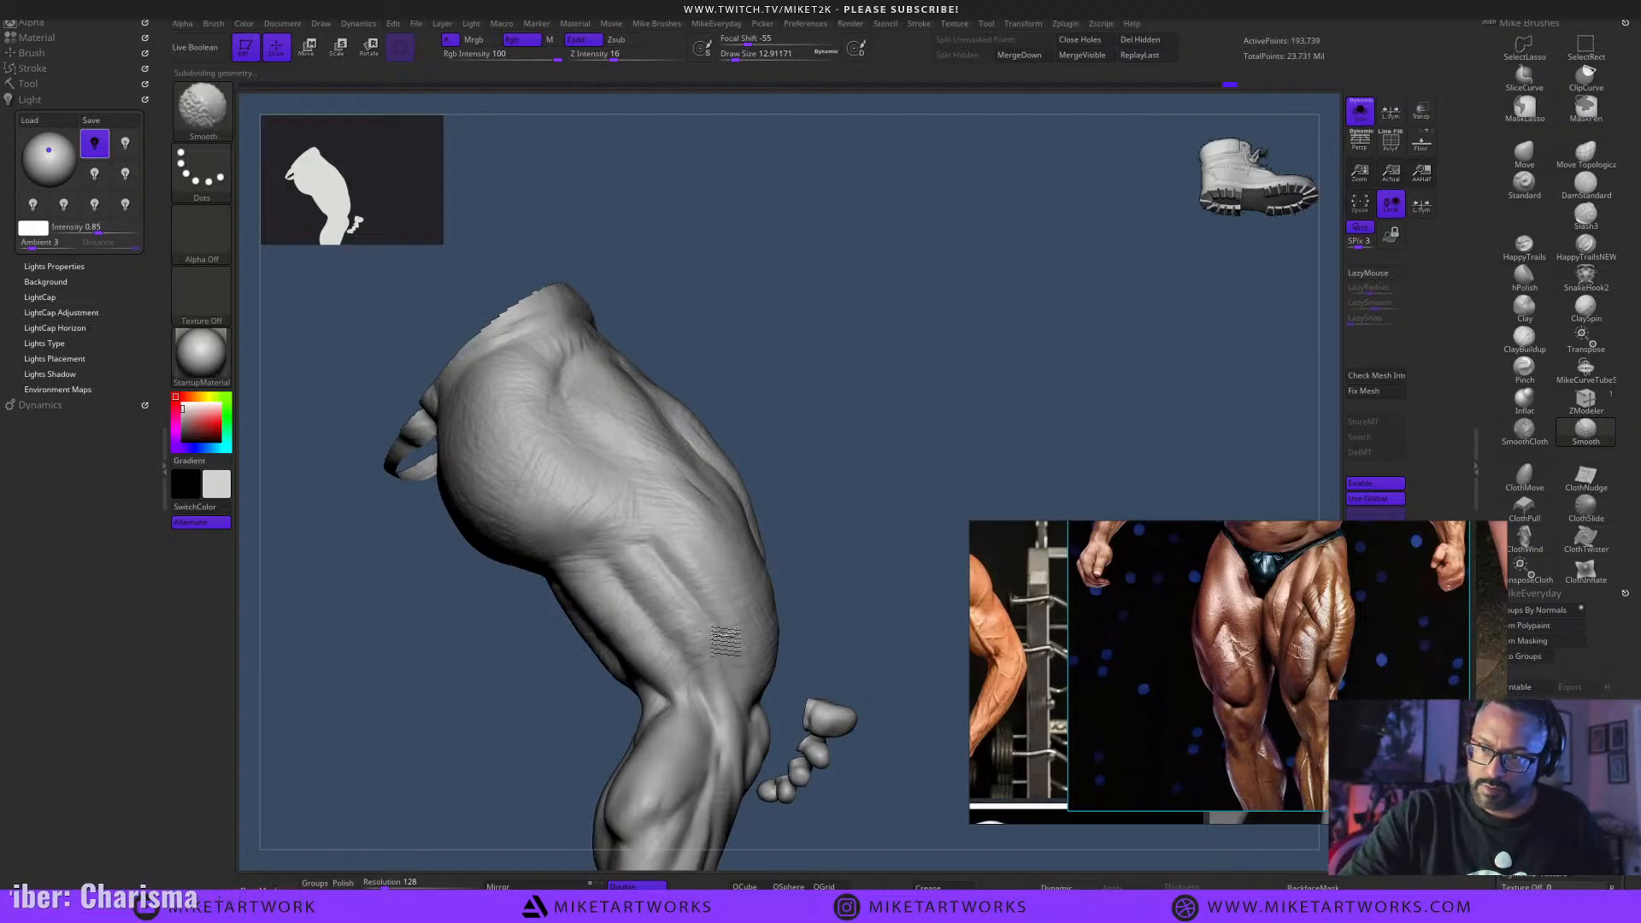
left_click_drag(695, 595, 702, 581, "shift")
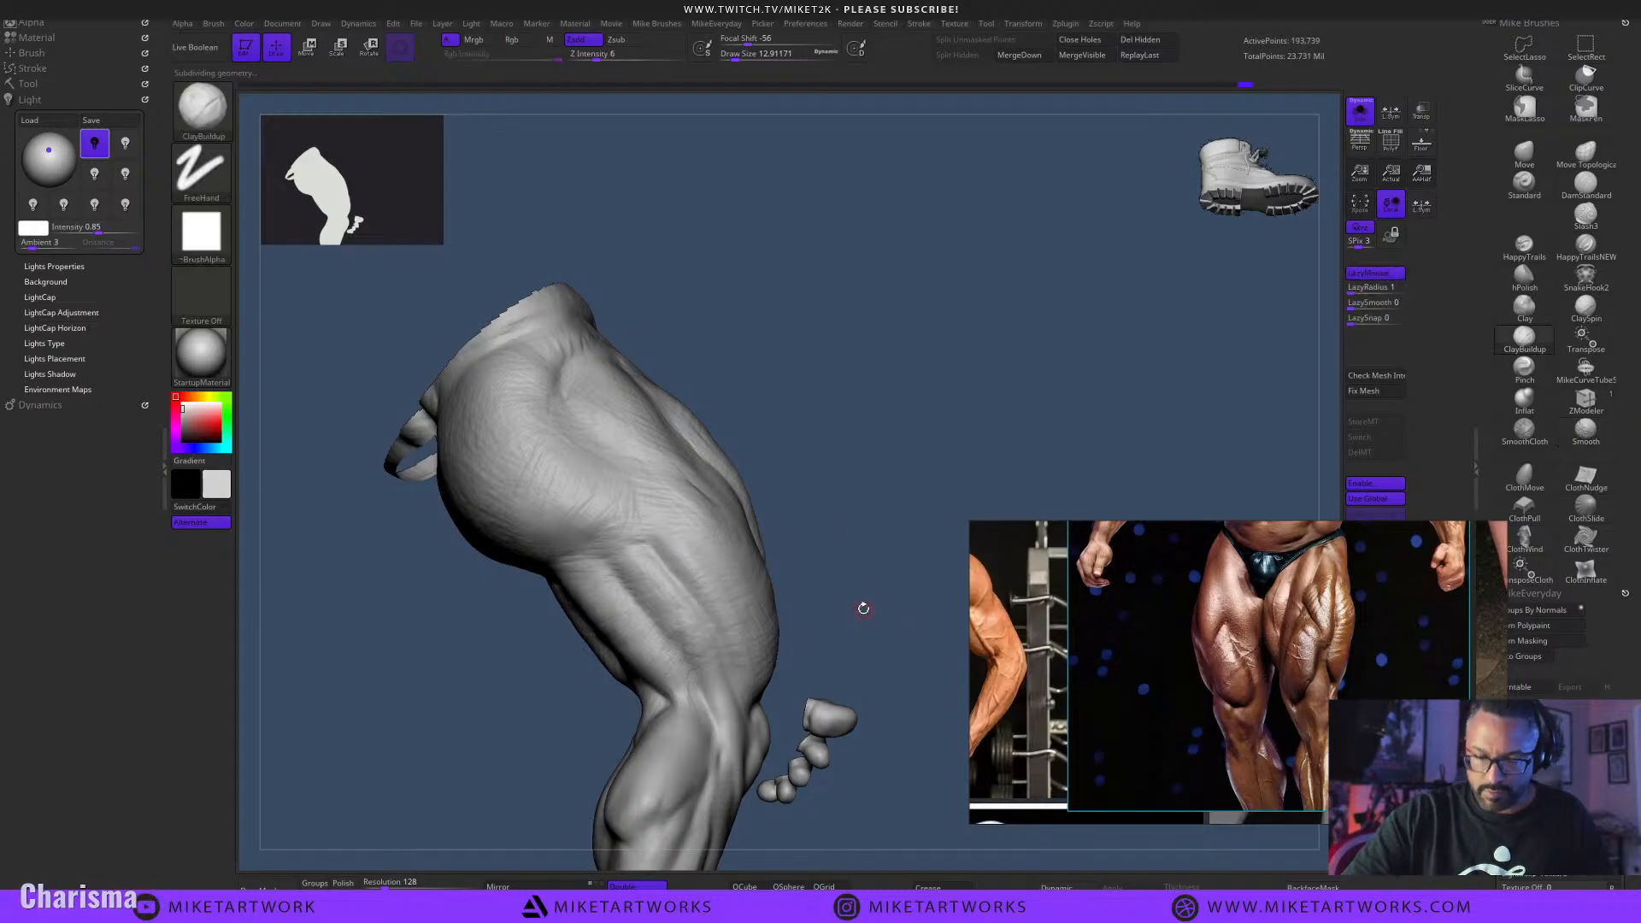
key("shift")
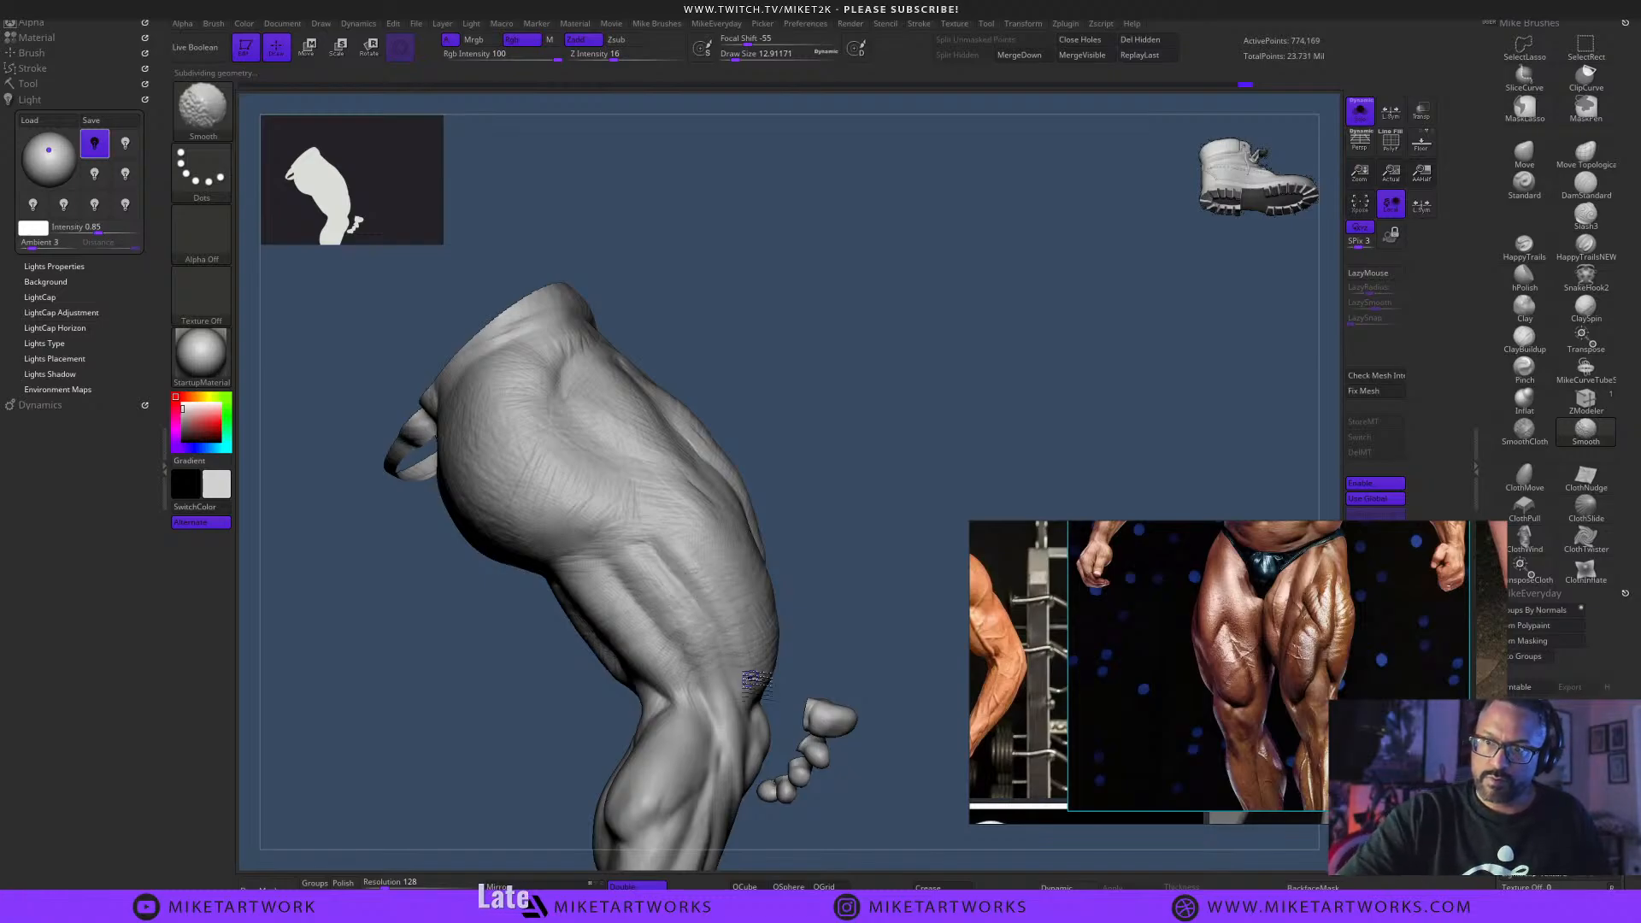
left_click_drag(752, 680, 762, 686, "shift")
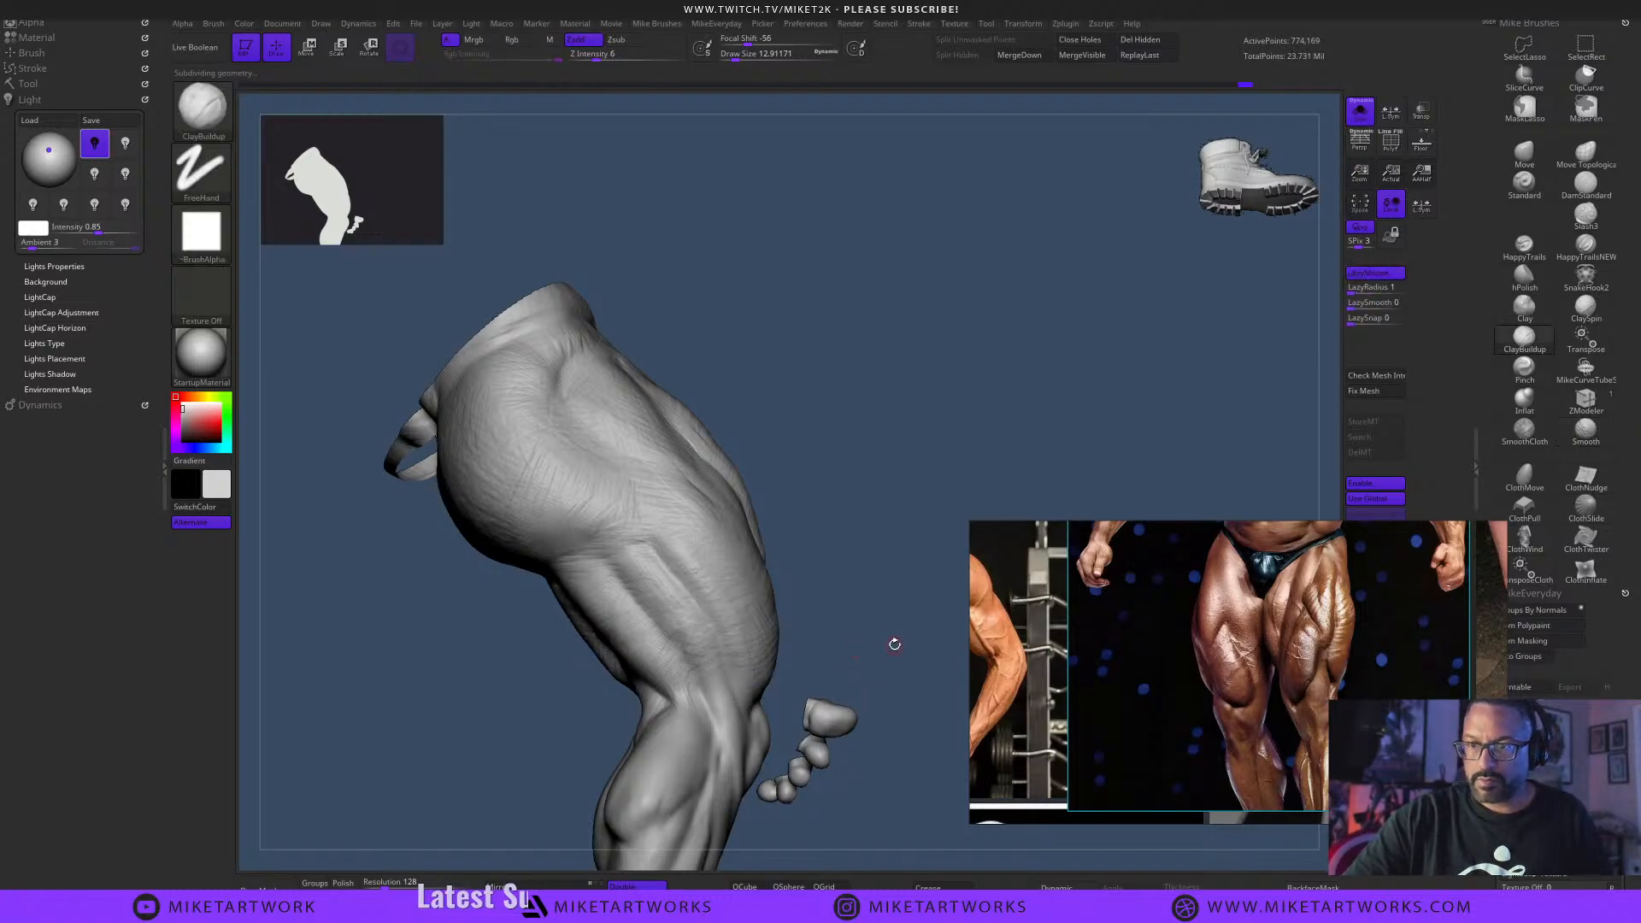
Unhide the rest of the body mesh and turn off Solo mode to show the whole character.
left_click_drag(895, 644, 897, 729)
left_click(904, 786, "ctrl+shift")
left_click_drag(905, 794, 870, 599)
left_click(1360, 112)
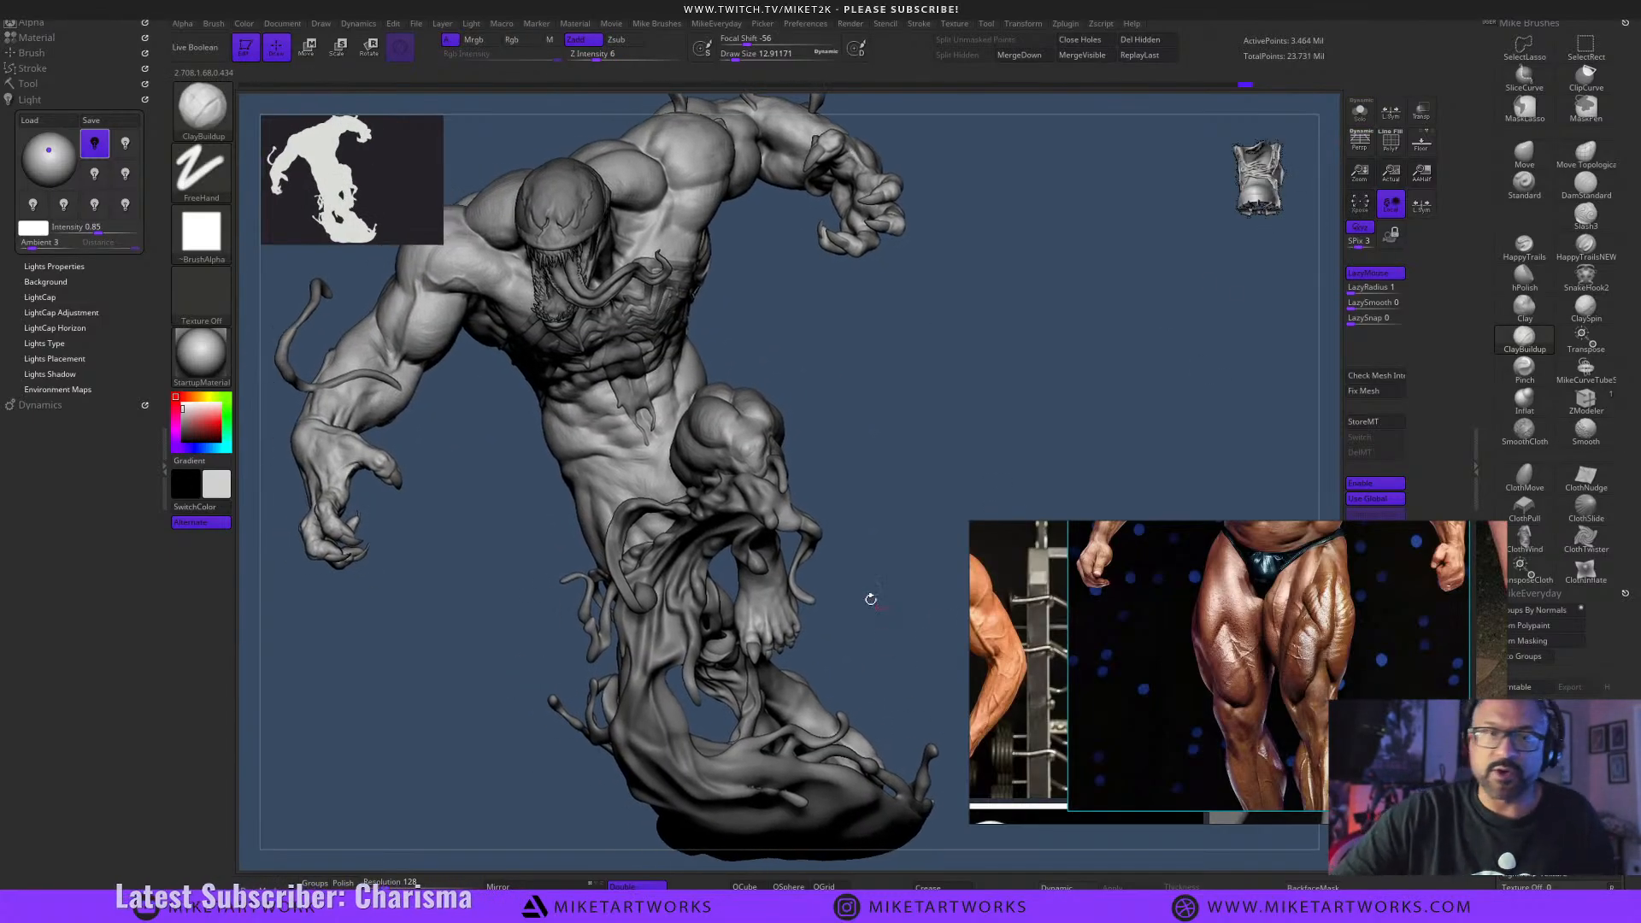
Hide the subtool folder containing the base and the tendrils covering the character's legs.
left_click(29, 83)
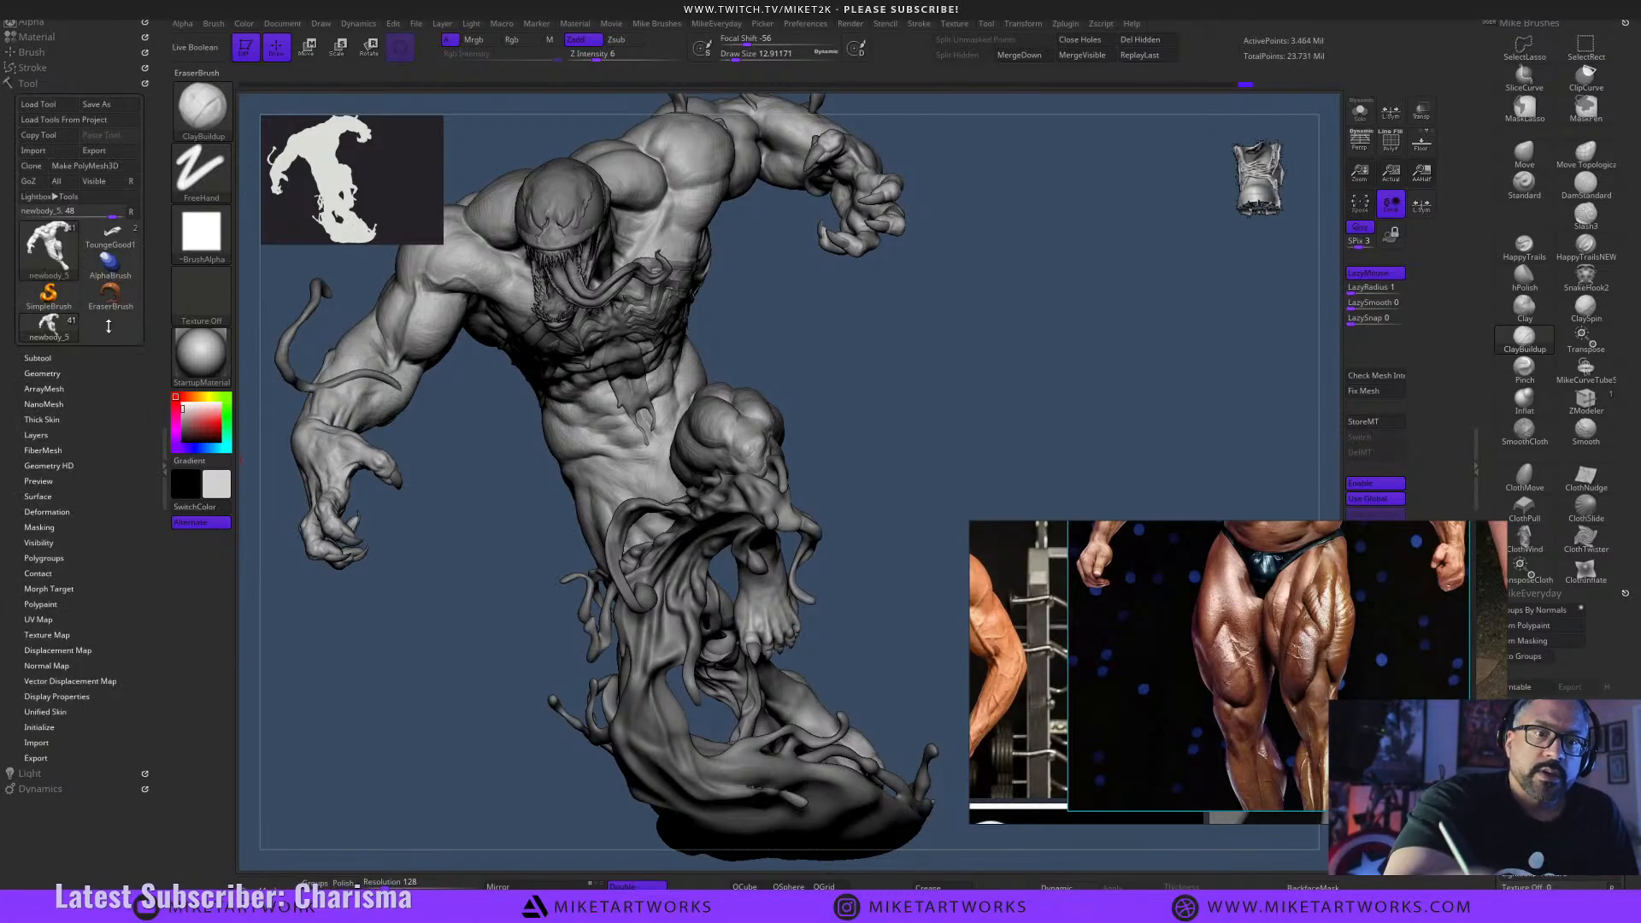
left_click(109, 359)
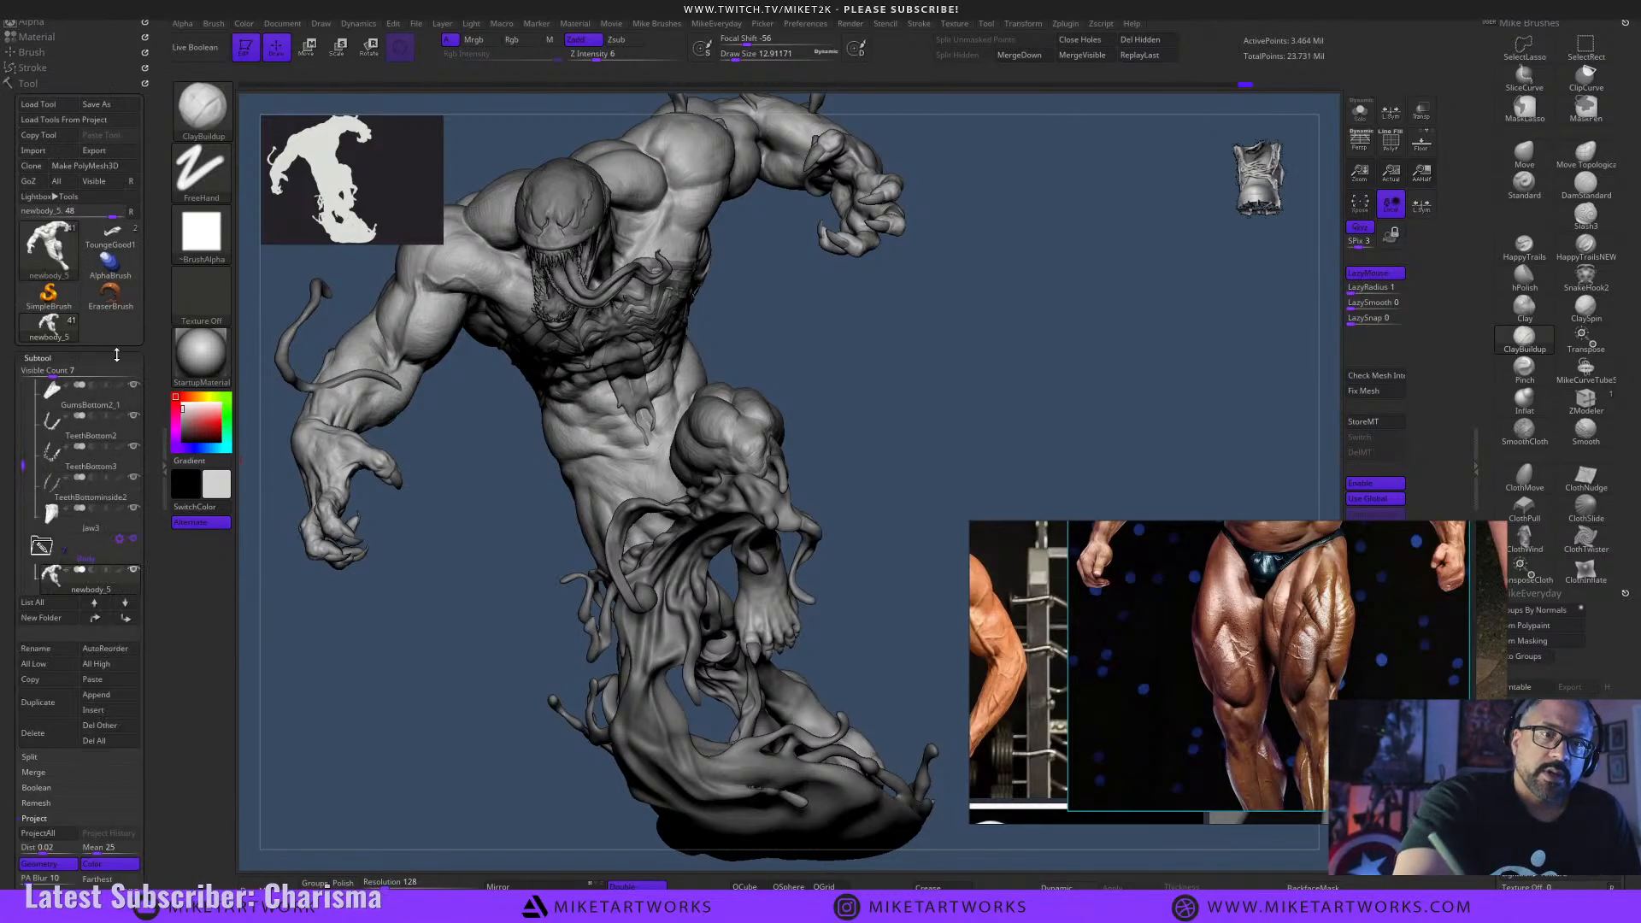
left_click(104, 554)
left_click(134, 570)
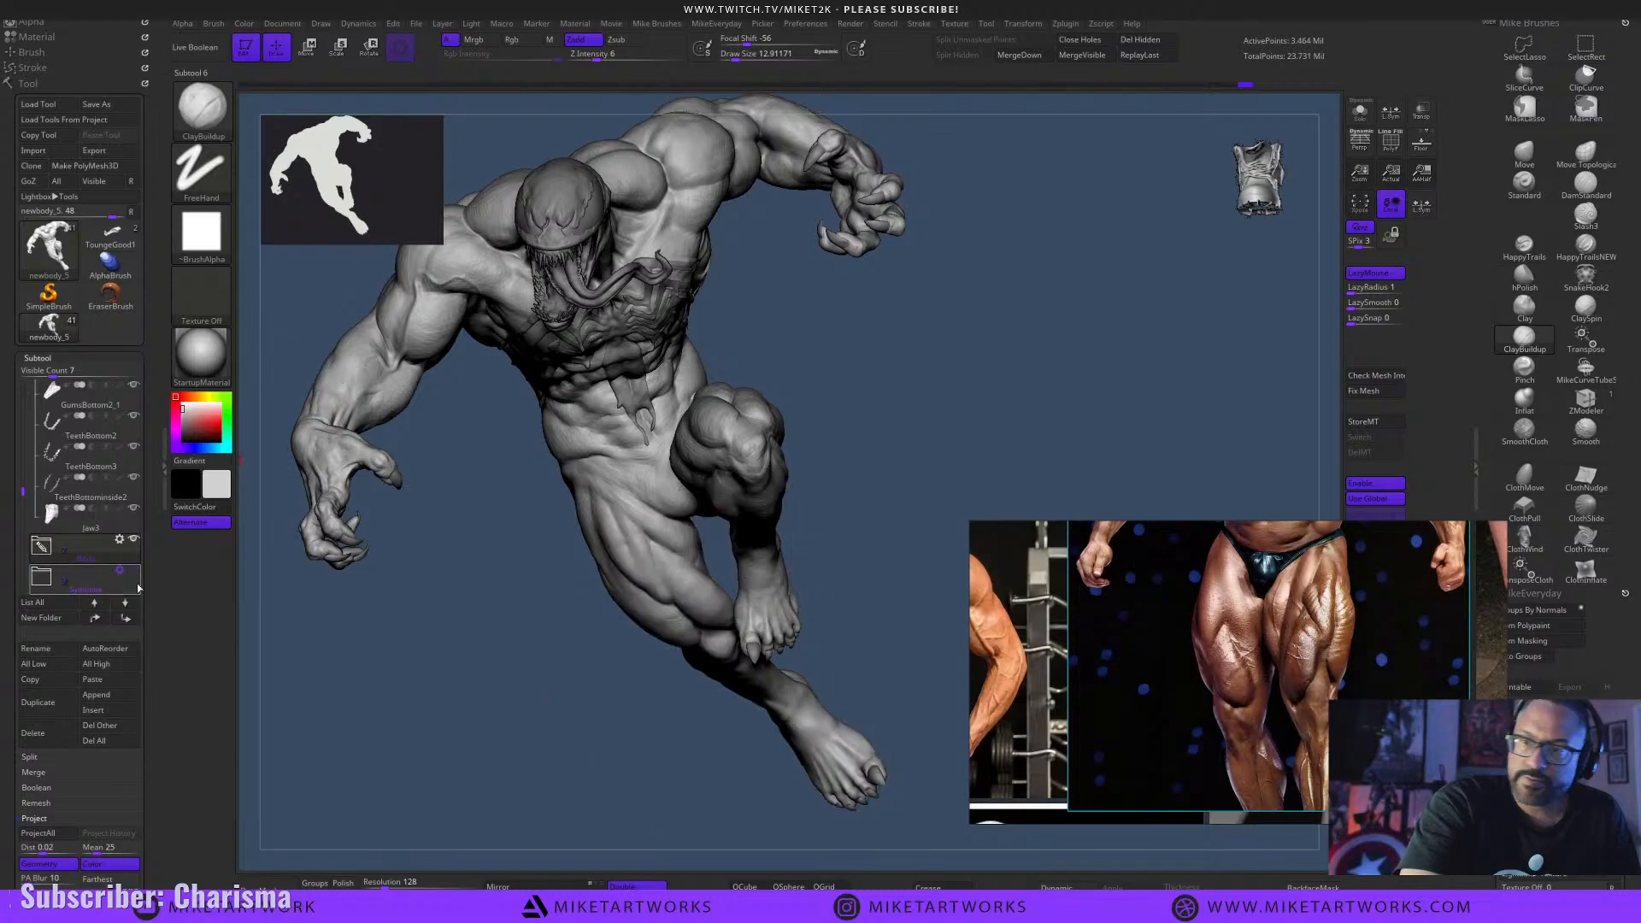
Enlarge the ClayBuildup brush to about 35 and sculpt the kneecap area on the front of the standing leg.
left_click_drag(842, 449, 884, 564)
left_click_drag(870, 693, 872, 715, "alt")
key("s")
left_click_drag(863, 697, 816, 668)
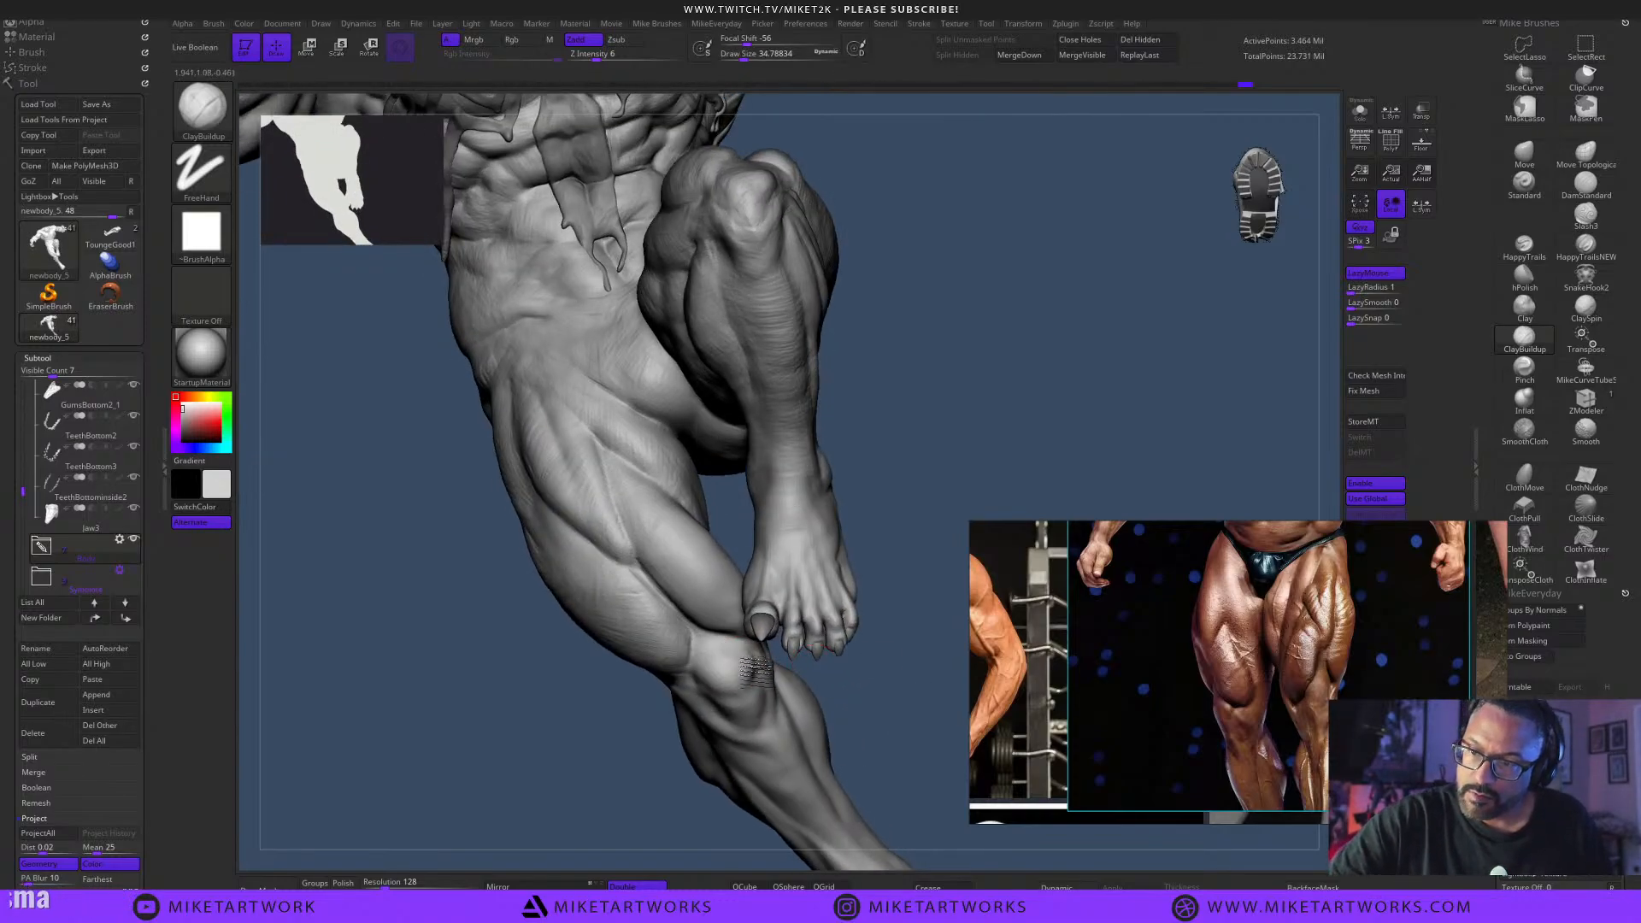
left_click_drag(872, 662, 701, 677)
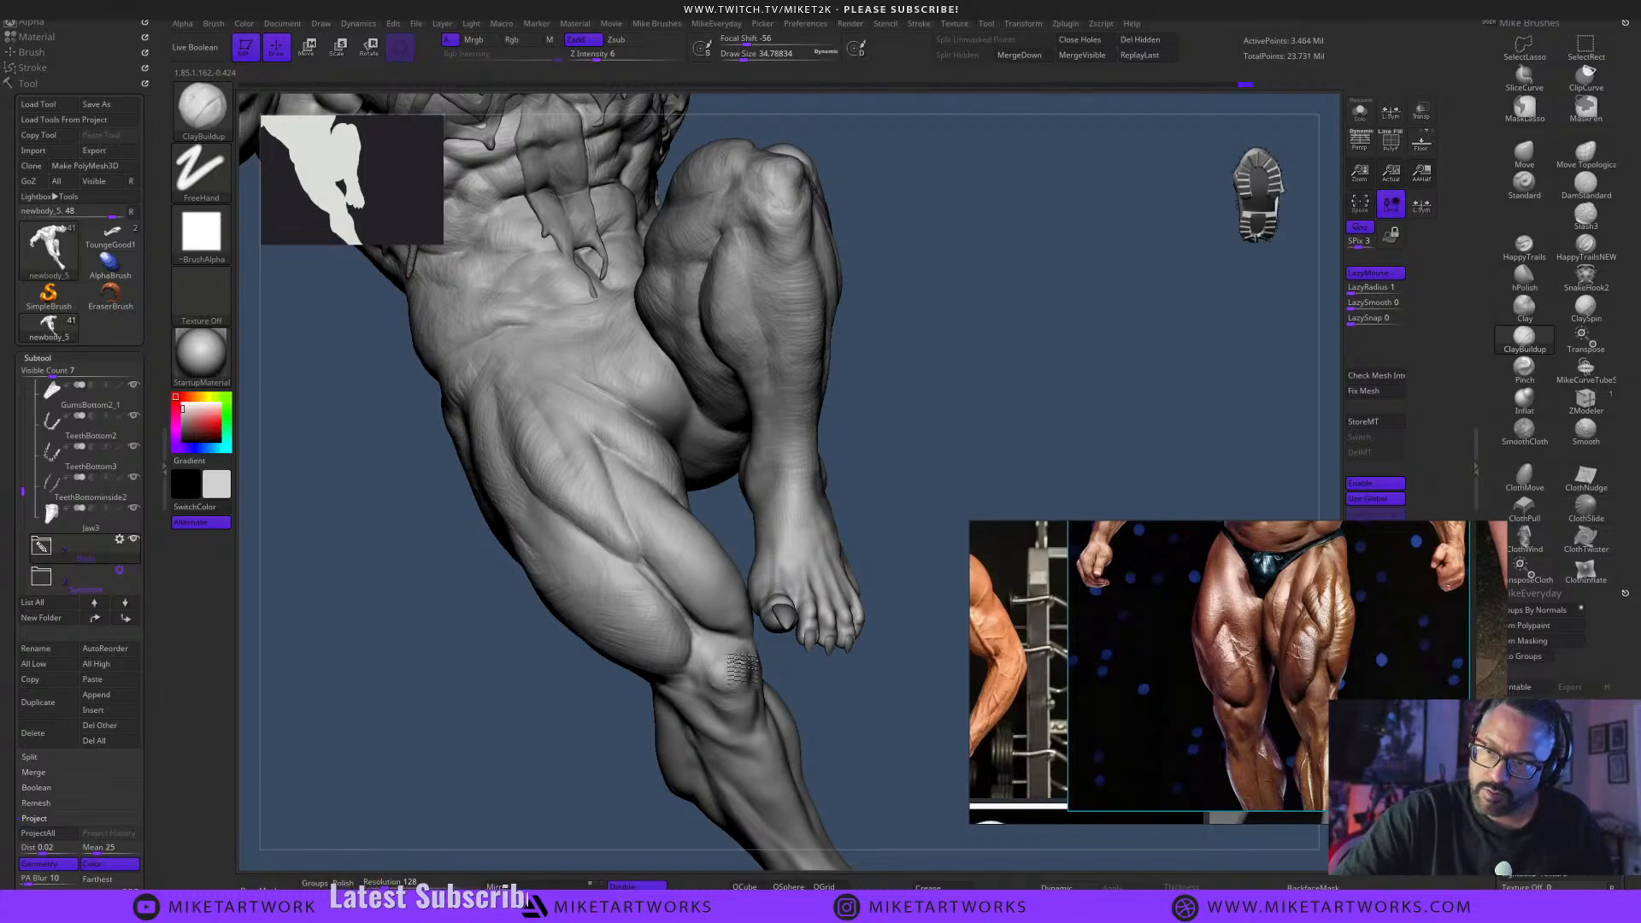
mouse_move(832, 684)
left_mouse_down()
mouse_move(880, 707)
mouse_move(789, 692)
mouse_move(821, 670)
left_mouse_up()
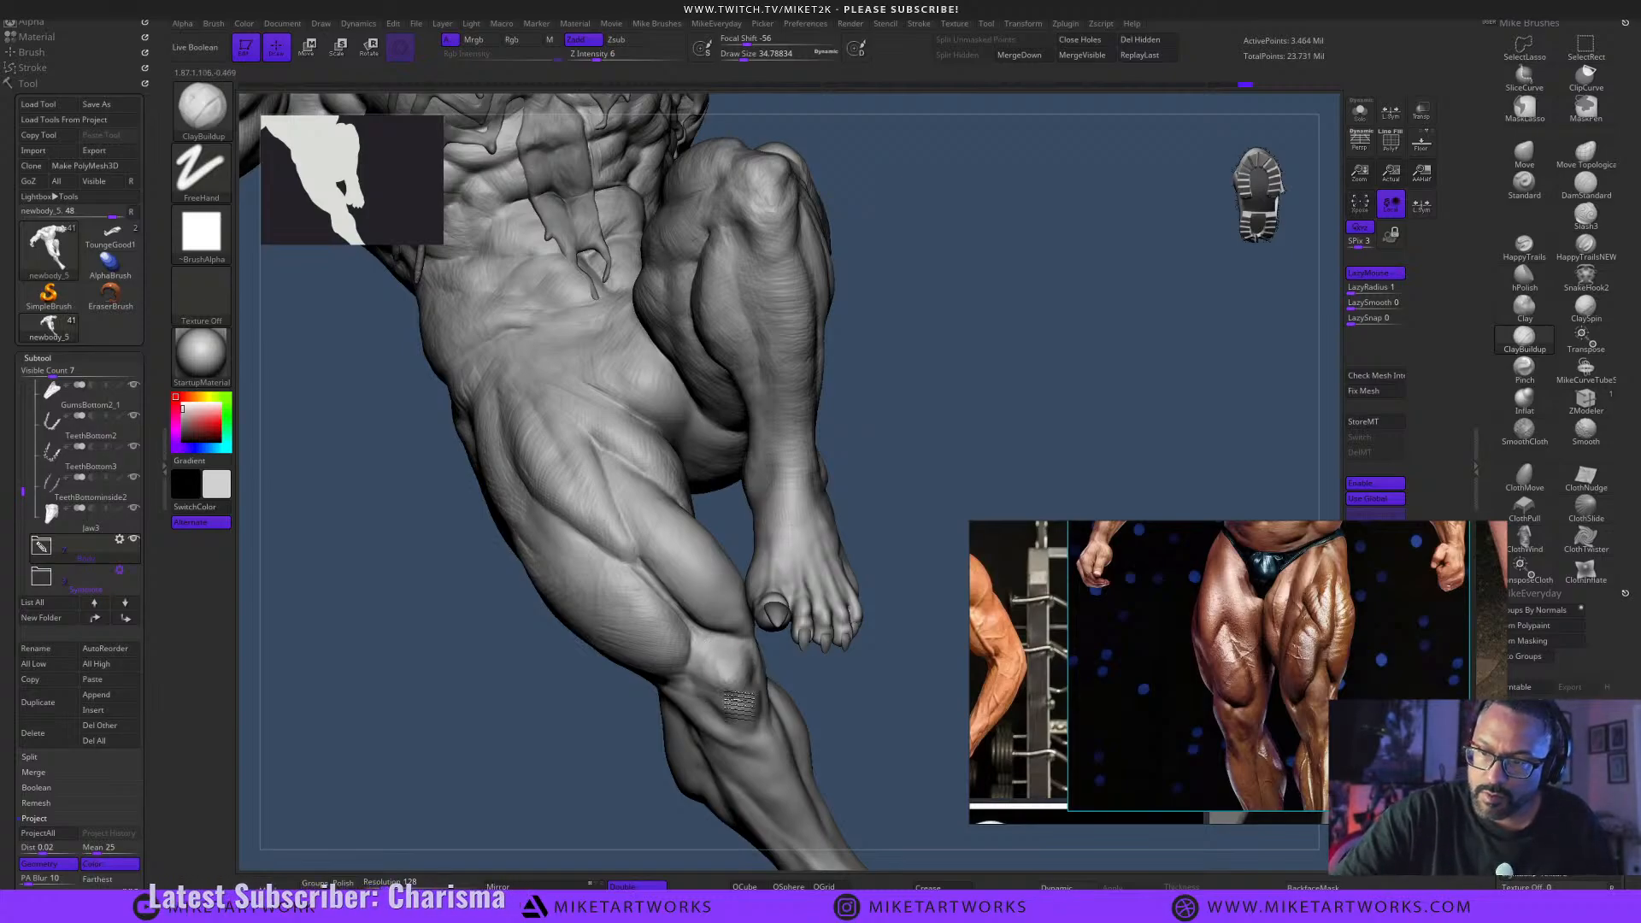
mouse_move(821, 678)
left_mouse_down()
mouse_move(765, 688)
mouse_move(880, 675)
mouse_move(851, 676)
mouse_move(845, 705)
mouse_move(801, 651)
left_mouse_up()
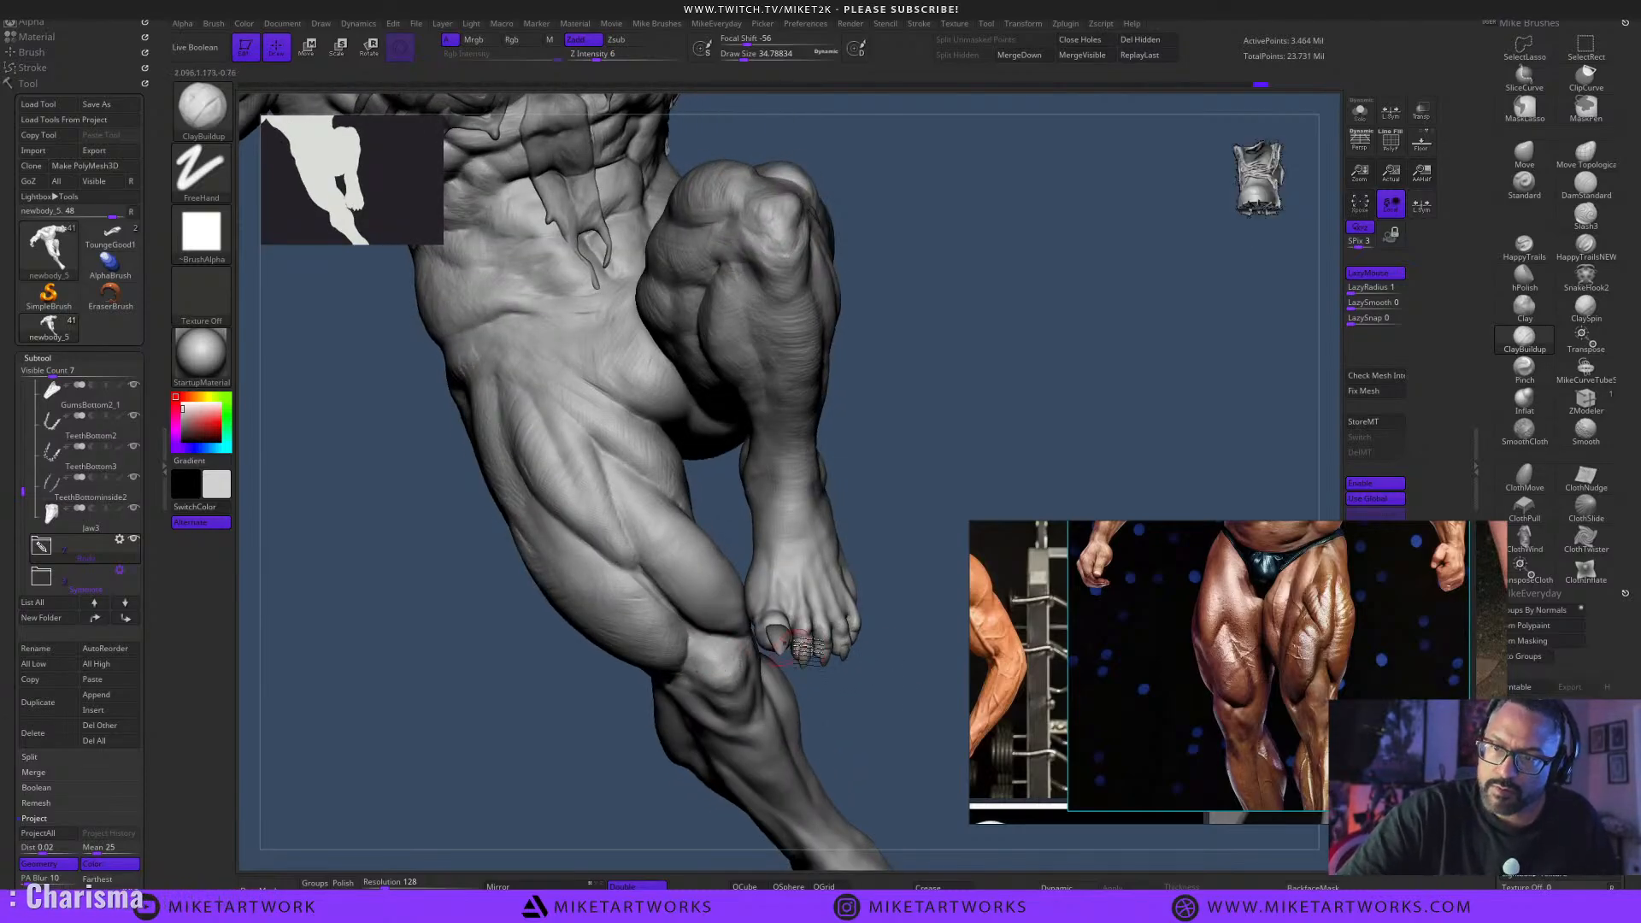
Shape the lower quadriceps where they meet the outer side of the standing knee.
mouse_move(894, 654)
left_mouse_down()
mouse_move(915, 638)
mouse_move(898, 684)
left_mouse_up()
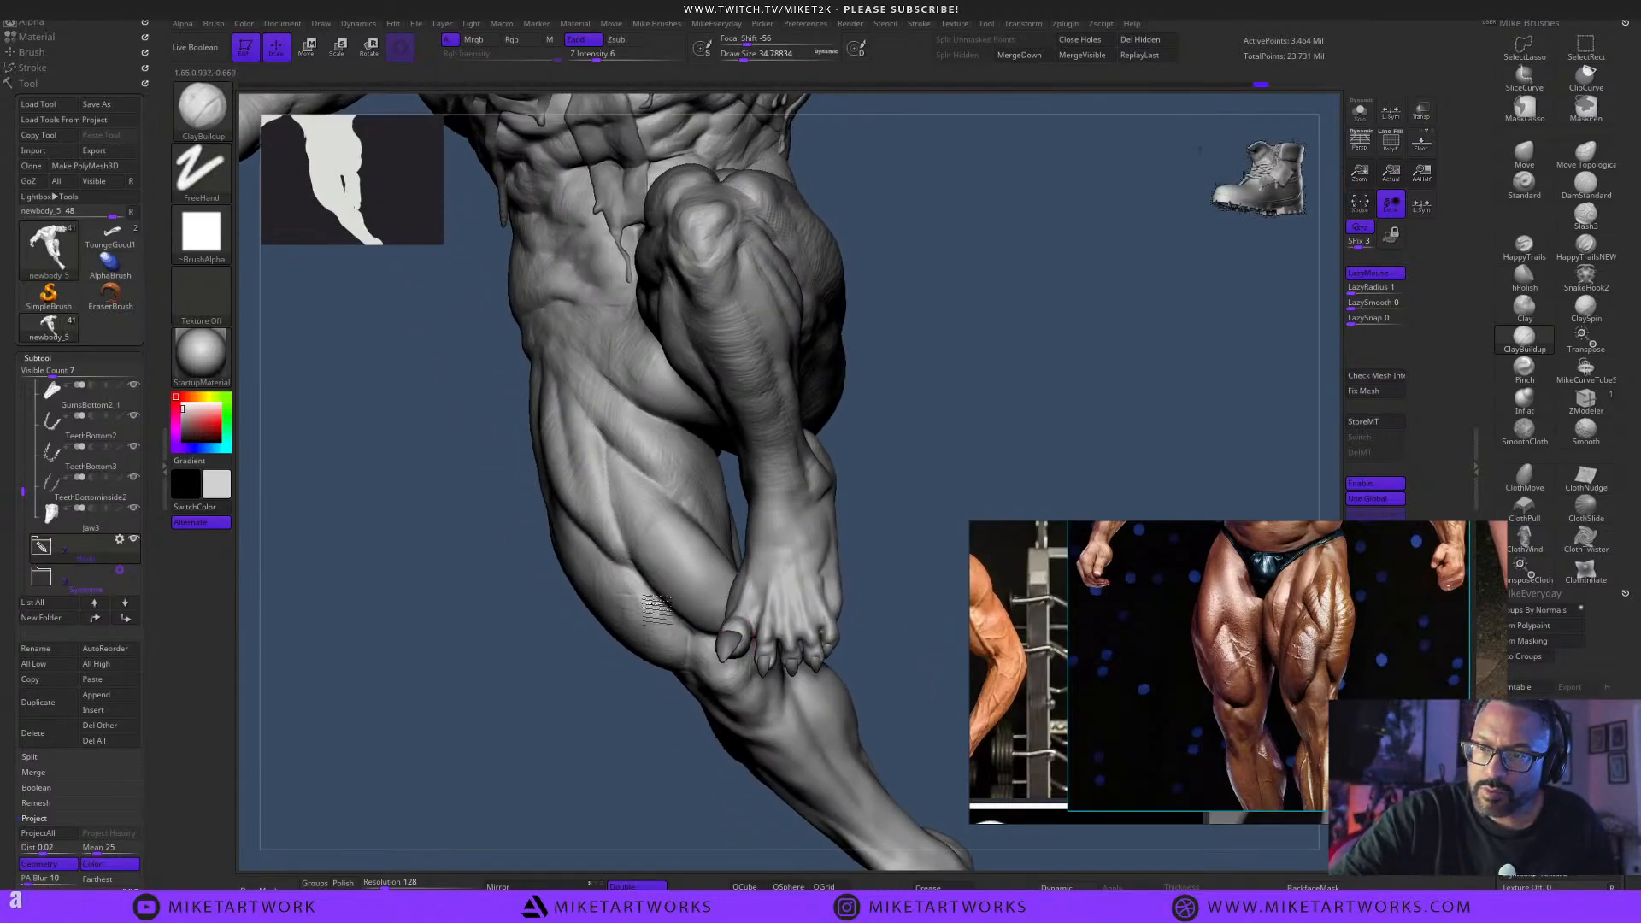
mouse_move(855, 637)
left_mouse_down()
mouse_move(902, 650)
mouse_move(913, 626)
left_mouse_up()
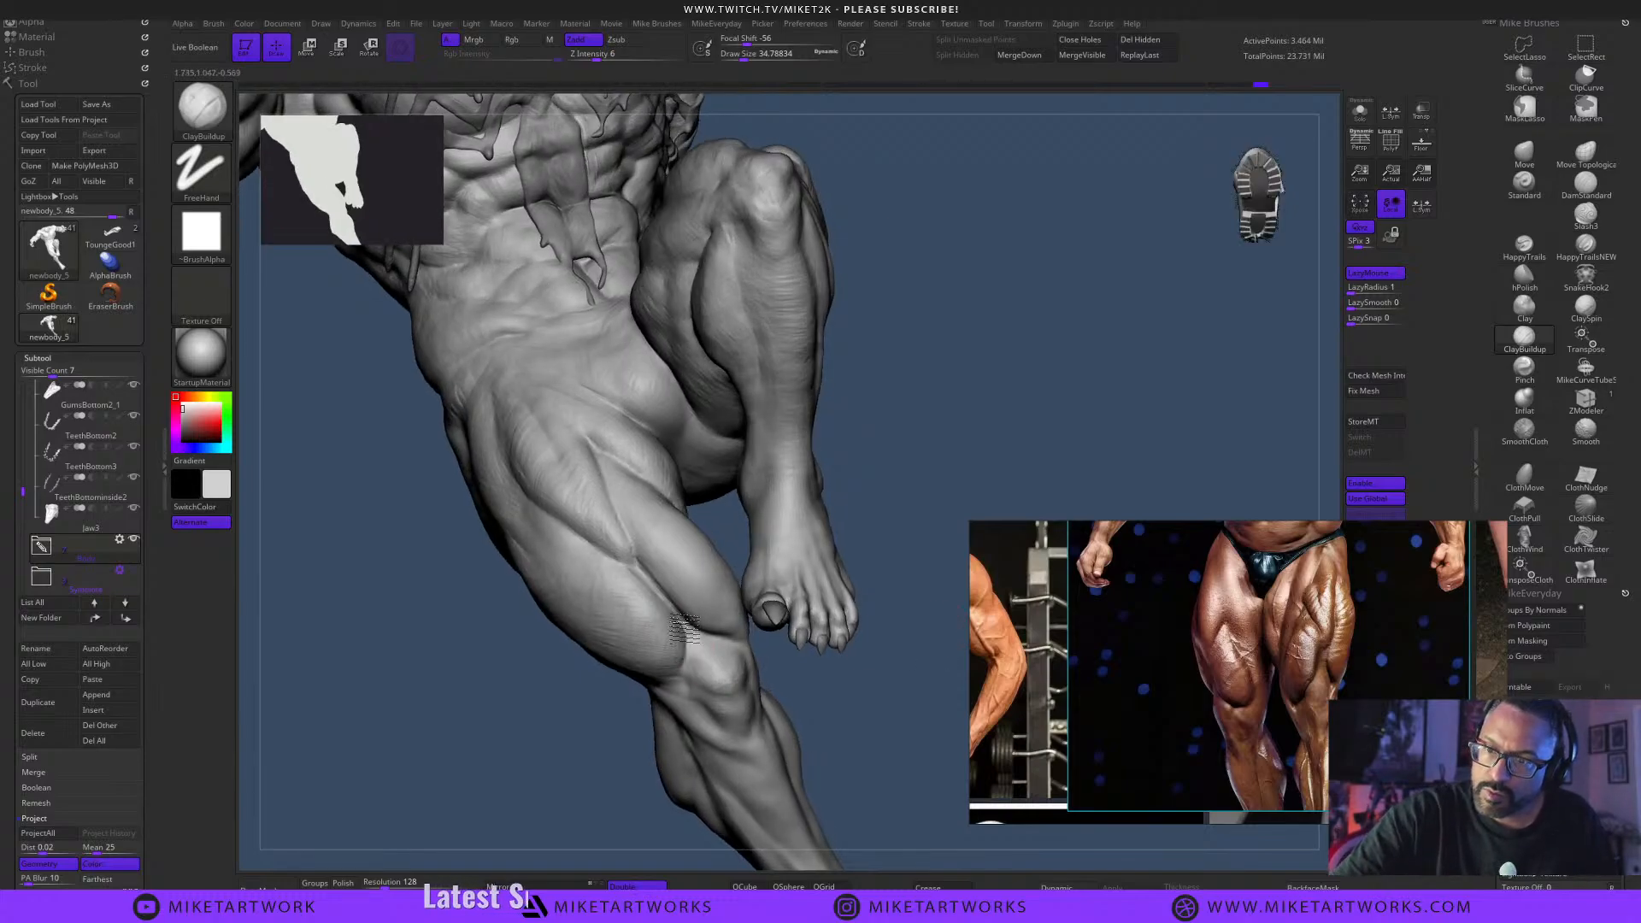
left_click_drag(819, 684, 885, 663)
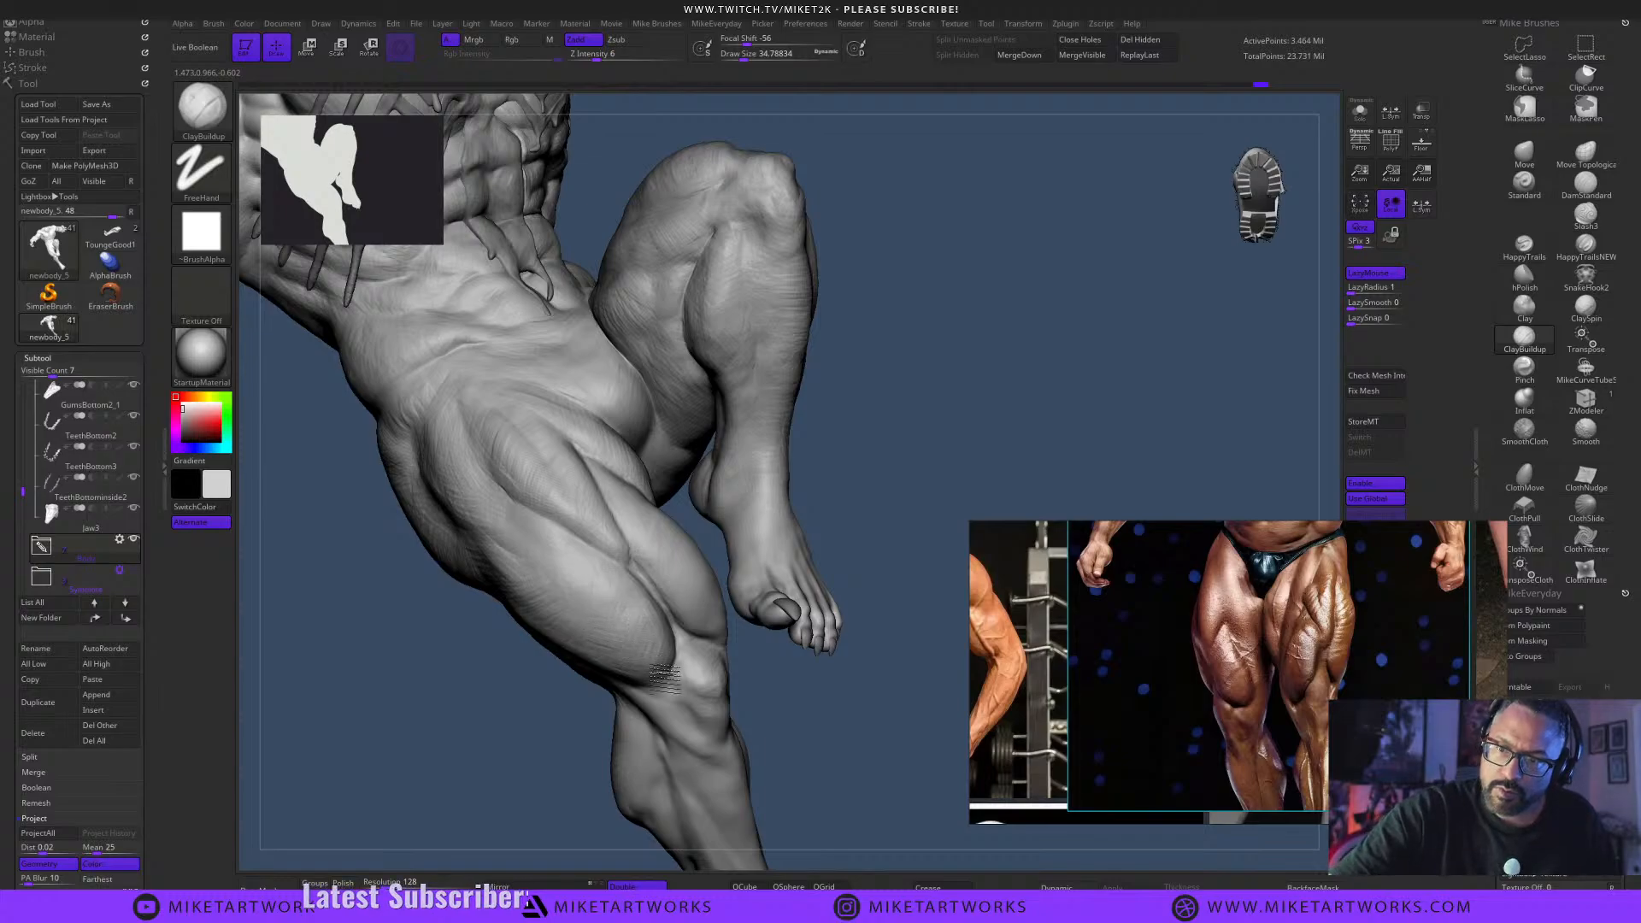
Define the quadriceps along the middle and upper front of the standing thigh, using a ClayBuildup size of about 35 to 37.
left_click_drag(820, 726, 854, 675)
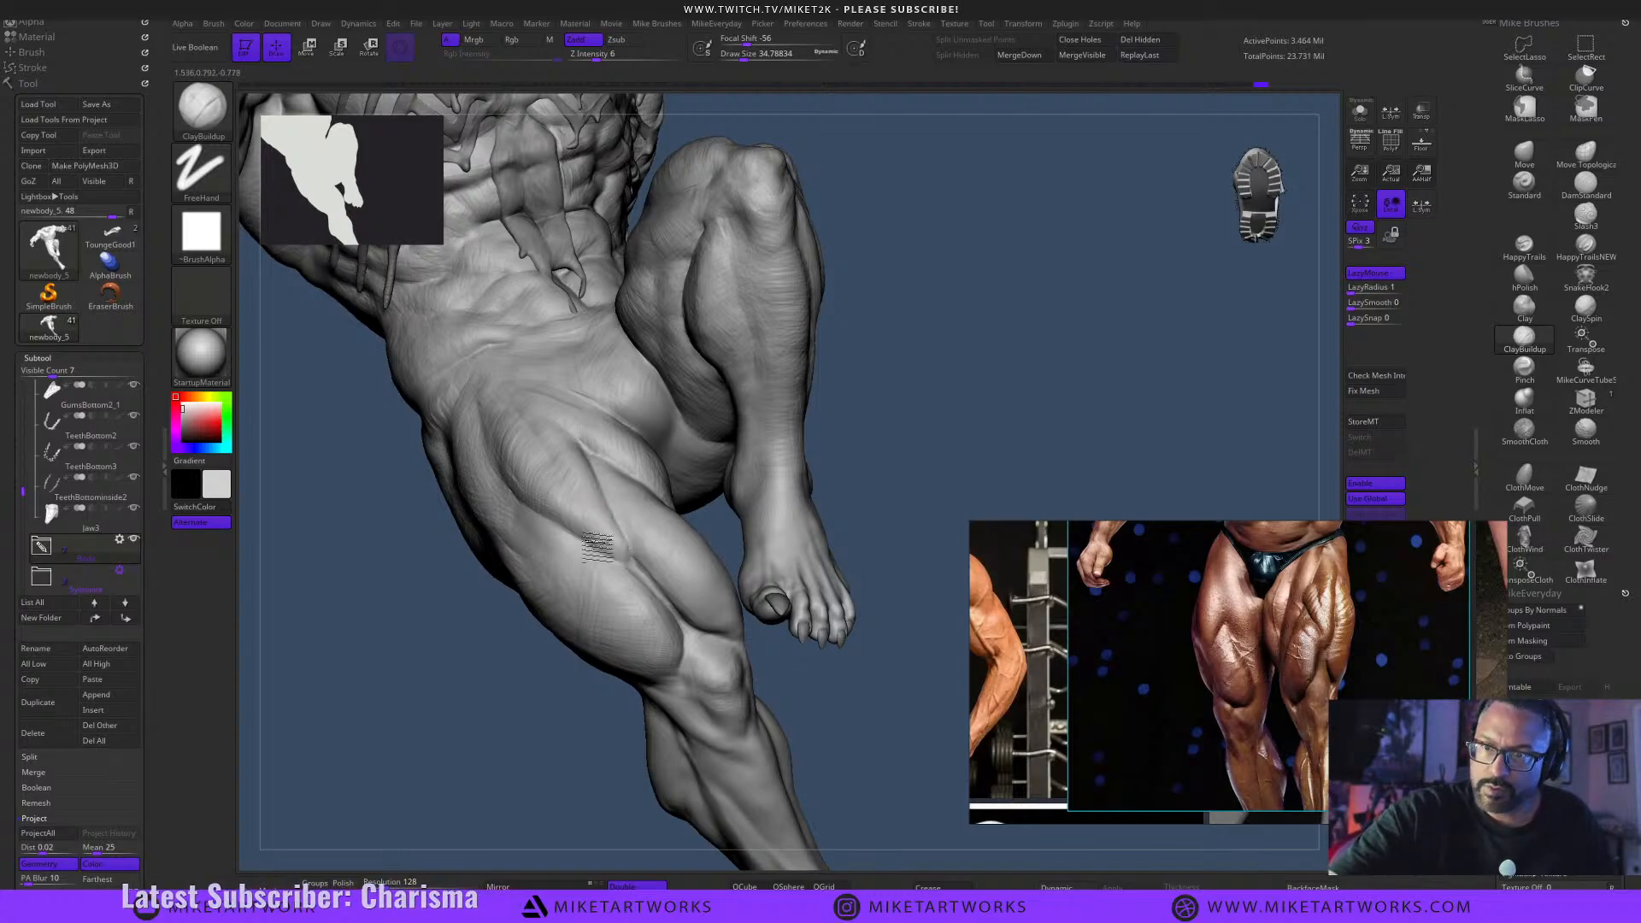
left_click_drag(781, 652, 617, 553)
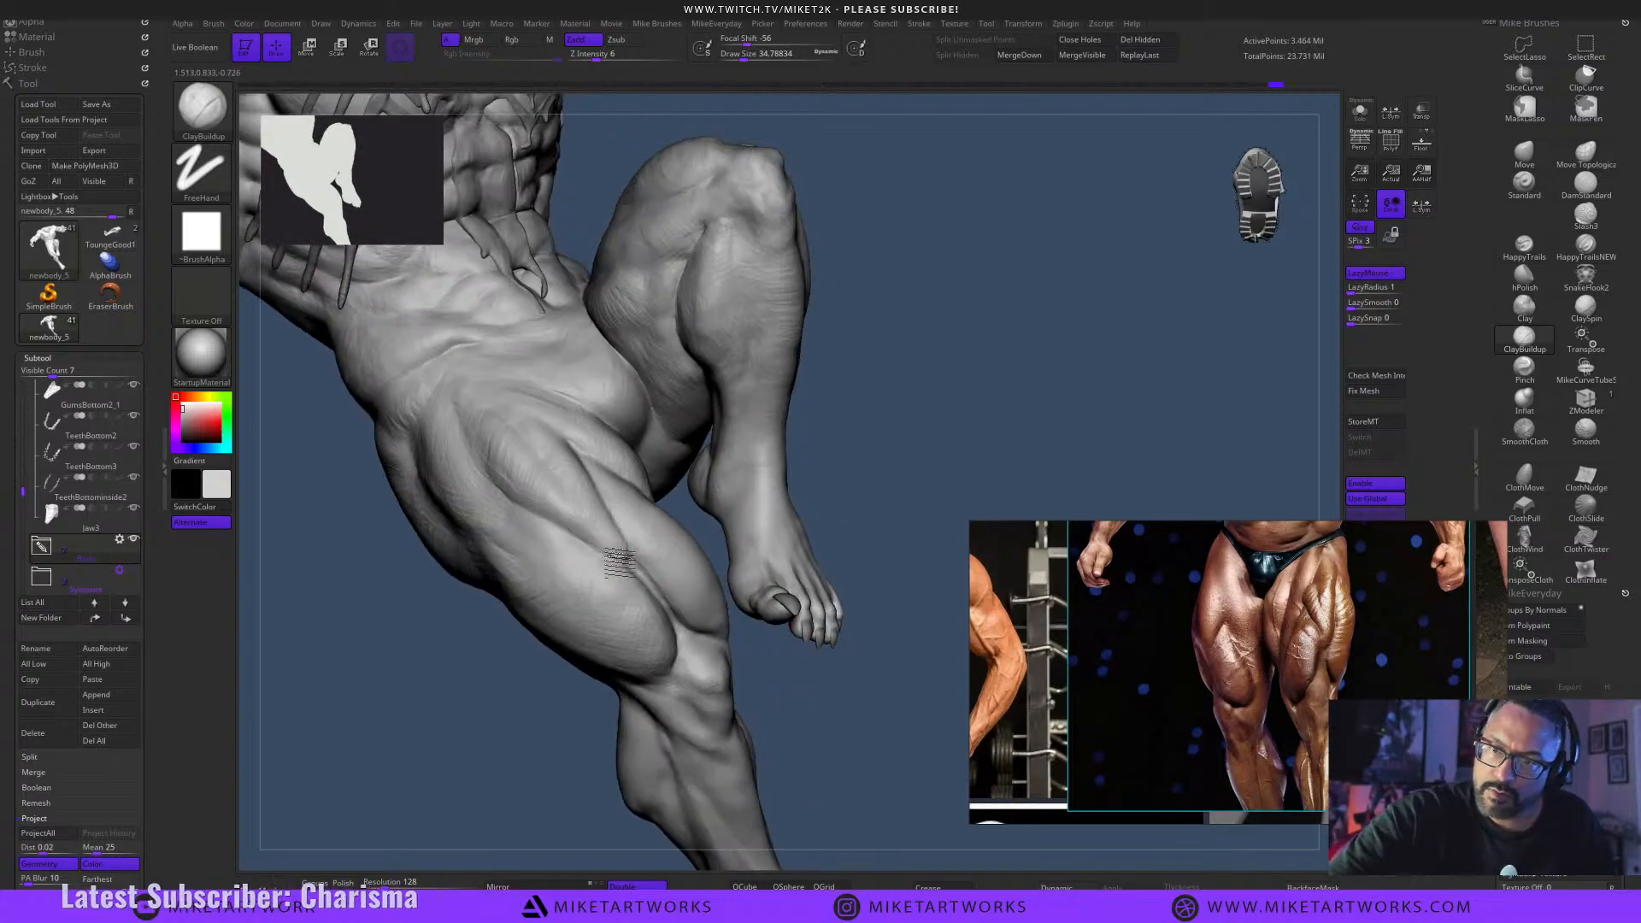
mouse_move(619, 553)
right_mouse_down()
mouse_move(831, 686)
mouse_move(500, 478)
right_mouse_up()
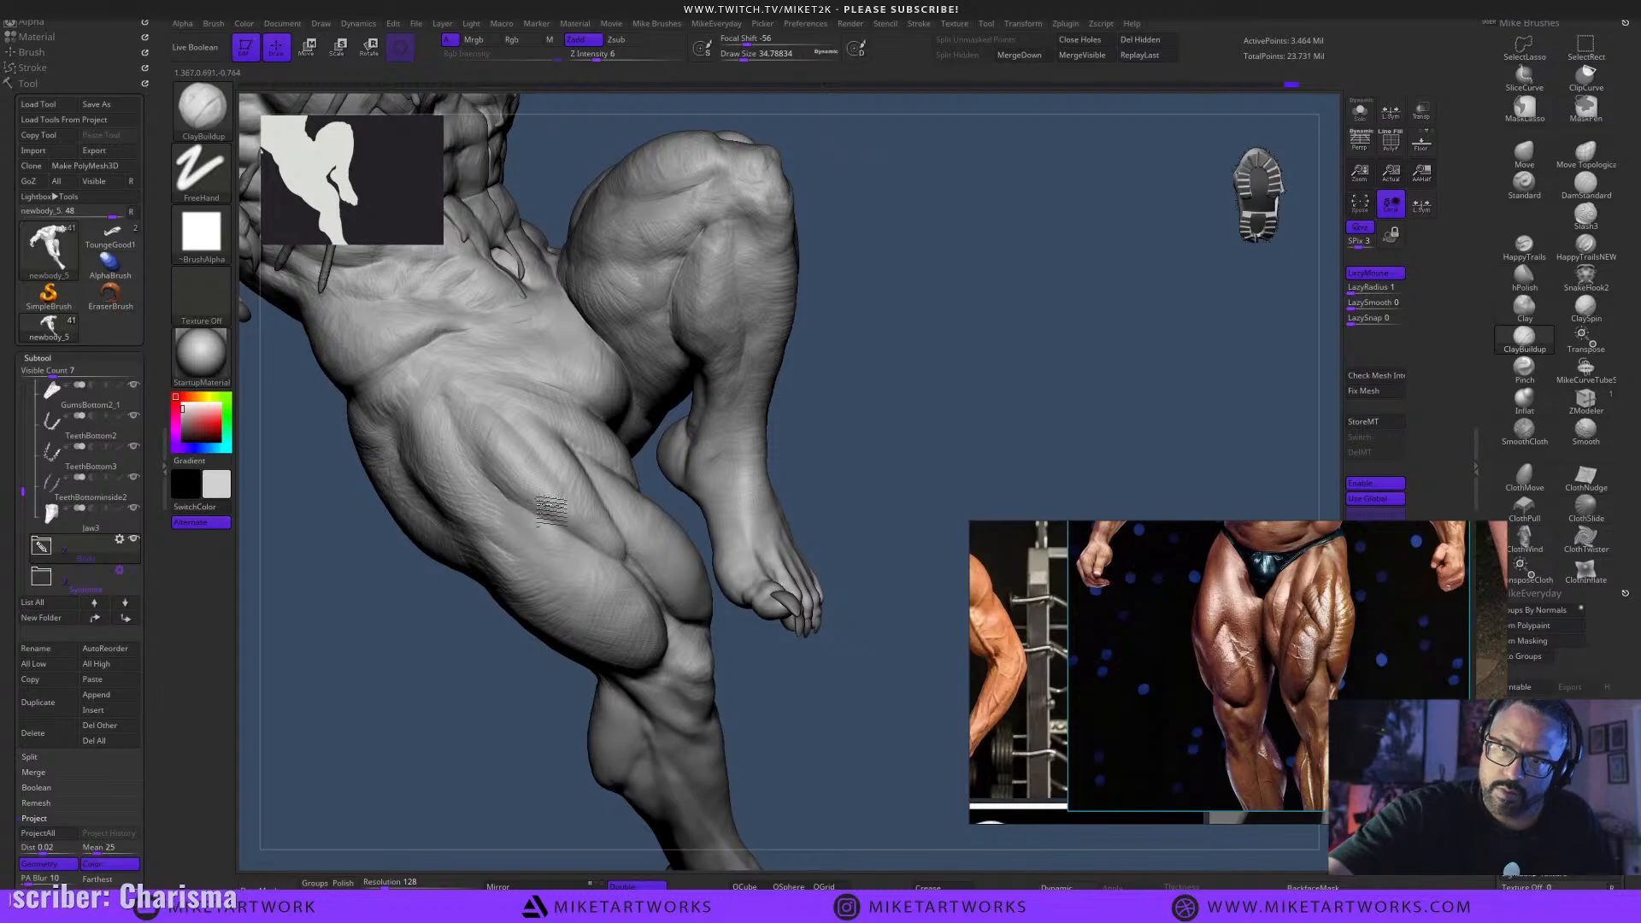
right_click_drag(619, 535, 803, 657)
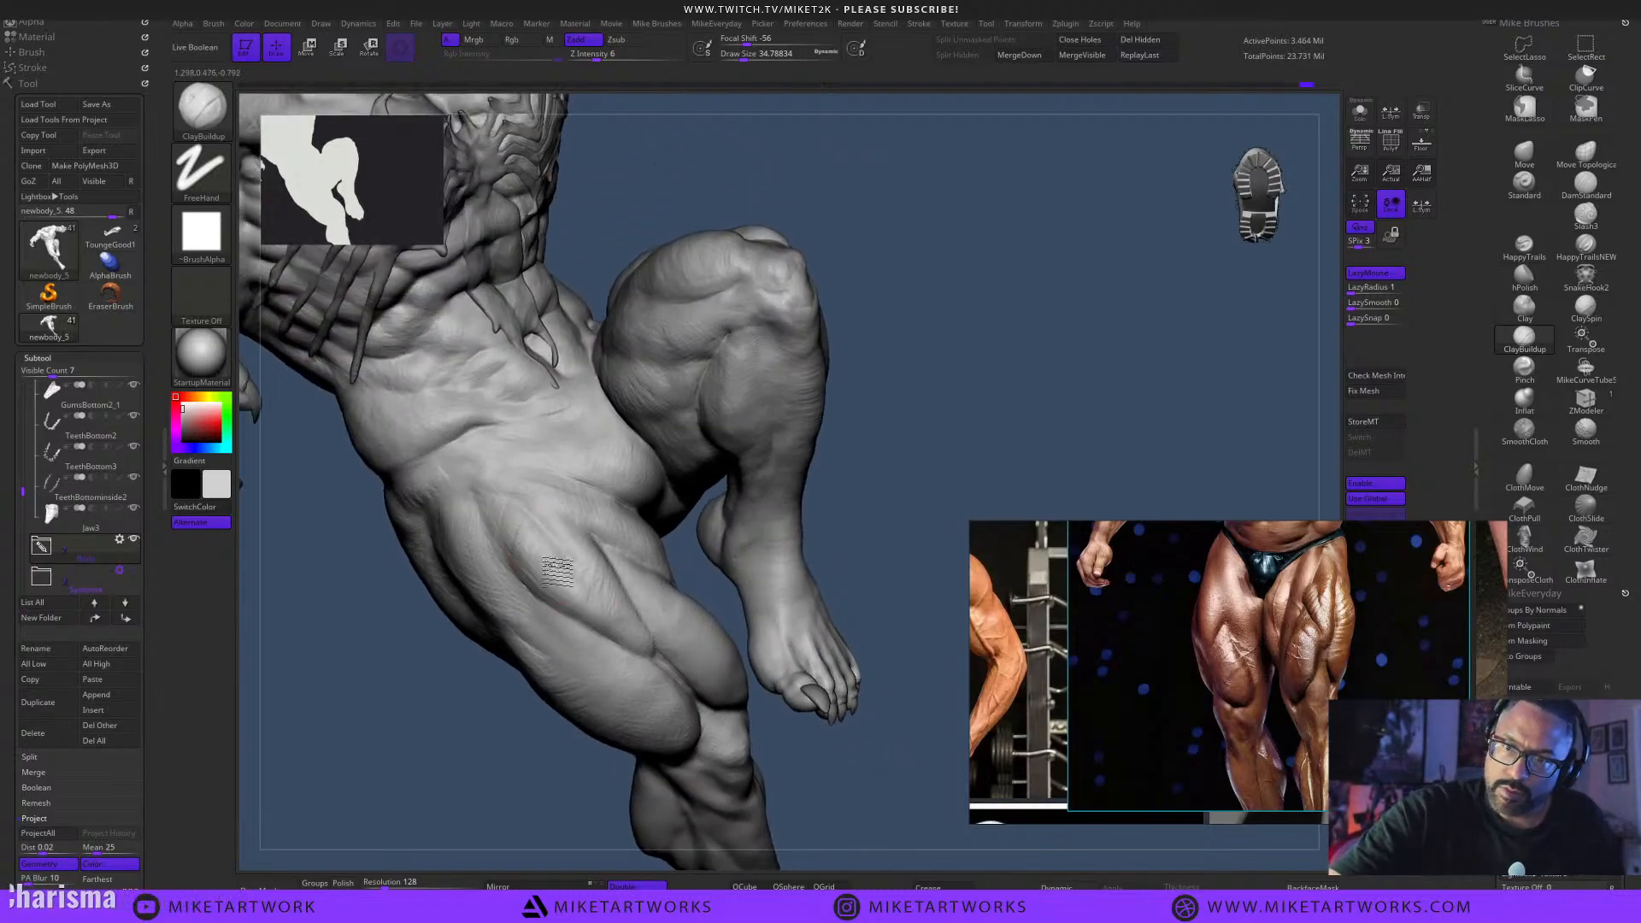
mouse_move(716, 624)
right_mouse_down()
mouse_move(887, 744)
mouse_move(769, 710)
right_mouse_up()
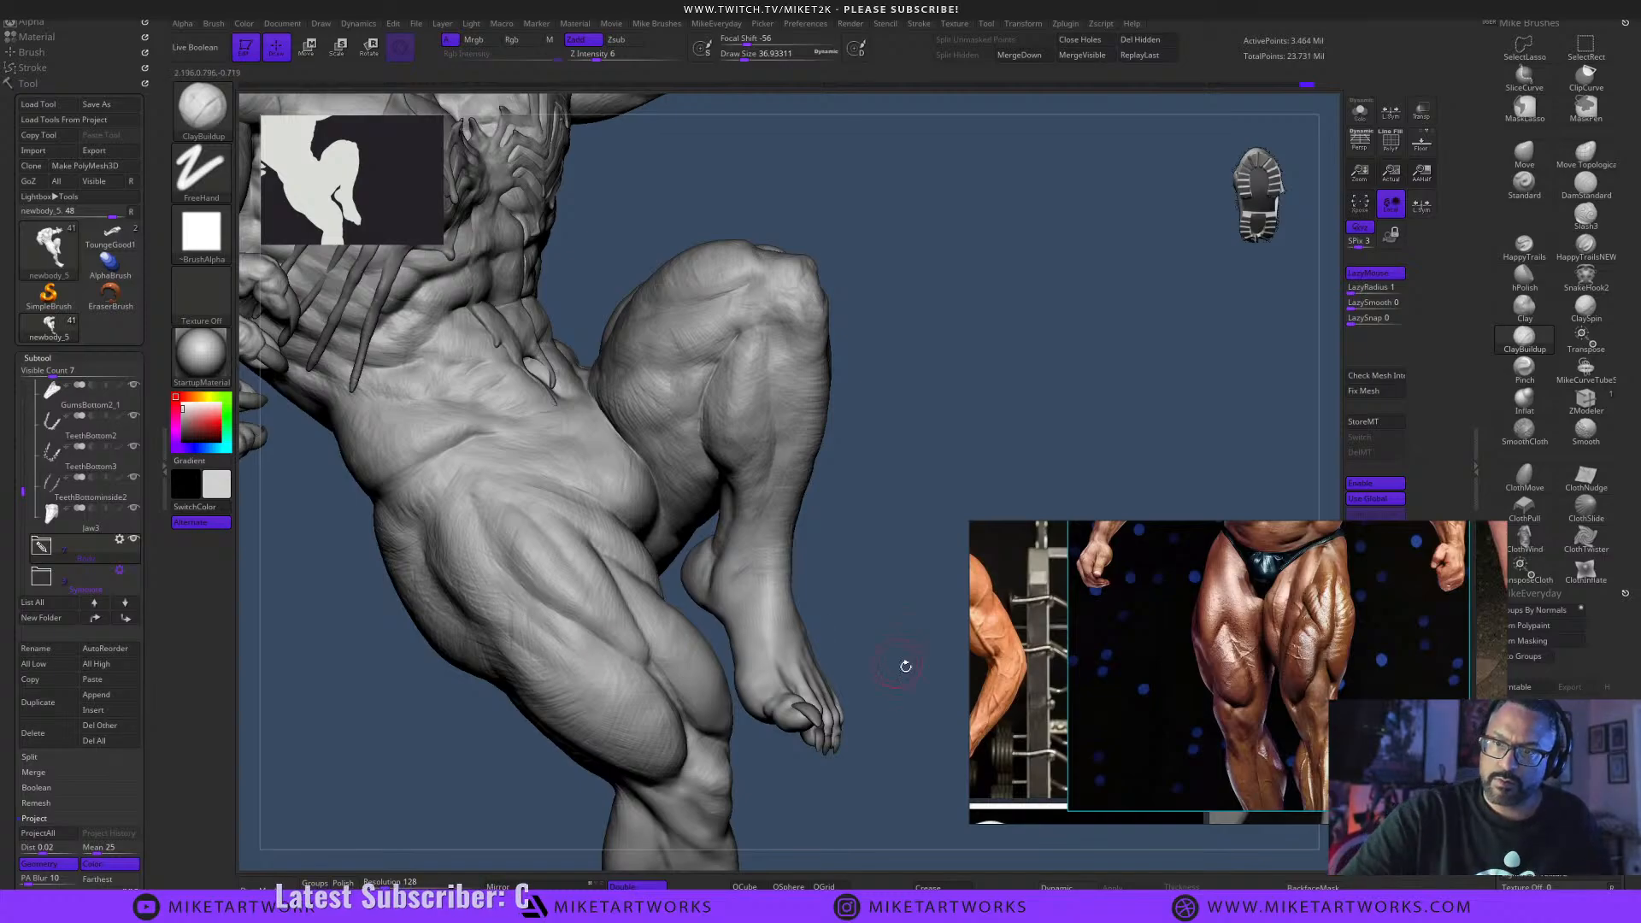
left_click_drag(906, 663, 894, 749, "alt")
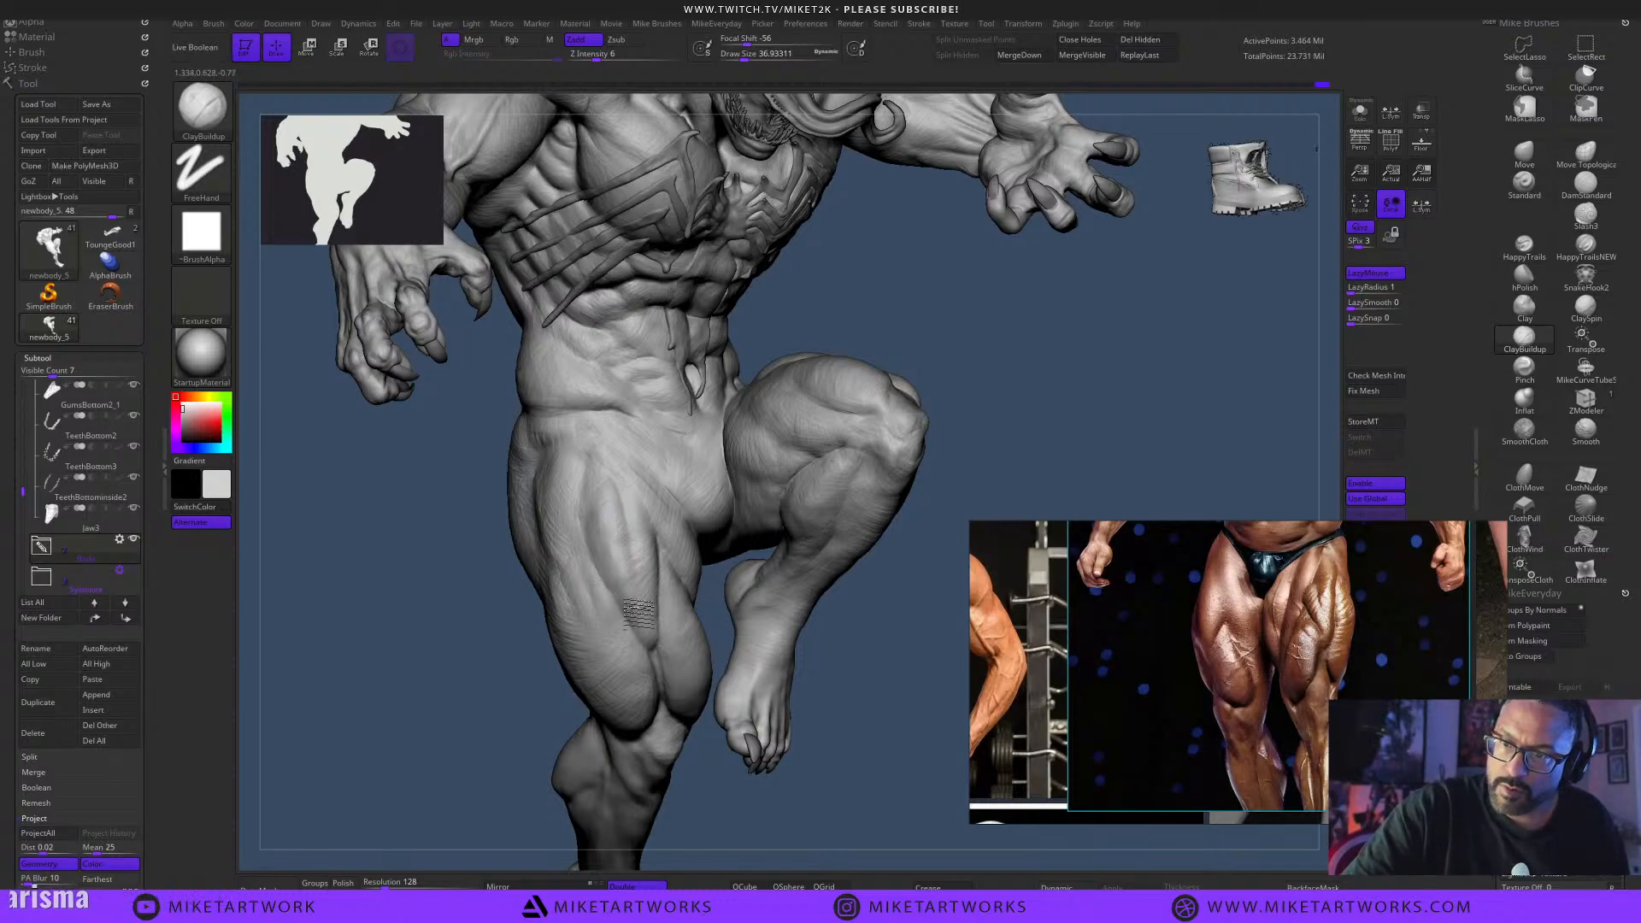
Examine the sculpted legs and whole figure from several angles, and briefly isolate the body subtool to check it.
mouse_move(803, 717)
left_mouse_down()
mouse_move(861, 725)
mouse_move(857, 675)
mouse_move(825, 652)
left_mouse_up()
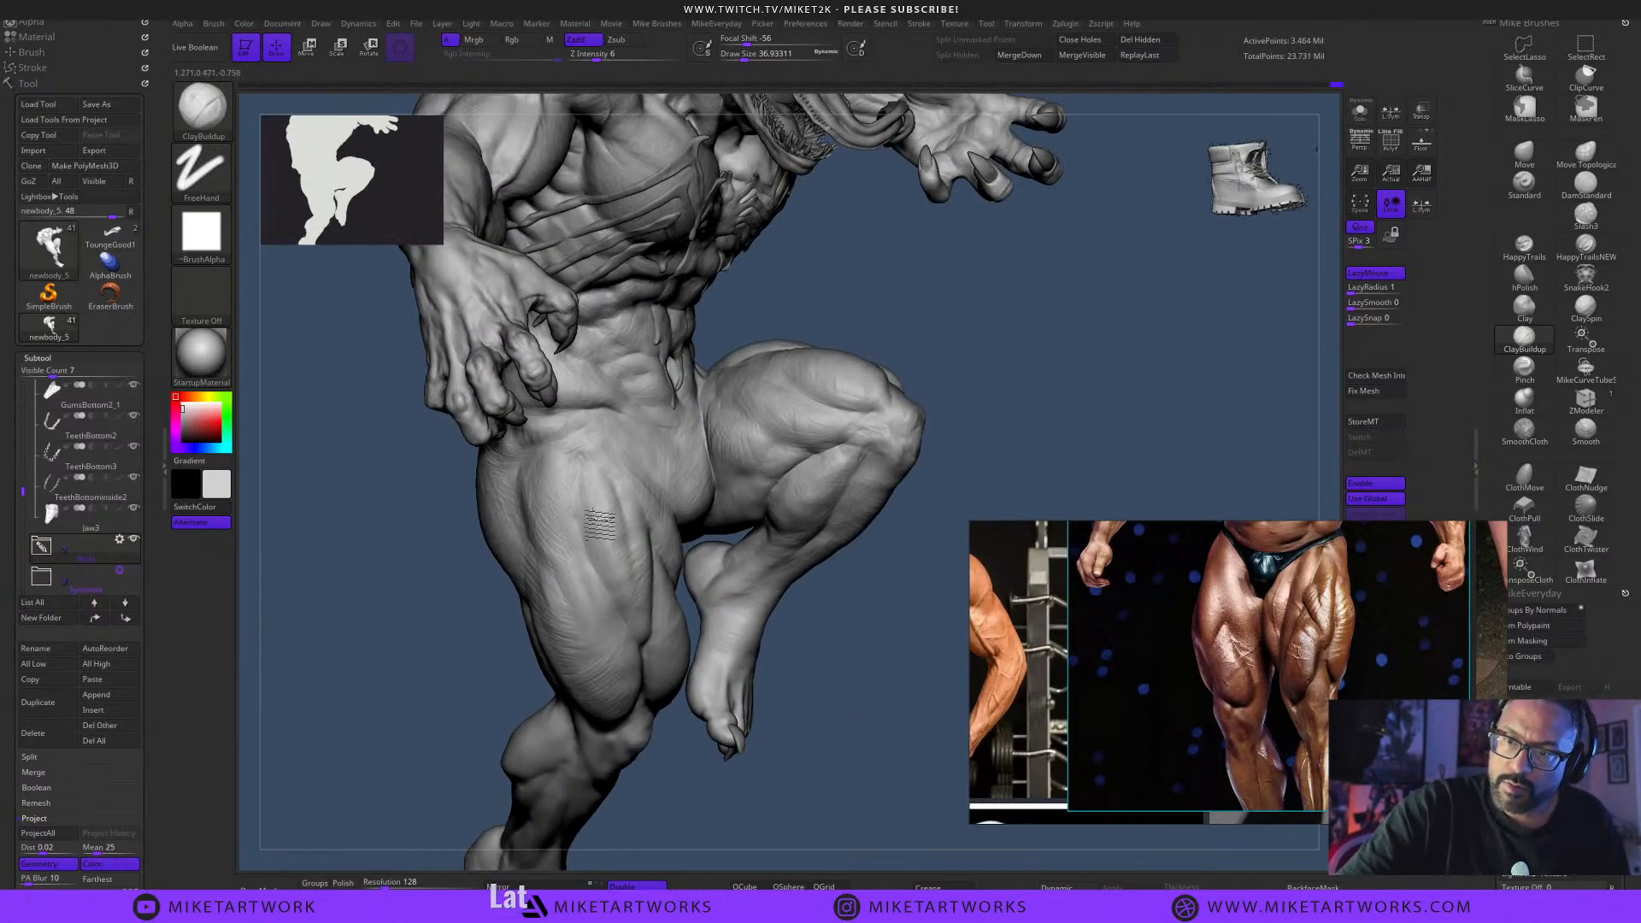
mouse_move(805, 677)
left_mouse_down()
mouse_move(847, 714)
mouse_move(795, 727)
mouse_move(647, 614)
left_mouse_up()
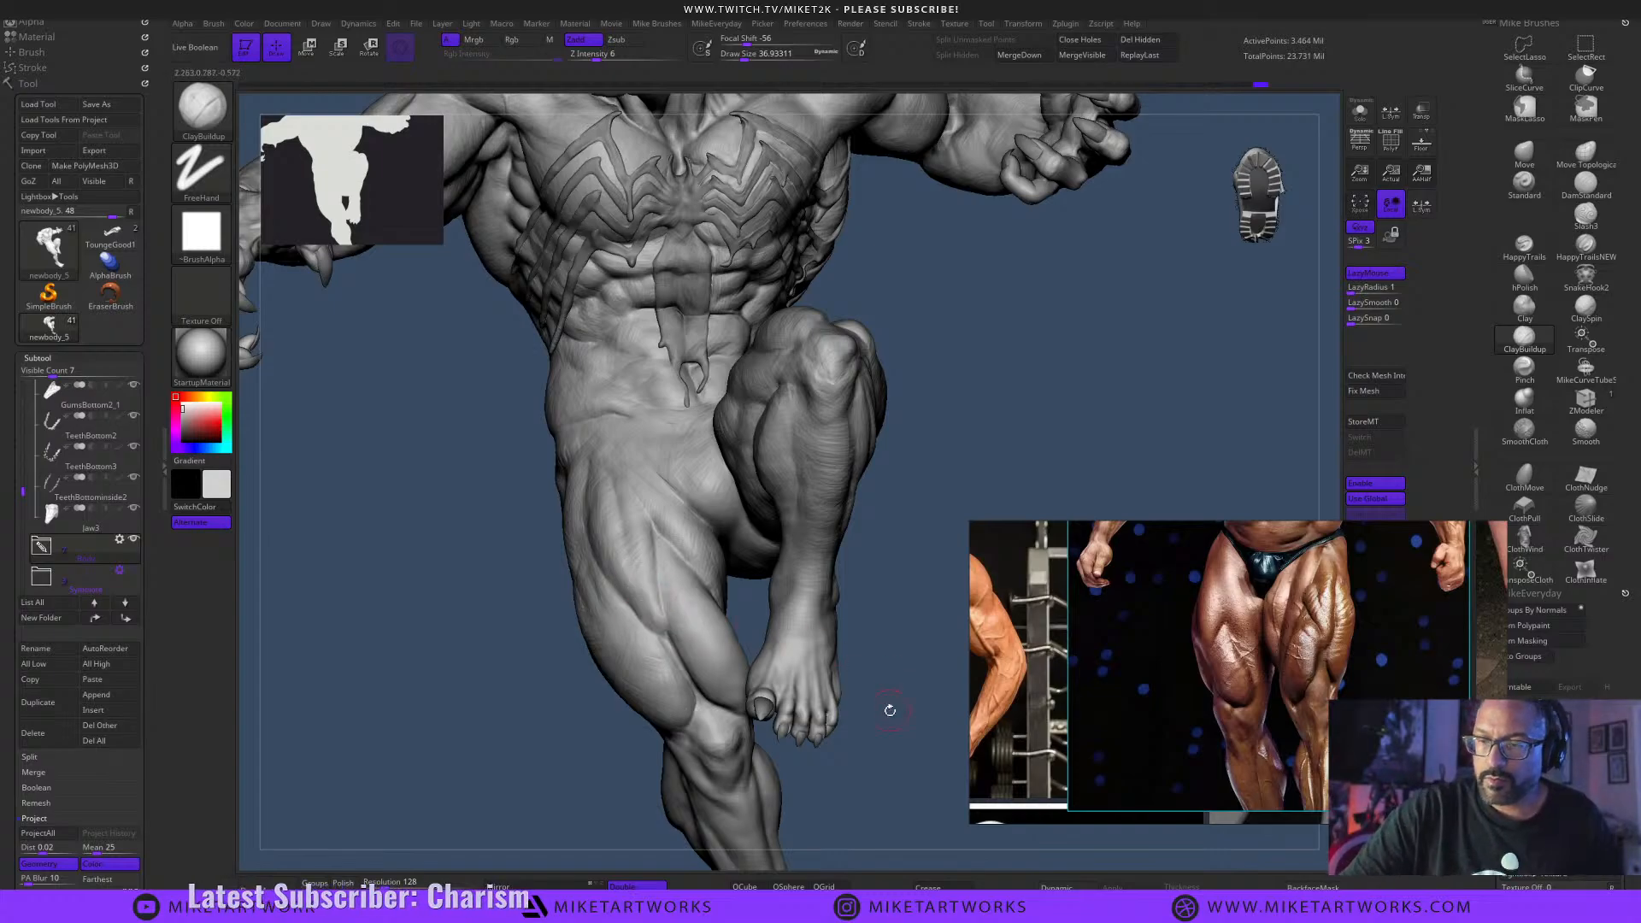
left_click_drag(890, 710, 675, 650)
mouse_move(872, 702)
left_mouse_down()
mouse_move(909, 714)
mouse_move(912, 761)
mouse_move(842, 676)
mouse_move(912, 798)
mouse_move(913, 847)
mouse_move(910, 826)
left_mouse_up()
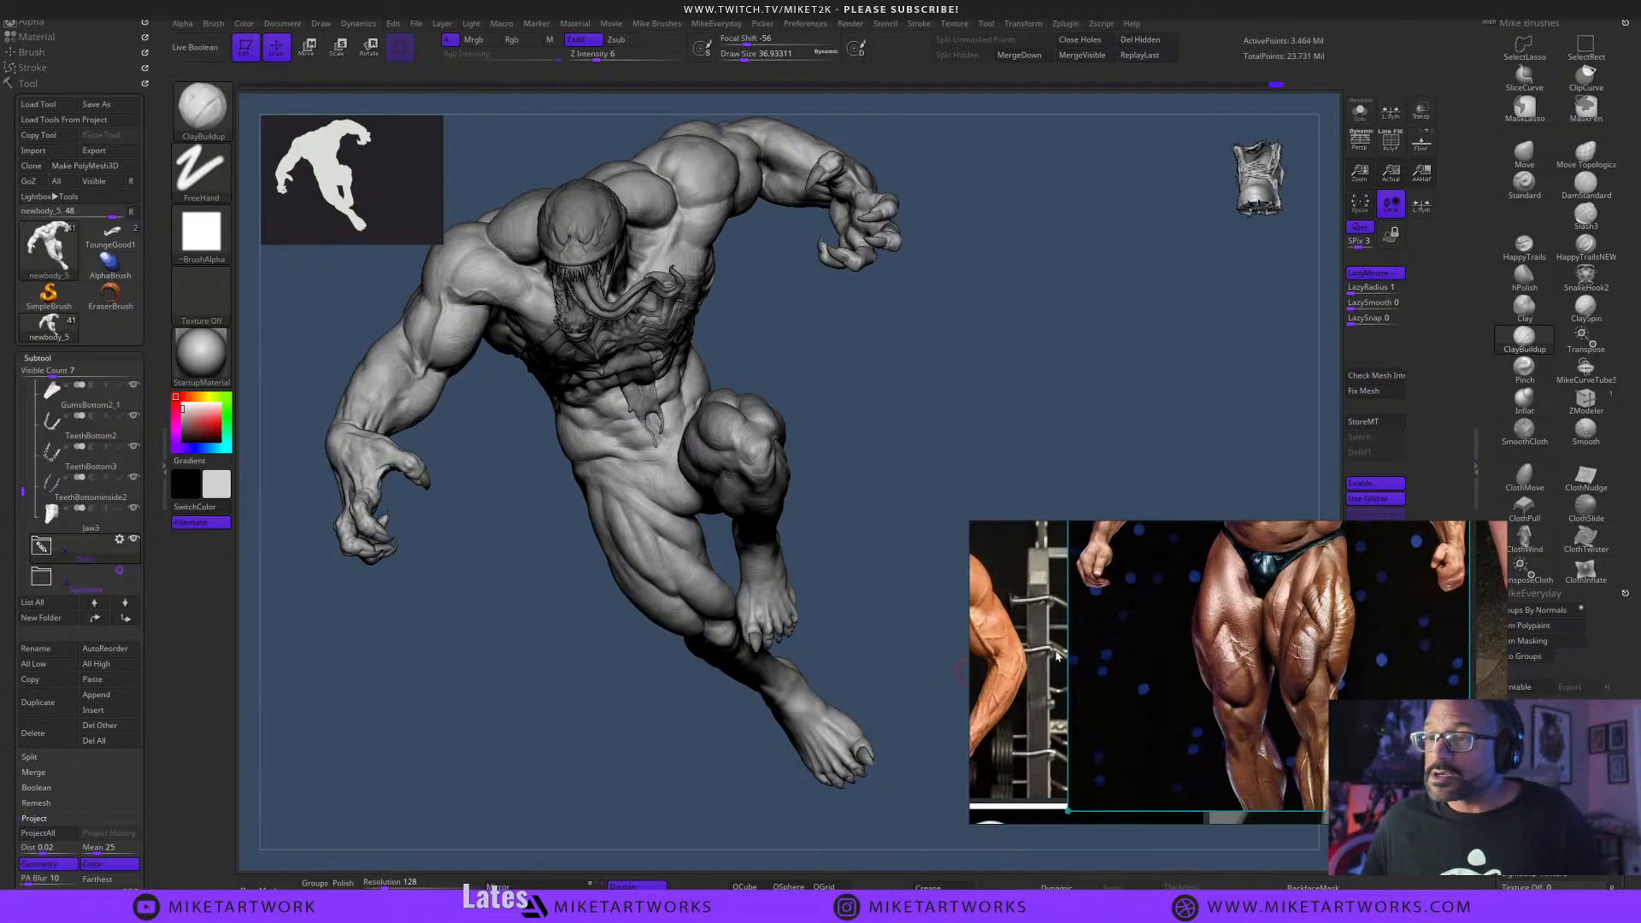
left_click(1355, 123)
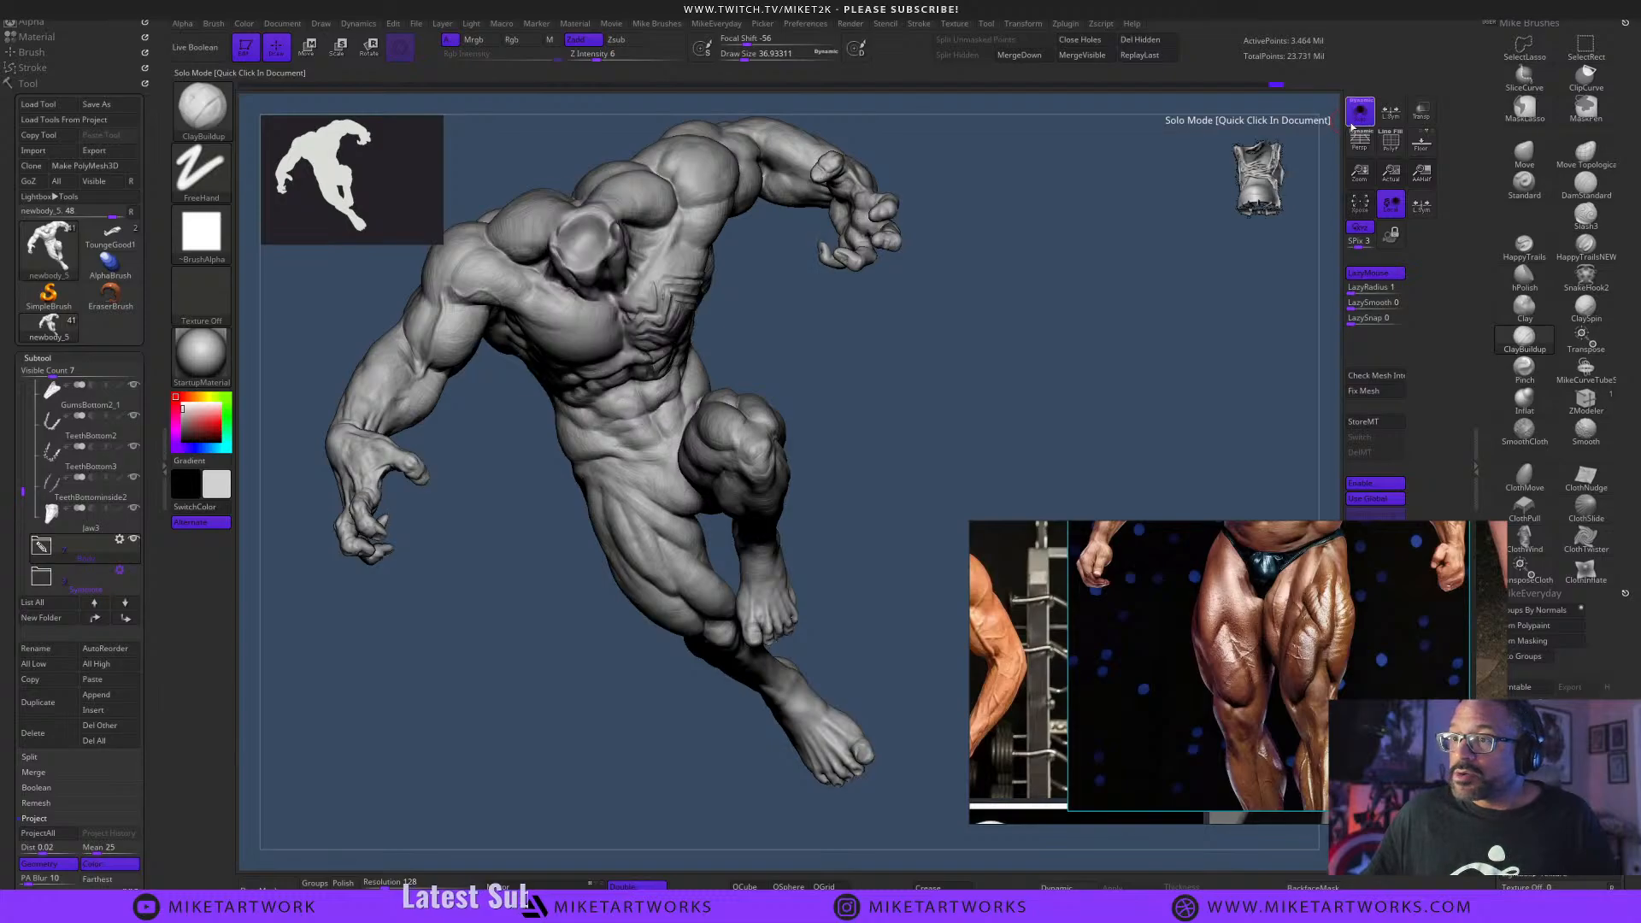
left_click(1355, 114)
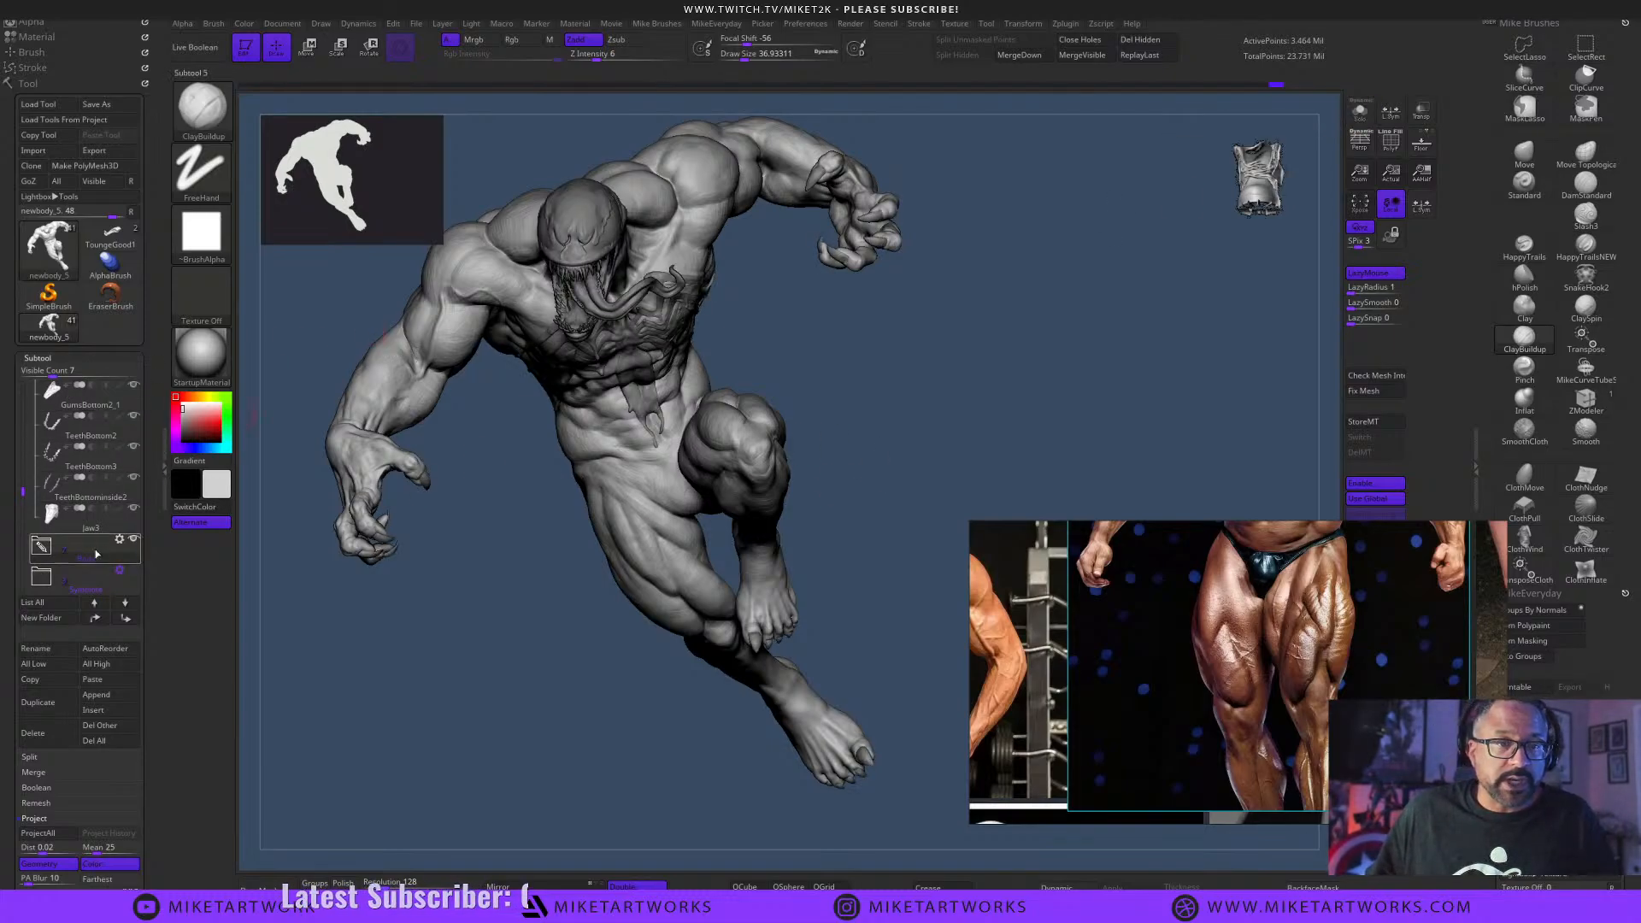
Show the Symbiote folder with the tendrils and the building folder with the statue's base.
left_click(121, 568)
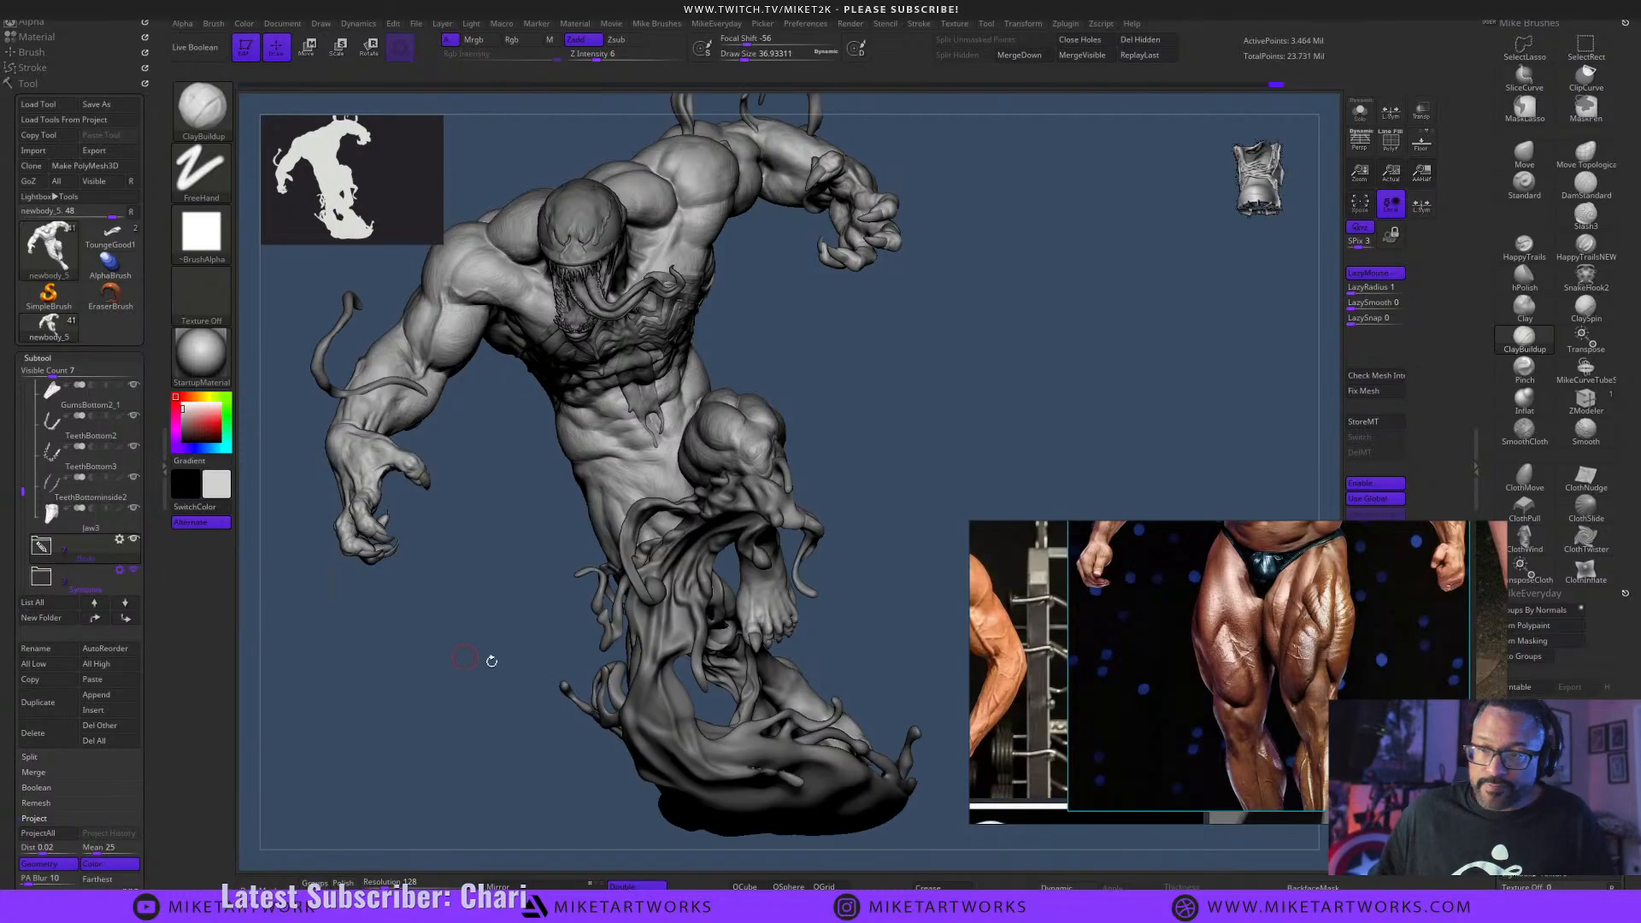
left_click_drag(889, 529, 870, 590)
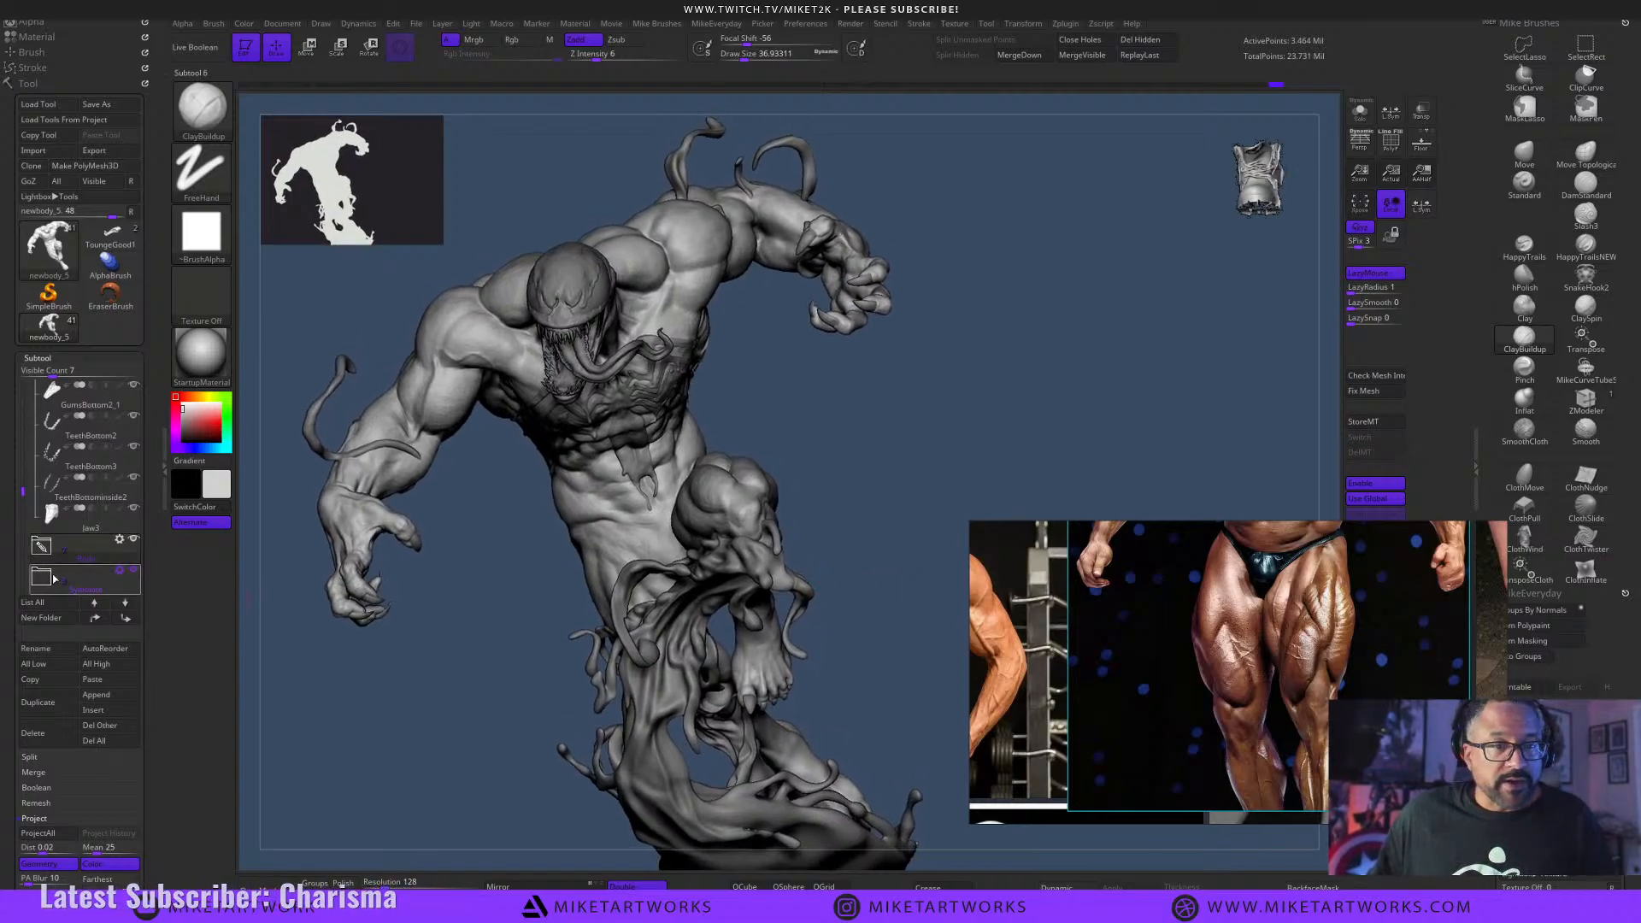
mouse_move(46, 578)
left_click_drag(23, 492, 19, 435)
left_click(37, 400)
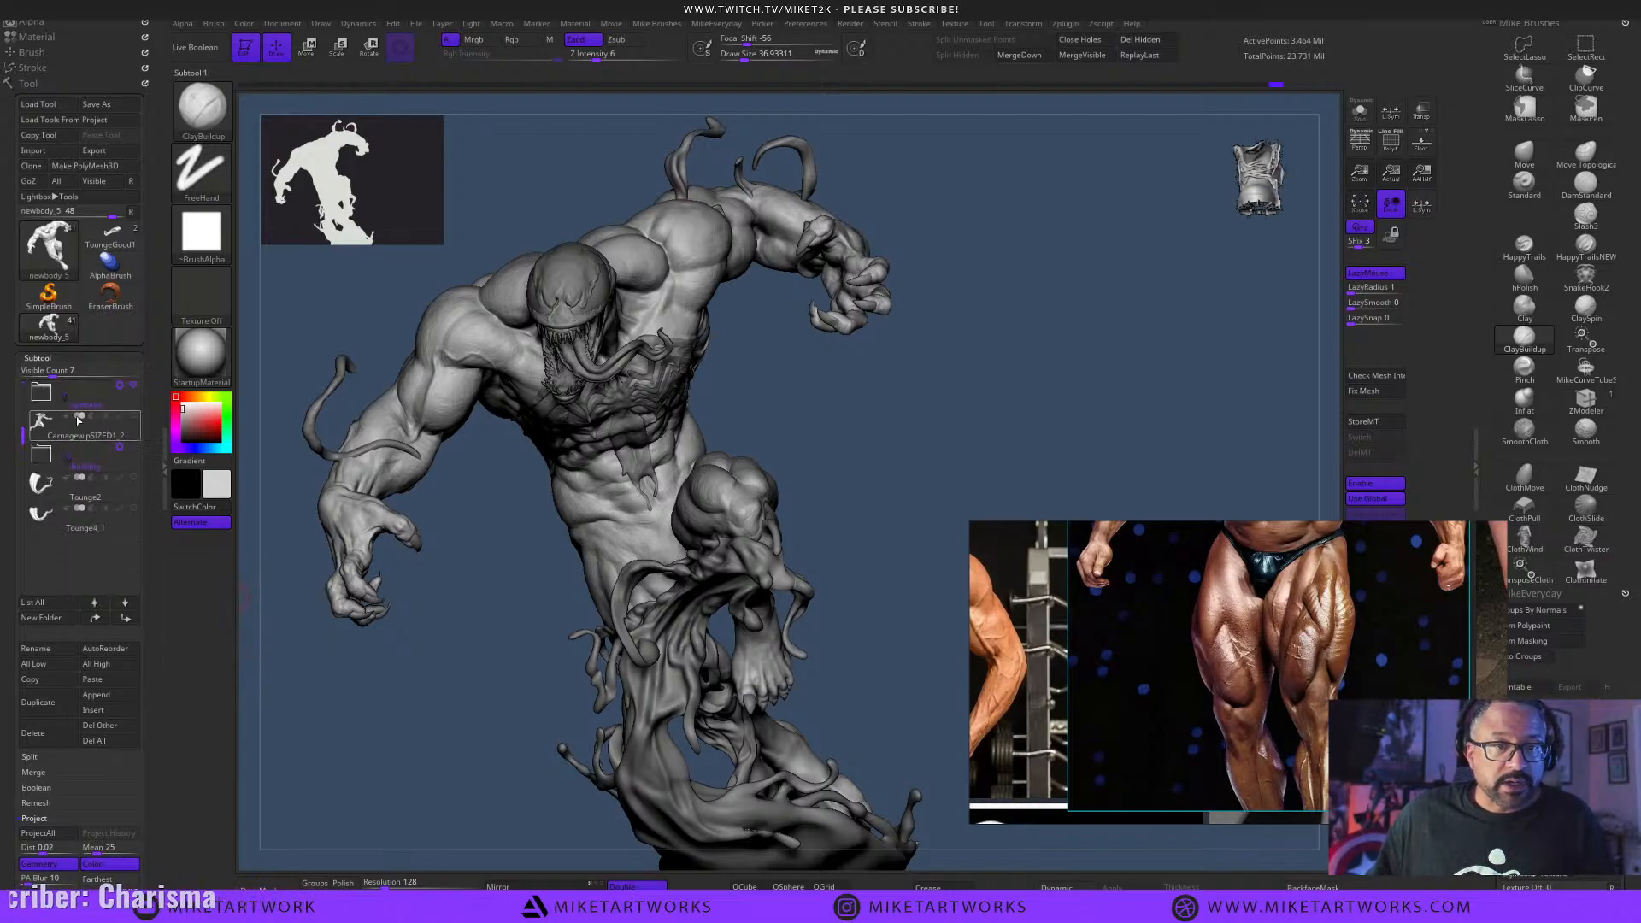
left_click(121, 500)
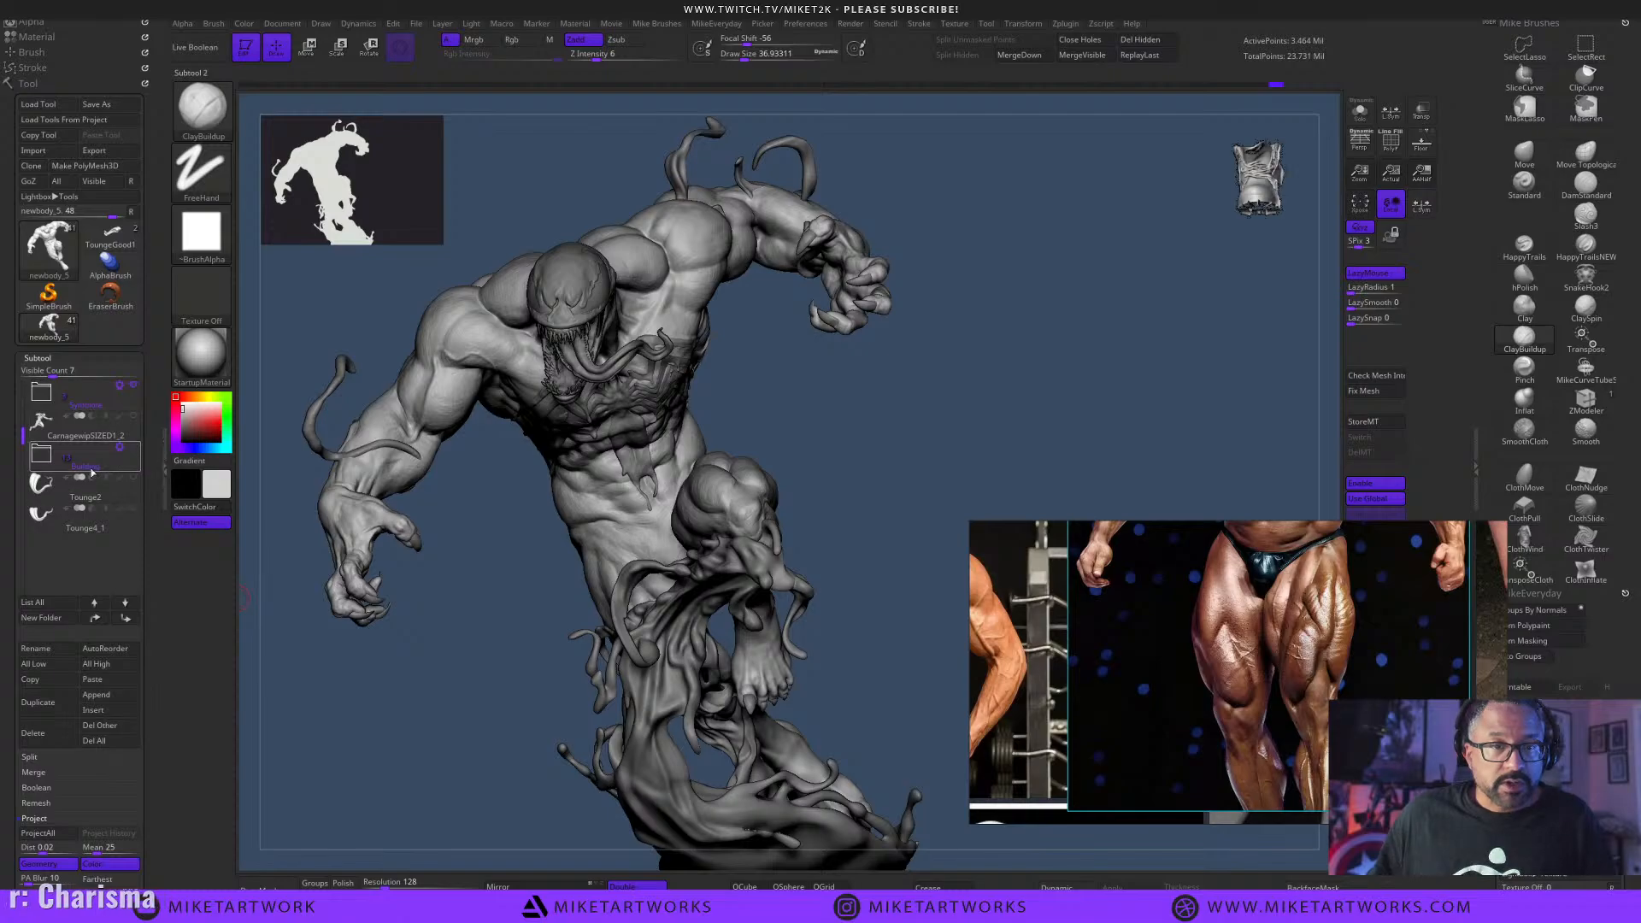
left_click(133, 448)
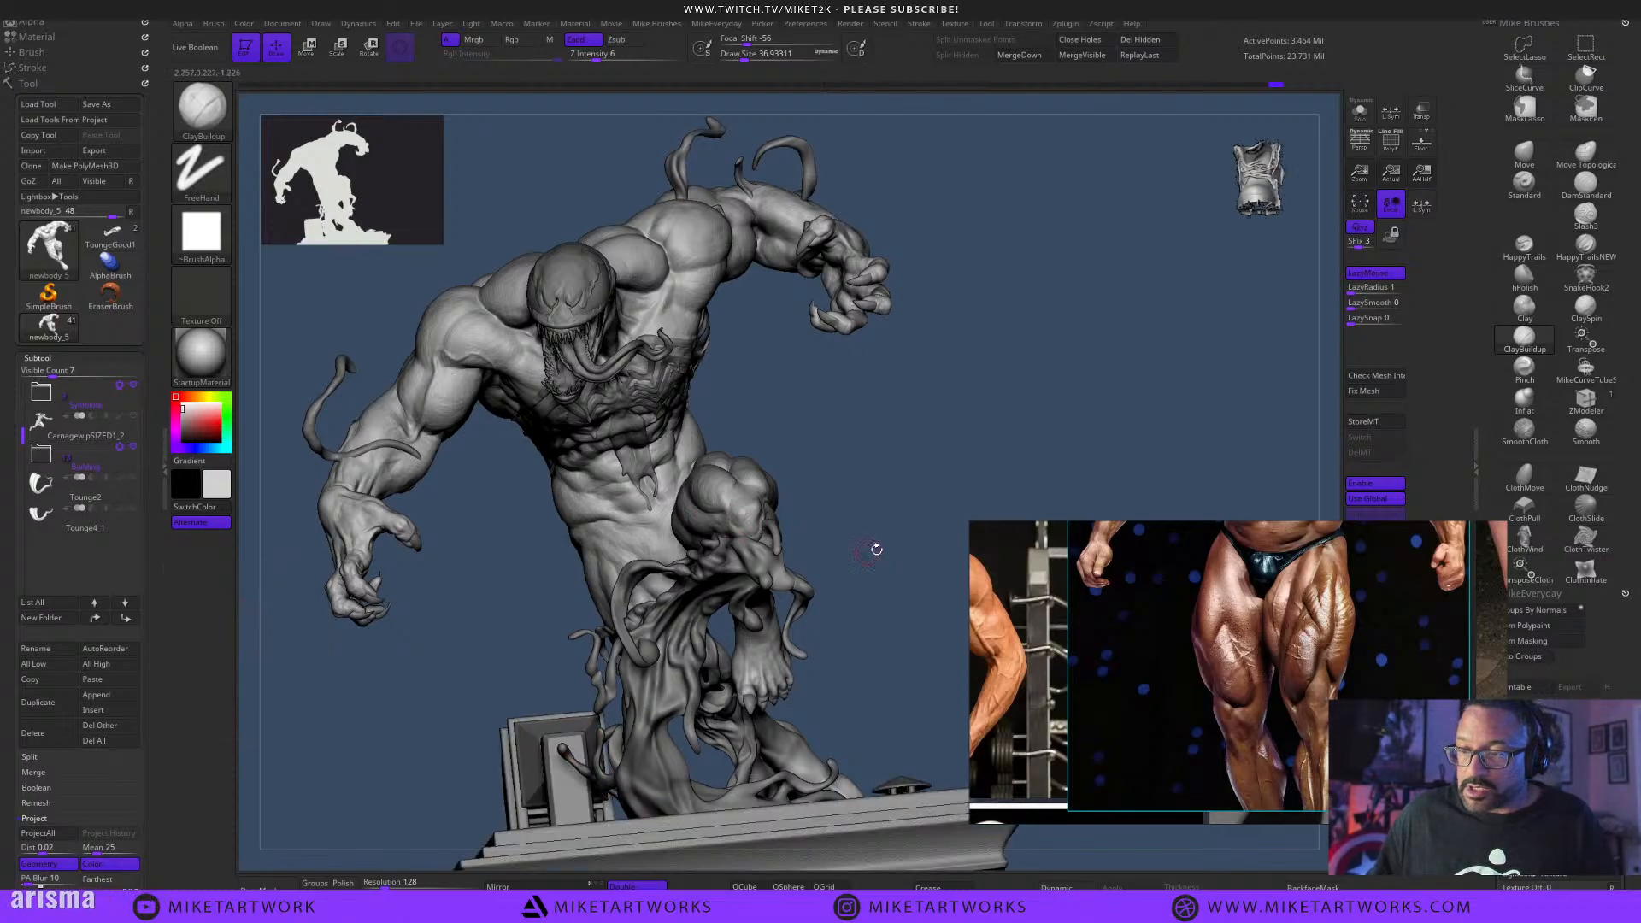
Turn on Live Boolean, check the whole statue on its base from several angles, and select the chest subtool.
mouse_move(870, 550)
left_mouse_down("alt")
mouse_move(864, 521)
mouse_move(846, 545)
mouse_move(861, 433)
mouse_move(815, 455)
mouse_move(829, 470)
mouse_move(840, 422)
mouse_move(861, 414)
mouse_move(872, 432)
mouse_move(871, 385)
mouse_move(879, 458)
mouse_move(820, 505)
mouse_move(813, 542)
mouse_move(847, 498)
mouse_move(854, 516)
mouse_move(850, 479)
mouse_move(865, 495)
left_mouse_up("alt")
left_click(181, 51)
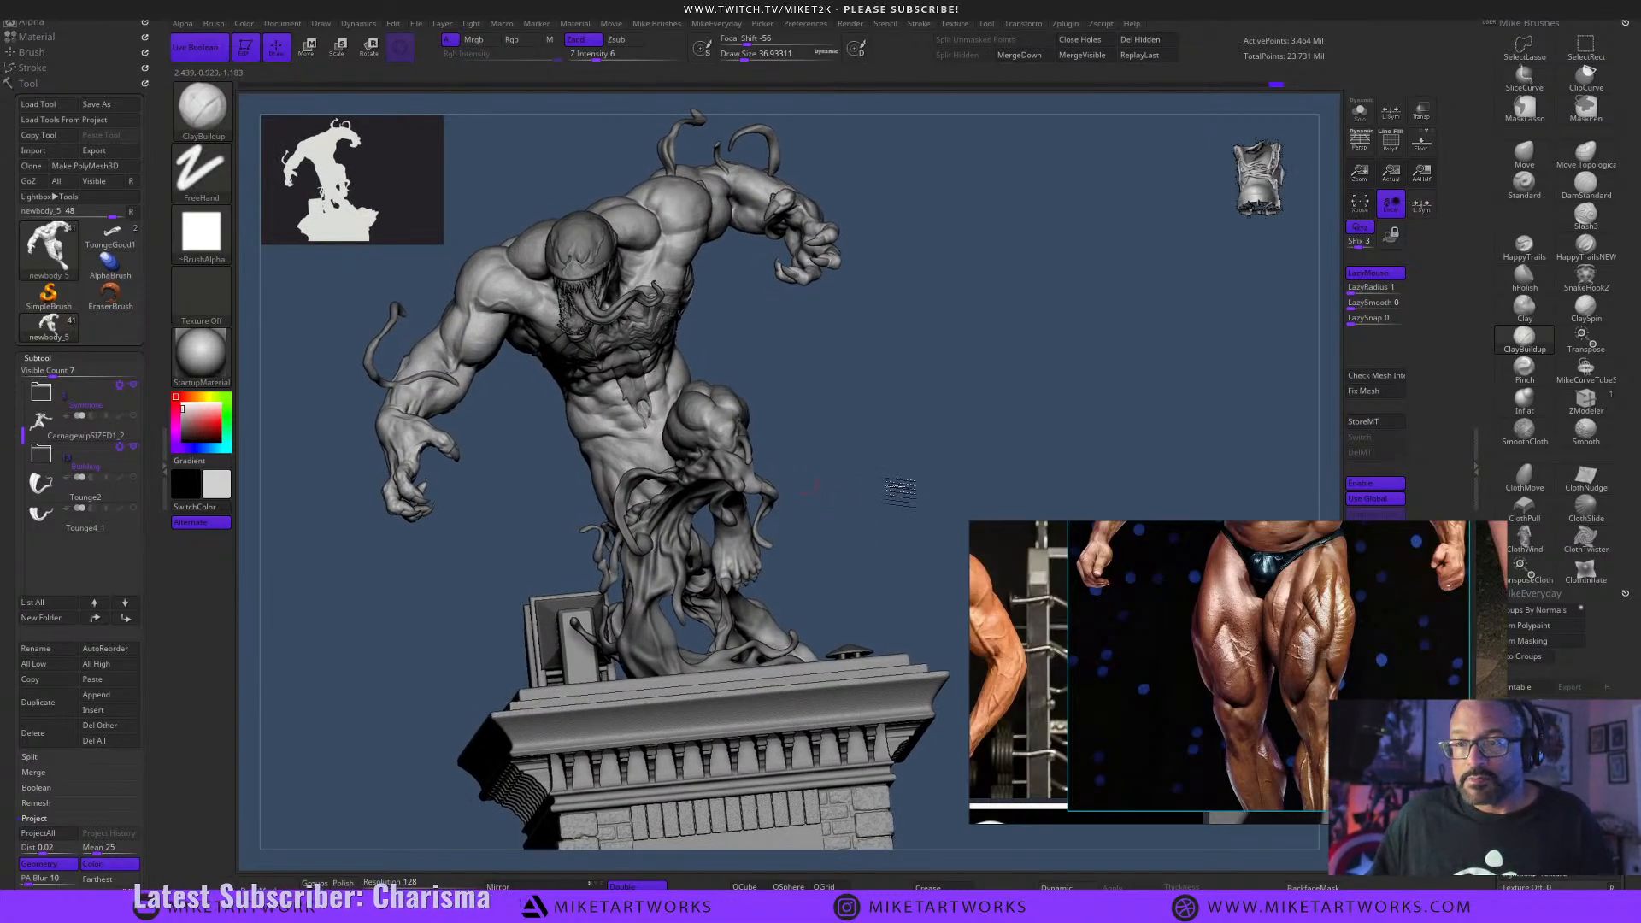
mouse_move(835, 481)
left_mouse_down()
mouse_move(890, 484)
mouse_move(857, 498)
left_mouse_up()
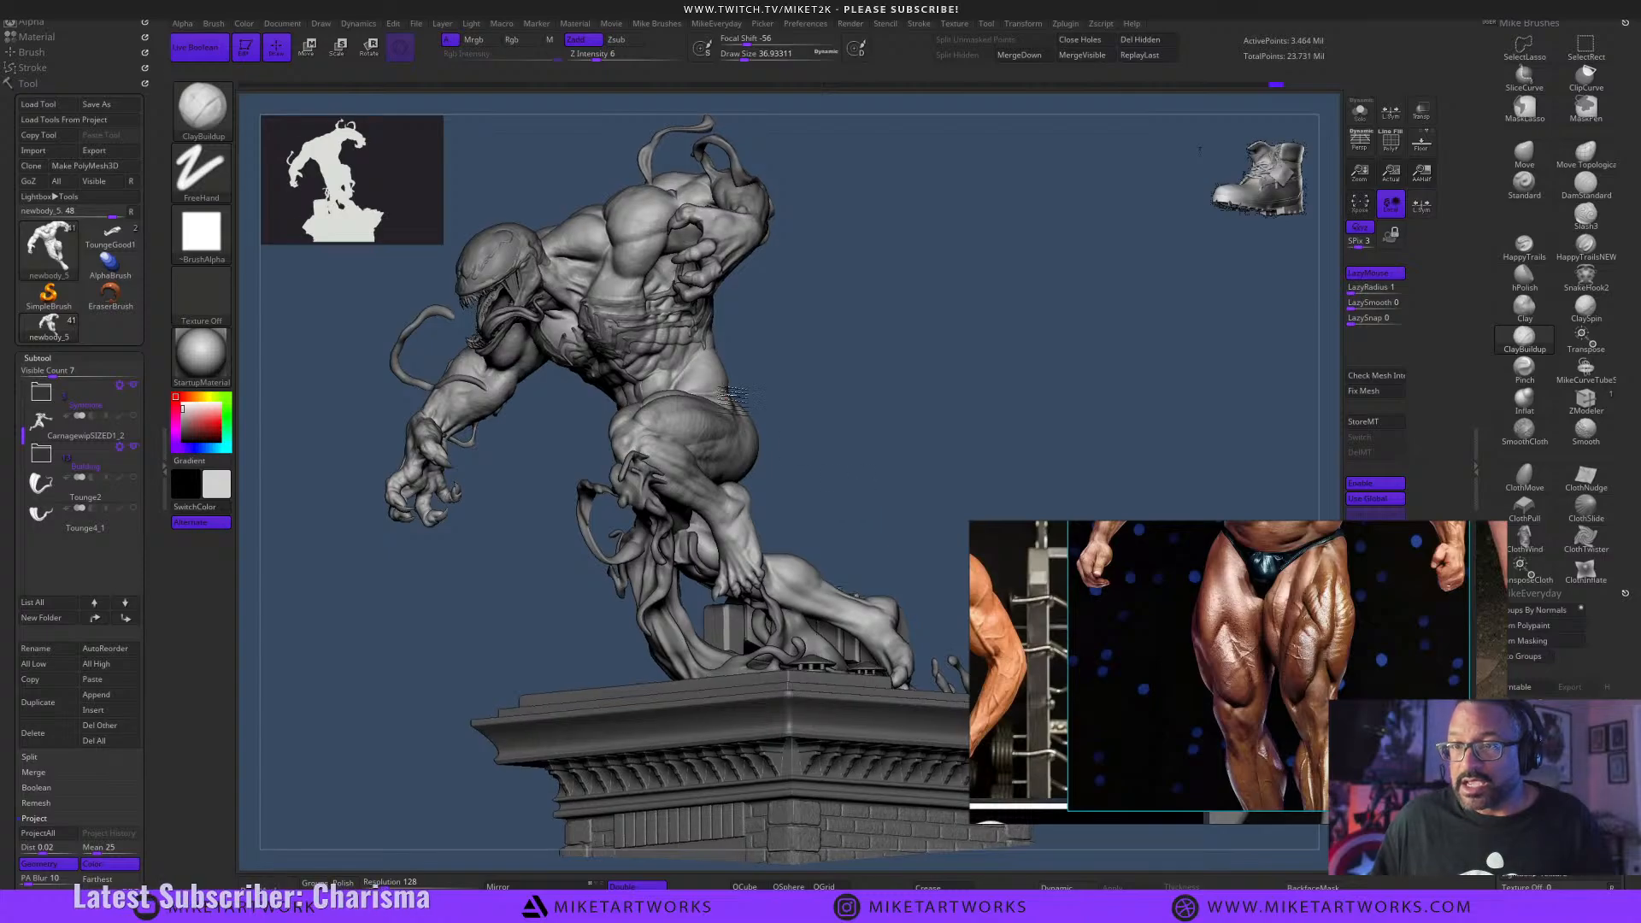
left_click(631, 374, "alt")
left_click_drag(810, 392, 851, 417)
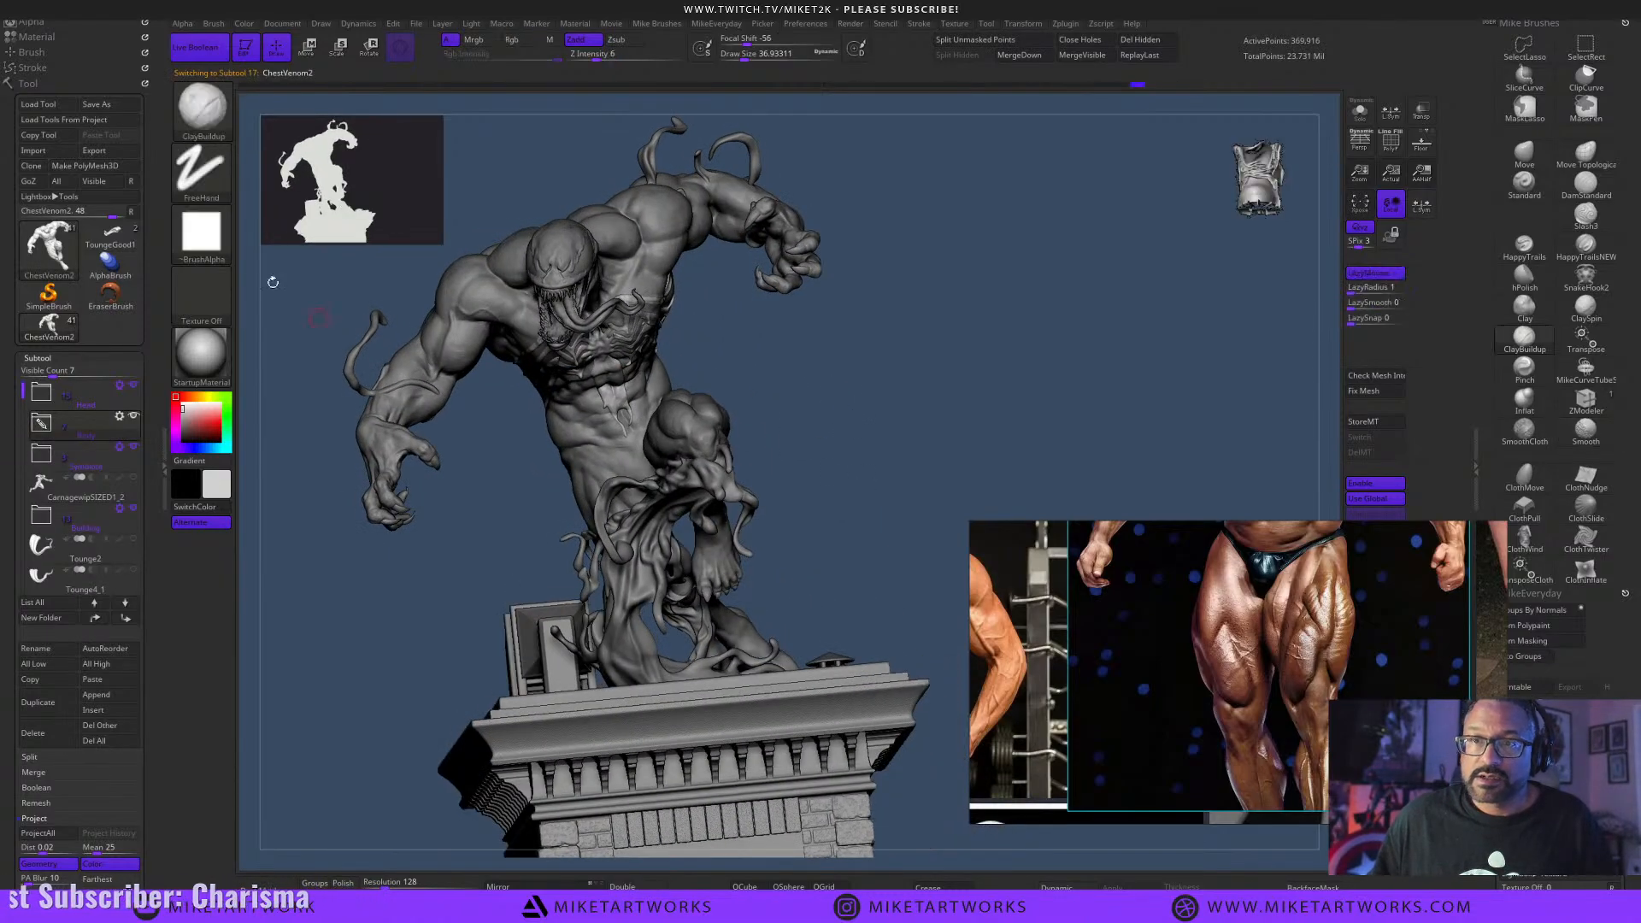
Save the tool over the existing VenomWip18 file in the Pixologic folder.
left_click(96, 104)
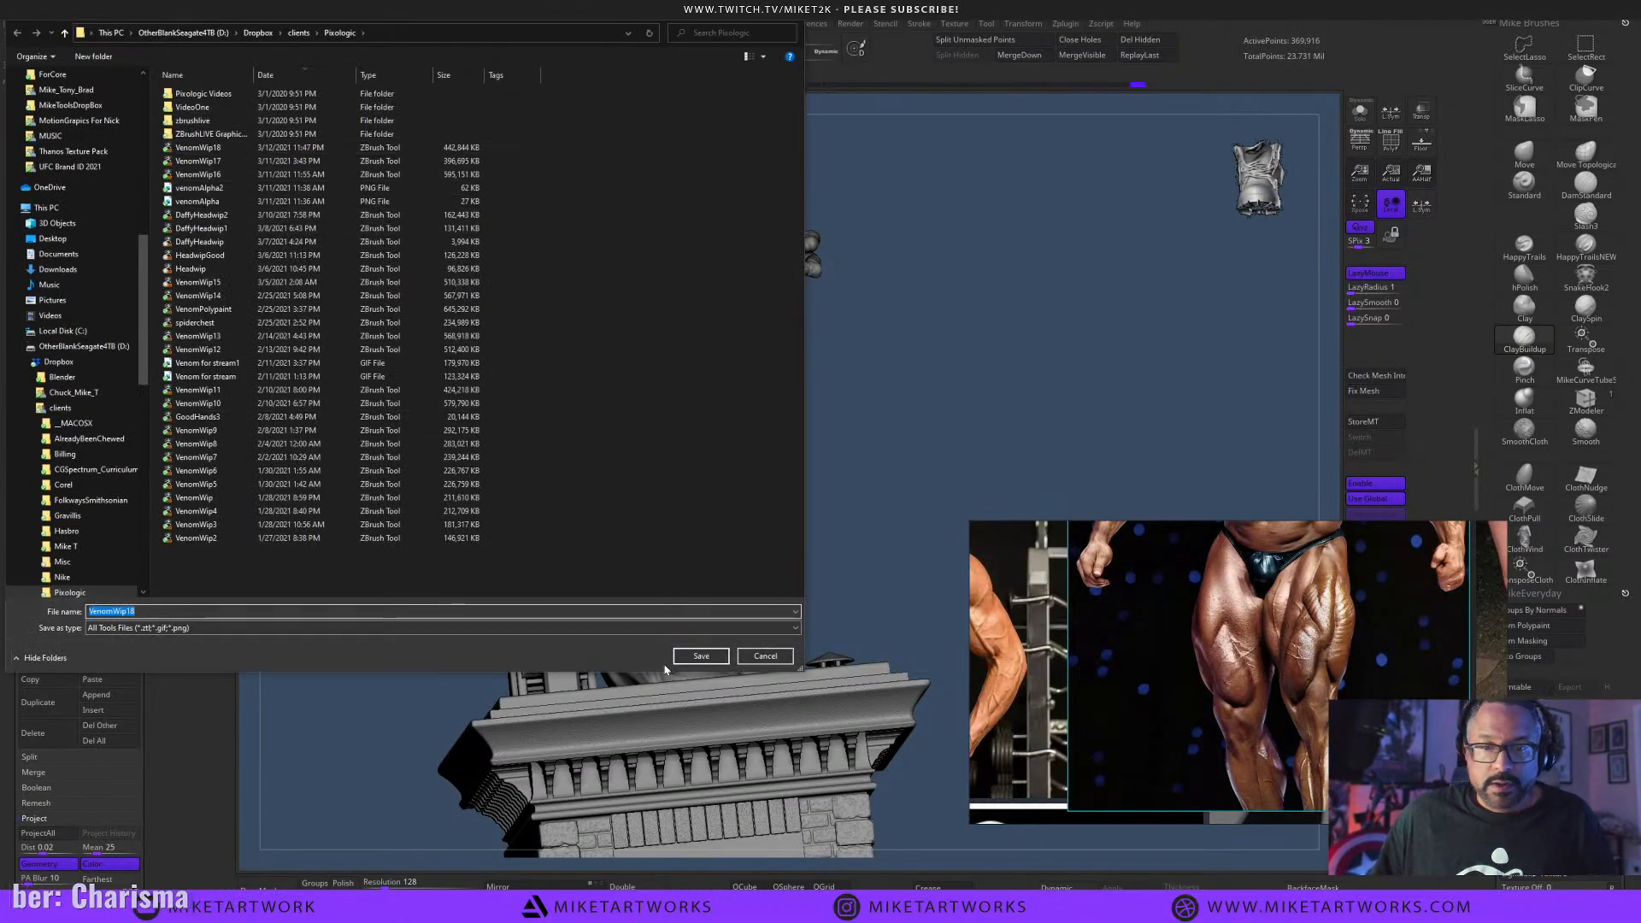
left_click(692, 660)
left_click(850, 457)
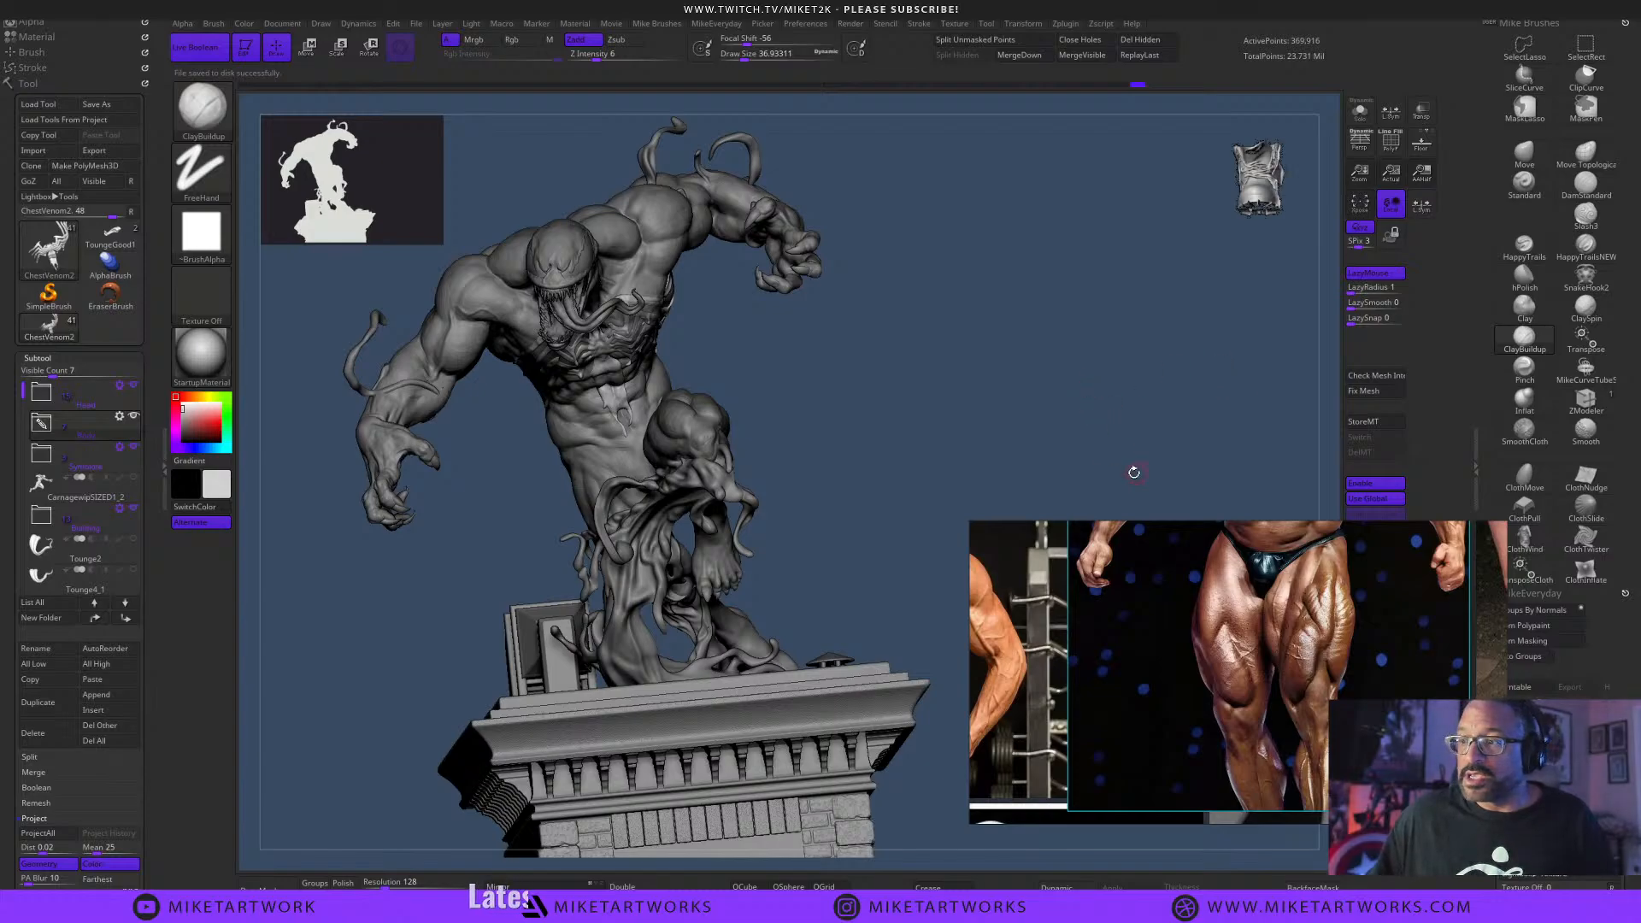
Move the reference photos aside, inspect the statue from behind, and open the external renderer options.
right_click_drag(1120, 642, 1217, 674)
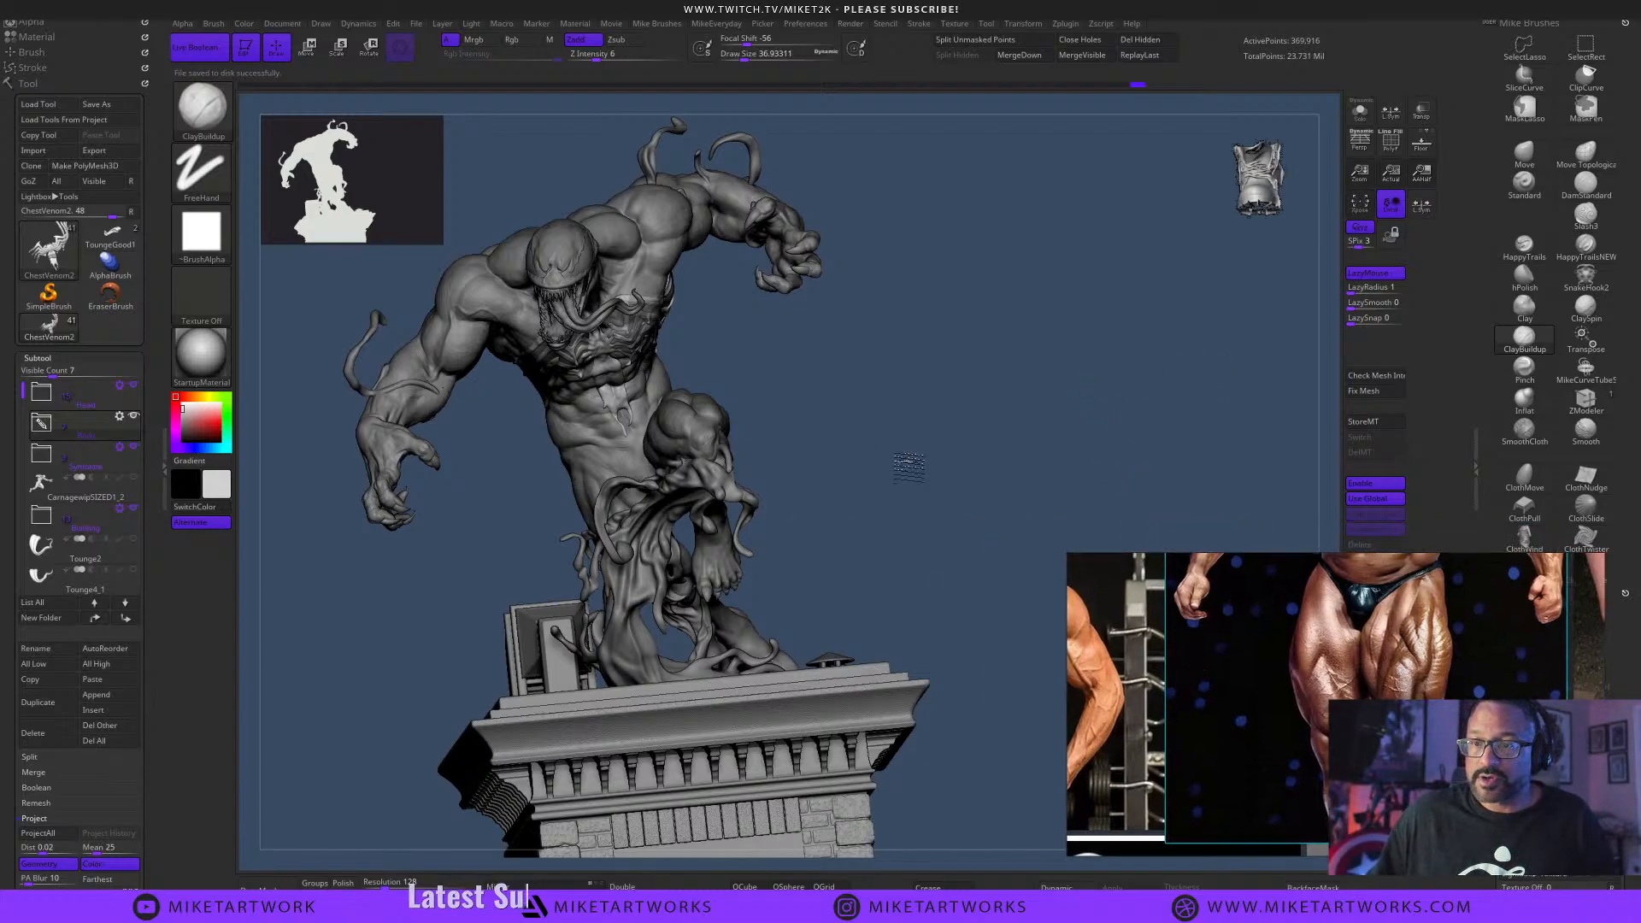
left_click_drag(909, 466, 1021, 550)
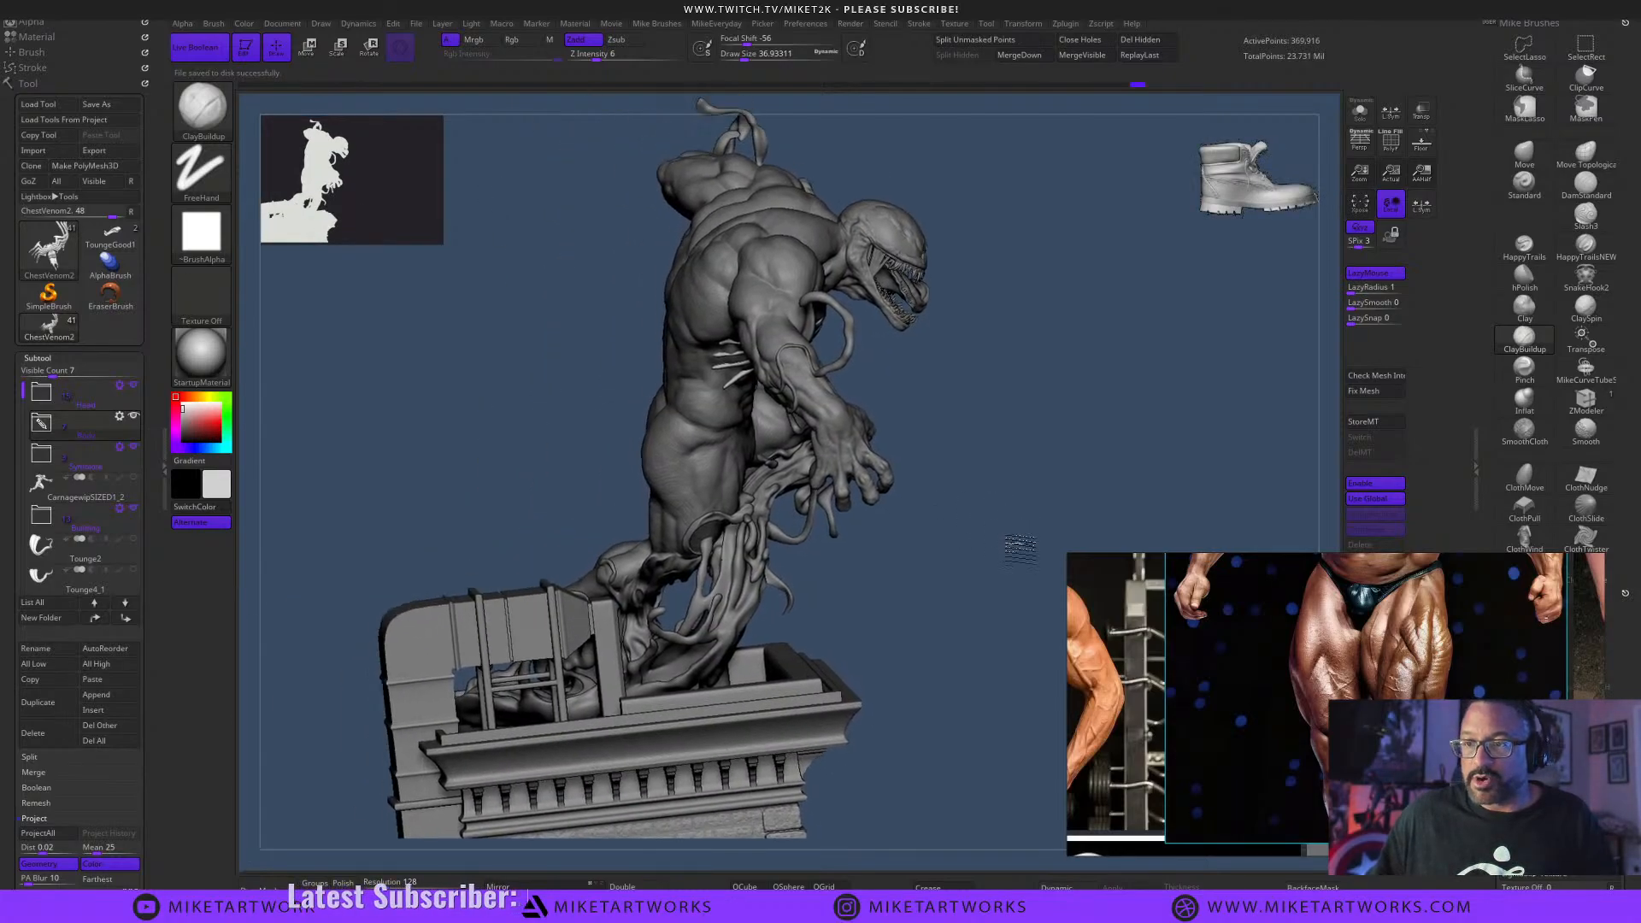
mouse_move(949, 480)
left_mouse_down()
mouse_move(990, 523)
mouse_move(974, 556)
left_mouse_up()
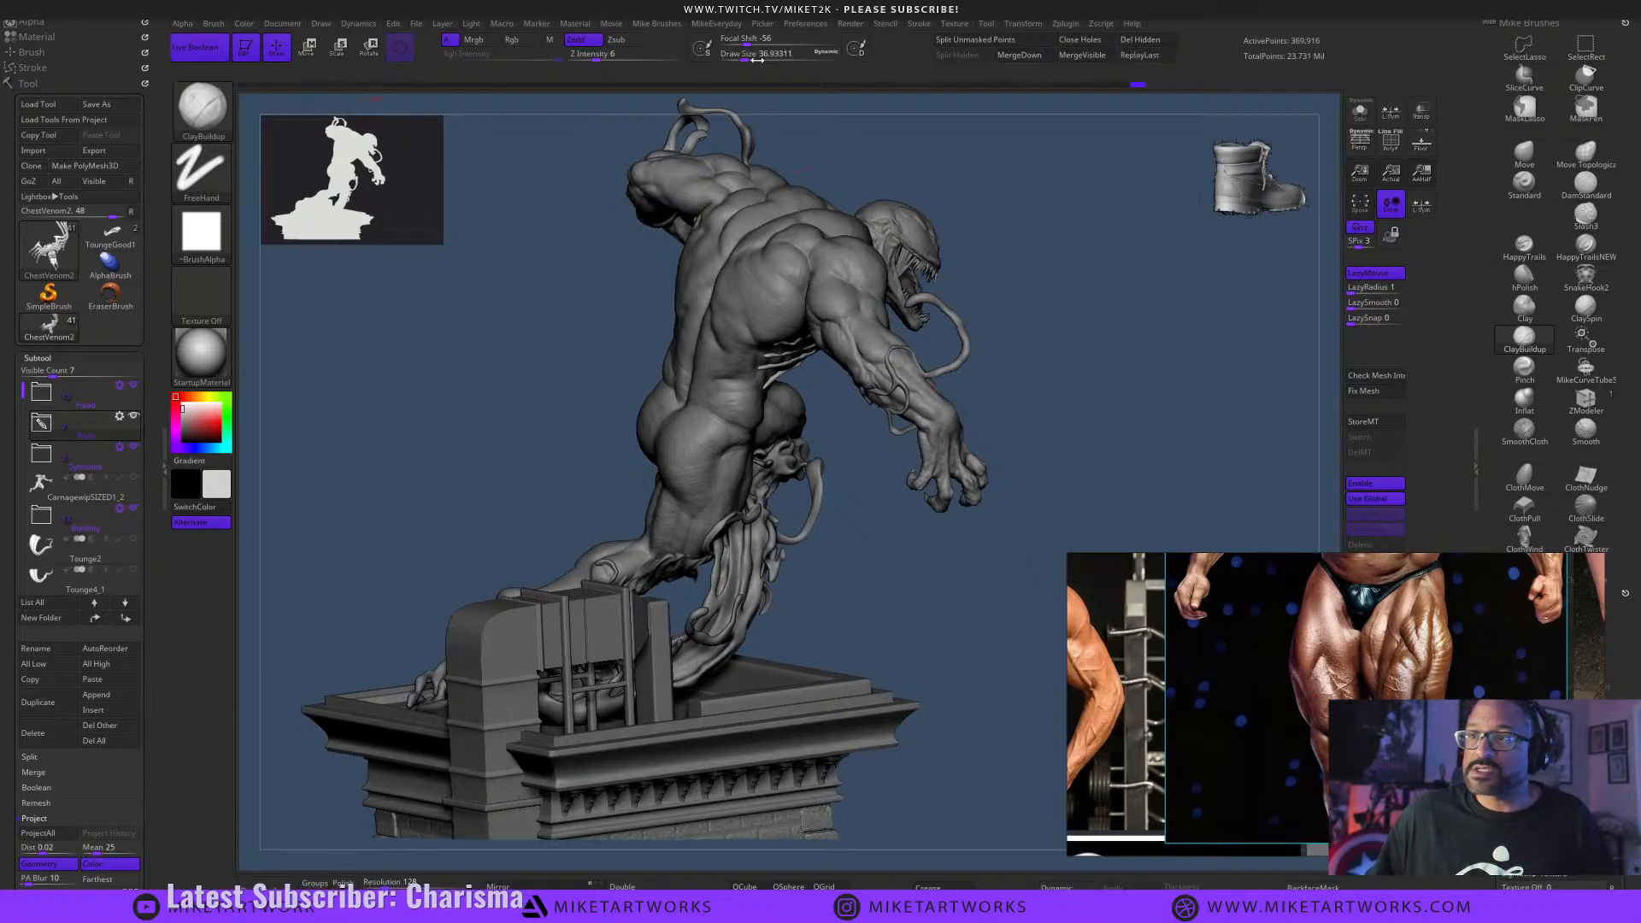
left_click(851, 25)
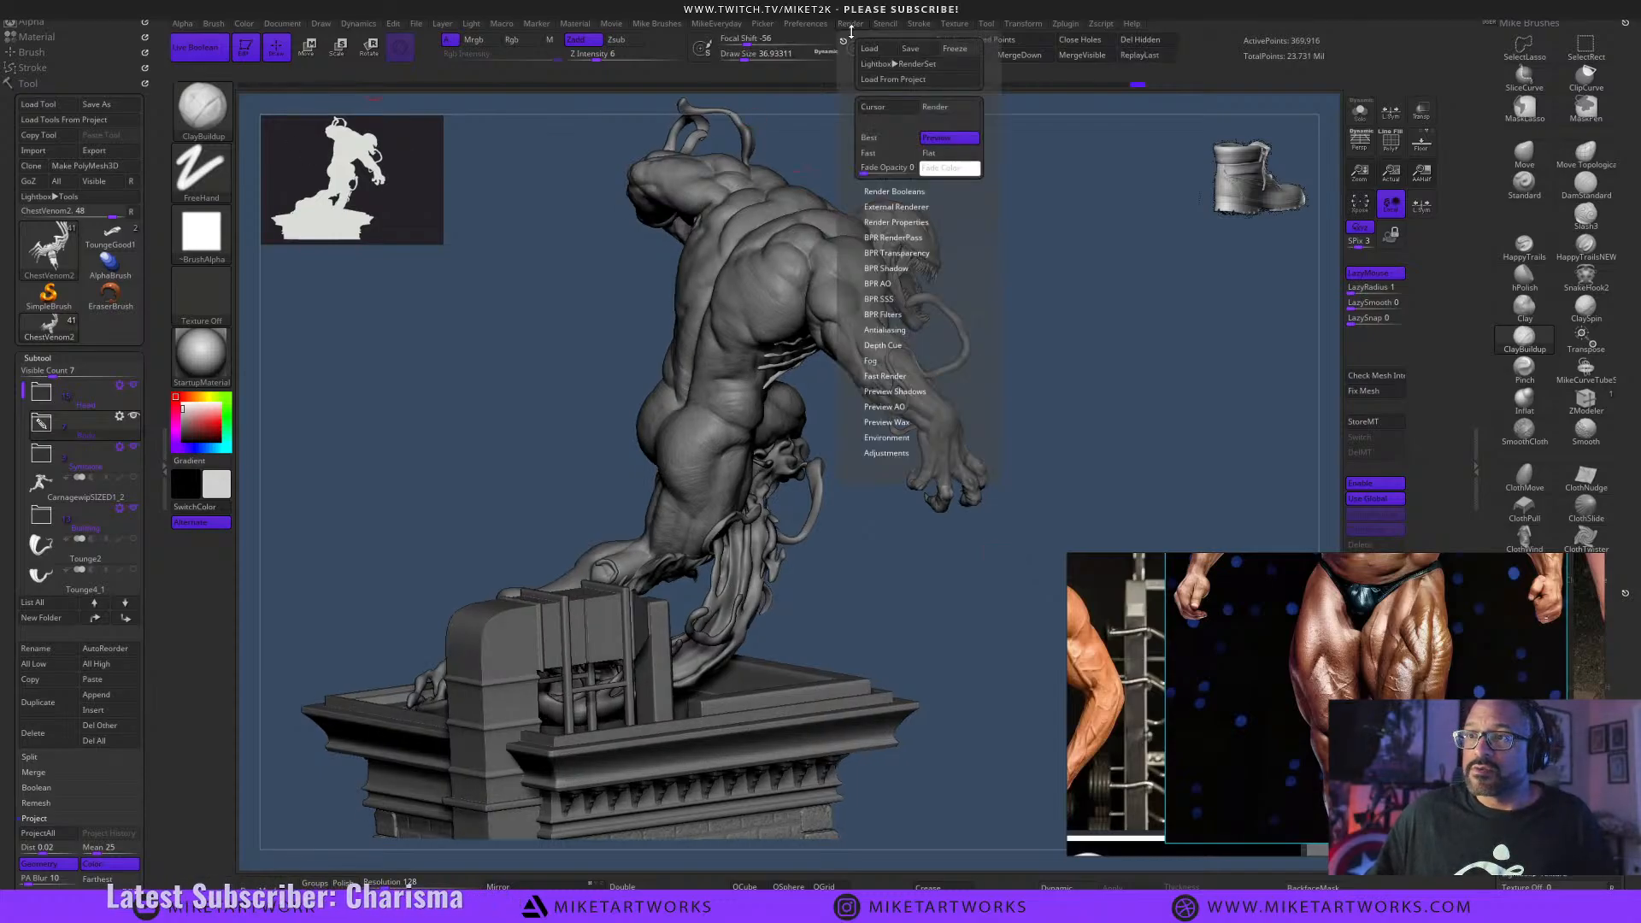
left_click(905, 209)
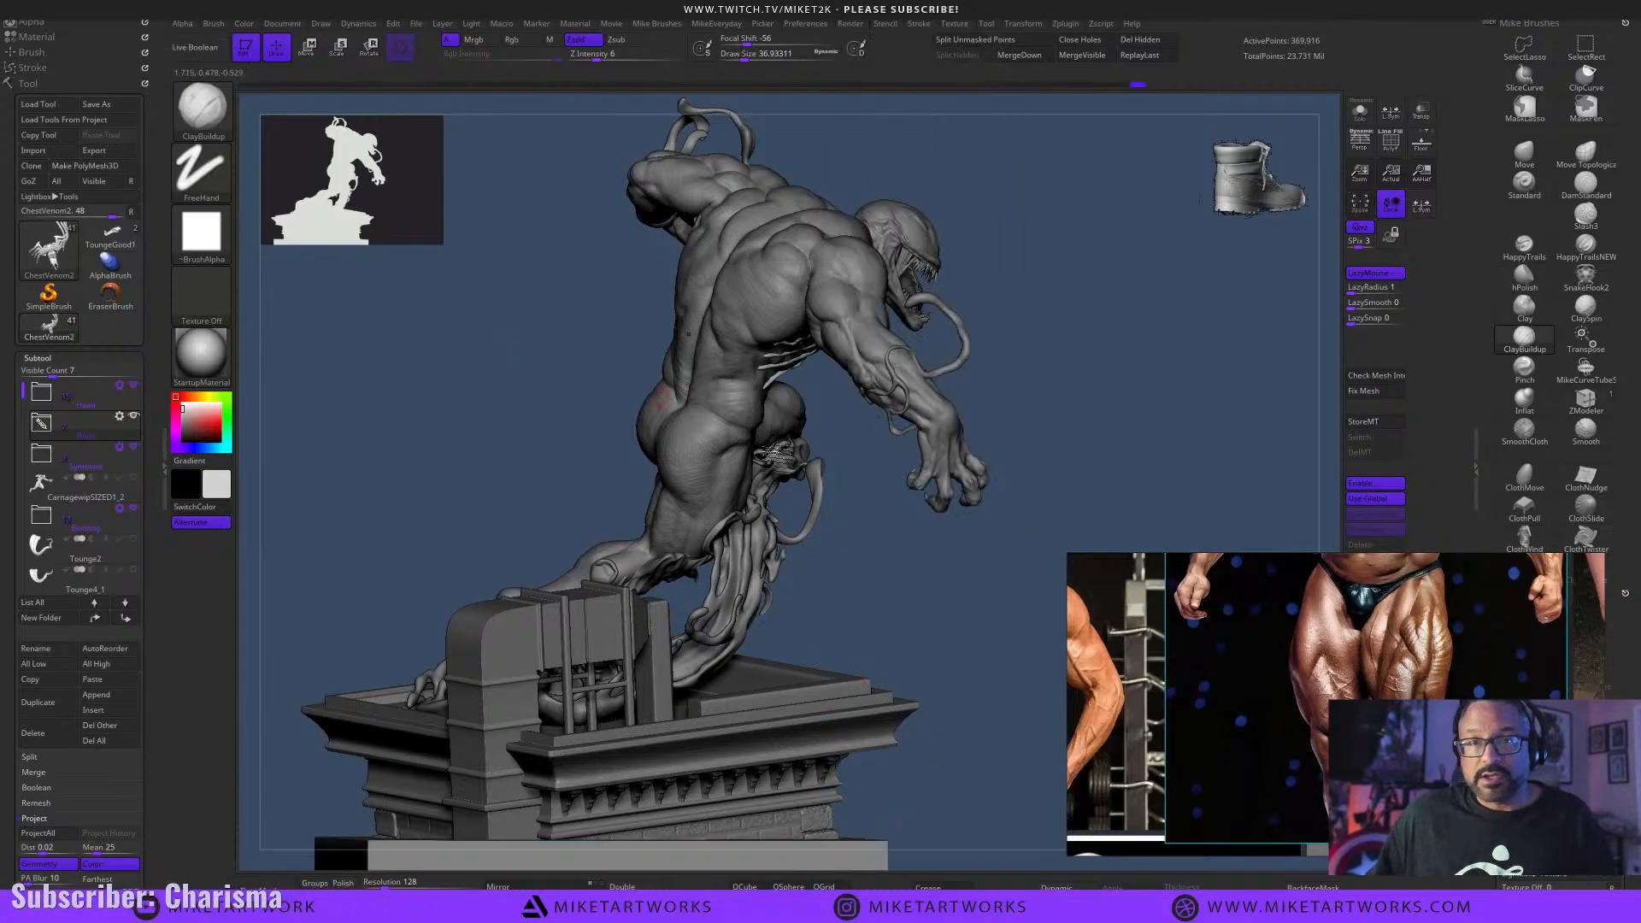
With Live Boolean off, hide the BaseKO block beneath the building and select the Bricks1 subtool.
mouse_move(931, 578)
left_mouse_down()
mouse_move(960, 612)
mouse_move(949, 550)
mouse_move(935, 568)
left_mouse_up()
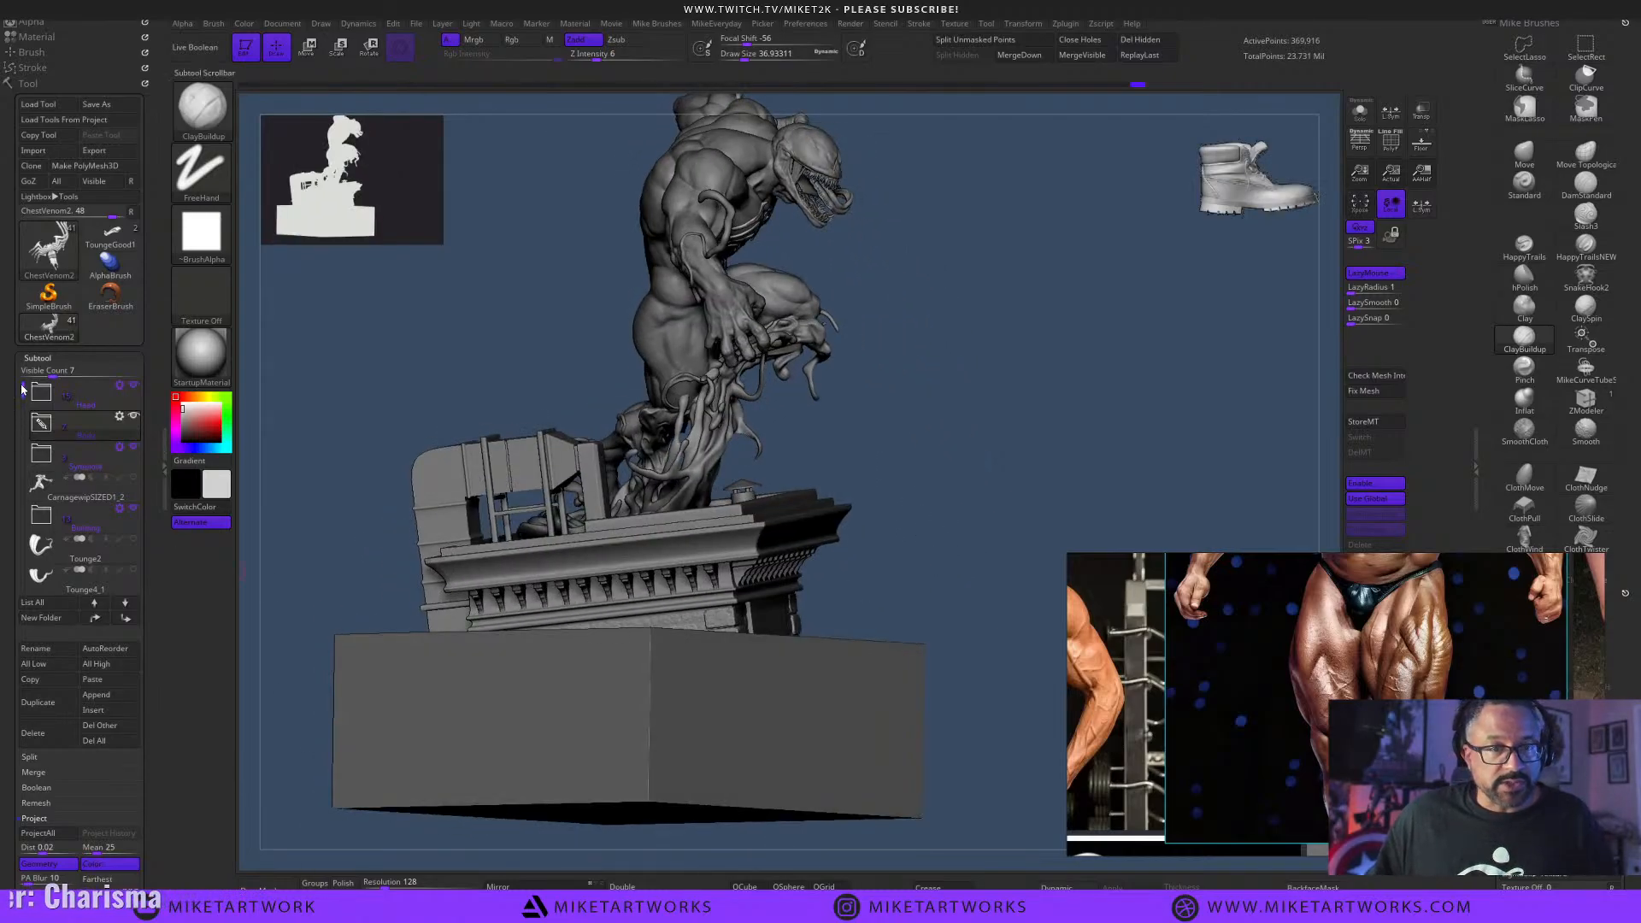
mouse_move(21, 390)
left_mouse_down()
mouse_move(23, 437)
mouse_move(23, 414)
left_mouse_up()
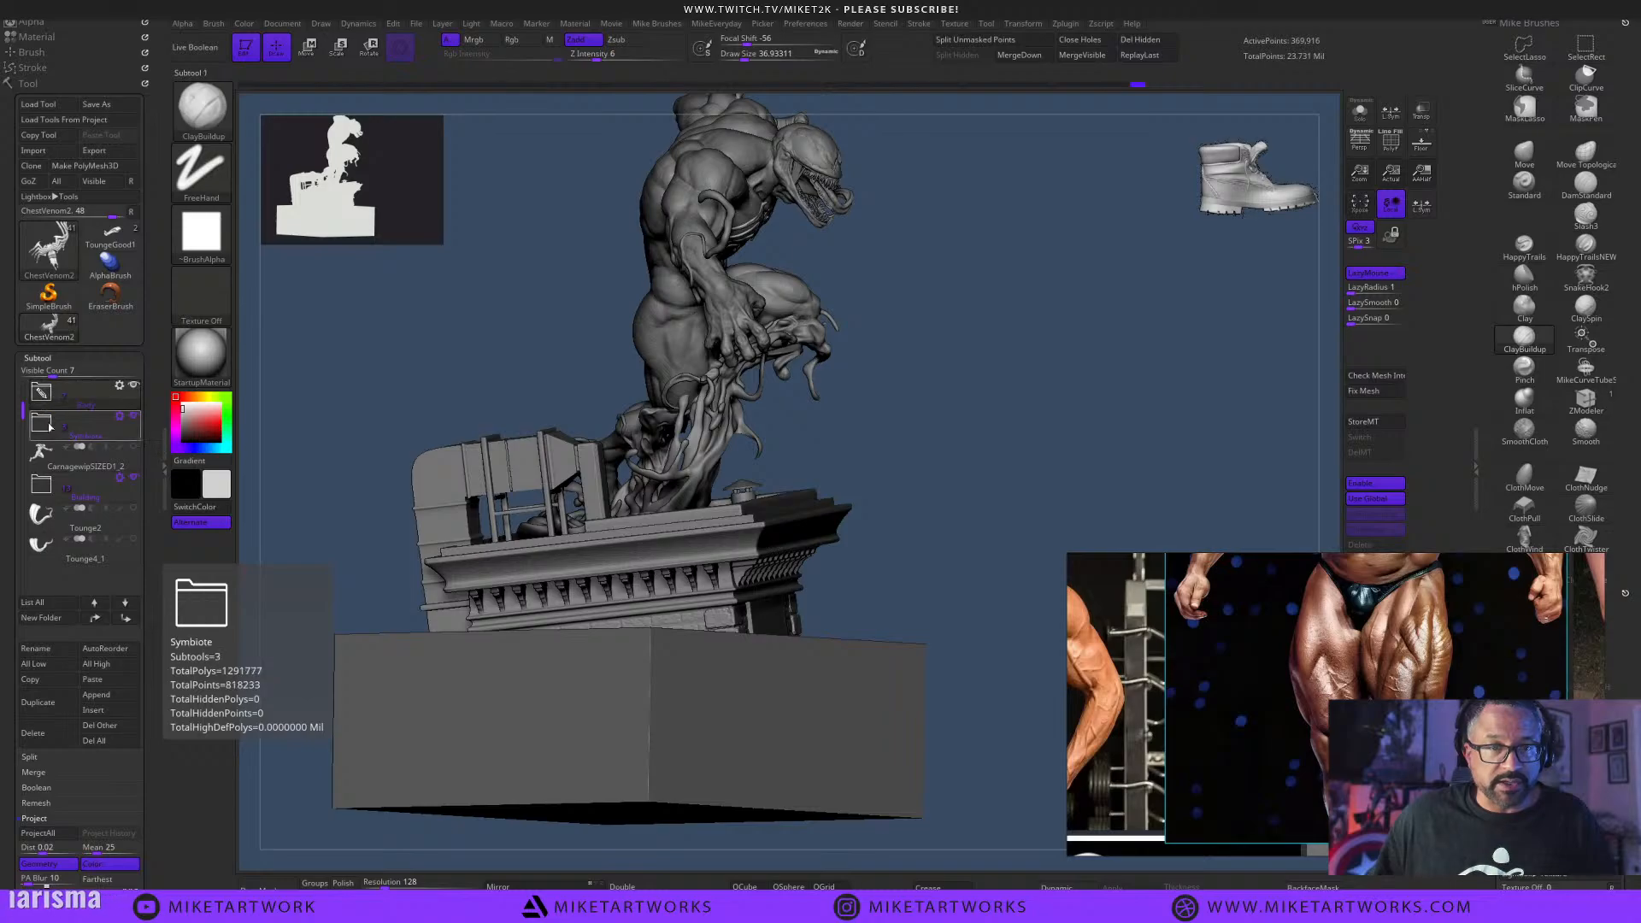
left_click(47, 486)
left_click_drag(22, 430, 16, 445)
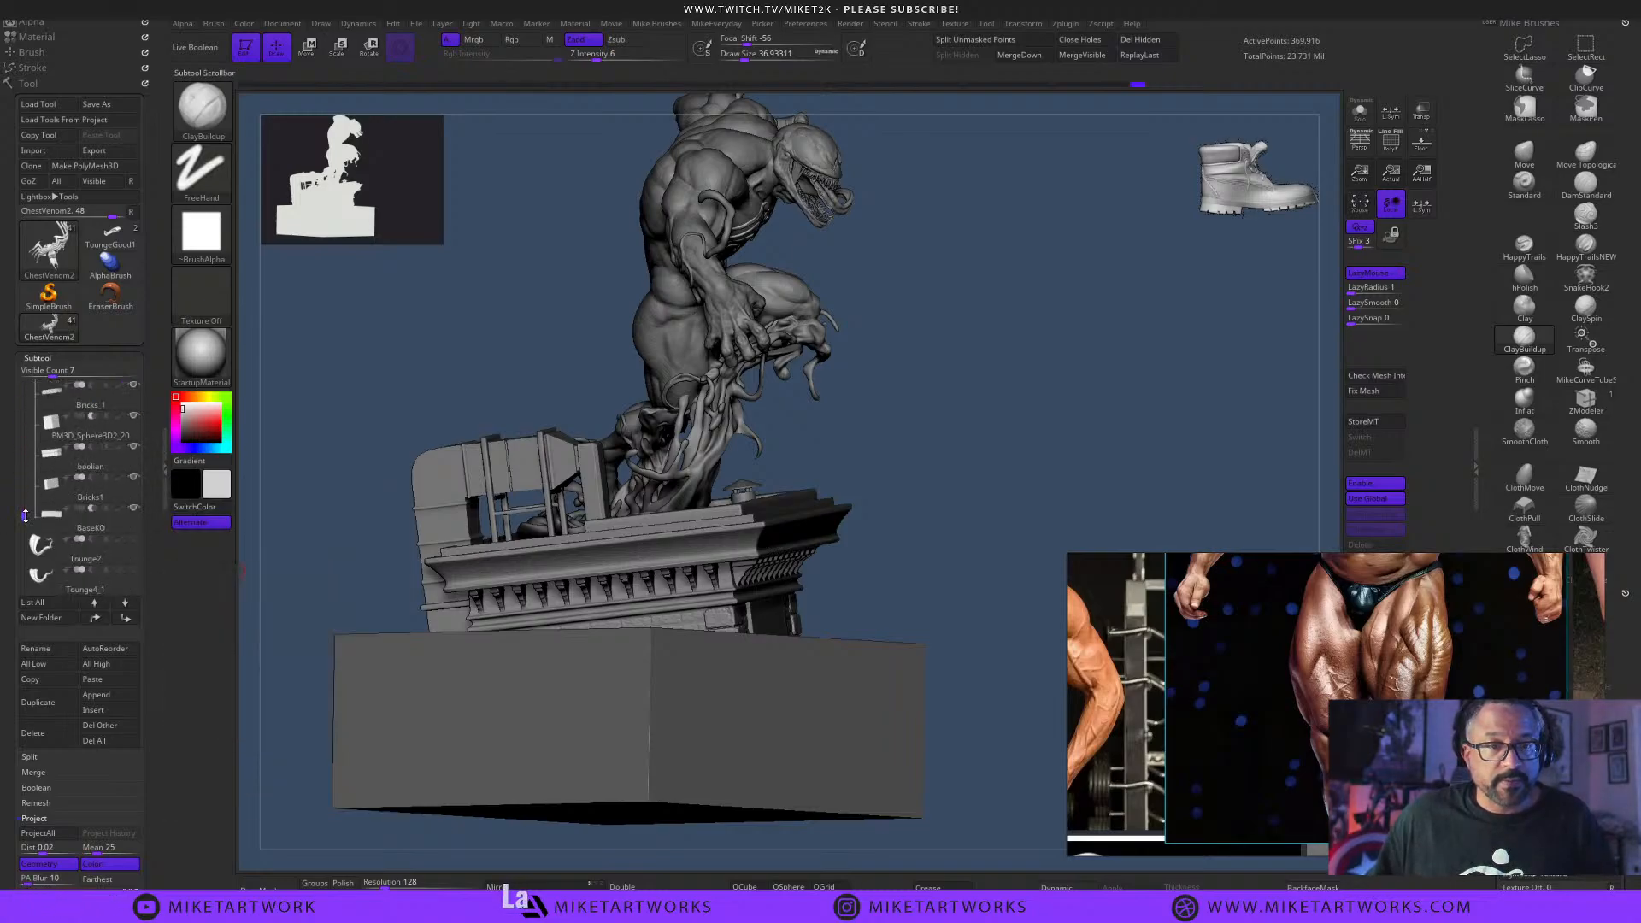
left_click(514, 720, "alt")
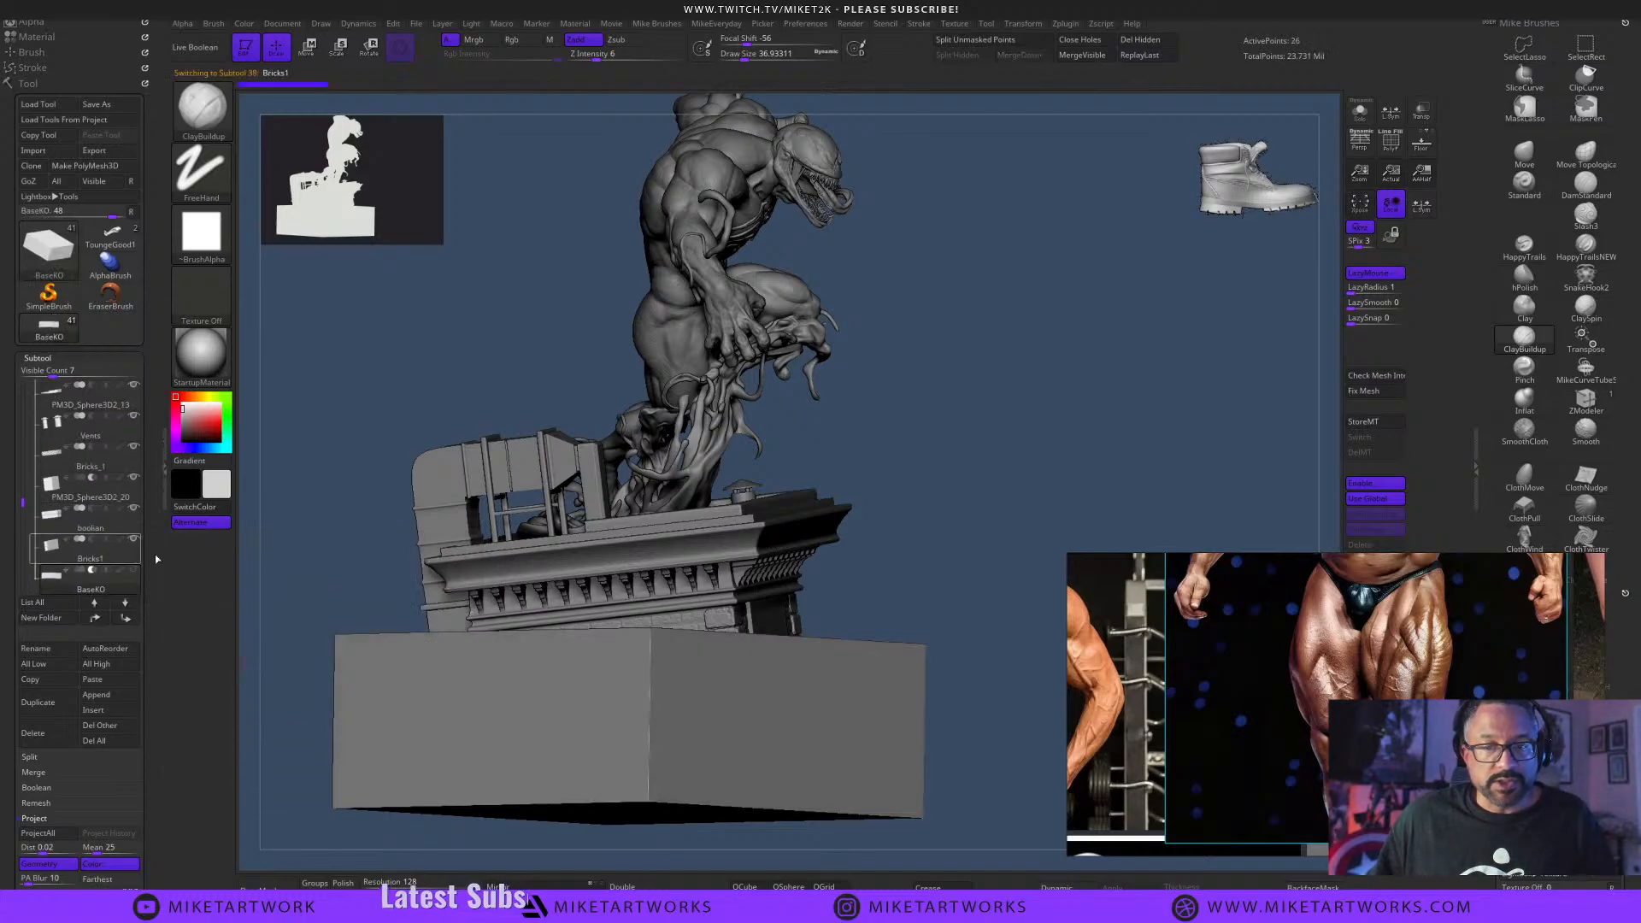
mouse_move(876, 612)
left_mouse_down()
mouse_move(890, 659)
mouse_move(820, 644)
mouse_move(920, 654)
mouse_move(918, 632)
mouse_move(915, 761)
mouse_move(922, 428)
mouse_move(887, 458)
mouse_move(895, 428)
left_mouse_up()
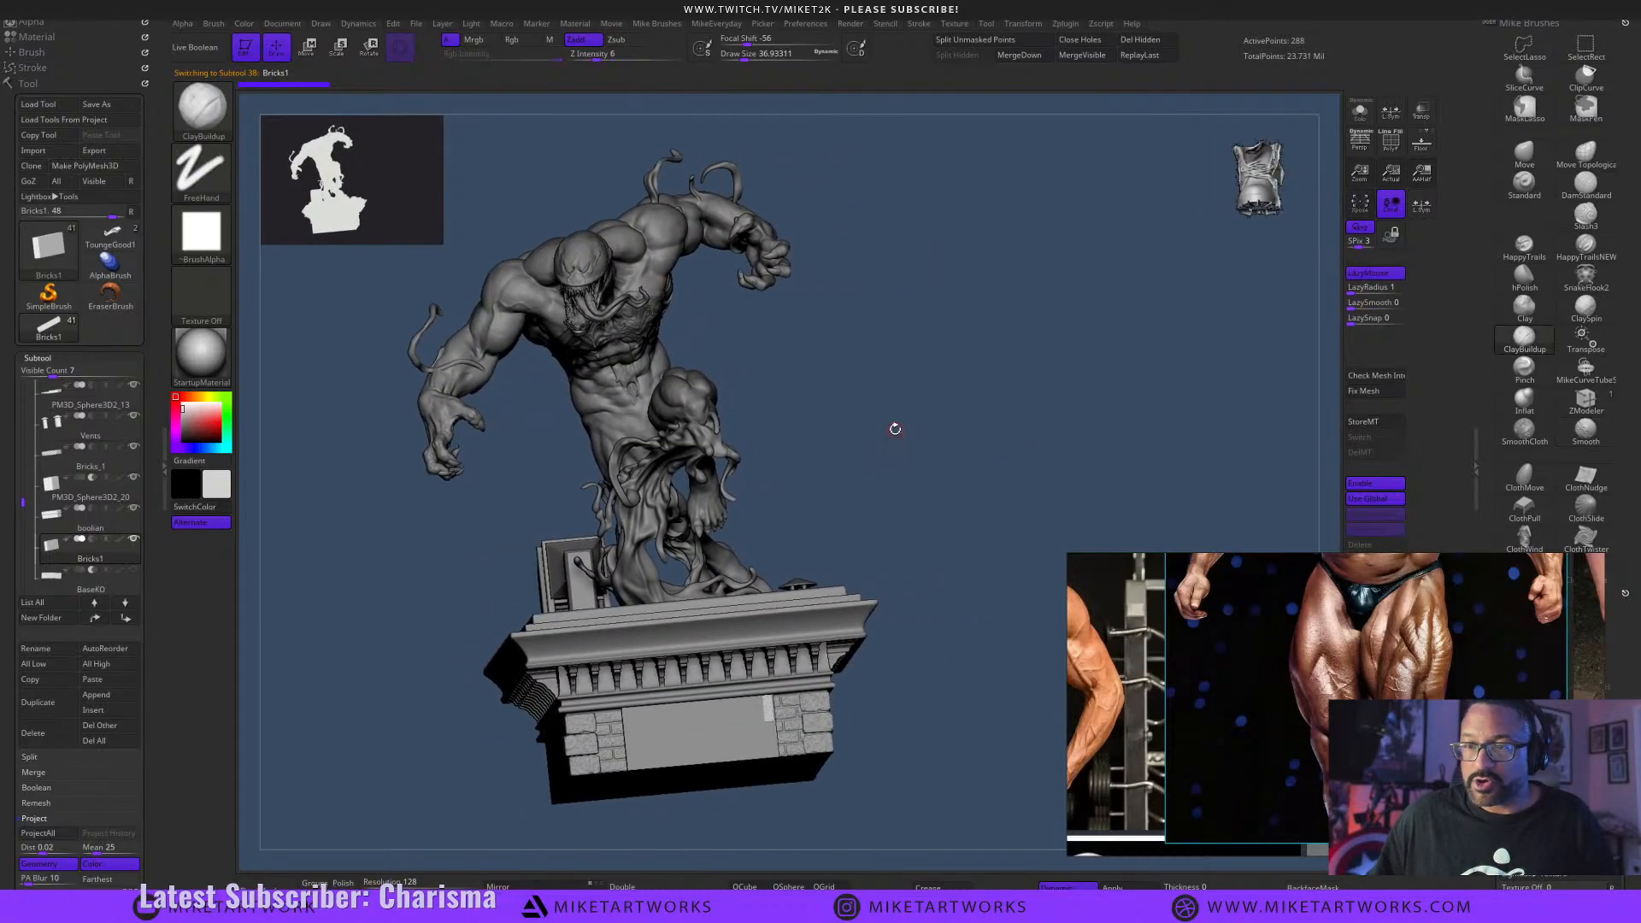
Send the visible statue to KeyShot as the external renderer and pause the real-time rendering there.
left_click(853, 26)
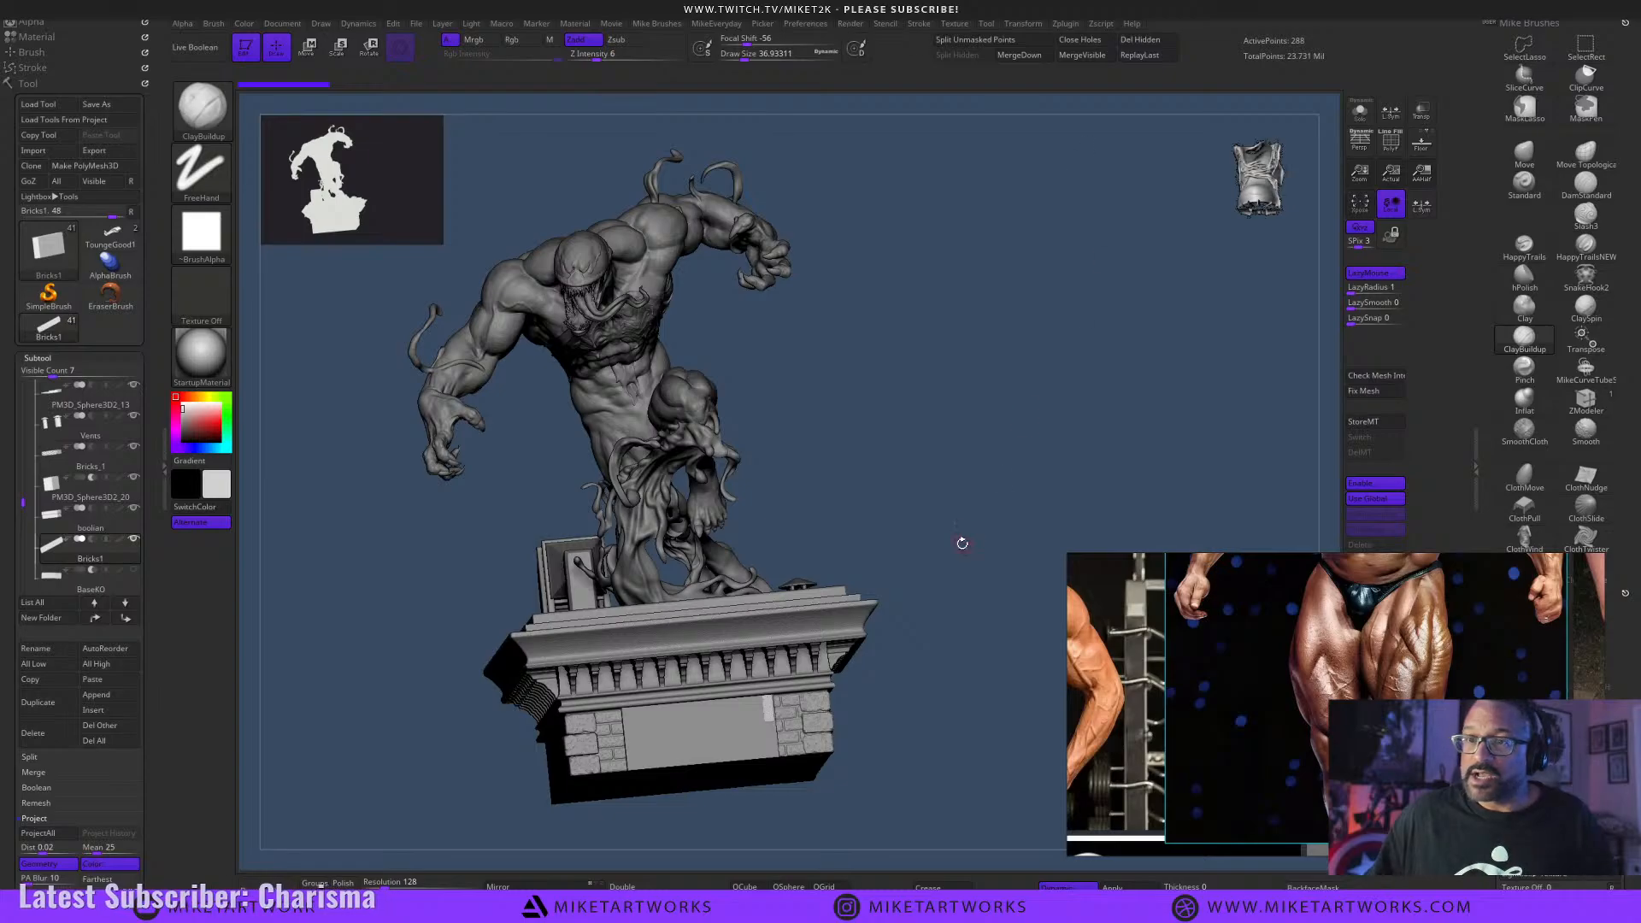
key("shift")
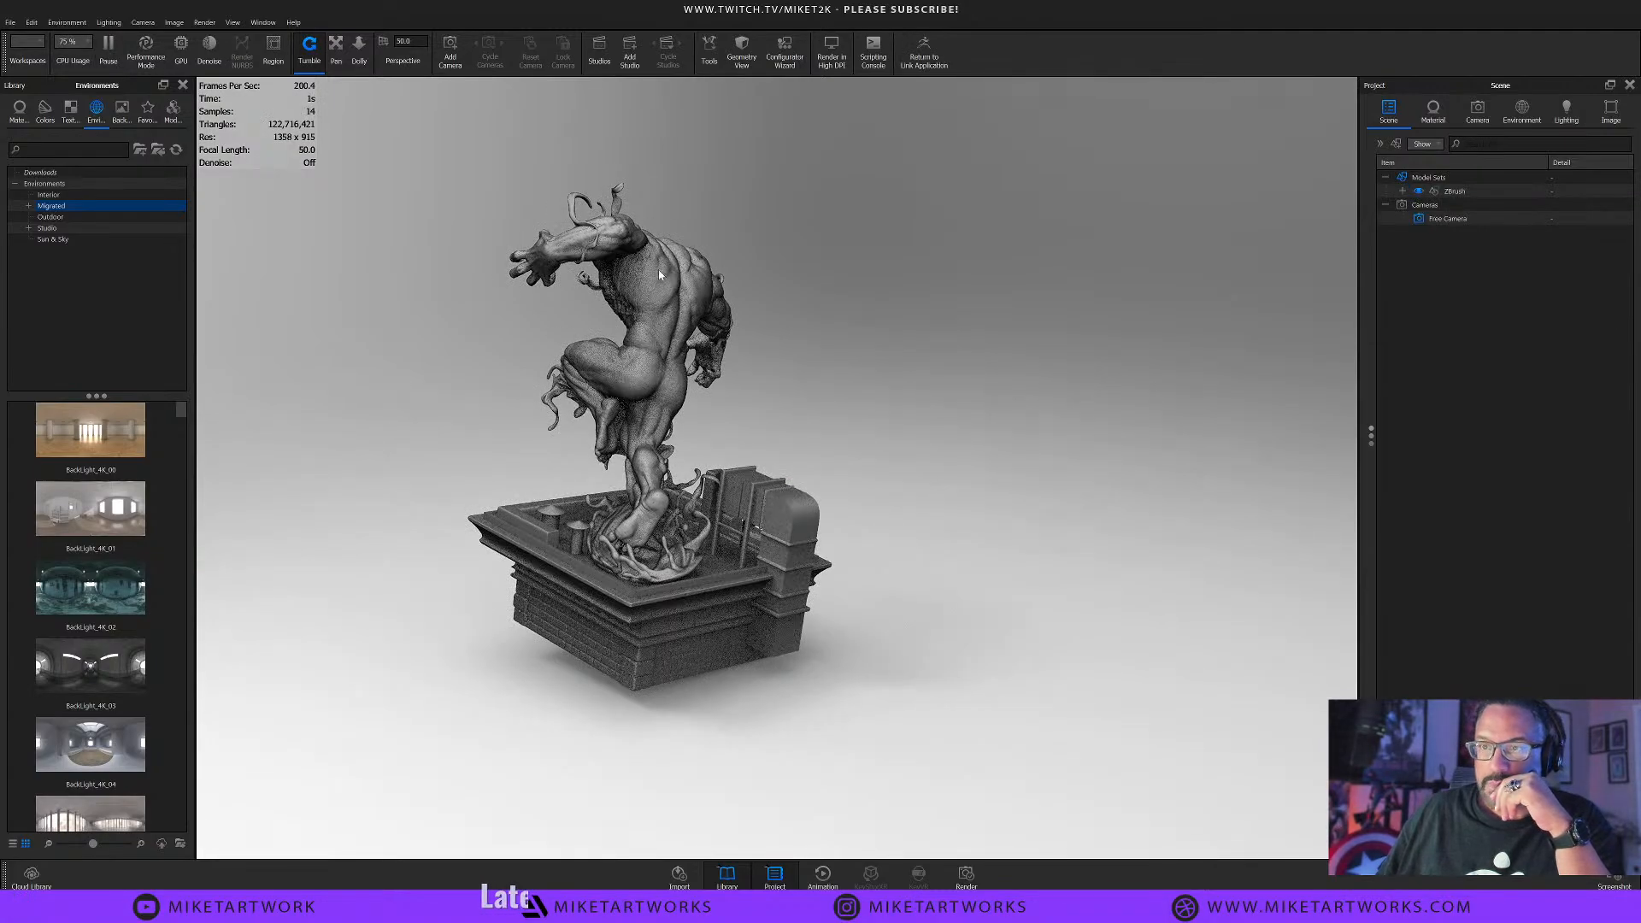
left_click(106, 59)
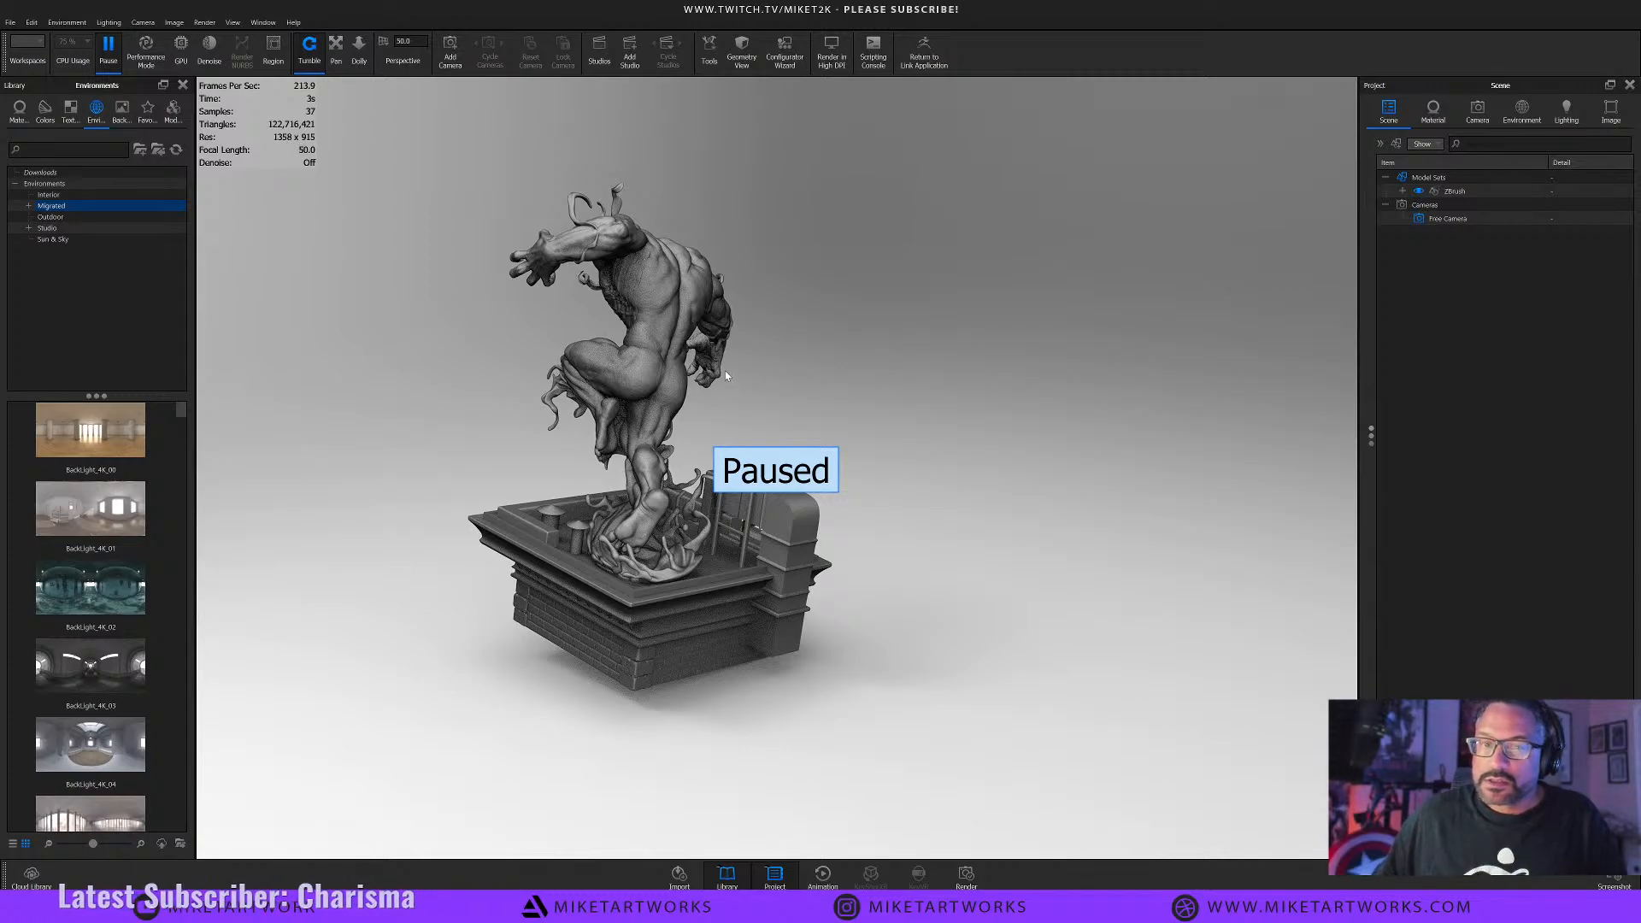
Apply the cathedral03 environment from the Migrated library to the scene and switch rendering to GPU mode.
scroll(117, 613, "down", 6)
left_click(116, 613)
scroll(118, 612, "down", 4)
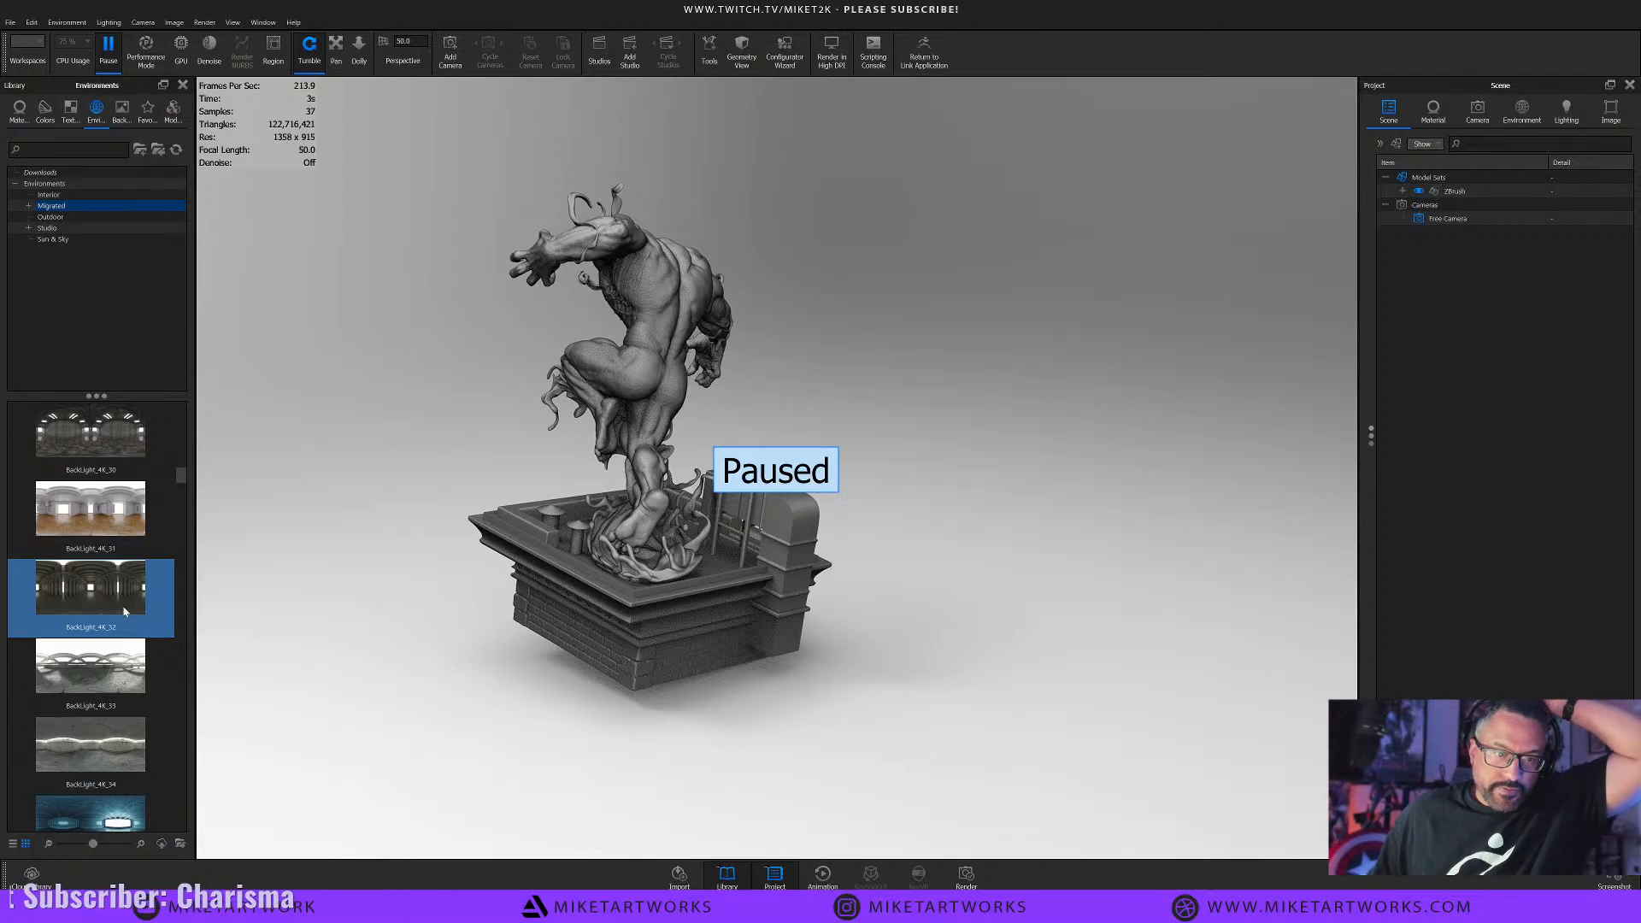
scroll(122, 611, "down", 6)
scroll(118, 610, "down", 4)
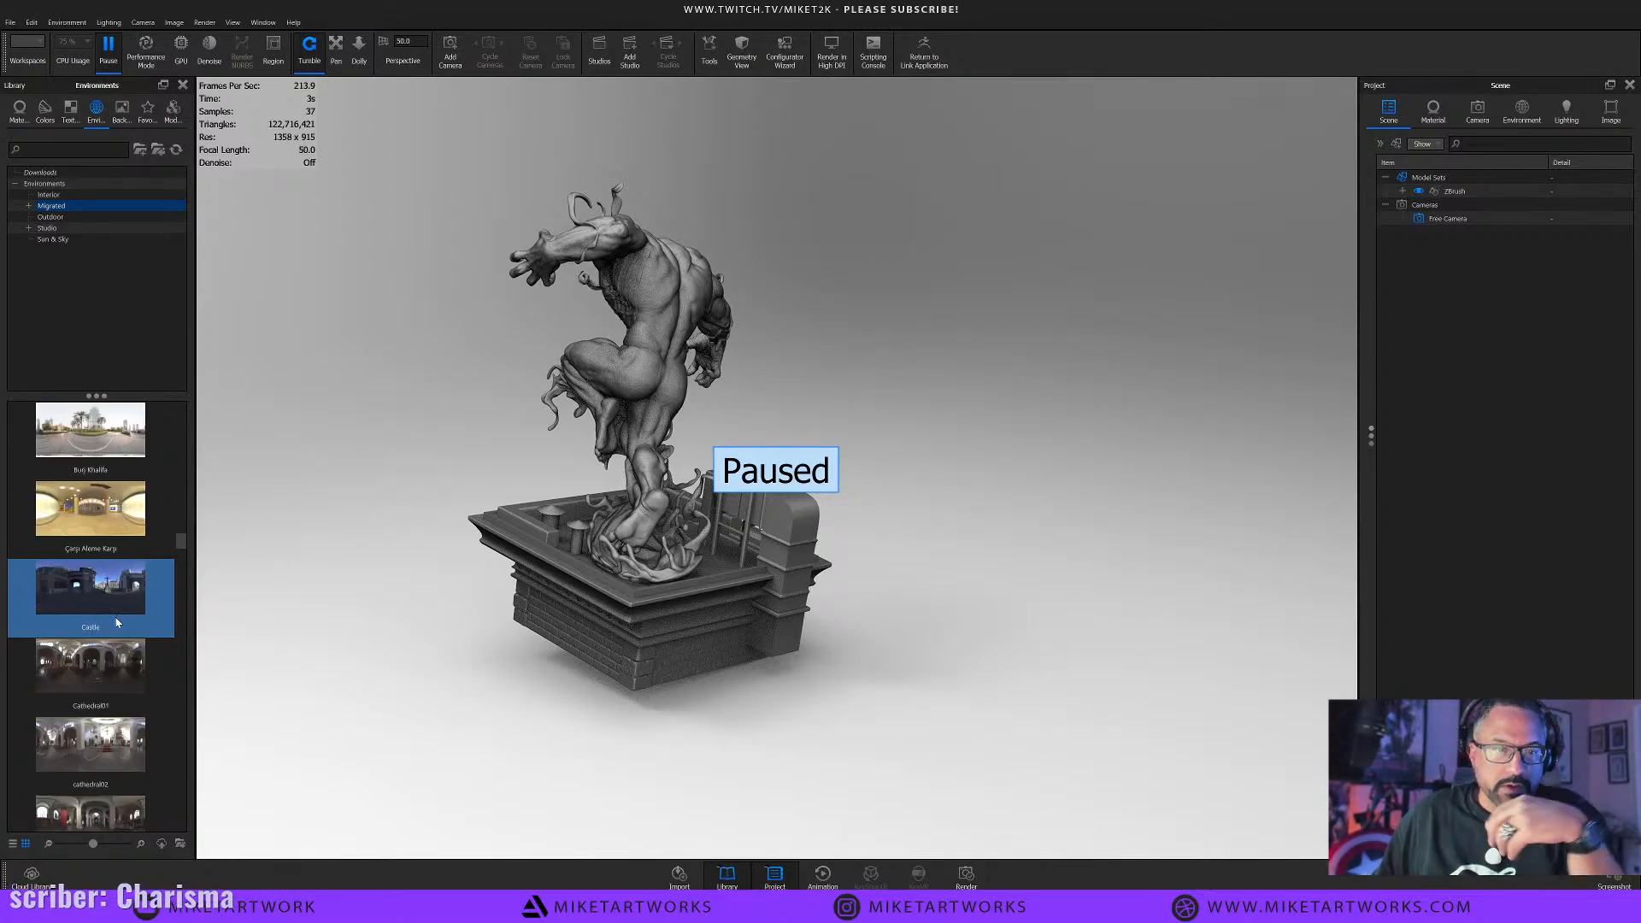
left_click_drag(147, 581, 366, 495)
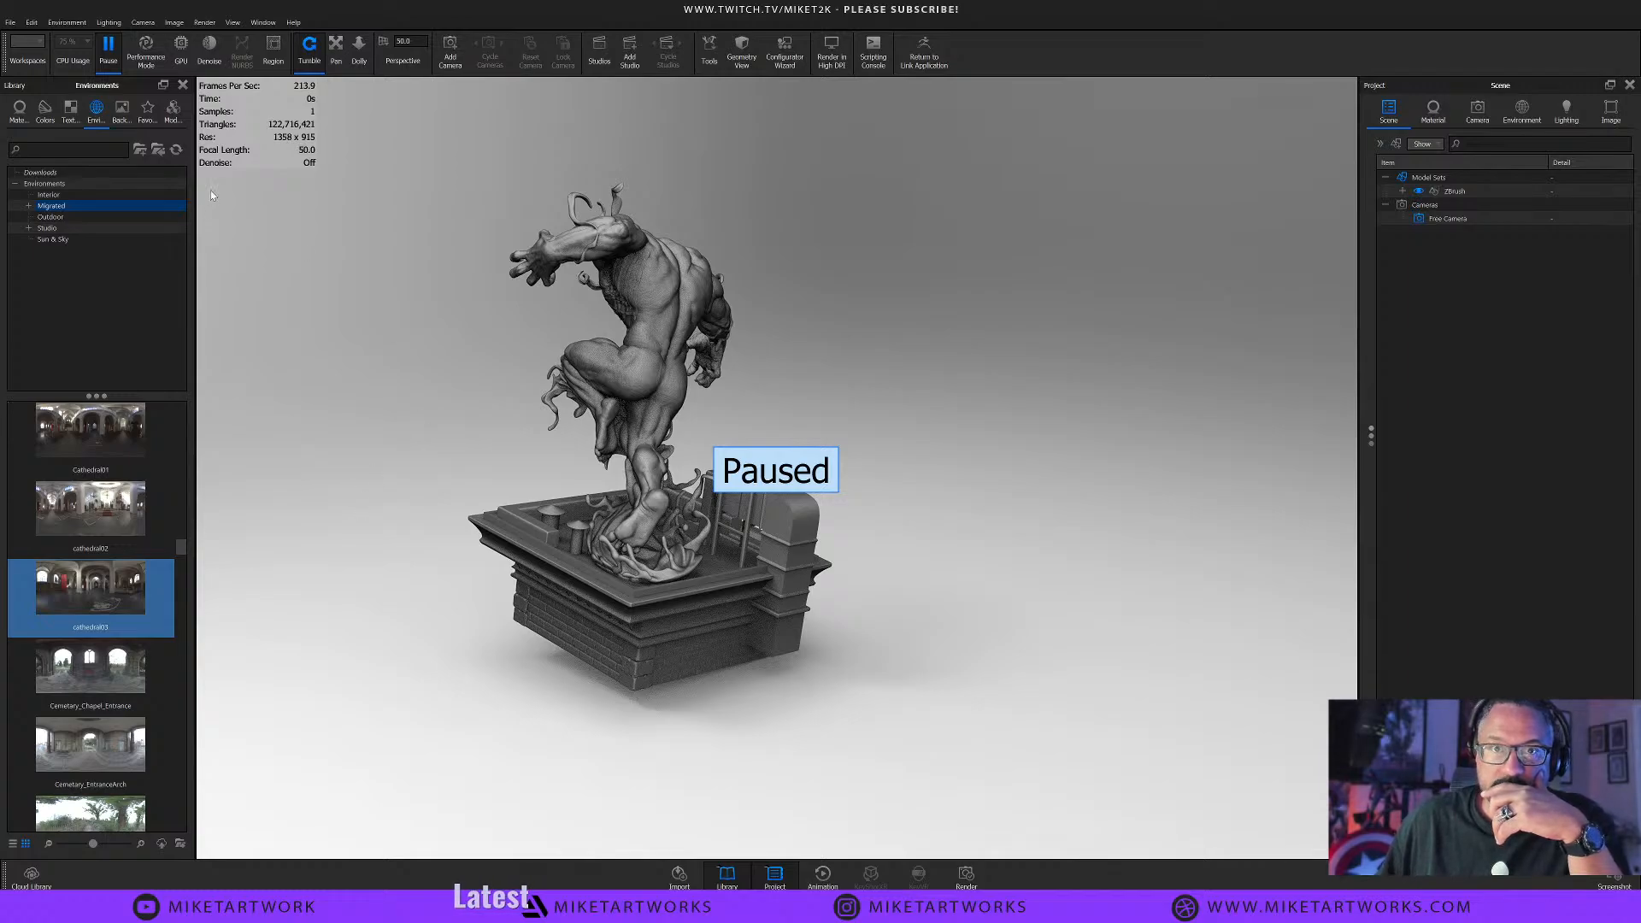
left_click(181, 50)
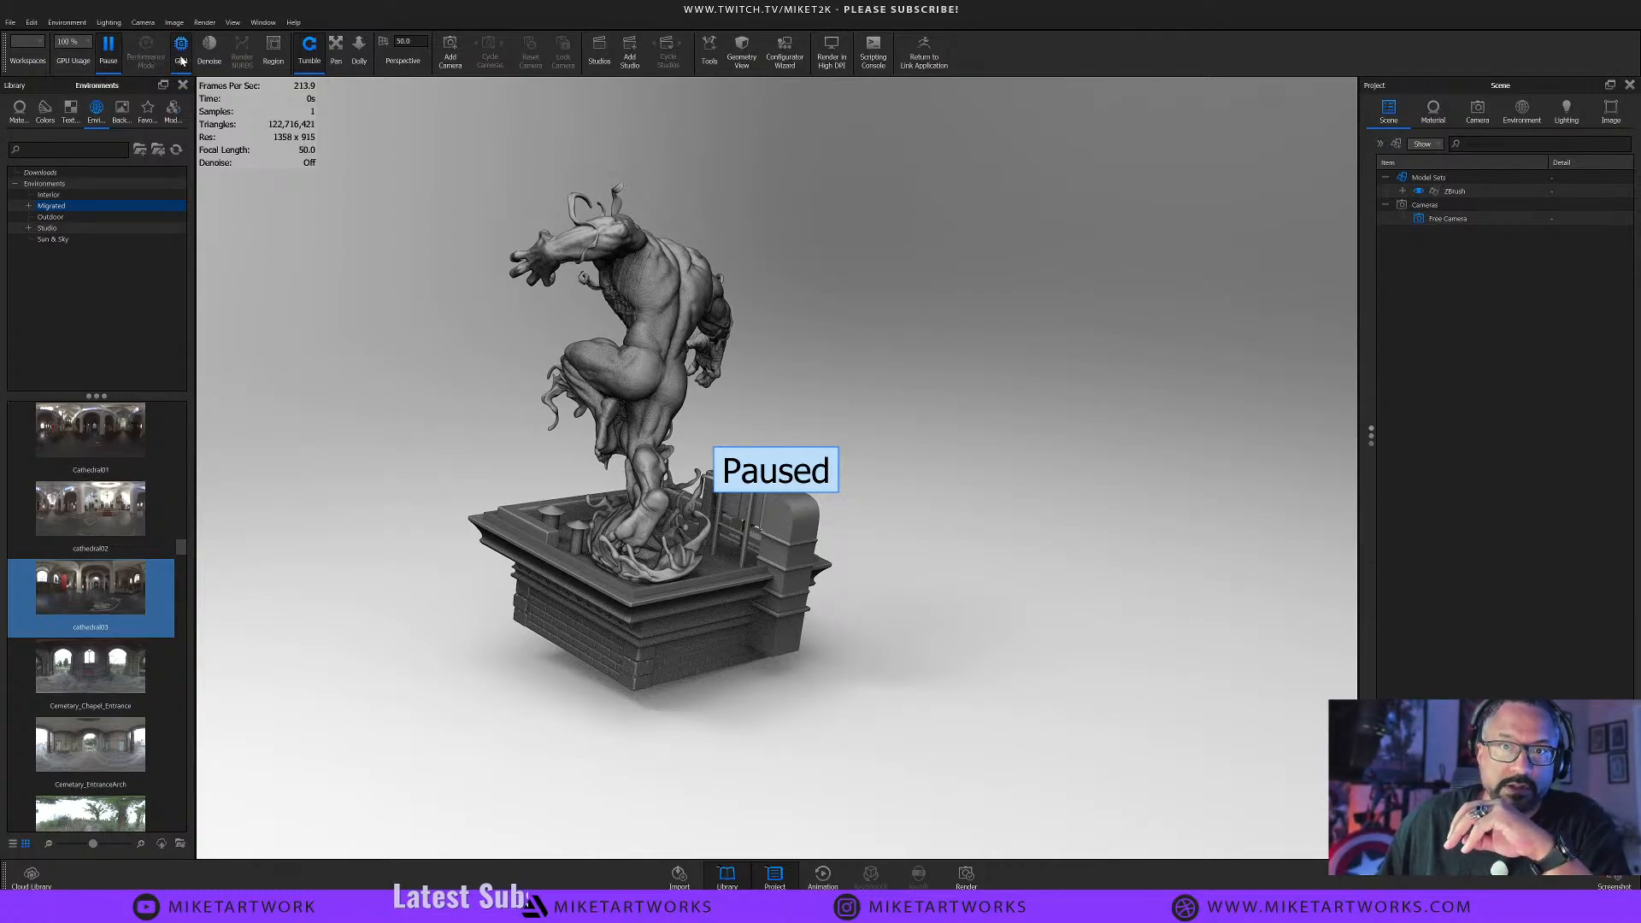
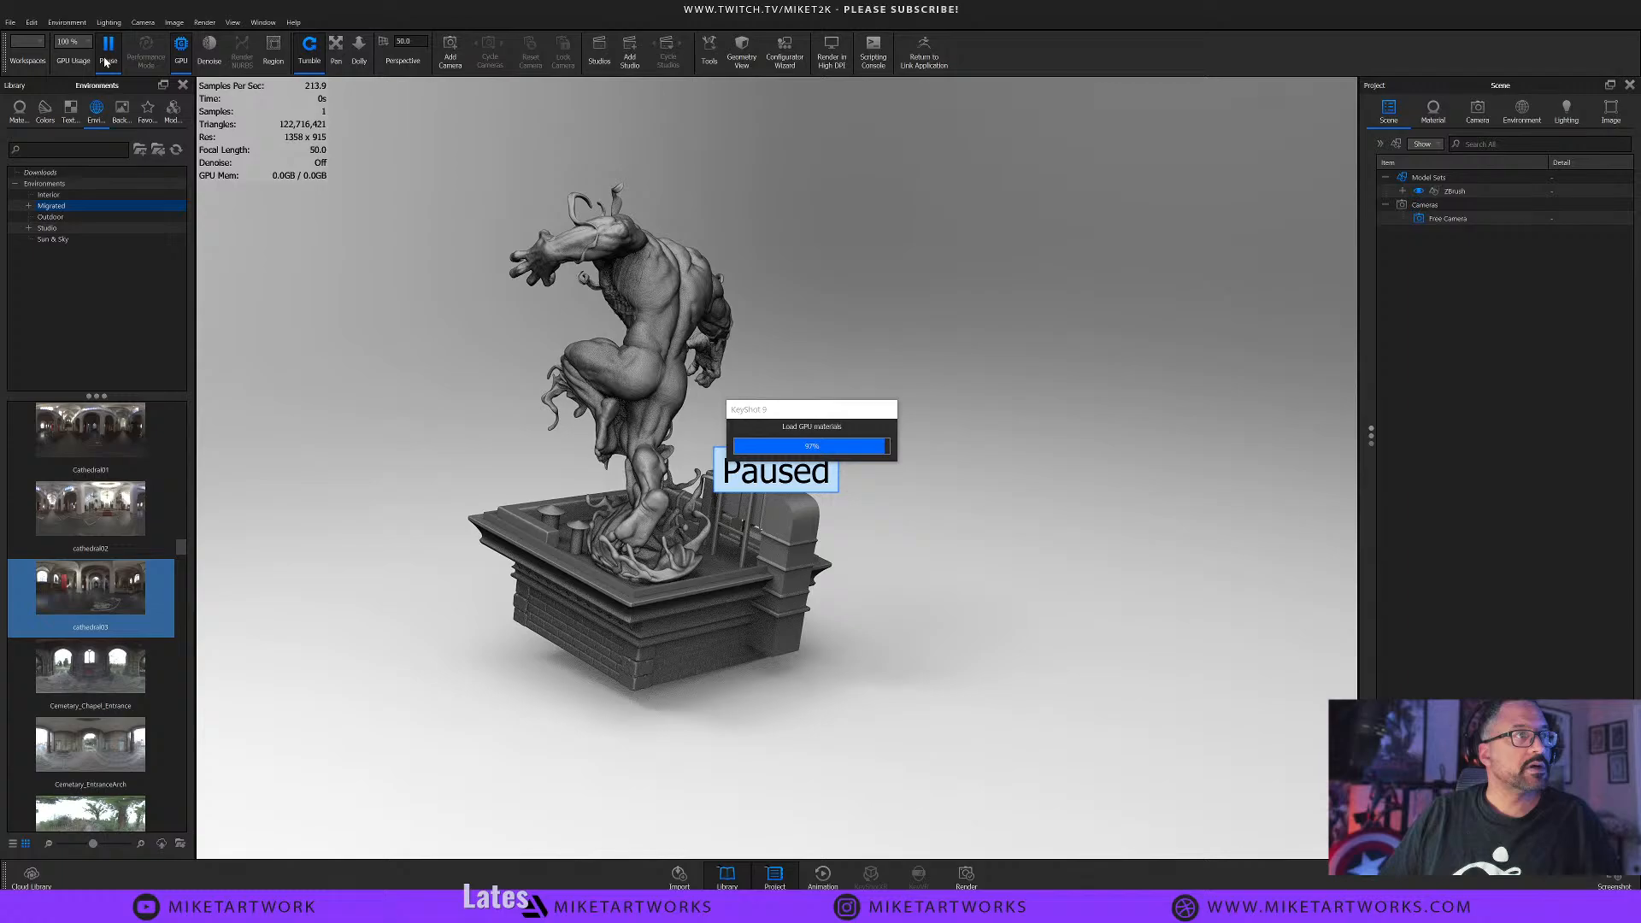
End the unresponsive KeyShot process through Task Manager and return to the statue in ZBrush.
left_click(111, 909)
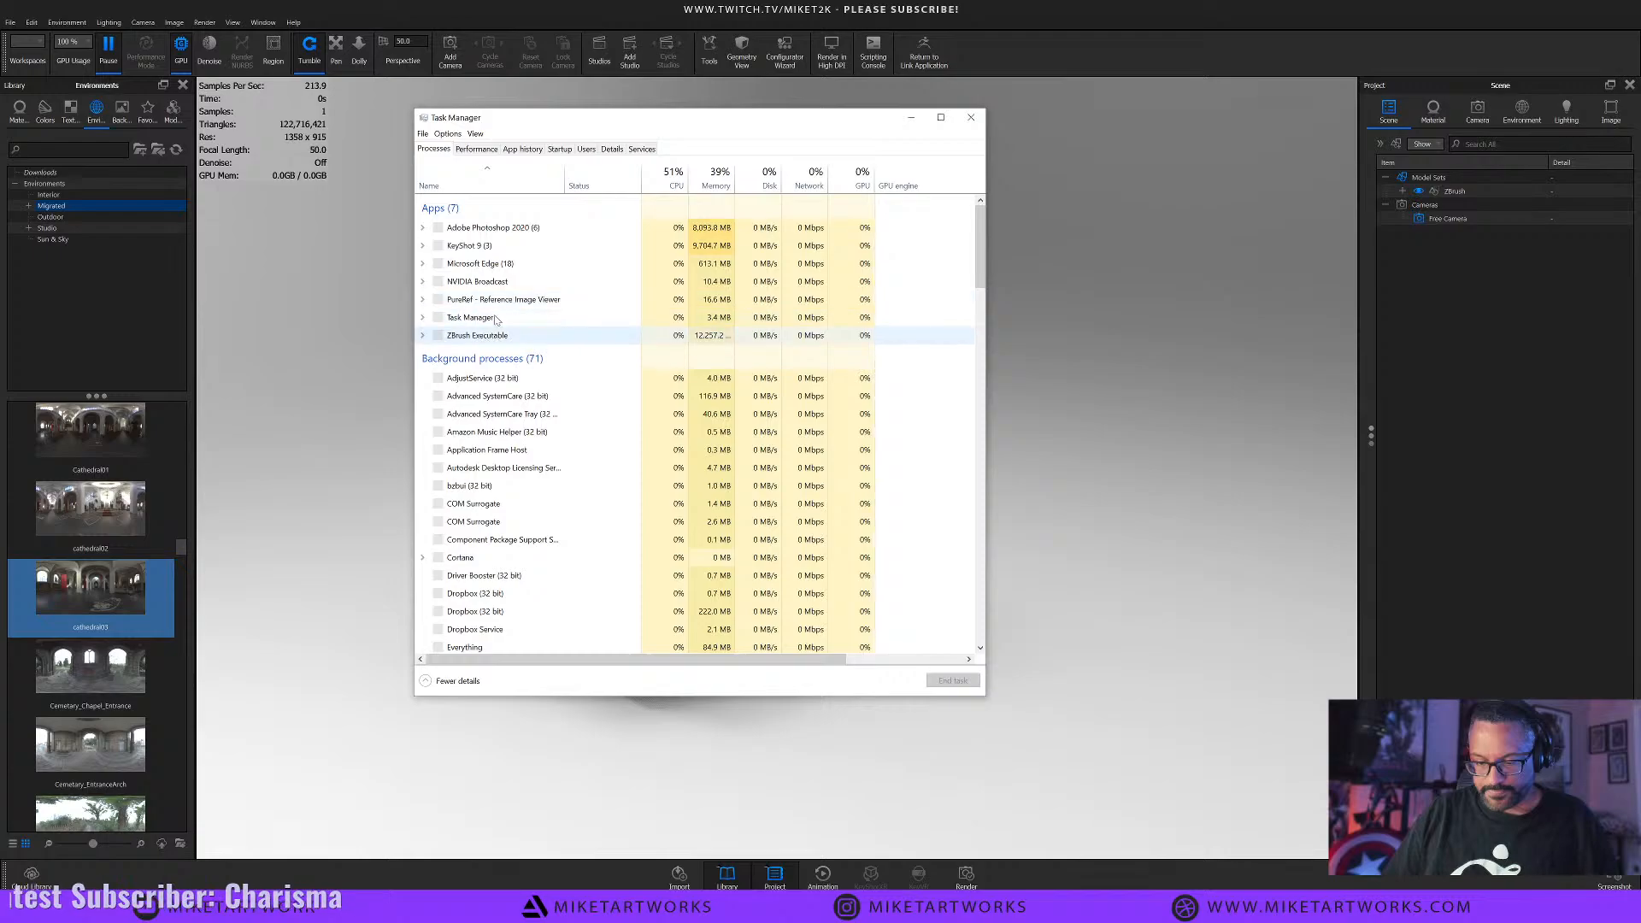
right_click(504, 246)
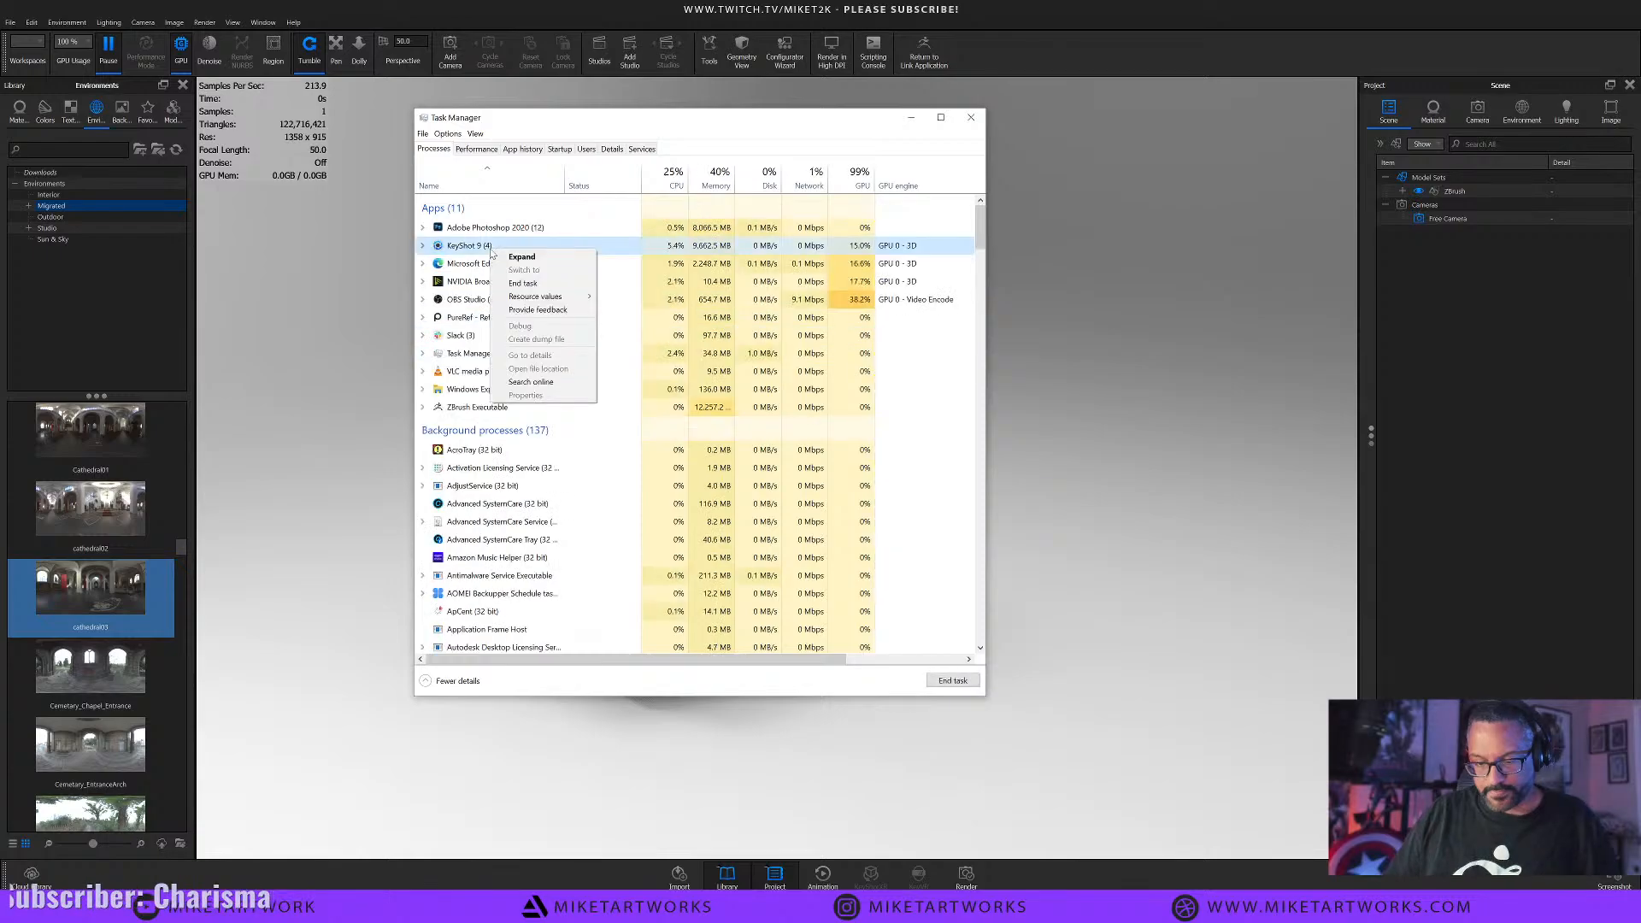
left_click(524, 282)
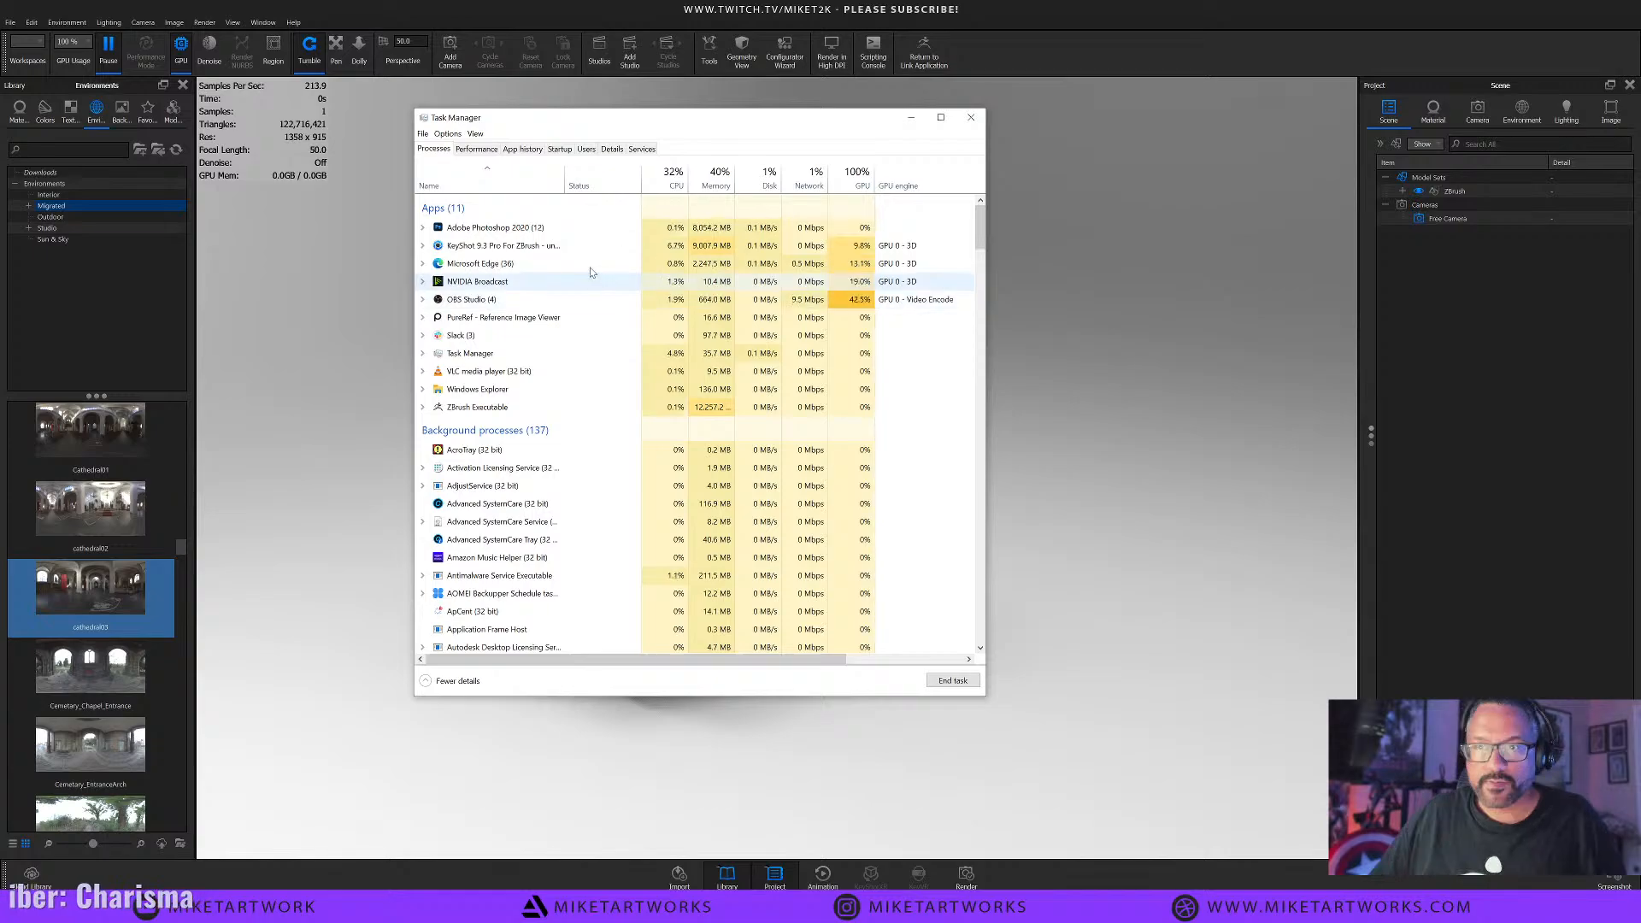
right_click(553, 248)
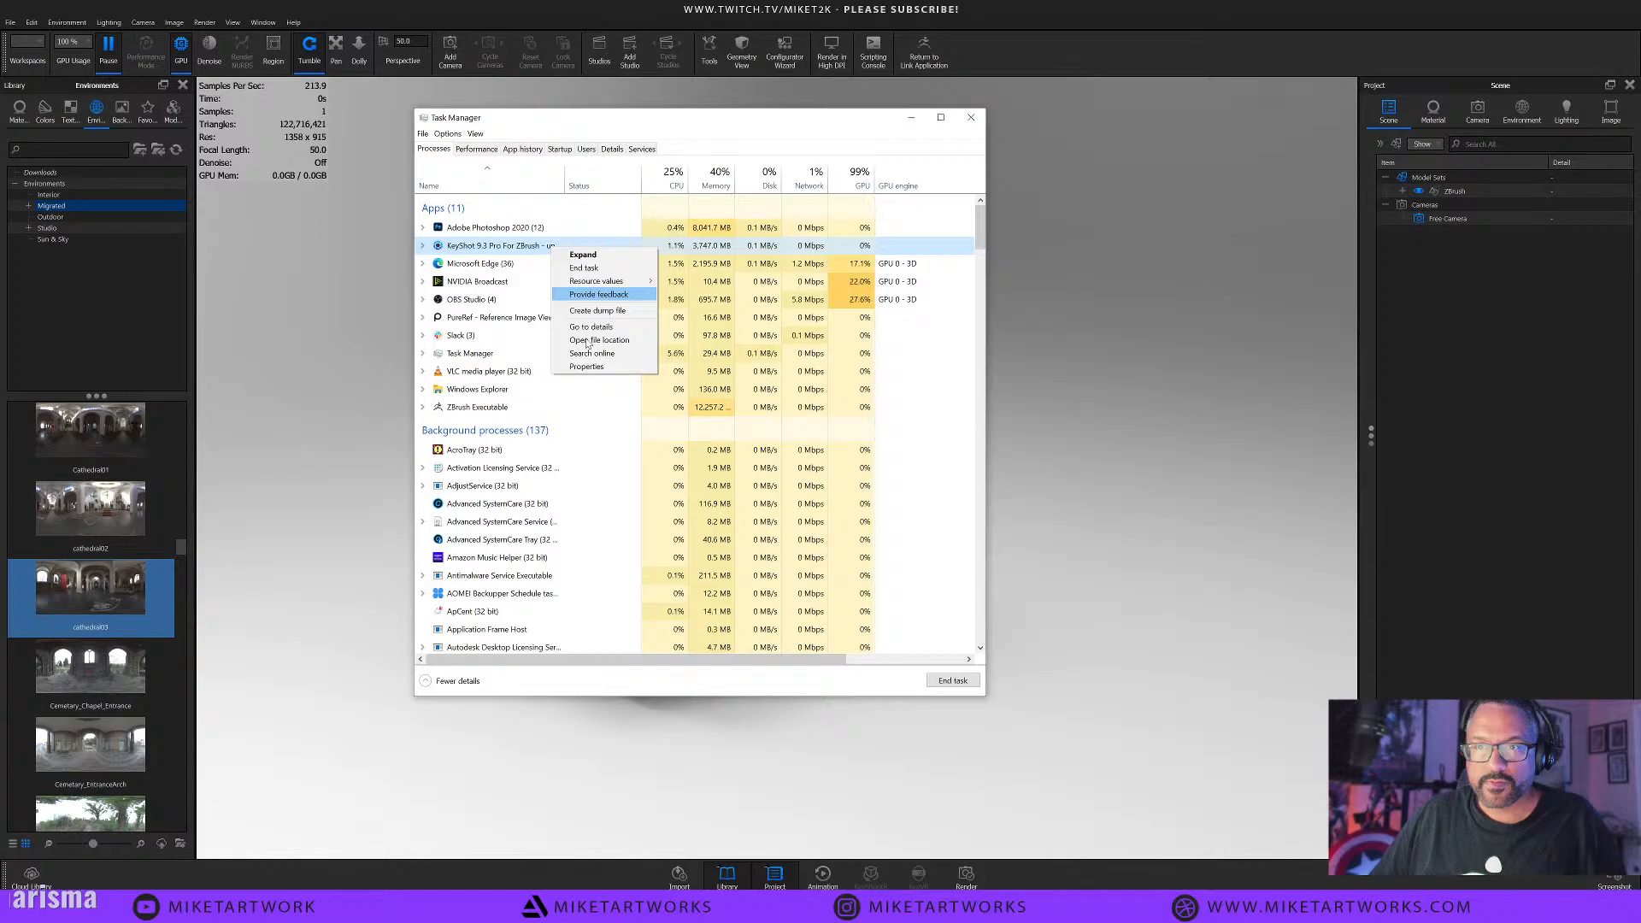
left_click(584, 267)
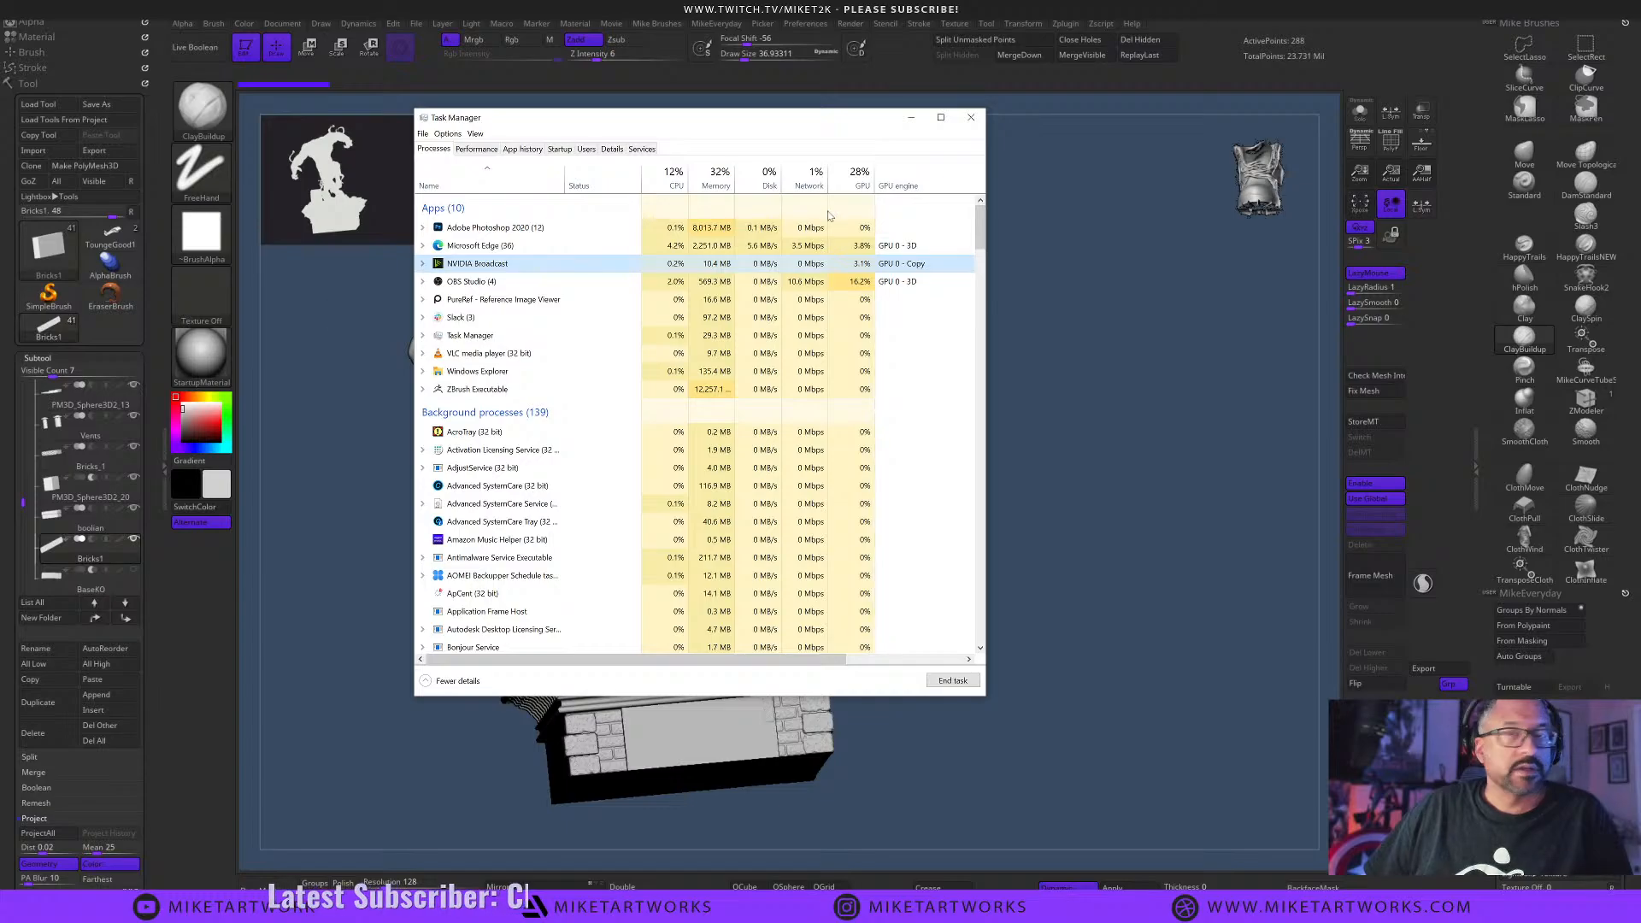
left_click(971, 117)
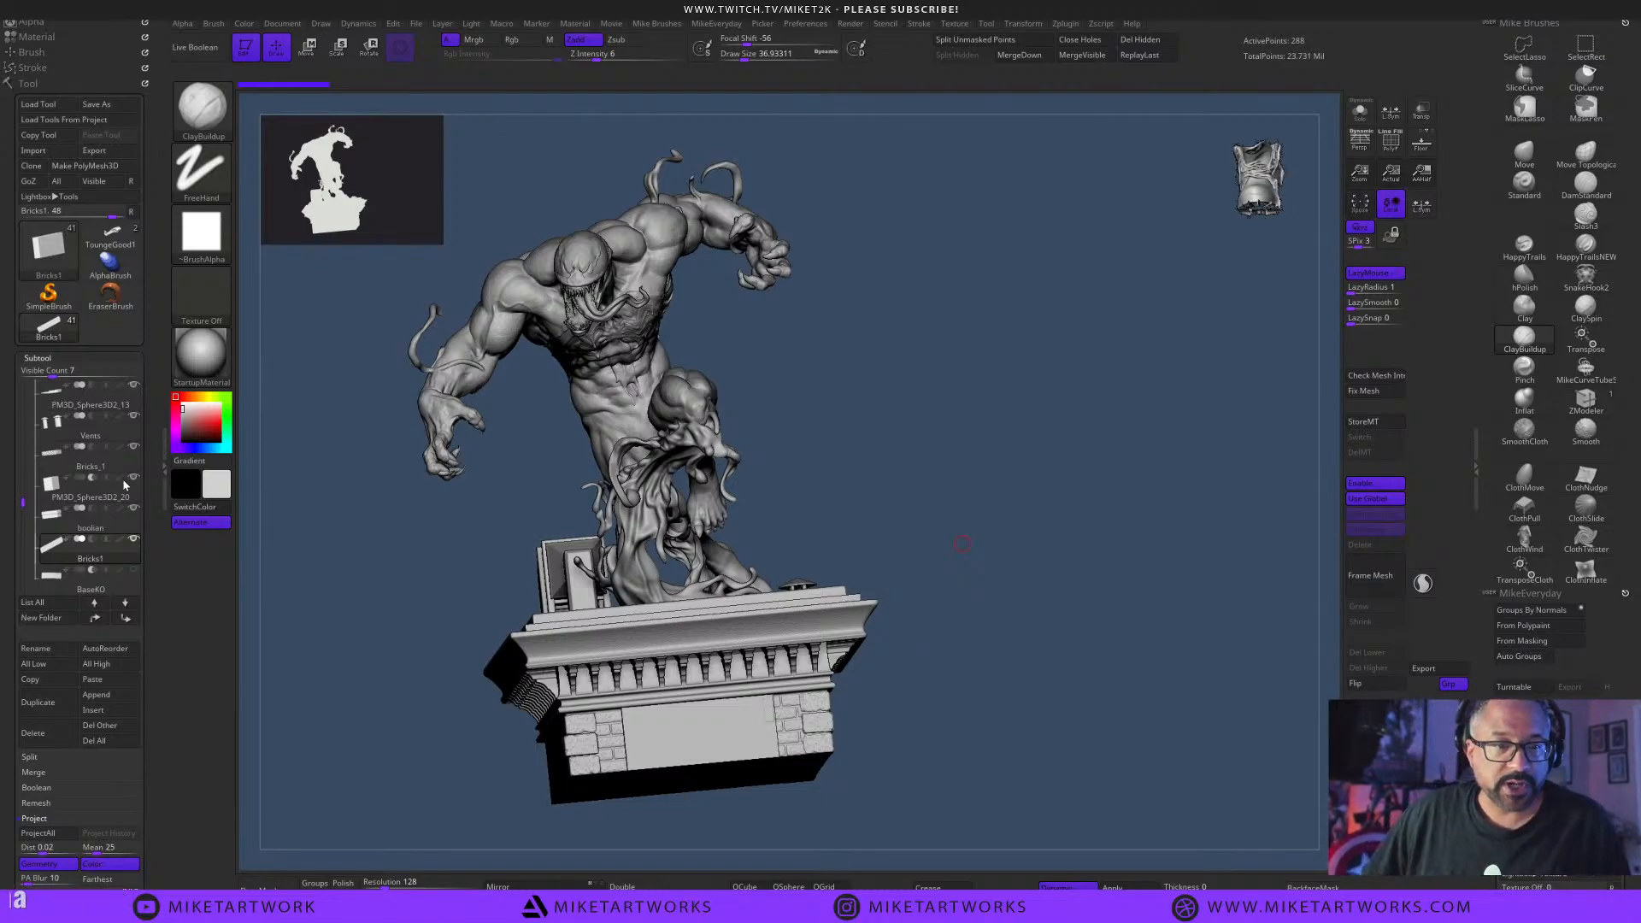
Show the BaseKO block beneath the building again and turn Live Boolean on.
left_click_drag(22, 506, 22, 530)
left_click(133, 478)
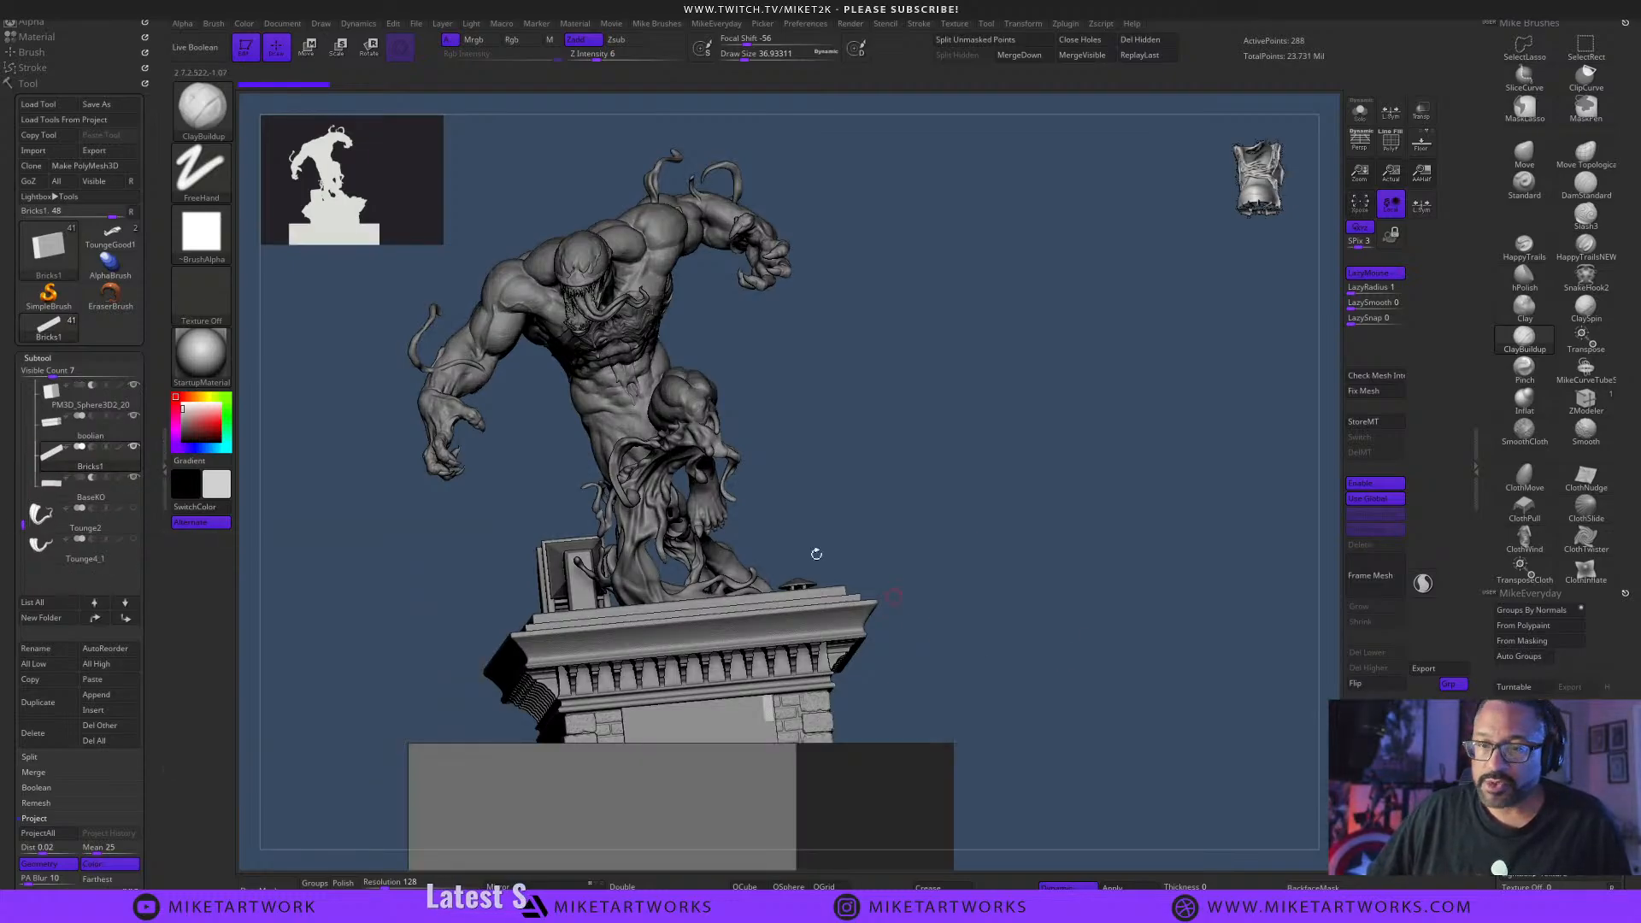
left_click(225, 53)
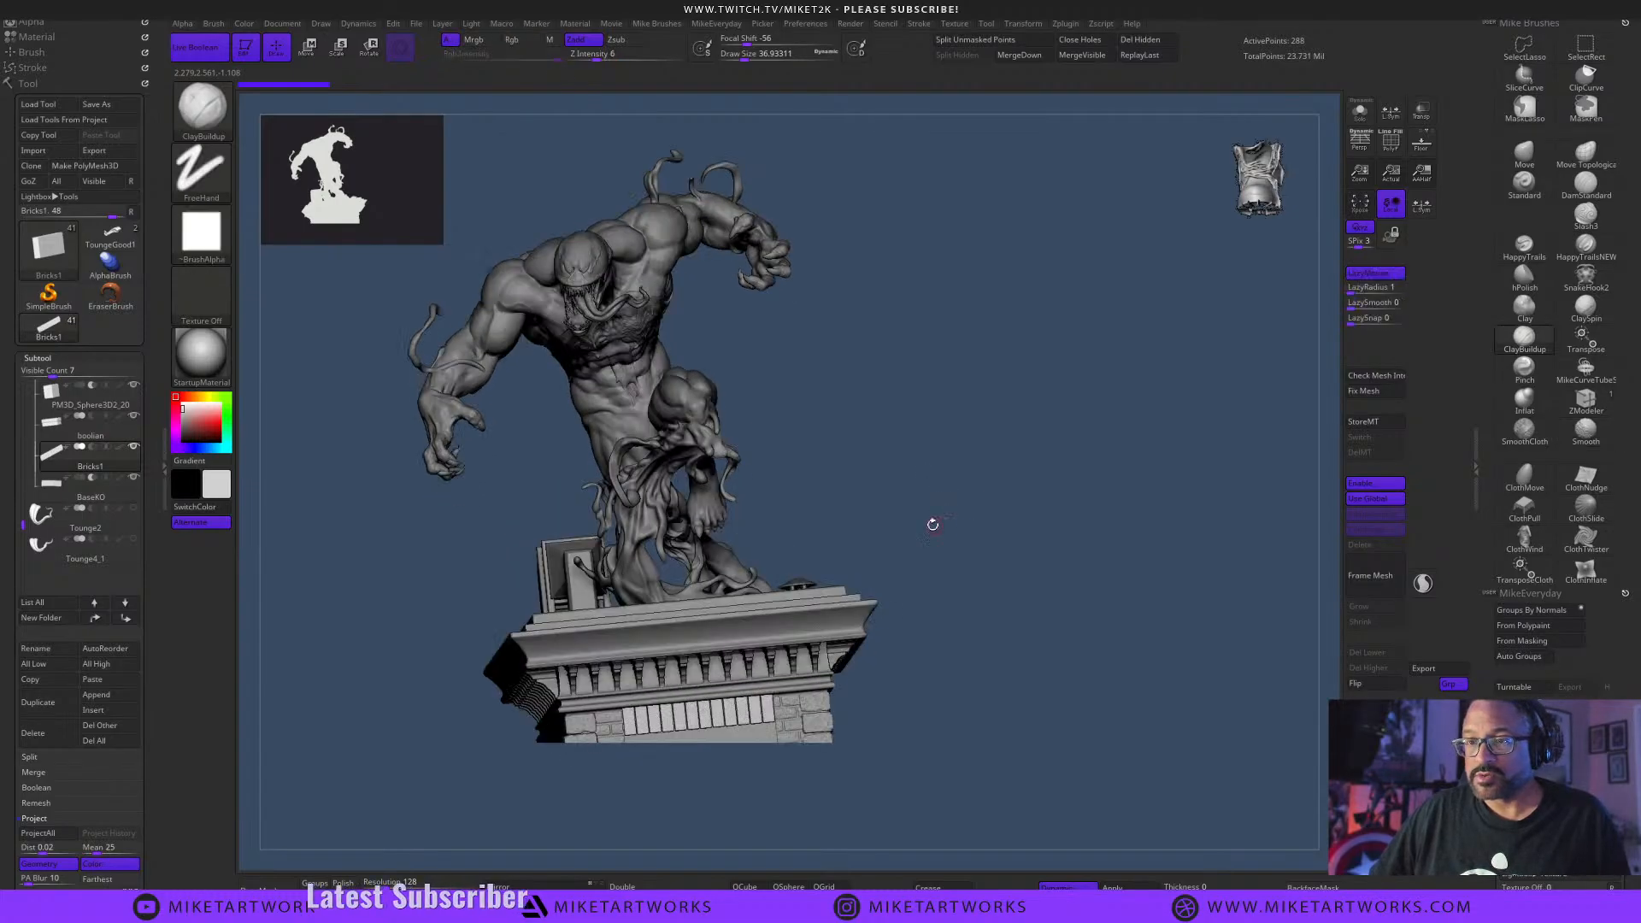
left_click_drag(933, 525, 1040, 571, "alt")
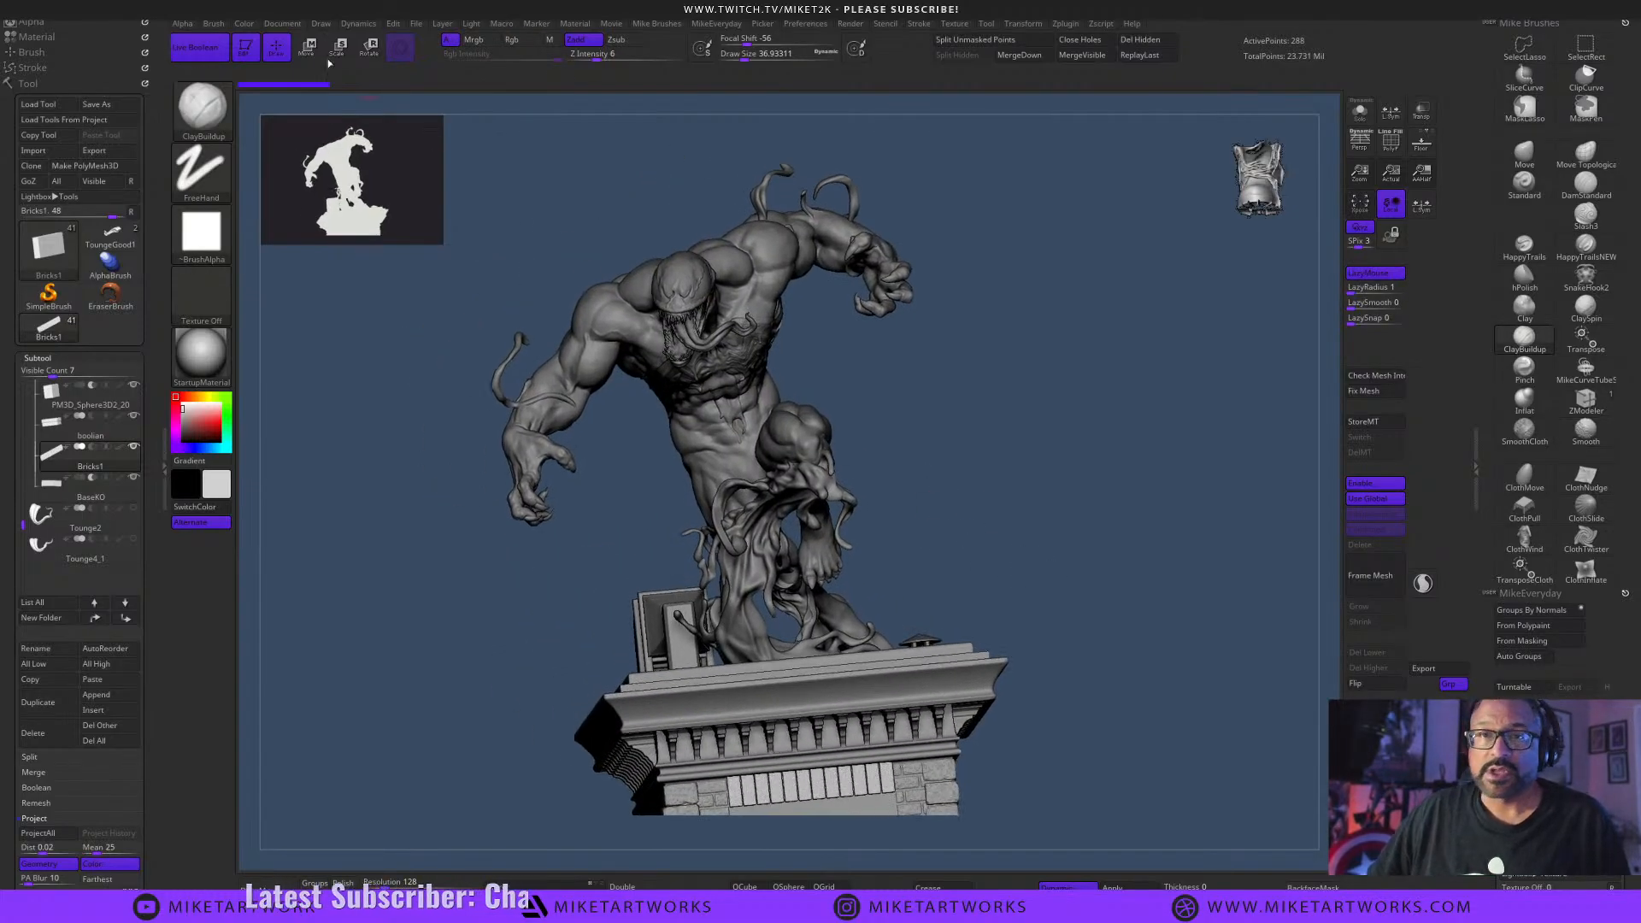
Set the document background colour to the dark grey sampled from the interface.
left_click(282, 23)
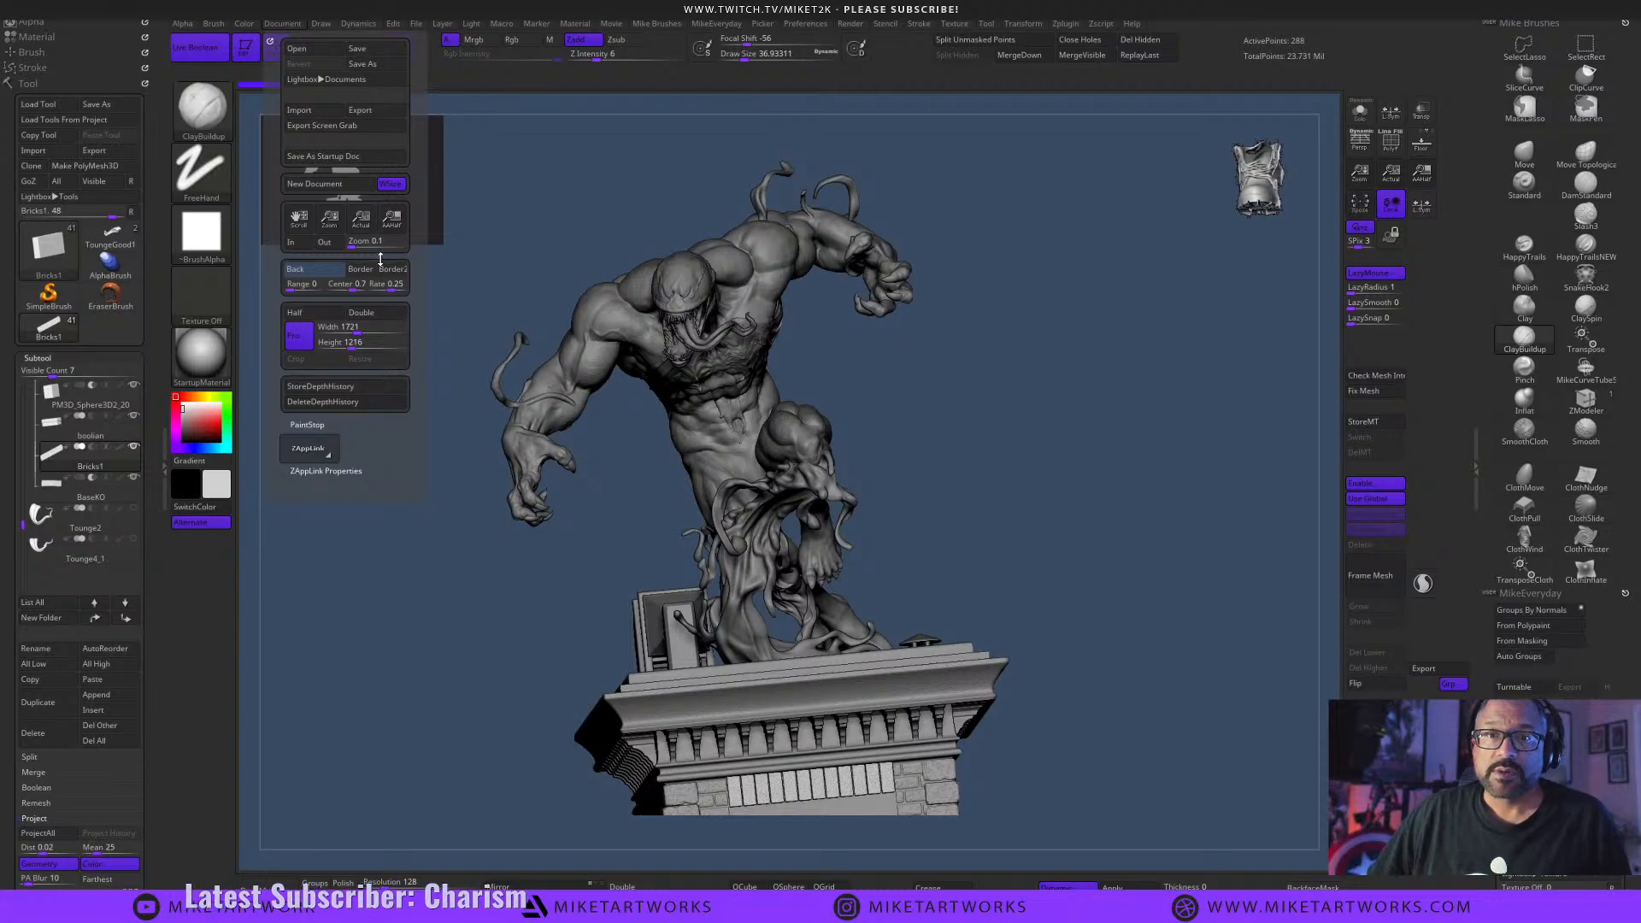
left_click_drag(304, 268, 224, 544)
left_click_drag(1050, 499, 1040, 547)
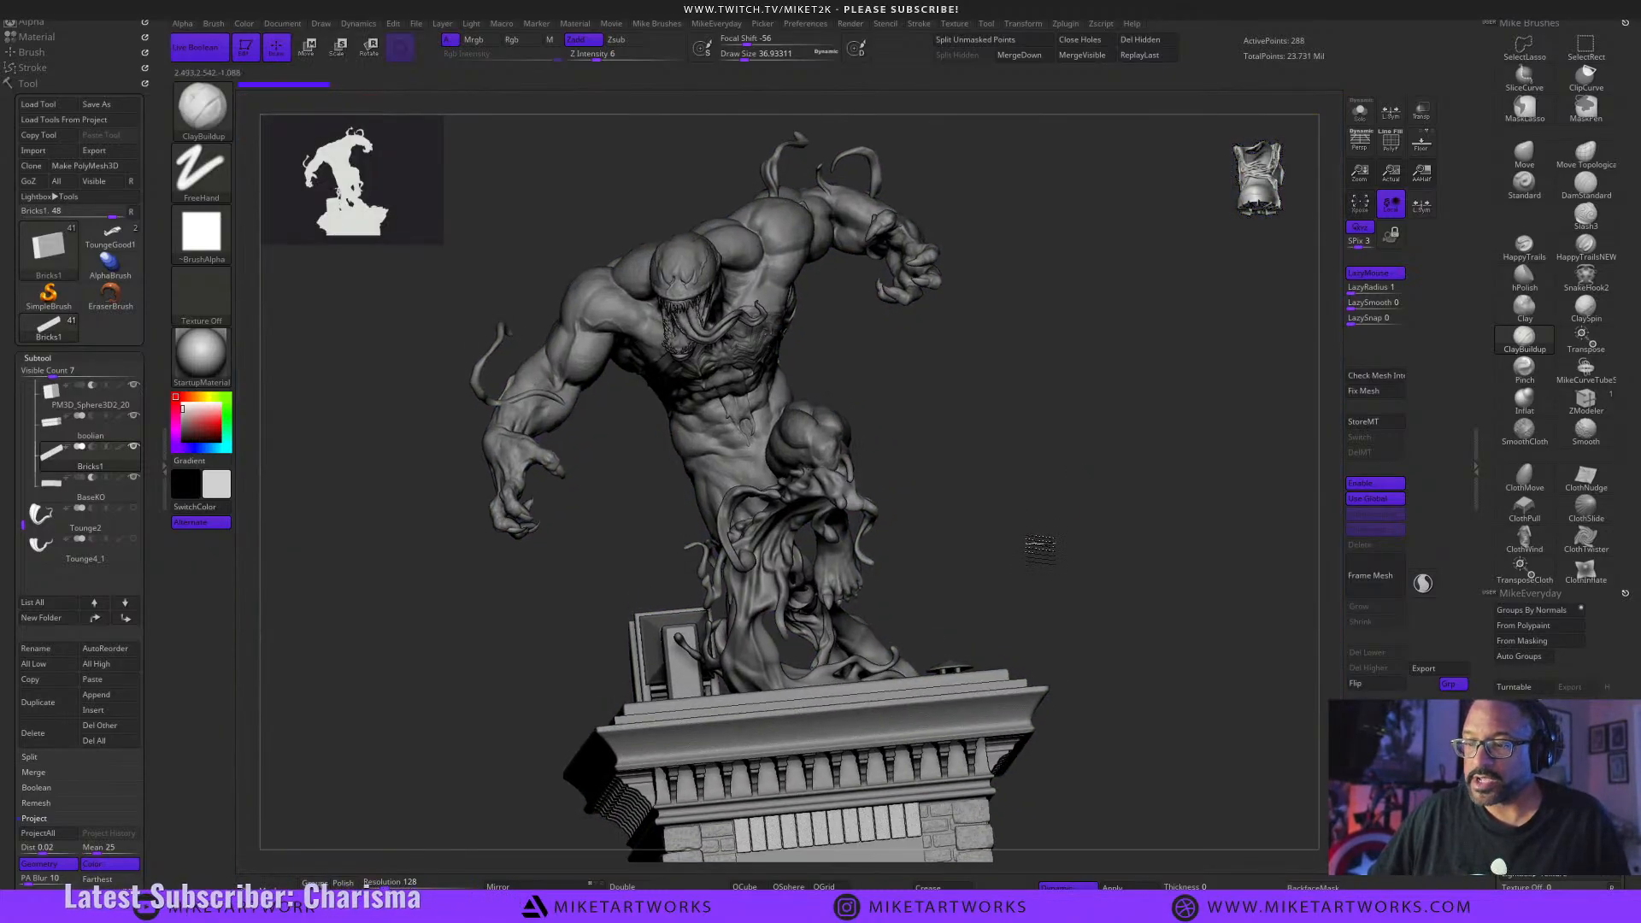
left_click_drag(1135, 571, 1087, 554, "alt")
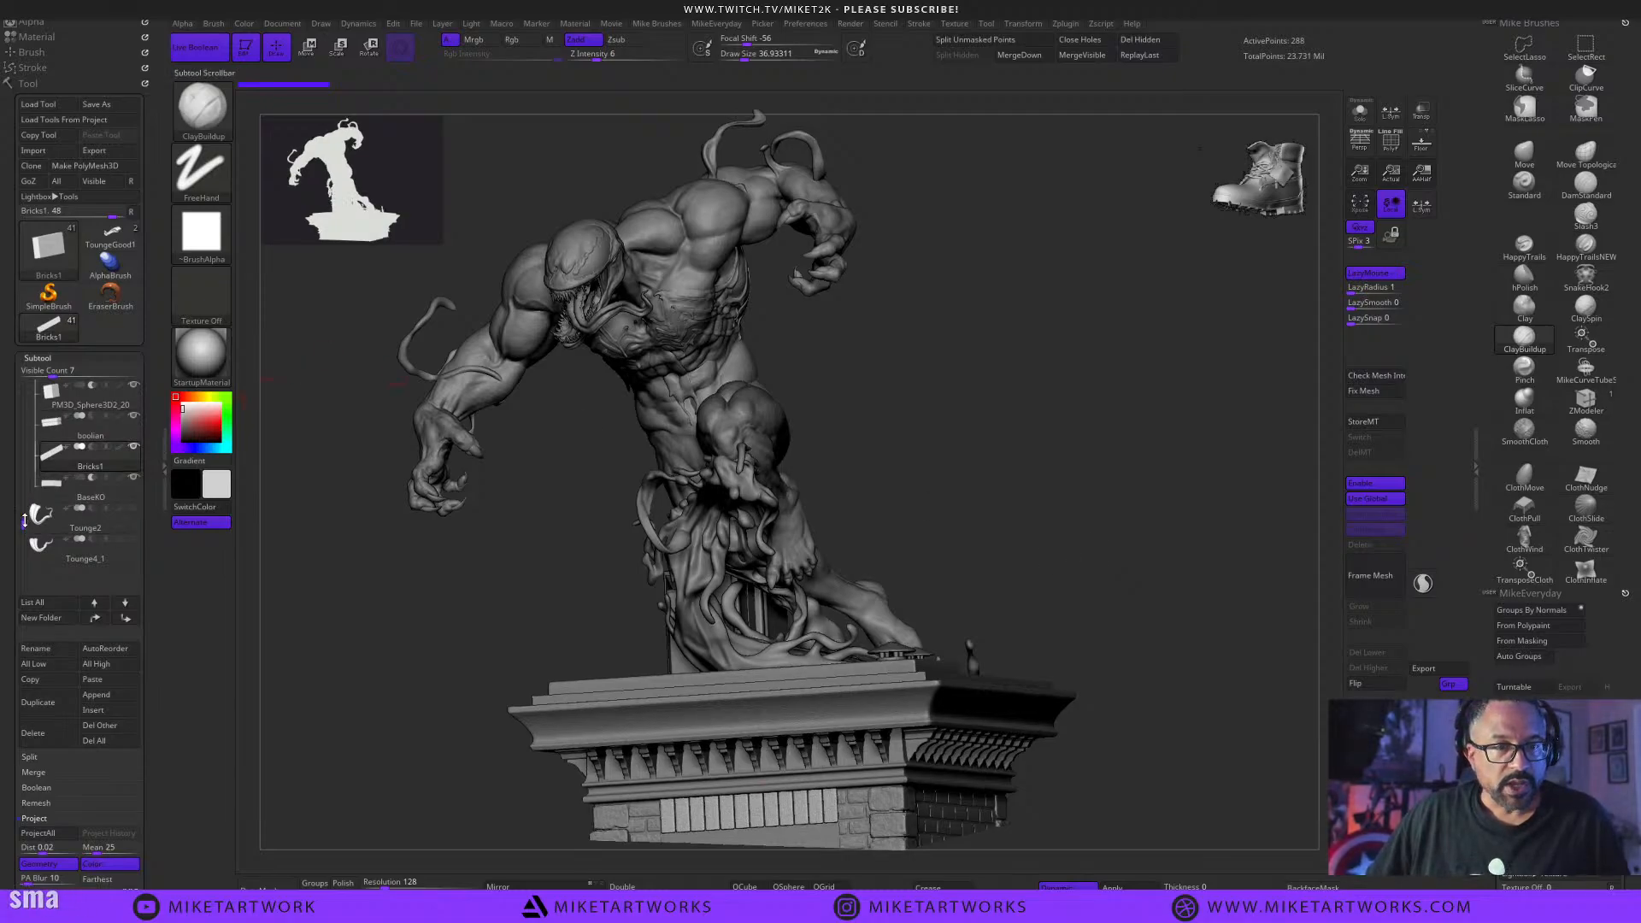
Collapse the Building subtool folder and show the CarnagewipSIZED1_2 figure beside the statue.
left_click_drag(24, 520, 34, 394)
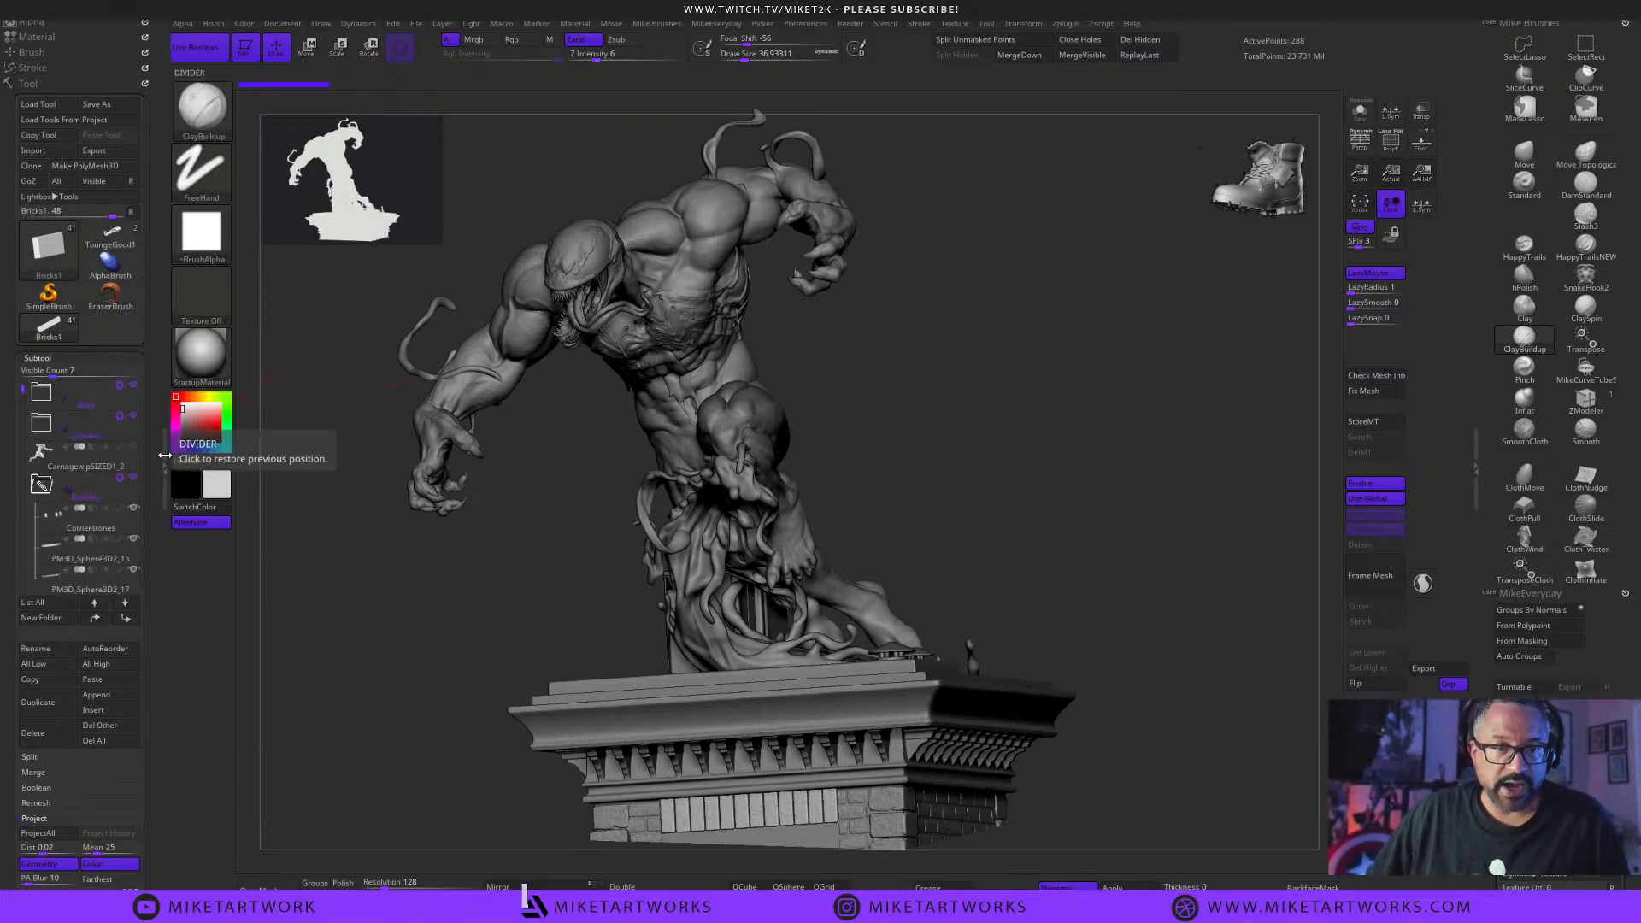
left_click(100, 479)
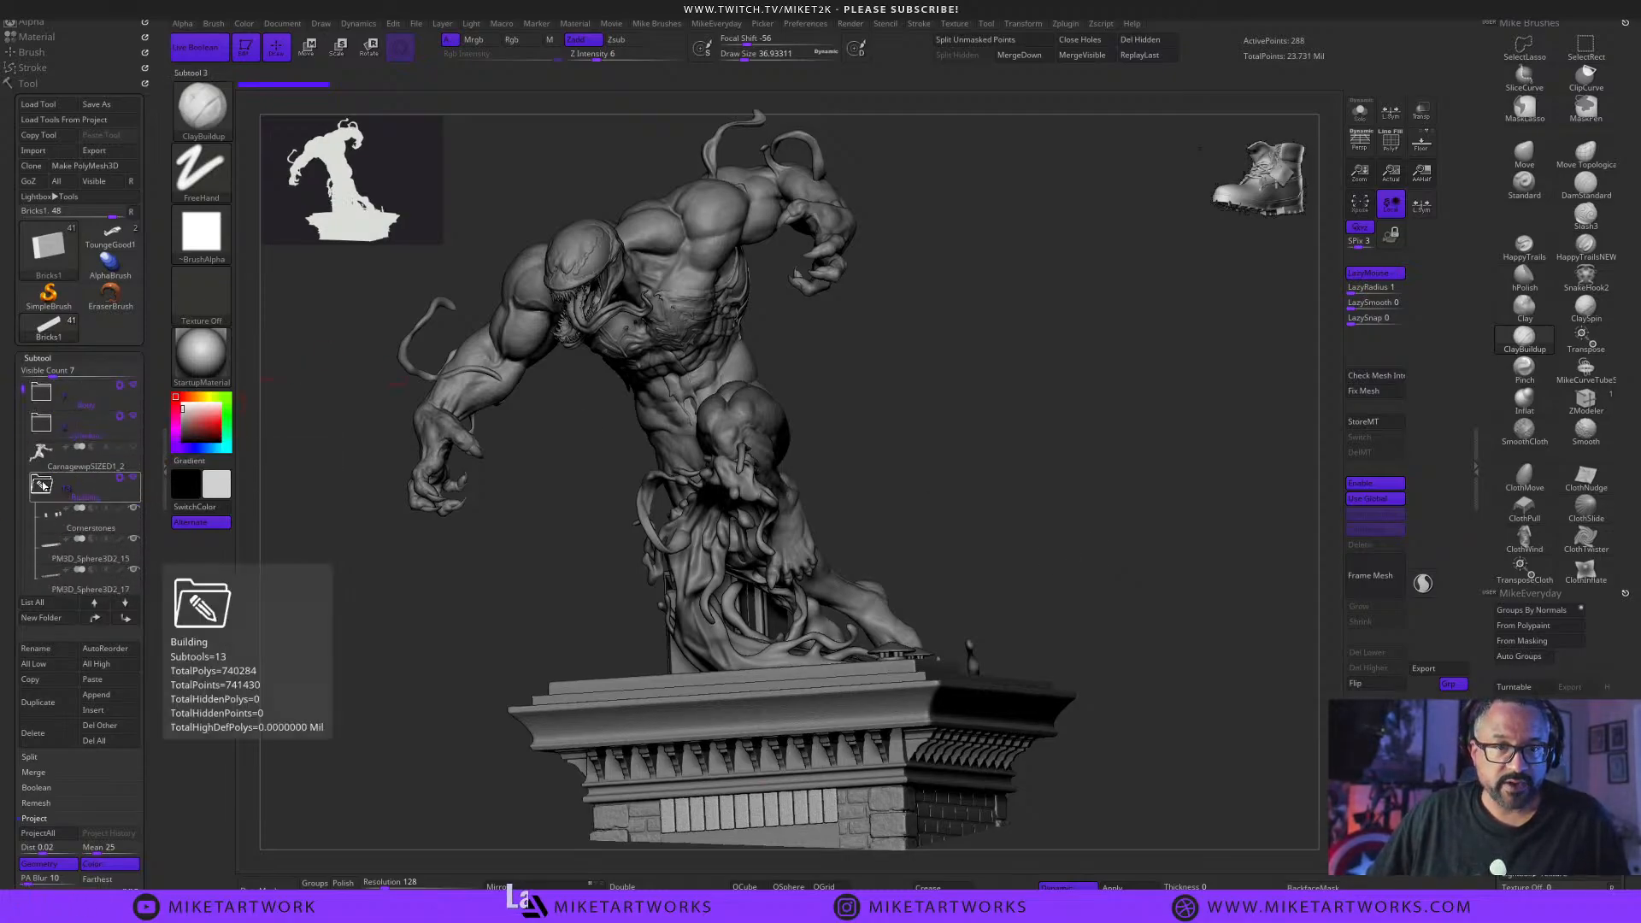
left_click(134, 447)
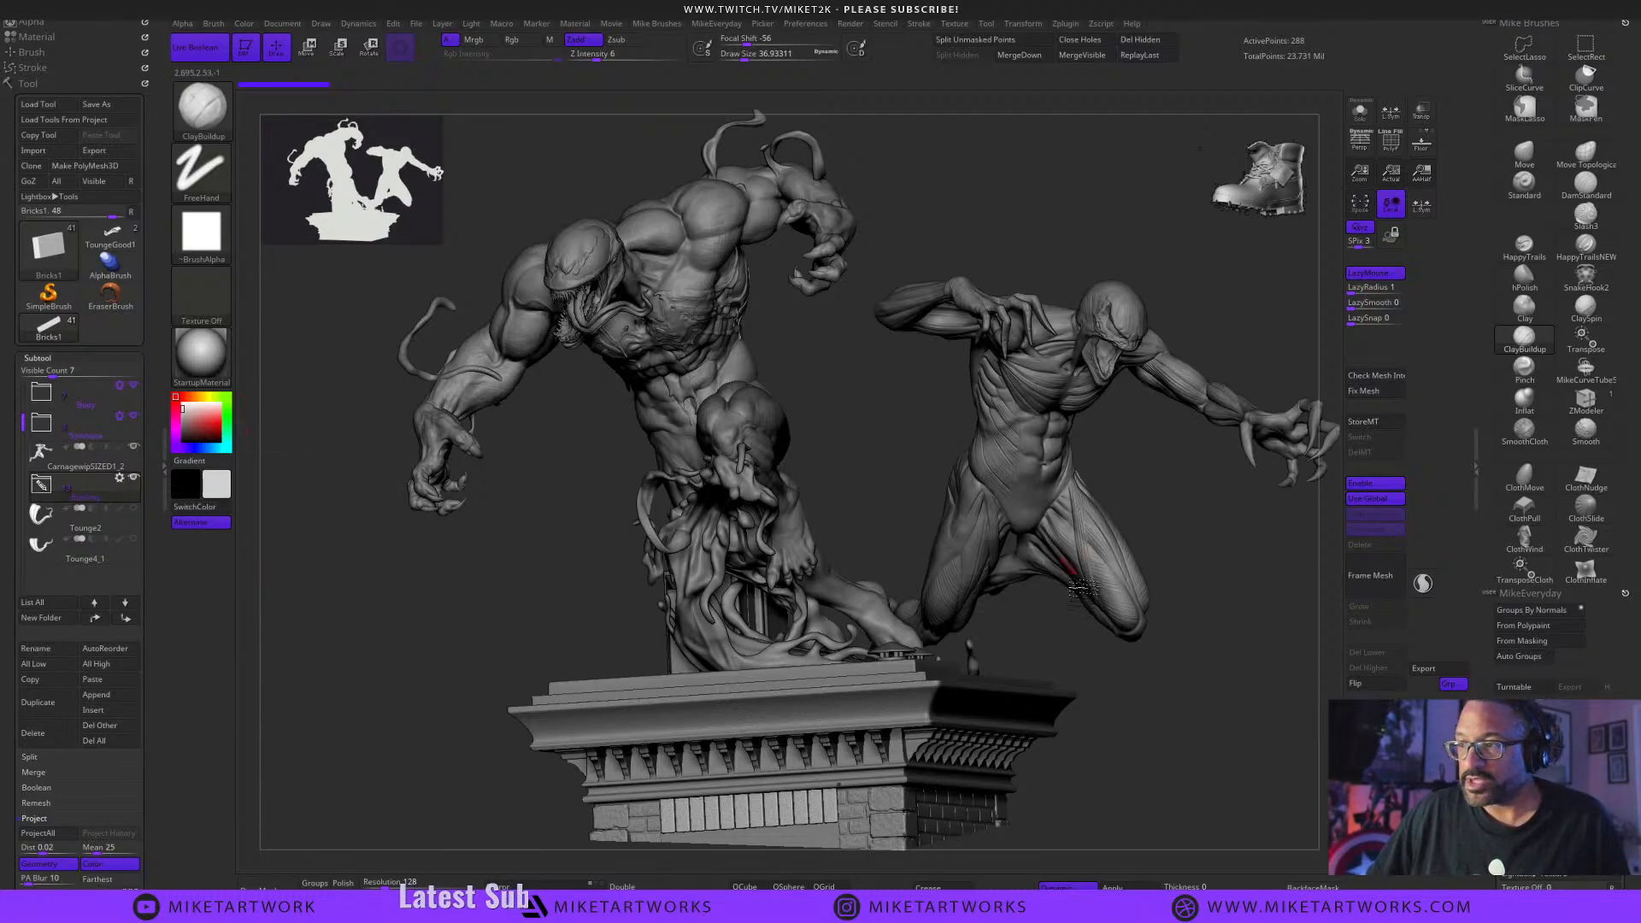
mouse_move(1211, 701)
left_mouse_down()
mouse_move(1234, 700)
mouse_move(1195, 696)
left_mouse_up()
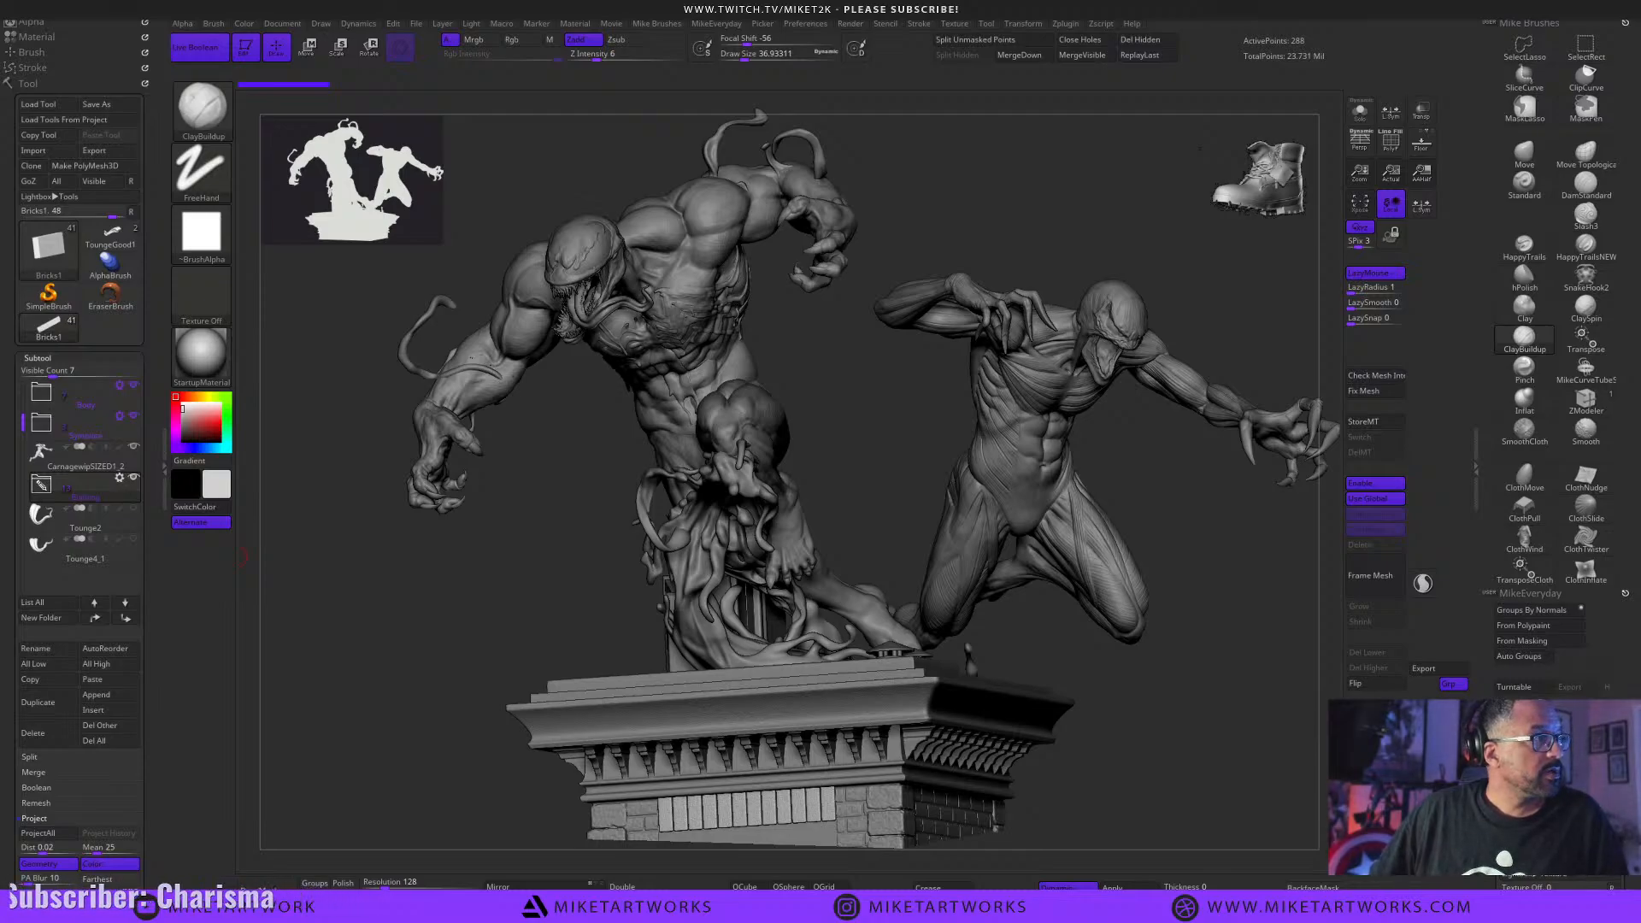
Bring up the reference board, examine the red Carnage statue image against the sculpted figures, and move the board away.
right_click_drag(0, 454, 615, 586)
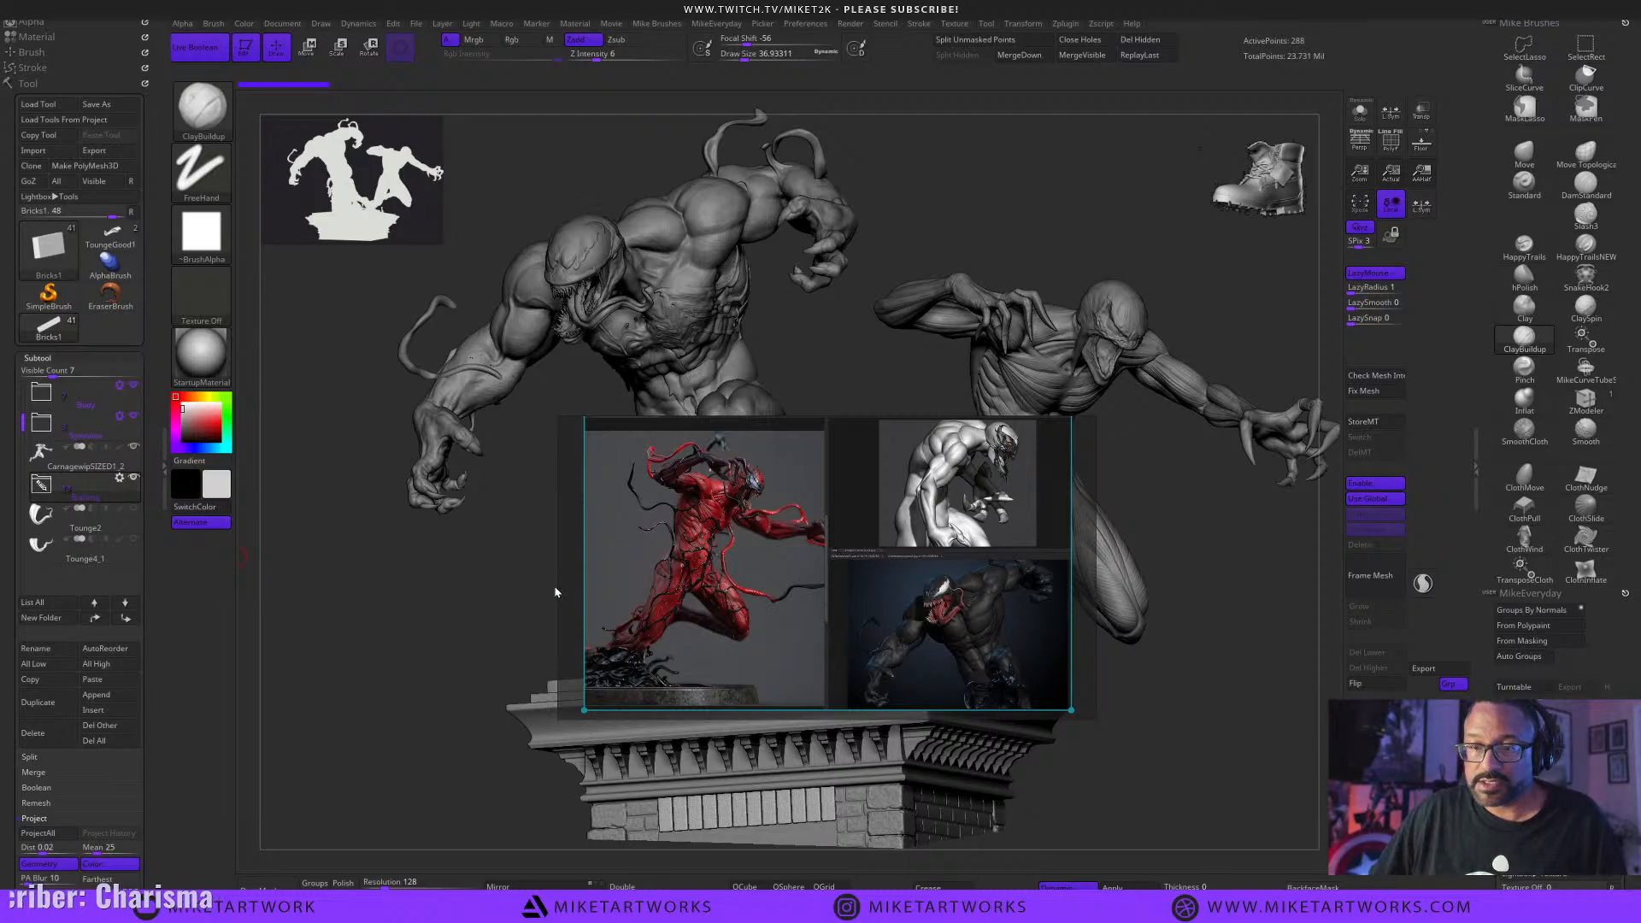
left_click_drag(558, 589, 225, 590)
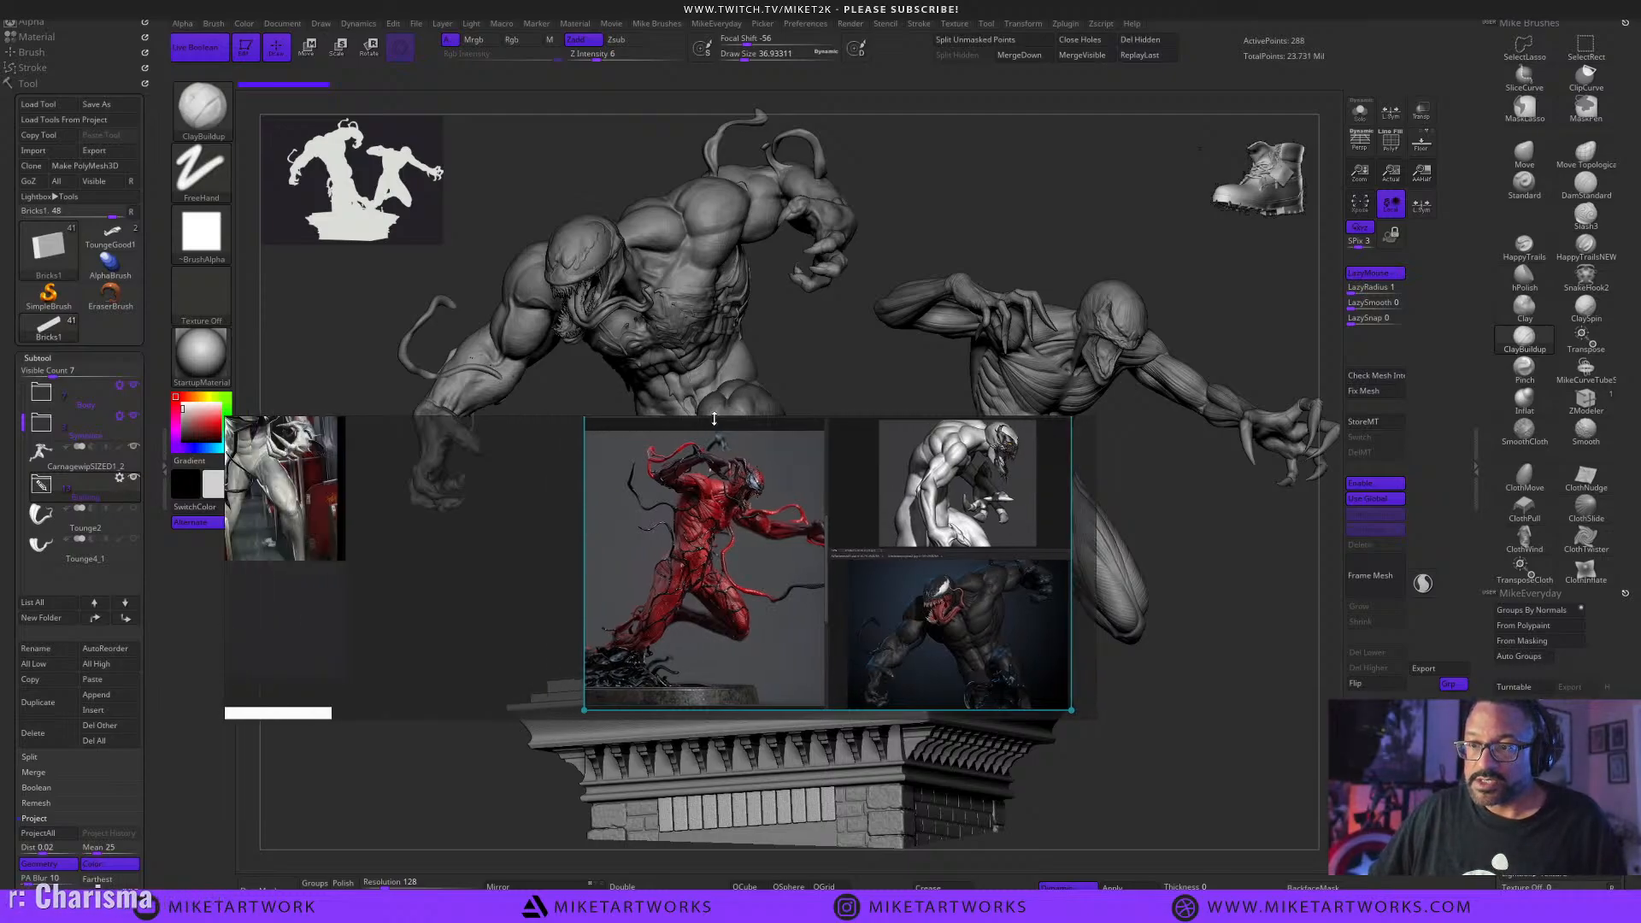
left_click_drag(714, 419, 741, 247)
scroll(696, 563, "up", 5)
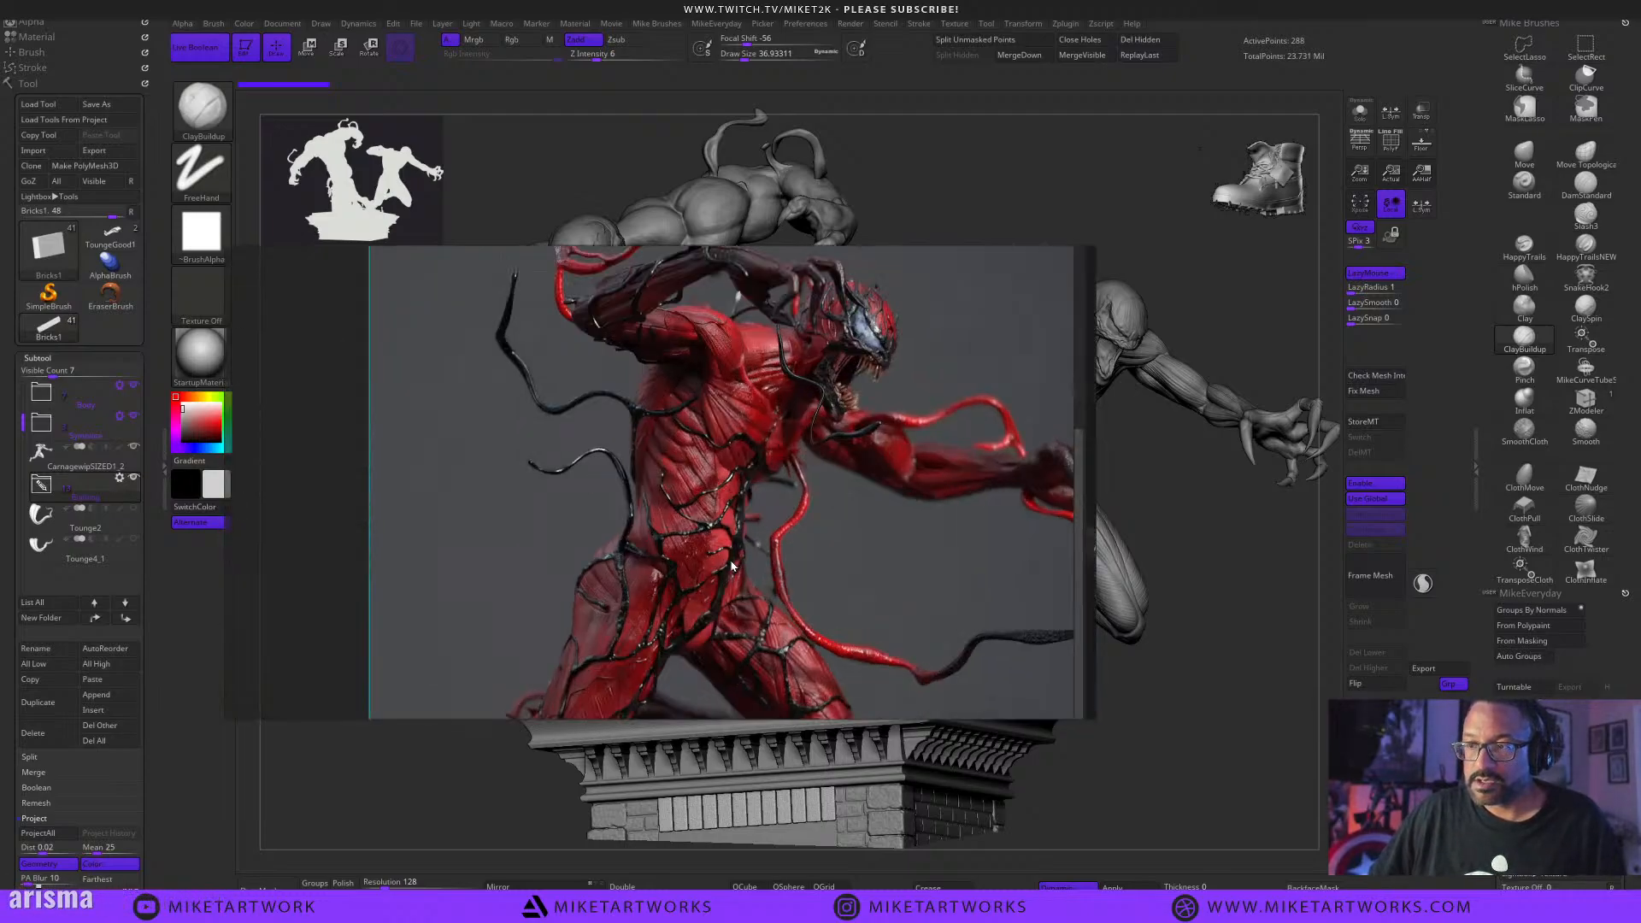
middle_click_drag(738, 554, 627, 608)
scroll(627, 607, "down", 1)
scroll(627, 608, "down", 1)
right_click_drag(730, 621, 1063, 850)
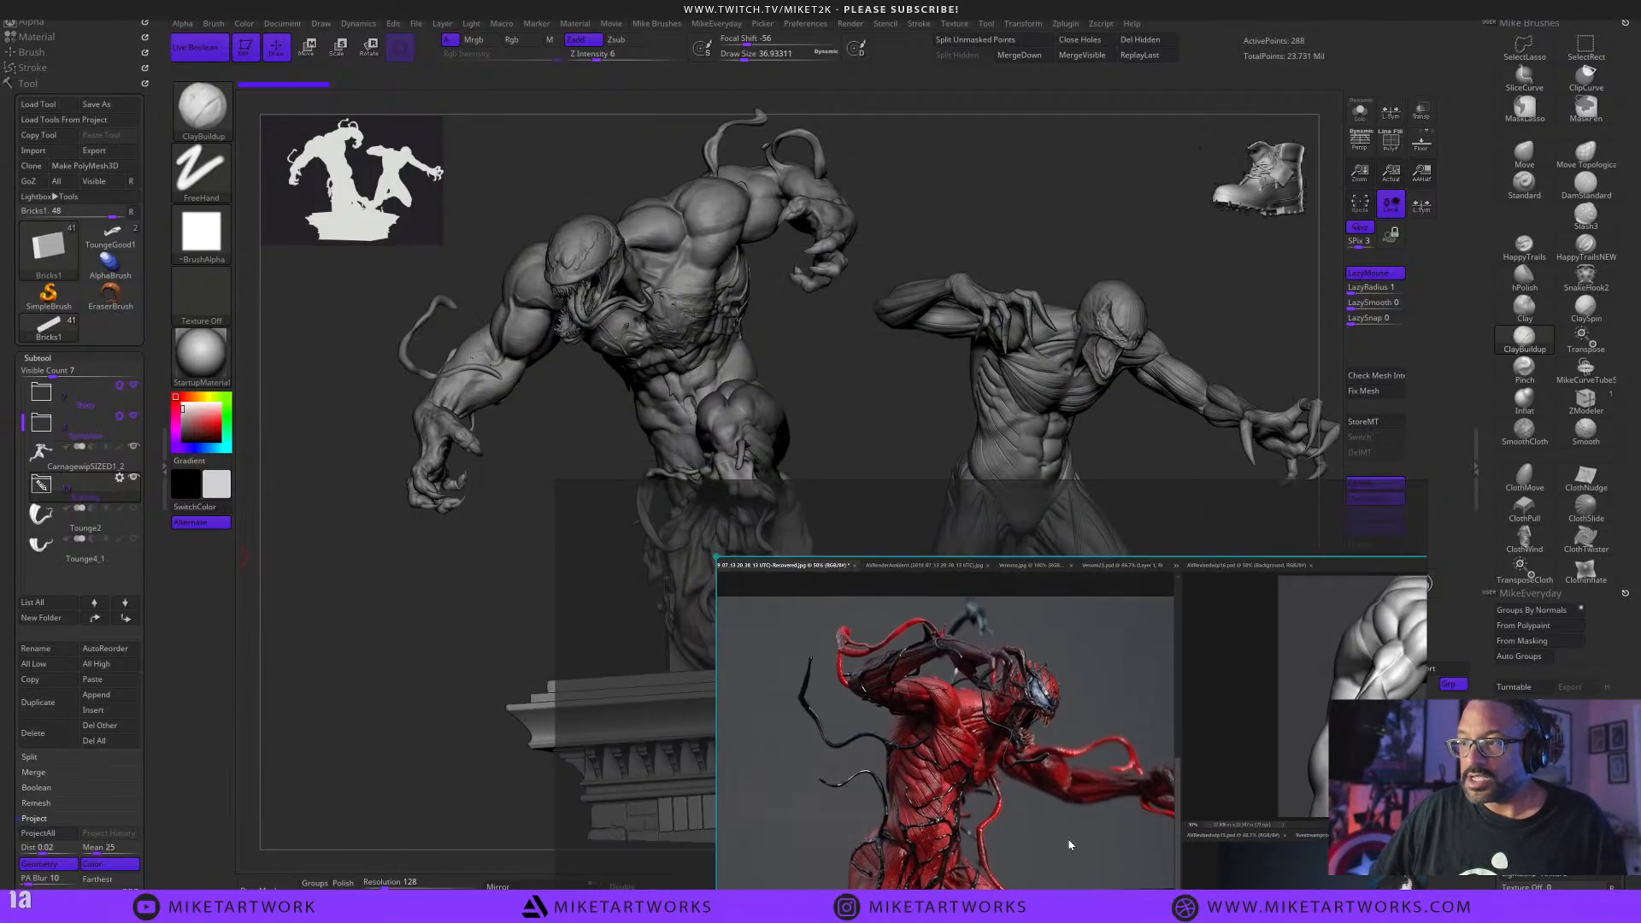
right_click_drag(1128, 804, 1108, 832)
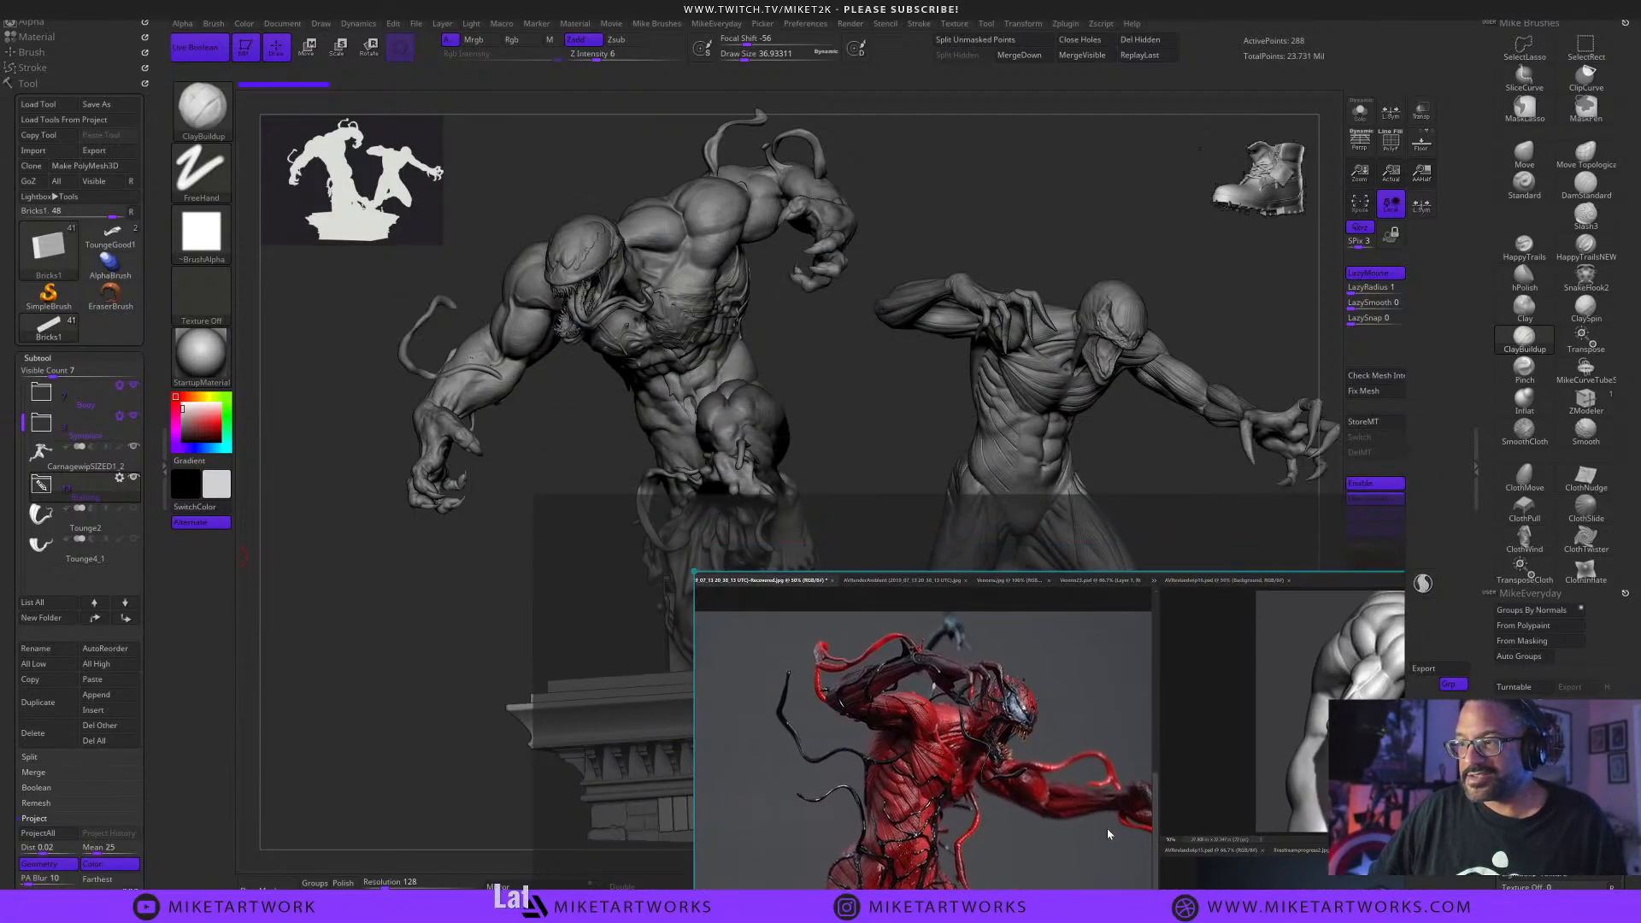
right_click_drag(1229, 802, 0, 769)
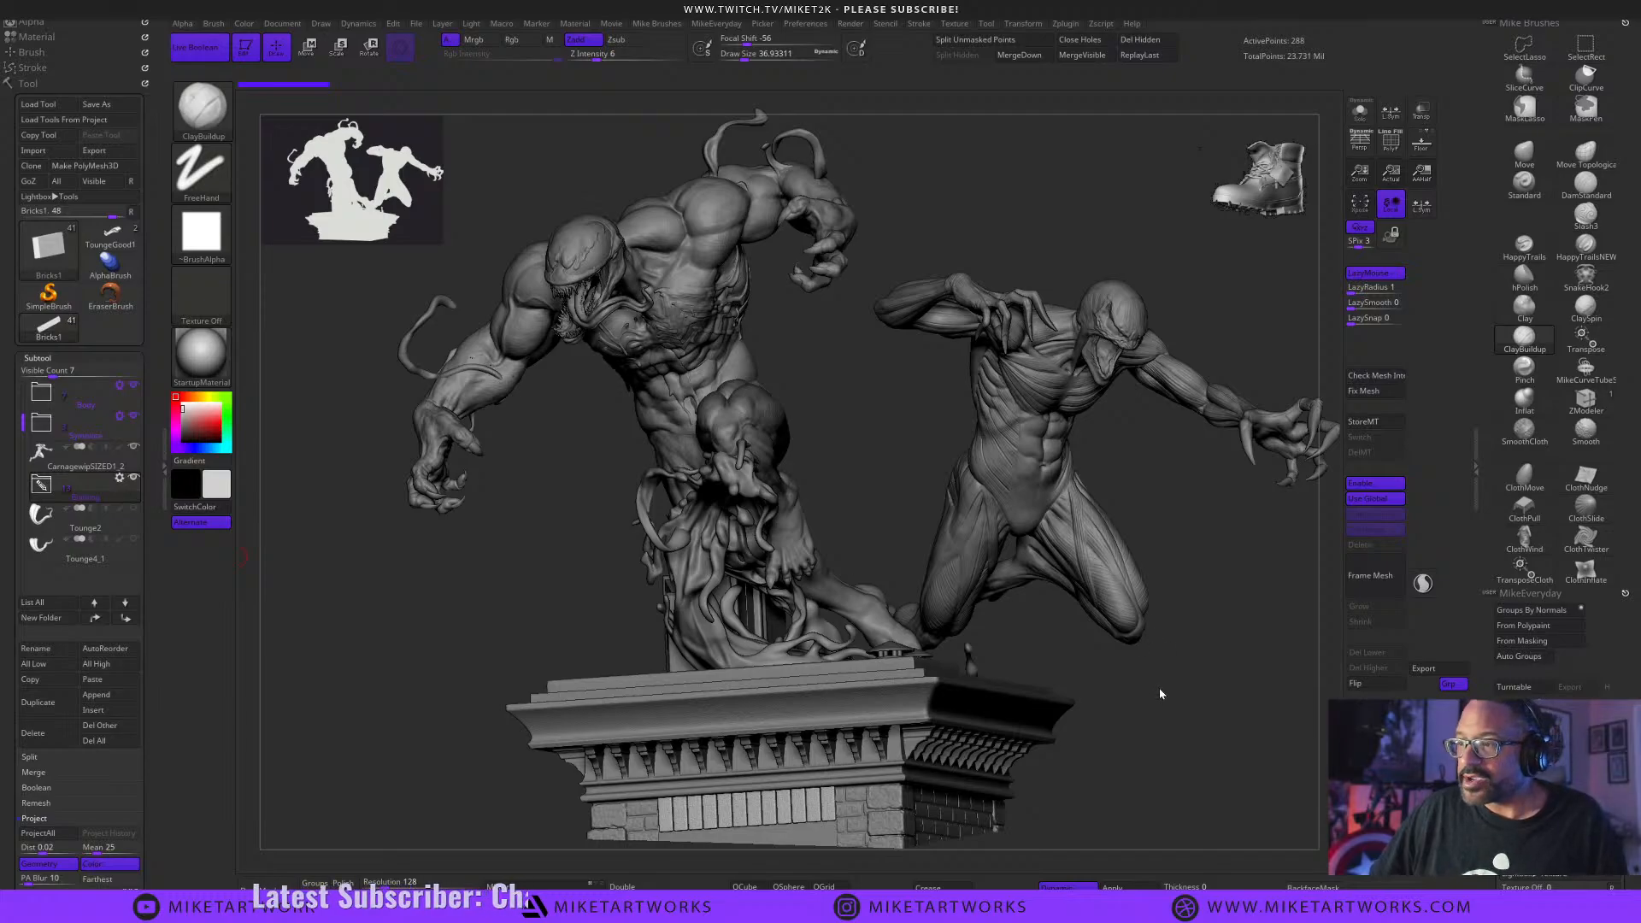
Hide the CarnagewipSIZED1_2 figure to view the statue alone, and show it again.
left_click_drag(1188, 689, 1164, 699)
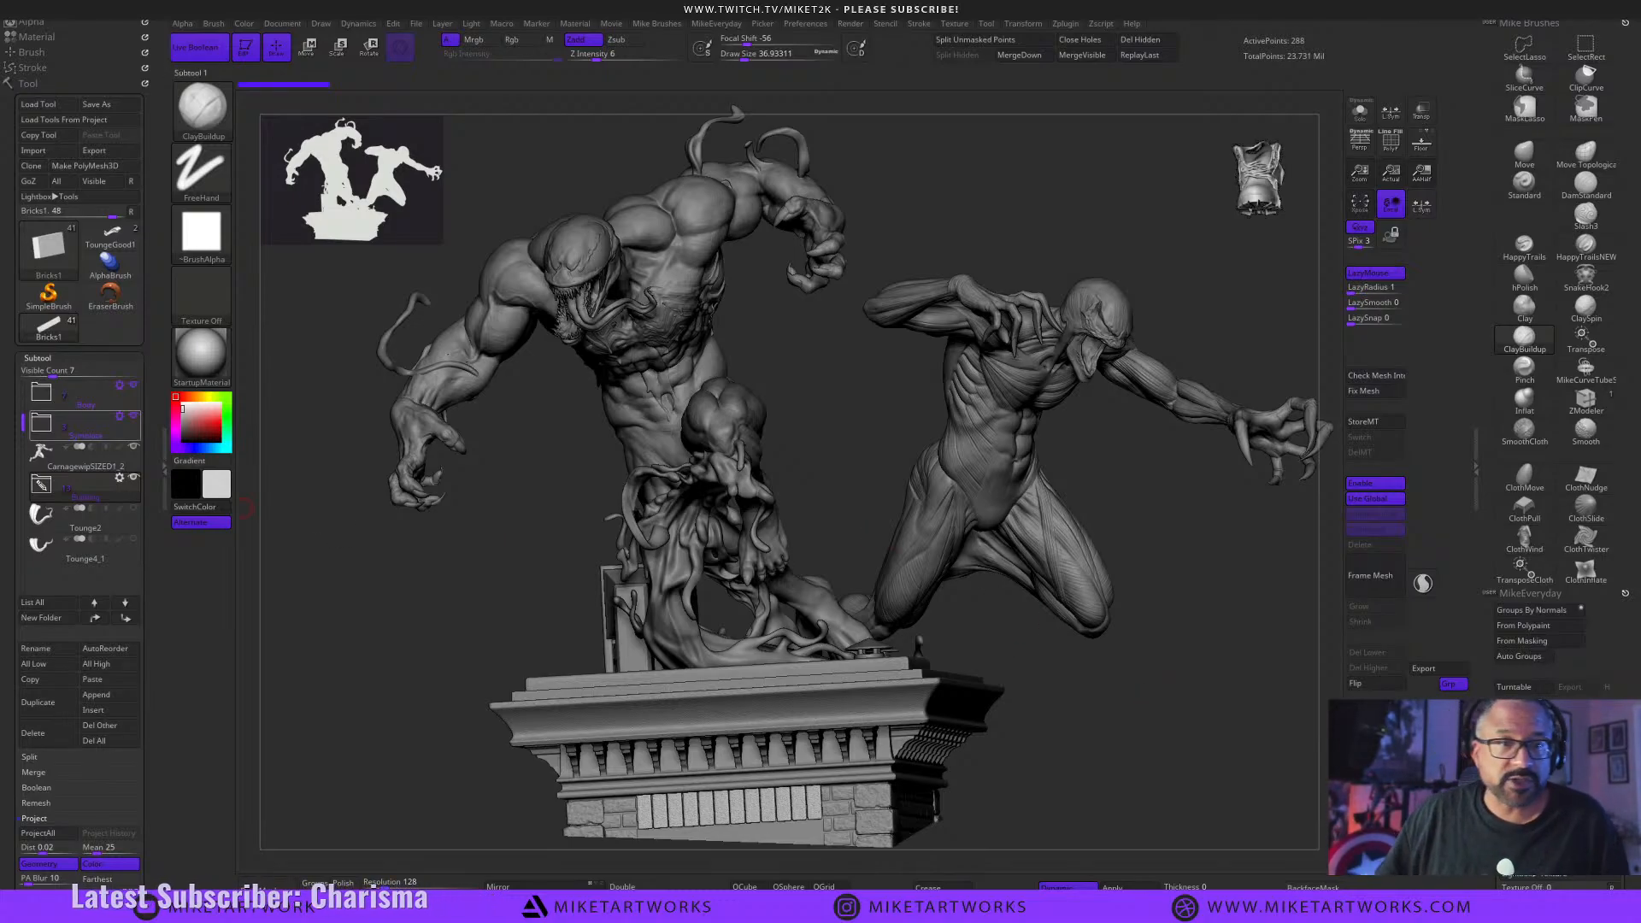
left_click(133, 446)
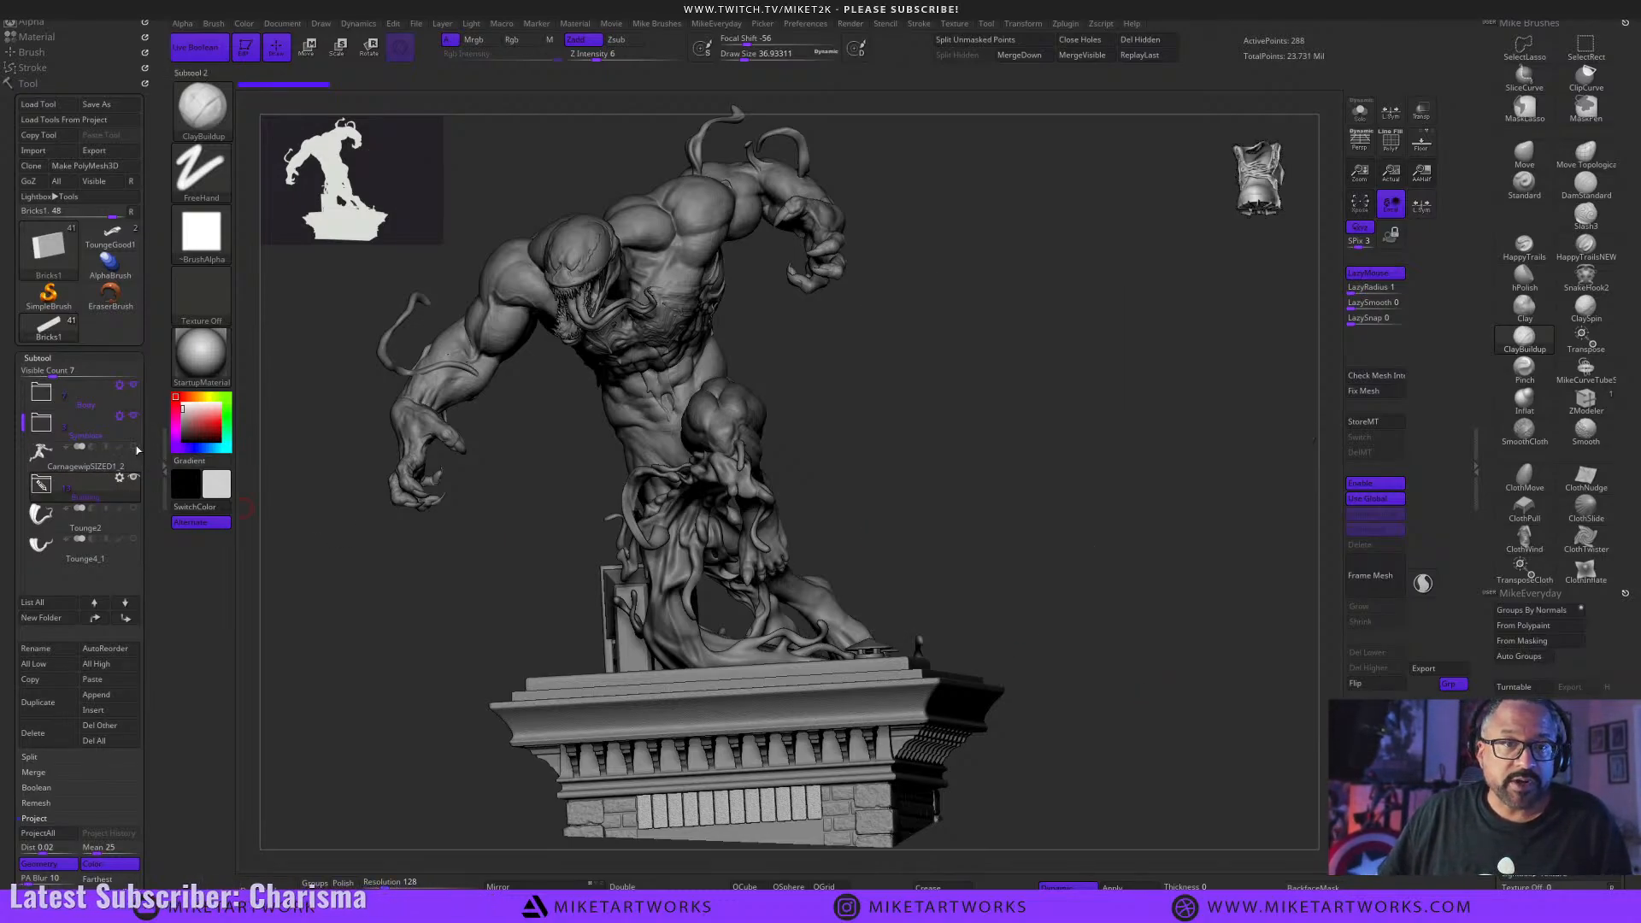
left_click(39, 359)
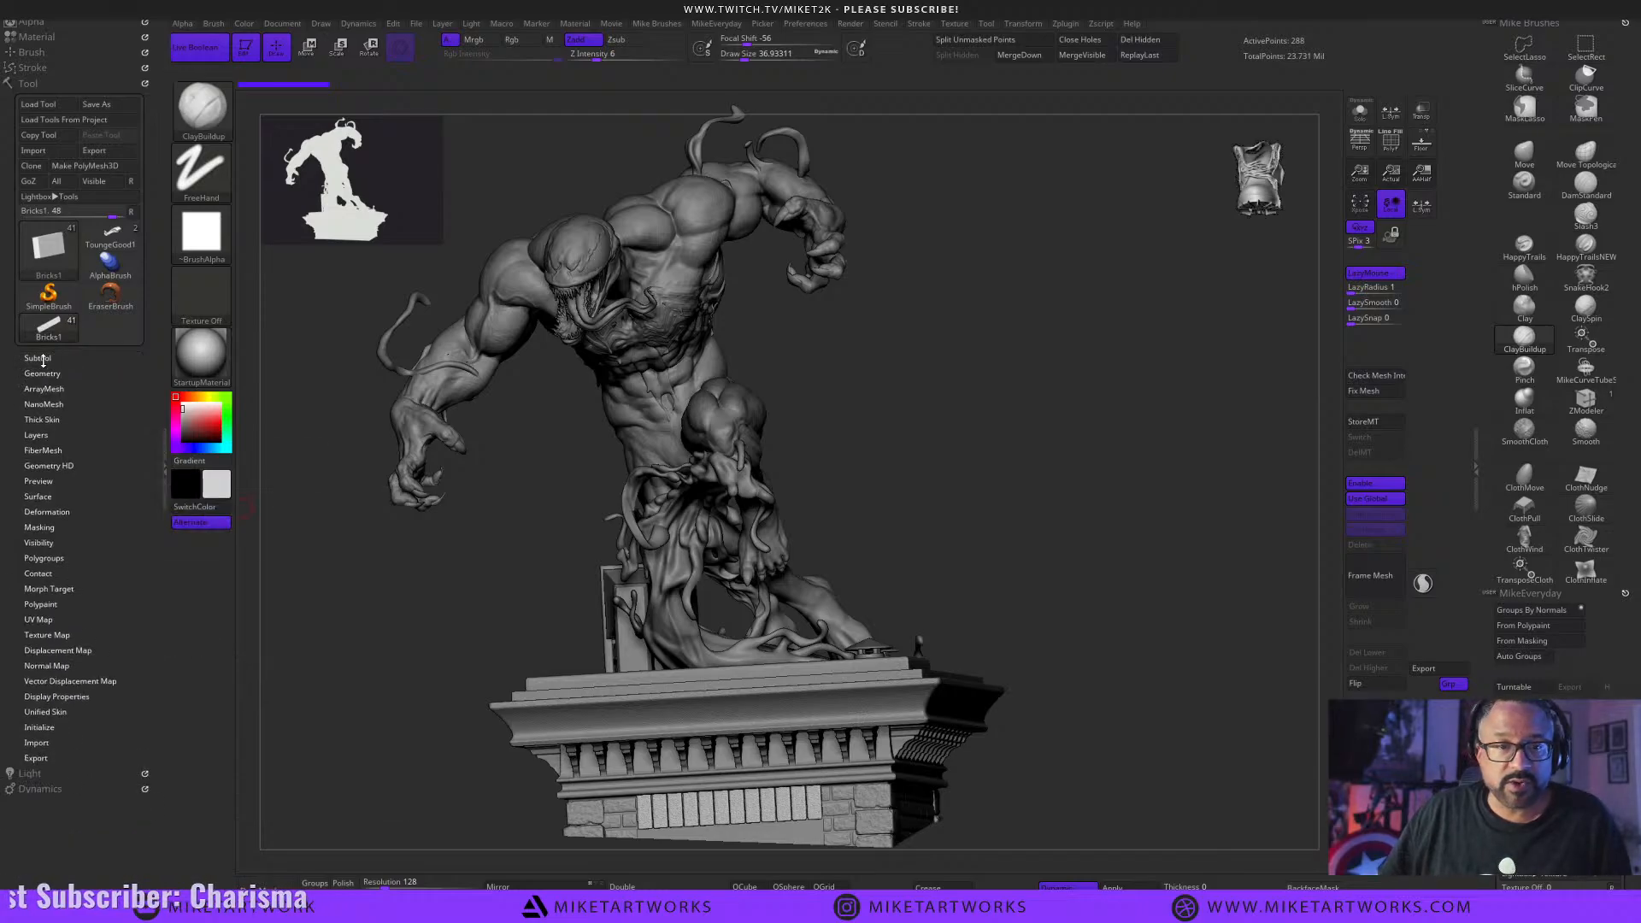
left_click(39, 359)
left_click(134, 446)
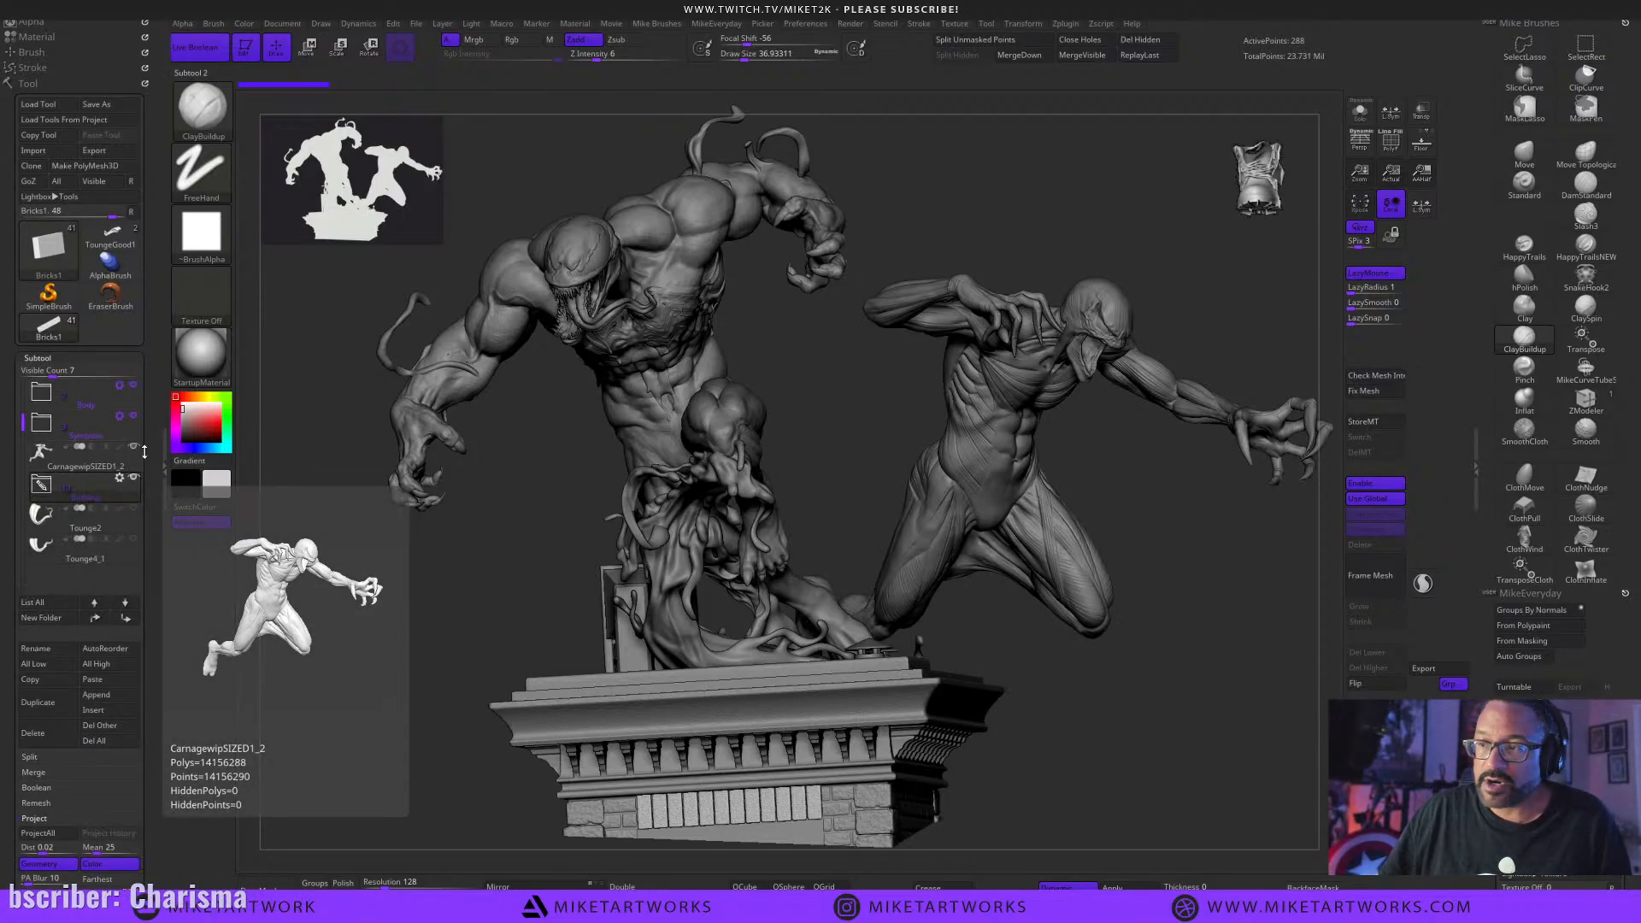
Switch on a second scene light at about 2.72 intensity and shift the placement of the first light slightly.
left_click(40, 358)
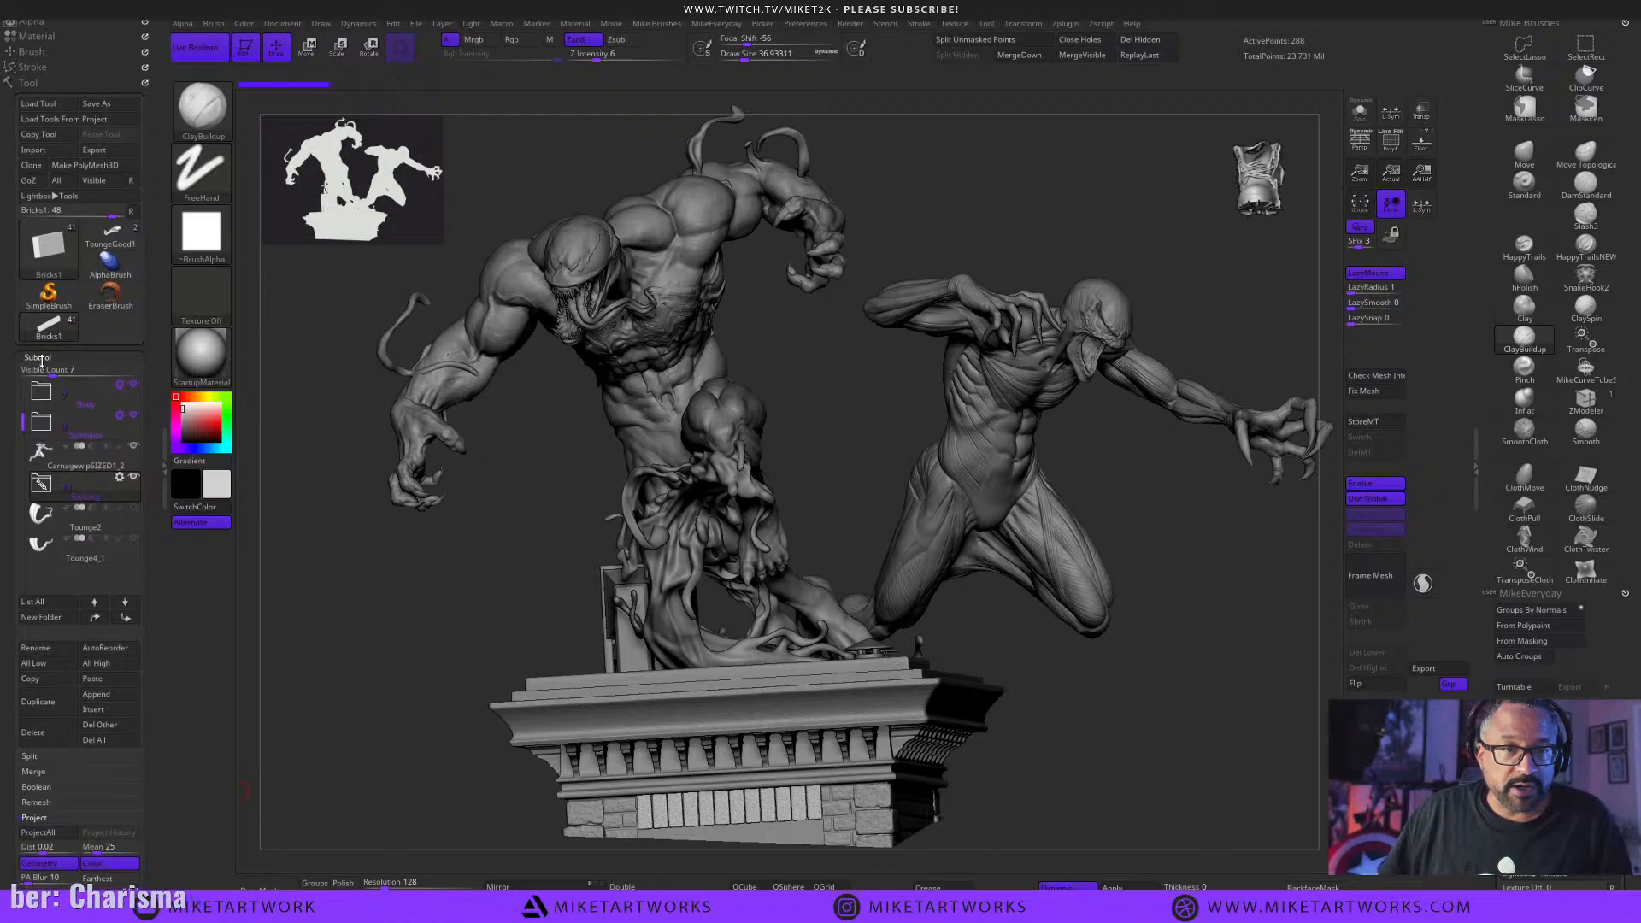
left_click(31, 773)
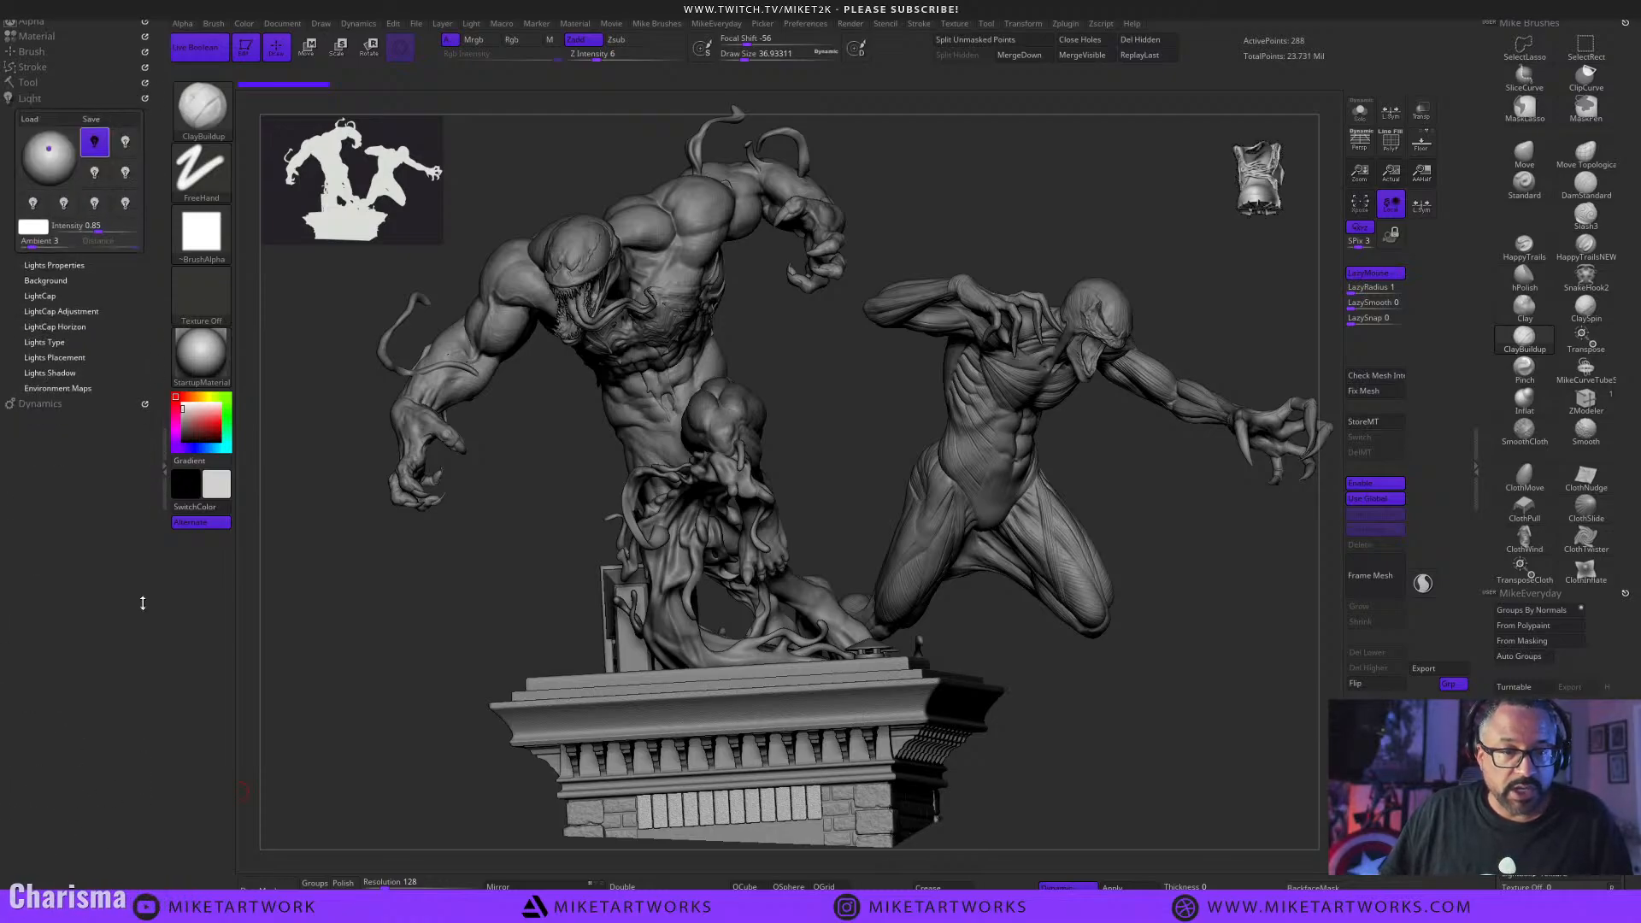
left_click(128, 145)
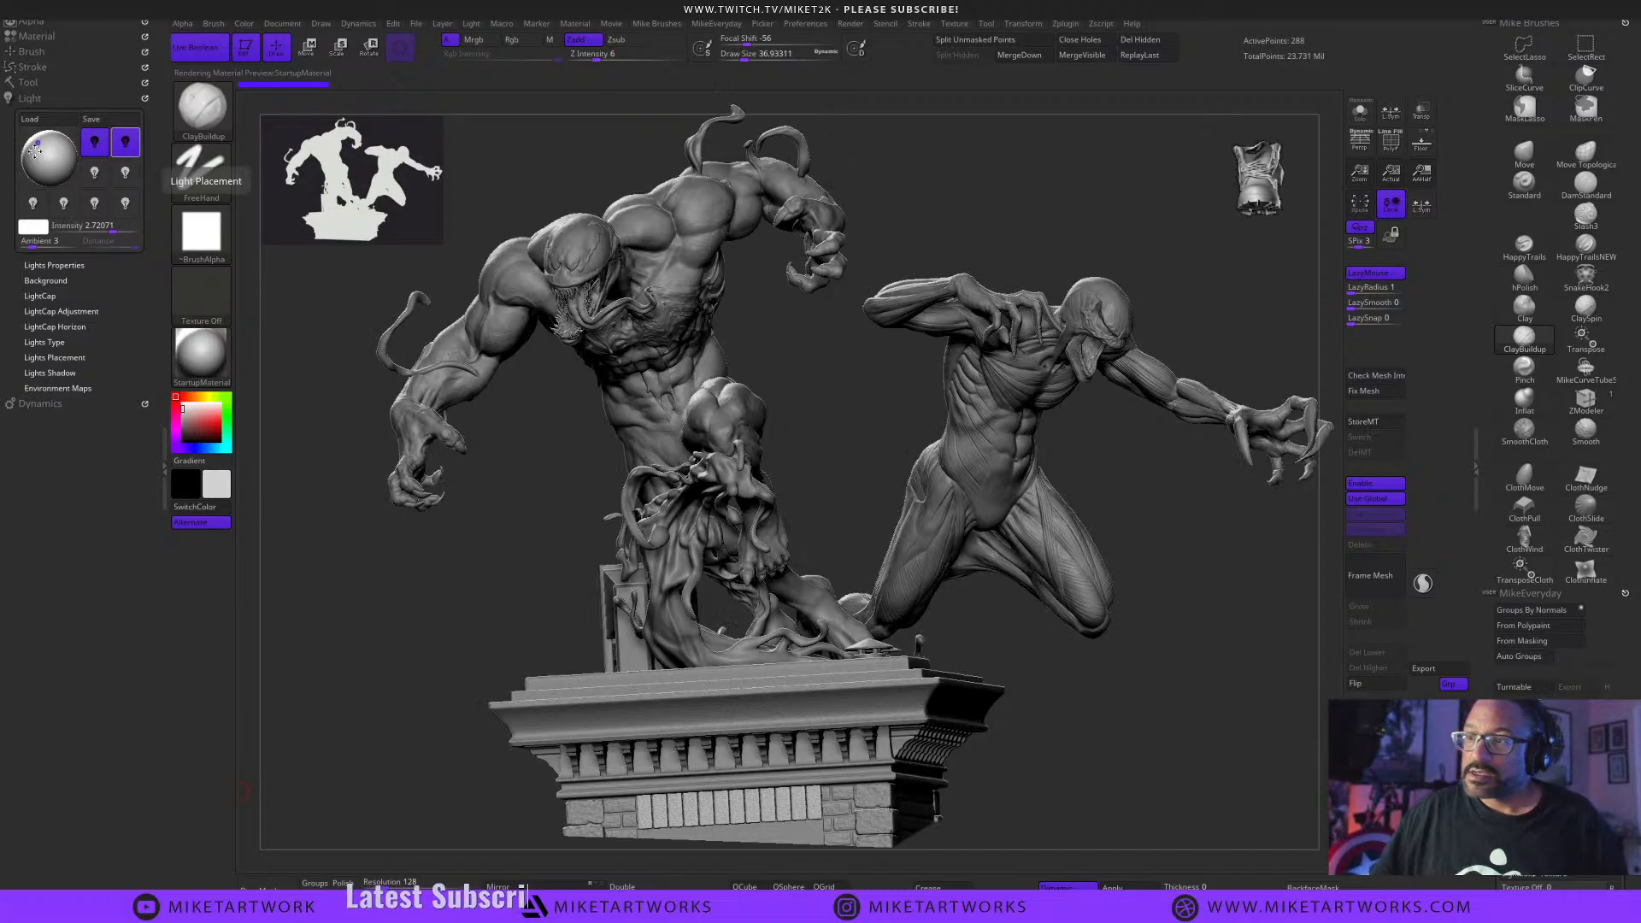
left_click(95, 147)
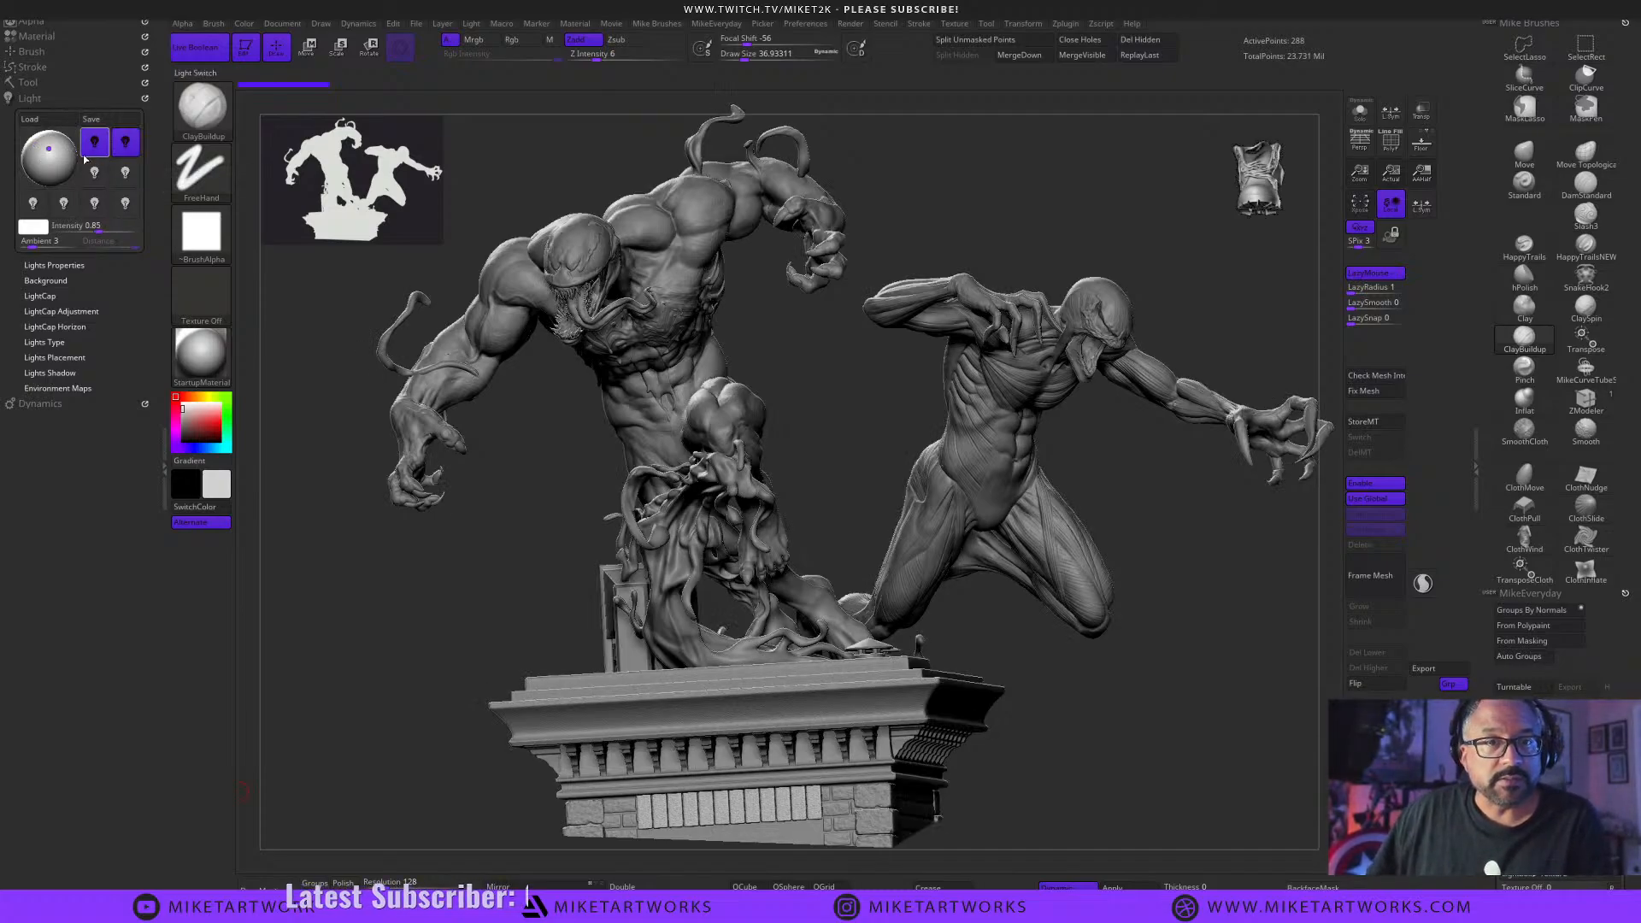
left_click_drag(56, 152, 54, 157)
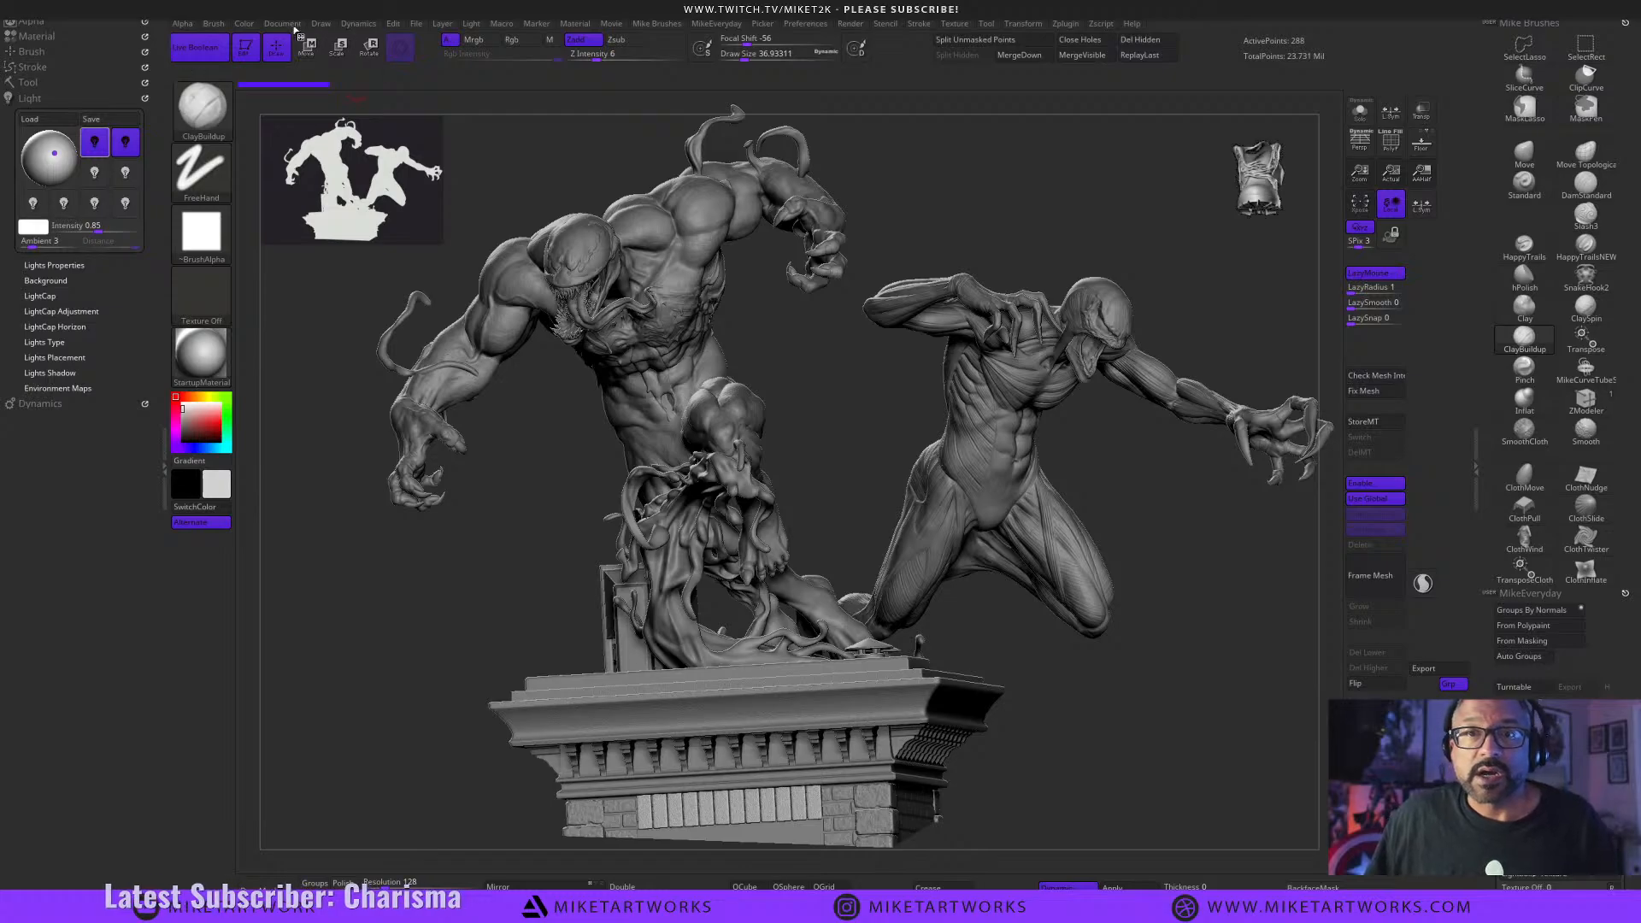
Double the document size and accept the resize.
left_click(285, 24)
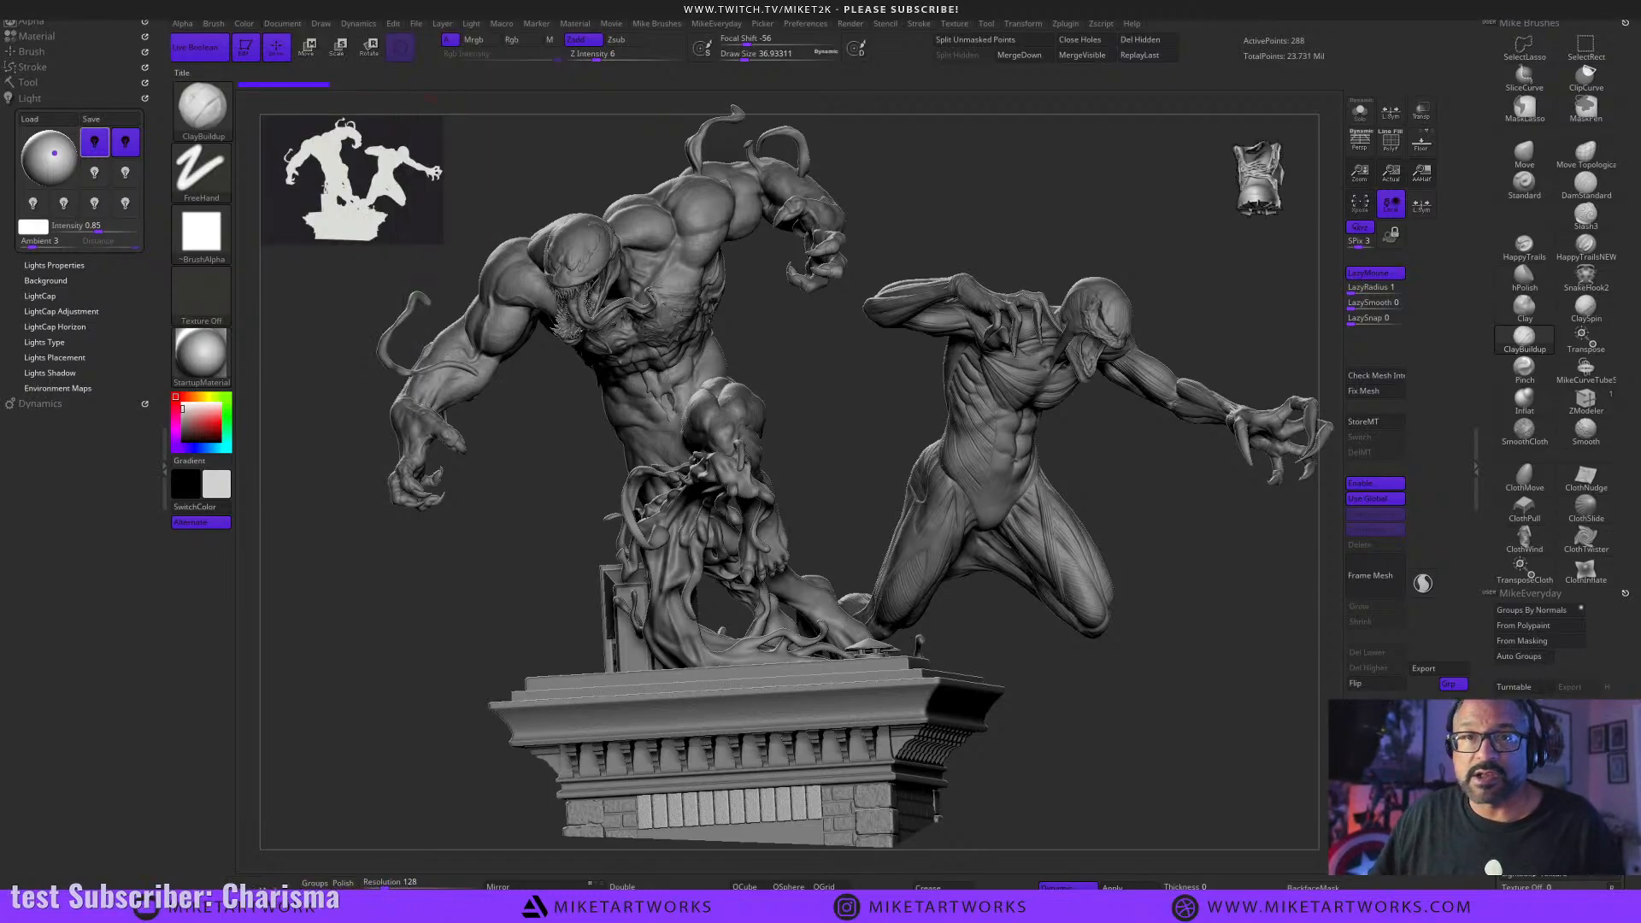
left_click(283, 25)
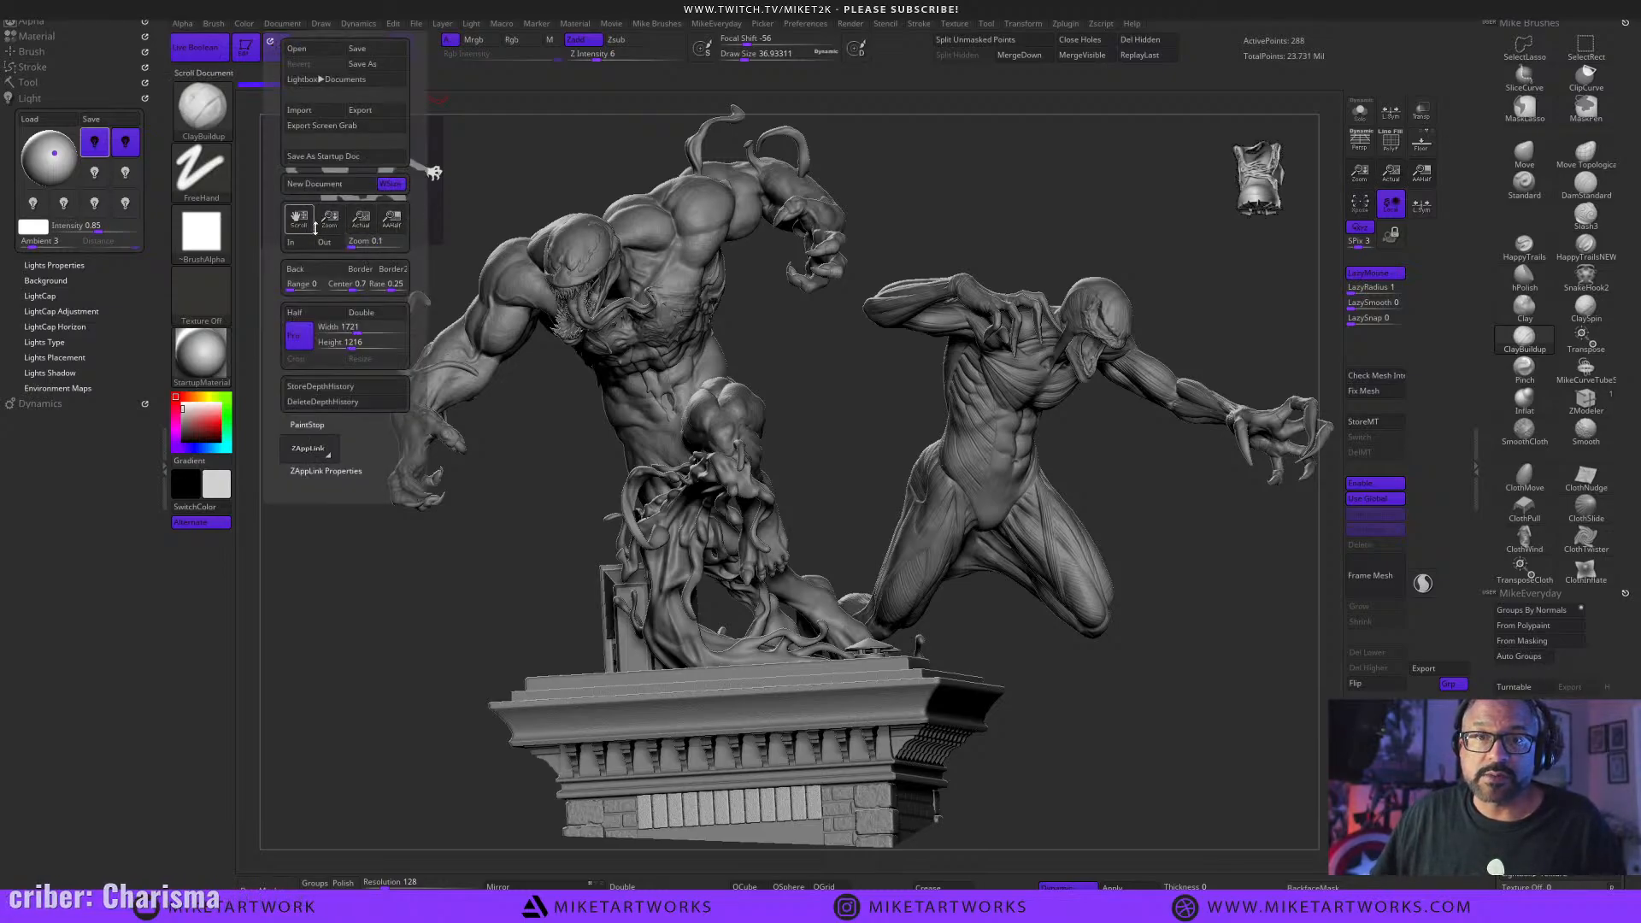
left_click(361, 313)
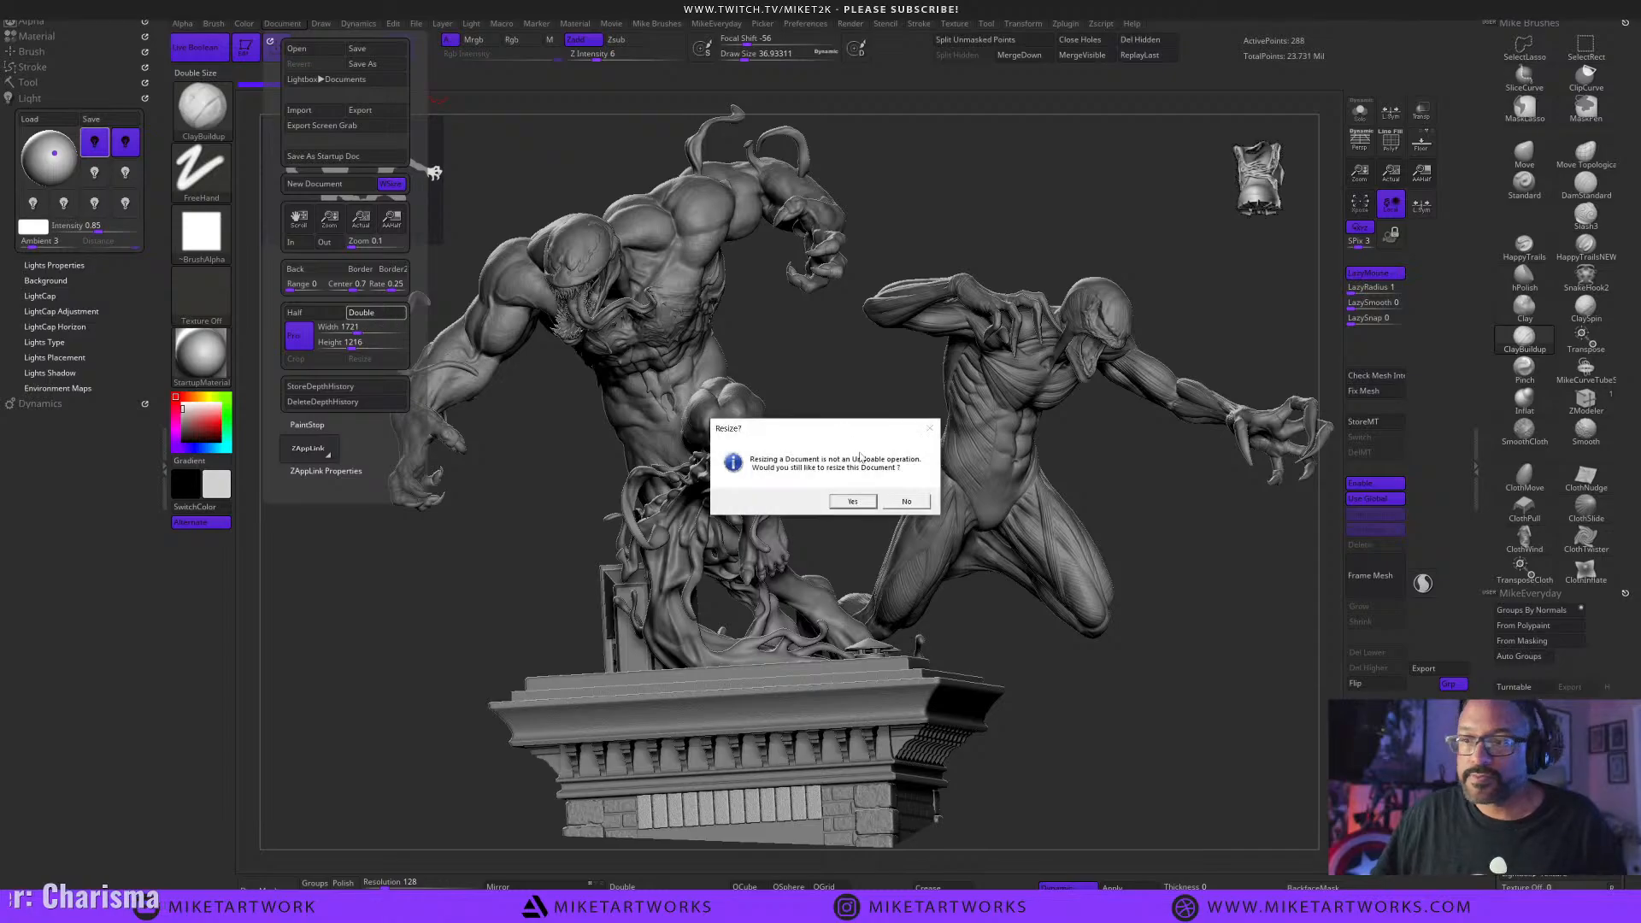
left_click(850, 503)
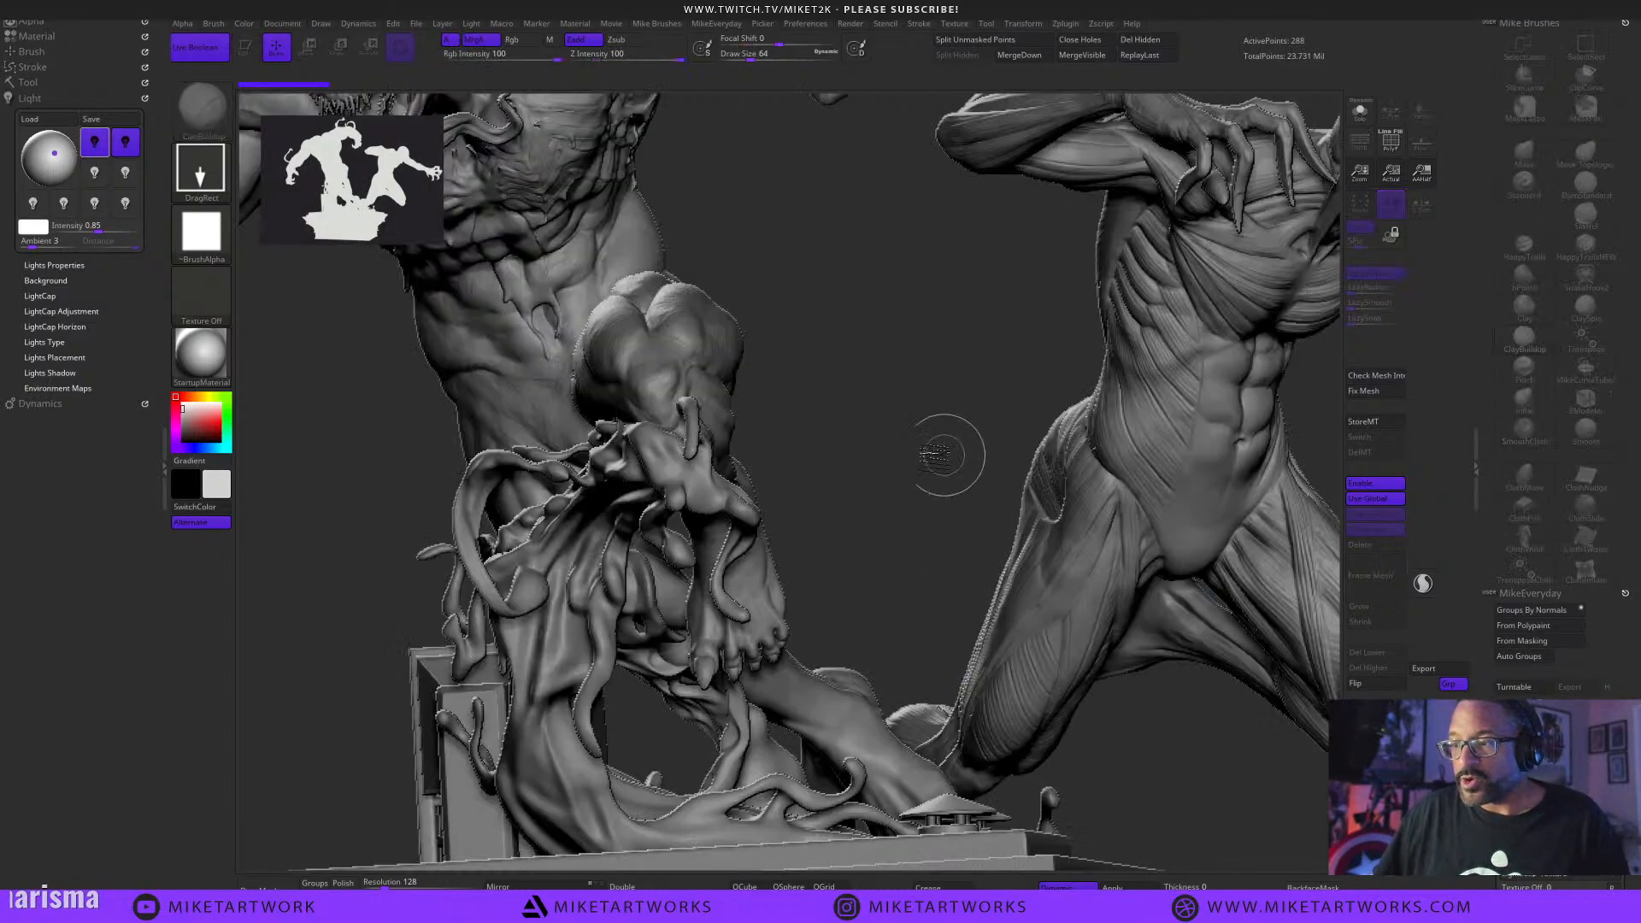
Clear the canvas, redraw the figures in edit mode, frame the statue and Carnage together from a low front angle, and run a BPR render.
key("ctrl+n")
left_click_drag(760, 494, 680, 766)
key("t")
key("f")
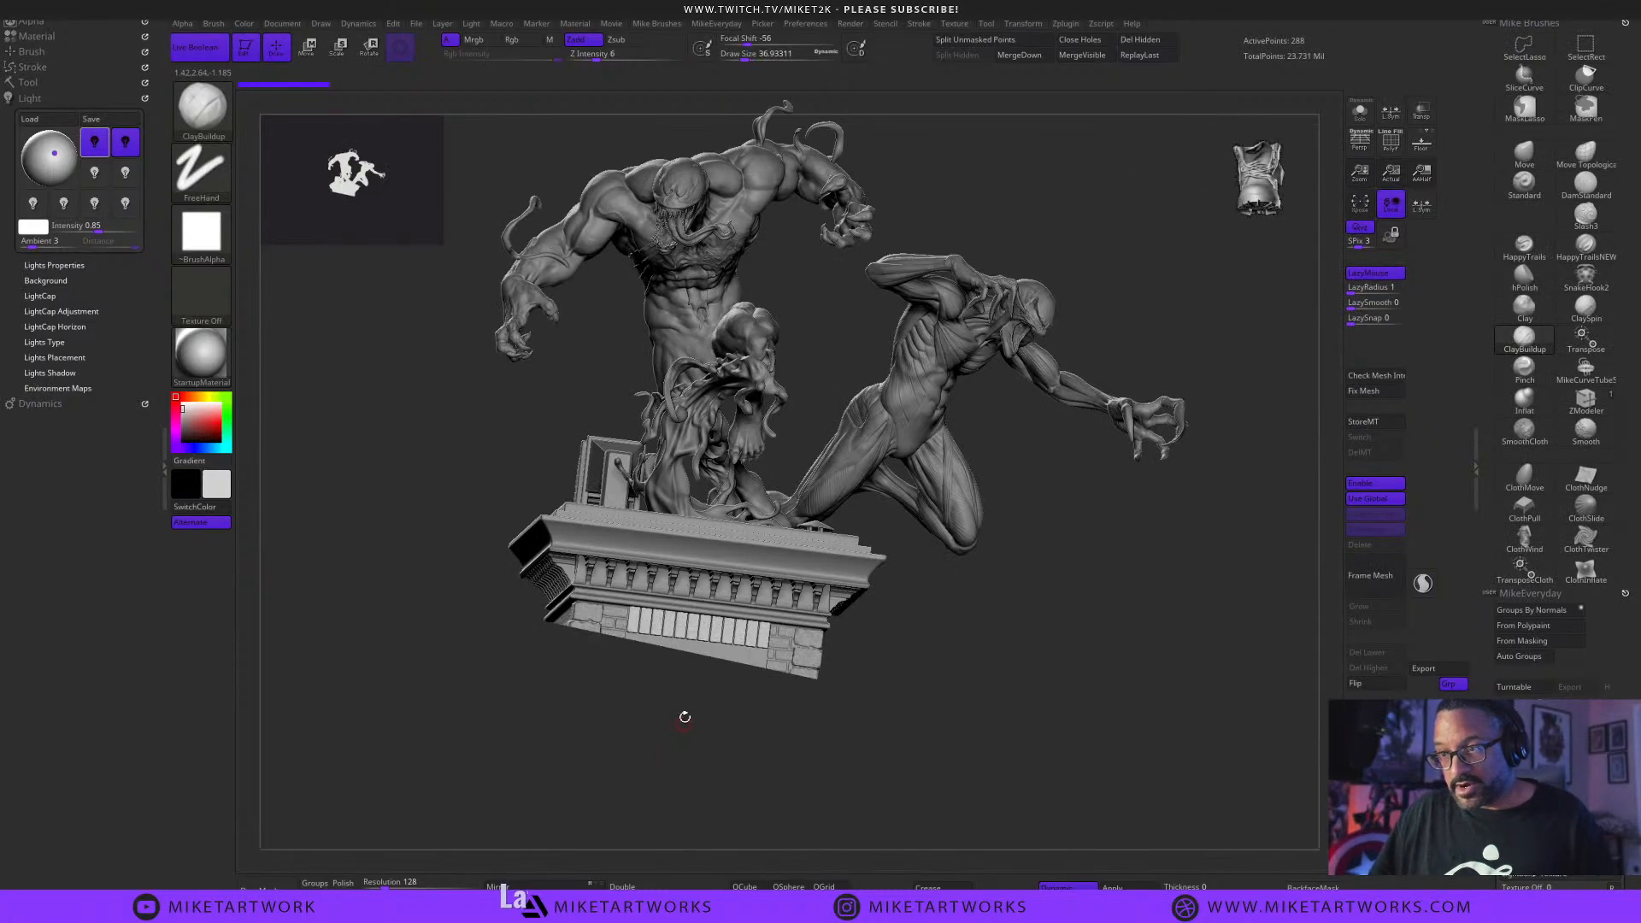
left_click_drag(922, 714, 924, 710)
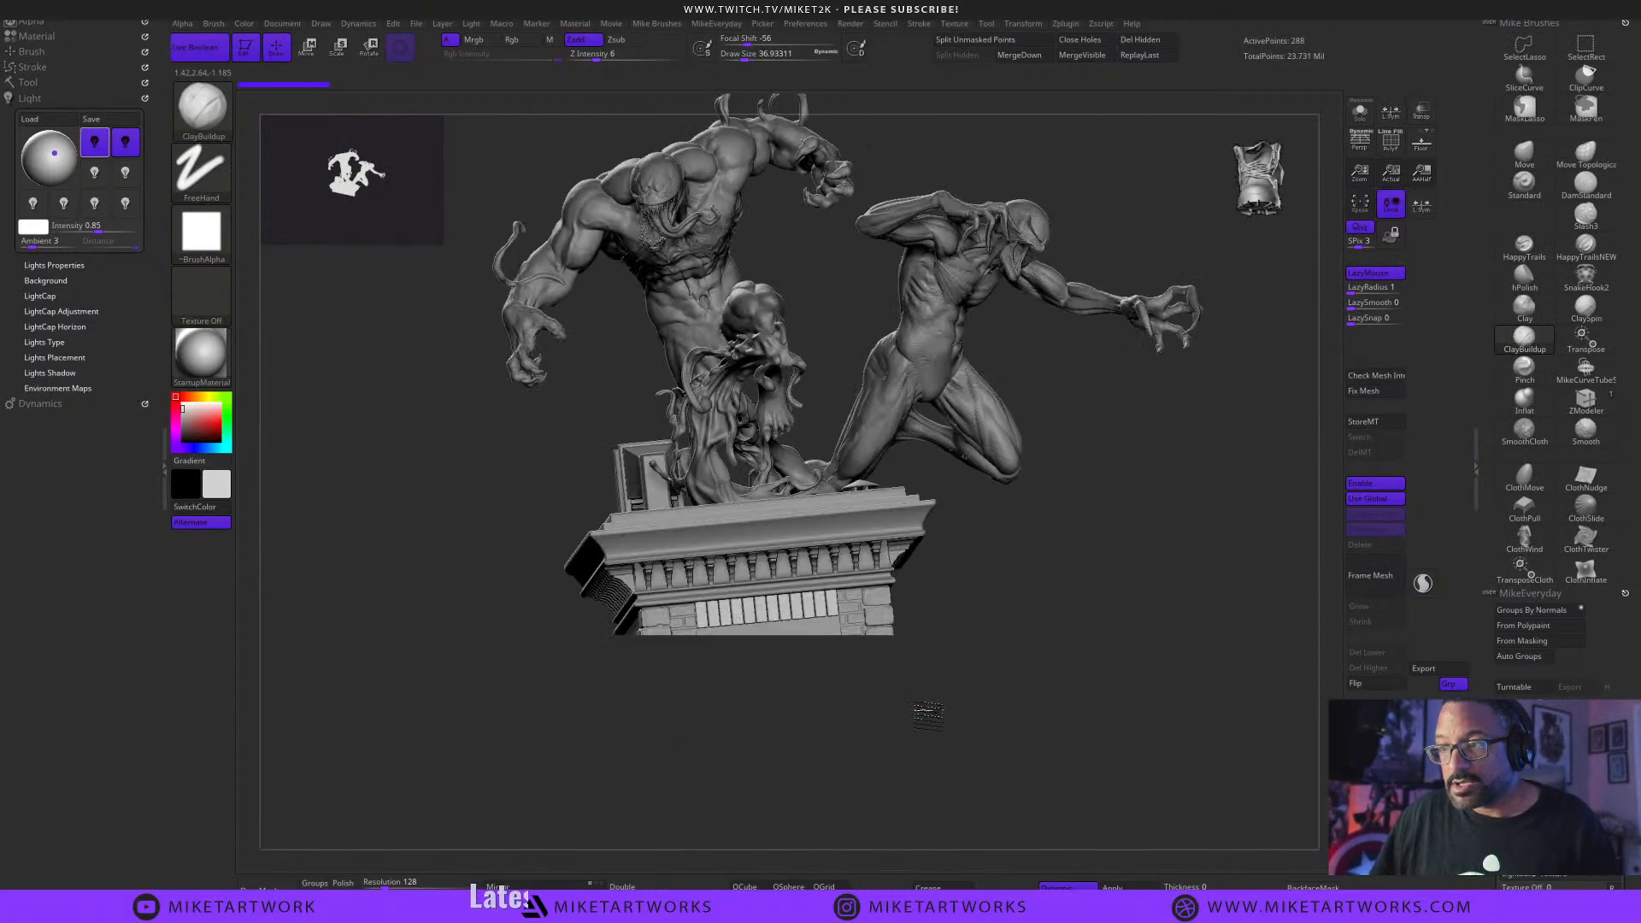
left_click(1419, 177)
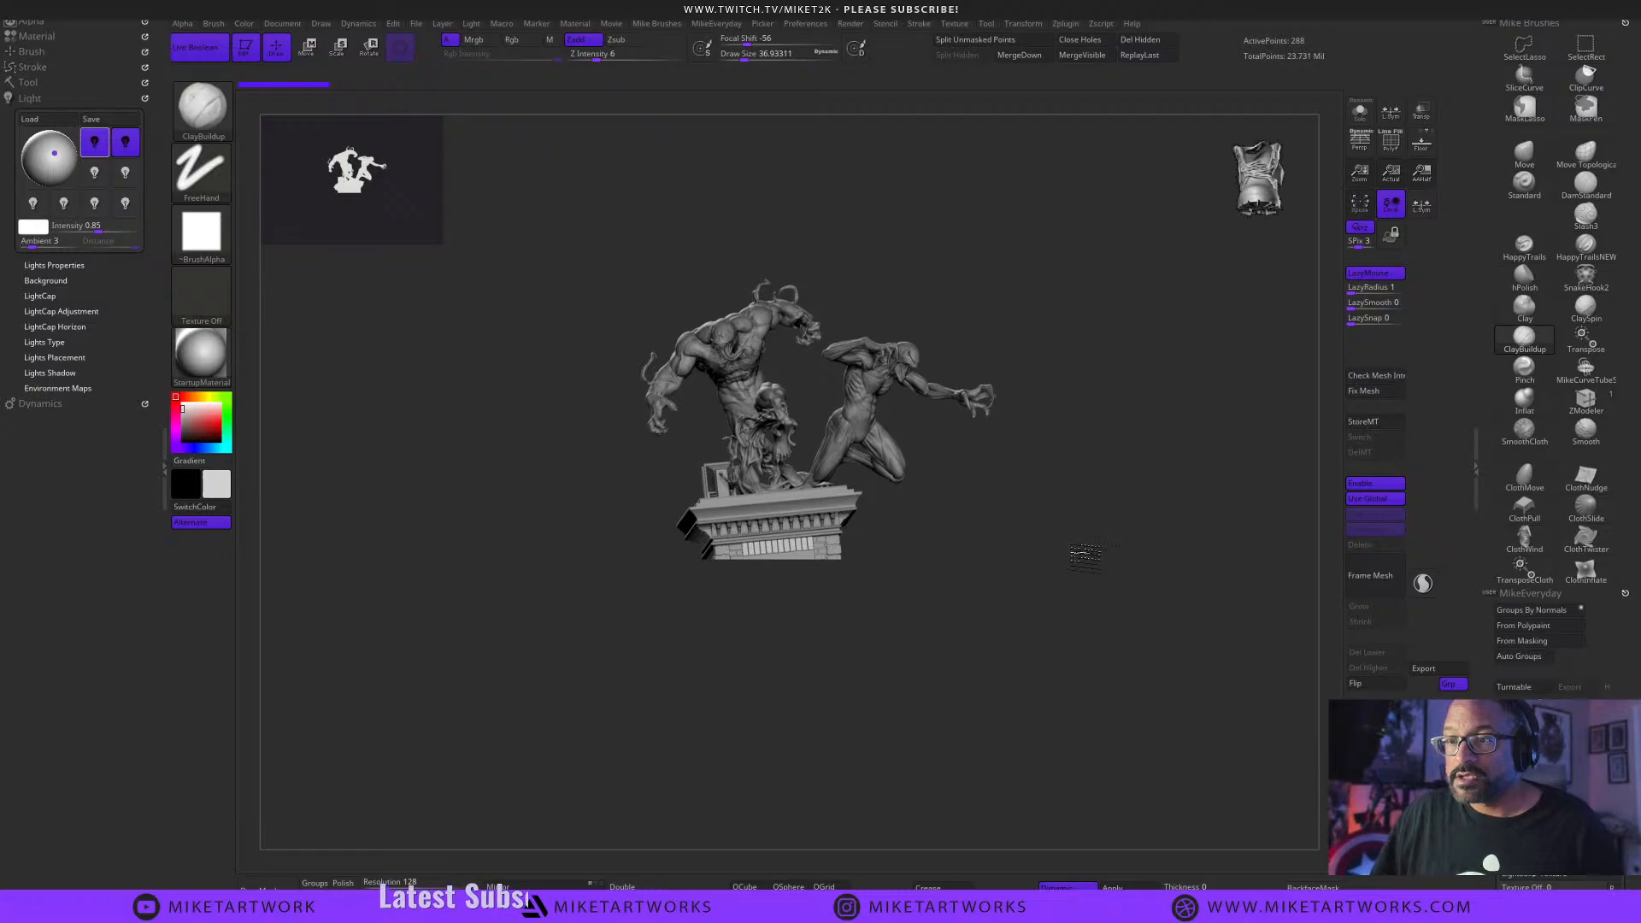
left_click_drag(1081, 555, 1153, 642, "alt")
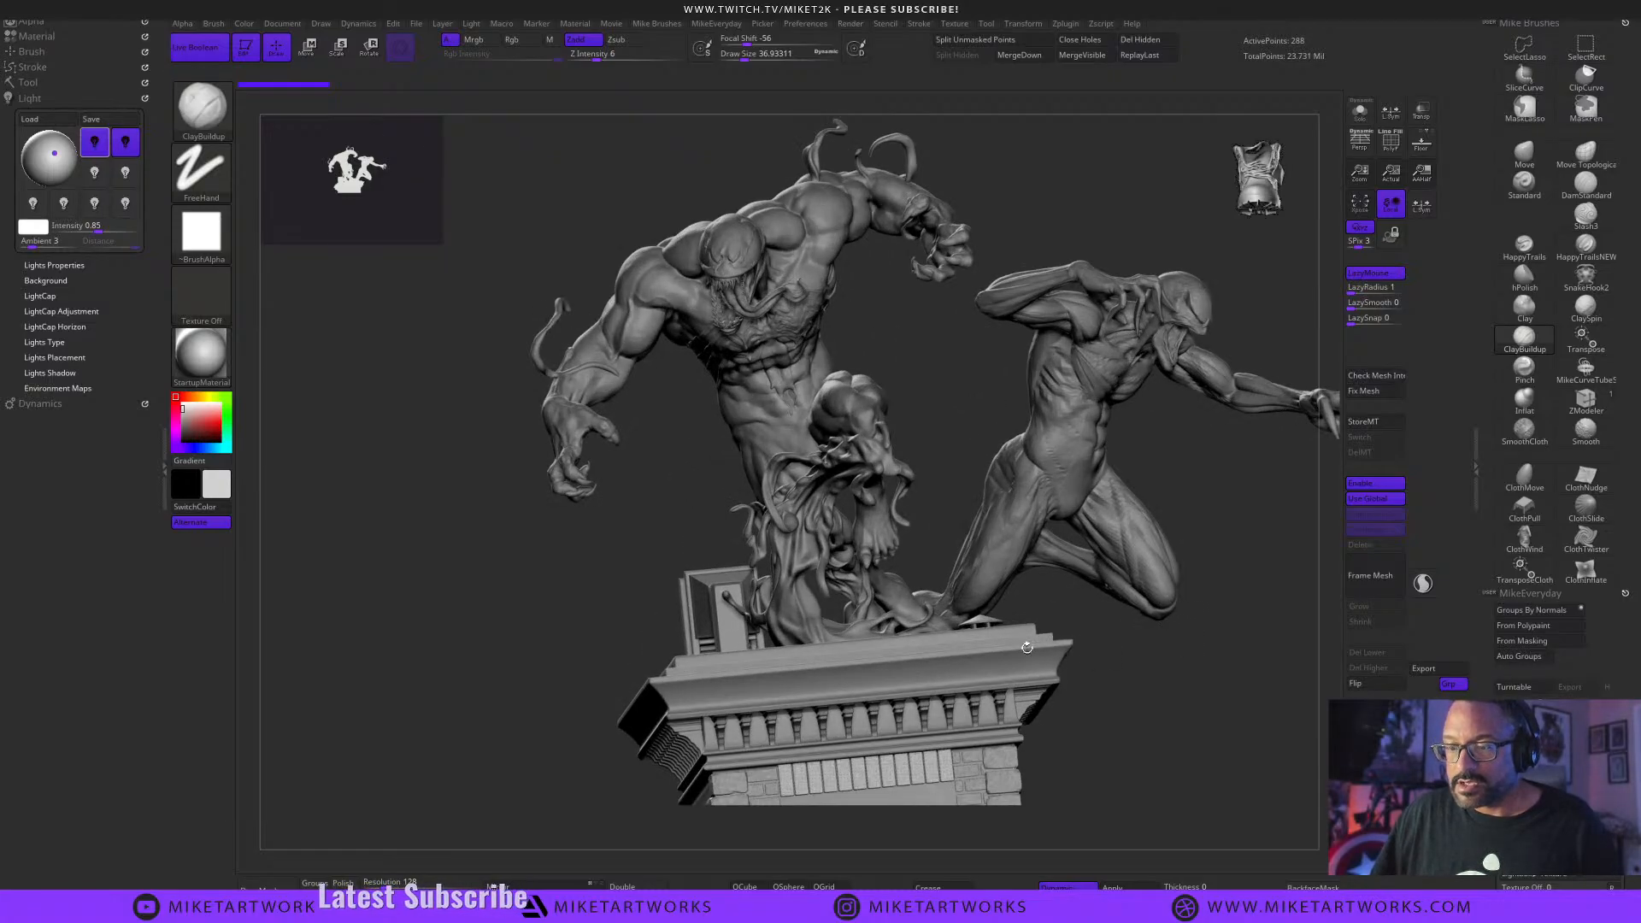
left_click_drag(1027, 647, 1112, 672)
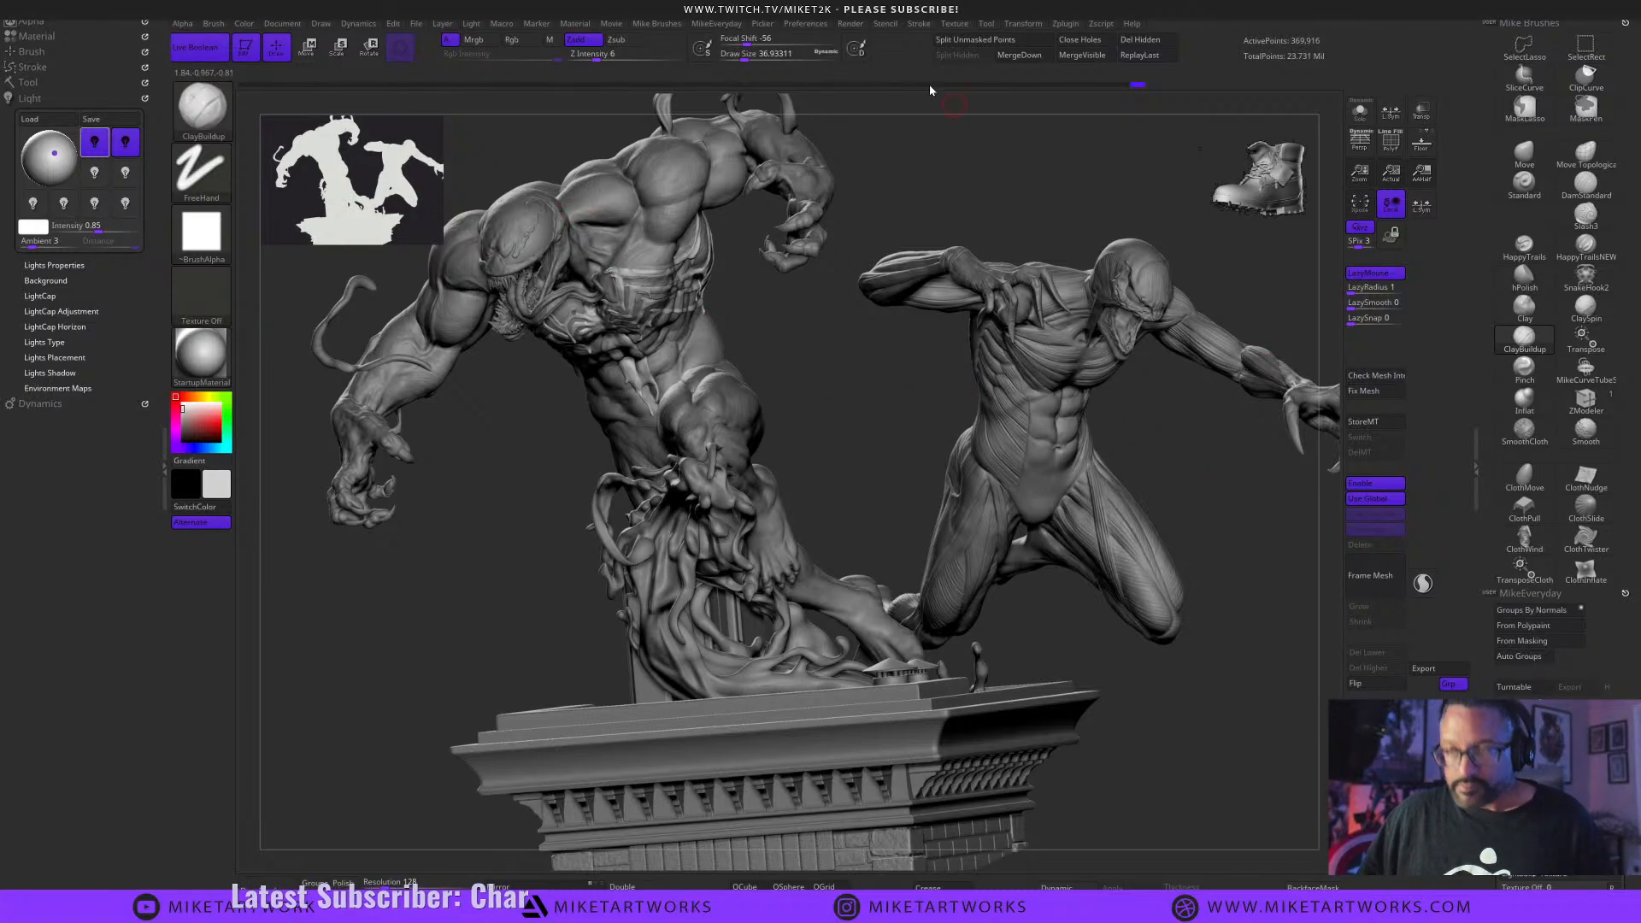
key("shift")
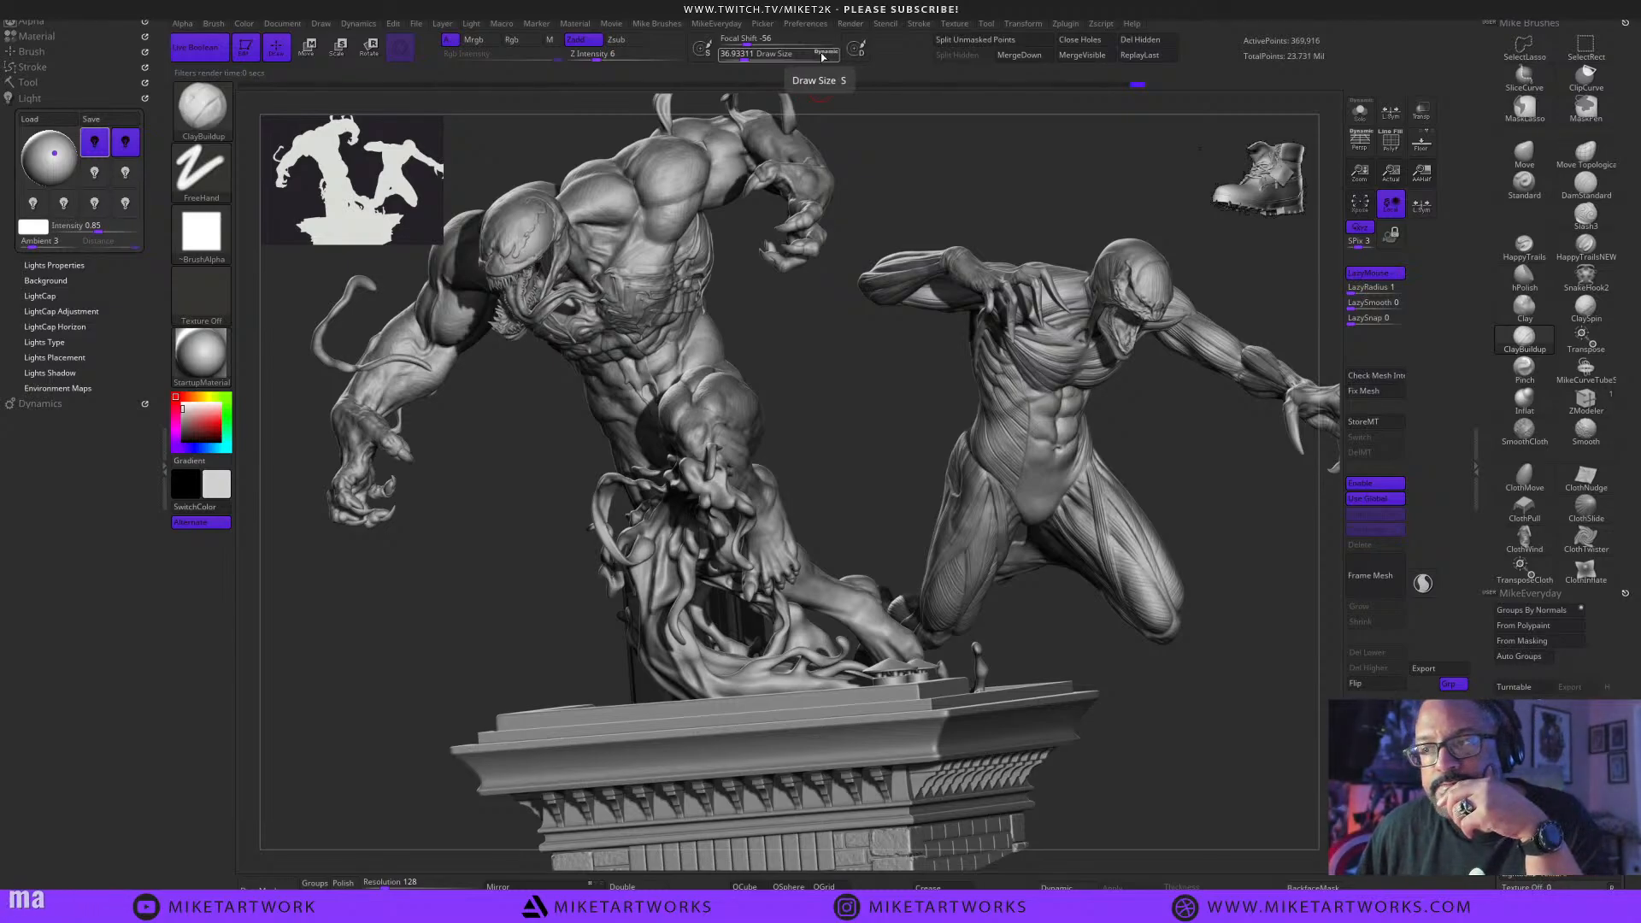
Switch off the second light, place the first light slightly below the centre of the light sphere, and render with BPR.
left_click(124, 143)
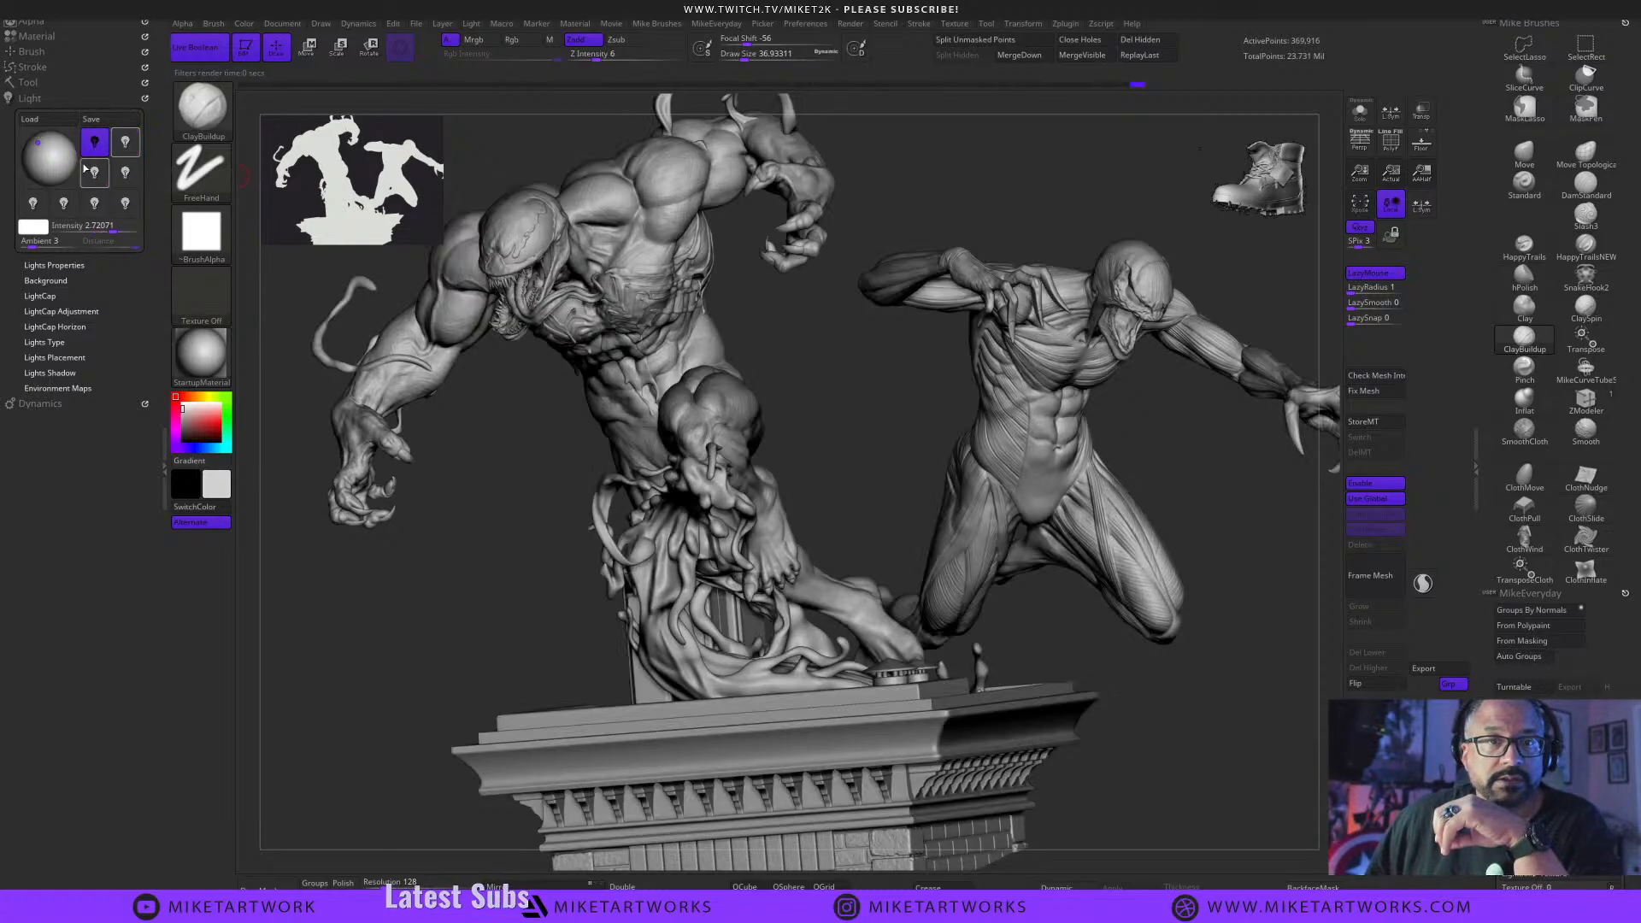
left_click_drag(52, 156, 49, 158)
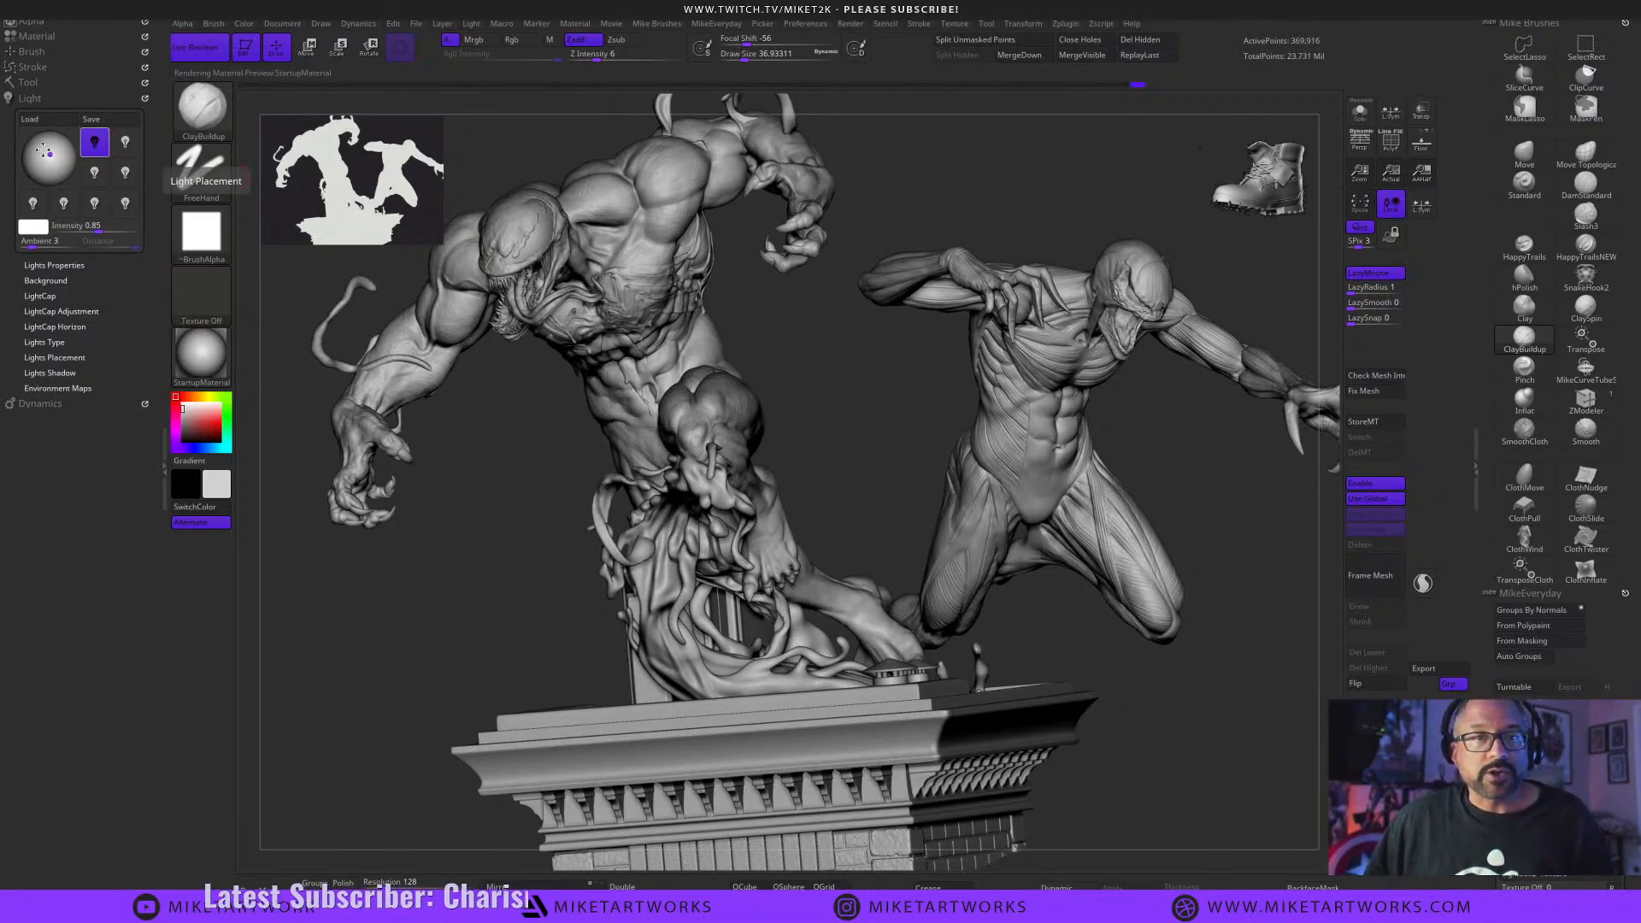
left_click_drag(50, 157, 50, 169)
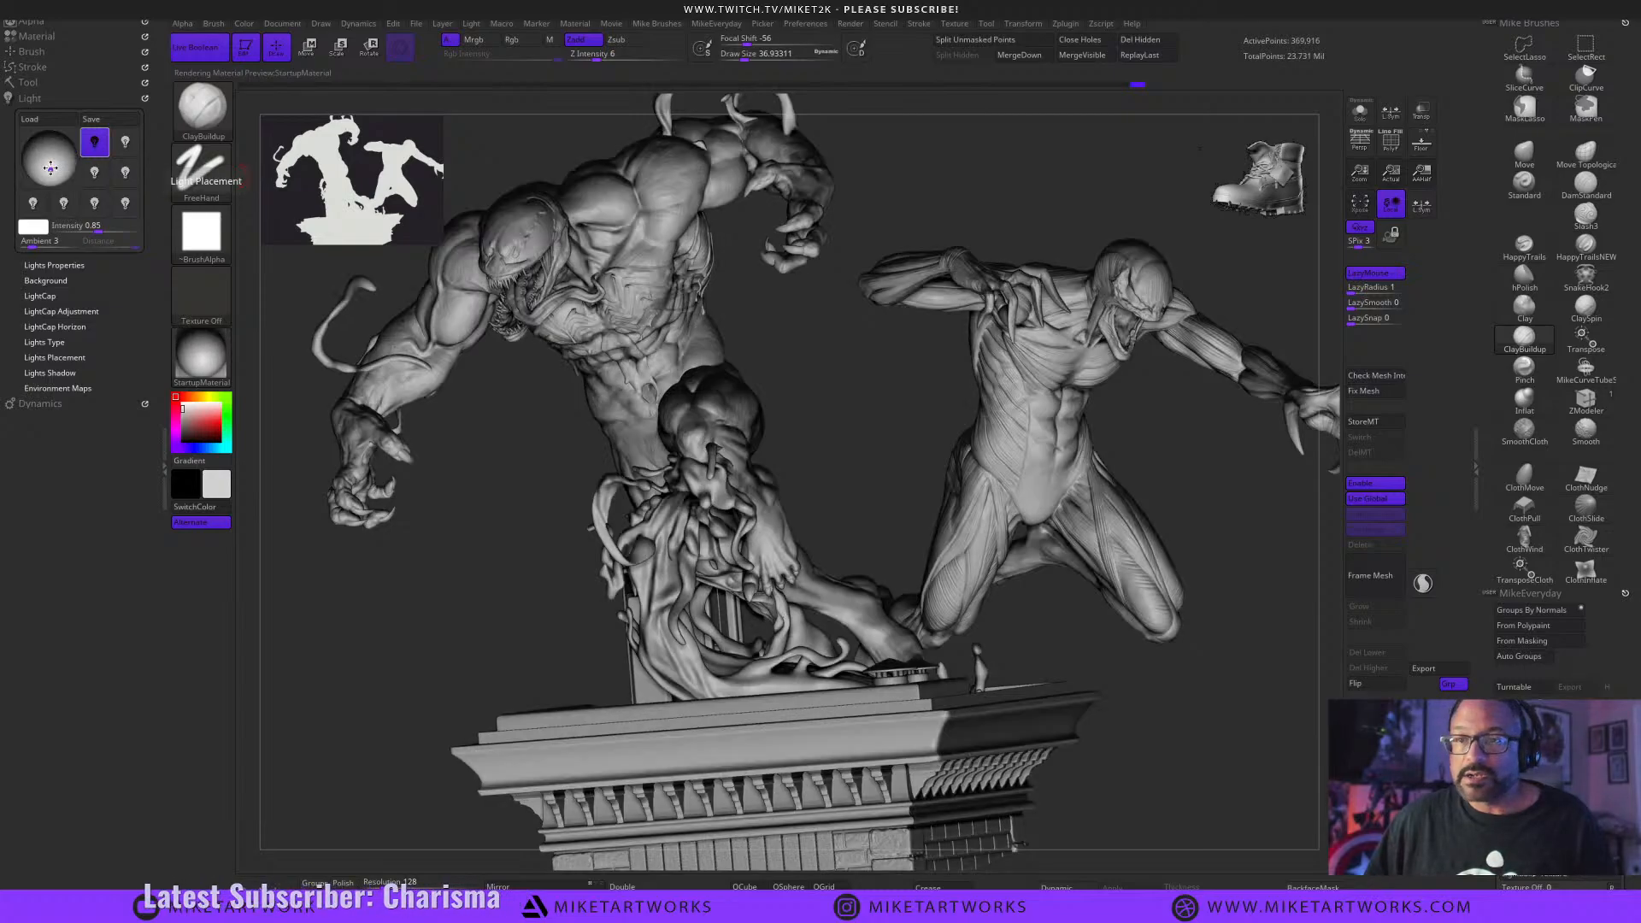
key("shift")
key("shift")
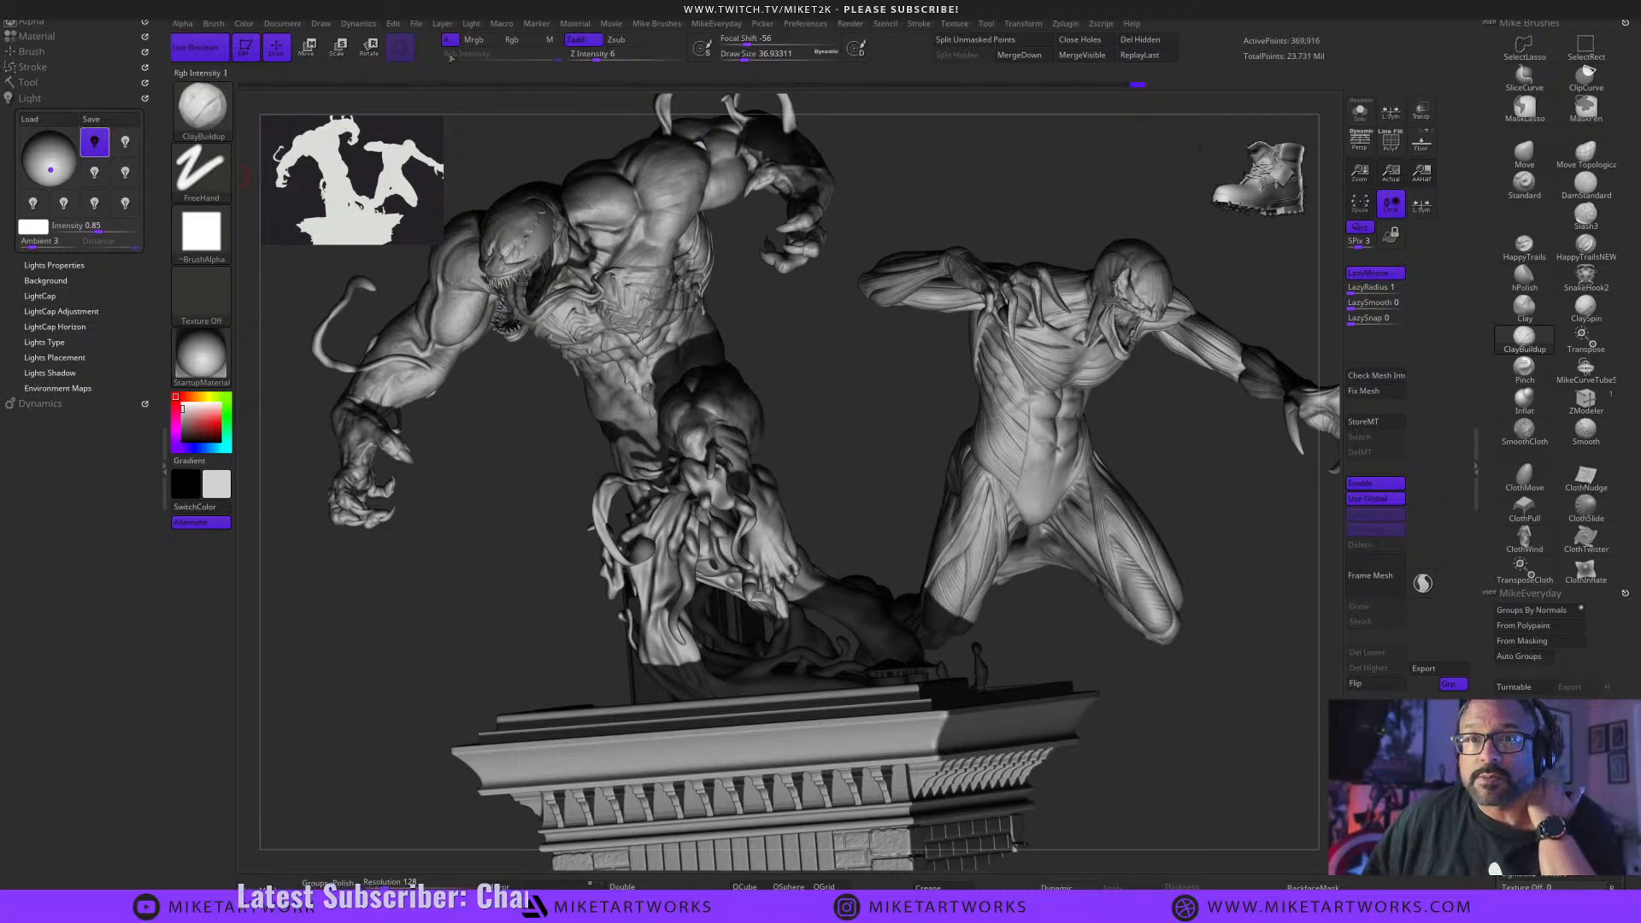
Dock the Render settings beside the light settings and set the BPR shadow rays to 73 and shadow angle to 4.
left_click(850, 25)
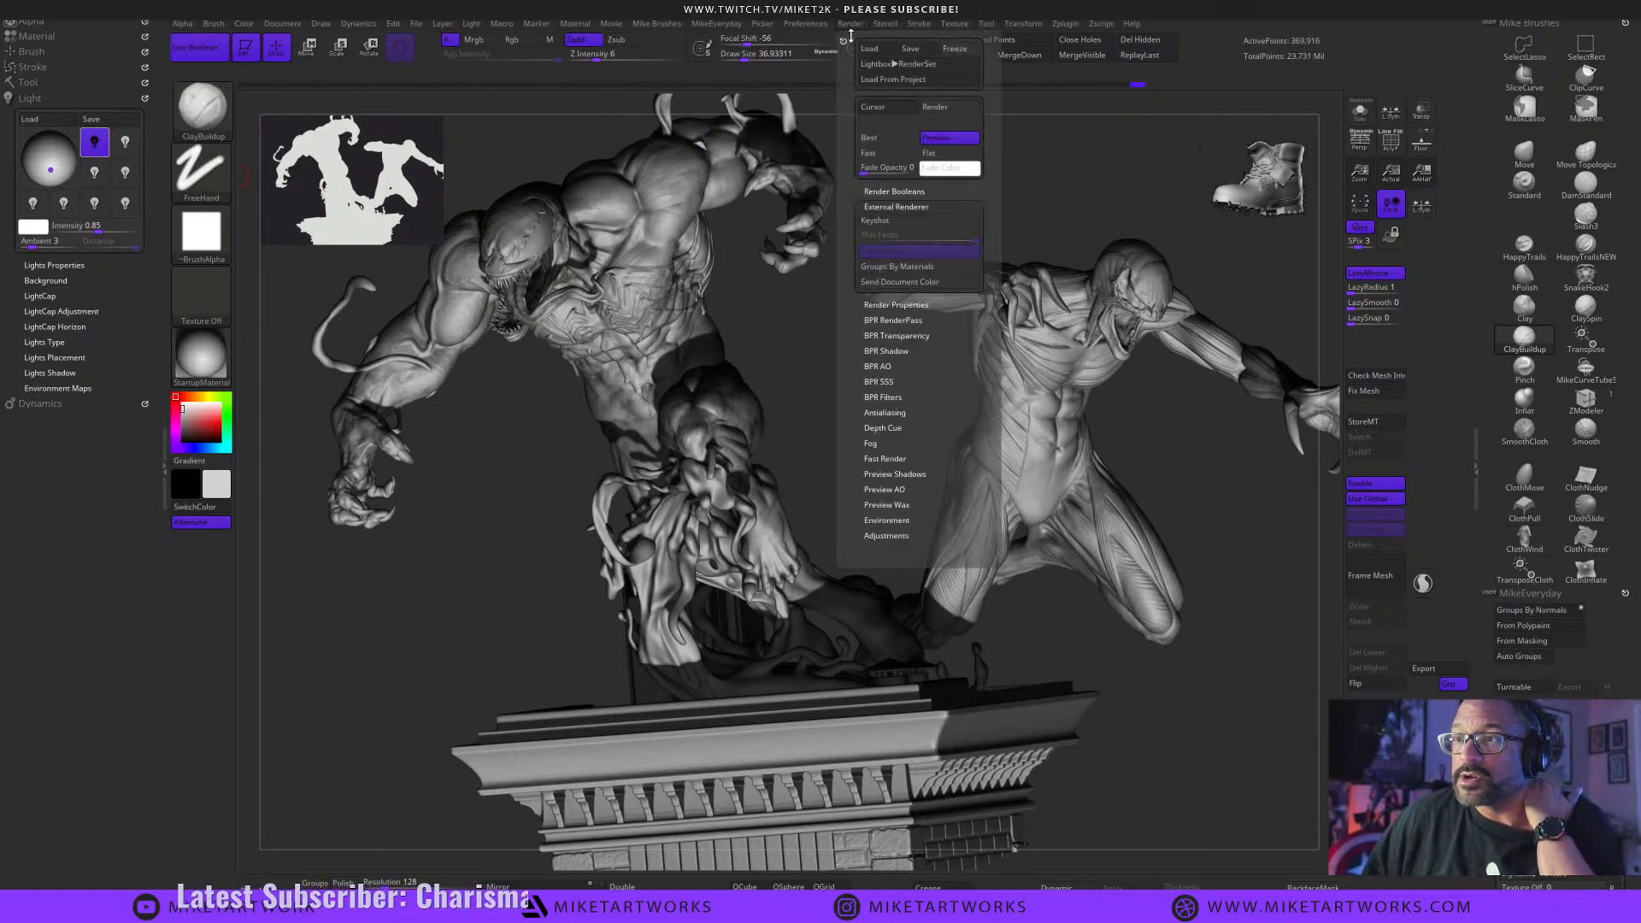
left_click_drag(843, 41, 32, 522)
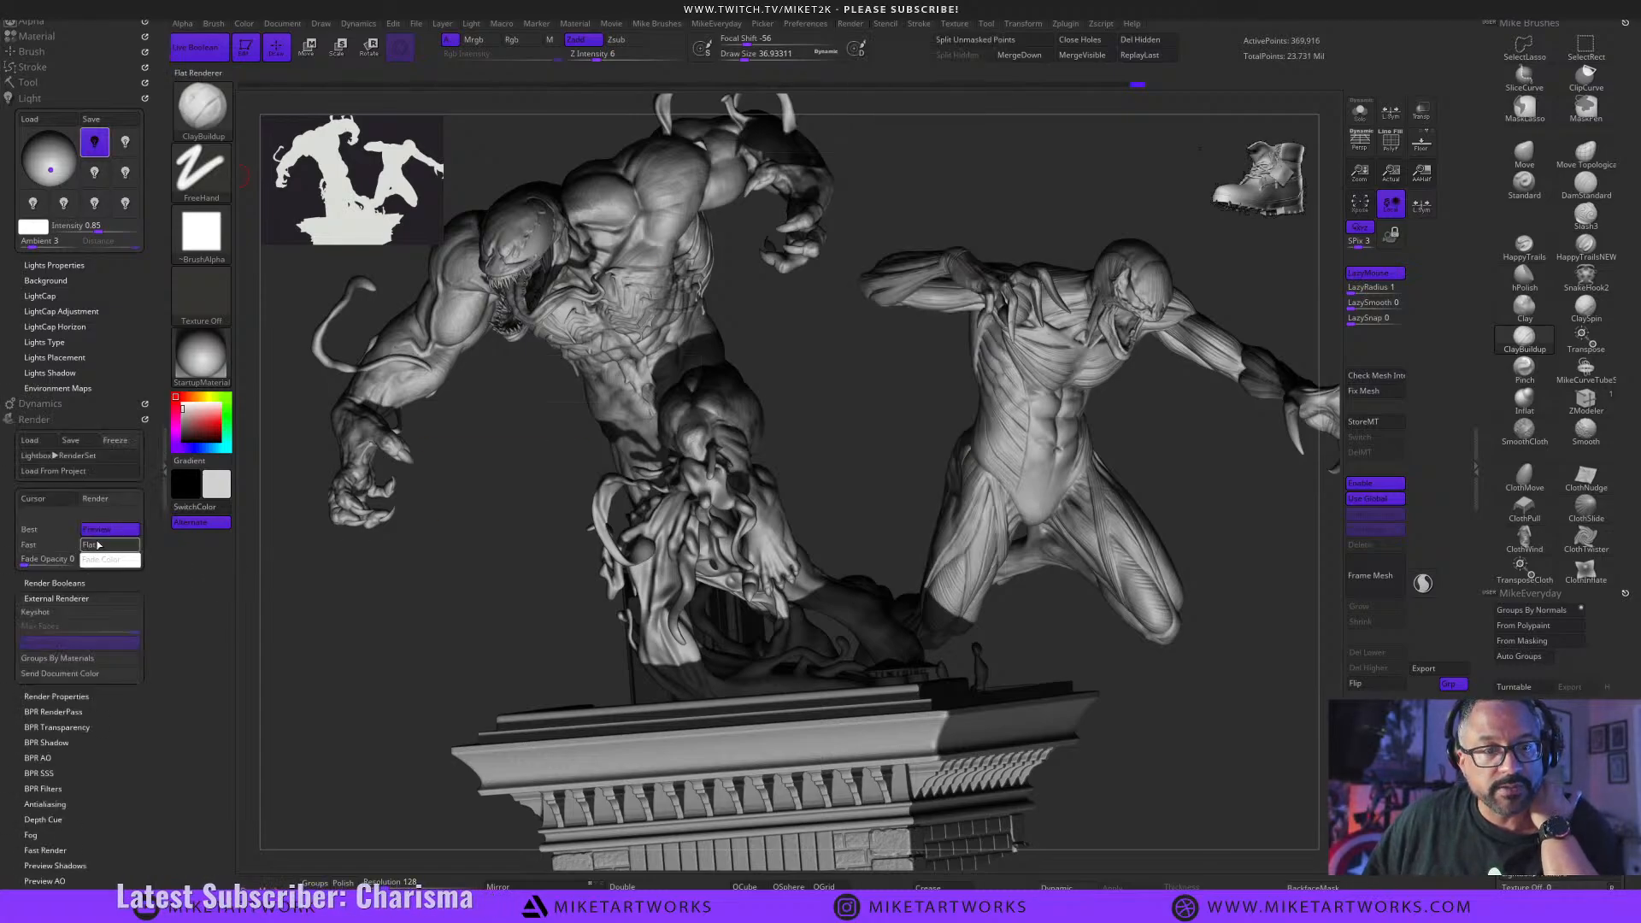
scroll(69, 556, "down", 3)
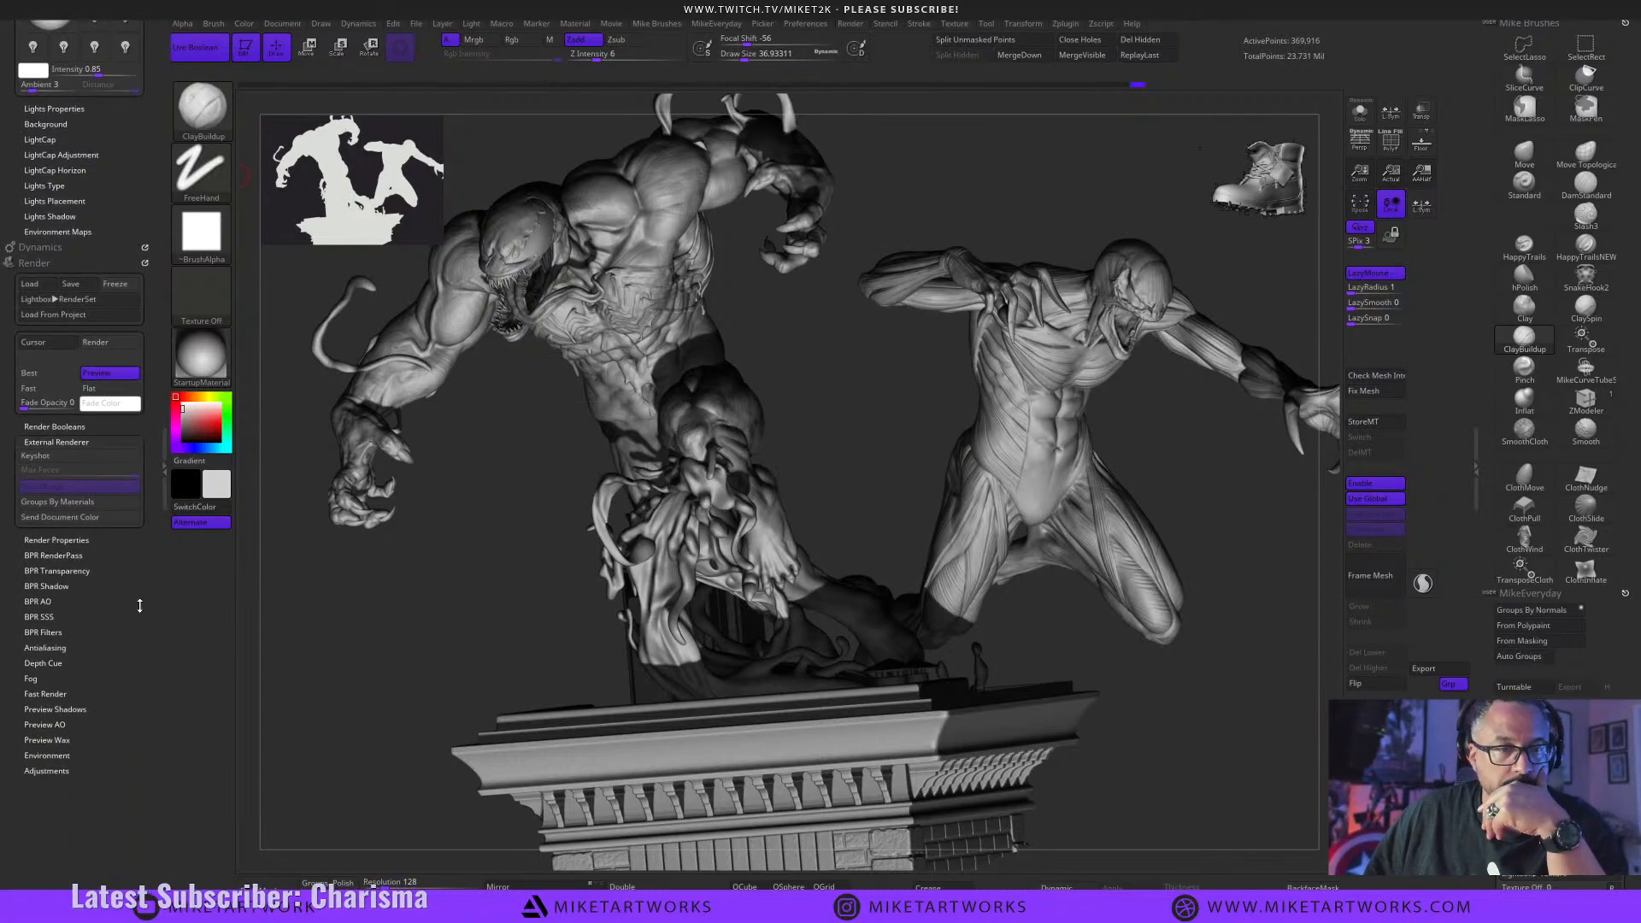
left_click(46, 586)
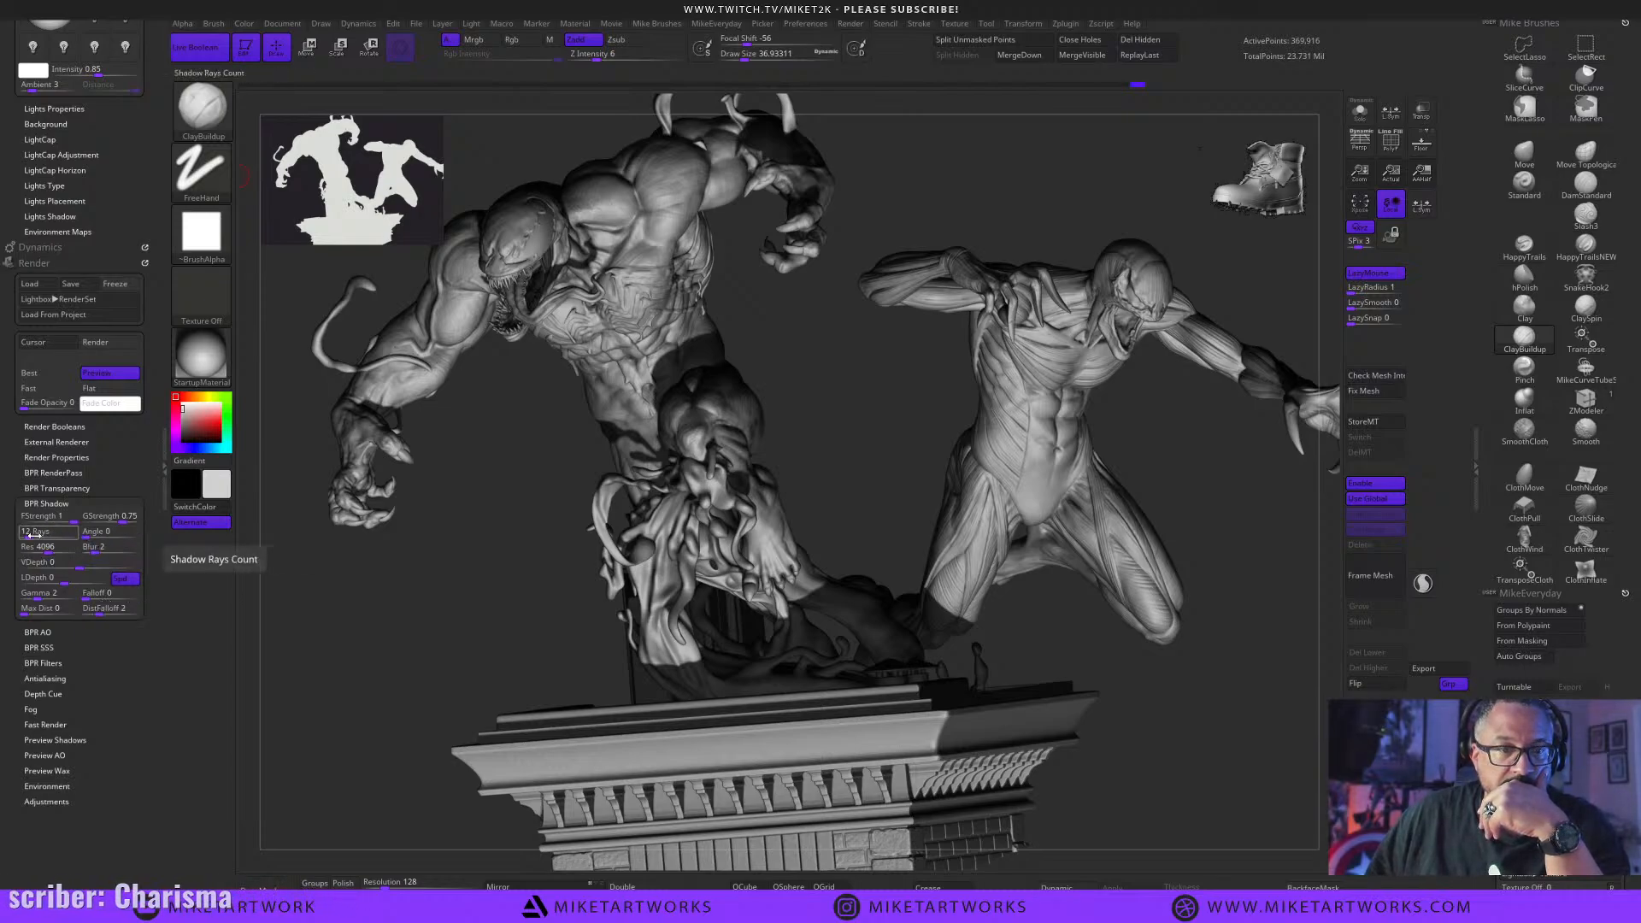
left_click_drag(33, 533, 37, 534)
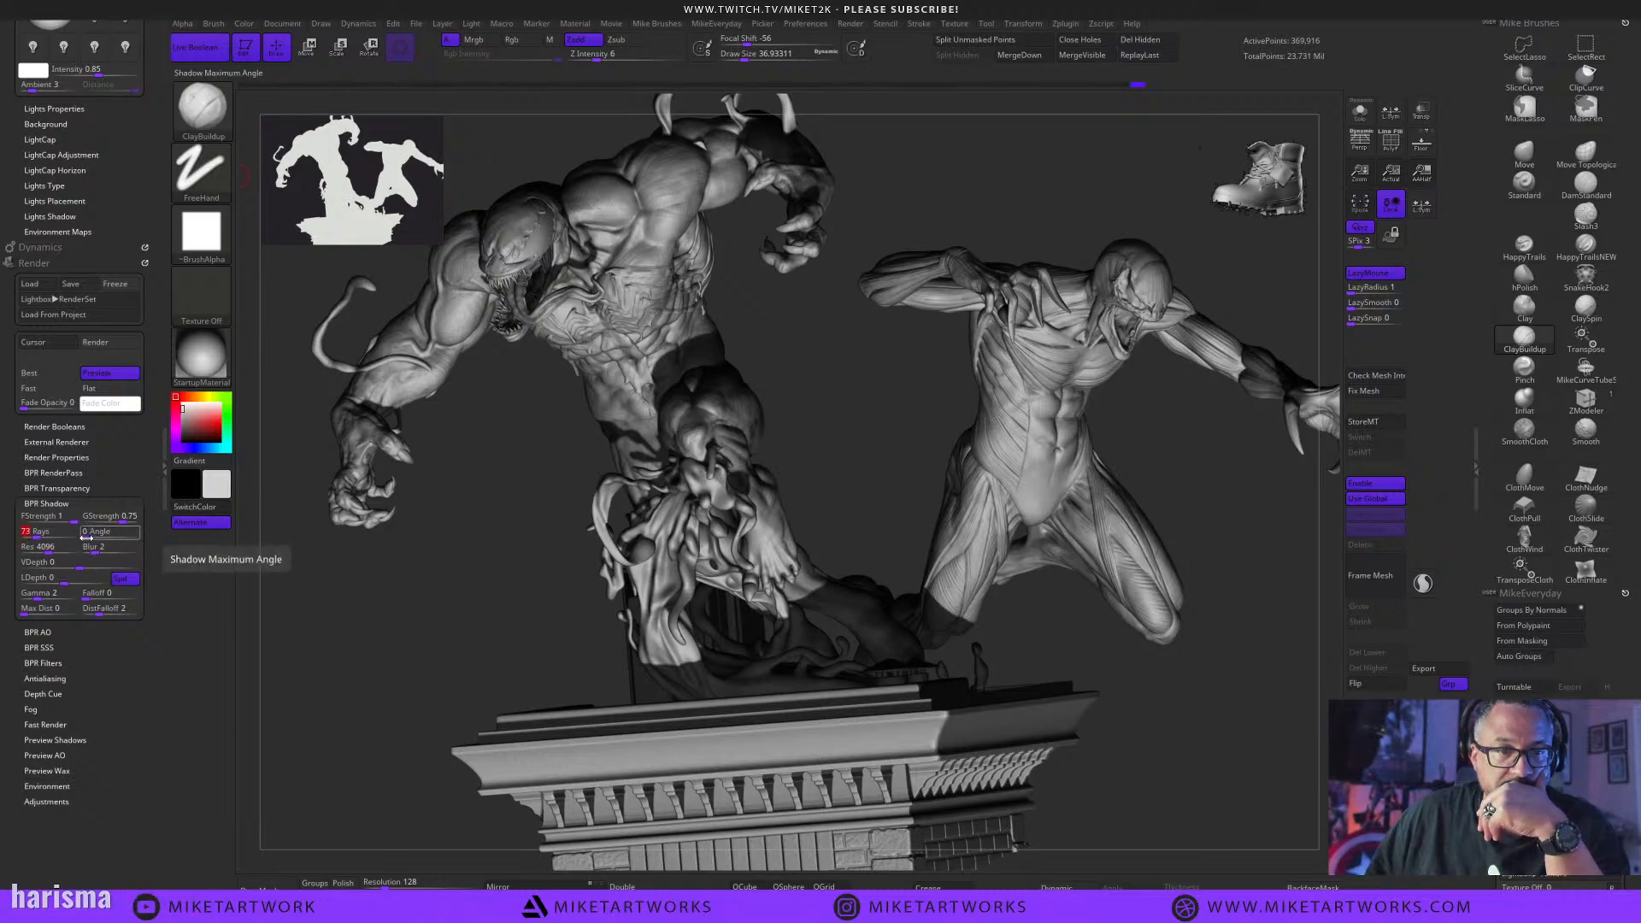
left_click_drag(94, 551, 90, 539)
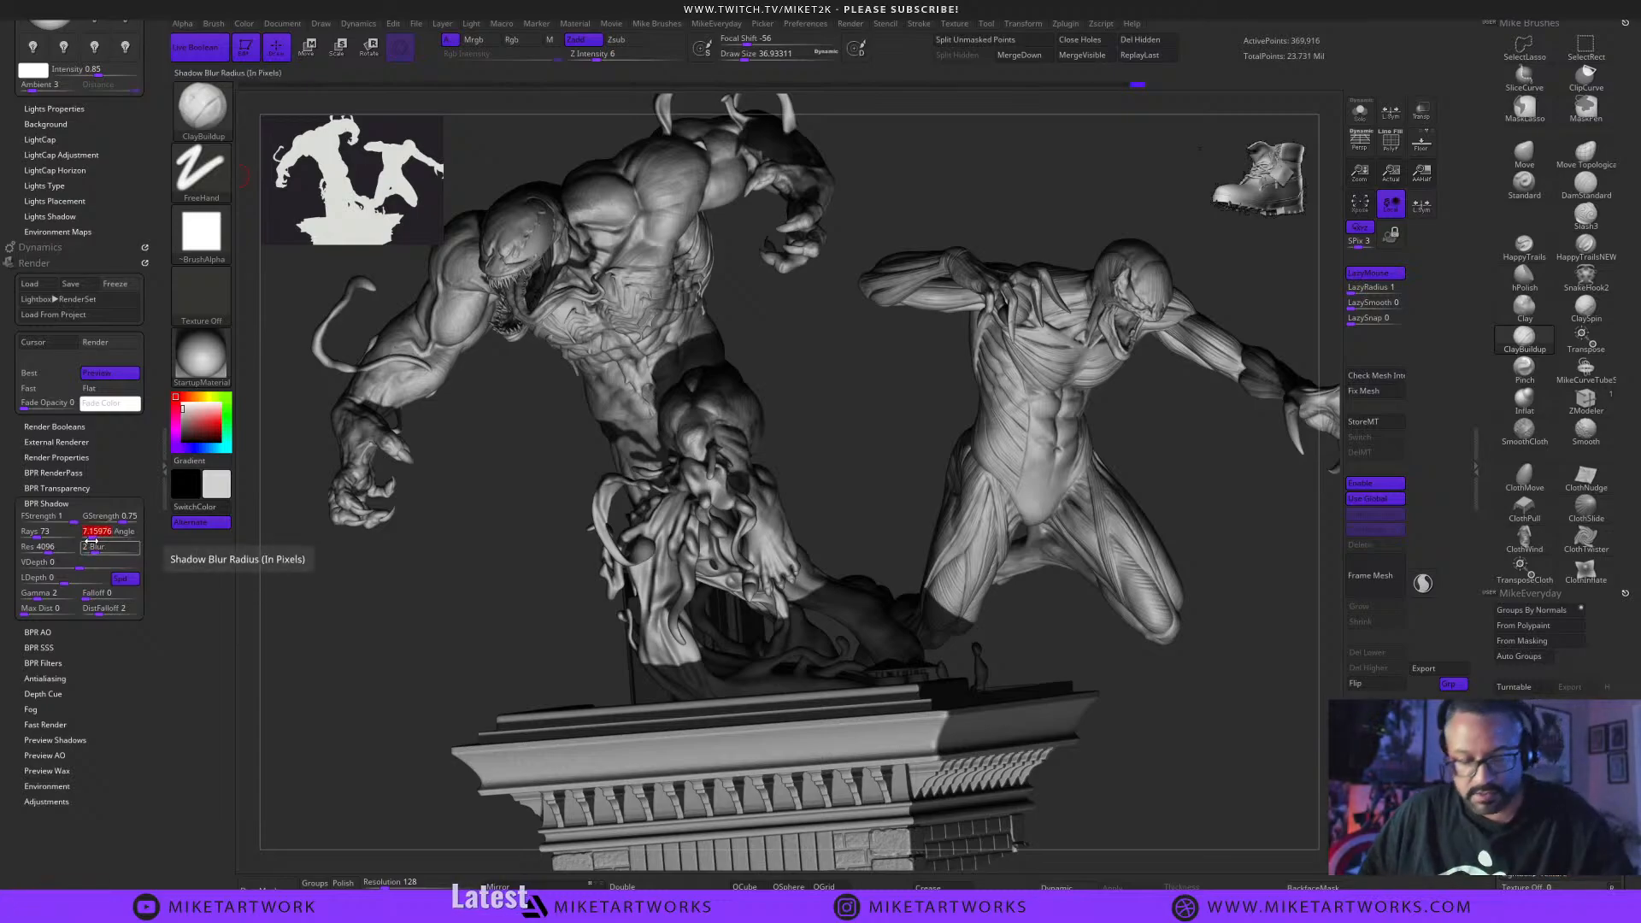
key("Tab")
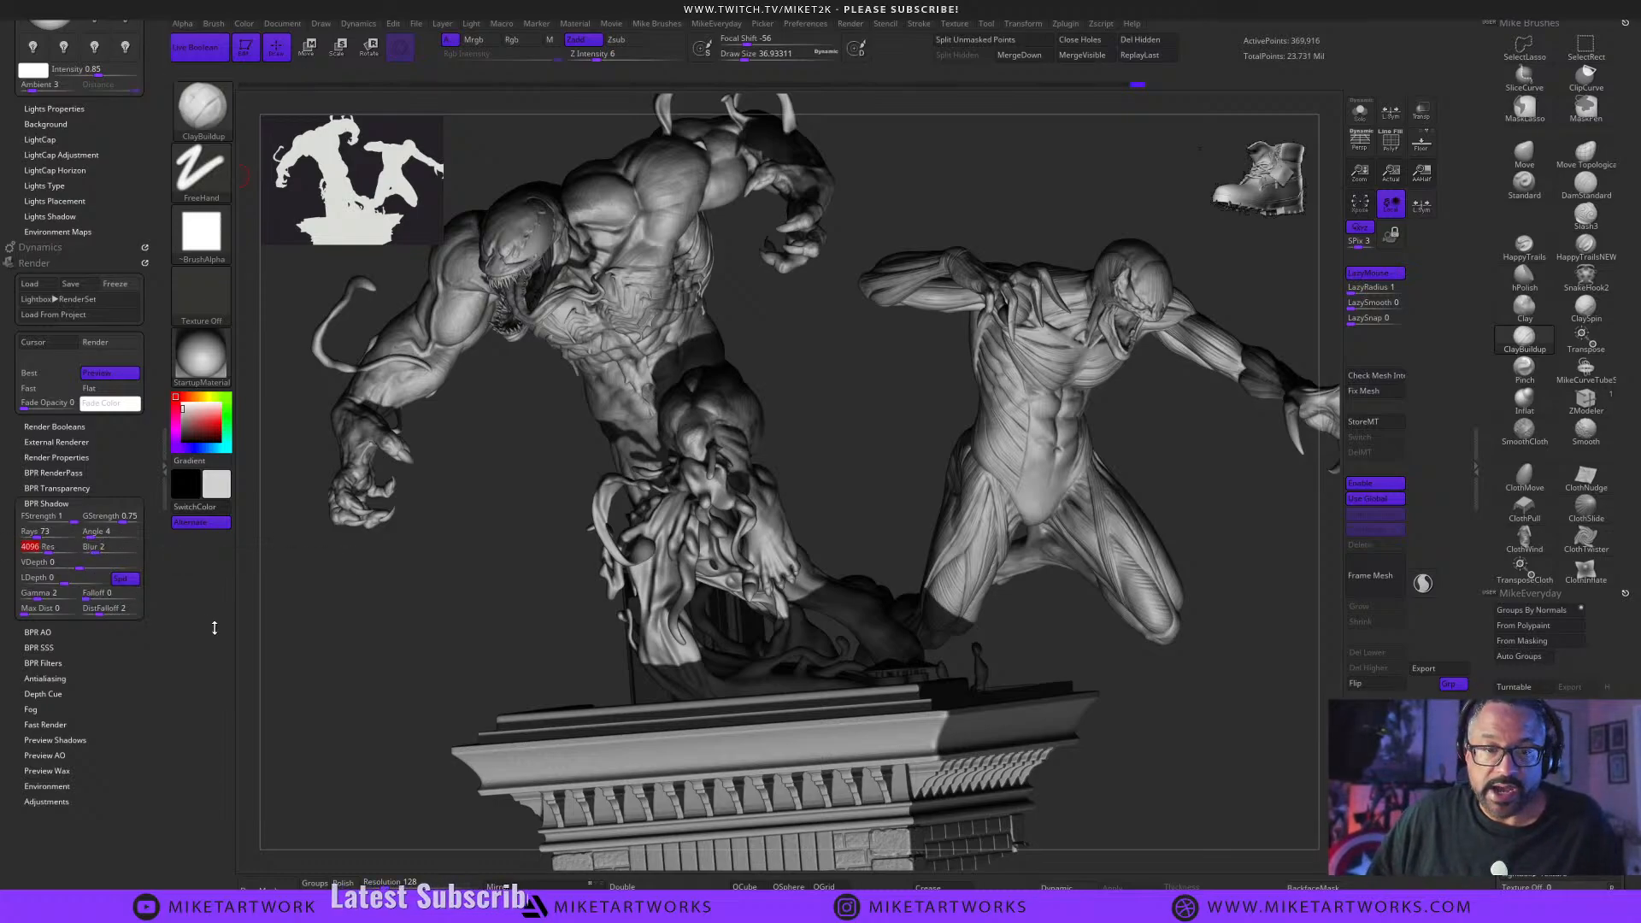
key("Return")
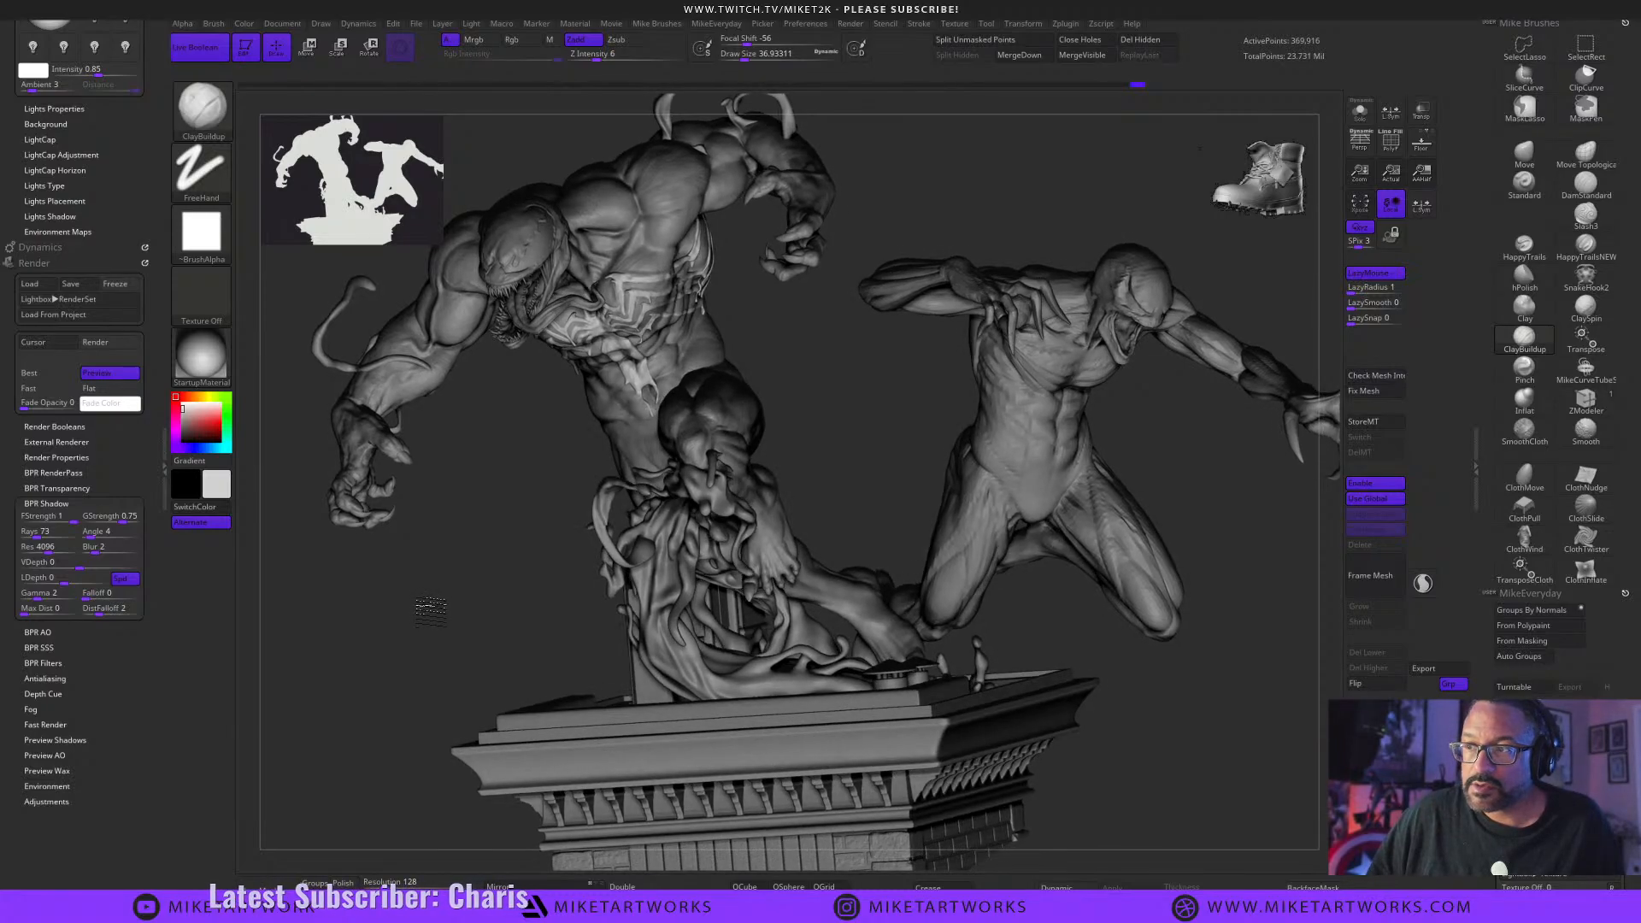
Reframe both figures within the document, set the BPR shadow angle to 15, and render with BPR.
left_click_drag(1199, 149, 1232, 148)
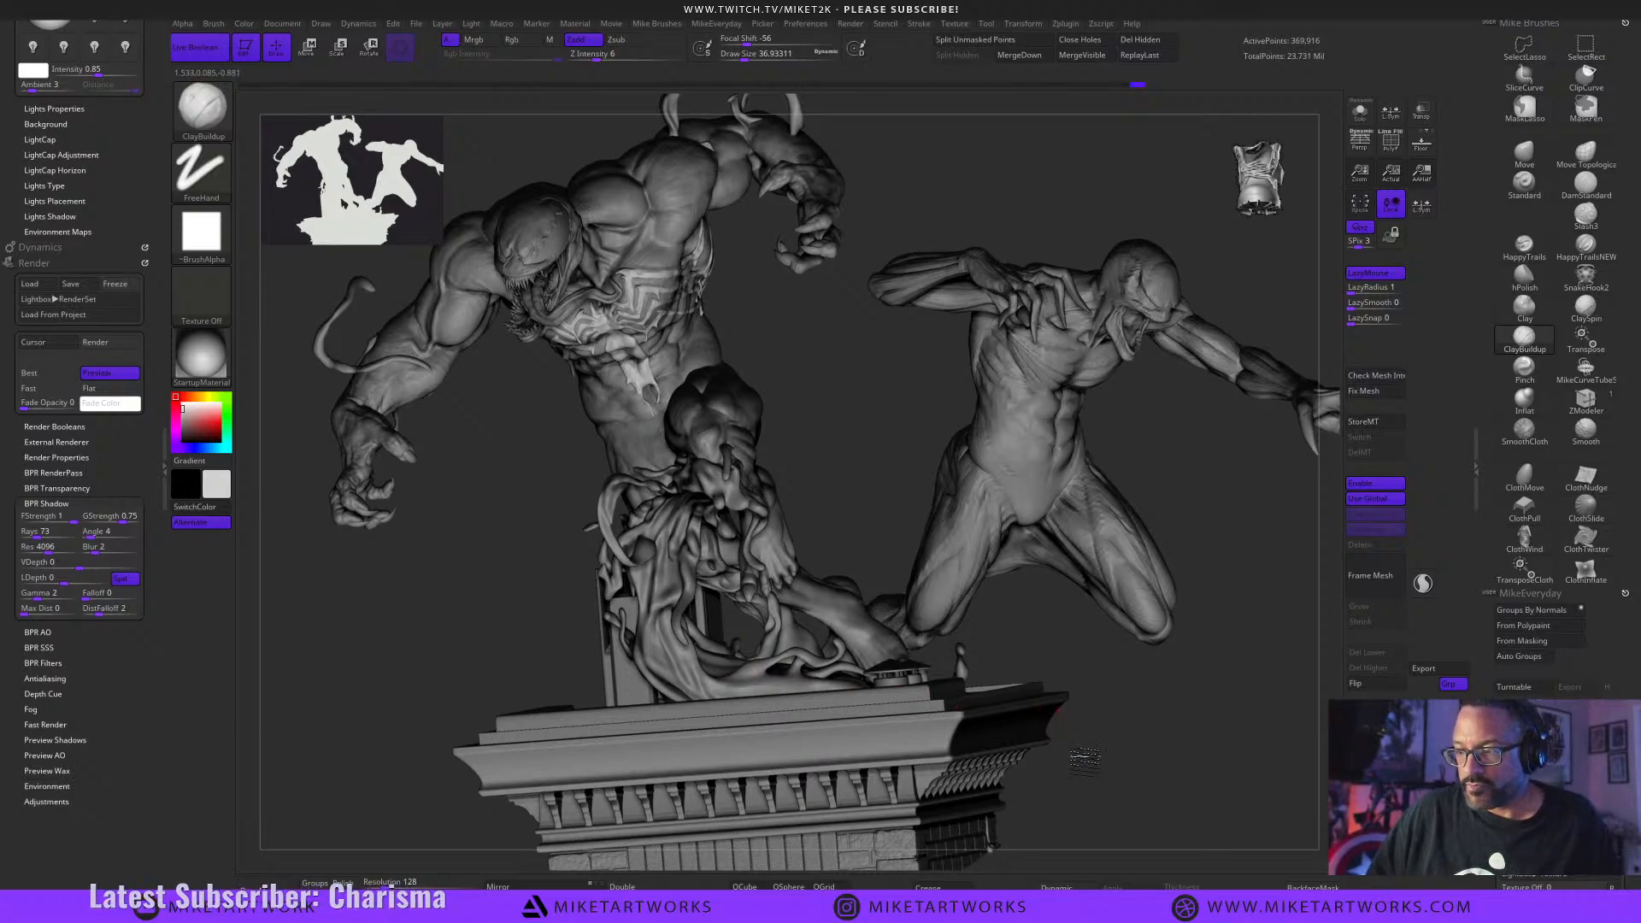
mouse_move(1085, 718)
left_mouse_down("alt")
mouse_move(1088, 754)
mouse_move(1087, 741)
mouse_move(1112, 769)
mouse_move(1099, 773)
left_mouse_up("alt")
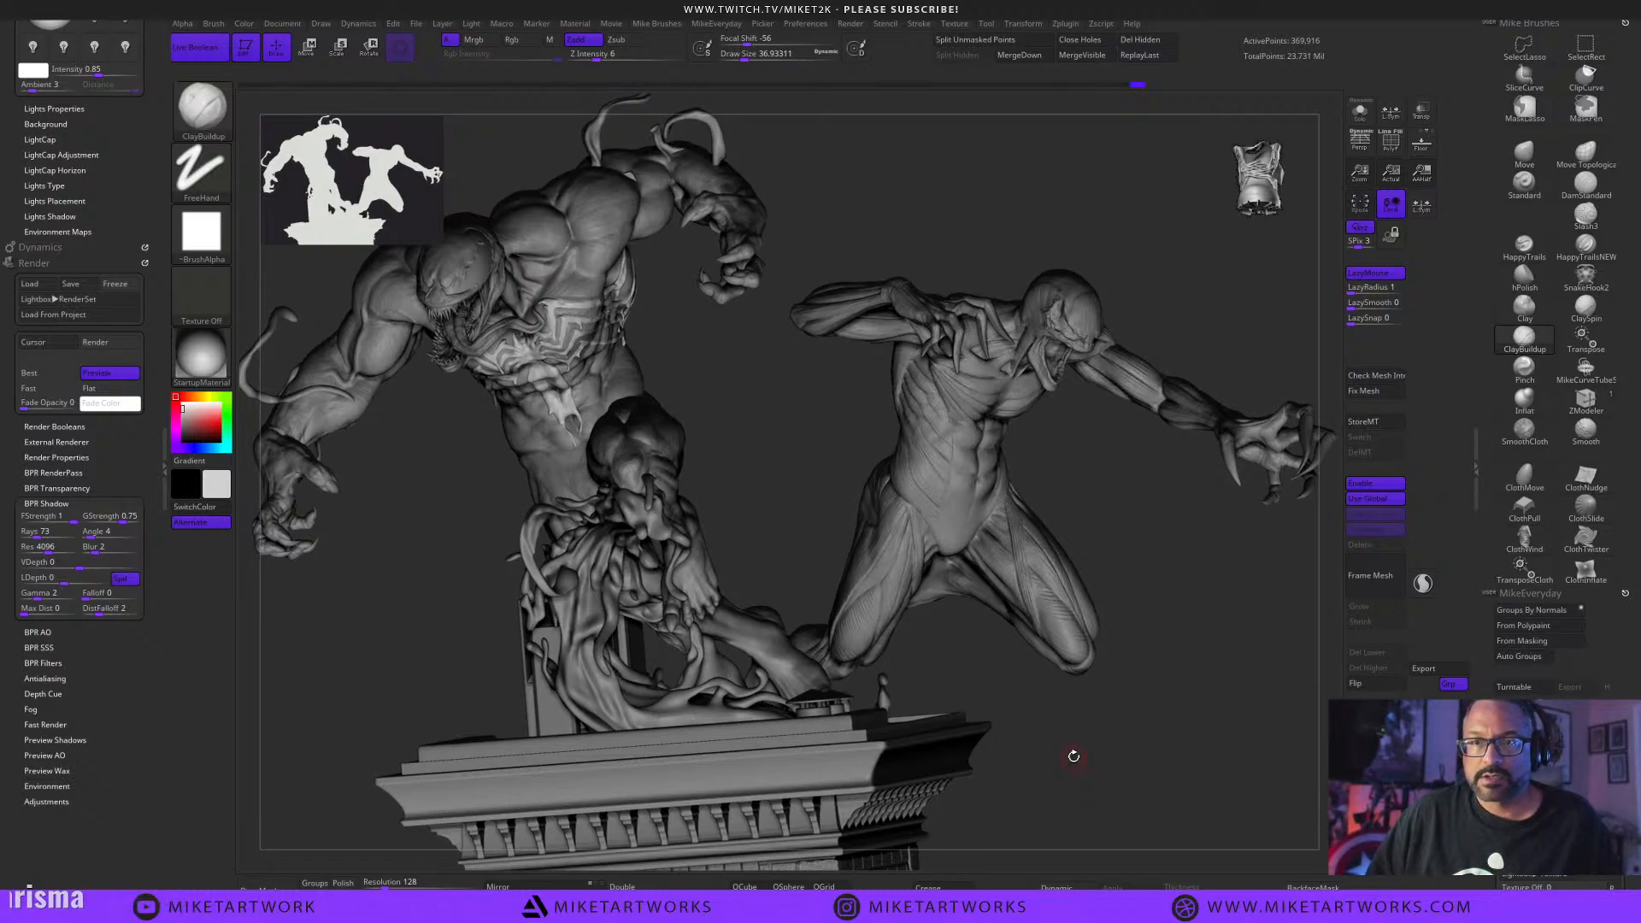
key("shift")
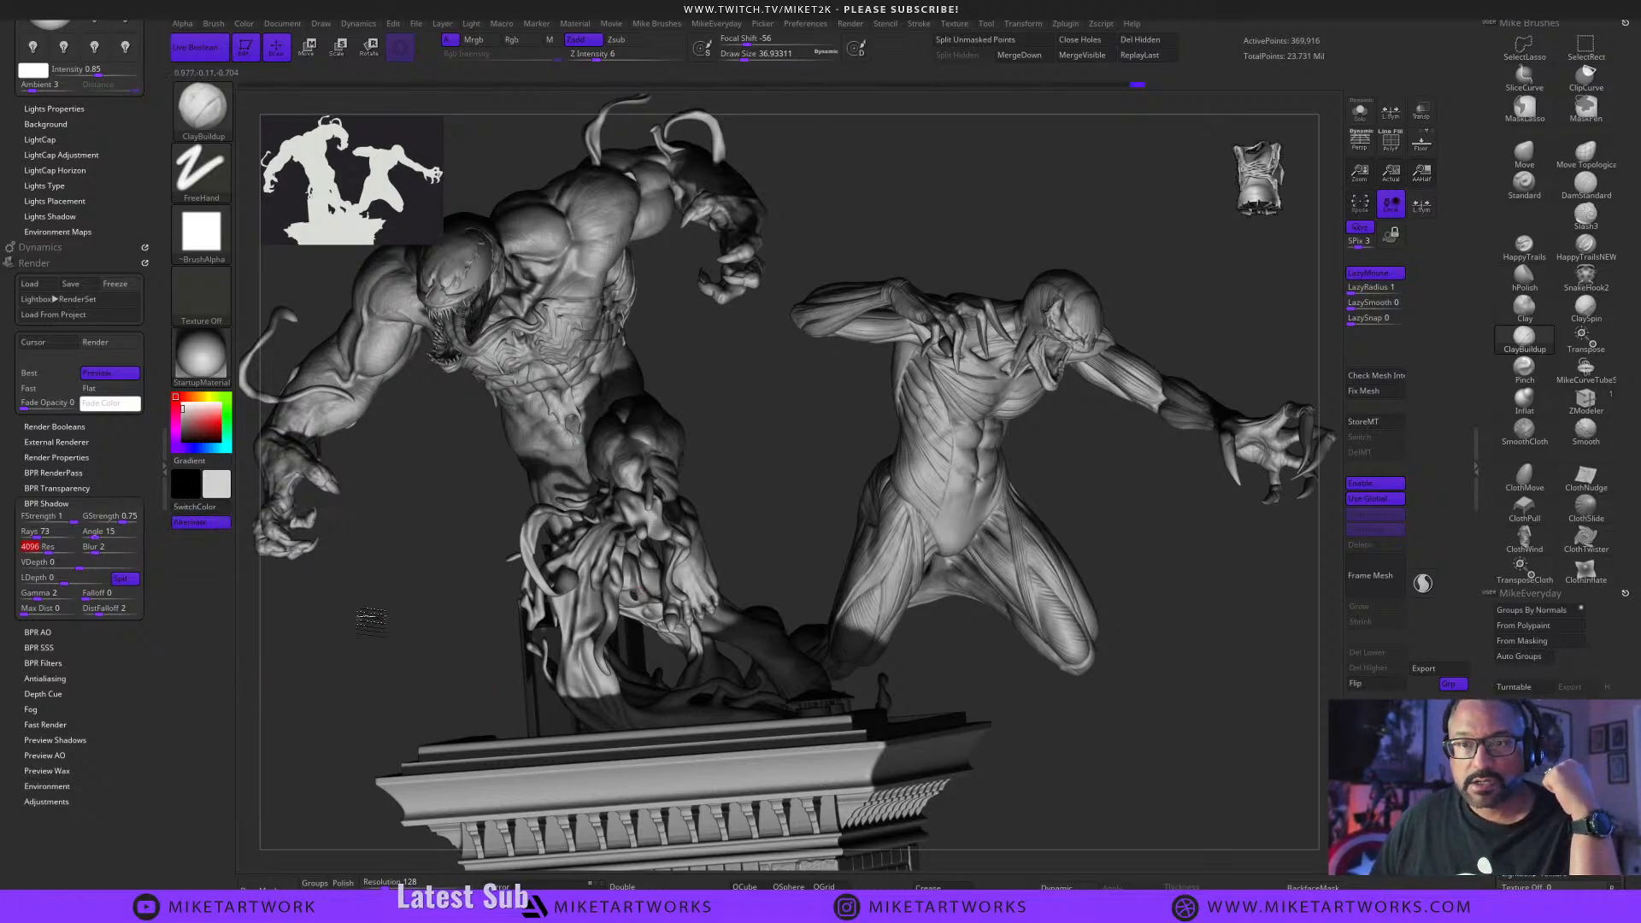
key("shift")
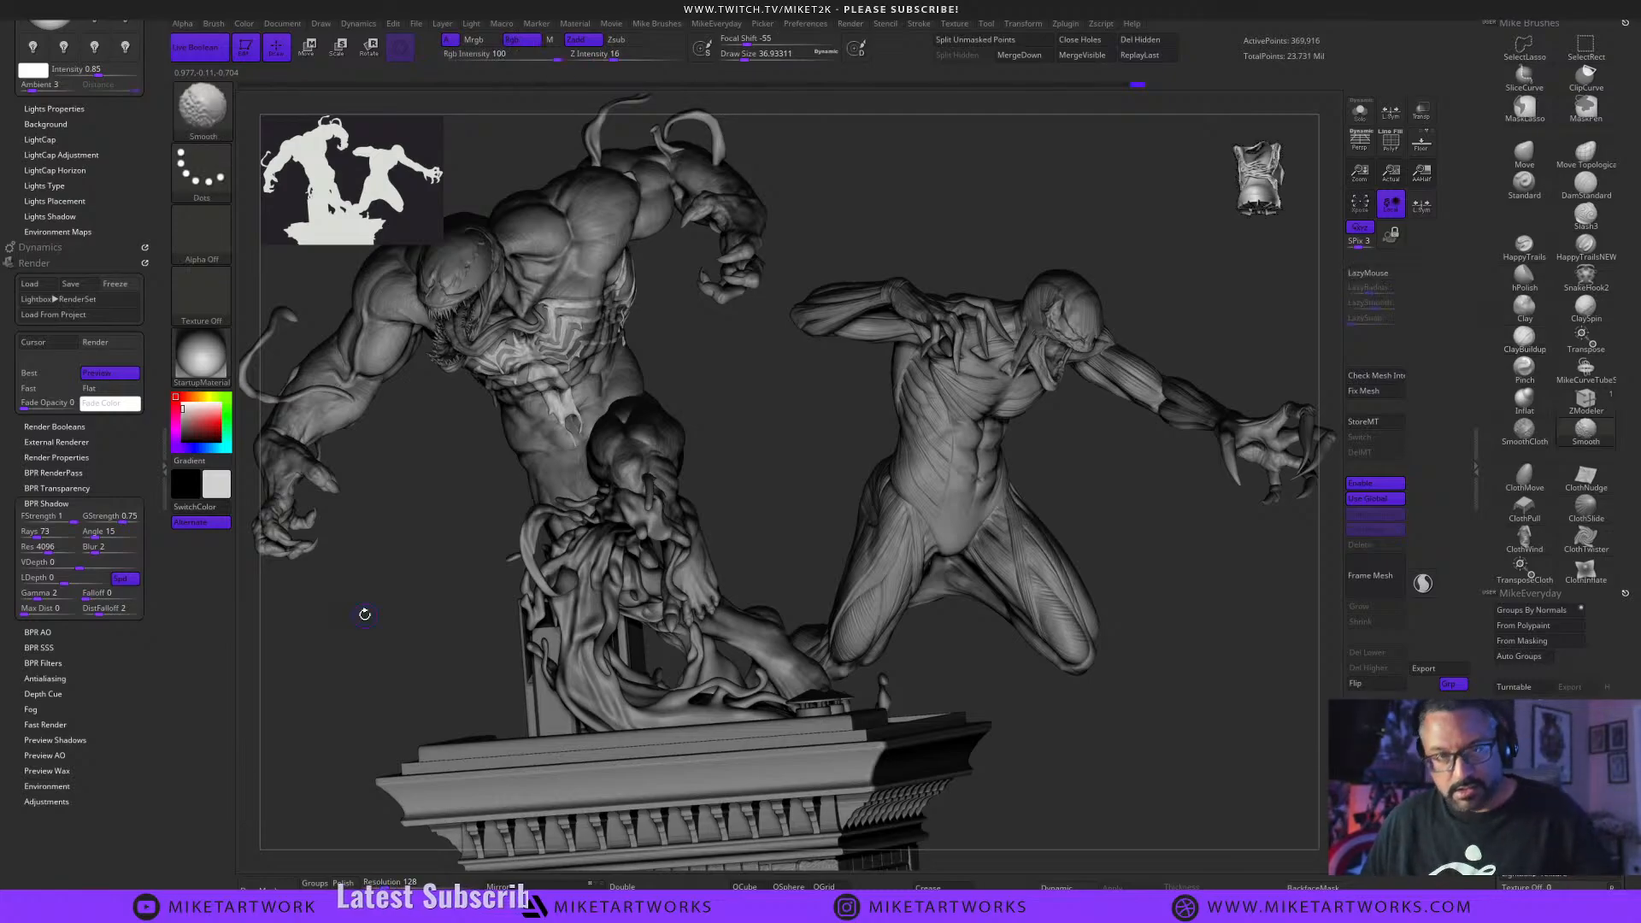
key("shift+r")
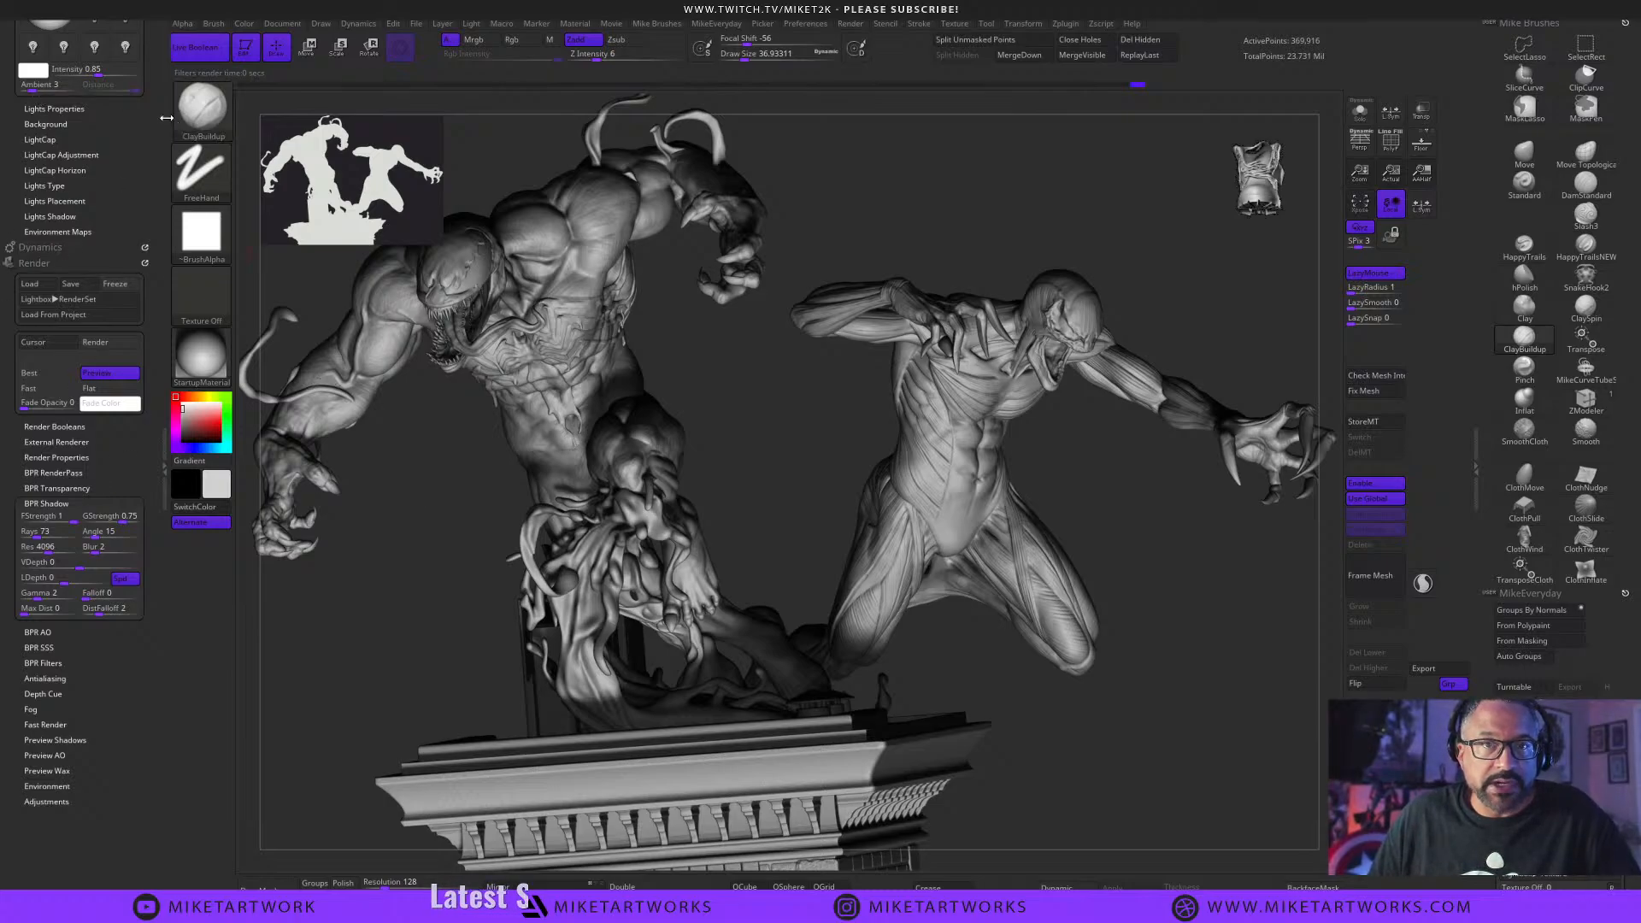
Switch the second light back on, shift its placement as a rim light, and set its intensity to about 2.49.
scroll(116, 213, "up", 3)
left_click(125, 143)
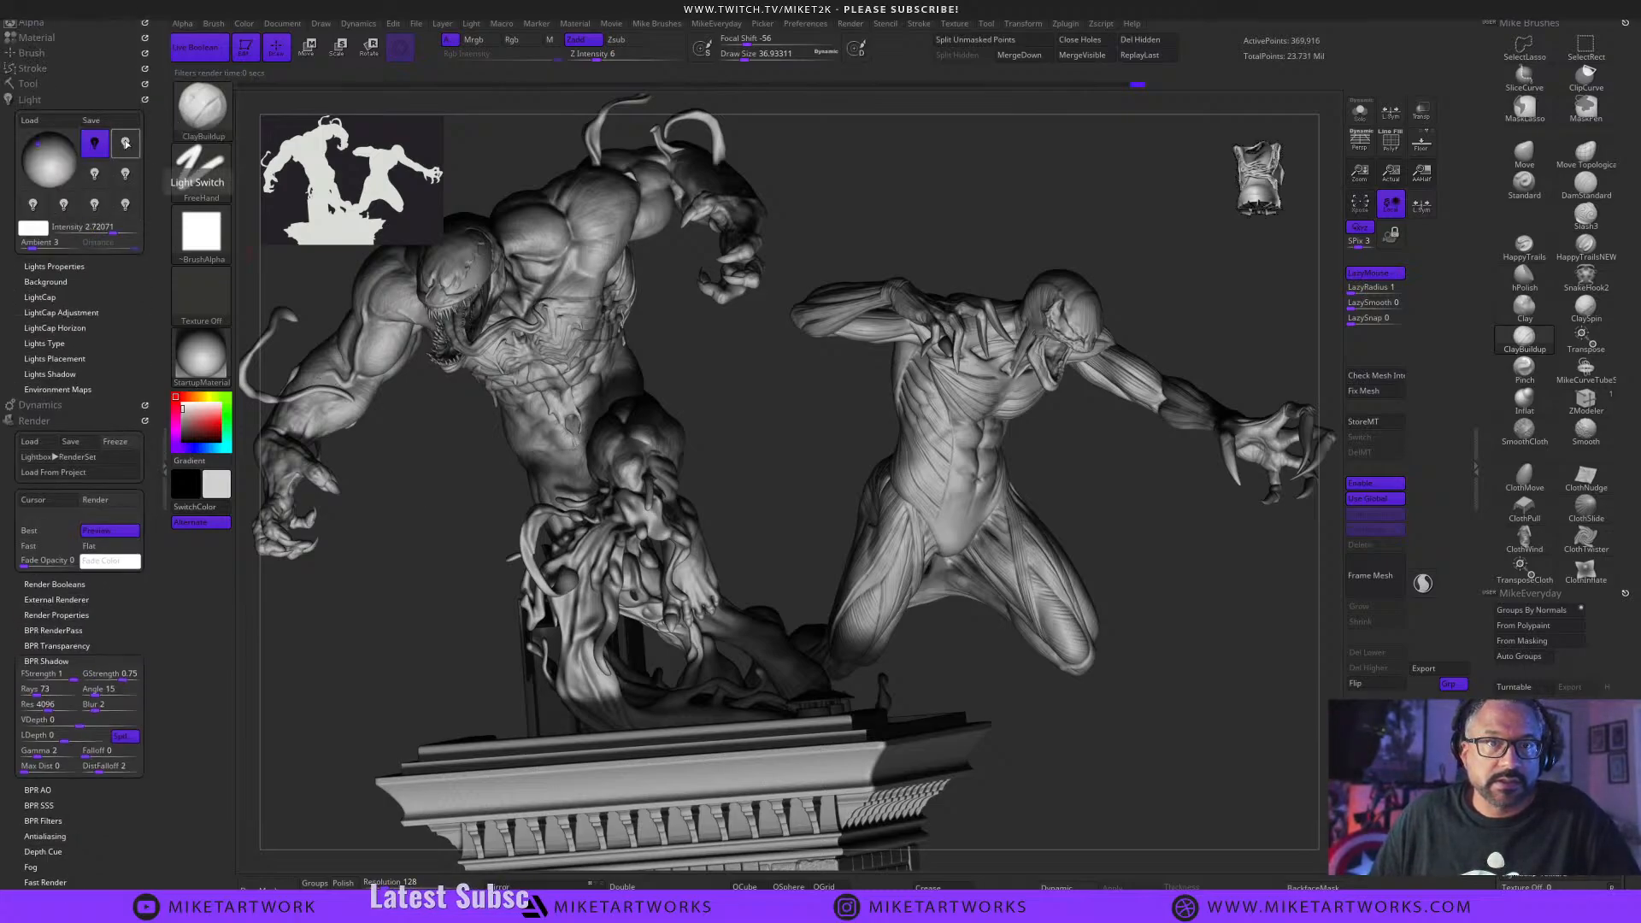
left_click(125, 147)
left_click_drag(38, 144, 46, 149)
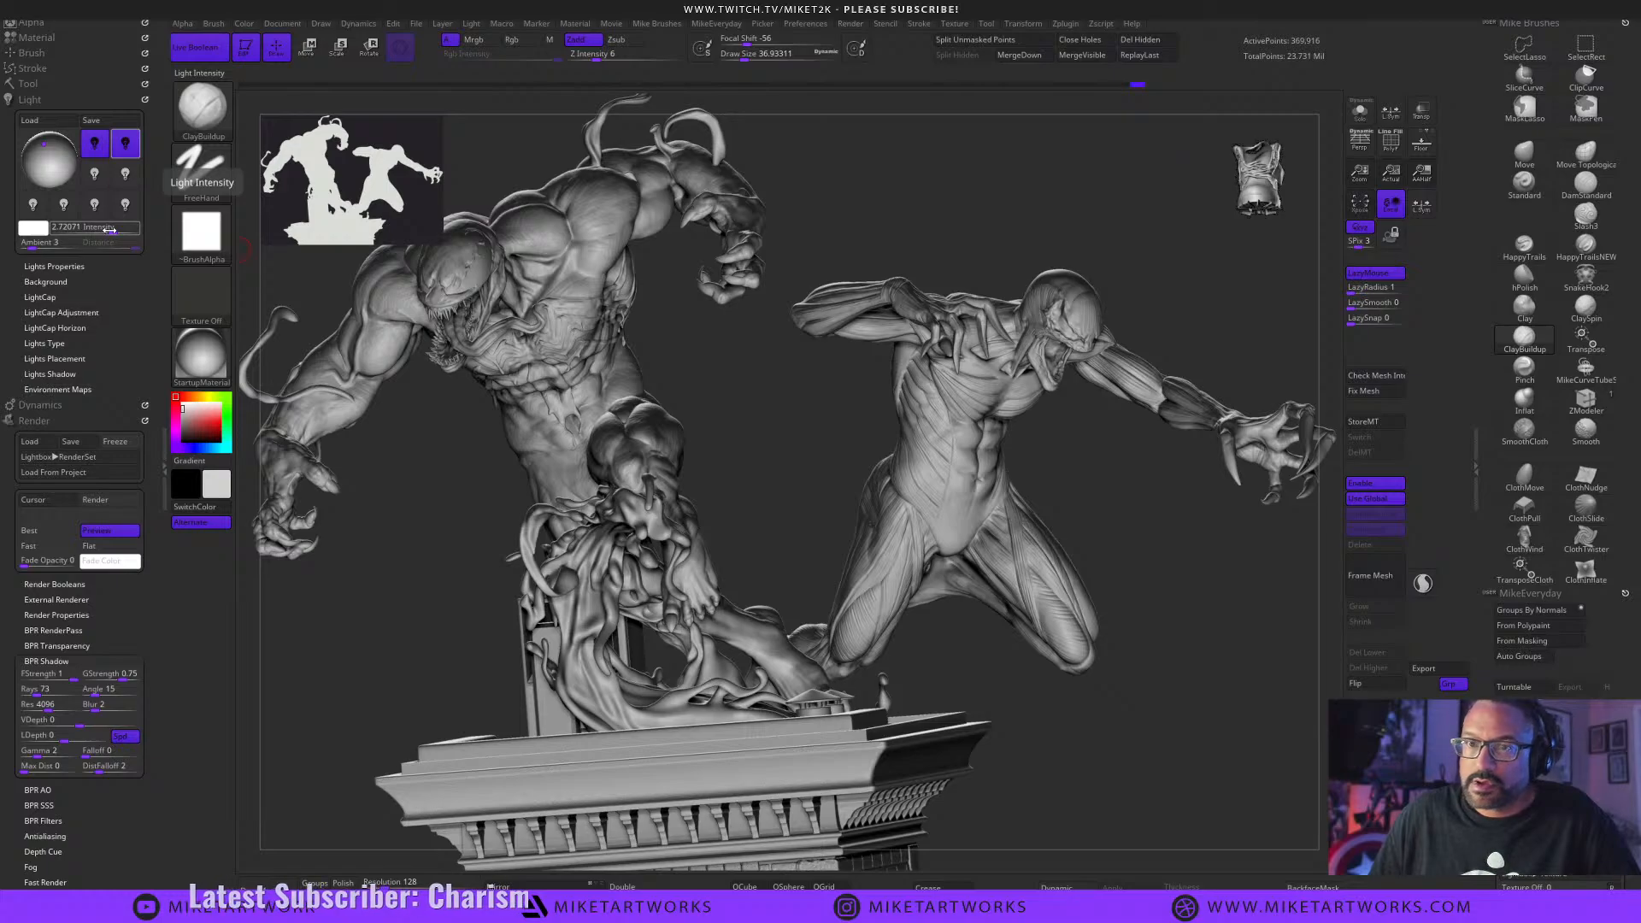
left_click_drag(109, 229, 111, 230)
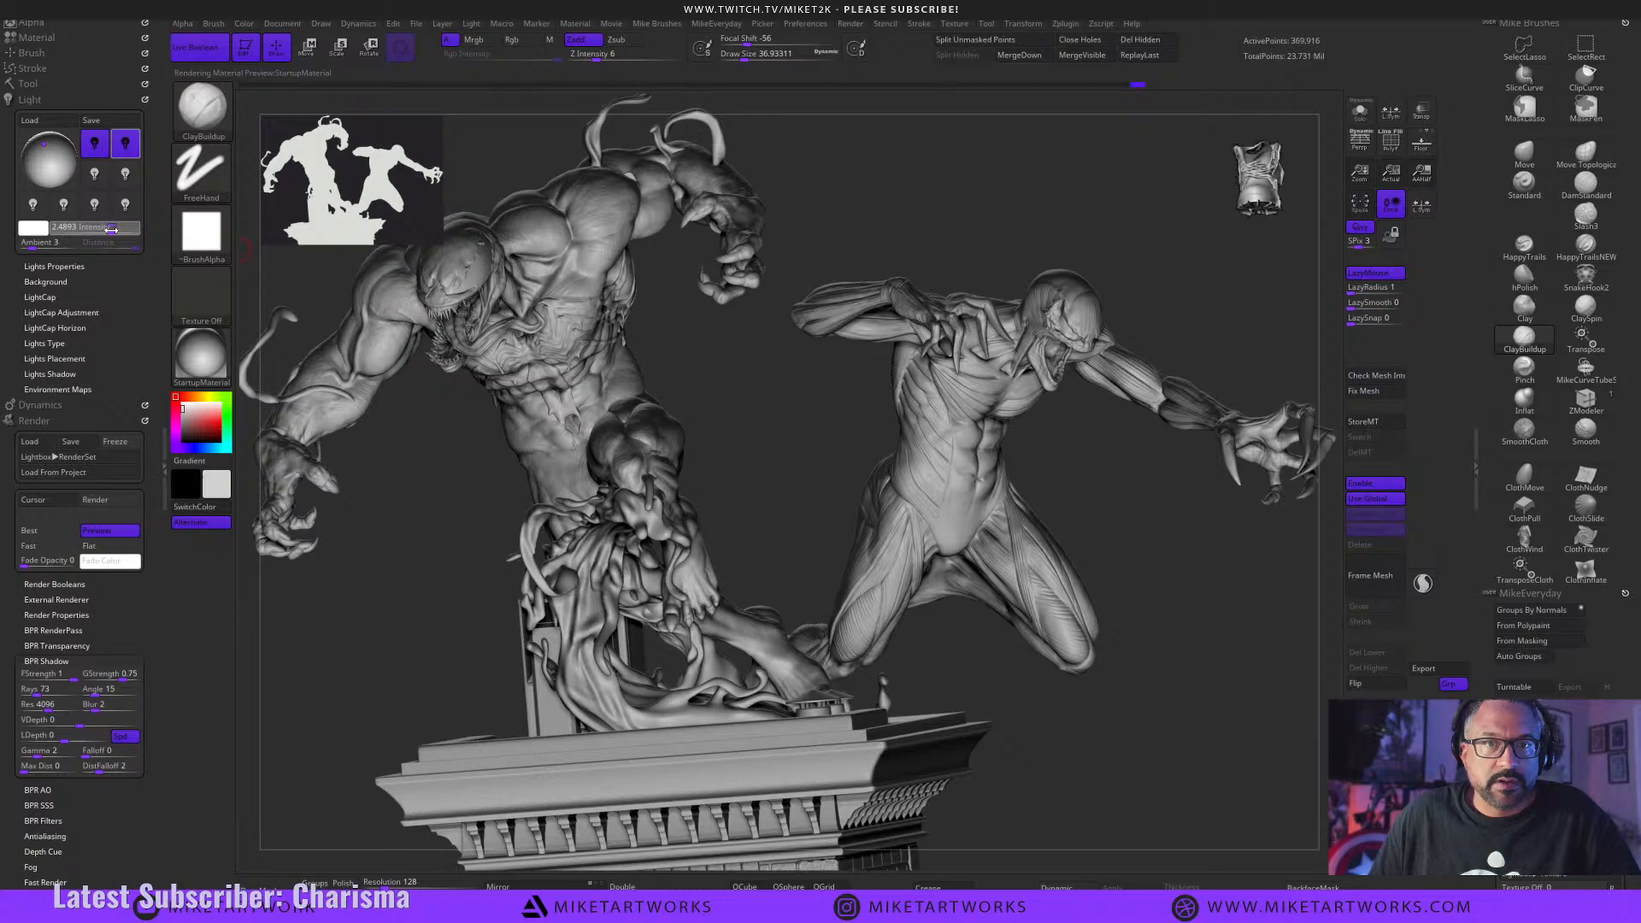
Tint the second light a medium blue and render the figures with BPR.
left_click(47, 228)
left_click(165, 335)
left_click(239, 219)
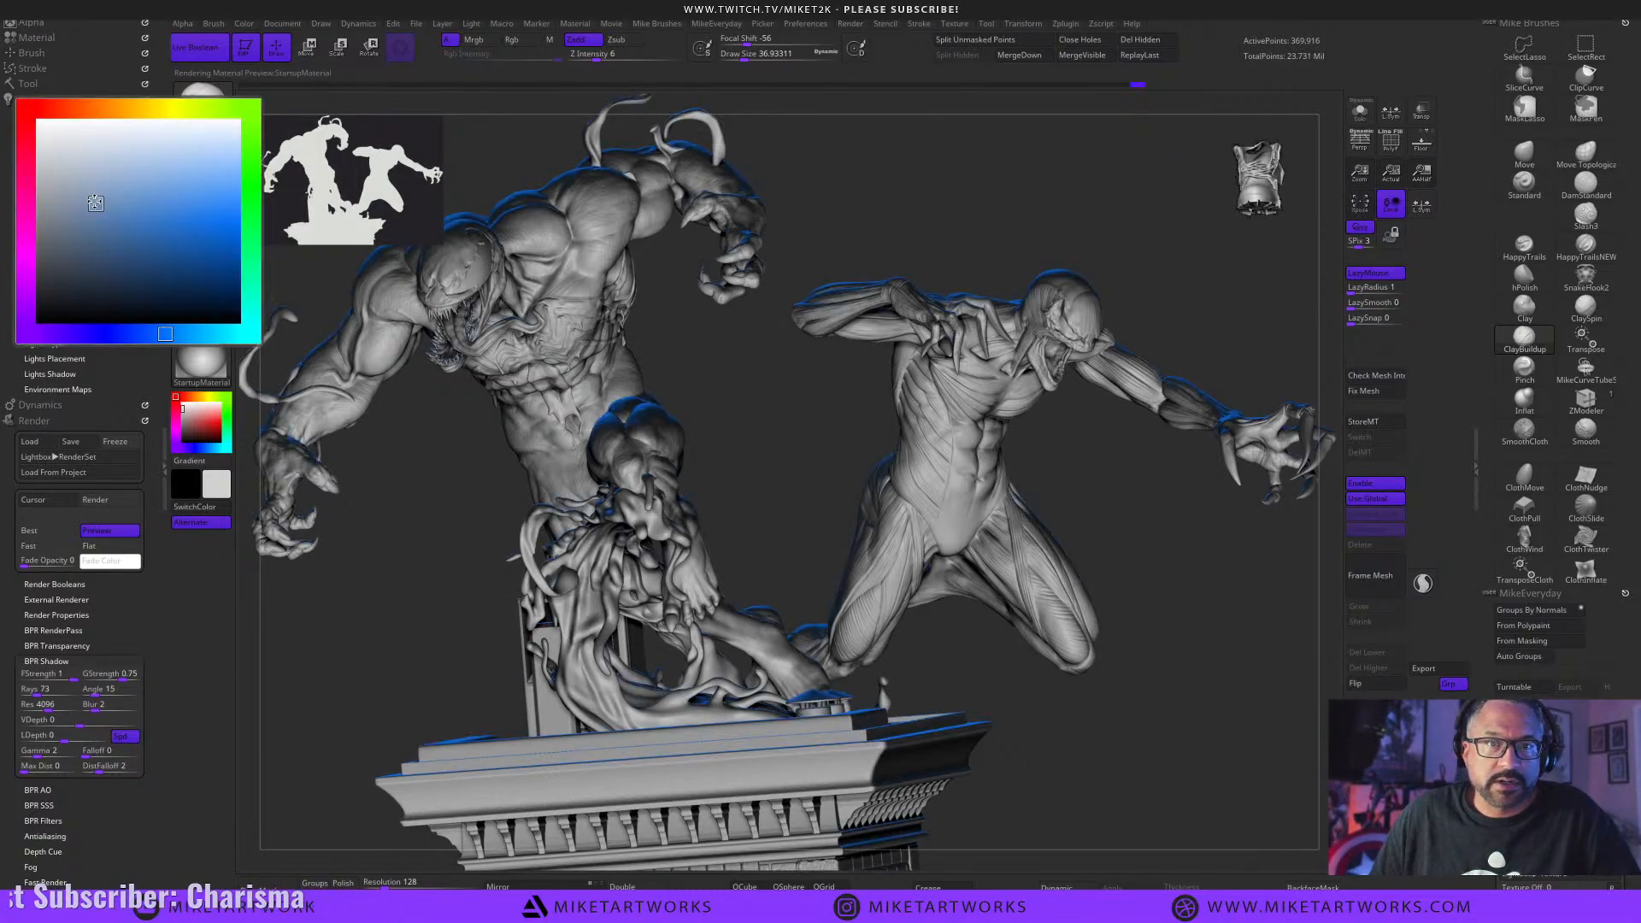
left_click(84, 192)
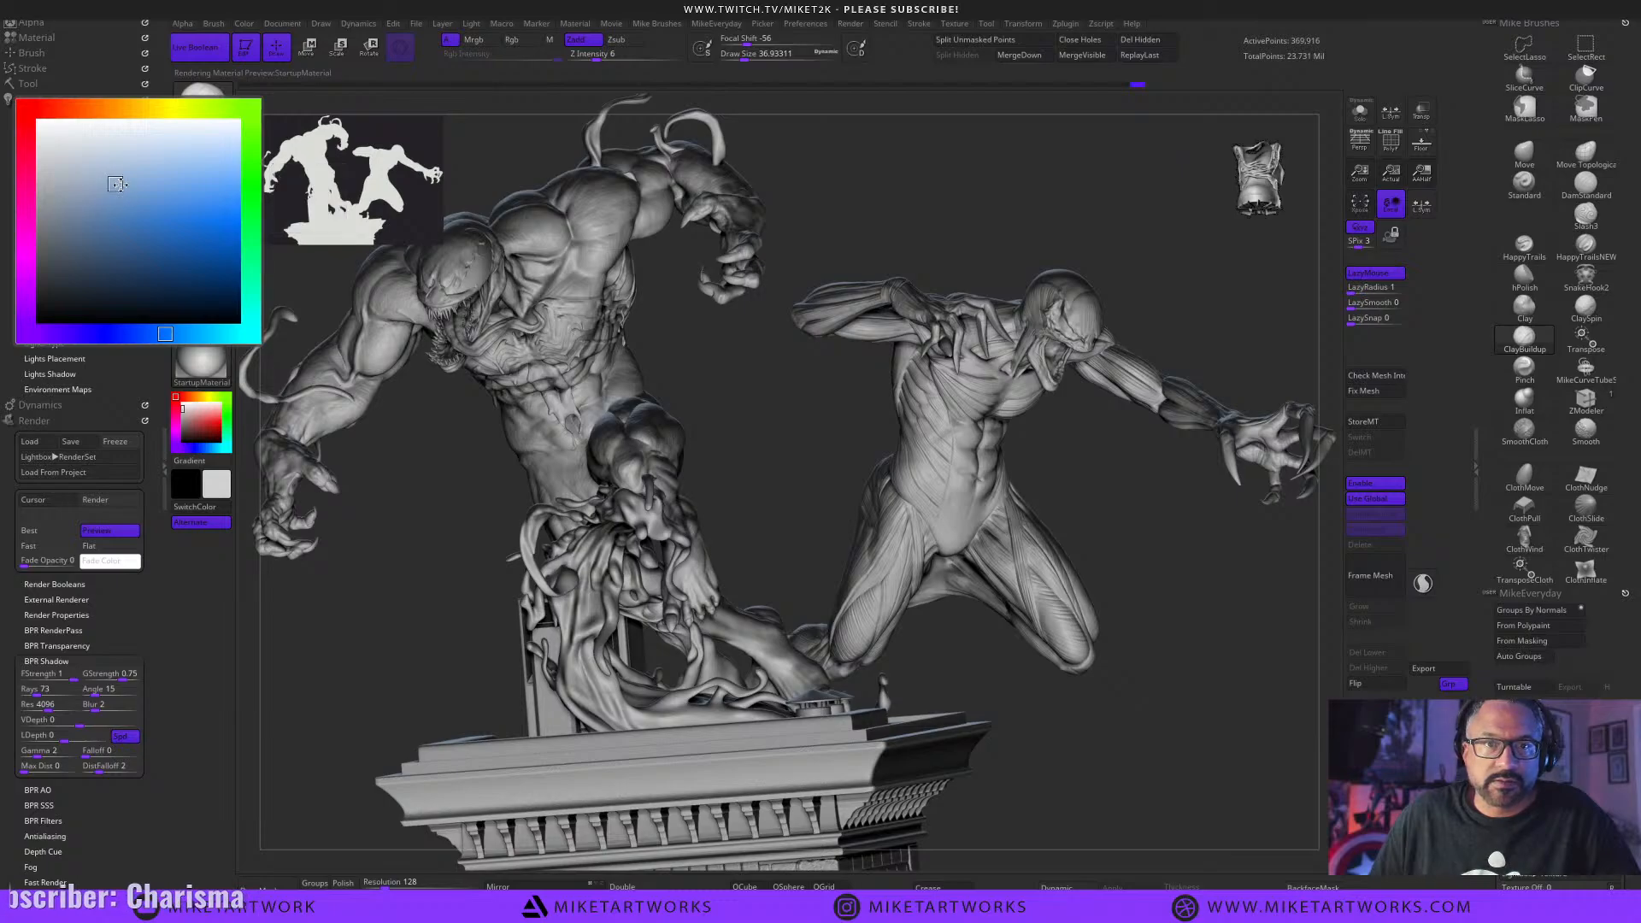
left_click(124, 185)
left_click(153, 184)
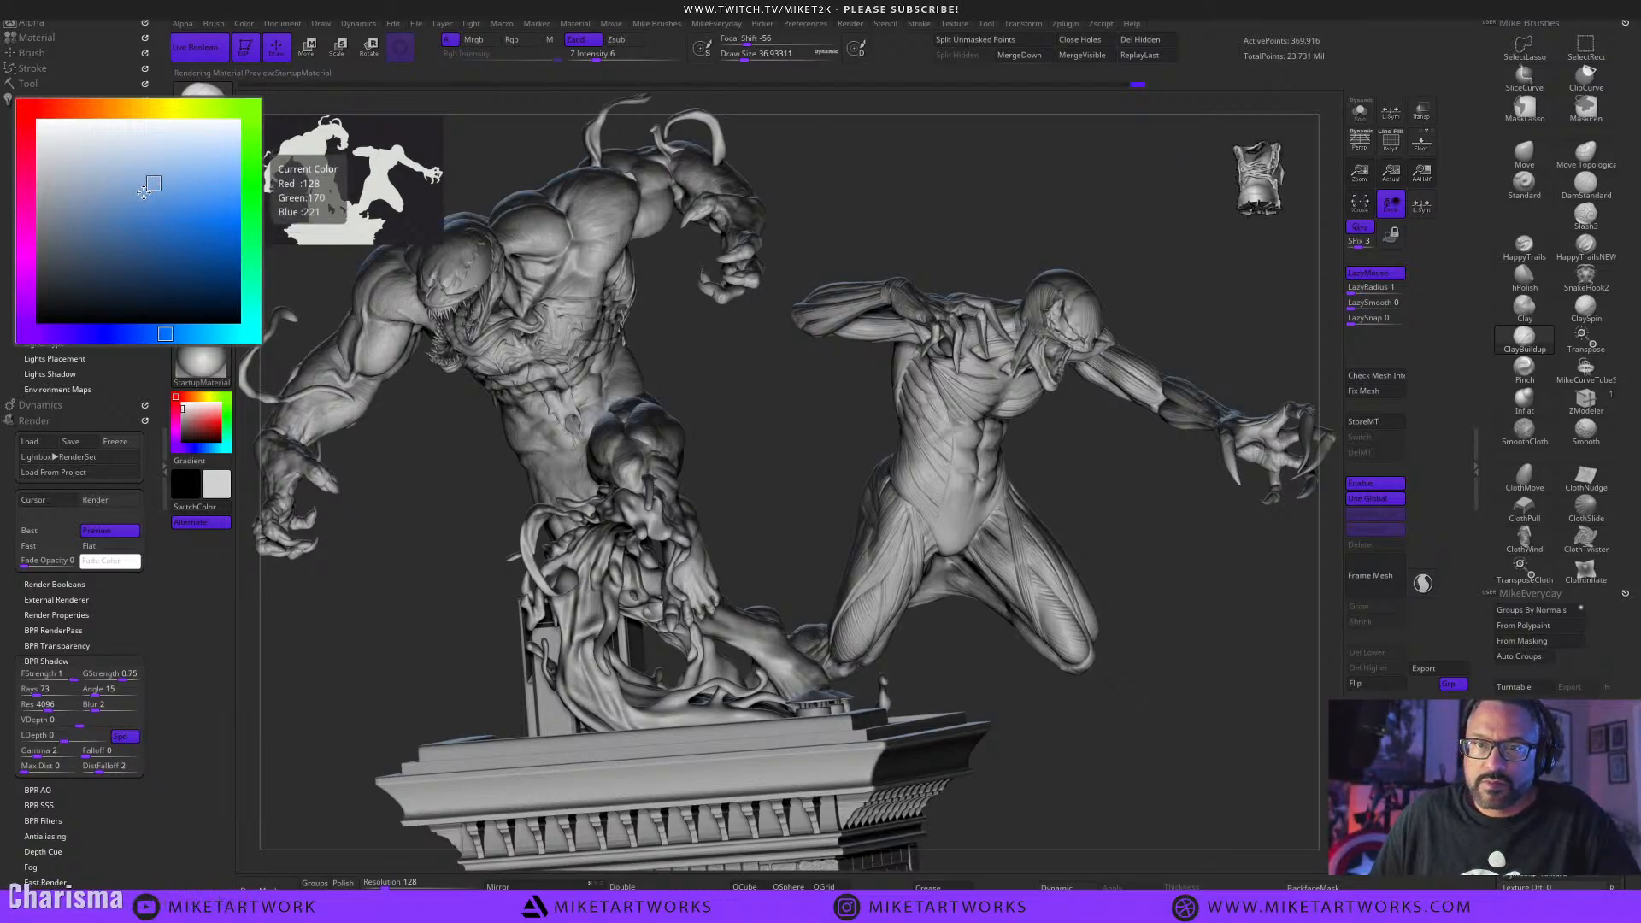
left_click(162, 190)
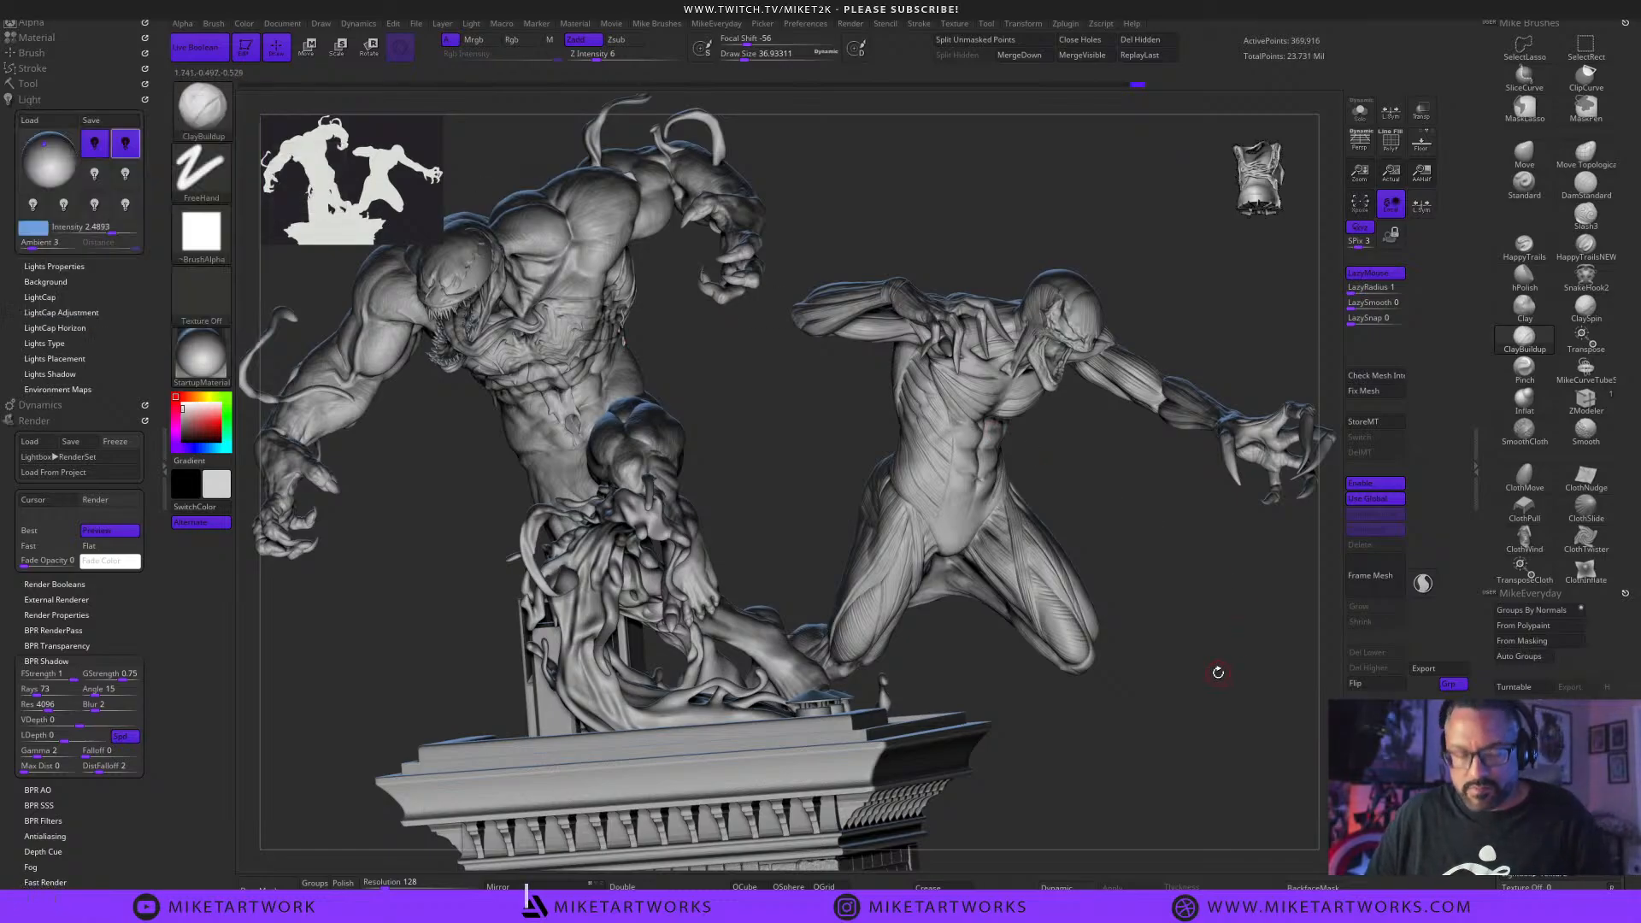
key("shift")
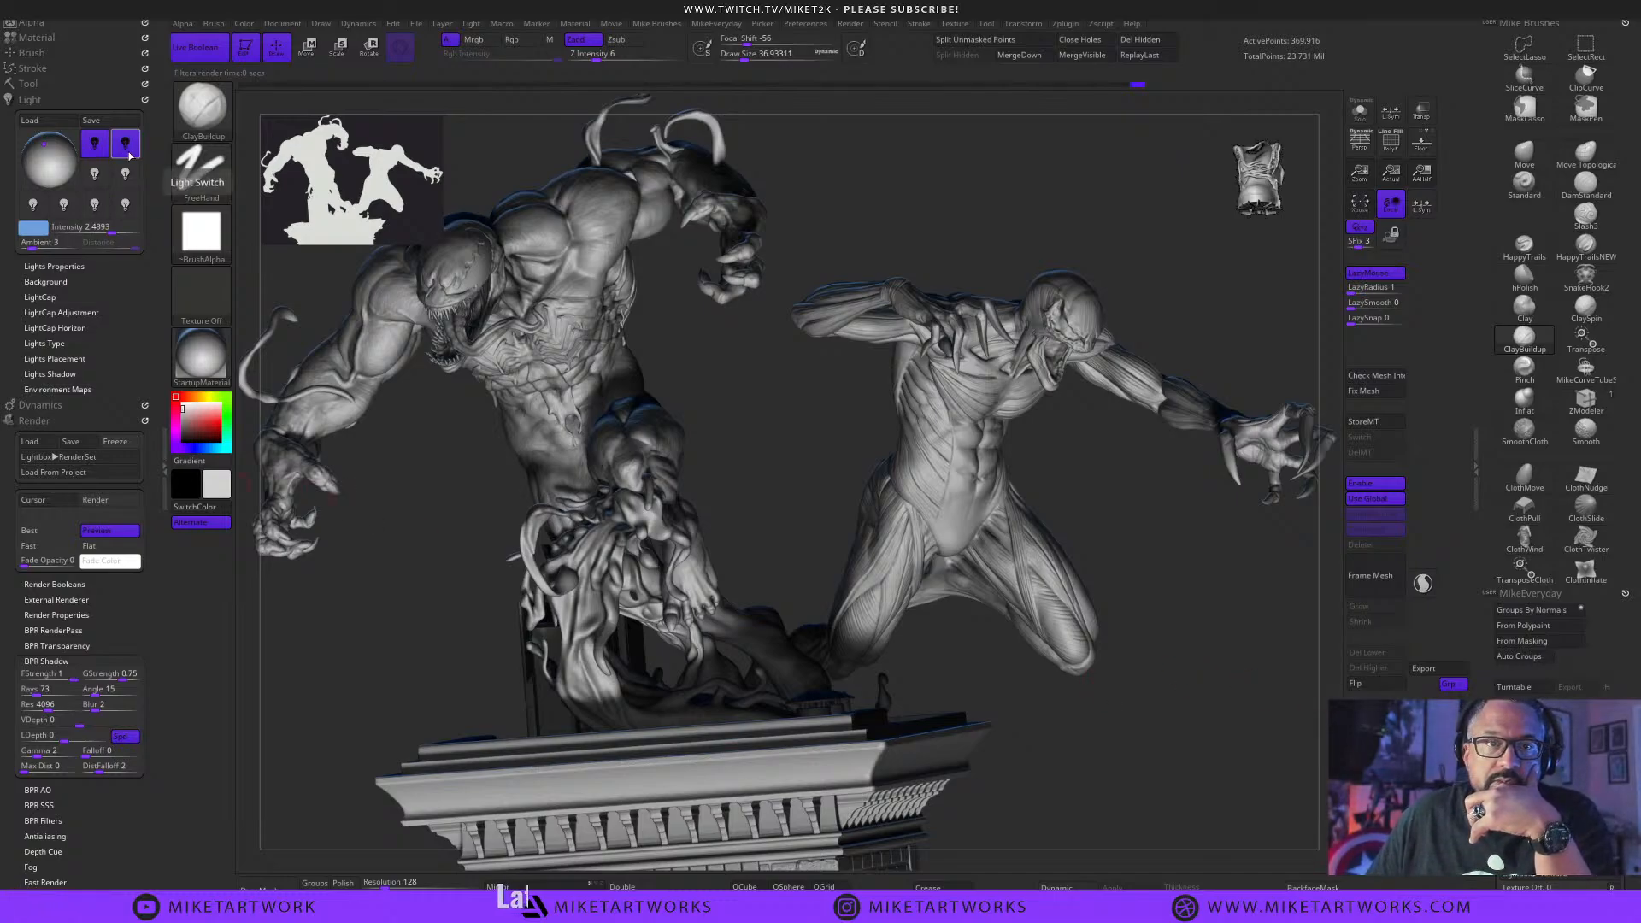
Adjust the second light's placement, switch off the first light, and render the blue rim light alone for viewing at actual size.
left_click(40, 146)
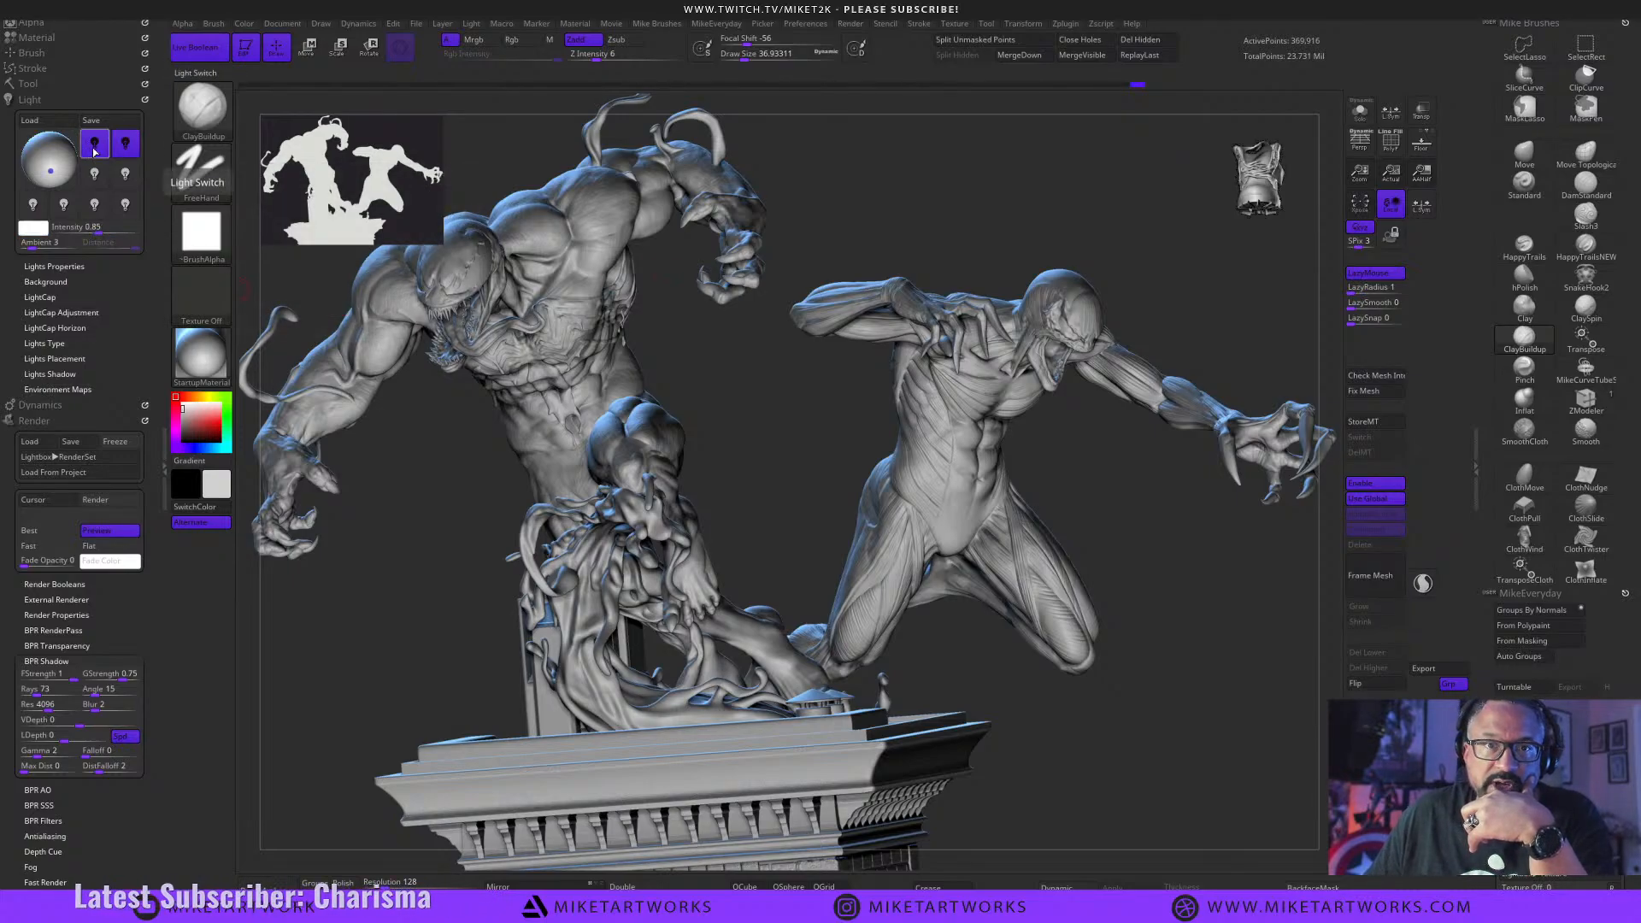
left_click(94, 144)
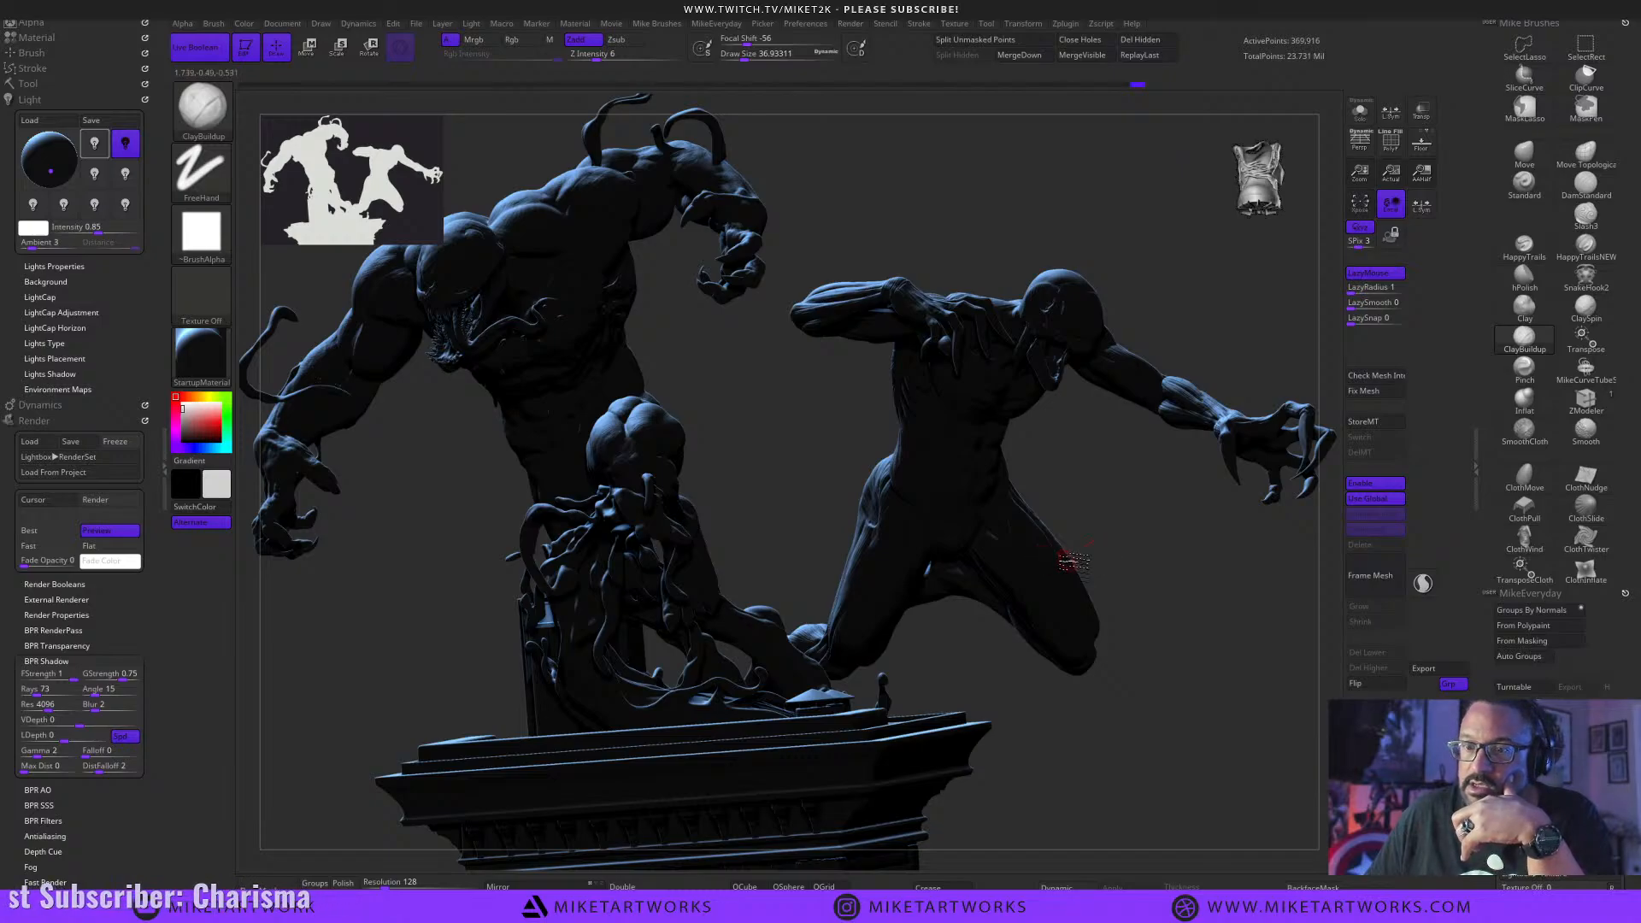
key("shift+r")
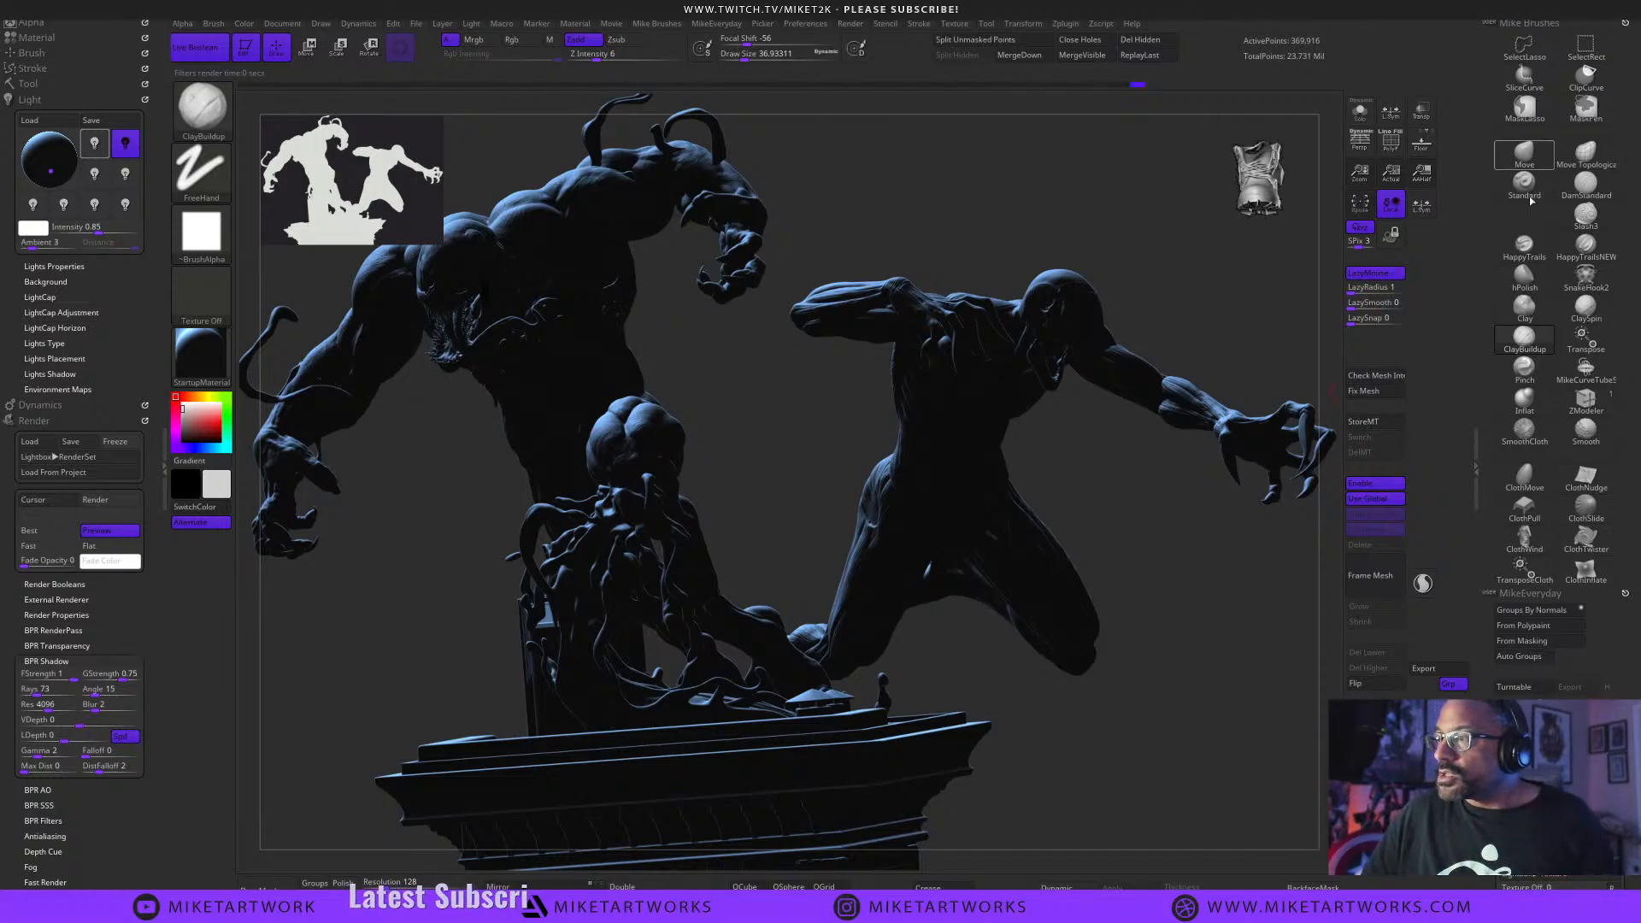
left_click(1393, 181)
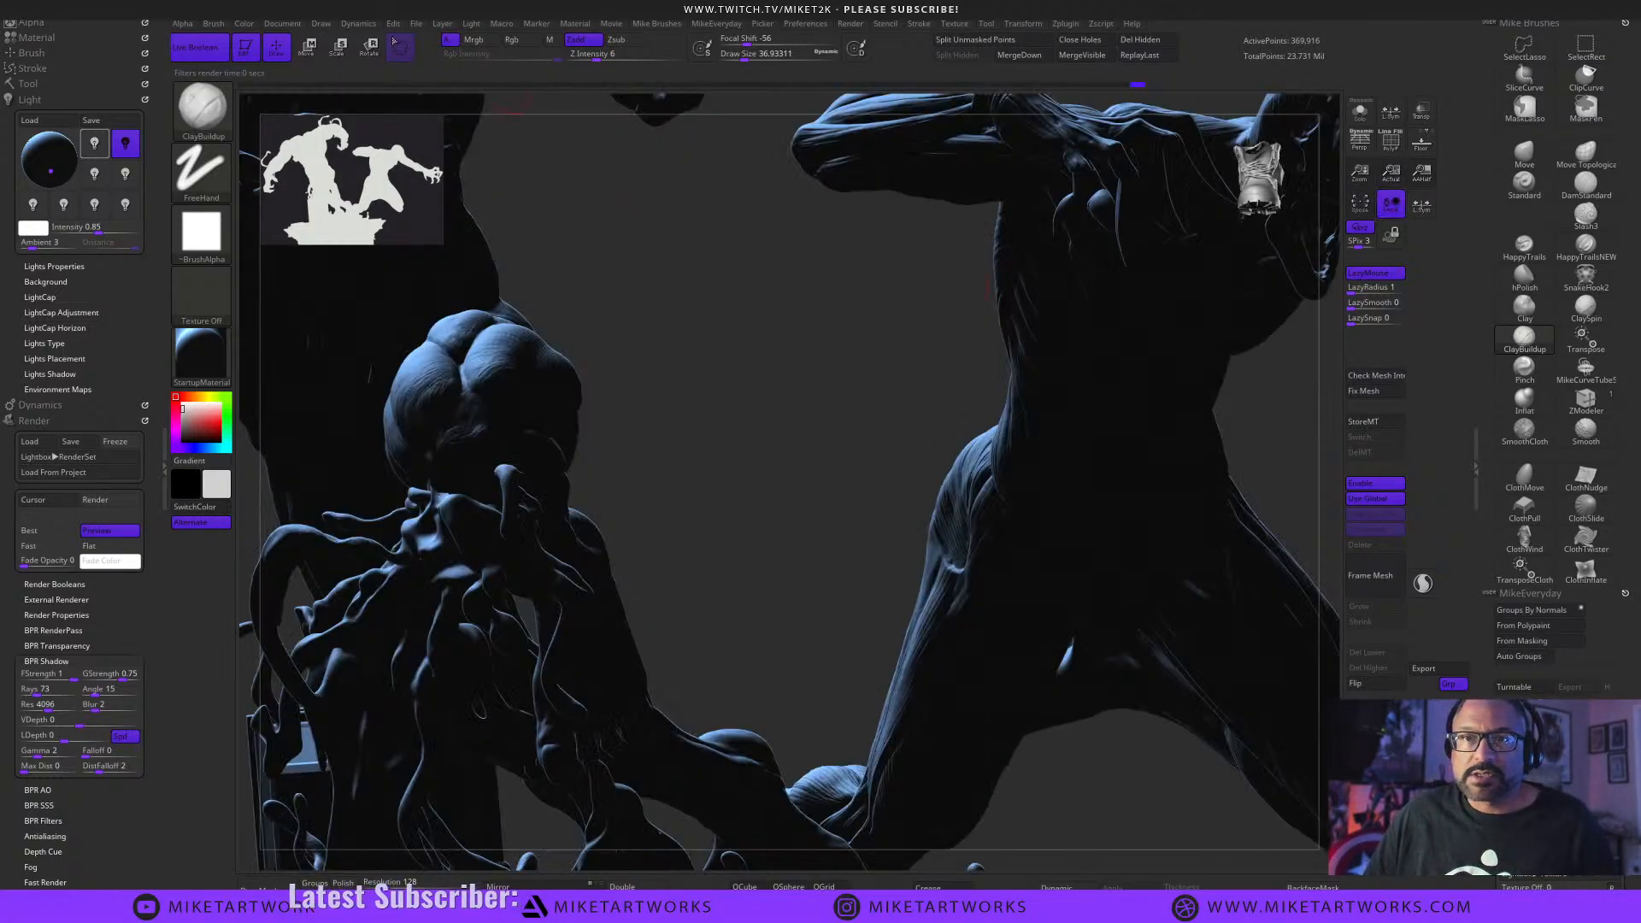
Start exporting the document image as Photoshop PSD, creating and opening a new folder named MDL inside the Pixologic folder.
left_click(287, 24)
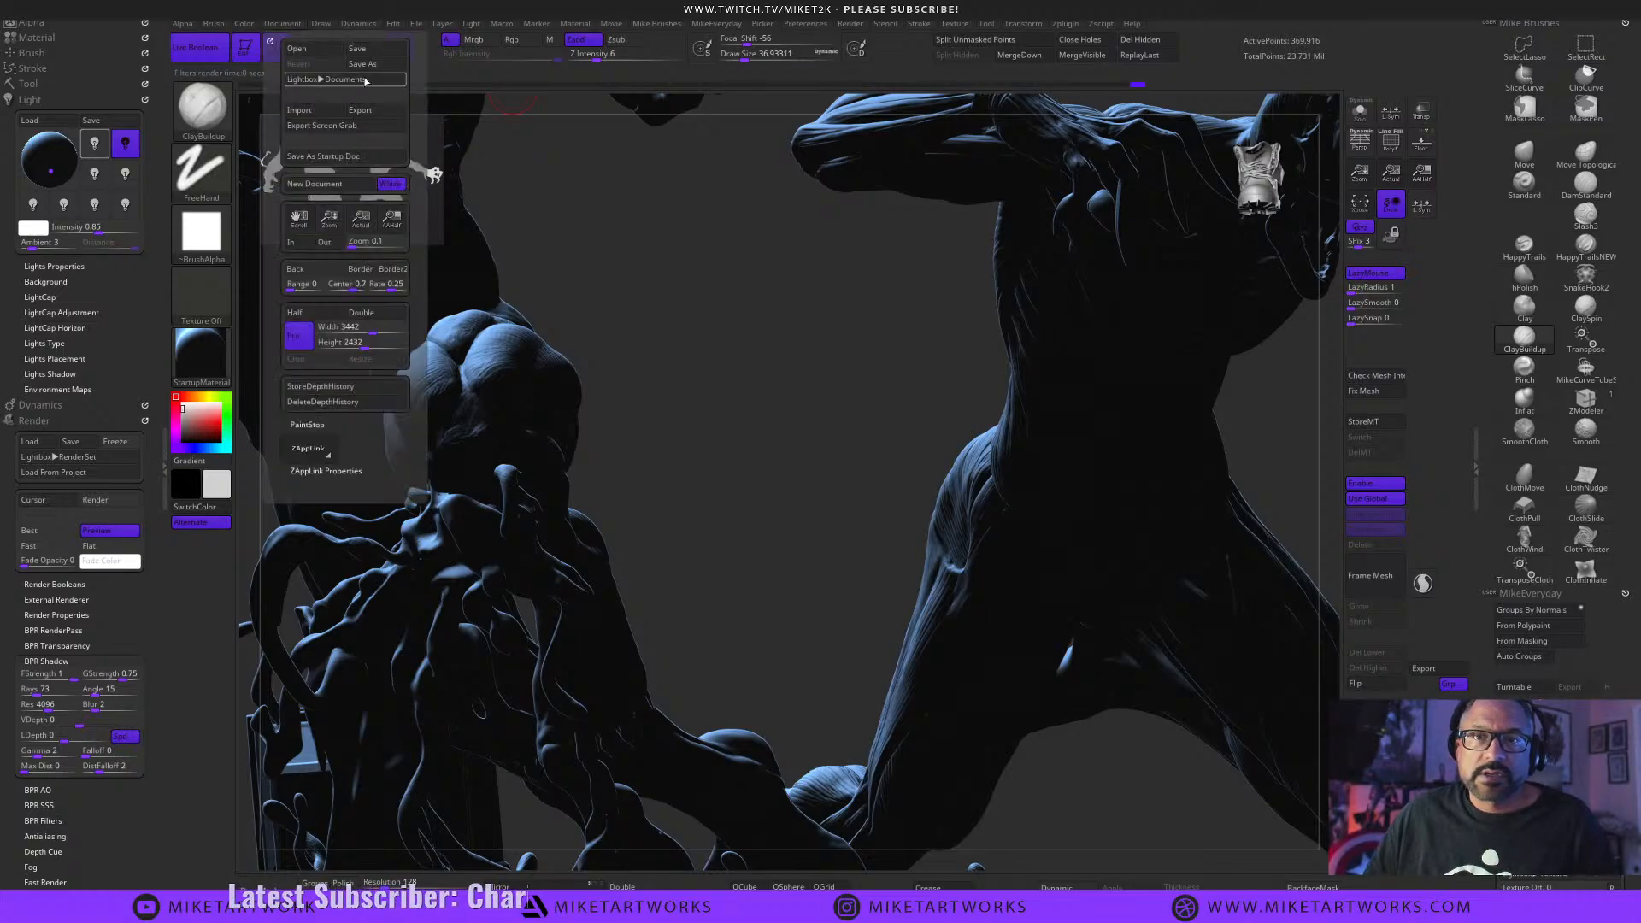
left_click(360, 109)
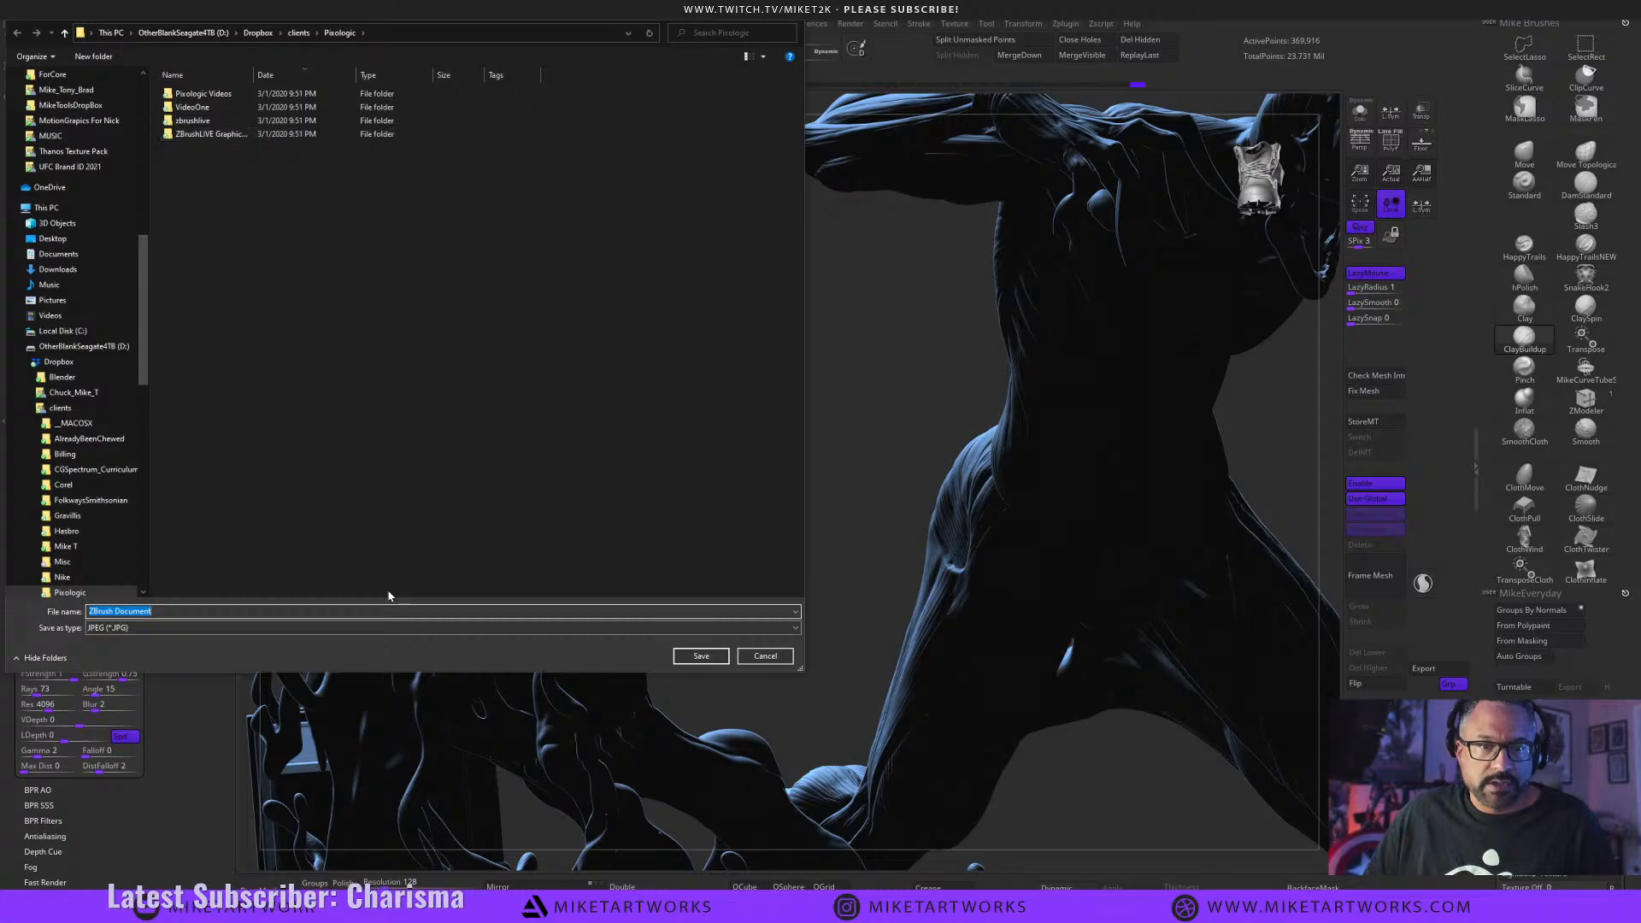
left_click(371, 630)
left_click(286, 659)
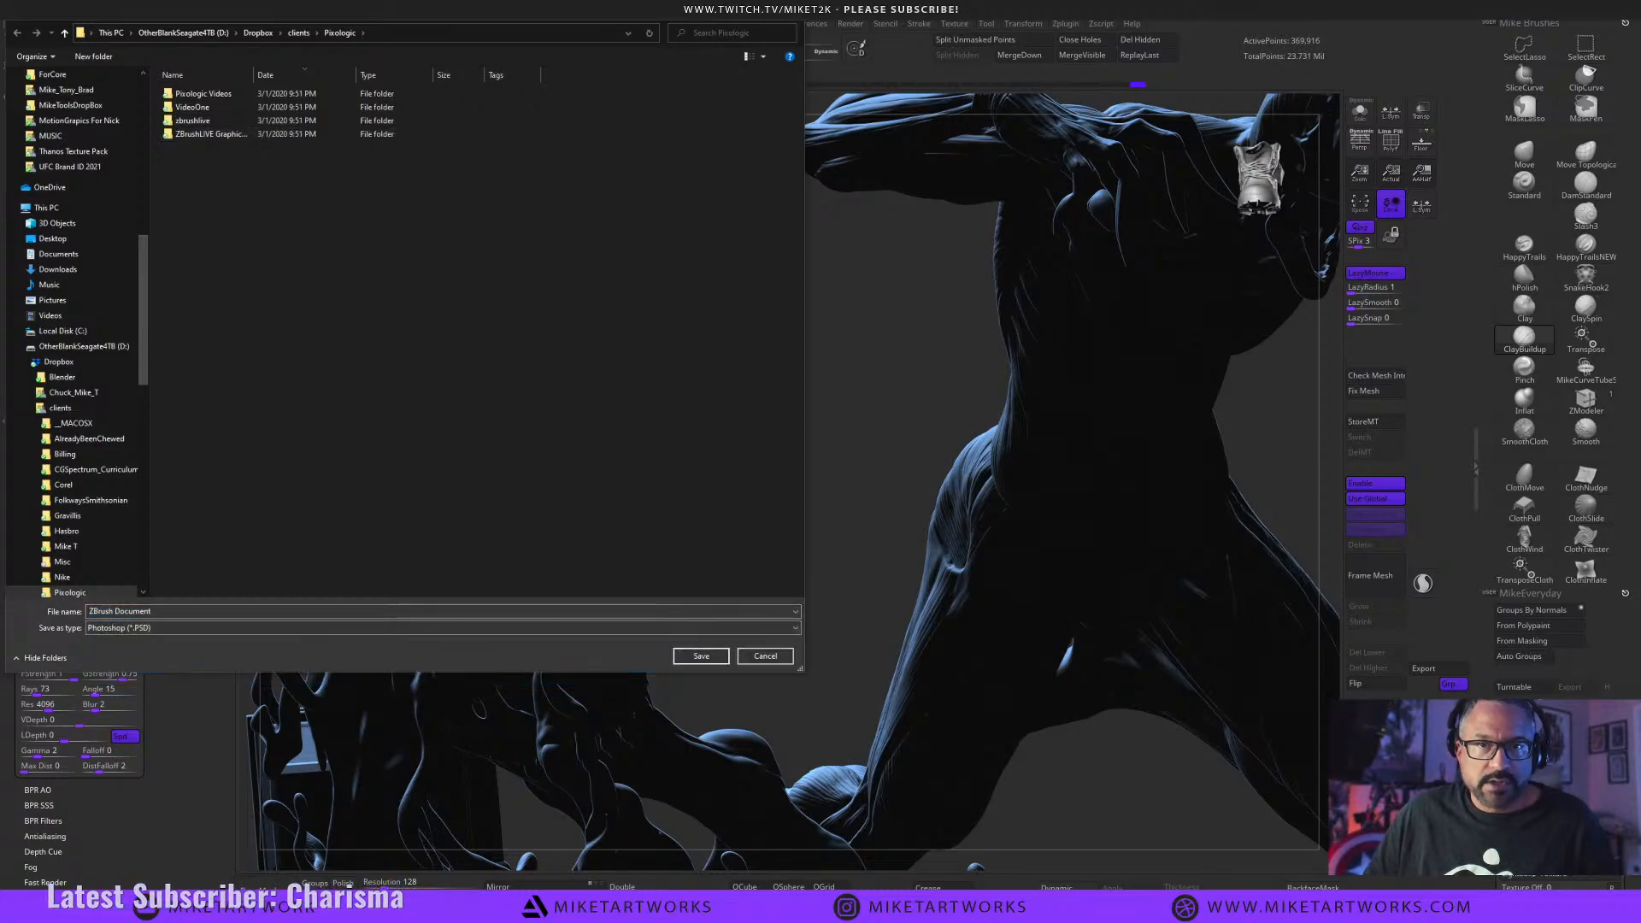
right_click(664, 296)
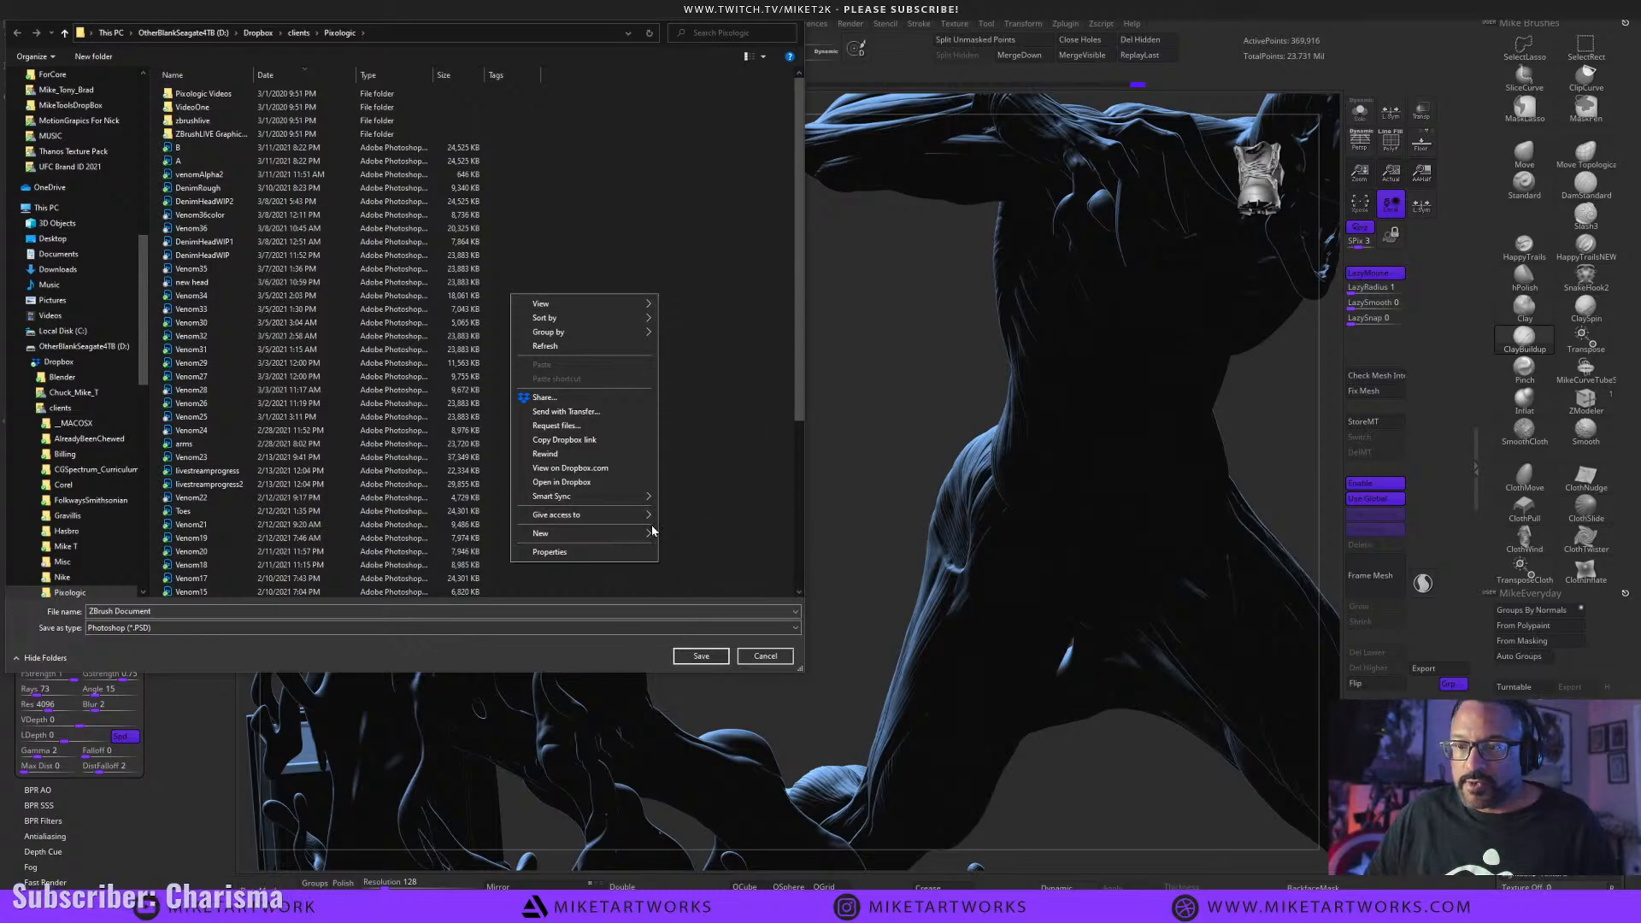
left_click(680, 540)
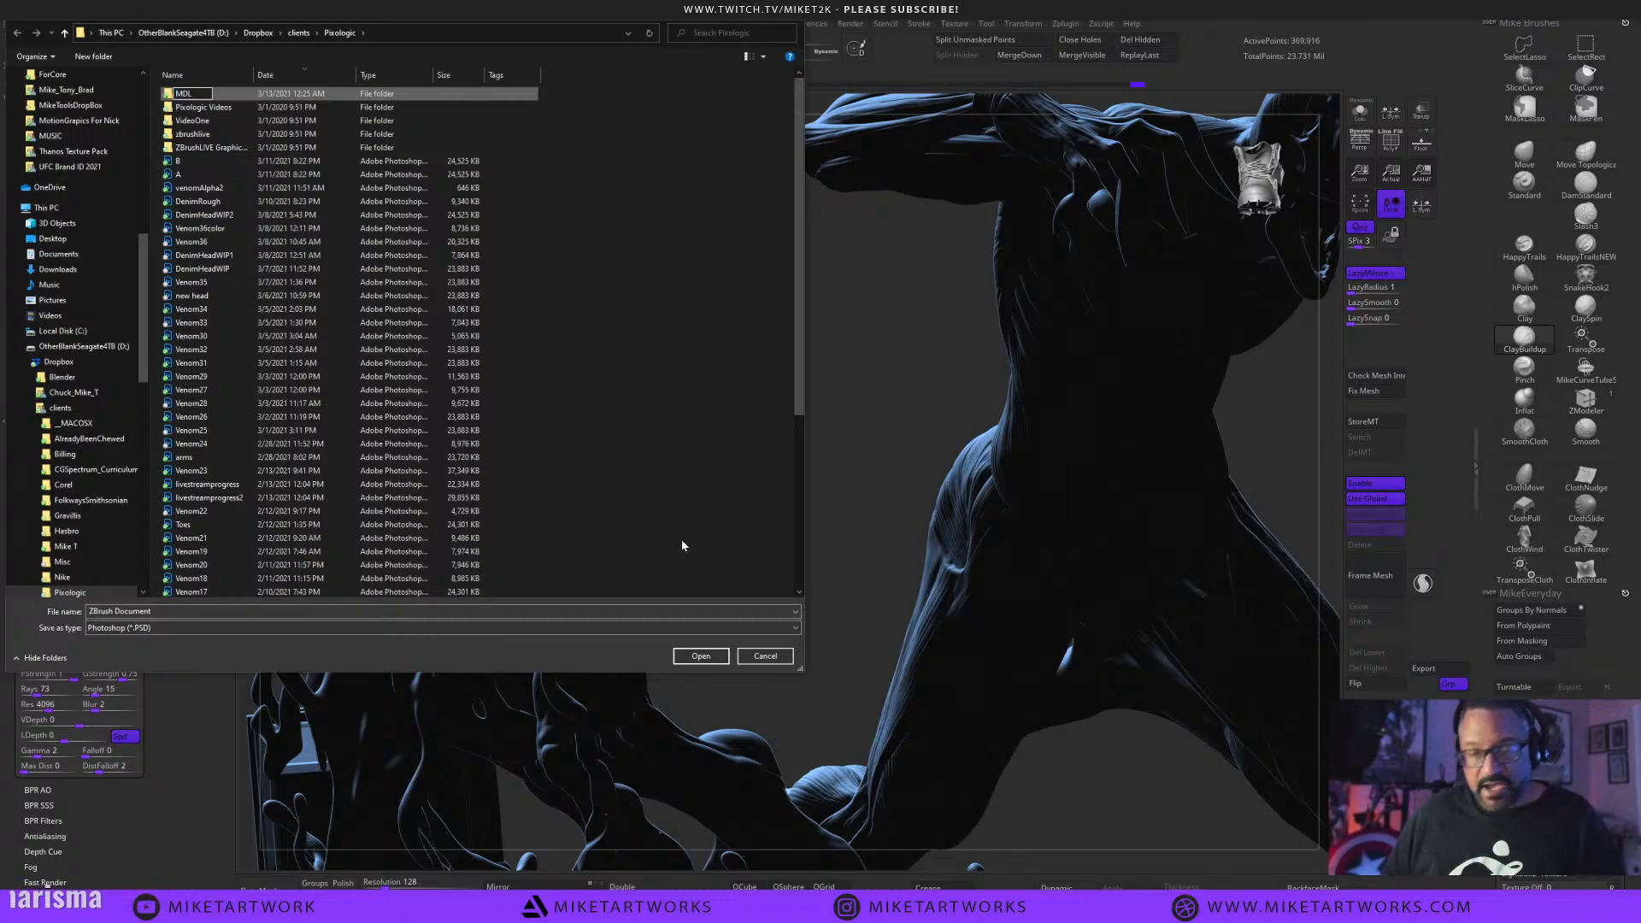
key("Return")
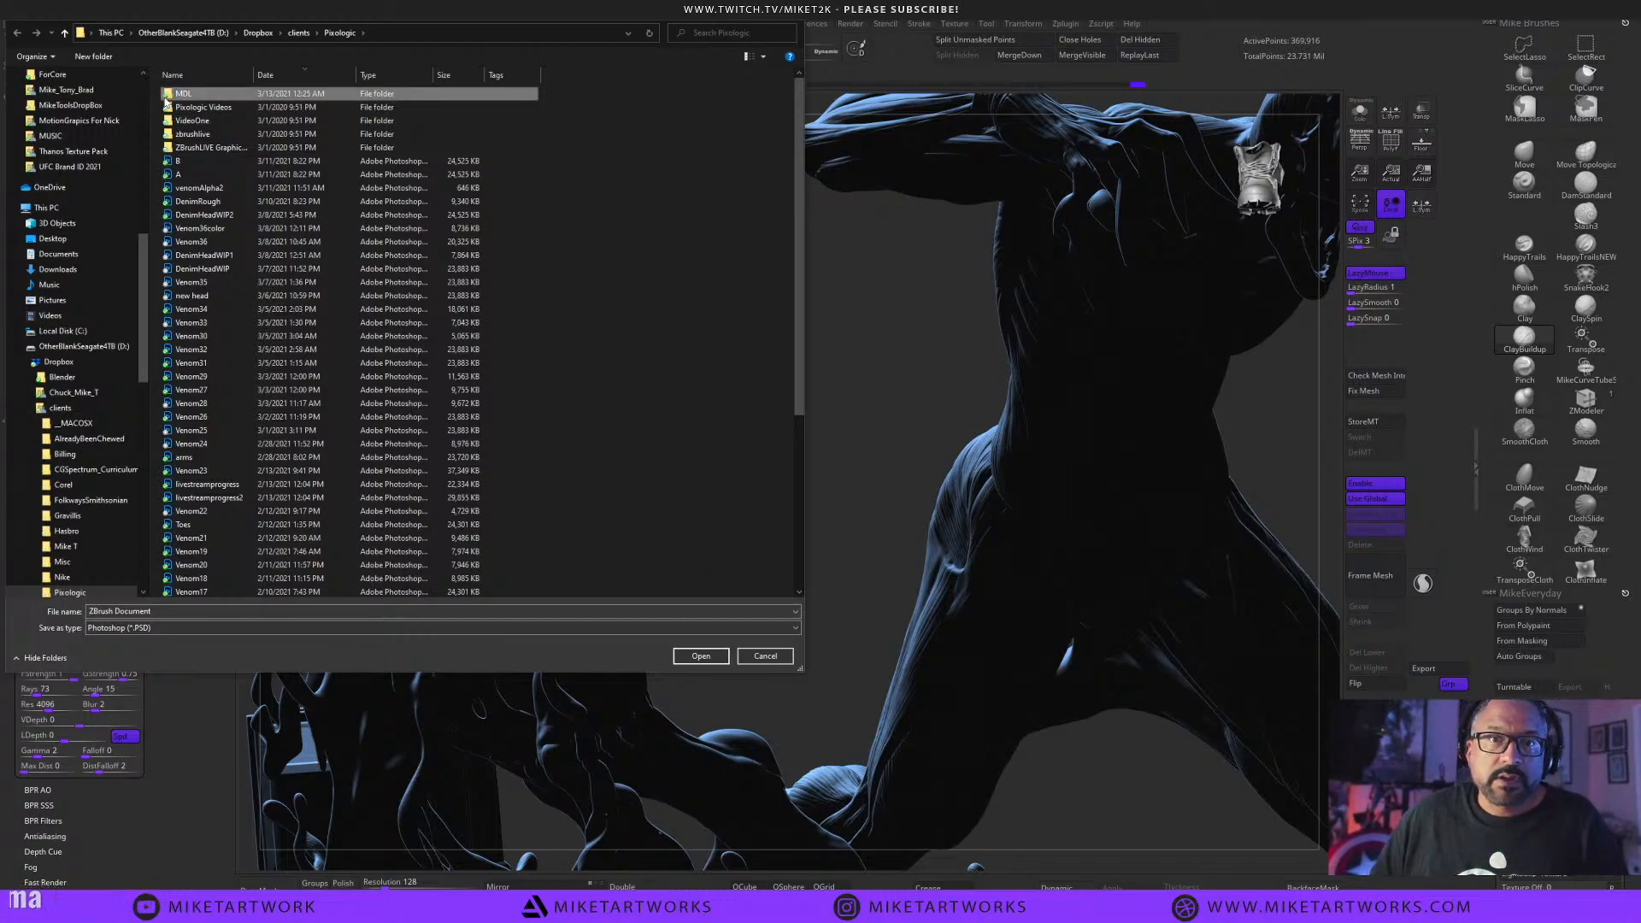
double_click(167, 95)
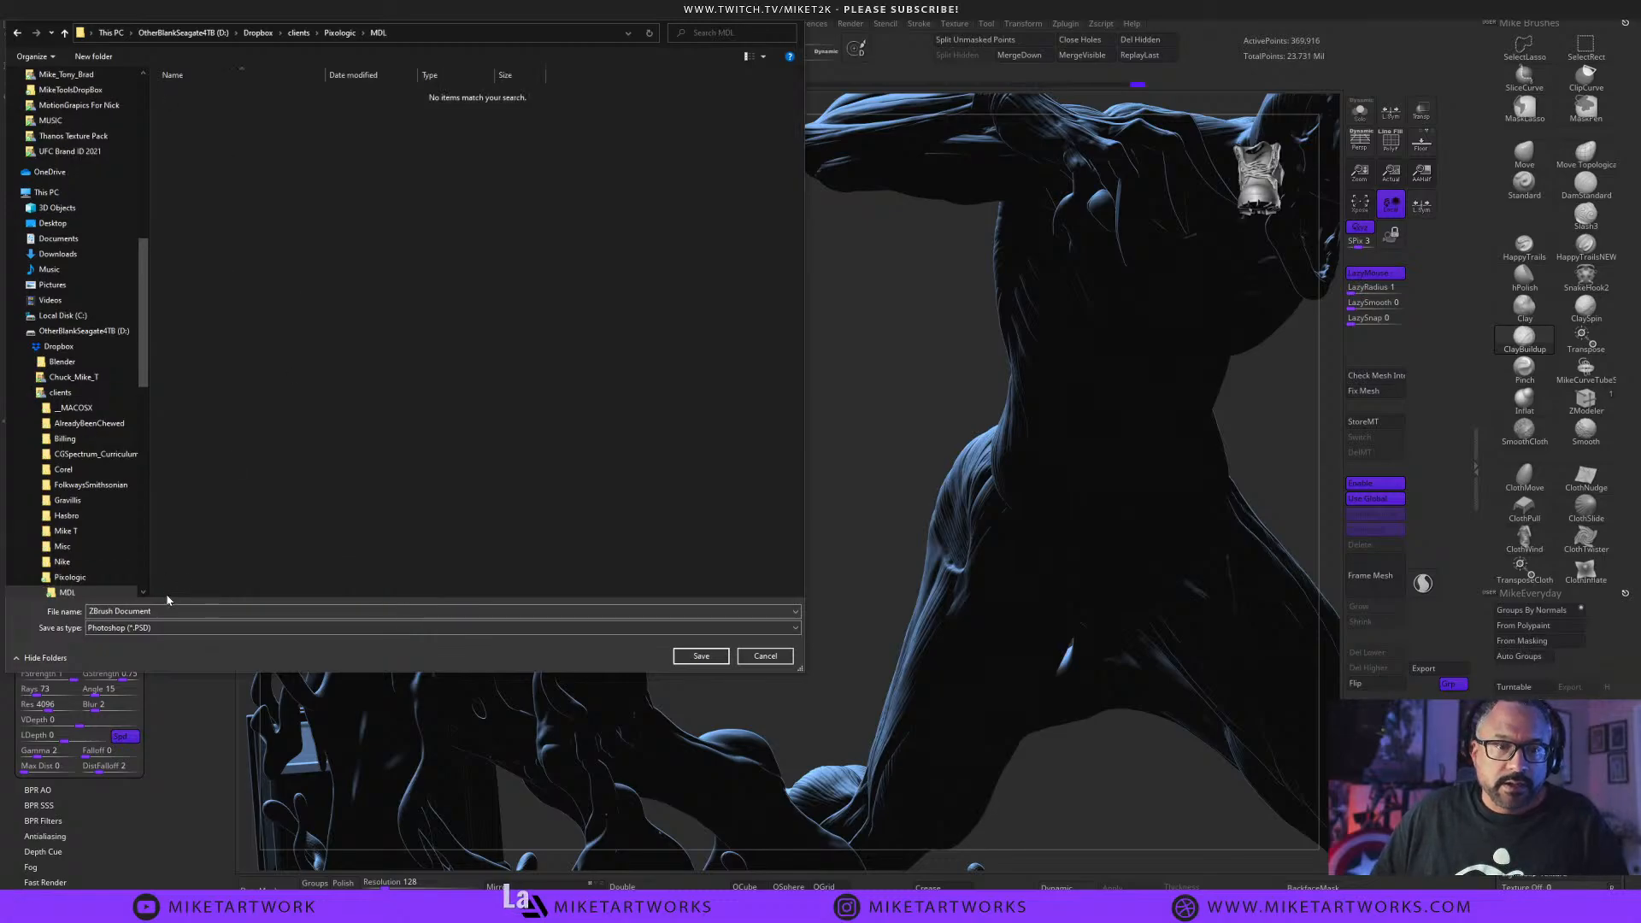
Name the exported PSD Rim and save it in the MDL folder.
left_click(167, 611)
type("Ri")
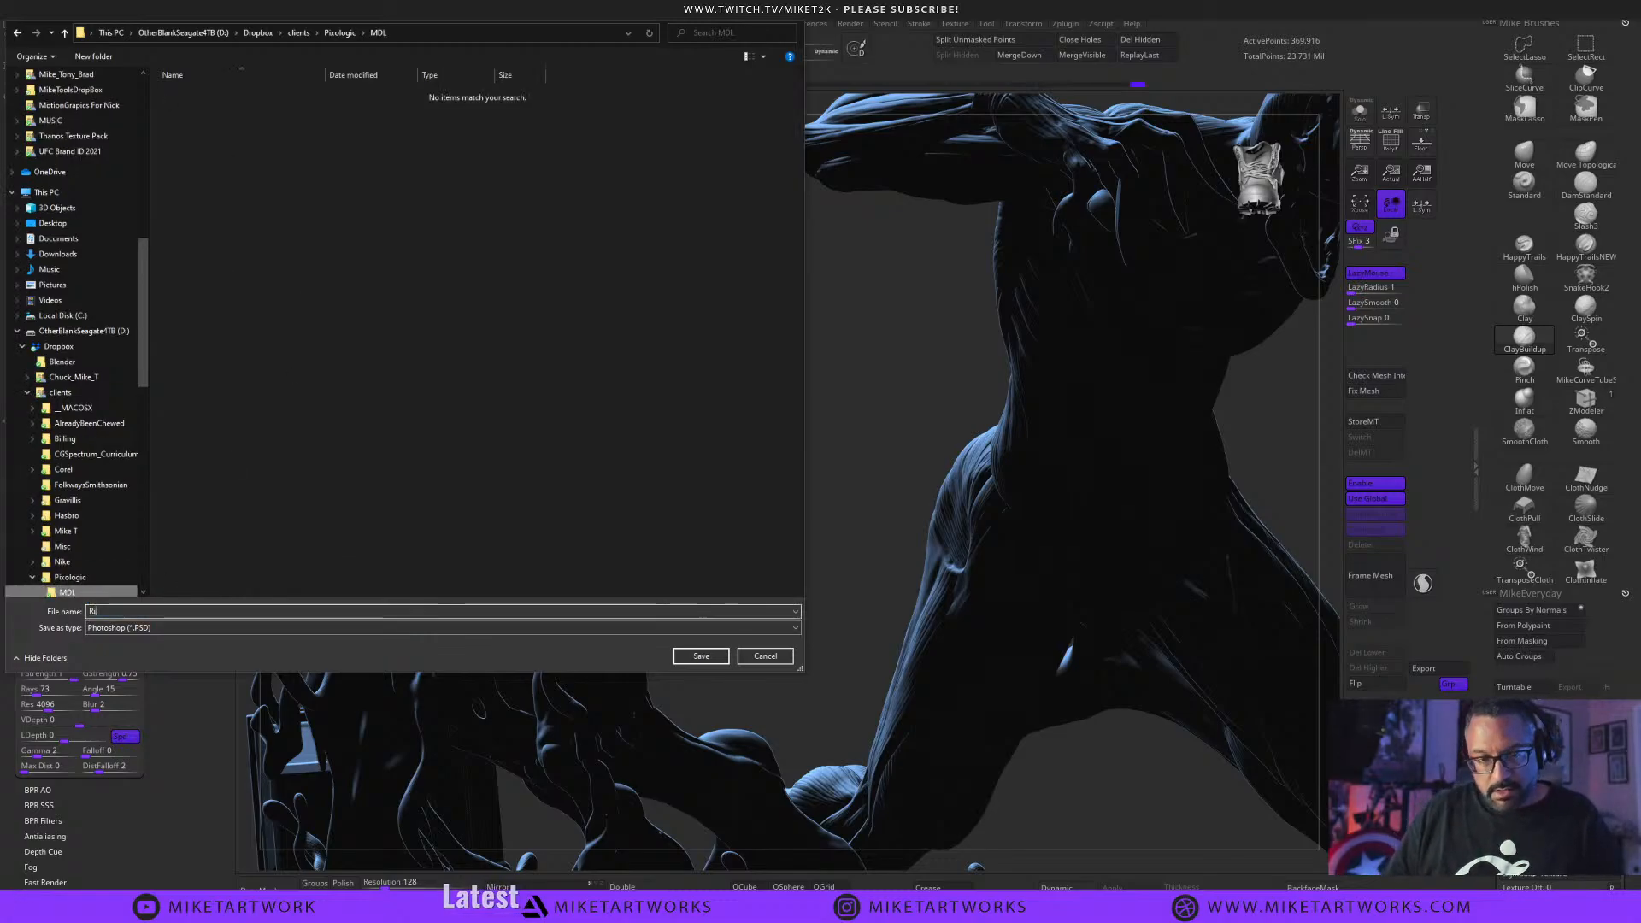
type("m")
left_click(701, 655)
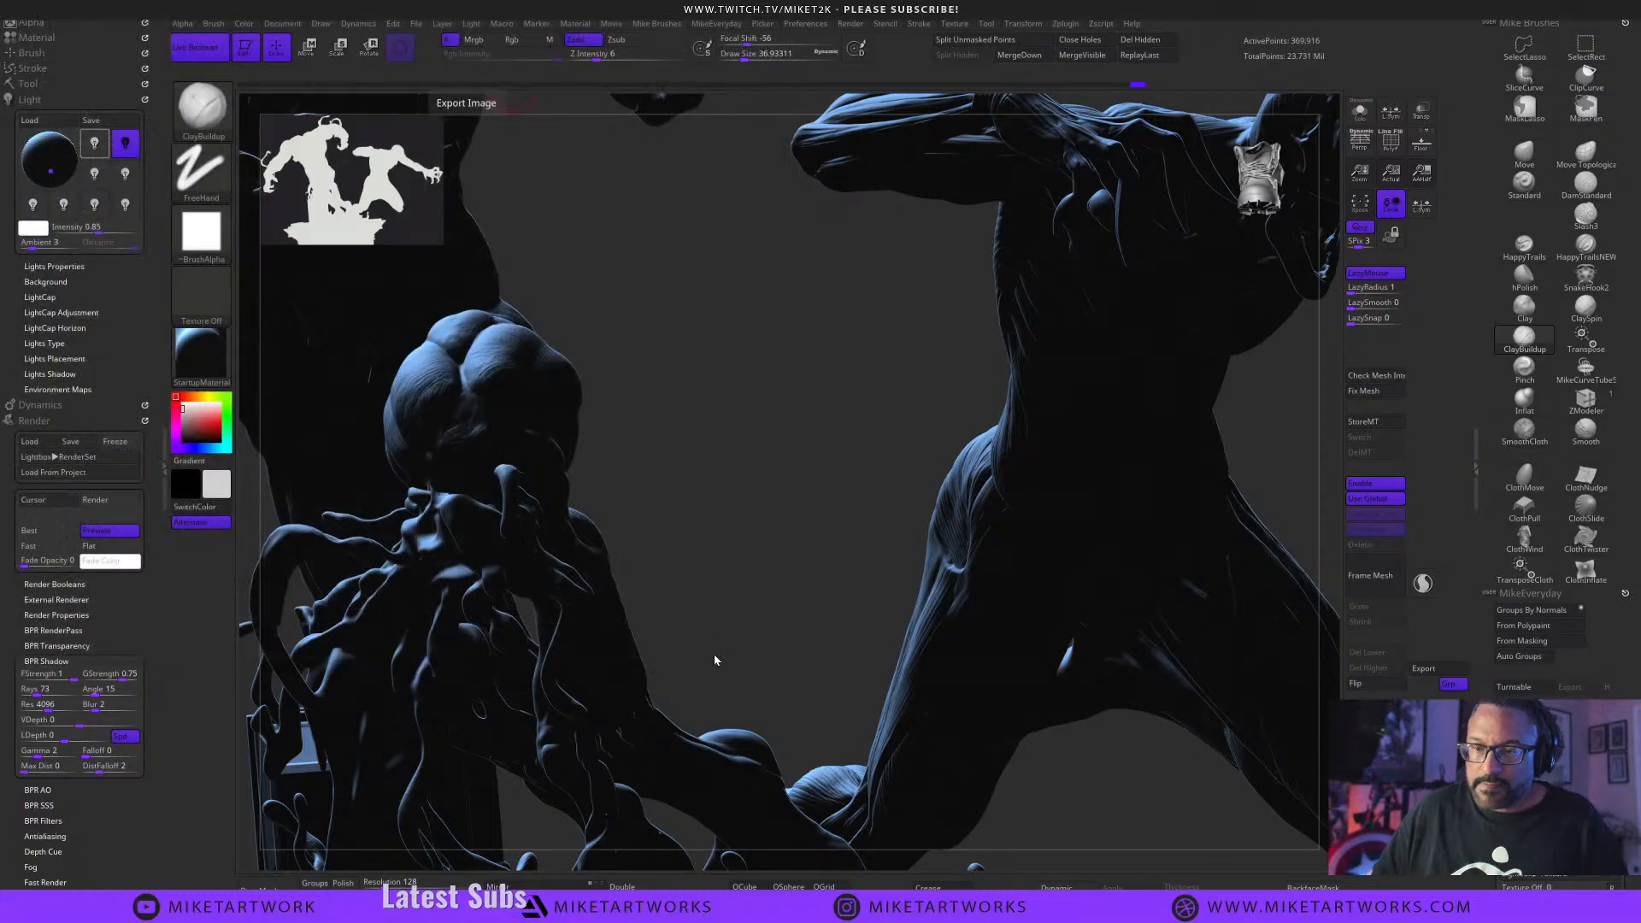
Show the whole document at half size, switch off the blue second light, and switch the first light back on.
left_click(1422, 175)
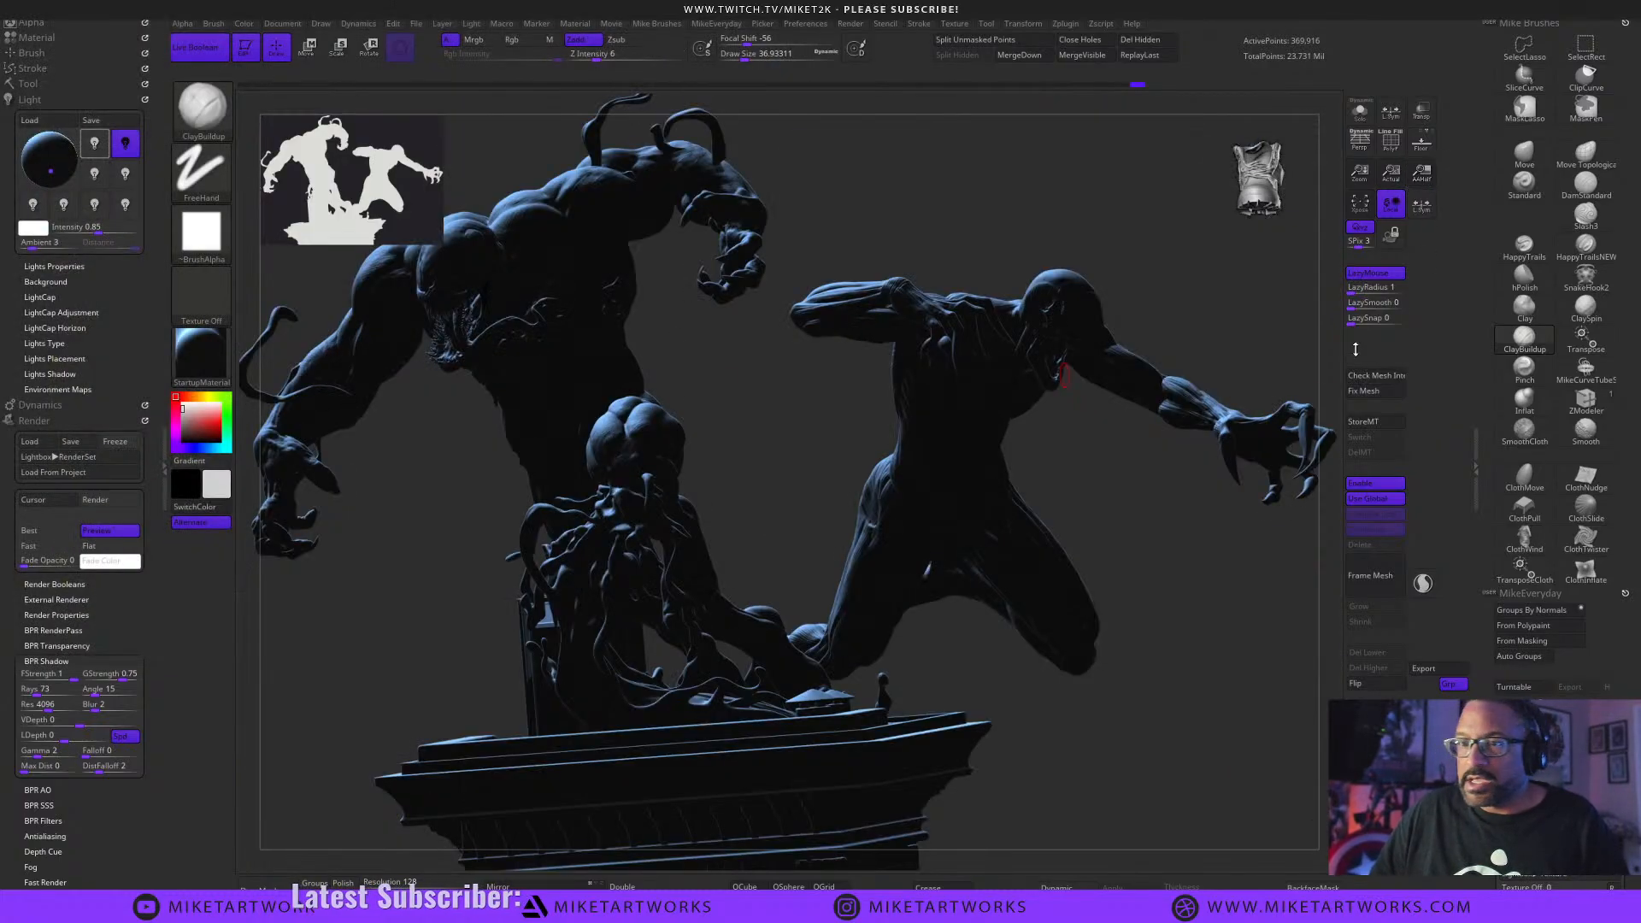
left_click(125, 148)
left_click(126, 148)
left_click(95, 144)
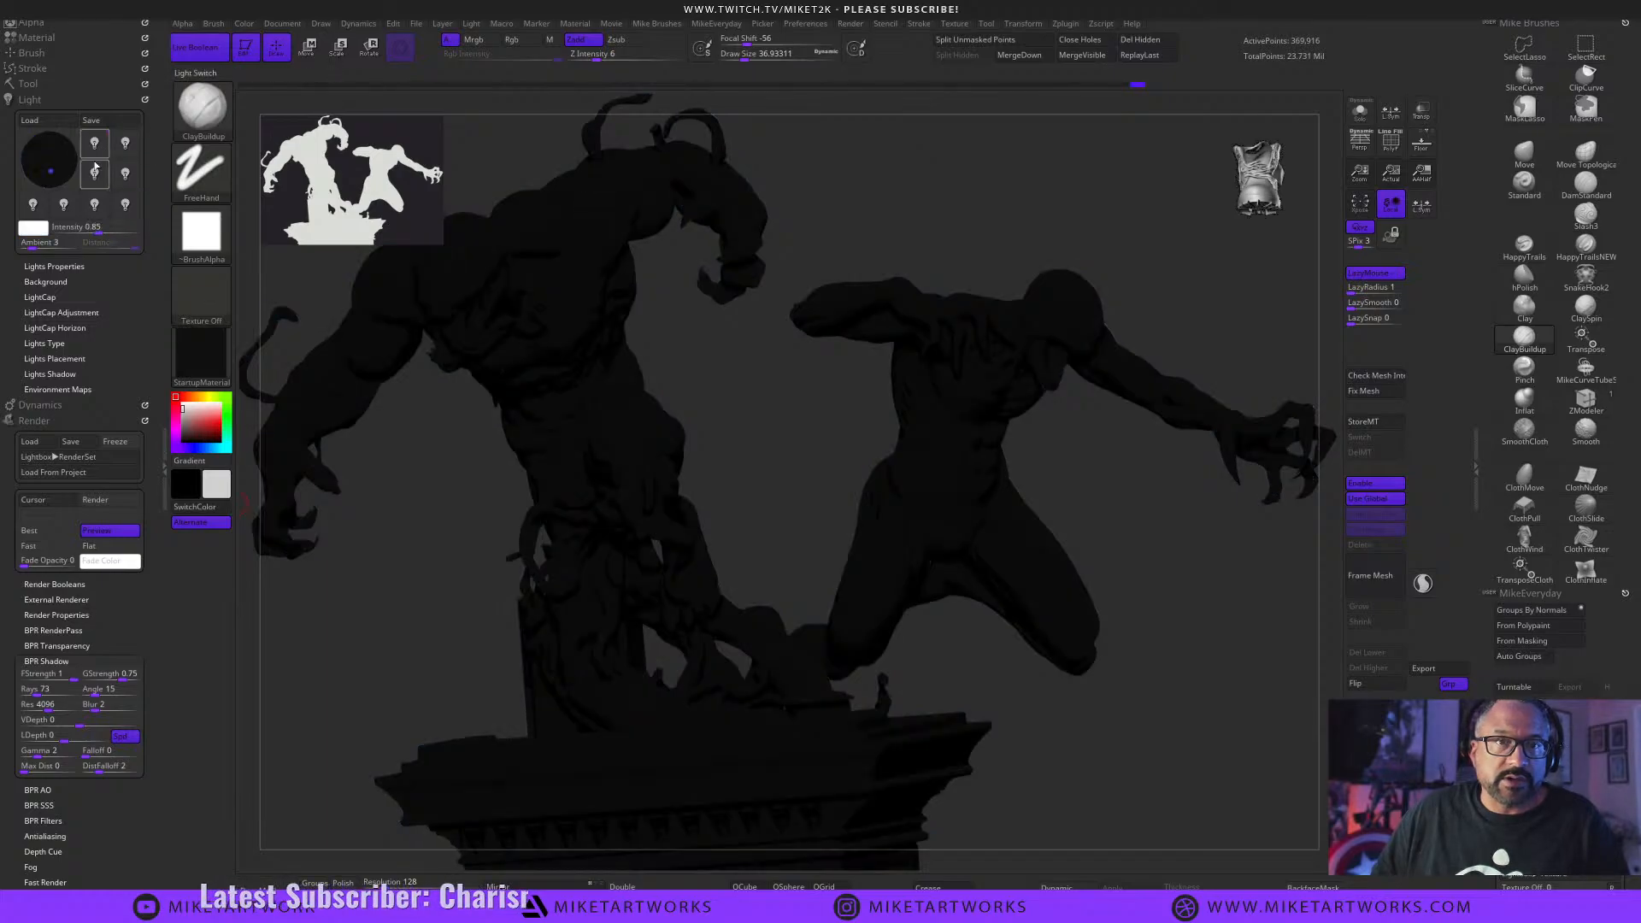
left_click(95, 145)
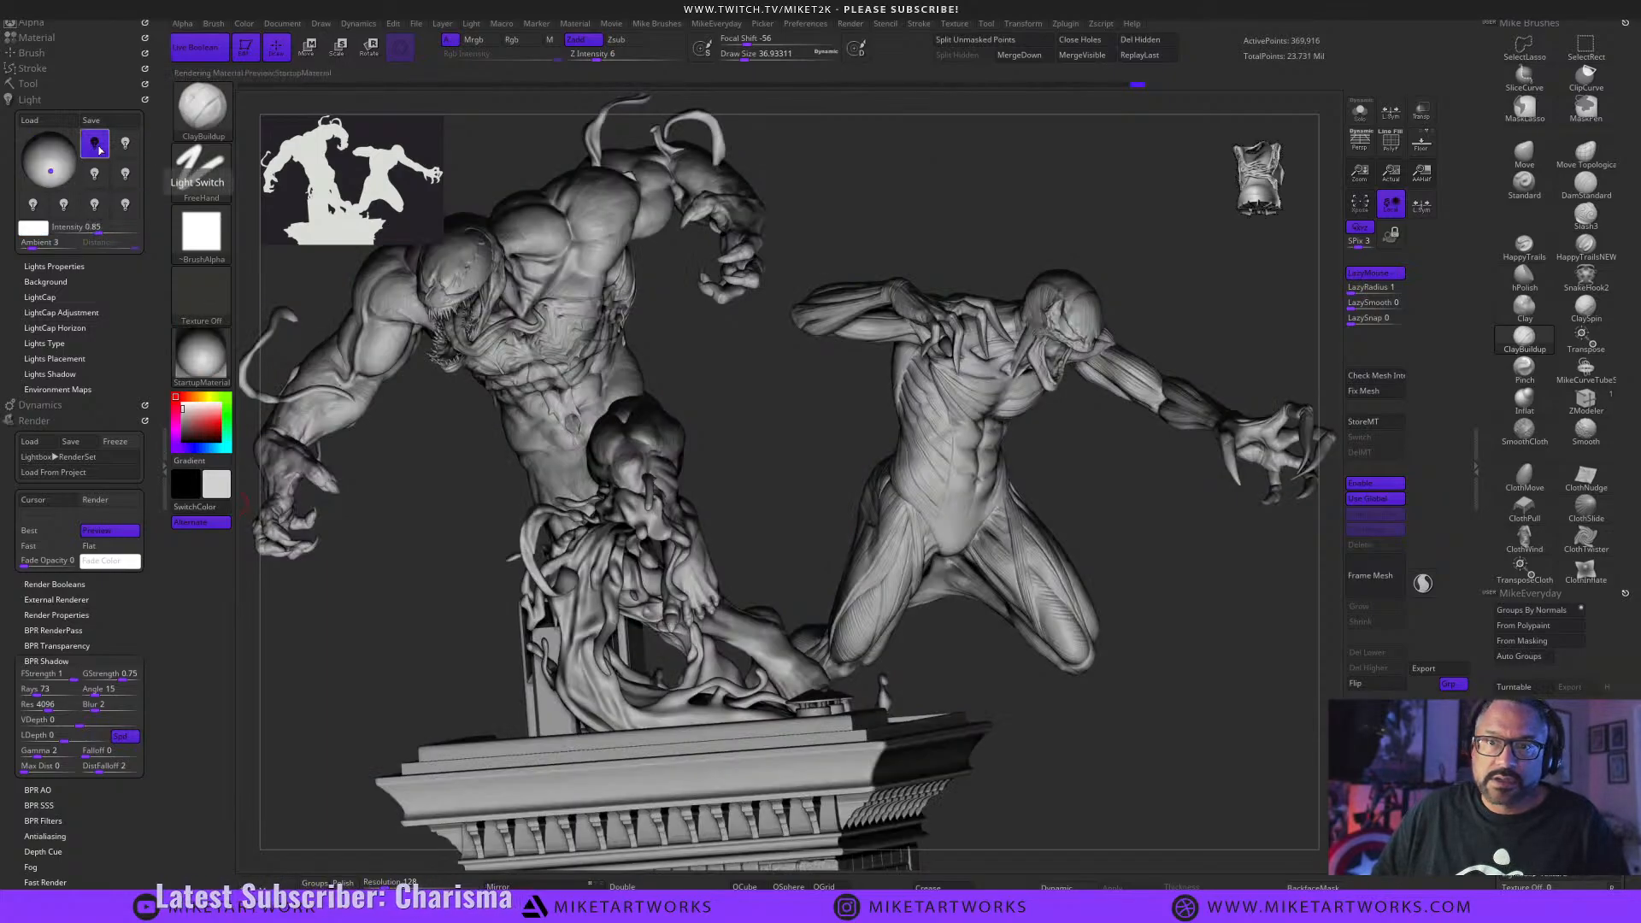
Fine-tune the first light's placement below the centre of the light sphere and render the figures with BPR.
left_click(55, 173)
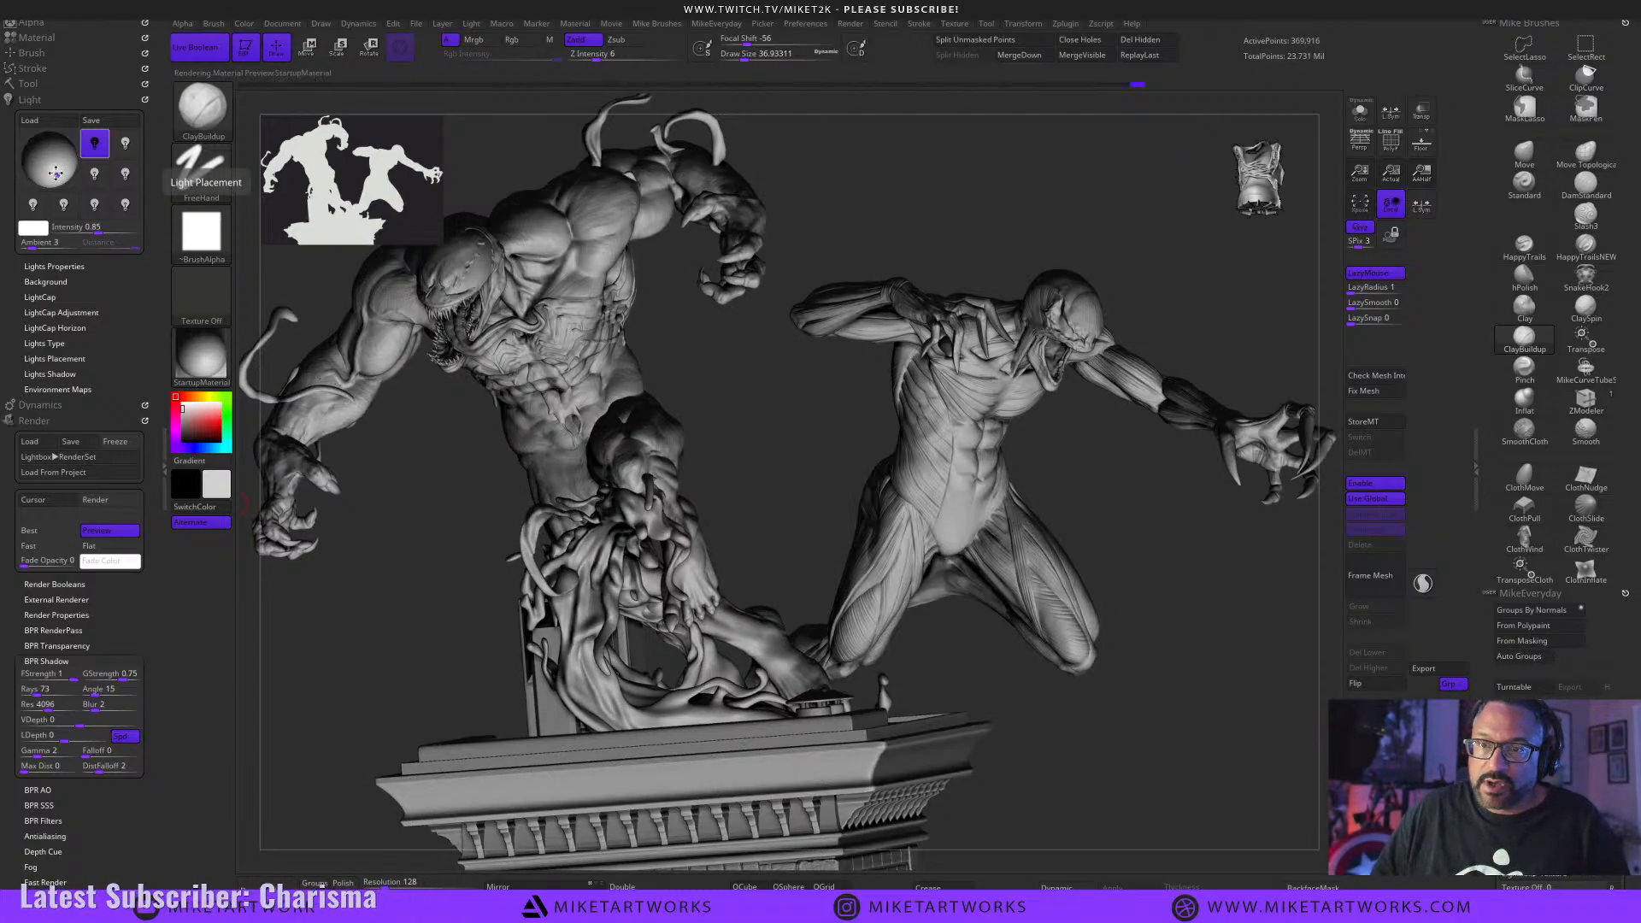
left_click(49, 171)
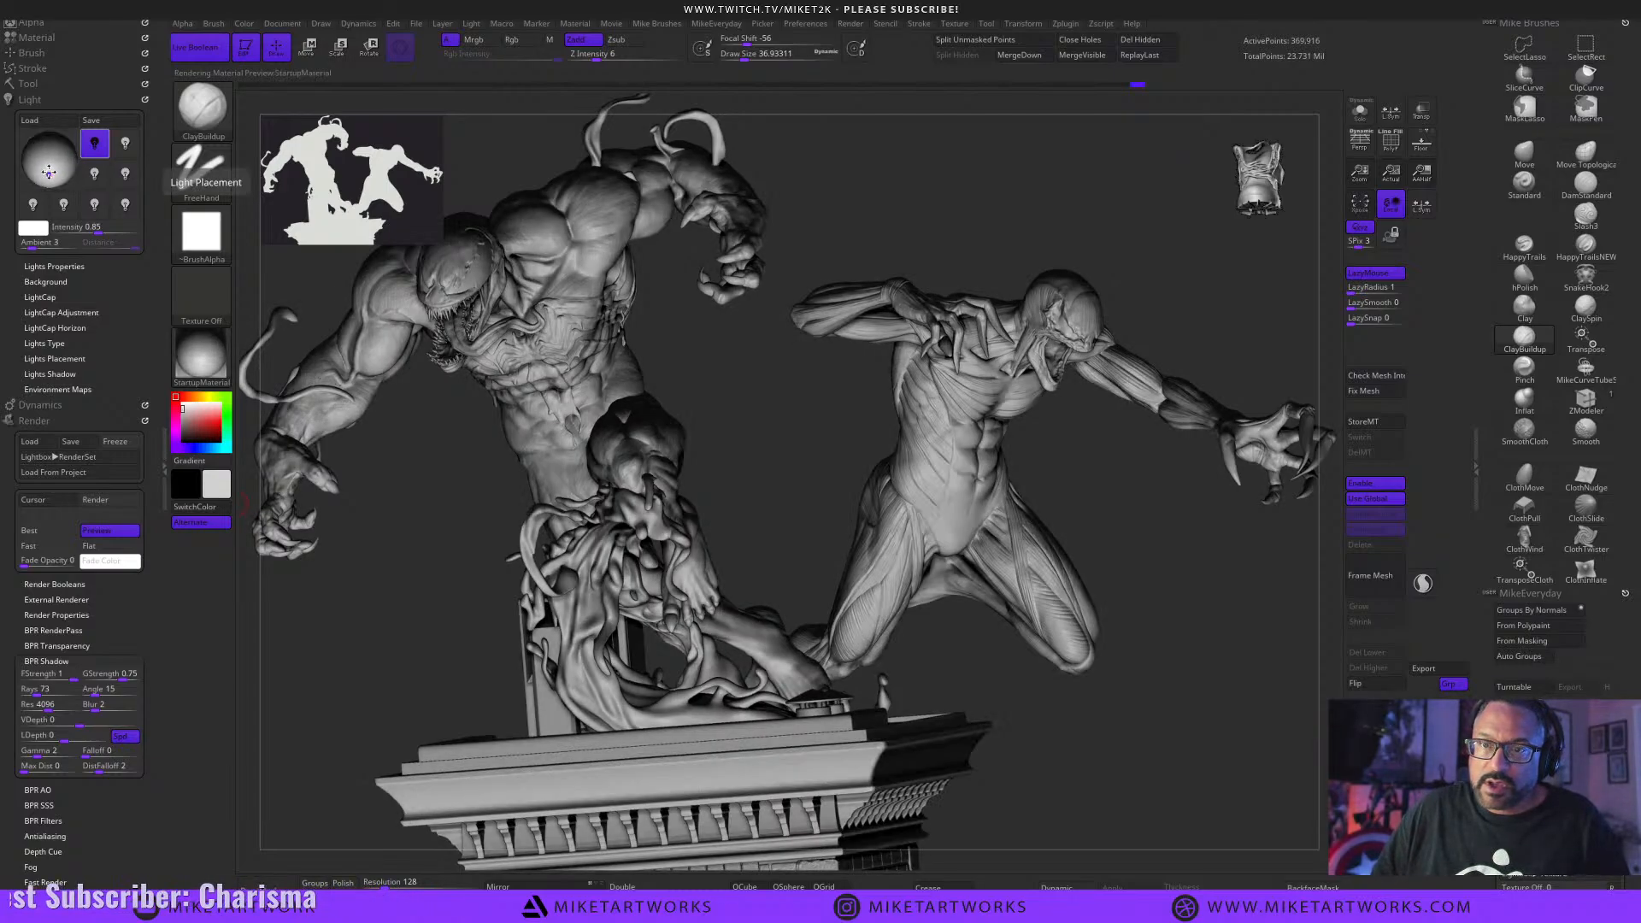
left_click(51, 172)
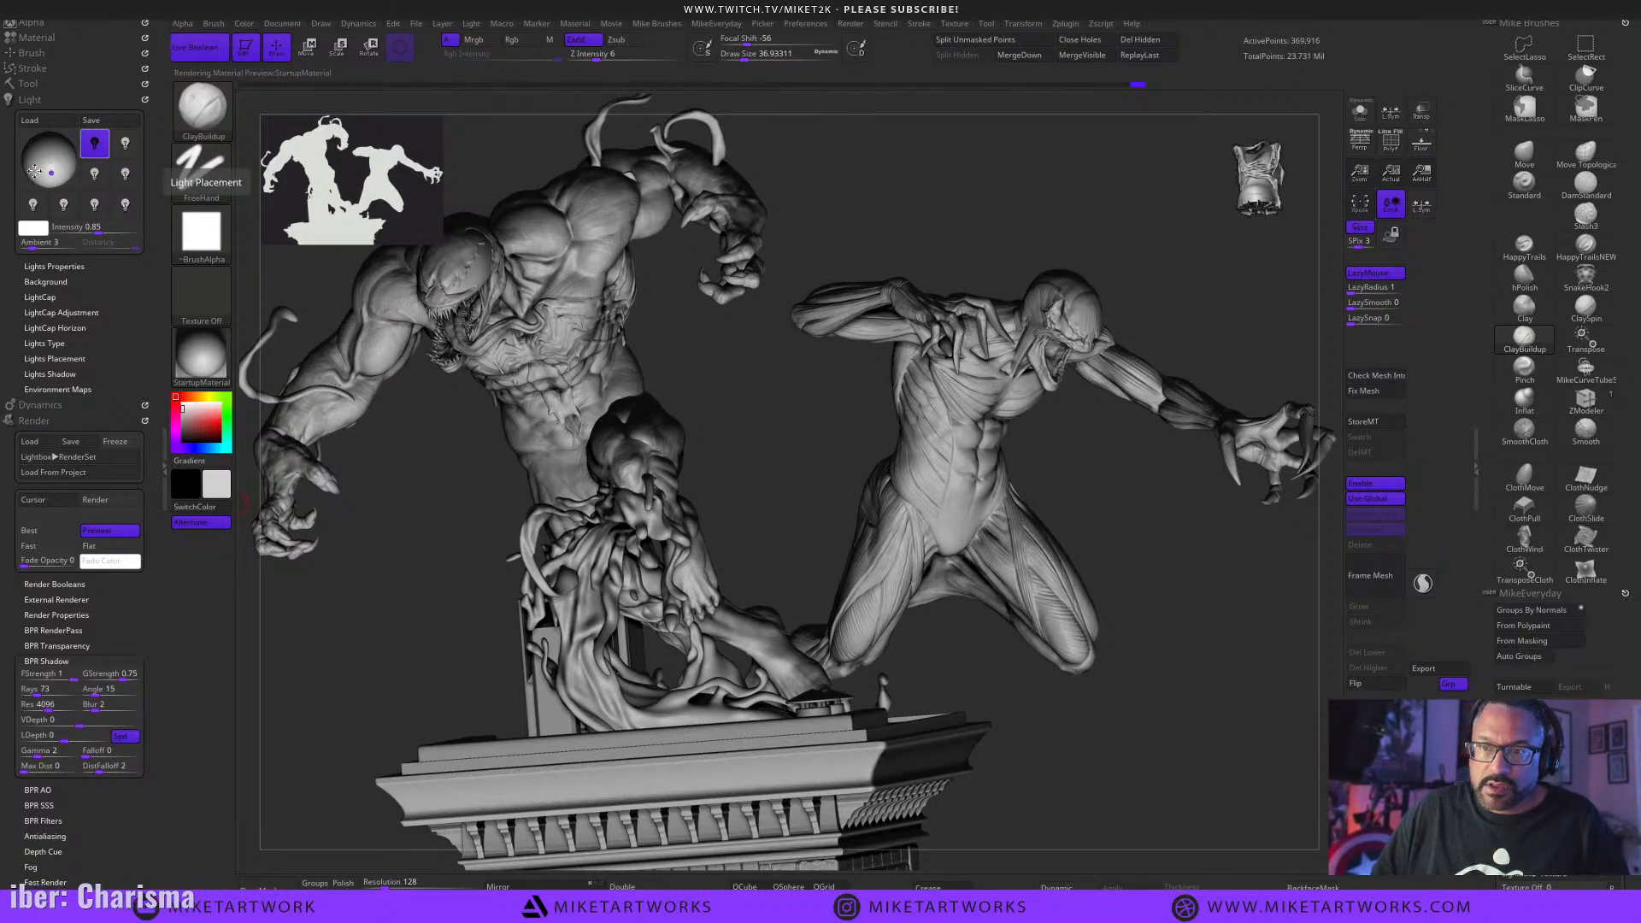
key("shift")
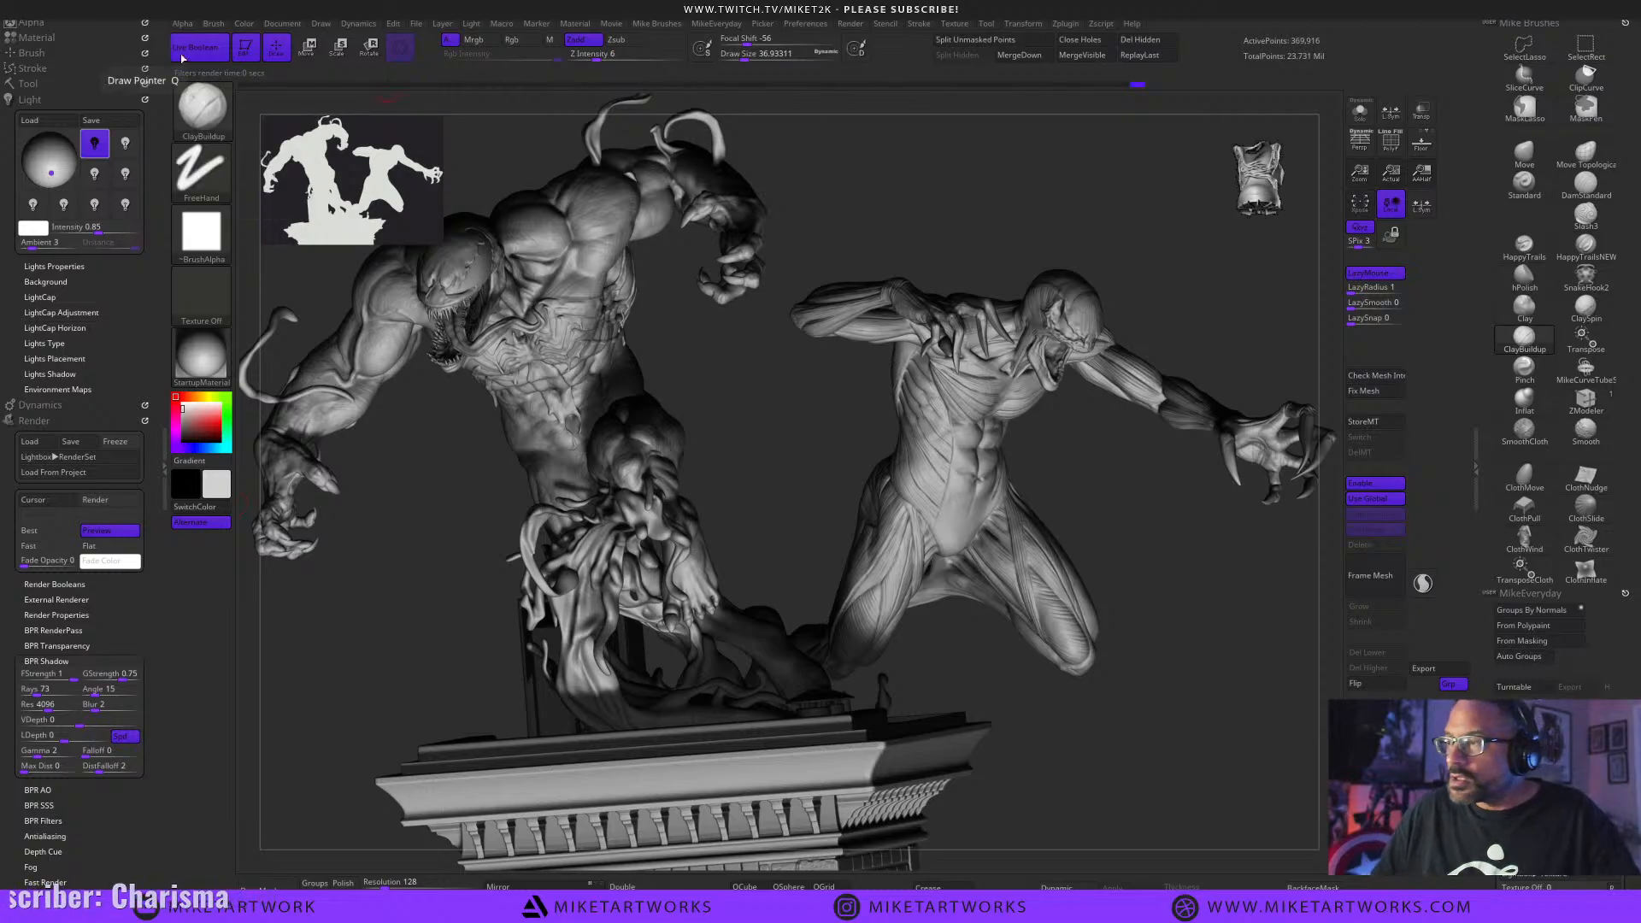
Display the main light render at actual size and export it as a PSD named Main in the MDL folder.
left_click(1391, 179)
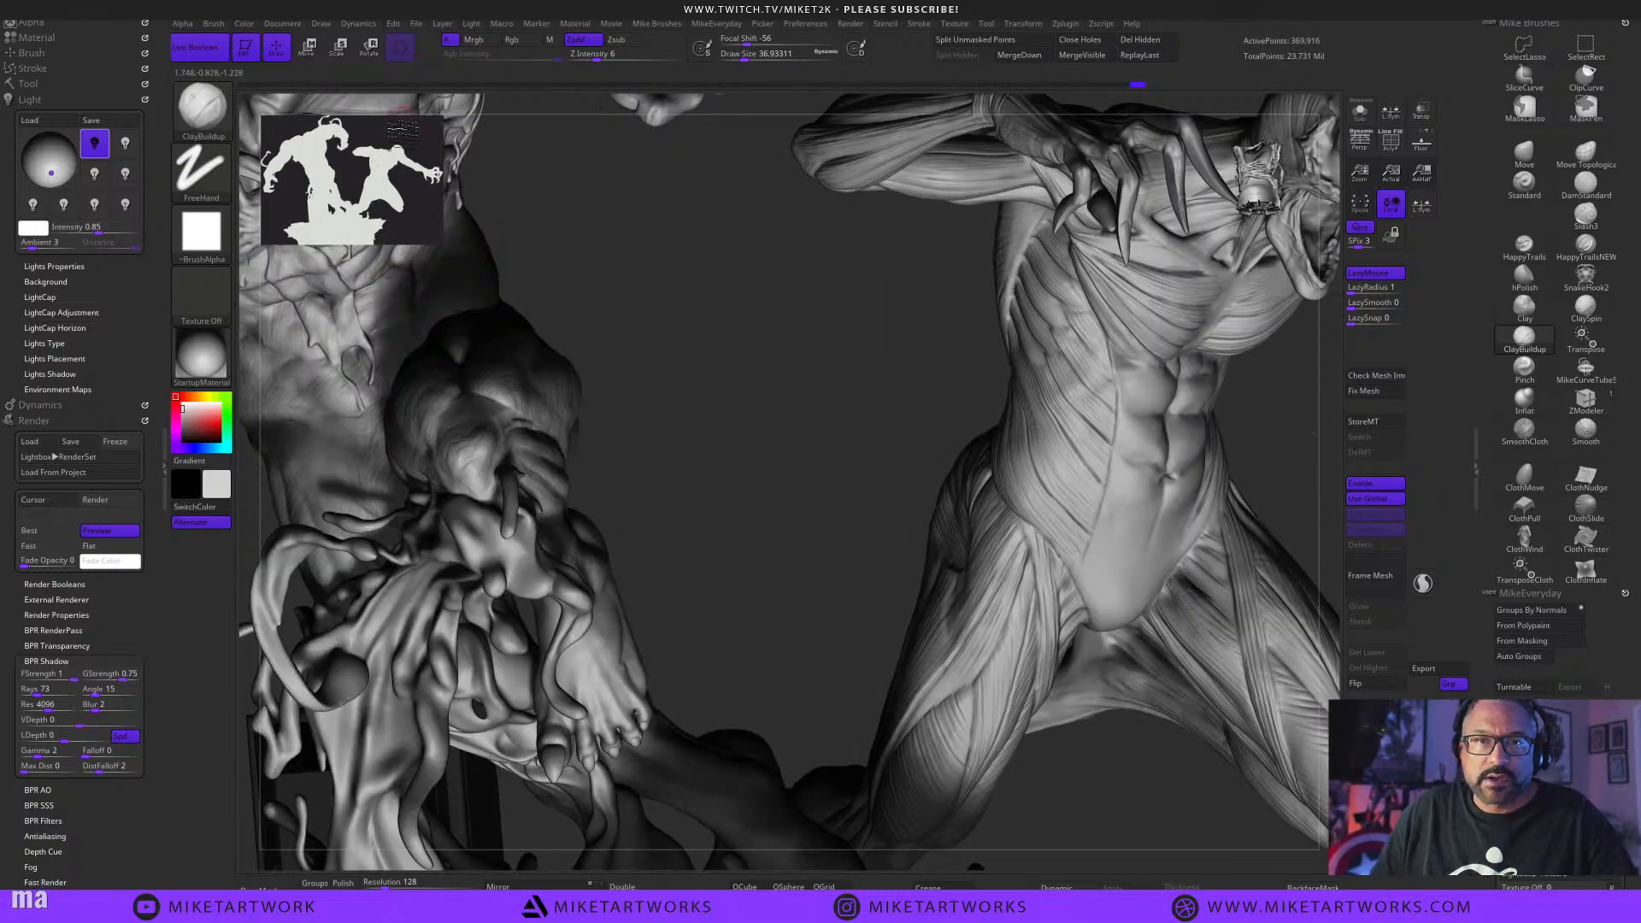
left_click(283, 24)
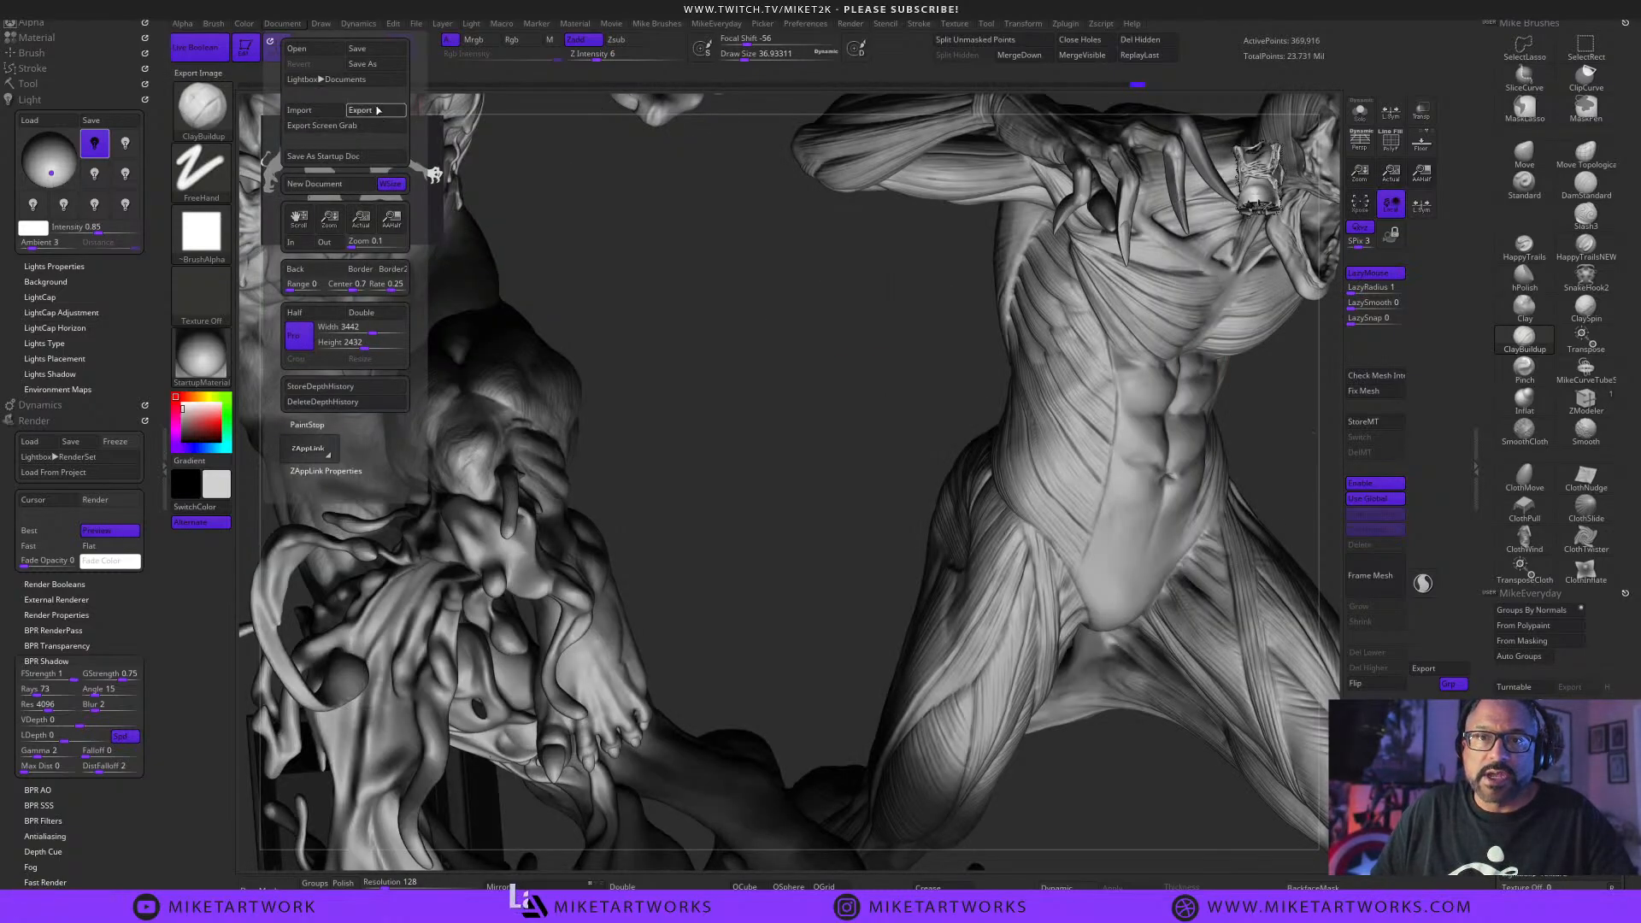
left_click(379, 111)
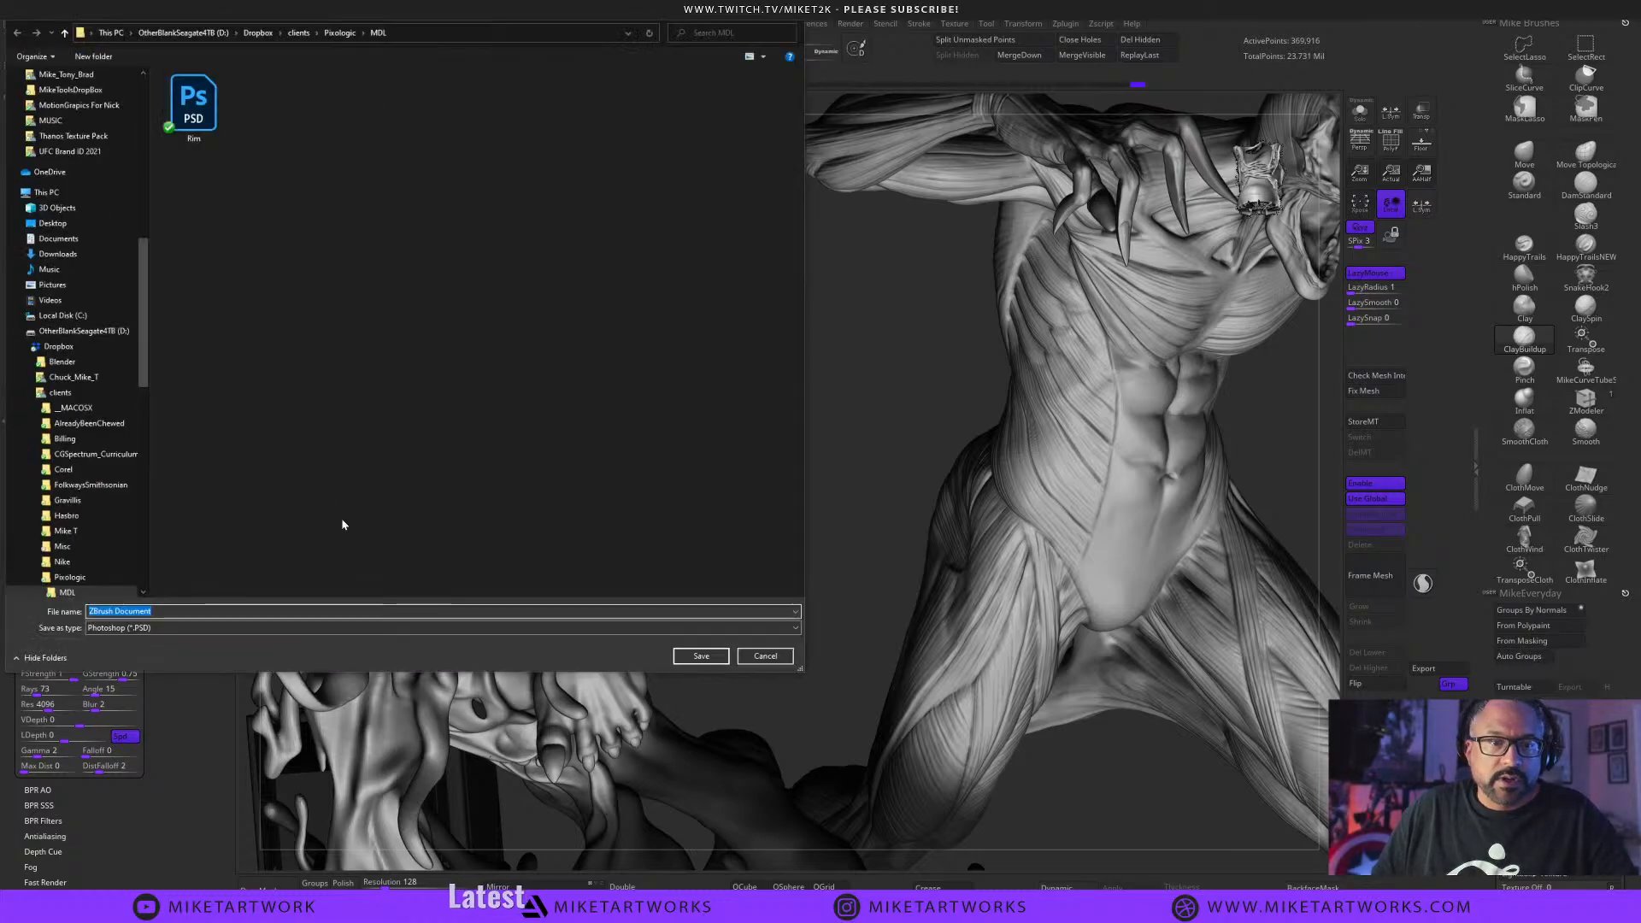
type("Main")
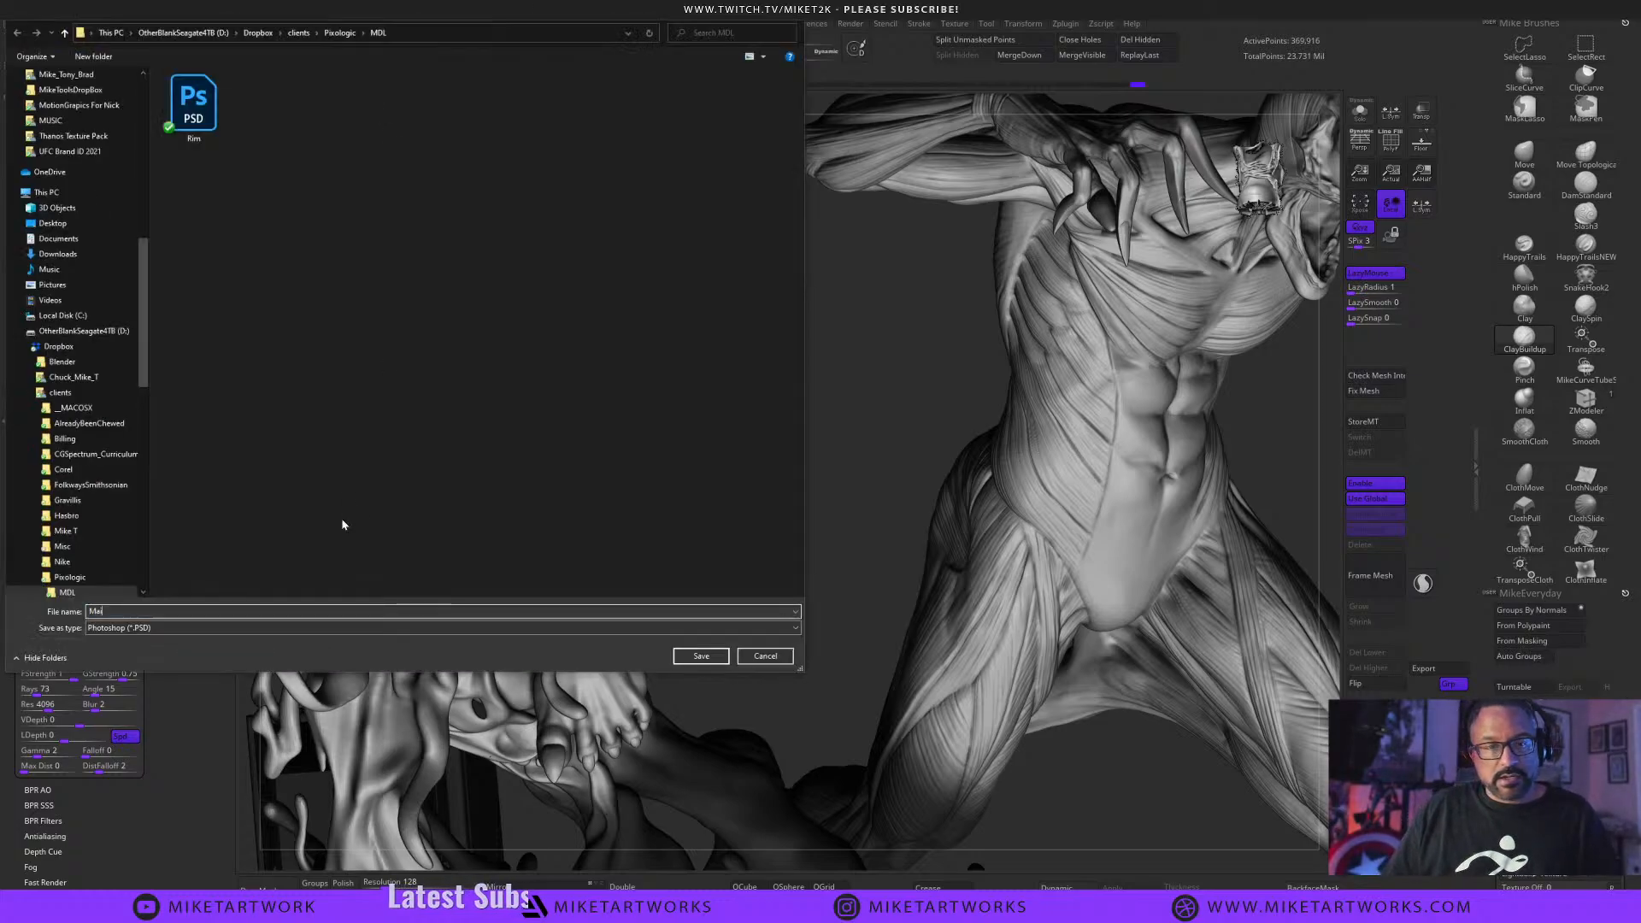
left_click(721, 657)
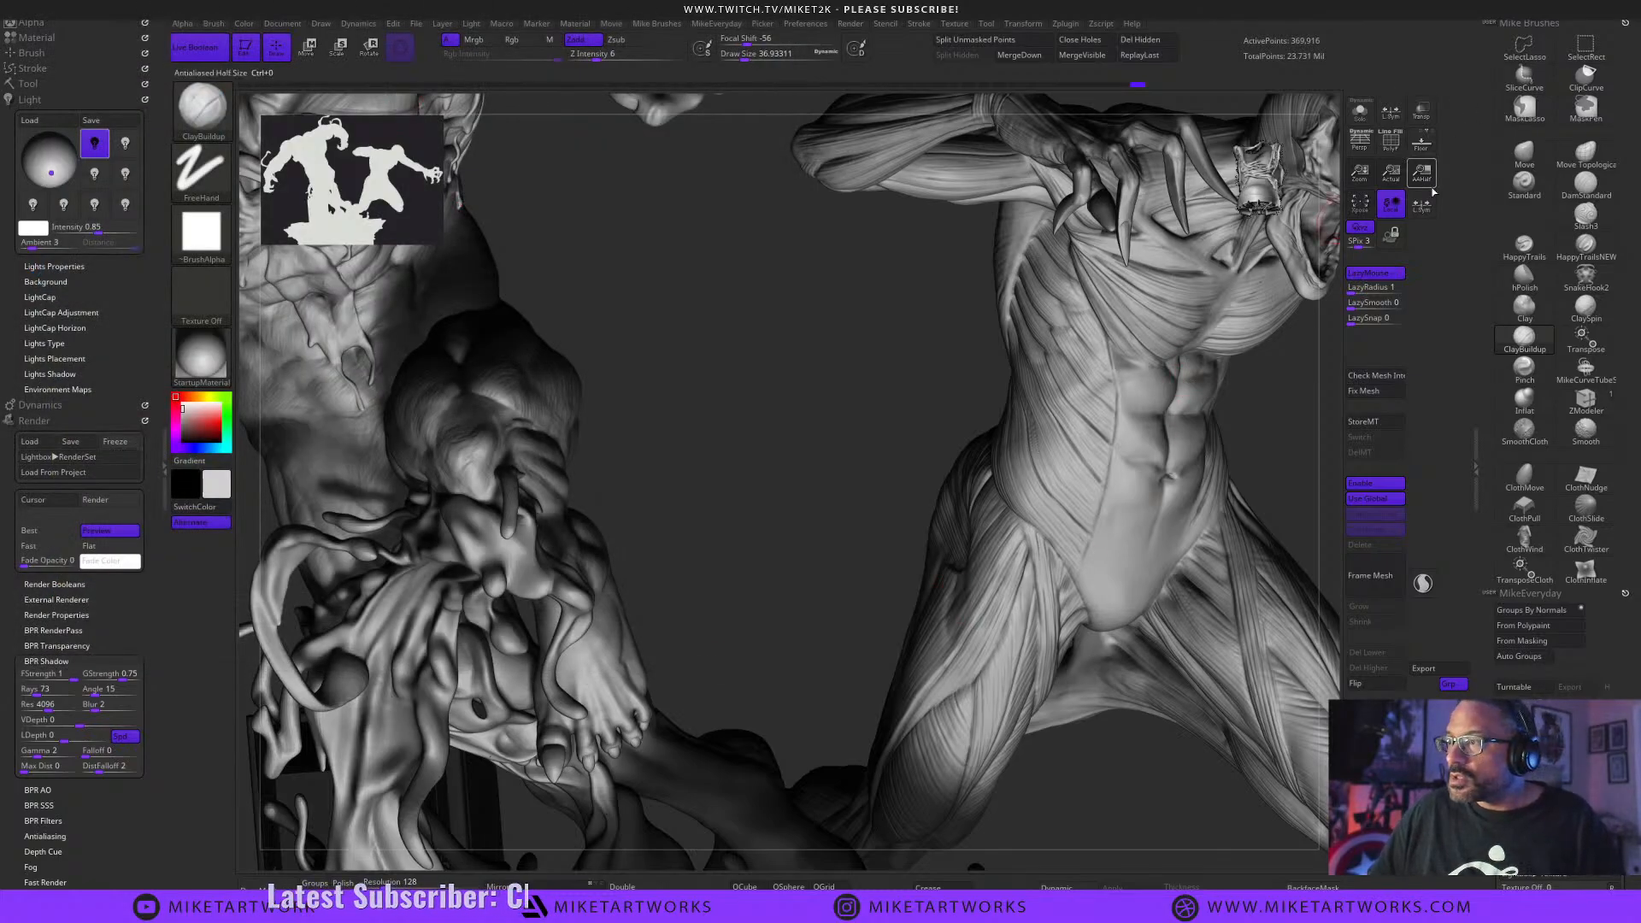
Move the first light's placement to the right side of the light sphere and render both figures with BPR.
left_click(1426, 177)
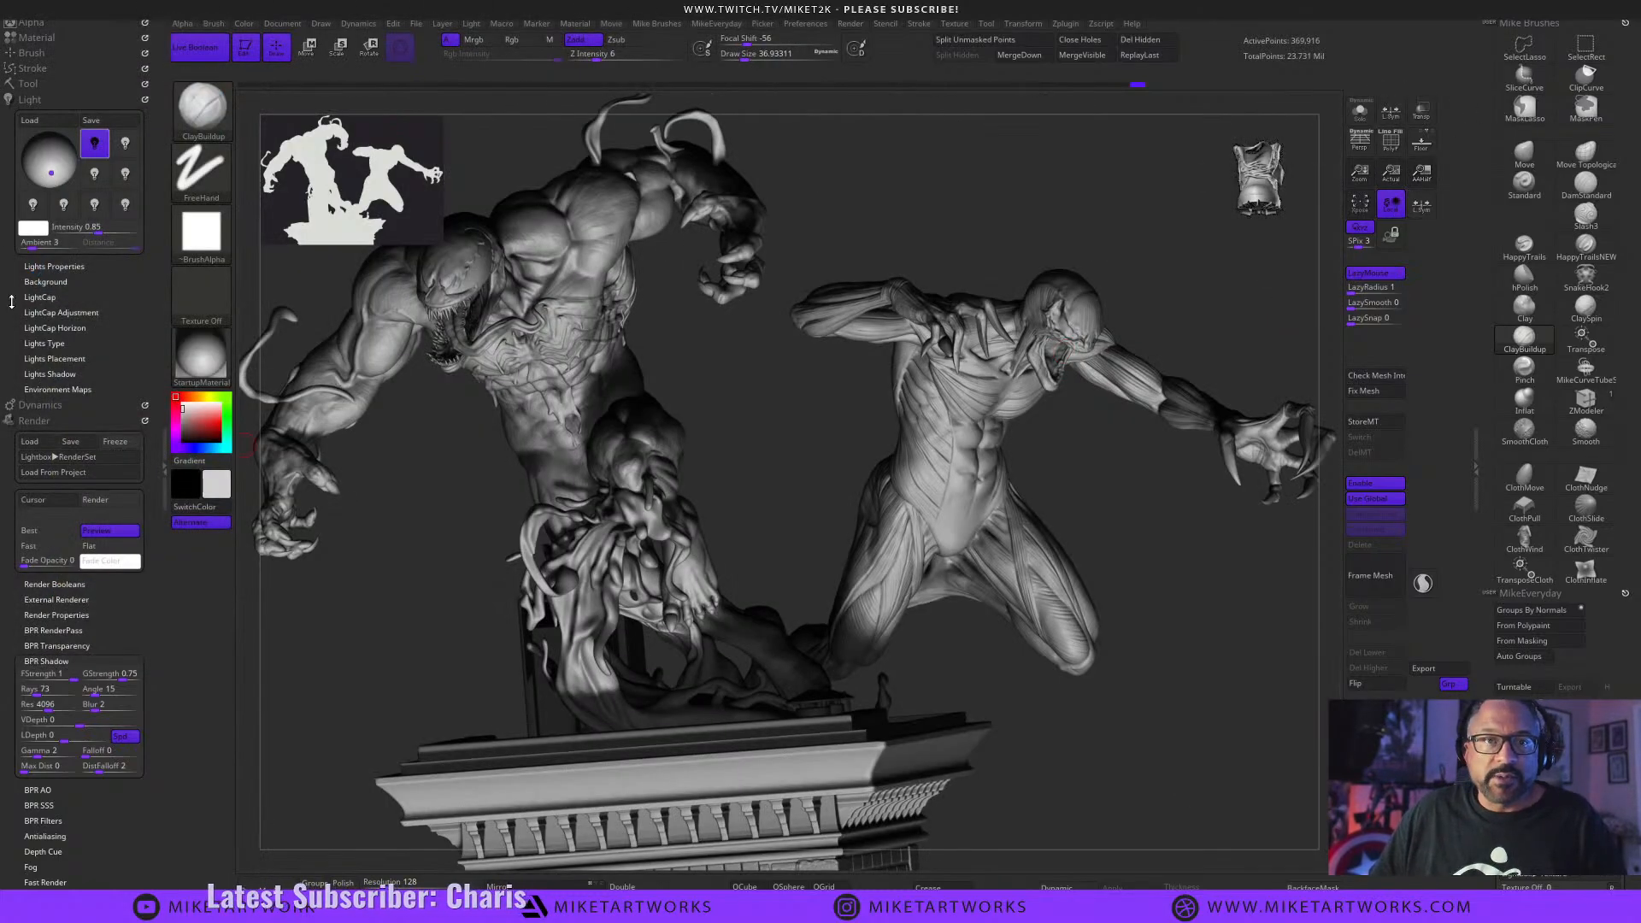
left_click_drag(51, 173, 46, 162)
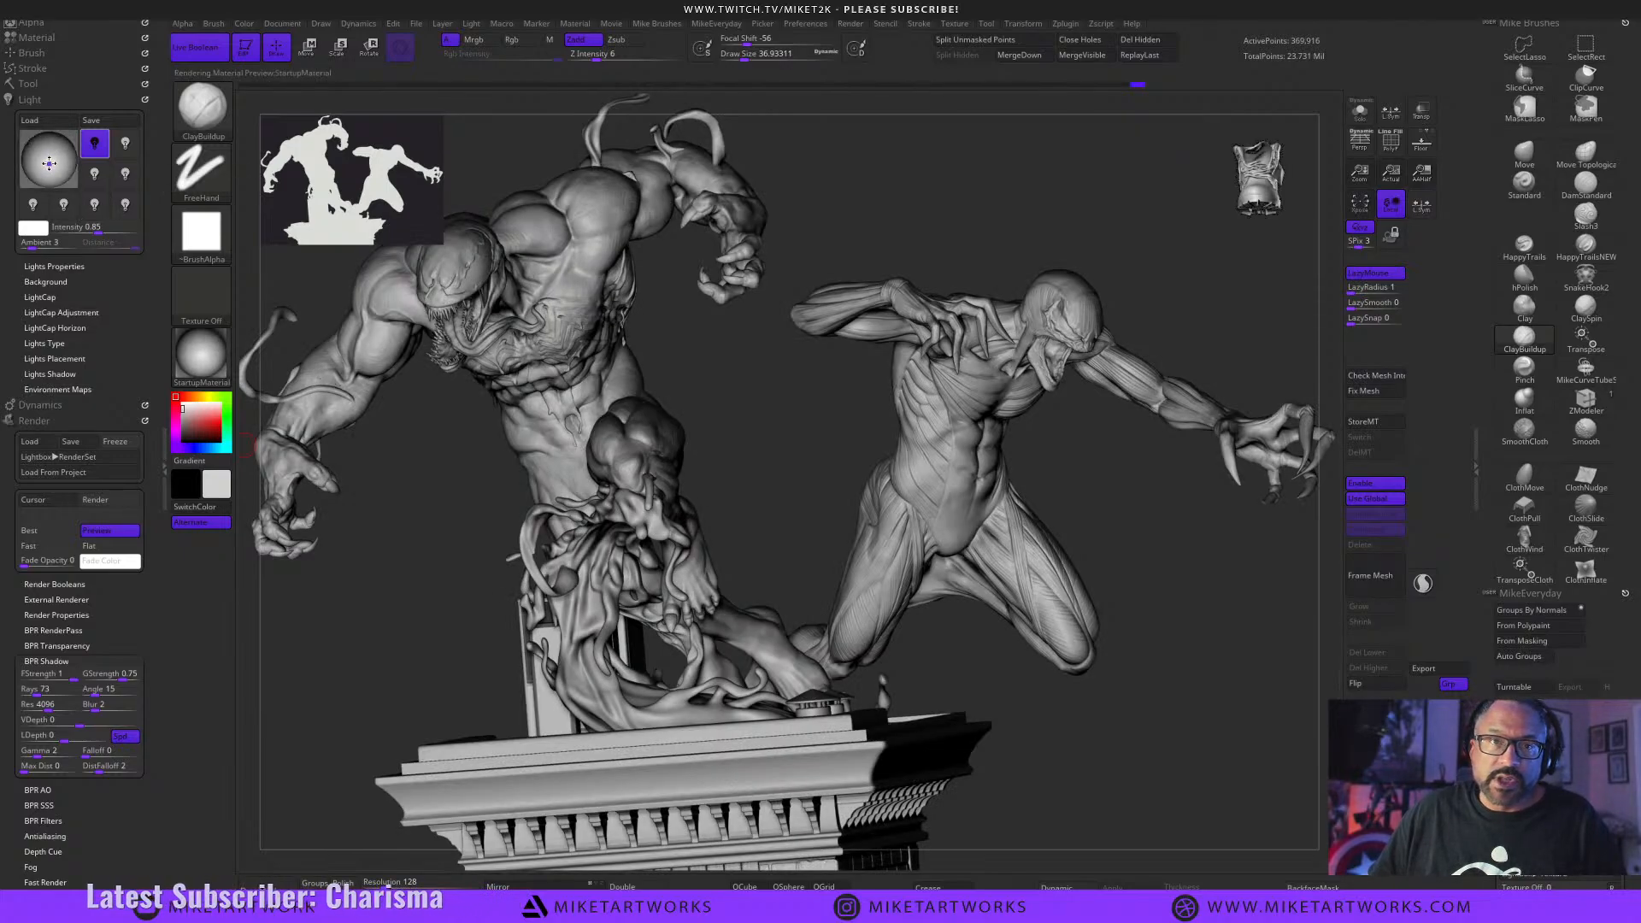
left_click(44, 158)
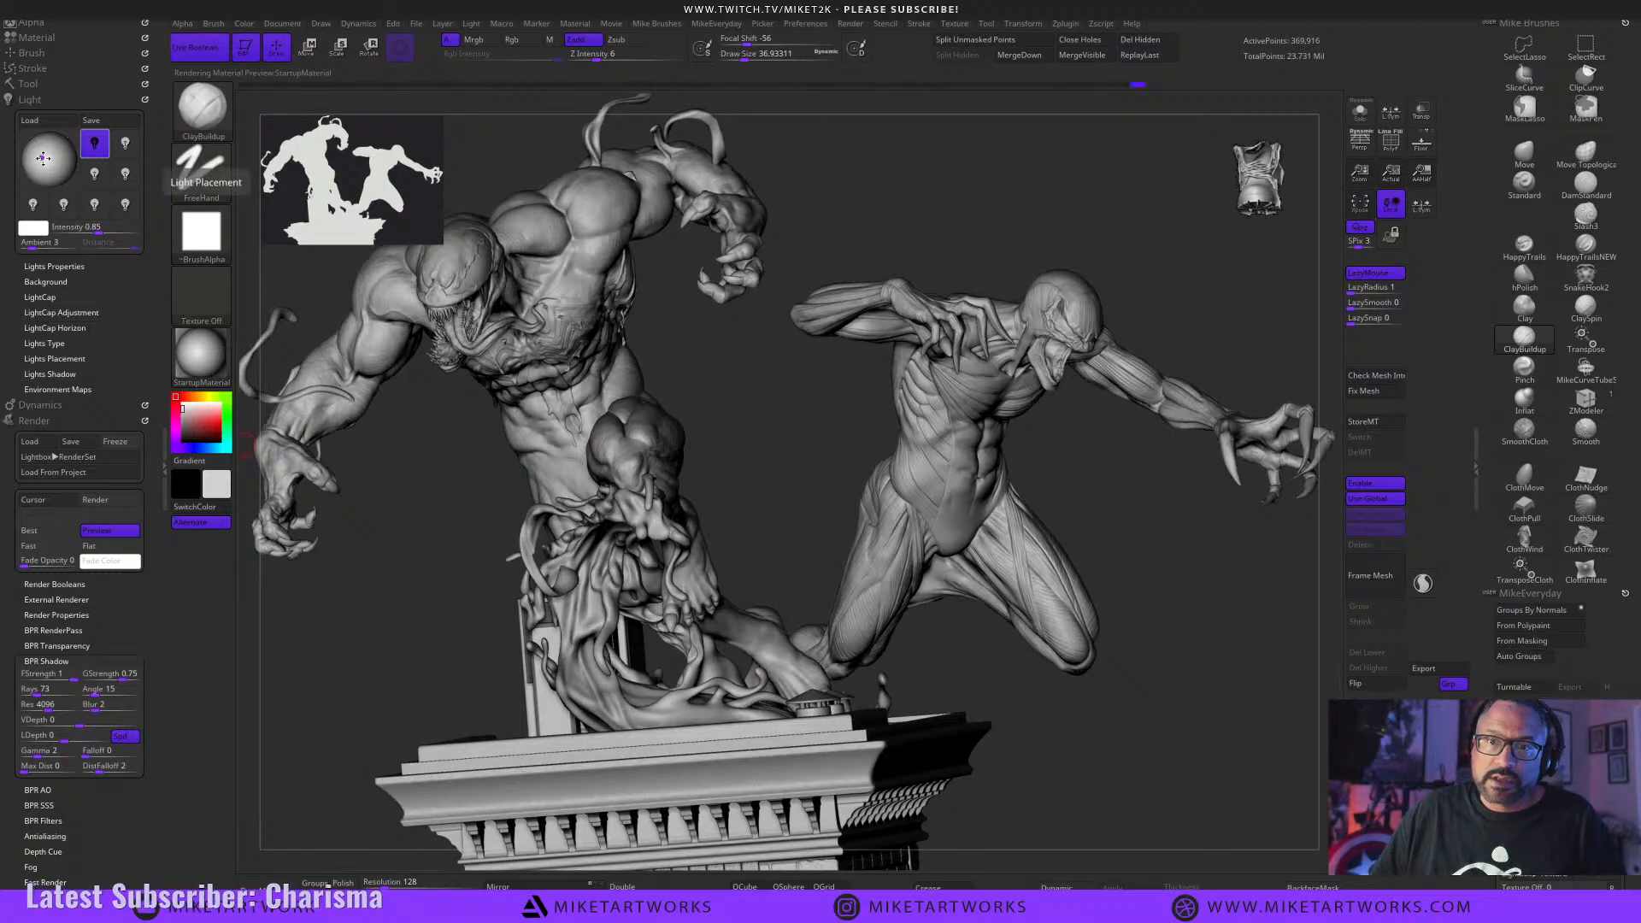
left_click_drag(43, 158, 59, 157)
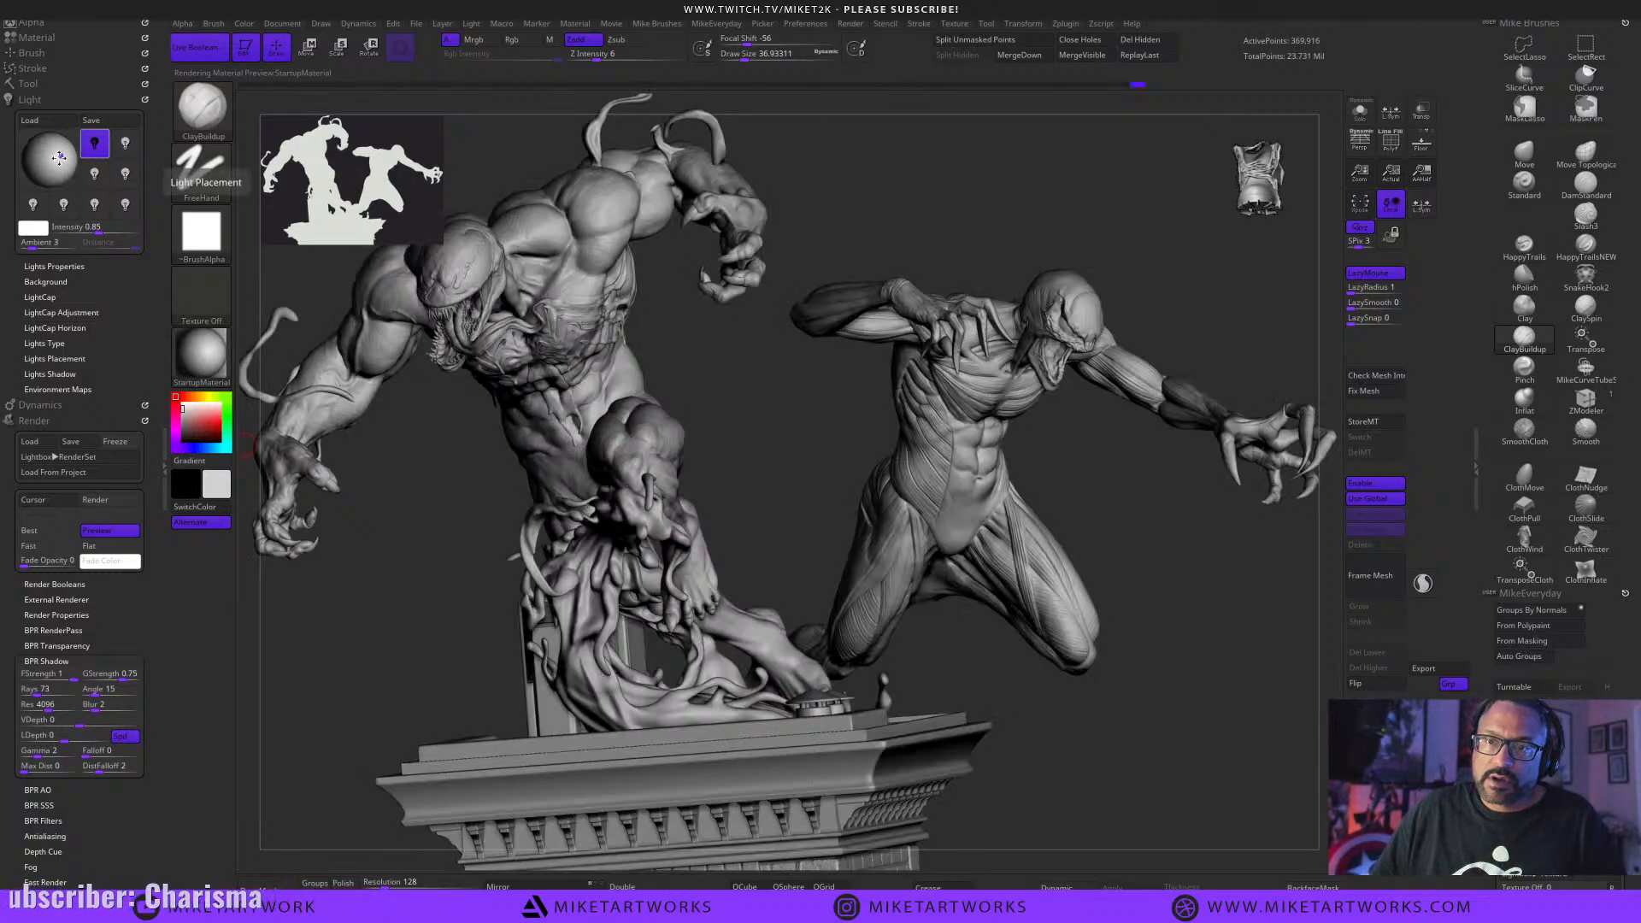
left_click(59, 158)
left_click(58, 158)
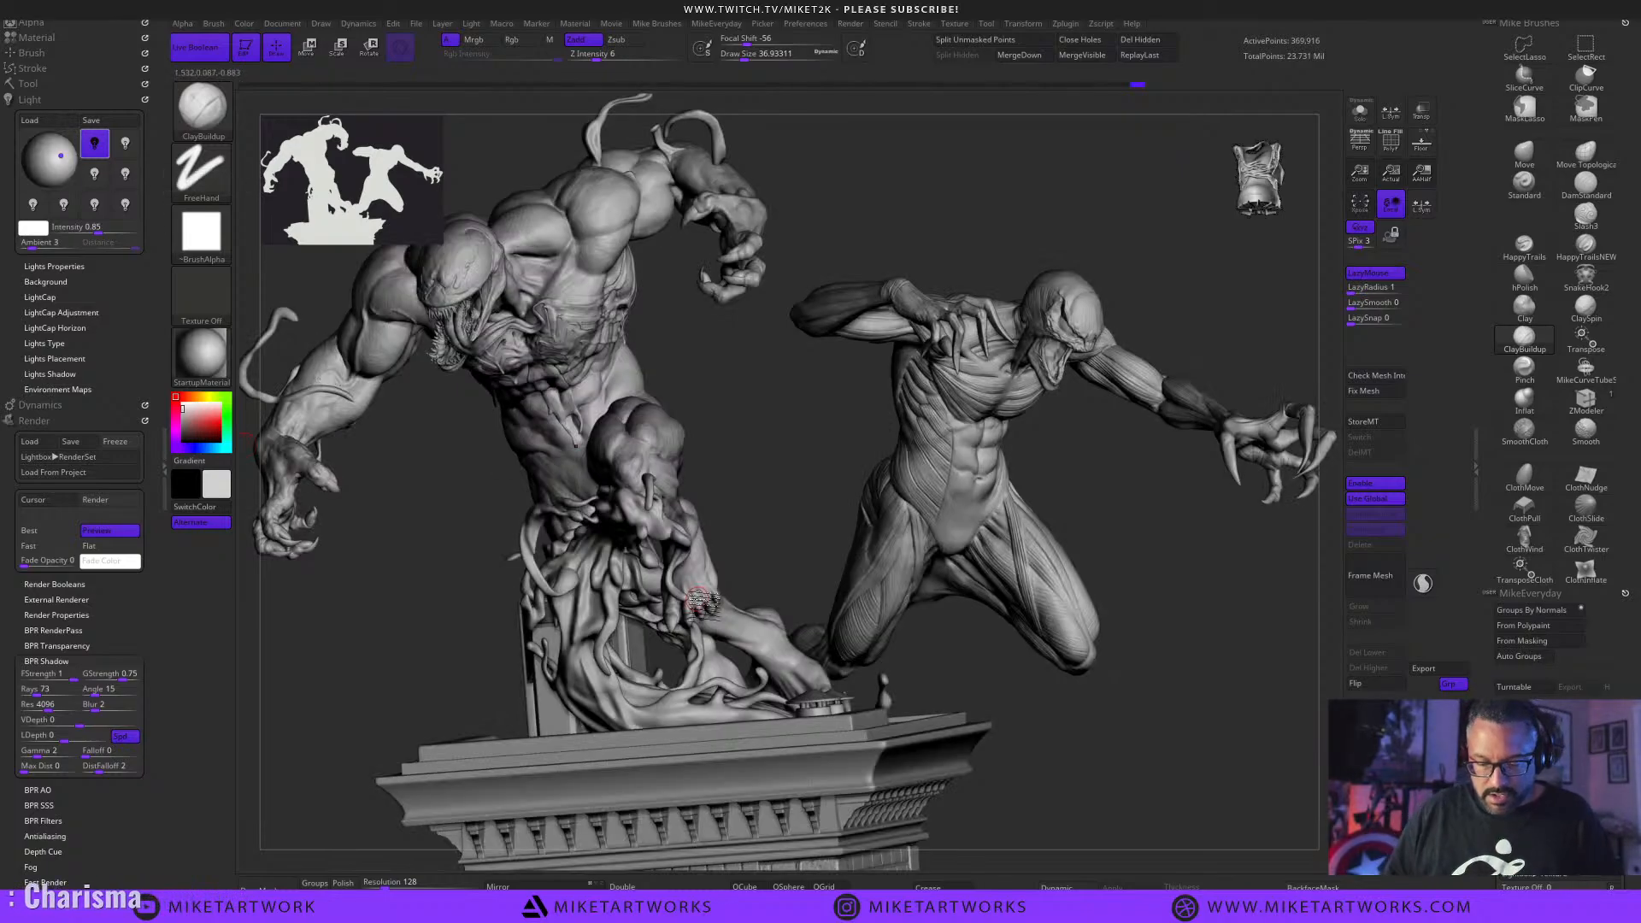
key("shift")
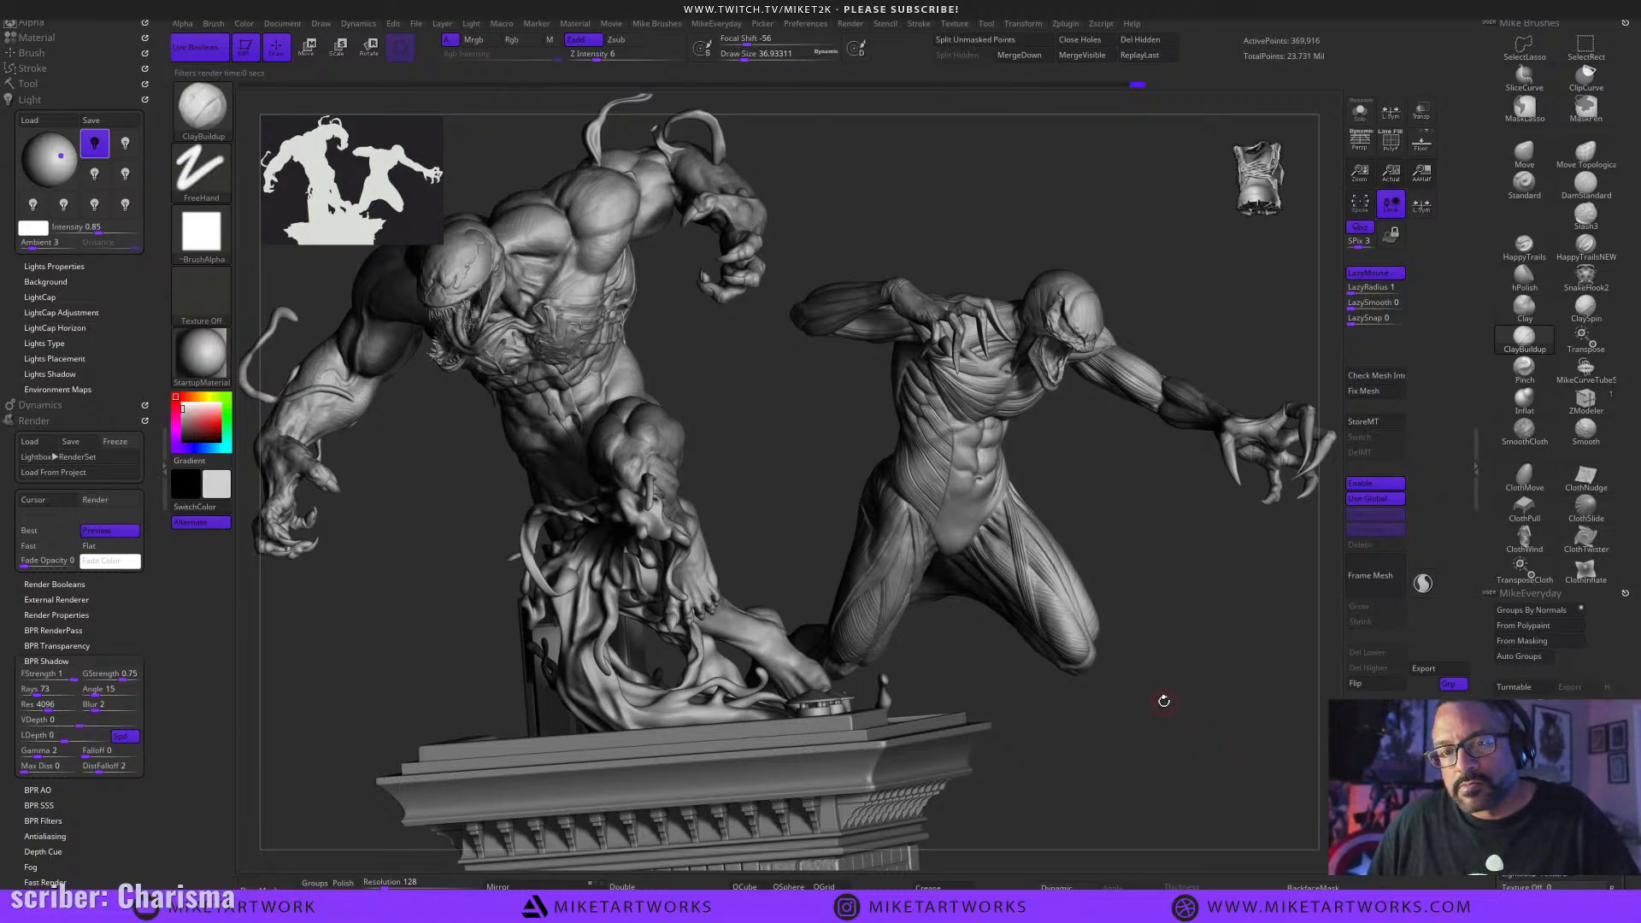
Display the new render at actual size and export it as a PSD named ThirdLight in the MDL folder.
left_click(1378, 185)
left_click(290, 26)
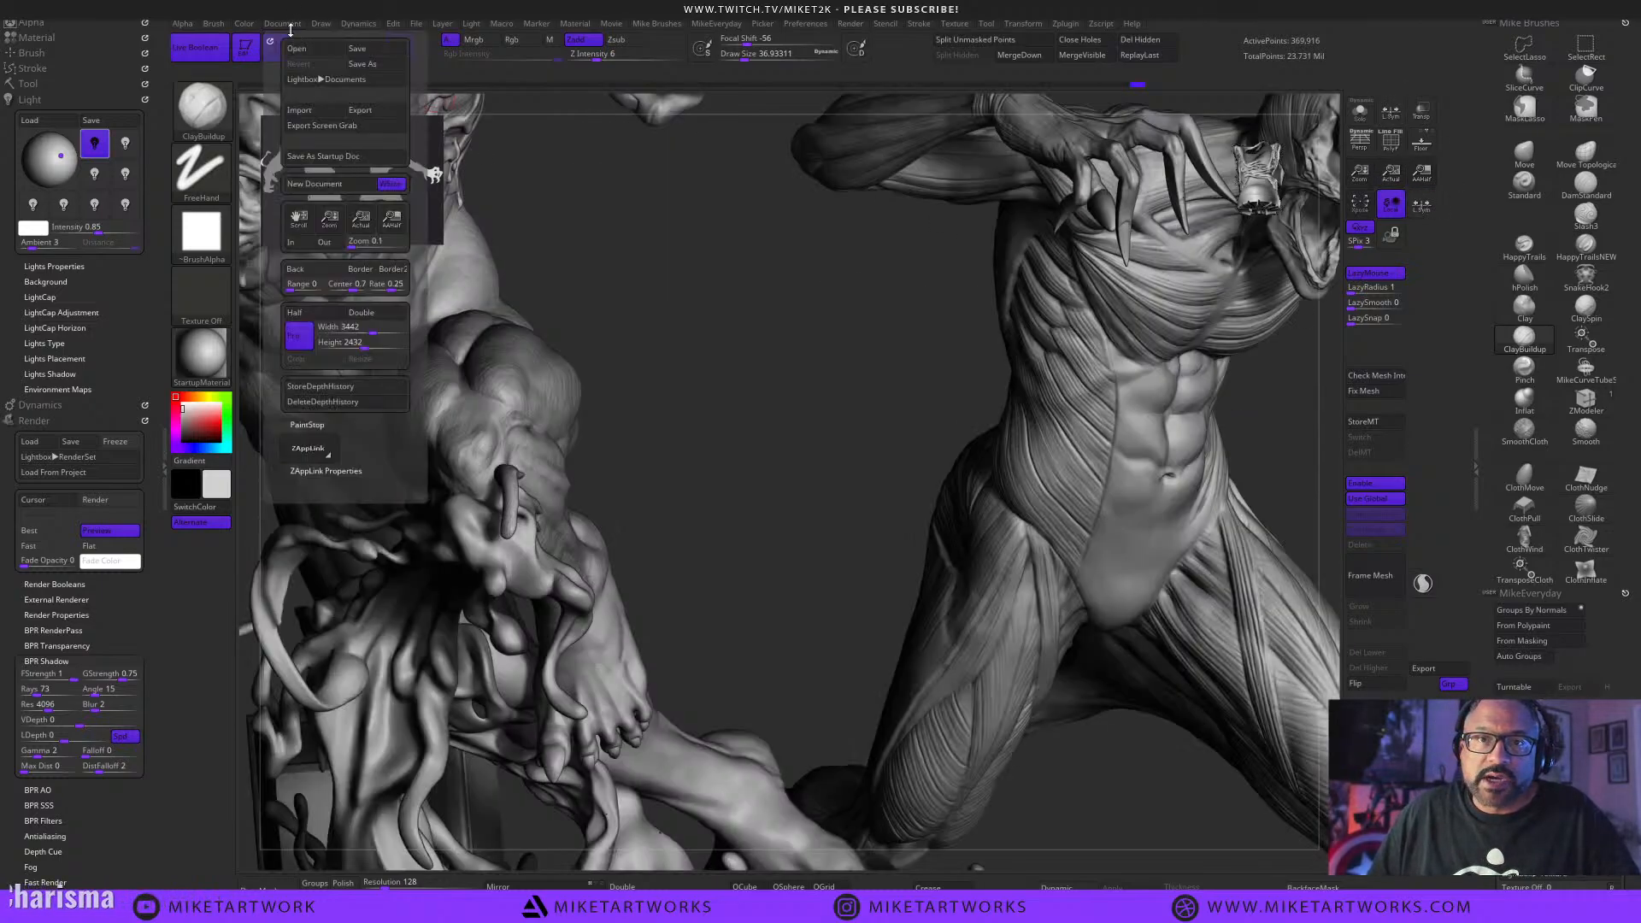
left_click(374, 112)
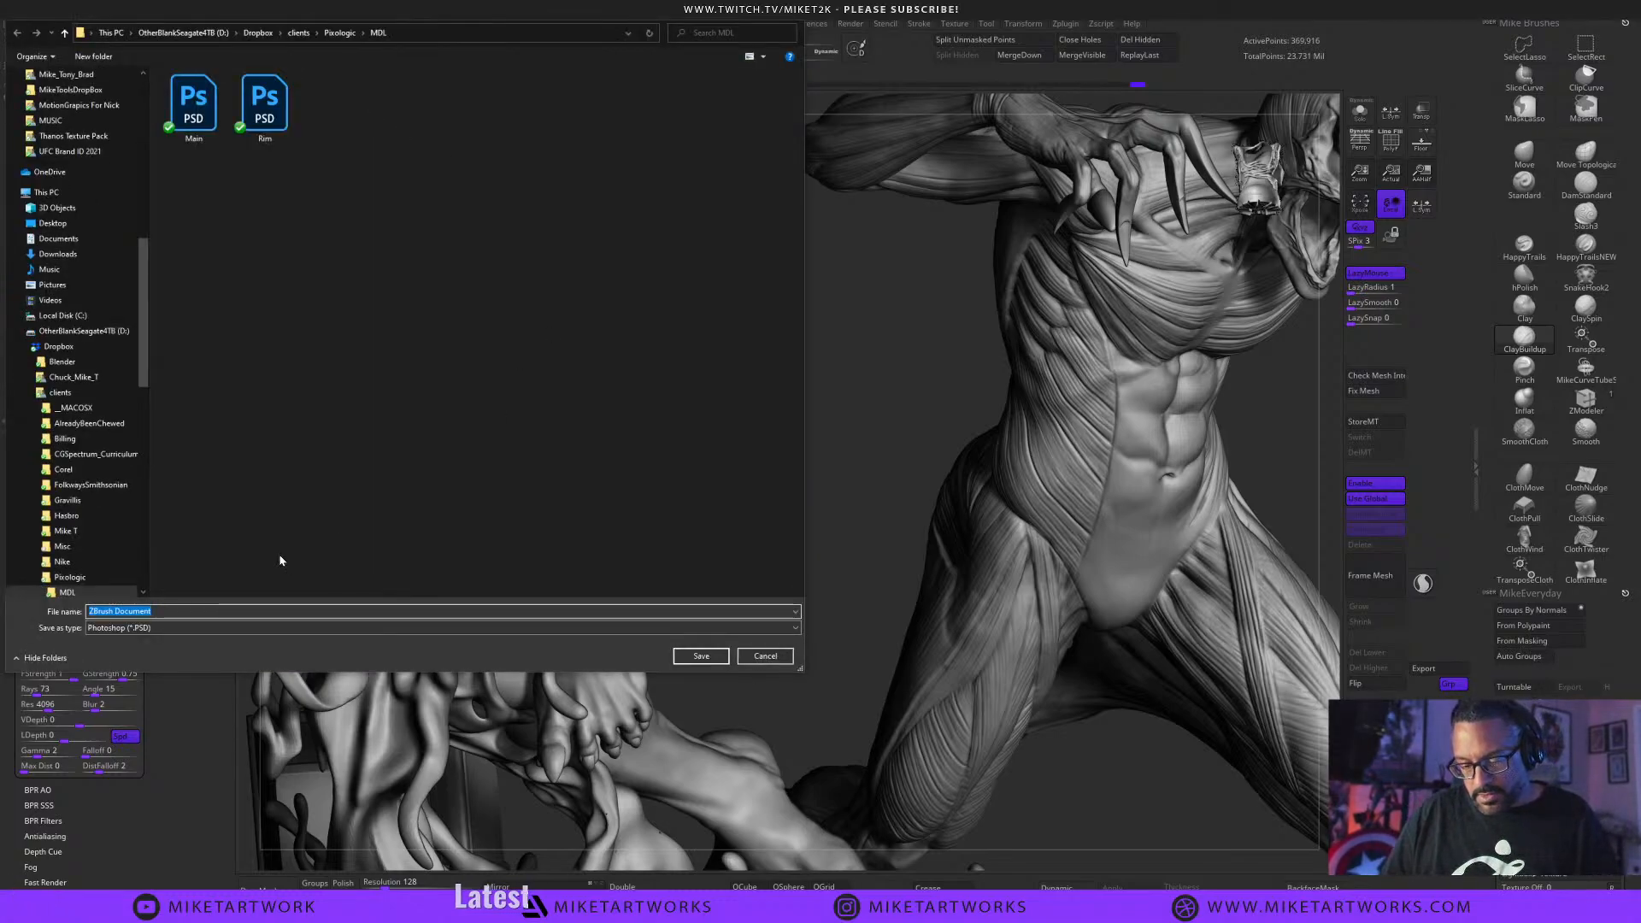
type("3")
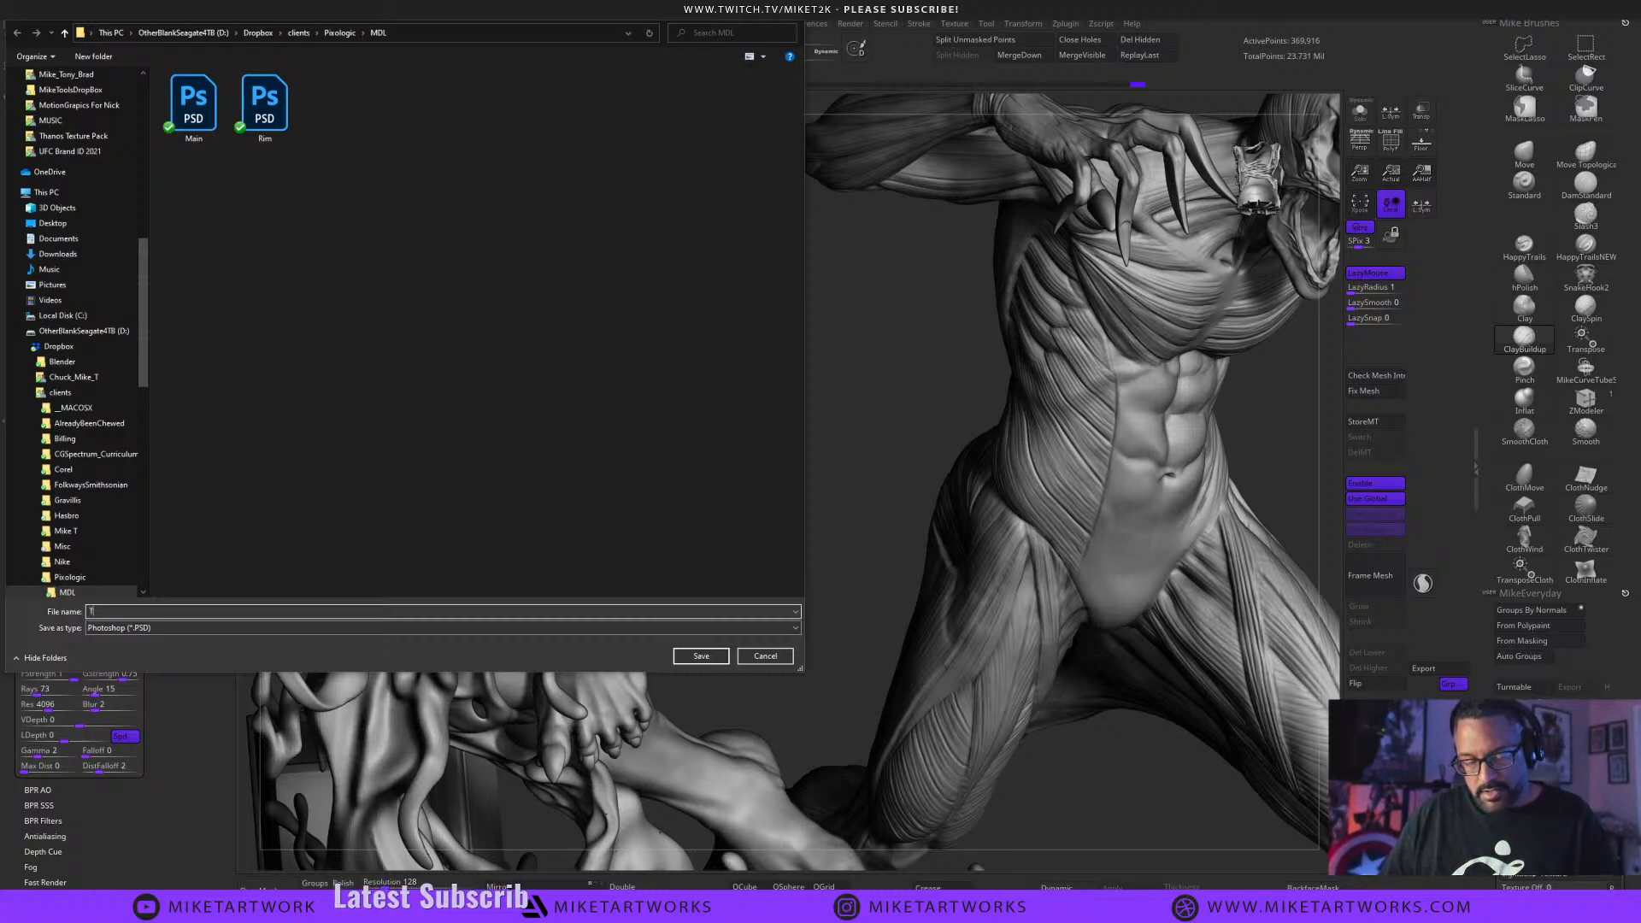
type("hirdLight")
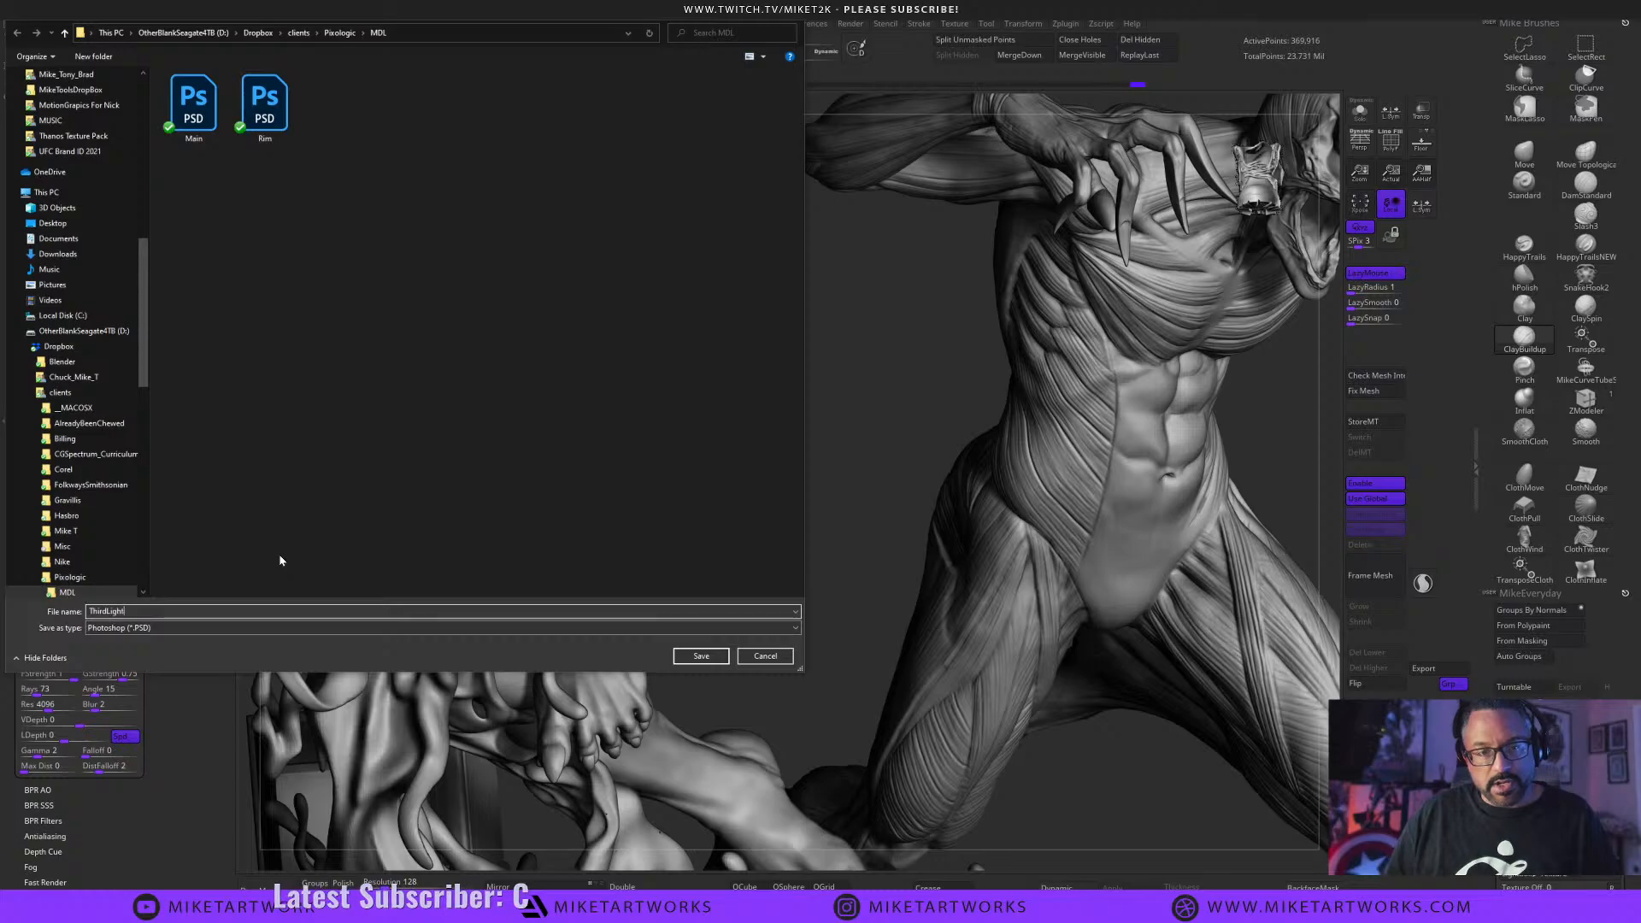
key("Return")
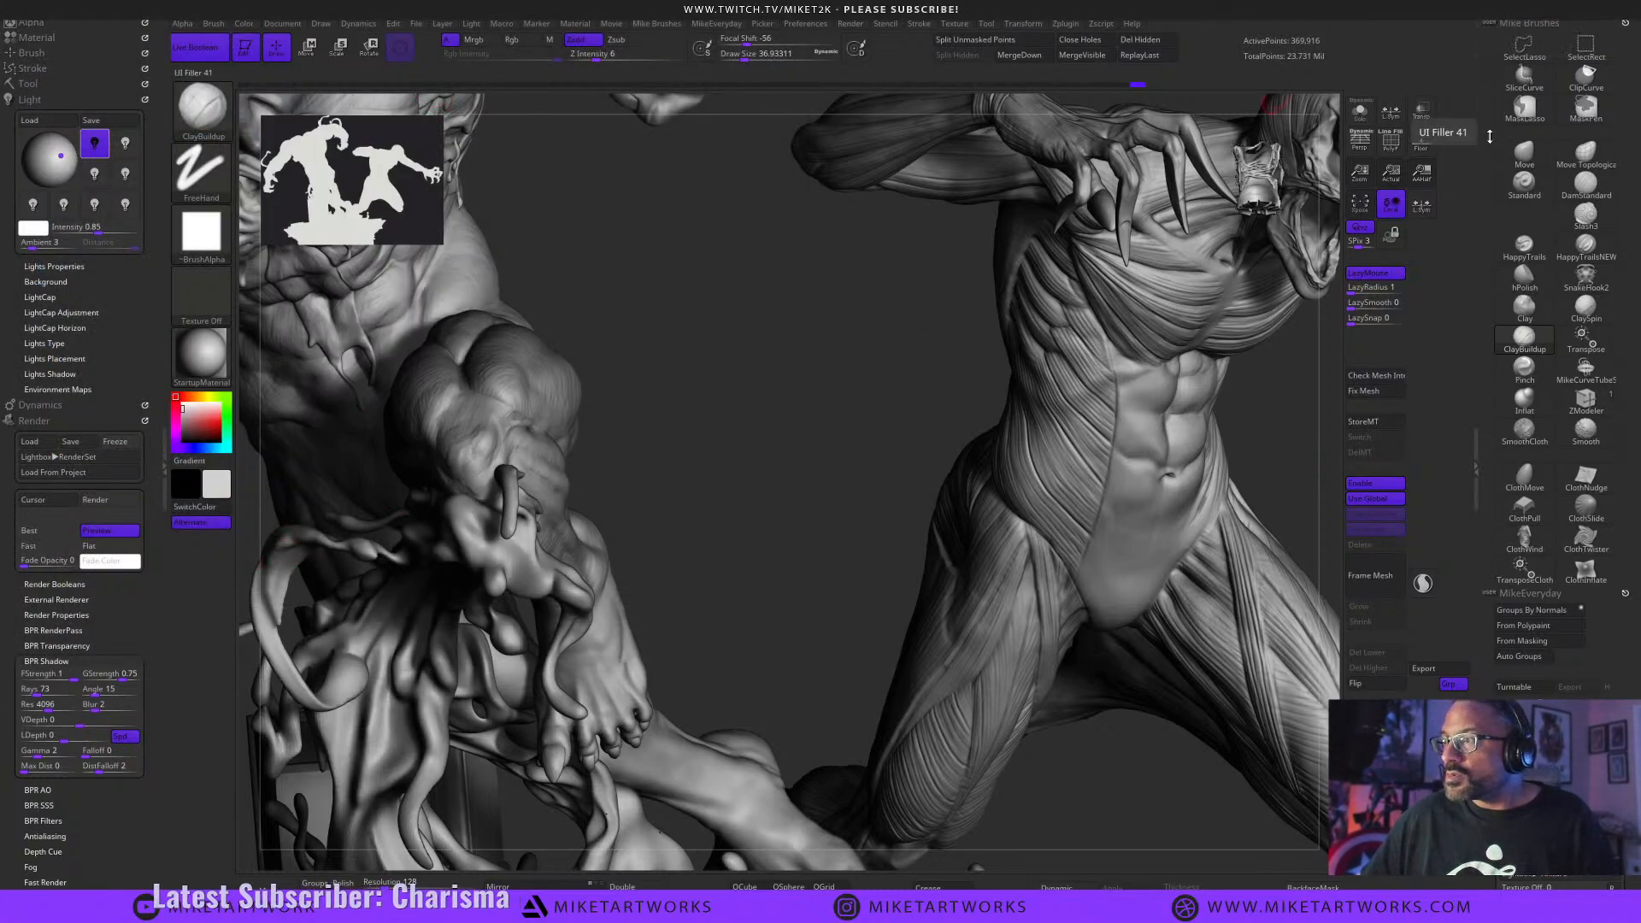
left_click(1412, 183)
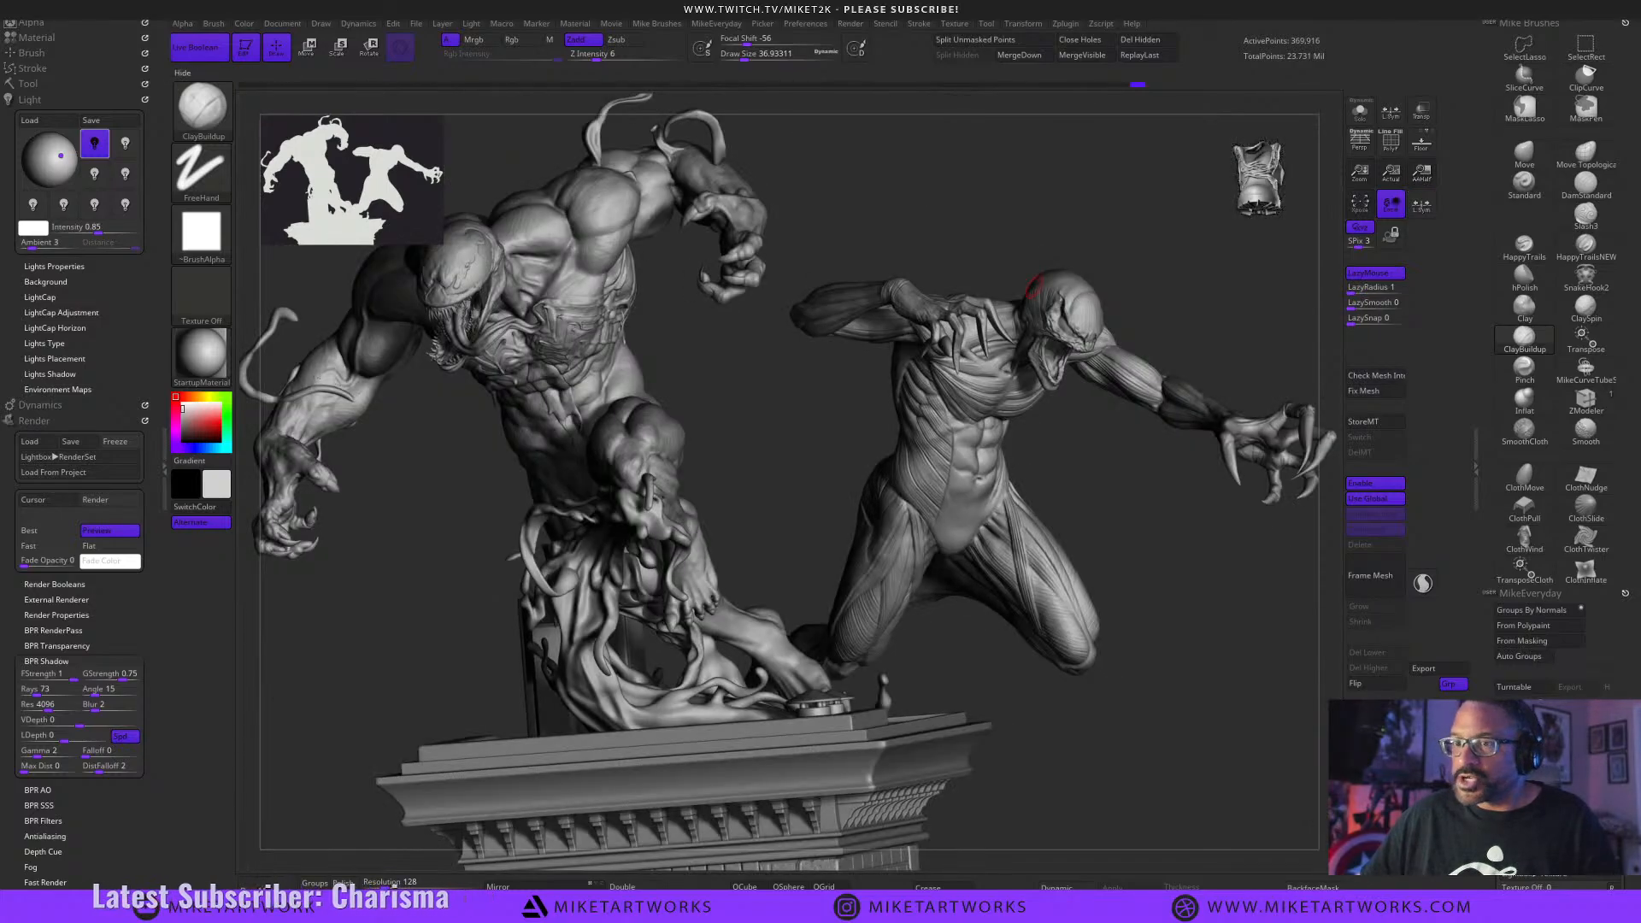
Switch to Photoshop and open the Main, Rim and ThirdLight PSD renders from the Pixologic MDL folder.
left_click(1597, 10)
left_click(1001, 906)
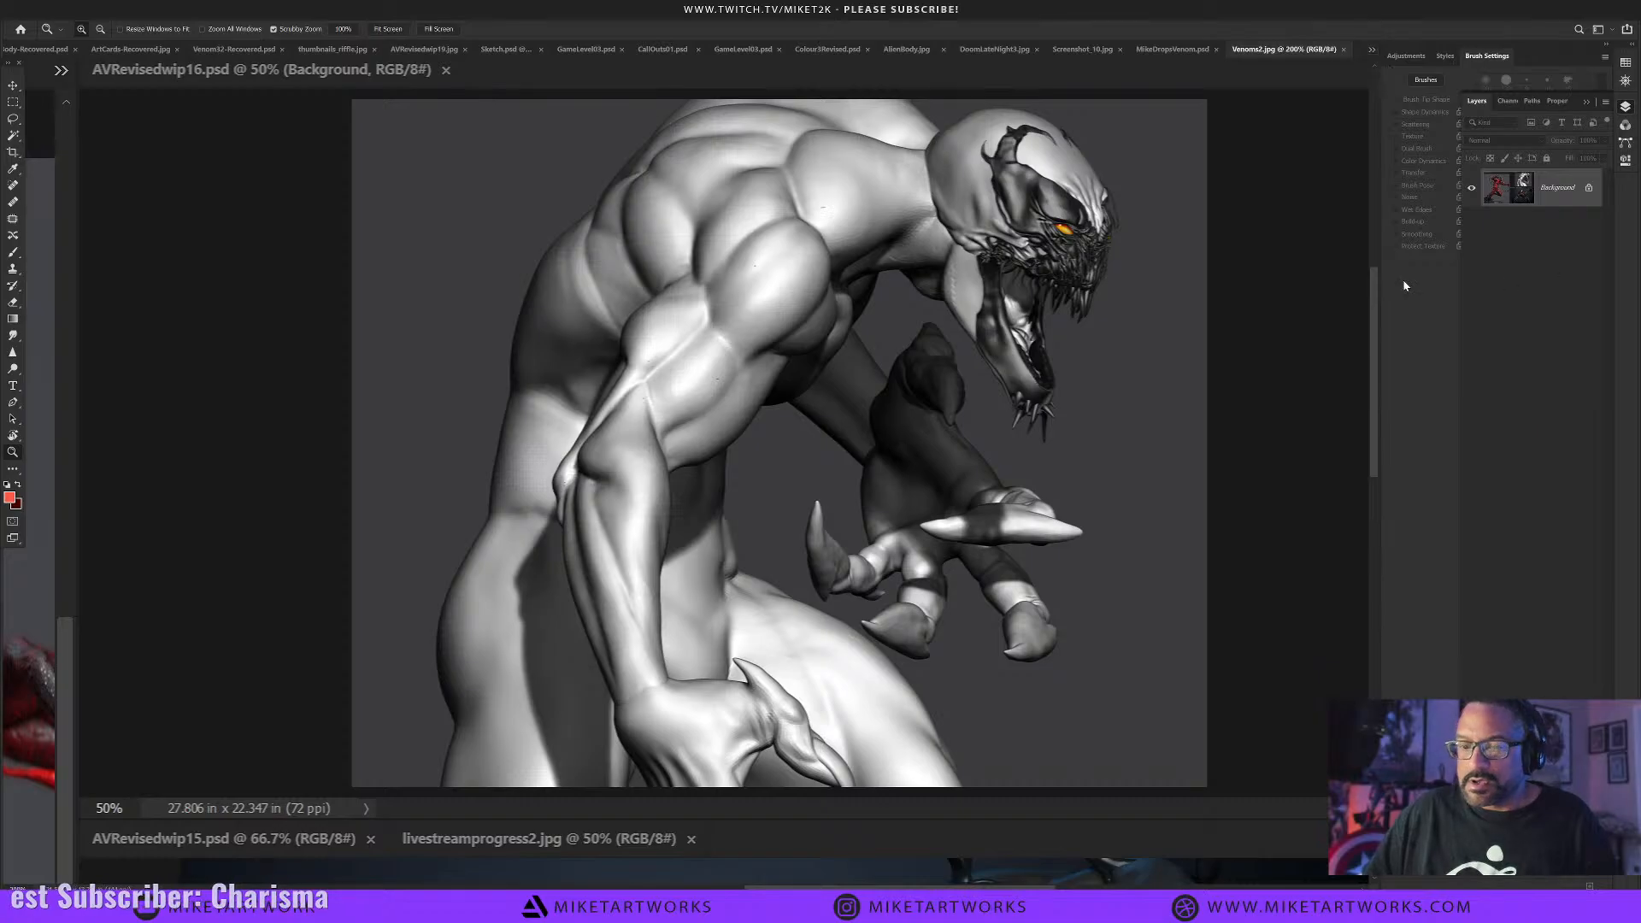
left_click(1340, 64)
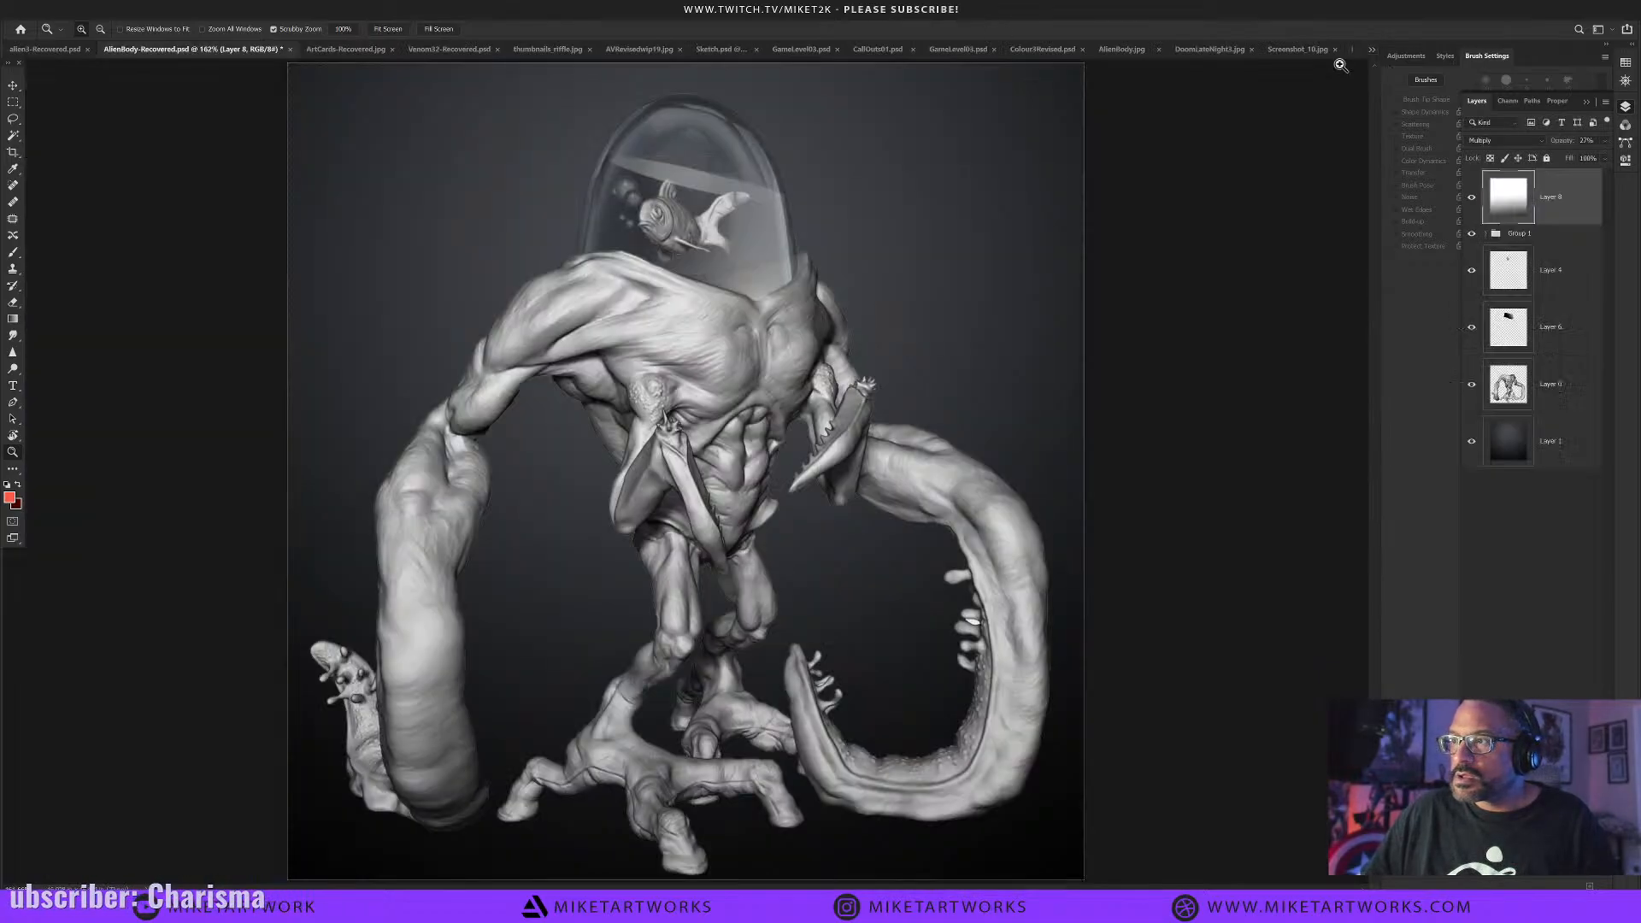
left_click(29, 11)
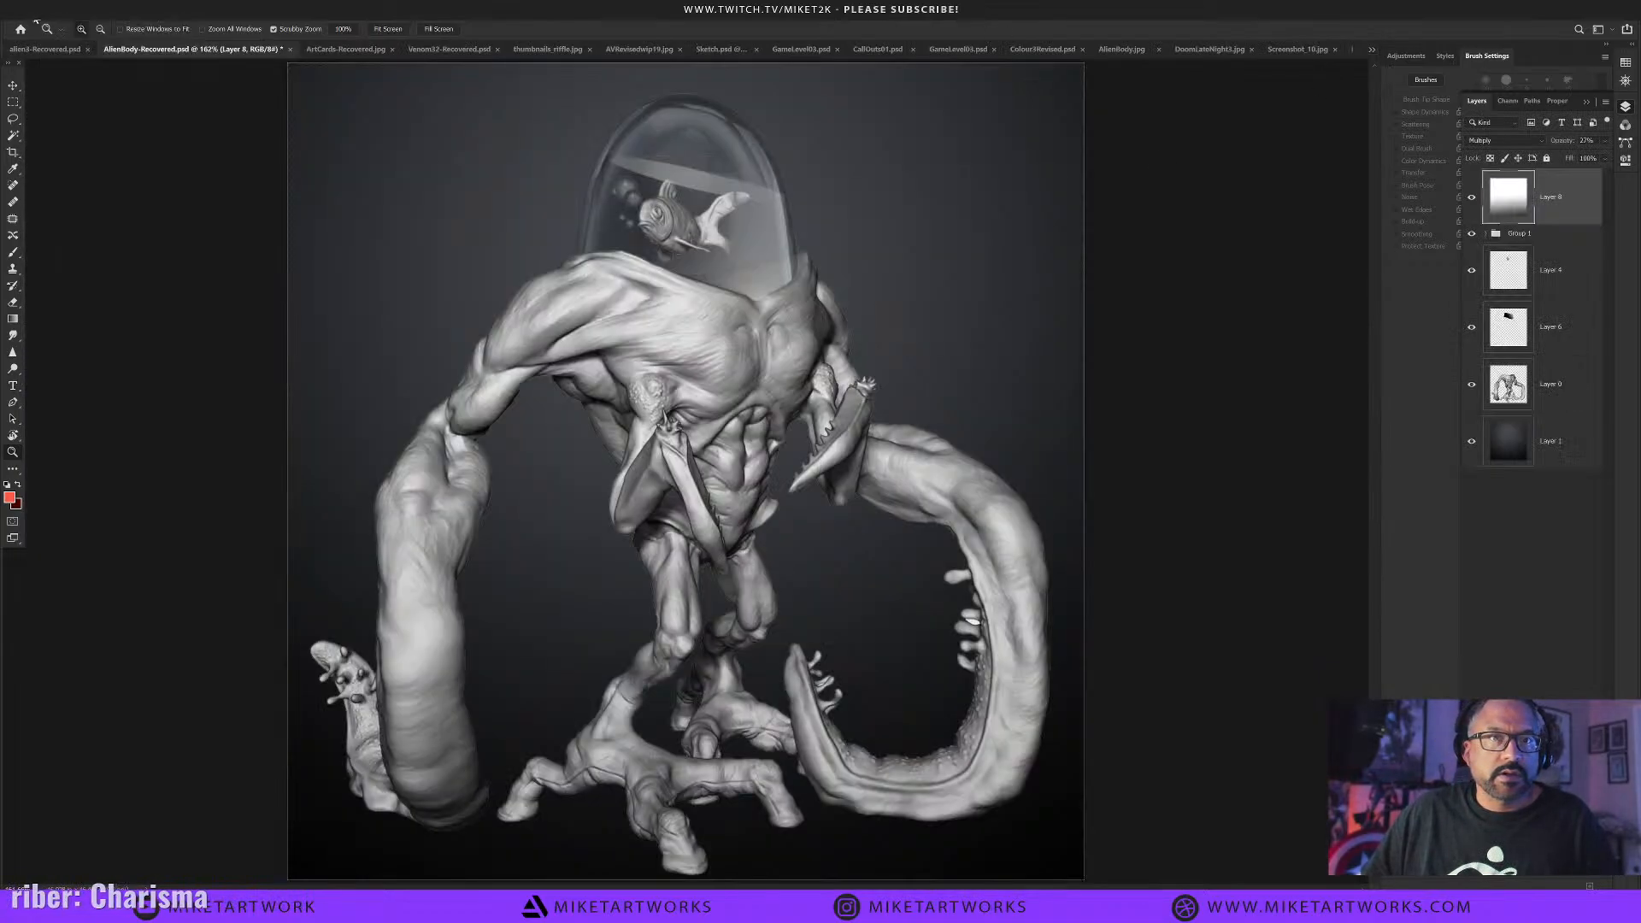
left_click(46, 34)
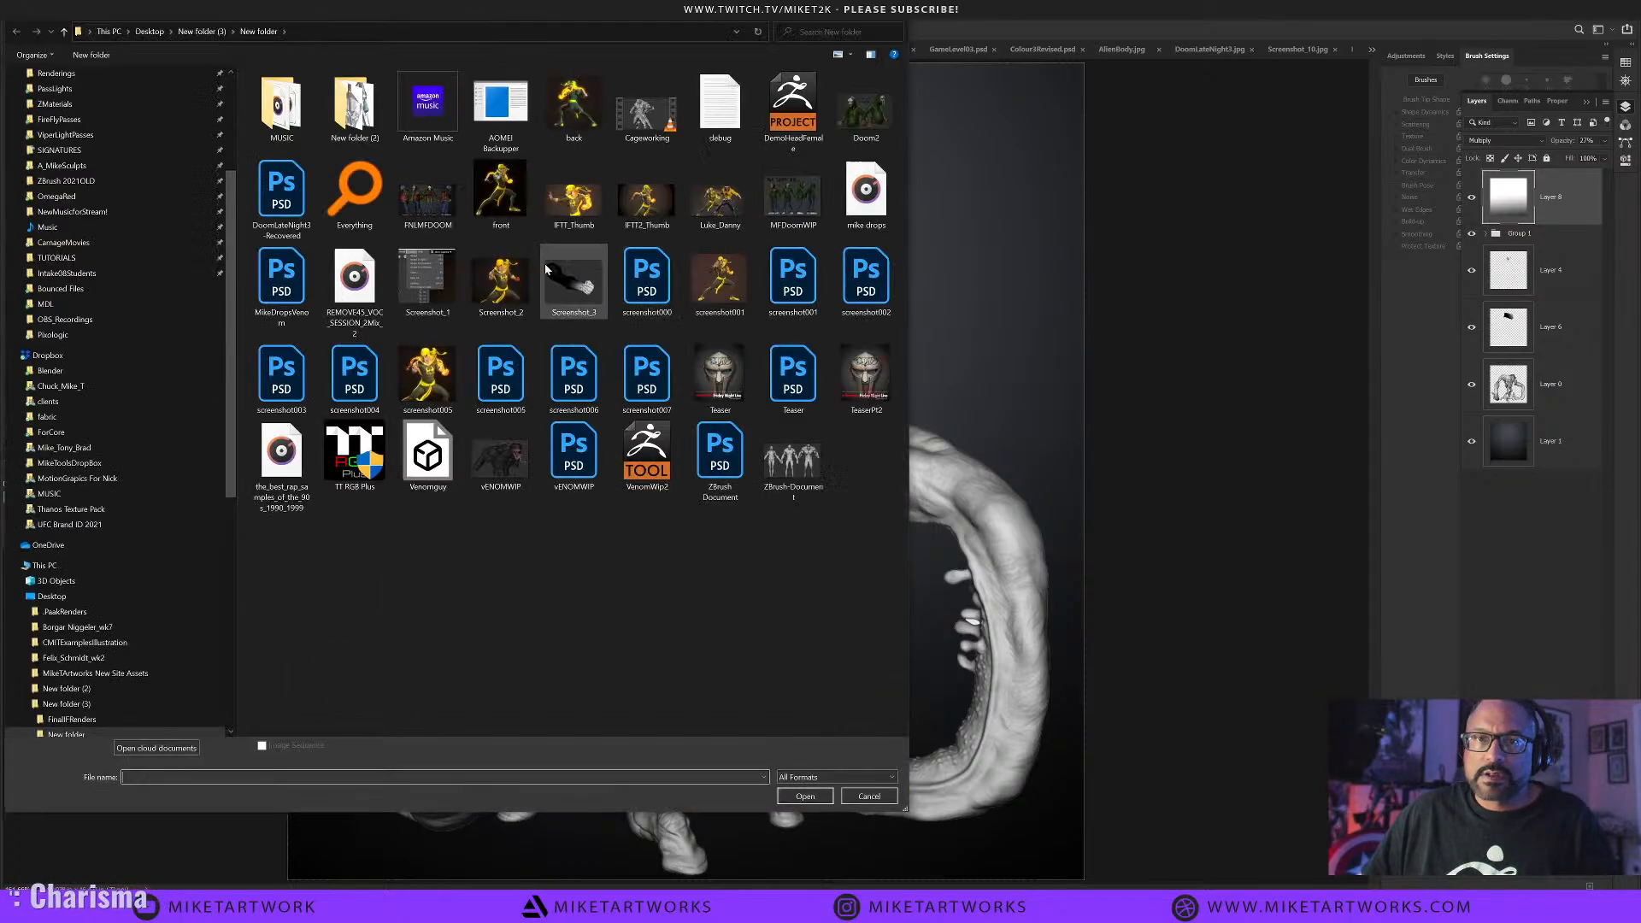
scroll(229, 218, "up", 4)
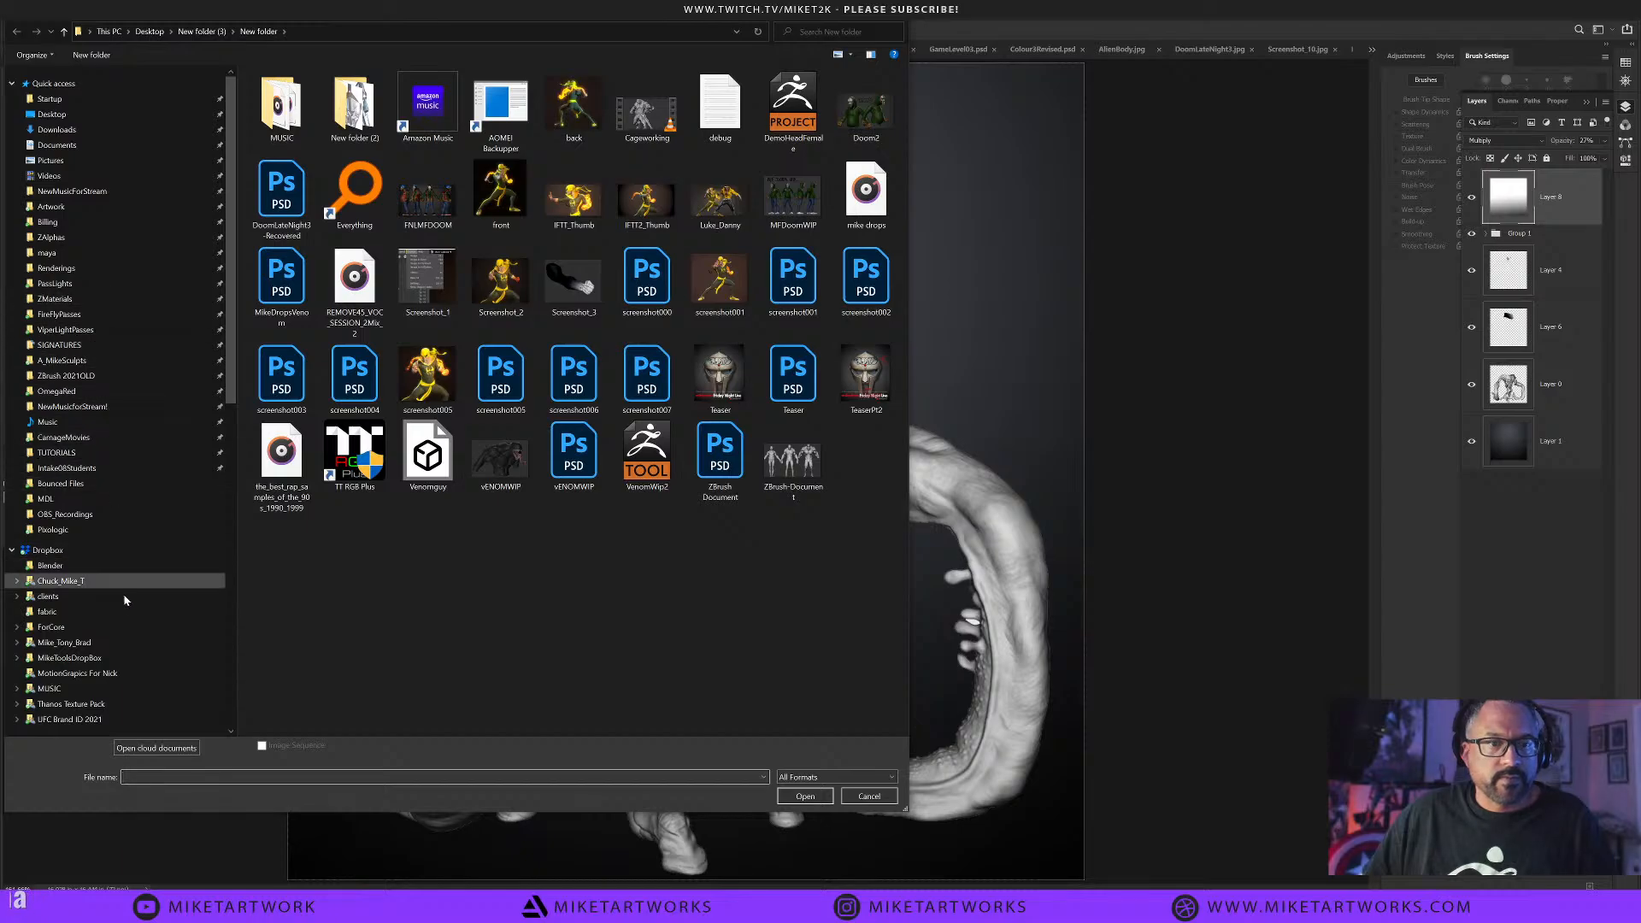
left_click(53, 529)
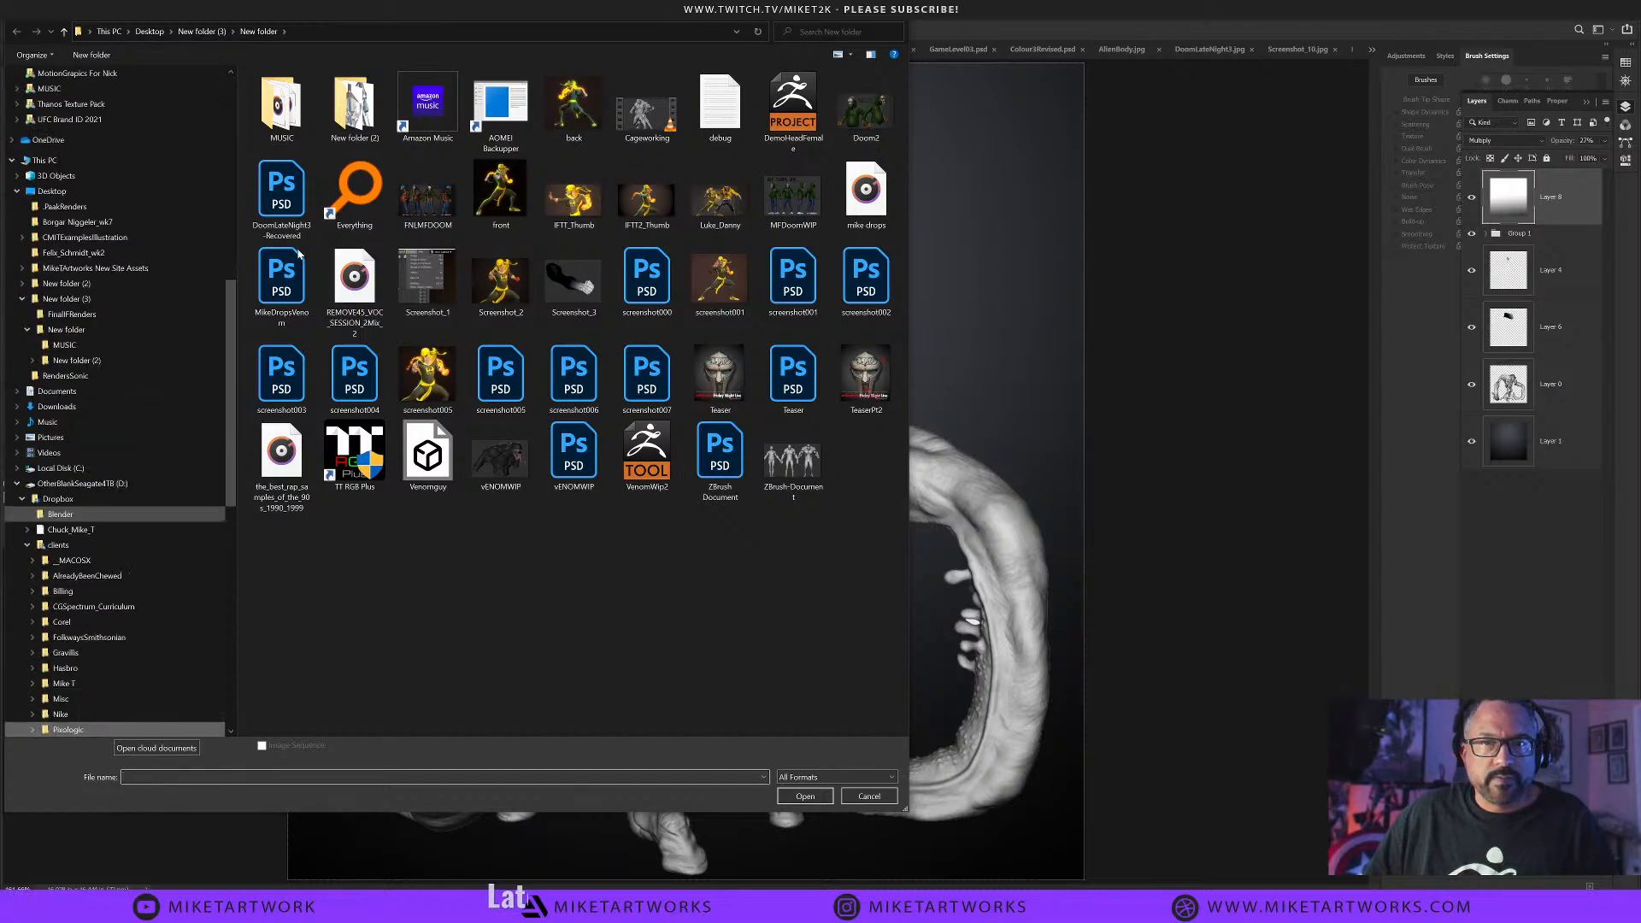
double_click(326, 96)
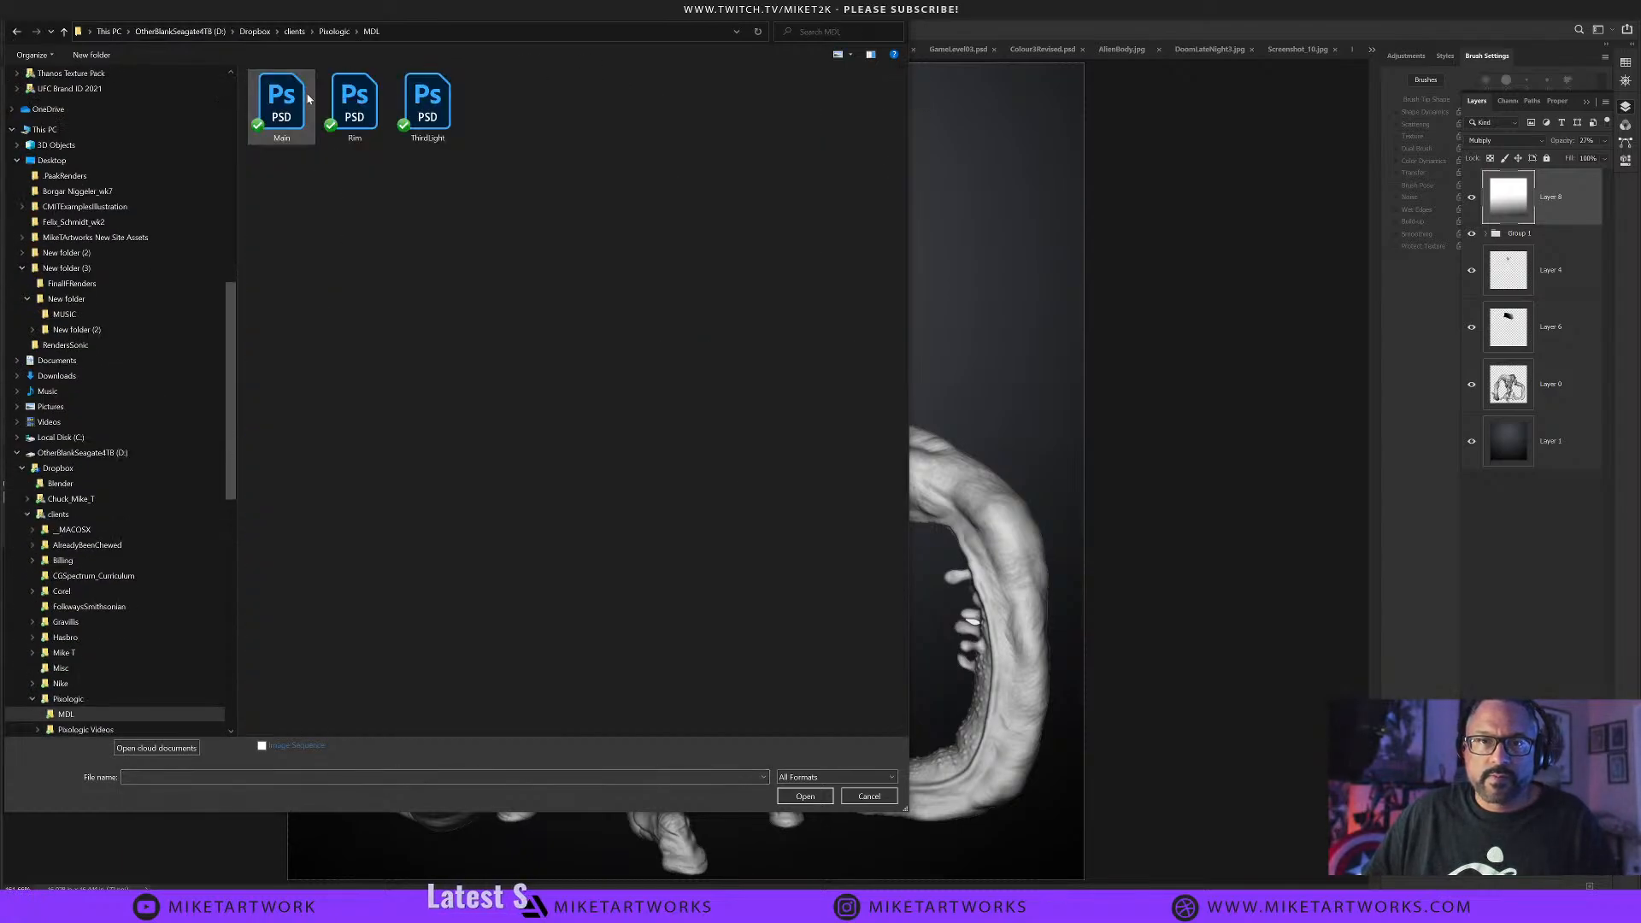
left_click(282, 103)
left_click(427, 103, "shift")
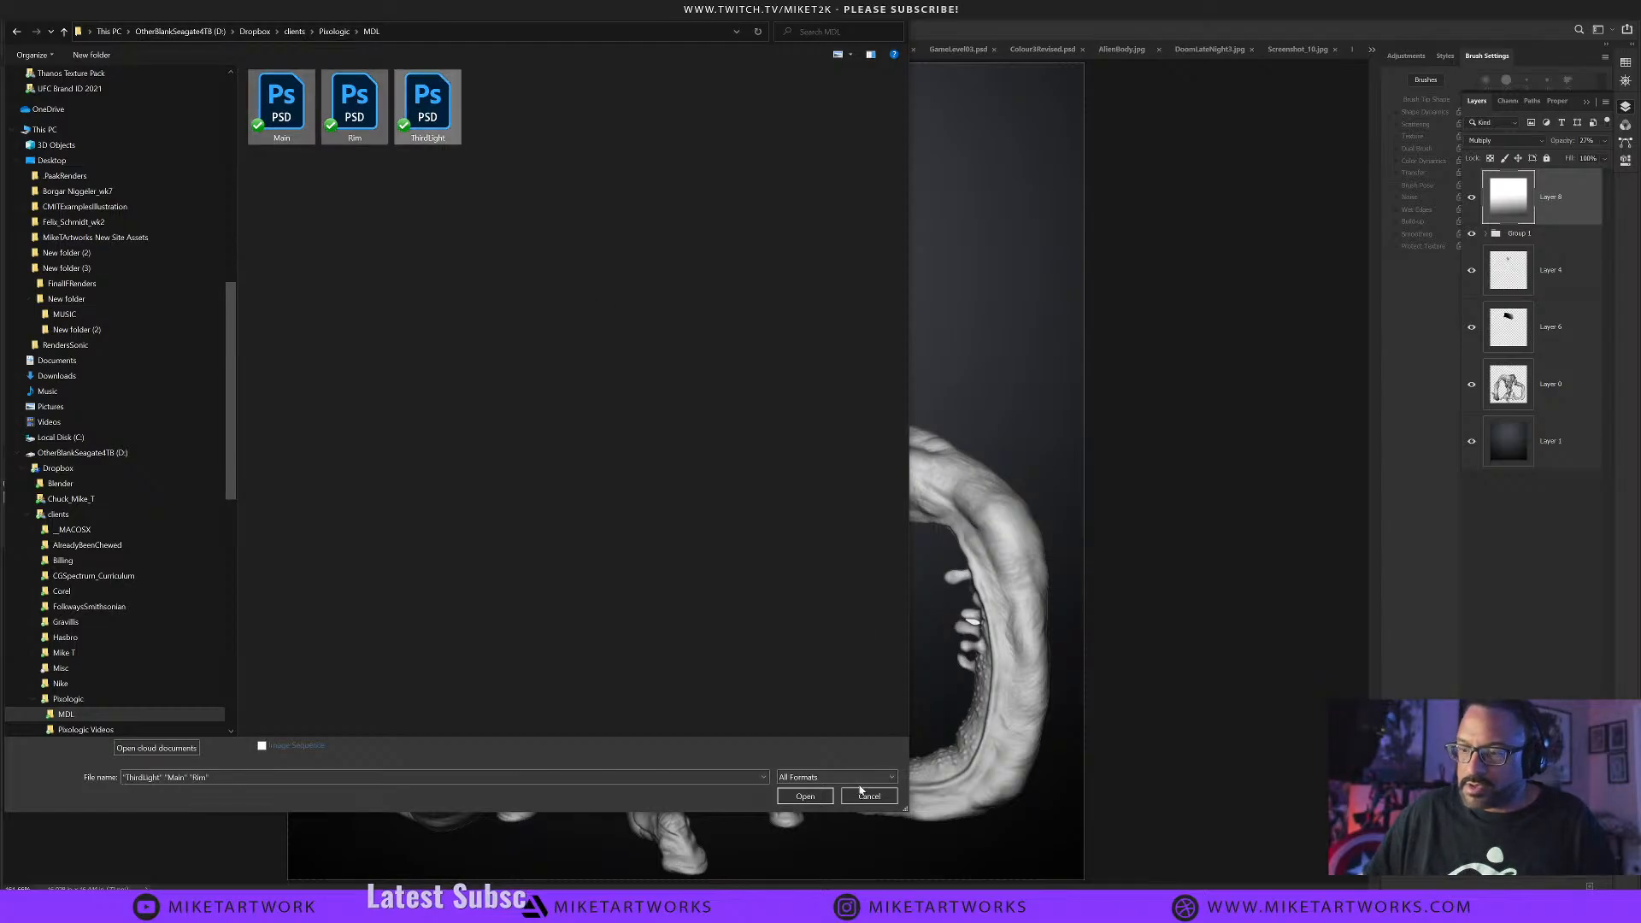
key("Return")
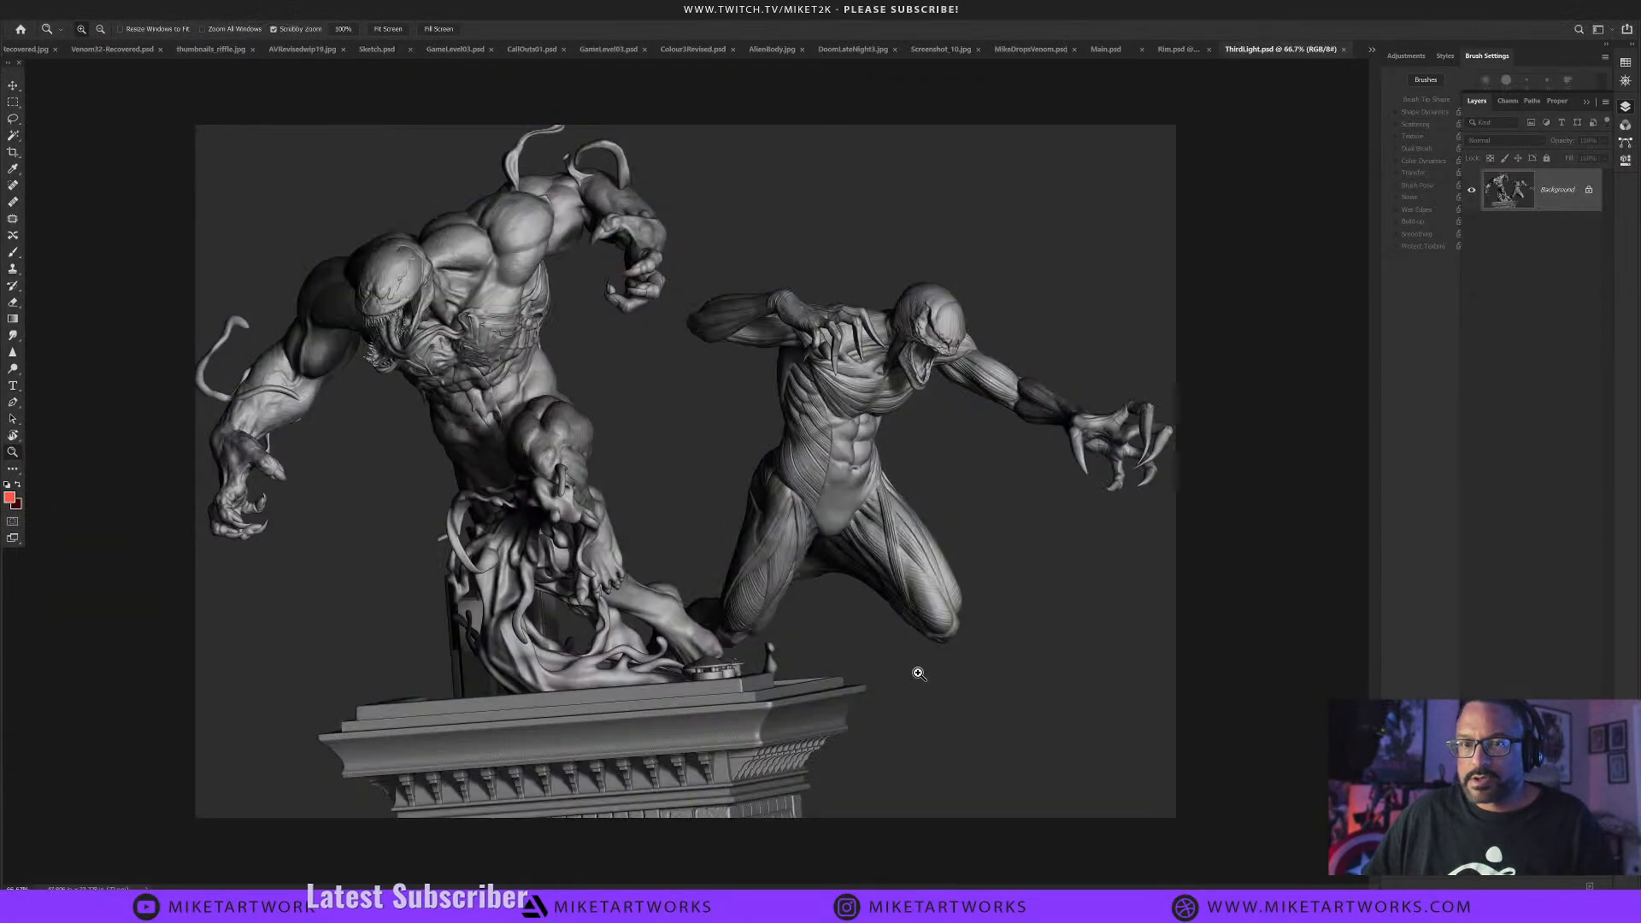
Copy the entire Rim render and paste it as a new layer over the ThirdLight render.
left_click(1163, 50)
key("ctrl+a")
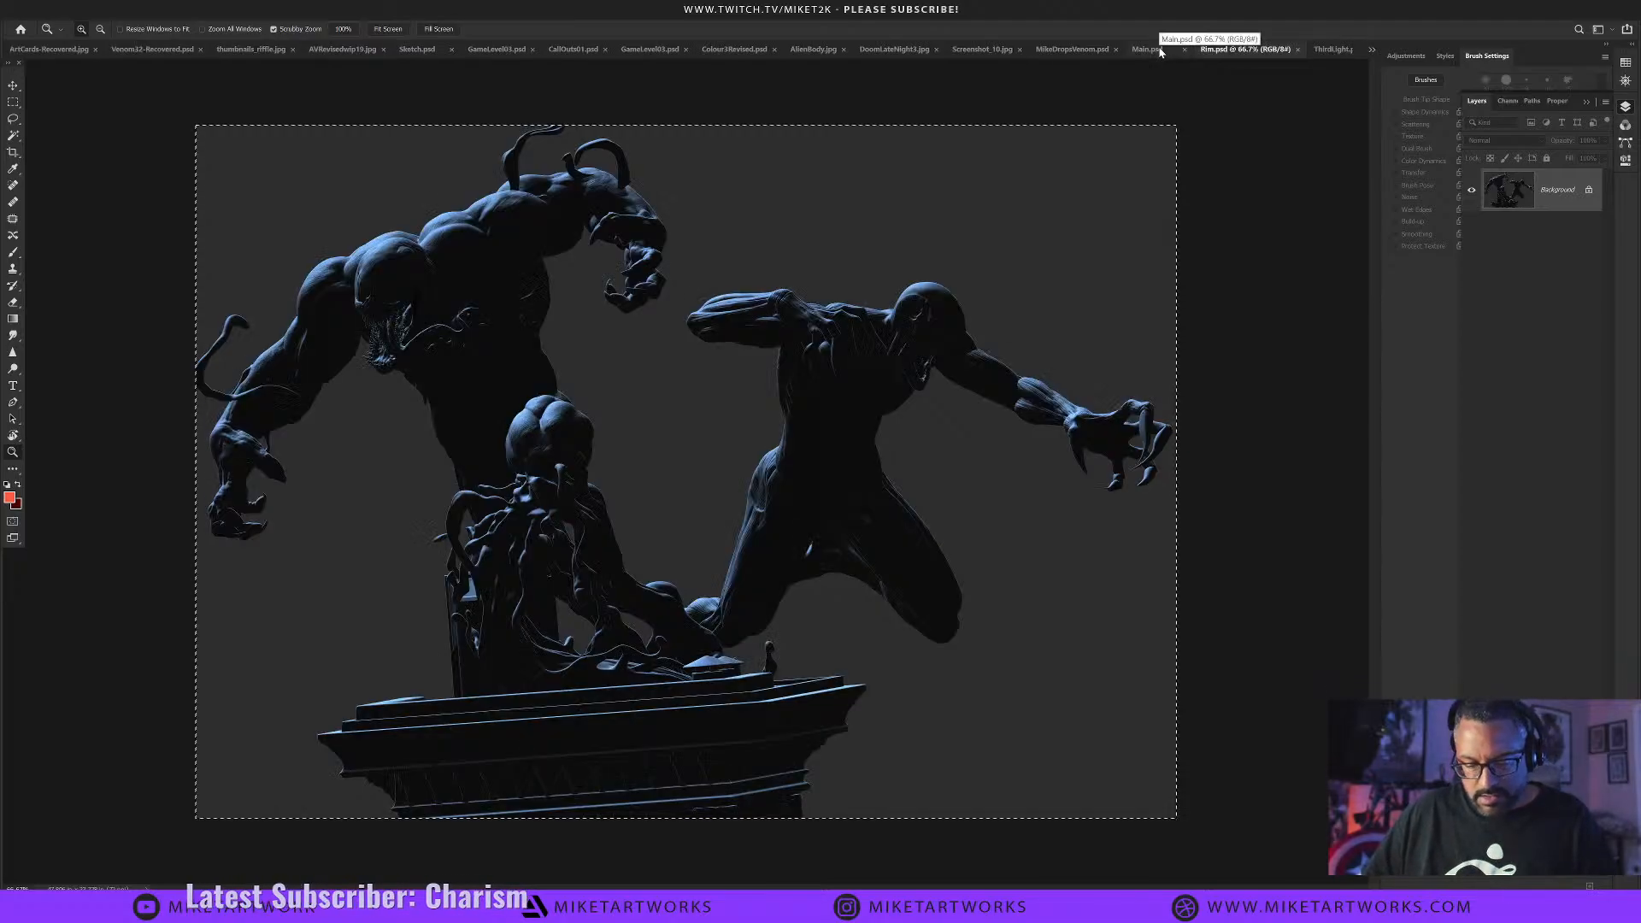
key("ctrl+c")
left_click(1332, 50)
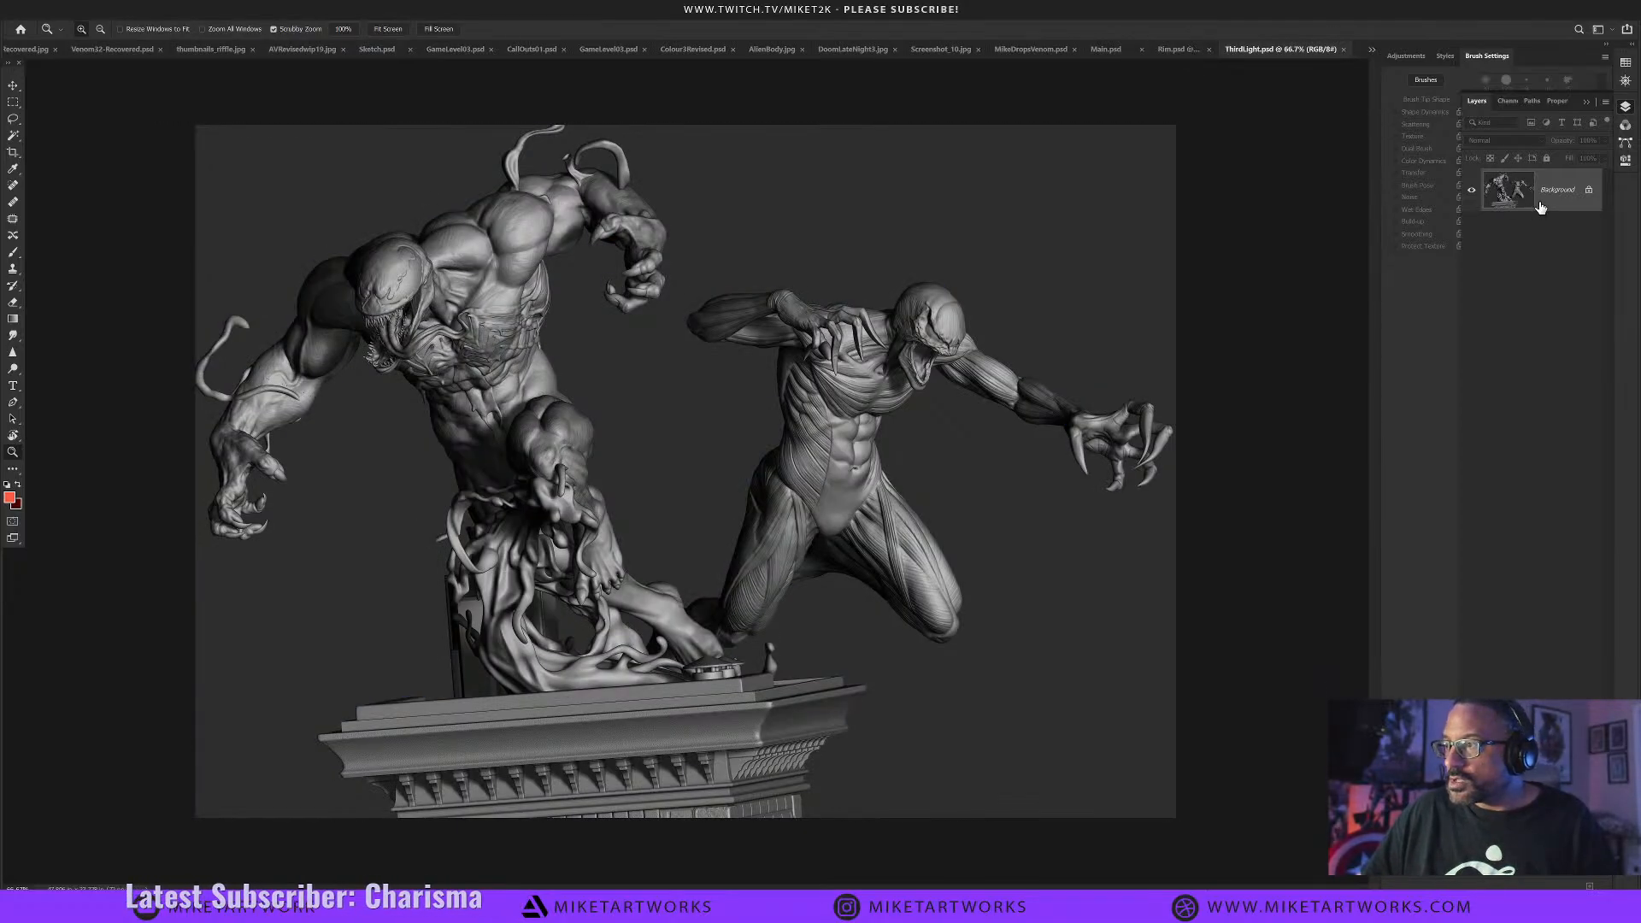
key("ctrl+v")
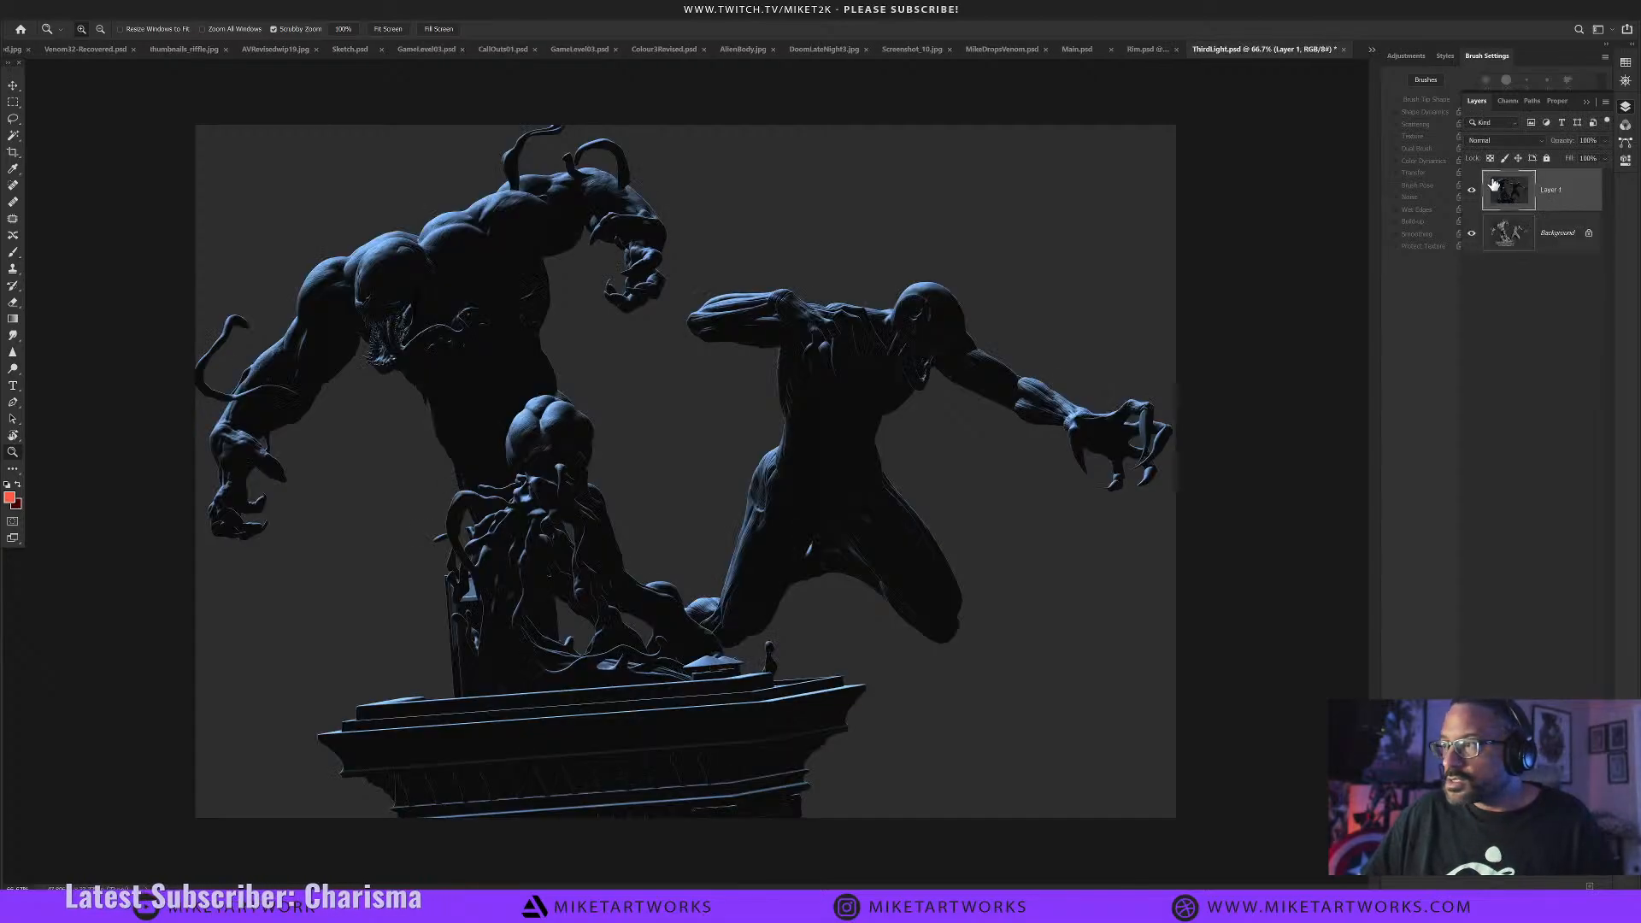
Try the Screen blend mode on the pasted rim light layer and settle on Lighten.
left_click(1488, 141)
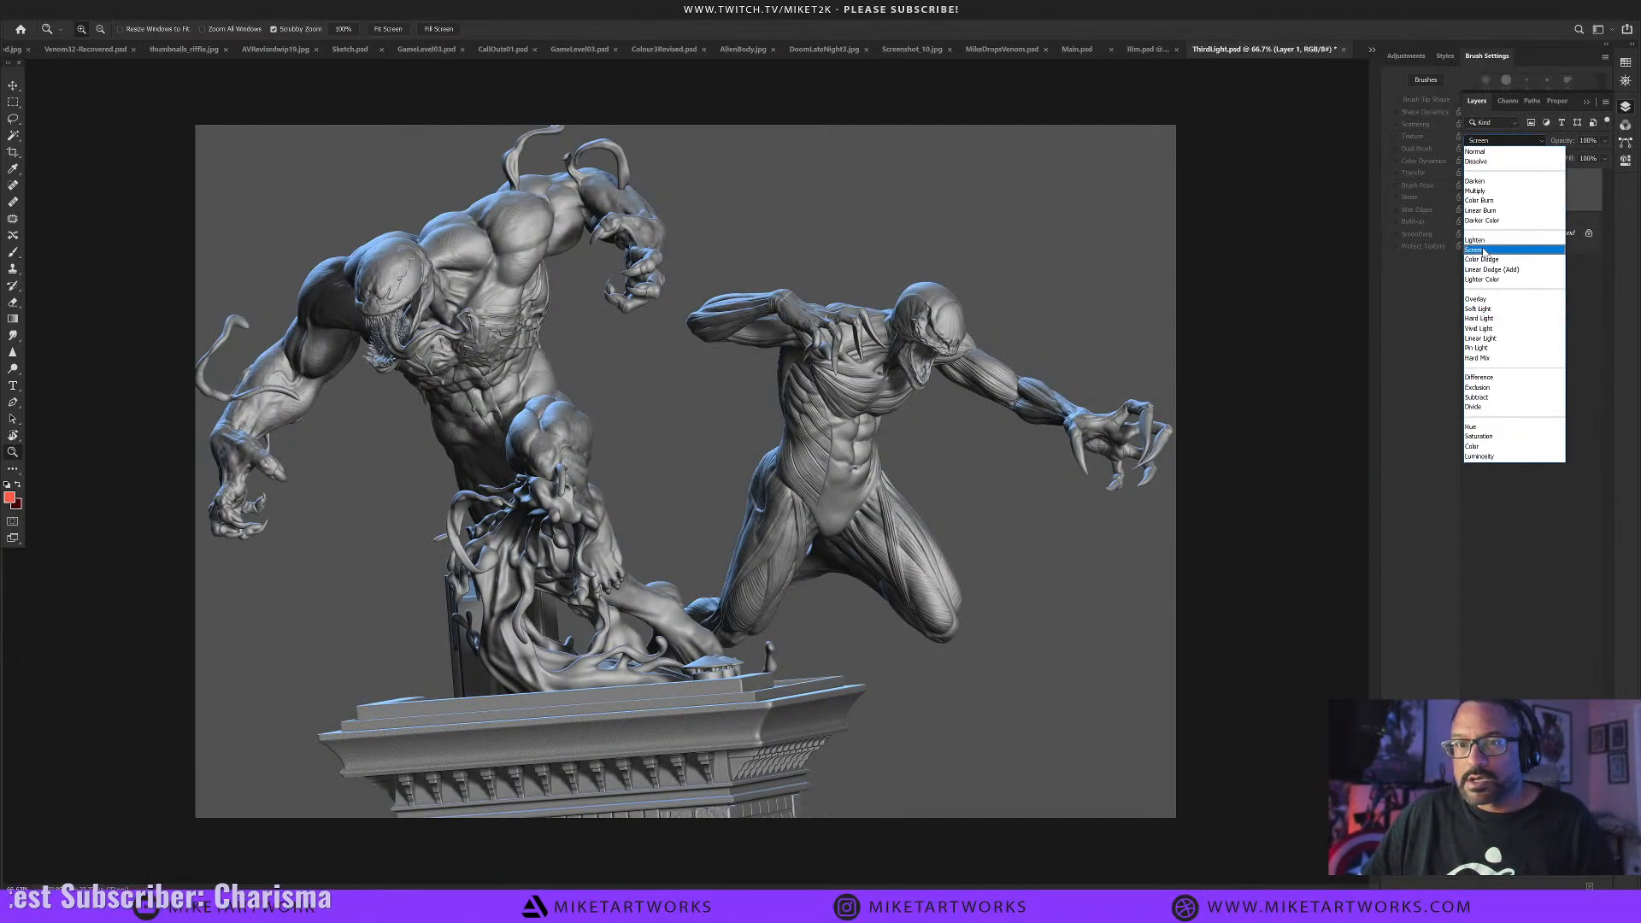
left_click(1484, 250)
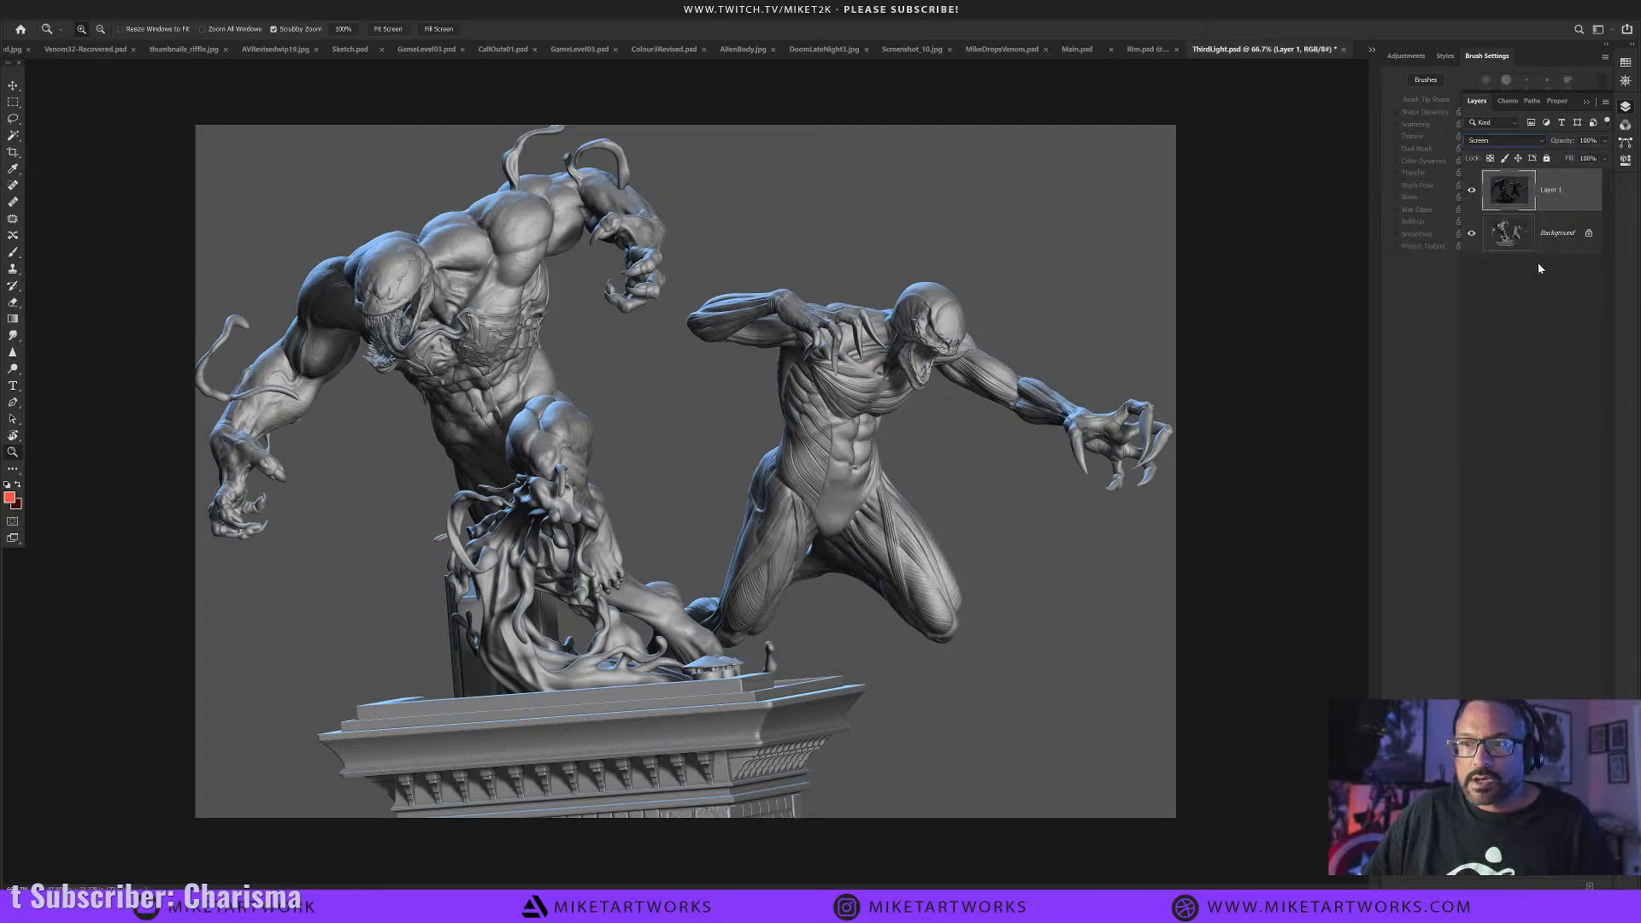
left_click(1498, 141)
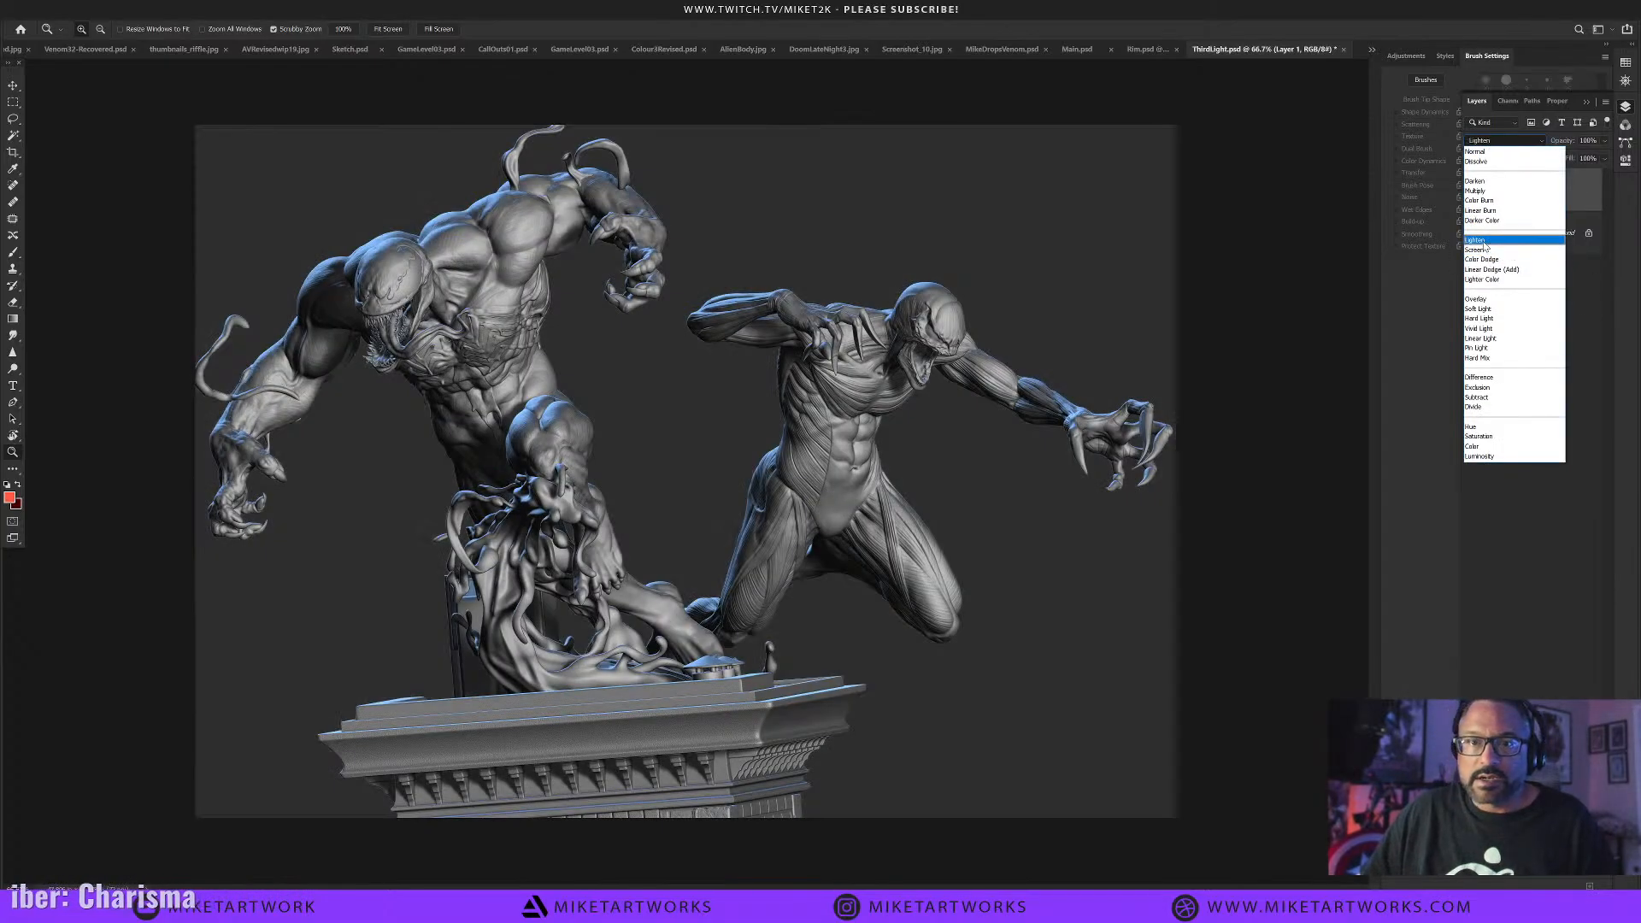
left_click(1485, 243)
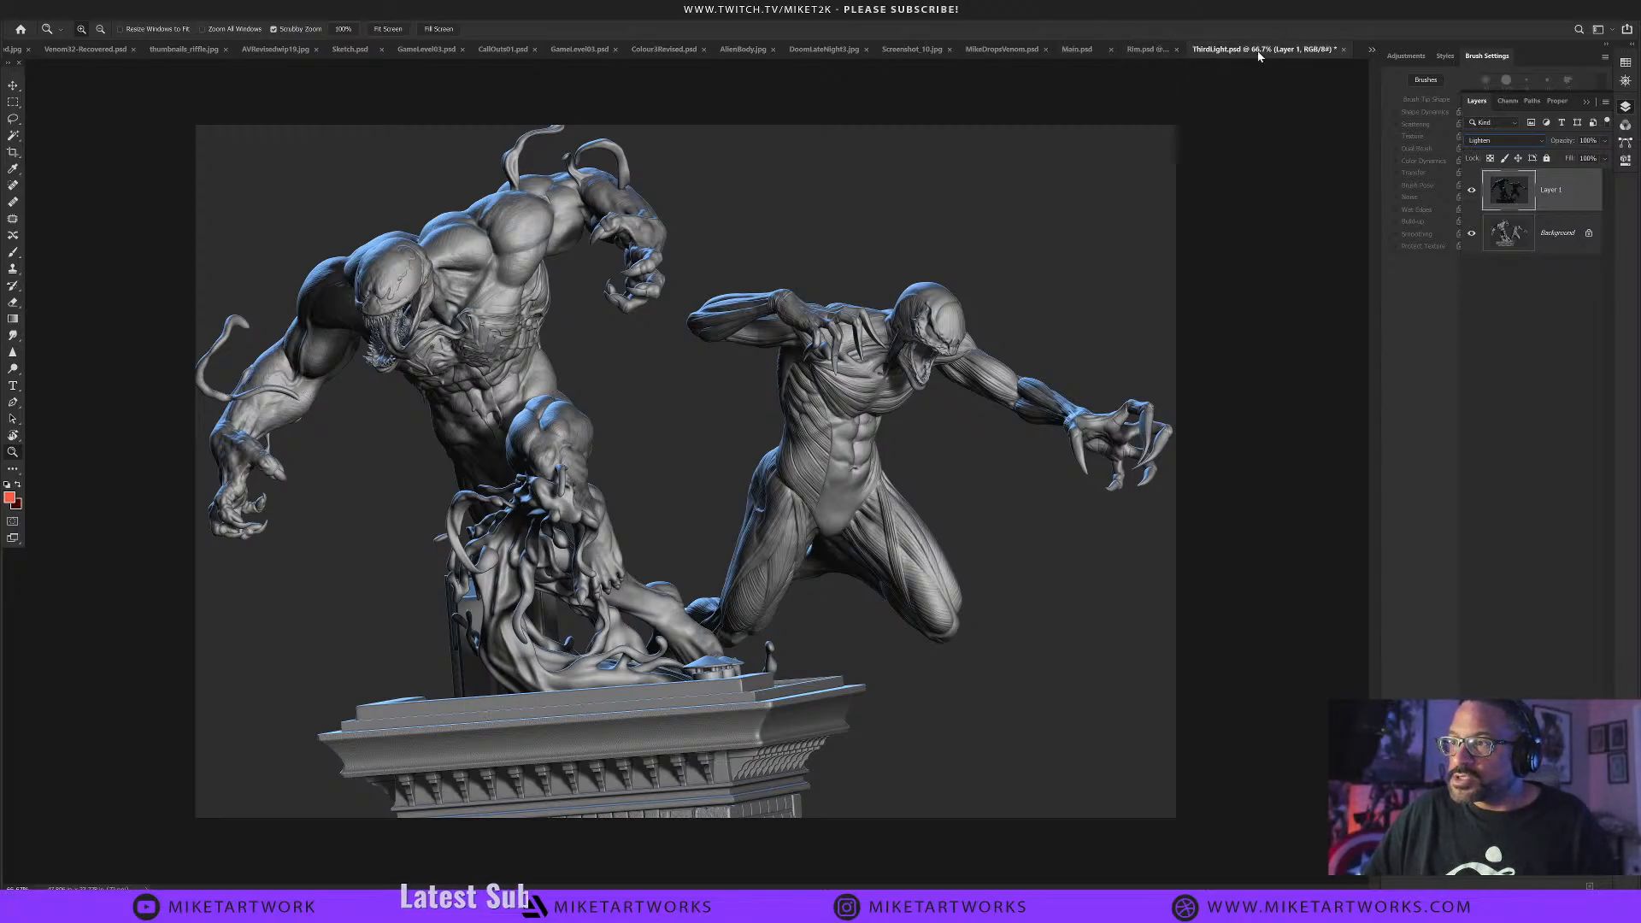
Copy the entire Main render and paste it into ThirdLight.psd directly above the Background layer.
left_click(1079, 52)
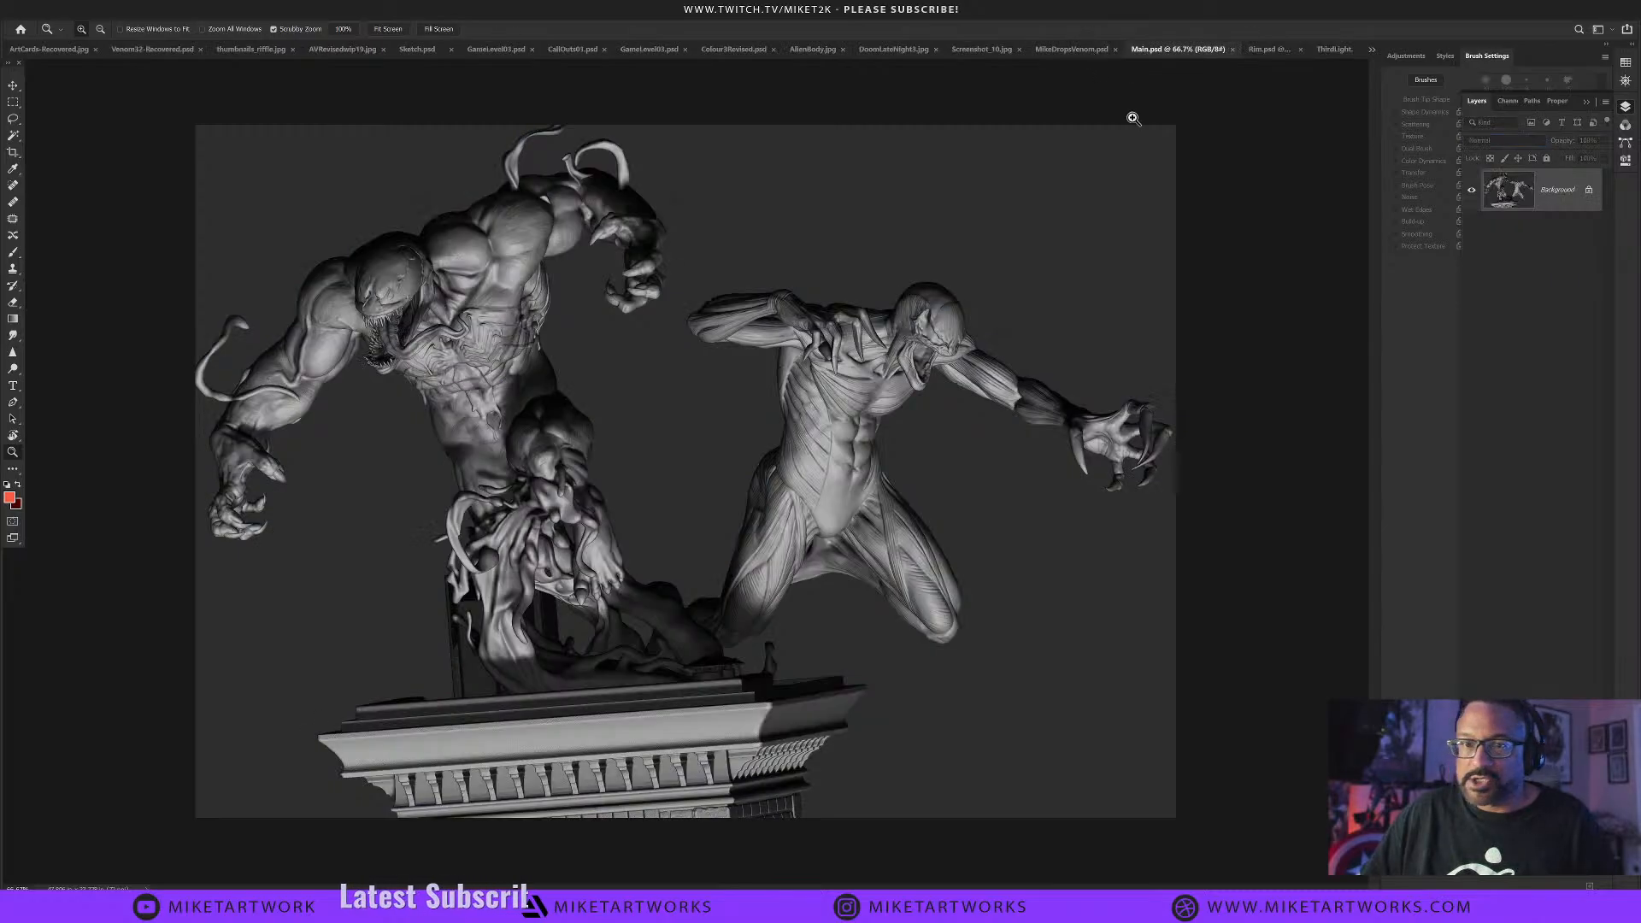
key("ctrl+a")
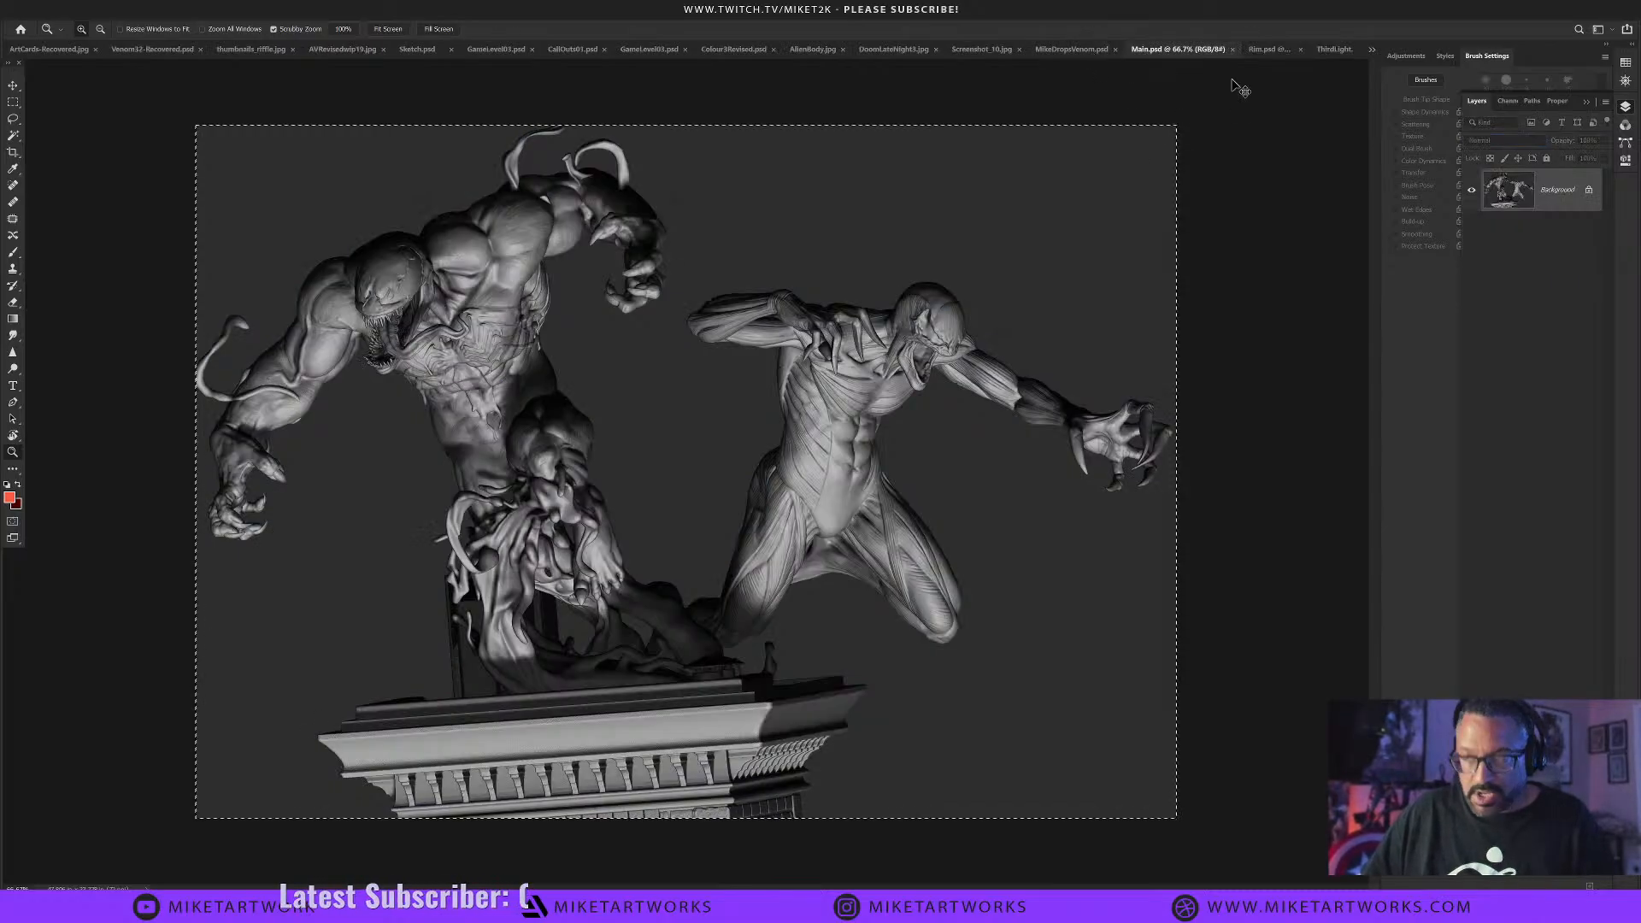
left_click(1332, 50)
left_click(1553, 238)
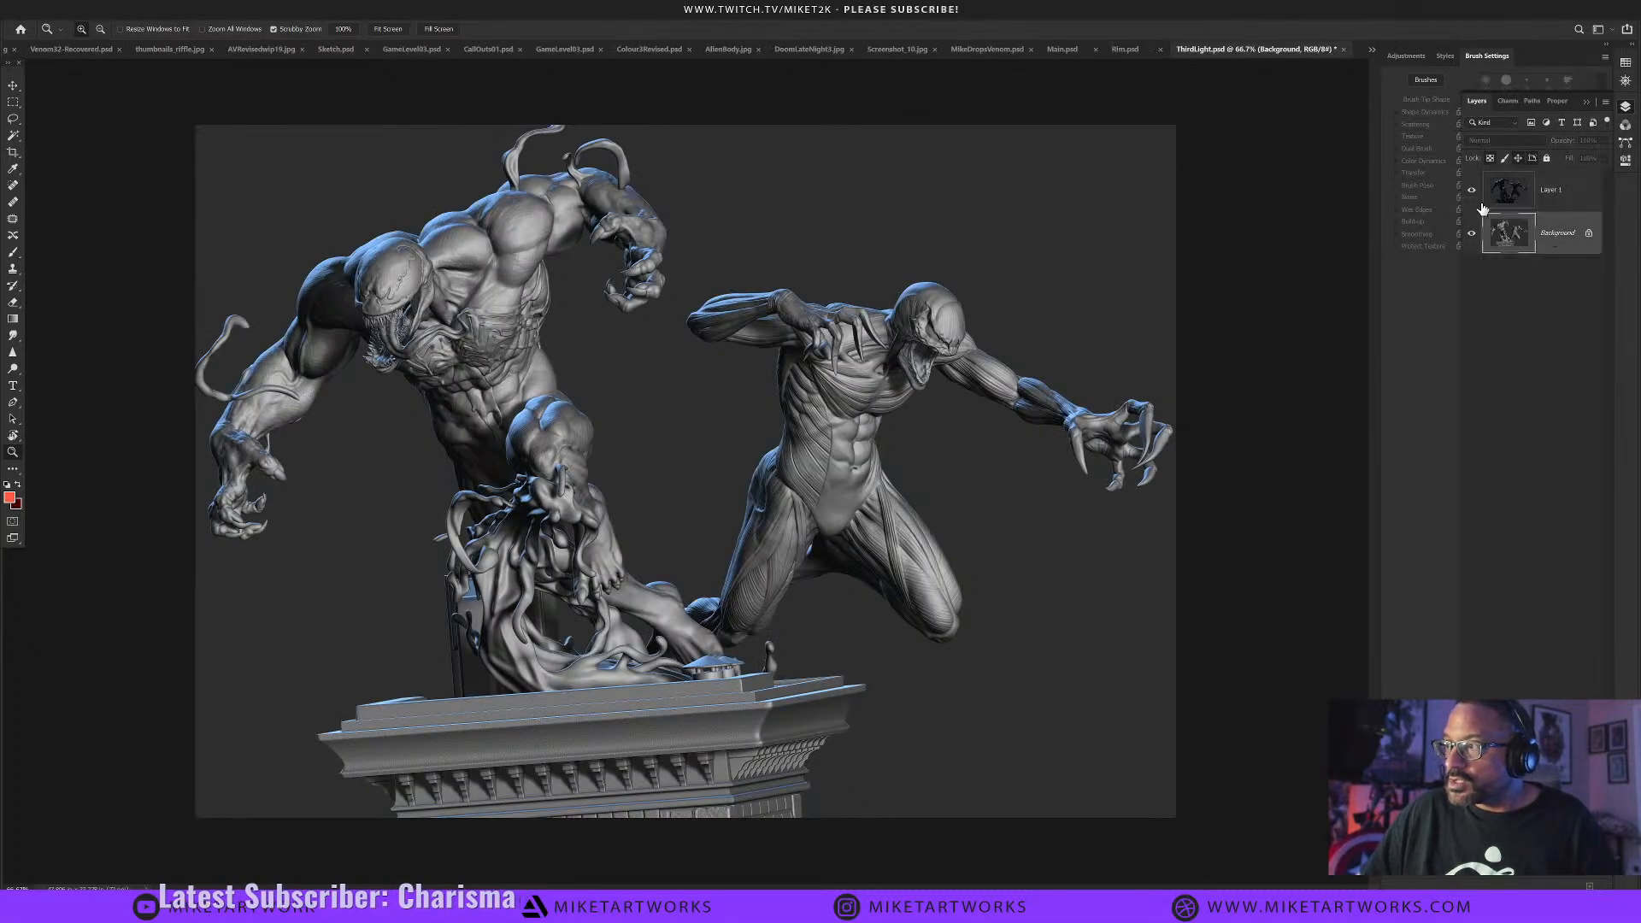
key("ctrl+v")
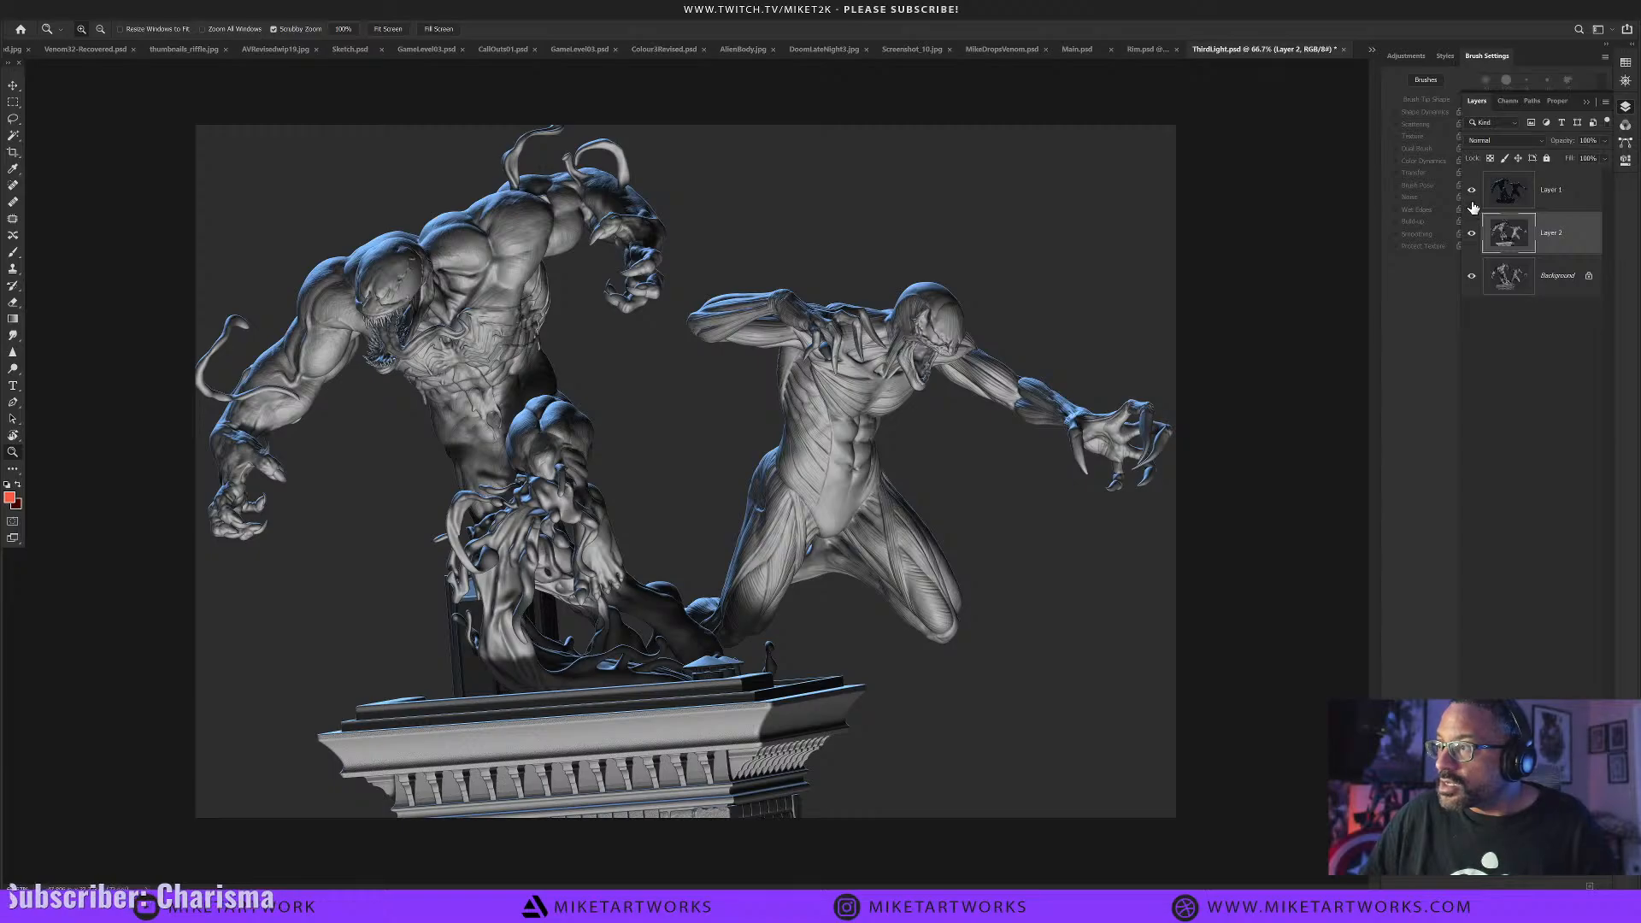
Convert the Background into a regular layer named Layer 0 and move the main render layer beneath it.
double_click(1563, 275)
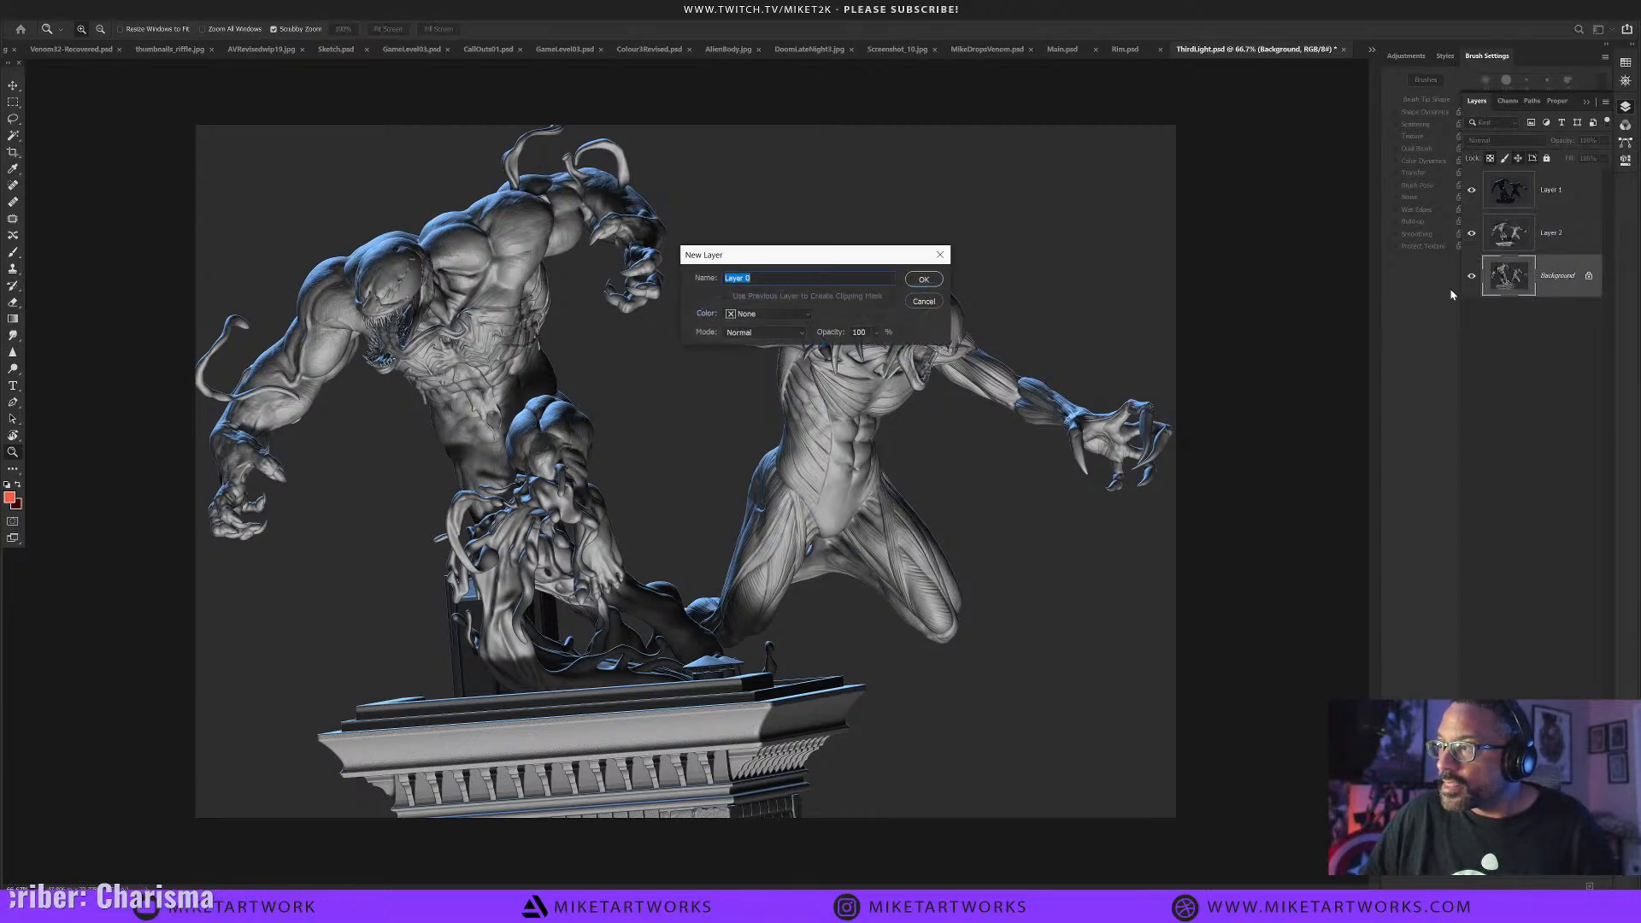
left_click(938, 281)
left_click_drag(1568, 235, 1552, 281)
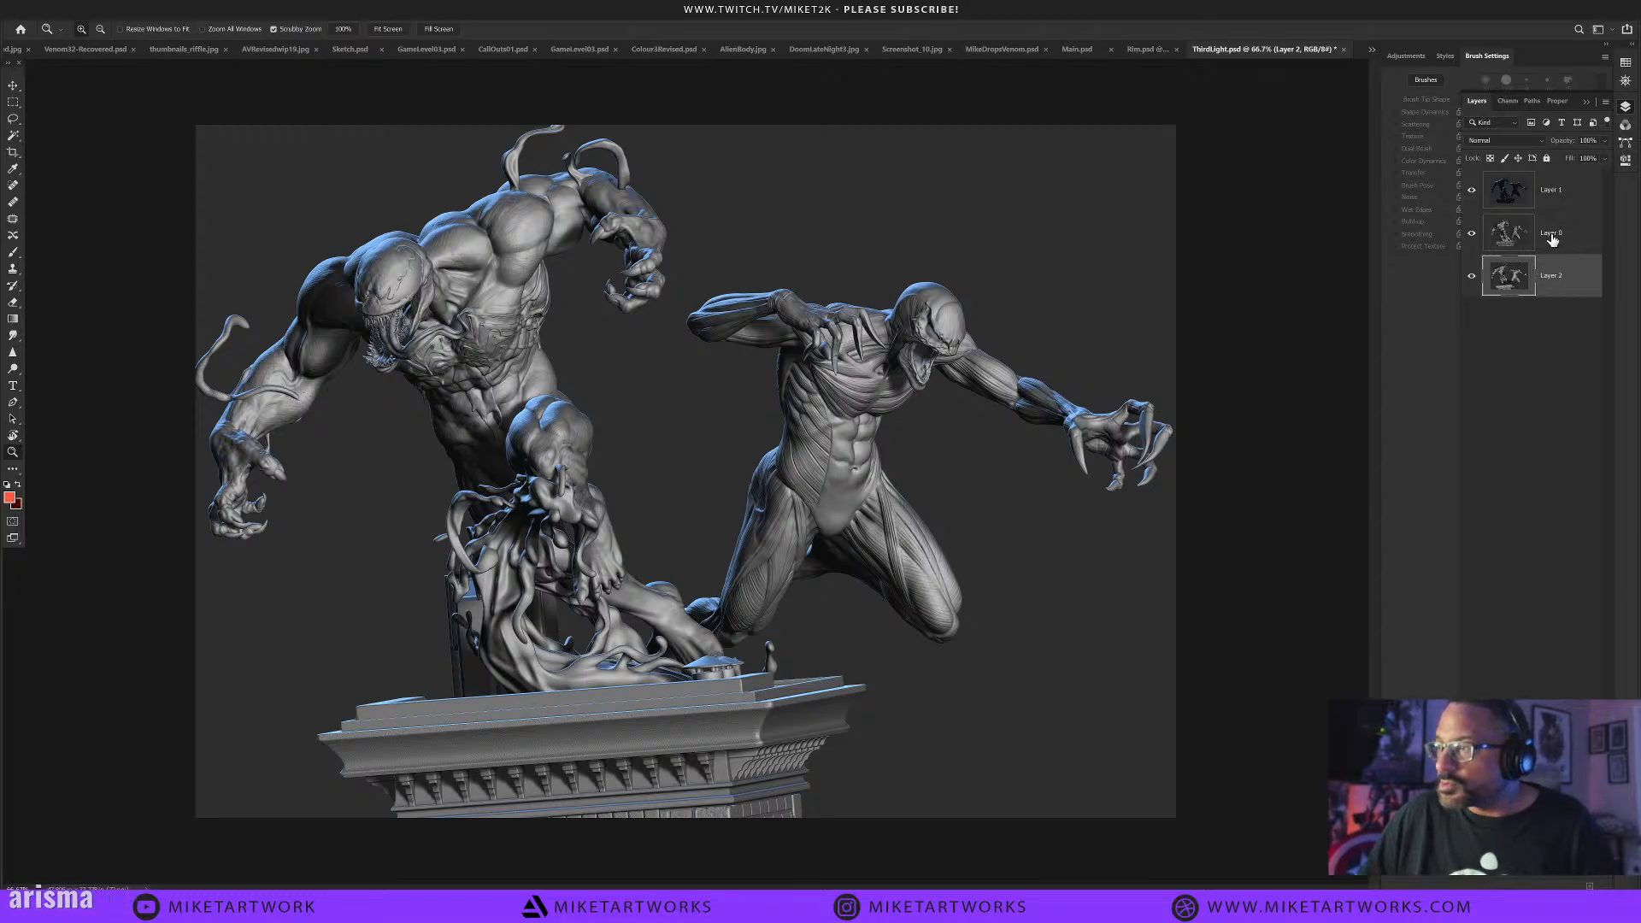
Set the third light layer, Layer 0, to Soft Light blending at 34% opacity.
left_click(1557, 237)
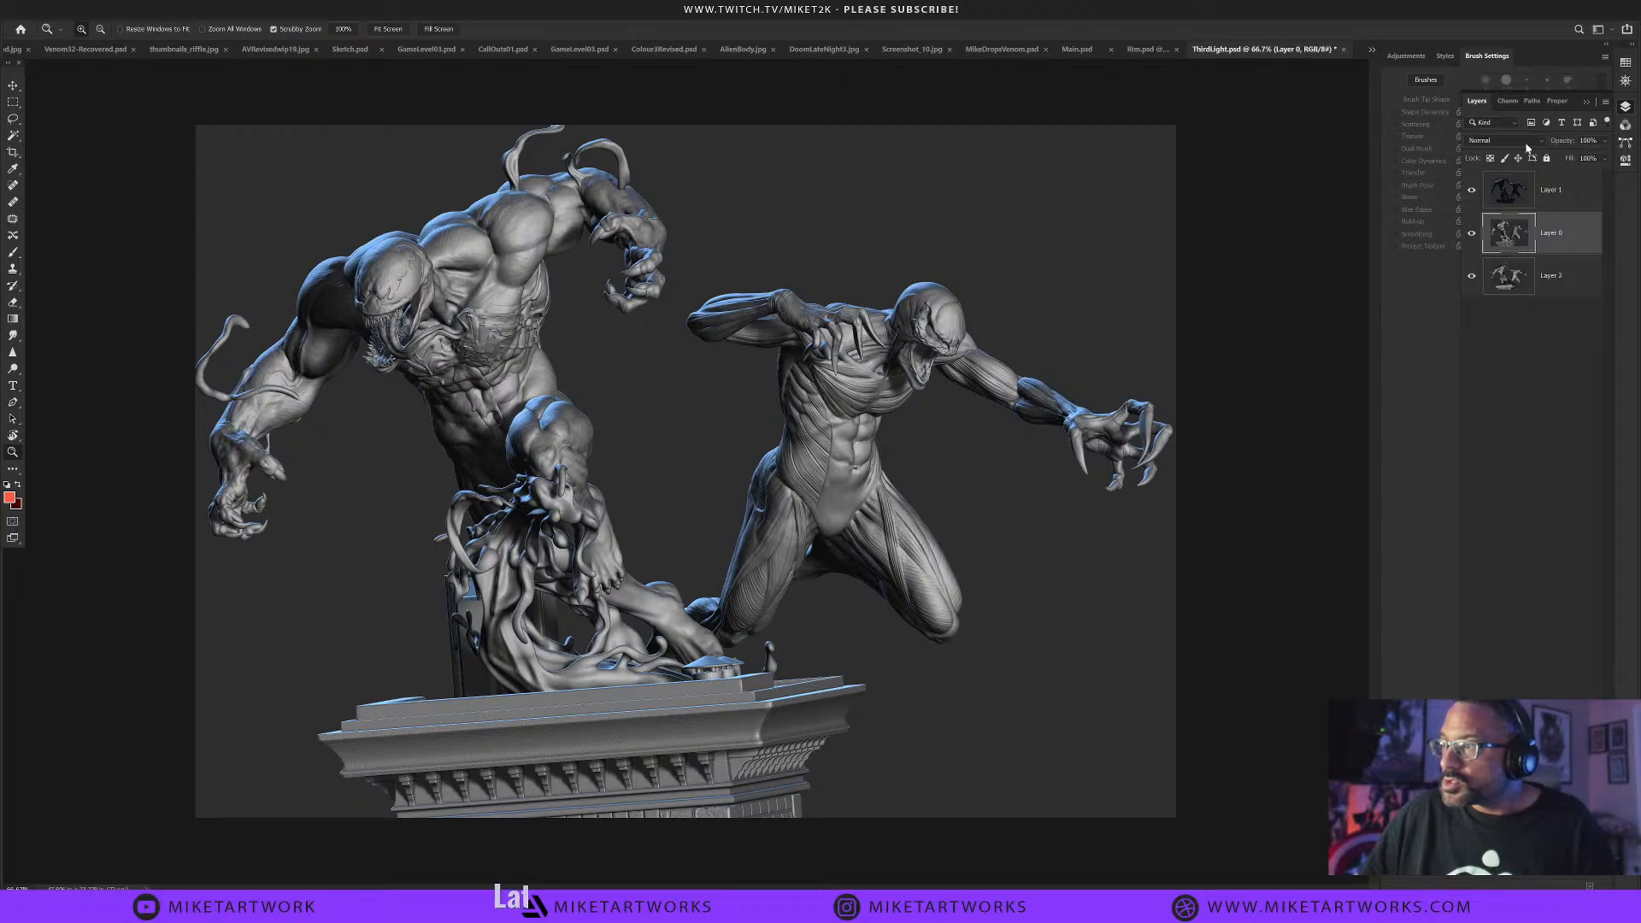
left_click(1528, 143)
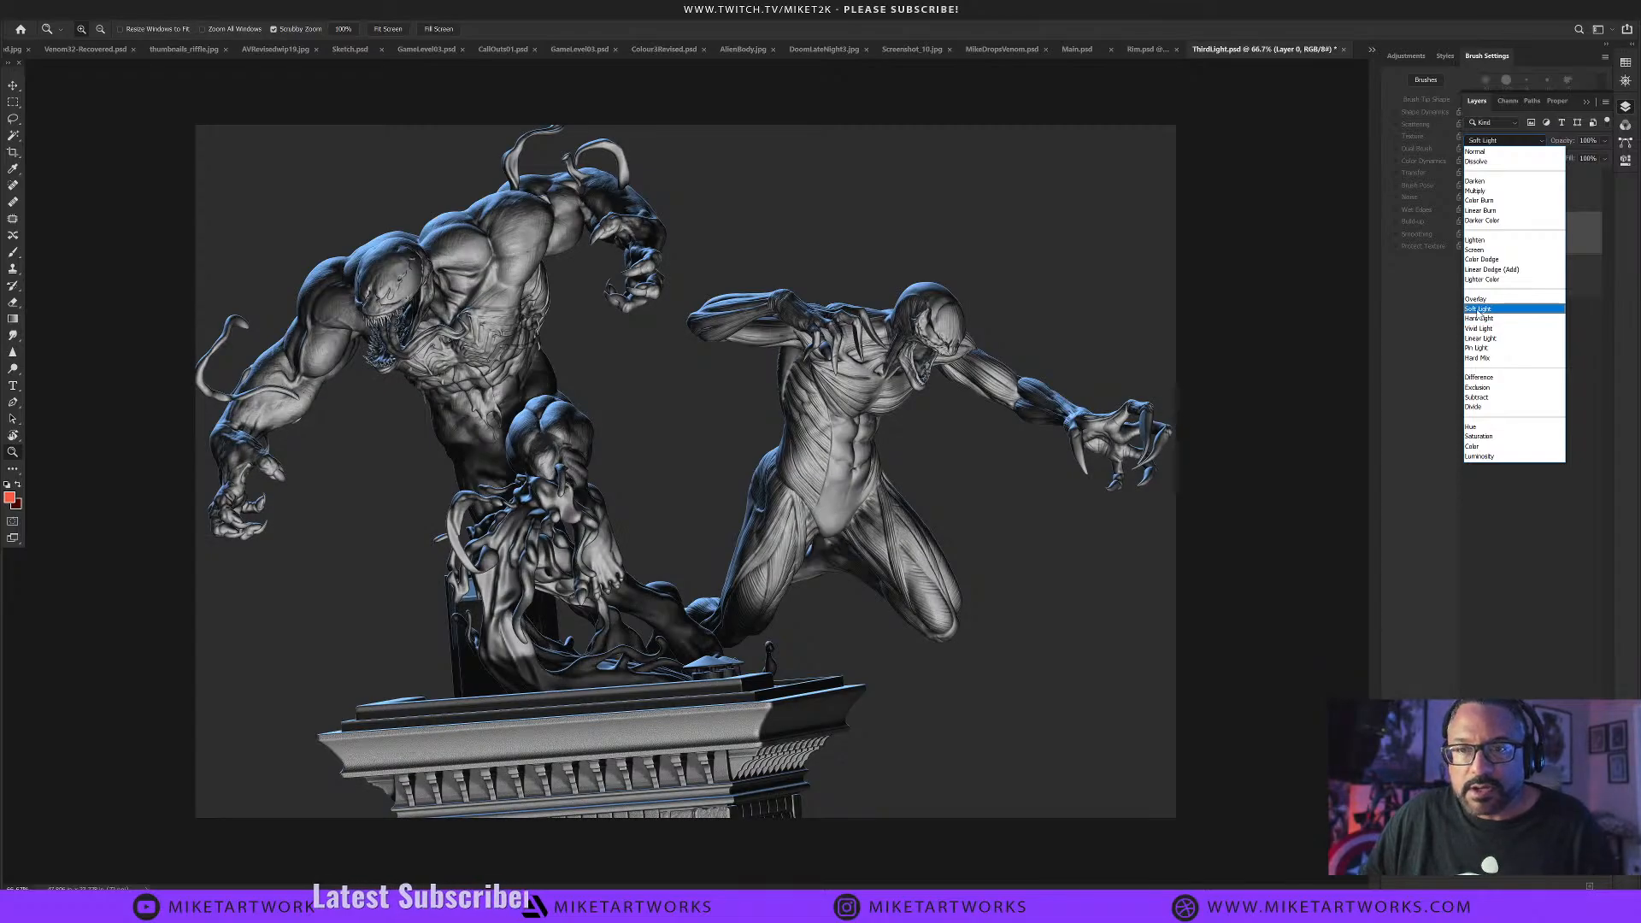
left_click(1479, 311)
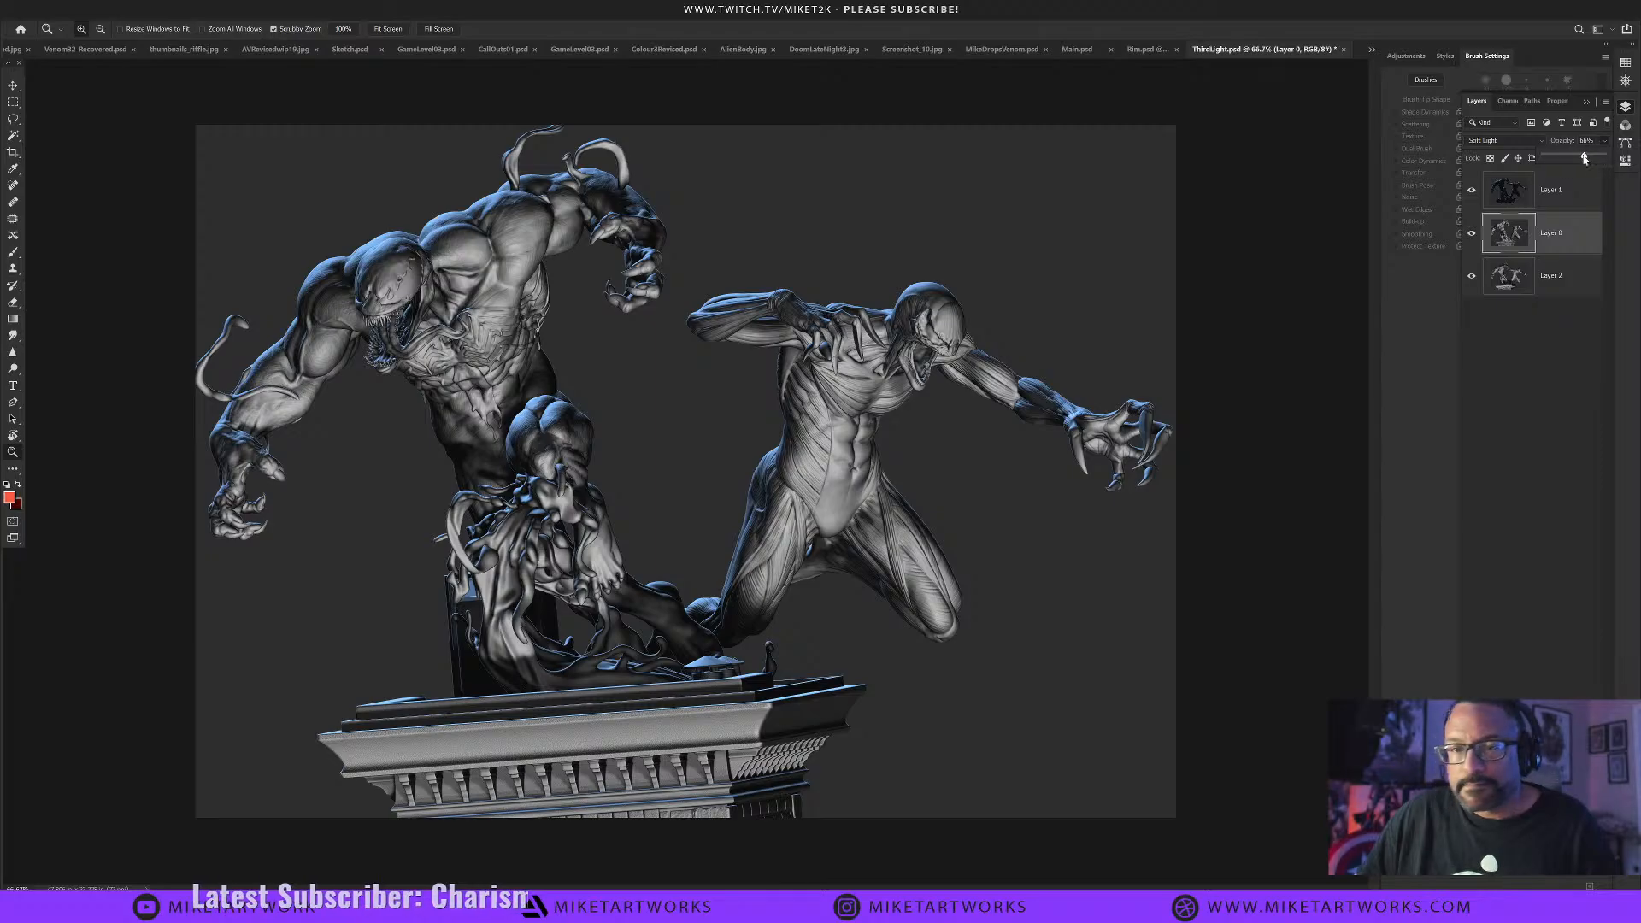
left_click_drag(1584, 158, 1564, 164)
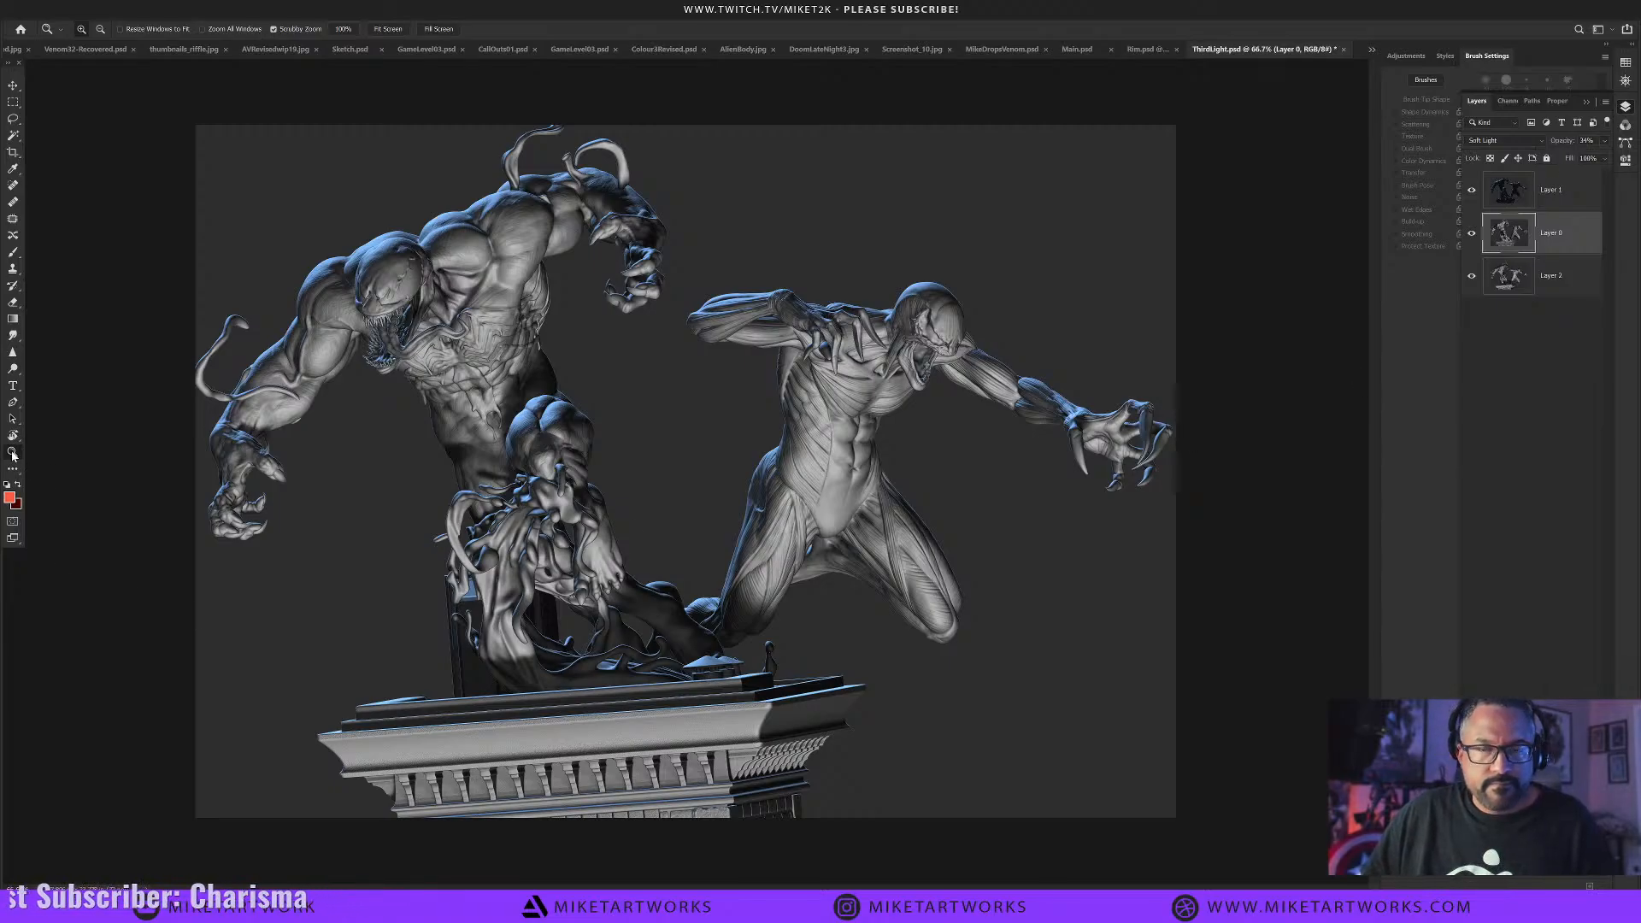
Compare the figures with and without the third light layer at 100% zoom while the rim layer is hidden, and restore both layers.
key("ctrl+plus")
left_click_drag(342, 484, 552, 503)
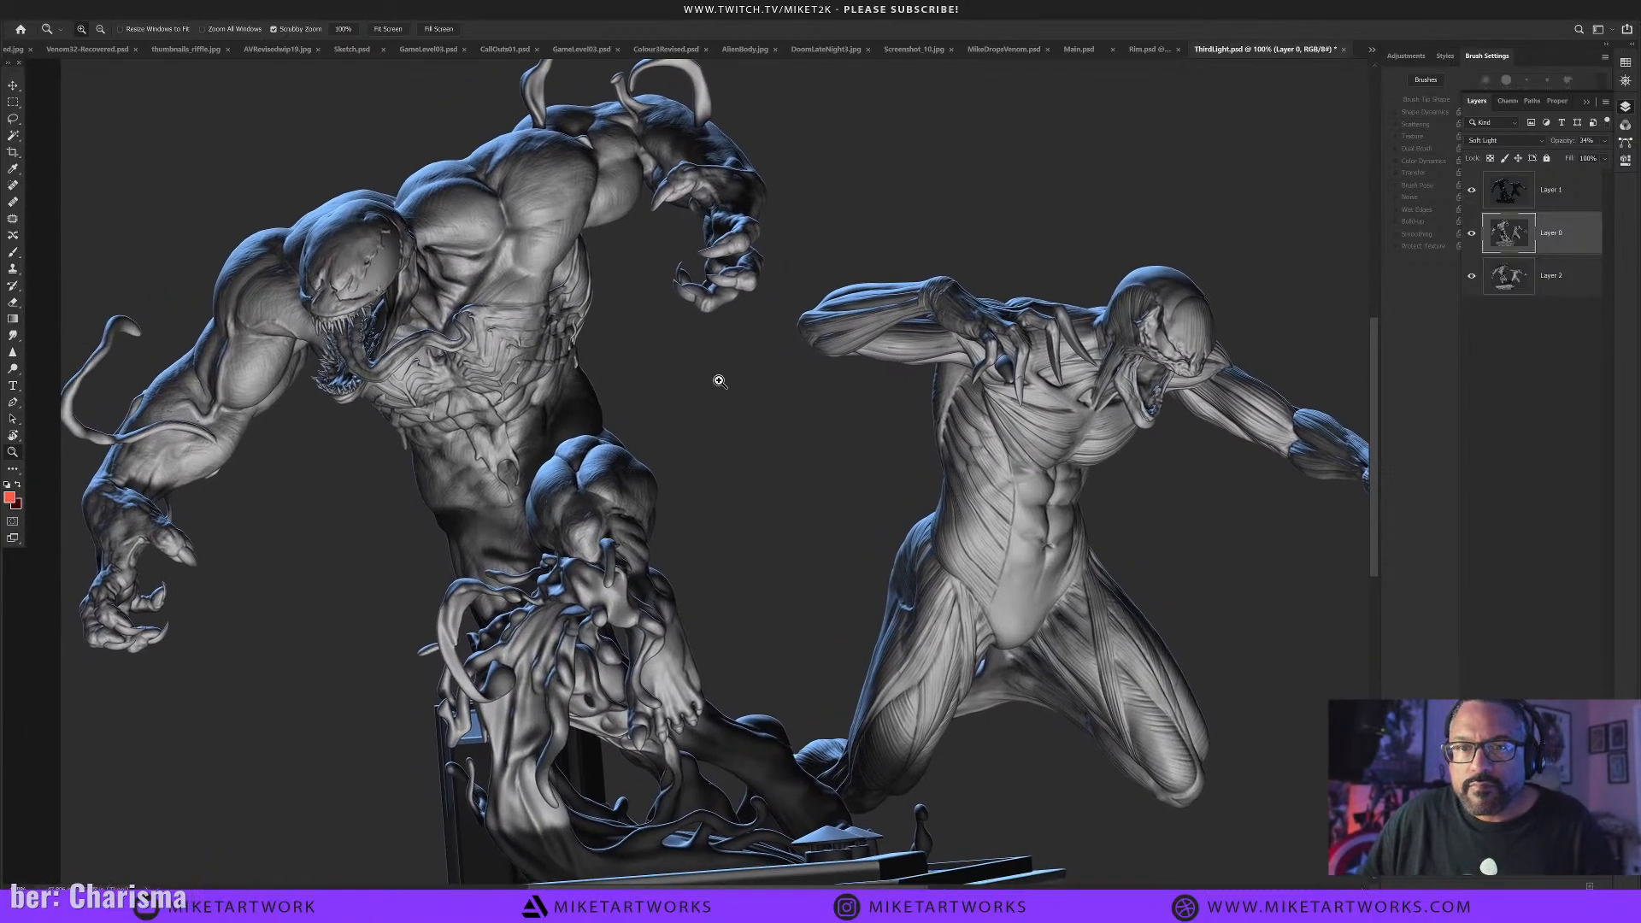
left_click(1473, 193)
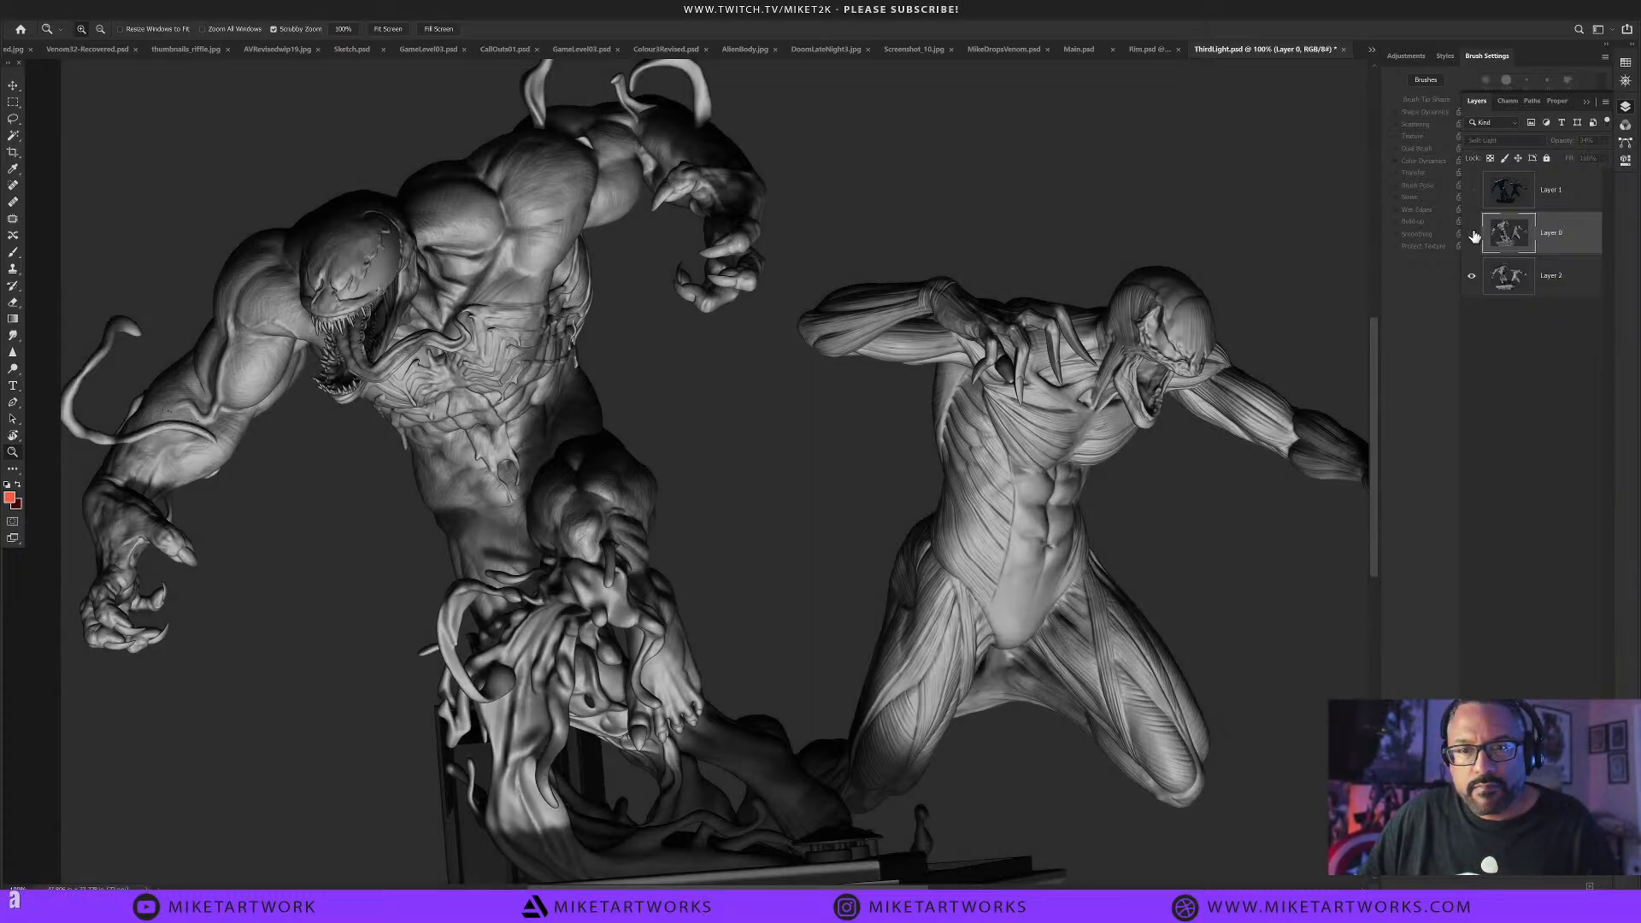
left_click(1474, 236)
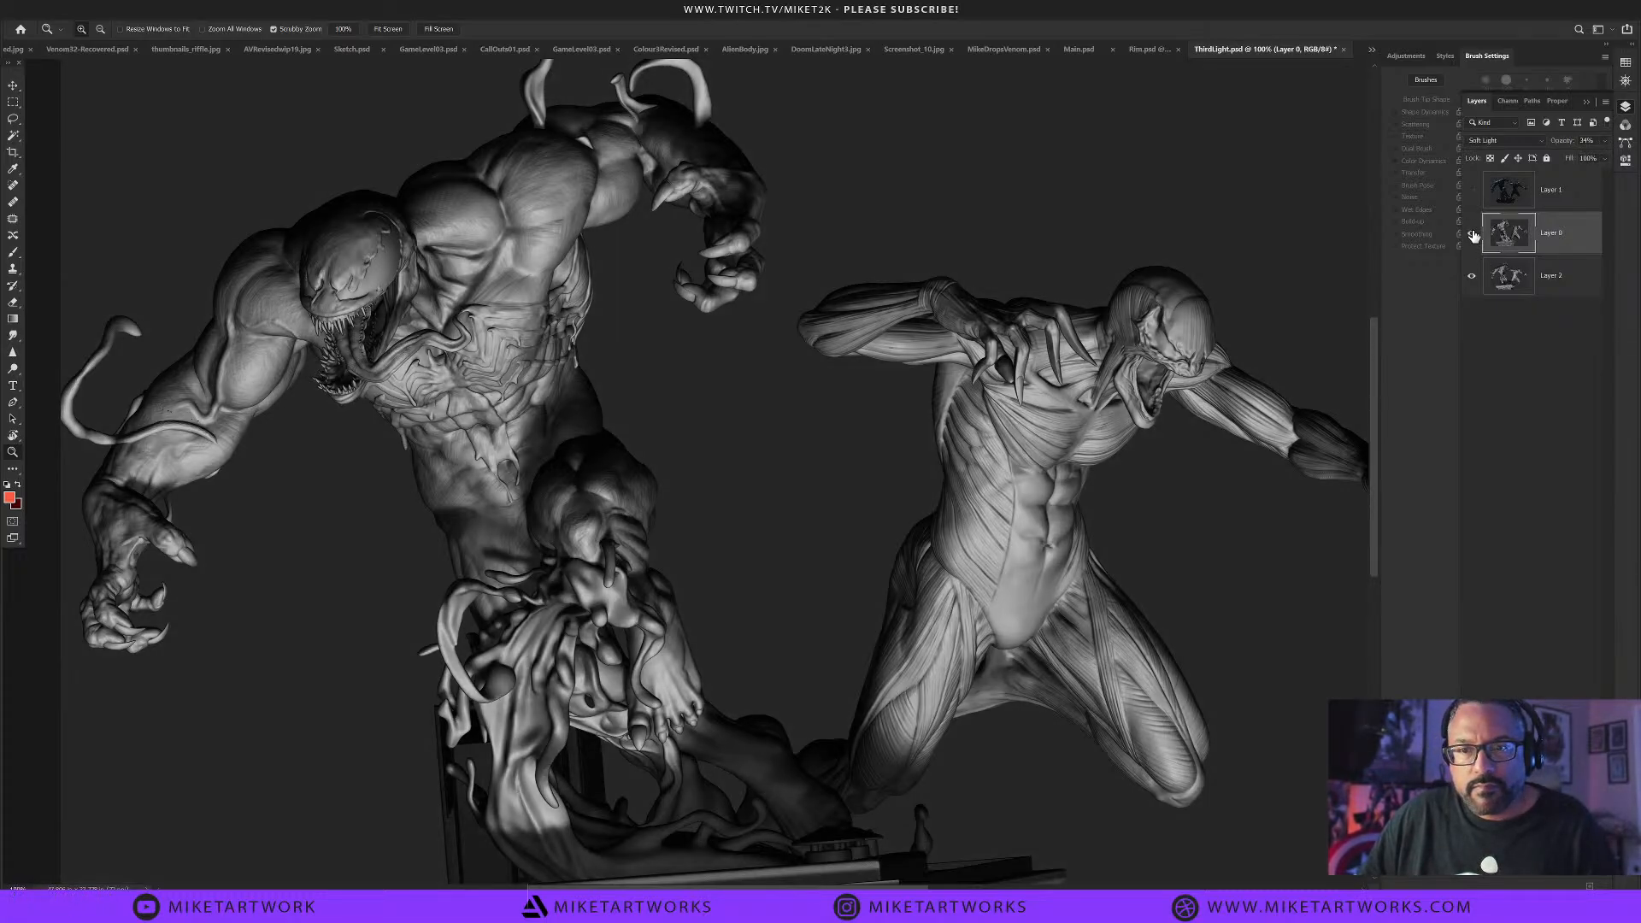
left_click(1474, 236)
left_click(1473, 236)
left_click(1472, 236)
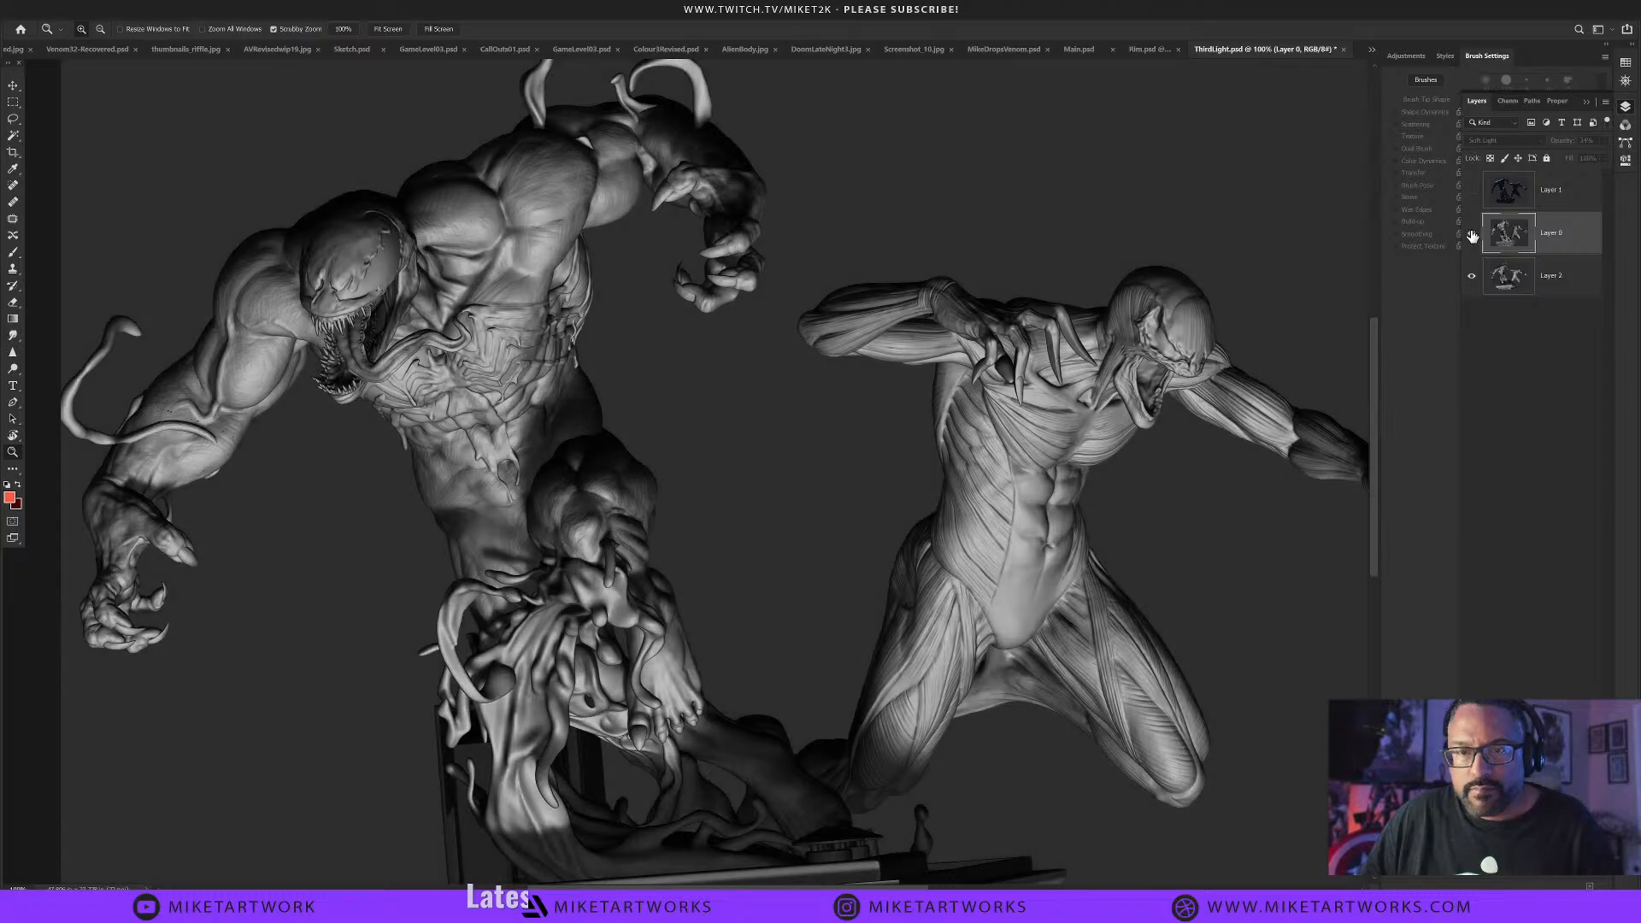
left_click(1472, 235)
left_click(1472, 236)
left_click(1470, 237)
left_click(1471, 237)
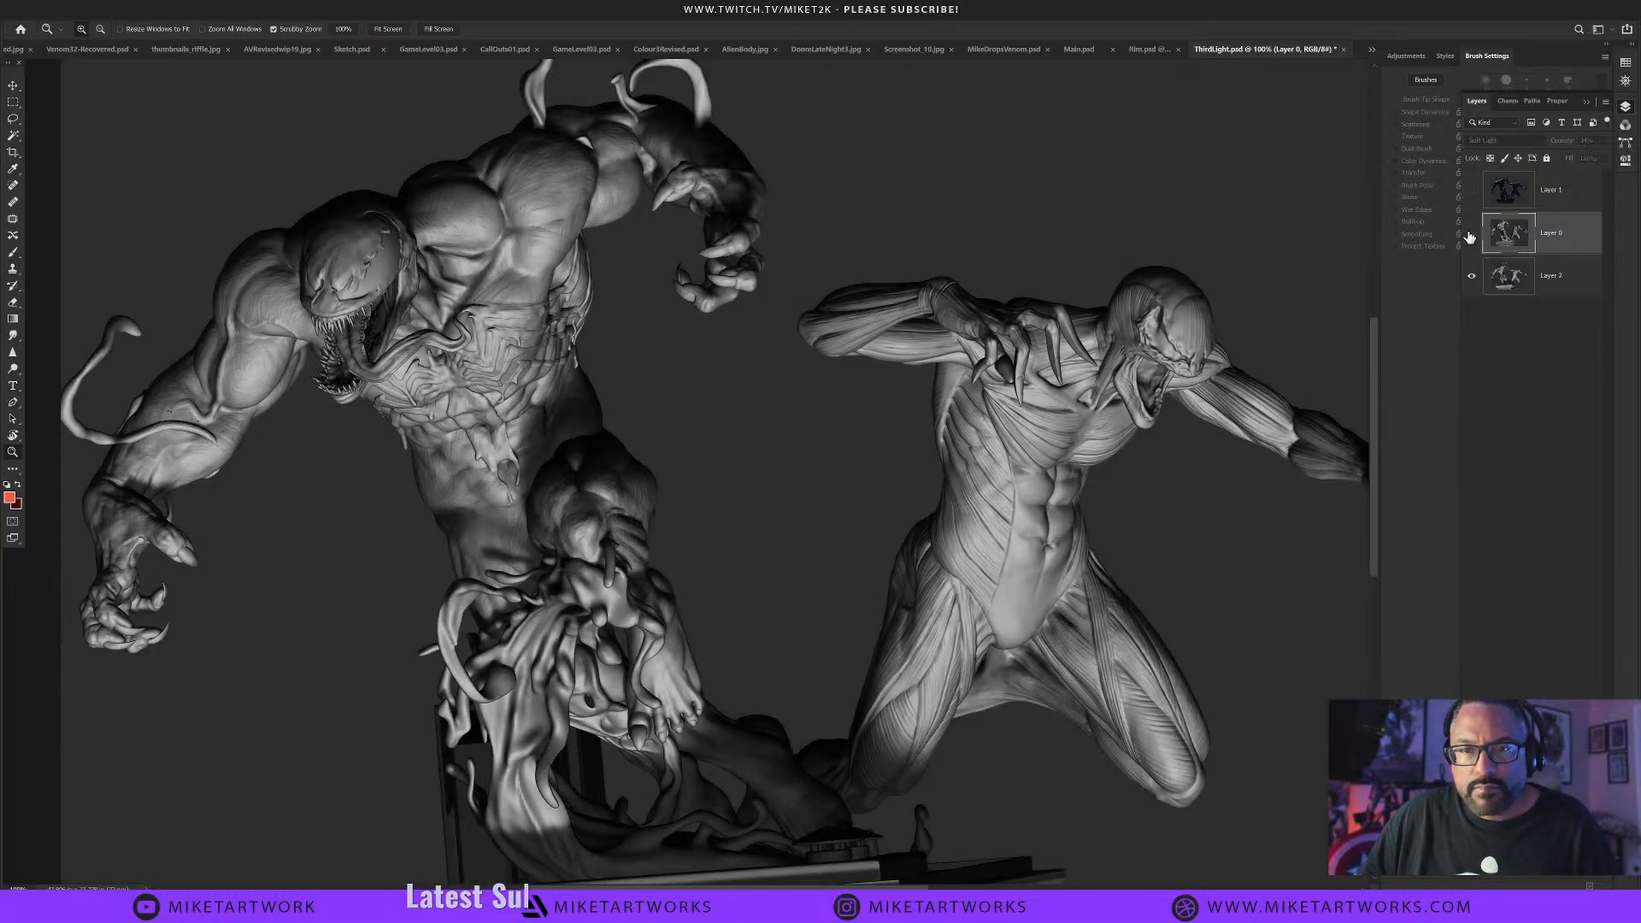
left_click(1470, 236)
left_click(1470, 237)
left_click(1470, 237)
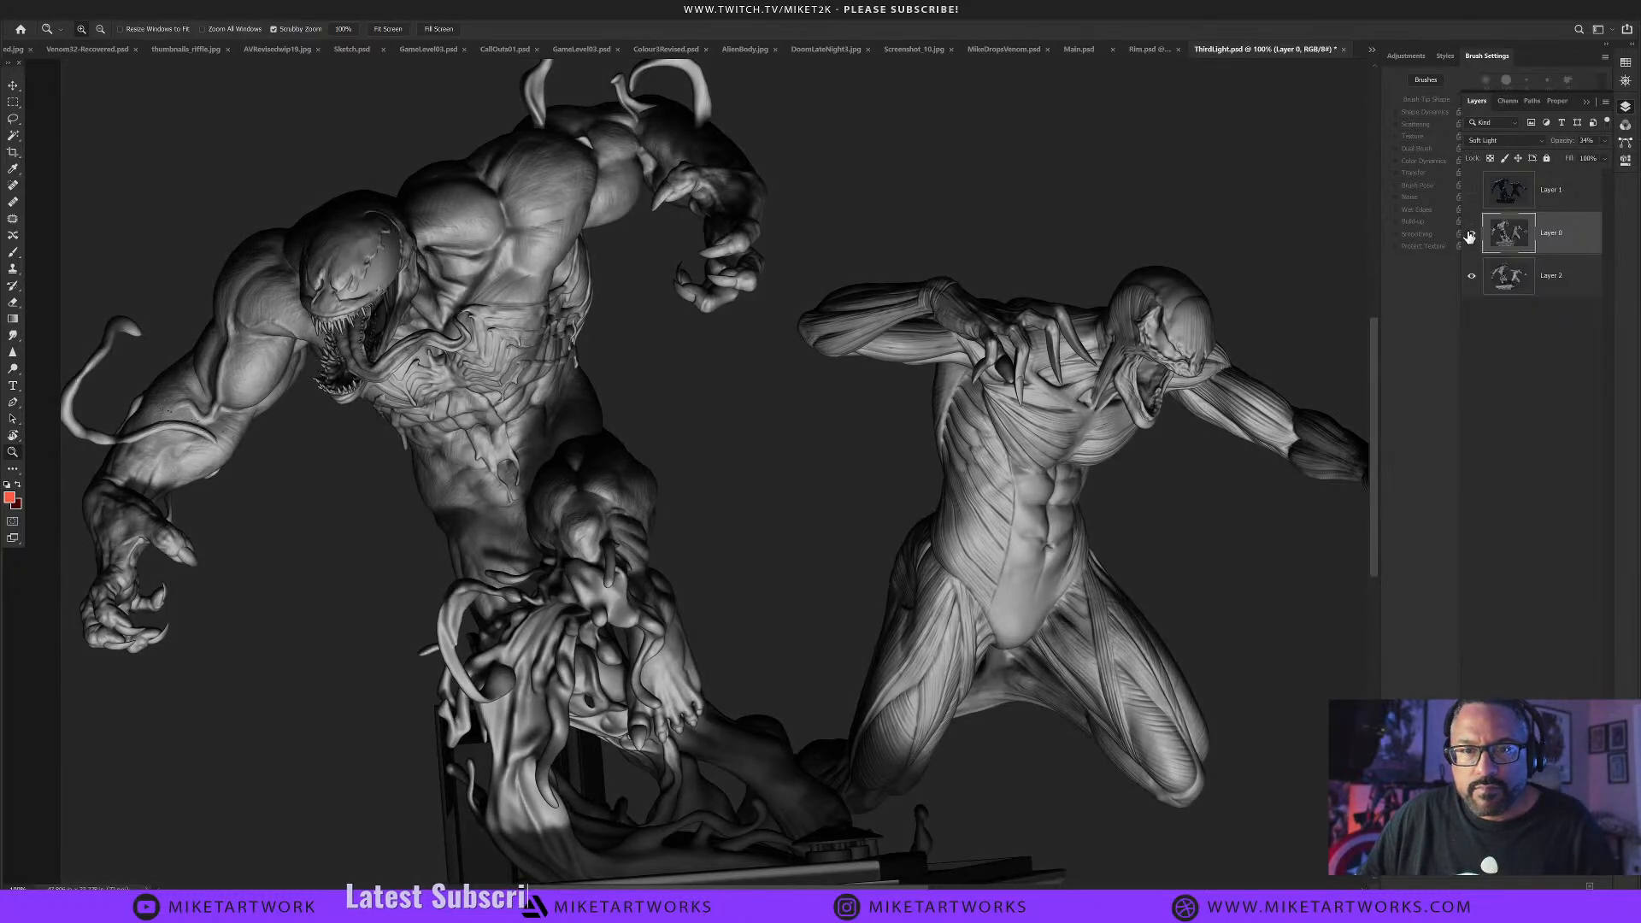
left_click(1473, 195)
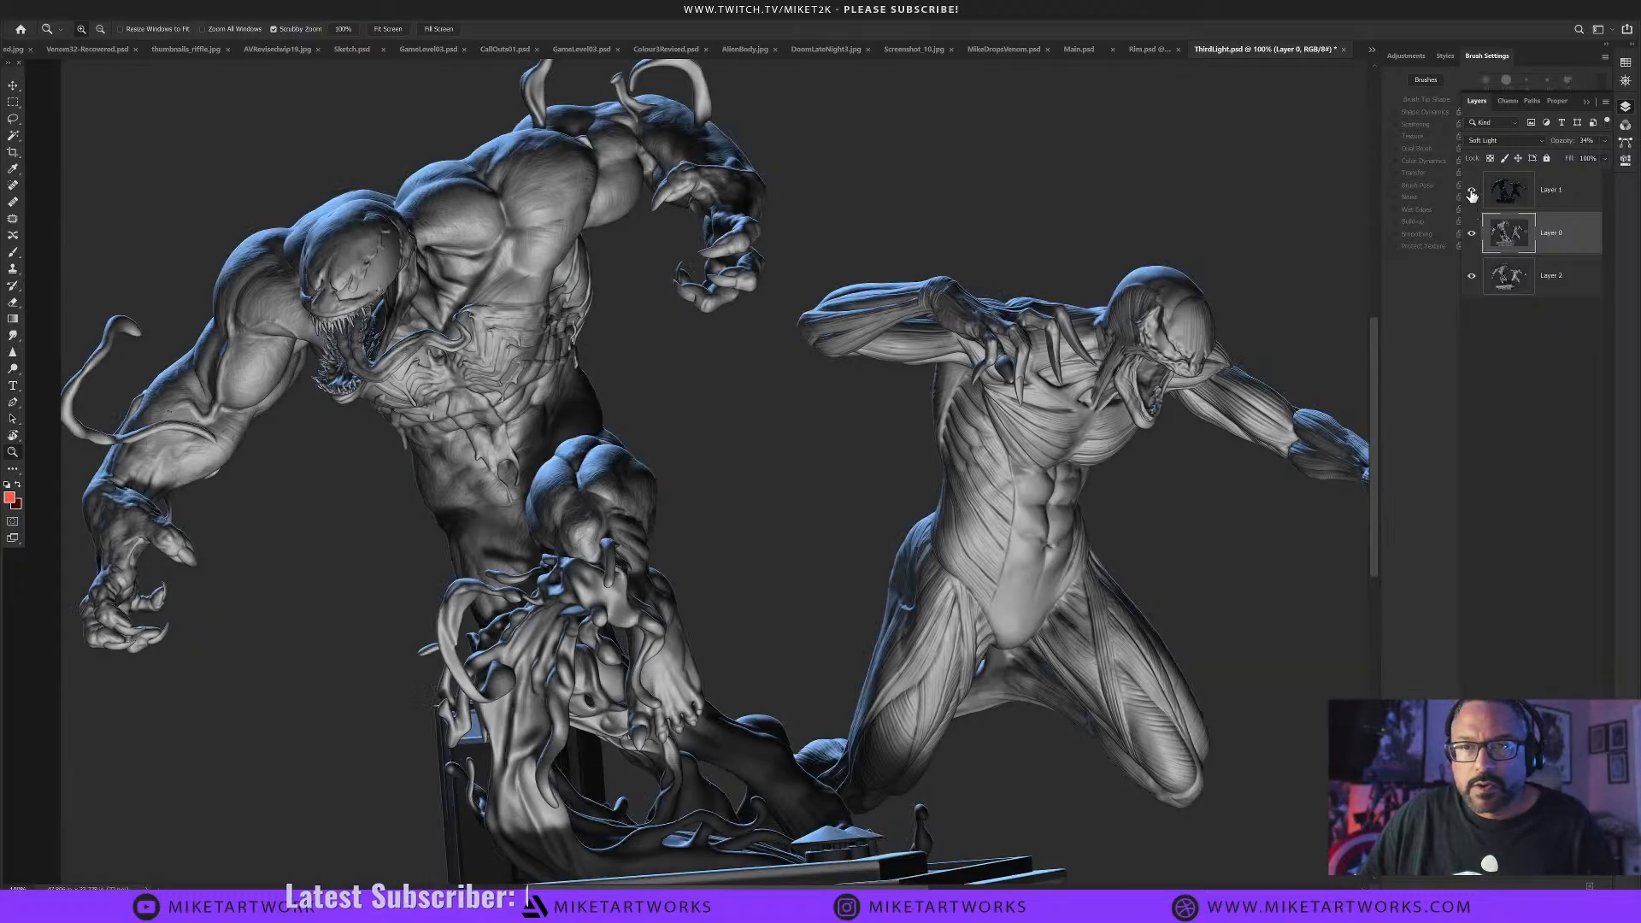
Try to select the dark background of the isolated rim layer, Layer 1, with the Magic Wand and Similar, and drop the selection.
left_click(1470, 237)
left_click(1557, 194)
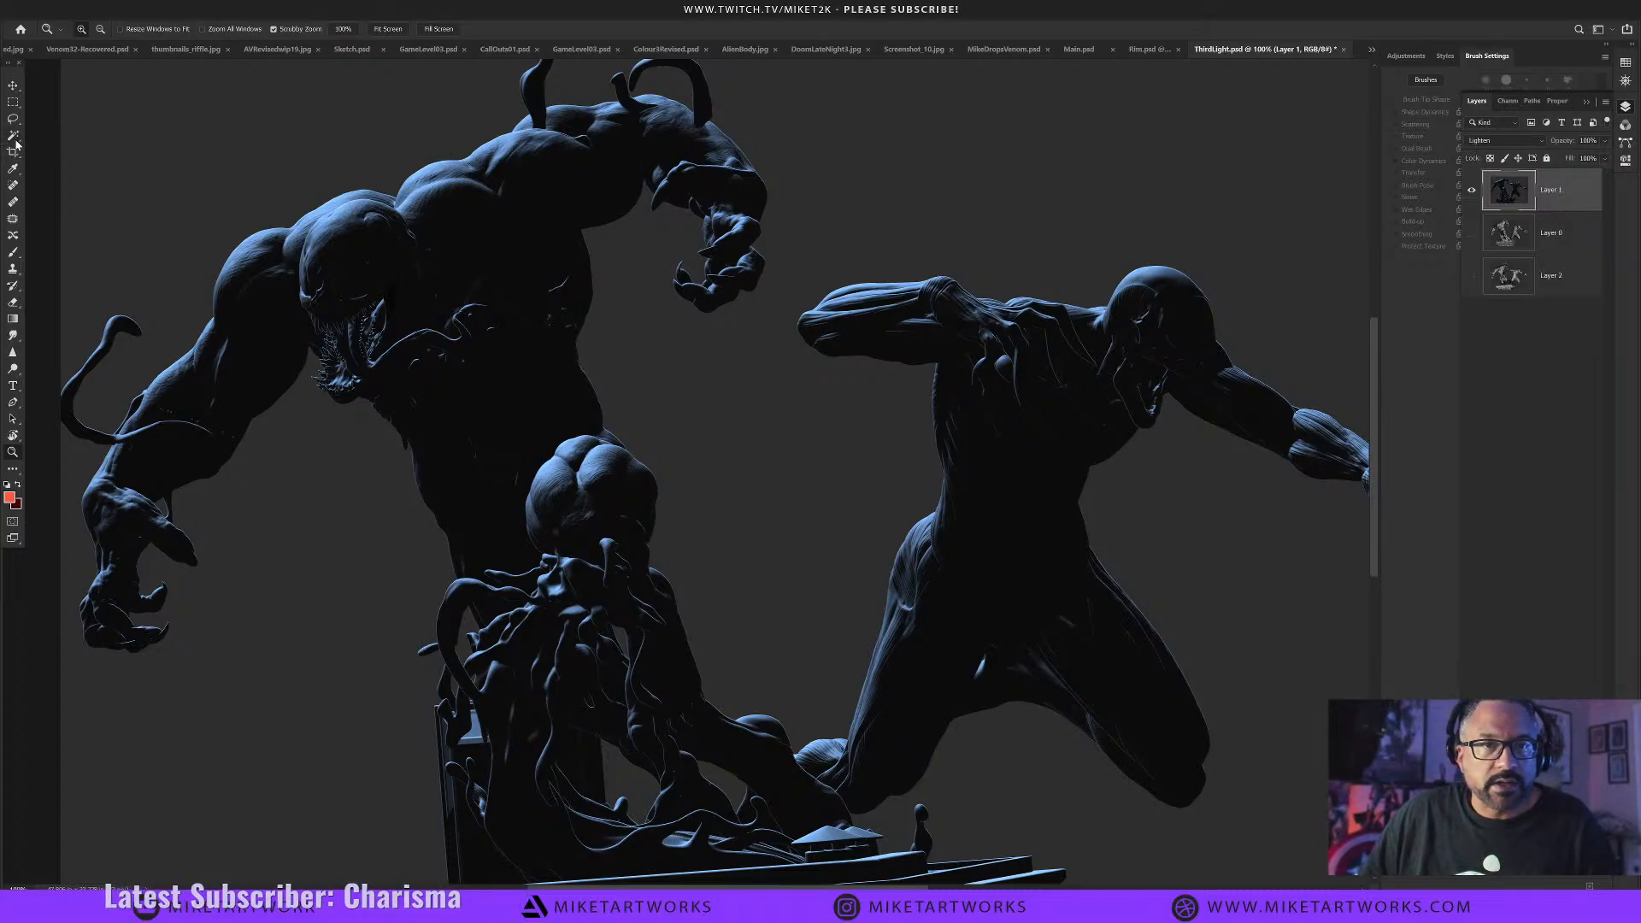
key("w")
left_click(231, 200)
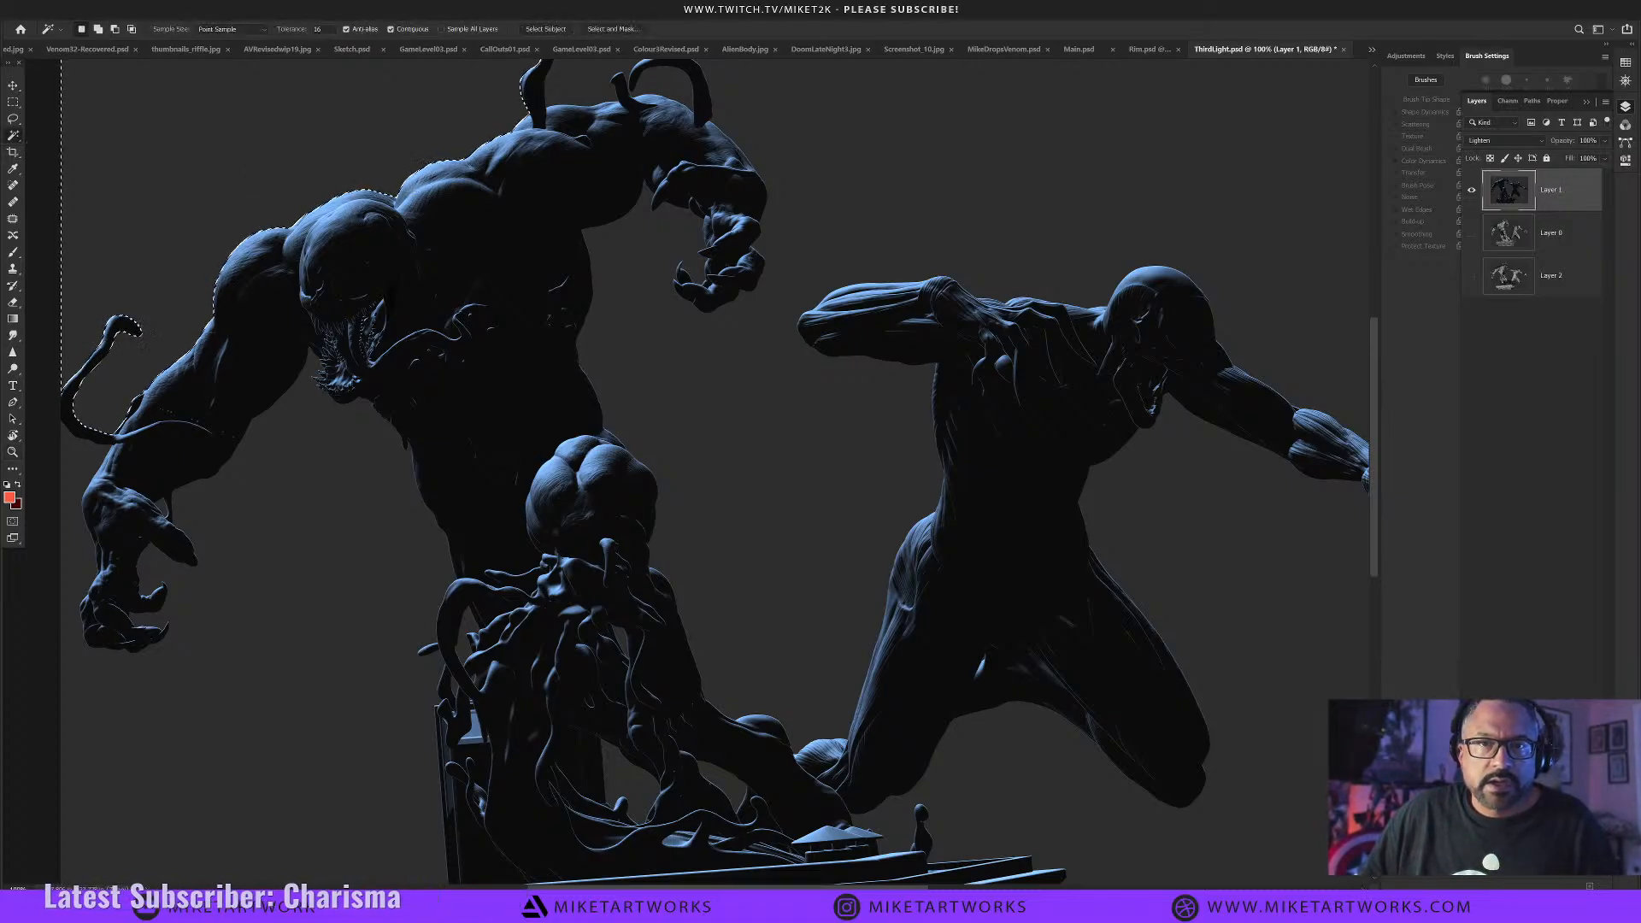
key("alt+s")
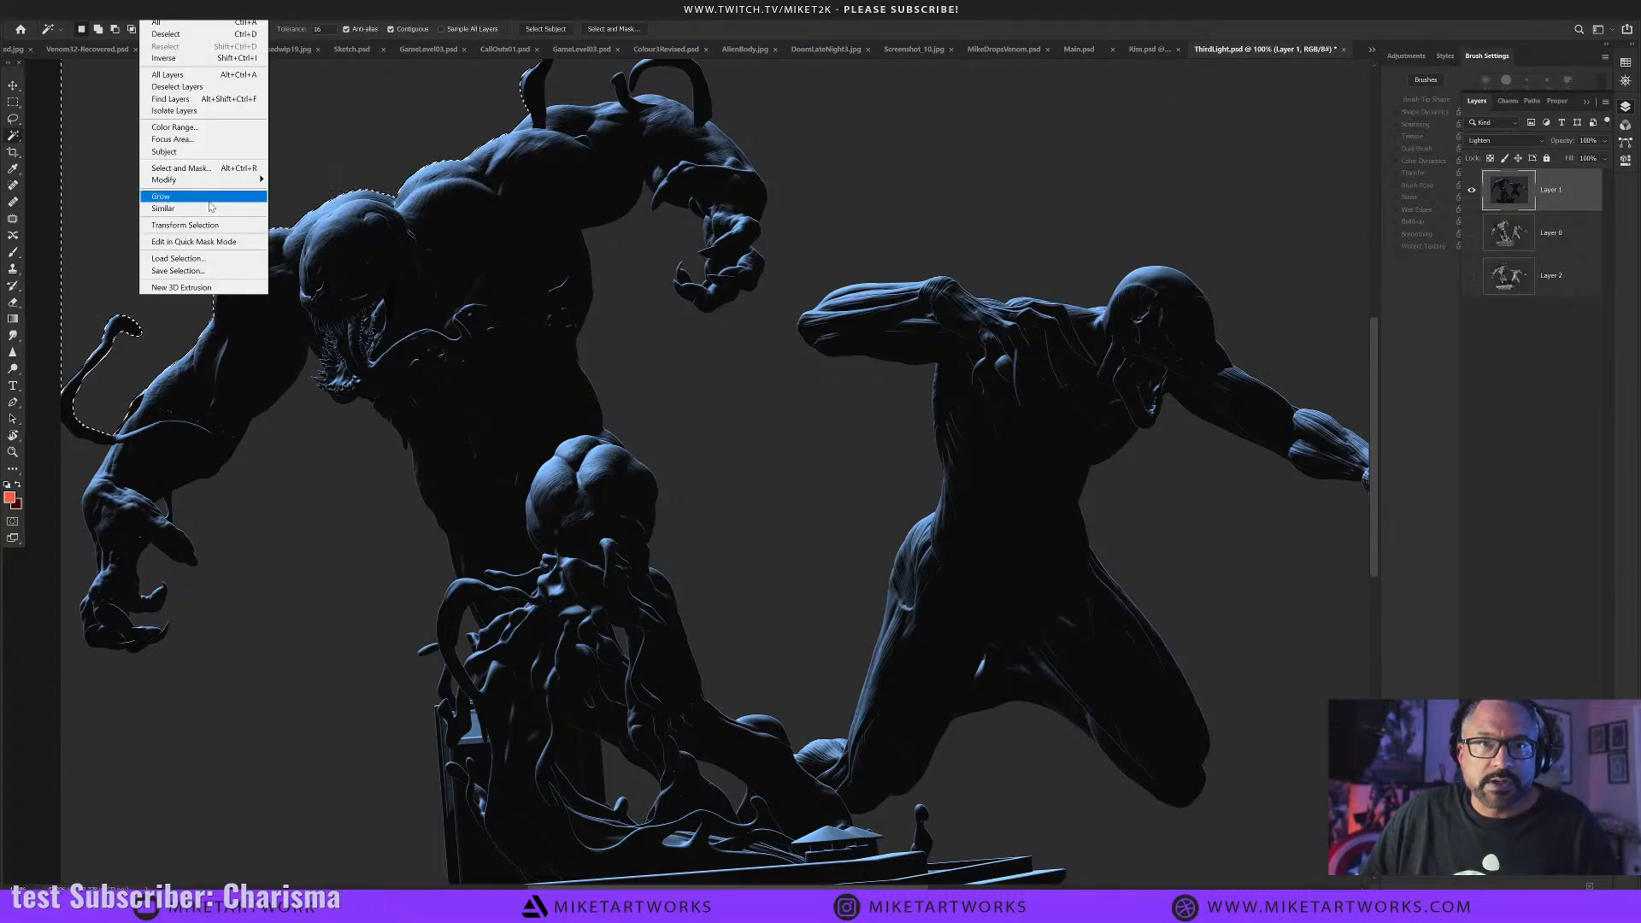
left_click(163, 208)
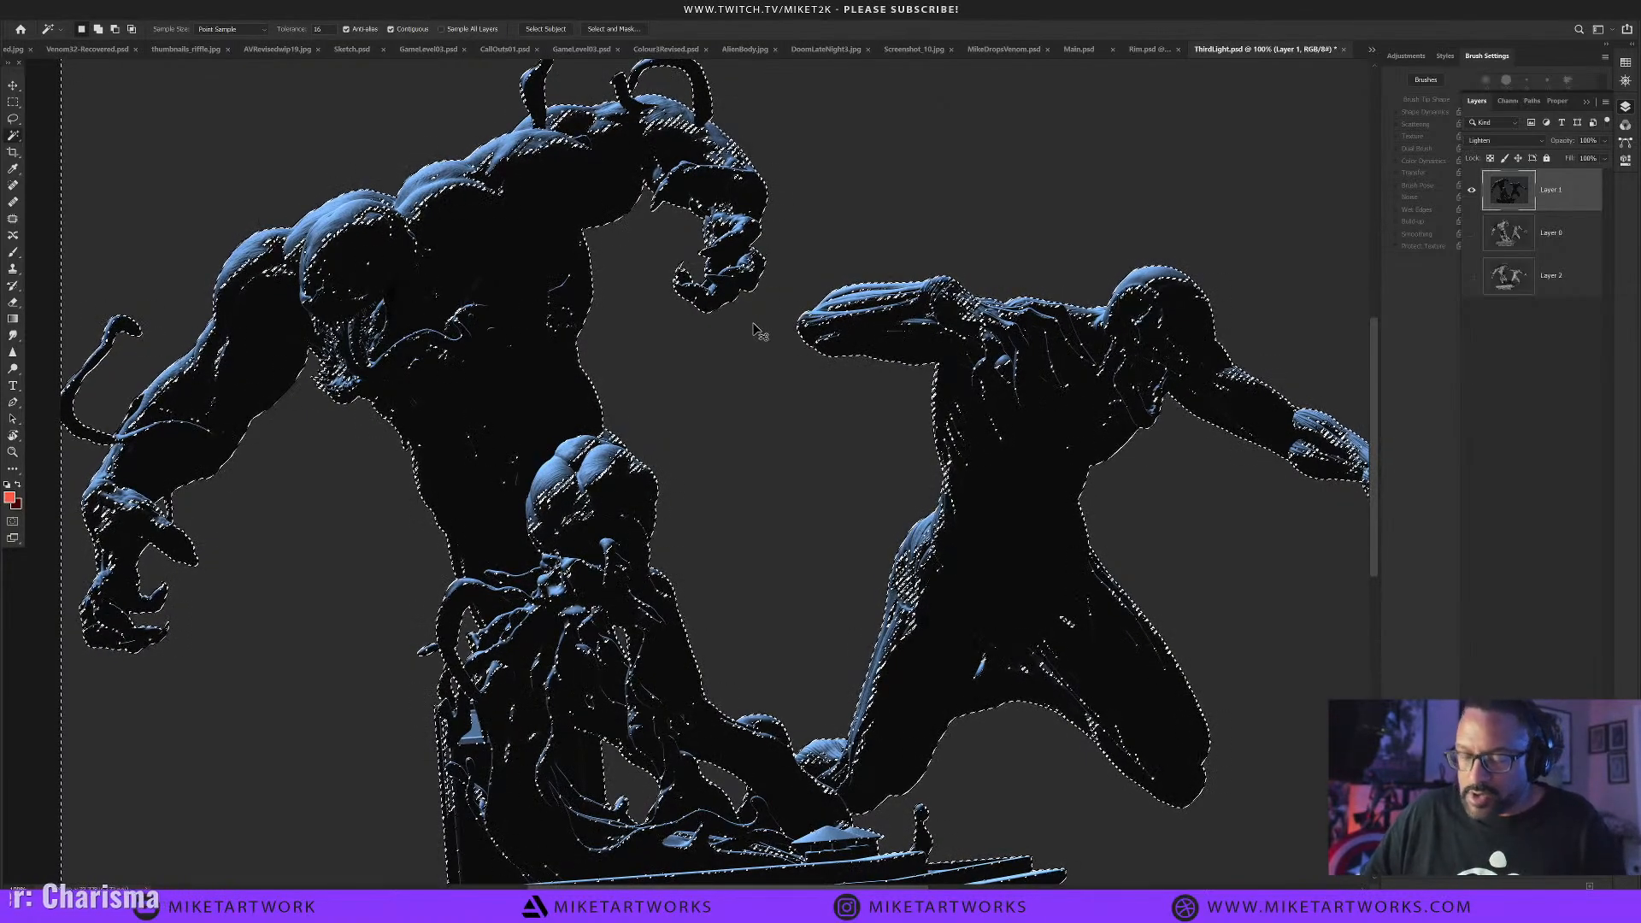
key("ctrl+d")
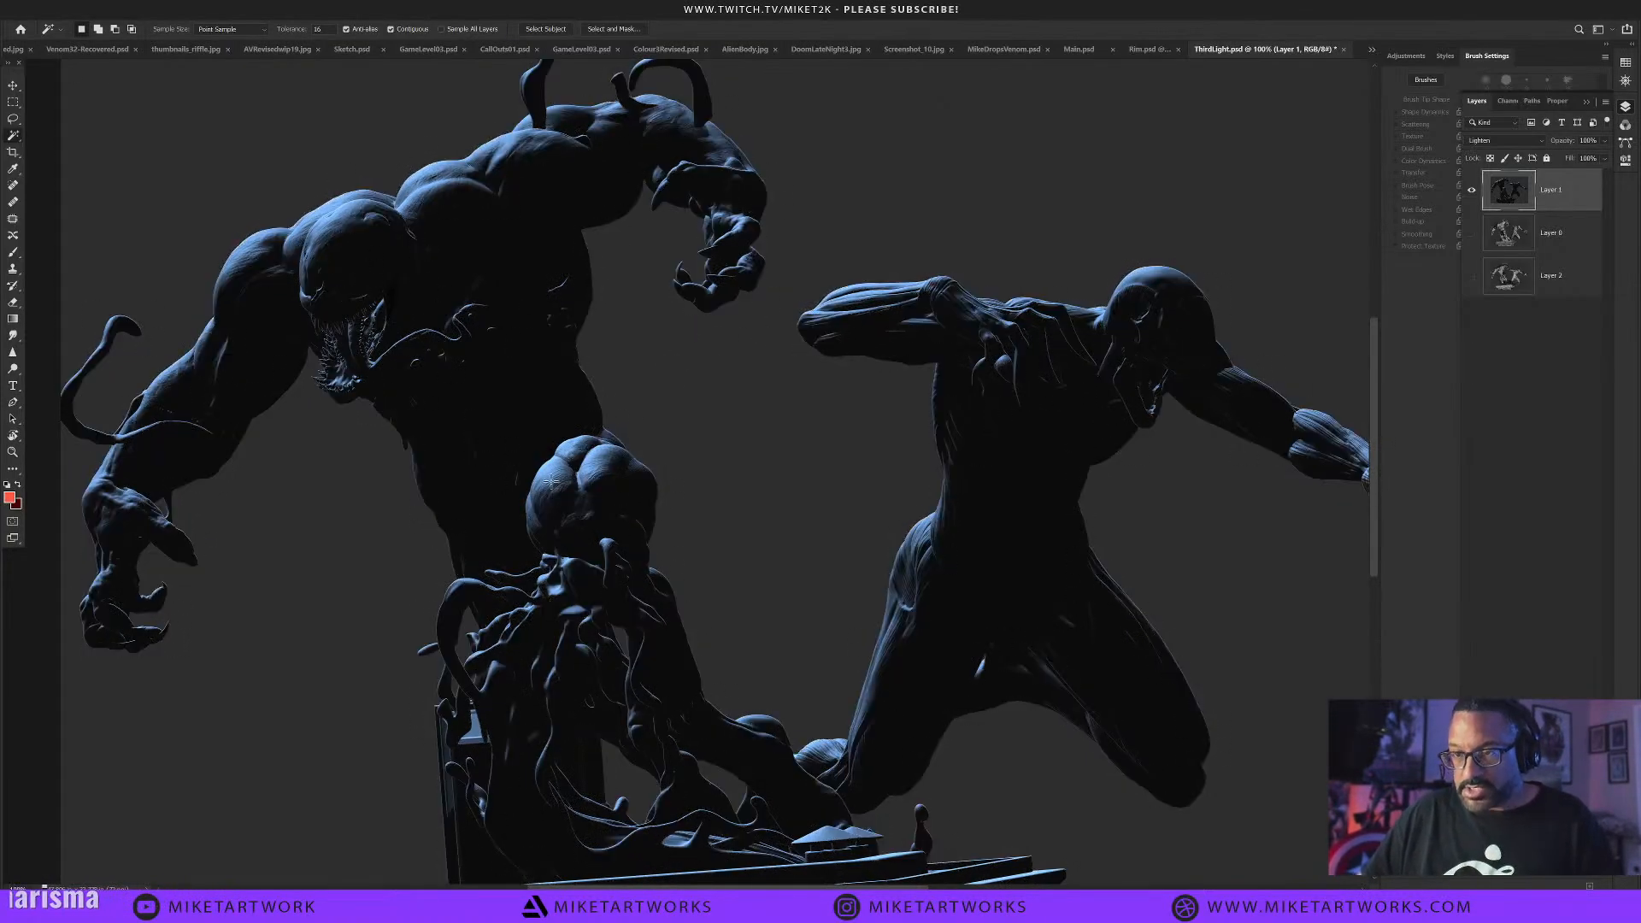
Switch to ZBrush and set the current color to black so both figures and the base become dark silhouettes.
mouse_move(1100, 908)
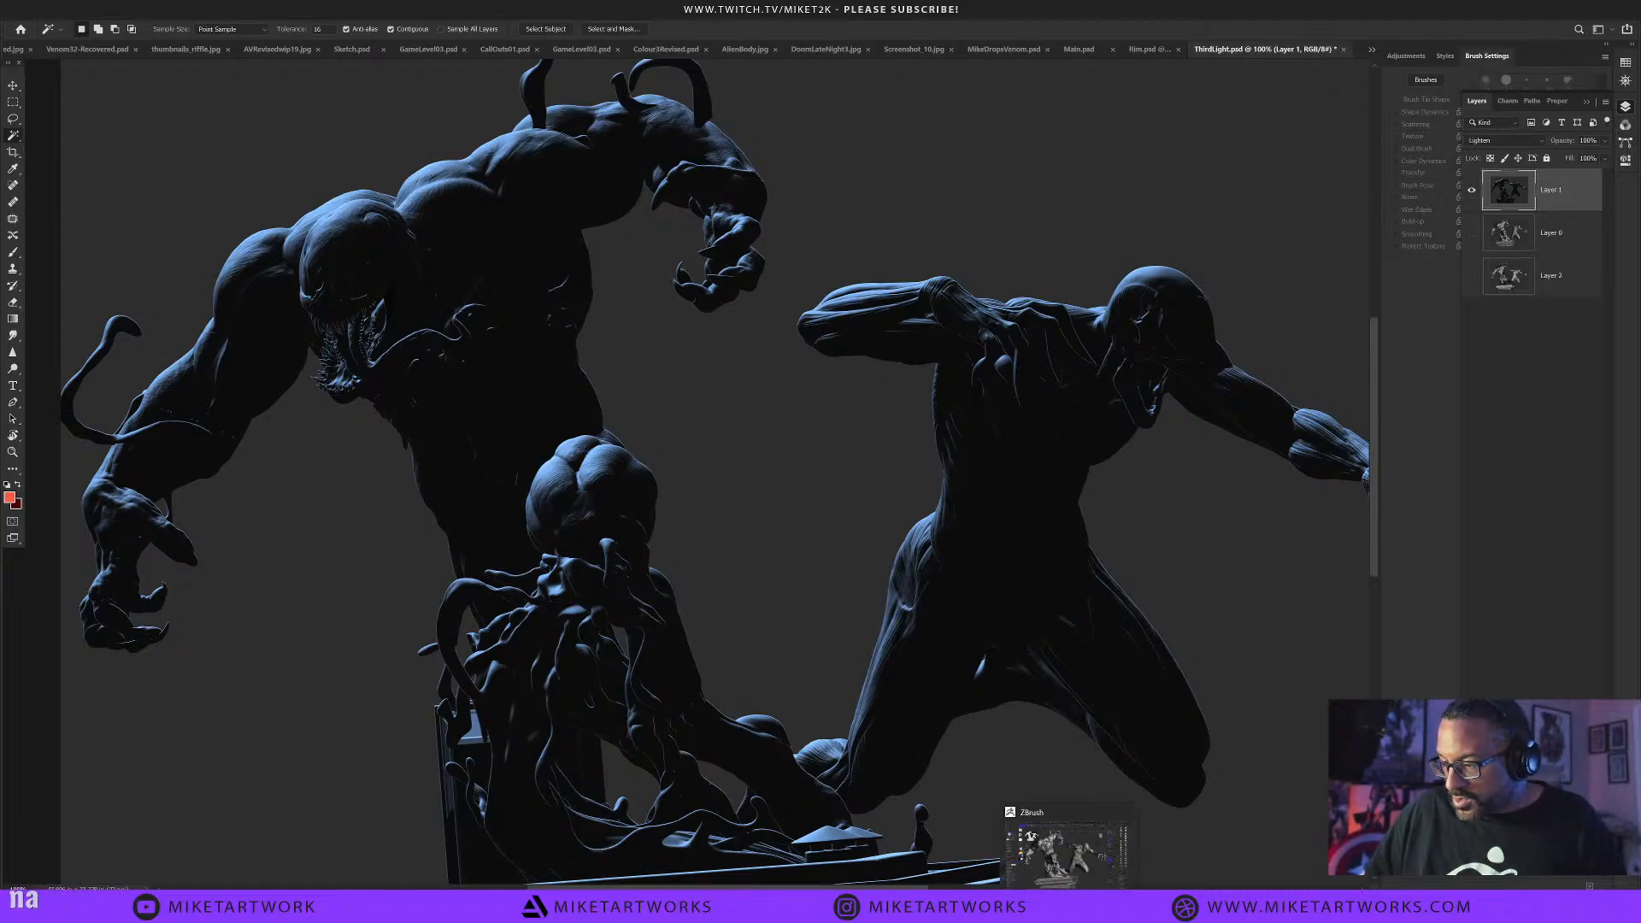
left_click(1066, 908)
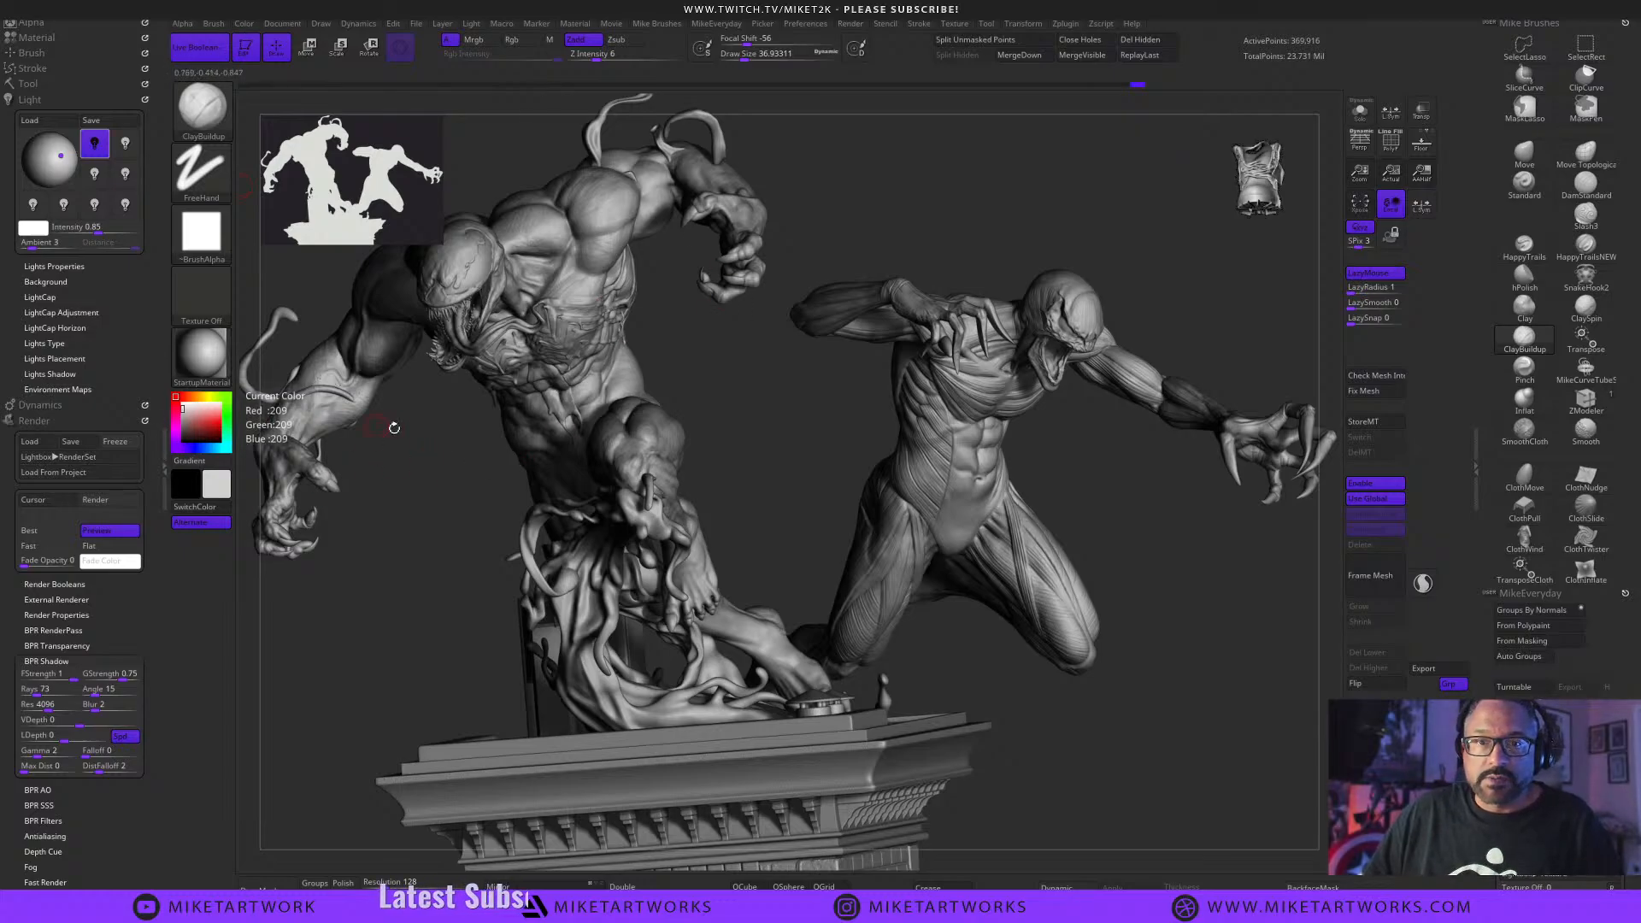
key("space")
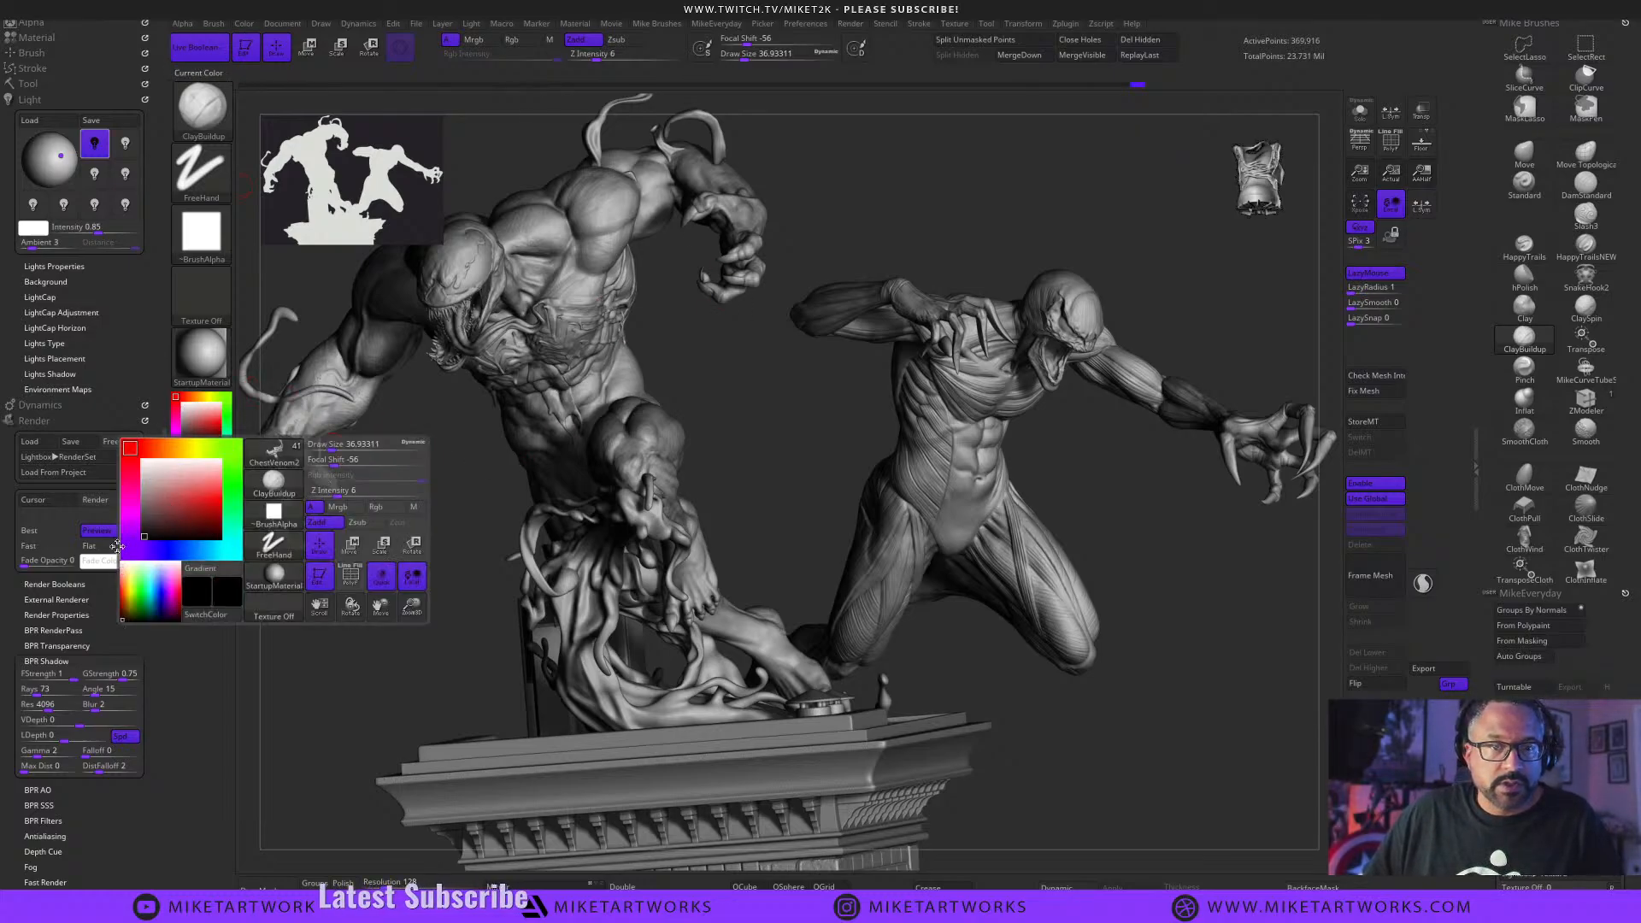
left_click(200, 531)
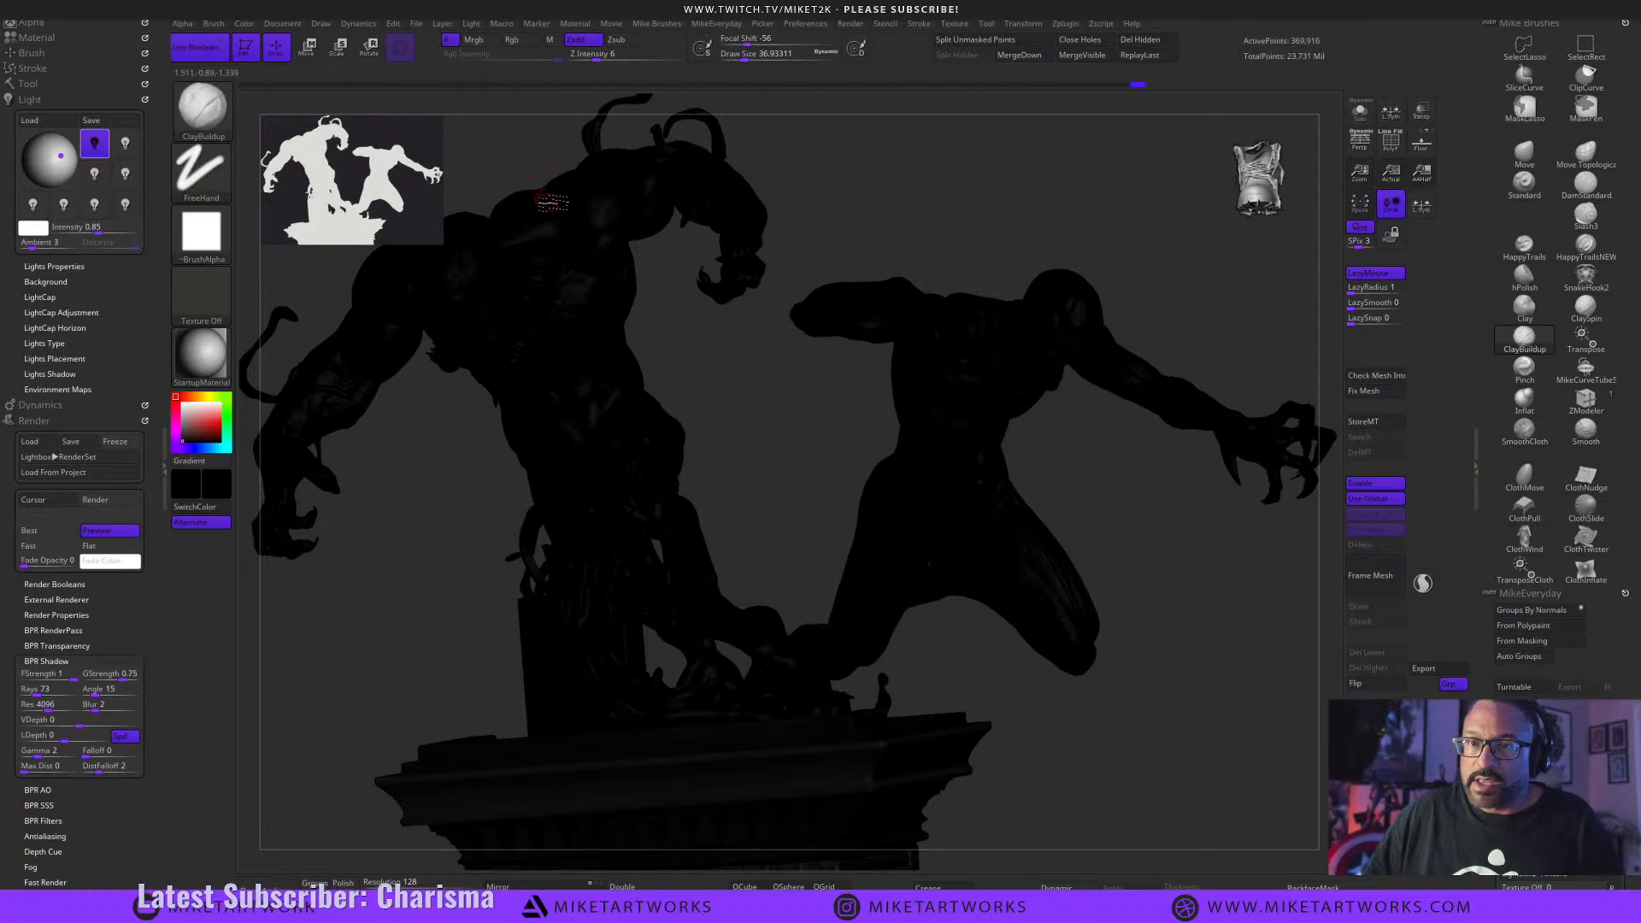
Set the document's background color to a bright lime green that contrasts with the black figures.
left_click(244, 24)
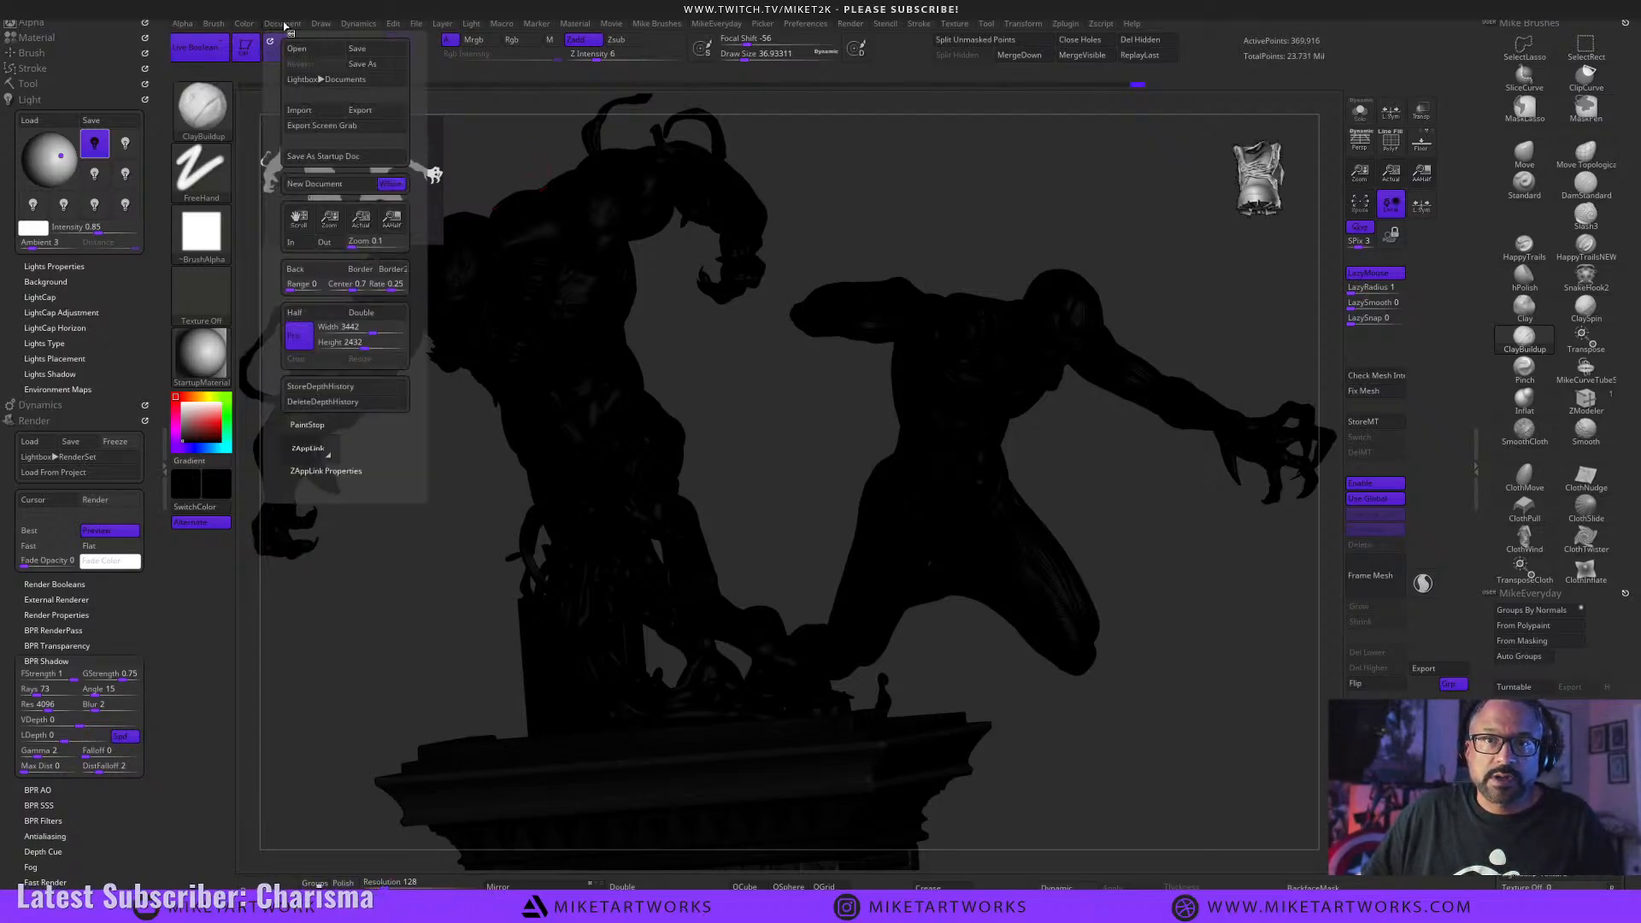
mouse_move(362, 26)
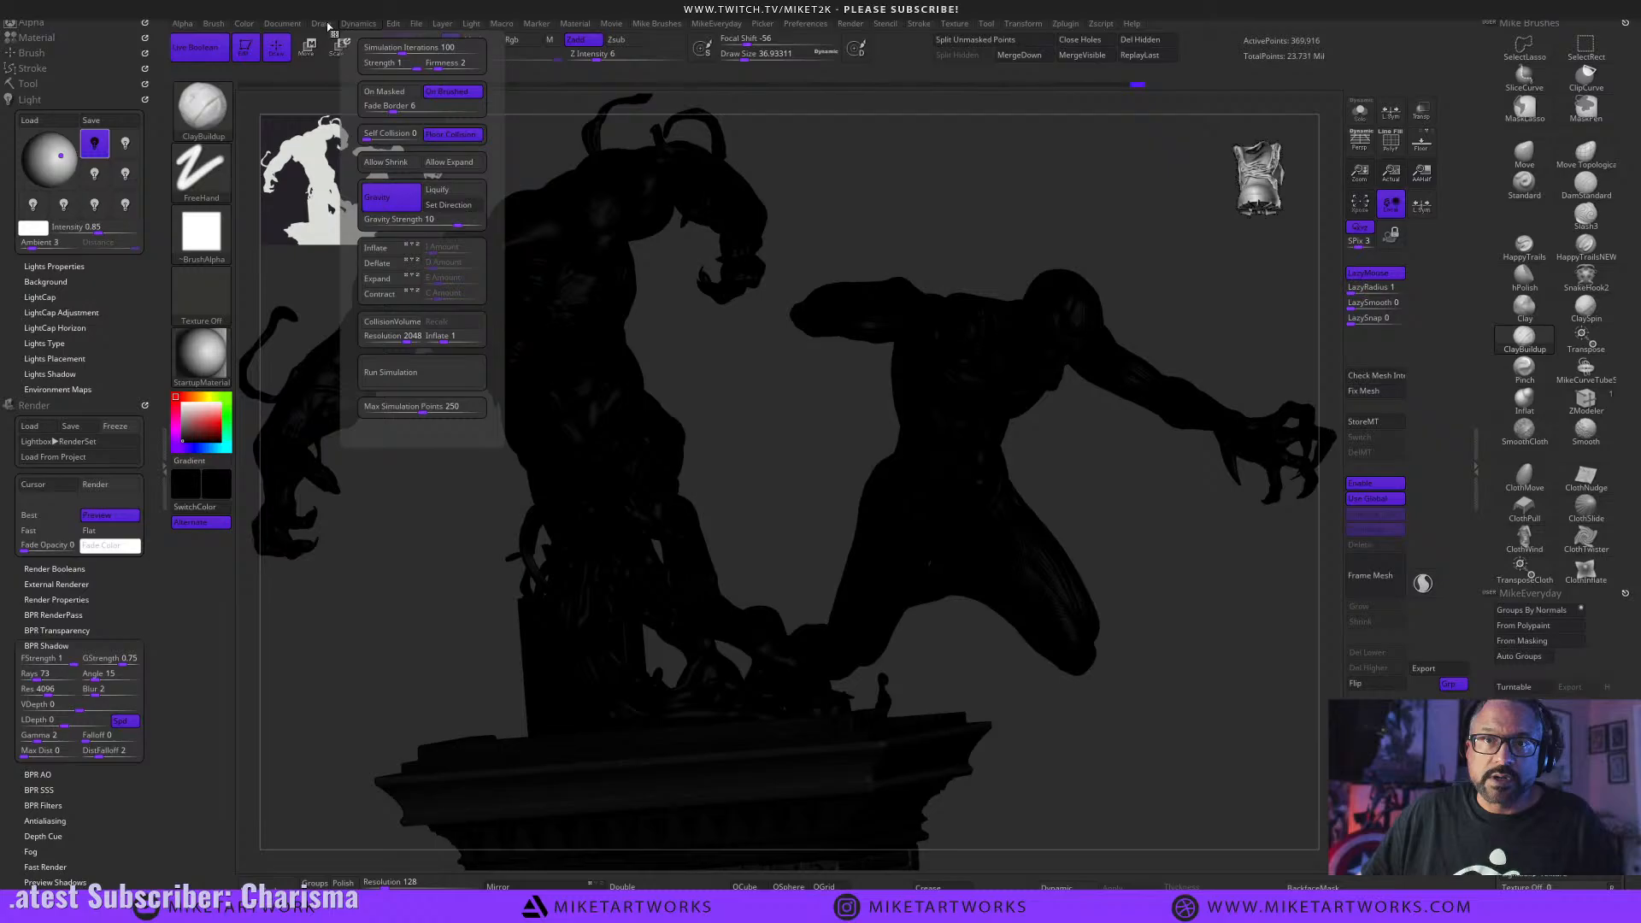
left_click(285, 24)
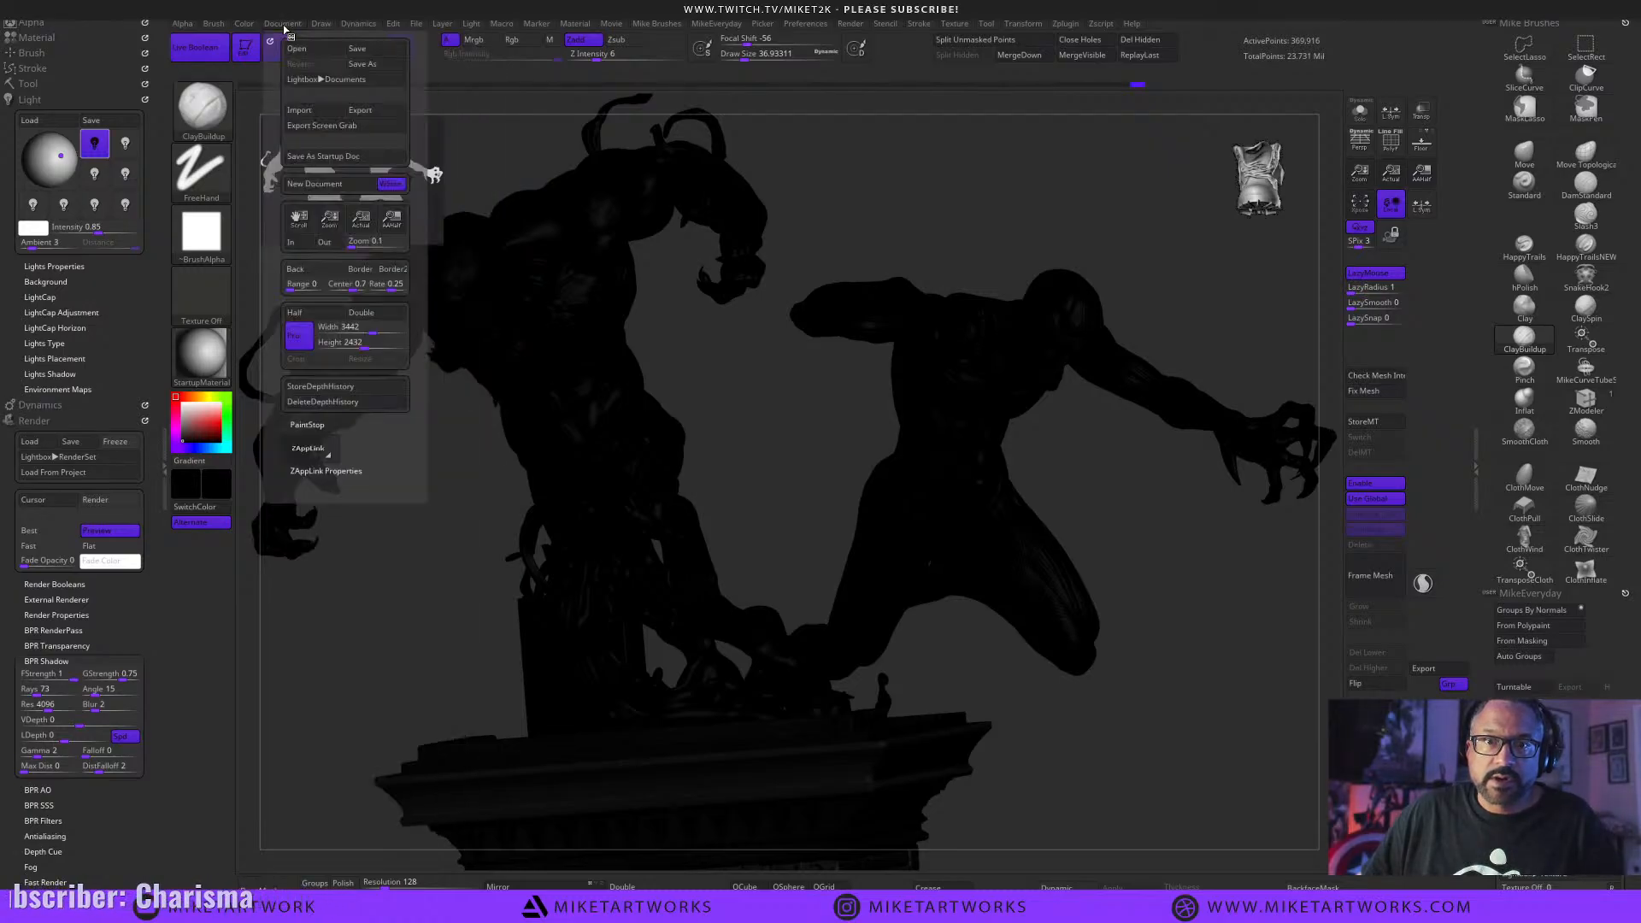
left_click_drag(308, 270, 213, 399)
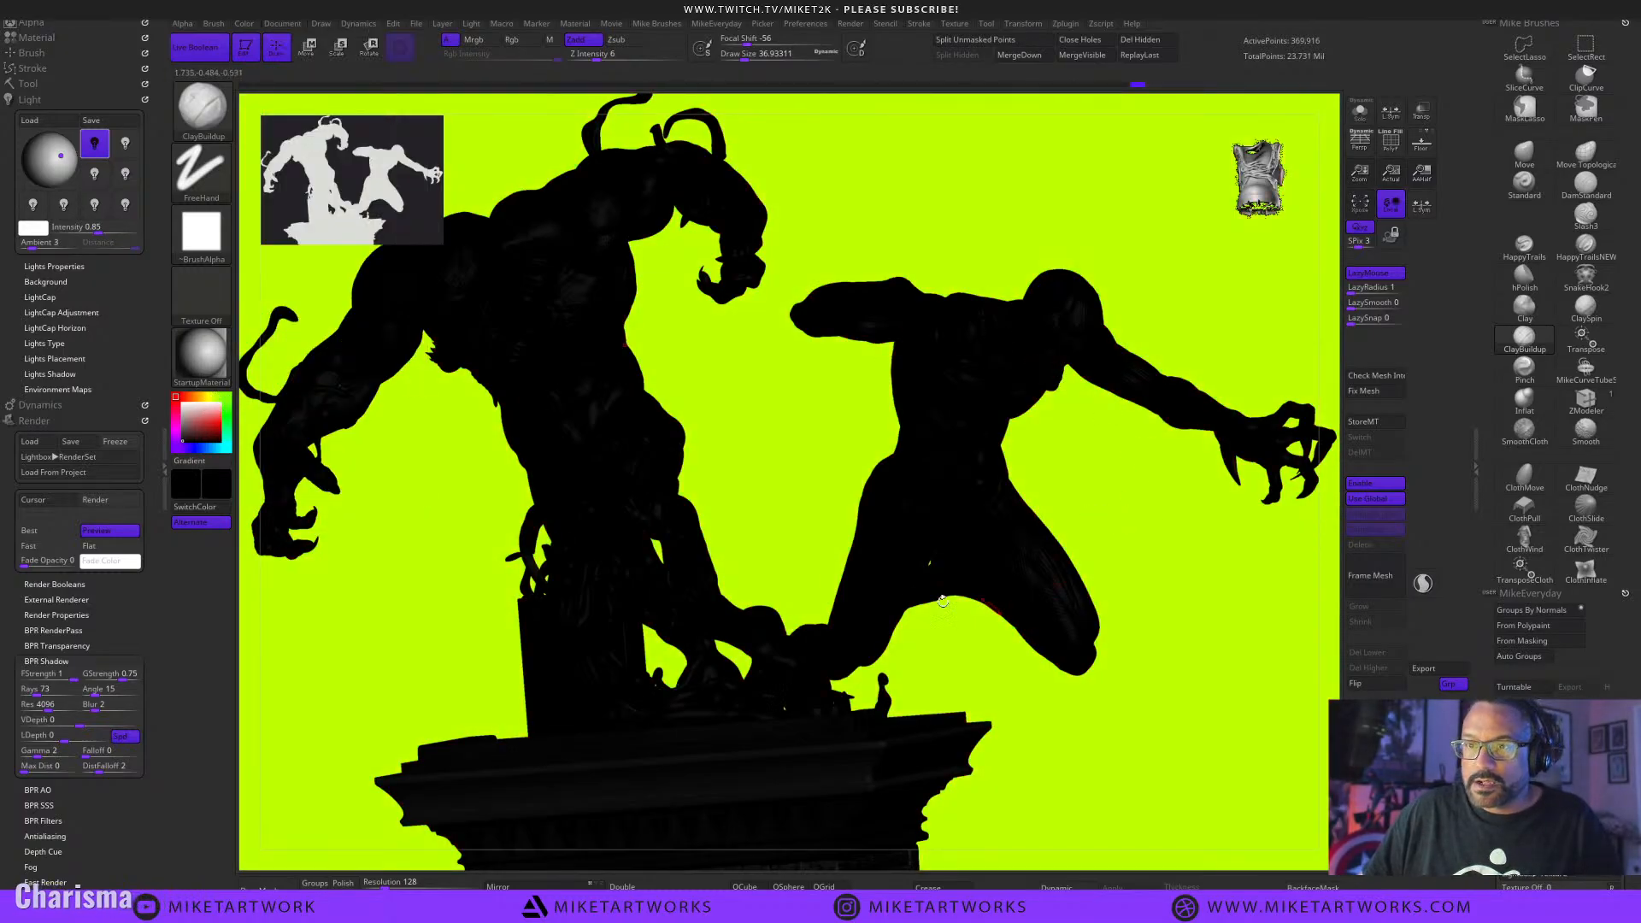
Show the document at actual size and export it as a Photoshop PSD named KO in the MDL folder.
left_click(1391, 175)
left_click(288, 26)
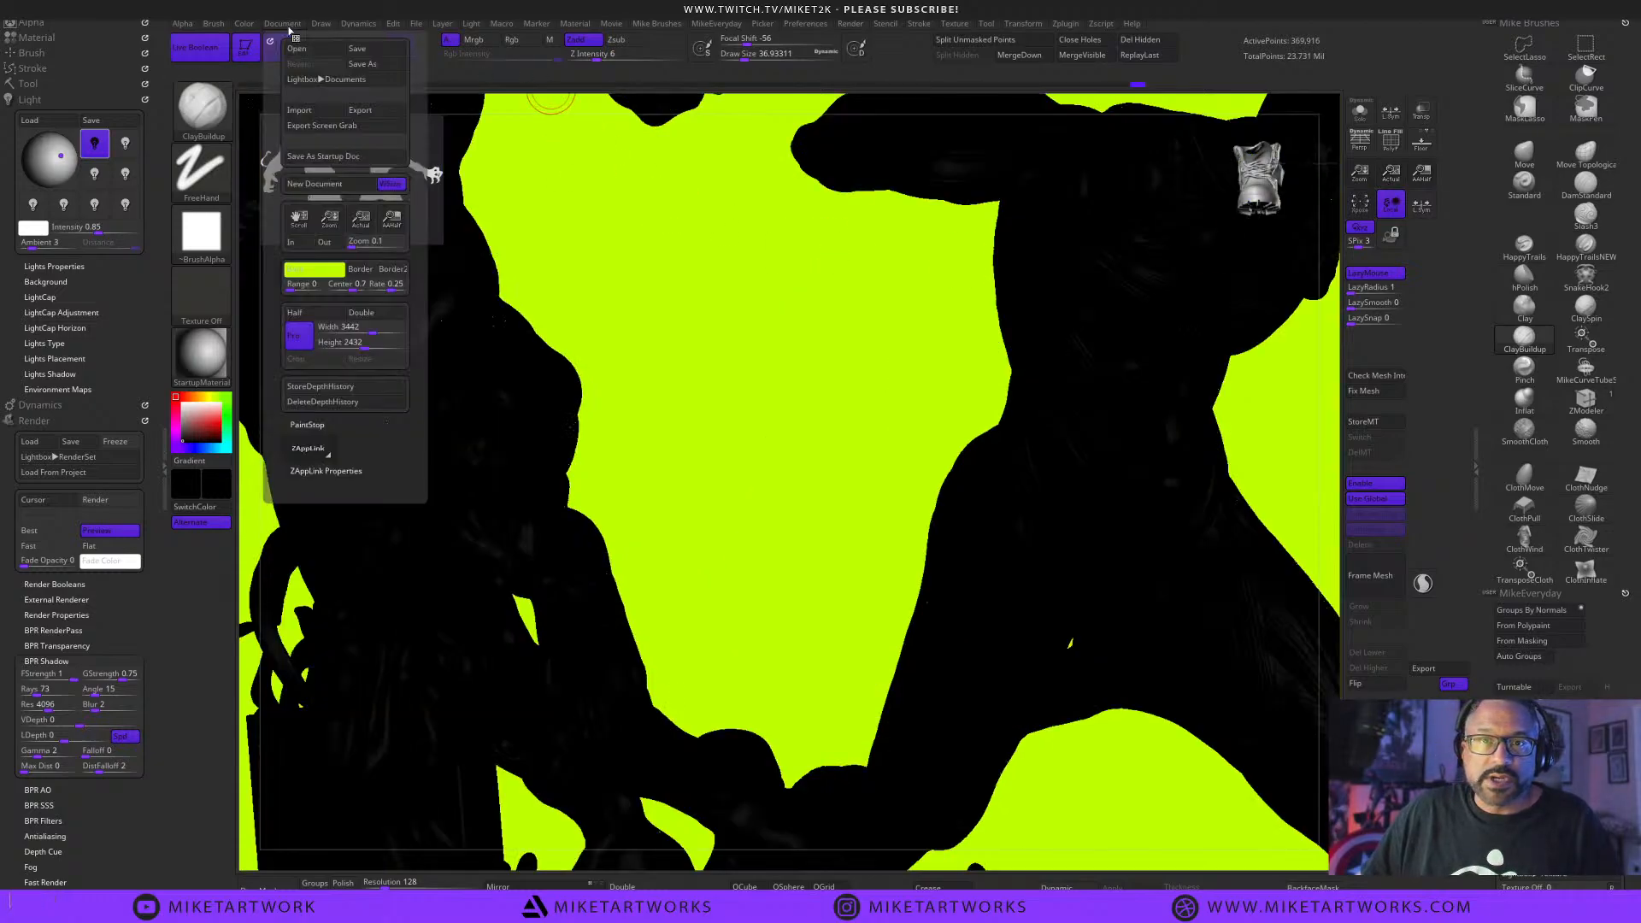
left_click(376, 113)
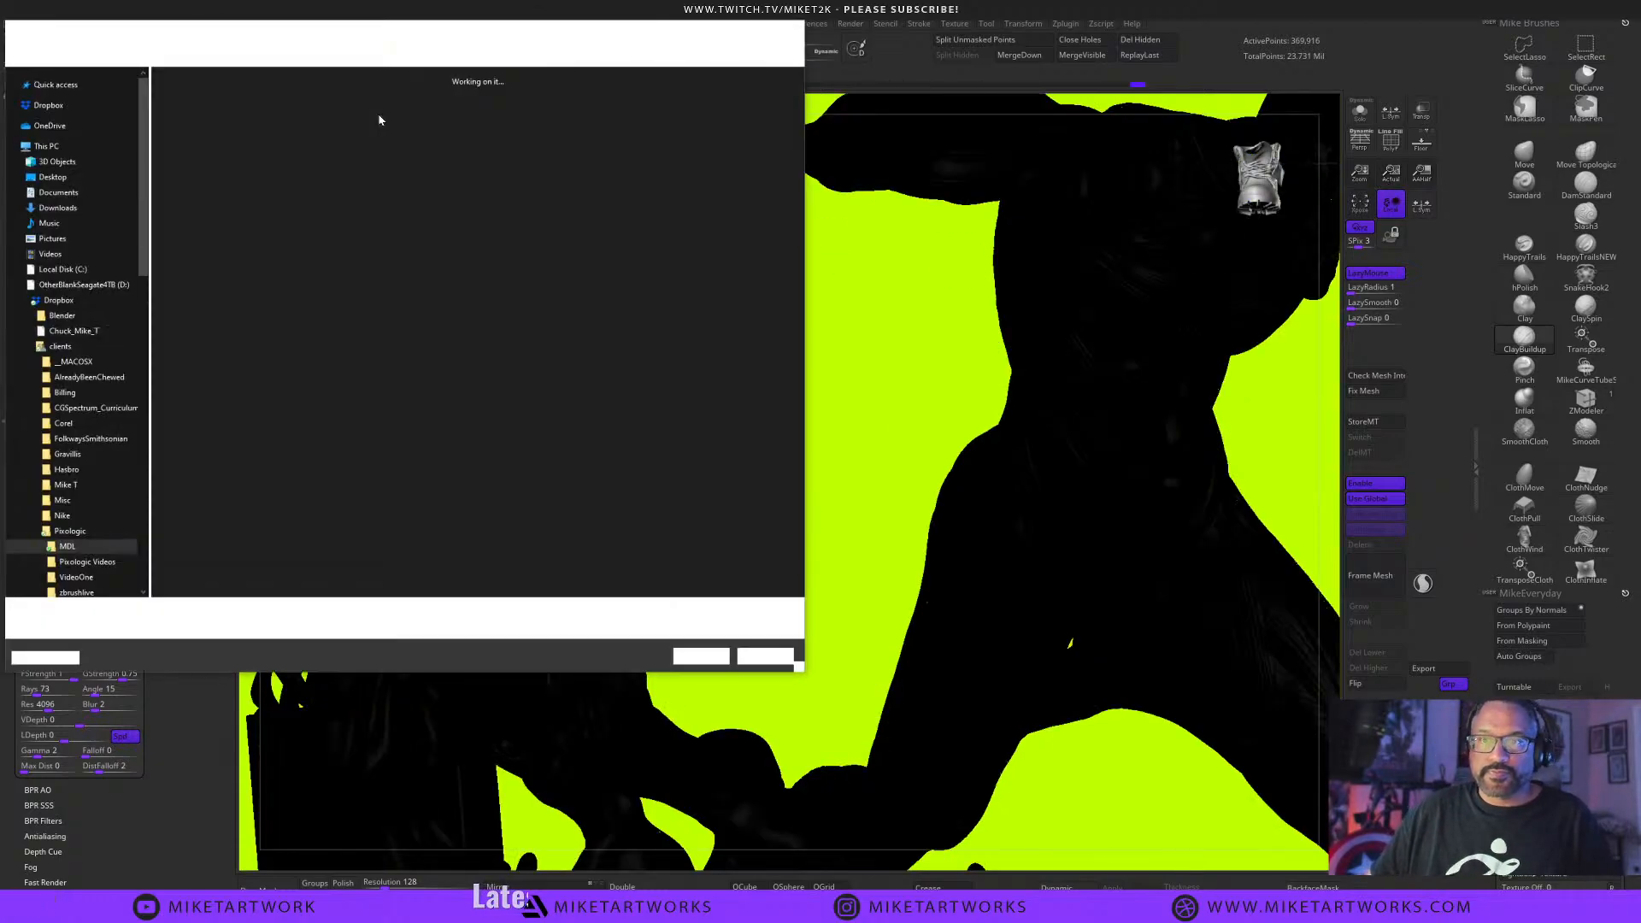
type("KO")
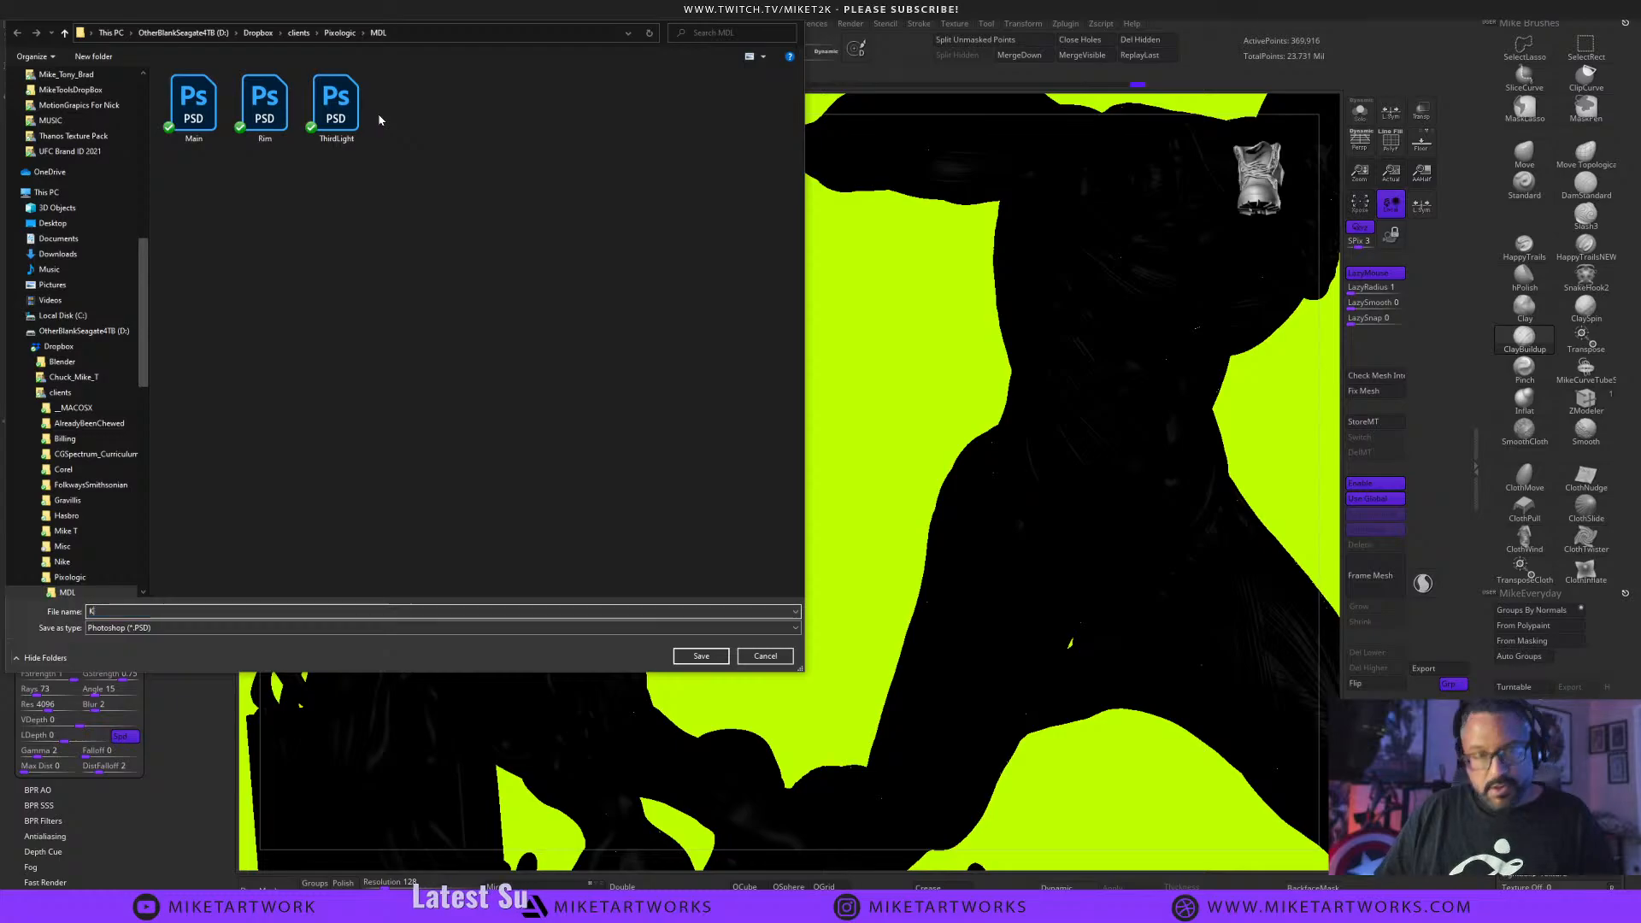
left_click(702, 657)
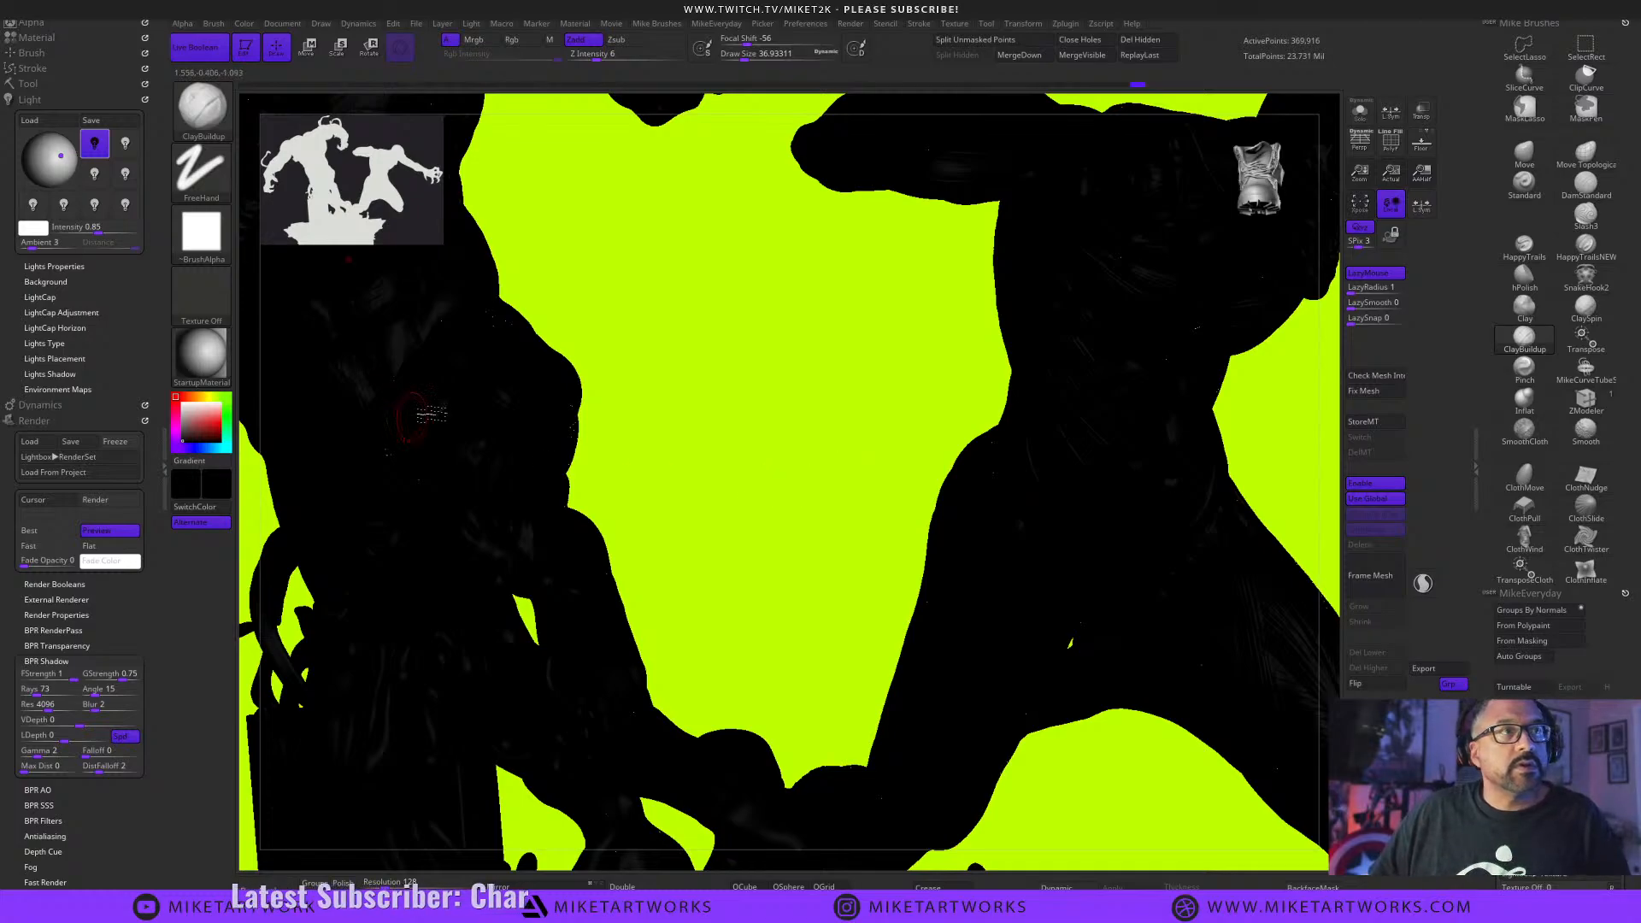
left_click(1593, 23)
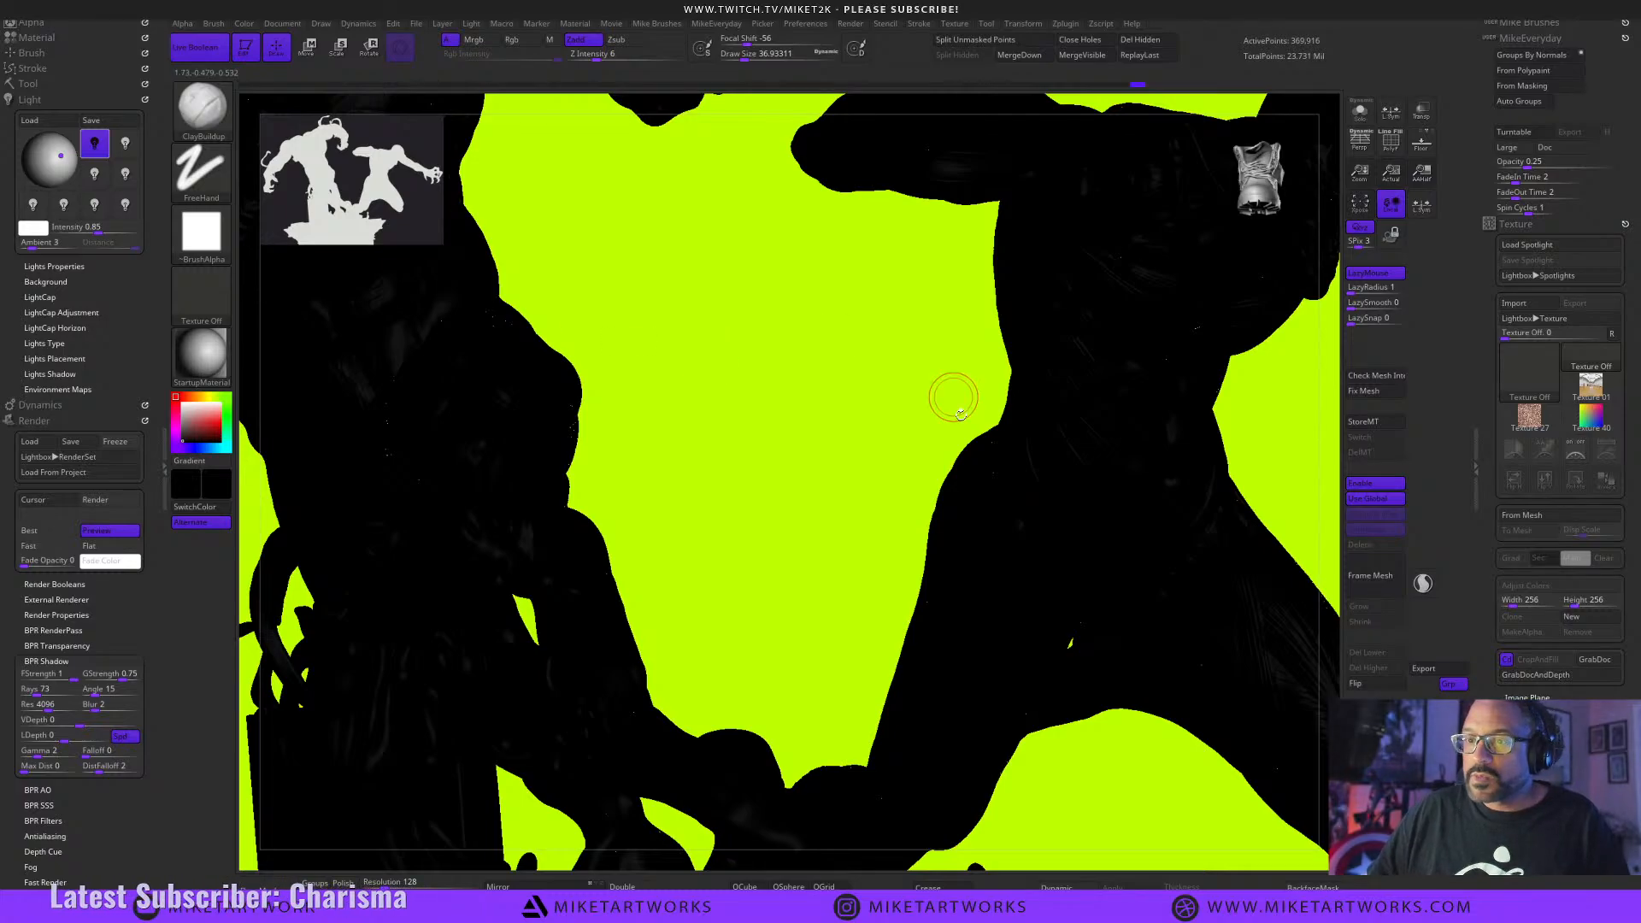
Switch to Photoshop, open KO.psd from the MDL folder and copy its entire image into ThirdLight.psd as the top layer.
key("alt+Tab")
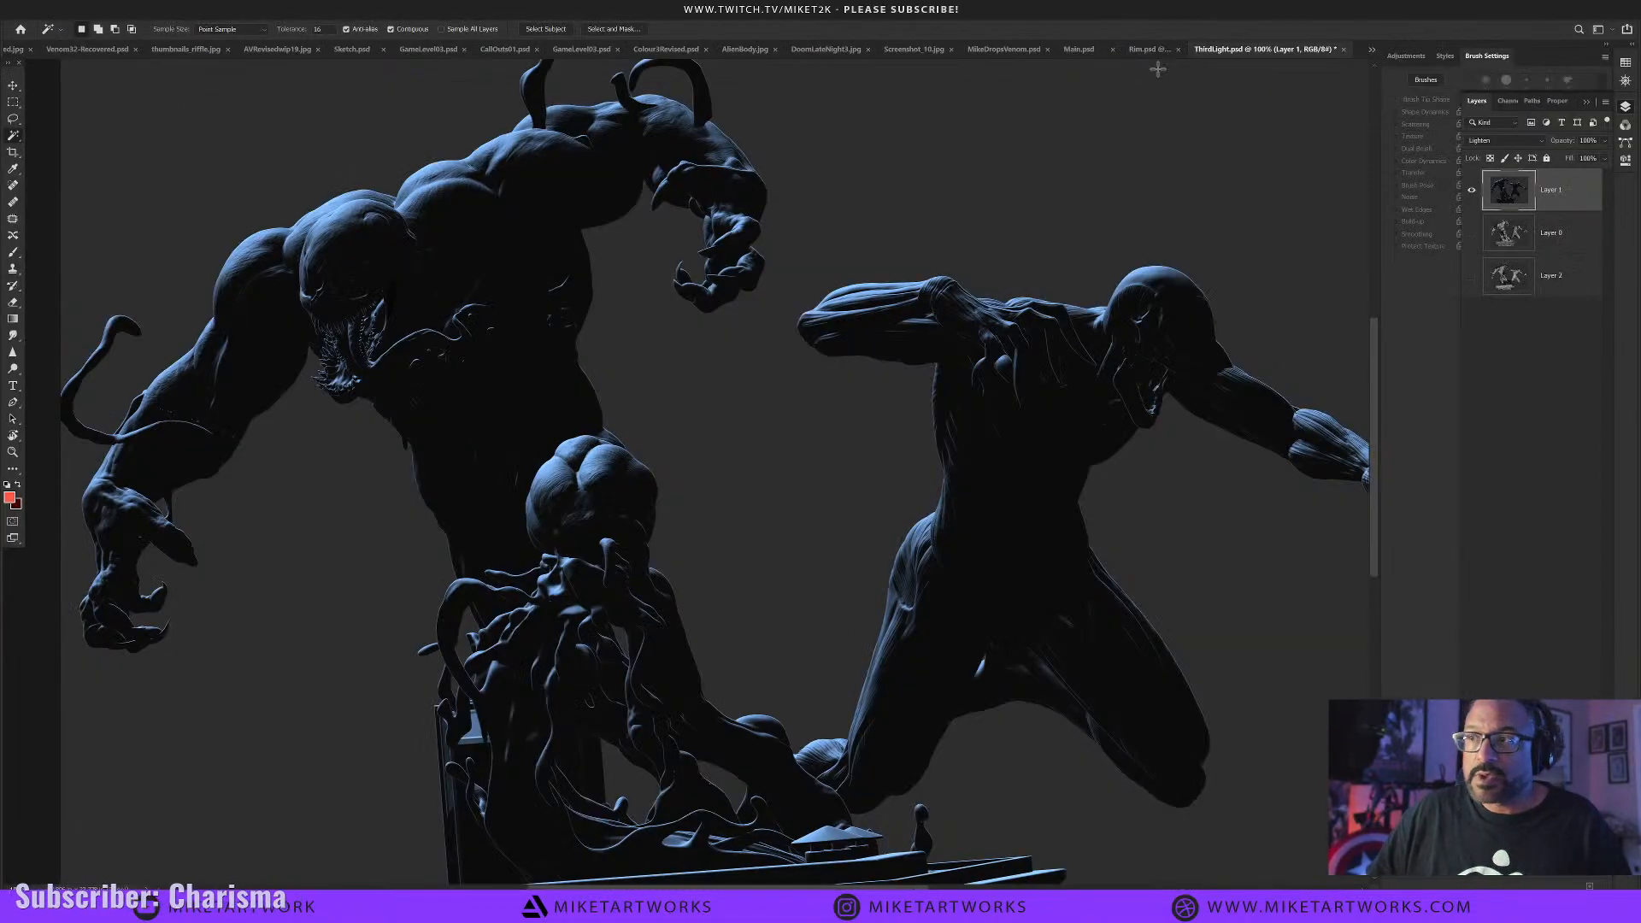
left_click(1154, 51)
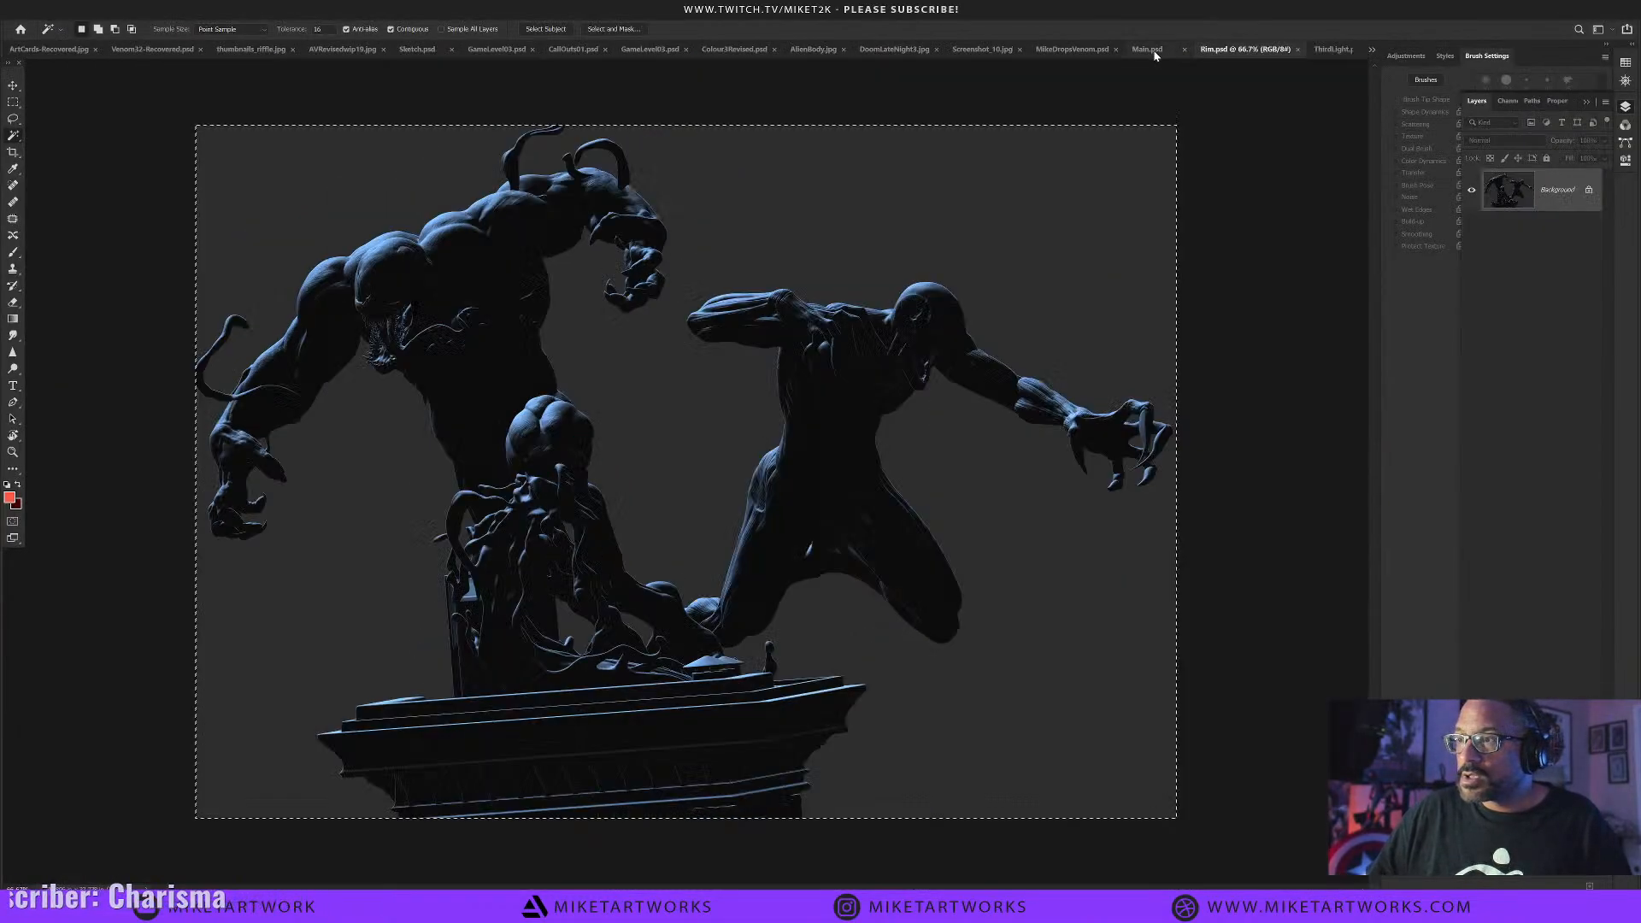
left_click(29, 11)
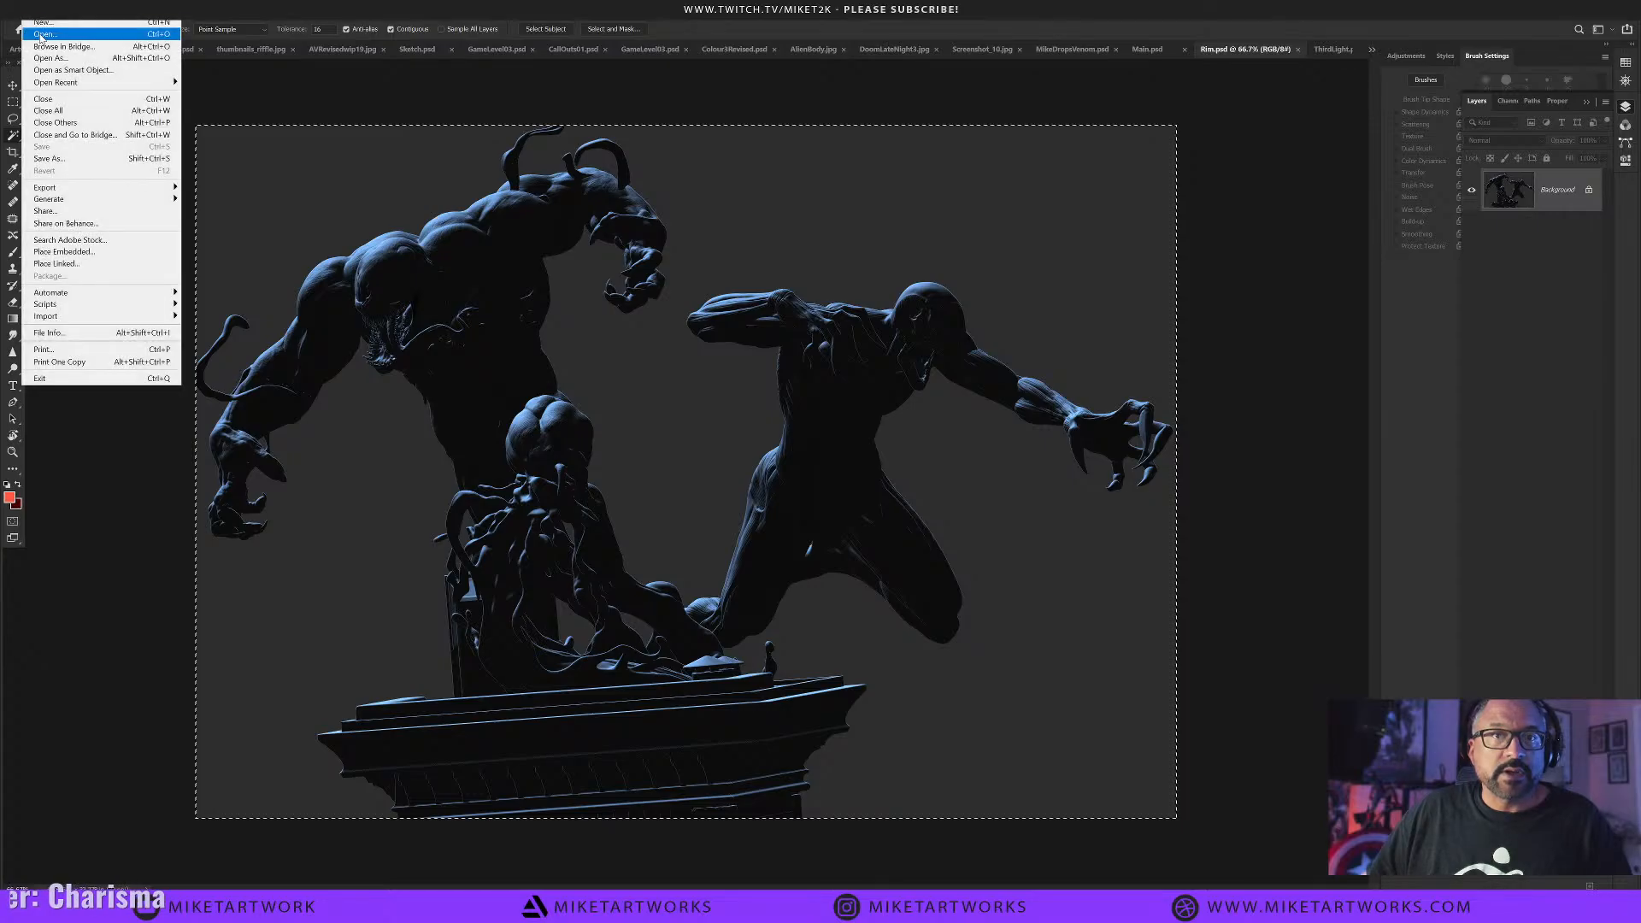
left_click(43, 35)
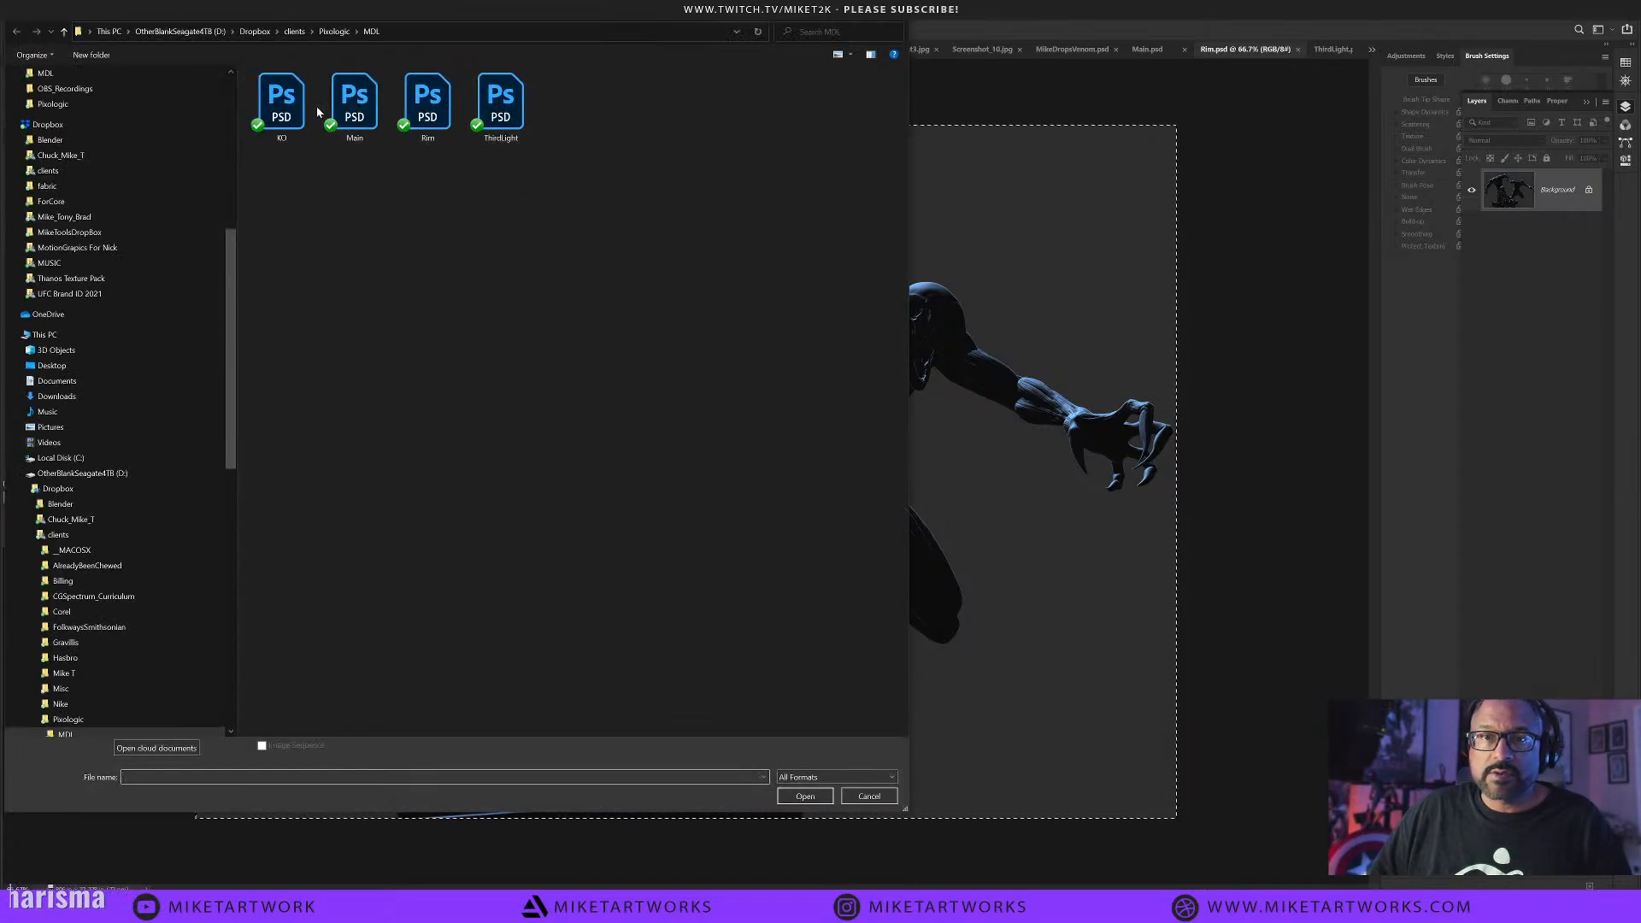
double_click(286, 106)
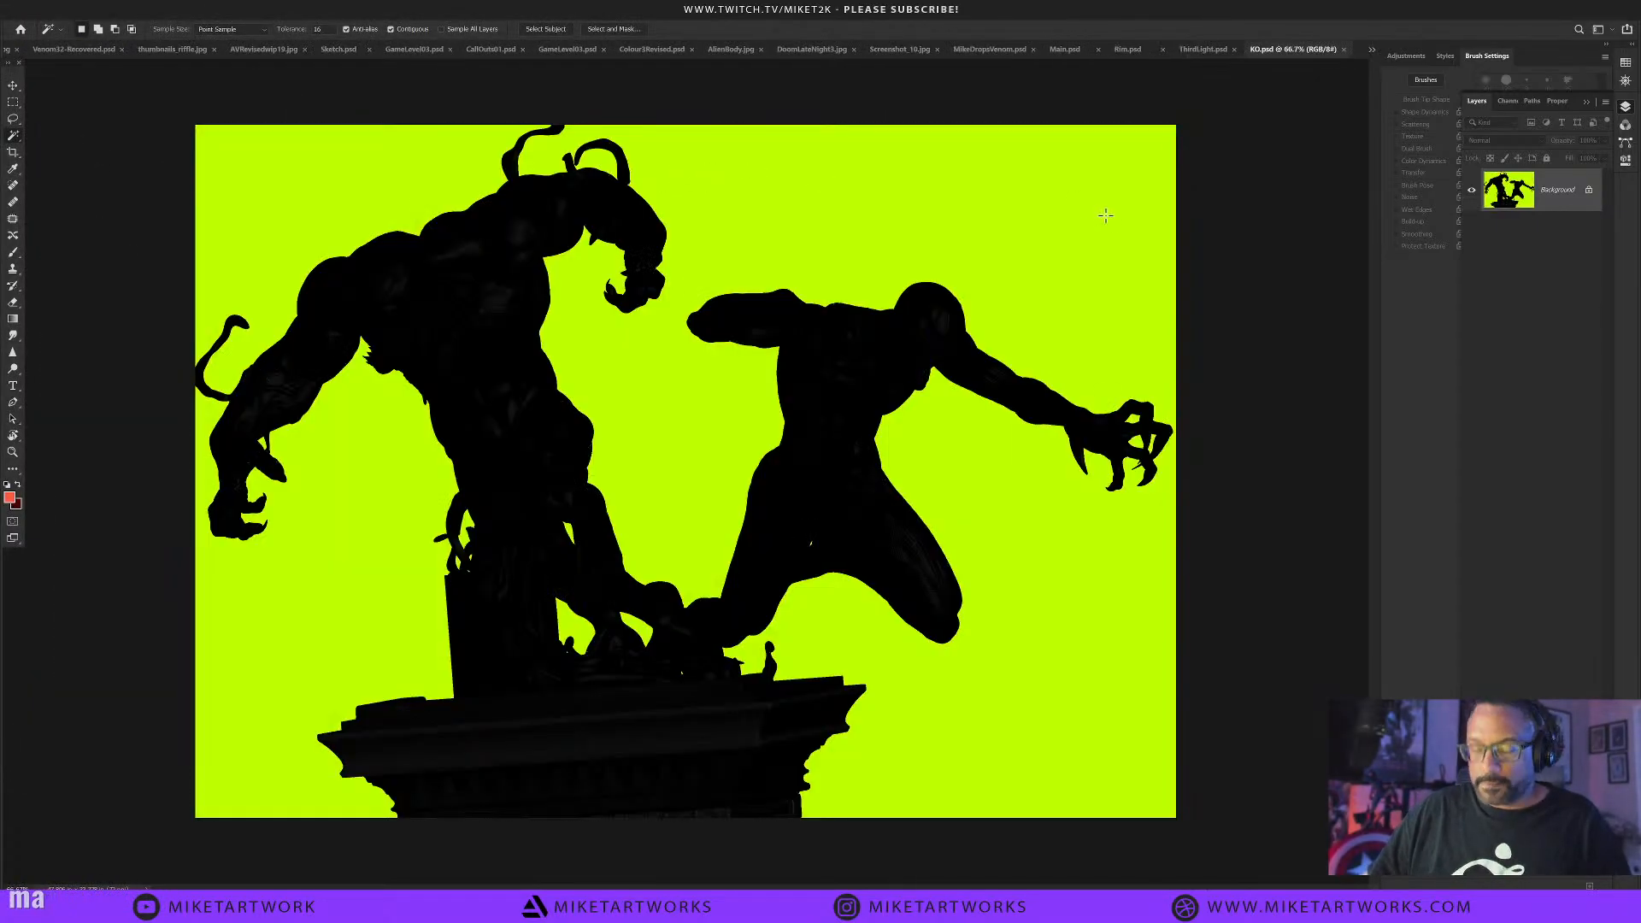
key("ctrl+a")
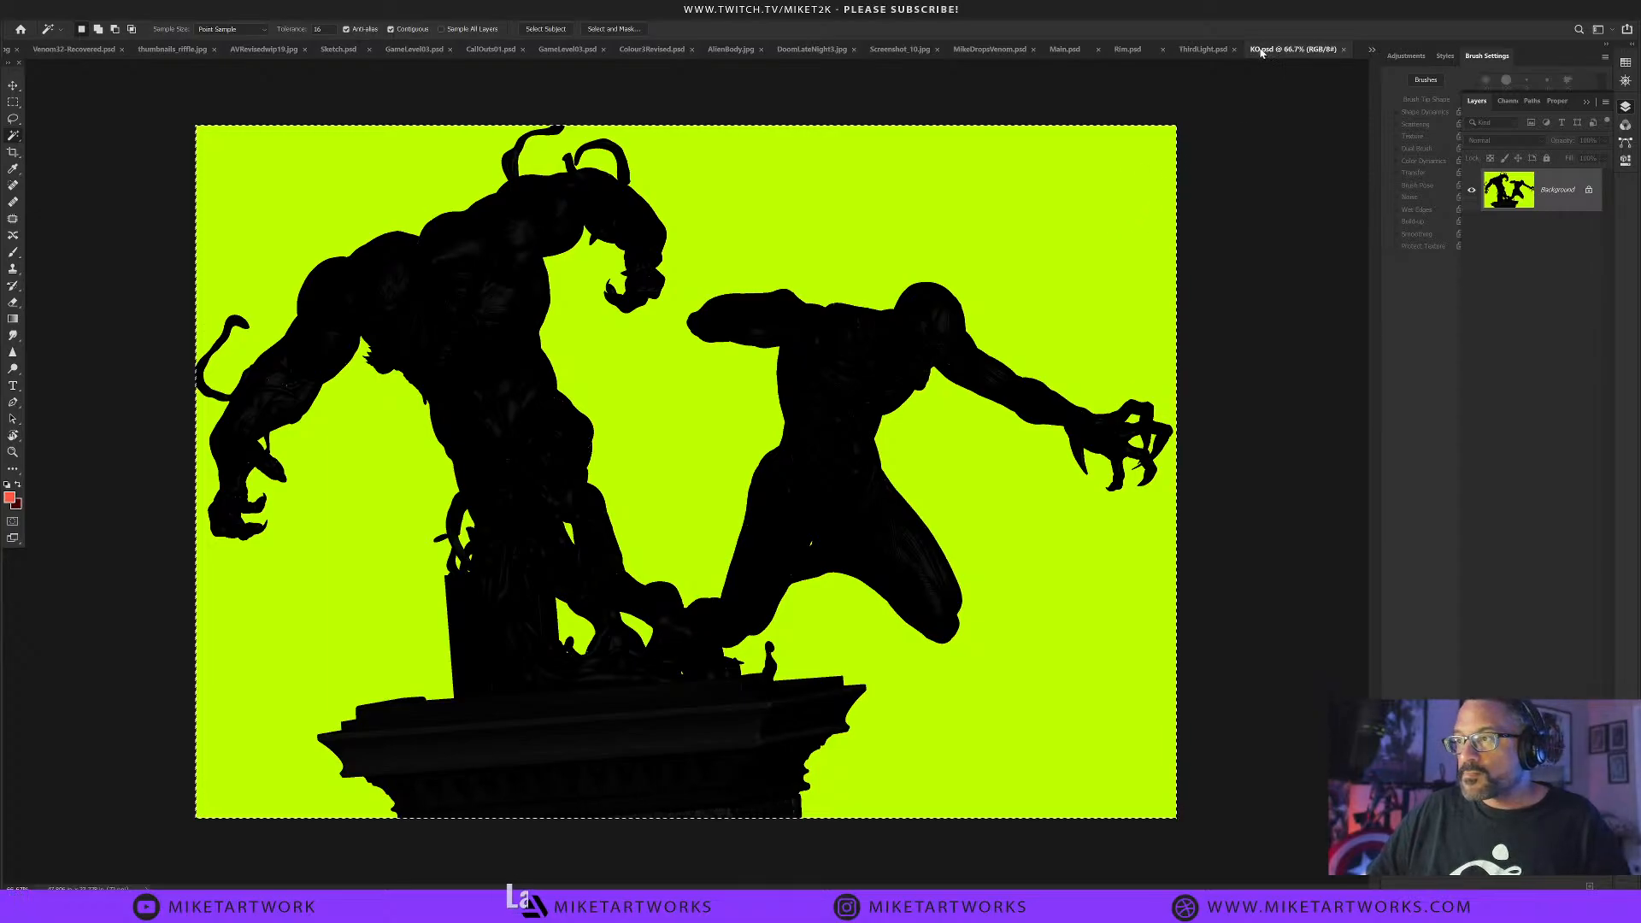
left_click(1199, 50)
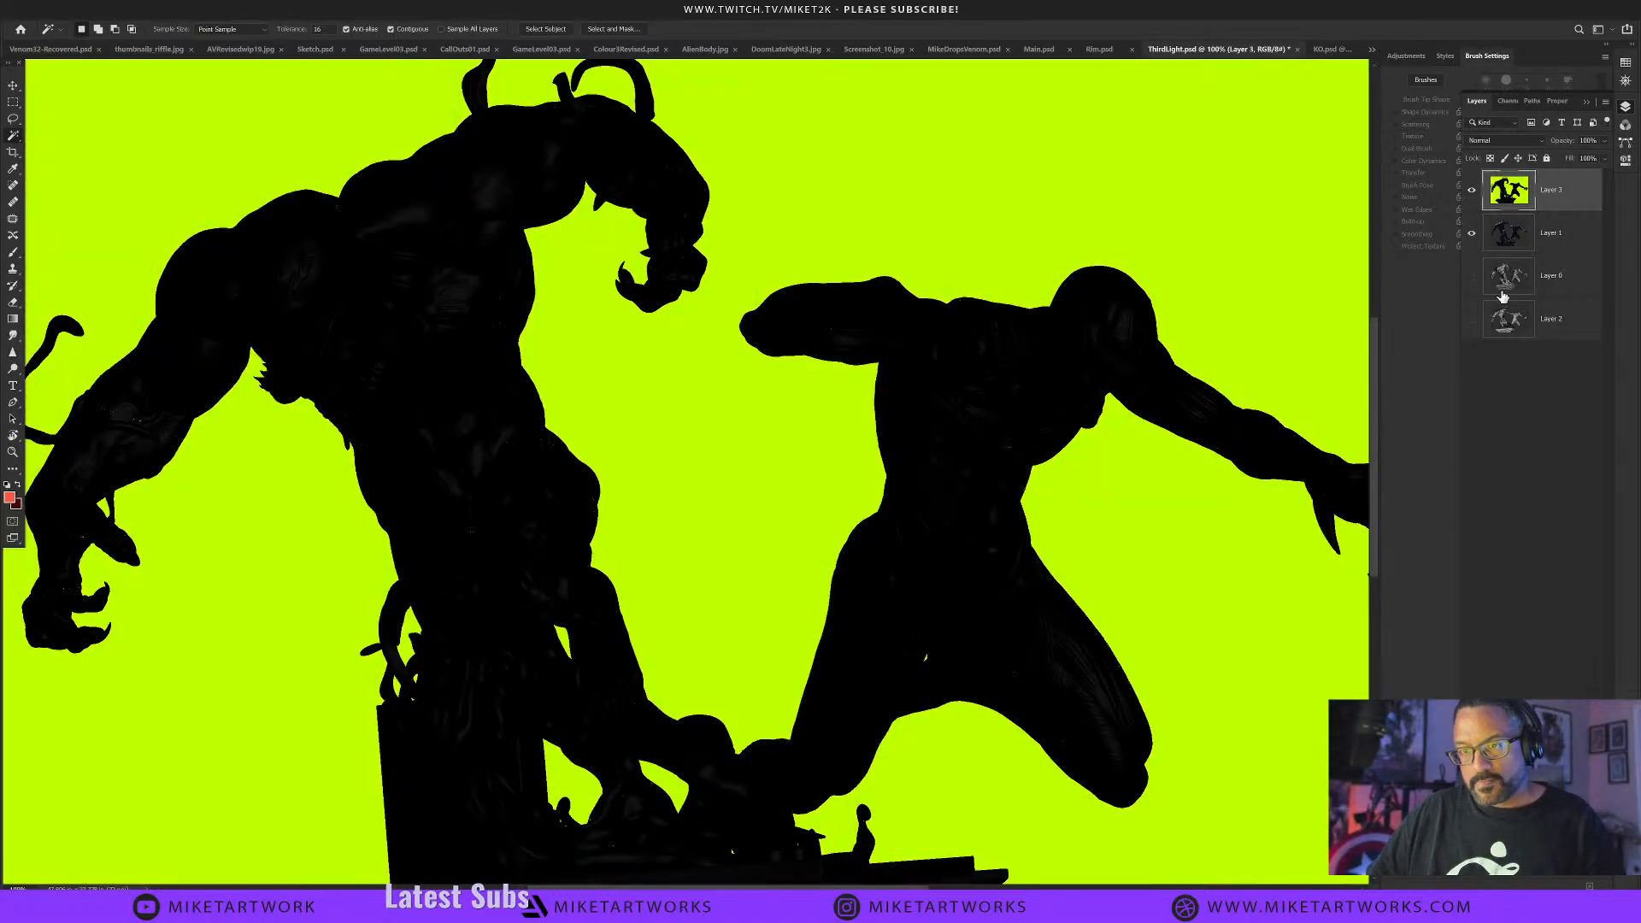
Select all lime-green areas of the KO layer, Layer 3, with the Magic Wand and Similar, including the small enclosed gaps.
left_click(834, 548, "alt")
left_click(432, 459)
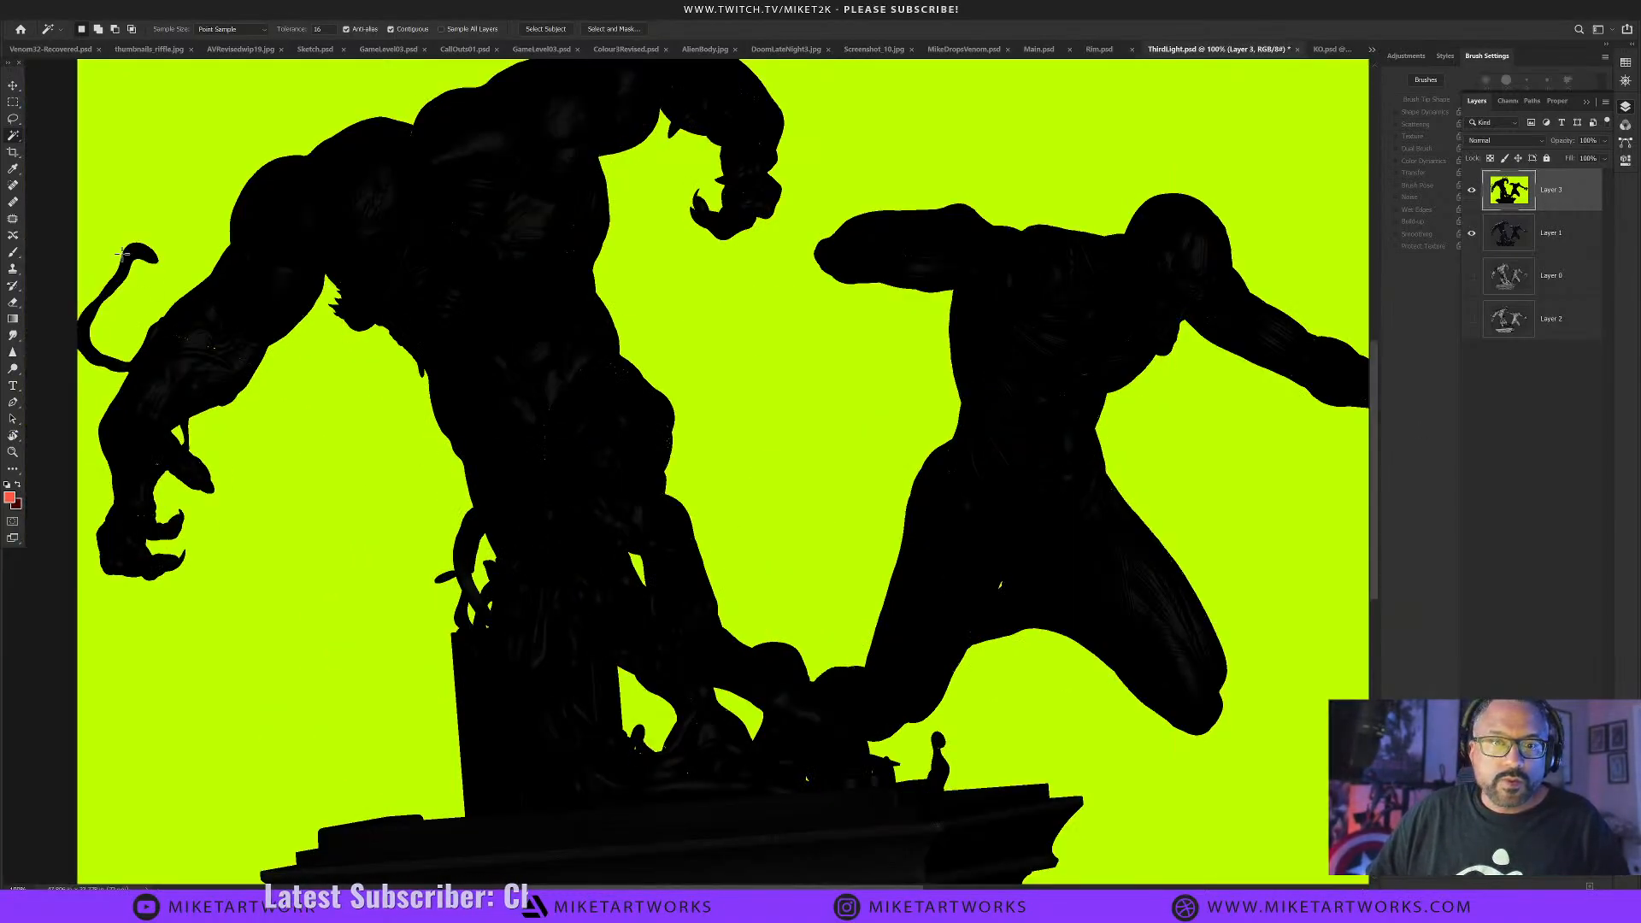
left_click(238, 359, "ctrl")
left_click(237, 359, "ctrl")
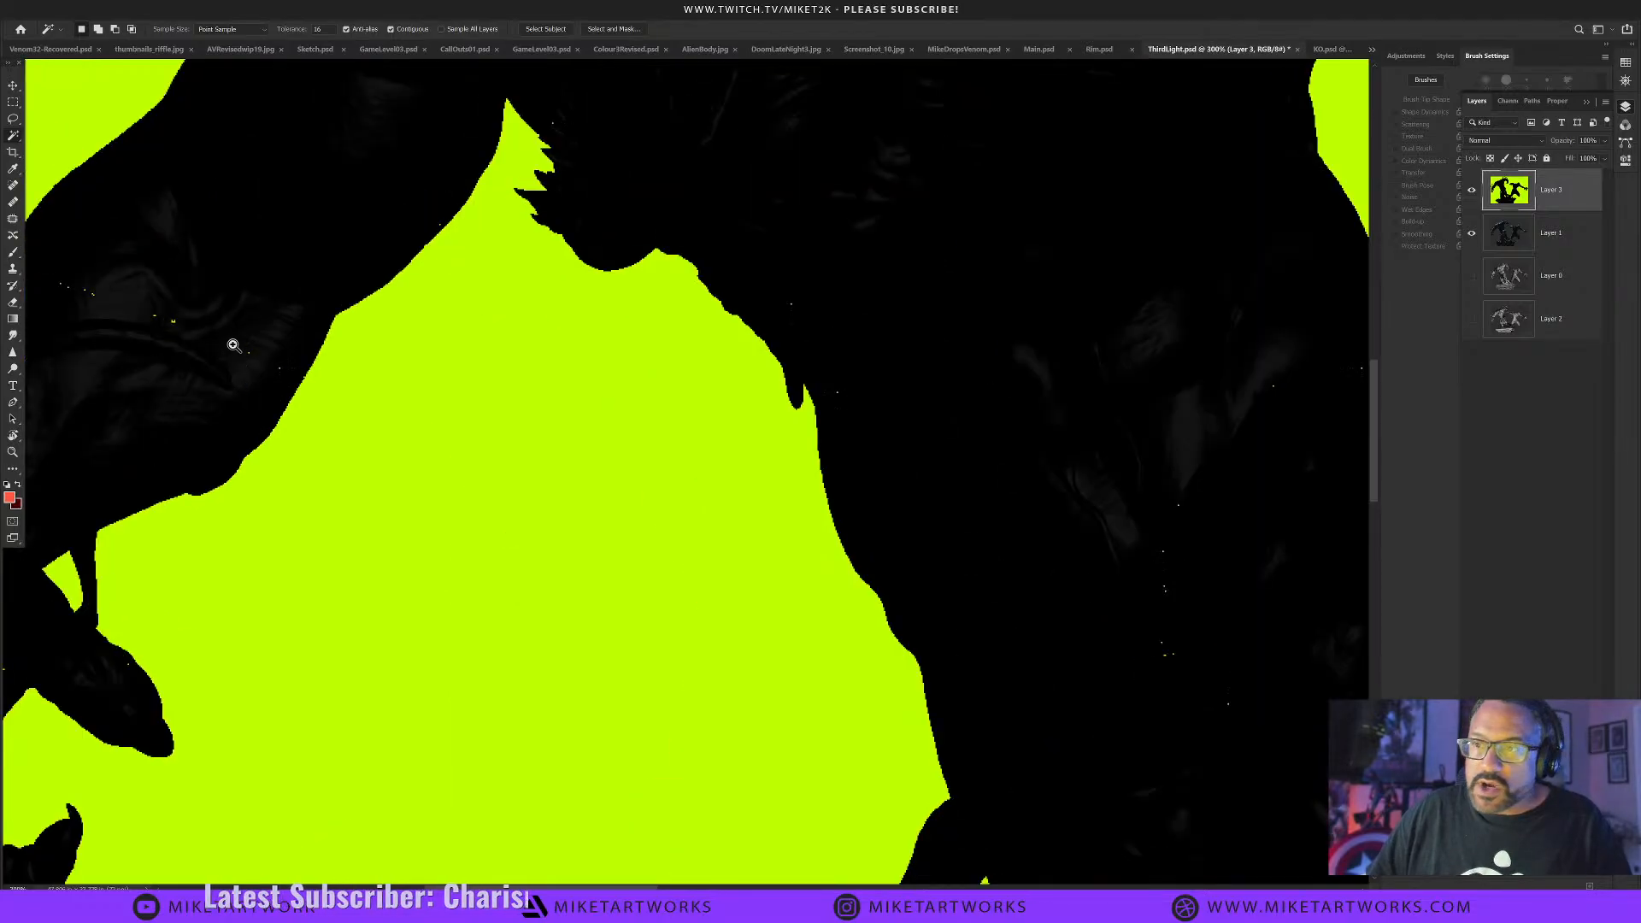
left_click(239, 346, "ctrl+alt")
left_click(240, 349, "ctrl+alt")
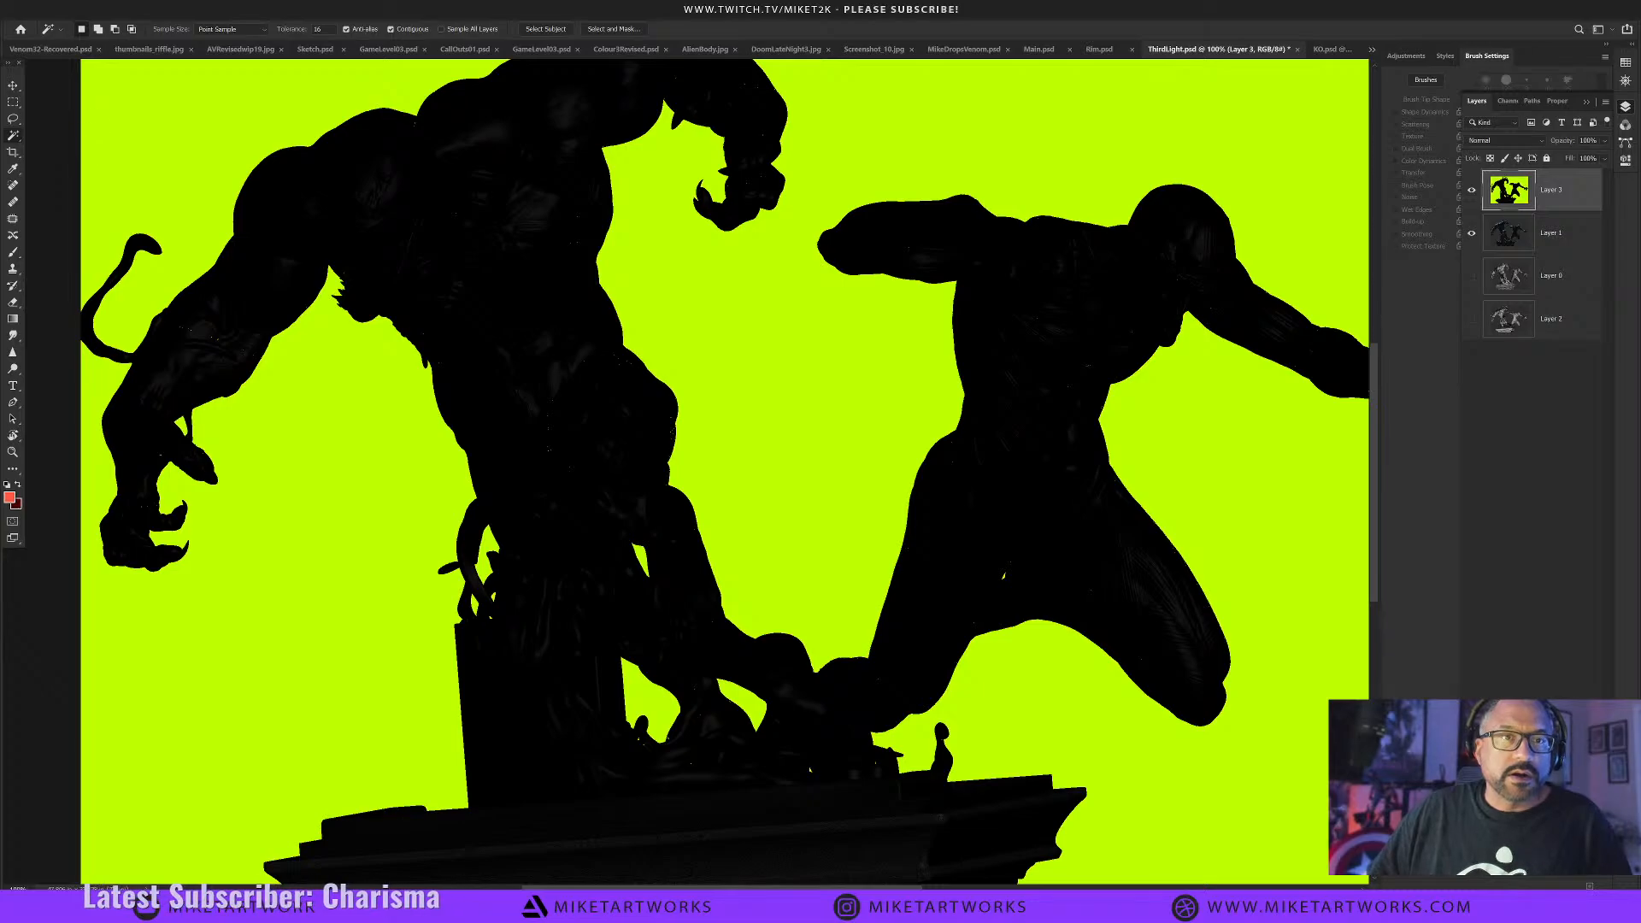
left_click(293, 446, "shift")
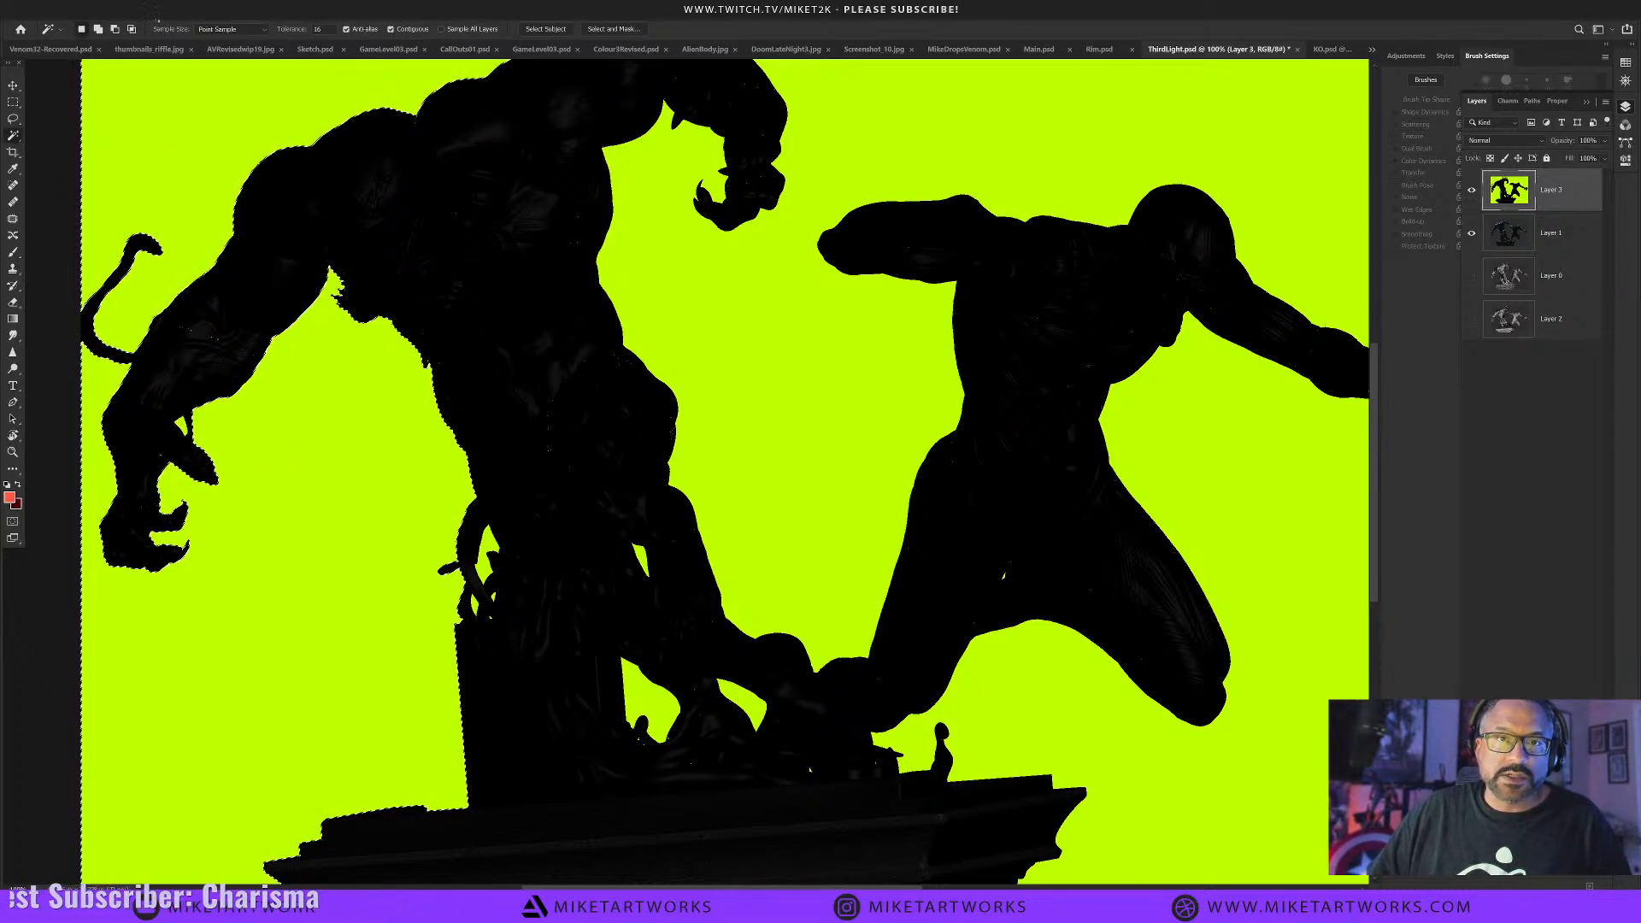
left_click(152, 9)
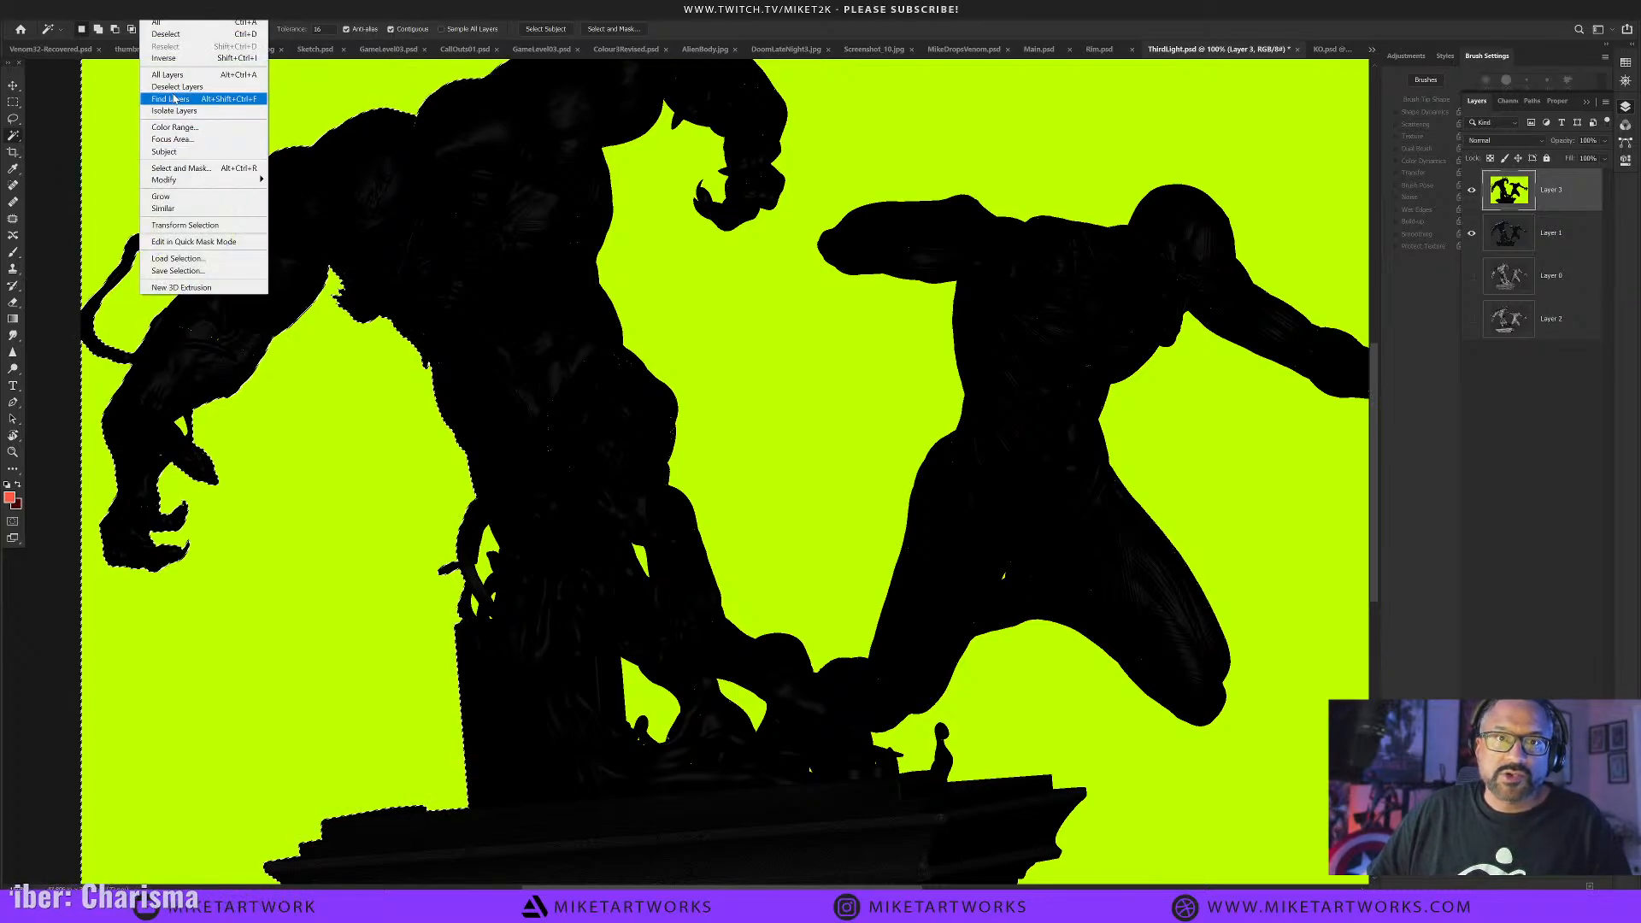
left_click(195, 212)
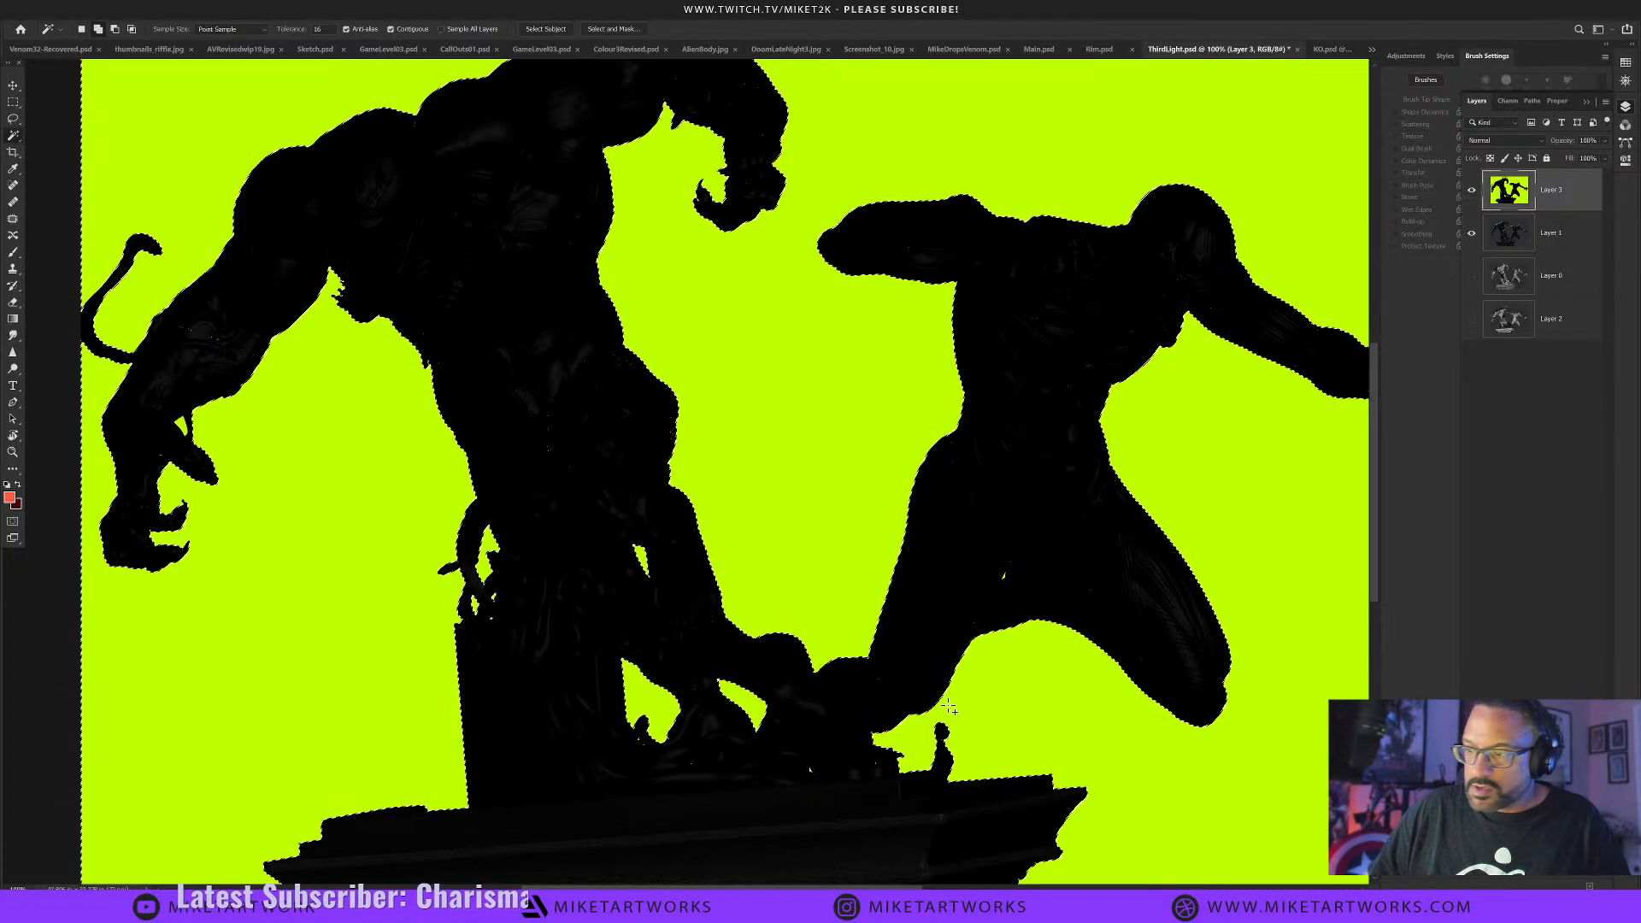
key("ctrl+minus")
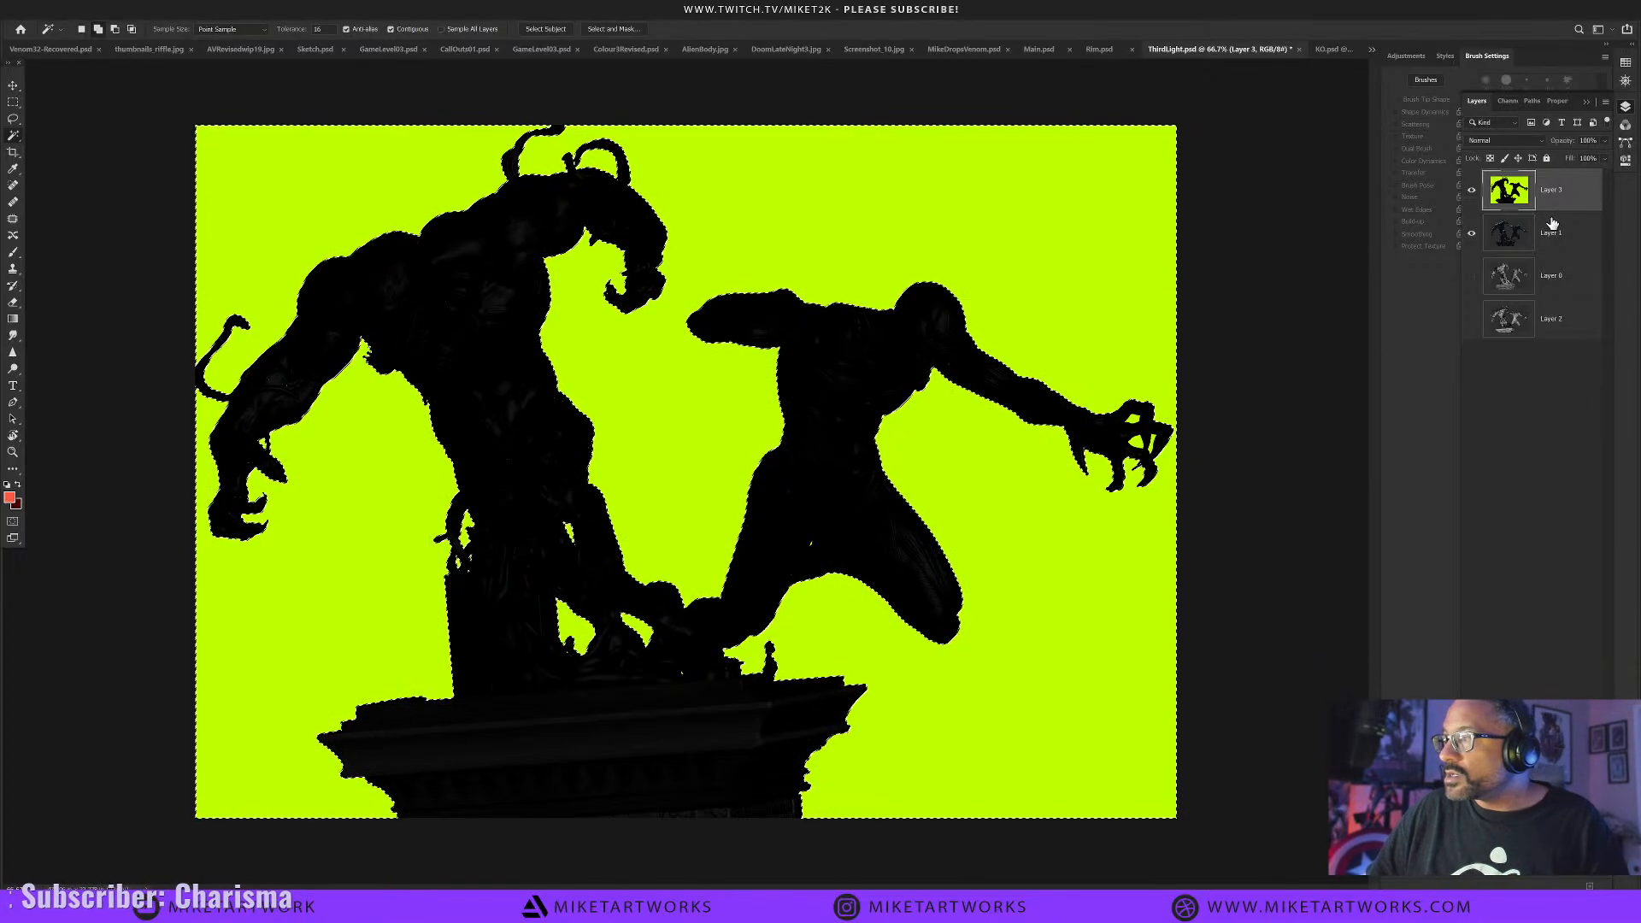
Hide the green KO layer and fill the selected background of the rim layer, Layer 1, with black.
left_click(1531, 233)
left_click(1472, 193)
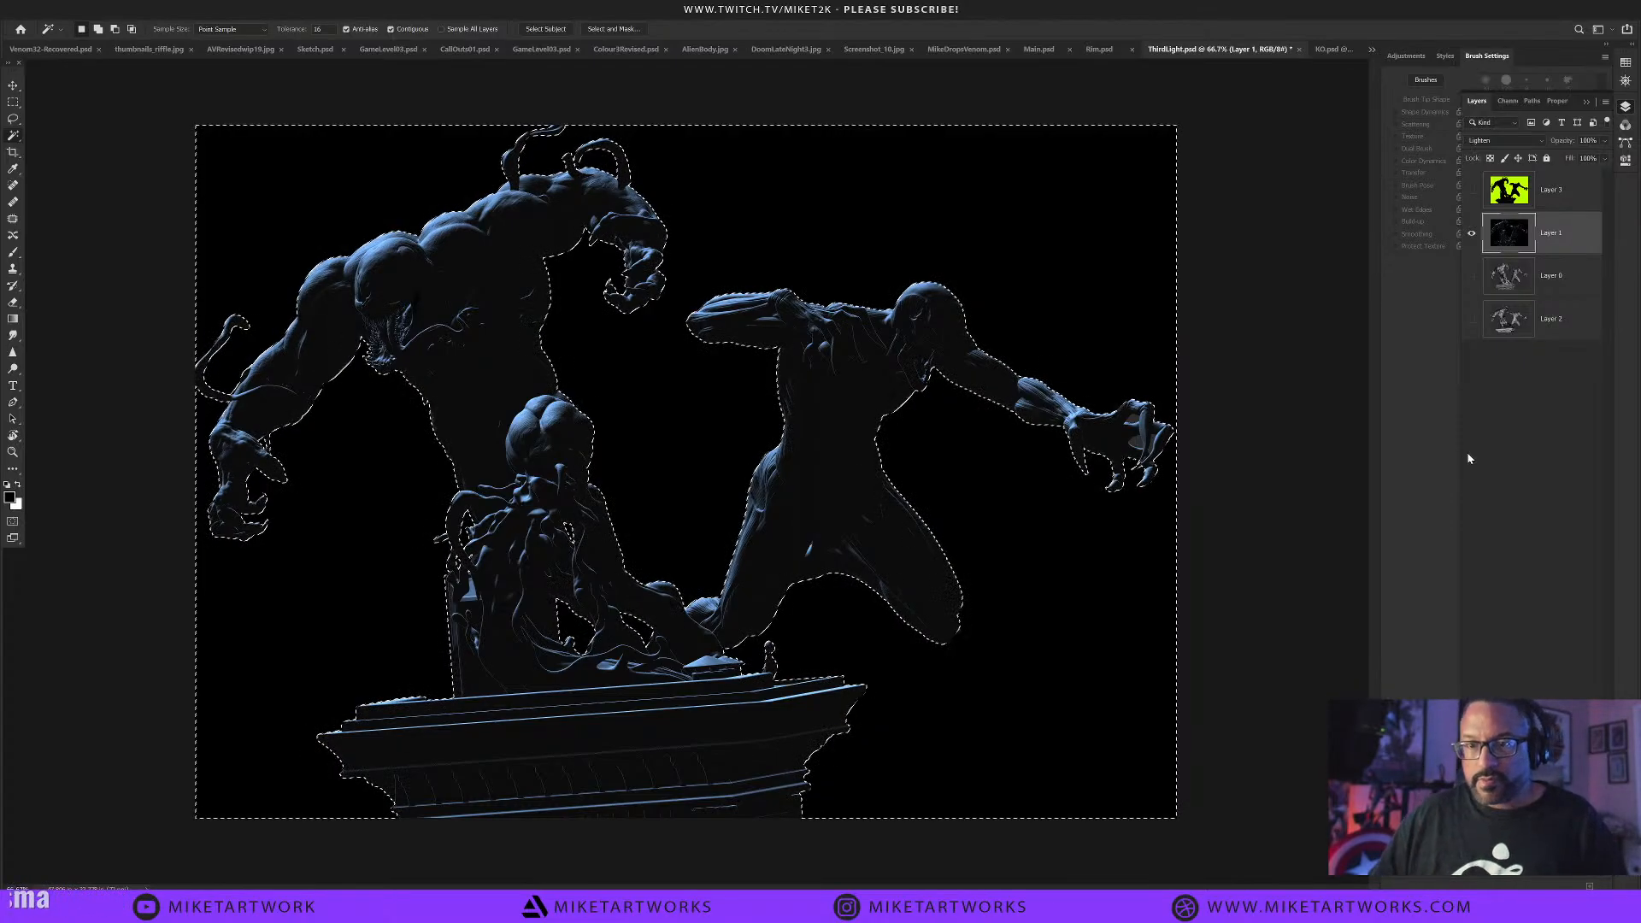
Show only Layer 0 and set it to Normal blending at 100% opacity.
left_click(1557, 285)
left_click(1471, 275, "alt")
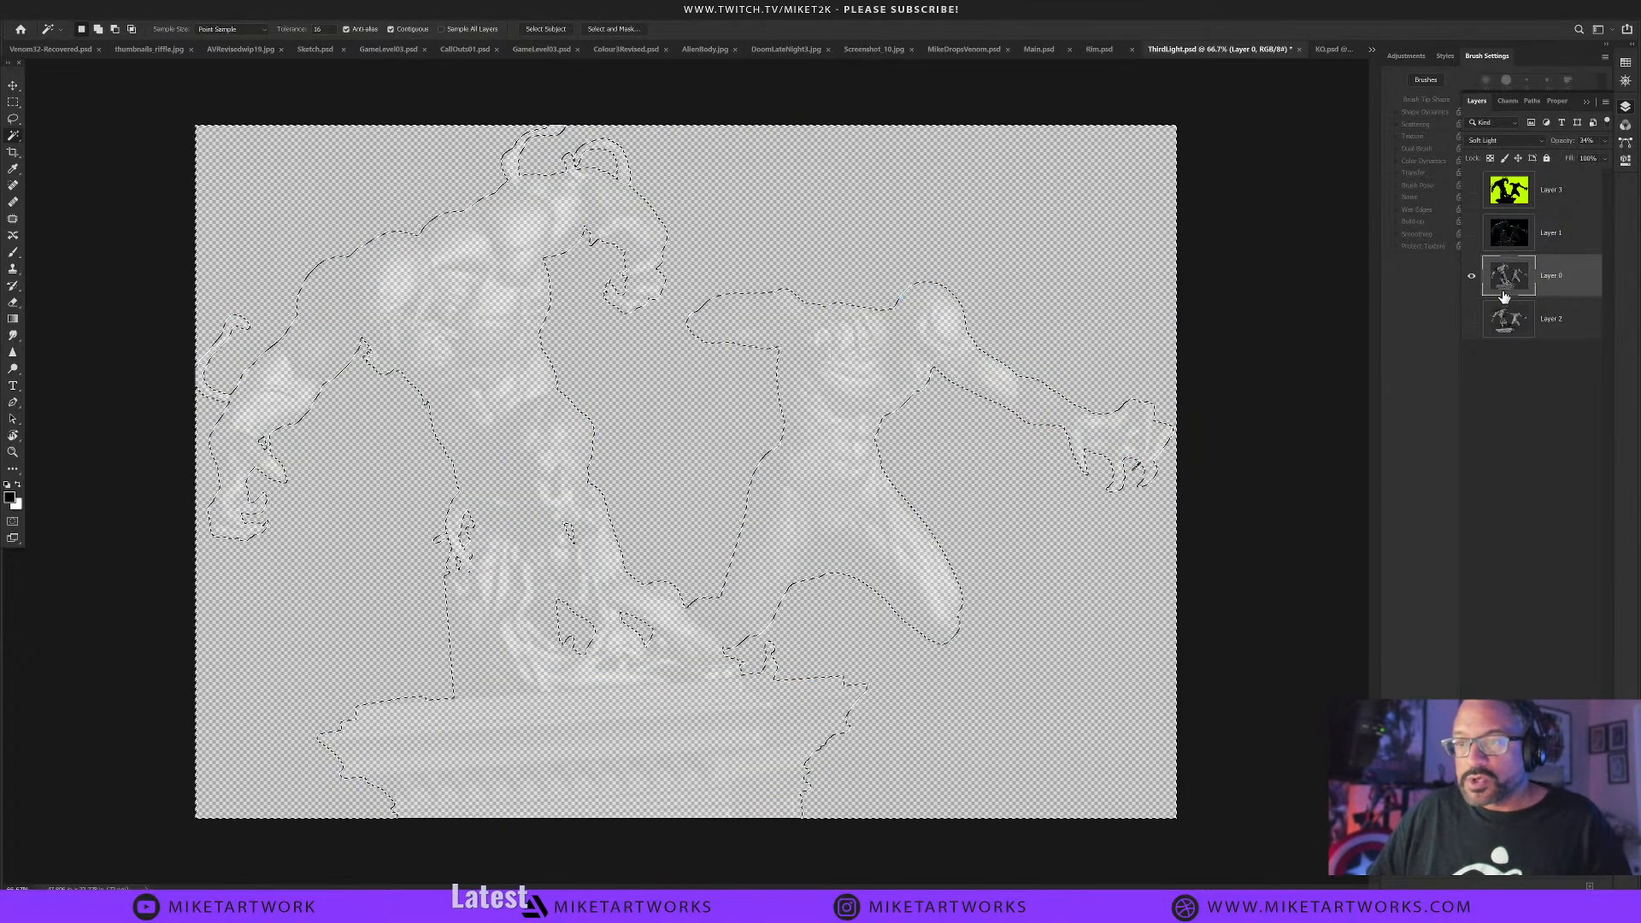
left_click(1488, 142)
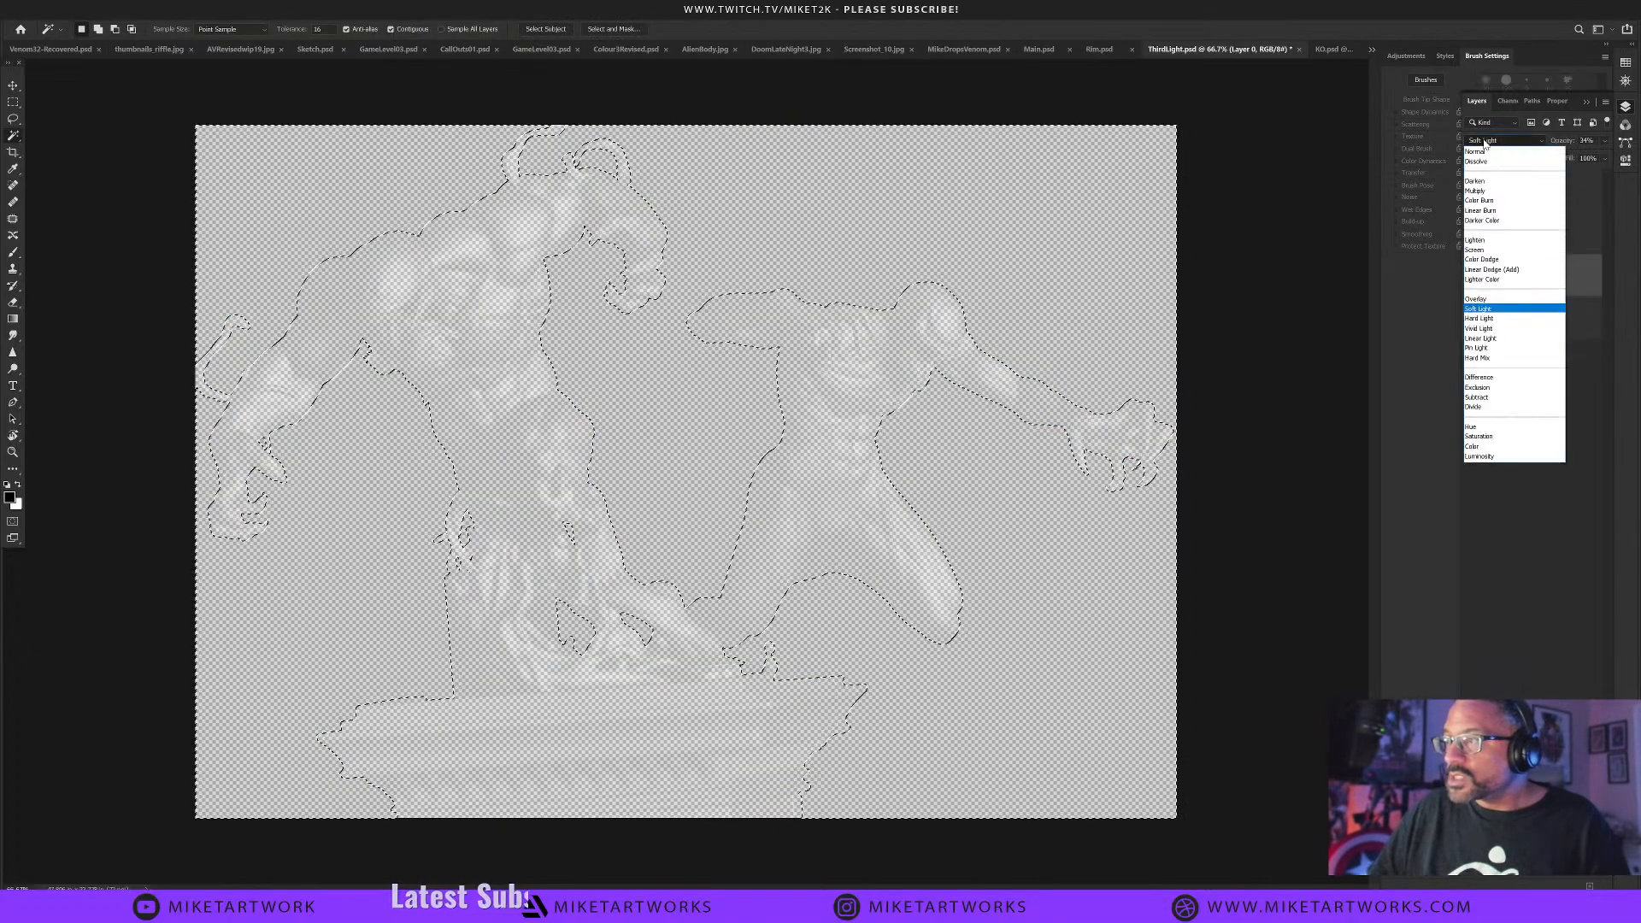
left_click(1488, 153)
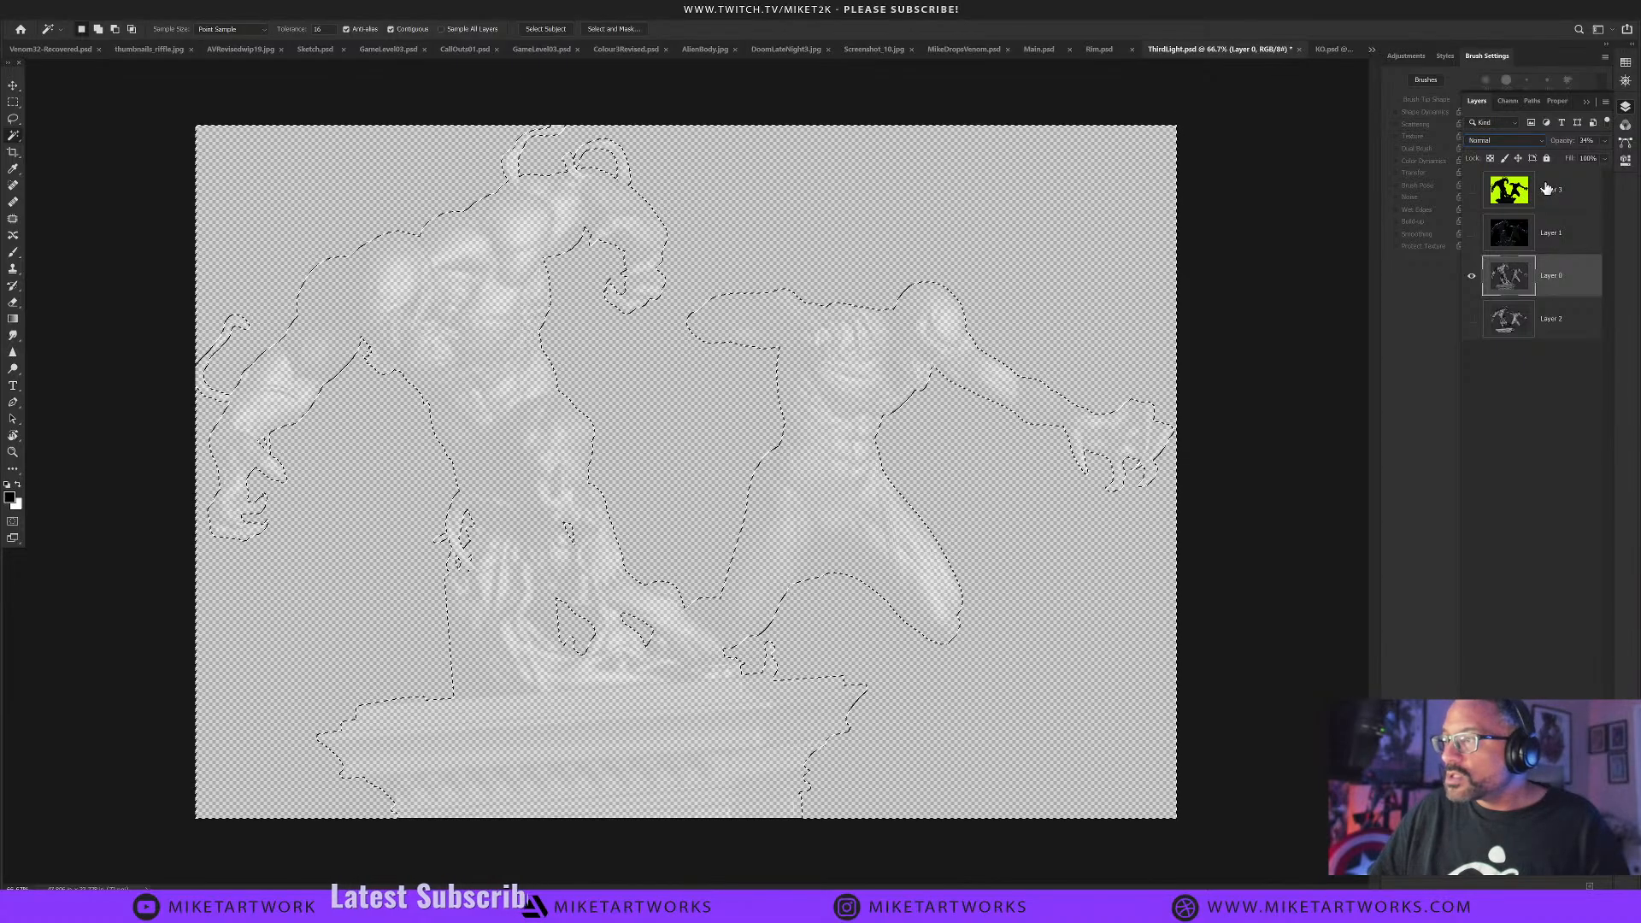
left_click(1605, 141)
left_click_drag(1597, 158, 1604, 155)
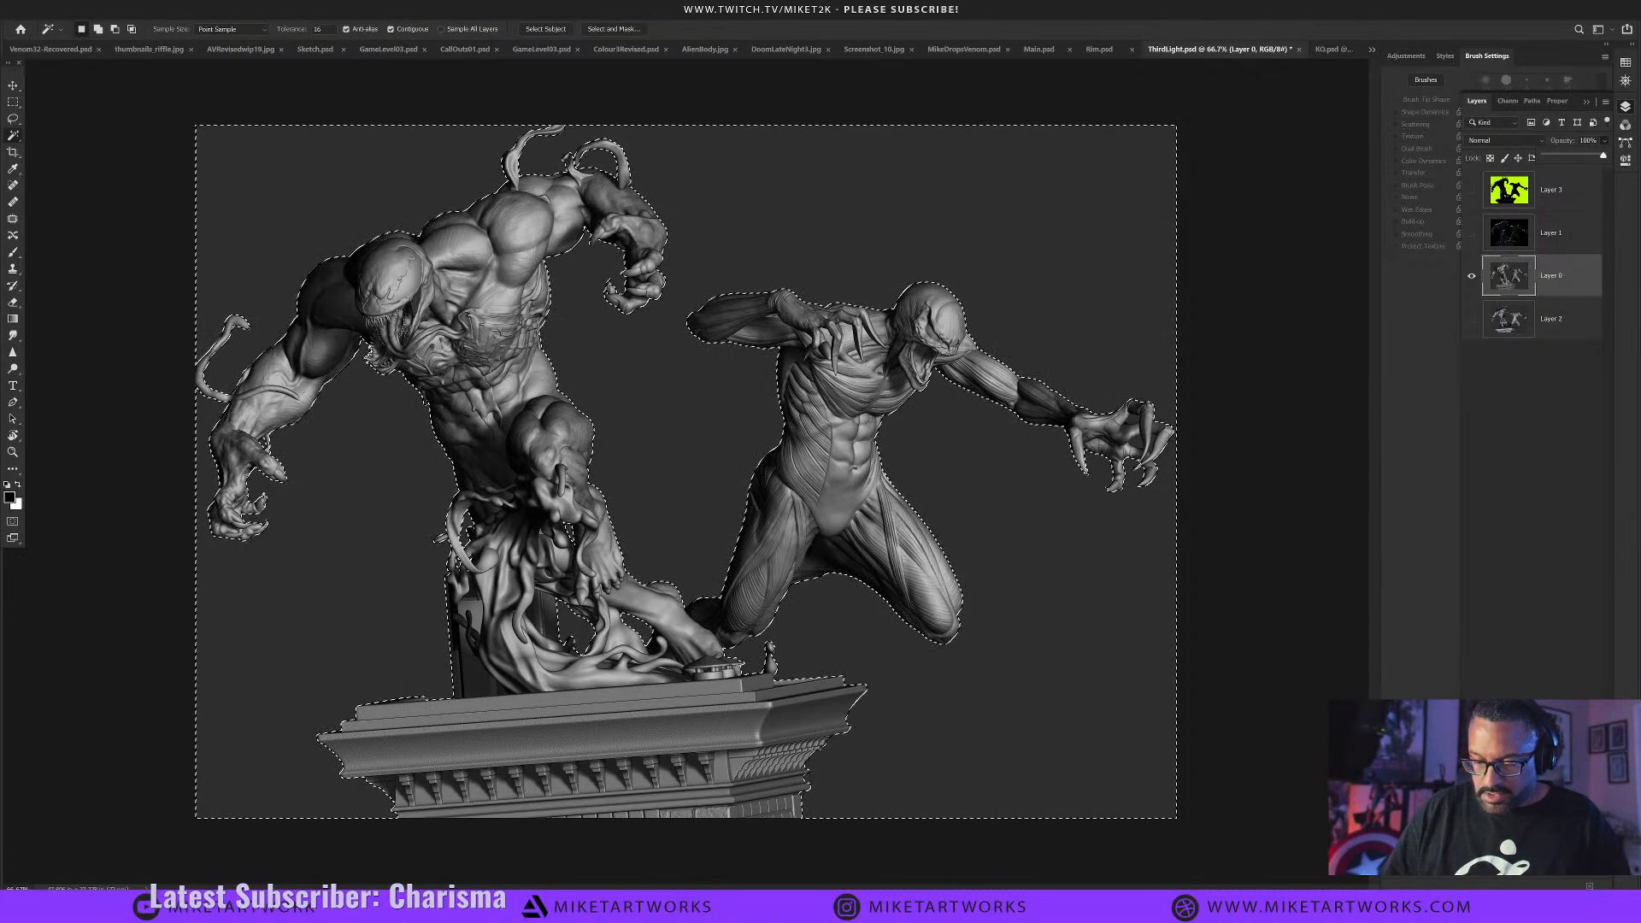
Mask the backgrounds out of Layer 0 and Layer 2, using the inverted figure selection as the layer mask on both.
key("ctrl+shift+i")
left_click(1520, 864)
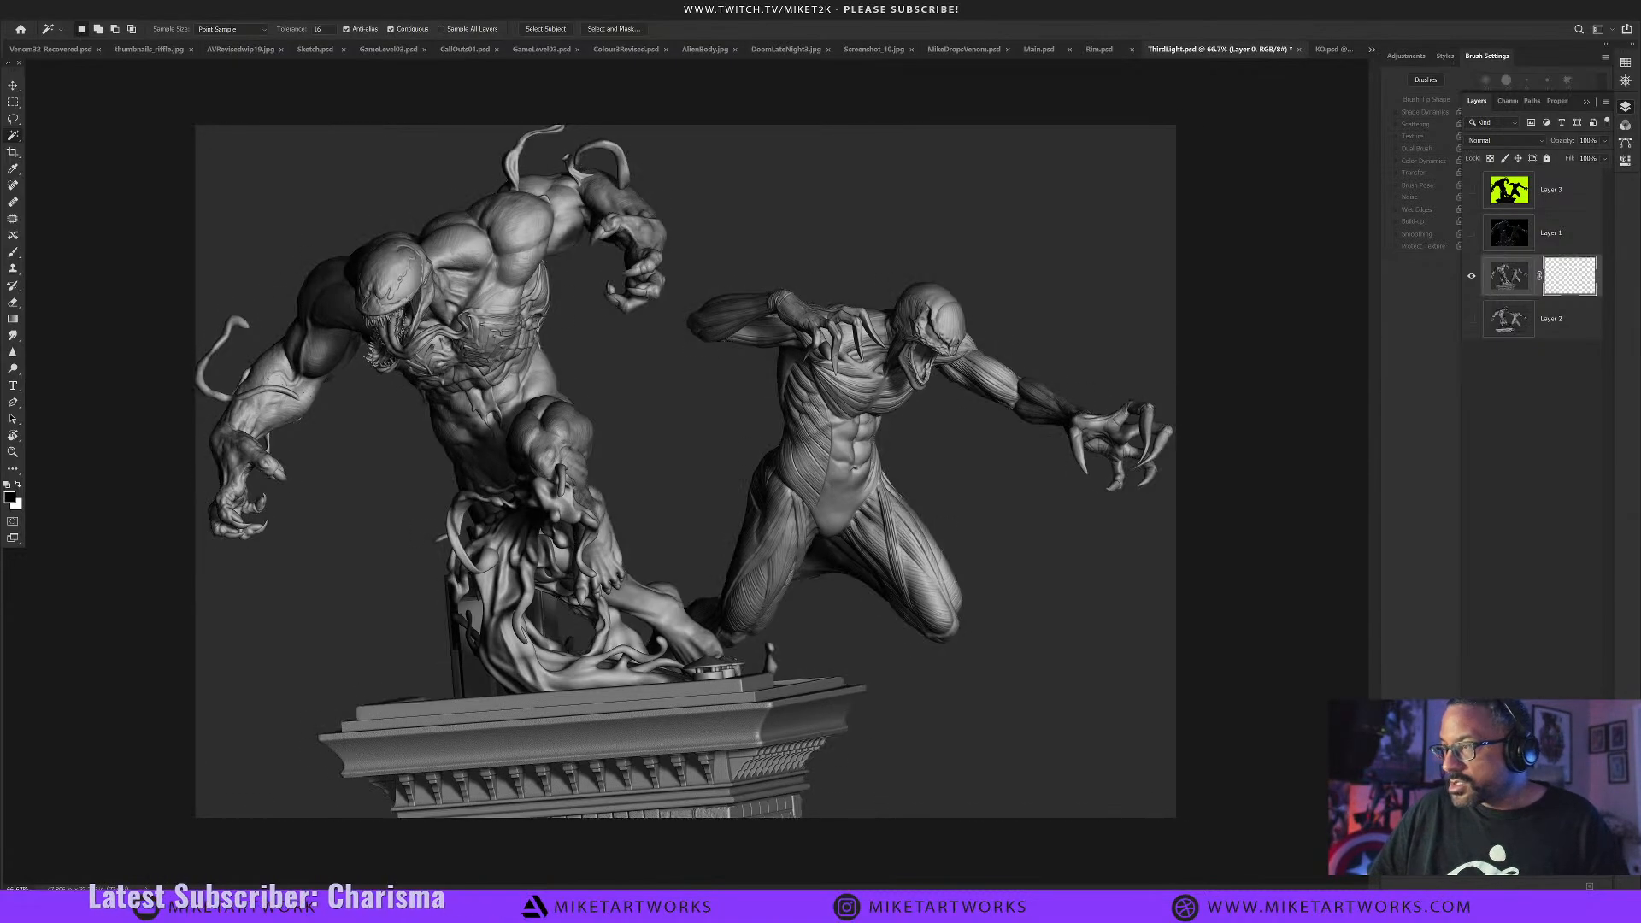
left_click(1555, 321)
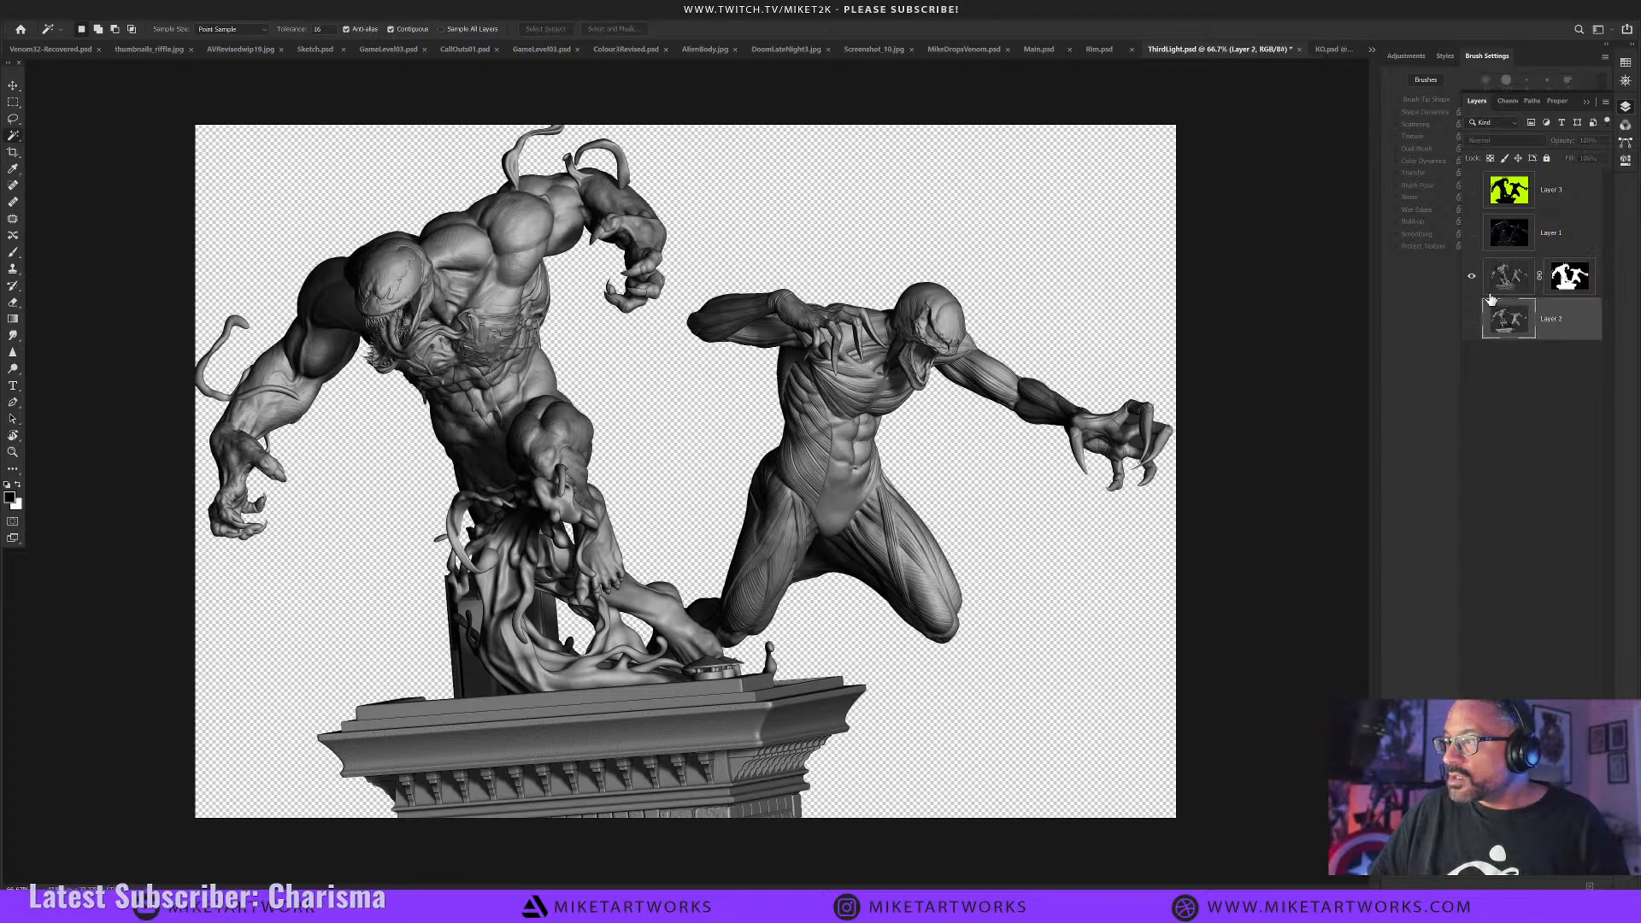
left_click(1471, 275)
left_click(1471, 319)
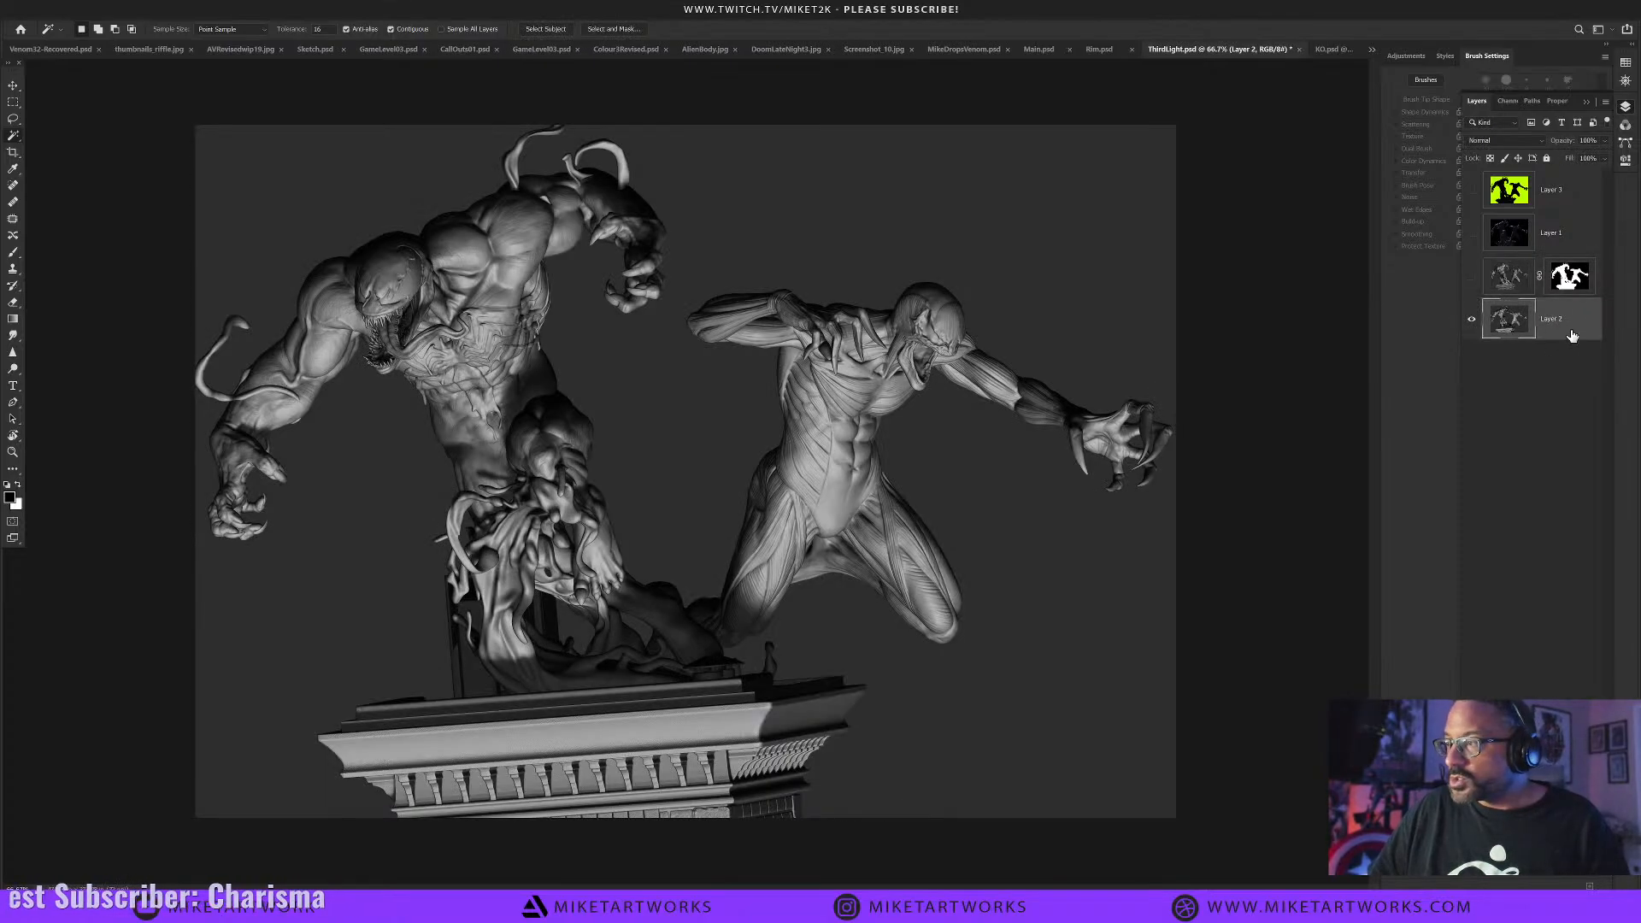
left_click(1570, 284, "ctrl")
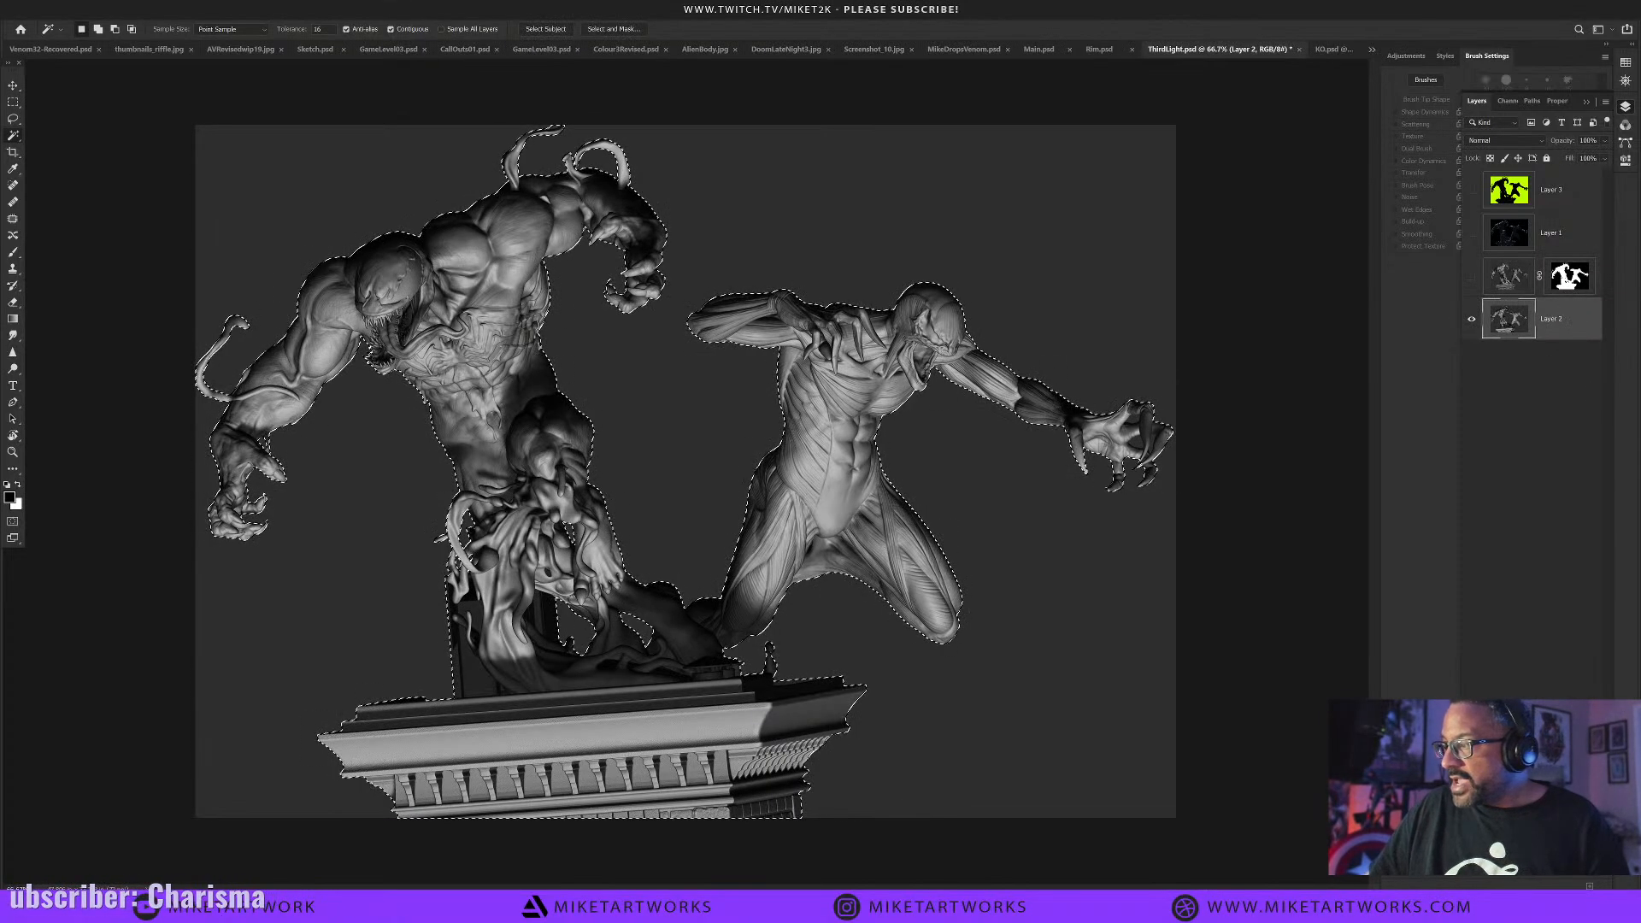
left_click(1520, 863)
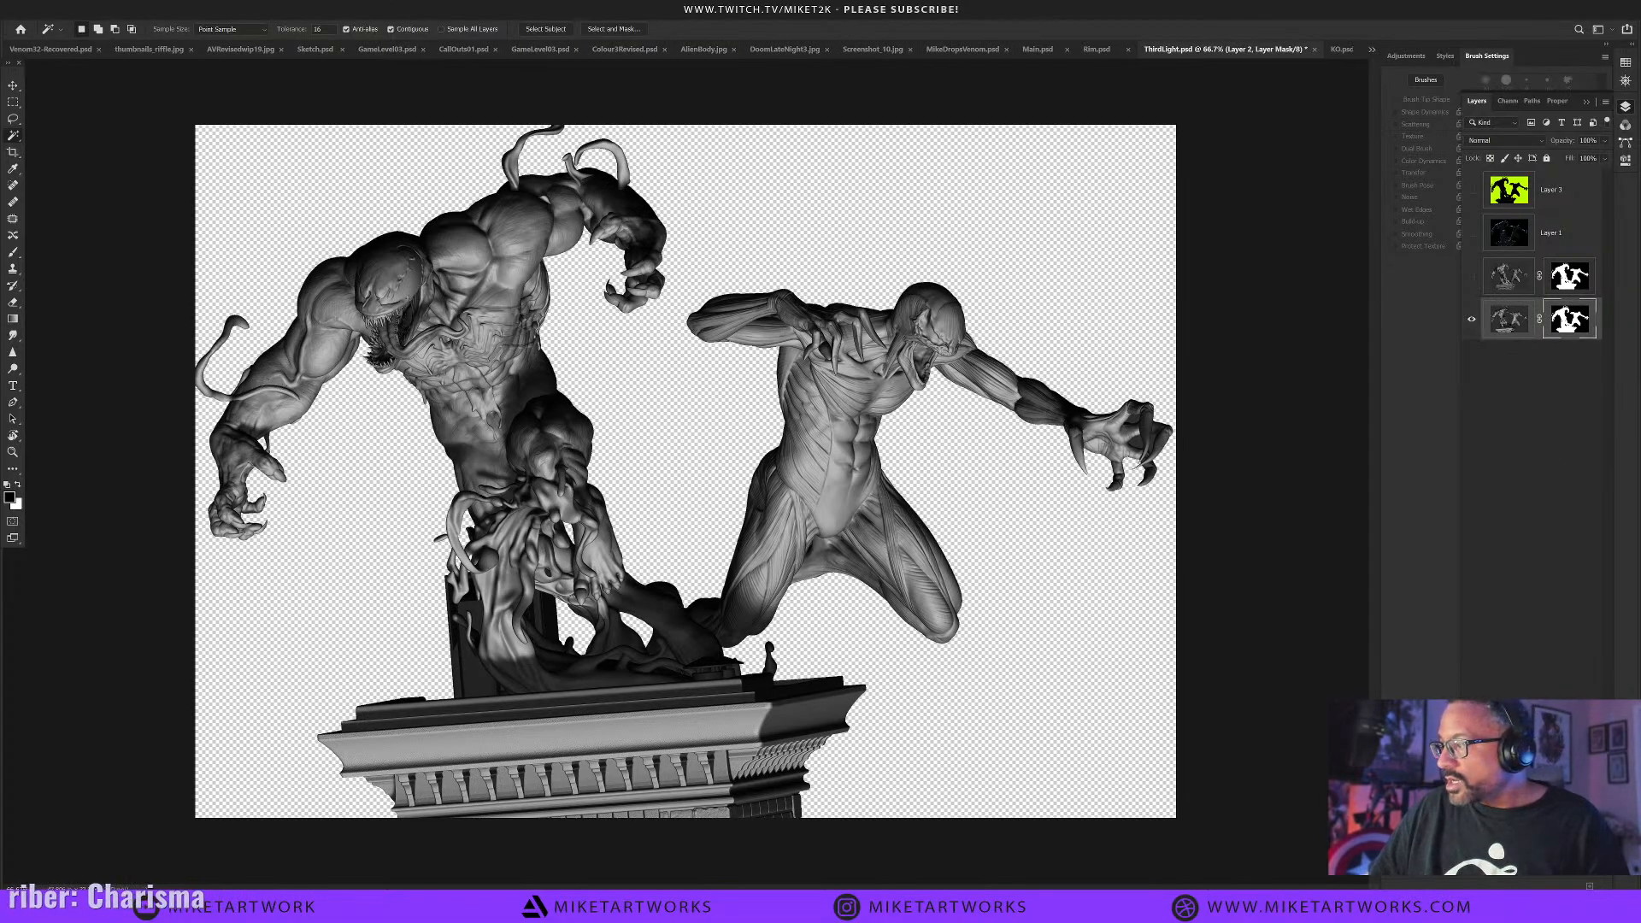
Add a new layer beneath Layer 2 and fill it with a diagonal linear gradient from grey #727272 to black.
left_click(1571, 863)
left_click_drag(1549, 319, 1553, 383)
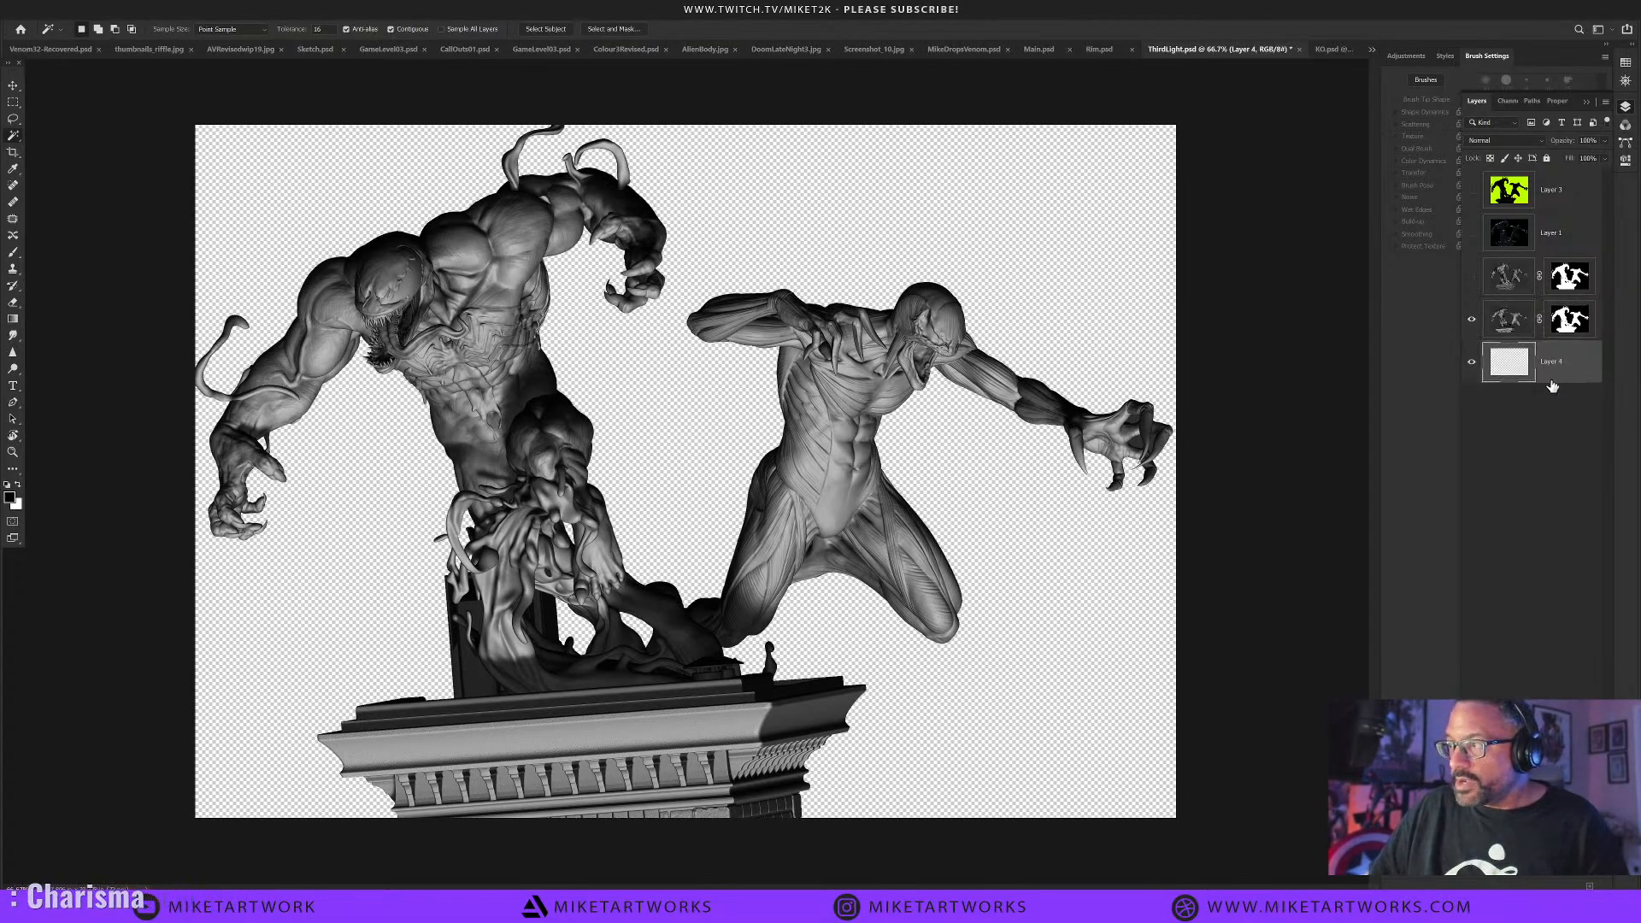
left_click(11, 497)
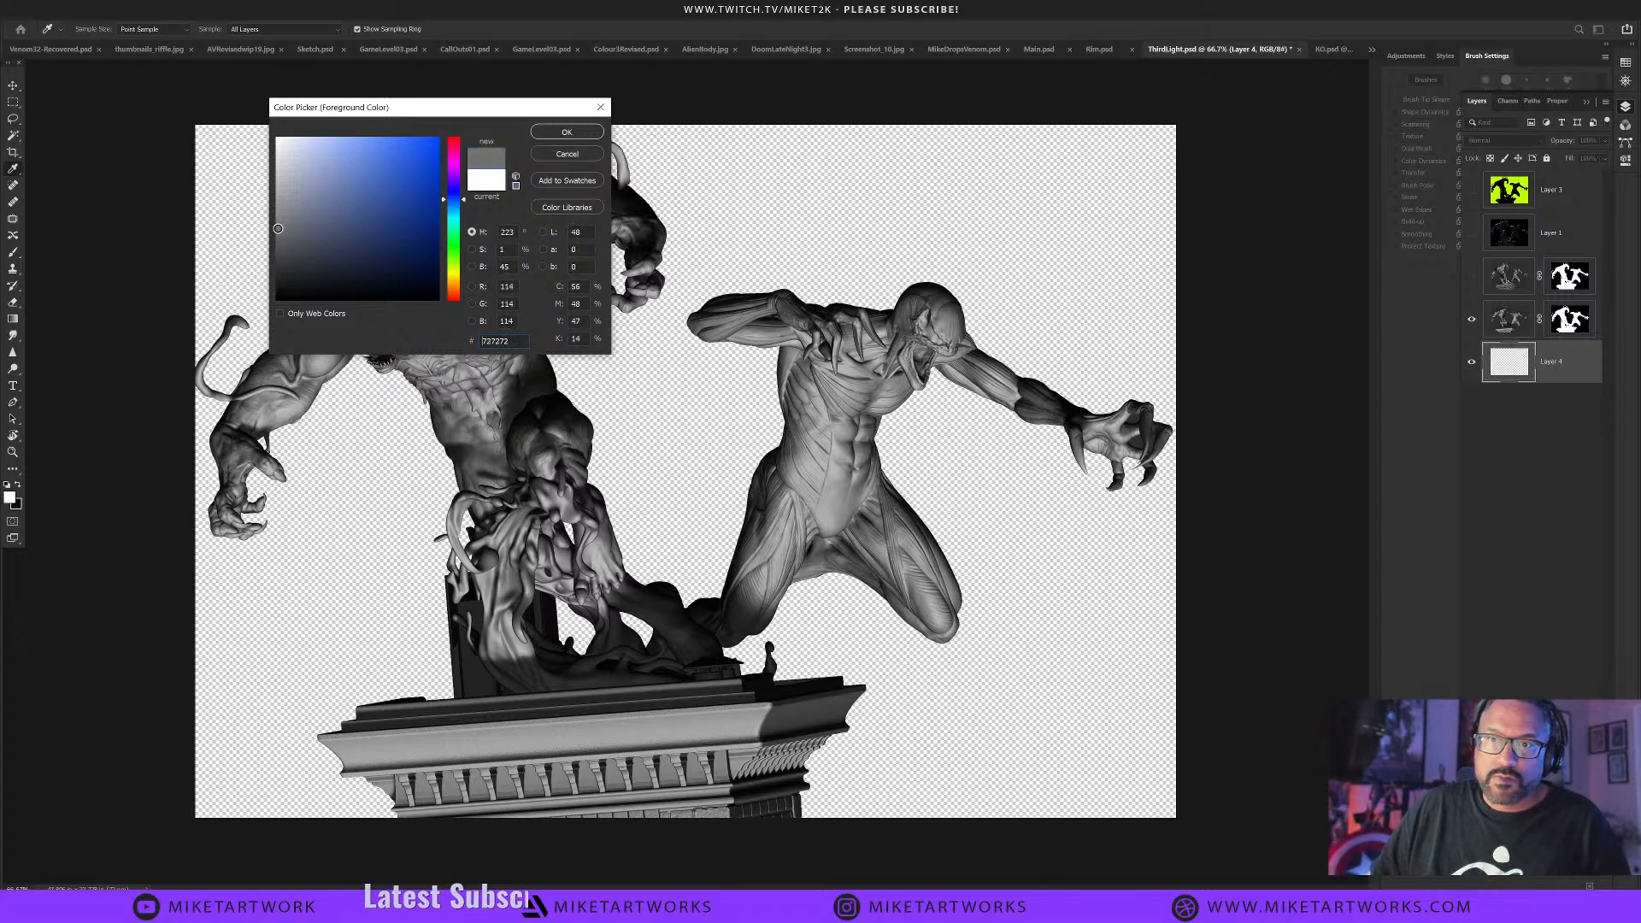
left_click(567, 132)
key("g")
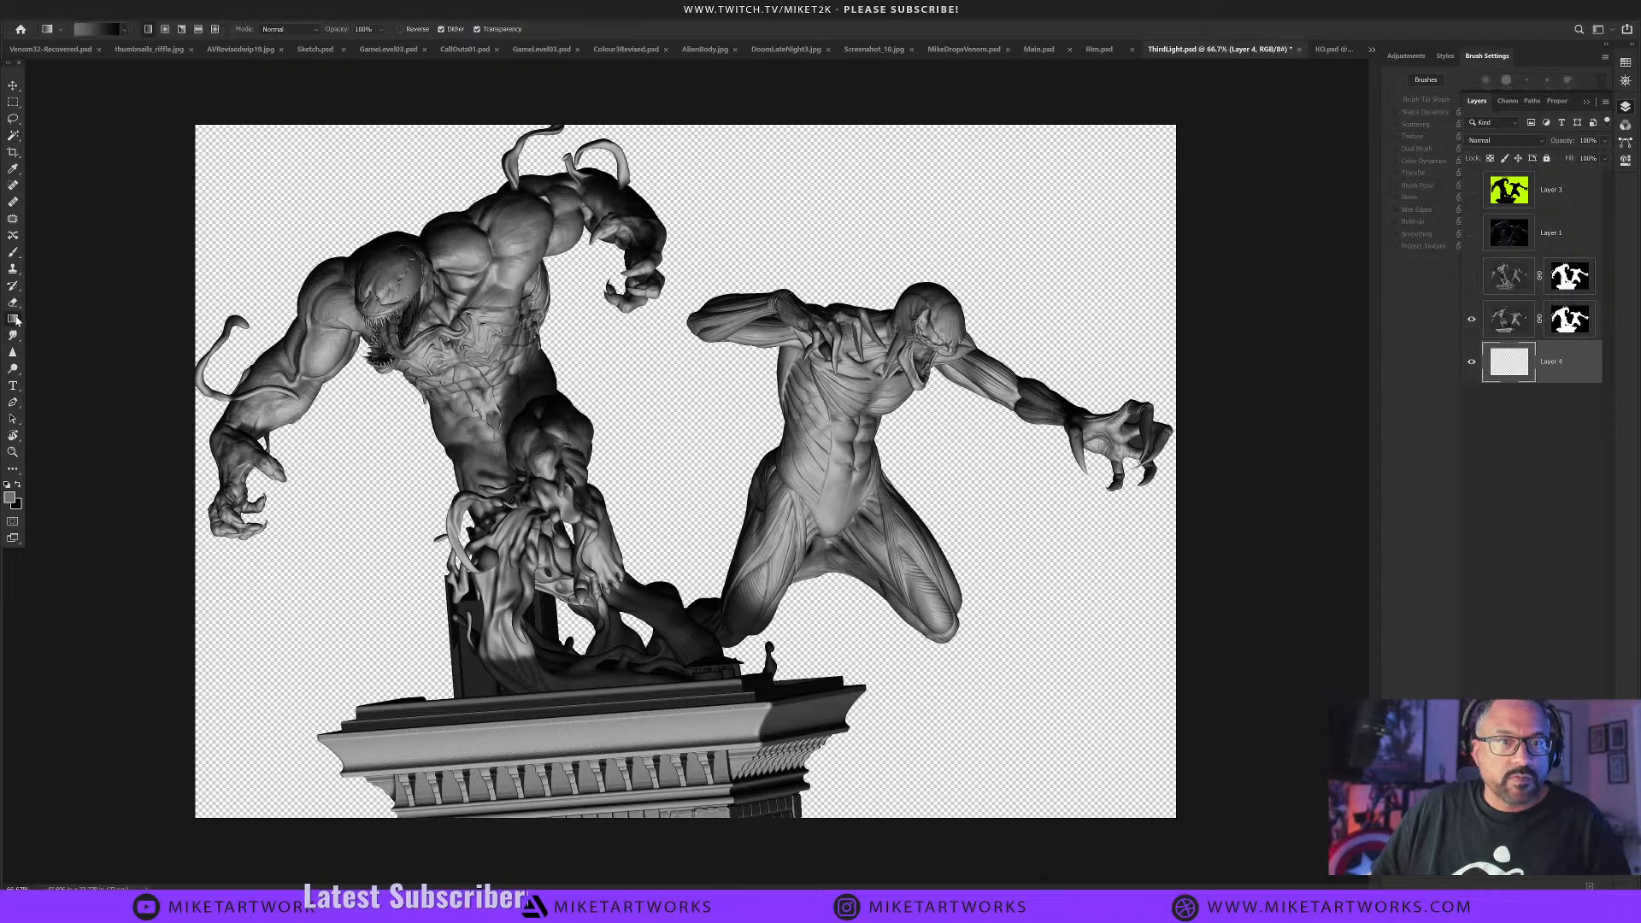
left_click_drag(685, 410, 1330, 791)
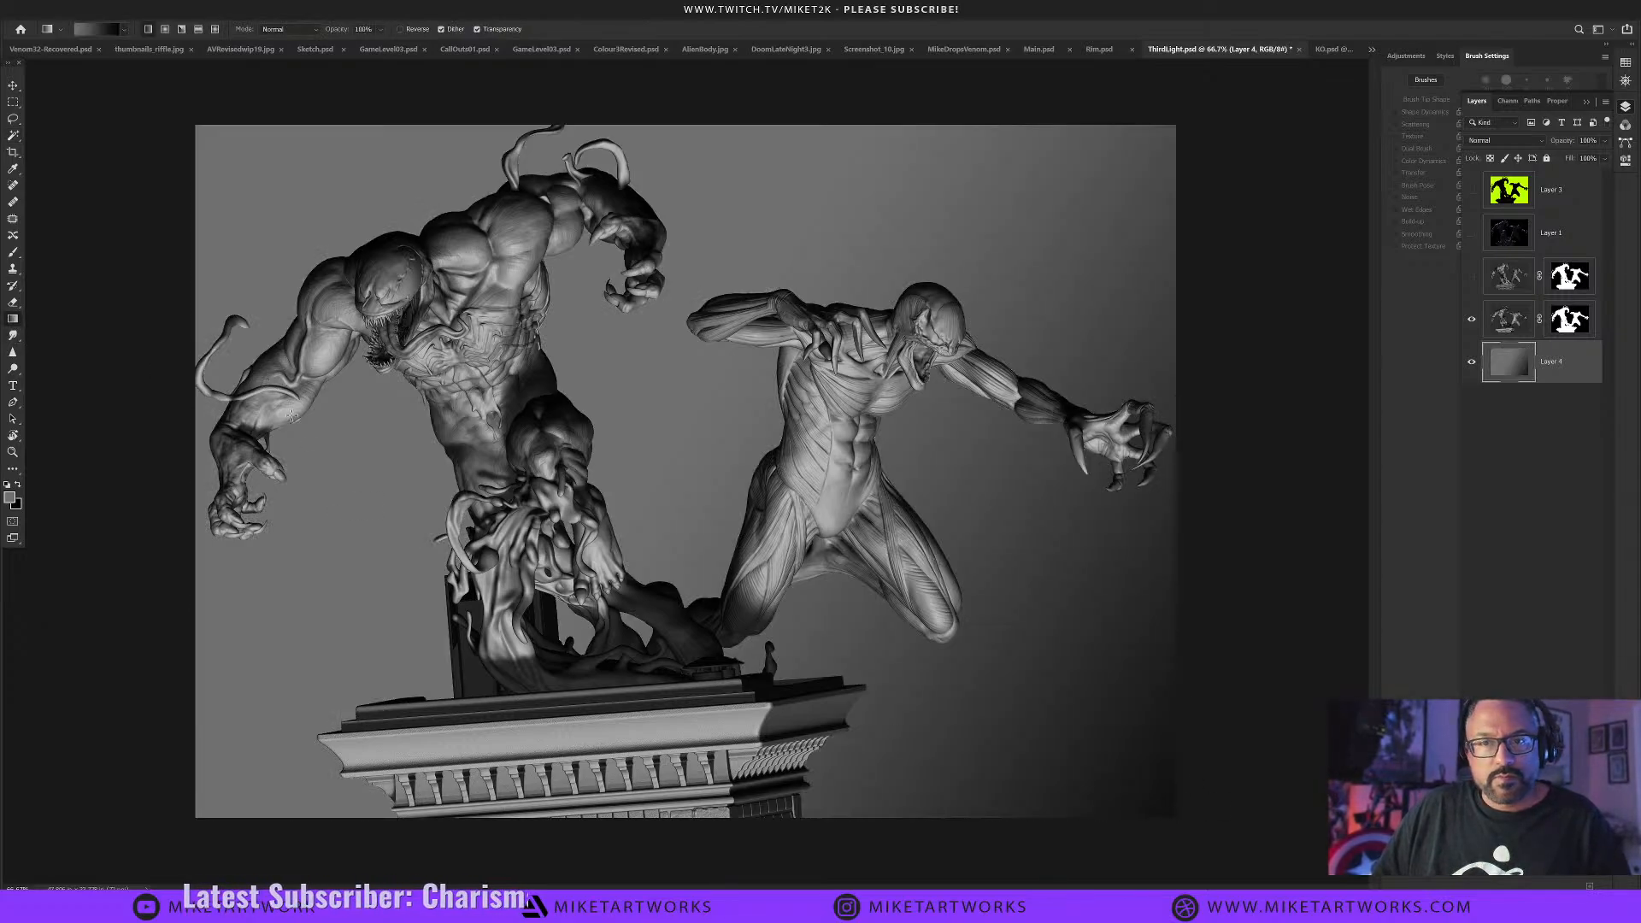
Replace the backdrop with a radial gradient from dark grey #393939 to black, centred above the pedestal and reaching past the image's upper edge.
left_click(7, 499)
left_click_drag(306, 229, 267, 266)
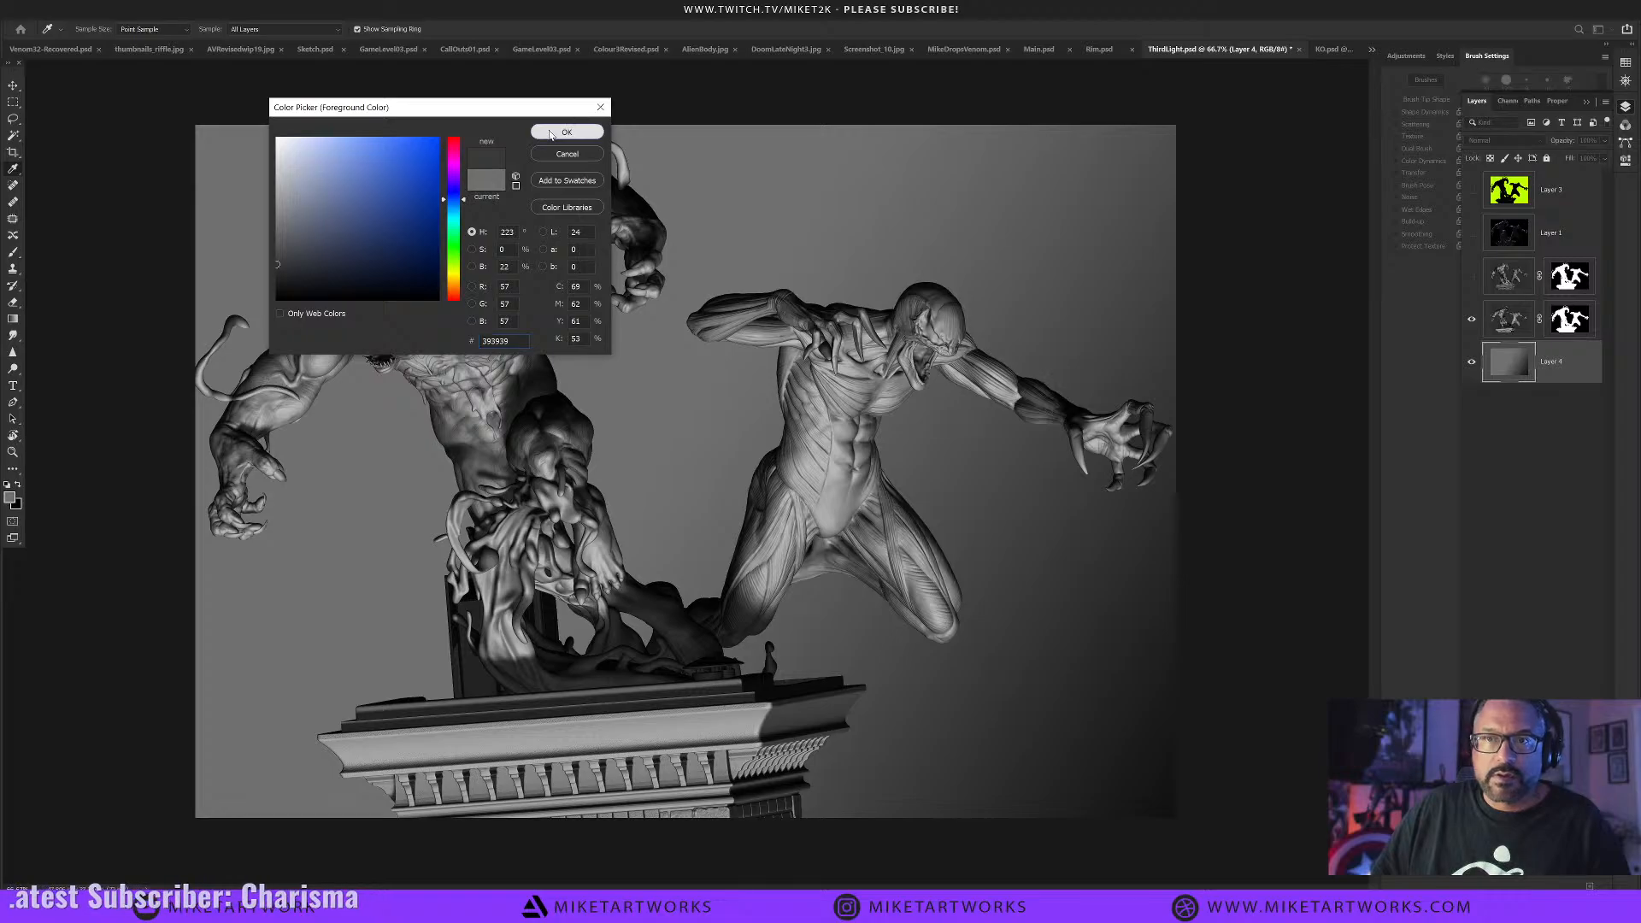
key("Return")
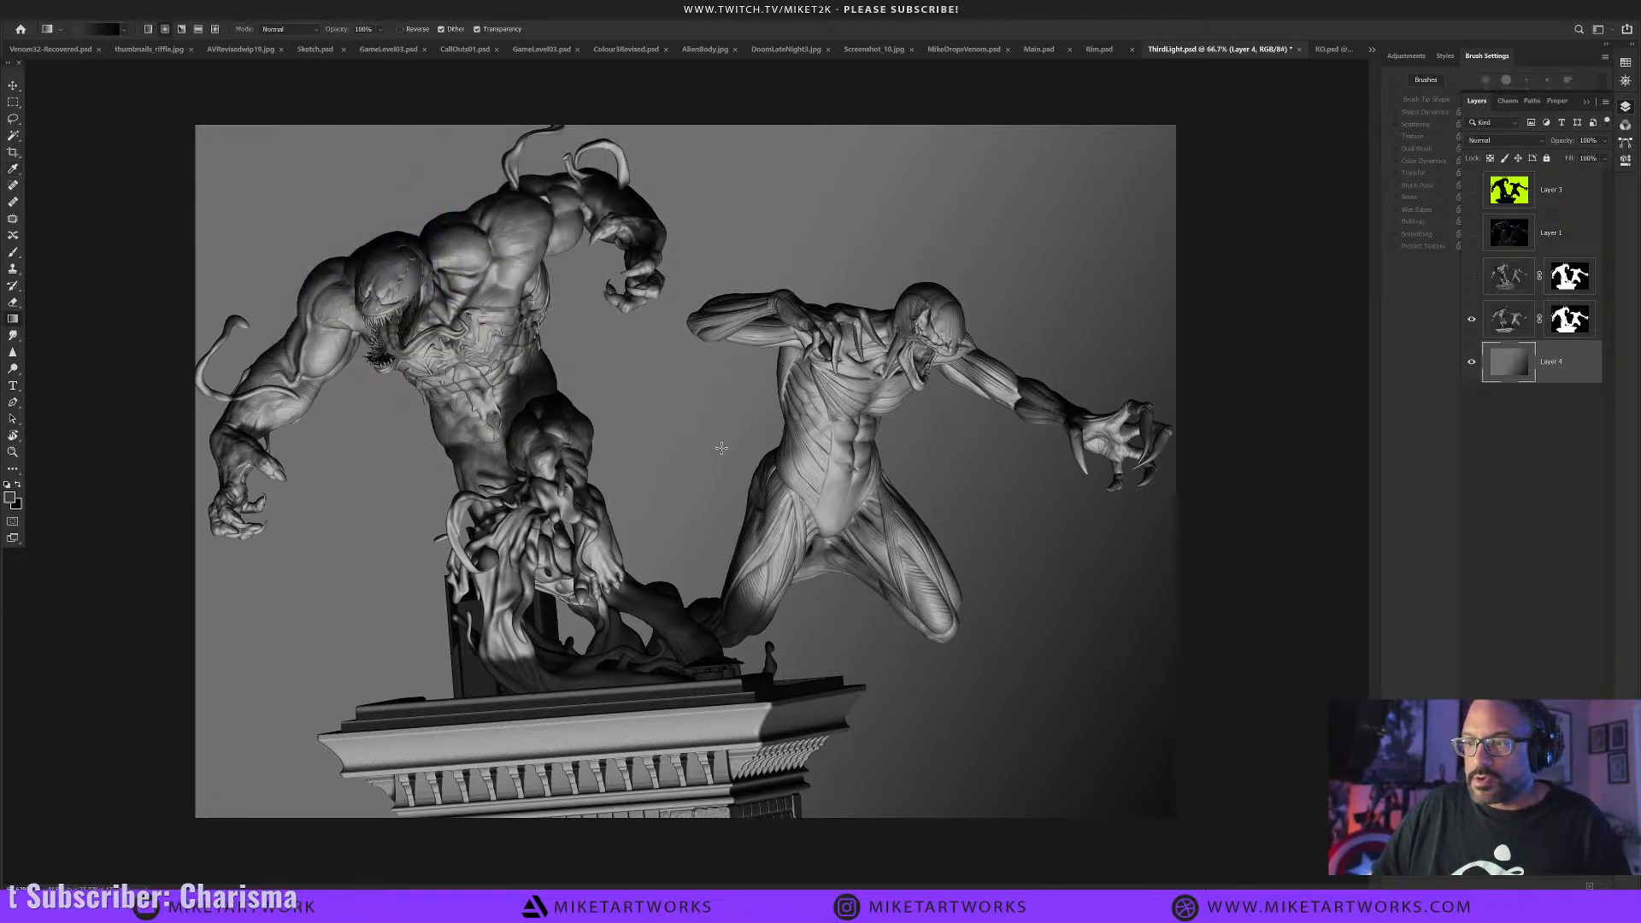
left_click_drag(709, 445, 1368, 761)
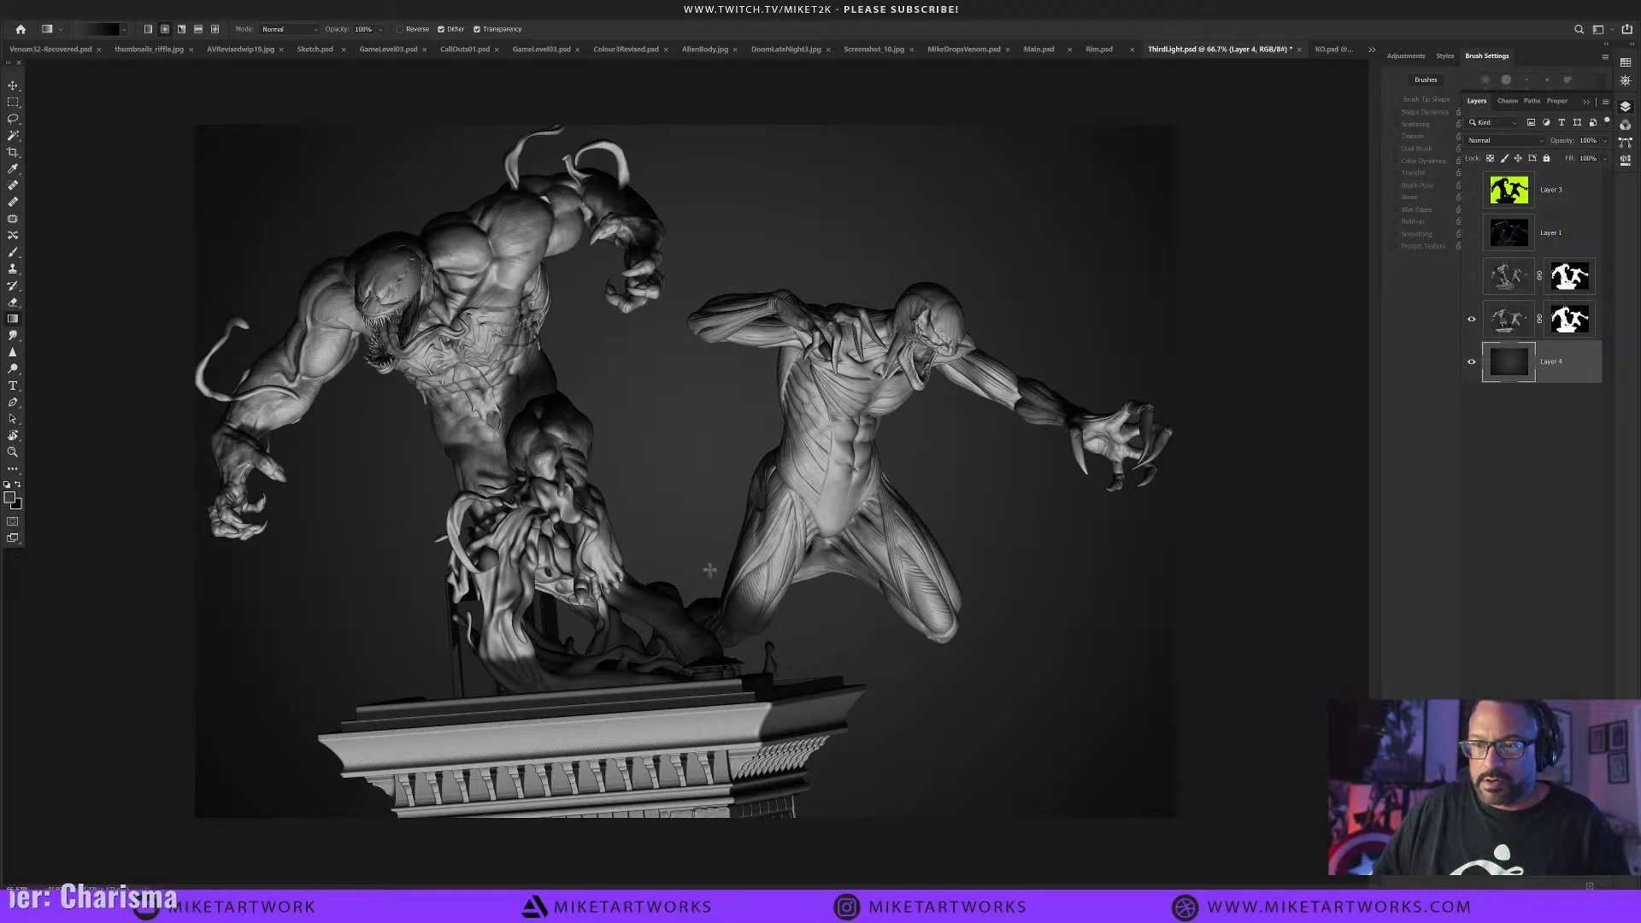
key("ctrl+z")
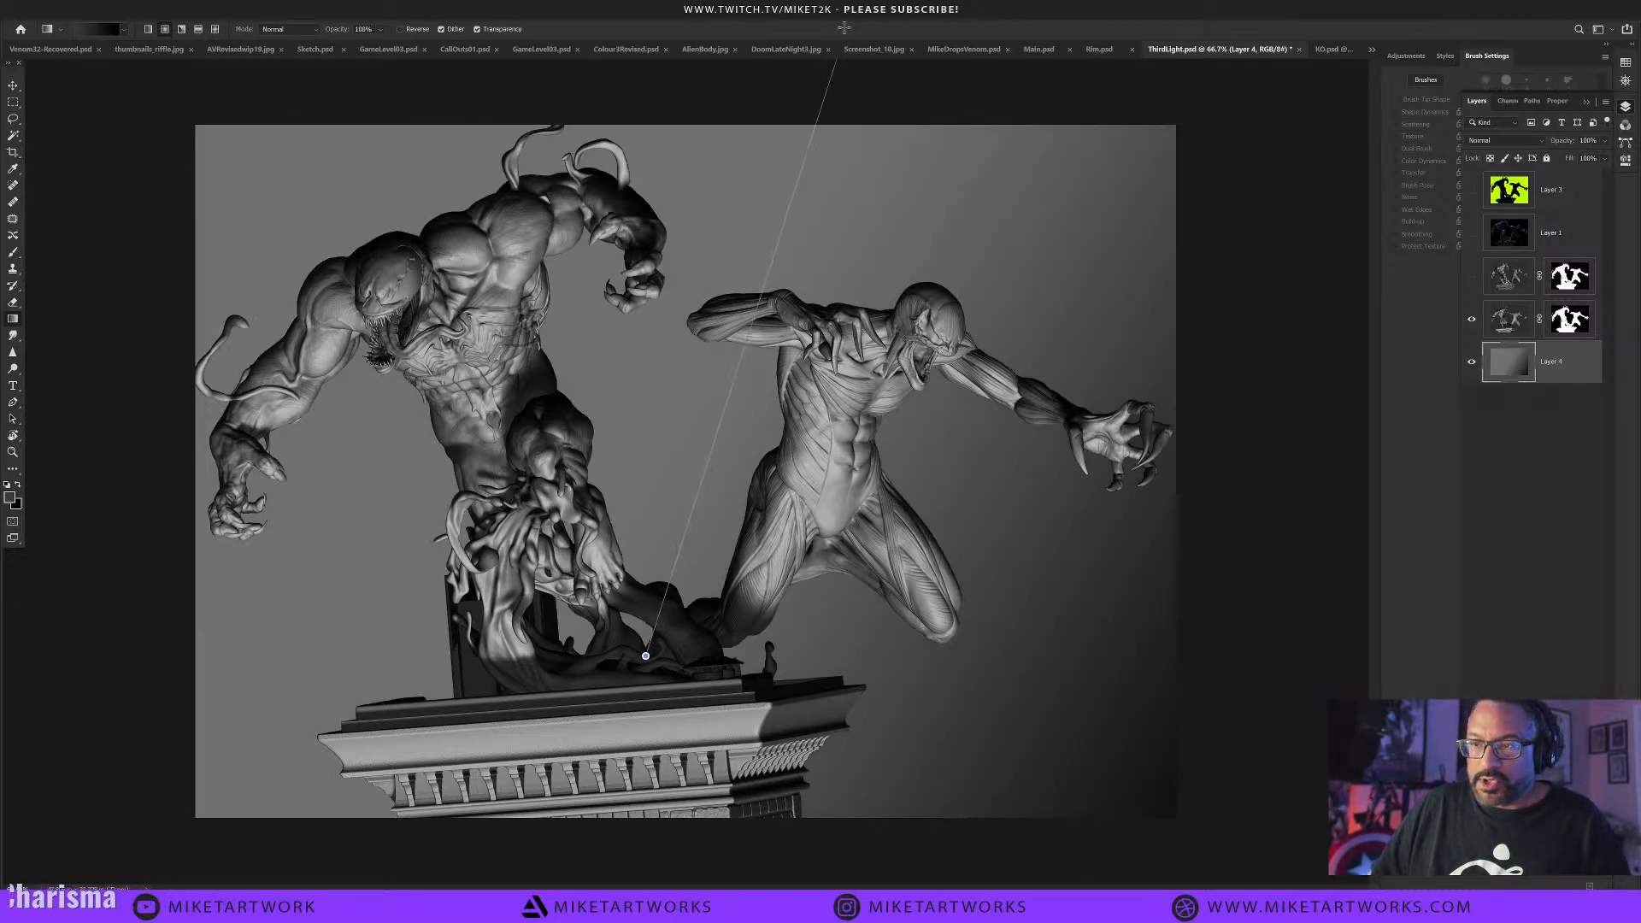
left_click_drag(646, 656, 645, 656)
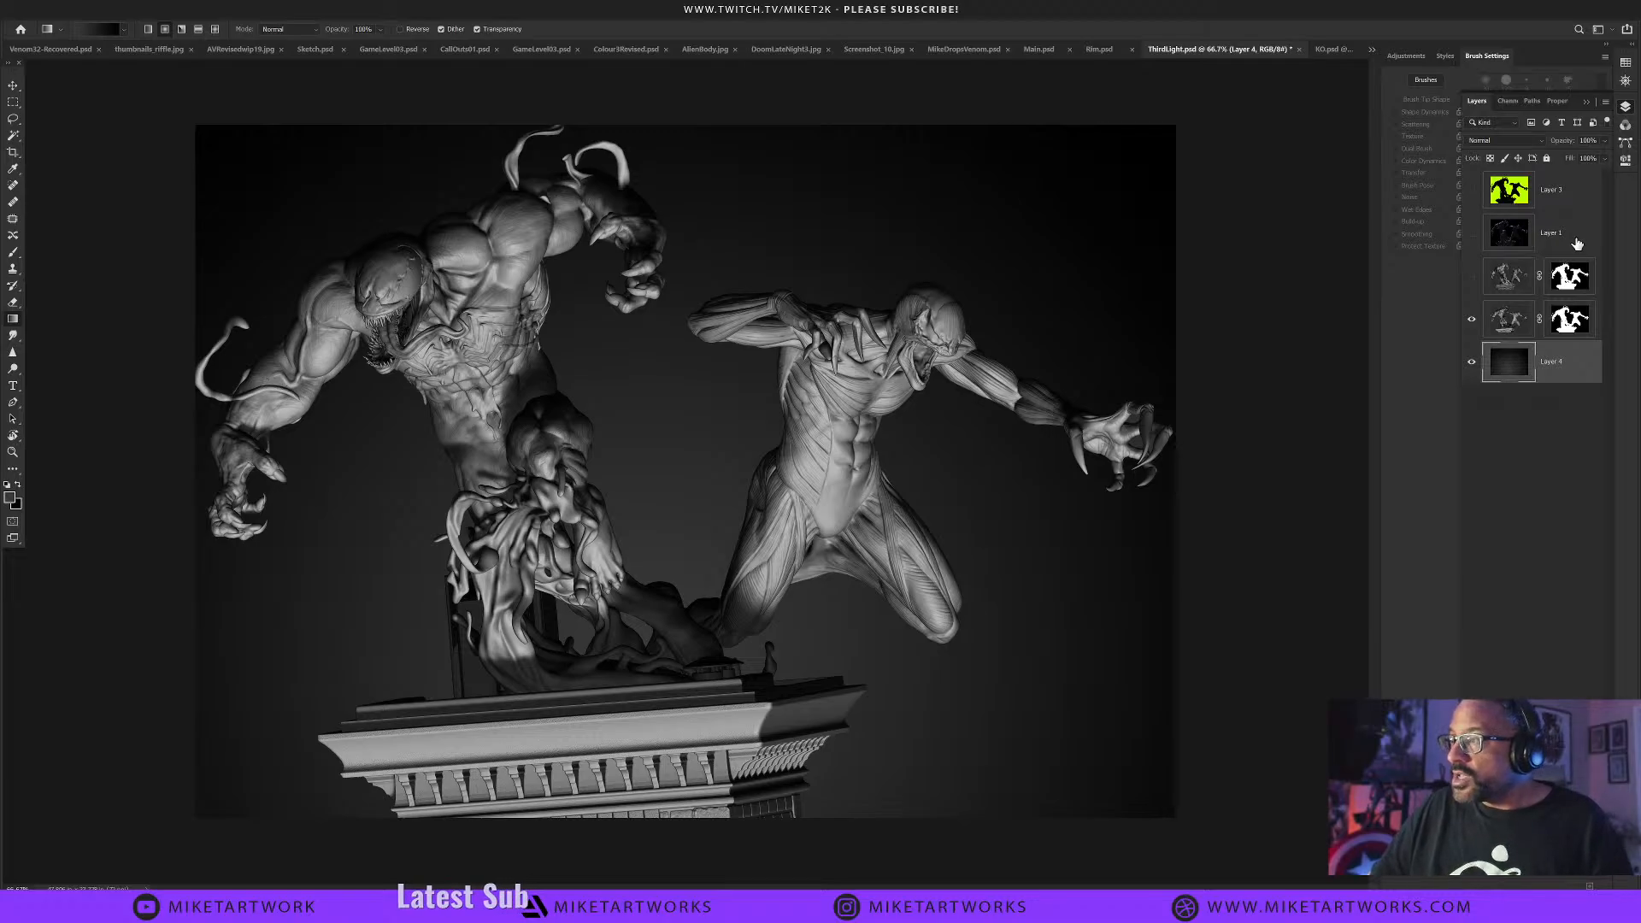
Show Layer 0 again and compare the figures' lighting with and without it, leaving it visible.
left_click(1472, 287)
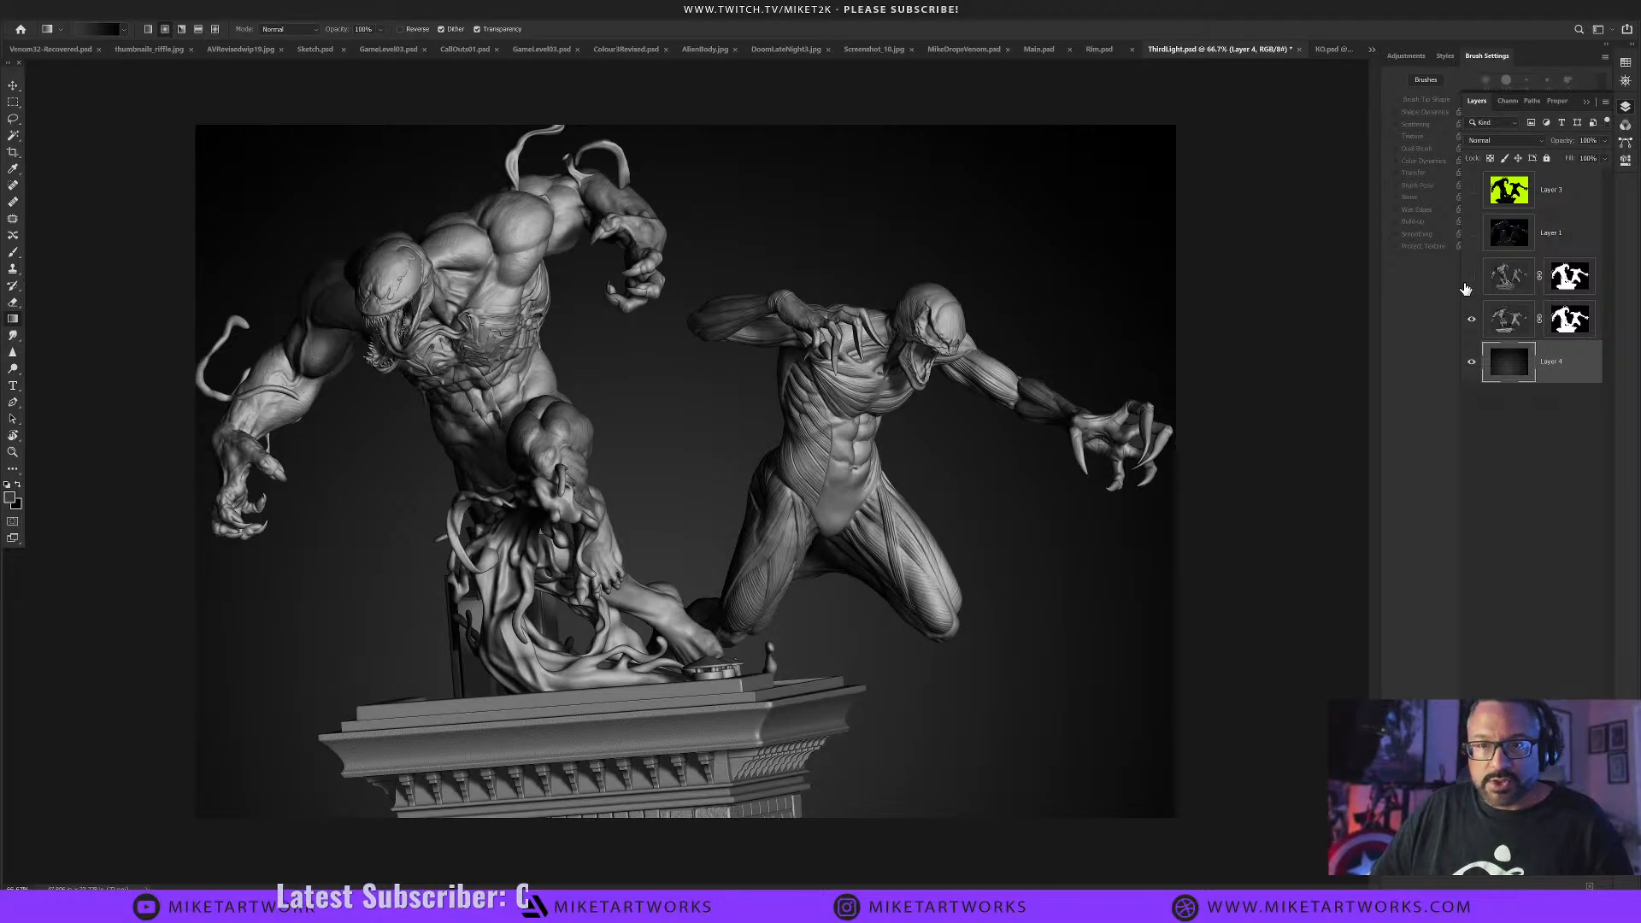
left_click(1467, 286)
left_click(1466, 285)
left_click(1463, 285)
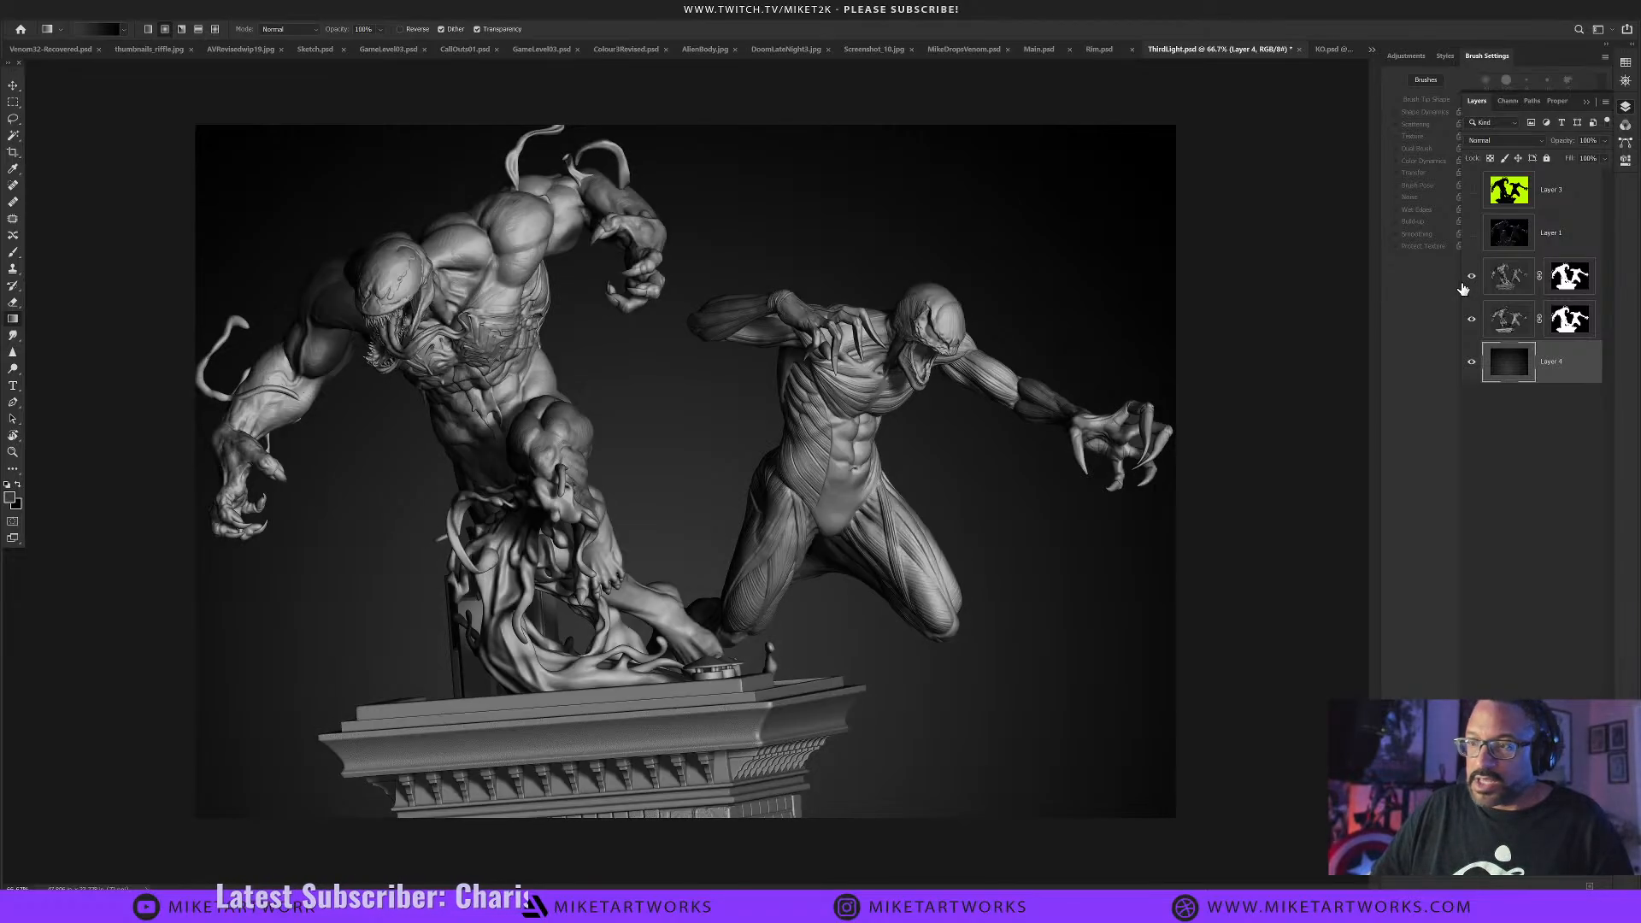
left_click(1464, 286)
left_click(1463, 286)
left_click(1464, 286)
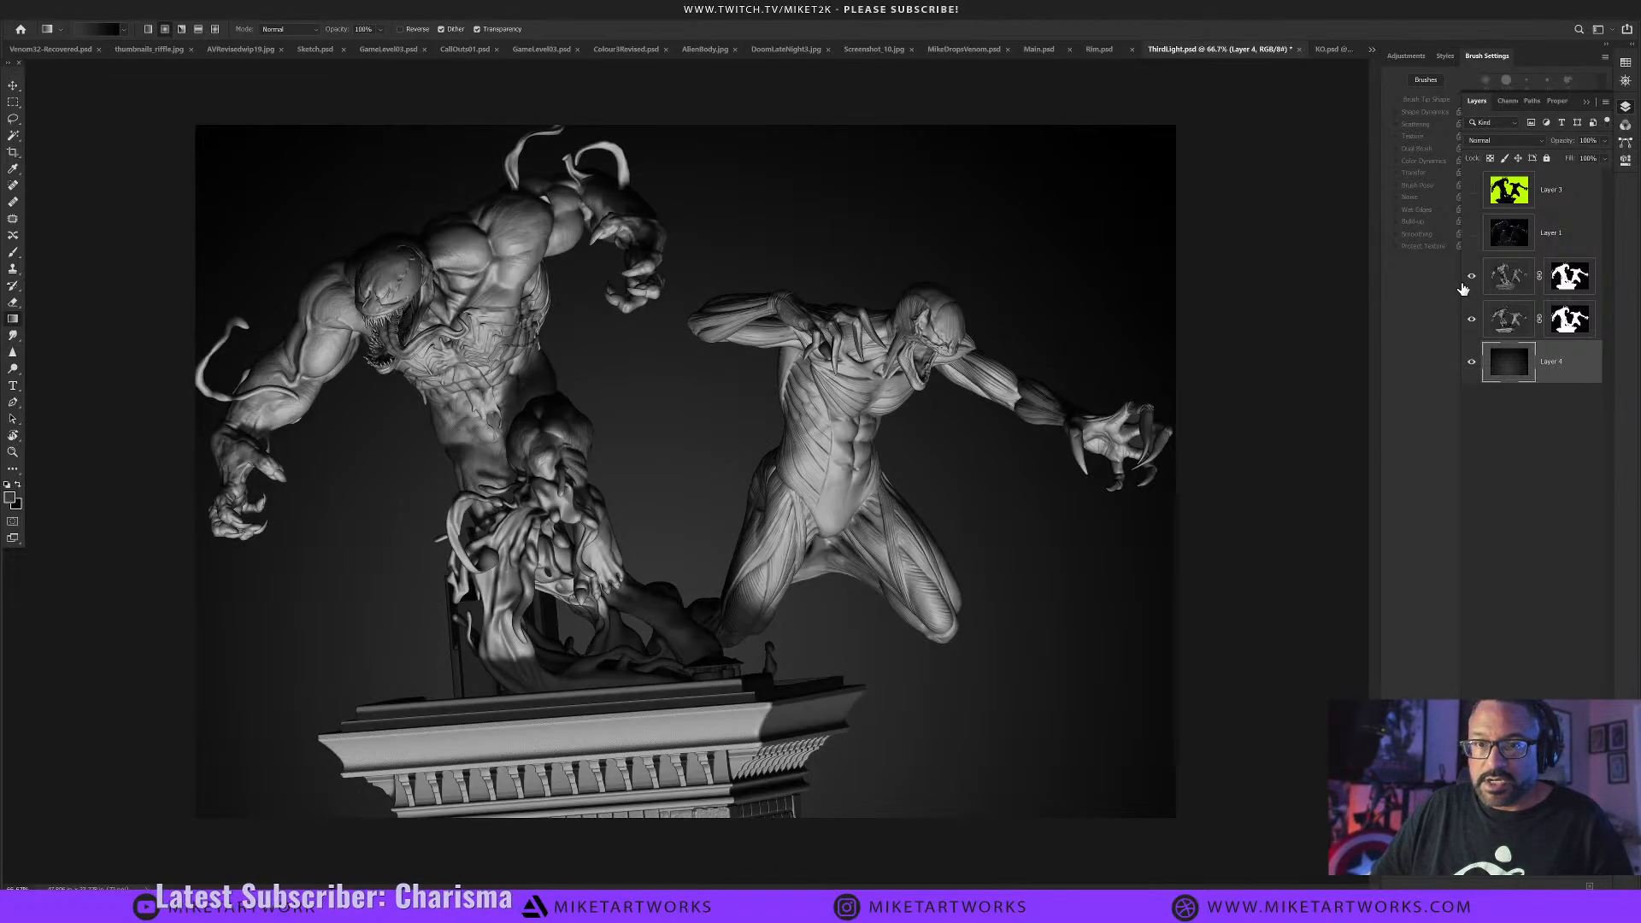
left_click(1464, 286)
left_click(1463, 287)
left_click(1462, 285)
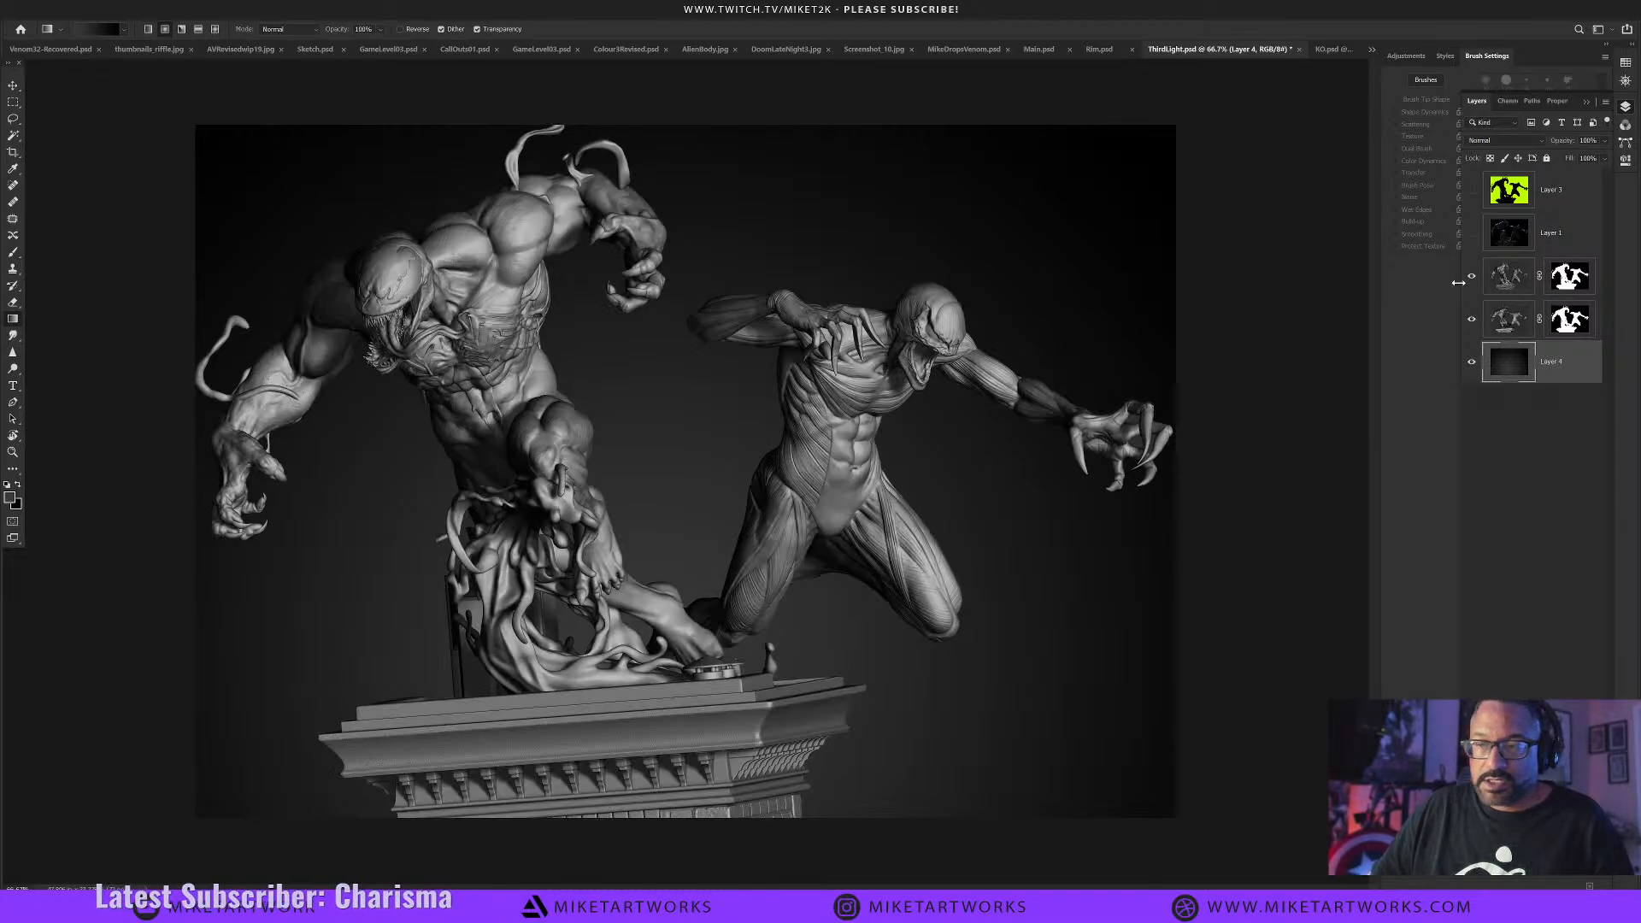
Set Layer 0 to Soft Light blending and reduce its opacity to 27%.
left_click(1509, 276)
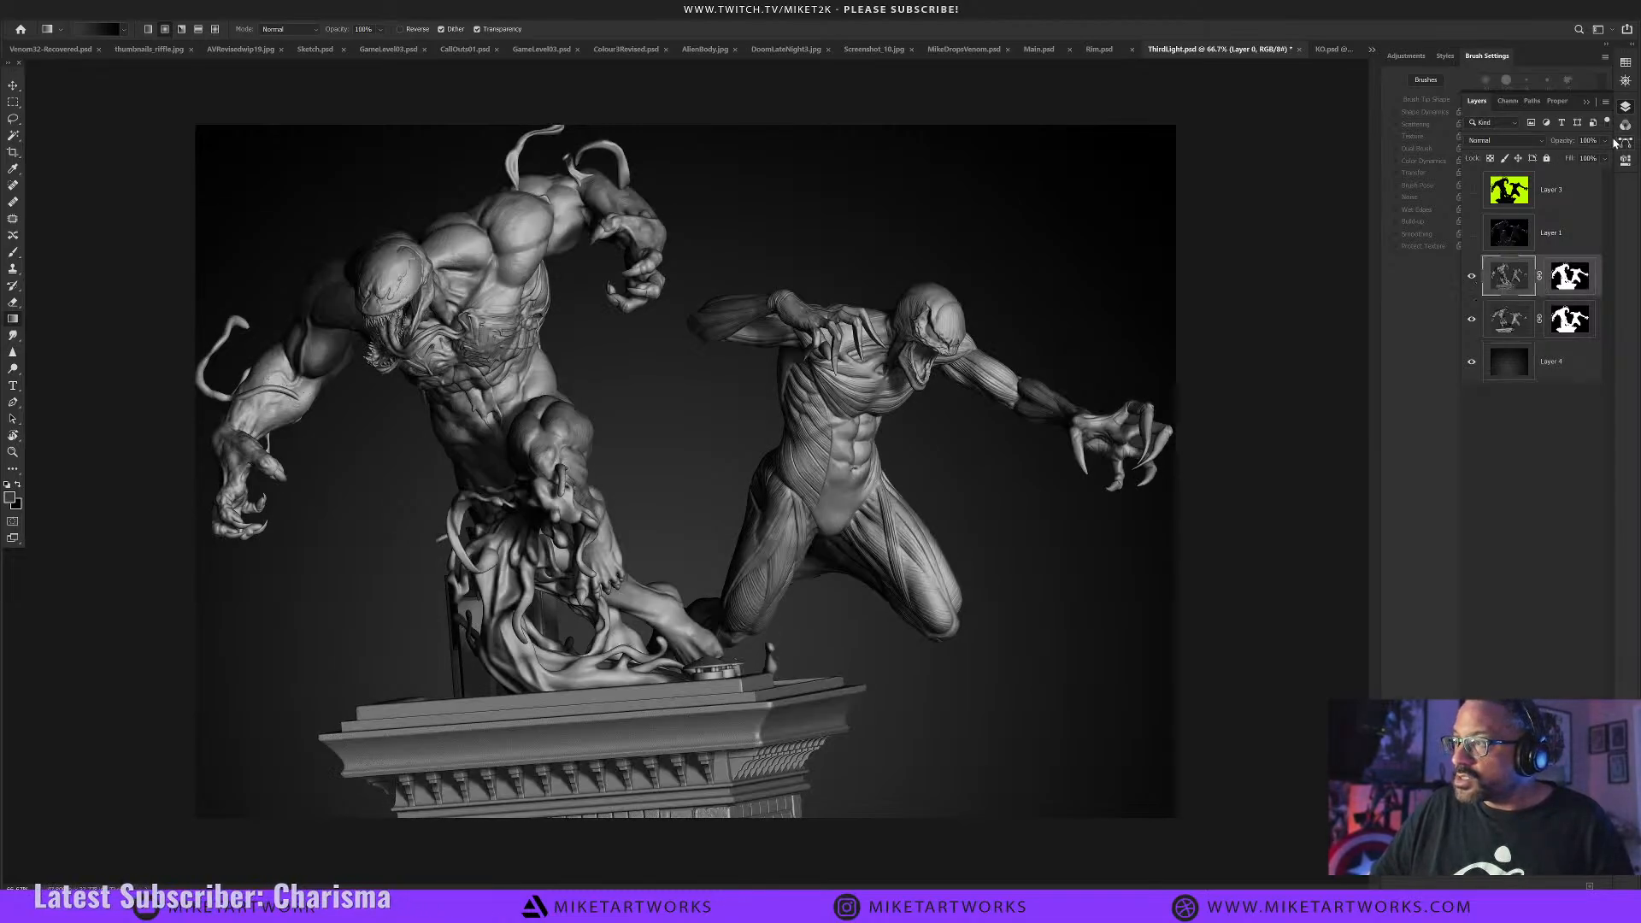
left_click(1498, 140)
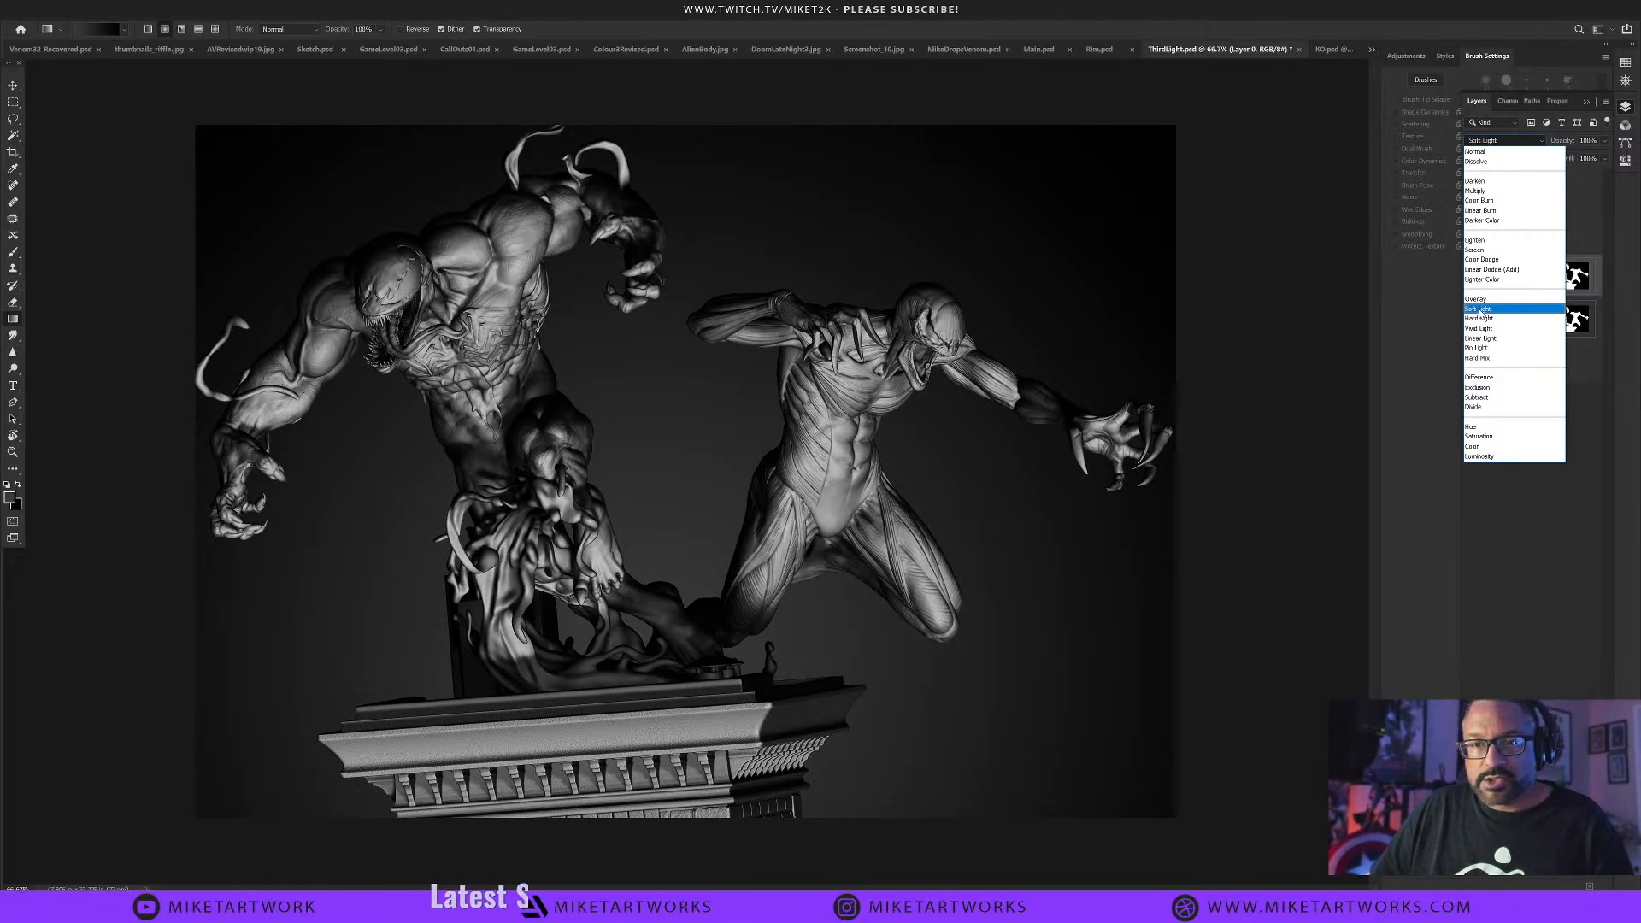
left_click(1479, 309)
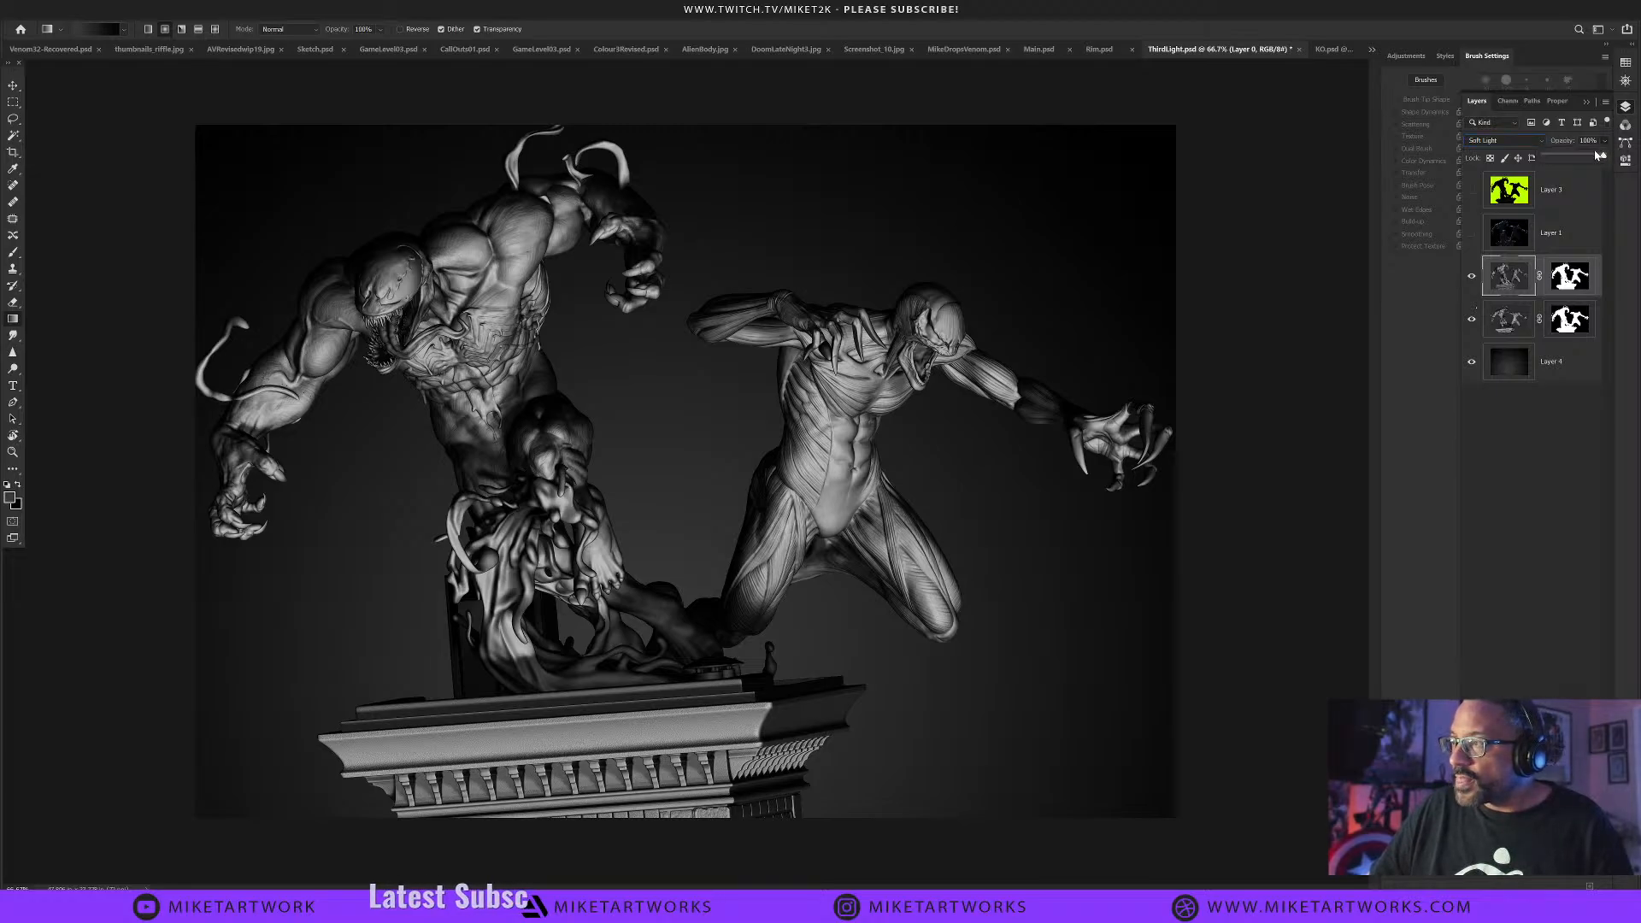
left_click_drag(1594, 157, 1553, 162)
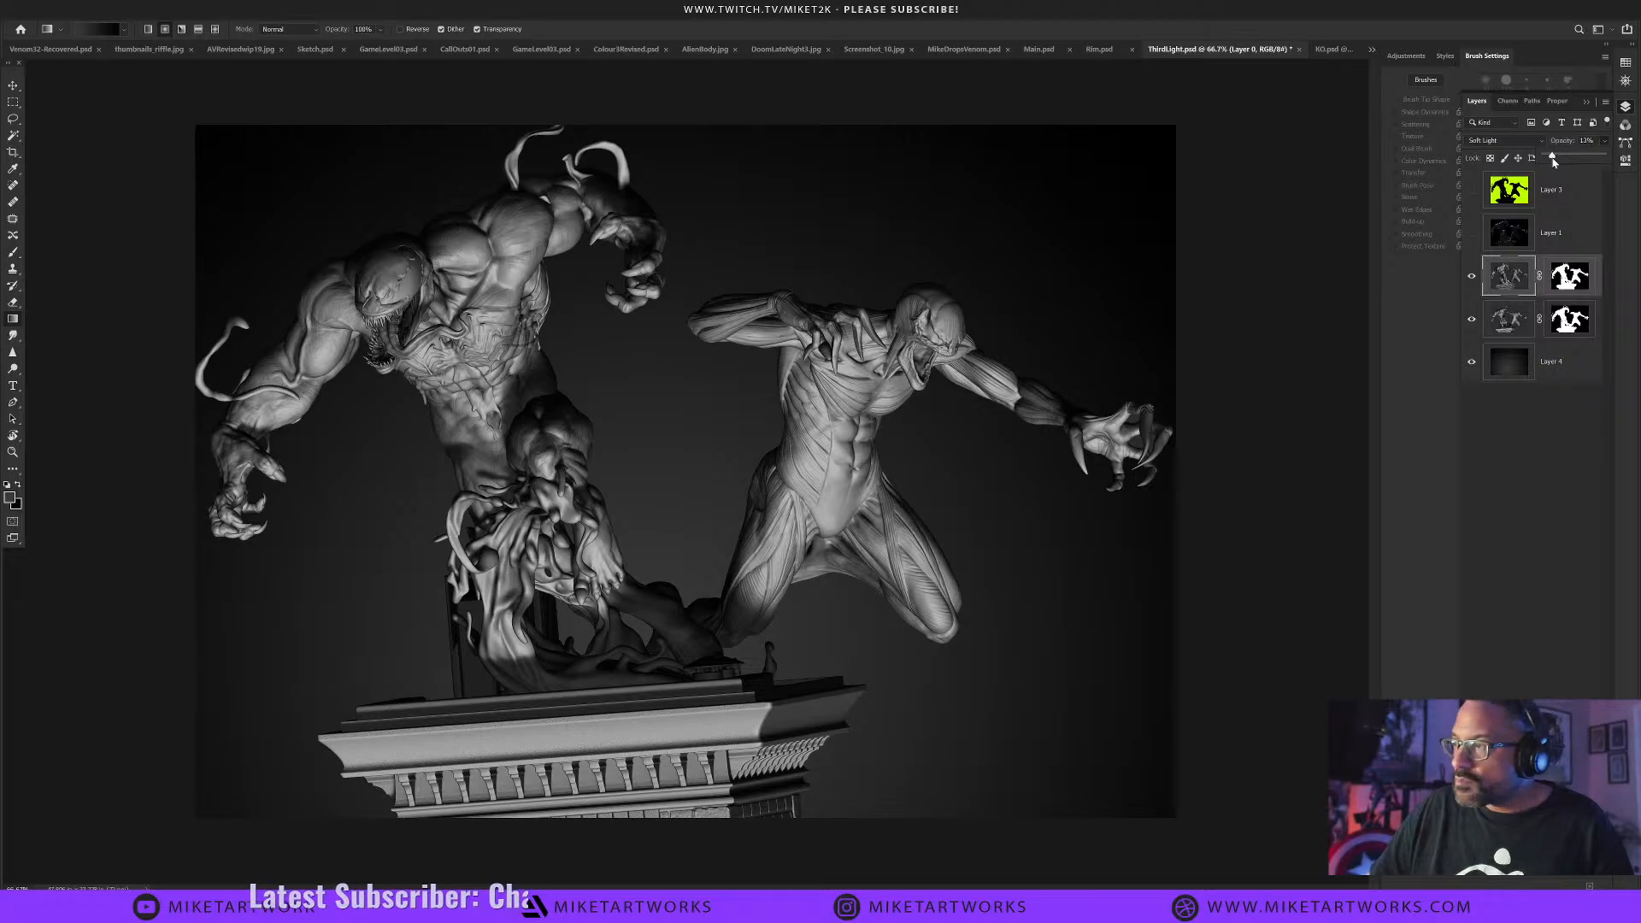
left_click_drag(1553, 161, 1562, 160)
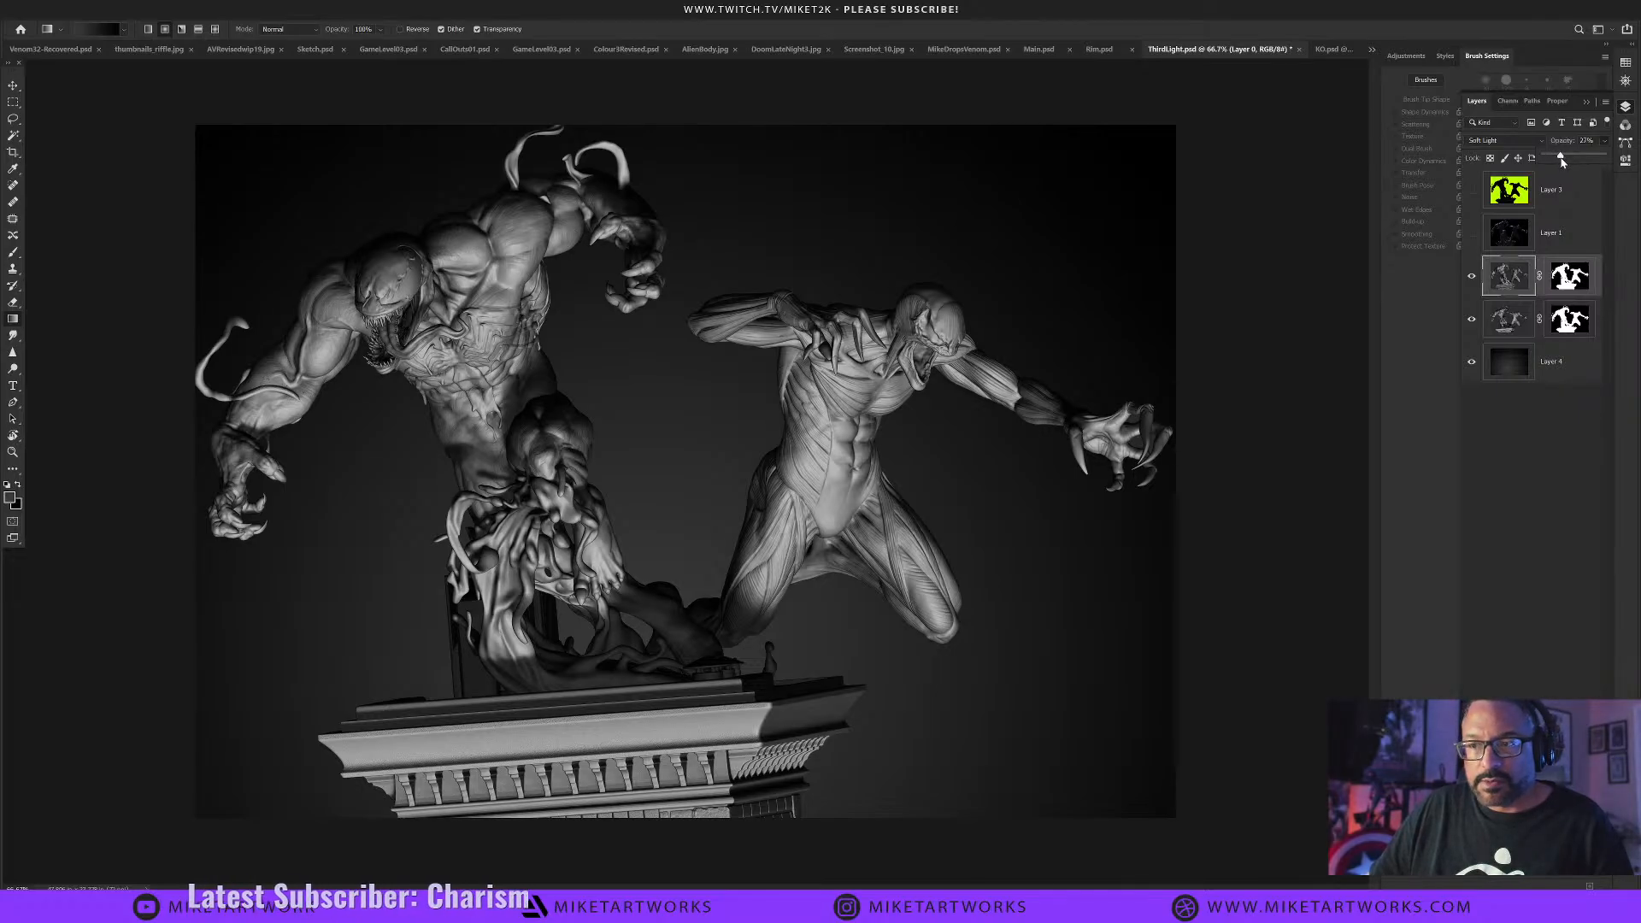
Show the rim layer, Layer 1, and desaturate its blue light to neutral grey with Hue/Saturation across the whole image.
left_click(1473, 238)
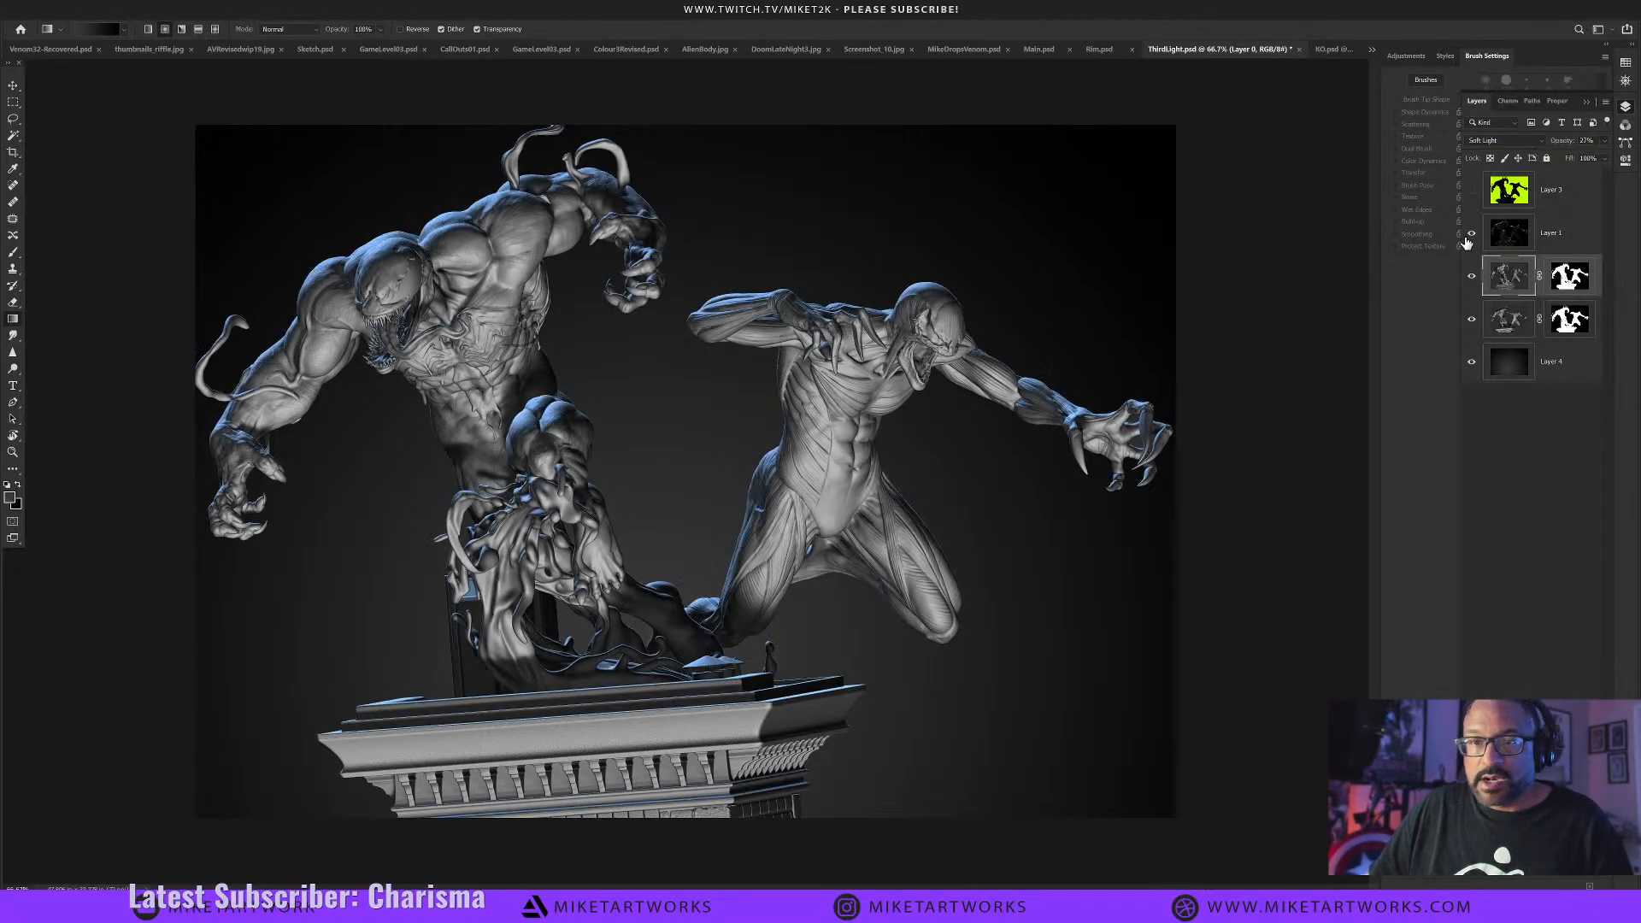
left_click(1558, 239)
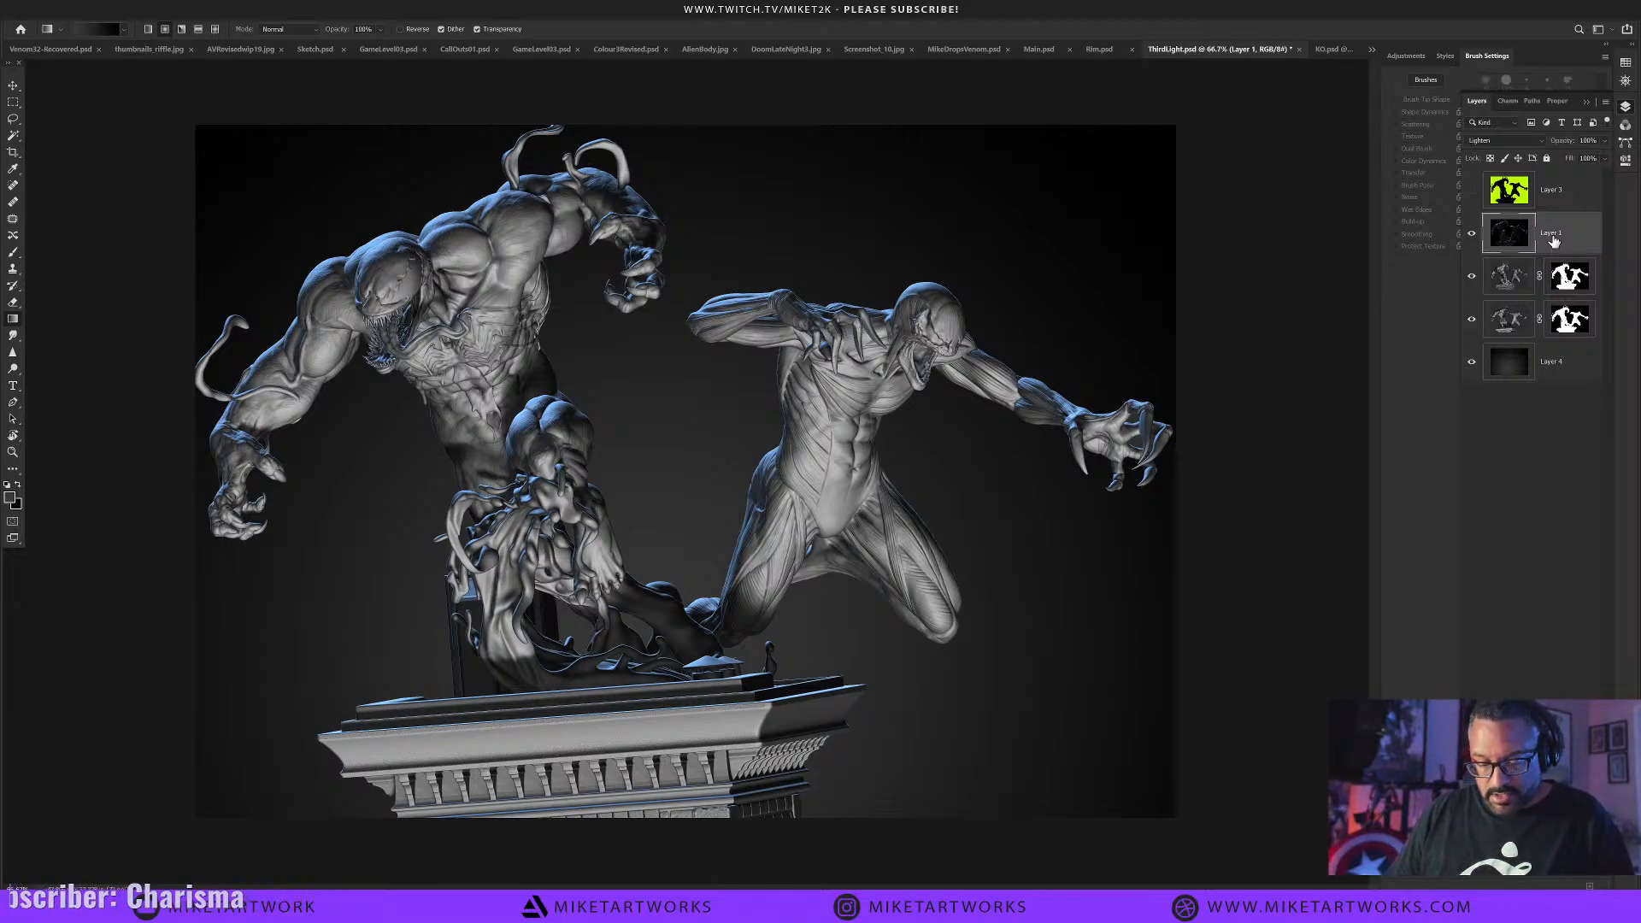
key("ctrl+a")
key("ctrl+u")
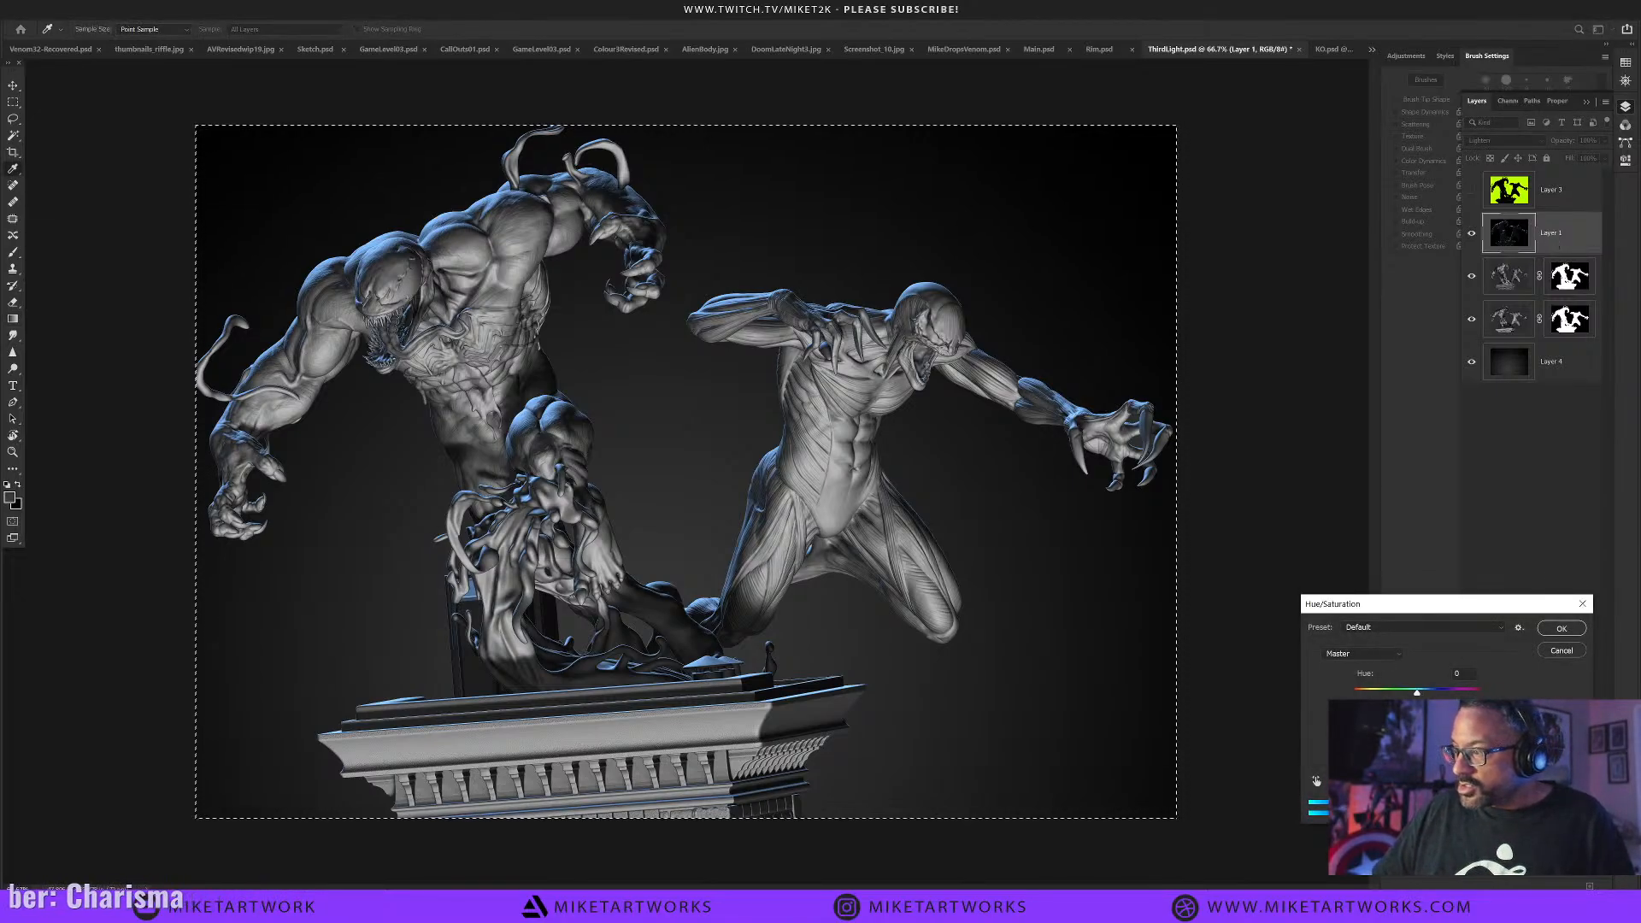
left_click_drag(1418, 723, 1411, 723)
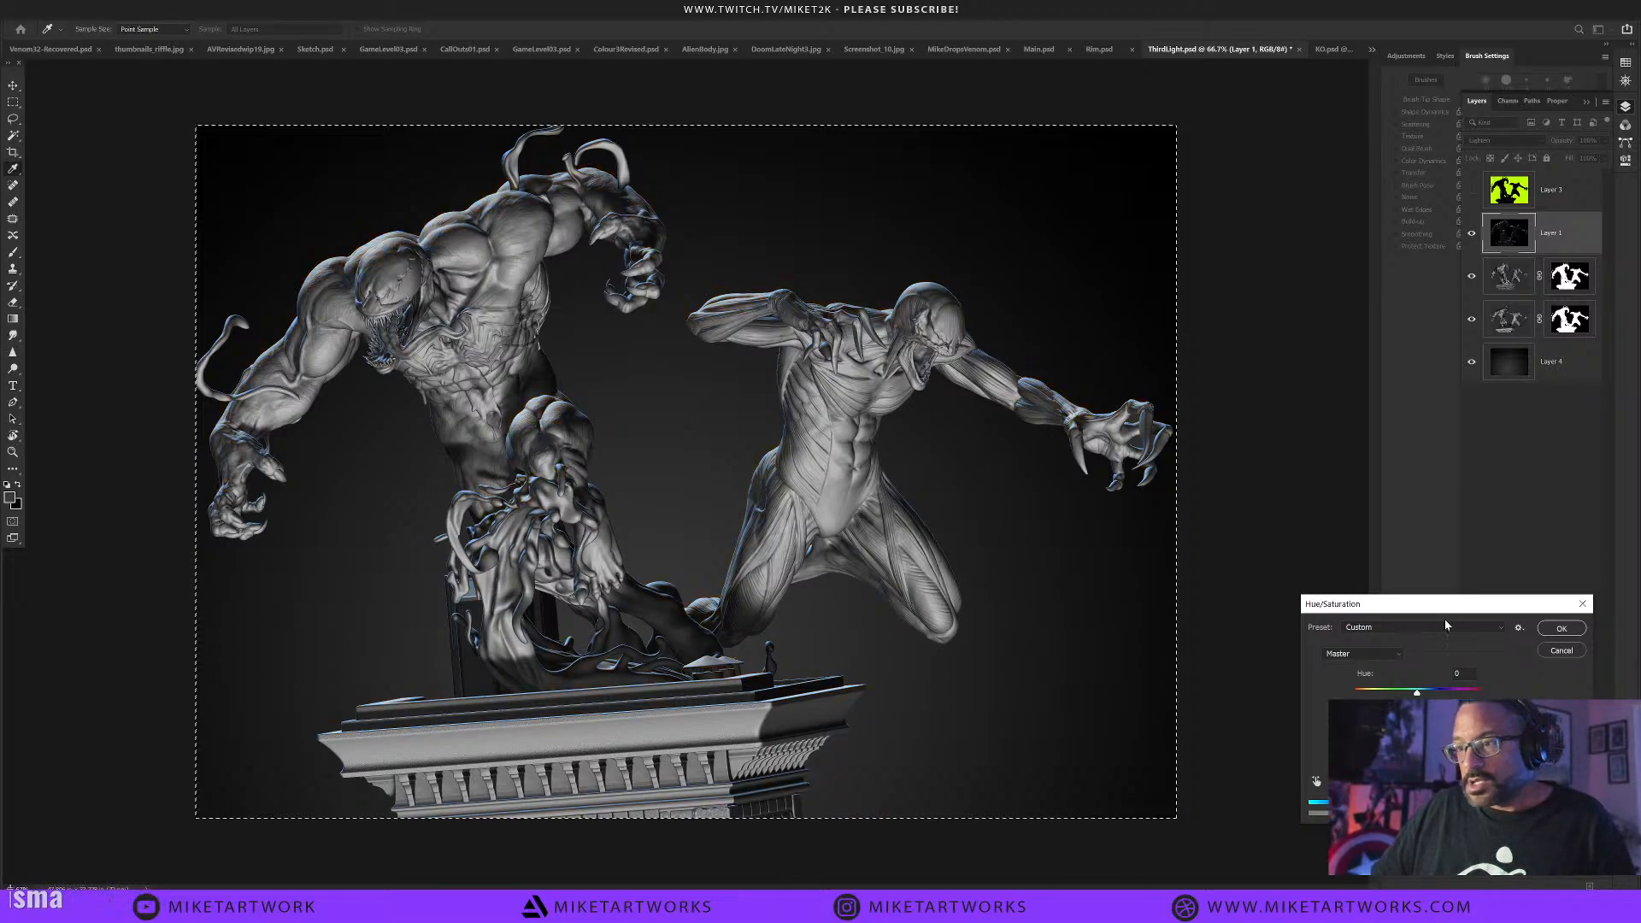
key("Return")
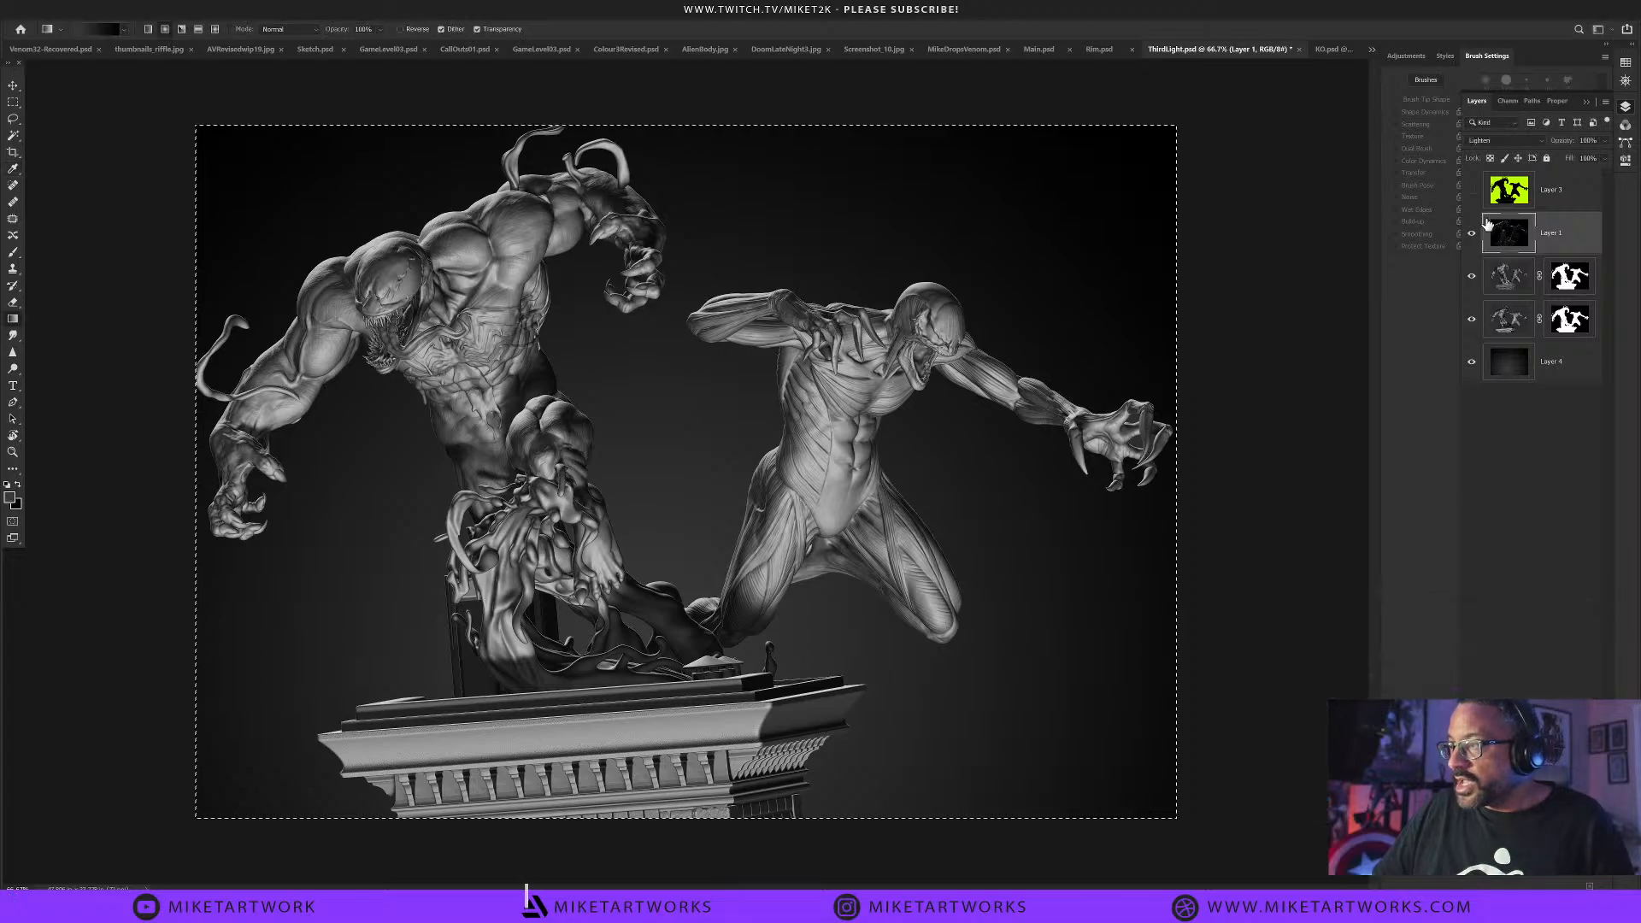
Lower the rim layer's opacity to 55% and clear the selection.
left_click(1604, 159)
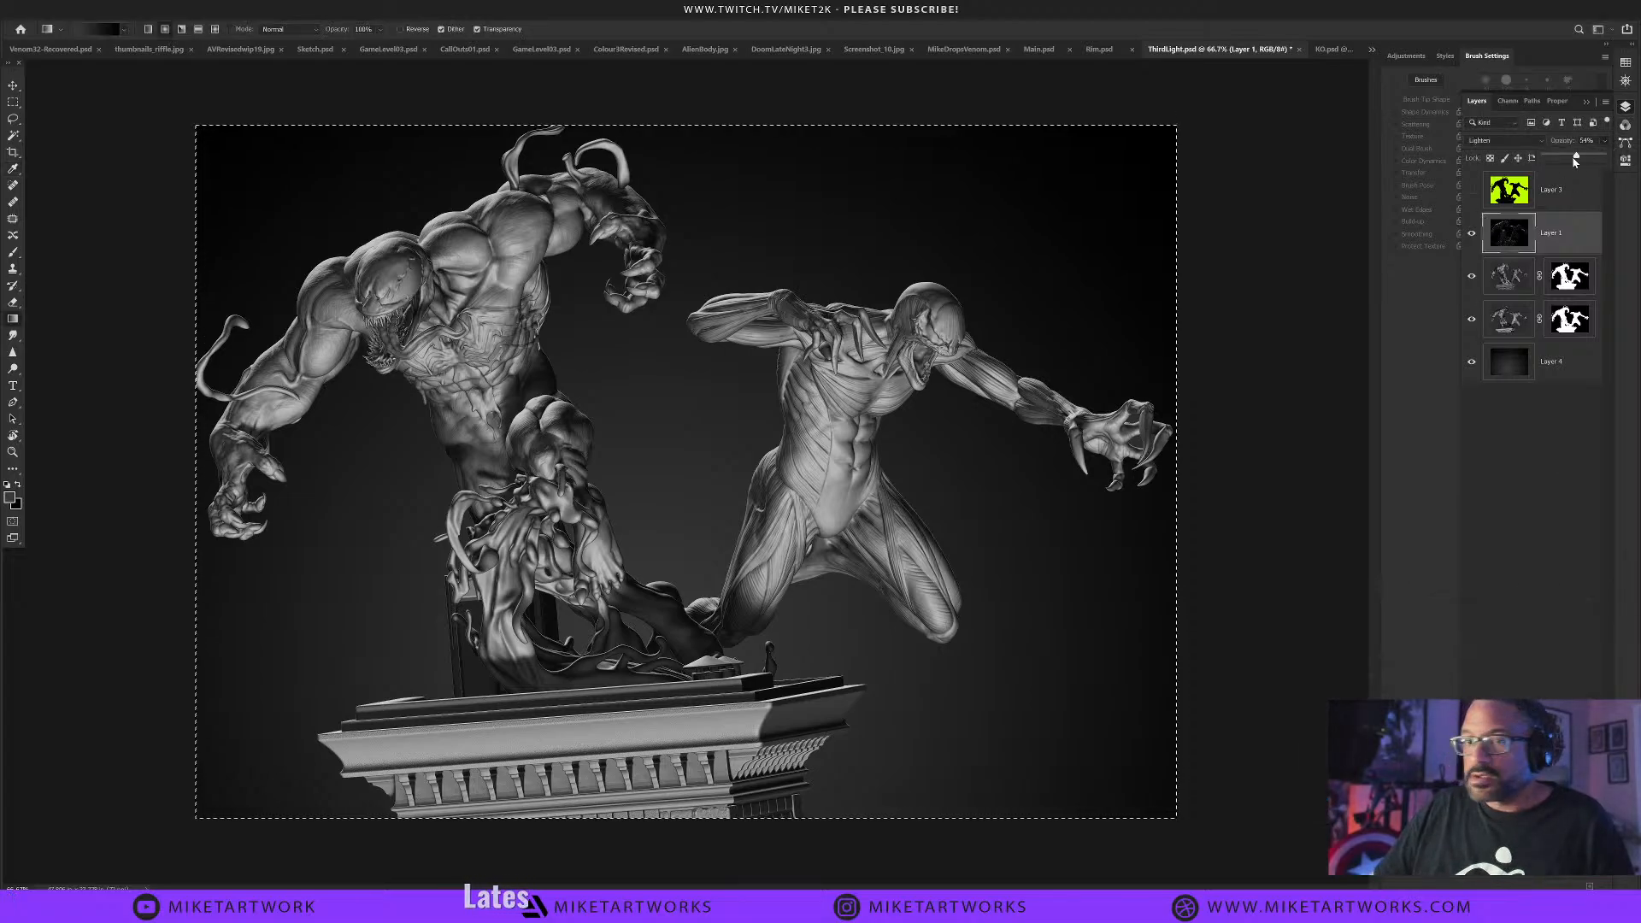
left_click_drag(1573, 160, 1579, 159)
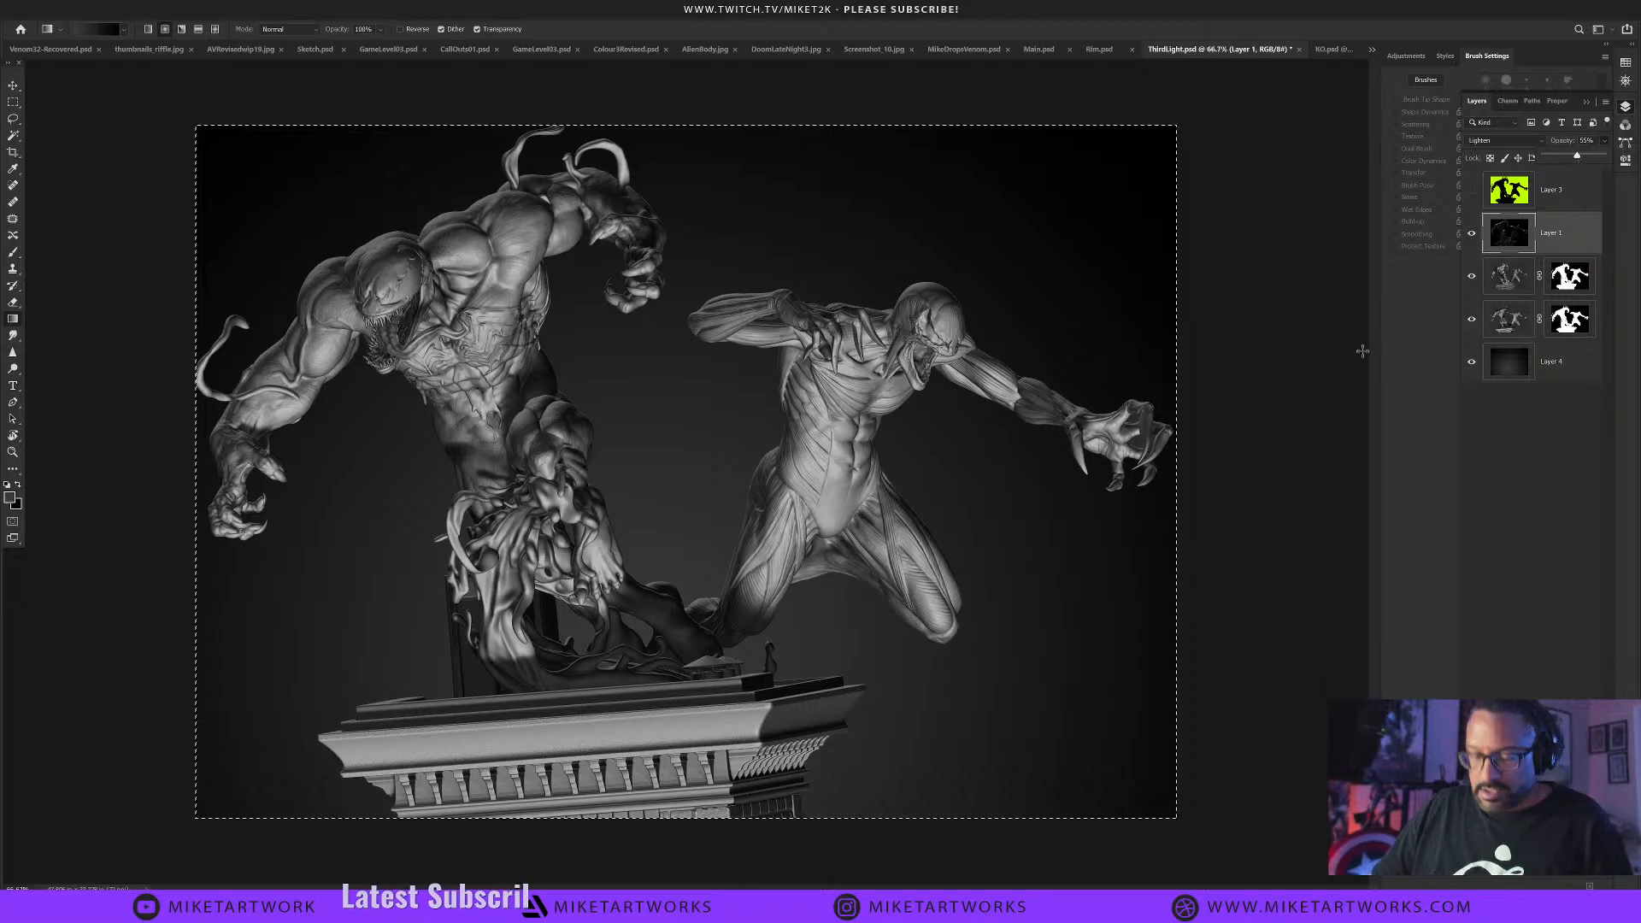
key("ctrl+d")
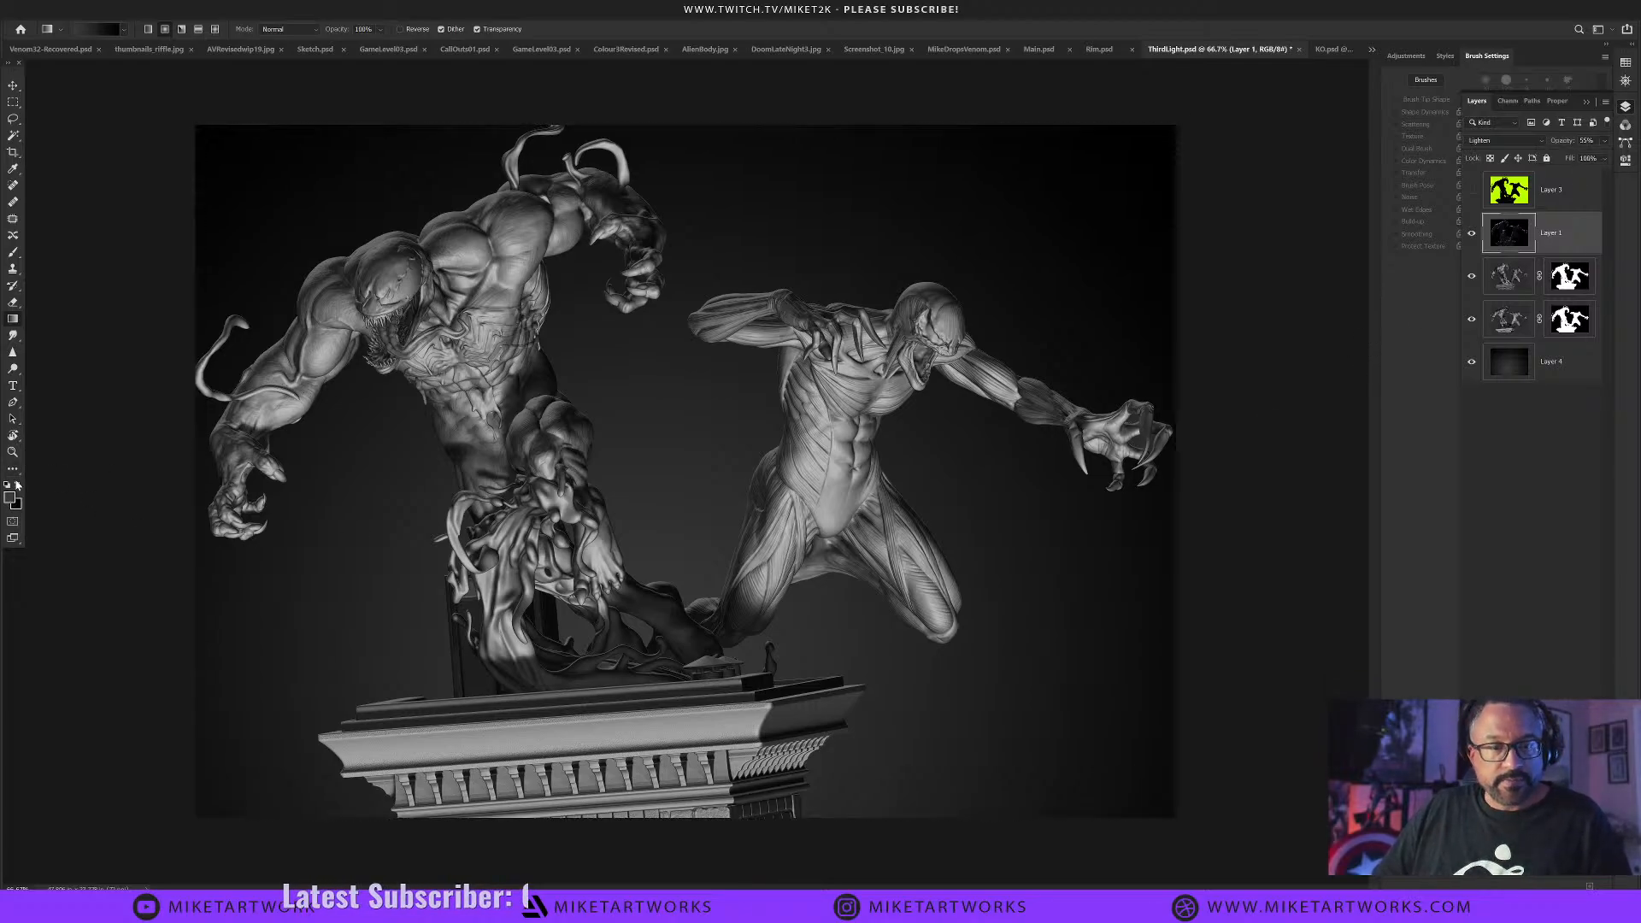
Review the composite full screen, examining the overall lighting and the larger figure's head, teeth and chest up close.
key("f")
key("f")
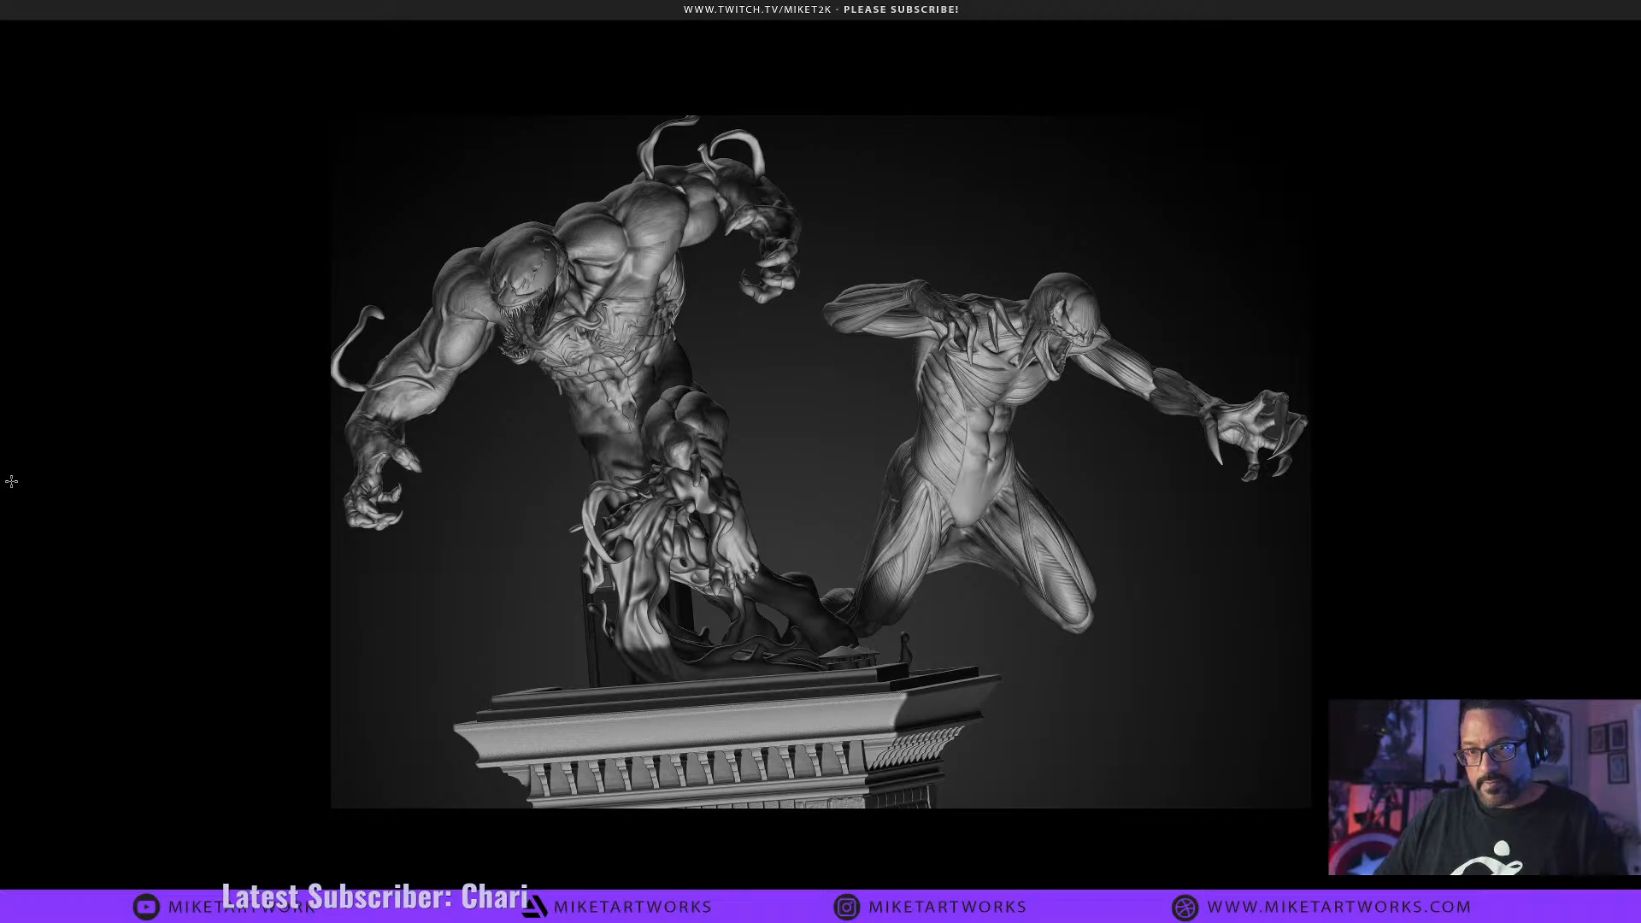
key("ctrl+plus")
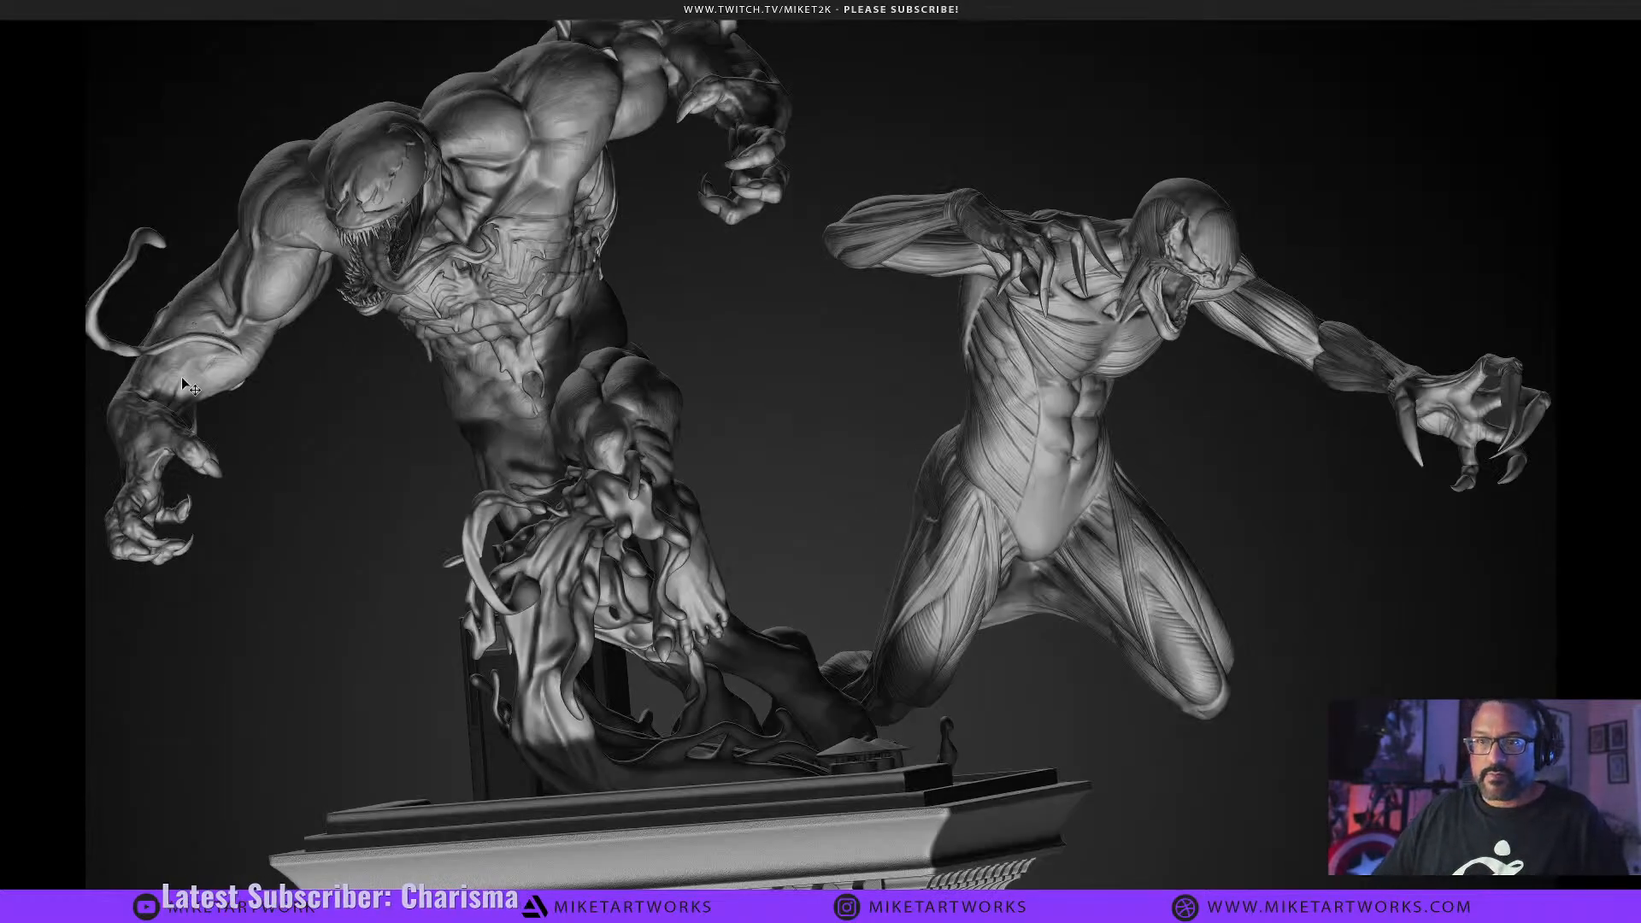
left_click_drag(554, 657, 540, 697)
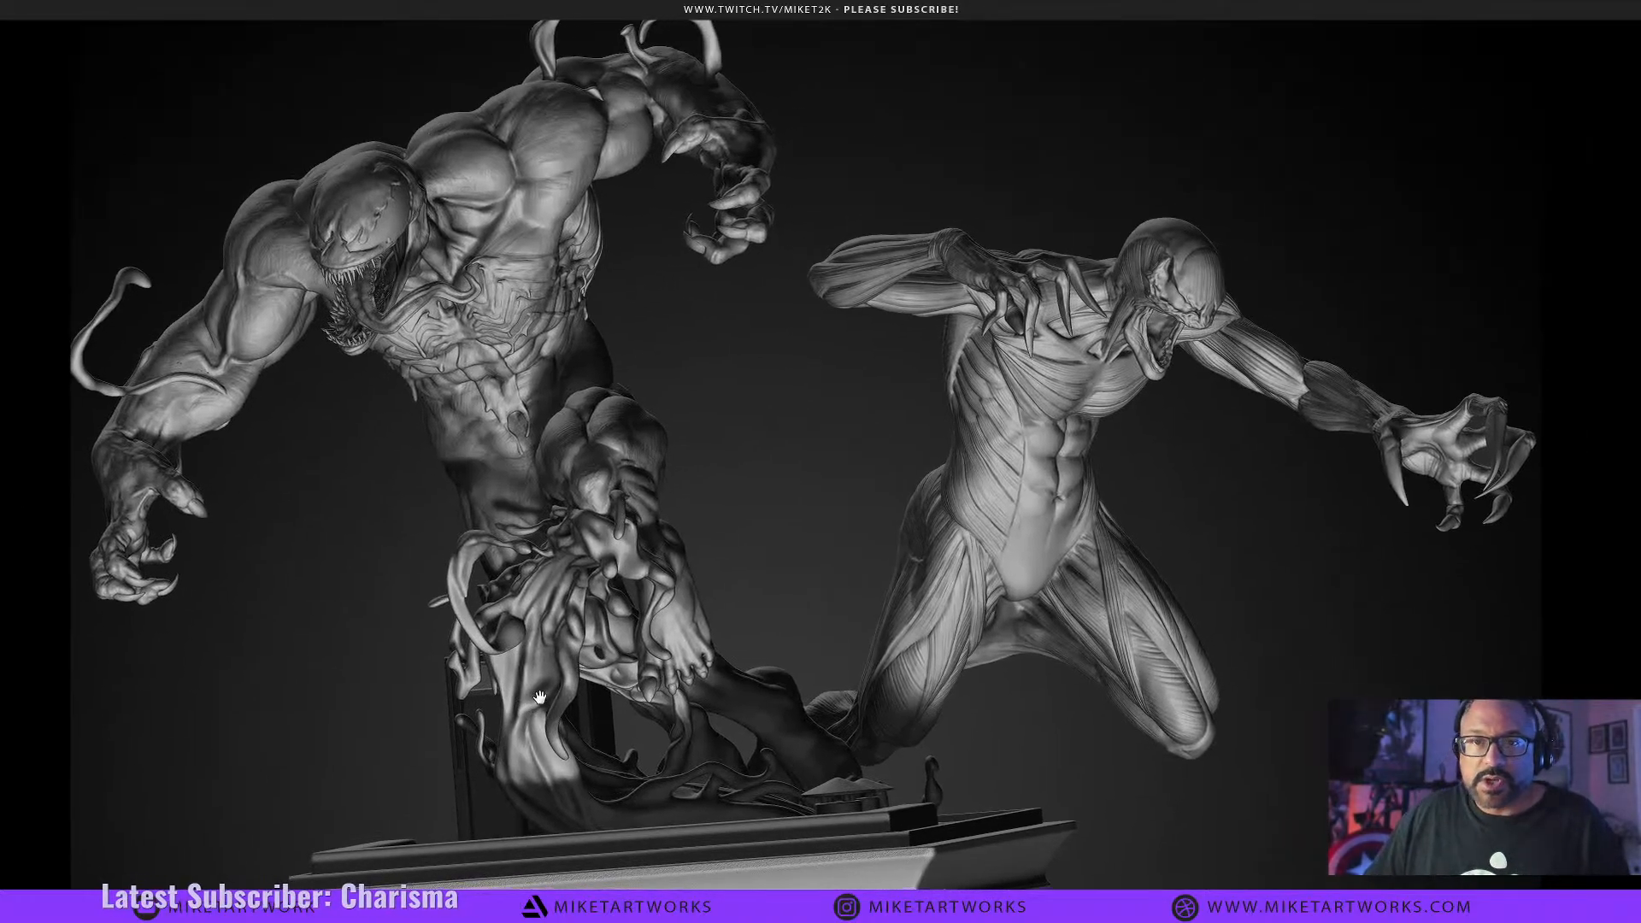
left_click_drag(595, 545, 550, 553)
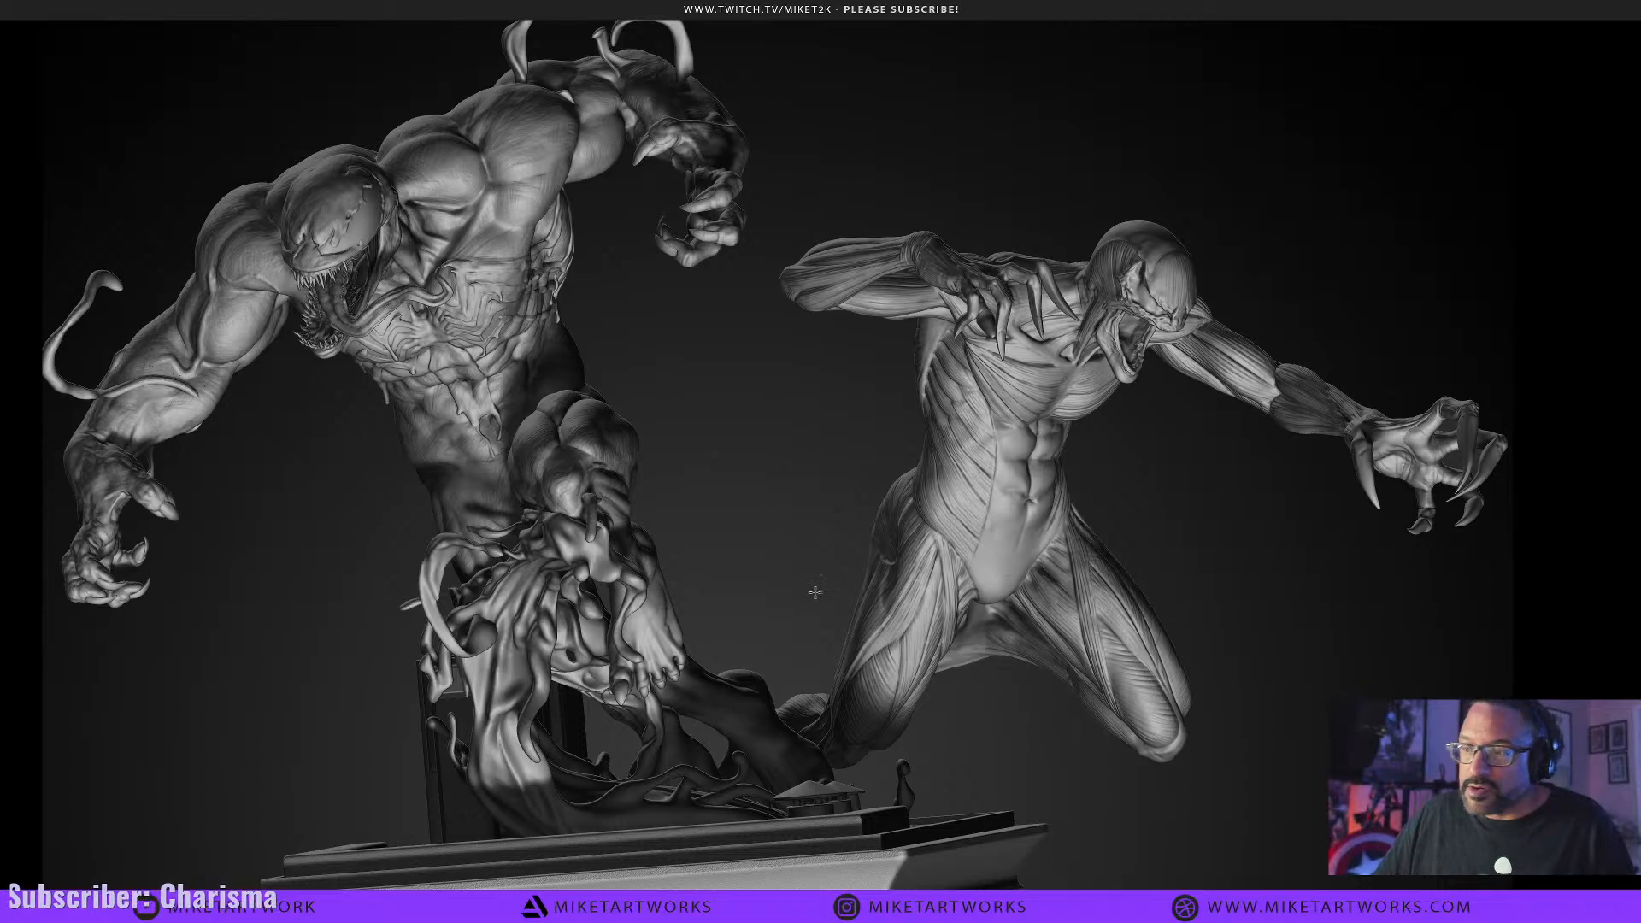
left_click_drag(815, 592, 845, 613)
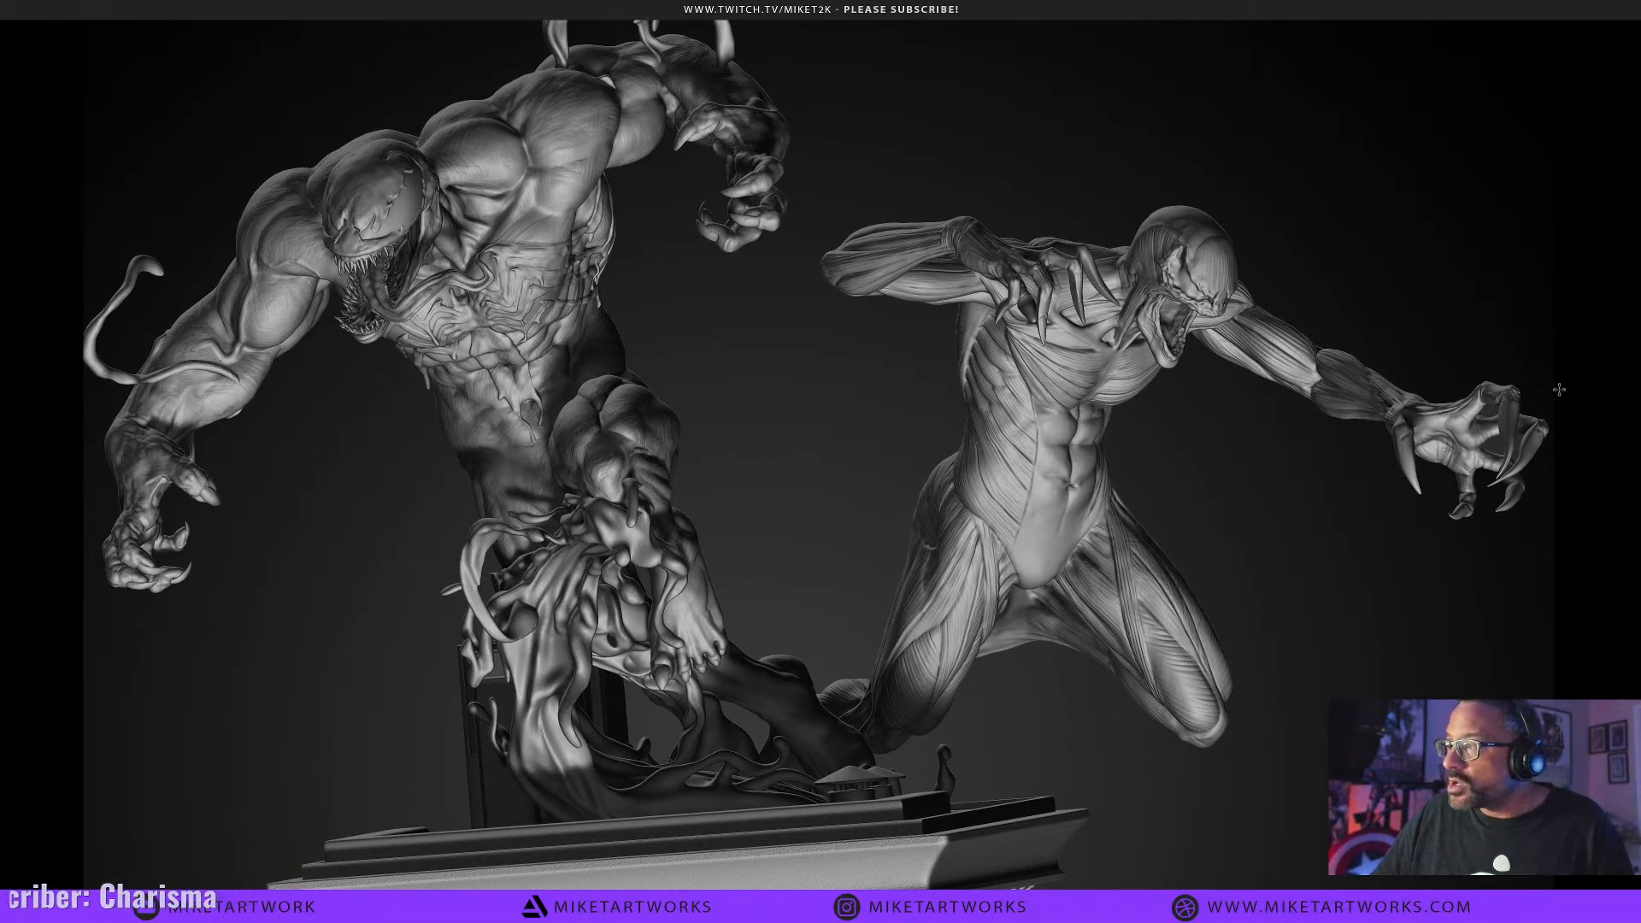
left_click(367, 297)
left_click(370, 299)
left_click_drag(479, 342, 652, 658)
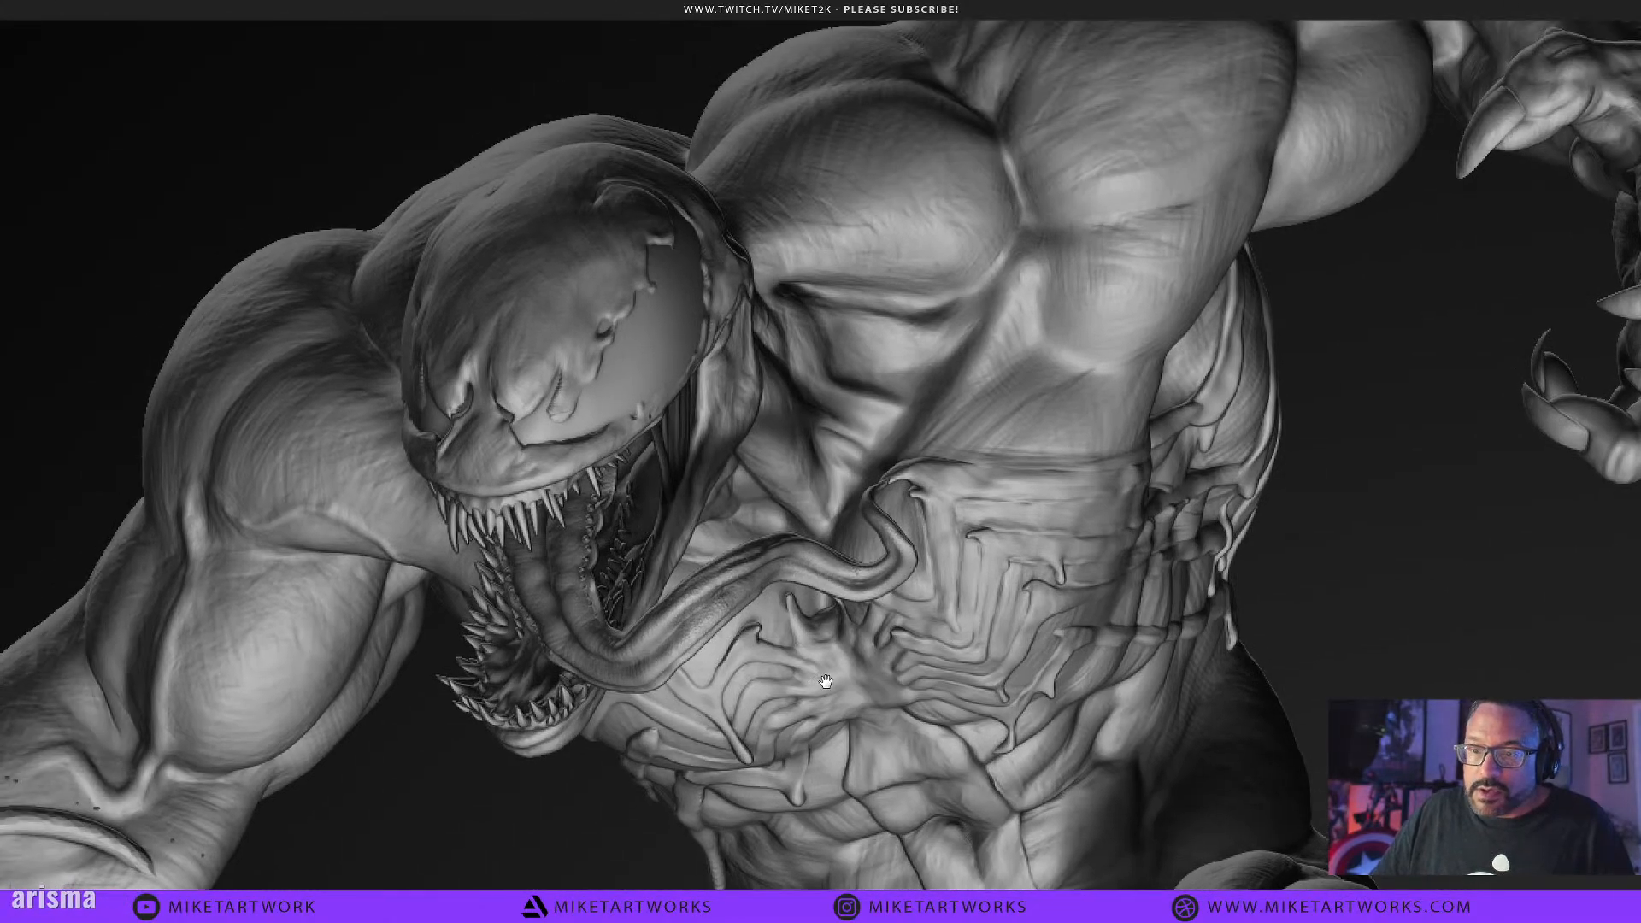
left_click_drag(825, 681, 796, 625)
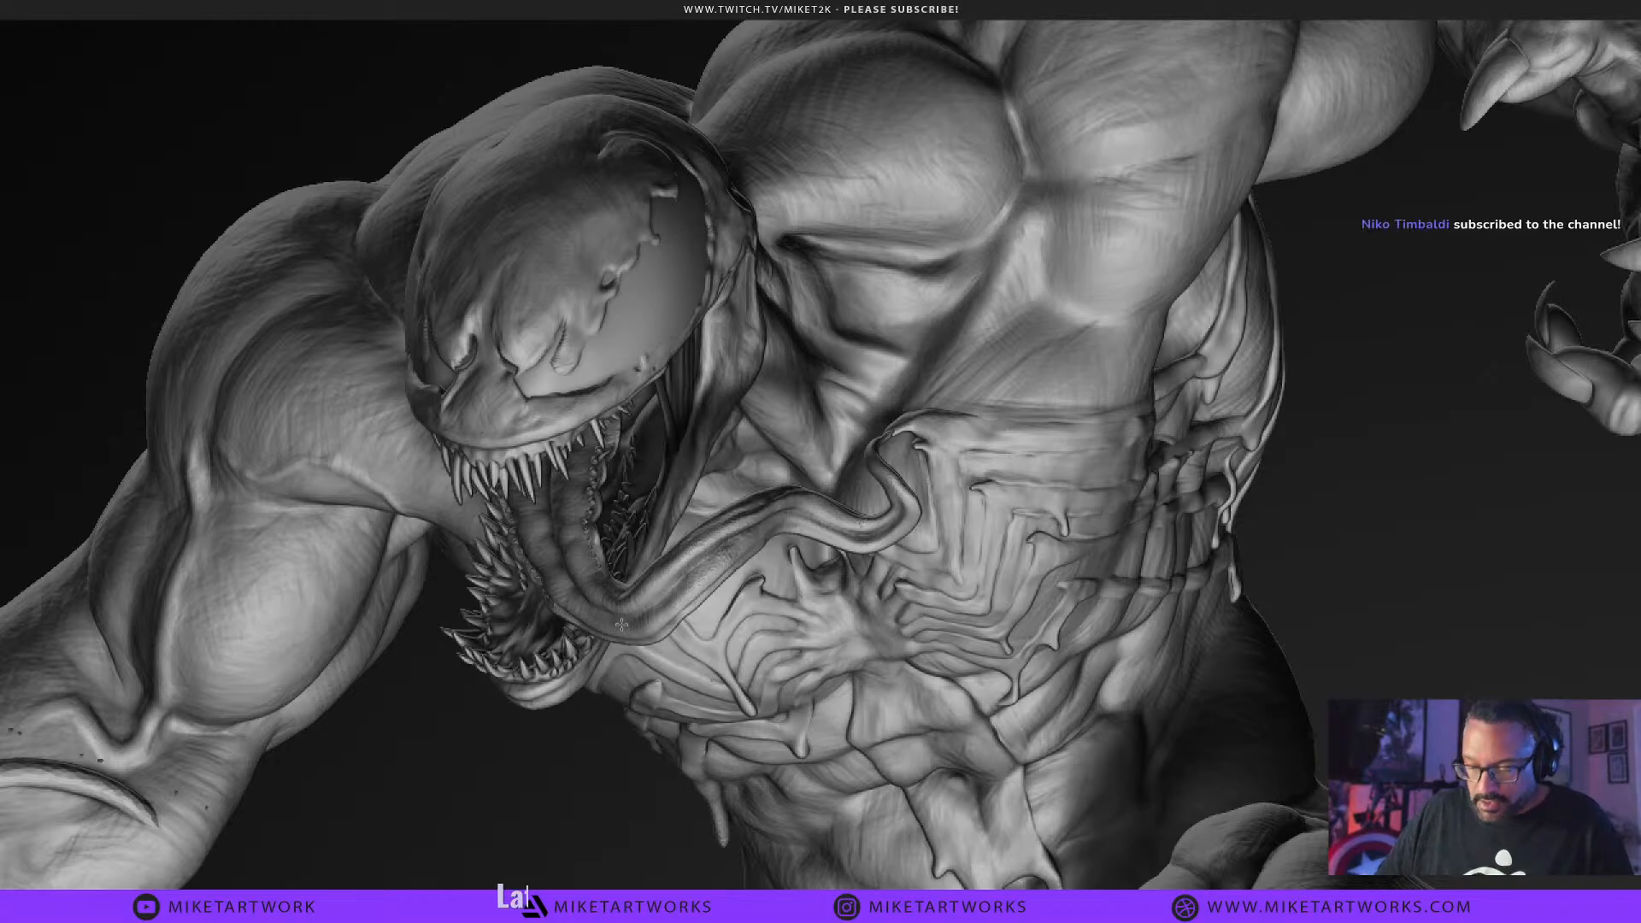
key("ctrl+minus")
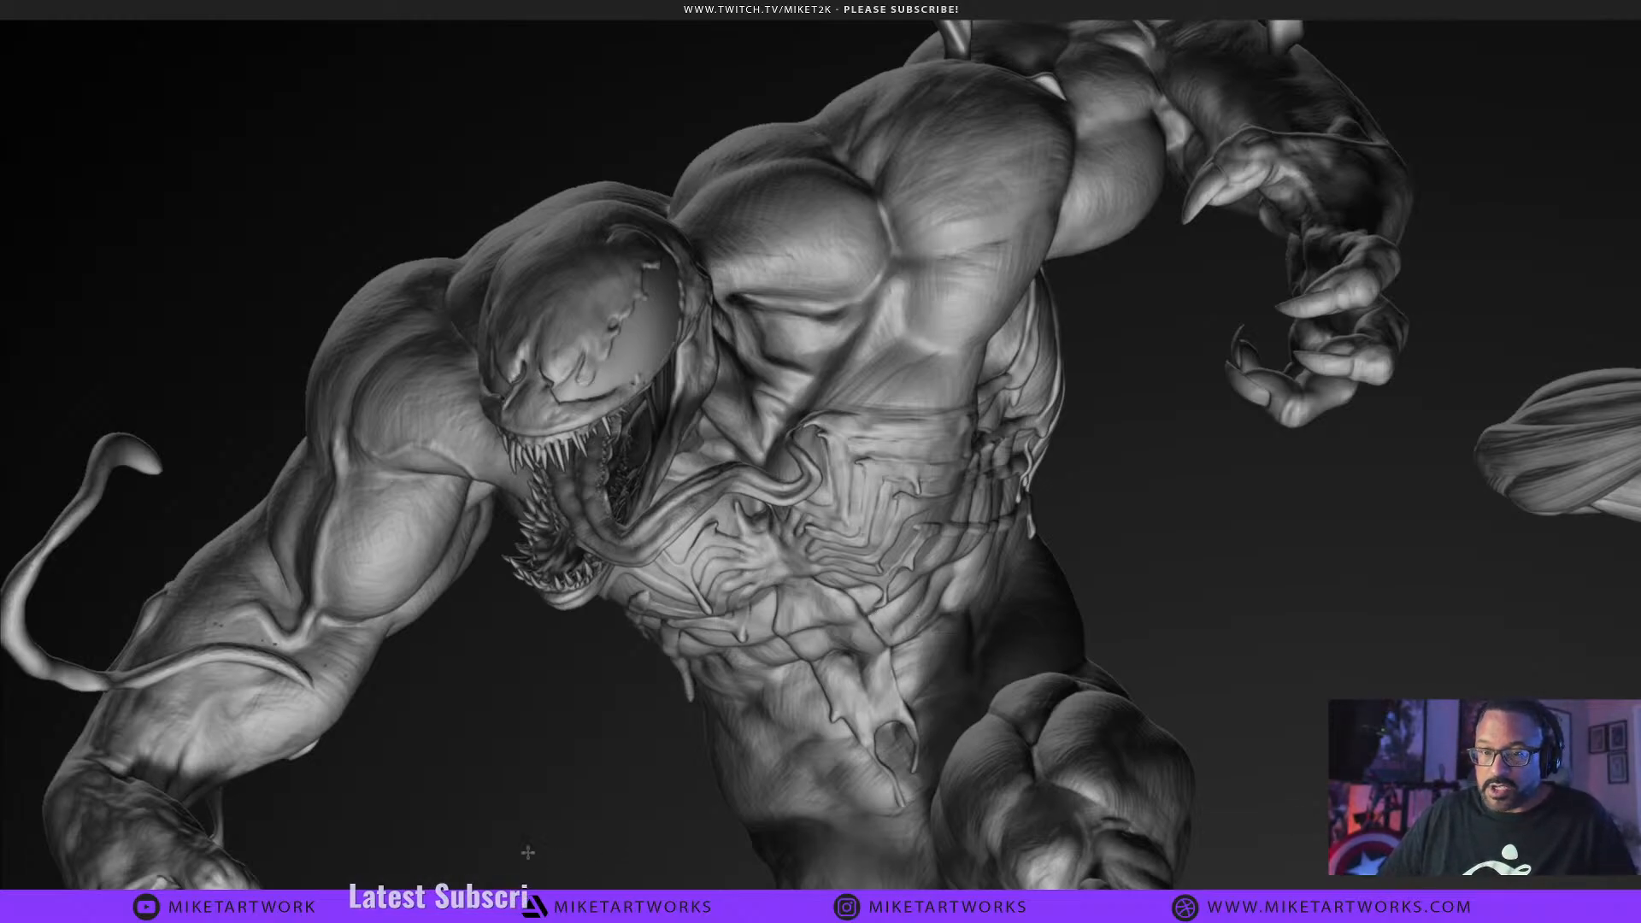
key("ctrl+minus")
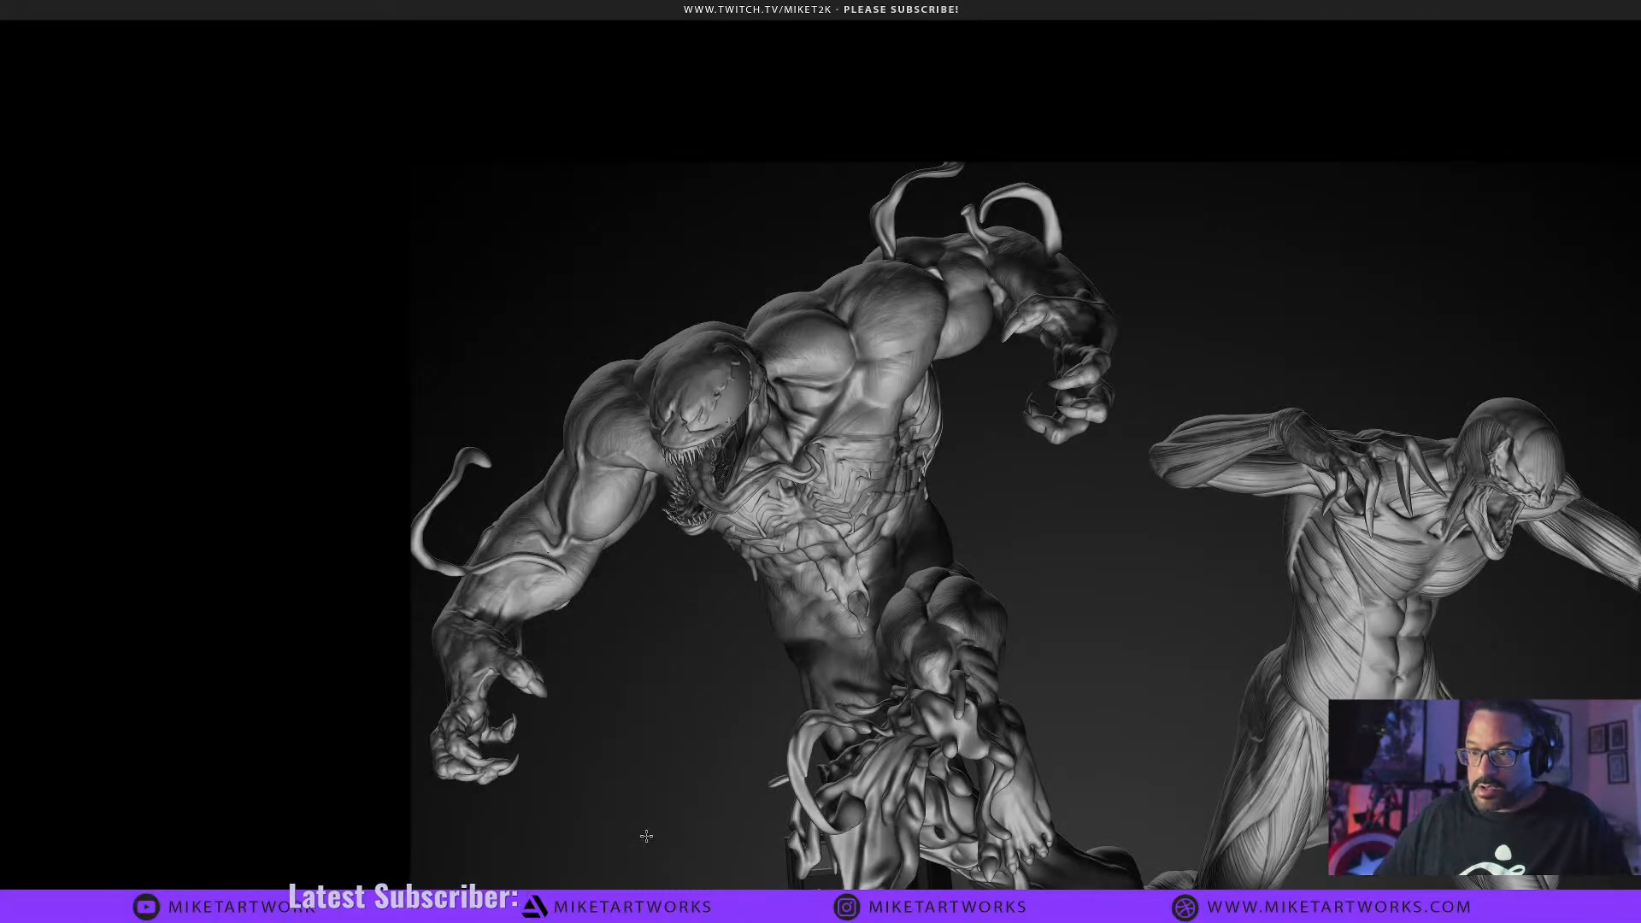
left_click_drag(680, 833, 406, 675)
left_click_drag(421, 757, 437, 750)
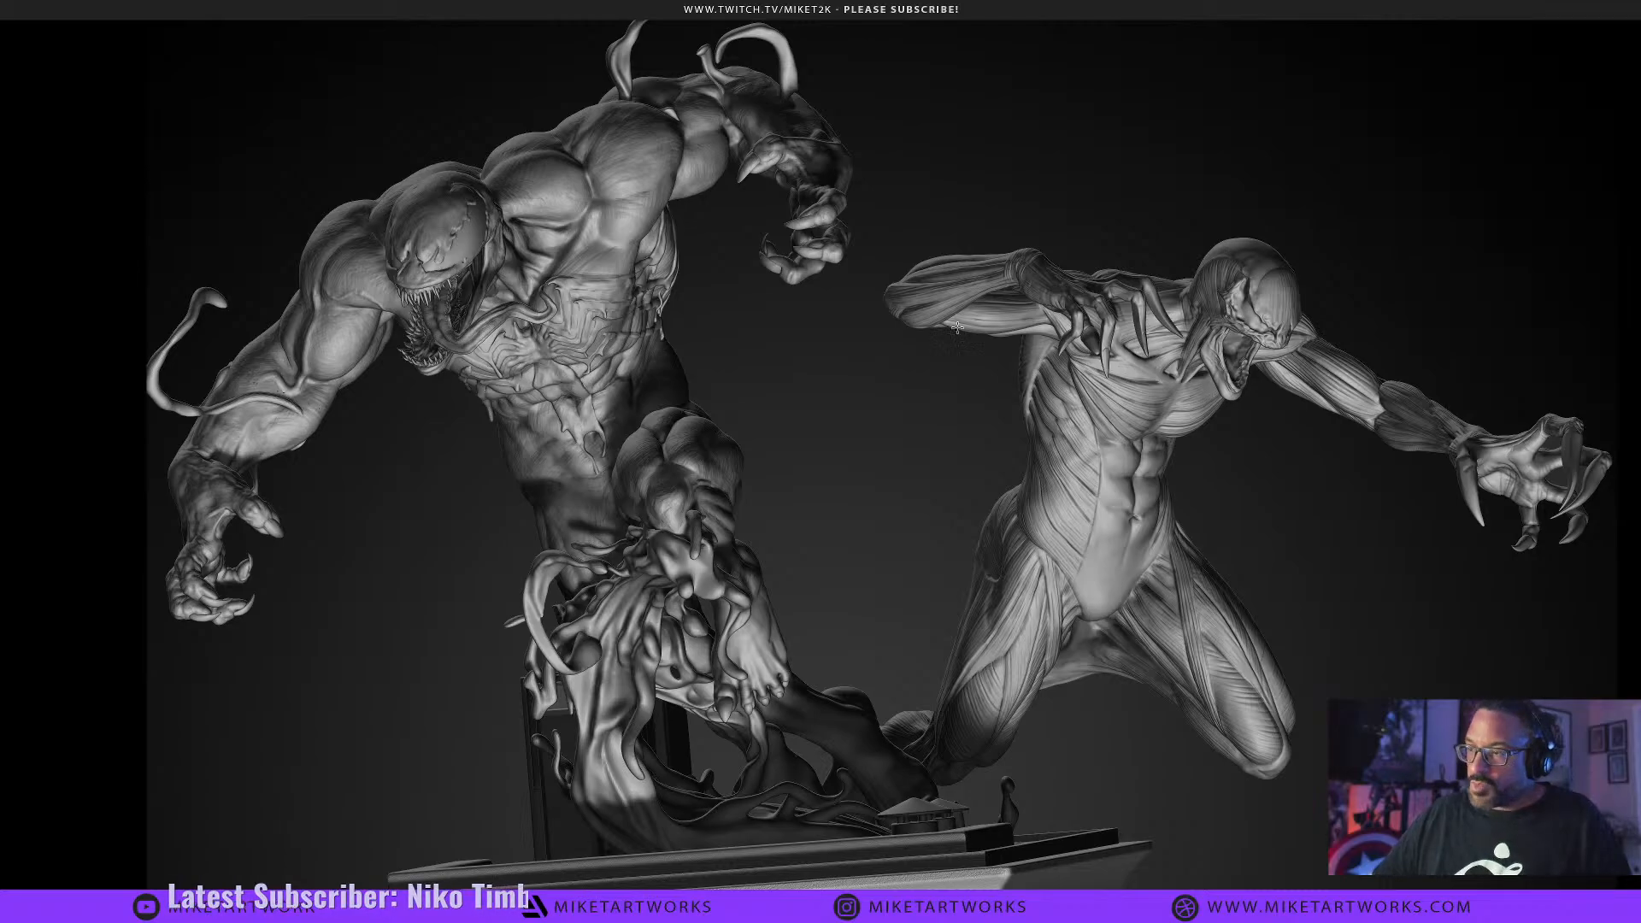
Add a Levels adjustment above Layer 0, lowering the white input level to about 206 and slightly brightening the midtones.
key("Tab")
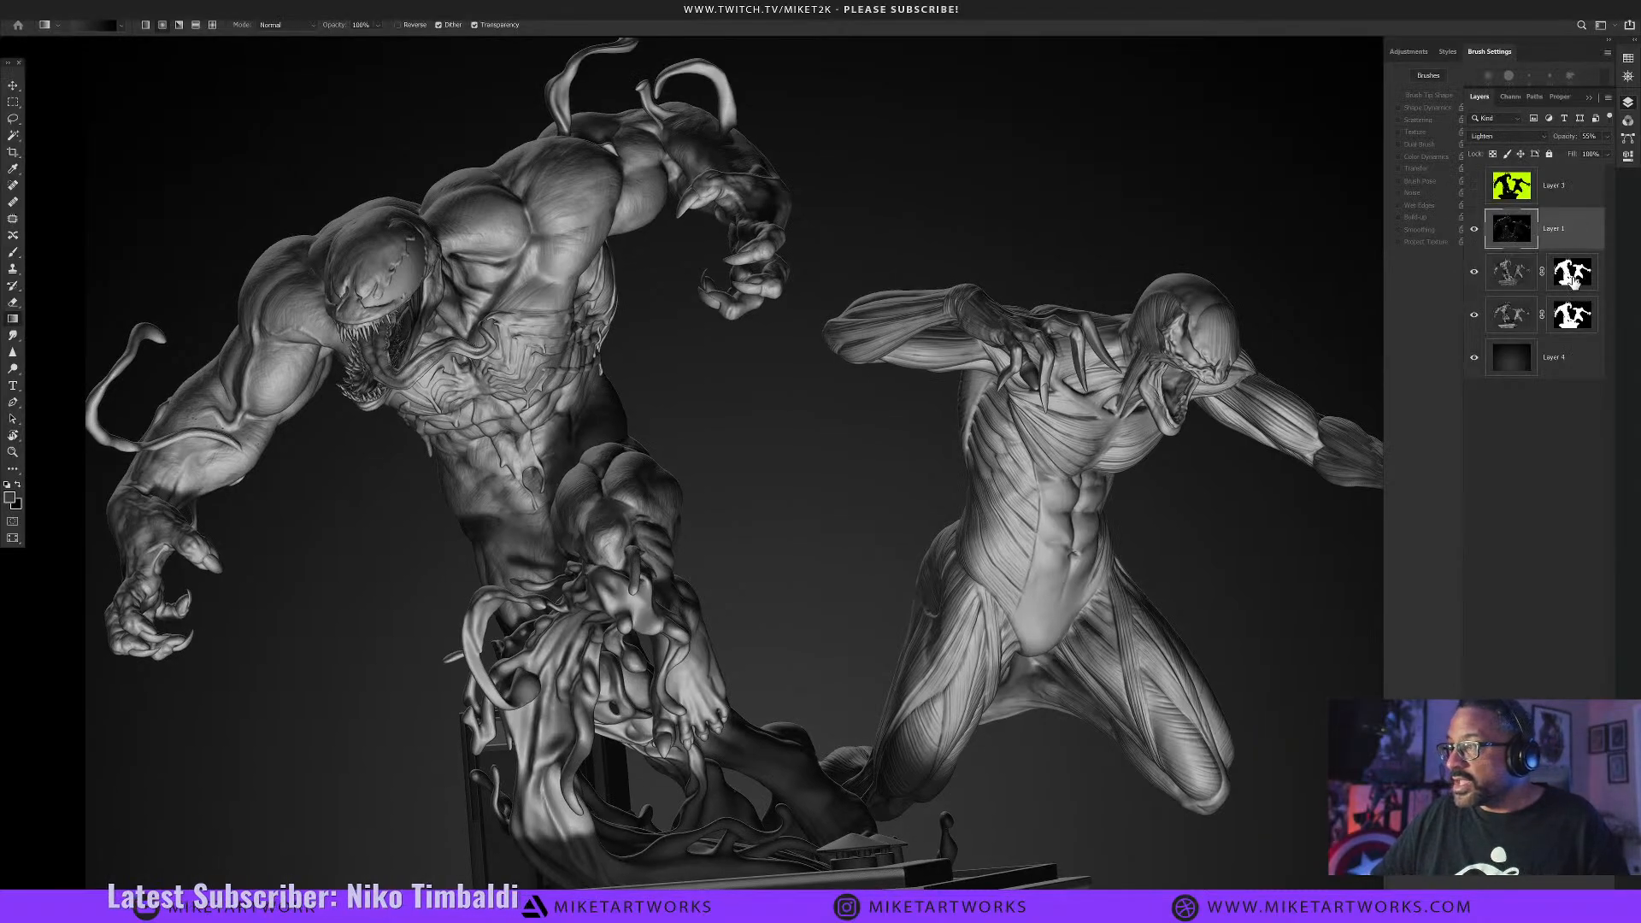
left_click(1511, 272)
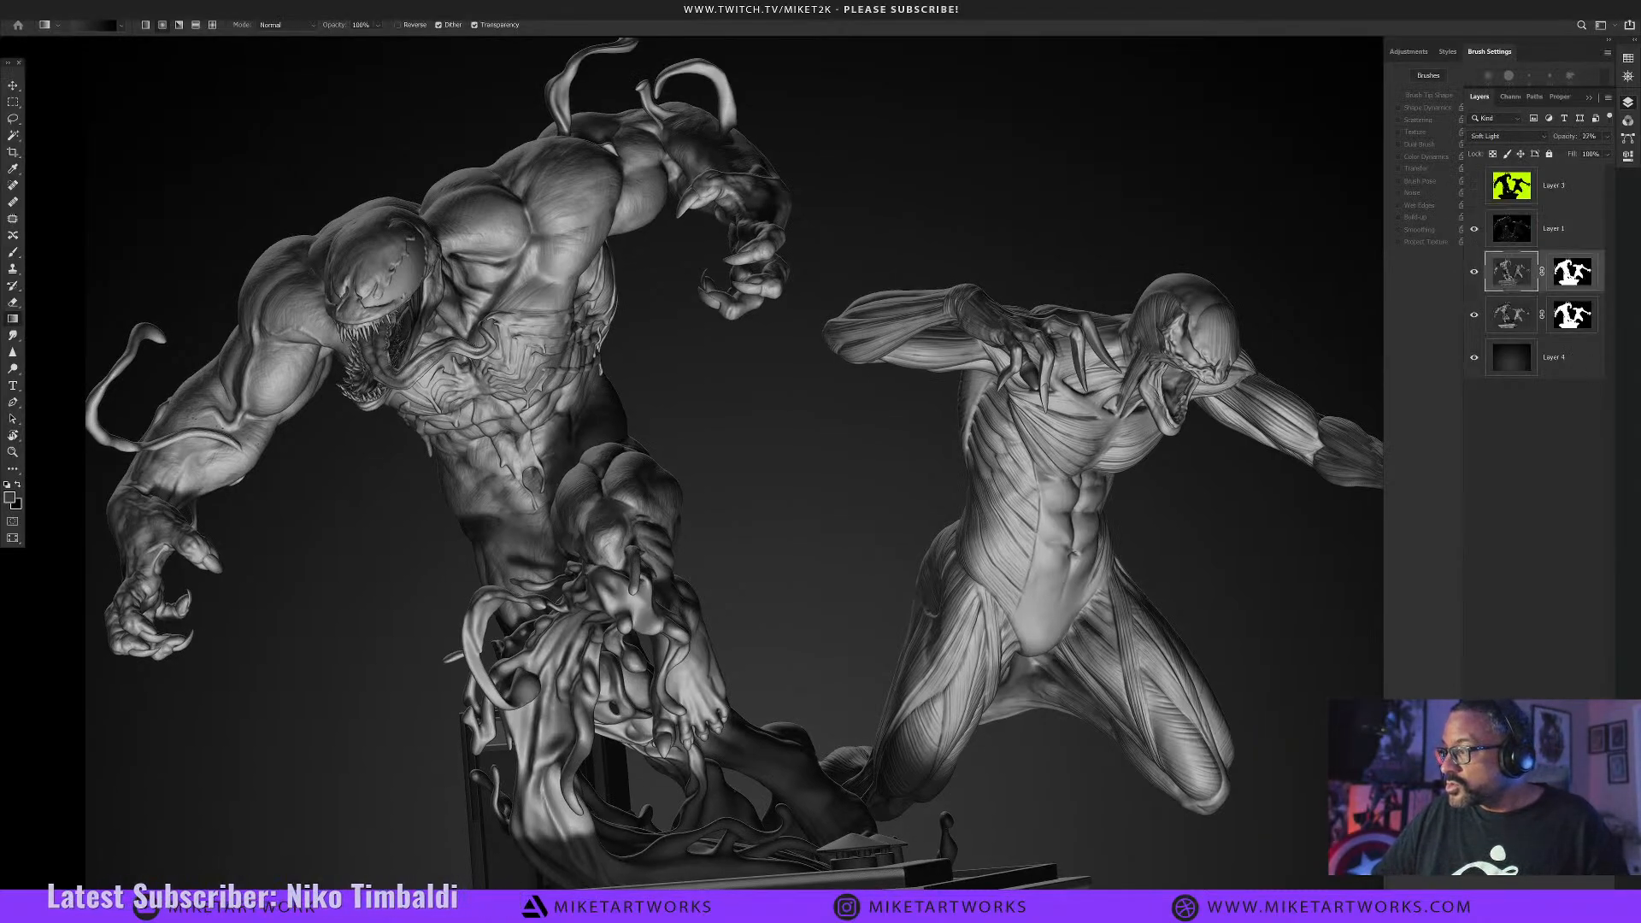
left_click(1537, 753)
left_click(1549, 575)
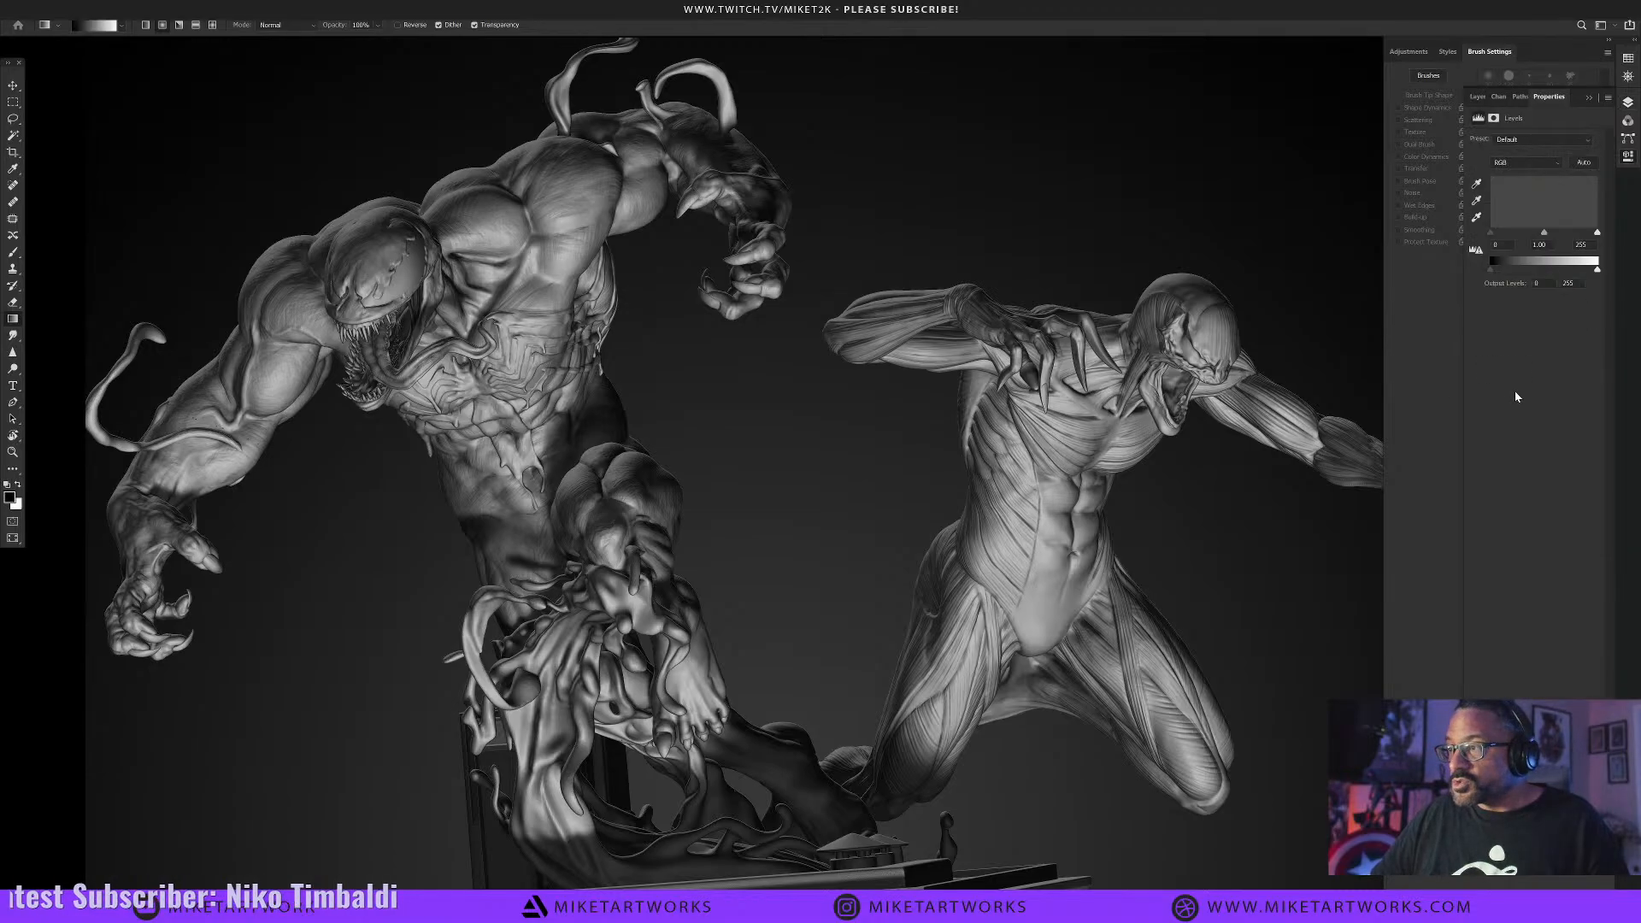
left_click_drag(1598, 235, 1578, 240)
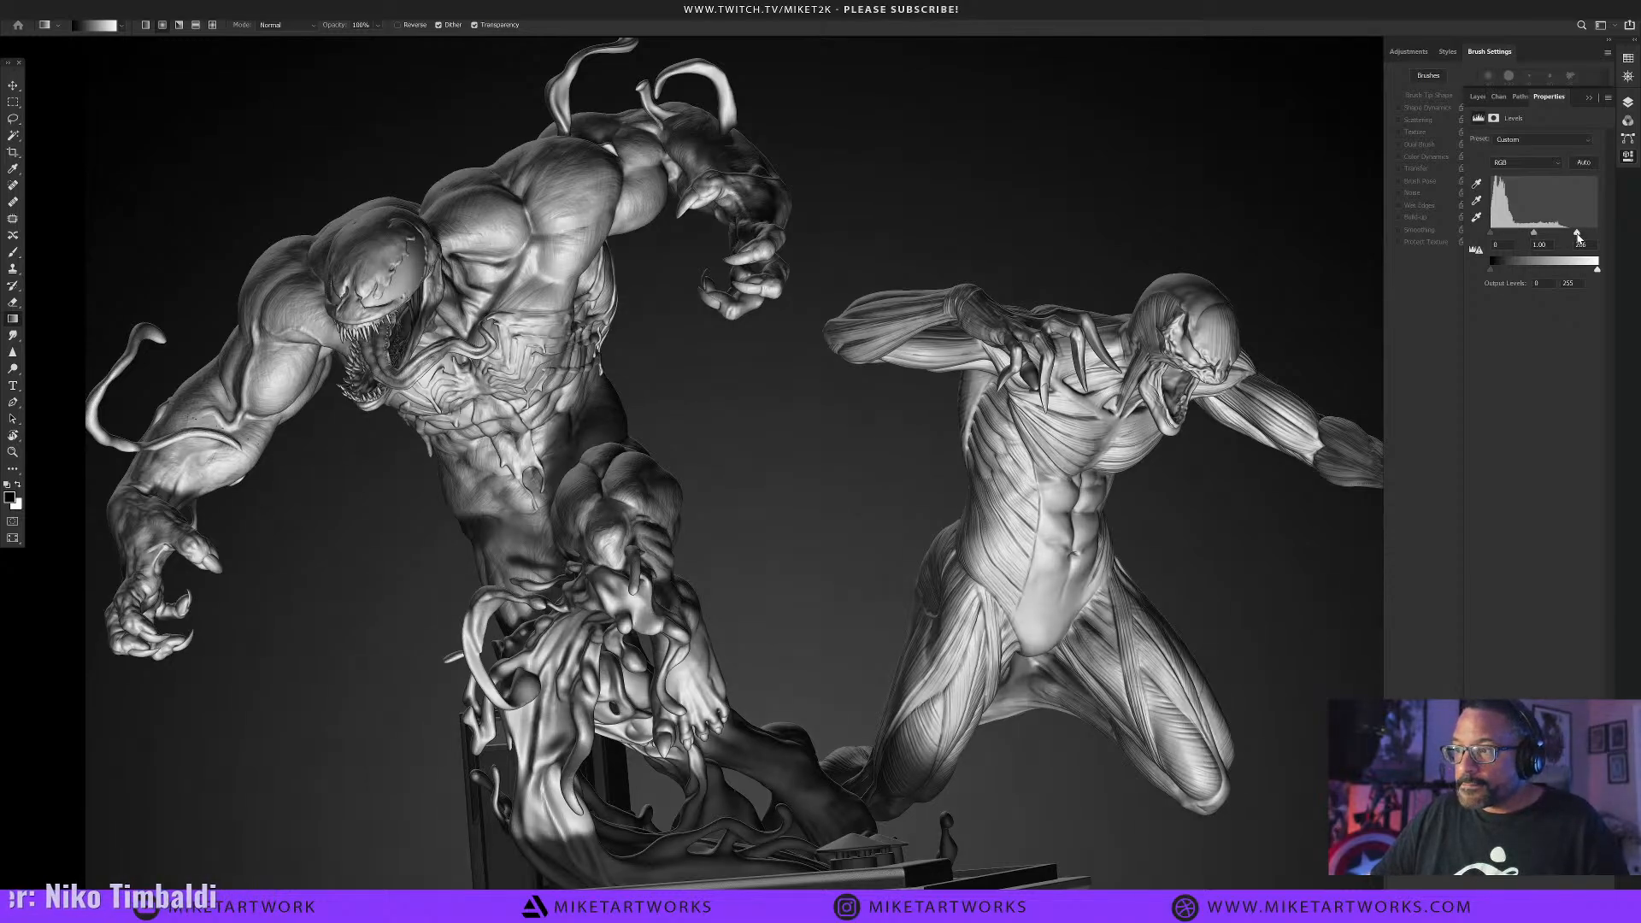
left_click_drag(1579, 236, 1576, 237)
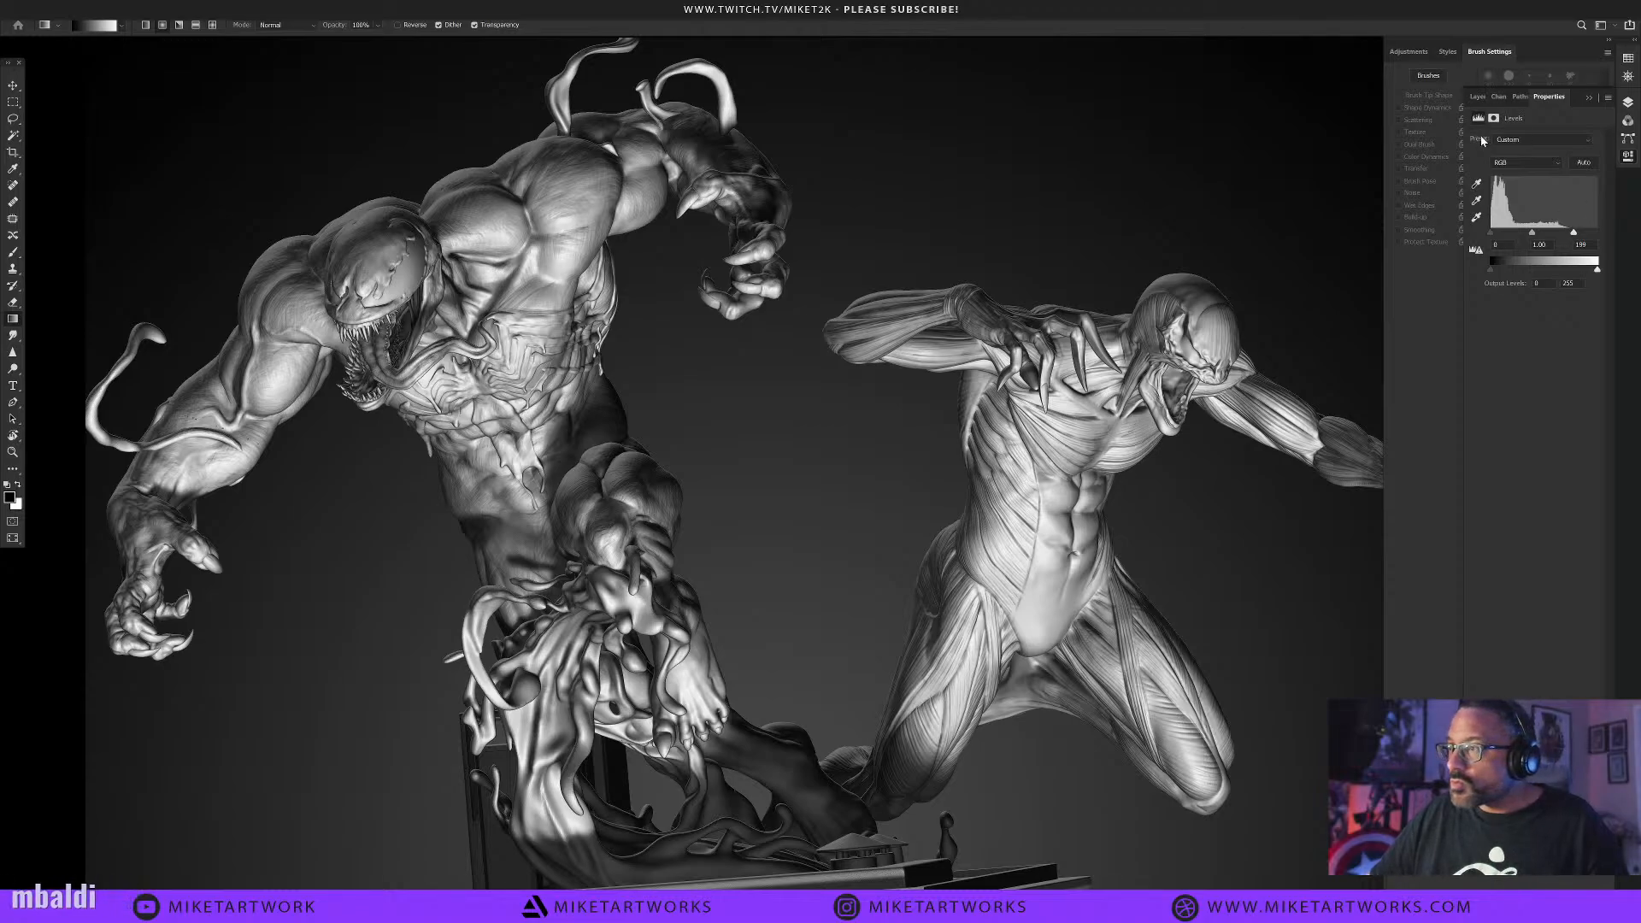
left_click_drag(1574, 233, 1531, 236)
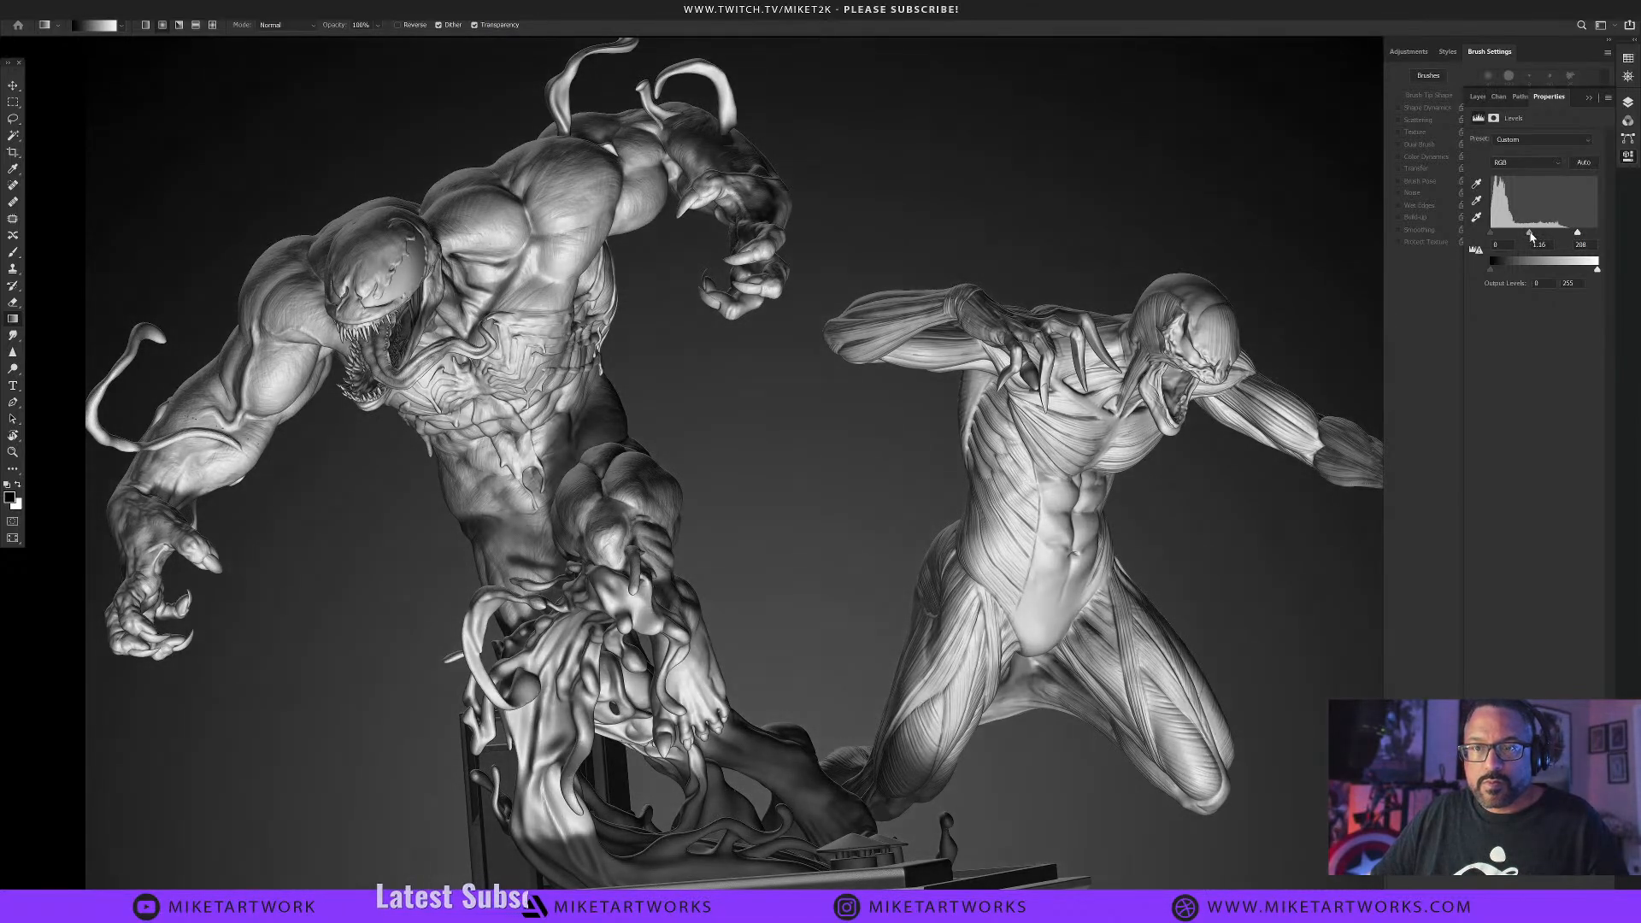
Compare the figures with and without the Soft Light layer, Layer 0, and leave it hidden.
left_click(1479, 98)
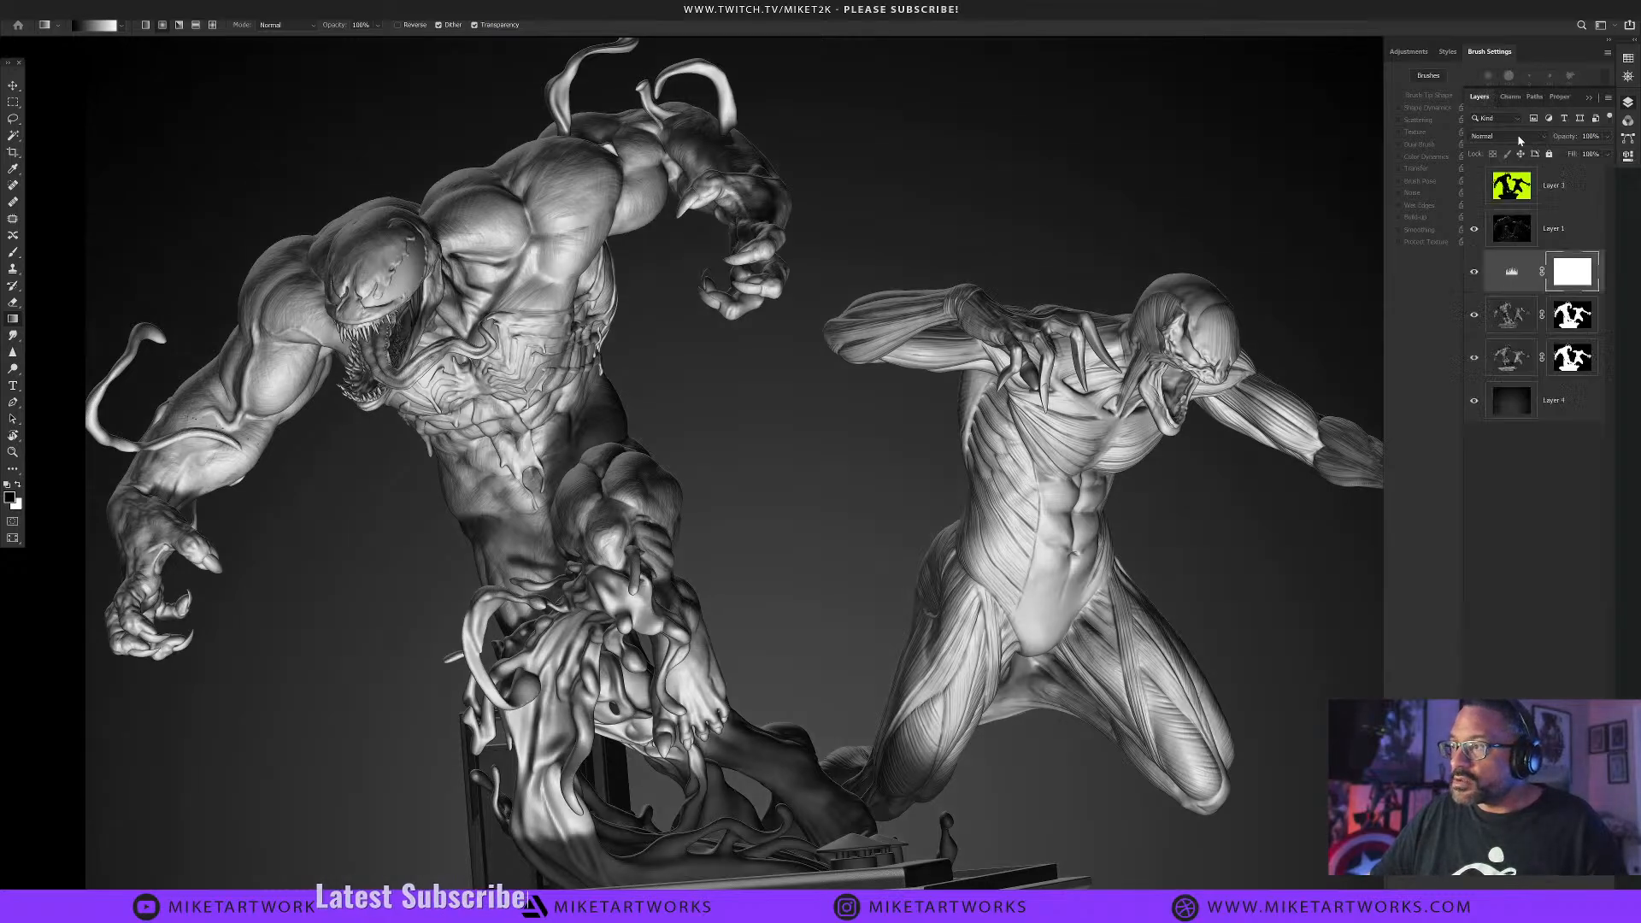
left_click(1474, 315)
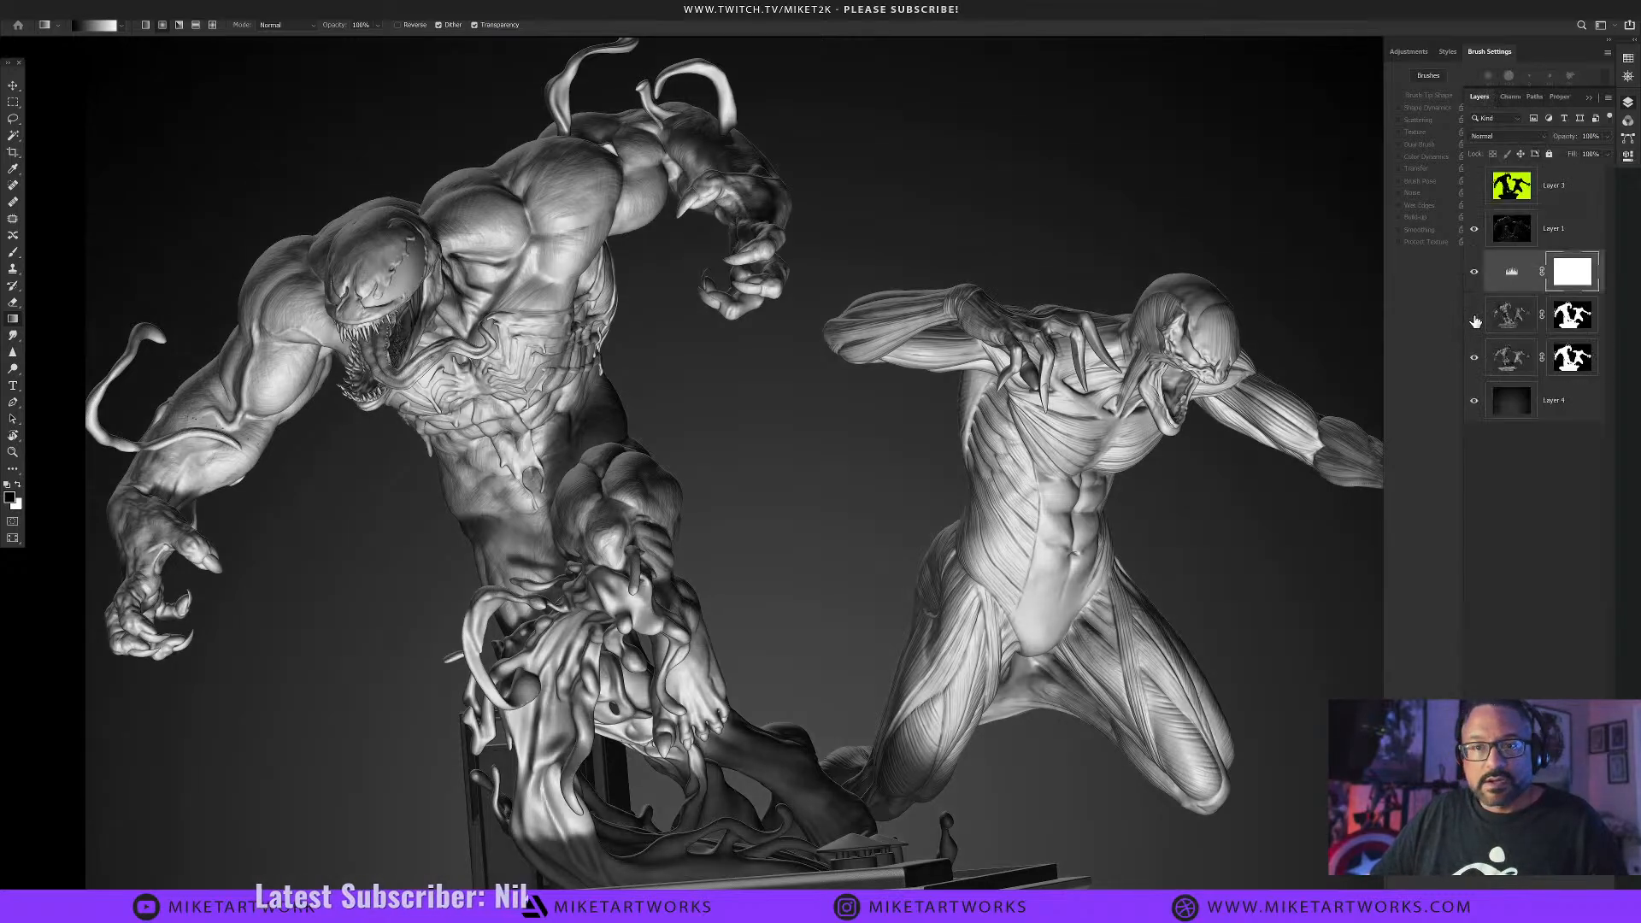
left_click(1476, 317)
left_click(1475, 316)
left_click(1476, 318)
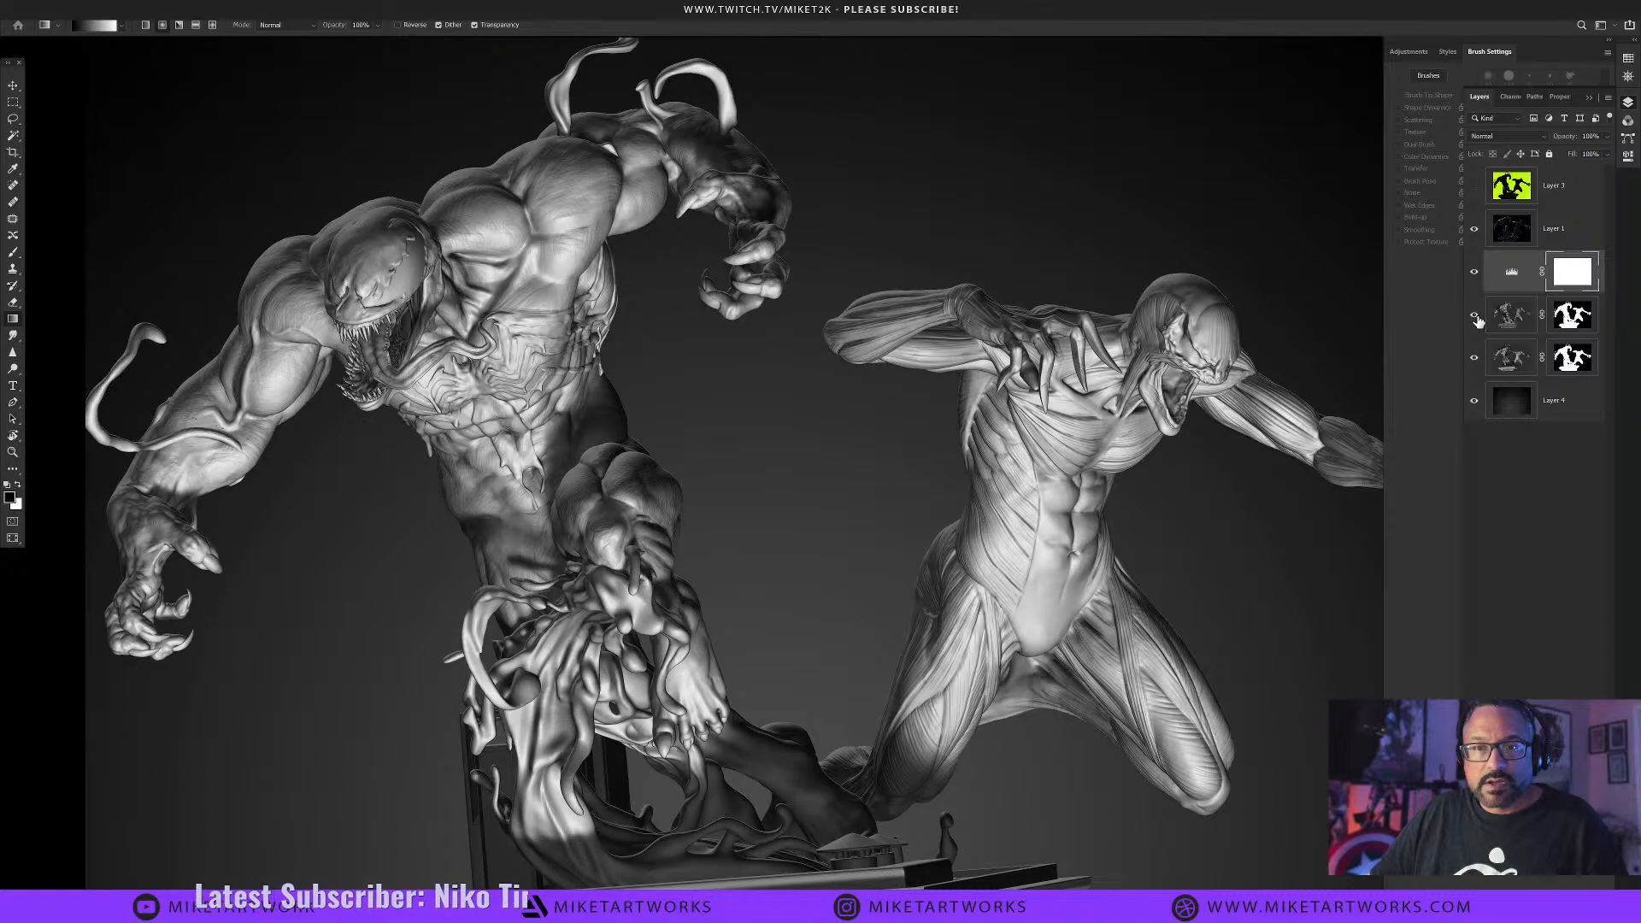
left_click(1477, 318)
left_click(1477, 318)
left_click(1478, 318)
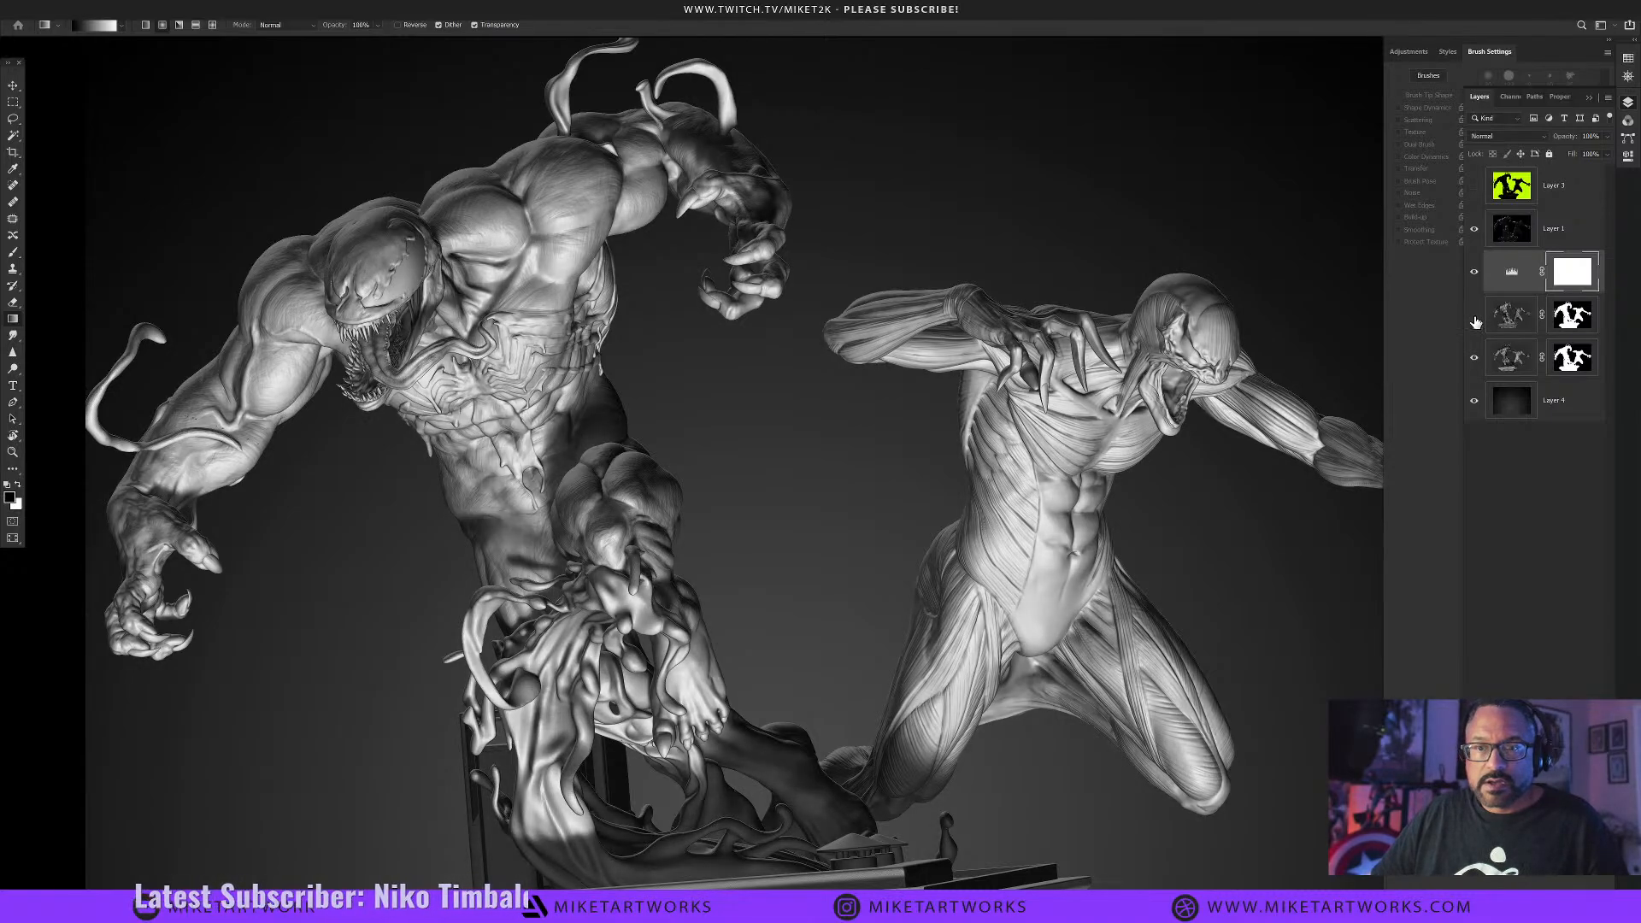
Compare the image with and without the rim light layer, Layer 1, and leave it hidden.
left_click(1478, 233)
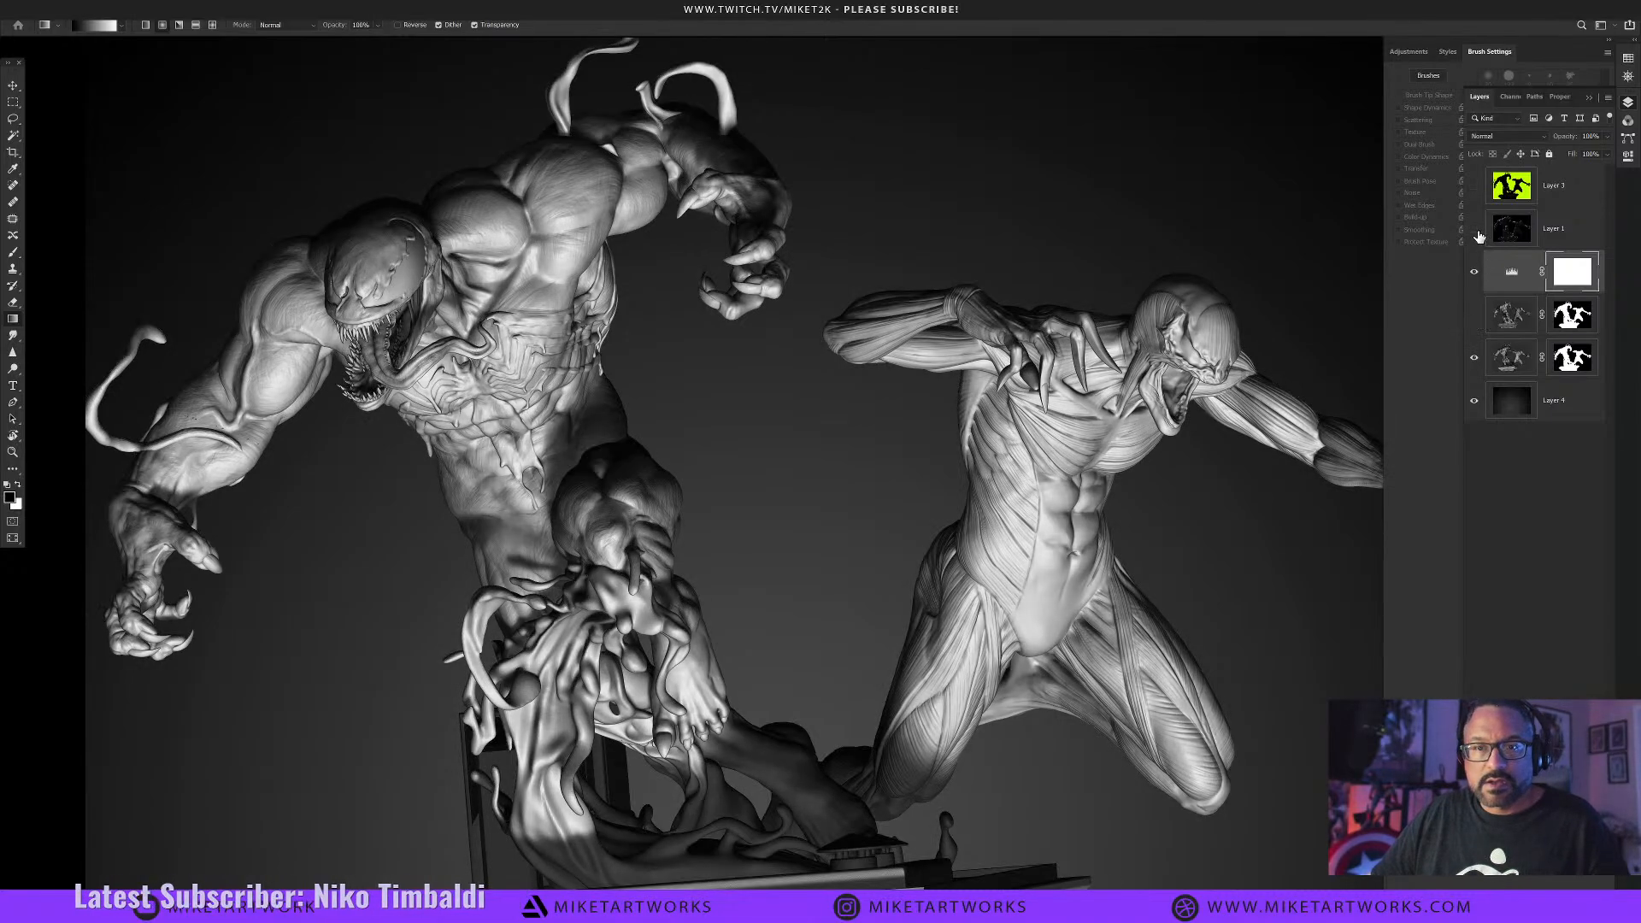
left_click(1478, 232)
left_click(1477, 231)
left_click(1477, 232)
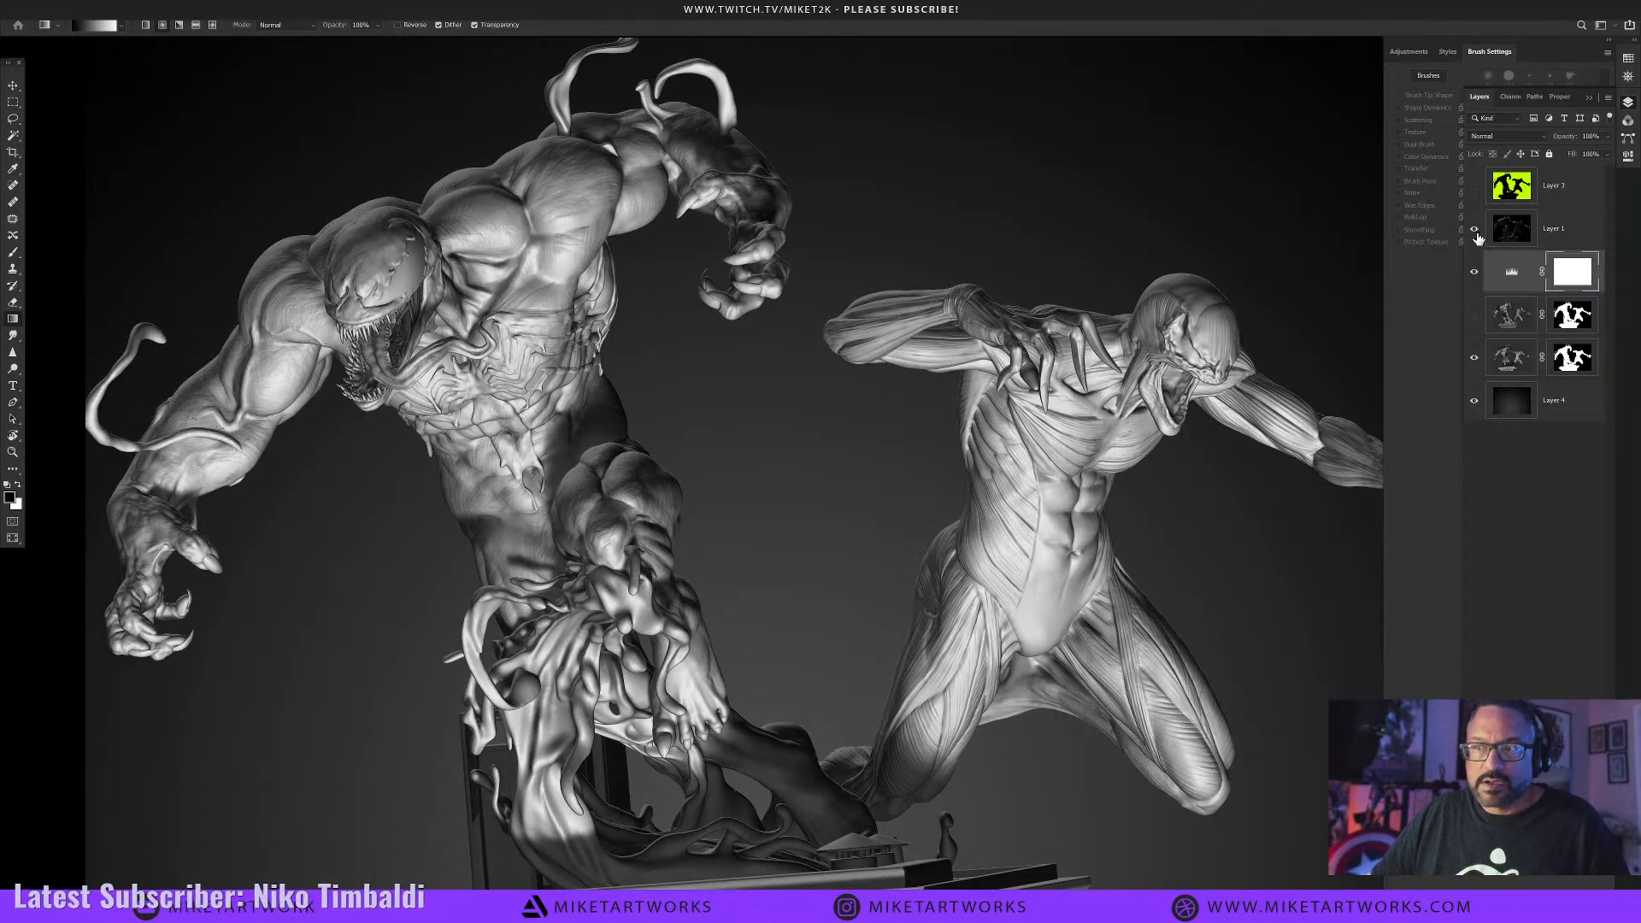
left_click(1477, 233)
left_click(1477, 233)
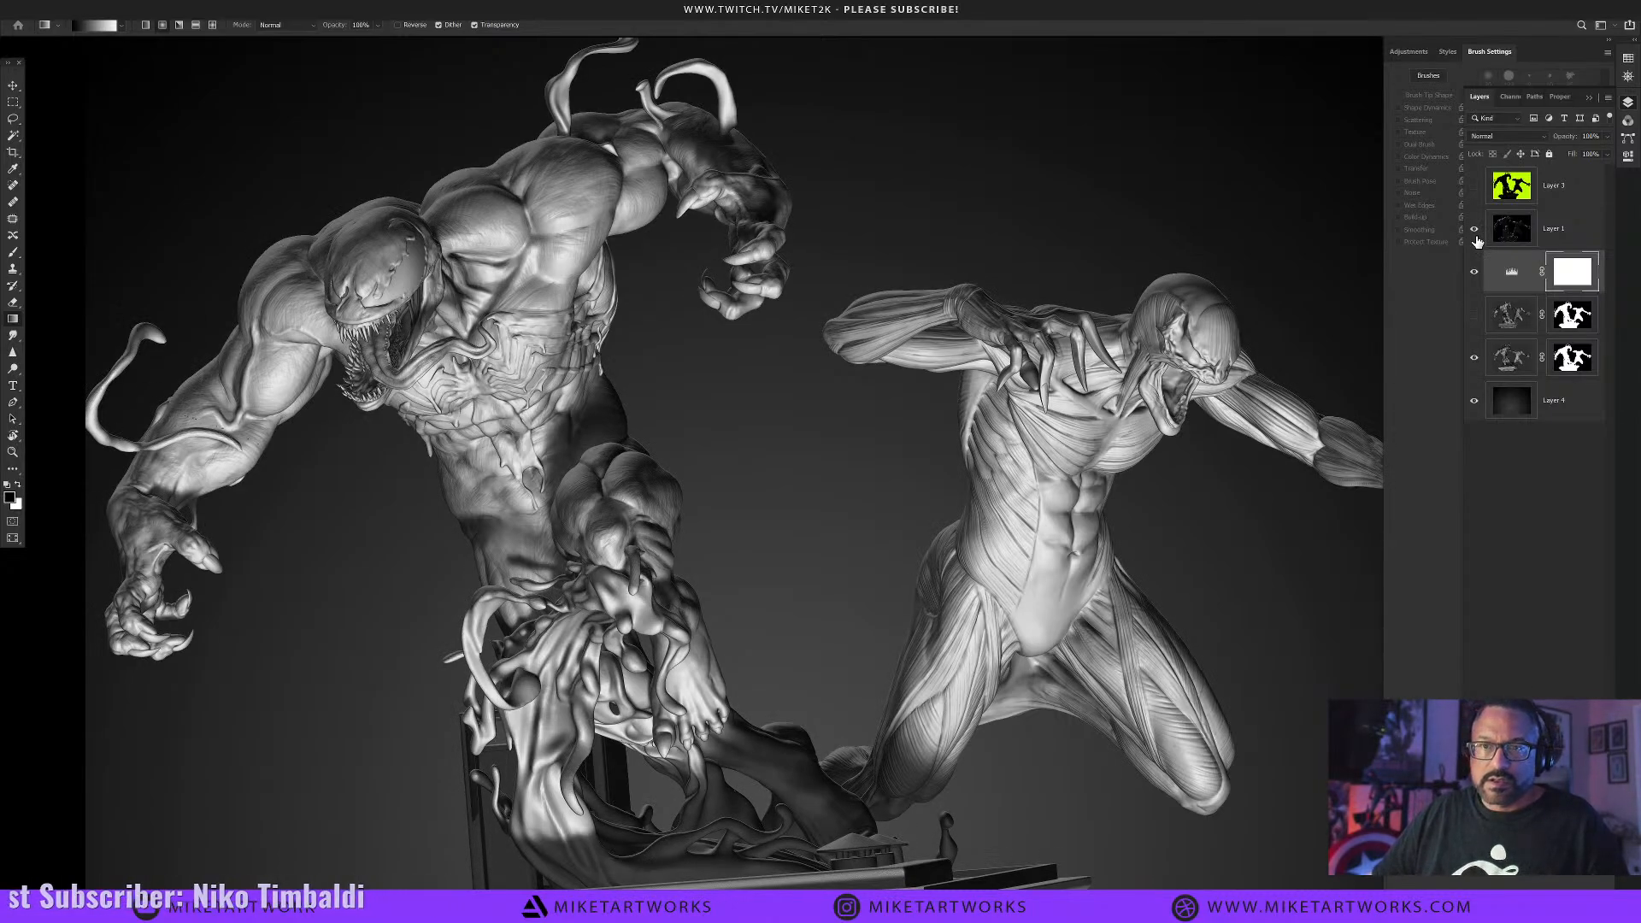
left_click(1474, 233)
Redraw the dark gradient on the backdrop, Layer 4, with the glow behind the upper figures fading to black towards the base.
left_click(718, 391, "alt")
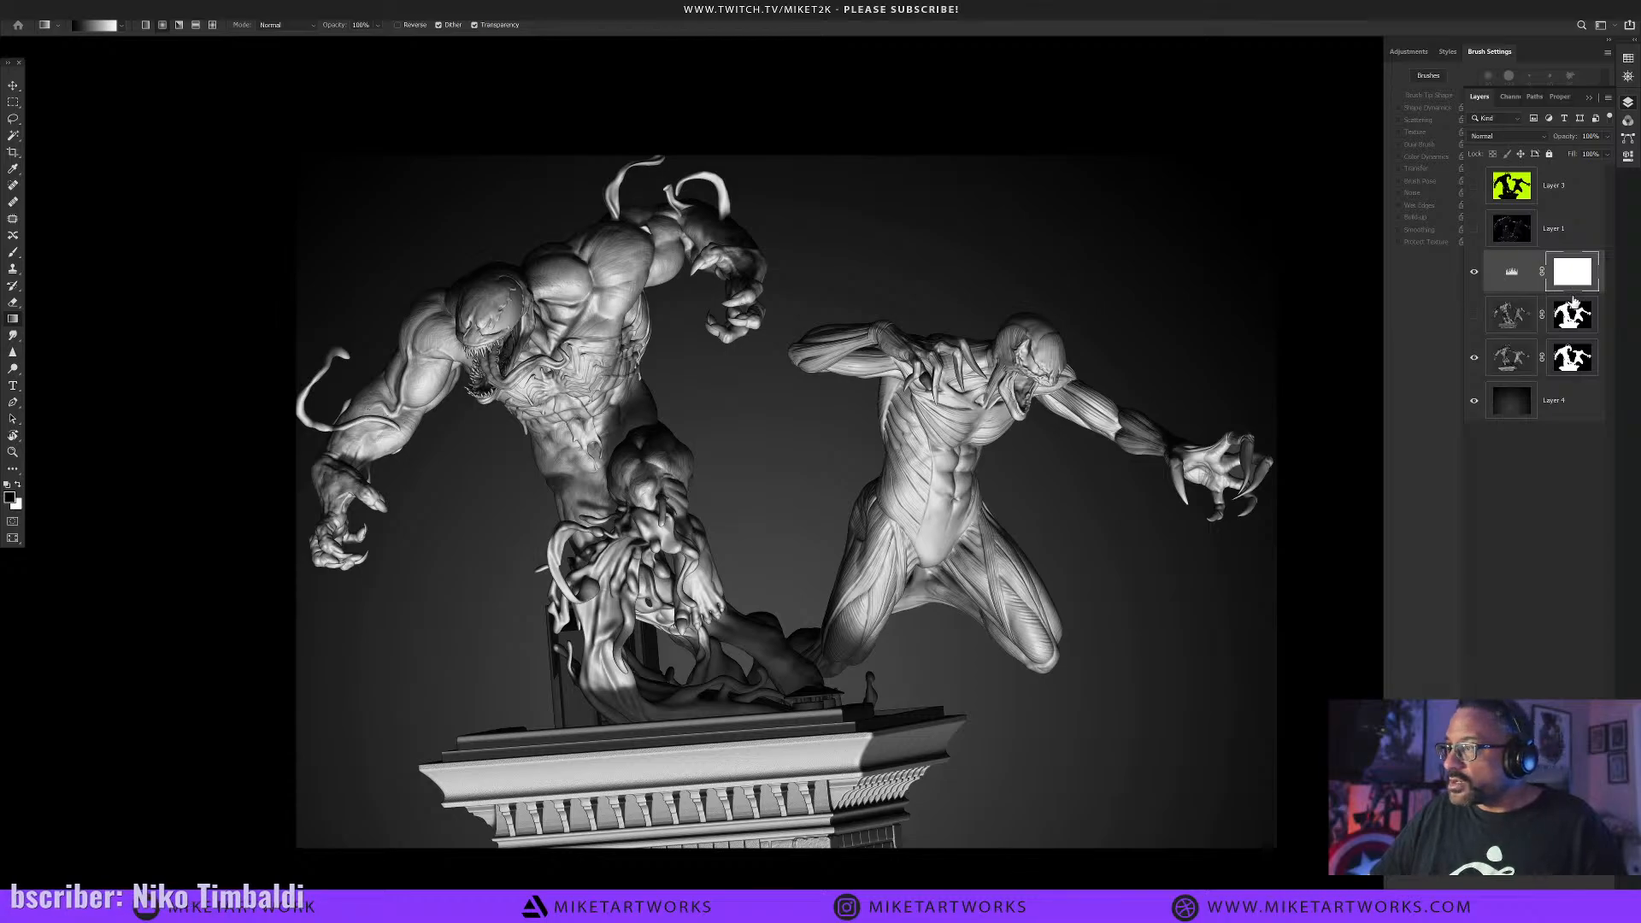
left_click(1552, 410)
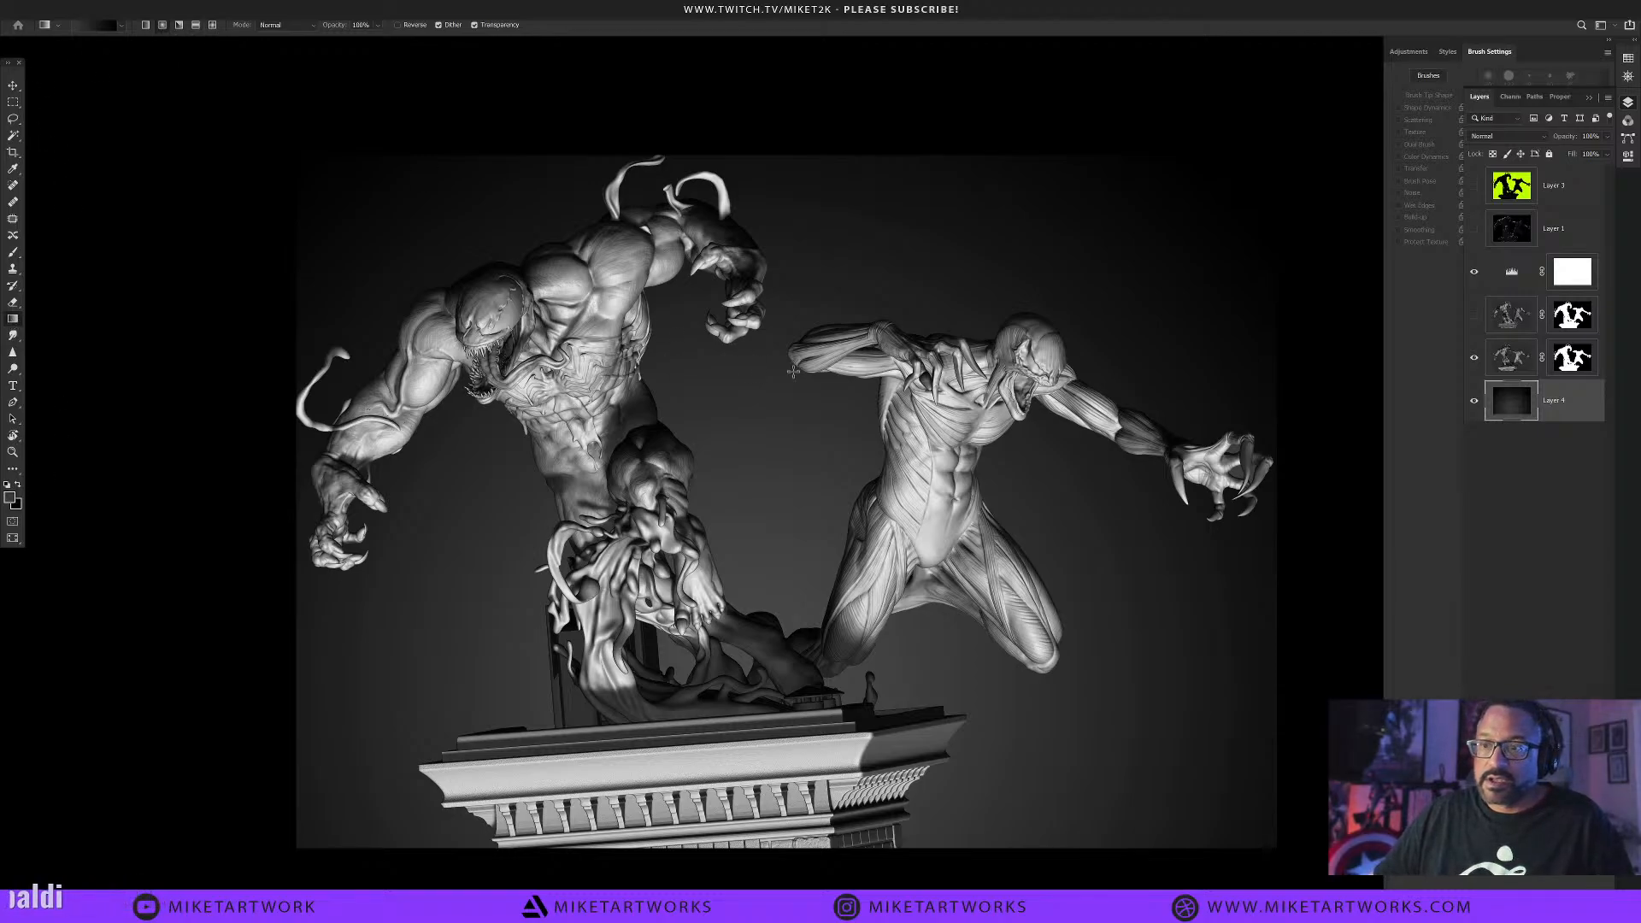
left_click_drag(780, 446, 845, 886)
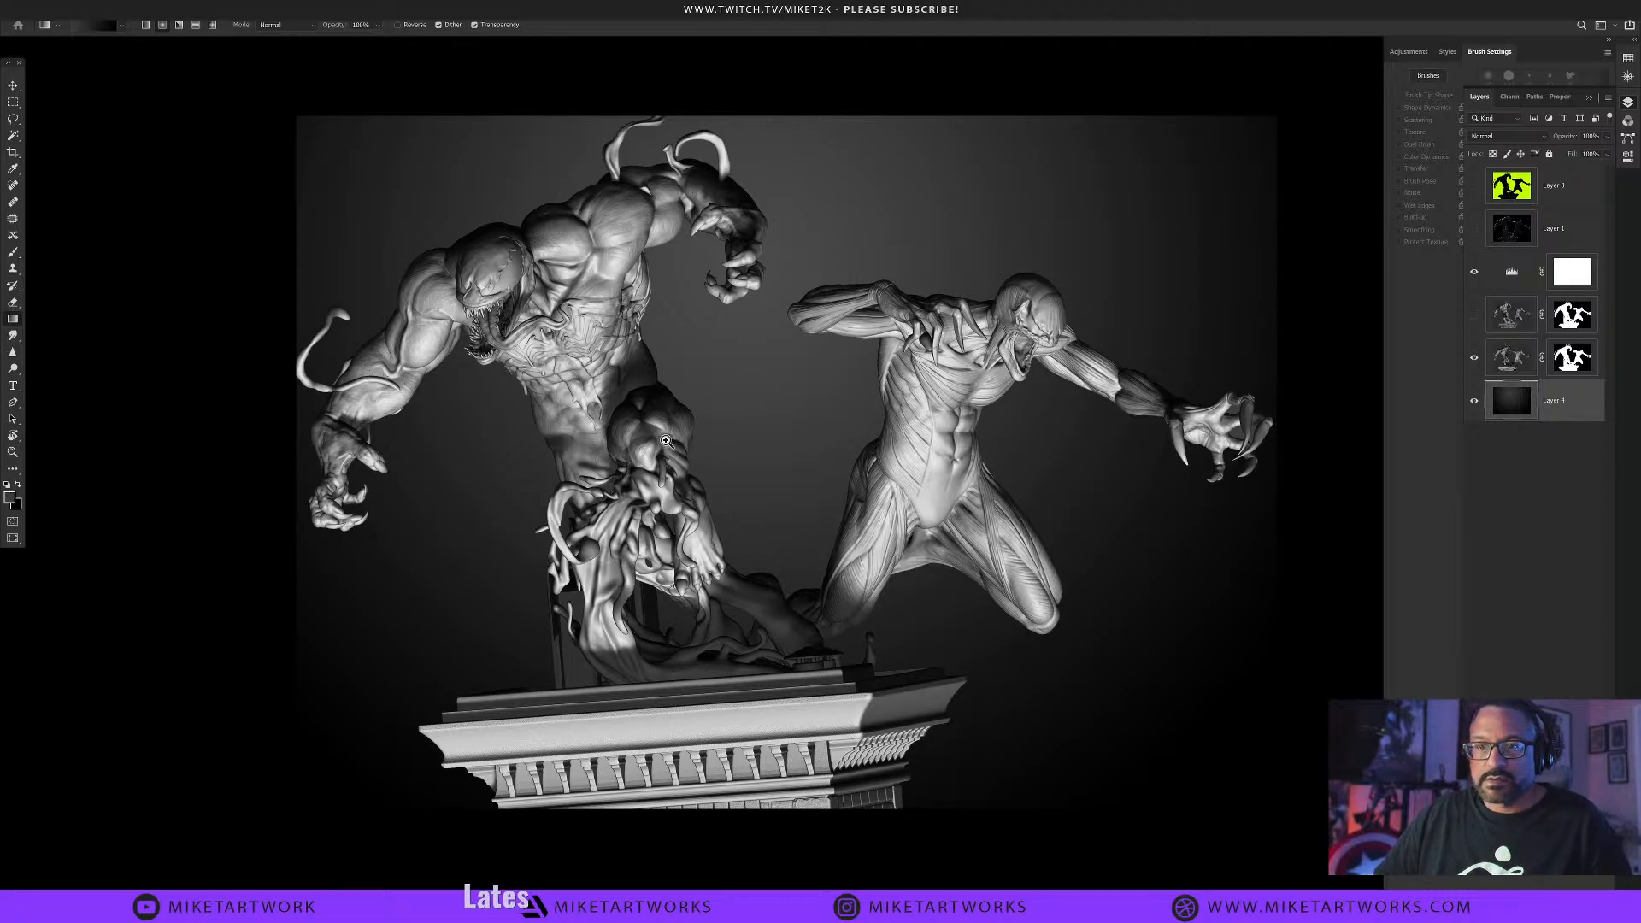
Review the image with the new backdrop full screen, examining the larger figure's head, torso and arms up close.
key("f")
key("f")
key("f")
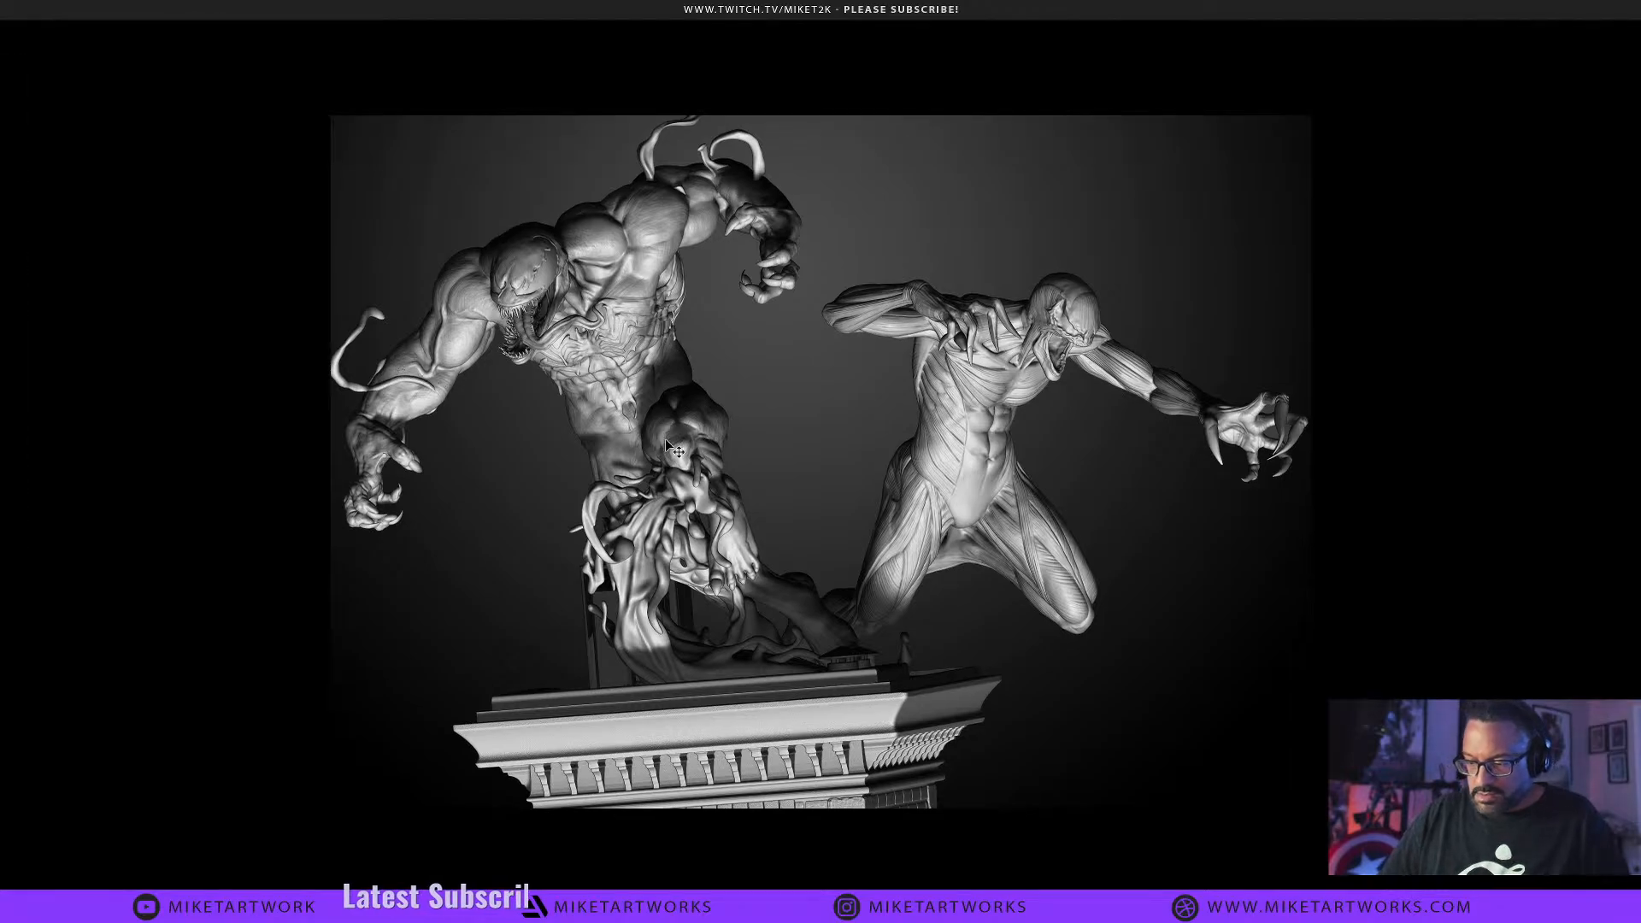
key("ctrl+0")
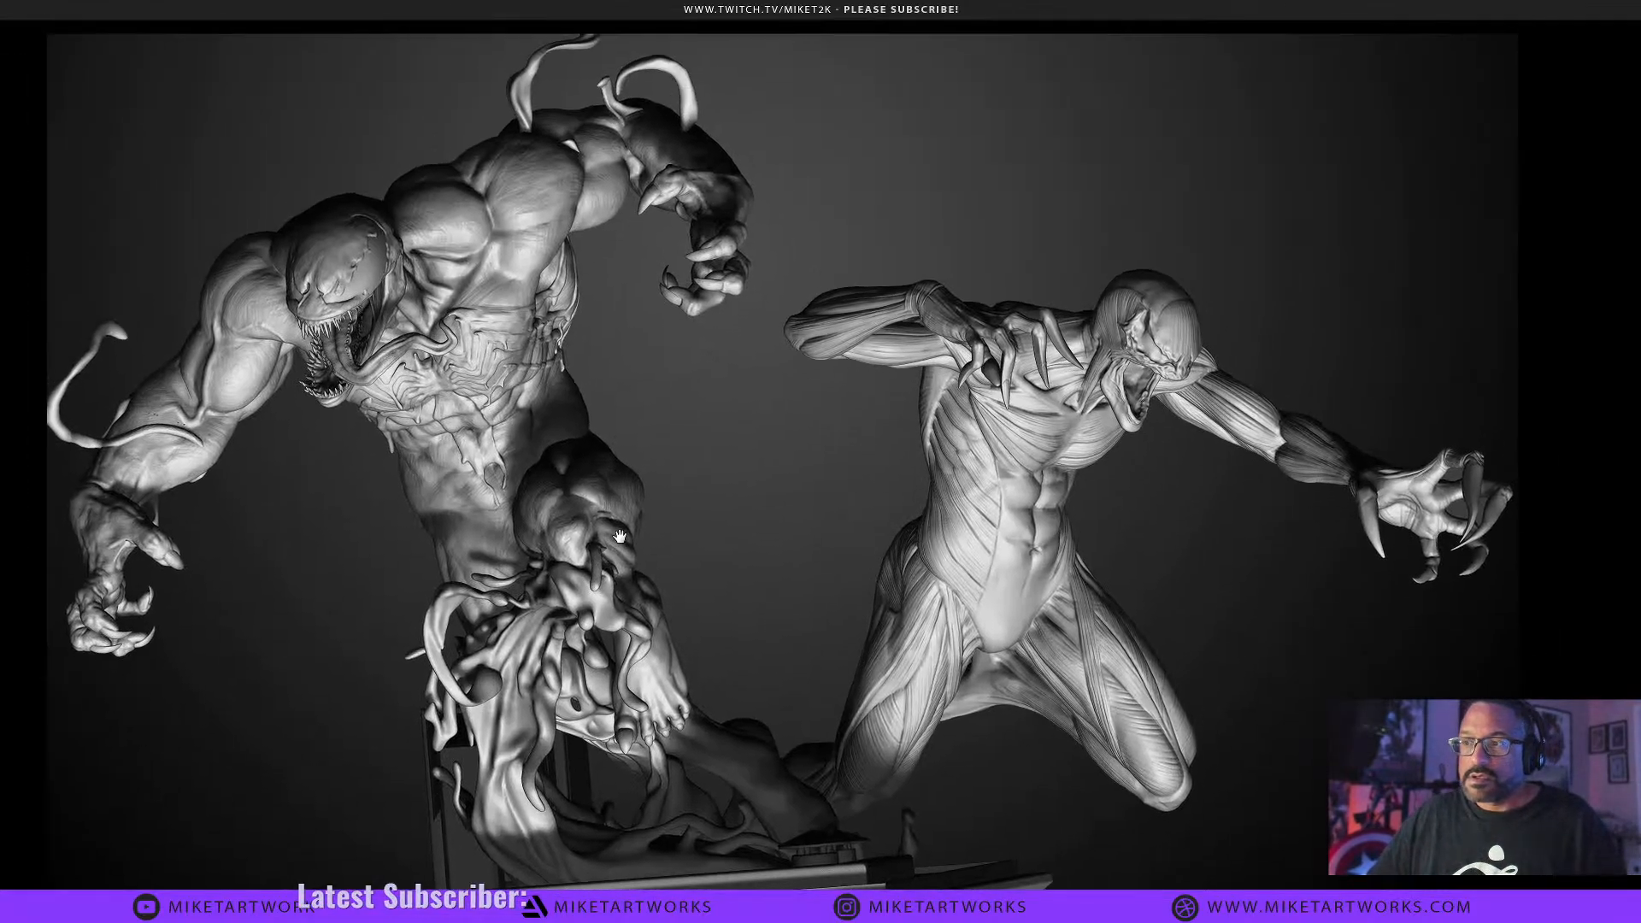
left_click_drag(620, 537, 676, 530)
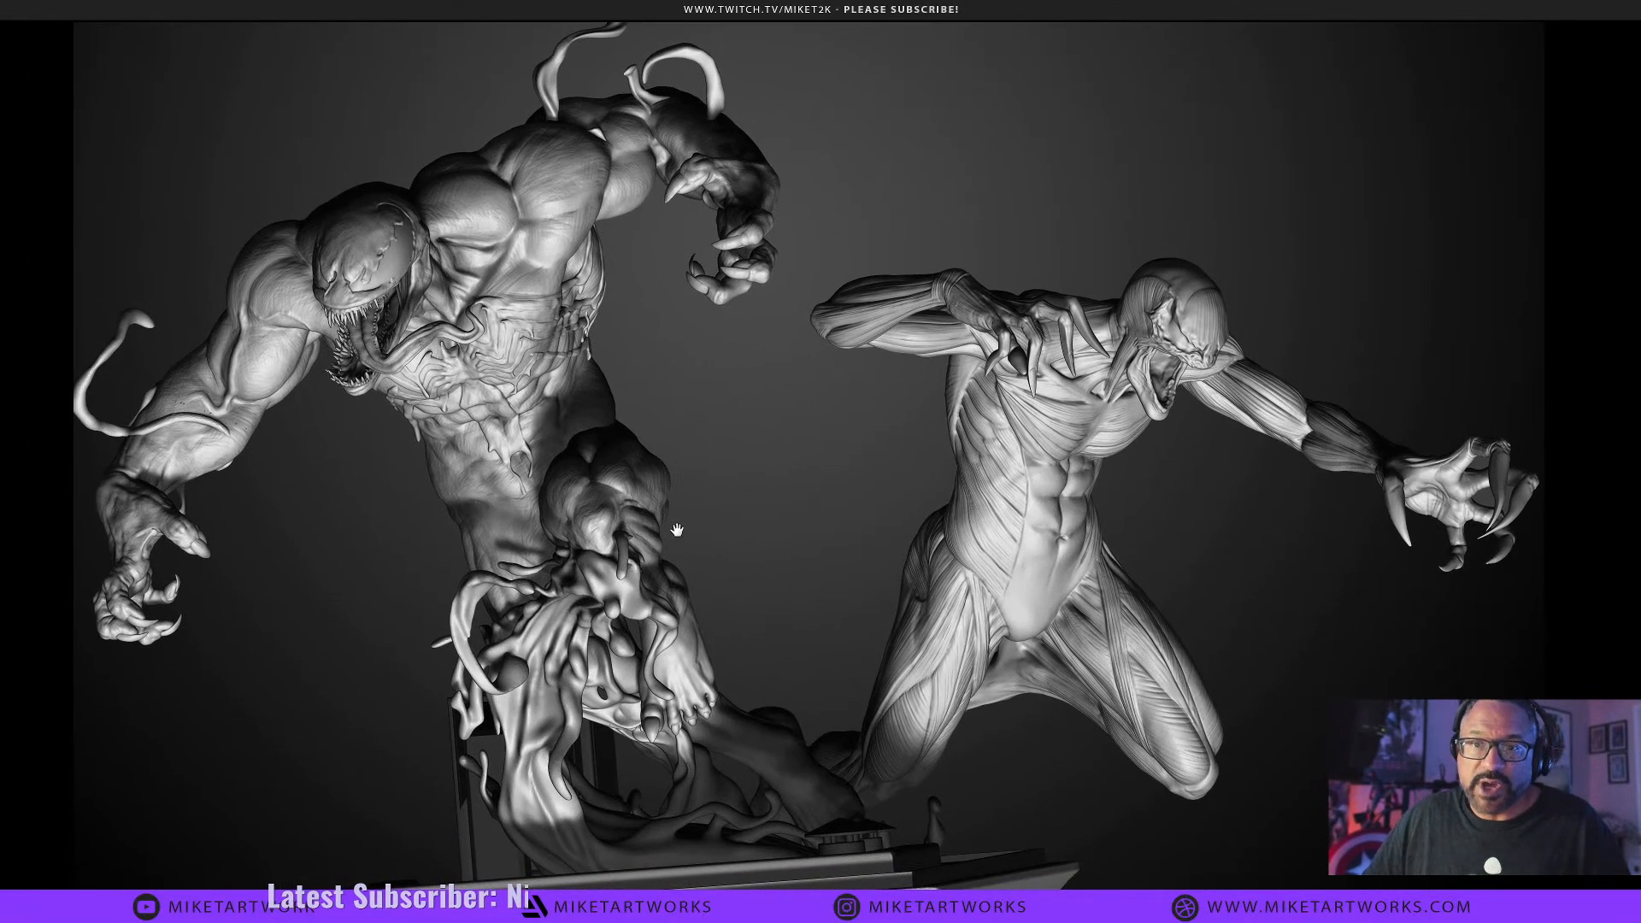
left_click(417, 353)
left_click_drag(528, 377, 580, 470)
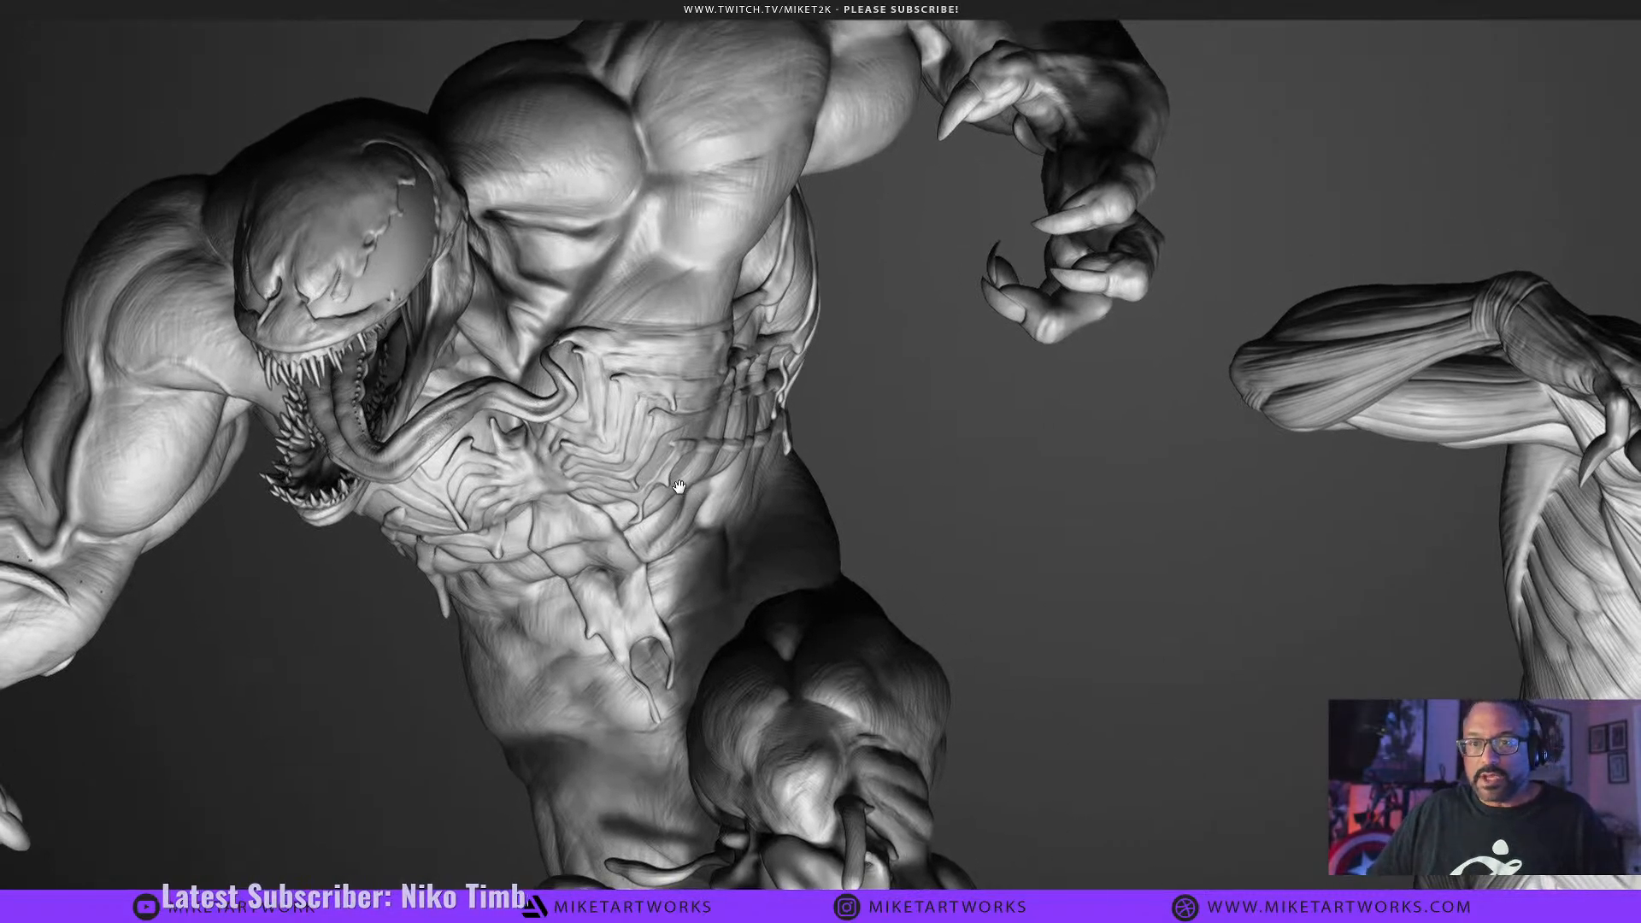
left_click_drag(678, 486, 763, 557)
left_click(747, 561, "alt")
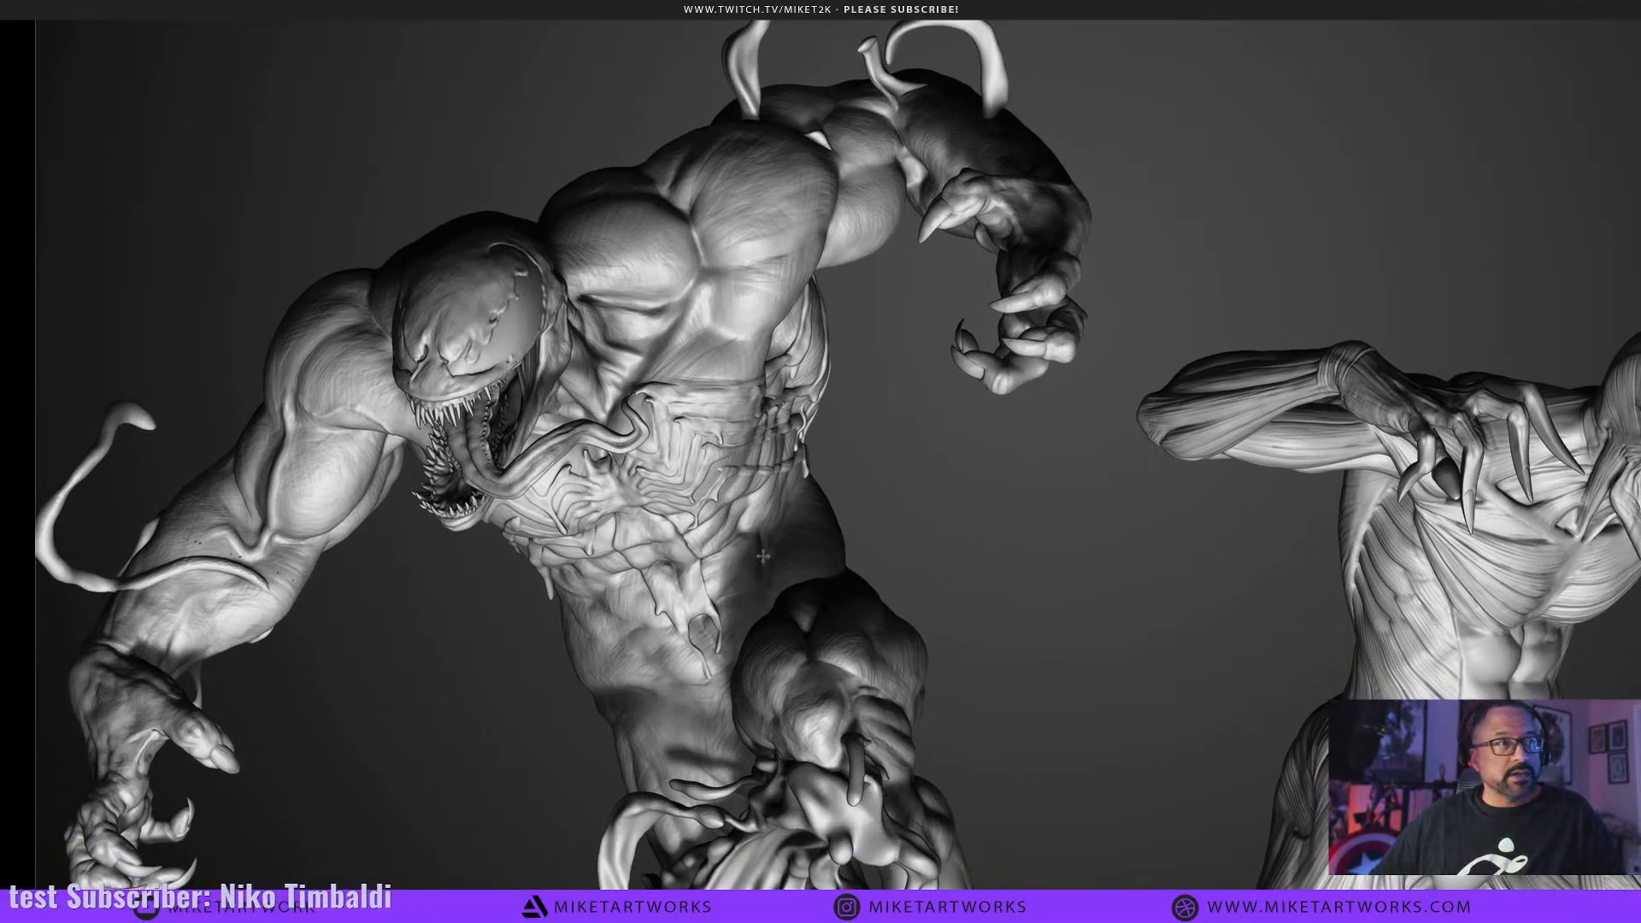
left_click_drag(750, 726, 738, 666)
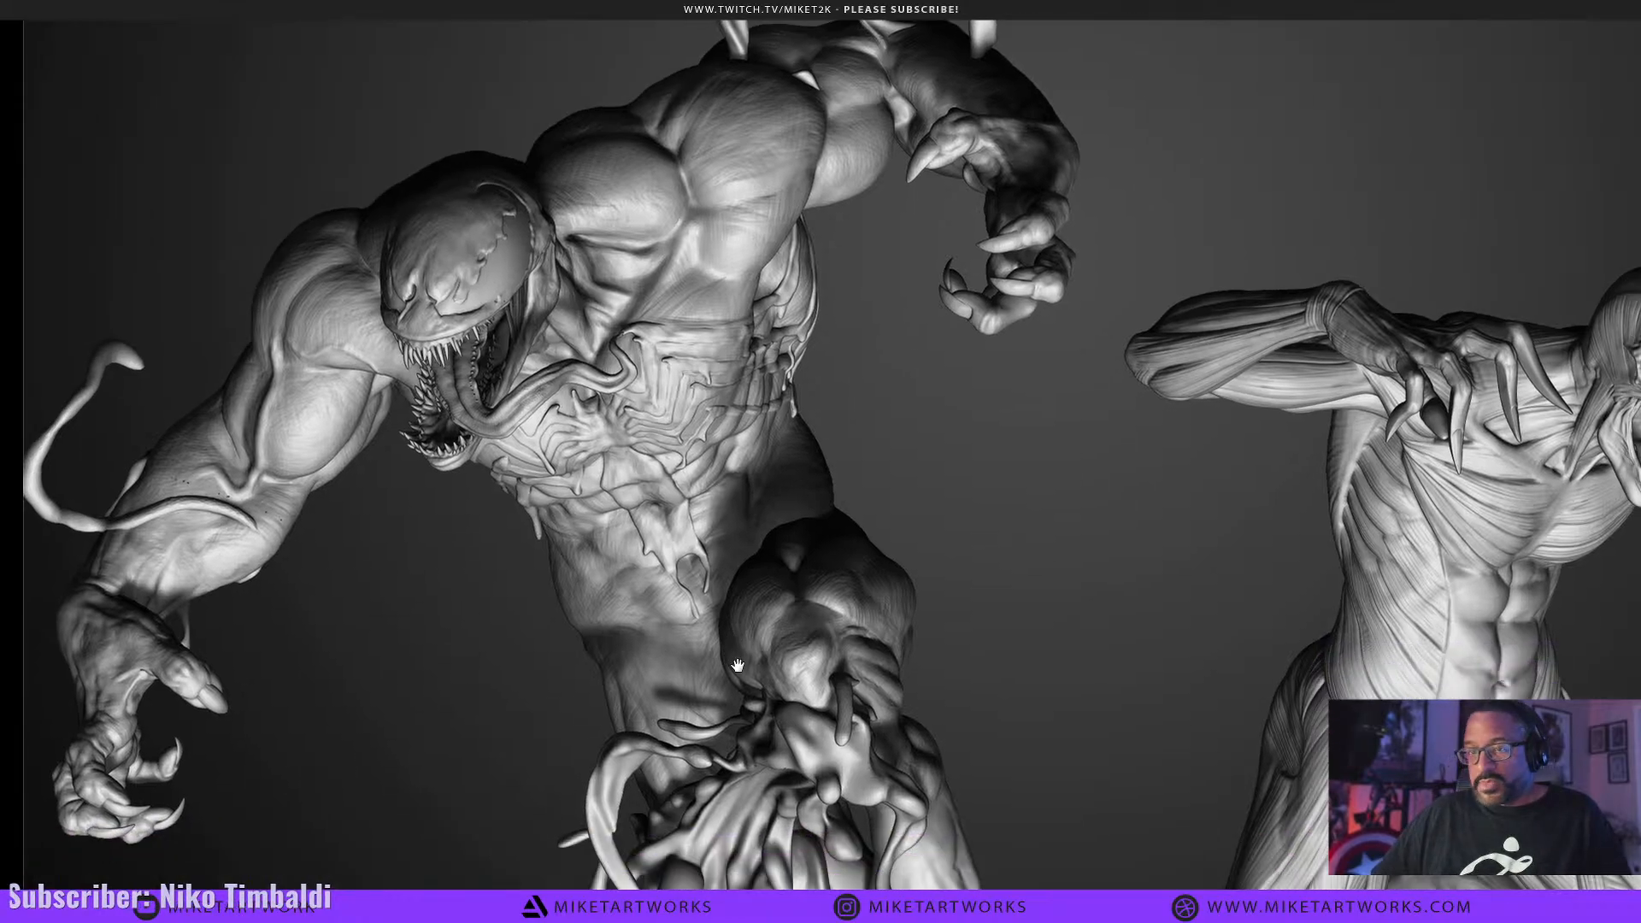
left_click_drag(817, 725, 813, 729, "alt")
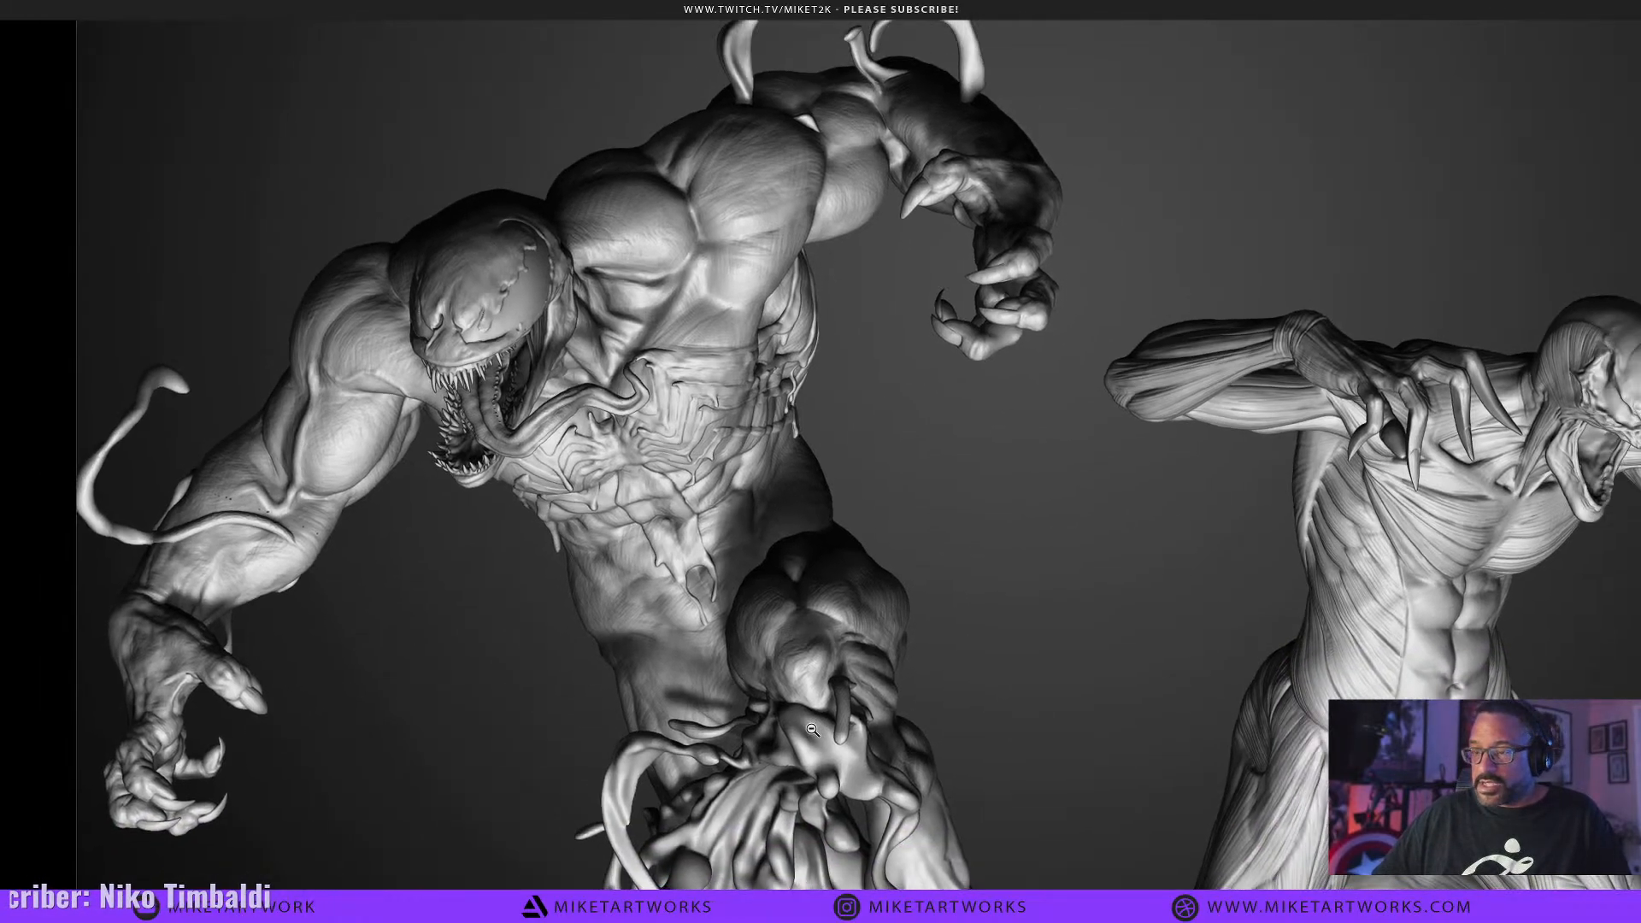
left_click_drag(931, 768, 901, 739)
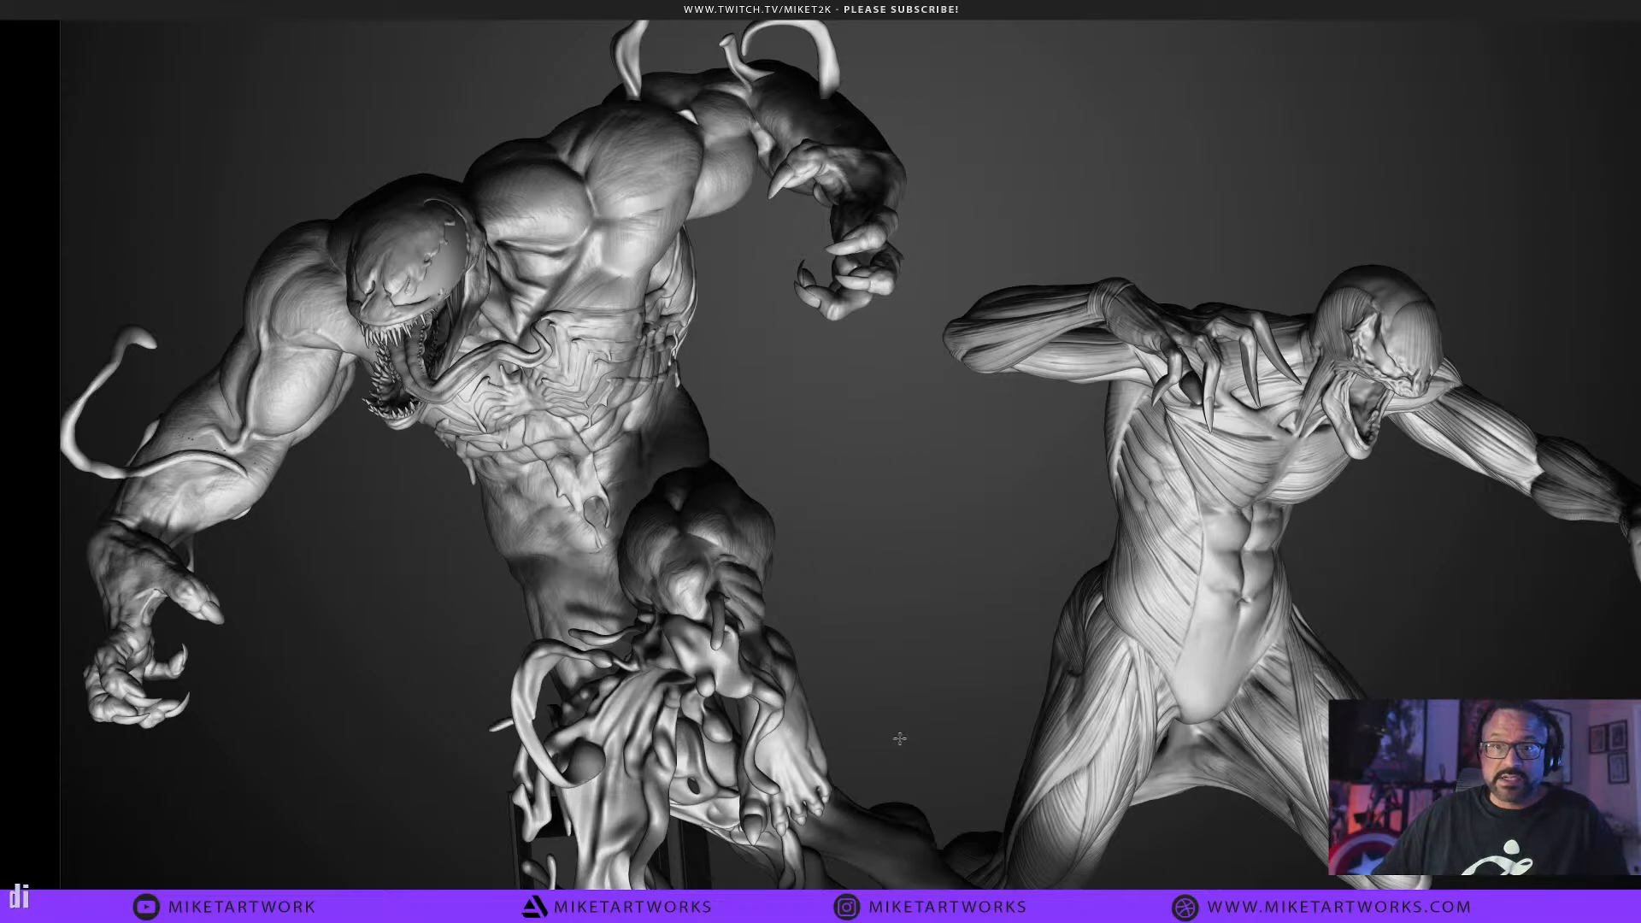